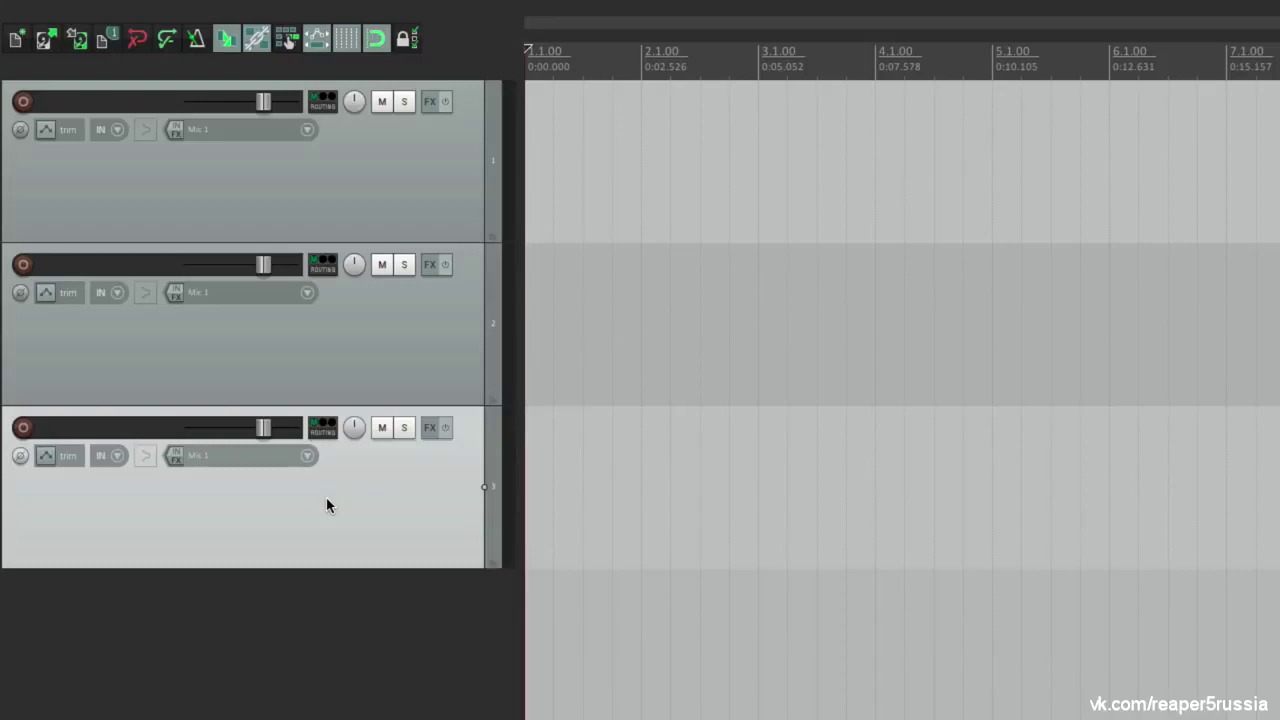
# Delete the third track and add a new empty track below the second one
pyautogui.press('Delete')
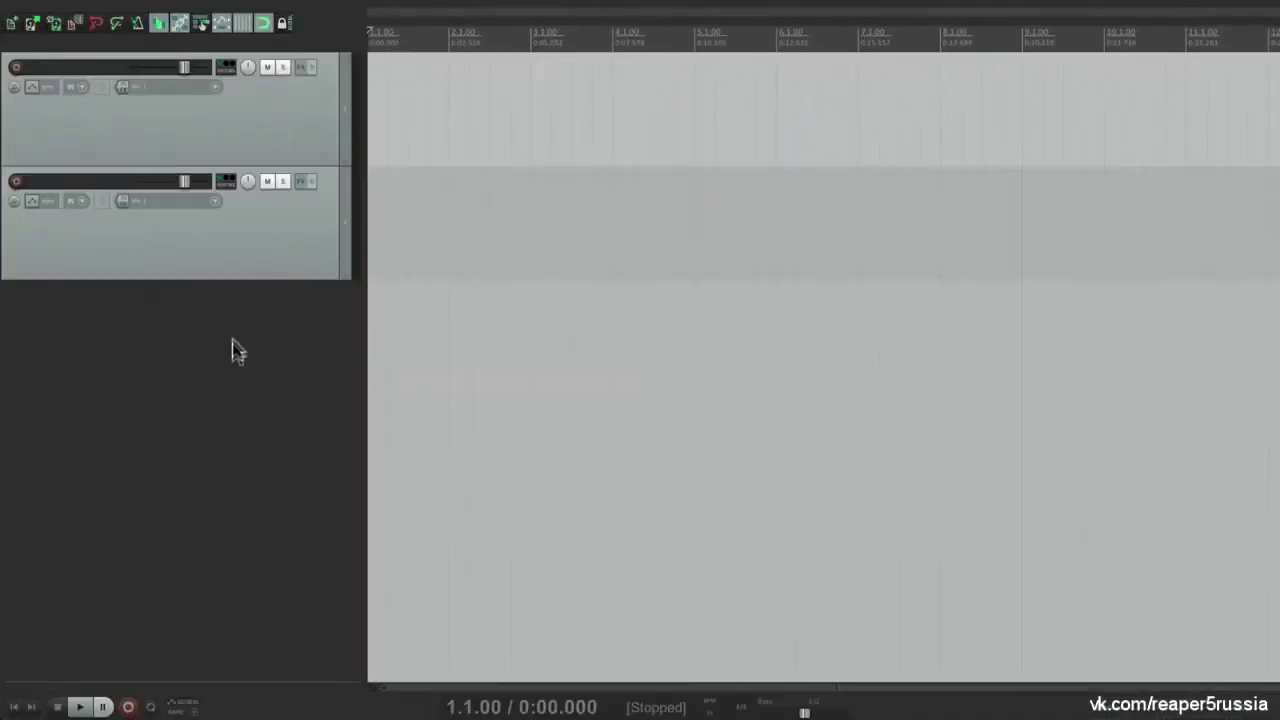
pyautogui.doubleClick(234, 348)
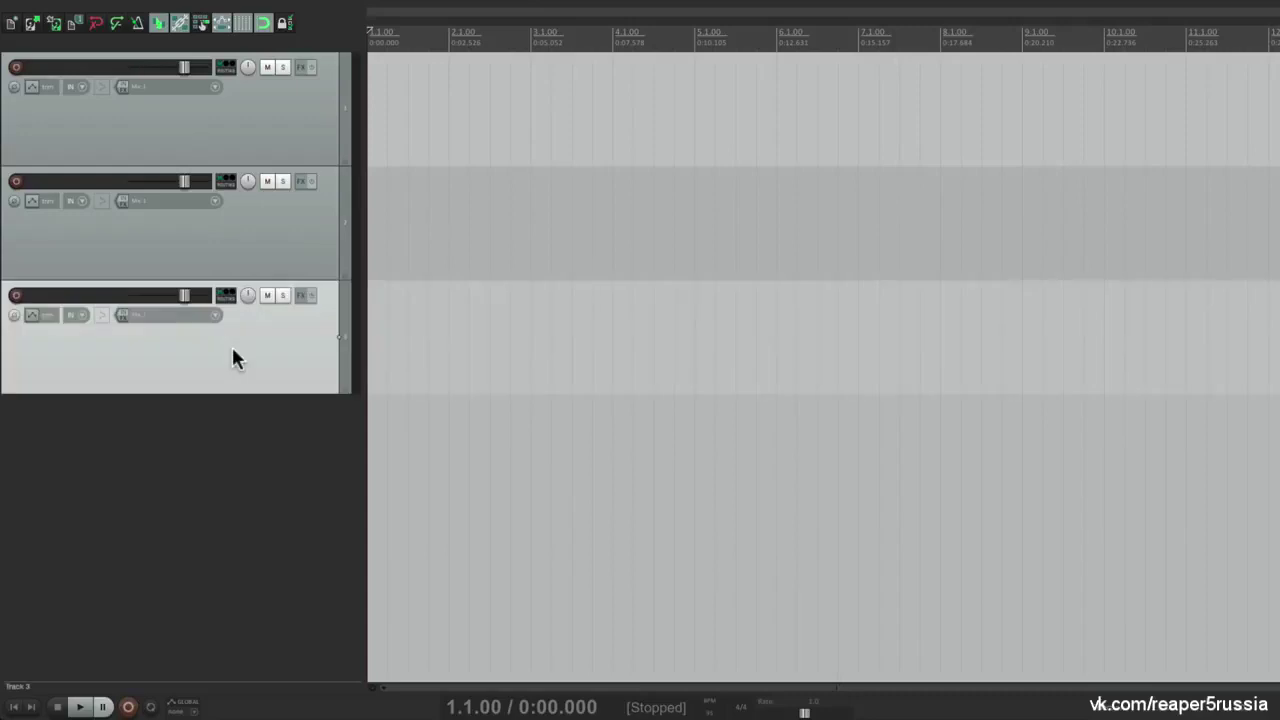
pyautogui.click(268, 455)
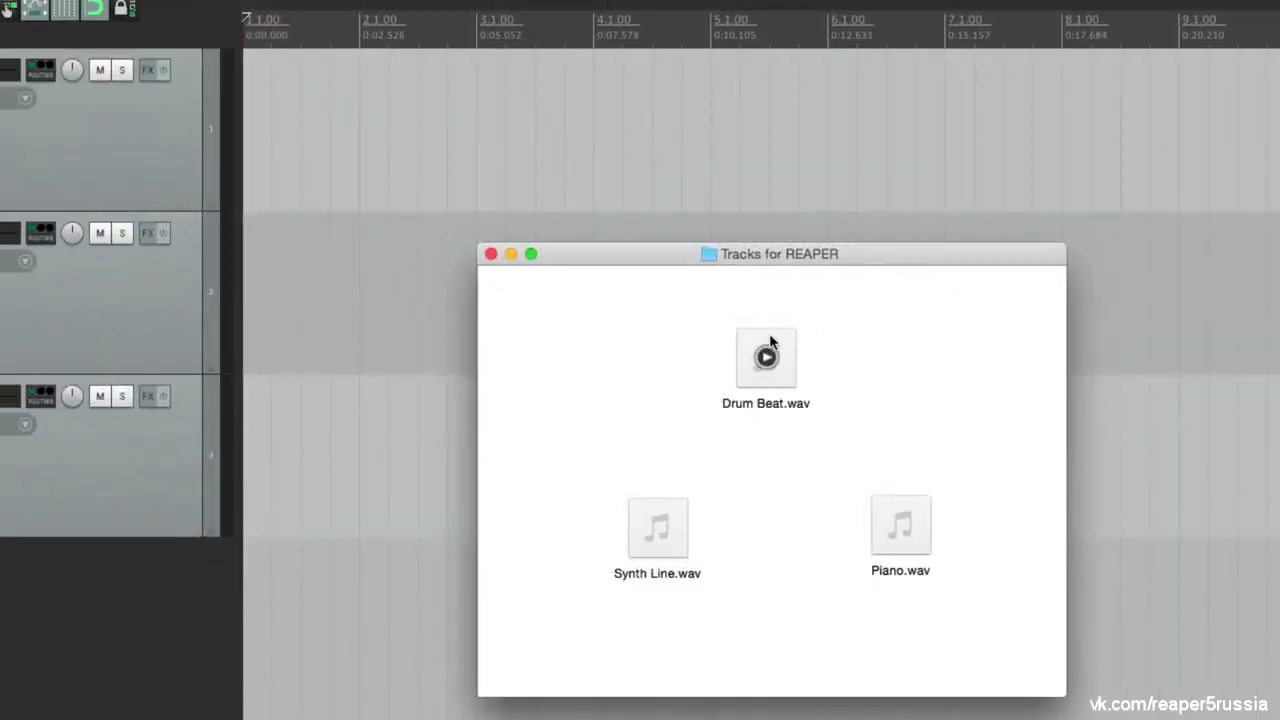
# Import Drum Beat.wav onto the first track at bar 3 and play it back from just before the clip
pyautogui.moveTo(769, 342)
pyautogui.mouseDown()
pyautogui.moveTo(685, 205)
pyautogui.moveTo(605, 112)
pyautogui.moveTo(472, 117)
pyautogui.mouseUp()
pyautogui.click(456, 108)
pyautogui.press('space')
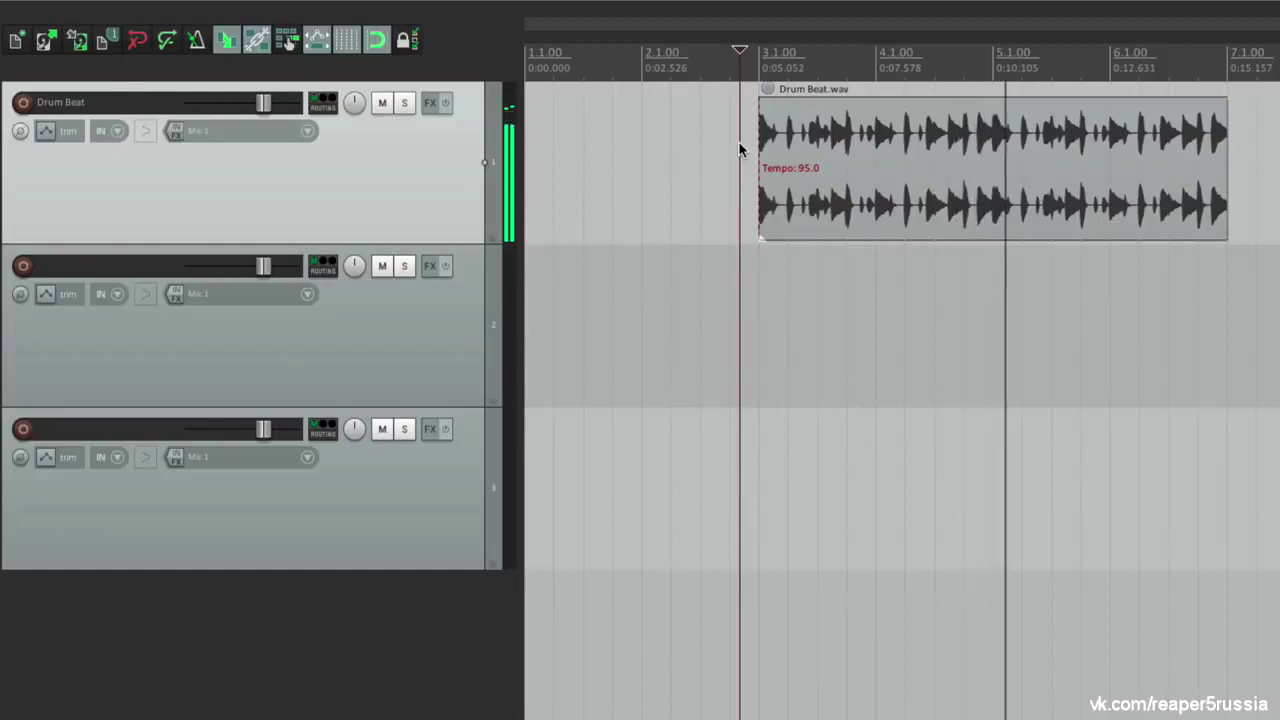
pyautogui.press('space')
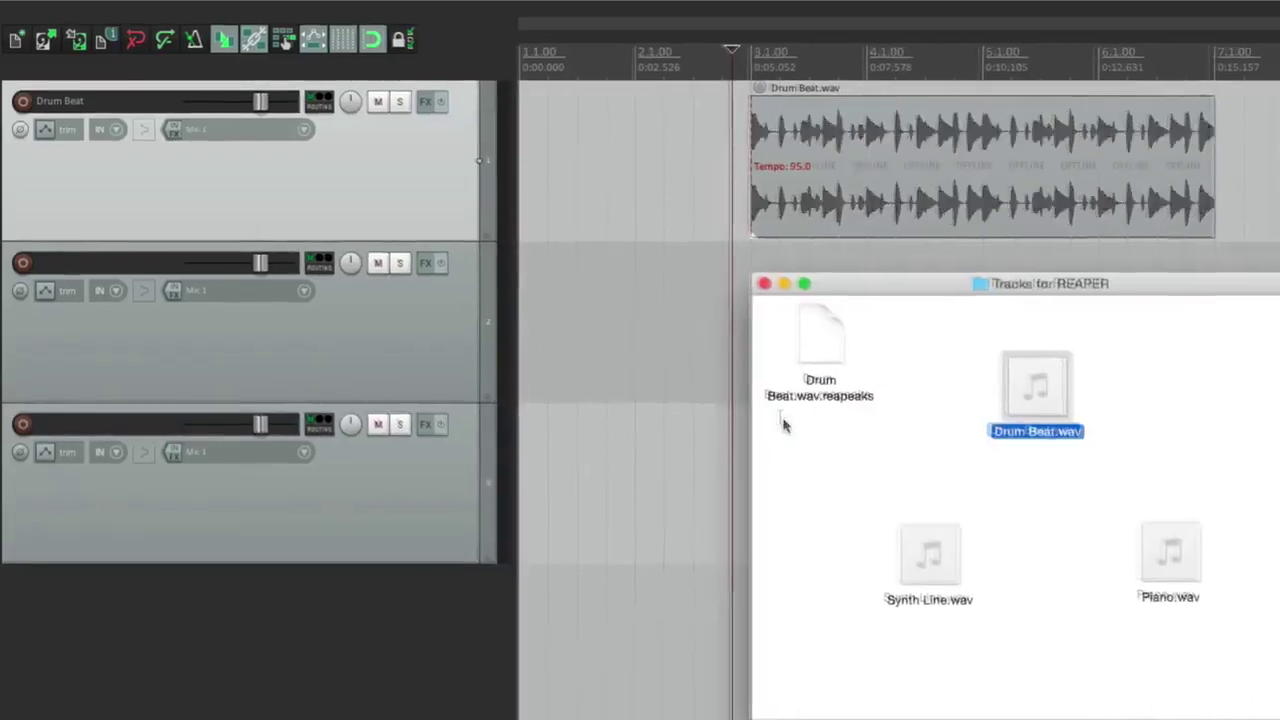
# Import Synth Line.wav onto the second track, align its start with the drum clip at bar 3, and play both back
pyautogui.moveTo(860, 522)
pyautogui.mouseDown()
pyautogui.moveTo(837, 340)
pyautogui.moveTo(769, 233)
pyautogui.moveTo(609, 266)
pyautogui.mouseUp()
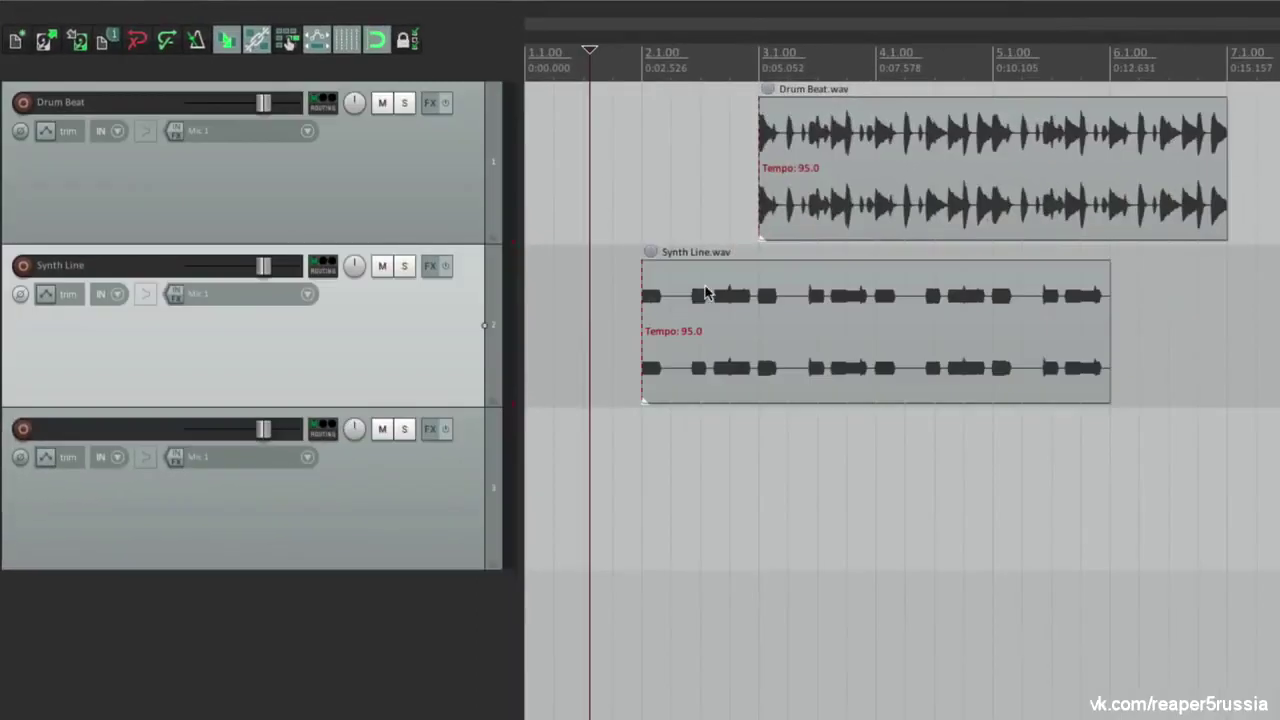
pyautogui.moveTo(705, 292); pyautogui.dragTo(822, 295)
pyautogui.click(737, 309)
pyautogui.press('space')
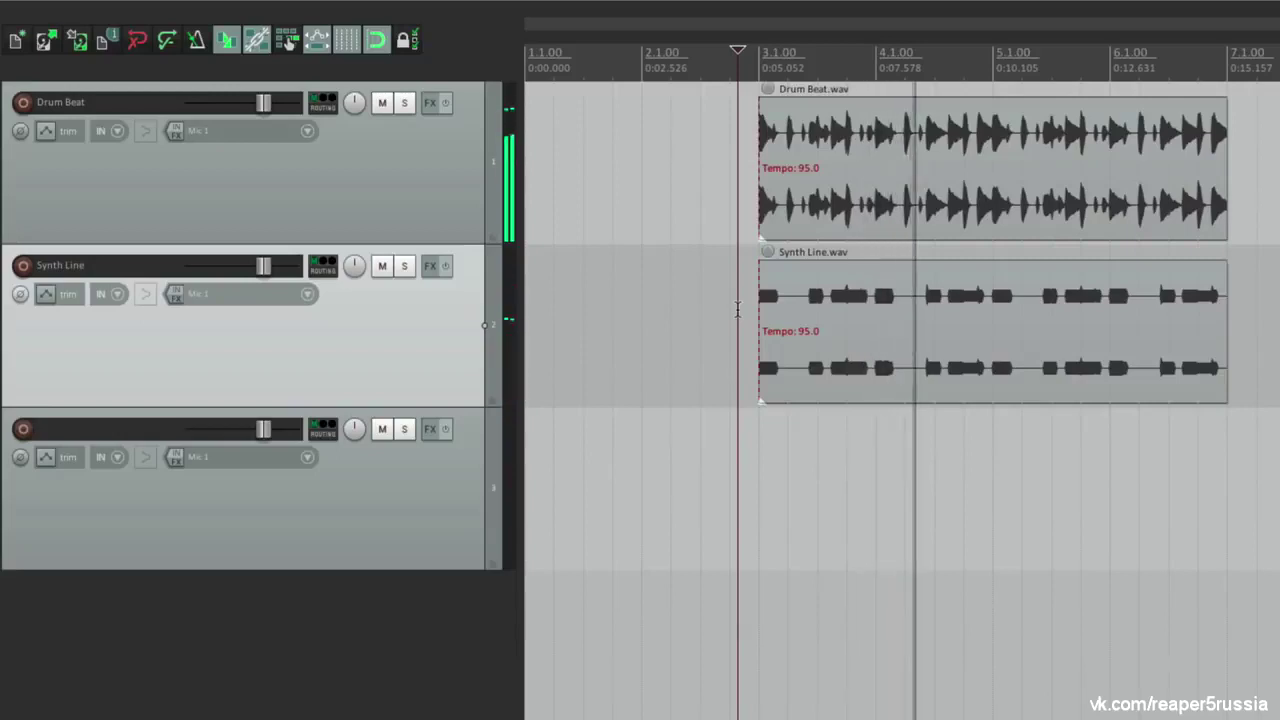
pyautogui.press('space')
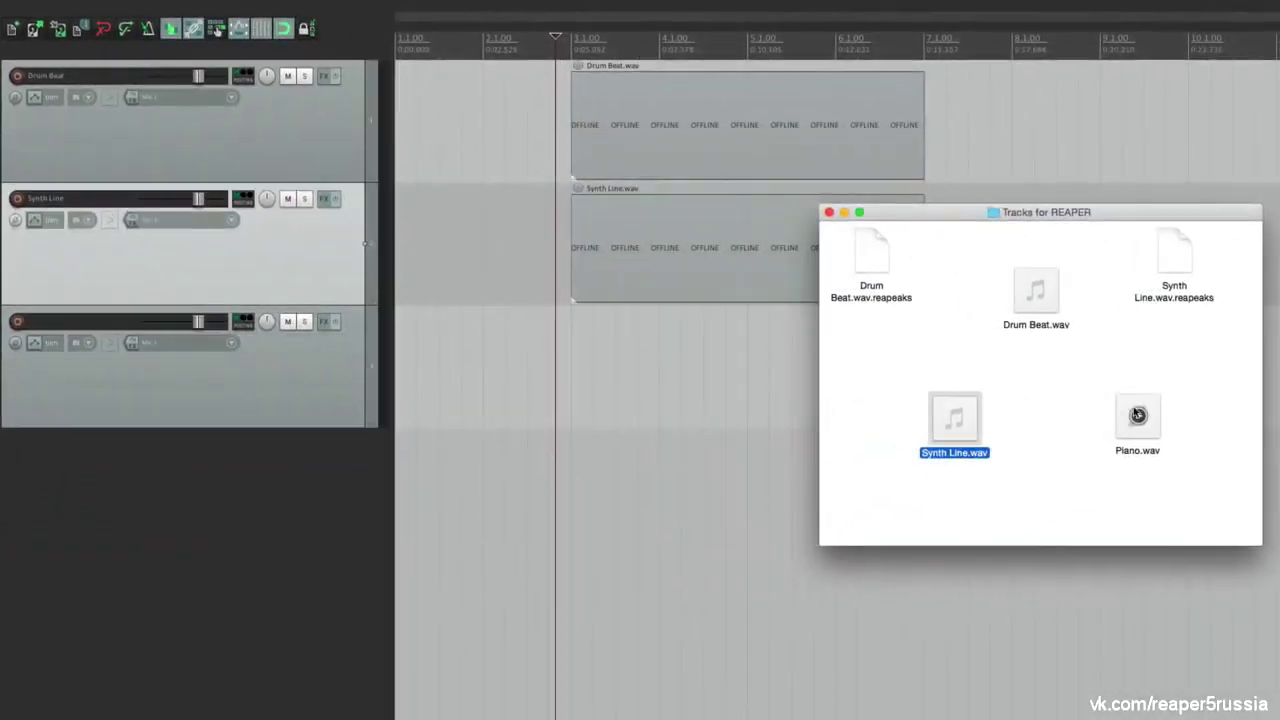
# Import Piano.wav onto the third track at bar 3 and play all three tracks together
pyautogui.moveTo(1138, 418); pyautogui.dragTo(557, 342)
pyautogui.click(557, 342)
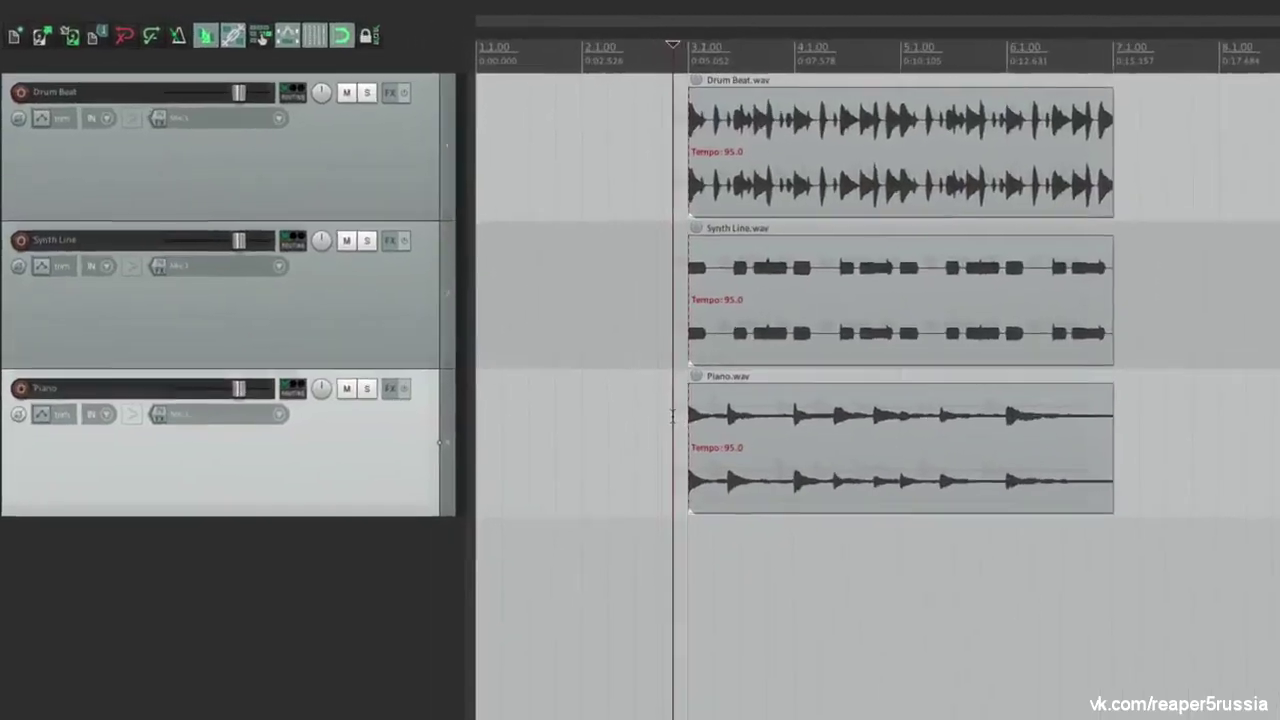
pyautogui.press('space')
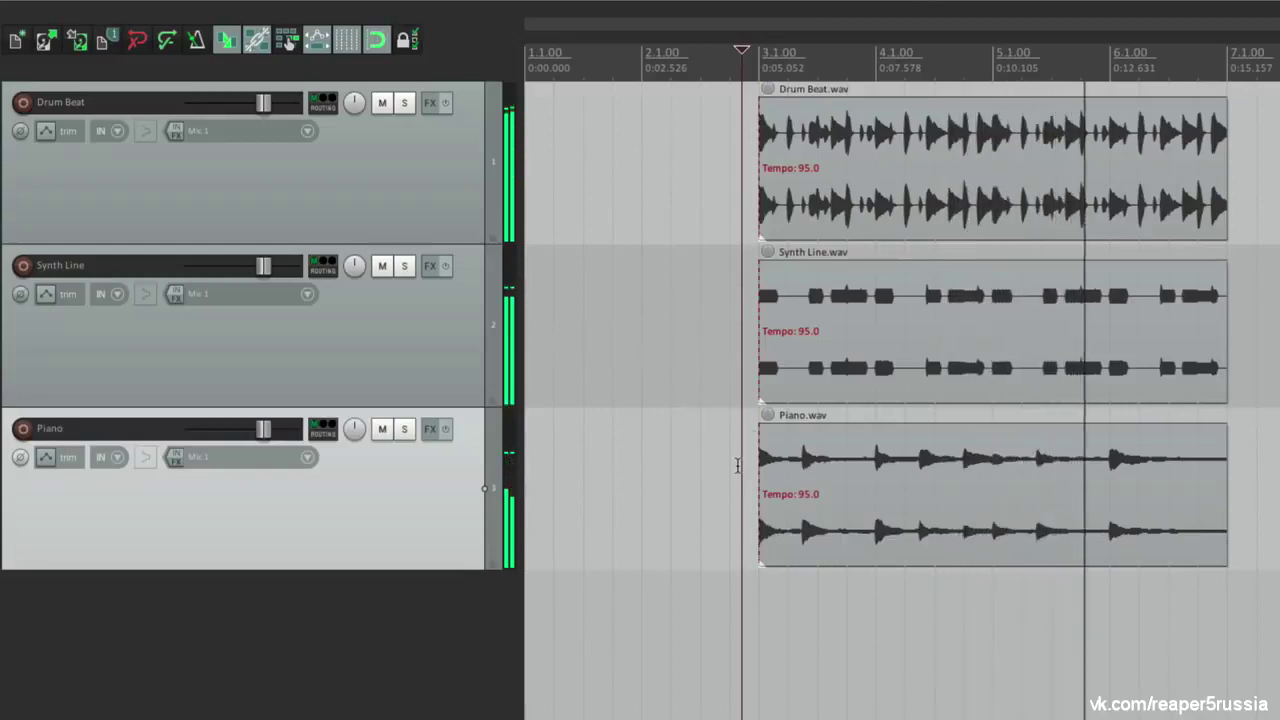
pyautogui.press('space')
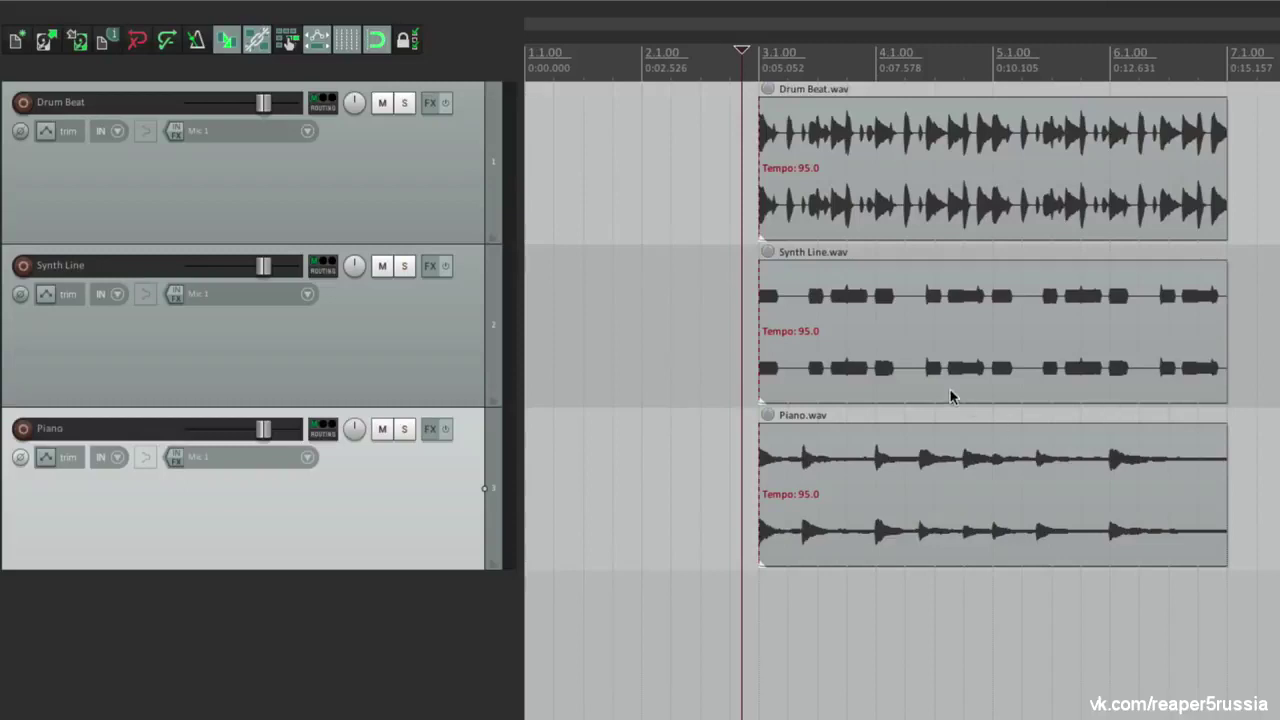
# Move the Drum Beat clip one bar earlier to bar 2 and play the arrangement from there
pyautogui.moveTo(900, 145); pyautogui.dragTo(765, 172)
pyautogui.click(640, 285)
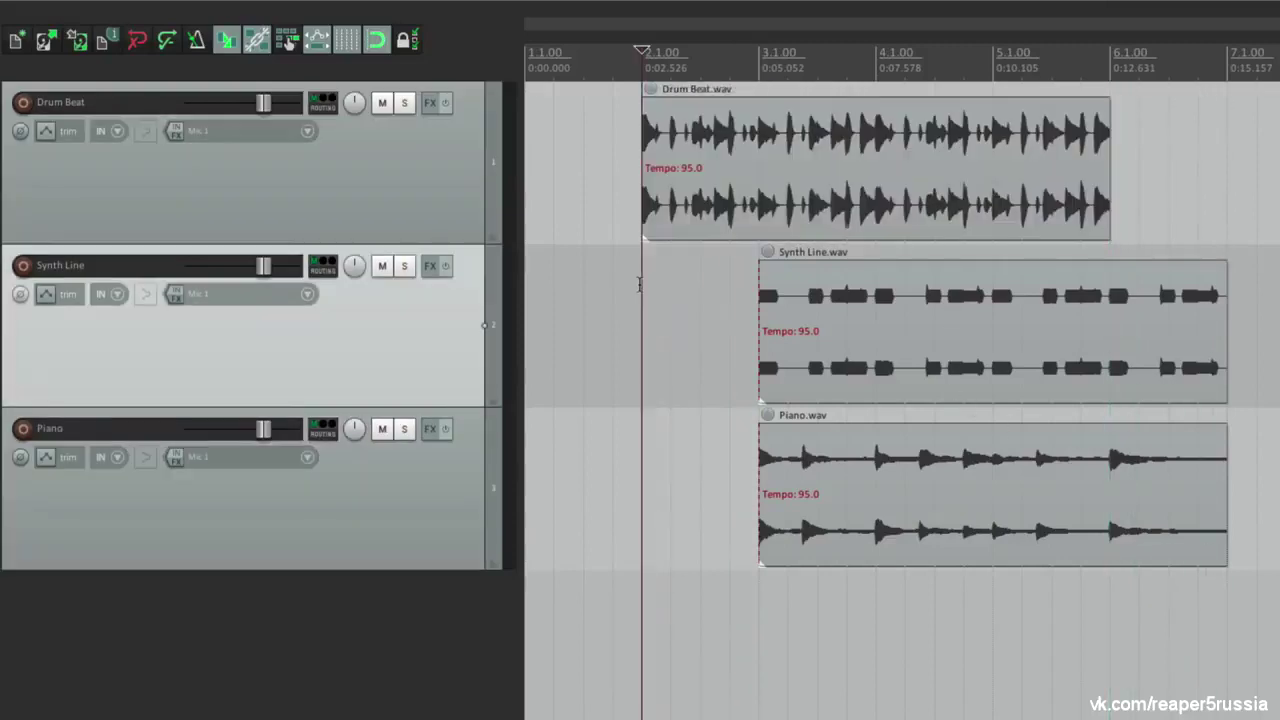
pyautogui.press('space')
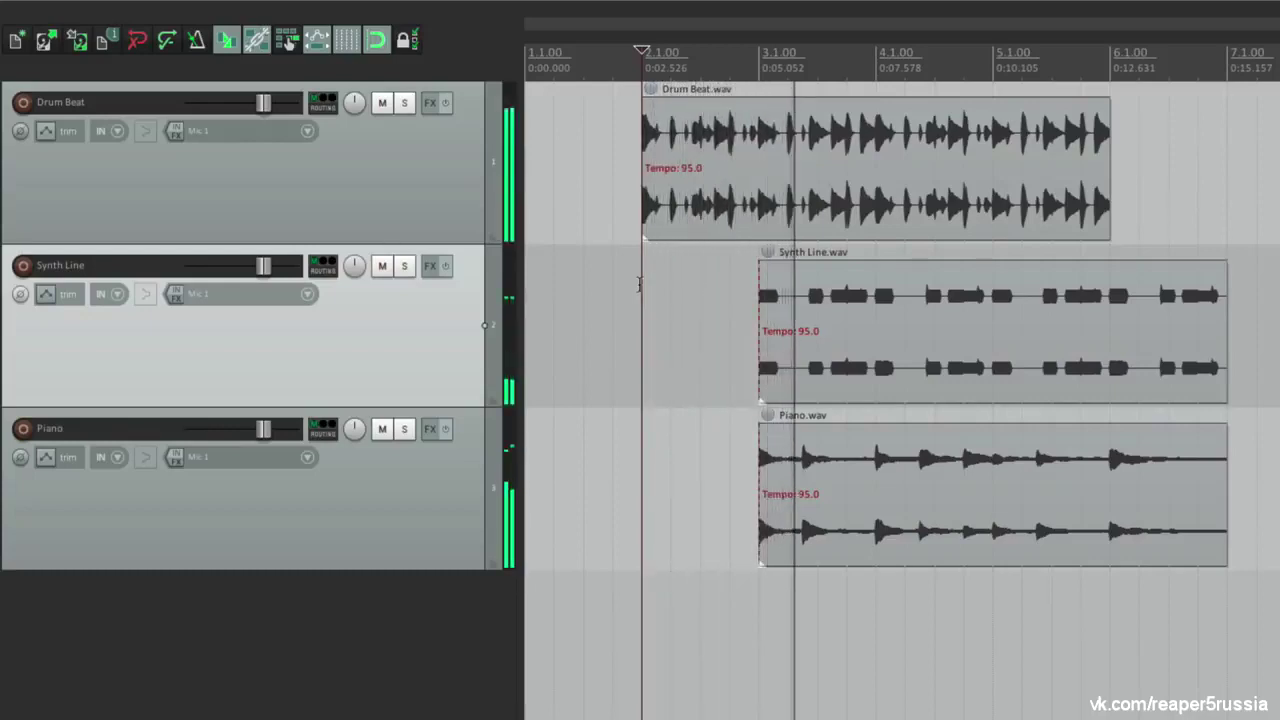
pyautogui.press('space')
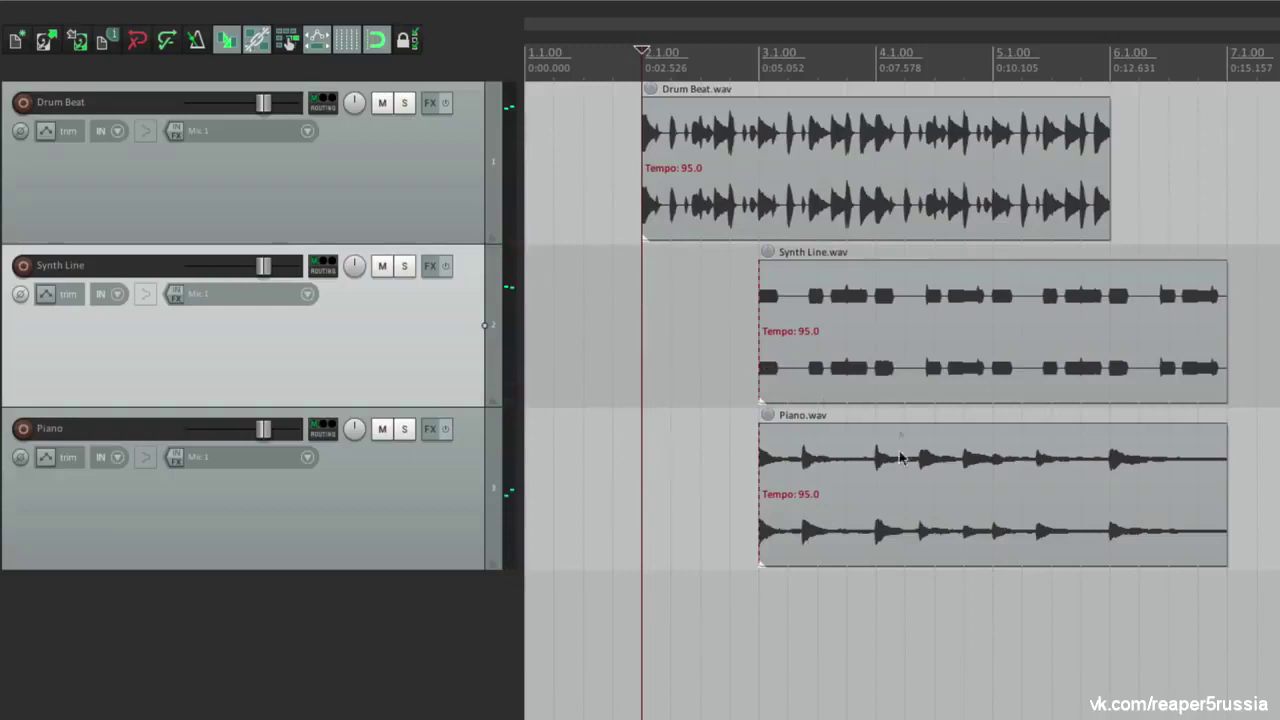
# Move the Piano clip one bar later to bar 4 and play the arrangement from bar 3
pyautogui.moveTo(866, 477); pyautogui.dragTo(984, 482)
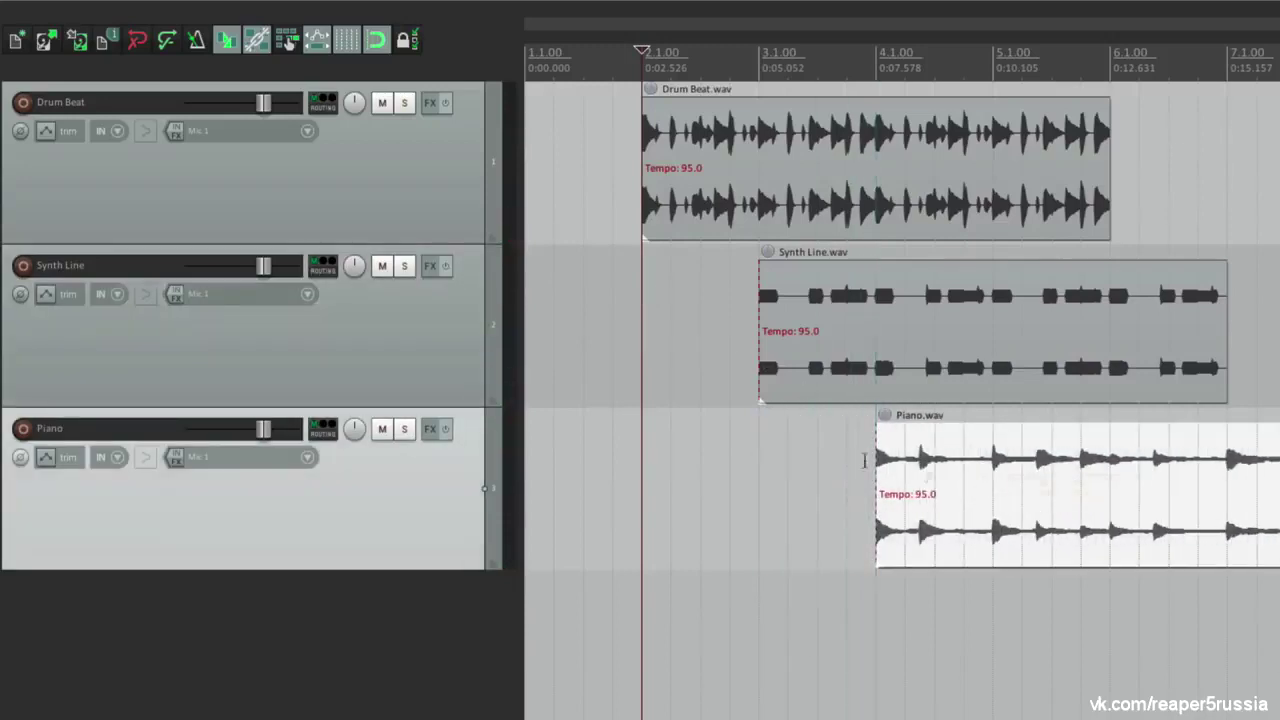
pyautogui.click(744, 451)
pyautogui.press('space')
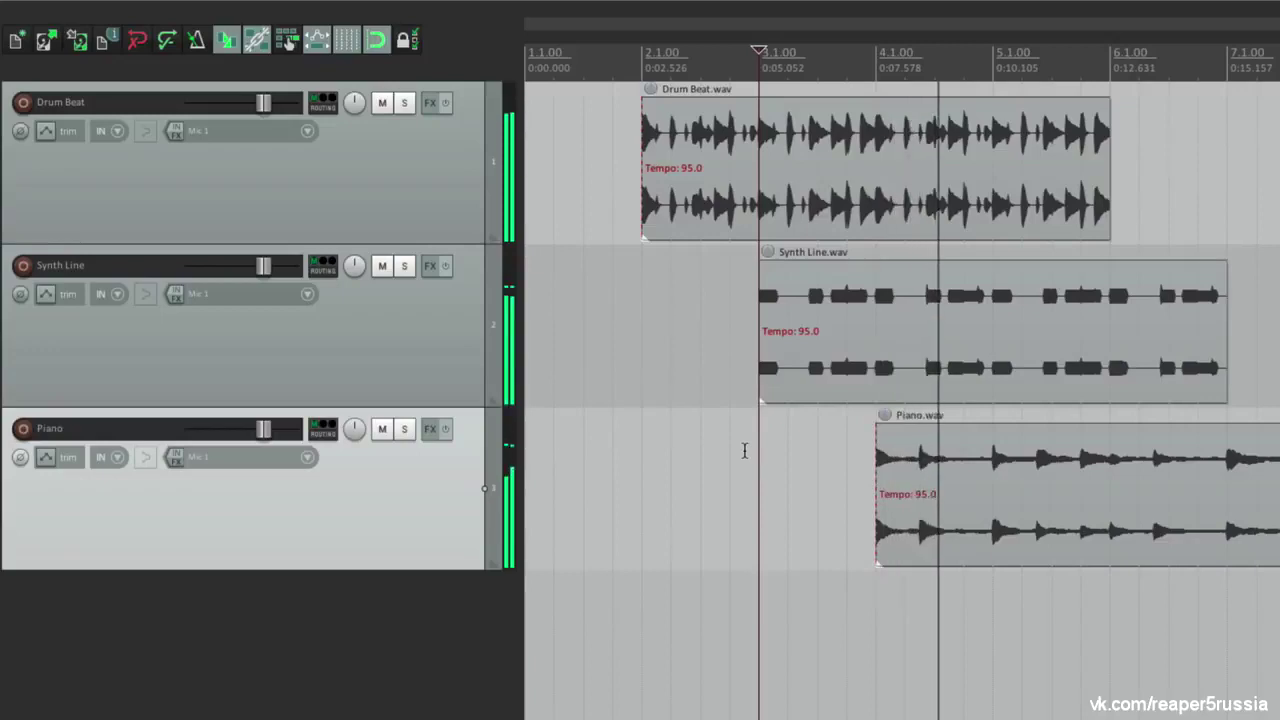
pyautogui.press('space')
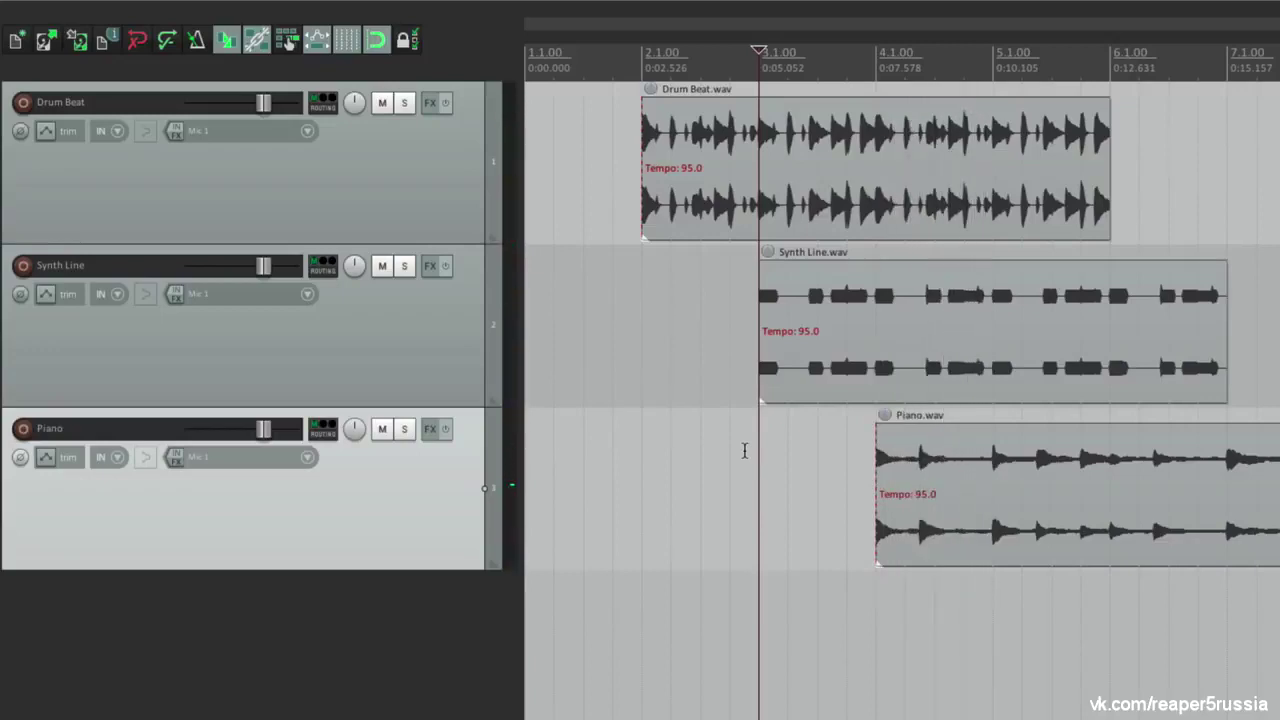
# Delete the Drum Beat clip and undo the deletion and the clip moves, back to all three clips starting at bar 3
pyautogui.click(794, 148)
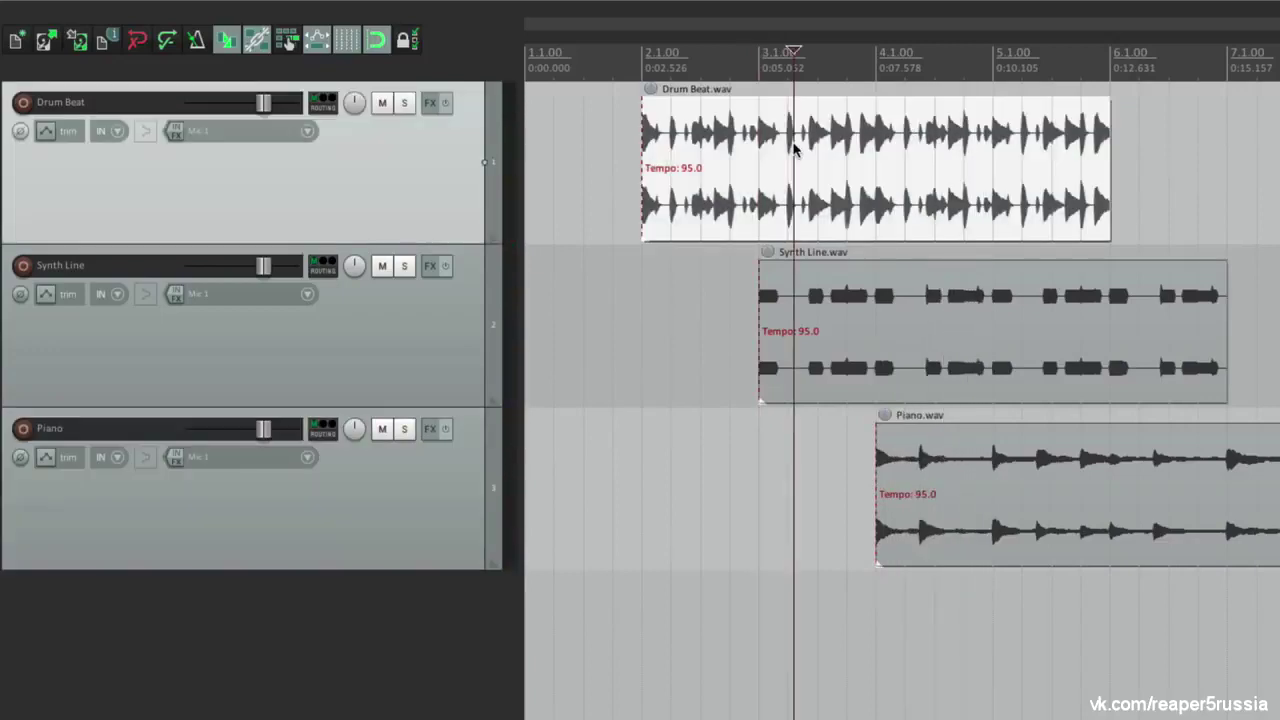
pyautogui.press('Delete')
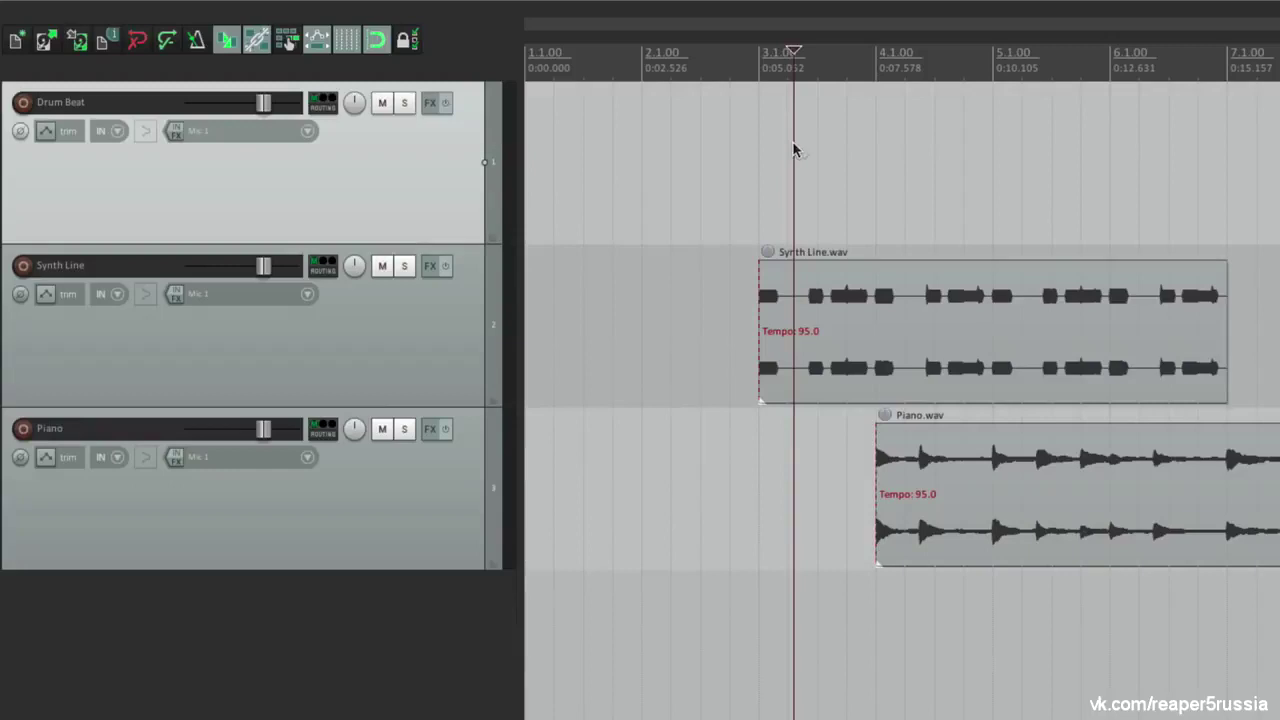
pyautogui.hotkey('ctrl', 'z')
pyautogui.hotkey('ctrl', 'z')
pyautogui.hotkey('ctrl', 'z')
pyautogui.hotkey('ctrl', 'z')
pyautogui.hotkey('ctrl', 'z')
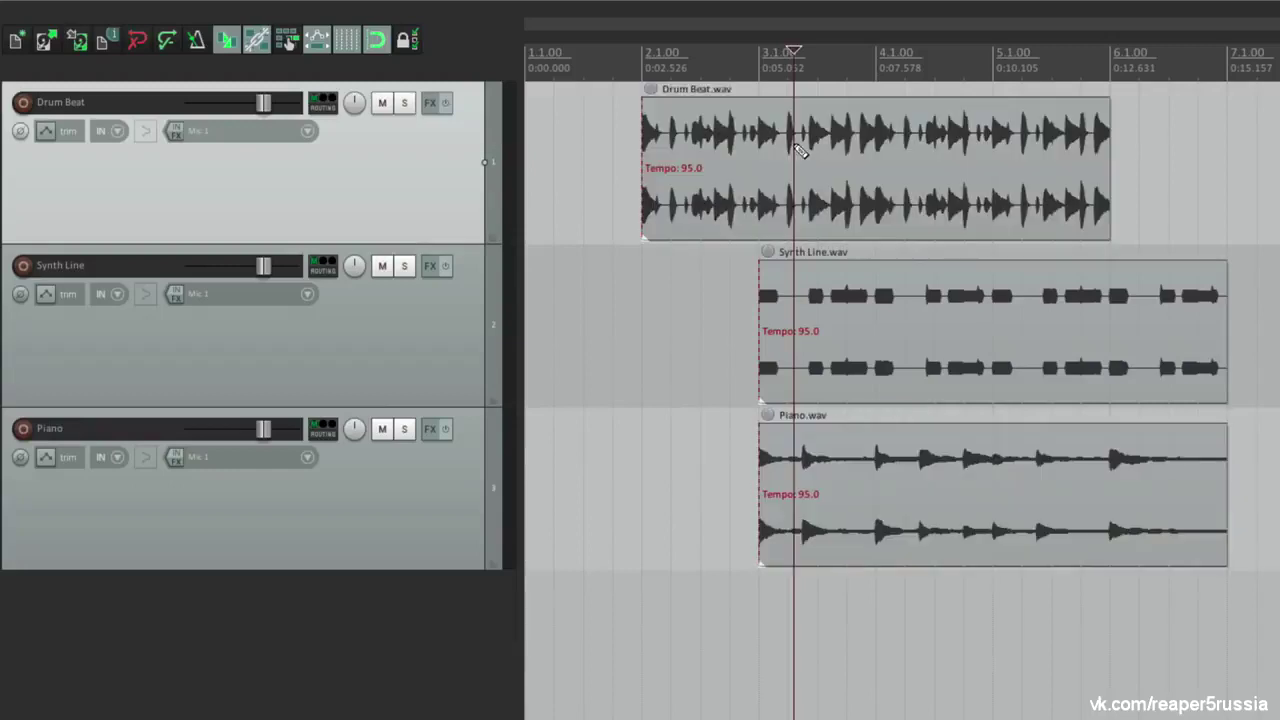
pyautogui.hotkey('ctrl', 'z')
pyautogui.hotkey('ctrl', 'z')
pyautogui.hotkey('ctrl', 'z')
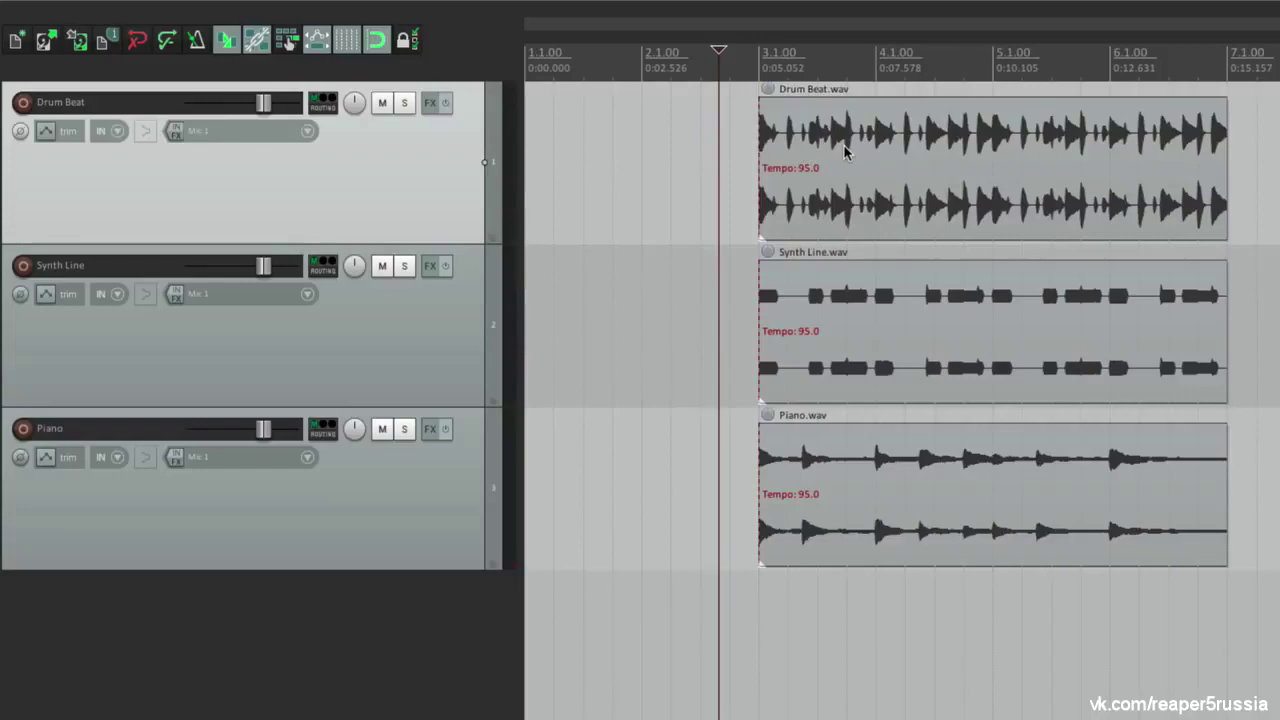
# Paste a copy of the Drum Beat clip at bar 7 and delete the copy
pyautogui.click(831, 150)
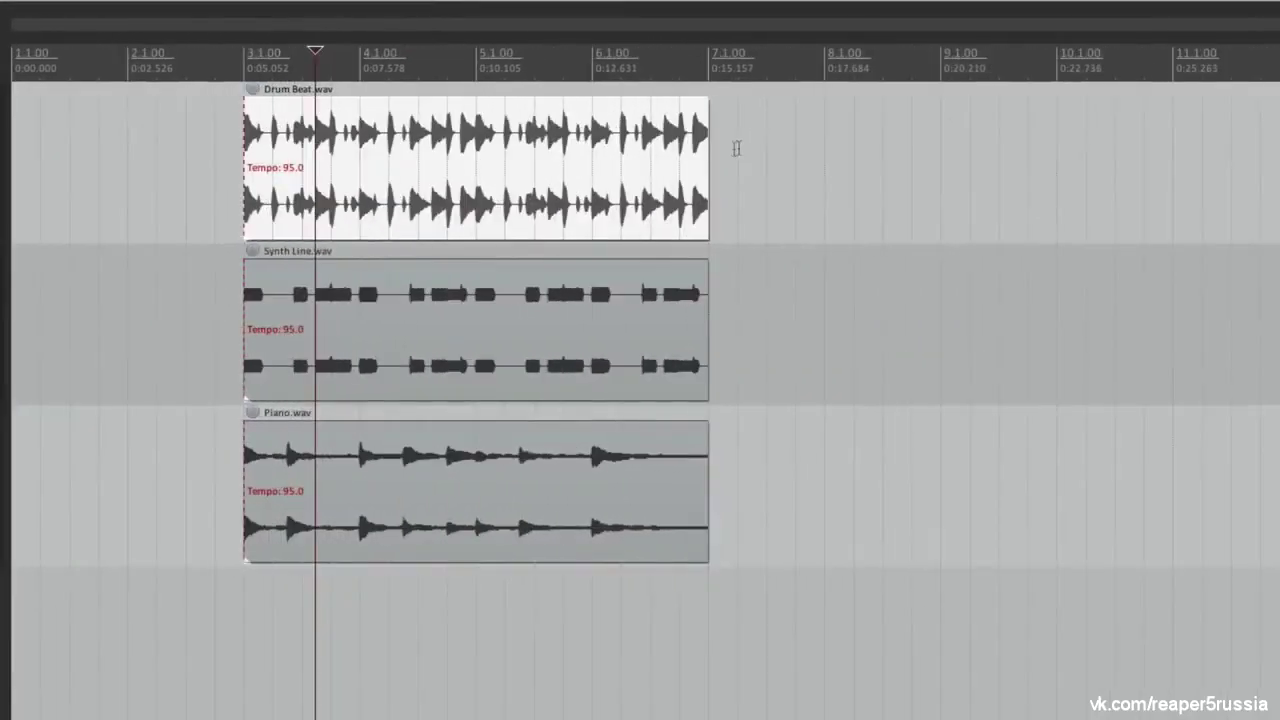
pyautogui.click(1233, 157)
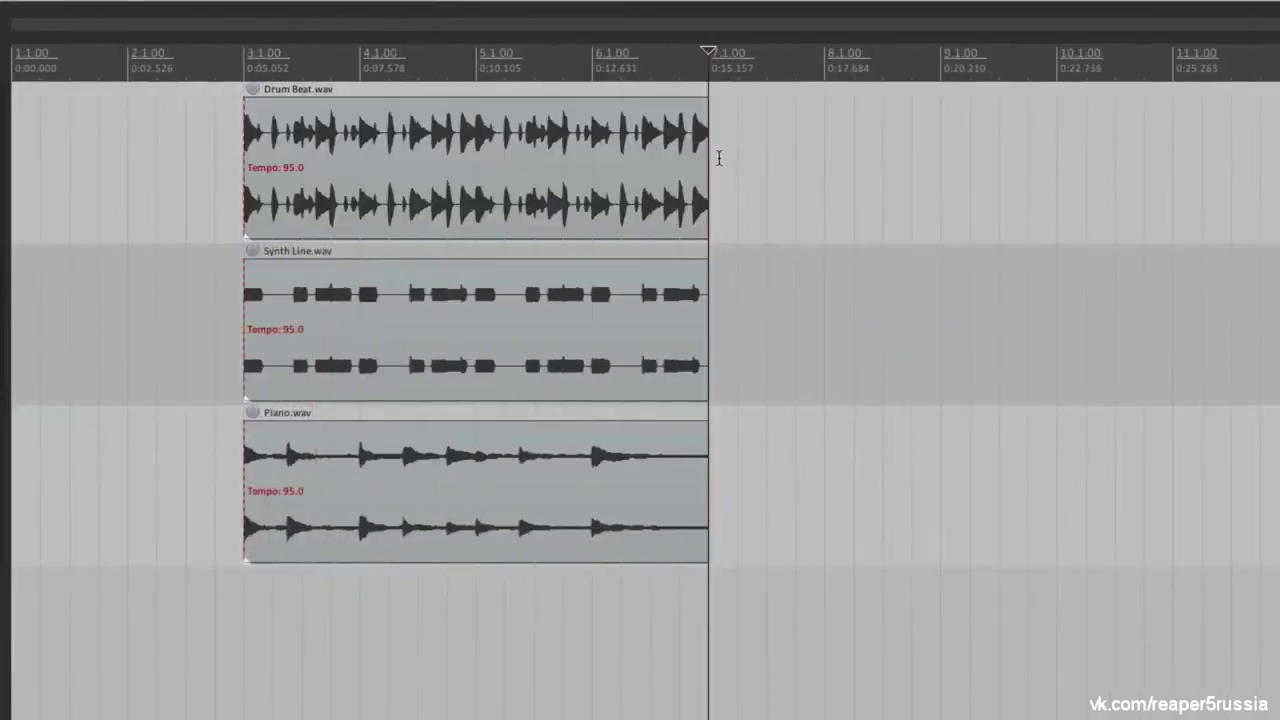
pyautogui.hotkey('ctrl', 'v')
pyautogui.press('Delete')
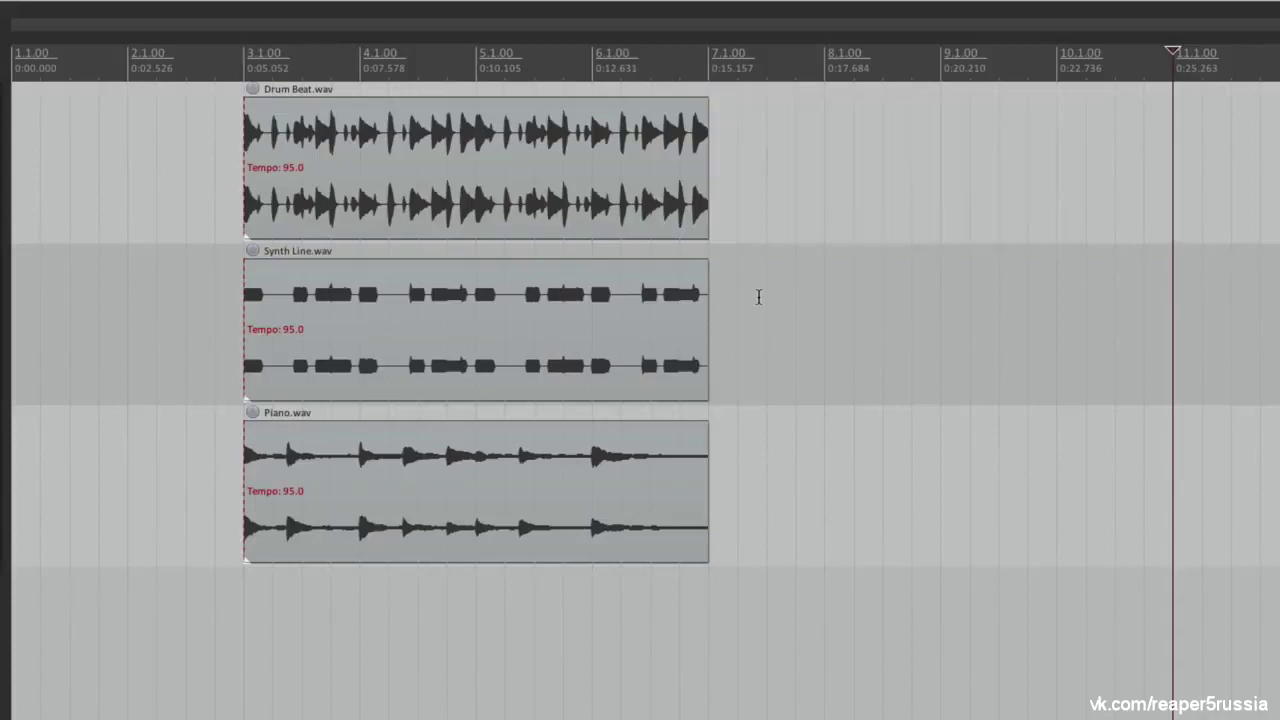
# Loop the Drum Beat clip by extending its end edge to about bar 11
pyautogui.moveTo(704, 200); pyautogui.dragTo(1056, 203)
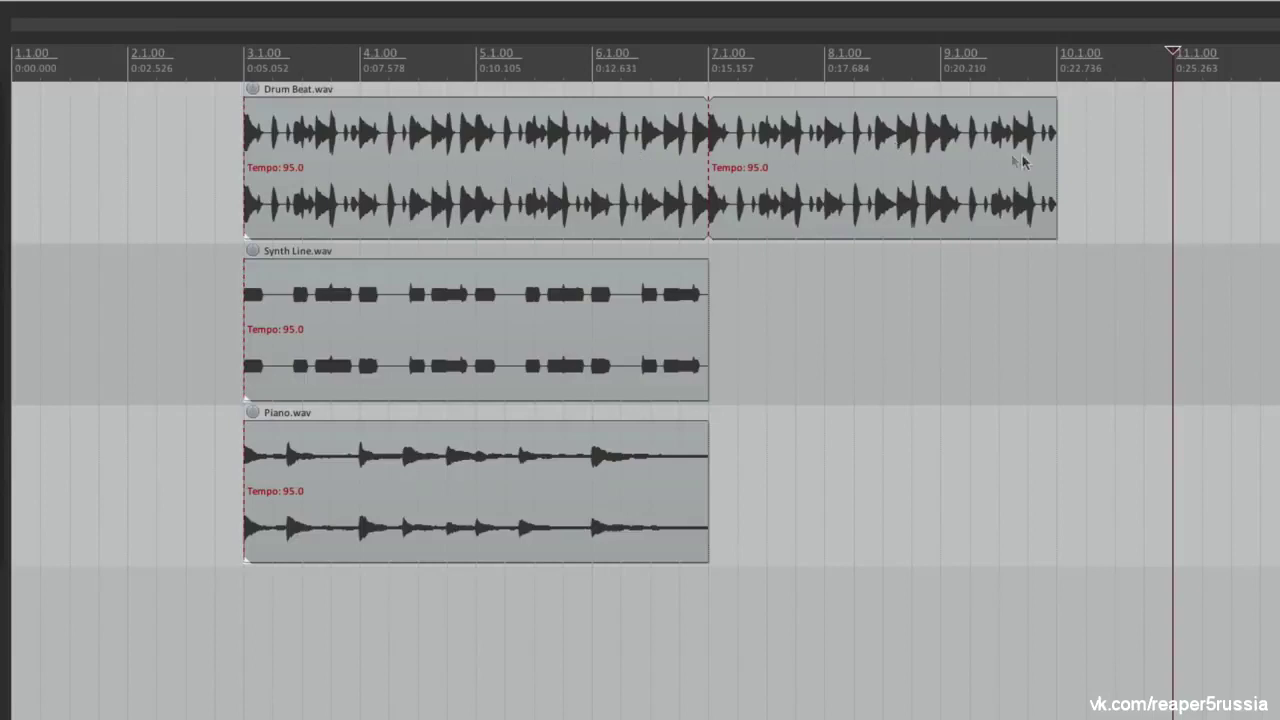
pyautogui.moveTo(1055, 164); pyautogui.dragTo(1168, 176)
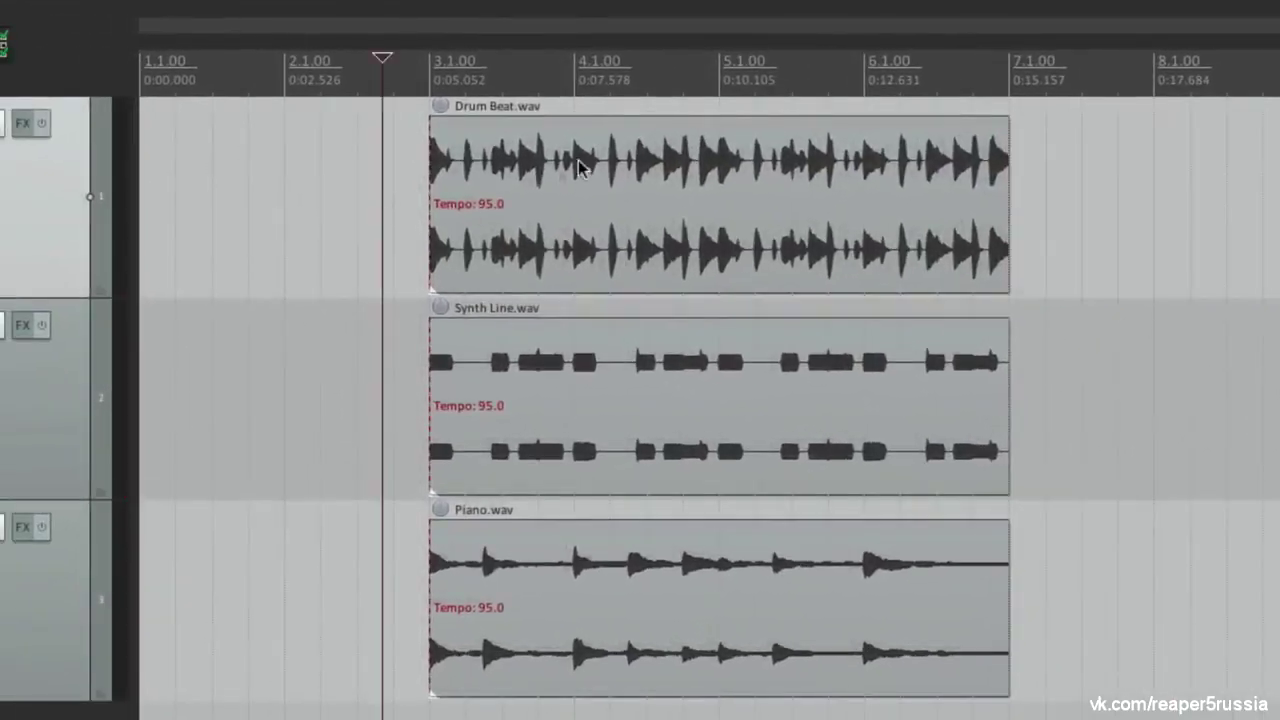
# Select the Drum Beat, Synth Line and Piano clips and give them all a fade-in from bar 3 to bar 5
pyautogui.click(586, 168)
pyautogui.keyDown('ctrl'); pyautogui.click(606, 372); pyautogui.keyUp('ctrl')
pyautogui.keyDown('ctrl'); pyautogui.click(636, 548); pyautogui.keyUp('ctrl')
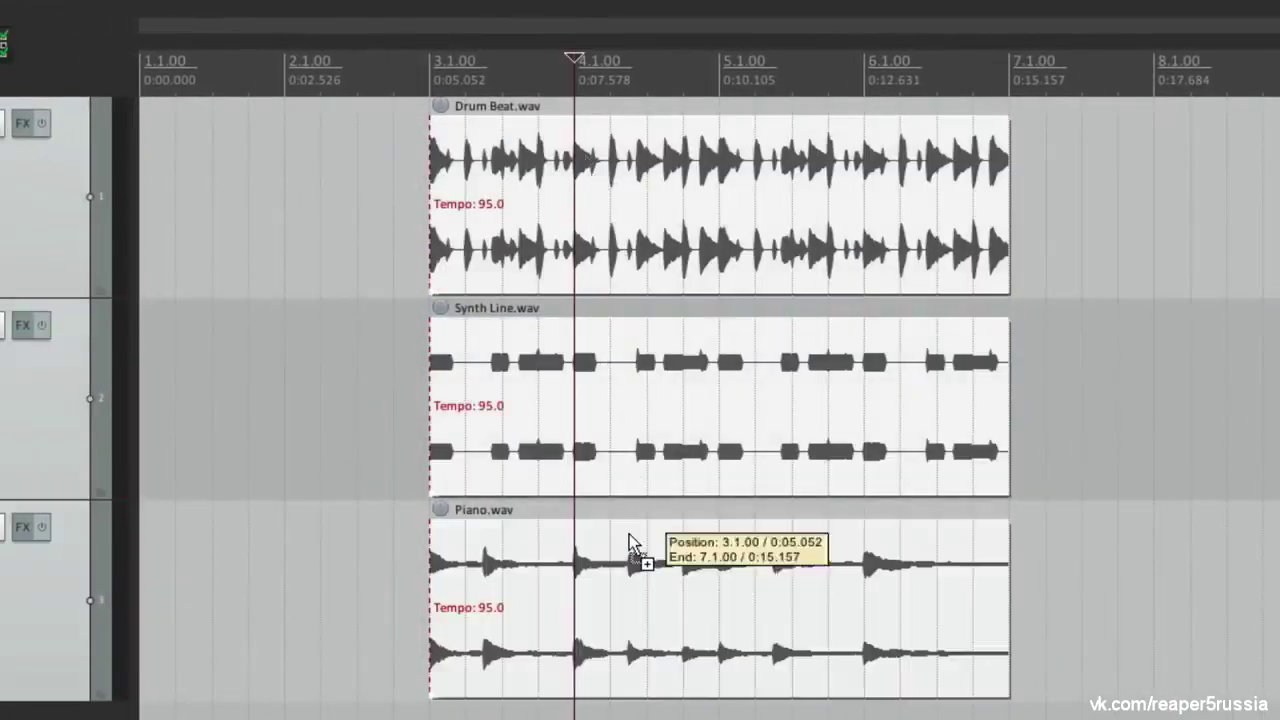
pyautogui.moveTo(436, 124); pyautogui.dragTo(718, 150)
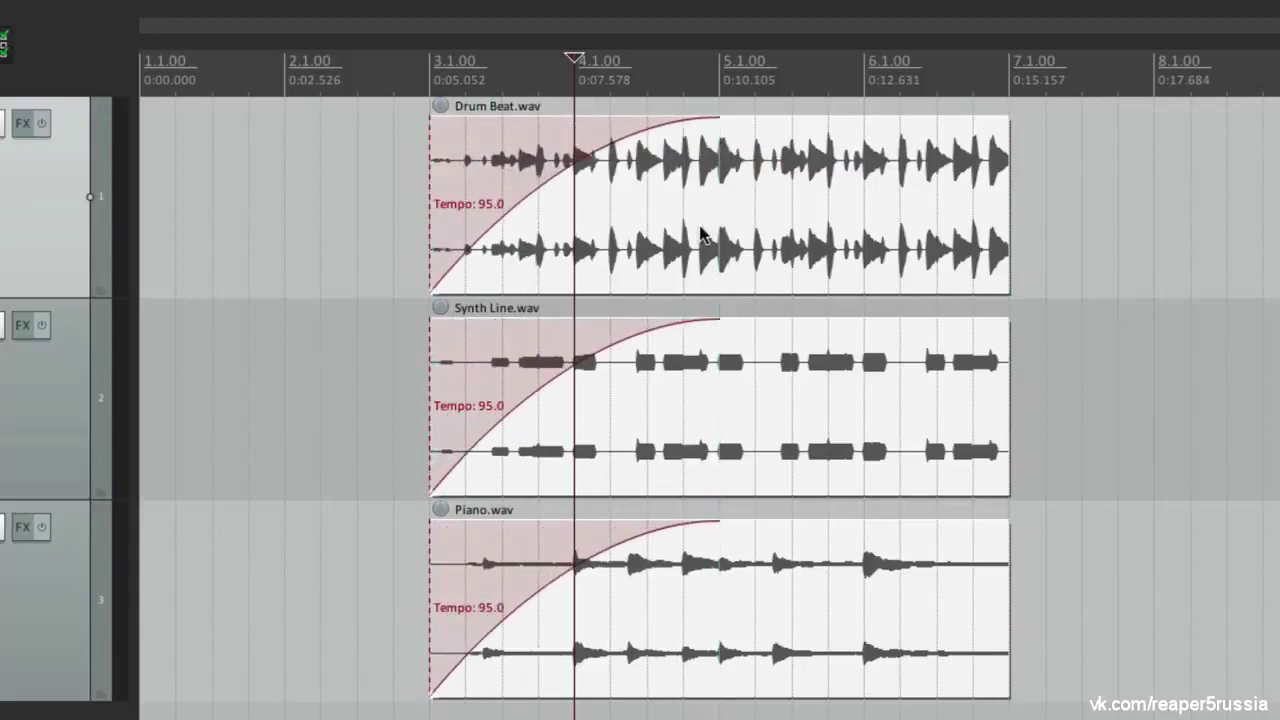
# Change the fade-in shape of all three clips to the slow-start curve, third in the shape list, and play it back
pyautogui.rightClick(636, 130)
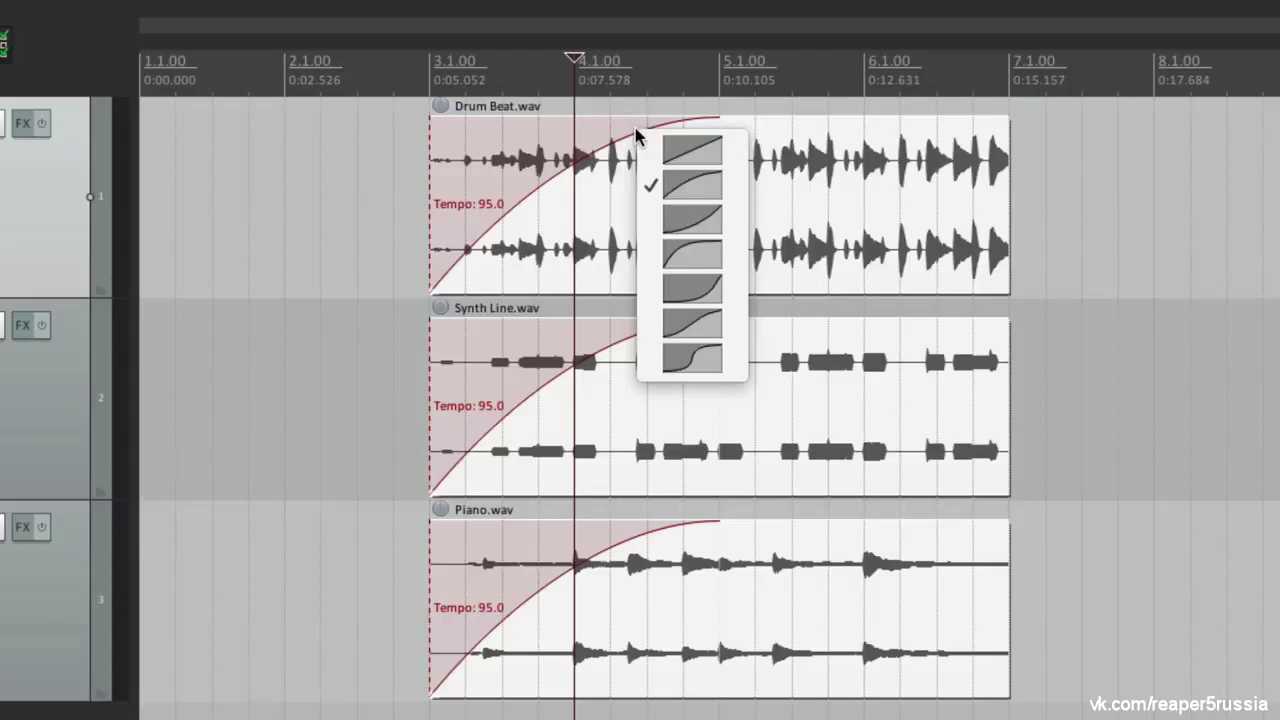
pyautogui.click(705, 217)
pyautogui.click(407, 195)
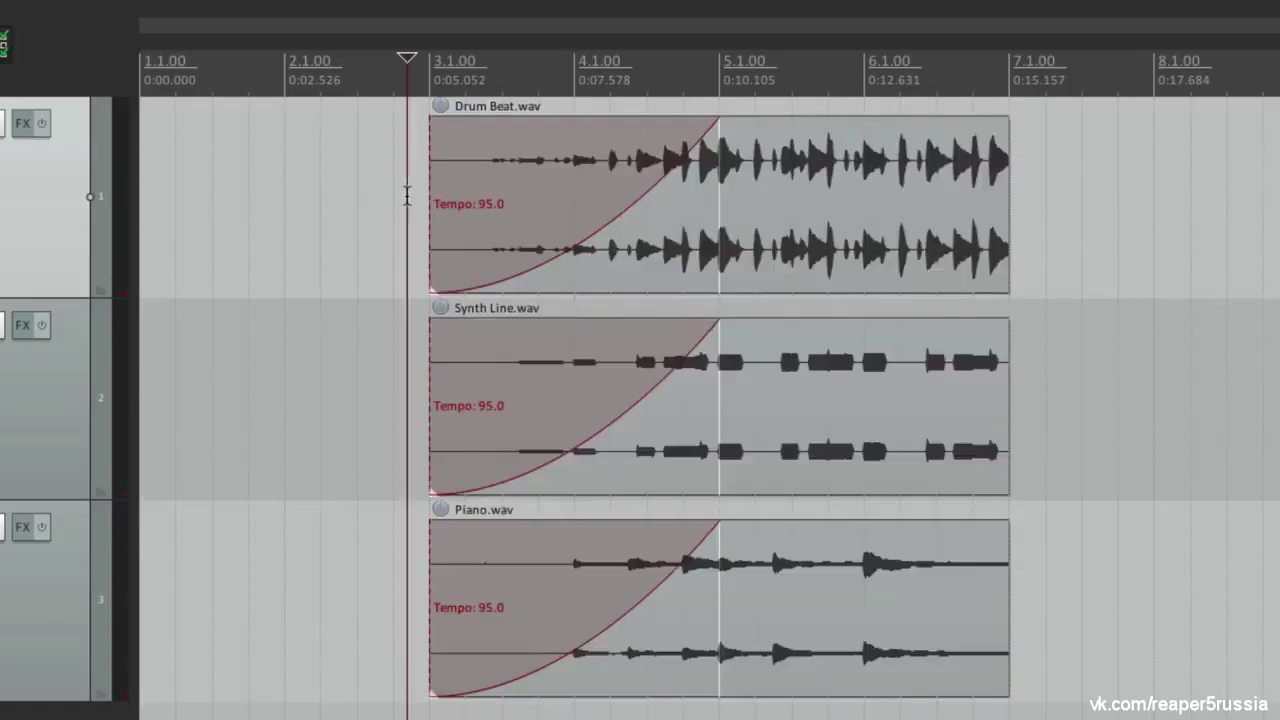
pyautogui.press('space')
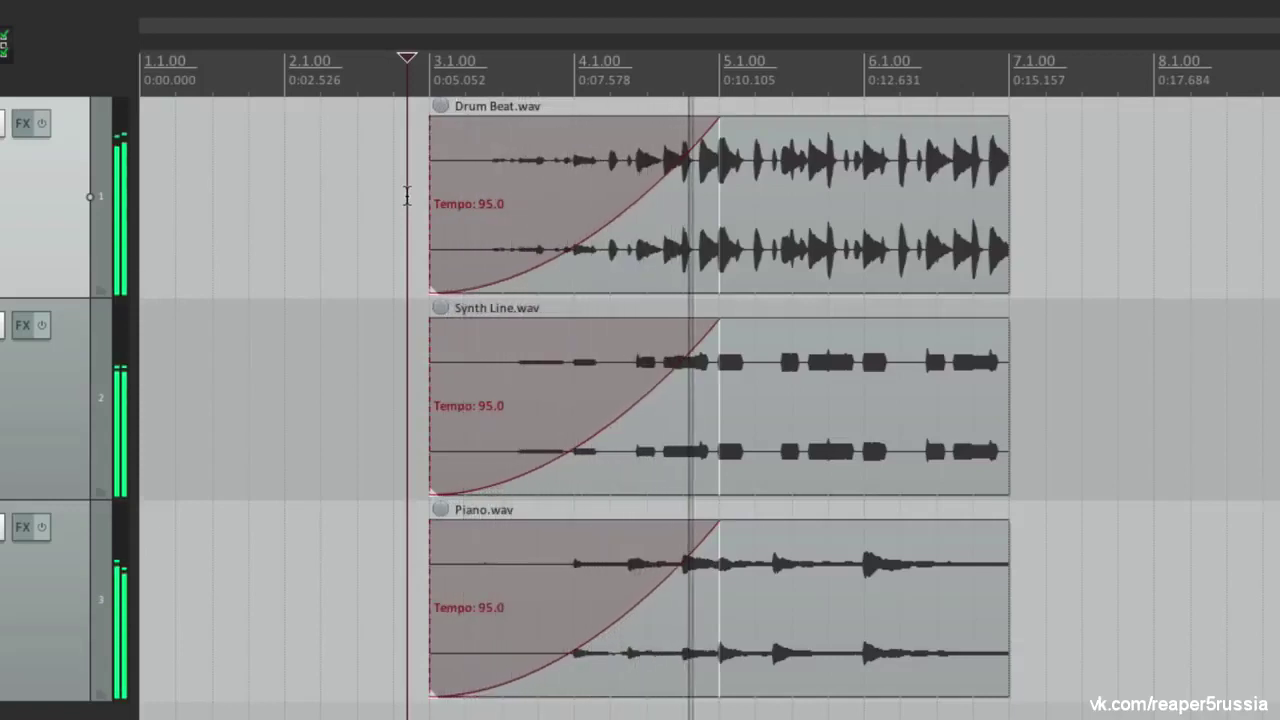
pyautogui.press('space')
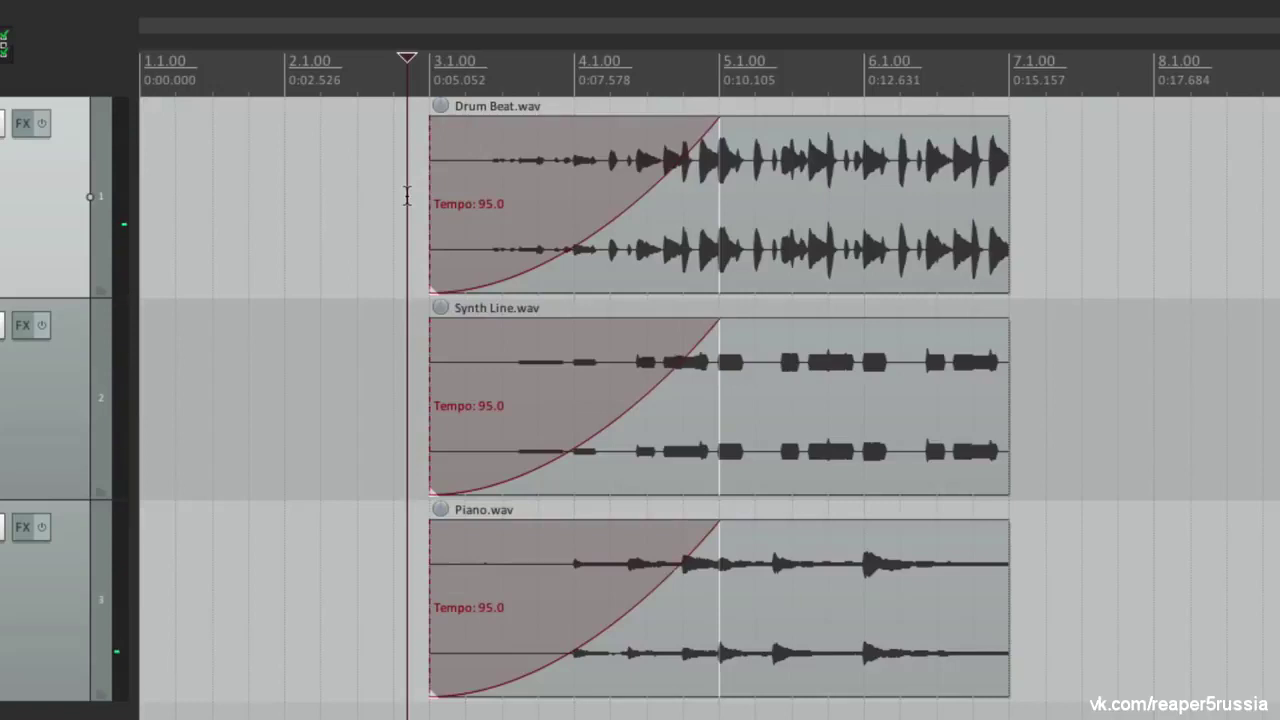
# Select all three clips and give them a fade-out of about 5 seconds, from around bar 5 to their end
pyautogui.click(907, 182)
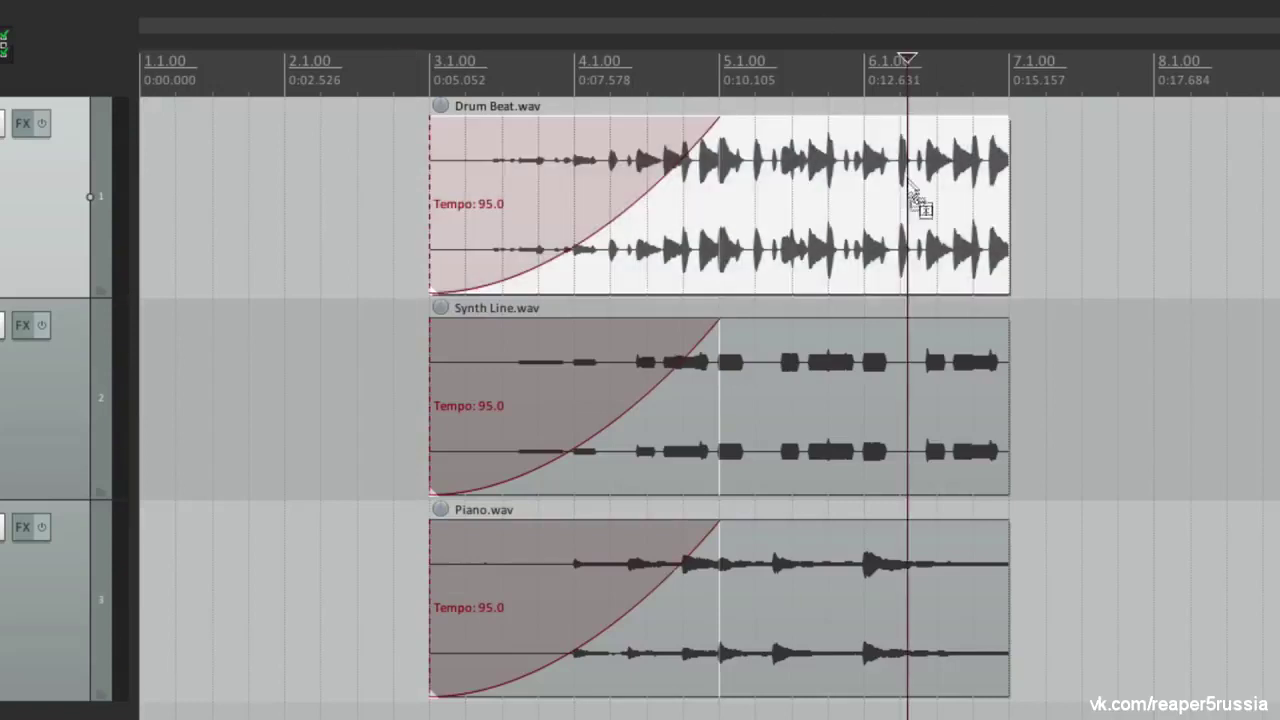
pyautogui.keyDown('ctrl'); pyautogui.click(955, 425); pyautogui.keyUp('ctrl')
pyautogui.keyDown('ctrl'); pyautogui.click(962, 635); pyautogui.keyUp('ctrl')
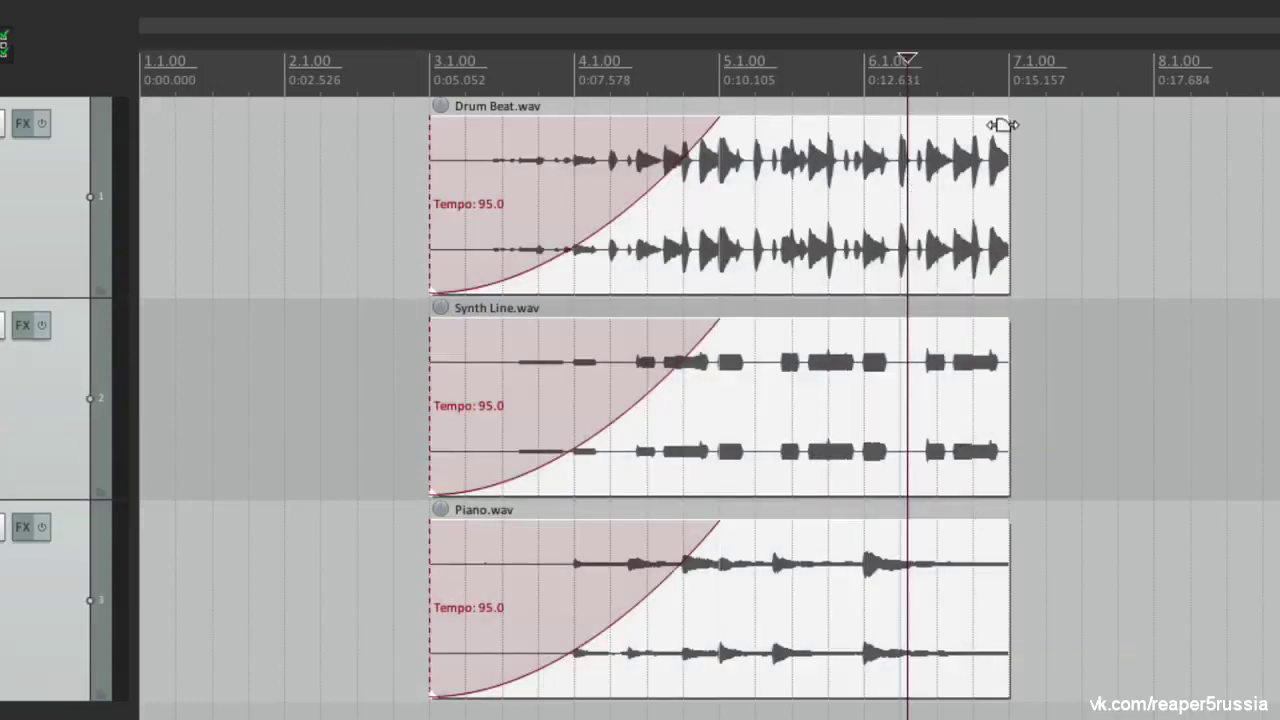
pyautogui.moveTo(1000, 123); pyautogui.dragTo(712, 245)
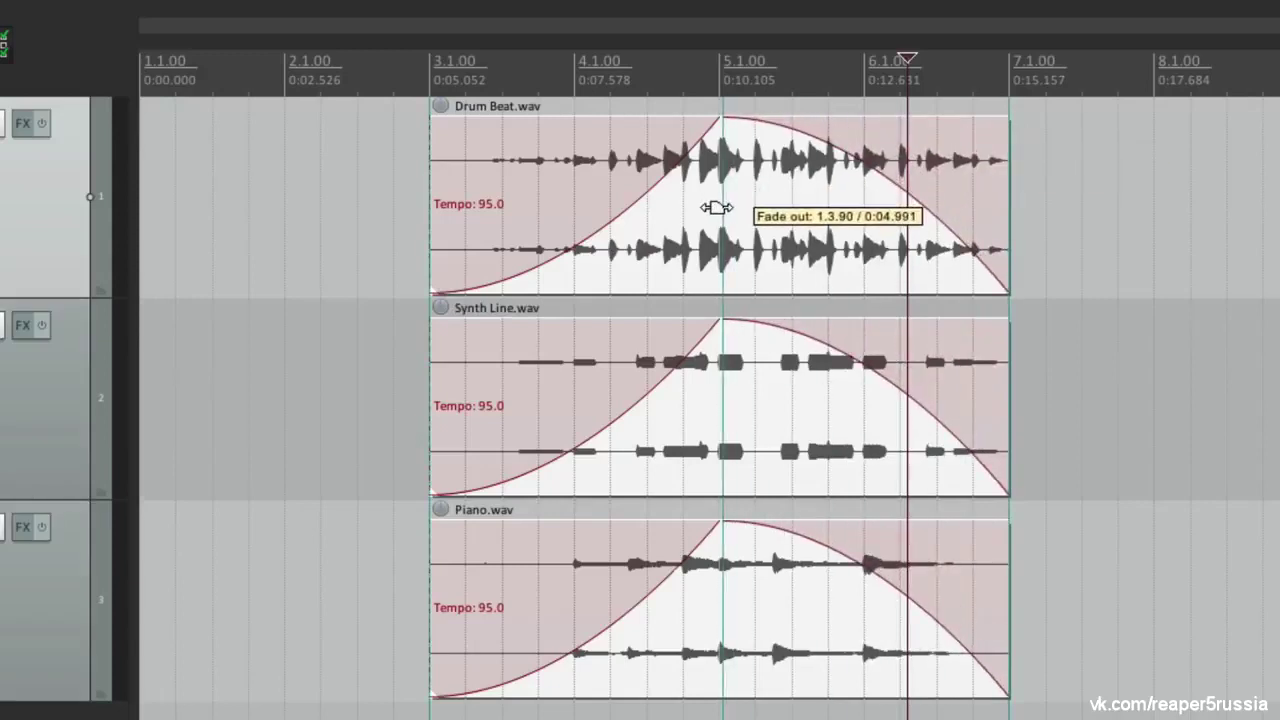
# Change the fade-out shape of all three clips to the steep-drop curve, fifth in the shape list, and play it back from just before bar 5
pyautogui.rightClick(857, 165)
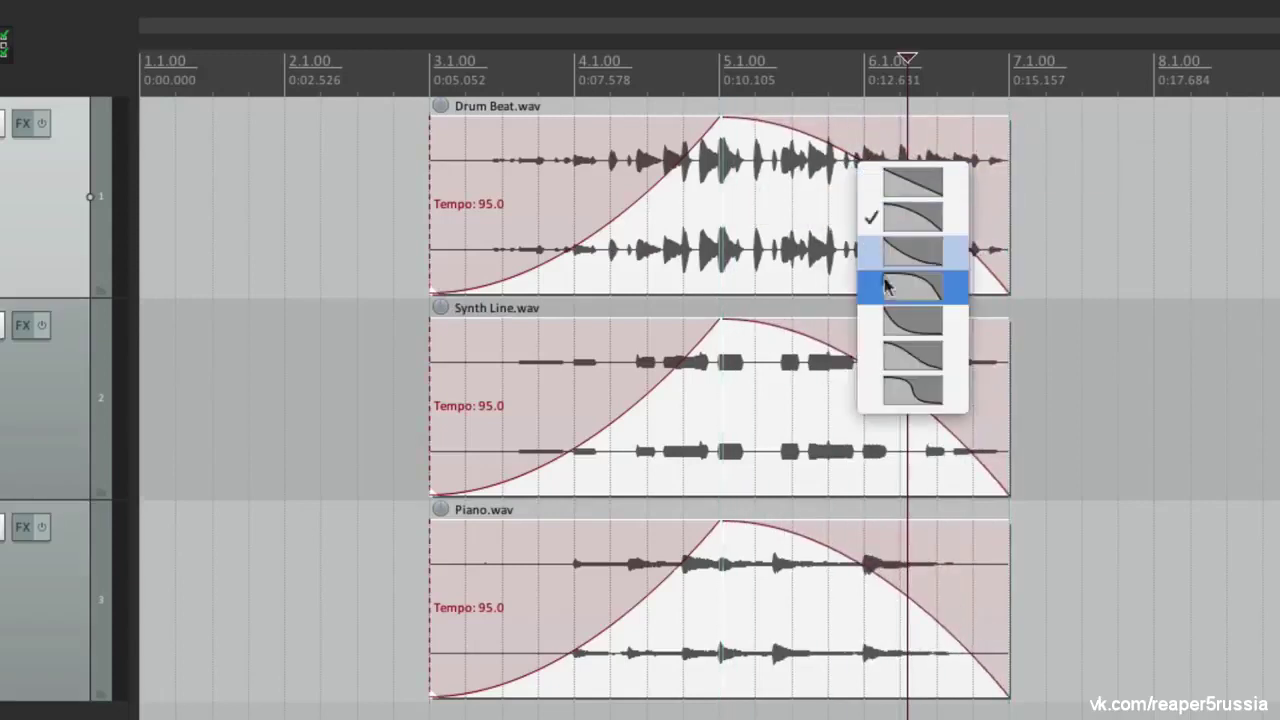
pyautogui.click(881, 322)
pyautogui.click(699, 710)
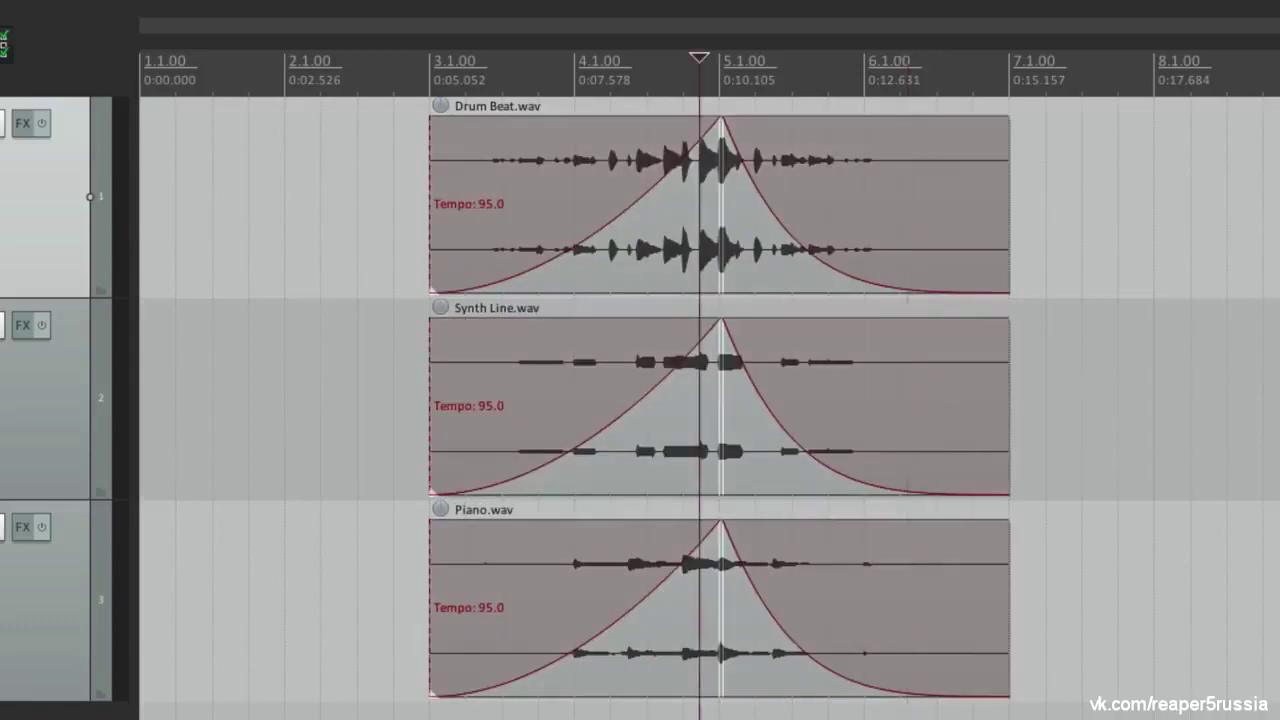
pyautogui.press('space')
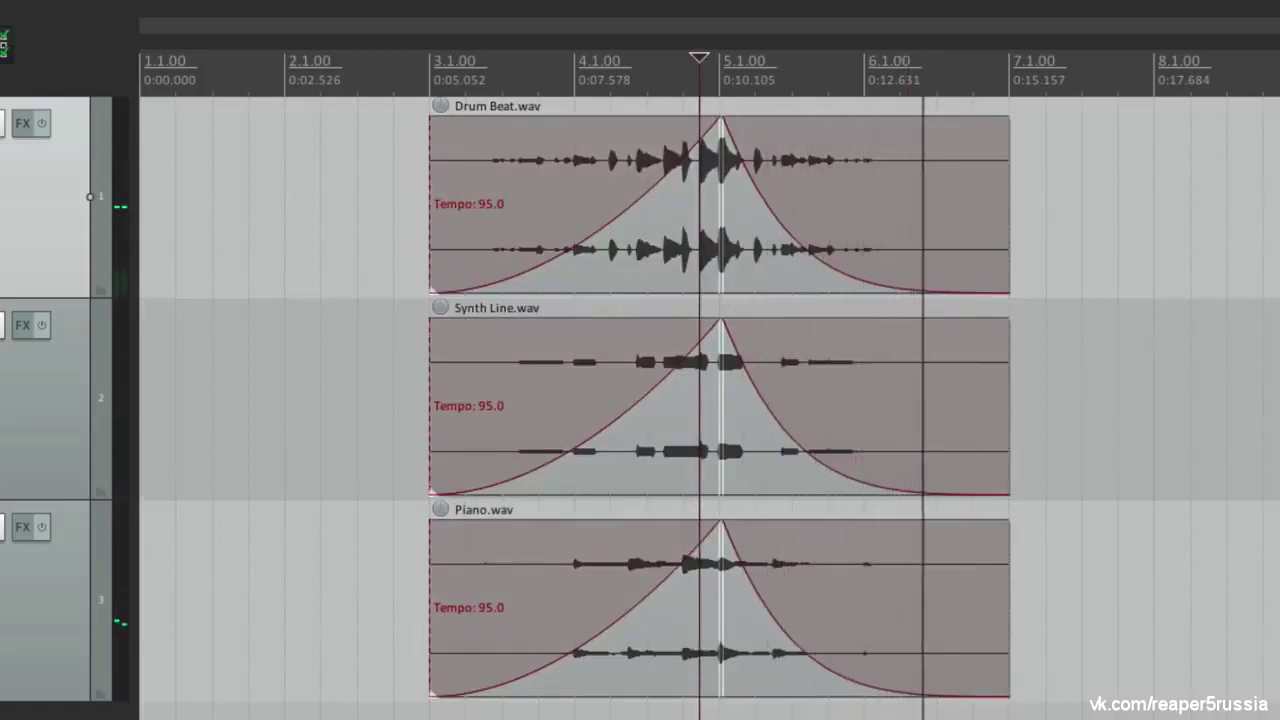
pyautogui.press('space')
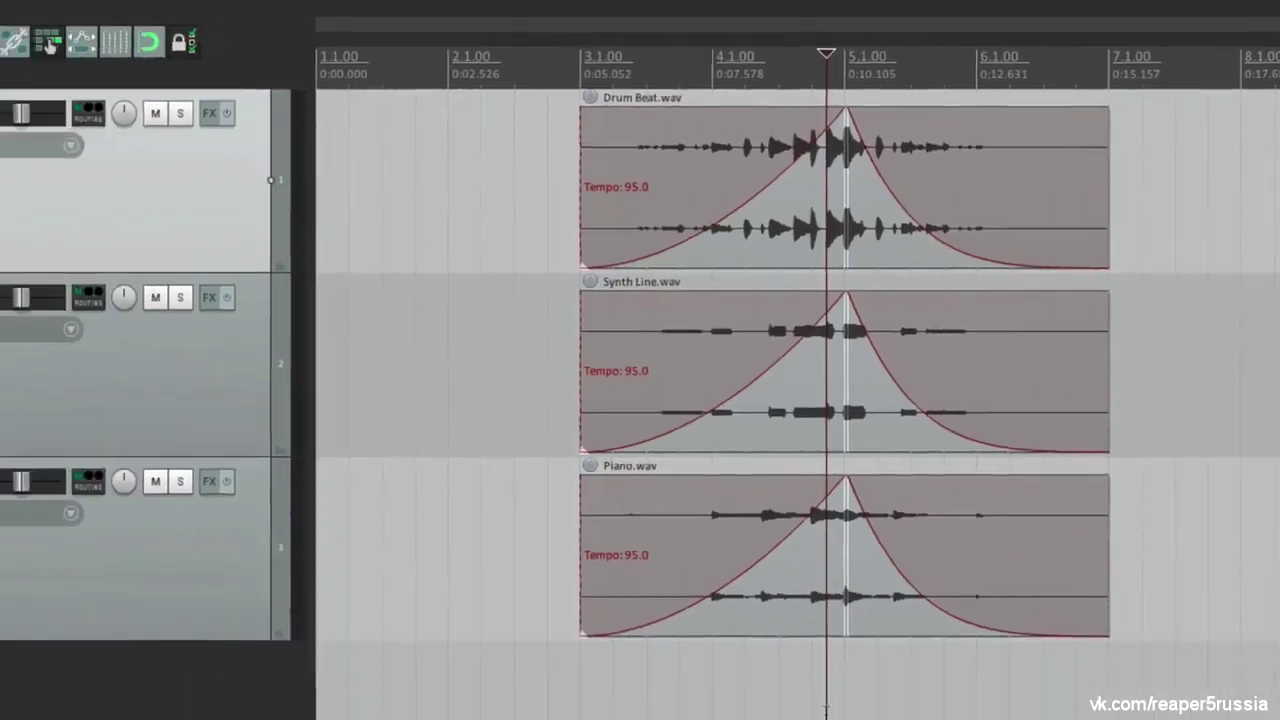
# Insert an empty track below Piano and delete it
pyautogui.hotkey('ctrl', 't')
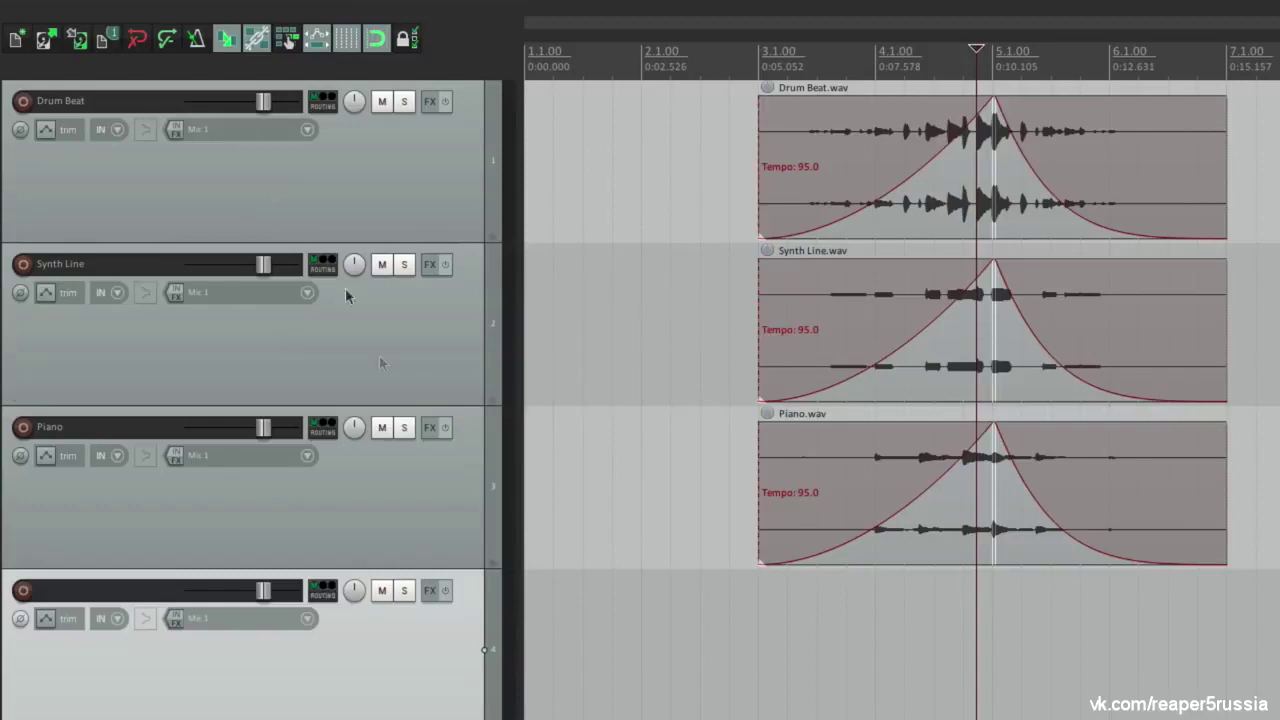
pyautogui.press('Delete')
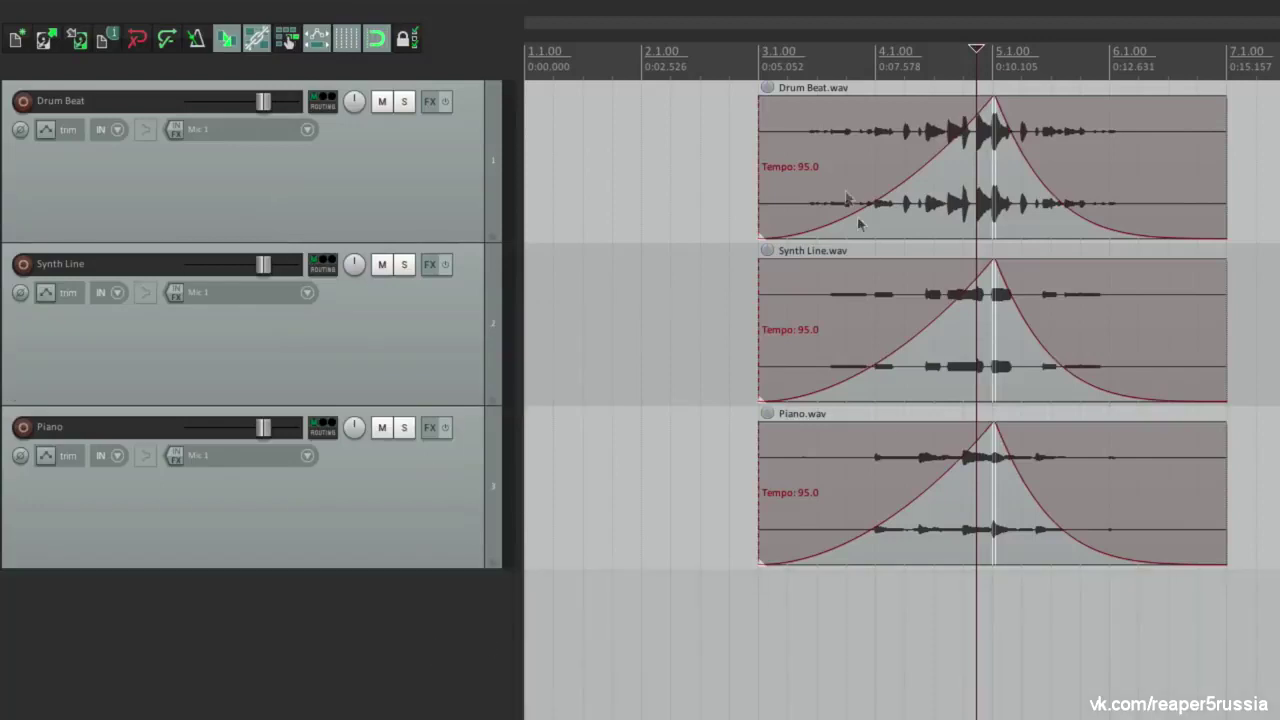
pyautogui.click(833, 122)
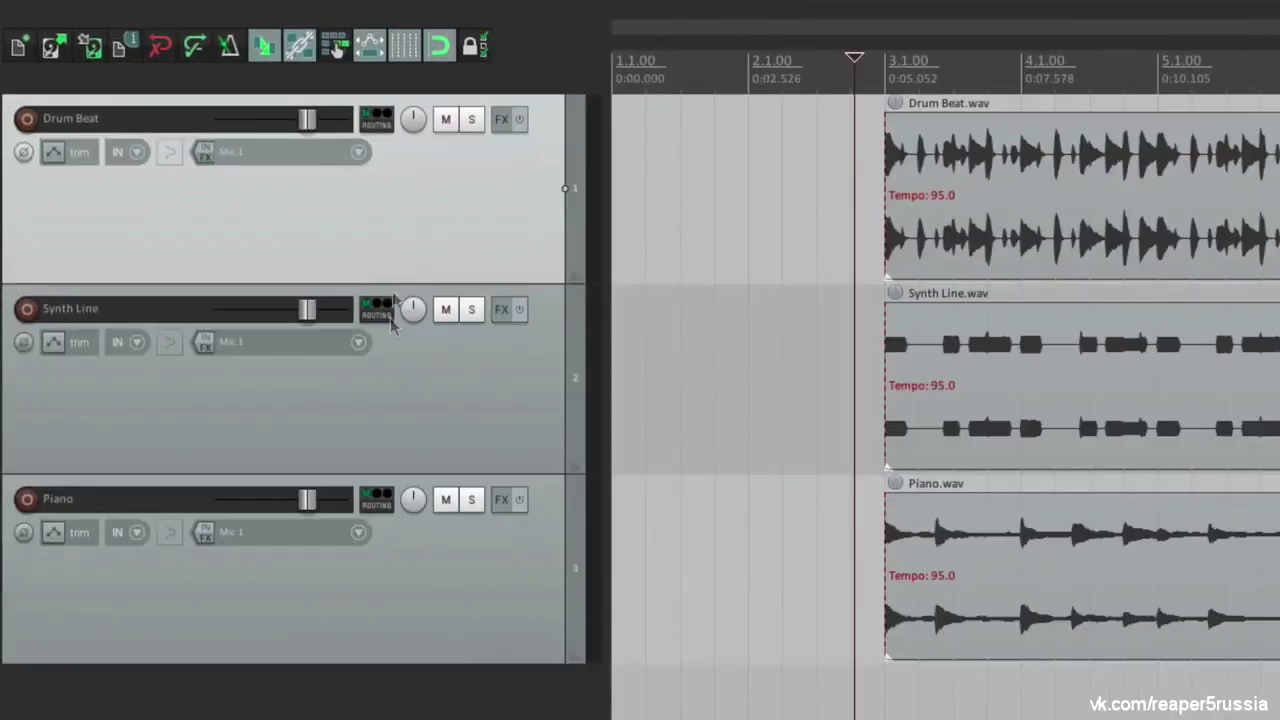
# Lower the Synth Line and Piano track volumes to -inf dB and play the drums alone from just before bar 3
pyautogui.moveTo(306, 308); pyautogui.dragTo(163, 334)
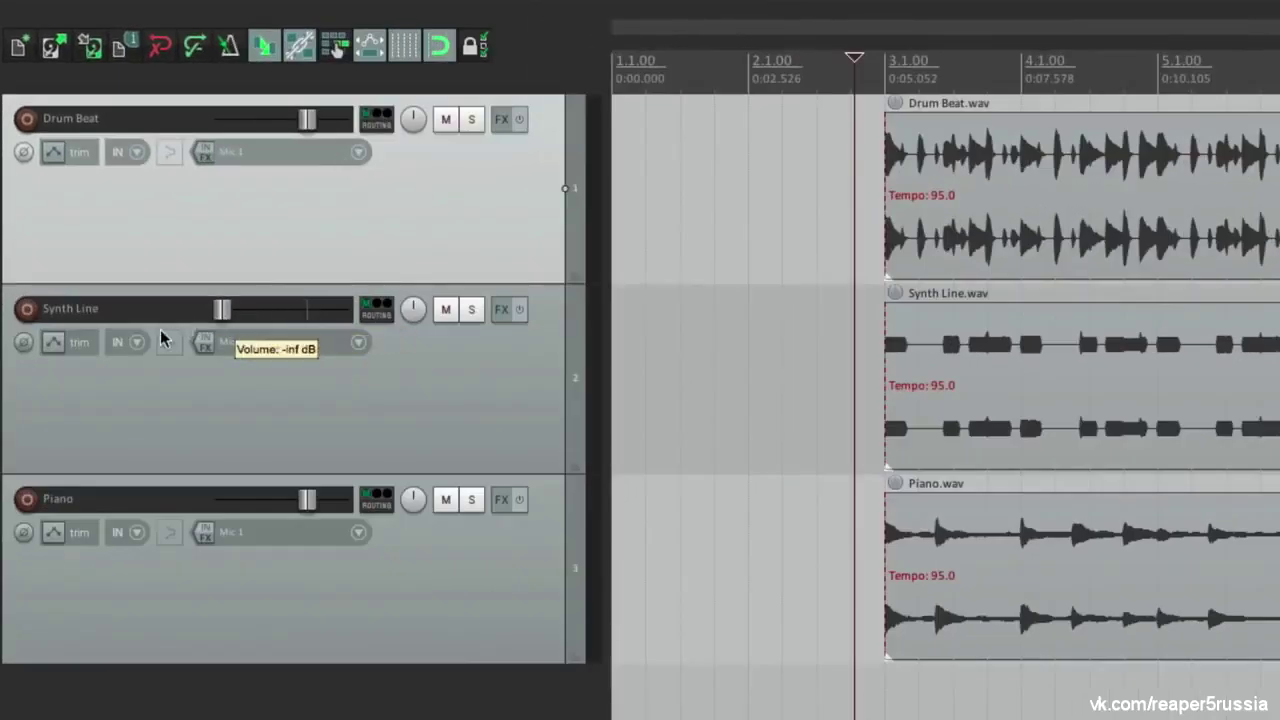
pyautogui.moveTo(310, 507); pyautogui.dragTo(157, 514)
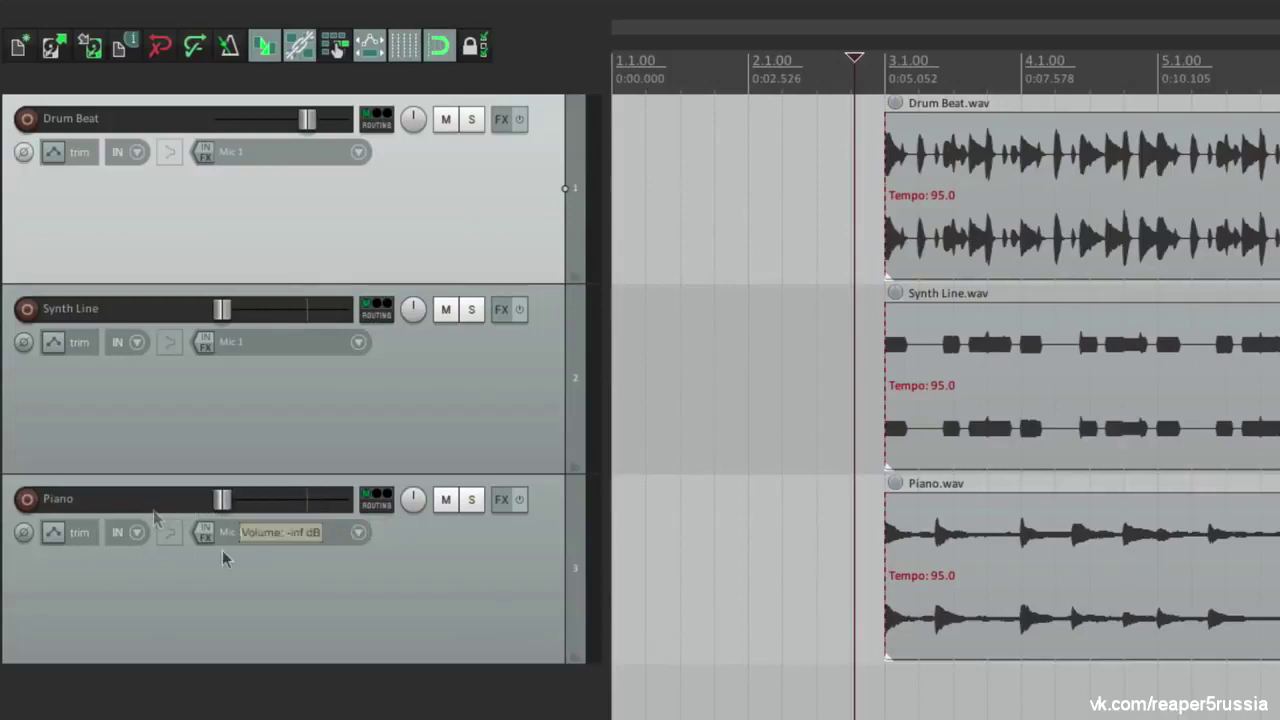
pyautogui.click(863, 219)
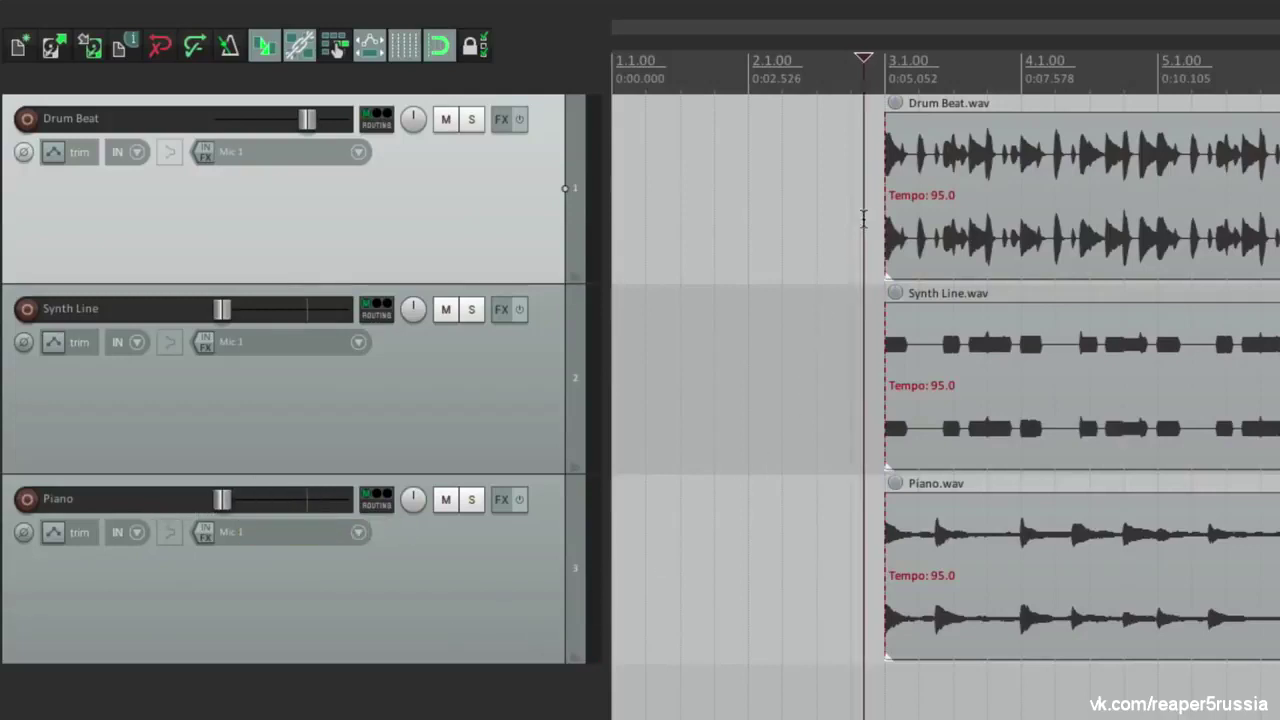
pyautogui.press('space')
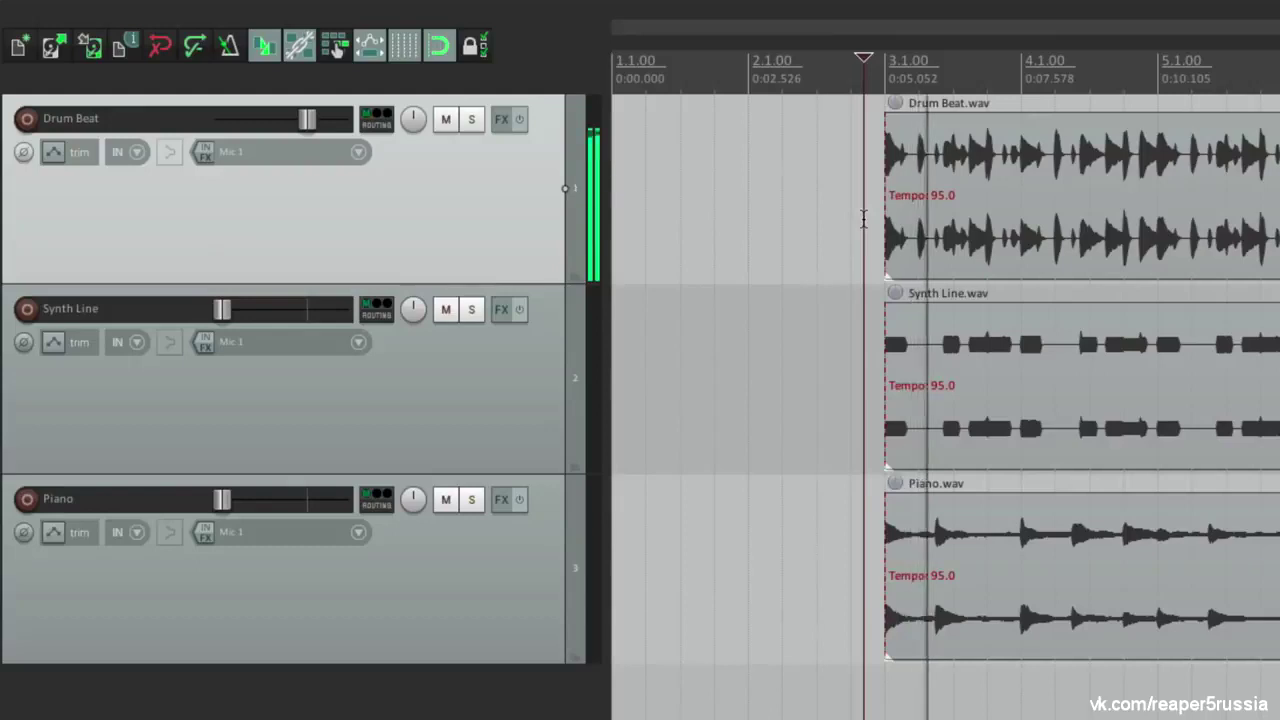
pyautogui.press('space')
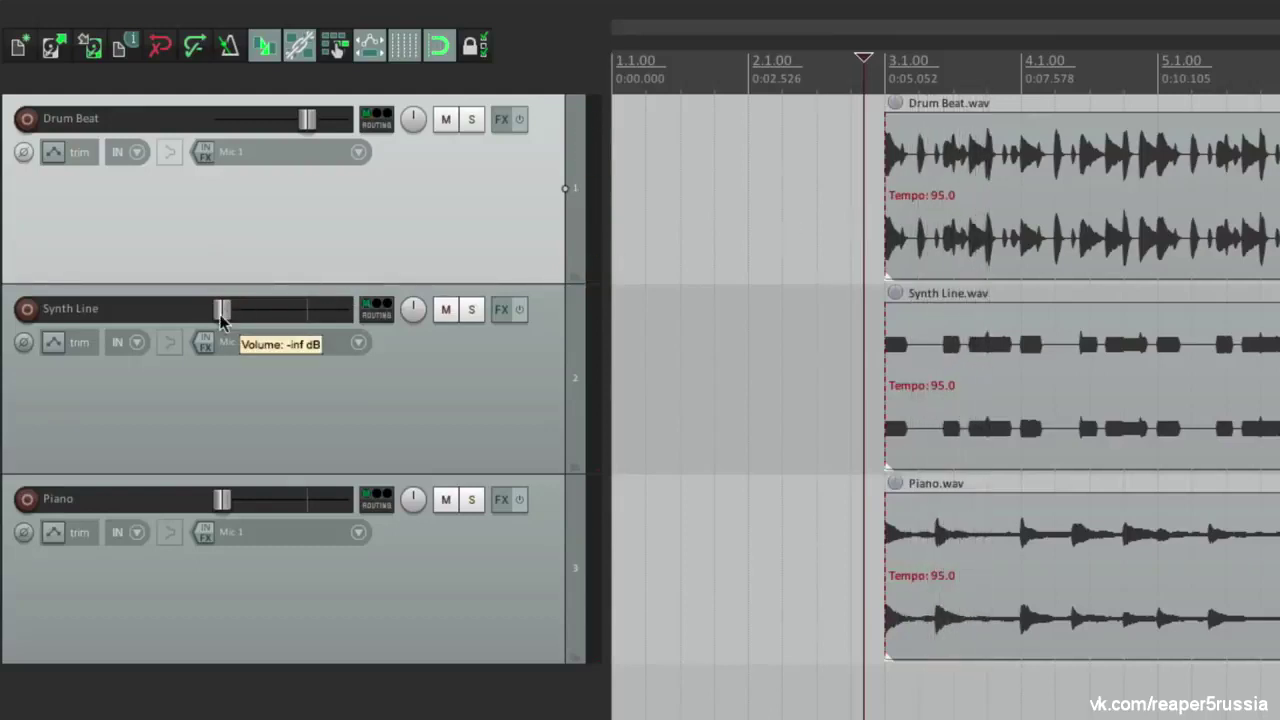
# Raise the Synth Line track's volume to about -4 dB during playback
pyautogui.press('space')
pyautogui.moveTo(222, 314); pyautogui.dragTo(296, 320)
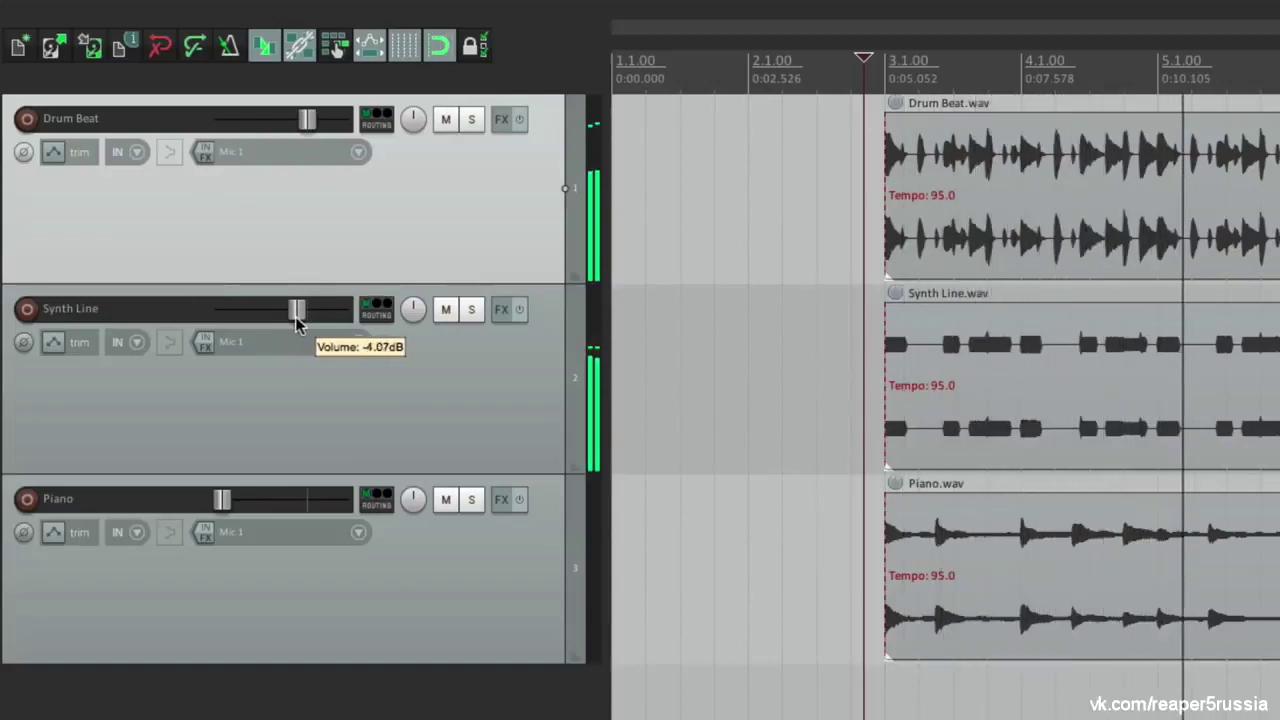
pyautogui.press('space')
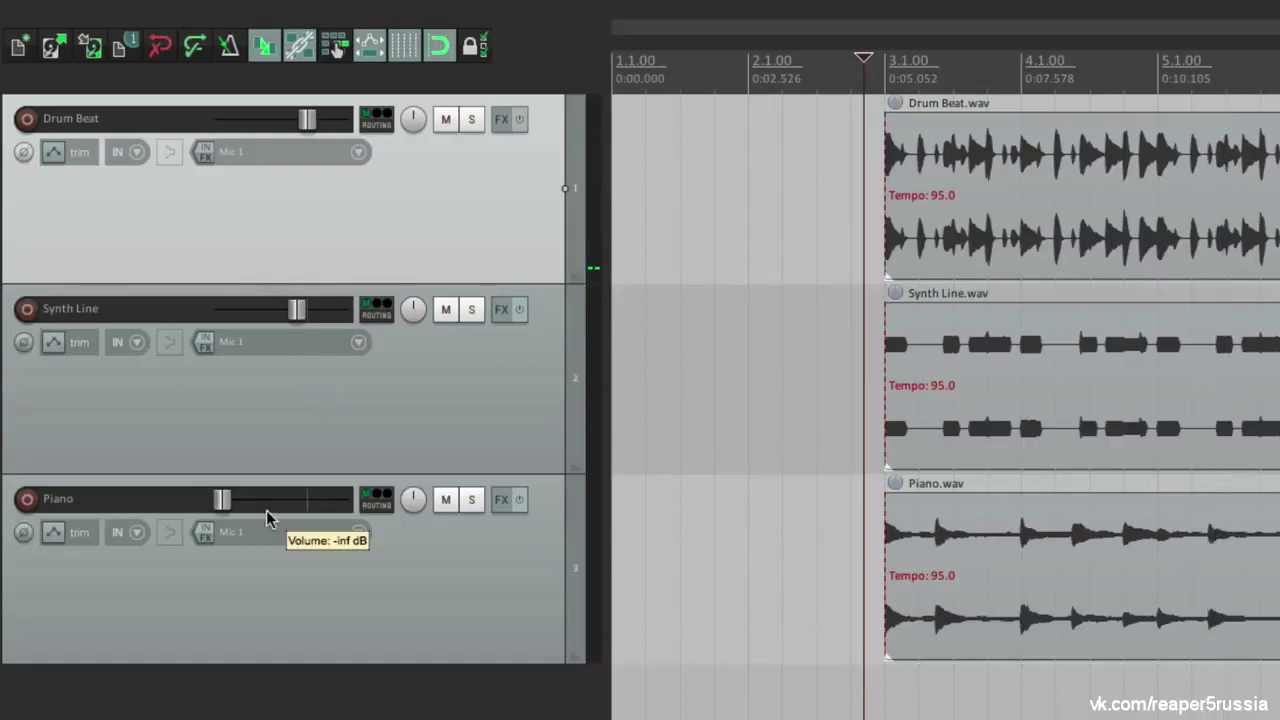
# Raise the Piano track's volume to about -6 dB while the project plays
pyautogui.press('space')
pyautogui.moveTo(223, 499); pyautogui.dragTo(285, 513)
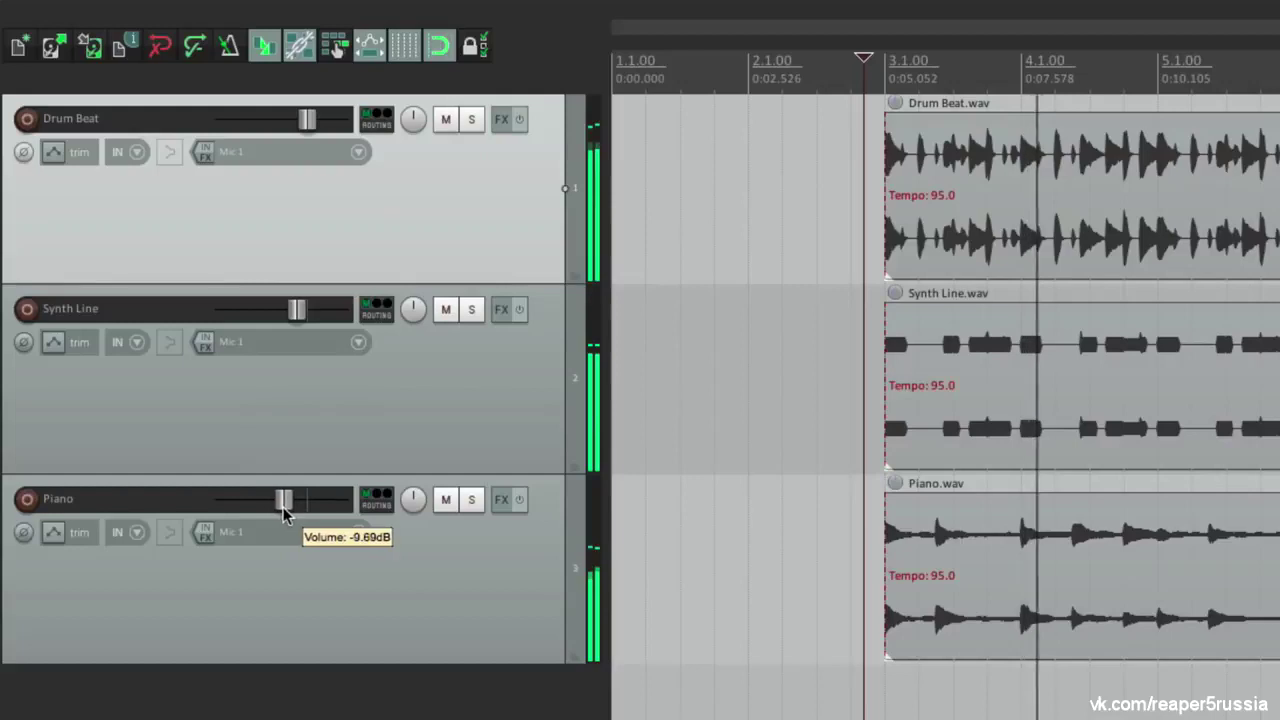
pyautogui.moveTo(285, 505); pyautogui.dragTo(292, 510)
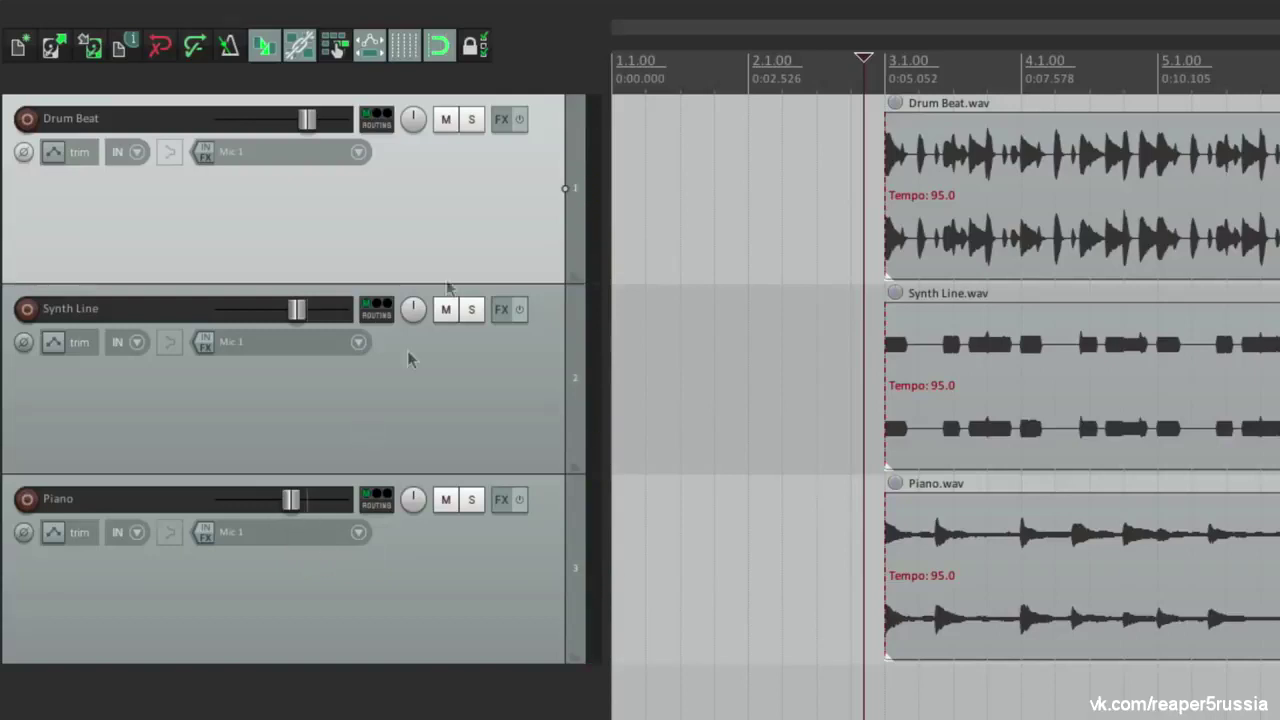
# Mute the Drum Beat track, listen to the other two tracks, and unmute it
pyautogui.click(446, 119)
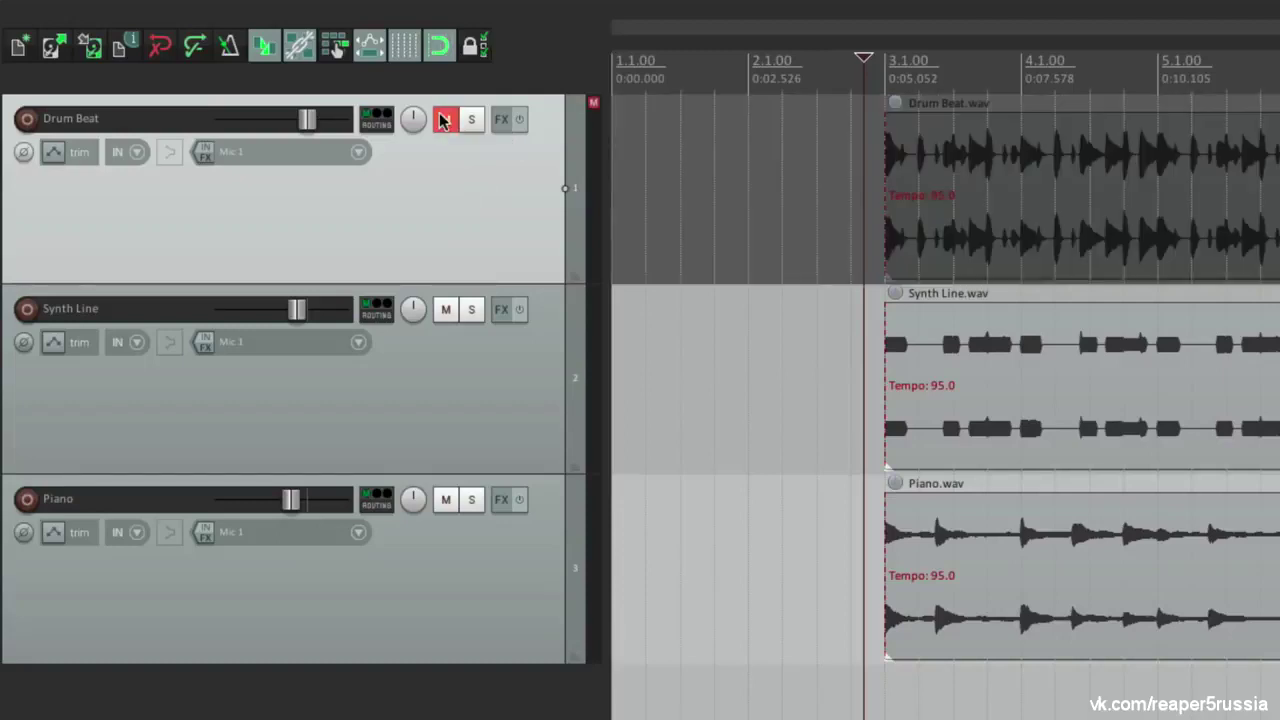
pyautogui.press('space')
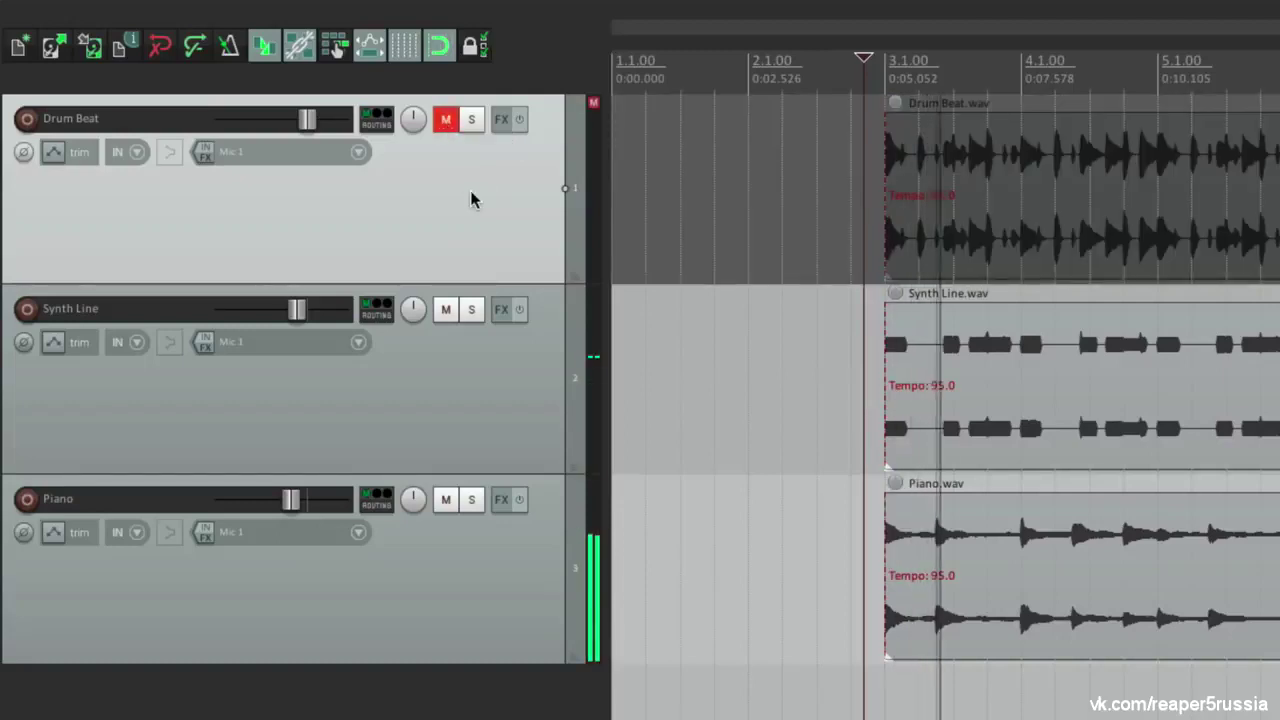
pyautogui.press('space')
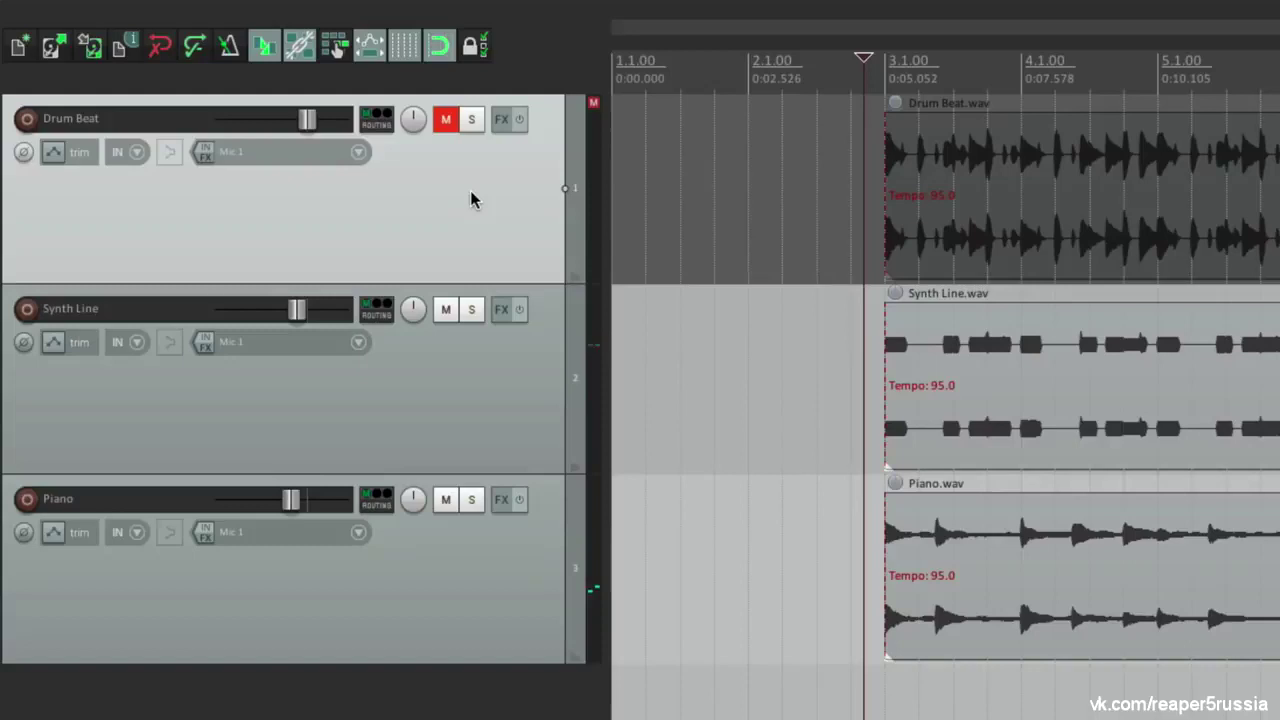
pyautogui.click(446, 121)
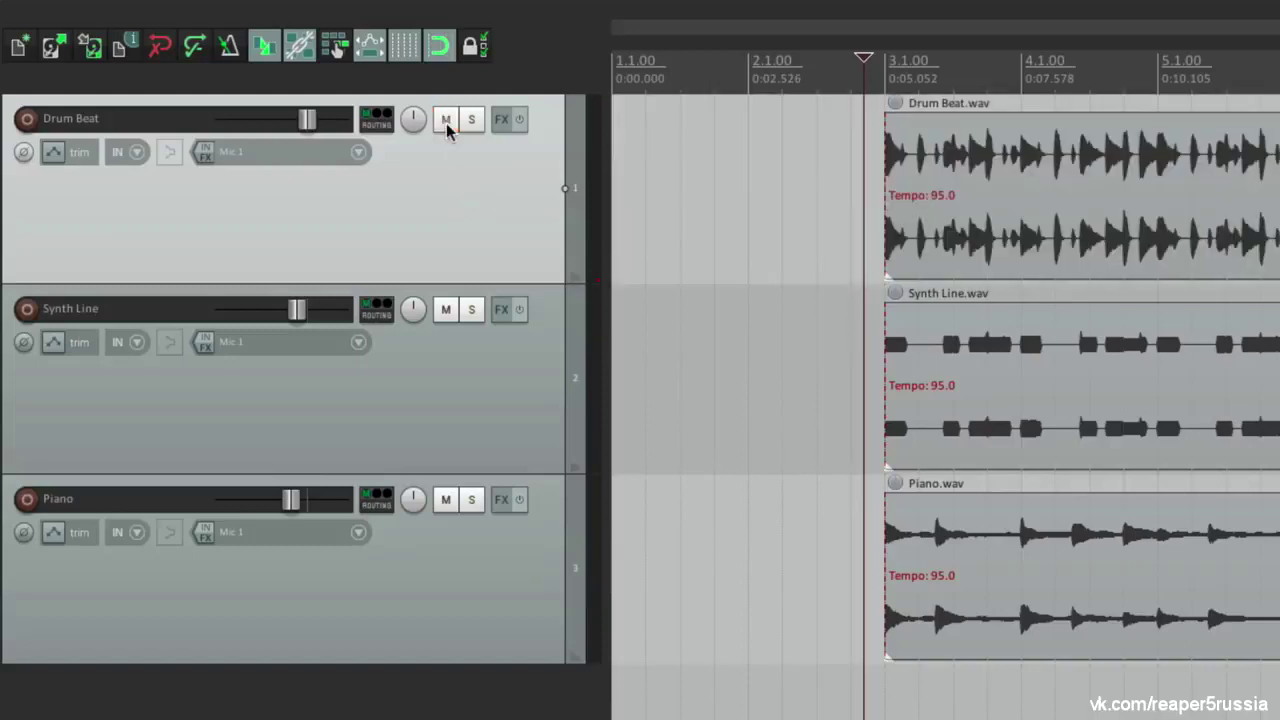
# Solo the Synth Line track, listen to it alone, and turn the solo off
pyautogui.click(472, 312)
pyautogui.press('space')
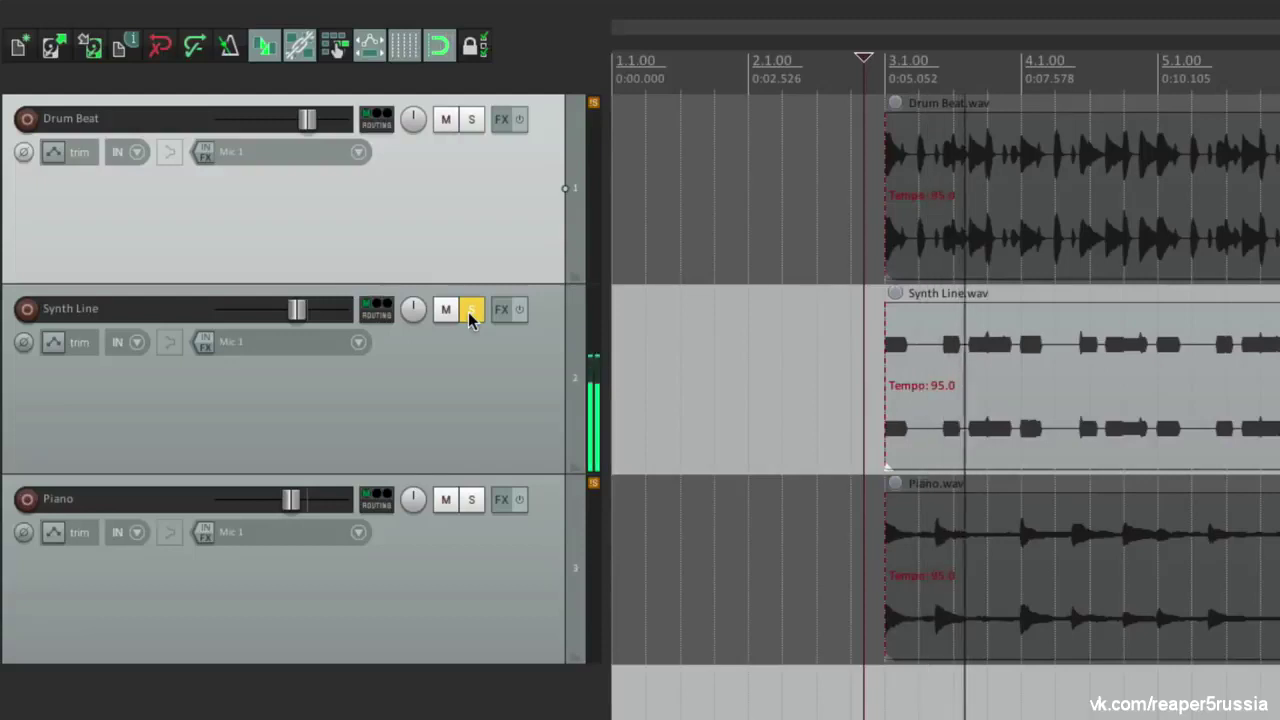
pyautogui.click(468, 312)
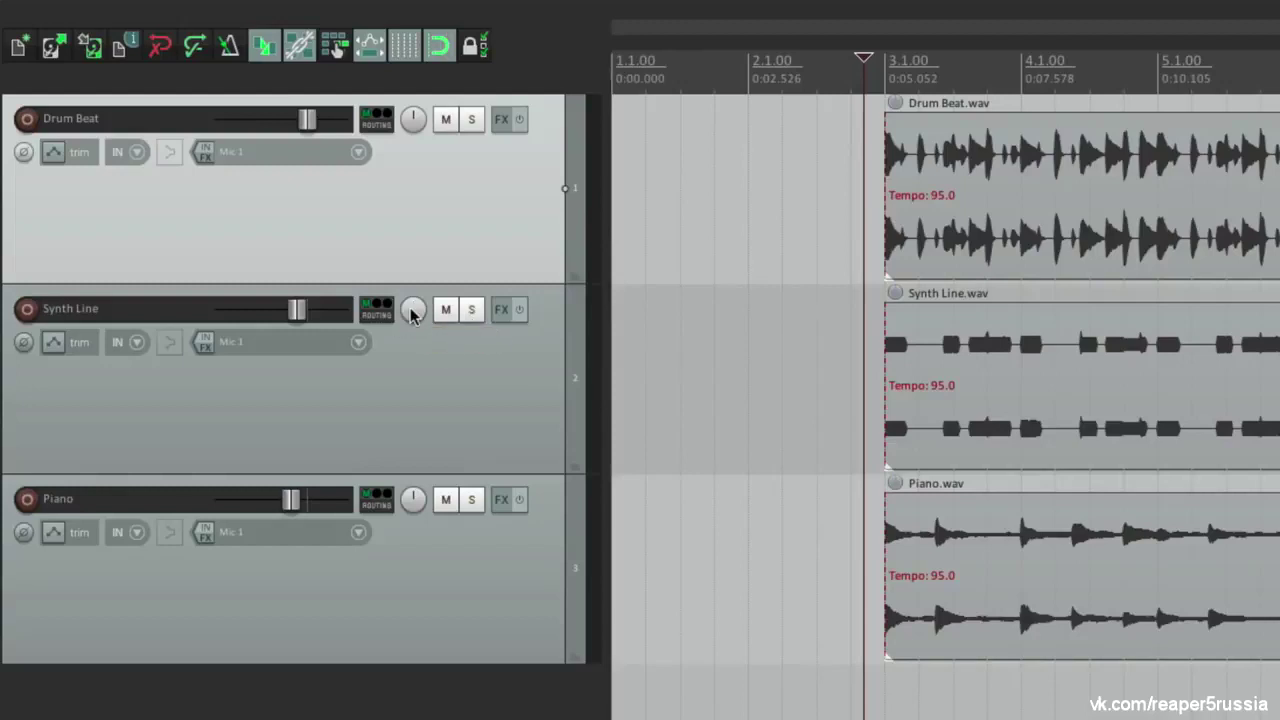
# Pan the Synth Line track 100% left and the Piano track 100% right during playback
pyautogui.scroll(5, 414, 503)
pyautogui.press('space')
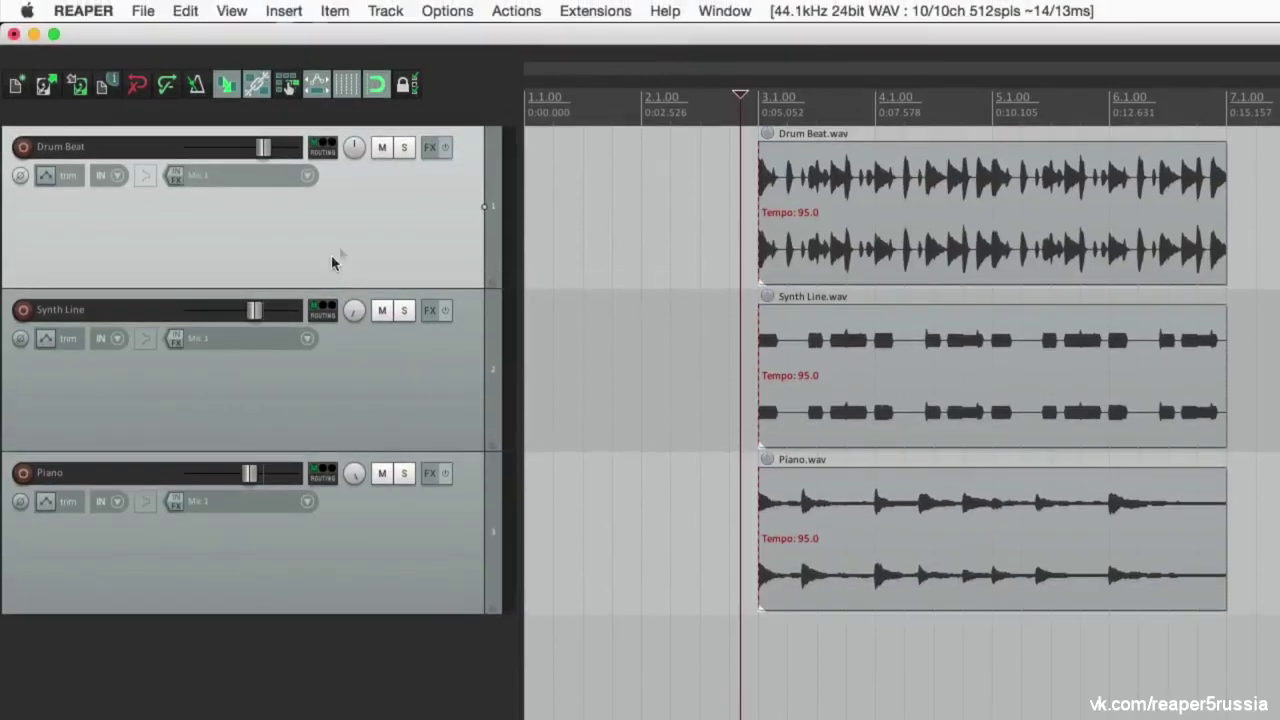
# Show the mixer and reset the Synth Line and Piano pans to center
pyautogui.click(235, 10)
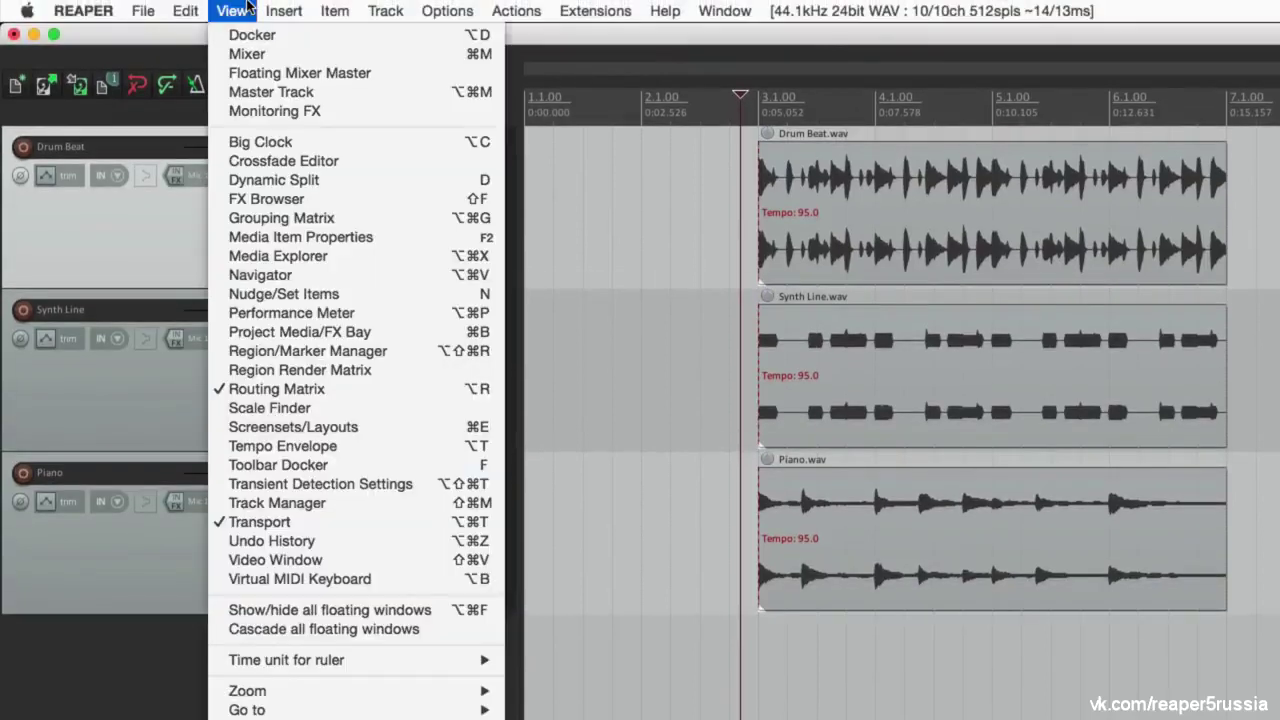
pyautogui.click(247, 54)
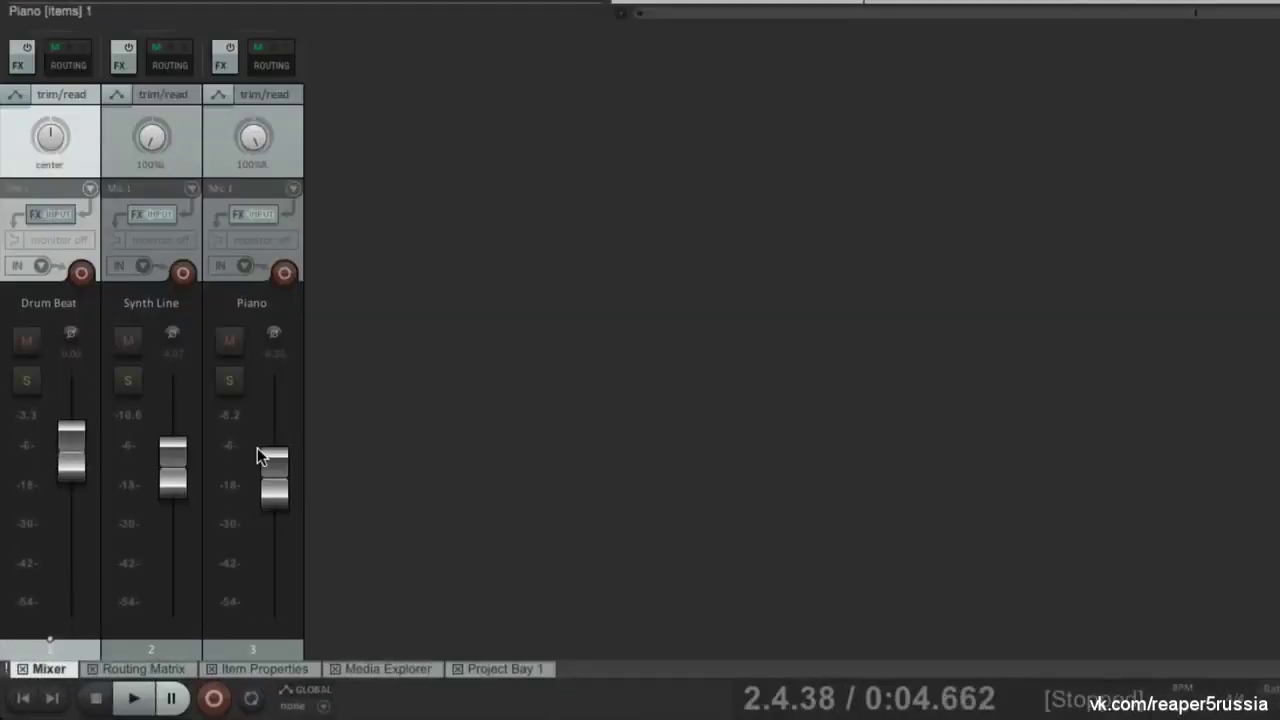
pyautogui.doubleClick(152, 136)
pyautogui.doubleClick(256, 137)
# Set the mixer volumes during playback to about -6.5 dB for Synth Line, -5.1 dB for Piano and -1.4 dB for Drum Beat
pyautogui.press('space')
pyautogui.moveTo(173, 478)
pyautogui.mouseDown()
pyautogui.moveTo(171, 543)
pyautogui.moveTo(171, 480)
pyautogui.mouseUp()
pyautogui.moveTo(274, 488)
pyautogui.mouseDown()
pyautogui.moveTo(273, 580)
pyautogui.moveTo(269, 486)
pyautogui.mouseUp()
pyautogui.moveTo(88, 458)
pyautogui.mouseDown()
pyautogui.moveTo(80, 520)
pyautogui.moveTo(77, 472)
pyautogui.mouseUp()
# Solo Synth Line in the mixer to hear it alone, turn the solo off and stop playback
pyautogui.click(124, 381)
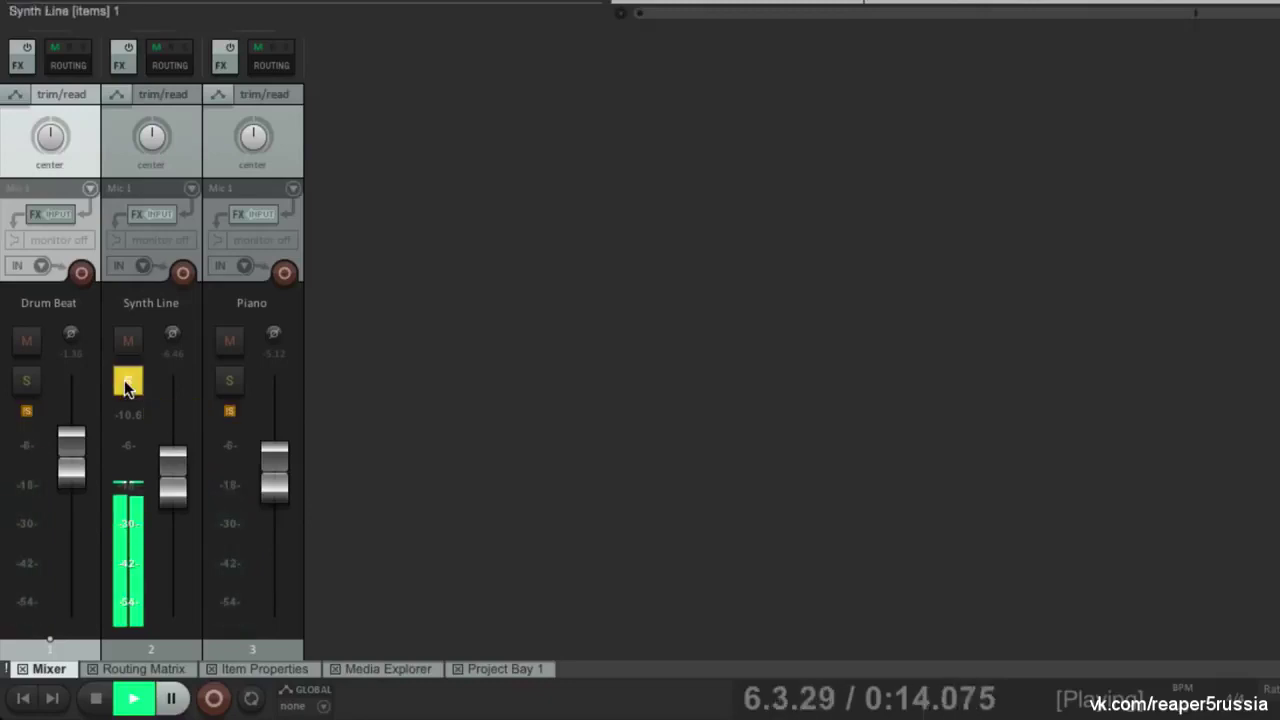
pyautogui.click(126, 382)
pyautogui.press('space')
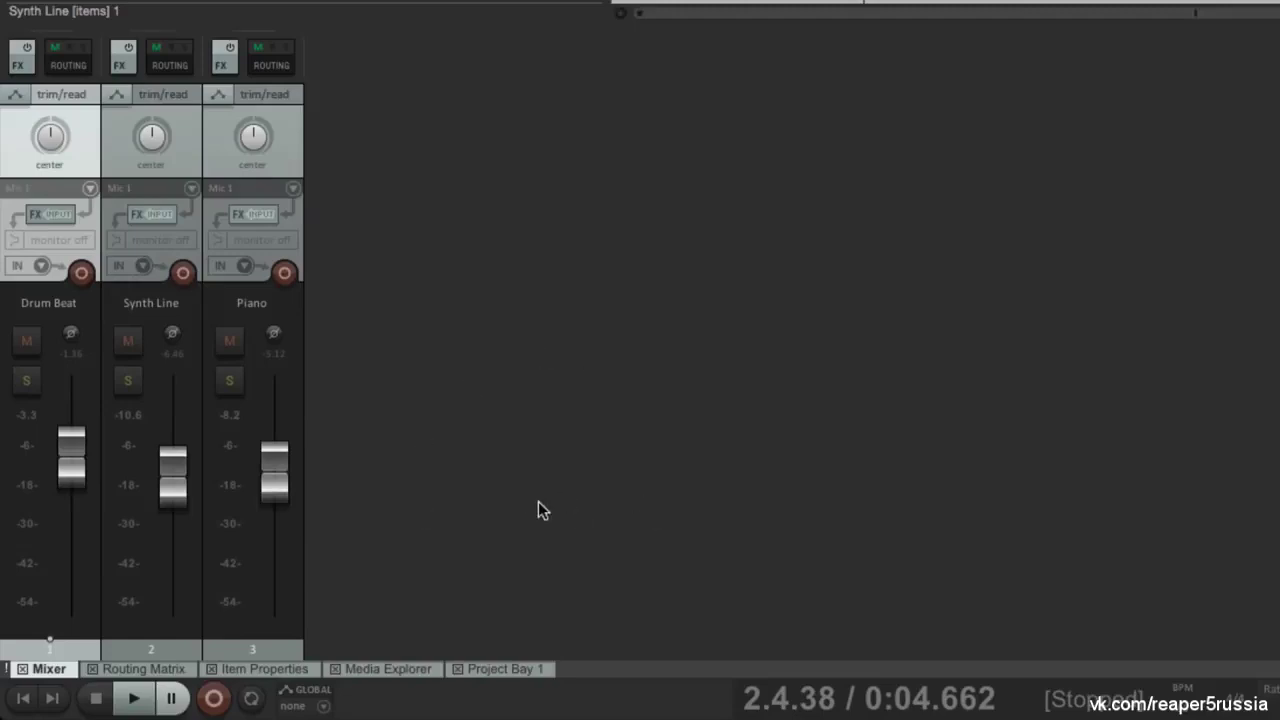
# View the Routing Matrix, Item Properties, Media Explorer and Project Bay in the docker, and hide the docker
pyautogui.click(168, 672)
pyautogui.click(266, 672)
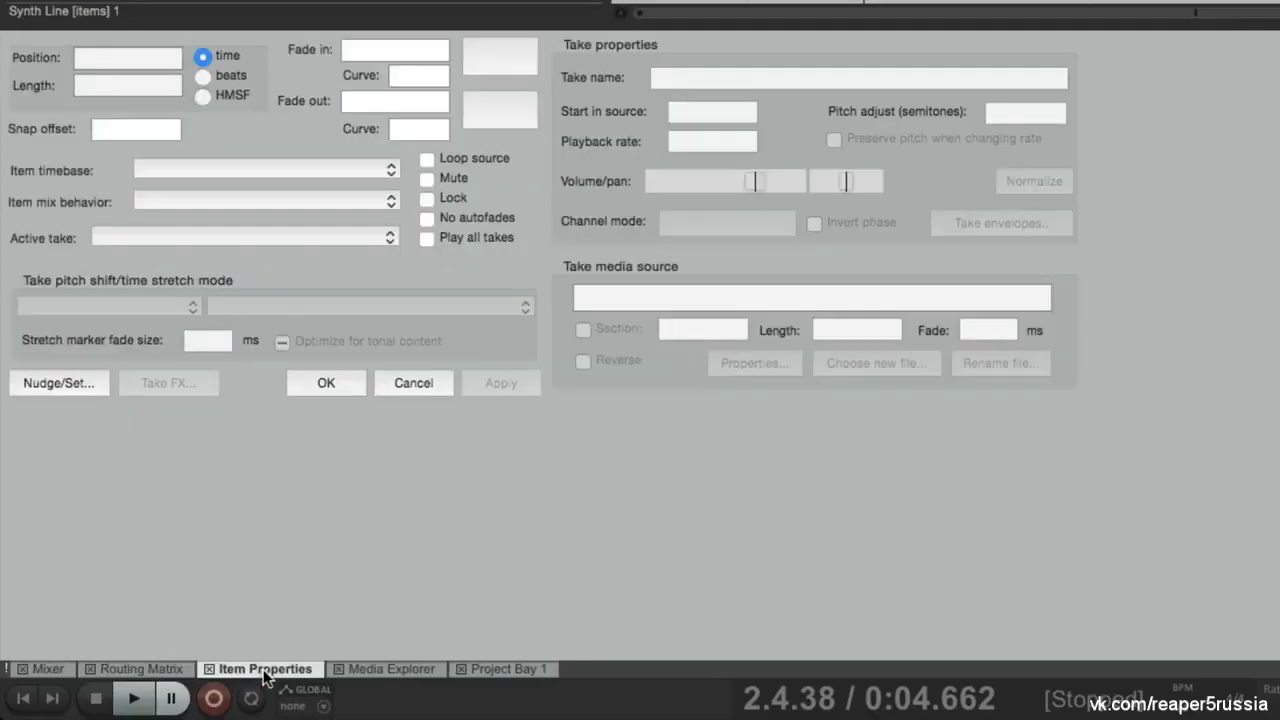
pyautogui.click(375, 672)
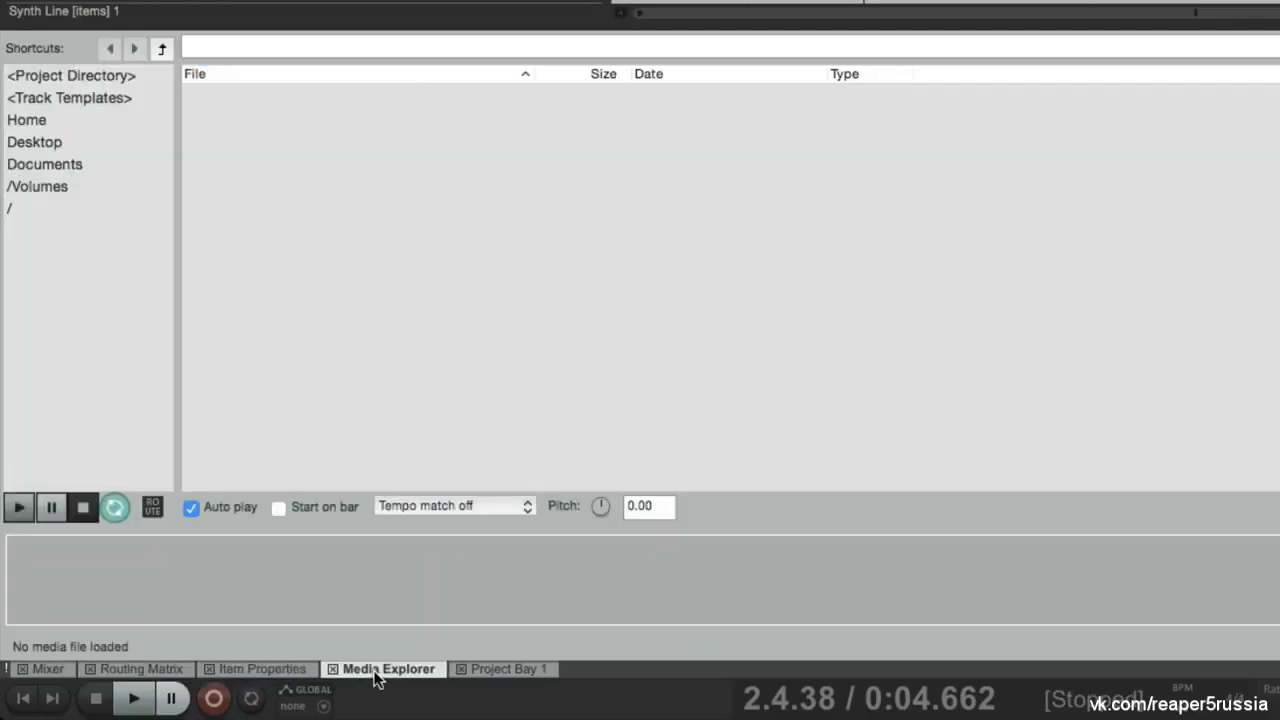
pyautogui.click(502, 672)
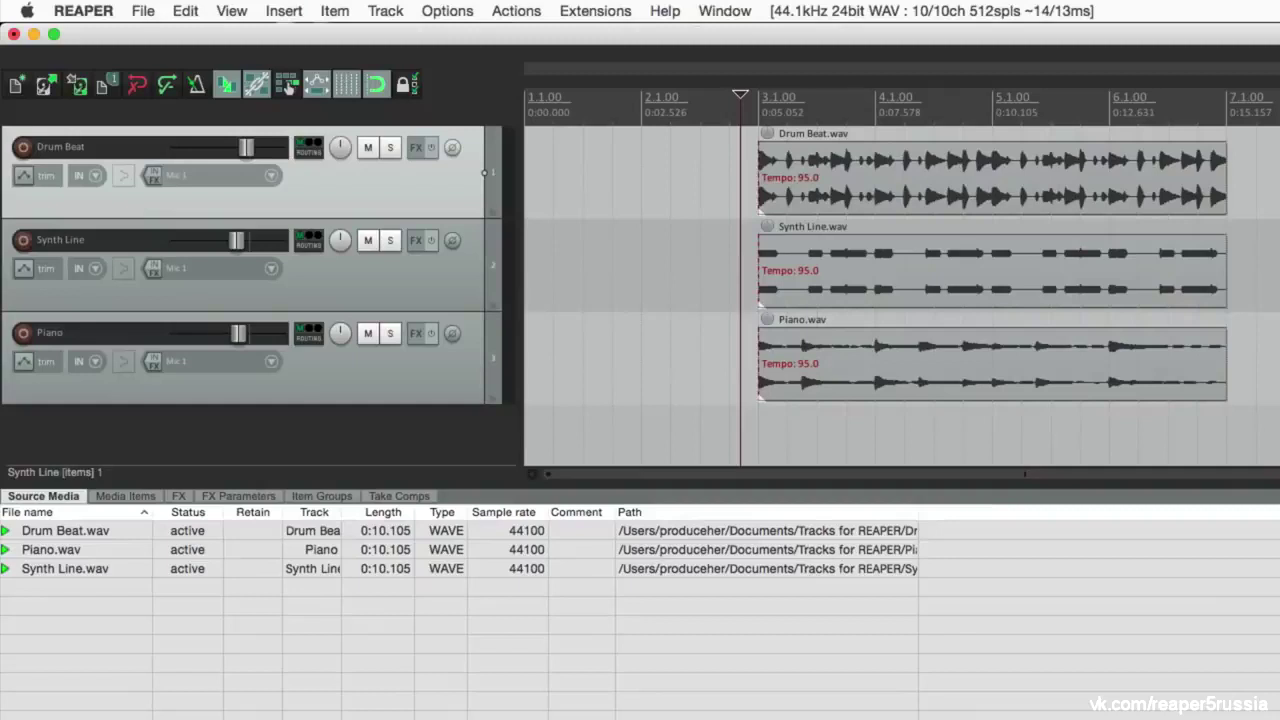
pyautogui.click(228, 10)
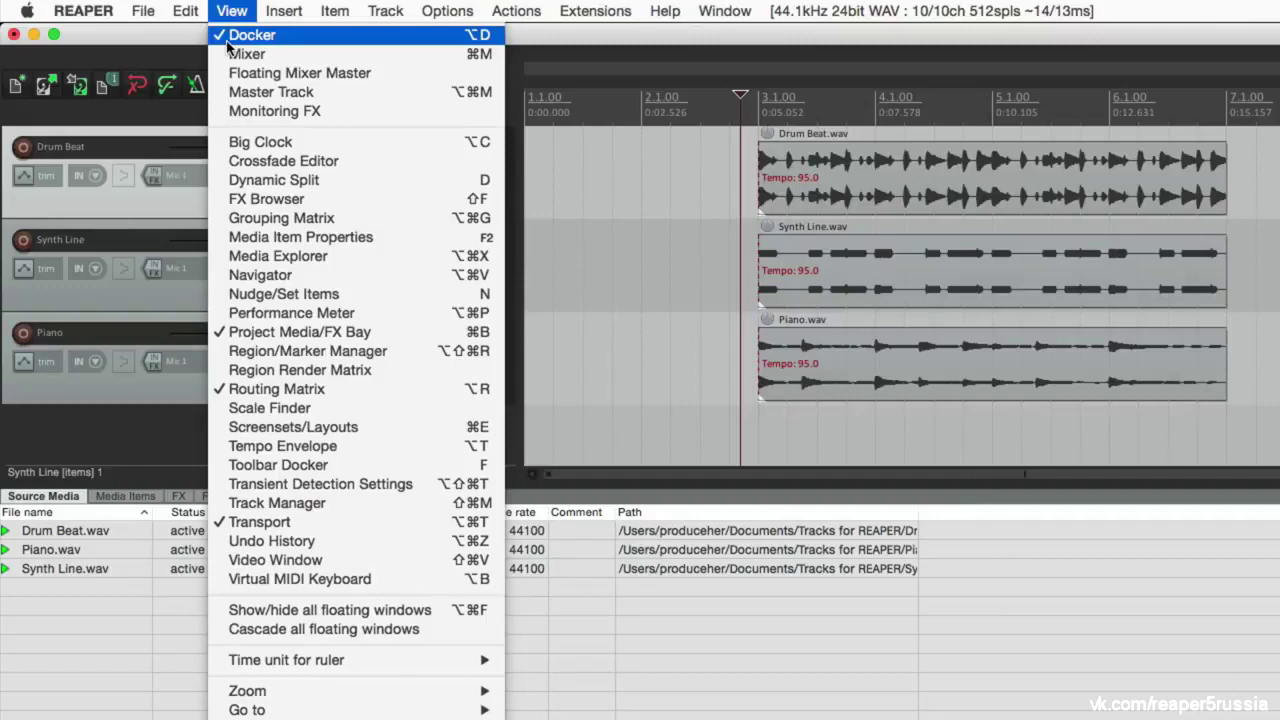
pyautogui.click(228, 40)
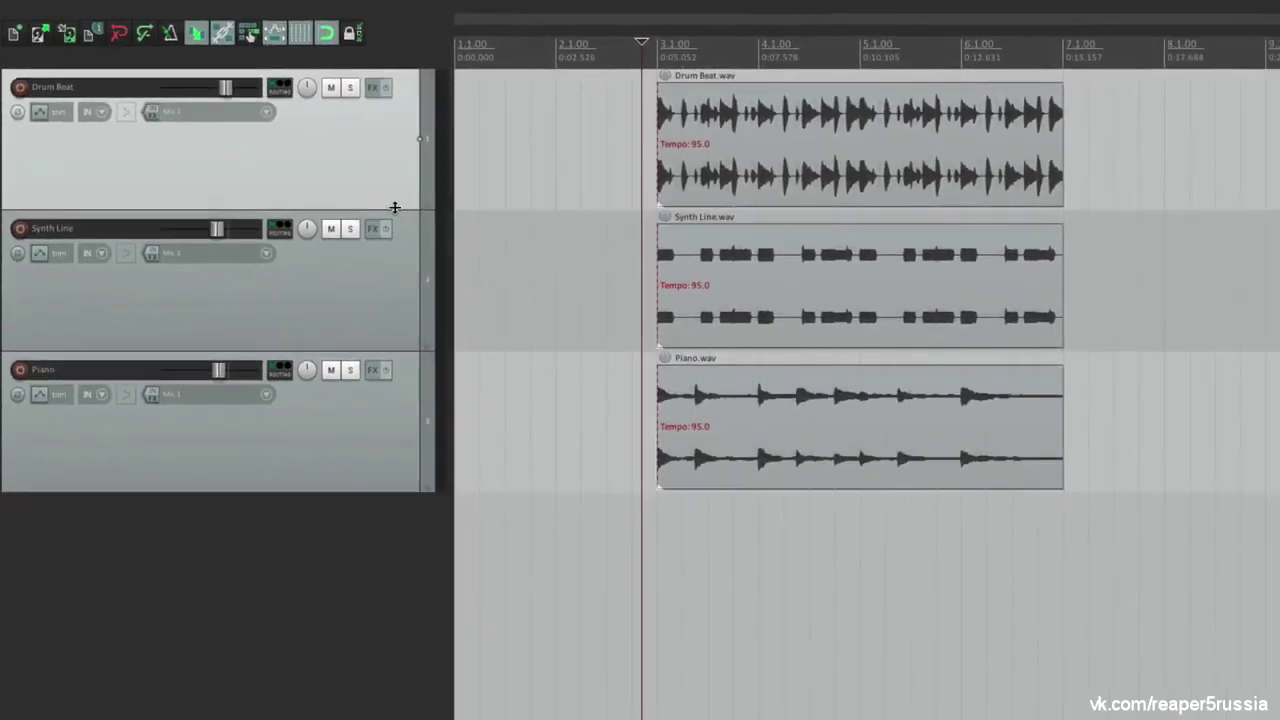
# Adjust the track heights so that the Synth Line track is shorter than Drum Beat and Piano
pyautogui.moveTo(395, 207)
pyautogui.mouseDown()
pyautogui.moveTo(397, 609)
pyautogui.moveTo(381, 208)
pyautogui.mouseUp()
pyautogui.moveTo(380, 349); pyautogui.dragTo(377, 317)
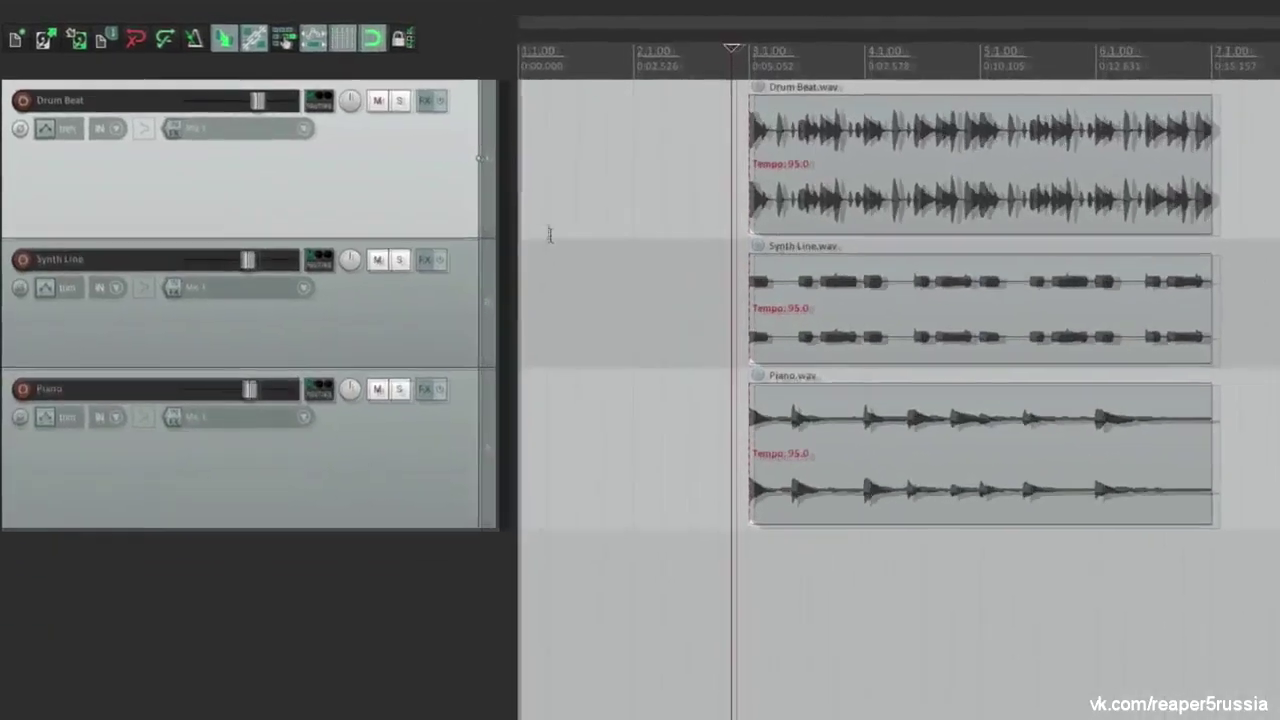
# Widen the track control panel, collapse it completely and restore it to about its earlier width
pyautogui.moveTo(449, 165); pyautogui.dragTo(802, 164)
pyautogui.moveTo(912, 185); pyautogui.dragTo(0, 208)
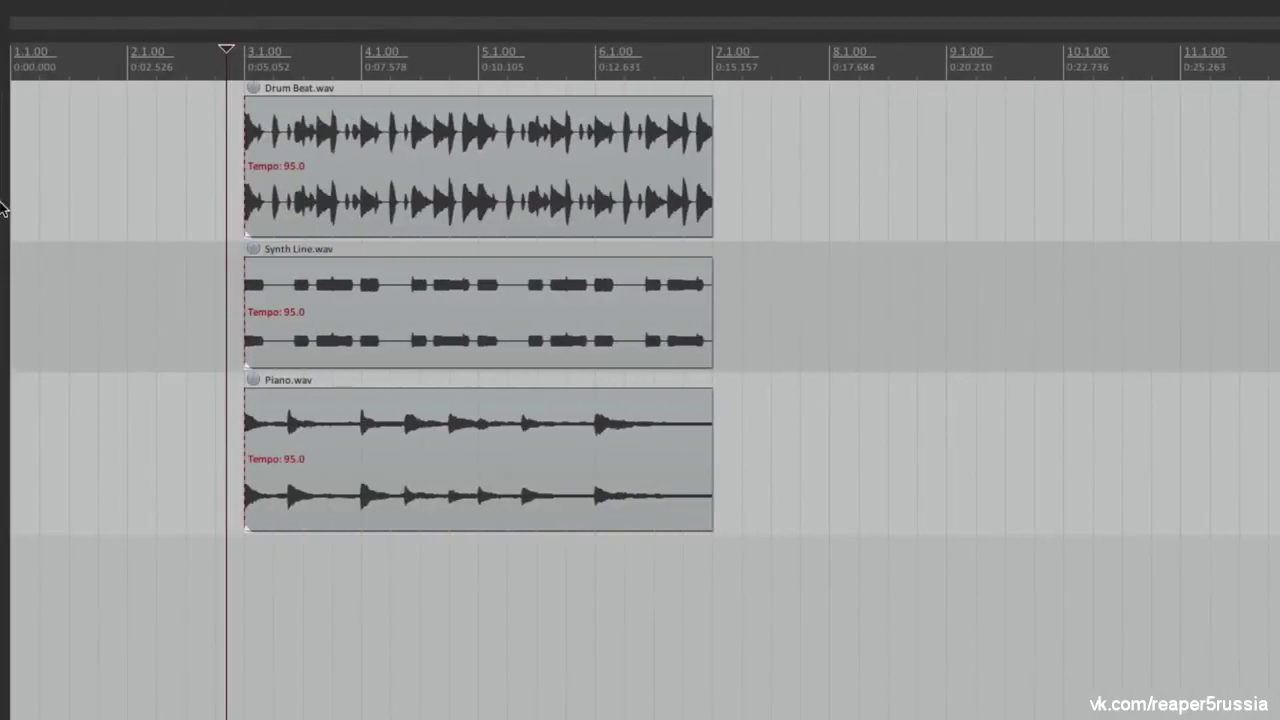
pyautogui.moveTo(5, 208); pyautogui.dragTo(497, 165)
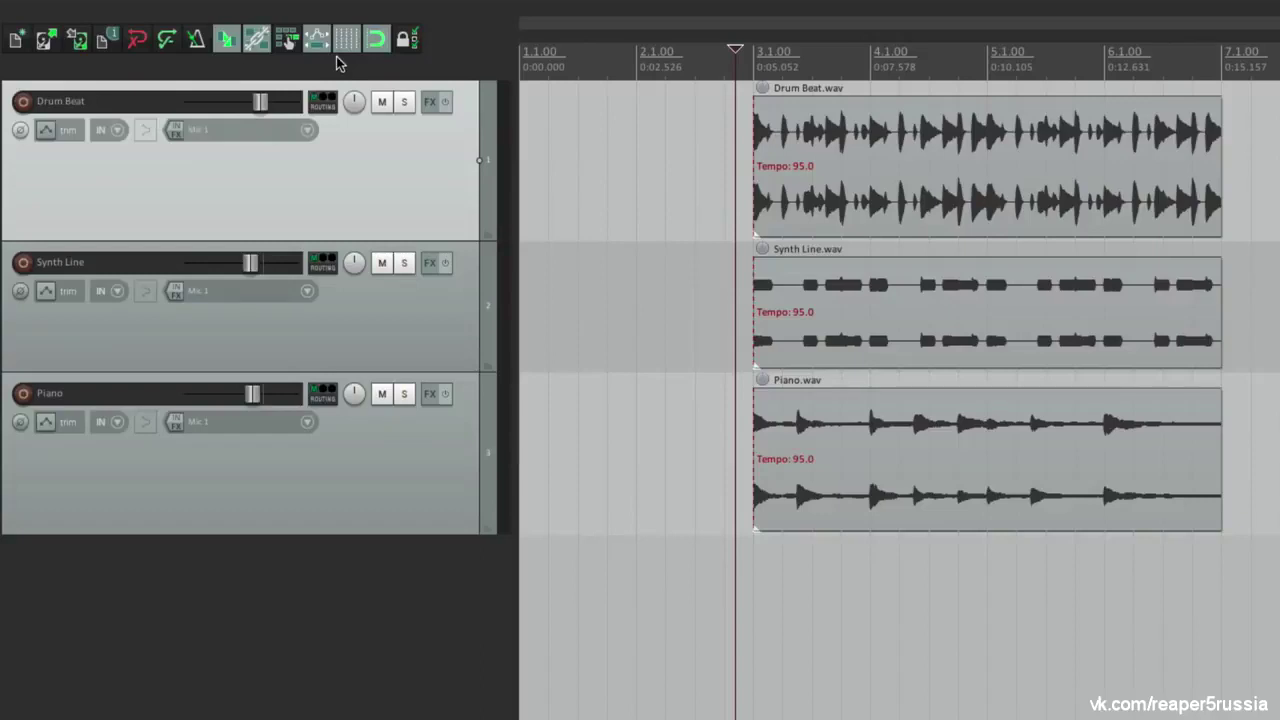
# Turn on locking, try to move the Drum Beat and Synth Line items, turn locking off and try moving Drum Beat again
pyautogui.click(404, 39)
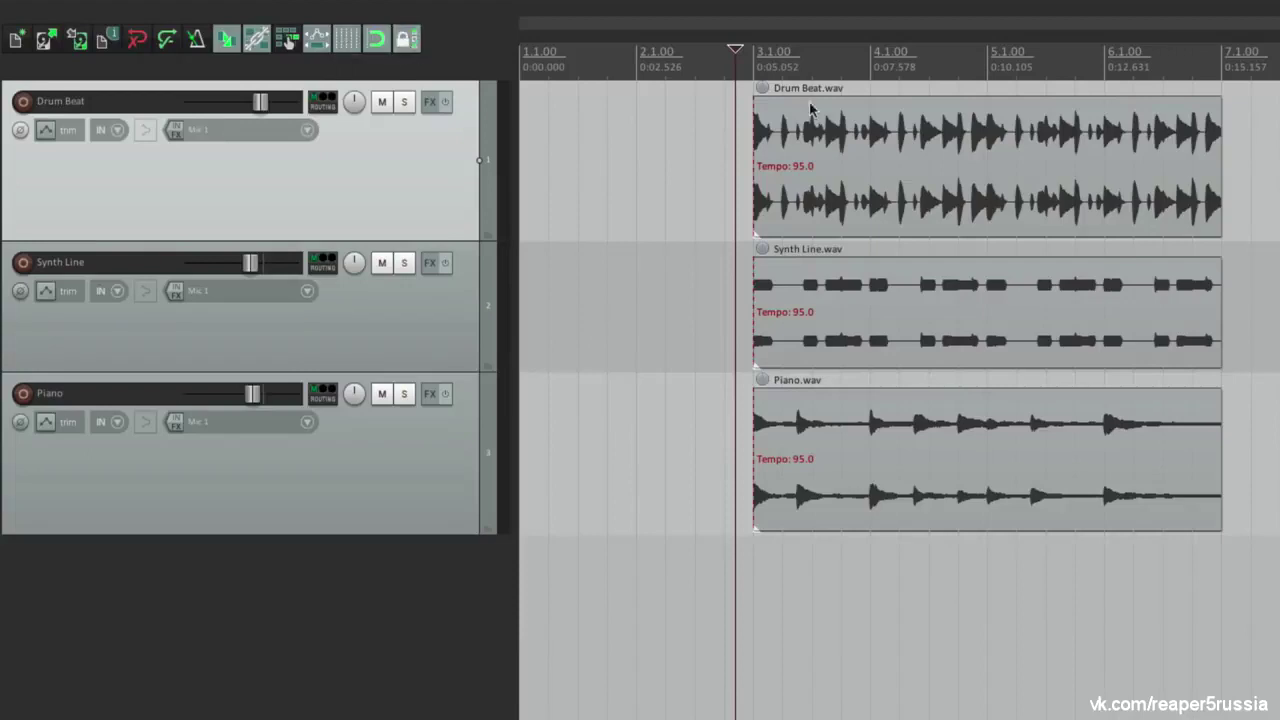
pyautogui.moveTo(830, 135); pyautogui.dragTo(872, 150)
pyautogui.moveTo(823, 275); pyautogui.dragTo(838, 300)
pyautogui.click(405, 40)
pyautogui.moveTo(797, 132); pyautogui.dragTo(831, 175)
pyautogui.click(694, 165)
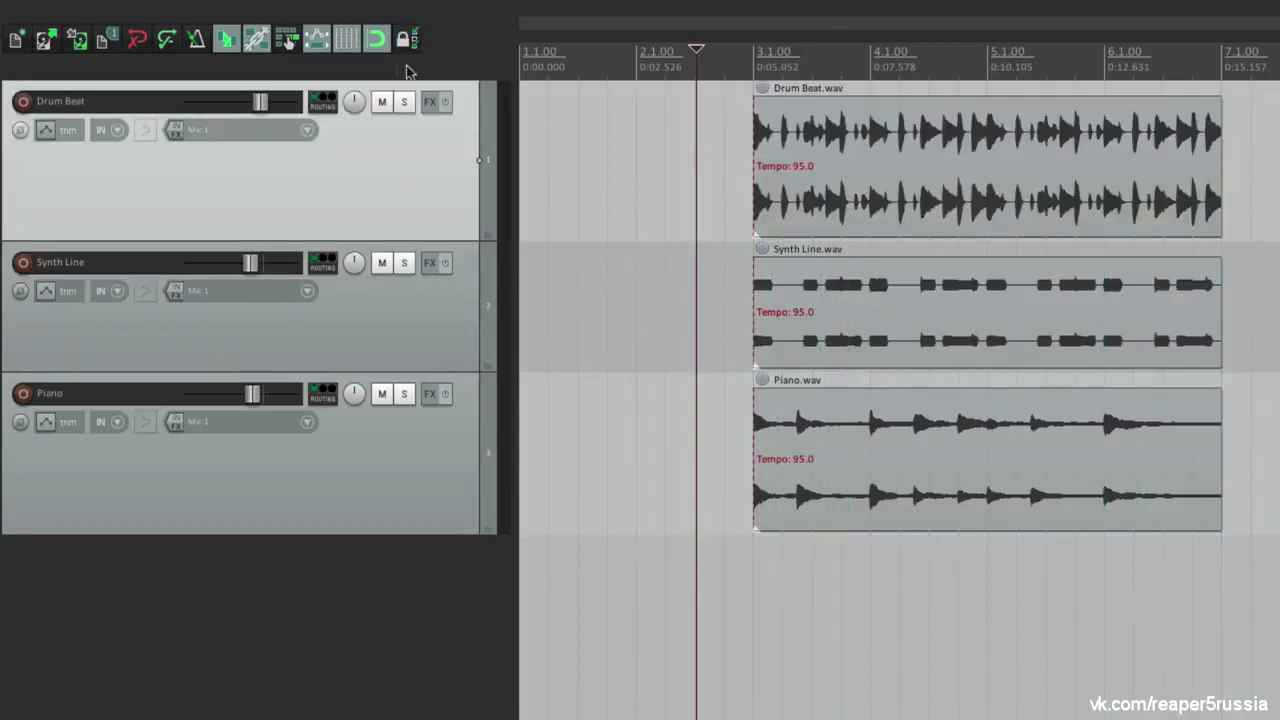
# Hide the grid lines in the arrange view and show them again
pyautogui.click(350, 44)
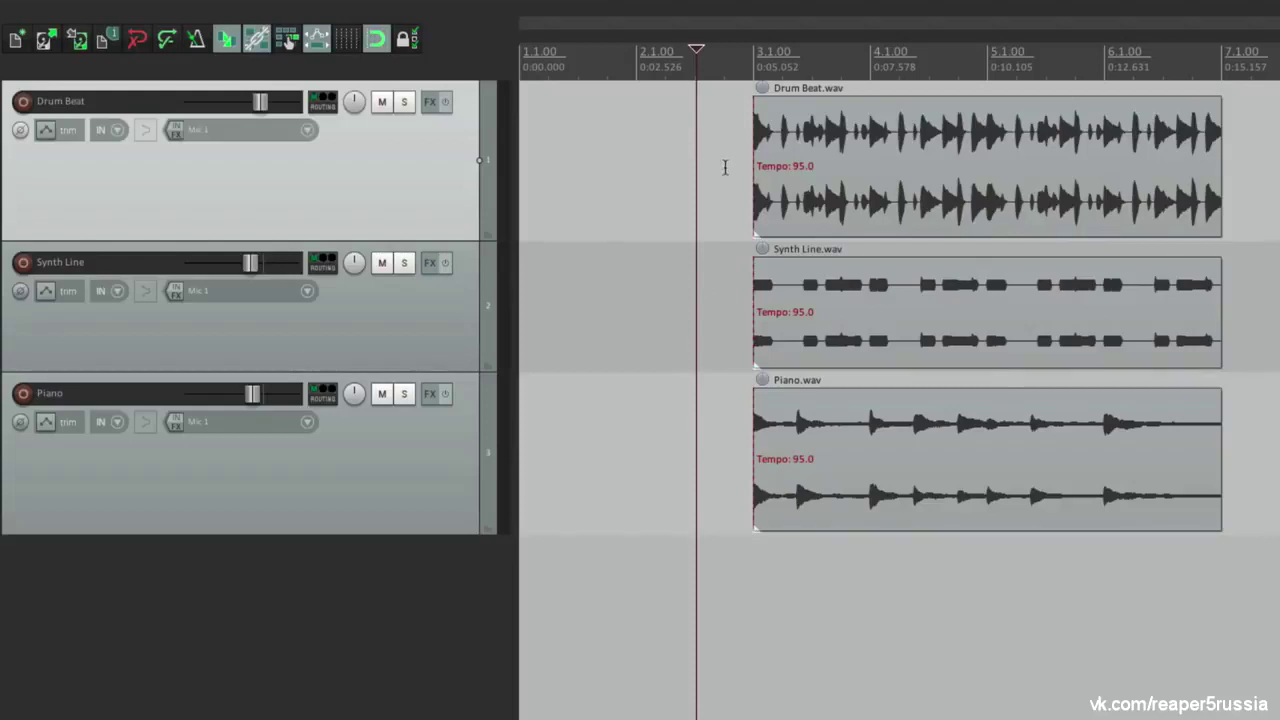
pyautogui.click(346, 40)
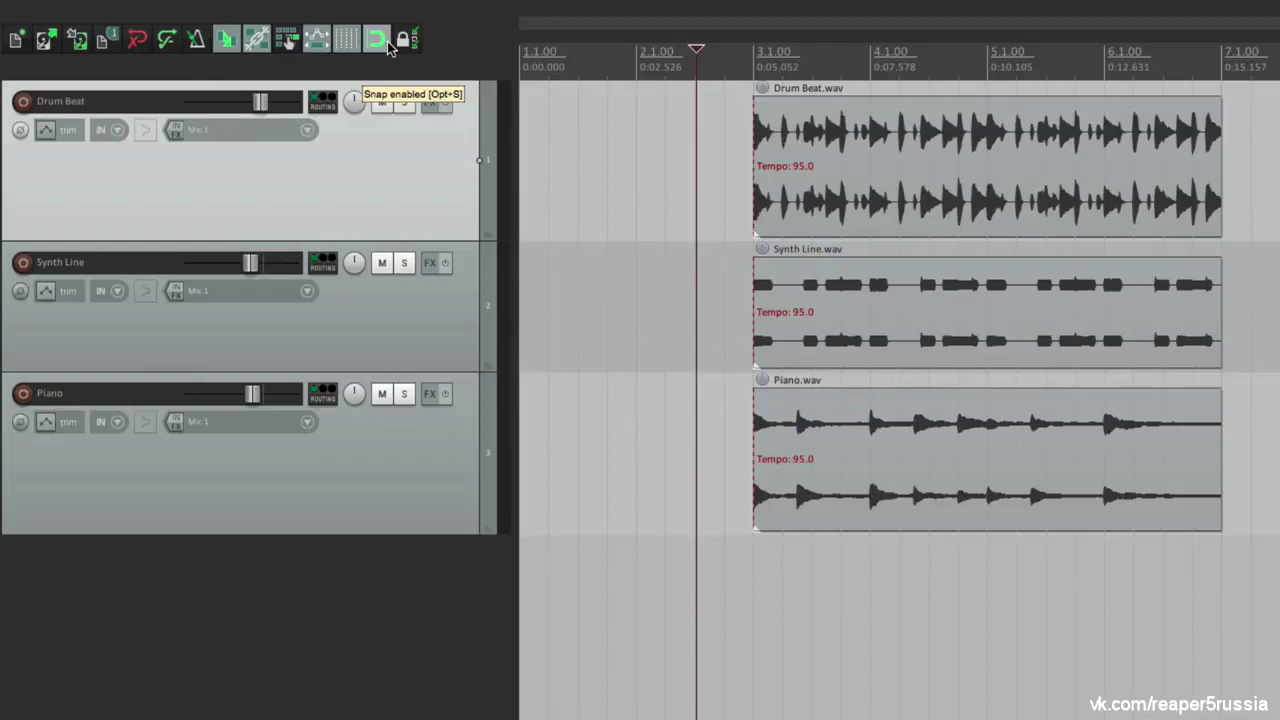
# Switch the toolbar to Toolbar 1 and back to the Main toolbar
pyautogui.rightClick(467, 54)
pyautogui.moveTo(483, 63)
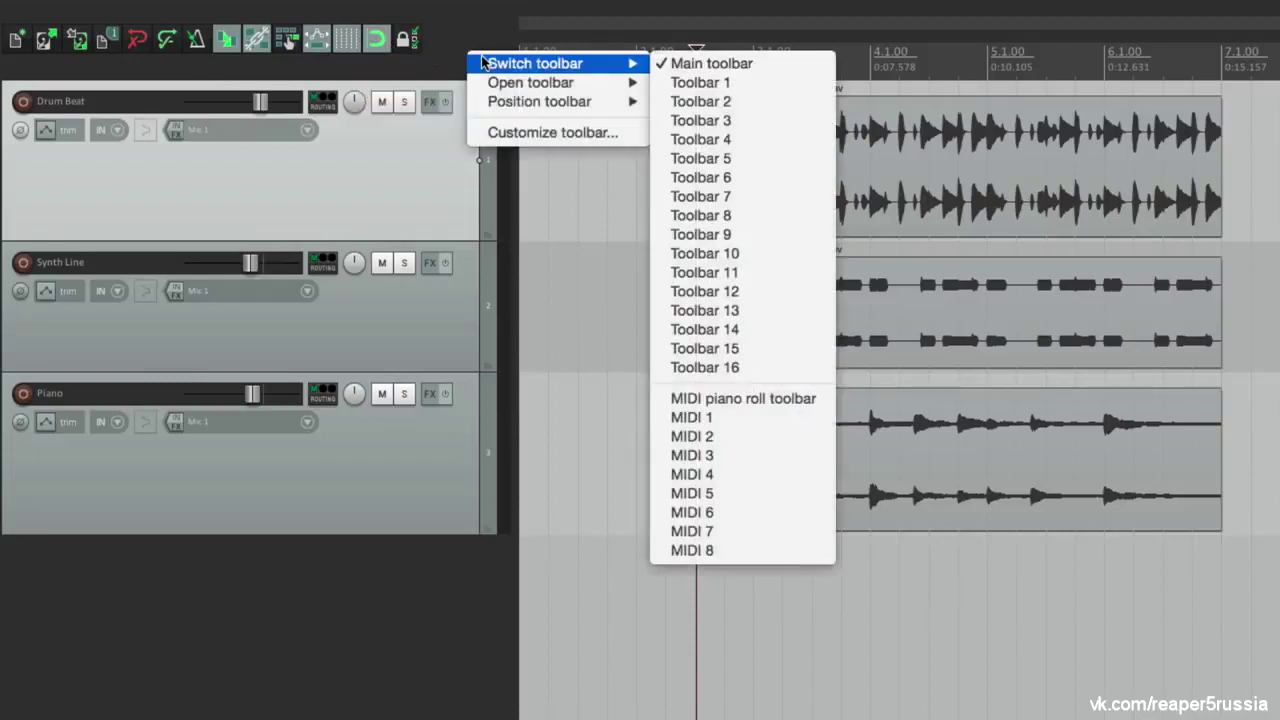
pyautogui.click(659, 84)
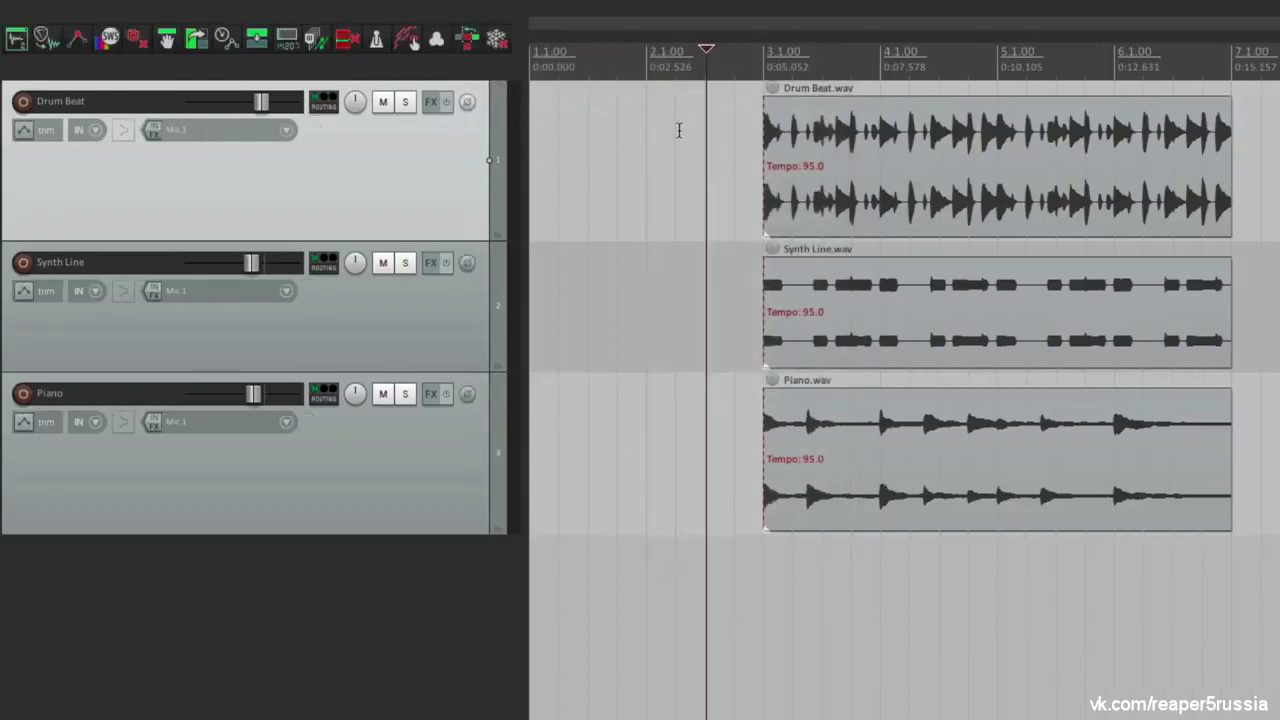
pyautogui.rightClick(480, 63)
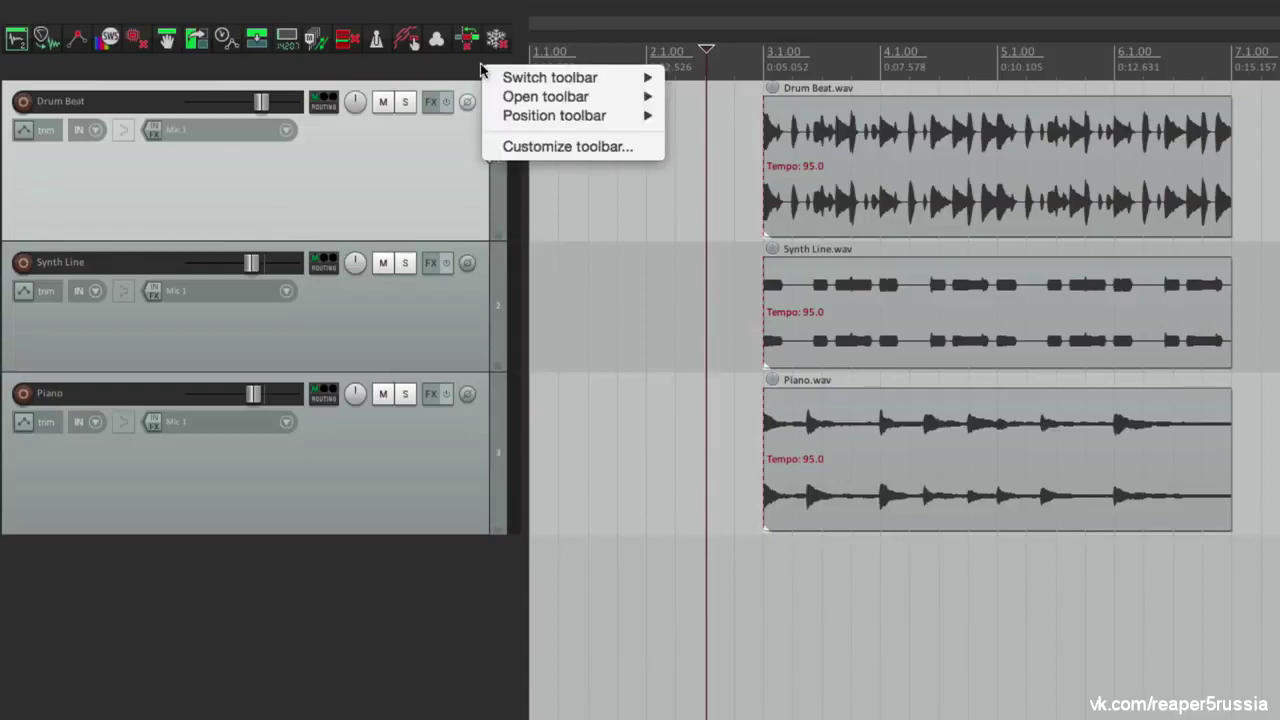
pyautogui.moveTo(545, 77)
pyautogui.click(741, 76)
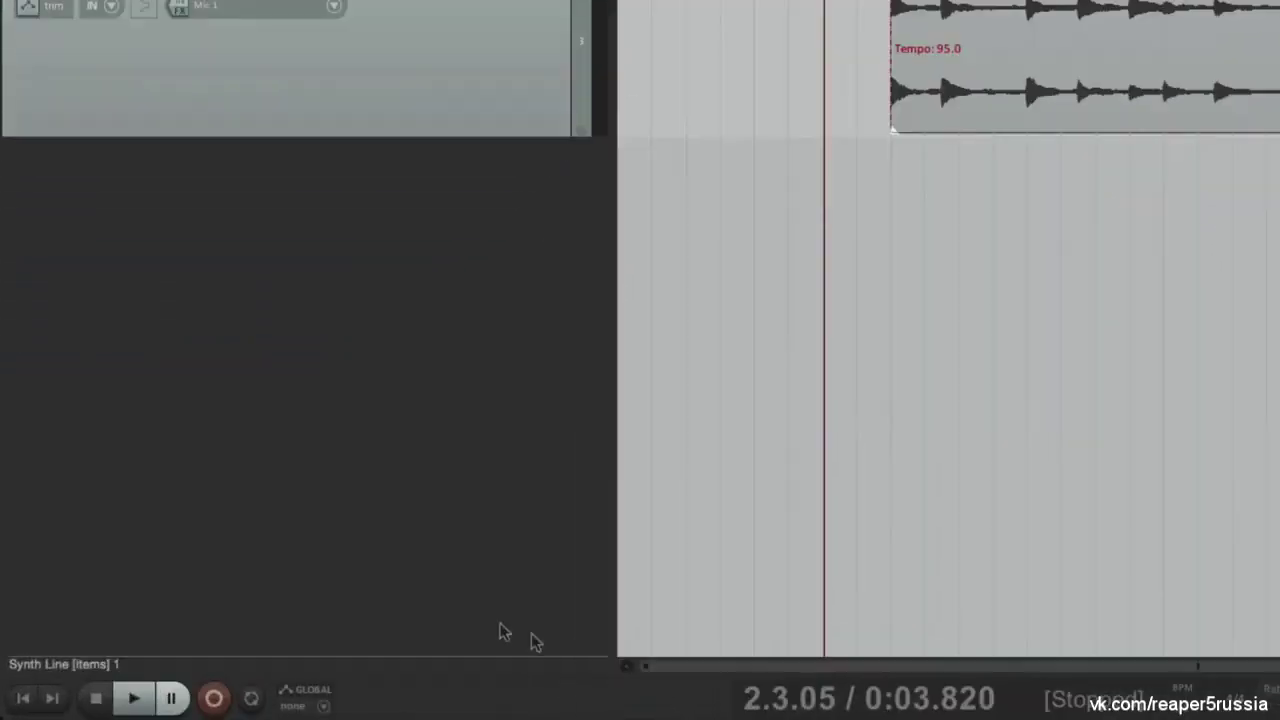
# Turn on repeat, make a time selection from 3.1.00 to 4.1.00, play it as a loop and stop playback
pyautogui.click(133, 699)
pyautogui.click(98, 699)
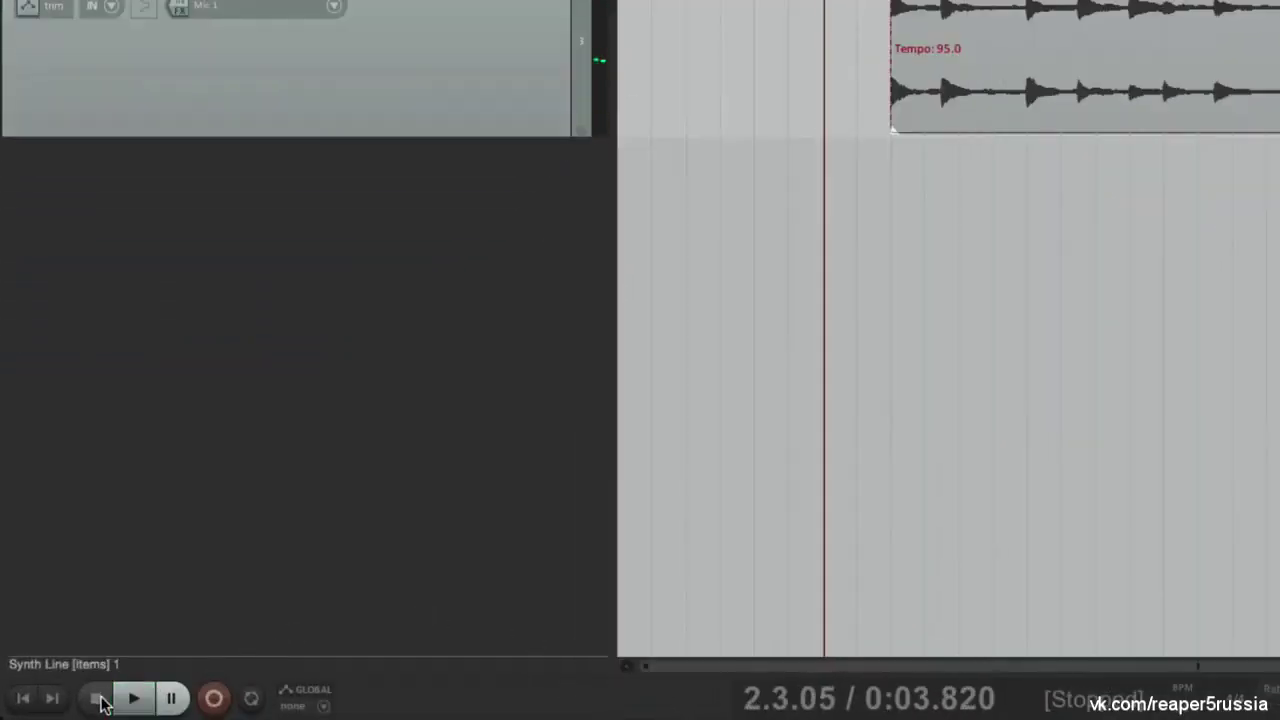
pyautogui.click(252, 698)
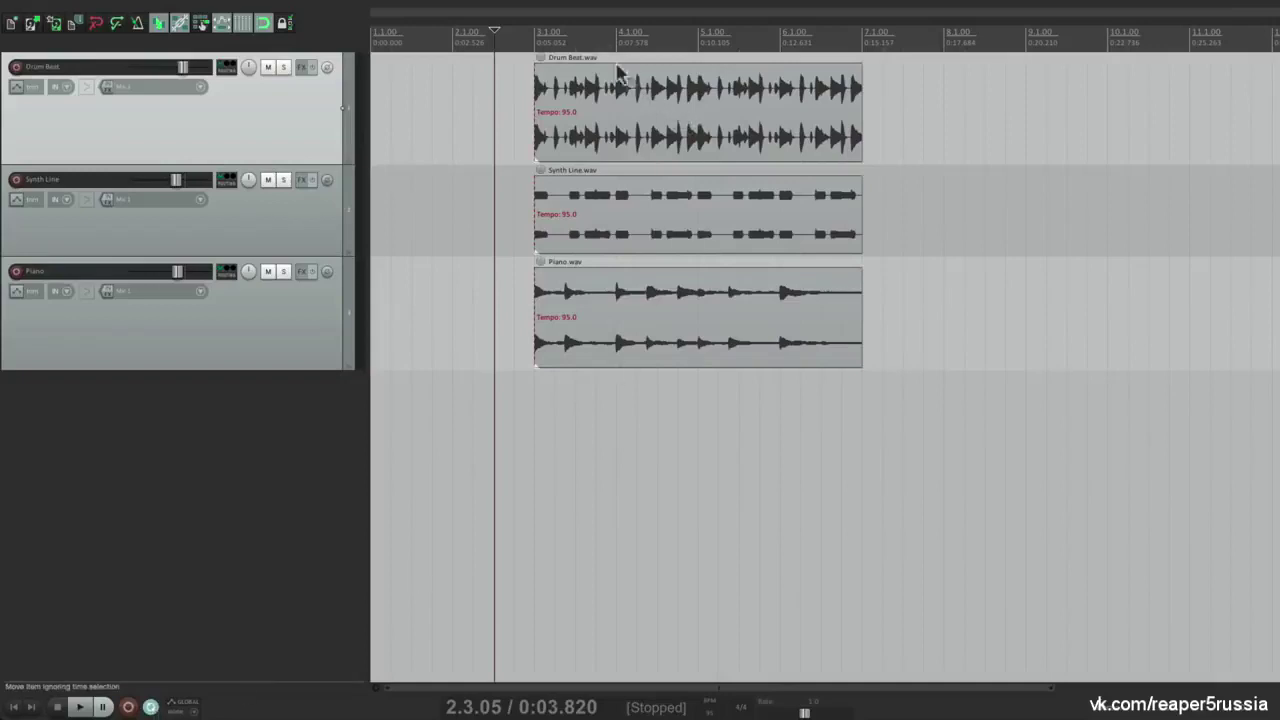
pyautogui.moveTo(535, 40); pyautogui.dragTo(616, 40)
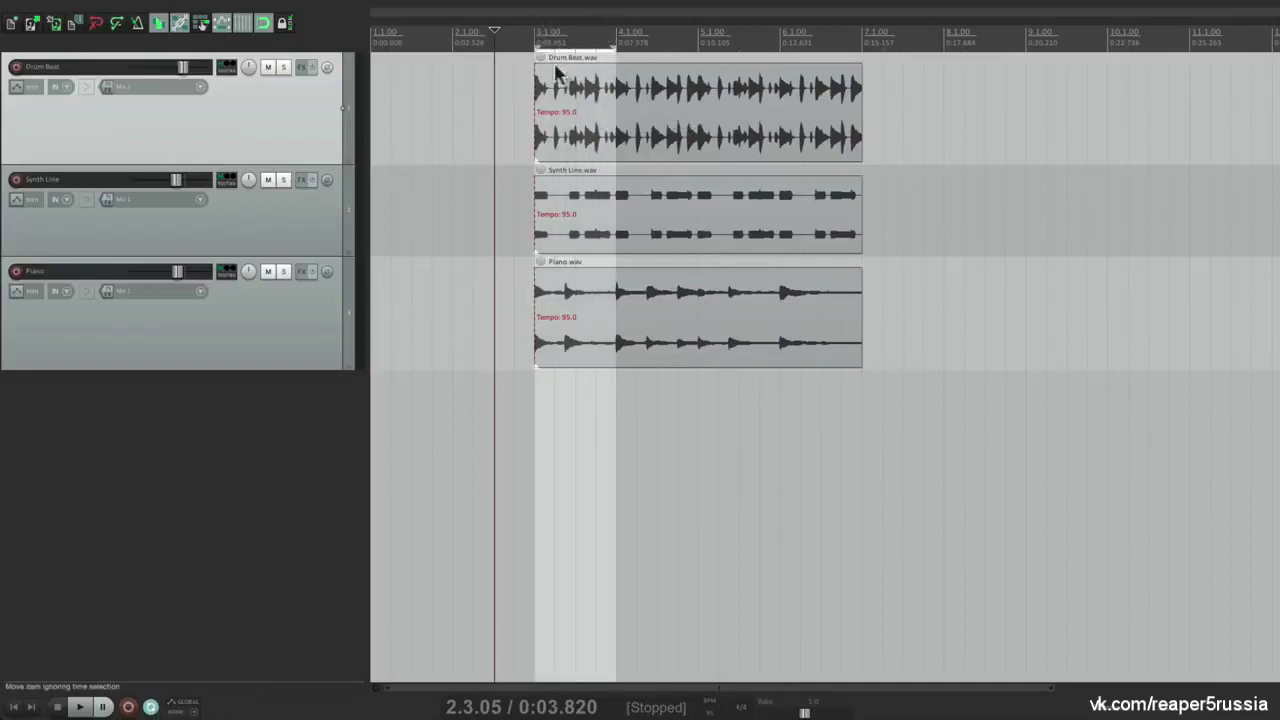
pyautogui.click(523, 38)
pyautogui.press('space')
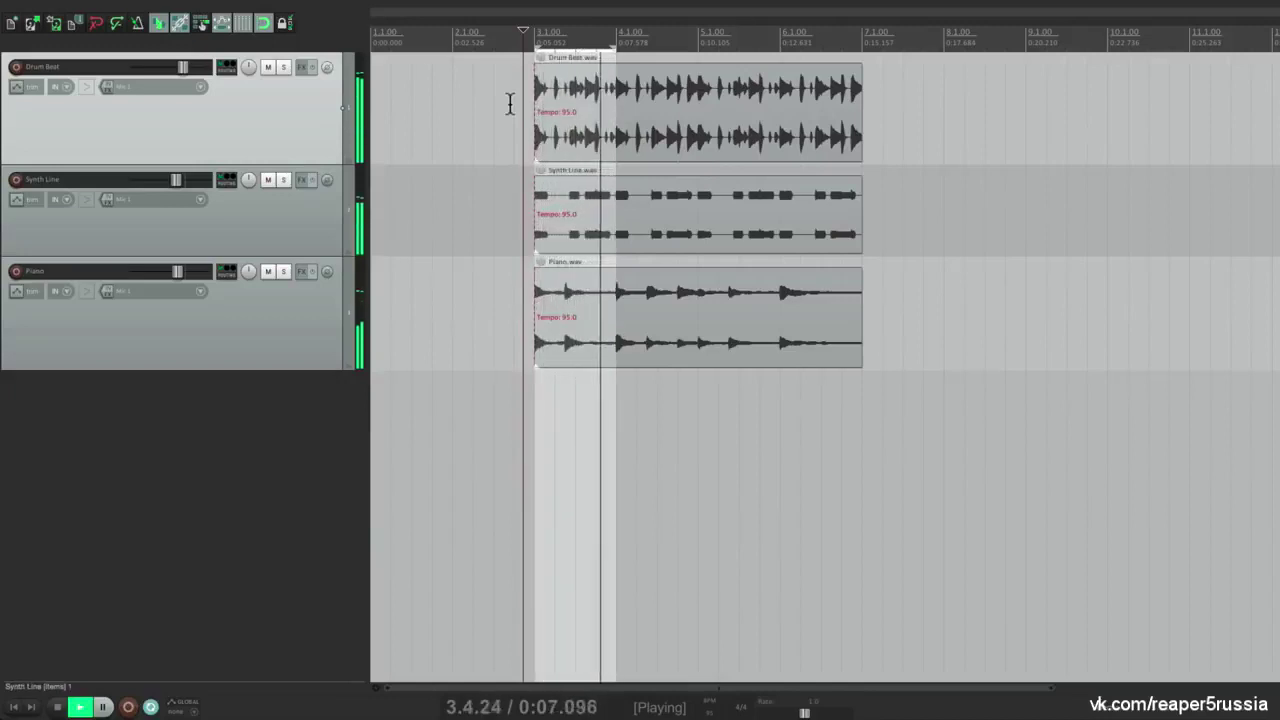
pyautogui.press('space')
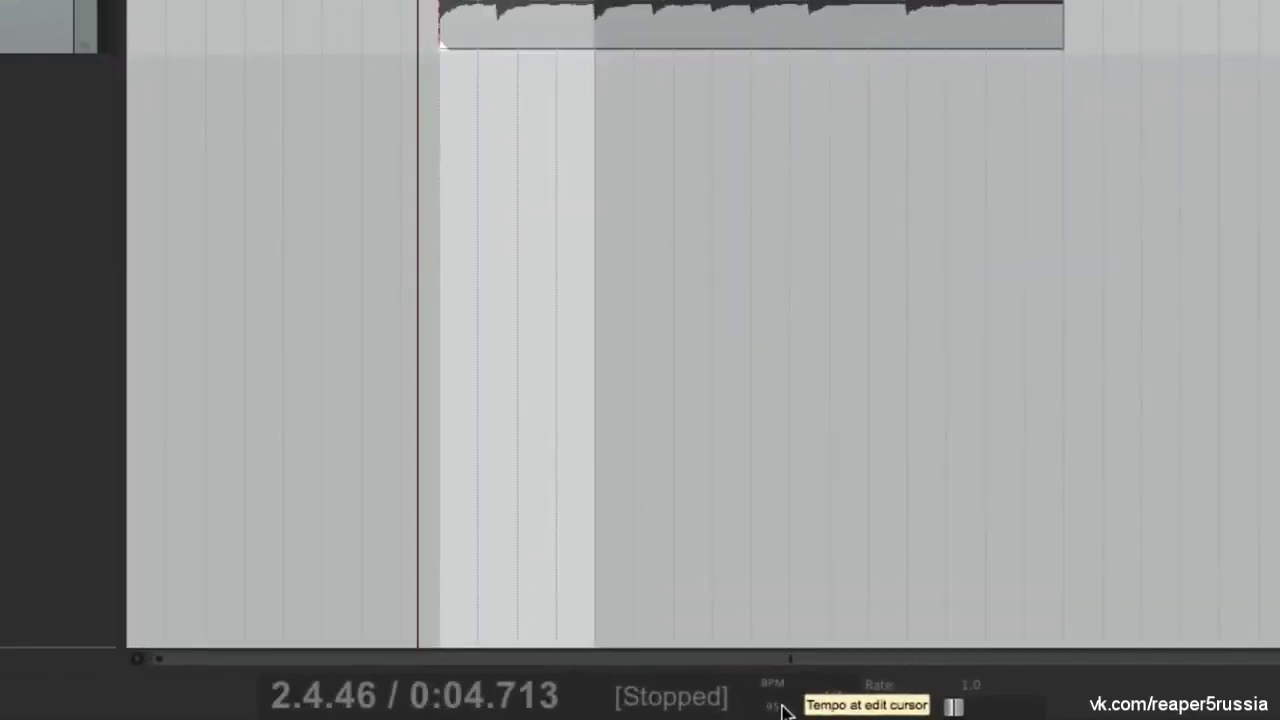
# Set the project tempo to 120 BPM, clear the time selection and play the items from just before their start
pyautogui.click(783, 710)
pyautogui.write('120')
pyautogui.press('Return')
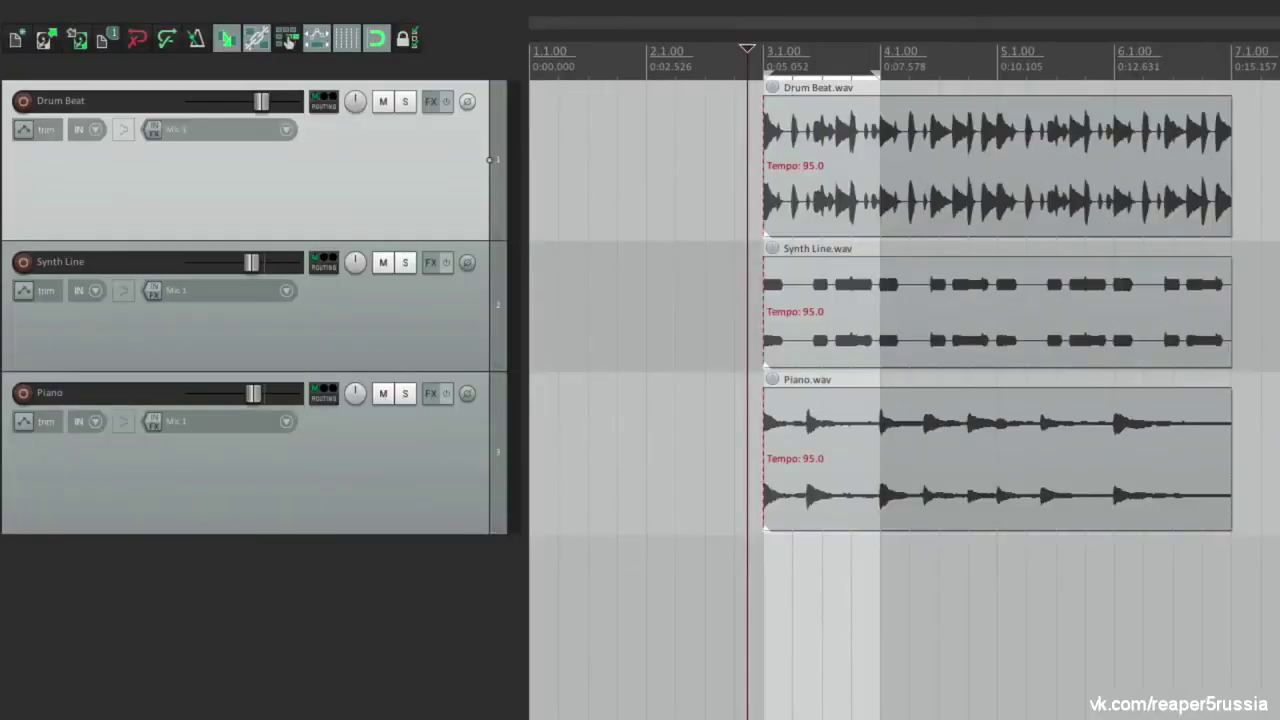
pyautogui.click(696, 318)
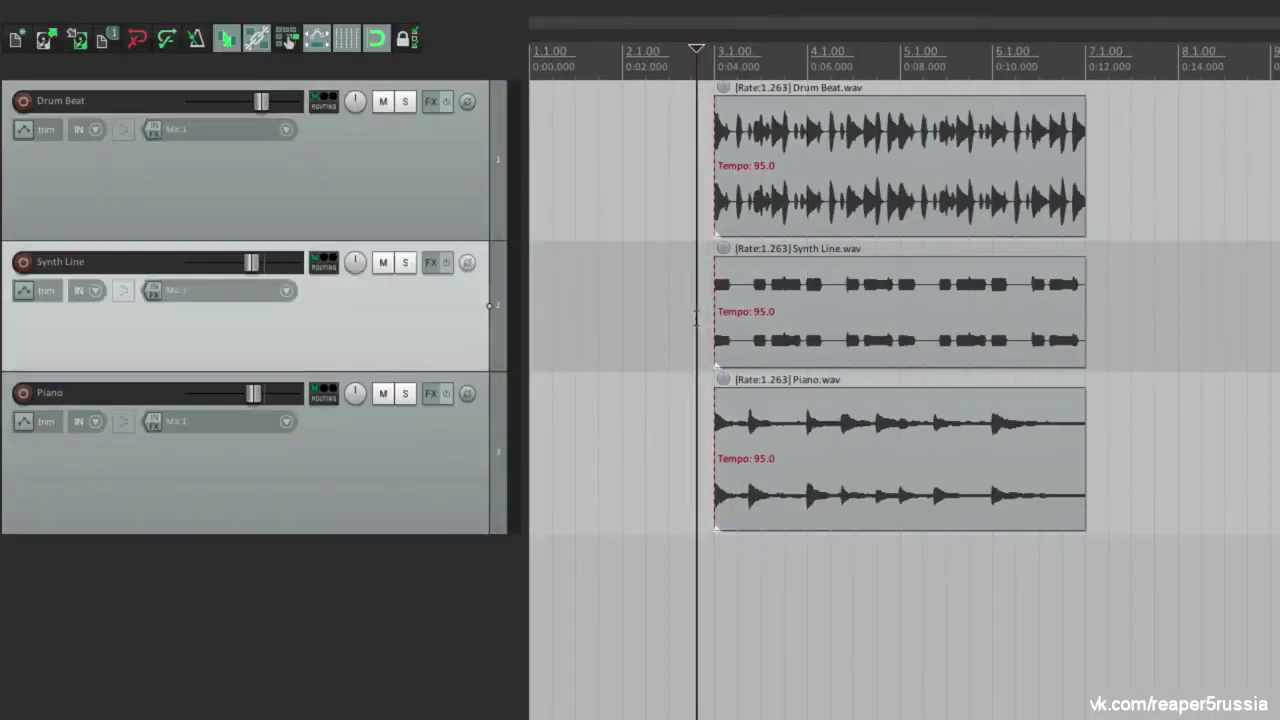
pyautogui.press('space')
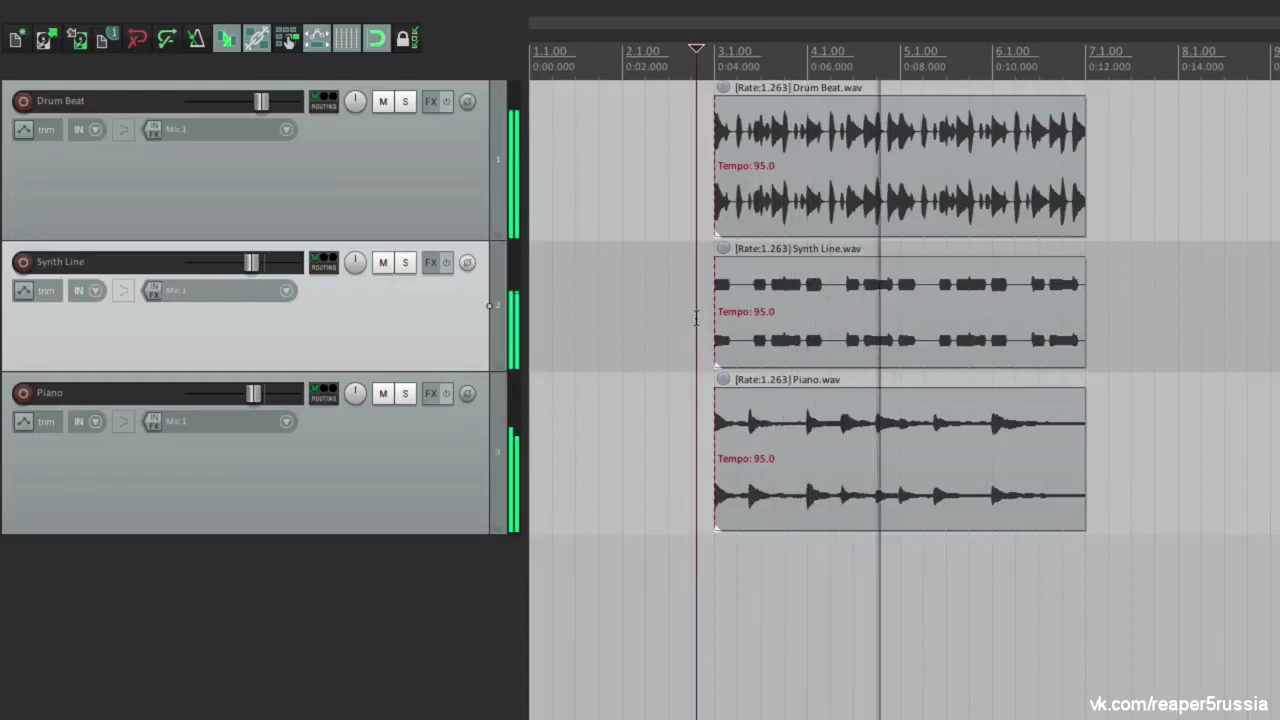
pyautogui.press('space')
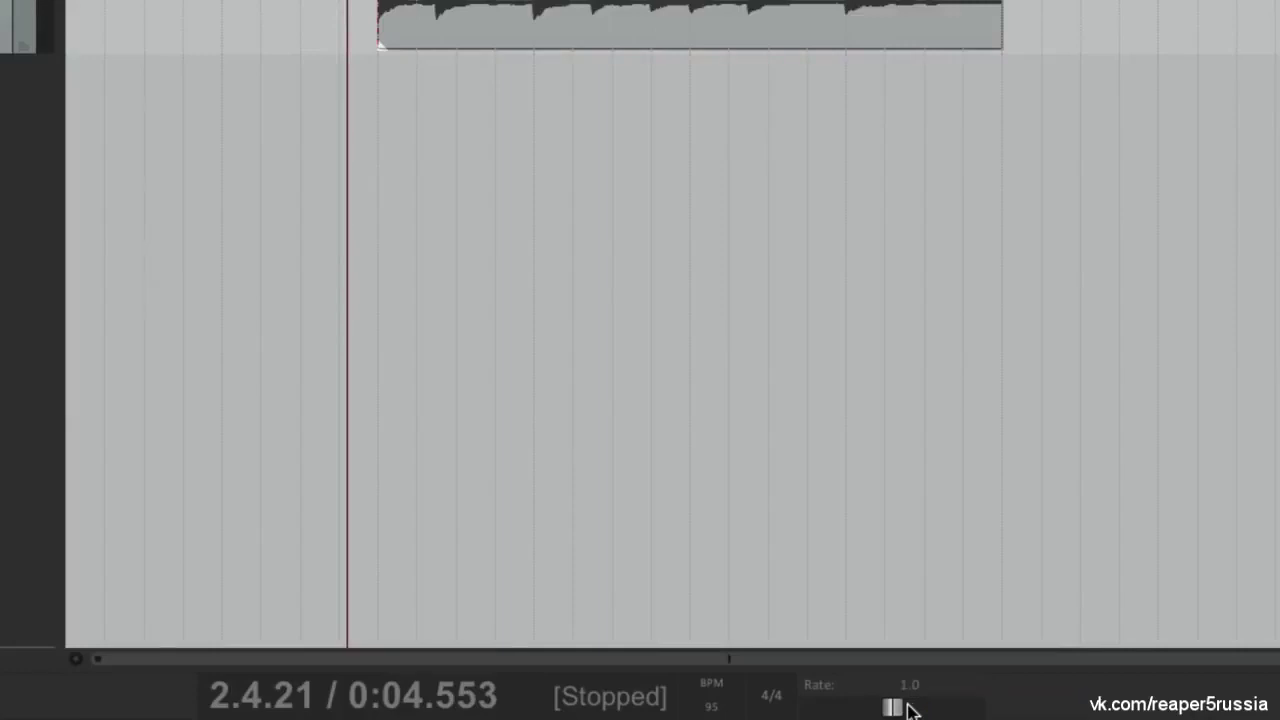
# Raise the playback rate to about 2.446, play the project and stop
pyautogui.moveTo(894, 705); pyautogui.dragTo(936, 617)
pyautogui.press('space')
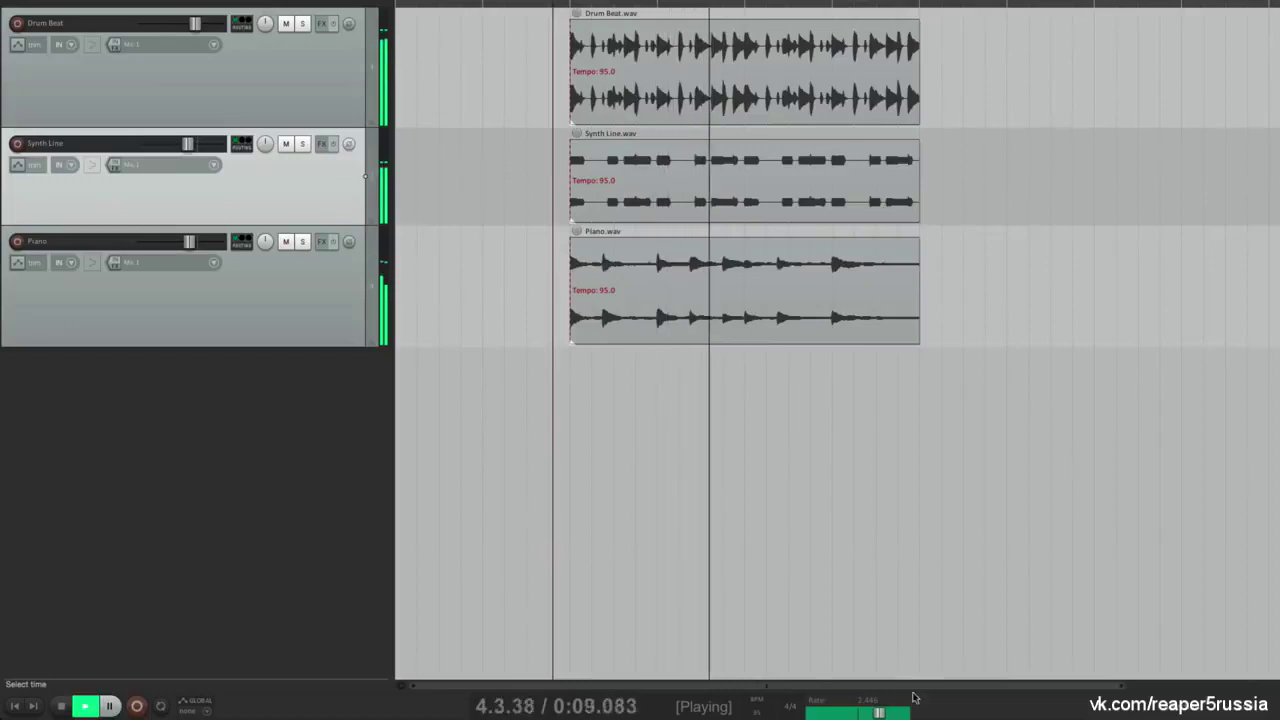
pyautogui.press('space')
# Lower the playback rate to about 0.773, play the project and stop
pyautogui.moveTo(878, 712)
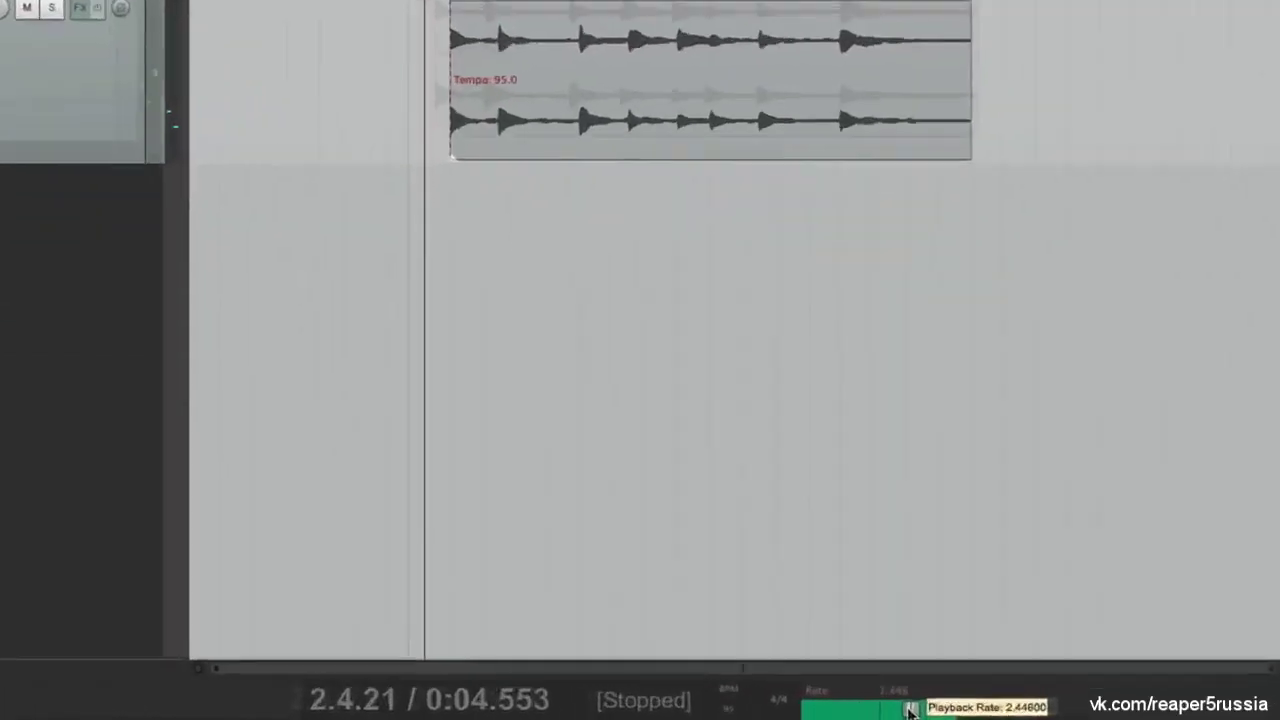
pyautogui.moveTo(878, 712)
pyautogui.mouseDown()
pyautogui.moveTo(839, 713)
pyautogui.moveTo(866, 708)
pyautogui.mouseUp()
pyautogui.press('space')
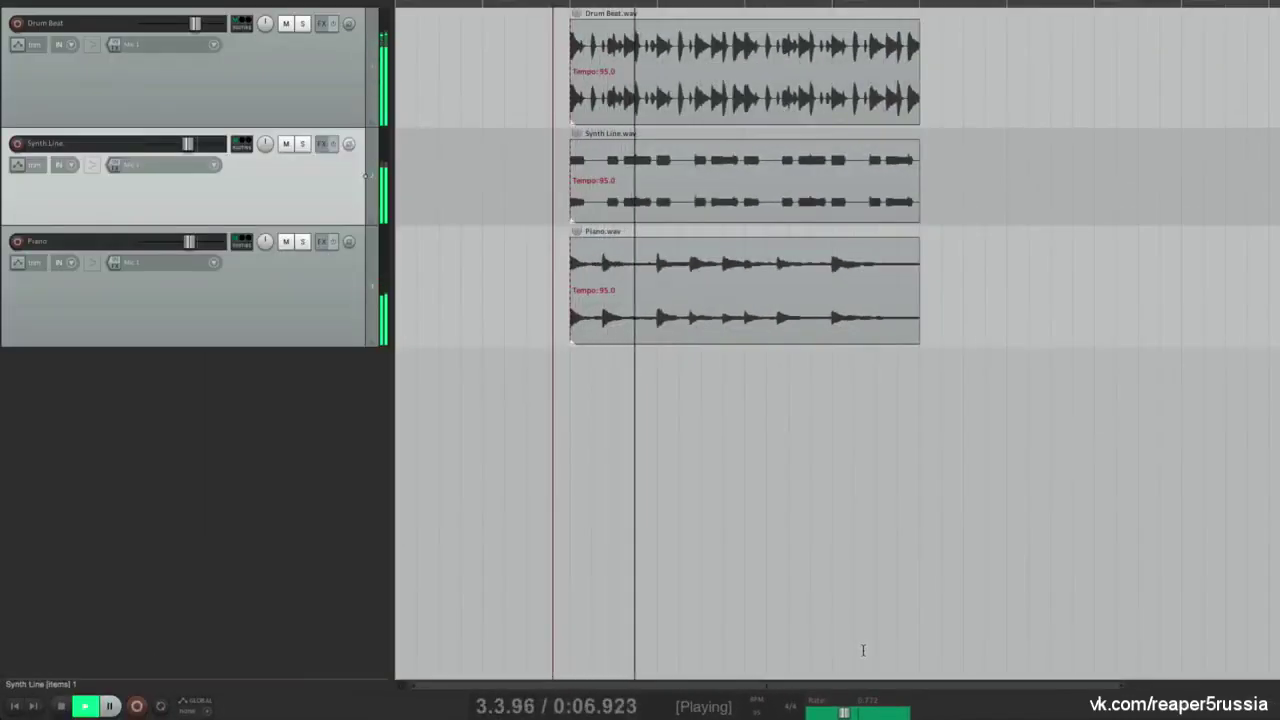
pyautogui.press('space')
# Reset the playback rate to 1.0, play the project at normal speed and stop
pyautogui.doubleClick(844, 710)
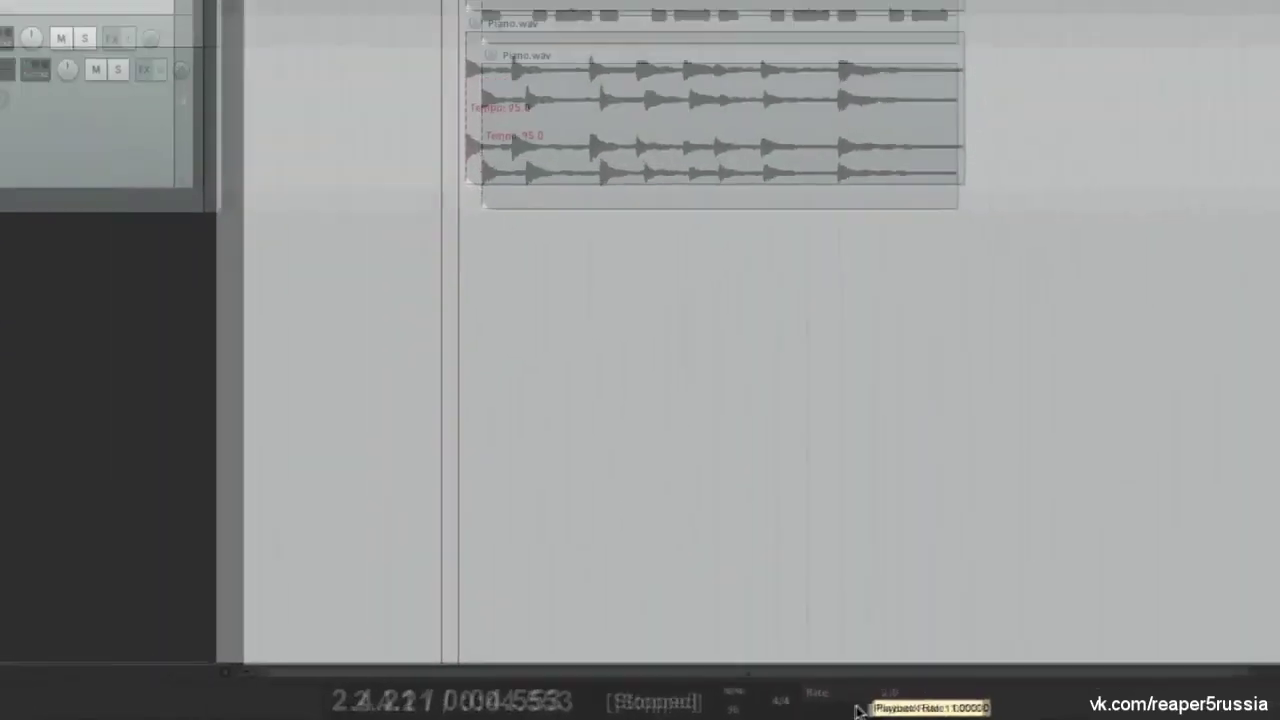
pyautogui.press('space')
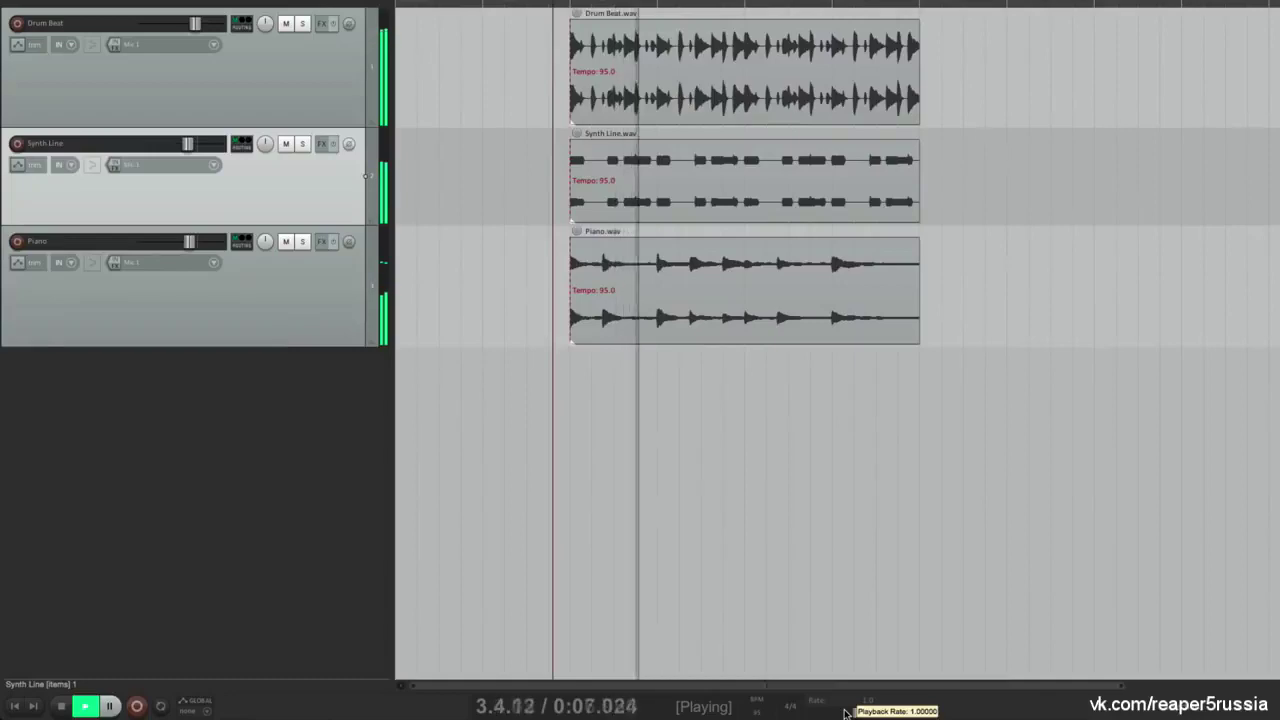
pyautogui.press('space')
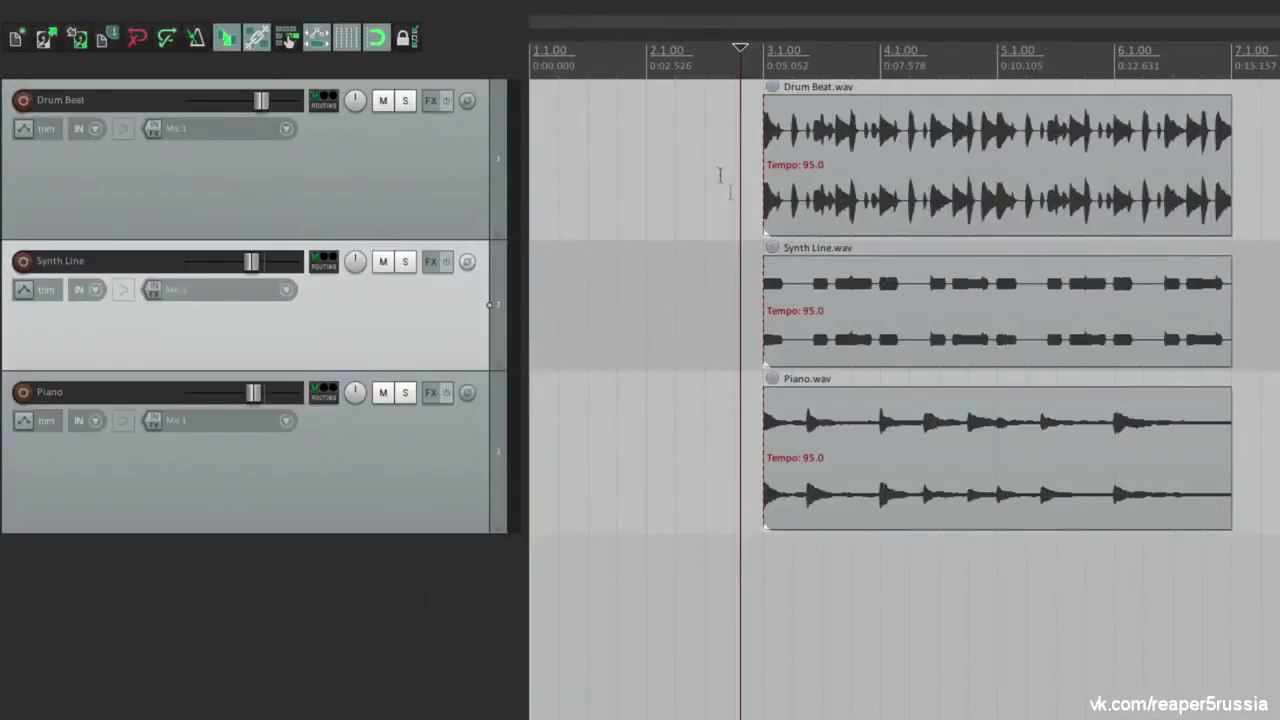
# Zoom in closely on the start of the items around 3.1.00 and zoom back out to their full length
pyautogui.click(740, 130)
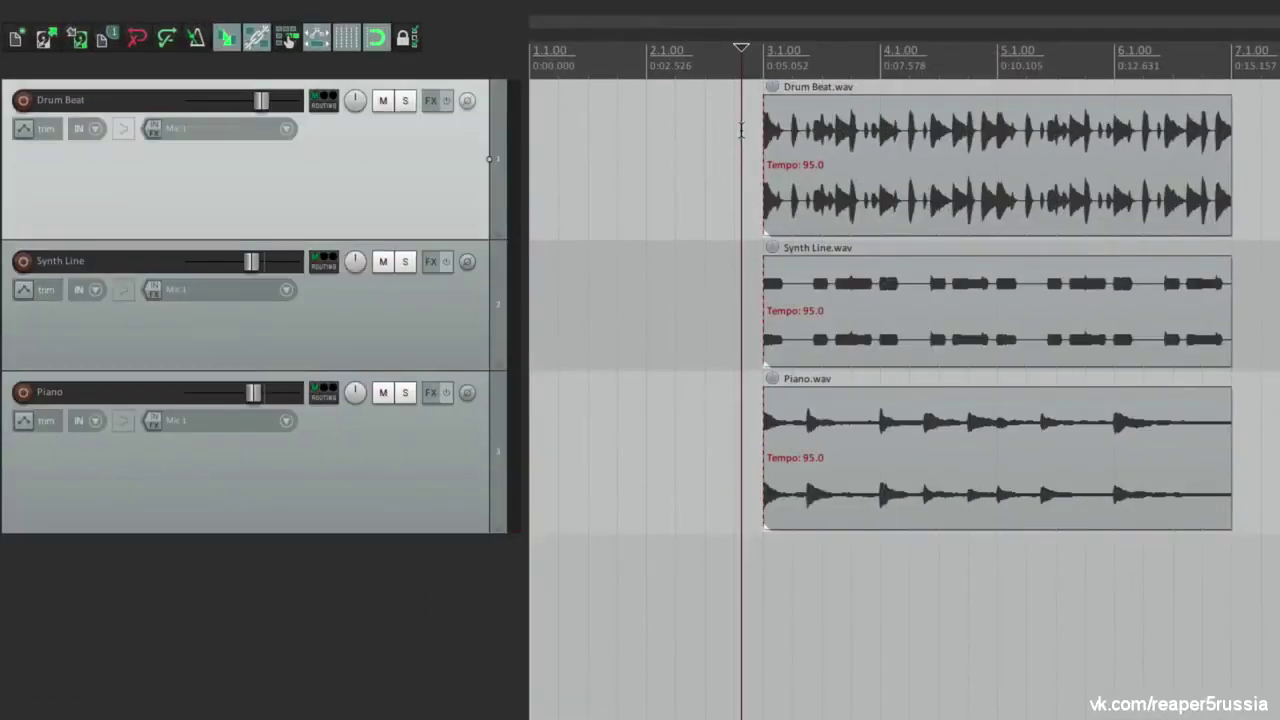
pyautogui.scroll(3, 755, 145)
pyautogui.scroll(4, 762, 136)
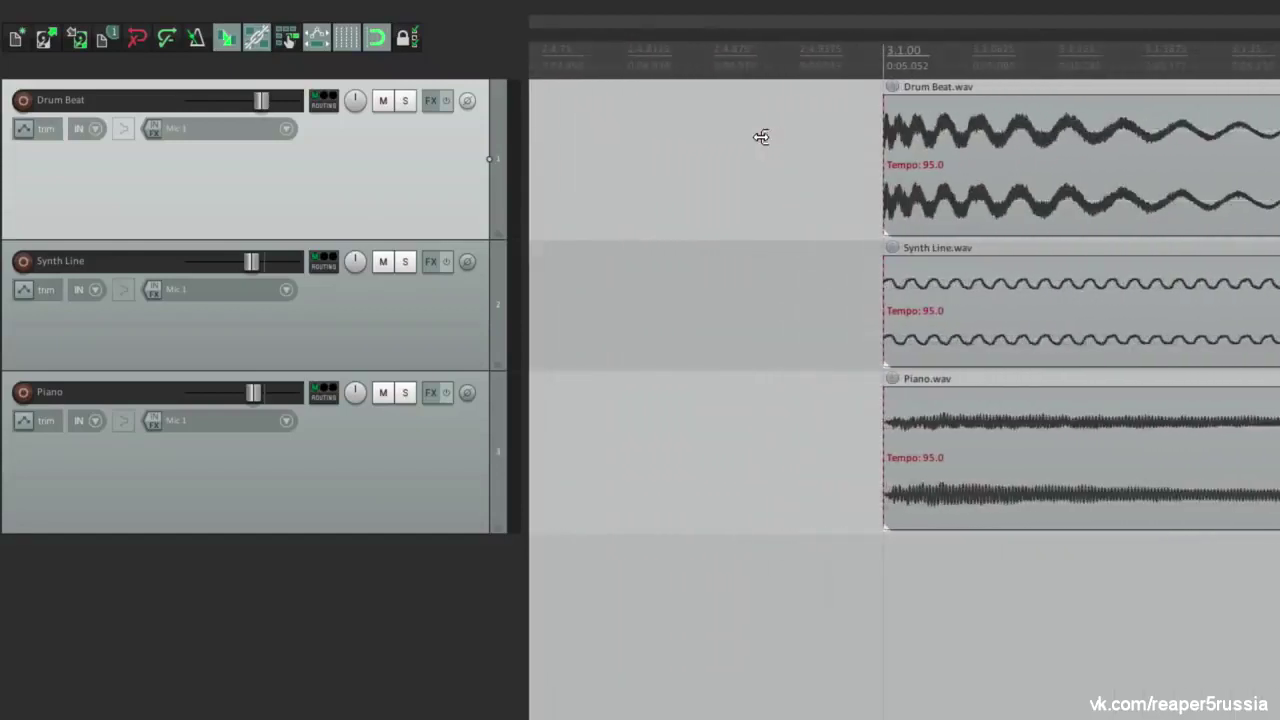
pyautogui.scroll(-6, 762, 136)
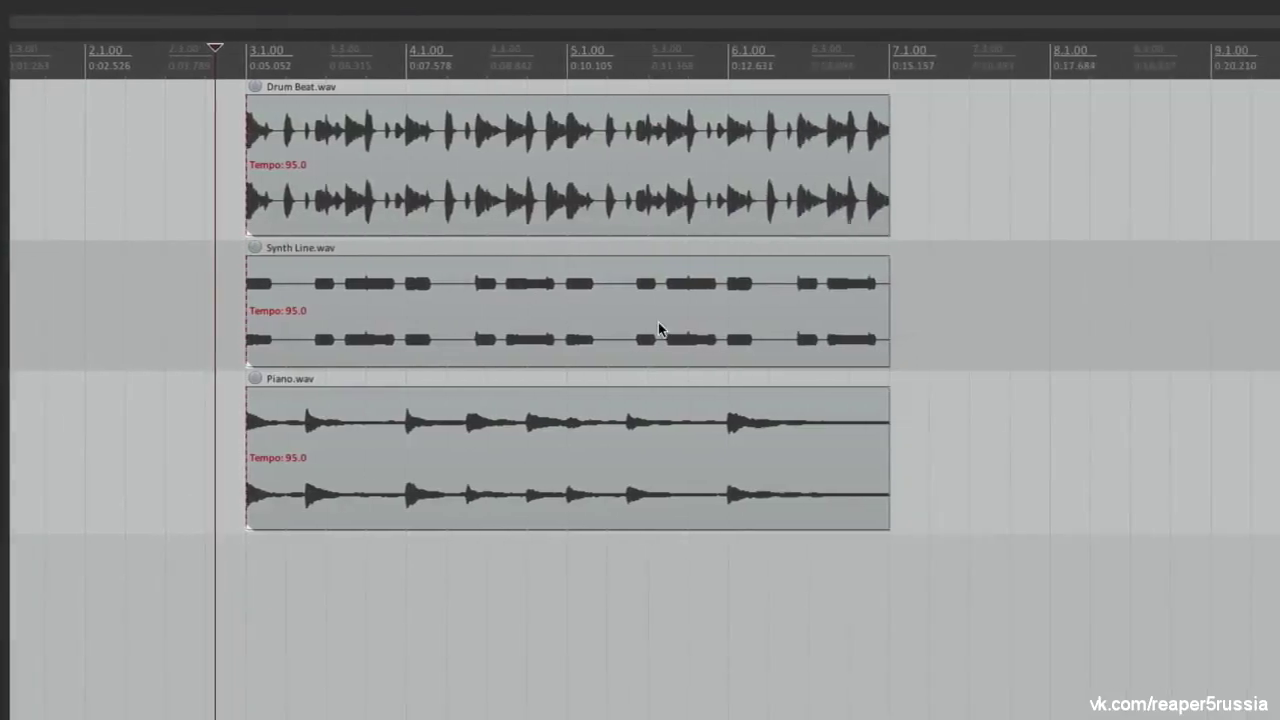
pyautogui.scroll(-10, 654, 325)
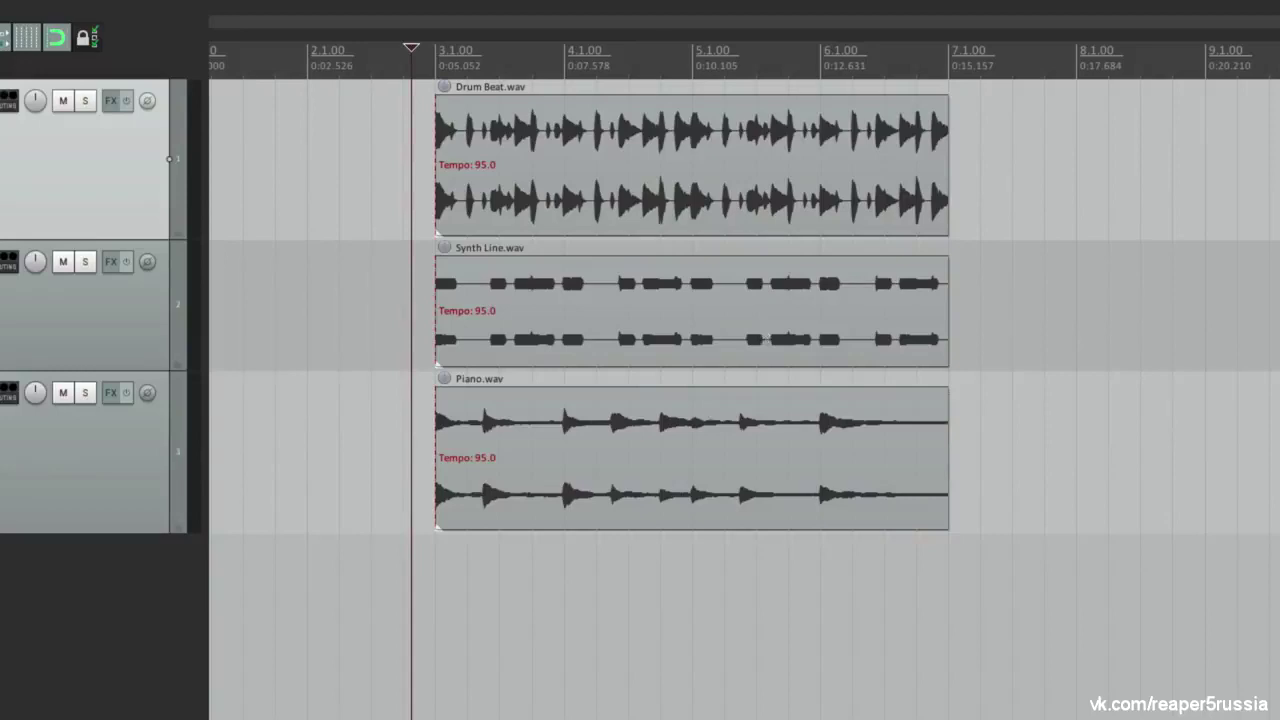
# Select the Drum Beat item and view the context commands offered for the item, its track and the timeline ruler
pyautogui.click(556, 130)
pyautogui.rightClick(553, 131)
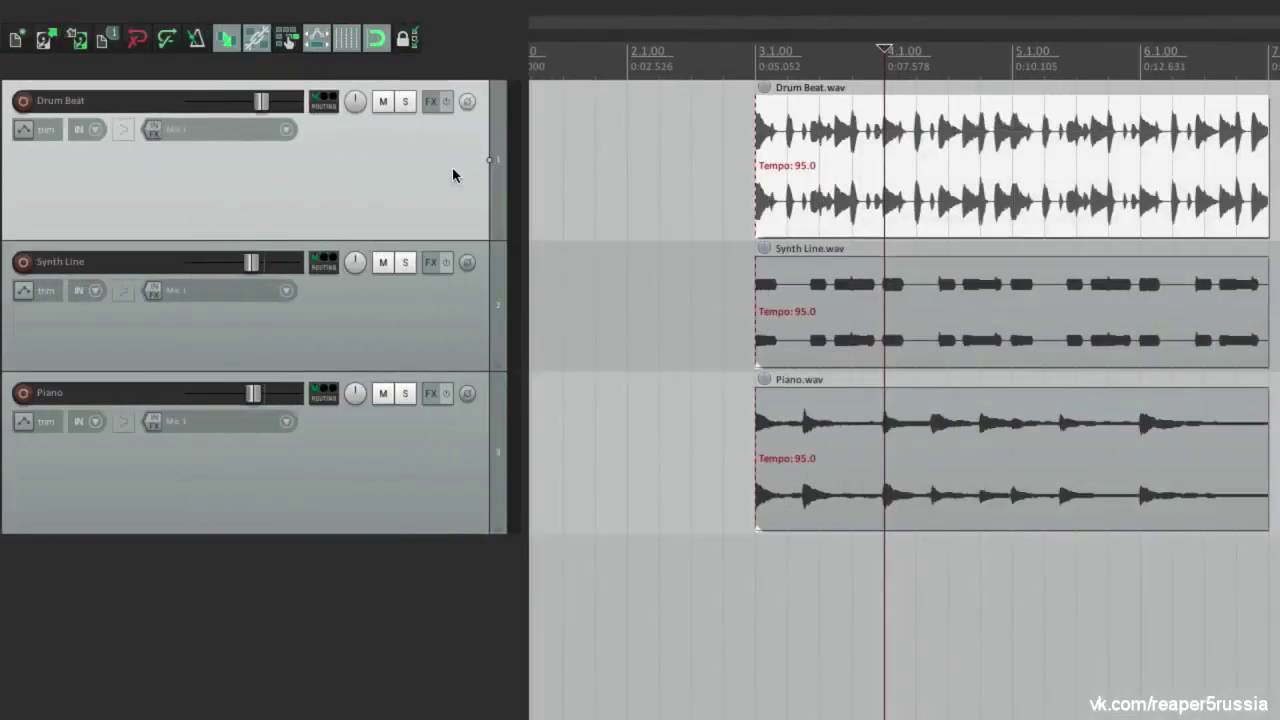
pyautogui.rightClick(452, 168)
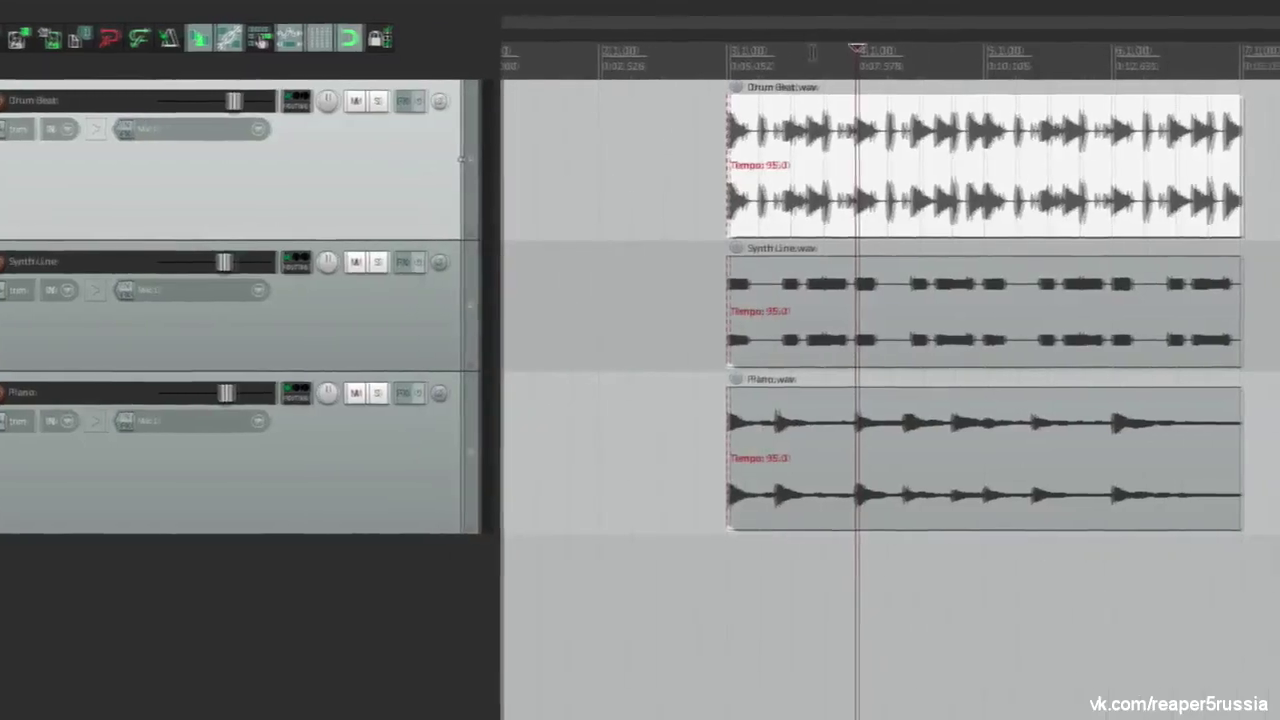
pyautogui.rightClick(839, 57)
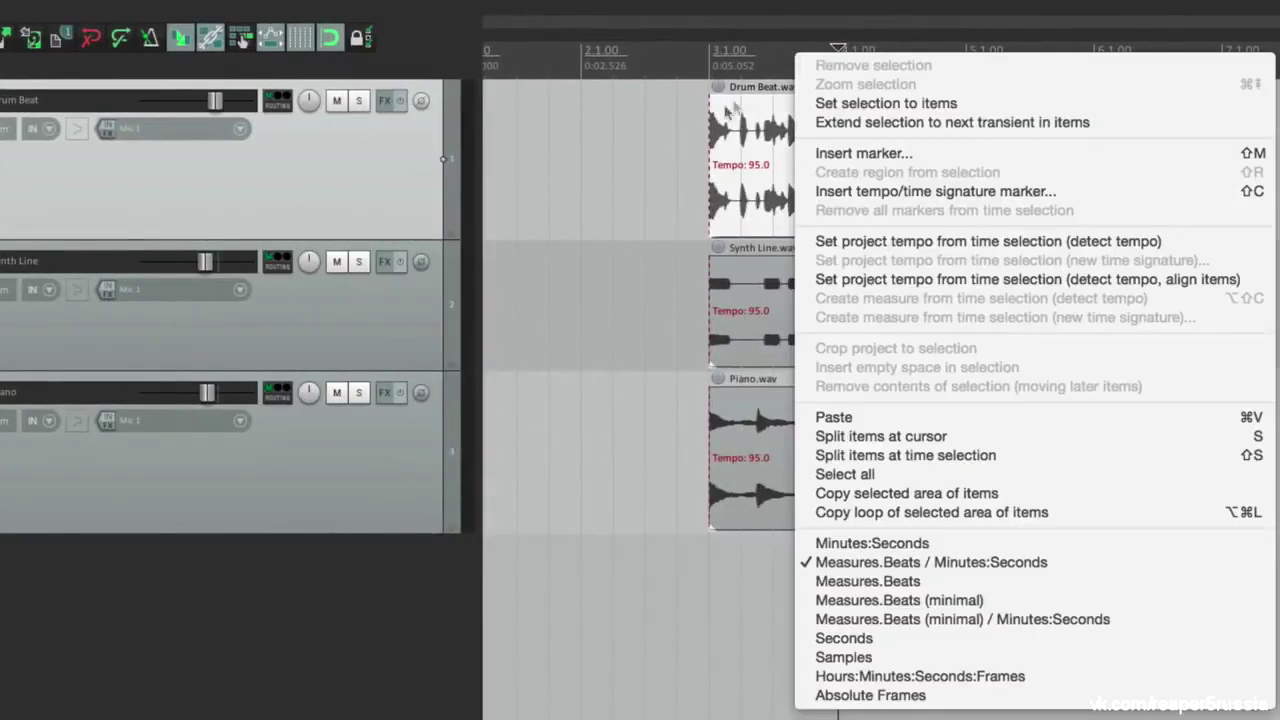
pyautogui.click(667, 141)
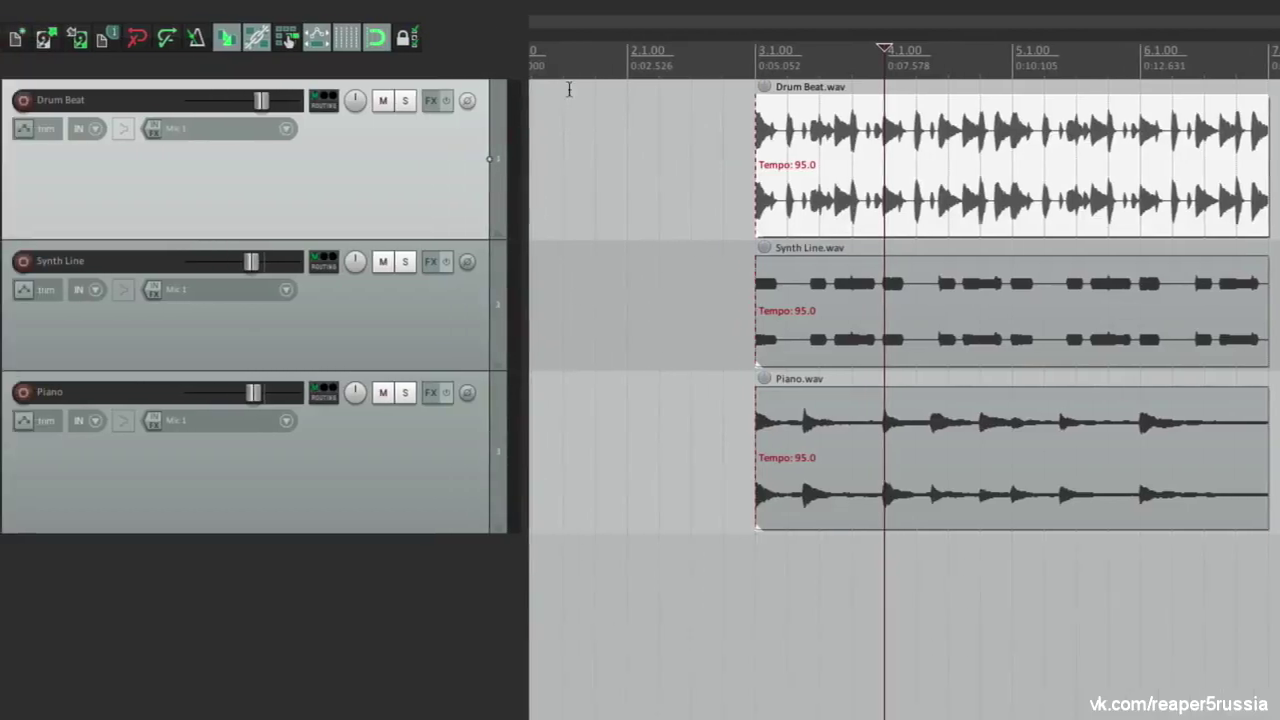
# View the additional mute and solo options of the Drum Beat track without applying any
pyautogui.rightClick(383, 106)
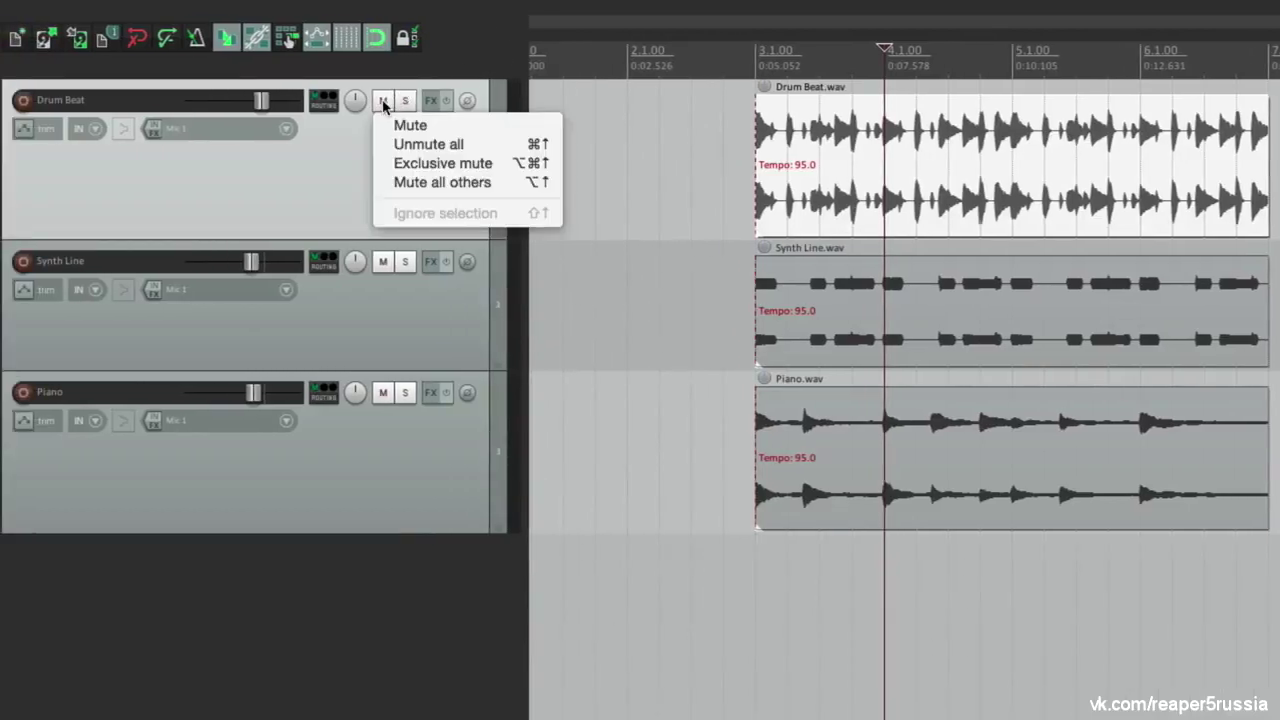
pyautogui.click(357, 143)
pyautogui.rightClick(406, 102)
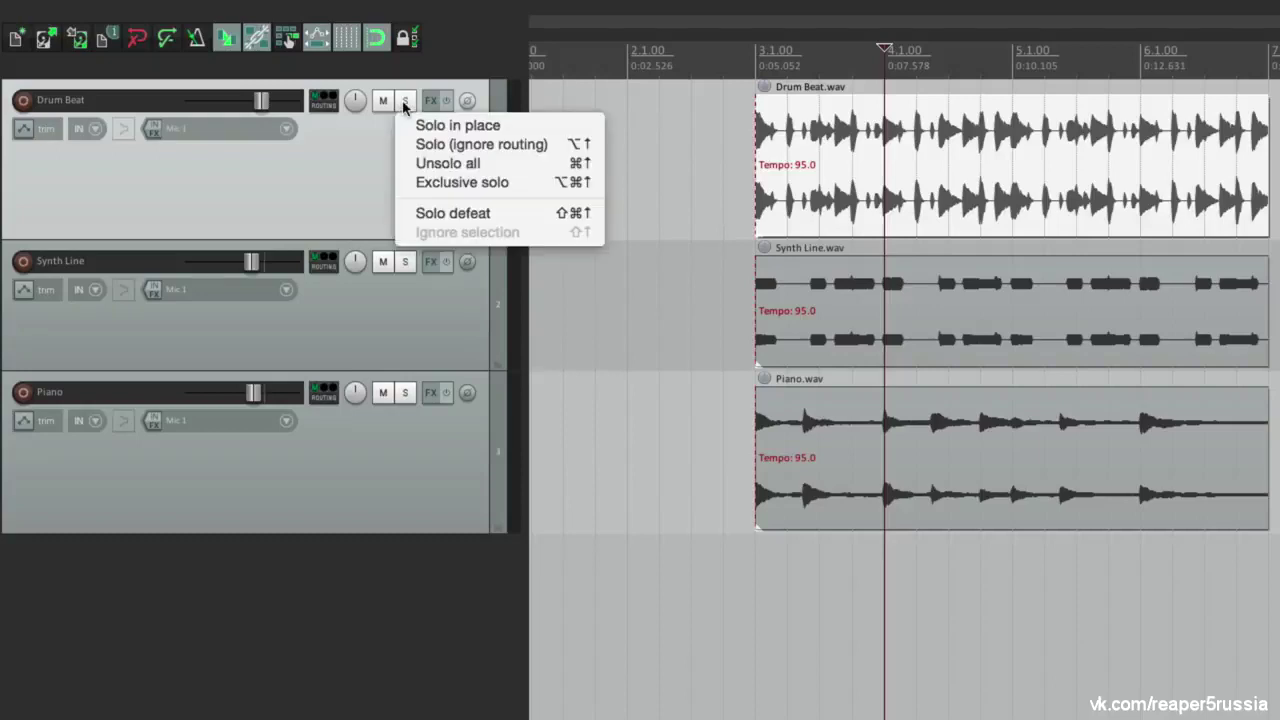
pyautogui.click(316, 163)
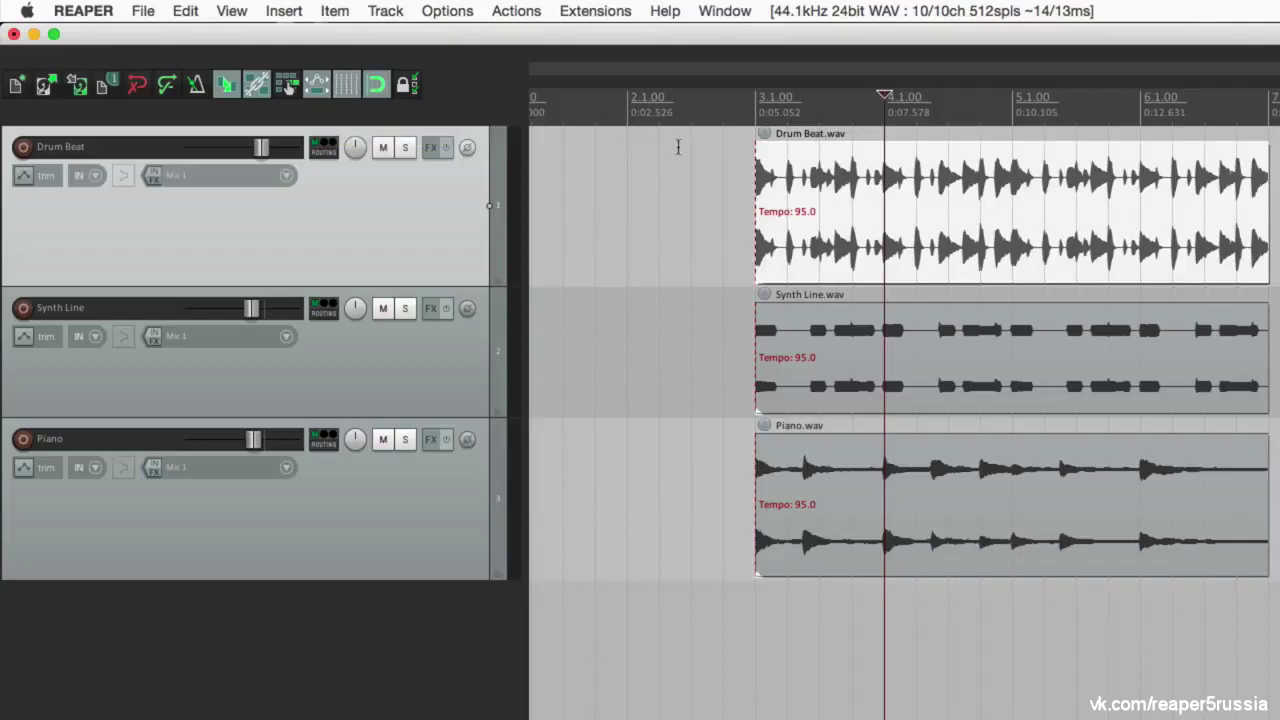
# Deselect the Drum Beat item, place the edit cursor ahead of the items, and view the available Options, Insert and Item commands
pyautogui.click(708, 172)
pyautogui.click(594, 10)
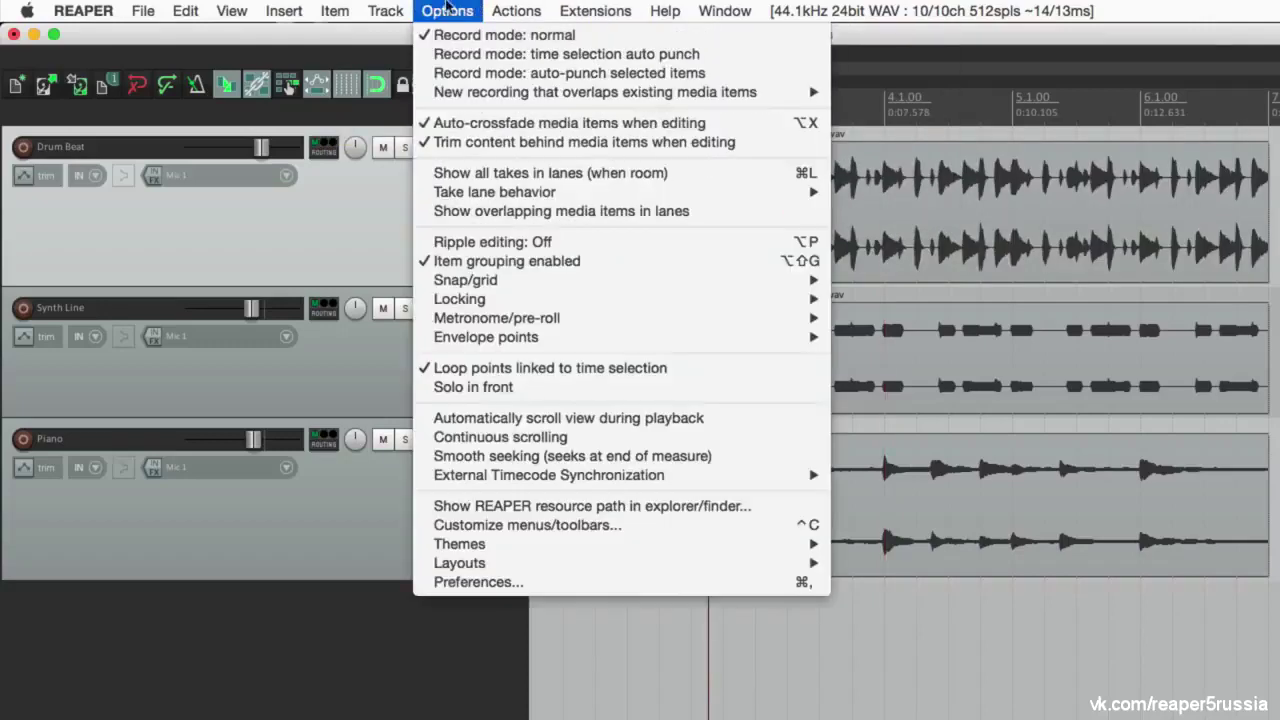
pyautogui.moveTo(281, 10)
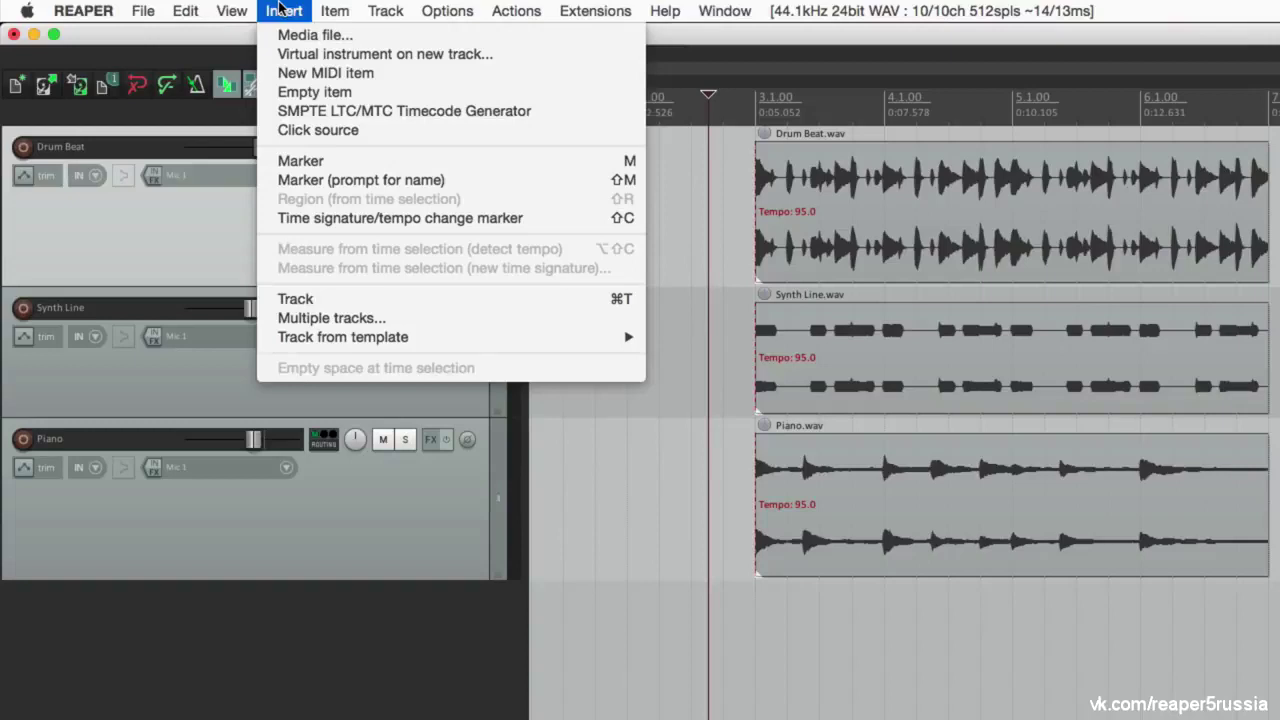
pyautogui.moveTo(321, 6)
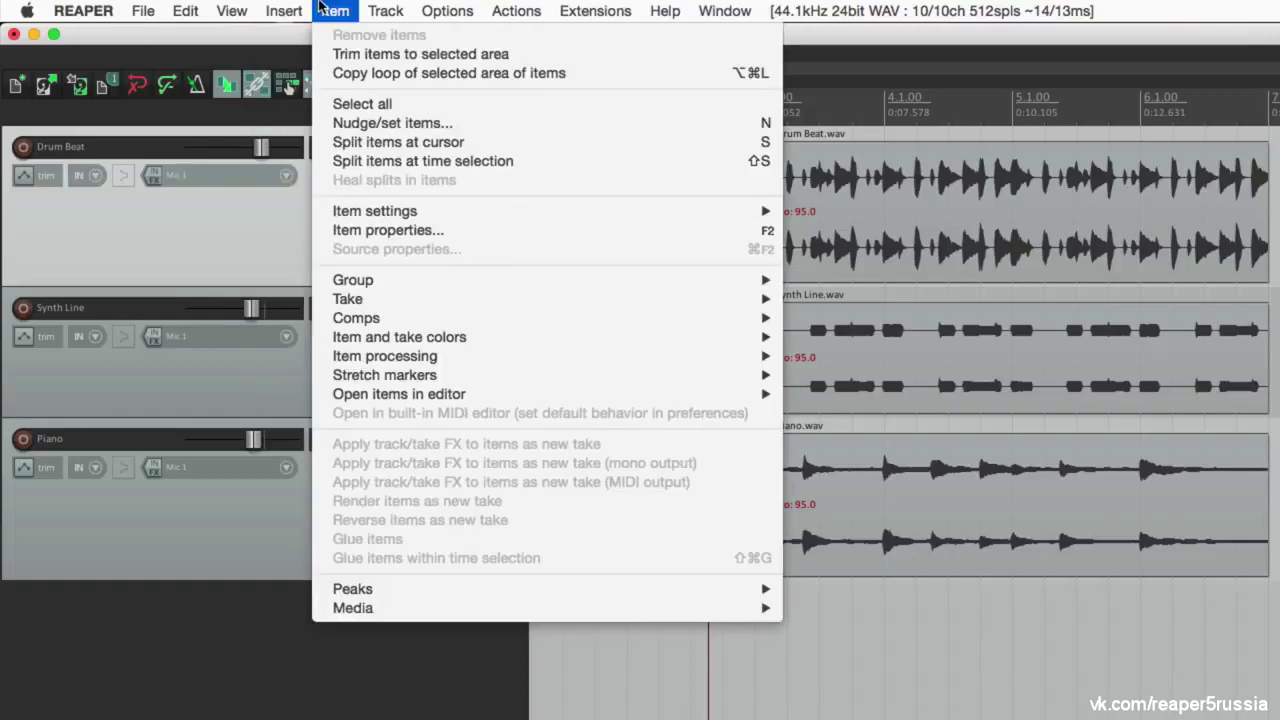
pyautogui.click(322, 7)
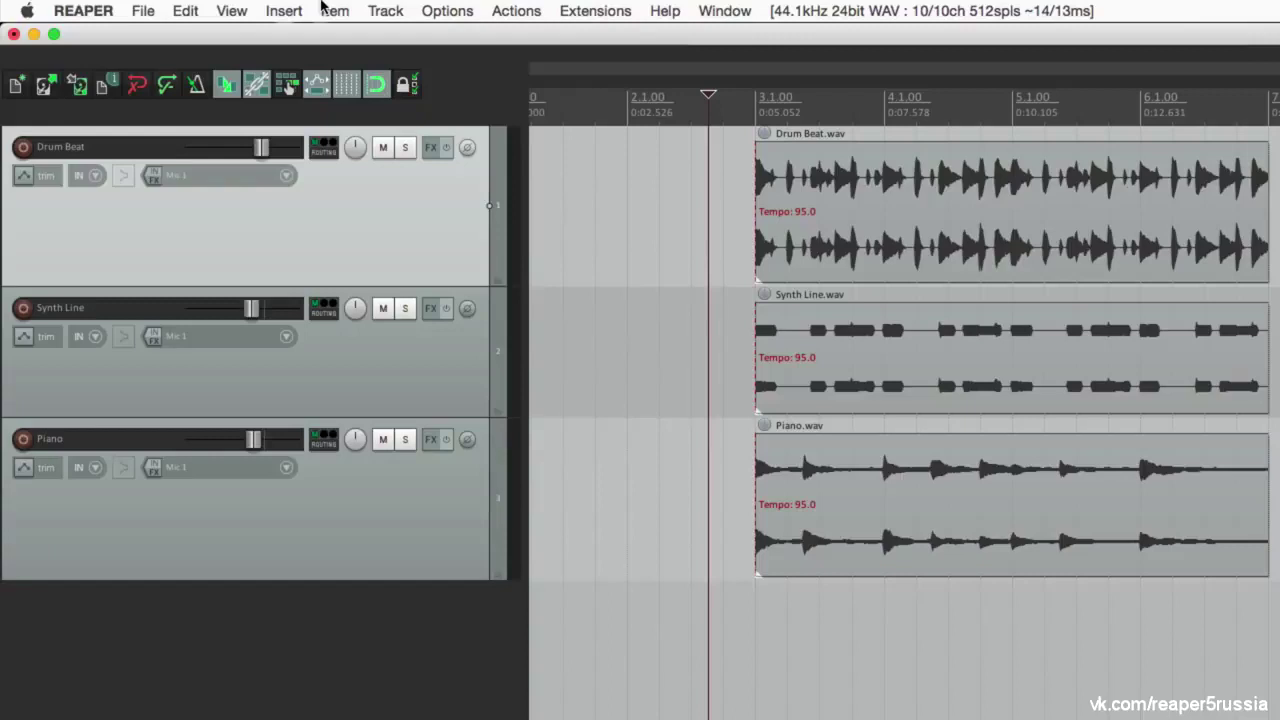
# Try out the EyssinaAM180 interface theme, followed by the IMPERIAL 24 theme
pyautogui.click(443, 12)
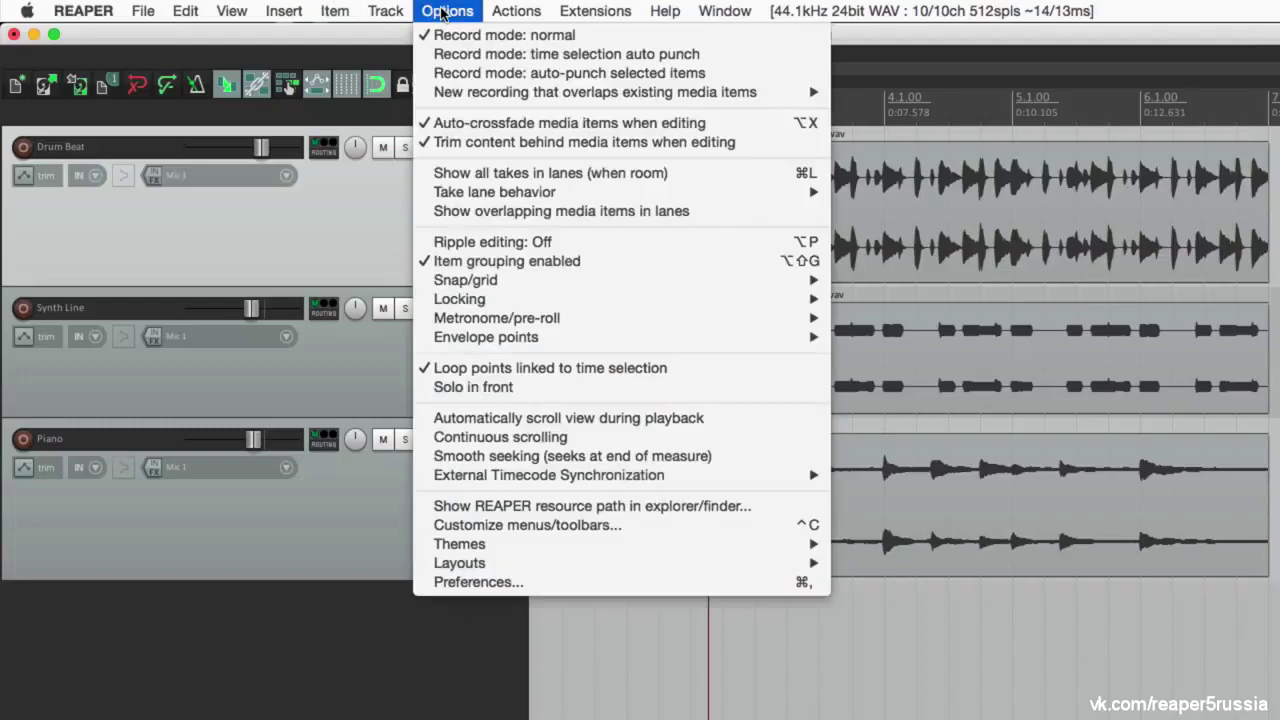
pyautogui.moveTo(420, 543)
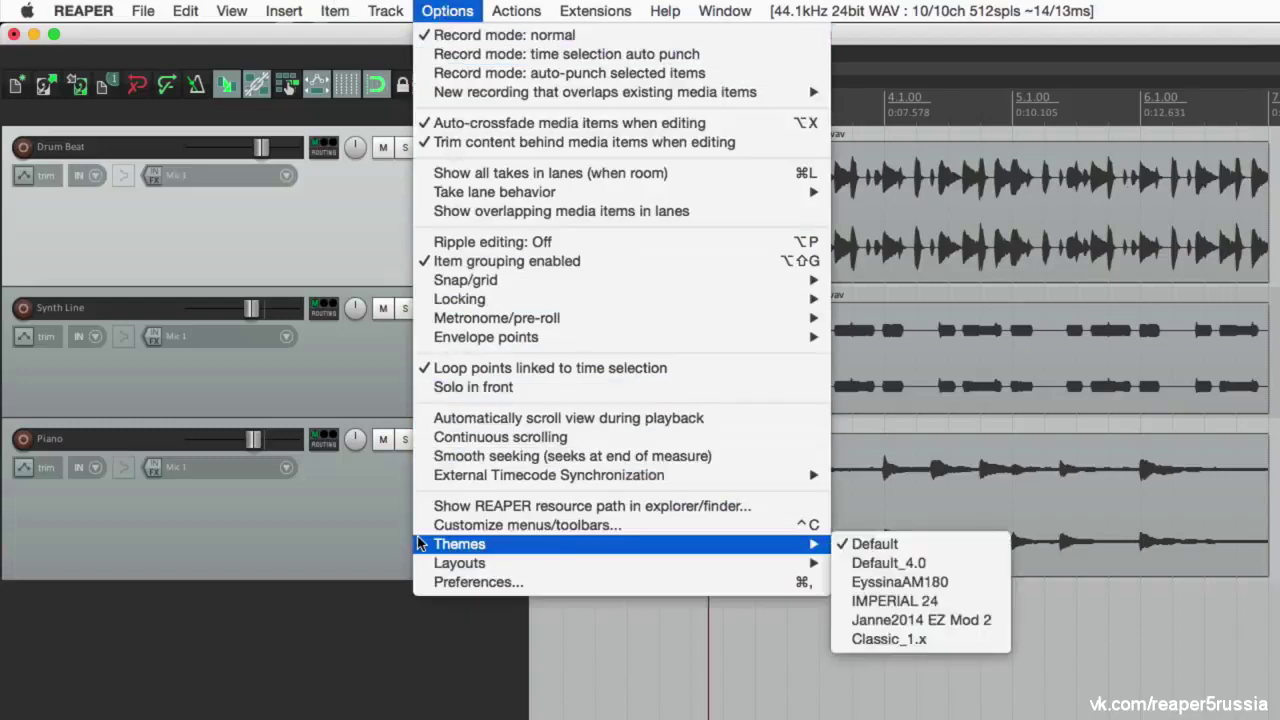
pyautogui.click(852, 582)
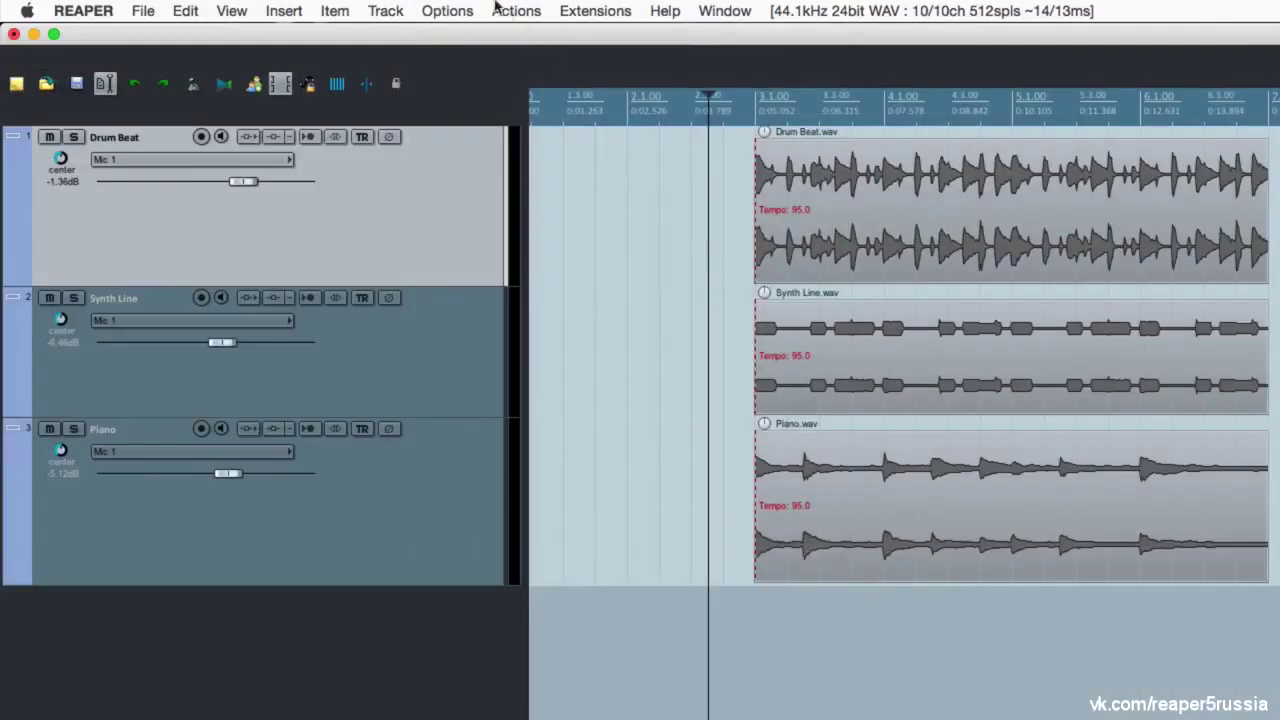
pyautogui.click(452, 13)
pyautogui.moveTo(488, 544)
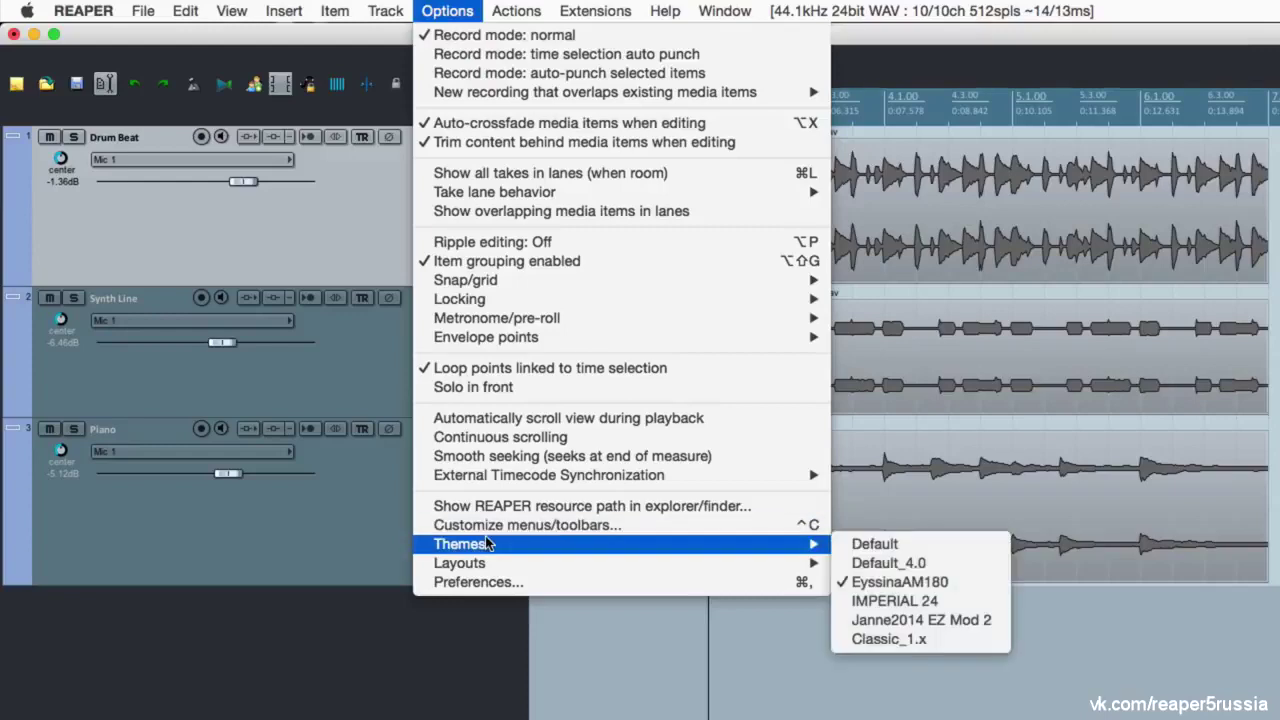
pyautogui.click(843, 602)
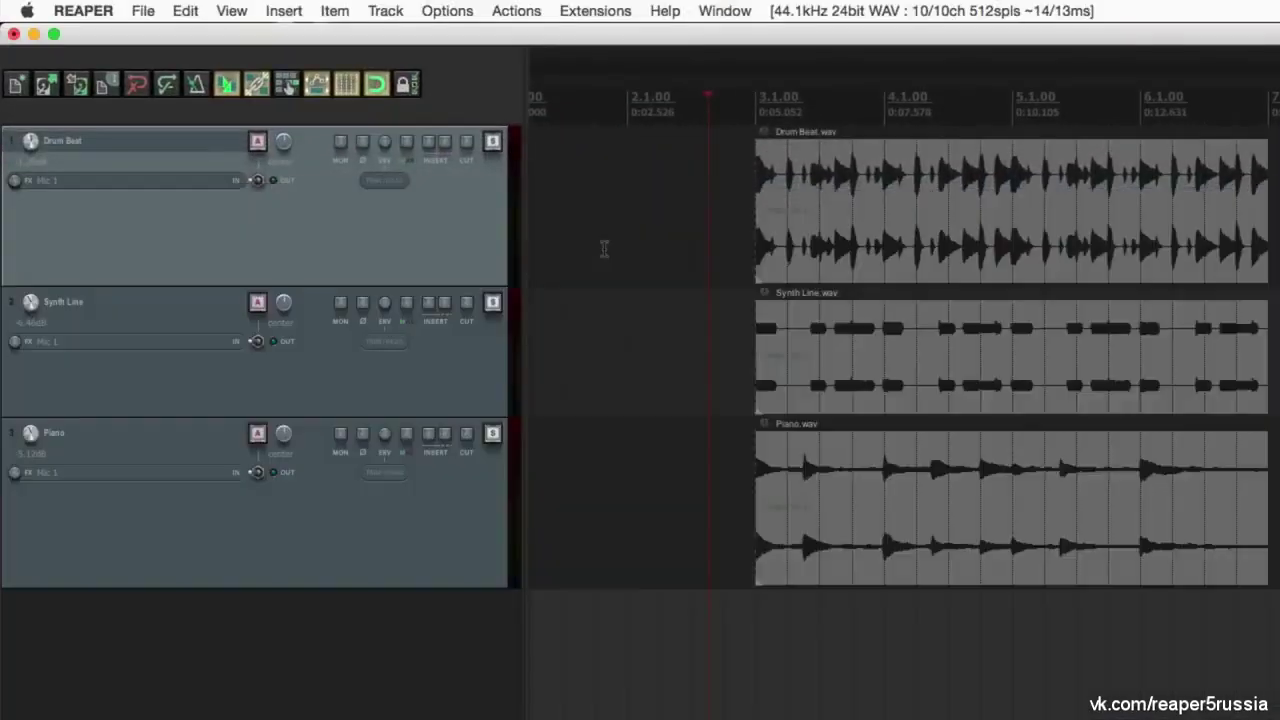
# Try out the Janne2014 EZ Mod 2 interface theme and return to the Default theme
pyautogui.click(443, 10)
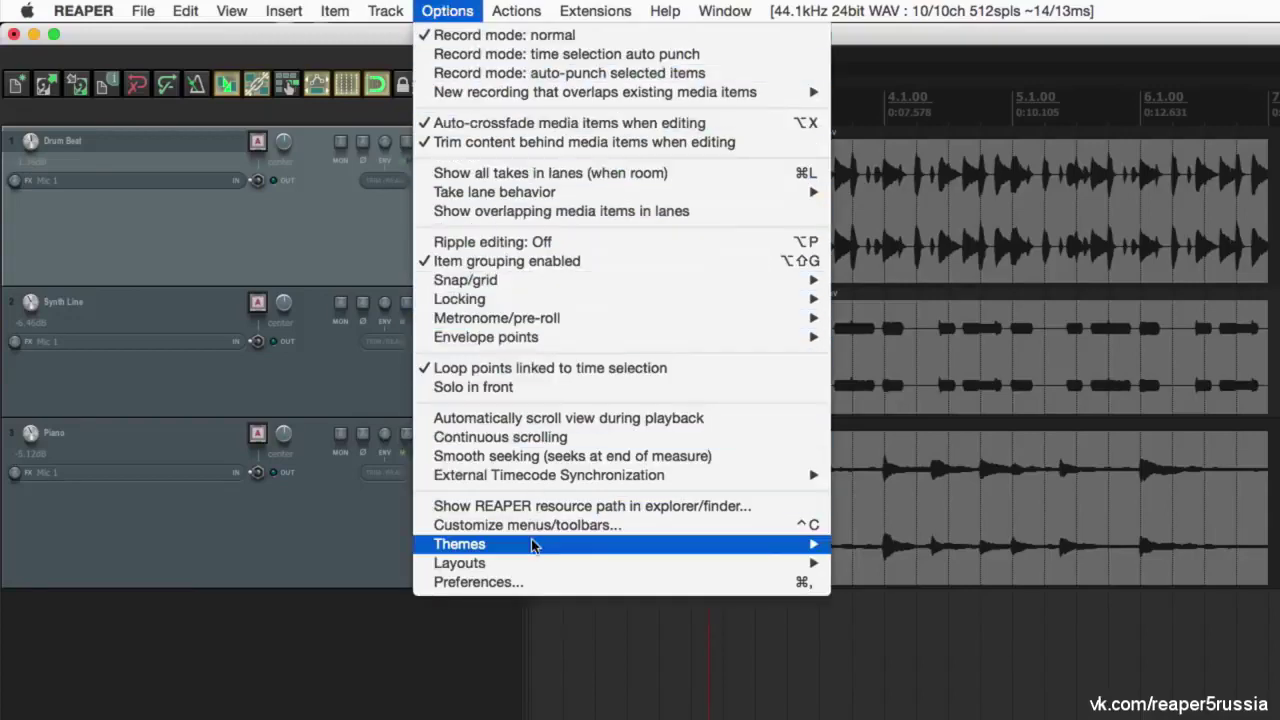
pyautogui.moveTo(536, 546)
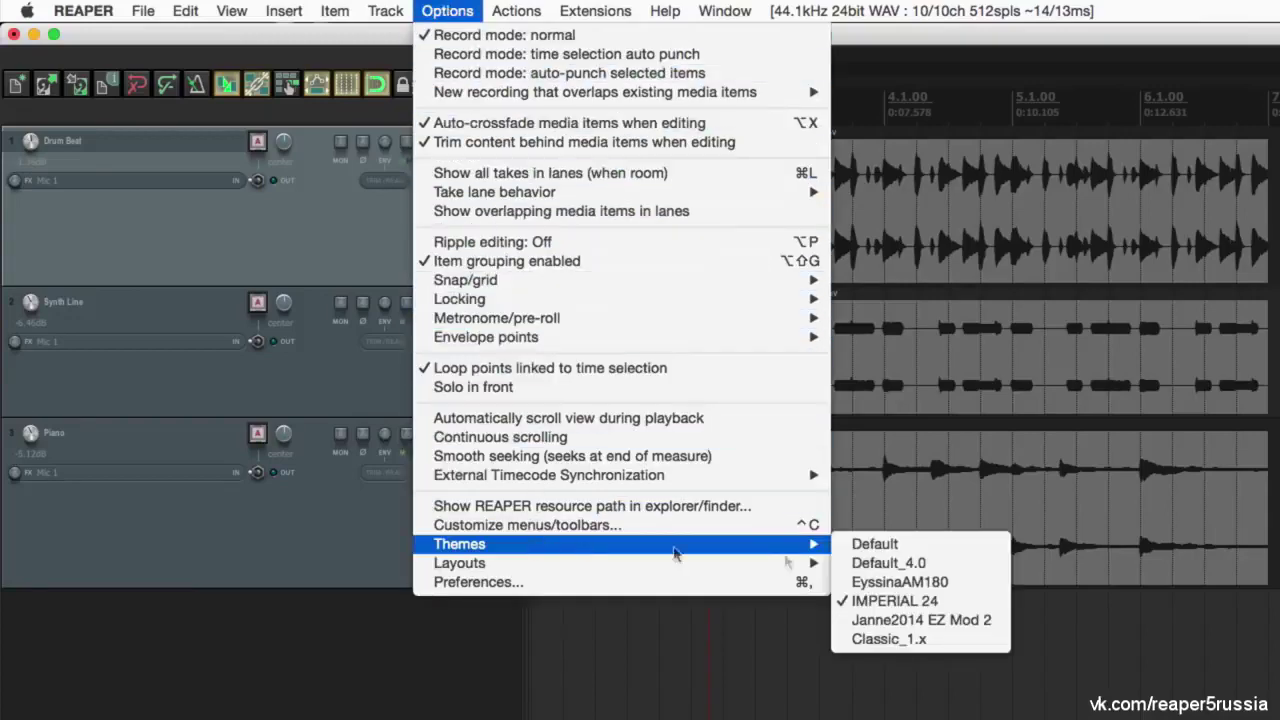
pyautogui.click(860, 621)
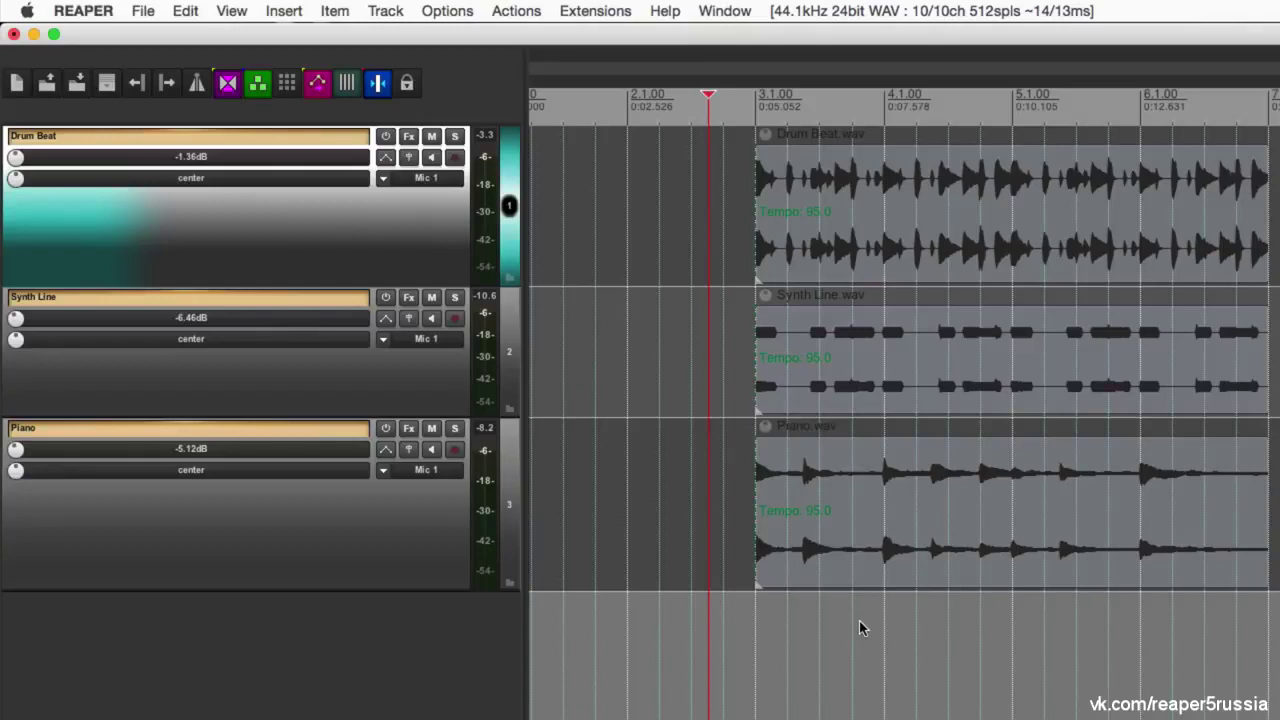
pyautogui.click(448, 11)
pyautogui.moveTo(520, 544)
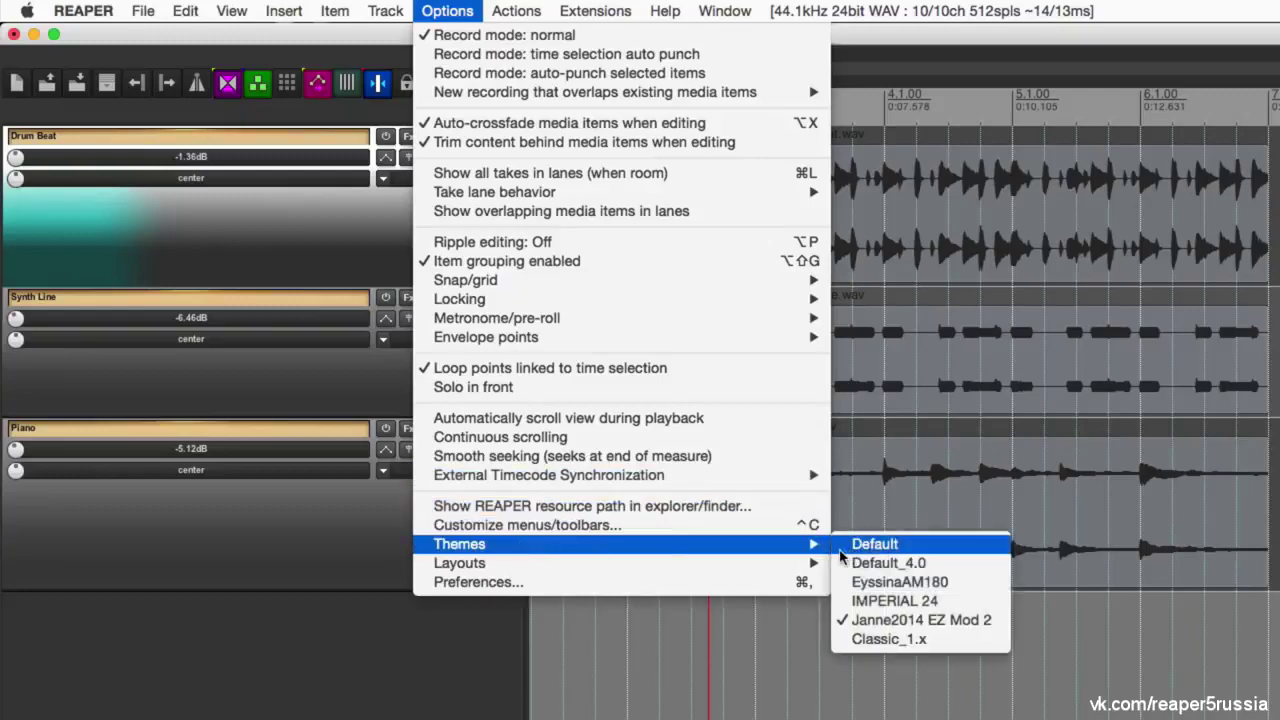
pyautogui.click(848, 549)
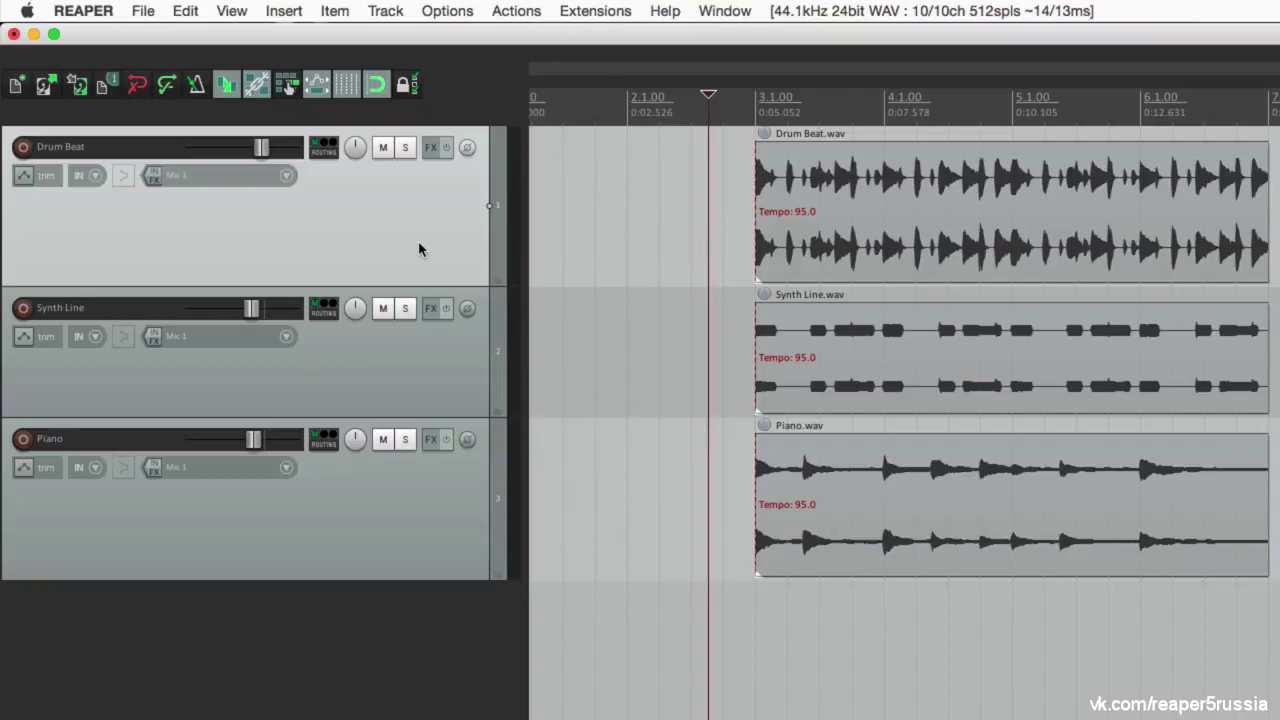
# Try the "aa - Standard" track panel layout, followed by the "bd --- Small Full Meter" layout
pyautogui.click(446, 11)
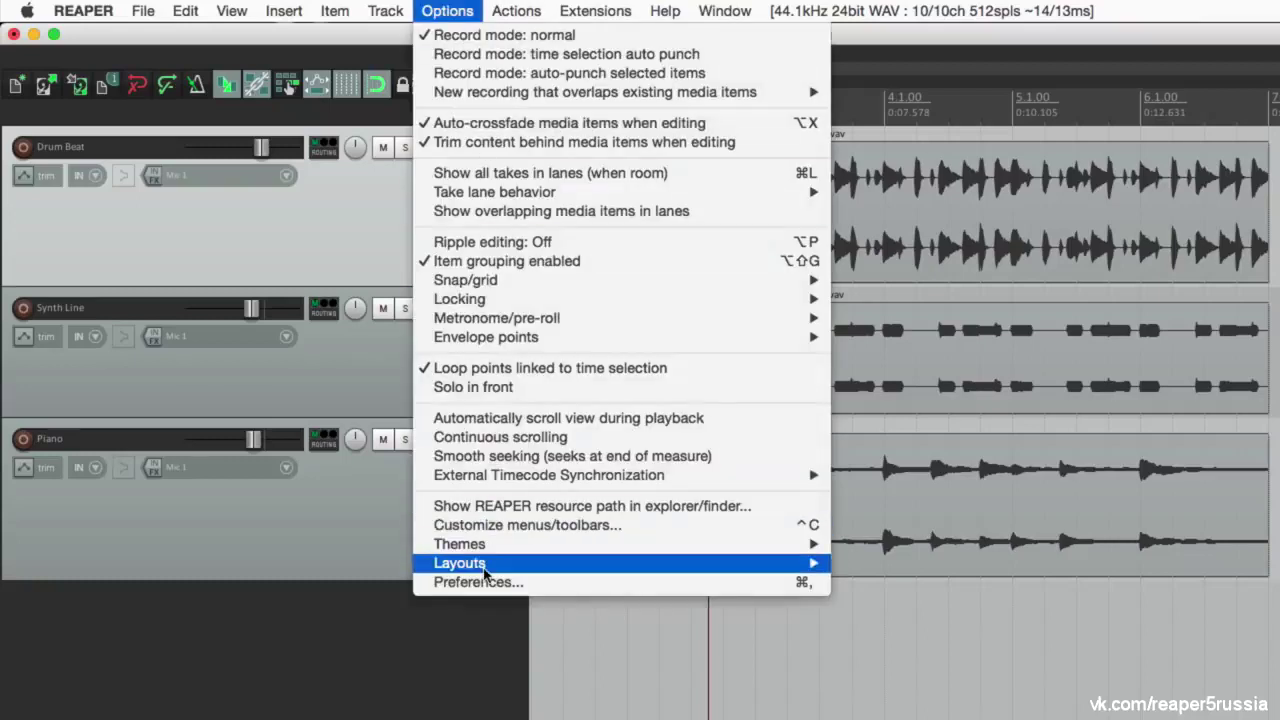
pyautogui.moveTo(485, 568)
pyautogui.moveTo(845, 698)
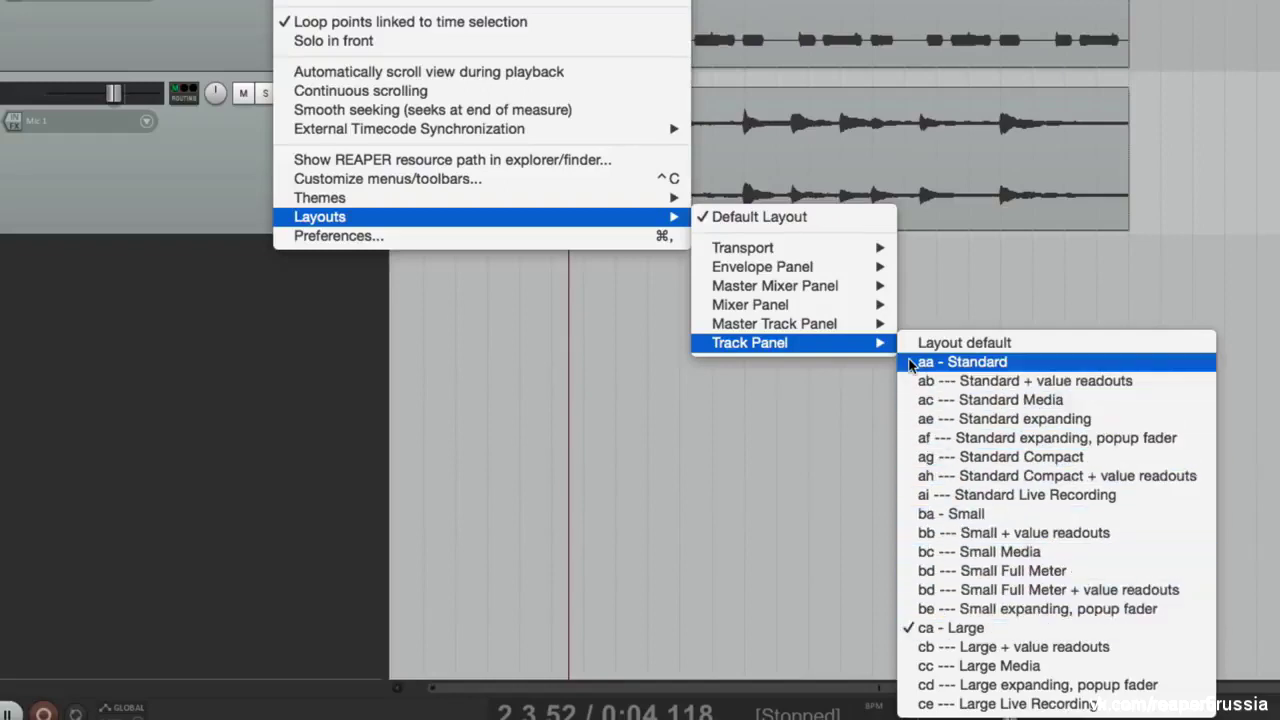
pyautogui.click(911, 363)
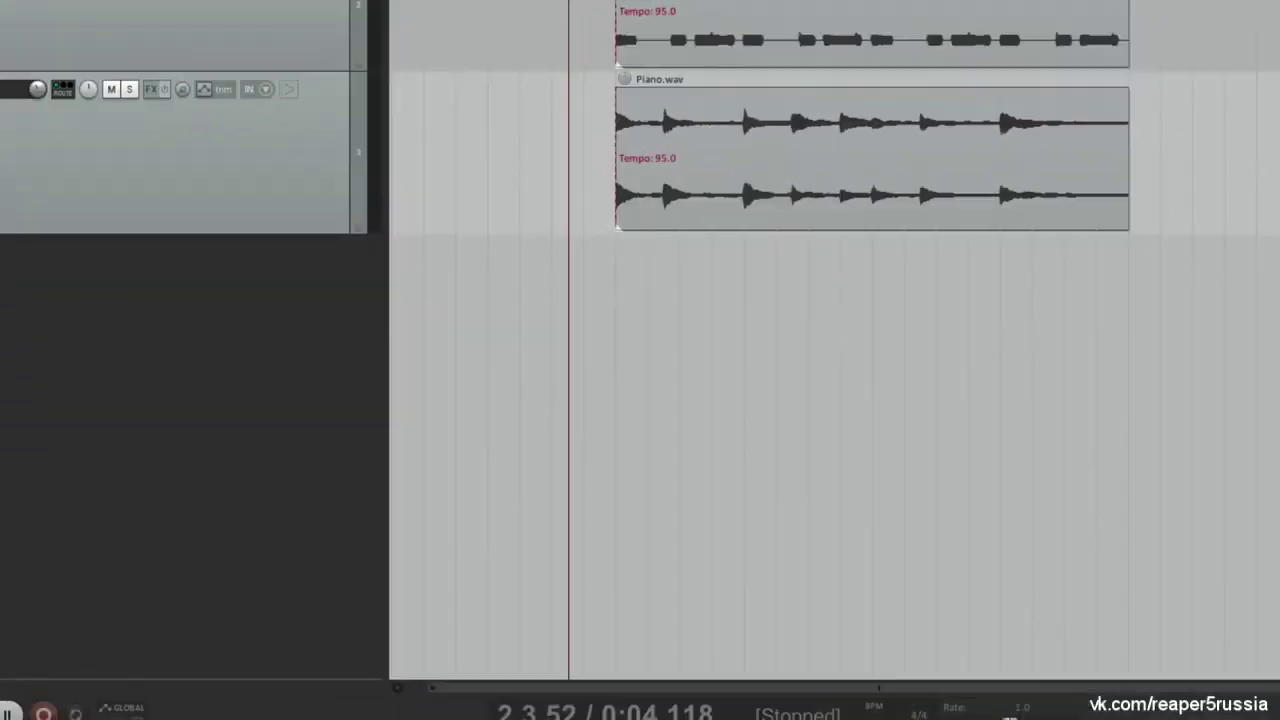
pyautogui.moveTo(591, 521)
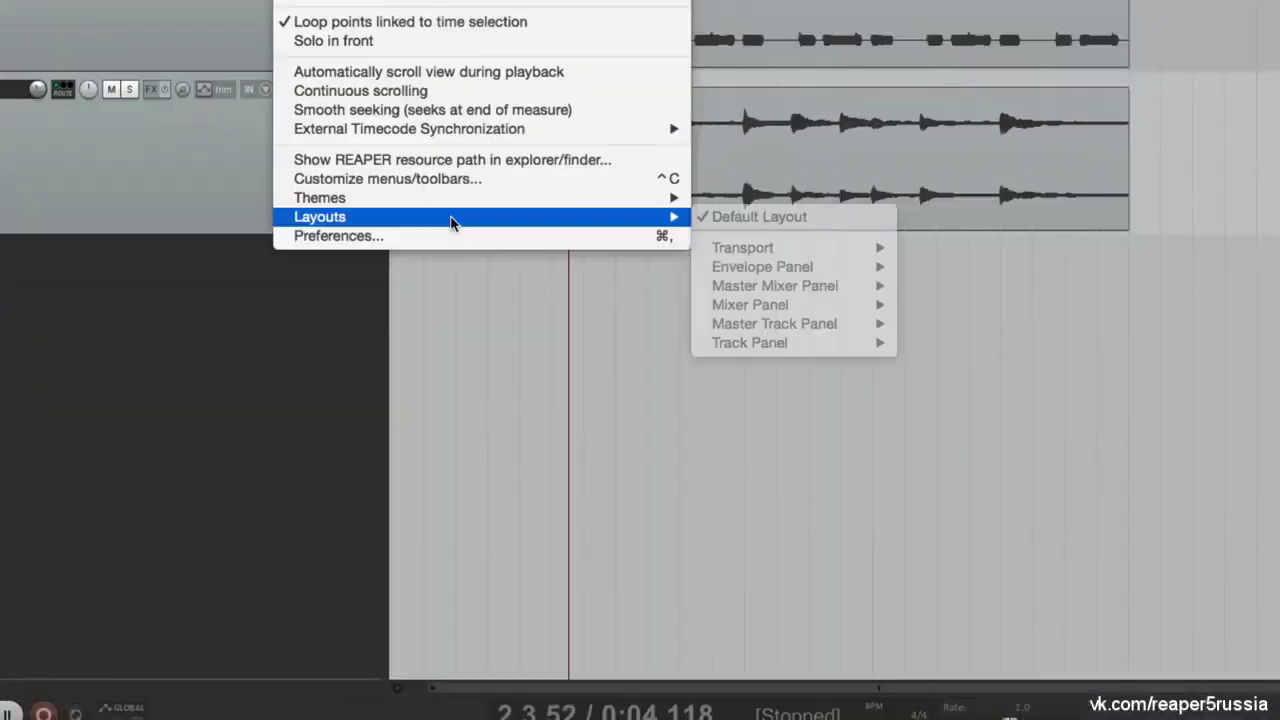
pyautogui.moveTo(860, 343)
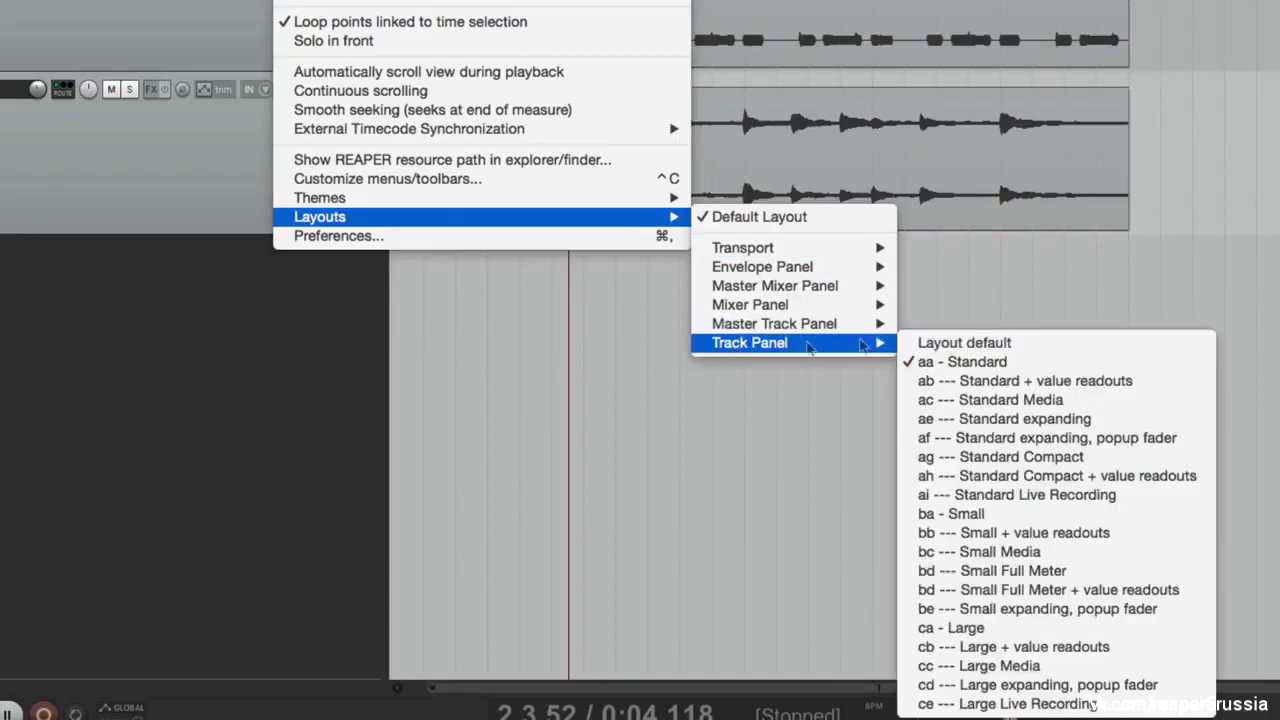
pyautogui.click(901, 571)
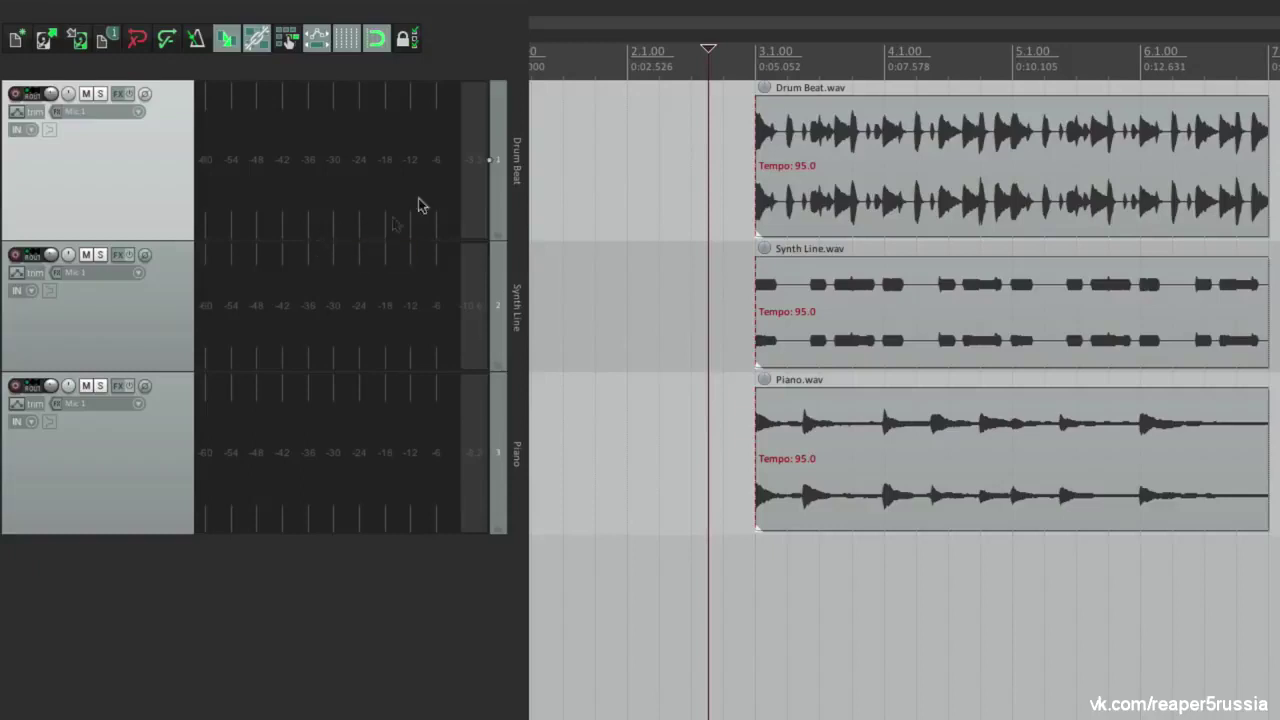
# Play the project from just before 3.1.00 and stop, once with the full-meter track layout and once with the large one
pyautogui.click(735, 130)
pyautogui.press('space')
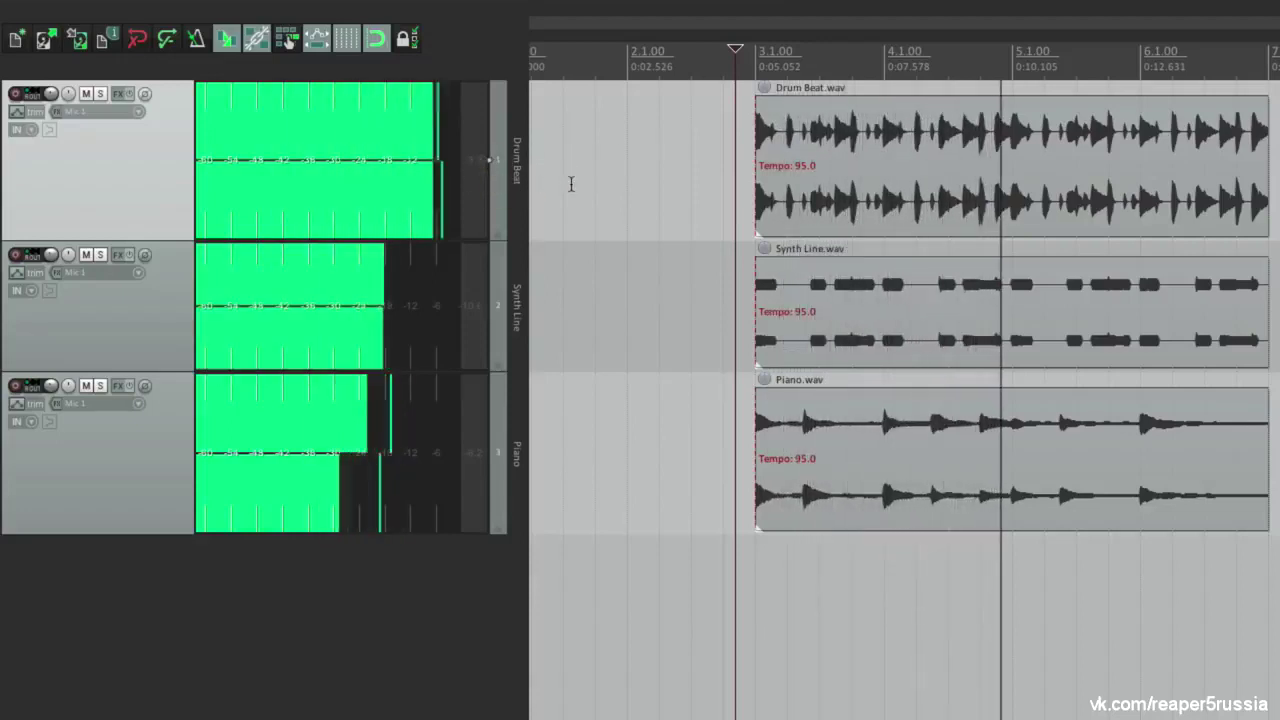
pyautogui.press('space')
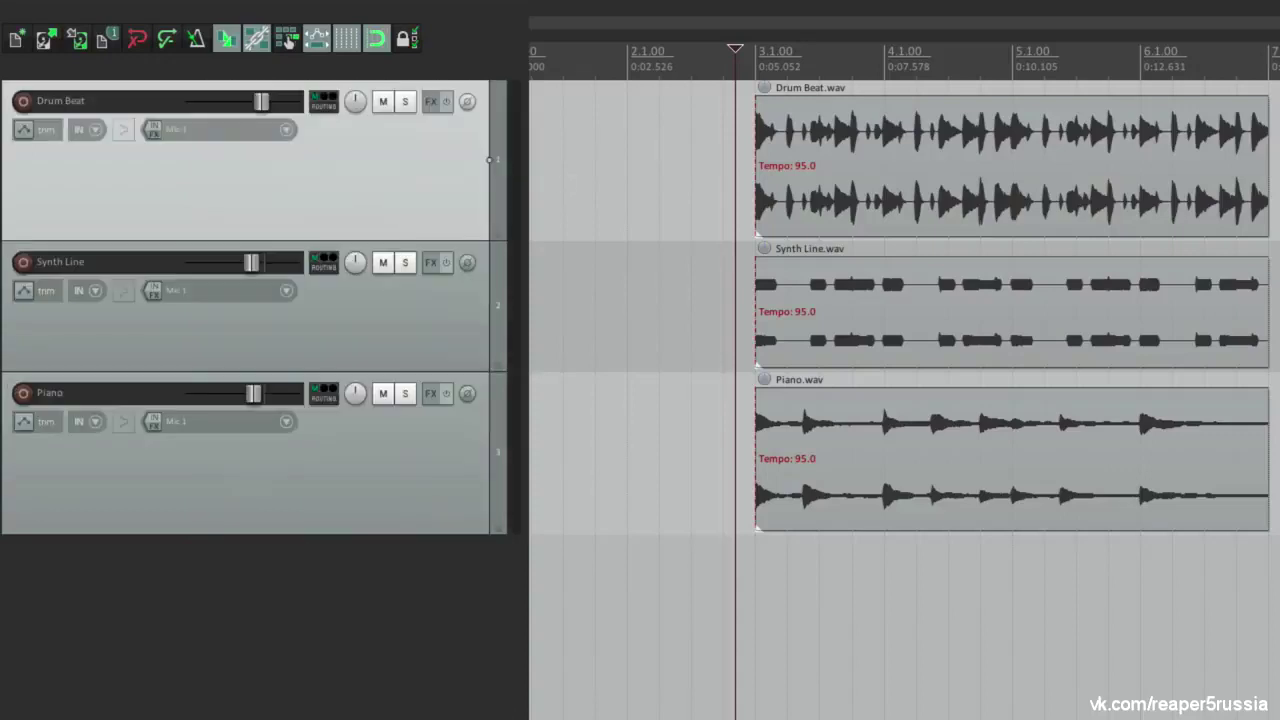
pyautogui.press('space')
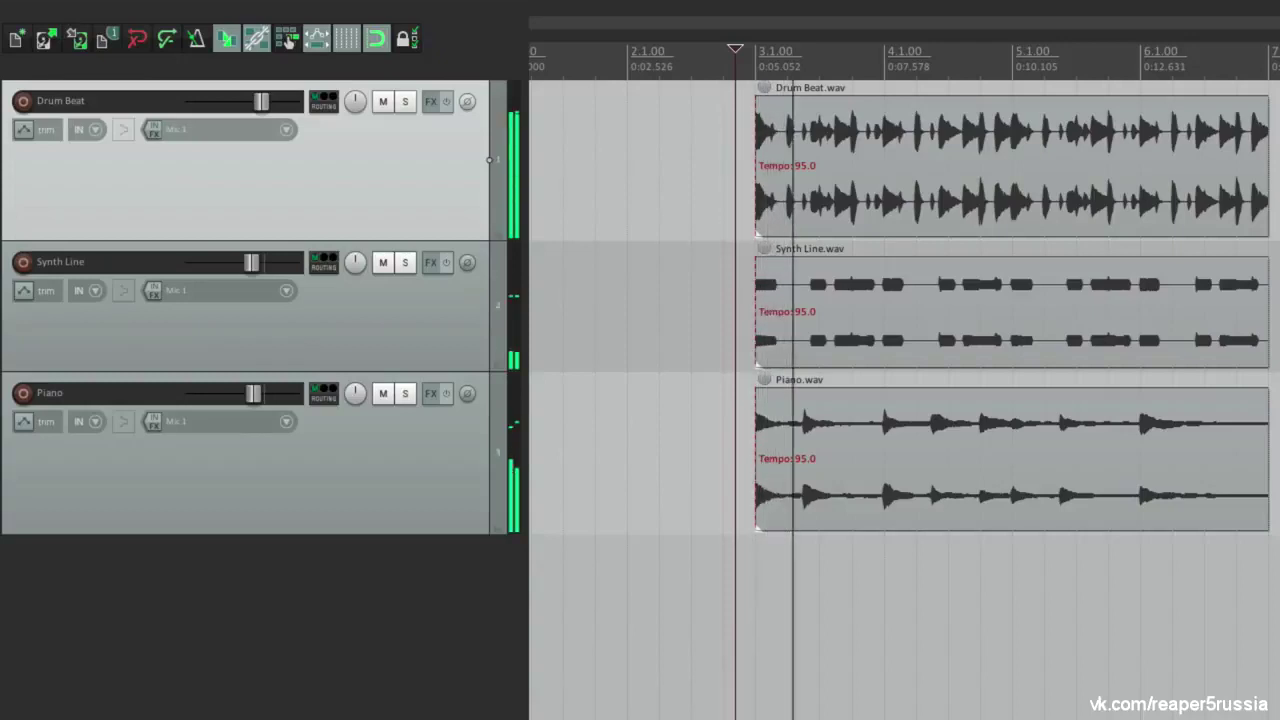
pyautogui.press('space')
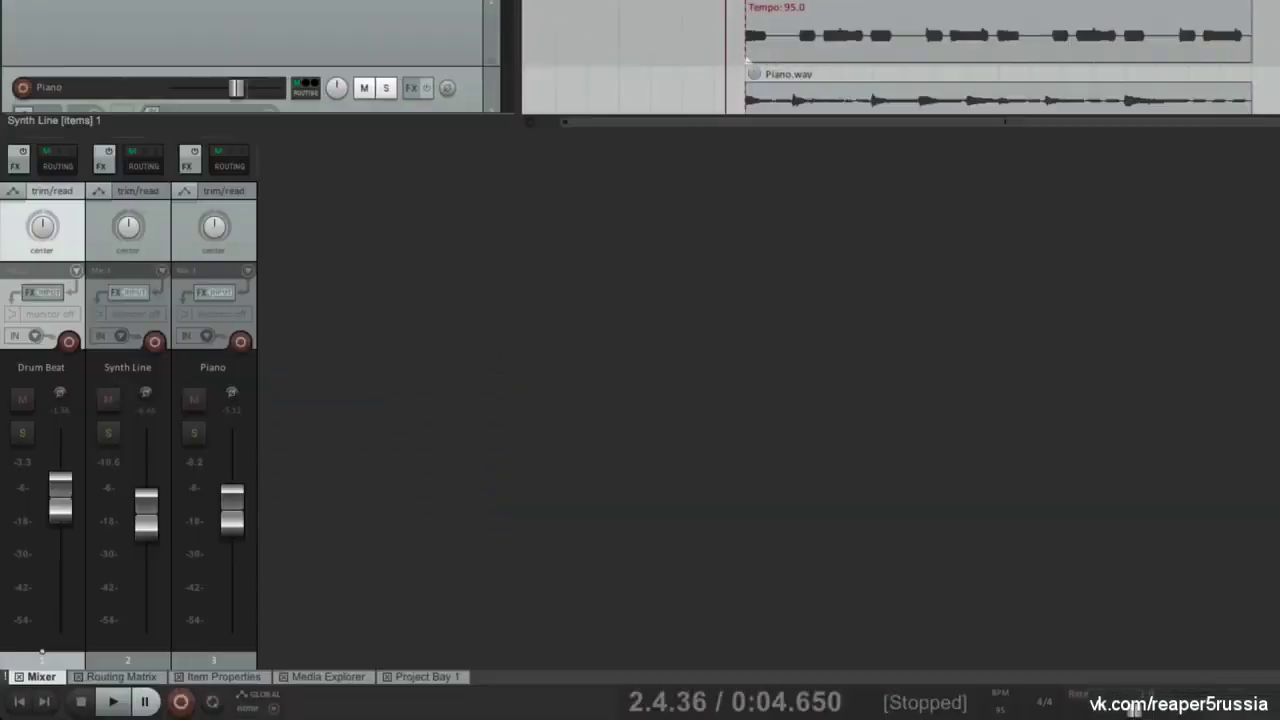
# Try the "ea - Strip" layout for the mixer panel
pyautogui.moveTo(480, 218)
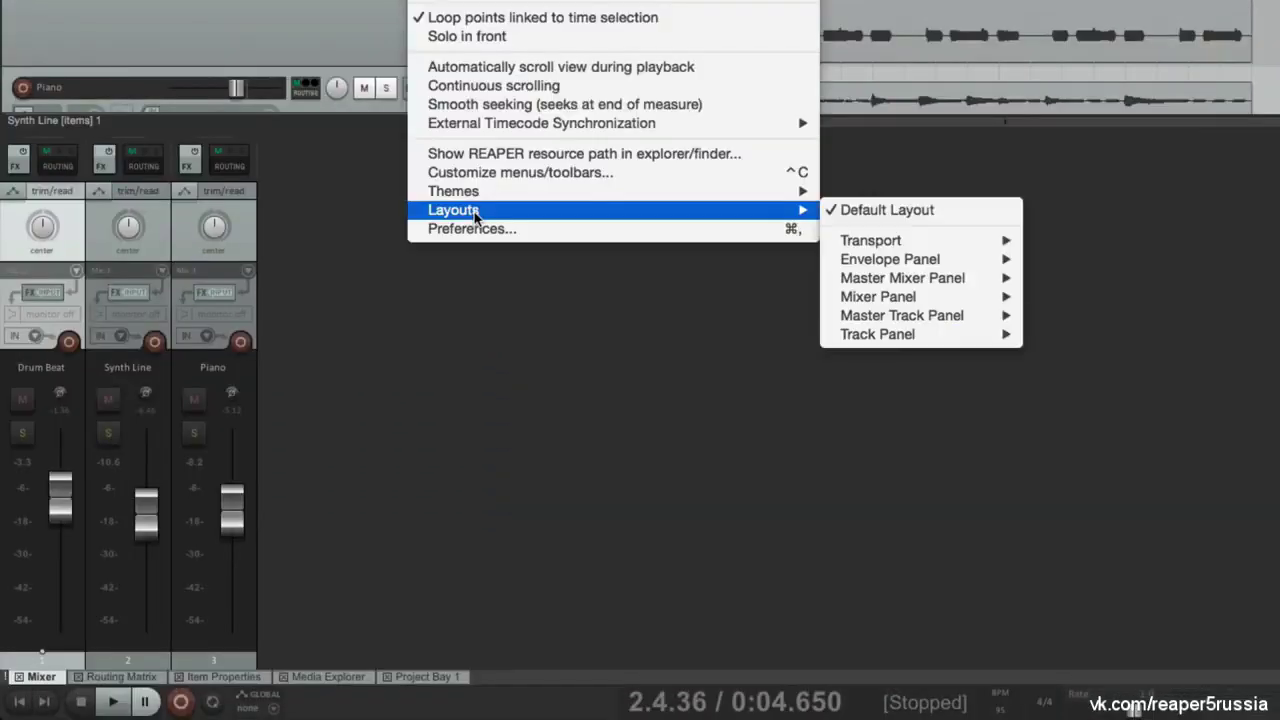
pyautogui.moveTo(841, 300)
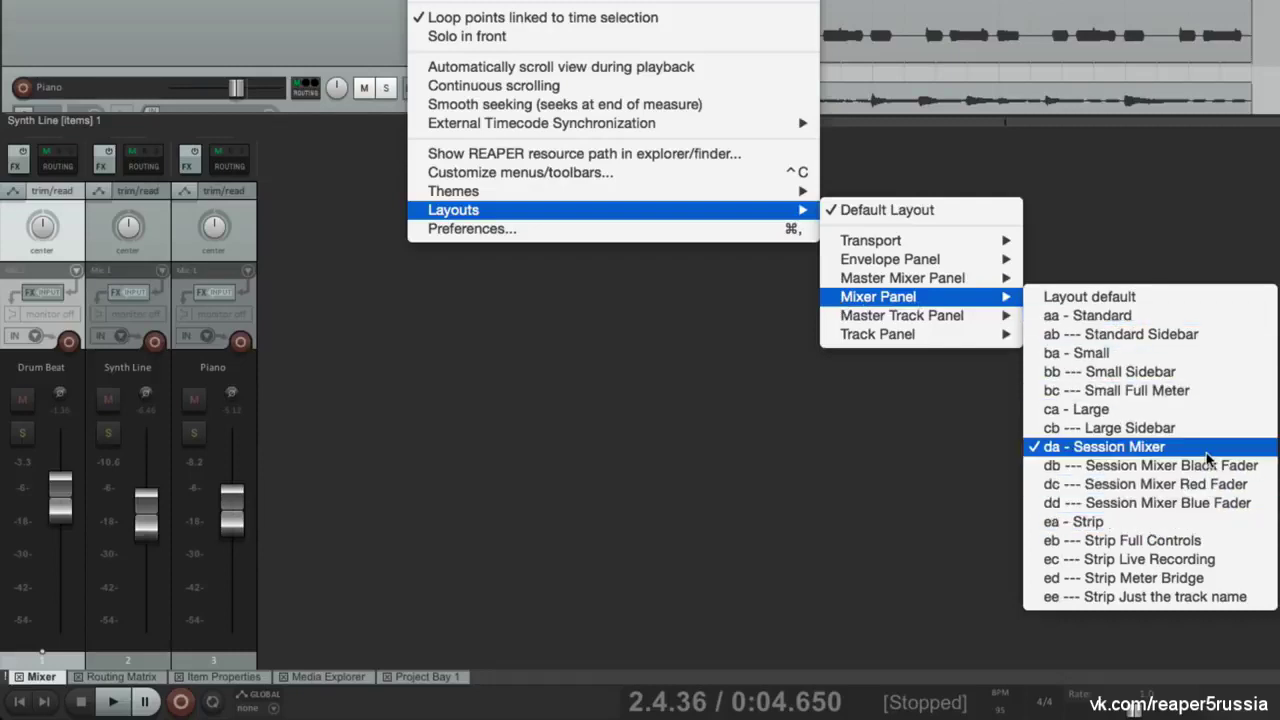
pyautogui.click(1185, 524)
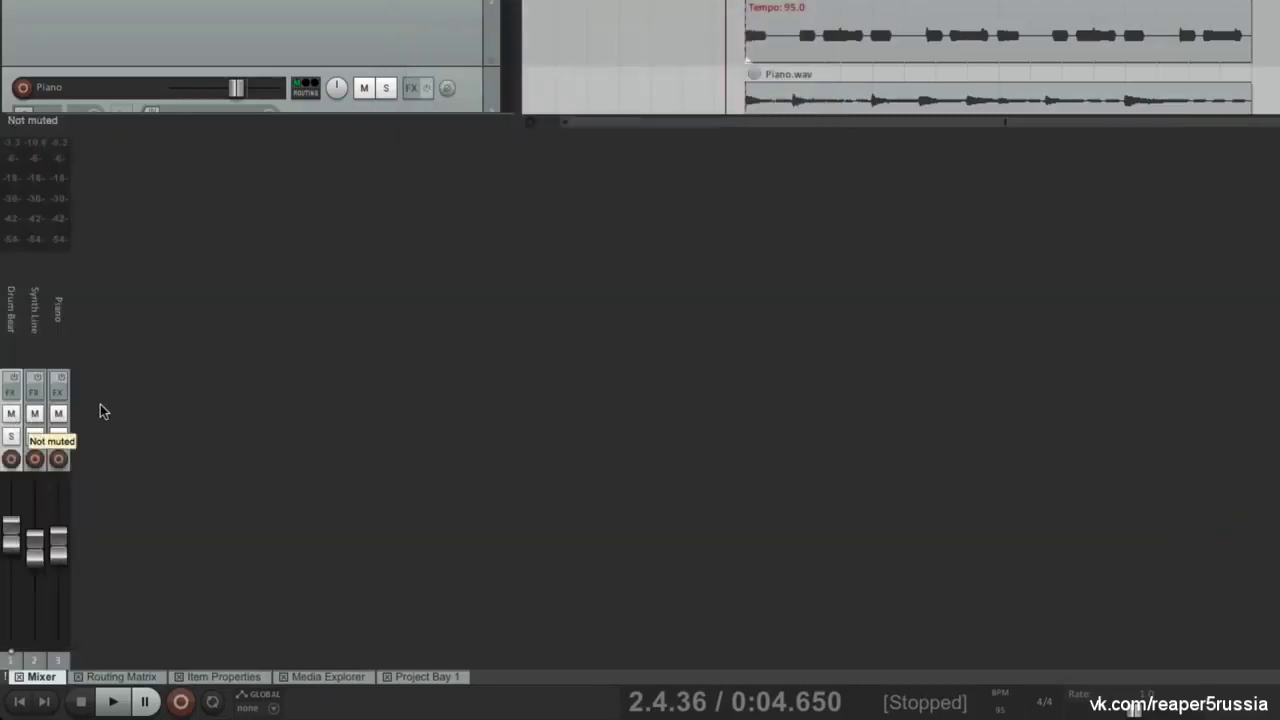
# Set the mixer panel layout to "cb --- Large Sidebar" and view the layout choices again
pyautogui.click(440, 2)
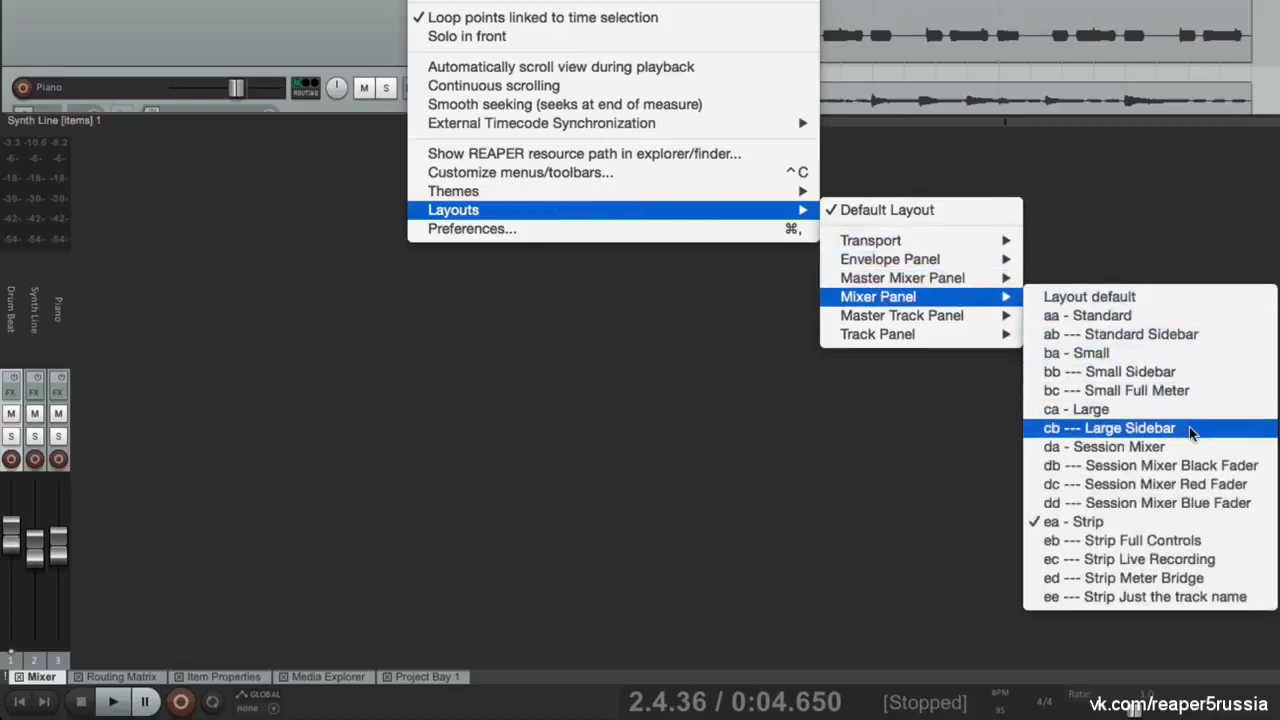
pyautogui.click(1192, 430)
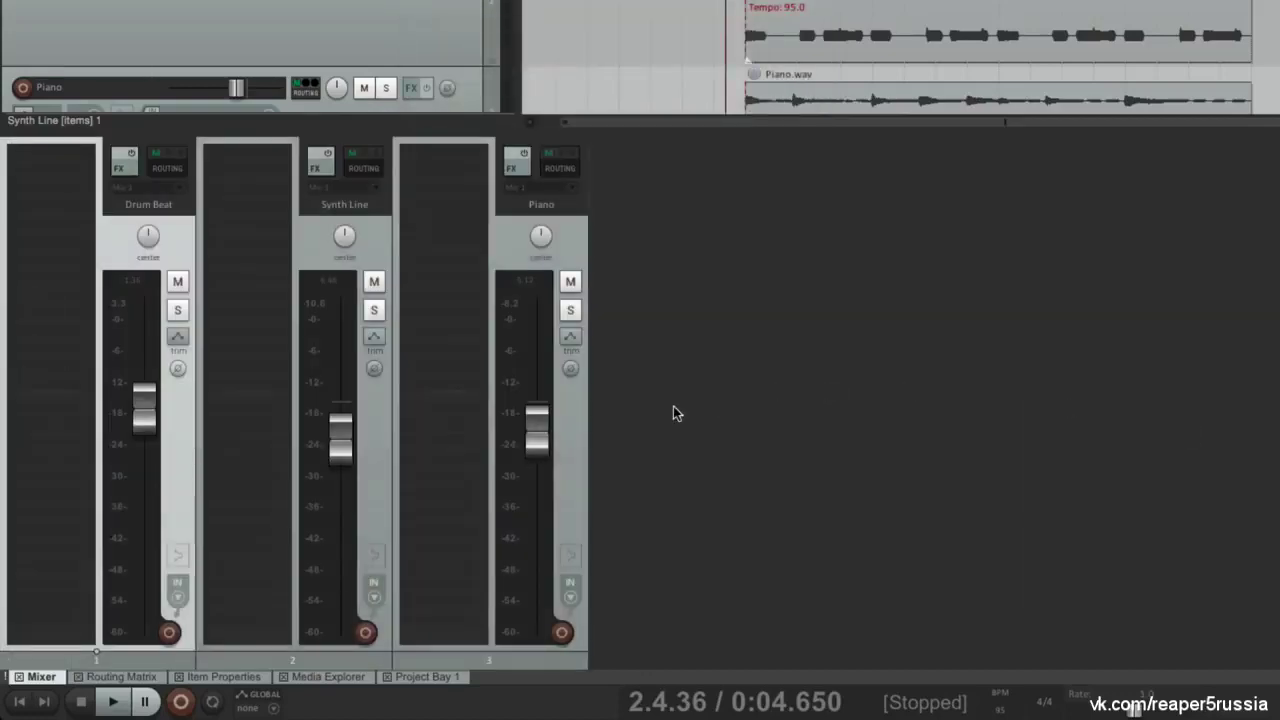
pyautogui.click(440, 2)
pyautogui.moveTo(540, 210)
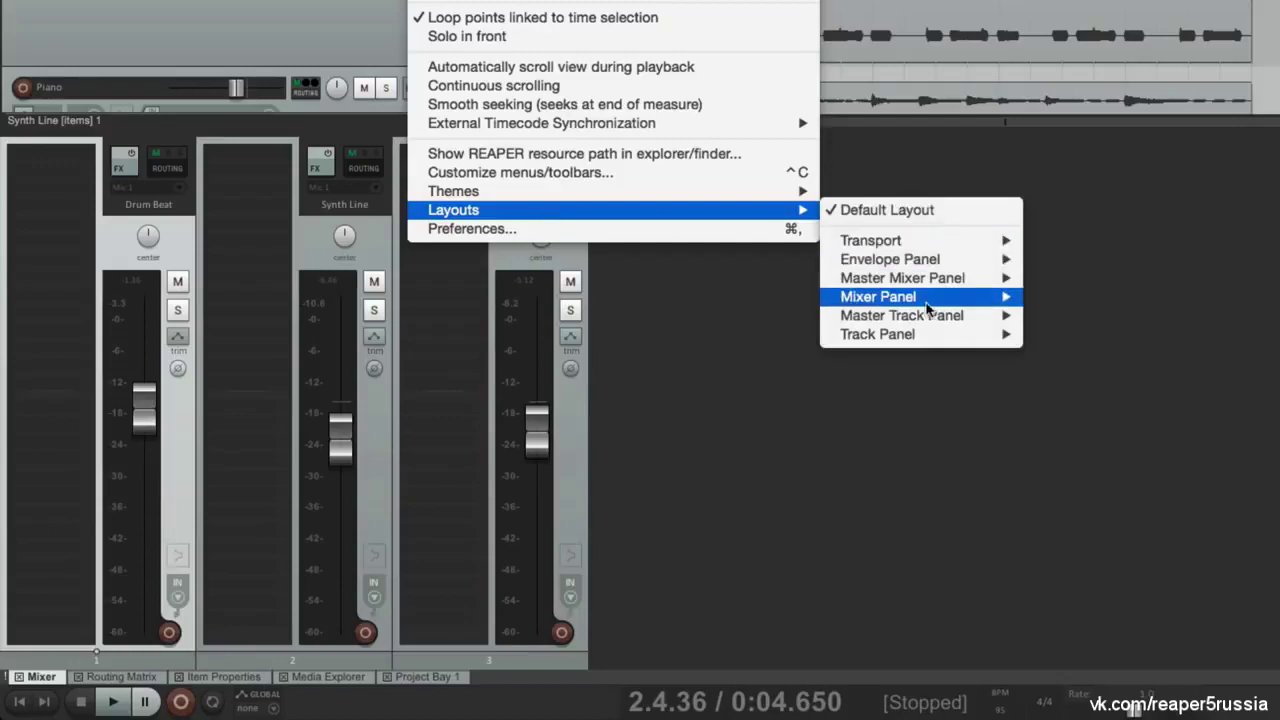
pyautogui.moveTo(926, 300)
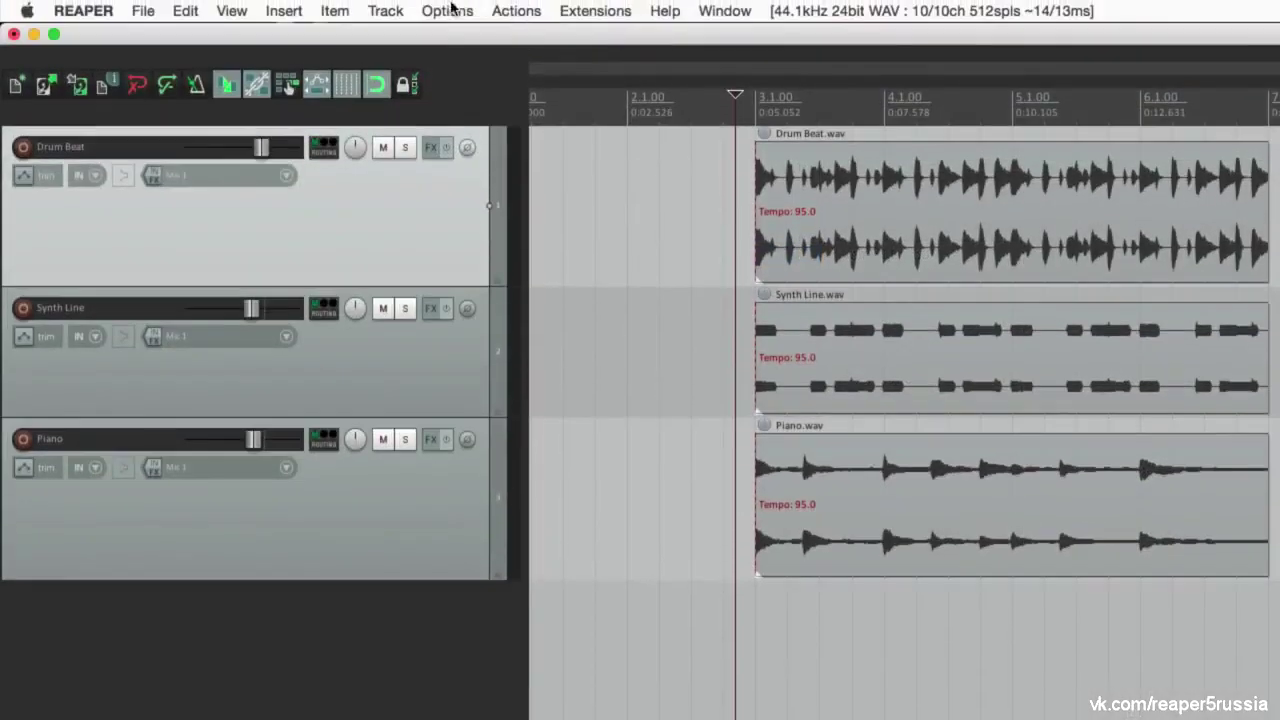
# Open the preferences and look through the General, Project, Audio, Device and Appearance pages
pyautogui.click(447, 10)
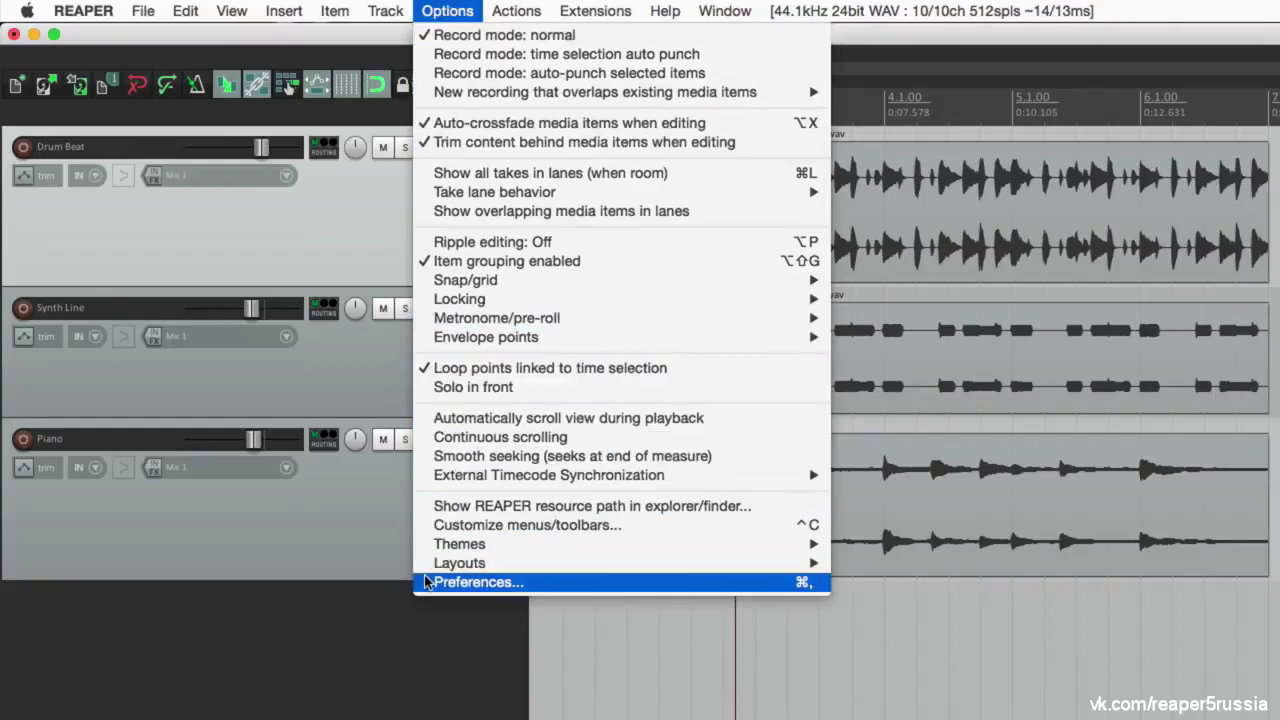
pyautogui.click(470, 582)
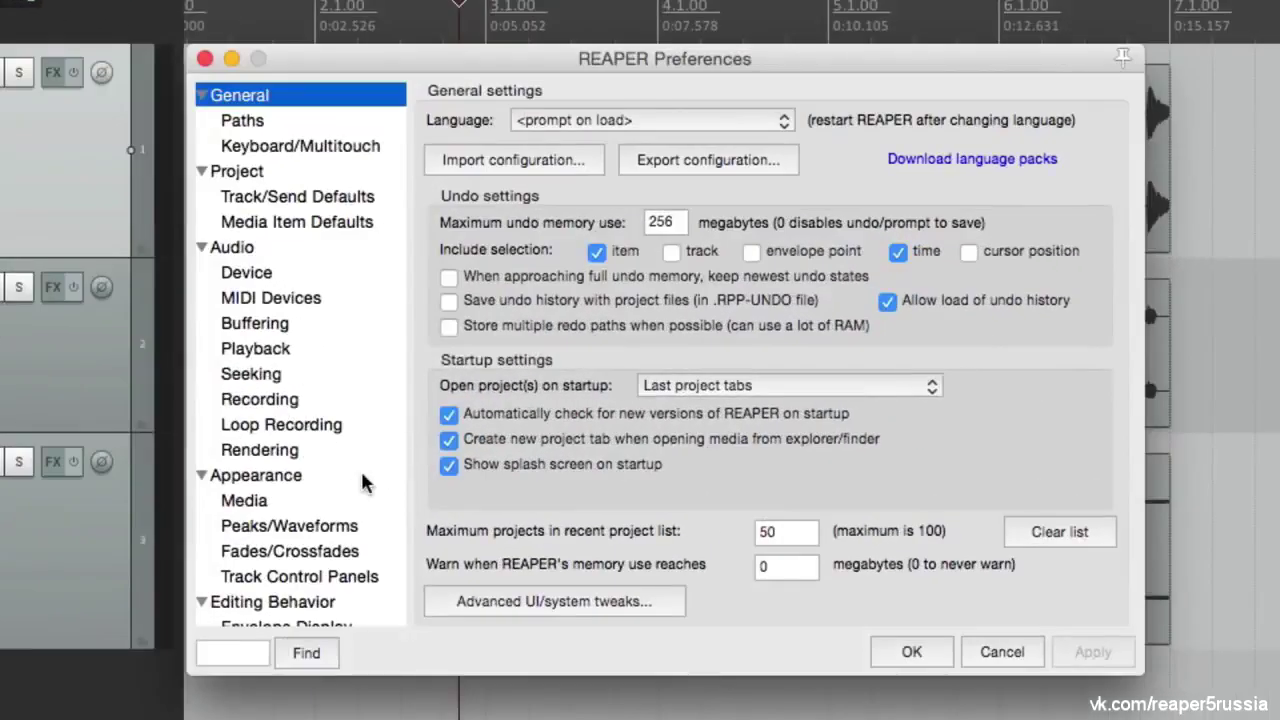
pyautogui.scroll(-5, 349, 237)
pyautogui.scroll(4, 347, 240)
pyautogui.scroll(2, 330, 210)
pyautogui.click(338, 176)
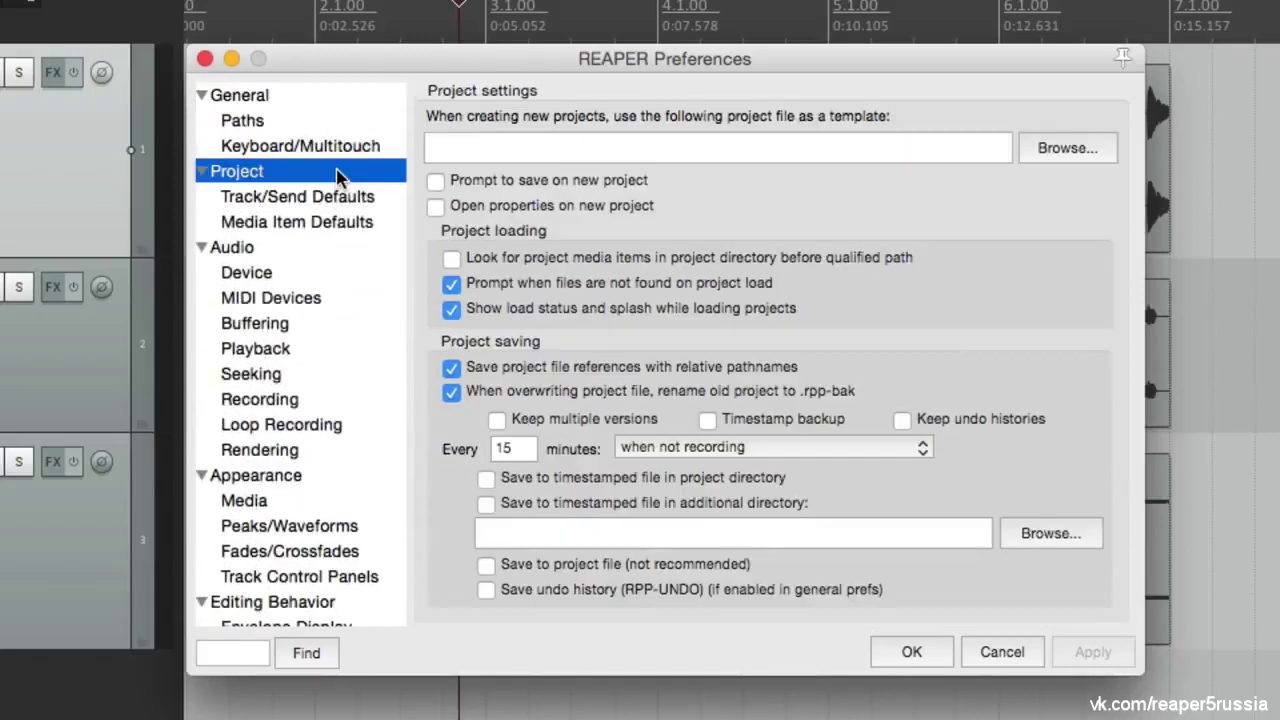
pyautogui.click(338, 247)
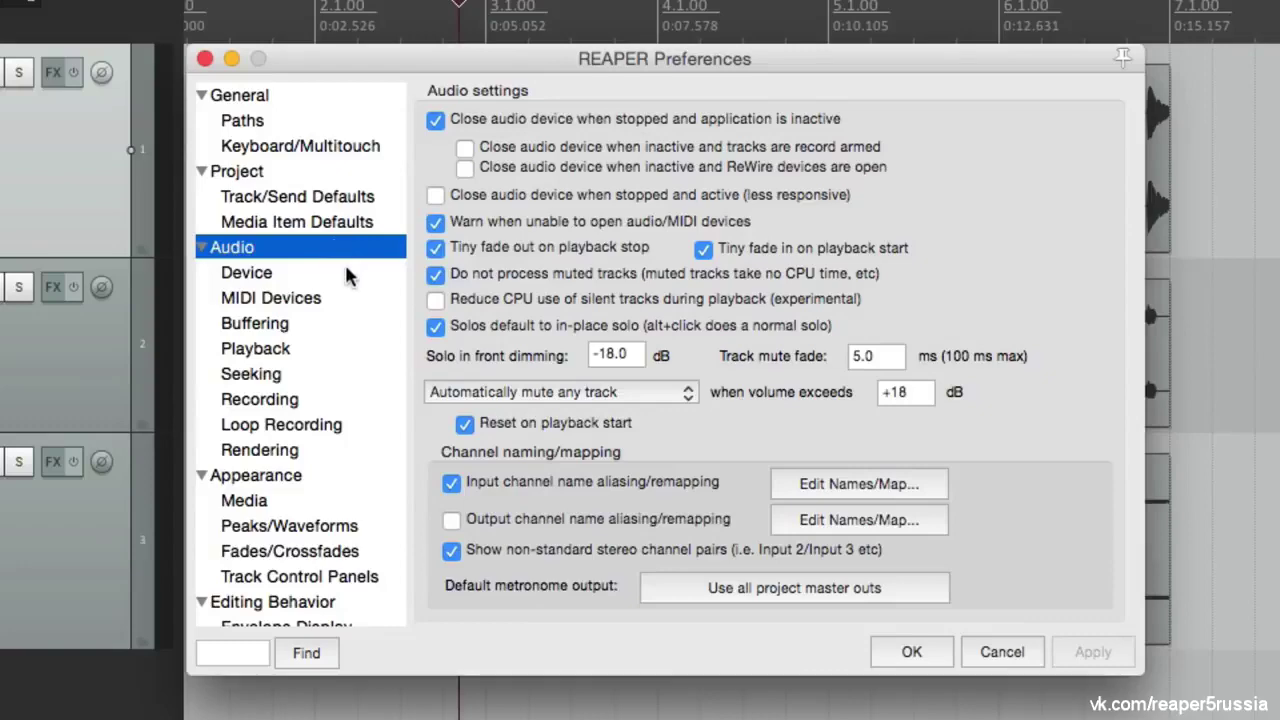
pyautogui.click(349, 274)
pyautogui.click(333, 482)
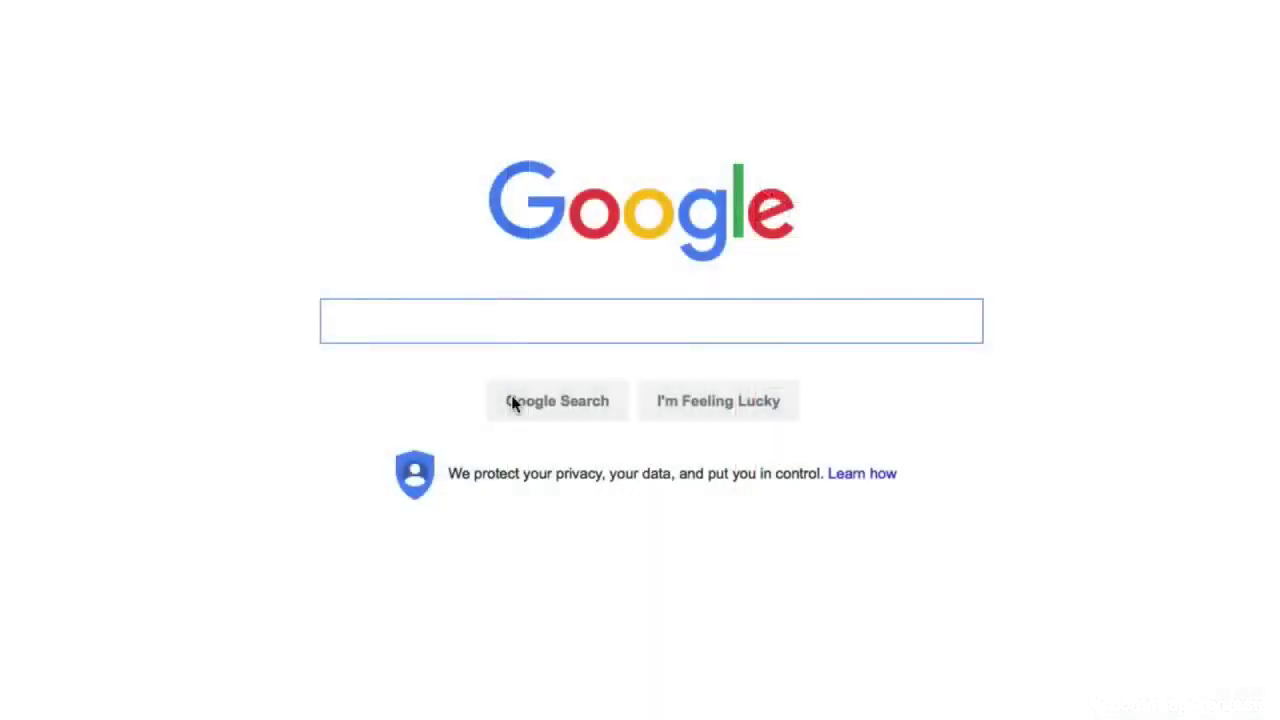
# Search Google for "reaper", open the REAPER website and go to its Videos page
pyautogui.write('reaper')
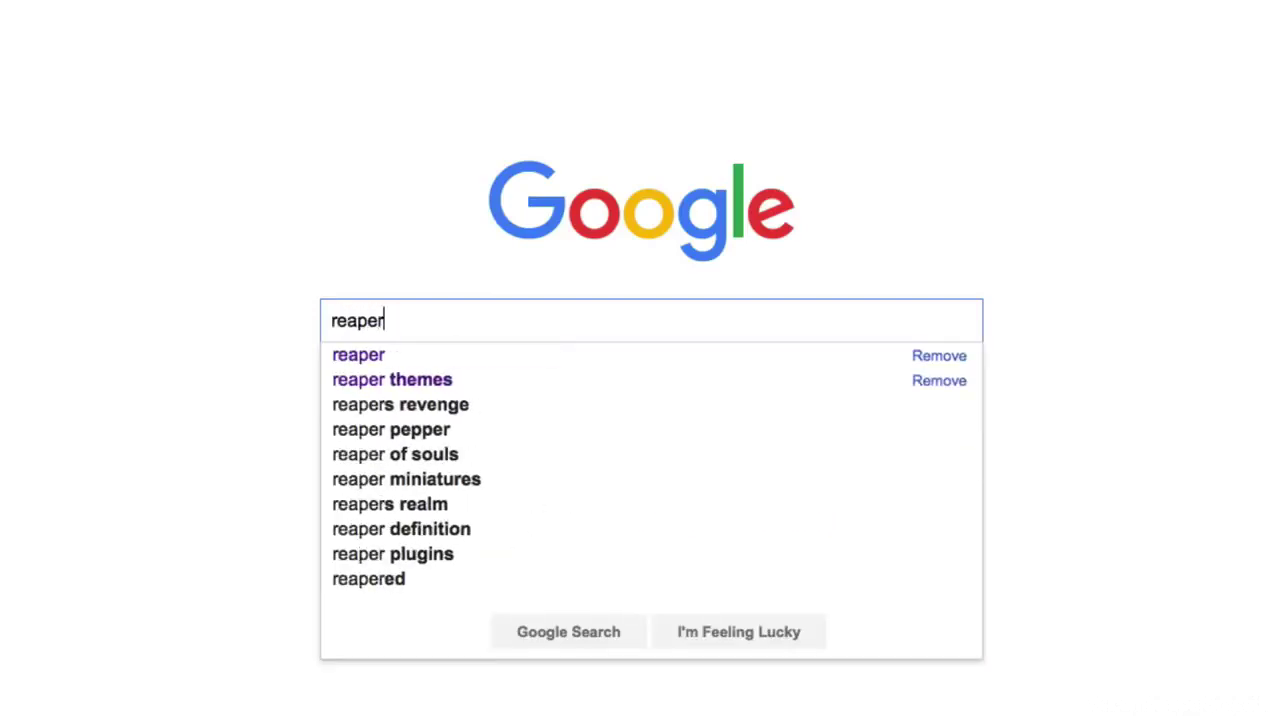
pyautogui.press('Return')
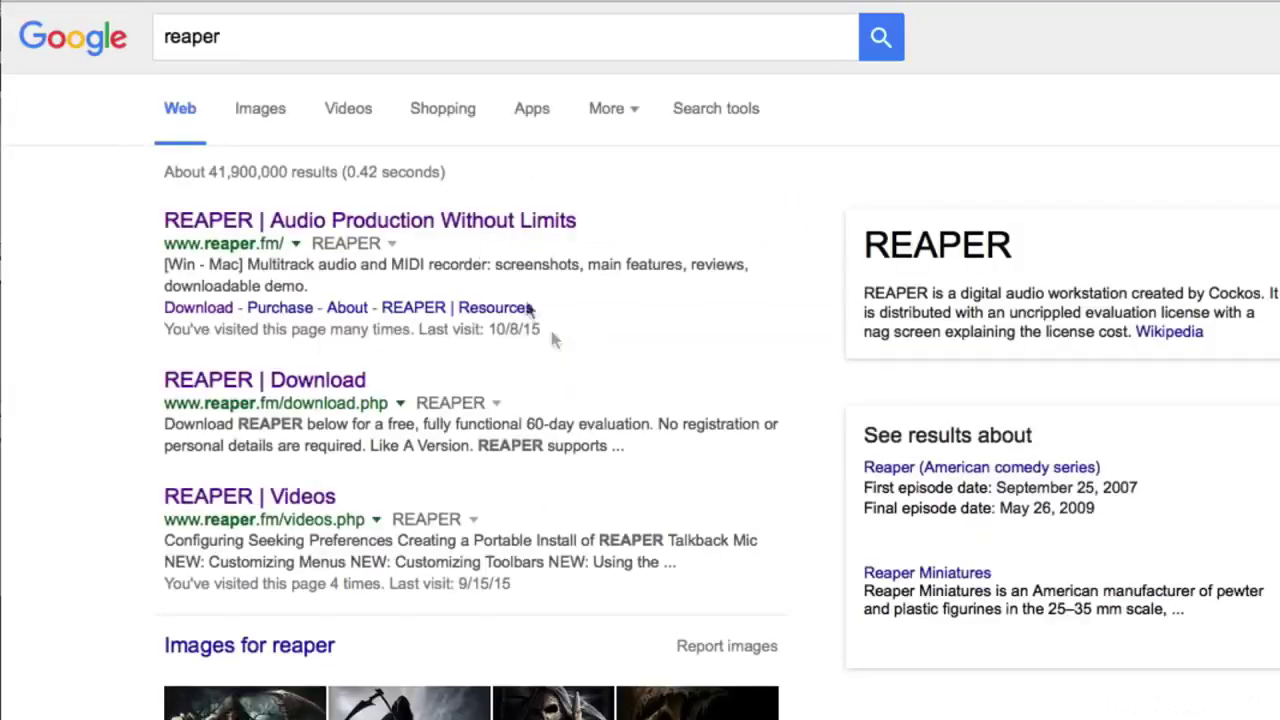
pyautogui.click(445, 216)
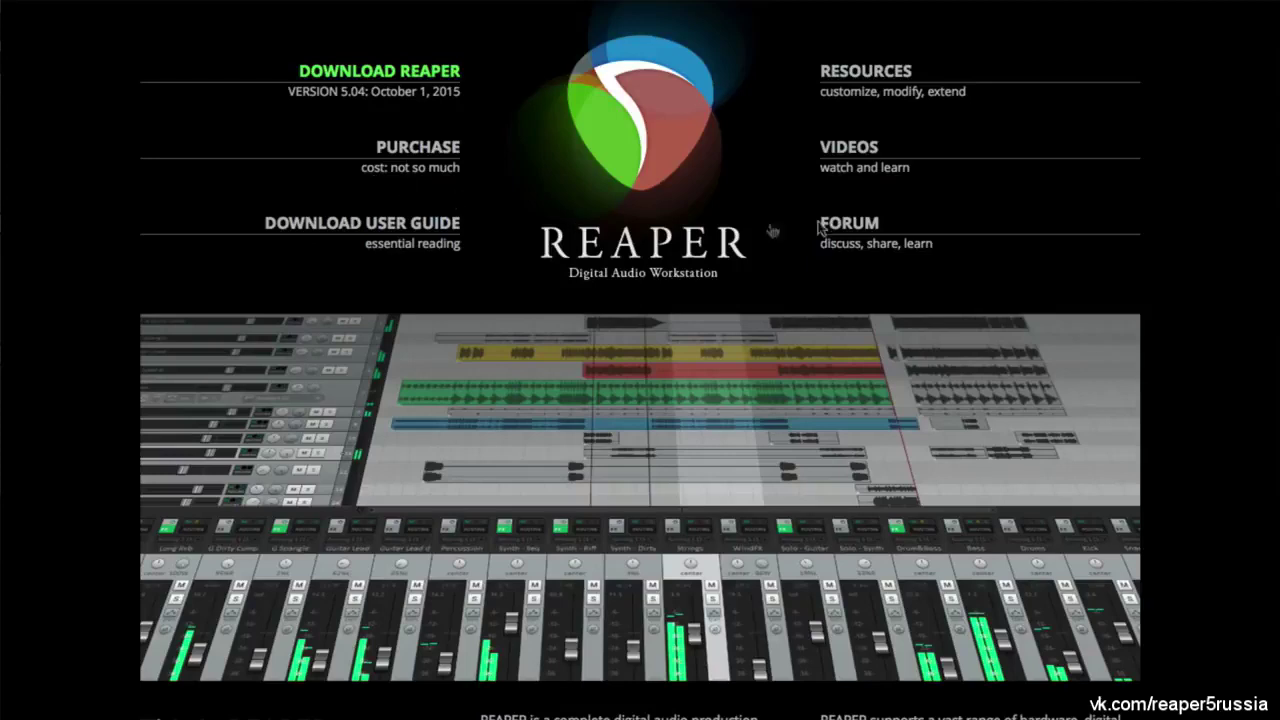
pyautogui.click(855, 168)
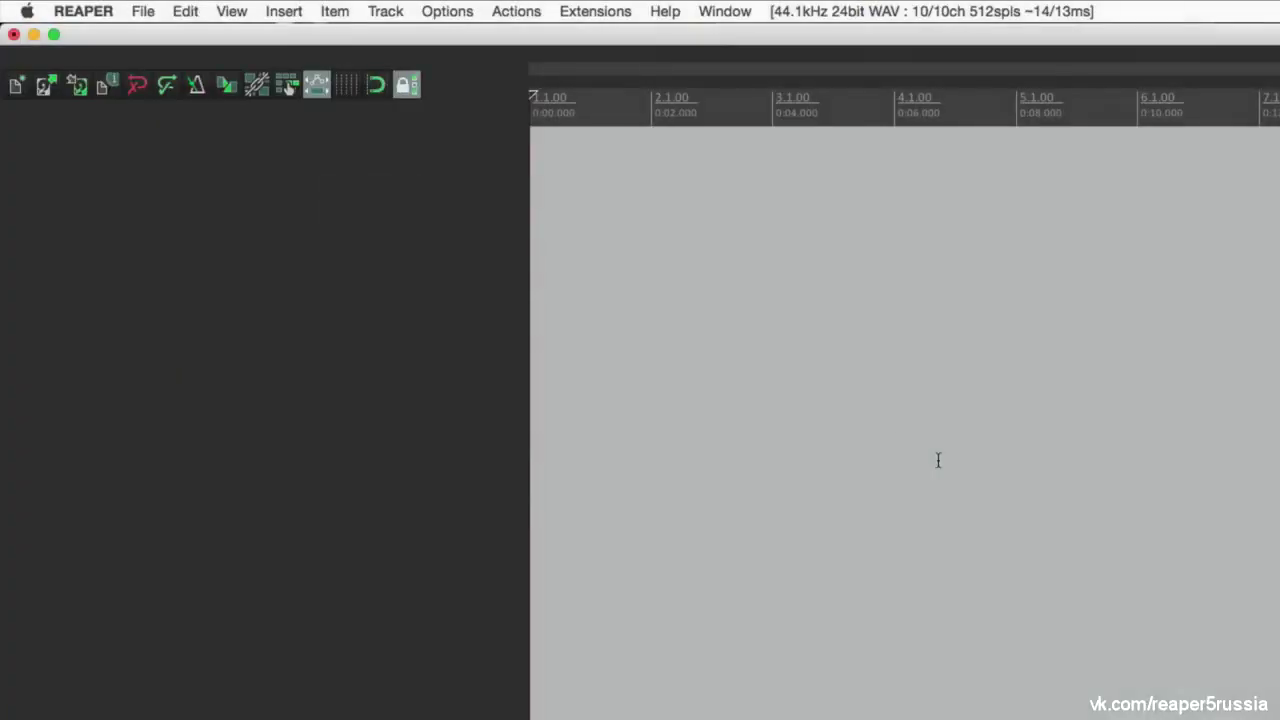
# Switch back to REAPER and start a new empty project
pyautogui.click(143, 11)
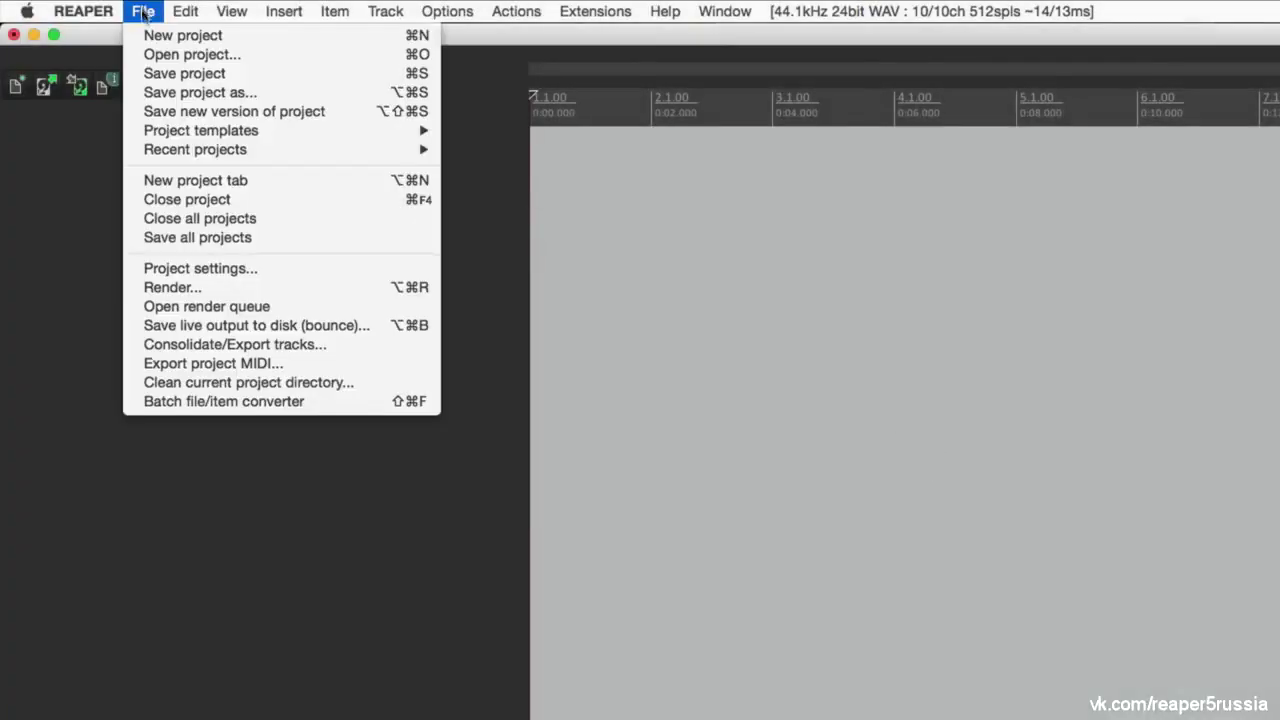
pyautogui.click(139, 33)
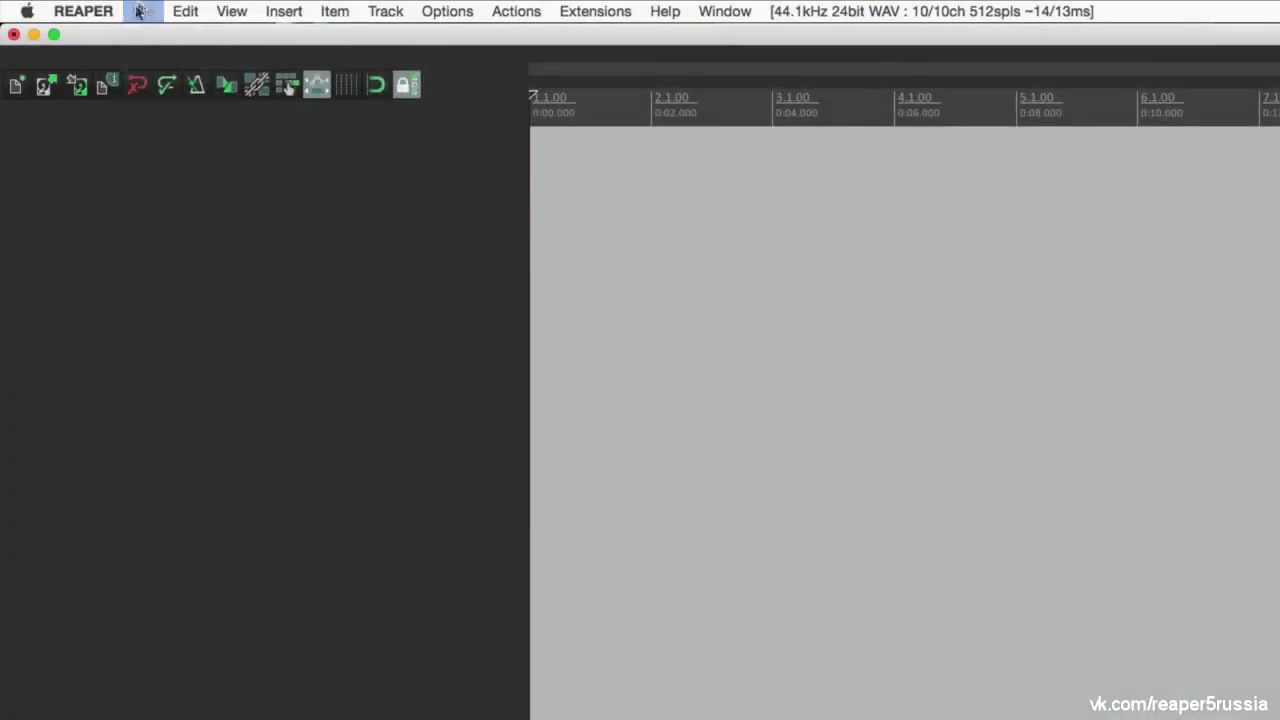
pyautogui.click(18, 87)
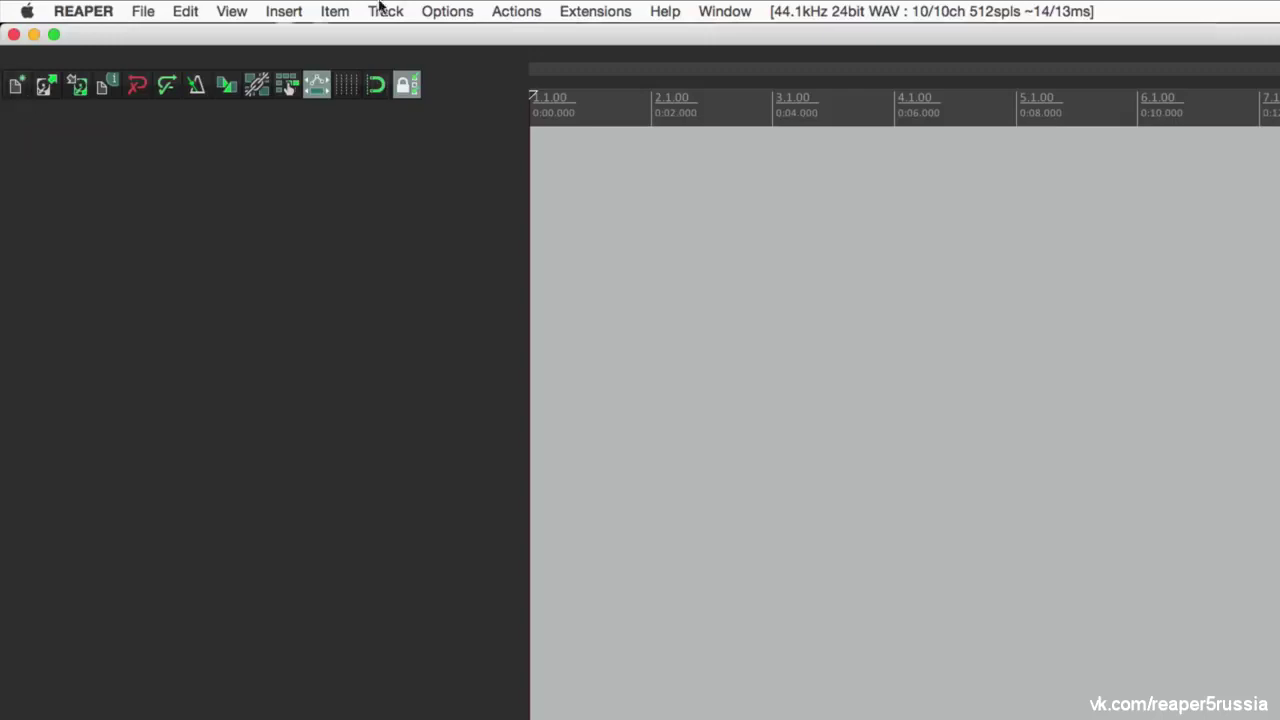
# Enable "Prompt to save on new project" in the Project preferences and accept the change
pyautogui.click(430, 12)
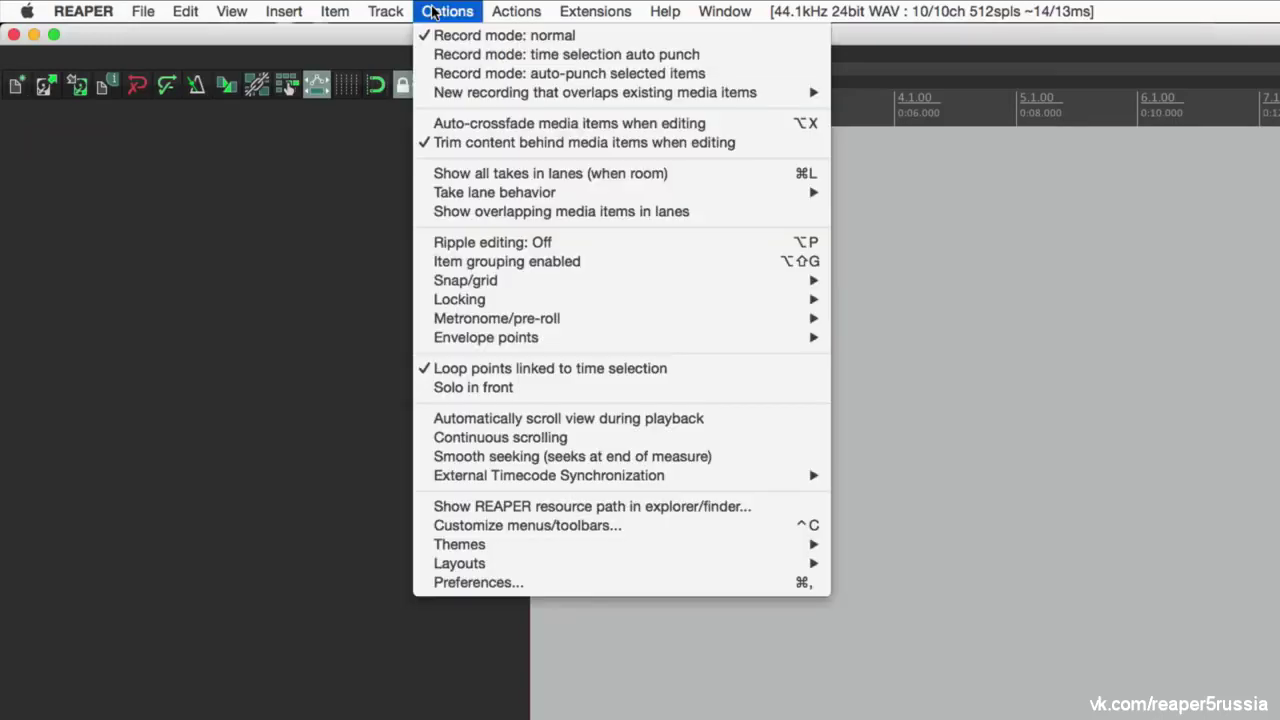
pyautogui.click(418, 588)
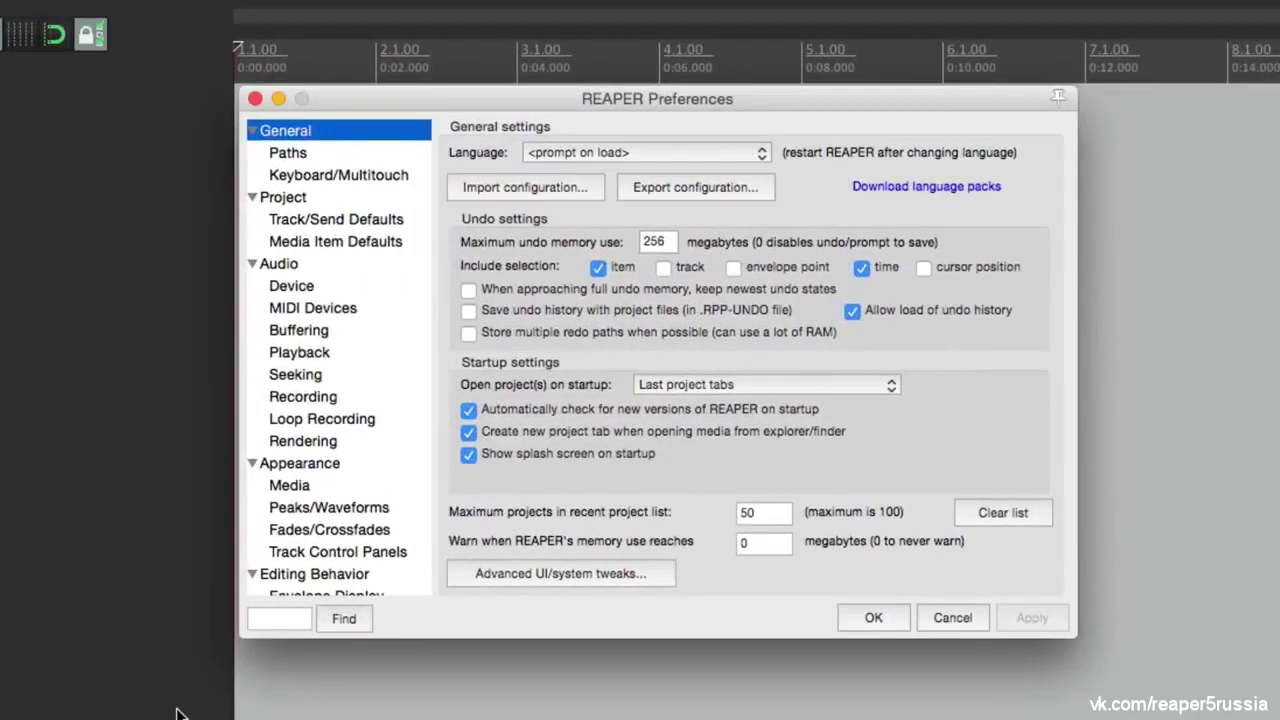
pyautogui.click(342, 205)
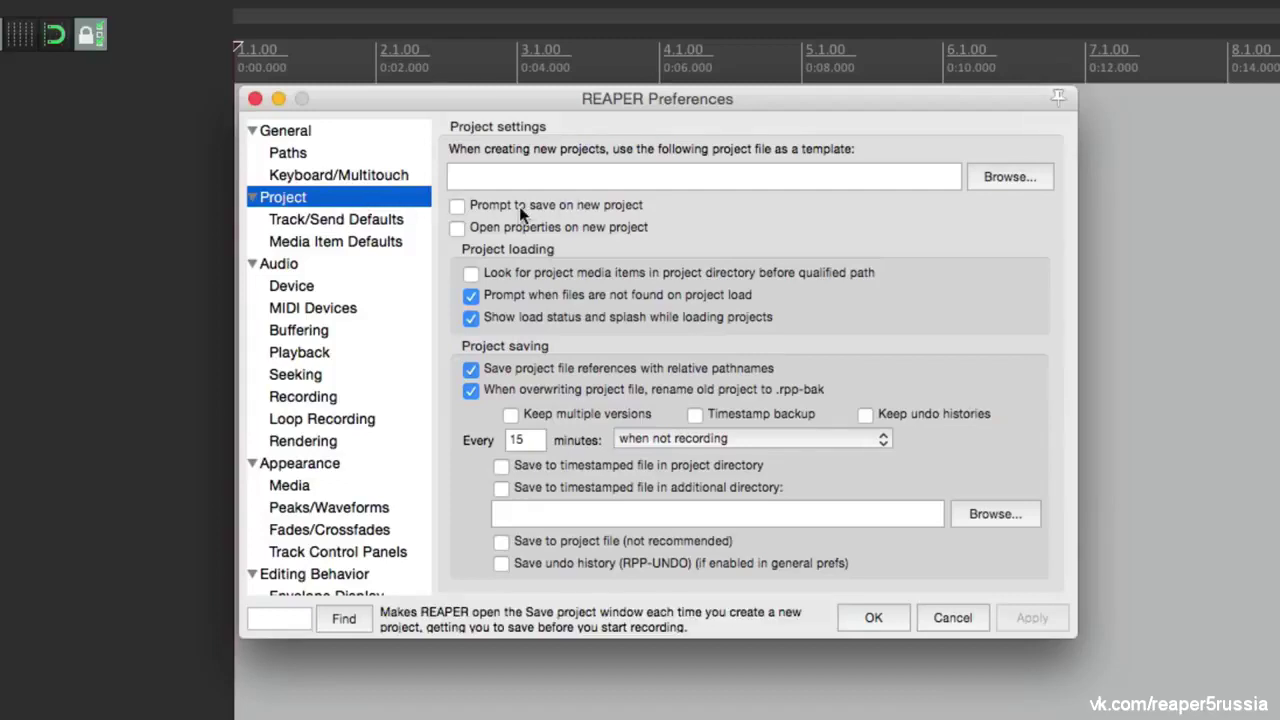
pyautogui.click(457, 206)
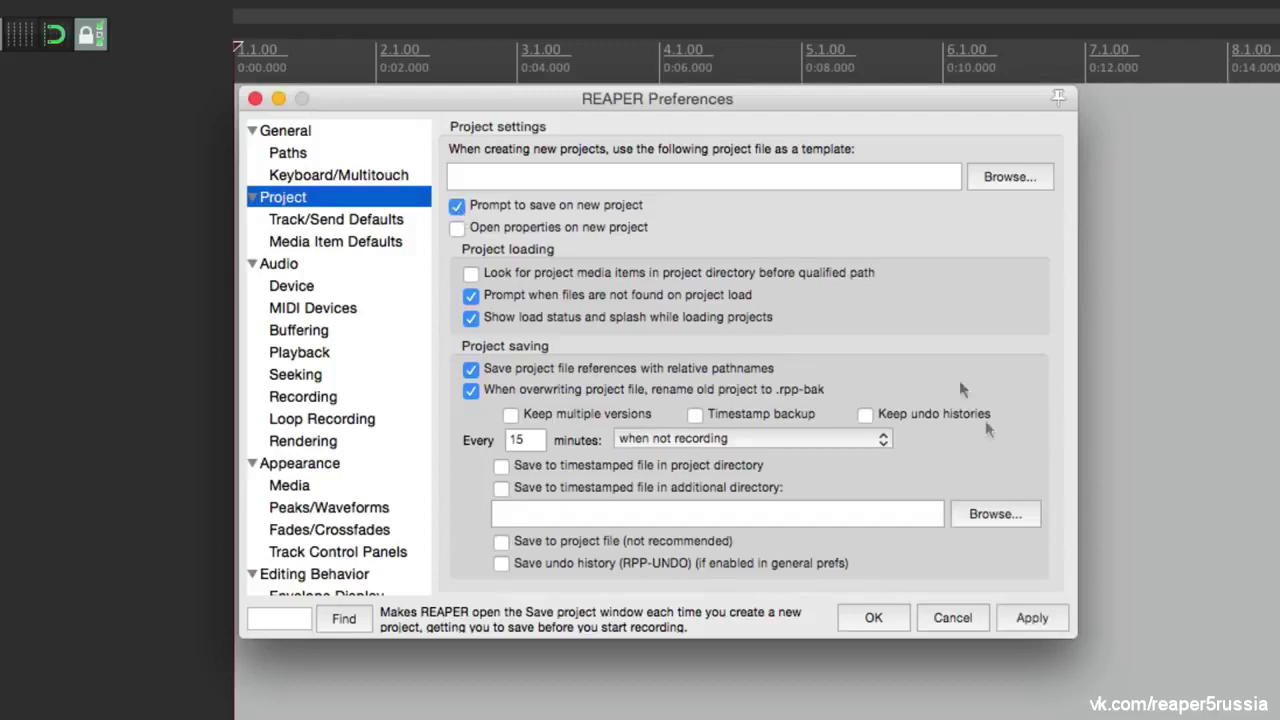
pyautogui.click(876, 617)
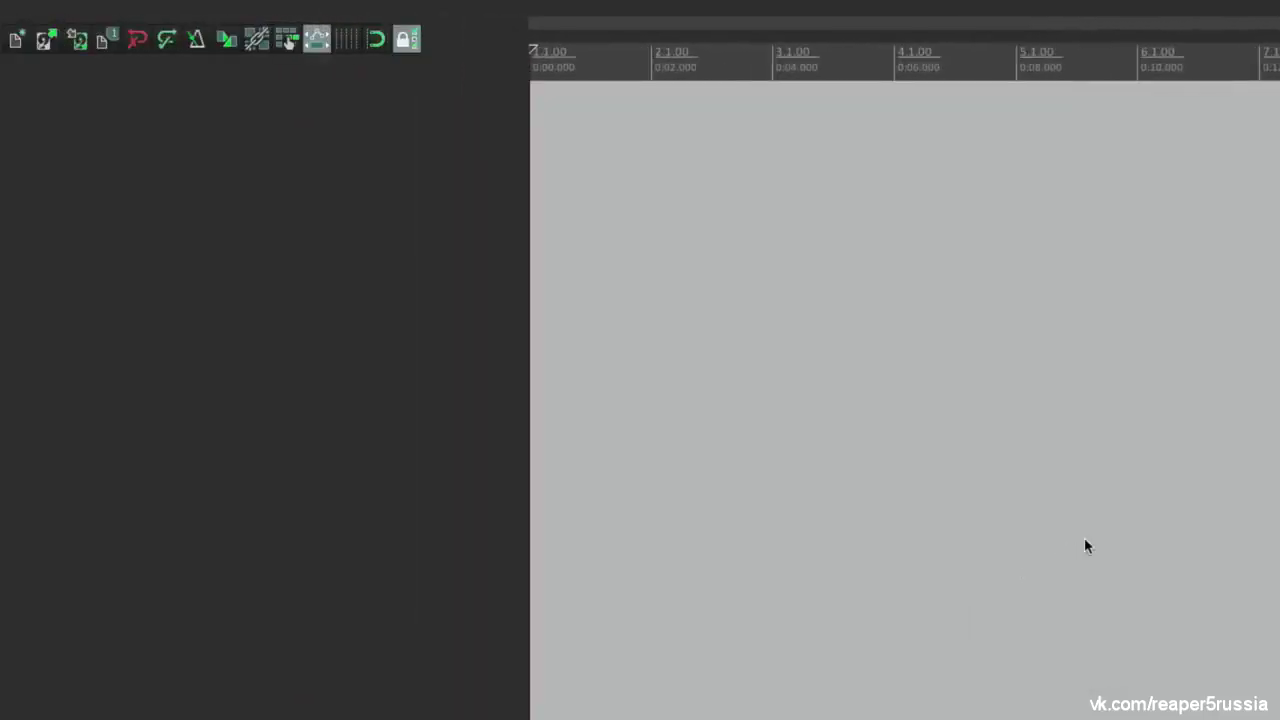
# Create a new project and save it as "New Song" on the Hard Drive - Audio volume
pyautogui.click(16, 39)
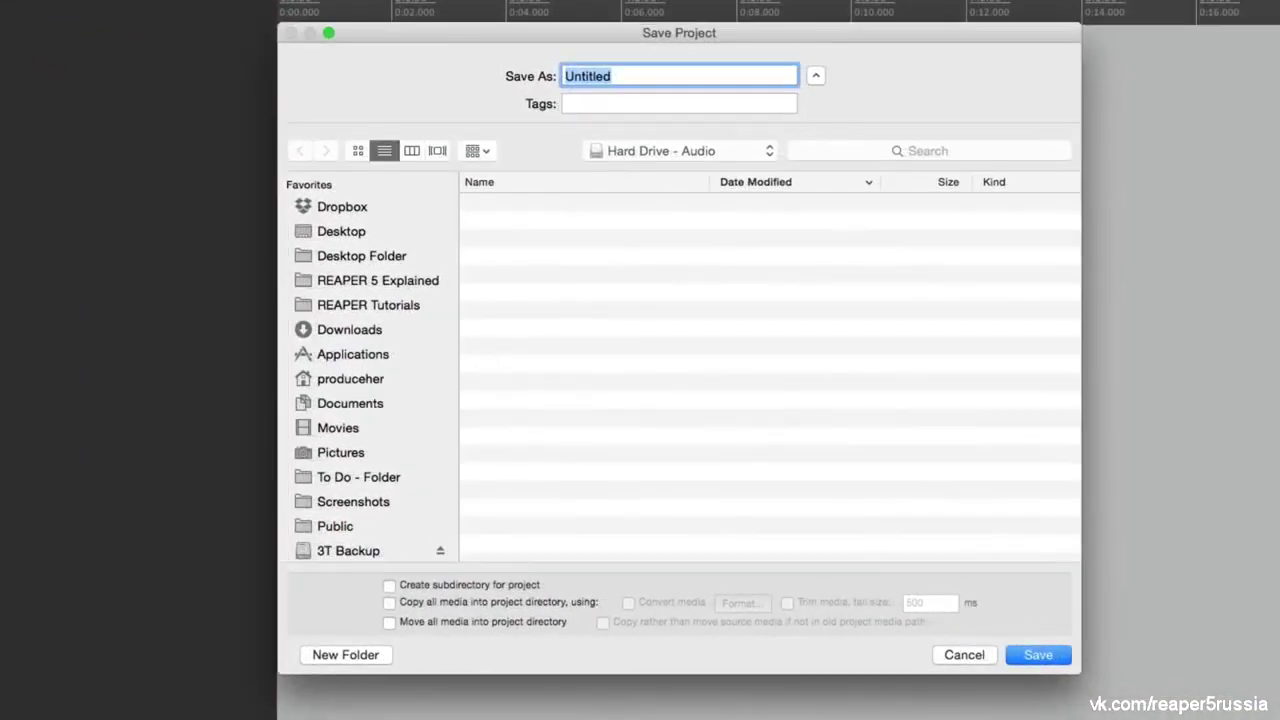
pyautogui.scroll(-2, 435, 393)
pyautogui.scroll(-5, 435, 393)
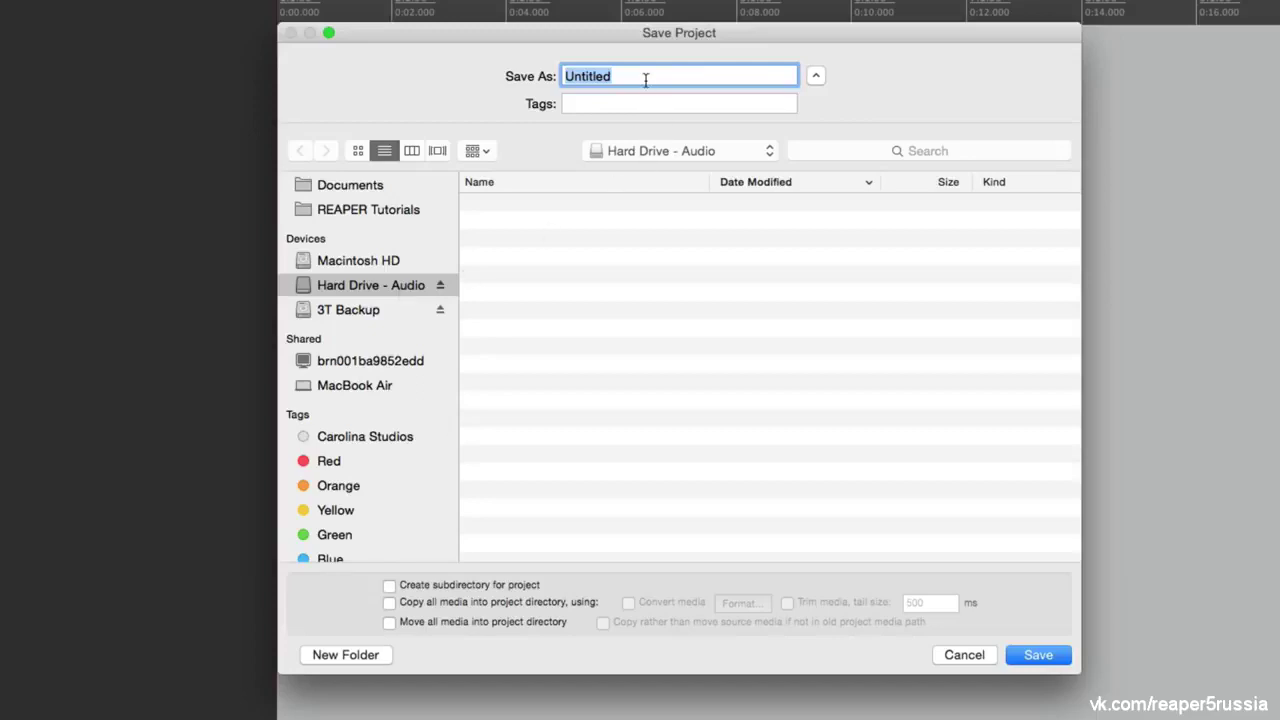
pyautogui.write('New Song')
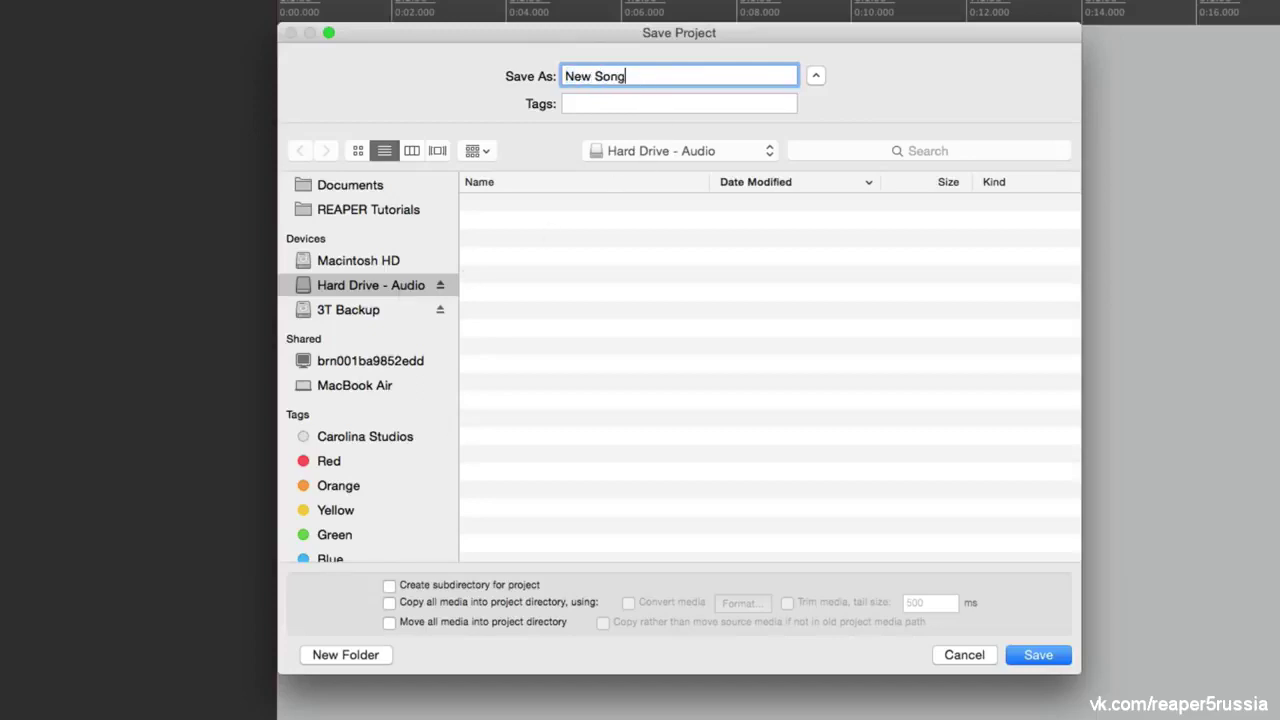
pyautogui.press('Return')
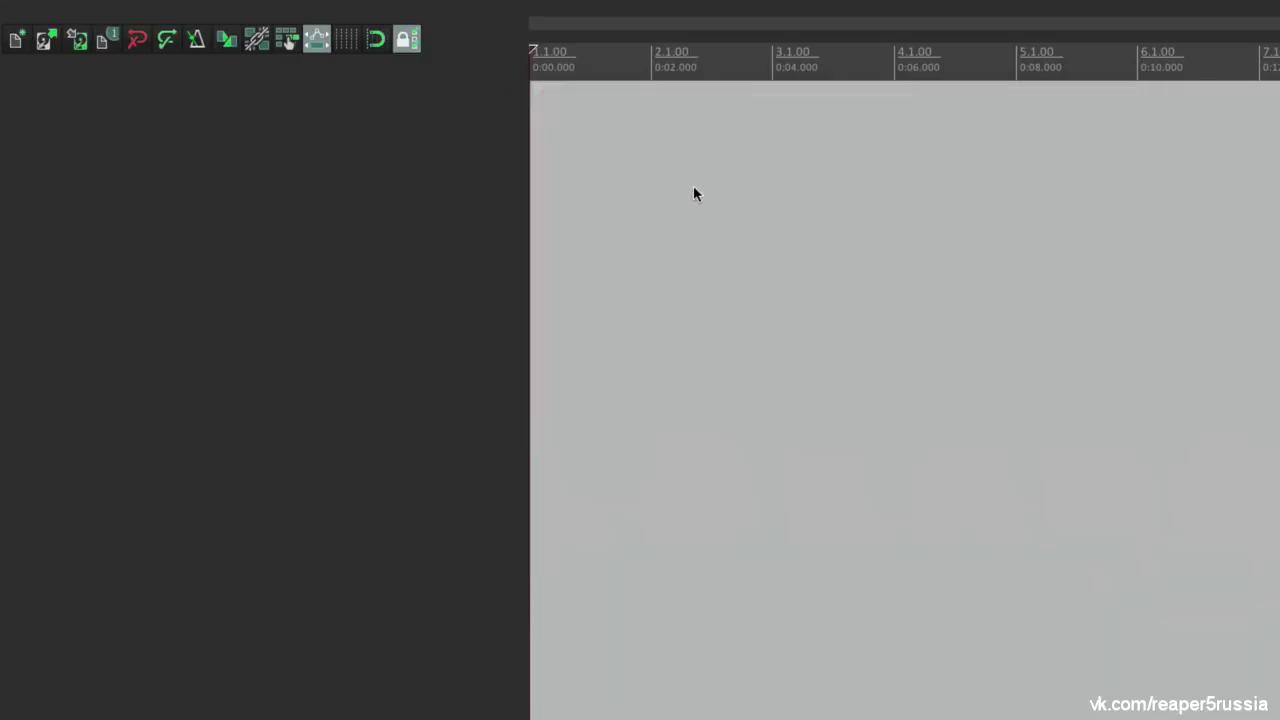
# Add a track, arm it for recording and record a short take just before measure 2
pyautogui.doubleClick(385, 254)
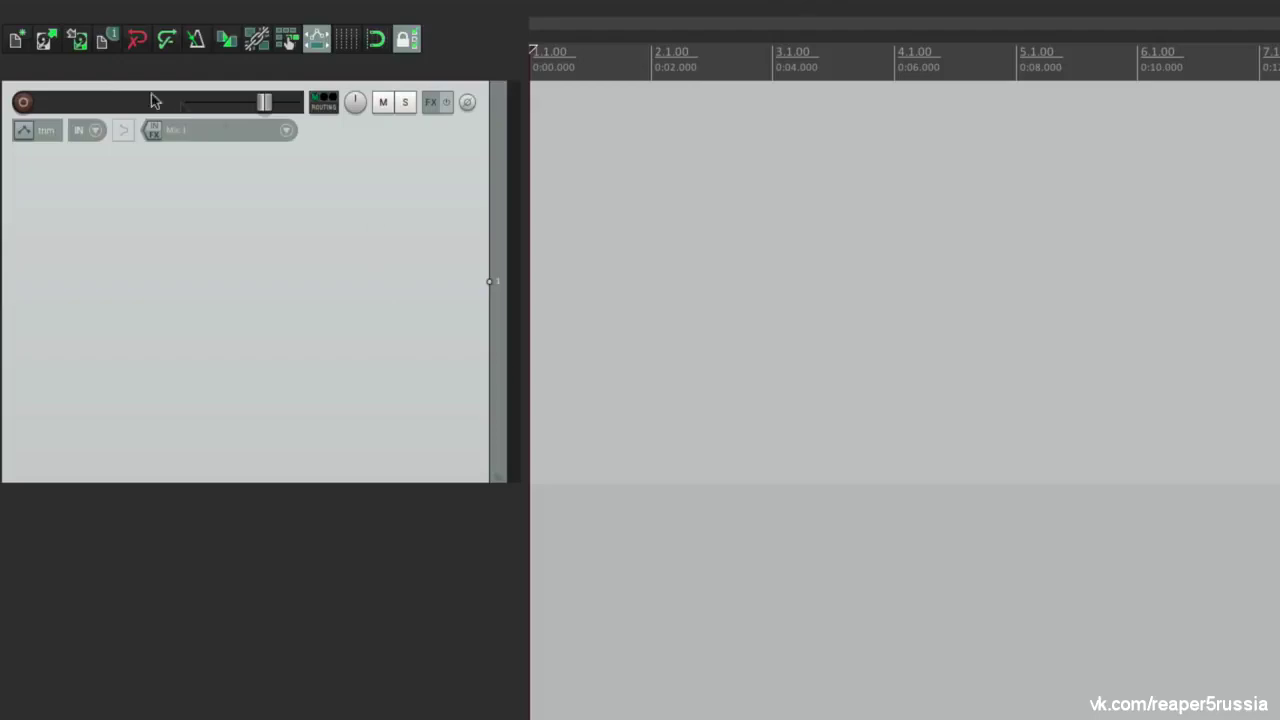
pyautogui.click(26, 101)
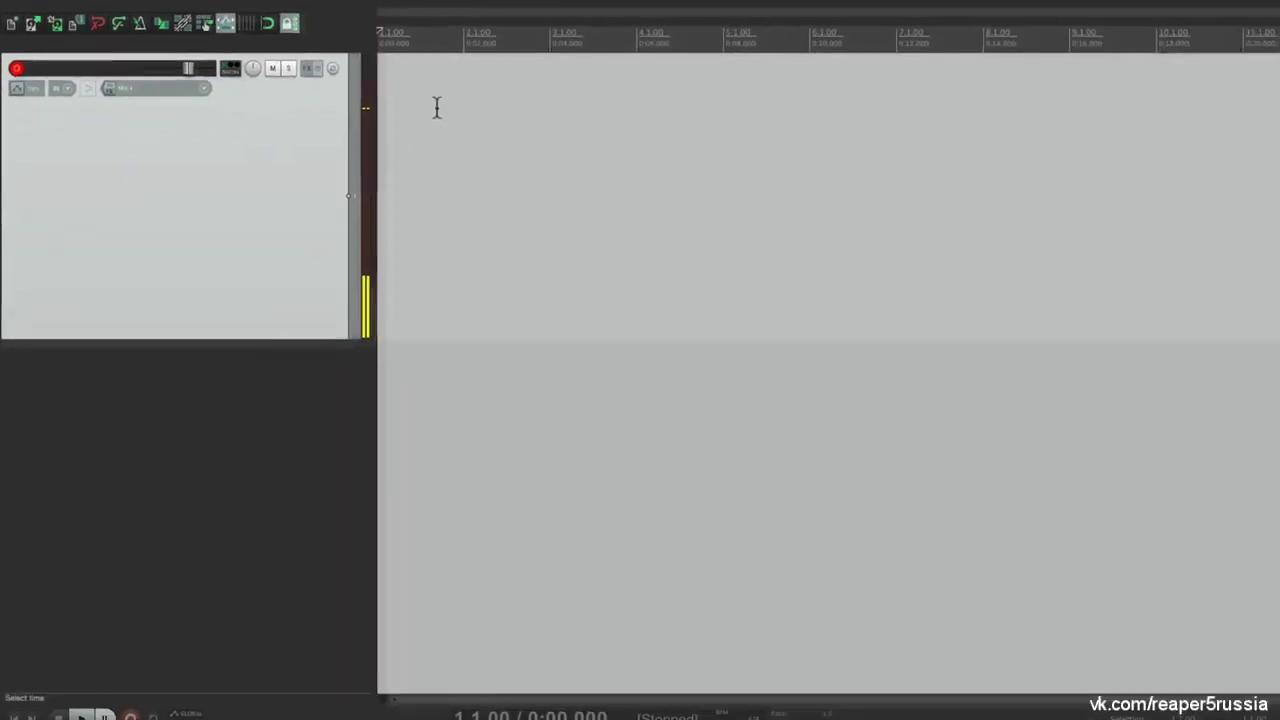
pyautogui.click(128, 706)
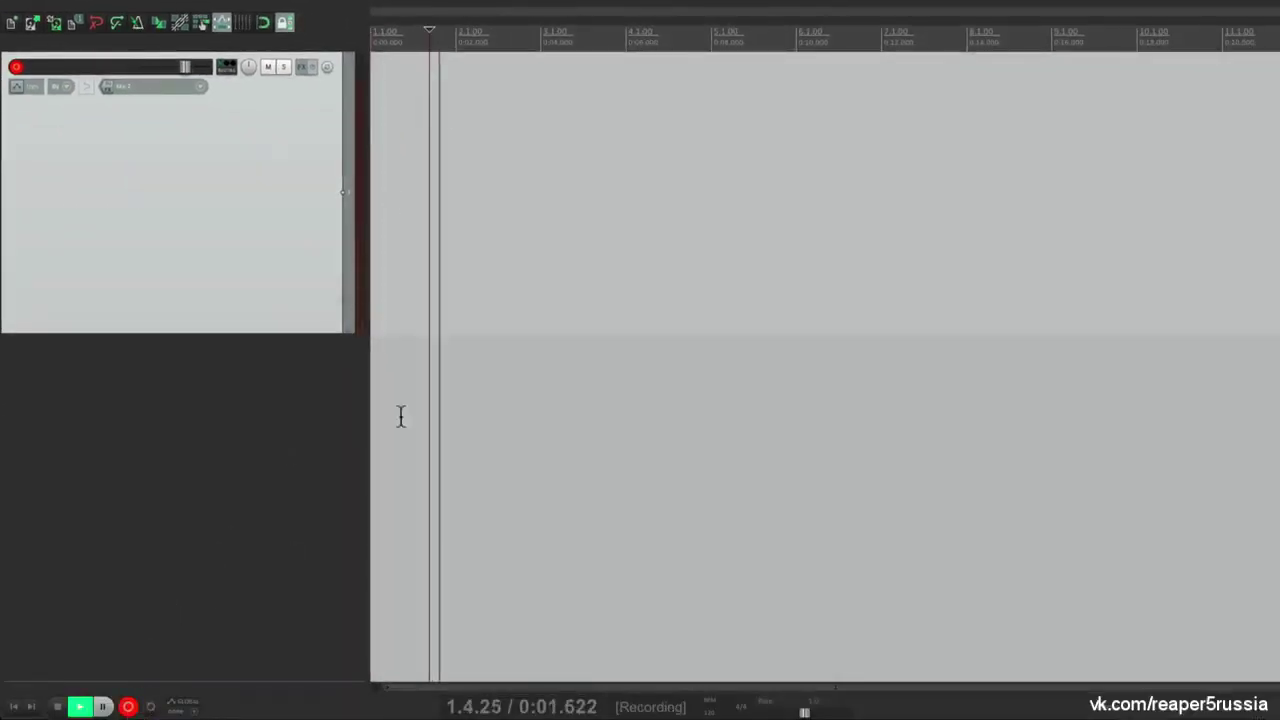
pyautogui.press('space')
# Record two more short takes on the armed track, starting at 3.3.52 and 4.4.25
pyautogui.click(595, 177)
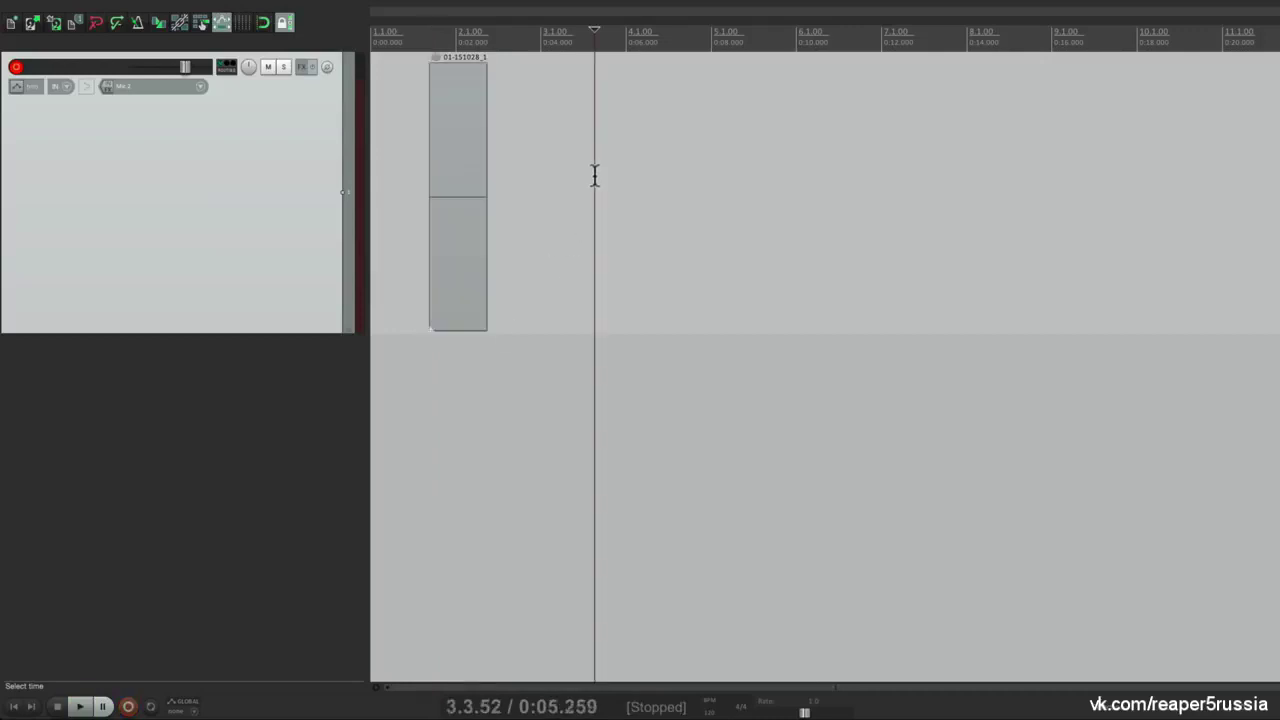
pyautogui.click(128, 706)
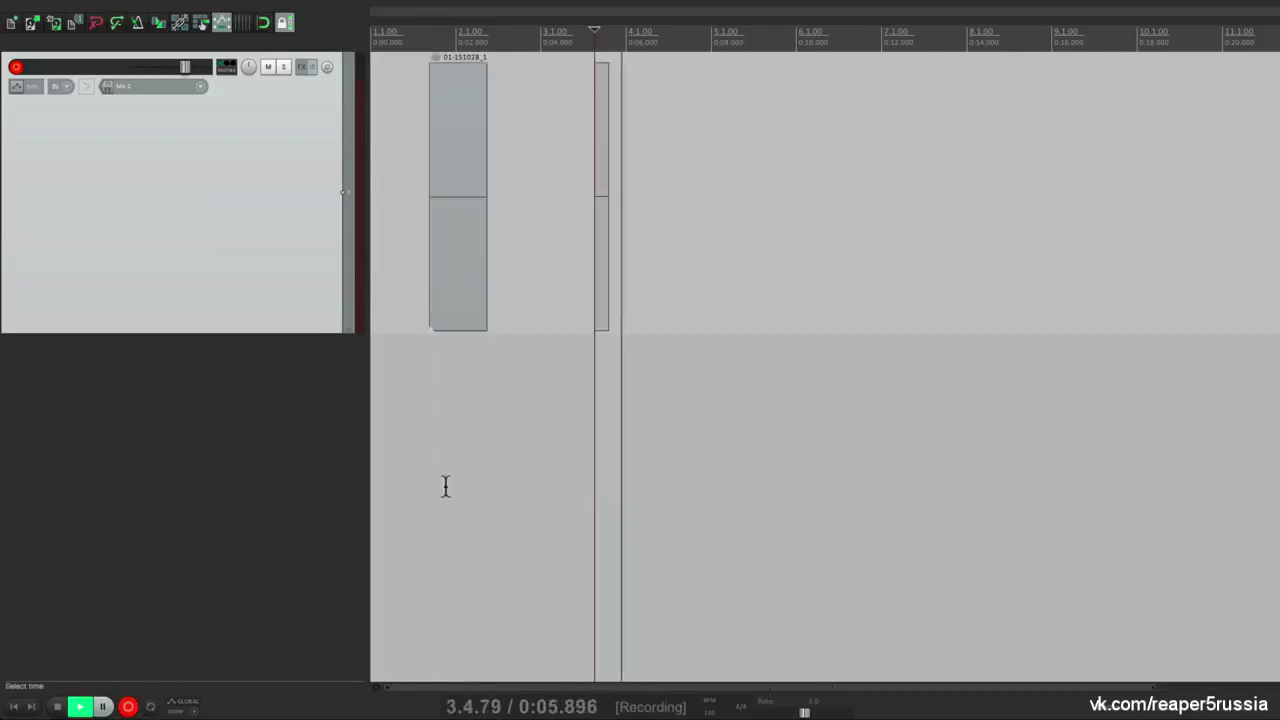
pyautogui.press('space')
pyautogui.click(695, 209)
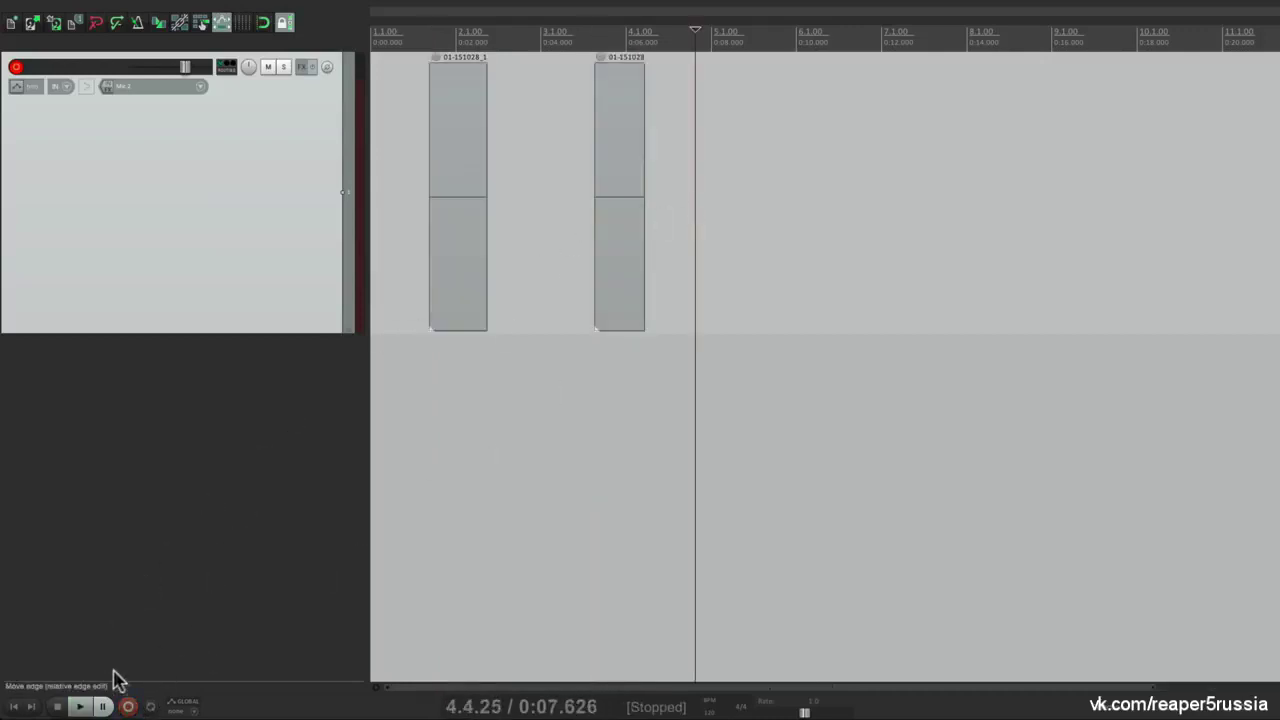
pyautogui.click(128, 706)
pyautogui.press('space')
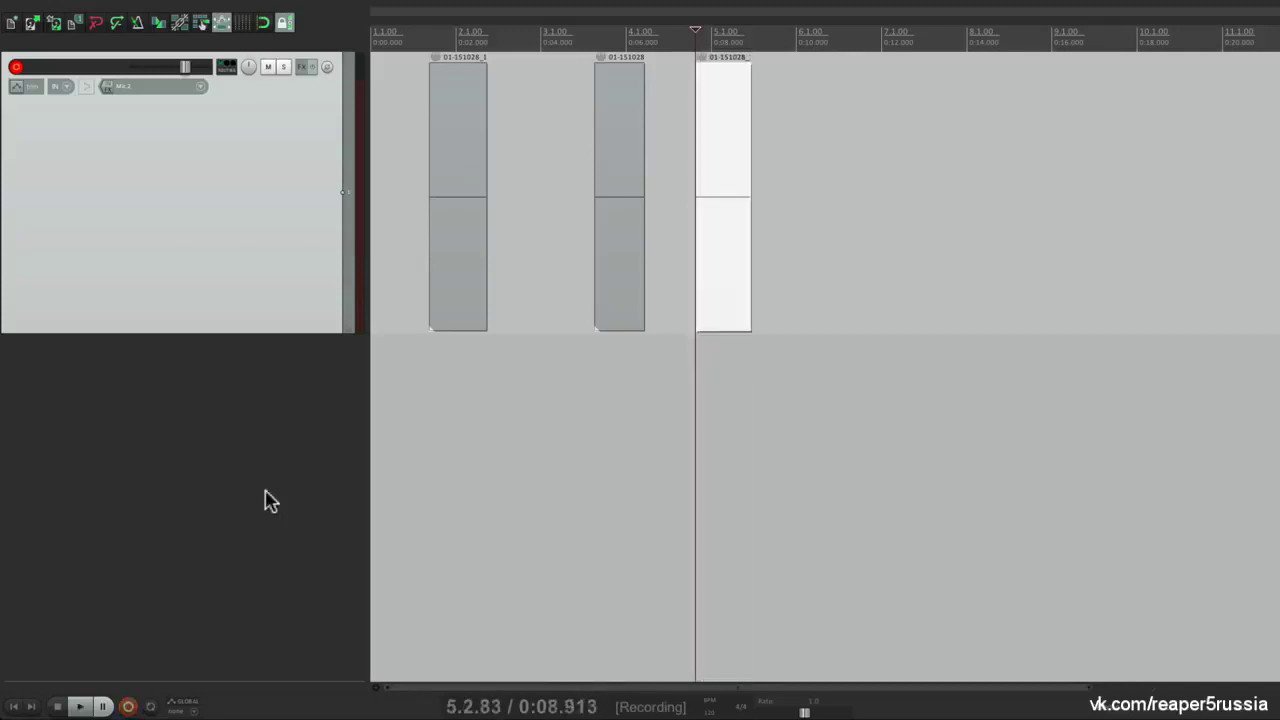
pyautogui.click(536, 172)
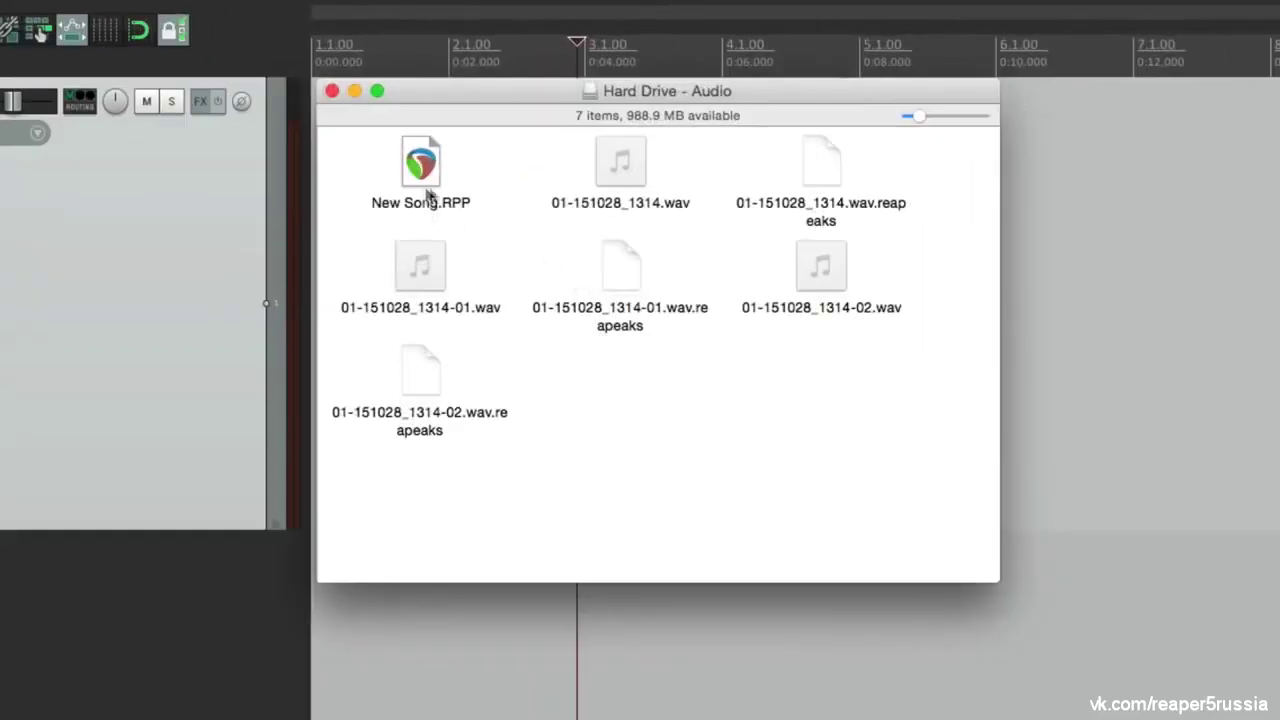
# Examine the three recorded WAV files in the Hard Drive - Audio window in Finder
pyautogui.click(410, 268)
pyautogui.click(622, 162)
pyautogui.click(814, 262)
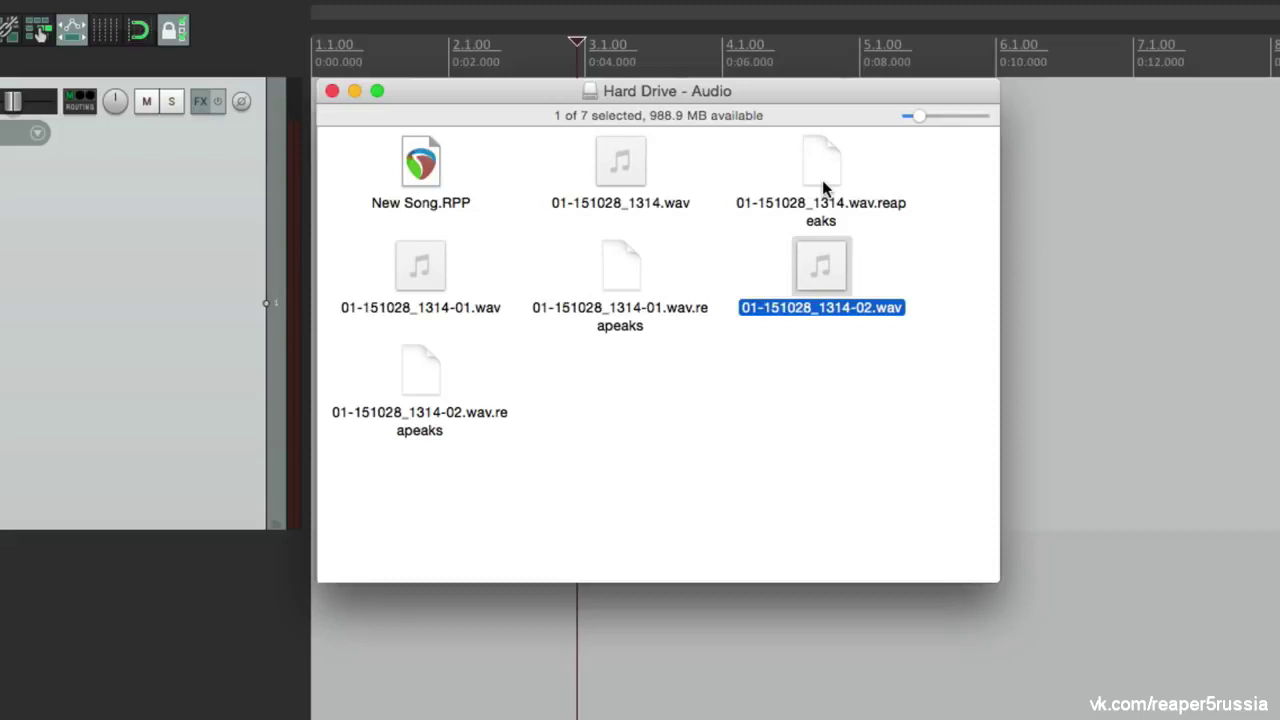
# Delete all files on the Hard Drive - Audio volume and return to the REAPER project
pyautogui.click(782, 494)
pyautogui.press('super+a')
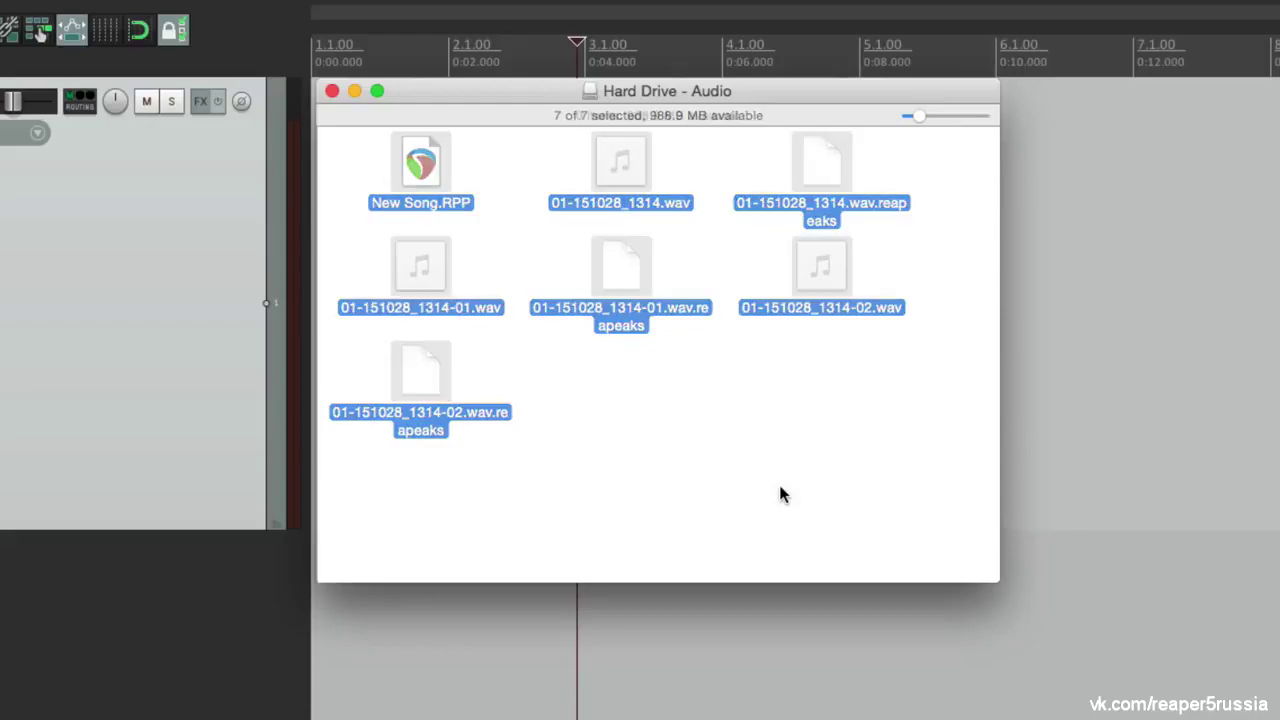
pyautogui.press('super+BackSpace')
pyautogui.click(350, 592)
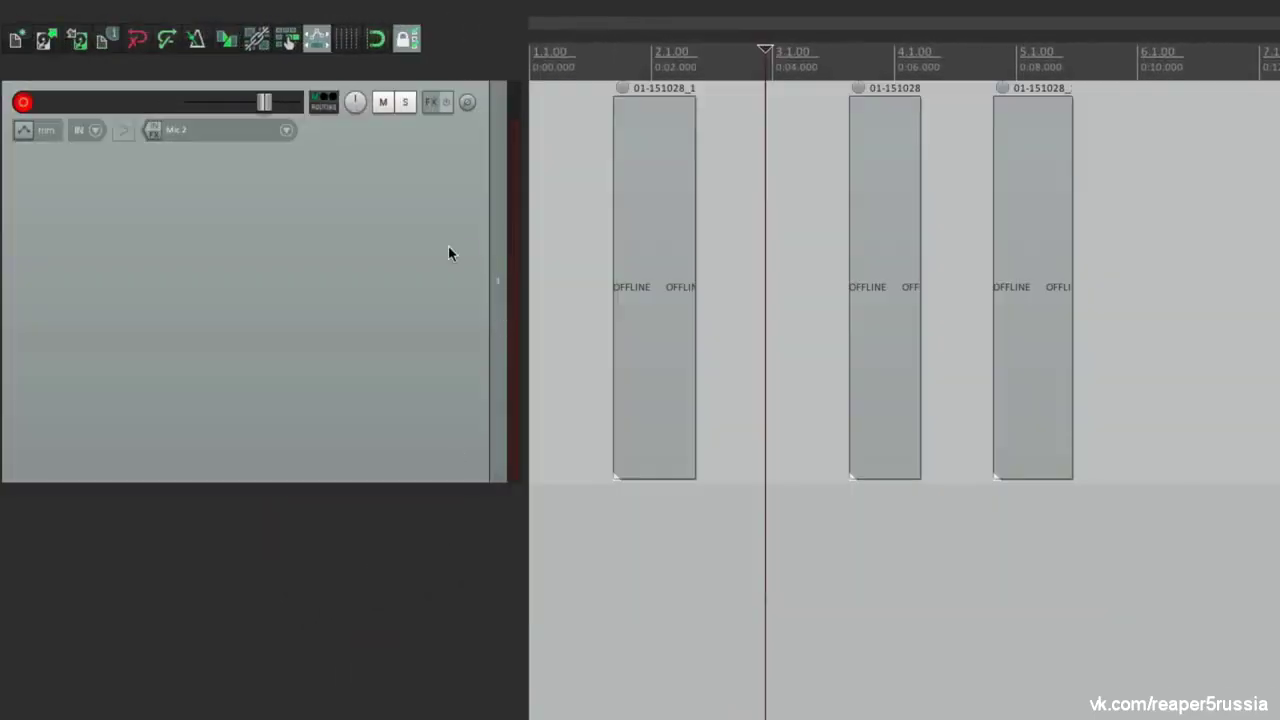
# Create a new project and save it as "New Song" with a subdirectory created for the project
pyautogui.click(16, 38)
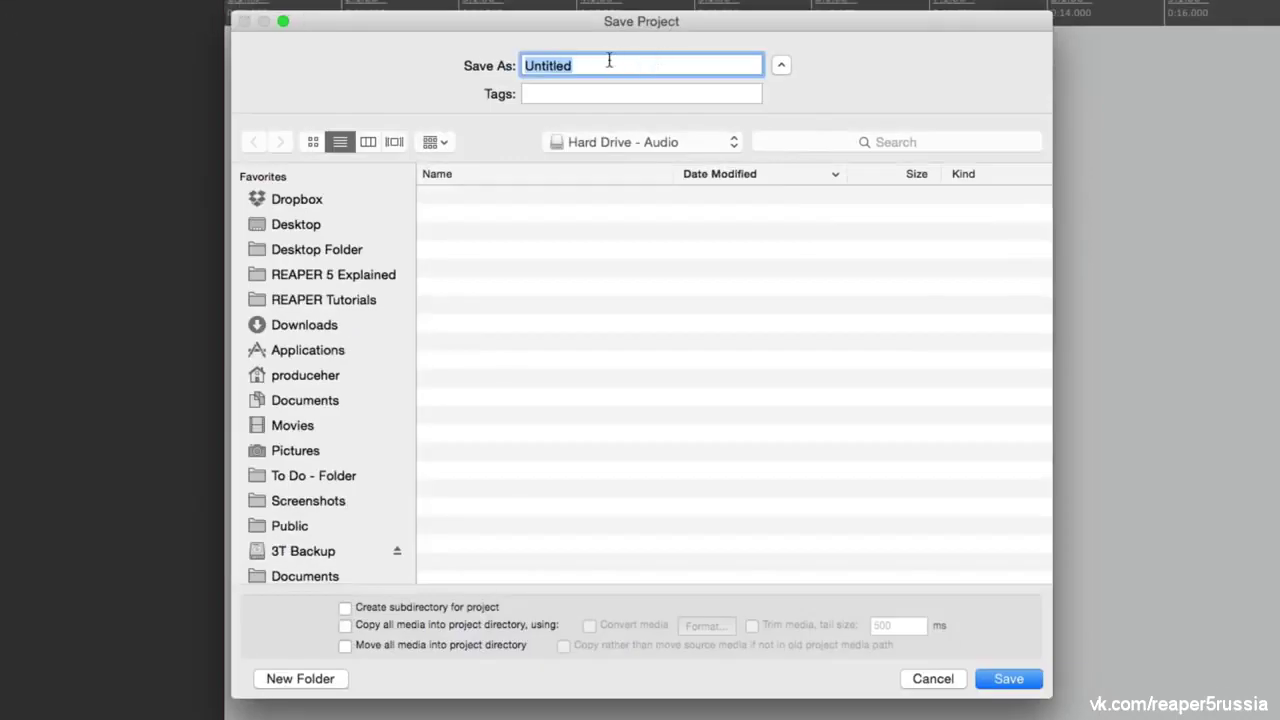
pyautogui.write('New Song')
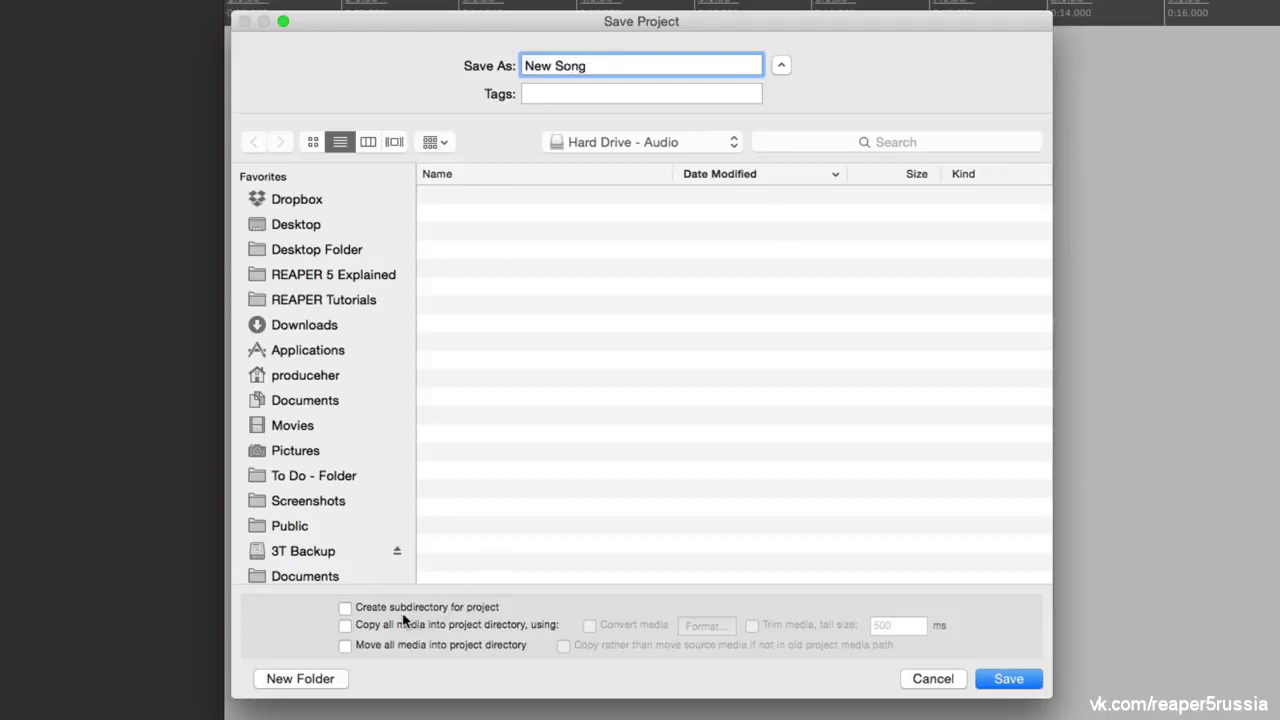
pyautogui.click(345, 608)
pyautogui.click(1010, 688)
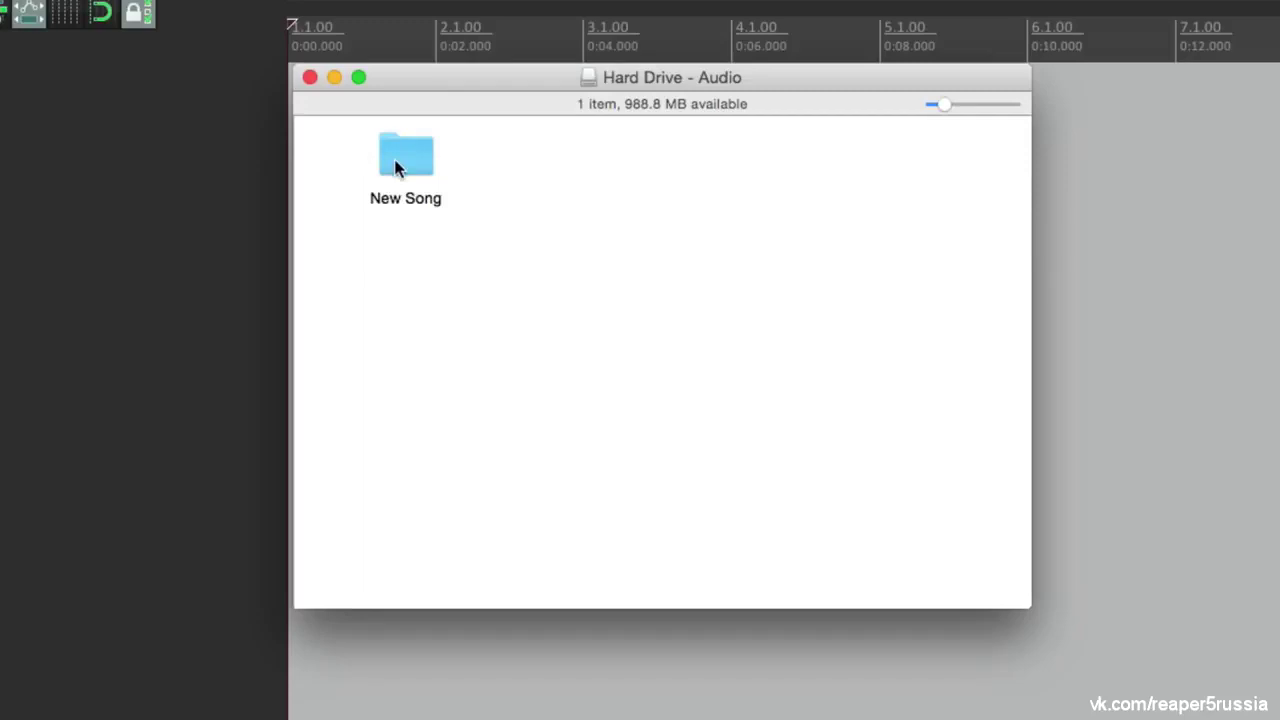
# Check the project file inside the New Song folder, close the folder and return to the REAPER project
pyautogui.doubleClick(395, 168)
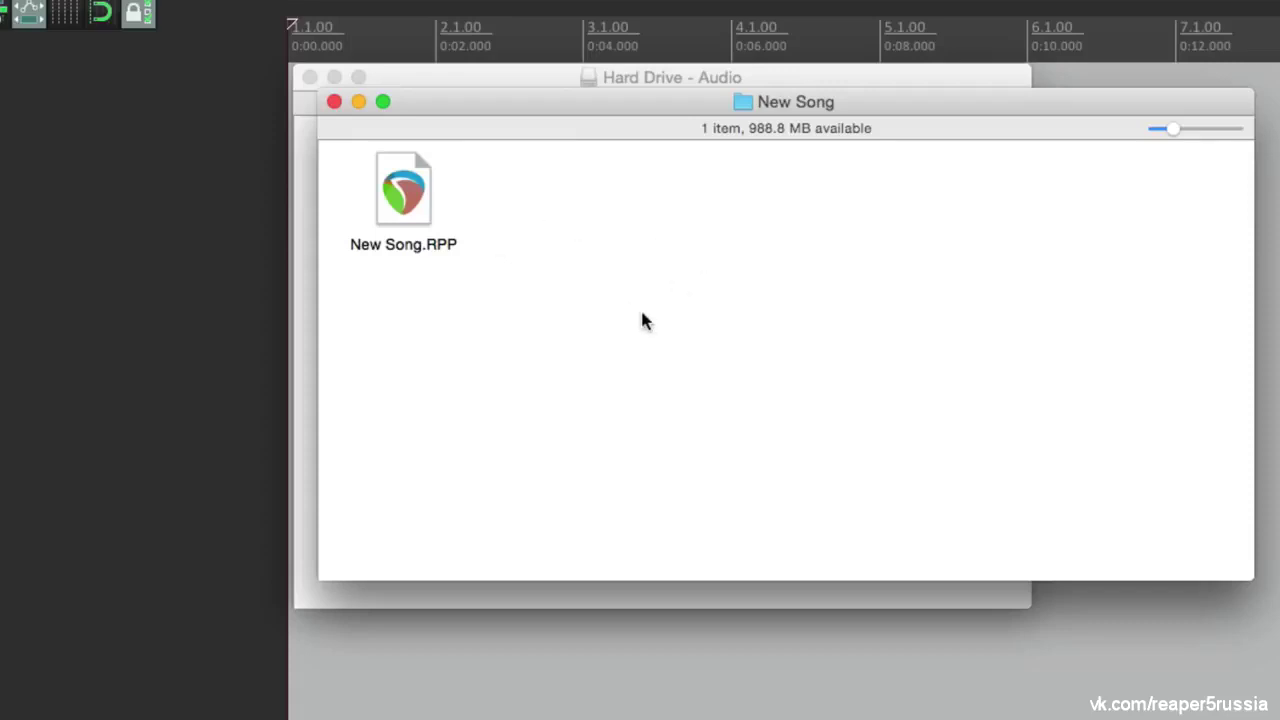
pyautogui.click(335, 102)
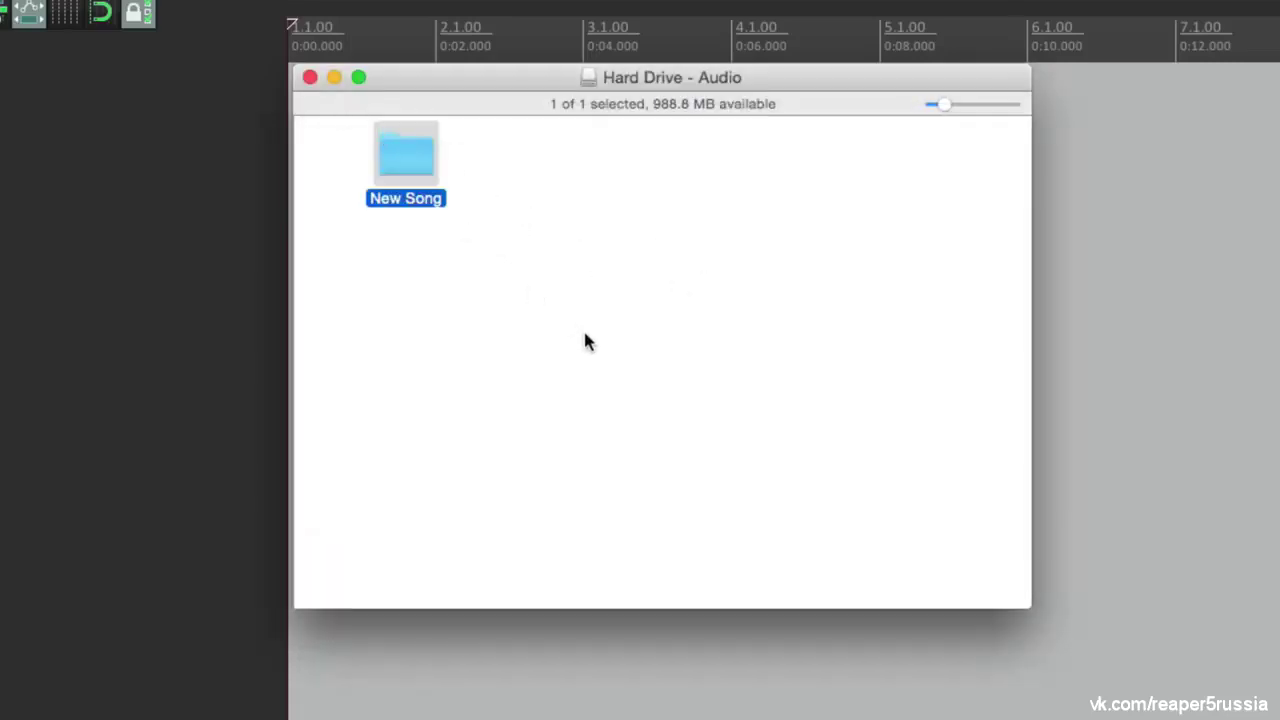
pyautogui.click(140, 378)
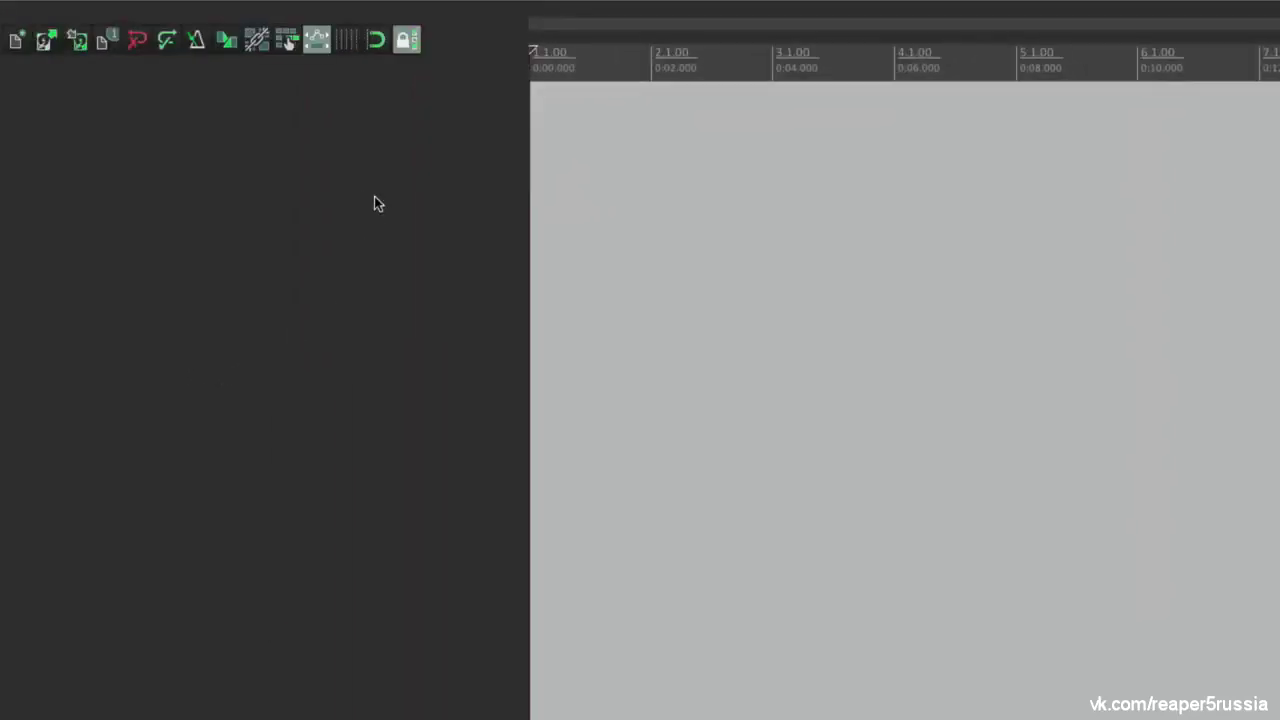
# Insert a new track, arm it for recording and record a short take starting late in measure 1
pyautogui.doubleClick(374, 204)
pyautogui.click(23, 103)
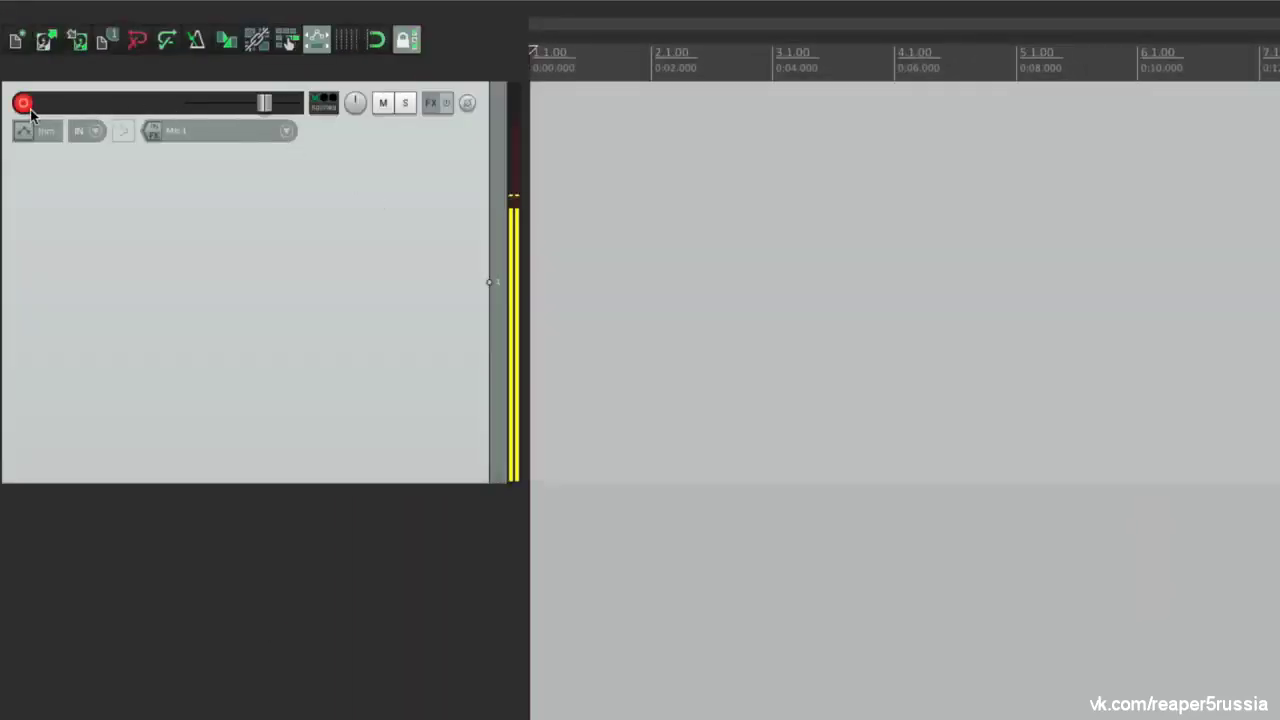
pyautogui.click(601, 162)
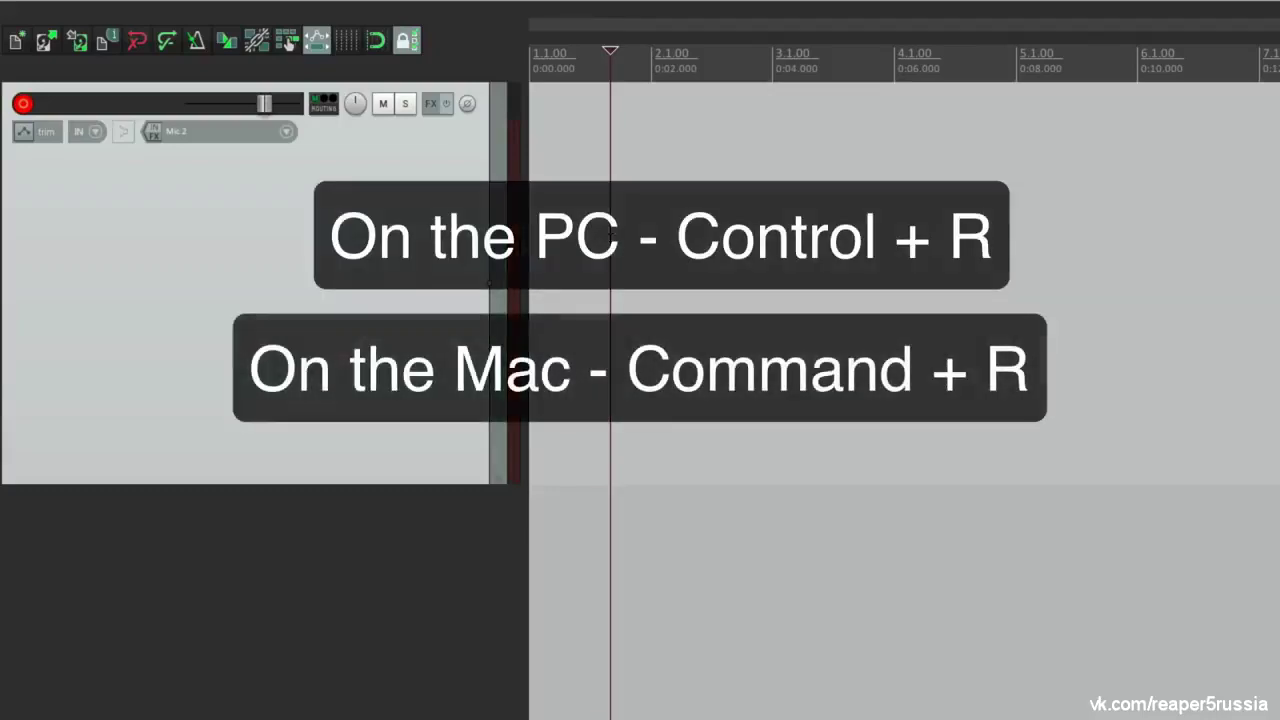
pyautogui.hotkey('ctrl', 'r')
pyautogui.hotkey('ctrl', 'r')
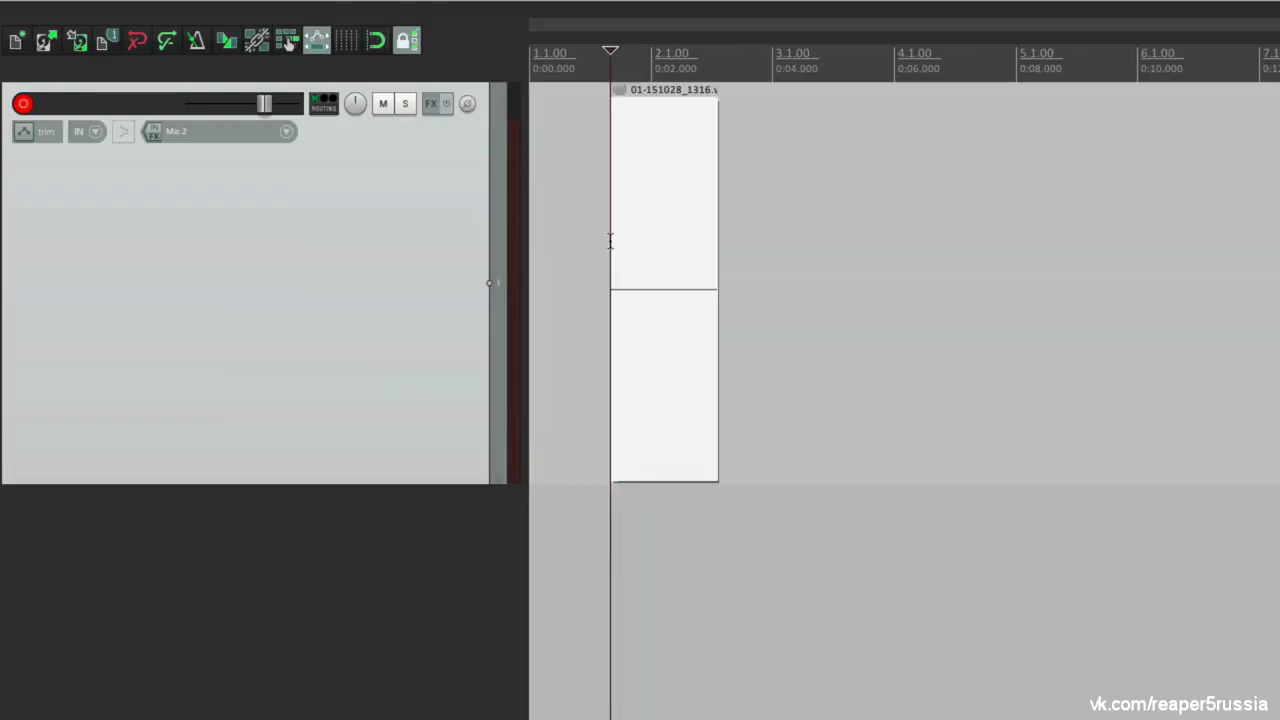
# Record two more short takes on the armed track, starting early in measure 3 and midway through measure 4
pyautogui.click(798, 195)
pyautogui.hotkey('ctrl', 'r')
pyautogui.hotkey('ctrl', 'r')
pyautogui.click(952, 209)
pyautogui.hotkey('ctrl', 'r')
pyautogui.hotkey('ctrl', 'r')
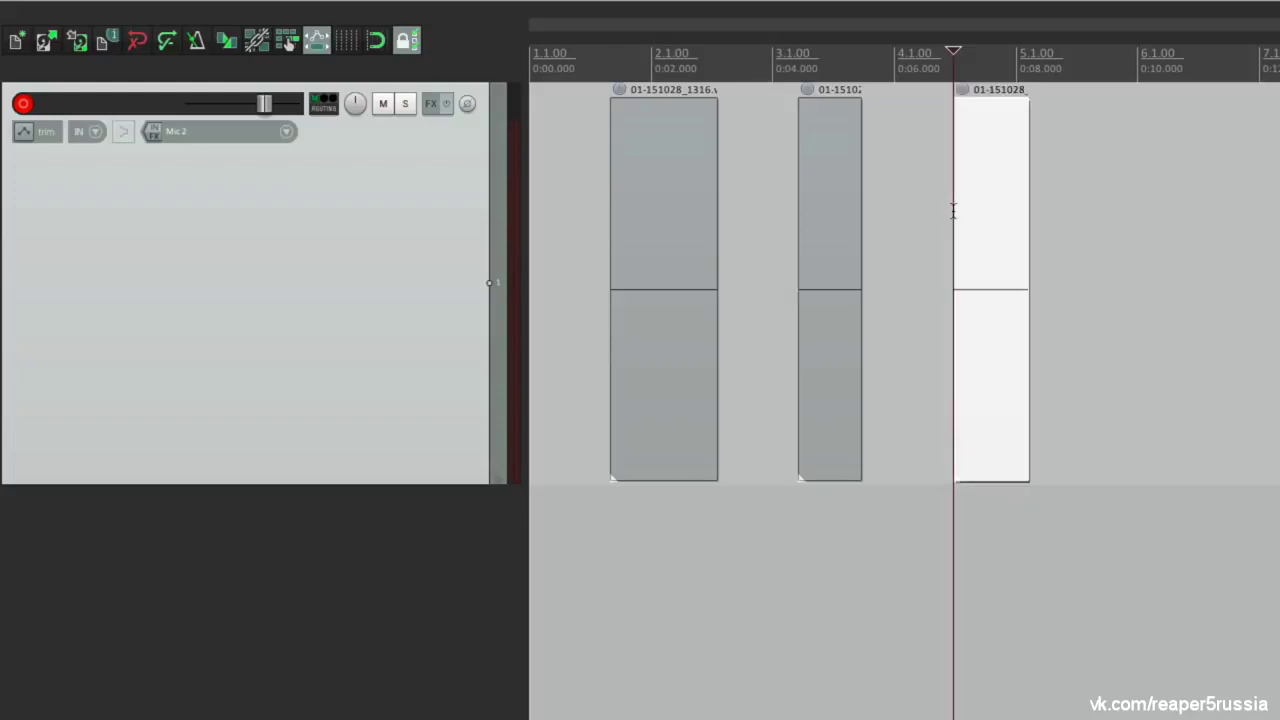
# Check the recorded files inside the New Song folder in Finder and delete that folder from the Hard Drive - Audio volume
pyautogui.click(916, 226)
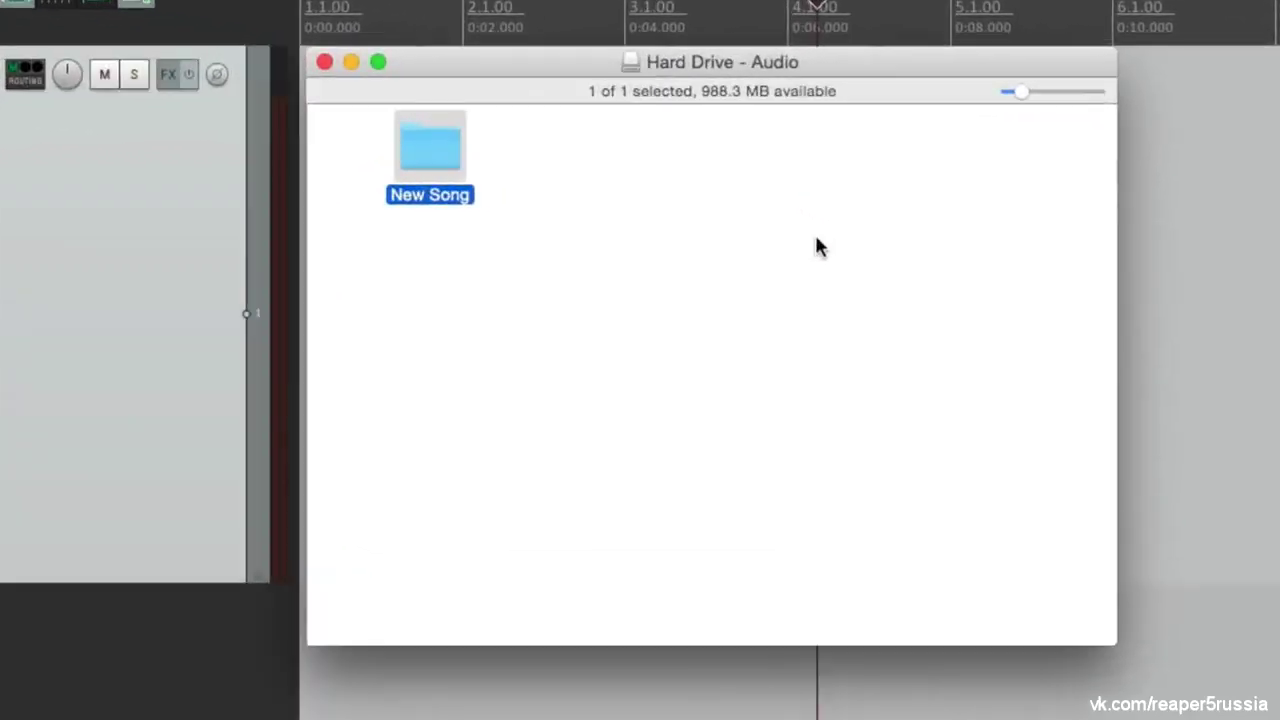
pyautogui.click(874, 259)
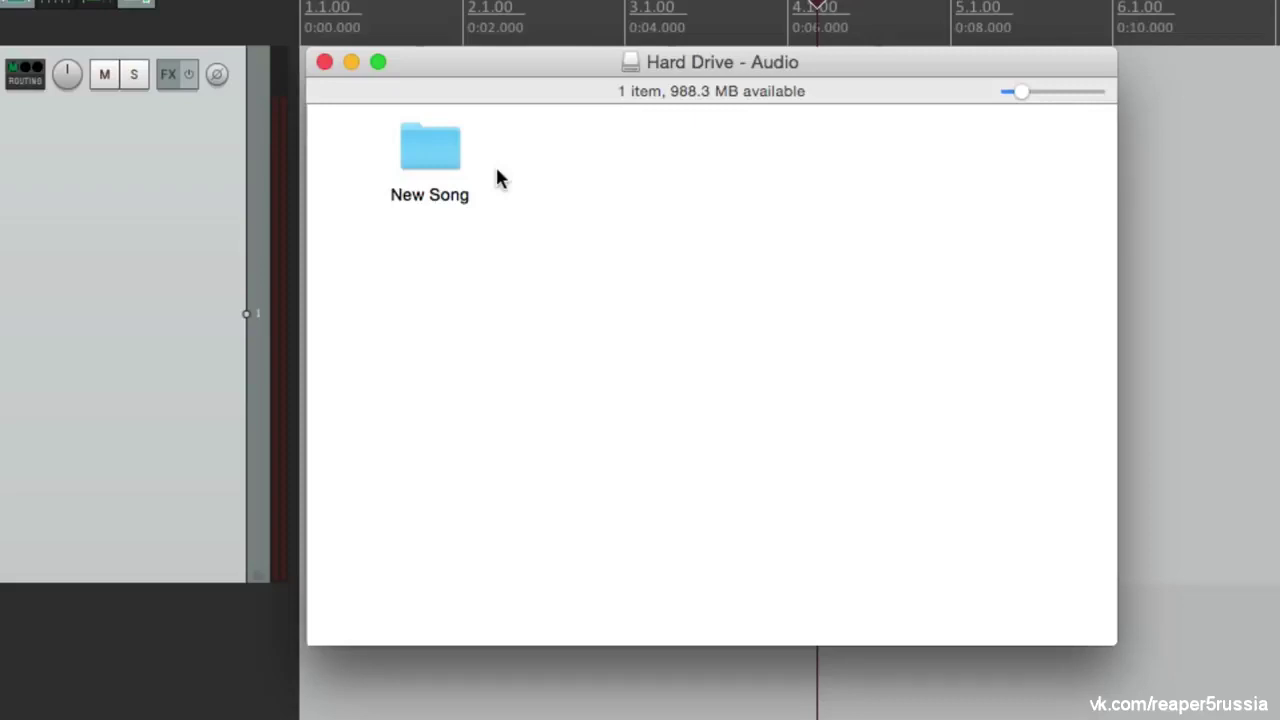
pyautogui.doubleClick(410, 160)
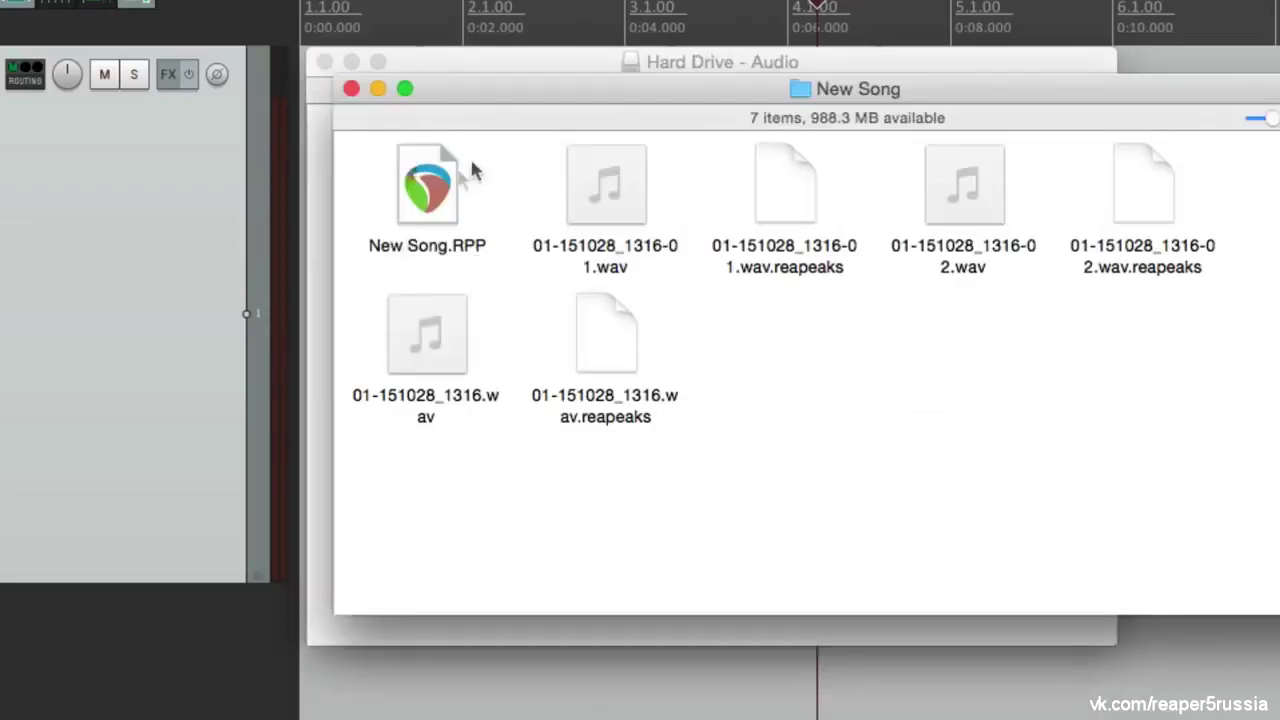
pyautogui.click(445, 185)
pyautogui.click(843, 340)
pyautogui.click(351, 88)
pyautogui.press('super+BackSpace')
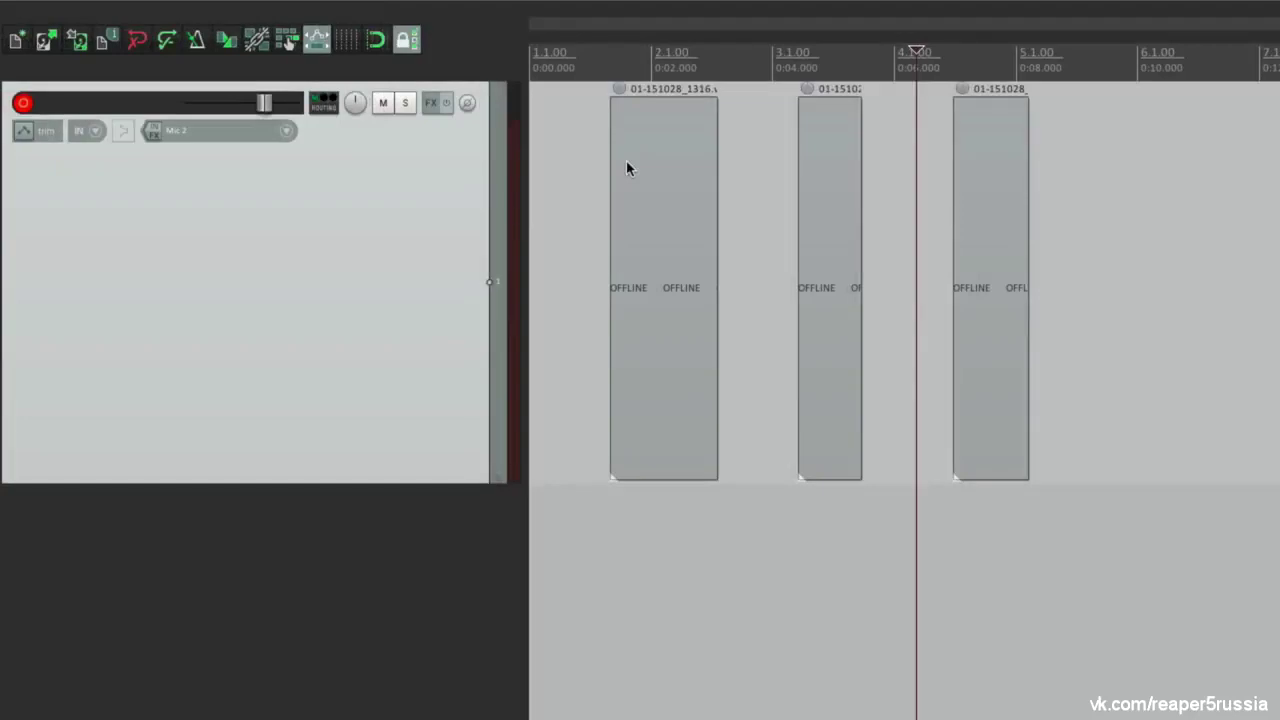
# Enable "Open properties on new project" in the Project preferences and apply the change
pyautogui.press('super+comma')
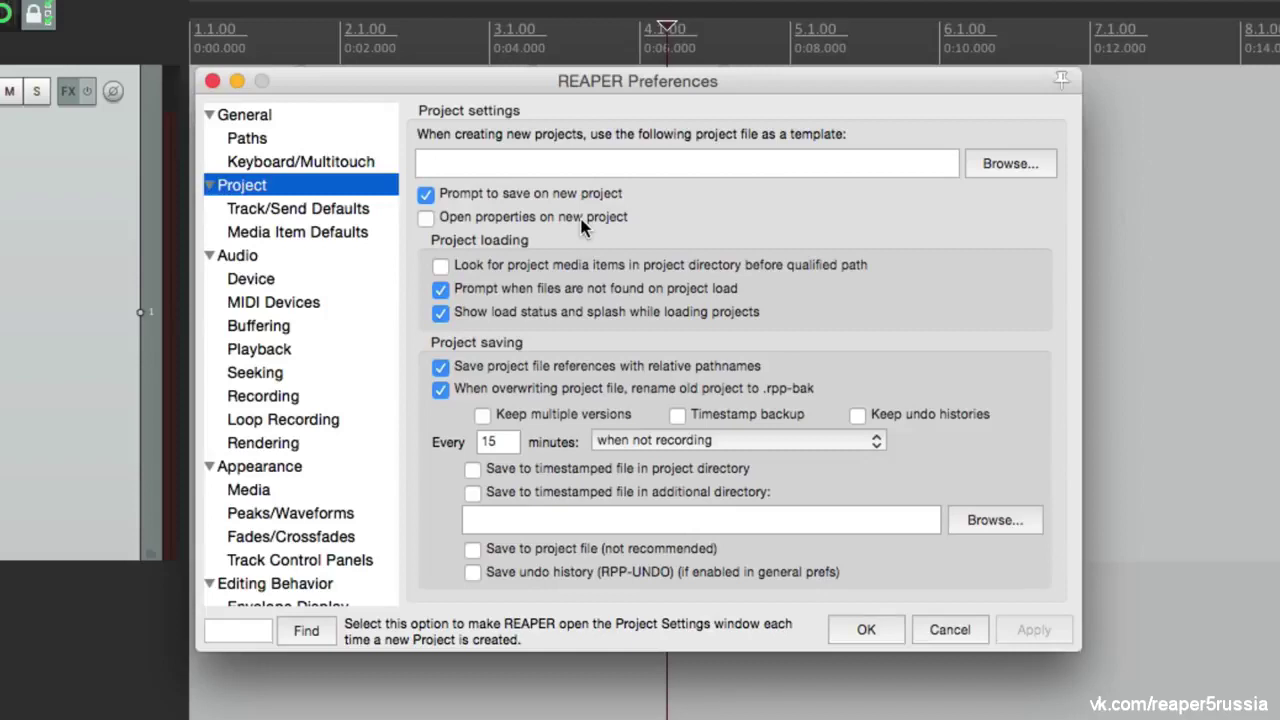
pyautogui.click(428, 220)
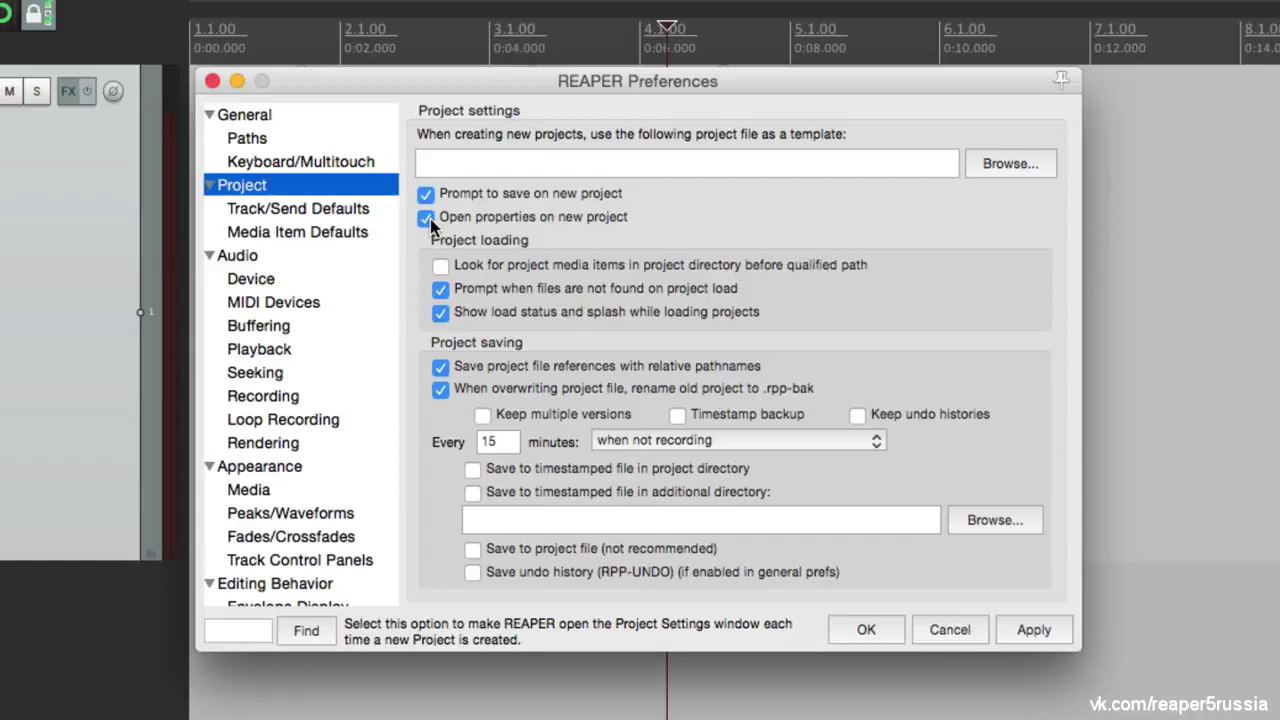
pyautogui.click(864, 630)
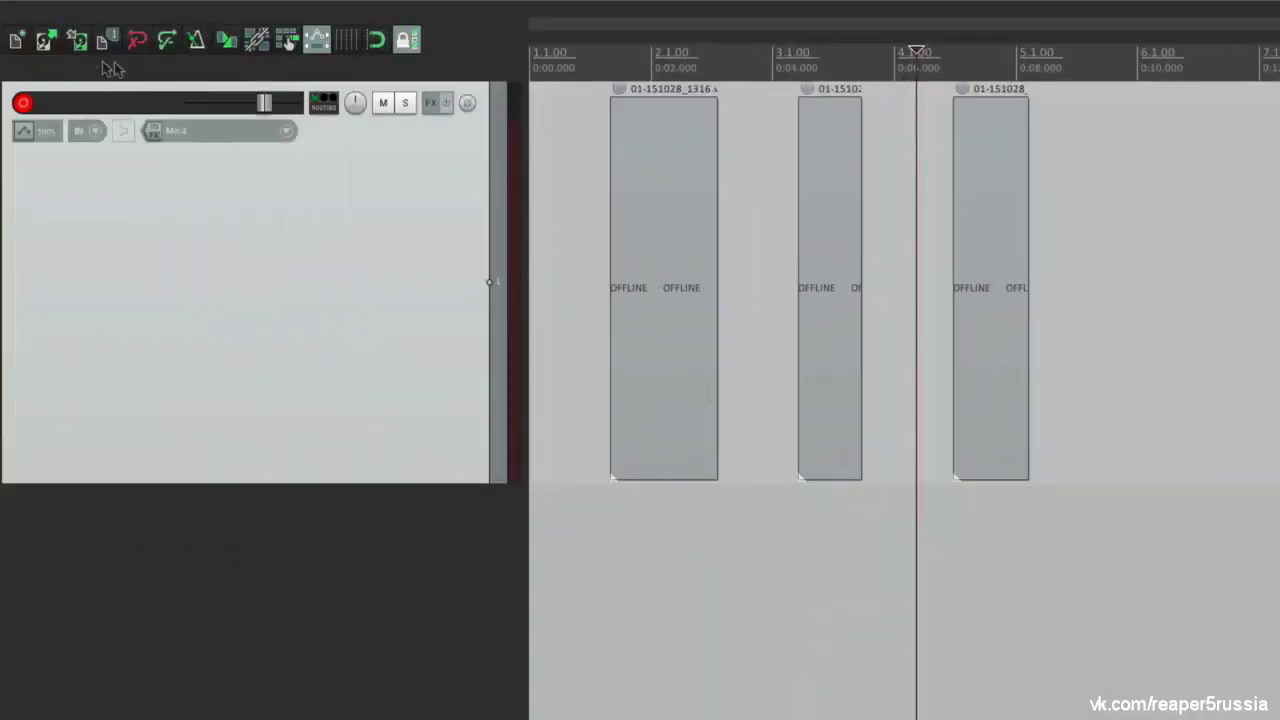
# Create another new project saved as "New Song" on Hard Drive - Audio, with its own subdirectory
pyautogui.click(19, 41)
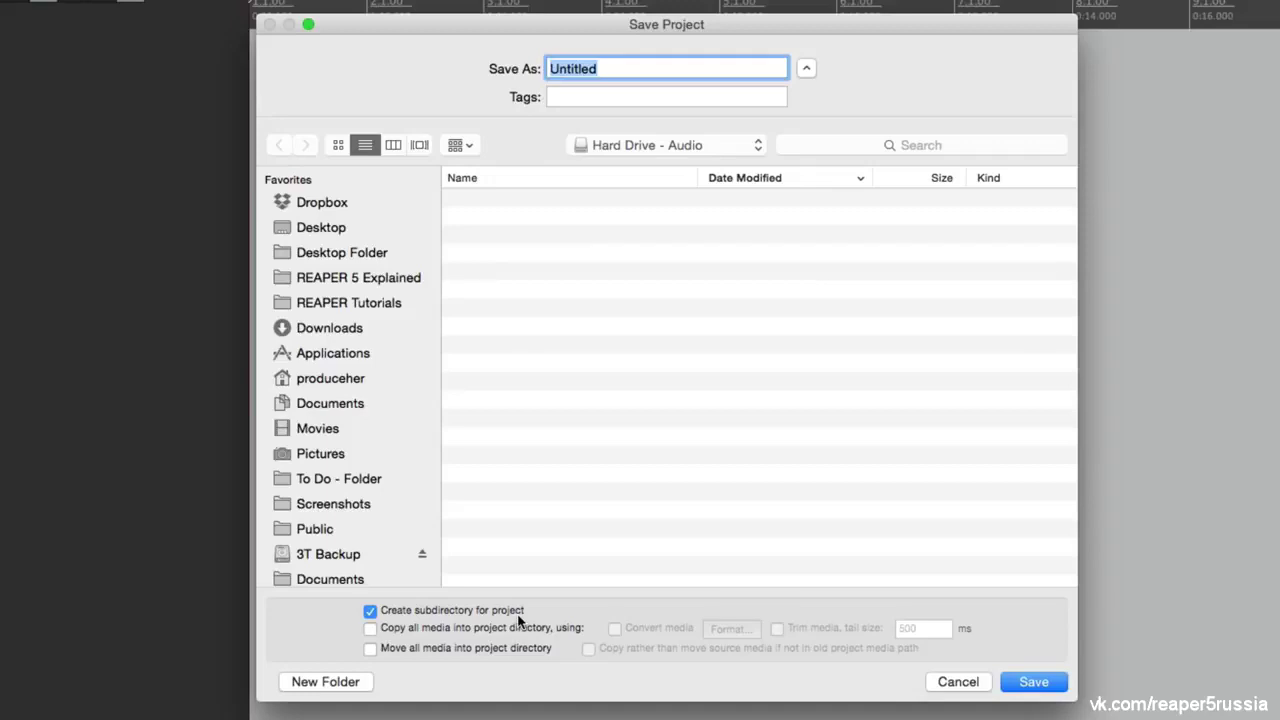
pyautogui.write('New Song')
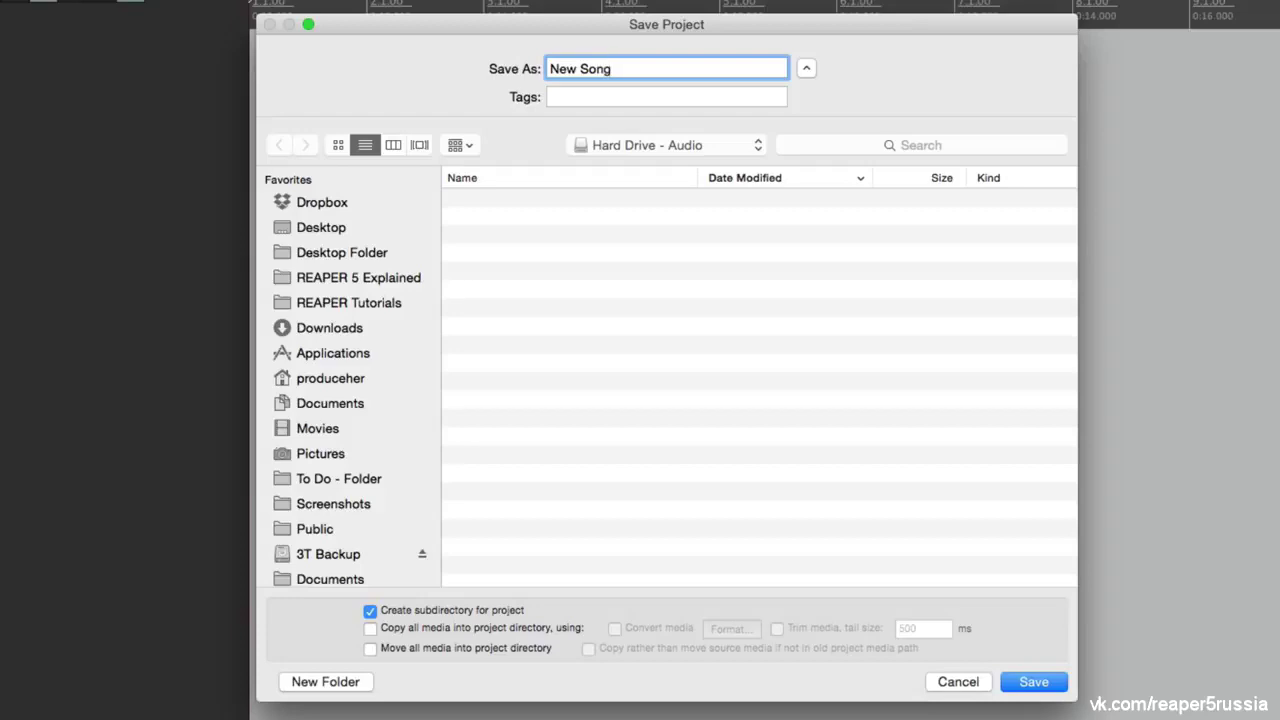
pyautogui.press('Return')
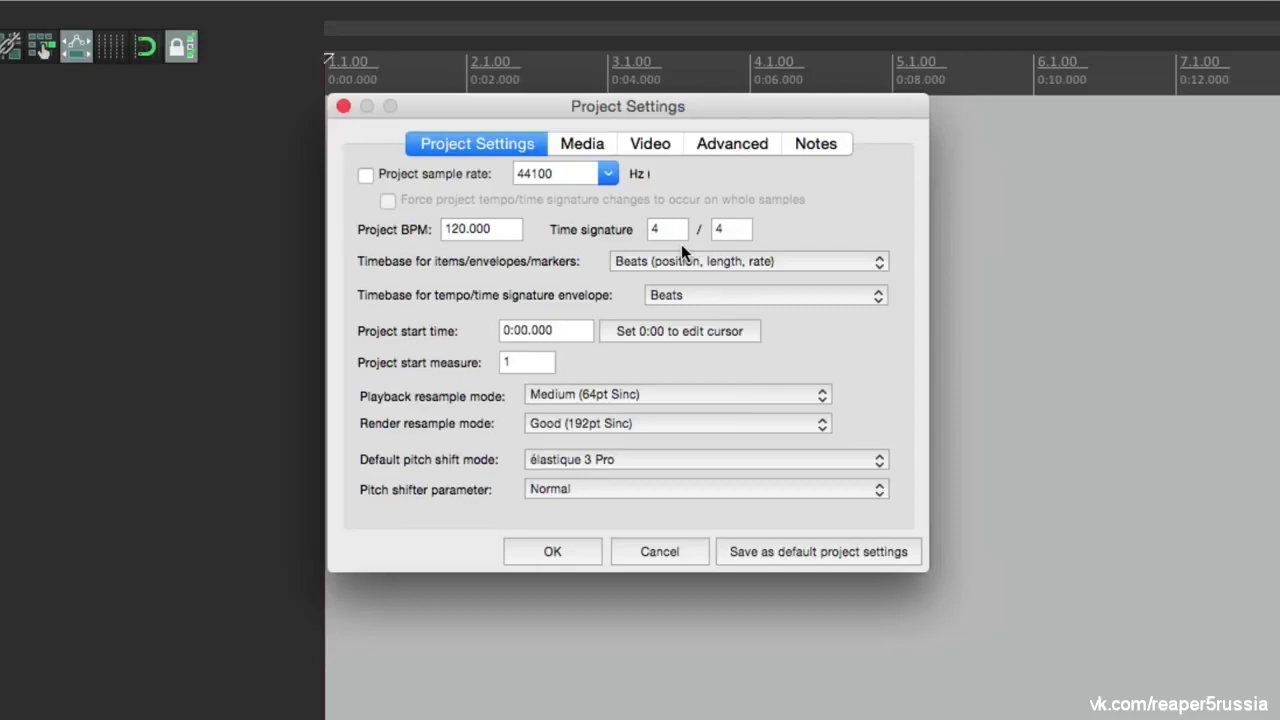
# Set the path for saving media files to "Audio Files" in the new project's media settings
pyautogui.click(600, 147)
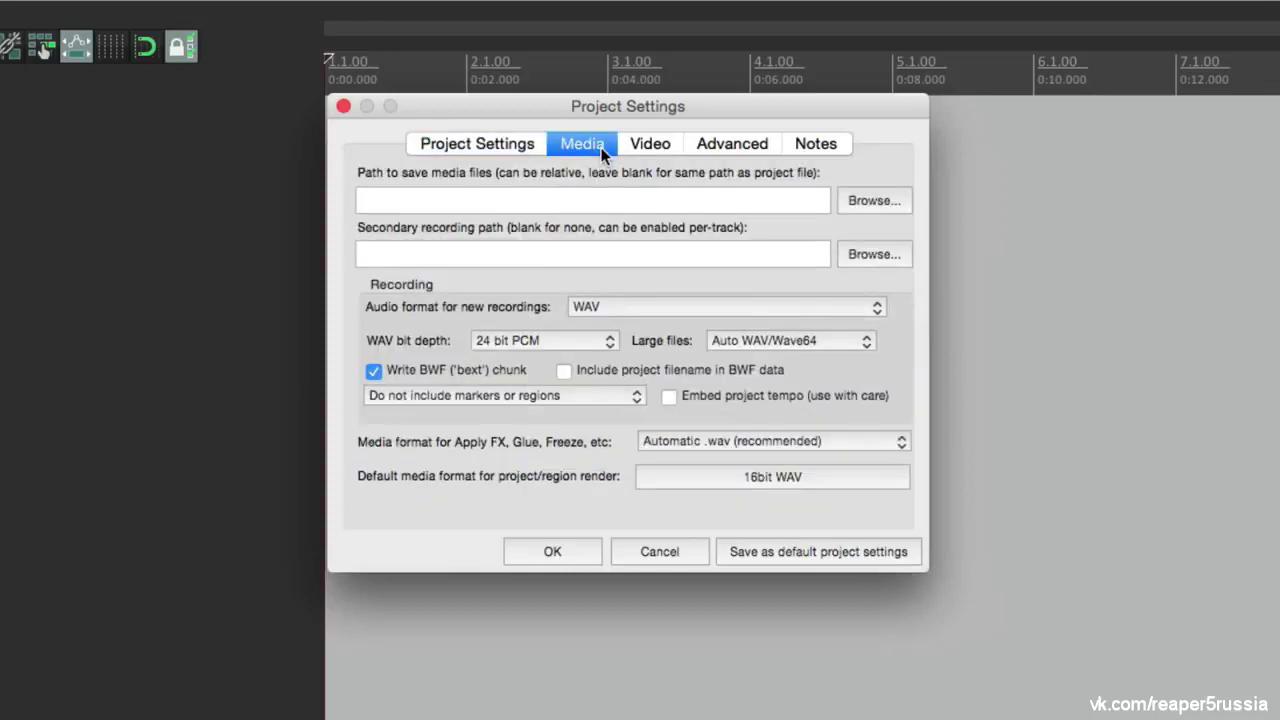
pyautogui.click(662, 200)
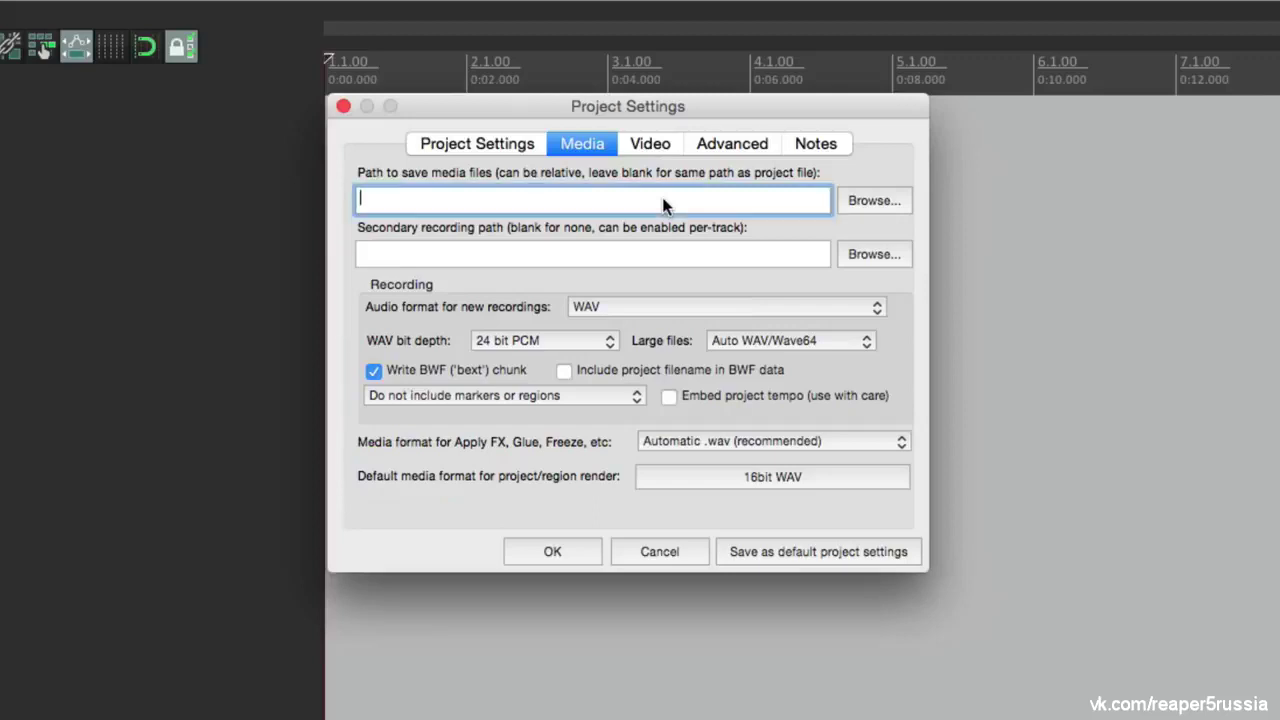
pyautogui.write('Audio Files')
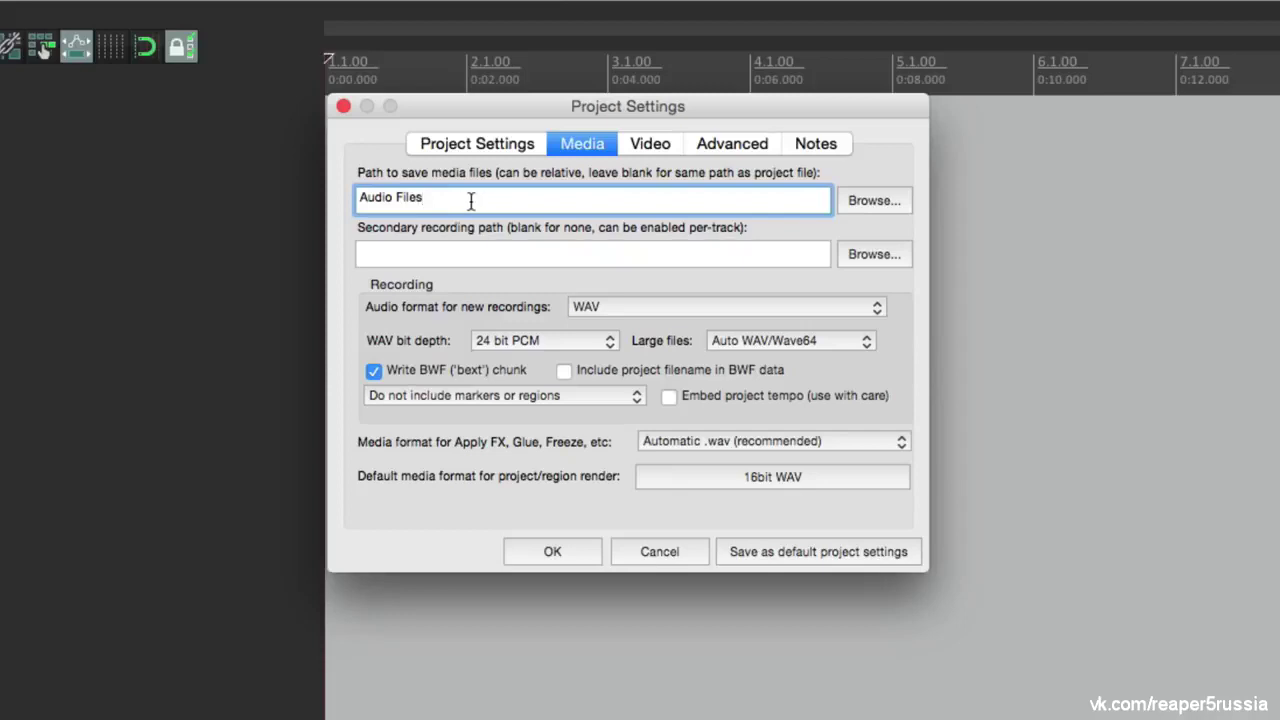
pyautogui.click(571, 548)
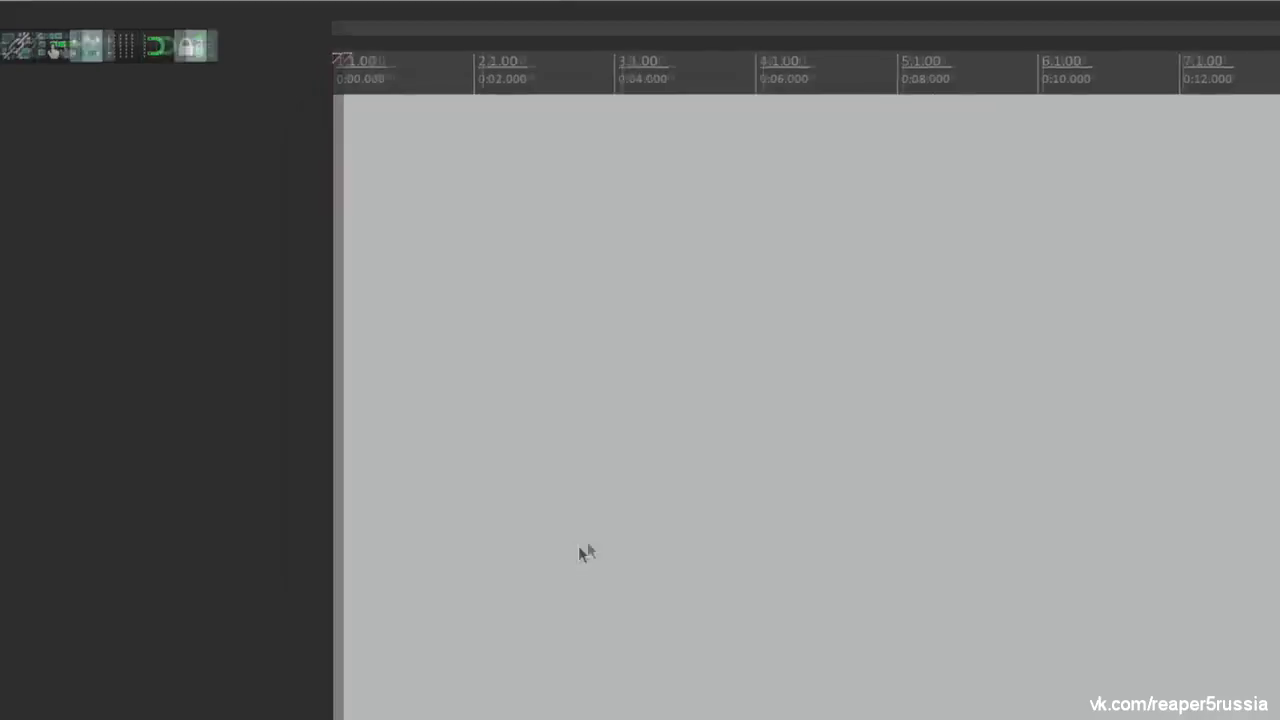
# Add a track to the new project, arm it and record a short take starting late in measure 1
pyautogui.doubleClick(325, 259)
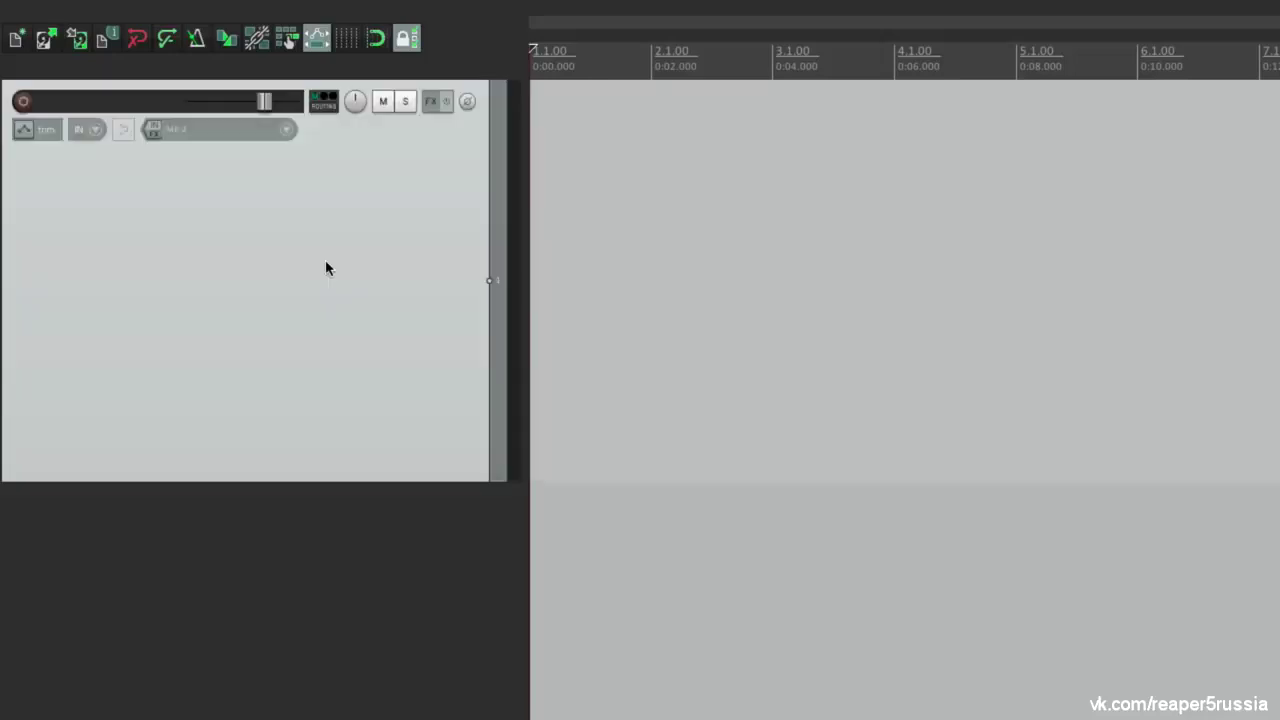
pyautogui.click(22, 102)
pyautogui.click(612, 190)
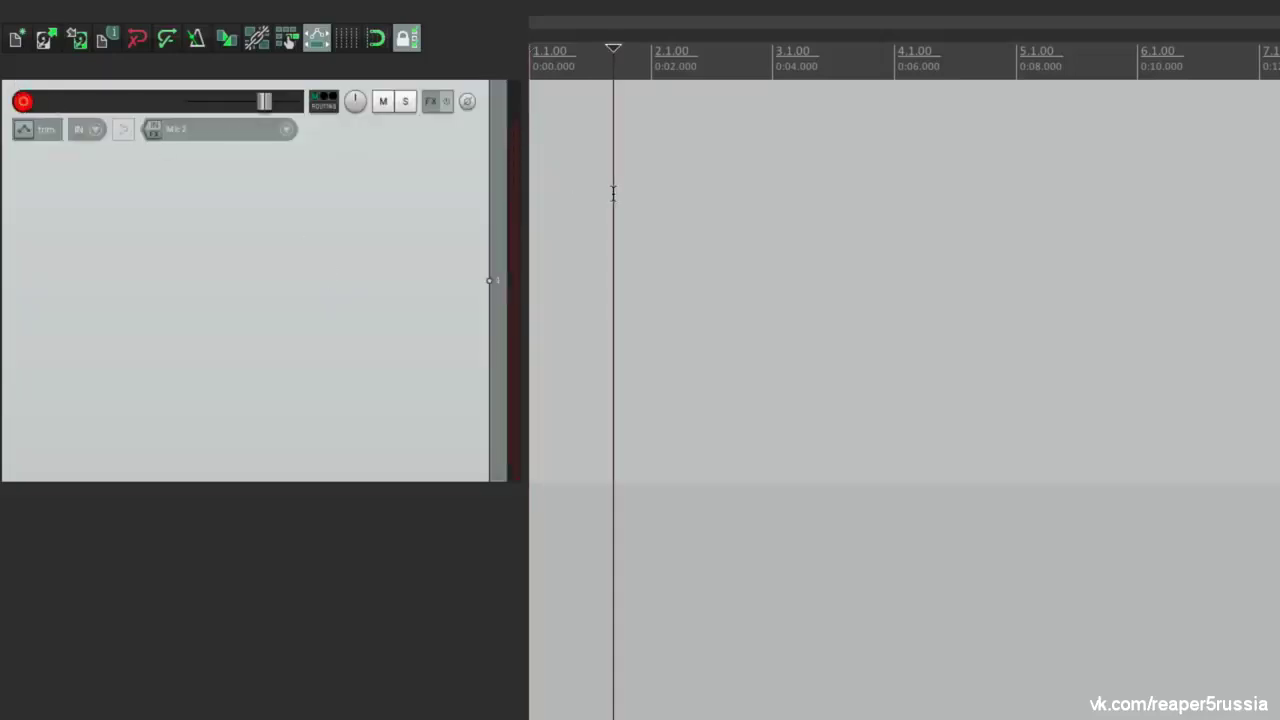
pyautogui.hotkey('ctrl', 'r')
pyautogui.press('space')
# Record two further takes on the armed track, starting at the beginning of measure 3 and late in measure 4
pyautogui.click(781, 185)
pyautogui.hotkey('ctrl', 'r')
pyautogui.press('space')
pyautogui.click(974, 185)
pyautogui.hotkey('ctrl', 'r')
pyautogui.press('space')
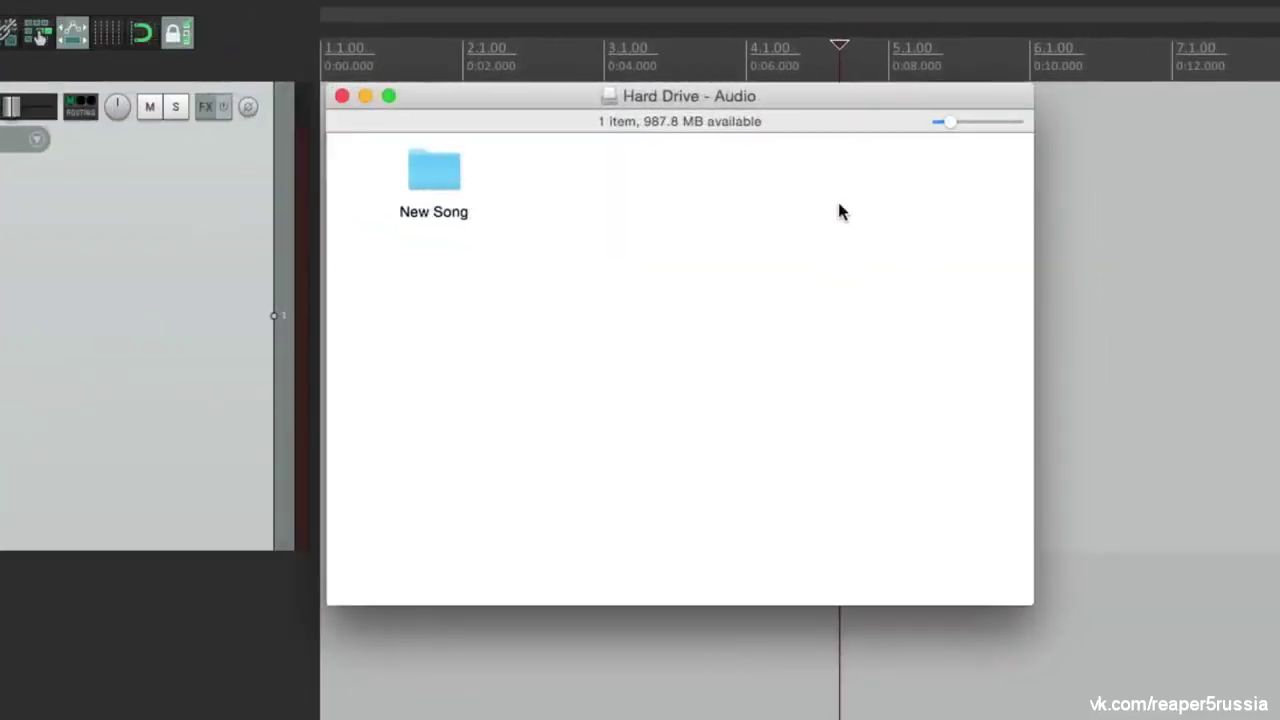
# Examine the New Song folder in Finder and sort the recordings in its Audio Files subfolder by name and date modified
pyautogui.doubleClick(440, 172)
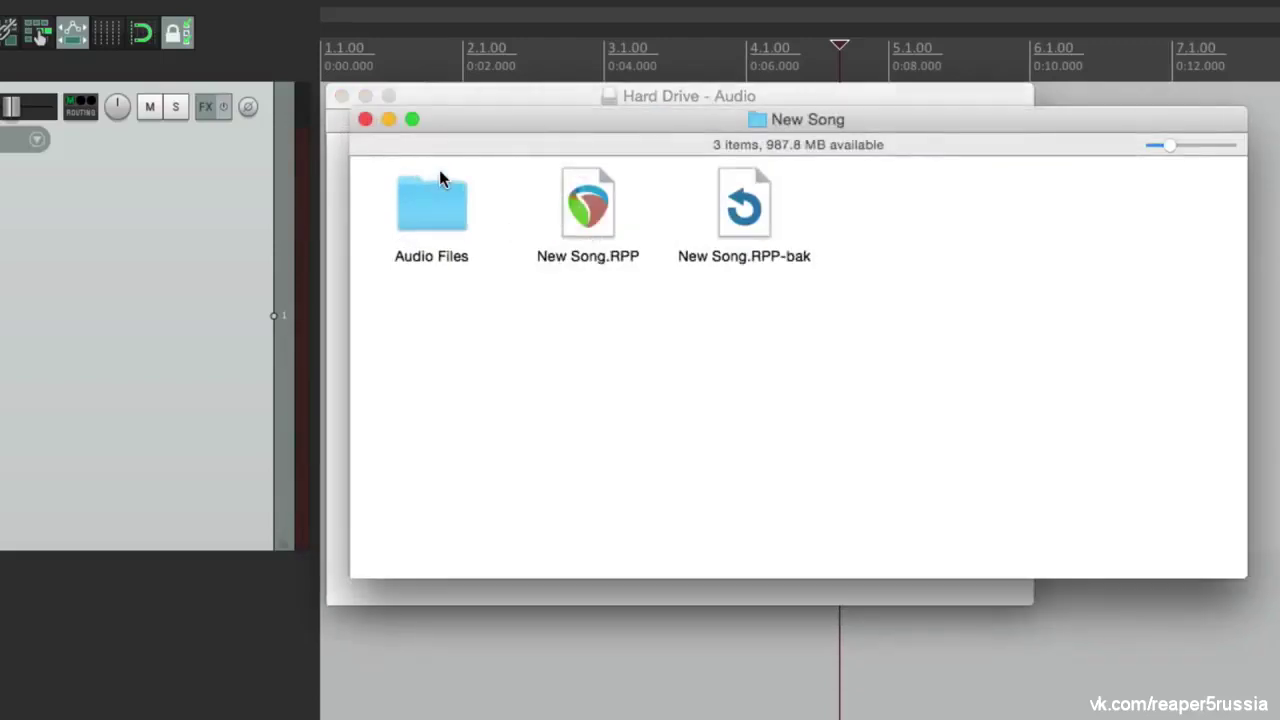
pyautogui.click(604, 211)
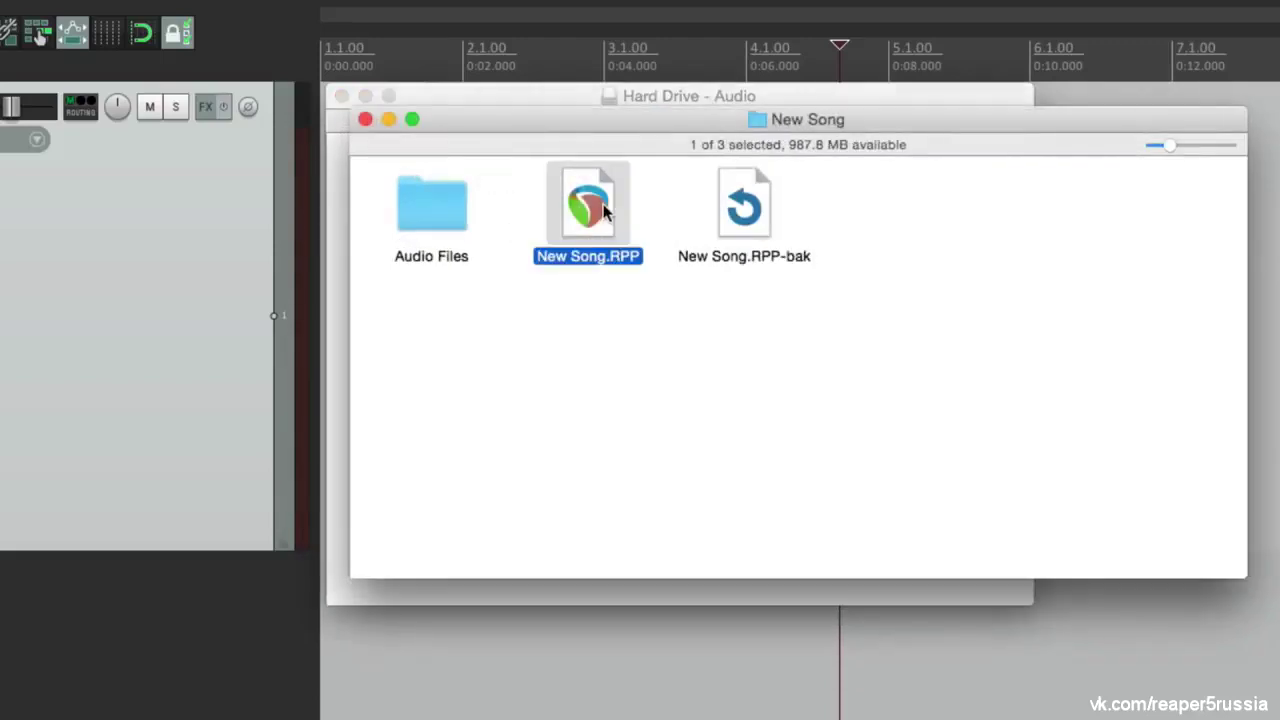
pyautogui.doubleClick(446, 222)
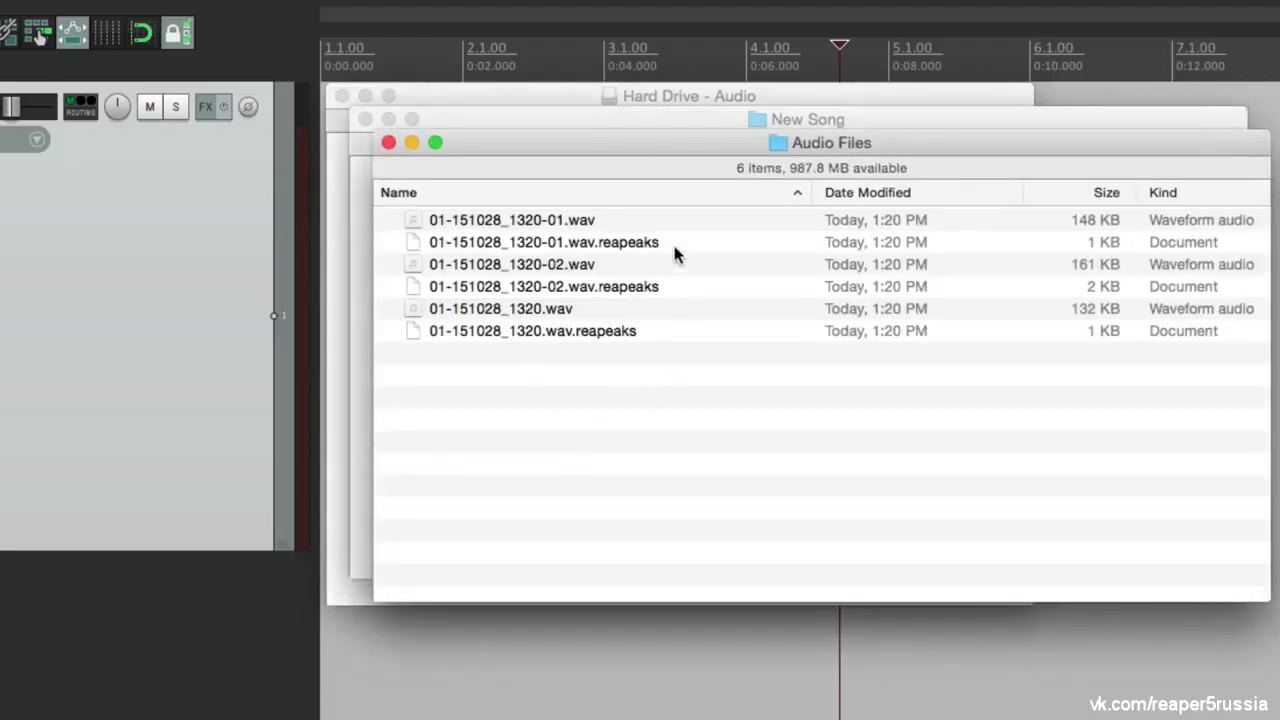
pyautogui.click(654, 194)
pyautogui.click(654, 194)
pyautogui.click(866, 192)
pyautogui.click(757, 192)
pyautogui.click(389, 143)
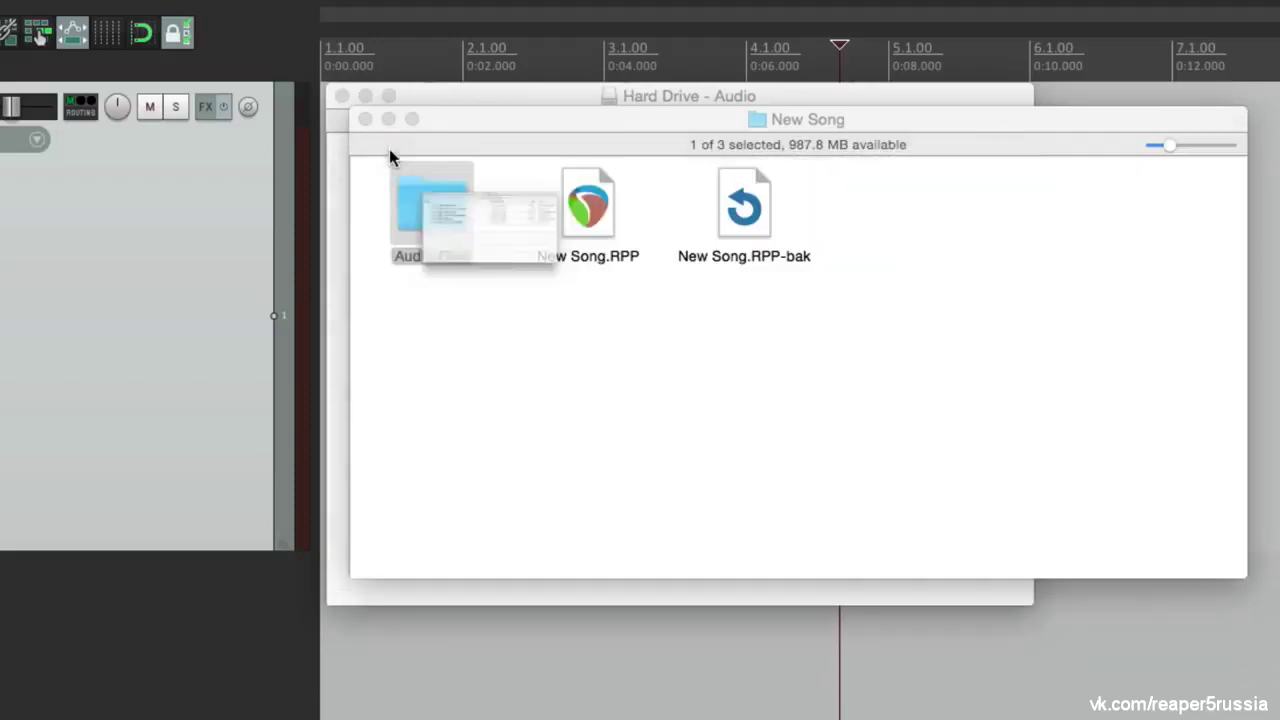
# Recheck the Audio Files subfolder, close it and return to the REAPER project
pyautogui.click(535, 333)
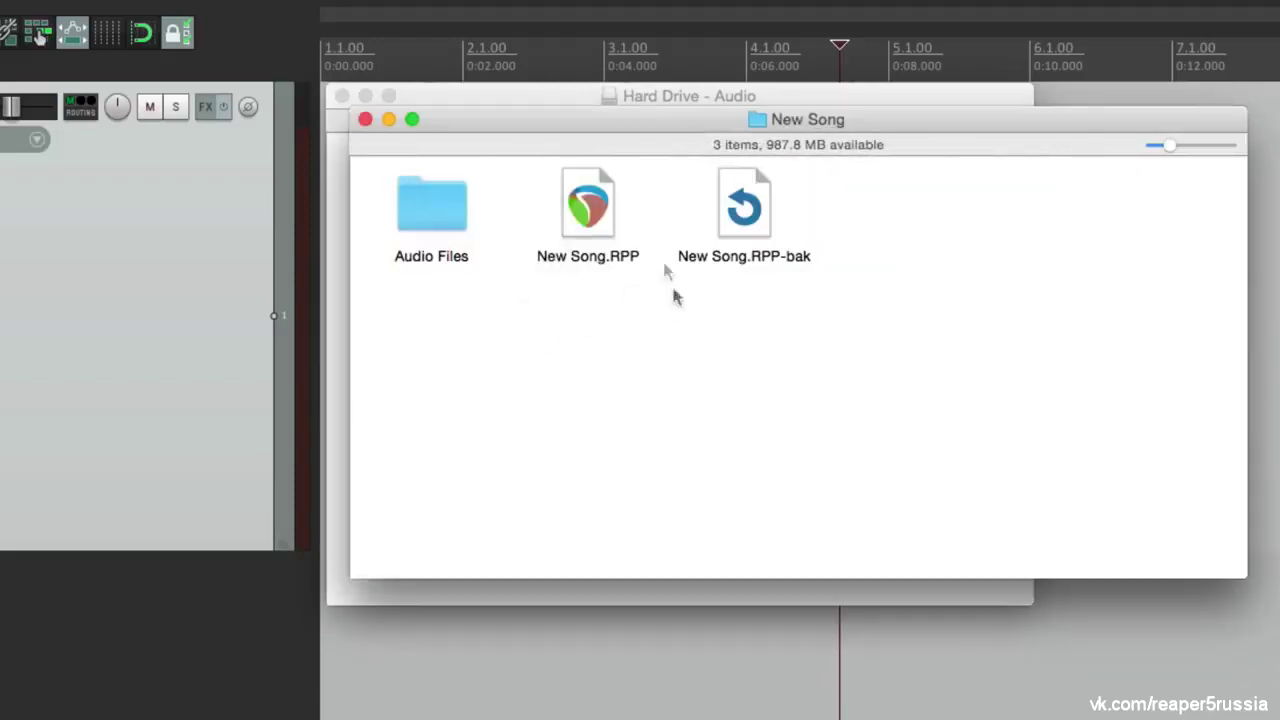
pyautogui.doubleClick(437, 225)
pyautogui.click(392, 143)
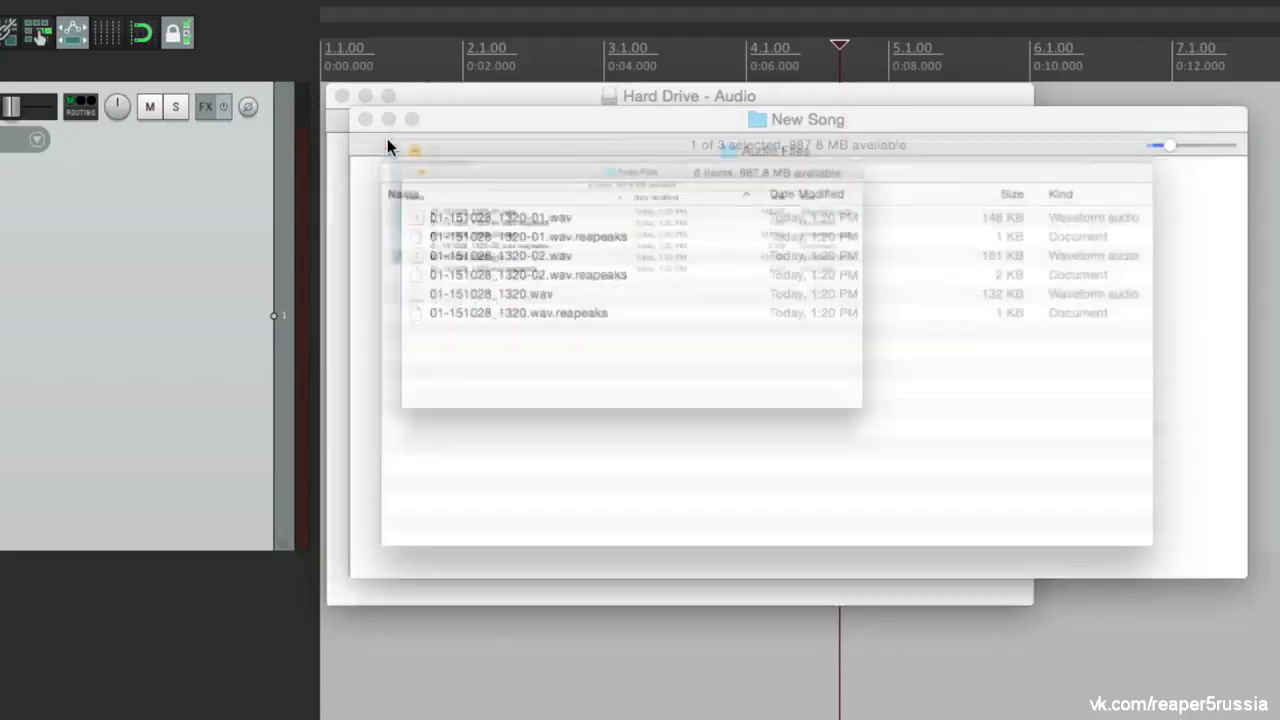
pyautogui.click(563, 363)
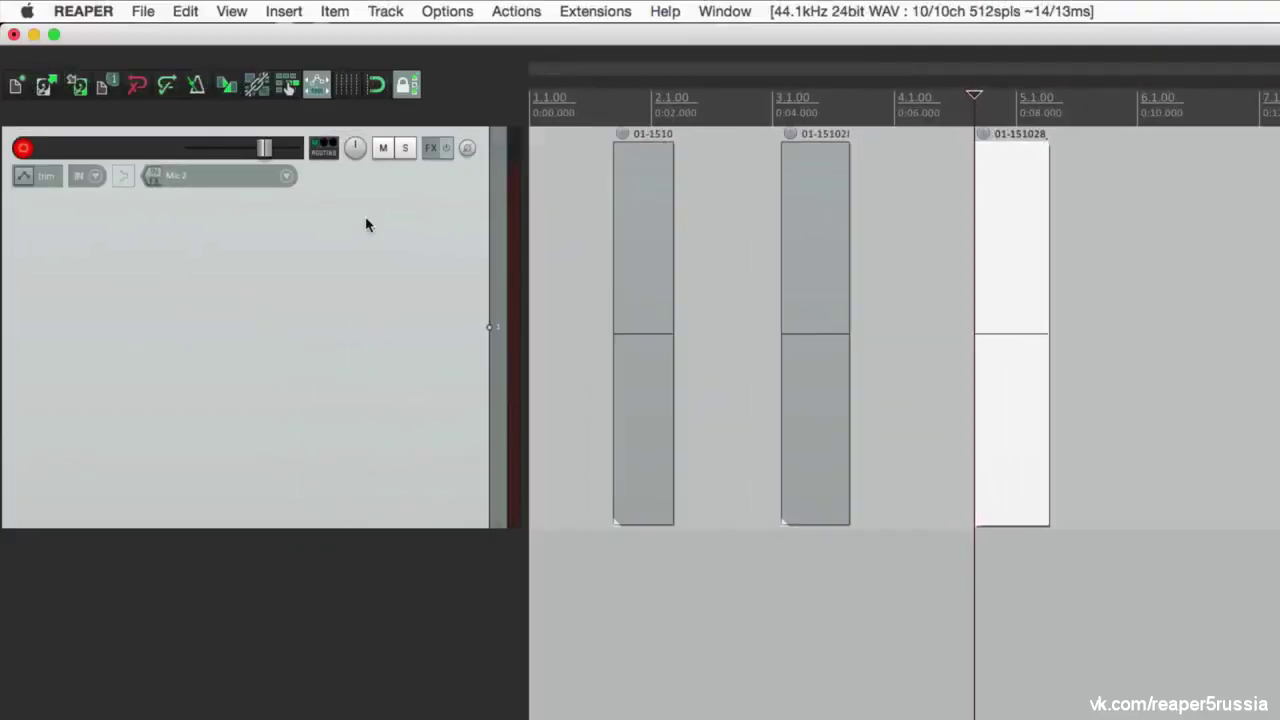
# Open the project's media settings and review the available recording formats and WAV bit depths, keeping WAV at 24 bit PCM
pyautogui.click(148, 12)
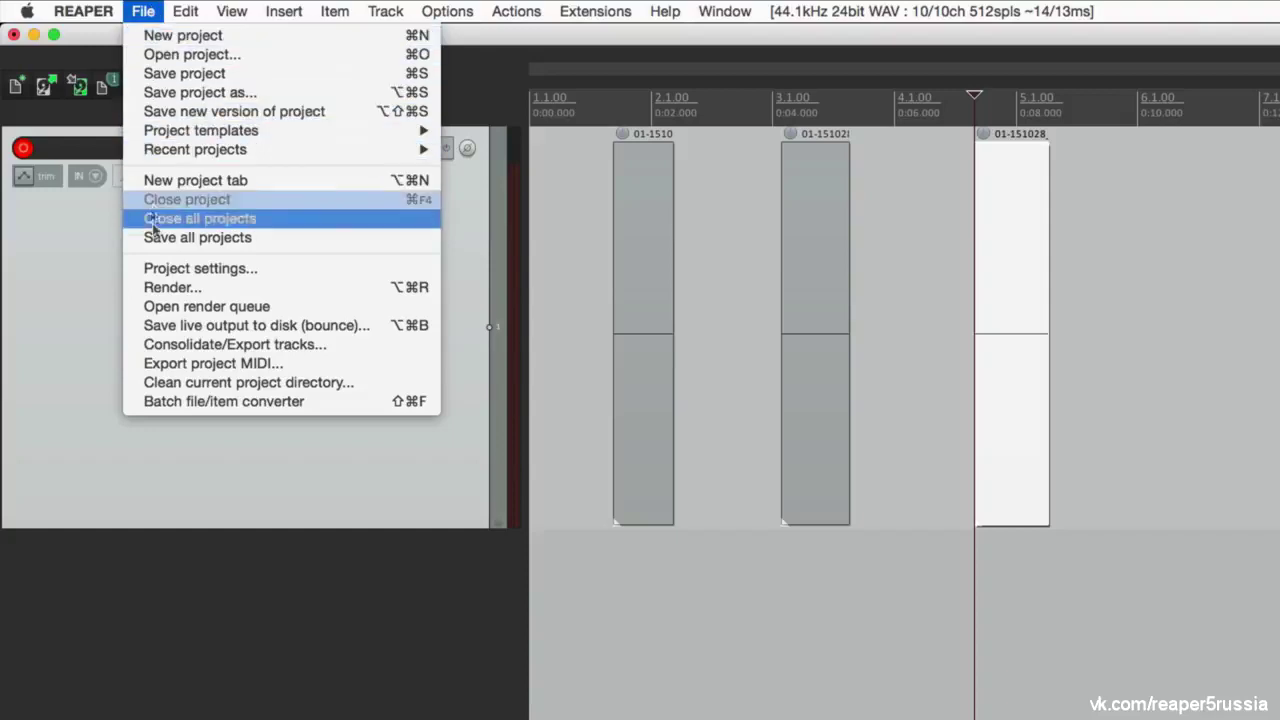
pyautogui.click(92, 268)
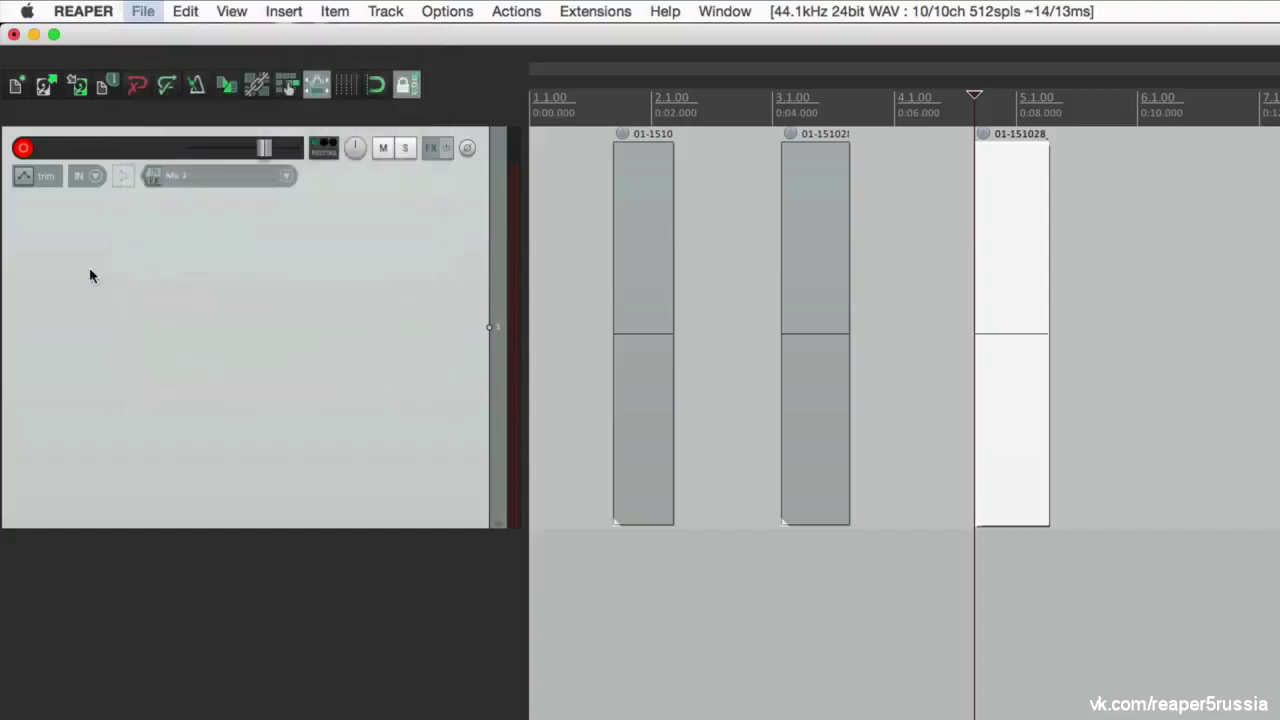
pyautogui.click(100, 88)
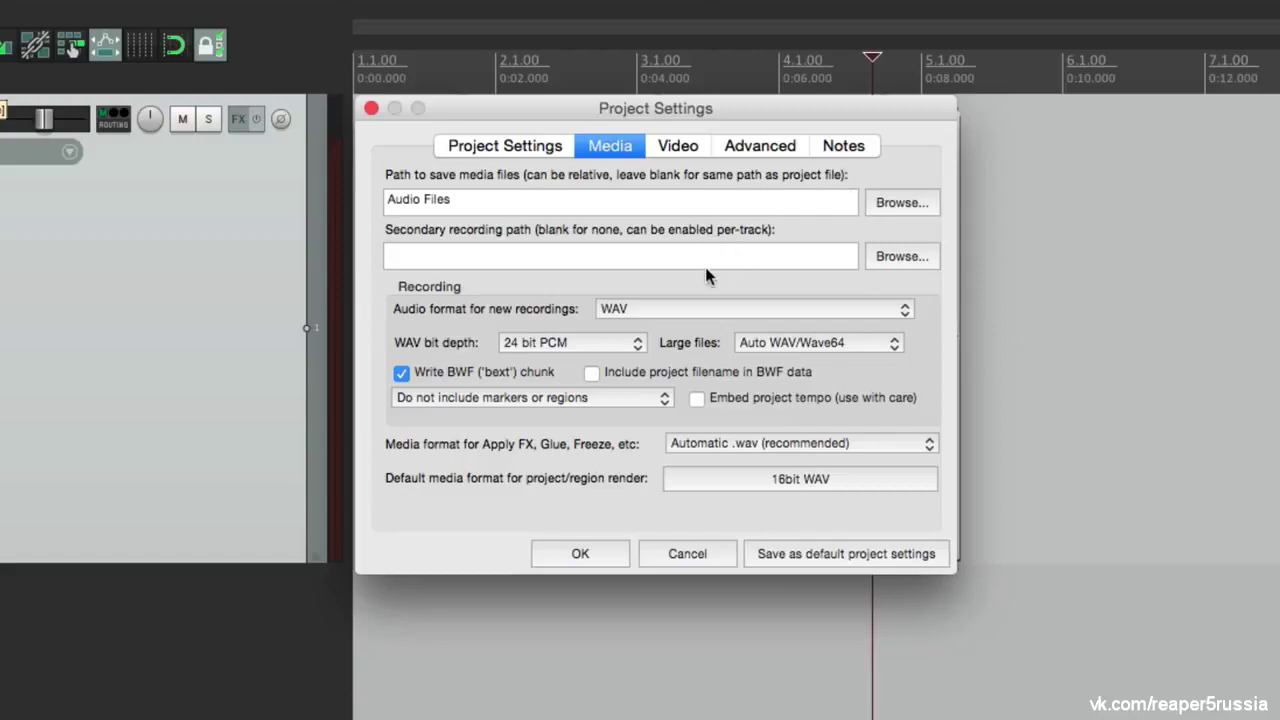
pyautogui.click(670, 307)
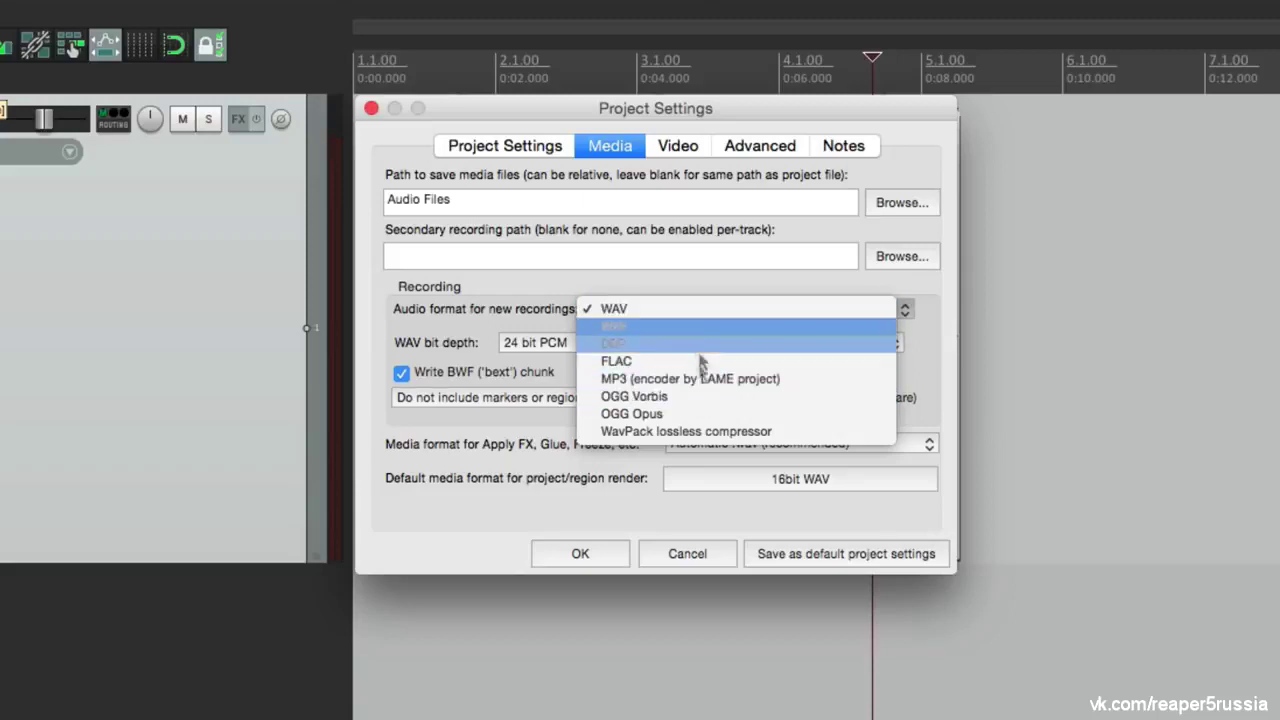
pyautogui.click(495, 326)
pyautogui.click(558, 343)
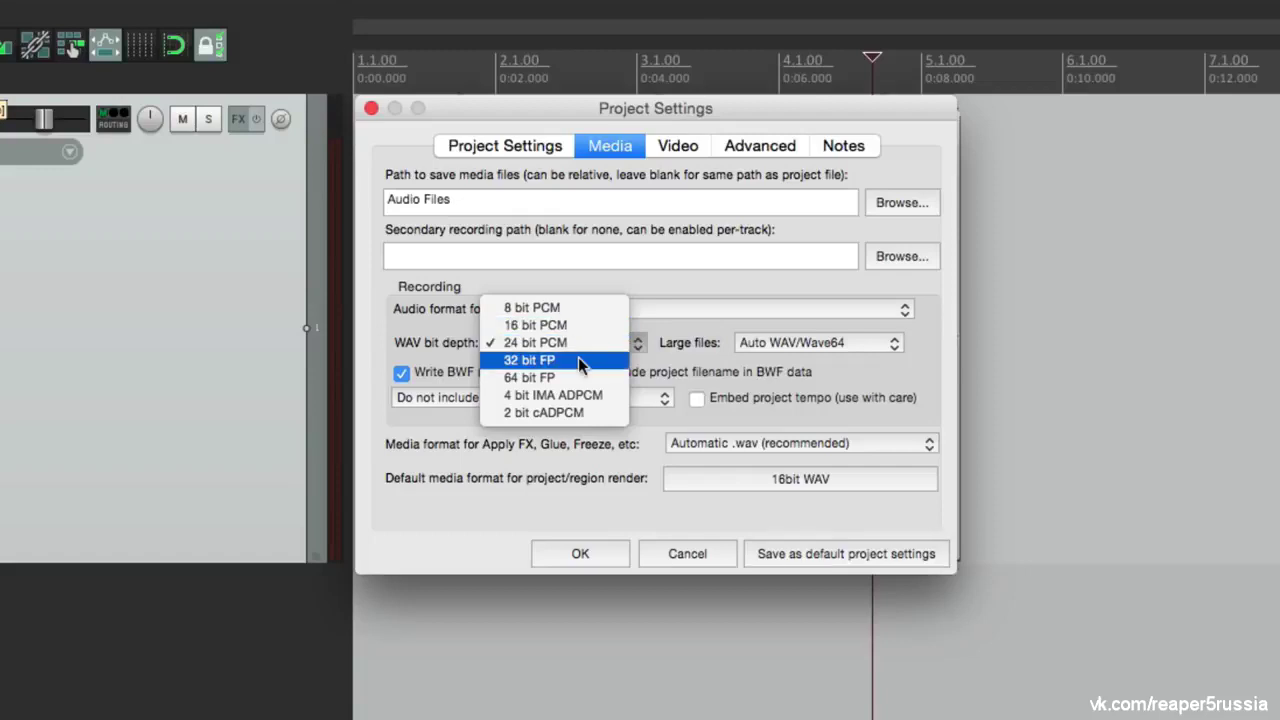
pyautogui.click(442, 308)
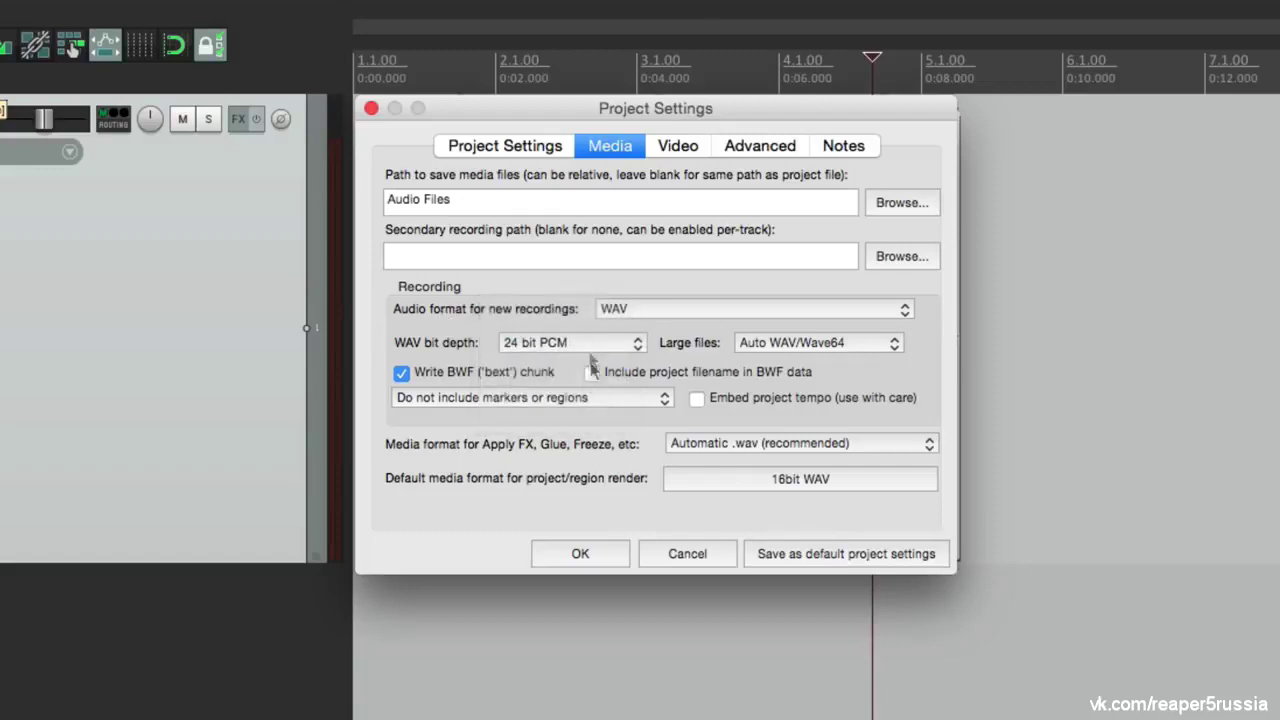
# Review the general project settings, then save the settings with the Audio Files media path as the default for projects
pyautogui.click(508, 148)
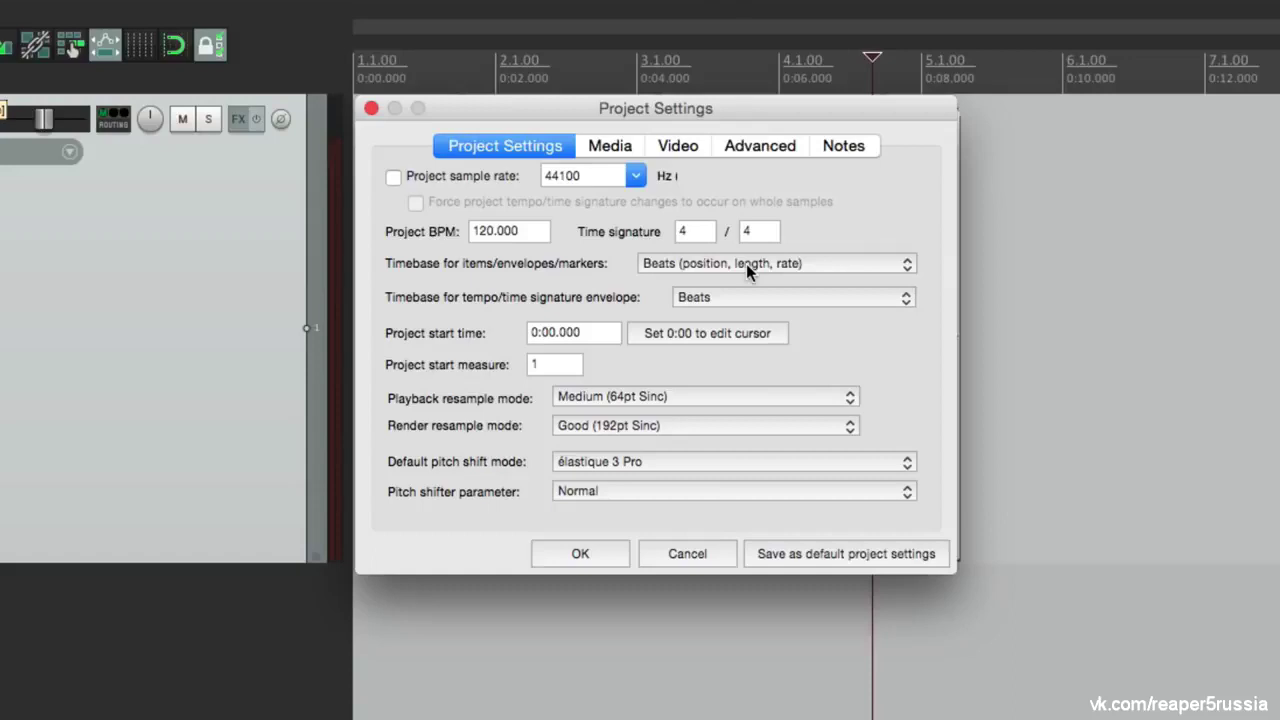
pyautogui.click(625, 146)
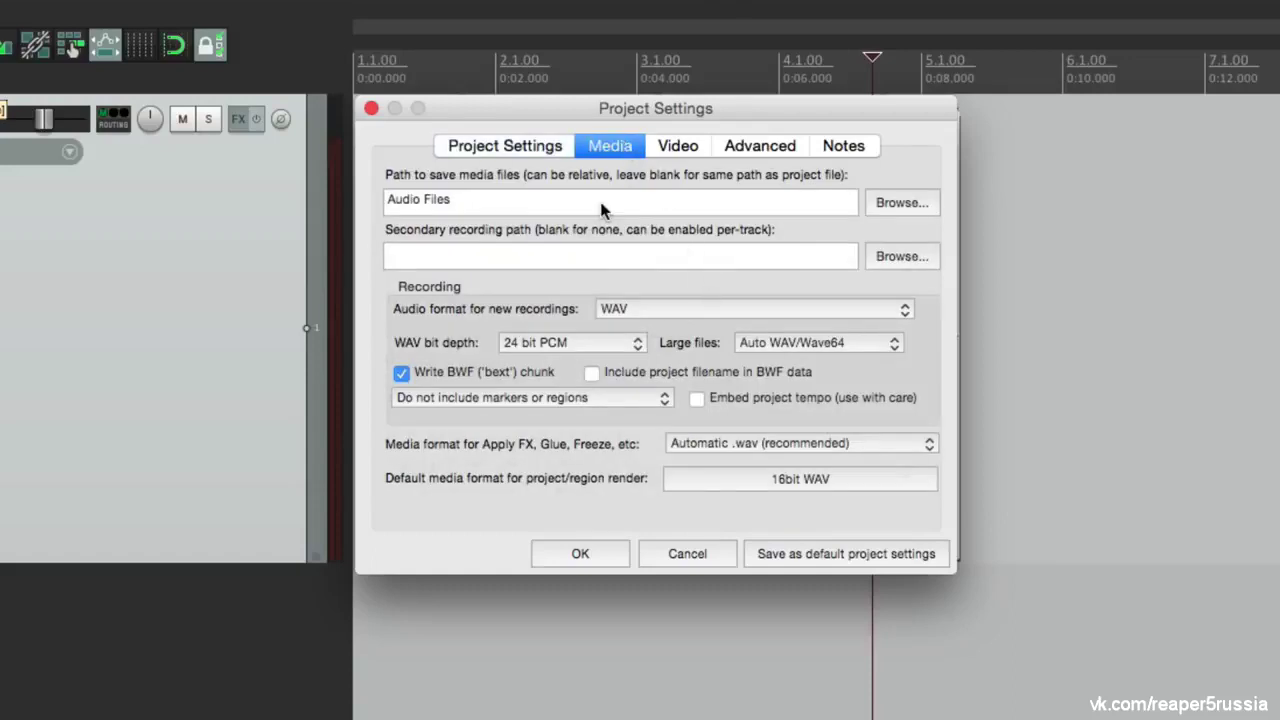
pyautogui.click(543, 203)
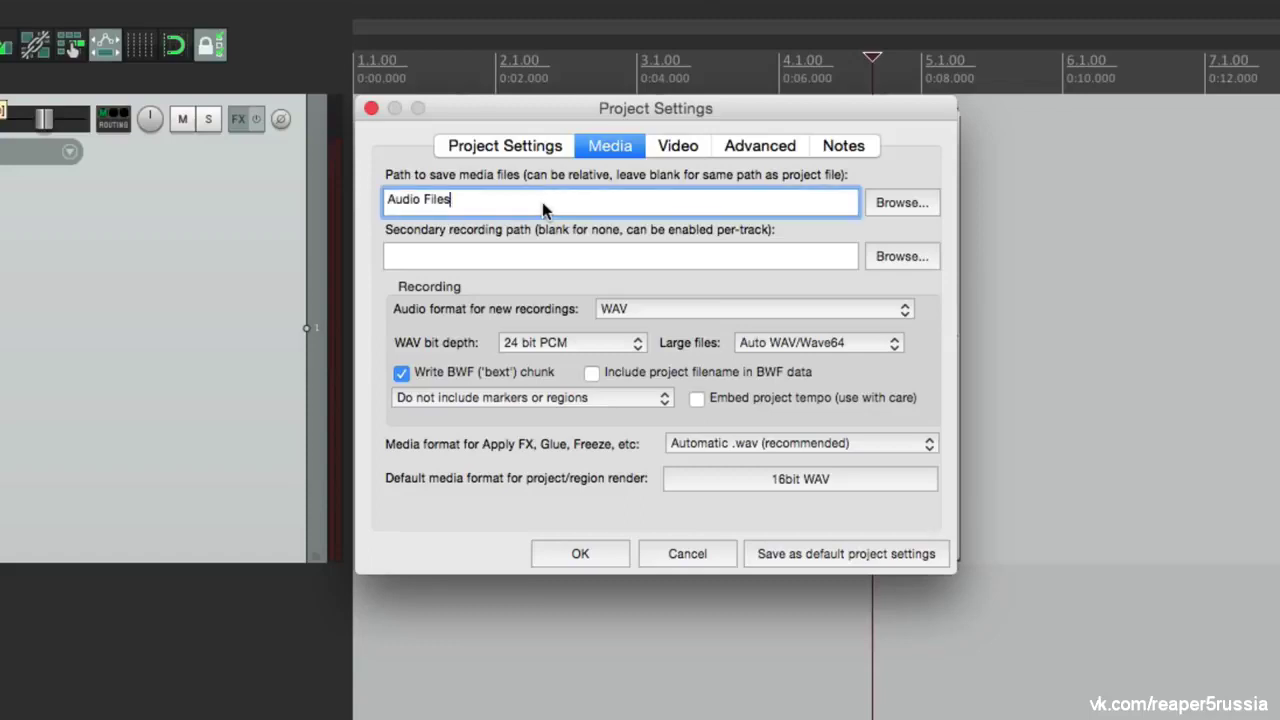
pyautogui.click(846, 558)
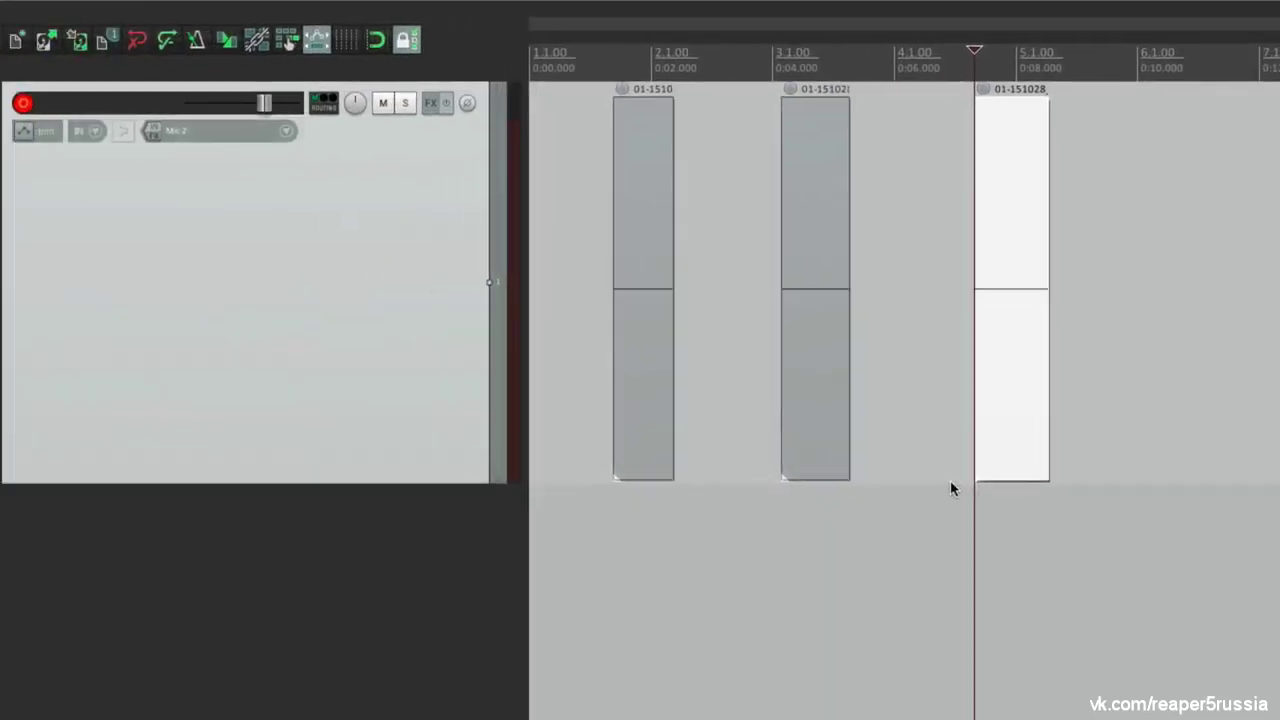
# Create a new project and save it as New Song on Hard Drive - Audio in its own subdirectory
pyautogui.click(18, 40)
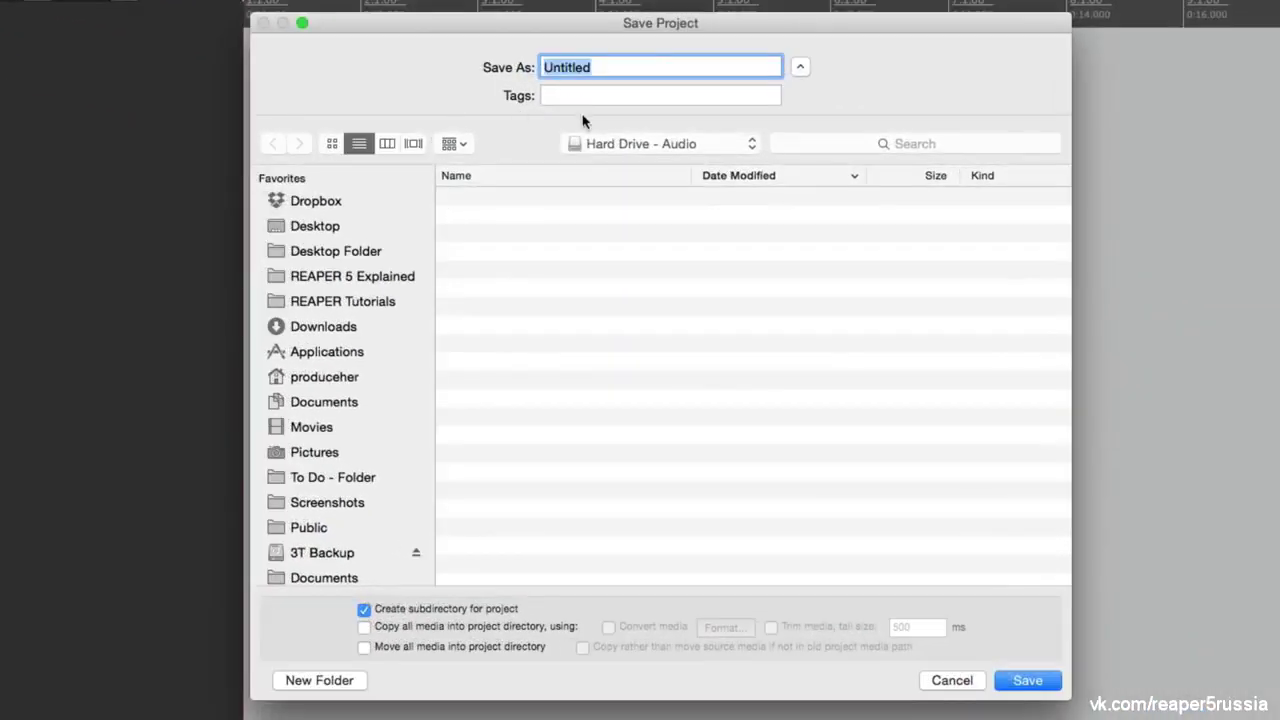
pyautogui.write('New Song')
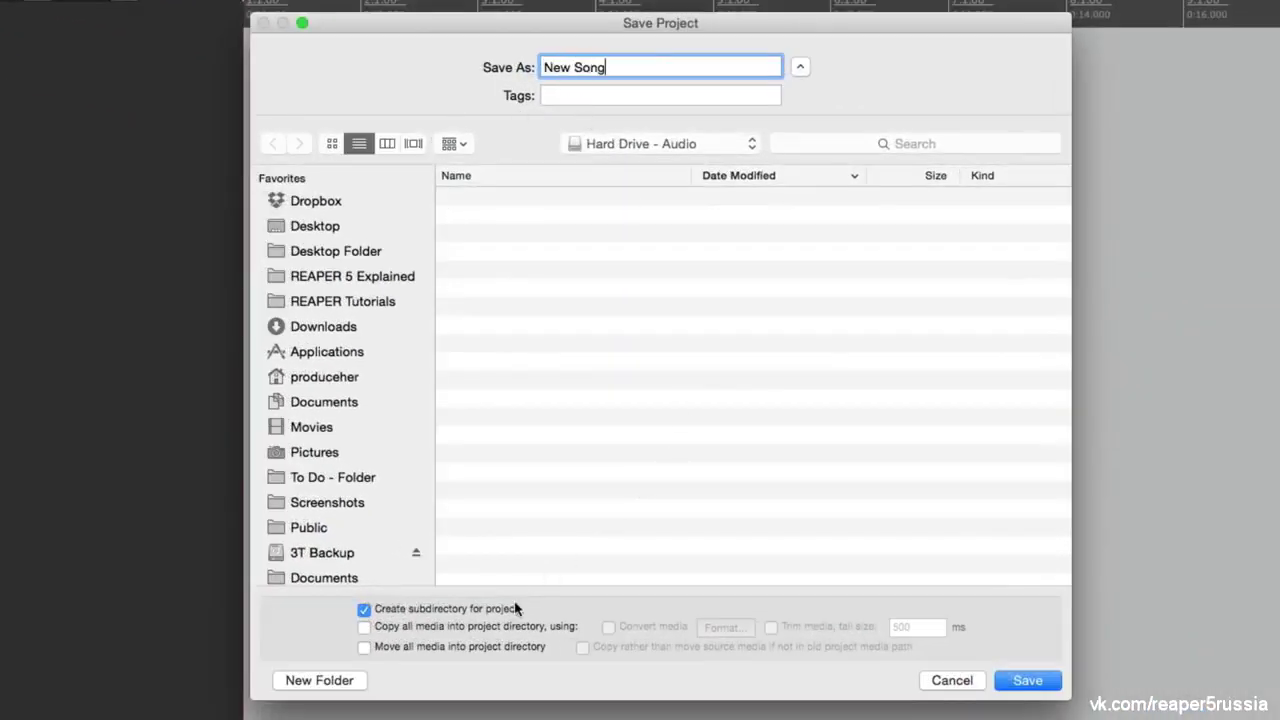
pyautogui.press('Return')
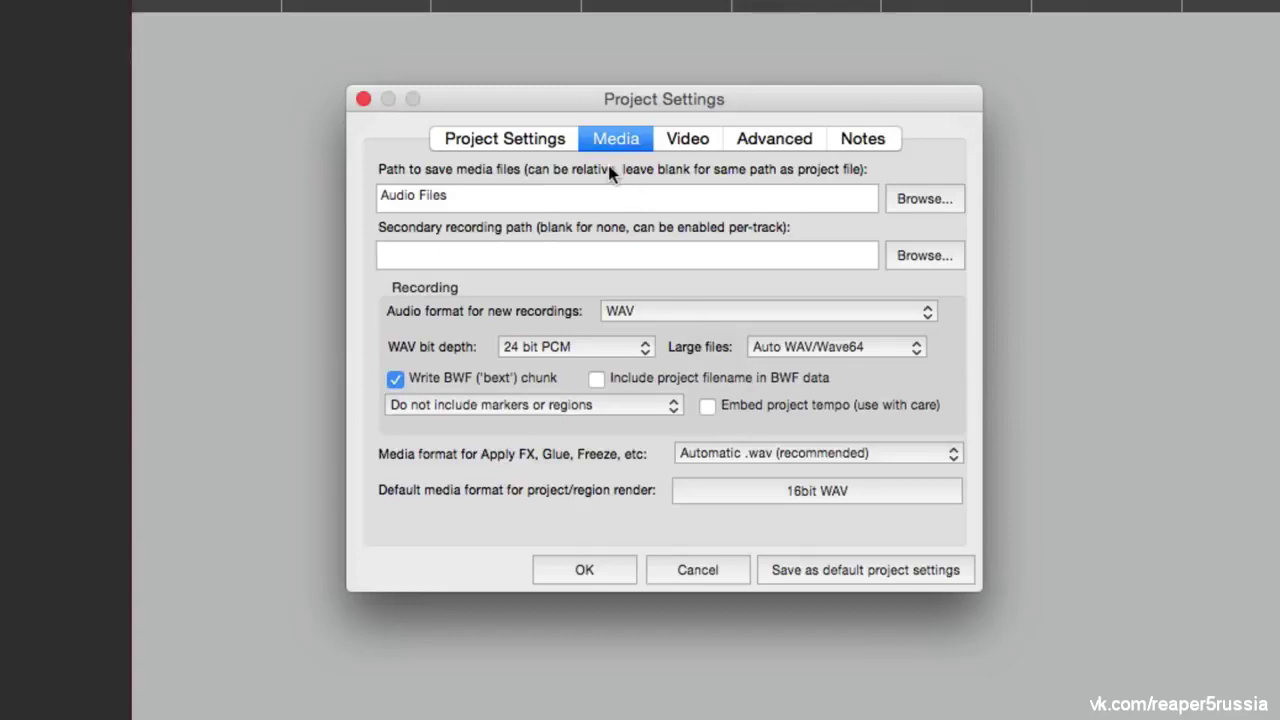
# Set the new project's tempo to 130 BPM and its time signature to 3/4, and accept the project settings
pyautogui.click(532, 128)
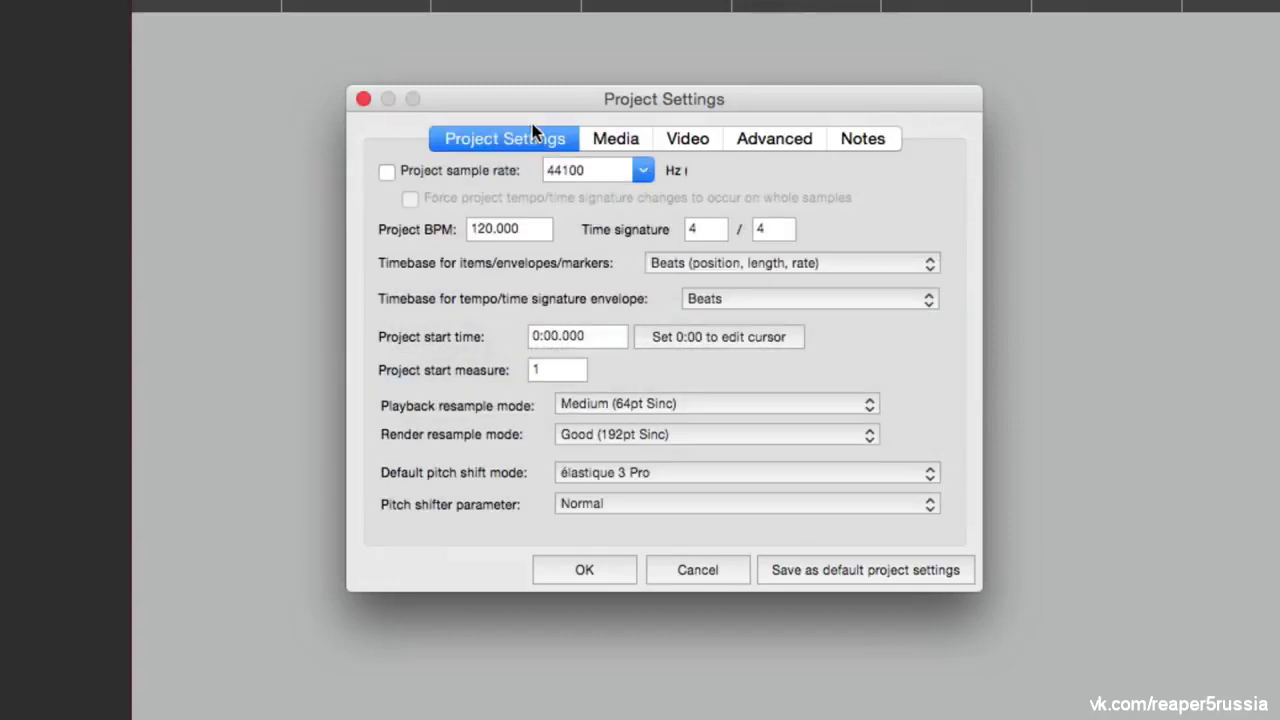
pyautogui.doubleClick(519, 231)
pyautogui.write('130')
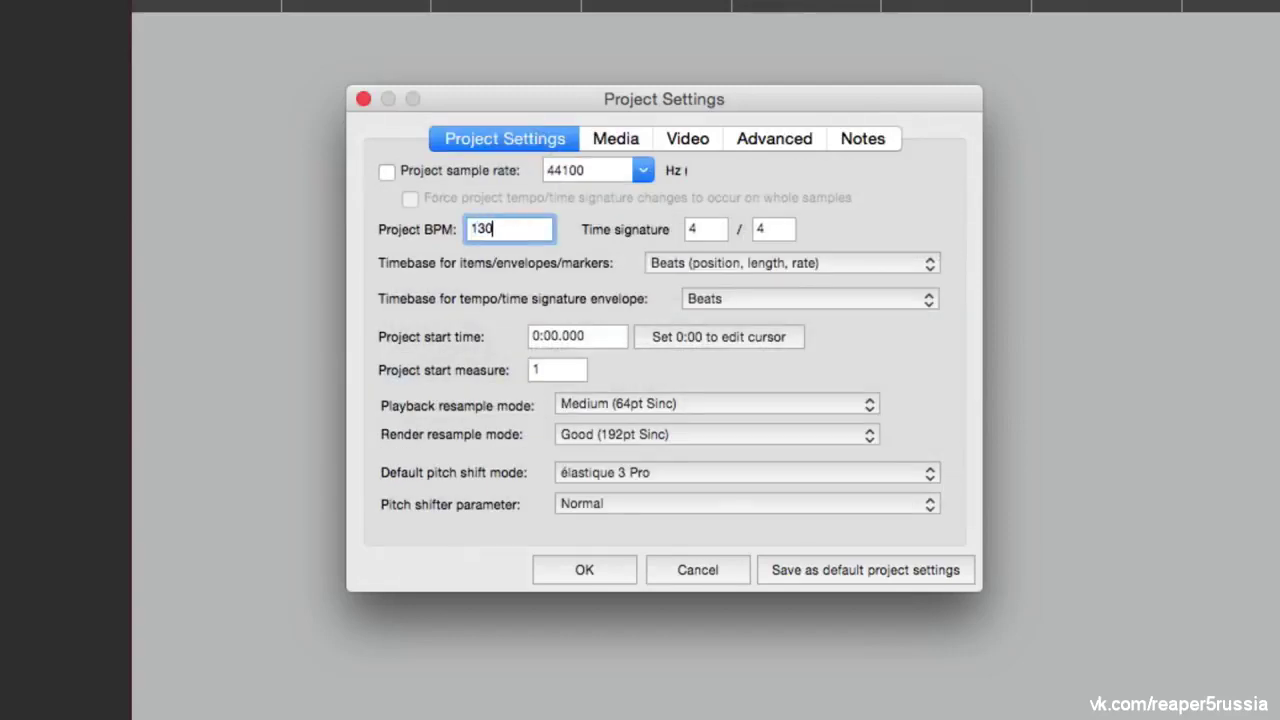
pyautogui.doubleClick(718, 228)
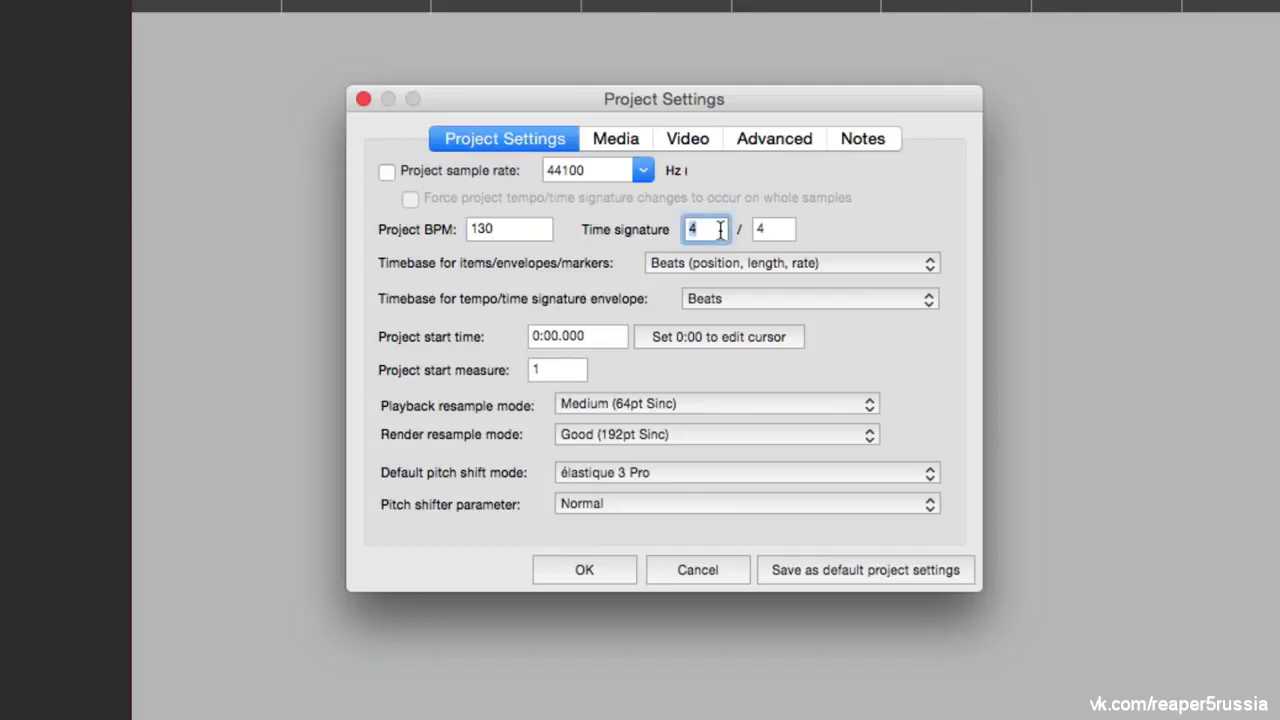
pyautogui.write('3')
pyautogui.click(610, 564)
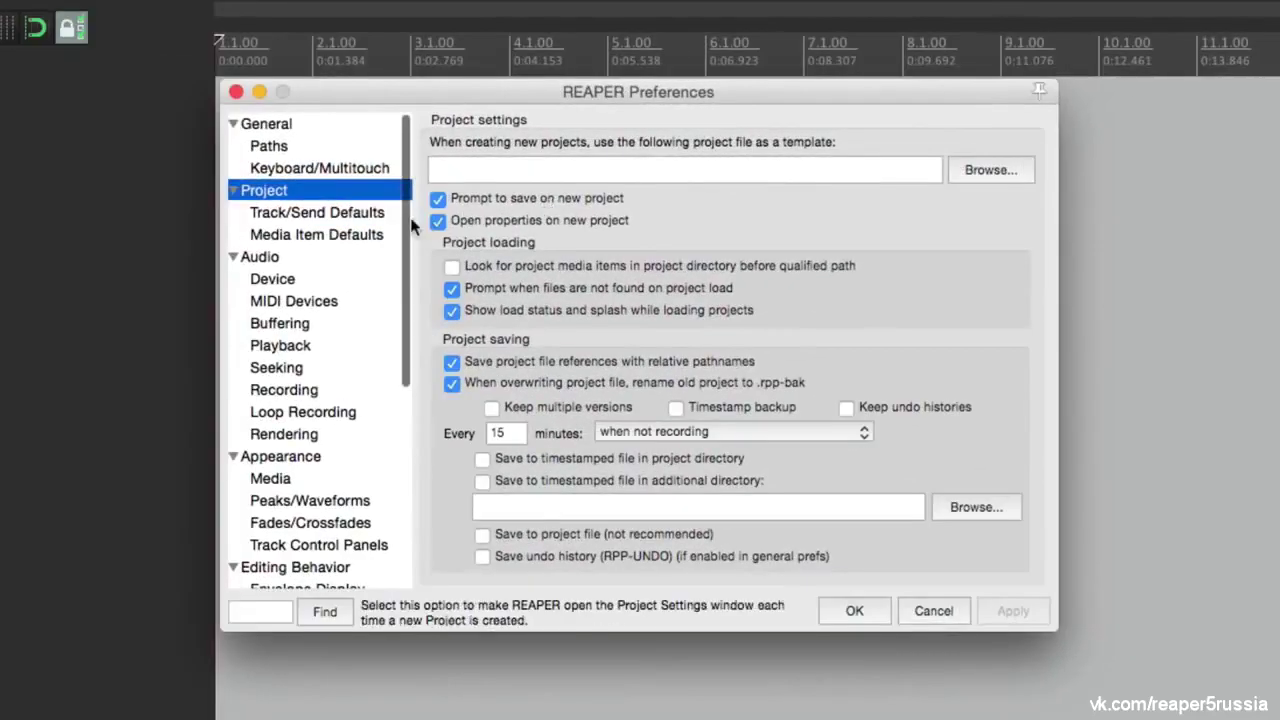
# Turn off opening properties on new projects and check the .rpp-bak backup option in the project preferences
pyautogui.click(435, 222)
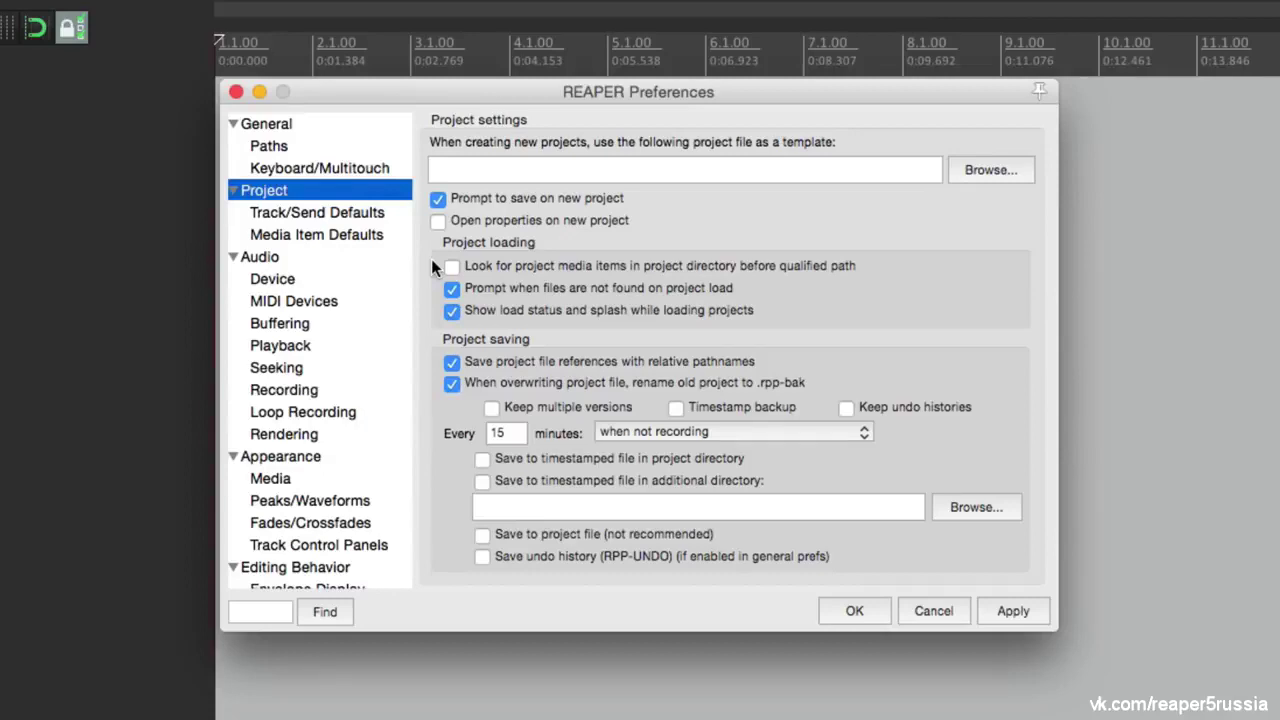
pyautogui.moveTo(609, 384)
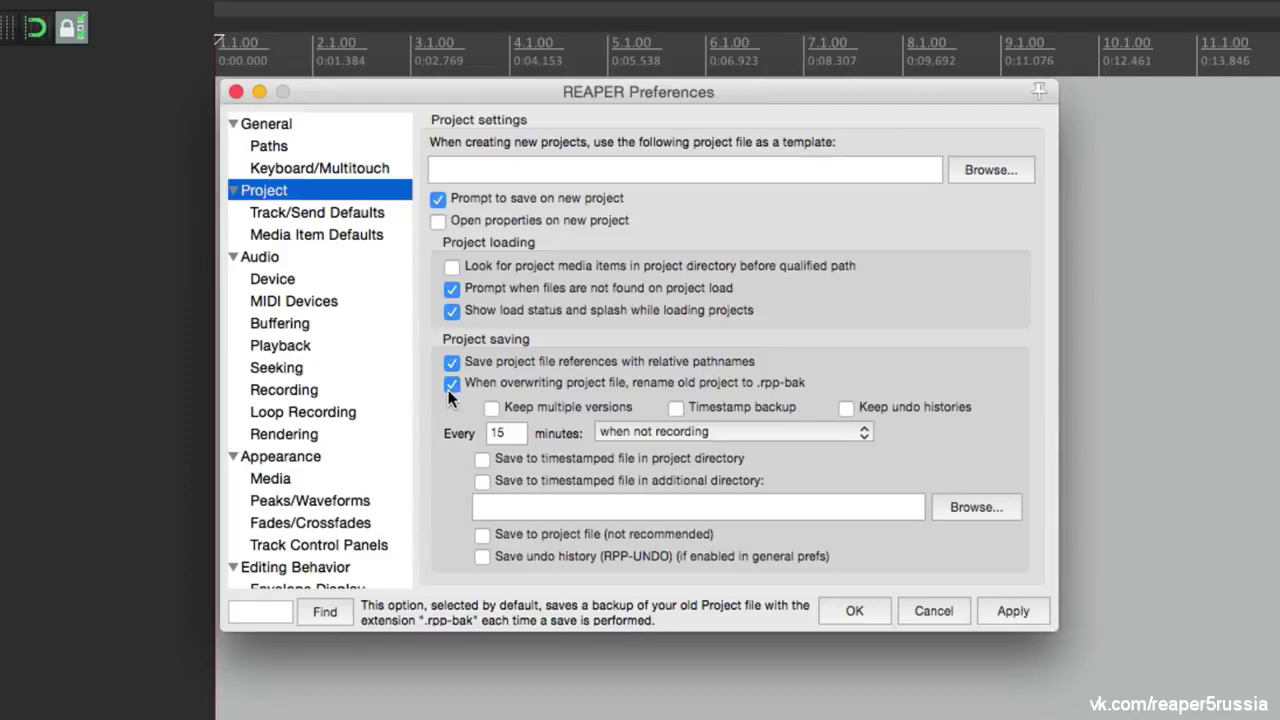
pyautogui.press('Escape')
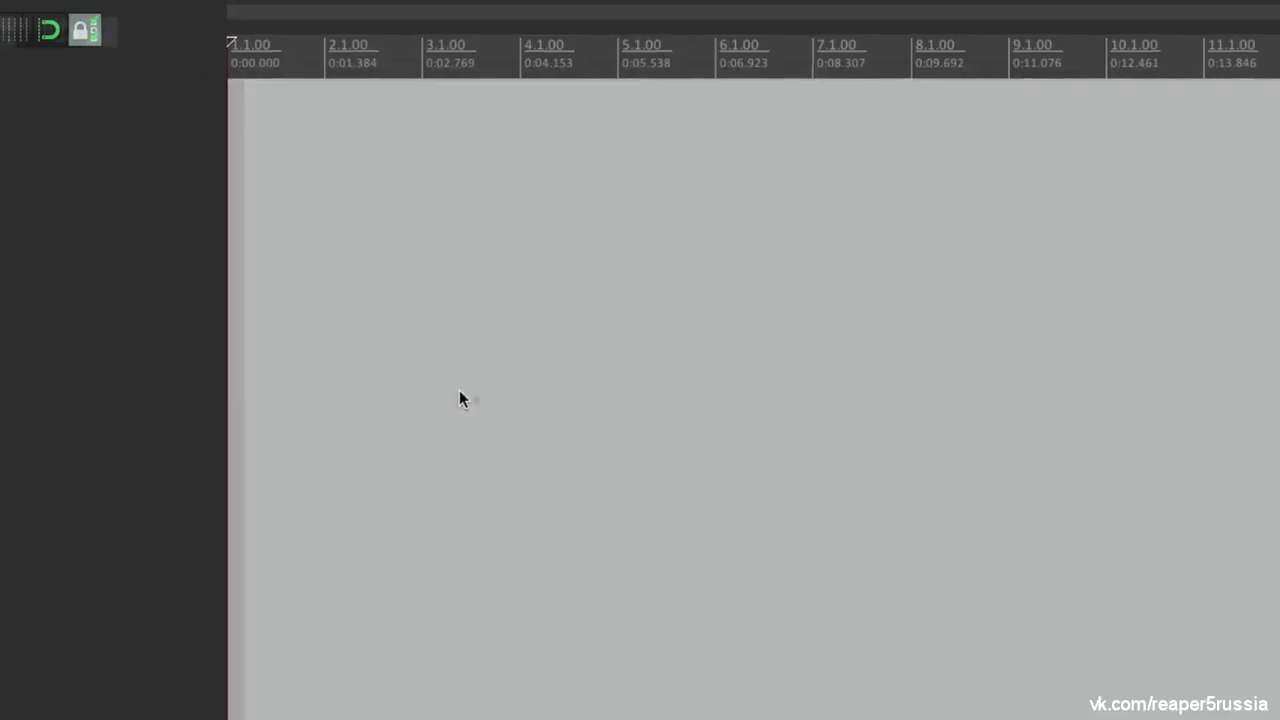
# Save the project and examine its project and backup files in Finder's New Song folder, listed by date modified
pyautogui.click(142, 11)
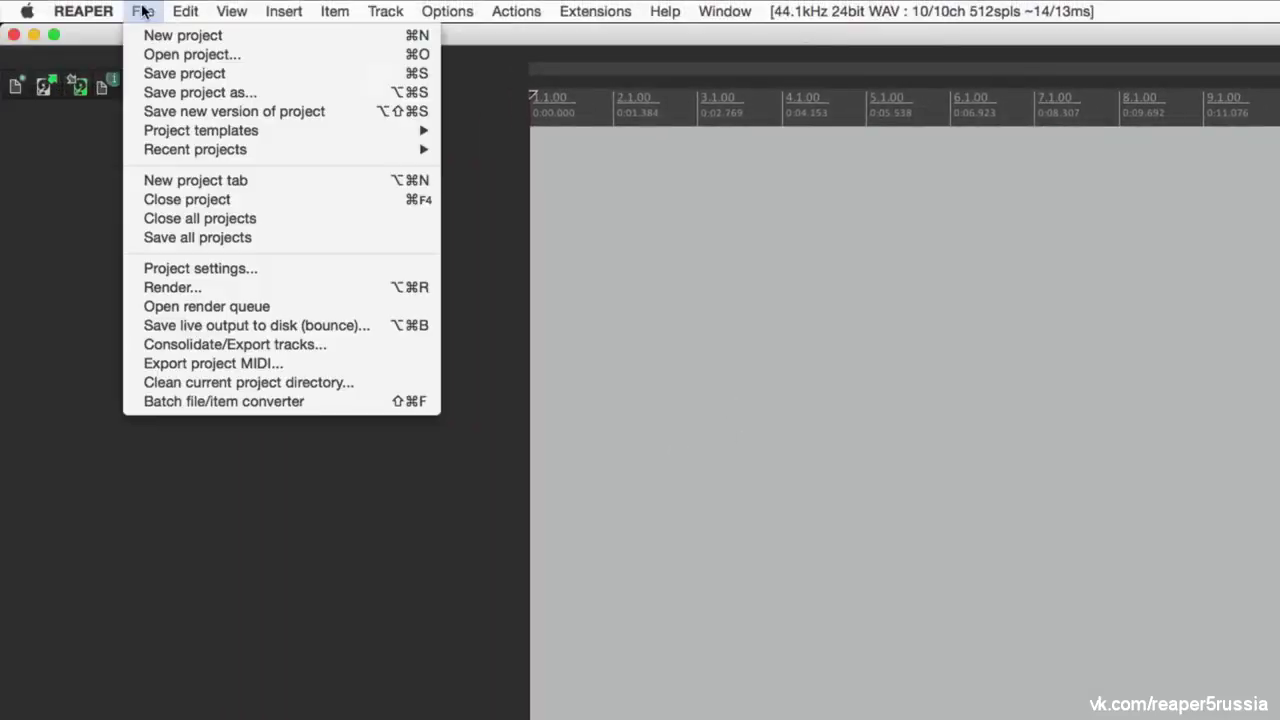
pyautogui.click(133, 76)
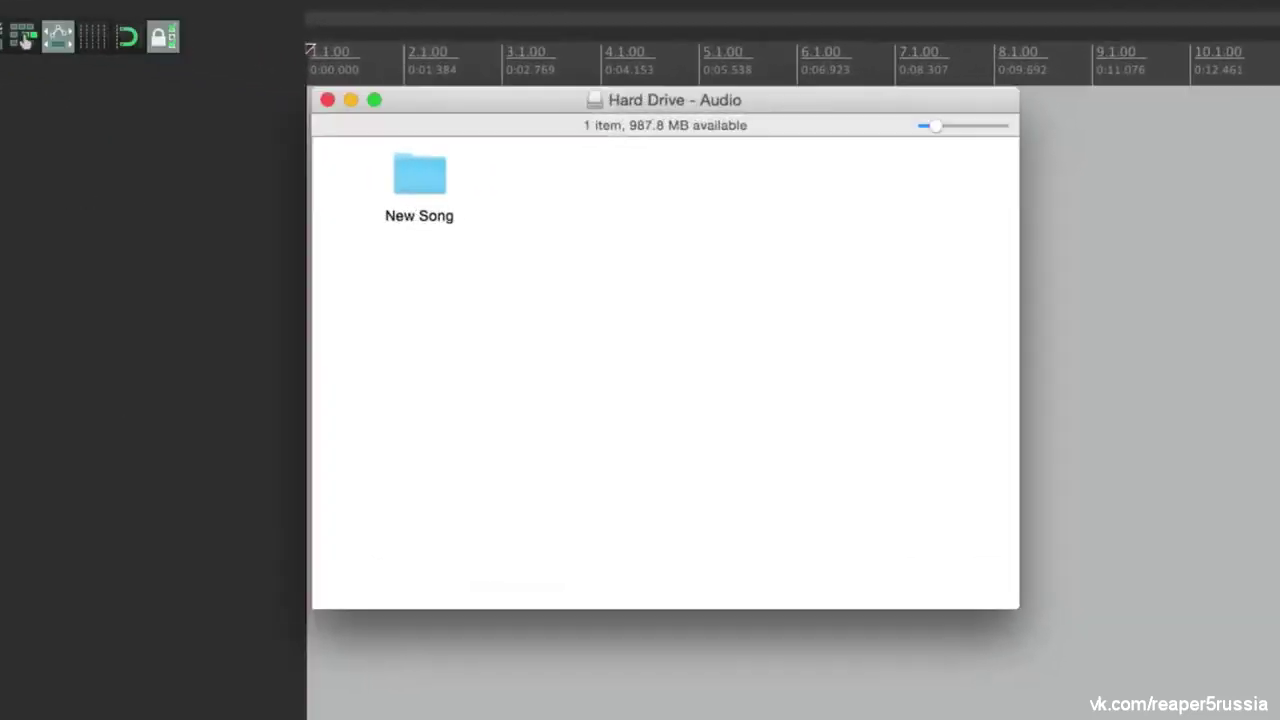
pyautogui.doubleClick(412, 186)
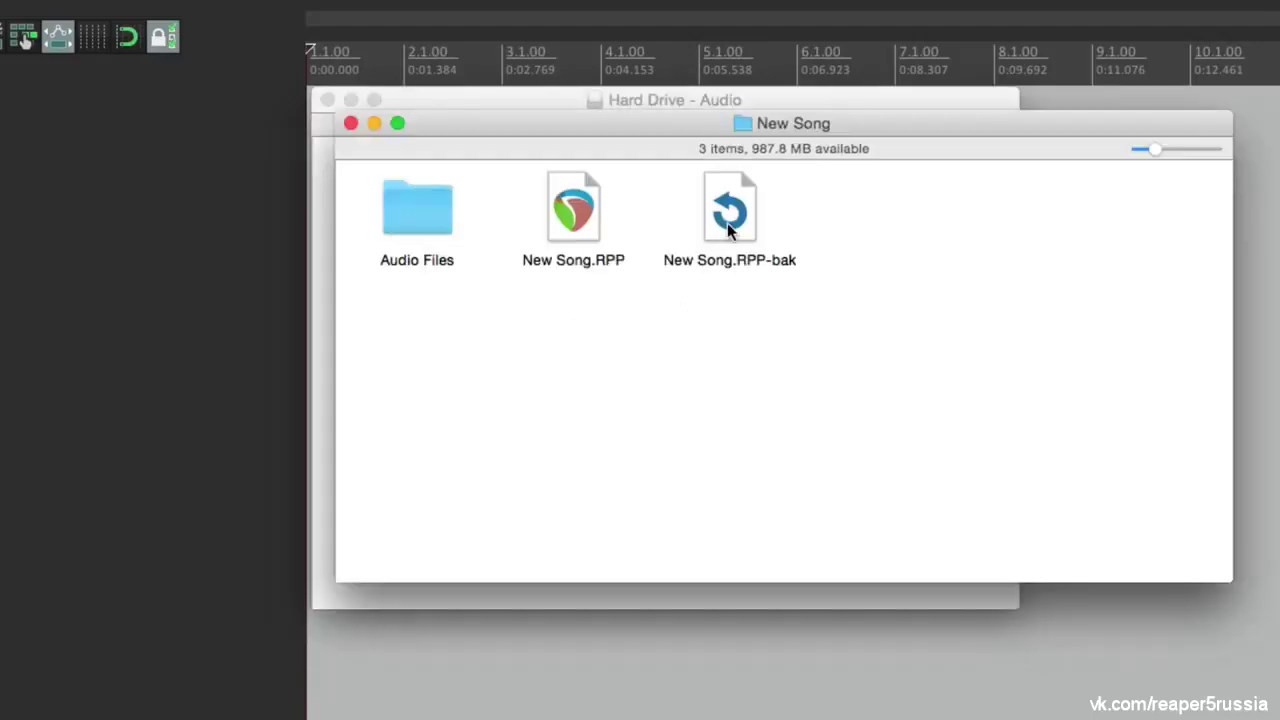
pyautogui.press('super+2')
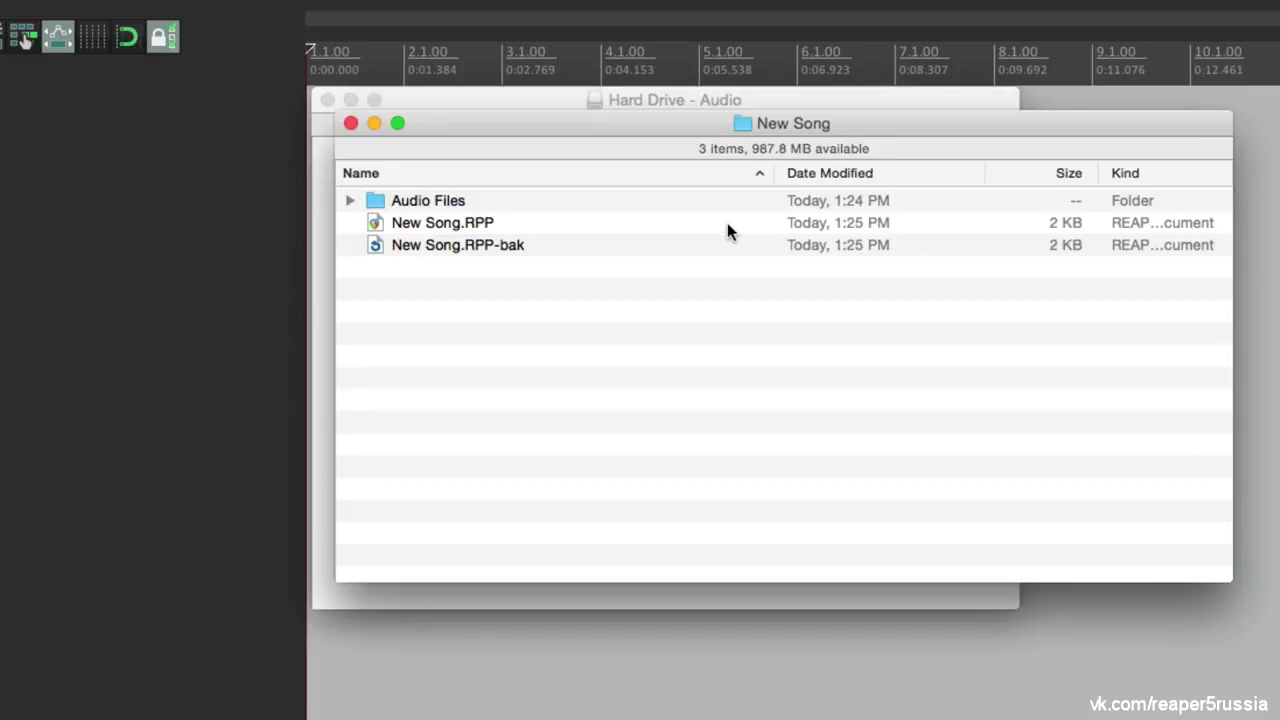
pyautogui.click(828, 173)
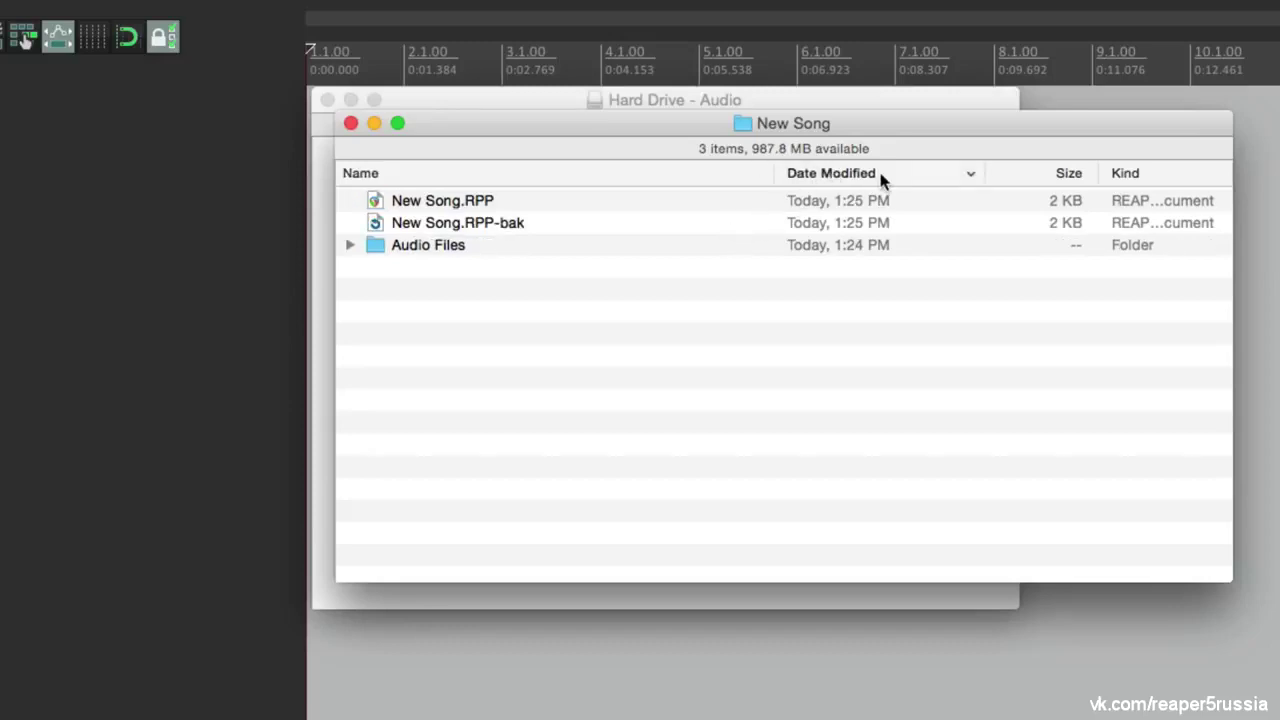
pyautogui.click(583, 200)
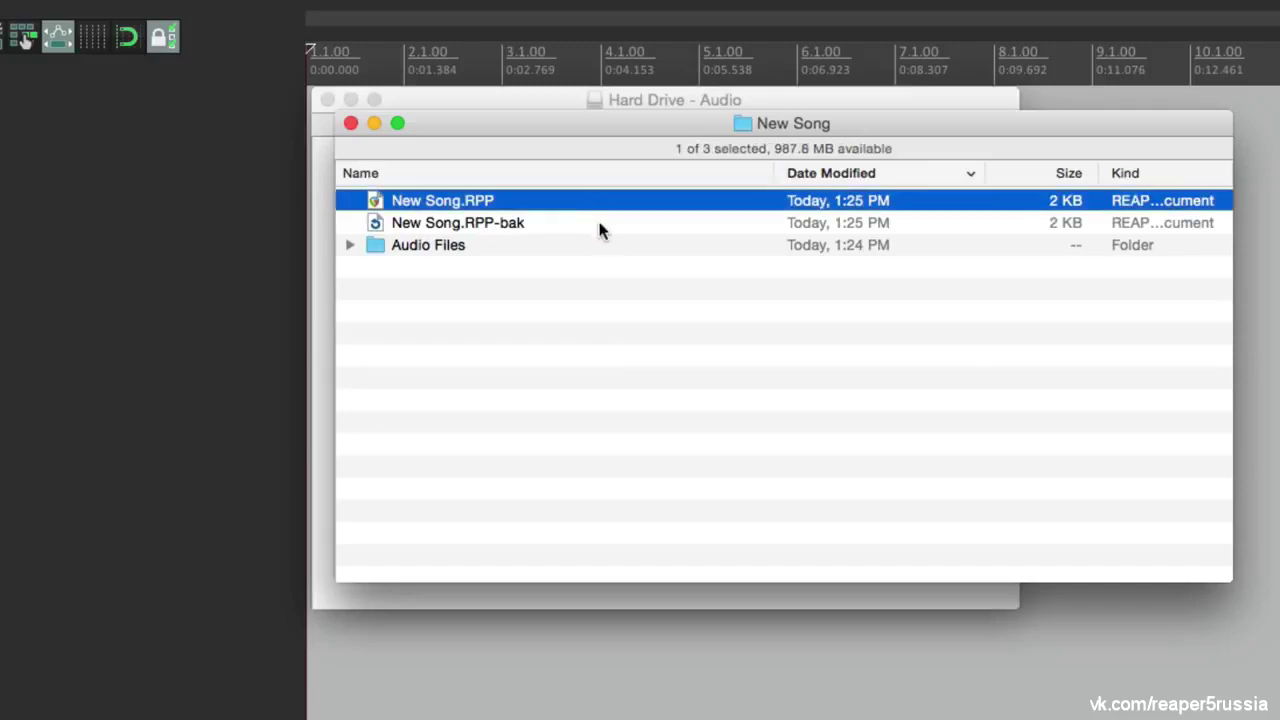
pyautogui.click(600, 224)
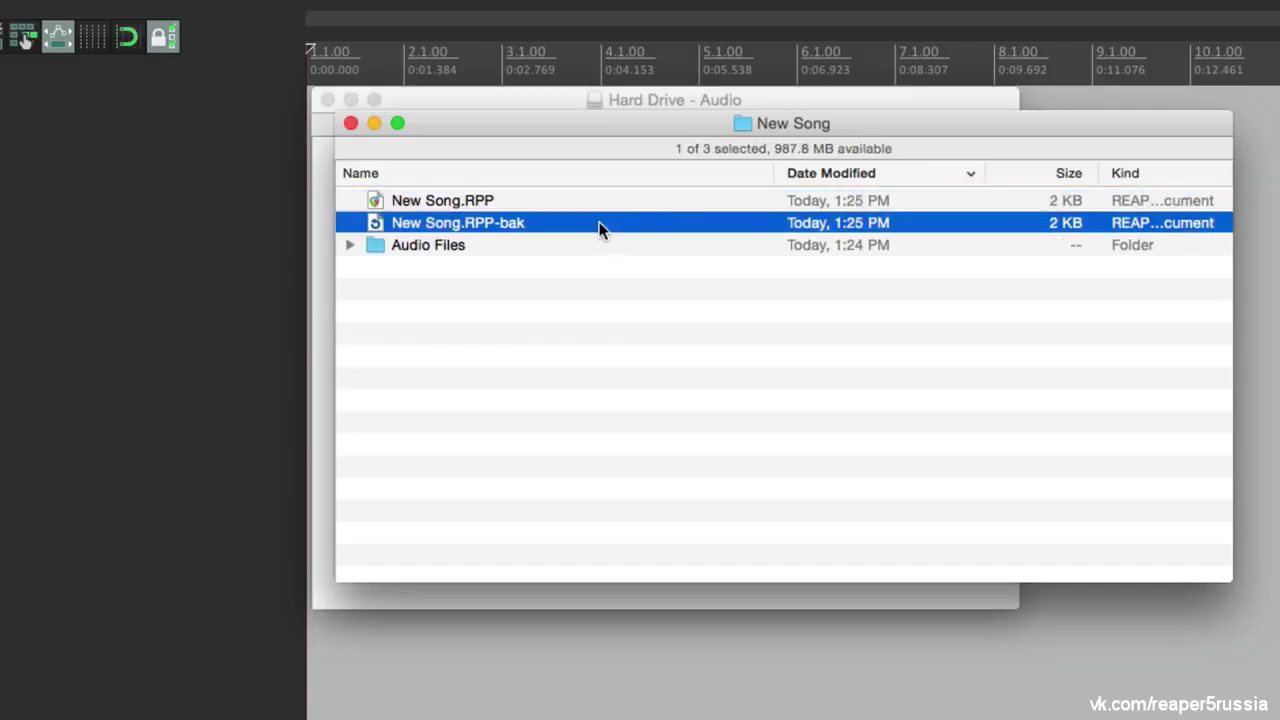
# Save the project again and compare the modification times of New Song.RPP and New Song.RPP-bak in Finder
pyautogui.click(65, 258)
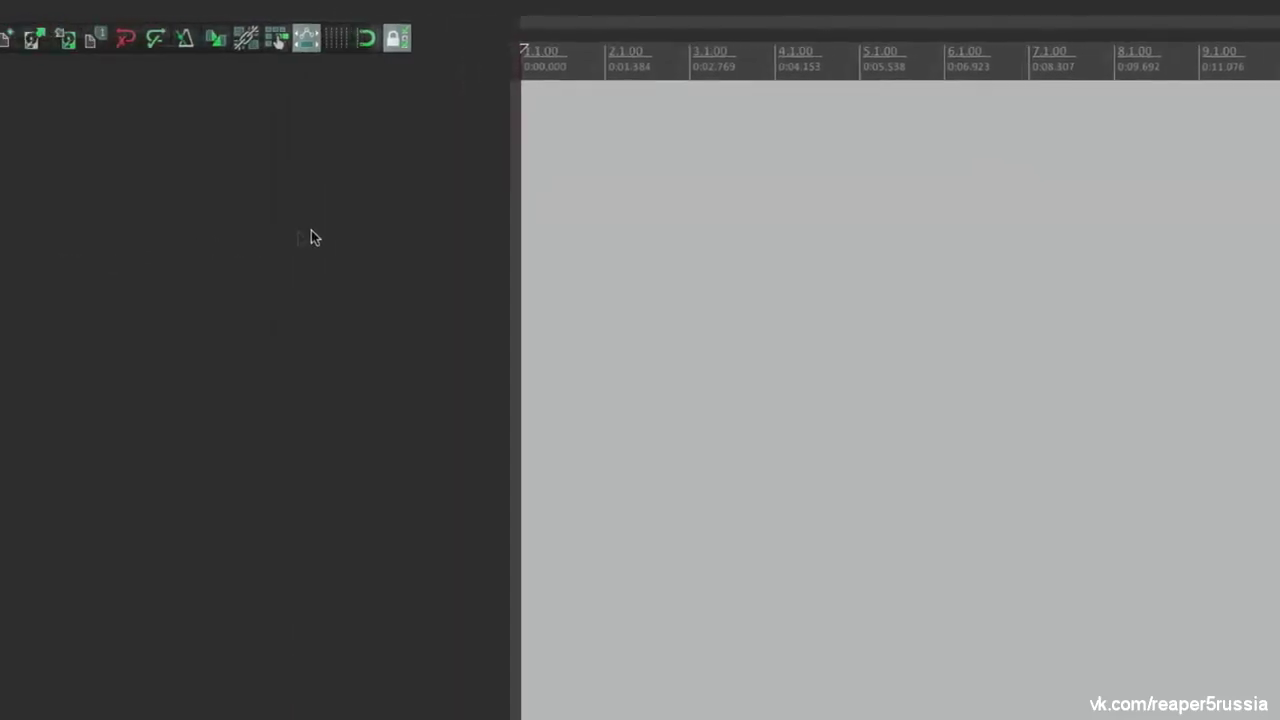
pyautogui.click(68, 41)
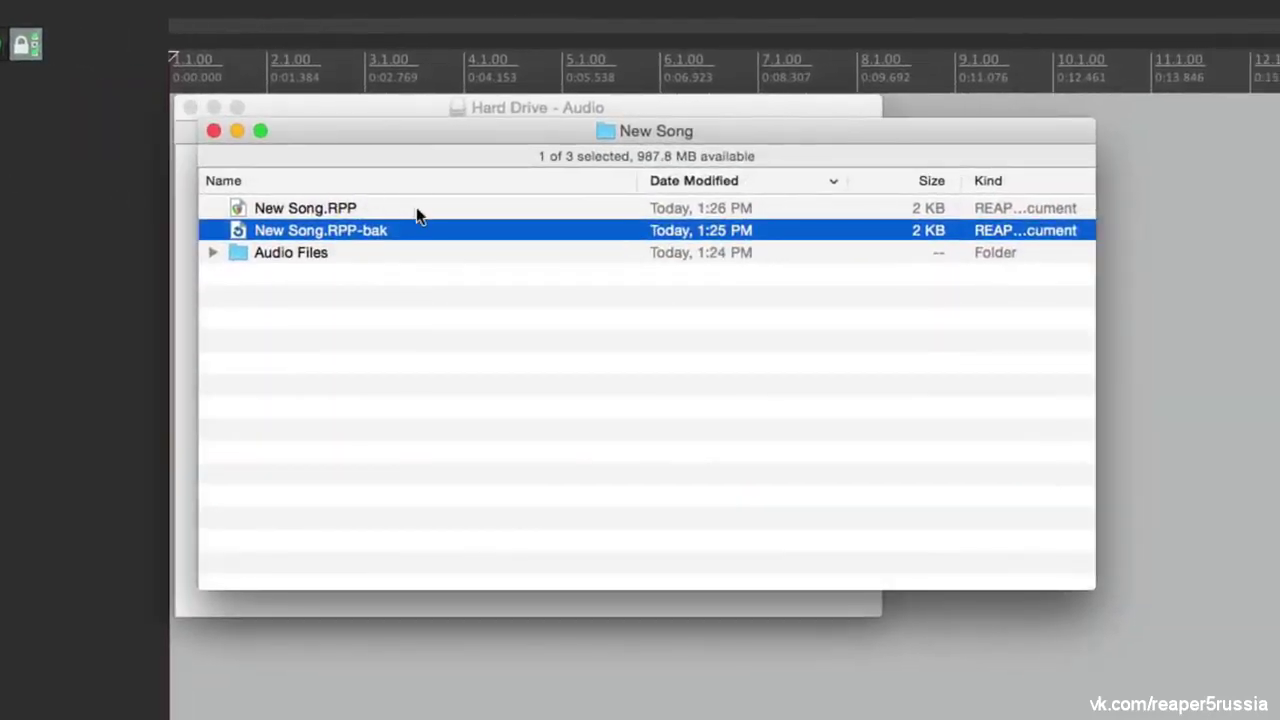
pyautogui.click(467, 202)
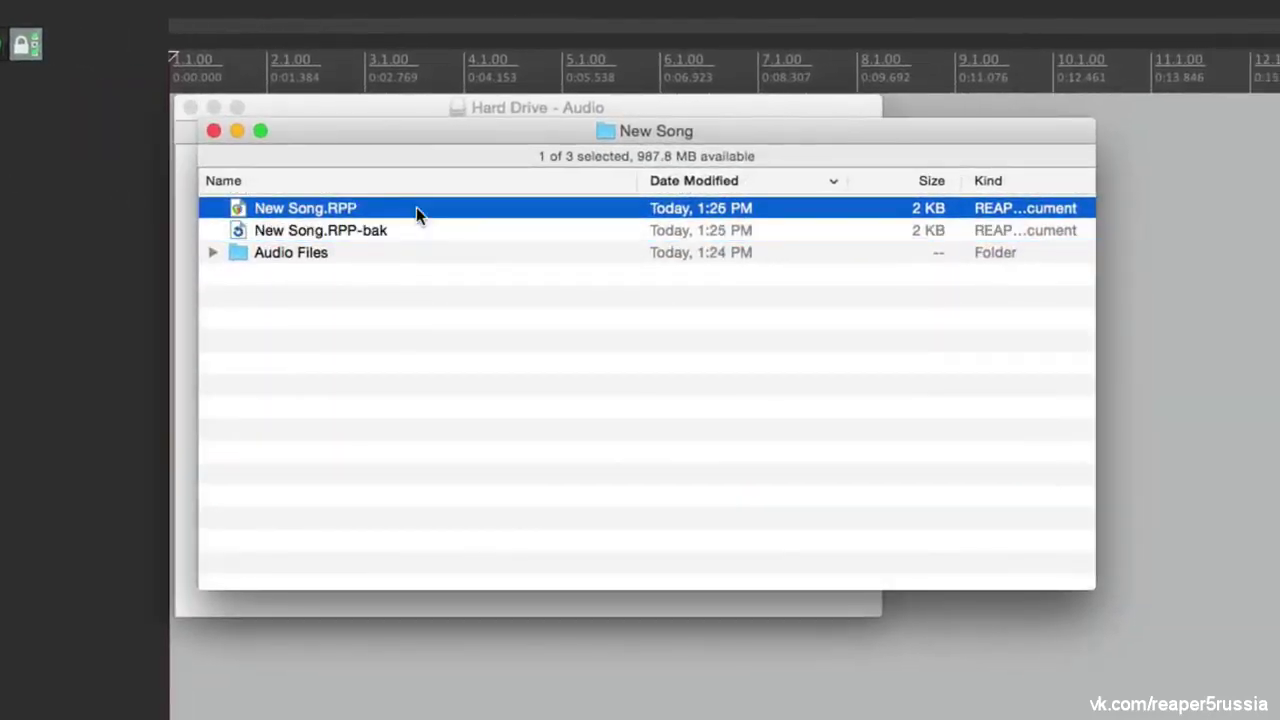
pyautogui.click(762, 230)
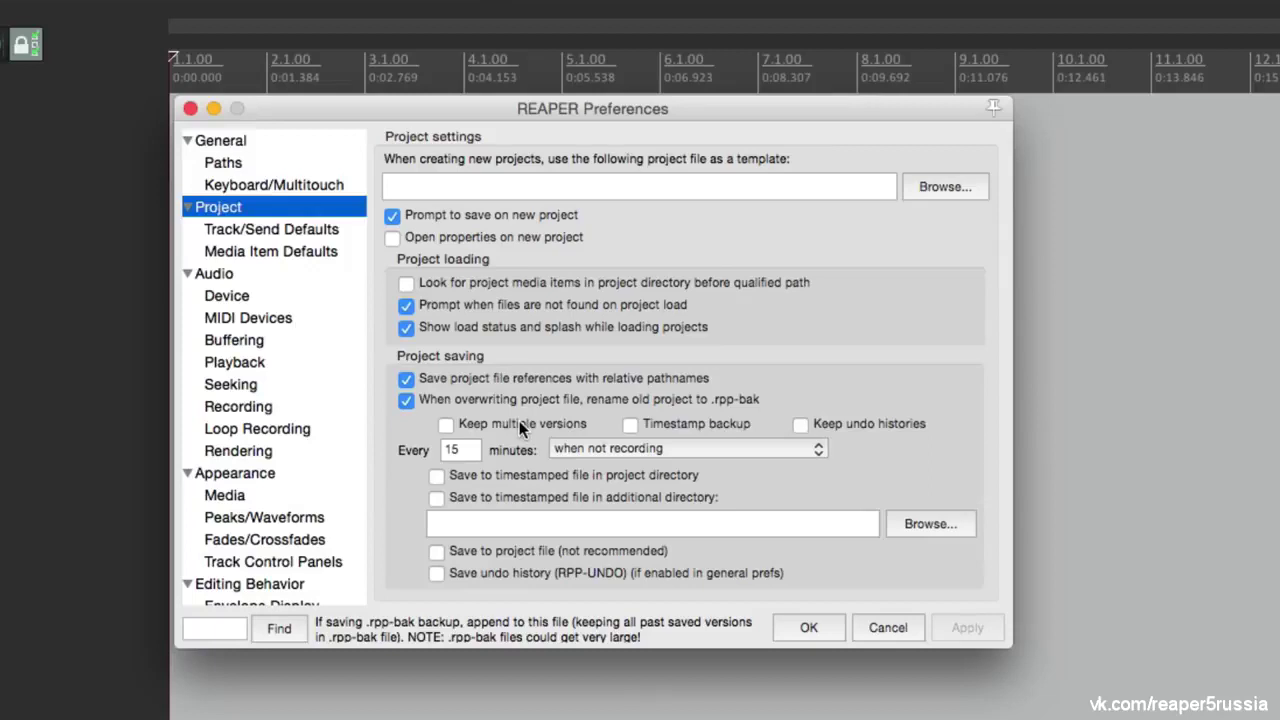
# Leave Keep multiple versions off and turn on Timestamp backup for overwritten project files in the project preferences
pyautogui.click(446, 425)
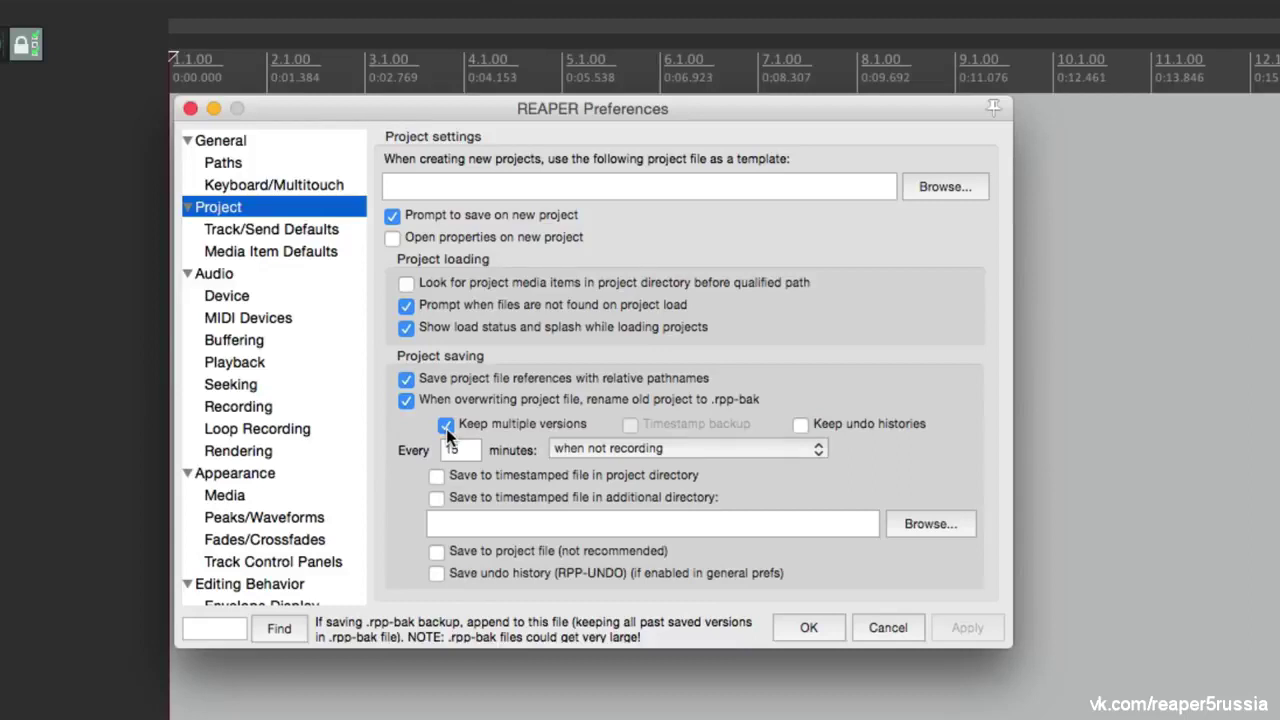
pyautogui.click(446, 425)
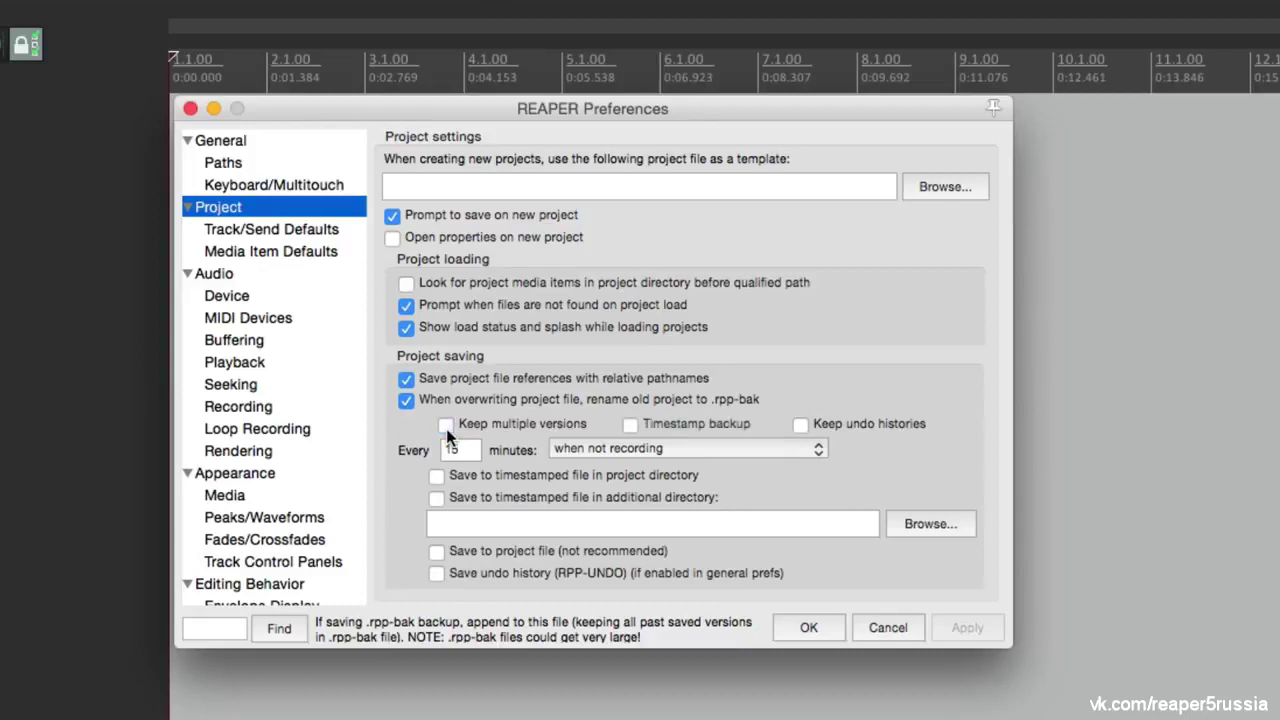
pyautogui.click(630, 426)
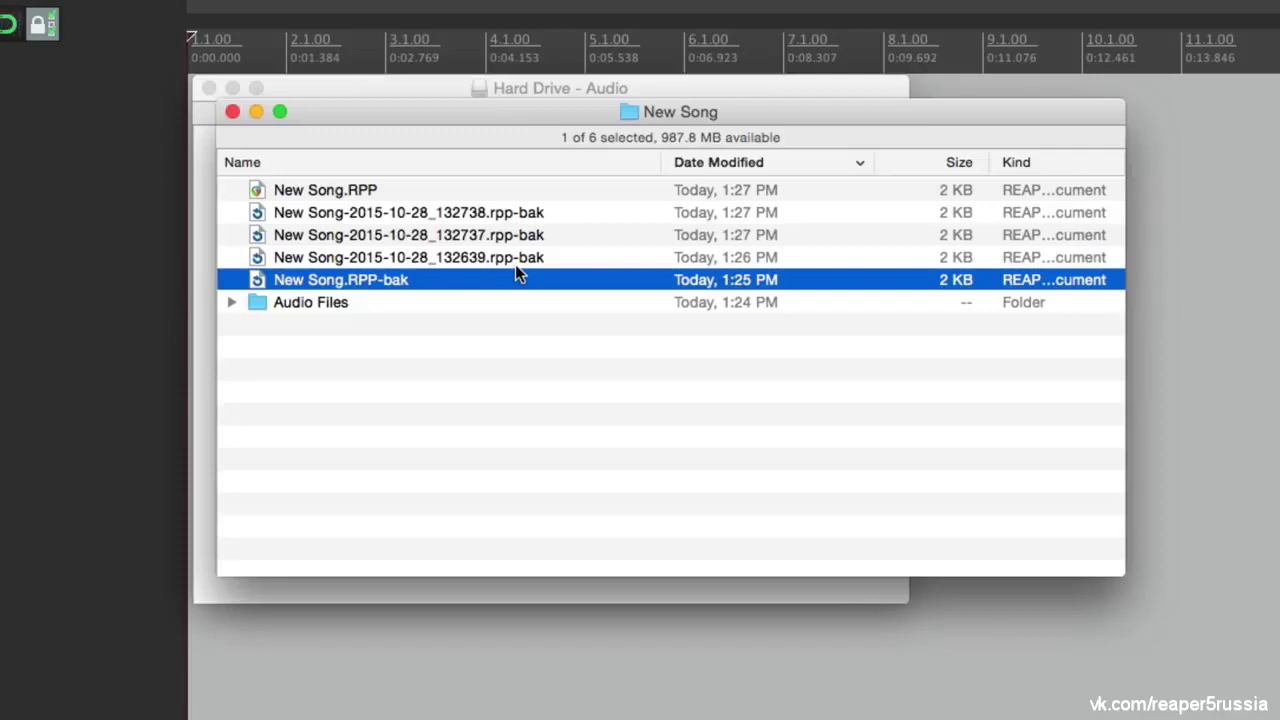
# Compare the New Song.RPP project file with its timestamped rpp-bak backups in Finder's New Song folder
pyautogui.click(534, 212)
pyautogui.click(566, 236)
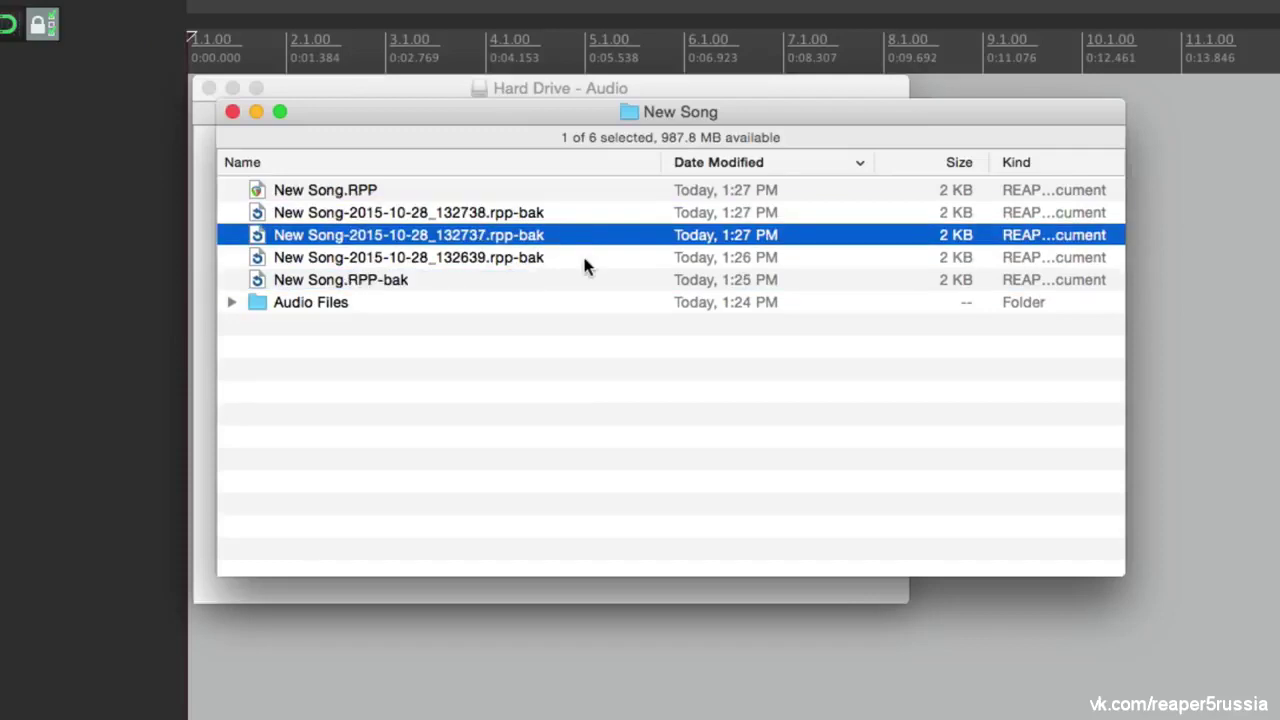
pyautogui.click(585, 258)
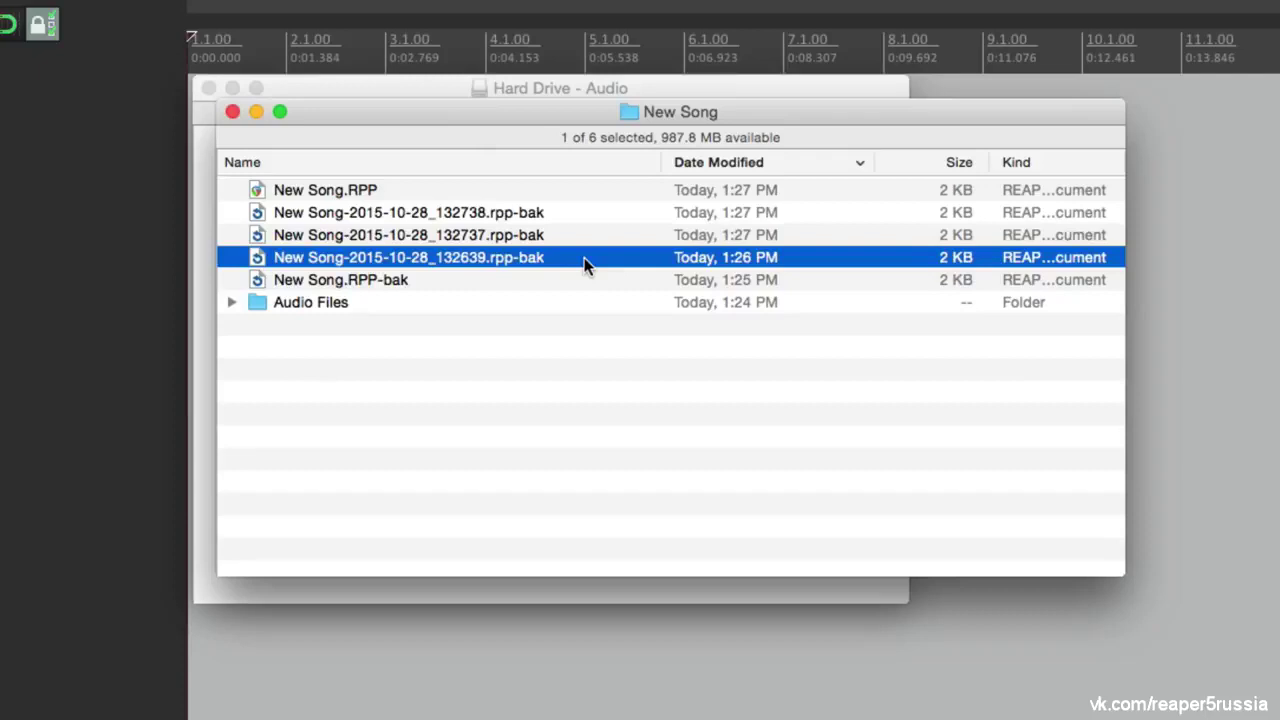
pyautogui.click(456, 195)
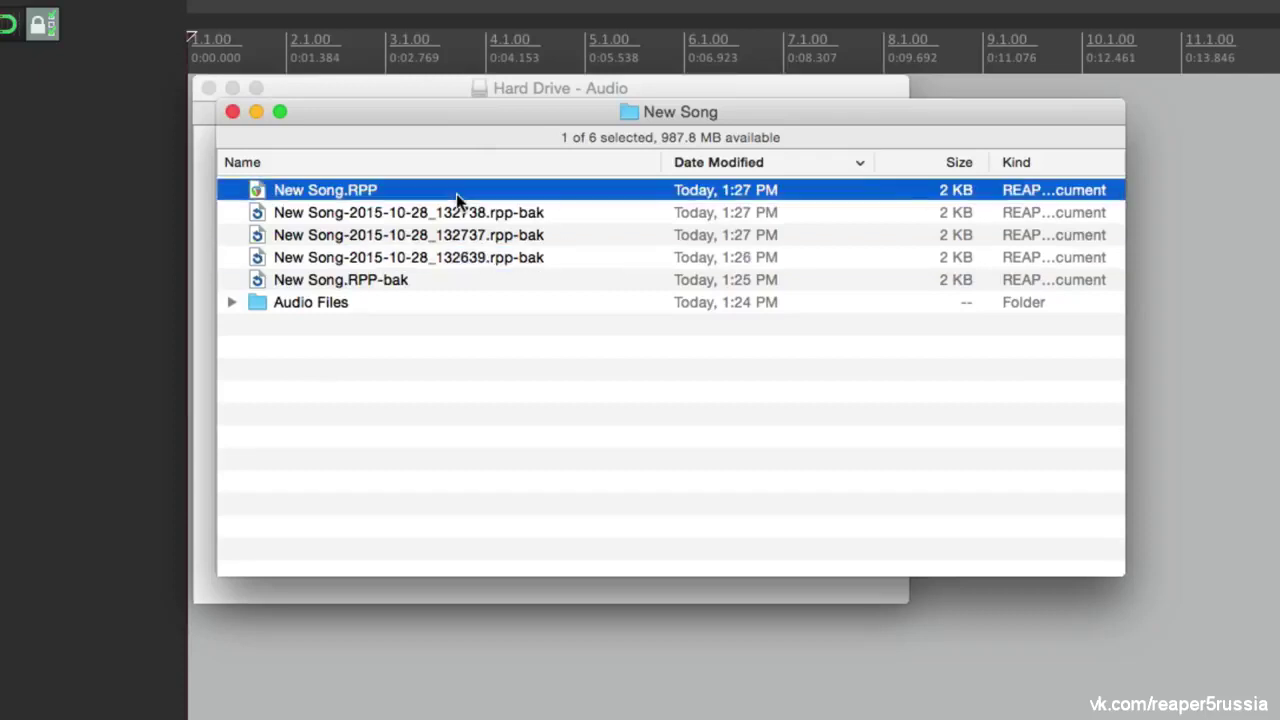
pyautogui.click(505, 214)
pyautogui.click(528, 236)
pyautogui.click(537, 258)
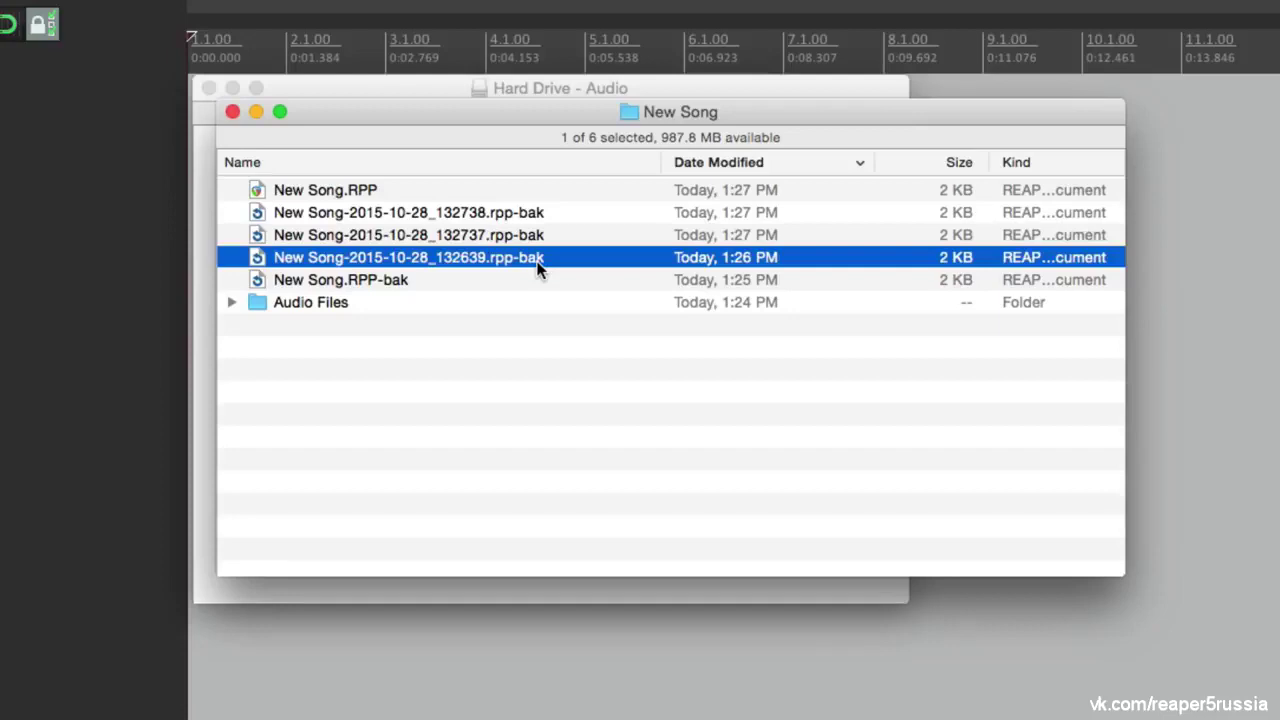
pyautogui.doubleClick(537, 258)
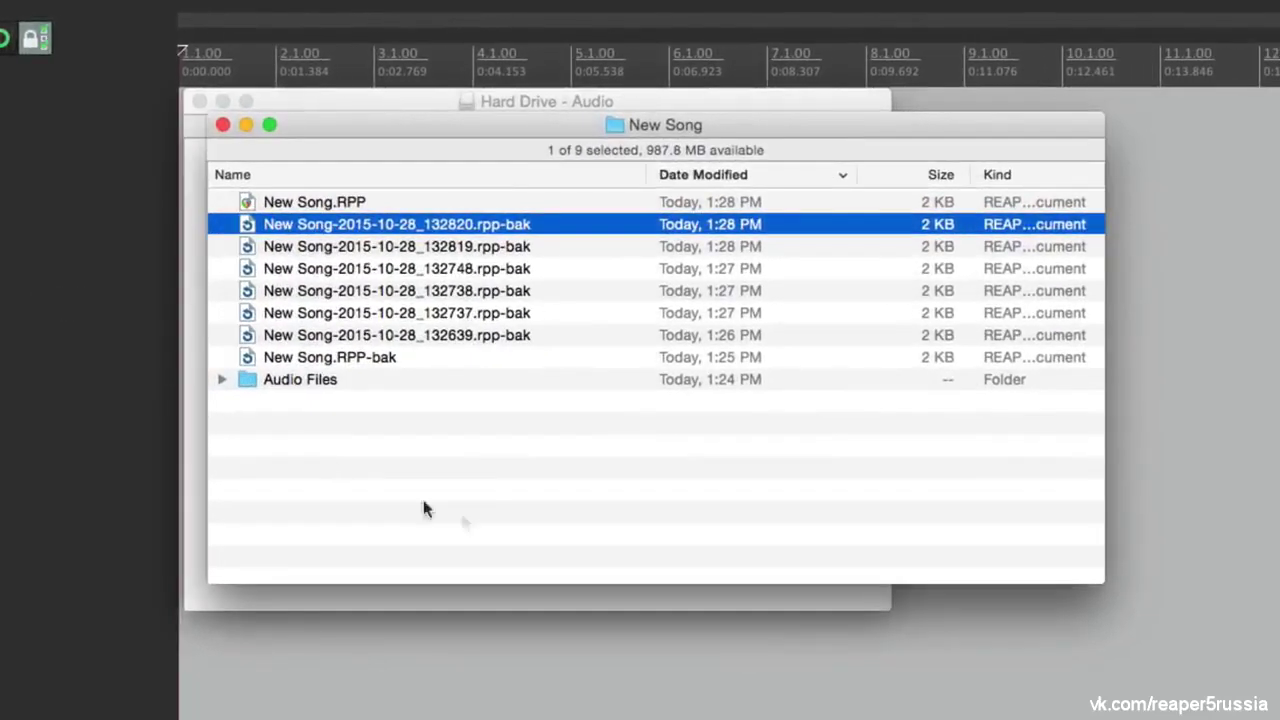
# Go down through the timestamped rpp-bak files in the New Song folder from newest to oldest
pyautogui.press('Down')
pyautogui.press('Down')
pyautogui.press('Down')
pyautogui.press('Down')
pyautogui.press('Down')
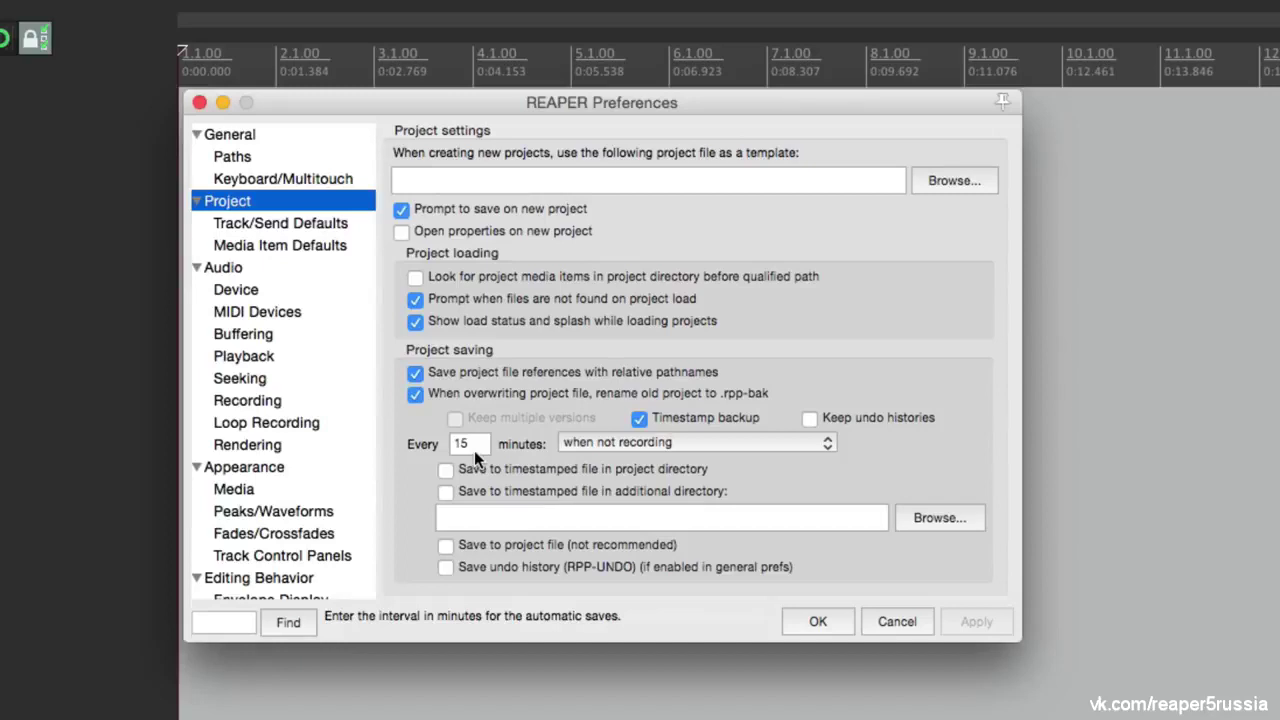
# Try the any time condition for automatic project saves, and set it back to when not recording
pyautogui.click(708, 441)
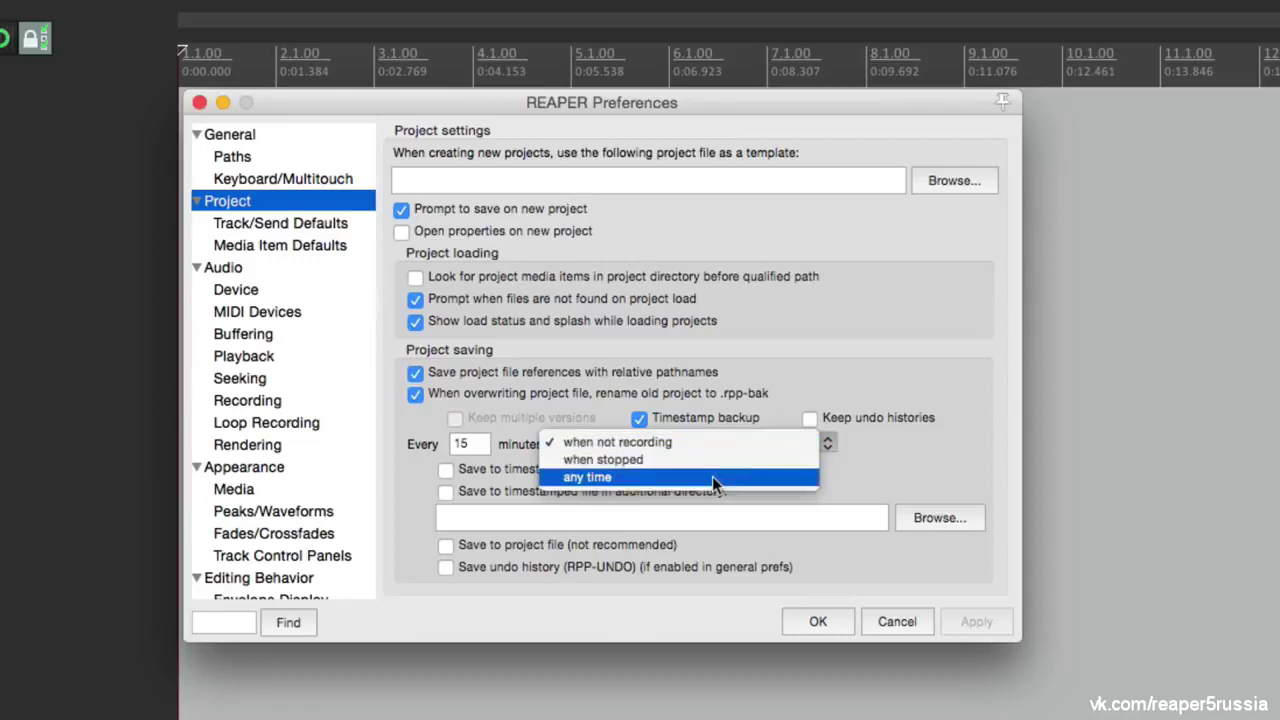
pyautogui.click(712, 476)
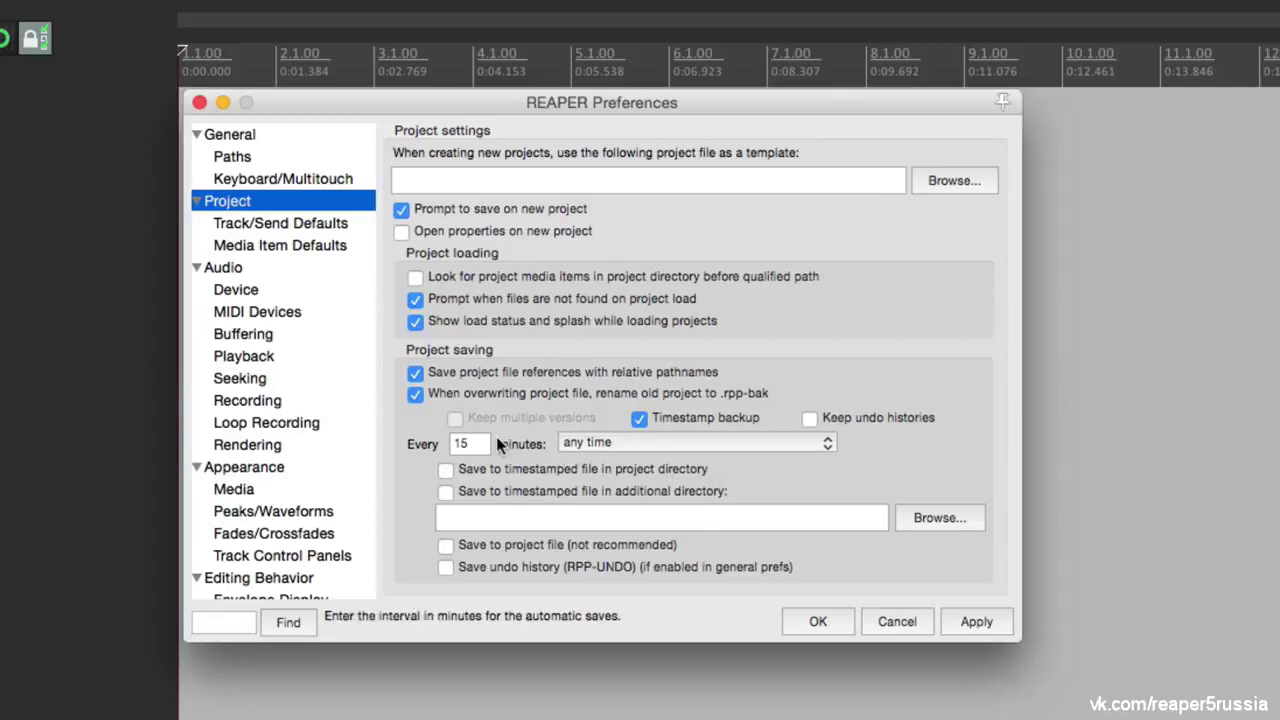
pyautogui.click(634, 445)
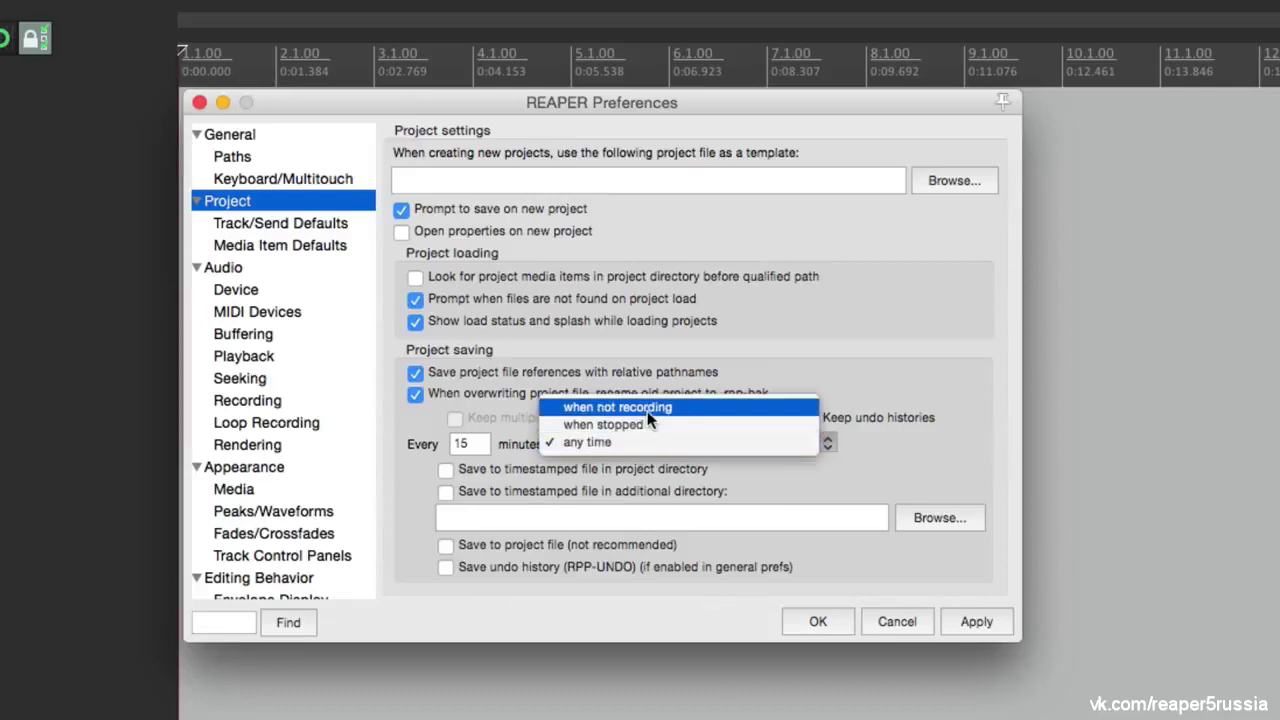
pyautogui.click(647, 409)
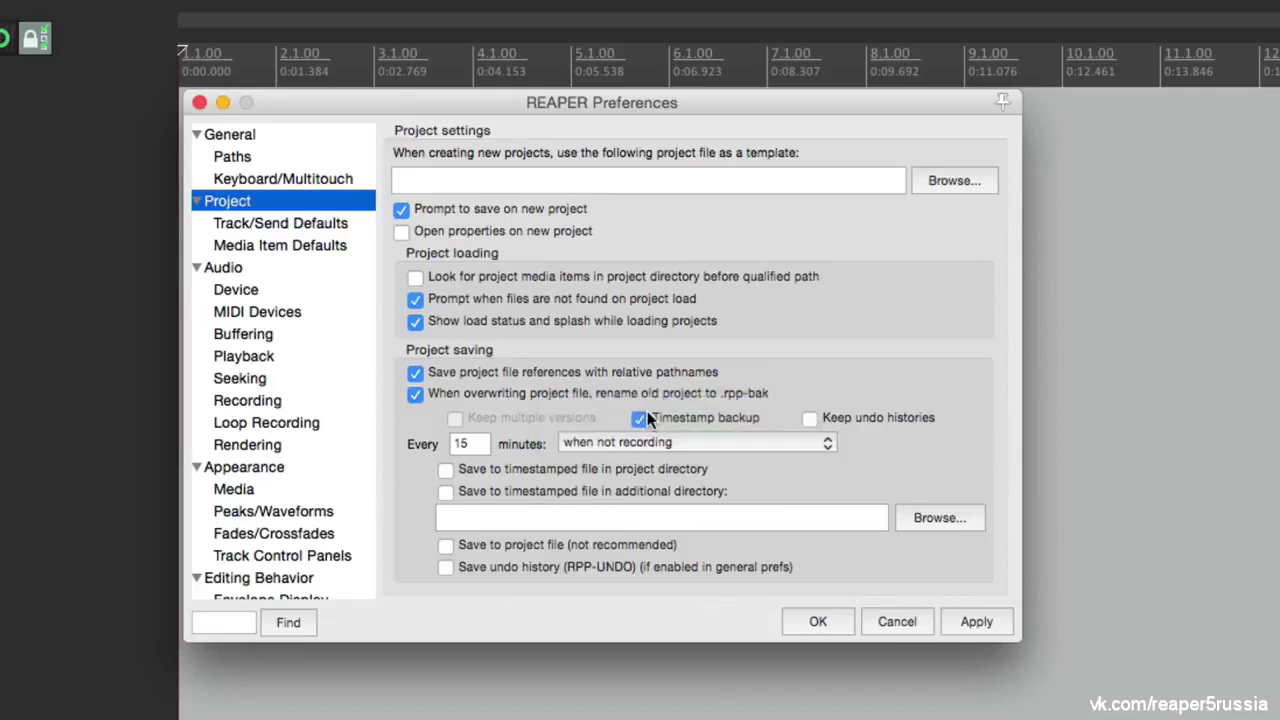
# Set automatic saving to every 3 minutes with a timestamped file in the project directory, and accept the preferences
pyautogui.doubleClick(478, 444)
pyautogui.write('3')
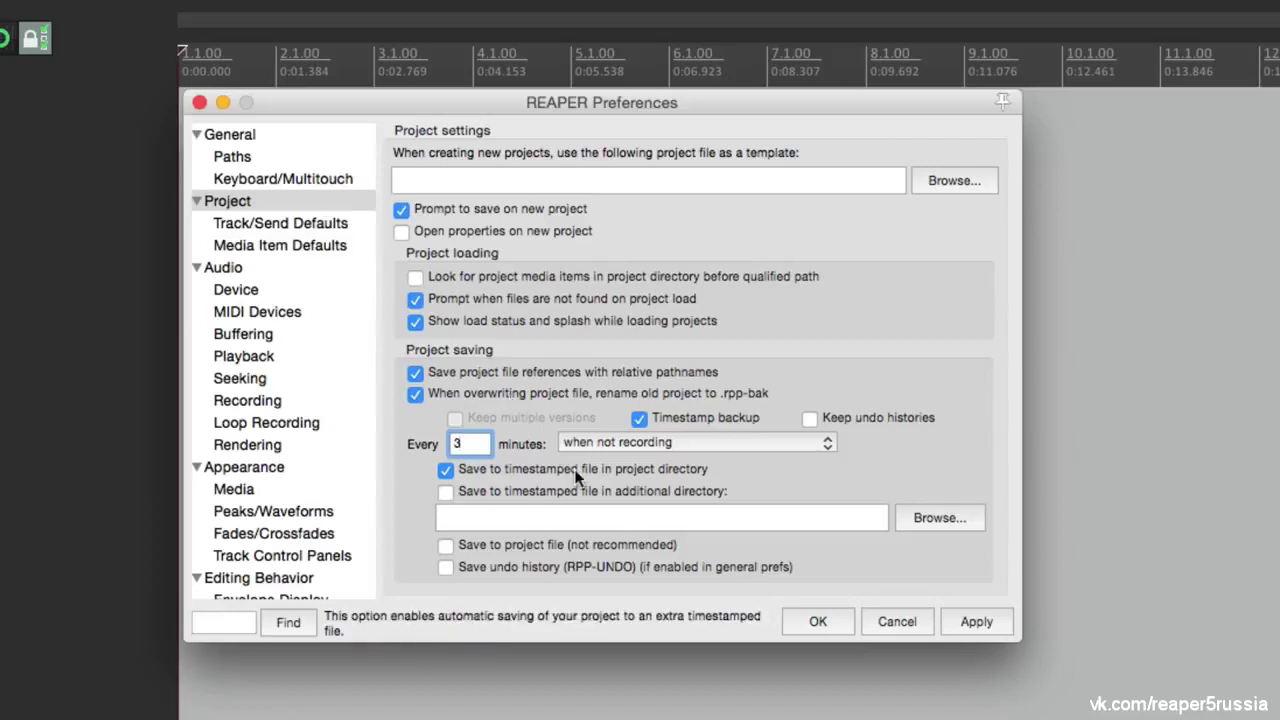
pyautogui.click(816, 621)
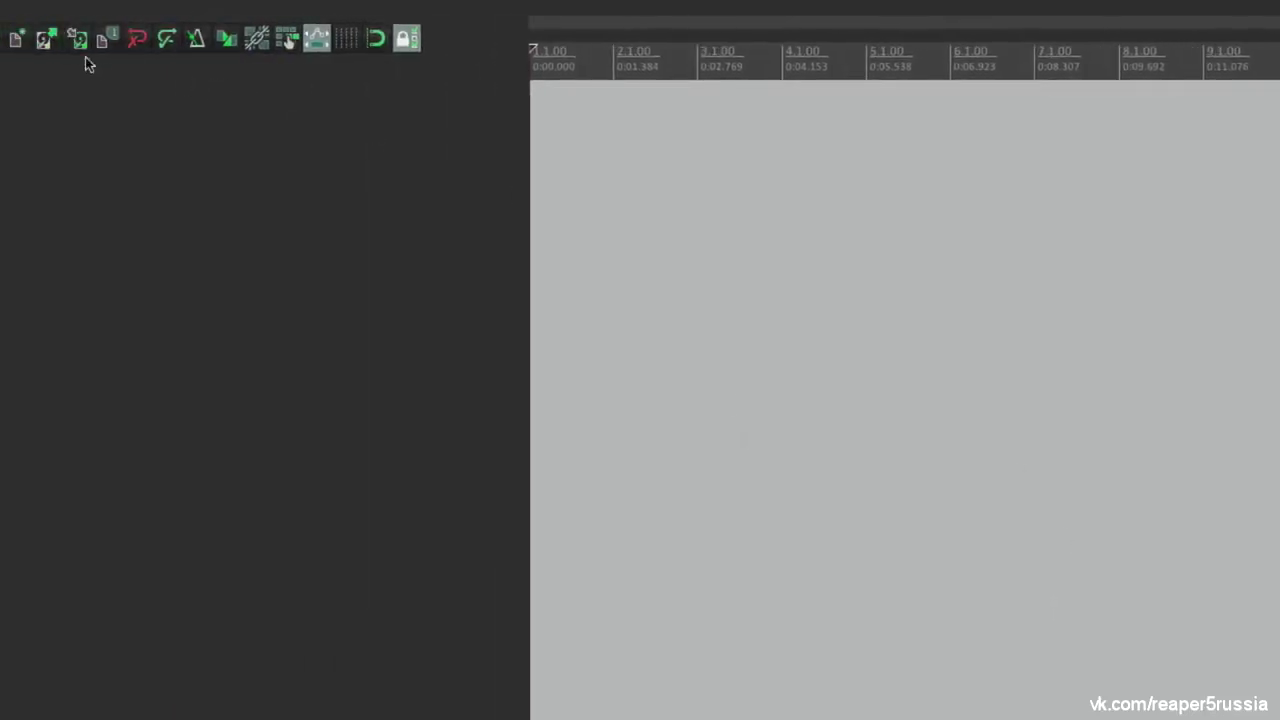
# Save the project and examine its timestamped backups in the New Song folder, sorted by date modified with the newest first
pyautogui.click(79, 42)
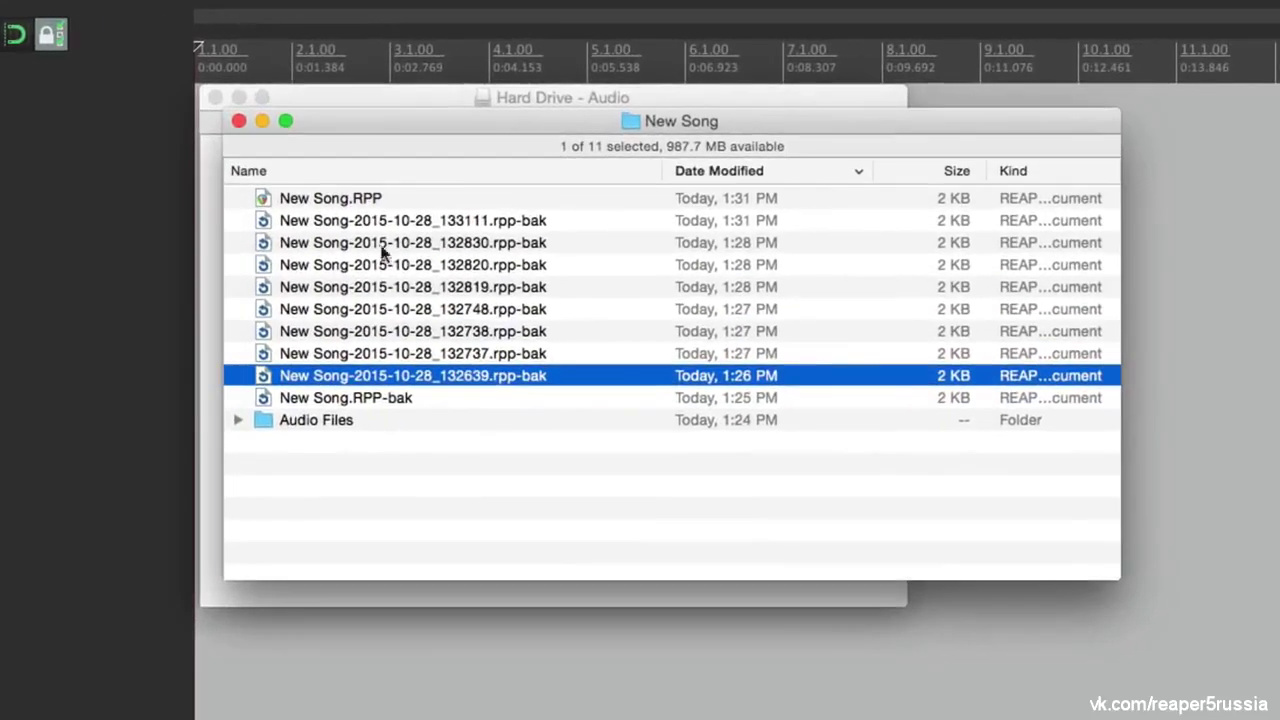
pyautogui.click(463, 266)
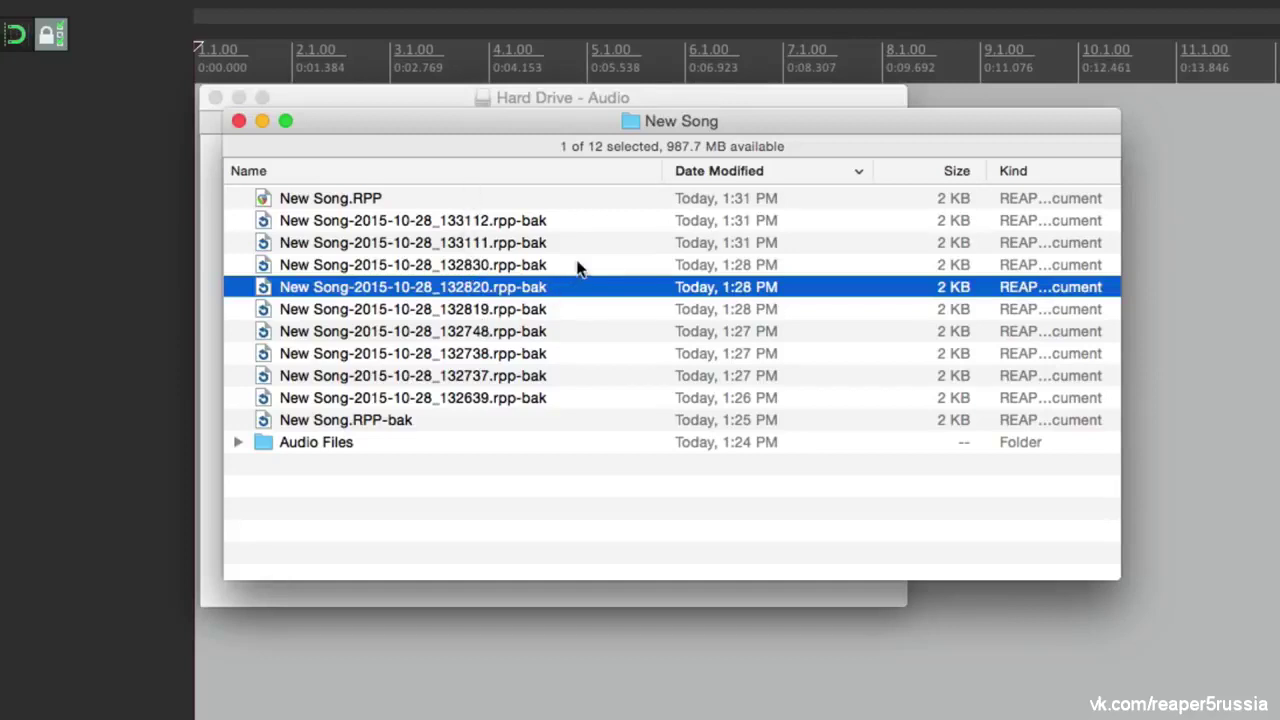
pyautogui.click(717, 171)
pyautogui.click(714, 171)
pyautogui.click(463, 203)
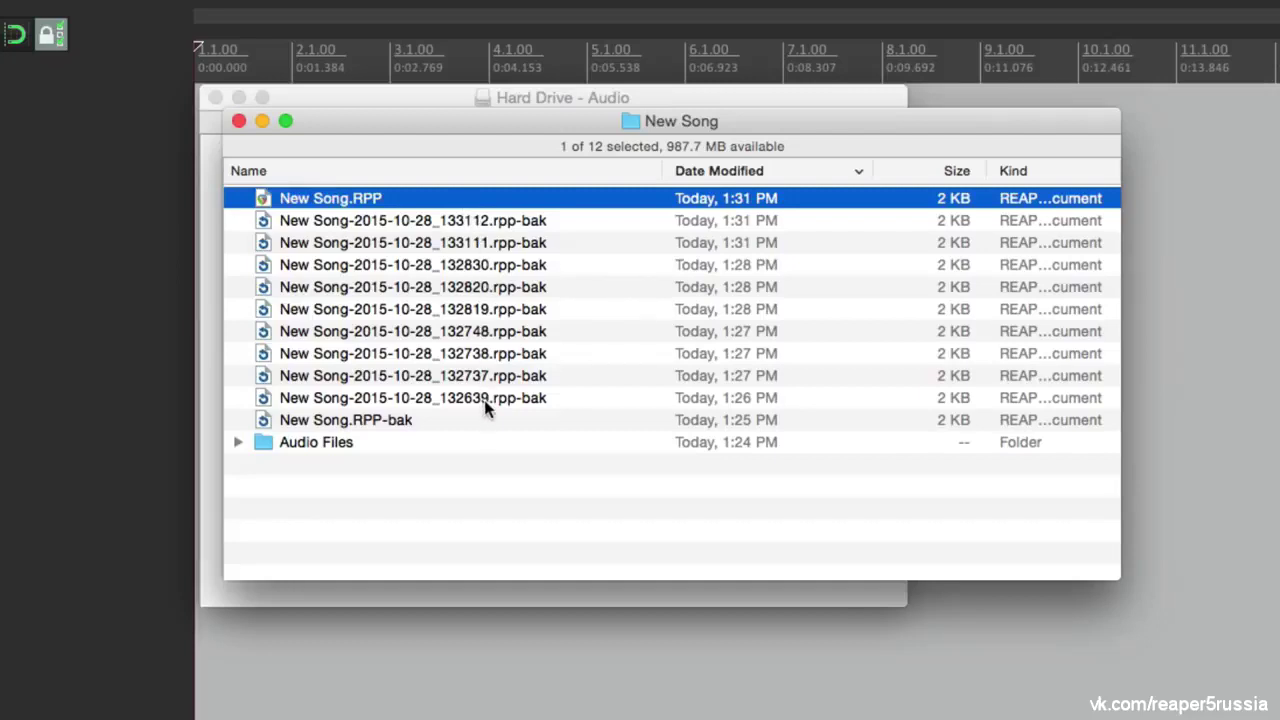
# Examine the recorded files in the project's Audio Files folder, and close the Audio Files and New Song windows
pyautogui.doubleClick(336, 446)
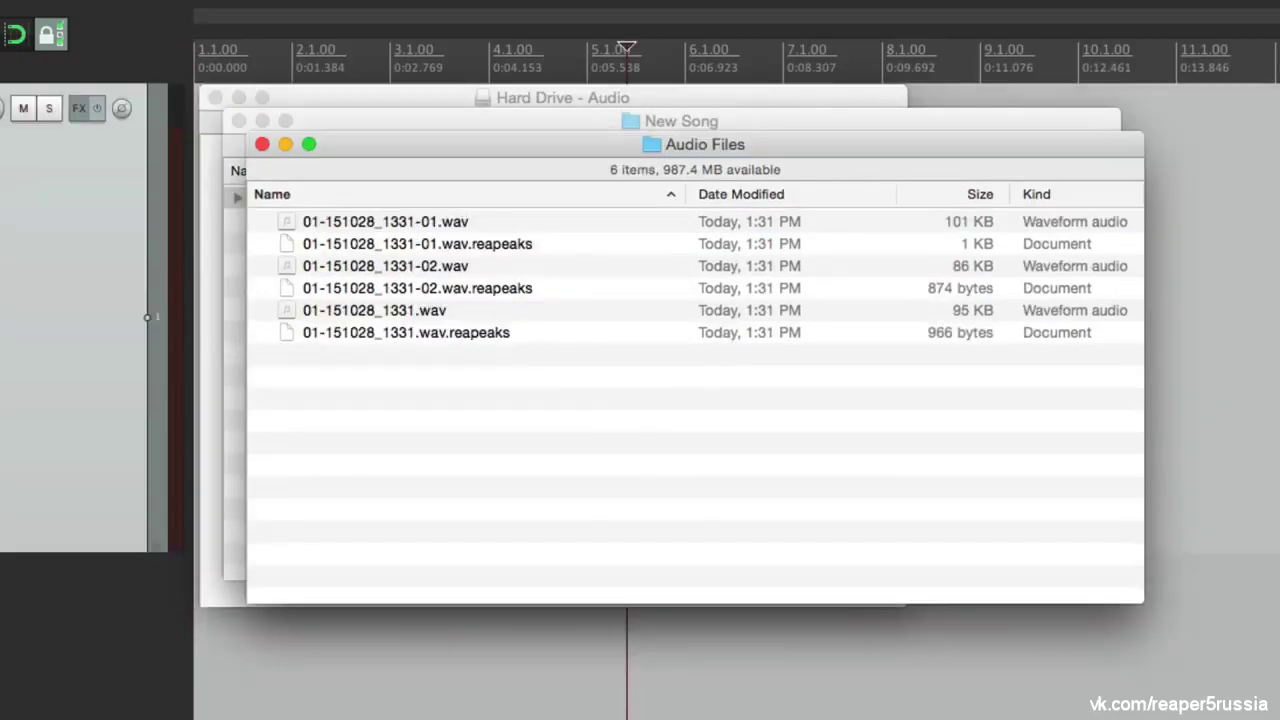
pyautogui.click(262, 144)
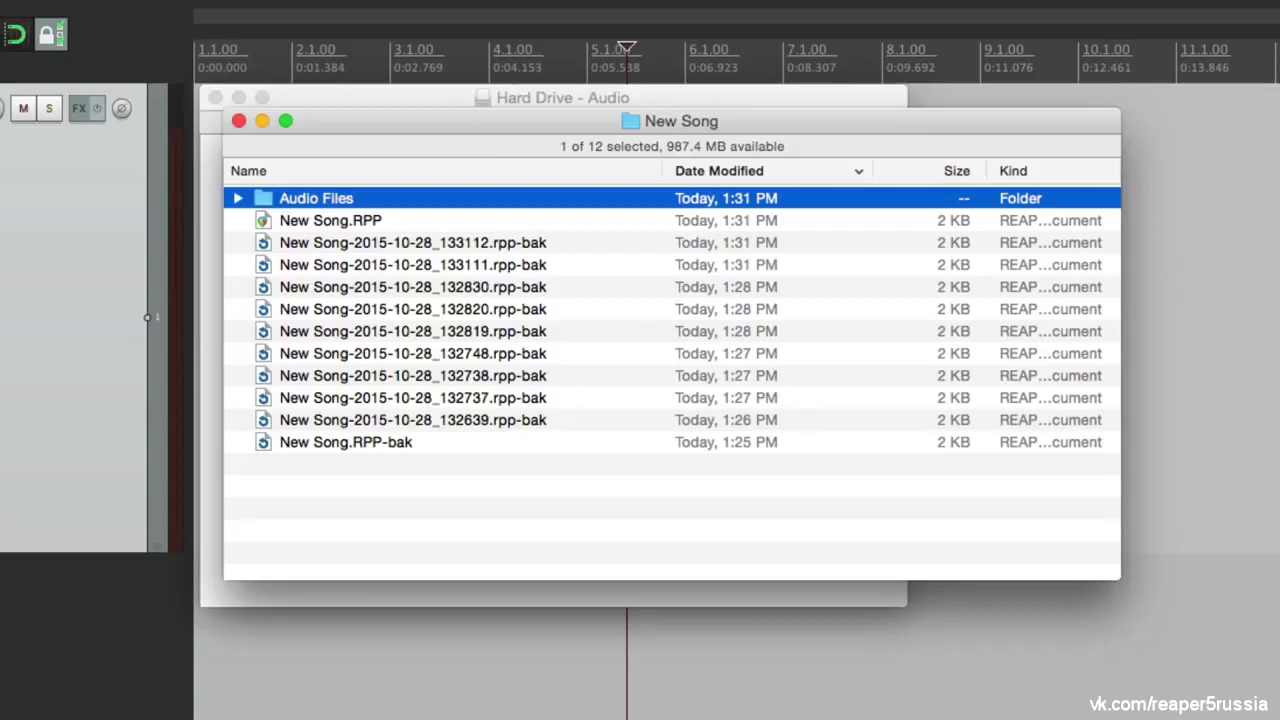
pyautogui.click(238, 120)
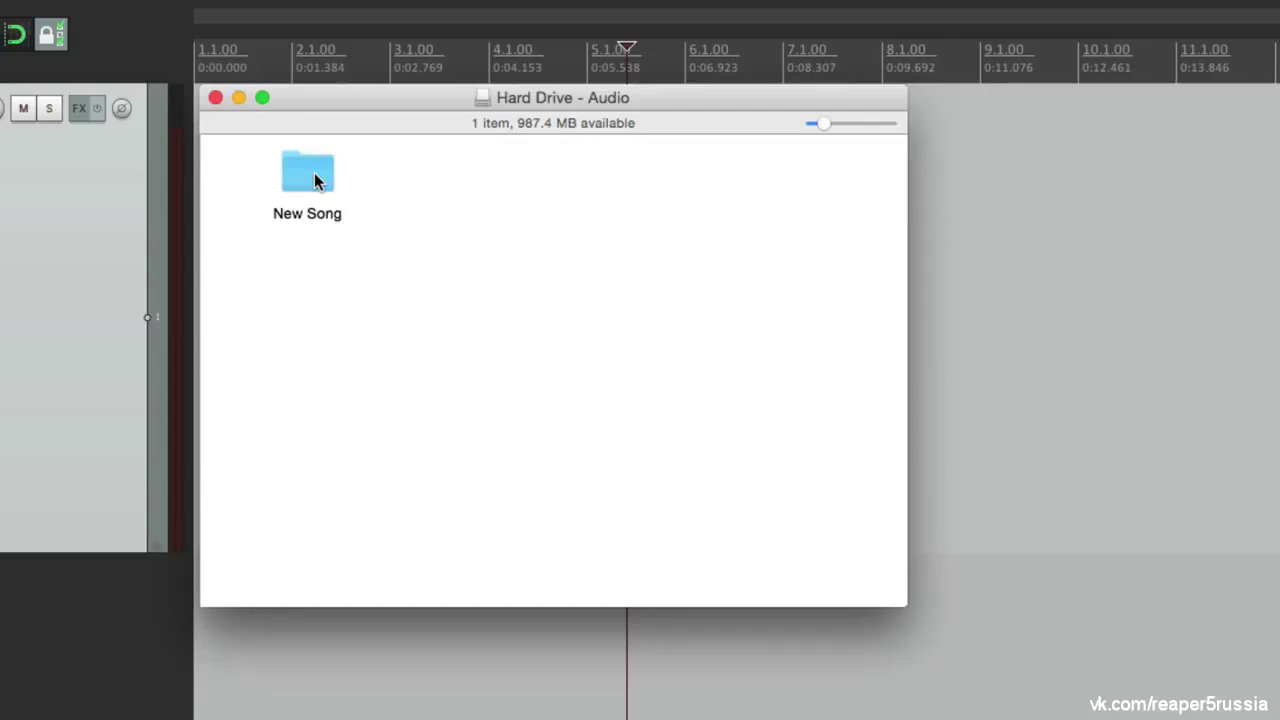
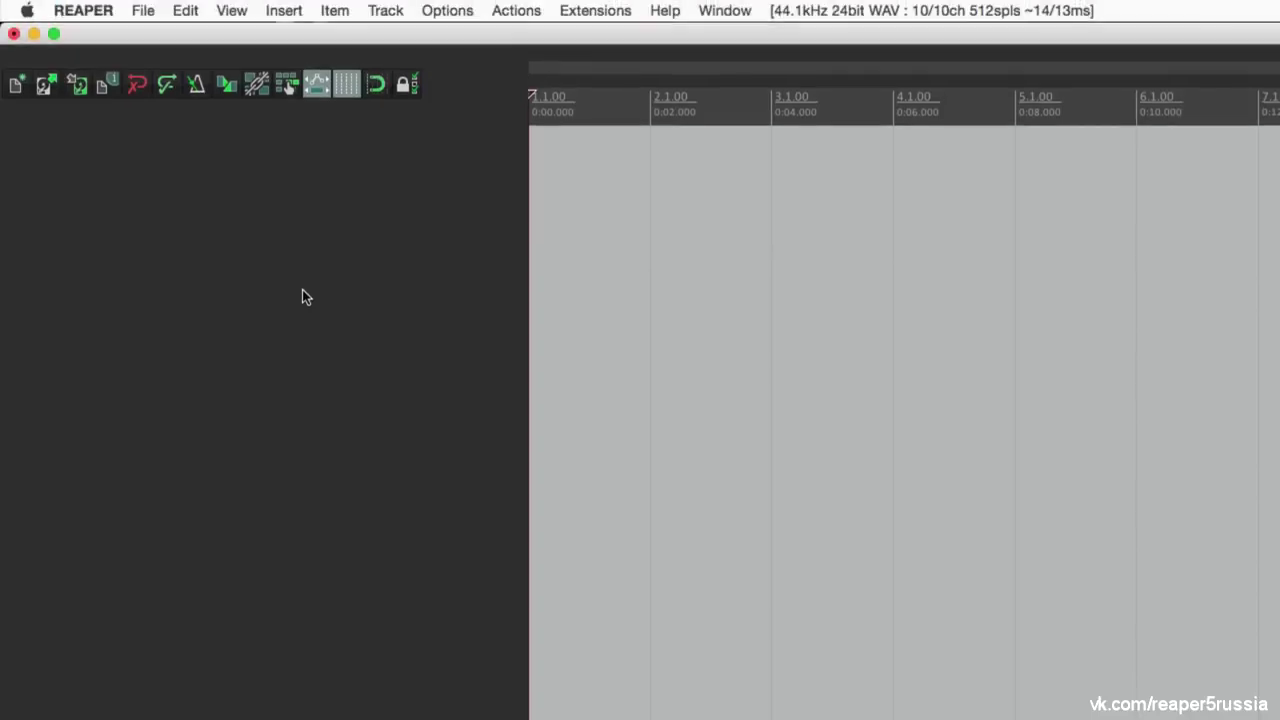
# Insert a new track in the empty project, and undo the insertion
pyautogui.click(383, 9)
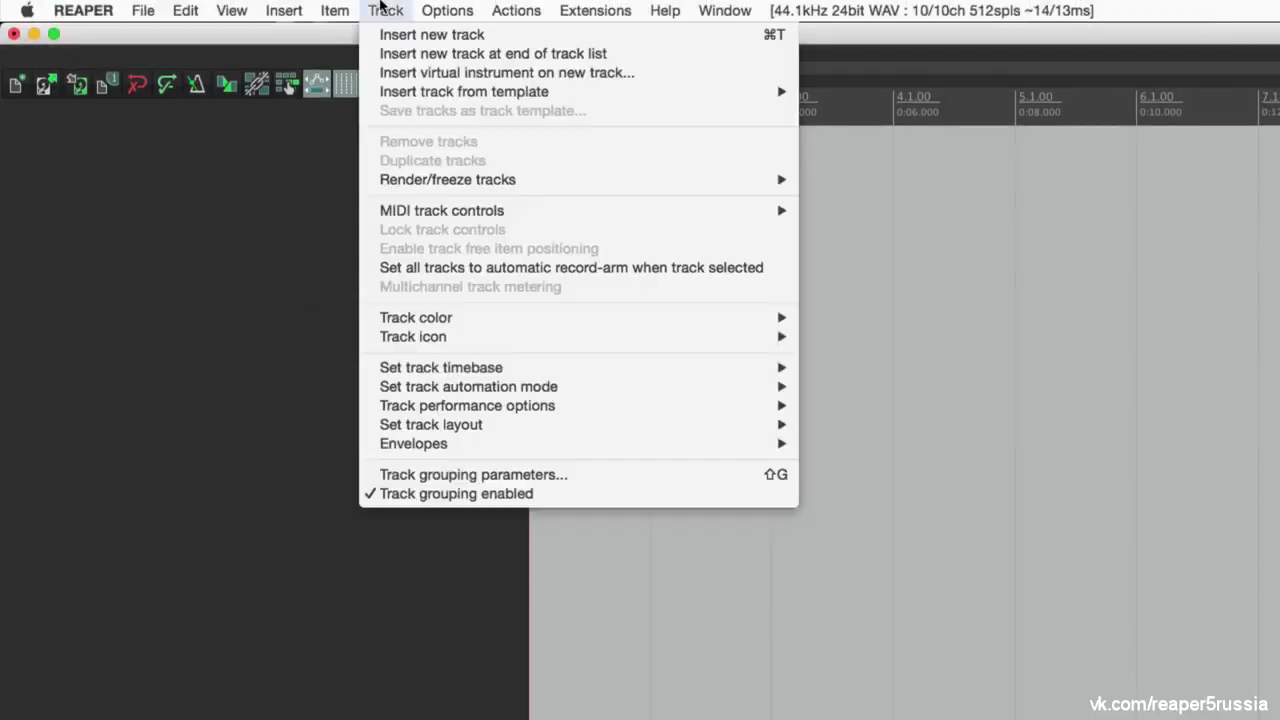
pyautogui.click(377, 35)
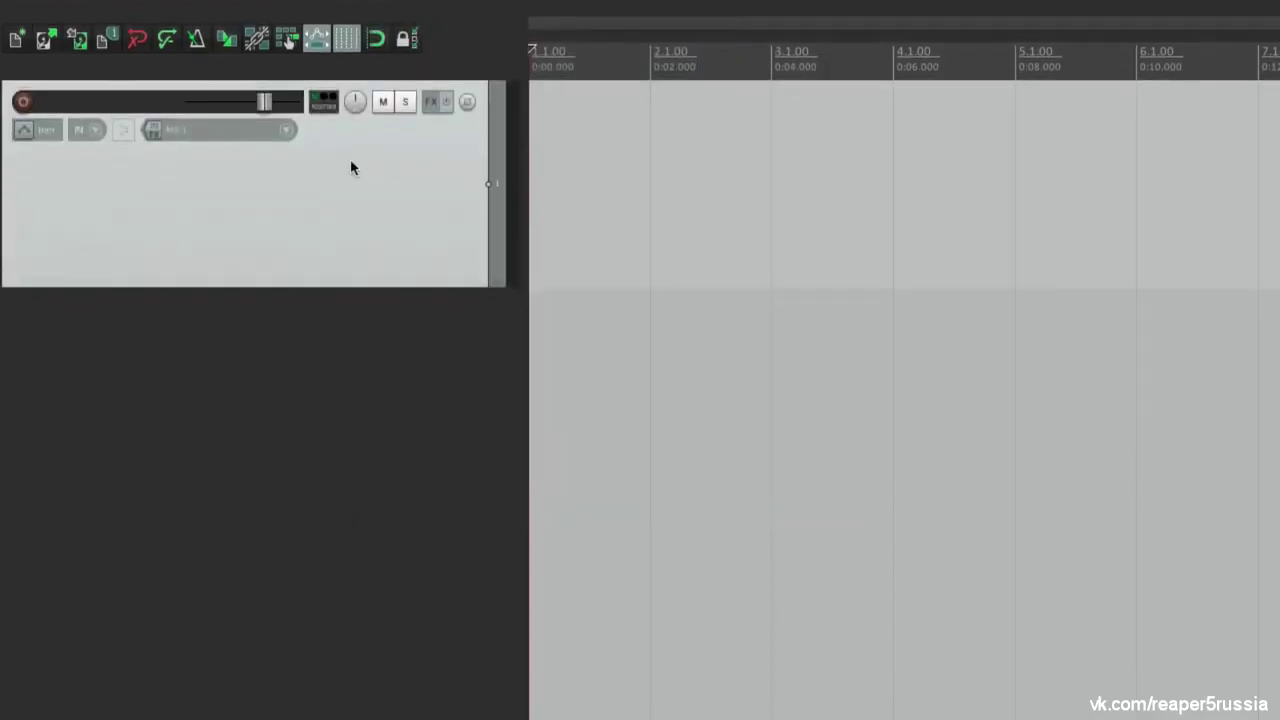
pyautogui.hotkey('ctrl', 'z')
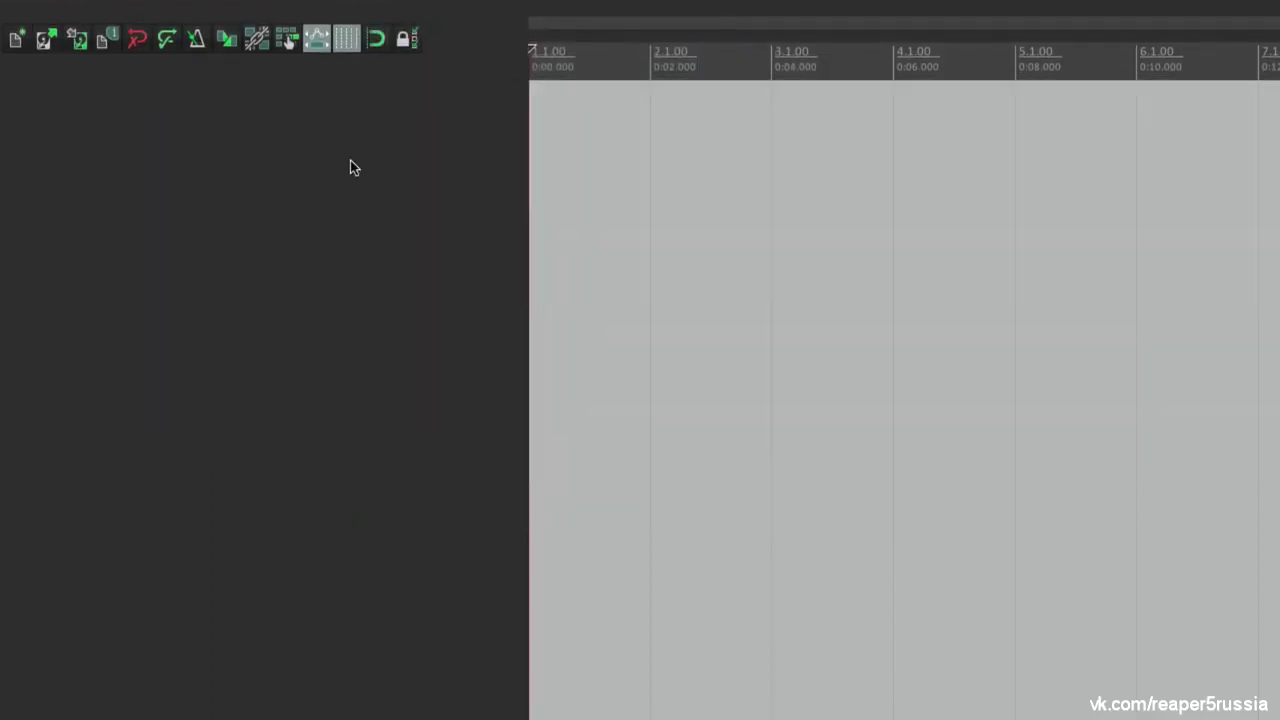
# Insert one new track from the empty track area, undoing and redoing the insertion
pyautogui.rightClick(351, 162)
pyautogui.click(358, 172)
pyautogui.click(344, 316)
pyautogui.click(356, 200)
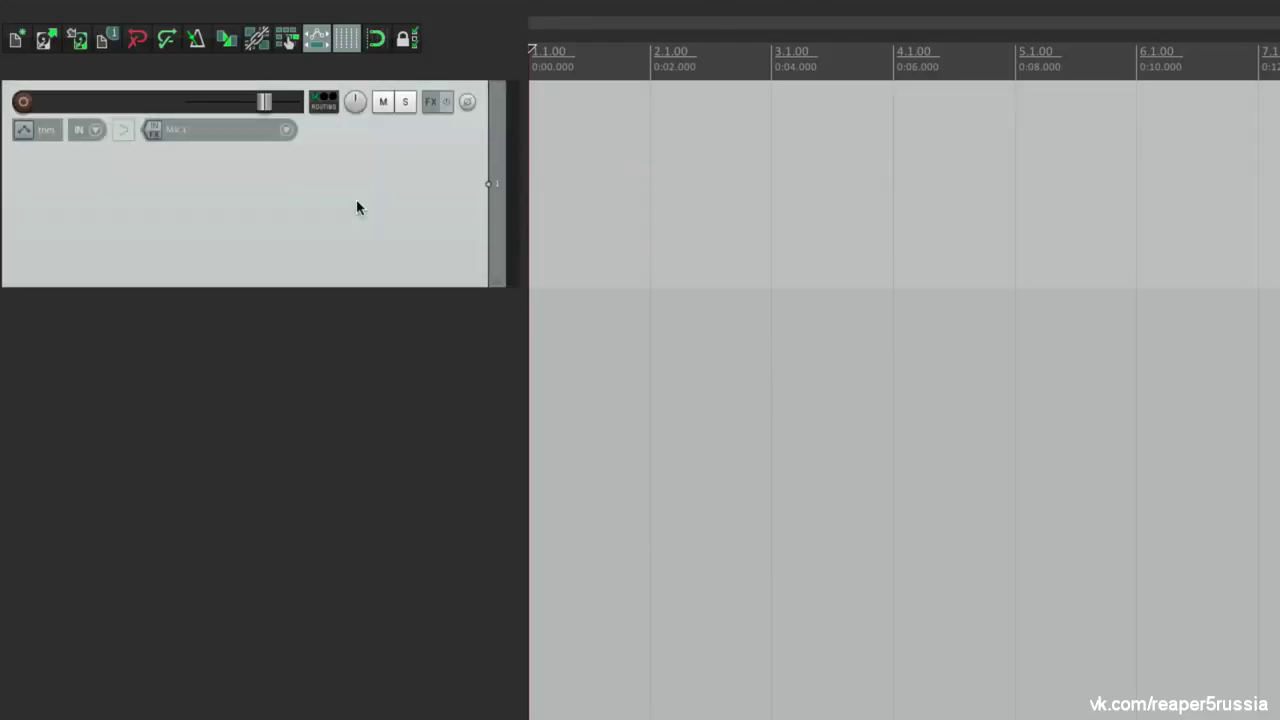
pyautogui.hotkey('ctrl', 'z')
pyautogui.hotkey('ctrl', 'shift', 'z')
# Duplicate the first track, and duplicate the resulting copy to make three tracks
pyautogui.click(302, 205)
pyautogui.click(388, 10)
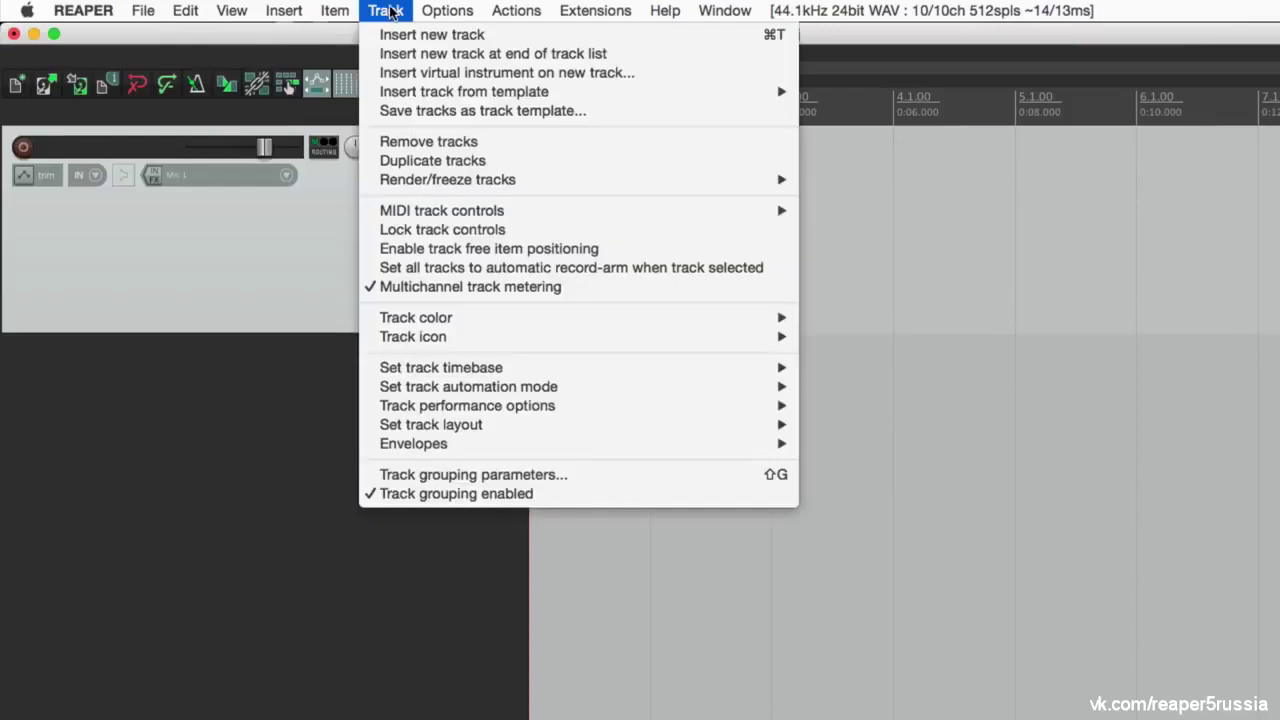
pyautogui.click(372, 162)
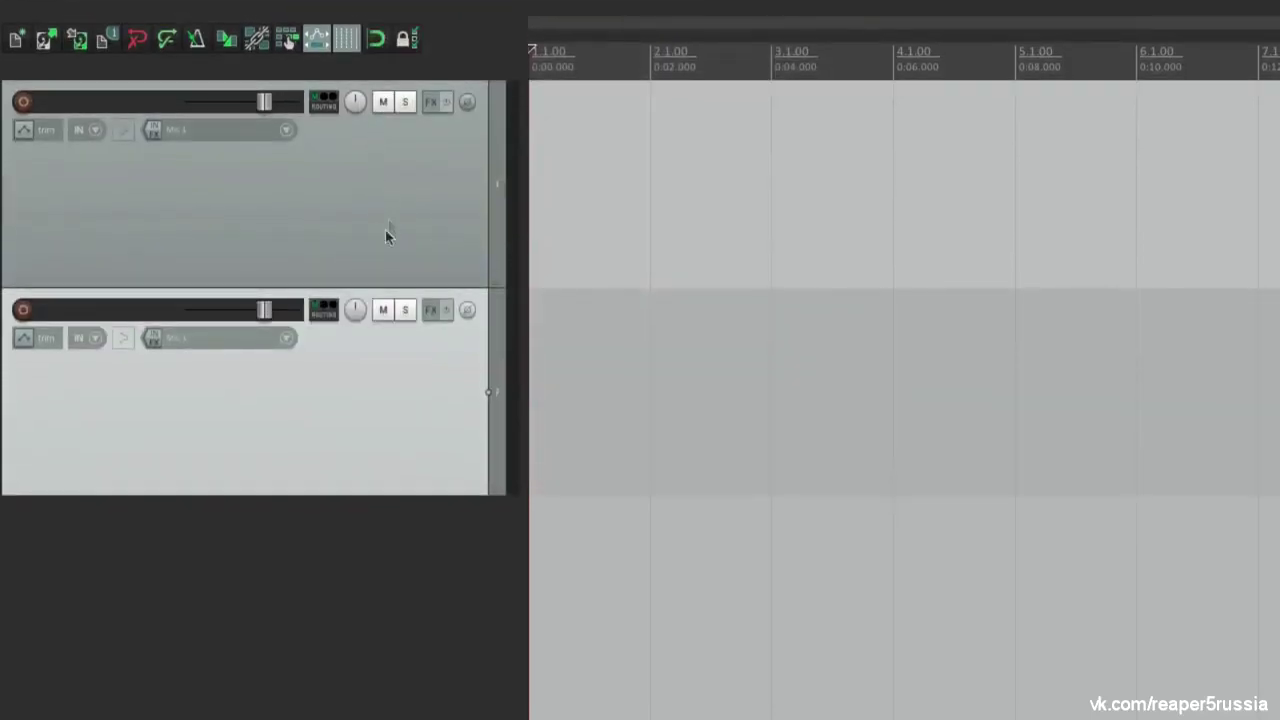
pyautogui.rightClick(366, 377)
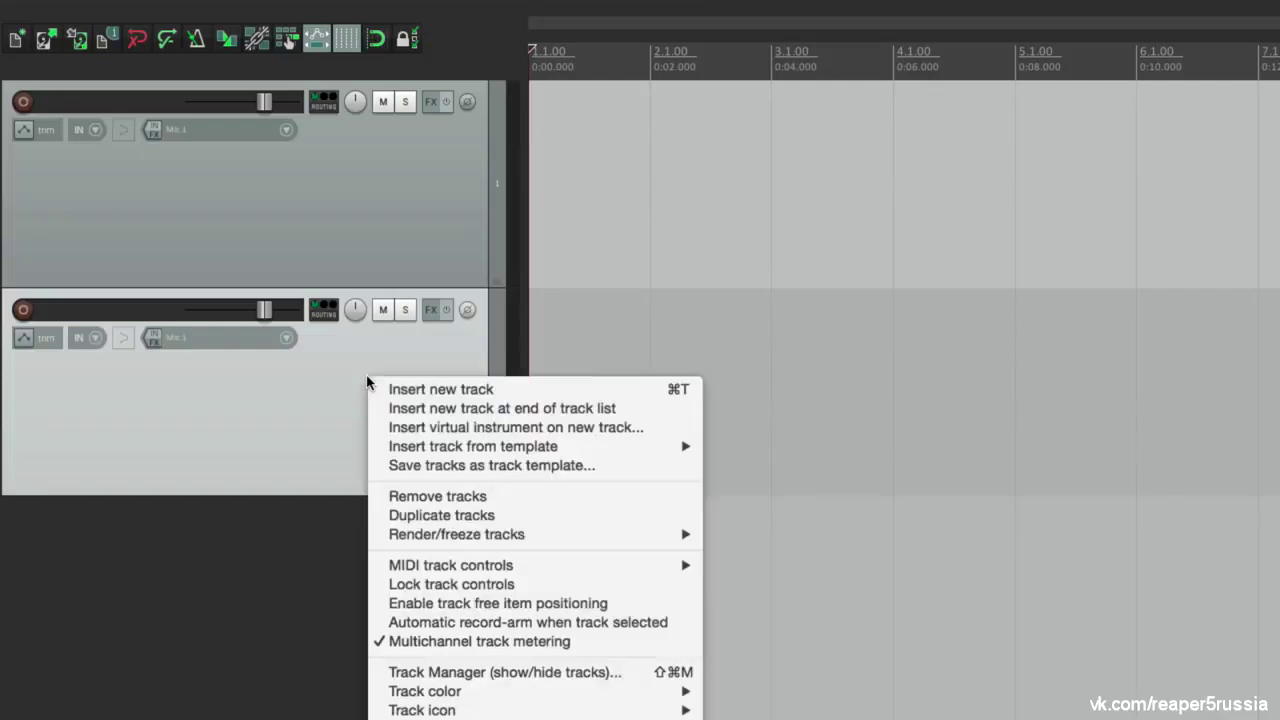
pyautogui.click(324, 389)
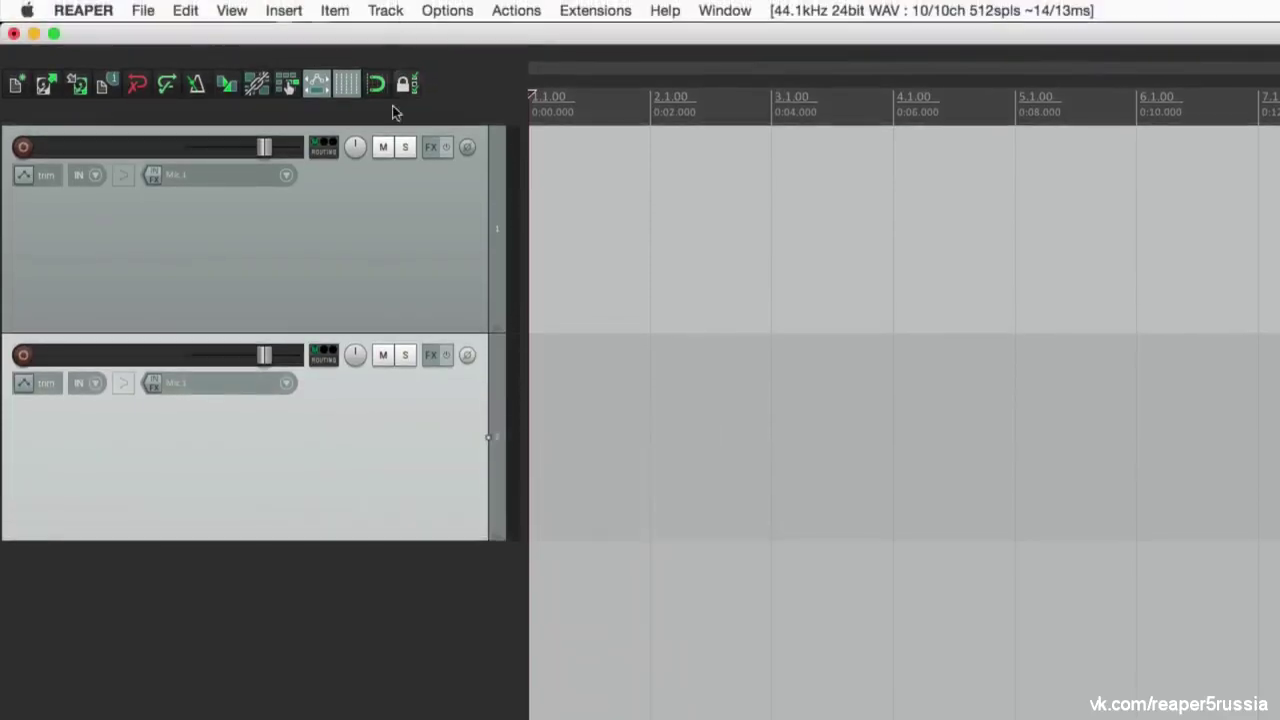
pyautogui.rightClick(376, 382)
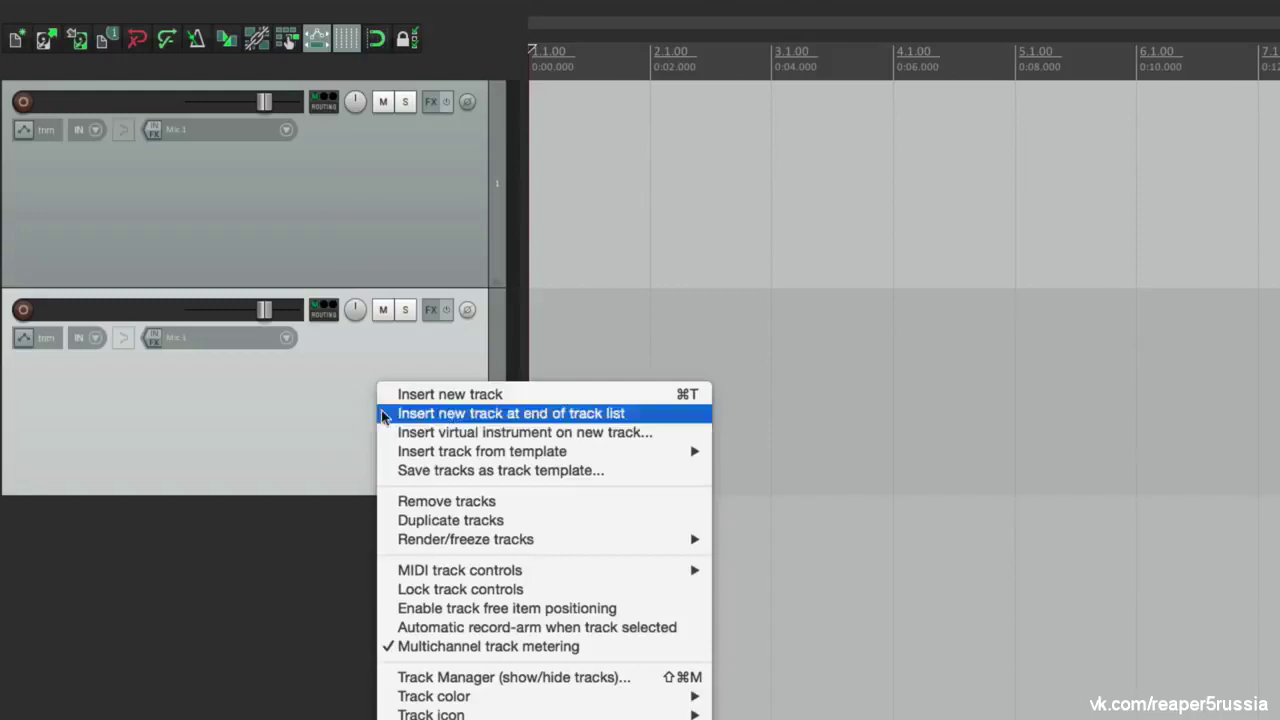
pyautogui.click(383, 521)
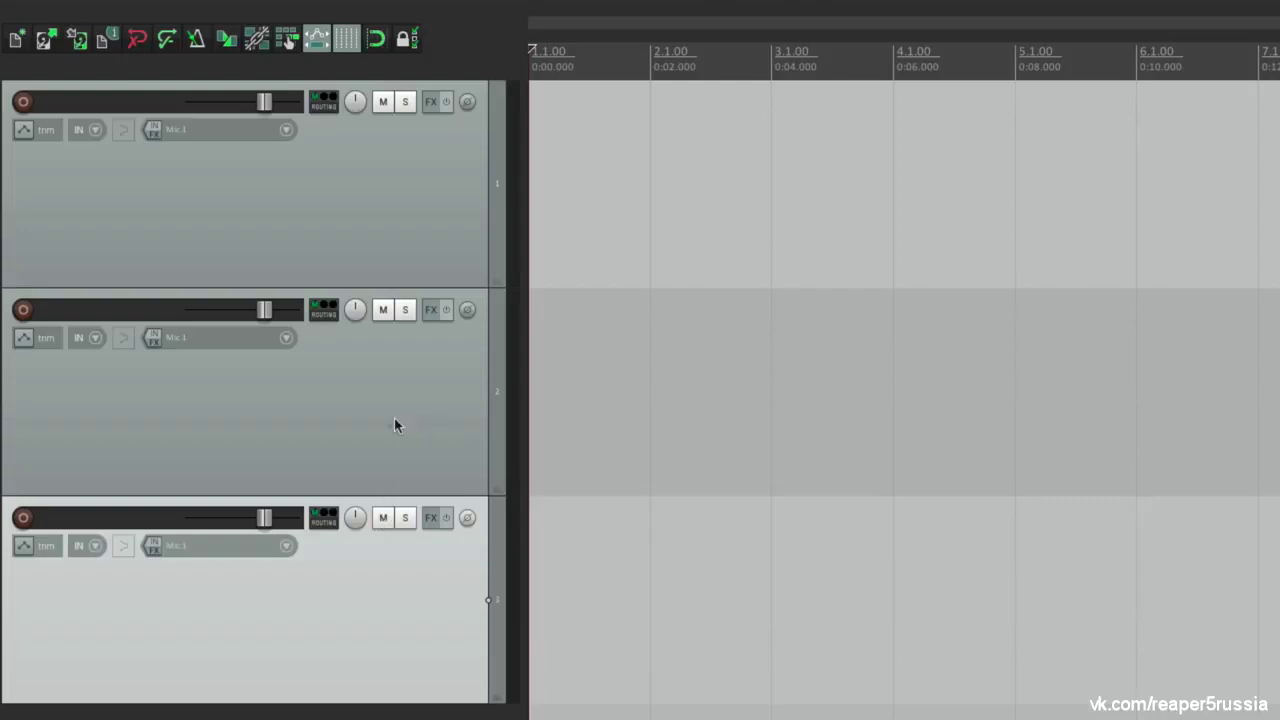
# Select the three tracks one at a time, and make the first track slightly taller and the second slightly shorter
pyautogui.click(346, 397)
pyautogui.click(349, 234)
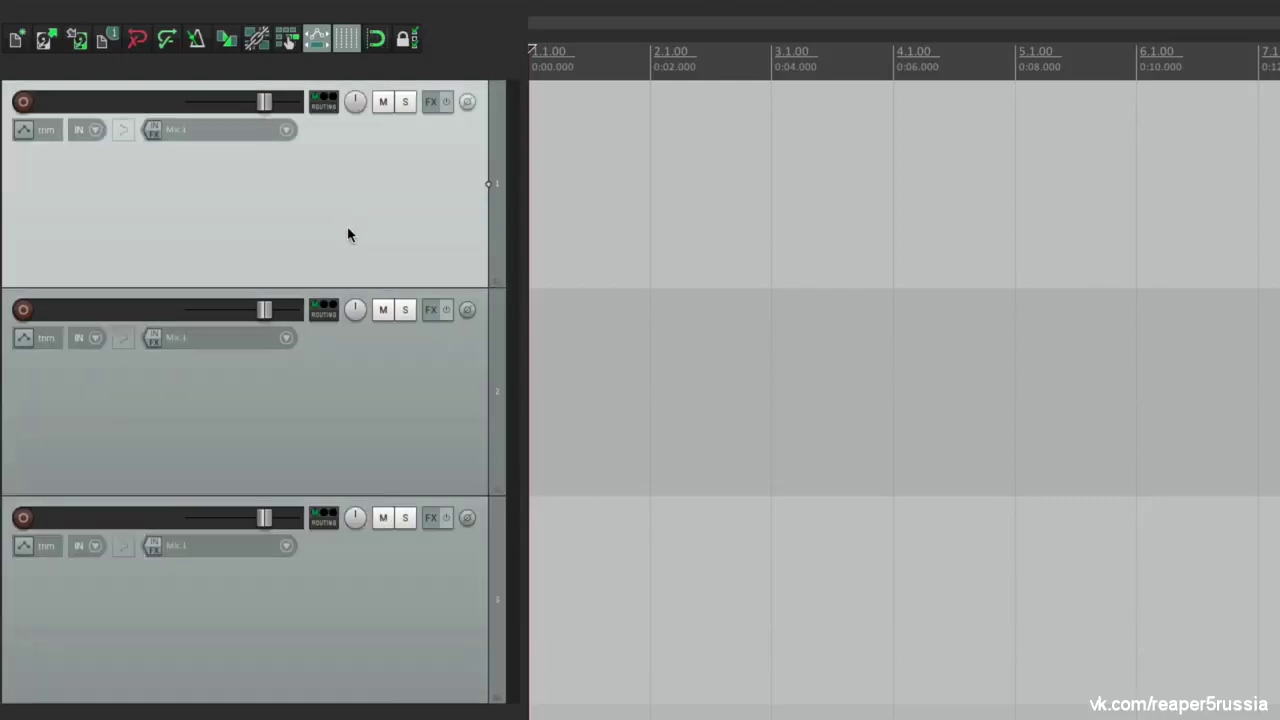
pyautogui.click(331, 365)
pyautogui.click(276, 665)
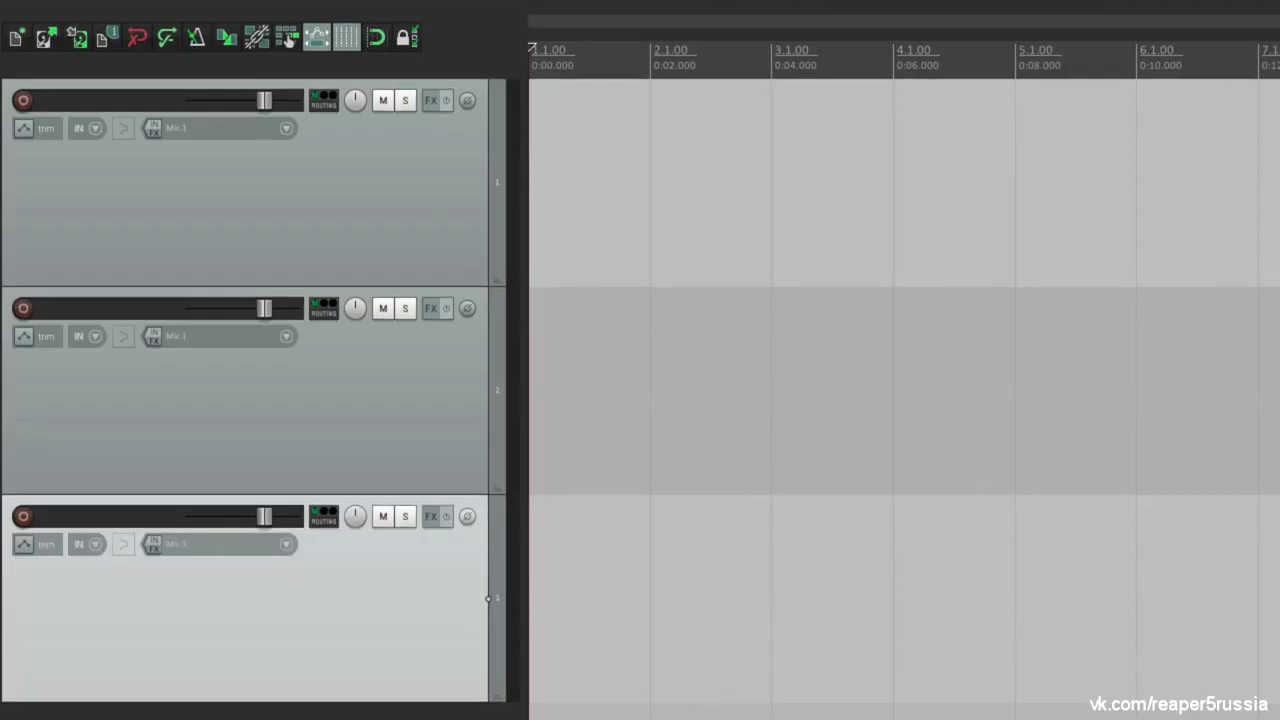
pyautogui.moveTo(469, 288)
pyautogui.mouseDown()
pyautogui.moveTo(470, 192)
pyautogui.moveTo(455, 300)
pyautogui.mouseUp()
pyautogui.moveTo(440, 512); pyautogui.dragTo(449, 486)
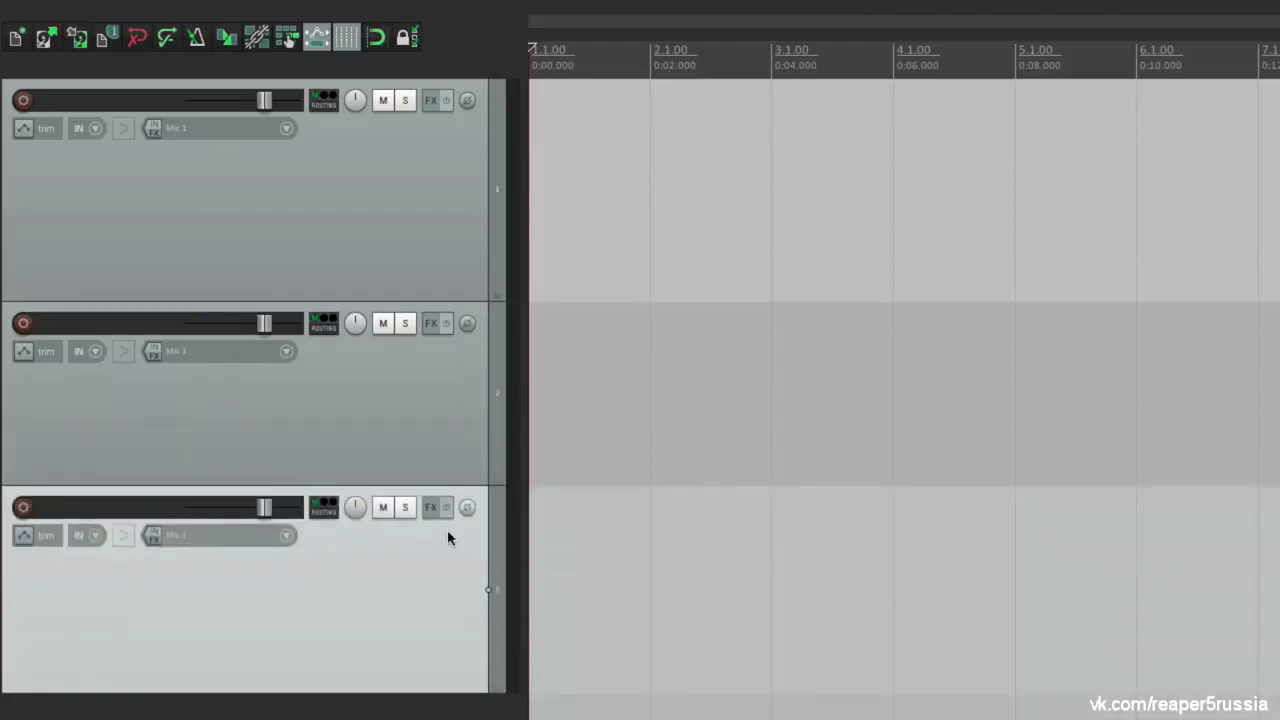
# Name the three tracks Drums, Bass and Guitar, in order from the first to the third
pyautogui.click(95, 110)
pyautogui.doubleClick(95, 110)
pyautogui.write('Dru')
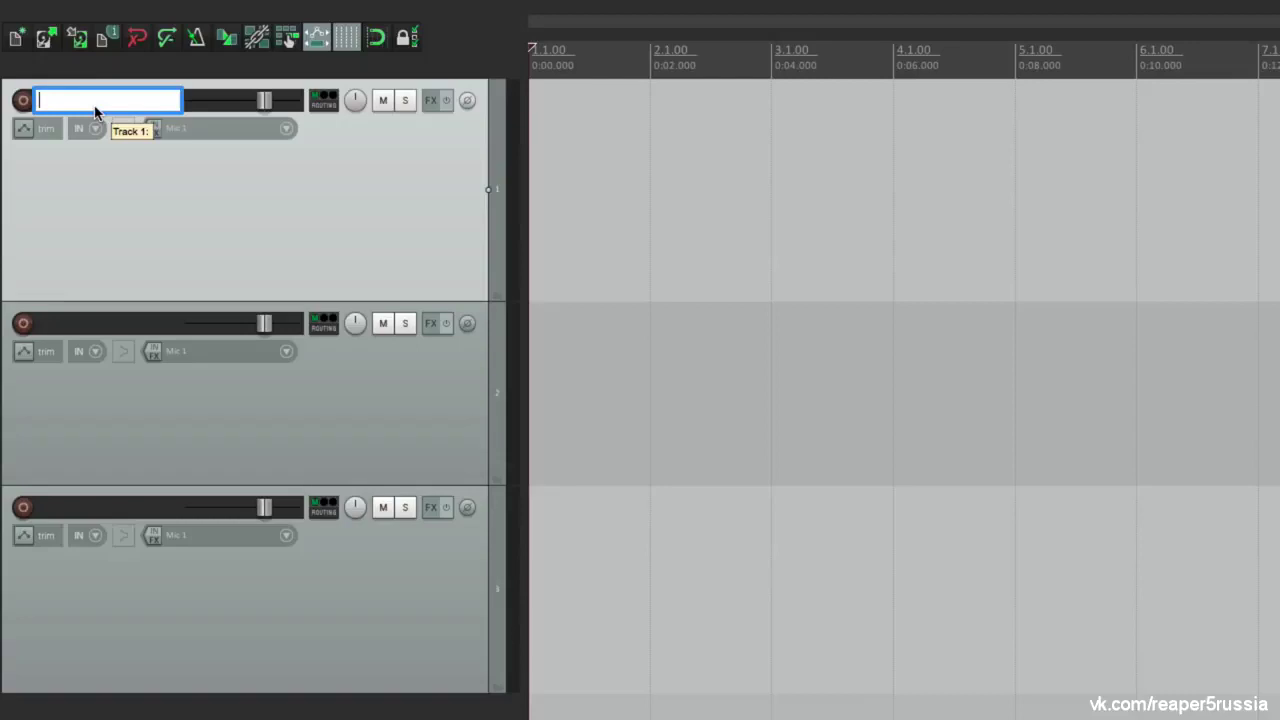
pyautogui.write('ms')
pyautogui.press('Return')
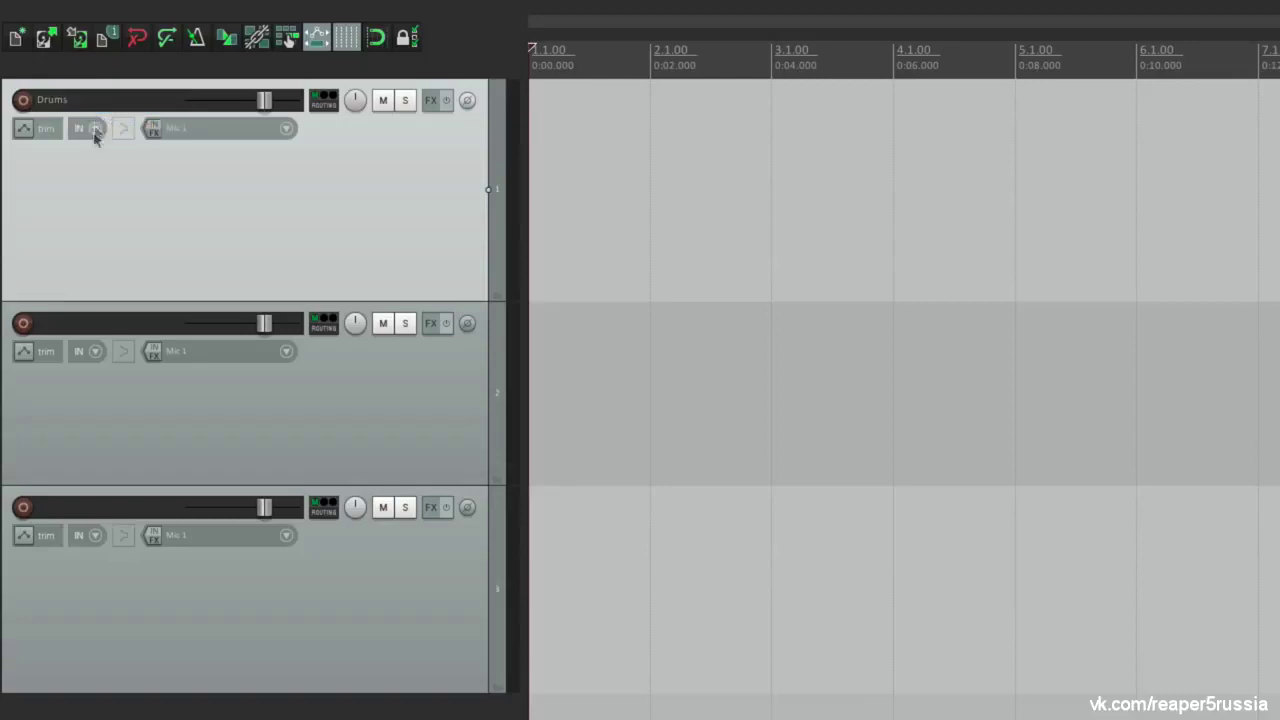
pyautogui.doubleClick(89, 321)
pyautogui.write('Bass')
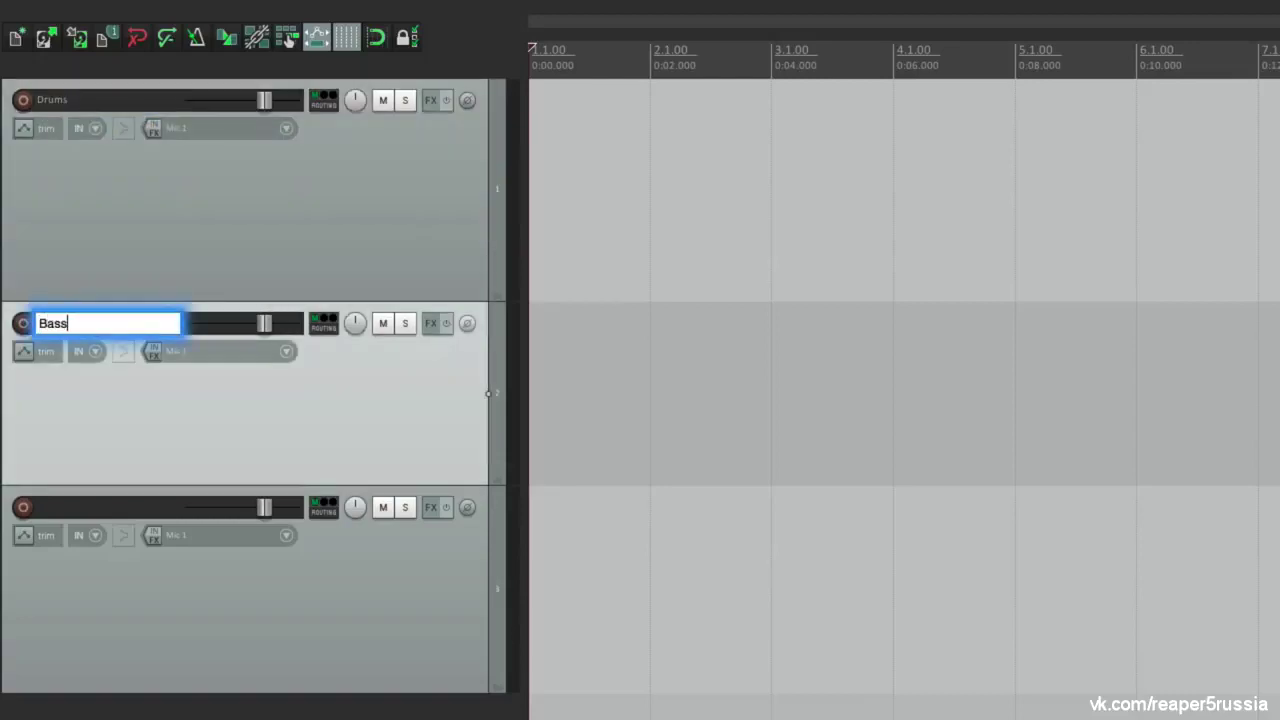
pyautogui.press('Tab')
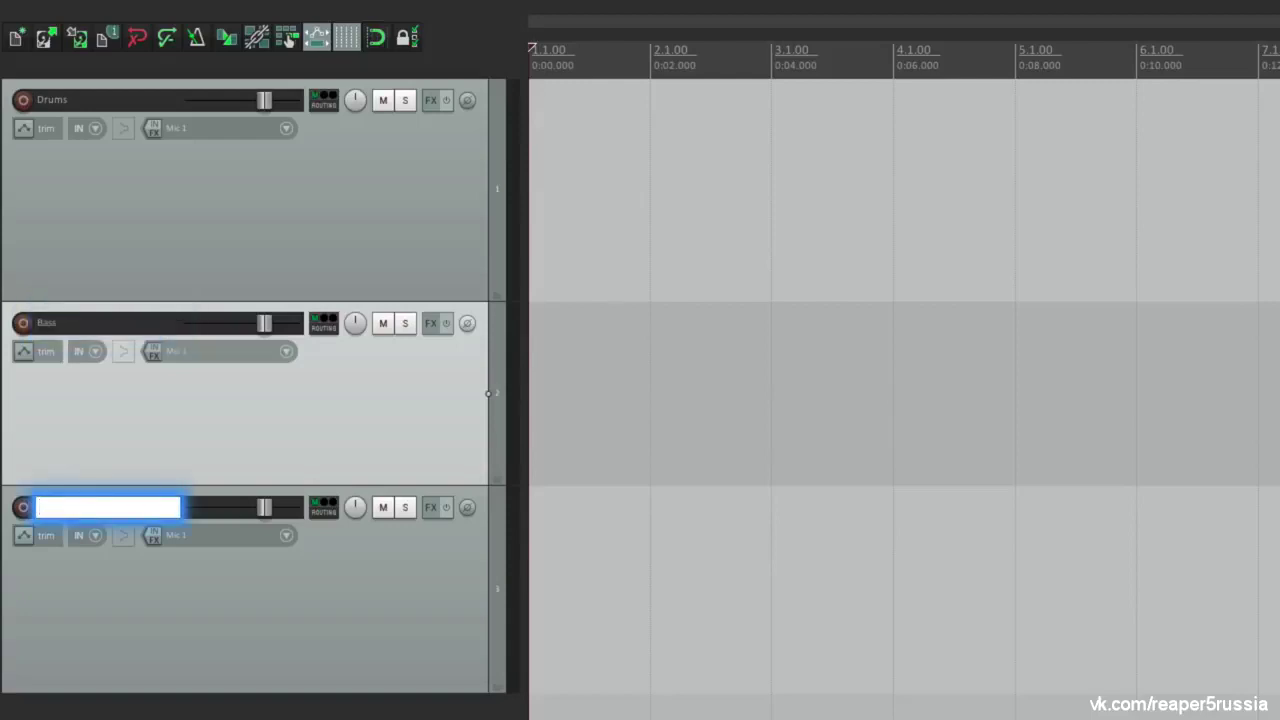
pyautogui.write('Guitar')
pyautogui.press('Return')
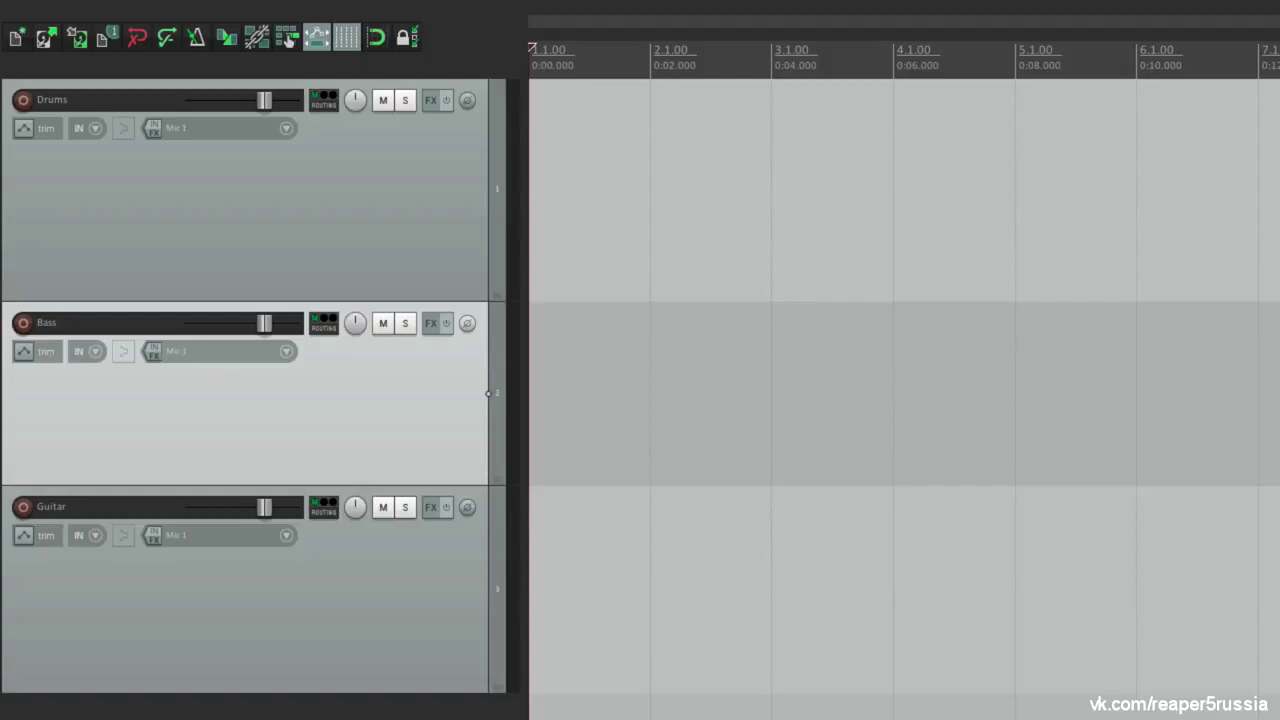
# Remove the Drums, Bass and Guitar tracks one after another to empty the project
pyautogui.click(285, 183)
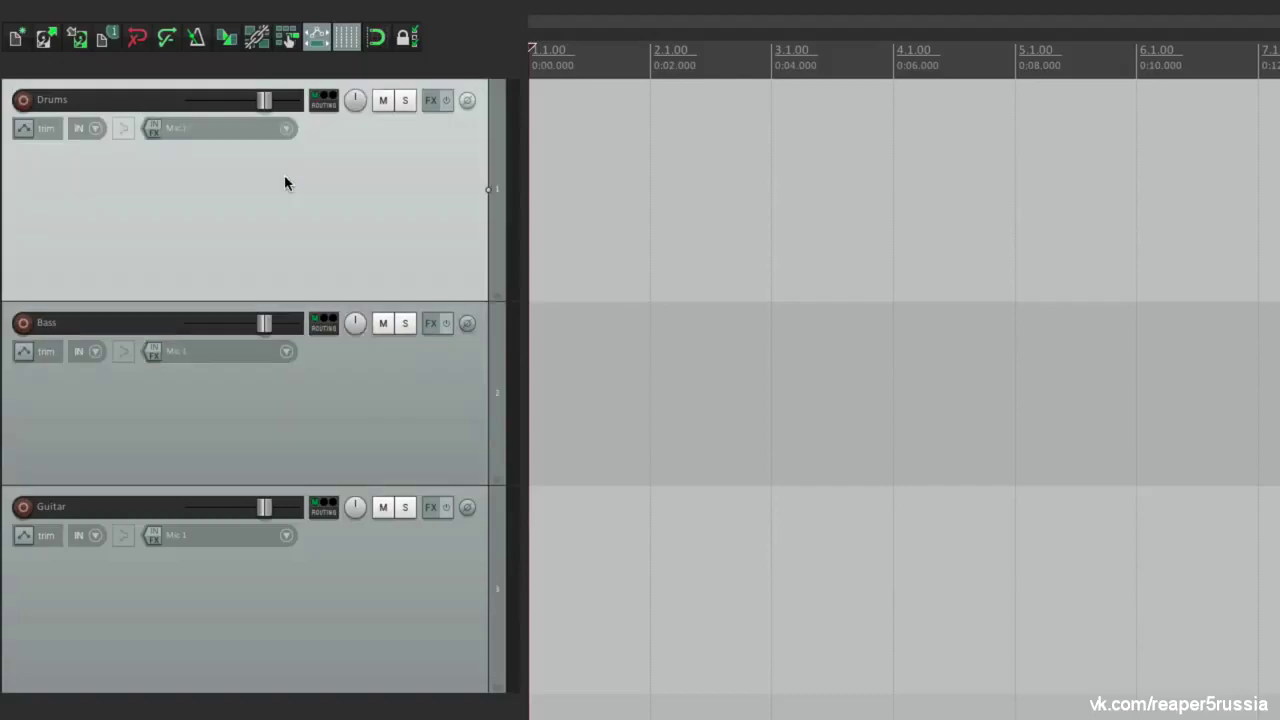
pyautogui.rightClick(285, 183)
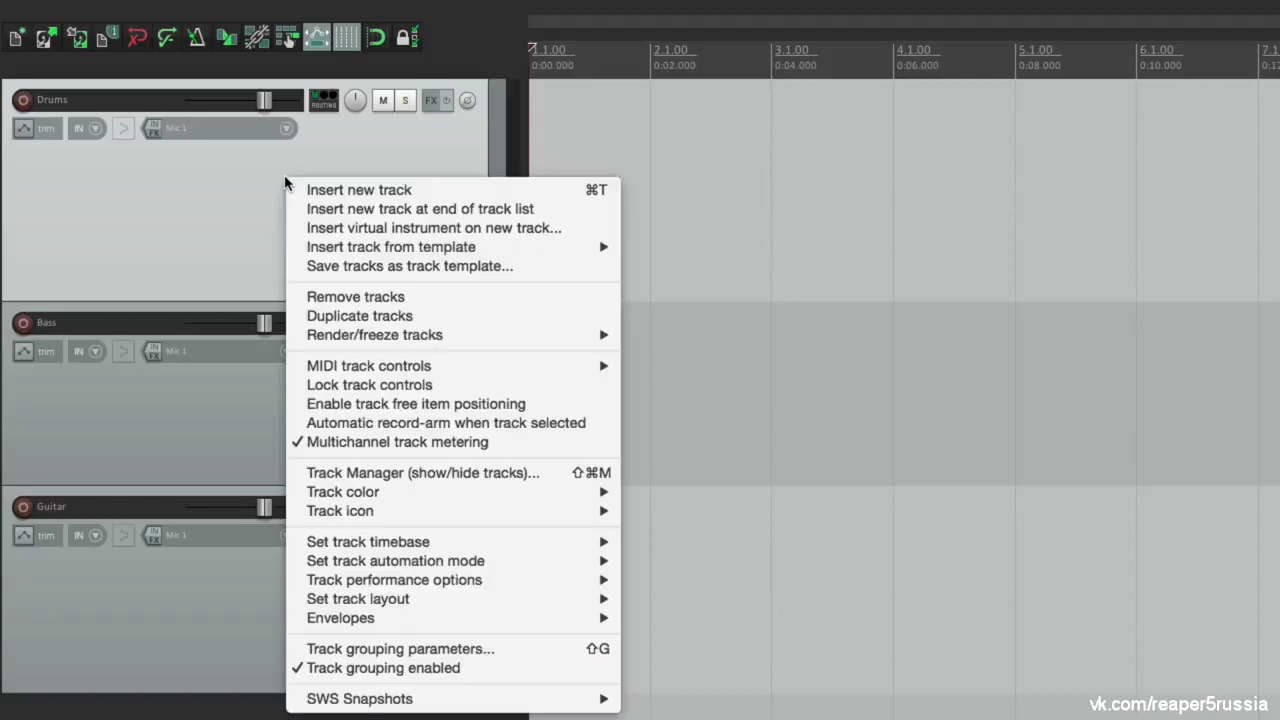
pyautogui.click(297, 298)
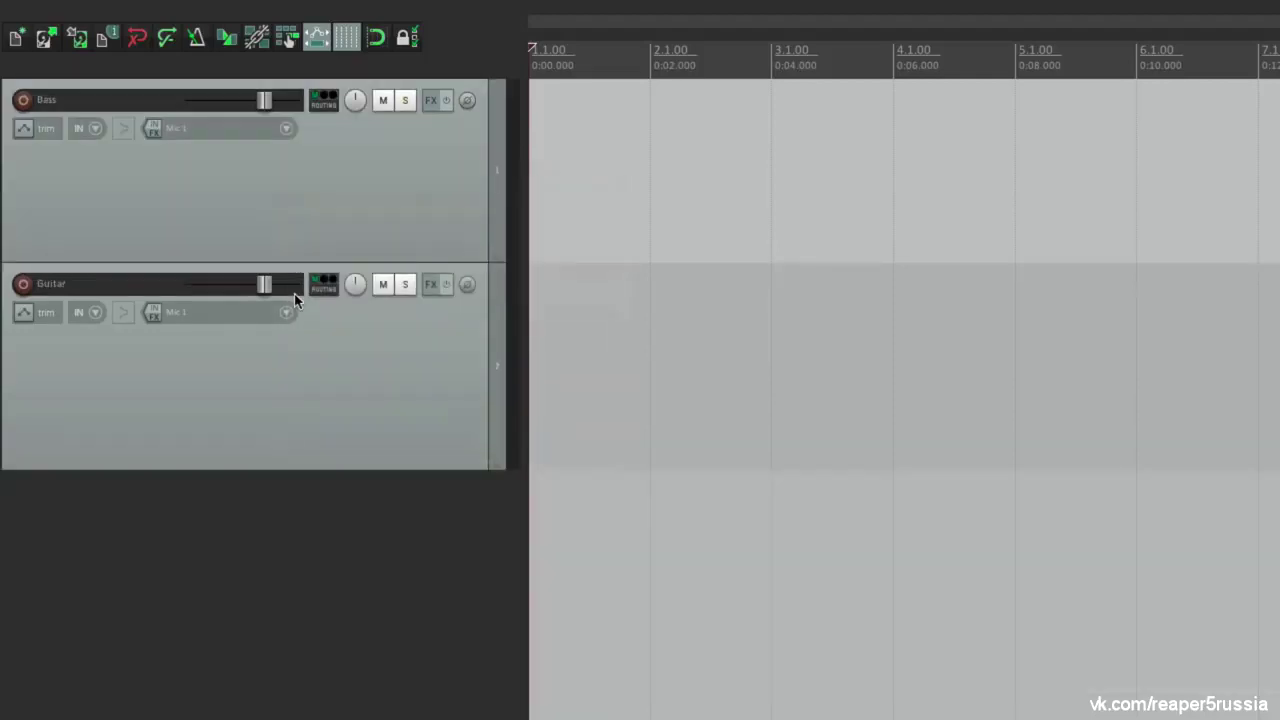
pyautogui.click(368, 245)
pyautogui.press('Delete')
pyautogui.click(368, 252)
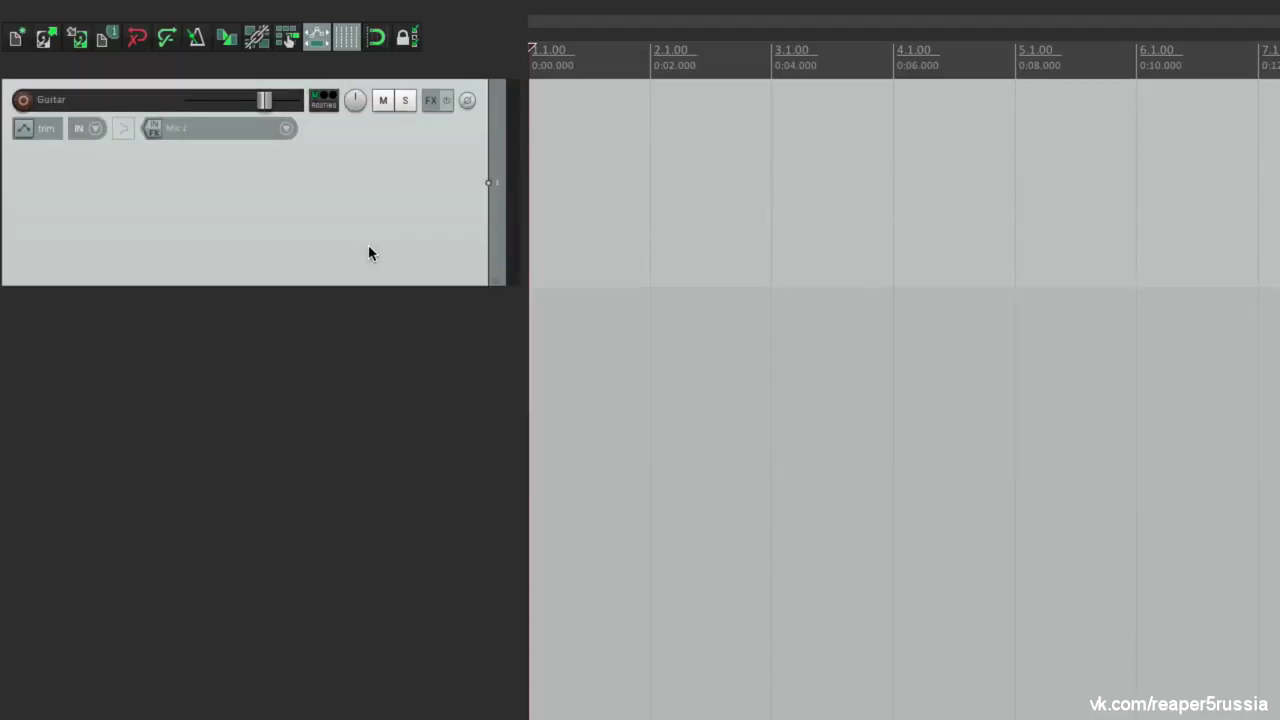
pyautogui.press('Delete')
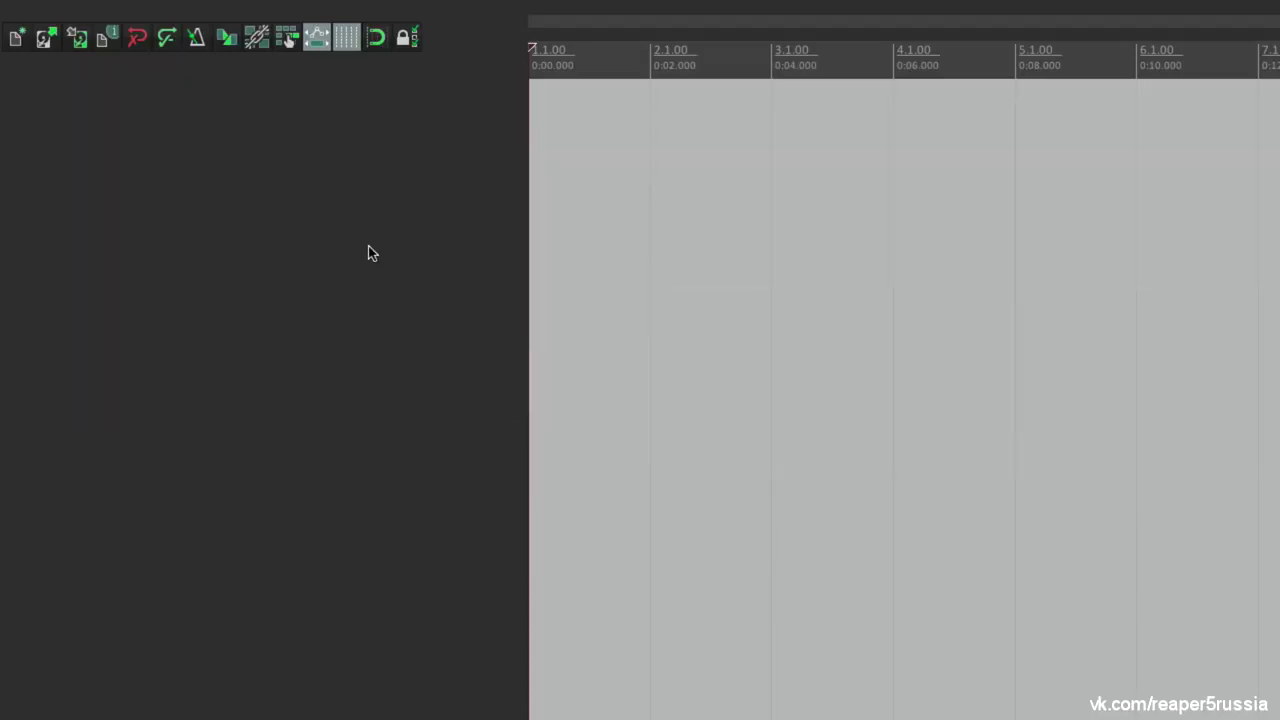
# Insert 4 tracks at once after the last touched track, using the name Vocal
pyautogui.moveTo(310, 5)
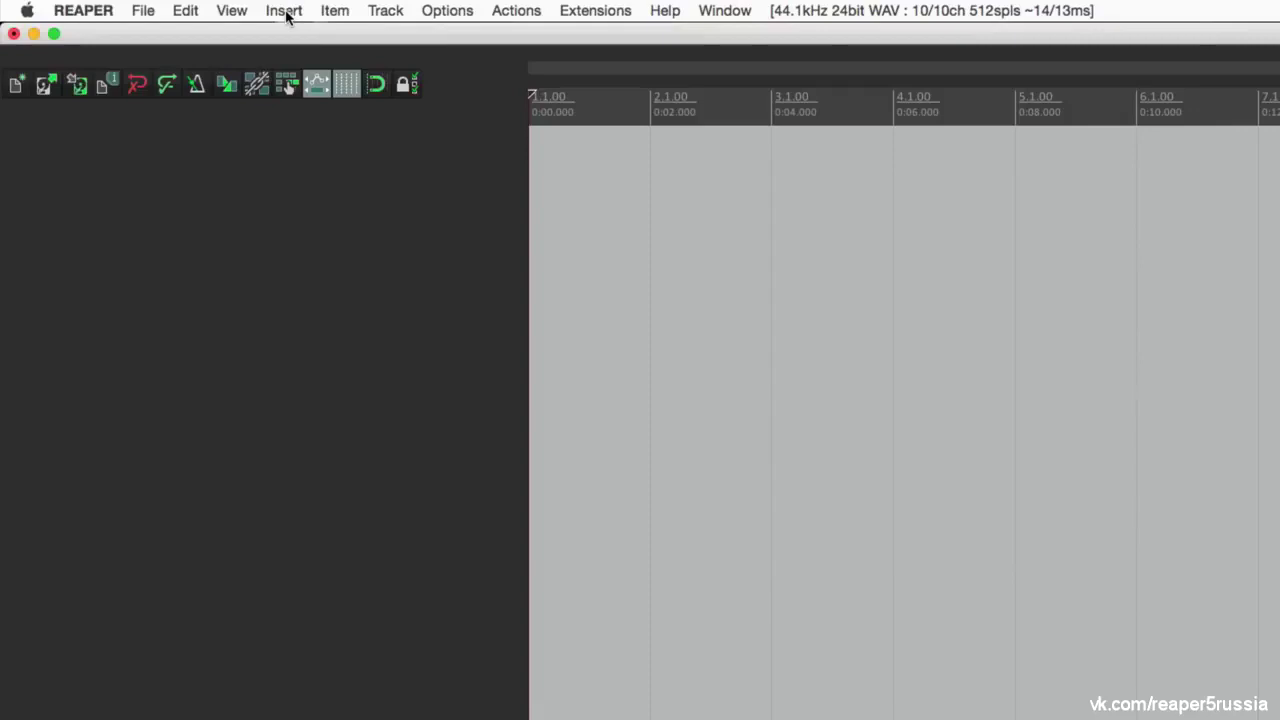
pyautogui.click(285, 12)
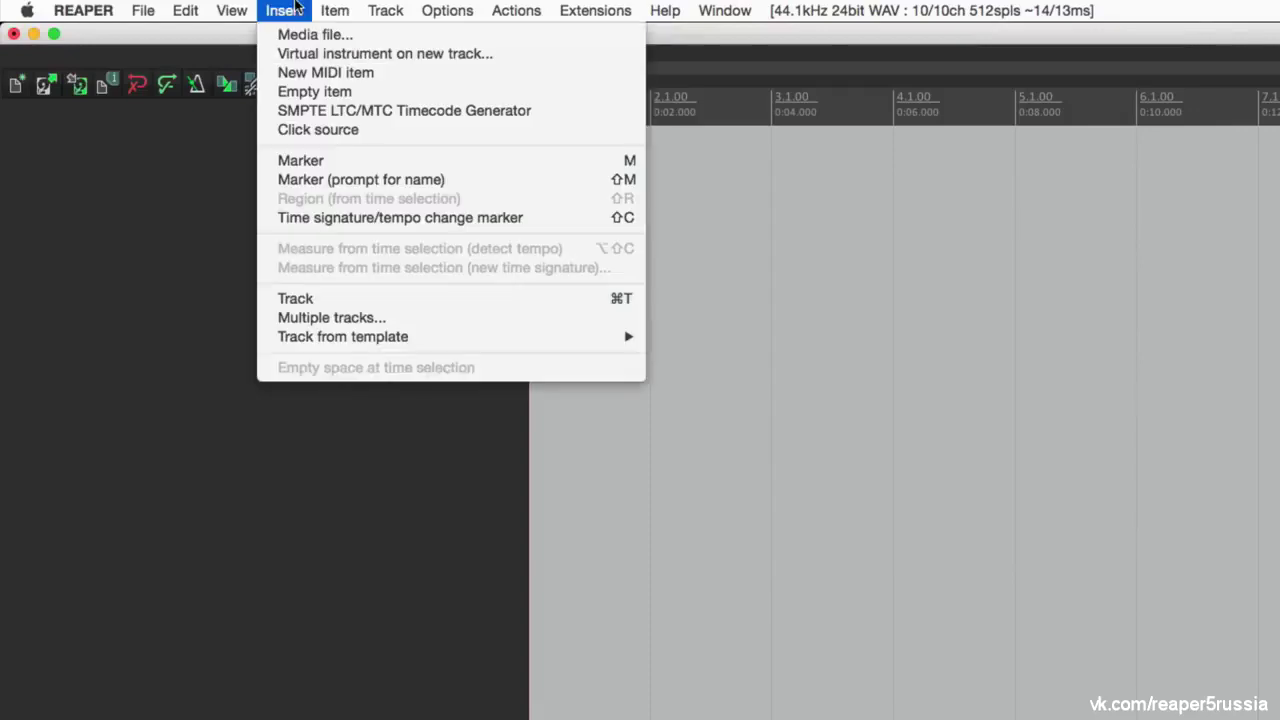
pyautogui.click(261, 319)
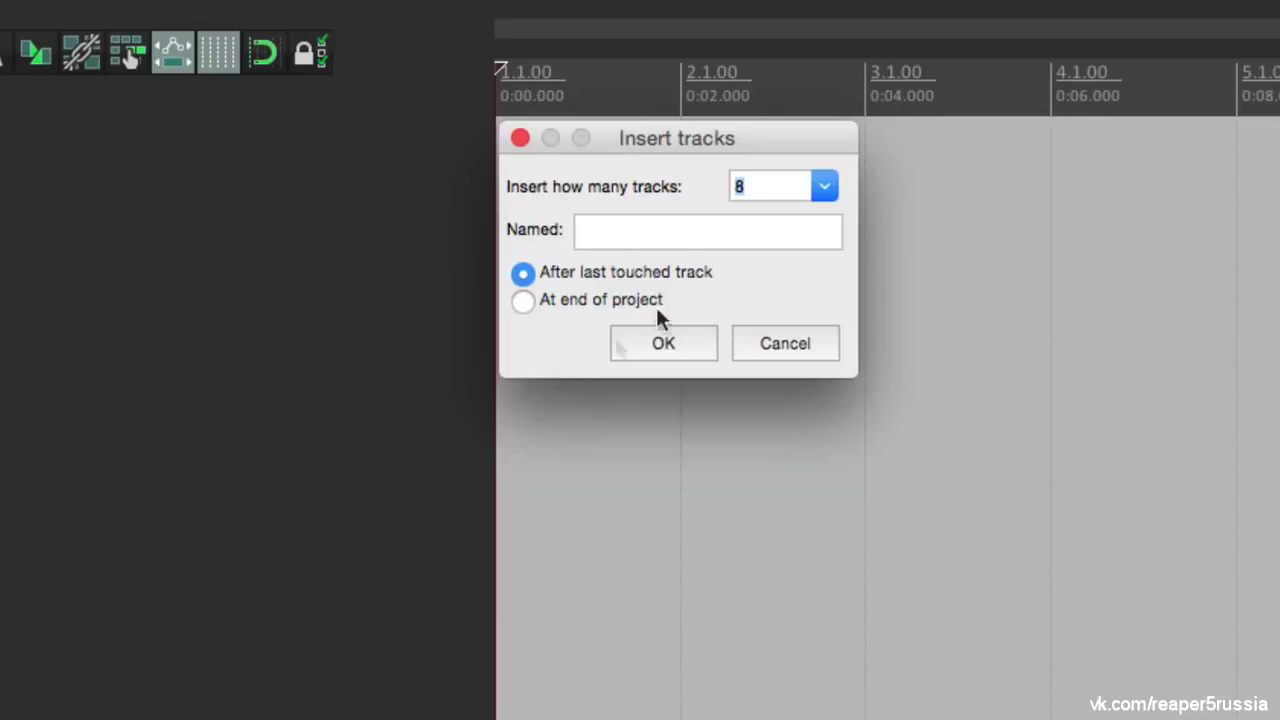
pyautogui.write('4')
pyautogui.click(660, 231)
pyautogui.write('Vocal')
pyautogui.click(676, 343)
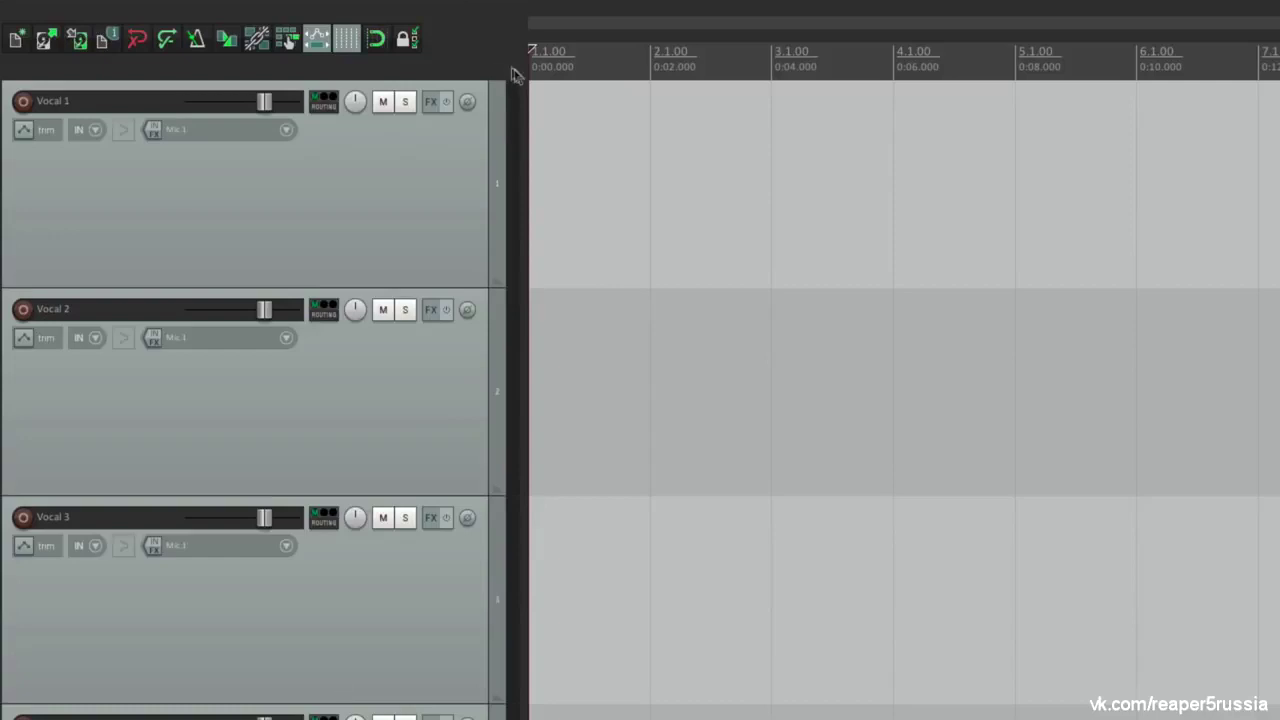
# Look through the color picker's modes and give the Vocal 1 track a bright green custom color from the color wheel at full brightness
pyautogui.click(321, 149)
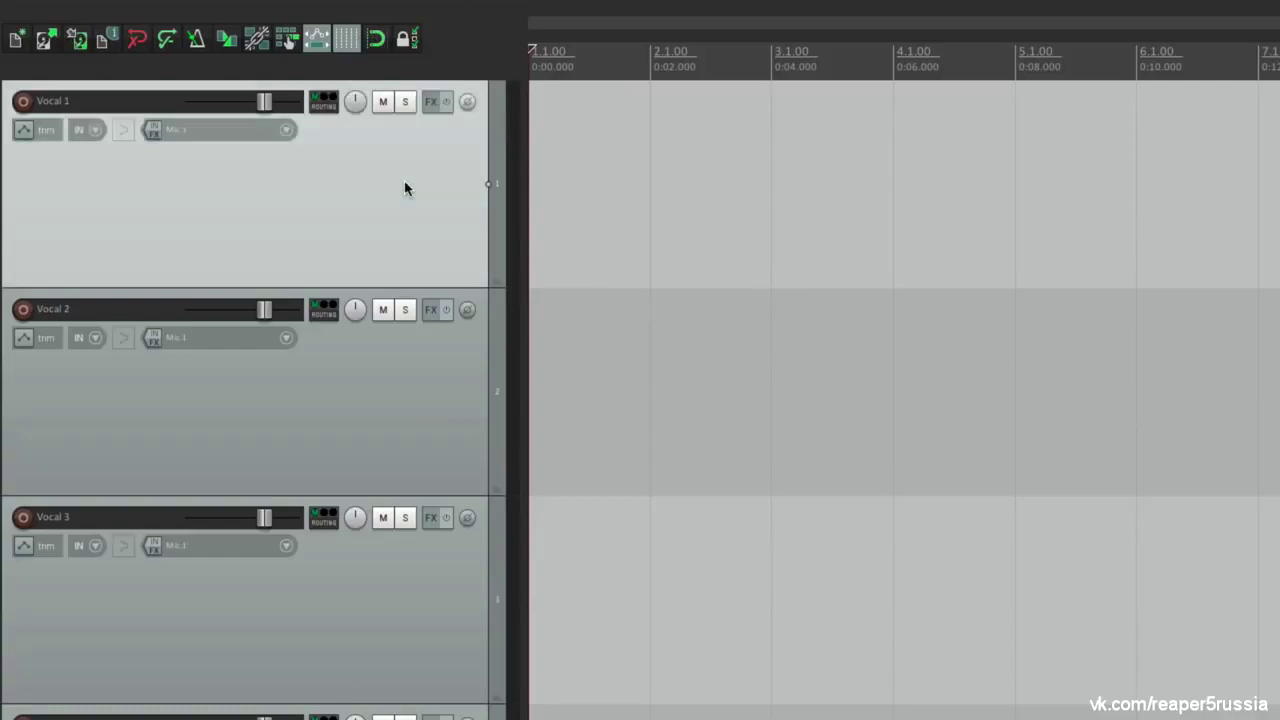
pyautogui.rightClick(405, 187)
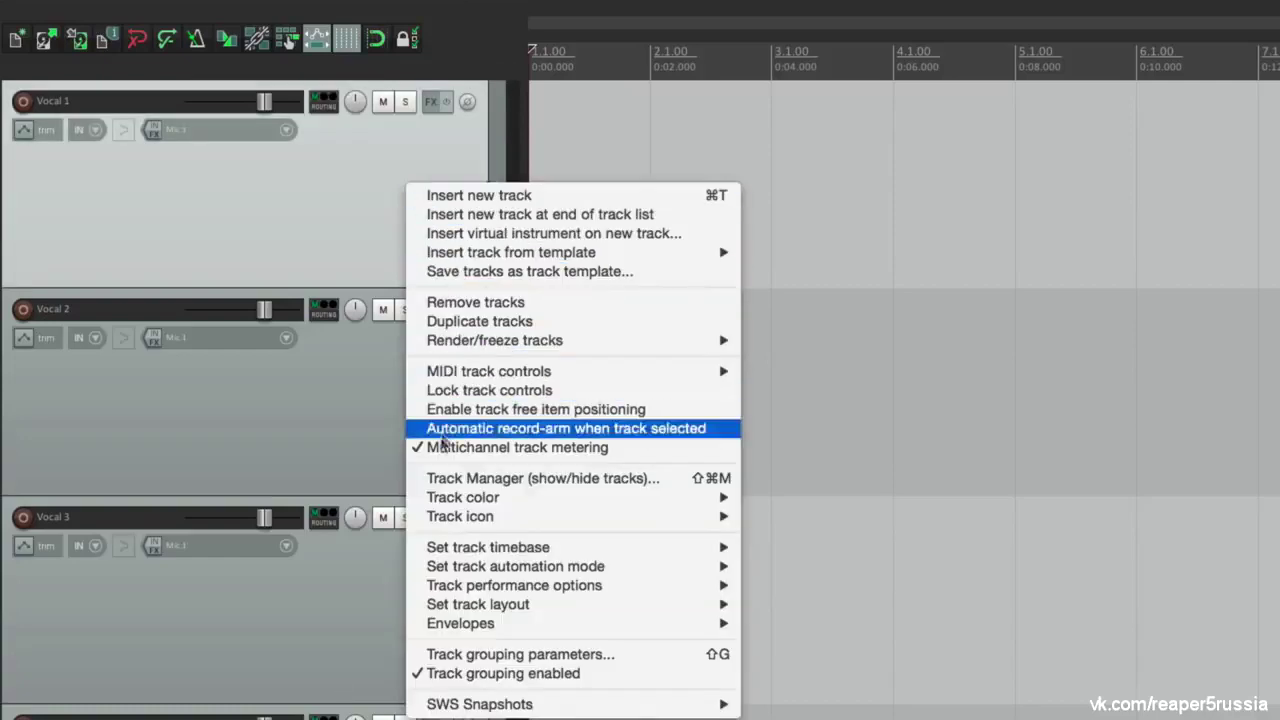
pyautogui.moveTo(421, 499)
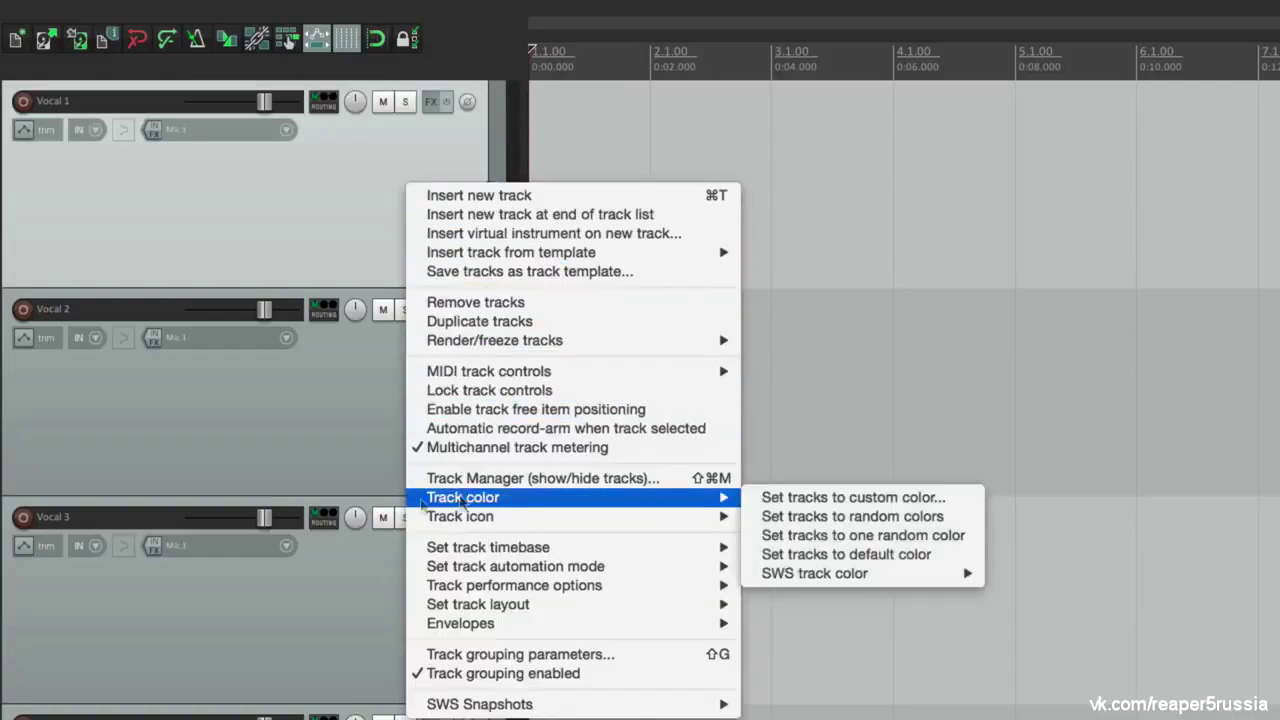
pyautogui.click(750, 498)
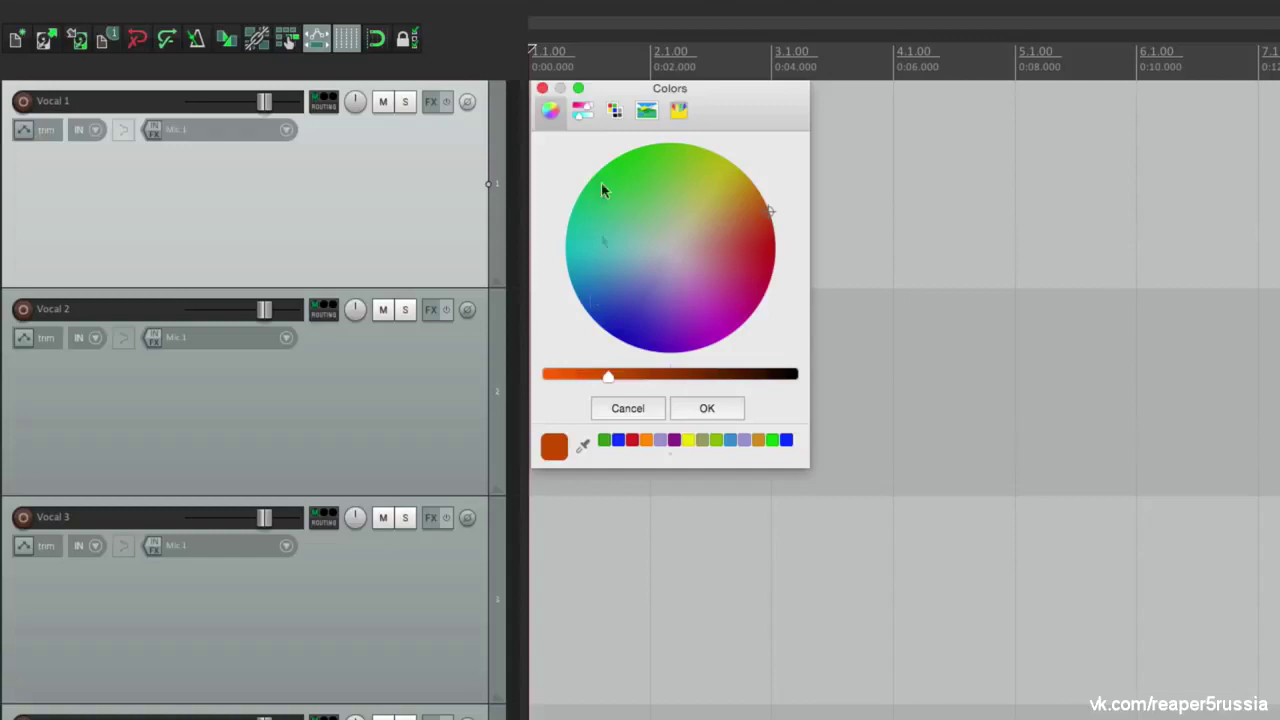
pyautogui.click(584, 113)
pyautogui.click(613, 115)
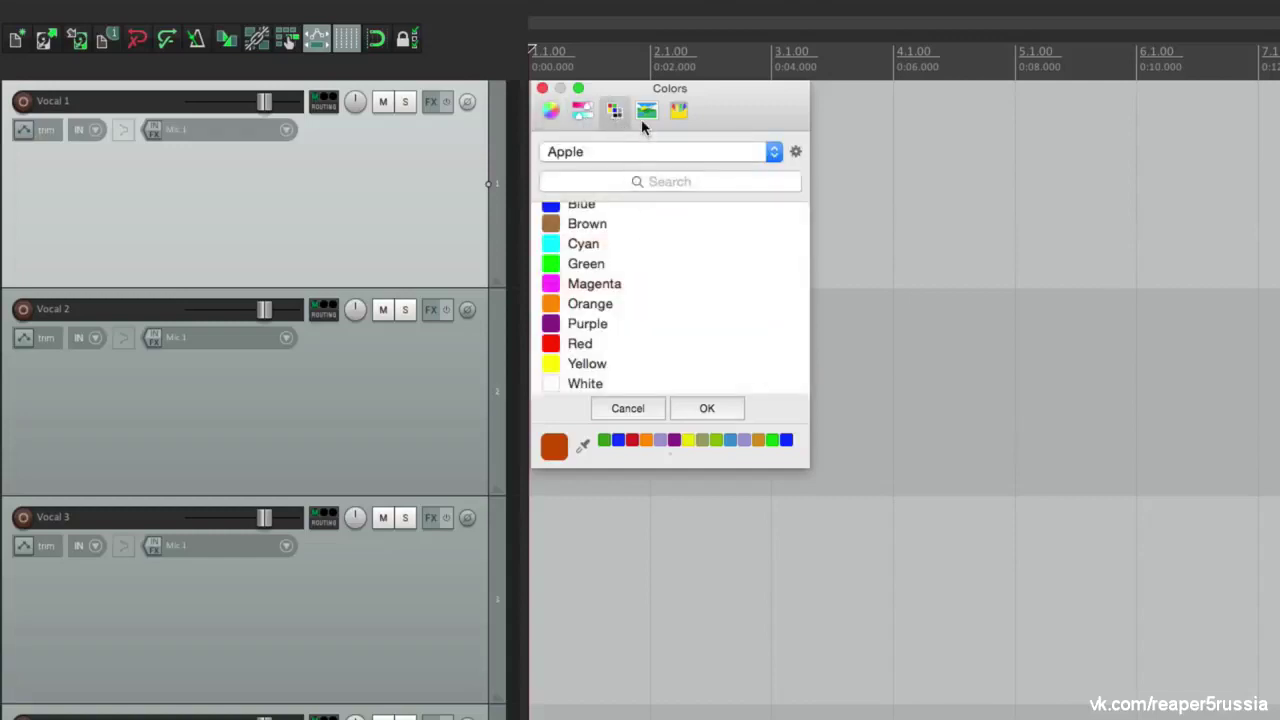
pyautogui.click(644, 116)
pyautogui.click(678, 114)
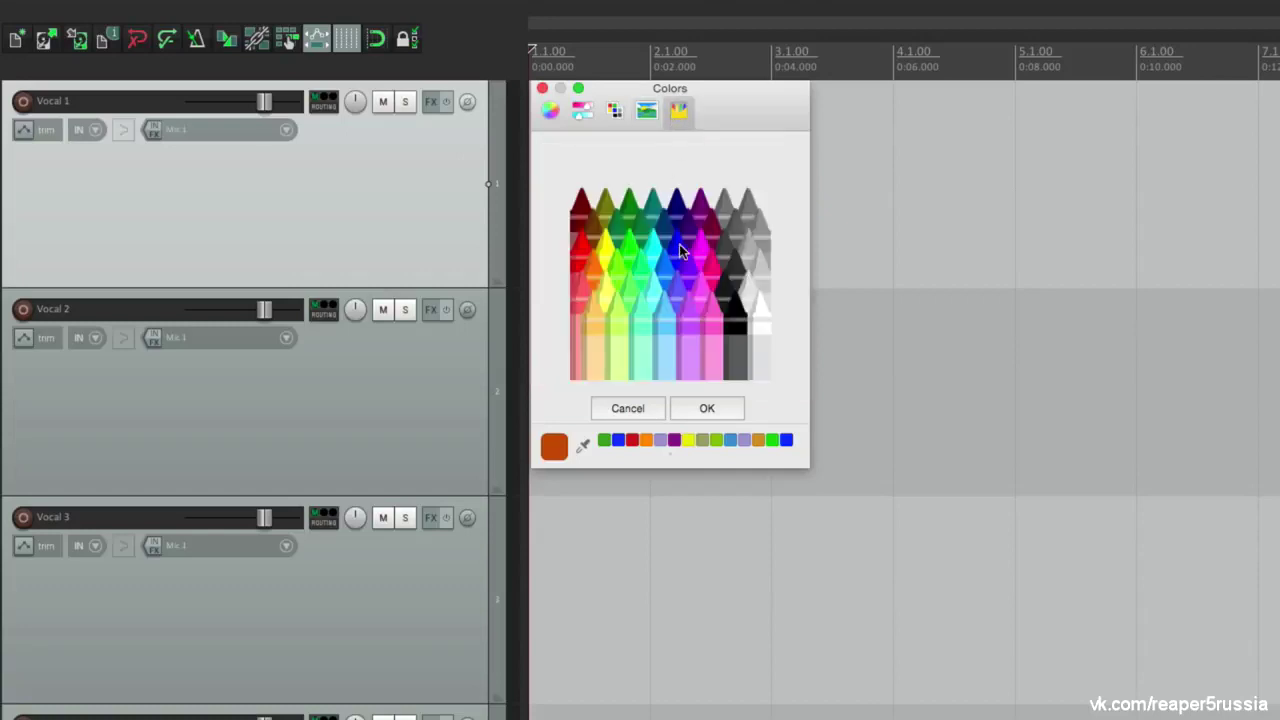
pyautogui.click(550, 110)
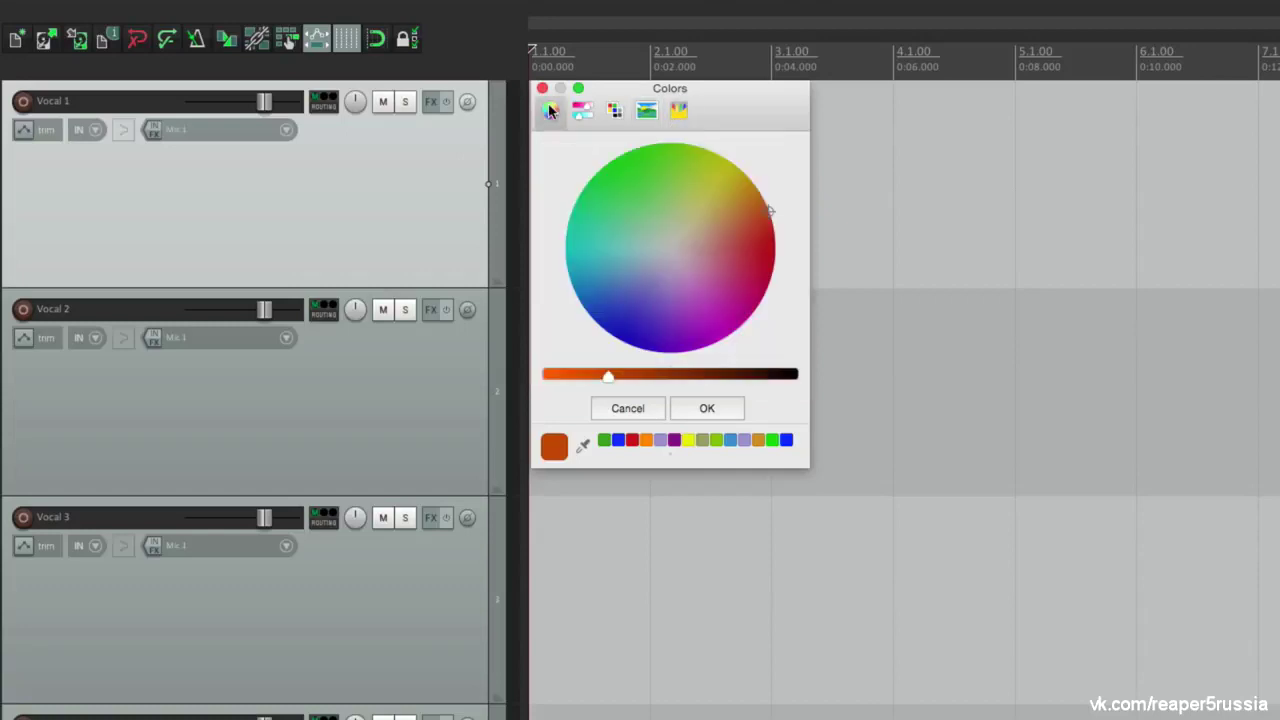
pyautogui.moveTo(608, 376); pyautogui.dragTo(514, 386)
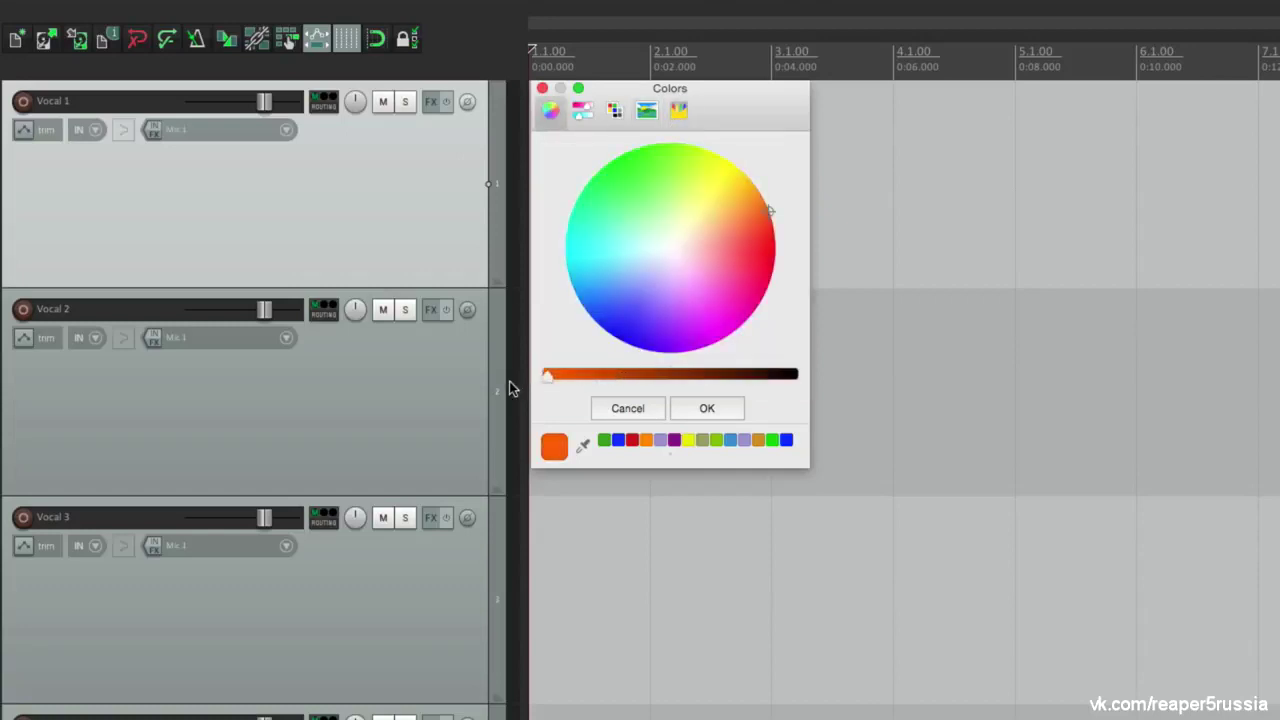
pyautogui.click(628, 155)
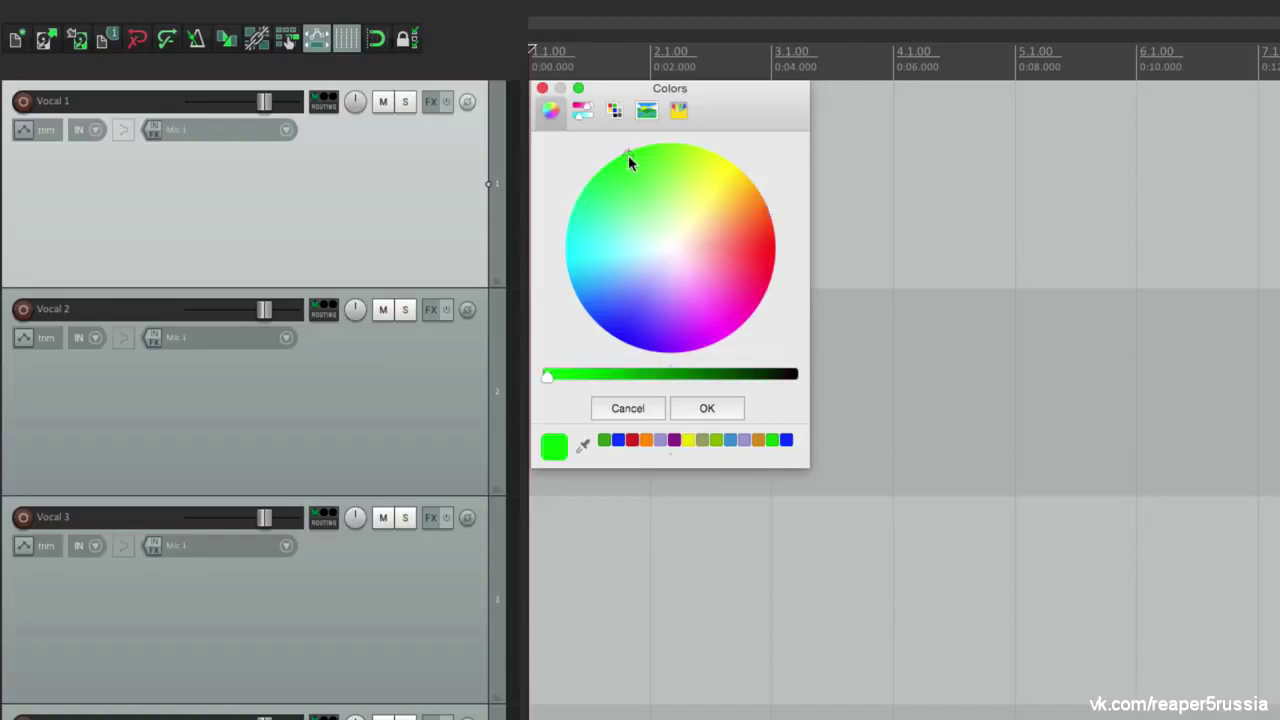
pyautogui.click(707, 411)
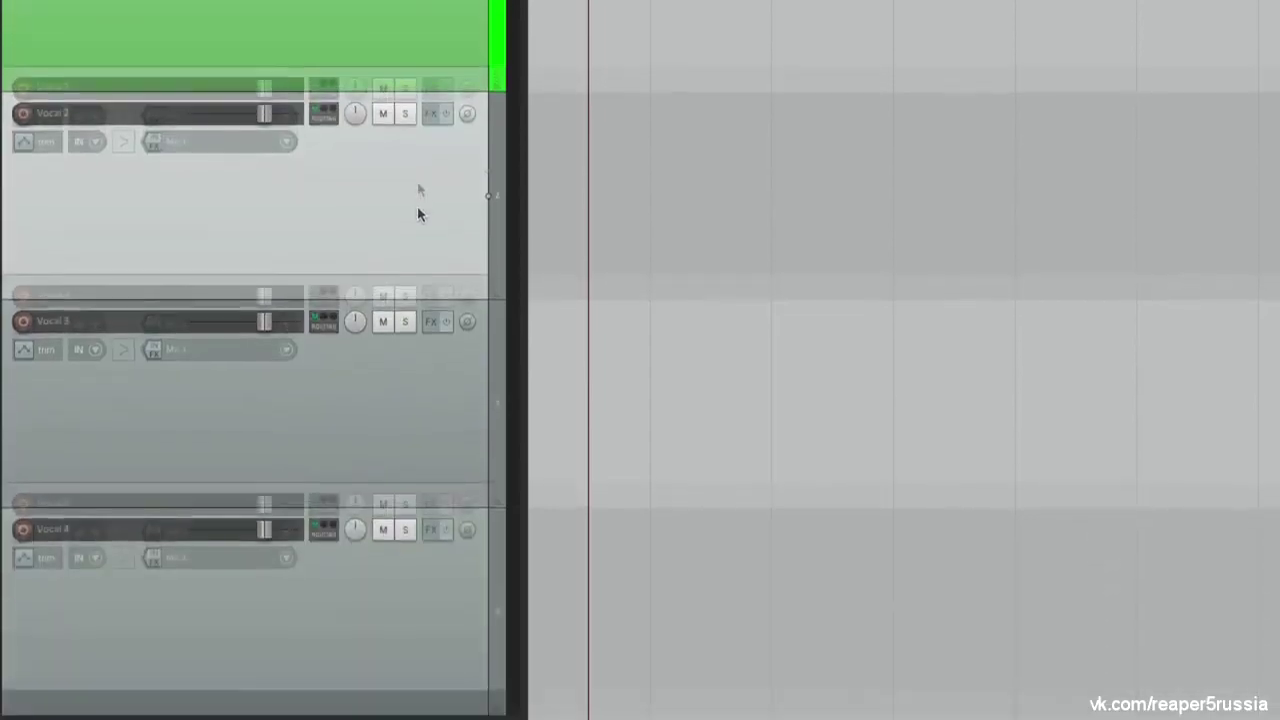
# Give the Vocal 2 track a red custom color from the color wheel at full brightness
pyautogui.rightClick(417, 405)
pyautogui.moveTo(446, 405)
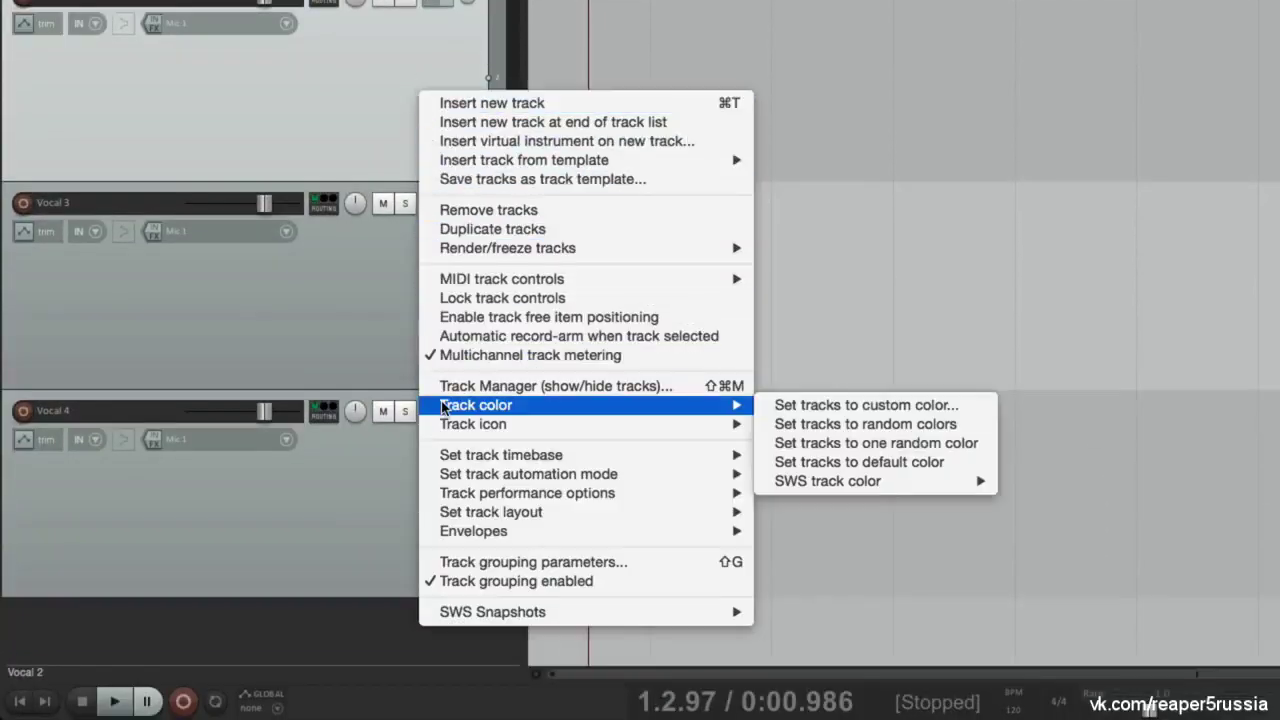
pyautogui.click(786, 410)
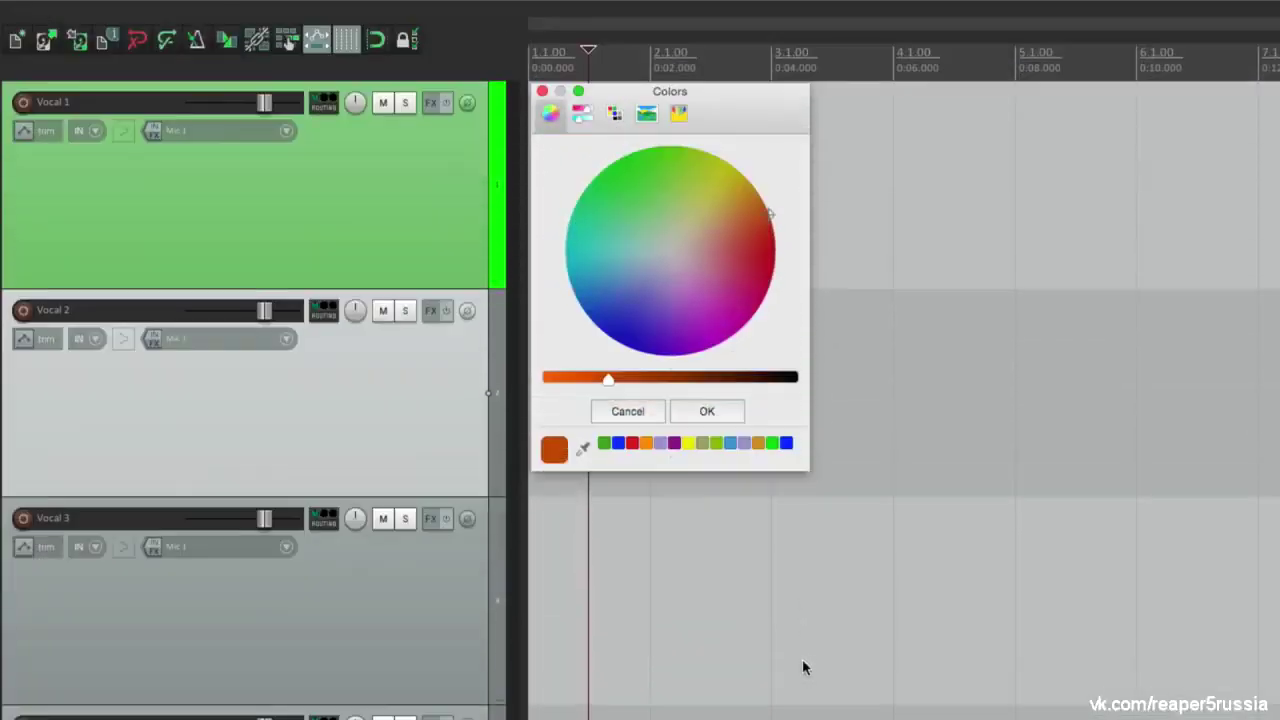
pyautogui.moveTo(609, 378); pyautogui.dragTo(546, 378)
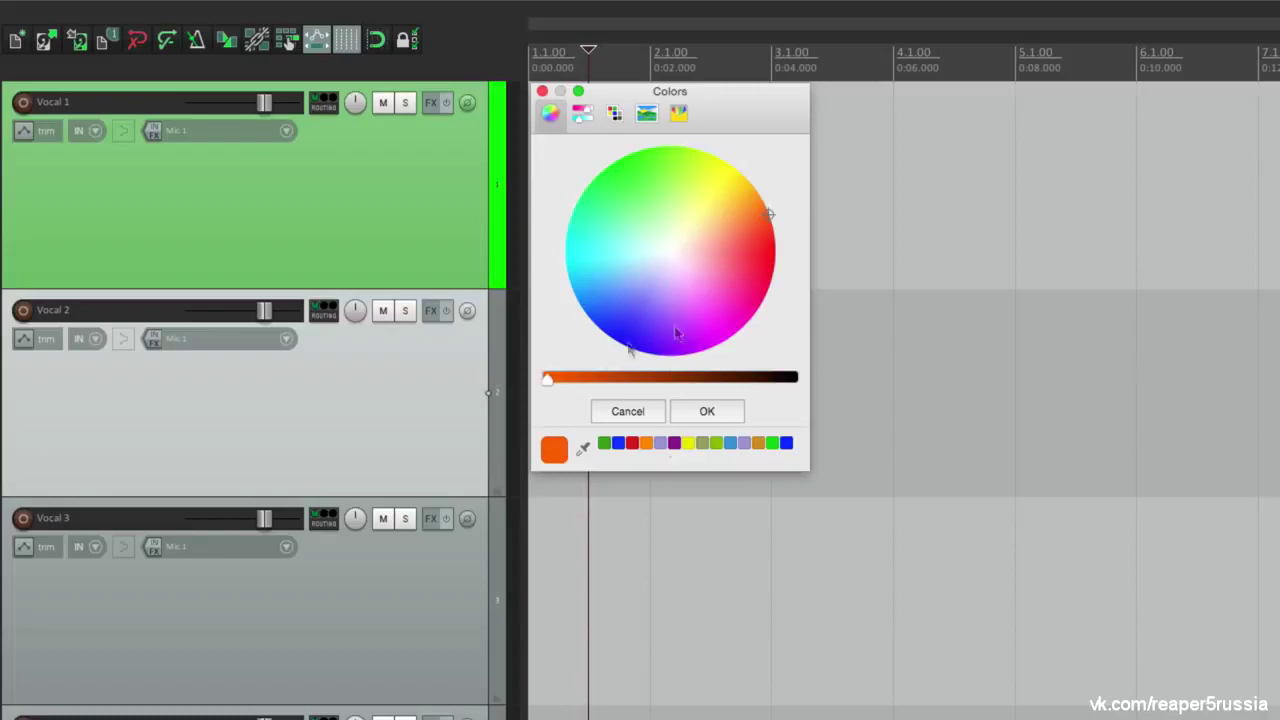
pyautogui.click(763, 257)
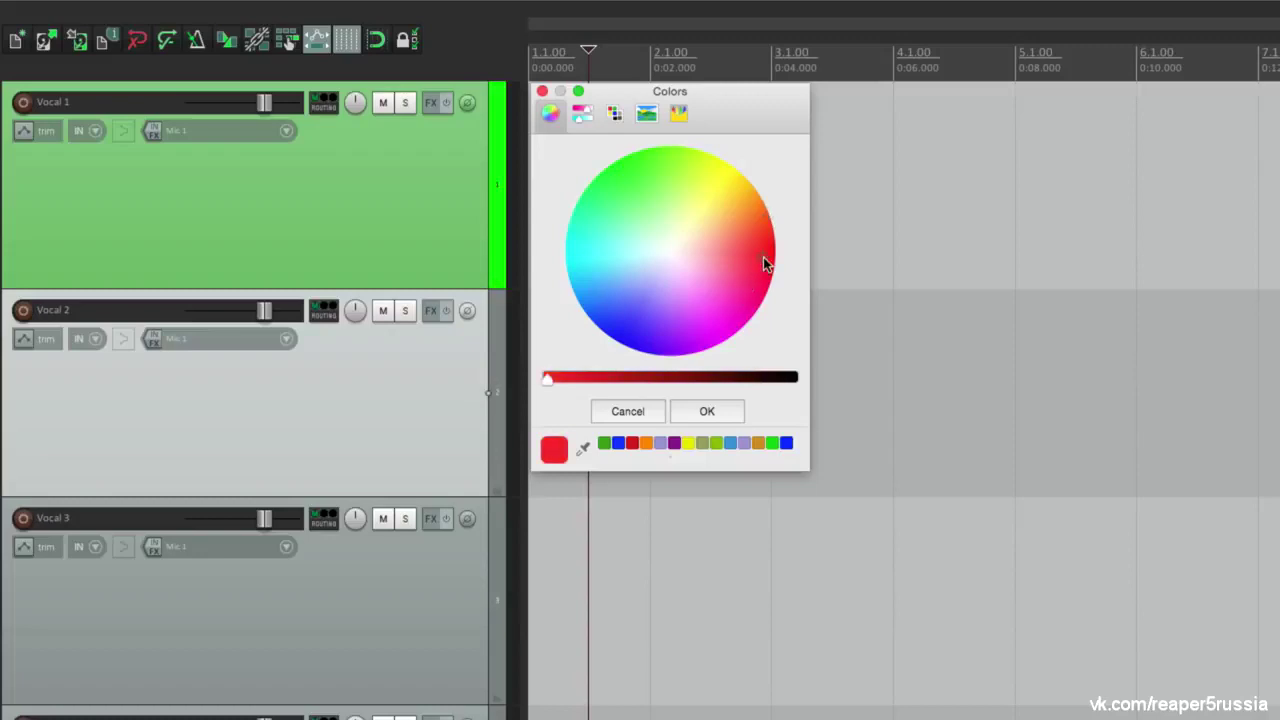
pyautogui.click(717, 410)
pyautogui.click(622, 405)
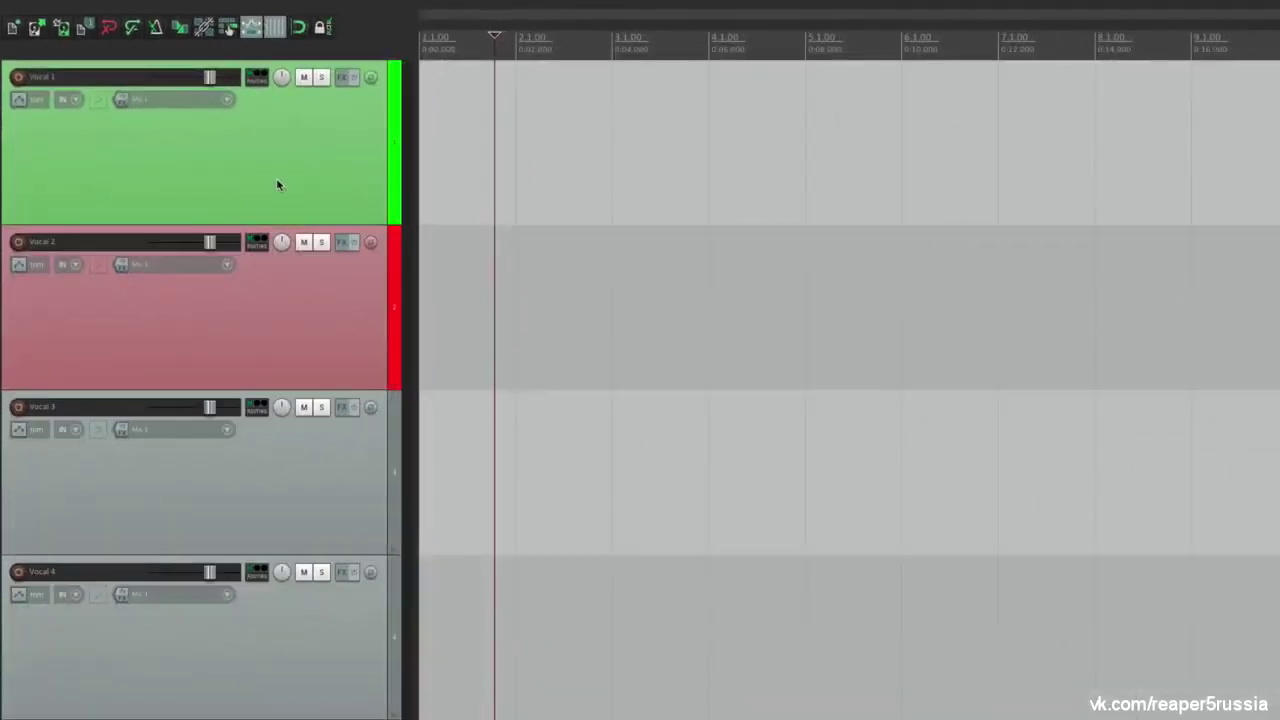
# Select all four Vocal tracks and set them to random colors
pyautogui.click(348, 228)
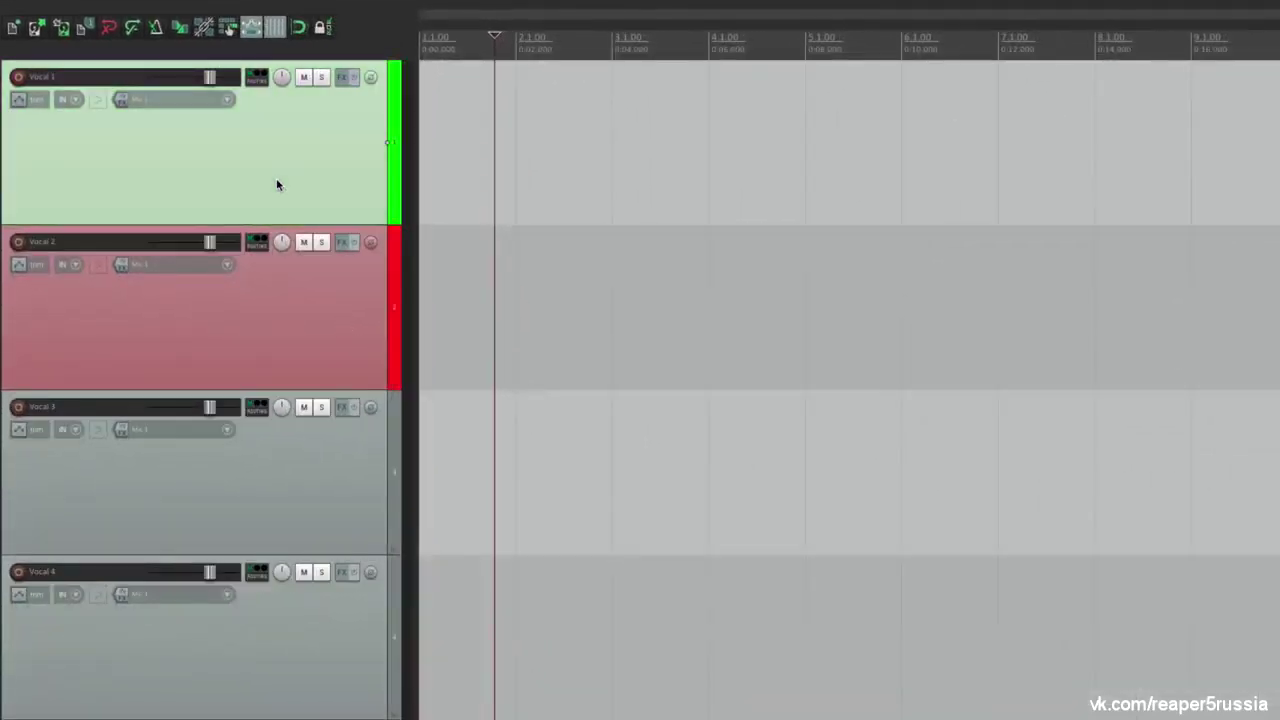
pyautogui.keyDown('shift'); pyautogui.click(312, 615); pyautogui.keyUp('shift')
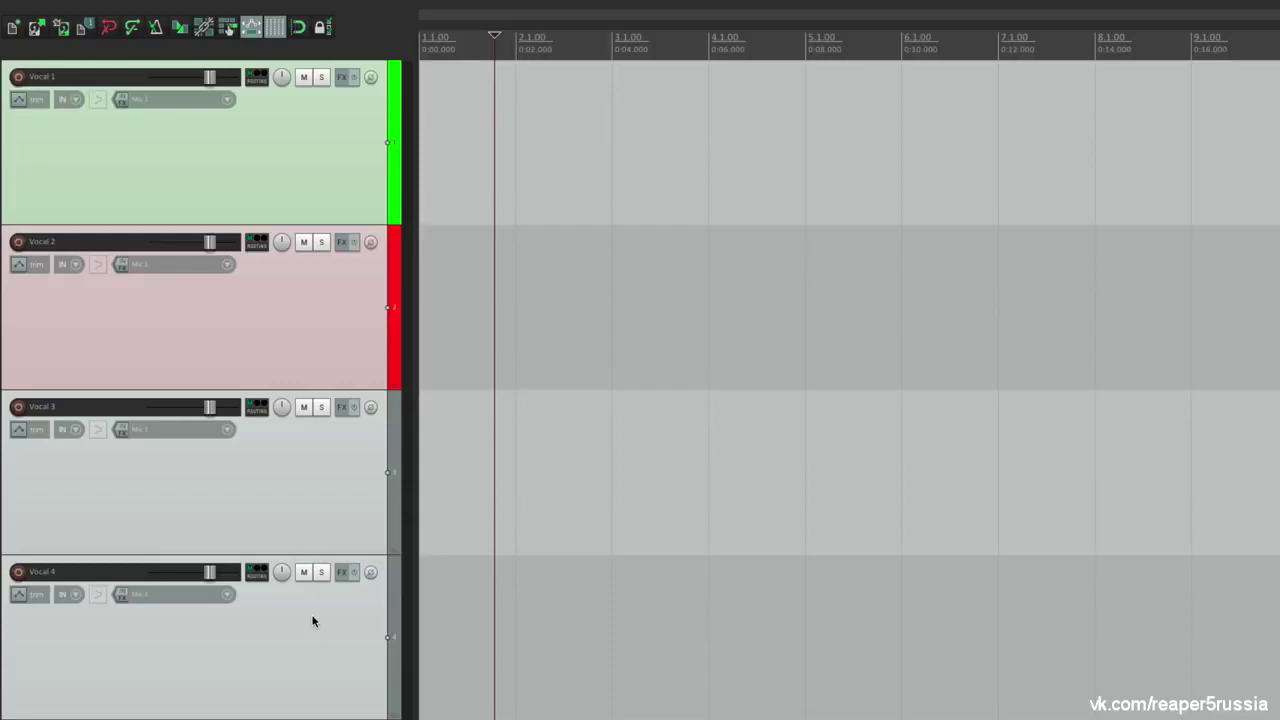
pyautogui.rightClick(345, 189)
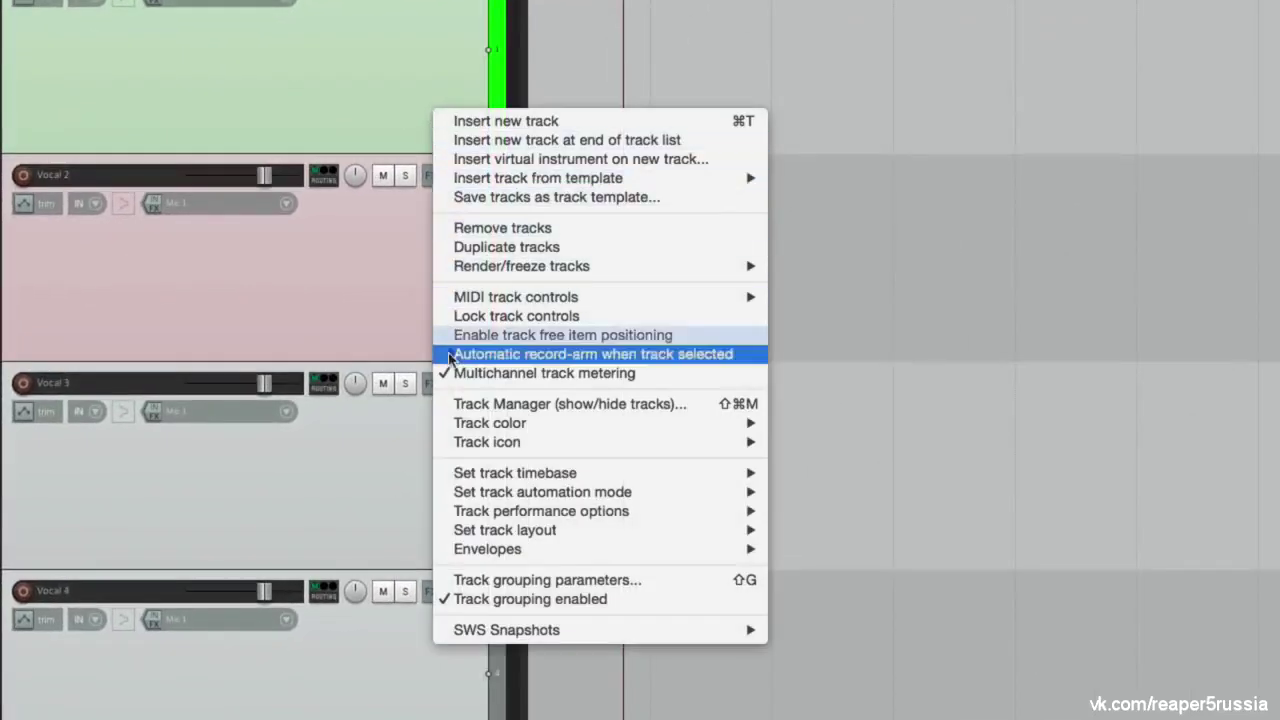
pyautogui.moveTo(455, 425)
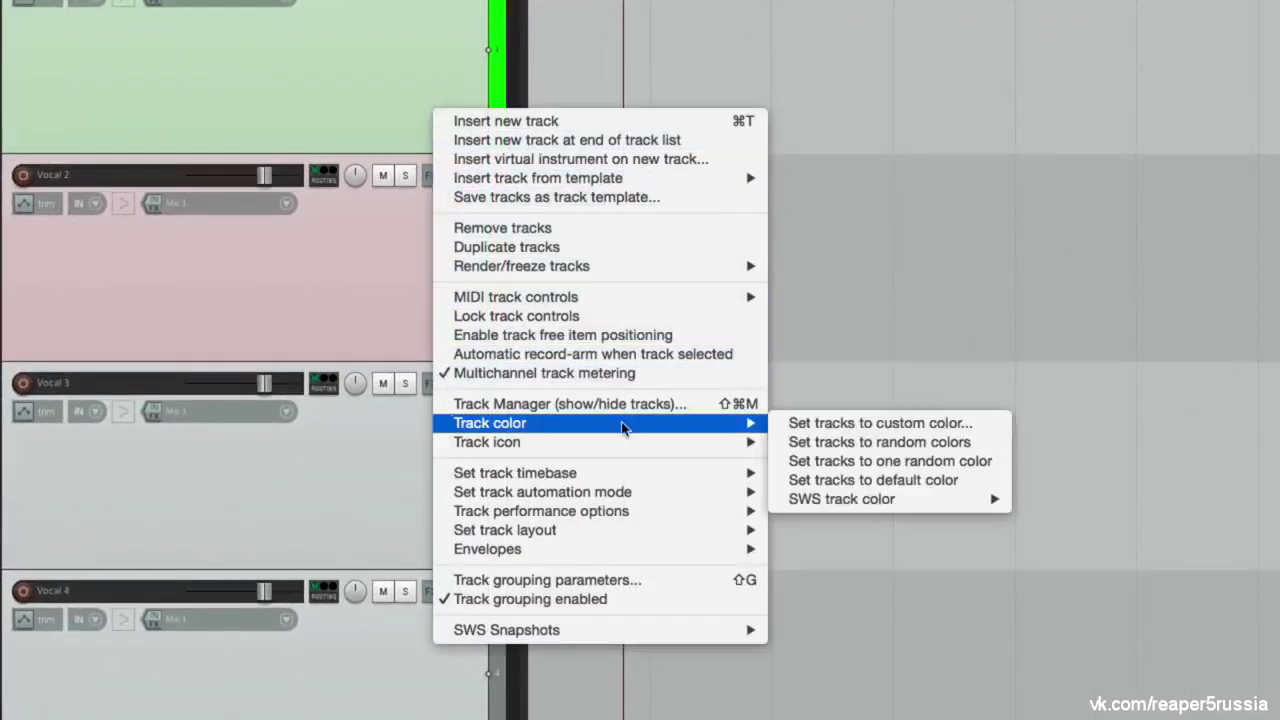
pyautogui.click(777, 441)
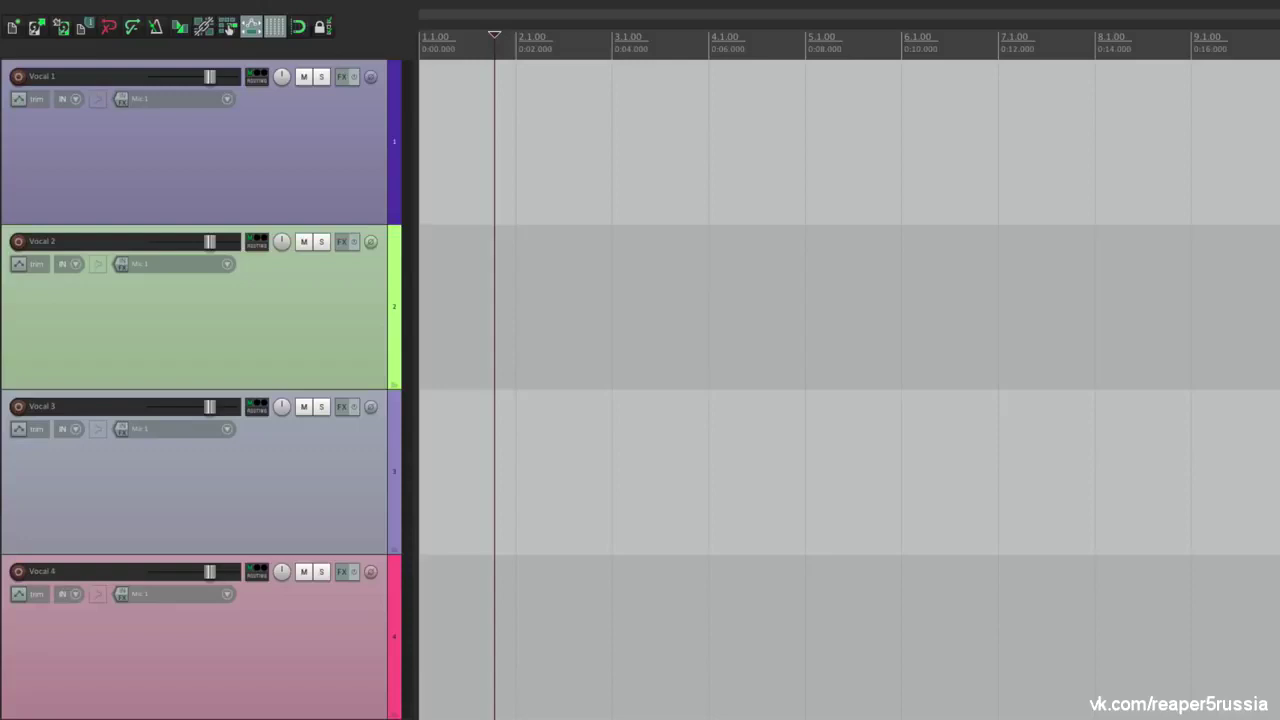
# Rename the four Vocal tracks, in order, to Drums, Bass, Guitar and Vocals
pyautogui.doubleClick(120, 78)
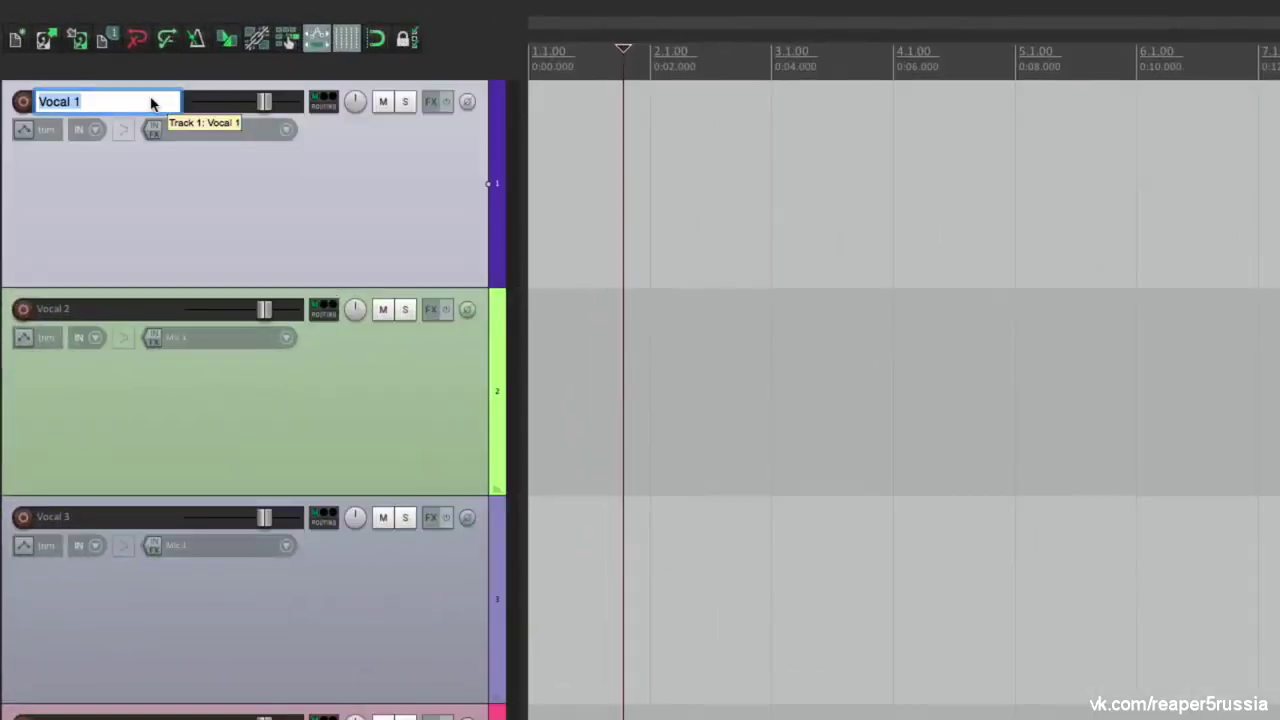
pyautogui.write('Drums')
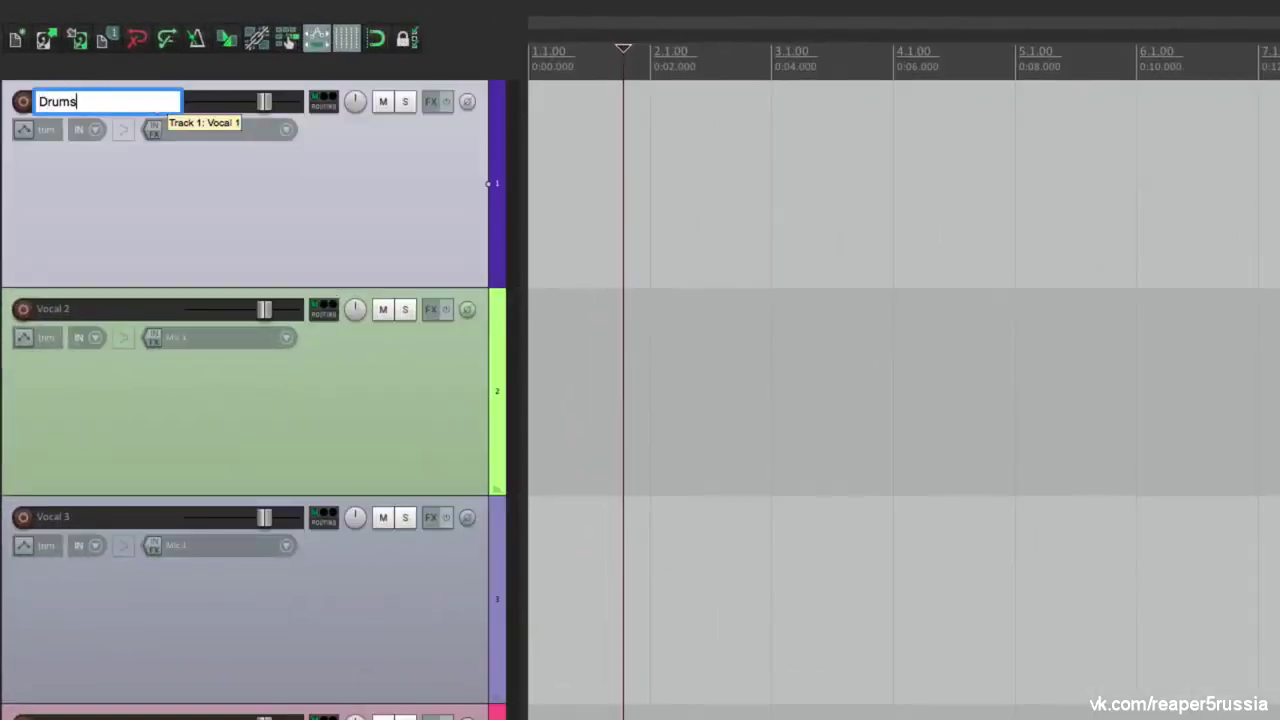
pyautogui.press('Tab')
pyautogui.write('Bass')
pyautogui.press('Tab')
pyautogui.write('Guitar')
pyautogui.press('Tab')
pyautogui.write('Vocals')
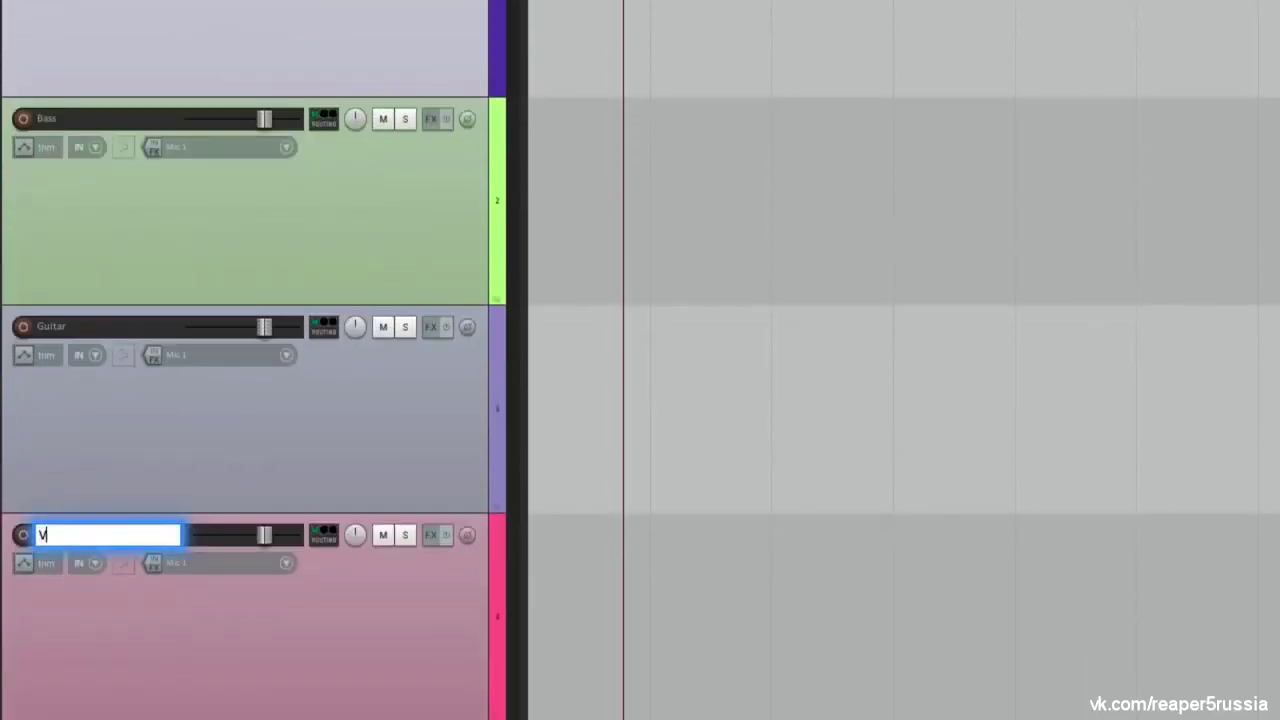
pyautogui.press('Return')
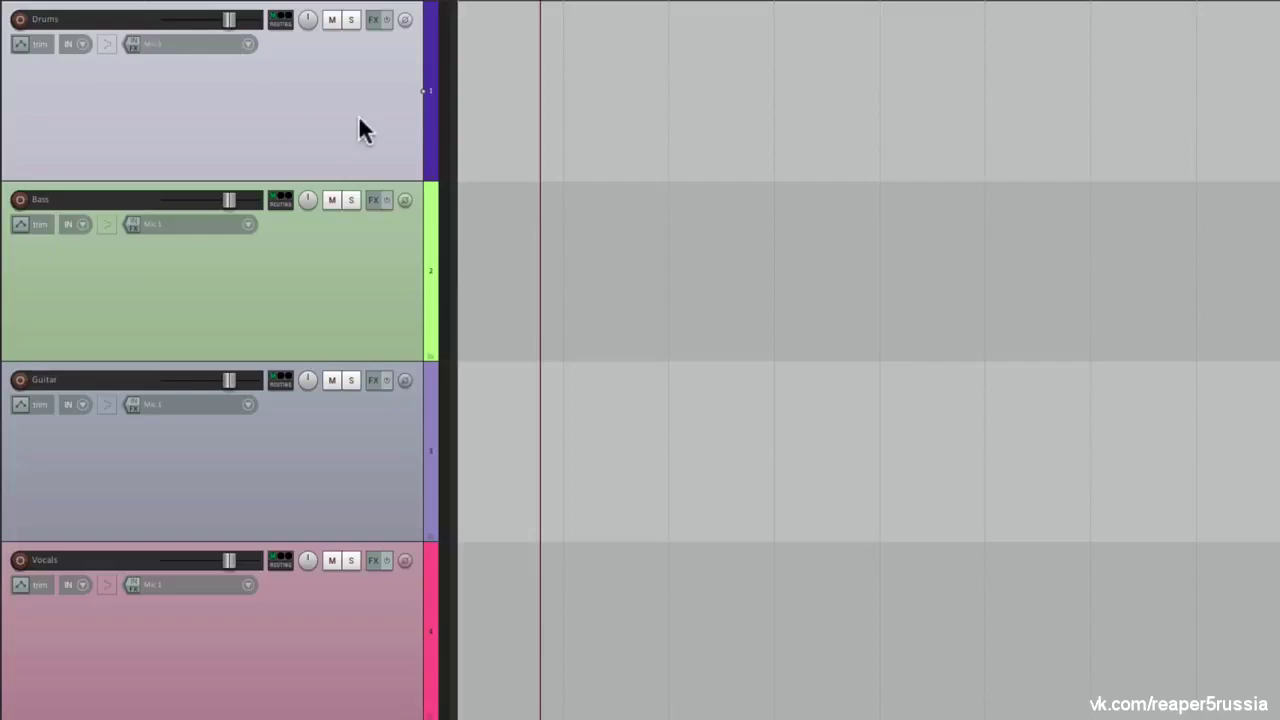
# Set drums.png from the track_icons folder as the Drums track's icon and widen the track control area slightly
pyautogui.rightClick(359, 120)
pyautogui.moveTo(374, 412)
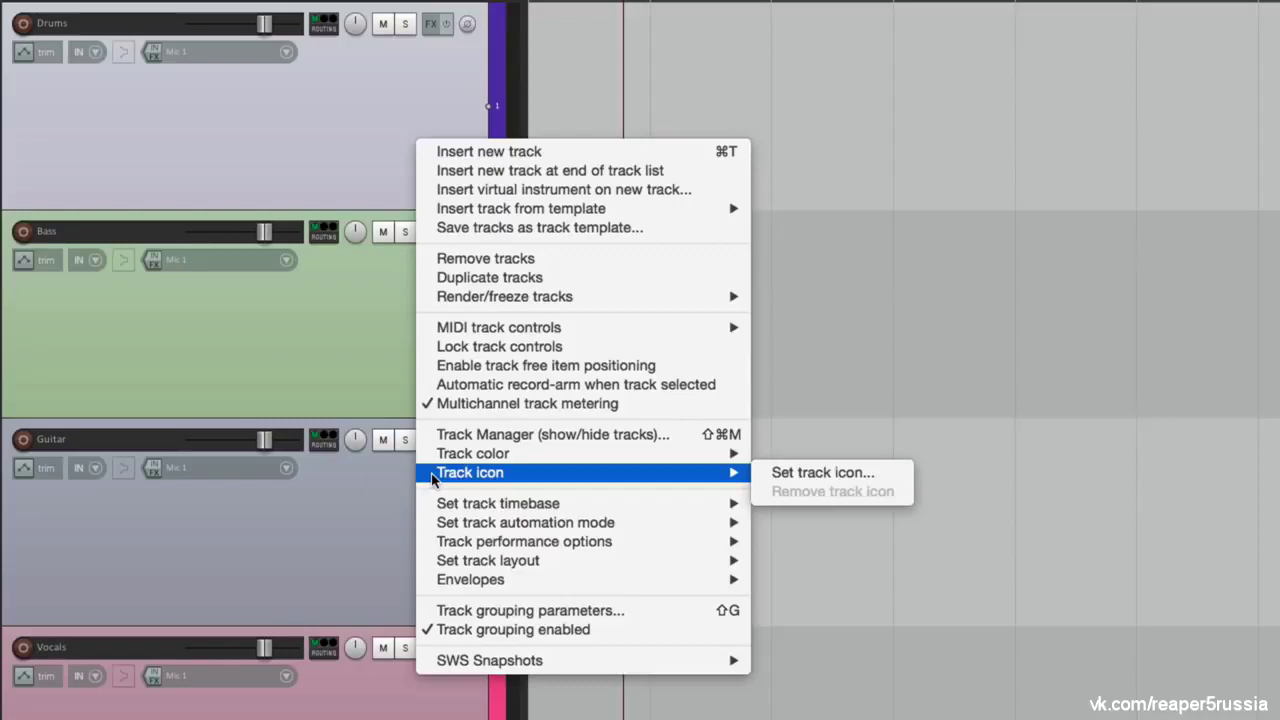
pyautogui.click(777, 472)
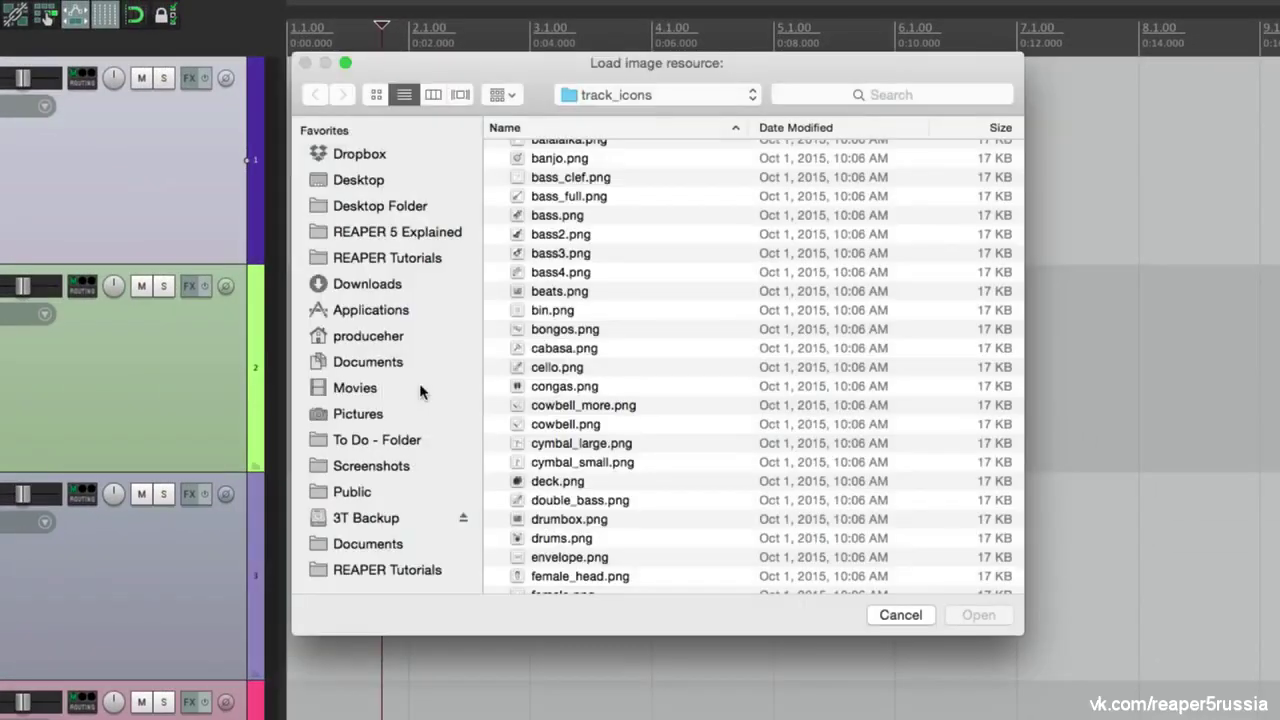
pyautogui.scroll(3, 629, 374)
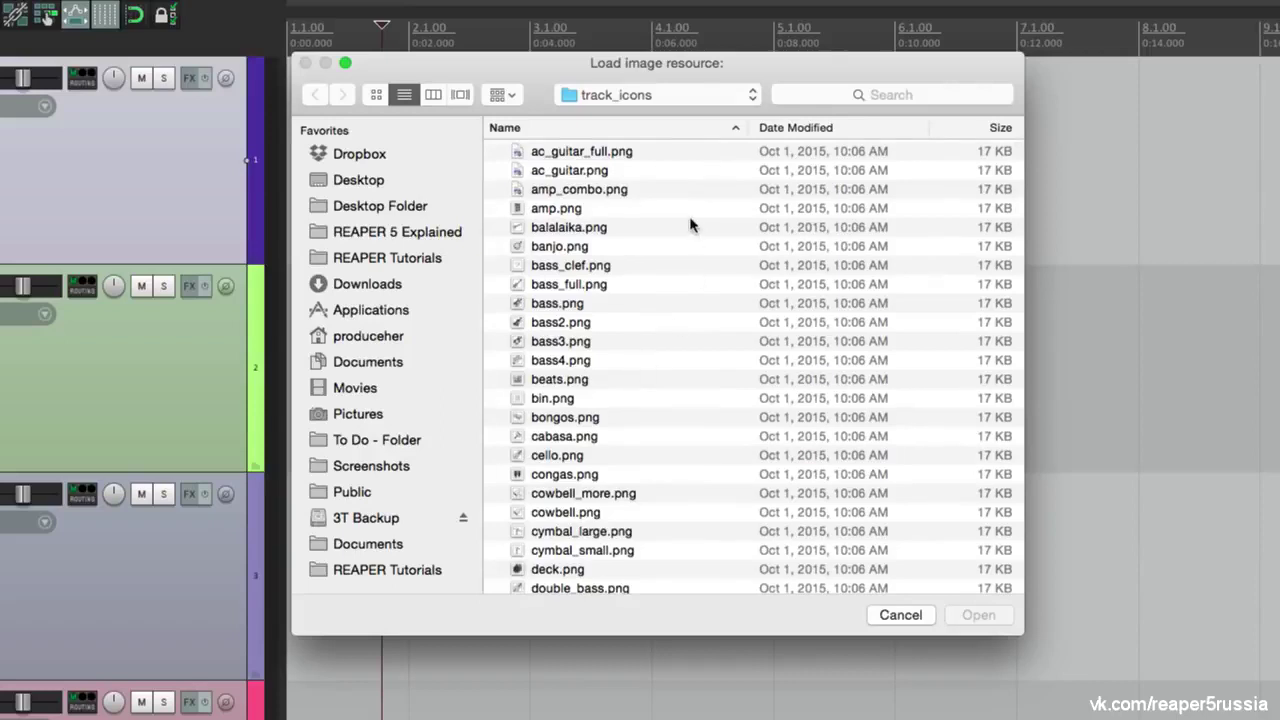
pyautogui.scroll(-10, 695, 324)
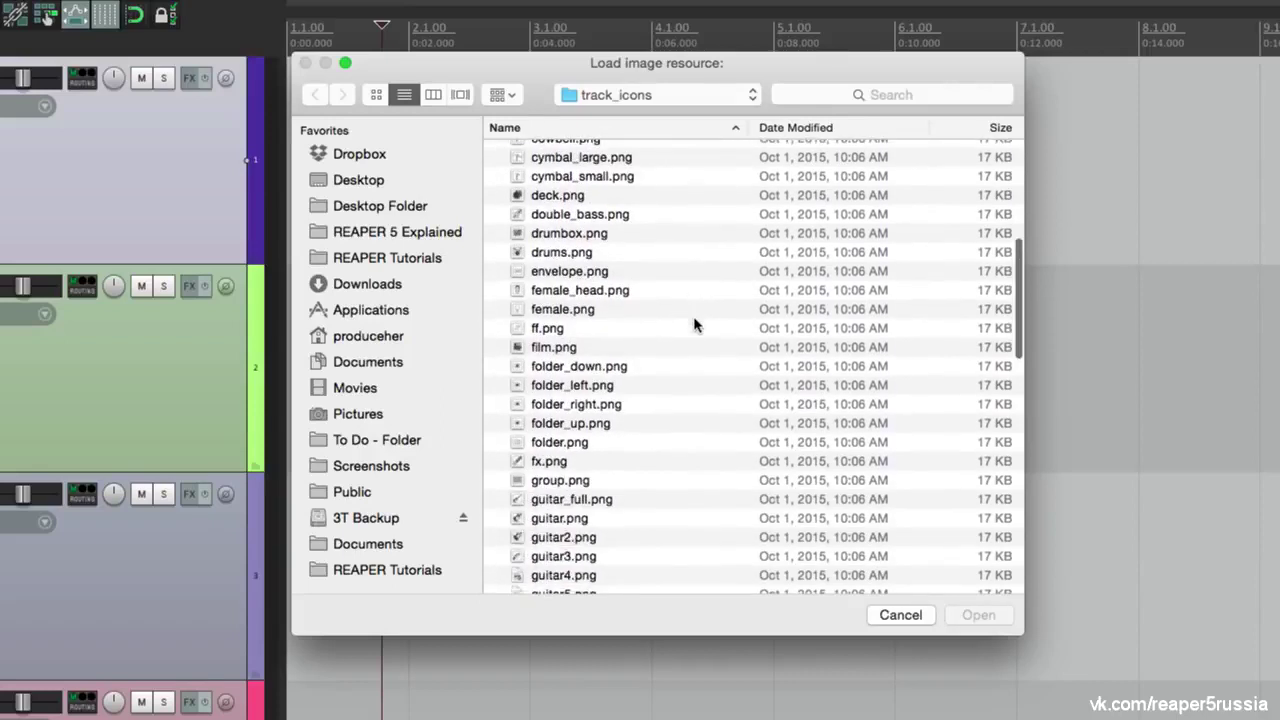
pyautogui.click(545, 251)
pyautogui.doubleClick(545, 251)
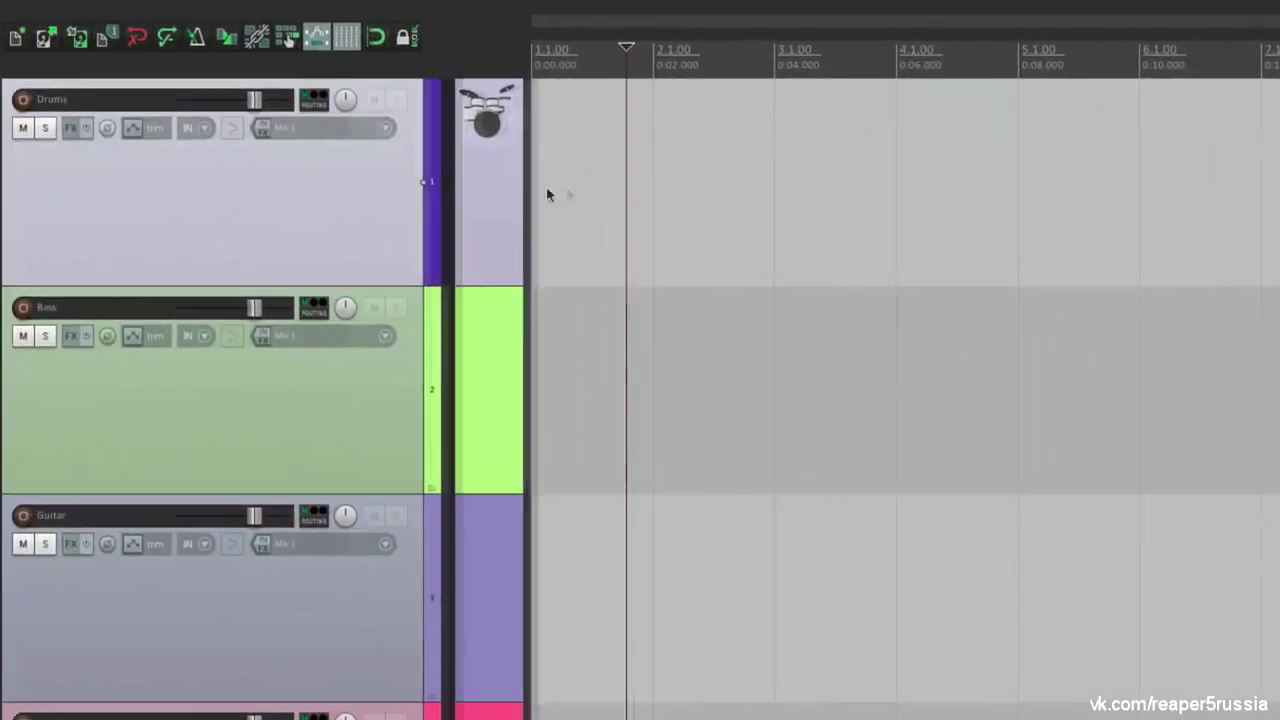
pyautogui.moveTo(540, 190); pyautogui.dragTo(575, 200)
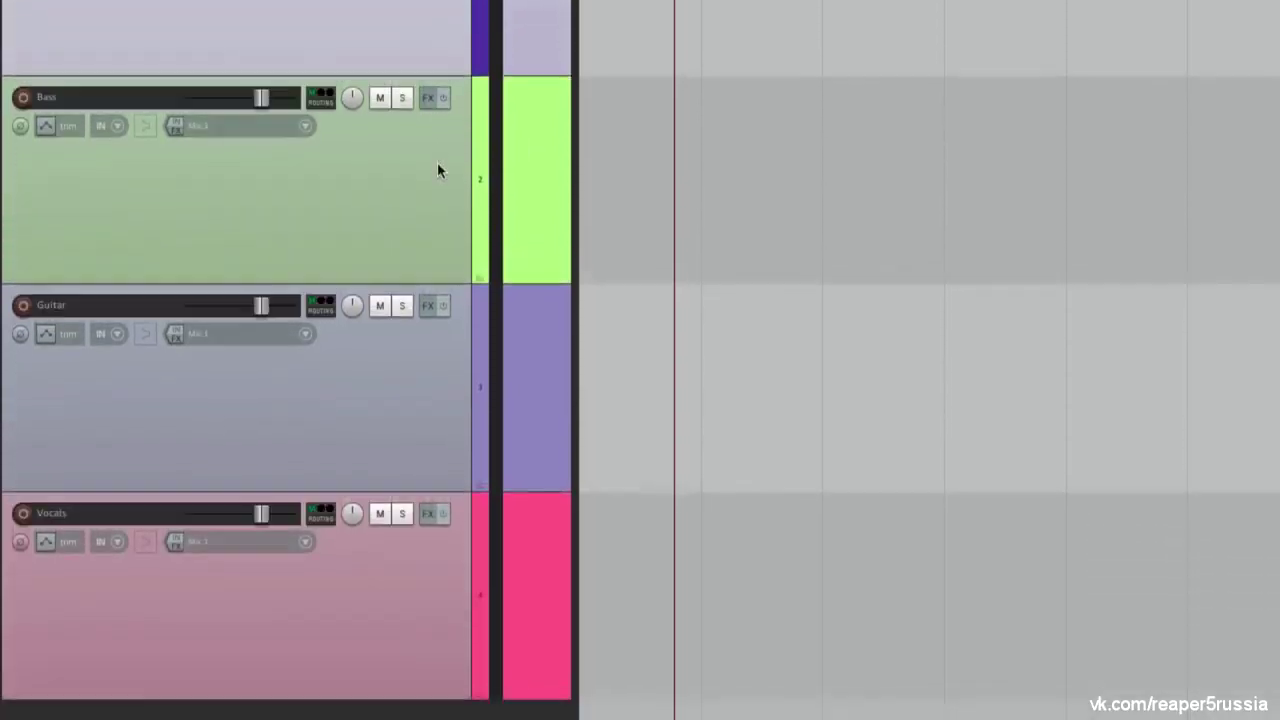
# Set bass3.png from the track_icons folder as the Bass track's icon
pyautogui.rightClick(437, 378)
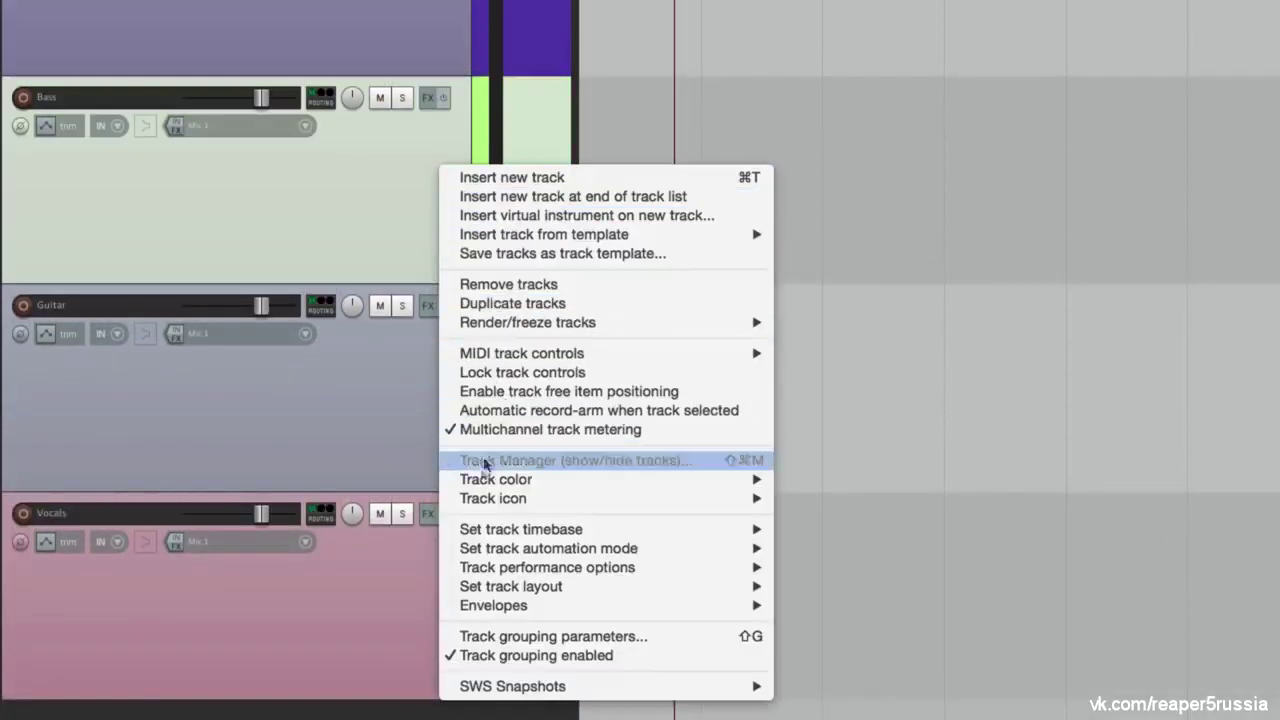
pyautogui.moveTo(474, 506)
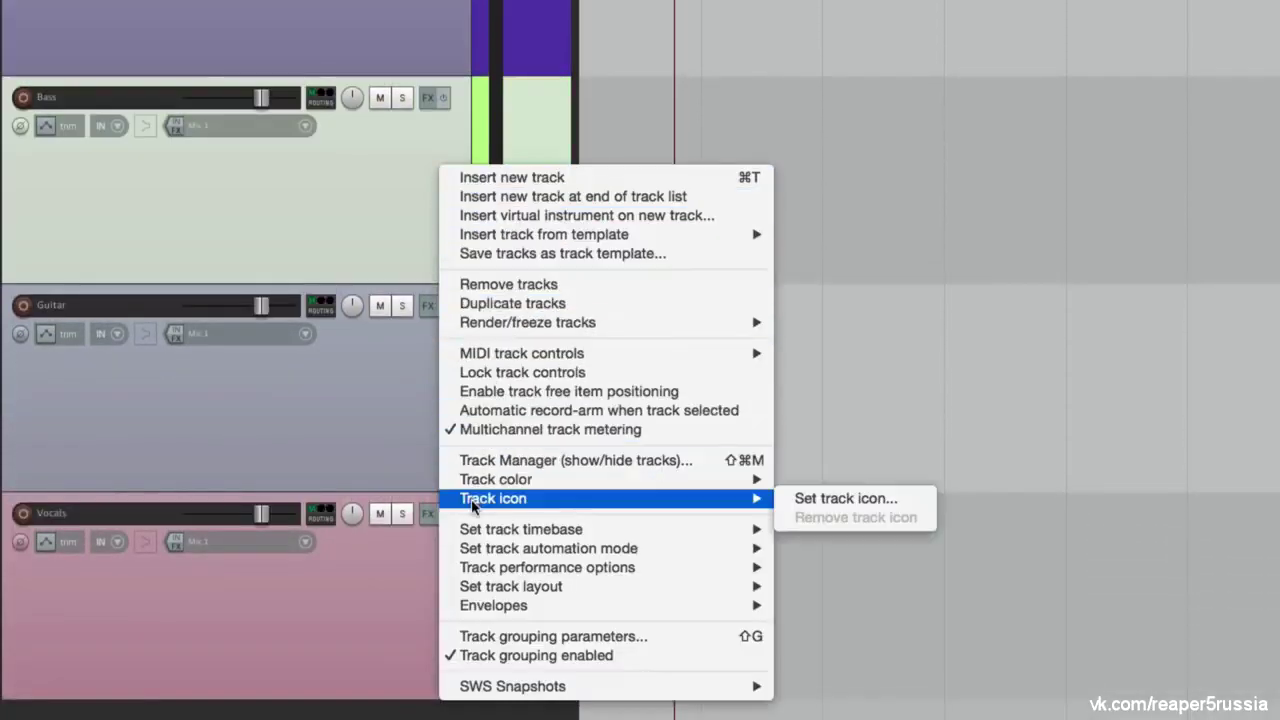
pyautogui.click(797, 502)
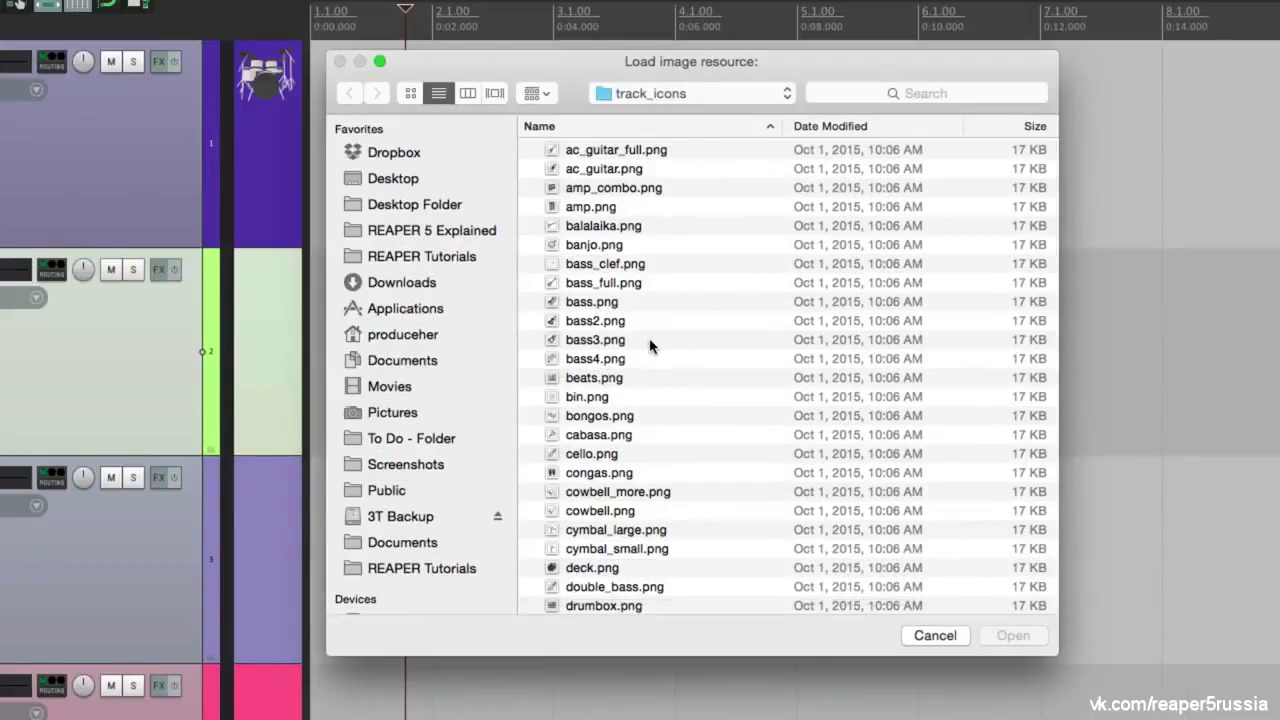
pyautogui.doubleClick(650, 342)
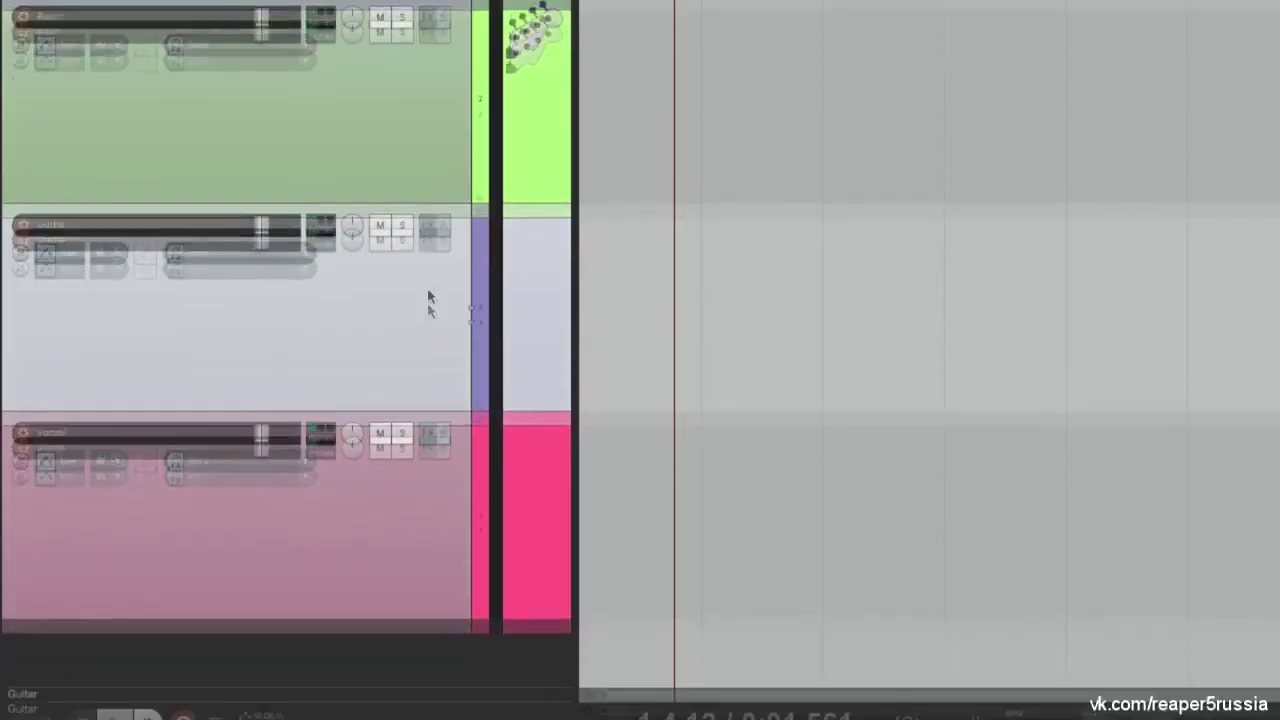
# Give the Guitar track a guitar headstock icon from the track_icons folder
pyautogui.rightClick(428, 512)
pyautogui.moveTo(480, 512)
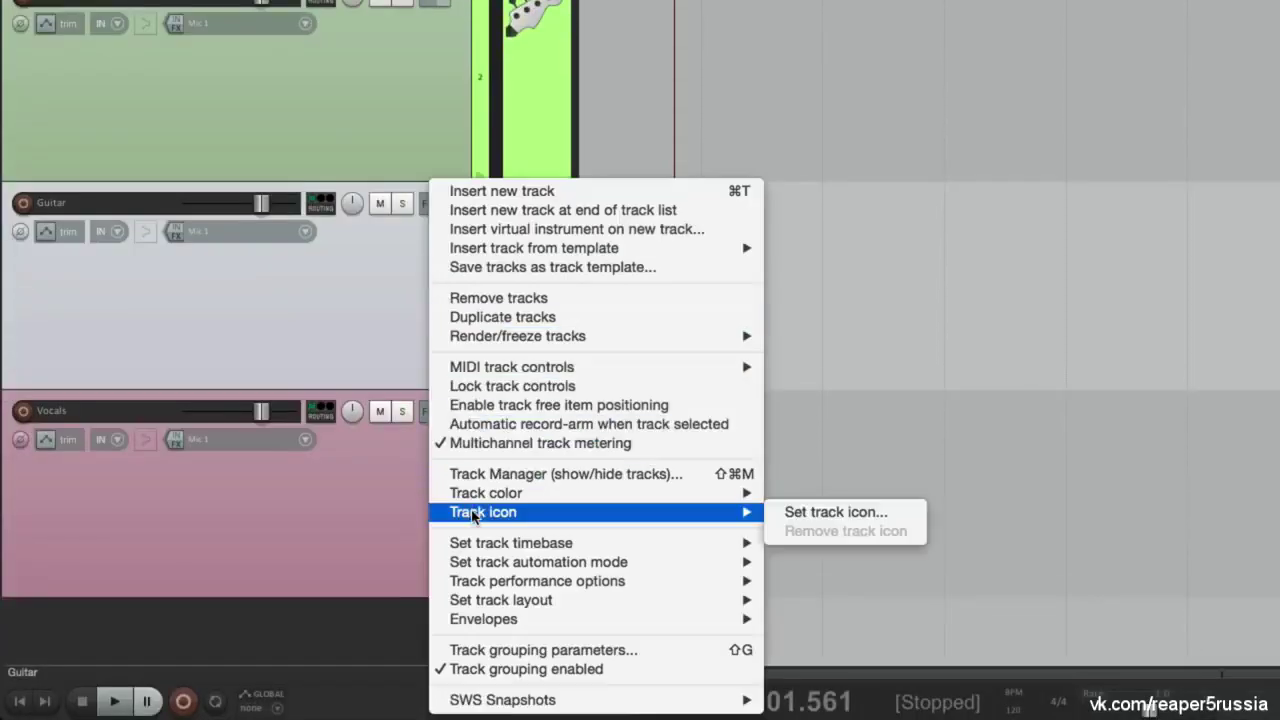
pyautogui.click(800, 512)
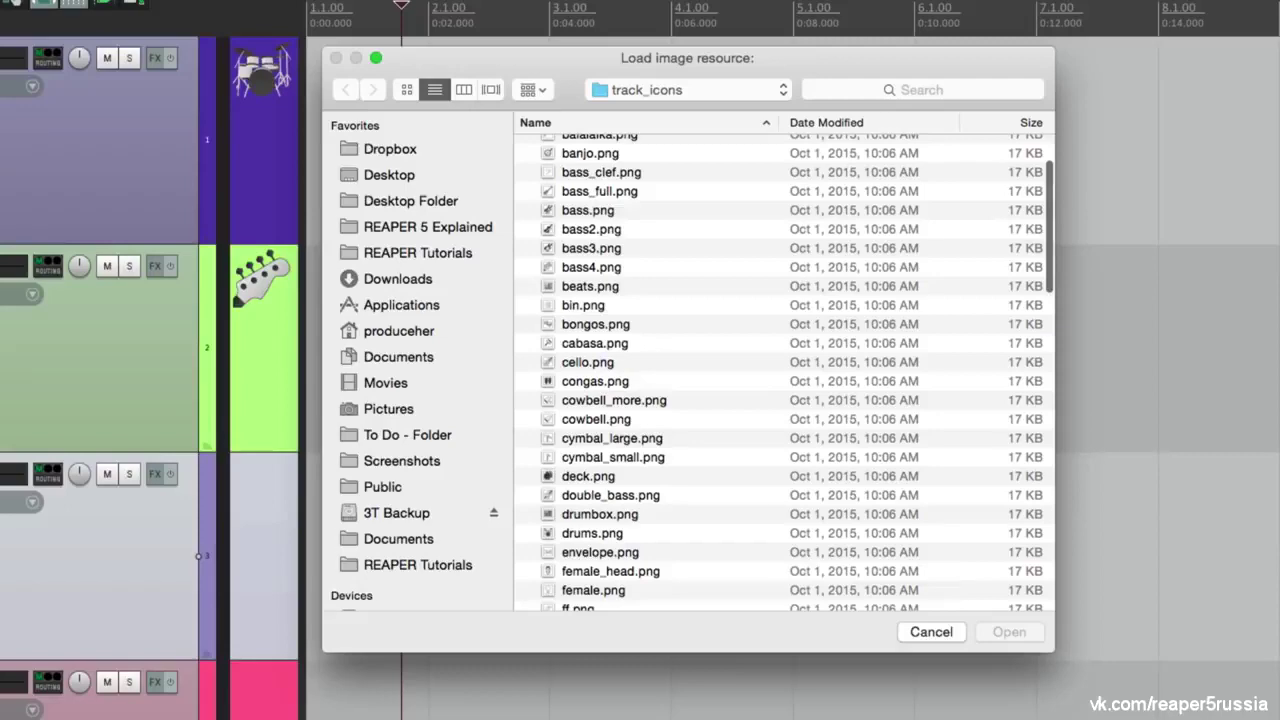
pyautogui.scroll(-2, 663, 449)
pyautogui.scroll(-5, 663, 445)
pyautogui.doubleClick(645, 441)
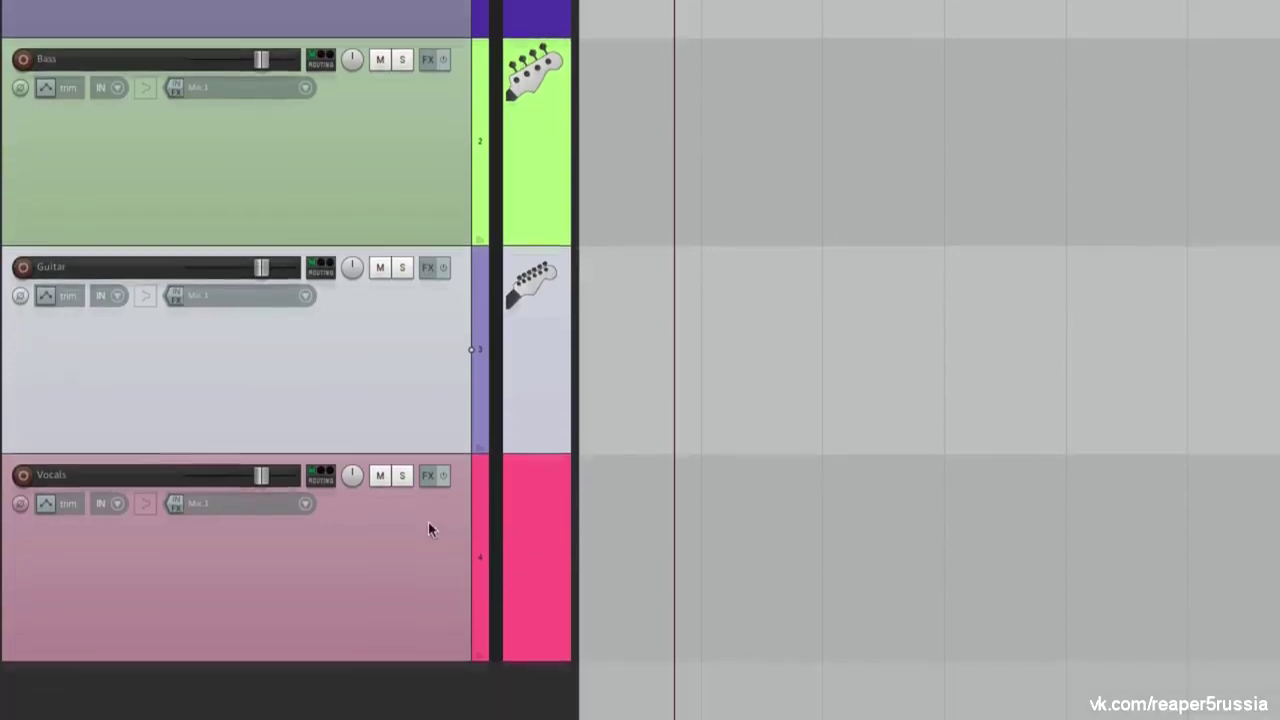
# Give the Vocals track a microphone icon from the track_icons folder
pyautogui.rightClick(430, 590)
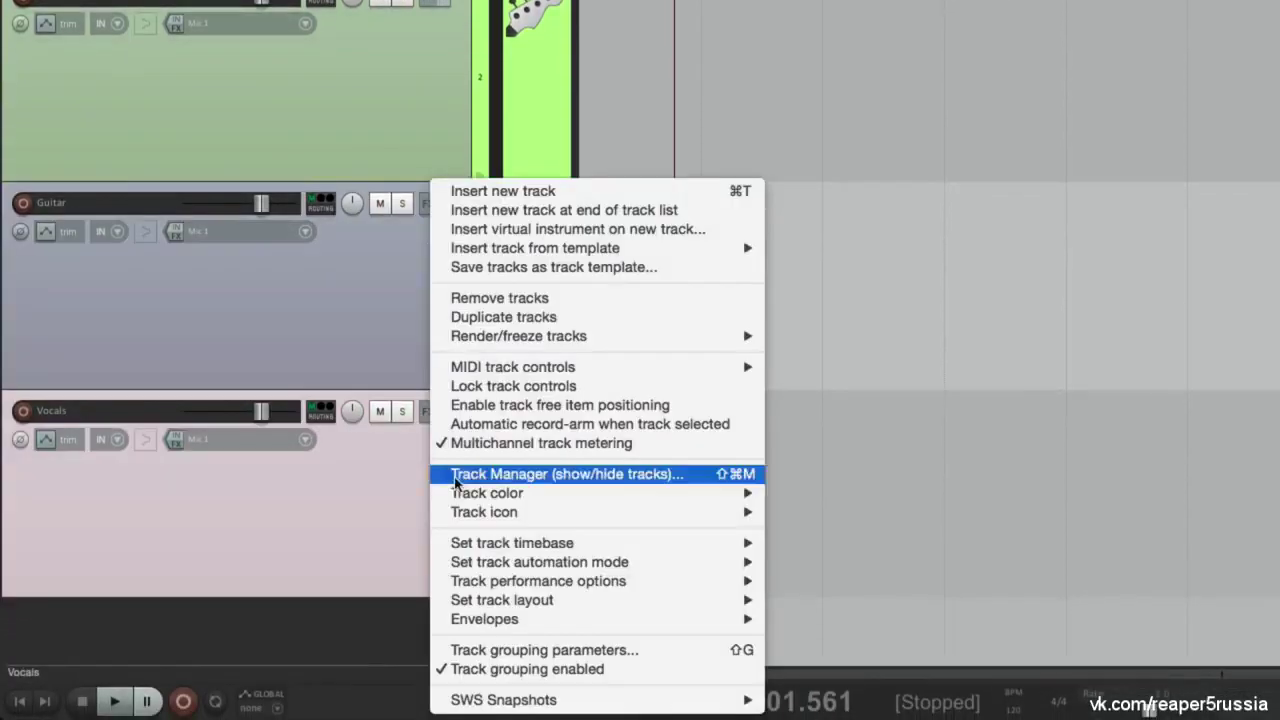
pyautogui.moveTo(490, 511)
pyautogui.click(786, 511)
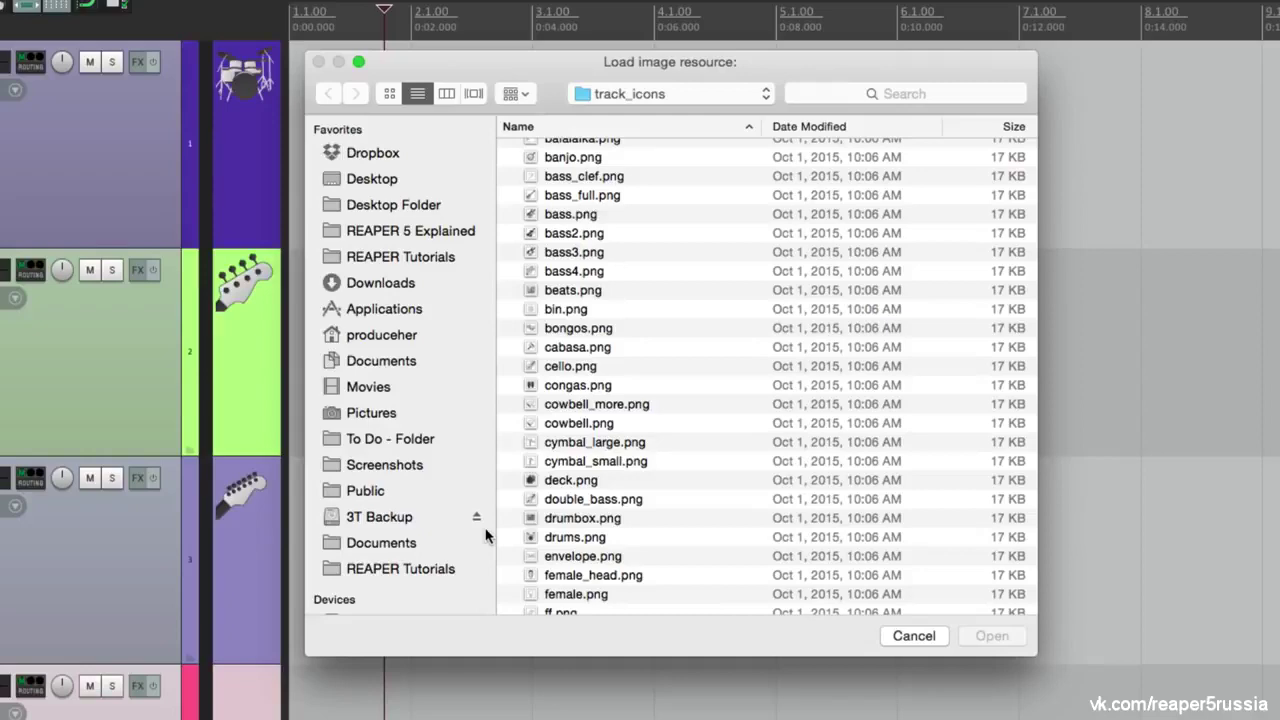
pyautogui.scroll(-10, 620, 484)
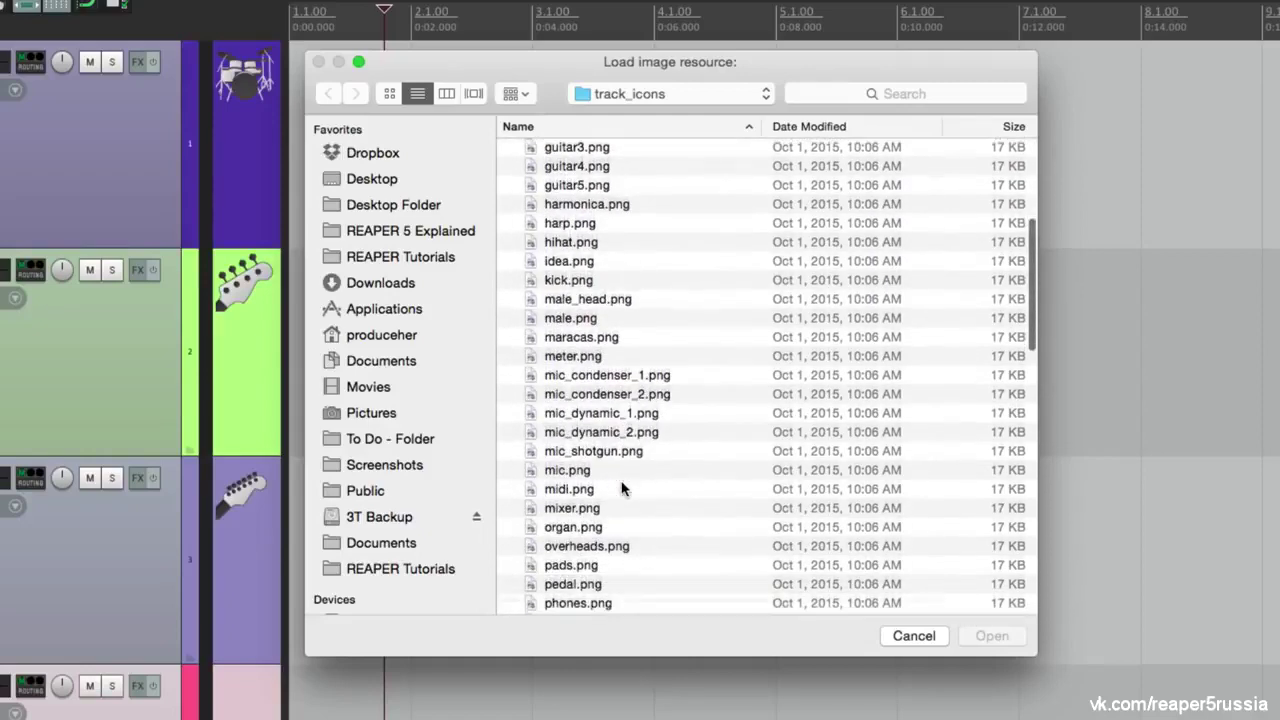
pyautogui.doubleClick(612, 404)
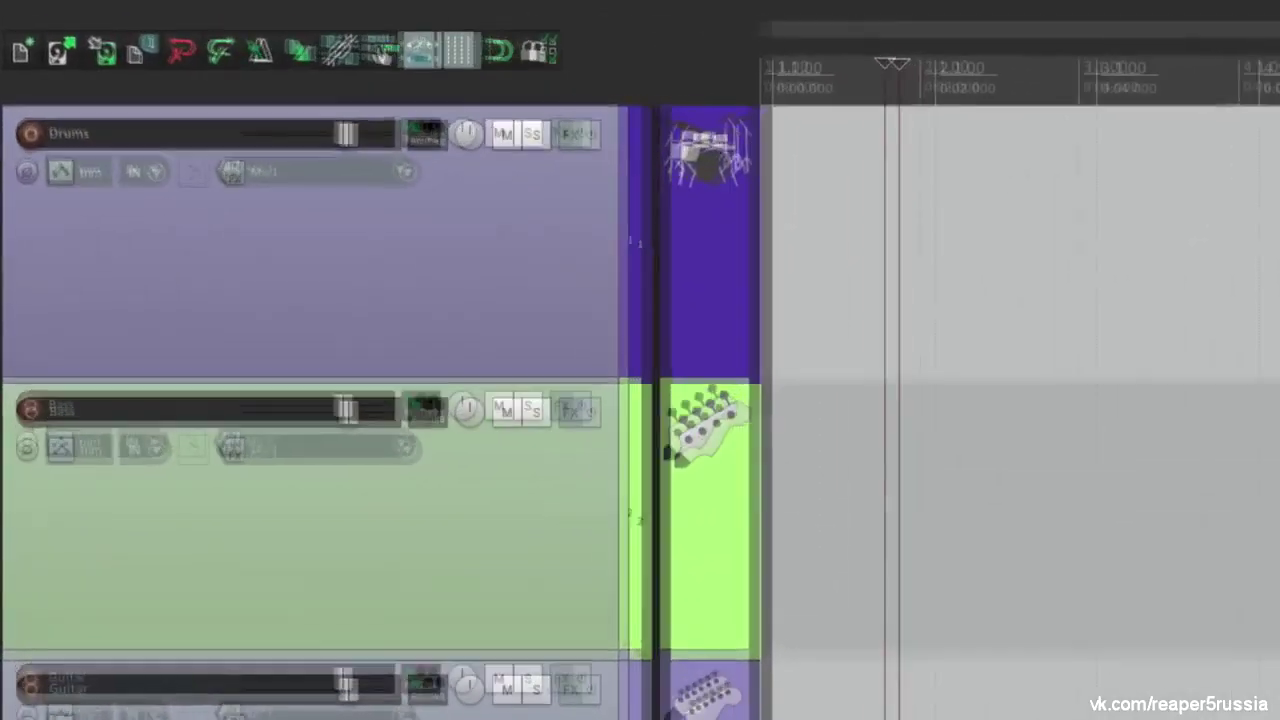
# Try raising and lowering the Drums track's volume, resetting the fader to 0.00 dB after each change
pyautogui.moveTo(209, 82)
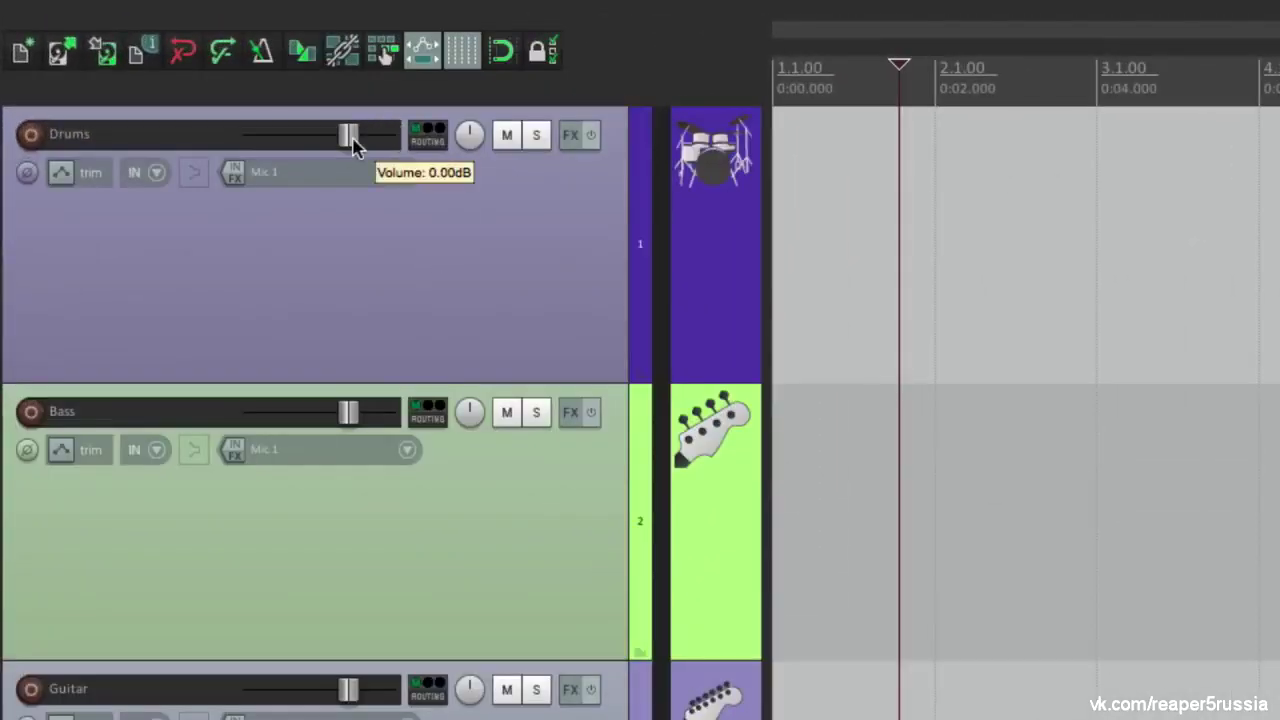
pyautogui.moveTo(352, 140)
pyautogui.mouseDown()
pyautogui.moveTo(272, 142)
pyautogui.moveTo(354, 137)
pyautogui.mouseUp()
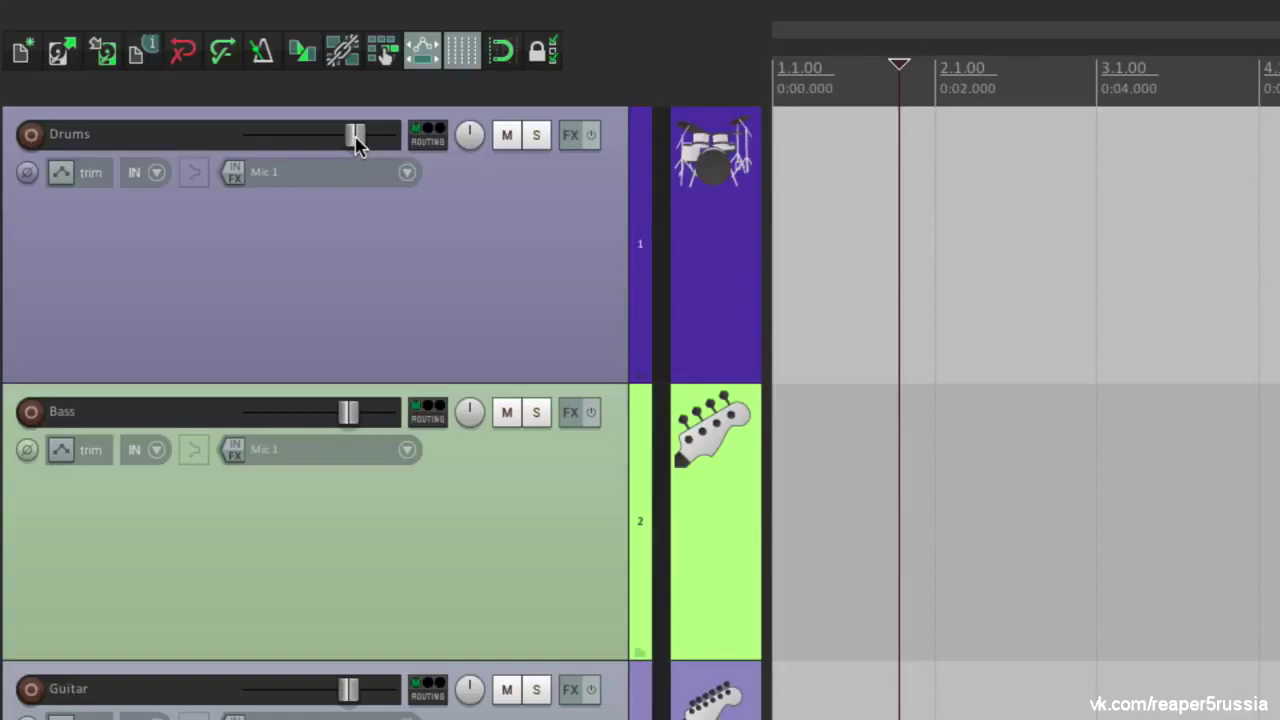
pyautogui.doubleClick(355, 140)
pyautogui.moveTo(346, 133); pyautogui.dragTo(286, 138)
pyautogui.doubleClick(282, 136)
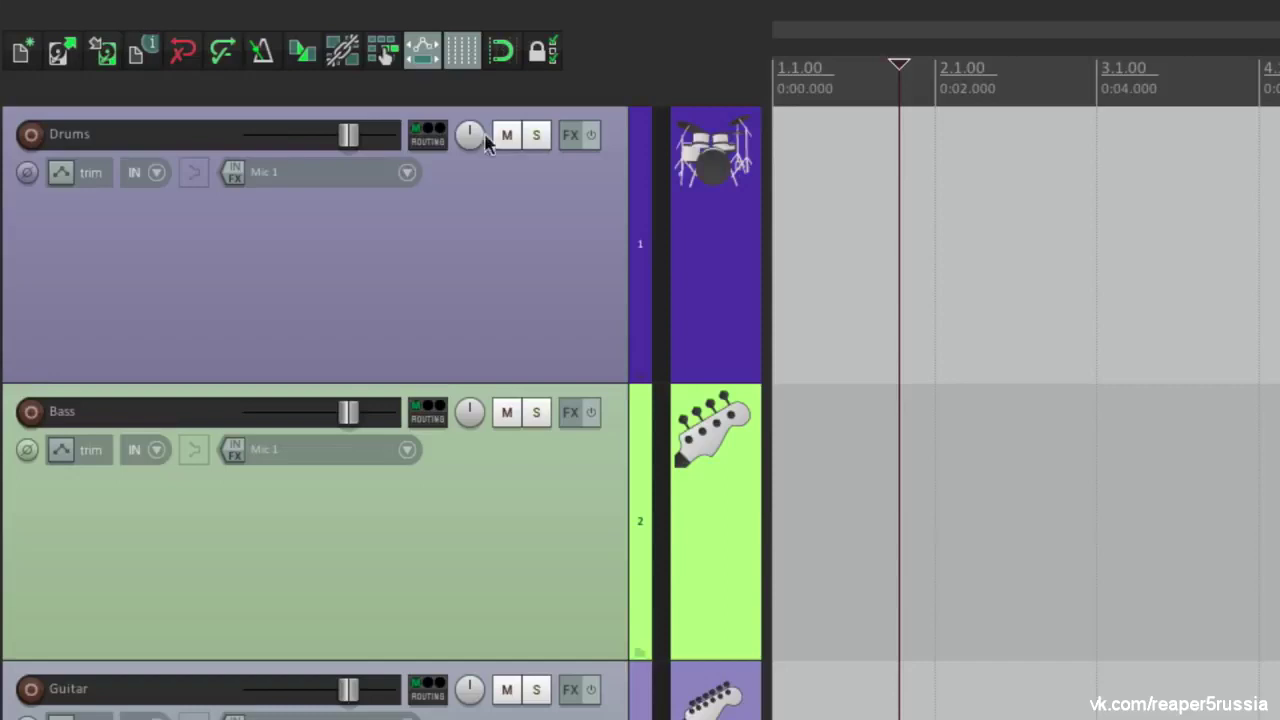
# Try panning the Drums track to 100% left and over to the right, and reset its pan to center
pyautogui.moveTo(469, 135); pyautogui.dragTo(469, 185)
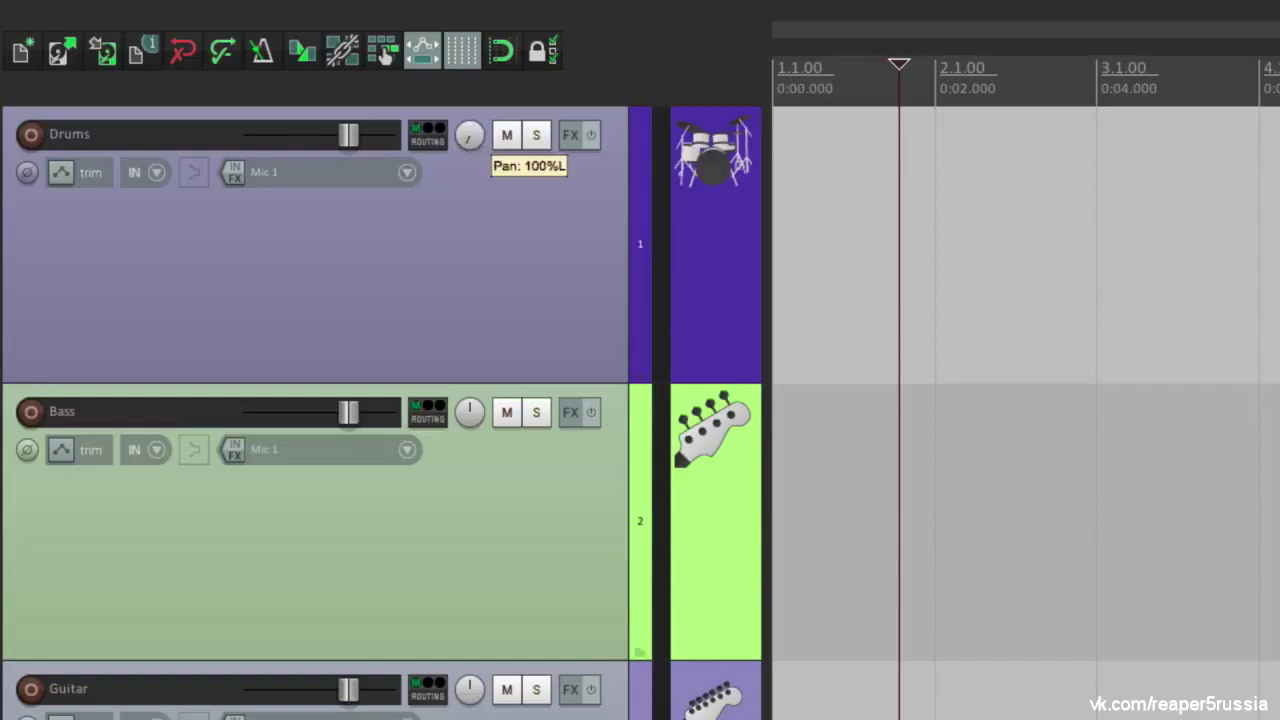
pyautogui.moveTo(469, 185); pyautogui.dragTo(469, 150)
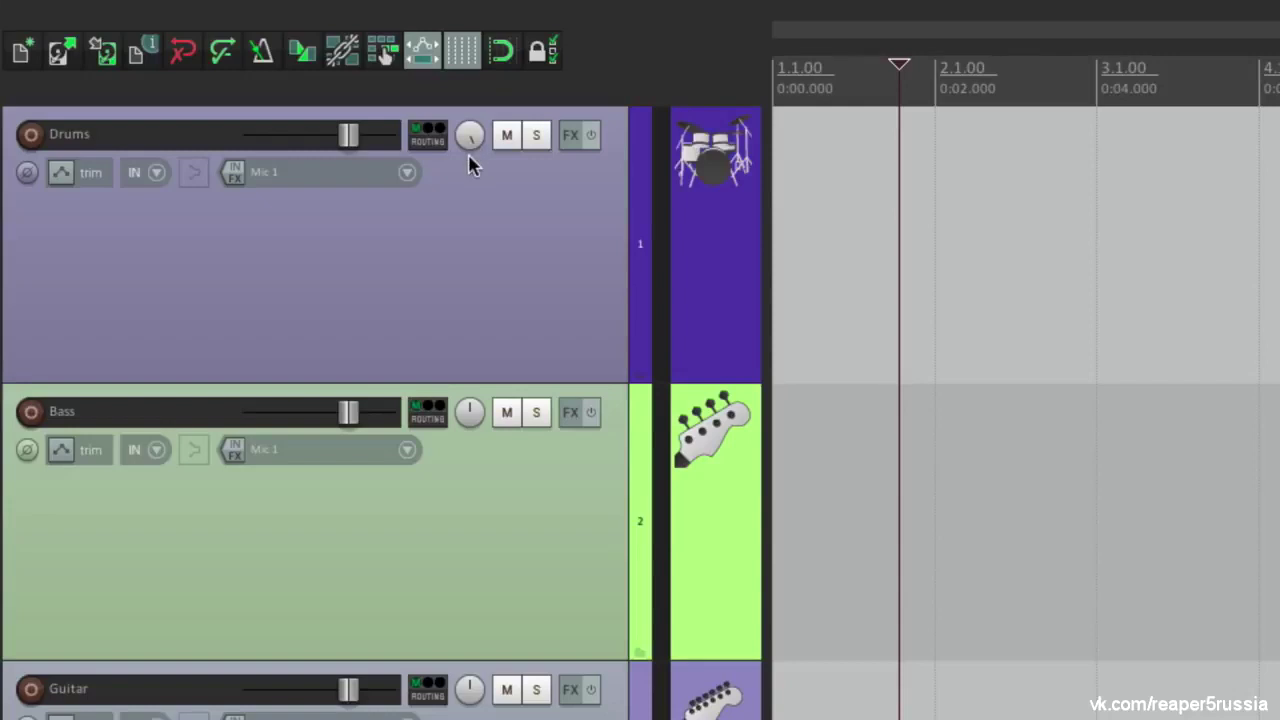
pyautogui.doubleClick(472, 138)
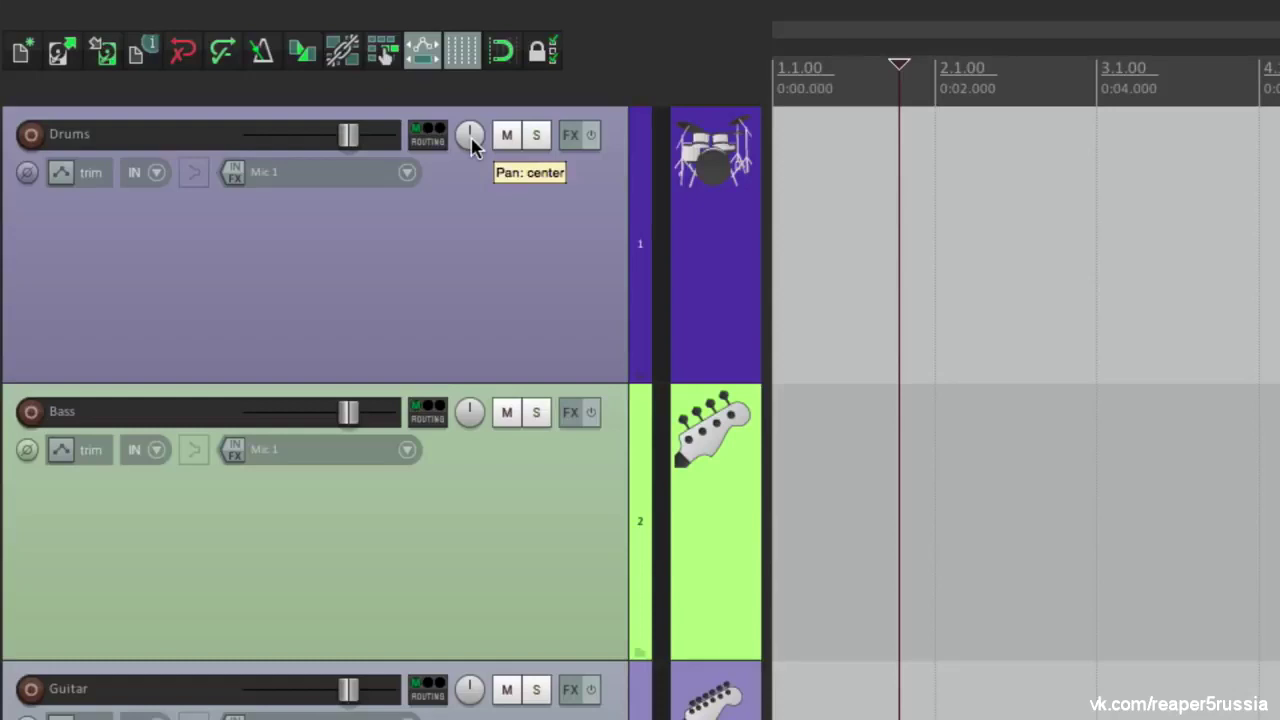
# Switch mute, solo and phase inversion on and off again, one after another, on the Drums track
pyautogui.click(508, 140)
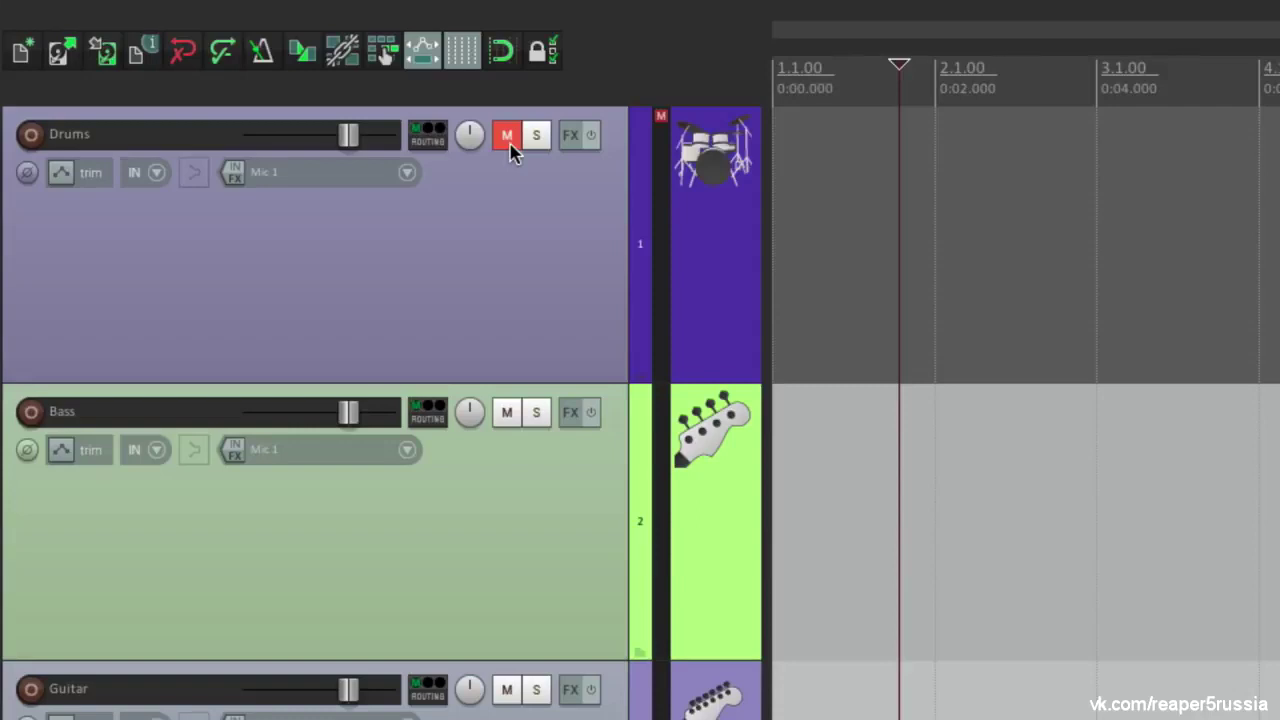
pyautogui.click(510, 146)
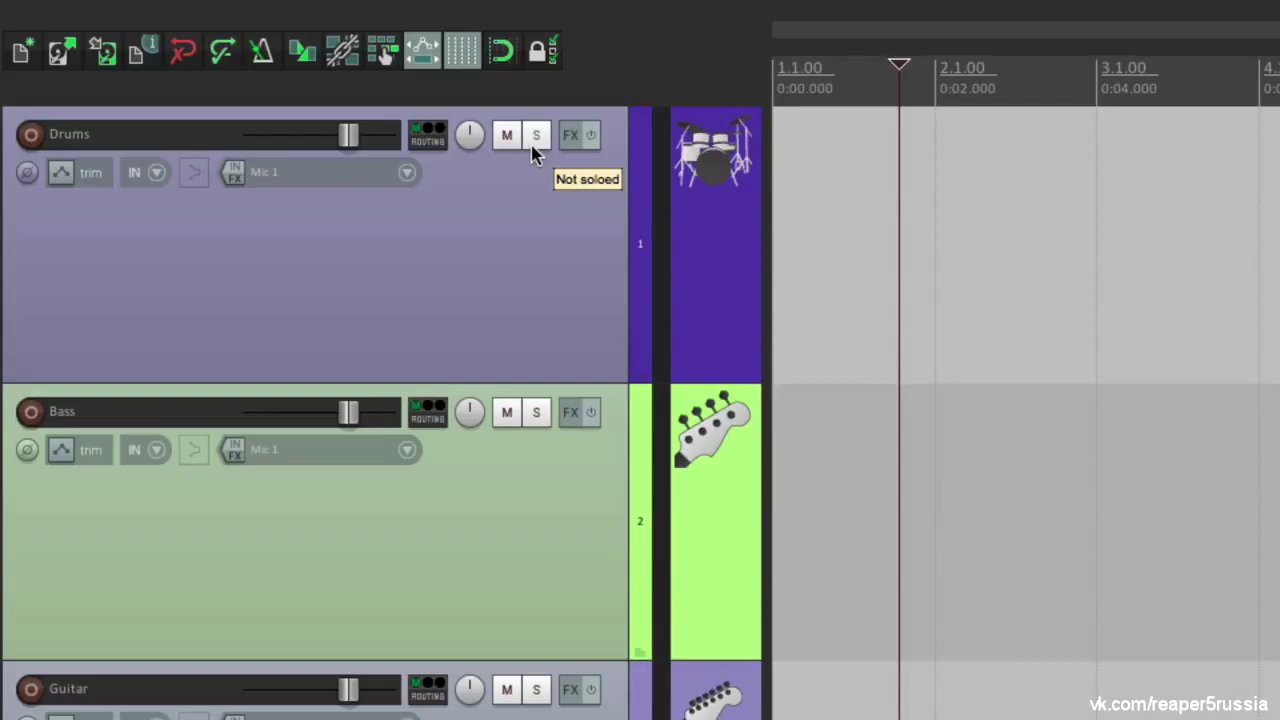
pyautogui.click(535, 153)
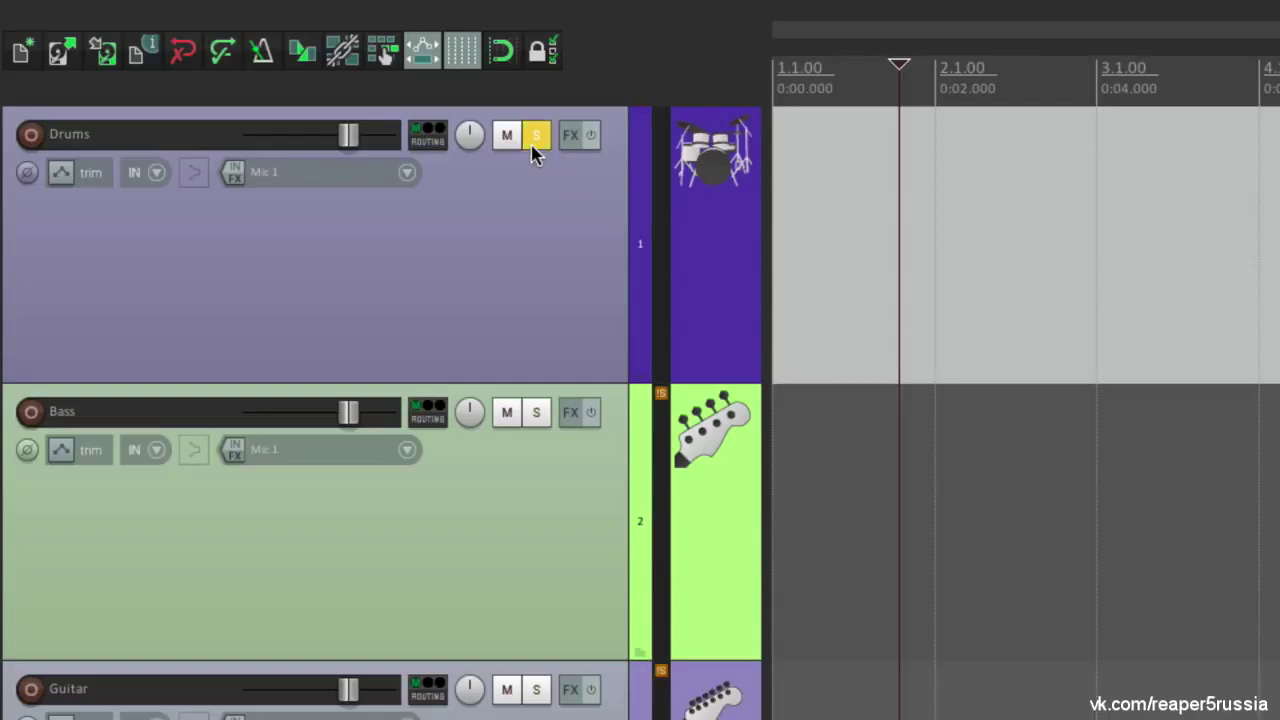
pyautogui.click(535, 150)
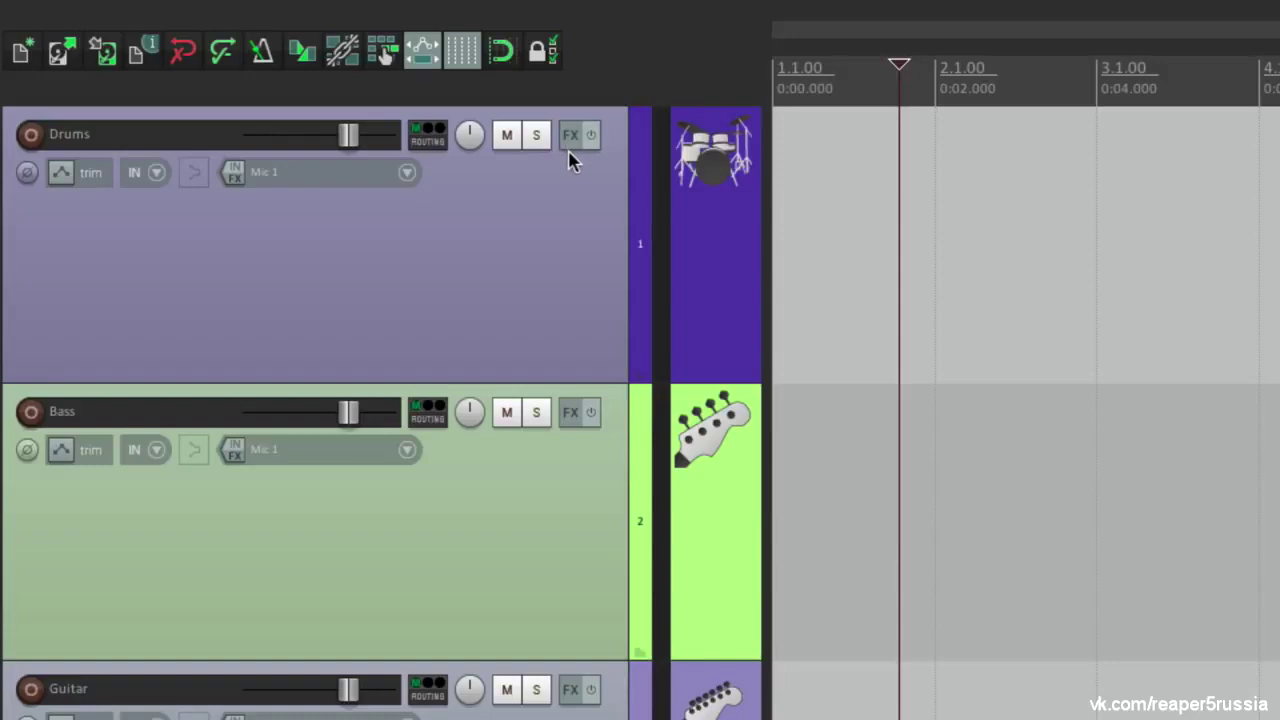
pyautogui.click(27, 185)
pyautogui.click(27, 185)
# Lower the Drums track's volume to -7.19 dB and try a momentary further reduction that springs back to this level
pyautogui.moveTo(354, 157); pyautogui.dragTo(334, 160)
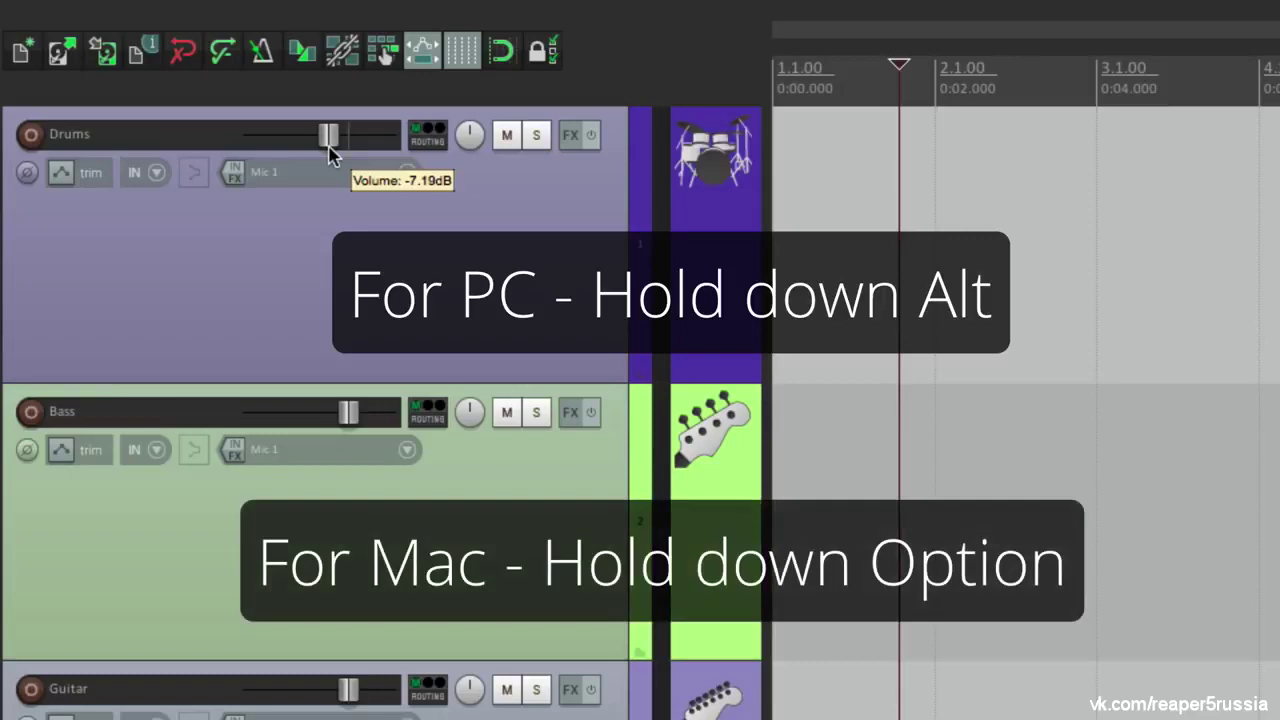
pyautogui.moveTo(331, 153); pyautogui.dragTo(297, 148)
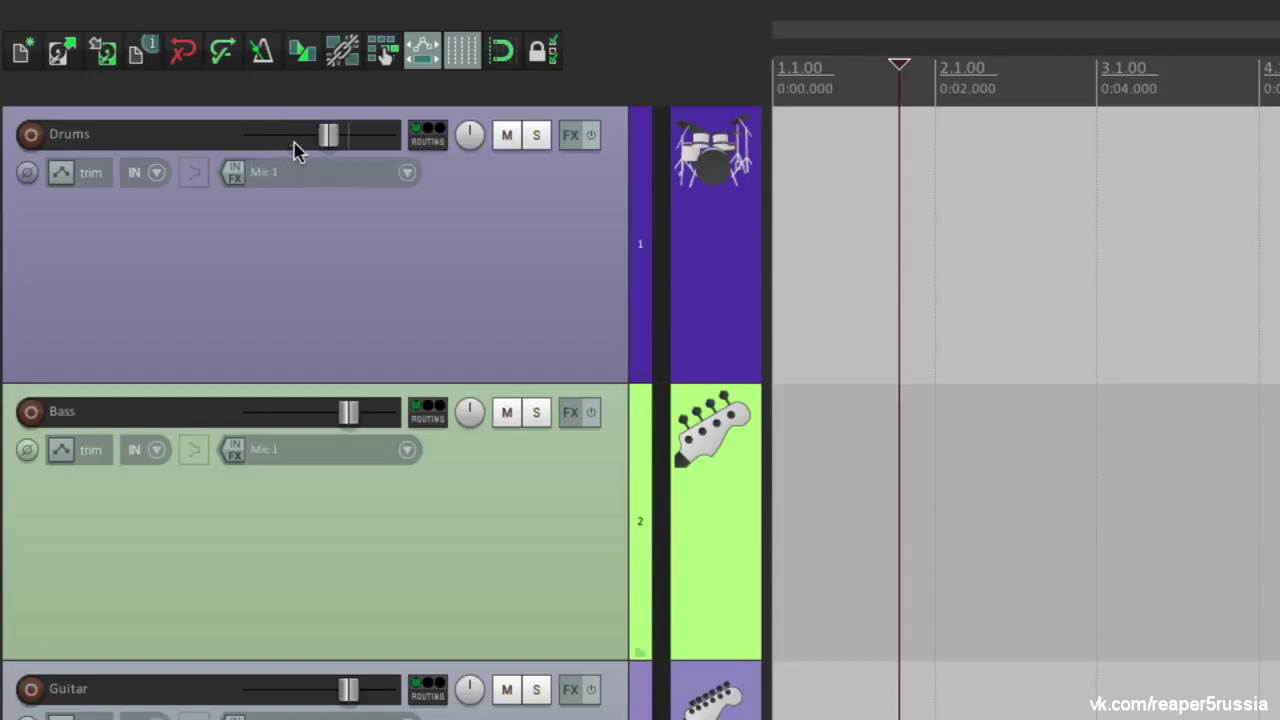
pyautogui.hotkey('ctrl', 'z')
pyautogui.moveTo(328, 140)
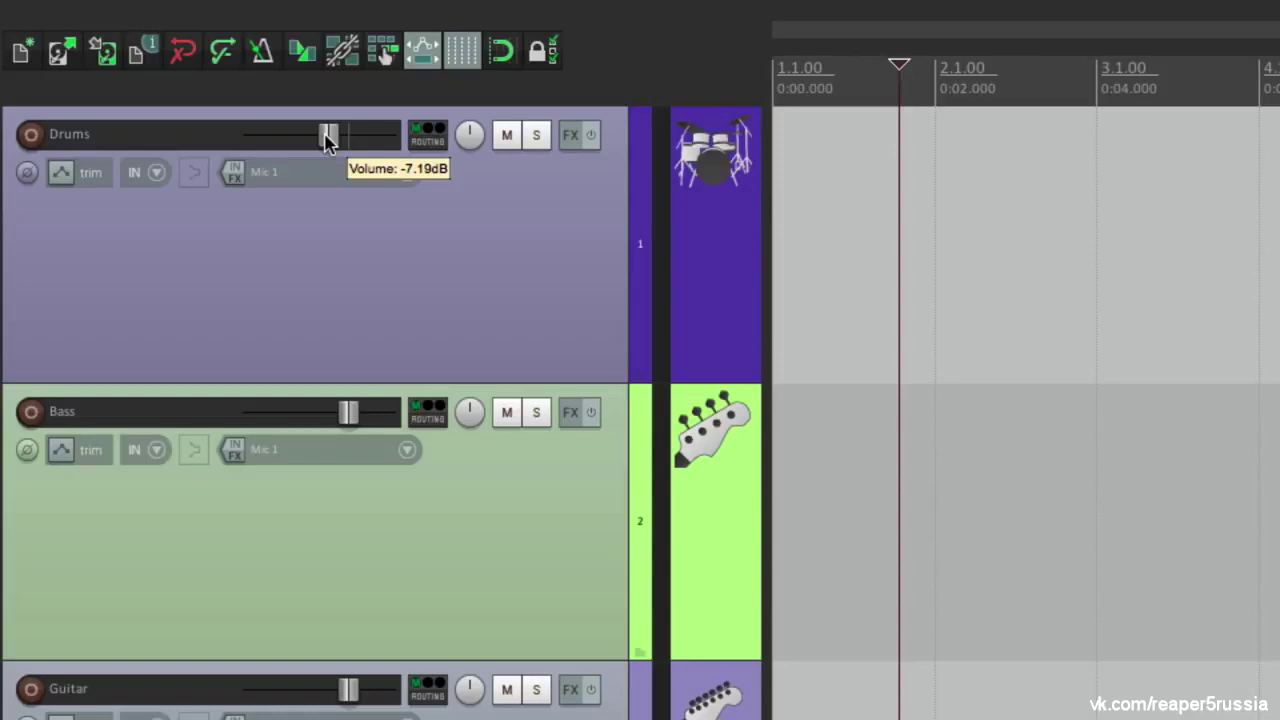
# Try momentary pan shifts to both sides on the Drums track, letting the pan spring back to center each time
pyautogui.moveTo(469, 135); pyautogui.dragTo(469, 152)
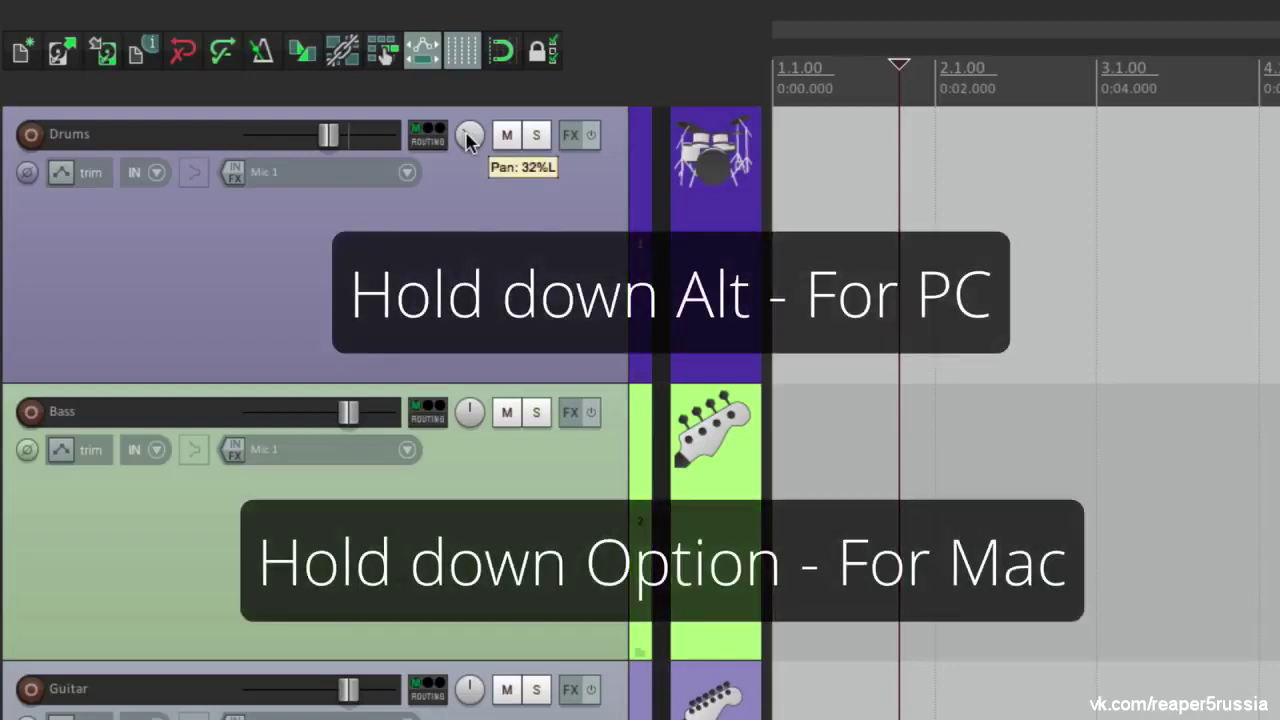
pyautogui.moveTo(468, 138); pyautogui.dragTo(468, 100)
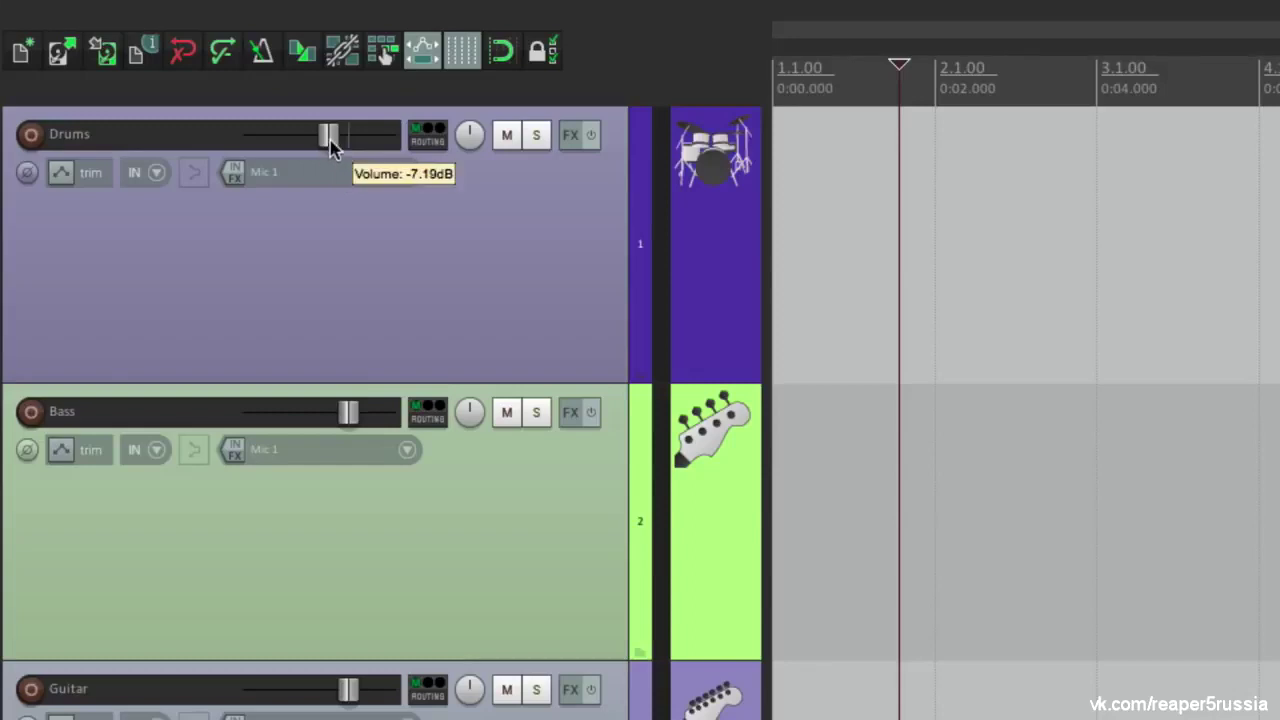
pyautogui.moveTo(330, 145)
pyautogui.mouseDown()
pyautogui.moveTo(280, 145)
pyautogui.moveTo(291, 157)
pyautogui.moveTo(330, 150)
pyautogui.mouseUp()
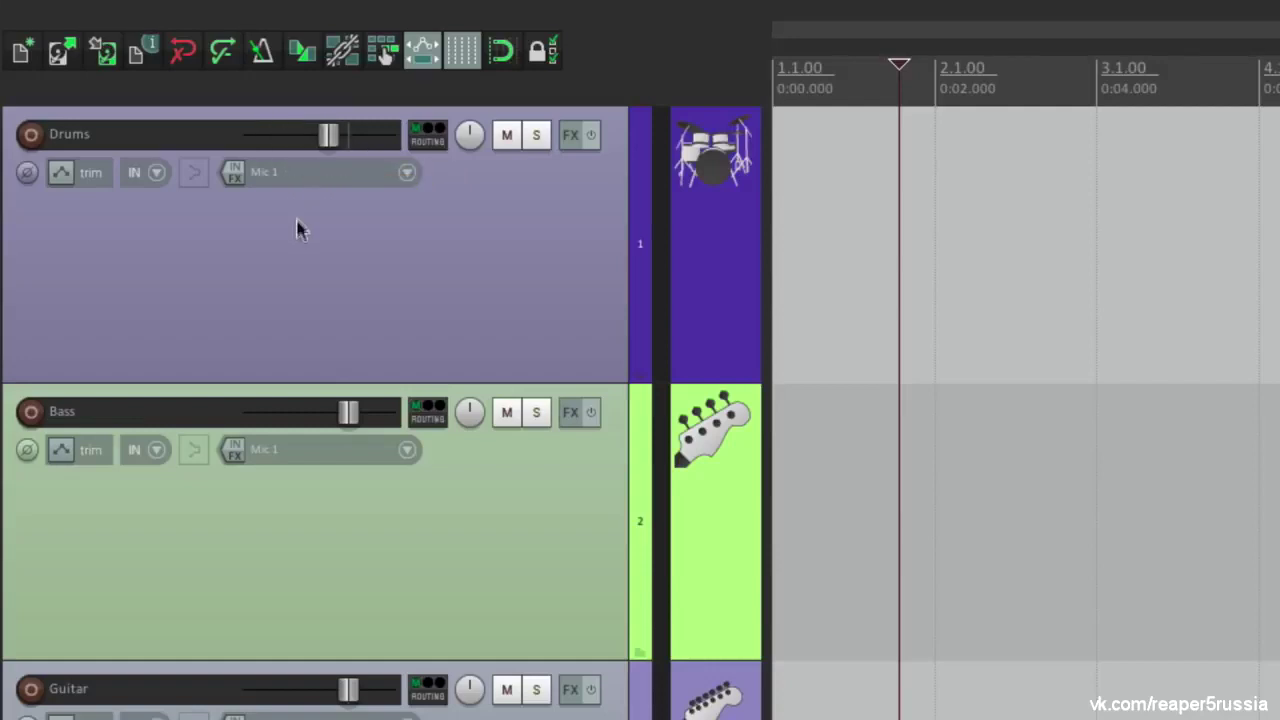
# Lower the Drums track's volume, pan it to 22% left and over to the right, and reset both controls to their defaults
pyautogui.moveTo(331, 143); pyautogui.dragTo(282, 151)
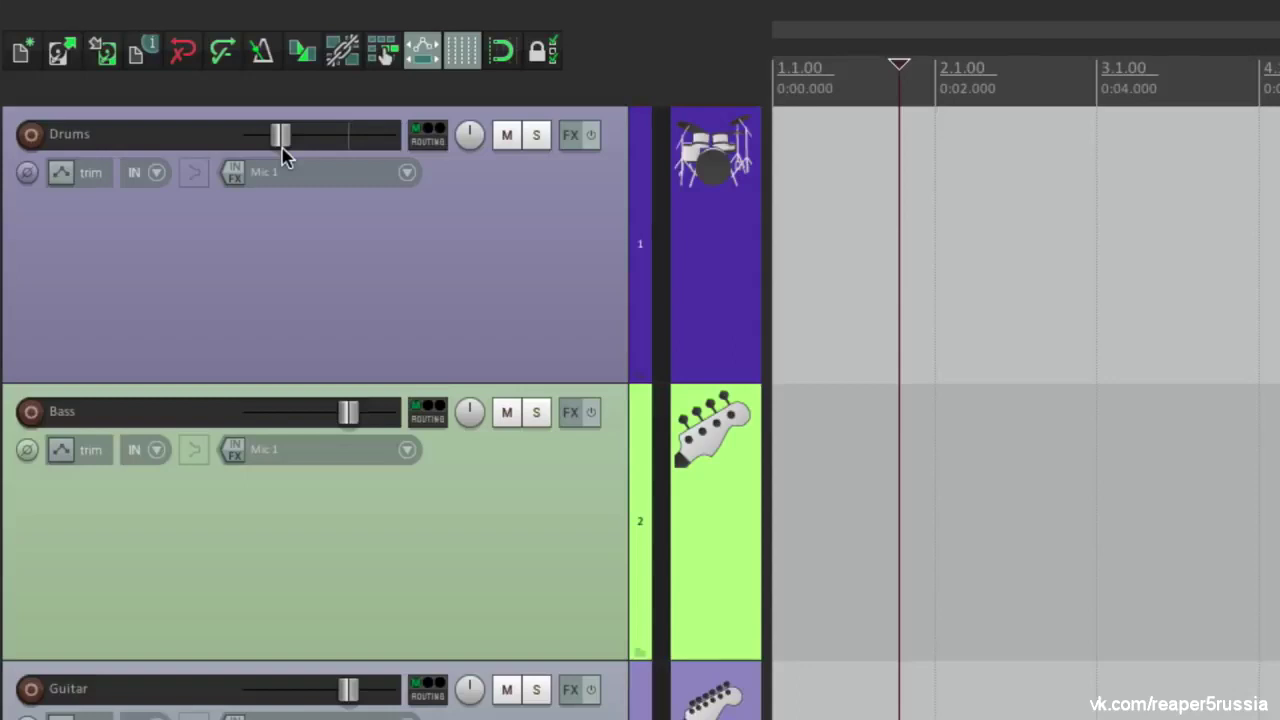
pyautogui.scroll(-5, 469, 138)
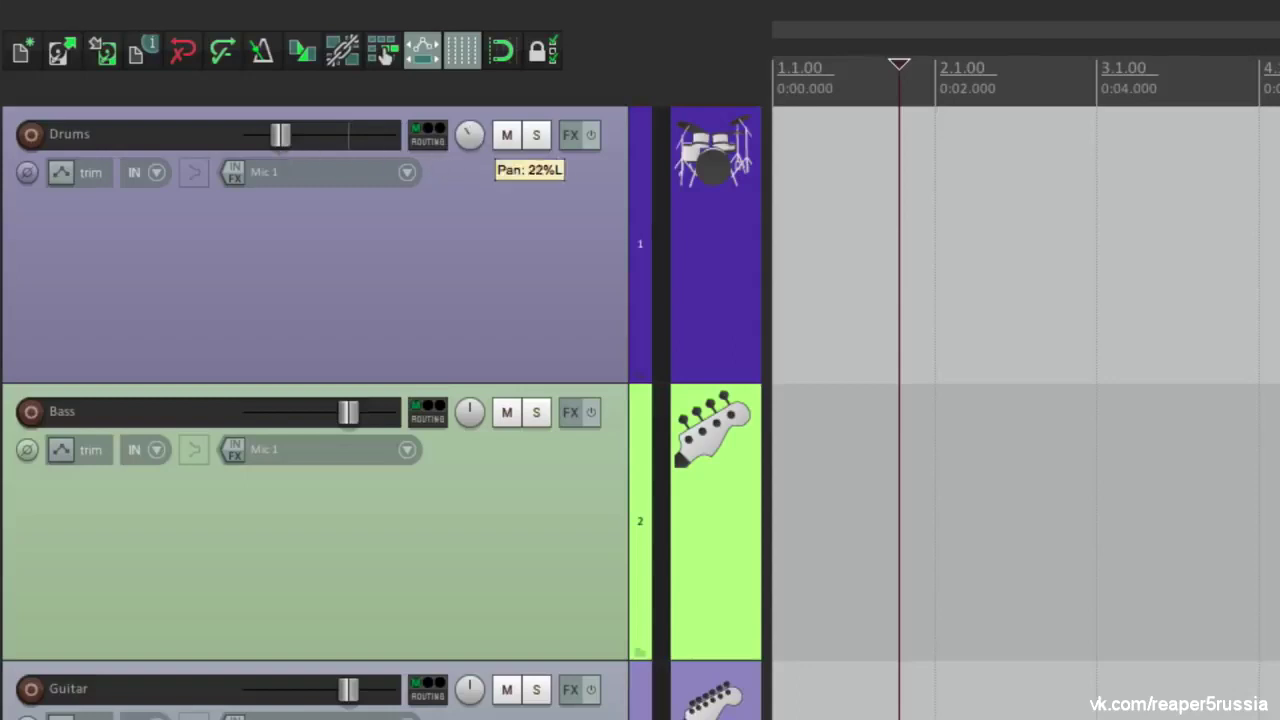
pyautogui.moveTo(469, 138); pyautogui.dragTo(469, 95)
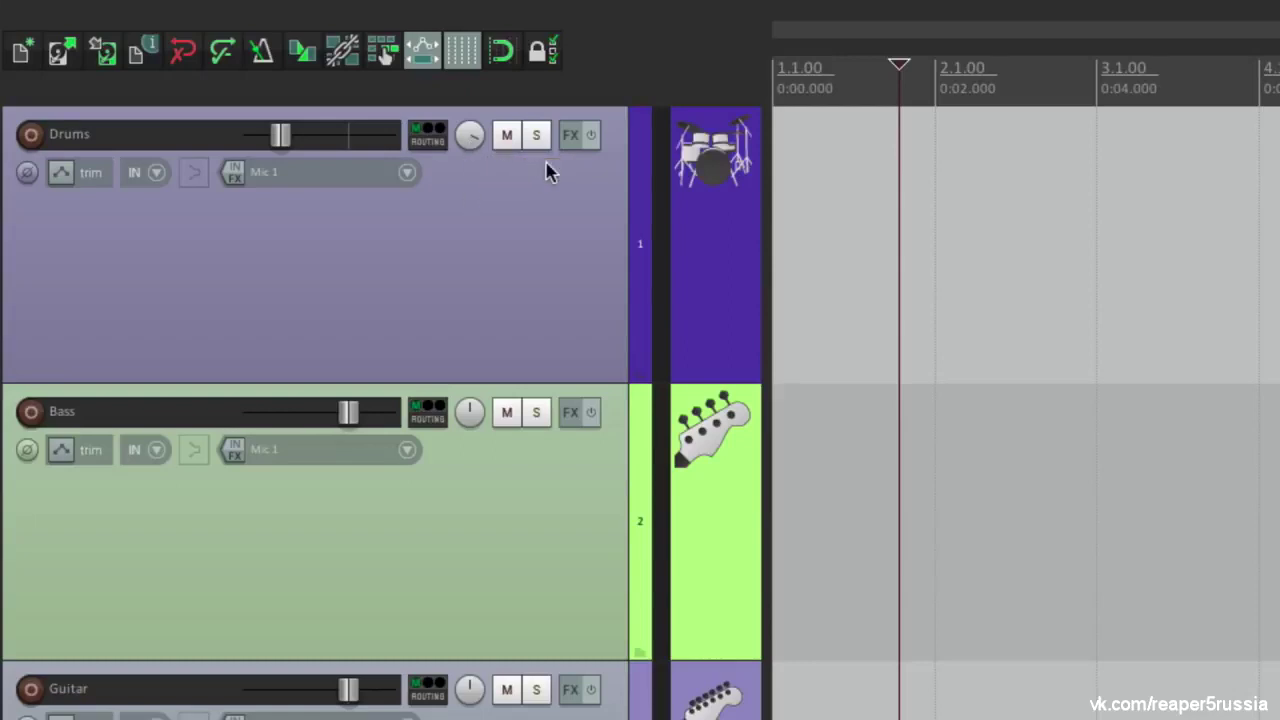
pyautogui.doubleClick(469, 136)
pyautogui.doubleClick(286, 144)
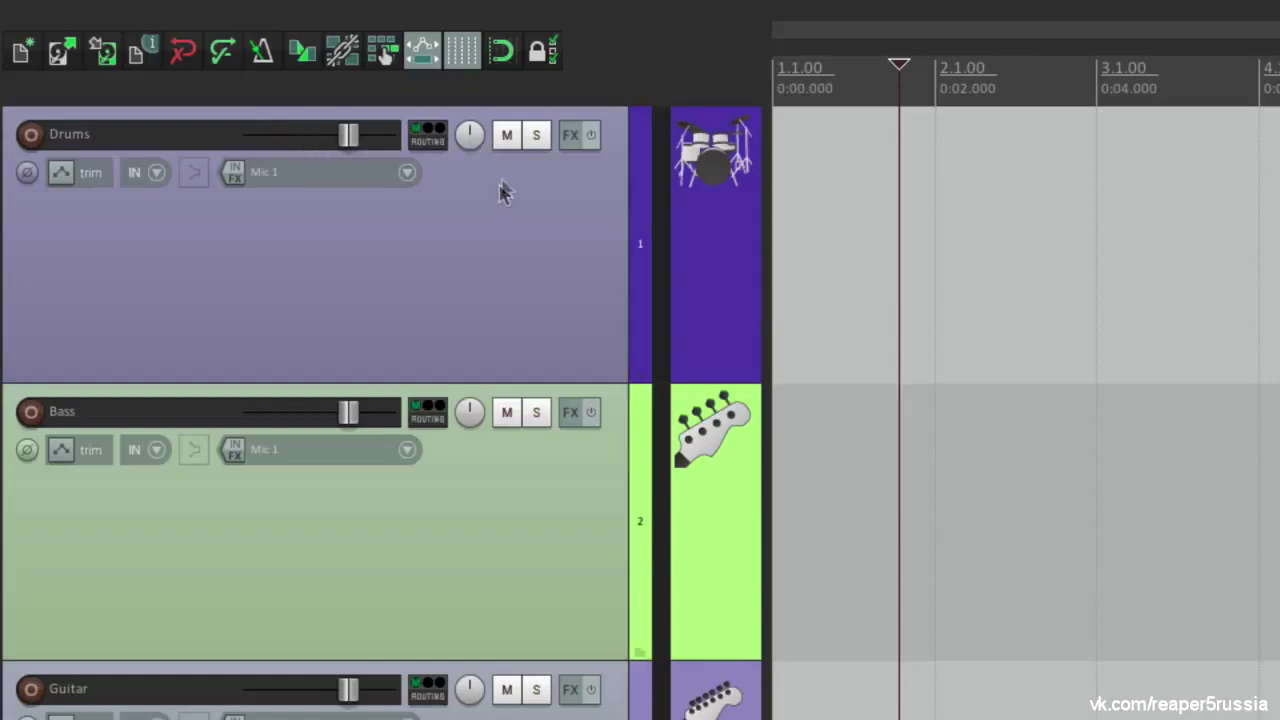
# Switch mute on and off on the Drums track, mute Drums, Bass and Guitar, and unmute all tracks at once
pyautogui.click(507, 137)
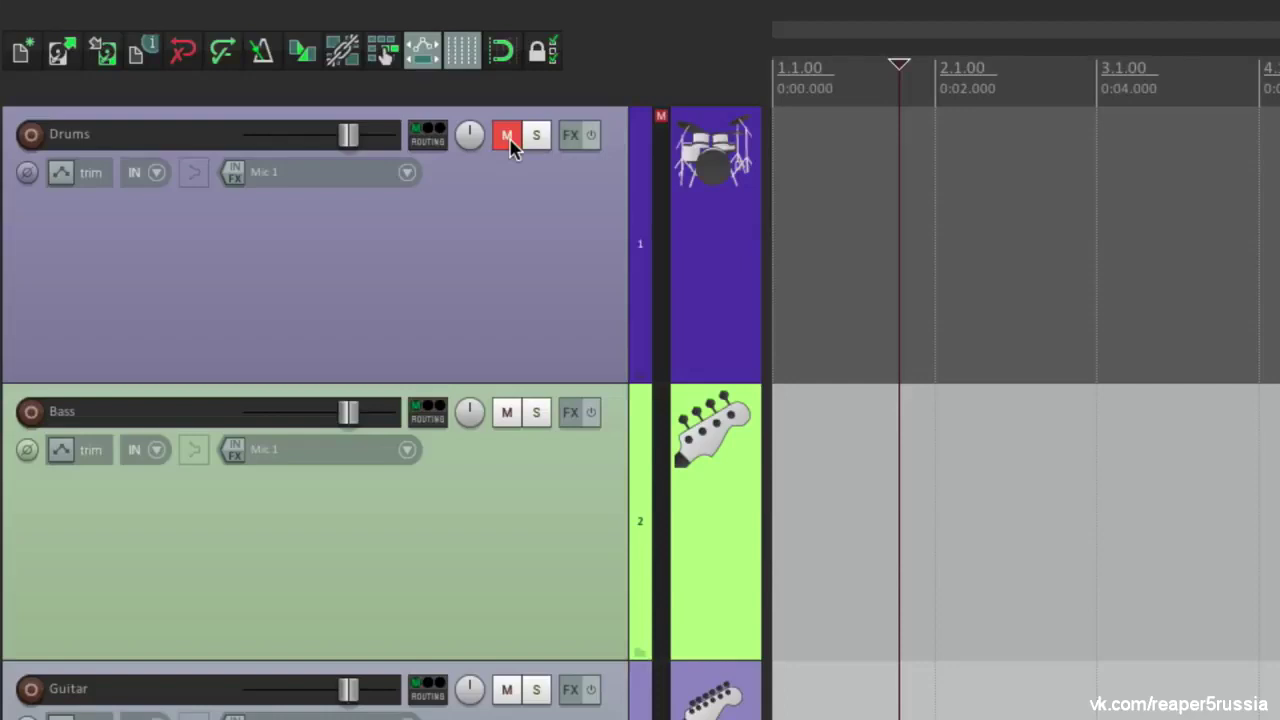
pyautogui.click(508, 137)
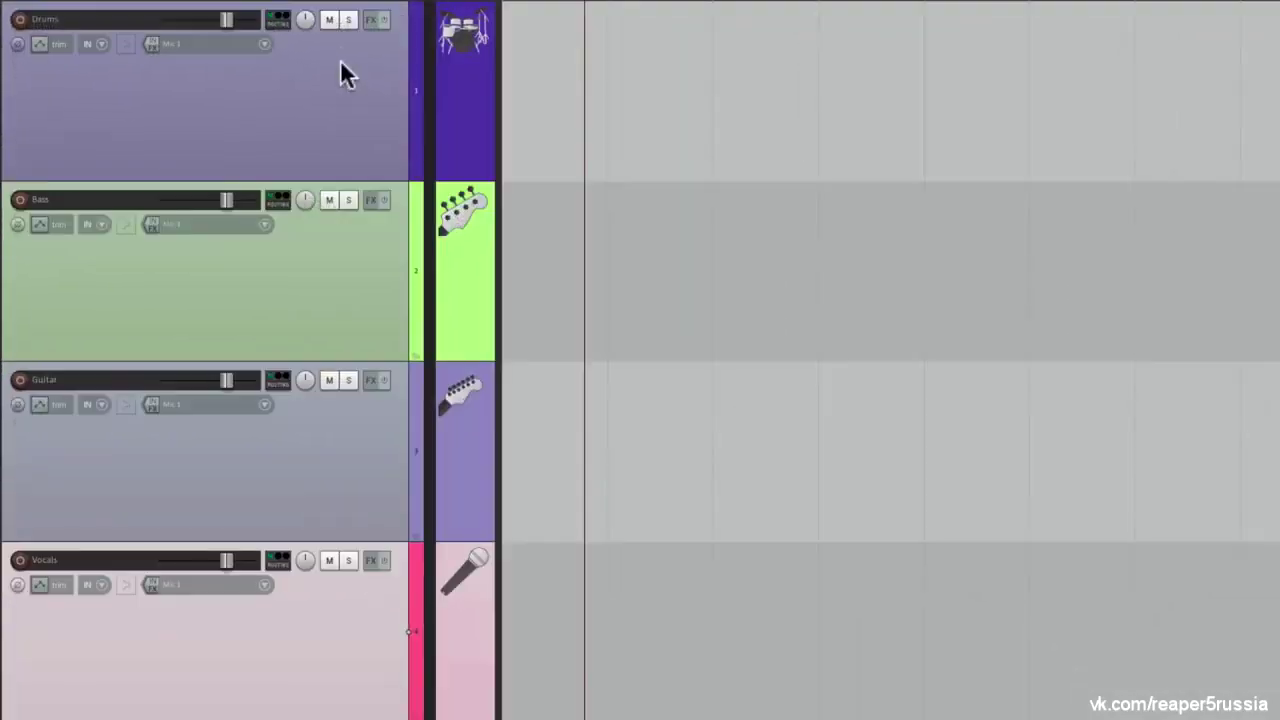
pyautogui.click(507, 135)
pyautogui.click(329, 200)
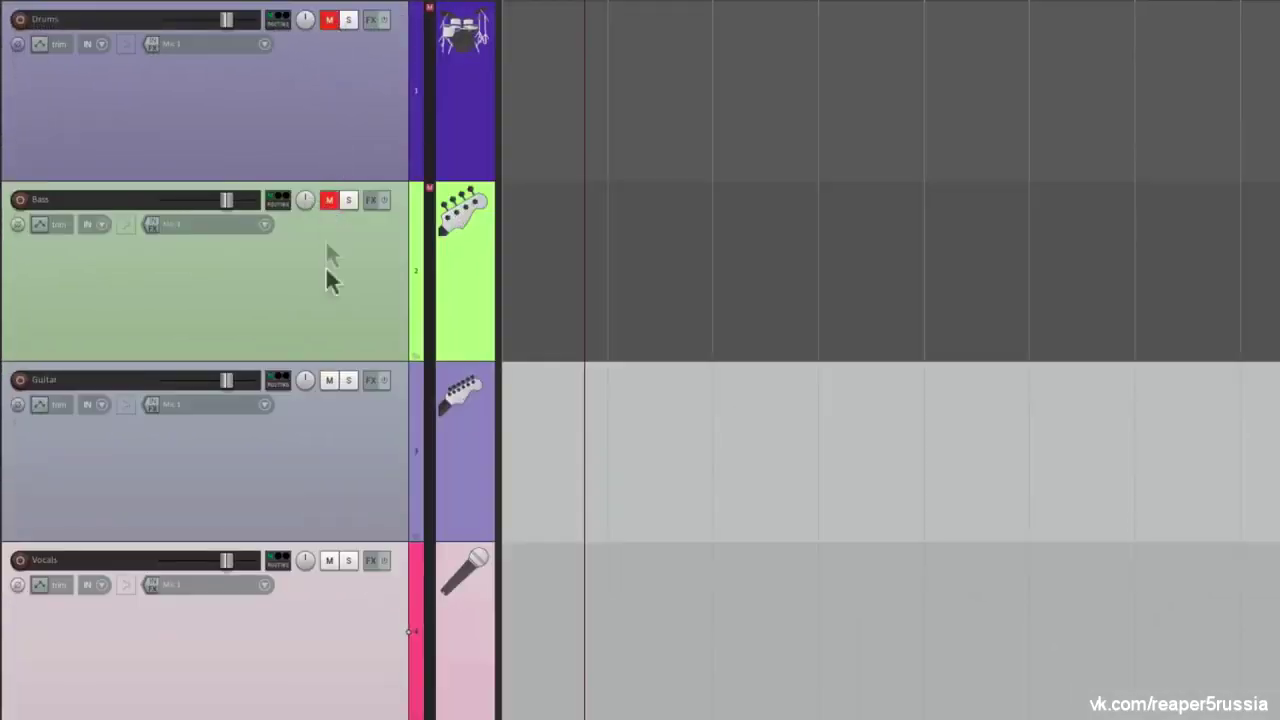
pyautogui.click(329, 381)
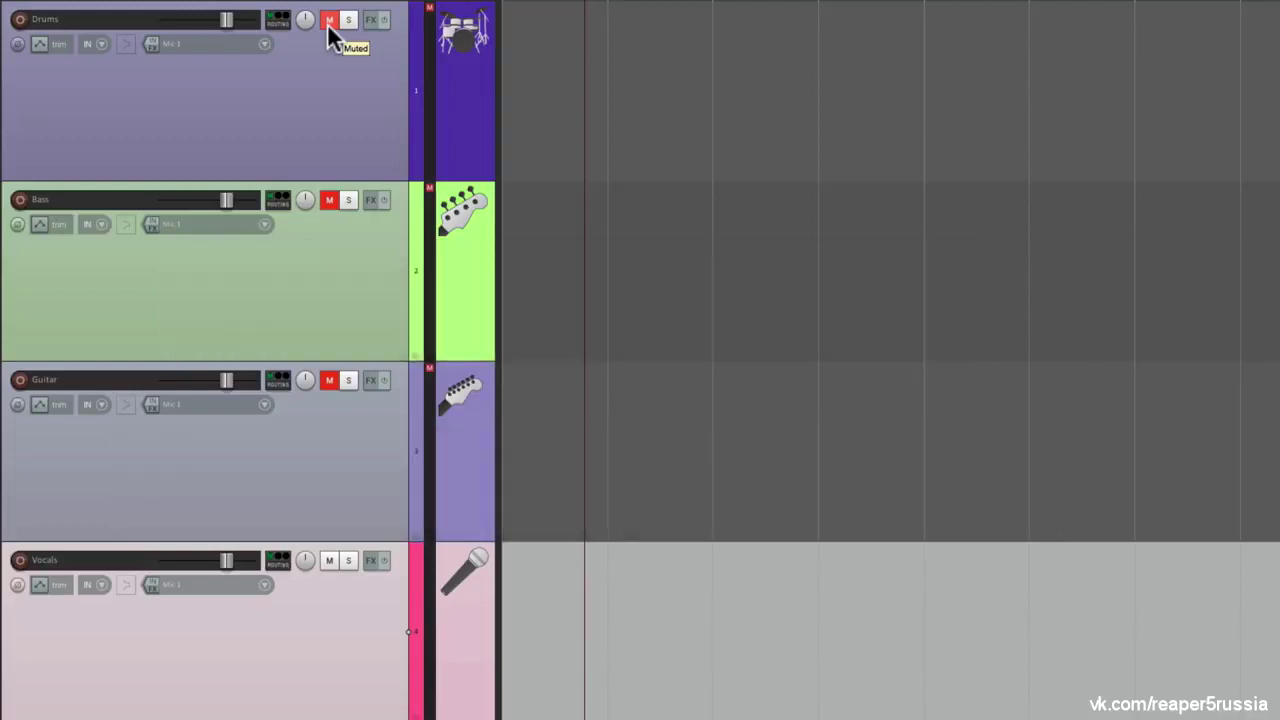
pyautogui.keyDown('ctrl'); pyautogui.click(329, 21); pyautogui.keyUp('ctrl')
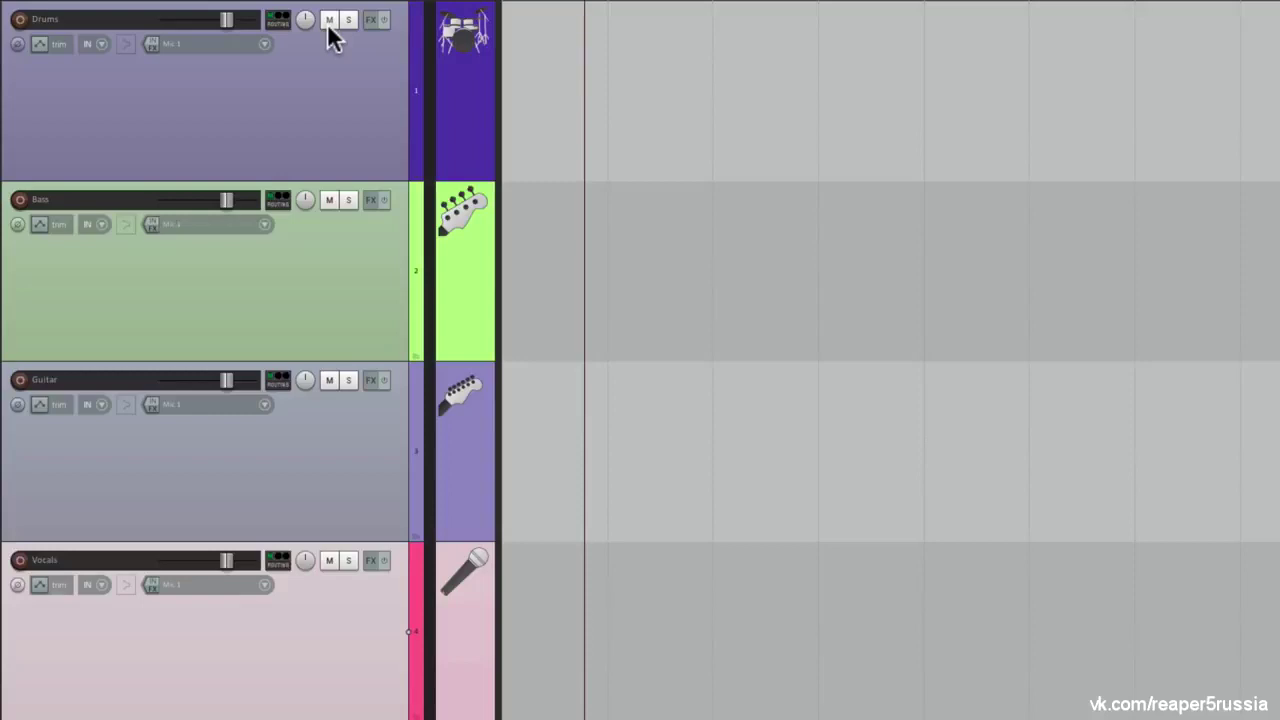
# Mute the Drums and Vocals tracks and clear both mutes together
pyautogui.click(329, 21)
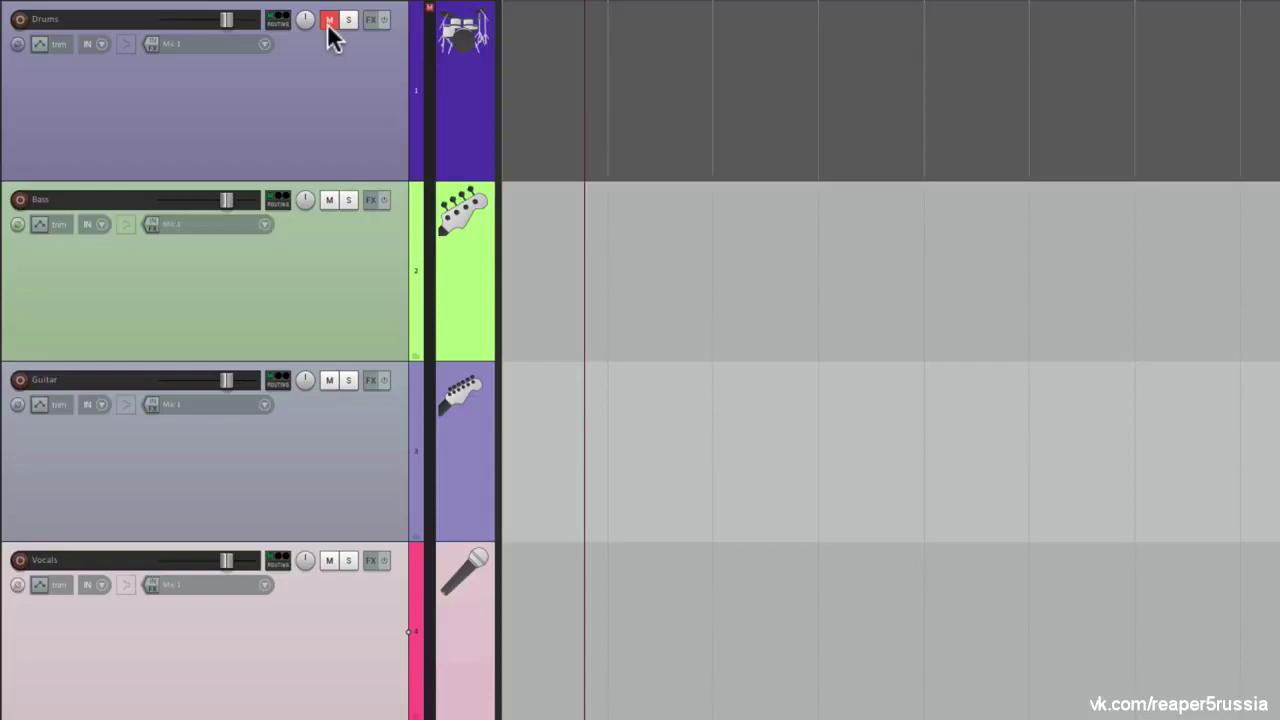
pyautogui.click(330, 558)
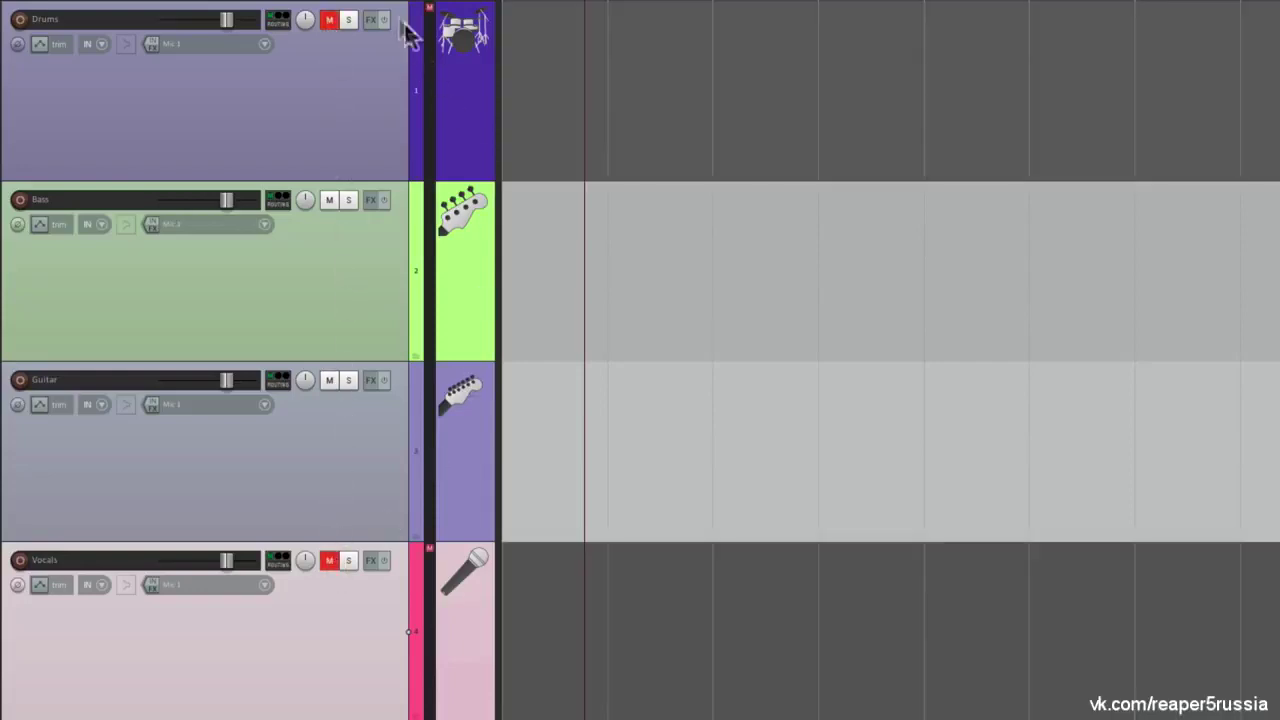
pyautogui.click(333, 20)
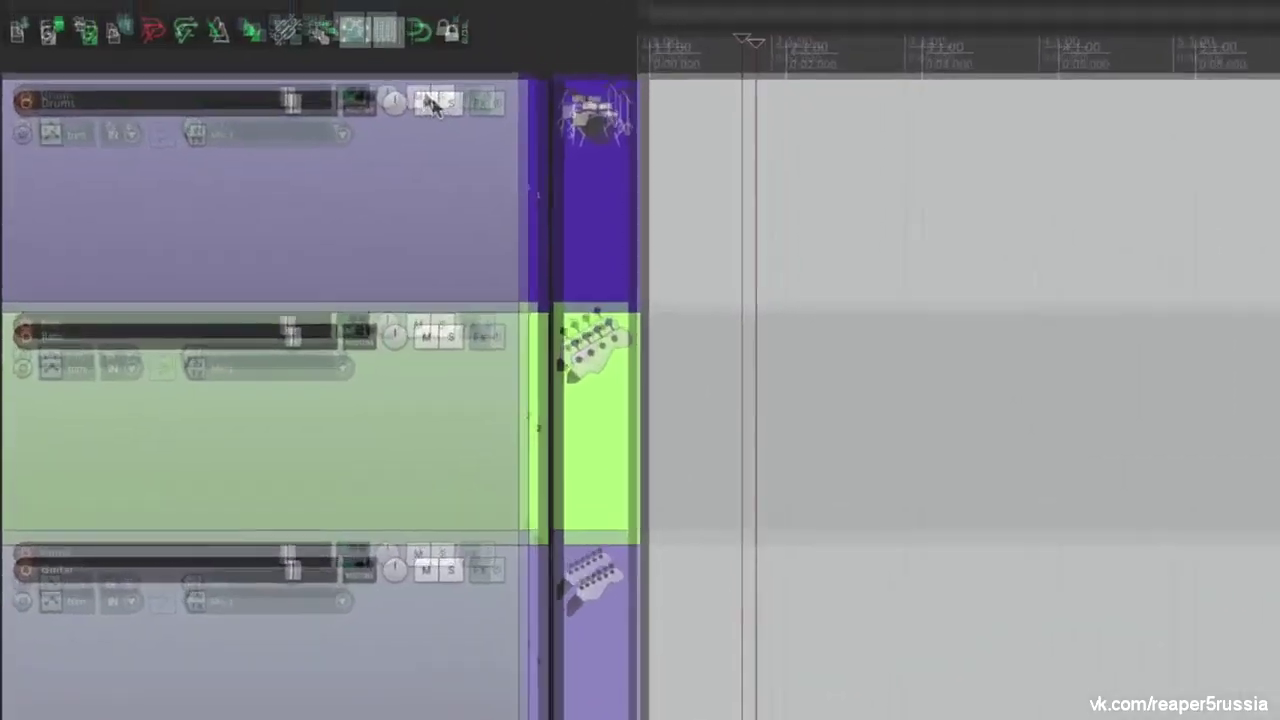
# Mute the Drums and Bass tracks and clear the mutes with the Unmute all option
pyautogui.click(333, 20)
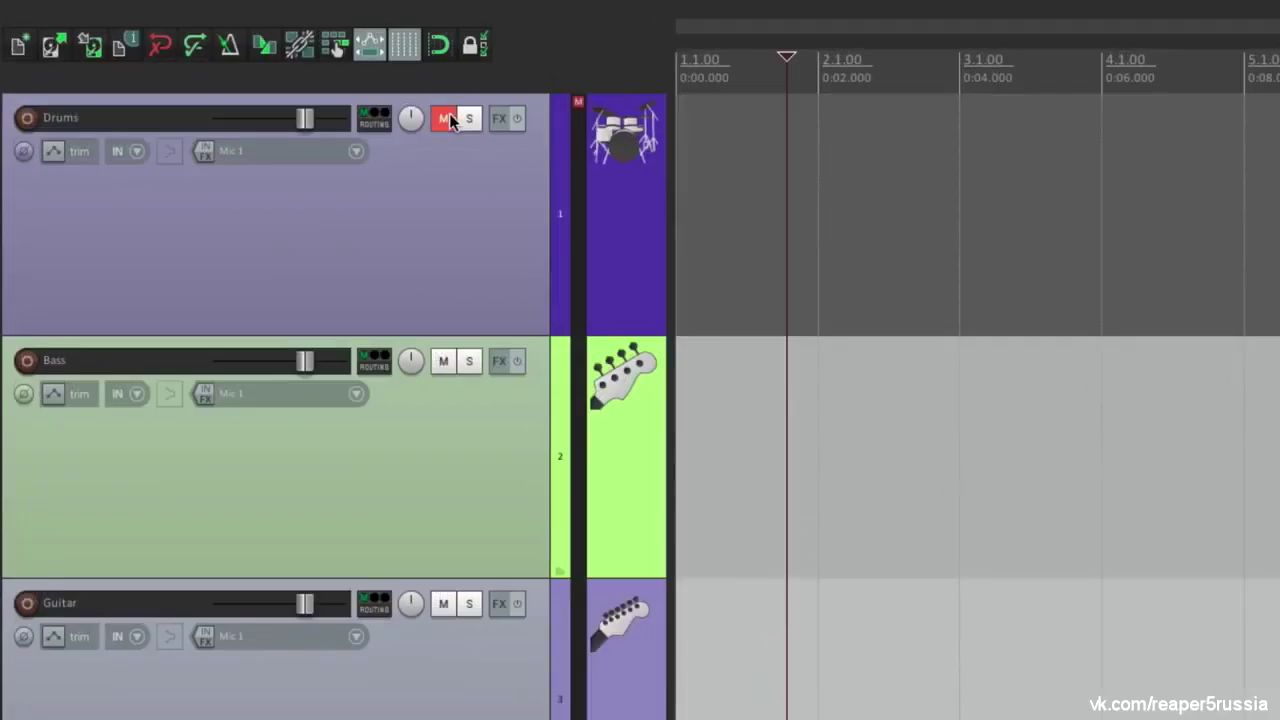
pyautogui.click(448, 360)
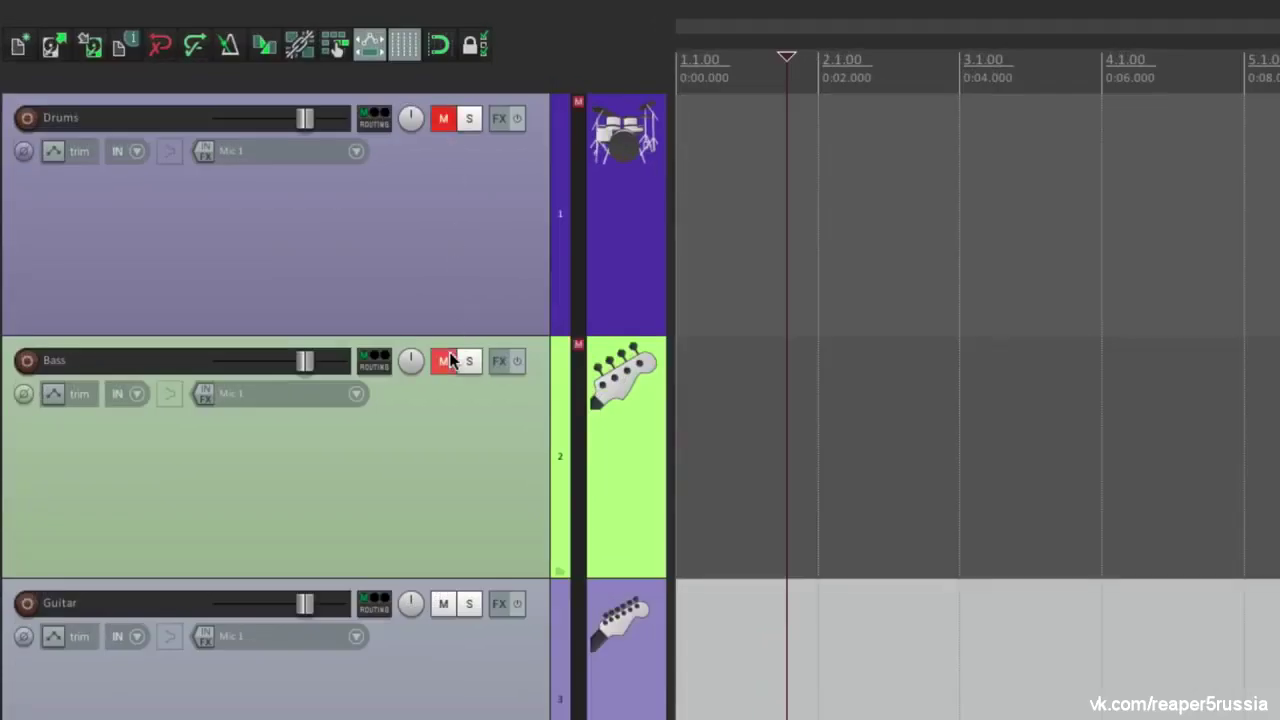
pyautogui.rightClick(445, 120)
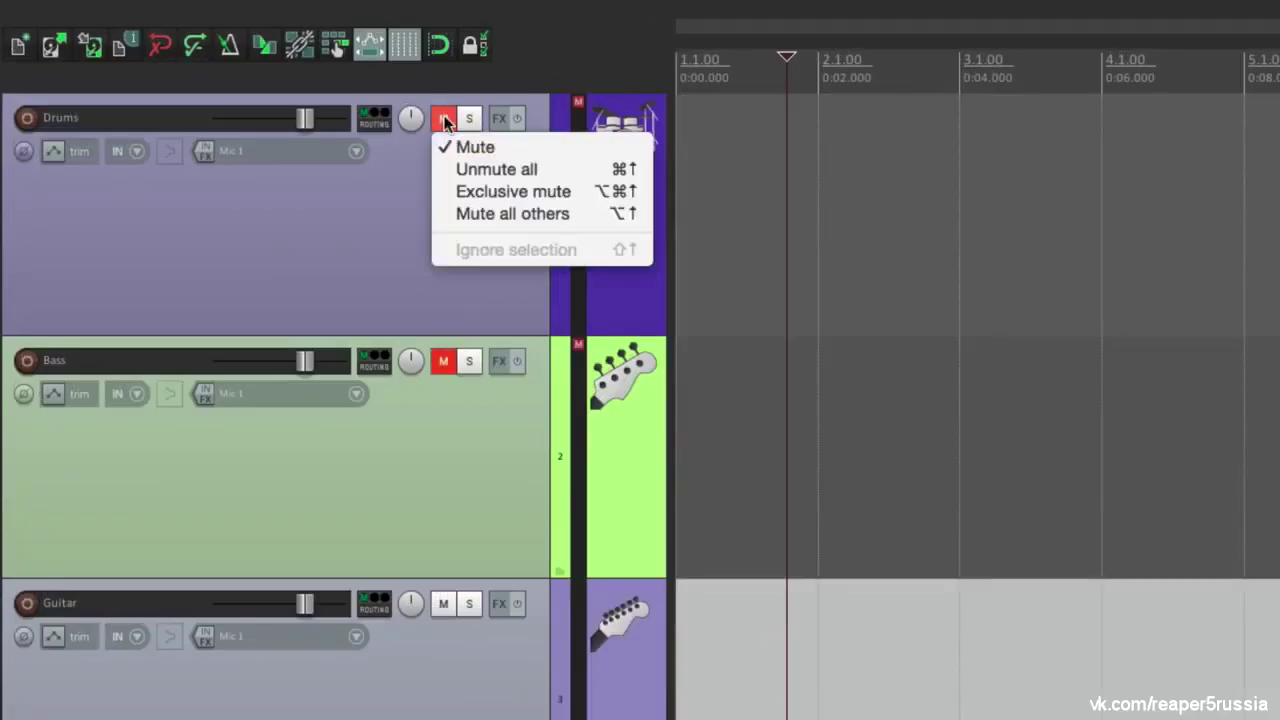
pyautogui.click(450, 176)
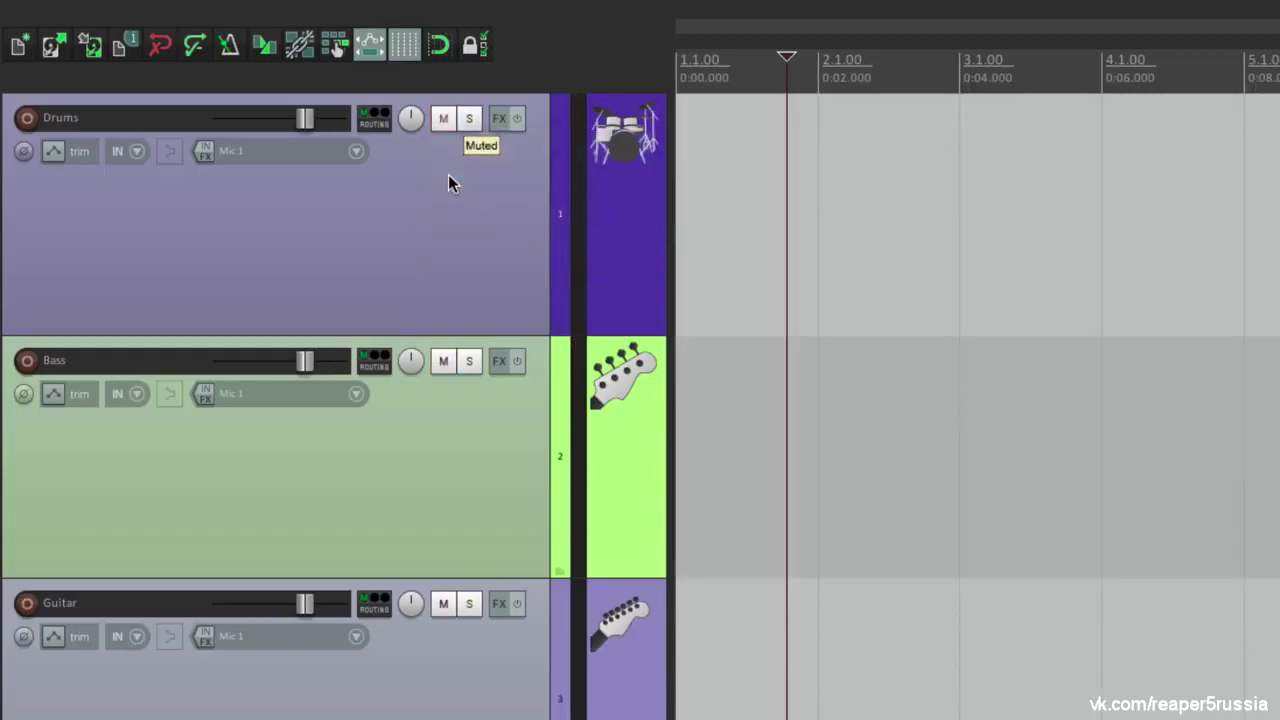
# Mute the Drums, Guitar and Vocals tracks and unmute all tracks in one action from the Drums track
pyautogui.click(443, 118)
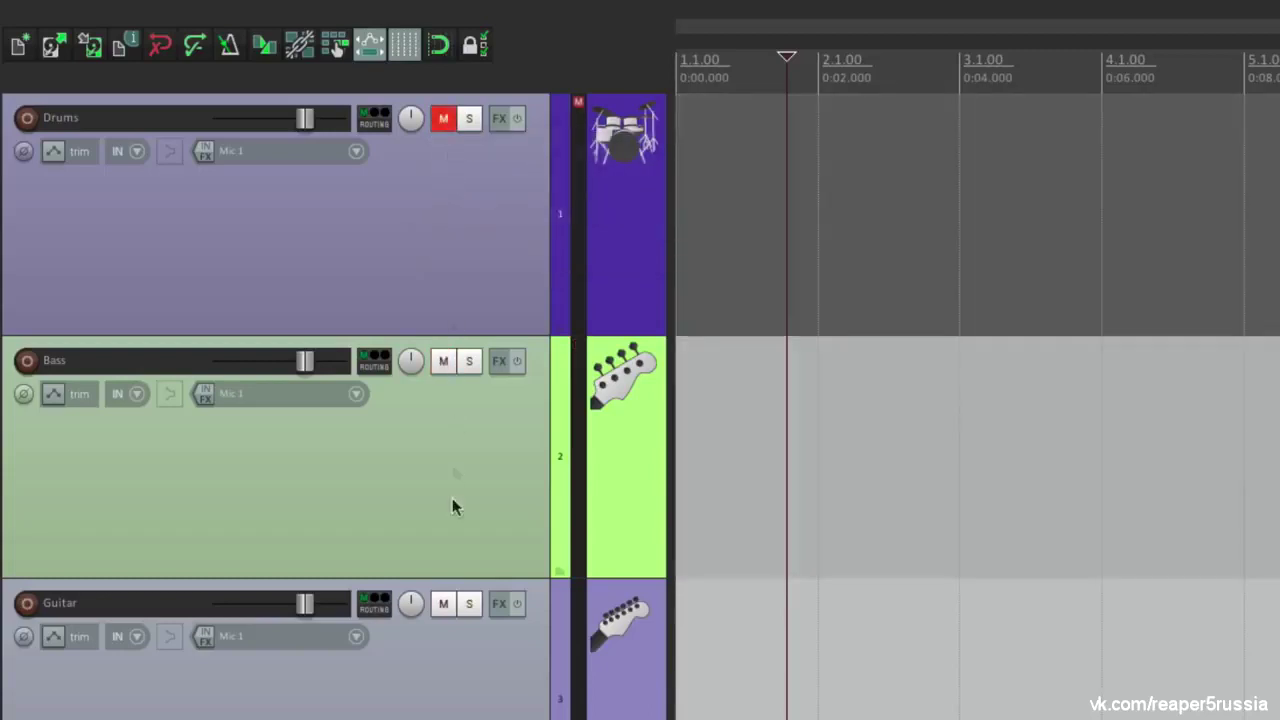
pyautogui.click(443, 603)
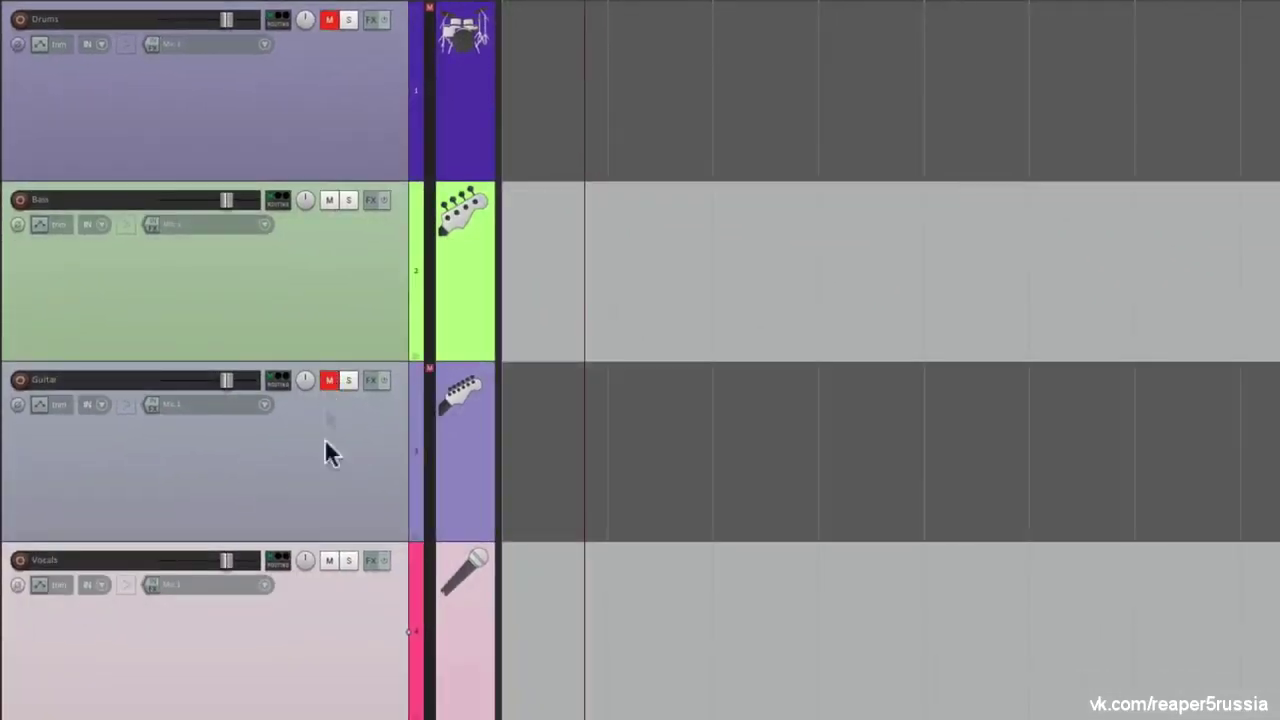
pyautogui.click(329, 561)
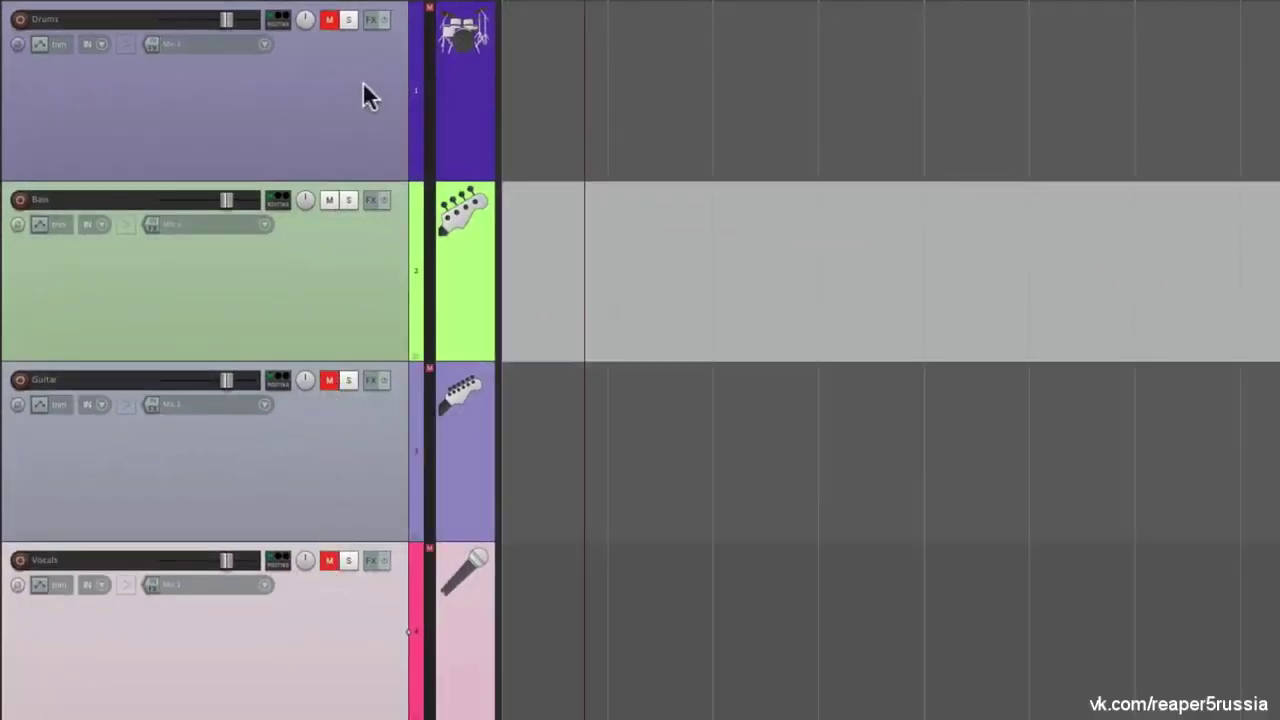
pyautogui.keyDown('ctrl'); pyautogui.click(332, 22); pyautogui.keyUp('ctrl')
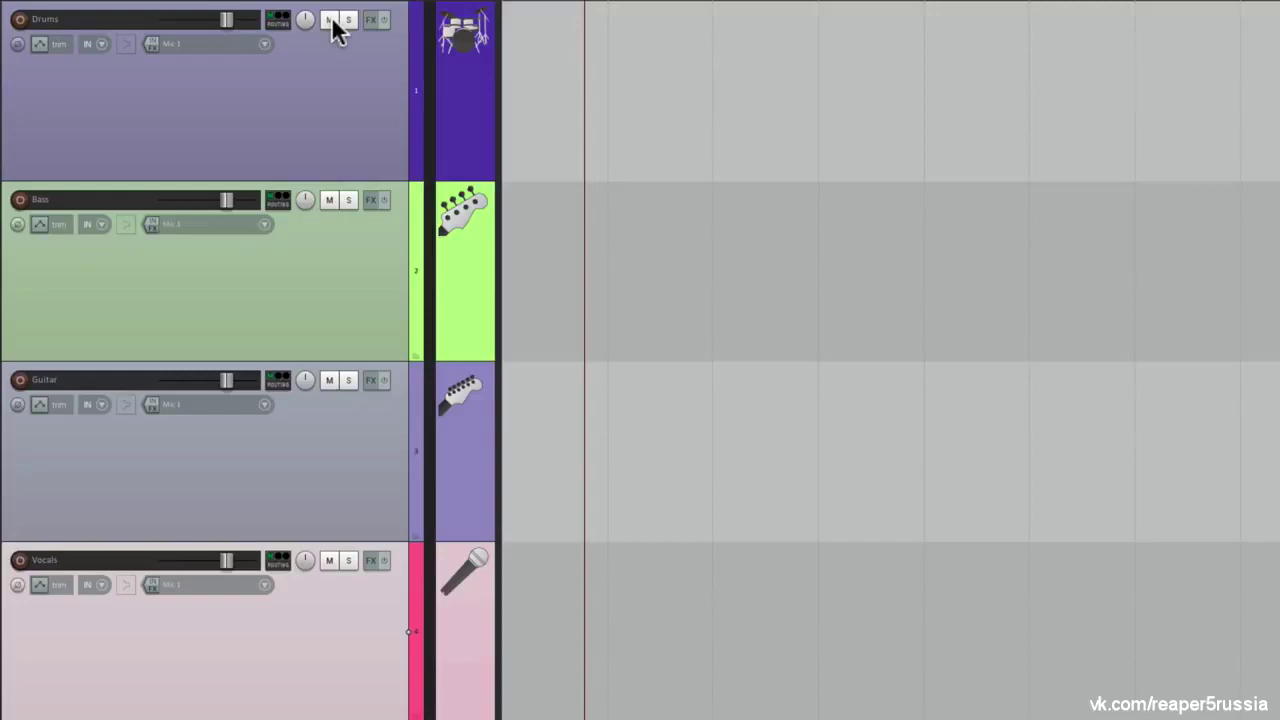
# Solo the Drums, Bass and Guitar tracks and unsolo all of them in one action
pyautogui.click(349, 21)
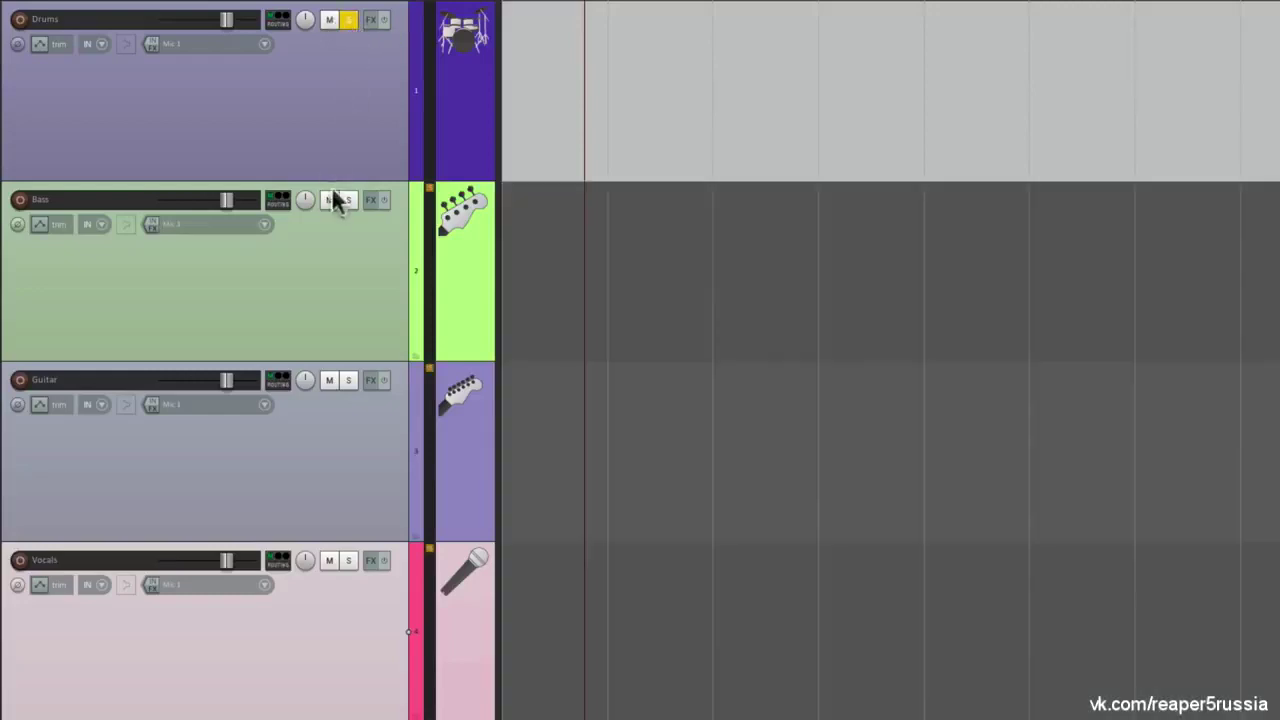
pyautogui.click(348, 200)
pyautogui.click(348, 380)
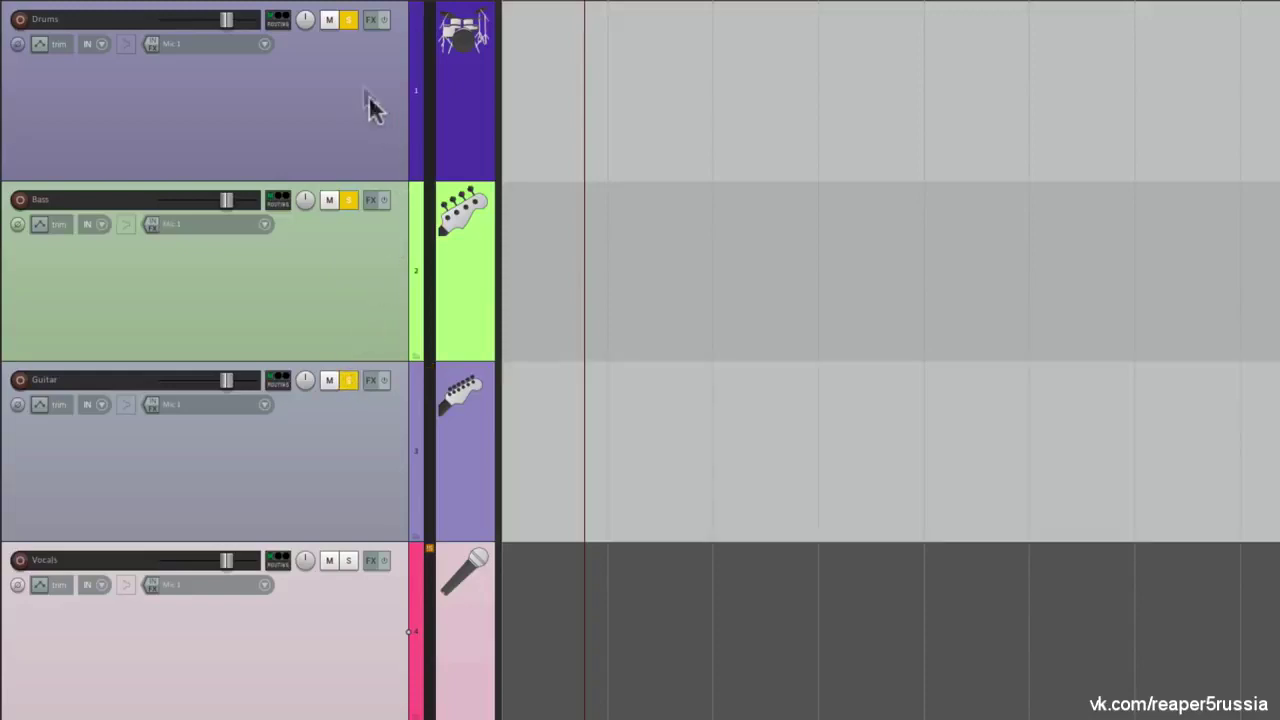
pyautogui.keyDown('ctrl'); pyautogui.click(352, 24); pyautogui.keyUp('ctrl')
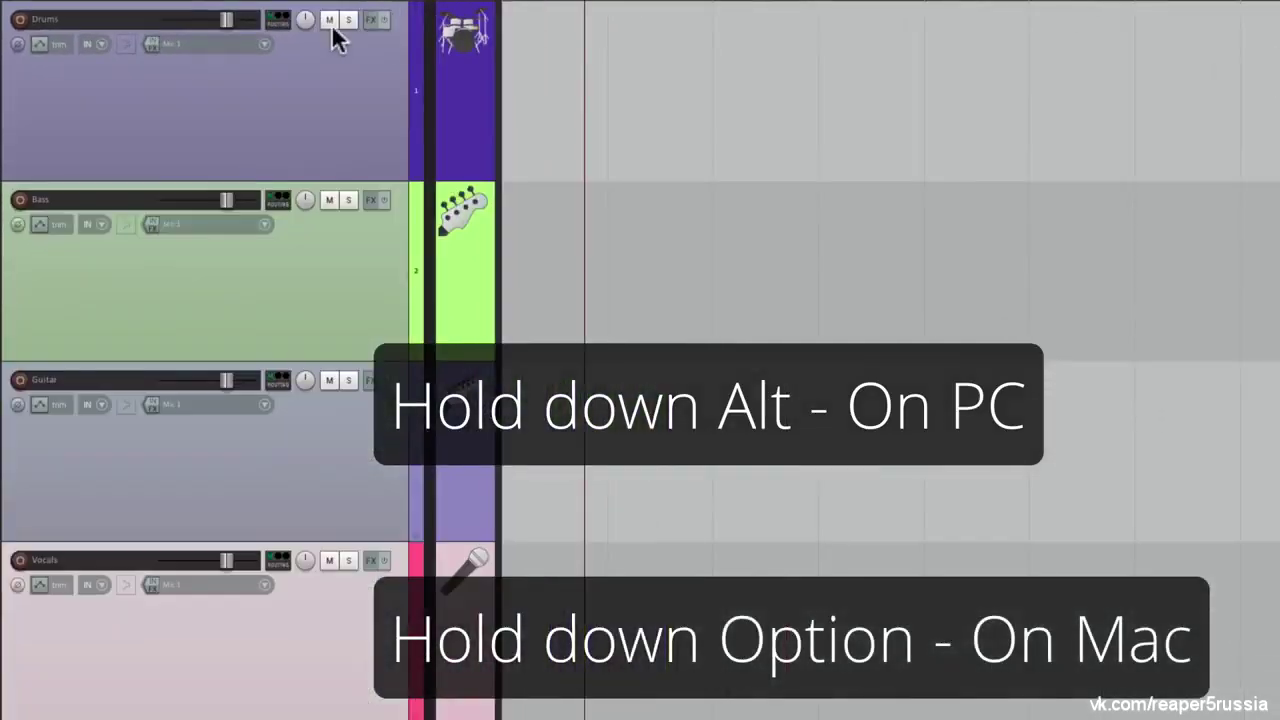
# Mute all other tracks for Drums, Bass, Guitar and Vocals in turn, and unmute every track
pyautogui.keyDown('alt'); pyautogui.click(329, 20); pyautogui.keyUp('alt')
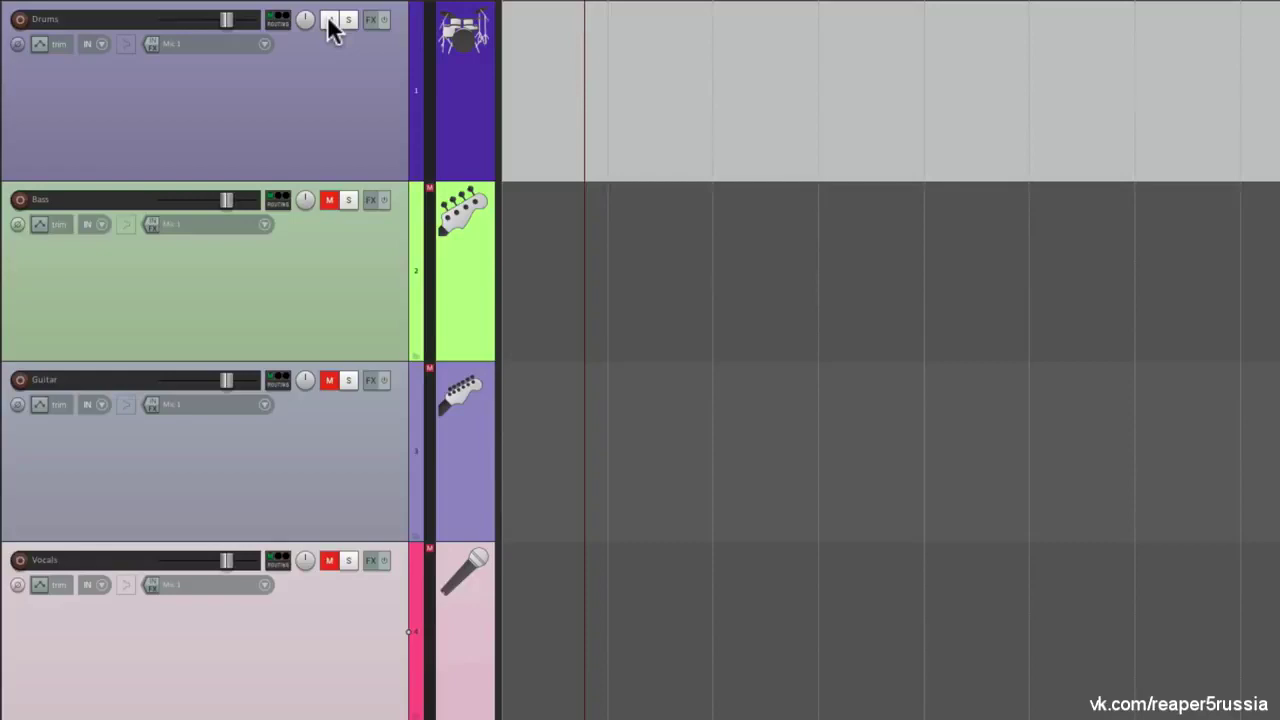
pyautogui.keyDown('alt'); pyautogui.click(328, 201); pyautogui.keyUp('alt')
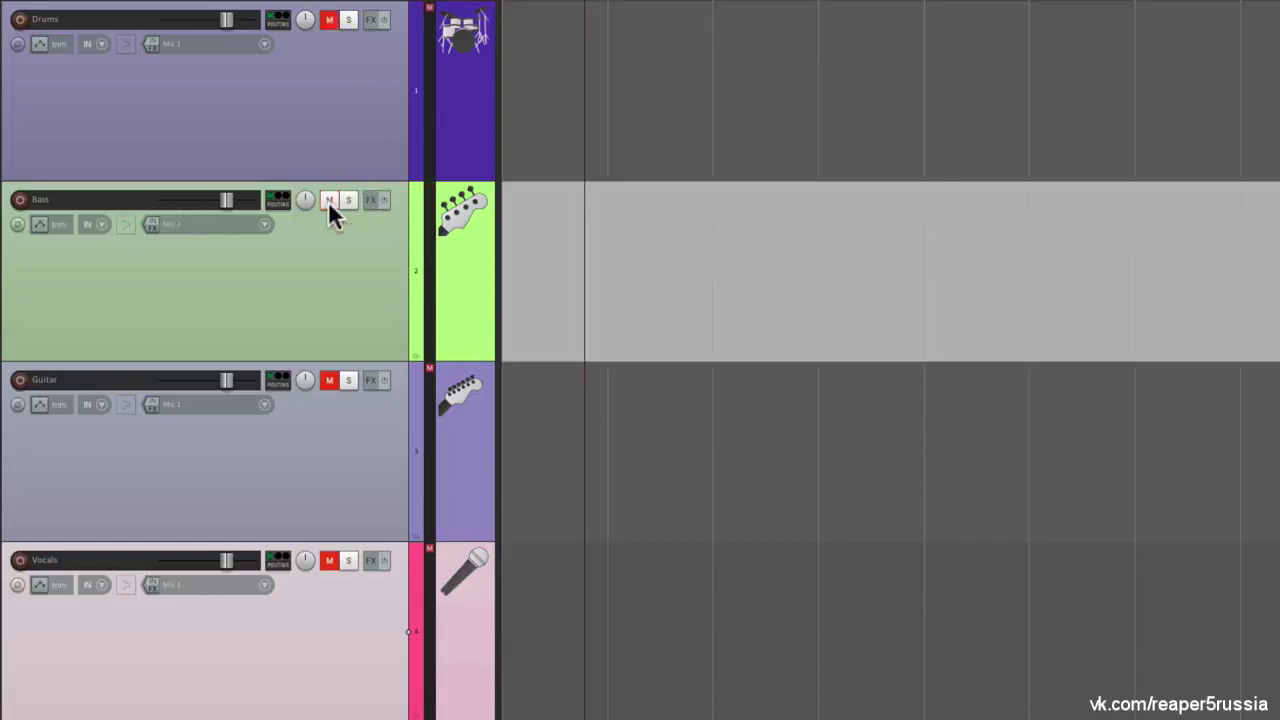
pyautogui.keyDown('alt'); pyautogui.click(330, 380); pyautogui.keyUp('alt')
pyautogui.keyDown('alt'); pyautogui.click(328, 561); pyautogui.keyUp('alt')
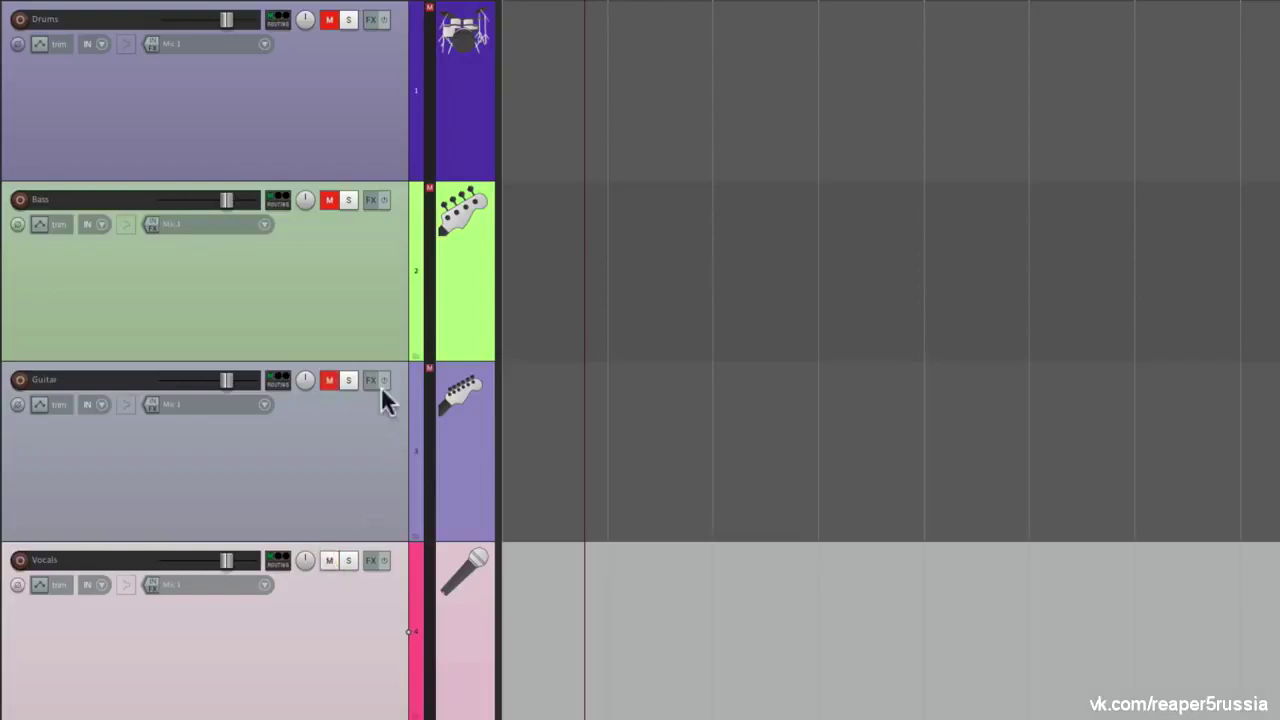
pyautogui.keyDown('ctrl'); pyautogui.click(330, 381); pyautogui.keyUp('ctrl')
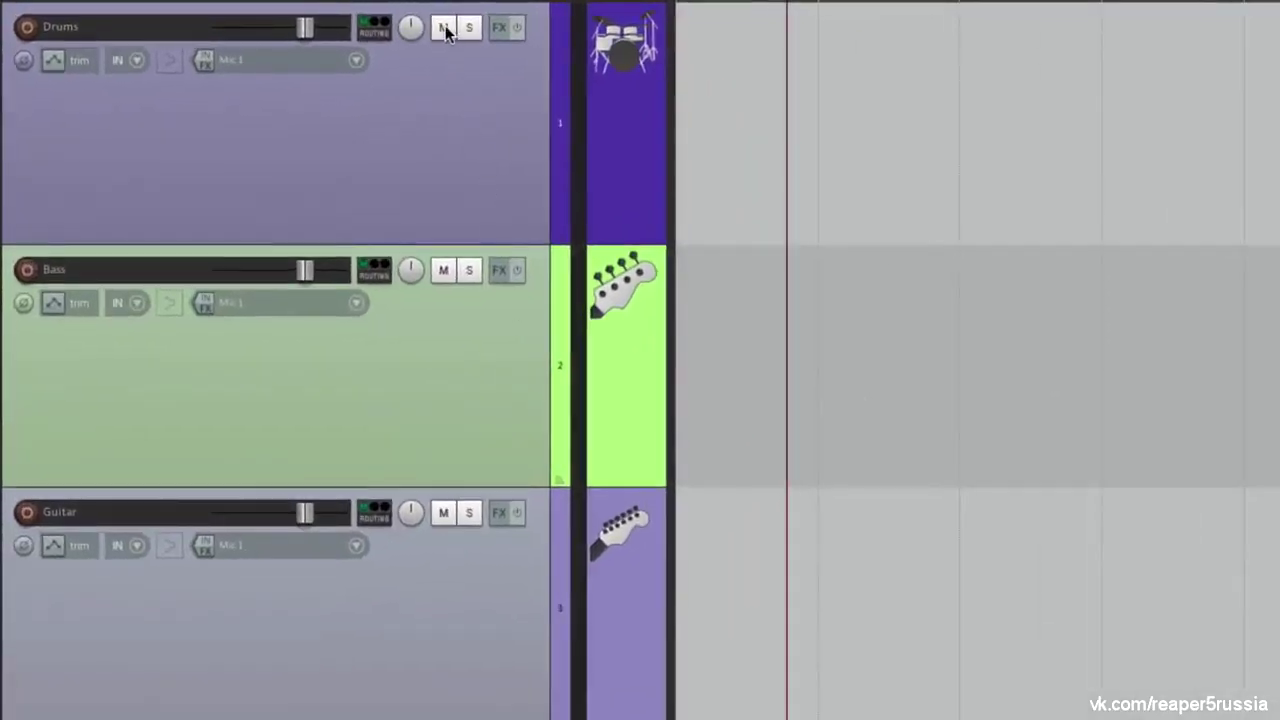
# Apply the Mute all others option from the Drums track, and unmute the remaining tracks
pyautogui.rightClick(446, 33)
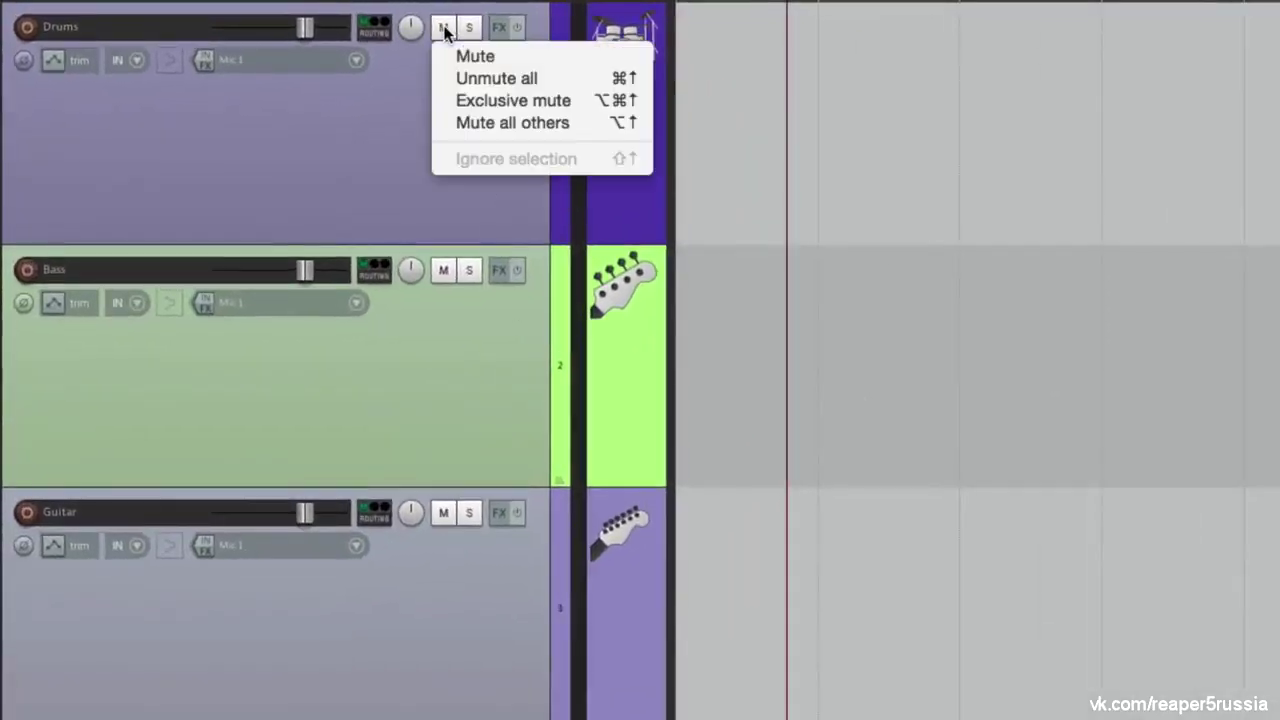
pyautogui.click(441, 123)
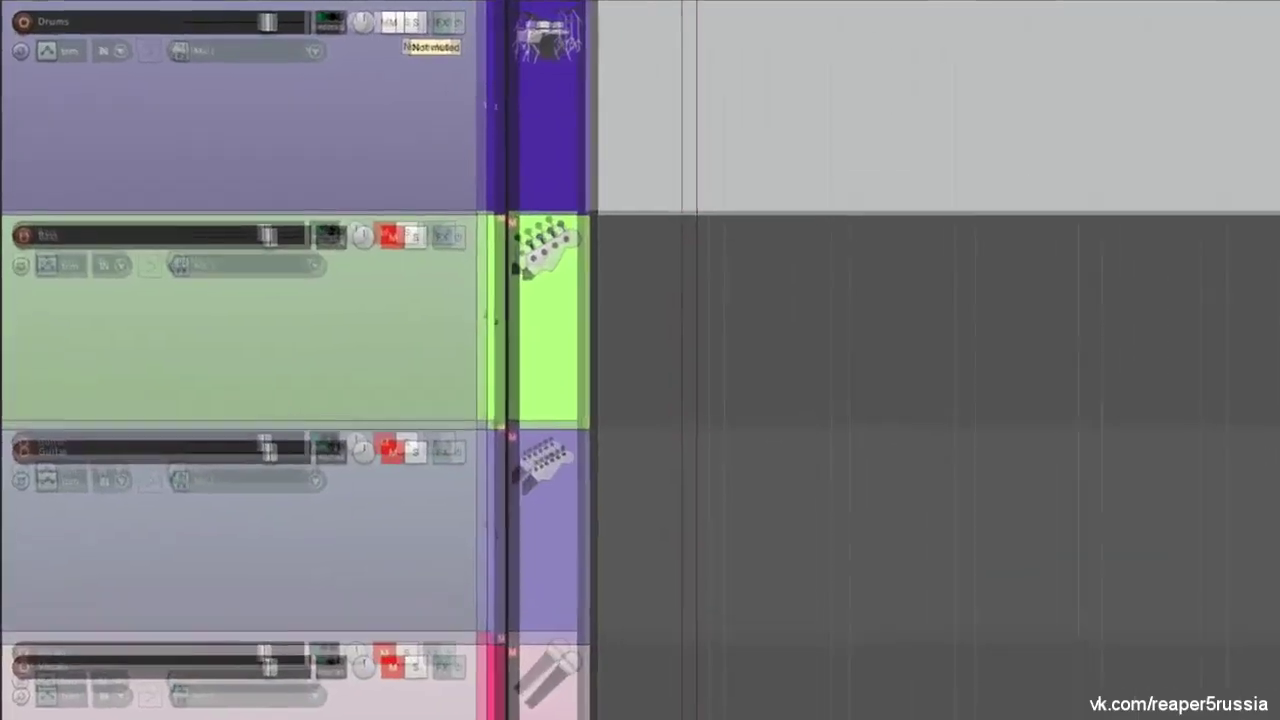
pyautogui.hotkey('ctrl', 'alt', 'm')
# Mute the selected Bass and Guitar tracks together, and apply the Exclusive mute option from the Drums track
pyautogui.click(369, 277)
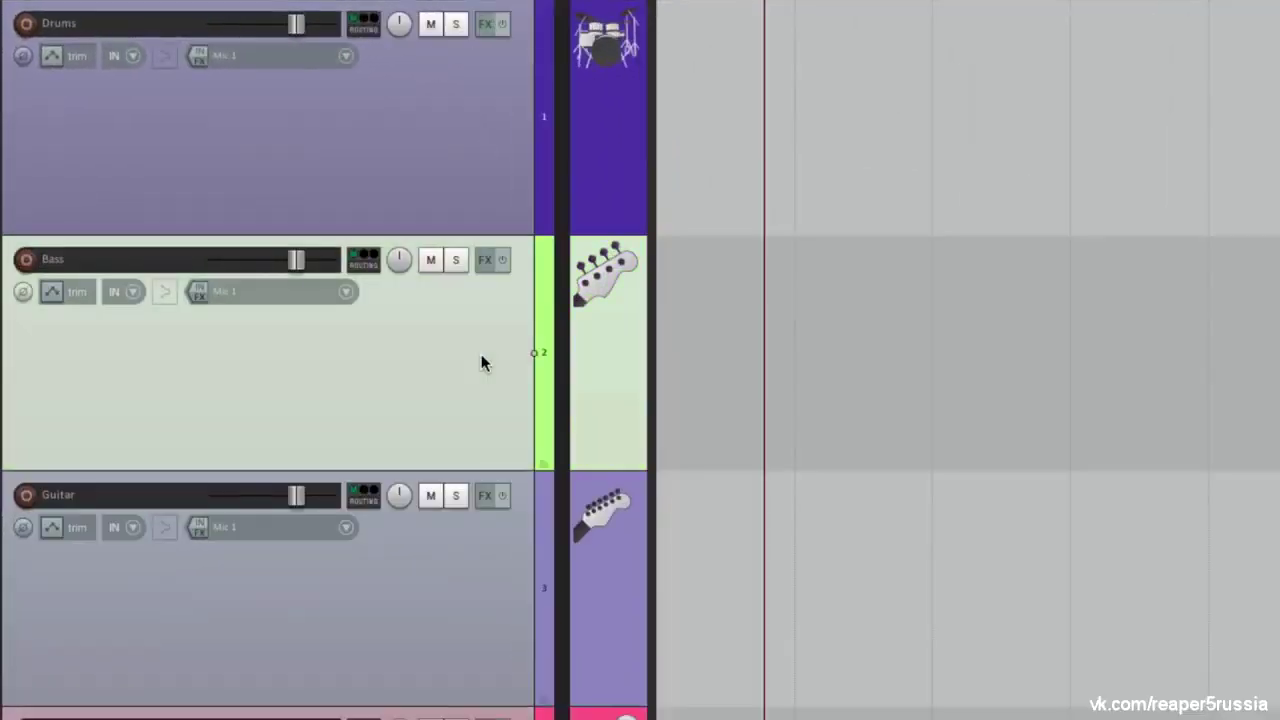
pyautogui.keyDown('ctrl'); pyautogui.click(455, 540); pyautogui.keyUp('ctrl')
pyautogui.click(431, 260)
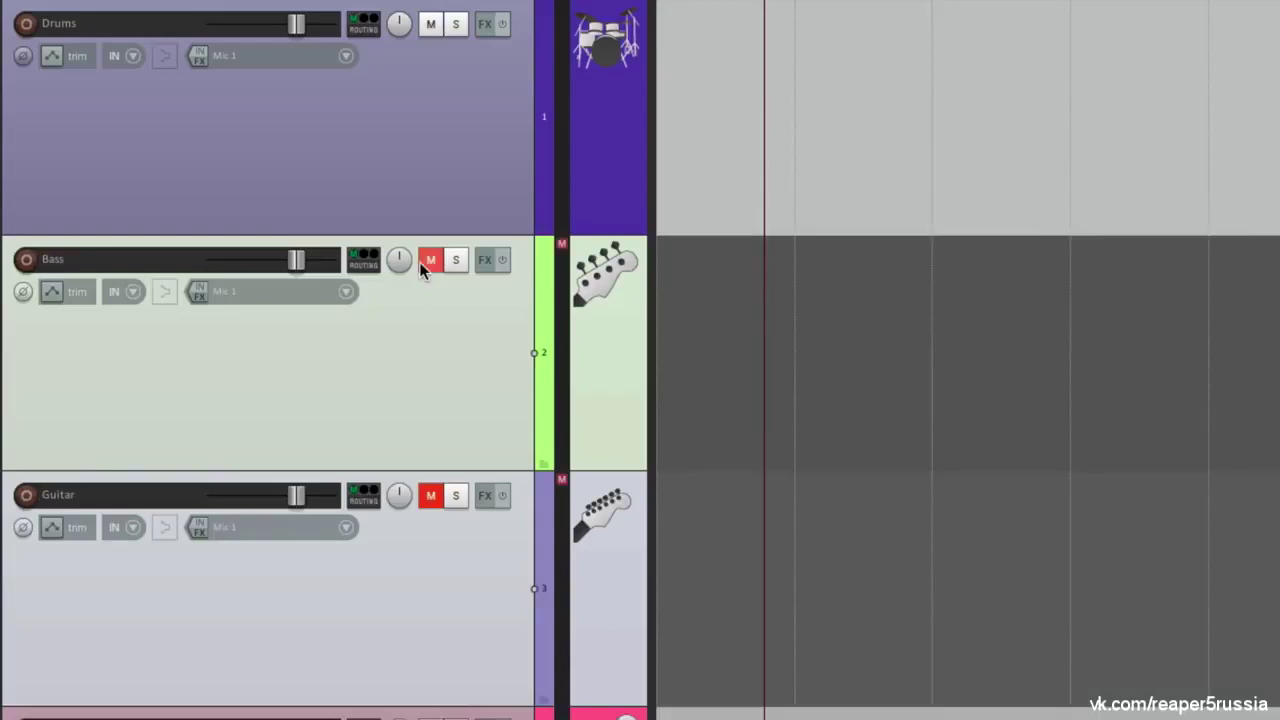
pyautogui.rightClick(431, 26)
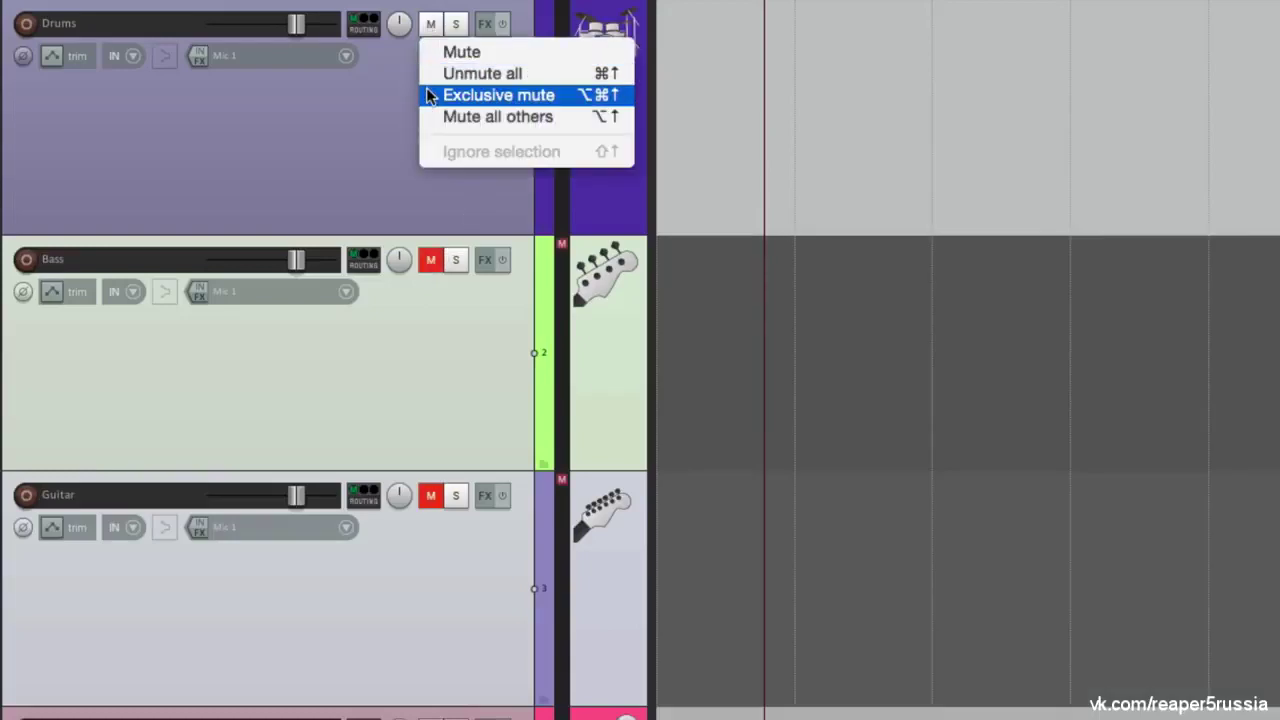
pyautogui.click(490, 95)
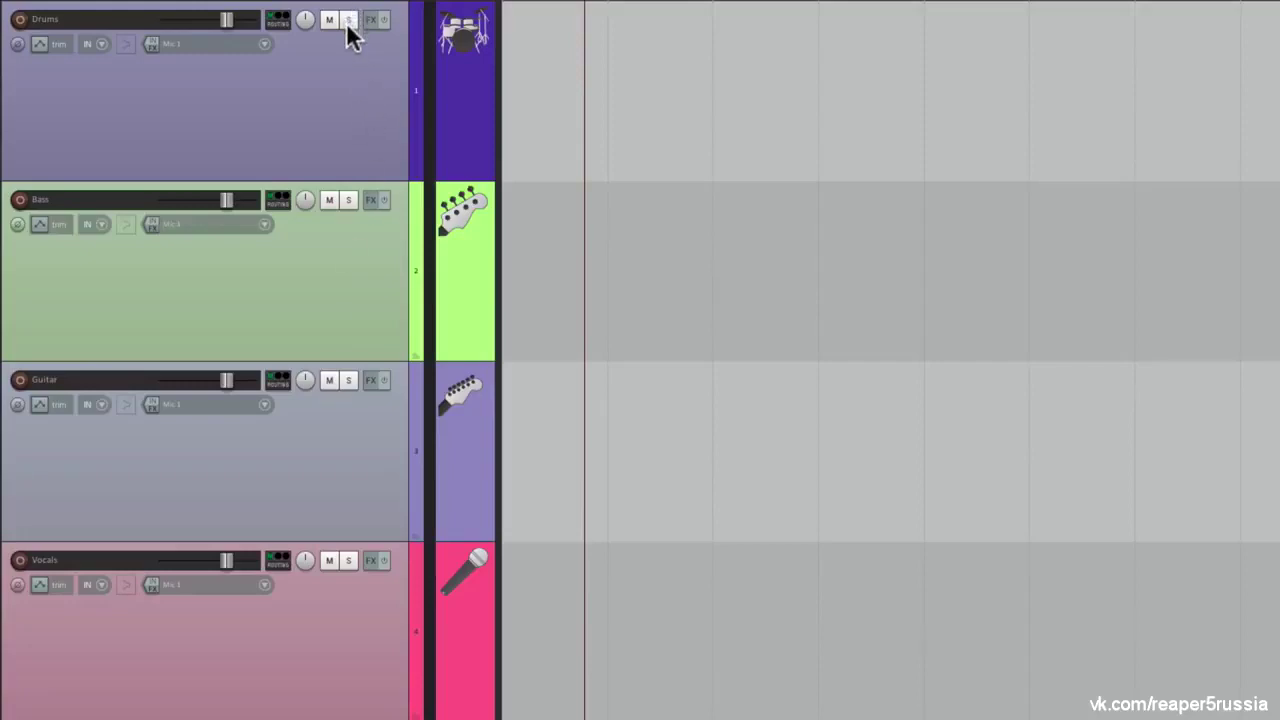
# Solo the Guitar and Vocals tracks, and switch to an exclusive solo of Drums through its solo options before unsoloing it
pyautogui.click(349, 381)
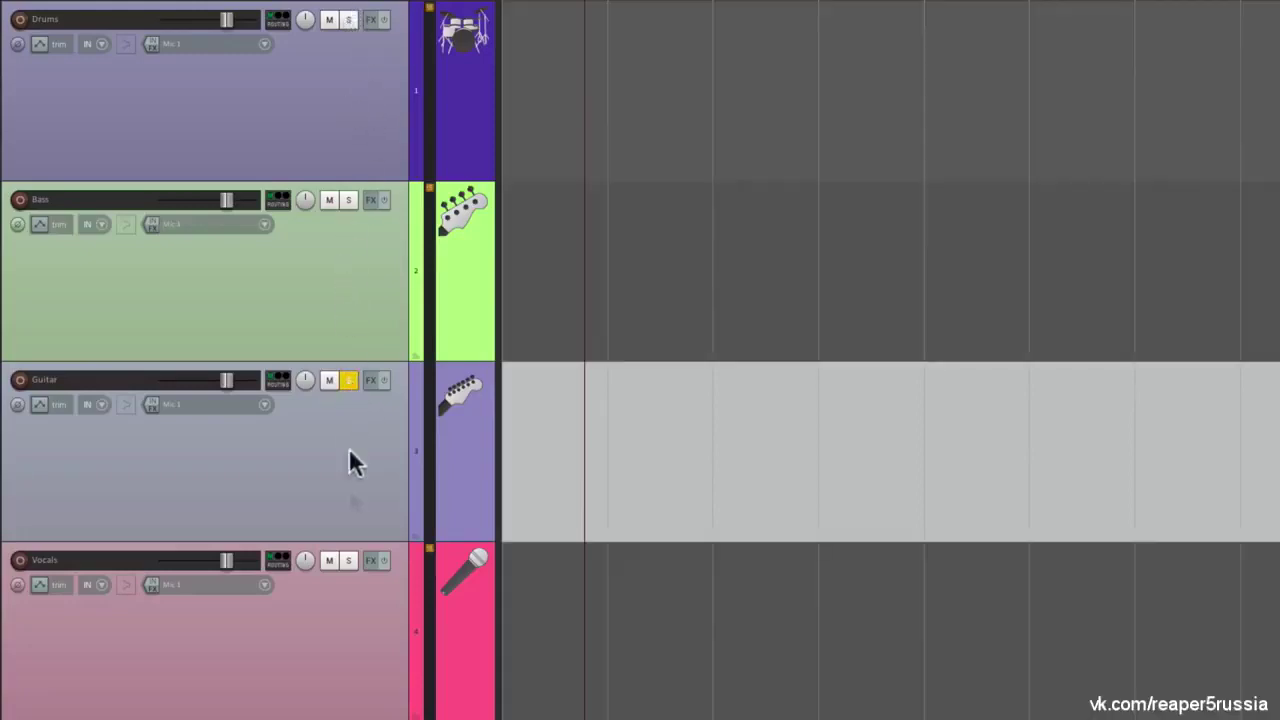
pyautogui.click(348, 560)
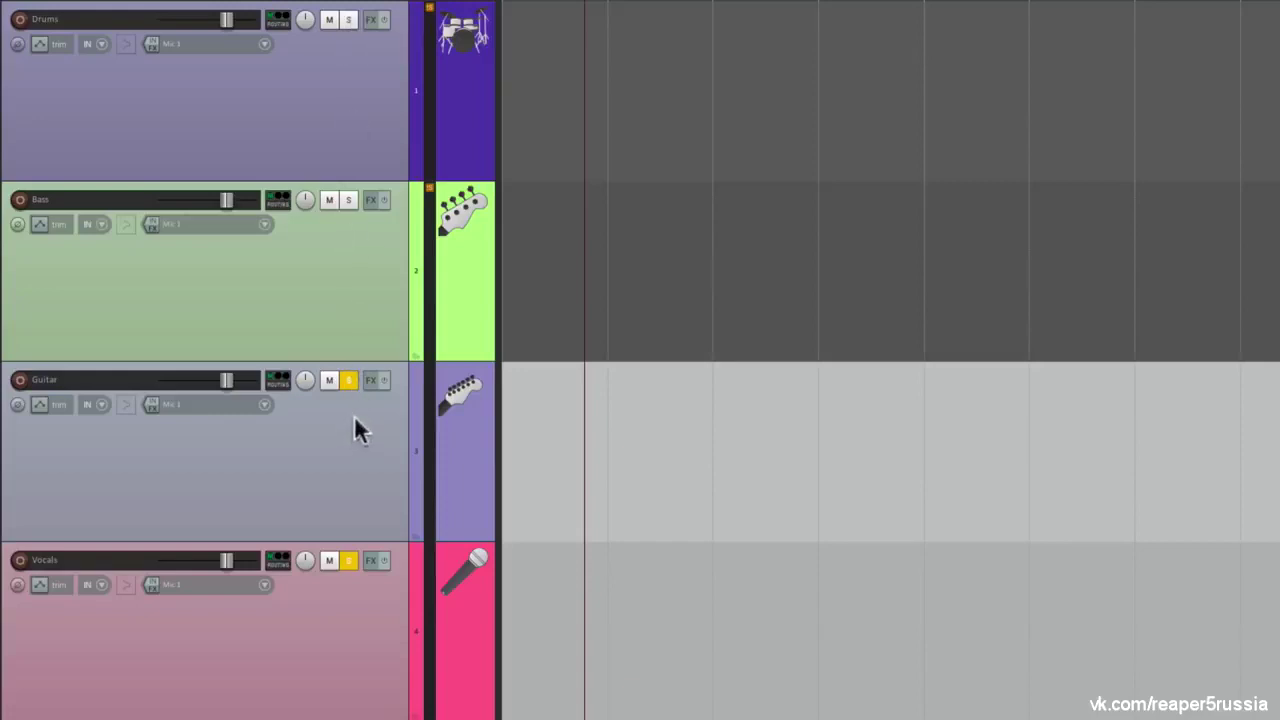
pyautogui.rightClick(349, 20)
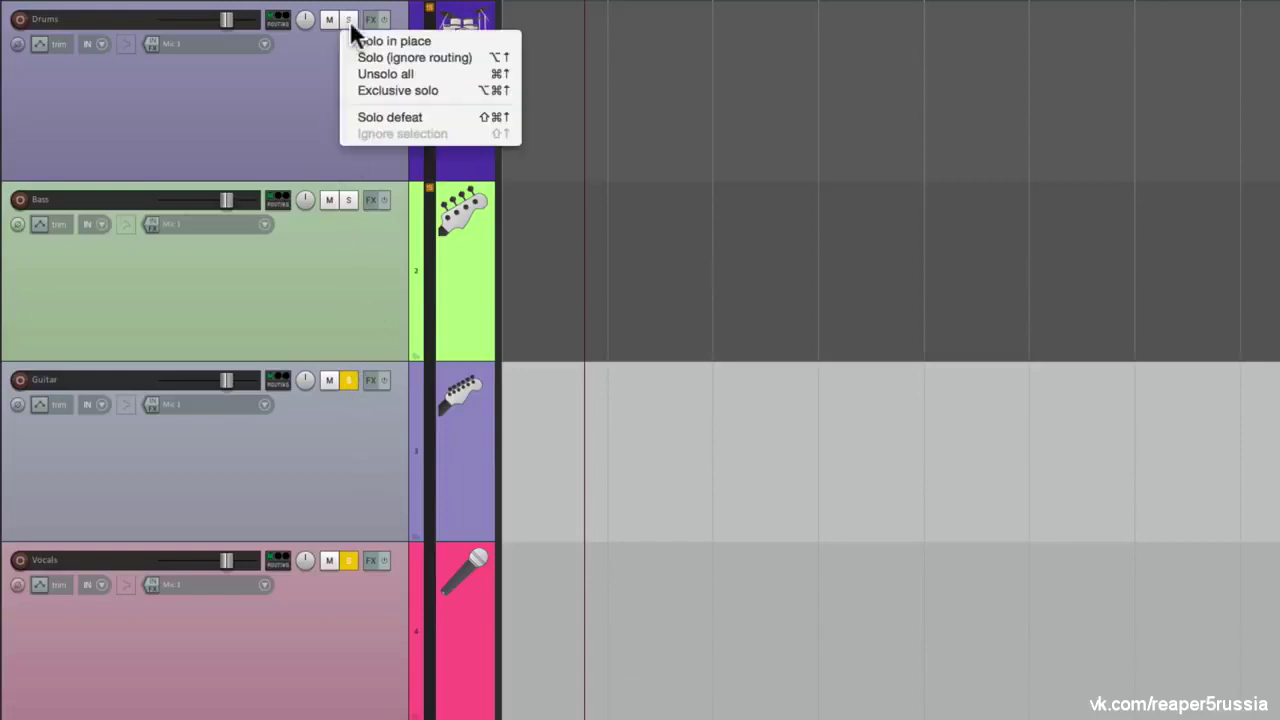
pyautogui.click(348, 88)
pyautogui.click(349, 20)
# Solo Guitar and Vocals, exclusively solo Drums, Bass and Guitar in turn with the modifier shortcut, and unsolo Guitar
pyautogui.click(349, 380)
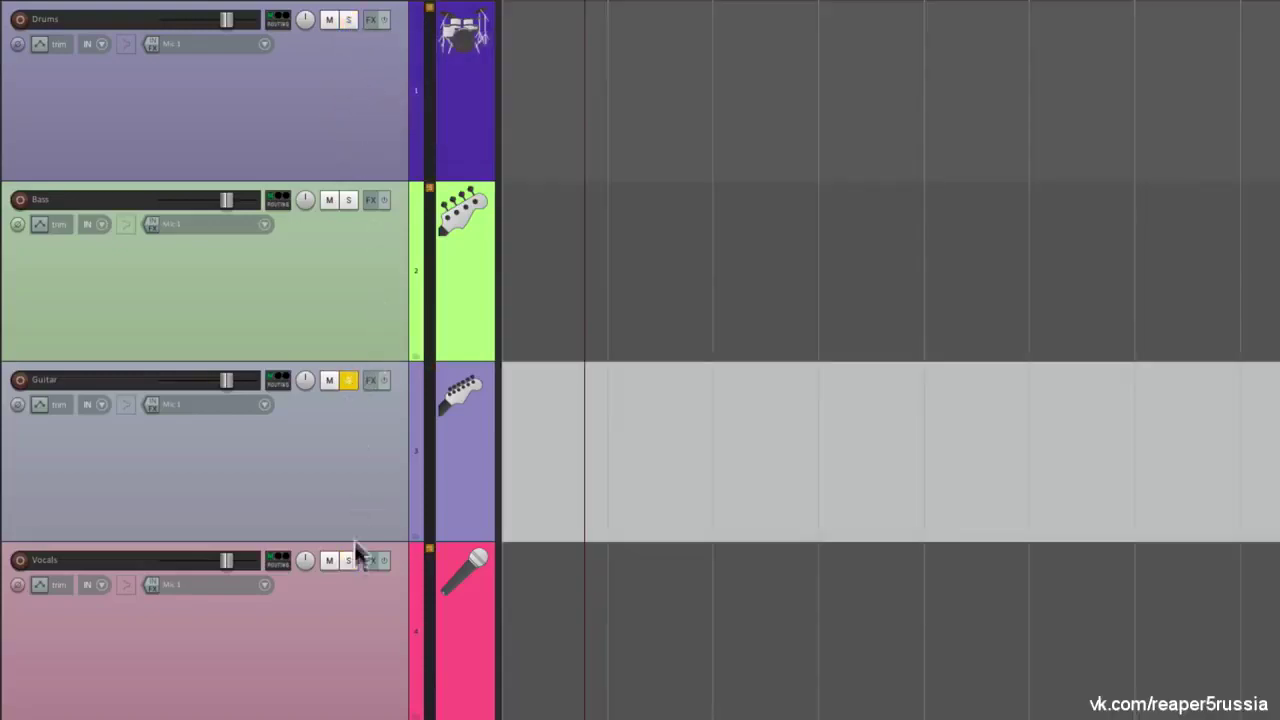
pyautogui.click(349, 560)
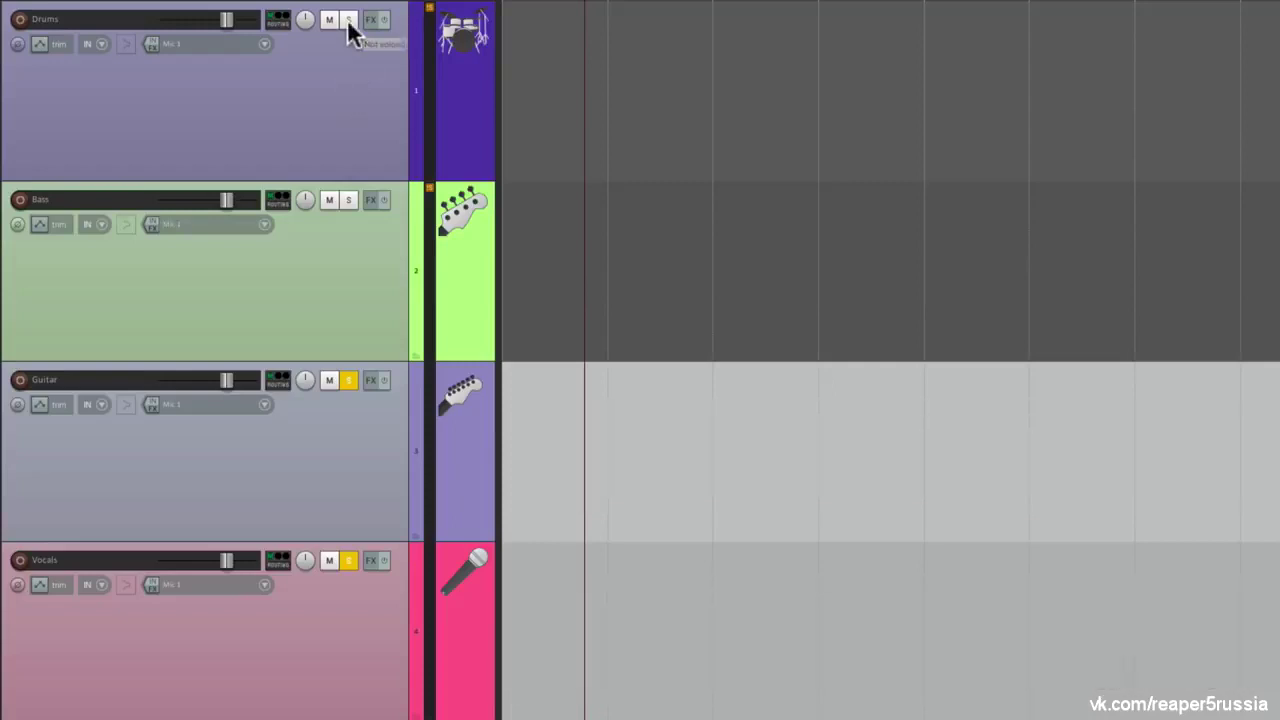
pyautogui.keyDown('ctrl'); pyautogui.keyDown('alt'); pyautogui.click(348, 22); pyautogui.keyUp('alt'); pyautogui.keyUp('ctrl')
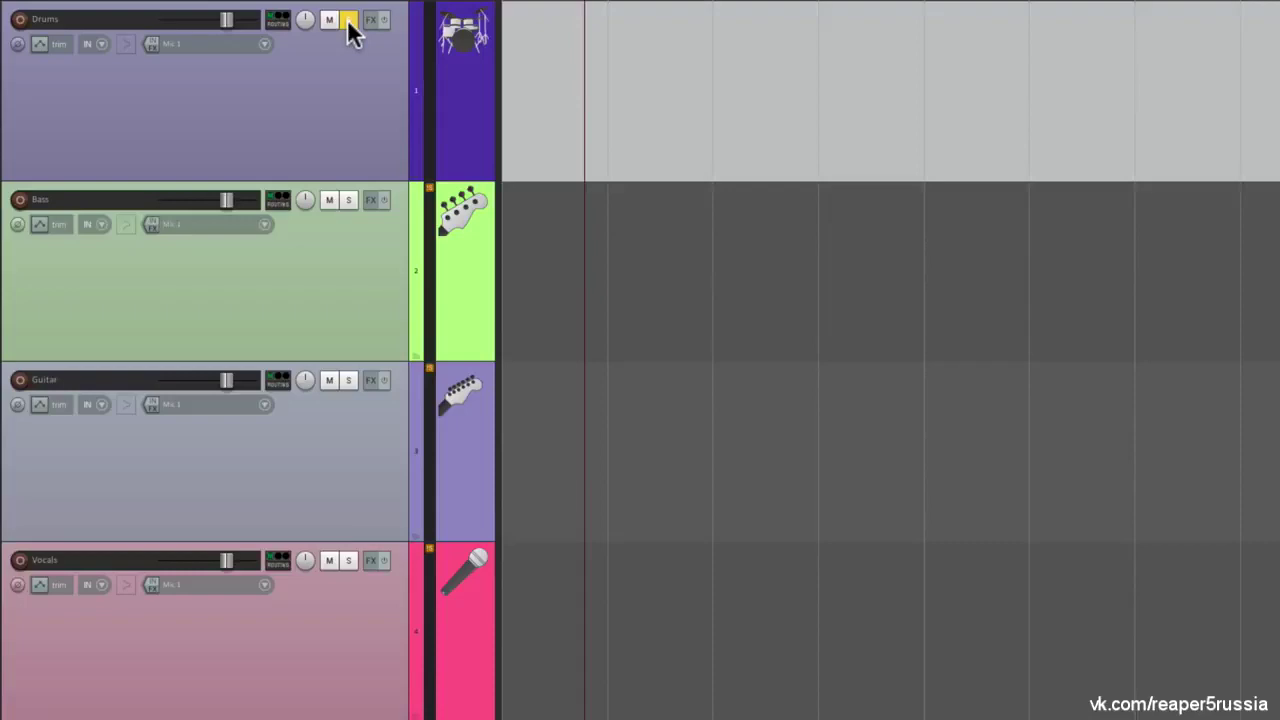
pyautogui.keyDown('ctrl'); pyautogui.keyDown('alt'); pyautogui.click(348, 200); pyautogui.keyUp('alt'); pyautogui.keyUp('ctrl')
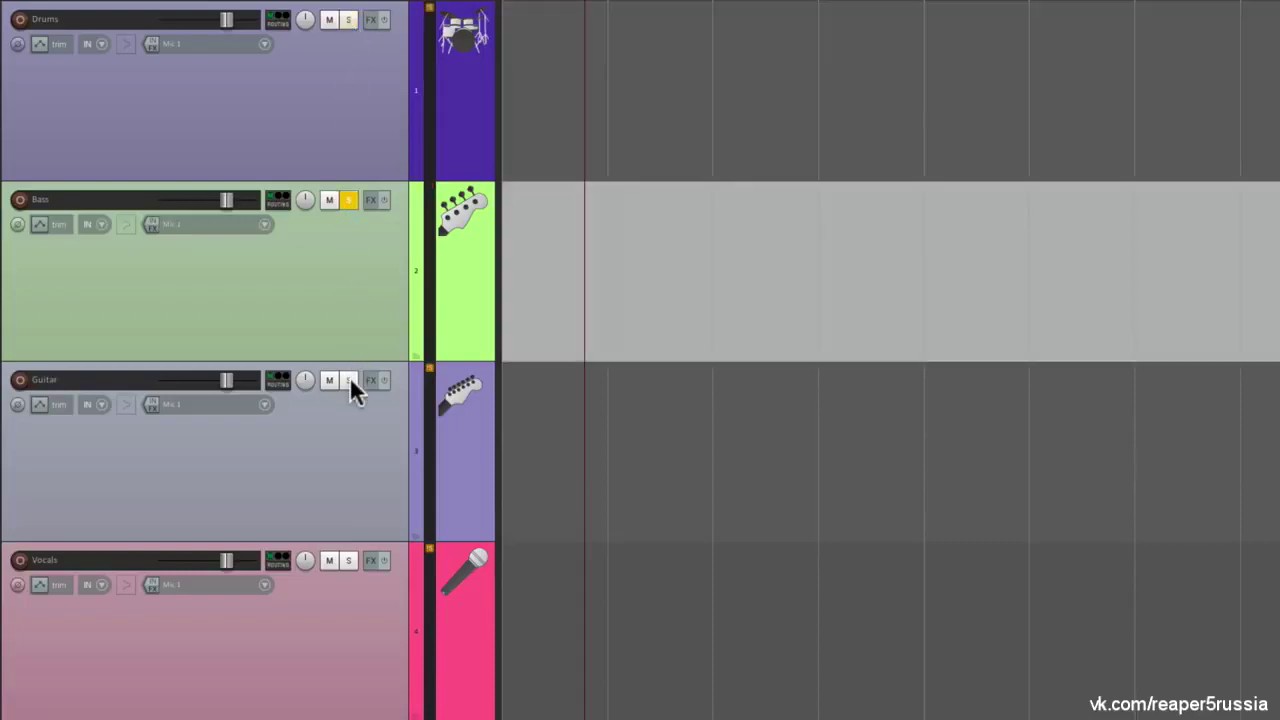
pyautogui.keyDown('ctrl'); pyautogui.keyDown('alt'); pyautogui.click(349, 380); pyautogui.keyUp('alt'); pyautogui.keyUp('ctrl')
pyautogui.click(349, 380)
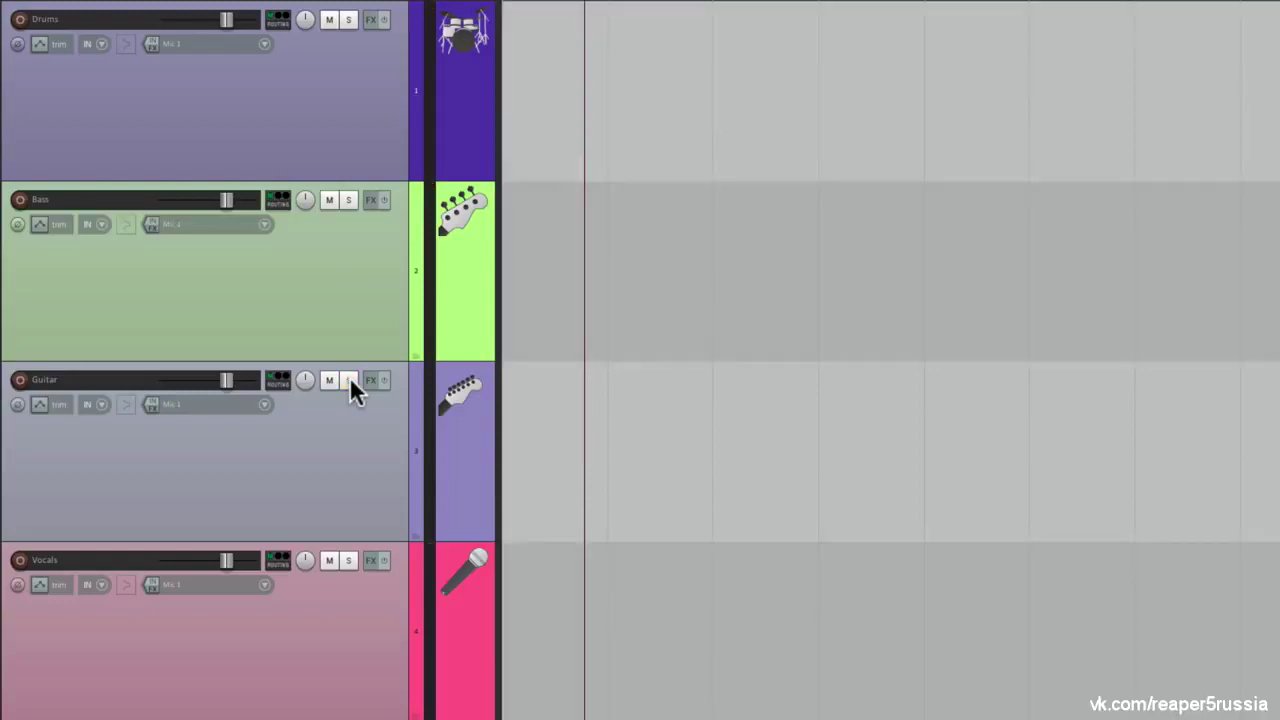
# Toggle solo on and off for the Guitar track and for the Bass track
pyautogui.click(349, 380)
pyautogui.click(349, 380)
pyautogui.click(351, 203)
pyautogui.click(351, 203)
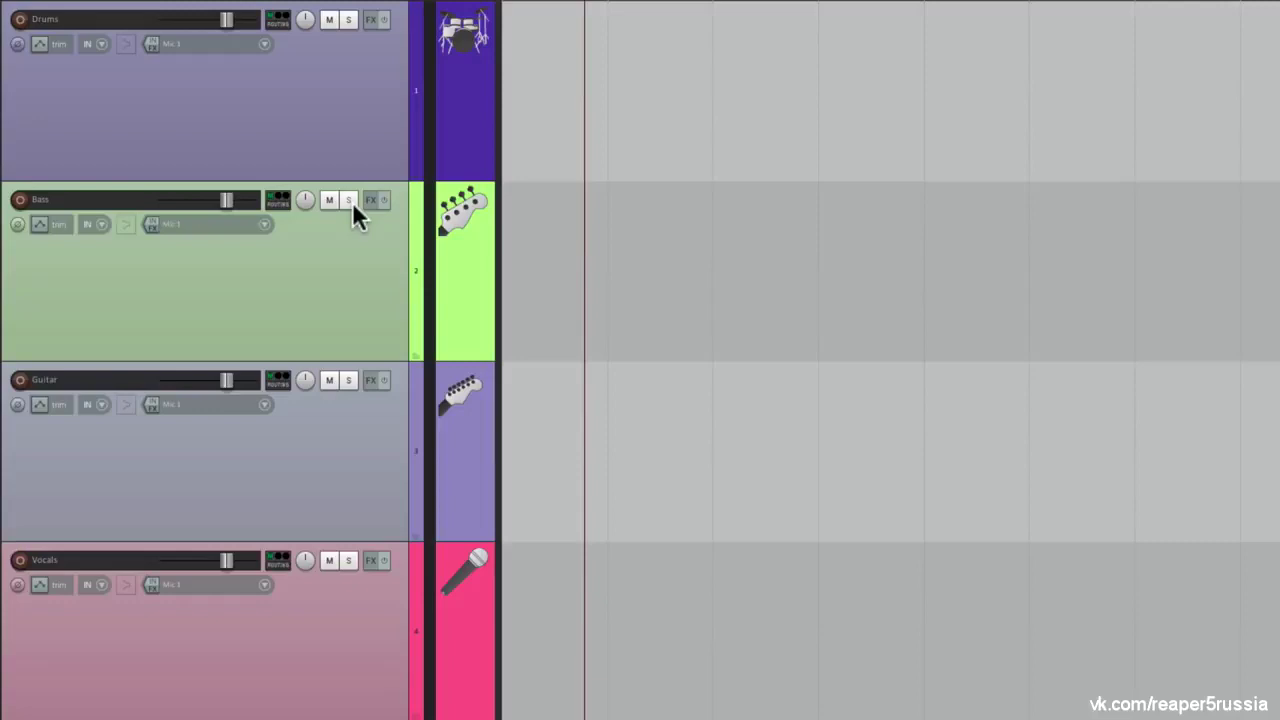
# Solo the Drums, Bass and Guitar tracks exclusively one after another, and clear the solo on Guitar
pyautogui.click(349, 19)
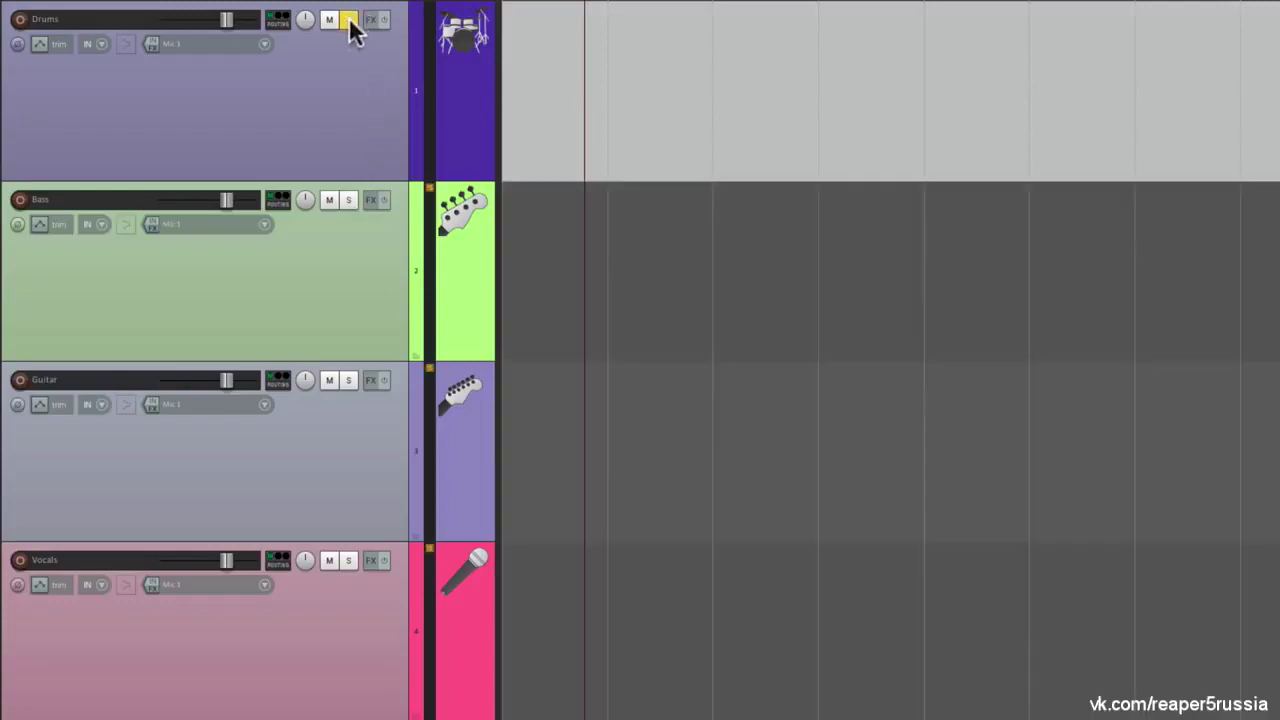
pyautogui.click(349, 200)
pyautogui.click(349, 381)
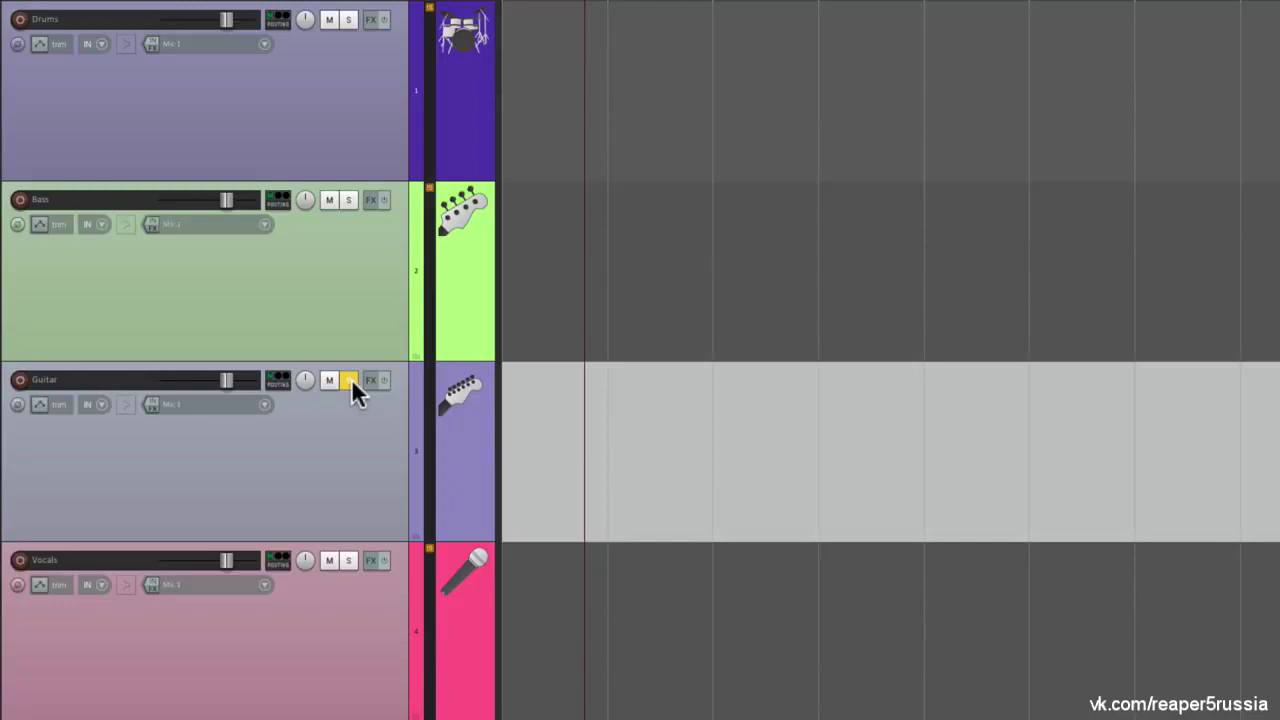
pyautogui.click(349, 381)
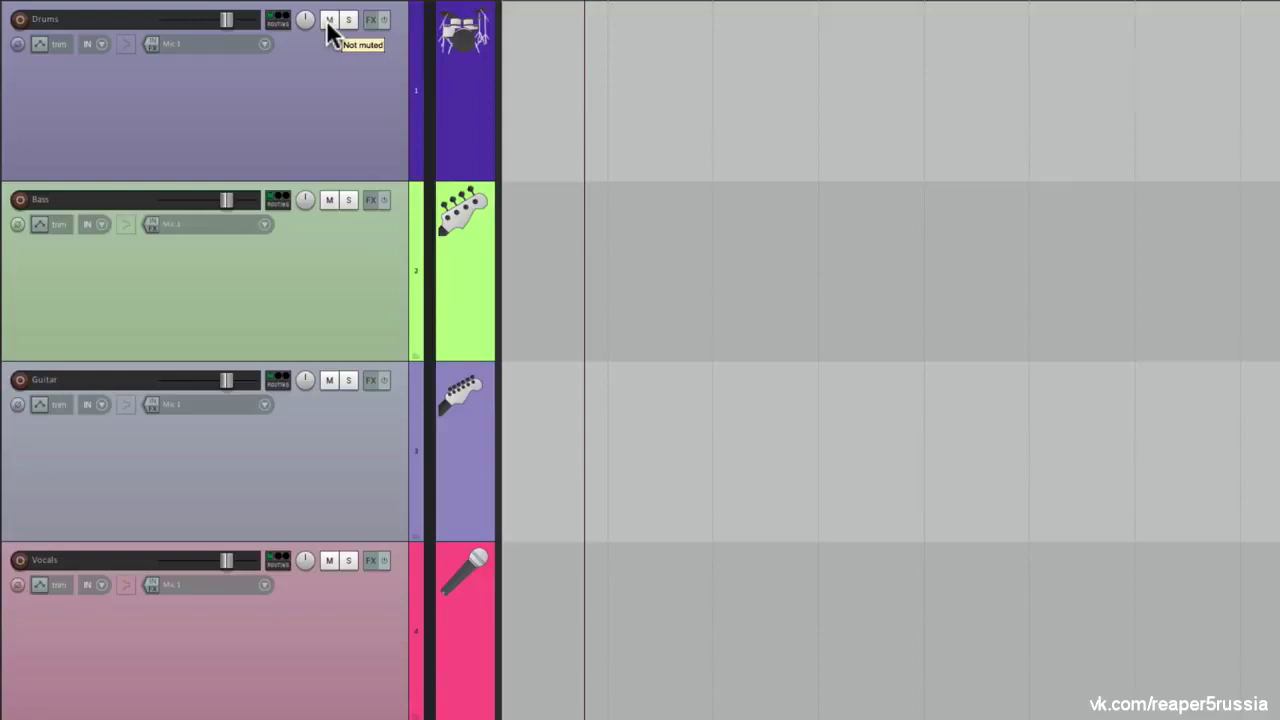
# Mute all four tracks in one sweep from Drums to Vocals, and unmute them by sweeping back up
pyautogui.moveTo(325, 177); pyautogui.dragTo(333, 385)
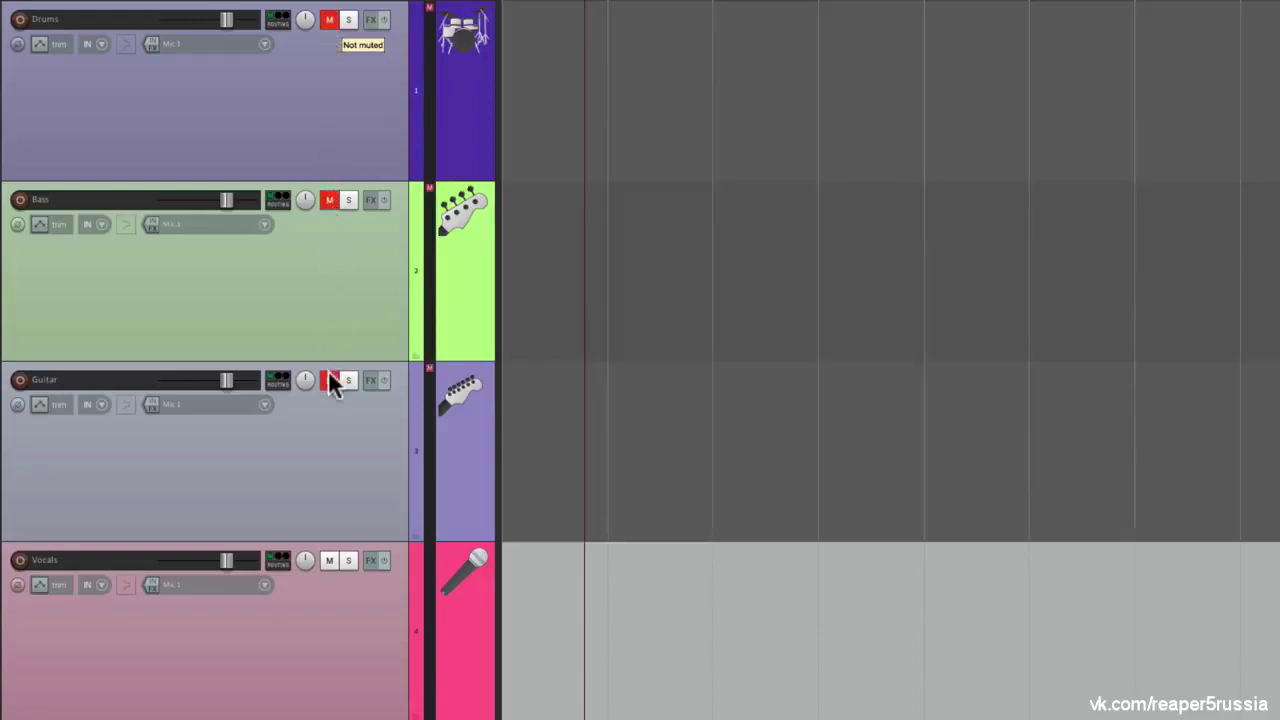
pyautogui.moveTo(333, 385); pyautogui.dragTo(333, 580)
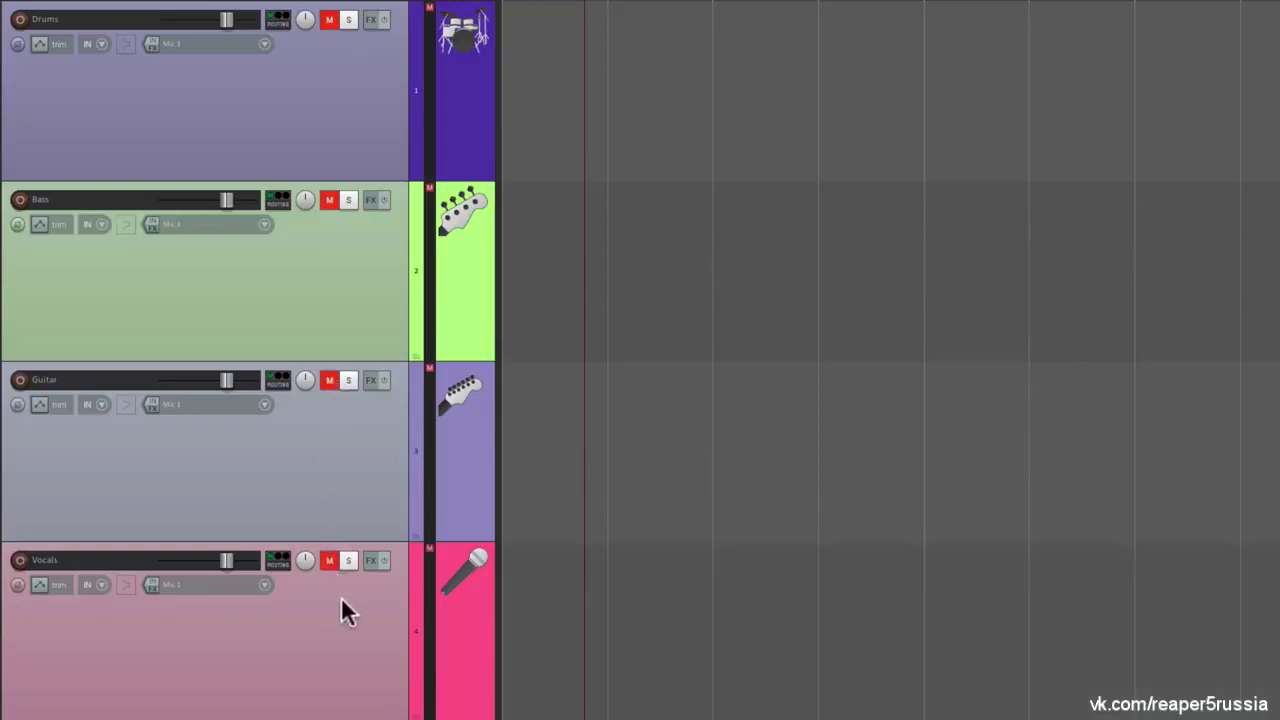
pyautogui.moveTo(329, 563); pyautogui.dragTo(333, 153)
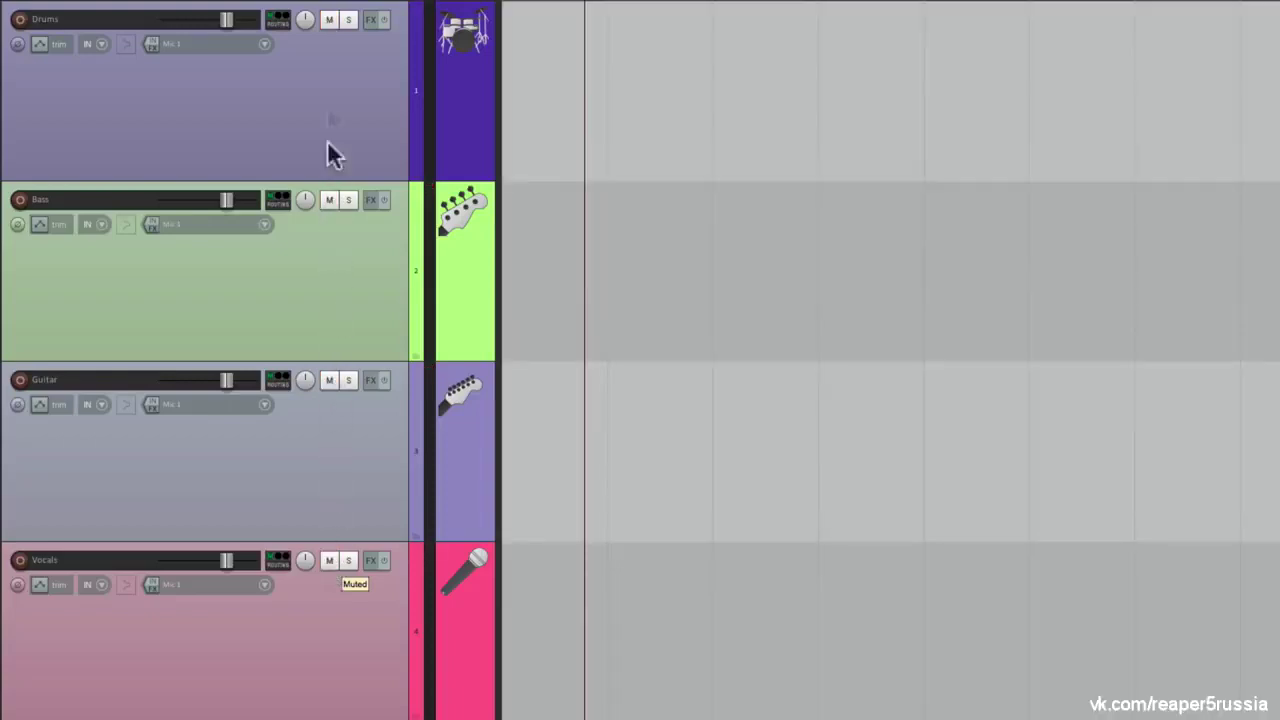
# Toggle the solo on Drums, and mute and unmute the Drums, Bass and Guitar tracks in sweeps
pyautogui.moveTo(349, 19)
pyautogui.mouseDown()
pyautogui.moveTo(344, 384)
pyautogui.moveTo(355, 42)
pyautogui.mouseUp()
pyautogui.click(349, 20)
pyautogui.moveTo(329, 20); pyautogui.dragTo(334, 232)
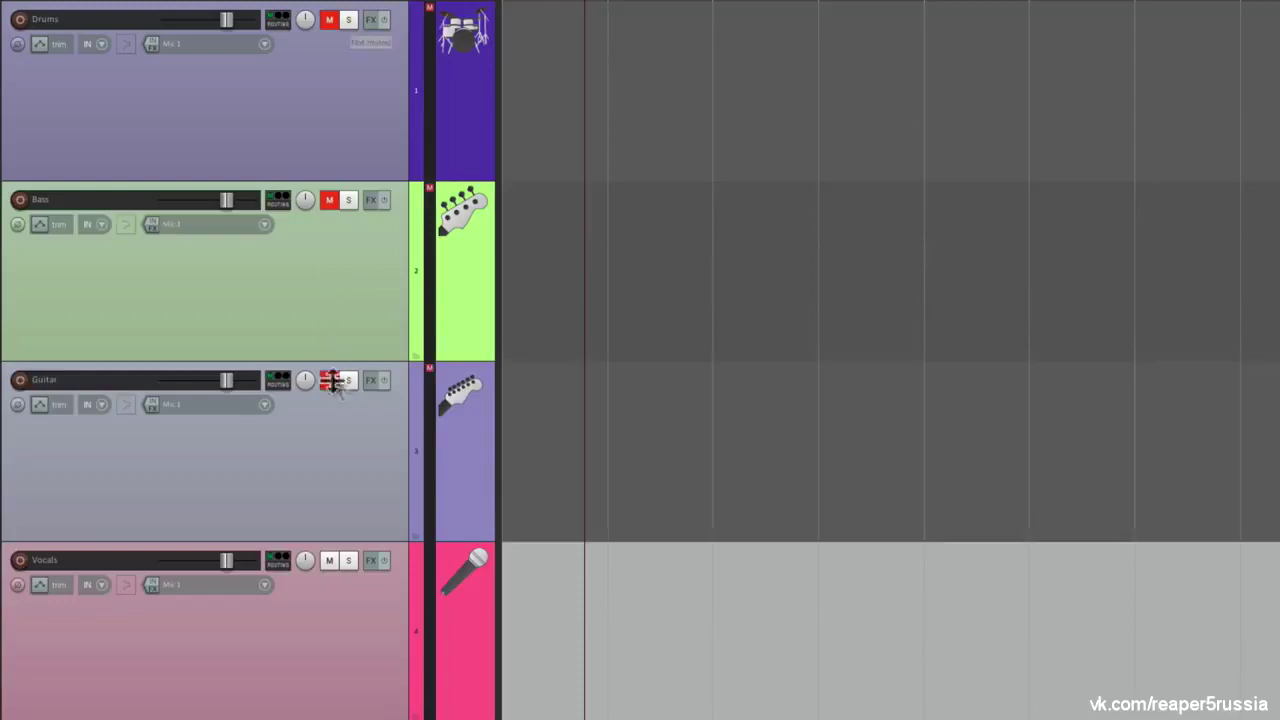
pyautogui.moveTo(329, 20); pyautogui.dragTo(341, 384)
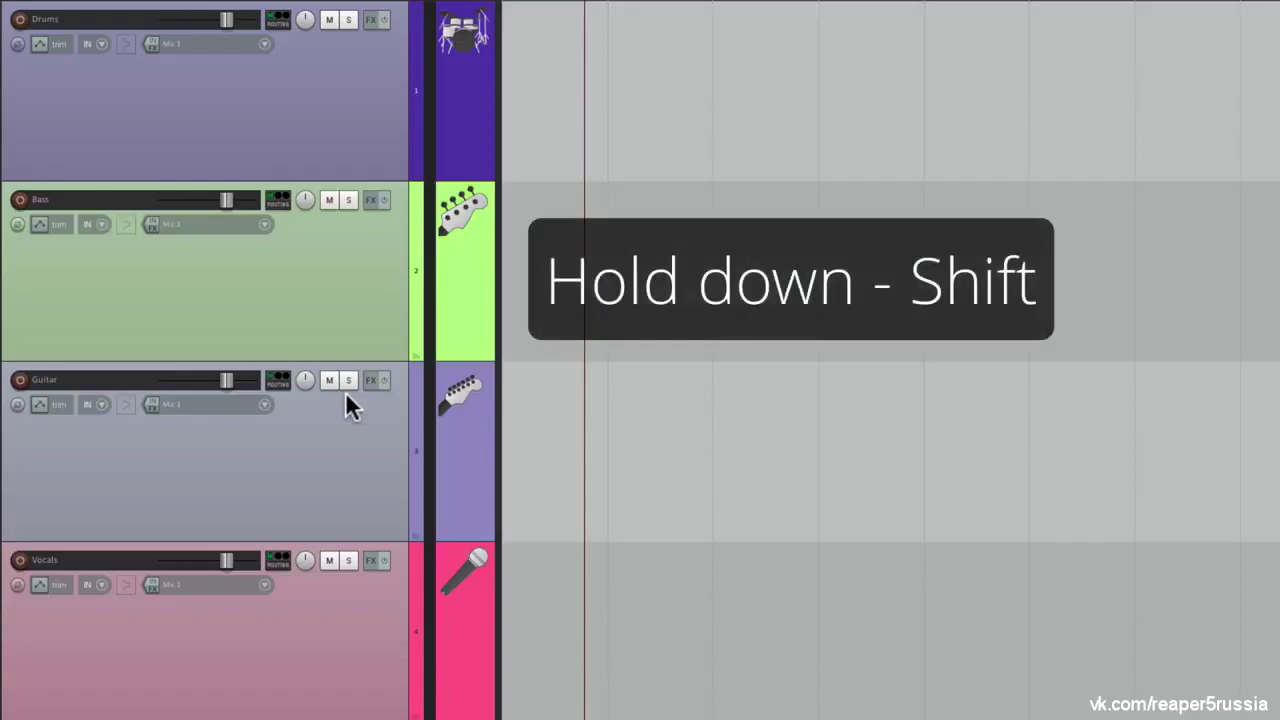
# Select the consecutive tracks from Drums through Guitar as a range
pyautogui.click(339, 140)
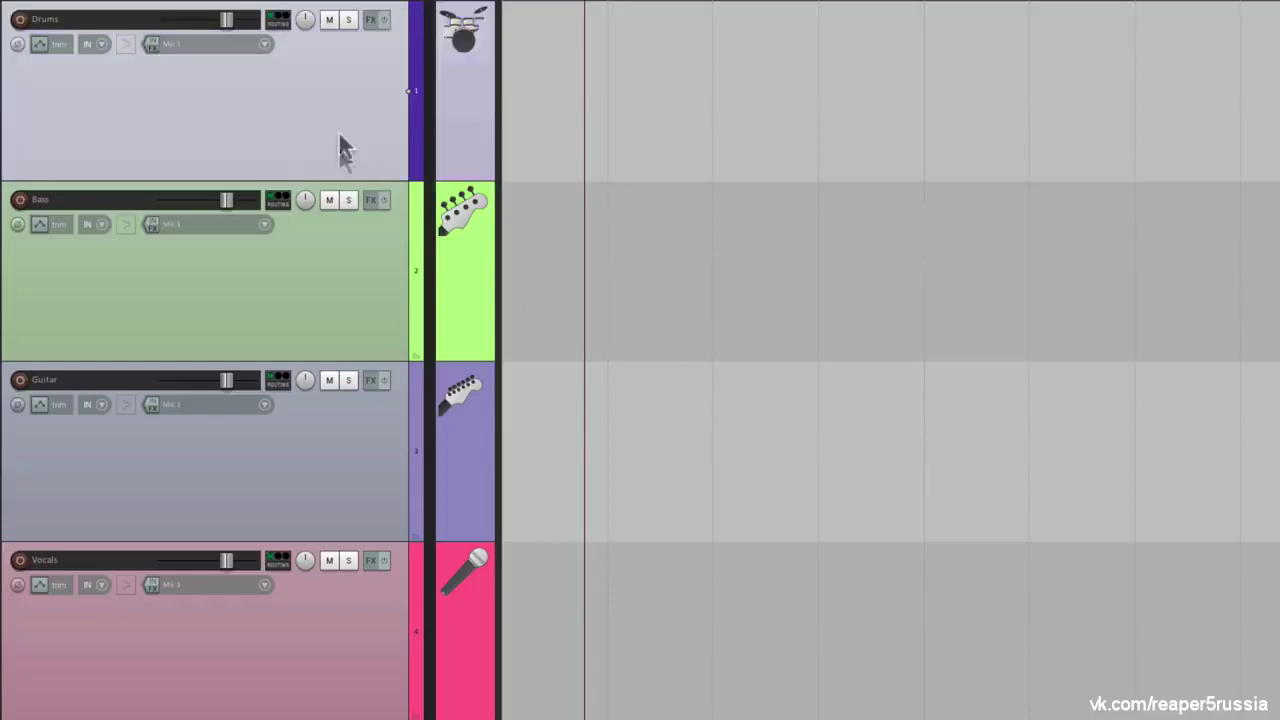
pyautogui.keyDown('shift'); pyautogui.click(324, 262); pyautogui.keyUp('shift')
pyautogui.keyDown('shift'); pyautogui.click(351, 425); pyautogui.keyUp('shift')
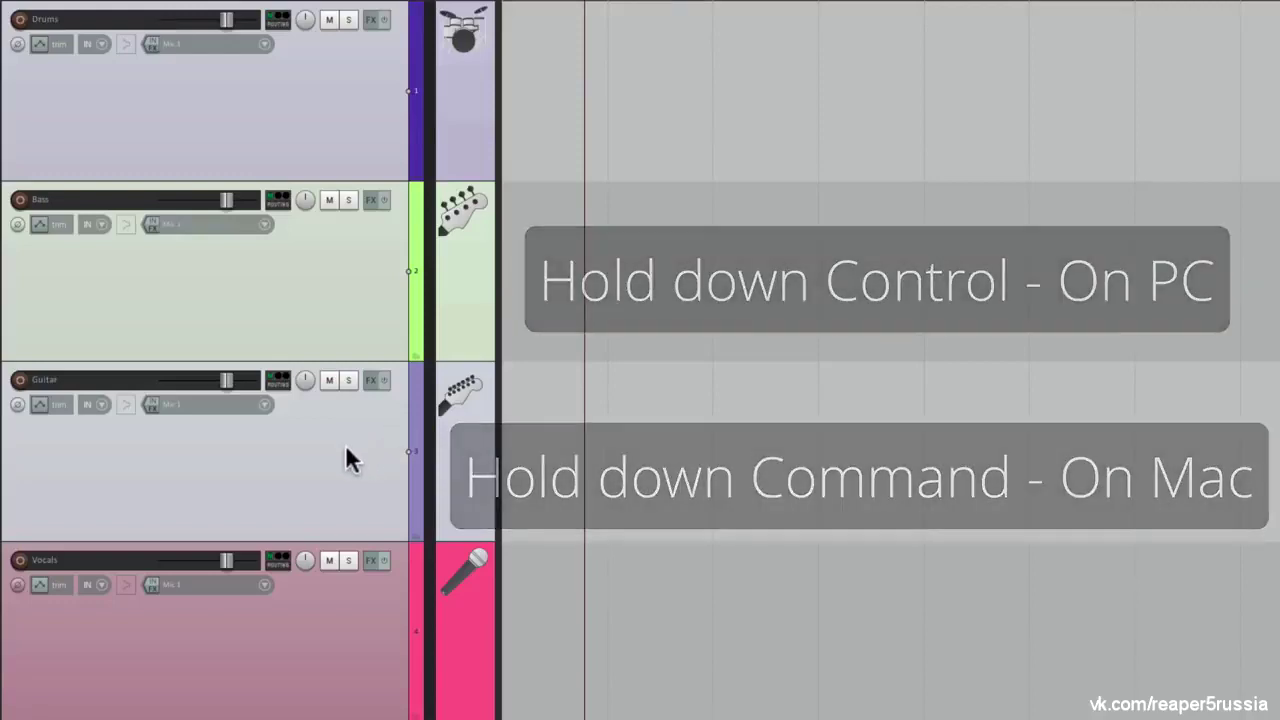
# Toggle the Guitar, Vocals, Bass and Drums tracks individually in the selection until no track is selected
pyautogui.keyDown('ctrl'); pyautogui.click(345, 446); pyautogui.keyUp('ctrl')
pyautogui.keyDown('ctrl'); pyautogui.click(345, 608); pyautogui.keyUp('ctrl')
pyautogui.keyDown('ctrl'); pyautogui.click(345, 608); pyautogui.keyUp('ctrl')
pyautogui.keyDown('ctrl'); pyautogui.click(338, 318); pyautogui.keyUp('ctrl')
pyautogui.keyDown('ctrl'); pyautogui.click(327, 169); pyautogui.keyUp('ctrl')
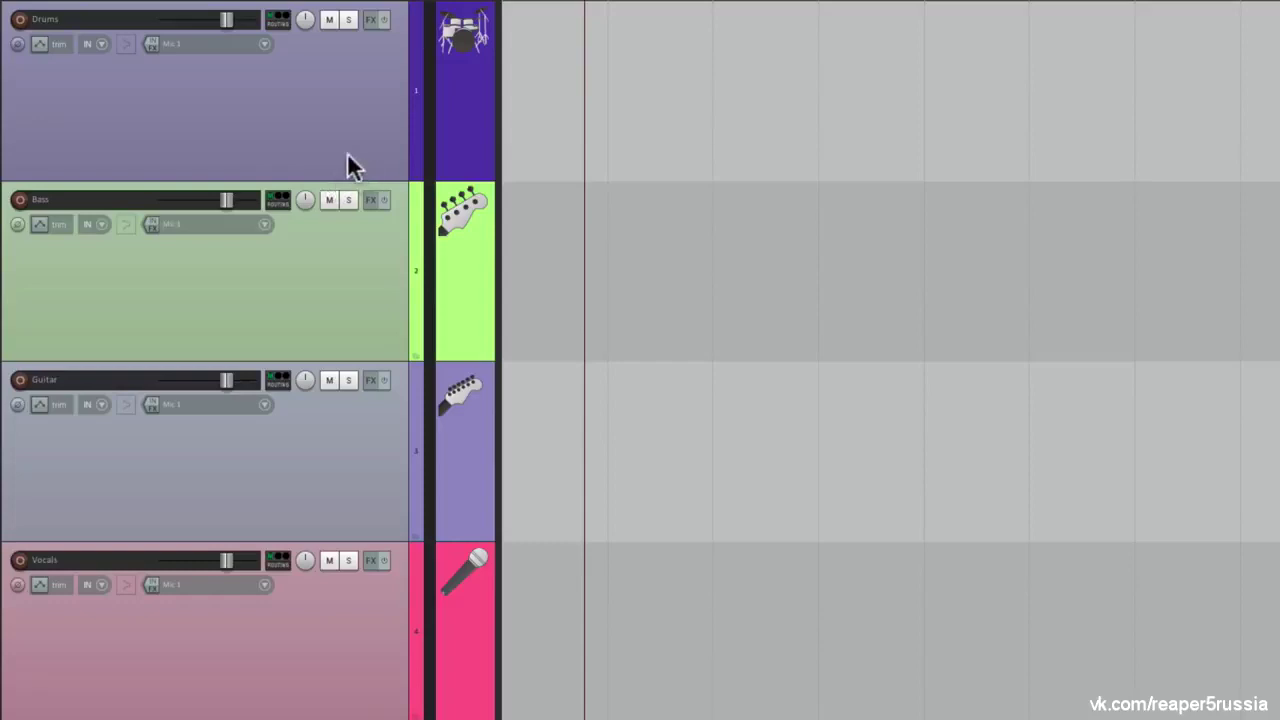
# Select the range from Drums to Vocals, lower the four tracks' volume together to about -9.3 dB and pan them 20% right
pyautogui.keyDown('shift'); pyautogui.click(347, 155); pyautogui.keyUp('shift')
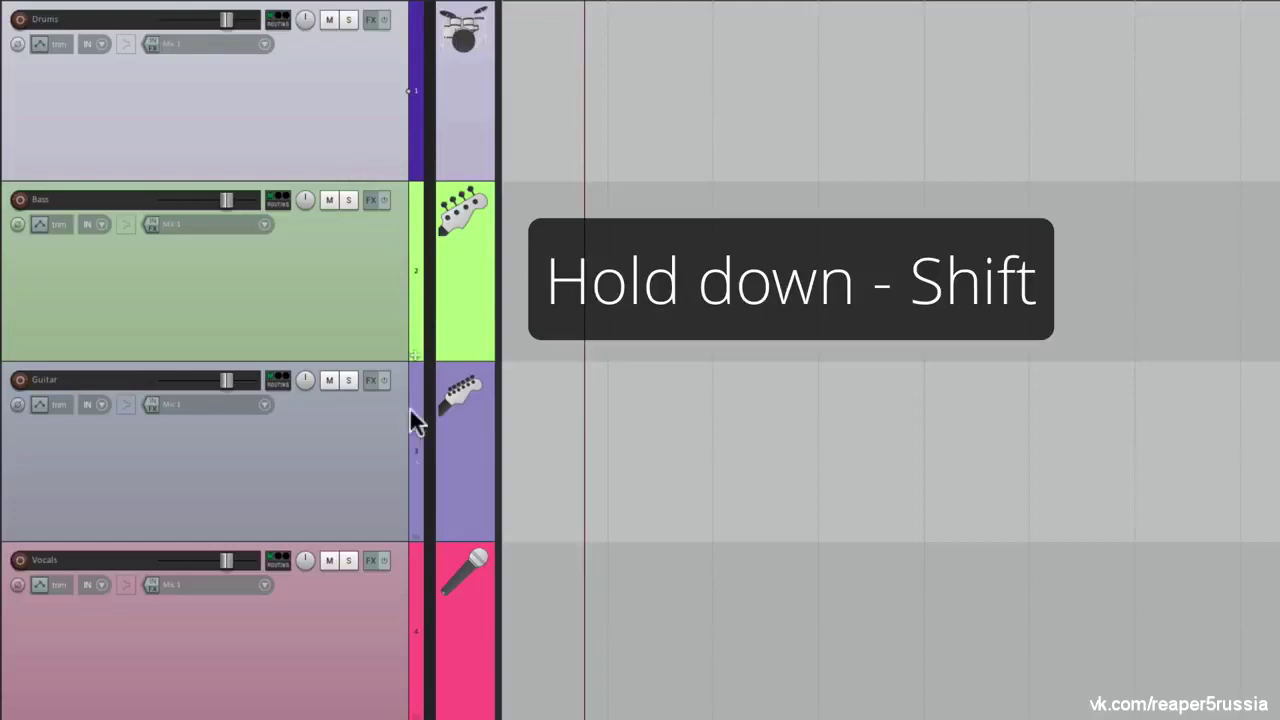
pyautogui.keyDown('shift'); pyautogui.click(367, 612); pyautogui.keyUp('shift')
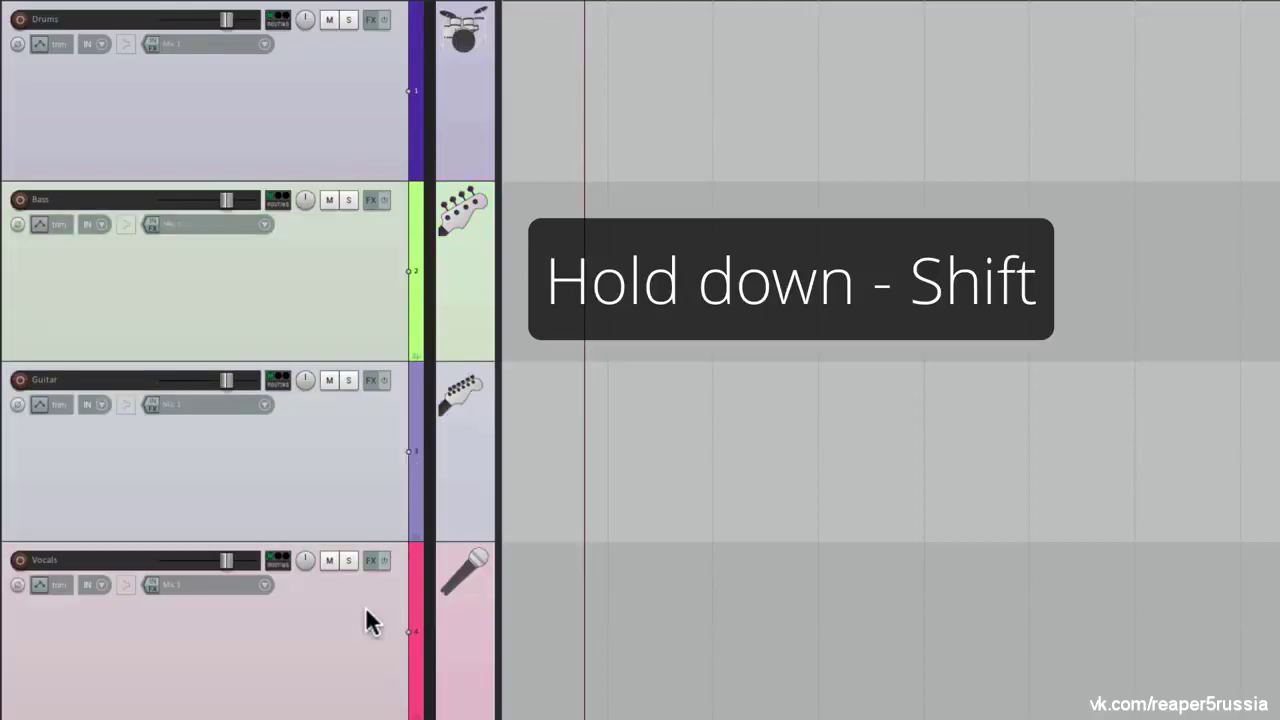
pyautogui.moveTo(228, 28)
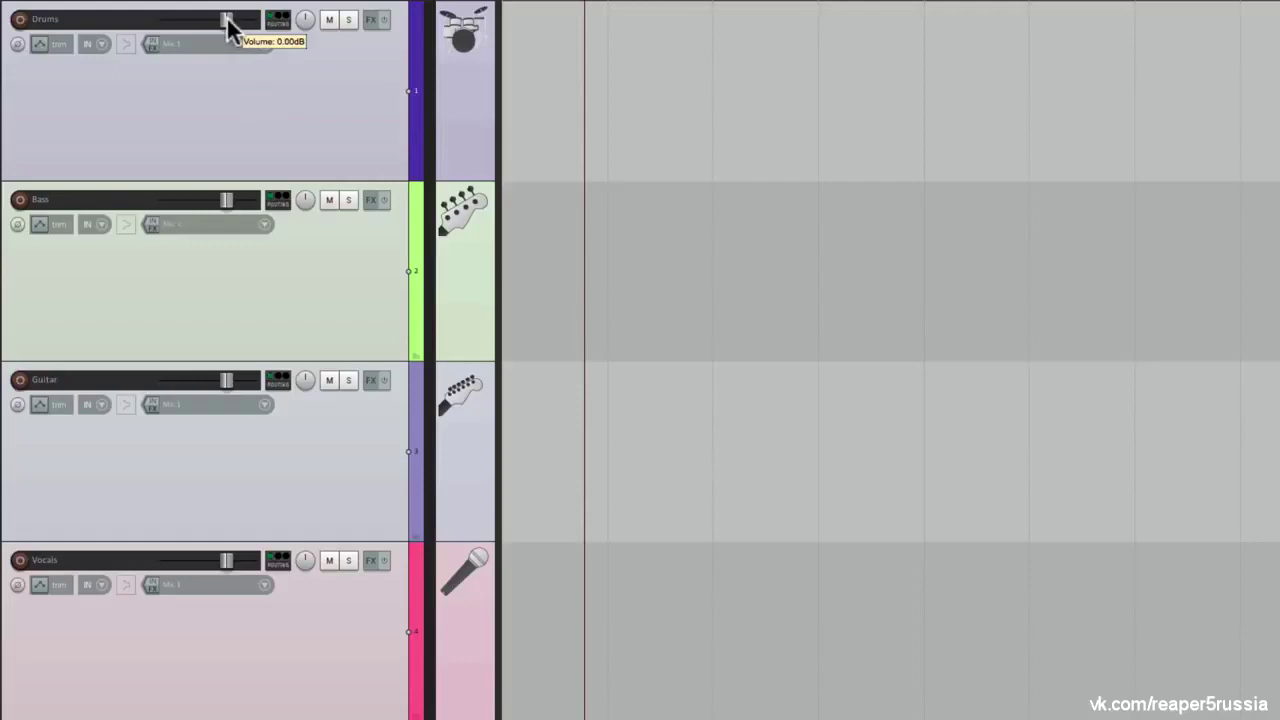
pyautogui.moveTo(228, 25)
pyautogui.mouseDown()
pyautogui.moveTo(160, 33)
pyautogui.moveTo(210, 40)
pyautogui.mouseUp()
pyautogui.moveTo(303, 22); pyautogui.dragTo(305, 32)
# Mute and unmute the four selected tracks together, and solo and unsolo them the same way
pyautogui.click(328, 21)
pyautogui.click(328, 21)
pyautogui.click(347, 23)
pyautogui.click(348, 24)
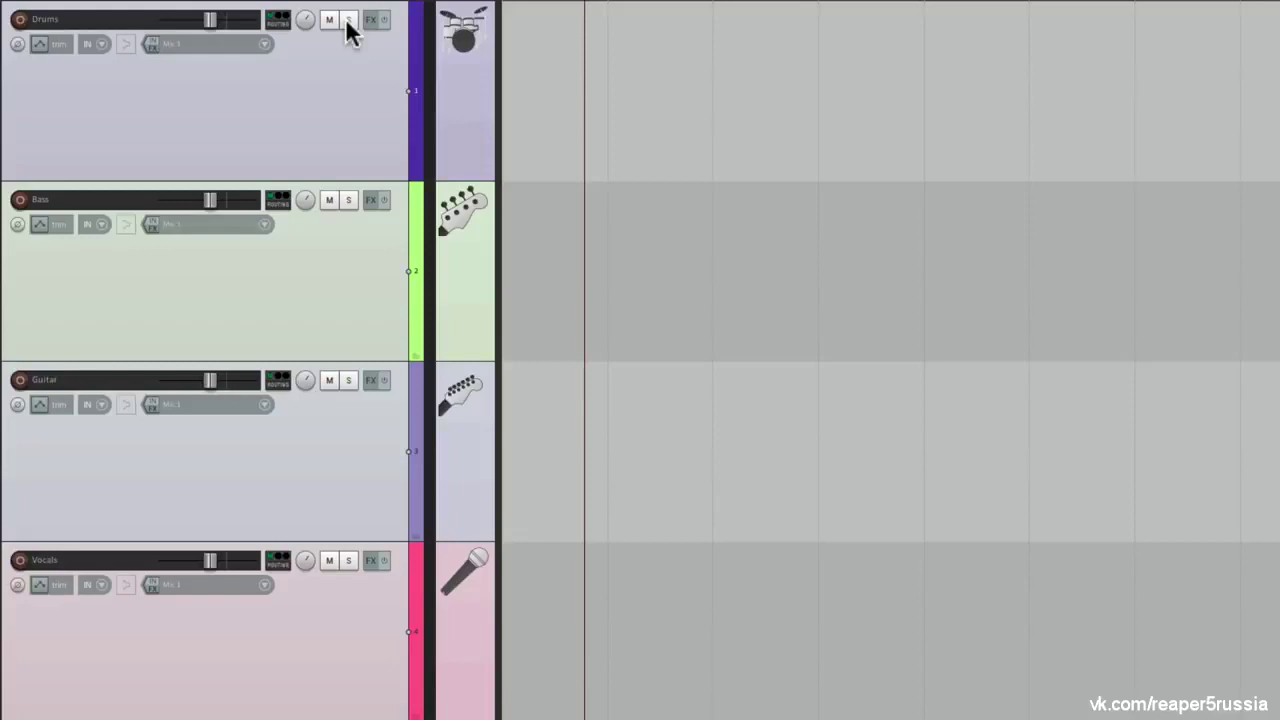
# Lower the selected tracks' volume together to about -33.3 dB and undo that change
pyautogui.moveTo(208, 25)
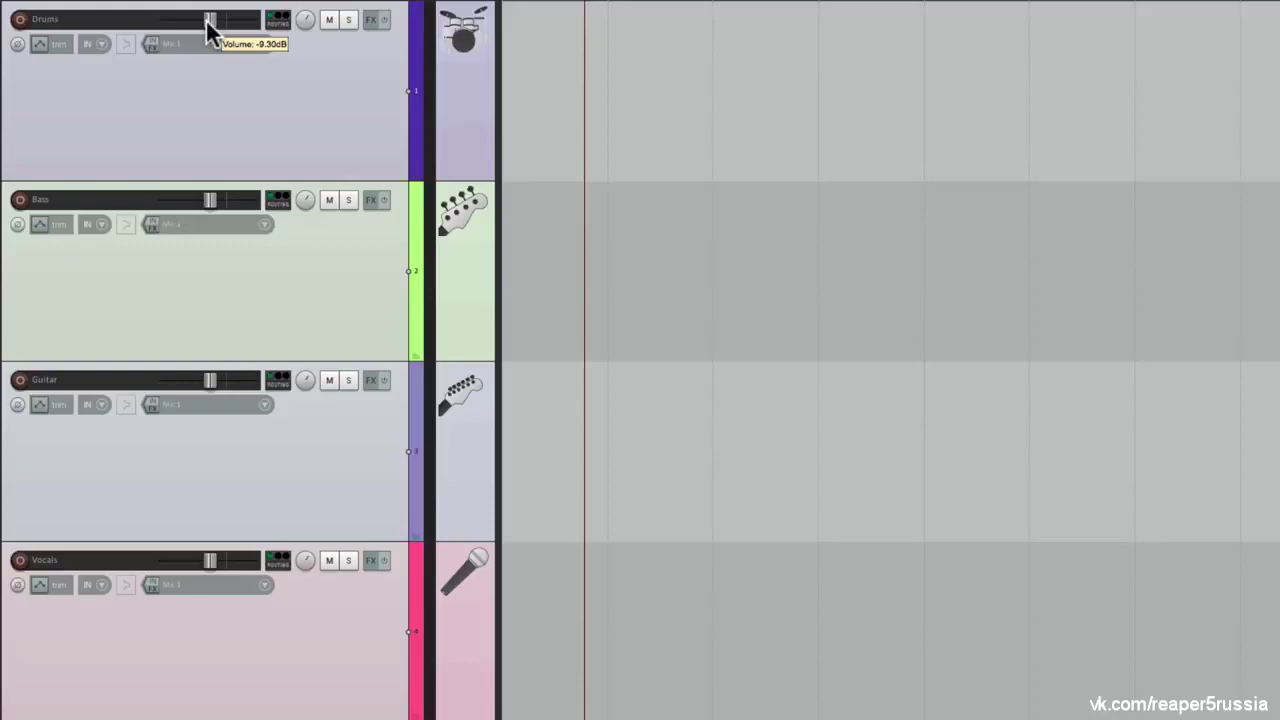
pyautogui.moveTo(208, 24); pyautogui.dragTo(180, 34)
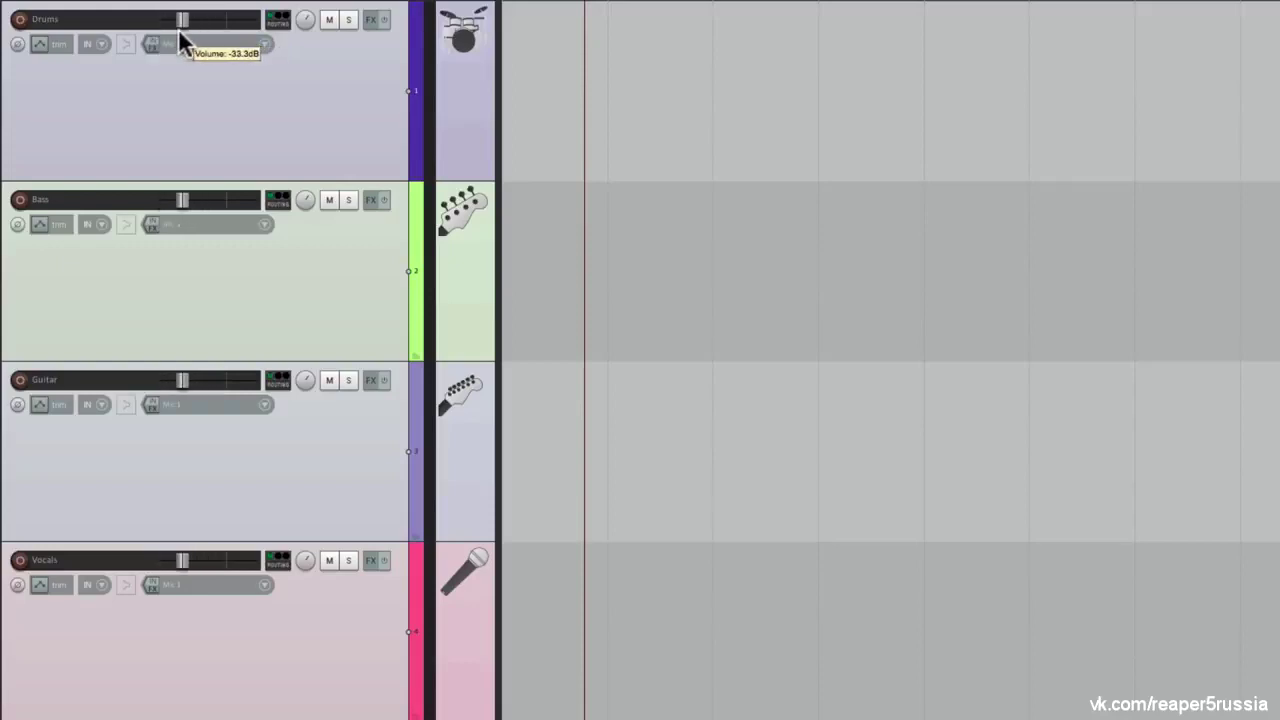
pyautogui.hotkey('ctrl', 'z')
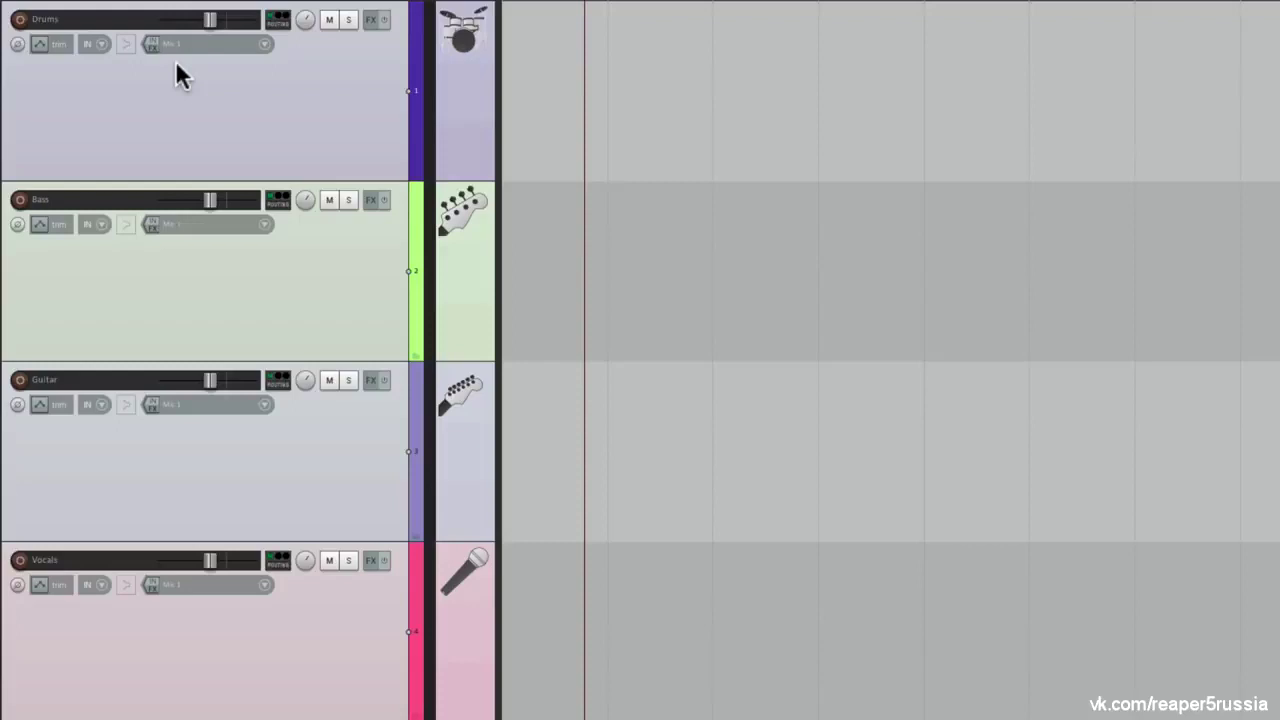
# Adjust the volume of the four selected tracks together, while lowering only the Drums track relative to the other three
pyautogui.moveTo(306, 28)
pyautogui.moveTo(214, 24)
pyautogui.moveTo(213, 24)
pyautogui.mouseDown()
pyautogui.moveTo(191, 29)
pyautogui.moveTo(211, 28)
pyautogui.mouseUp()
pyautogui.moveTo(218, 20)
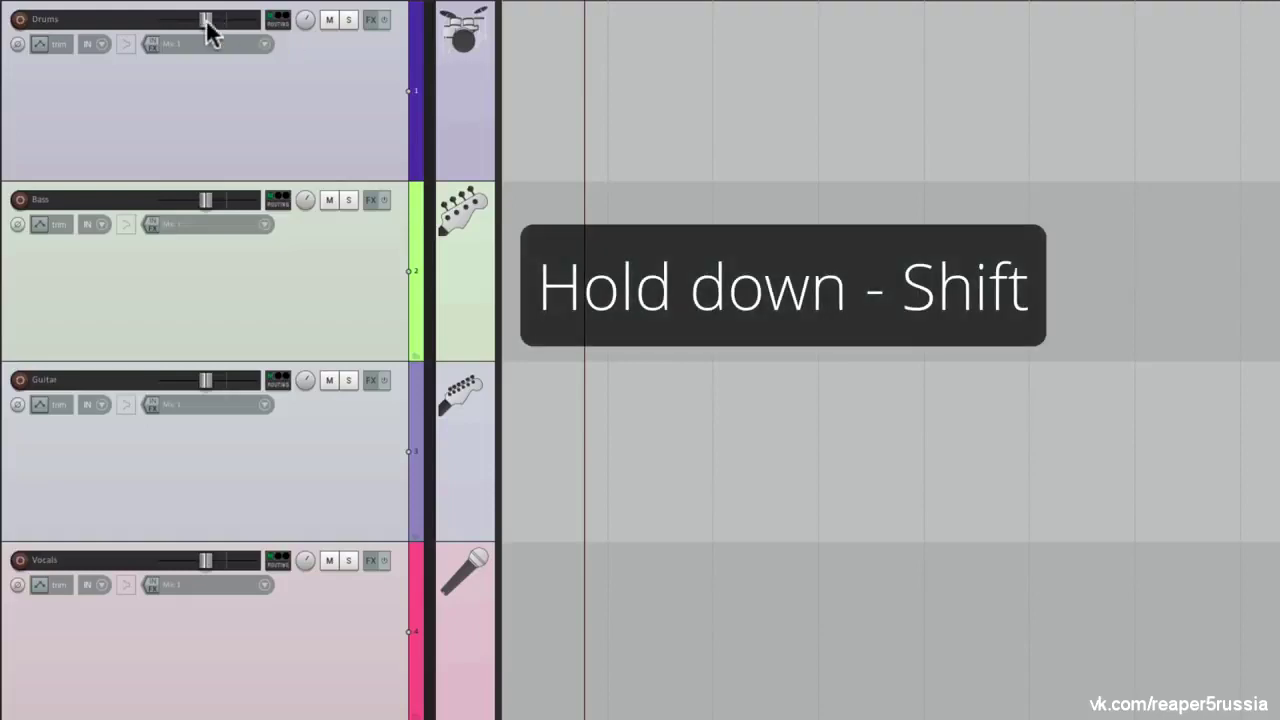
pyautogui.moveTo(208, 28)
pyautogui.mouseDown()
pyautogui.moveTo(170, 26)
pyautogui.moveTo(204, 36)
pyautogui.moveTo(194, 24)
pyautogui.mouseUp()
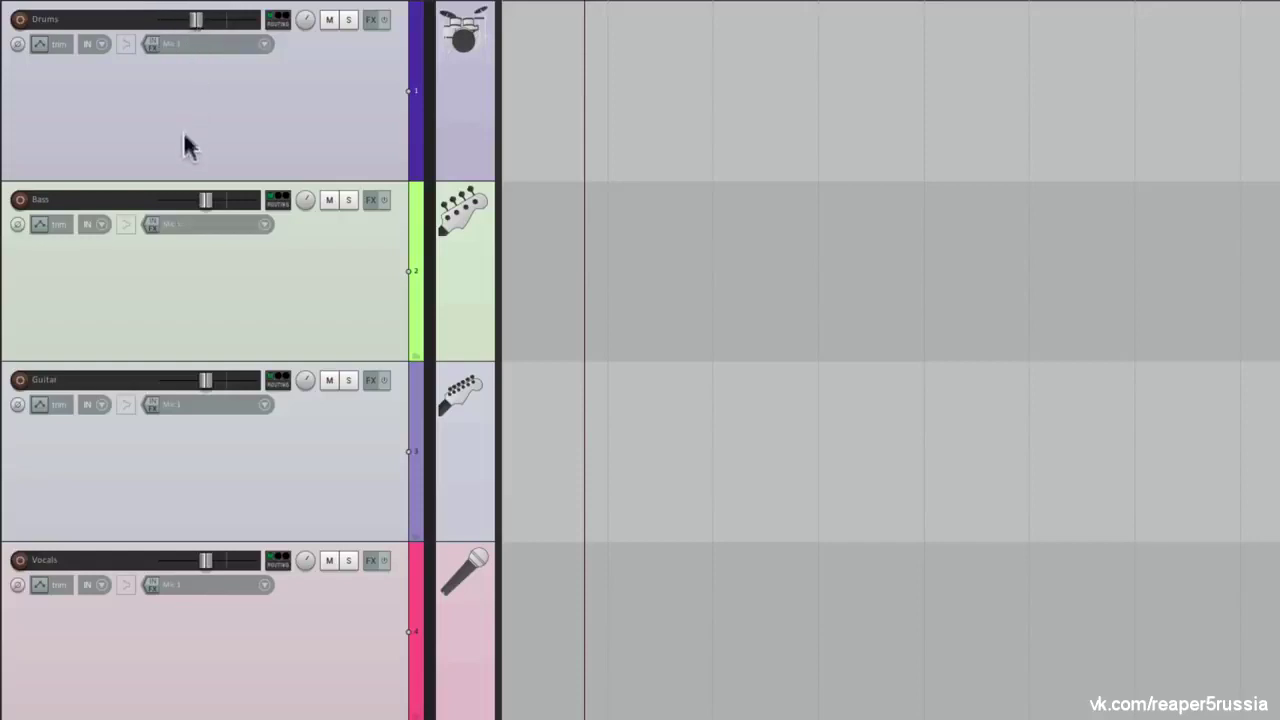
pyautogui.moveTo(205, 200)
pyautogui.mouseDown()
pyautogui.moveTo(178, 205)
pyautogui.moveTo(206, 200)
pyautogui.mouseUp()
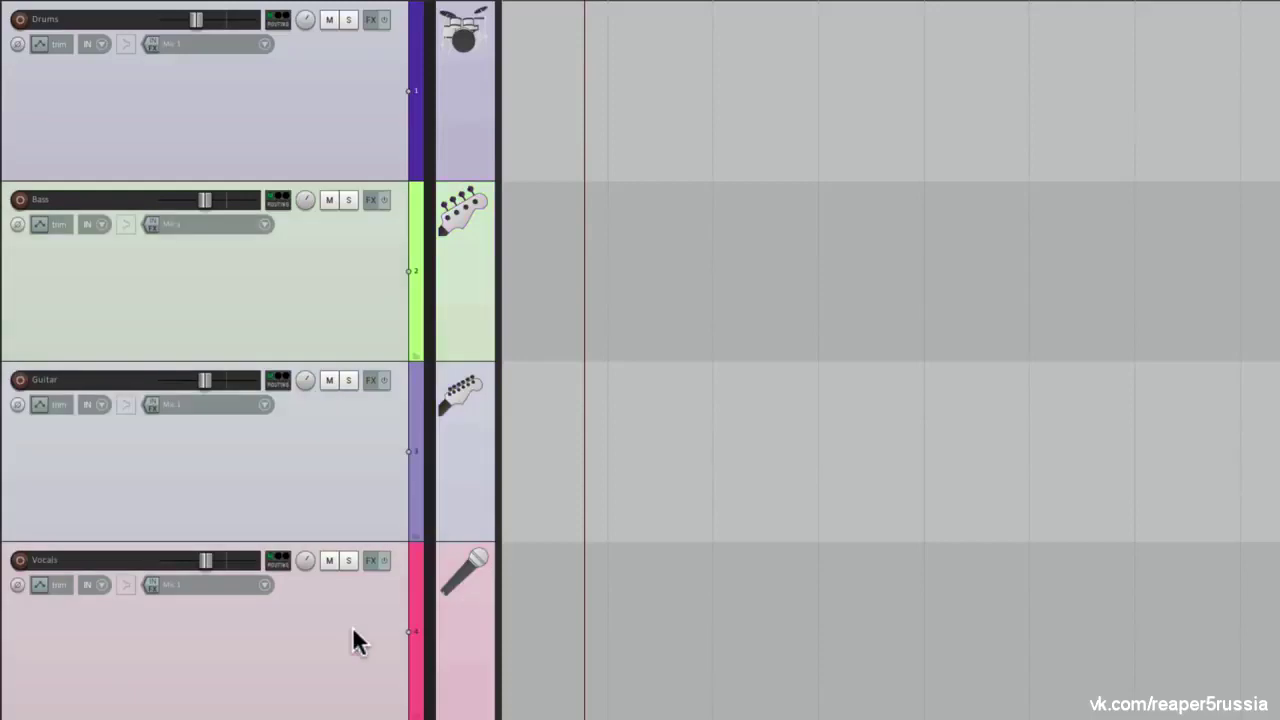
pyautogui.moveTo(198, 25)
pyautogui.mouseDown()
pyautogui.moveTo(180, 24)
pyautogui.moveTo(206, 25)
pyautogui.mouseUp()
# Toggle mute on and off for the whole track selection, and do the same with solo
pyautogui.click(329, 20)
pyautogui.click(329, 20)
pyautogui.click(350, 20)
pyautogui.click(350, 20)
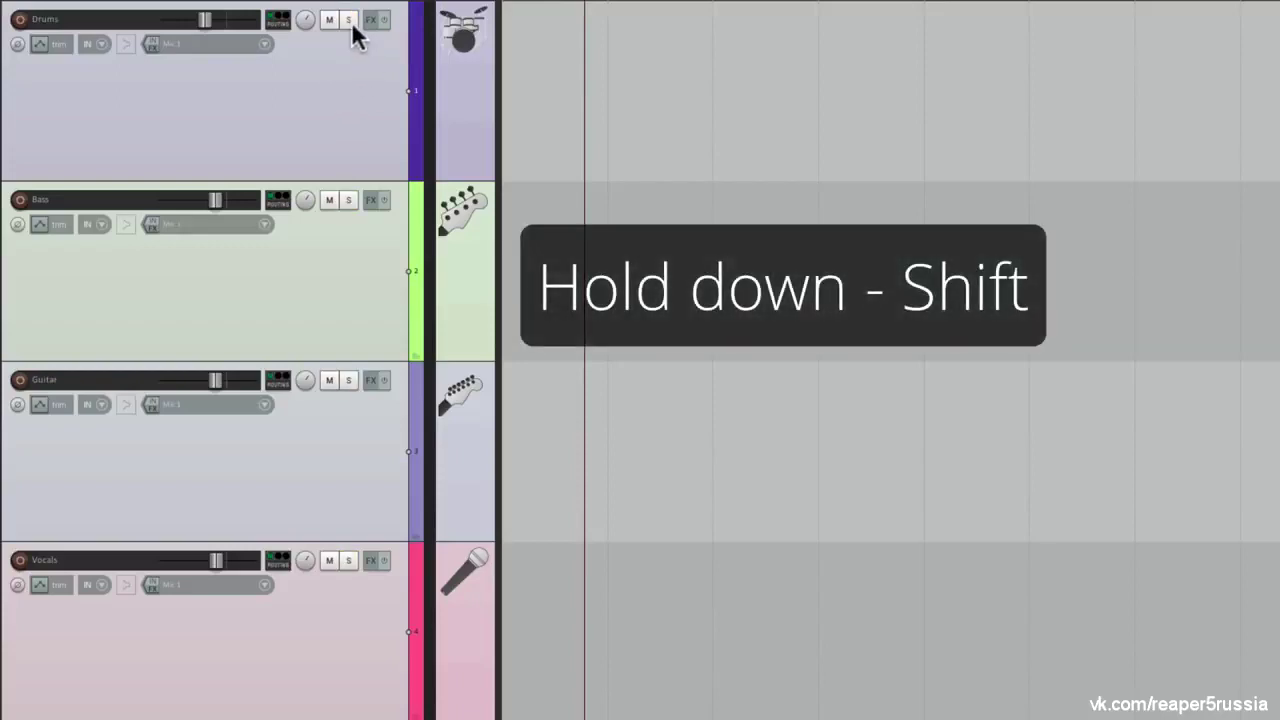
# Ignoring the group selection, toggle solo on Drums and Bass individually and mute on Drums, returning each to off
pyautogui.keyDown('shift'); pyautogui.click(348, 20); pyautogui.keyUp('shift')
pyautogui.keyDown('shift'); pyautogui.click(348, 20); pyautogui.keyUp('shift')
pyautogui.keyDown('shift'); pyautogui.click(348, 200); pyautogui.keyUp('shift')
pyautogui.keyDown('shift'); pyautogui.click(348, 200); pyautogui.keyUp('shift')
pyautogui.click(326, 21)
pyautogui.click(326, 21)
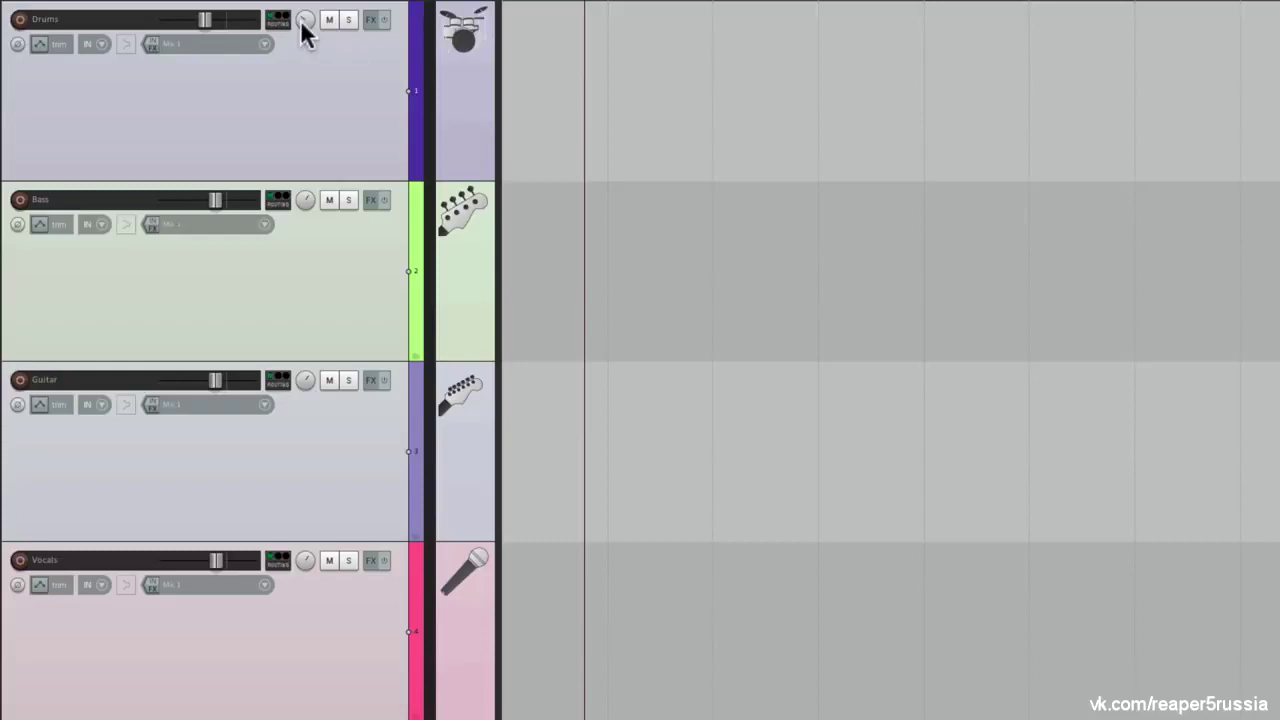
# Raise only the Drums track's volume slightly while all four tracks are selected
pyautogui.moveTo(207, 28)
pyautogui.mouseDown()
pyautogui.moveTo(180, 37)
pyautogui.moveTo(200, 26)
pyautogui.moveTo(216, 38)
pyautogui.mouseUp()
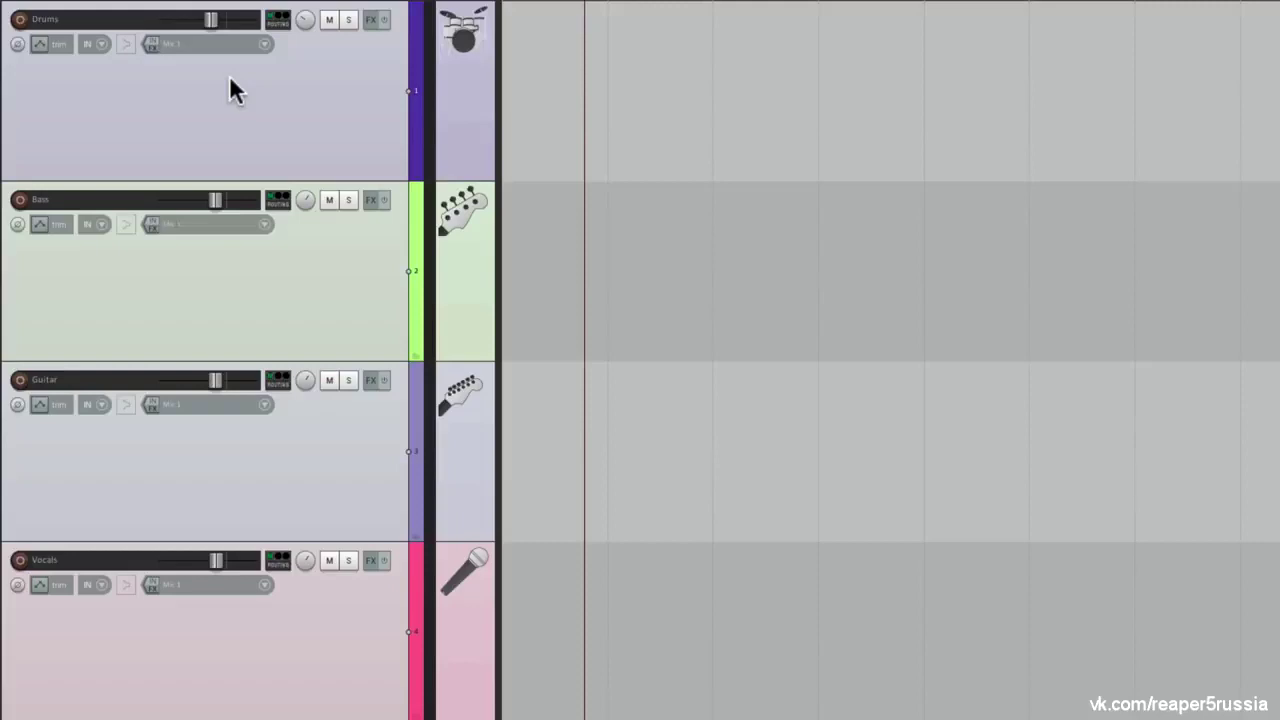
# Open the mixer and try its mute and solo controls across the channels, leaving every channel unmuted and unsoloed
pyautogui.hotkey('ctrl', 'm')
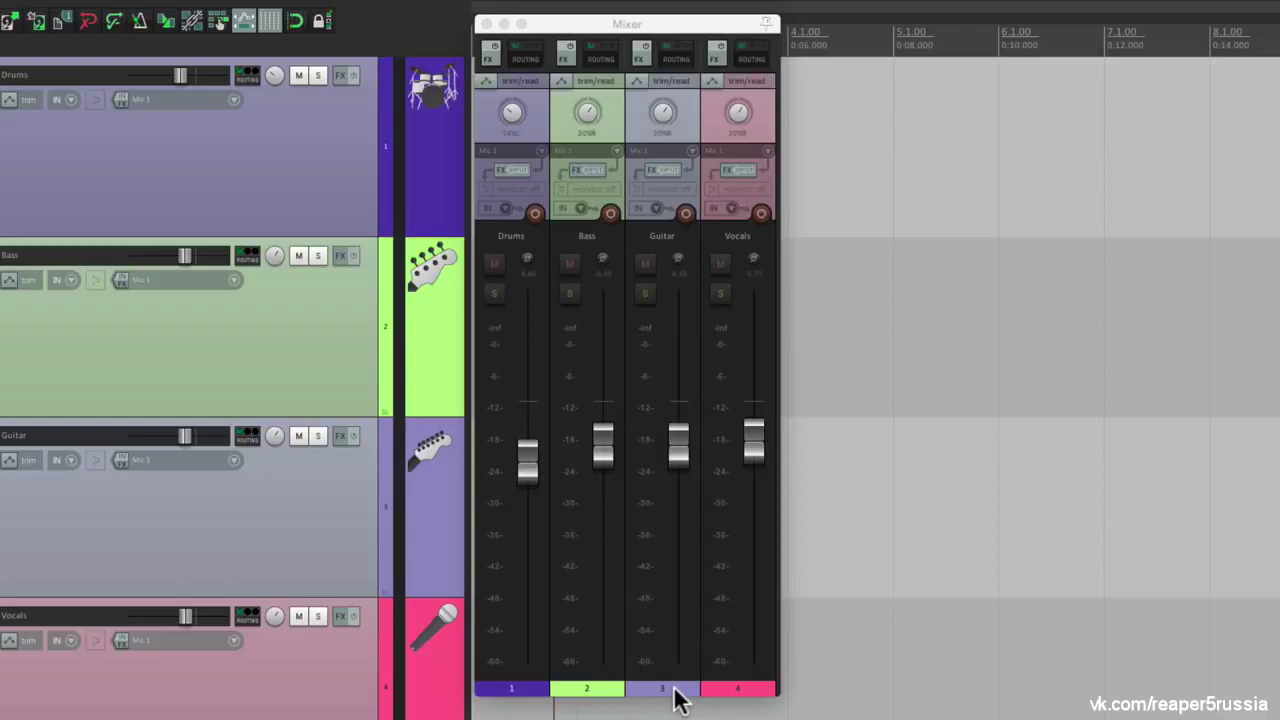
pyautogui.click(494, 263)
pyautogui.click(569, 263)
pyautogui.click(645, 263)
pyautogui.click(720, 263)
pyautogui.click(720, 263)
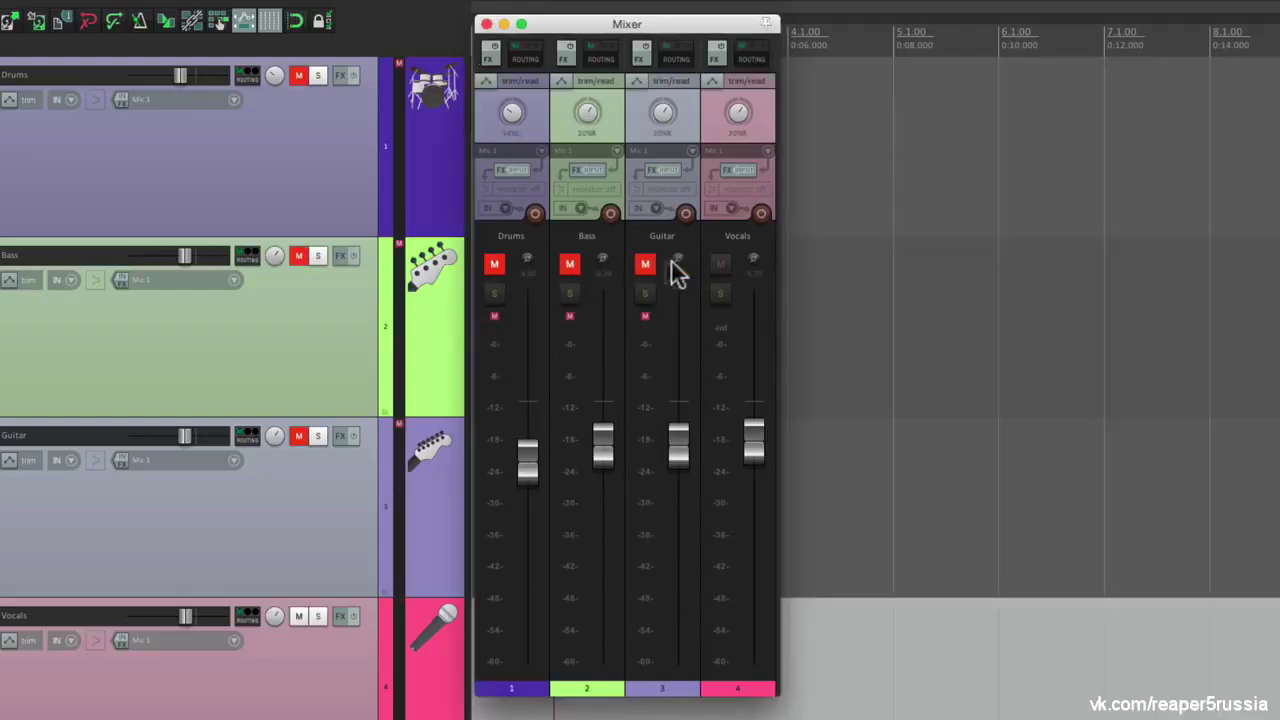
pyautogui.click(645, 263)
pyautogui.click(569, 263)
pyautogui.click(494, 263)
pyautogui.moveTo(495, 293)
pyautogui.mouseDown()
pyautogui.moveTo(720, 298)
pyautogui.moveTo(503, 306)
pyautogui.mouseUp()
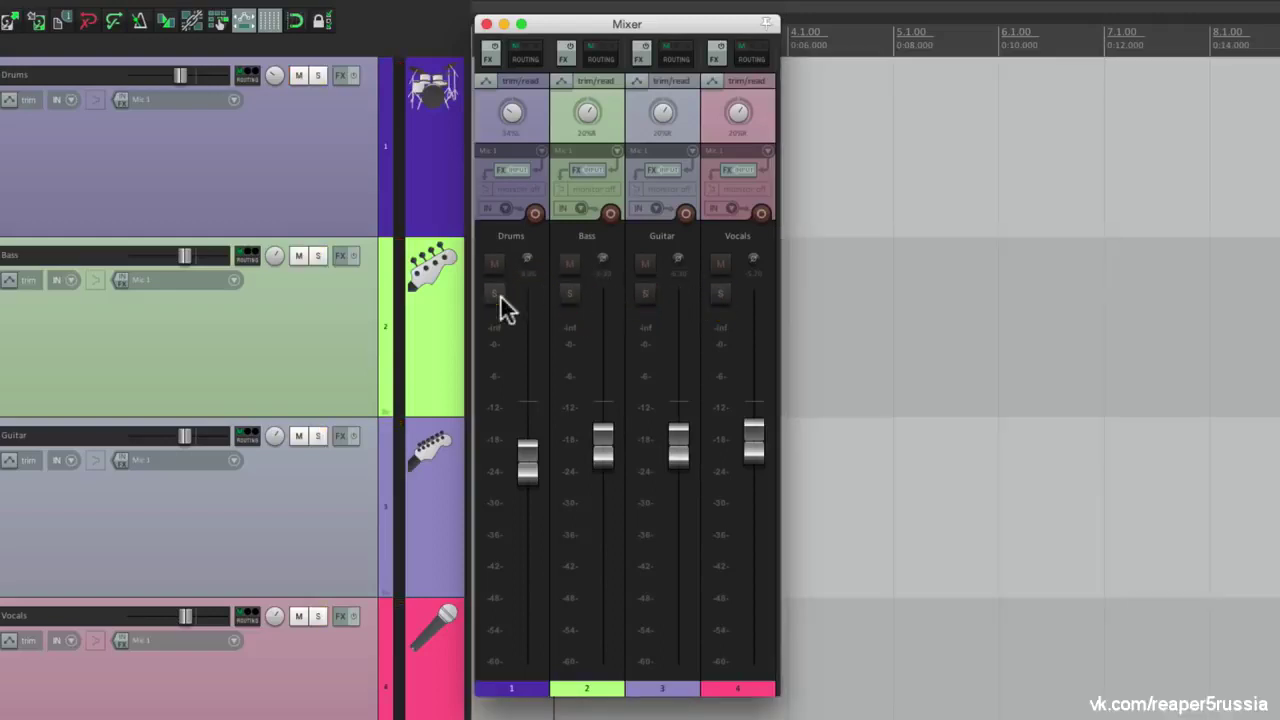
# Select the mixer channels from Drums to Vocals and raise their volume faders together slightly
pyautogui.click(535, 690)
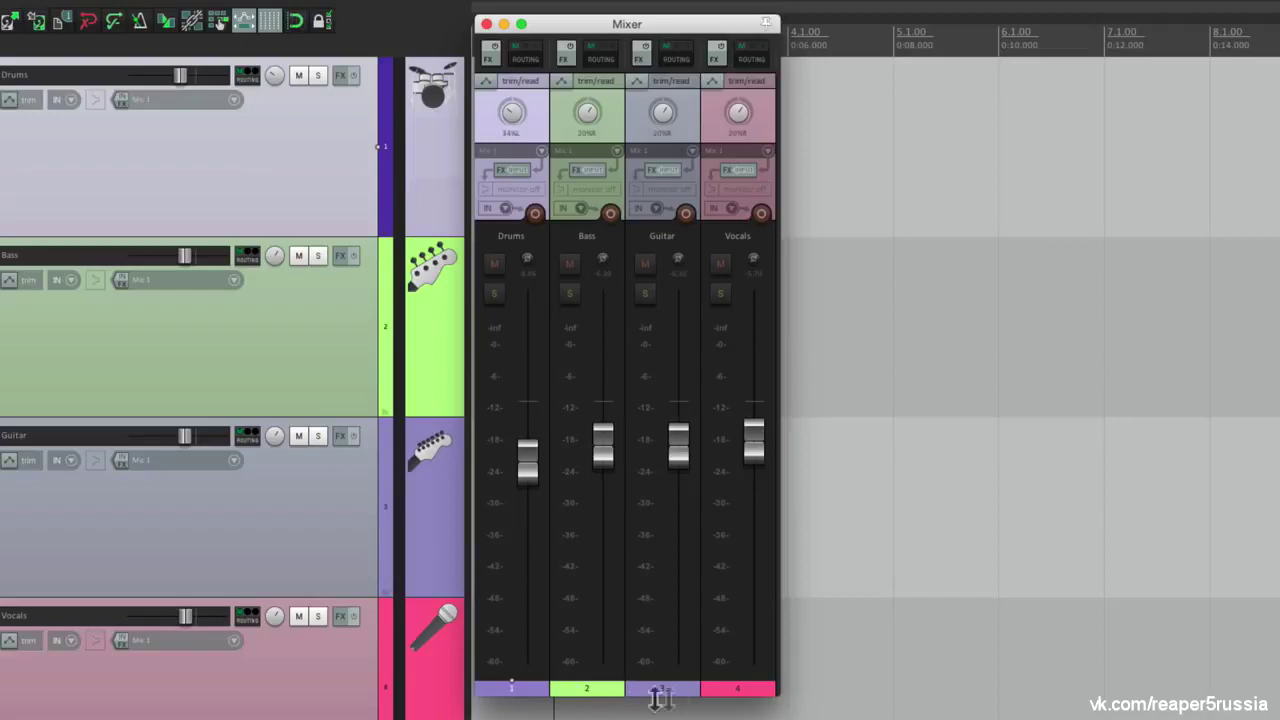
pyautogui.keyDown('shift'); pyautogui.click(731, 690); pyautogui.keyUp('shift')
pyautogui.moveTo(683, 465)
pyautogui.mouseDown()
pyautogui.moveTo(677, 443)
pyautogui.moveTo(677, 557)
pyautogui.moveTo(685, 445)
pyautogui.mouseUp()
pyautogui.moveTo(606, 451)
pyautogui.mouseDown()
pyautogui.moveTo(603, 491)
pyautogui.moveTo(608, 447)
pyautogui.mouseUp()
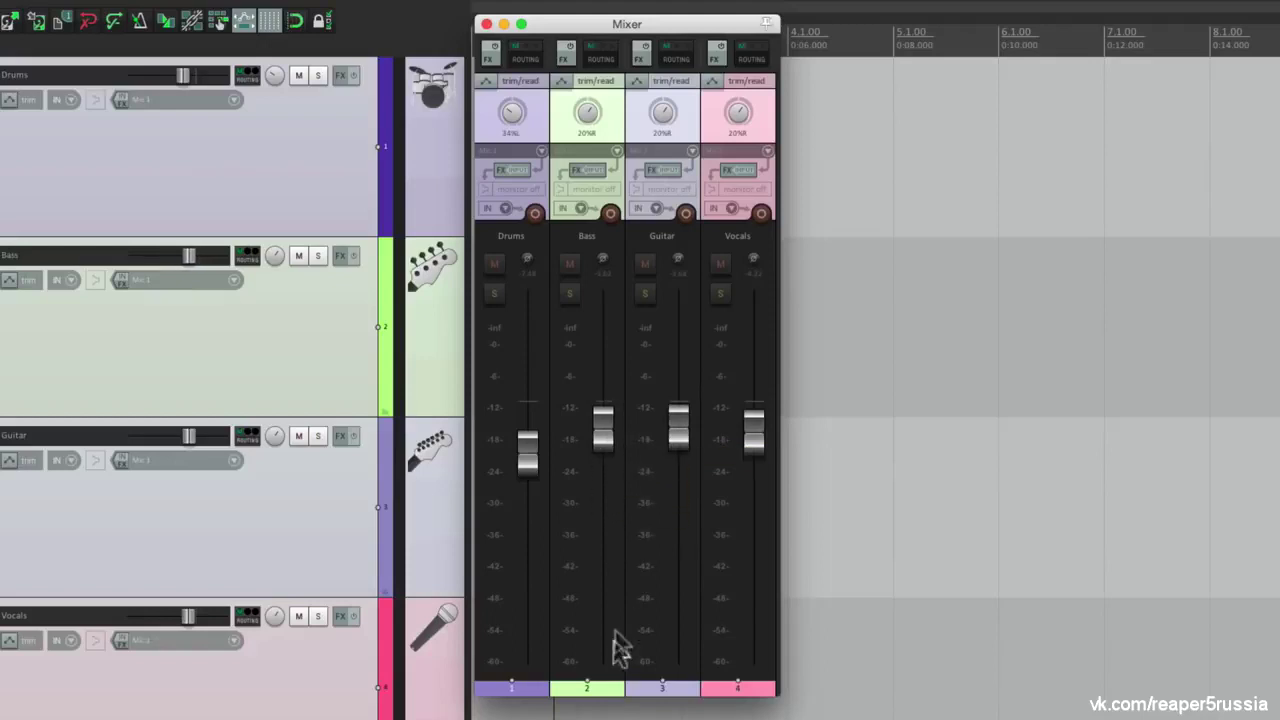
# Deselect the channels and apply Exclusive solo to Bass, followed by Vocals
pyautogui.click(592, 690)
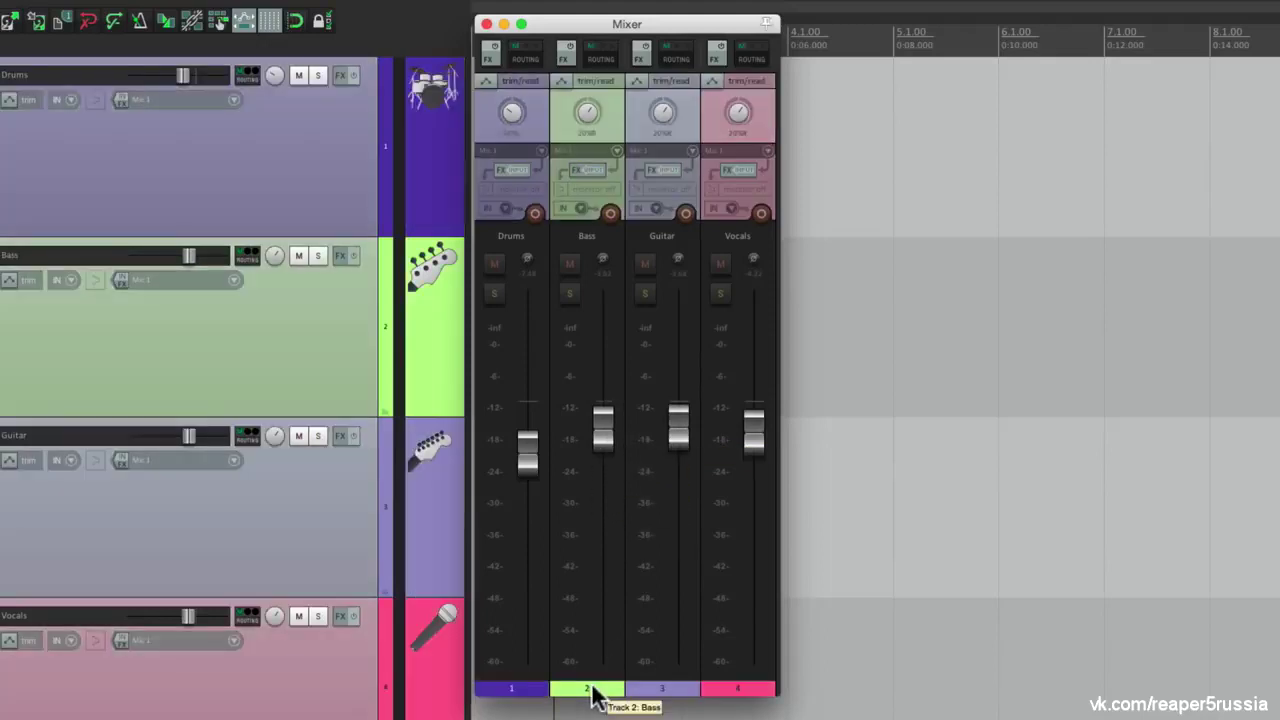
pyautogui.rightClick(570, 294)
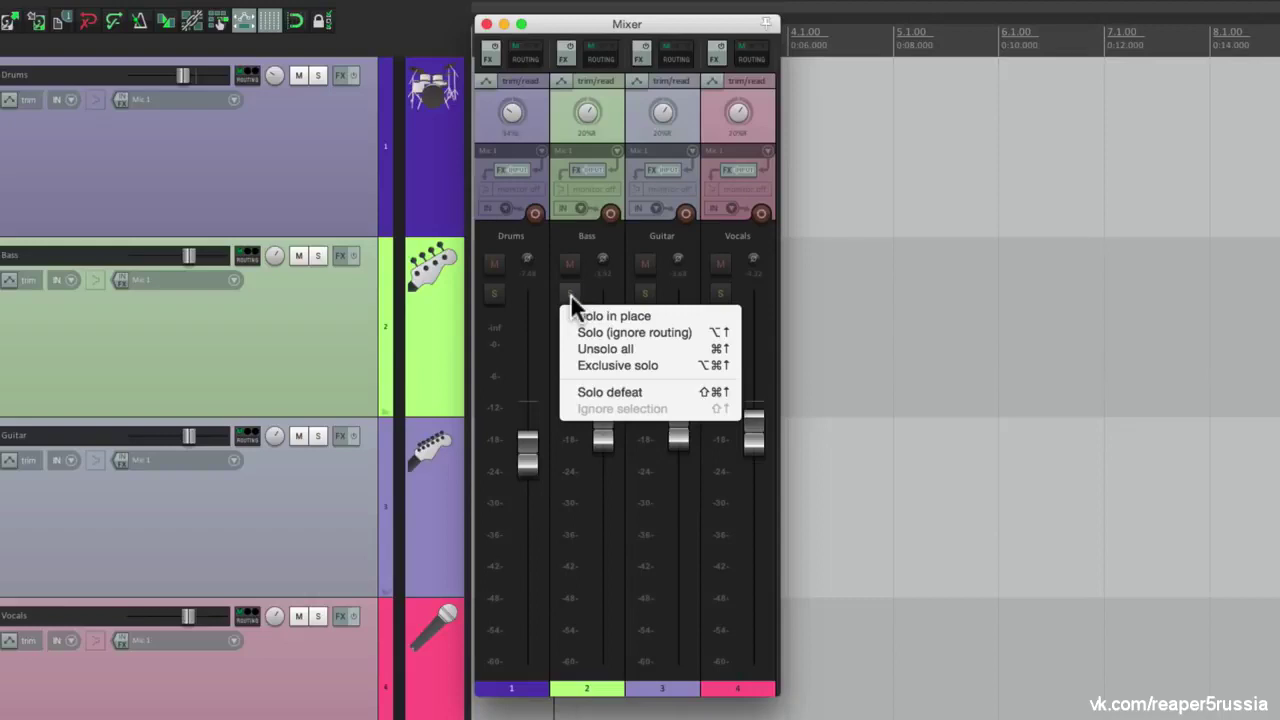
pyautogui.click(571, 363)
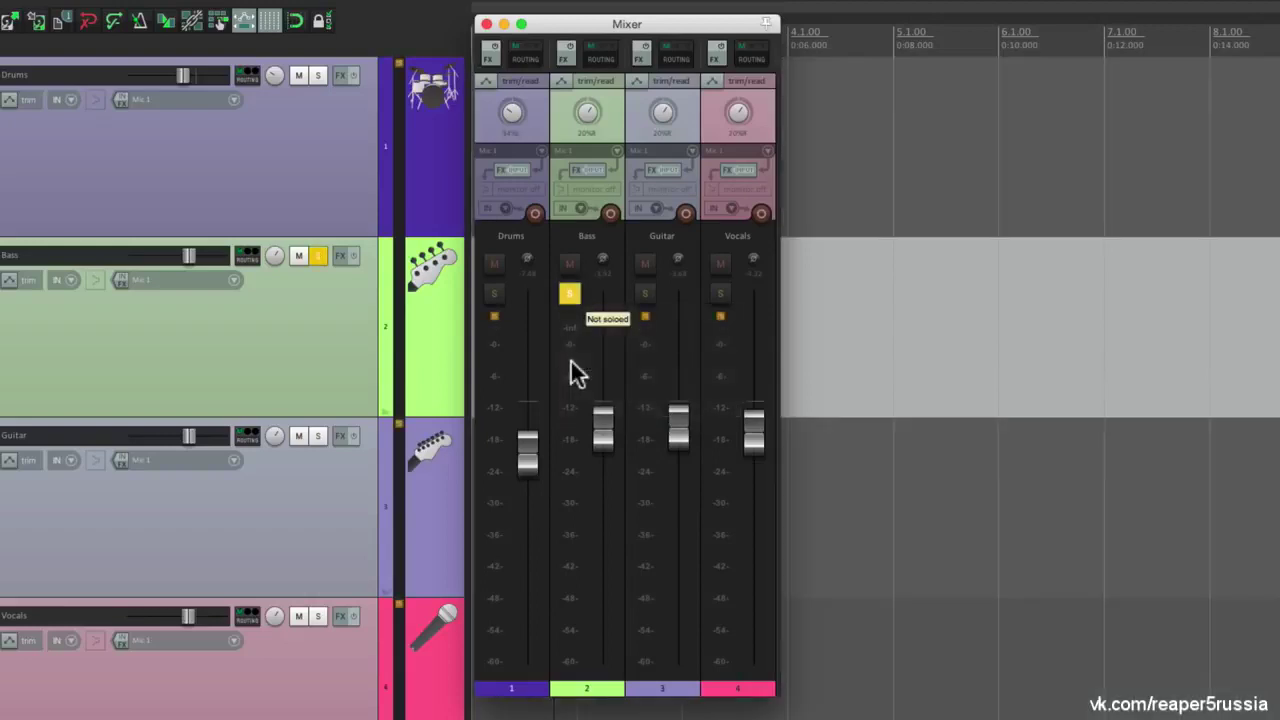
pyautogui.rightClick(720, 292)
pyautogui.click(735, 365)
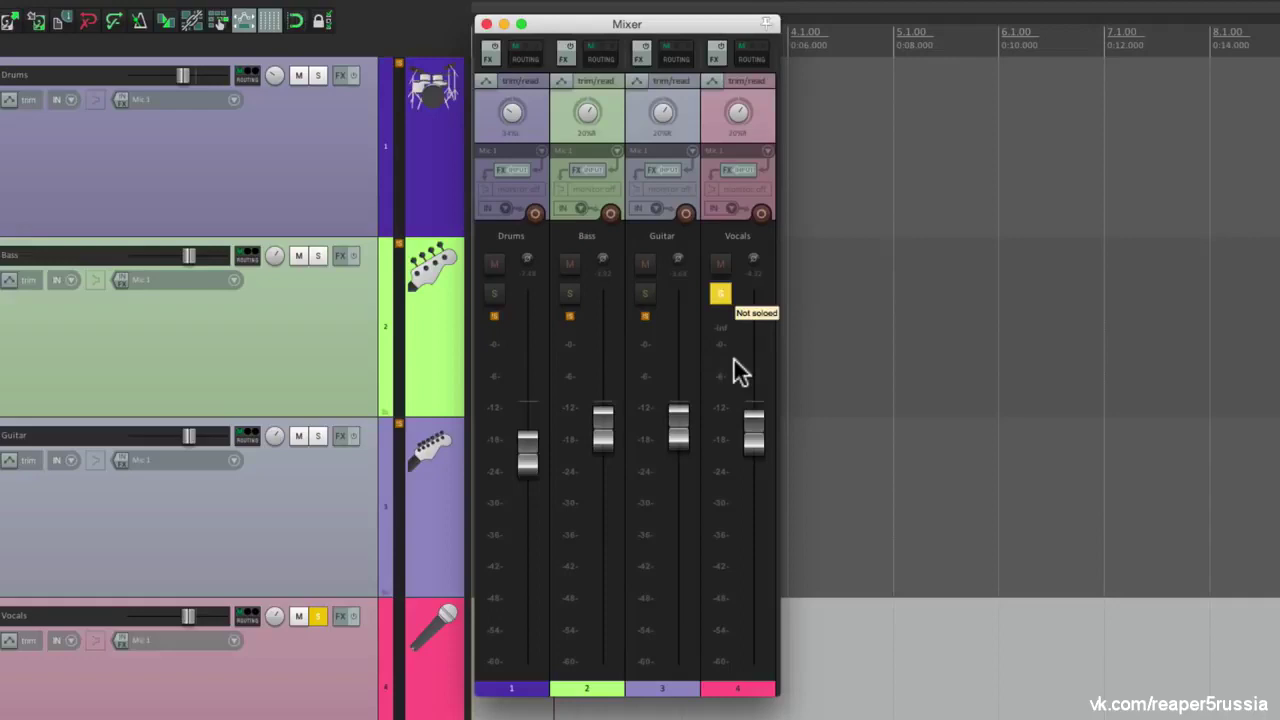
# Add Guitar and Bass to the soloed channels, and clear the solo on all of them
pyautogui.click(645, 294)
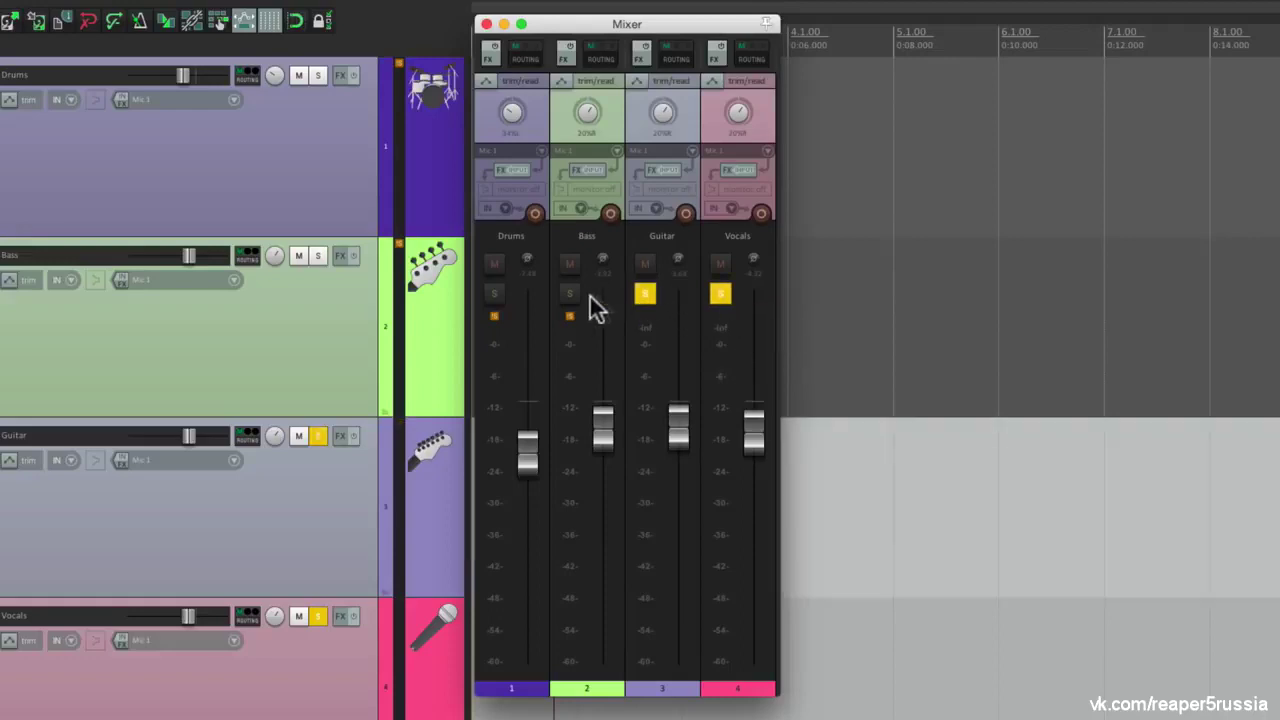
pyautogui.click(569, 294)
pyautogui.click(720, 294)
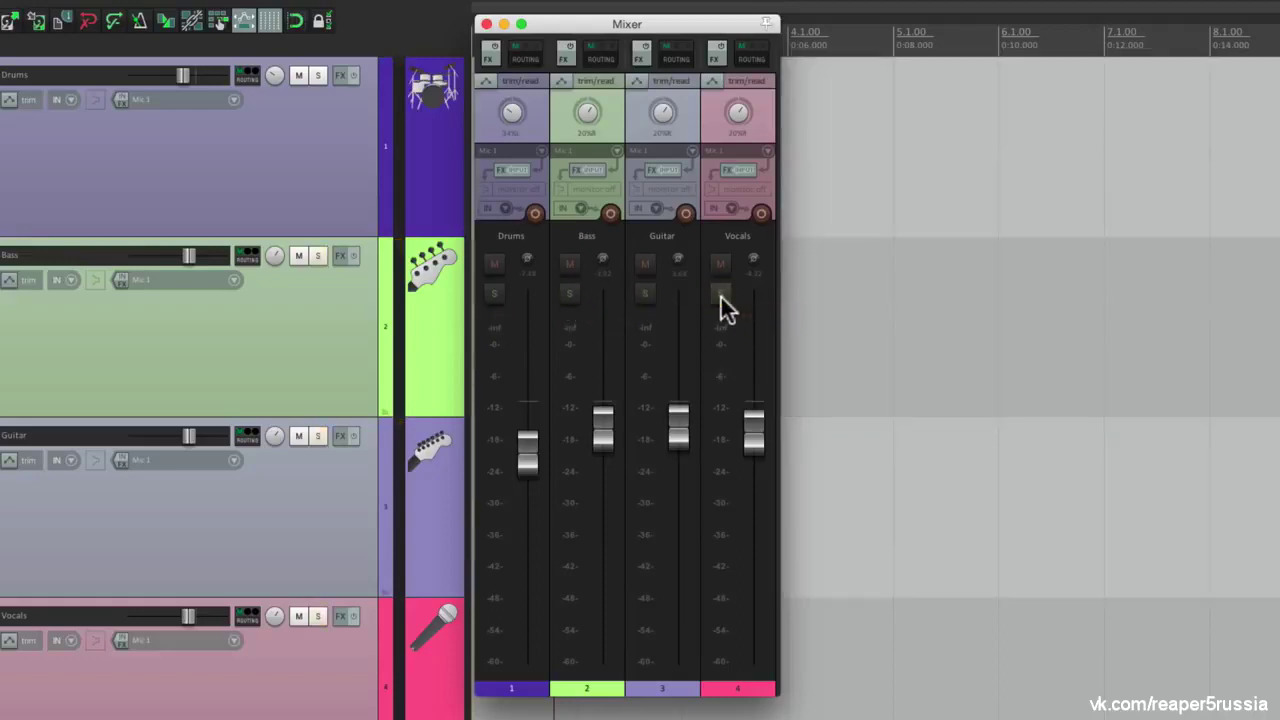
# Mute the Vocals, Bass and Guitar channels in the mixer, and apply exclusive mute to Vocals
pyautogui.click(720, 264)
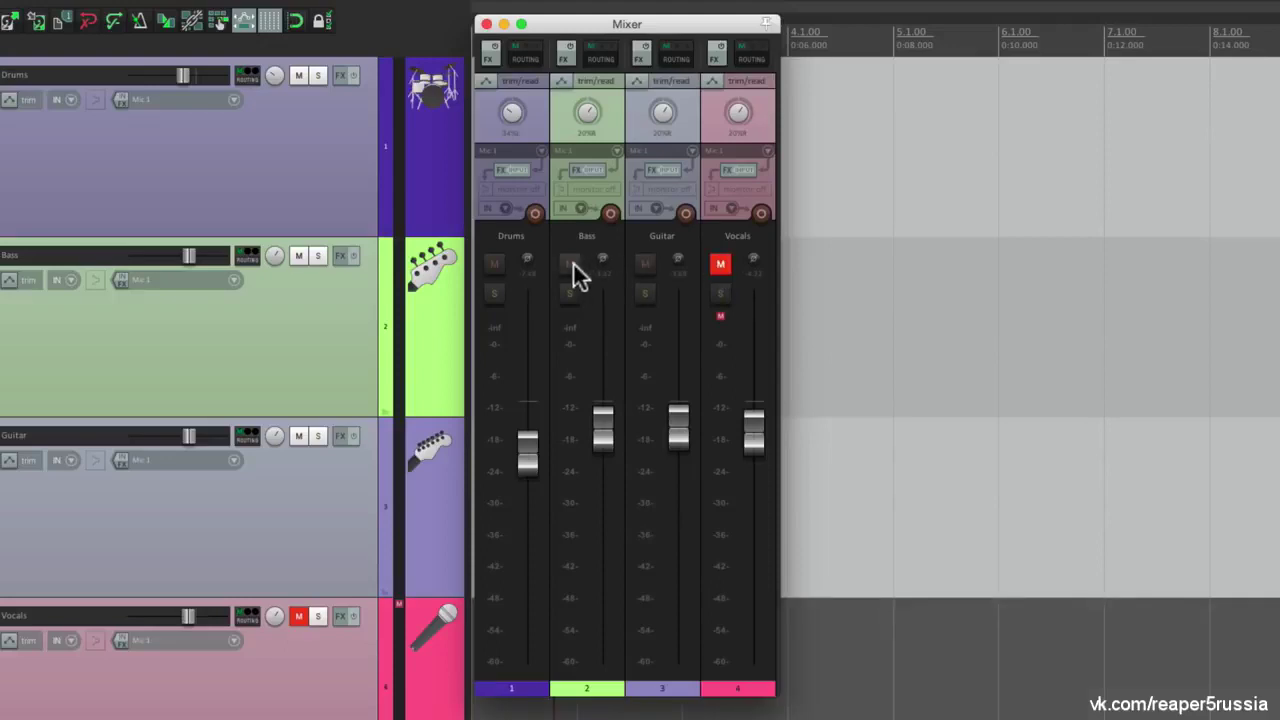
pyautogui.click(570, 264)
pyautogui.click(645, 264)
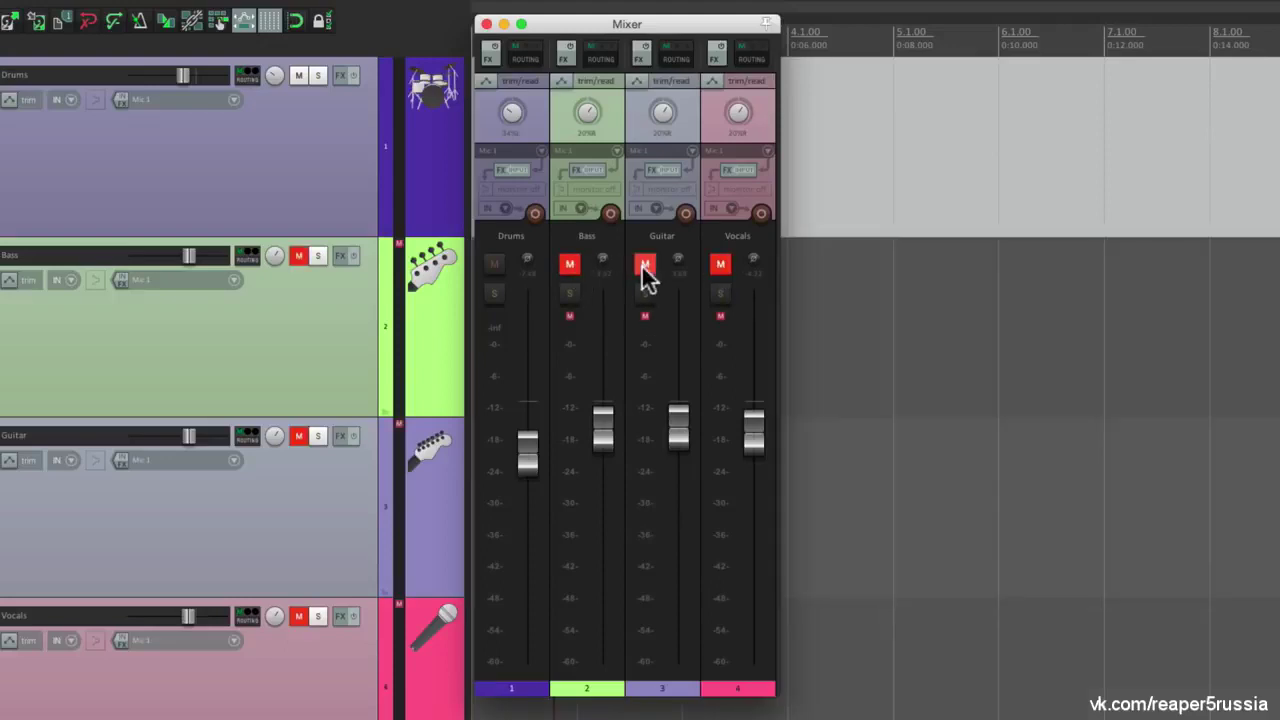
pyautogui.keyDown('ctrl'); pyautogui.keyDown('alt'); pyautogui.click(720, 264); pyautogui.keyUp('alt'); pyautogui.keyUp('ctrl')
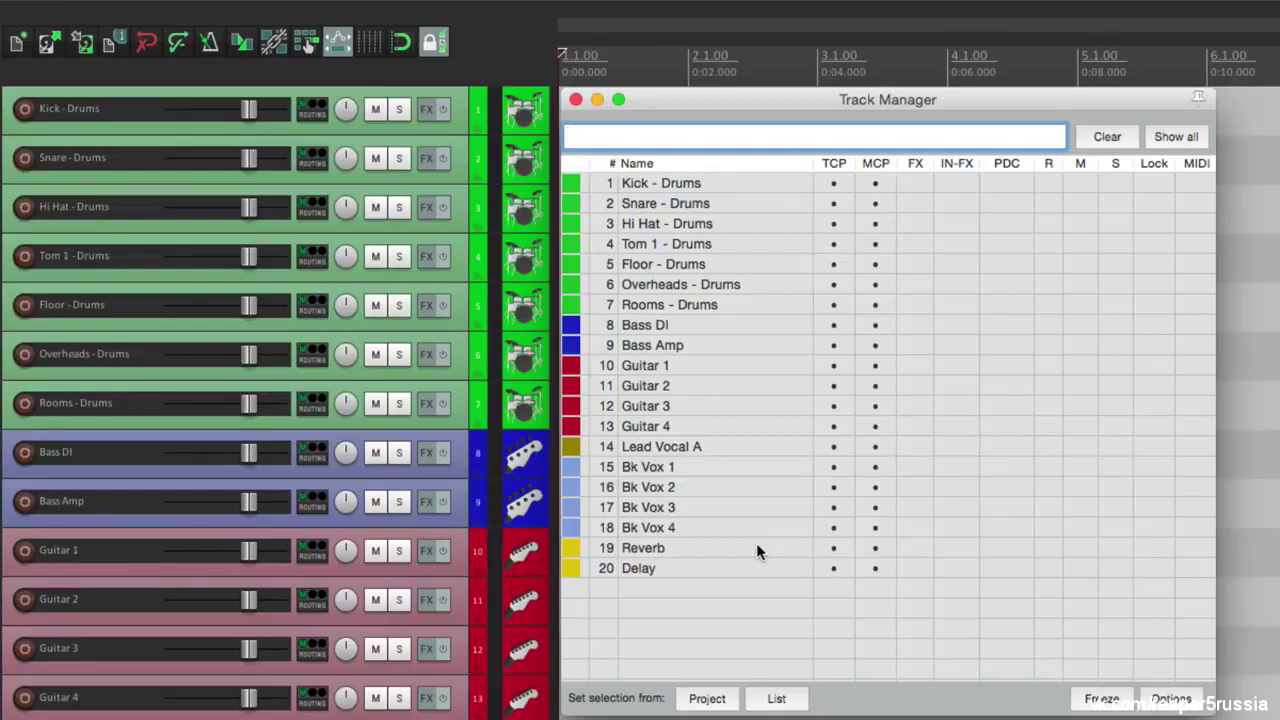
# Close and reopen the Track Manager to compare its list with the tracks in the track panel, leaving it closed
pyautogui.press('Escape')
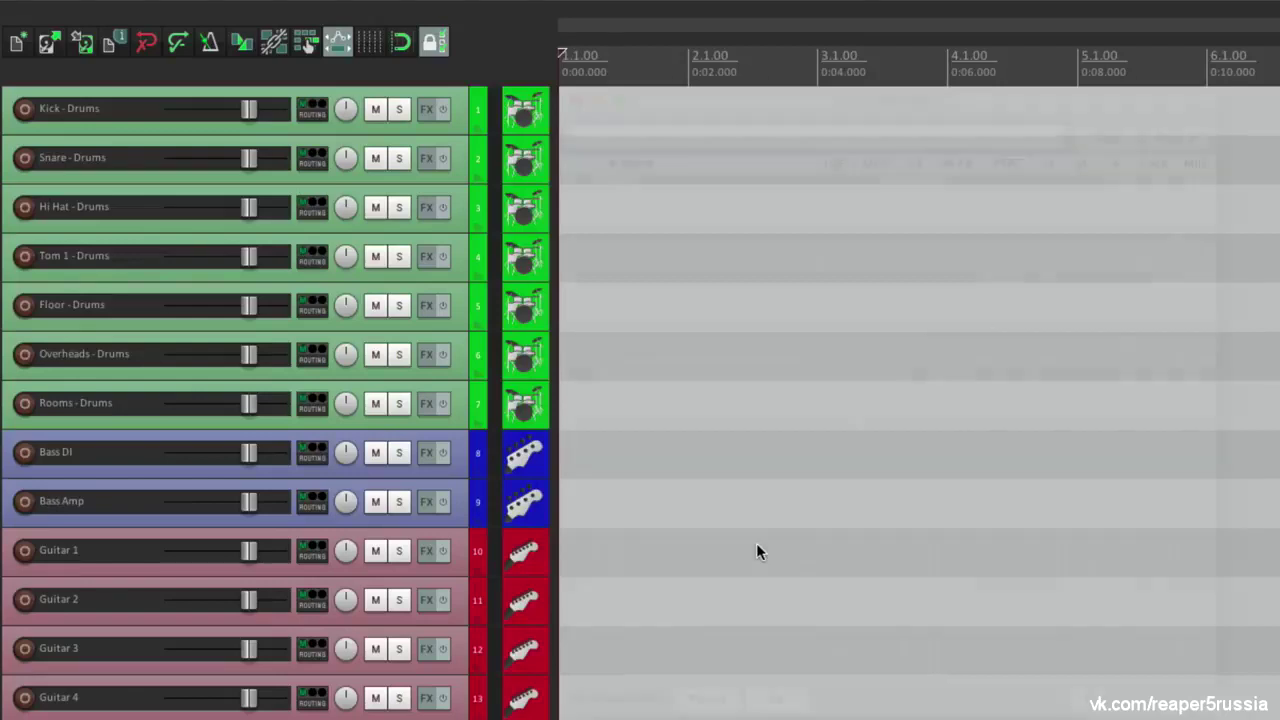
pyautogui.press('super+alt+m')
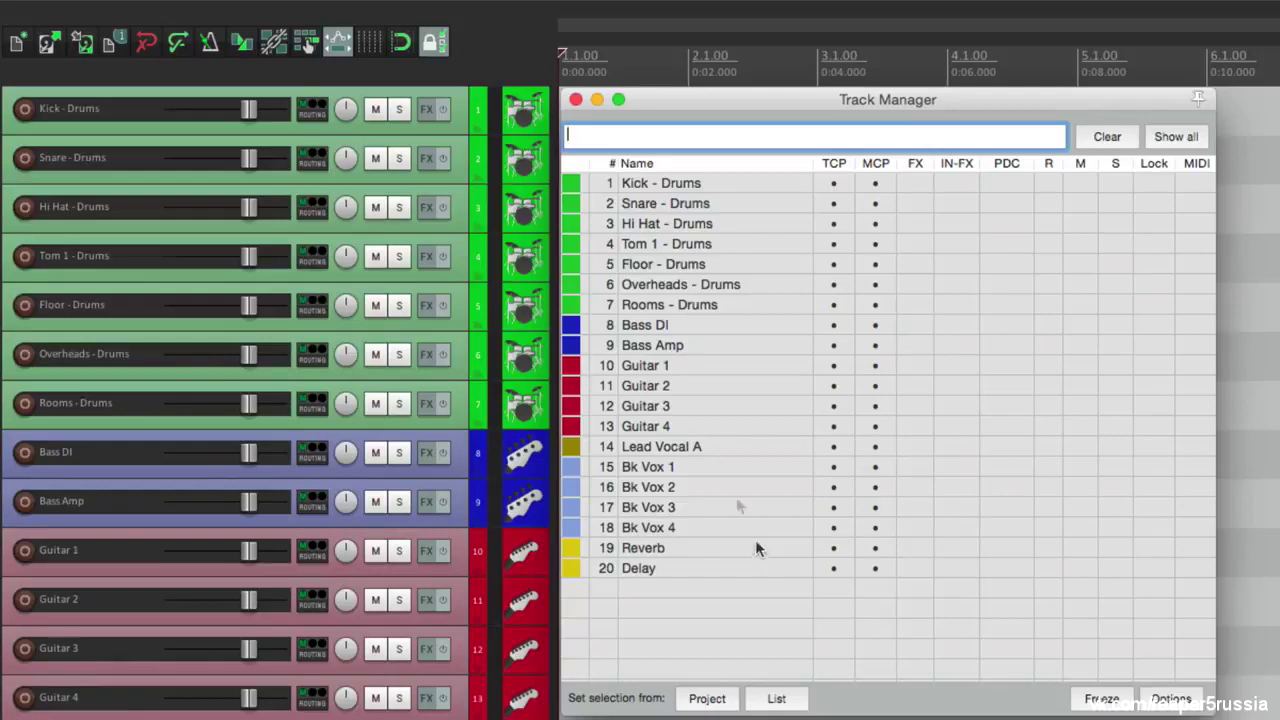
pyautogui.click(576, 100)
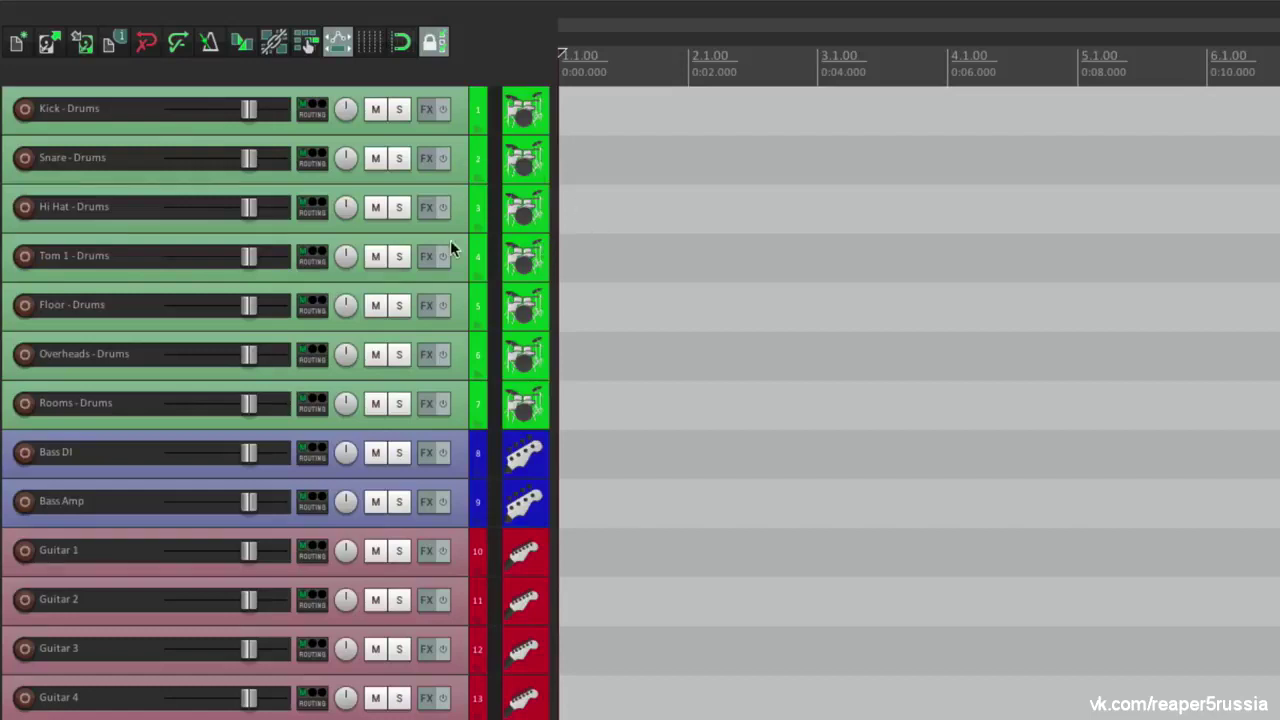
pyautogui.scroll(-2, 467, 275)
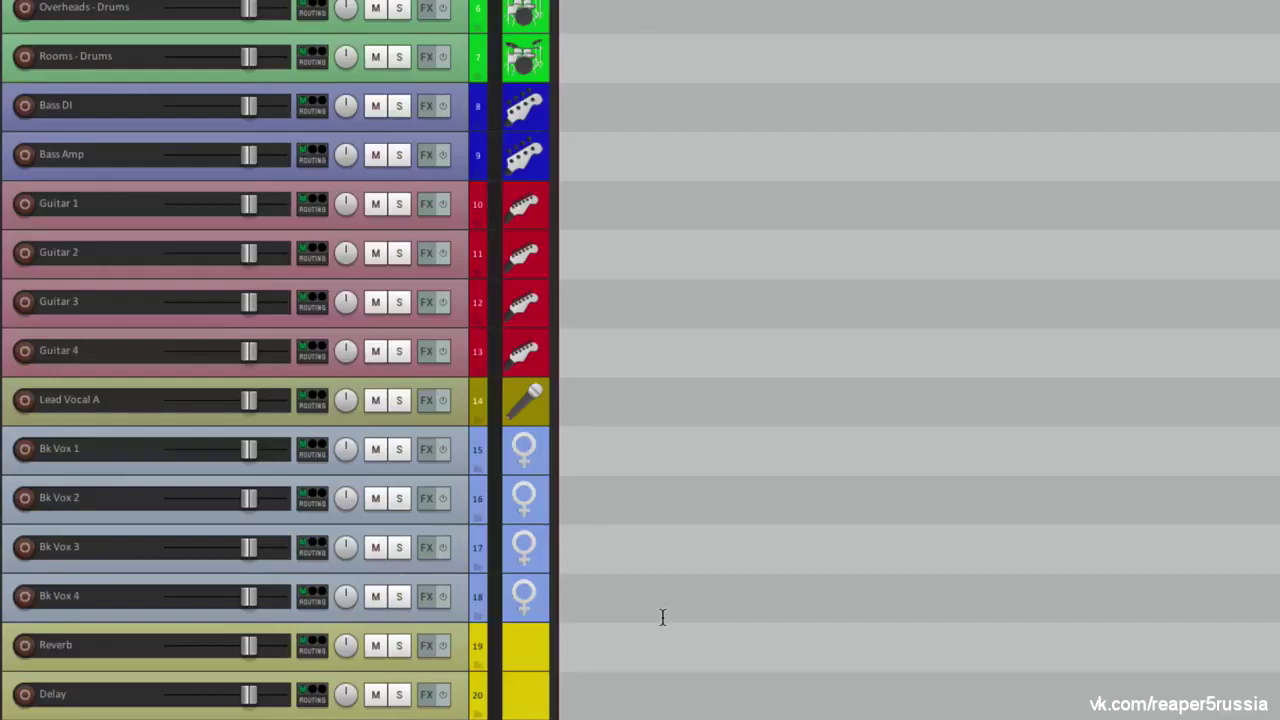
pyautogui.scroll(5, 662, 617)
pyautogui.hotkey('ctrl', 'shift', 'm')
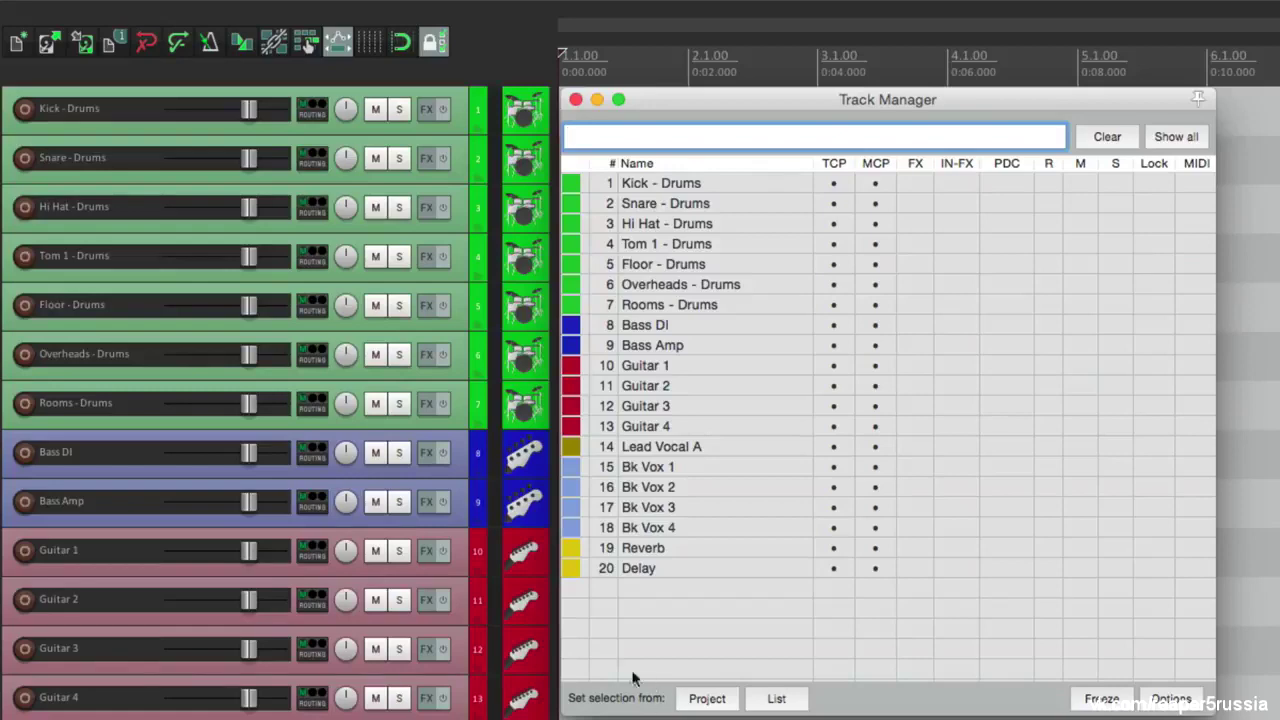
pyautogui.hotkey('ctrl', 'shift', 'm')
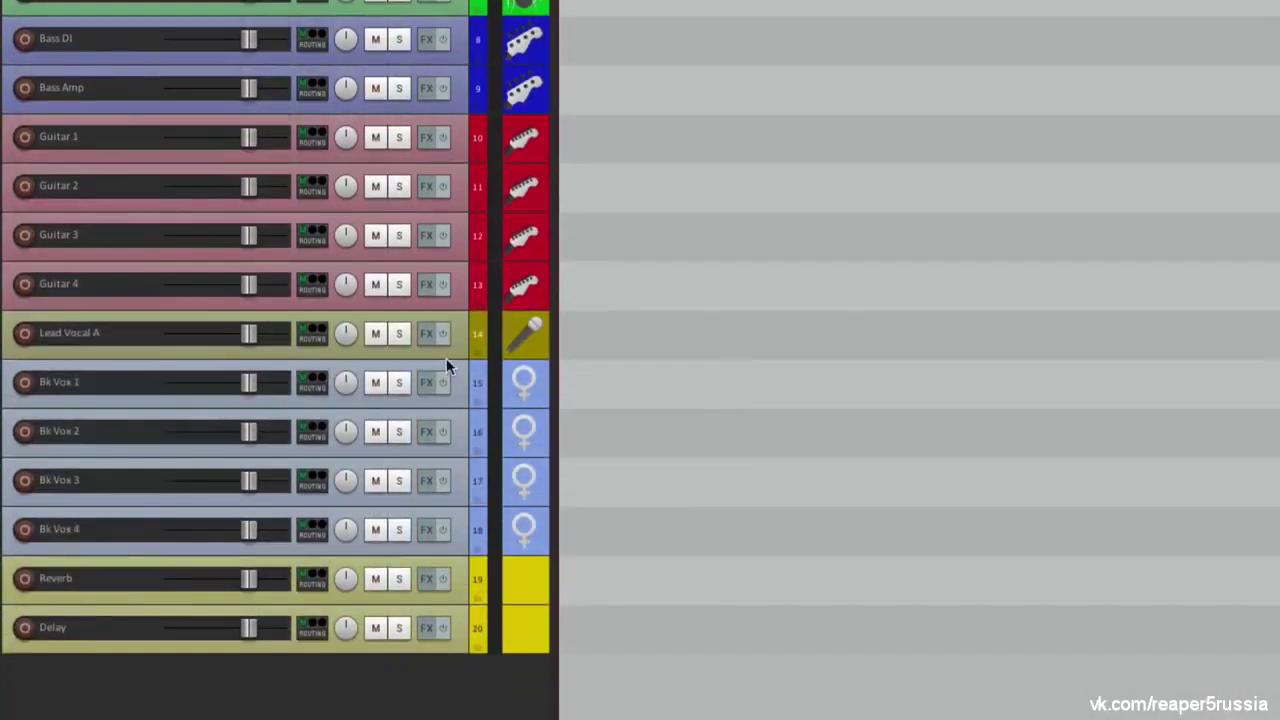
# Enlarge the height of the Lead Vocal A track and duplicate the track
pyautogui.moveTo(446, 358); pyautogui.dragTo(438, 548)
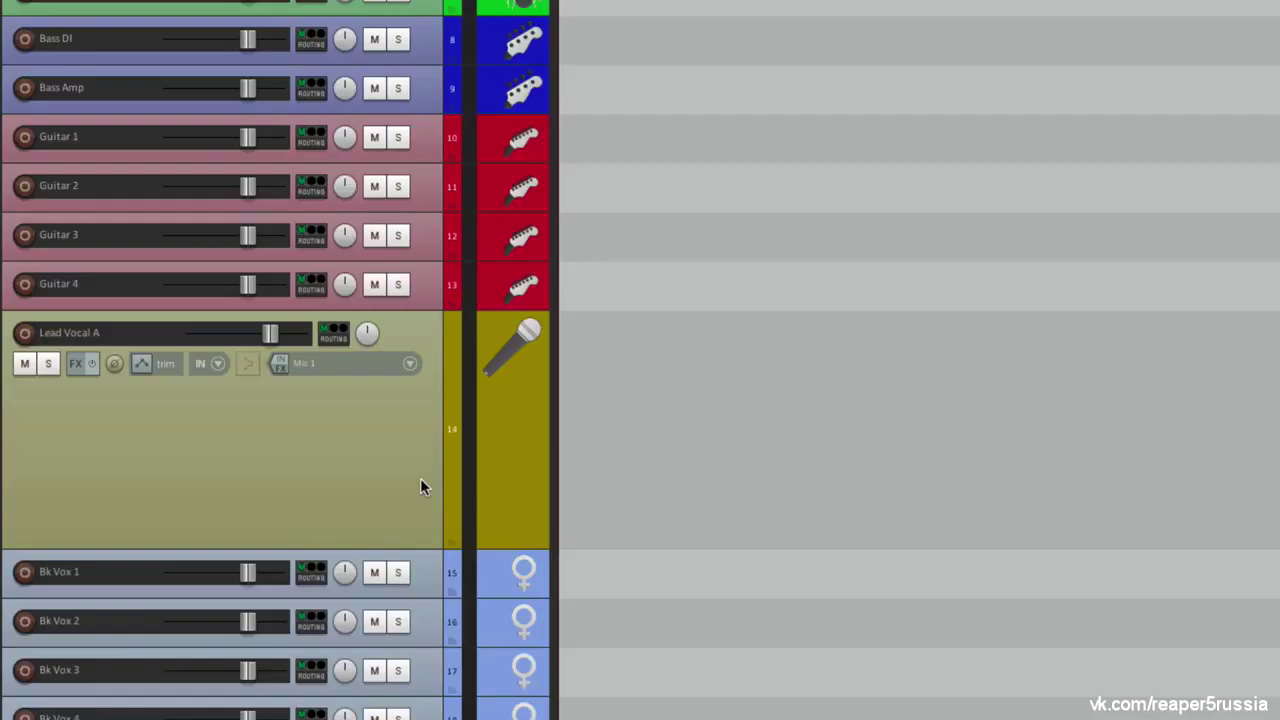
pyautogui.rightClick(372, 462)
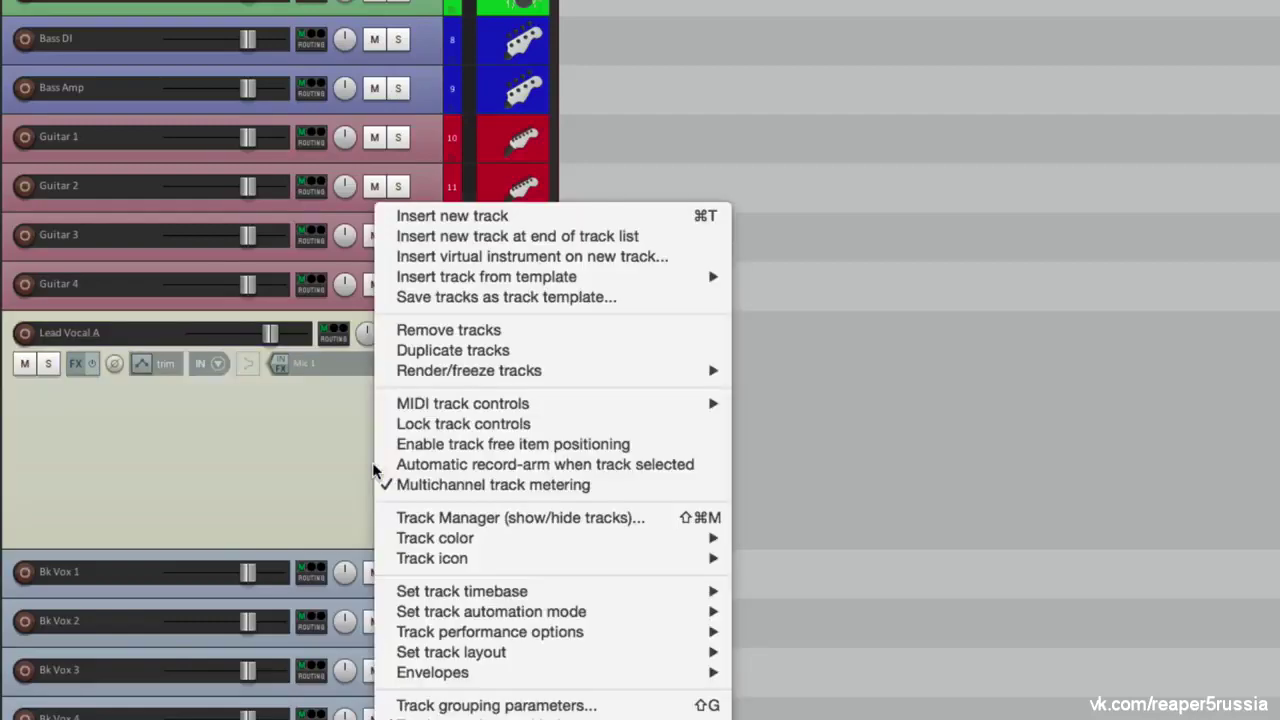
pyautogui.click(386, 343)
# Rename the duplicated vocal track as Lead Vocal BACKUP
pyautogui.scroll(-2, 660, 460)
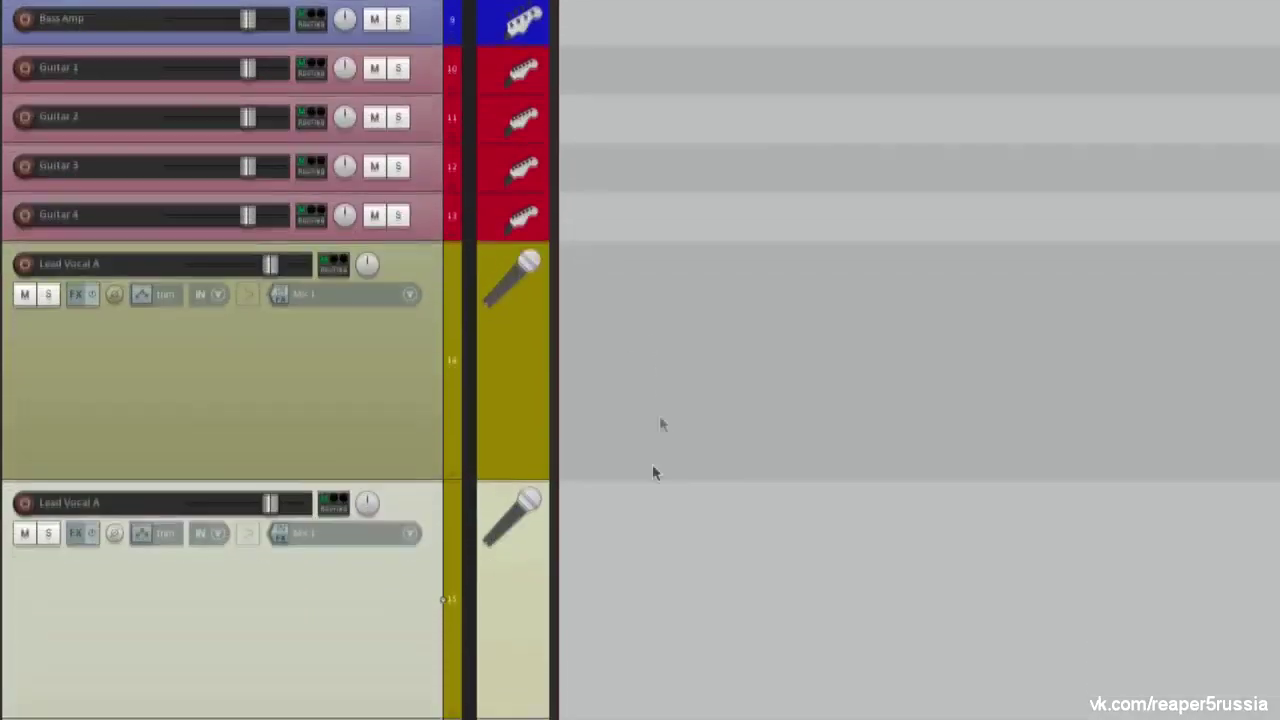
pyautogui.doubleClick(140, 502)
pyautogui.press('End')
pyautogui.press('BackSpace')
pyautogui.write('BACKUP')
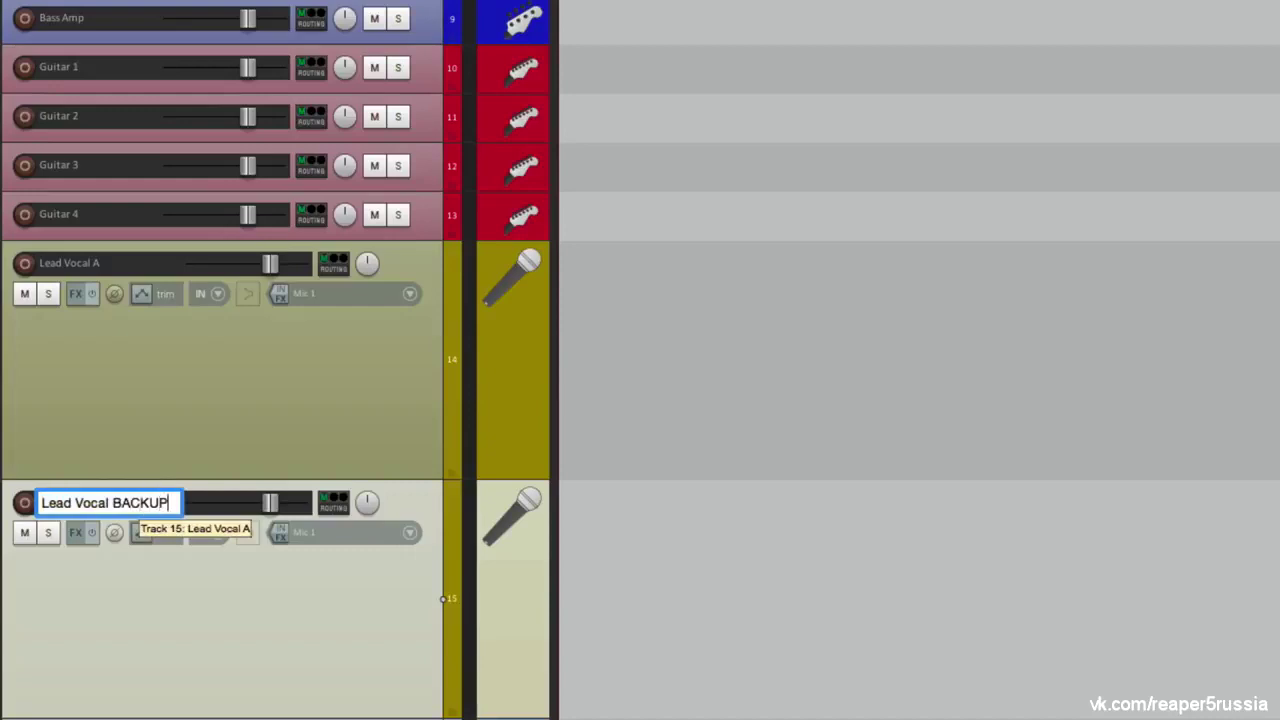
pyautogui.press('Return')
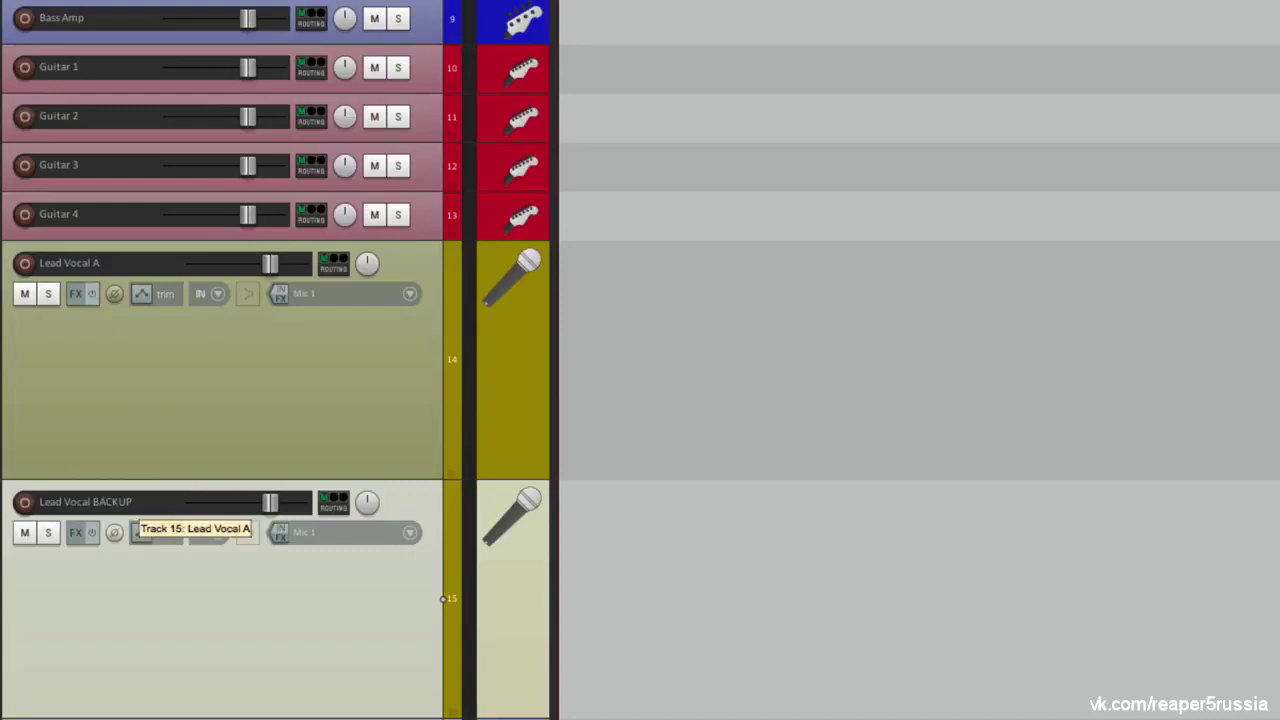
# Select Lead Vocal A, and mute and unmute the Lead Vocal BACKUP track in the track panel
pyautogui.click(316, 396)
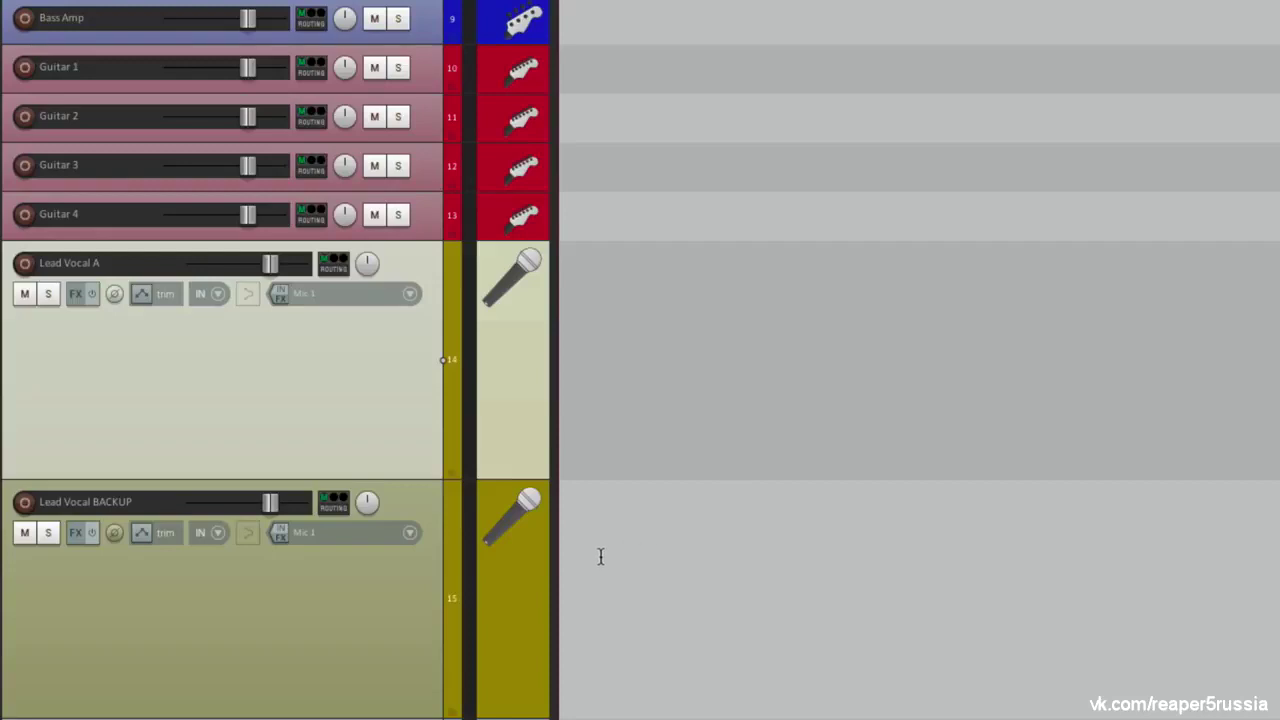
pyautogui.click(24, 532)
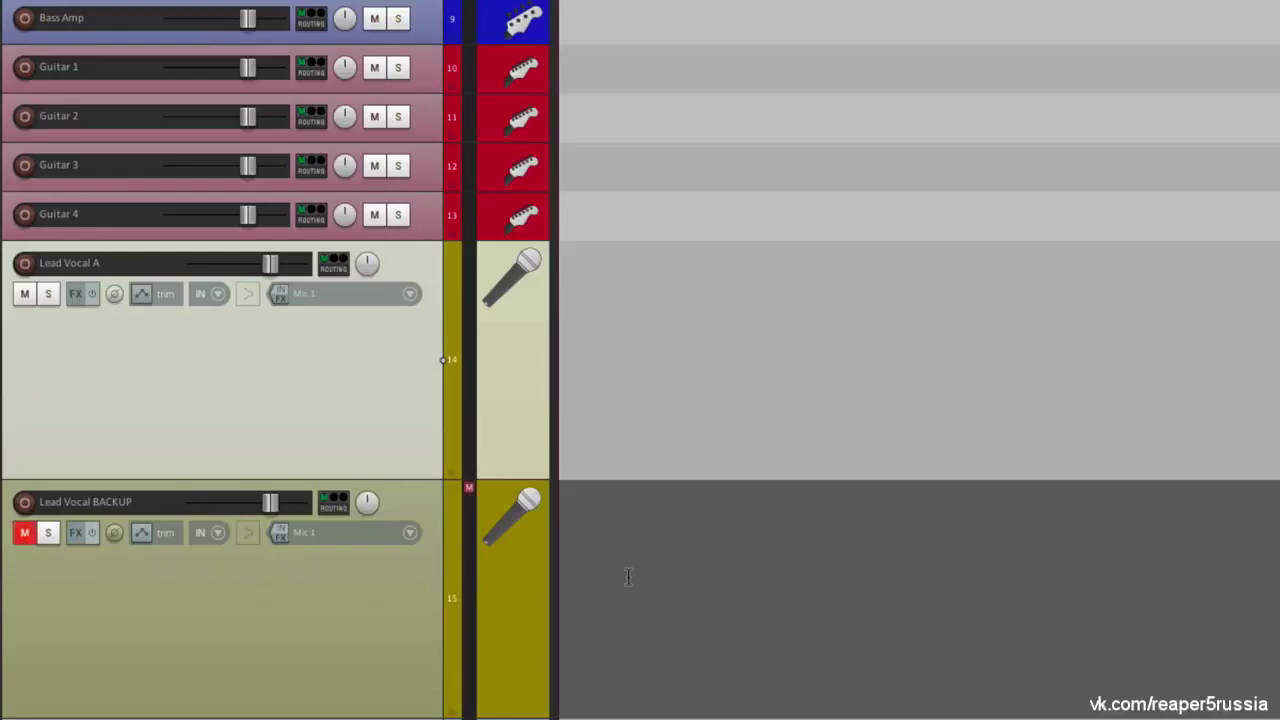
pyautogui.click(26, 533)
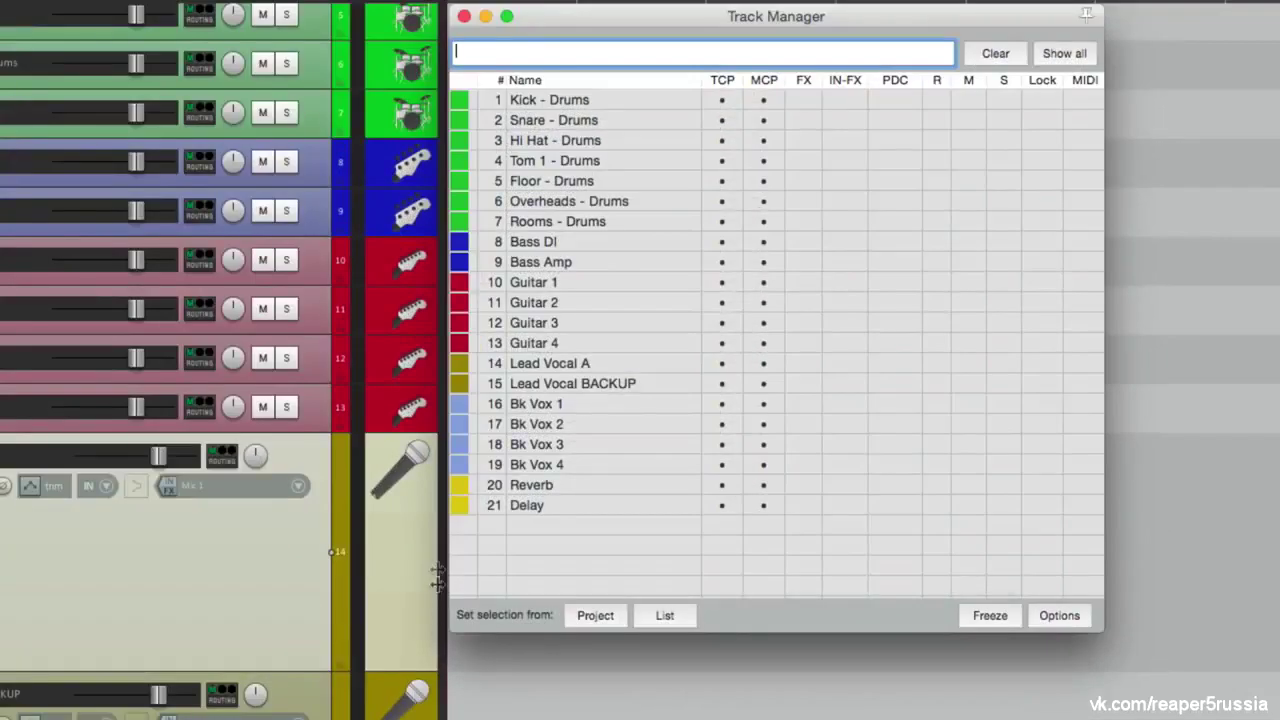
# Hide Lead Vocal BACKUP from both the track panel and the mixer in the Track Manager, and mute it
pyautogui.click(615, 383)
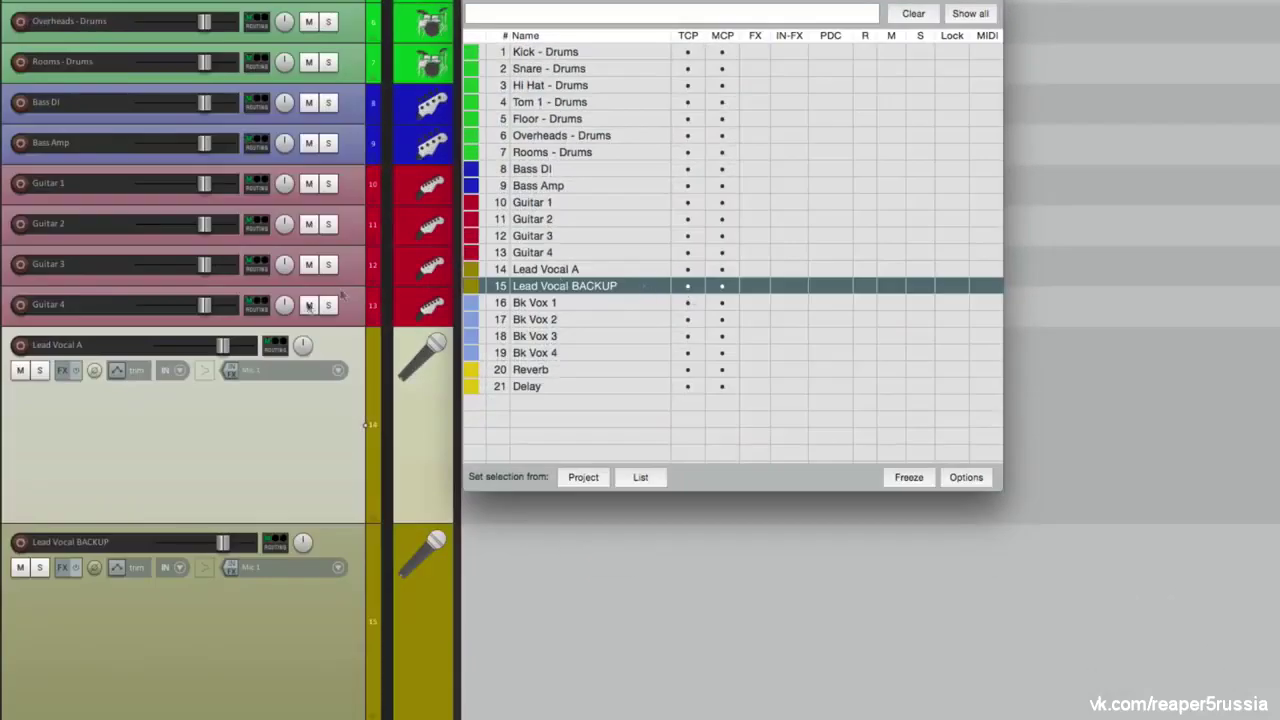
pyautogui.click(684, 287)
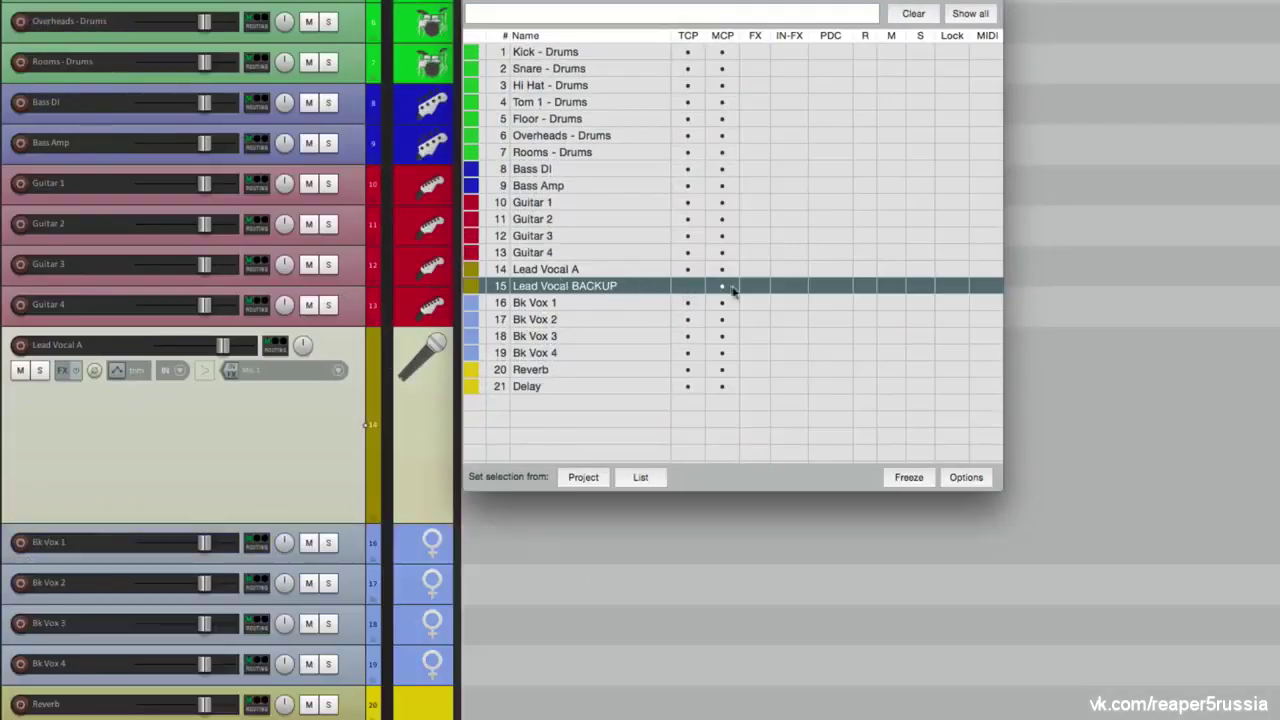
pyautogui.click(689, 288)
pyautogui.click(689, 288)
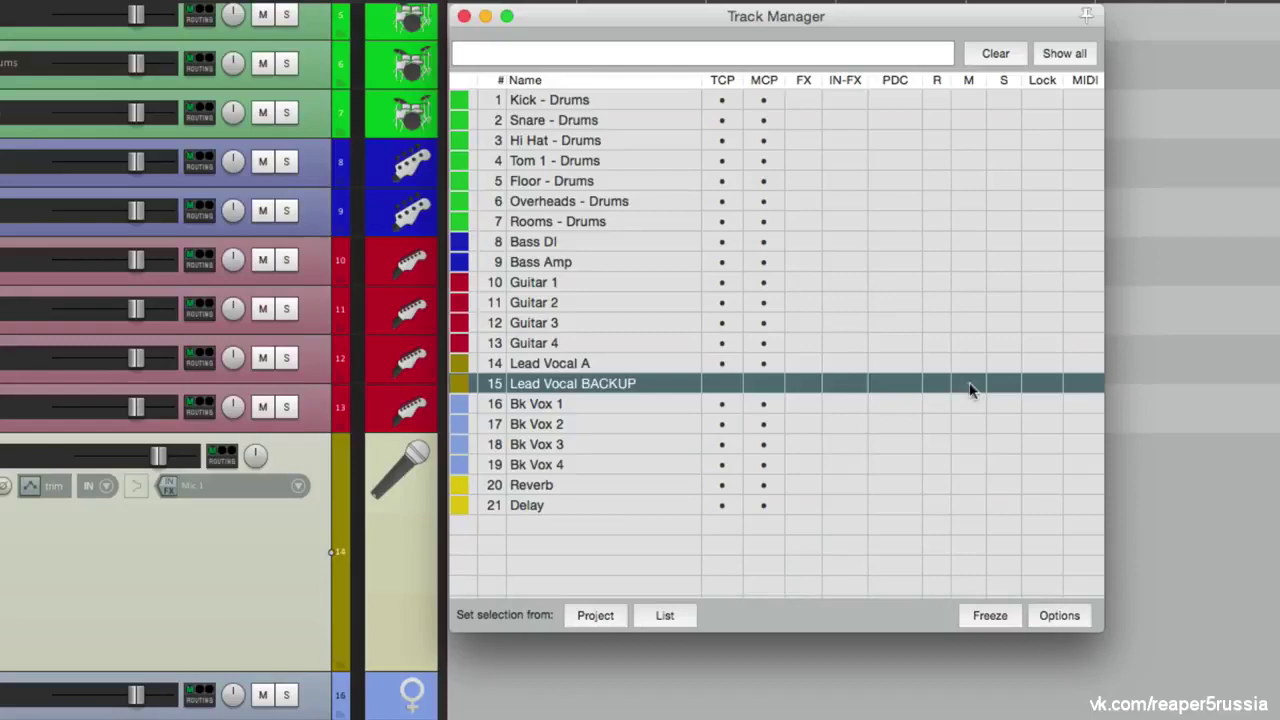
pyautogui.click(970, 383)
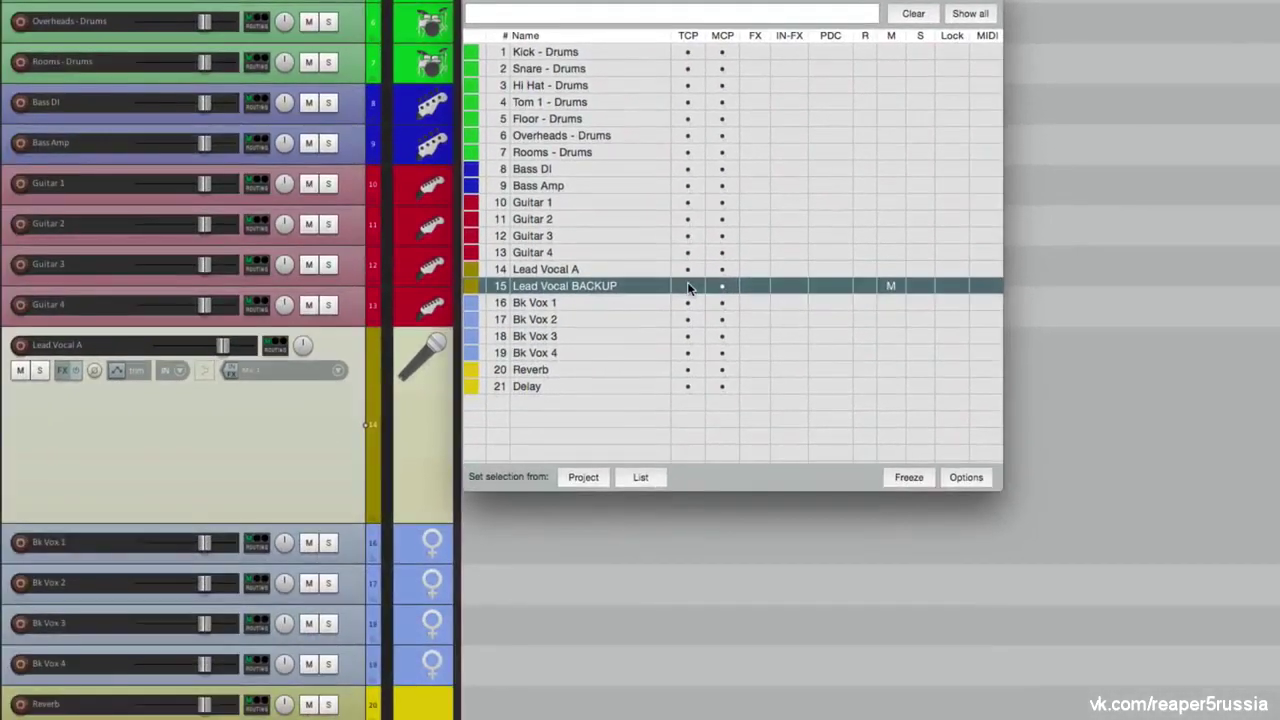
# Show Lead Vocal BACKUP in the track panel again, unmute it, and try hiding and showing it in the Track Manager
pyautogui.click(688, 288)
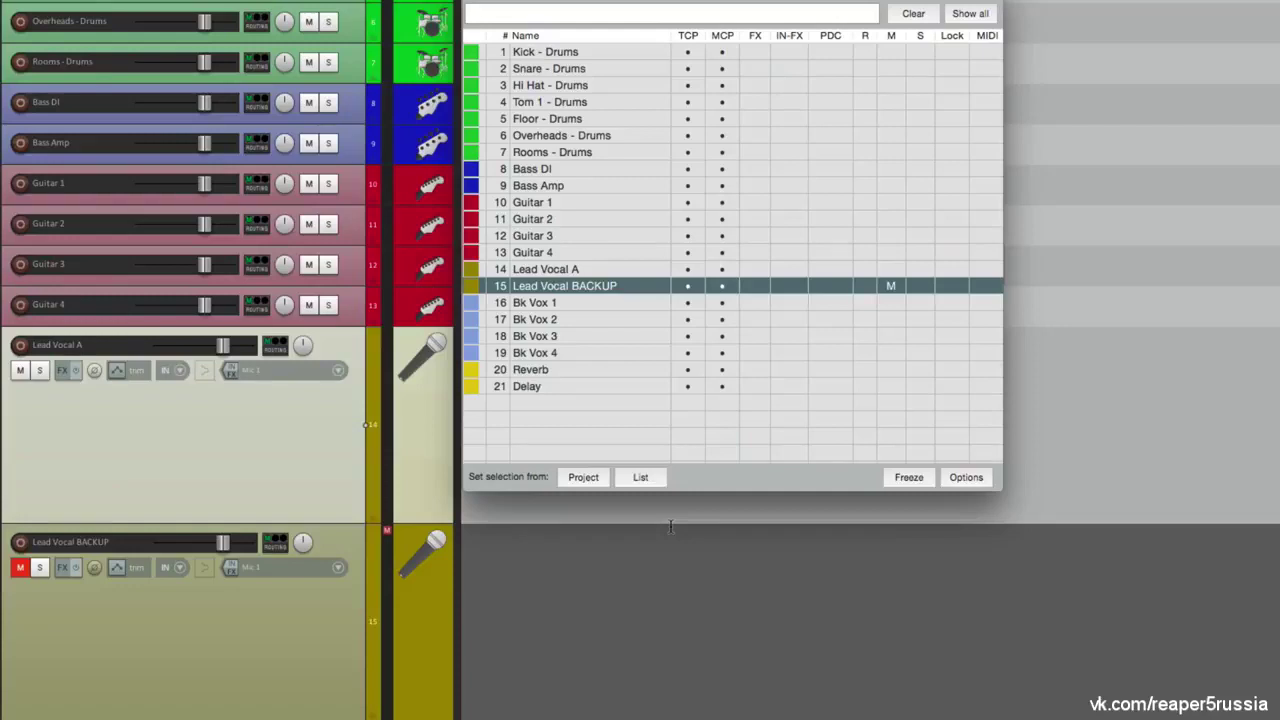
pyautogui.click(896, 294)
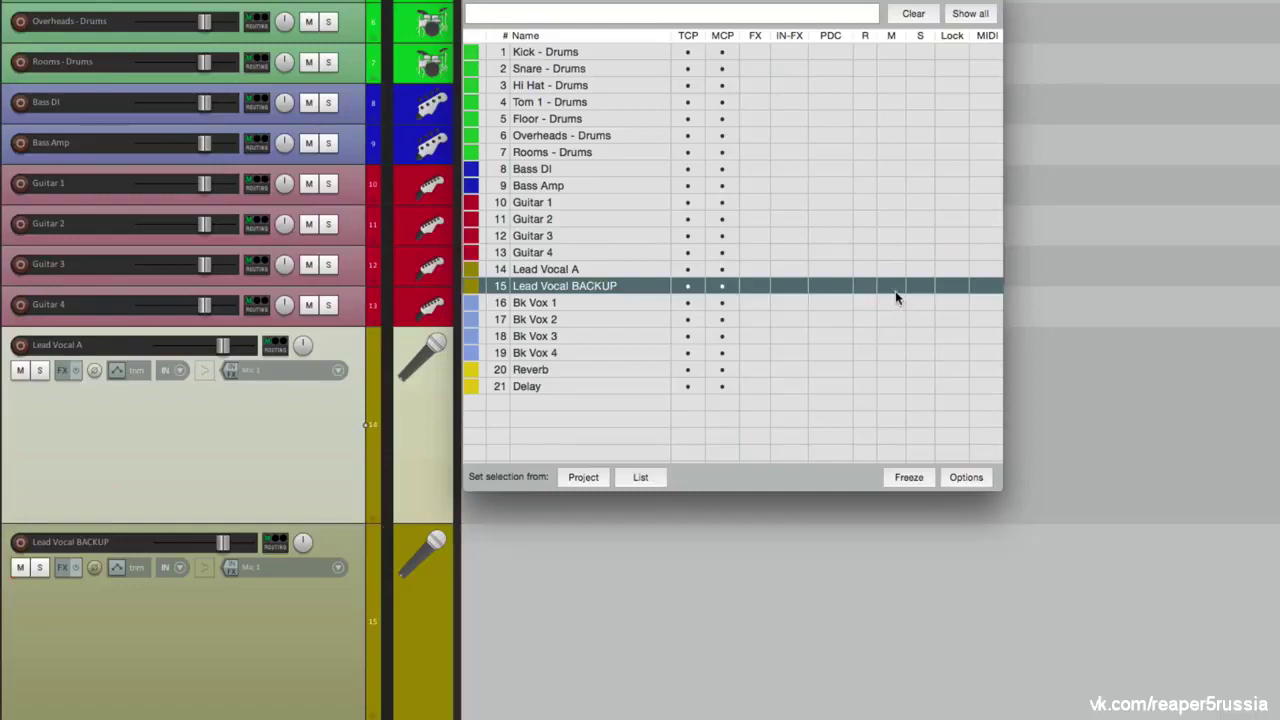
pyautogui.click(700, 290)
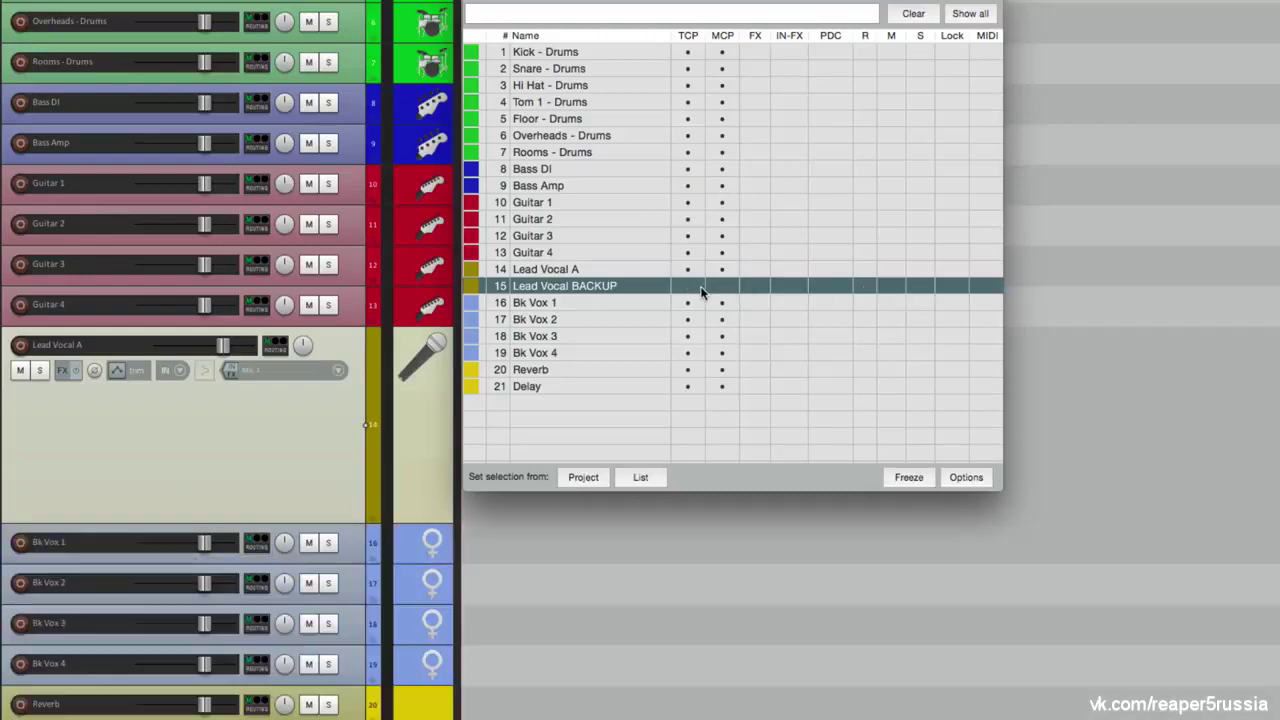
pyautogui.click(700, 290)
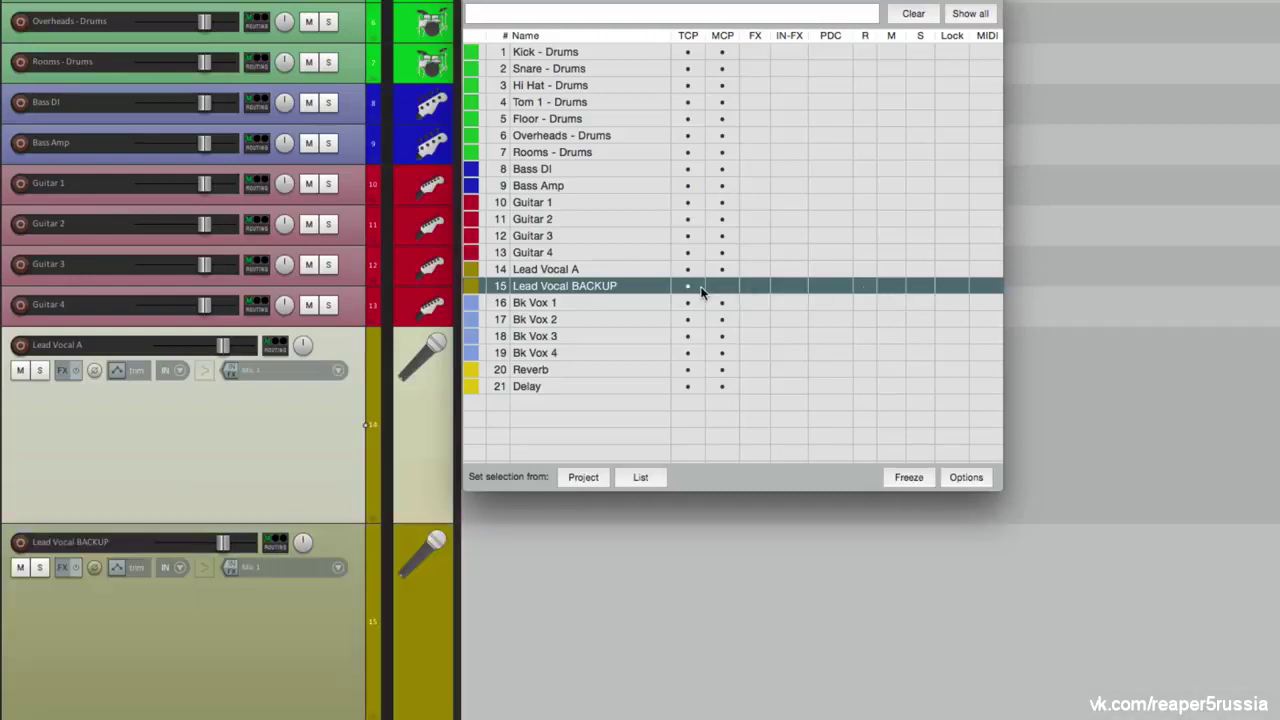
# Hide and mute Lead Vocal BACKUP in the Track Manager, and delete the track from the project
pyautogui.click(690, 290)
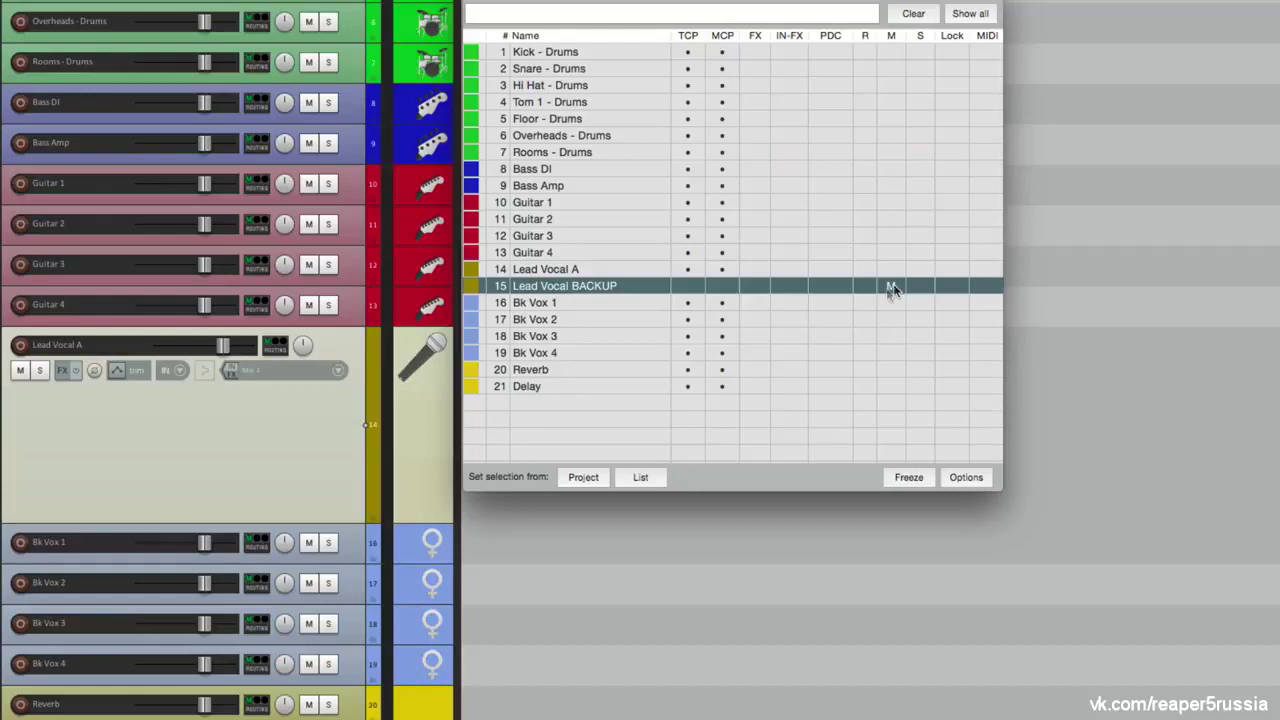
pyautogui.rightClick(631, 292)
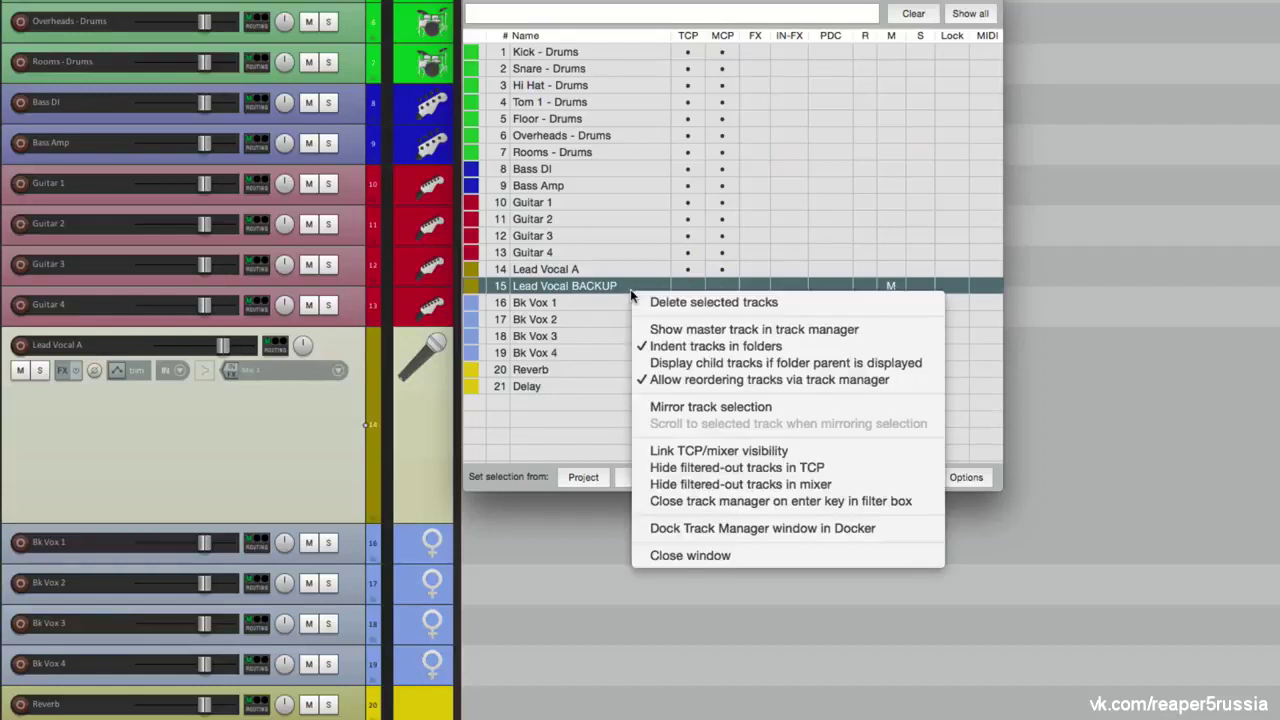
pyautogui.click(634, 305)
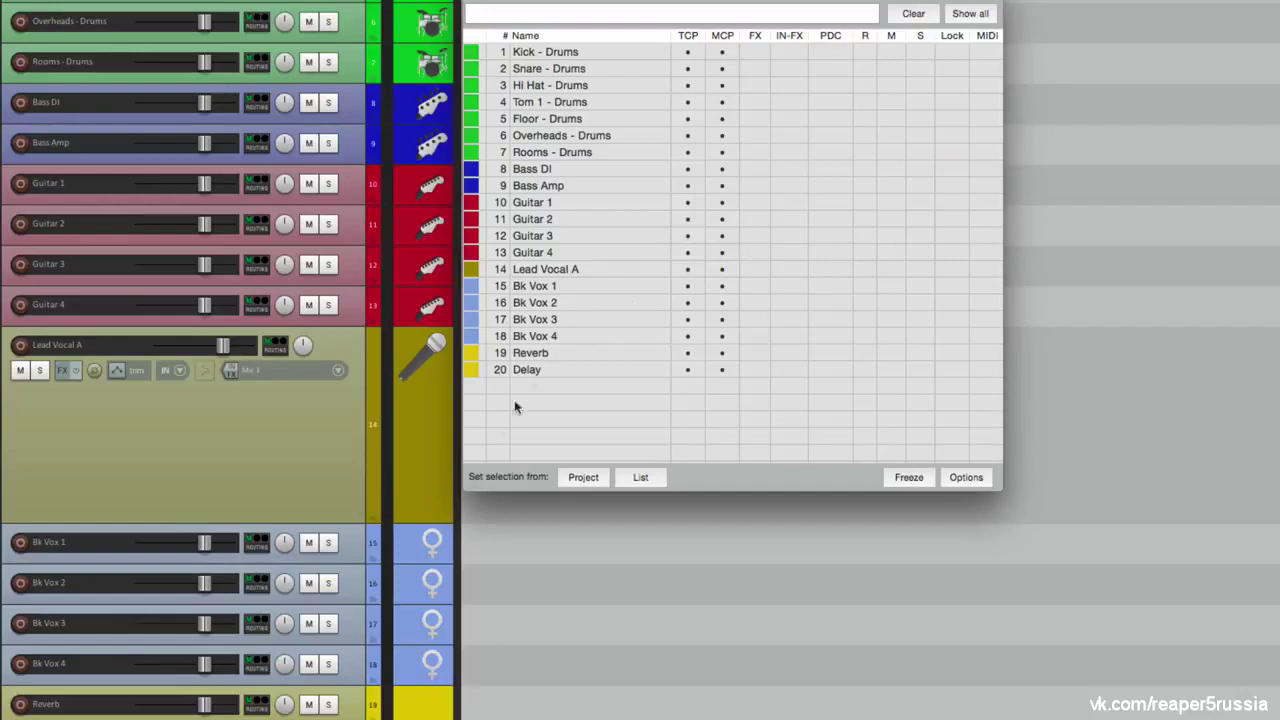
# Select Reverb and Delay in the Track Manager and hide both from the track panel
pyautogui.scroll(-2, 424, 457)
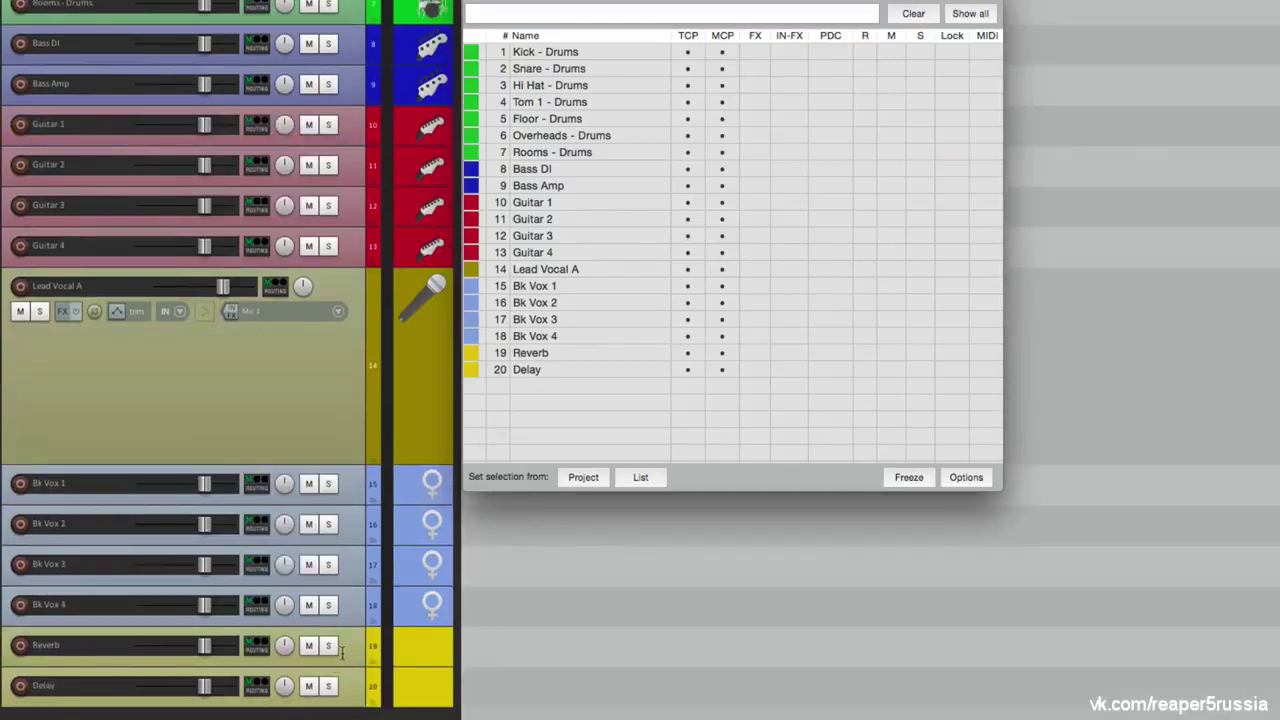
pyautogui.click(341, 655)
pyautogui.click(344, 690)
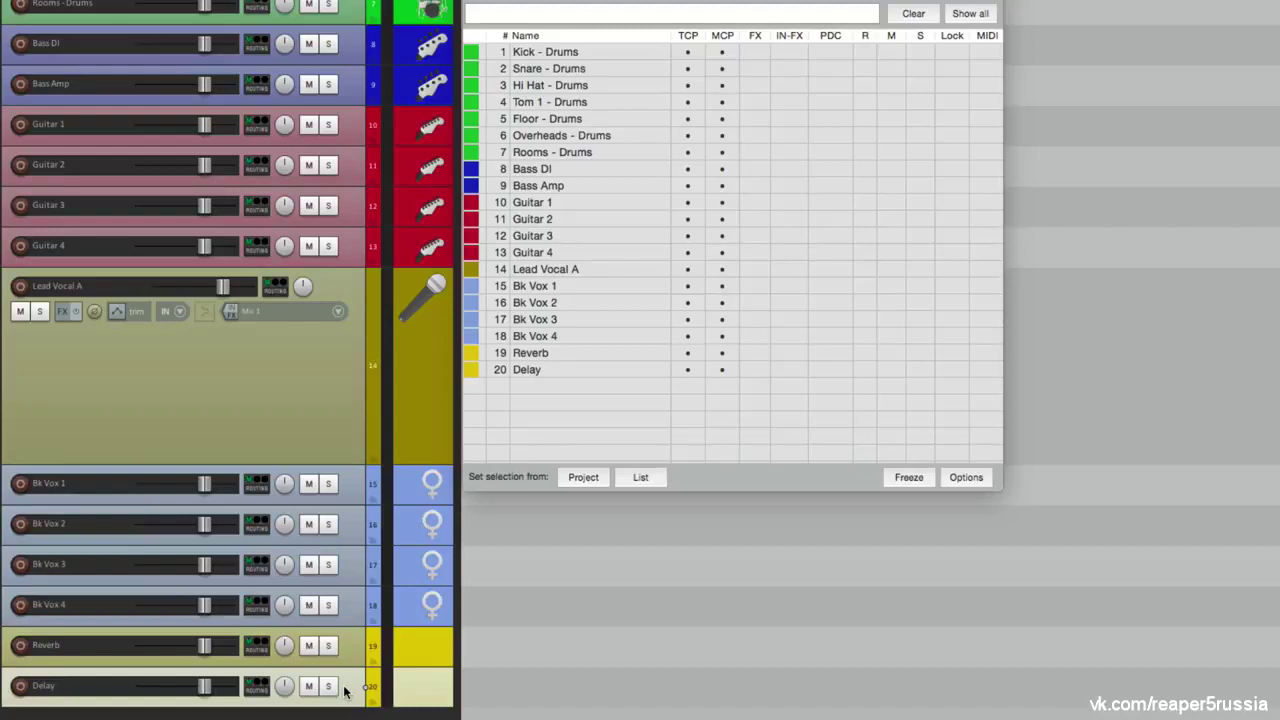
pyautogui.click(610, 352)
pyautogui.keyDown('shift'); pyautogui.click(625, 369); pyautogui.keyUp('shift')
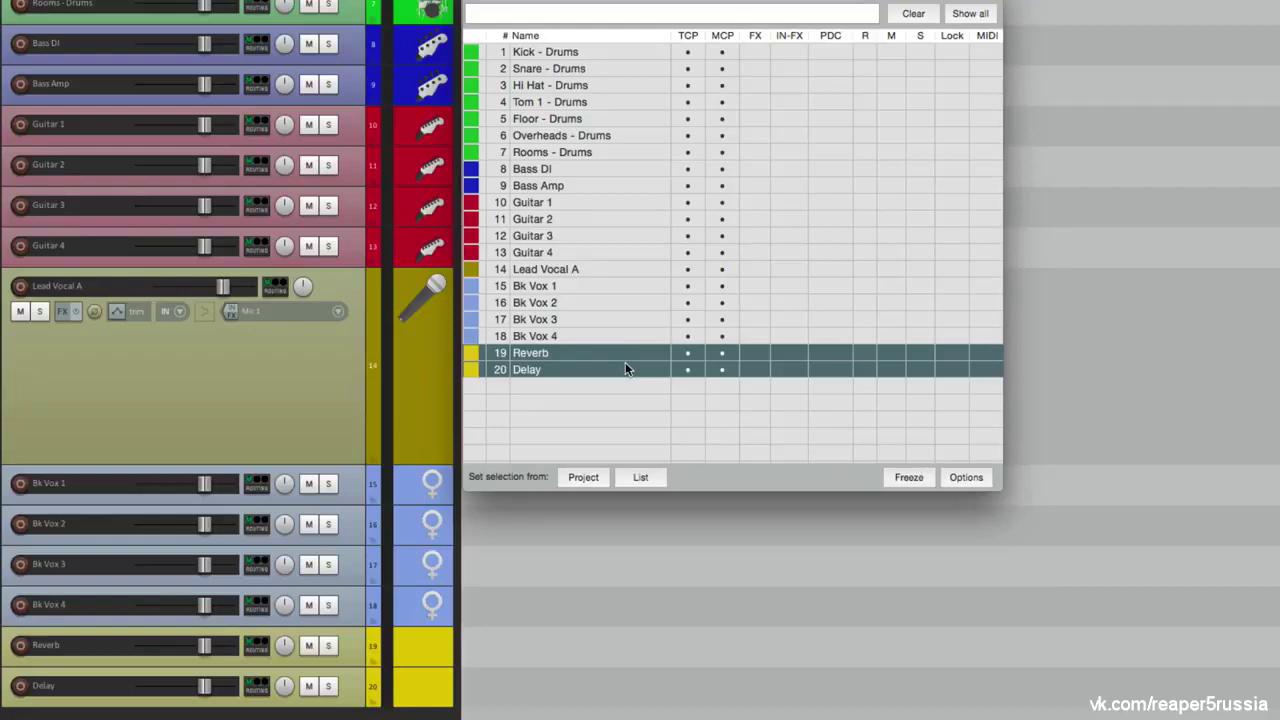
pyautogui.click(684, 355)
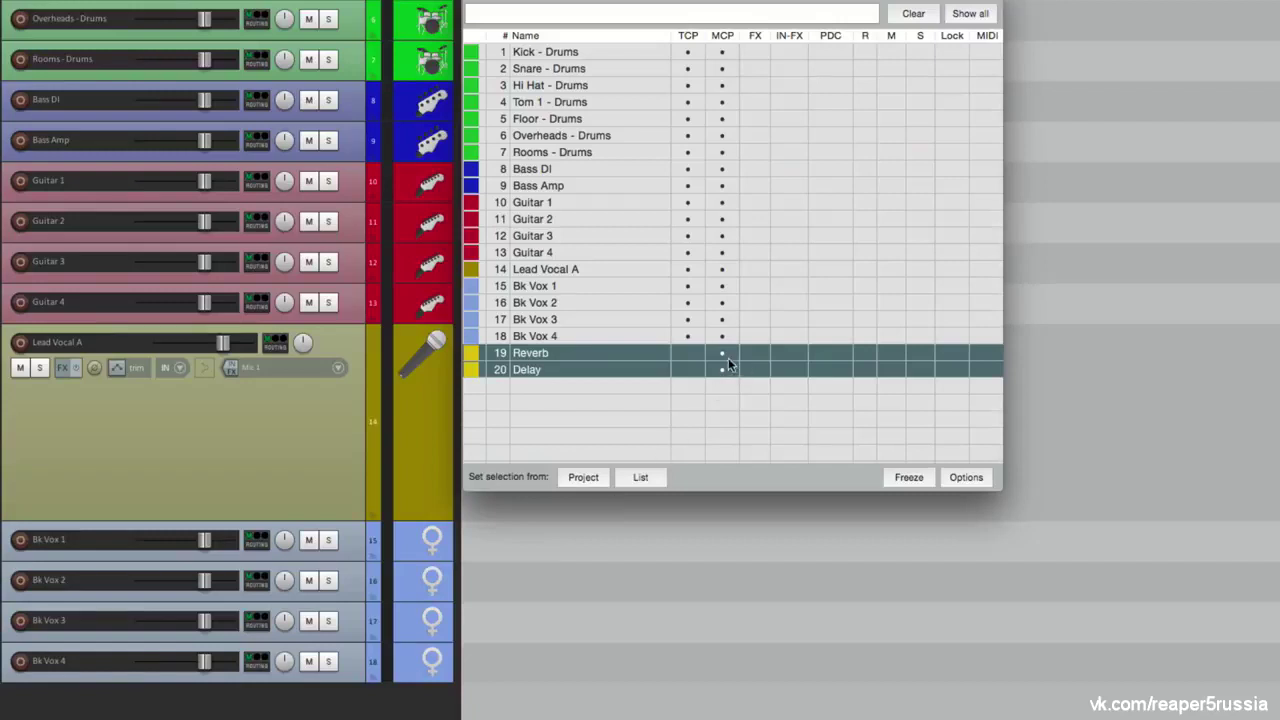
# Check the Reverb and Delay channels in the mixer, and hide both from the mixer through the Track Manager
pyautogui.press('super+m')
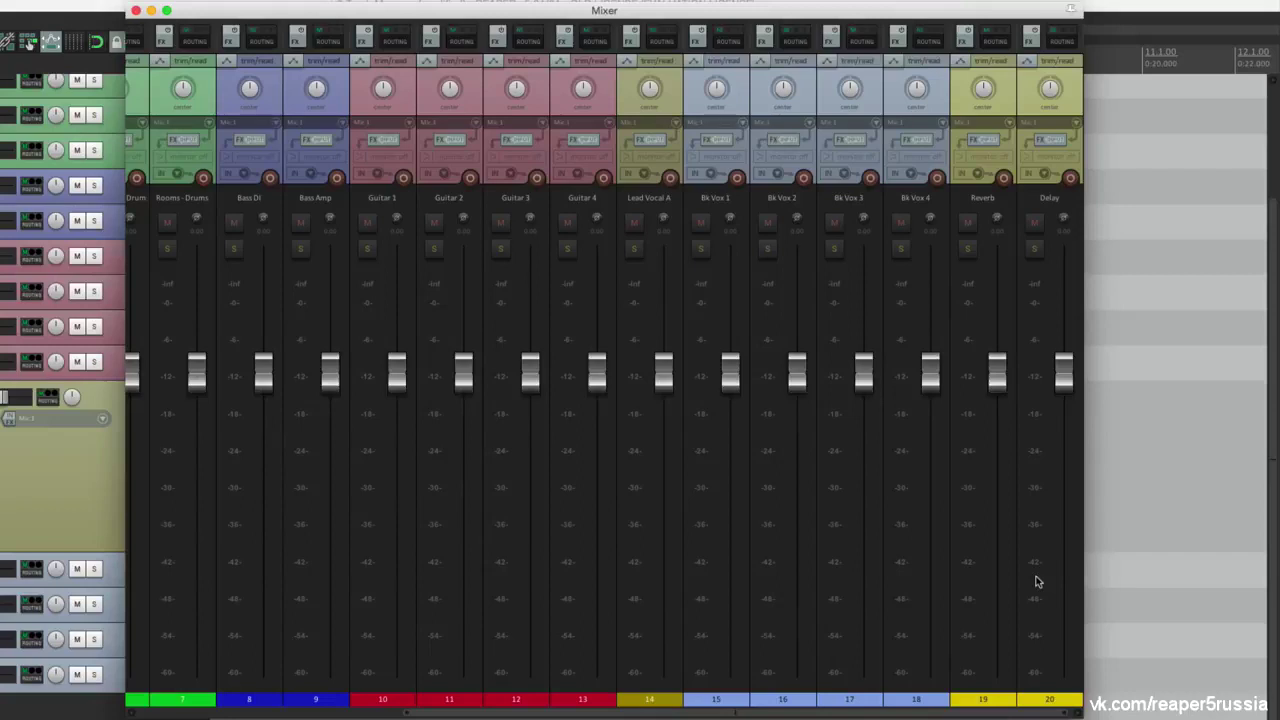
pyautogui.click(997, 202)
pyautogui.click(1049, 197)
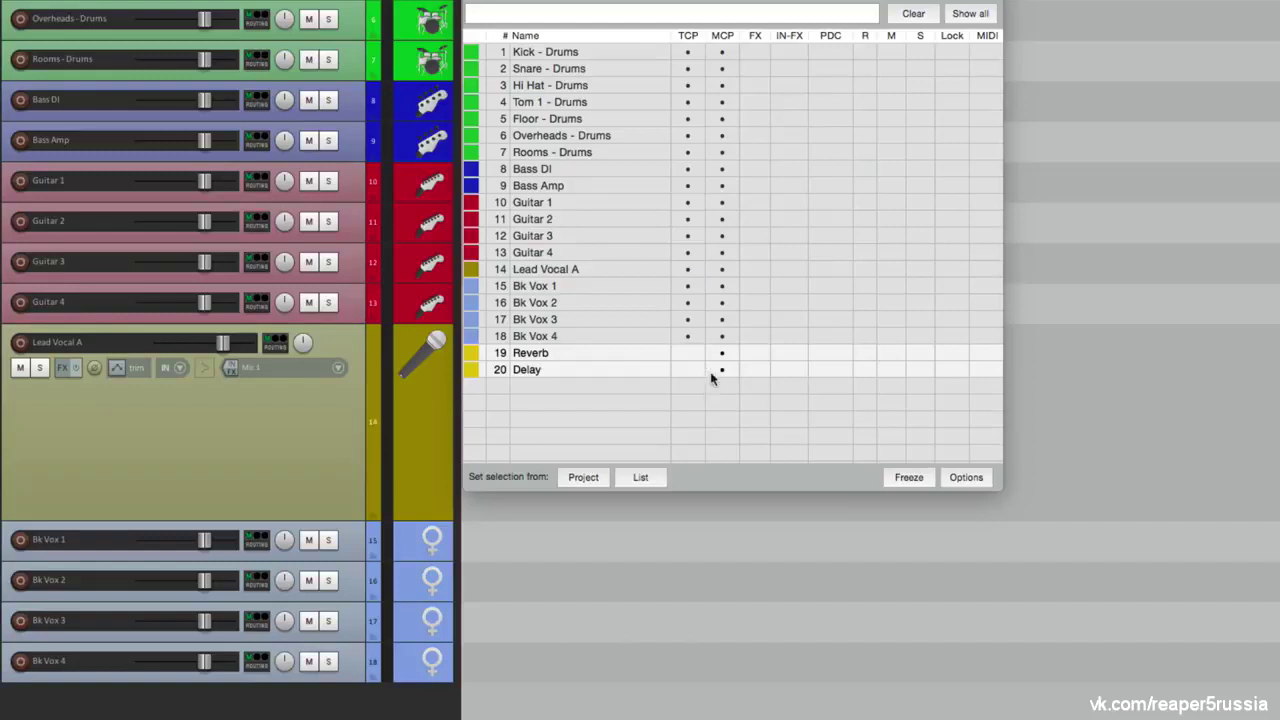
pyautogui.moveTo(726, 364); pyautogui.dragTo(727, 357)
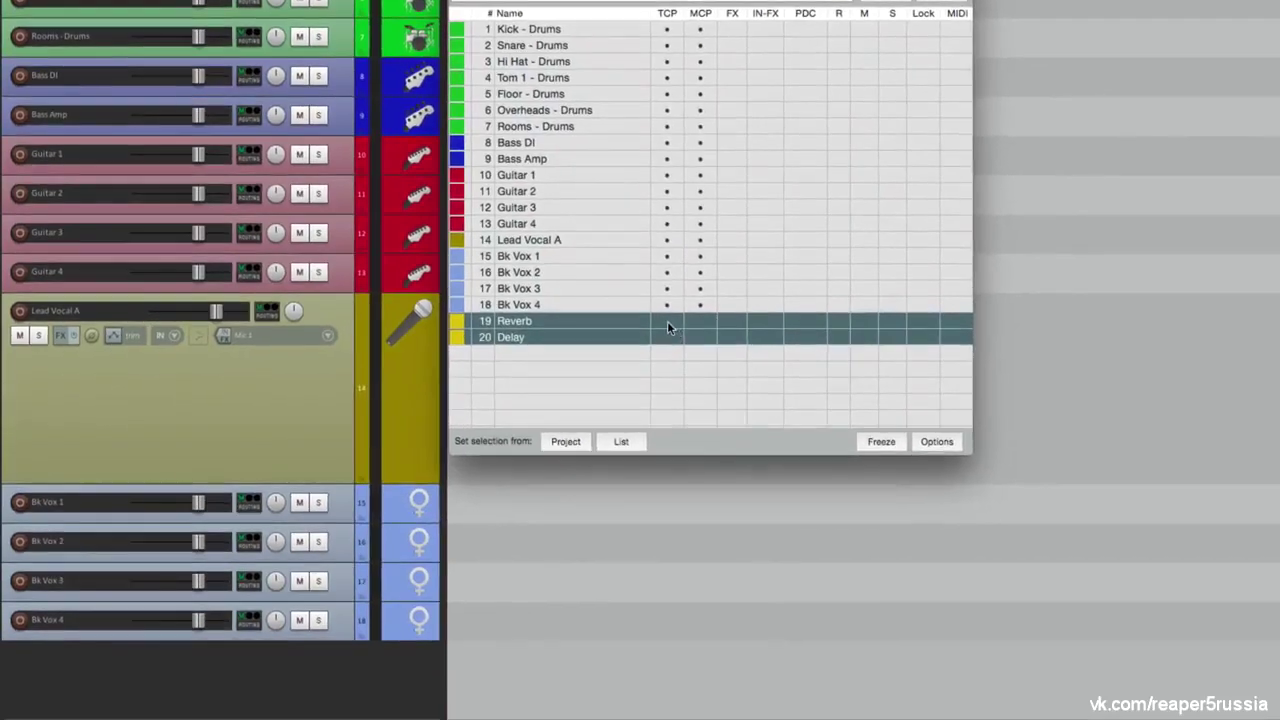
# Show Reverb and Delay in the track panel again, and check the mixer for their channels
pyautogui.click(680, 343)
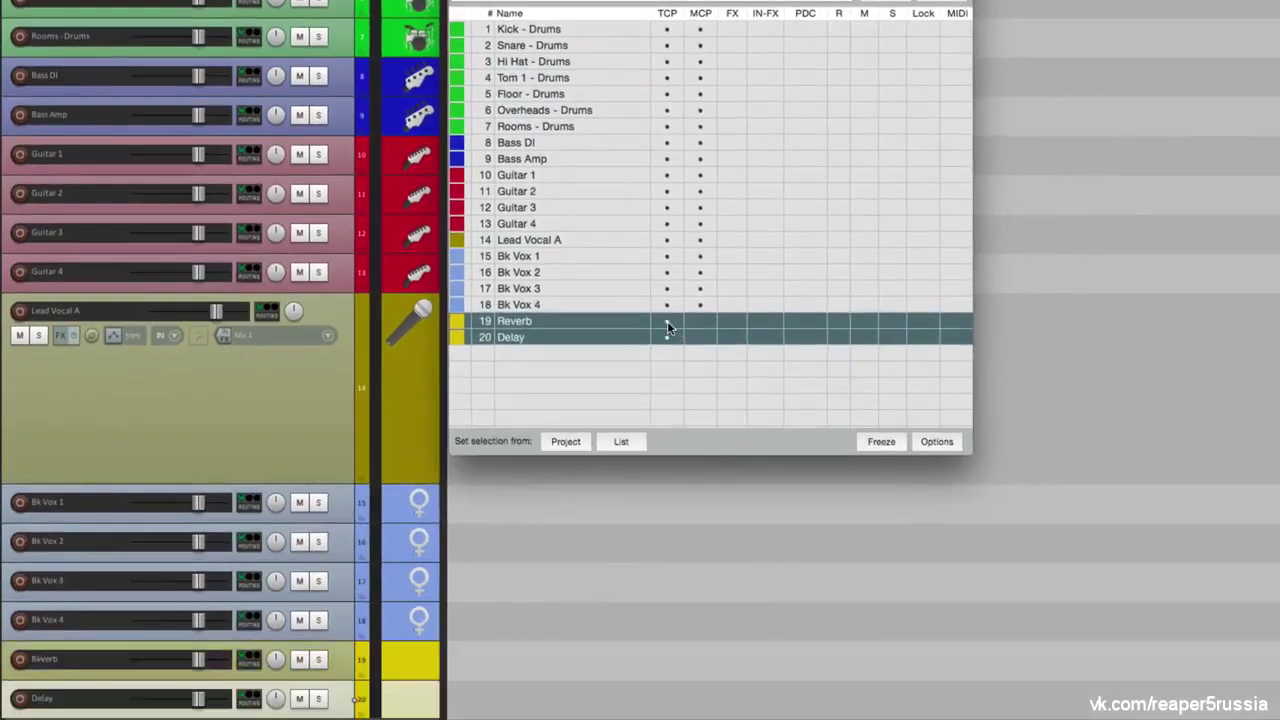
pyautogui.click(346, 654)
pyautogui.press('super+m')
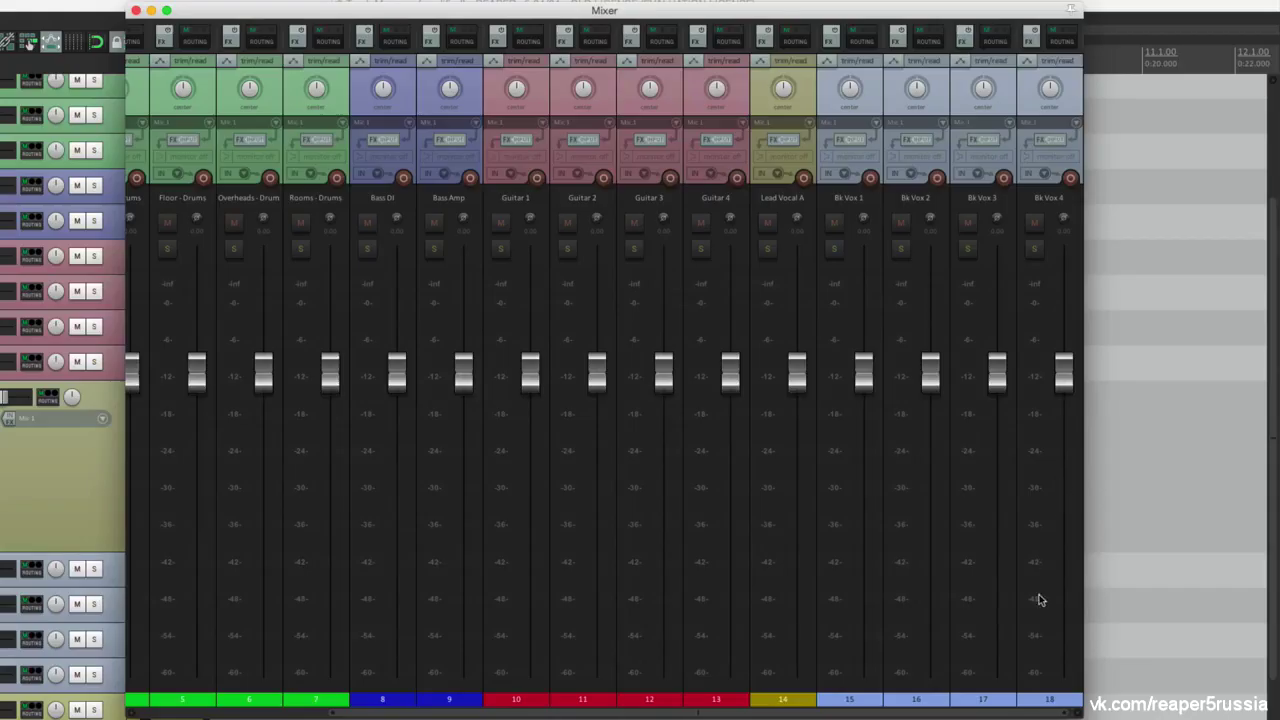
pyautogui.press('super+m')
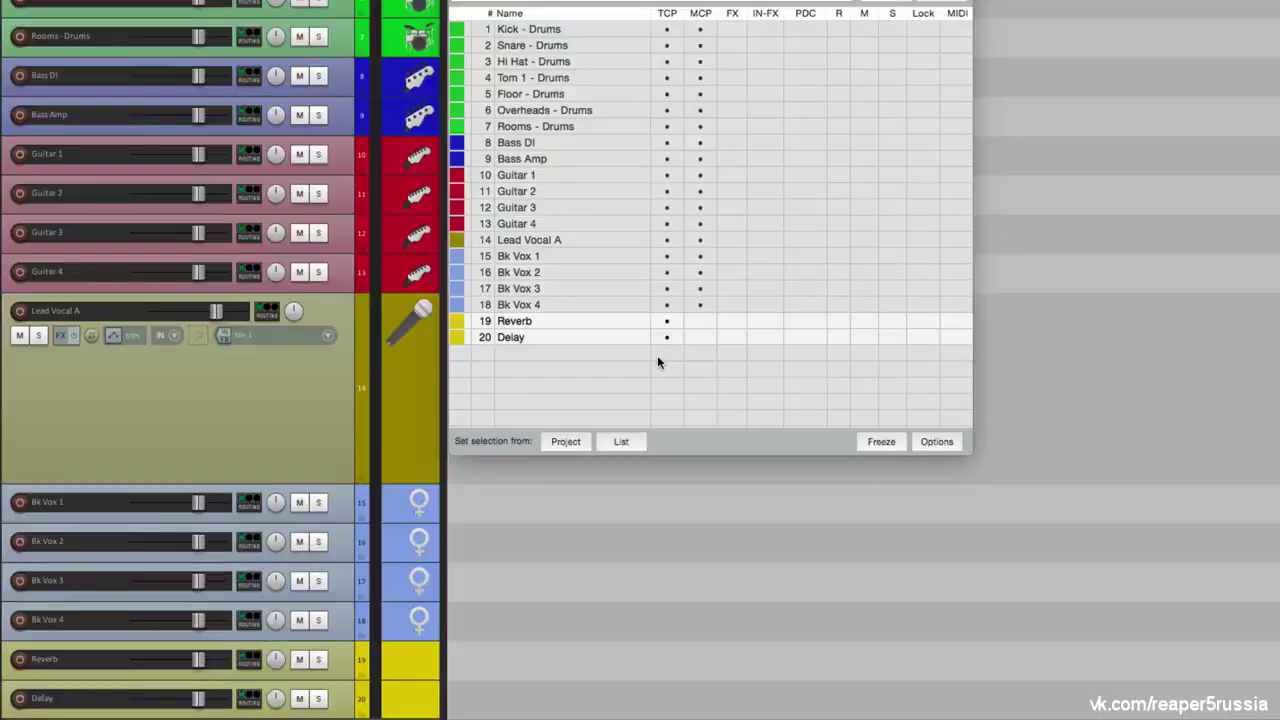
# Select Reverb and Delay in the Track Manager, and toggle their visibility until both show in the track panel and the mixer
pyautogui.click(657, 362)
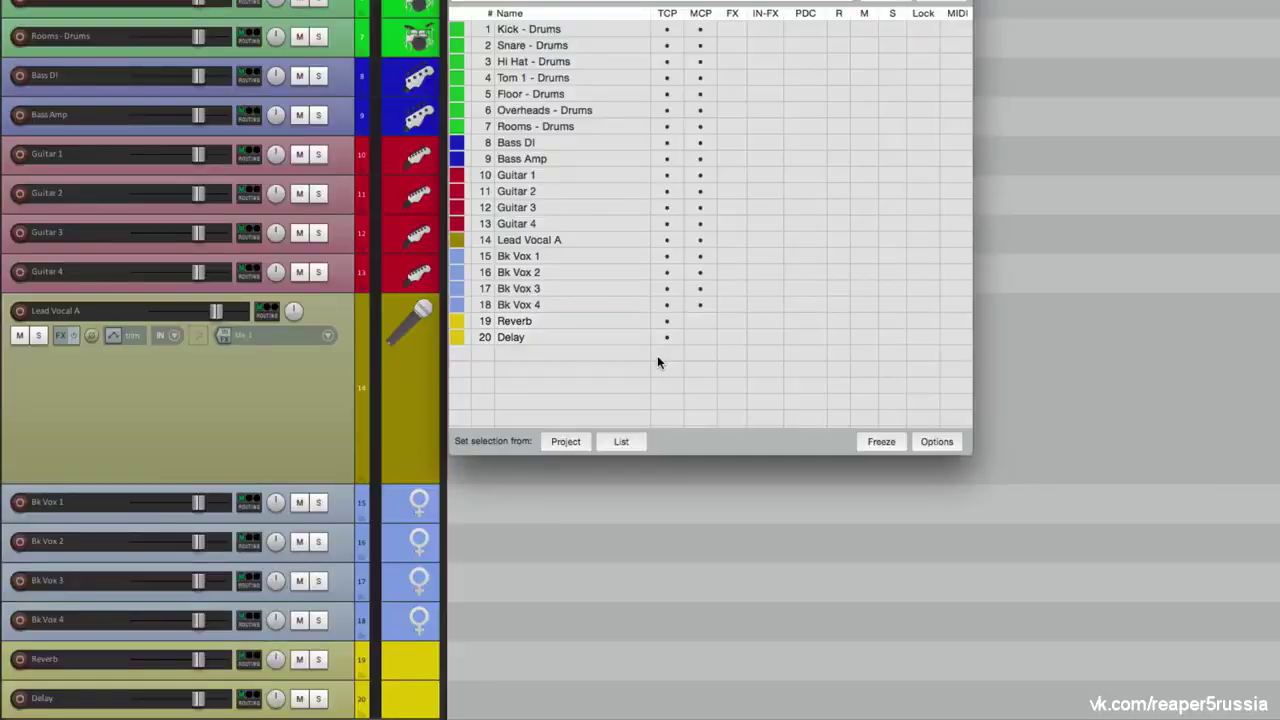
pyautogui.moveTo(626, 321); pyautogui.dragTo(629, 330)
pyautogui.click(671, 325)
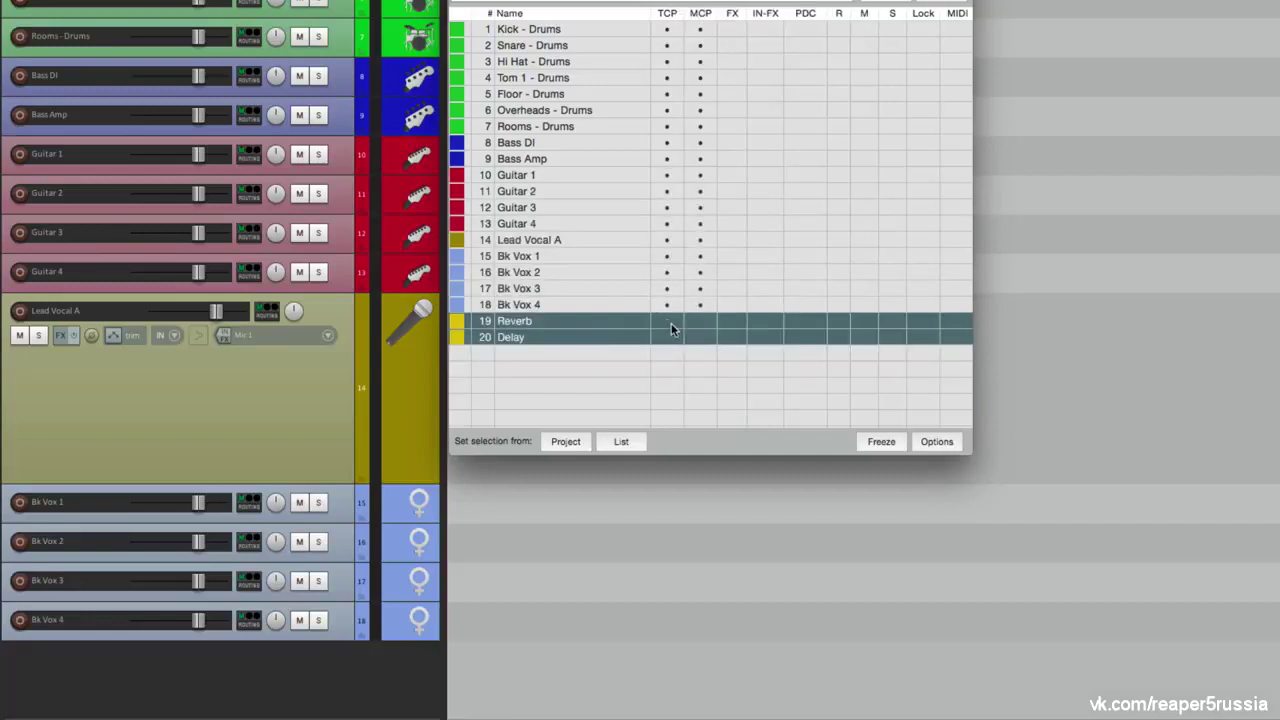
pyautogui.click(669, 325)
pyautogui.click(701, 325)
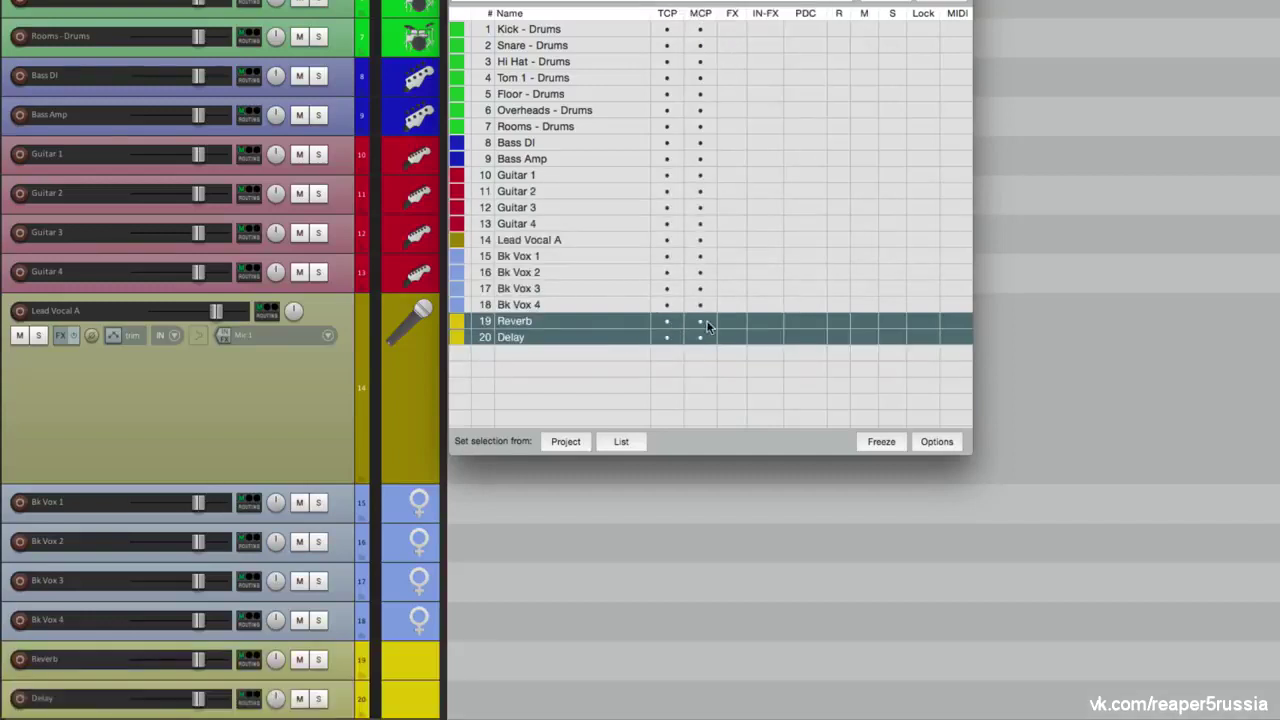
pyautogui.click(703, 325)
pyautogui.click(671, 325)
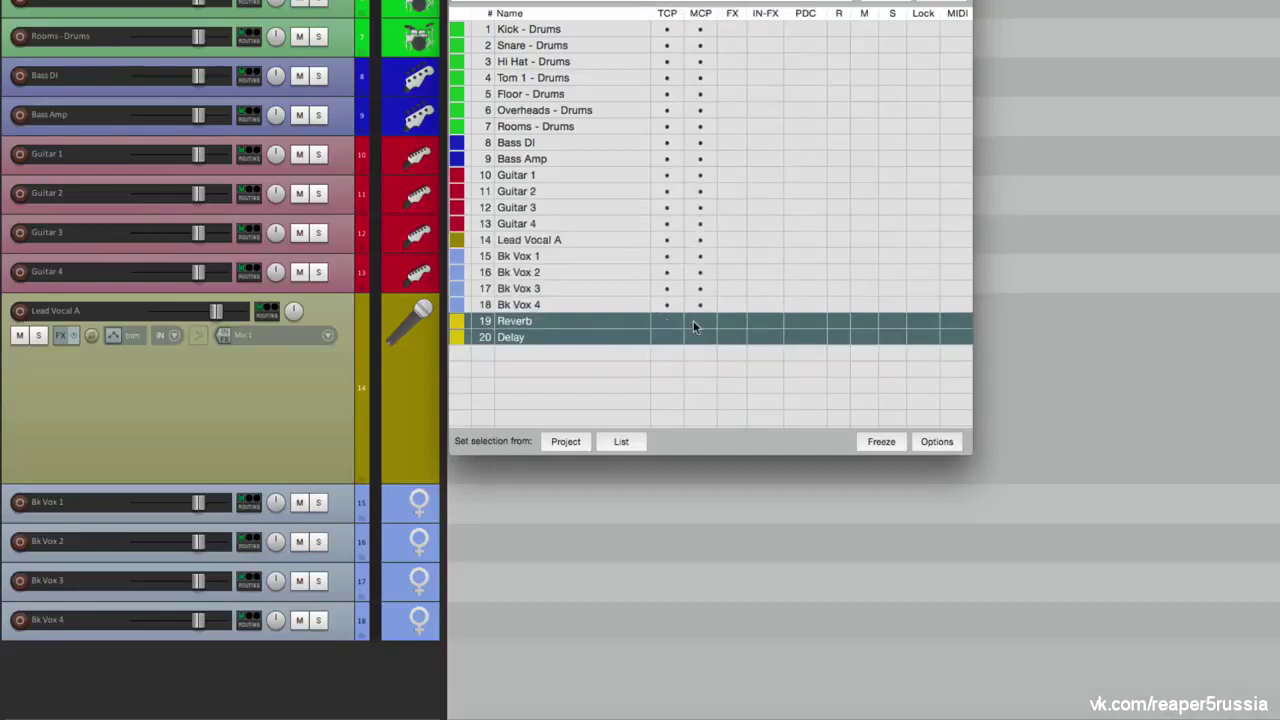
pyautogui.click(674, 322)
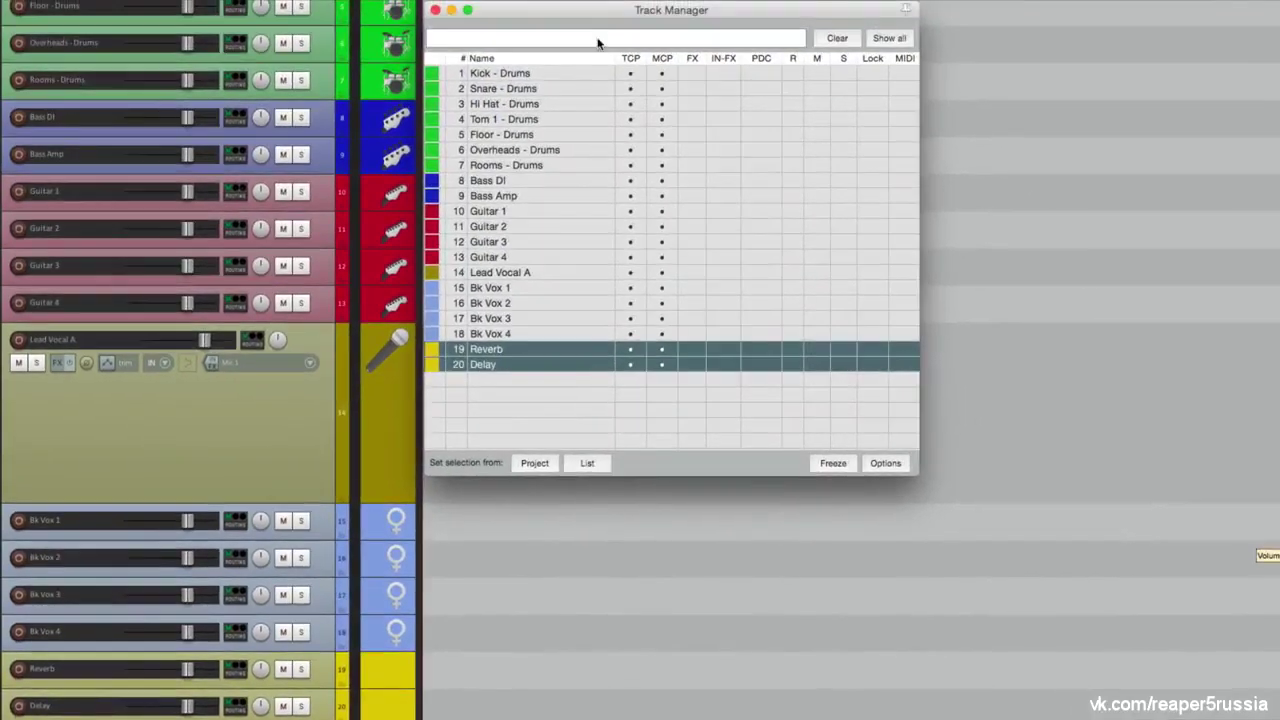
# Reduce the Lead Vocal A track's height in the track panel, and try selecting all drum tracks in the Track Manager
pyautogui.moveTo(290, 480); pyautogui.dragTo(297, 438)
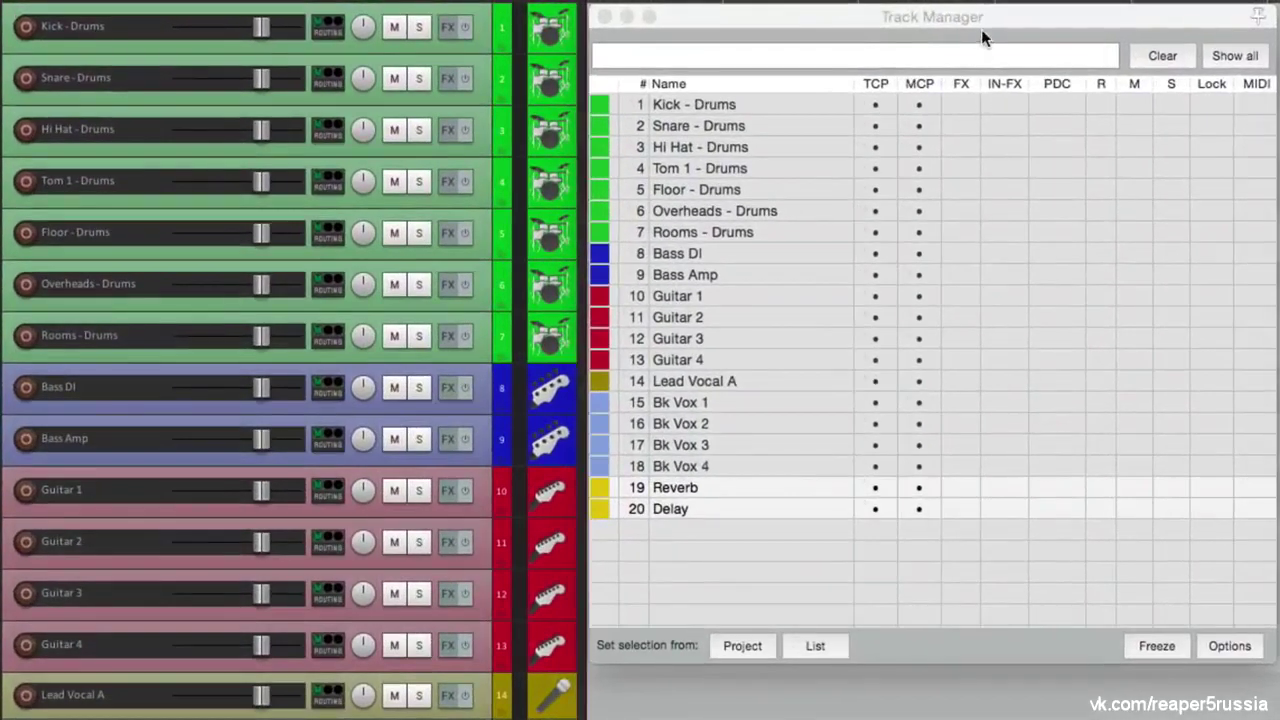
pyautogui.click(708, 16)
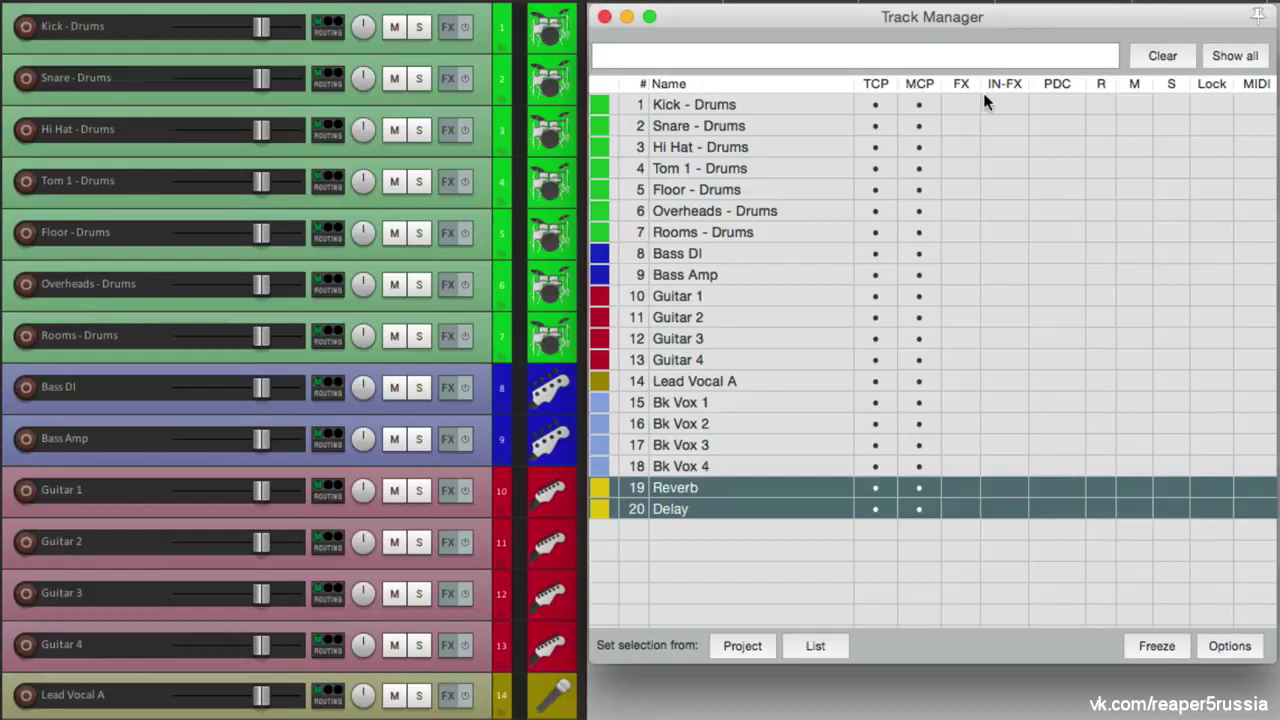
pyautogui.click(797, 107)
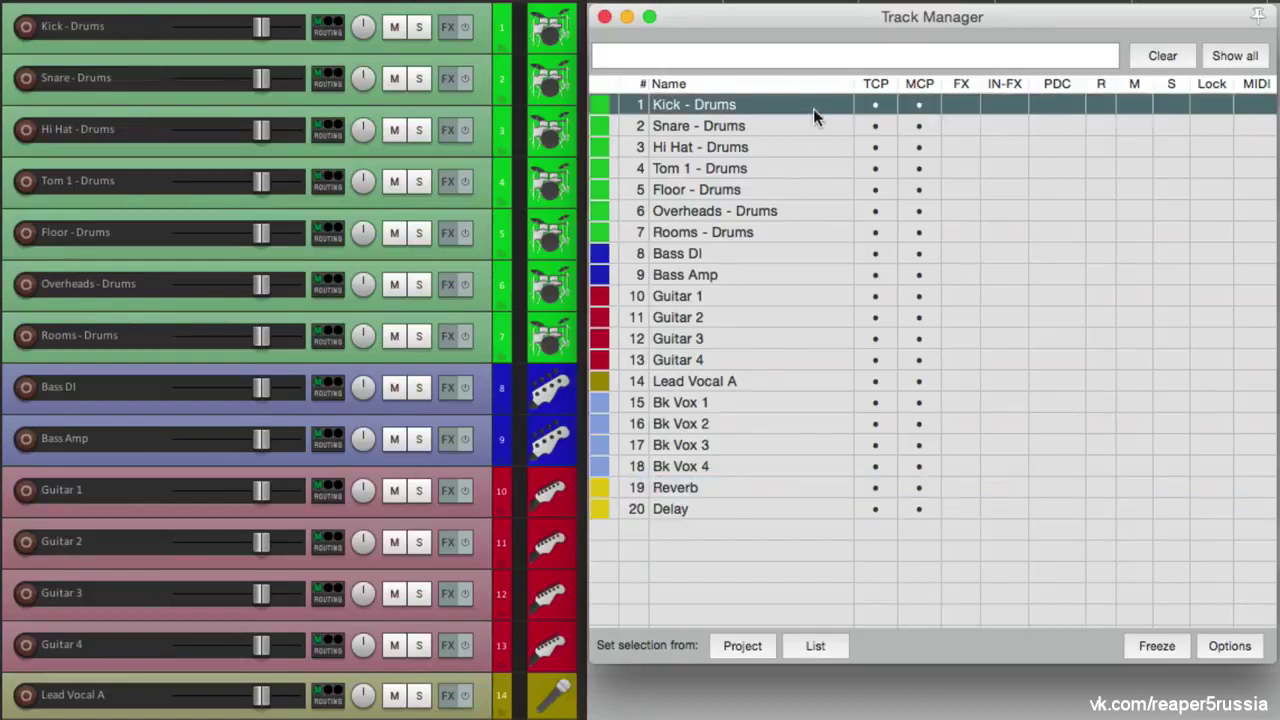
pyautogui.keyDown('shift'); pyautogui.click(803, 232); pyautogui.keyUp('shift')
pyautogui.click(795, 583)
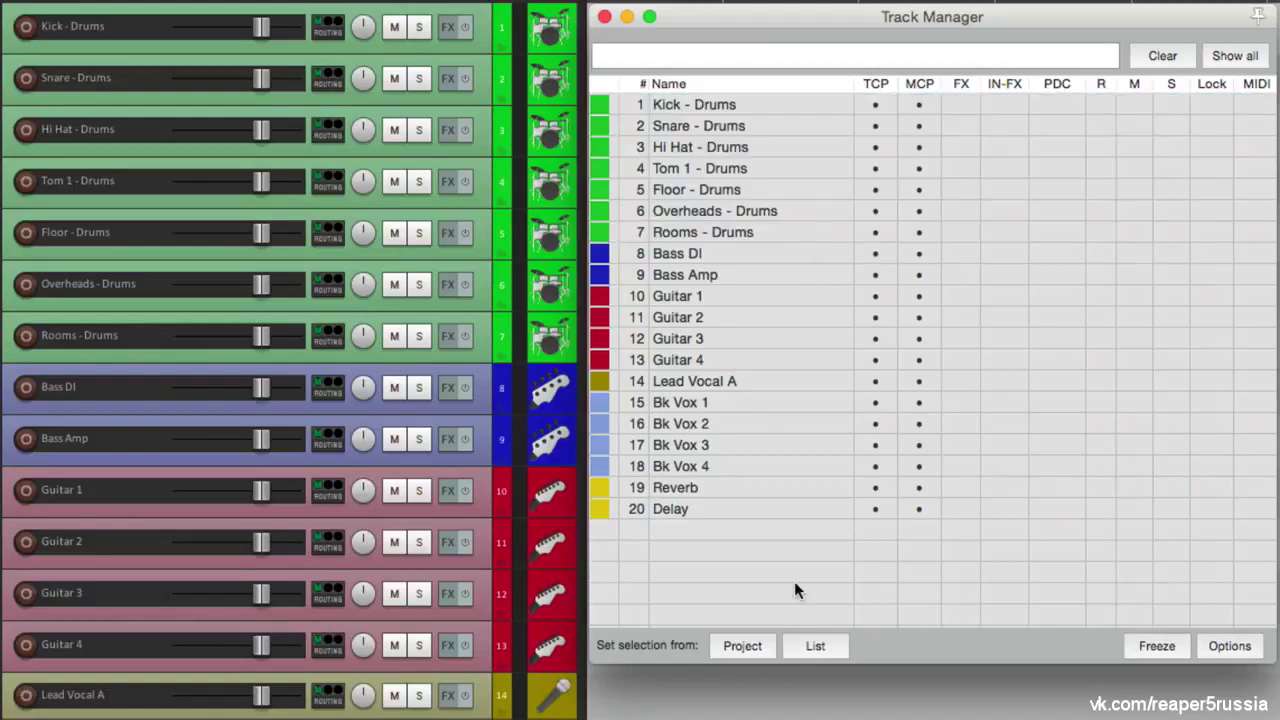
# Filter the Track Manager list by "drums" and select all tracks from Kick to Rooms
pyautogui.click(839, 58)
pyautogui.write('drums')
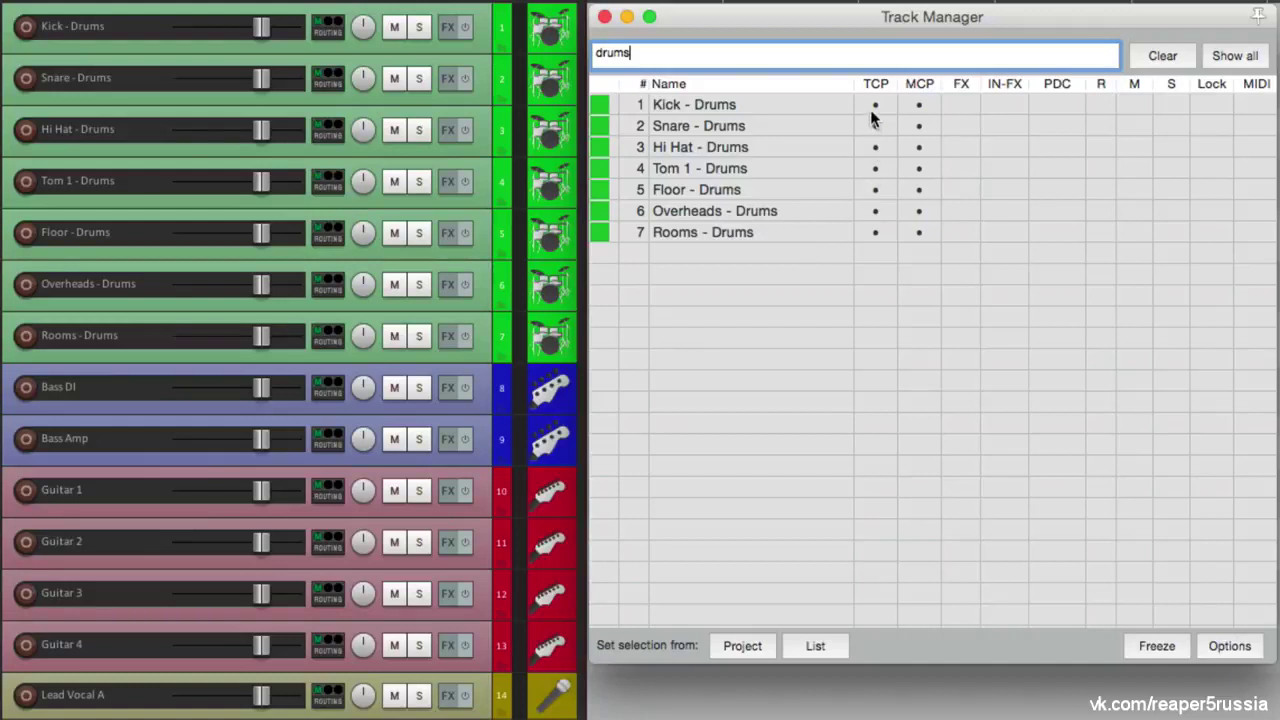
pyautogui.click(820, 106)
pyautogui.keyDown('shift'); pyautogui.click(824, 230); pyautogui.keyUp('shift')
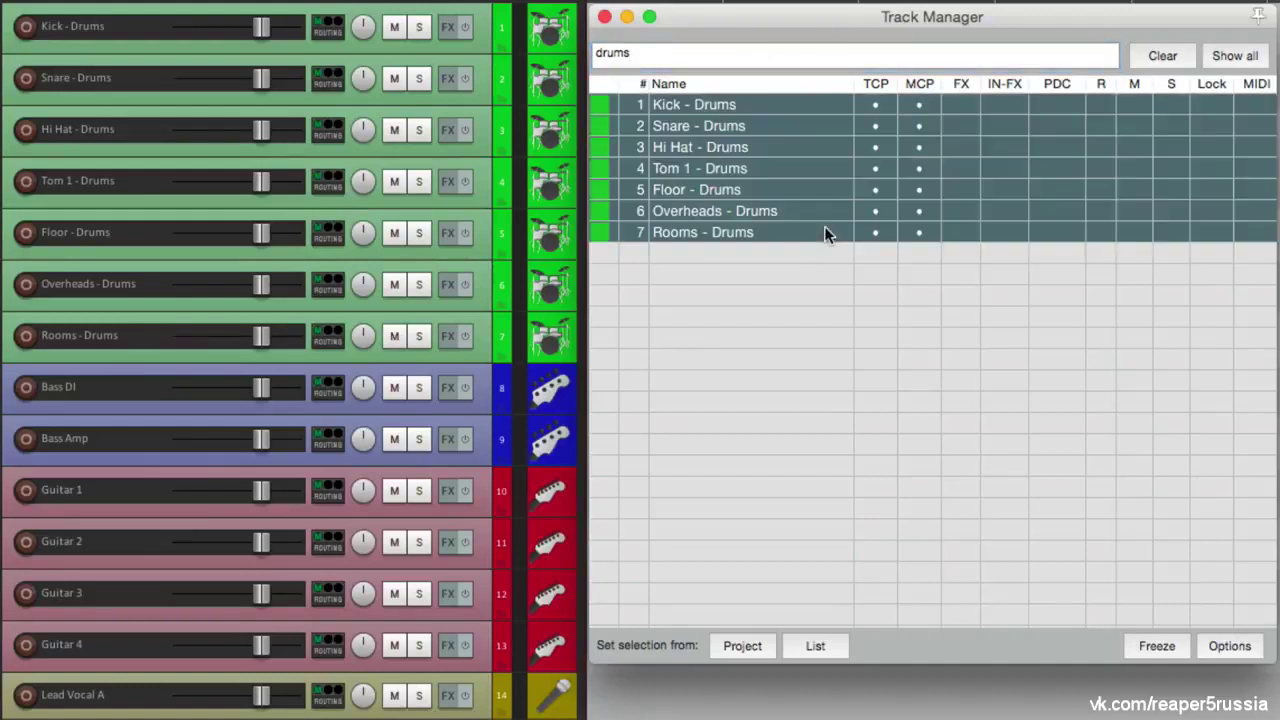
# Try hiding the selected drum tracks from the track panel and the mixer, and show them again
pyautogui.click(876, 105)
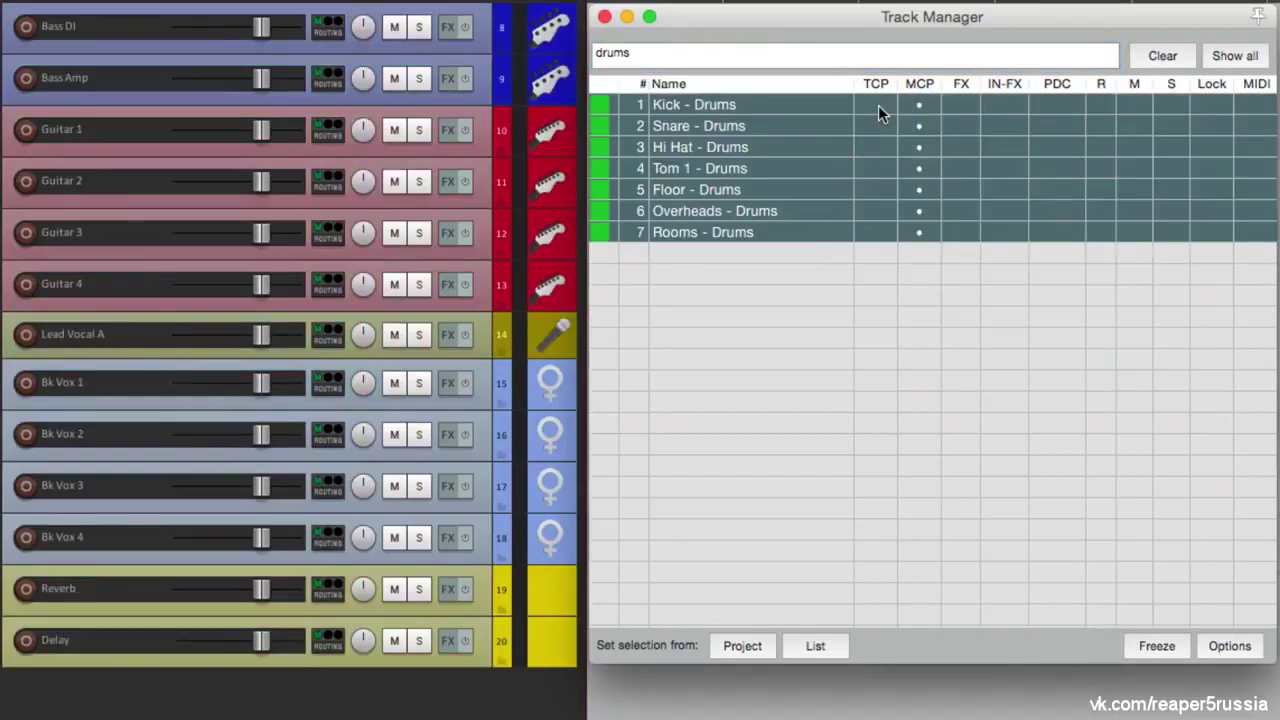
pyautogui.click(923, 103)
pyautogui.click(884, 103)
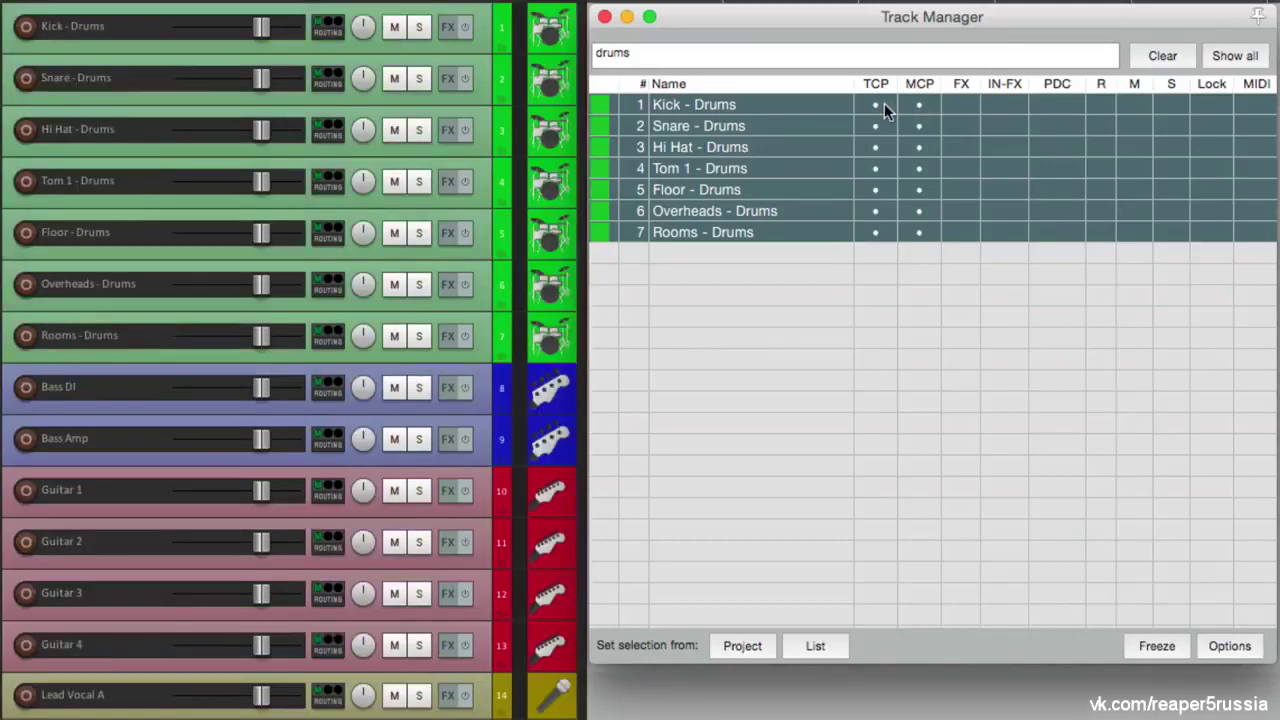
# Mute and unmute the selected drum tracks through the Track Manager, and solo and unsolo them
pyautogui.click(1146, 105)
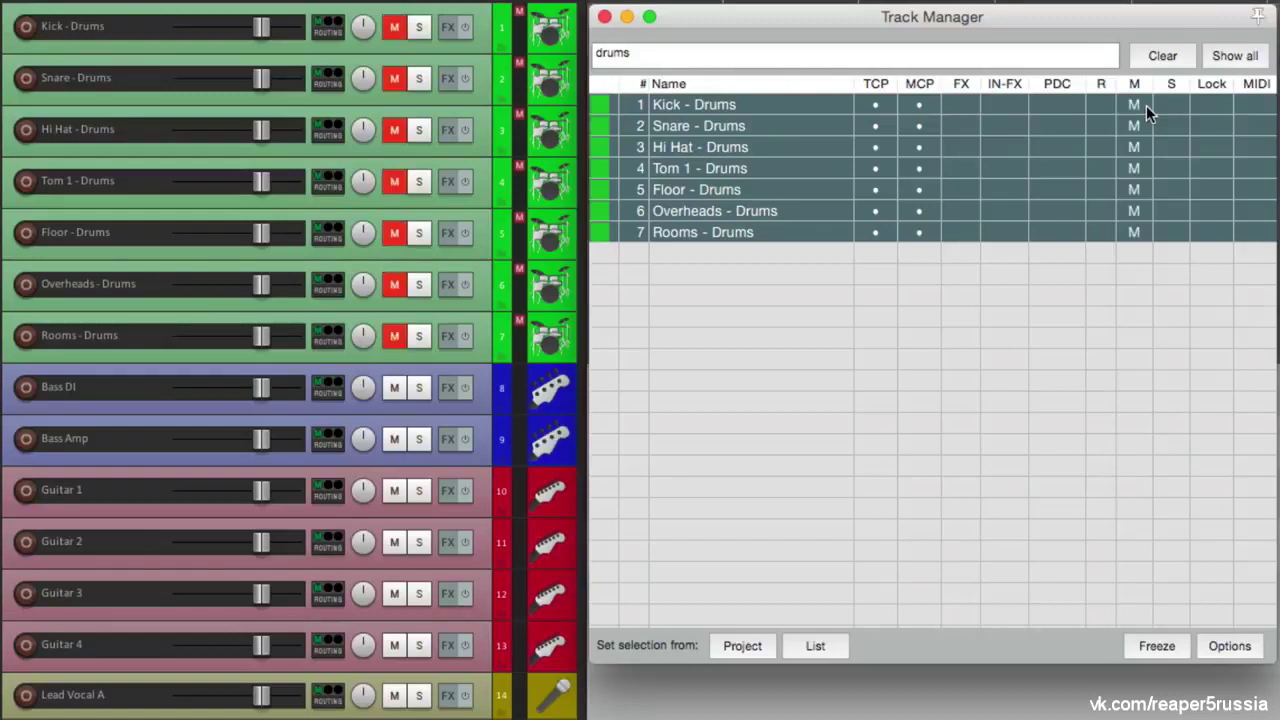
pyautogui.click(1146, 105)
pyautogui.click(1176, 105)
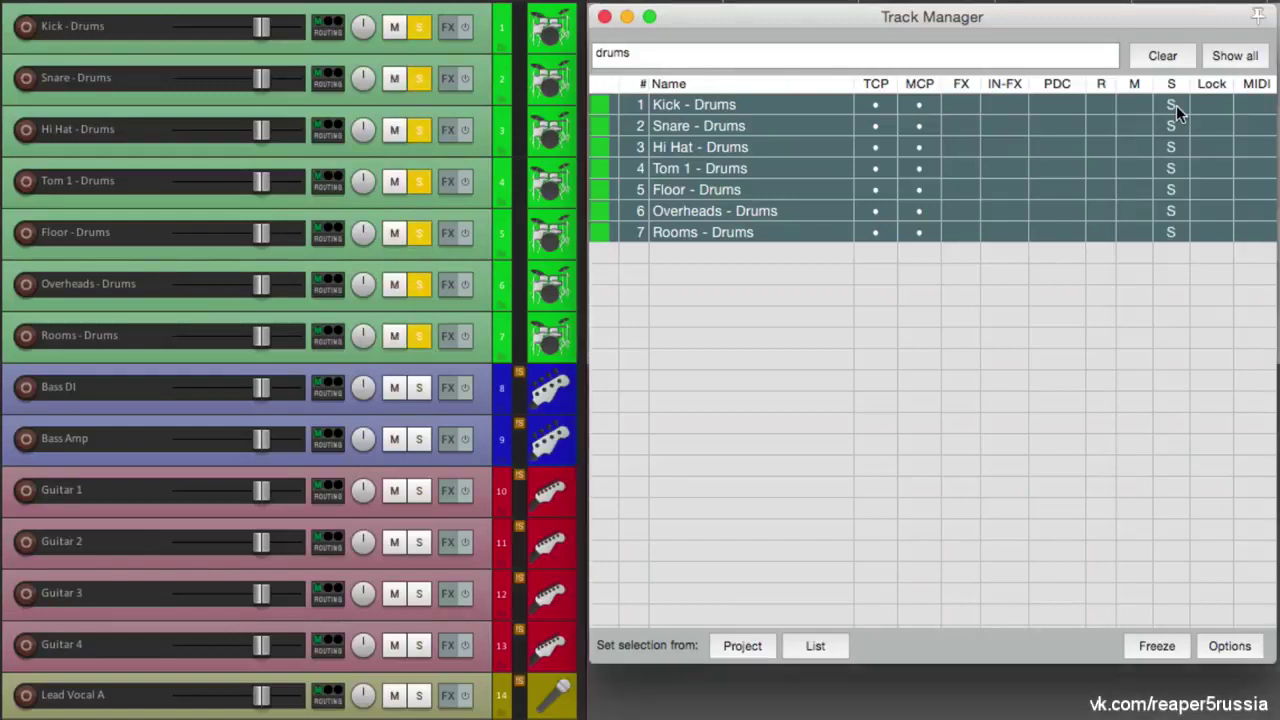
pyautogui.click(1176, 105)
# Lock and unlock the selected drum tracks in the Track Manager, and arm and disarm them for recording
pyautogui.click(1211, 105)
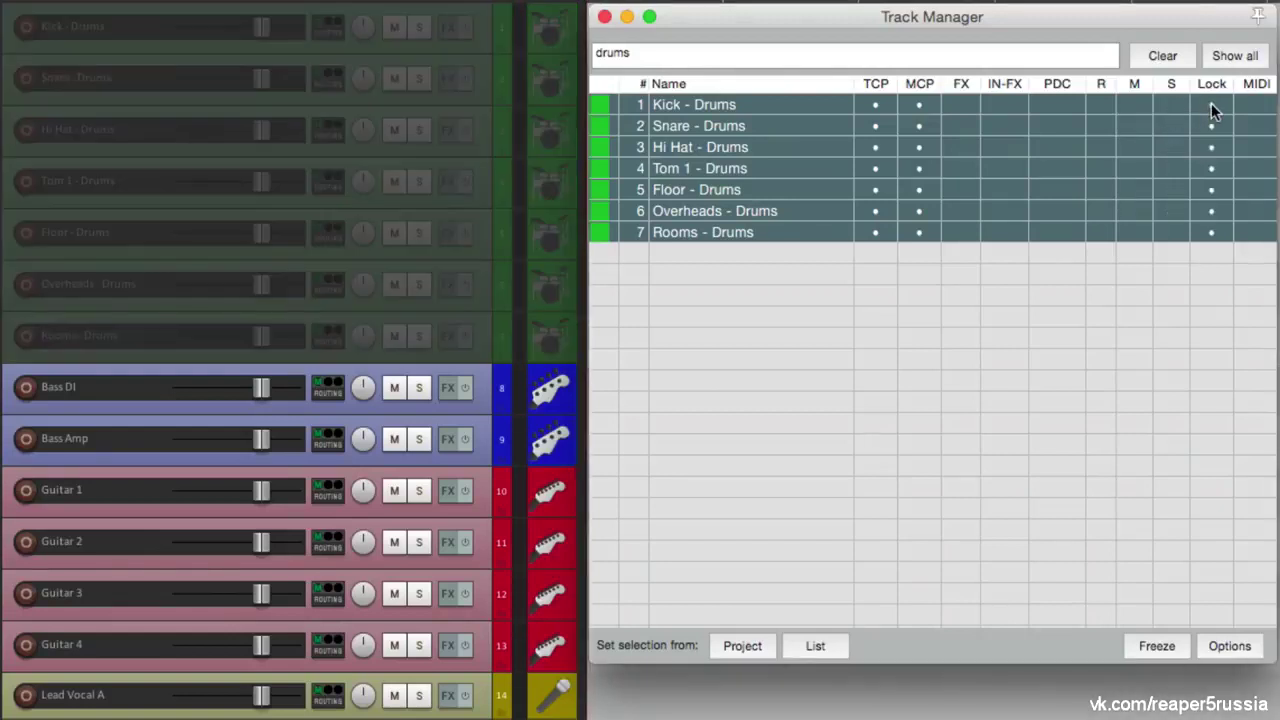
pyautogui.click(1211, 104)
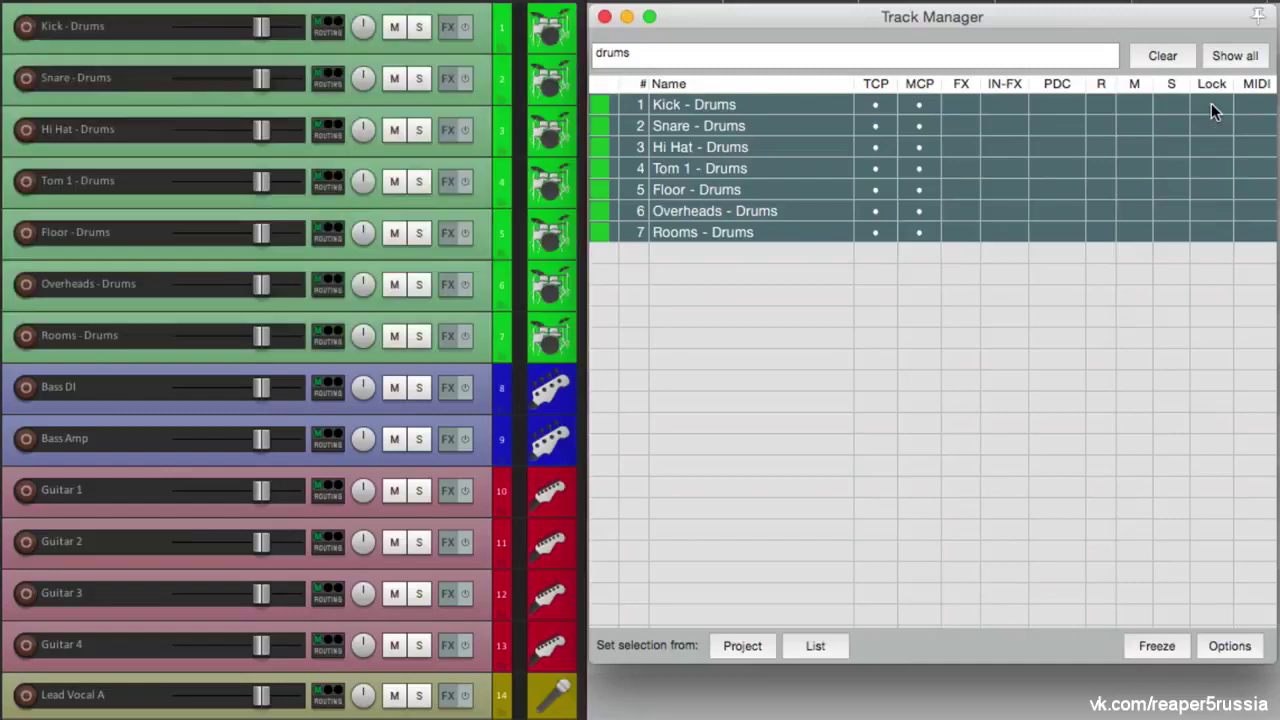
pyautogui.click(1100, 105)
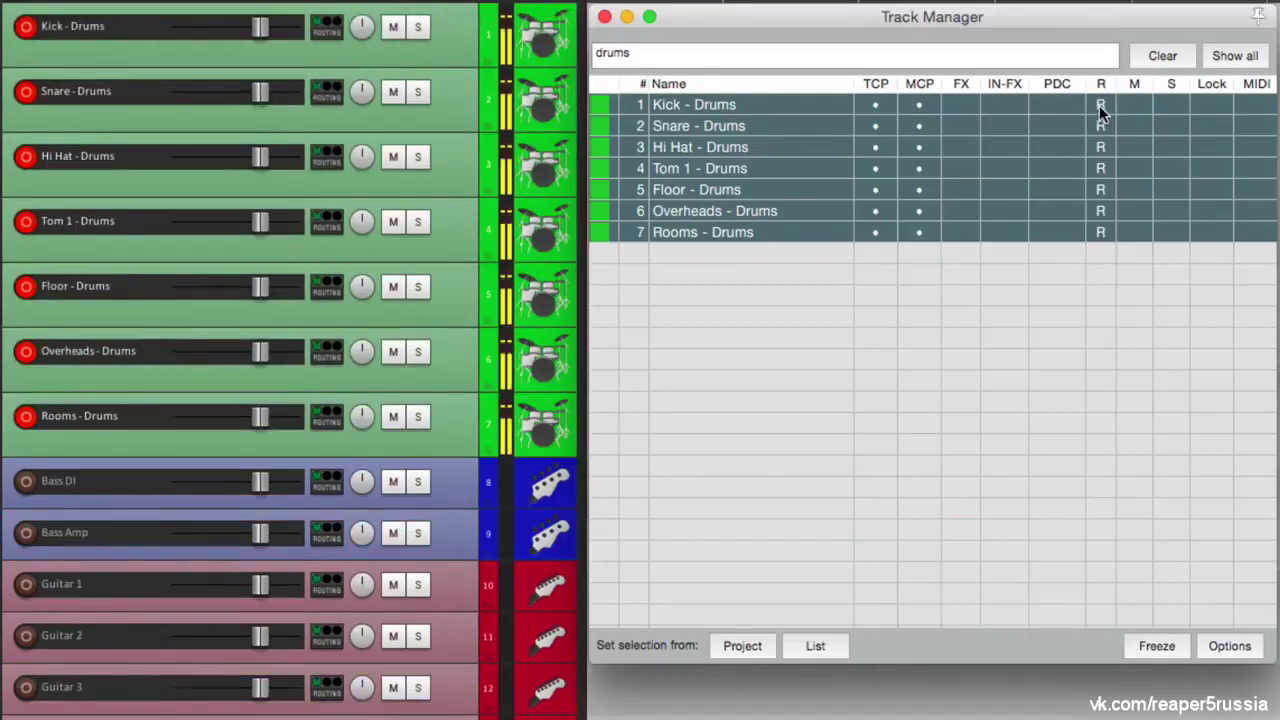
pyautogui.click(1100, 106)
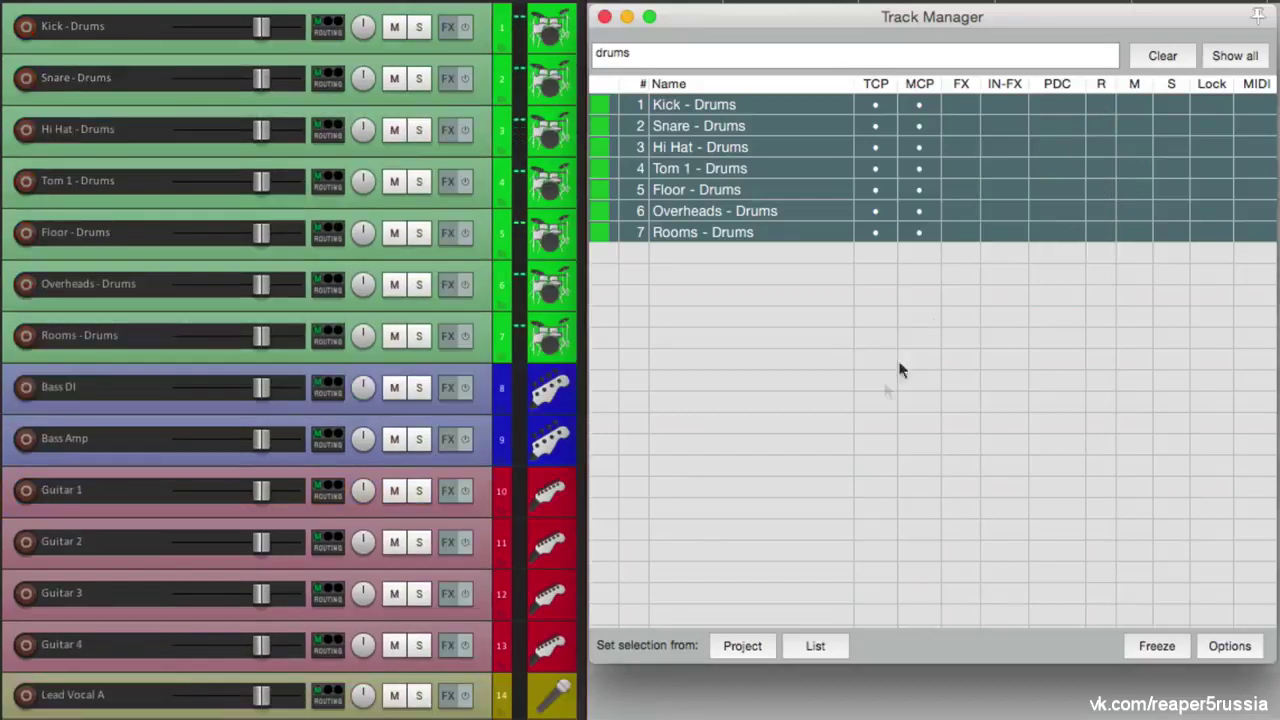
# Clear the drums filter, filter the track list by "guitar" and by "bass", and clear the filter again
pyautogui.click(1160, 56)
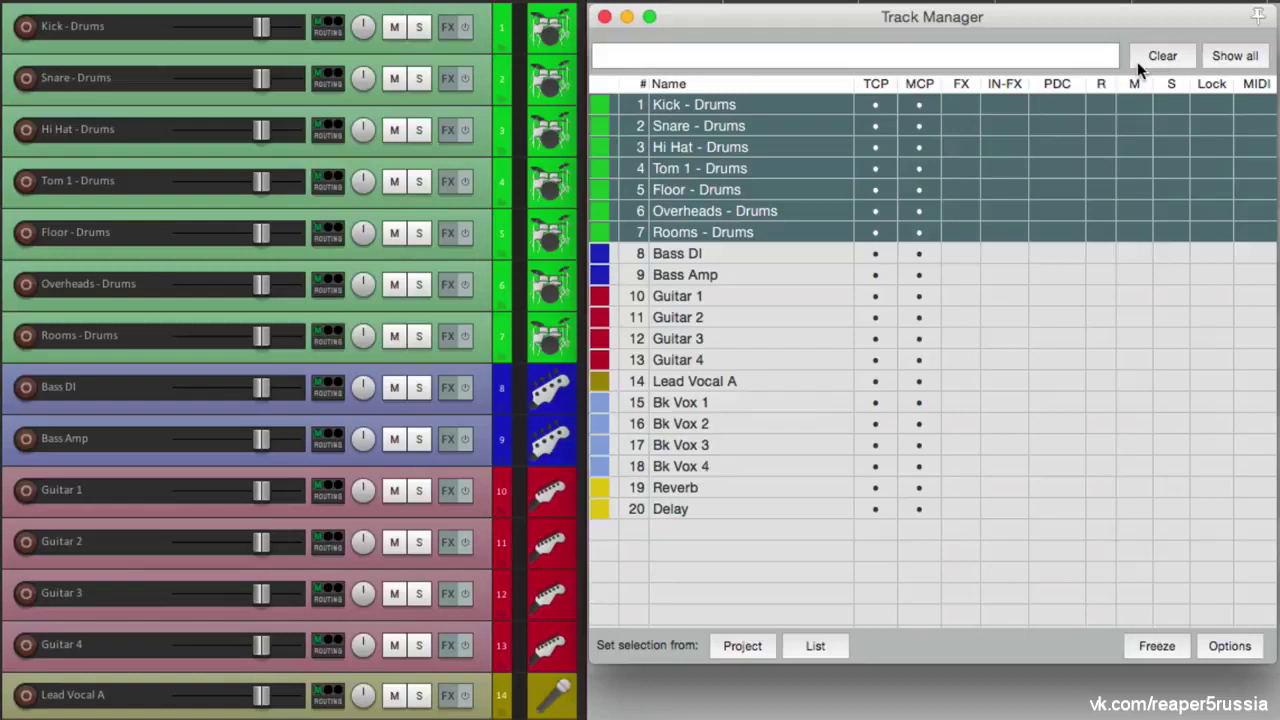
pyautogui.click(935, 57)
pyautogui.write('guitar')
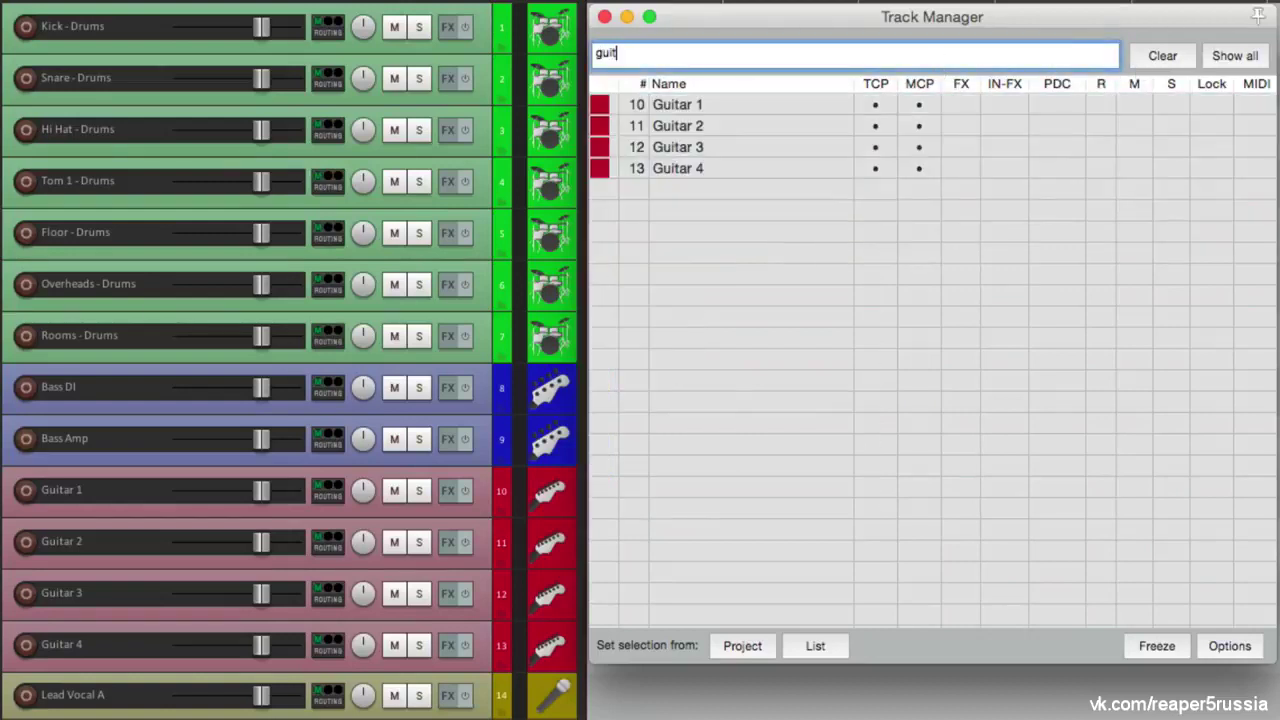
pyautogui.doubleClick(671, 57)
pyautogui.write('bass')
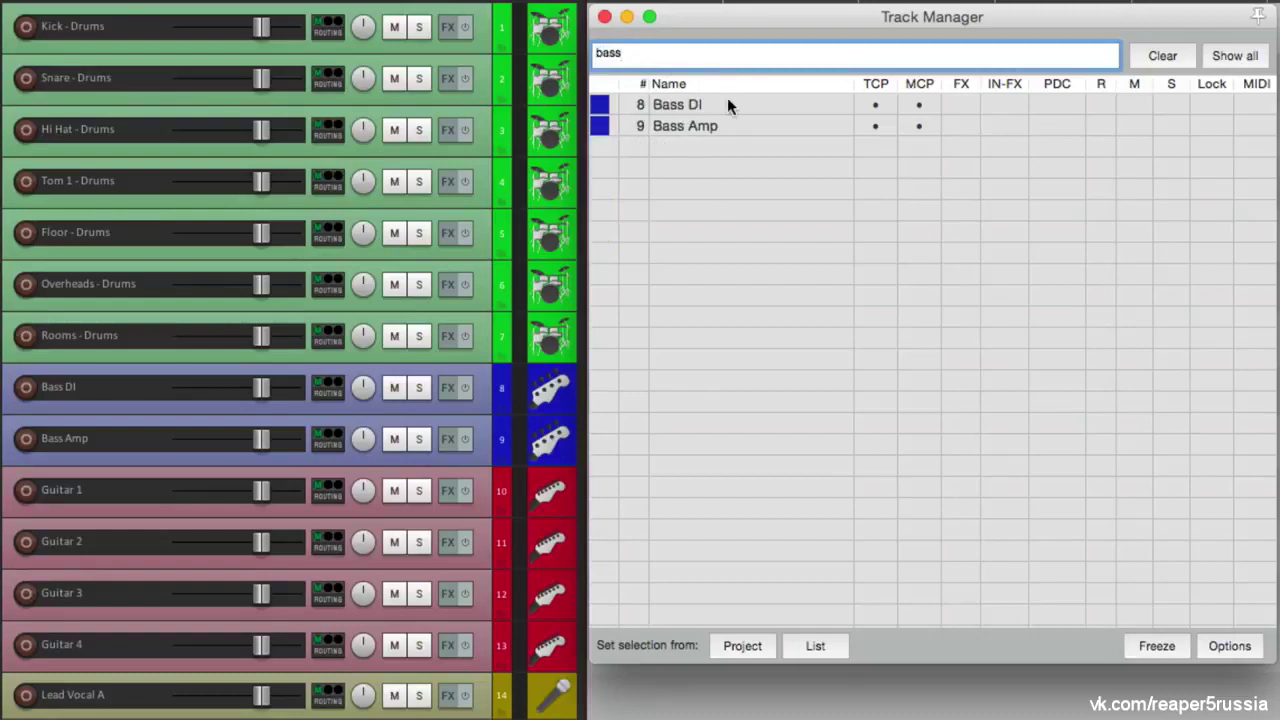
pyautogui.click(1137, 58)
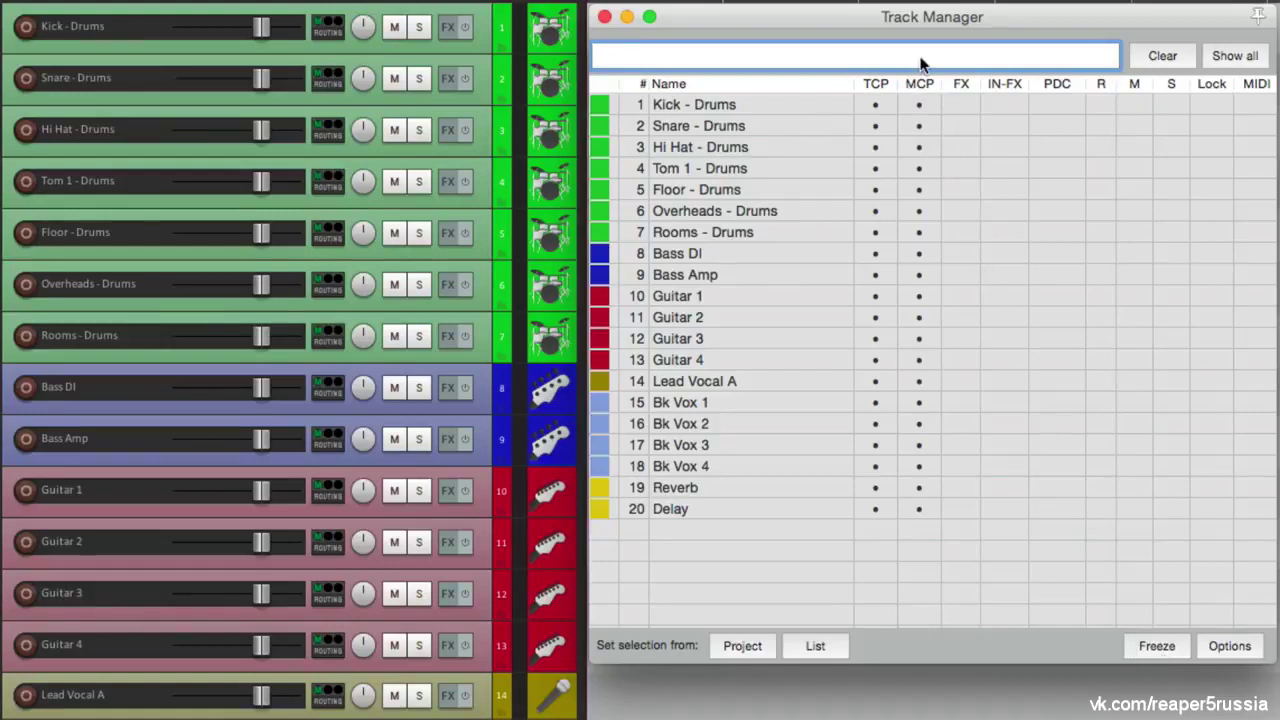
# Filter the track list by "bk", select Bk Vox 1 to Bk Vox 4, and clear the filter
pyautogui.write('bk')
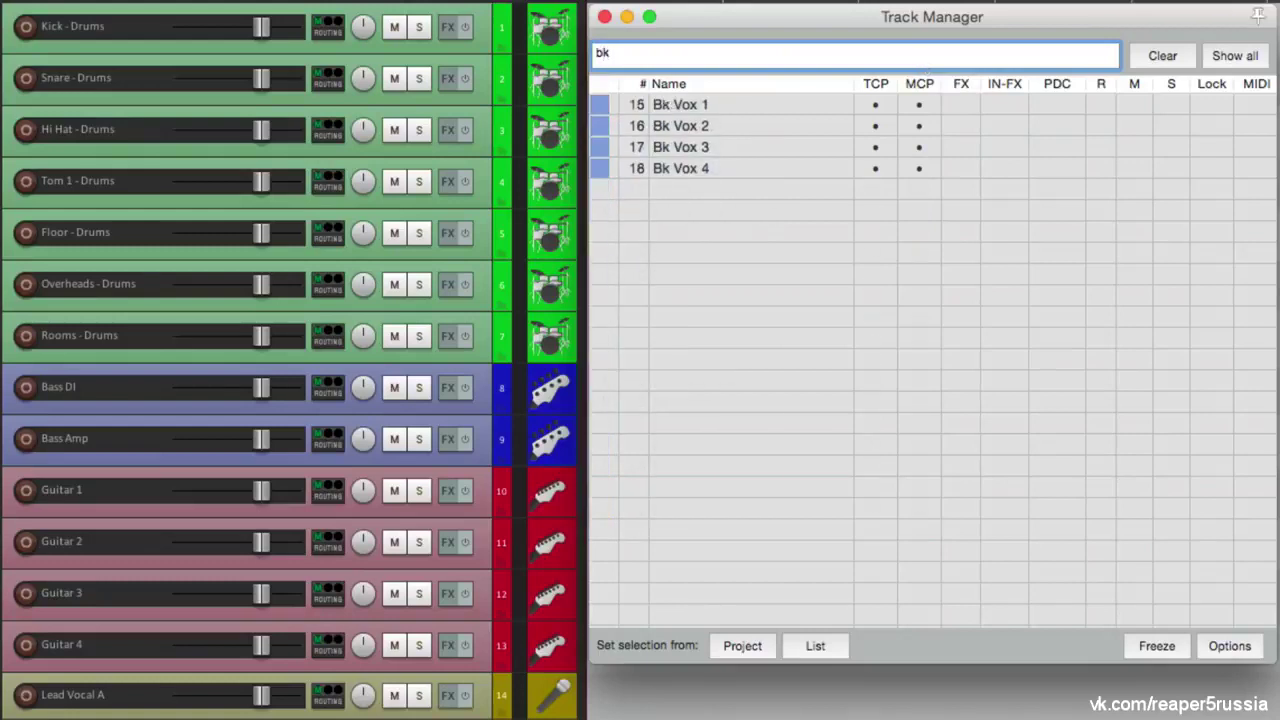
pyautogui.click(822, 104)
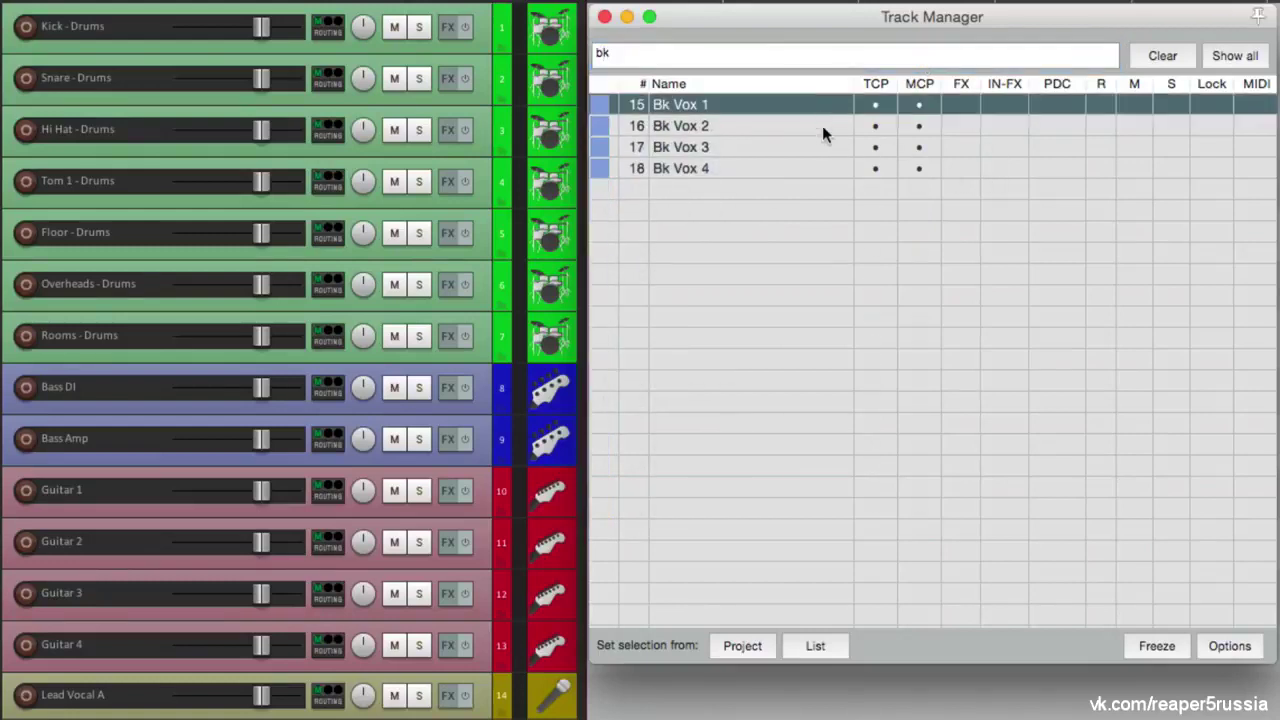
pyautogui.keyDown('shift'); pyautogui.click(820, 168); pyautogui.keyUp('shift')
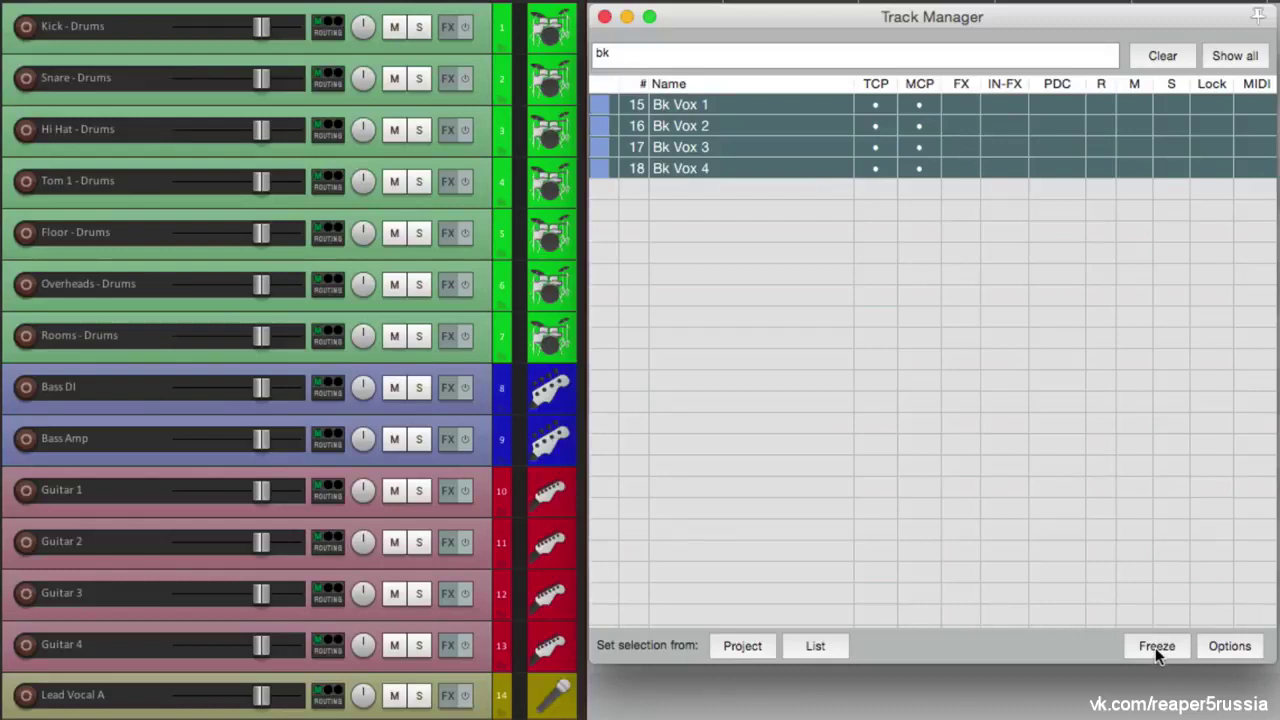
pyautogui.click(1160, 56)
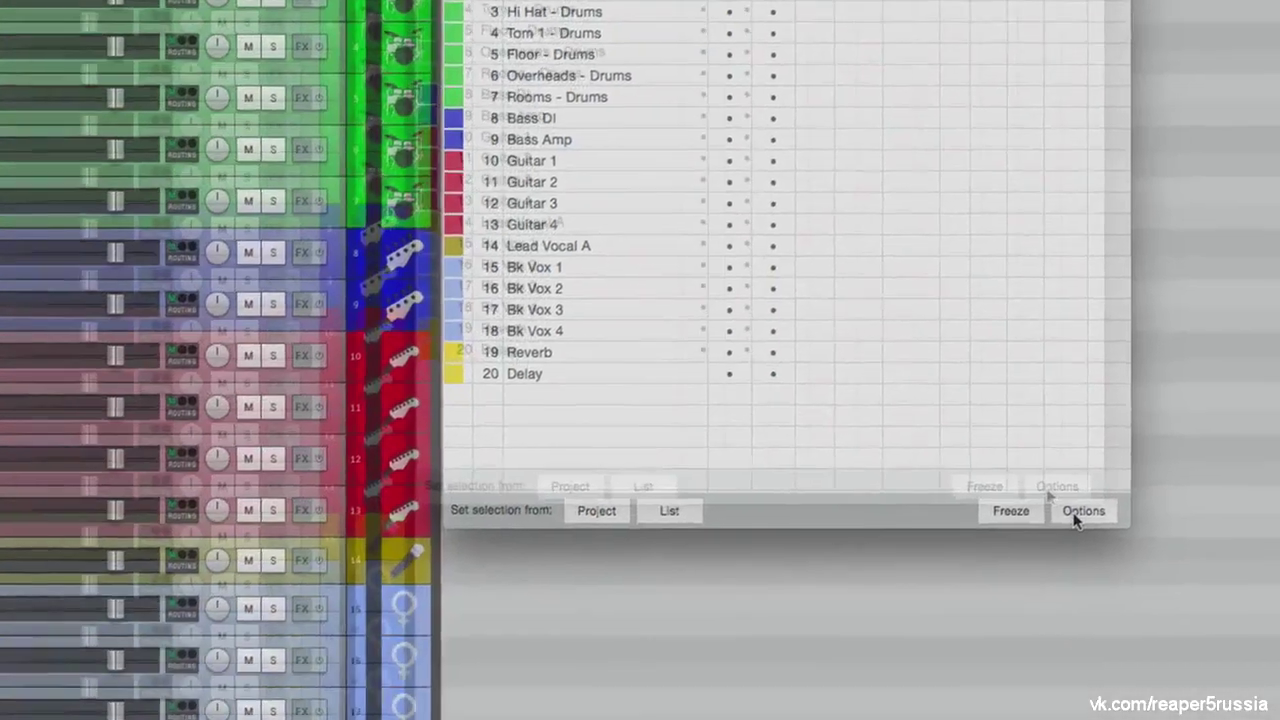
# Turn on Mirror track selection in the Track Manager options, and select all drum tracks from Kick to Rooms
pyautogui.click(1229, 646)
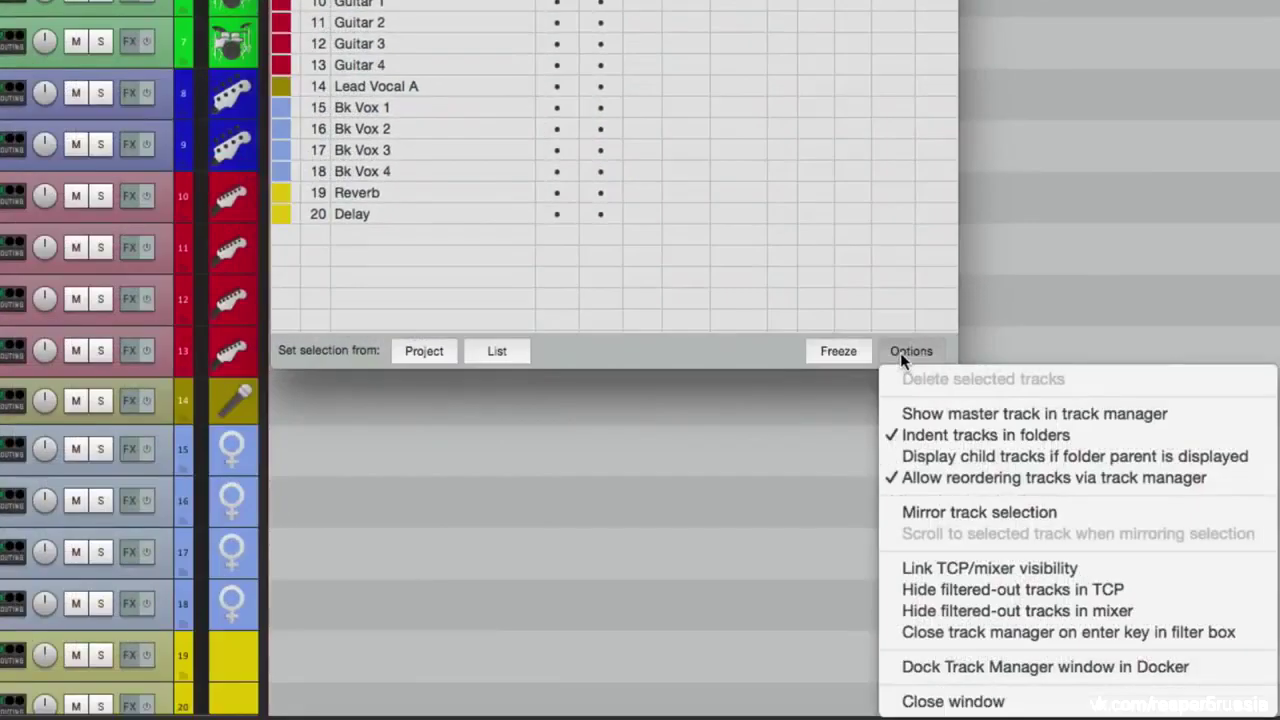
pyautogui.click(890, 512)
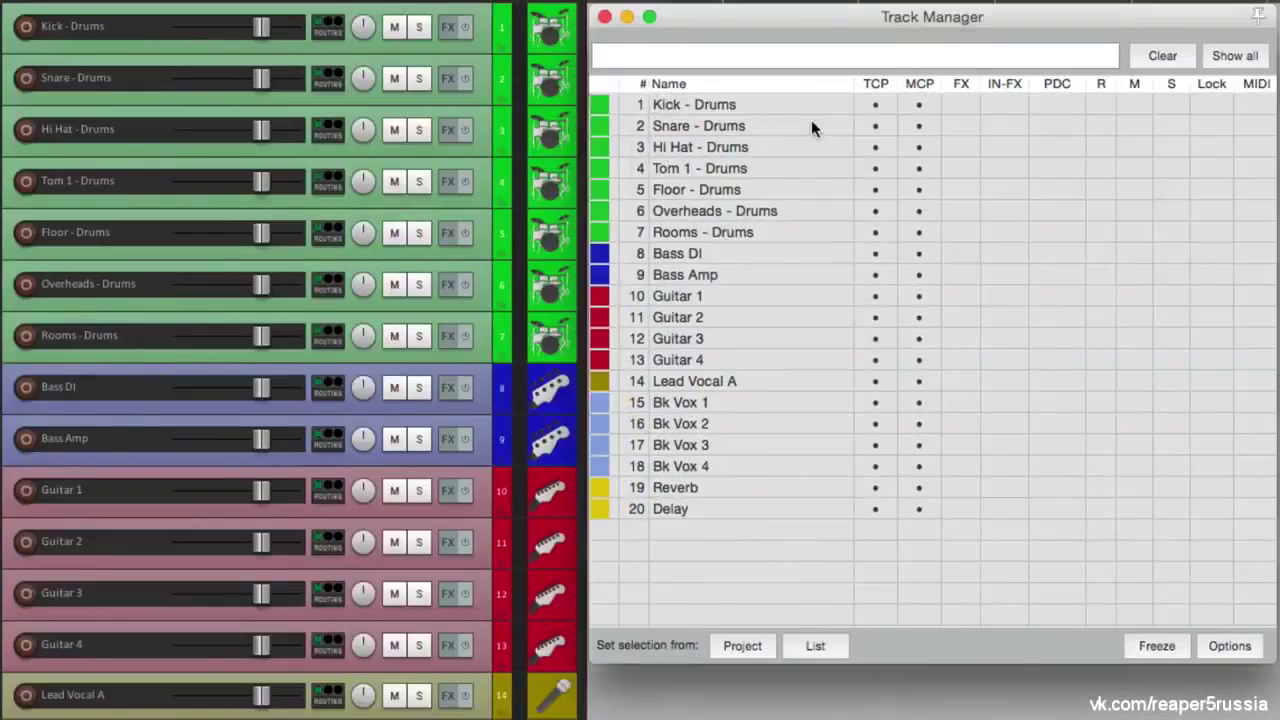
pyautogui.click(800, 110)
pyautogui.keyDown('shift'); pyautogui.click(794, 232); pyautogui.keyUp('shift')
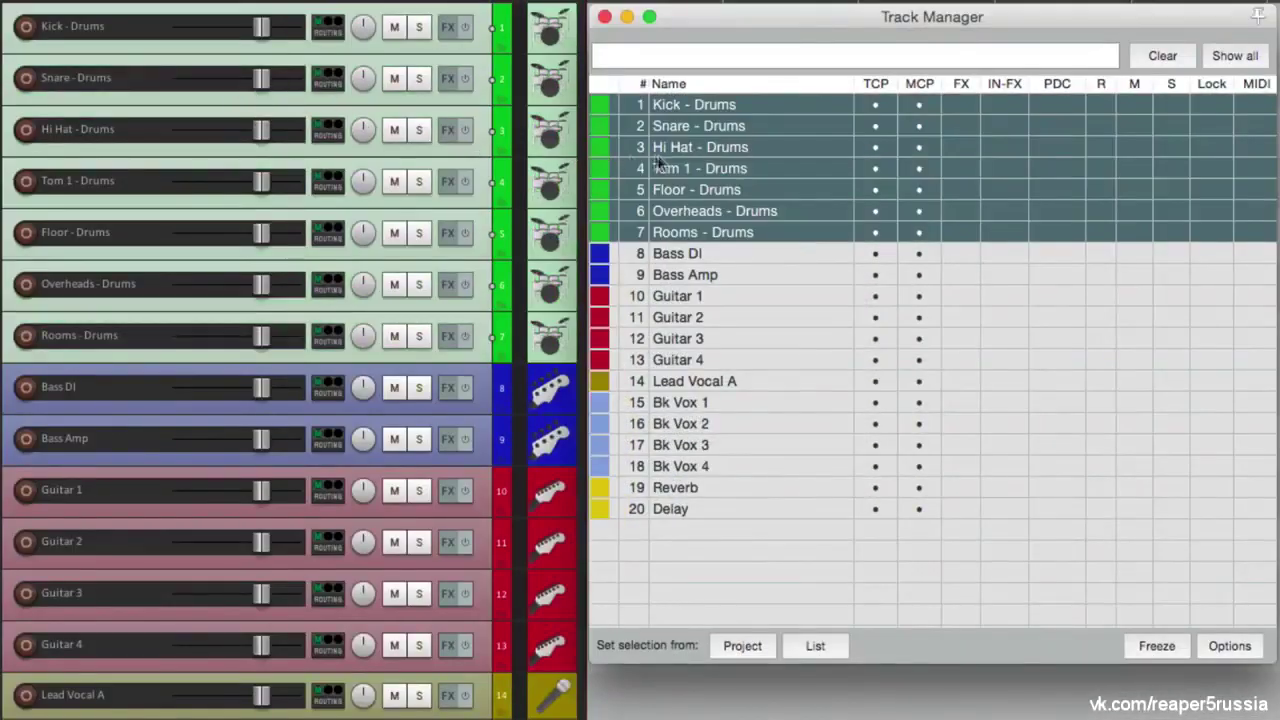
# Try deleting the selected drum tracks, and undo the deletion
pyautogui.press('Delete')
pyautogui.press('super+z')
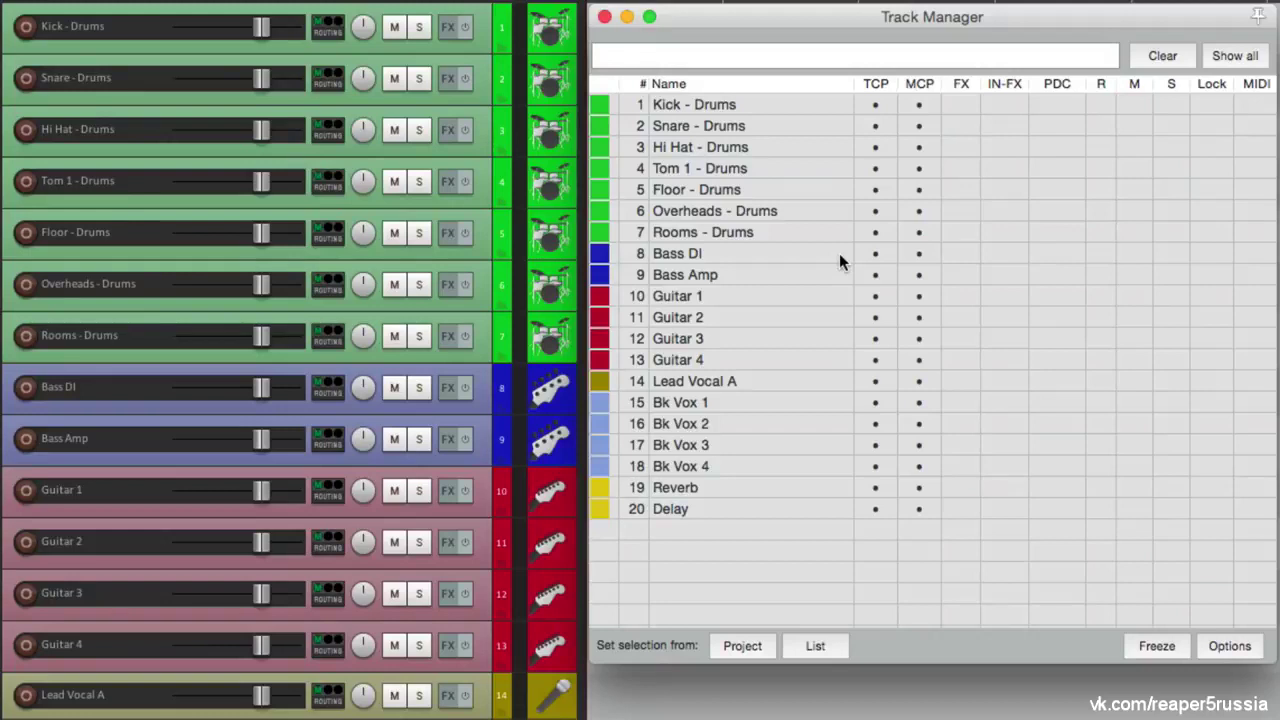
# Filter the track list by "guitar", select Guitar 1 to Guitar 4, and raise their volume slightly together
pyautogui.click(803, 56)
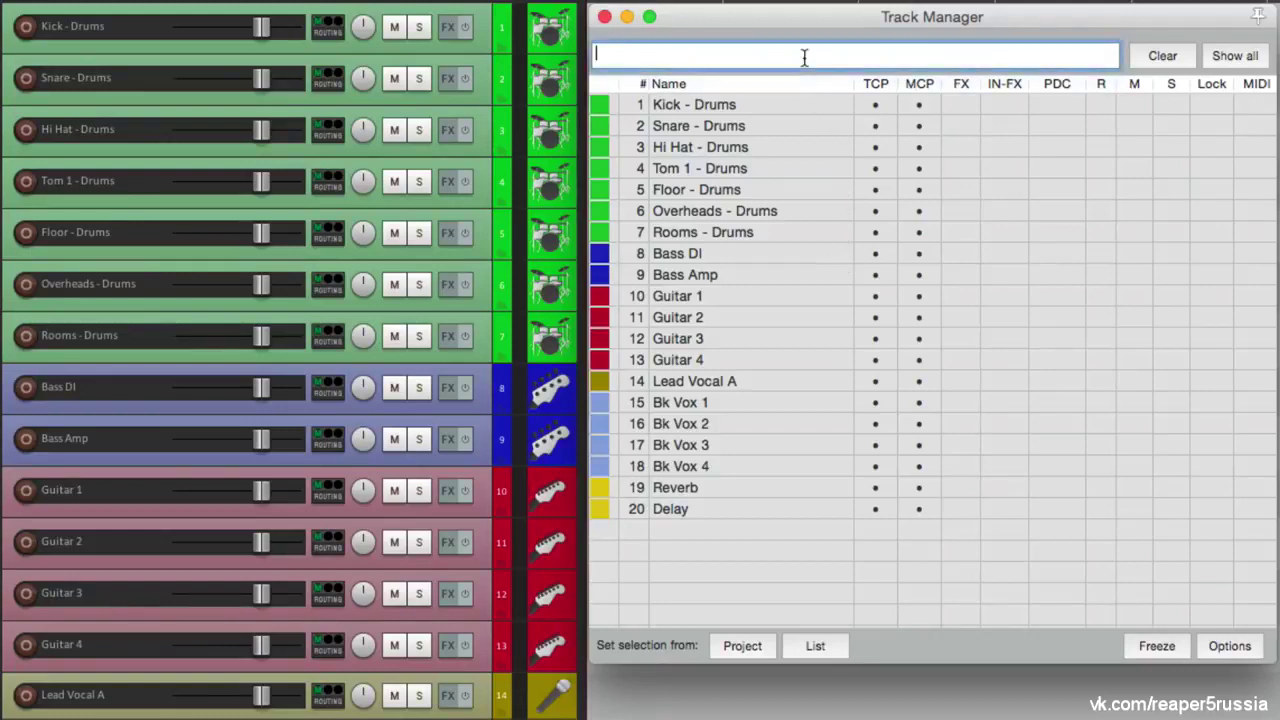
pyautogui.write('guitar')
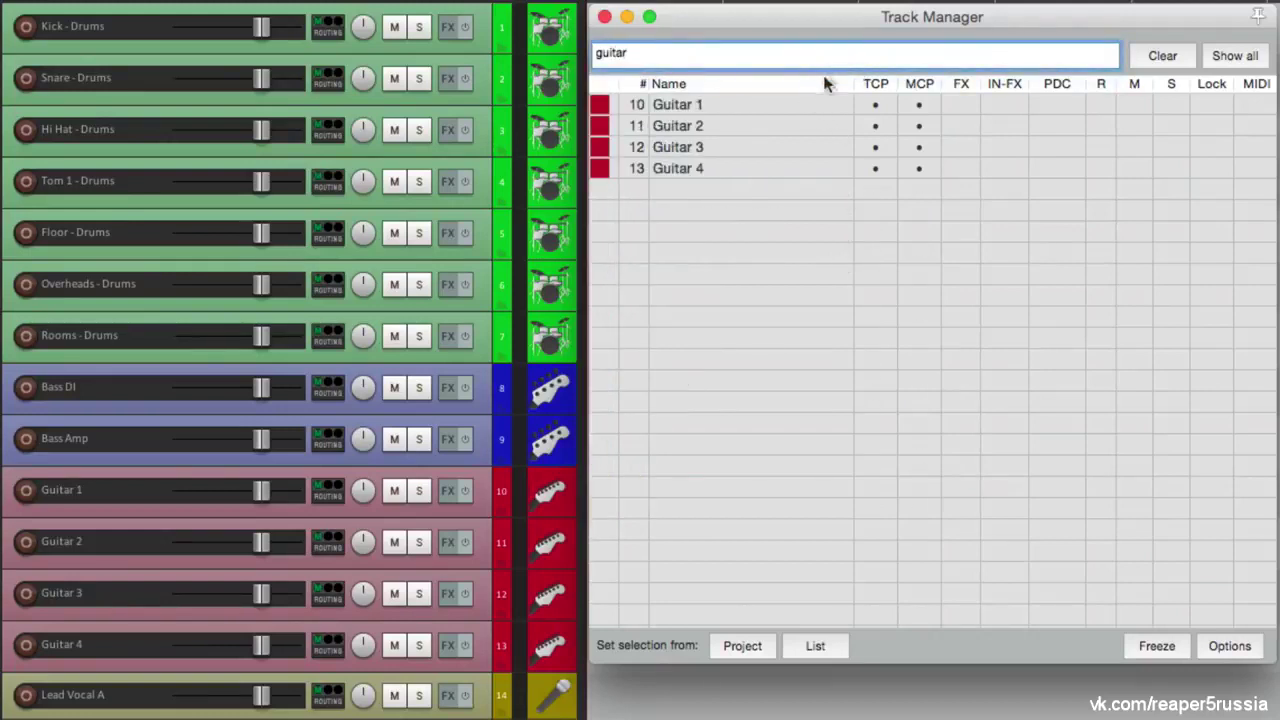
pyautogui.click(800, 100)
pyautogui.keyDown('shift'); pyautogui.click(801, 168); pyautogui.keyUp('shift')
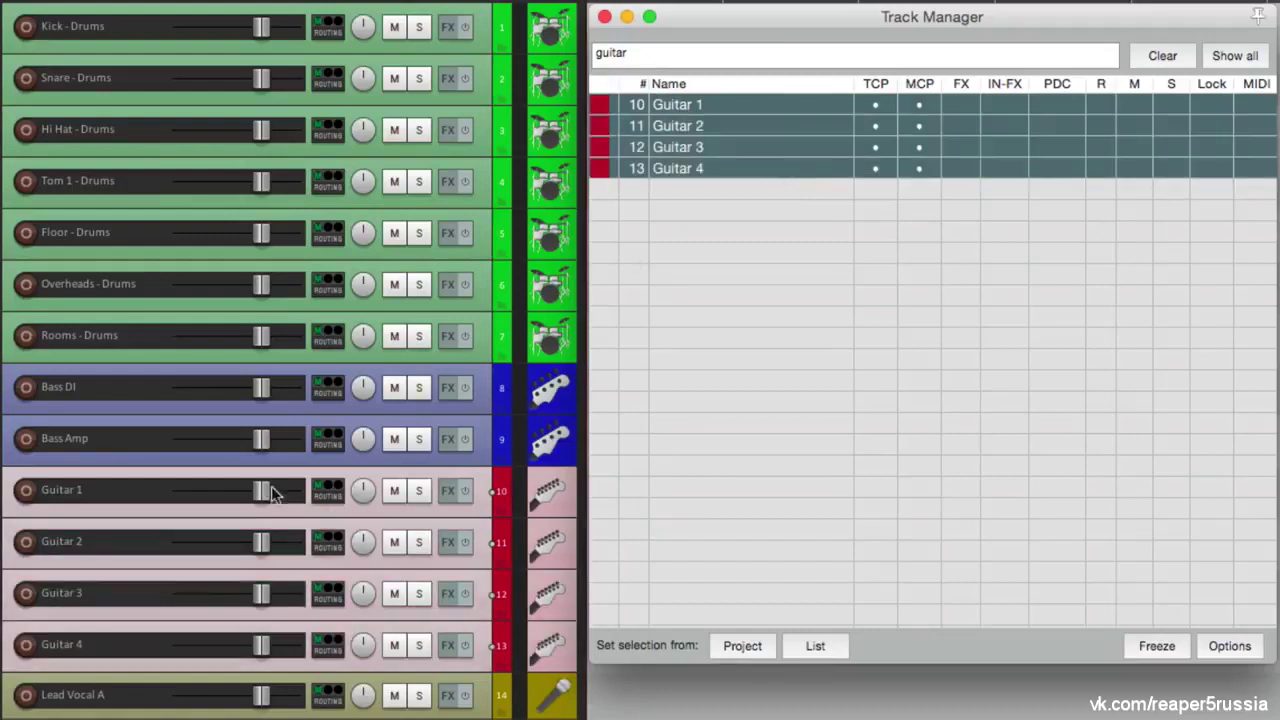
pyautogui.moveTo(261, 489)
pyautogui.mouseDown()
pyautogui.moveTo(206, 496)
pyautogui.moveTo(262, 494)
pyautogui.mouseUp()
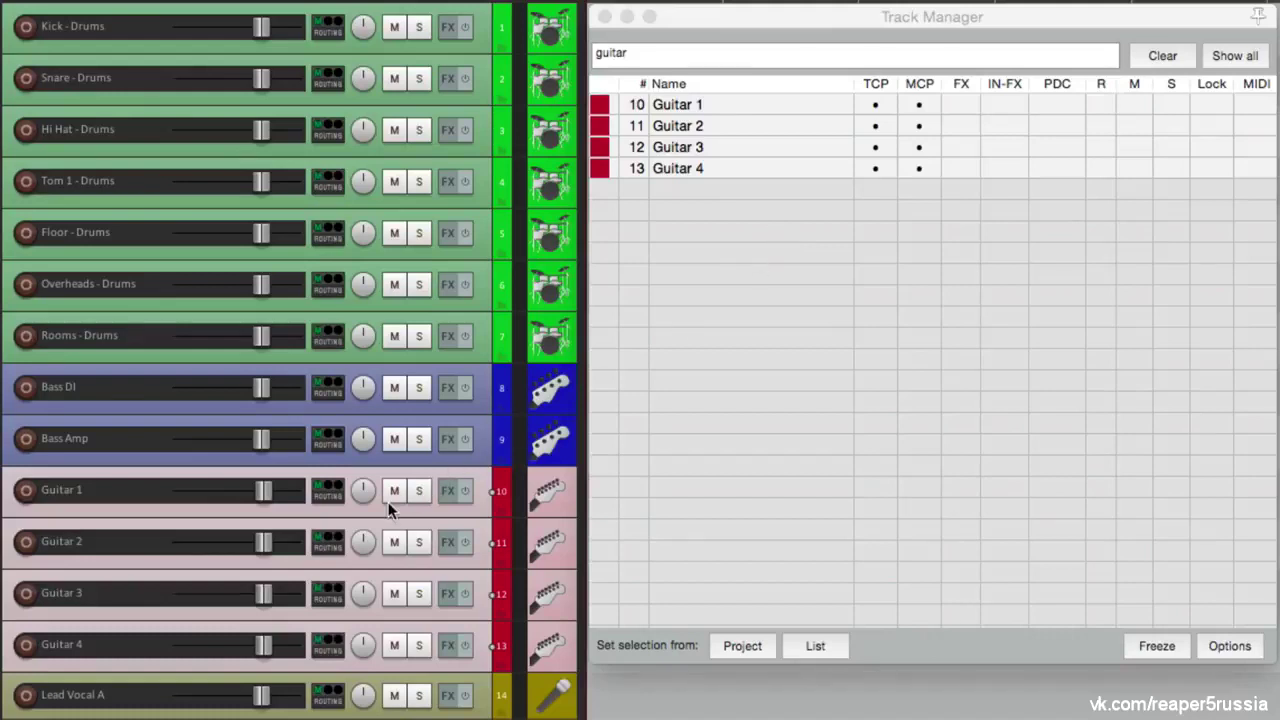
# Clear the guitar filter, and select Bass DI and Bass Amp in the track control panel
pyautogui.click(187, 366)
pyautogui.keyDown('shift'); pyautogui.click(204, 420); pyautogui.keyUp('shift')
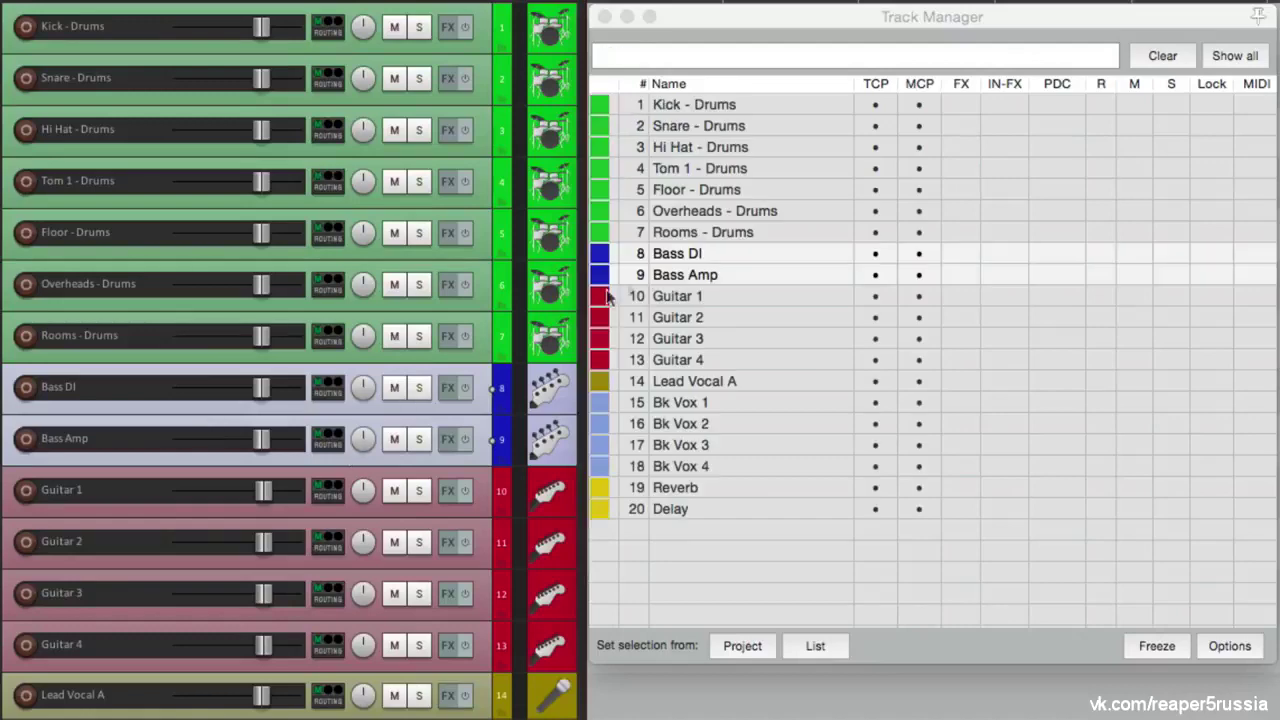
pyautogui.click(735, 263)
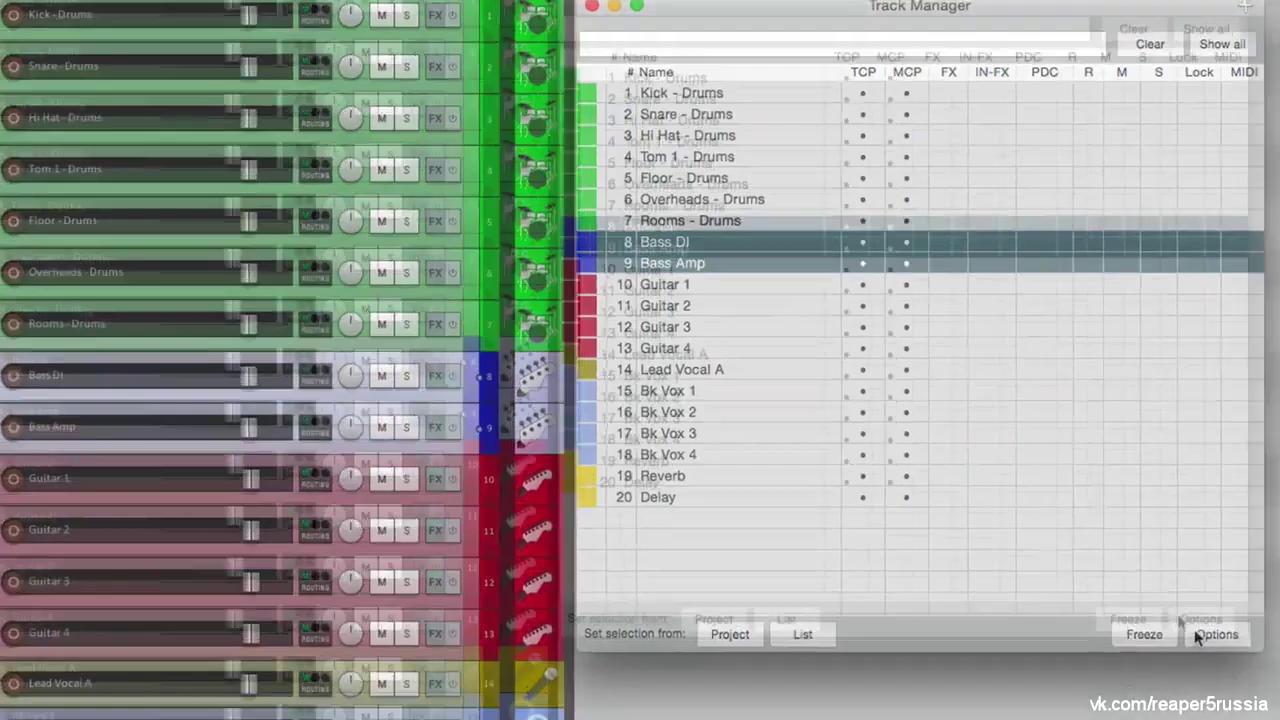
# Turn on Hide filtered-out tracks in TCP, and filter the track list by "guitar"
pyautogui.click(1210, 647)
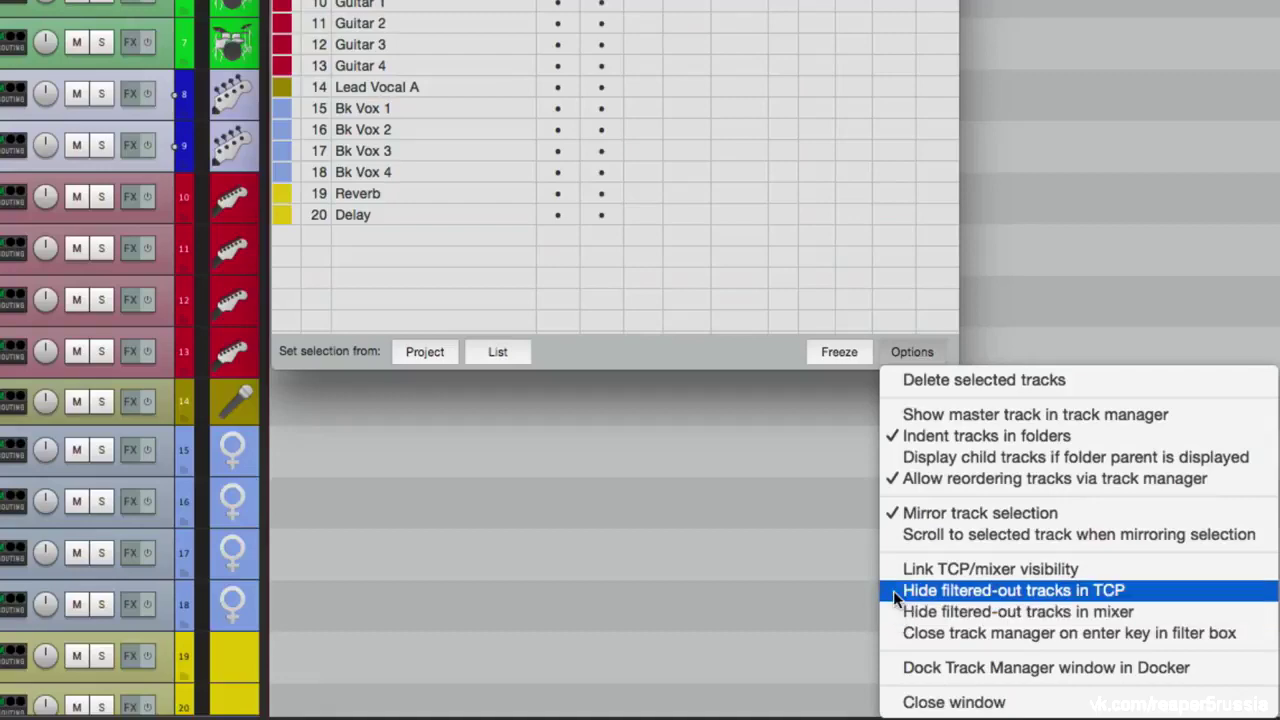
pyautogui.click(893, 590)
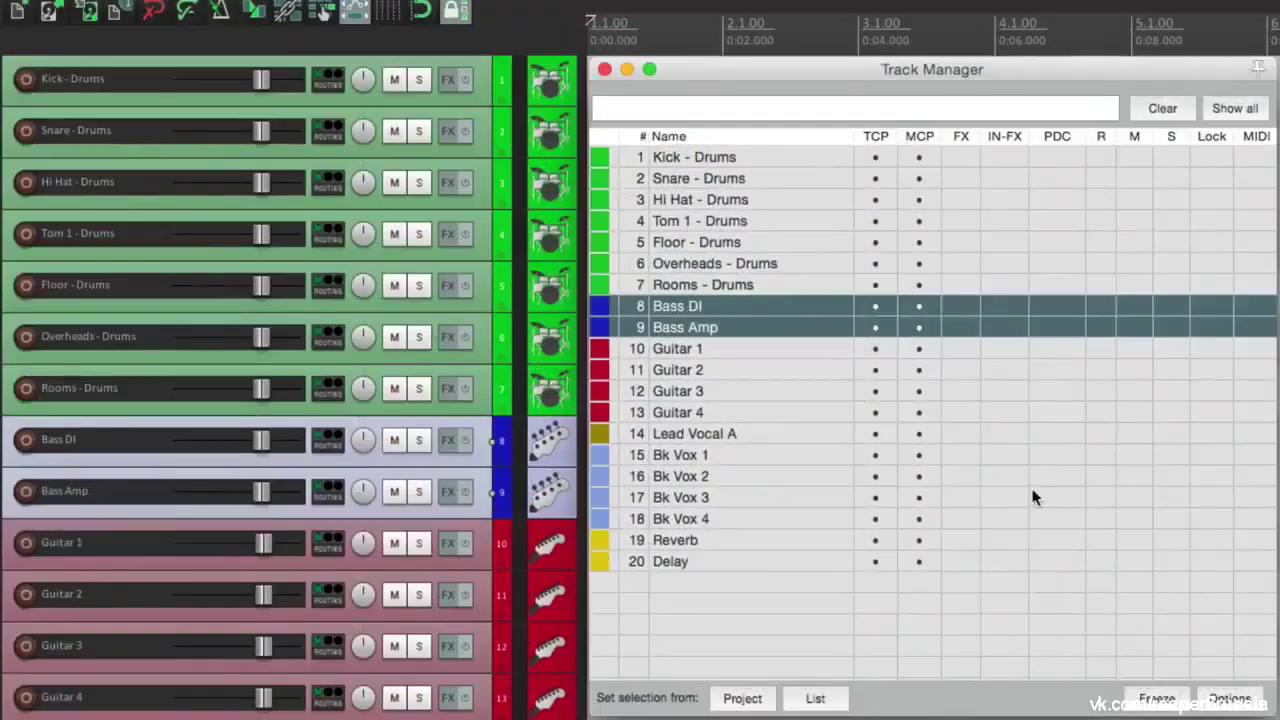
pyautogui.click(860, 108)
pyautogui.write('guitar')
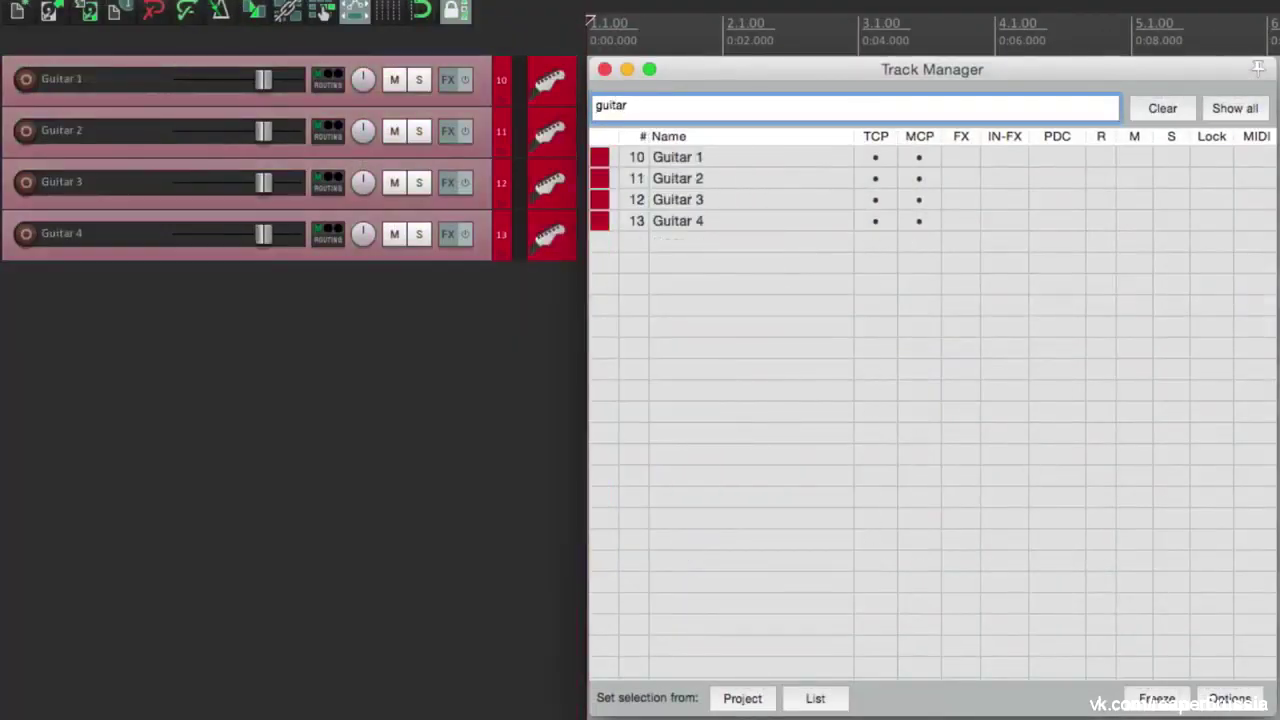
pyautogui.click(287, 320)
pyautogui.scroll(8, 287, 320)
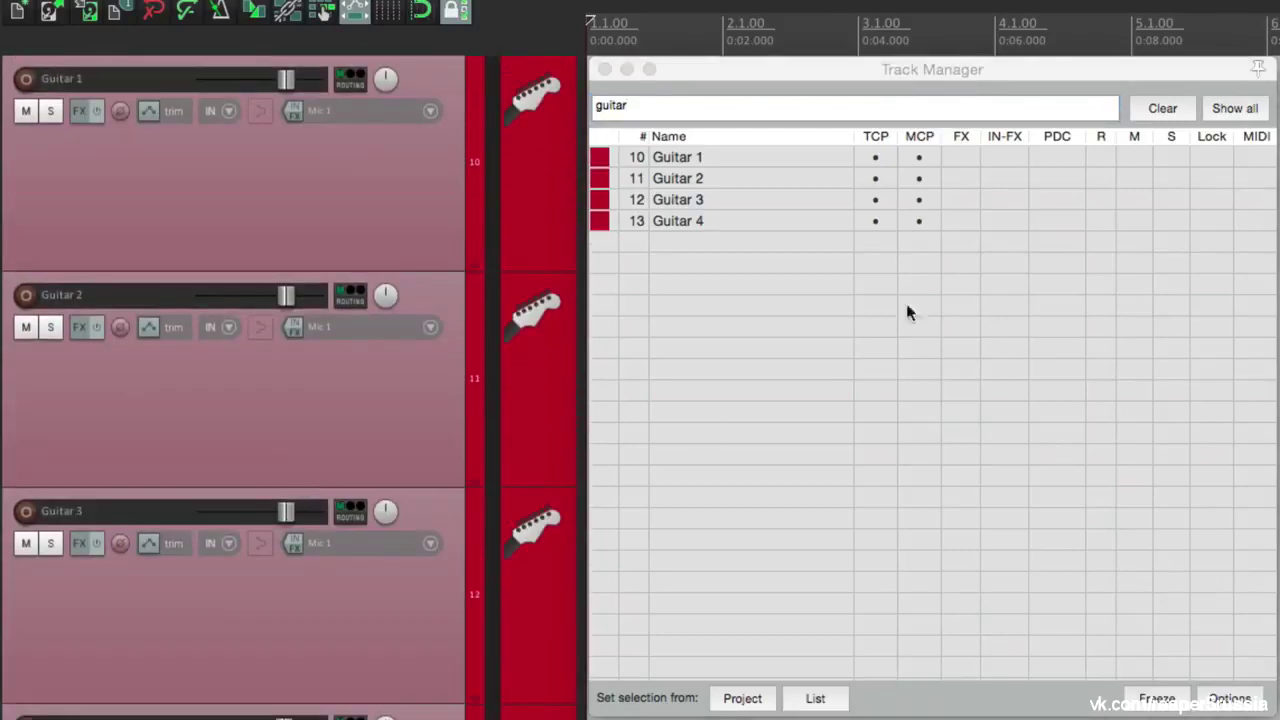
# Clear the guitar filter, and filter the track list by "drums"
pyautogui.click(1147, 80)
pyautogui.click(1163, 108)
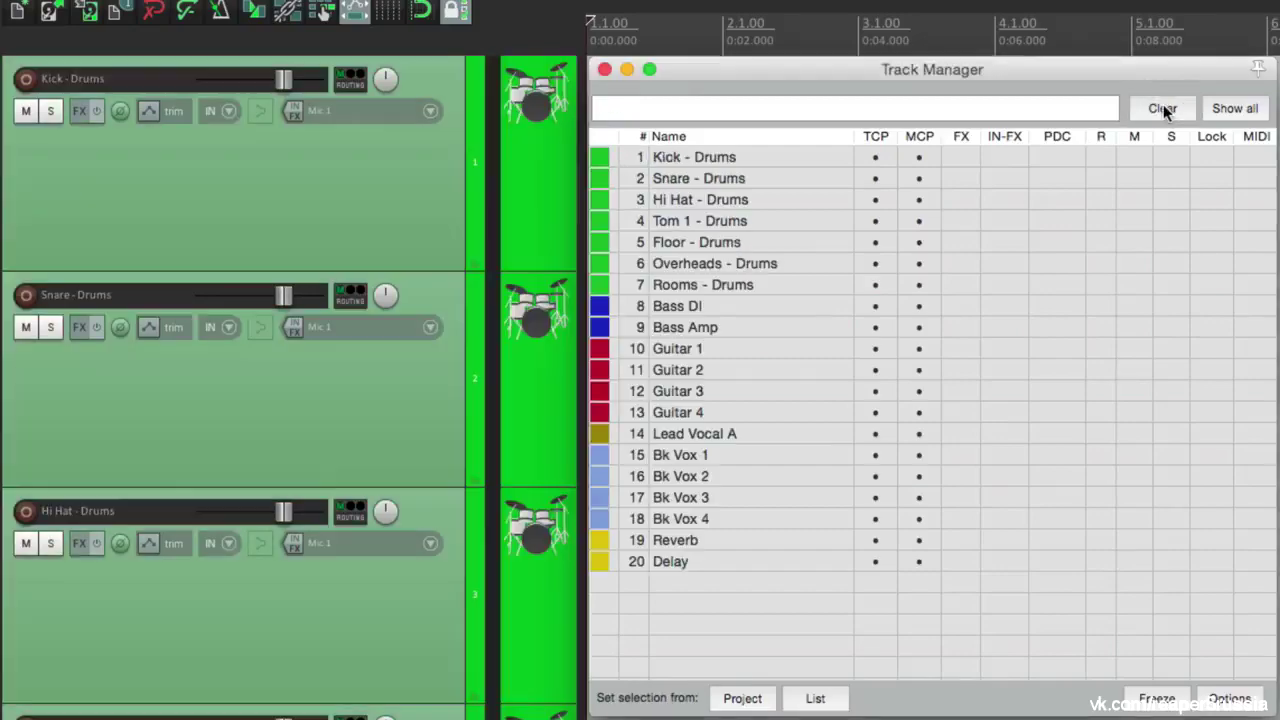
pyautogui.click(408, 405)
pyautogui.scroll(-5, 408, 405)
pyautogui.click(857, 110)
pyautogui.write('drums')
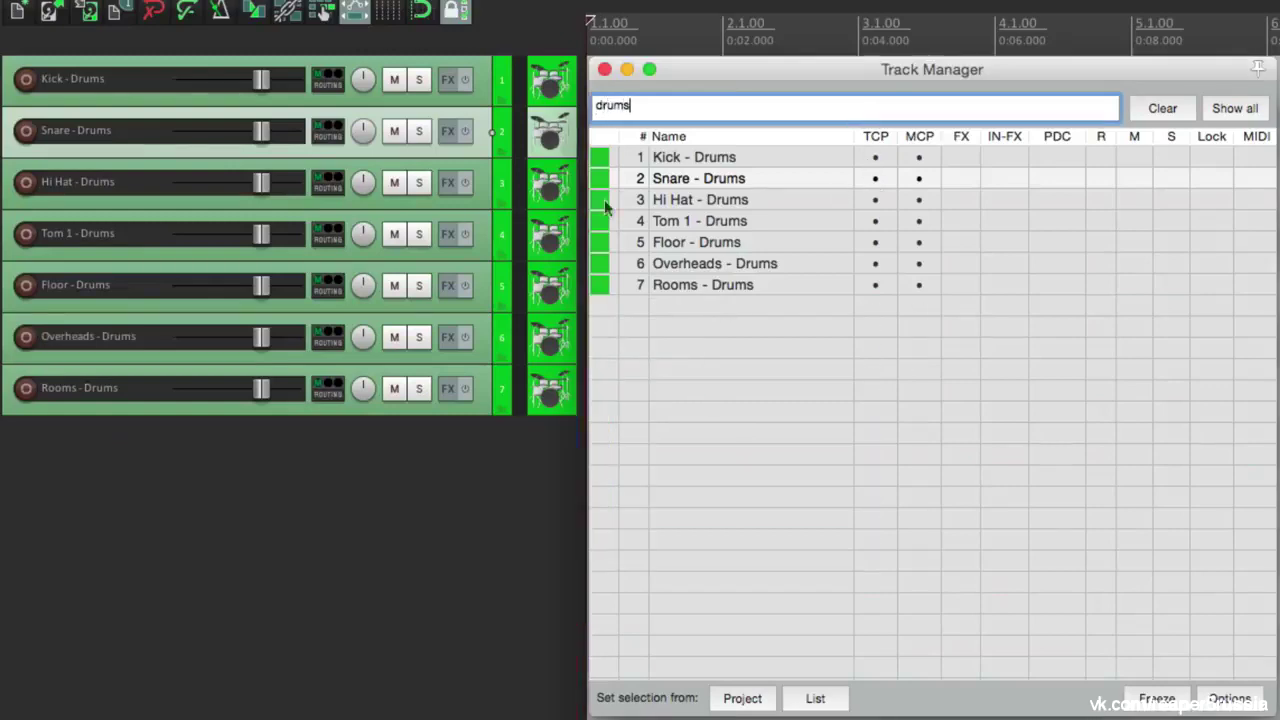
# Turn on Hide filtered-out tracks in mixer, check the drum channels in the mixer, and clear the filter
pyautogui.click(1220, 698)
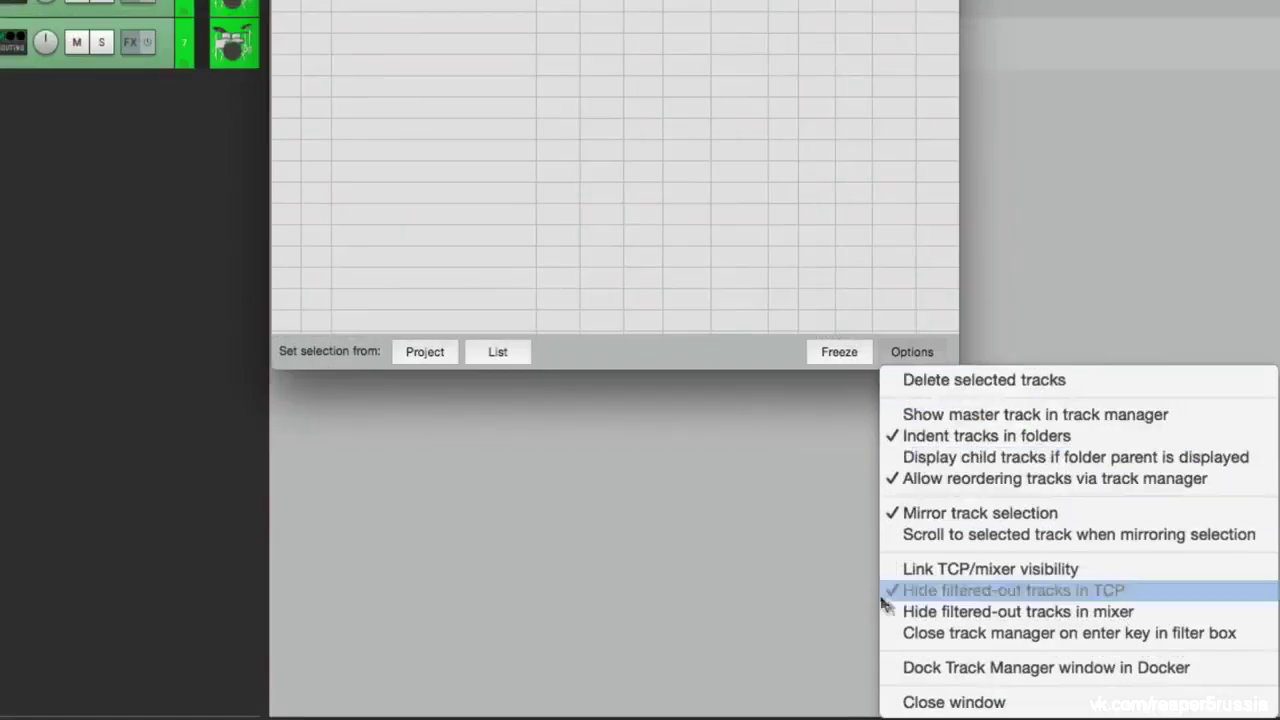
pyautogui.click(896, 611)
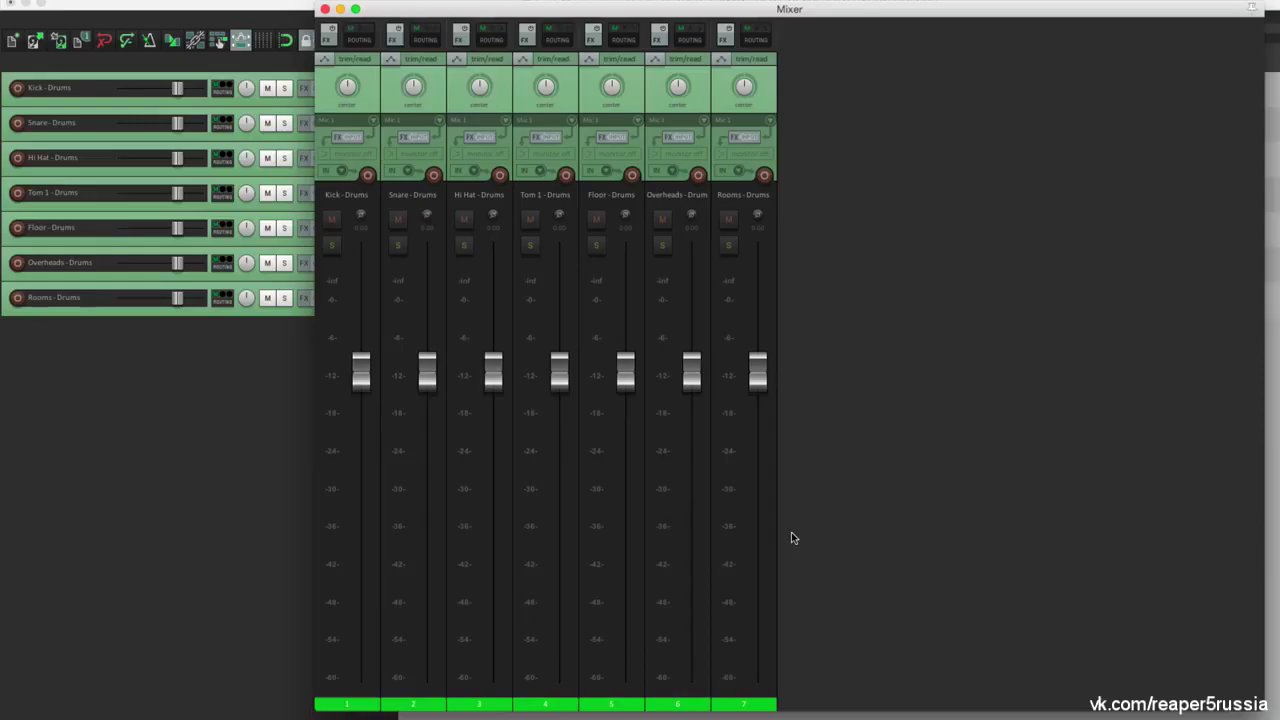
pyautogui.press('super+shift+m')
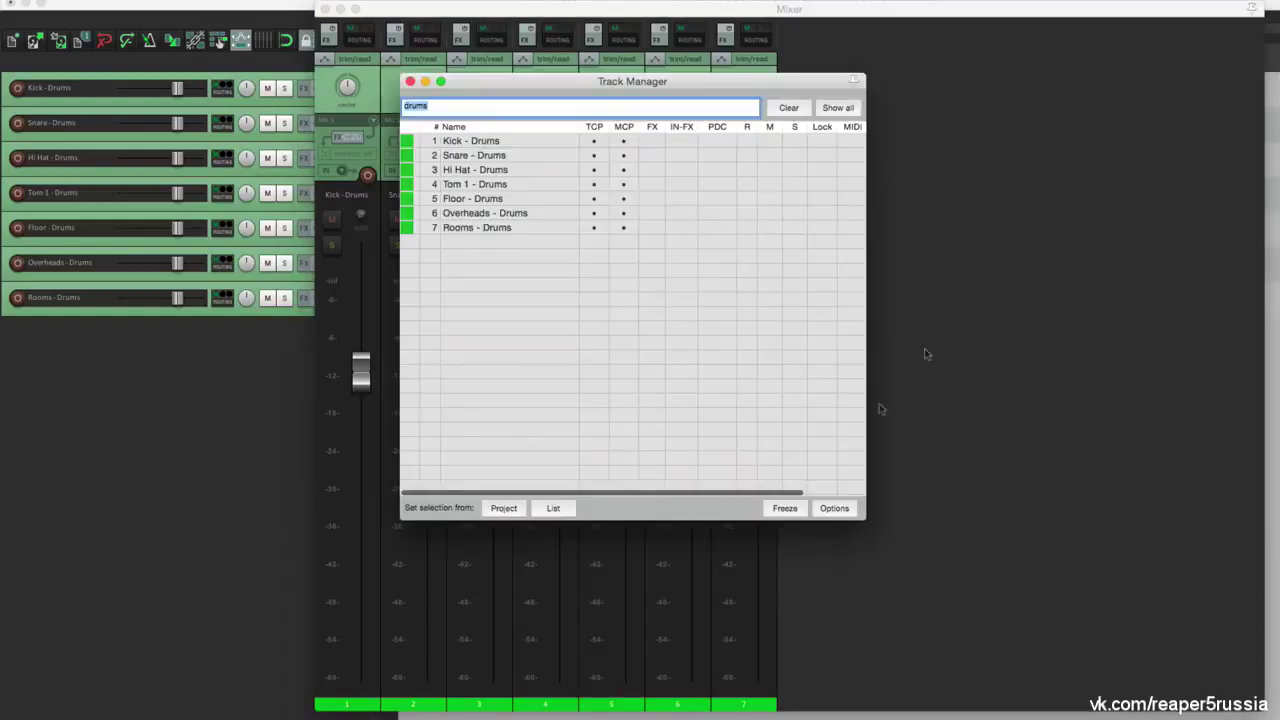
pyautogui.click(785, 109)
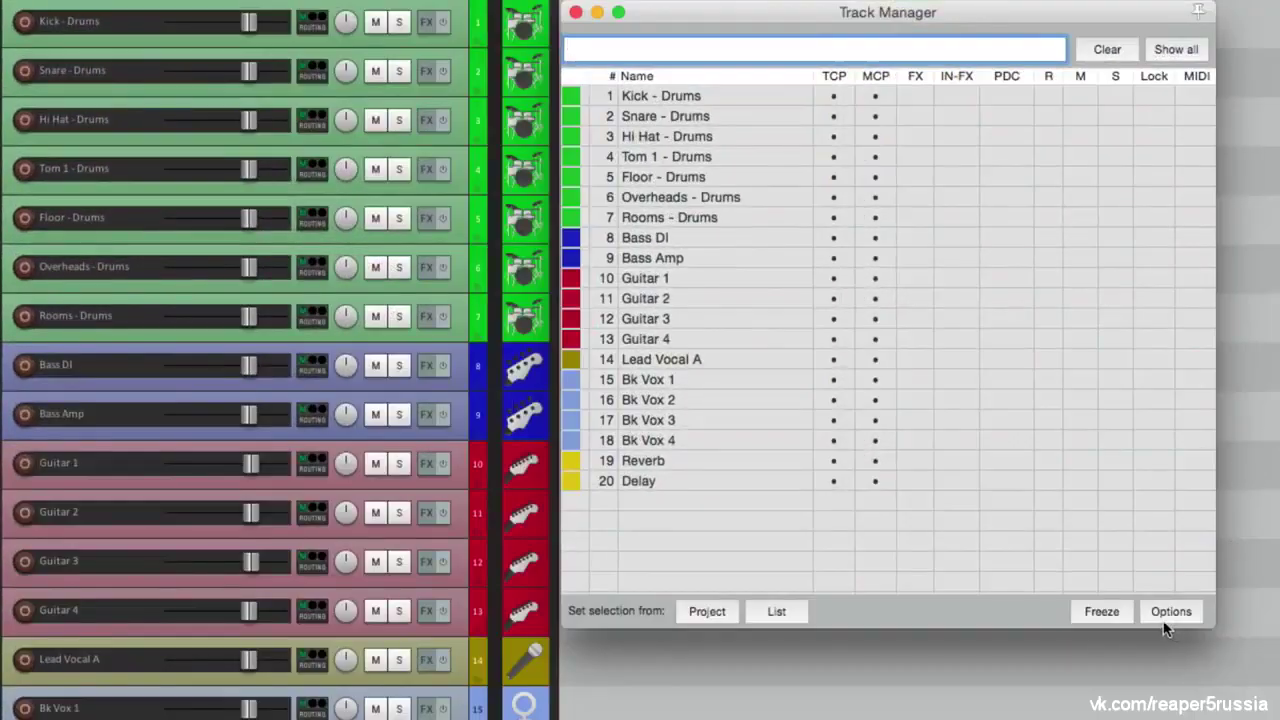
# Turn on Close track manager on enter key in filter box, and test it with the filter "bk vox"
pyautogui.click(1166, 615)
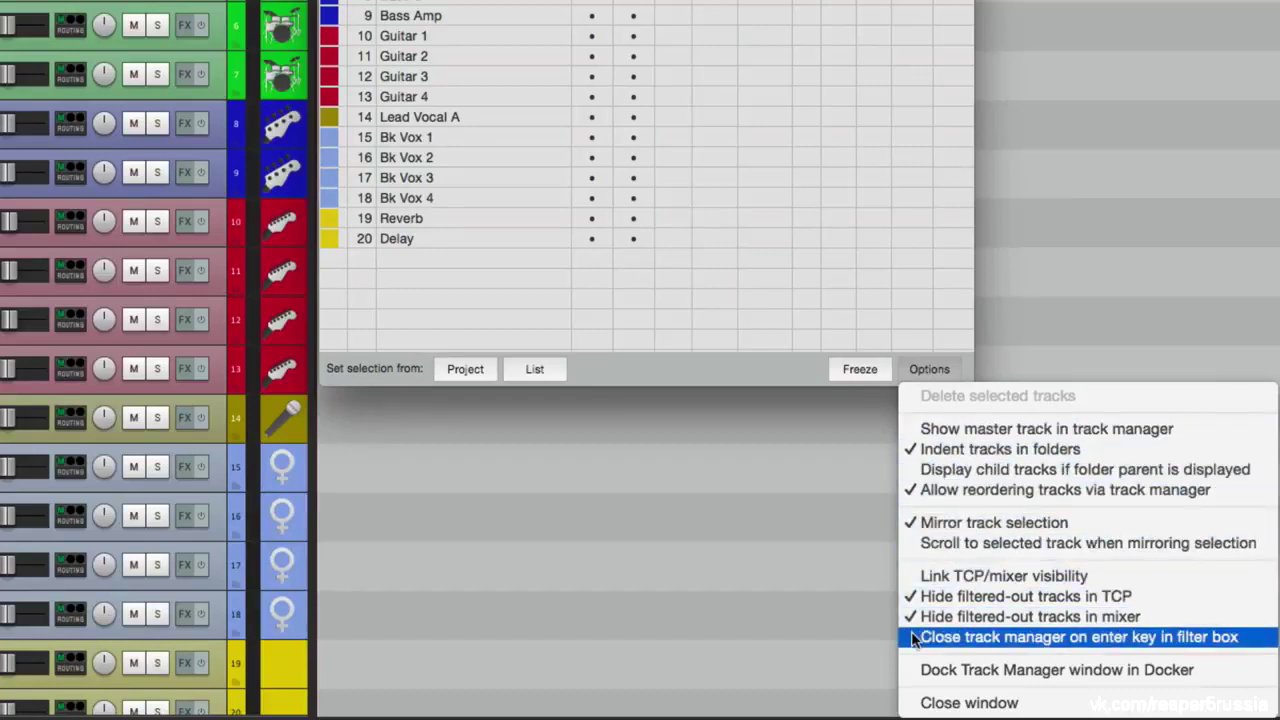
pyautogui.click(1000, 637)
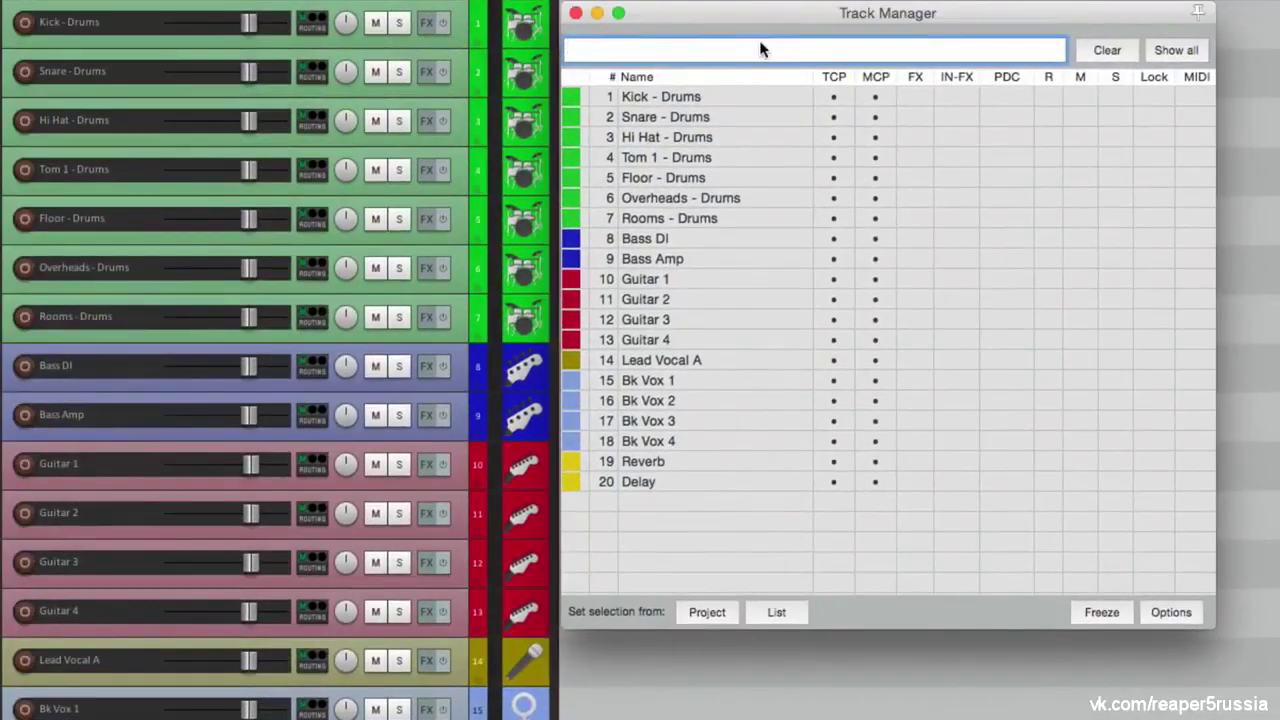
pyautogui.write('bk vox')
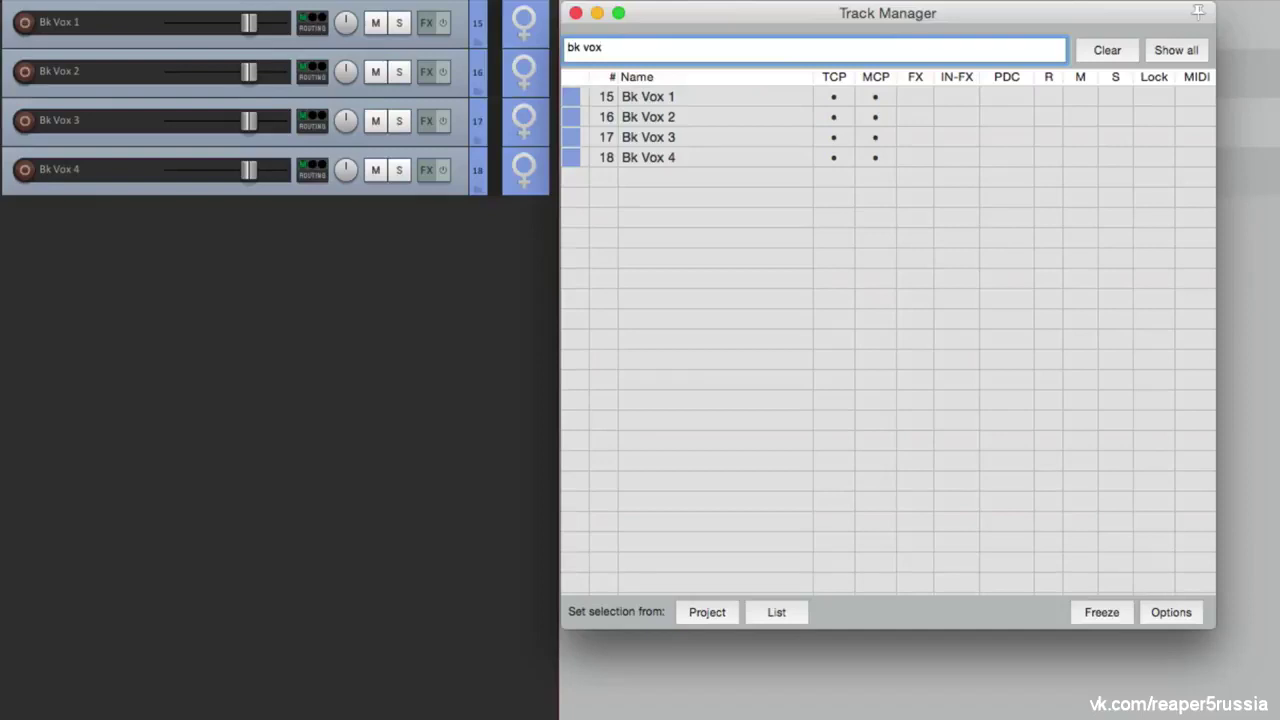
pyautogui.press('Escape')
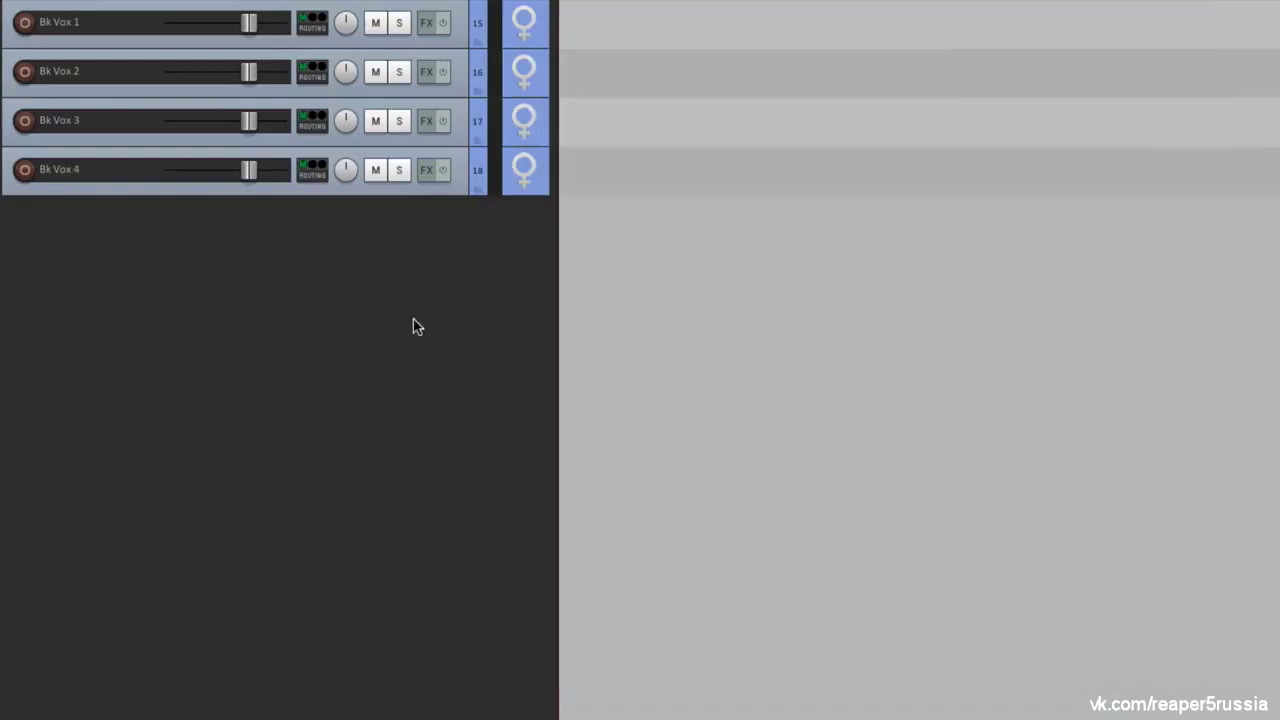
# Make the Bk Vox tracks taller, and clear the "bk vox" filter in the reopened Track Manager
pyautogui.press('pageup')
pyautogui.press('pageup')
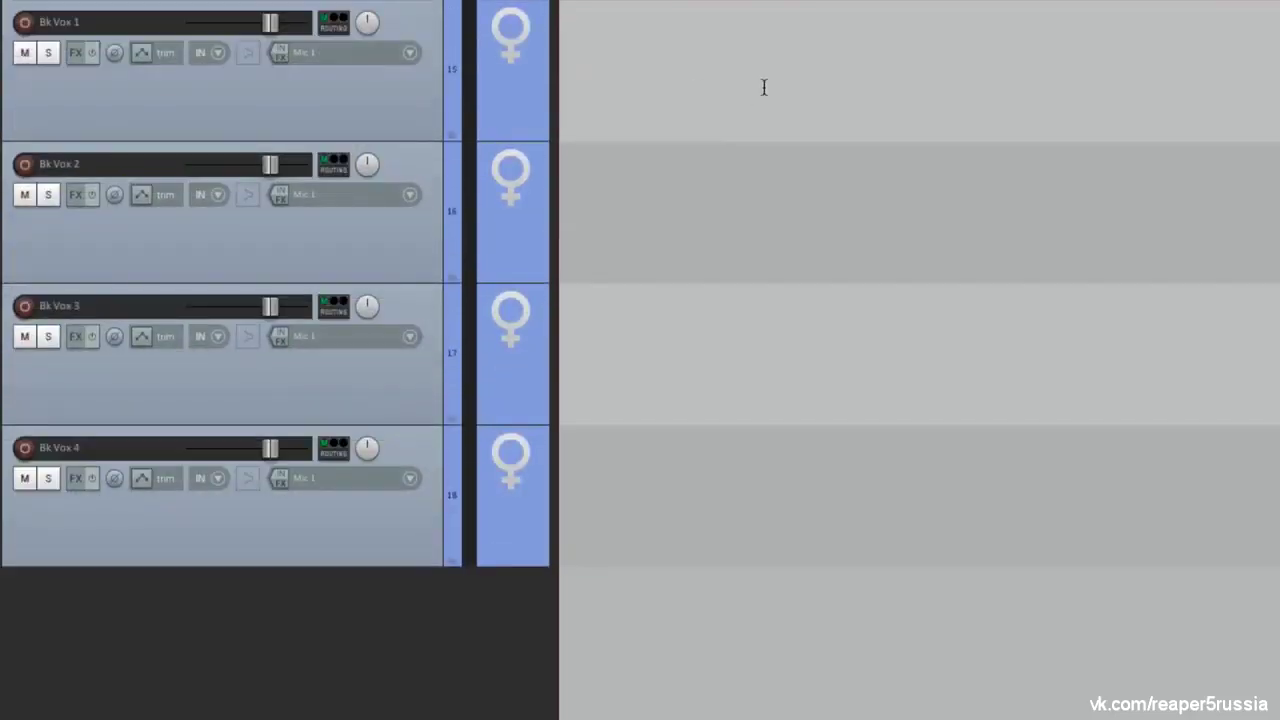
pyautogui.press('super+shift+m')
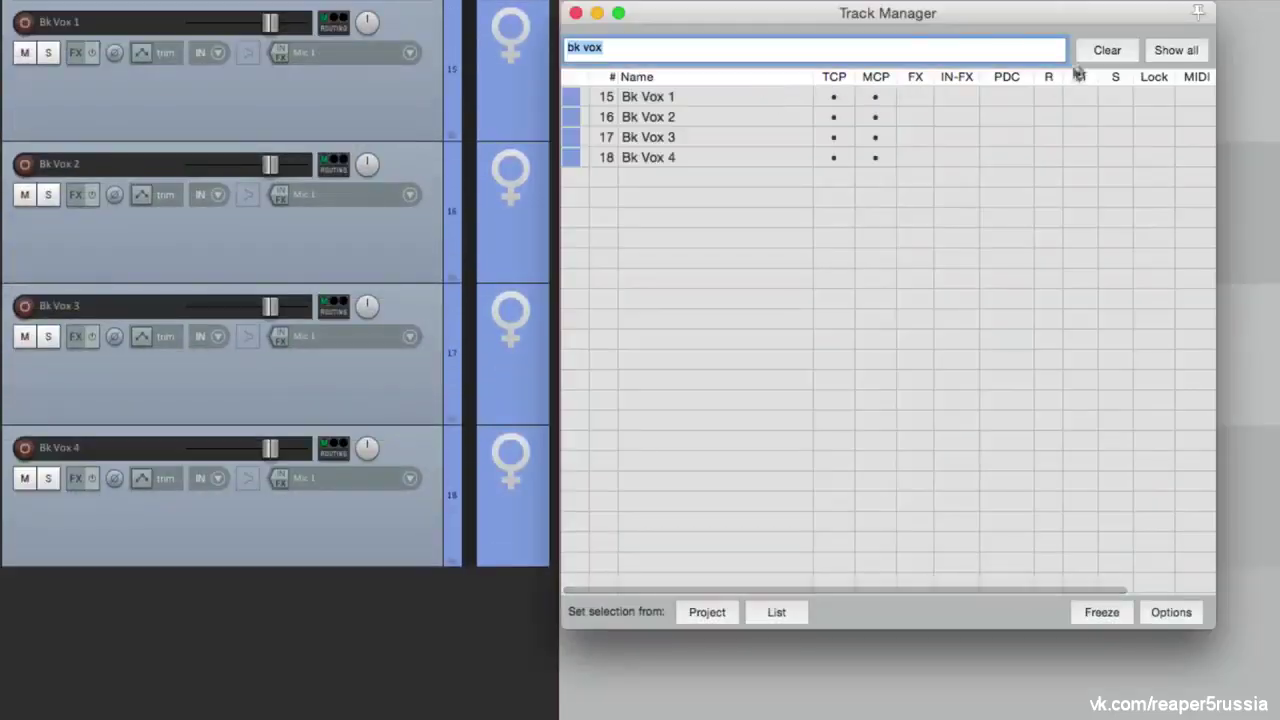
pyautogui.click(1089, 56)
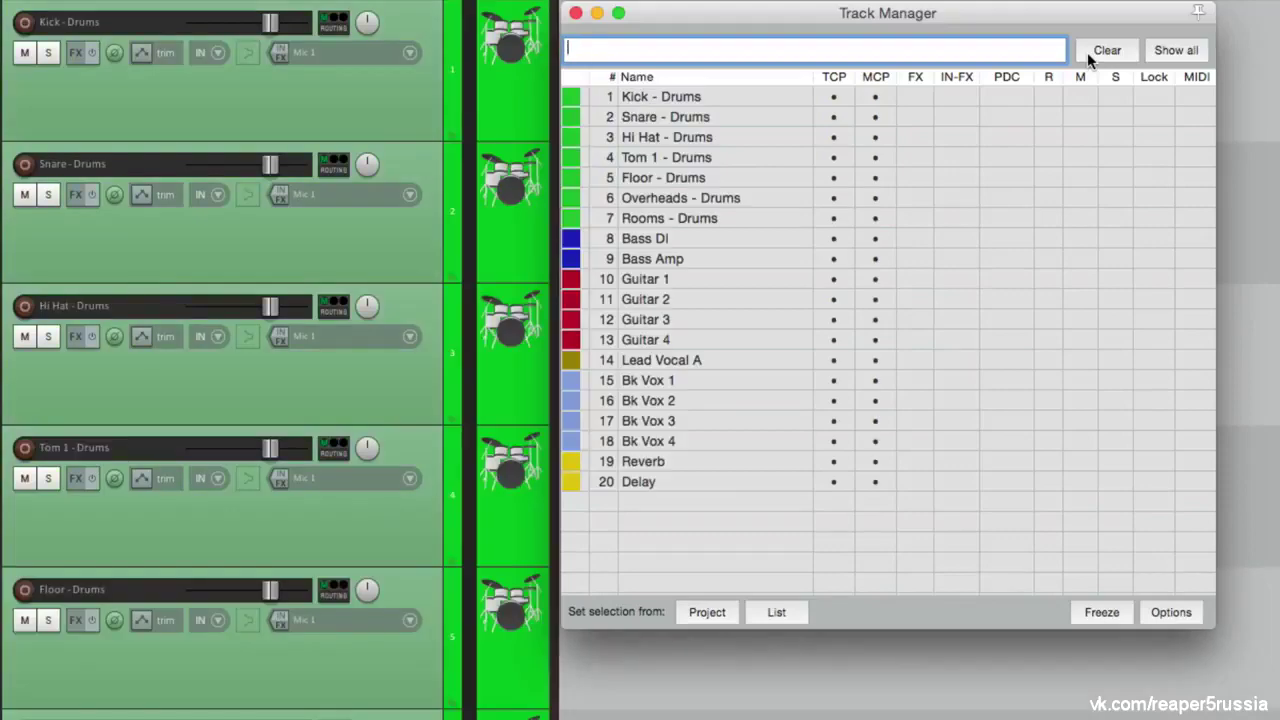
pyautogui.press('super+shift+m')
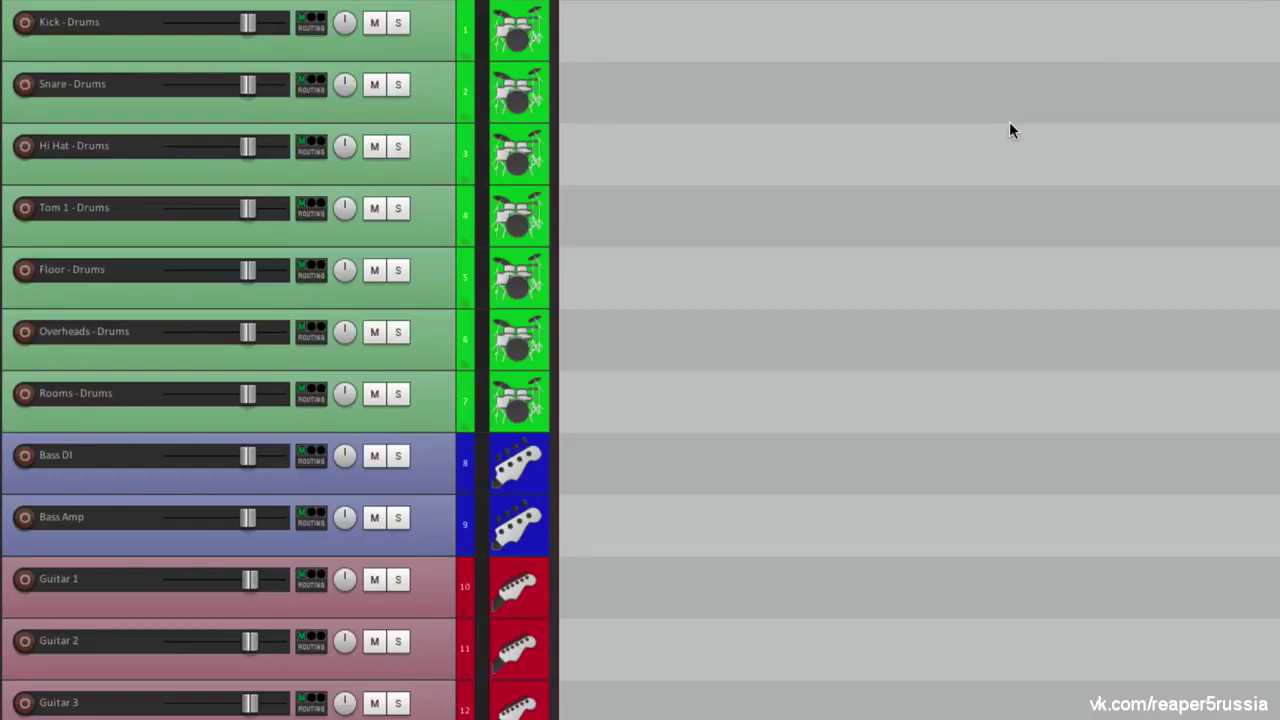
pyautogui.press('super+shift+m')
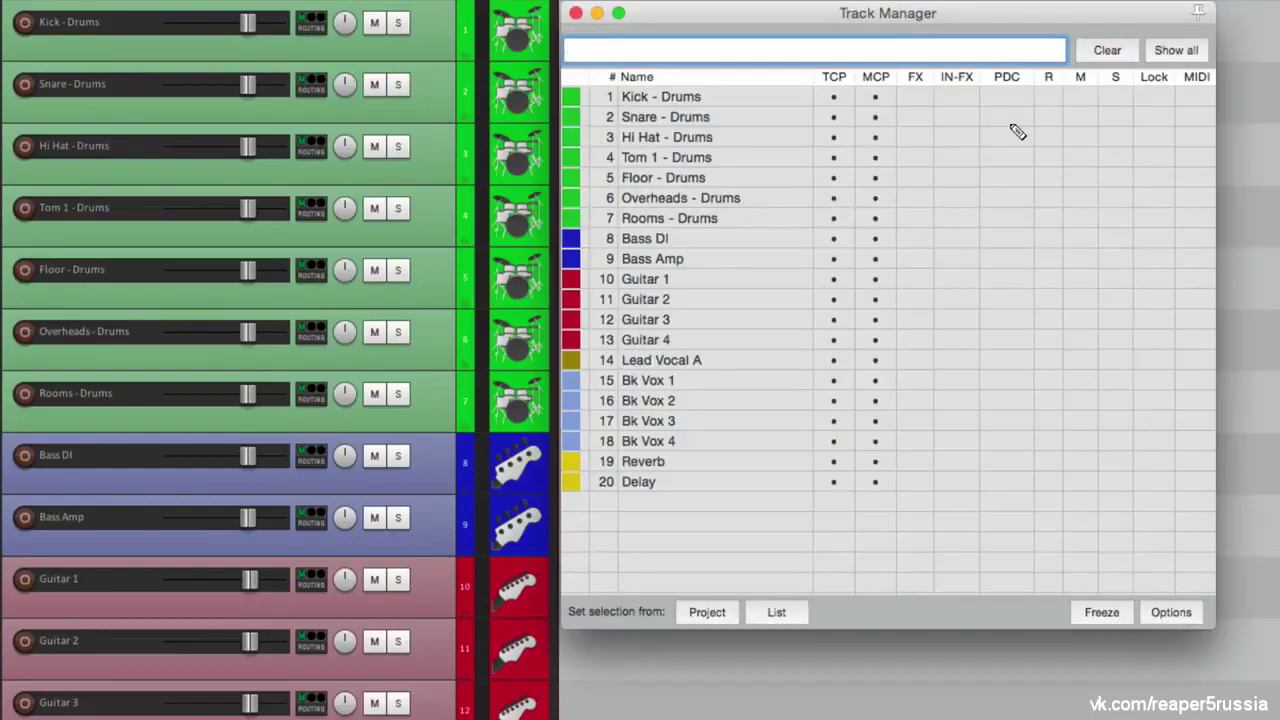
# Record-arm all tracks from Kick to Guitar 4 together, and disarm them again
pyautogui.click(769, 97)
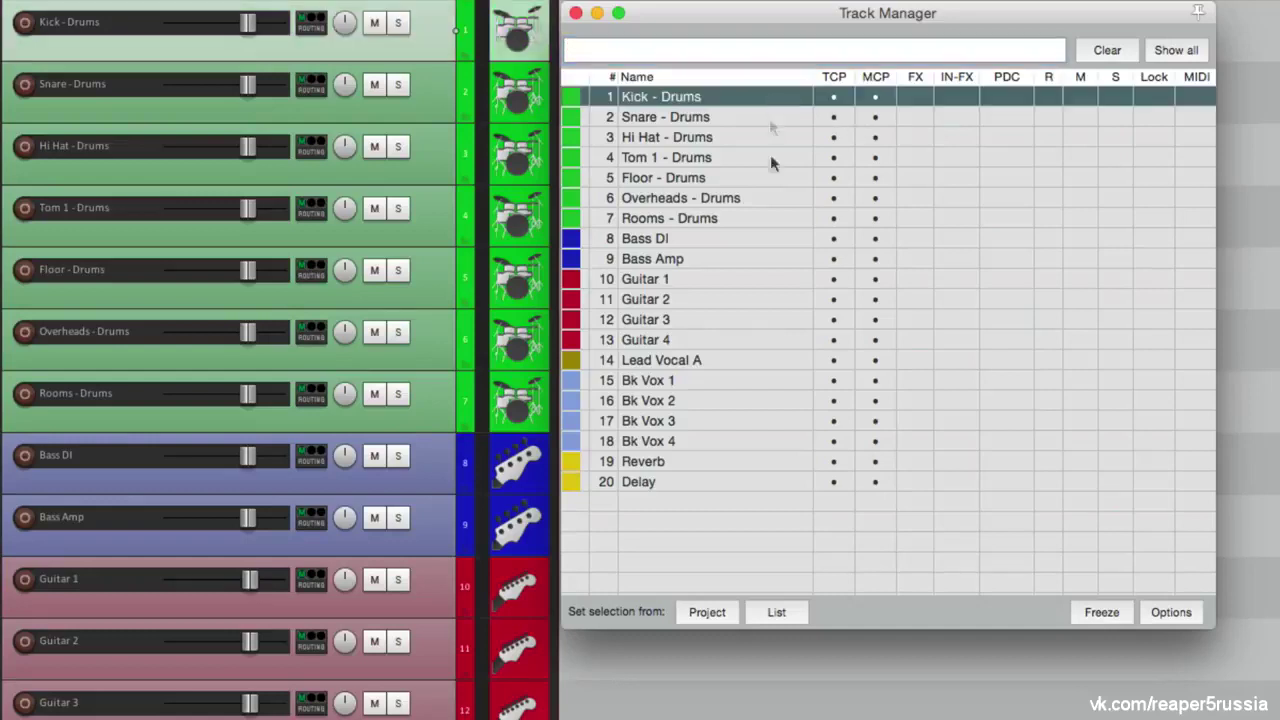
pyautogui.keyDown('shift'); pyautogui.click(735, 347); pyautogui.keyUp('shift')
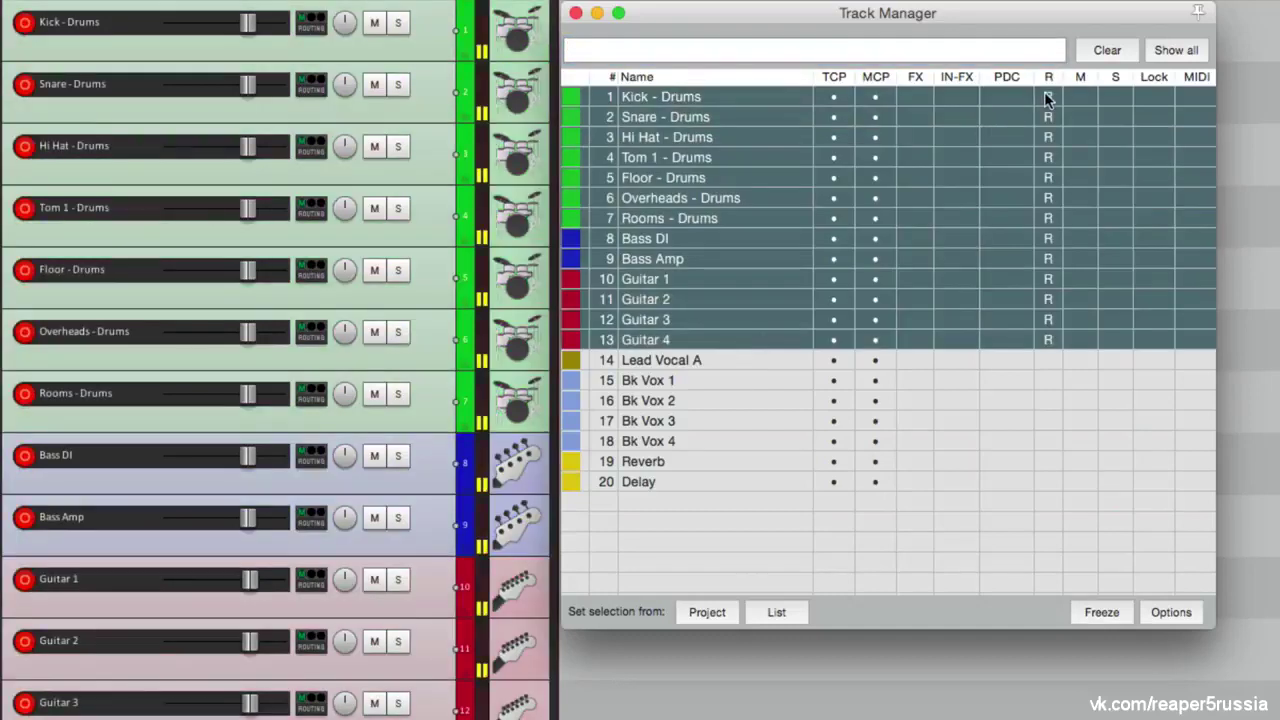
pyautogui.click(1073, 95)
pyautogui.click(1073, 95)
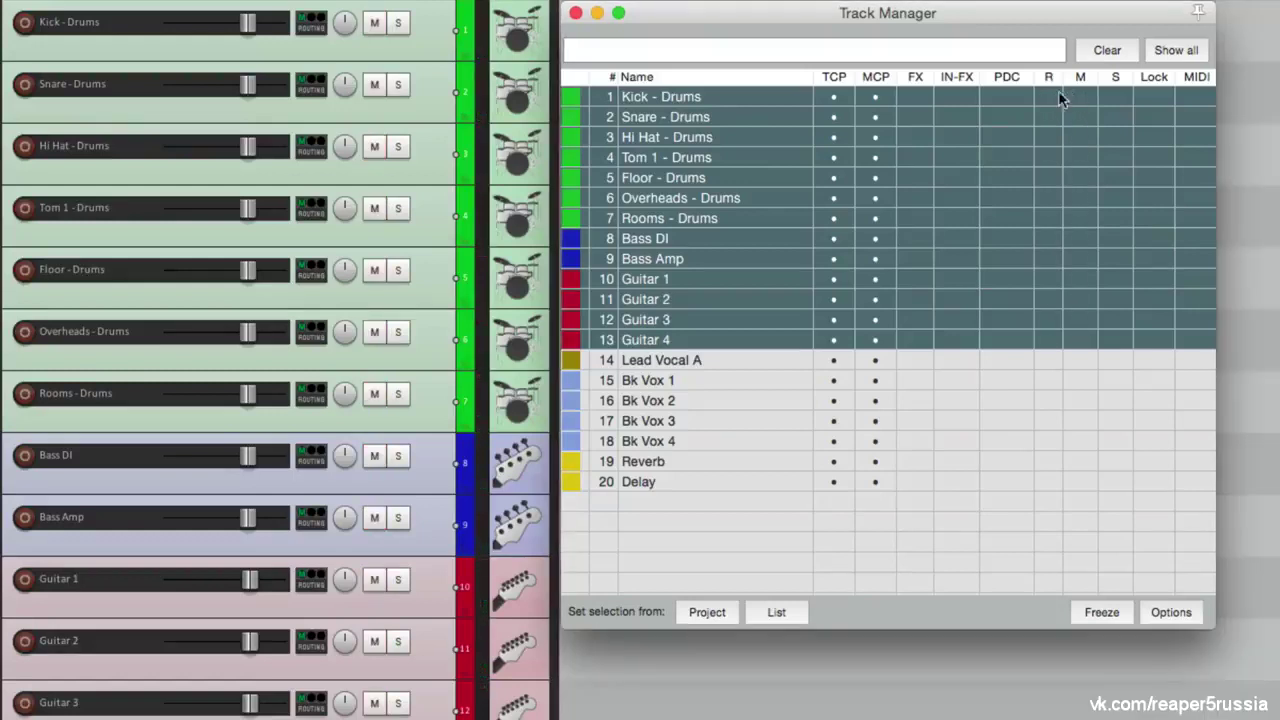
# Select Lead Vocal A to Bk Vox 4, solo and unsolo them together, and close the Track Manager
pyautogui.click(700, 362)
pyautogui.keyDown('shift'); pyautogui.click(700, 441); pyautogui.keyUp('shift')
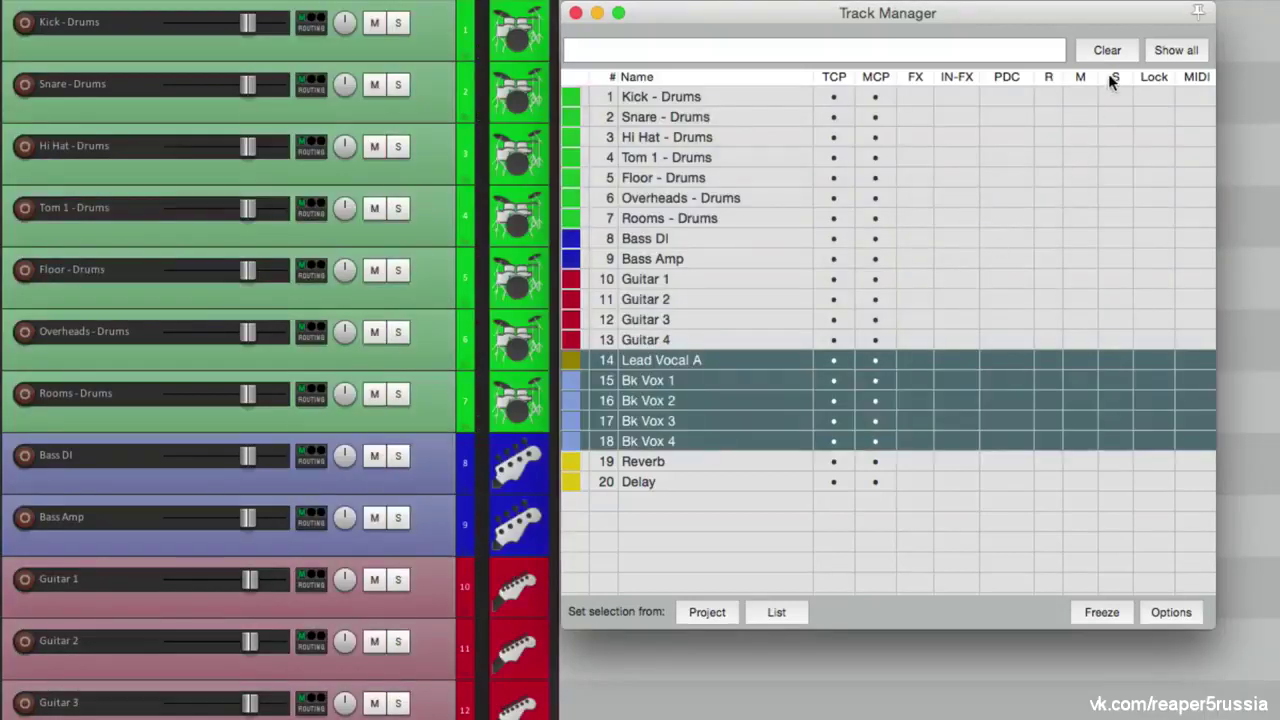
pyautogui.click(1119, 362)
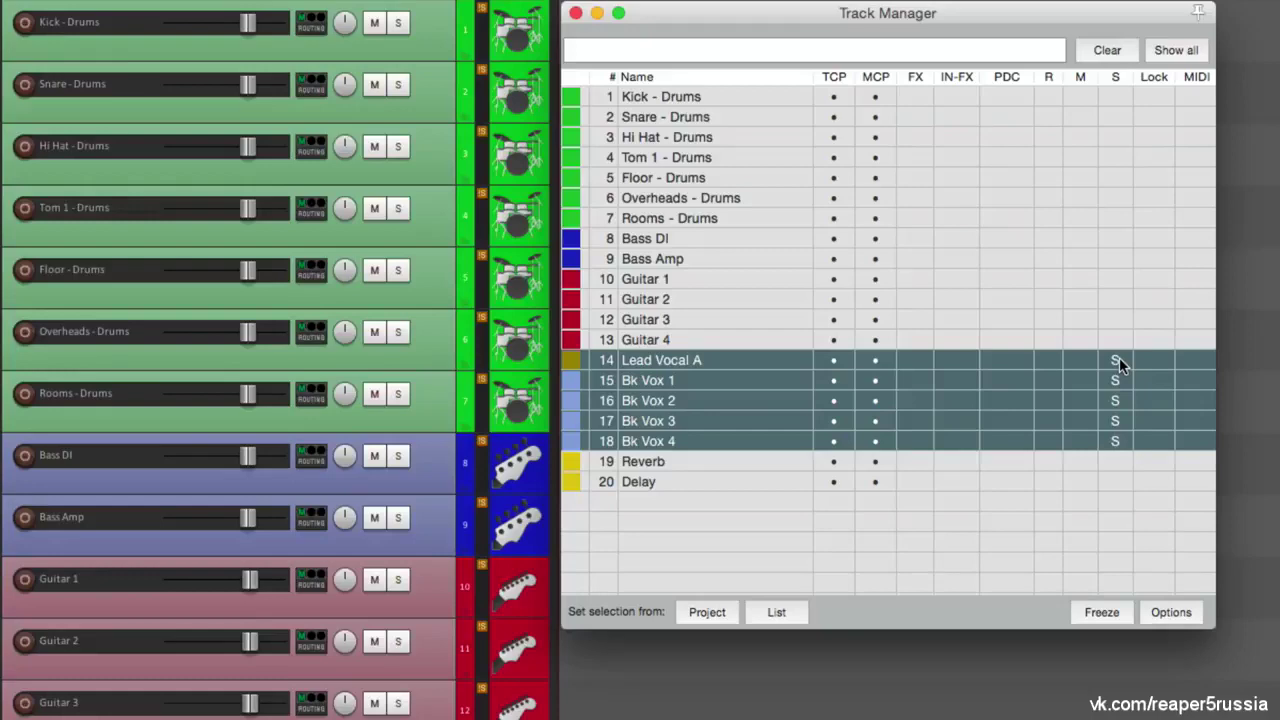
pyautogui.click(1119, 360)
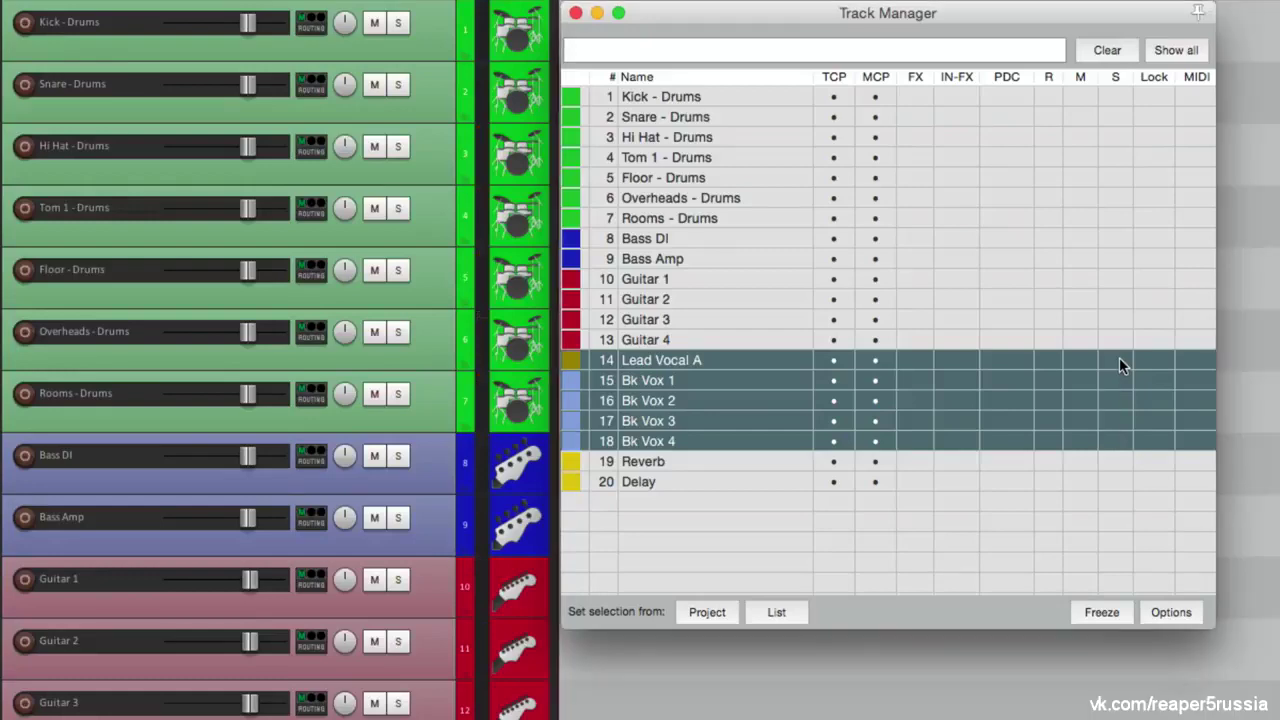
pyautogui.press('Escape')
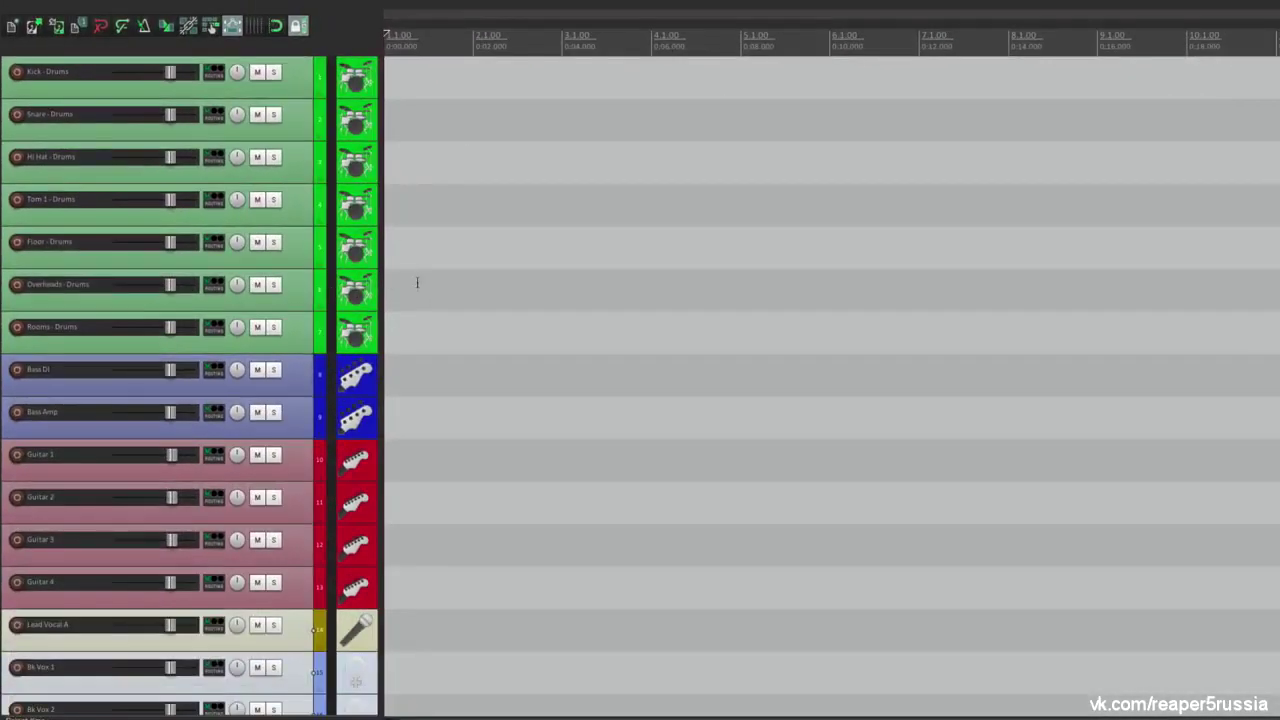
pyautogui.scroll(-5, 324, 349)
pyautogui.scroll(5, 326, 348)
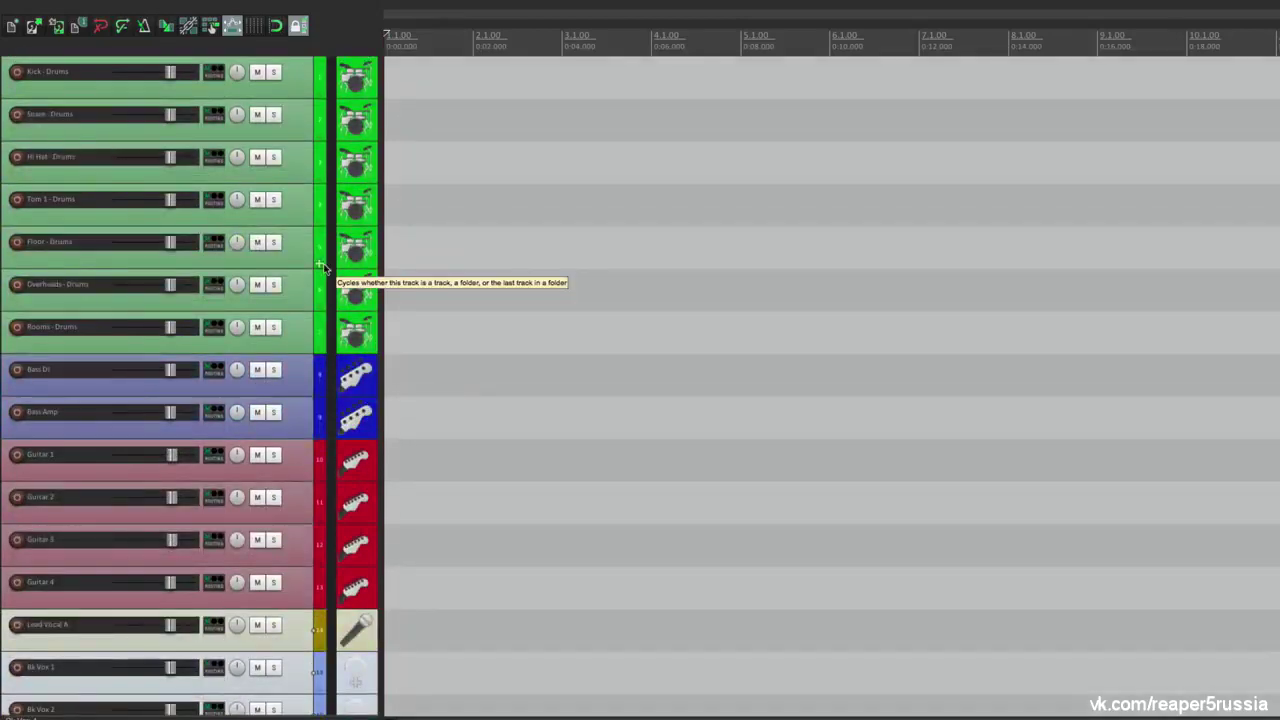
pyautogui.scroll(5, 323, 266)
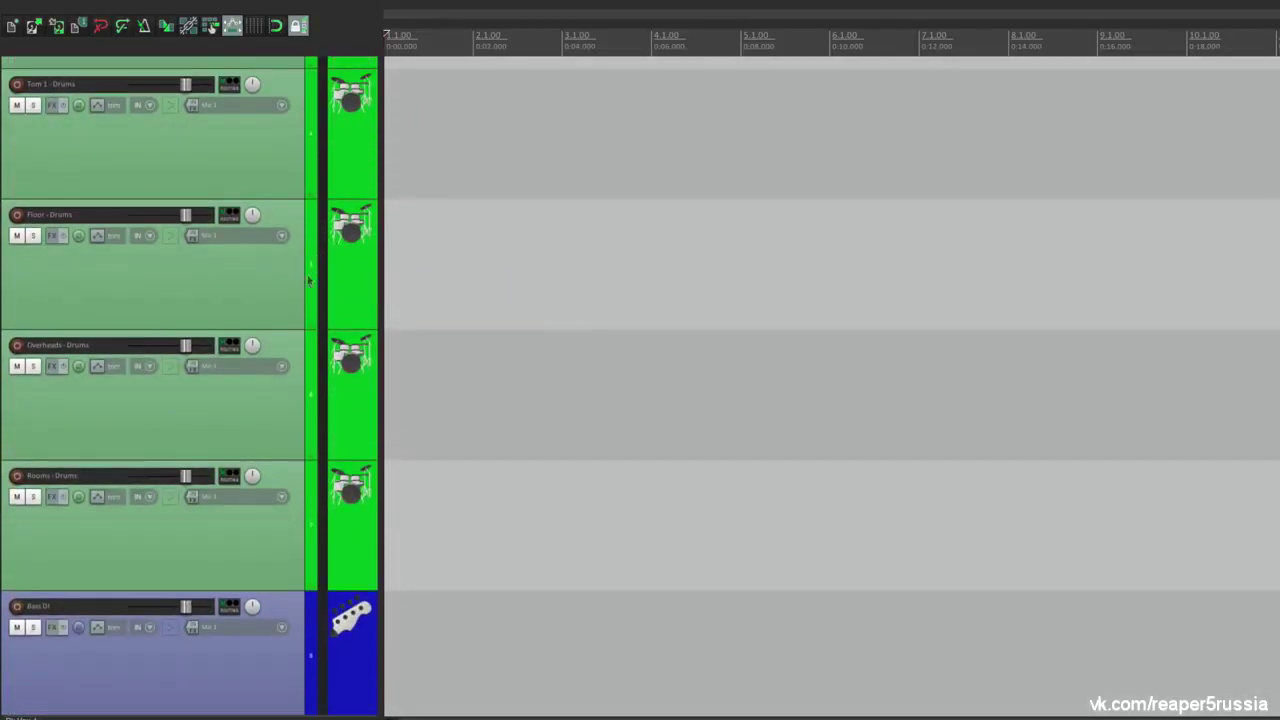
pyautogui.scroll(-15, 306, 277)
pyautogui.scroll(15, 306, 277)
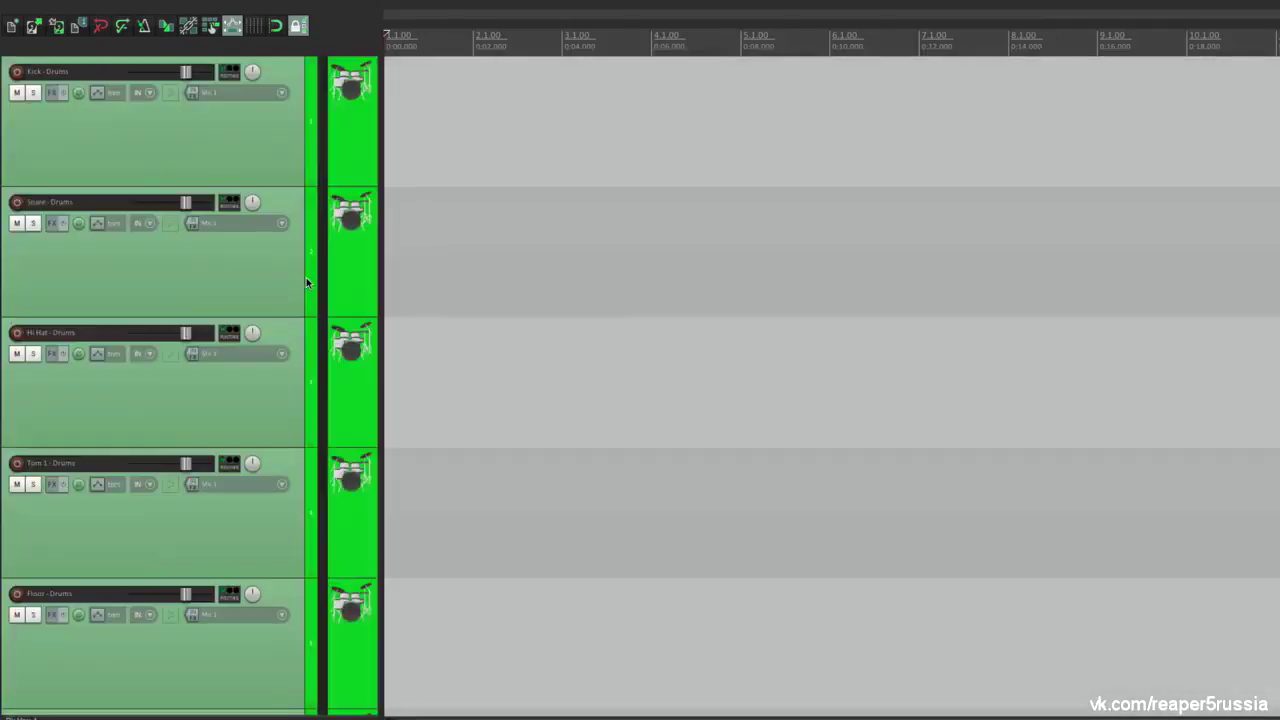
# Filter the tracks in the Track Manager by "lead vocal" and close the manager
pyautogui.press('super+alt+m')
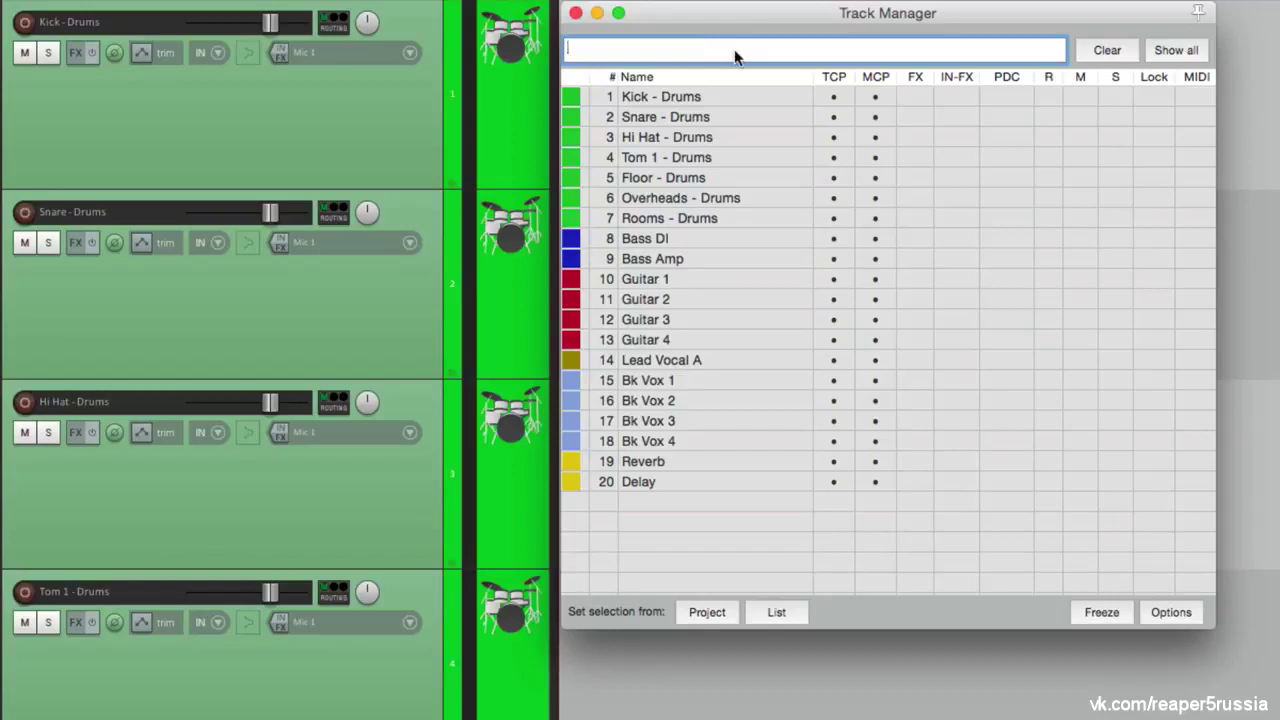
pyautogui.write('lead vocal')
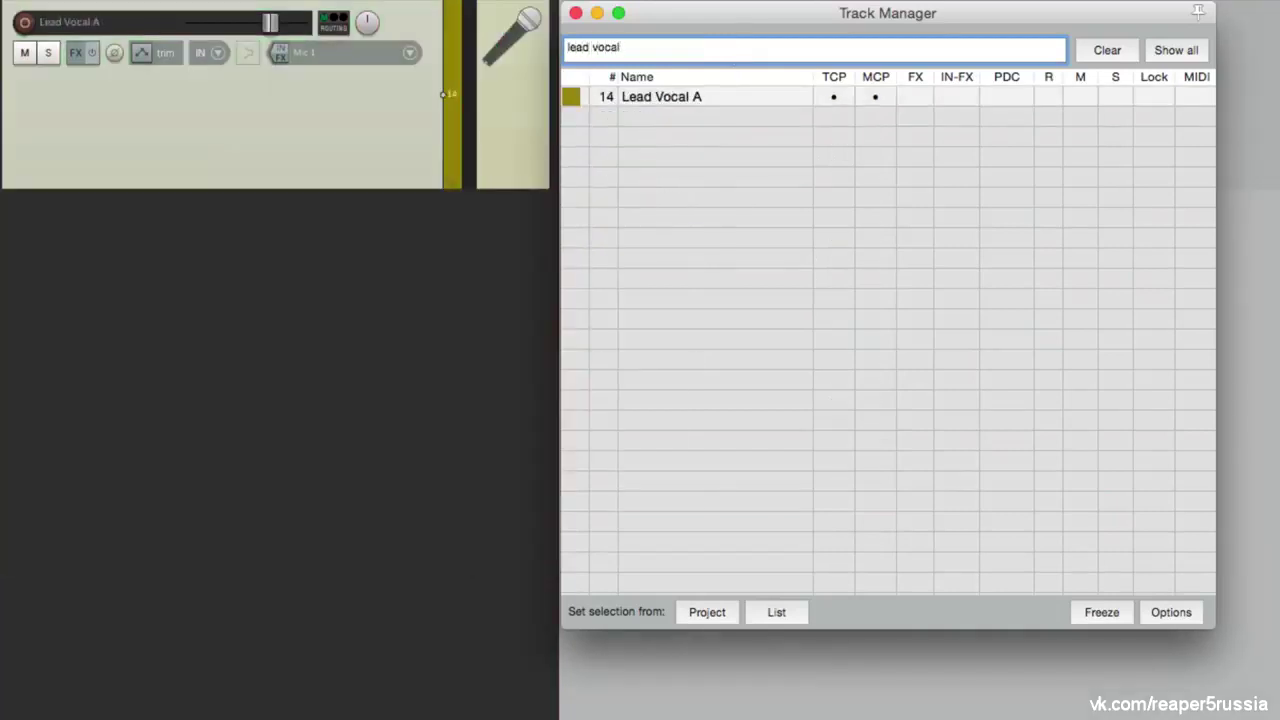
pyautogui.press('Escape')
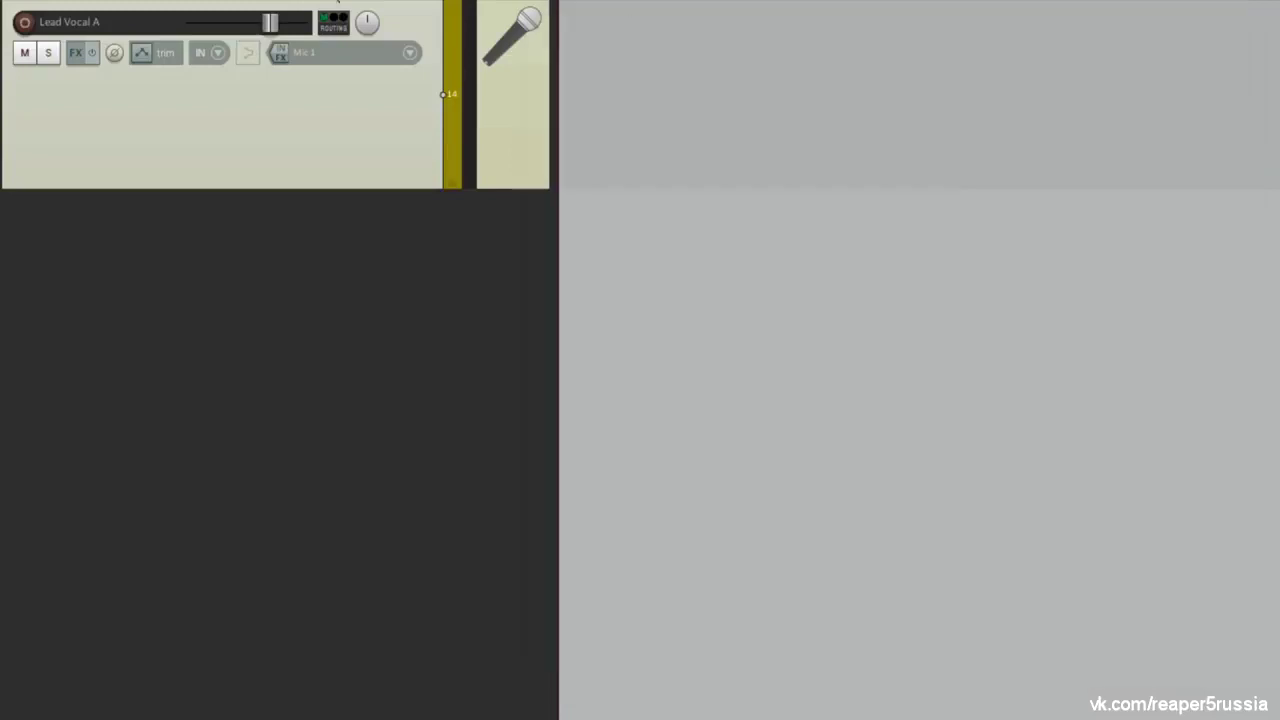
# Make the Lead Vocal A track taller, and clear the "lead vocal" filter in the reopened Track Manager
pyautogui.moveTo(363, 191); pyautogui.dragTo(306, 440)
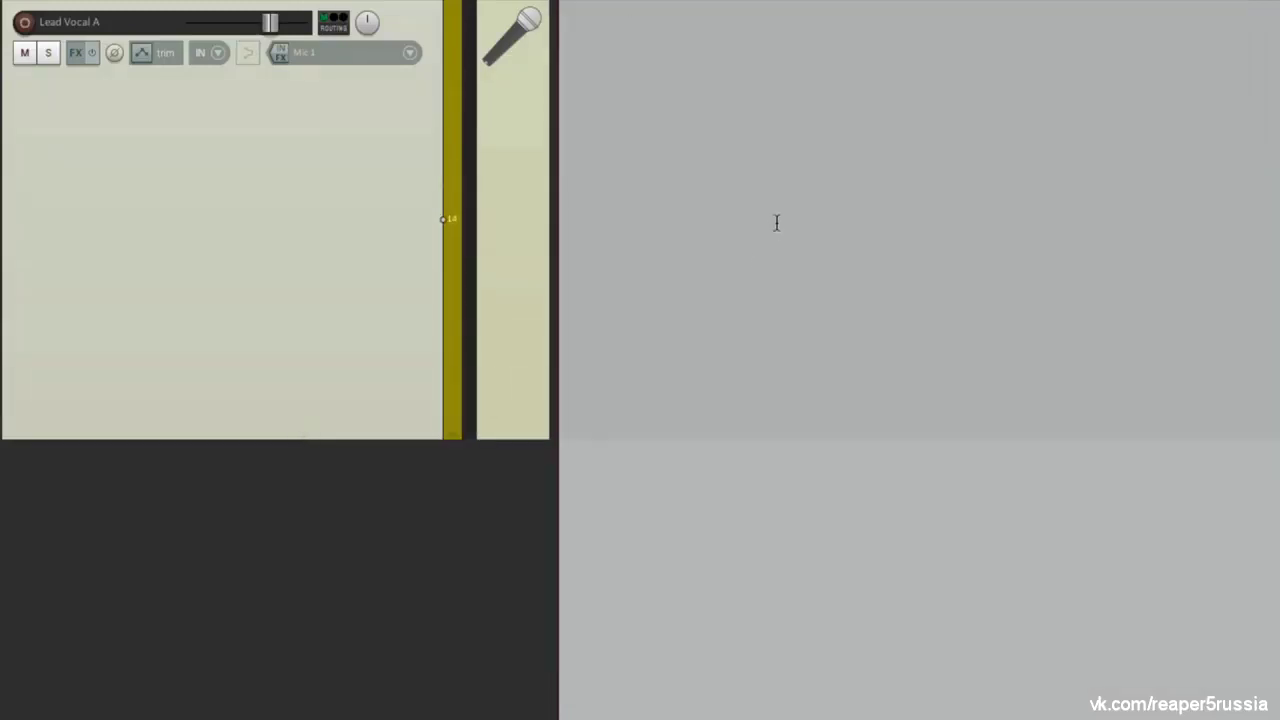
pyautogui.press('super+alt+m')
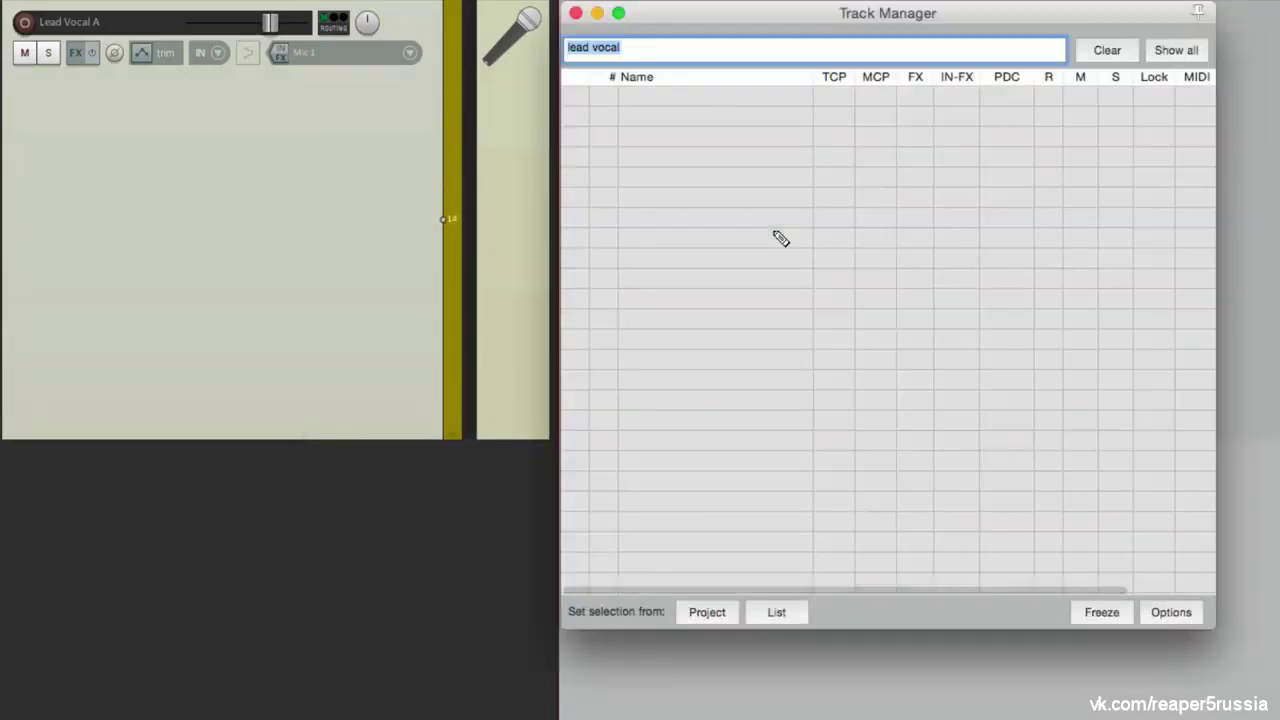
pyautogui.click(1104, 50)
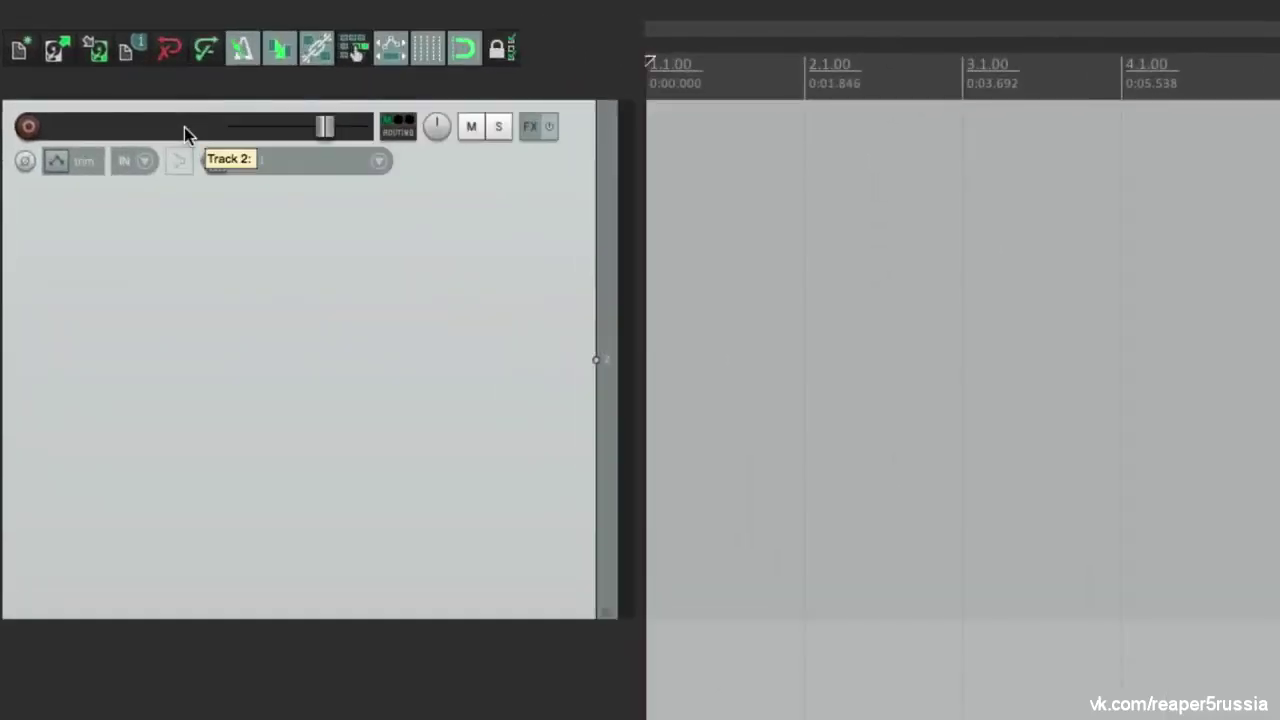
# Name the empty track "Ac Gut" and set its record input to mono Input 3
pyautogui.doubleClick(184, 134)
pyautogui.write('Ac Gut')
pyautogui.press('Return')
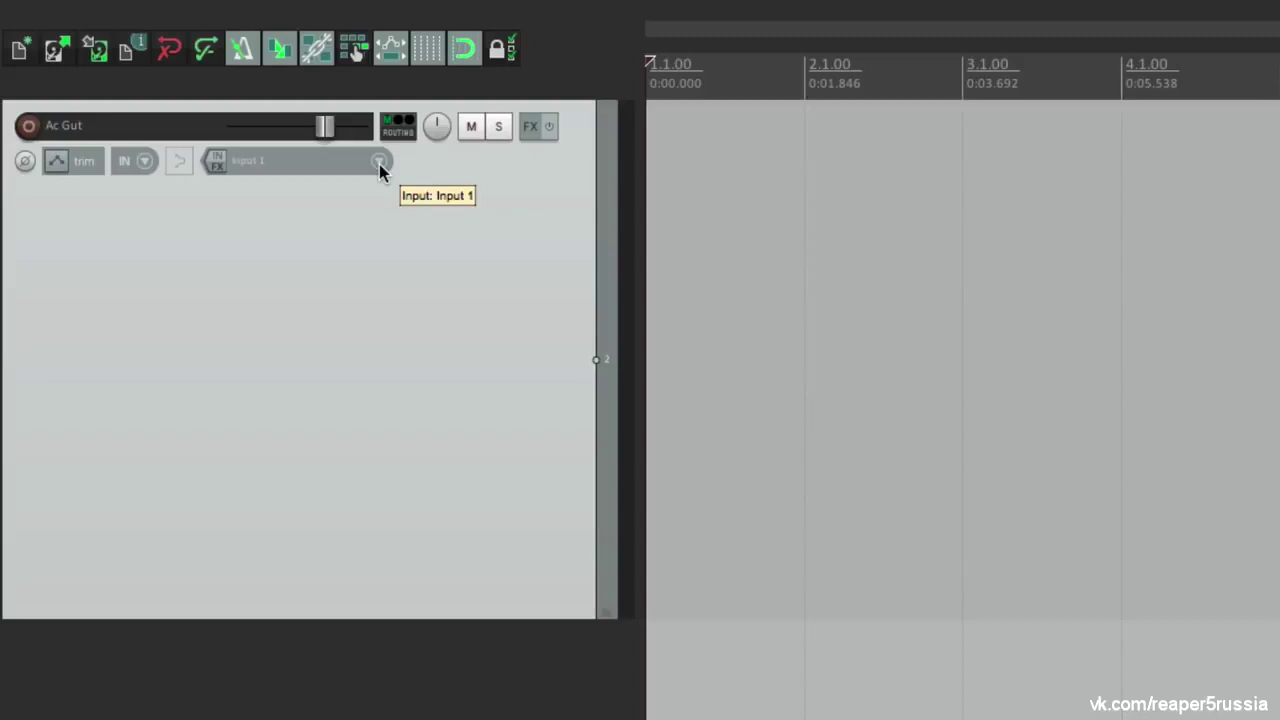
pyautogui.click(379, 163)
pyautogui.moveTo(397, 190)
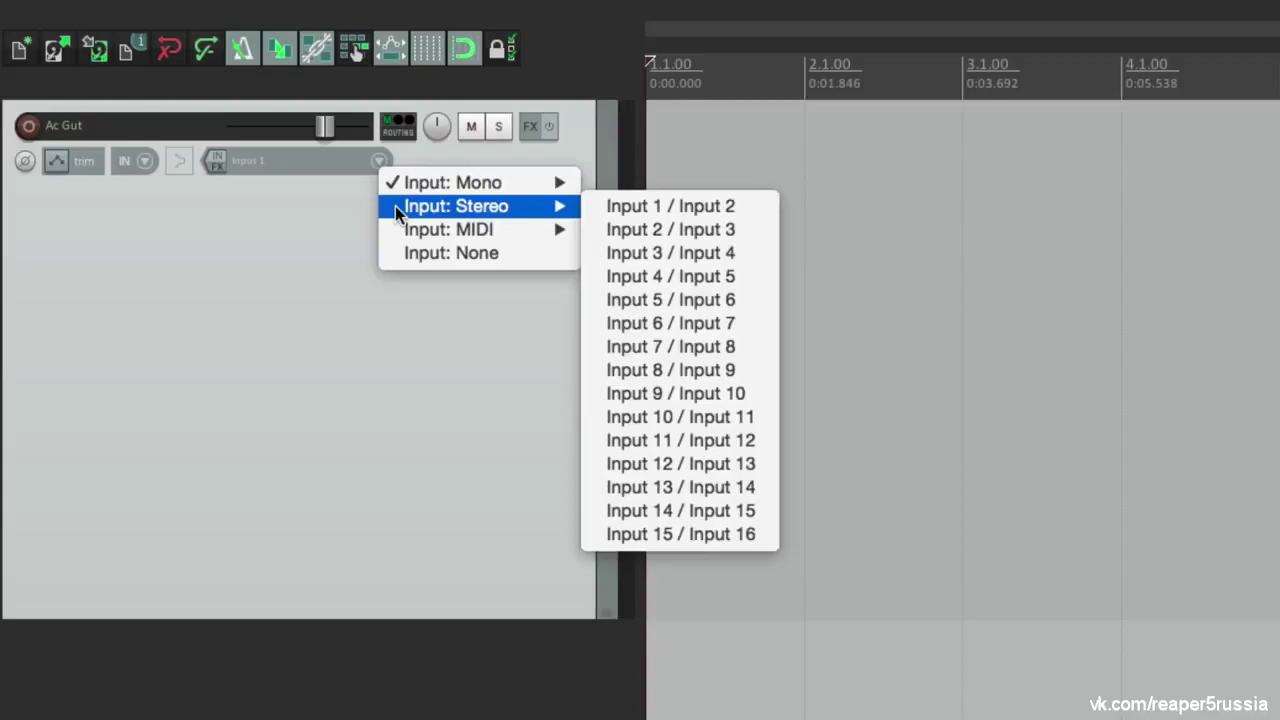
pyautogui.moveTo(397, 229)
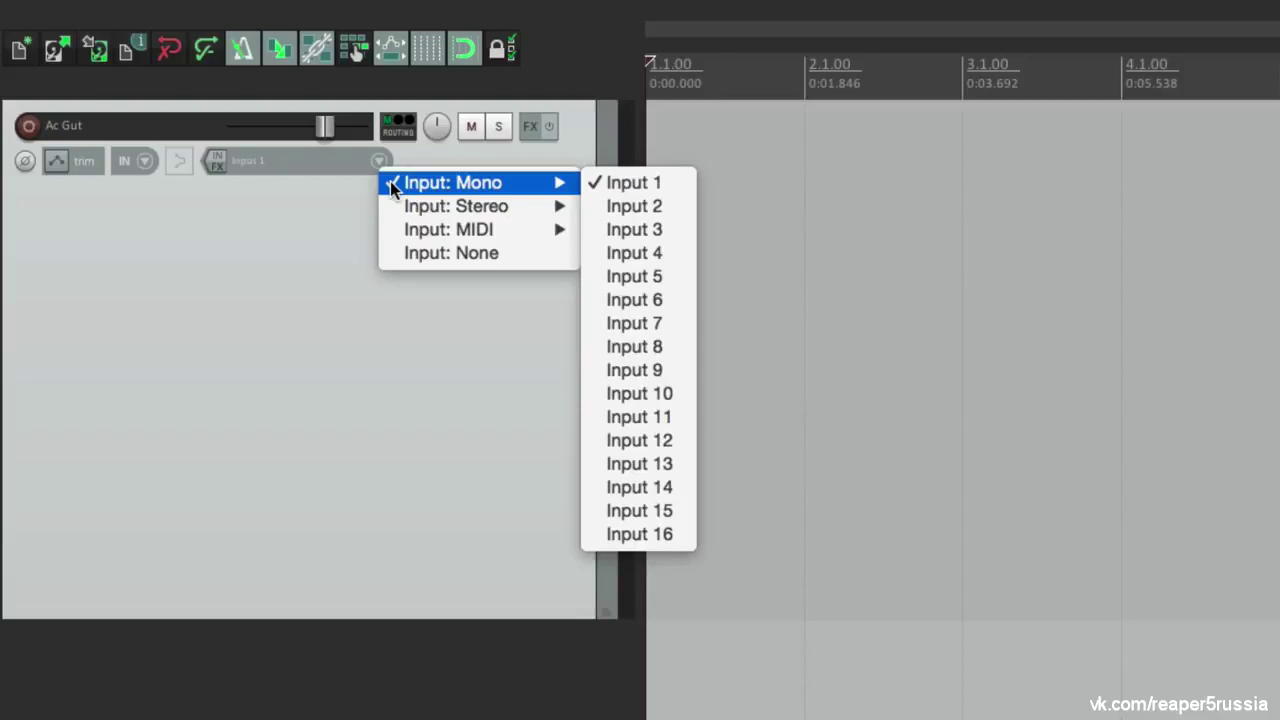
pyautogui.click(600, 230)
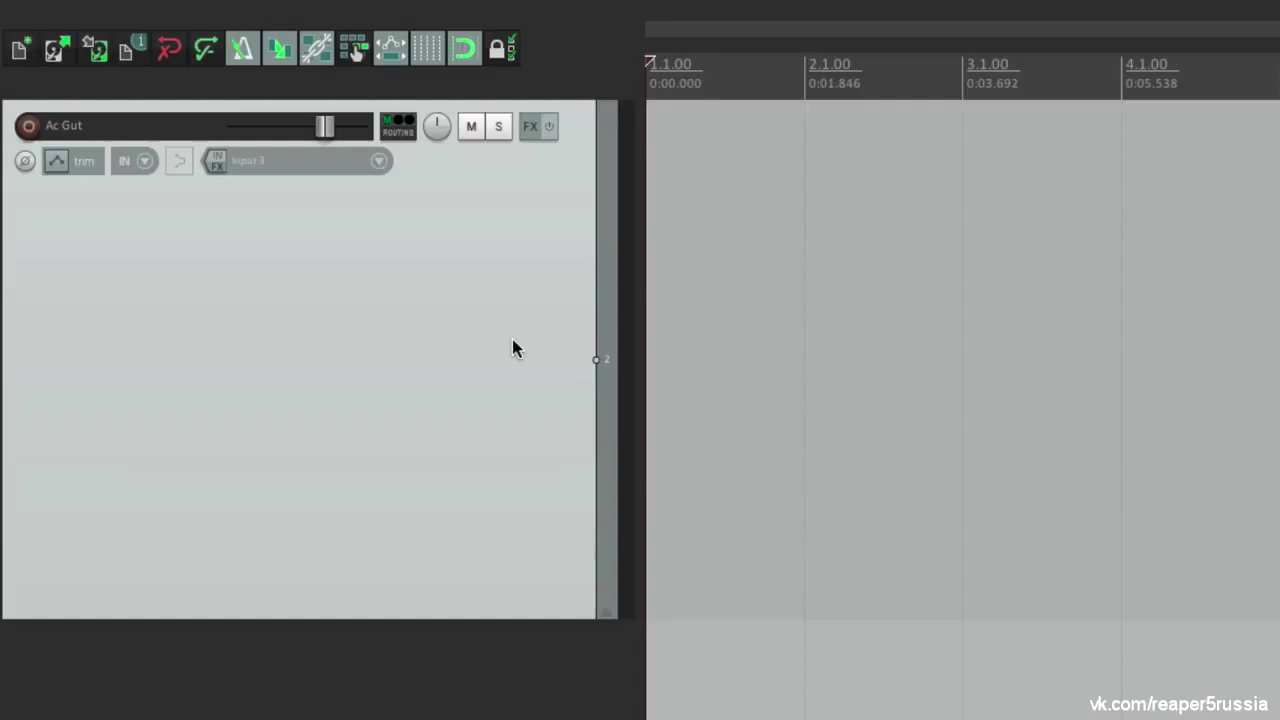
# Enable input and output channel name aliasing/remapping in the Audio preferences
pyautogui.press('super+comma')
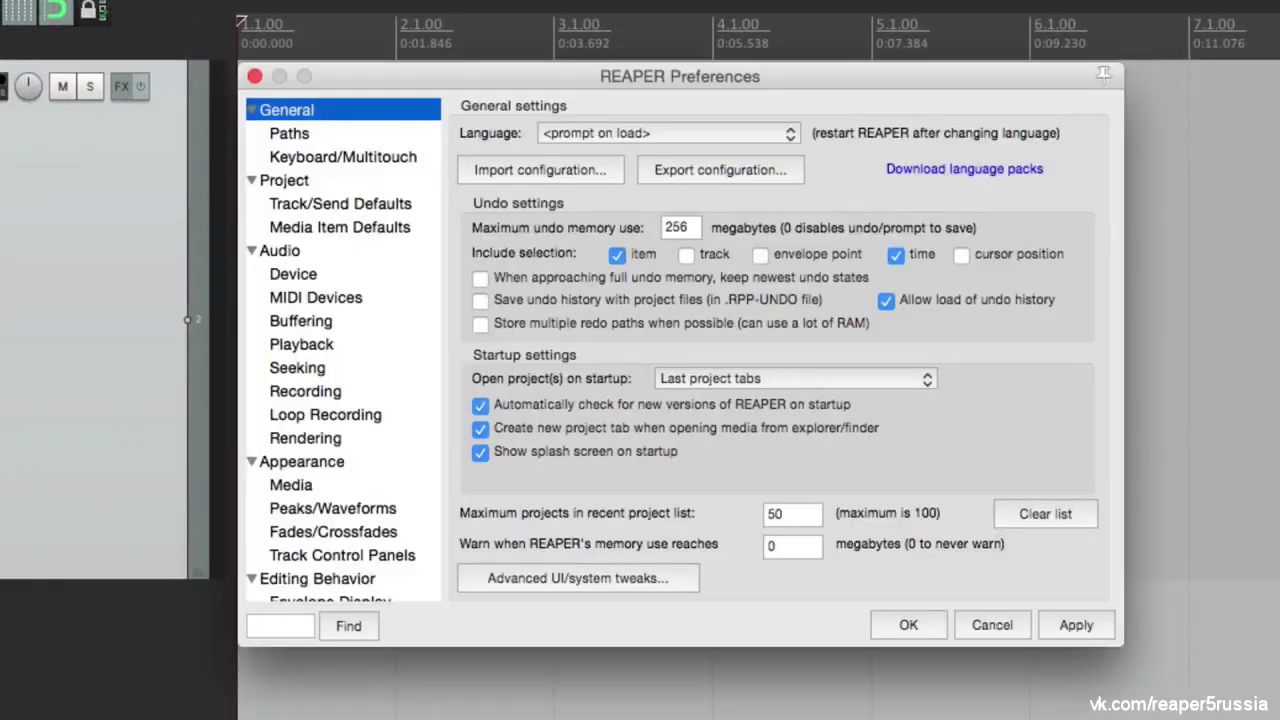
pyautogui.click(334, 250)
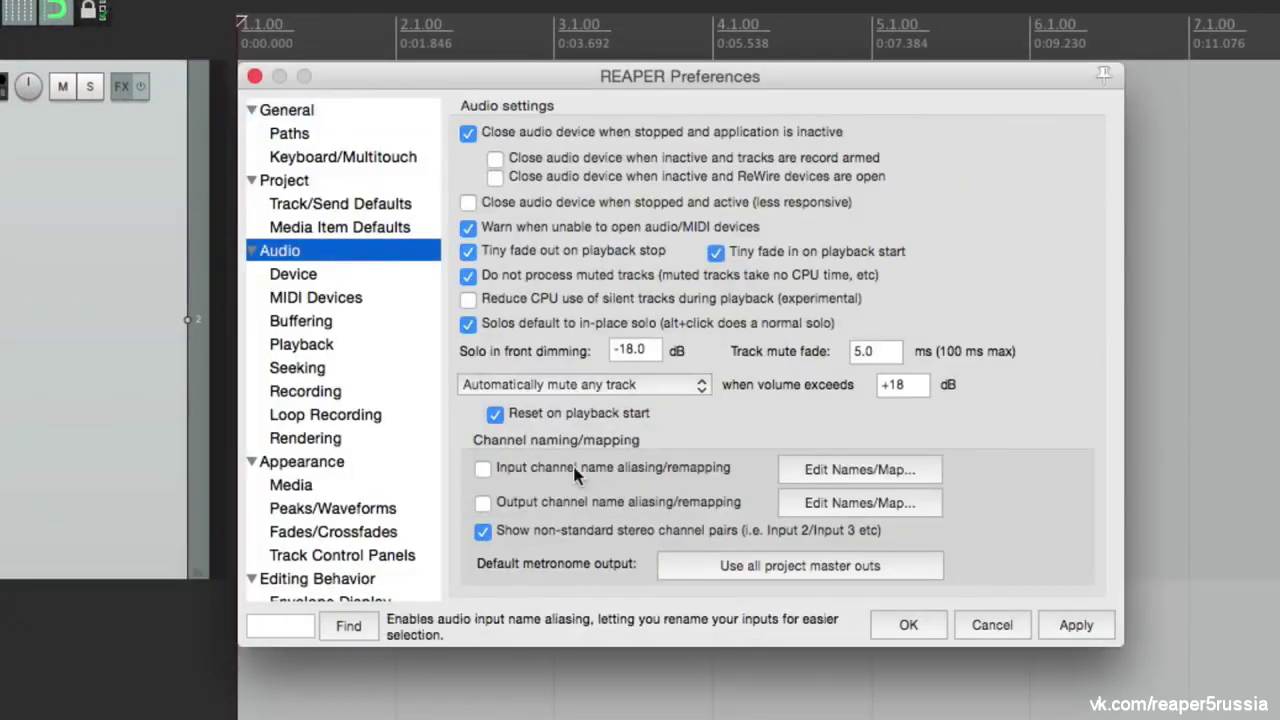
pyautogui.click(488, 472)
pyautogui.click(481, 505)
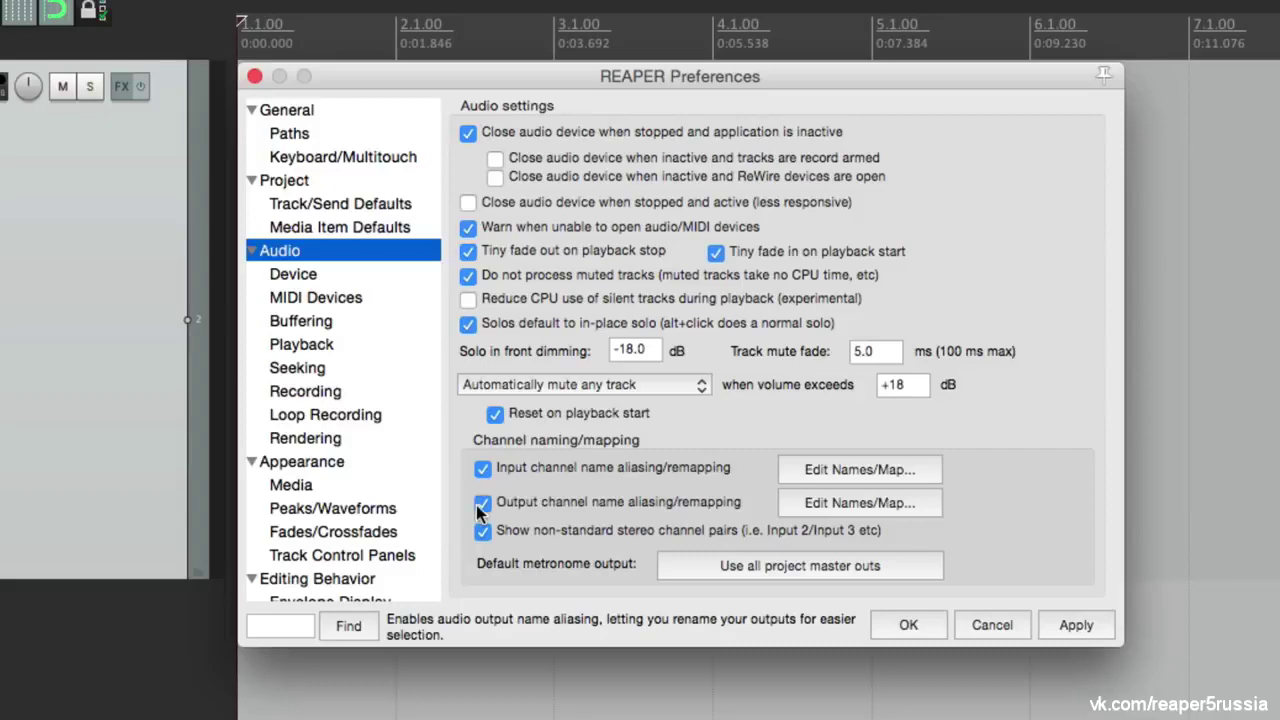
# Give input channel 3 the alias "Ac Gut Mic" and save the preferences
pyautogui.click(791, 475)
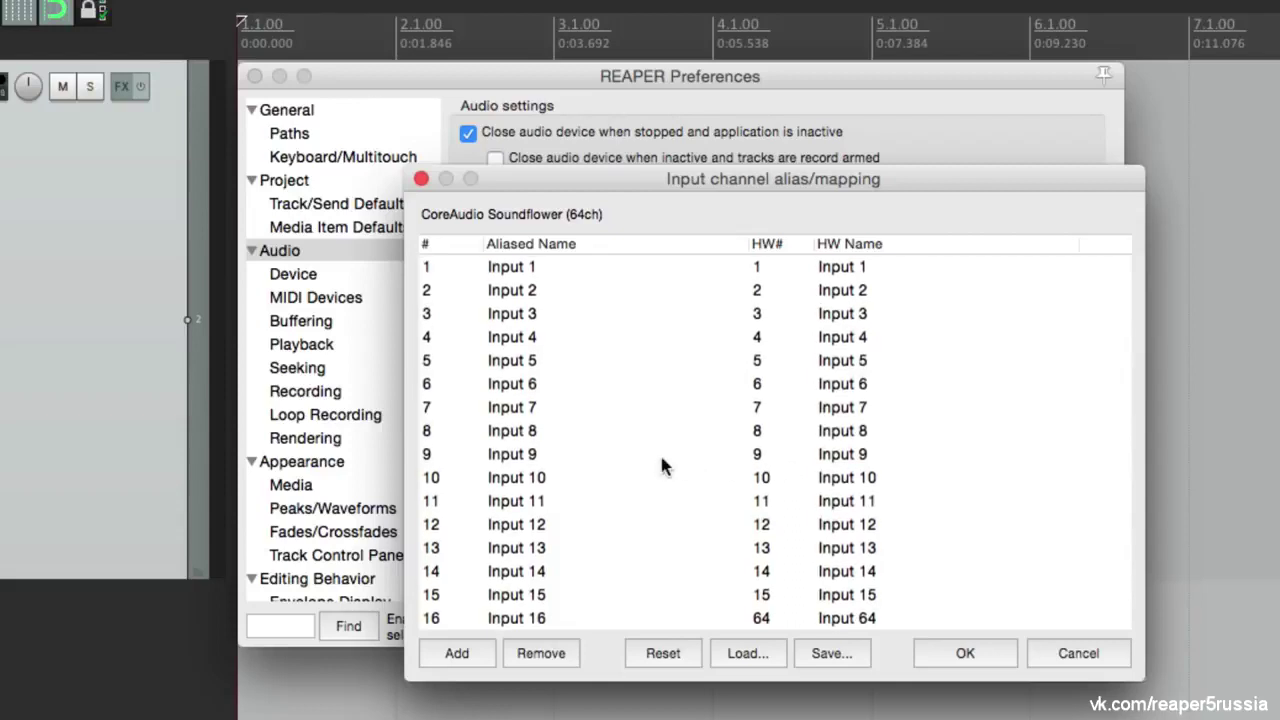
pyautogui.doubleClick(565, 315)
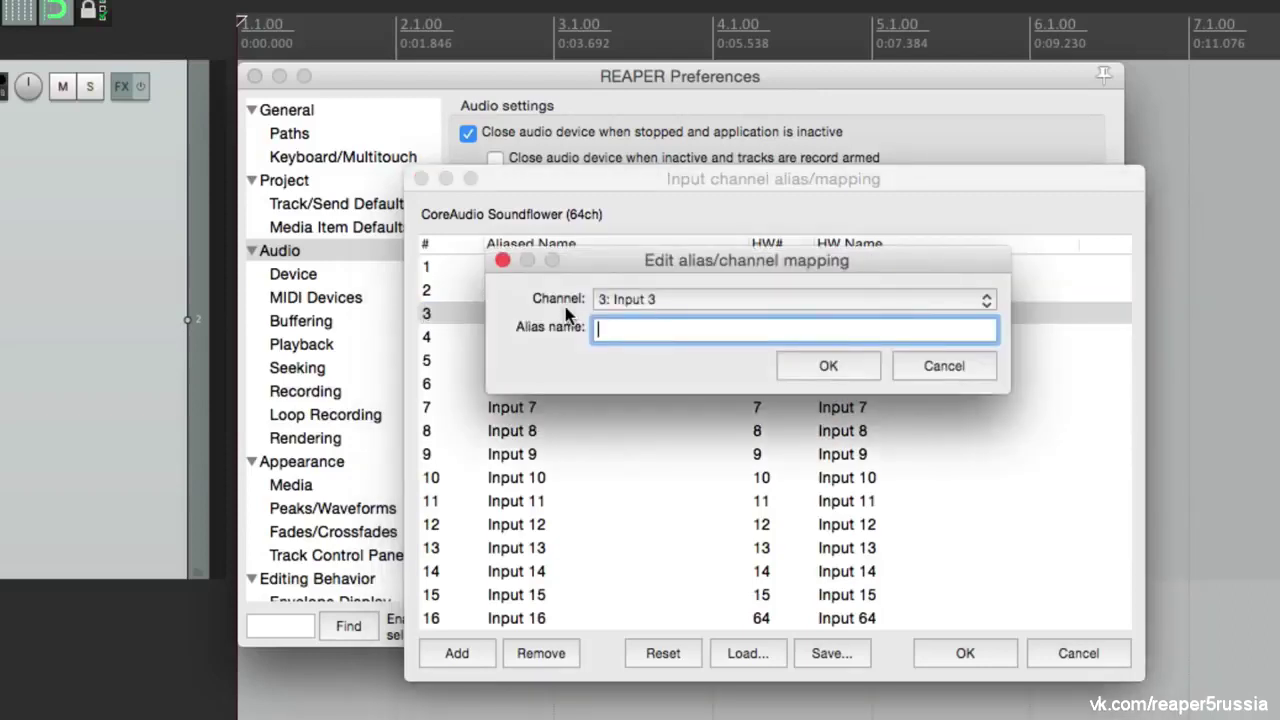
pyautogui.write('Ac Gut Mic')
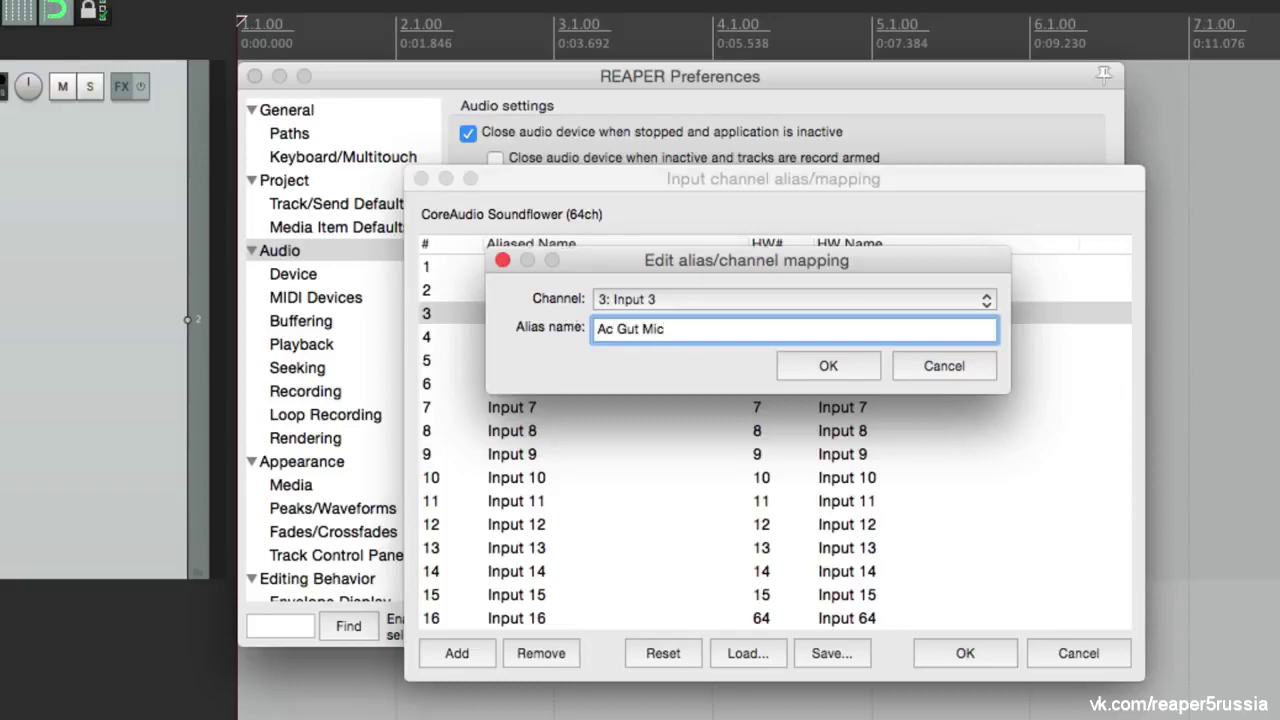
pyautogui.press('Return')
pyautogui.press('Return')
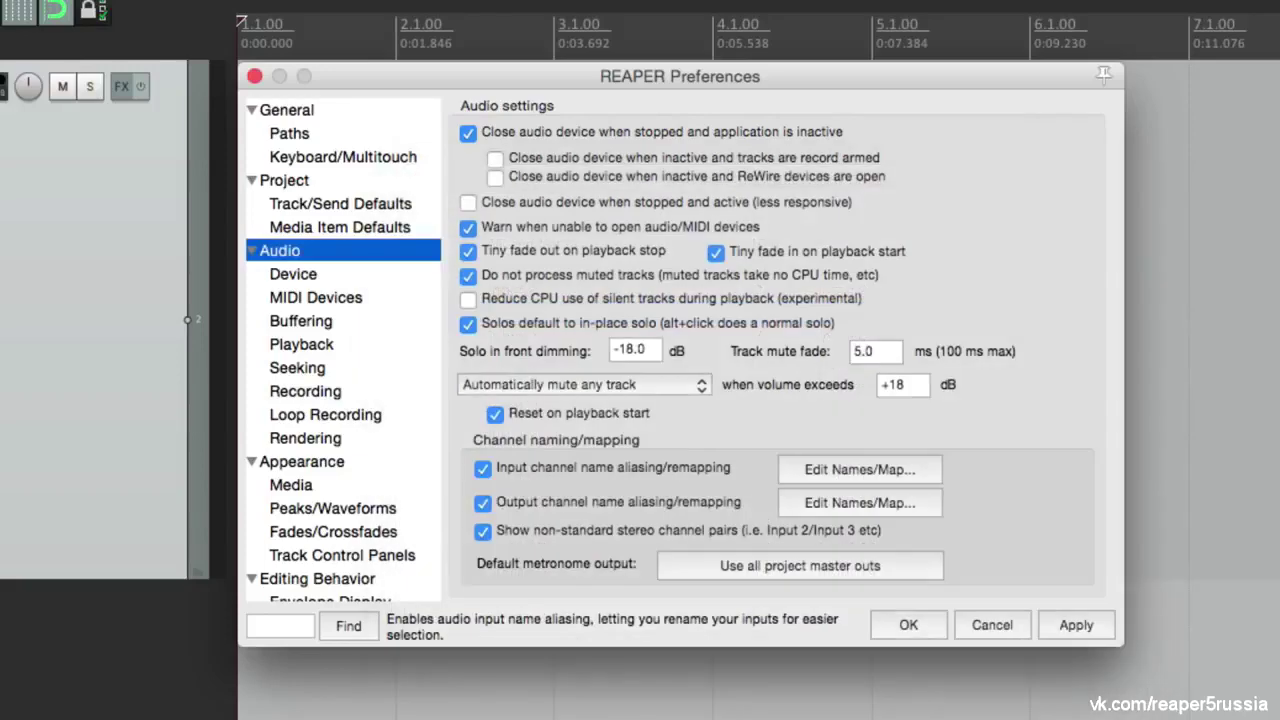
pyautogui.press('Return')
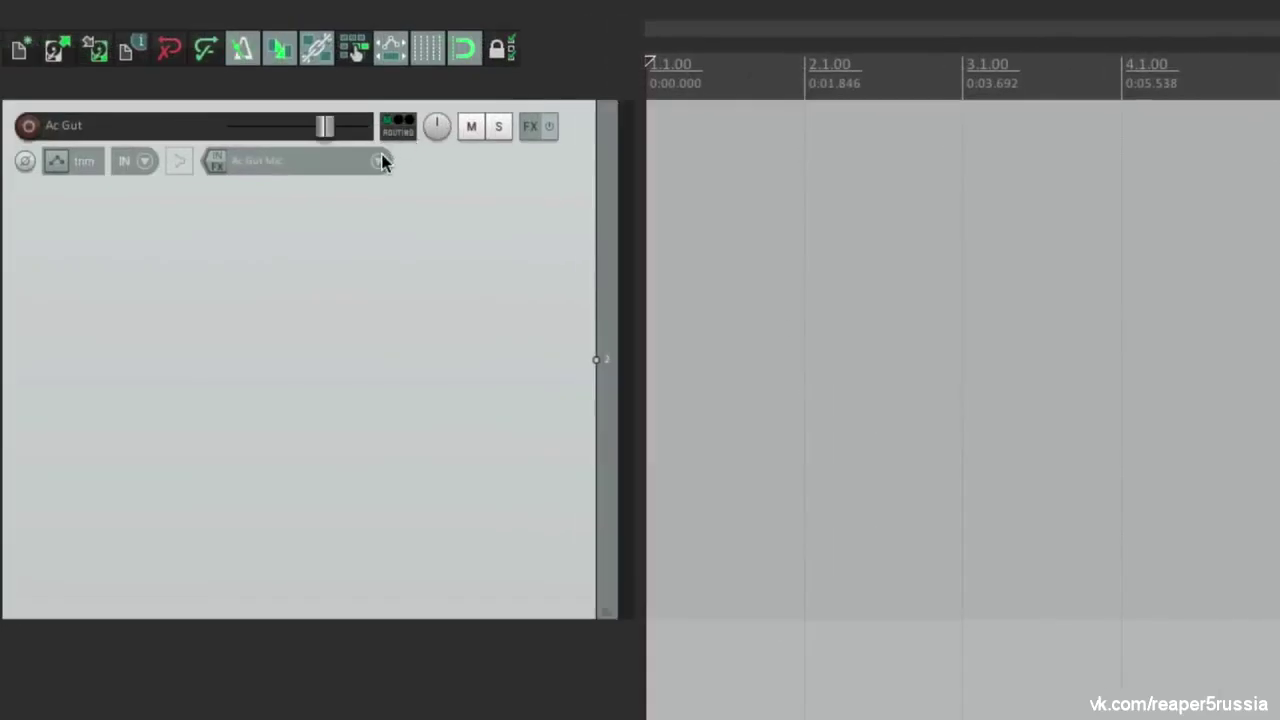
# Choose the mono input Ac Gut Mic for the Ac Gut track
pyautogui.click(383, 162)
pyautogui.moveTo(417, 165)
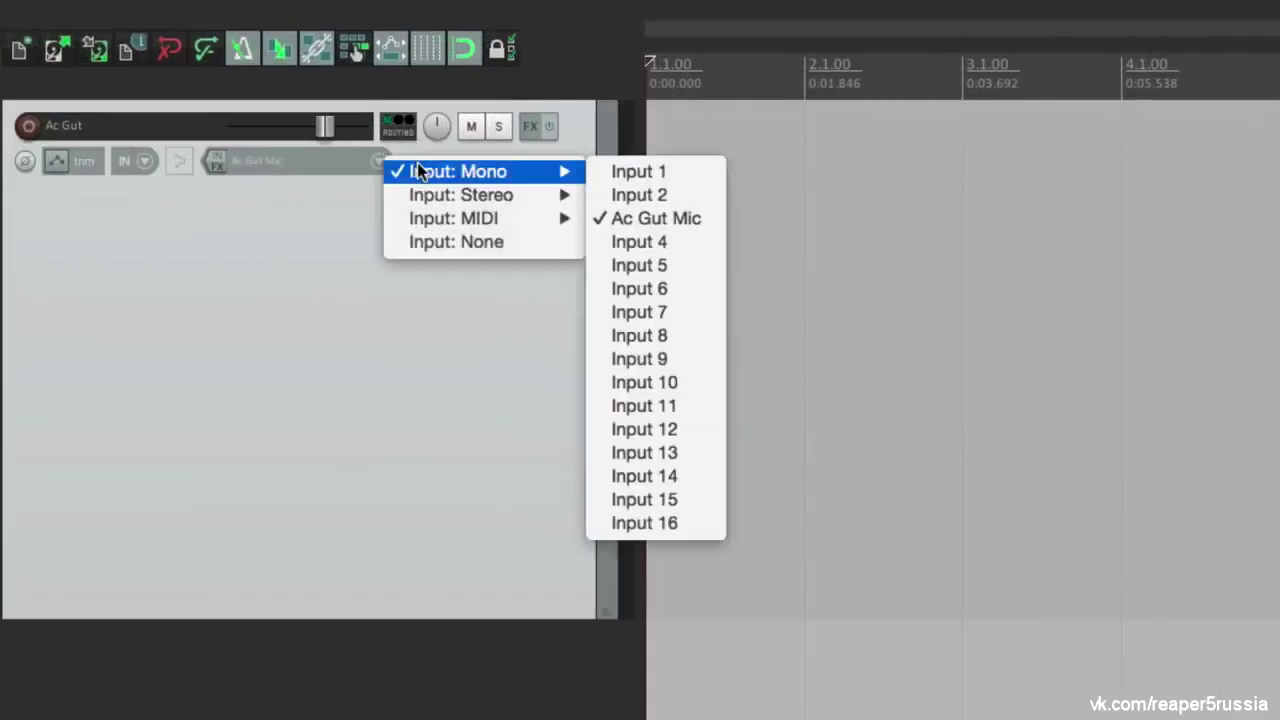
pyautogui.click(591, 218)
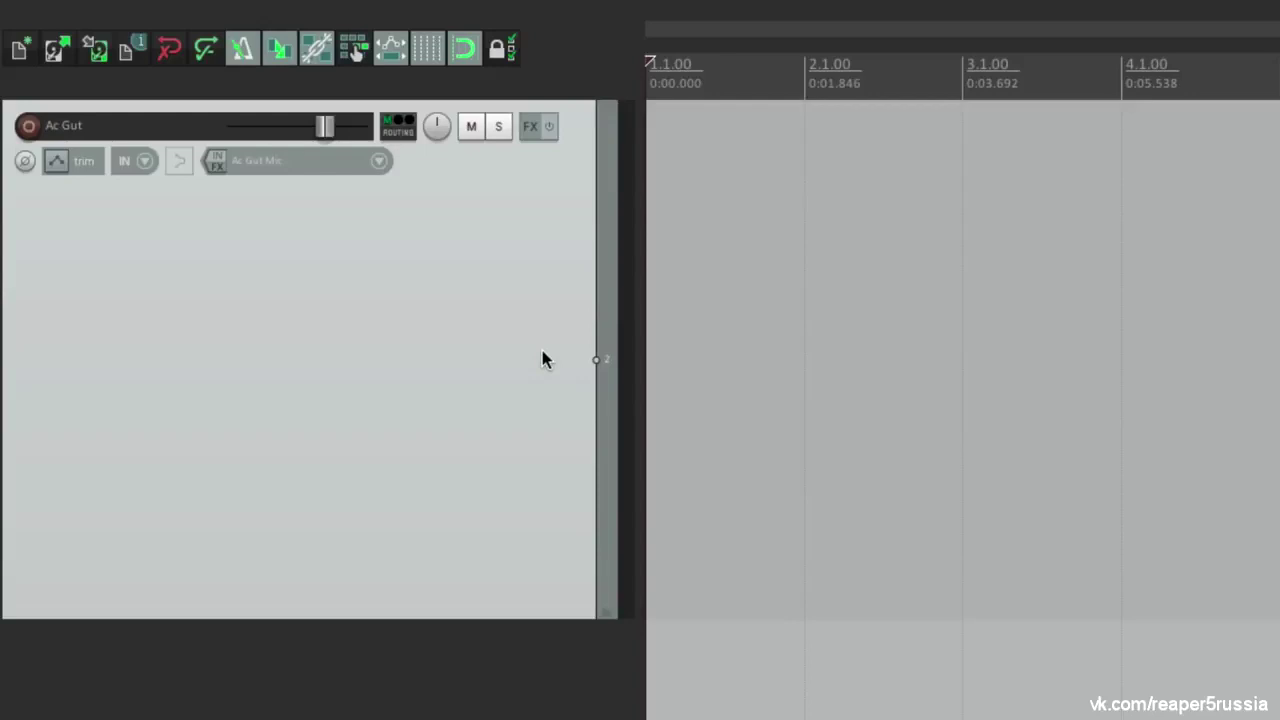
# Turn the metronome off and back on
pyautogui.hotkey('ctrl', 'shift', 'm')
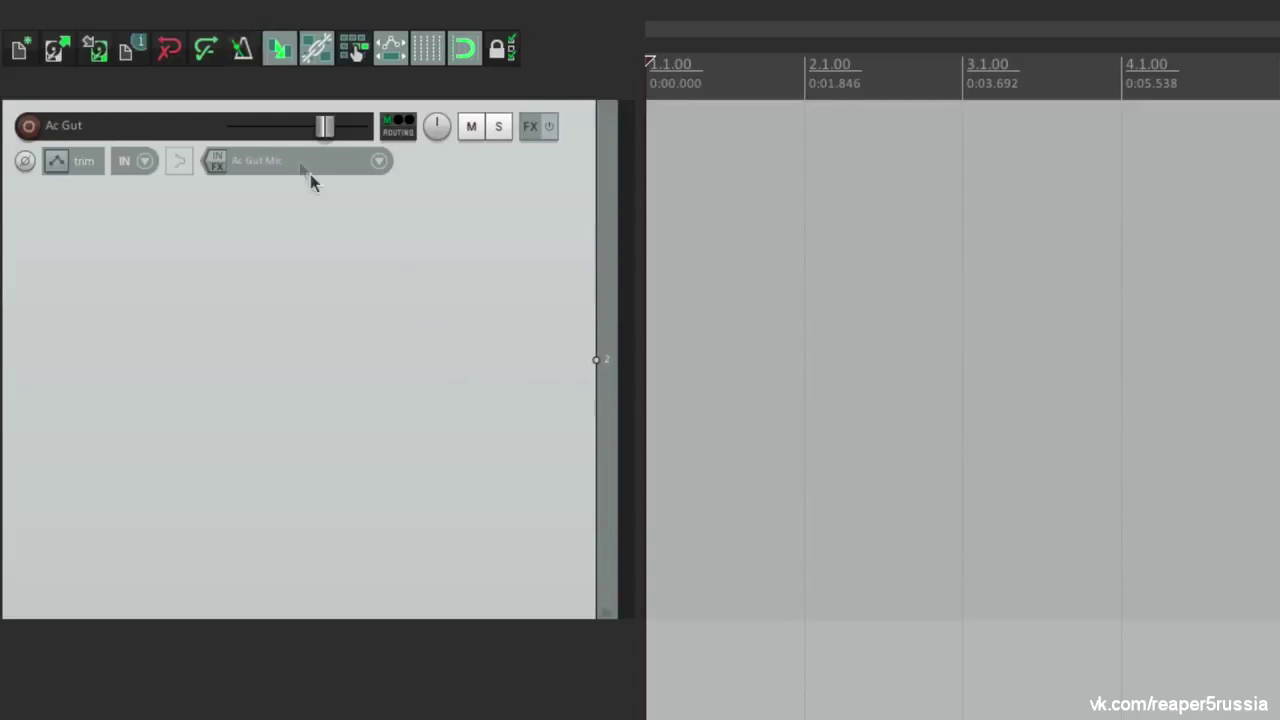
pyautogui.click(244, 58)
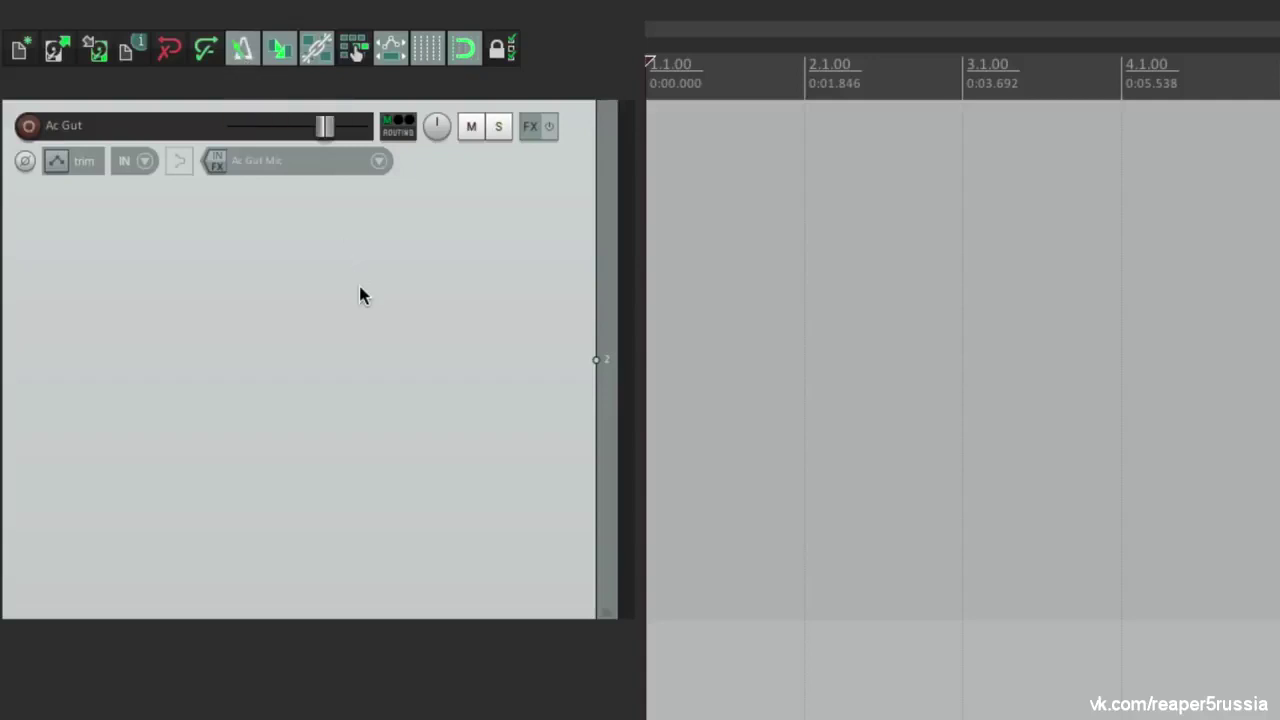
# Record-arm the Ac Gut track and record a short take from the project start
pyautogui.click(28, 126)
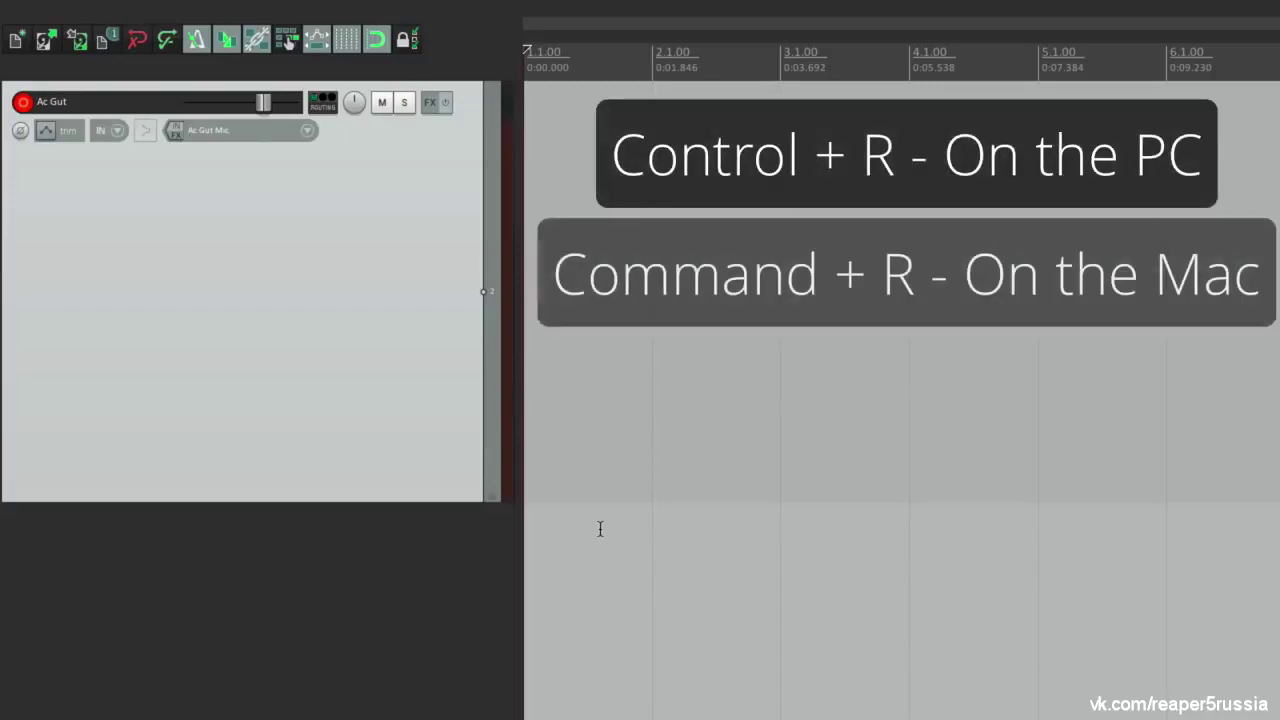
pyautogui.hotkey('ctrl', 'r')
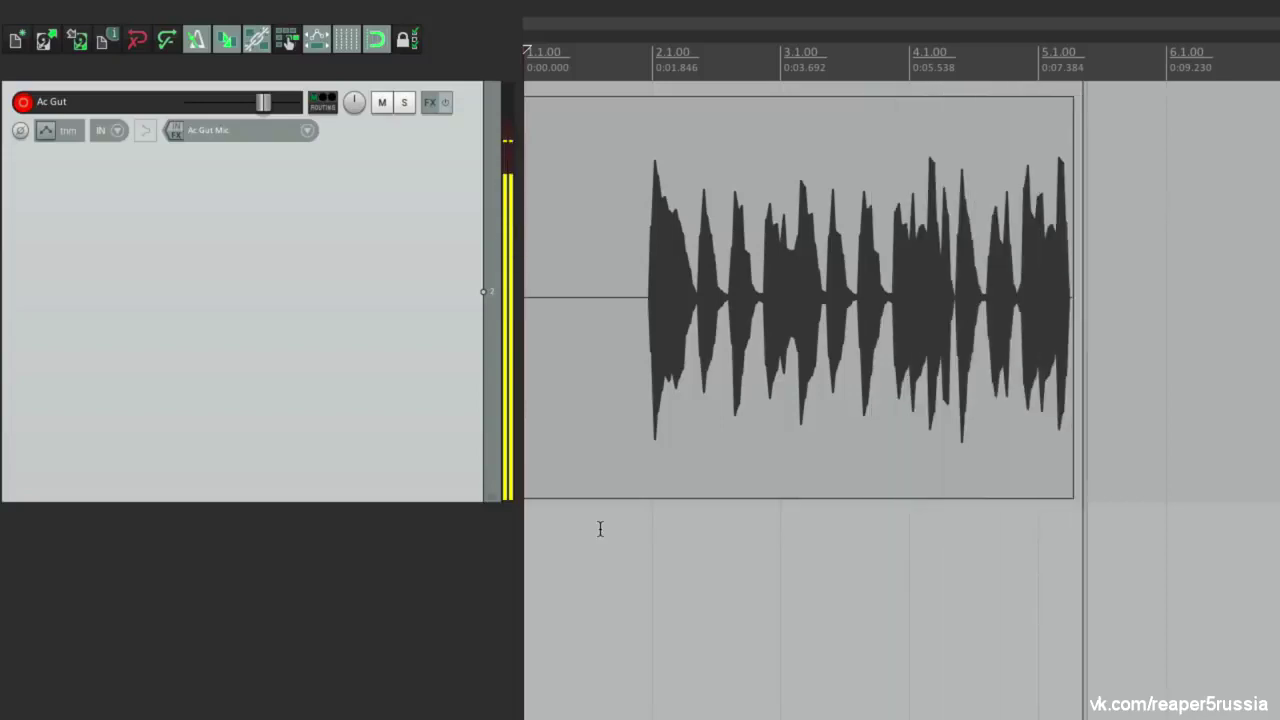
pyautogui.press('space')
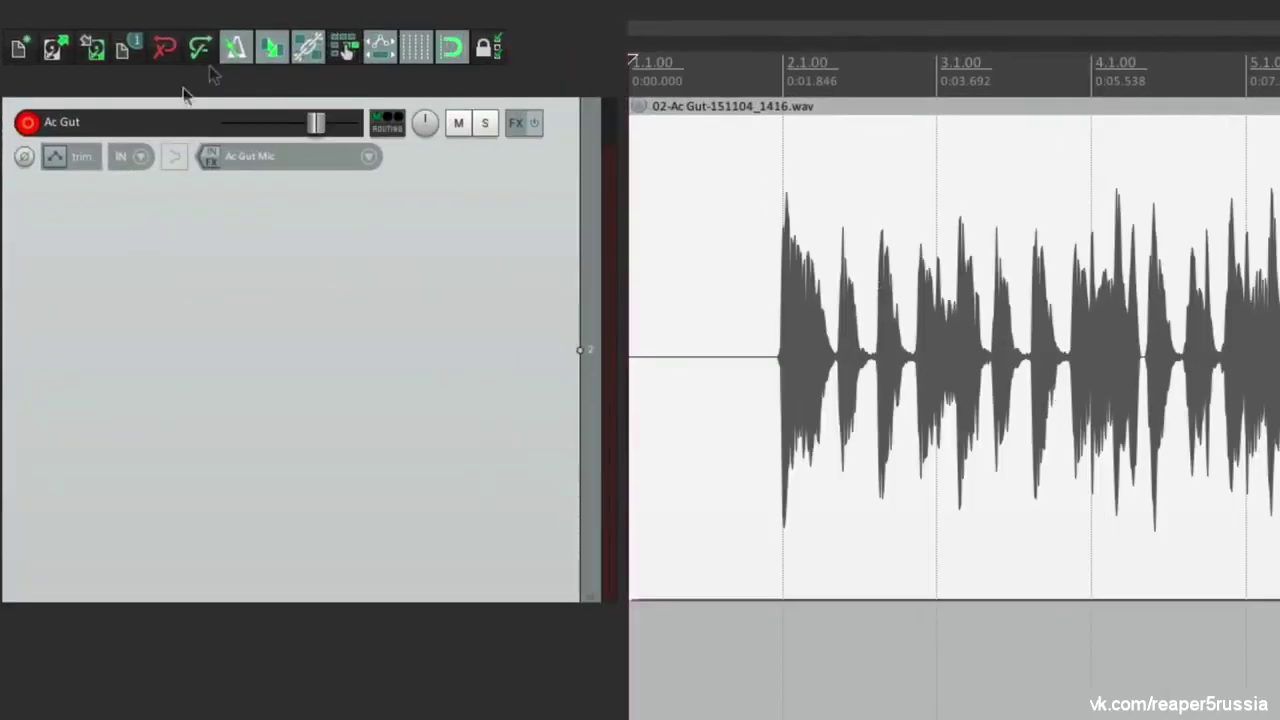
# Set the Ac Gut track's record monitoring to Monitor Input, and delete the recorded take
pyautogui.rightClick(176, 167)
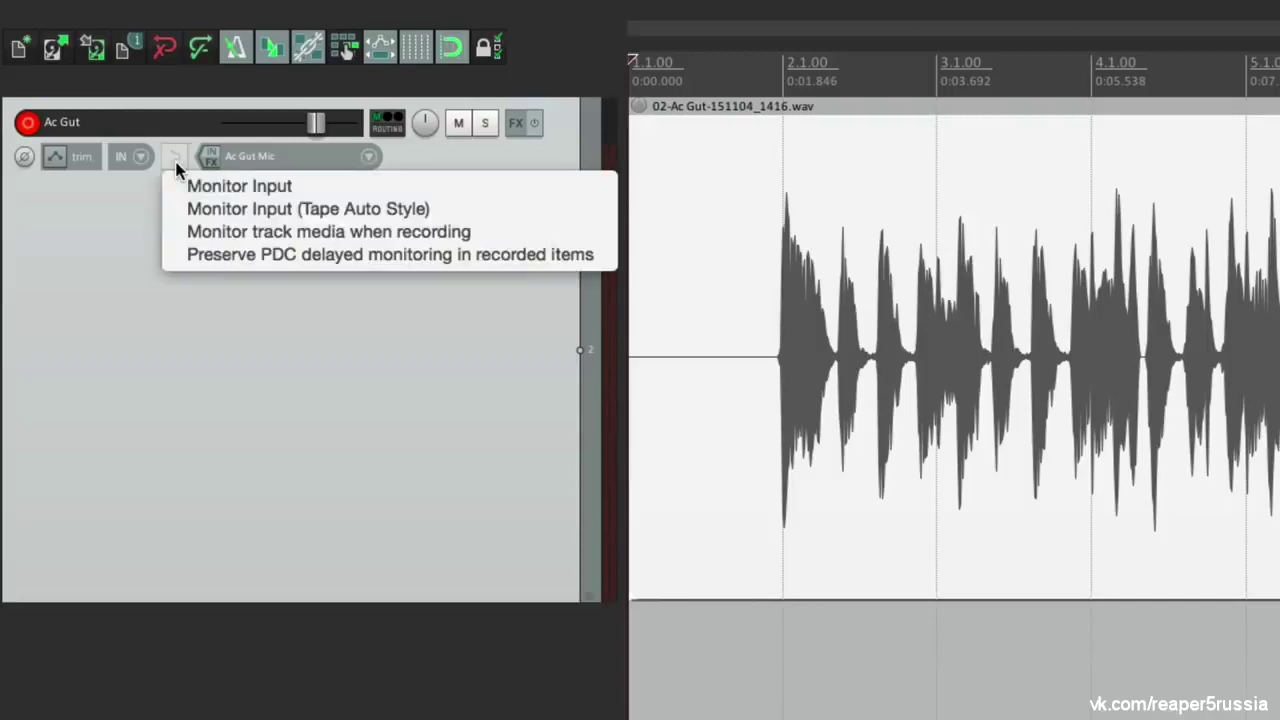
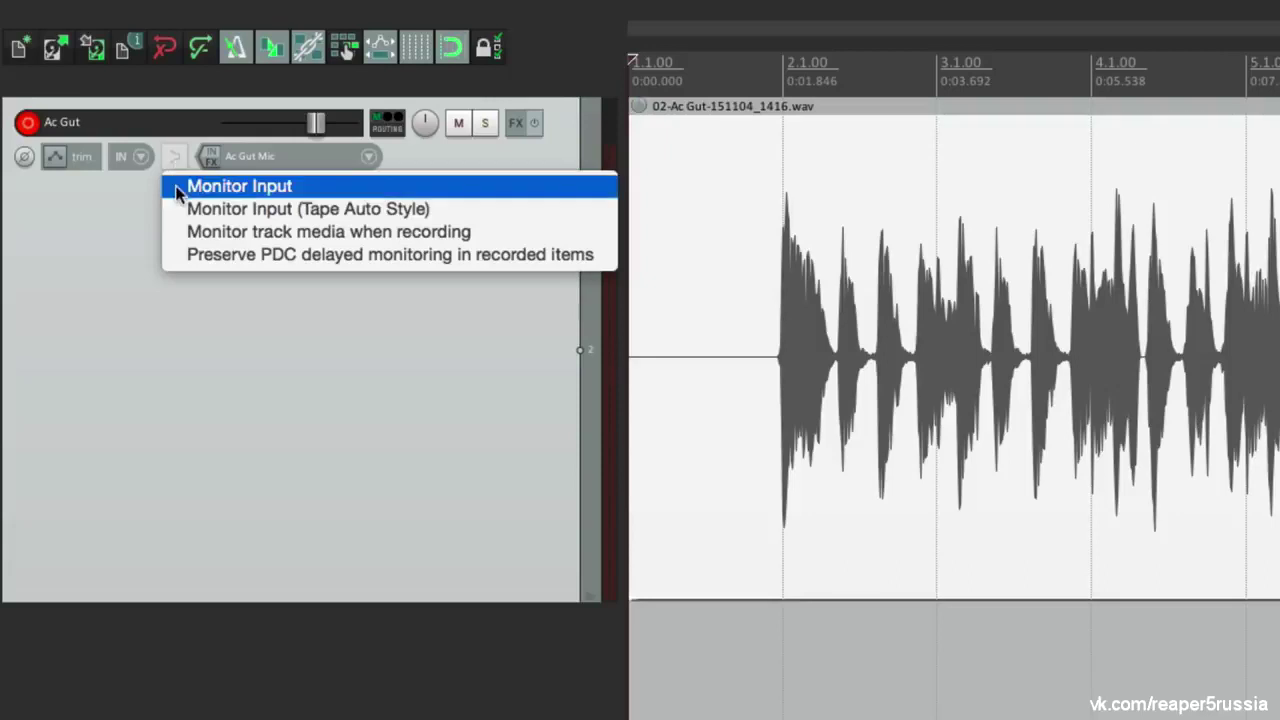
pyautogui.click(177, 188)
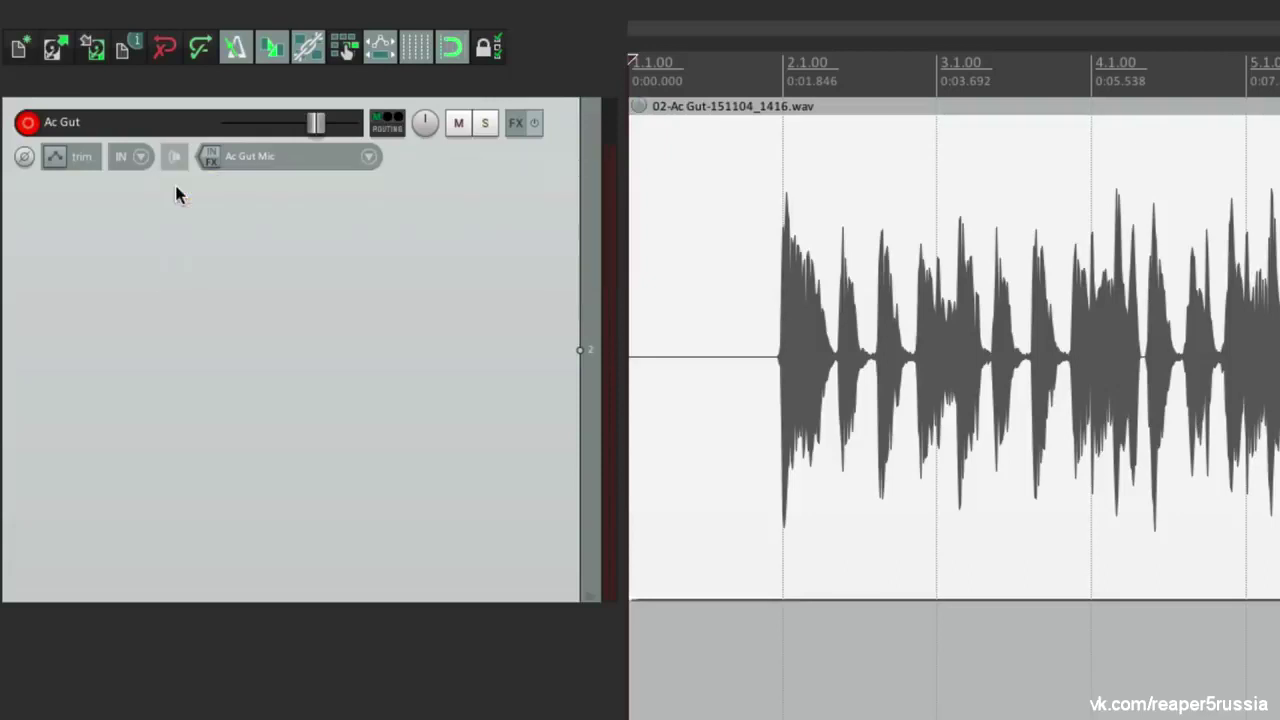
pyautogui.click(786, 220)
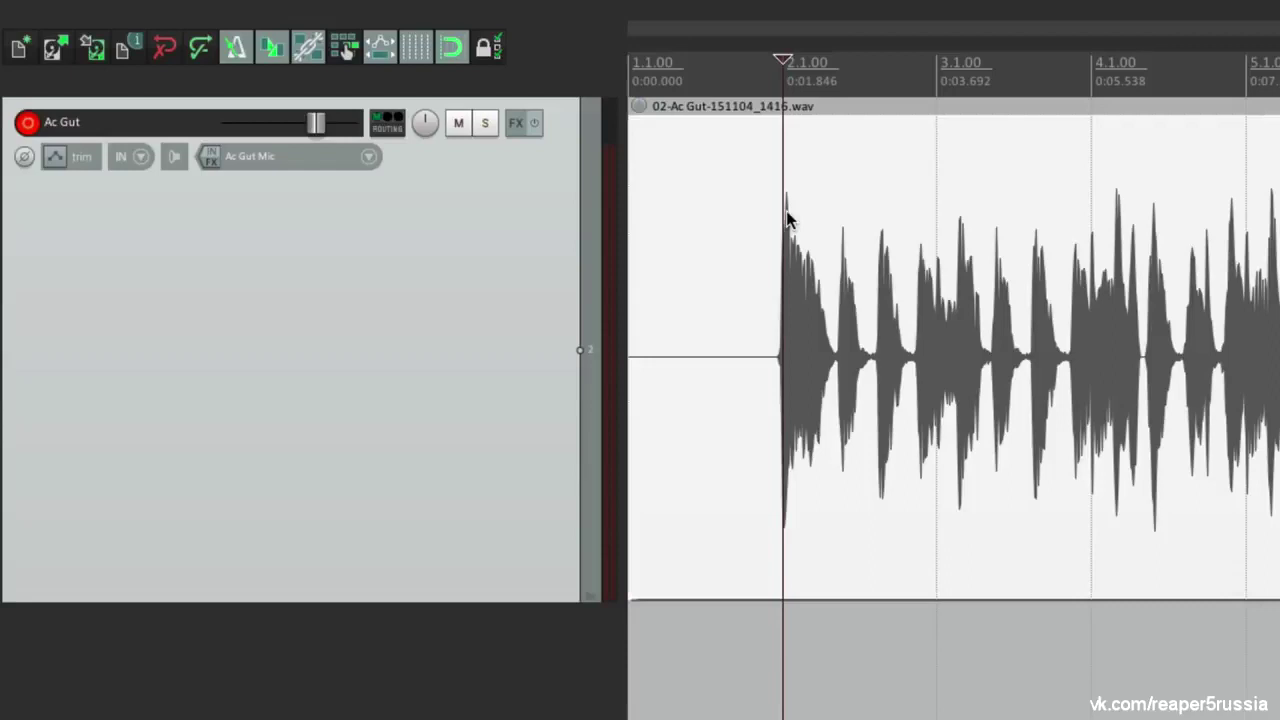
pyautogui.press('Delete')
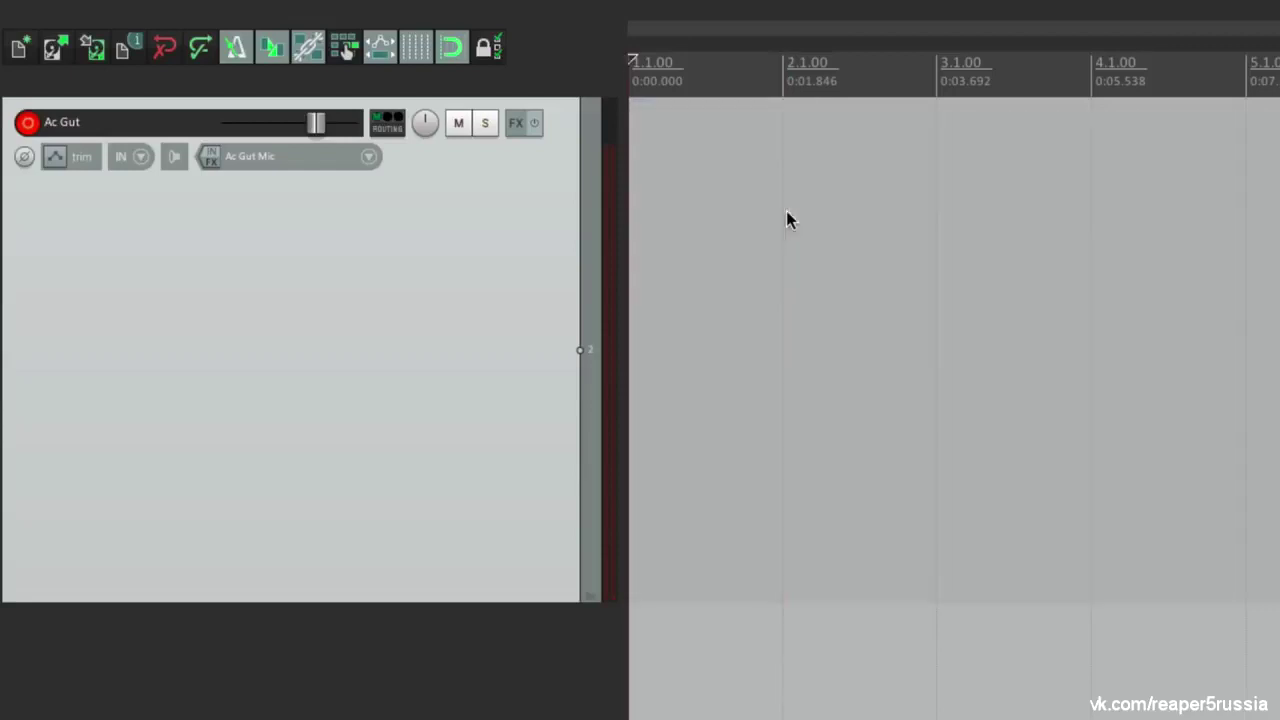
# Record another take on Ac Gut with input monitoring on, and delete it
pyautogui.hotkey('ctrl', 'r')
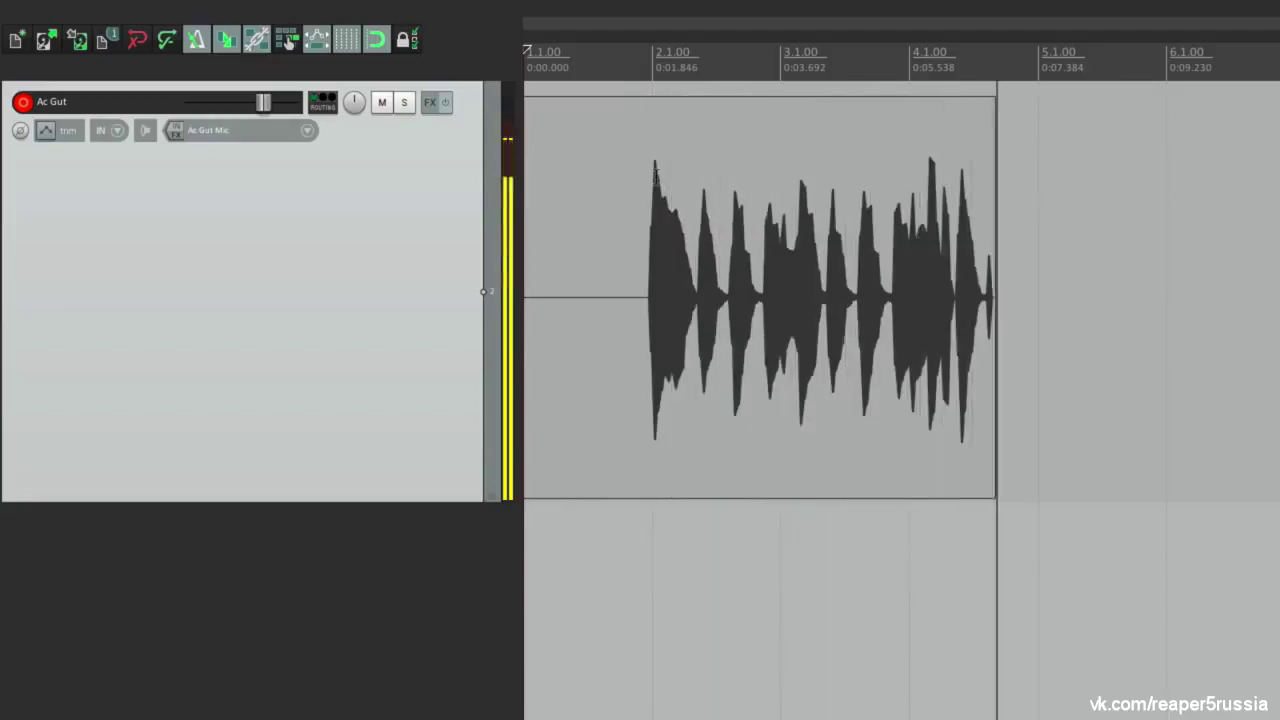
pyautogui.press('space')
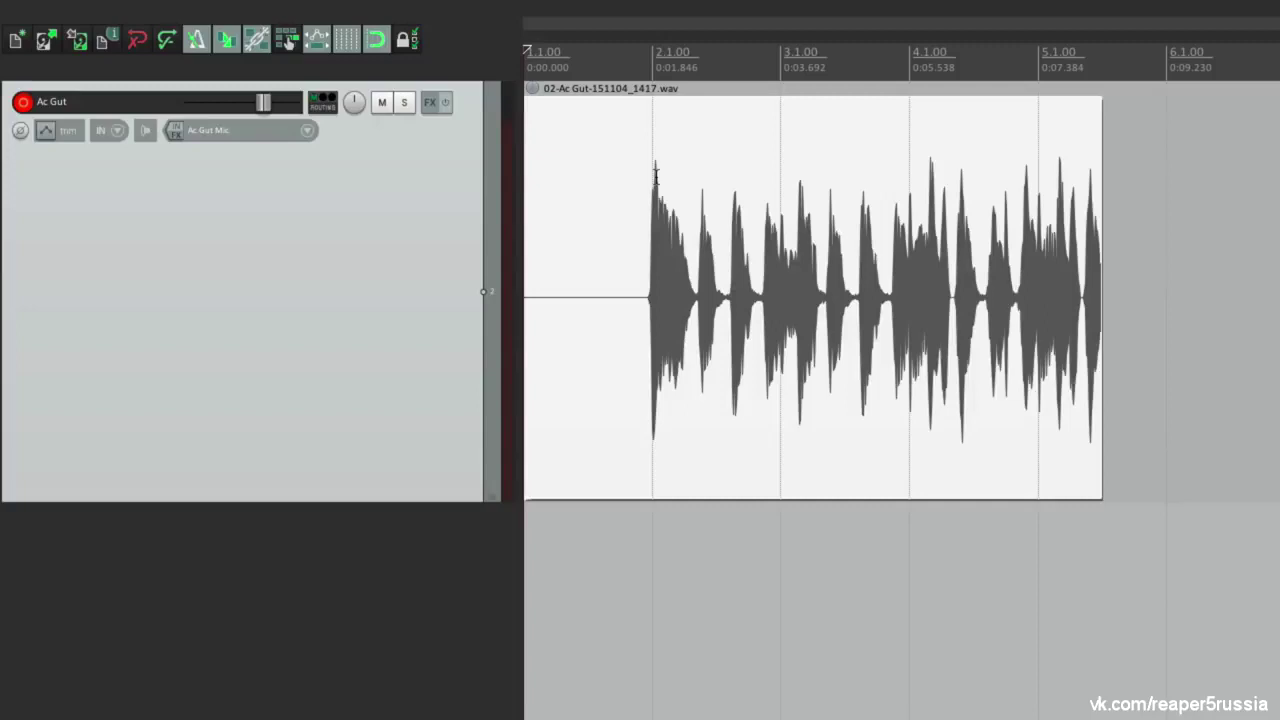
pyautogui.press('Delete')
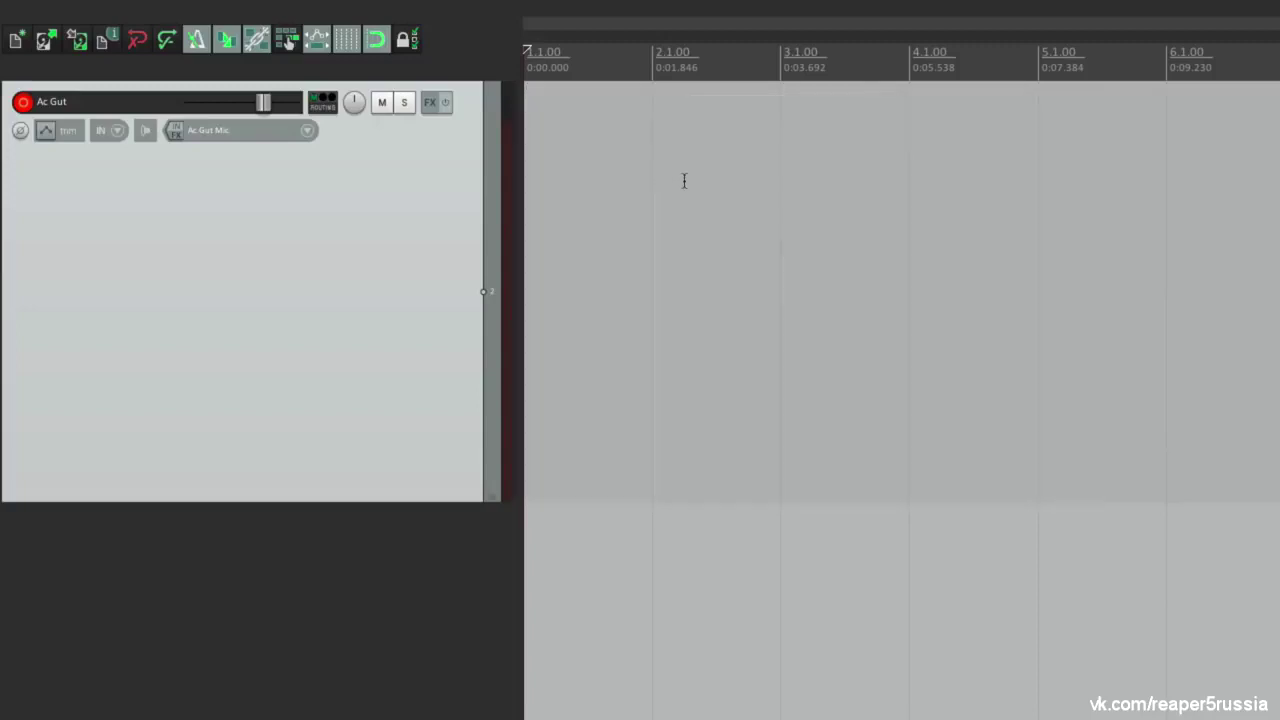
# Play the project from the start to hear the monitored input without recording, and stop playback
pyautogui.press('space')
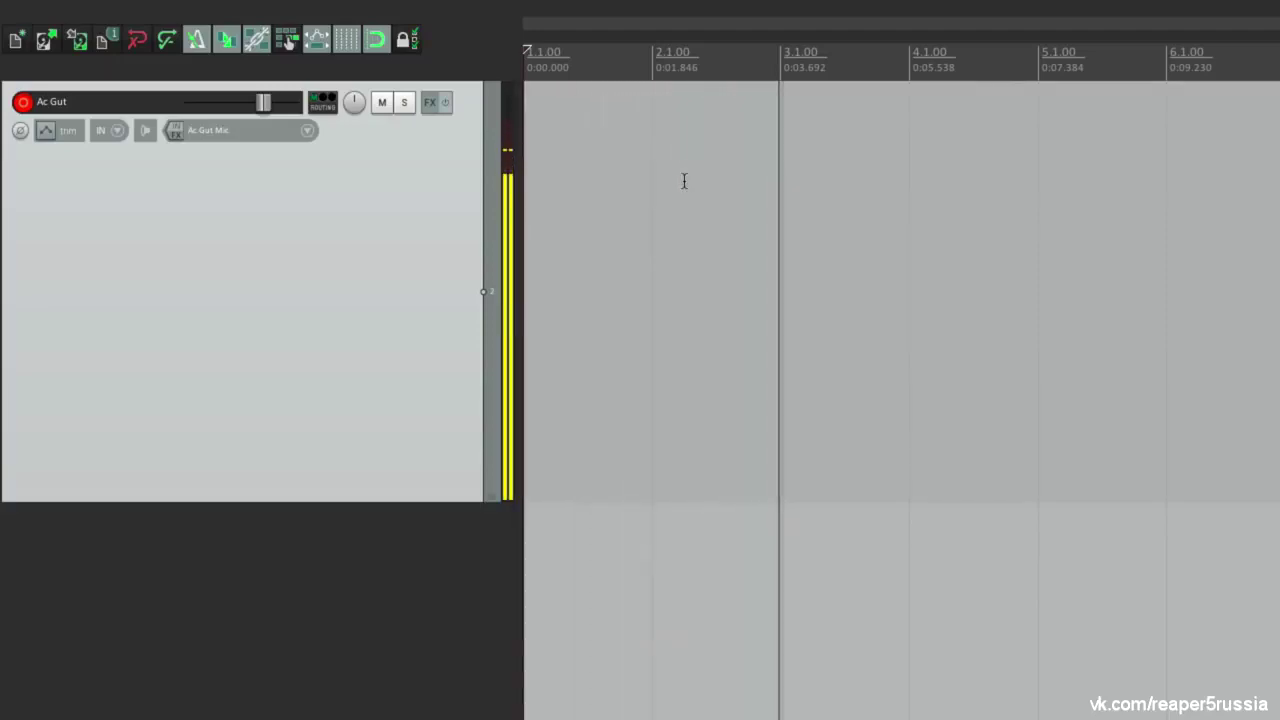
pyautogui.press('space')
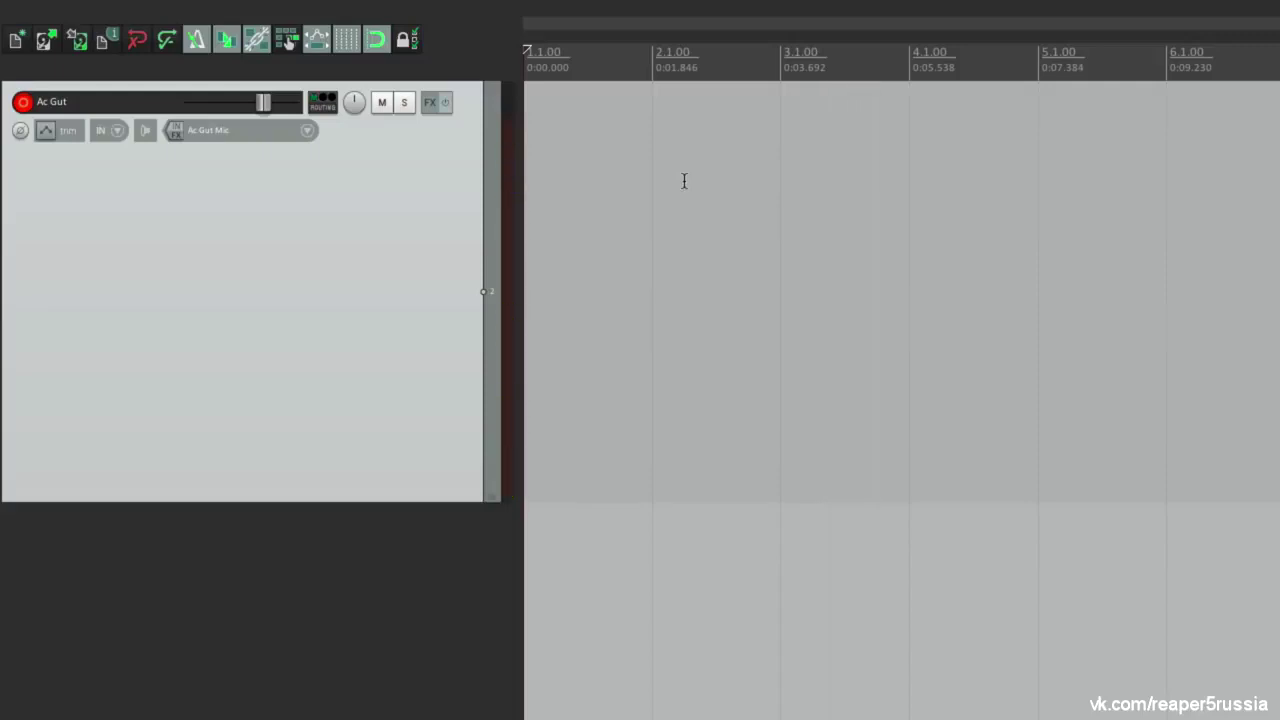
# Set the Ac Gut track's record monitoring to Monitor Input (Tape Auto Style), and play the project from the start without recording
pyautogui.click(147, 132)
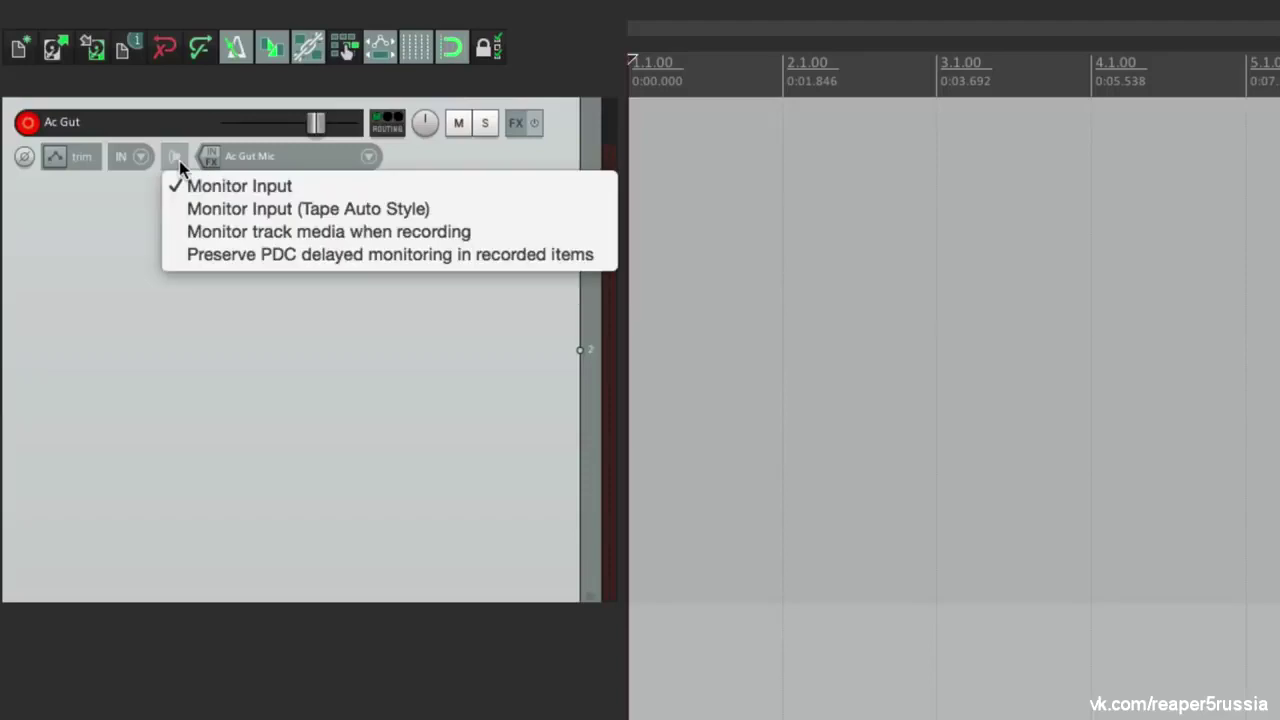
pyautogui.click(170, 209)
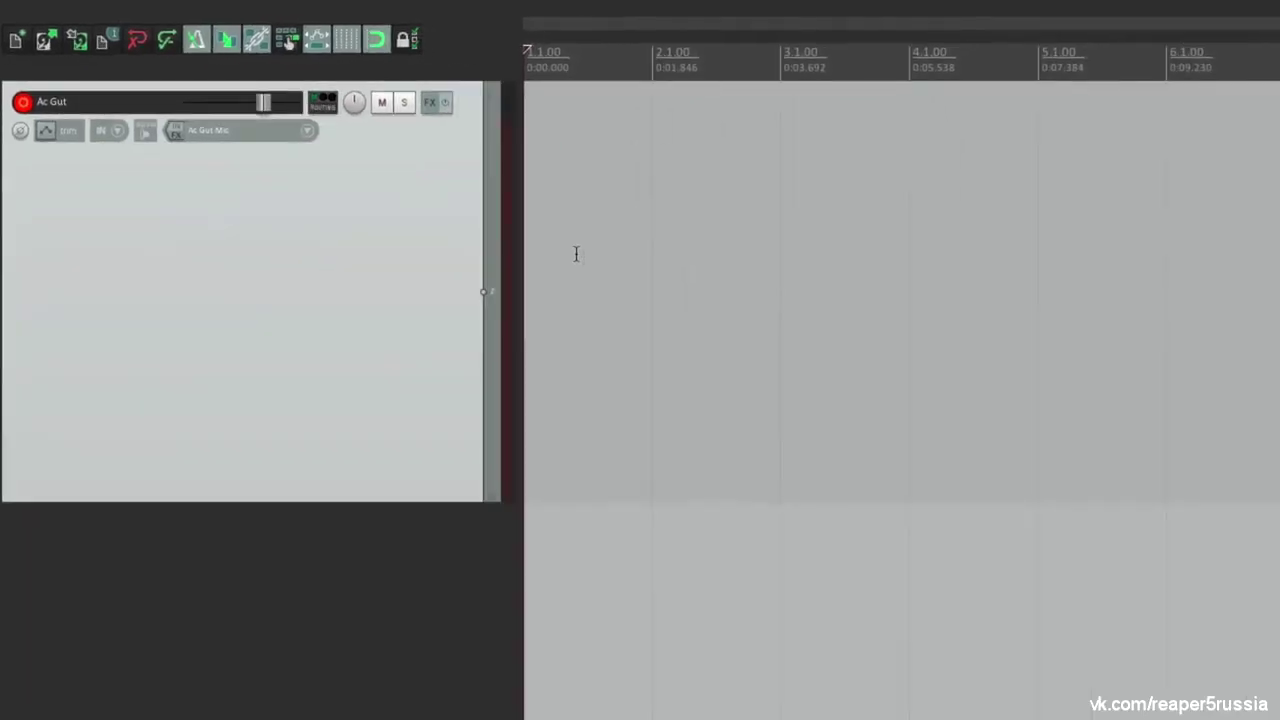
pyautogui.press('space')
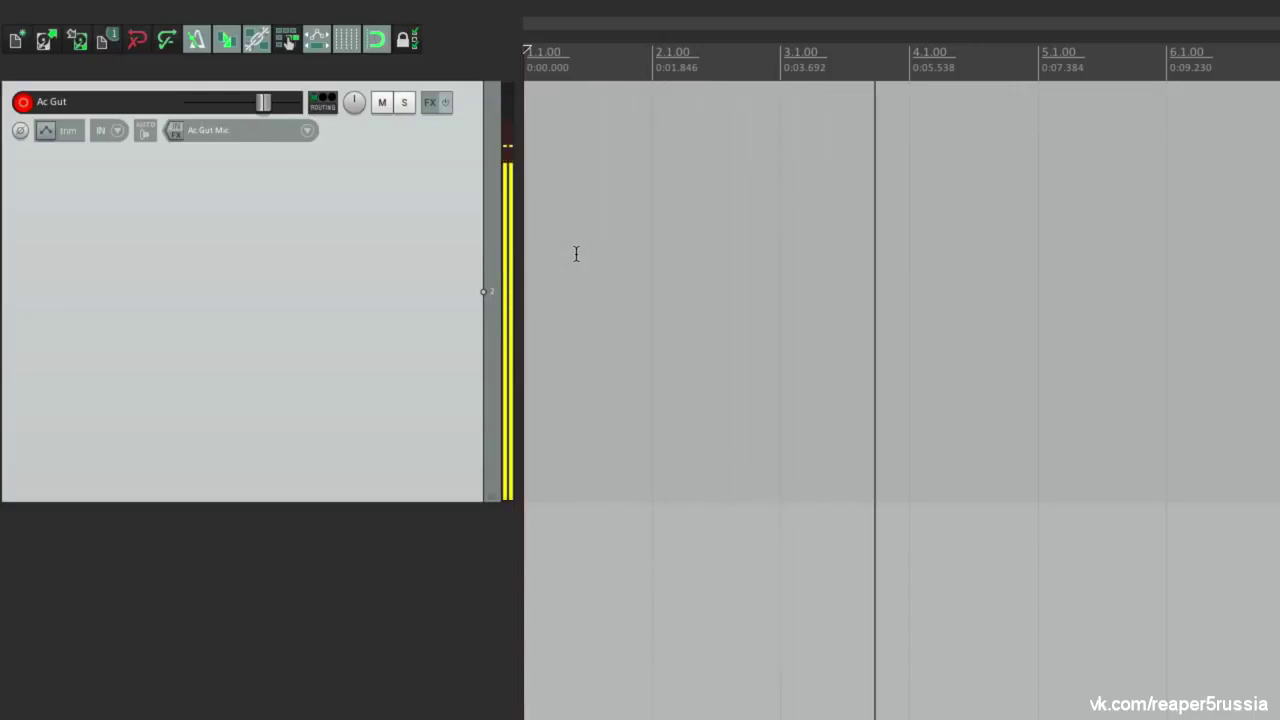
pyautogui.press('space')
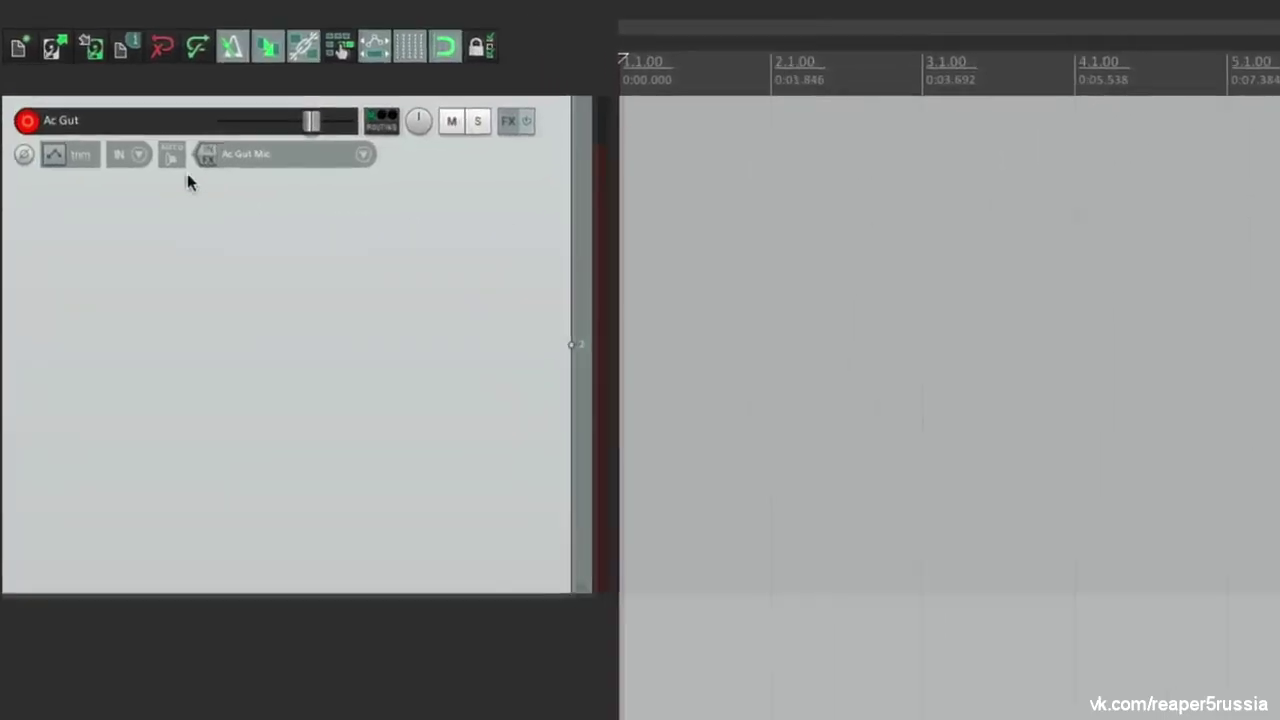
pyautogui.rightClick(171, 155)
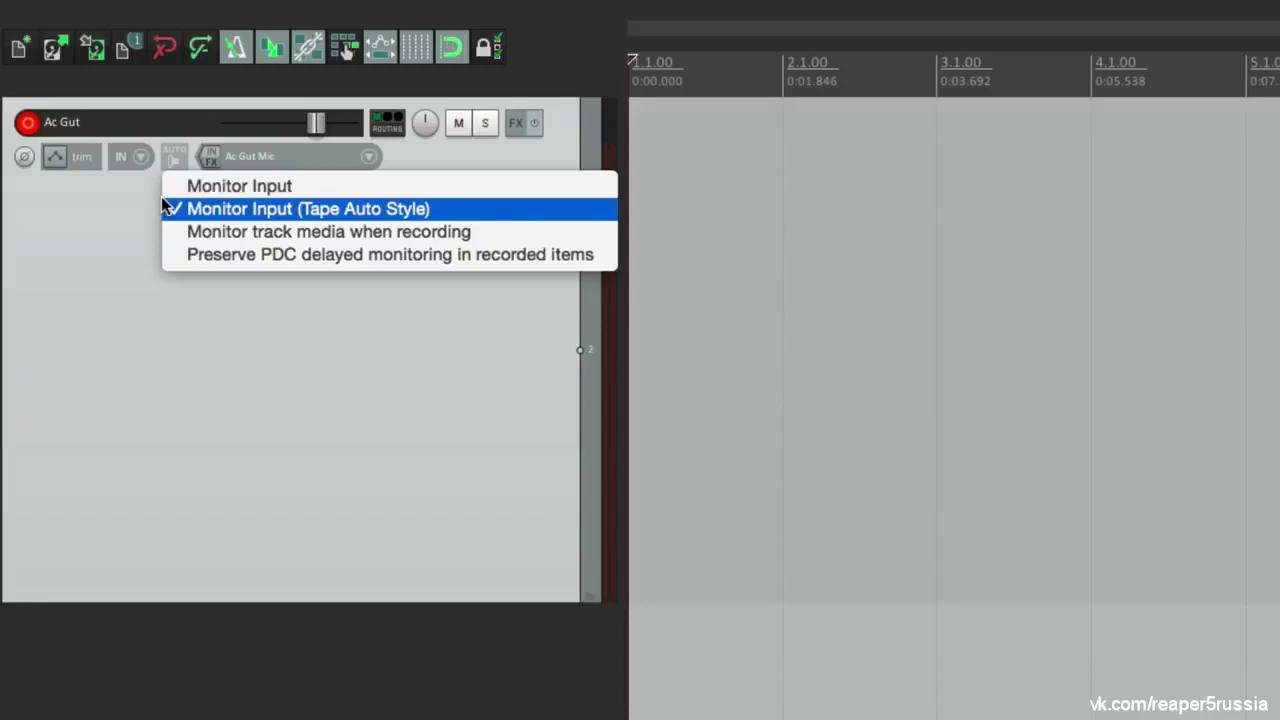
pyautogui.click(343, 366)
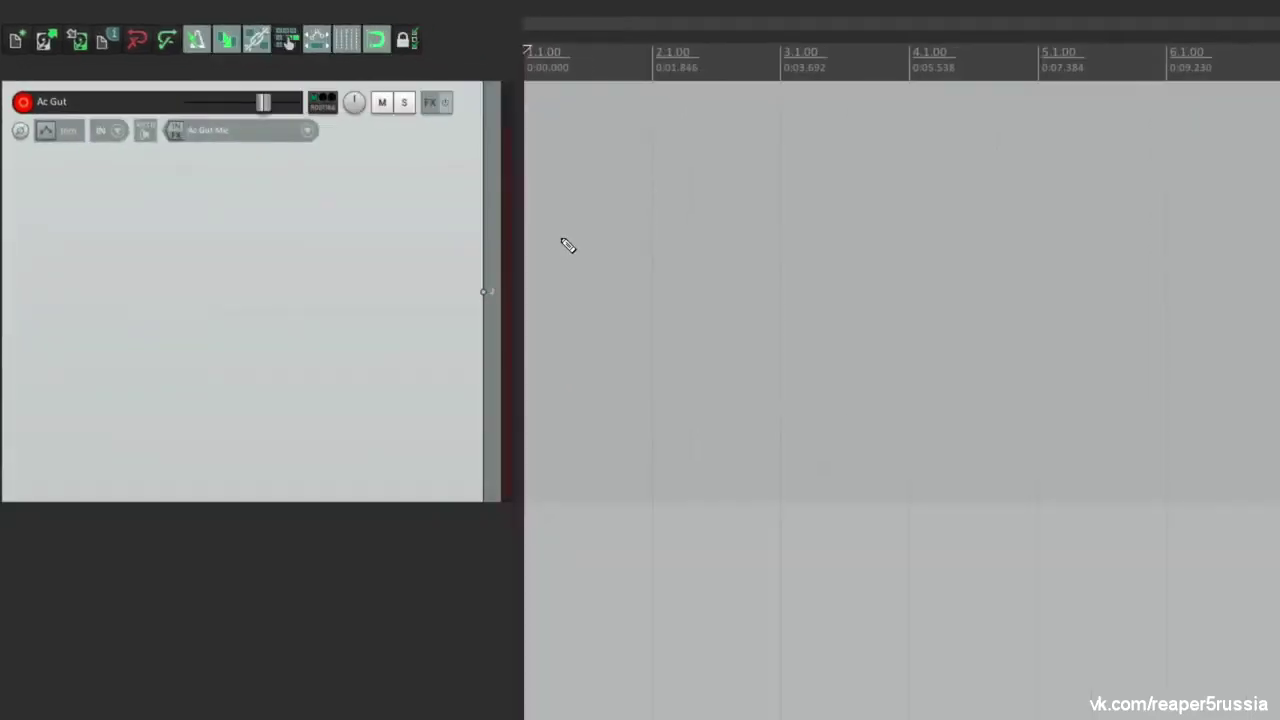
# Record two separate takes on Ac Gut in one continuous pass, from the project start to about bar 4 and again from mid bar 7
pyautogui.hotkey('ctrl', 'r')
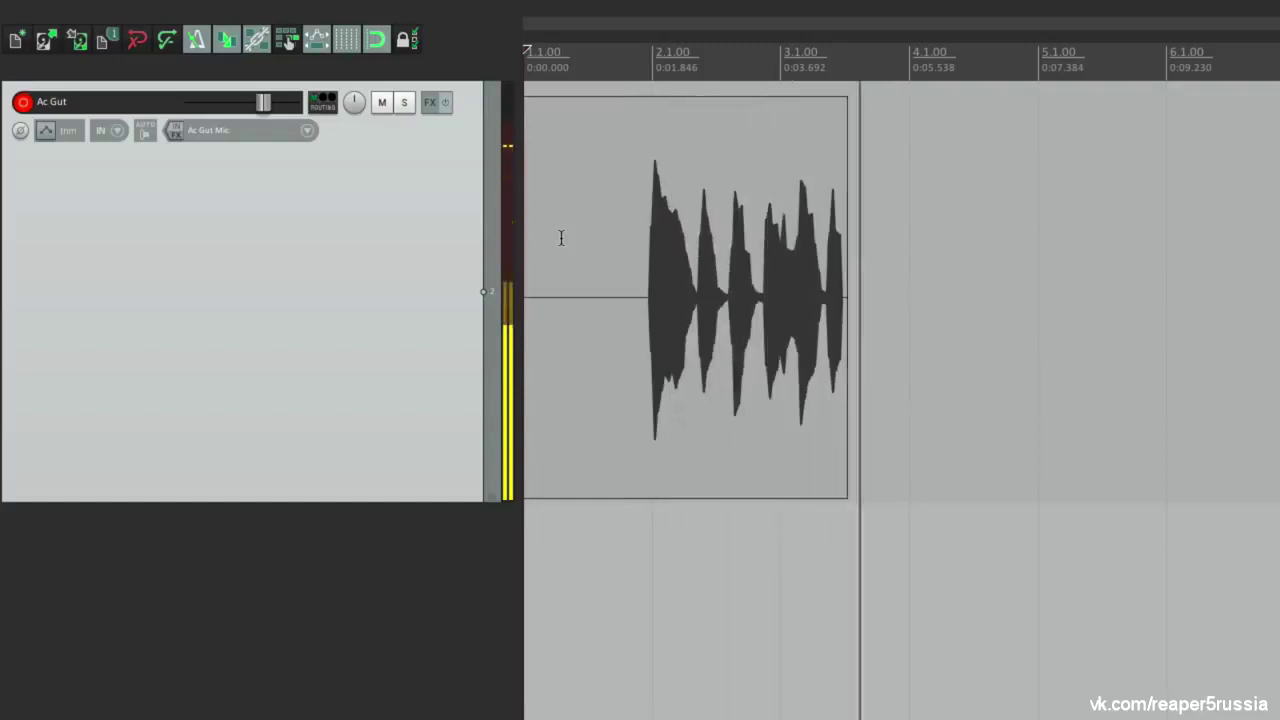
pyautogui.hotkey('ctrl', 'r')
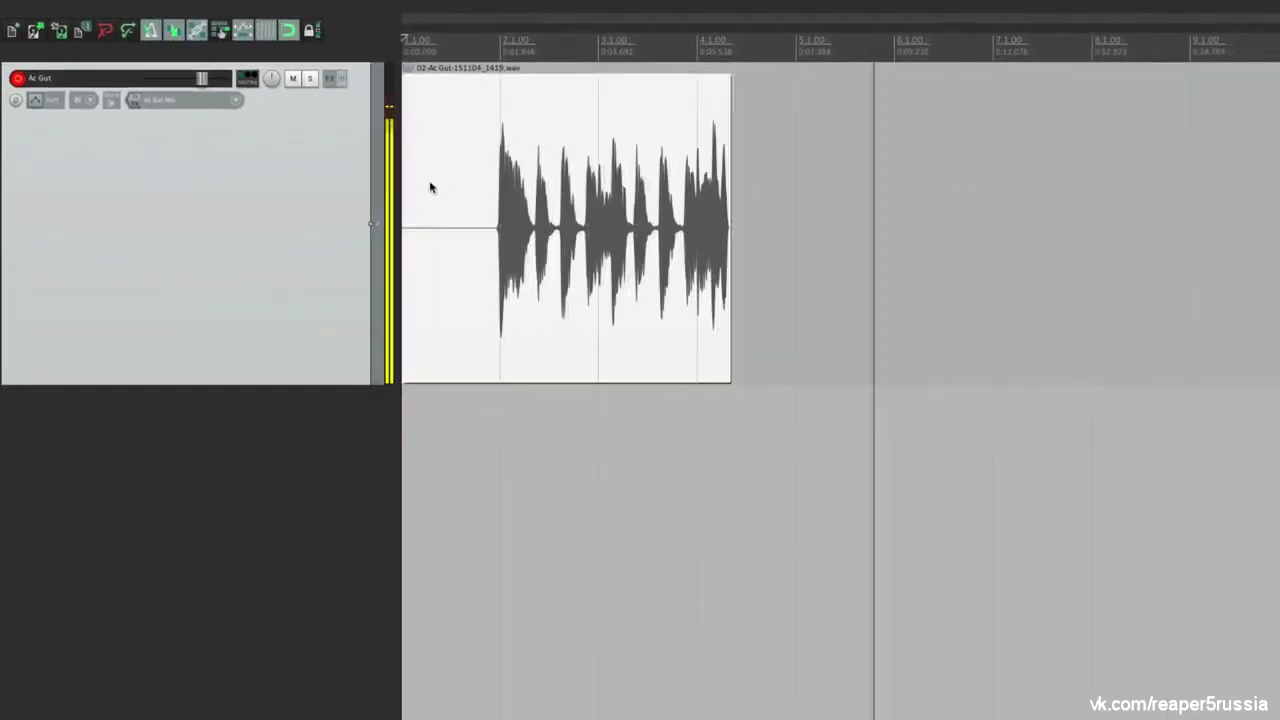
pyautogui.hotkey('ctrl', 'r')
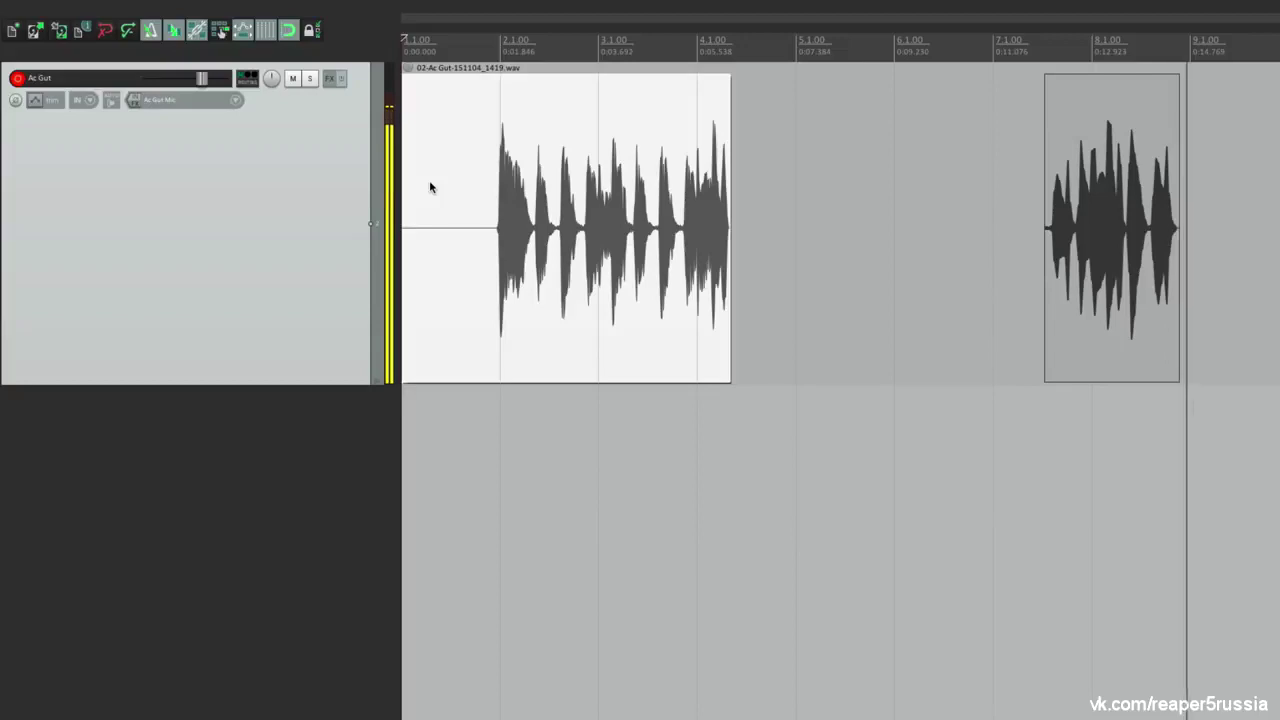
pyautogui.press('space')
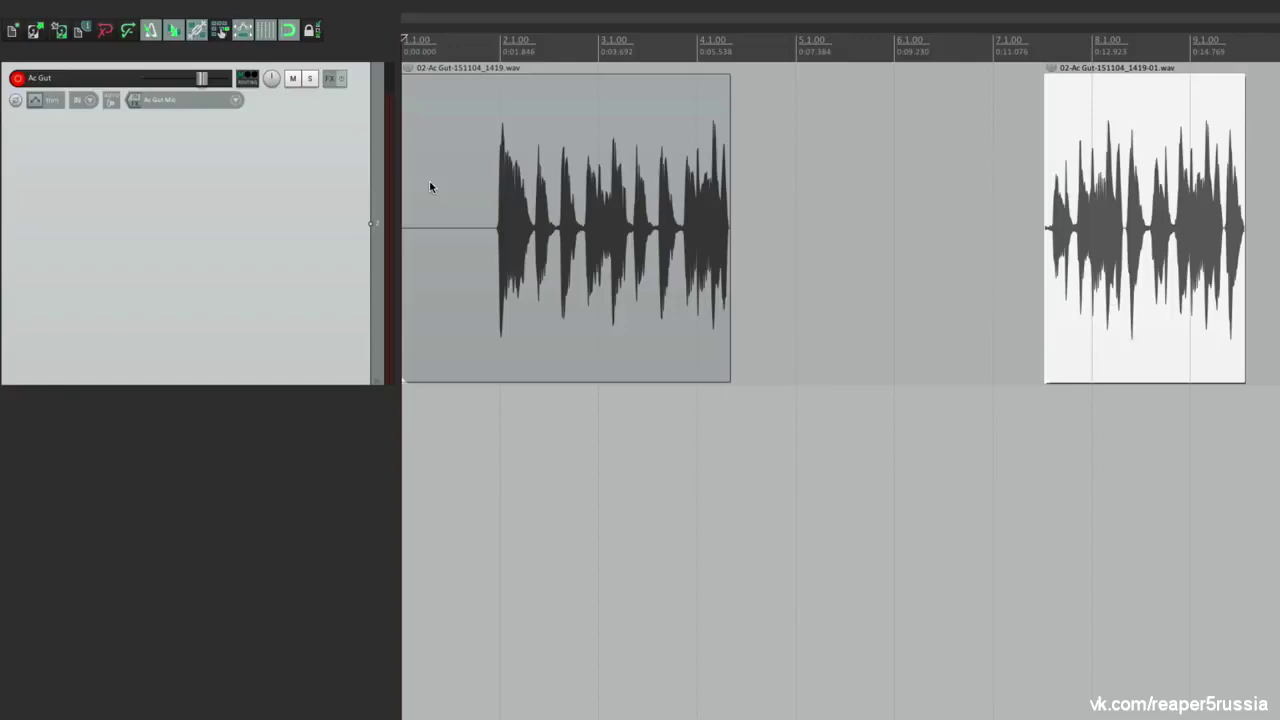
# Move the edit cursor to bar 2 and deselect the recorded Ac Gut item
pyautogui.doubleClick(320, 194)
pyautogui.hotkey('ctrl', 'g')
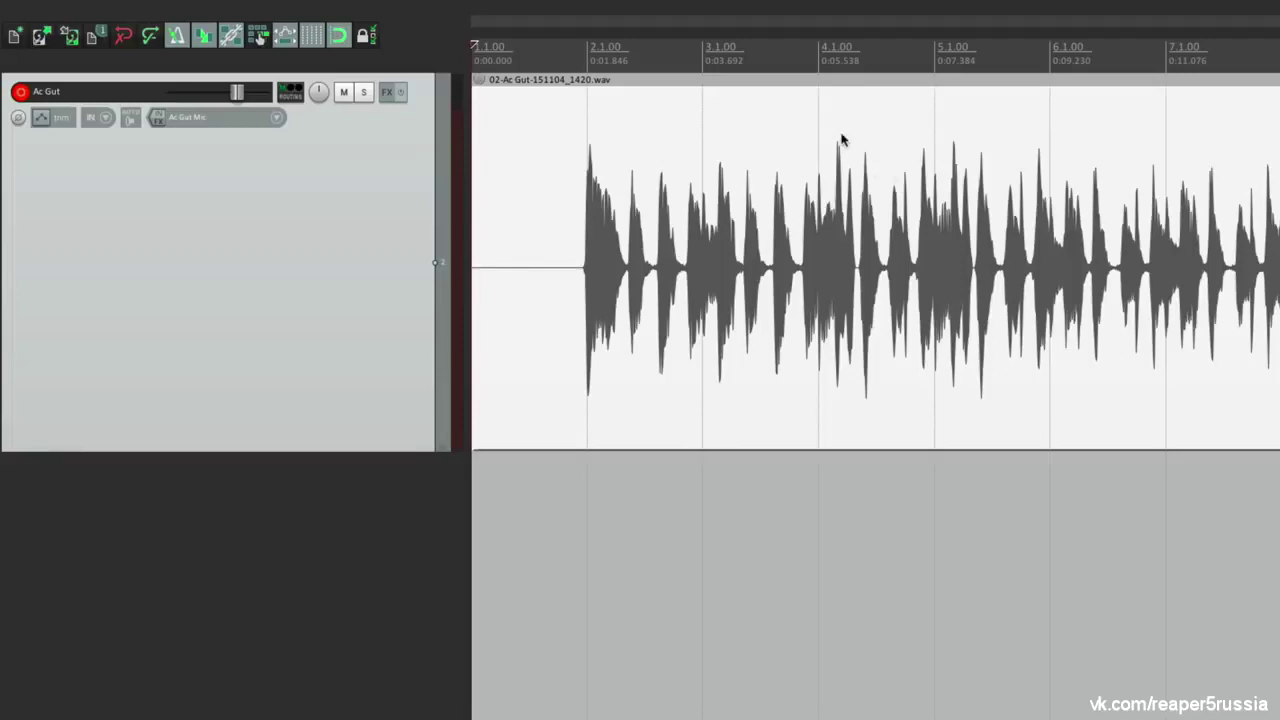
pyautogui.click(1015, 135)
pyautogui.click(868, 135)
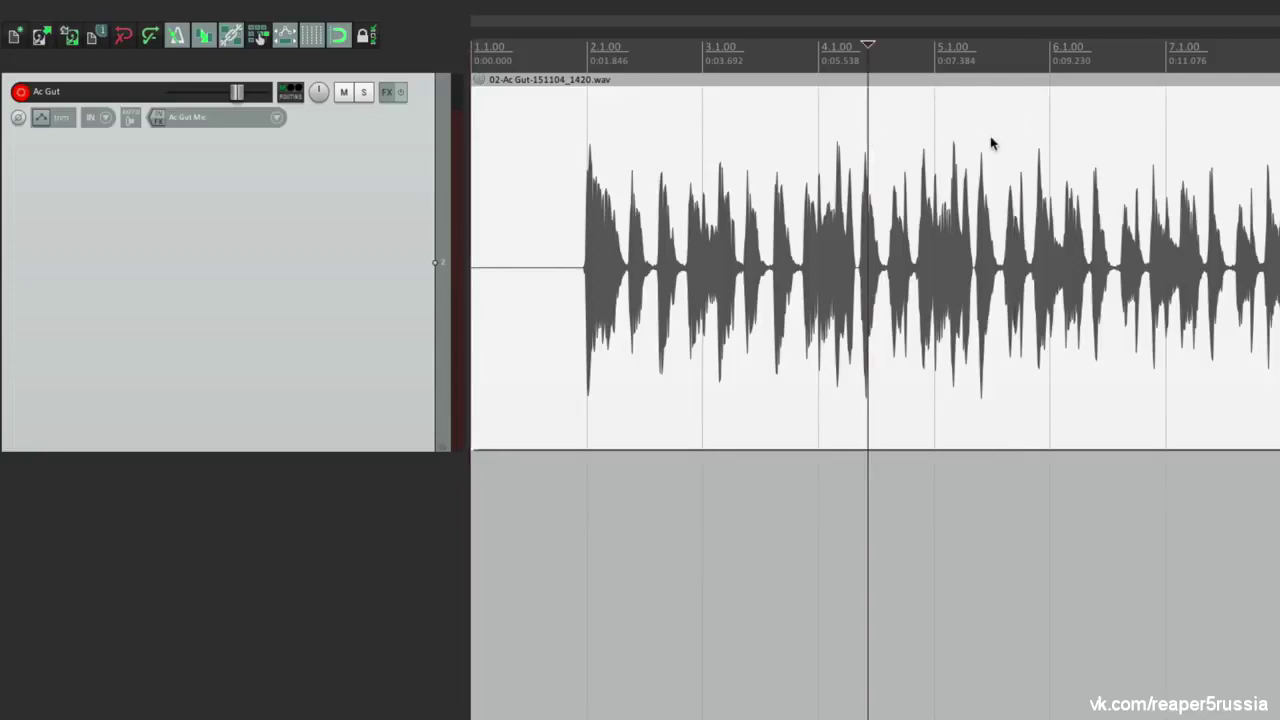
pyautogui.click(574, 532)
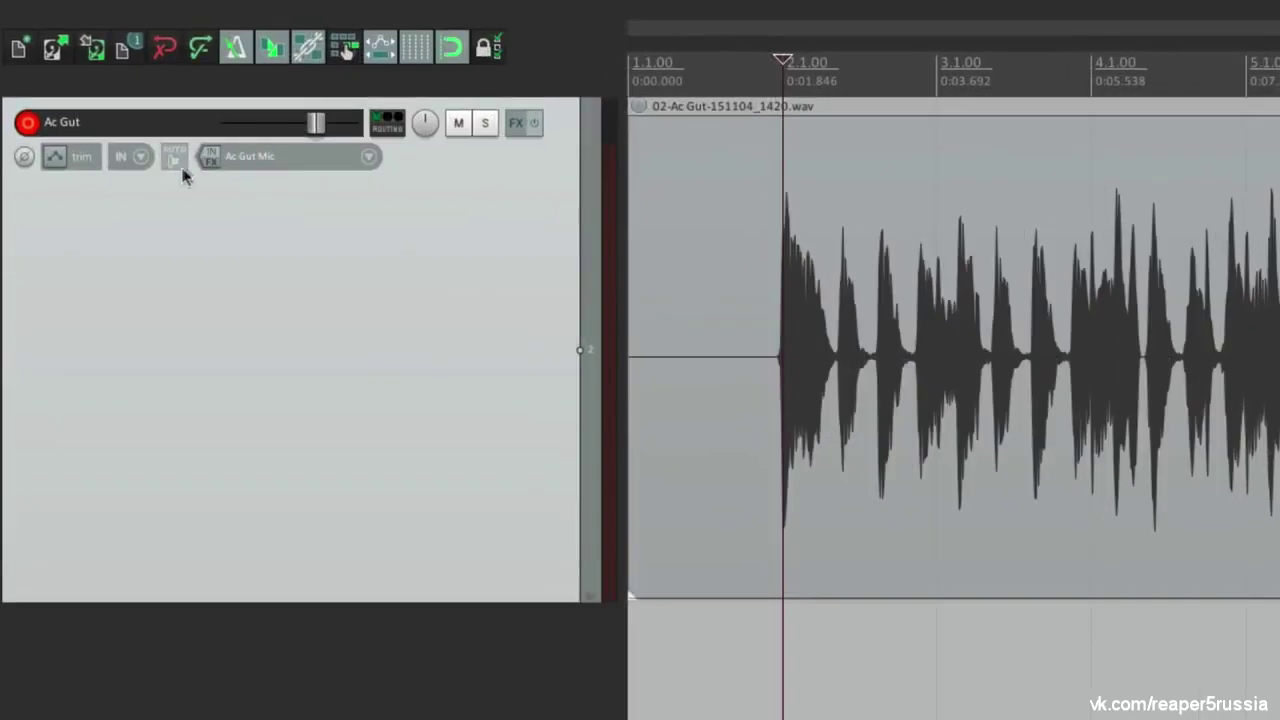
# Review the record monitoring options of the Ac Gut track without changing them
pyautogui.rightClick(130, 117)
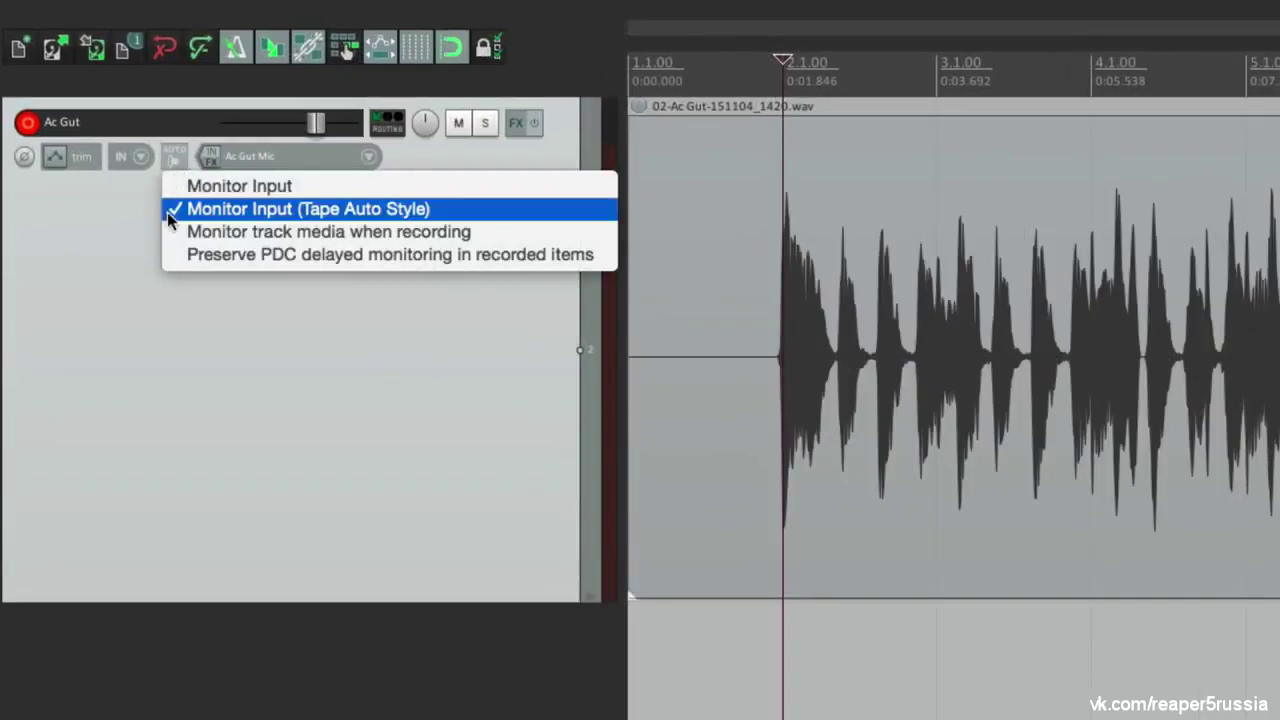
pyautogui.click(132, 234)
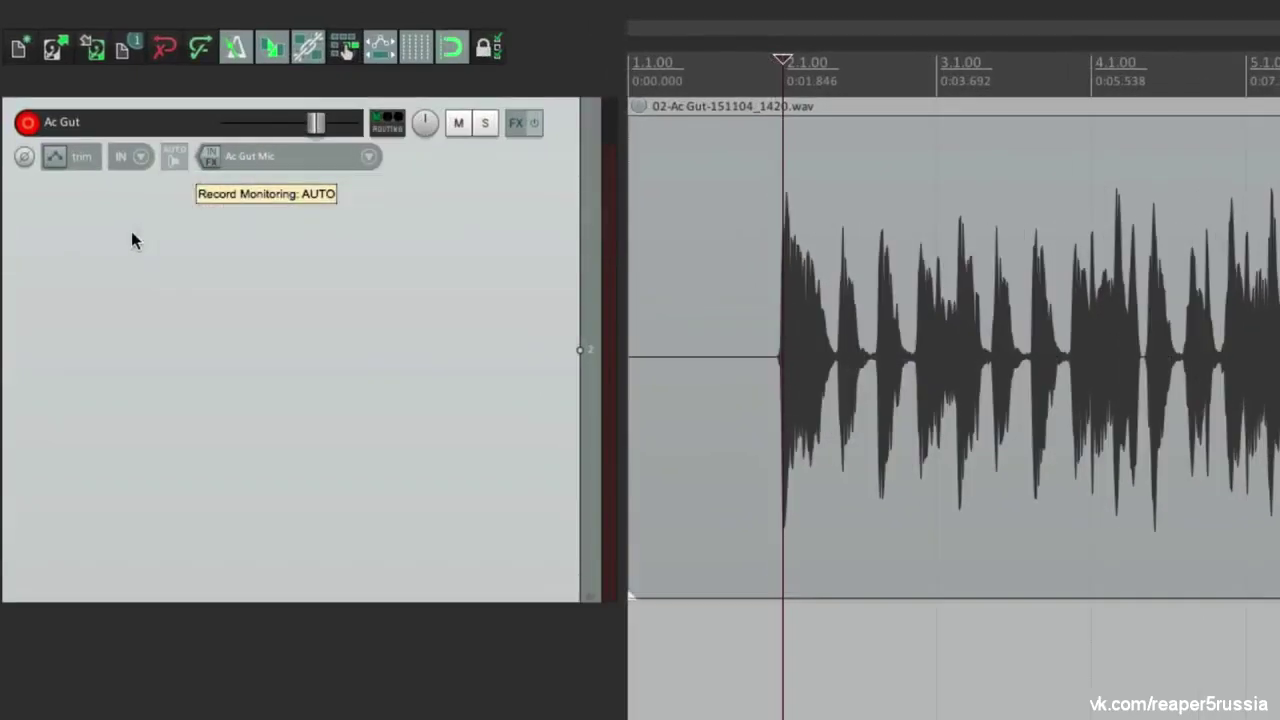
pyautogui.rightClick(172, 158)
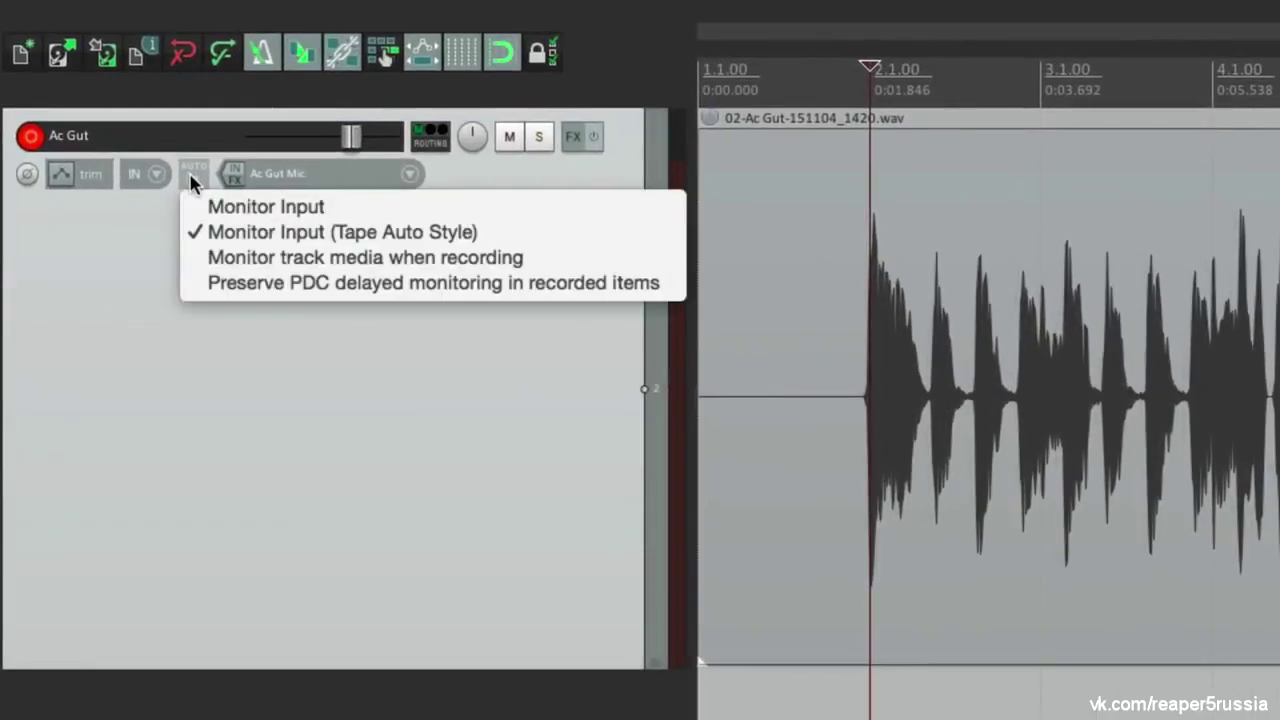
pyautogui.click(196, 186)
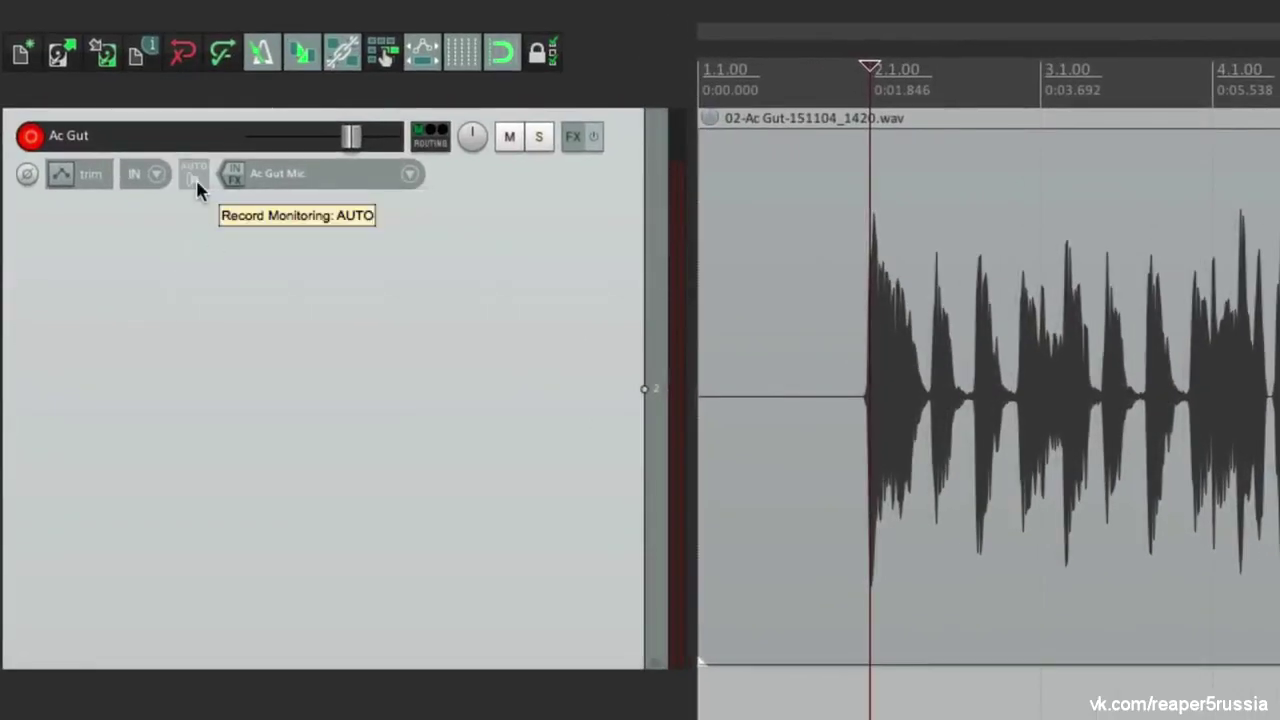
# Cycle the Ac Gut track's record monitoring through off and Monitor Input, and back to Tape Auto Style
pyautogui.click(196, 181)
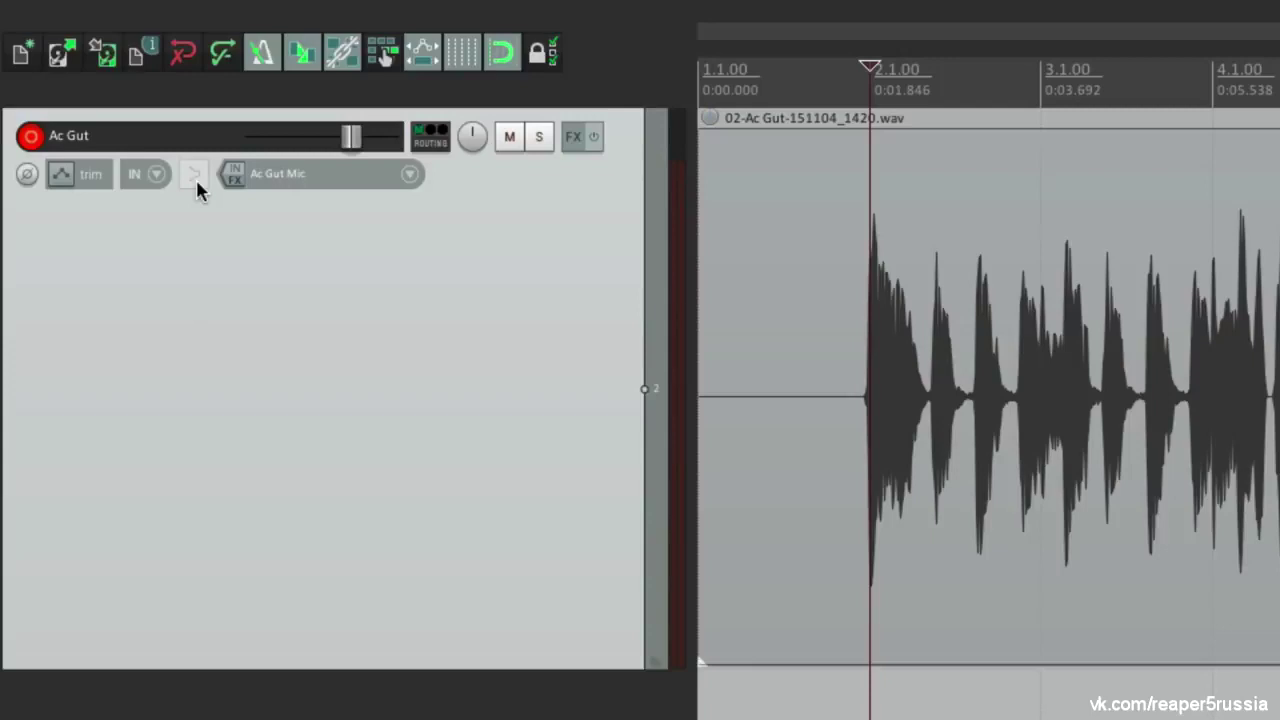
pyautogui.rightClick(196, 180)
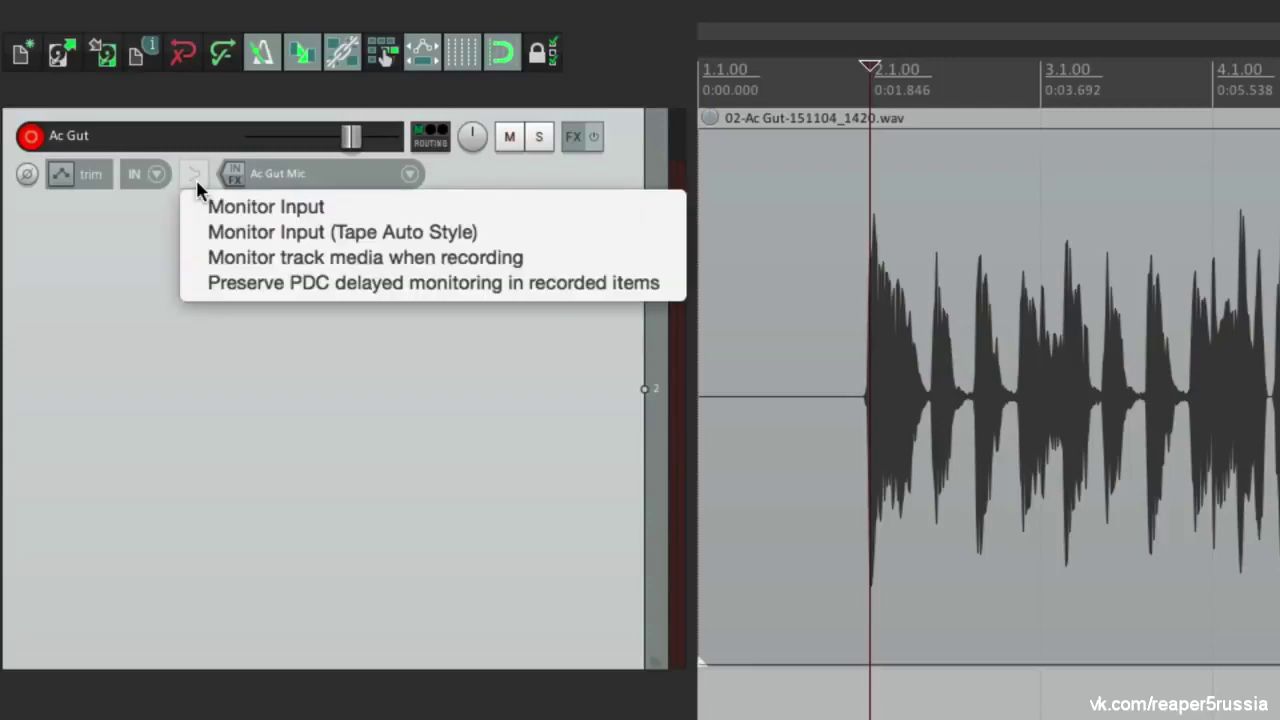
pyautogui.click(138, 236)
pyautogui.click(195, 180)
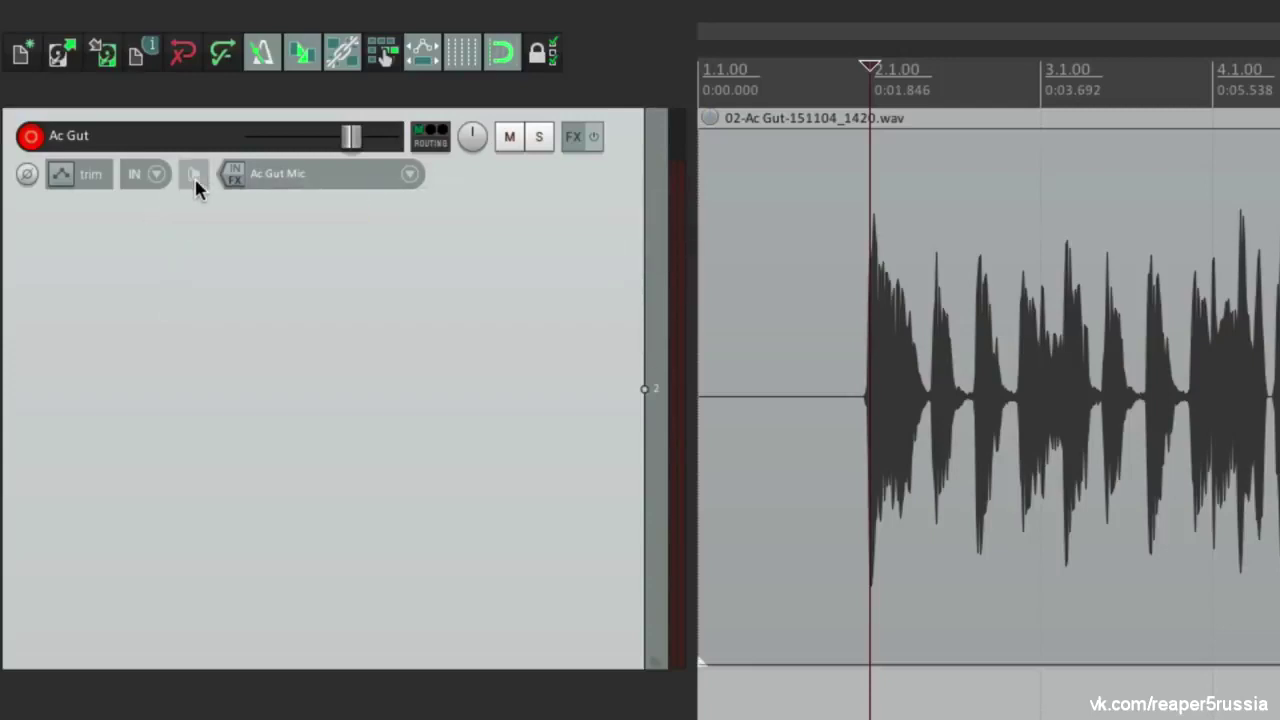
pyautogui.rightClick(198, 180)
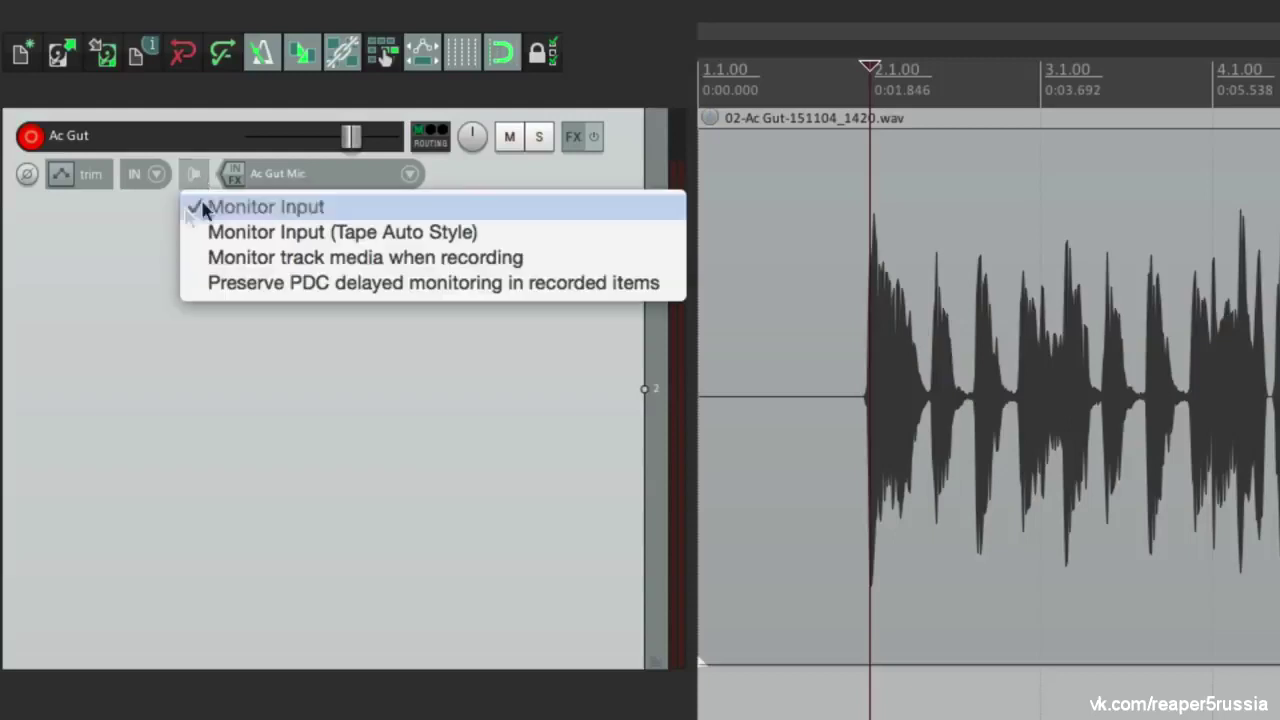
pyautogui.click(157, 229)
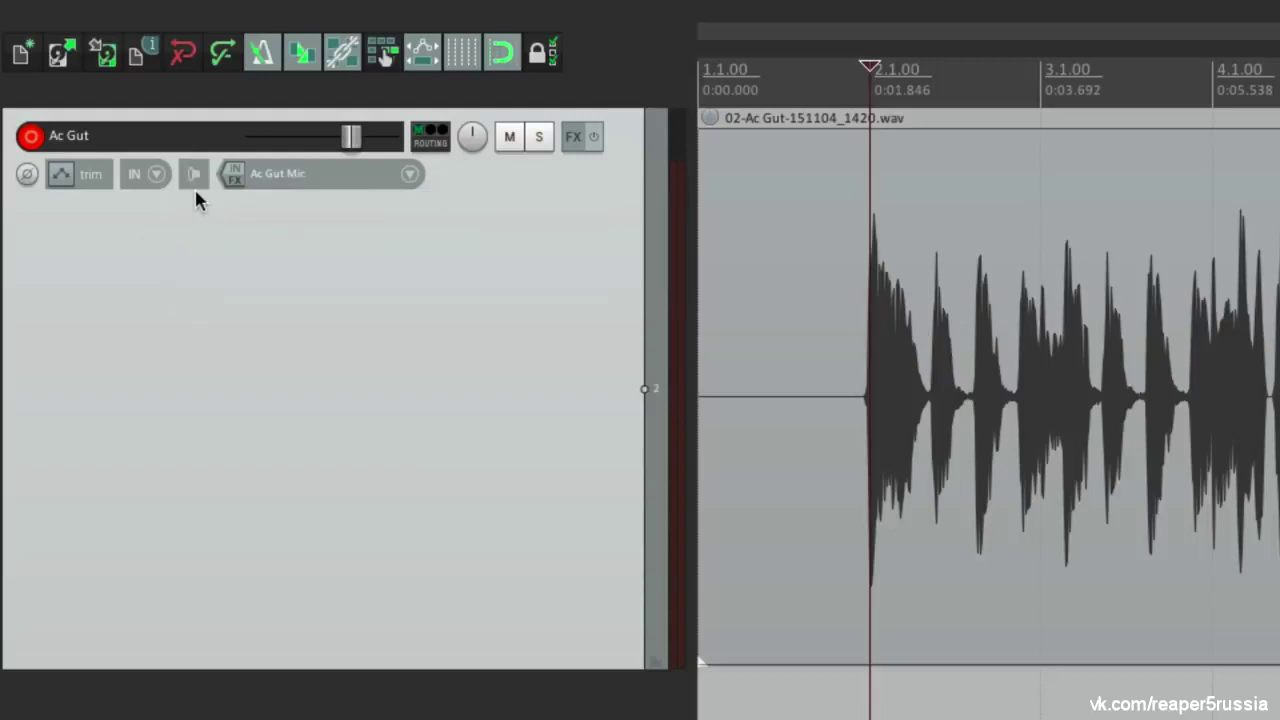
pyautogui.click(195, 176)
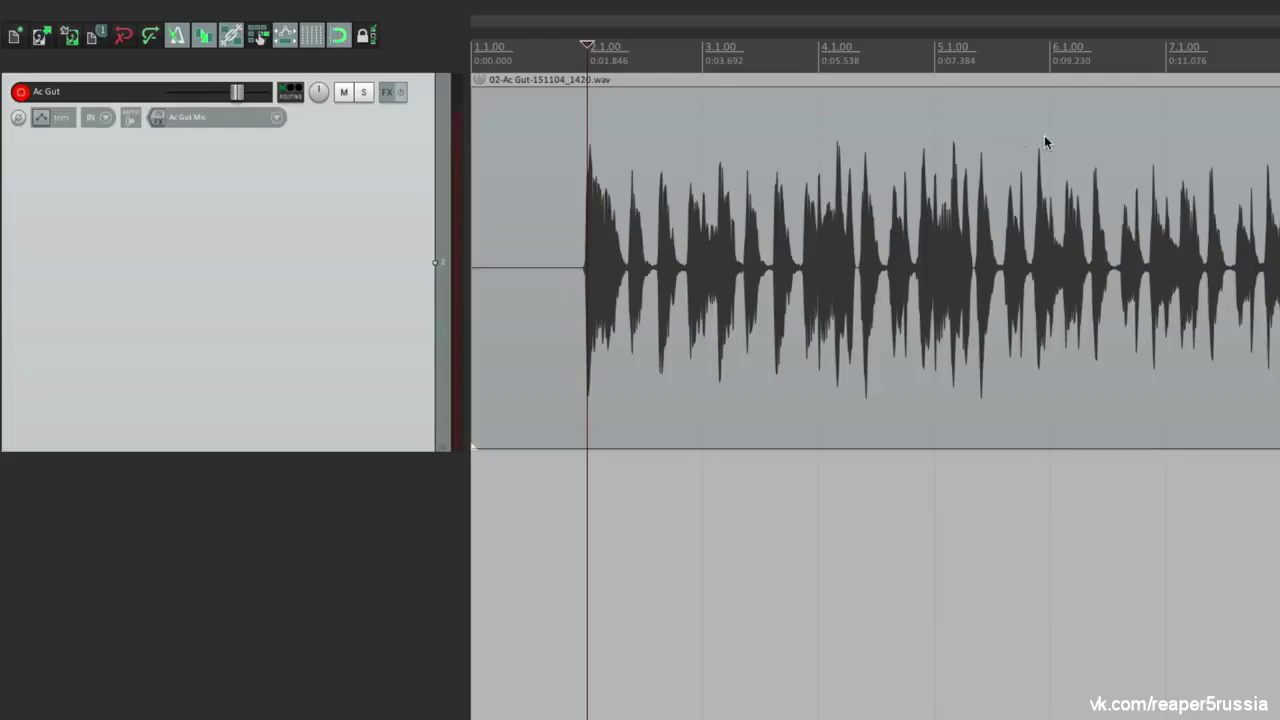
# Play Ac Gut from just before bar 2 and punch in a new recording from about bar 4 to bar 6
pyautogui.click(572, 236)
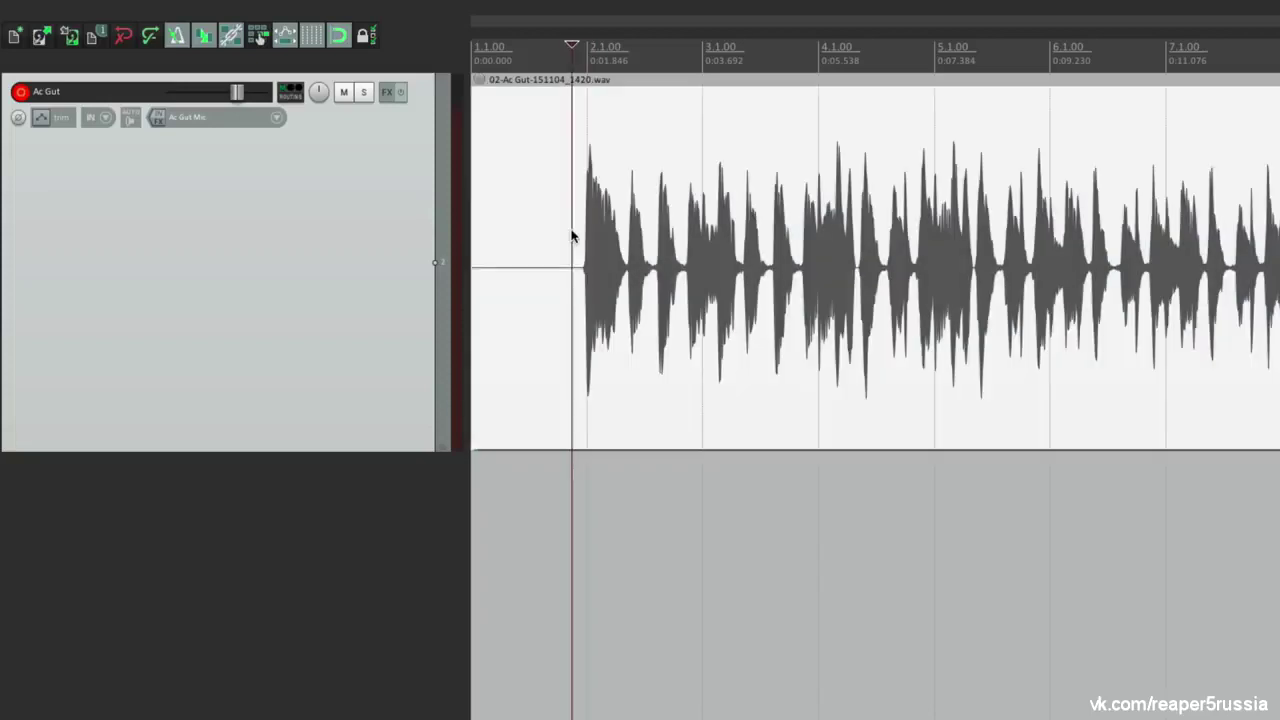
pyautogui.press('space')
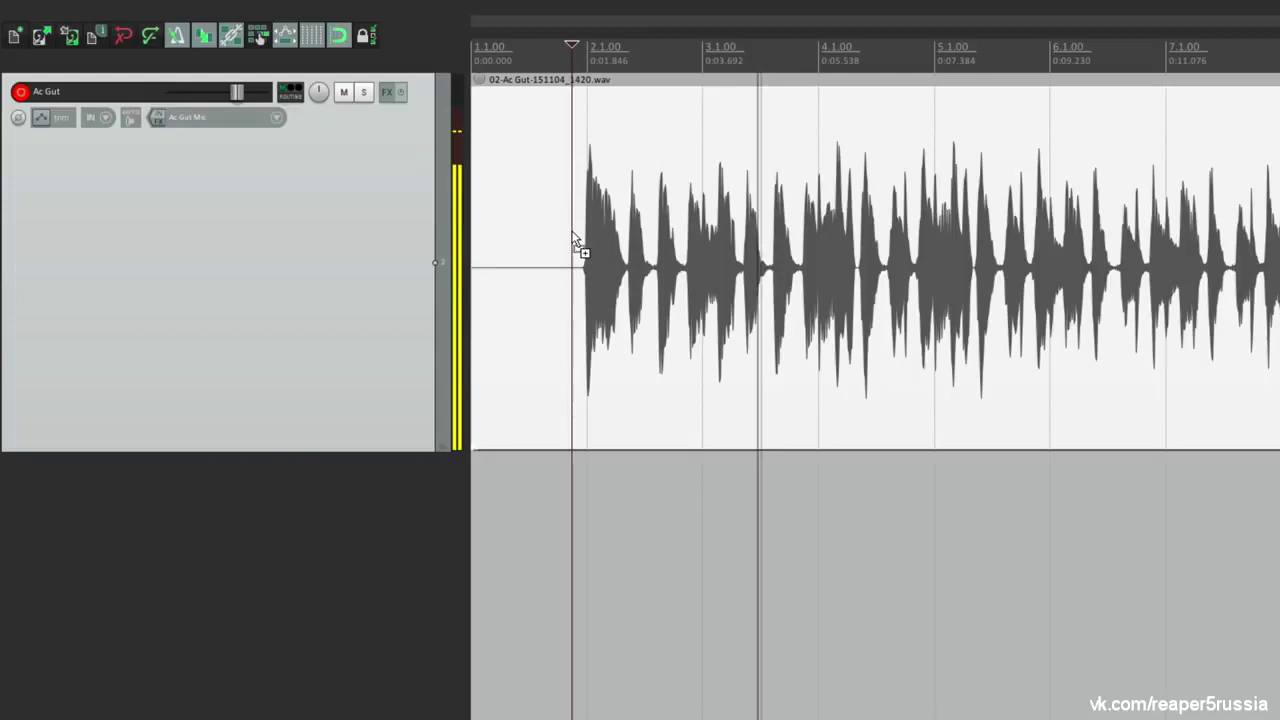
pyautogui.hotkey('ctrl', 'r')
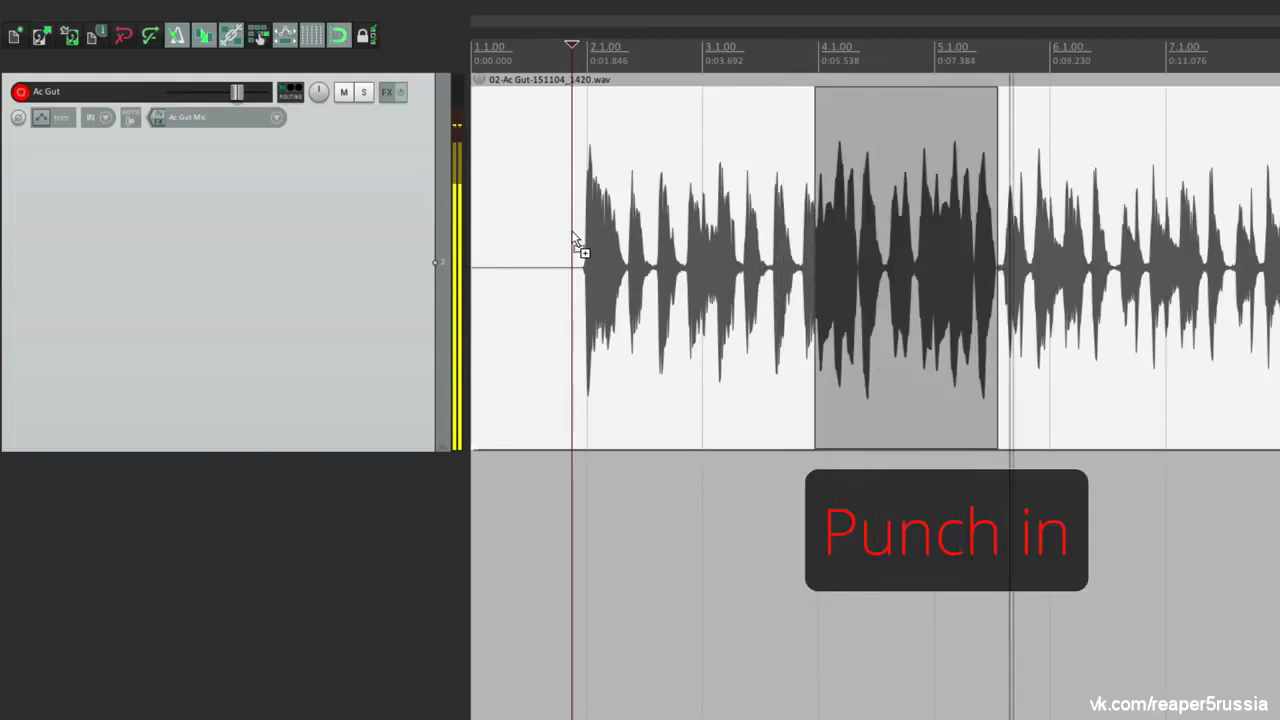
pyautogui.hotkey('ctrl', 'r')
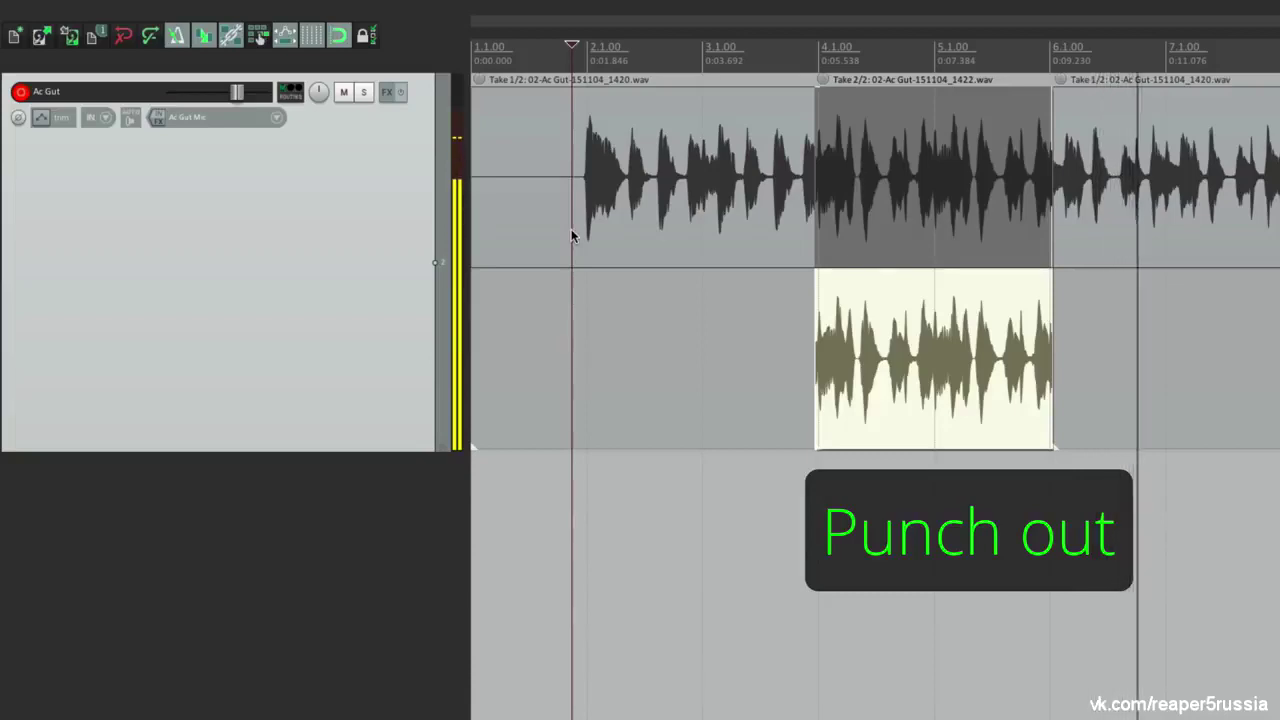
pyautogui.press('space')
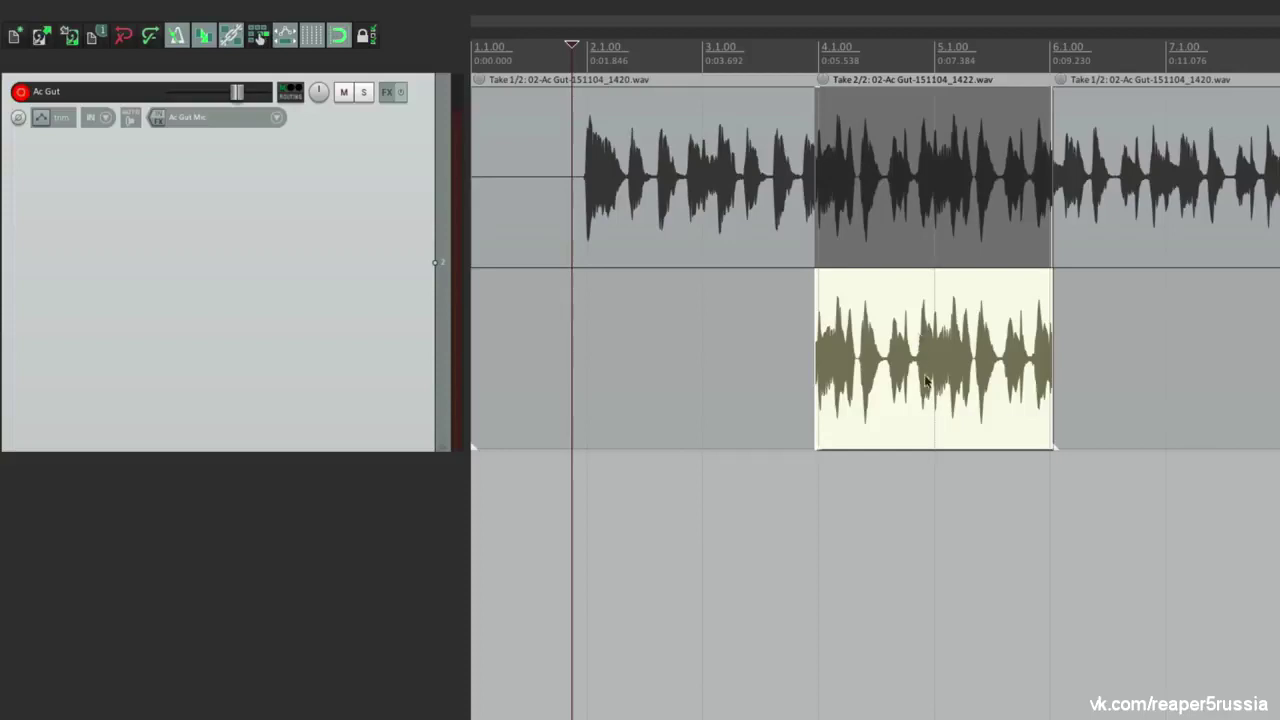
# Make the original first take active in the punched-in section, and place the edit cursor near bar 3
pyautogui.click(720, 520)
pyautogui.click(865, 321)
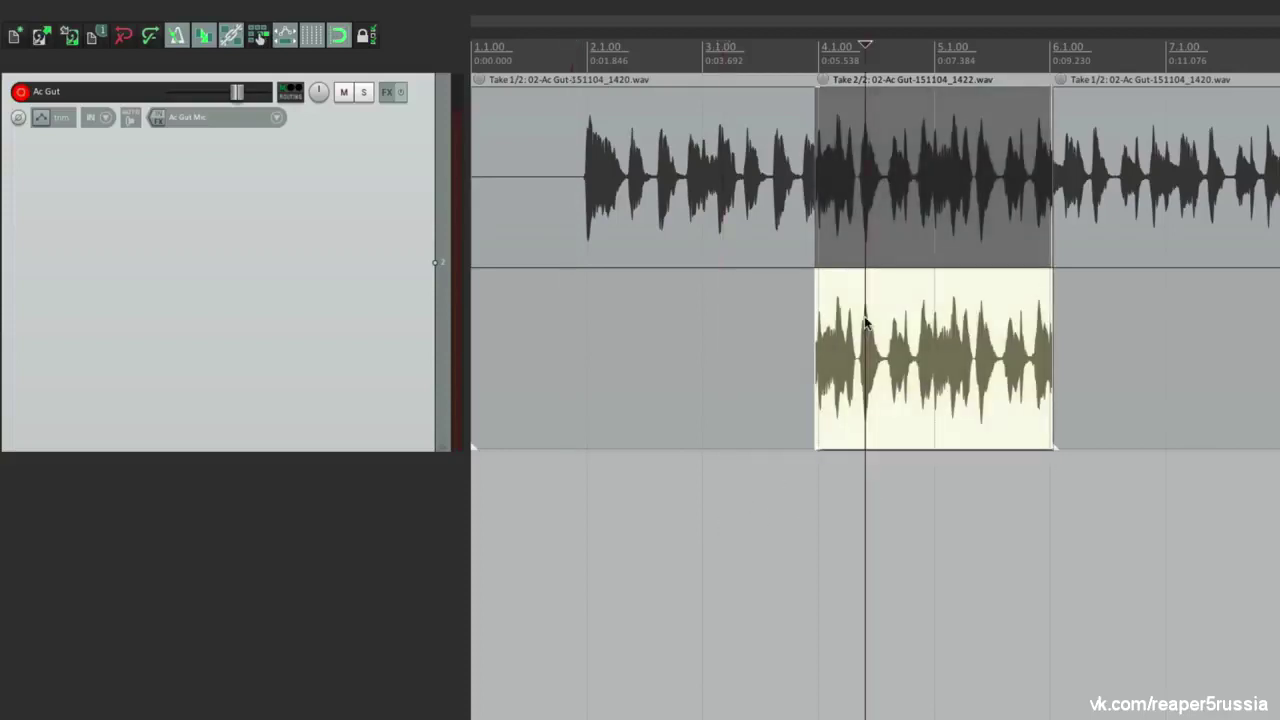
pyautogui.click(704, 486)
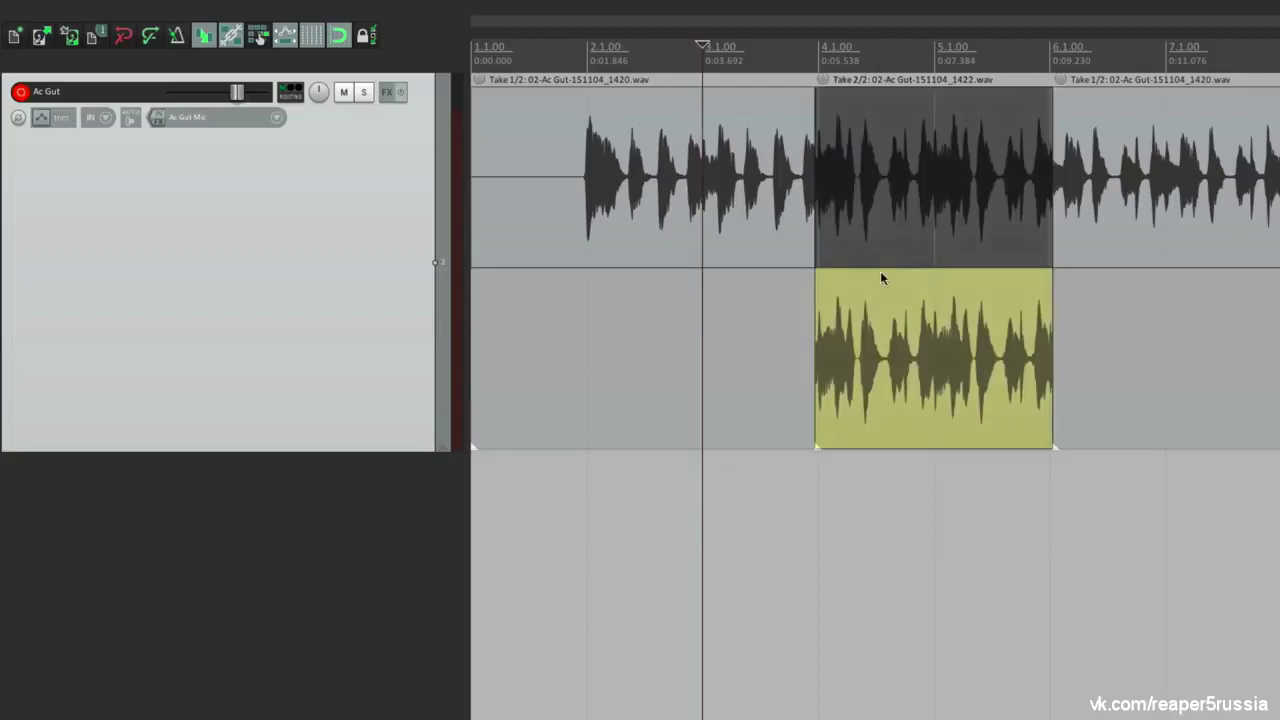
pyautogui.click(865, 160)
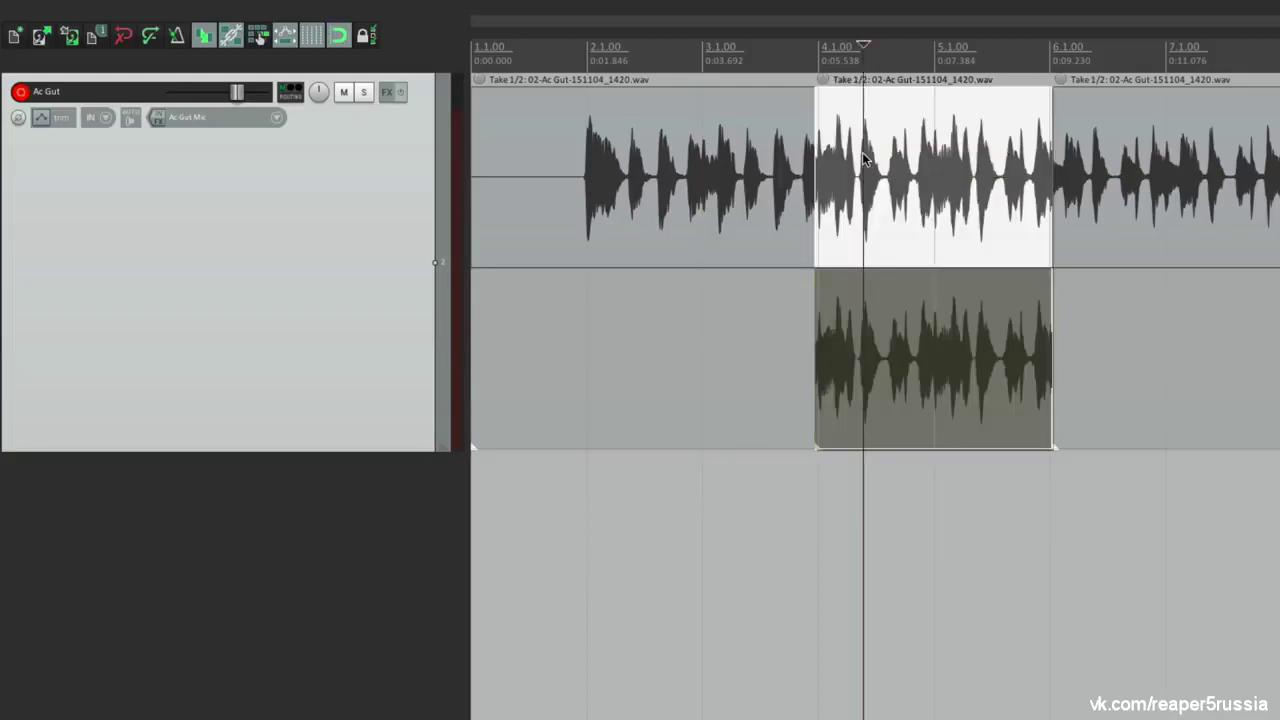
pyautogui.click(695, 488)
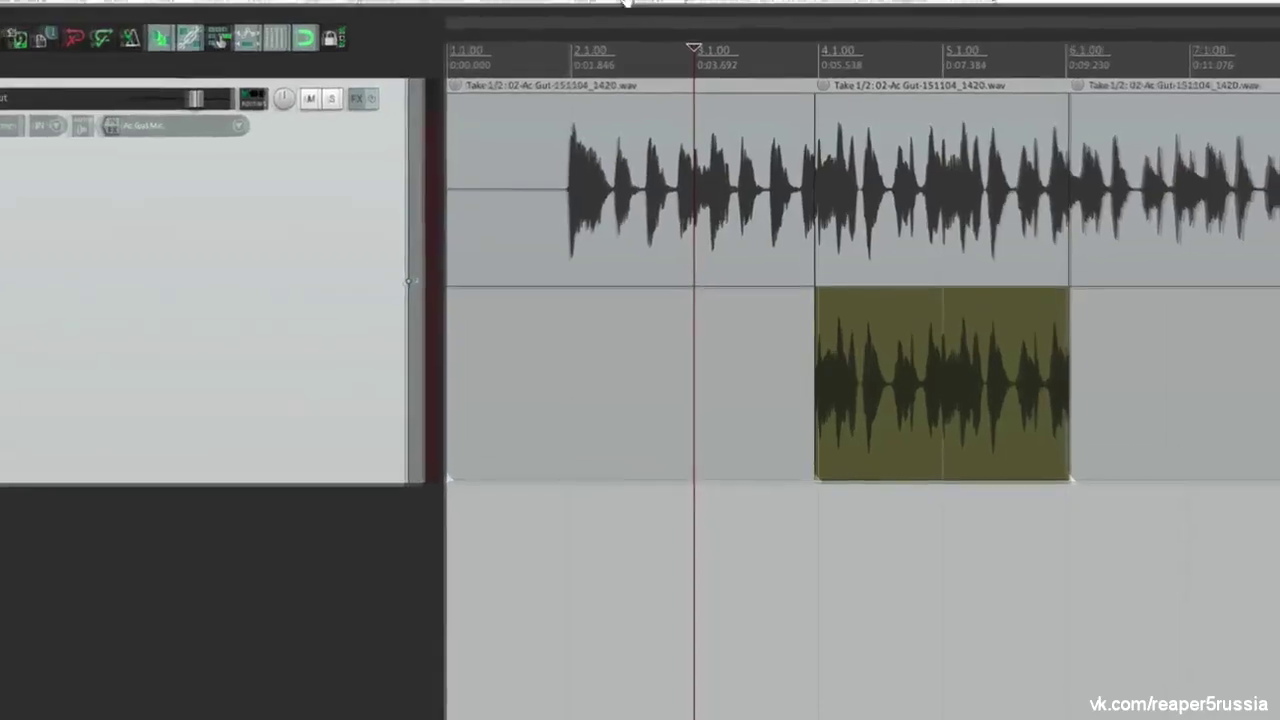
# Set new recordings that overlap existing media items to "Trims existing items behind new recording (tape mode)"
pyautogui.click(376, 11)
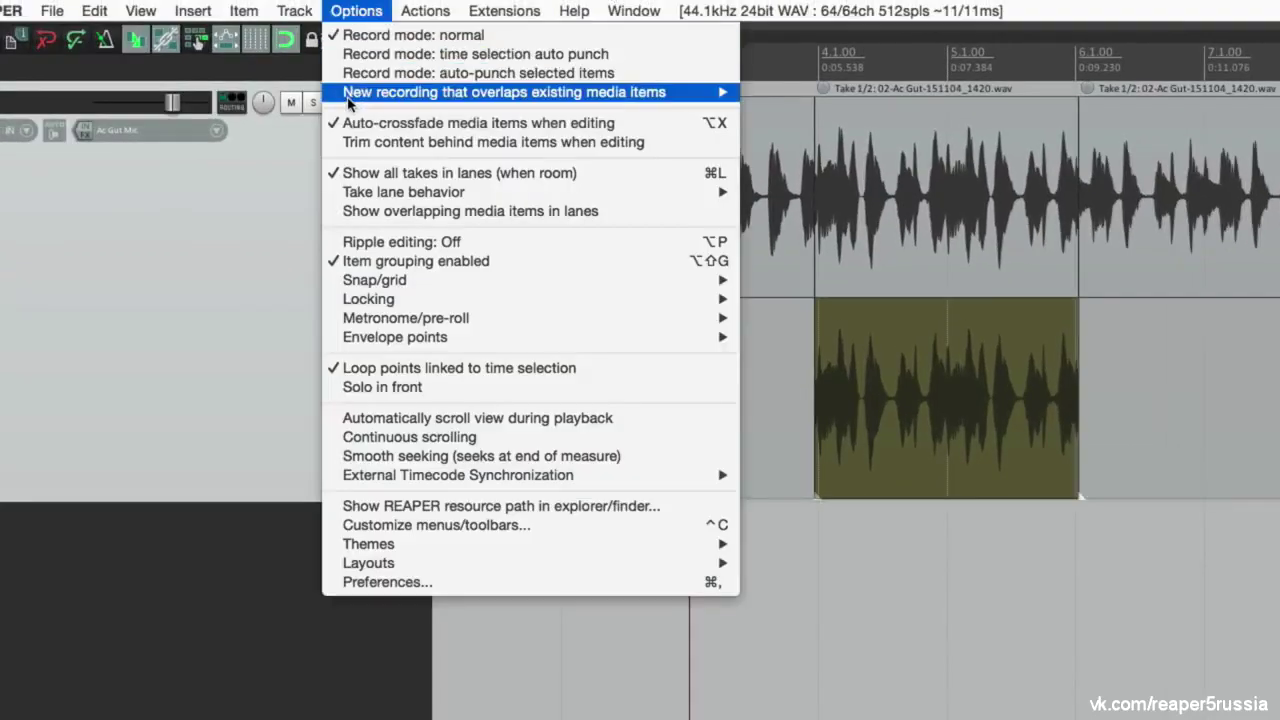
pyautogui.moveTo(348, 100)
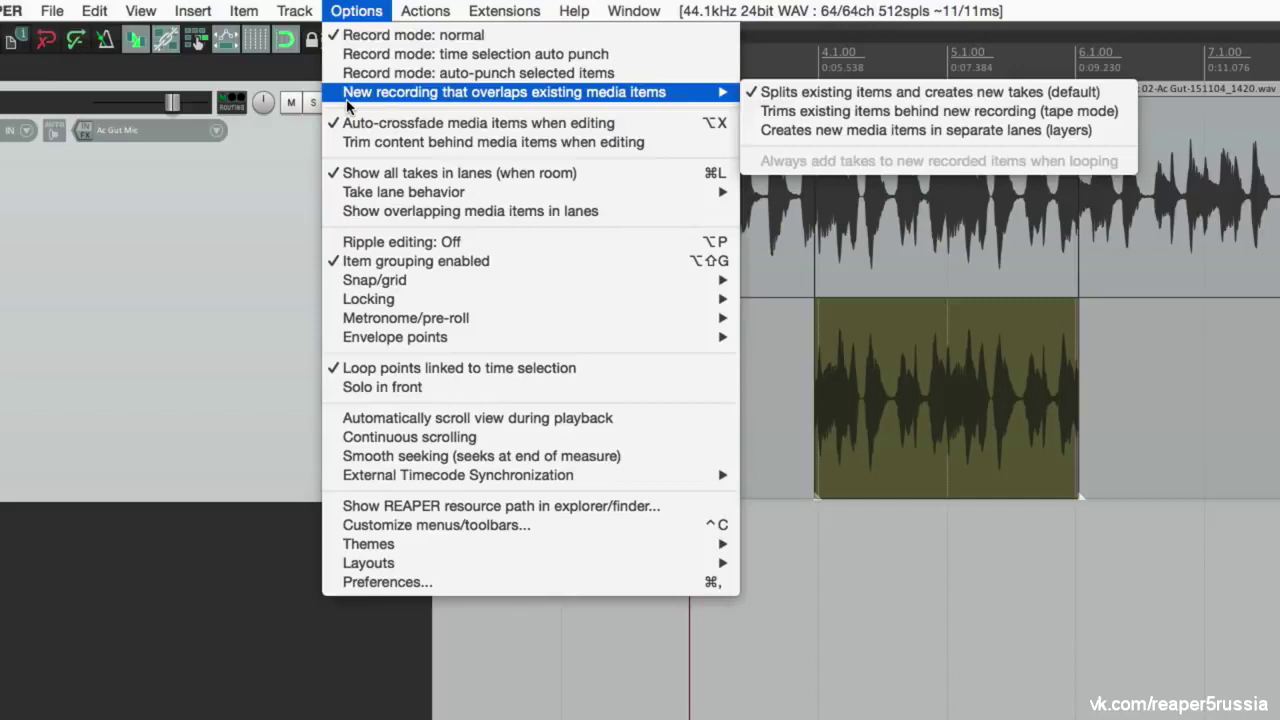
pyautogui.click(751, 112)
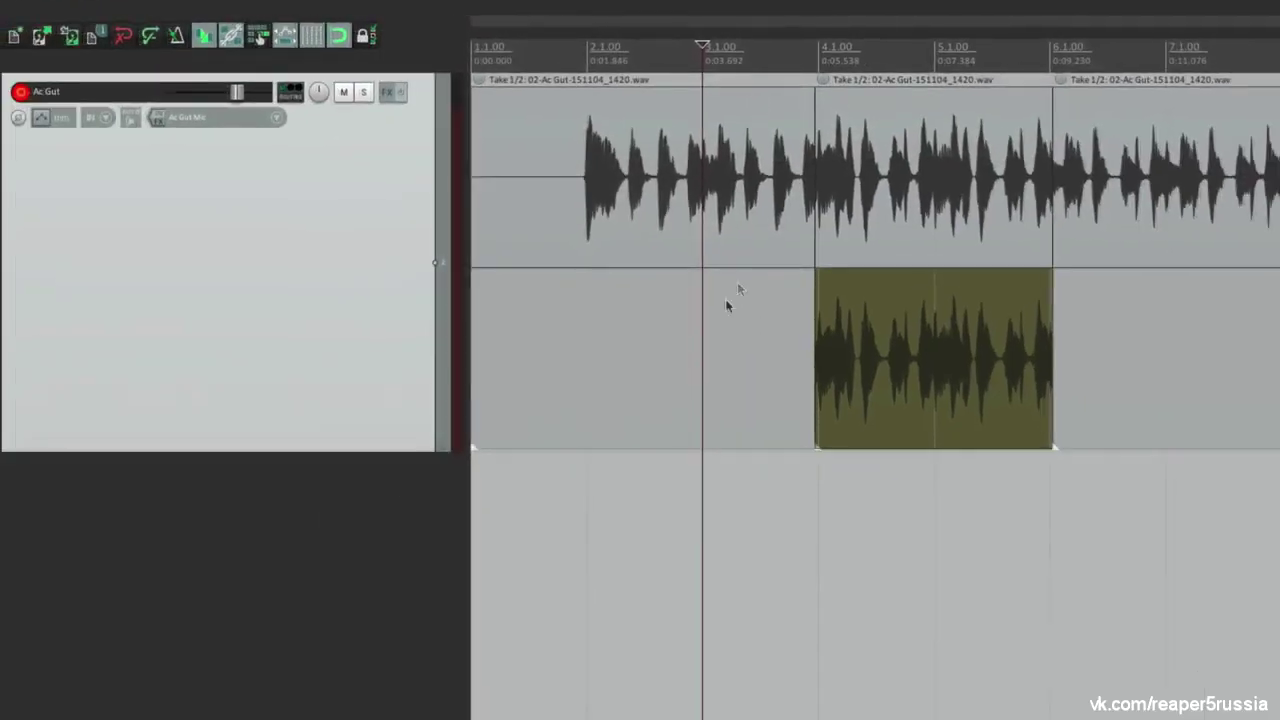
# Undo the last punch-in recording on Ac Gut and place the edit cursor at bar 2
pyautogui.click(675, 336)
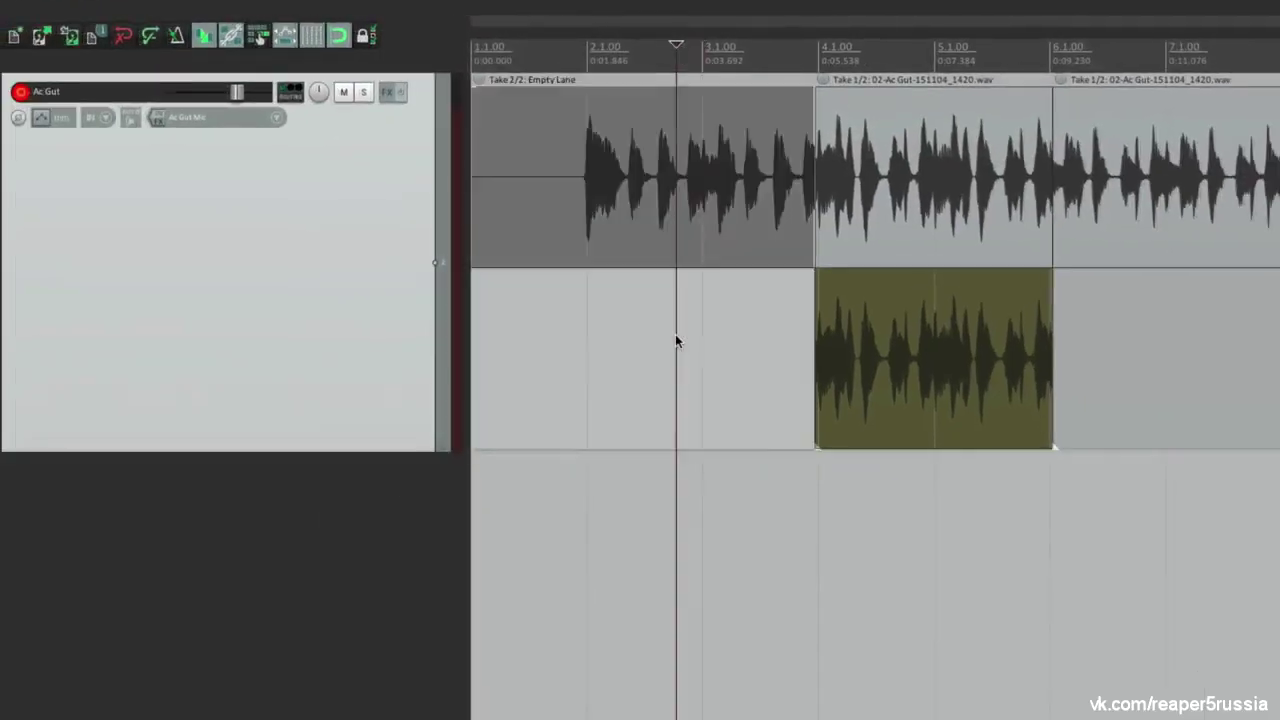
pyautogui.hotkey('ctrl', 'z')
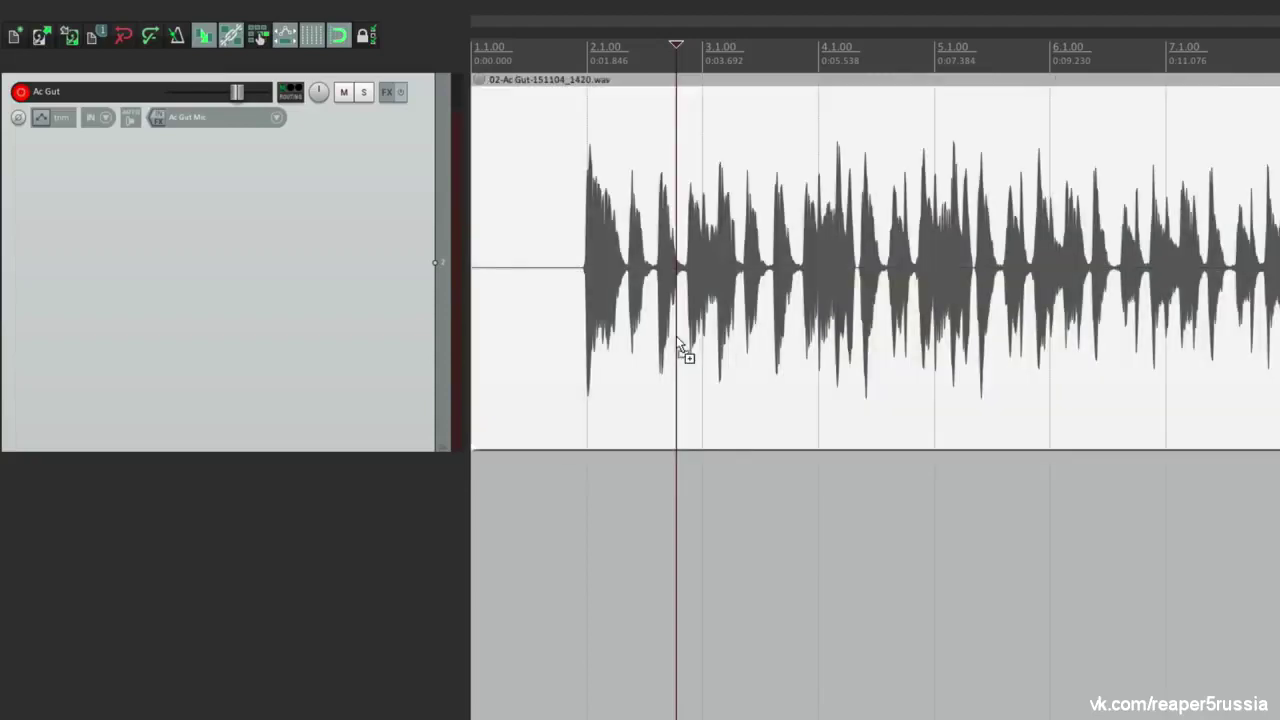
pyautogui.click(585, 516)
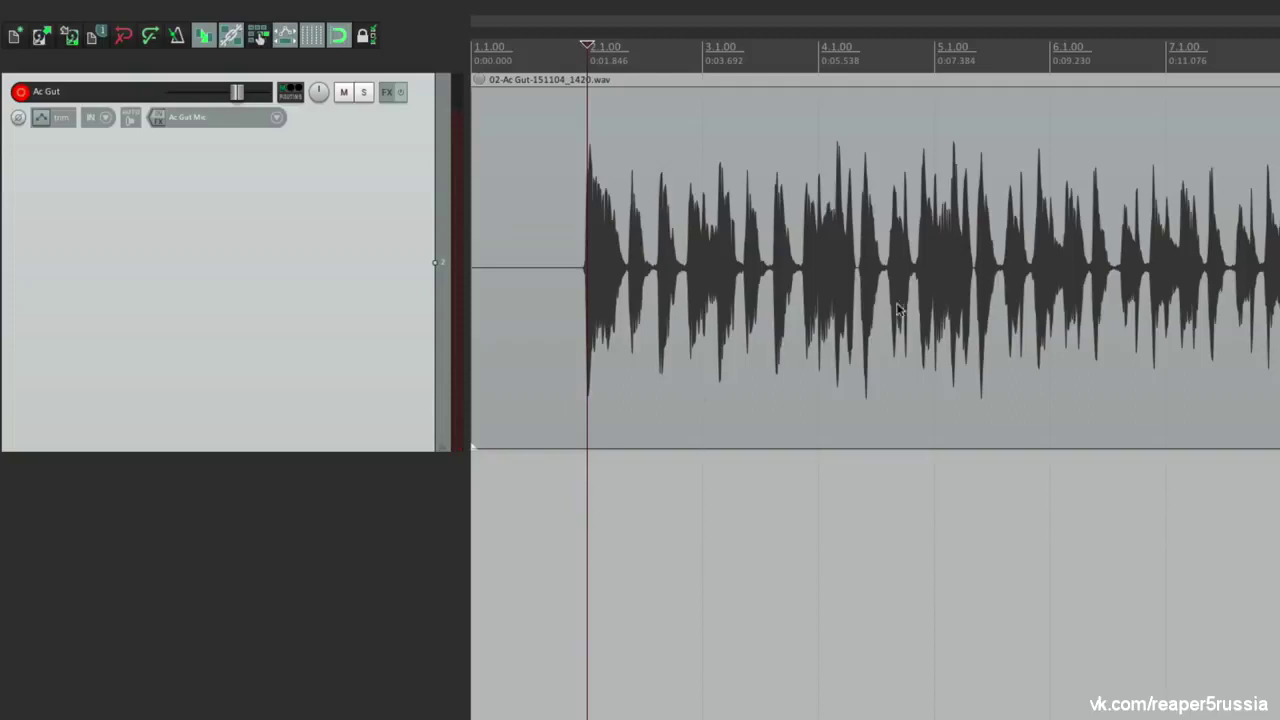
# Turn on the metronome, play Ac Gut from bar 2 and punch in a new recording from about bar 4 to bar 6
pyautogui.click(176, 35)
pyautogui.press('space')
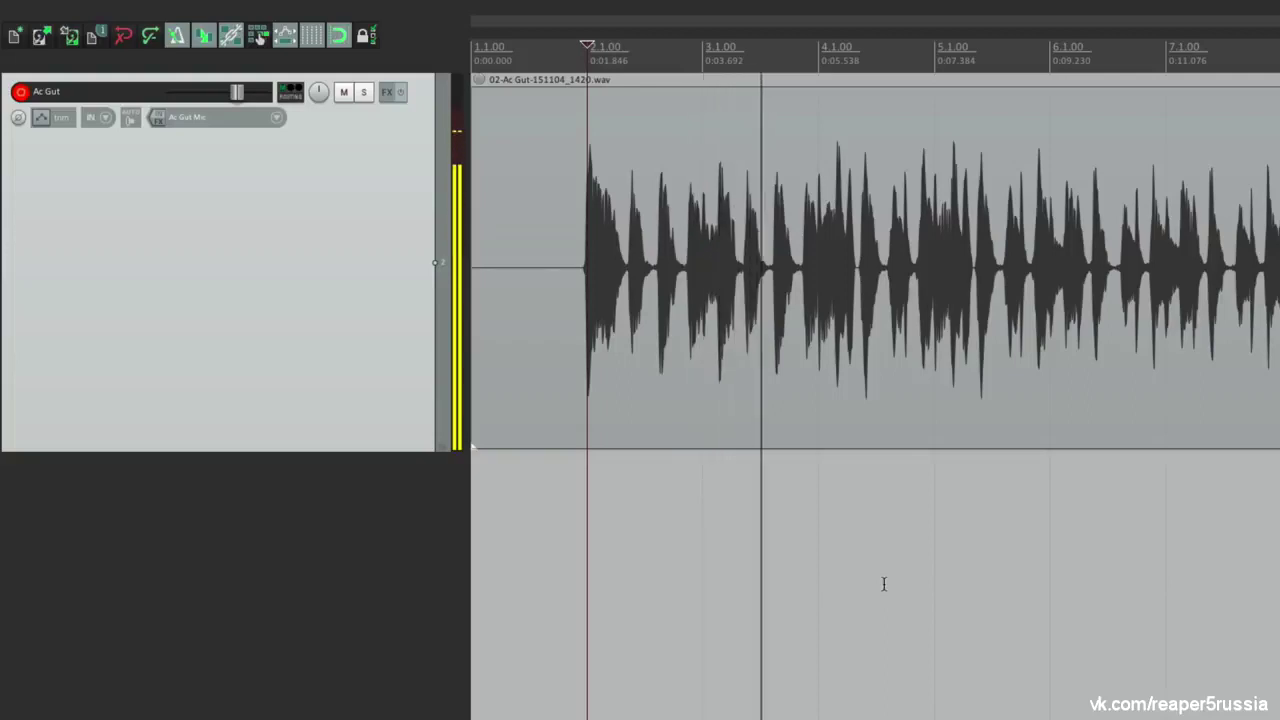
pyautogui.hotkey('ctrl', 'r')
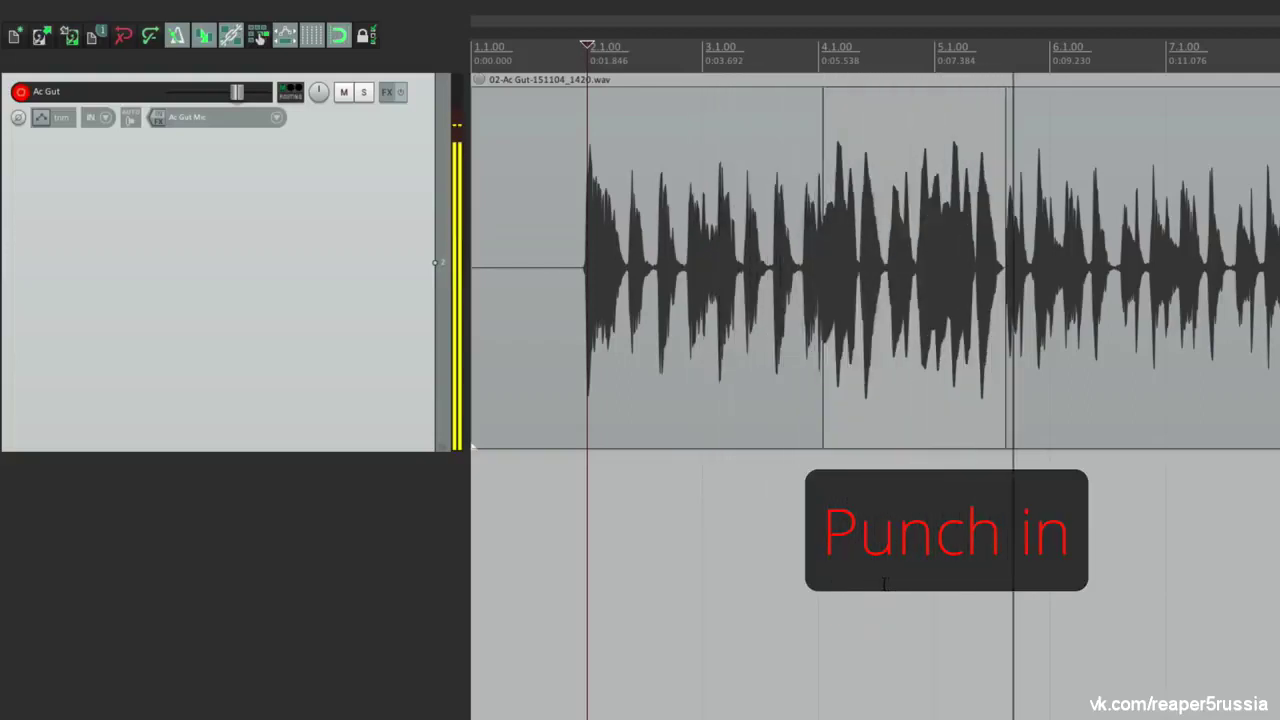
pyautogui.hotkey('ctrl', 'r')
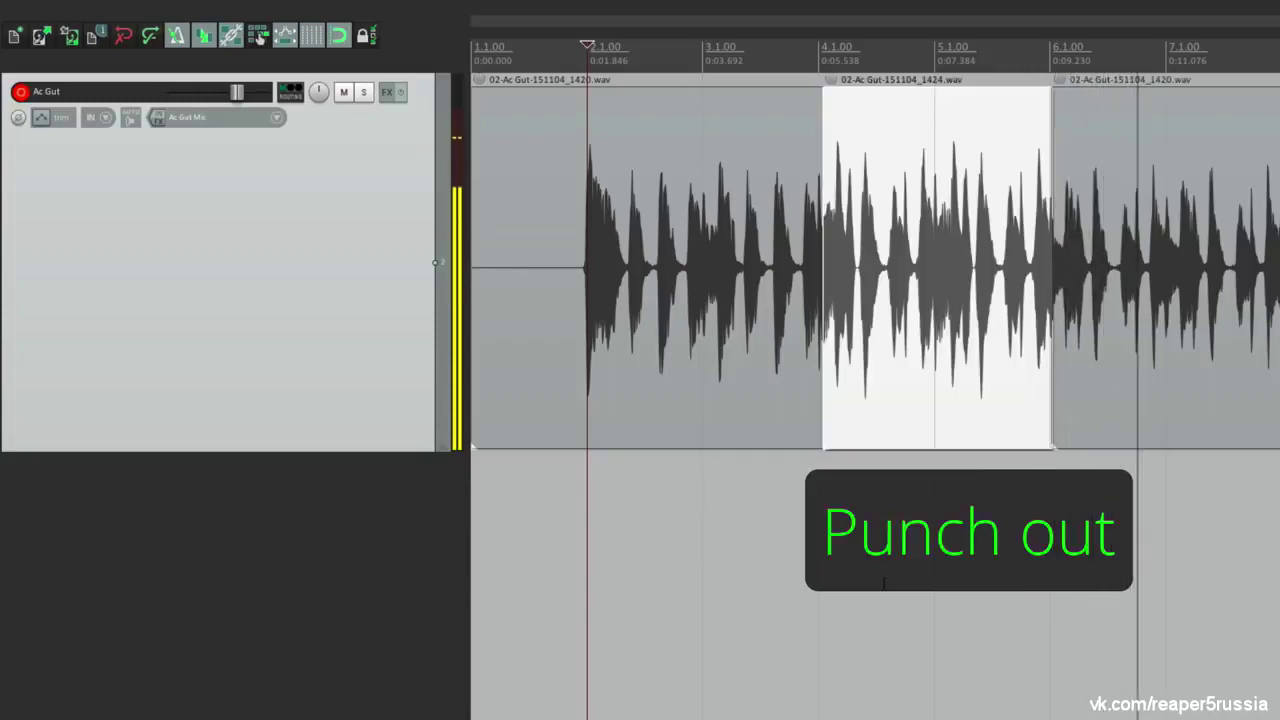
pyautogui.press('space')
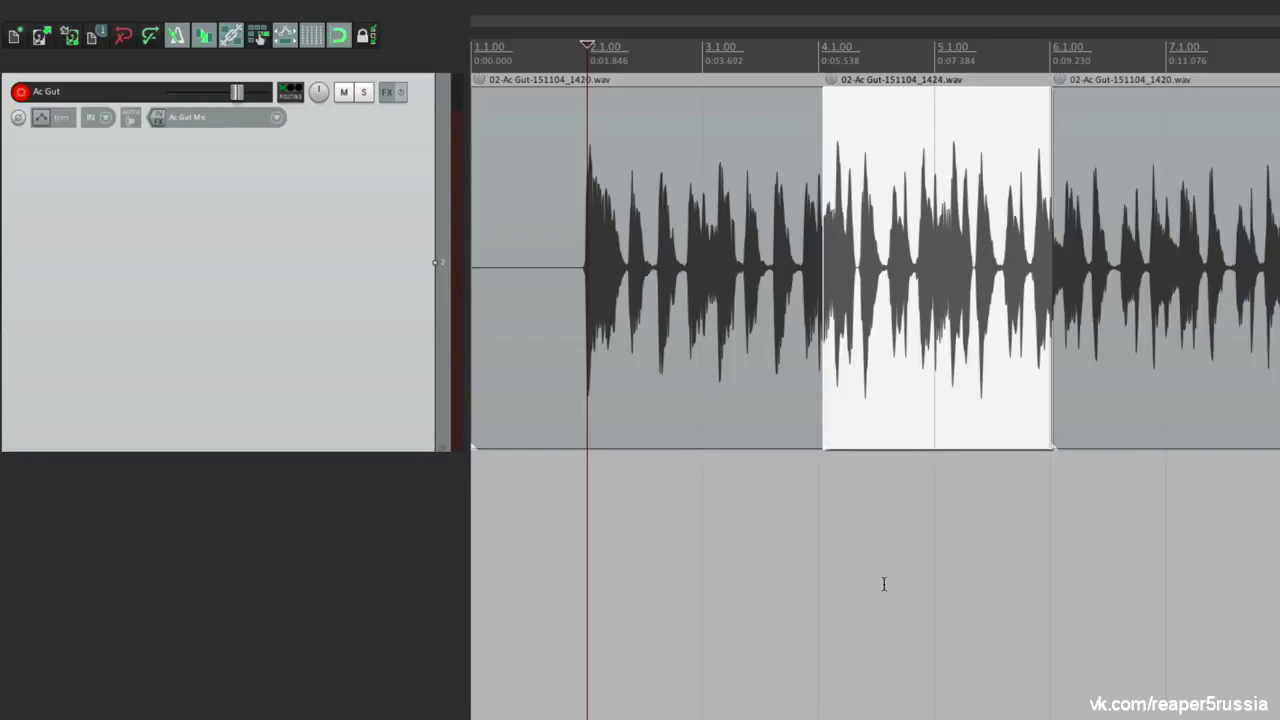
# Shift the crossfade at the start of the punched-in item slightly forward in time
pyautogui.scroll(5, 829, 512)
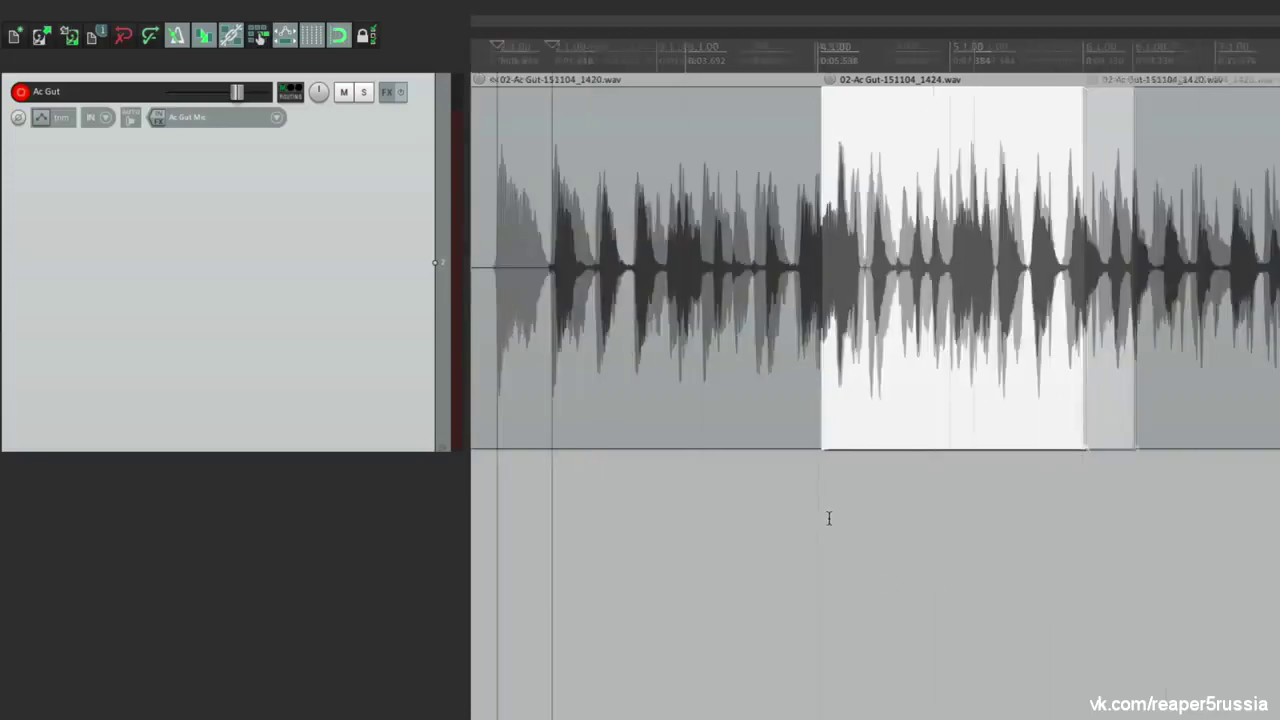
pyautogui.scroll(6, 801, 268)
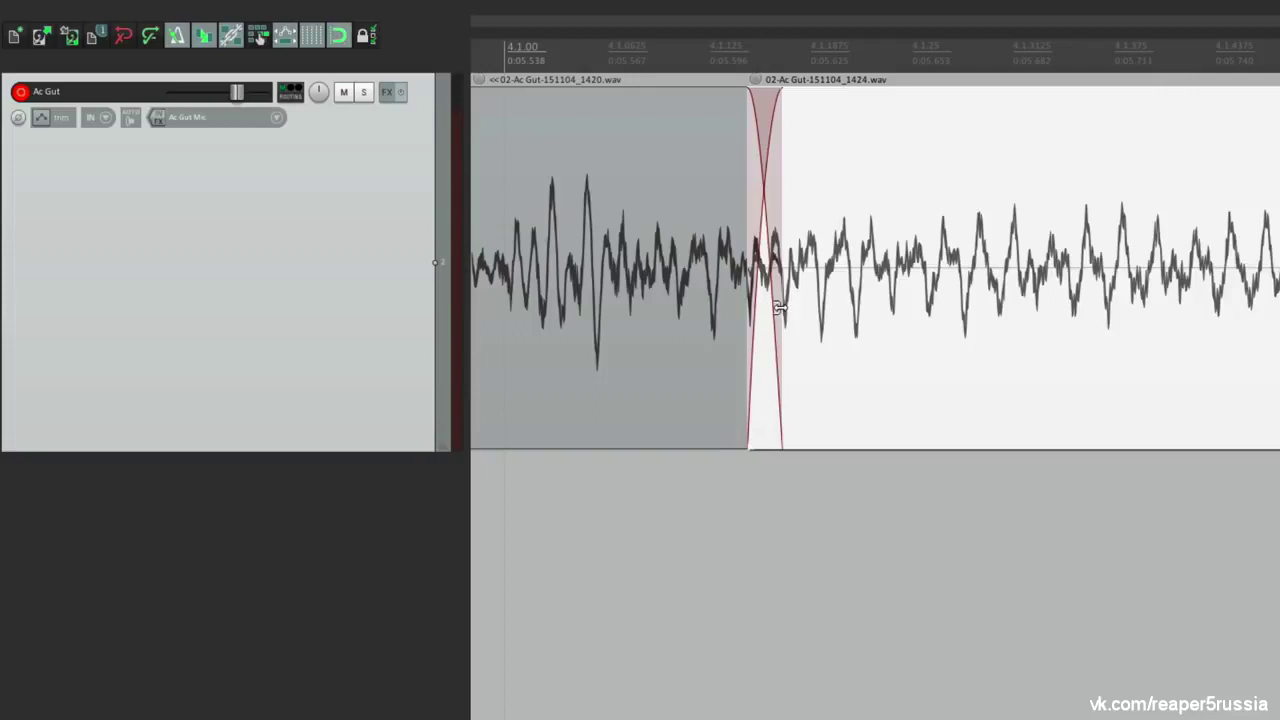
pyautogui.moveTo(778, 306)
pyautogui.mouseDown()
pyautogui.moveTo(858, 290)
pyautogui.moveTo(795, 302)
pyautogui.mouseUp()
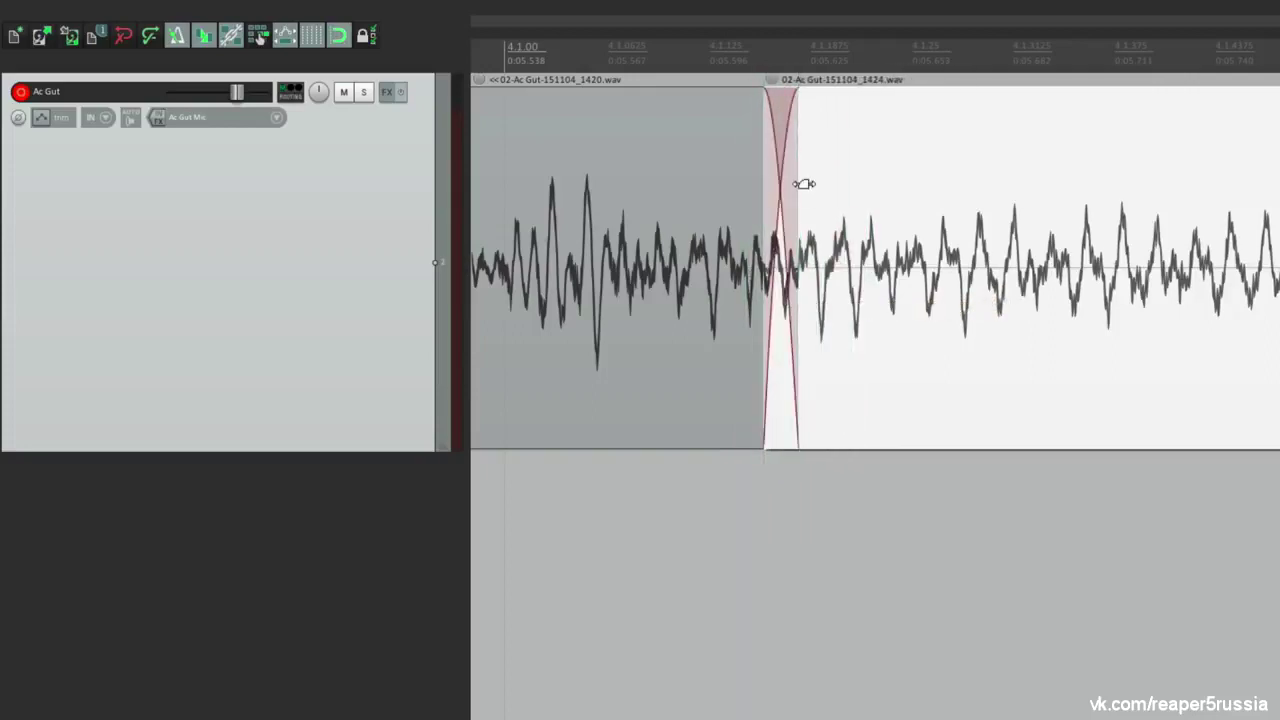
pyautogui.scroll(-2, 790, 272)
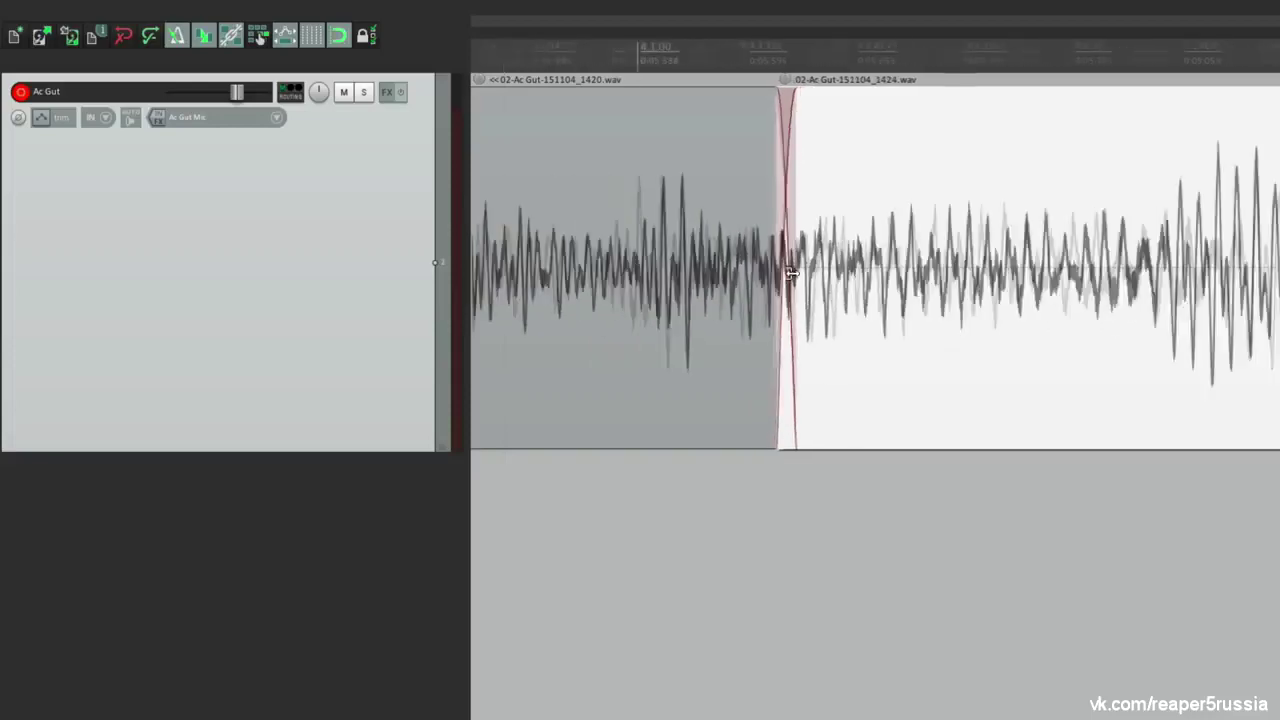
pyautogui.scroll(-4, 790, 272)
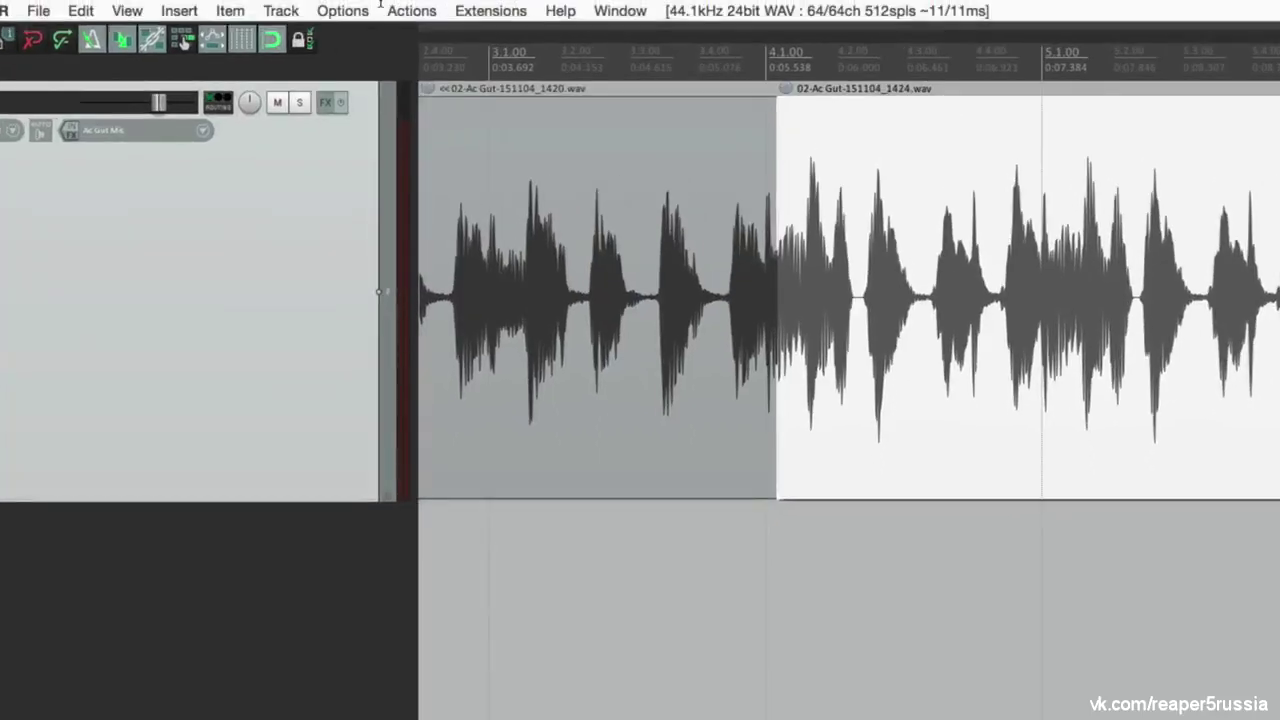
# Set the record mode to time selection auto punch, select bar 4 to bar 6, and place the edit cursor just before bar 2
pyautogui.click(362, 10)
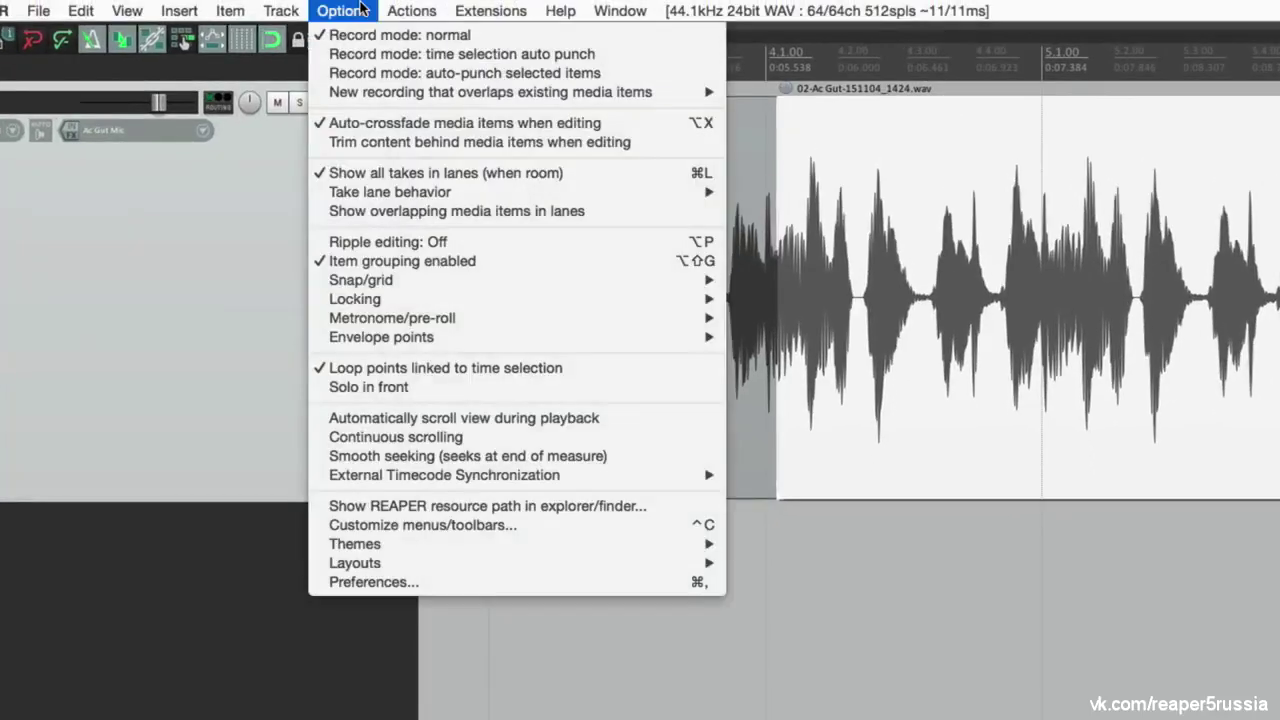
pyautogui.click(335, 53)
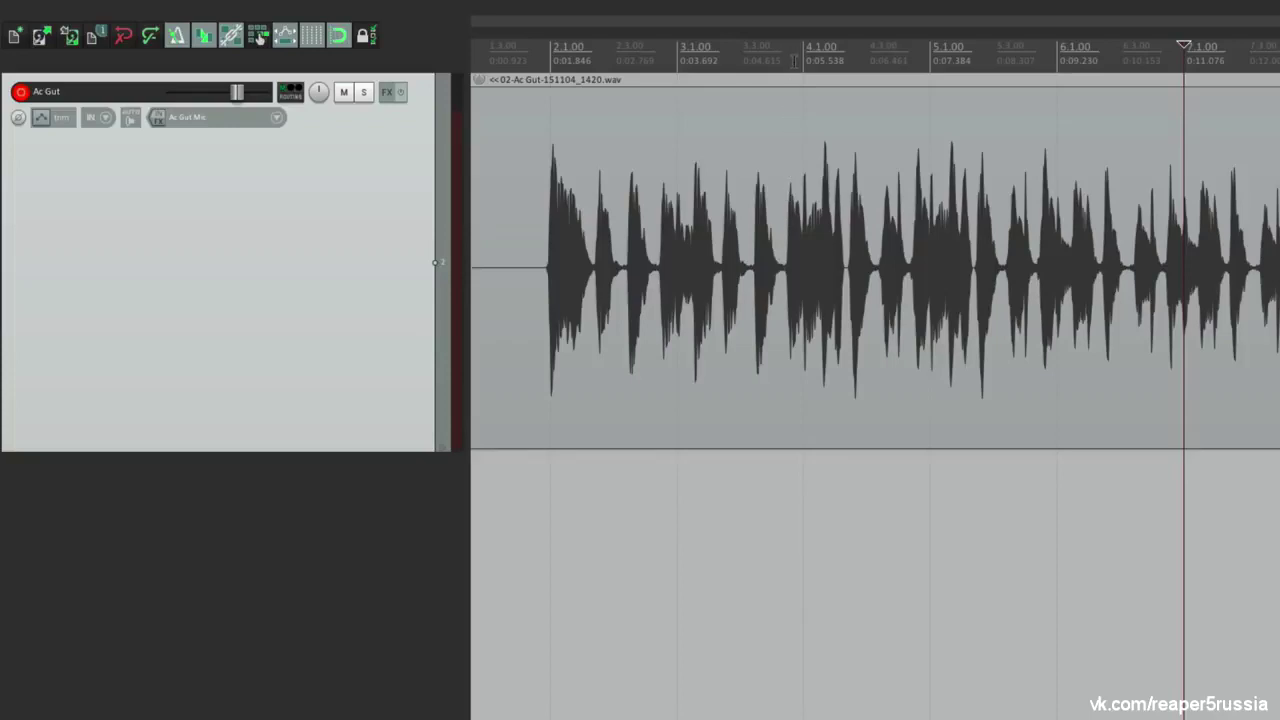
pyautogui.moveTo(803, 62); pyautogui.dragTo(1056, 63)
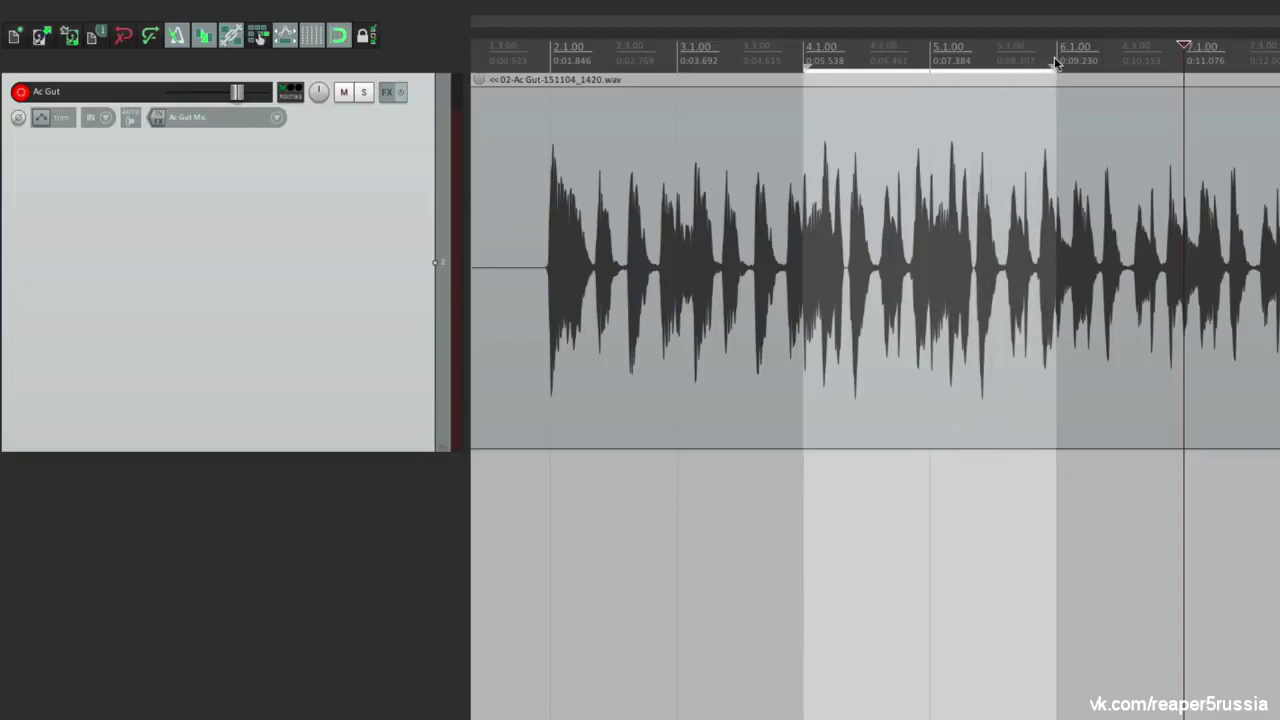
pyautogui.click(537, 62)
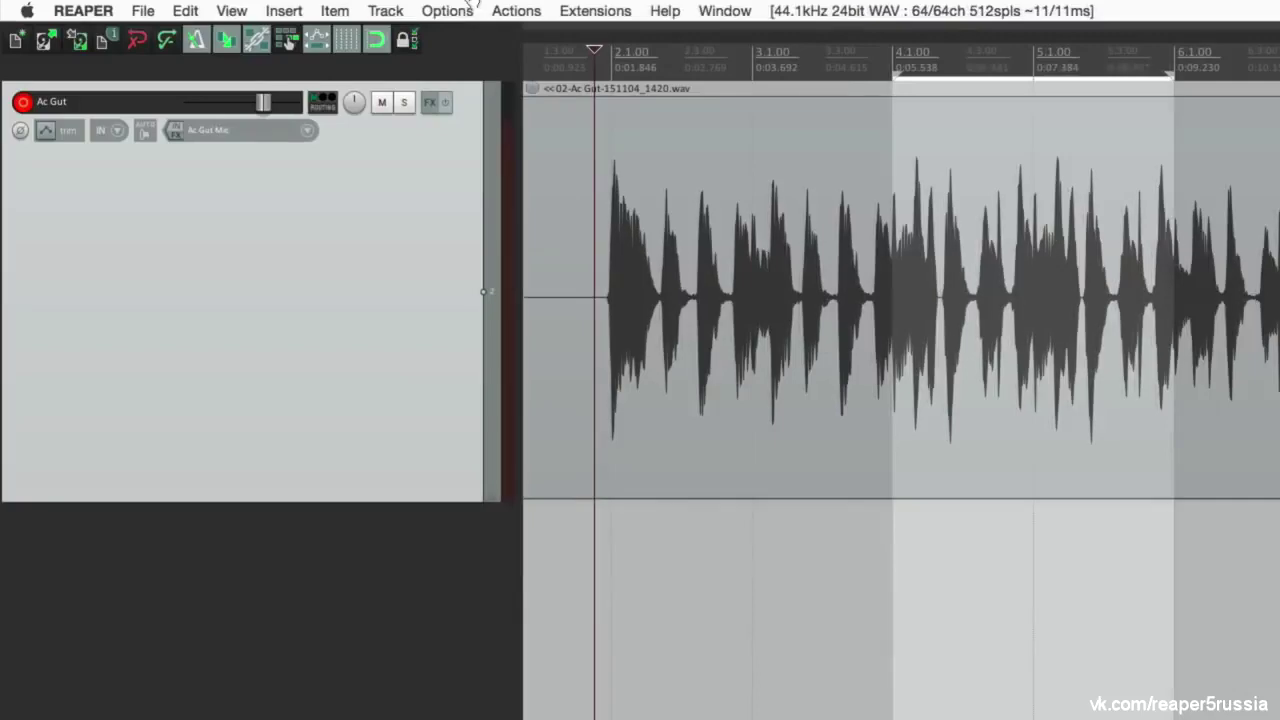
# Check the record mode options and Ac Gut's record monitoring, keeping Monitor Input (Tape Auto Style)
pyautogui.click(457, 10)
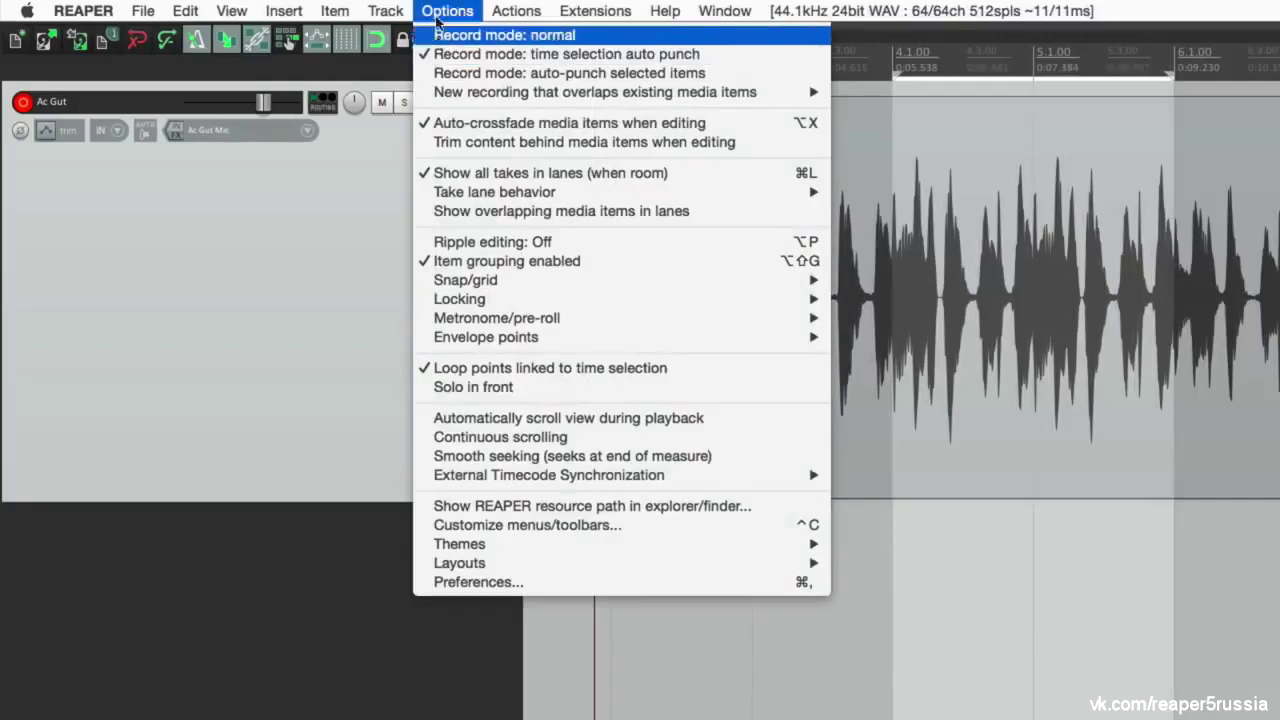
pyautogui.click(460, 35)
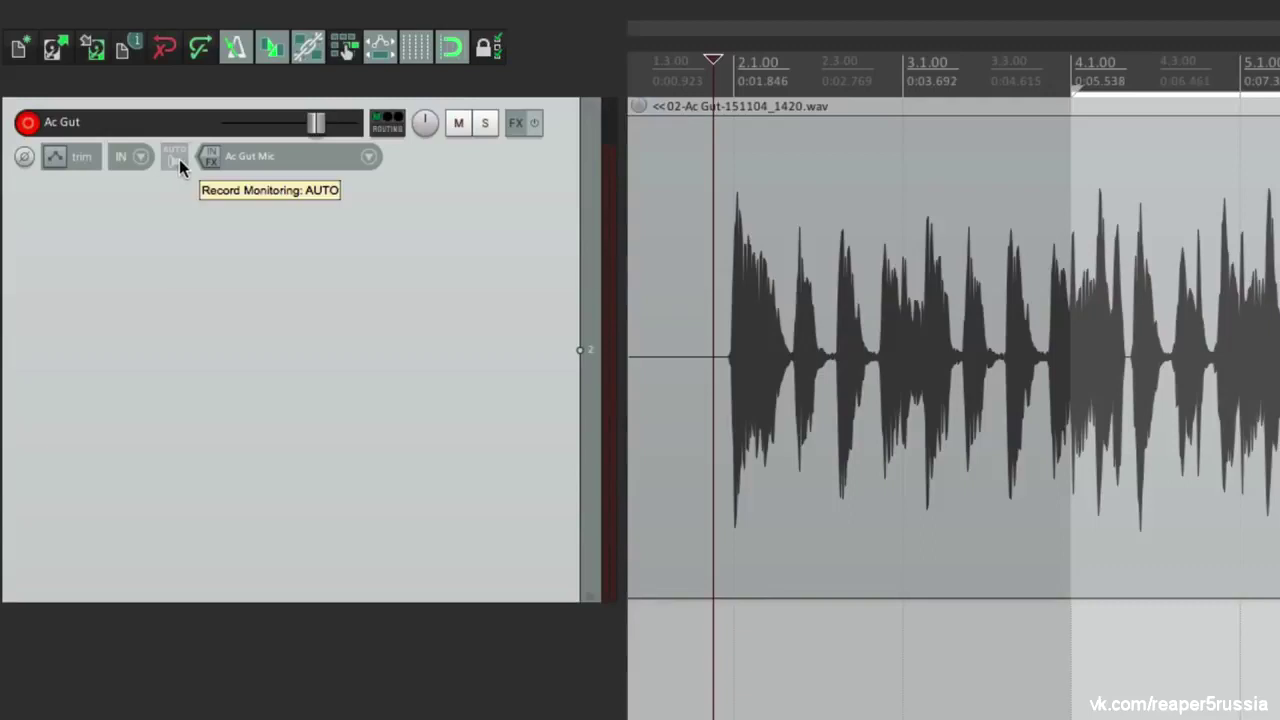
pyautogui.rightClick(179, 159)
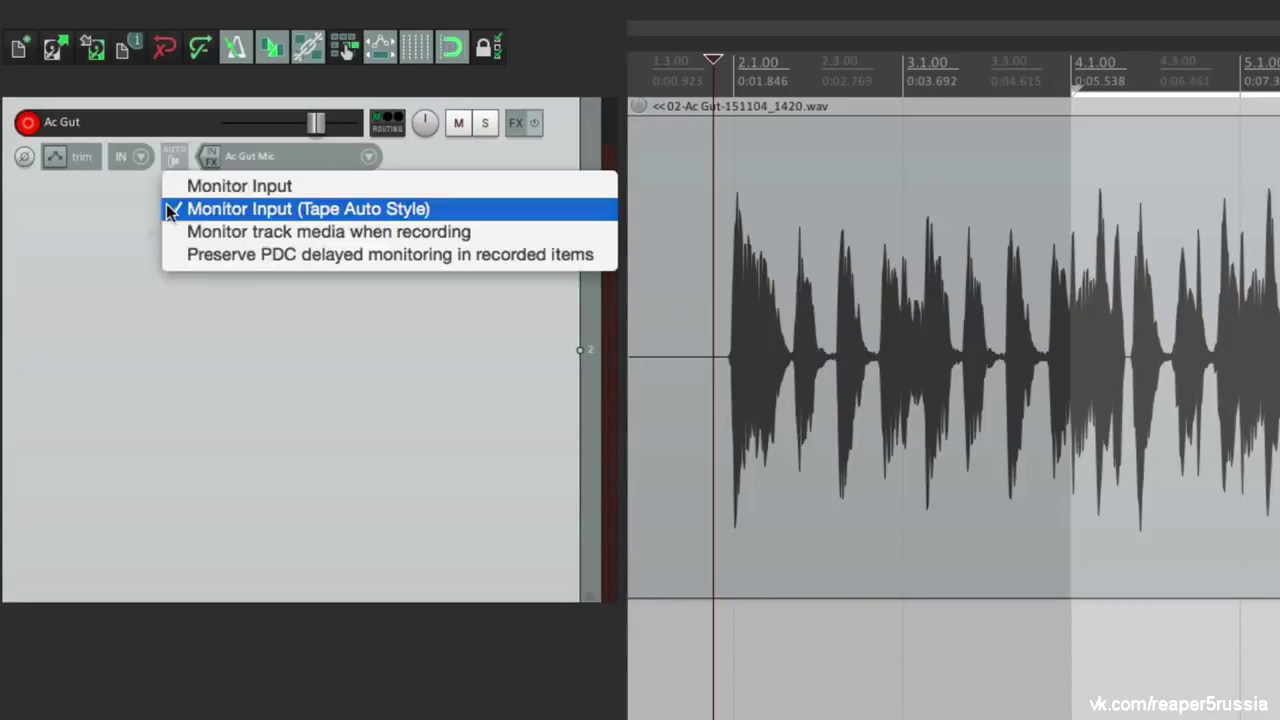
pyautogui.click(172, 209)
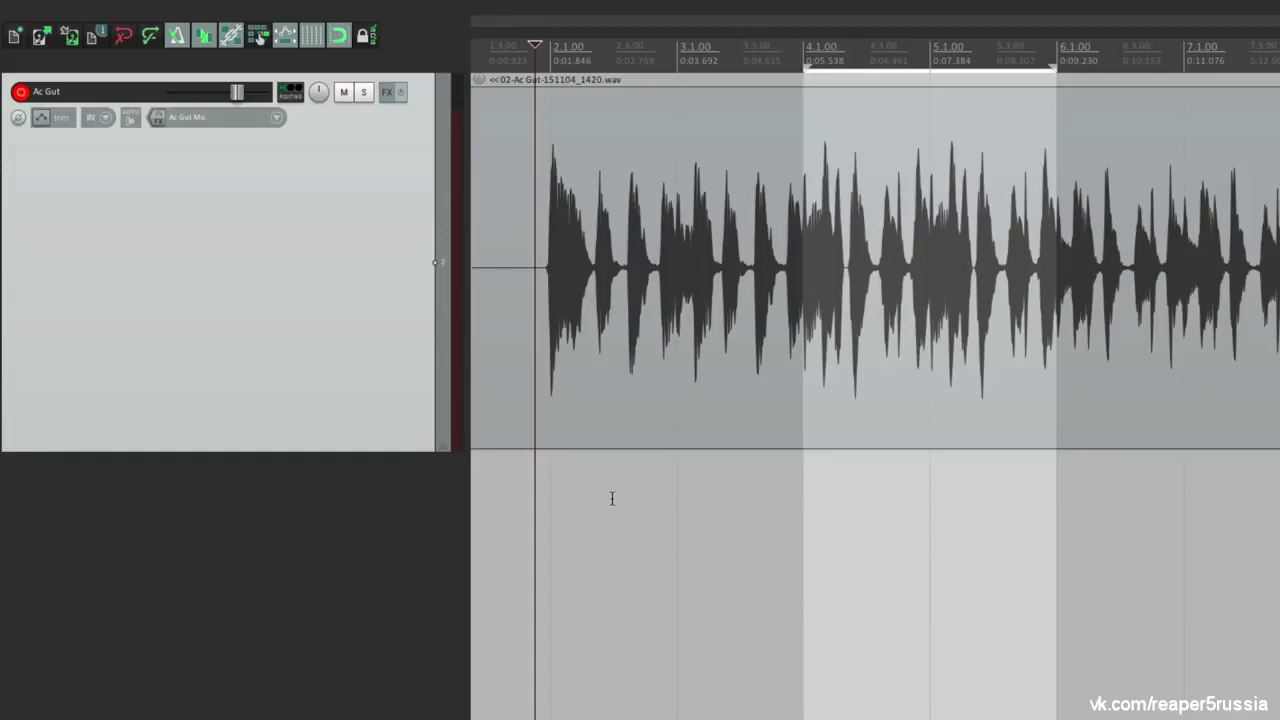
# Record Ac Gut from just before bar 2 with auto punch between bars 4 and 6, and clear the time selection
pyautogui.press('space')
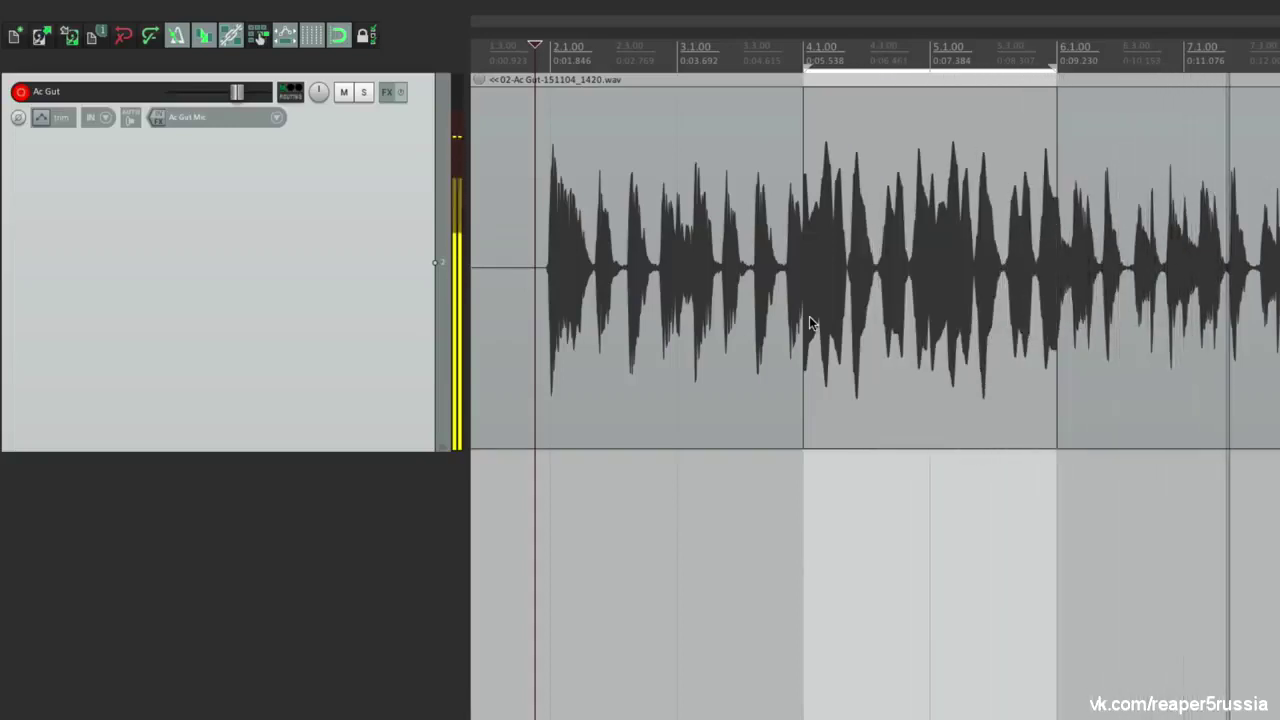
pyautogui.press('space')
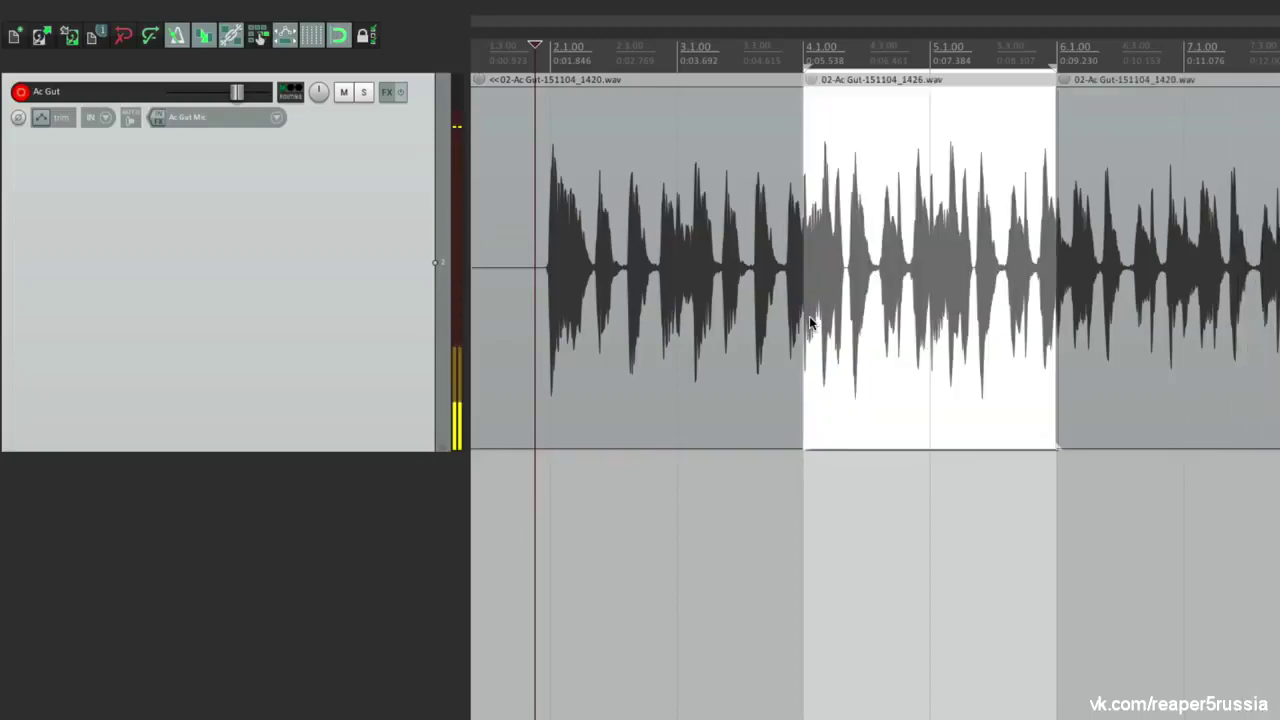
pyautogui.click(722, 547)
# Extend the punched-in item at both ends by moving its start crossfade to about 0:05.3 and its end crossfade to about 0:09.4
pyautogui.scroll(10, 822, 168)
pyautogui.scroll(-8, 804, 199)
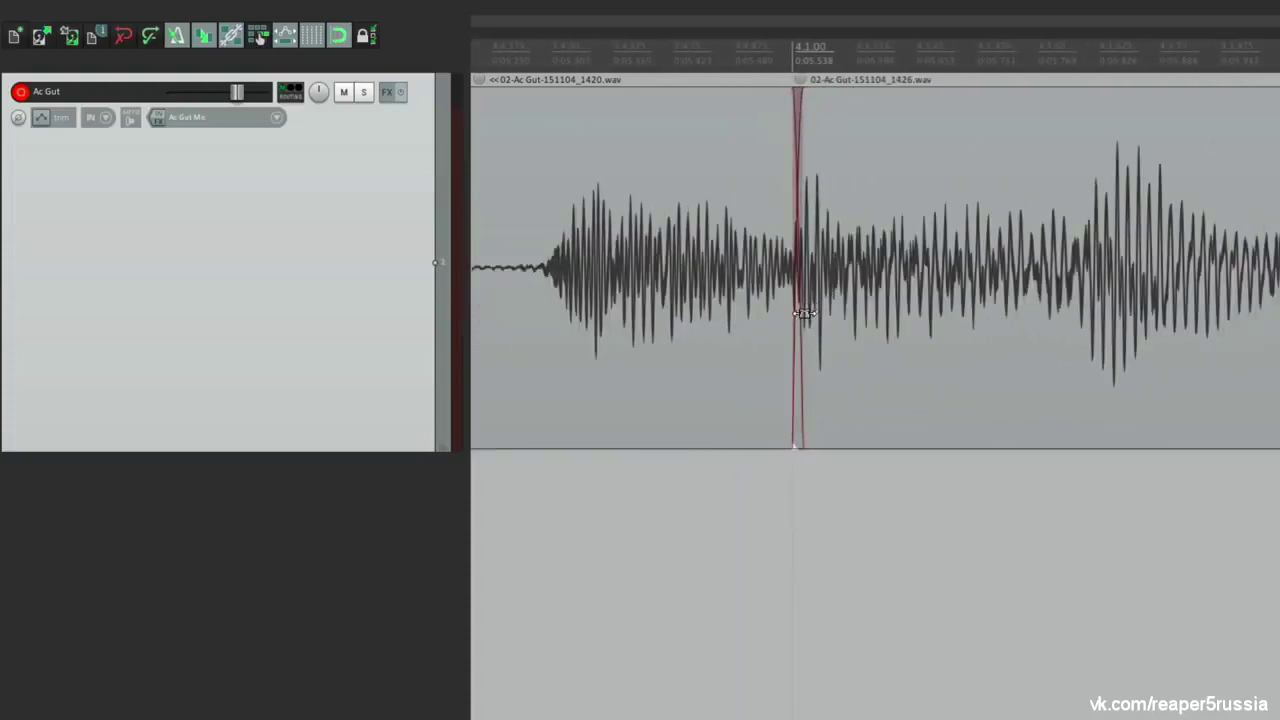
pyautogui.moveTo(803, 313); pyautogui.dragTo(531, 330)
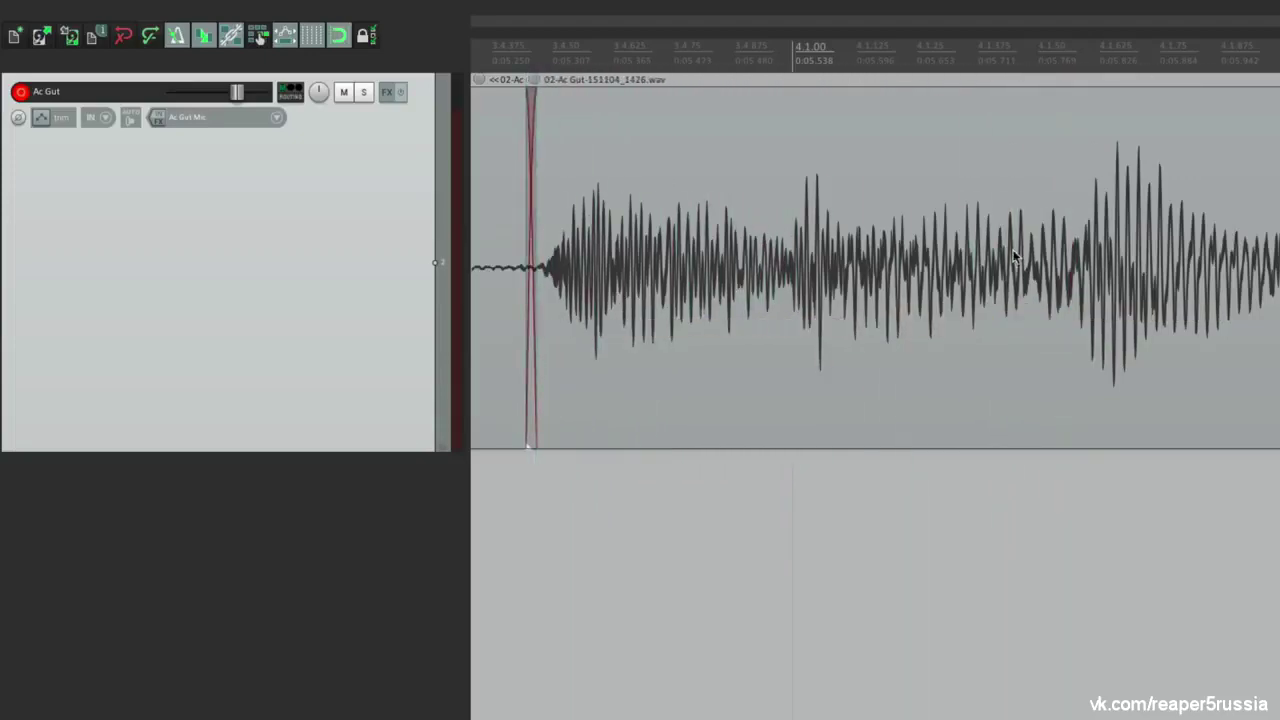
pyautogui.scroll(-3, 1009, 252)
pyautogui.hscroll(10, 1009, 249)
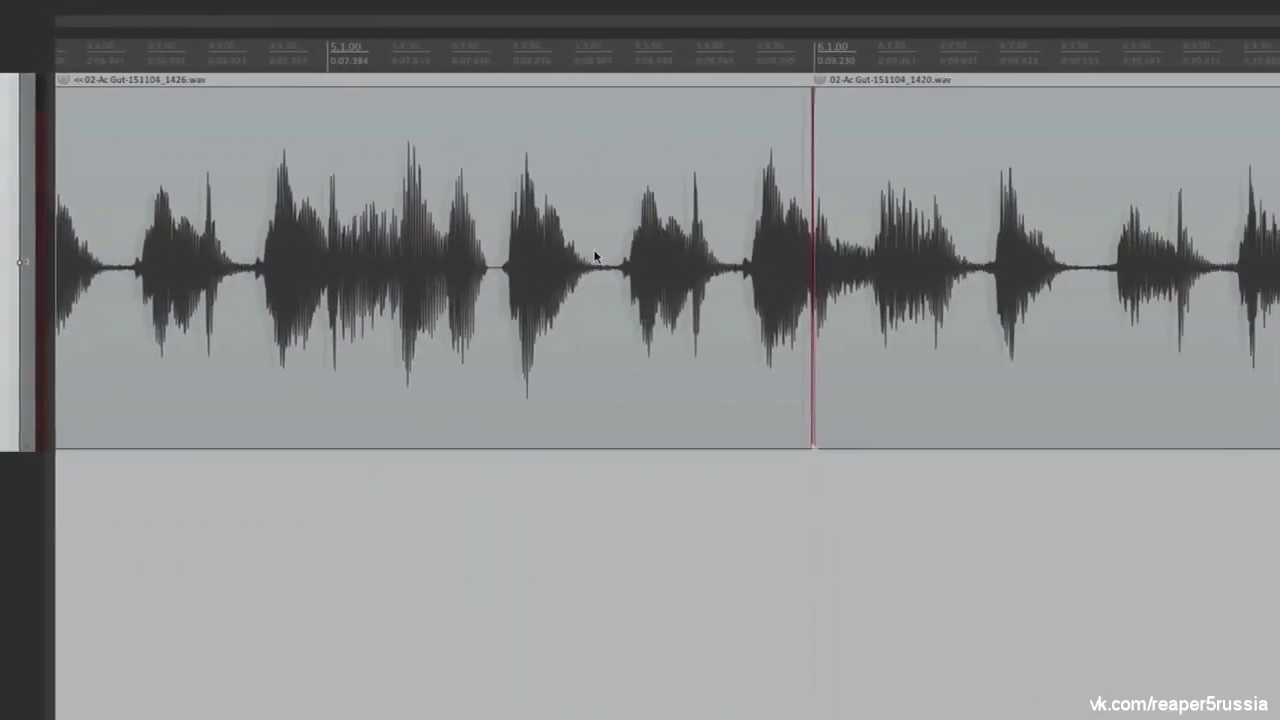
pyautogui.scroll(5, 780, 295)
pyautogui.moveTo(760, 365); pyautogui.dragTo(706, 340)
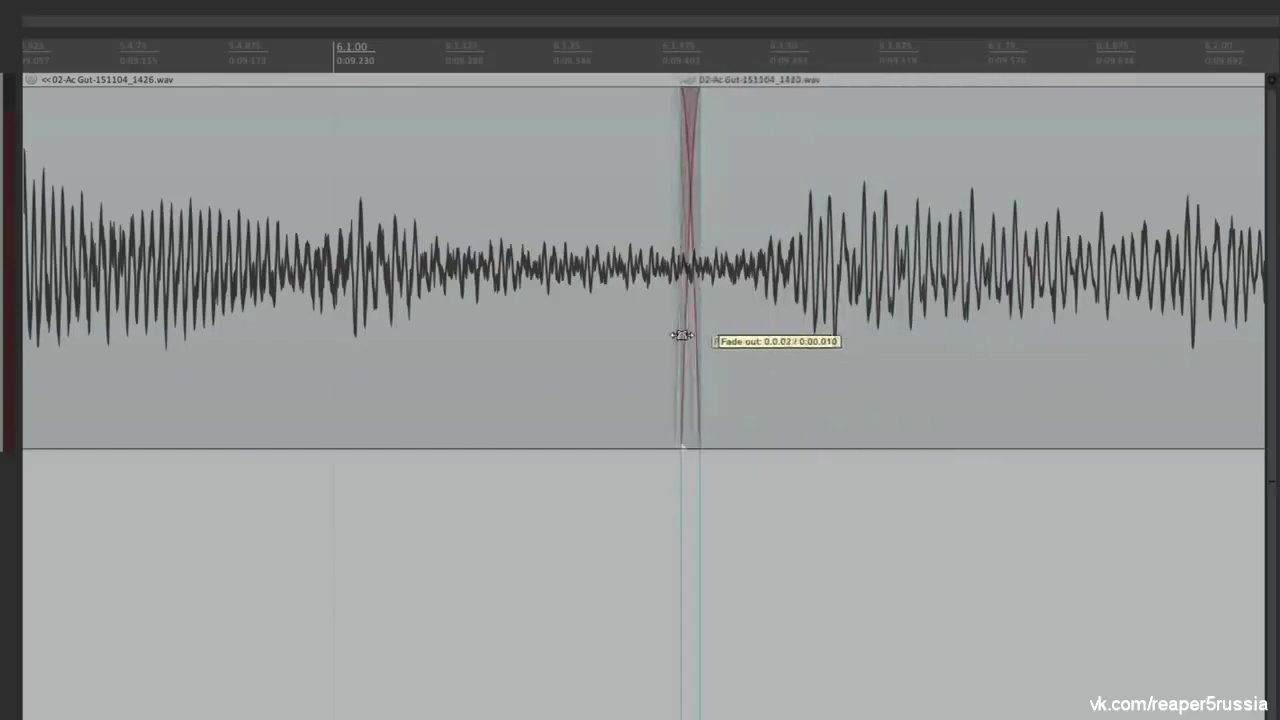
pyautogui.scroll(-4, 674, 347)
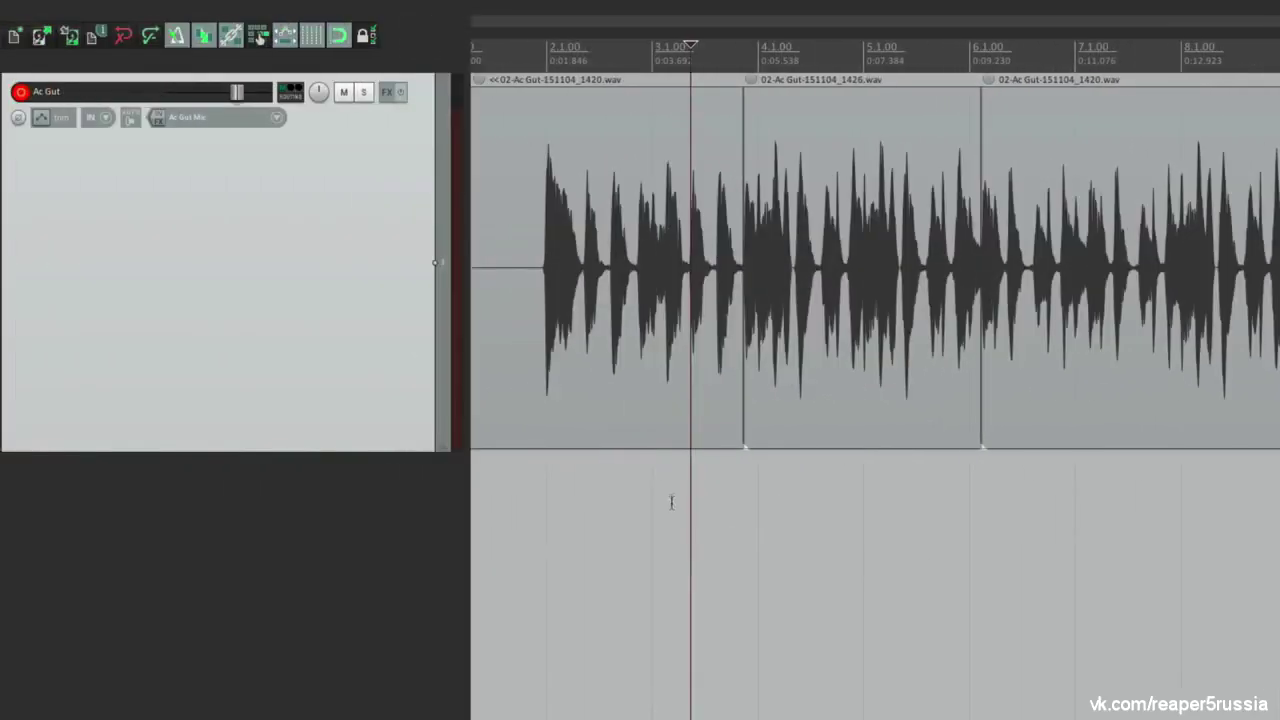
# Turn off the metronome and play back the punched-in section from just after bar 3
pyautogui.click(672, 500)
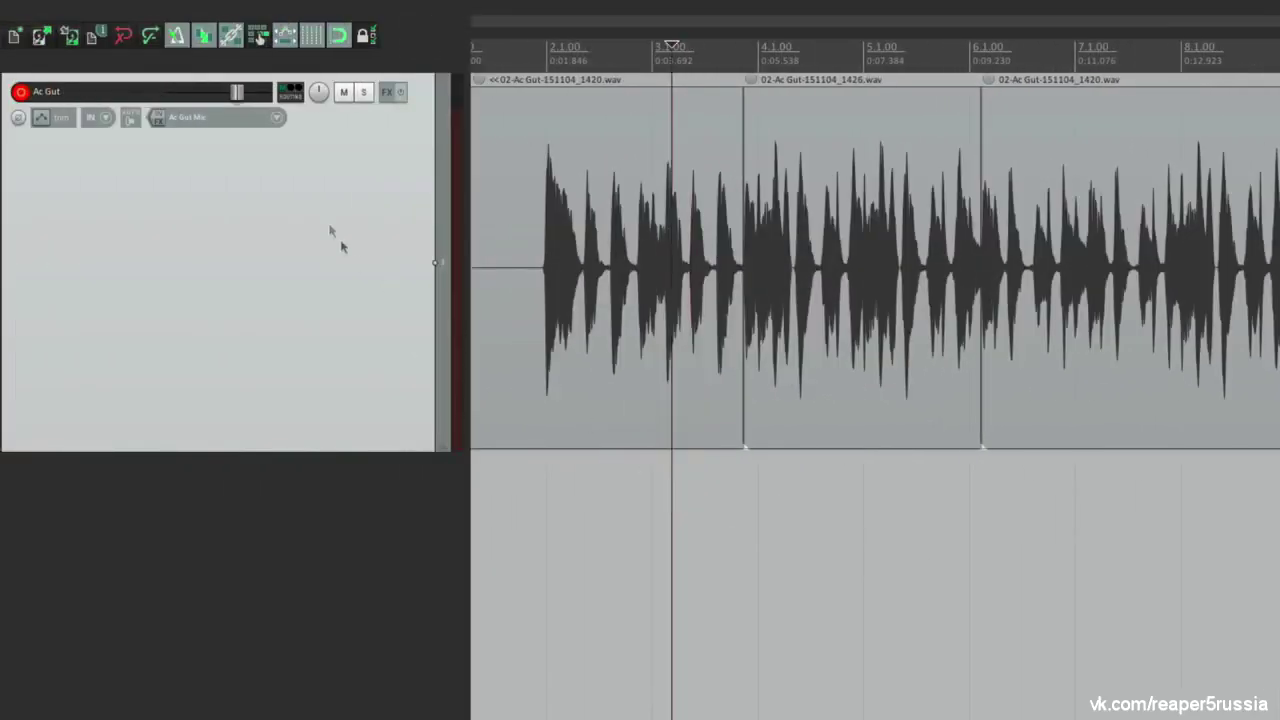
pyautogui.click(176, 36)
pyautogui.press('space')
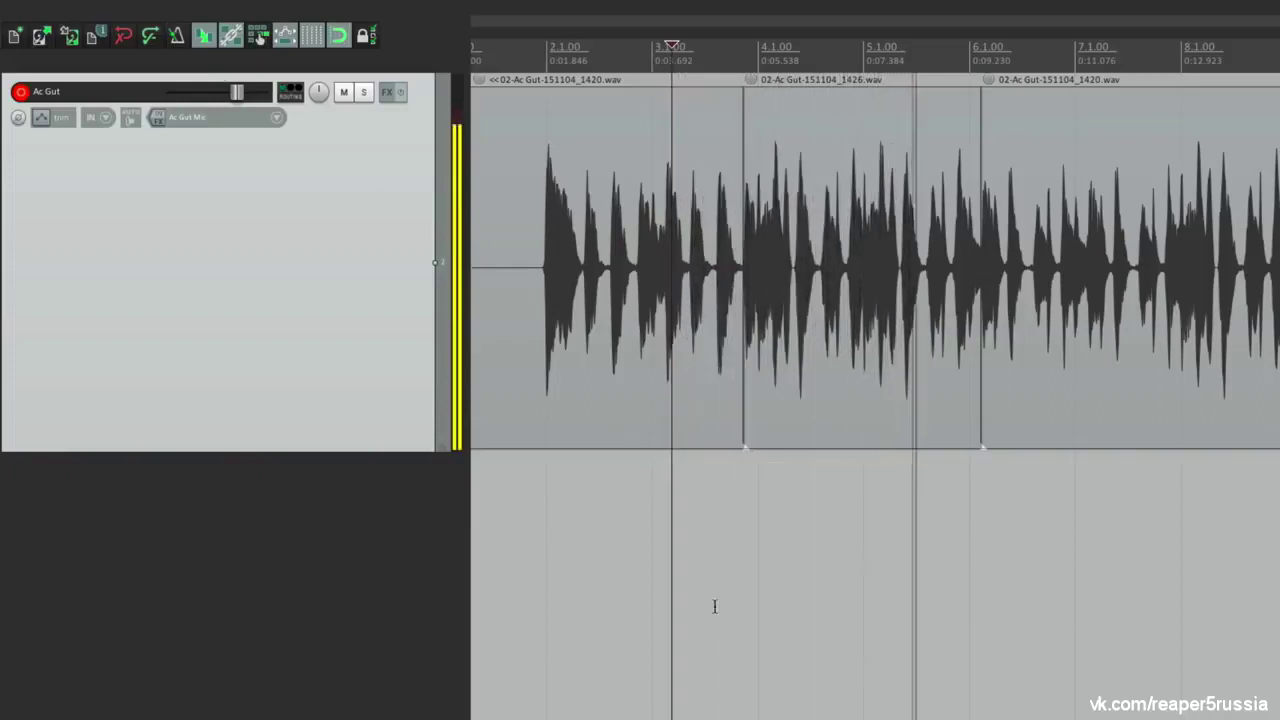
pyautogui.press('space')
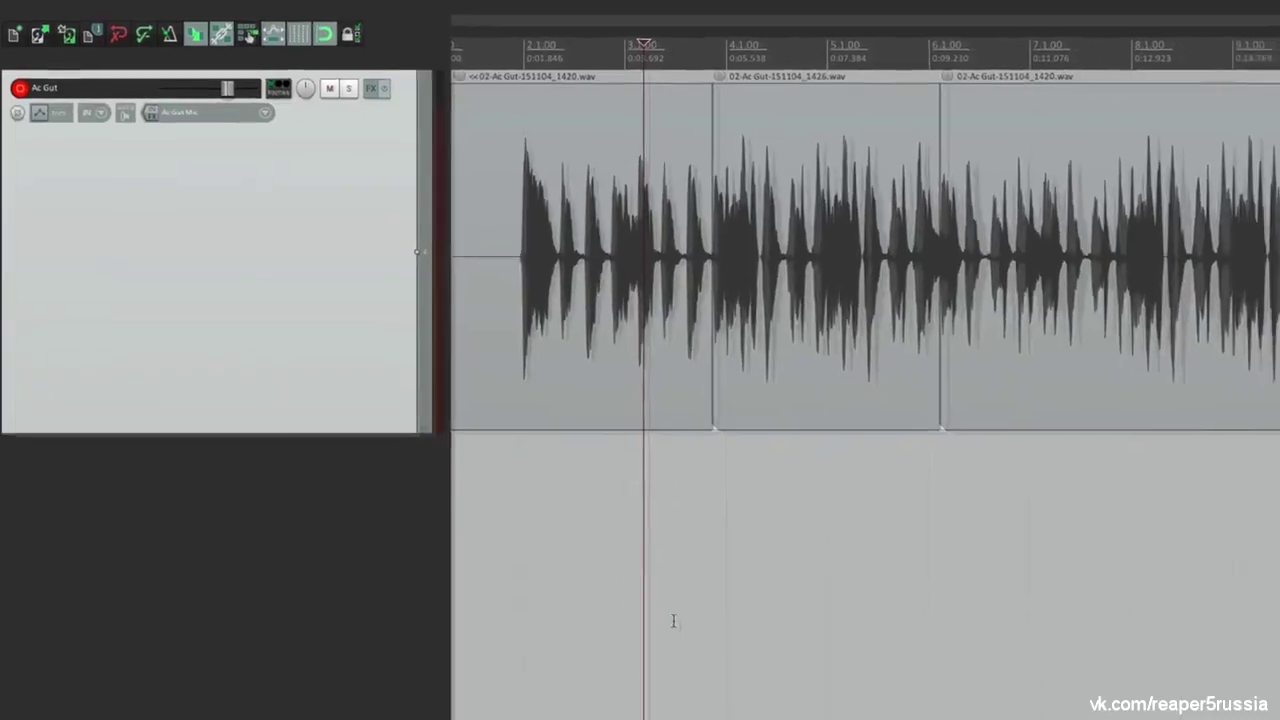
# Select the punched-in item between bars 4 and 6 and set the record mode to auto-punch selected items
pyautogui.scroll(3, 700, 640)
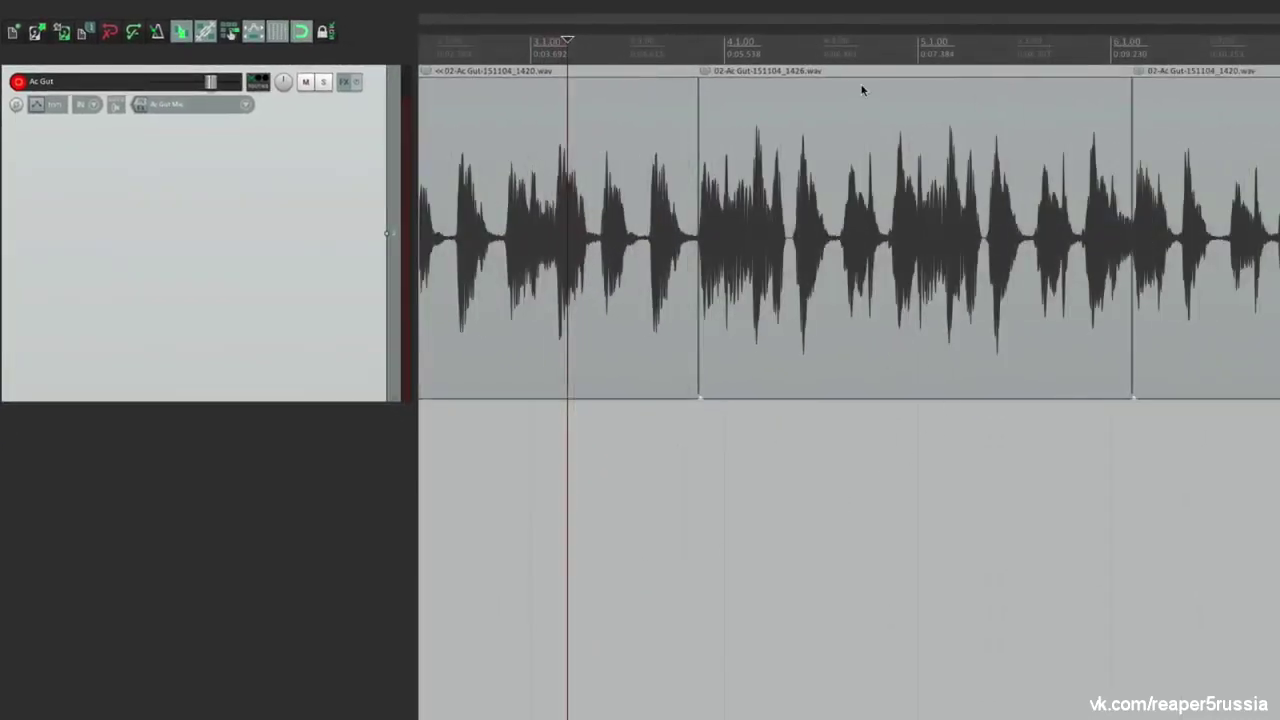
pyautogui.click(865, 120)
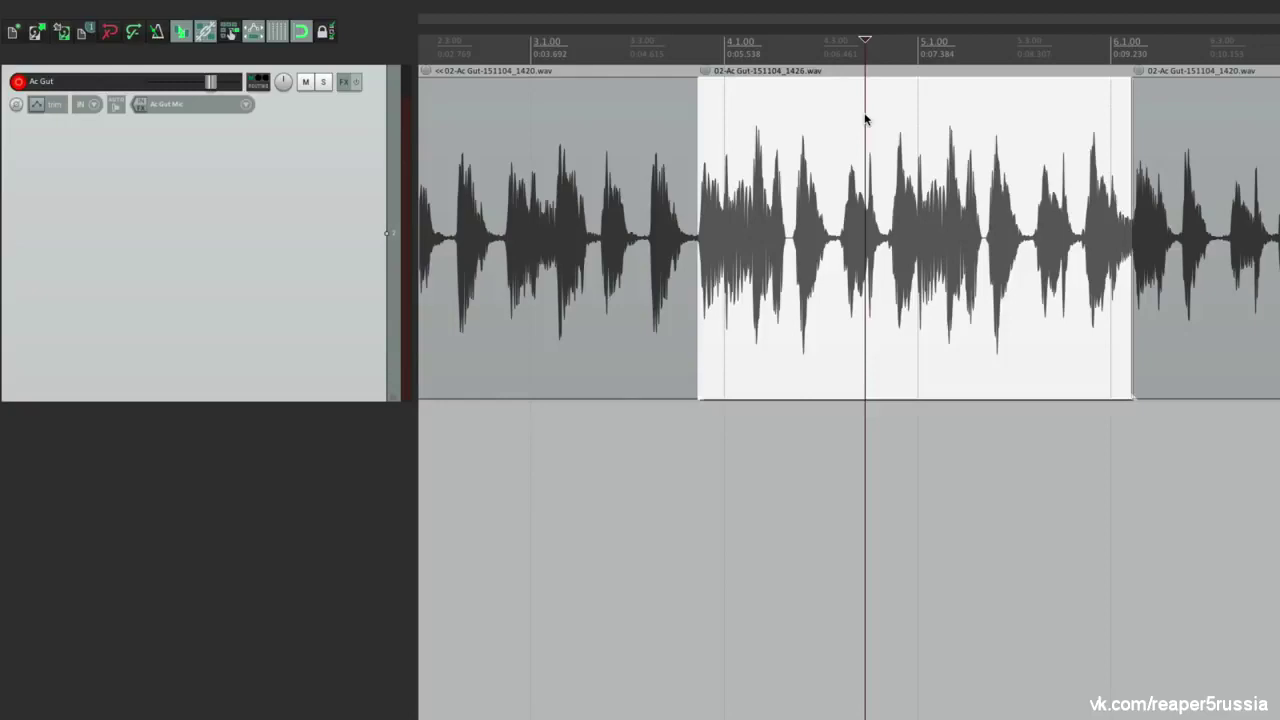
pyautogui.scroll(-3, 865, 120)
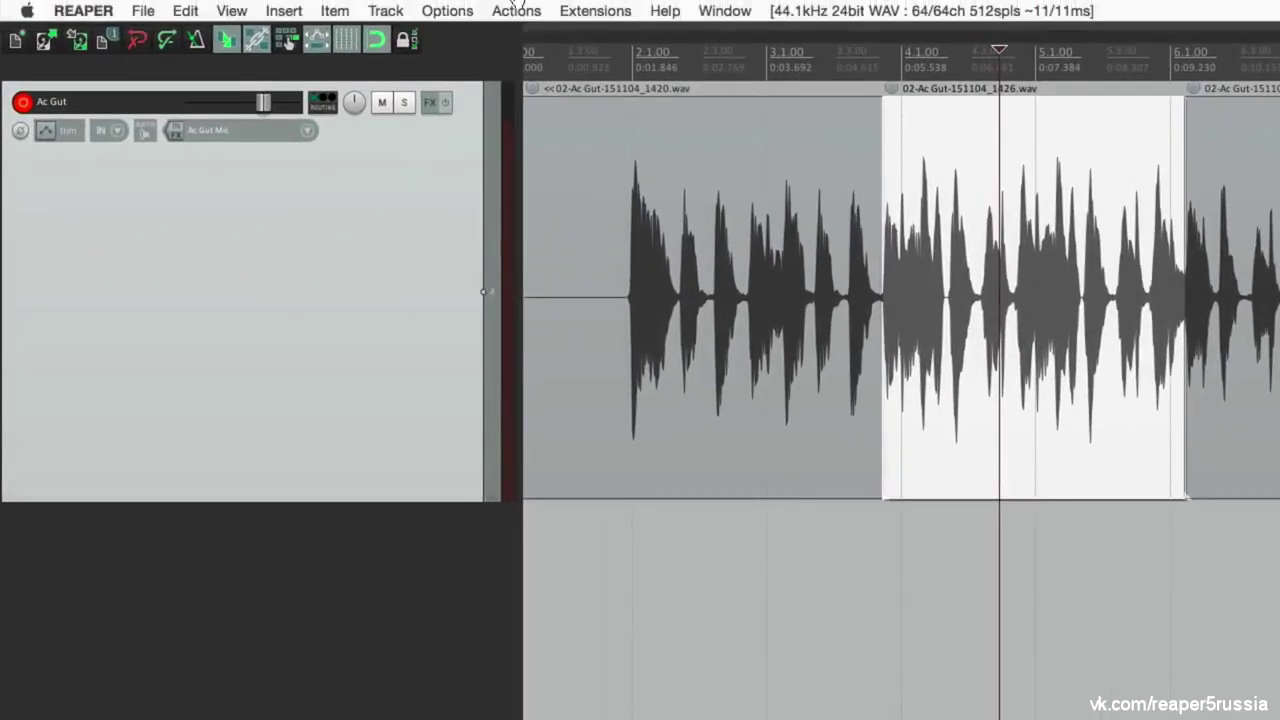
pyautogui.click(446, 10)
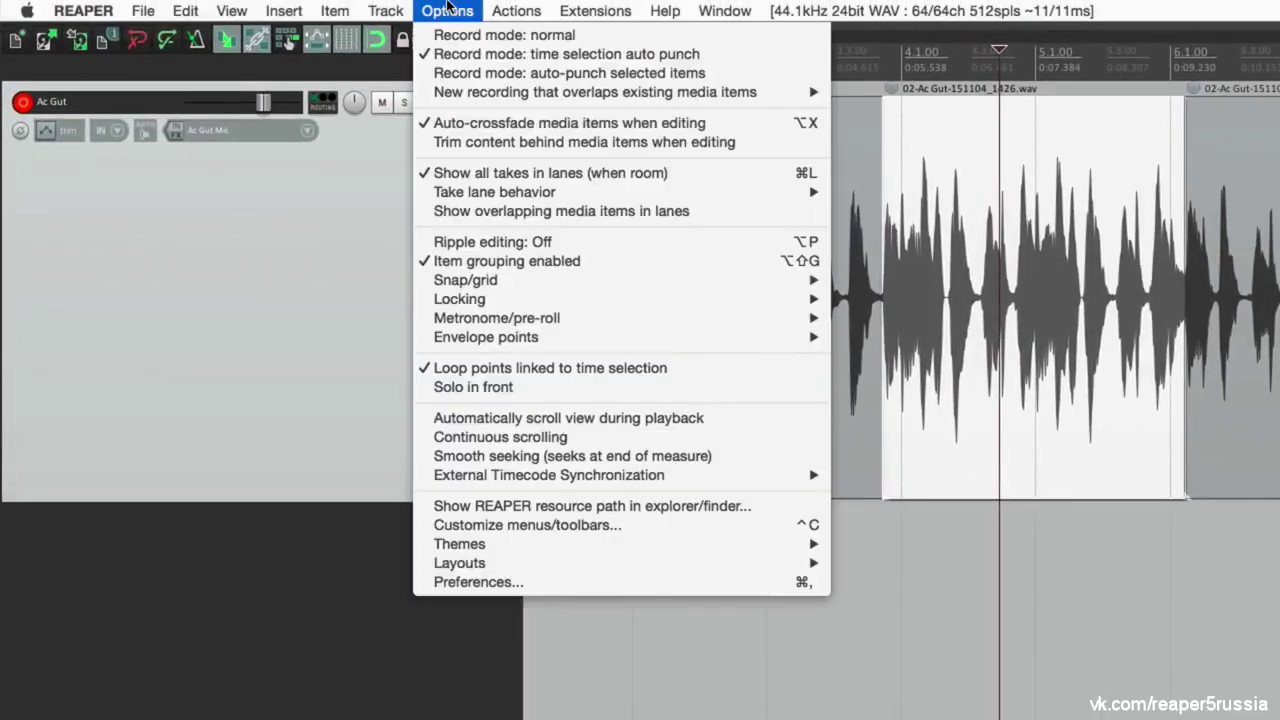
pyautogui.click(418, 66)
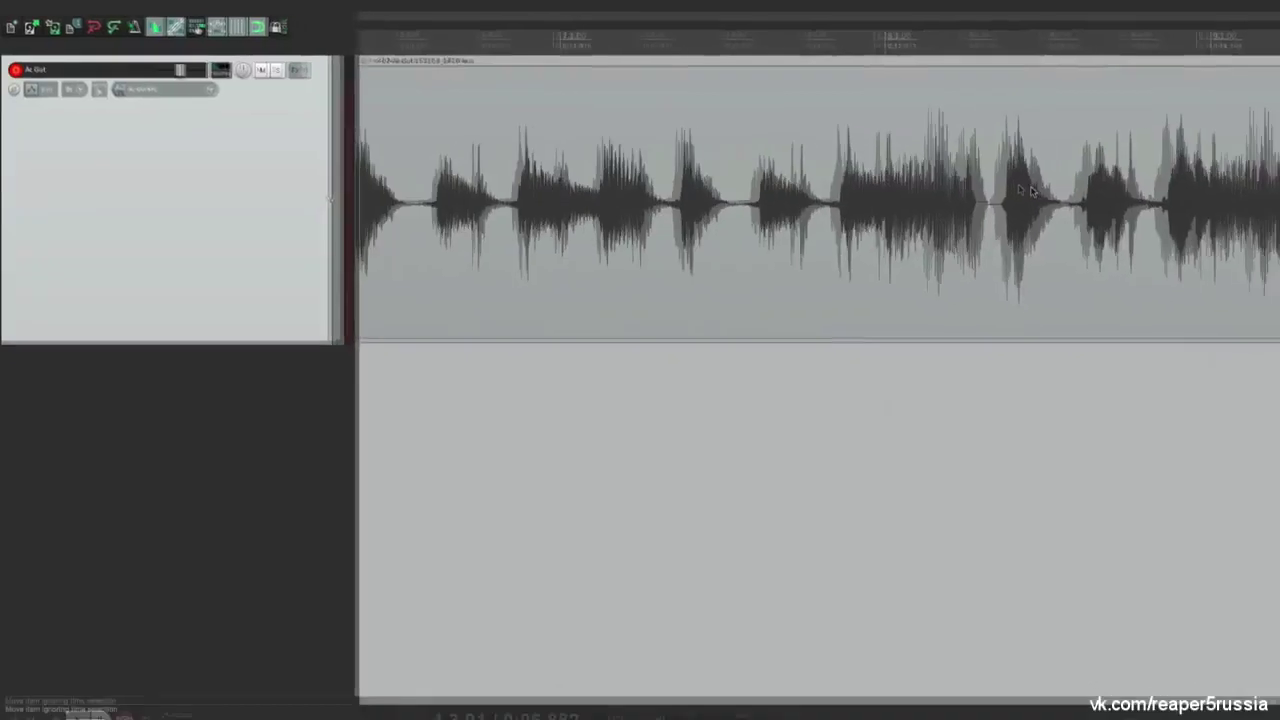
# Split the guitar item after bar 6 at two points, at about 0:12.126 and just before bar 9
pyautogui.click(723, 168)
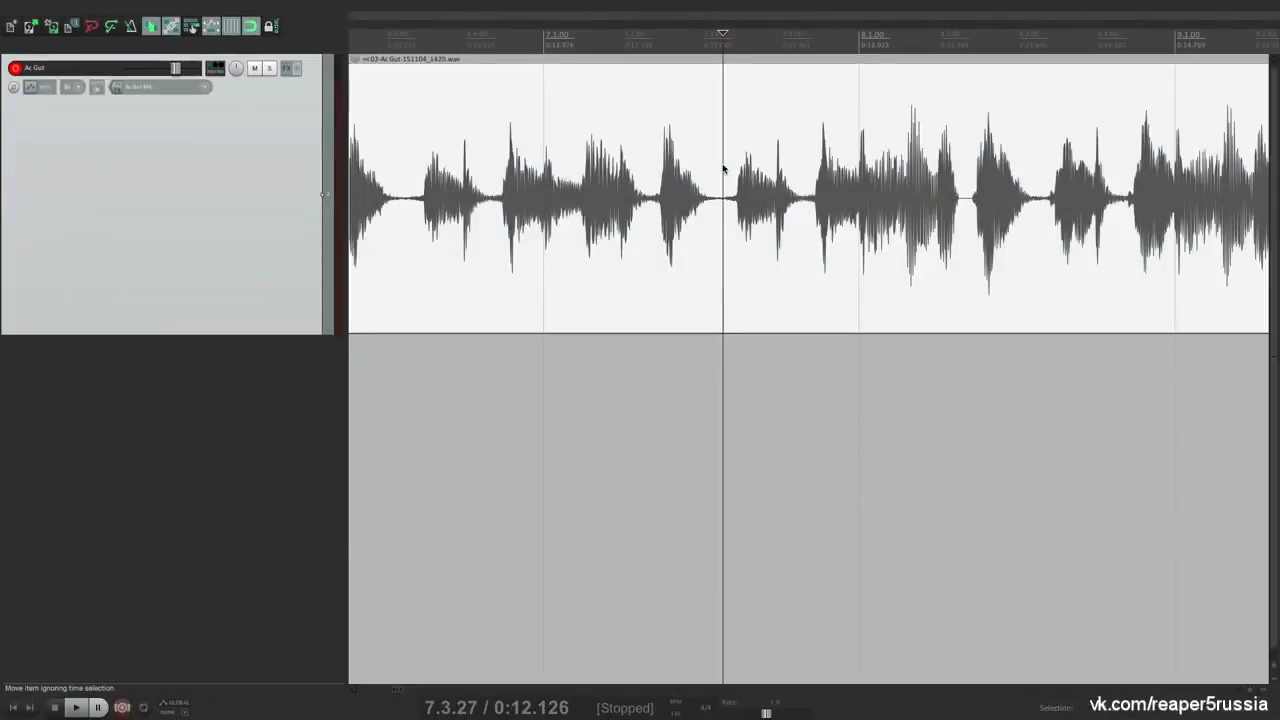
pyautogui.press('s')
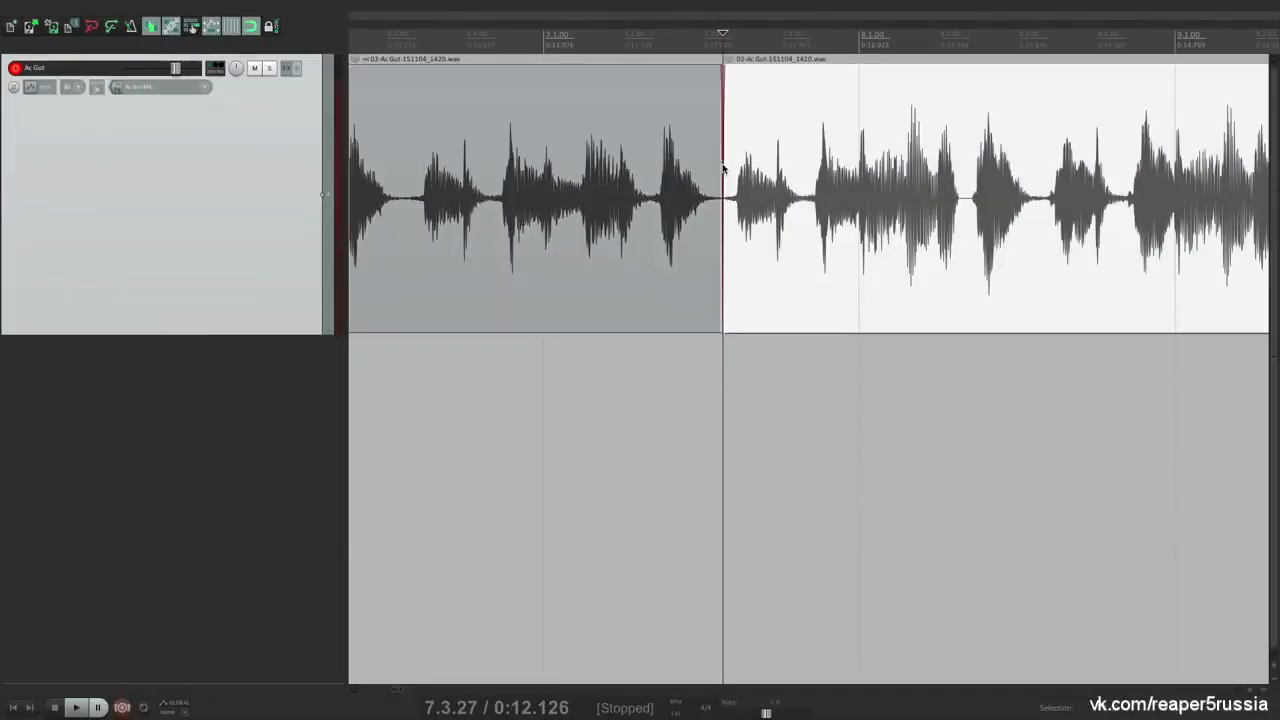
pyautogui.click(1120, 172)
pyautogui.press('s')
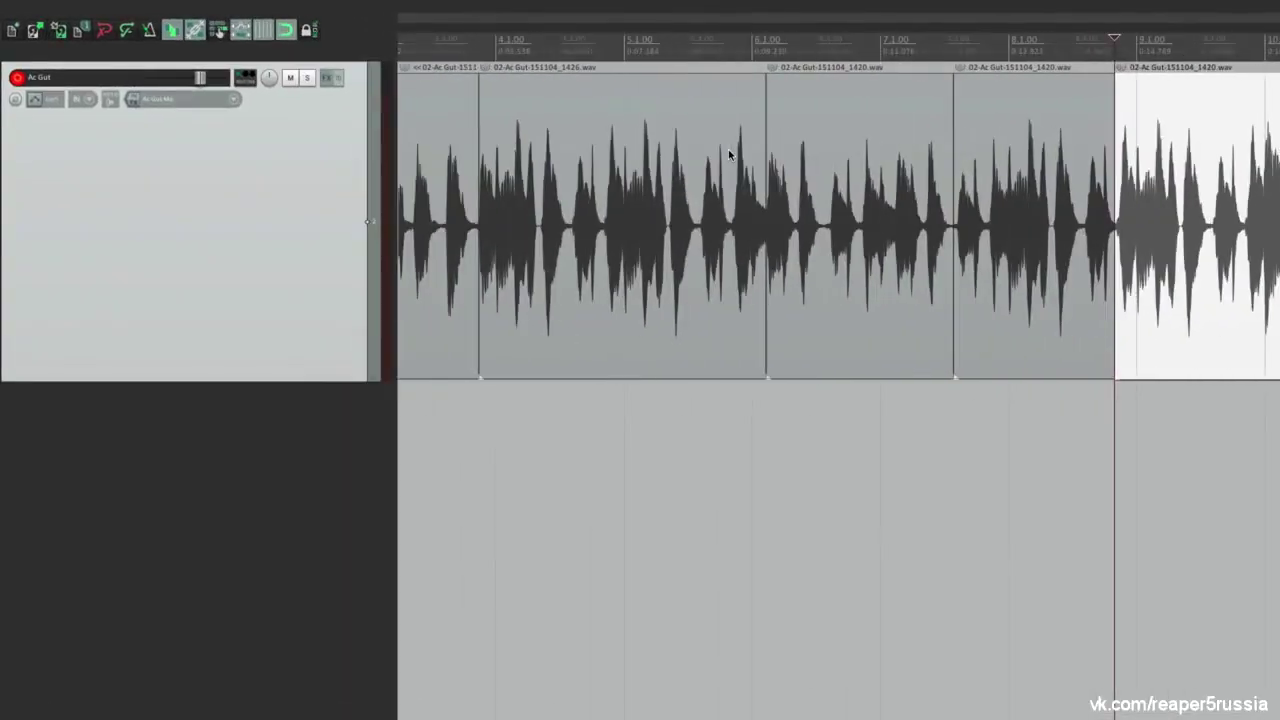
# Select the items from bar 4 to just before bar 9 as a range, then only the bar 4–6 item and the one around bar 8
pyautogui.scroll(-2, 729, 153)
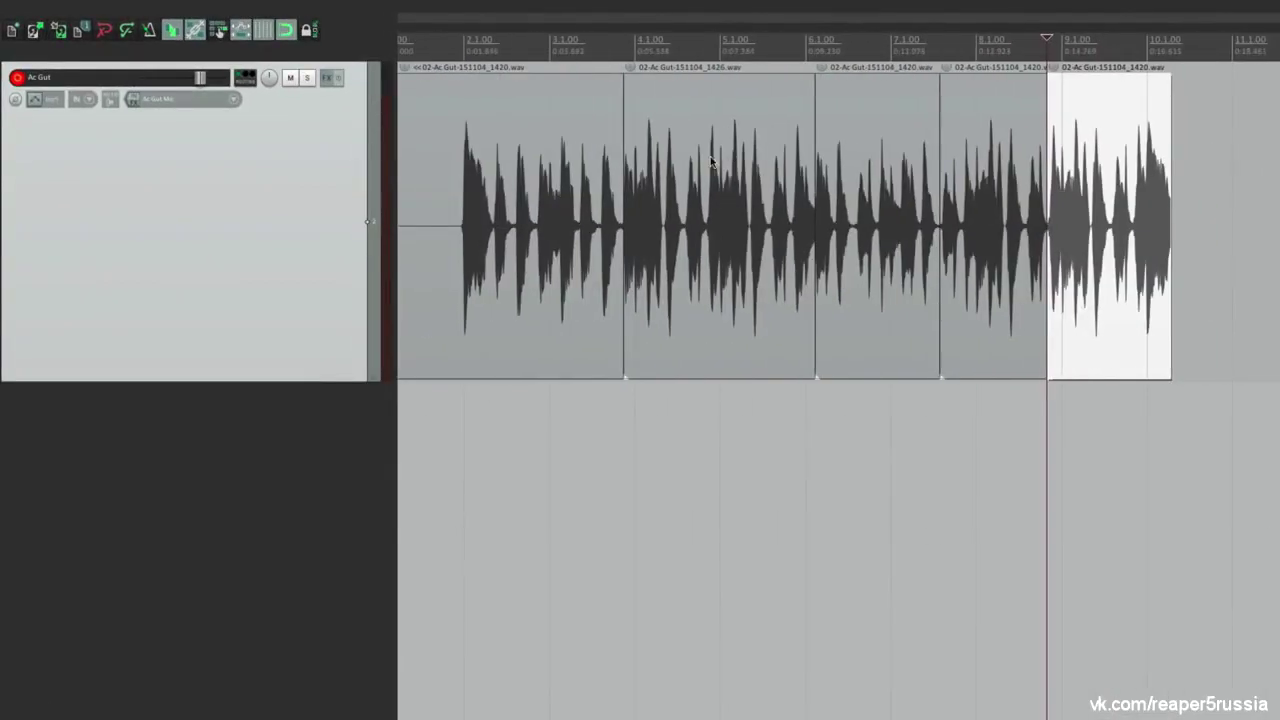
pyautogui.click(712, 160)
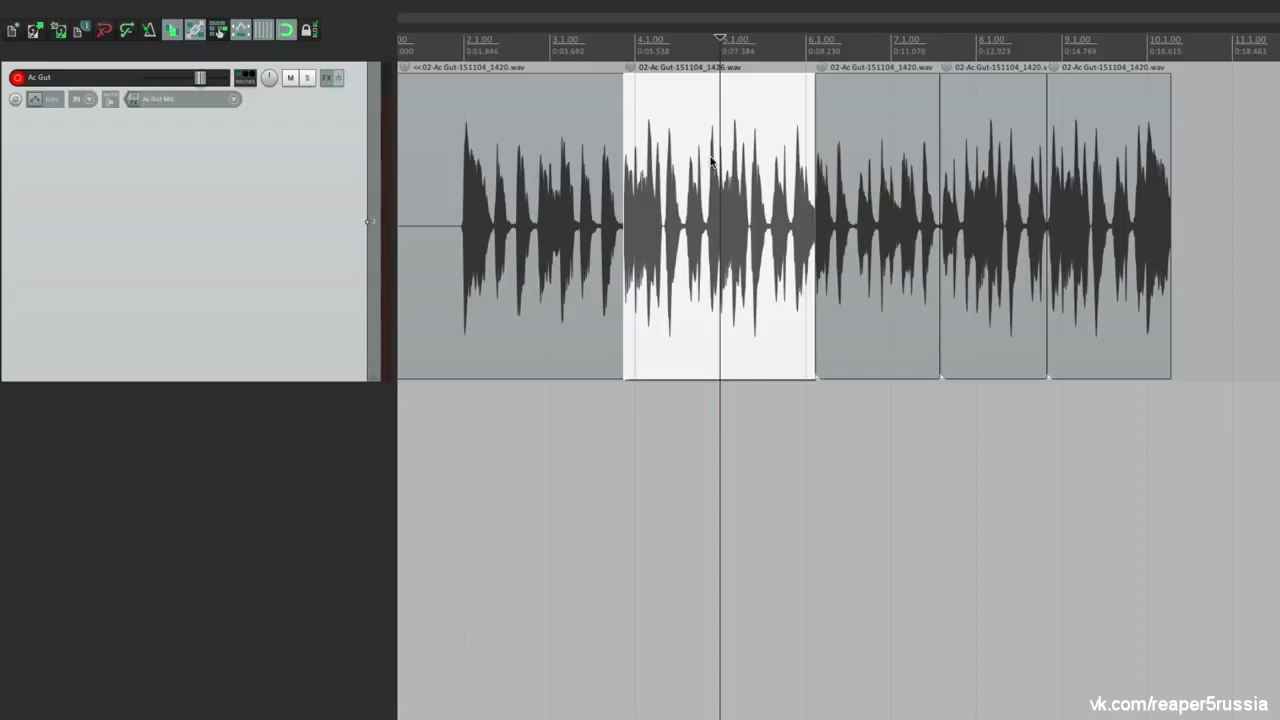
pyautogui.keyDown('shift'); pyautogui.click(965, 152); pyautogui.keyUp('shift')
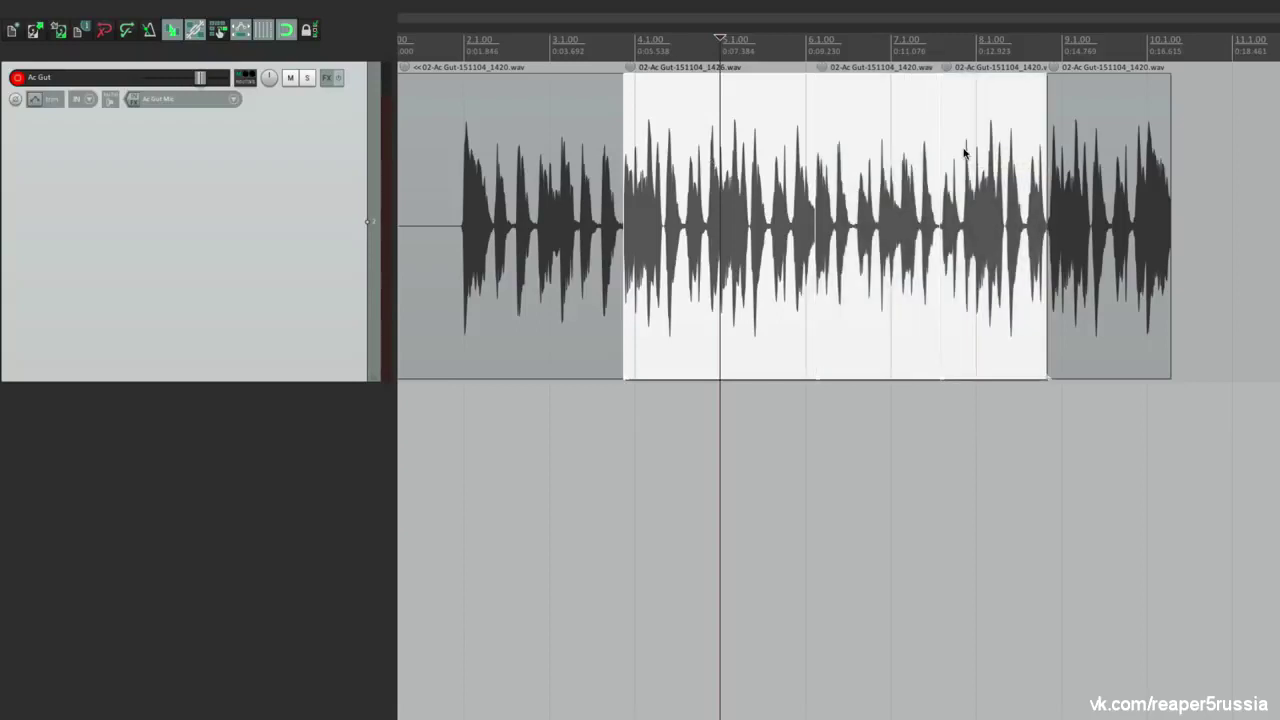
pyautogui.click(551, 507)
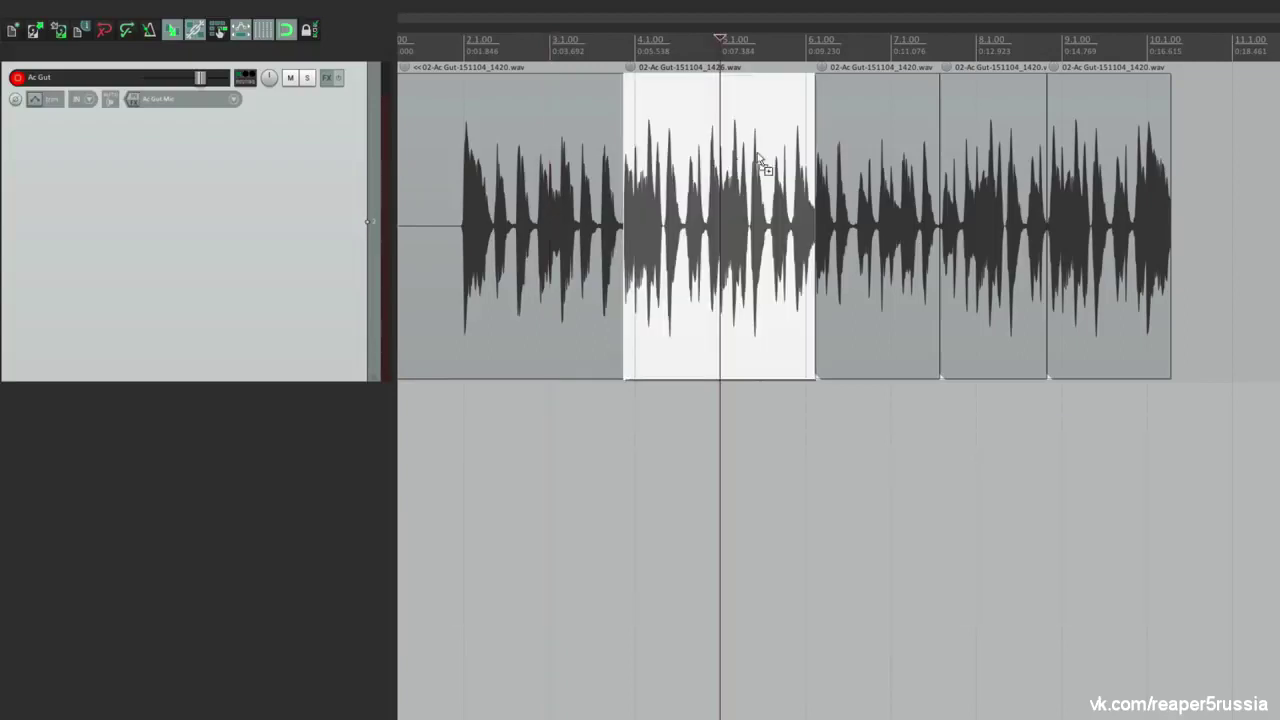
pyautogui.keyDown('ctrl'); pyautogui.click(971, 137); pyautogui.keyUp('ctrl')
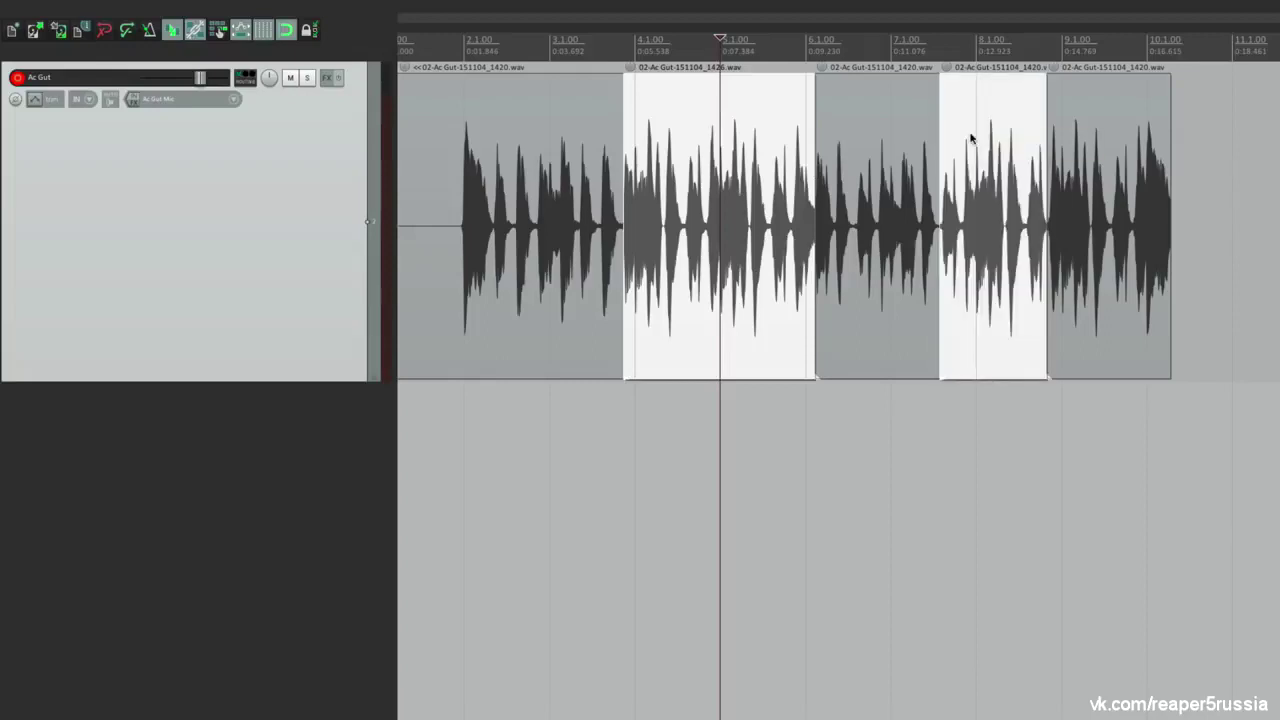
pyautogui.scroll(1, 683, 210)
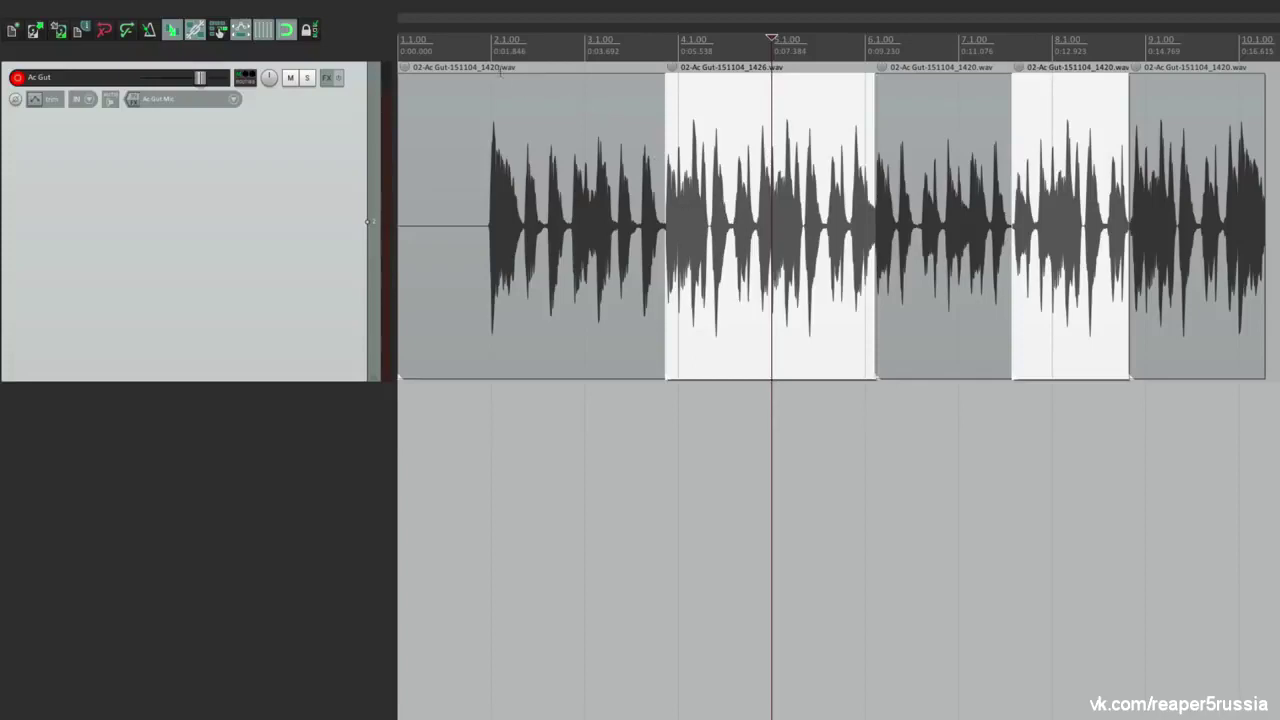
# Place the edit cursor just before bar 2 and select both the item between bars 4 and 6 and the one around bar 8
pyautogui.click(475, 500)
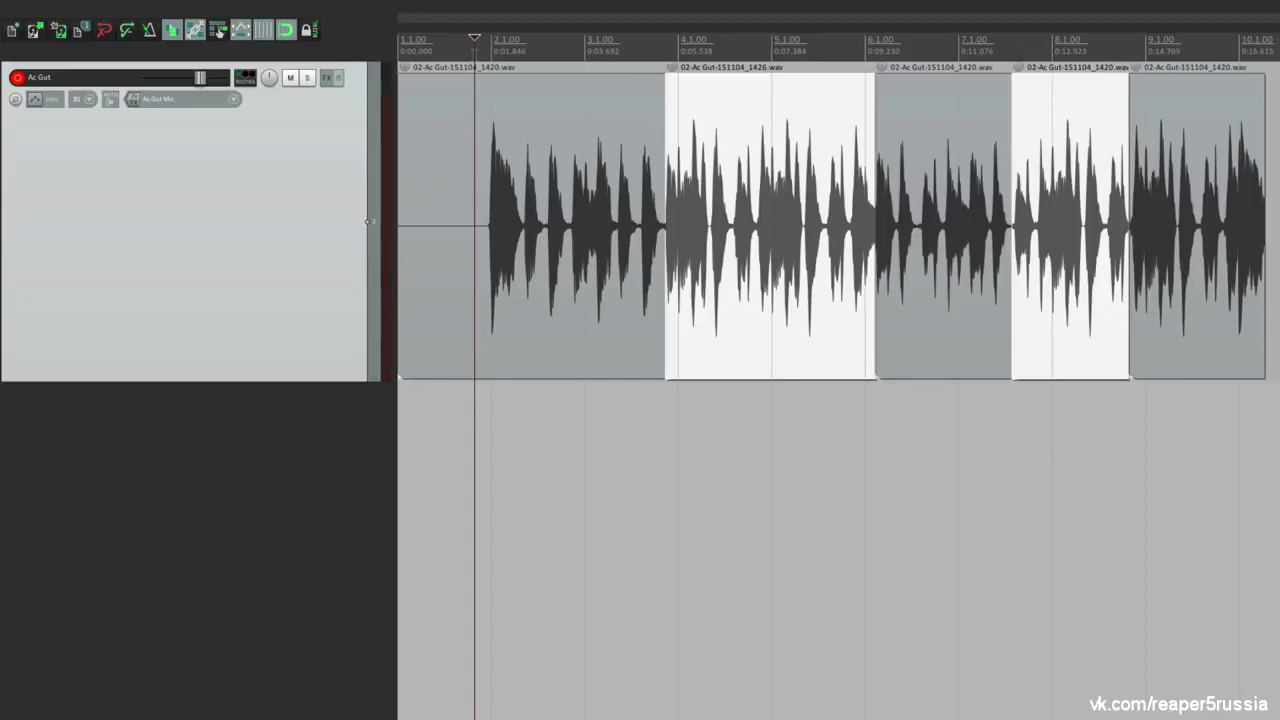
pyautogui.click(473, 397)
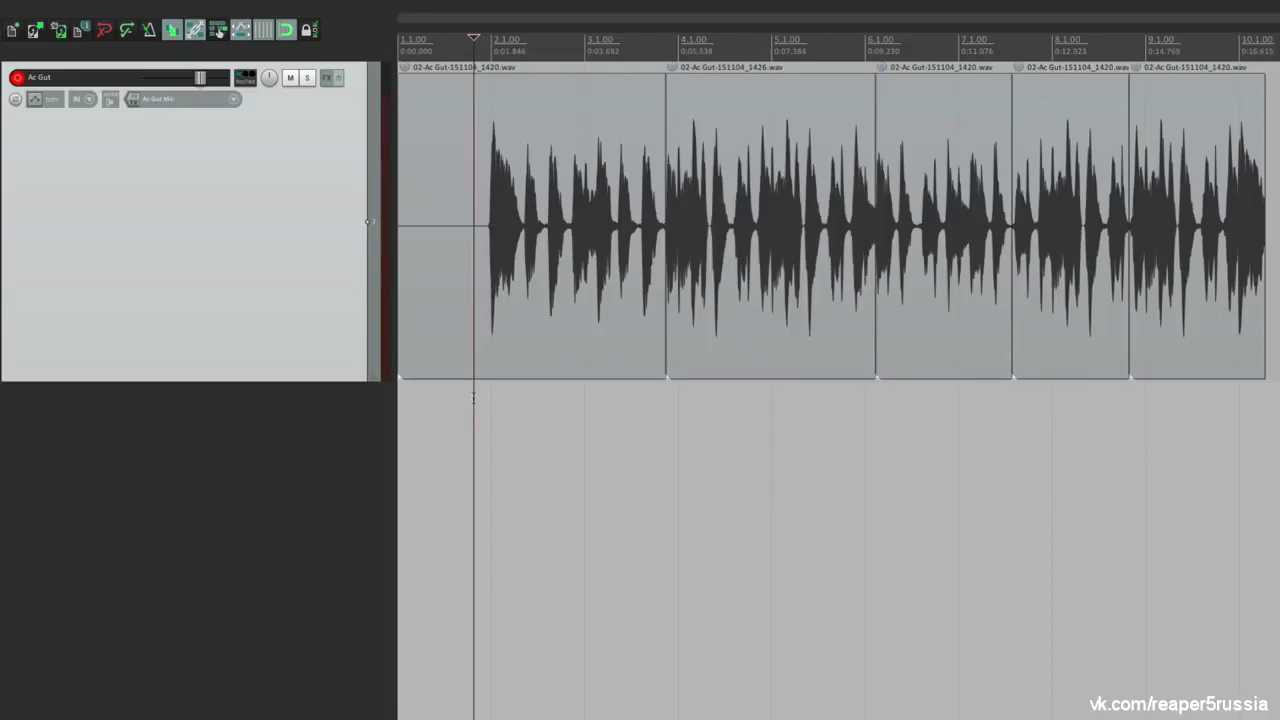
pyautogui.click(745, 131)
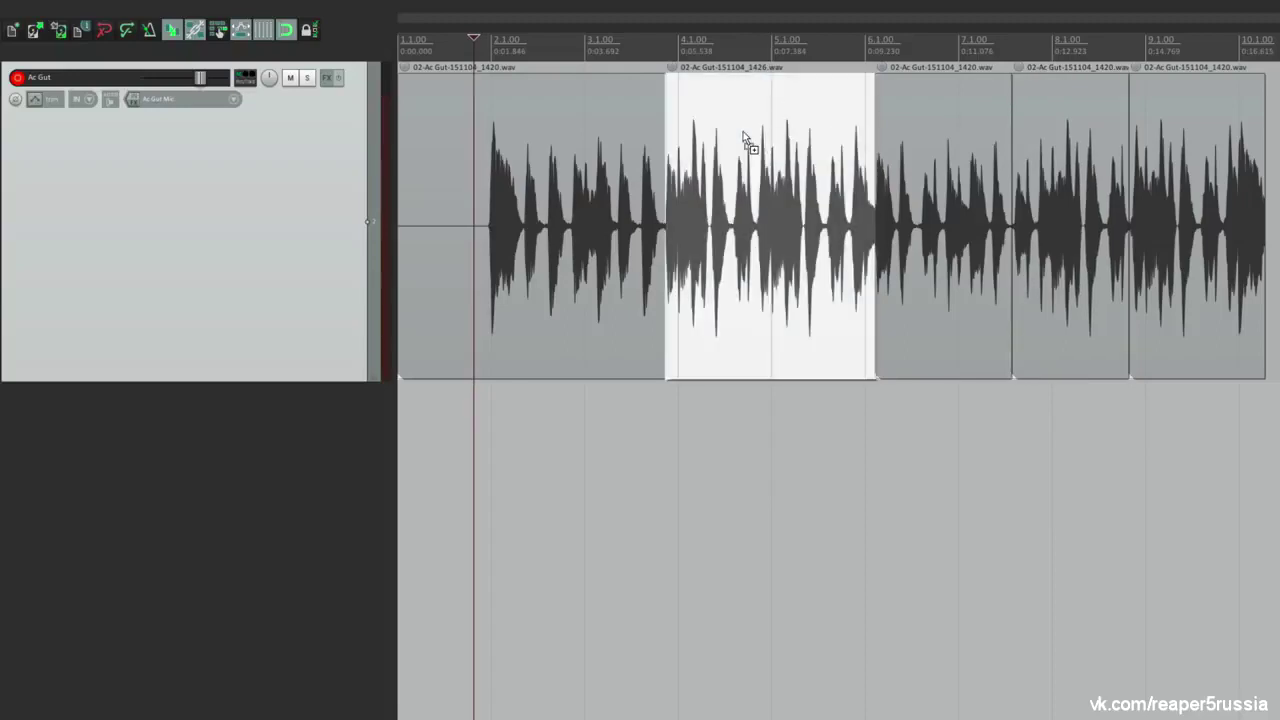
pyautogui.keyDown('ctrl'); pyautogui.click(1085, 120); pyautogui.keyUp('ctrl')
pyautogui.press('Left')
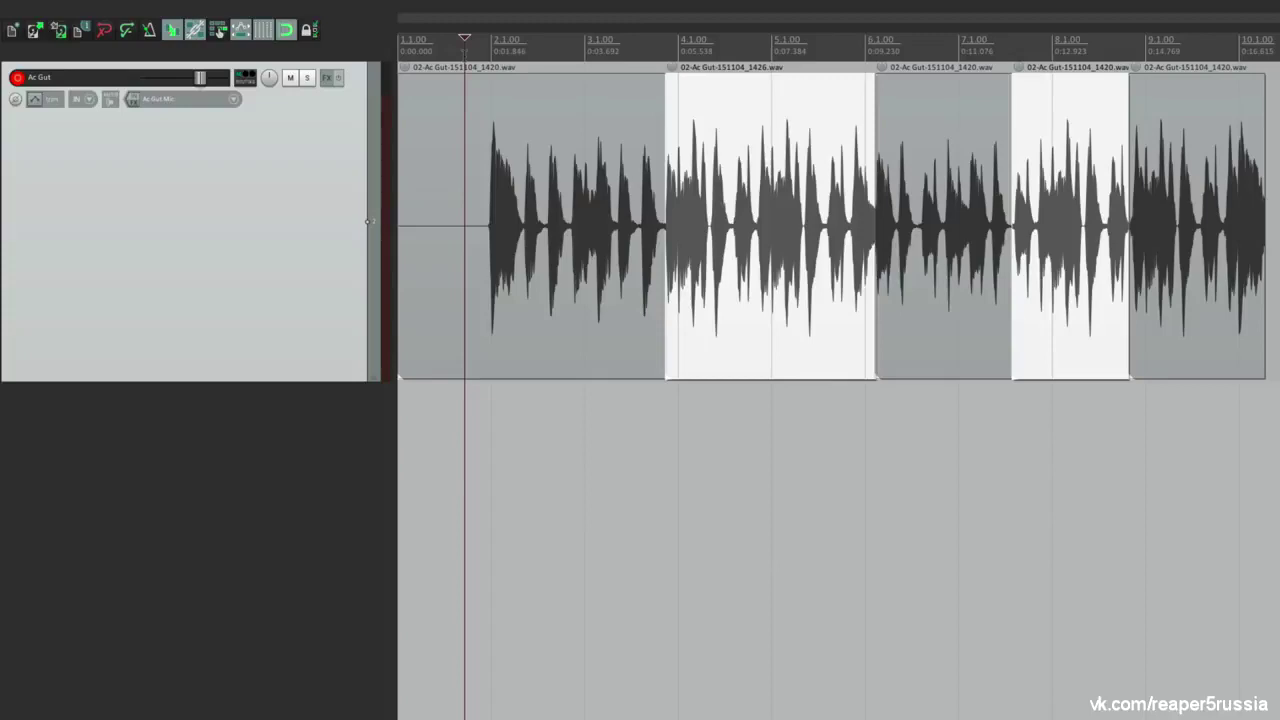
# Turn on the metronome and record Ac Gut with auto punch over the two selected items, stopping just past bar 10
pyautogui.press('m')
pyautogui.press('space')
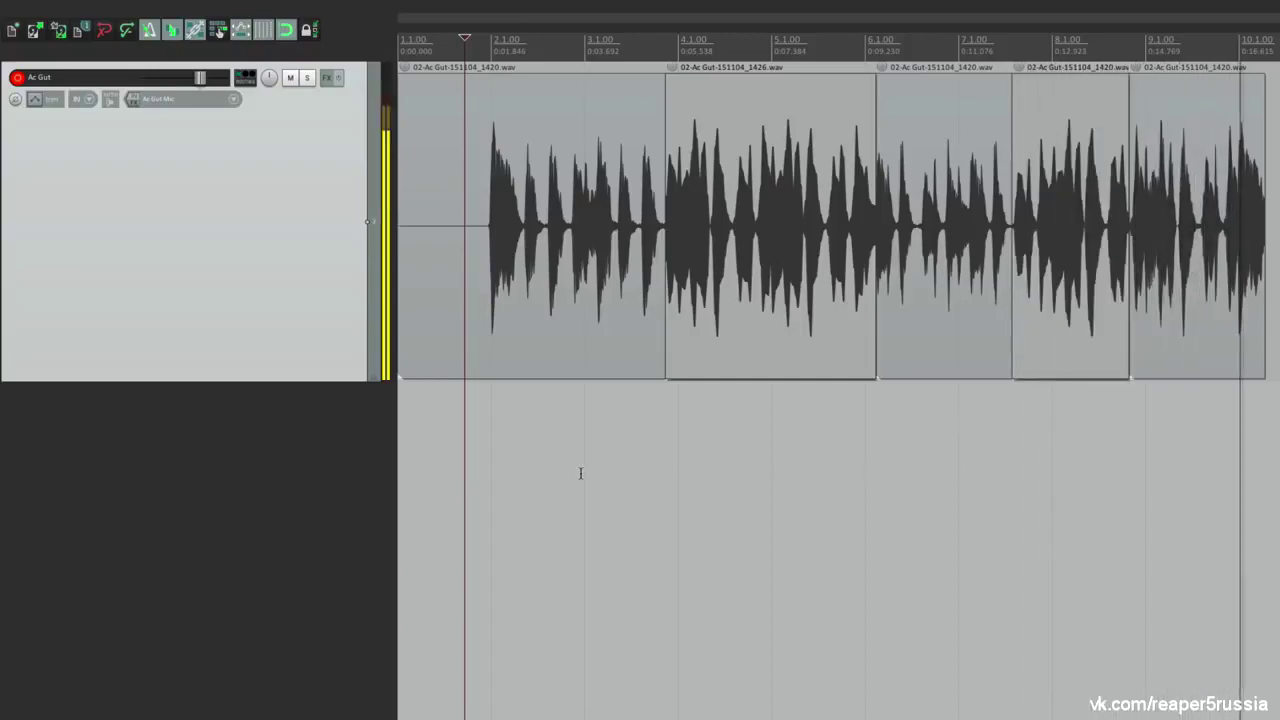
pyautogui.press('space')
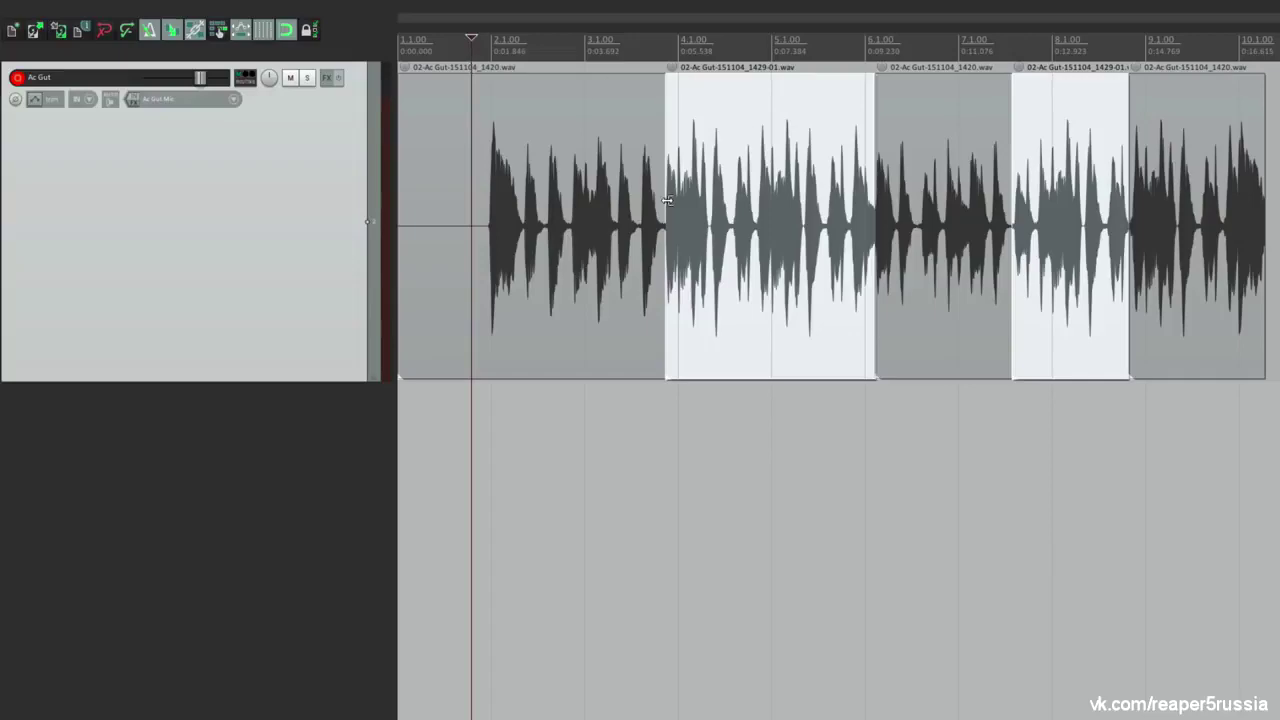
# Move the start and end crossfades of the re-recorded item between bars 4 and 6 slightly earlier
pyautogui.scroll(5, 667, 201)
pyautogui.scroll(4, 667, 201)
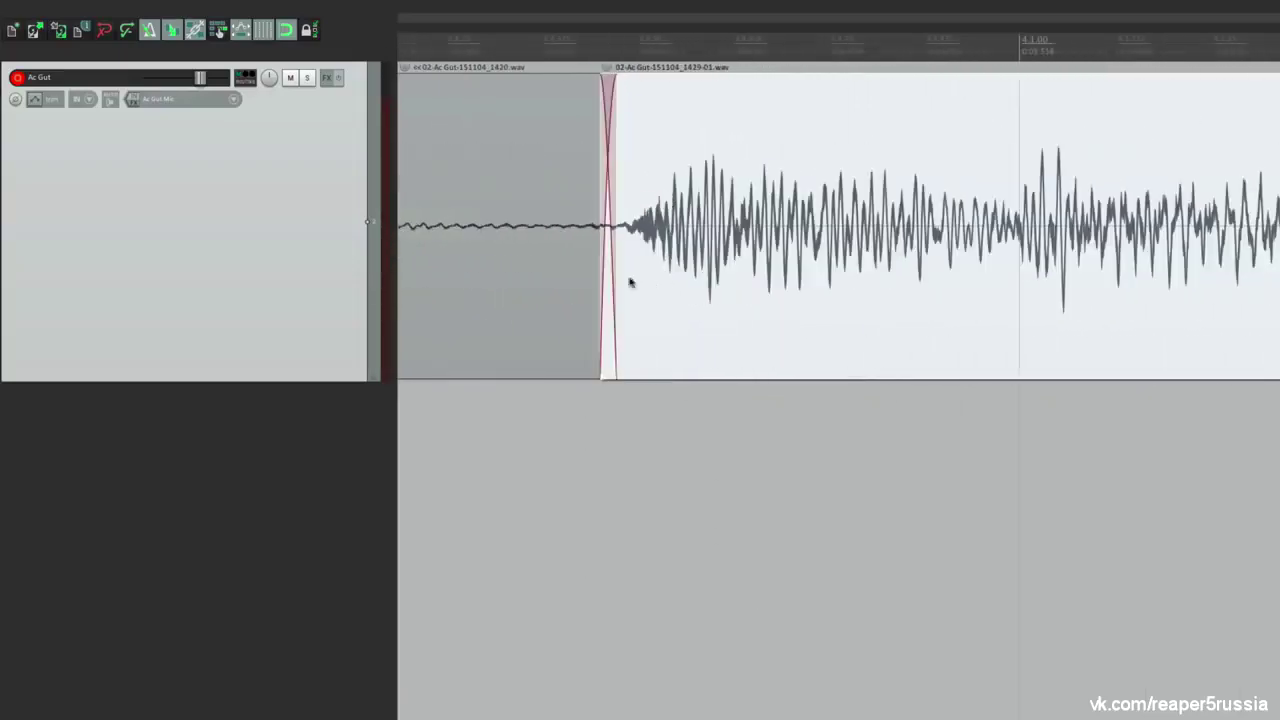
pyautogui.moveTo(608, 278); pyautogui.dragTo(582, 283)
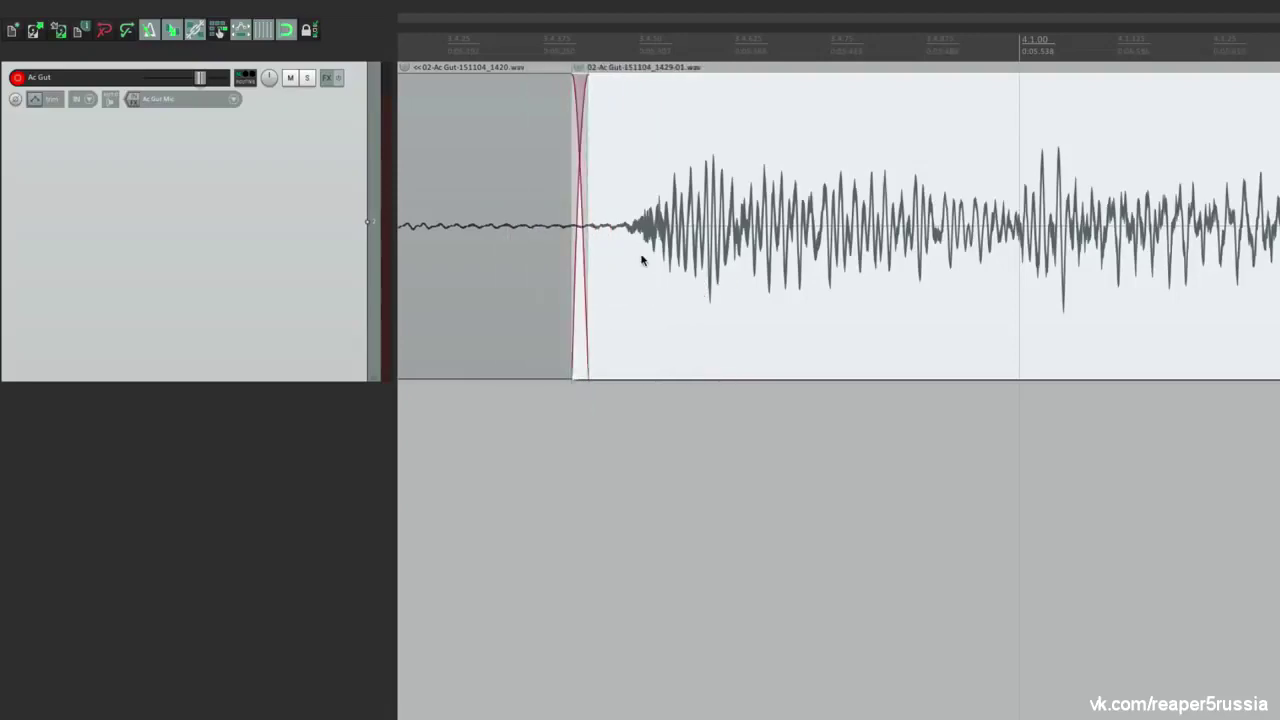
pyautogui.scroll(-8, 640, 260)
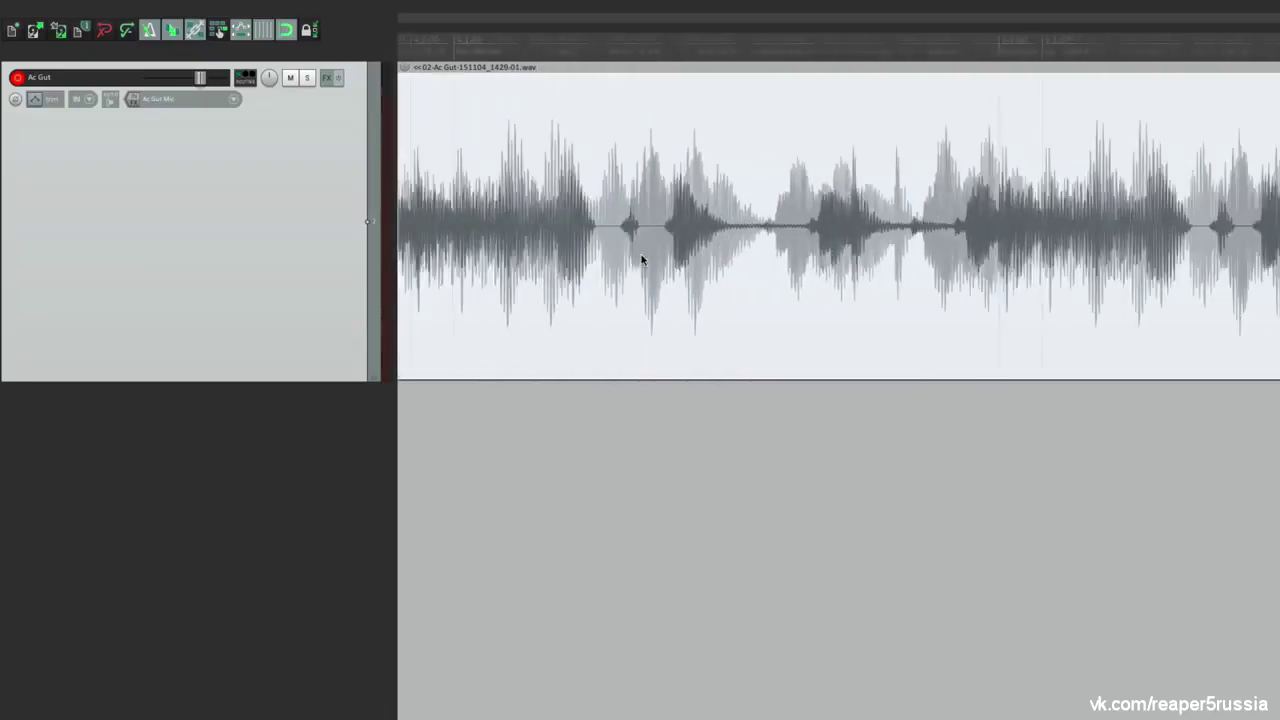
pyautogui.scroll(5, 641, 259)
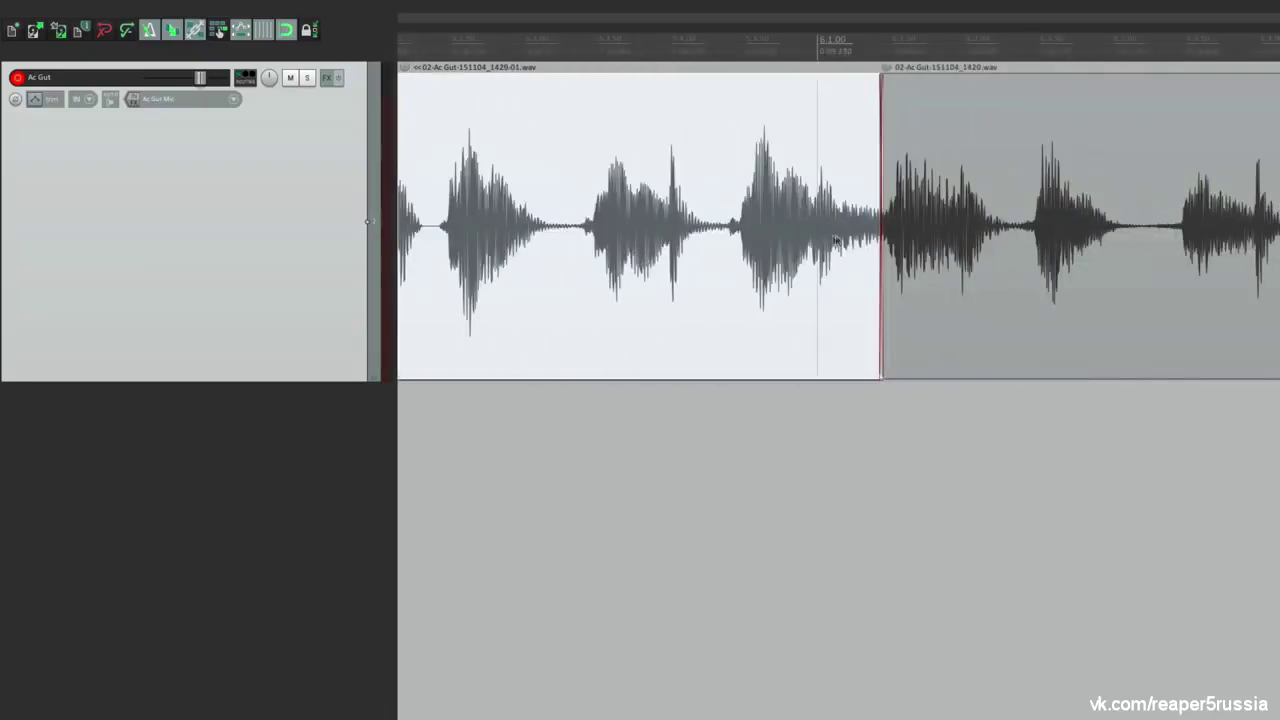
pyautogui.scroll(3, 860, 245)
pyautogui.moveTo(928, 274)
pyautogui.mouseDown()
pyautogui.moveTo(794, 286)
pyautogui.moveTo(920, 289)
pyautogui.moveTo(907, 278)
pyautogui.mouseUp()
pyautogui.scroll(-6, 907, 278)
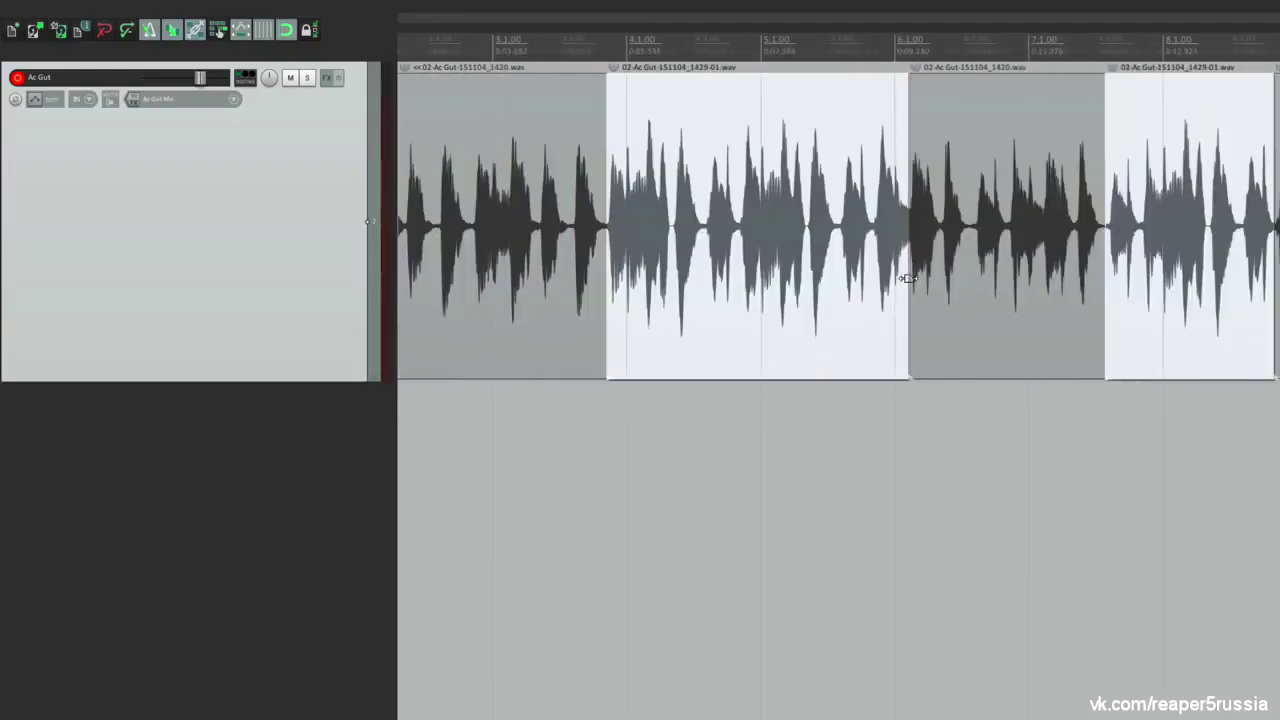
# Adjust the start crossfade of the re-recorded item around bar 8 and move its end crossfade slightly later
pyautogui.hscroll(2, 905, 277)
pyautogui.scroll(5, 985, 268)
pyautogui.moveTo(914, 274)
pyautogui.mouseDown()
pyautogui.moveTo(860, 282)
pyautogui.moveTo(900, 281)
pyautogui.mouseUp()
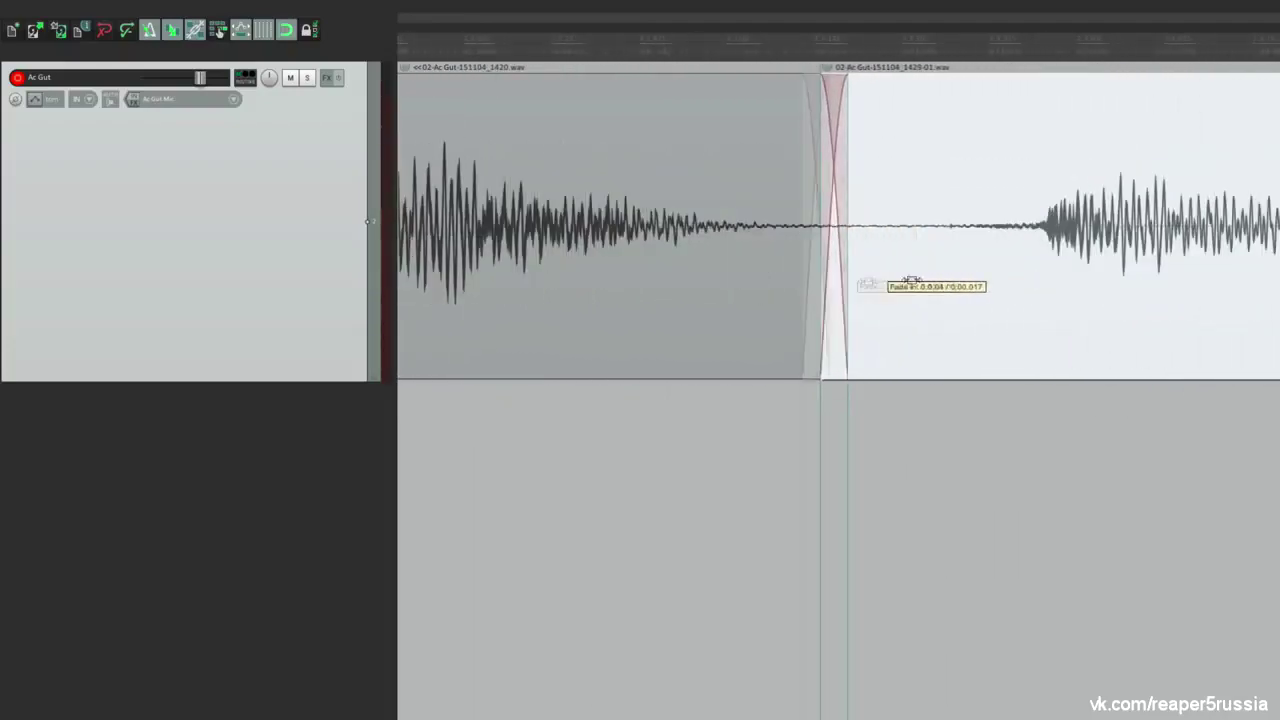
pyautogui.scroll(-5, 900, 281)
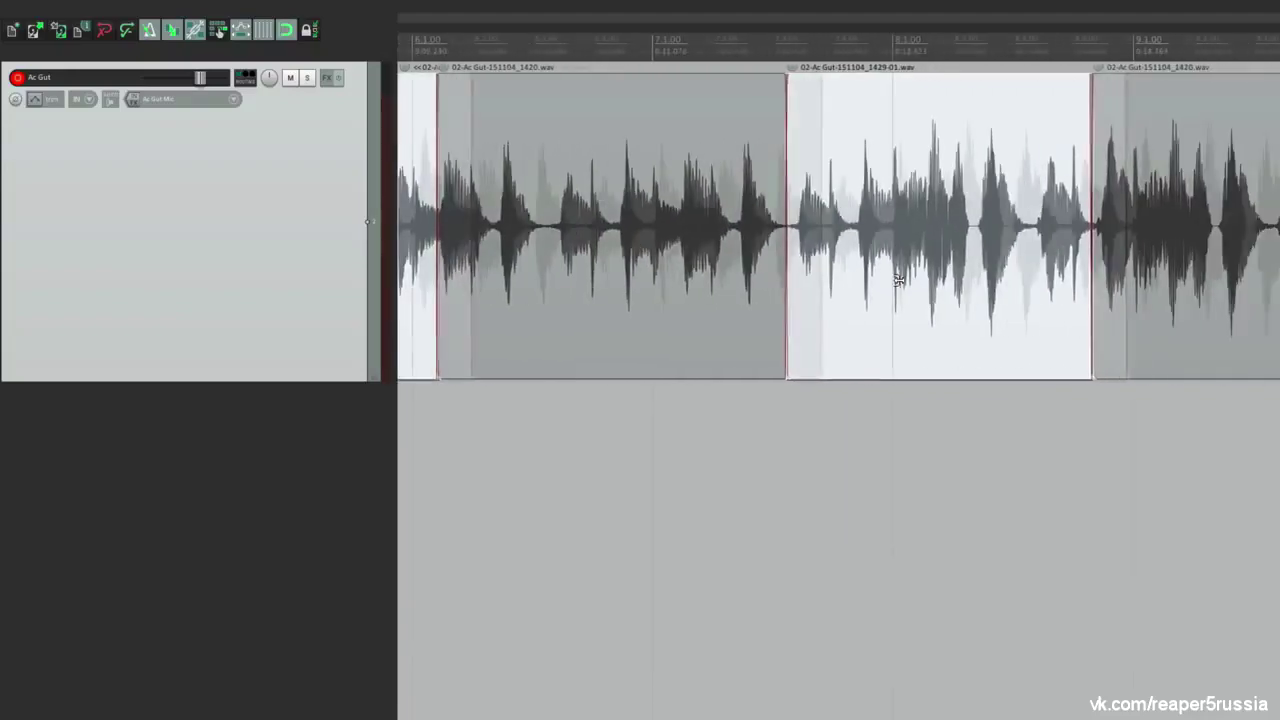
pyautogui.scroll(4, 1088, 242)
pyautogui.scroll(3, 1088, 242)
pyautogui.moveTo(1123, 271)
pyautogui.mouseDown()
pyautogui.moveTo(1086, 274)
pyautogui.moveTo(1163, 271)
pyautogui.moveTo(1137, 272)
pyautogui.mouseUp()
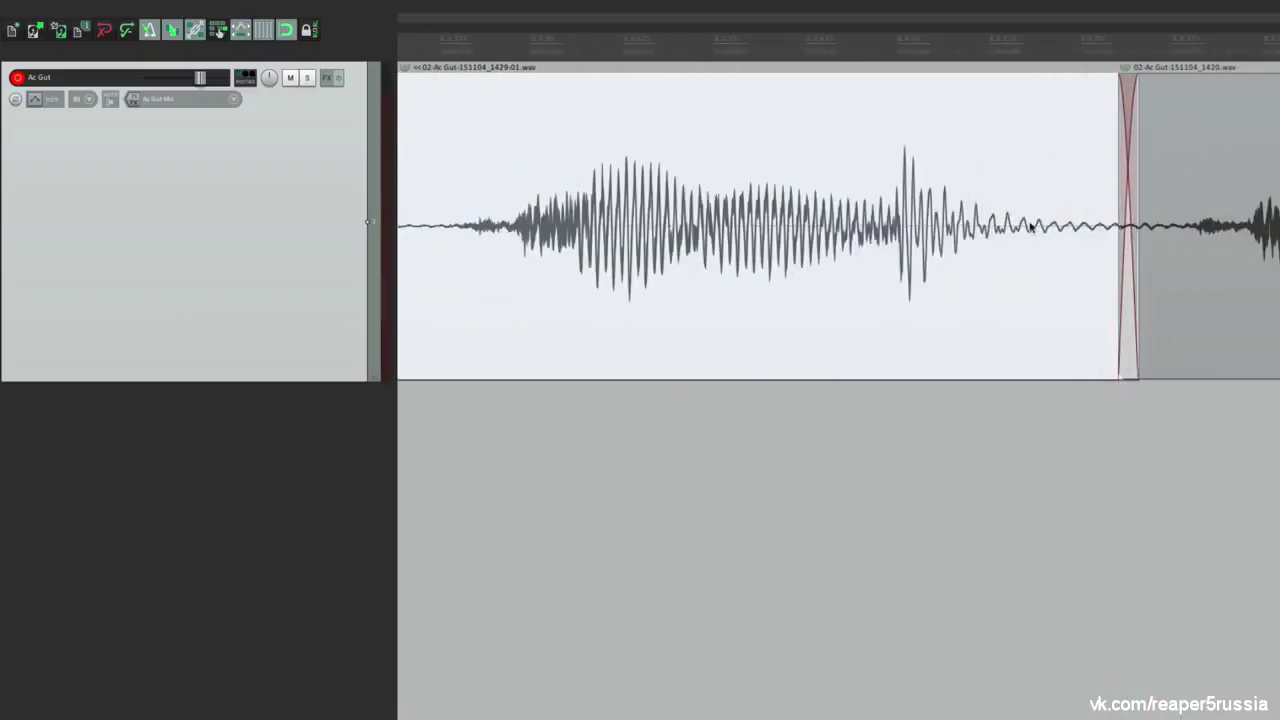
# Turn off the metronome and play back both punched-in sections from just before bar 3
pyautogui.scroll(-5, 1030, 228)
pyautogui.scroll(-4, 1030, 228)
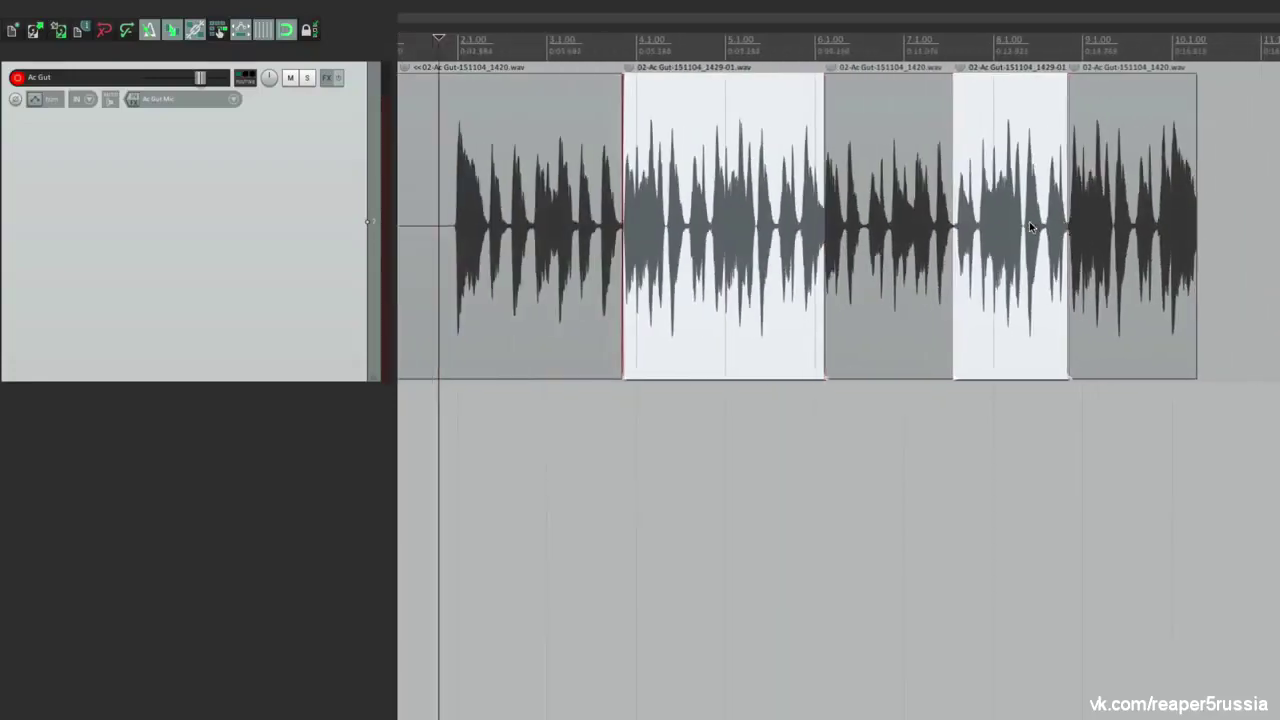
pyautogui.click(545, 440)
pyautogui.press('space')
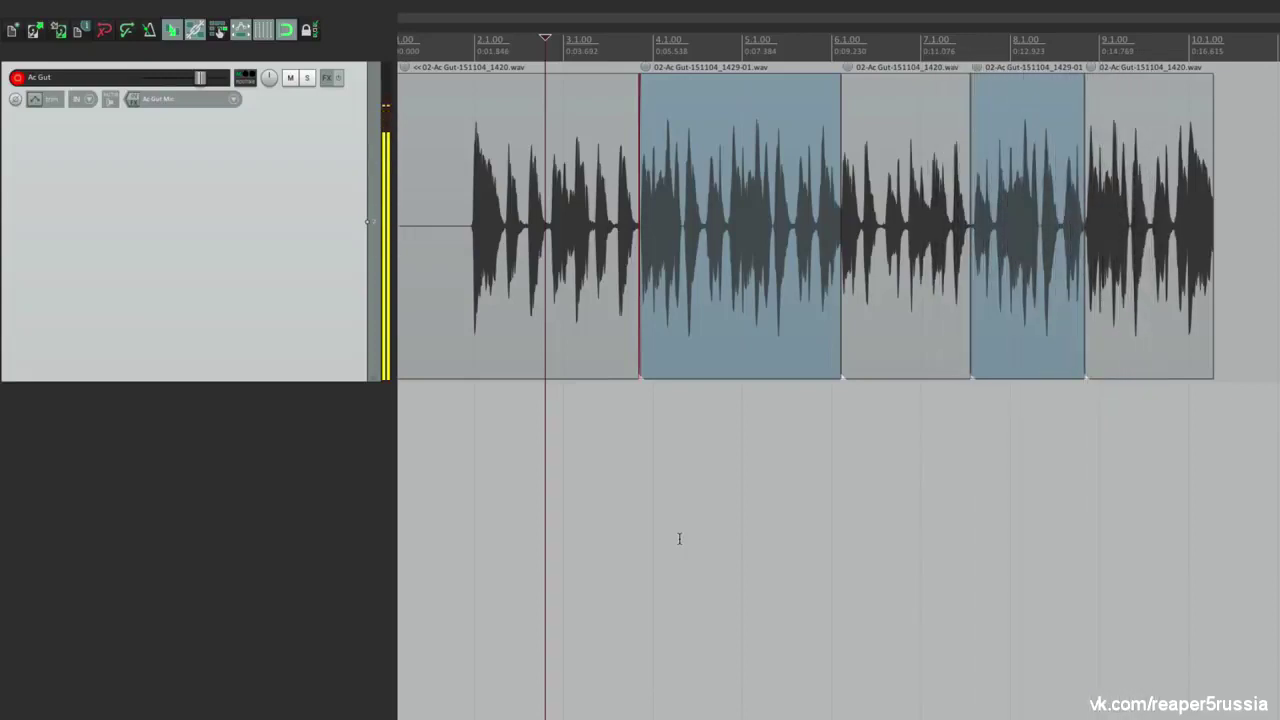
pyautogui.press('space')
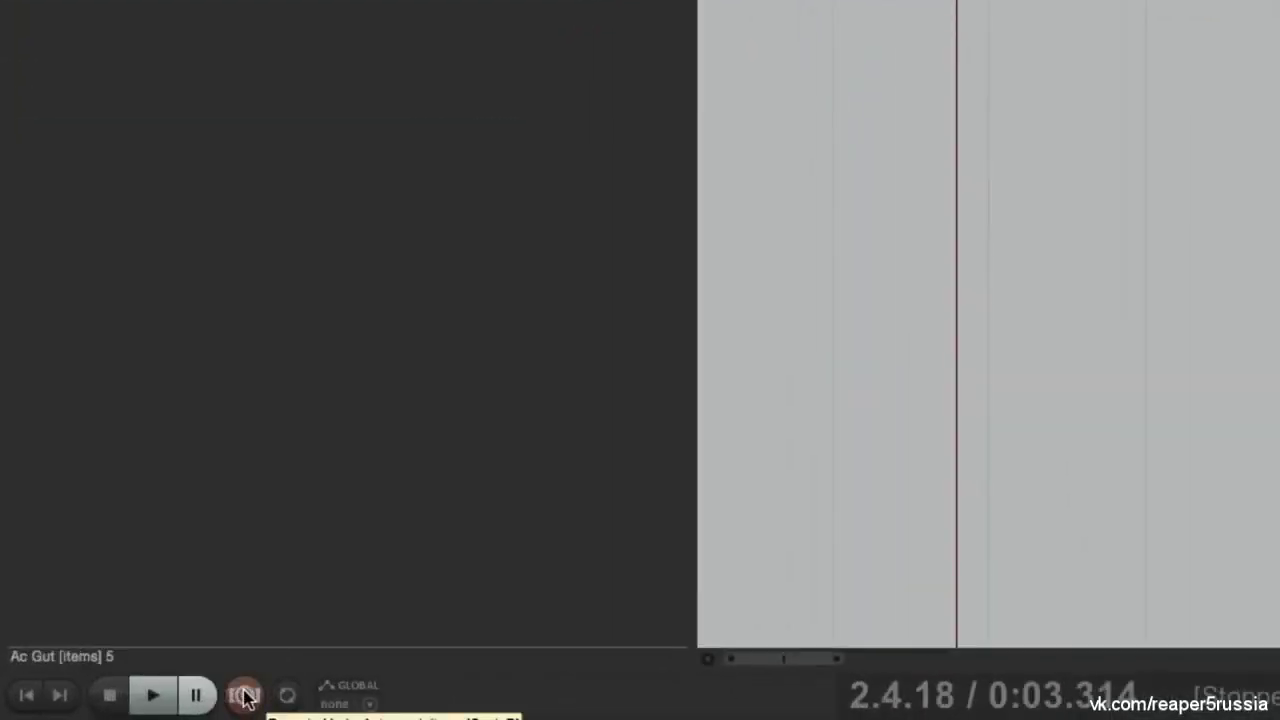
# Cycle the record mode through normal and time selection auto punch, and back to auto-punch selected items
pyautogui.rightClick(245, 695)
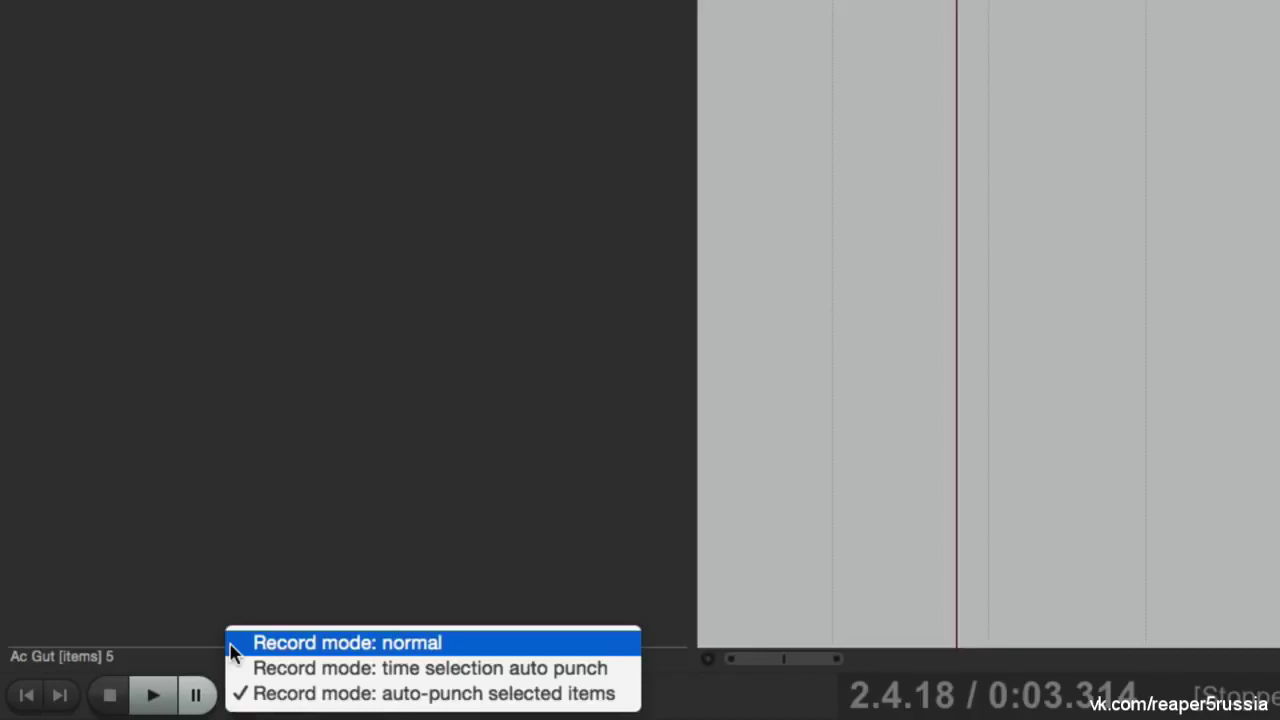
pyautogui.click(231, 651)
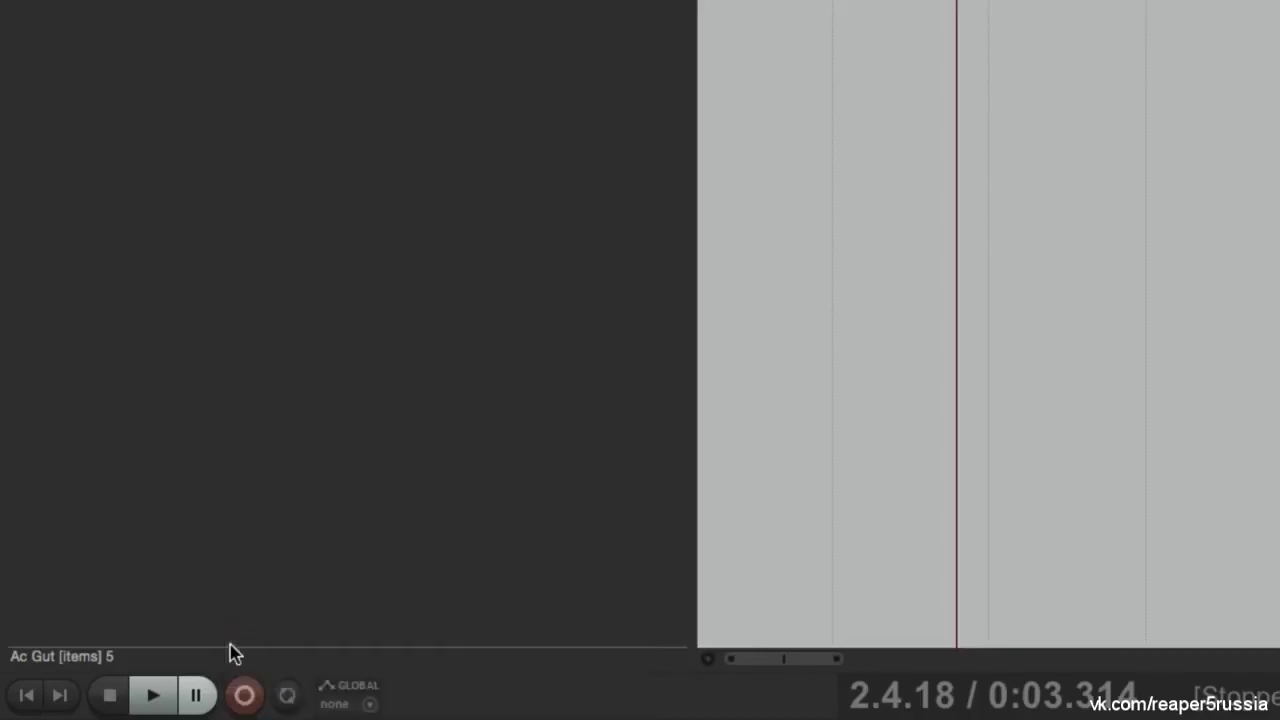
pyautogui.rightClick(236, 697)
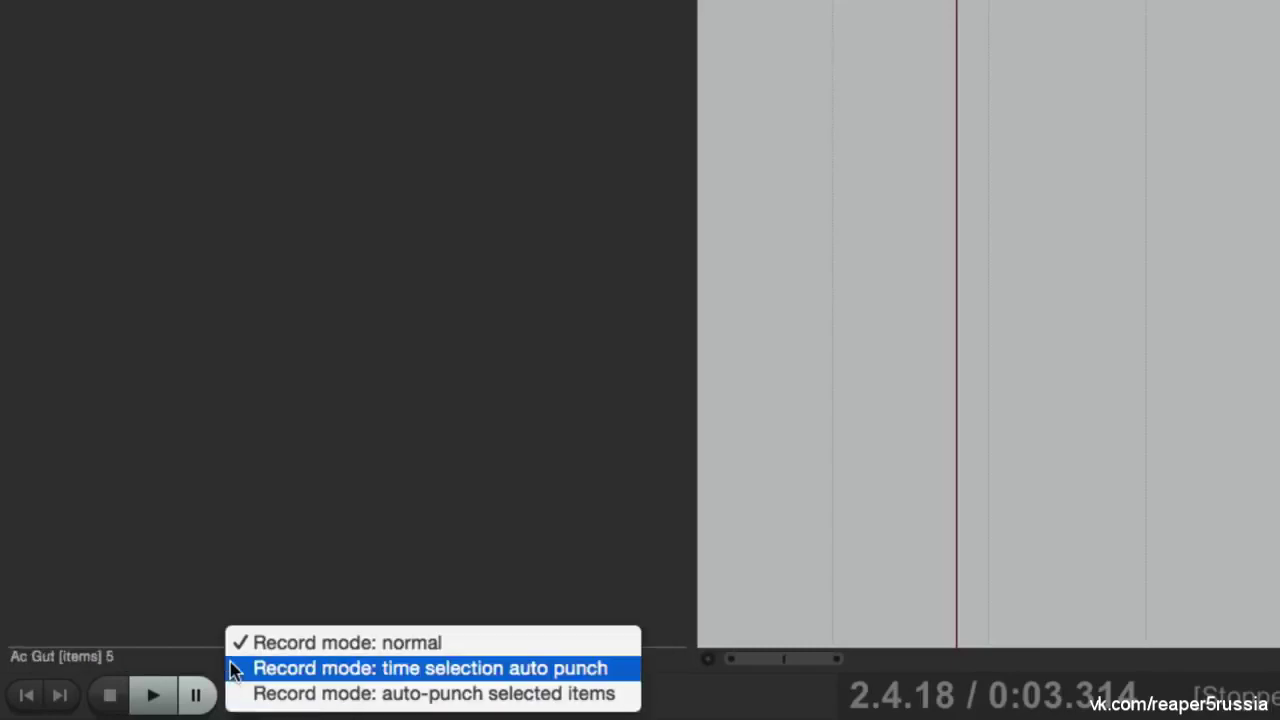
pyautogui.click(233, 668)
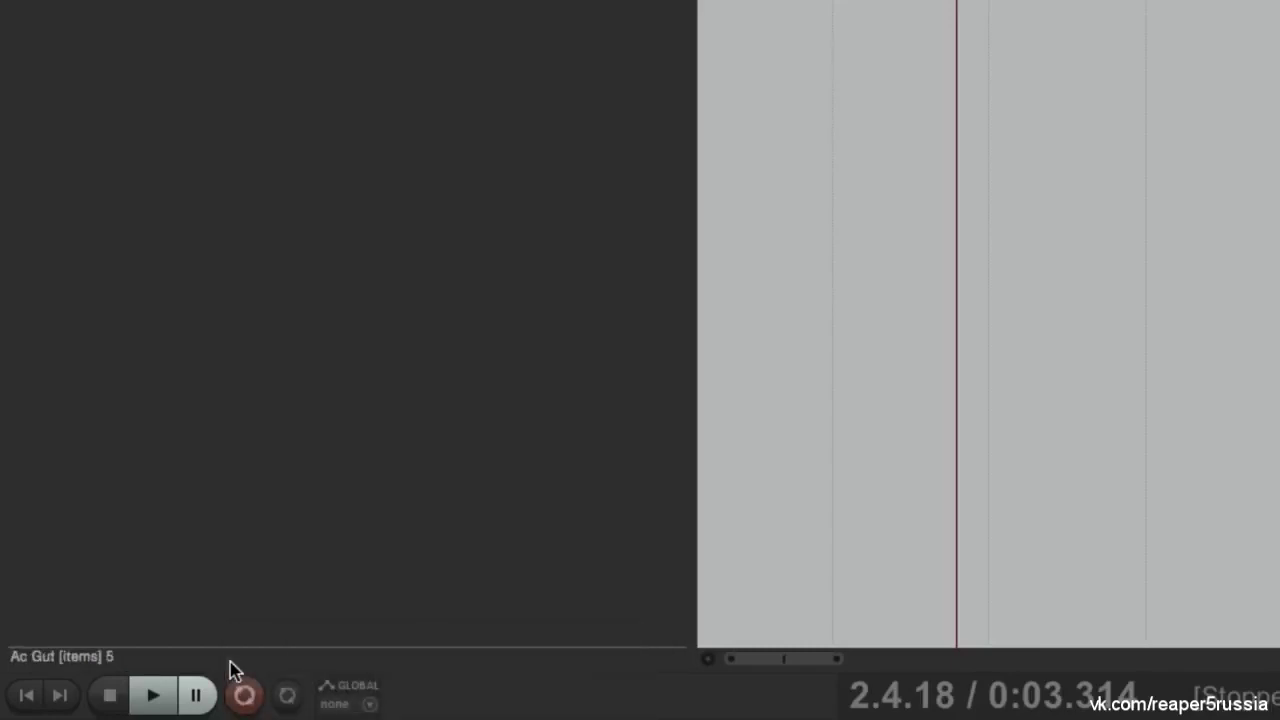
pyautogui.rightClick(244, 696)
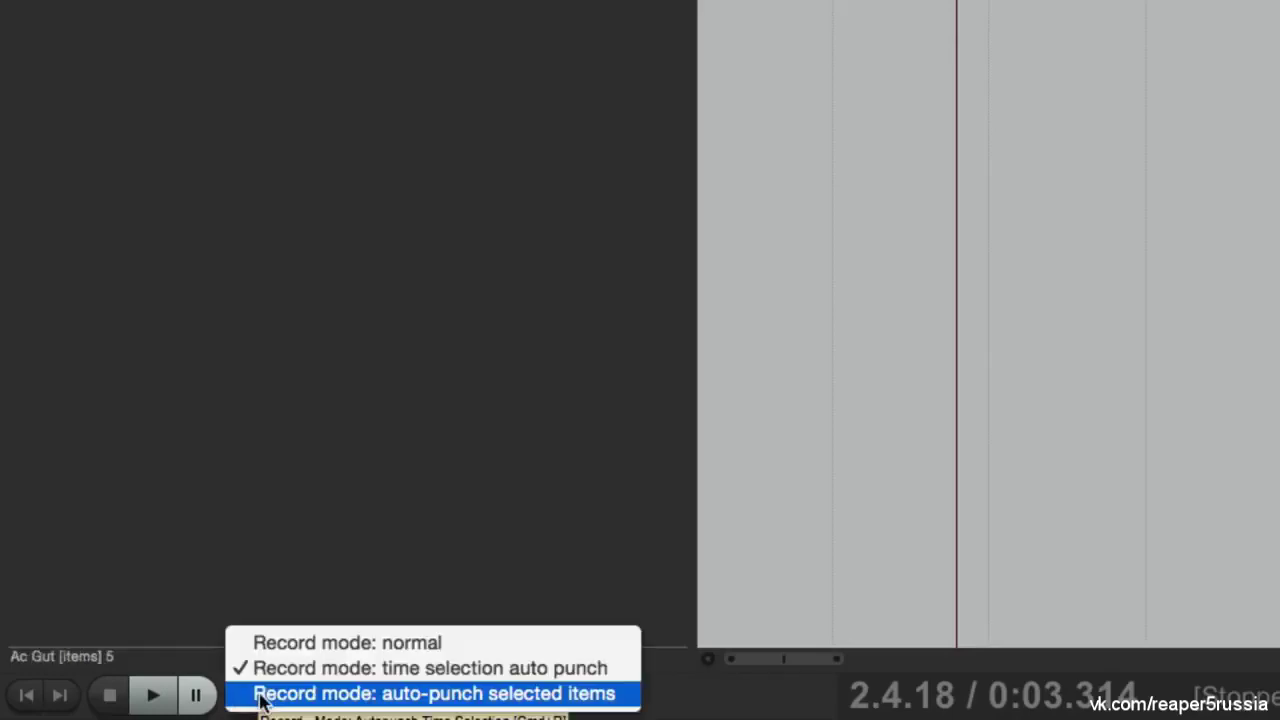
pyautogui.click(262, 696)
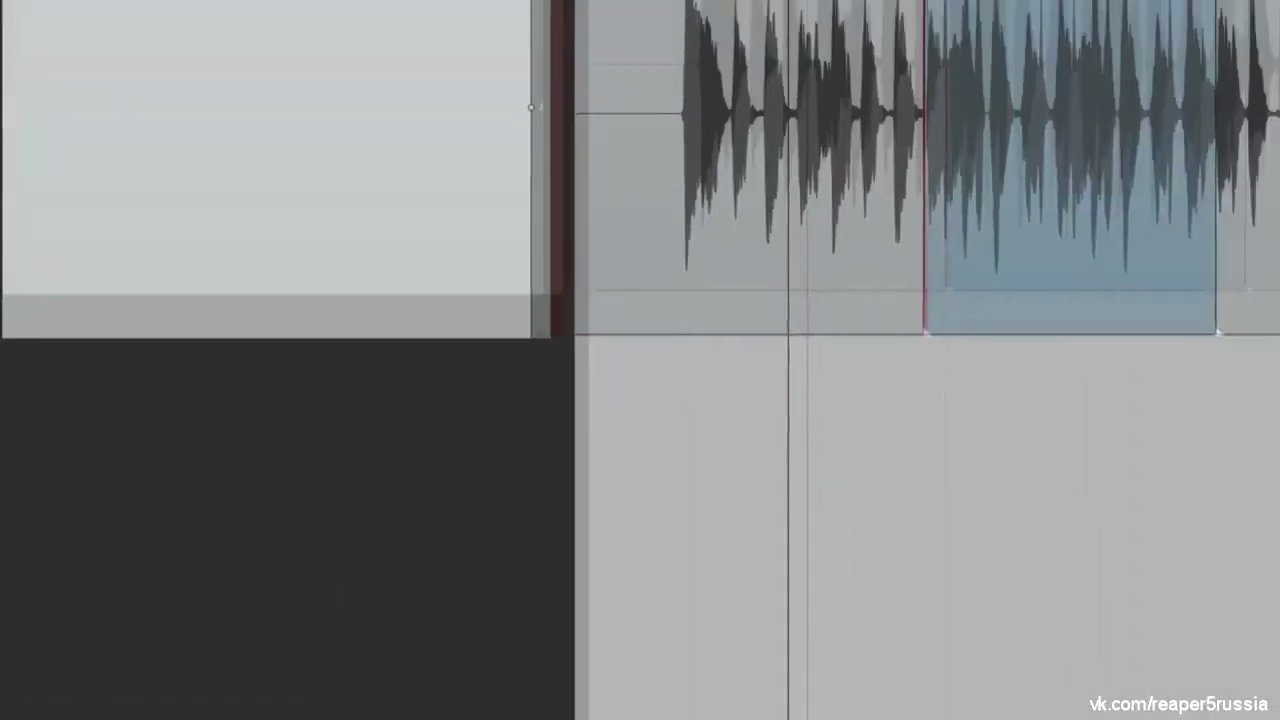
# Delete the existing guitar track and set the default record input for new tracks to mono Ac Gut Mic
pyautogui.press('Delete')
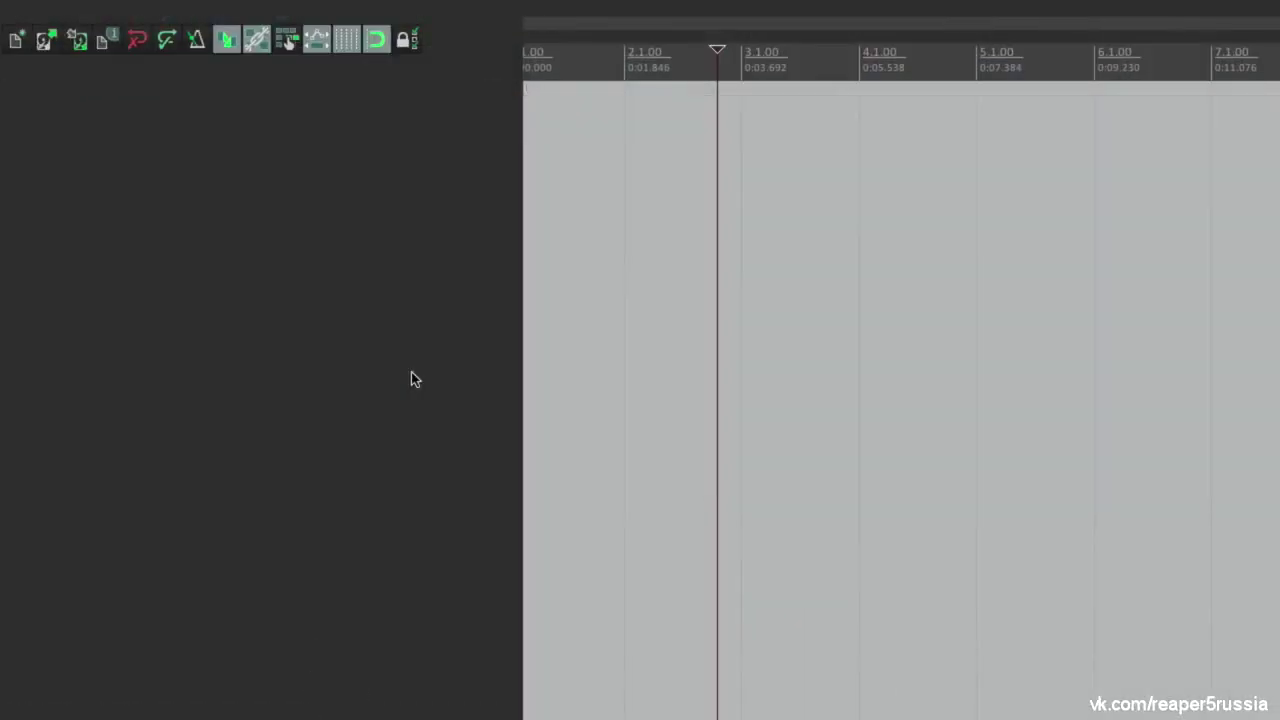
pyautogui.press('super+comma')
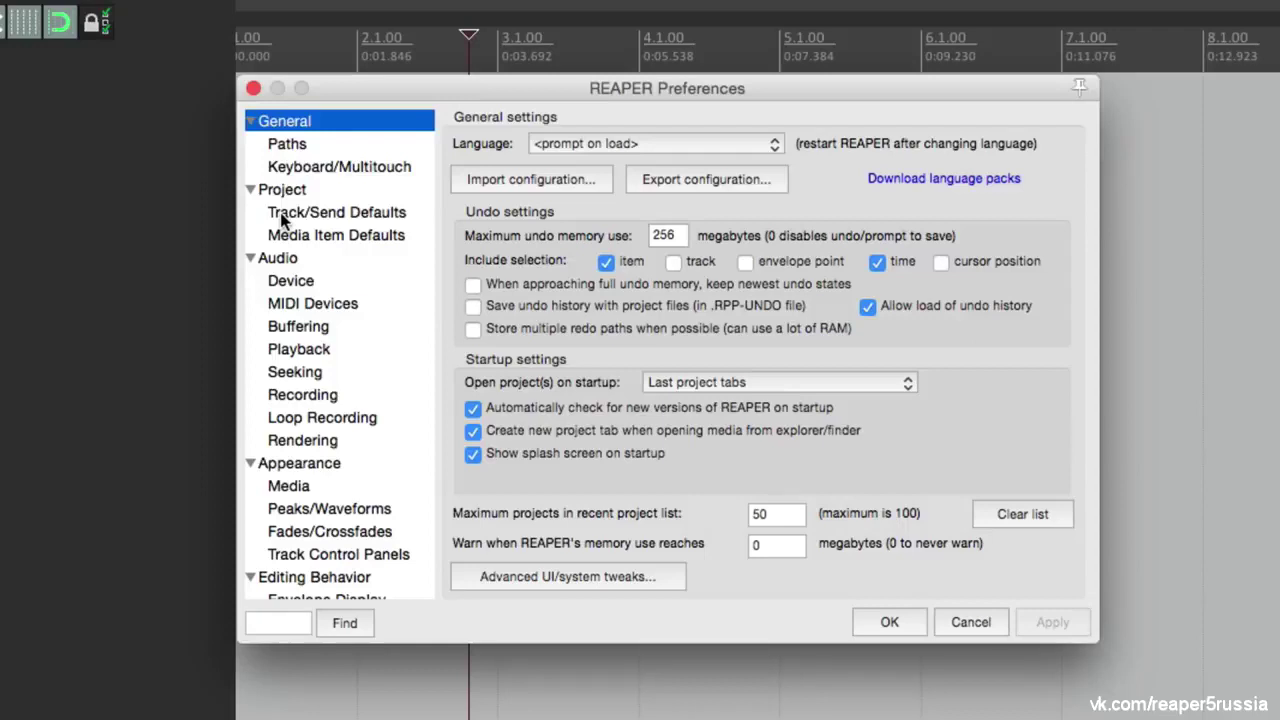
pyautogui.click(277, 210)
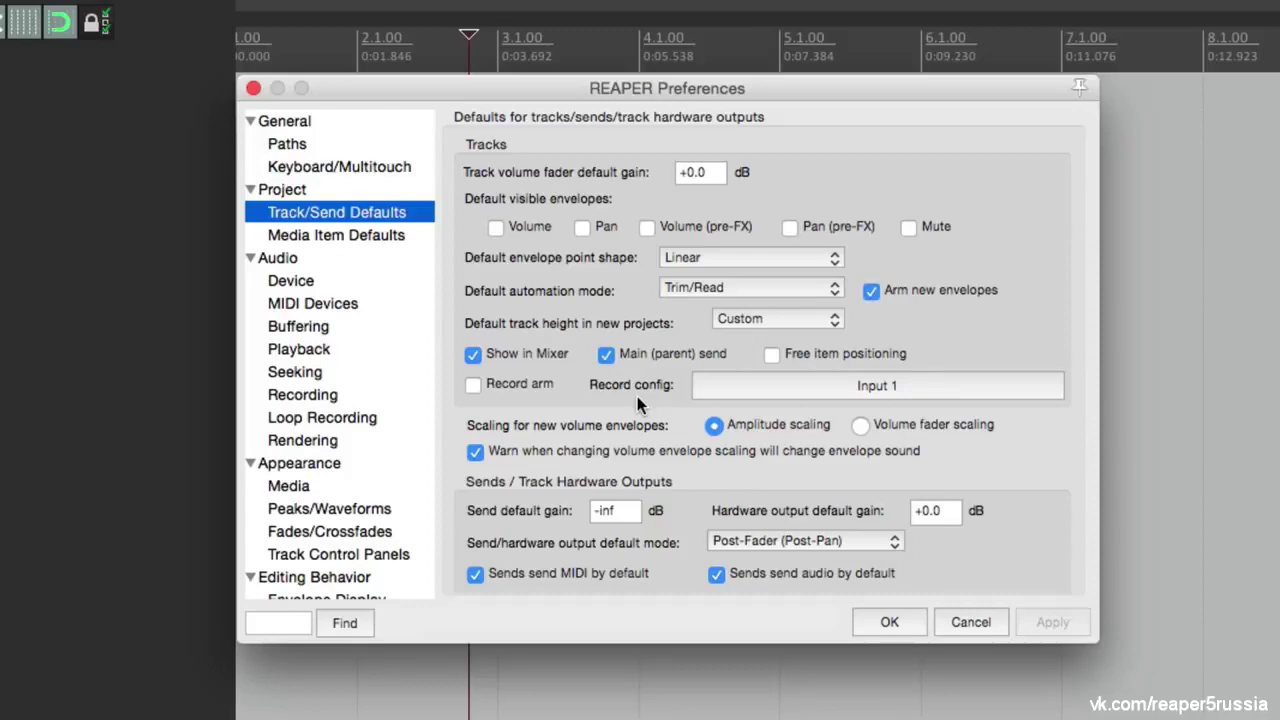
pyautogui.click(818, 401)
pyautogui.moveTo(760, 554)
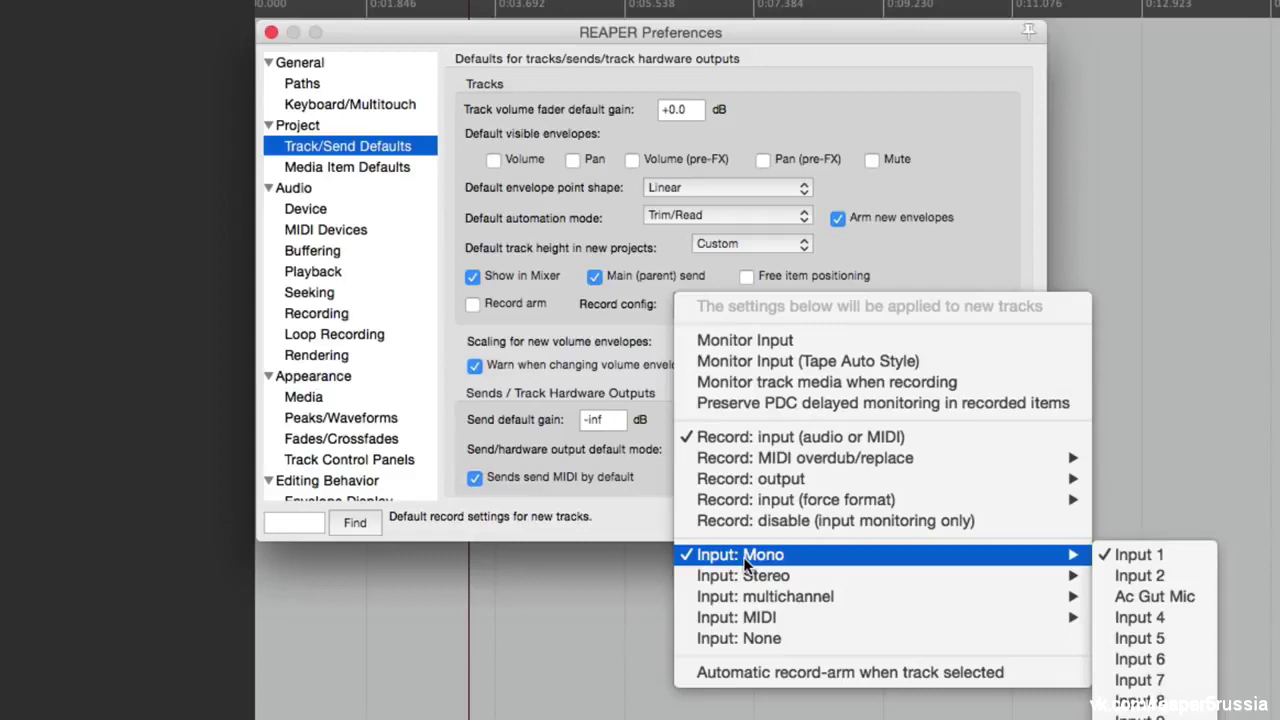
pyautogui.click(1201, 594)
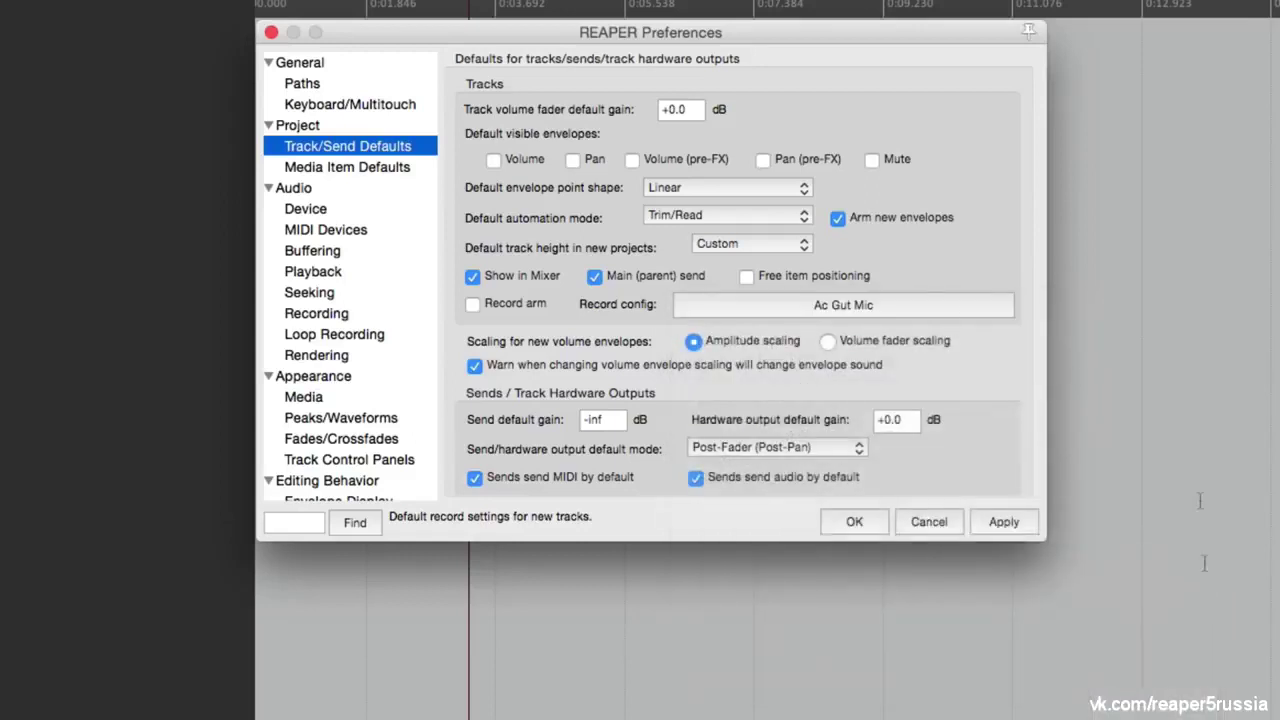
# Set the default record monitoring for new tracks to Tape Auto Style and apply the preferences
pyautogui.click(814, 304)
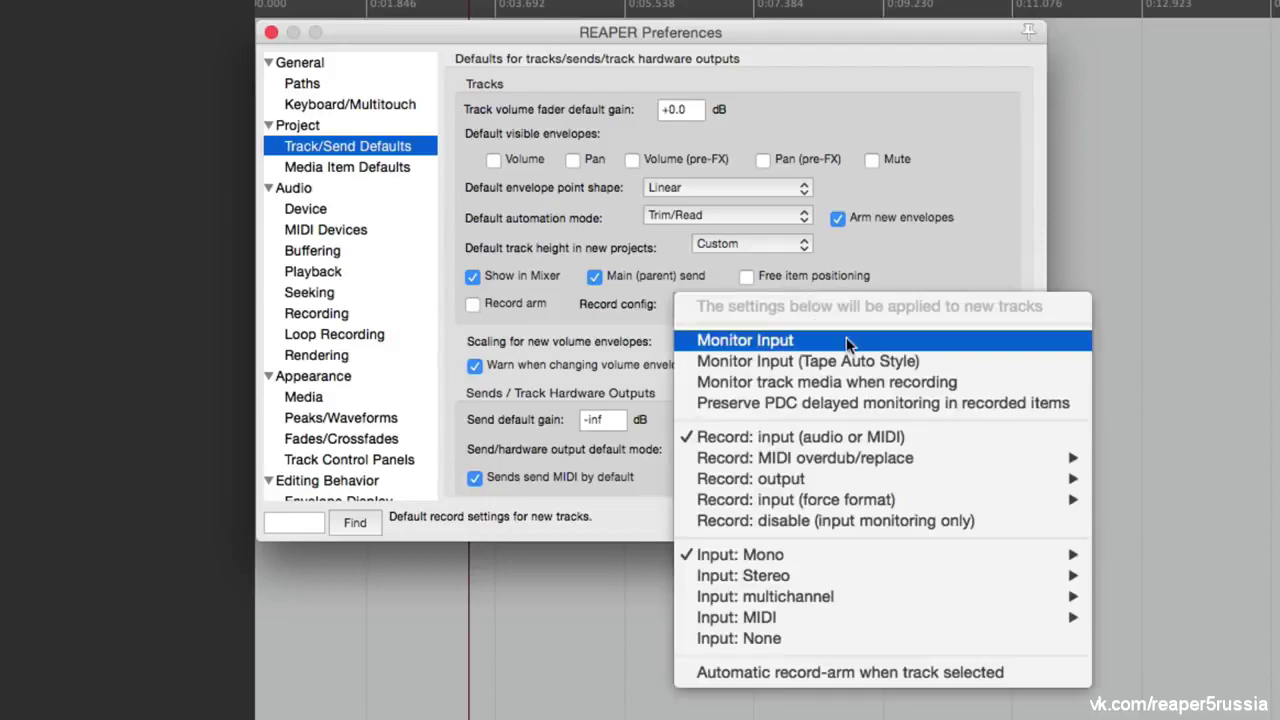
pyautogui.click(949, 359)
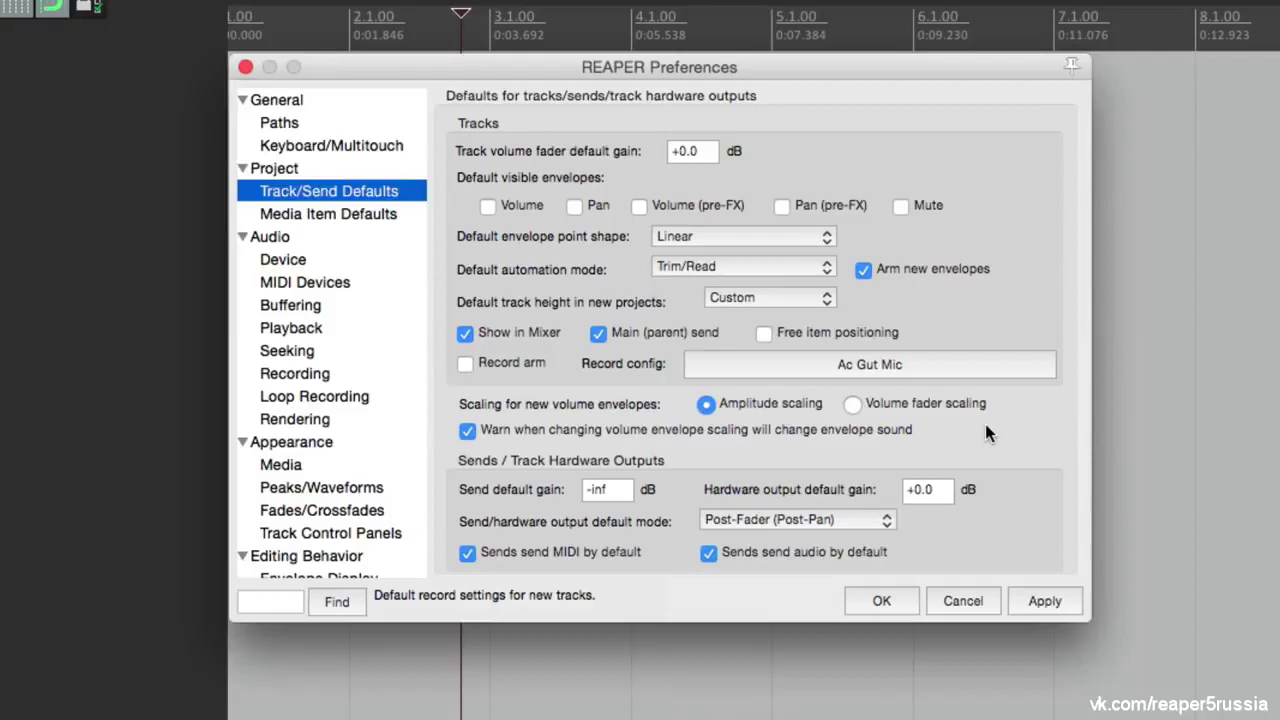
pyautogui.click(885, 601)
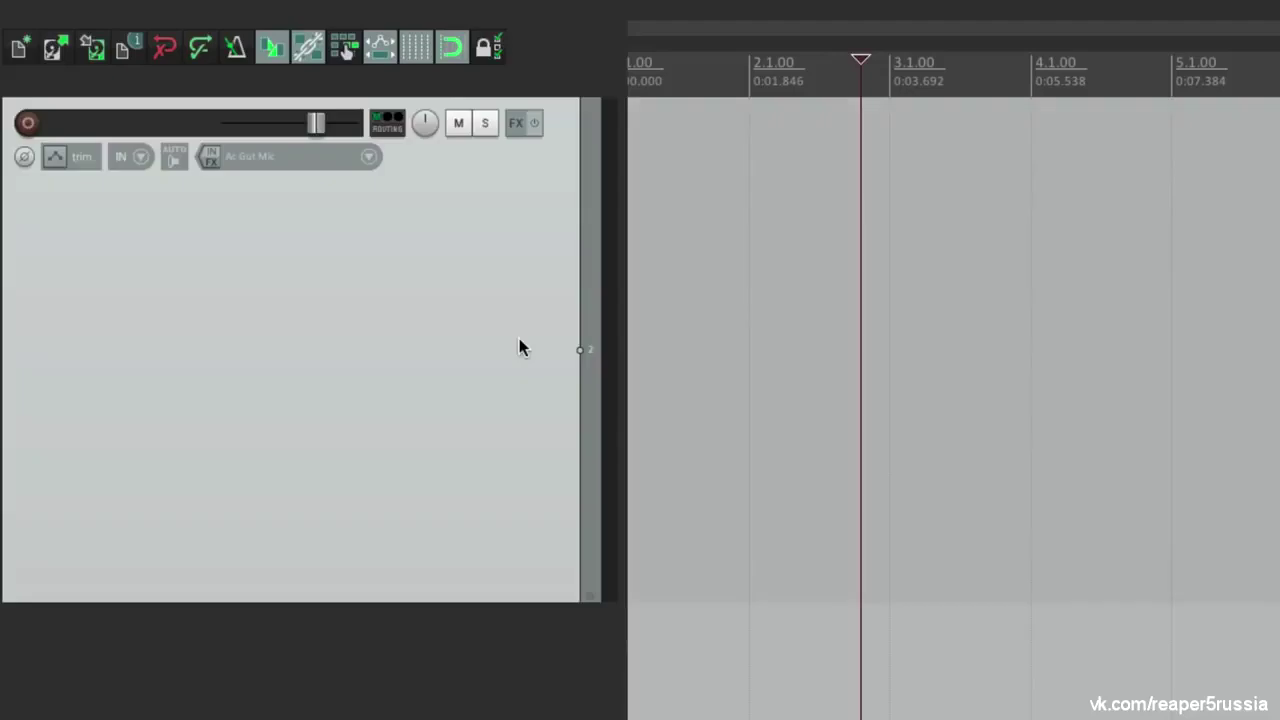
# Name the new track Ac Gut and check its mono input assignment
pyautogui.doubleClick(179, 122)
pyautogui.write('Ac Gut')
pyautogui.press('Return')
pyautogui.click(366, 160)
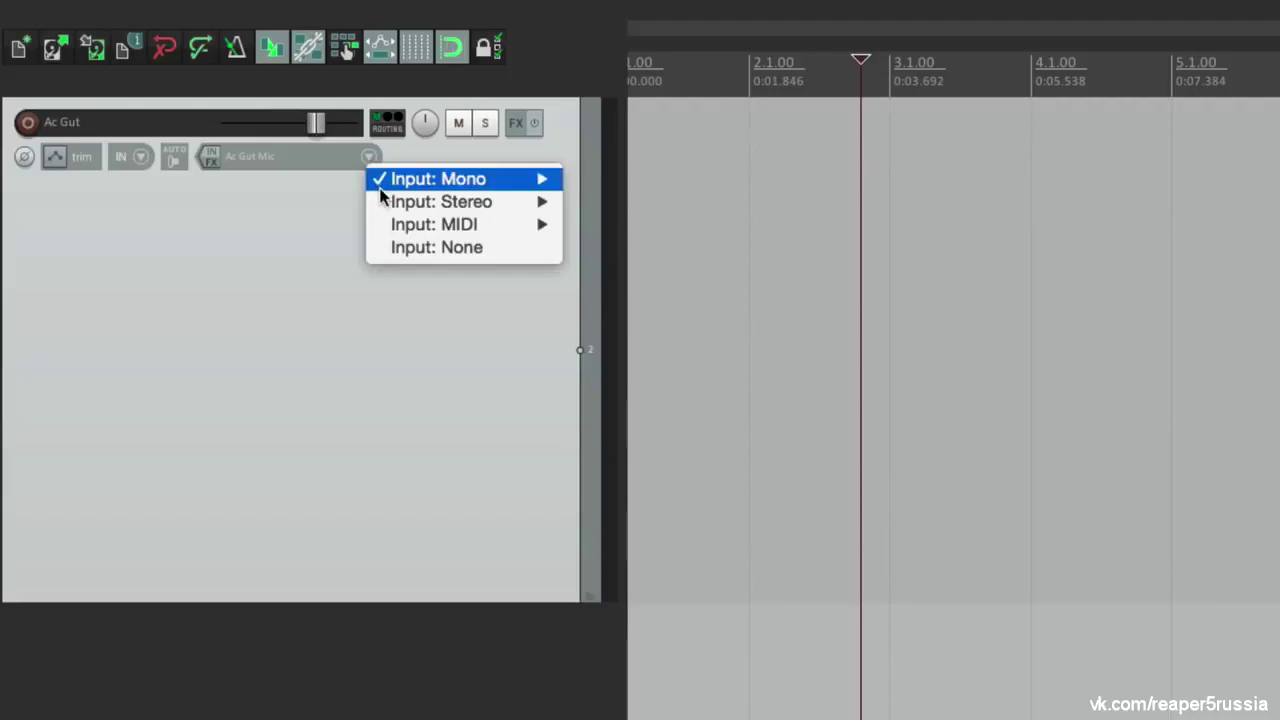
pyautogui.moveTo(500, 179)
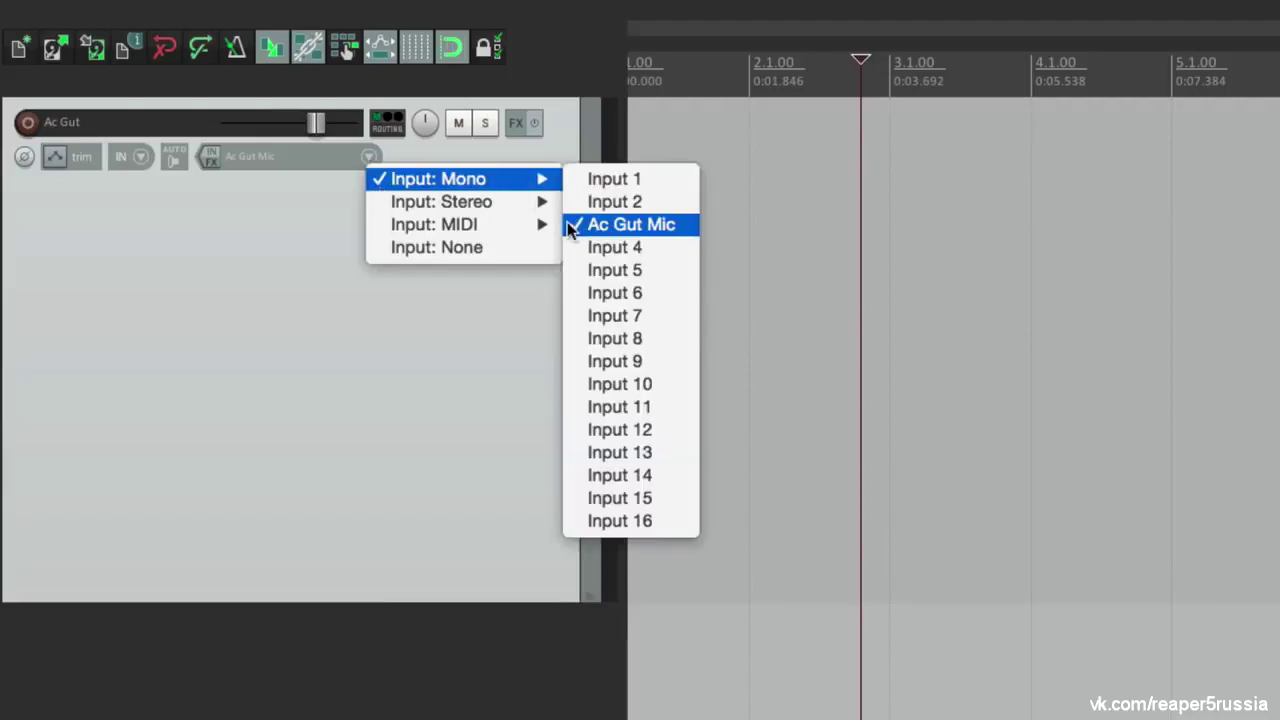
pyautogui.click(238, 214)
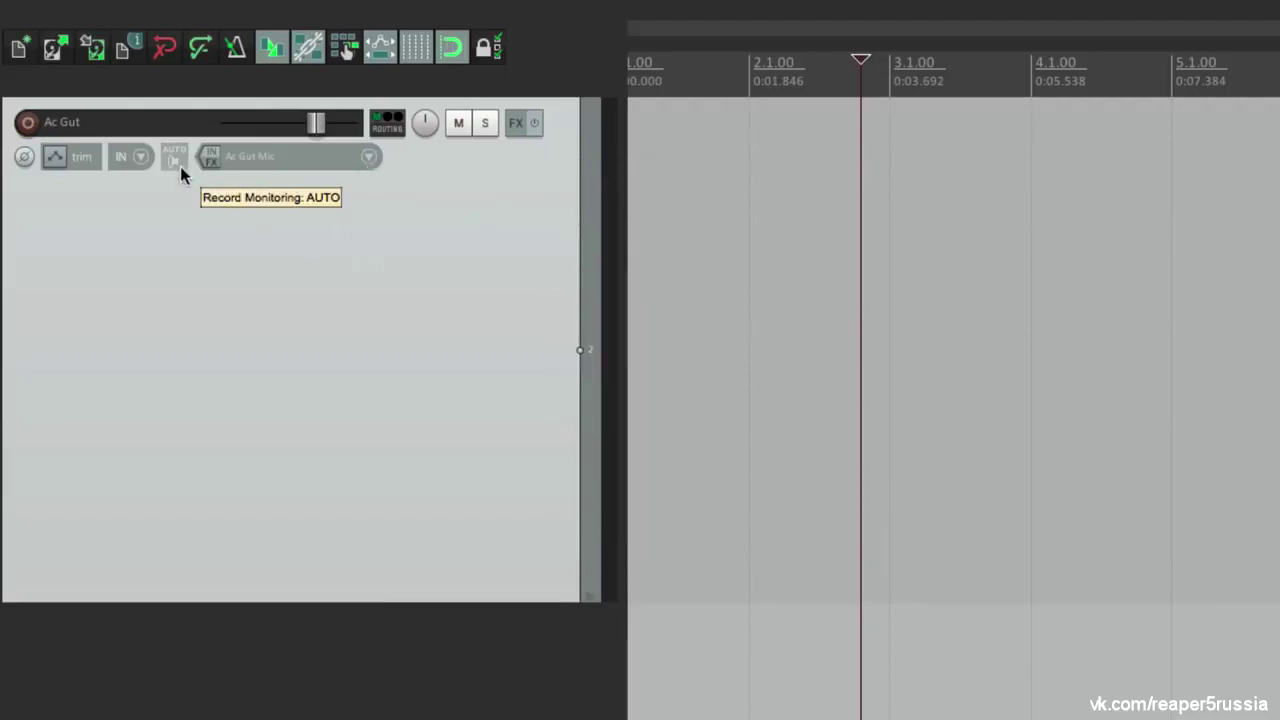
# Record a short take on the armed Ac Gut track from the project start with the metronome on
pyautogui.click(746, 237)
pyautogui.press('Home')
pyautogui.click(27, 122)
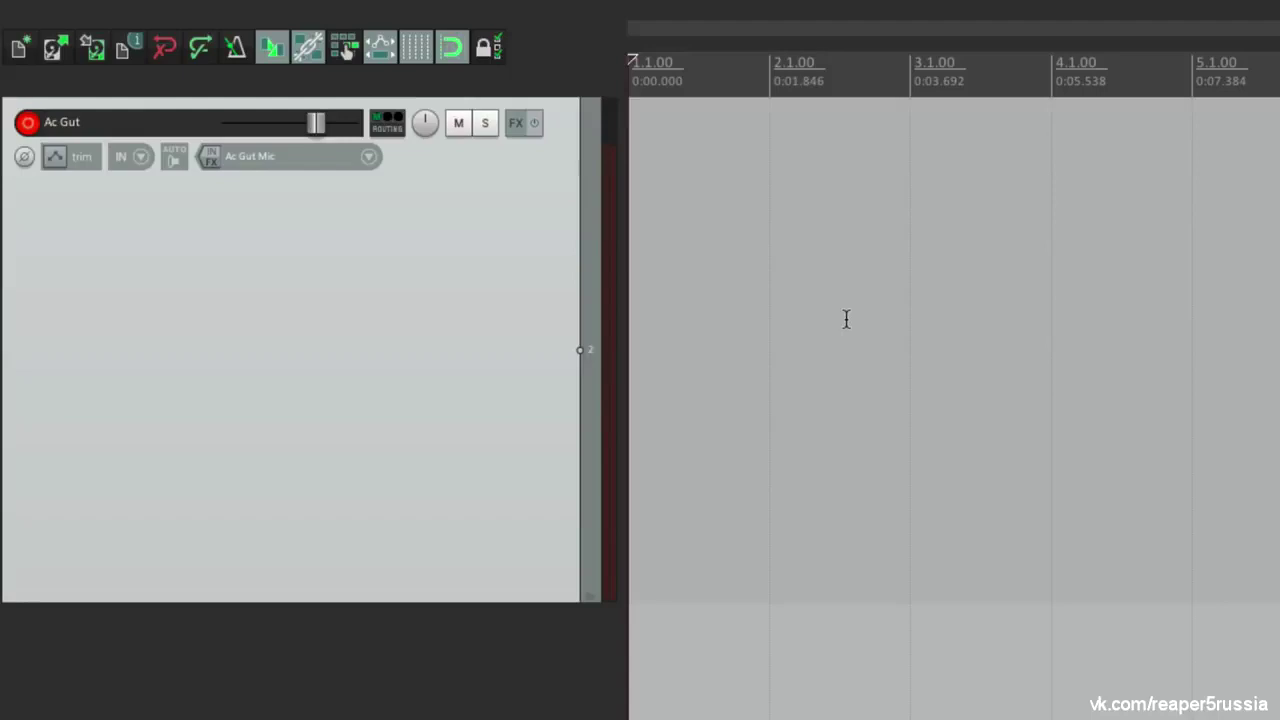
pyautogui.click(236, 47)
pyautogui.hotkey('ctrl', 'r')
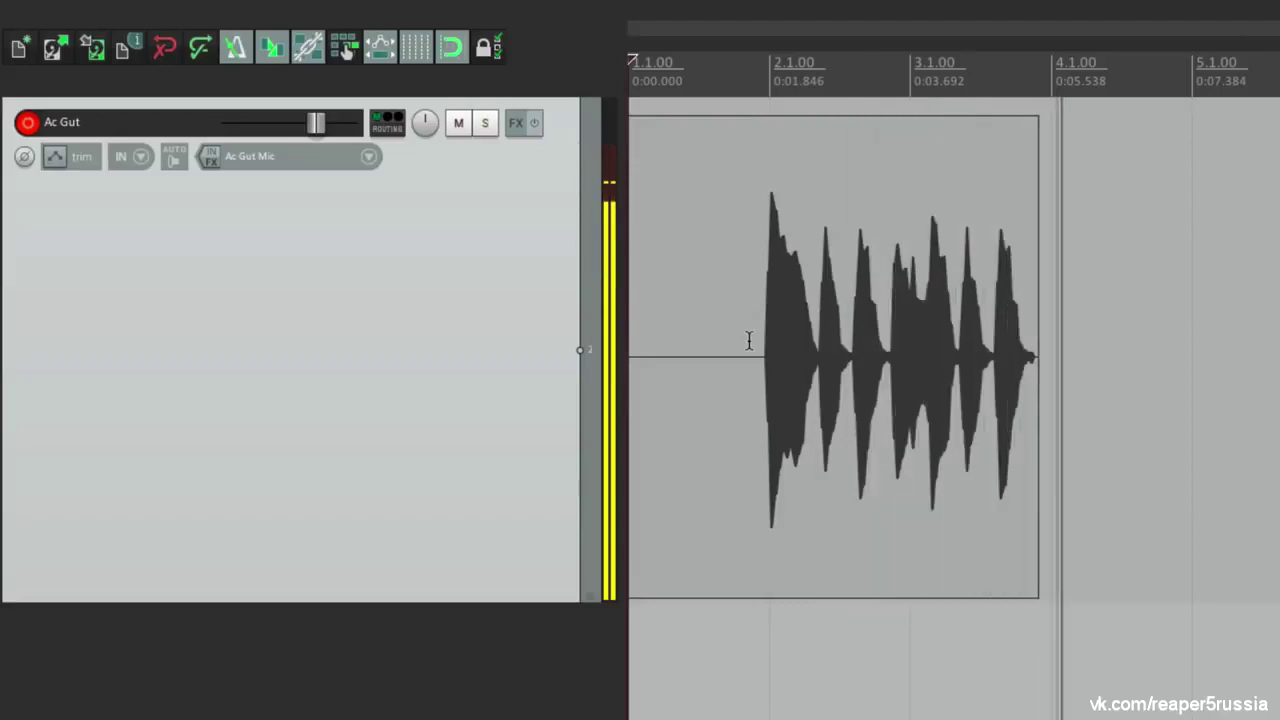
pyautogui.press('space')
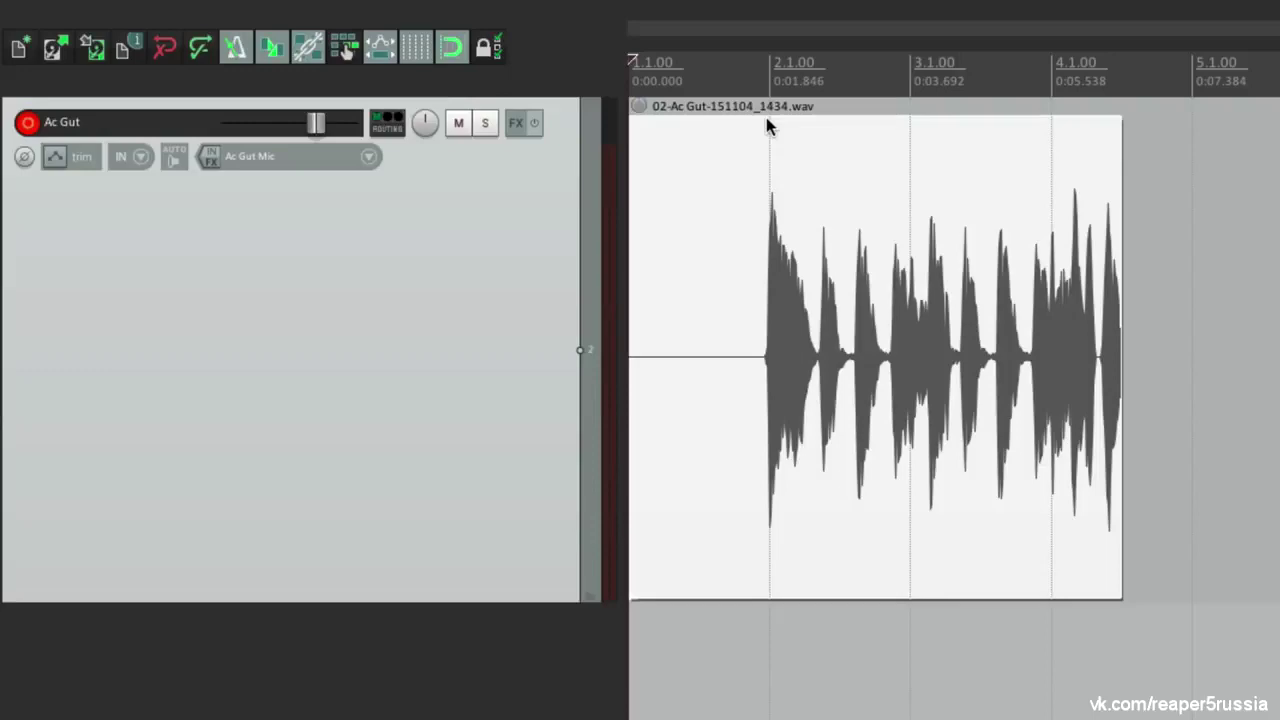
# Replace the filename format for recorded files in the recording preferences with the track name wildcard only
pyautogui.press('super+comma')
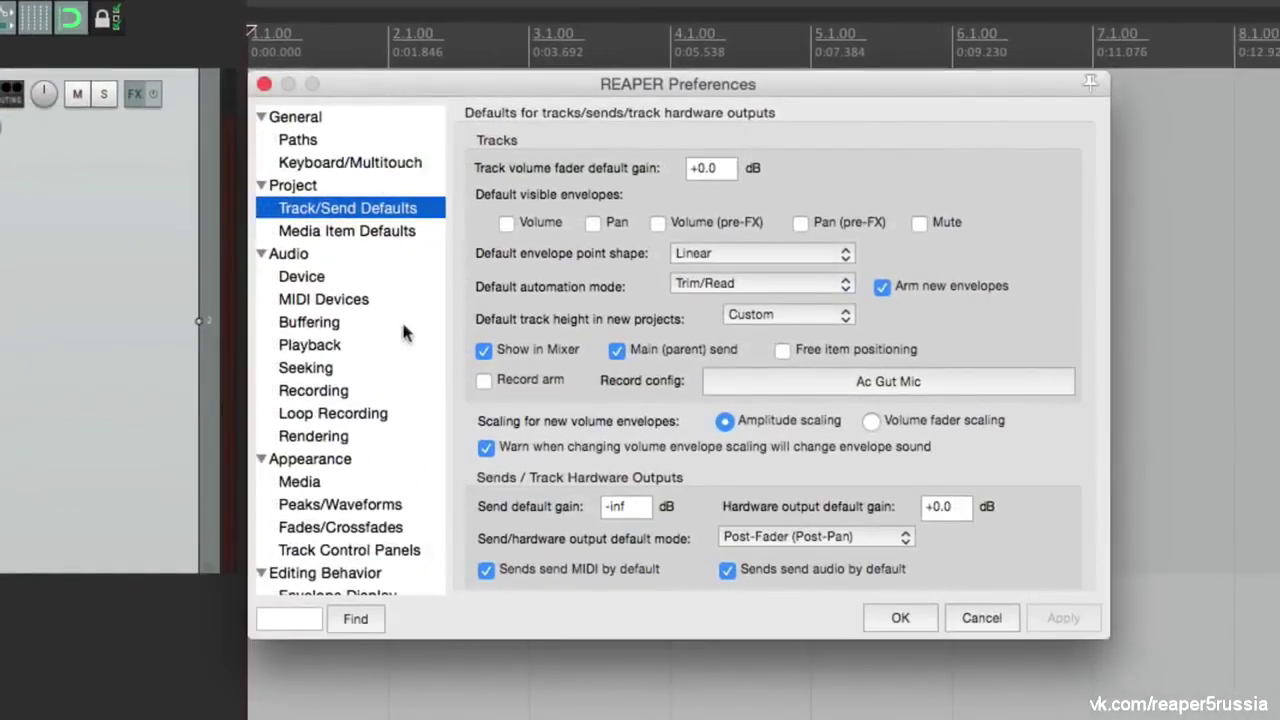
pyautogui.click(392, 390)
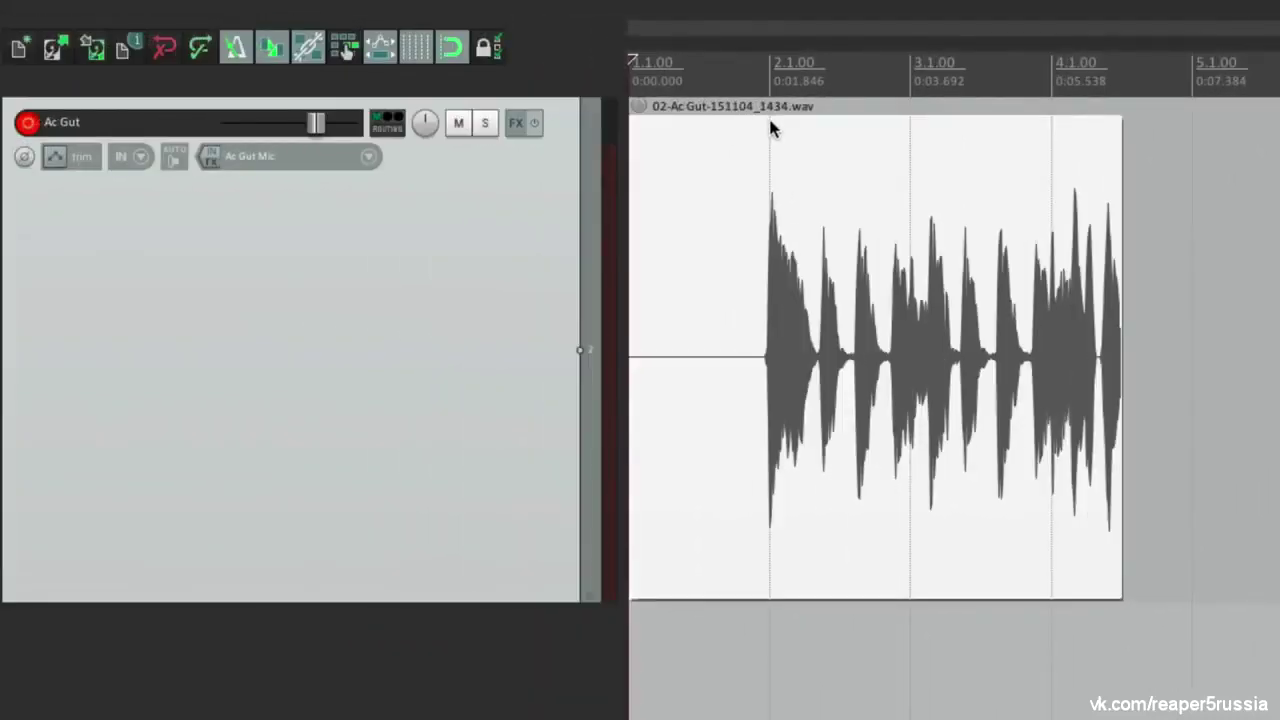
pyautogui.press('super+comma')
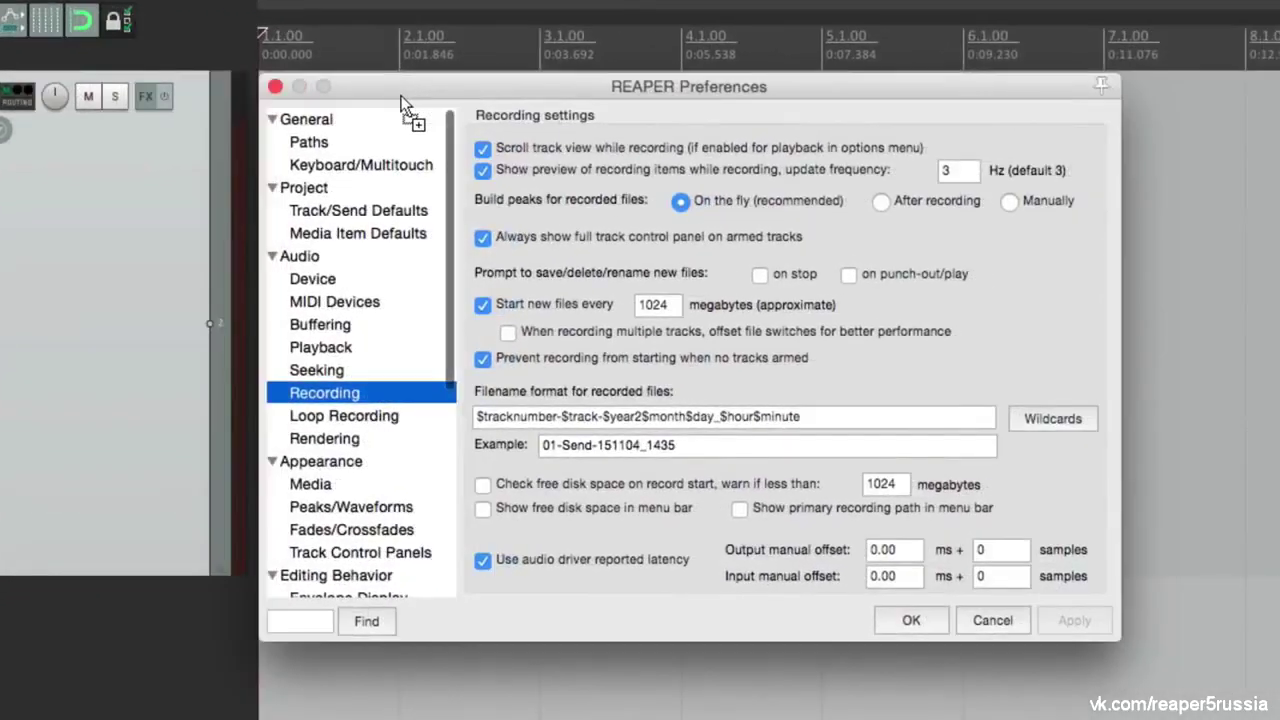
pyautogui.tripleClick(826, 420)
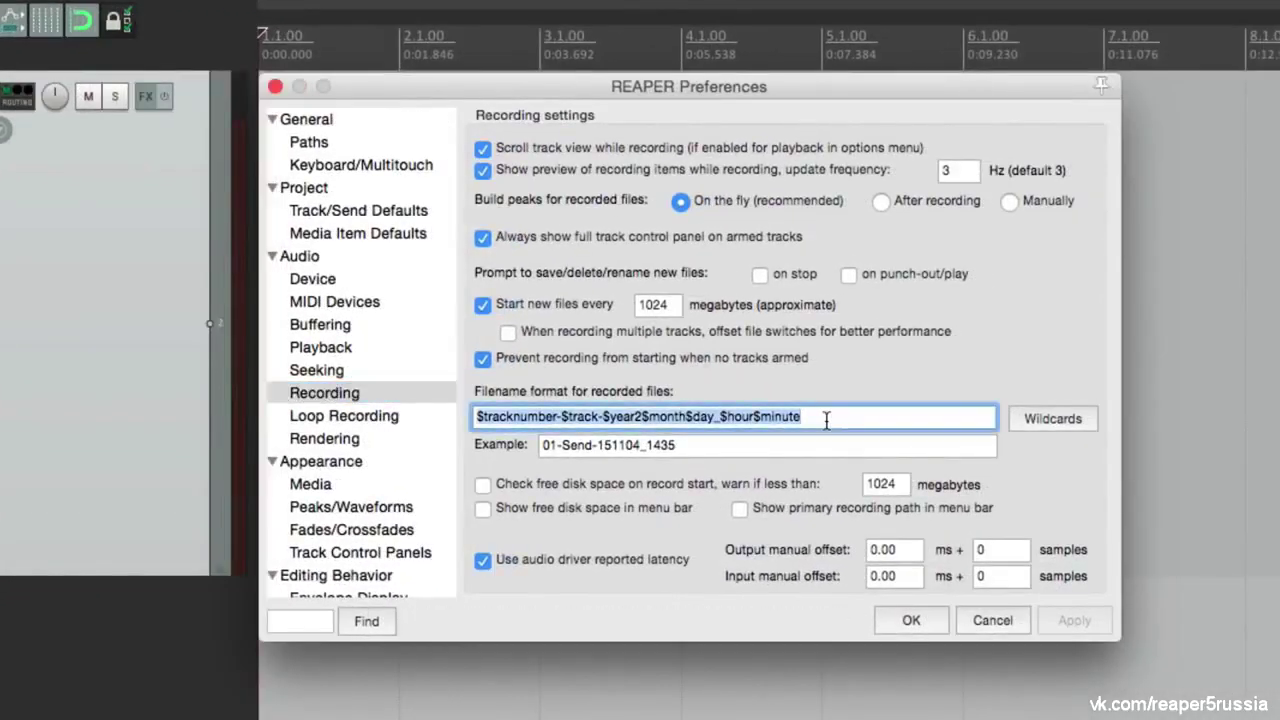
pyautogui.press('BackSpace')
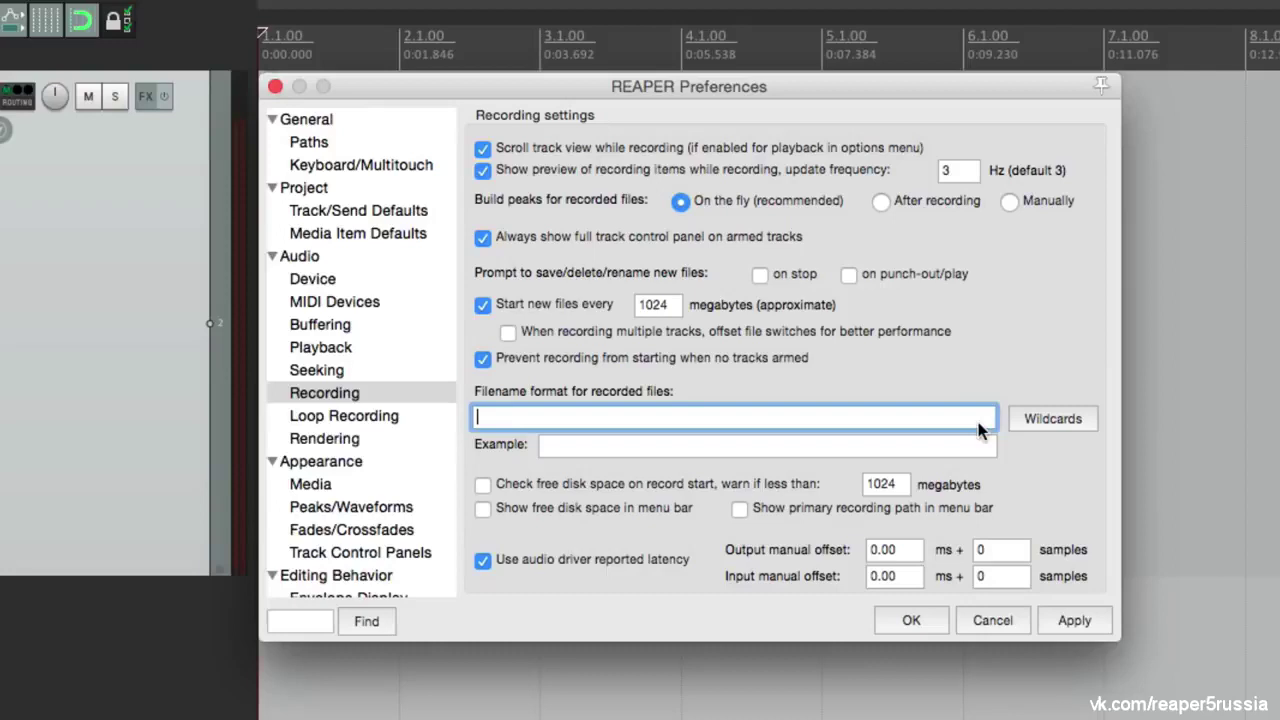
pyautogui.click(1028, 416)
pyautogui.click(1027, 441)
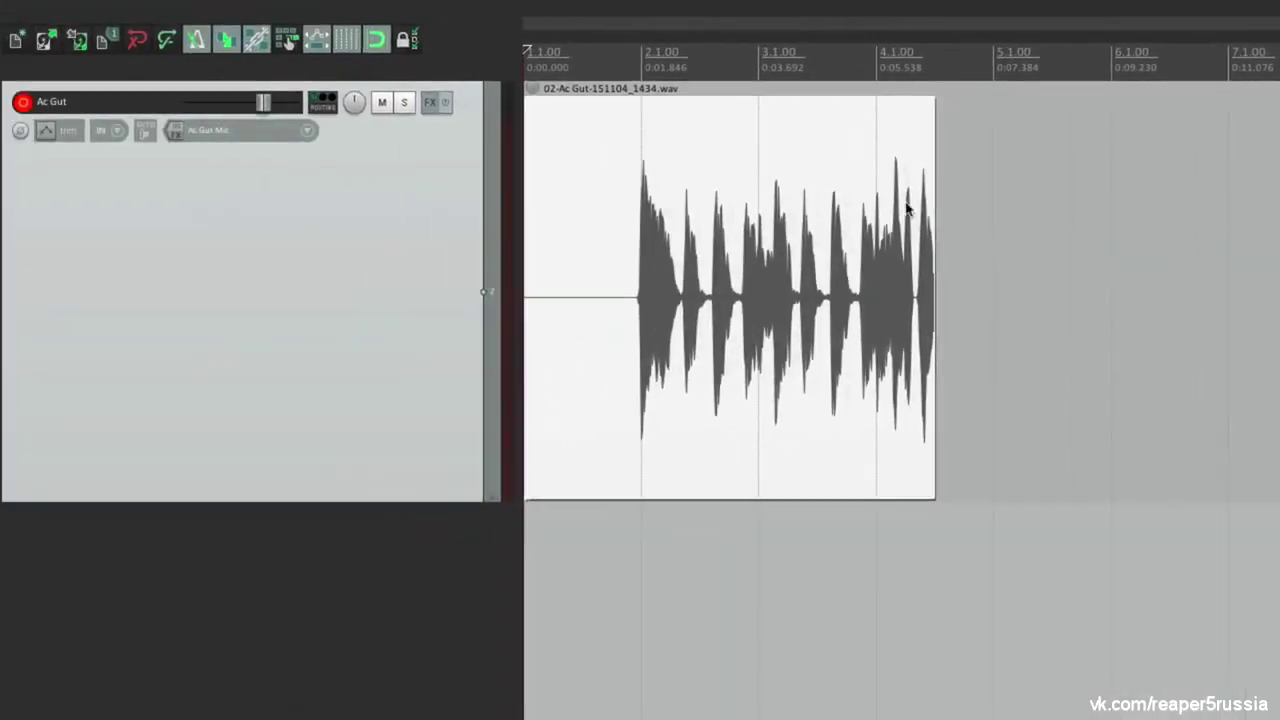
# Delete the recorded item and record a new short take from the project start
pyautogui.click(814, 178)
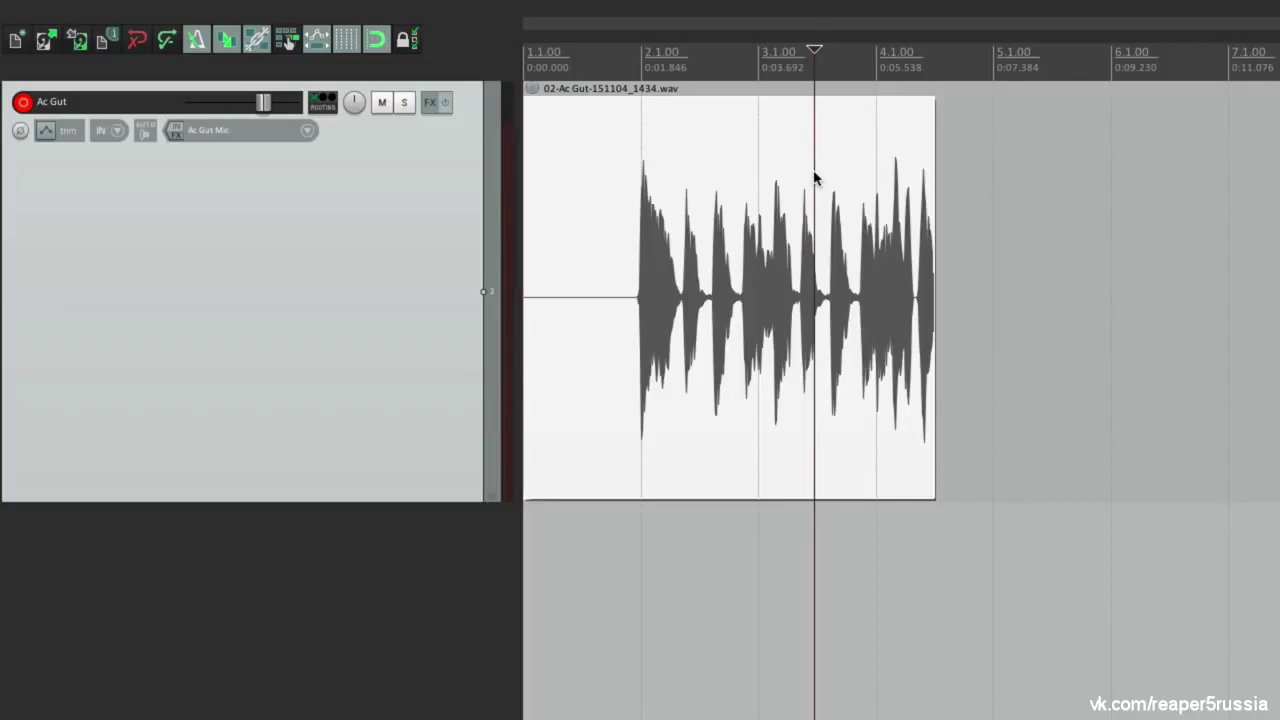
pyautogui.press('Delete')
pyautogui.click(637, 208)
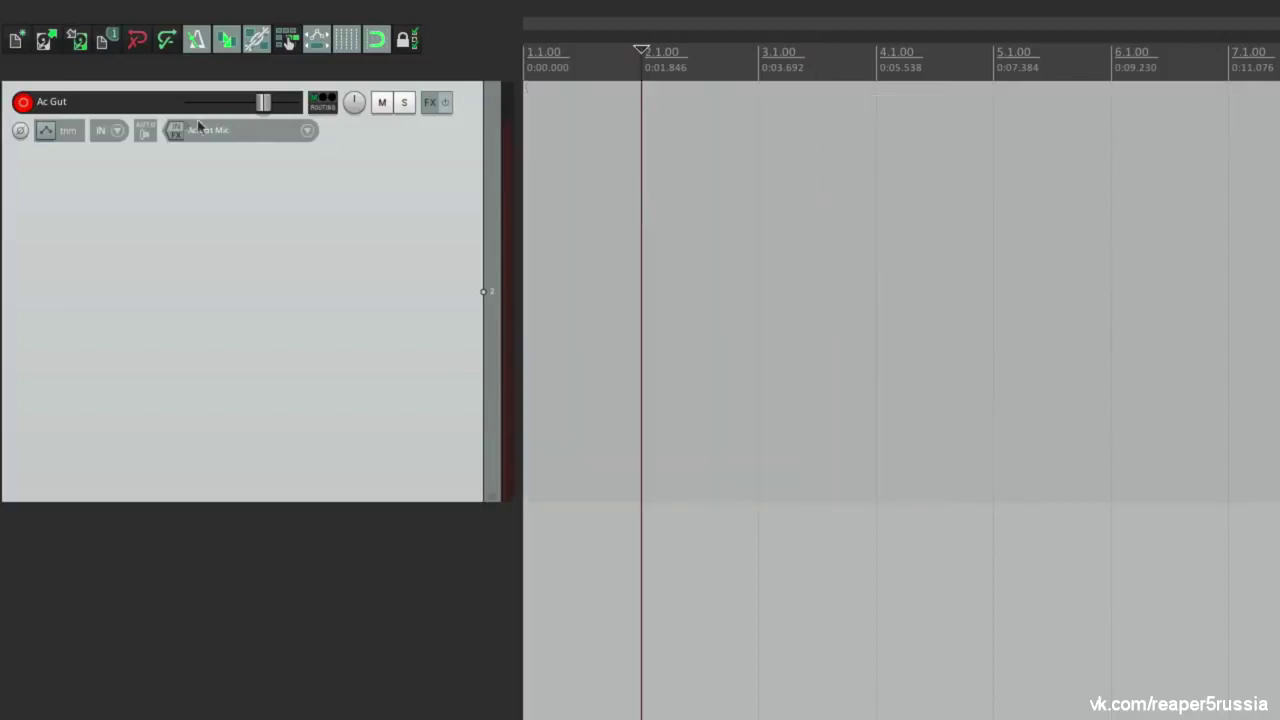
pyautogui.hotkey('ctrl', 'r')
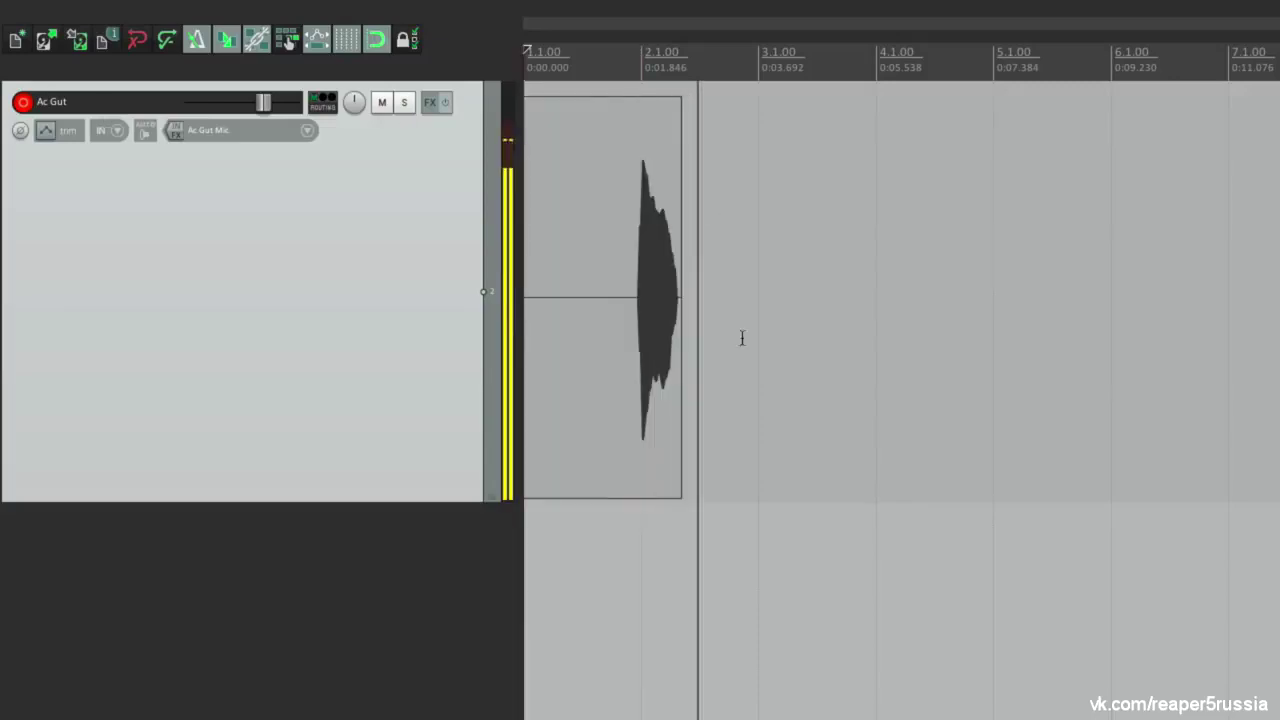
pyautogui.press('space')
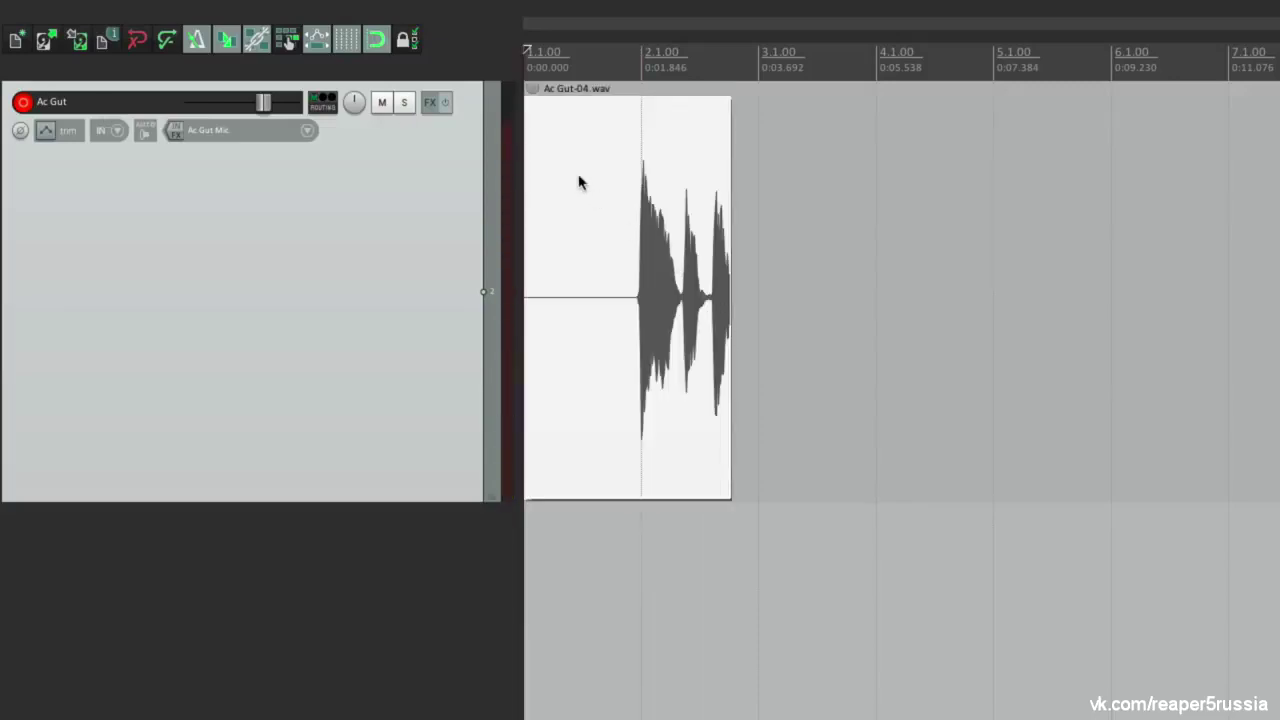
# Record another short take starting at bar 3 and extend its end past bar 4
pyautogui.click(746, 164)
pyautogui.hotkey('ctrl', 'r')
pyautogui.press('space')
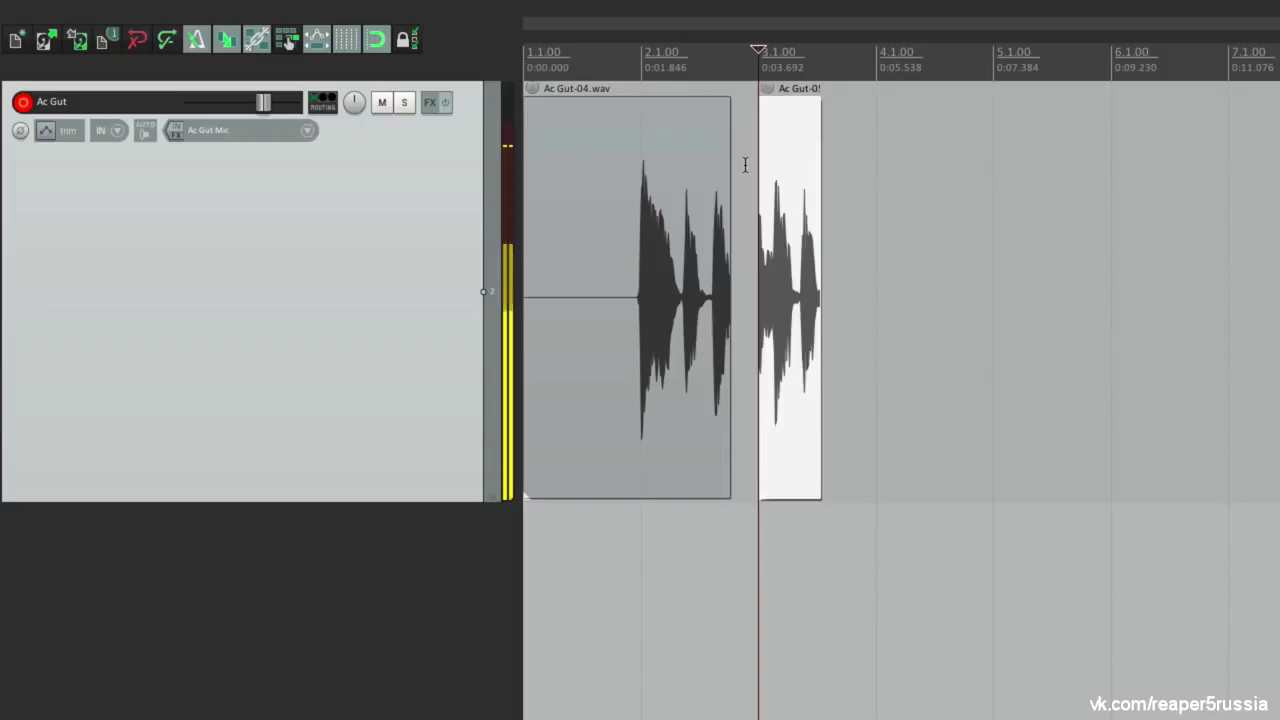
pyautogui.moveTo(822, 157); pyautogui.dragTo(910, 157)
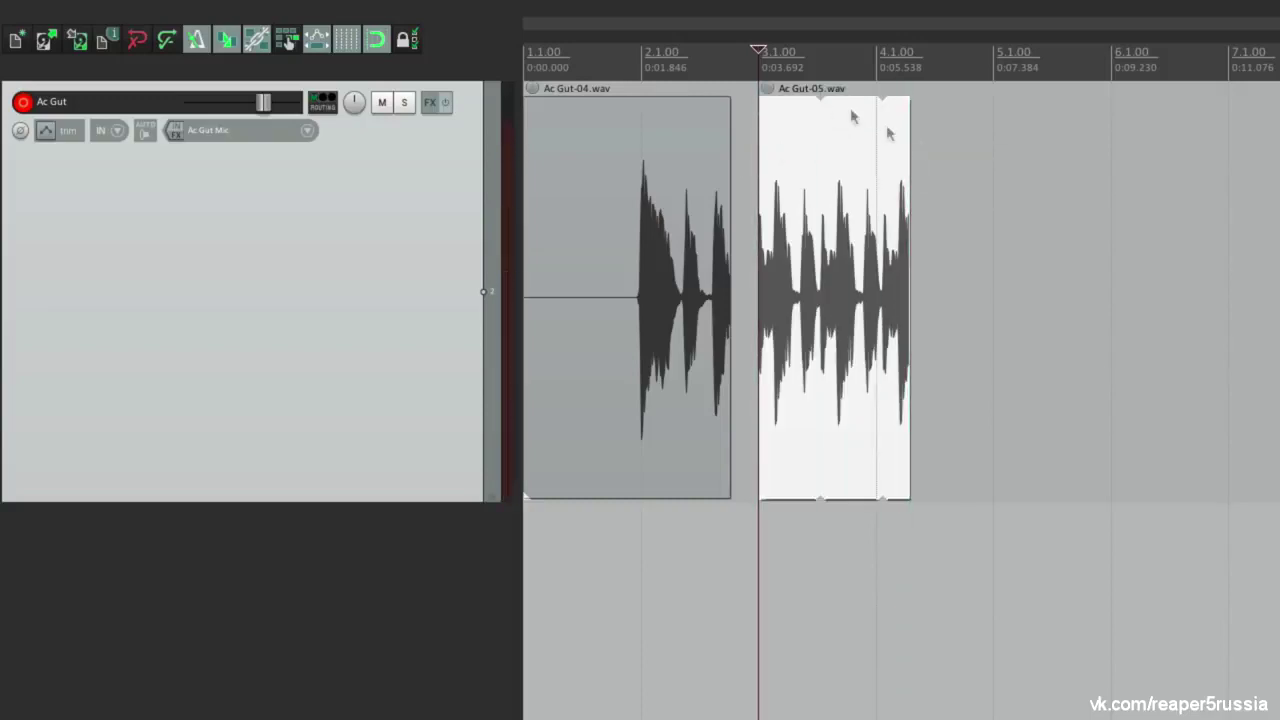
# Record a third short take on the Ac Gut track starting shortly before bar 5
pyautogui.click(955, 160)
pyautogui.hotkey('ctrl', 'r')
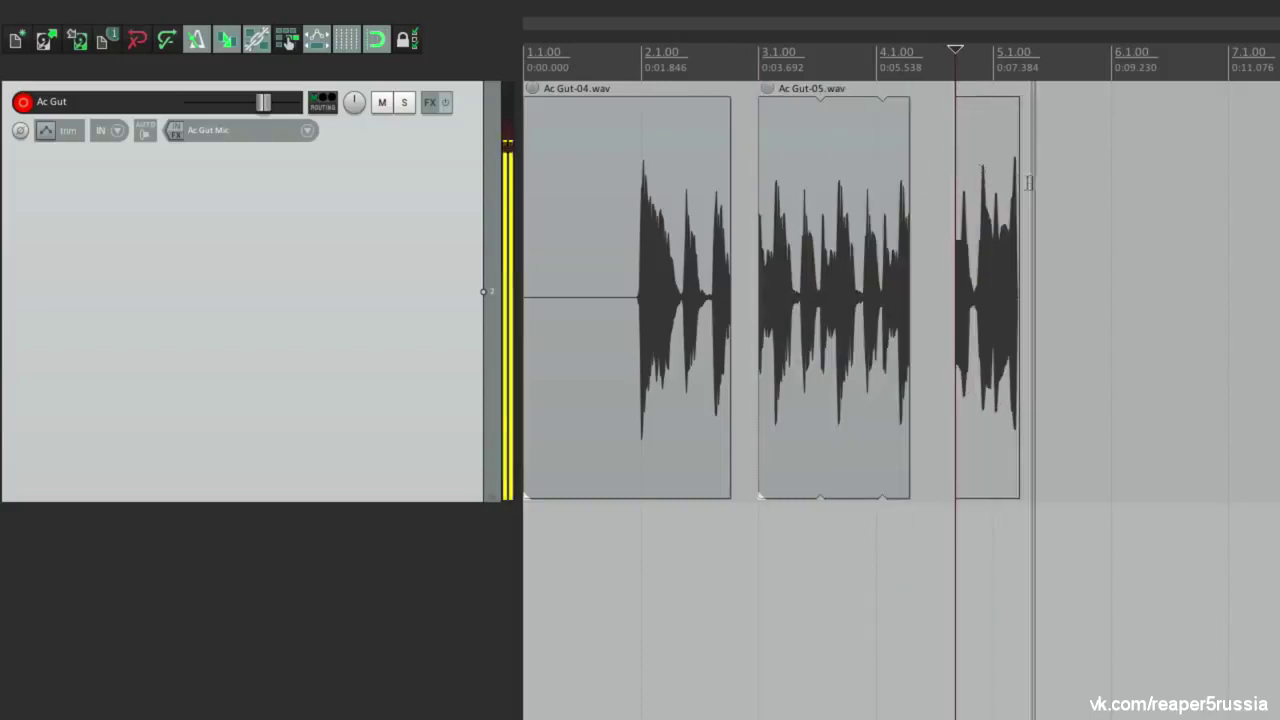
pyautogui.press('space')
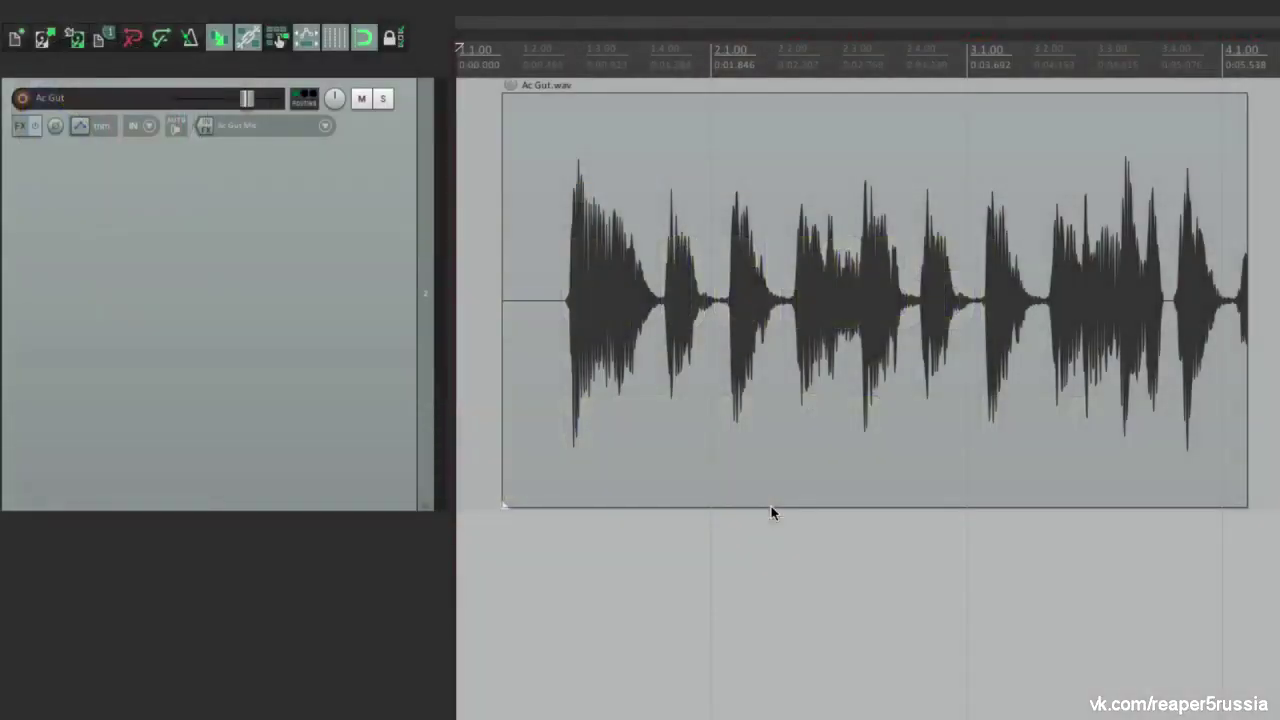
# Play back the Ac Gut item from just before its first note
pyautogui.click(538, 600)
pyautogui.press('space')
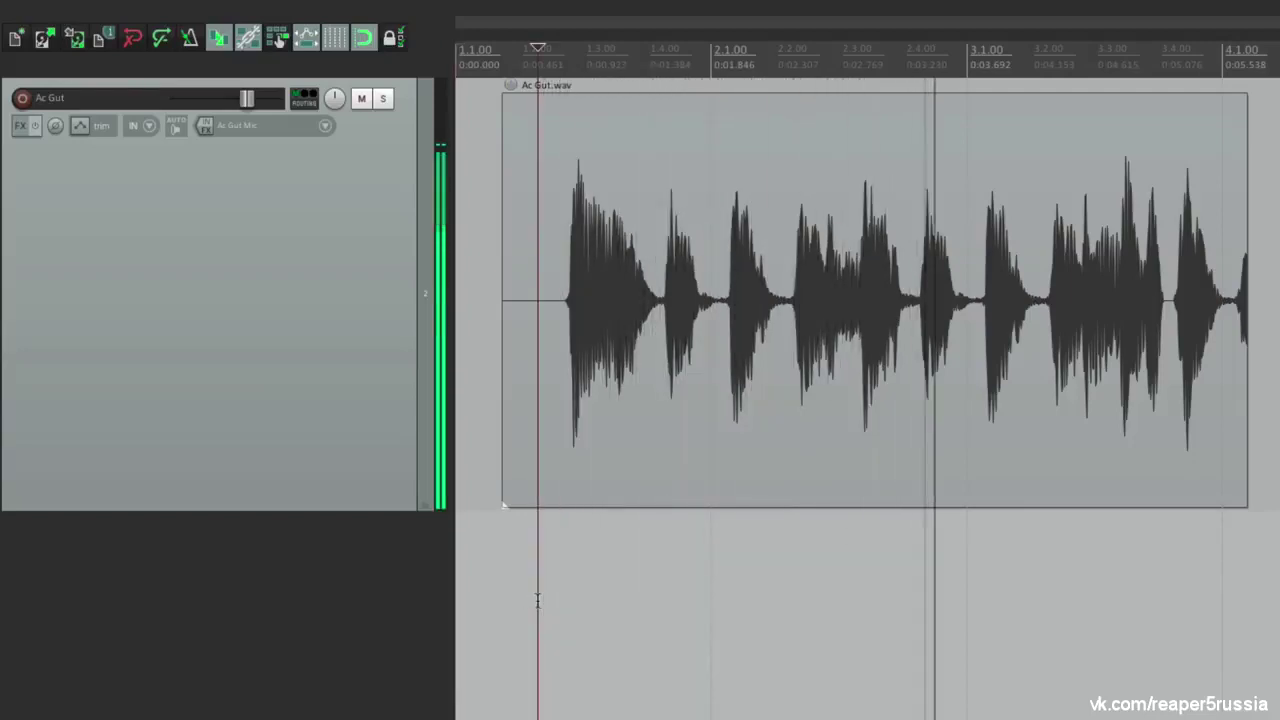
pyautogui.press('space')
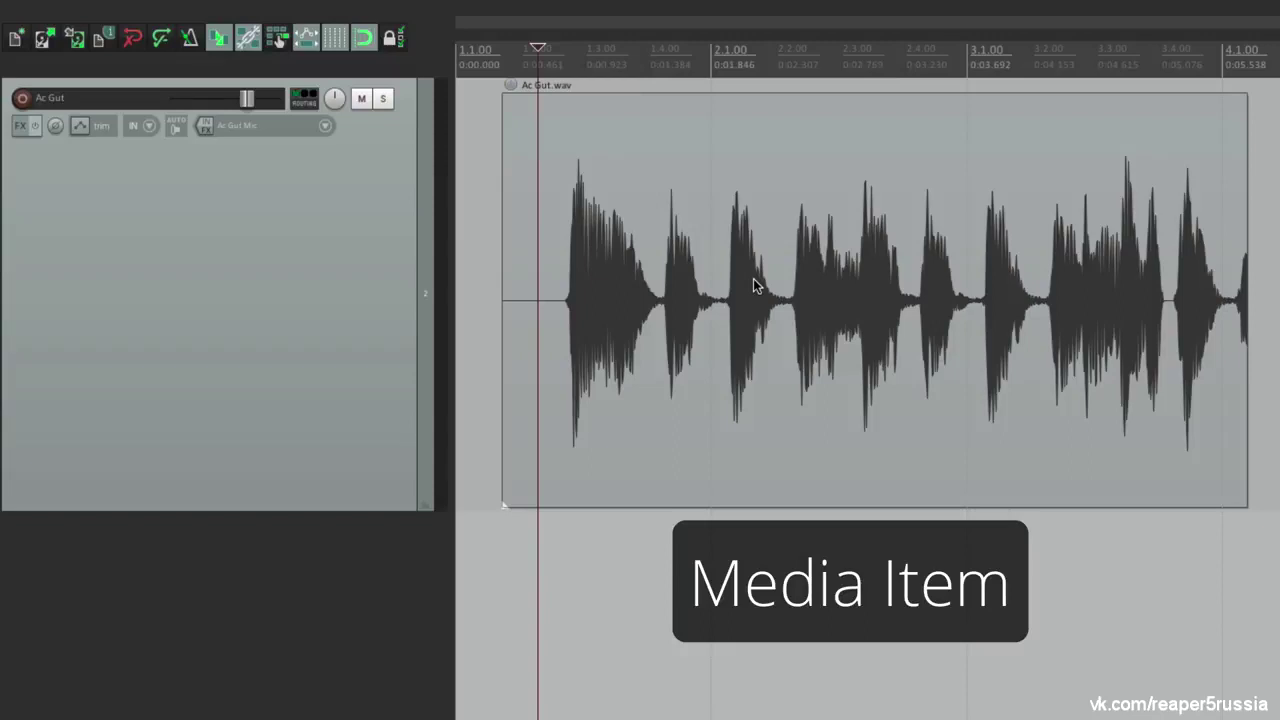
# Move the Ac Gut item slightly later on the timeline and copy it, ignoring the time selection
pyautogui.moveTo(780, 151); pyautogui.dragTo(760, 167)
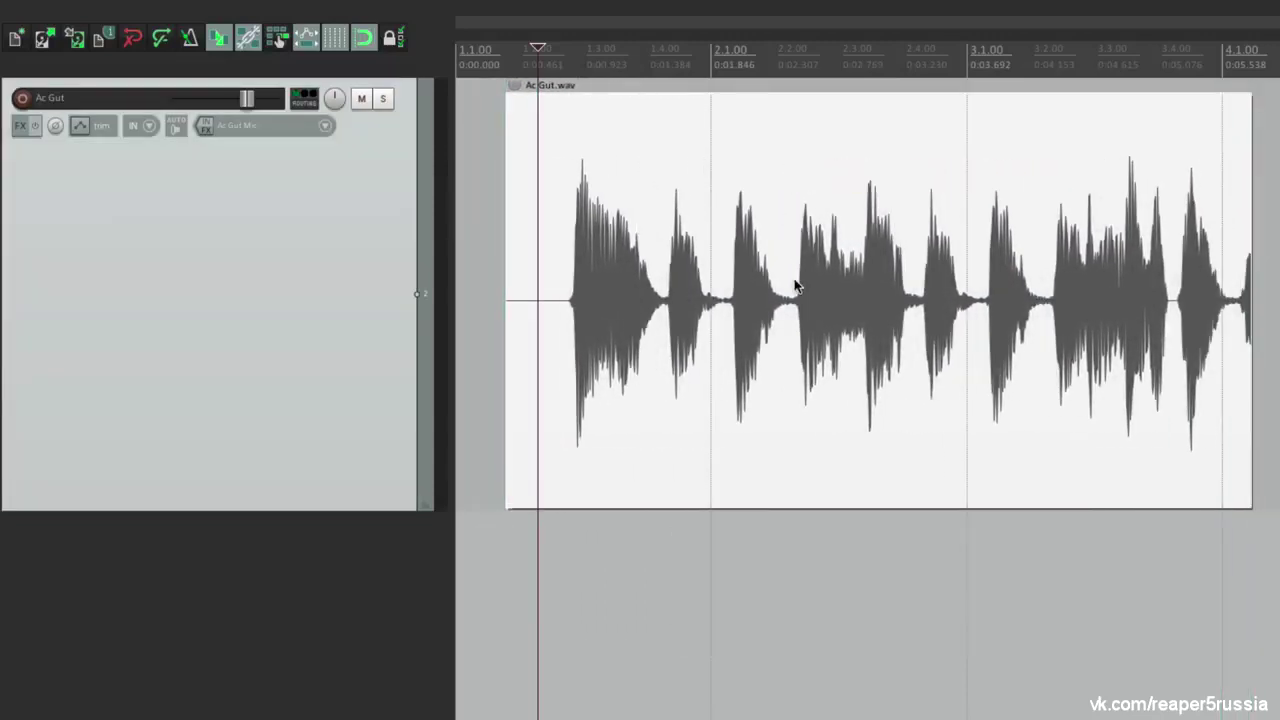
pyautogui.moveTo(795, 286); pyautogui.dragTo(820, 268)
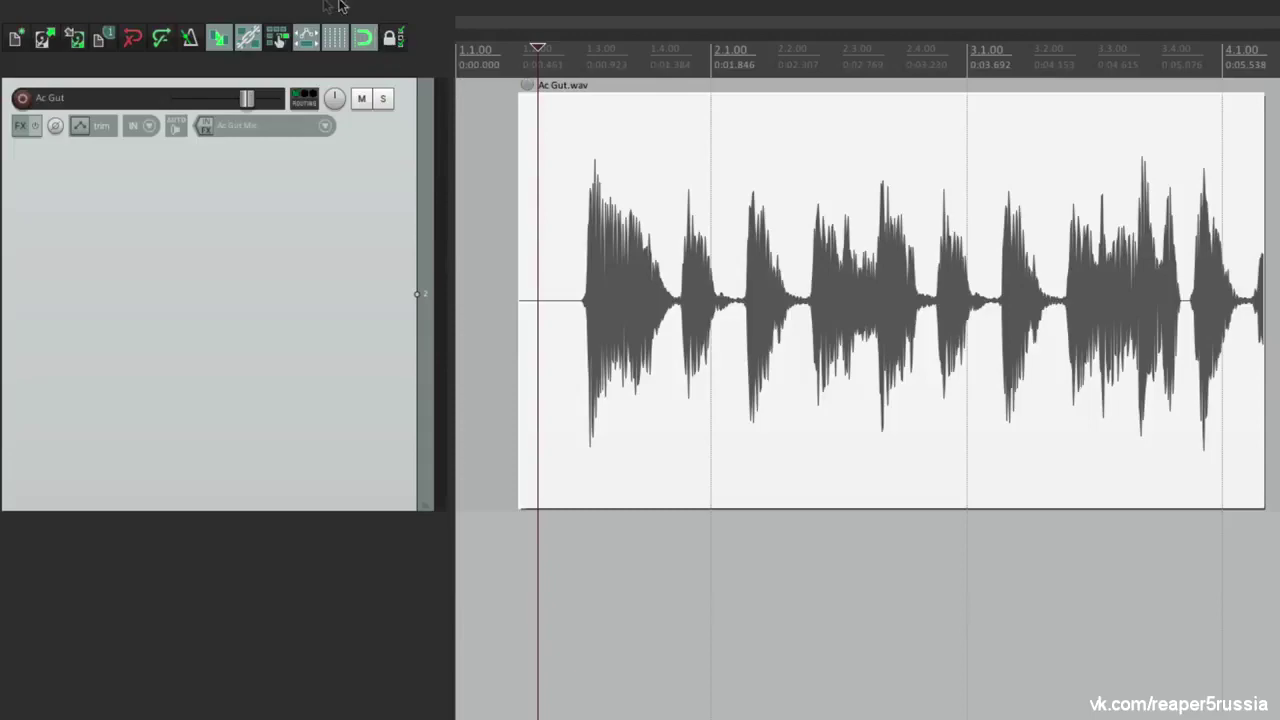
pyautogui.moveTo(275, 5)
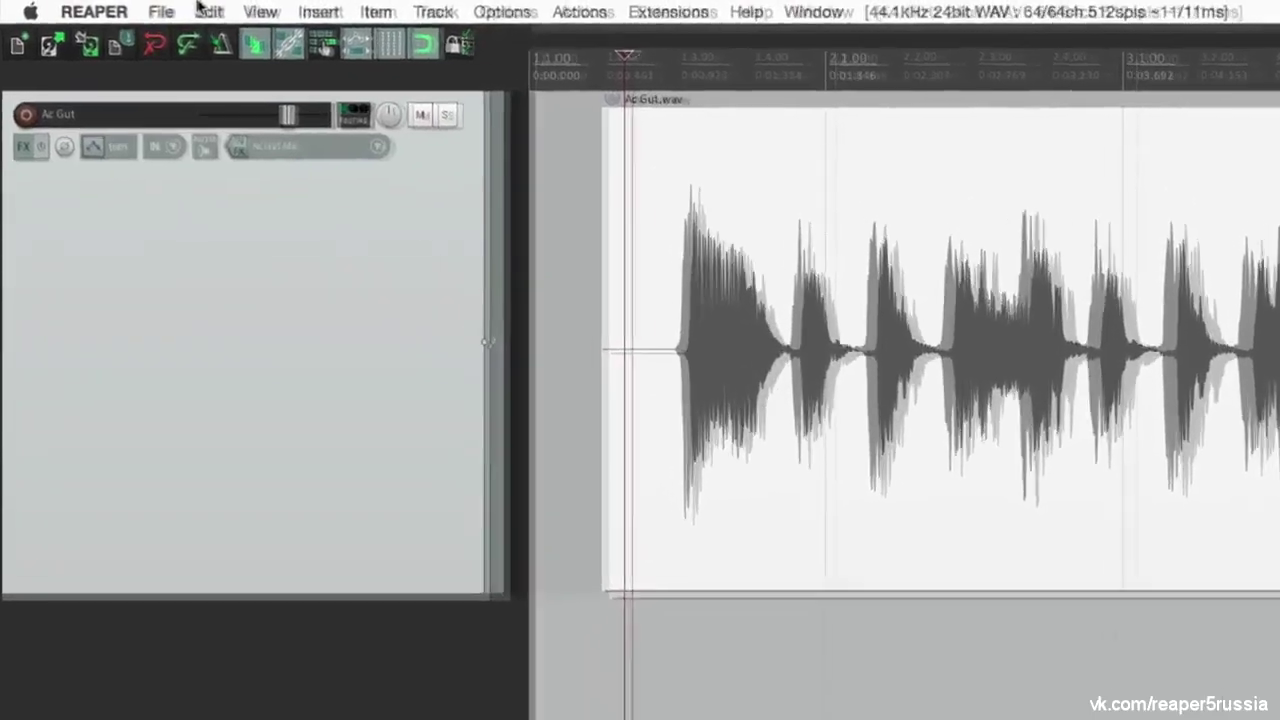
pyautogui.click(179, 10)
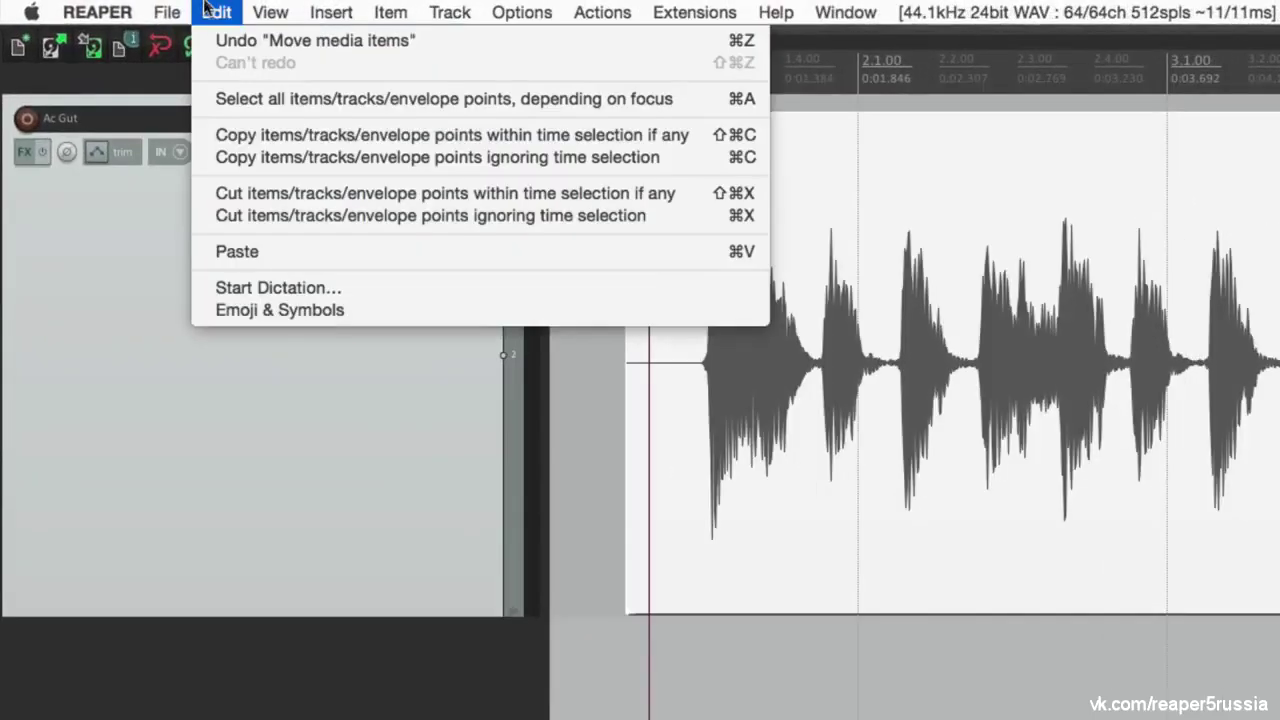
pyautogui.click(211, 157)
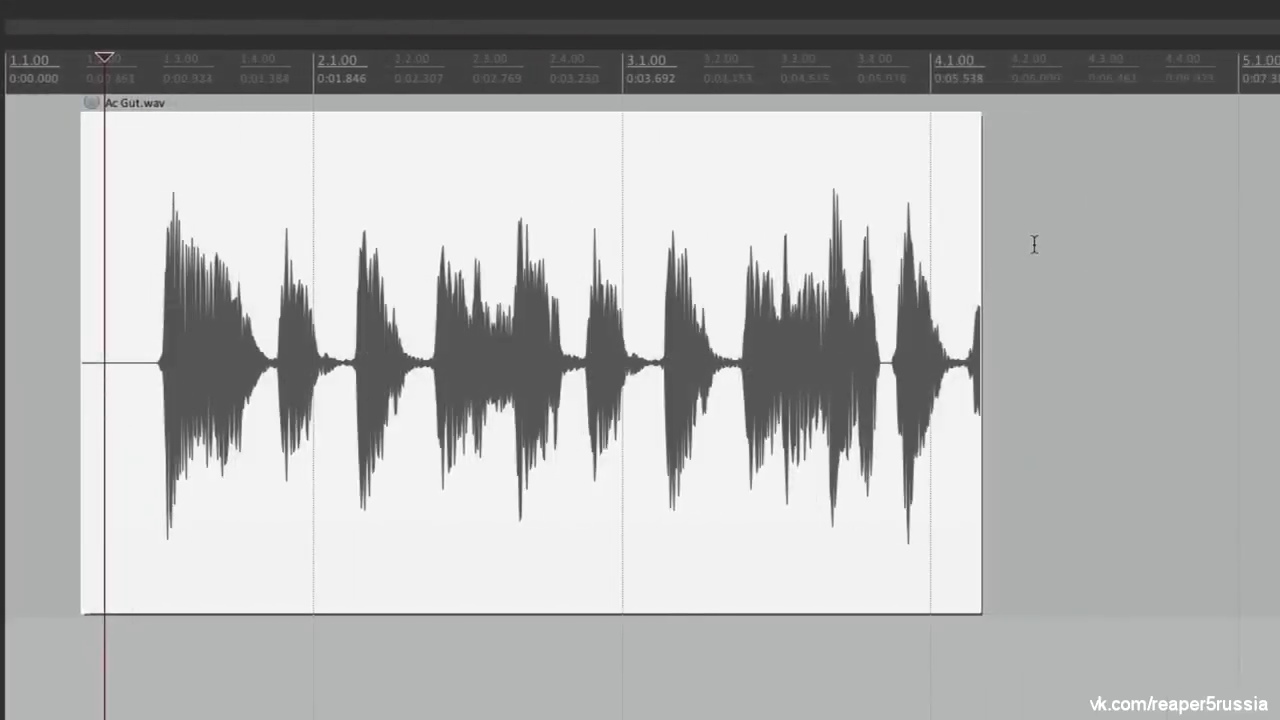
# Paste three copies of the Ac Gut item farther along the track, including one shortly after bar 4 and one at bar 8
pyautogui.click(1034, 244)
pyautogui.hotkey('ctrl', 'v')
pyautogui.scroll(-2, 720, 392)
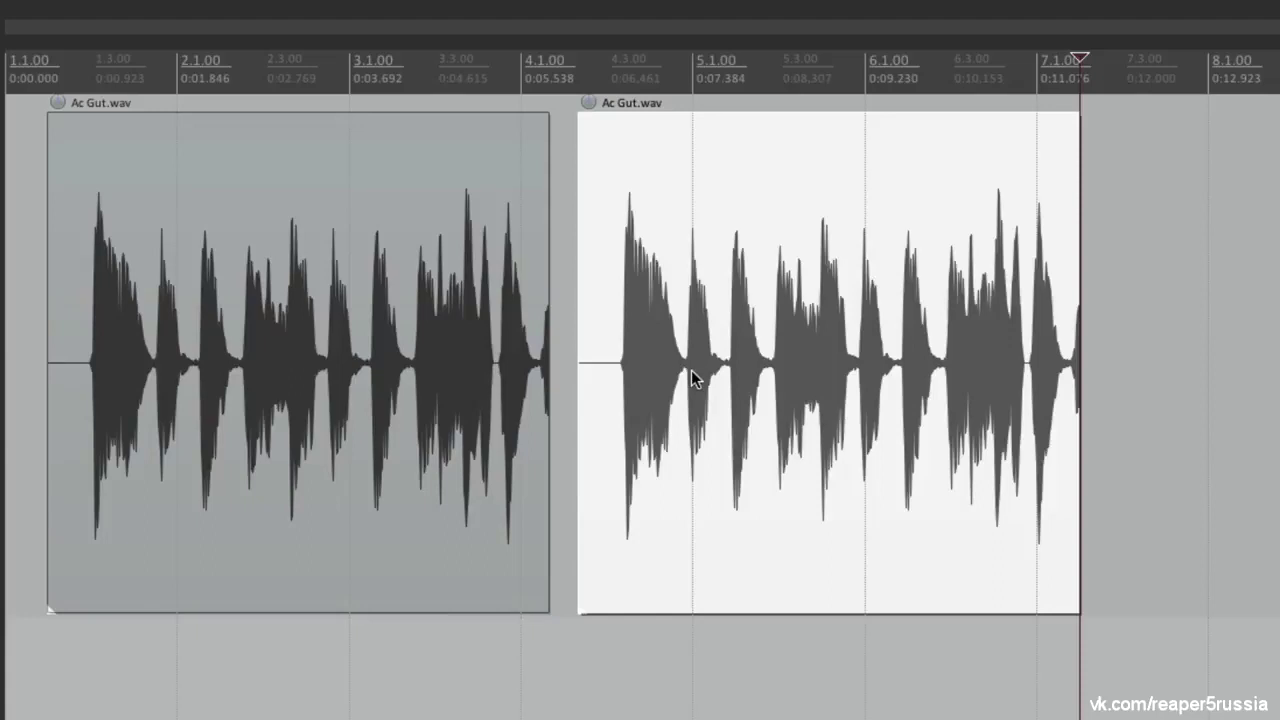
pyautogui.scroll(-3, 680, 372)
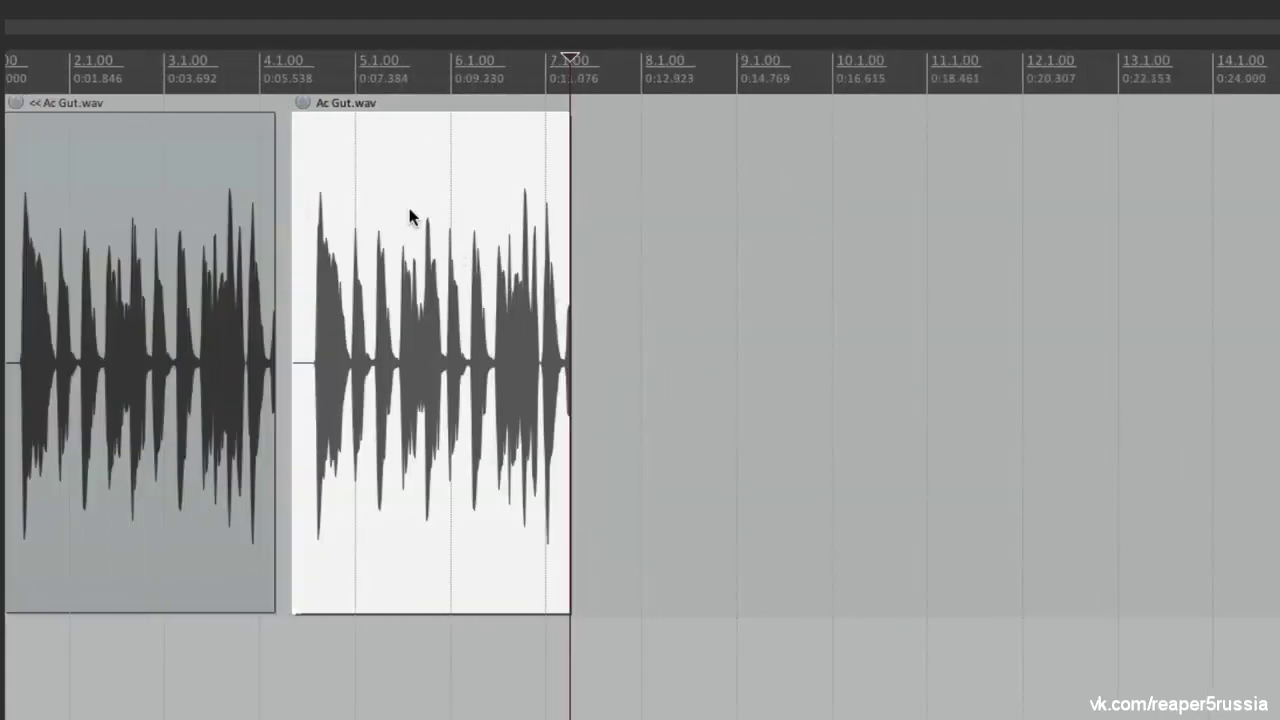
pyautogui.click(625, 222)
pyautogui.hotkey('ctrl', 'v')
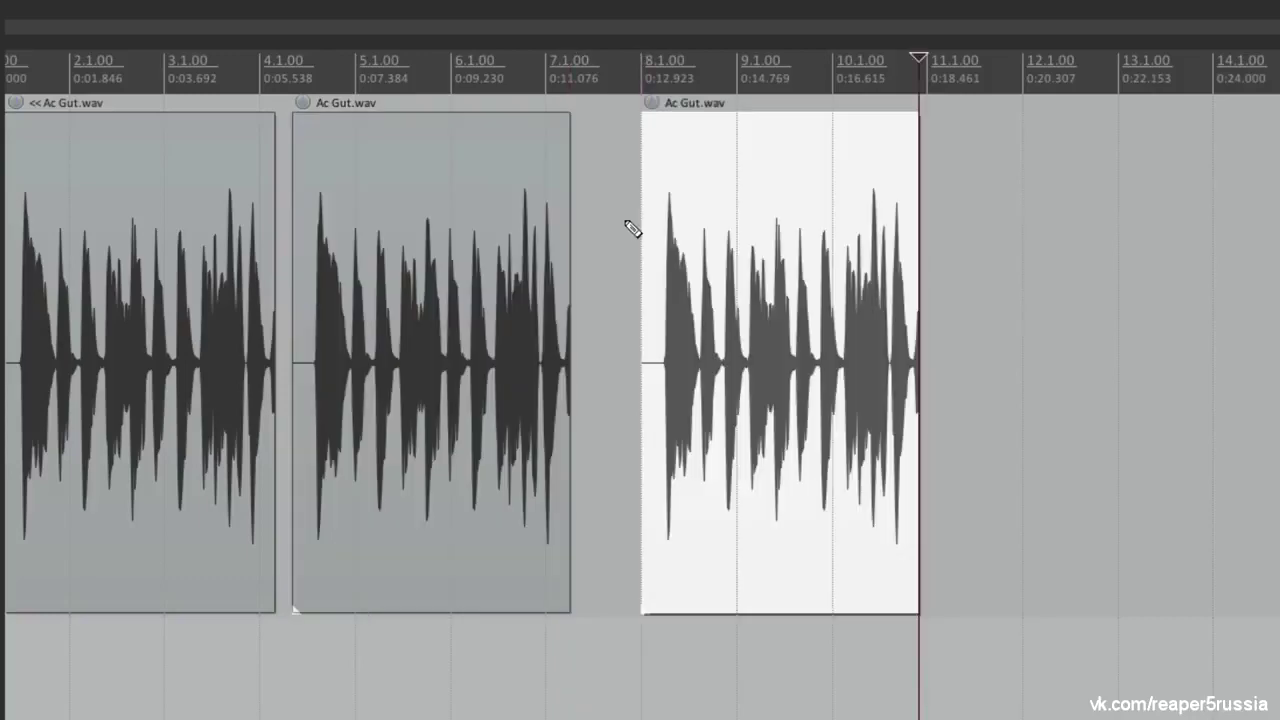
pyautogui.click(992, 260)
pyautogui.hotkey('ctrl', 'v')
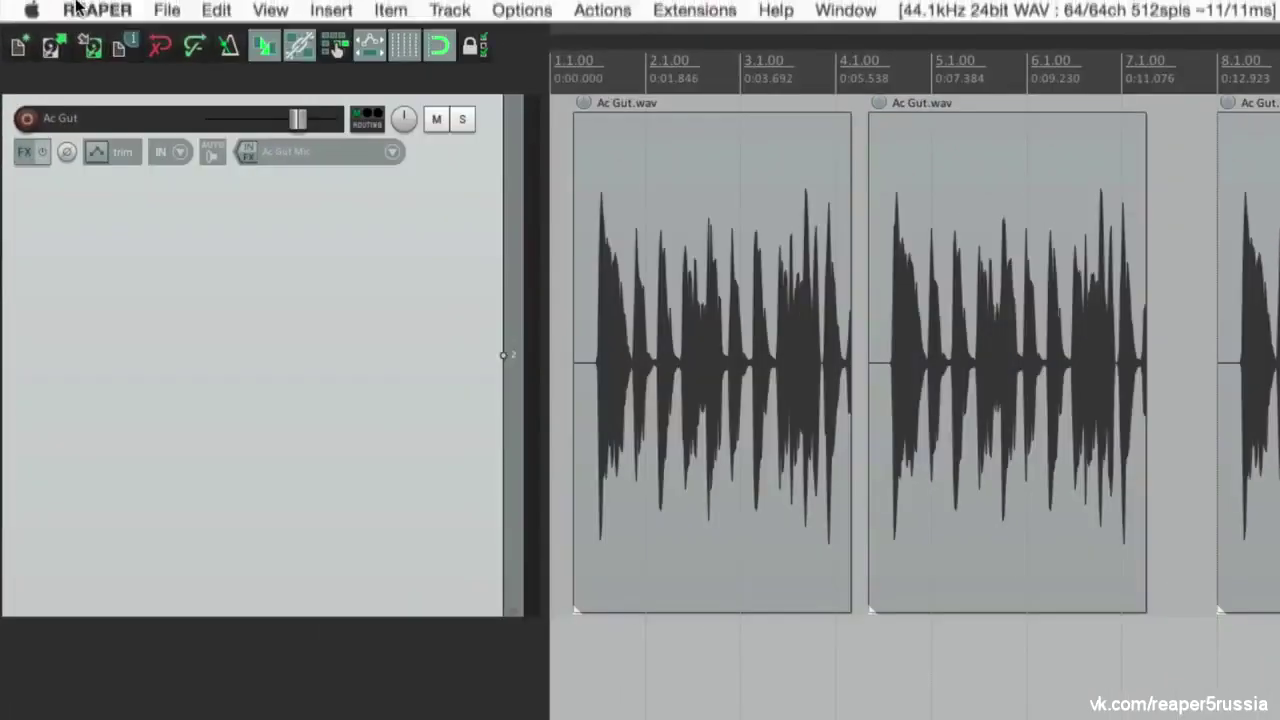
# Undo the pasted Ac Gut copies until only the original item is left on the track
pyautogui.click(125, 6)
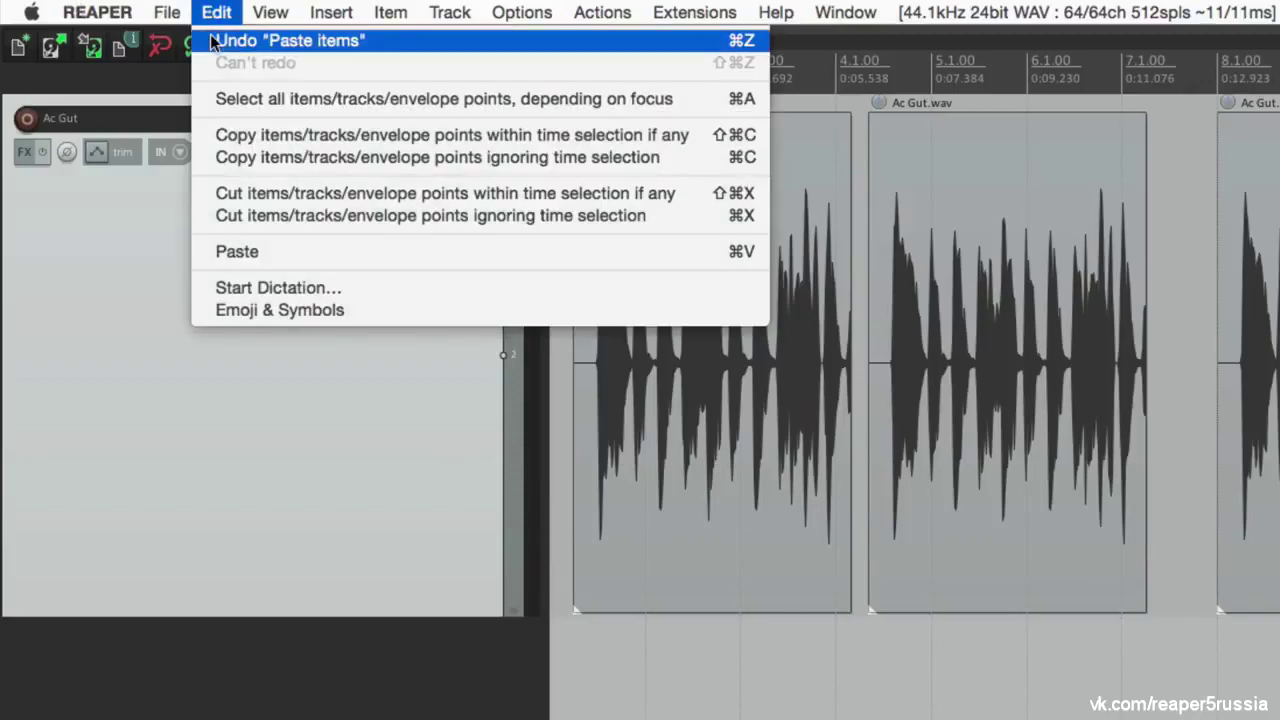
pyautogui.click(212, 42)
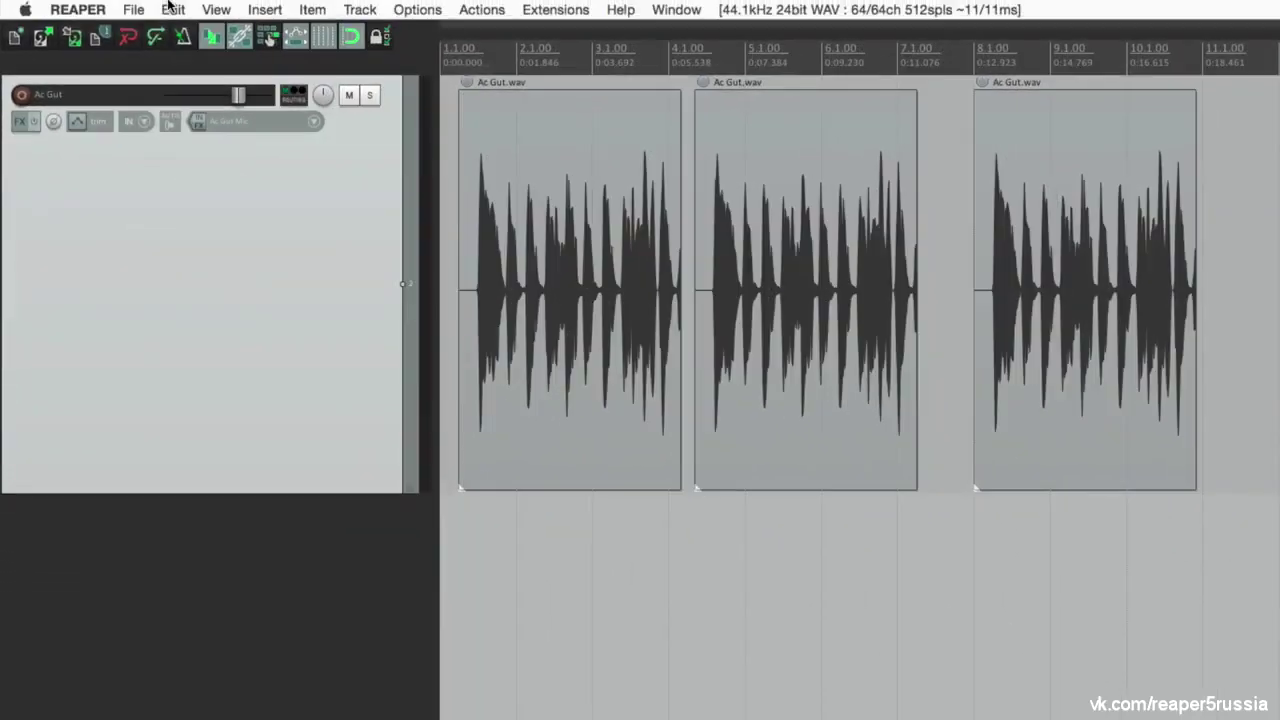
pyautogui.click(168, 6)
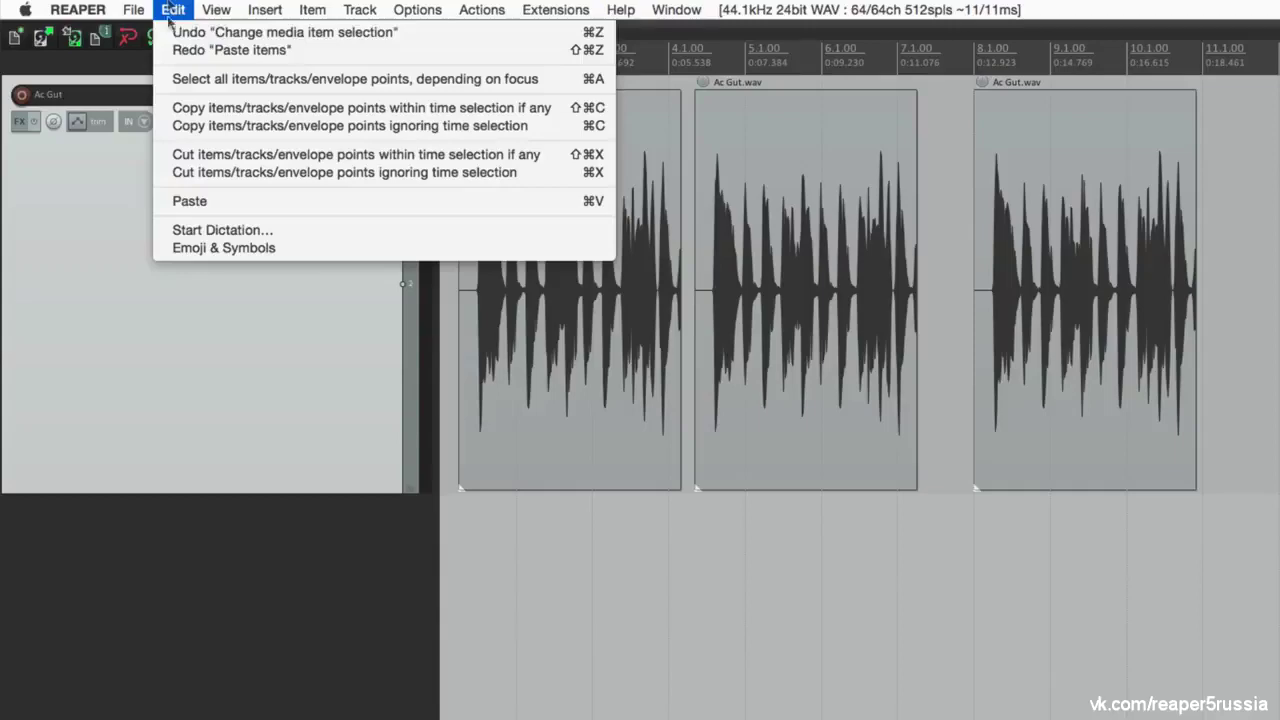
pyautogui.click(210, 28)
pyautogui.click(170, 6)
pyautogui.click(210, 28)
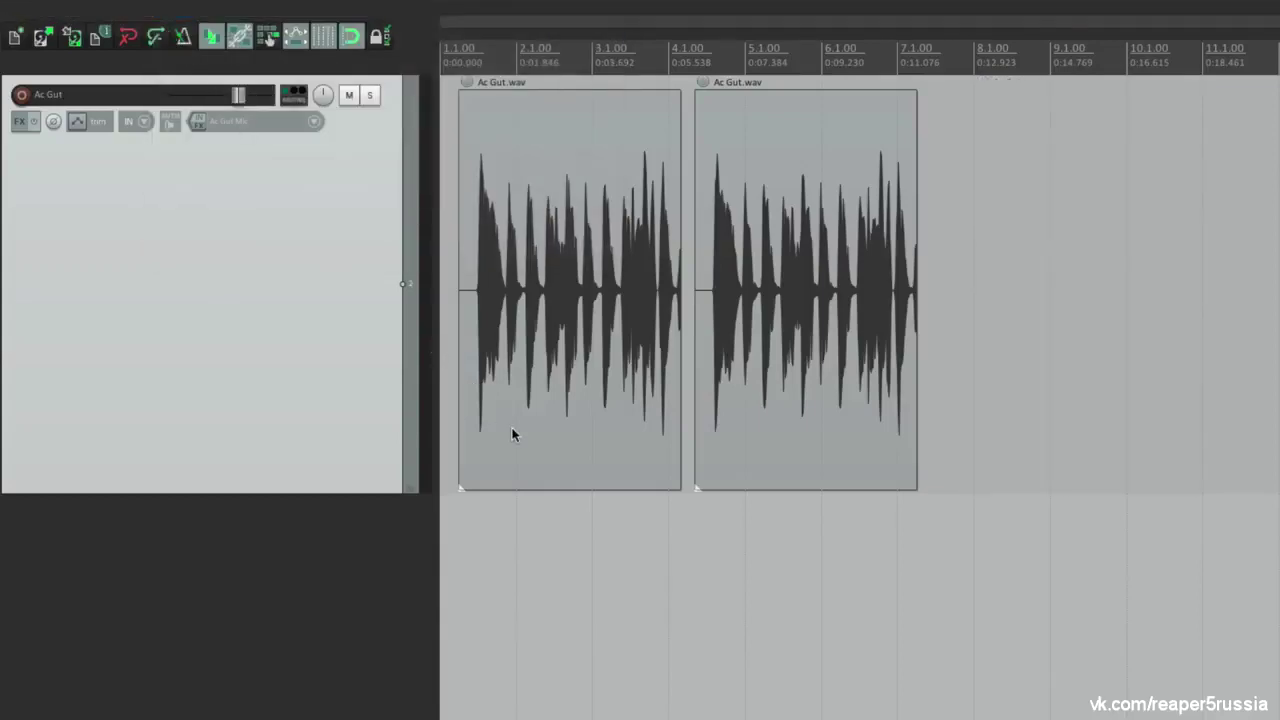
pyautogui.hotkey('ctrl', 'z')
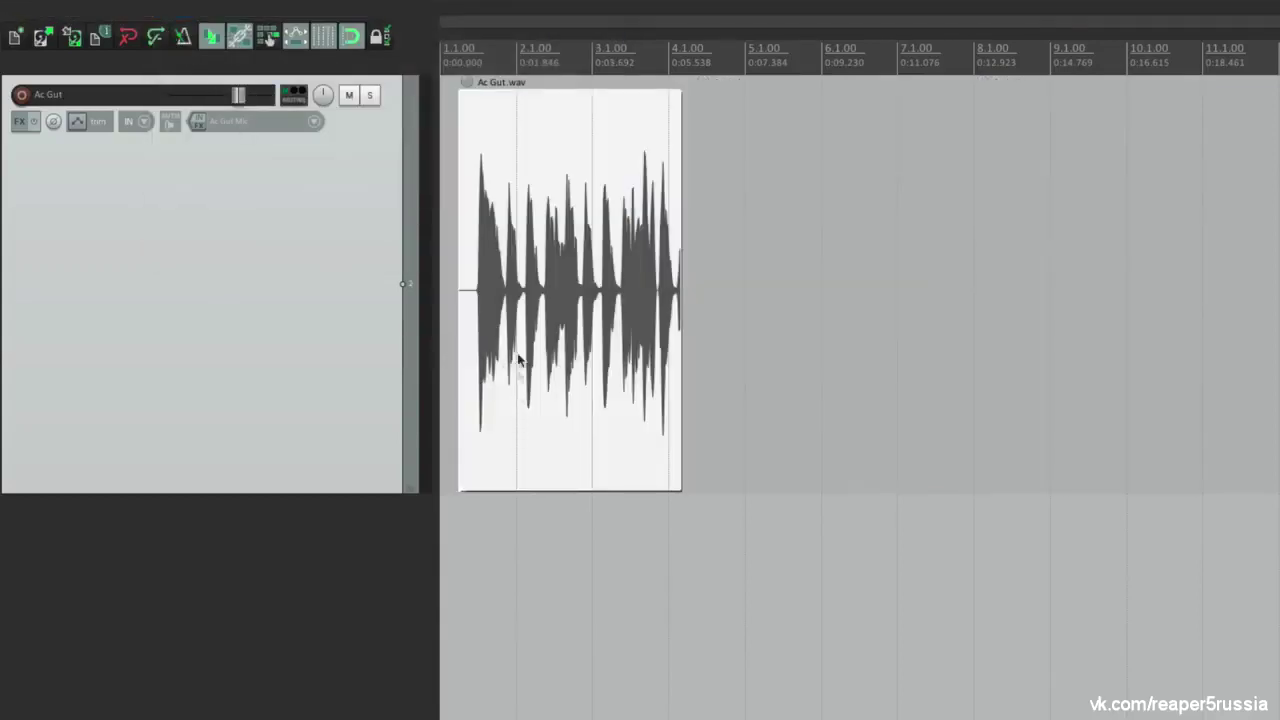
# Delete the original Ac Gut item, undo the deletion and deselect the item
pyautogui.scroll(8, 497, 377)
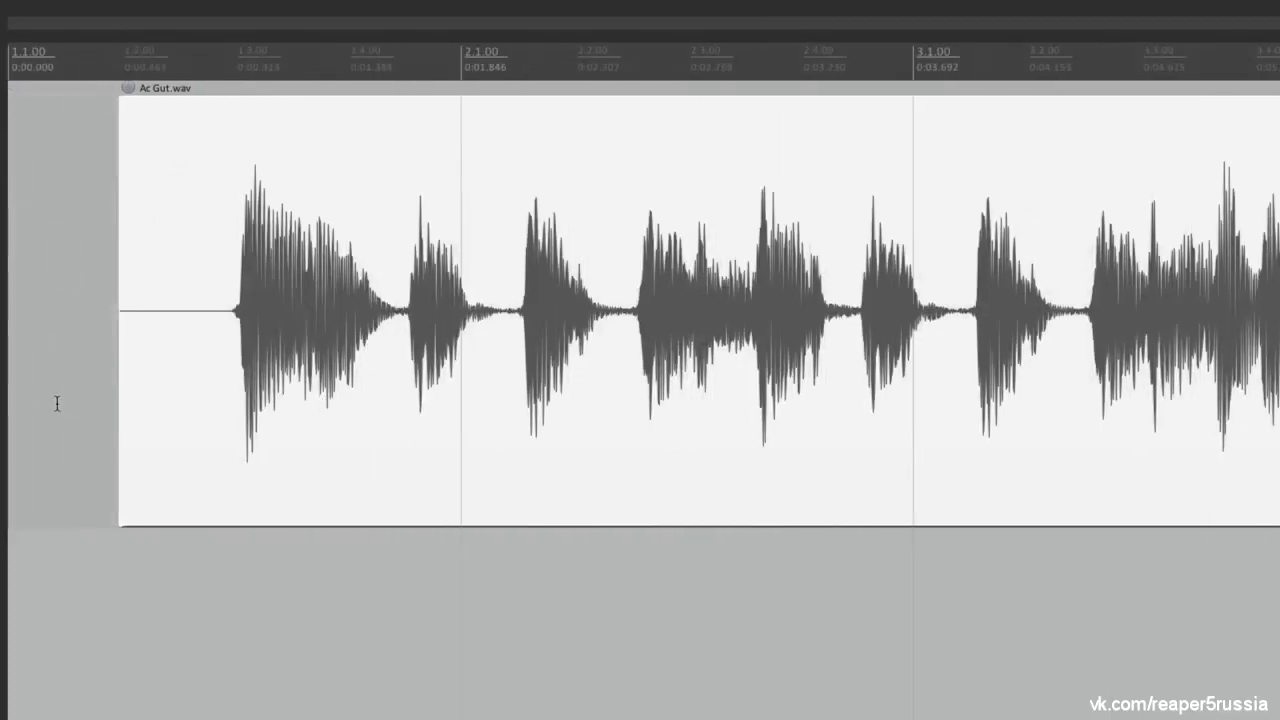
pyautogui.scroll(-2, 57, 403)
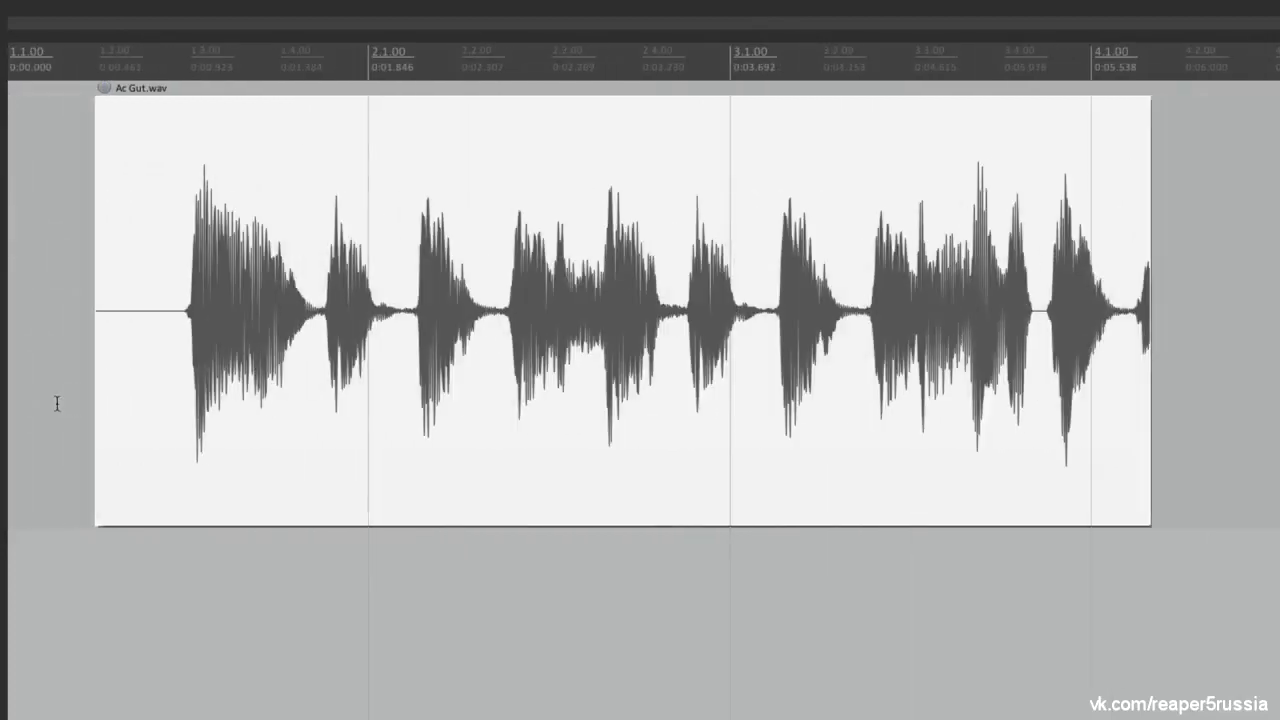
pyautogui.click(56, 258)
pyautogui.click(378, 138)
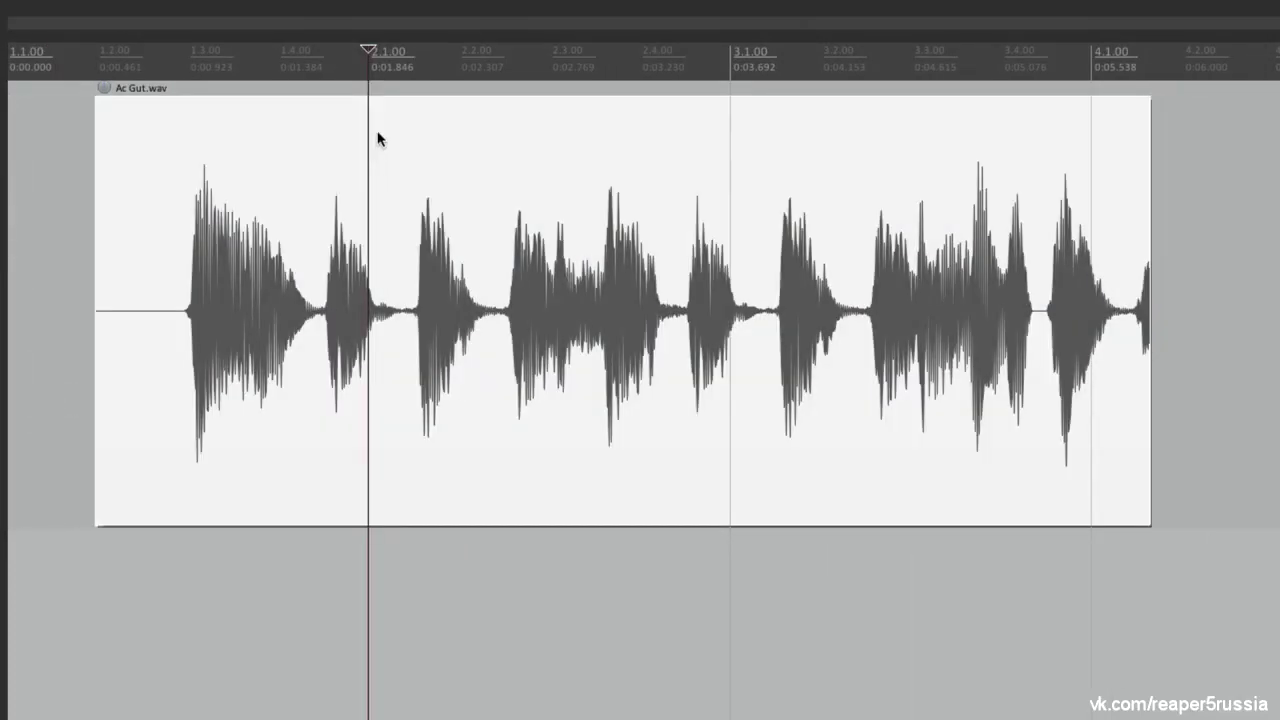
pyautogui.press('Delete')
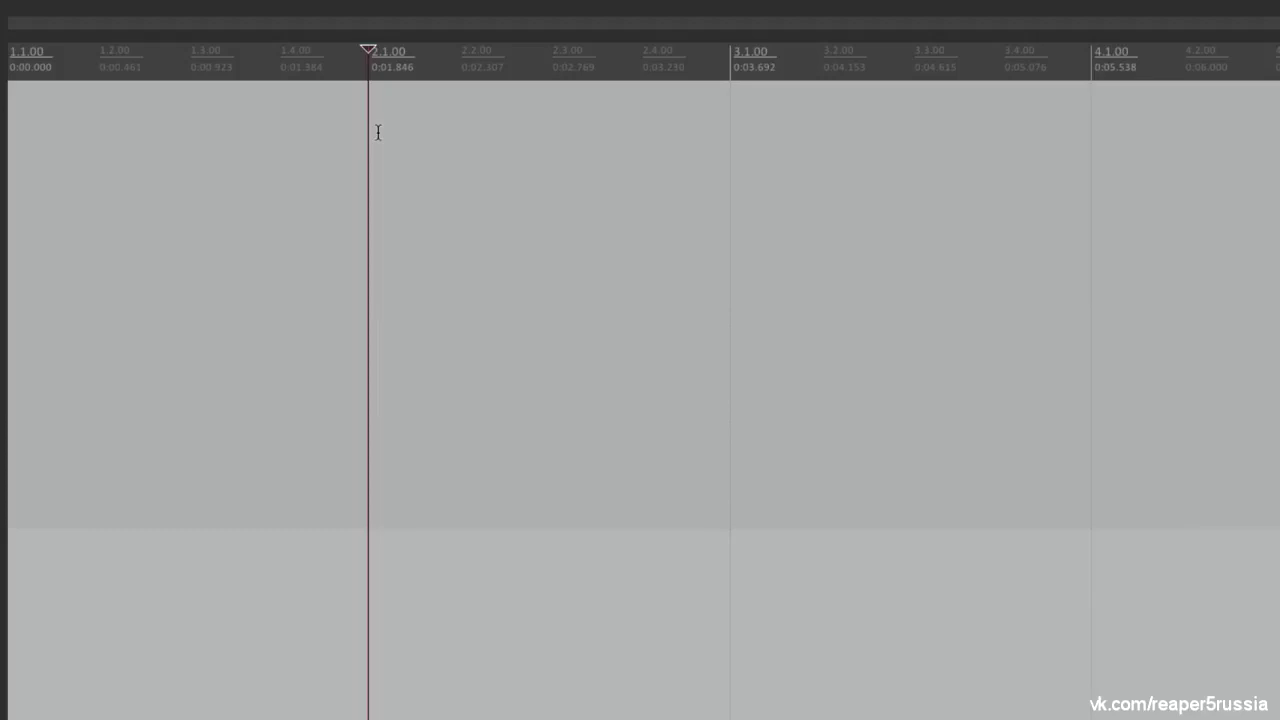
pyautogui.hotkey('ctrl', 'z')
pyautogui.click(64, 232)
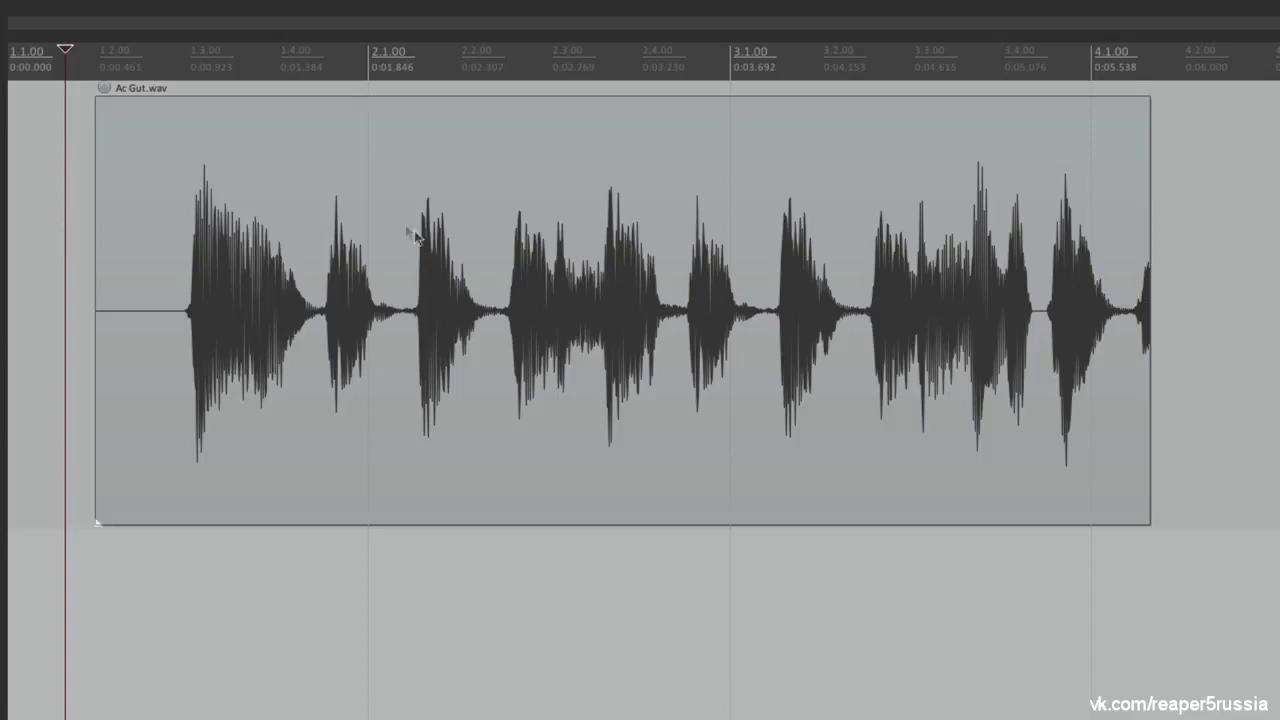
# Move the Ac Gut item slightly later and trim its start to about 1.2.59, keeping its end near 4.1.76
pyautogui.moveTo(323, 189)
pyautogui.mouseDown()
pyautogui.moveTo(523, 209)
pyautogui.moveTo(306, 196)
pyautogui.moveTo(346, 198)
pyautogui.mouseUp()
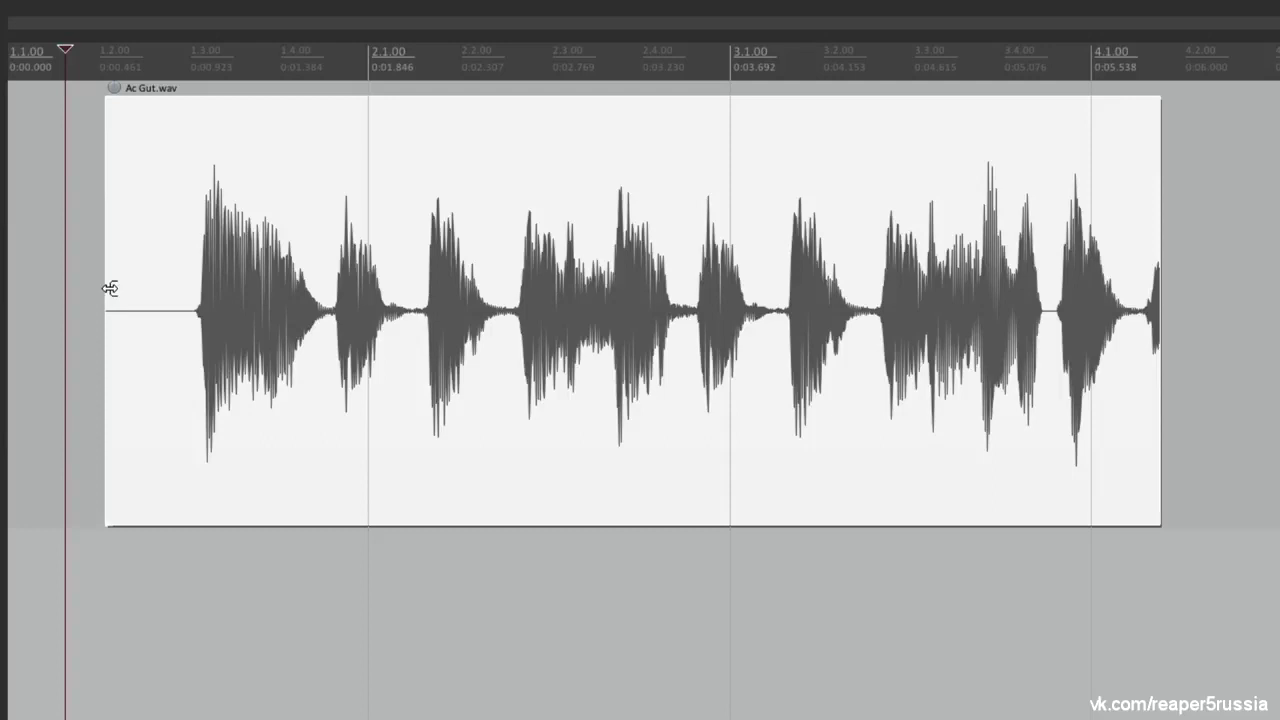
pyautogui.moveTo(110, 289); pyautogui.dragTo(151, 338)
pyautogui.moveTo(1156, 285)
pyautogui.mouseDown()
pyautogui.moveTo(965, 276)
pyautogui.moveTo(1155, 274)
pyautogui.mouseUp()
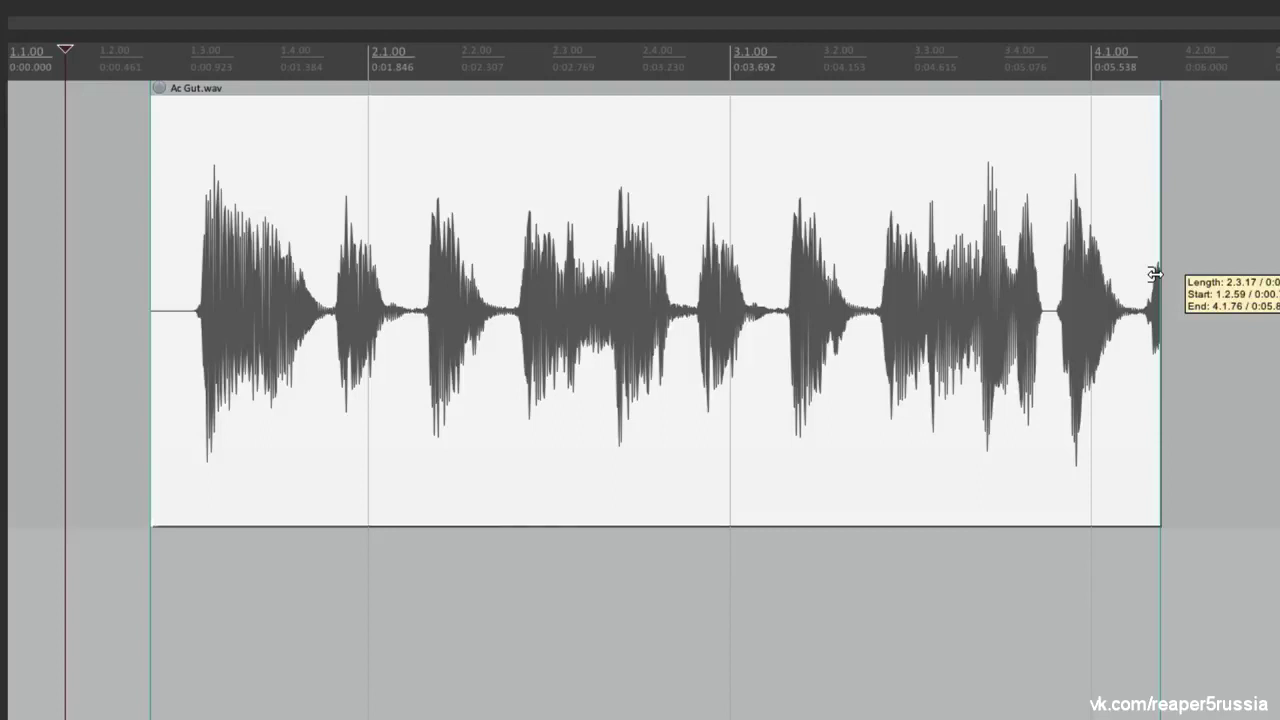
pyautogui.moveTo(1155, 274); pyautogui.dragTo(1155, 274)
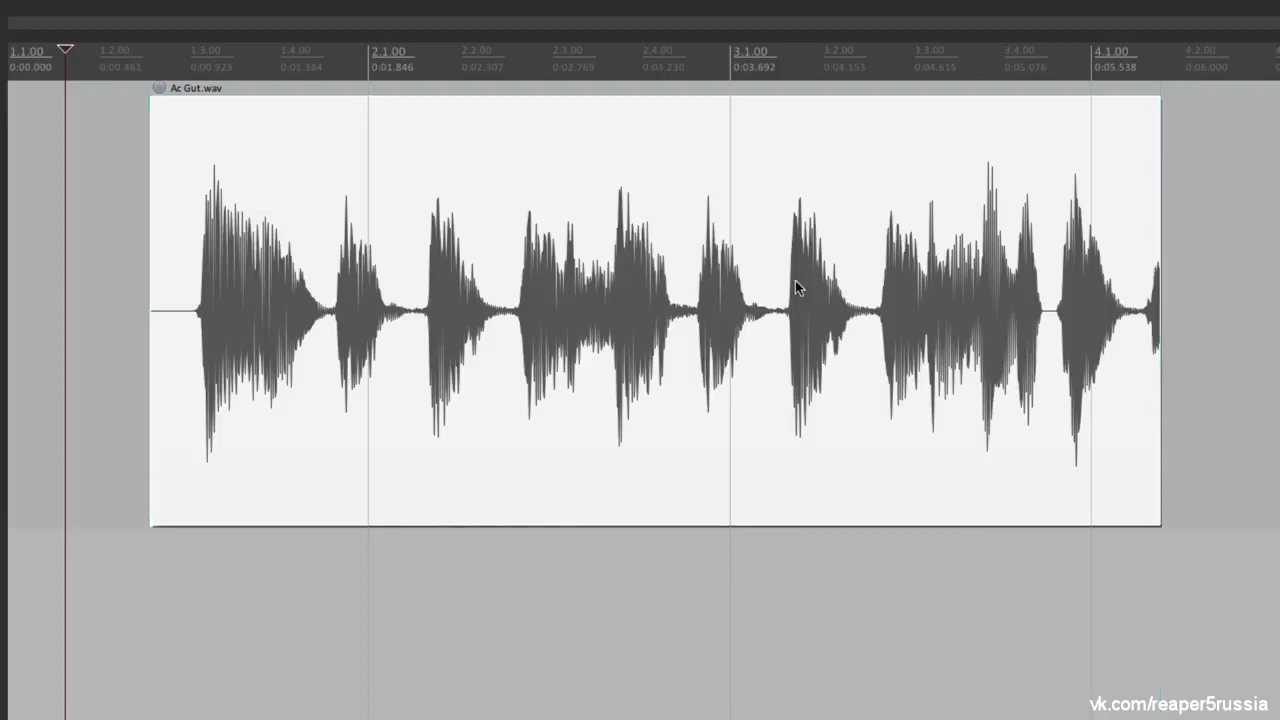
# Add a fade-in ending just before bar 2 and a fade-out starting just before bar 4 to the Ac Gut item
pyautogui.scroll(-3, 795, 280)
pyautogui.scroll(3, 97, 265)
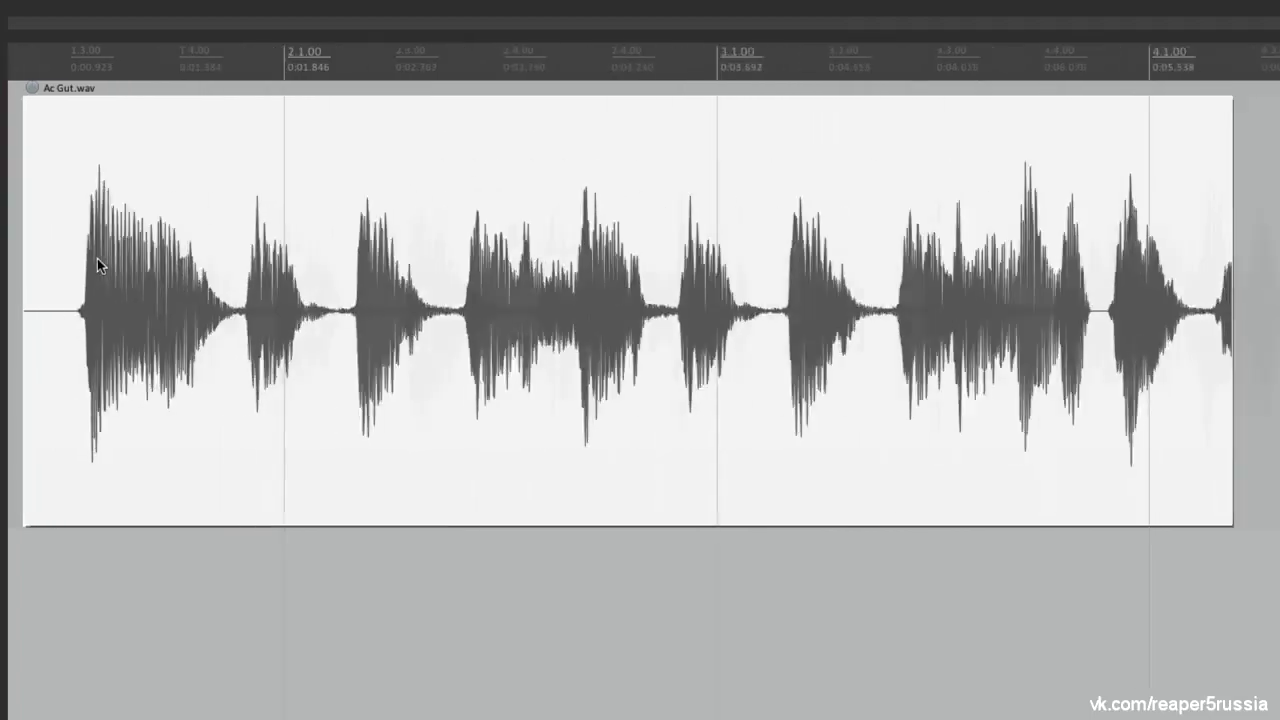
pyautogui.scroll(-2, 250, 285)
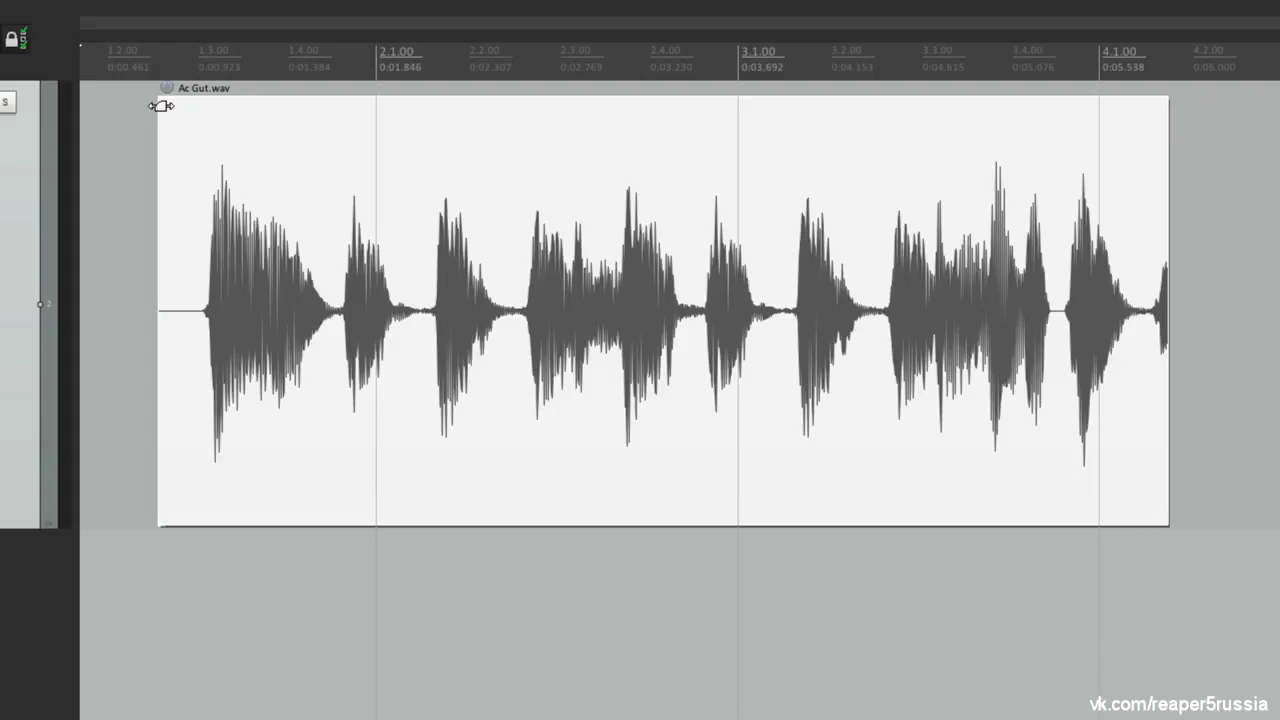
pyautogui.moveTo(160, 106); pyautogui.dragTo(360, 163)
pyautogui.moveTo(1168, 107)
pyautogui.mouseDown()
pyautogui.moveTo(891, 183)
pyautogui.moveTo(1006, 171)
pyautogui.moveTo(949, 189)
pyautogui.moveTo(1086, 188)
pyautogui.mouseUp()
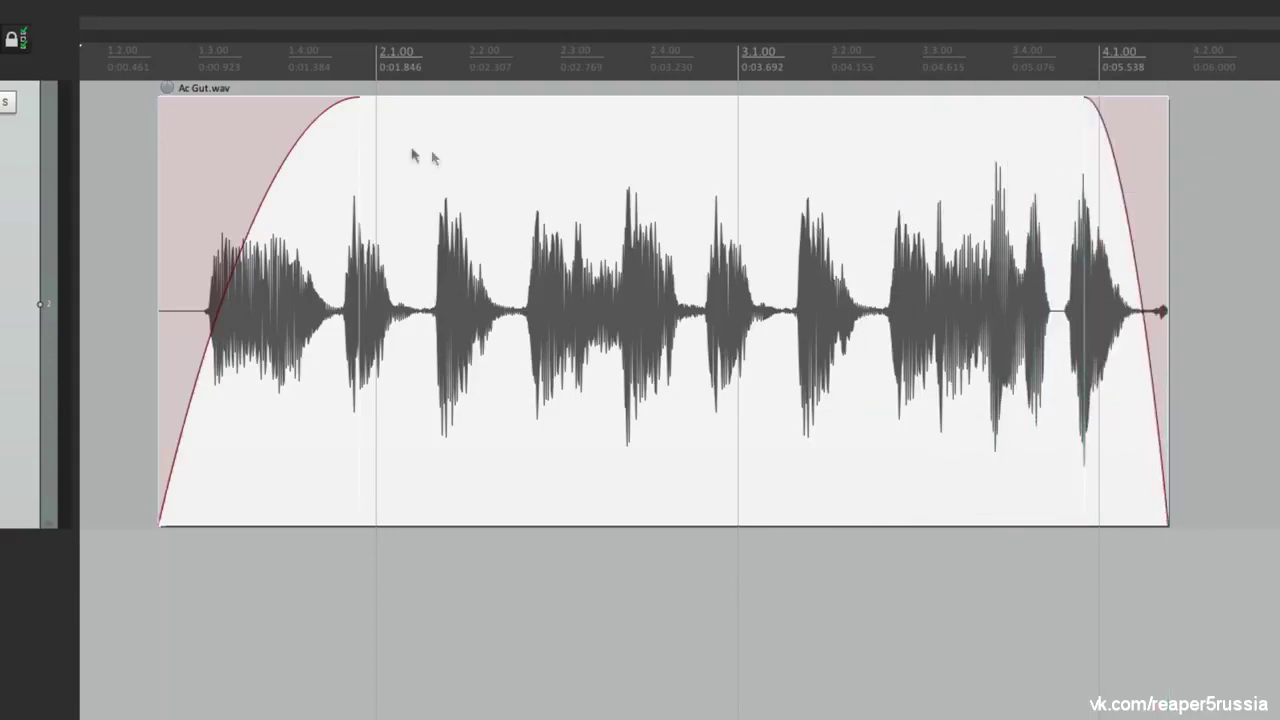
# Try the linear and slow-start curve shapes on the fade-in, and restore its original fast-start curve
pyautogui.rightClick(308, 127)
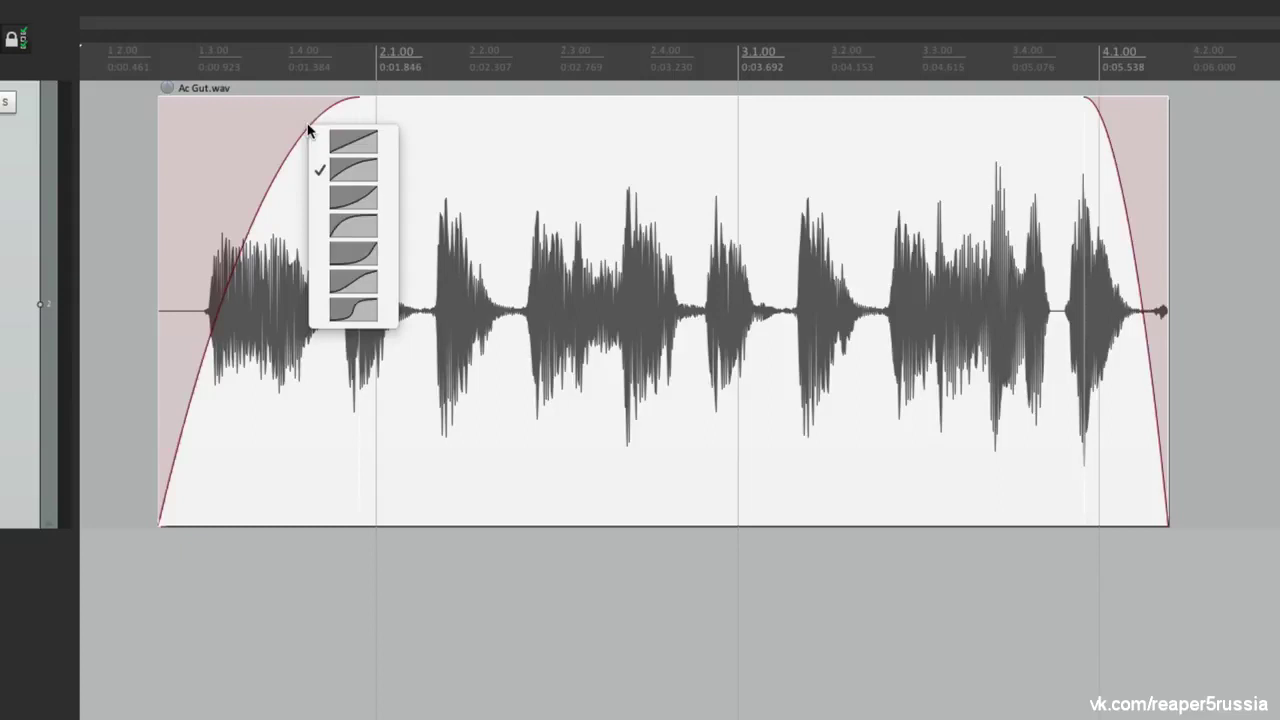
pyautogui.click(345, 136)
pyautogui.rightClick(324, 157)
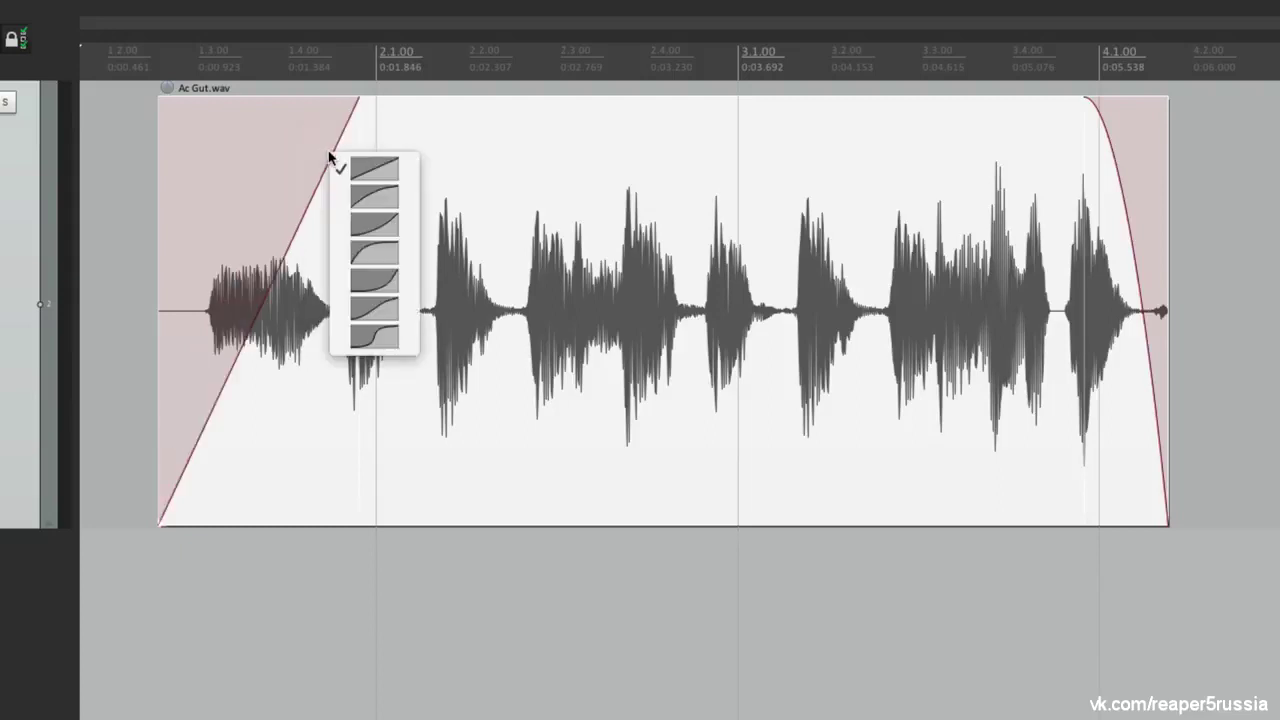
pyautogui.click(346, 222)
pyautogui.rightClick(331, 194)
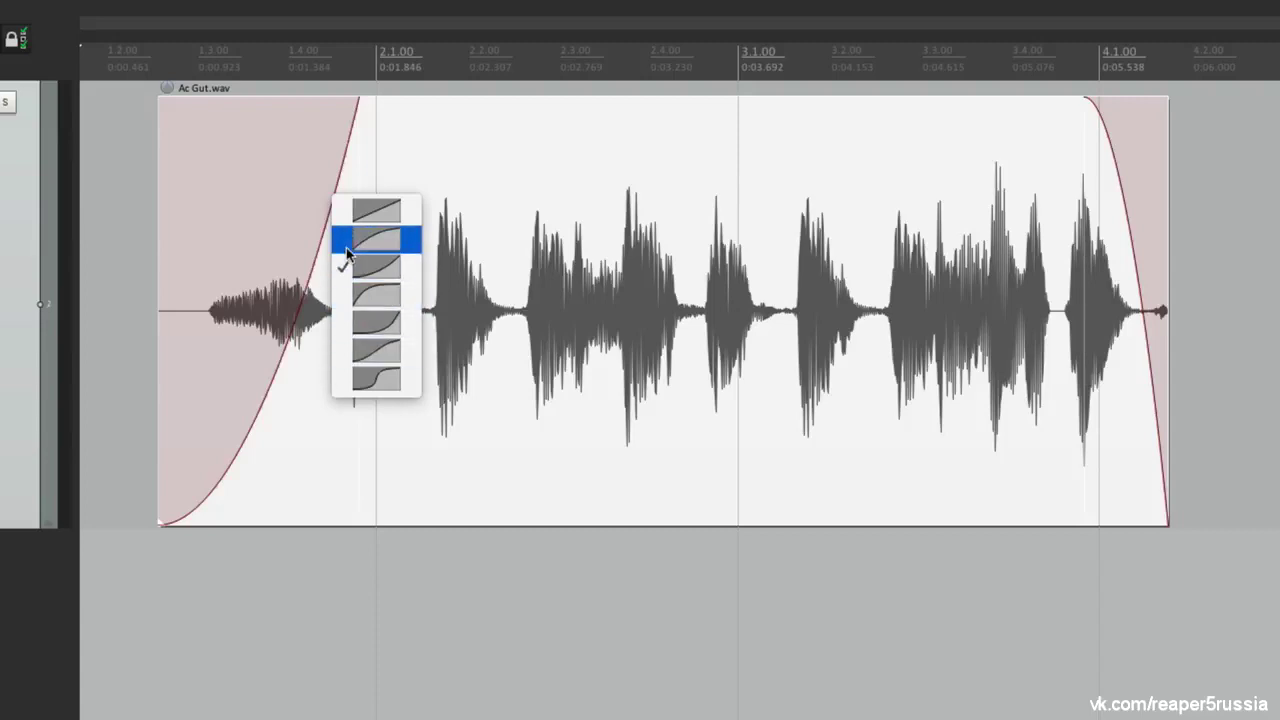
pyautogui.click(346, 247)
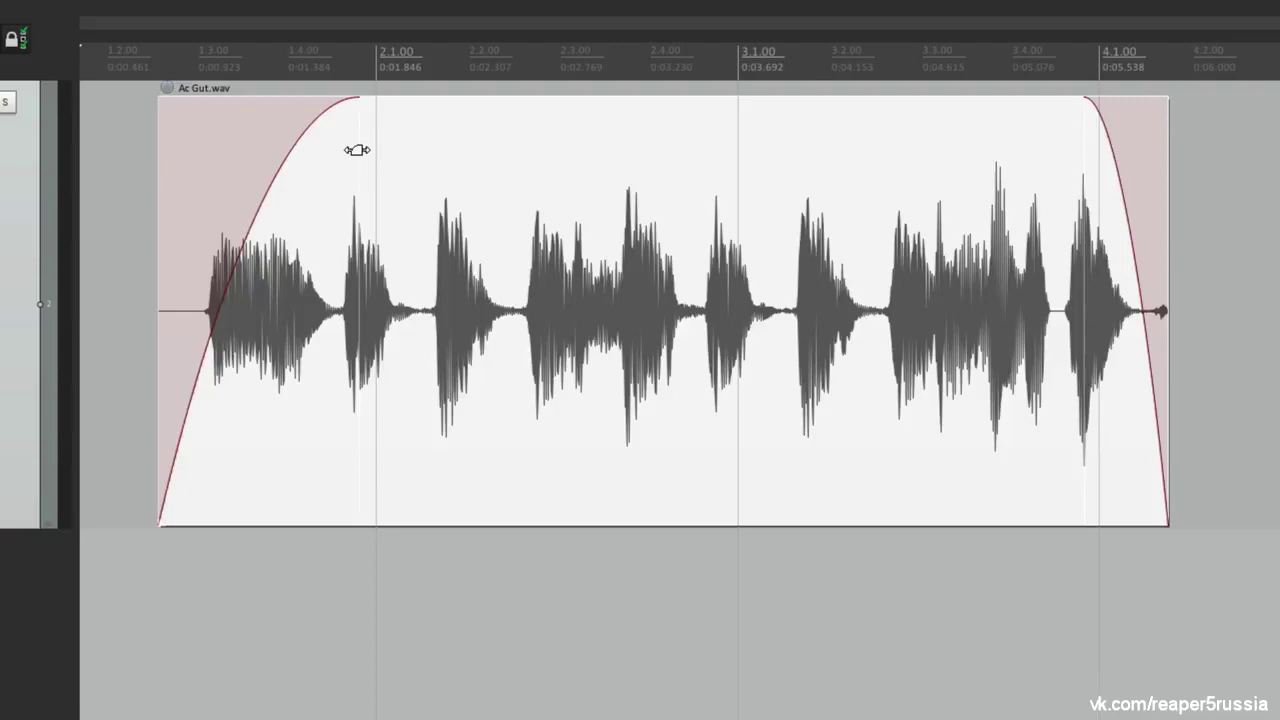
# Lengthen the fade-in to just past bar 2 and start the fade-out earlier, and remove both fades from the item
pyautogui.moveTo(357, 150); pyautogui.dragTo(383, 200)
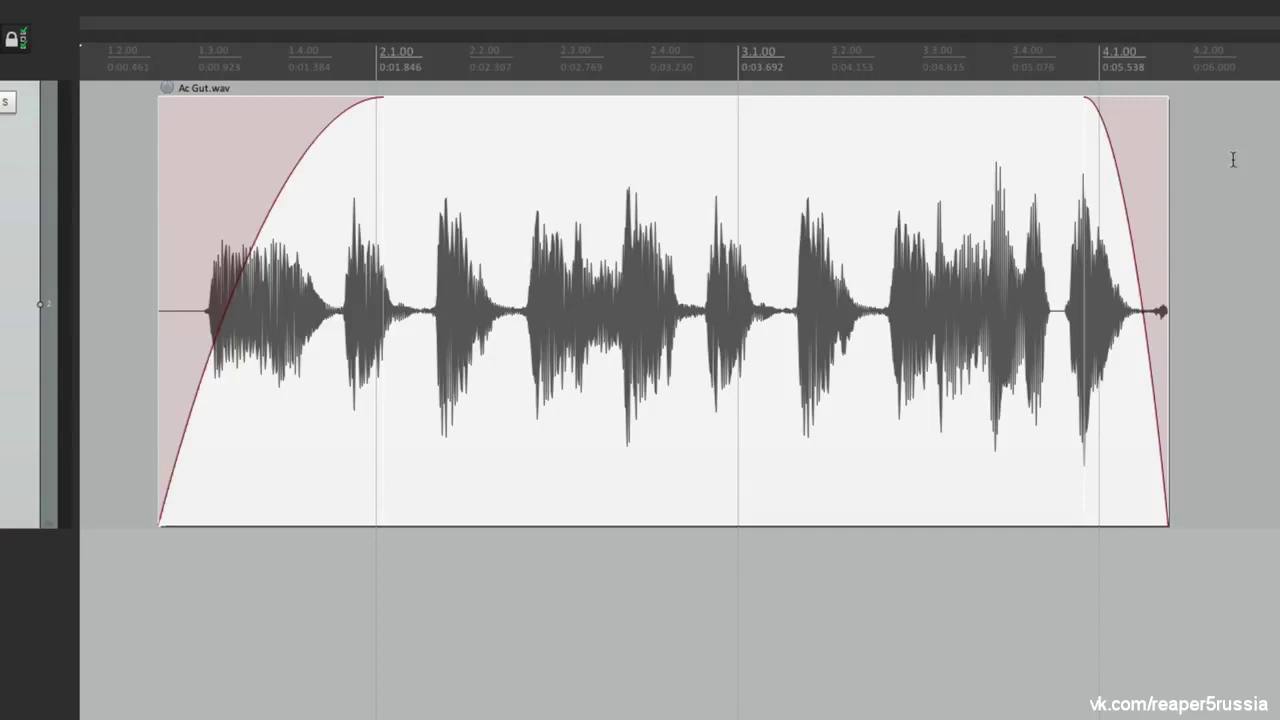
pyautogui.moveTo(1087, 169); pyautogui.dragTo(1046, 190)
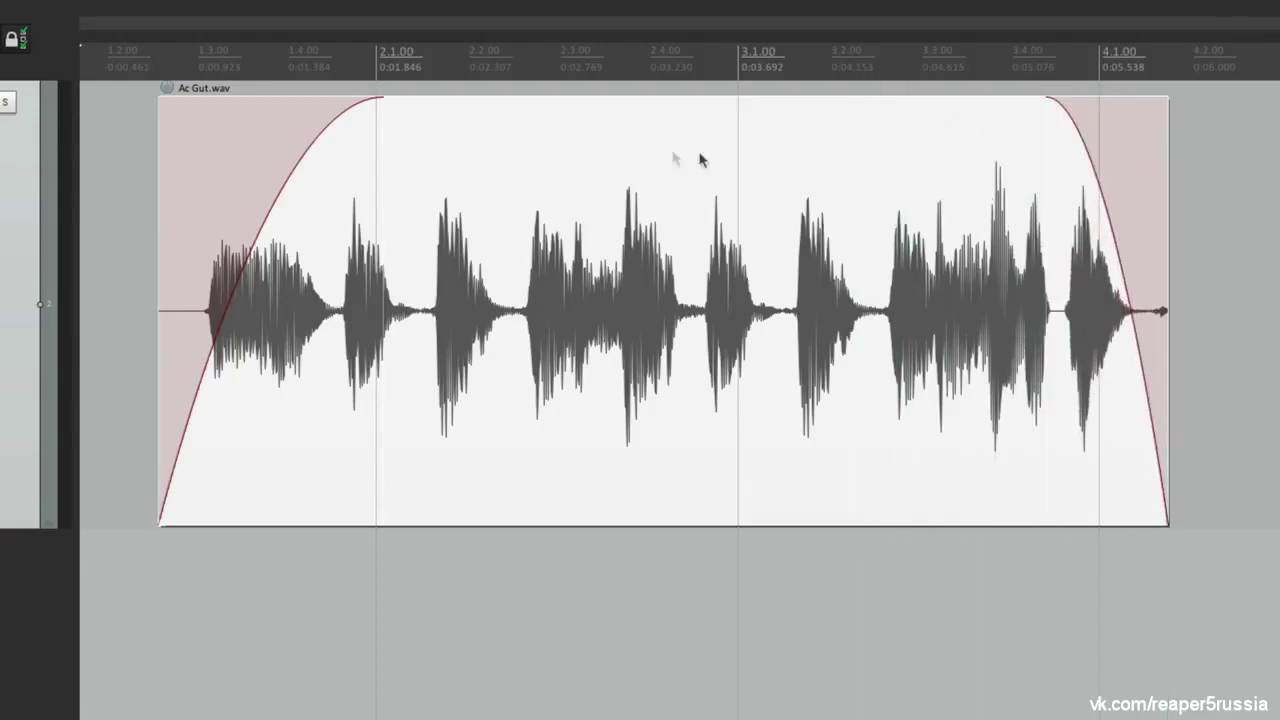
pyautogui.moveTo(383, 163); pyautogui.dragTo(103, 191)
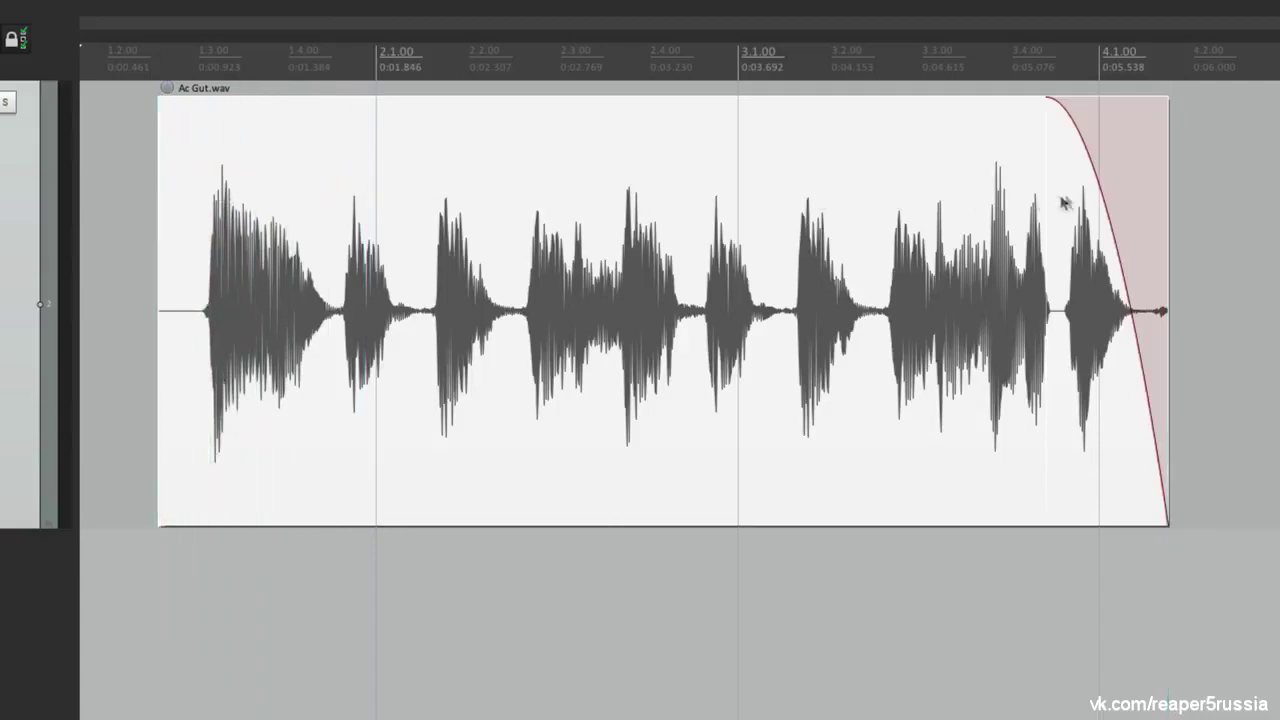
pyautogui.moveTo(1046, 194); pyautogui.dragTo(1172, 209)
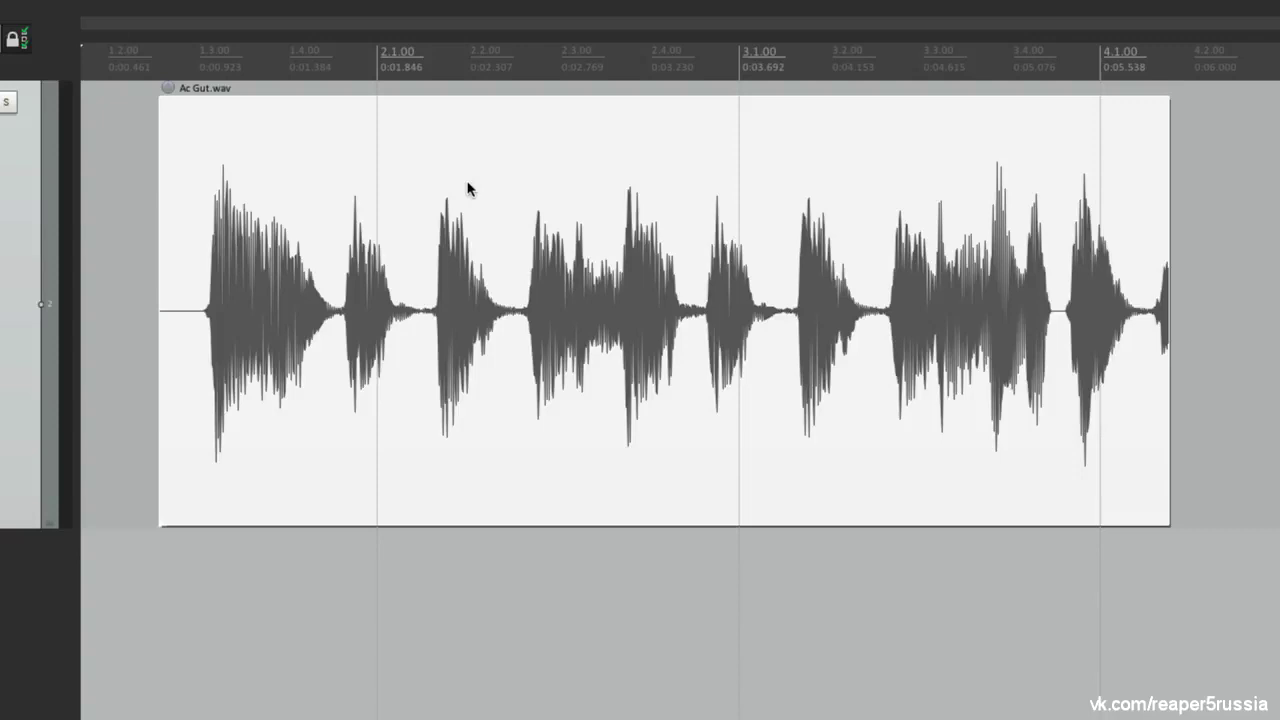
# Time-stretch the Ac Gut item's start edge to about 2.4.00, giving a rate of 1.931, and play back the compressed item
pyautogui.scroll(-2, 467, 189)
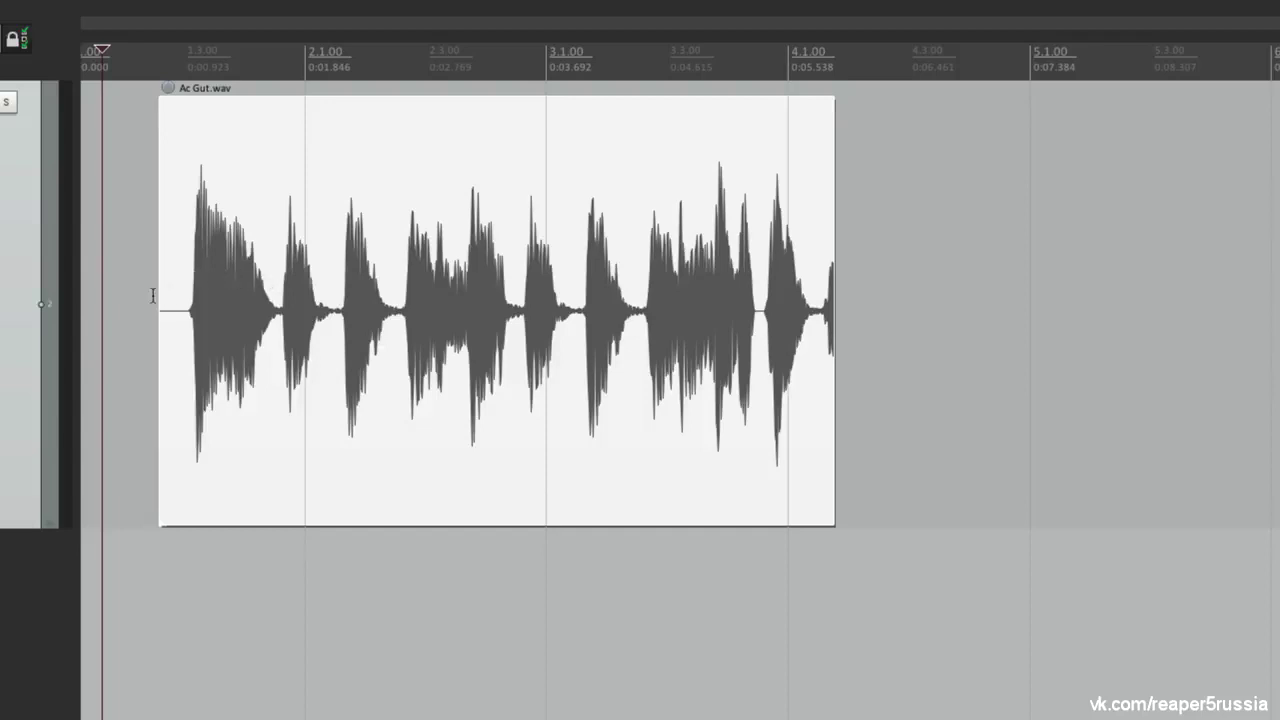
pyautogui.scroll(2, 160, 295)
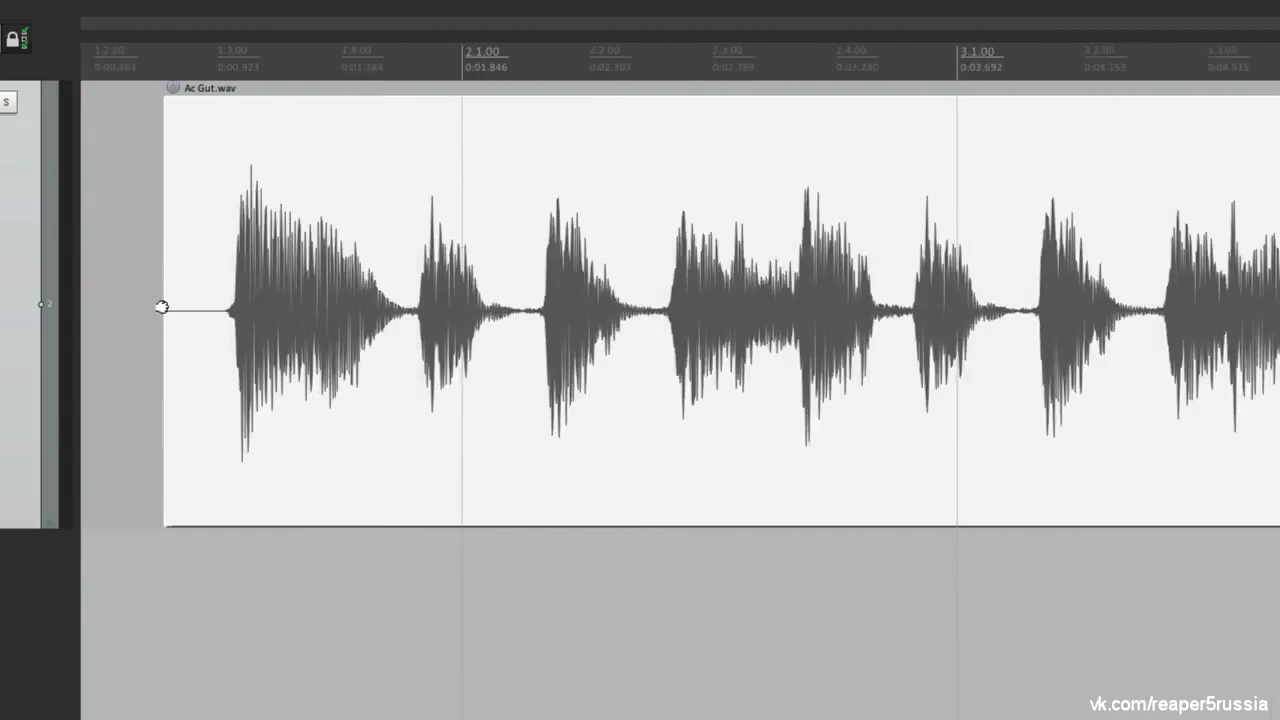
pyautogui.scroll(-2, 222, 275)
pyautogui.moveTo(181, 307); pyautogui.dragTo(534, 319)
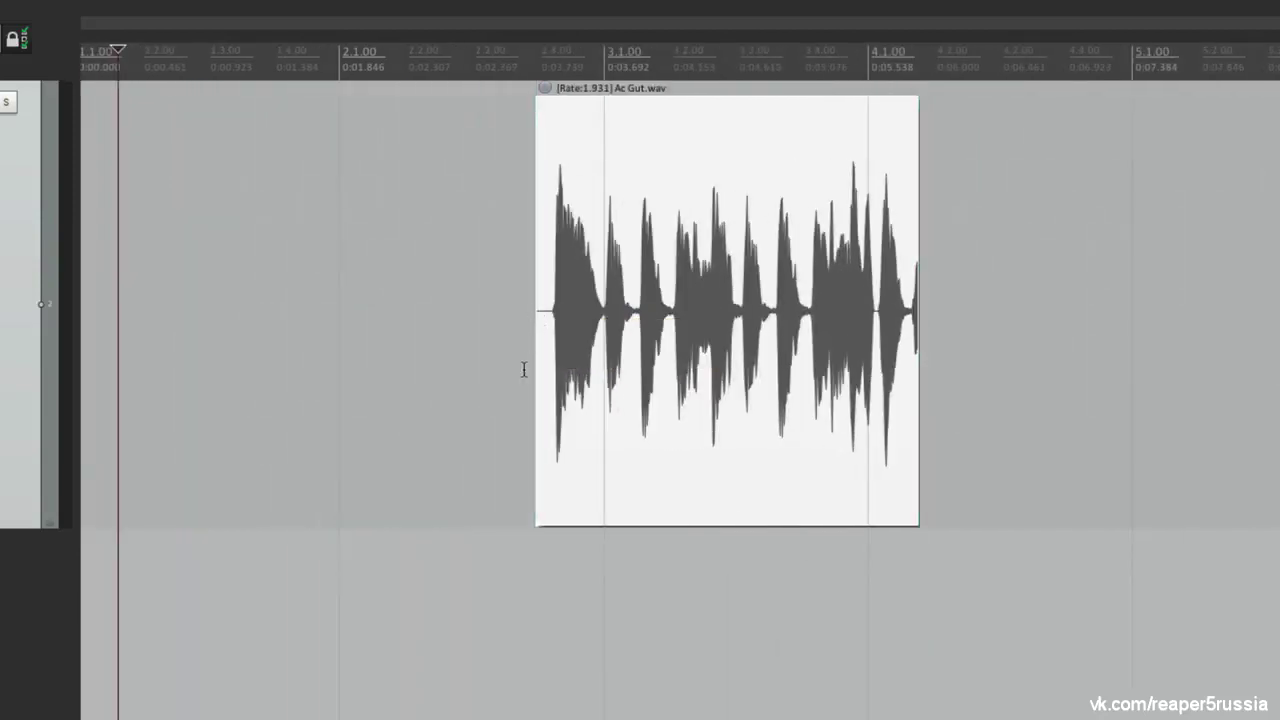
pyautogui.click(512, 314)
pyautogui.press('space')
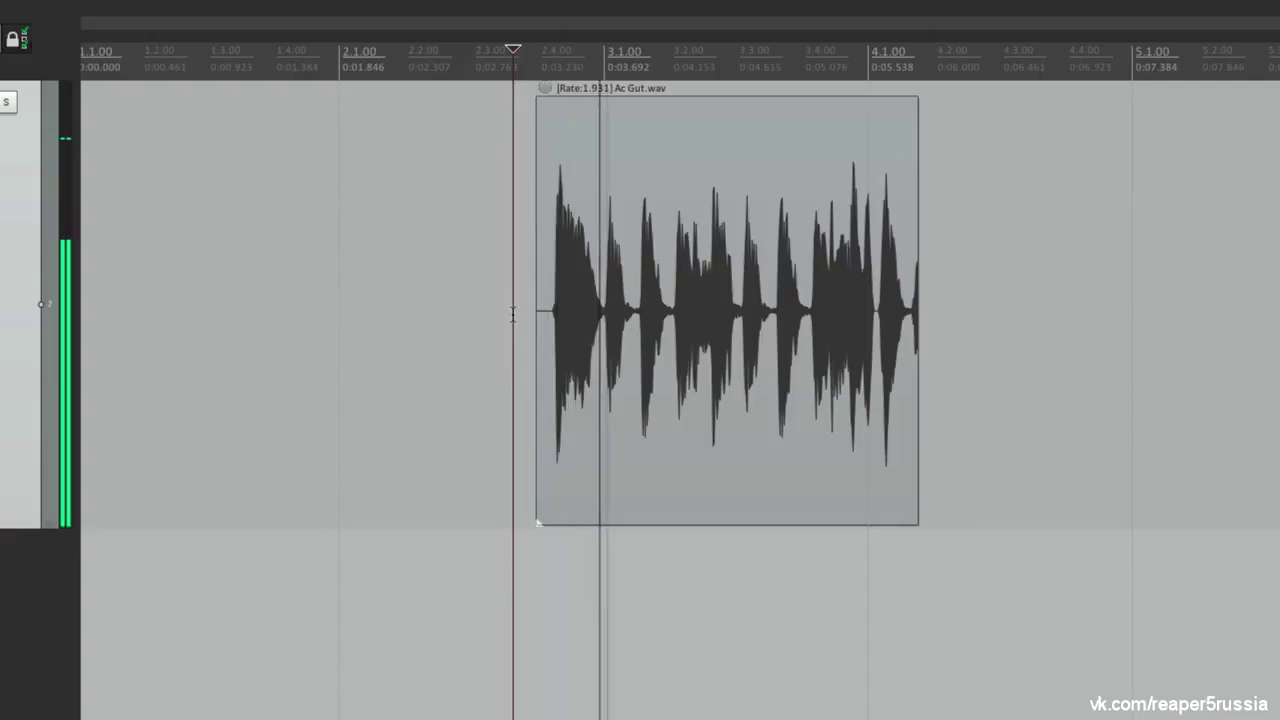
pyautogui.press('space')
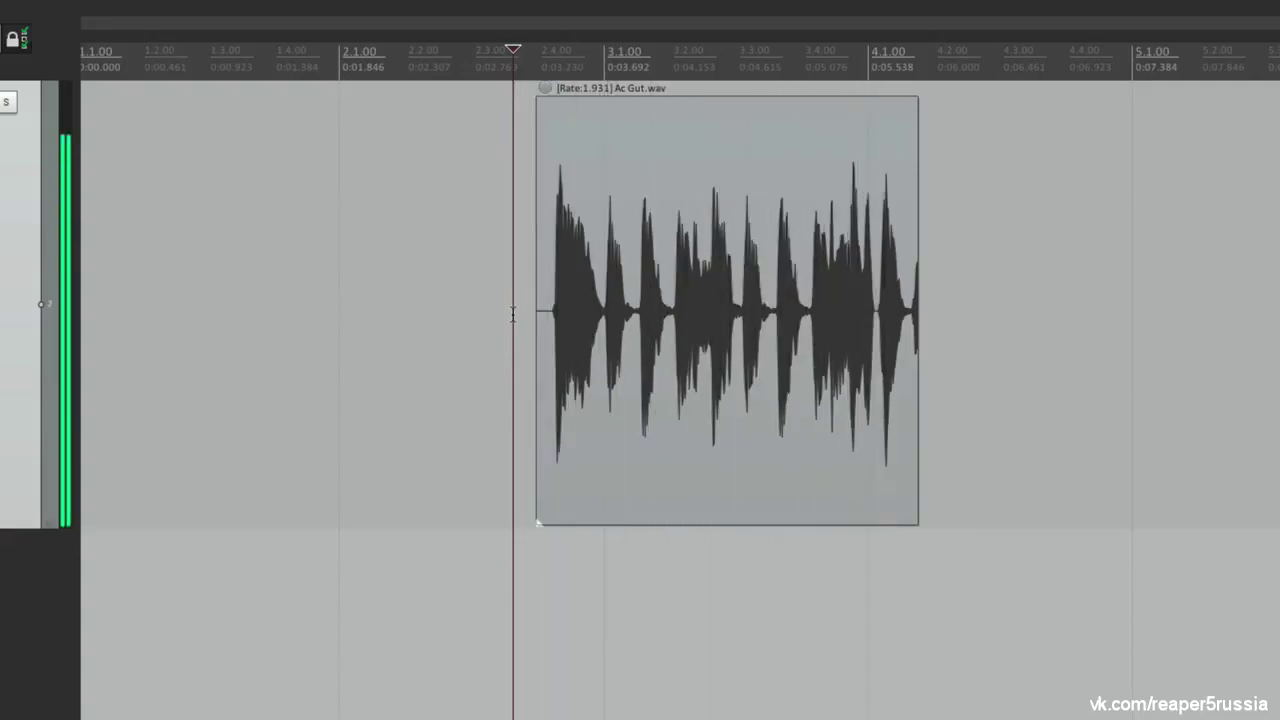
# Move the item to just after bar 4, stretch its start edge back to before bar 2 for a 0.717 rate, and place the cursor before it
pyautogui.scroll(-2, 512, 314)
pyautogui.moveTo(505, 260); pyautogui.dragTo(735, 260)
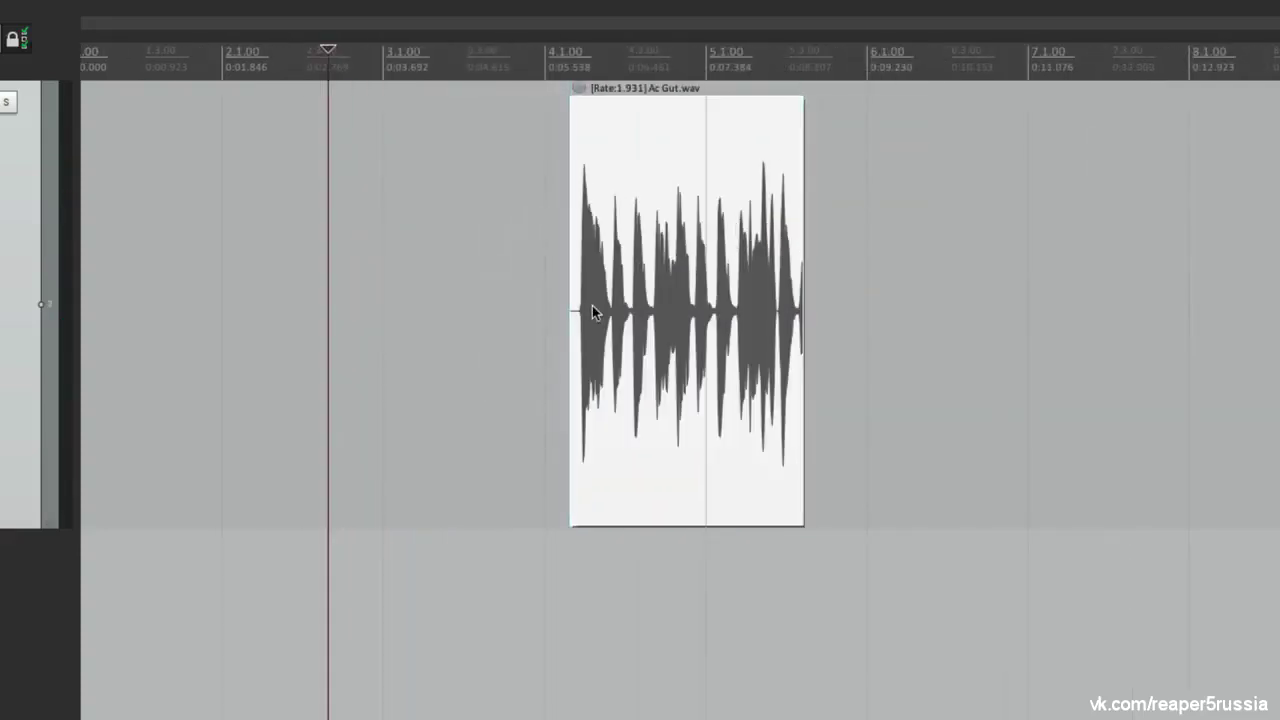
pyautogui.moveTo(563, 307); pyautogui.dragTo(177, 310)
pyautogui.click(152, 300)
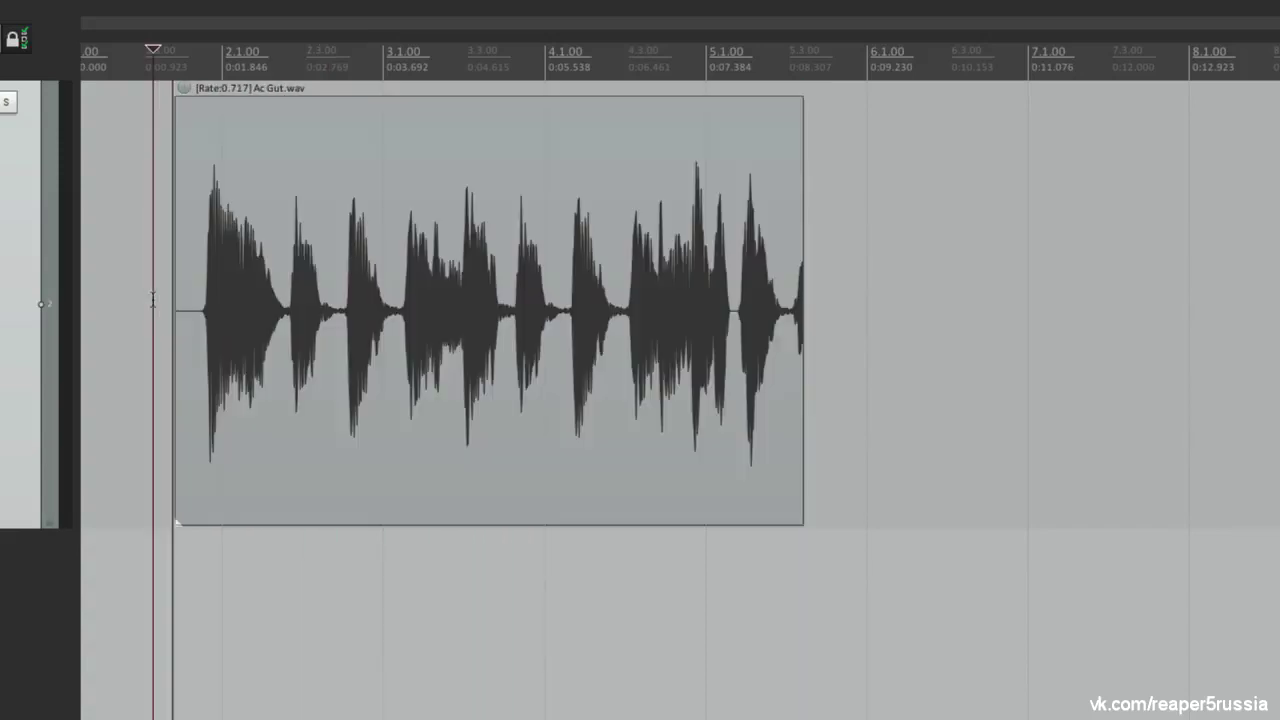
# Play back the stretched Ac Gut item from the cursor before its start
pyautogui.scroll(3, 153, 298)
pyautogui.press('space')
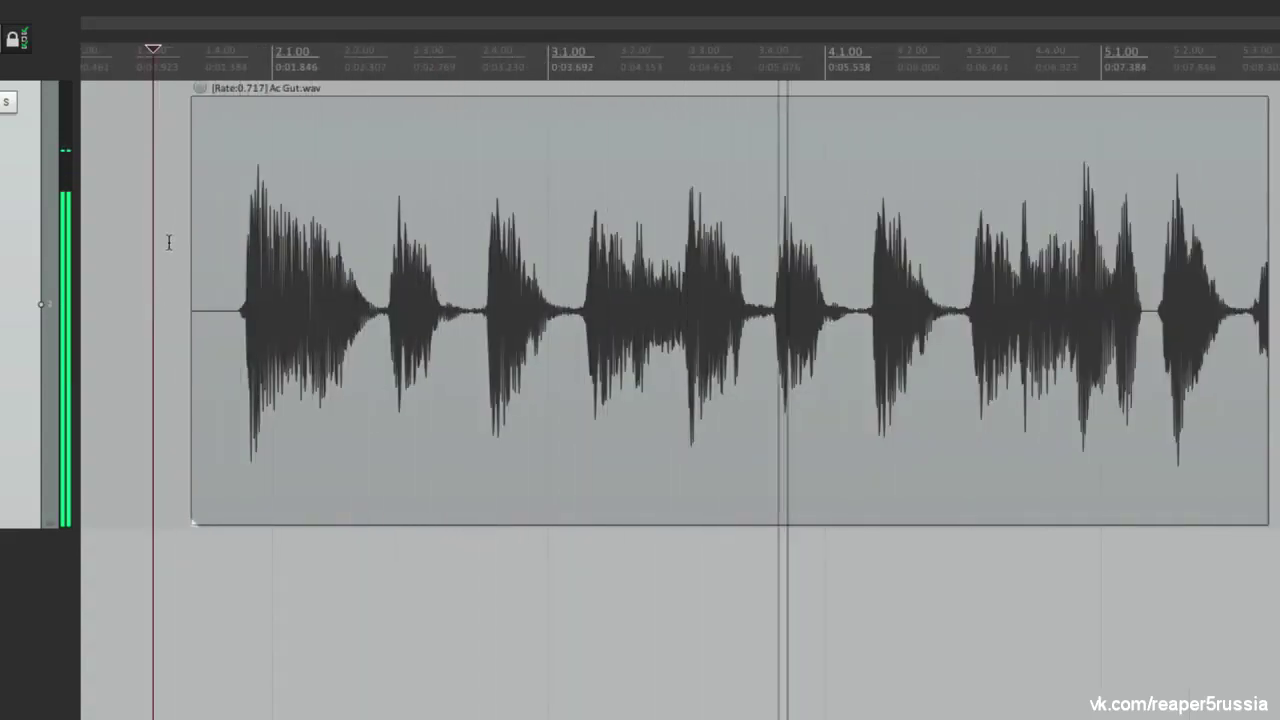
pyautogui.press('space')
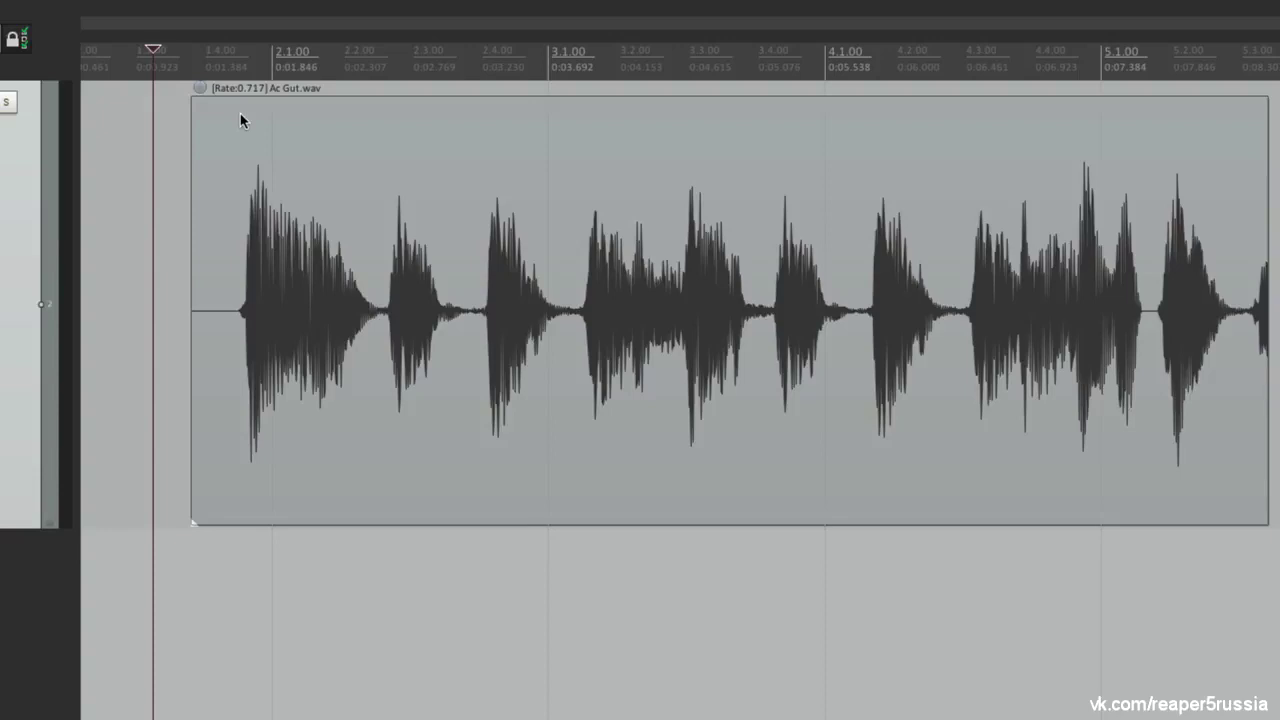
# Undo the time-stretching and repositioning of the Ac Gut item, and place the edit cursor ahead of the item
pyautogui.hotkey('ctrl', 'z')
pyautogui.hotkey('ctrl', 'z')
pyautogui.hotkey('ctrl', 'z')
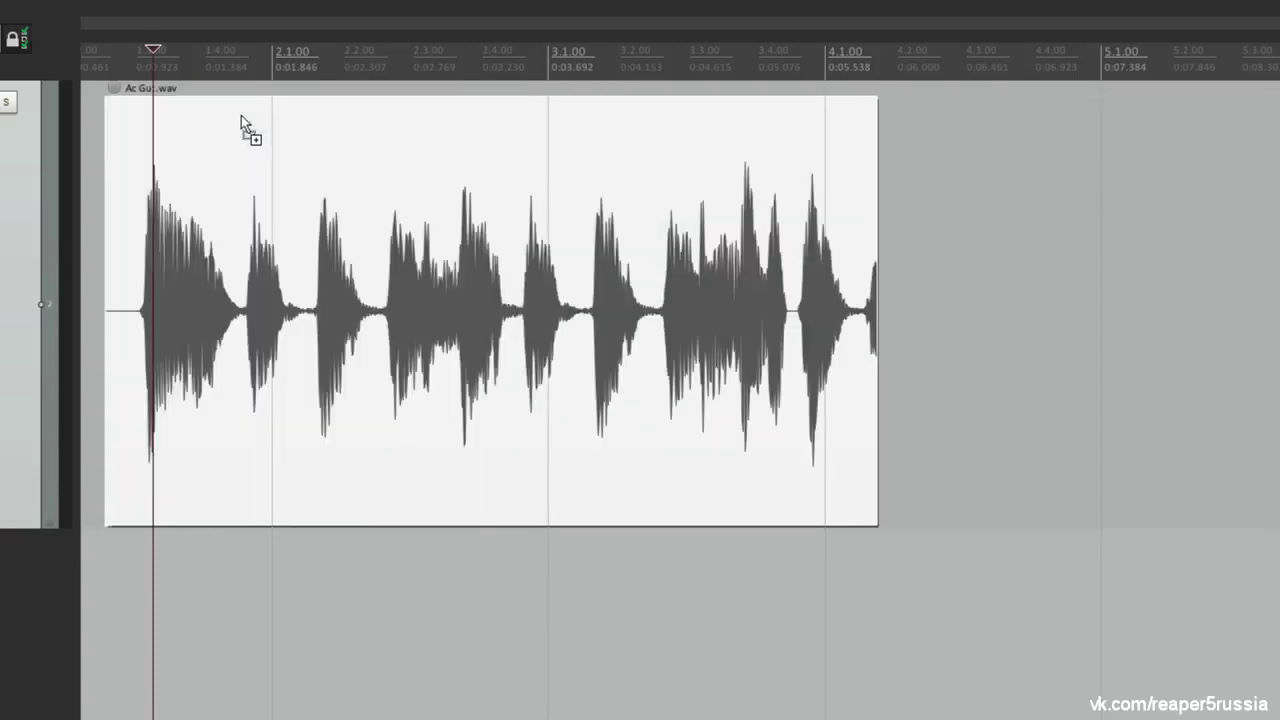
pyautogui.hscroll(-2, 200, 150)
pyautogui.click(134, 181)
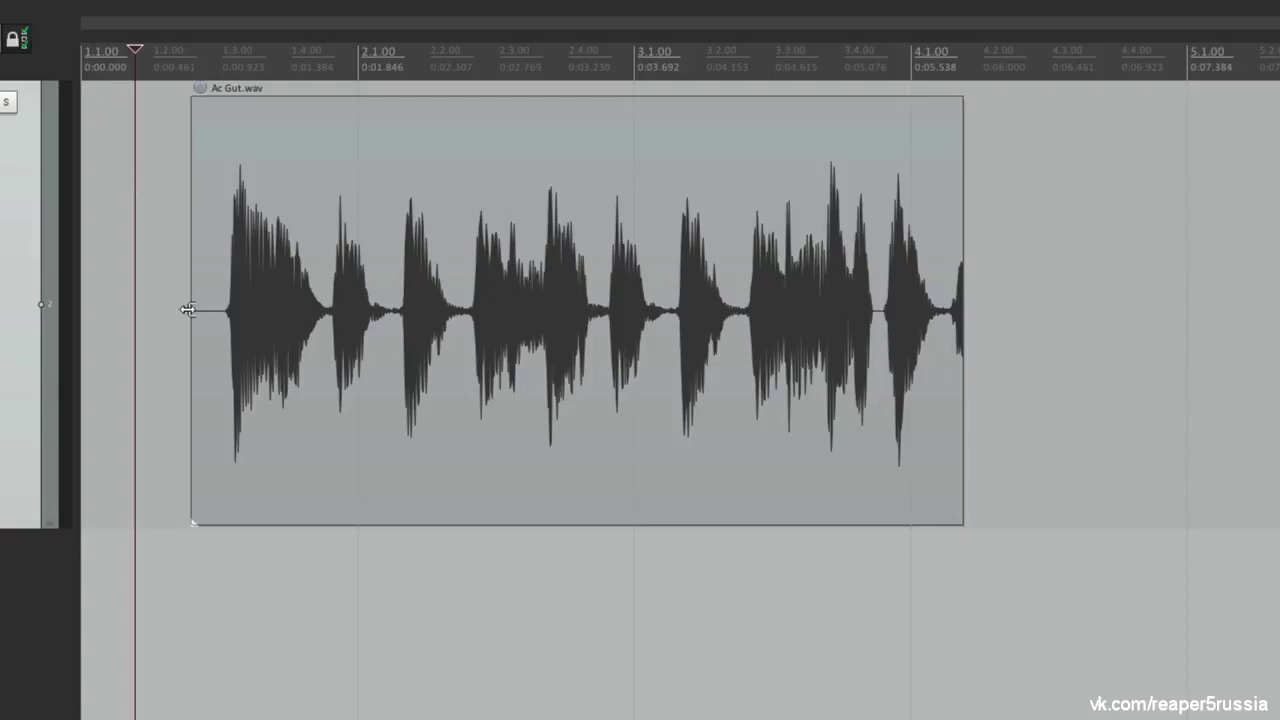
# Split the Ac Gut item in the quiet gaps at 2.1.50 and about midway between 2.2.00 and 2.3.00
pyautogui.scroll(3, 189, 309)
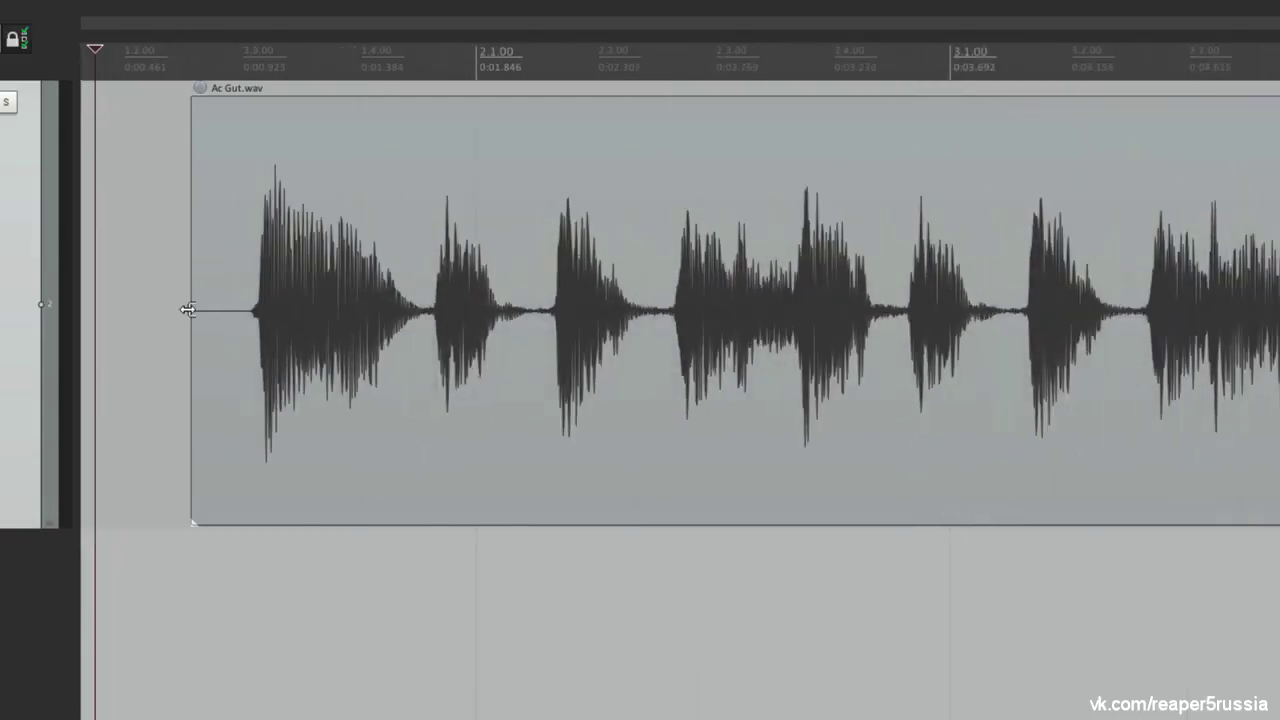
pyautogui.click(534, 283)
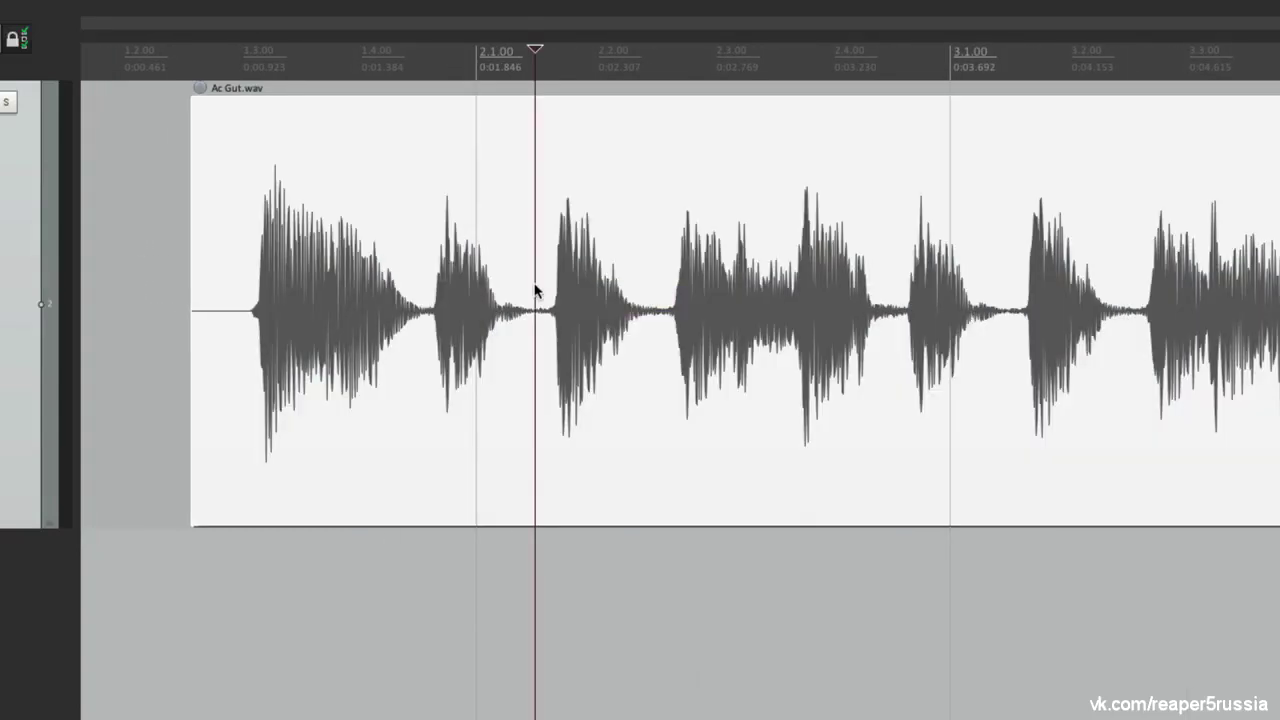
pyautogui.press('s')
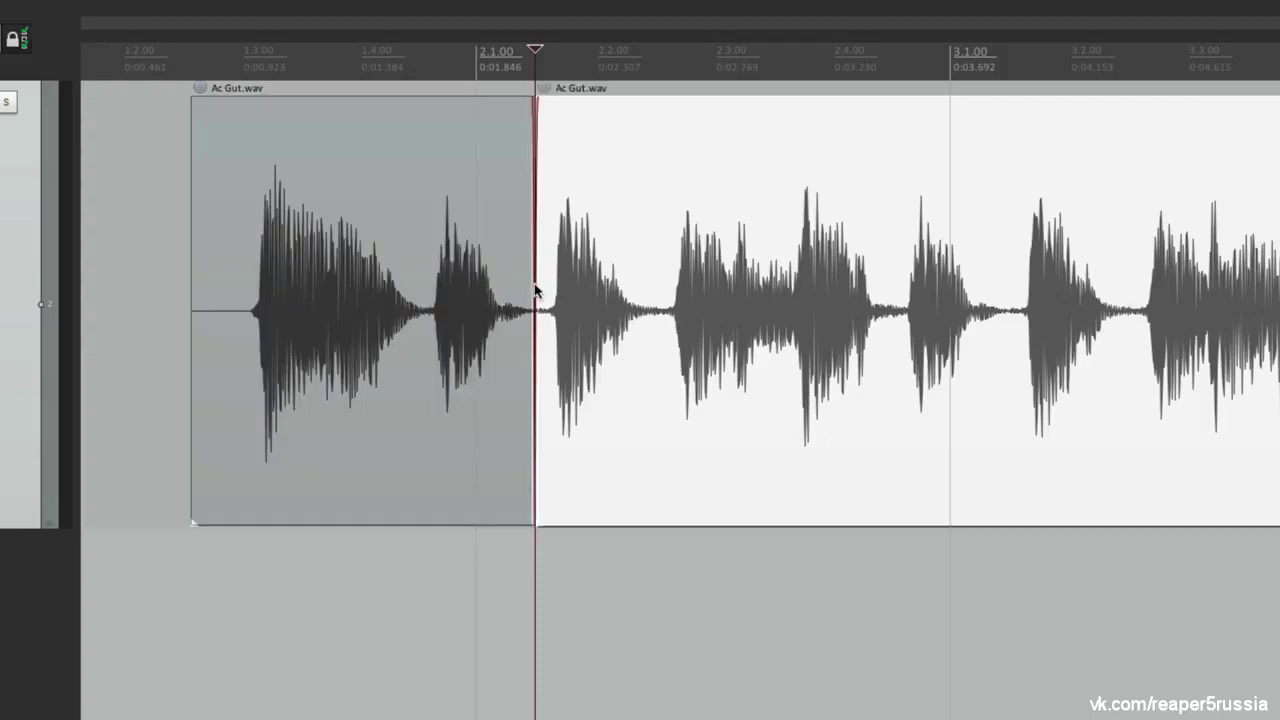
pyautogui.click(414, 224)
pyautogui.click(643, 233)
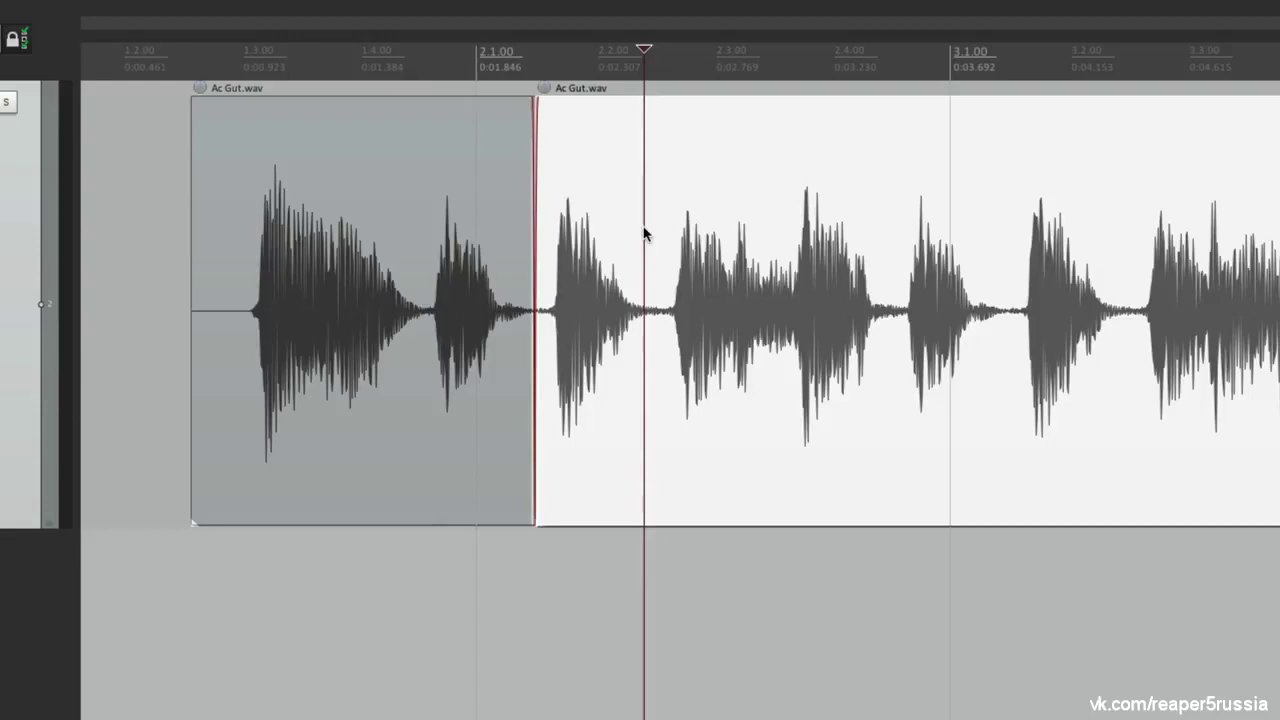
pyautogui.click(658, 257)
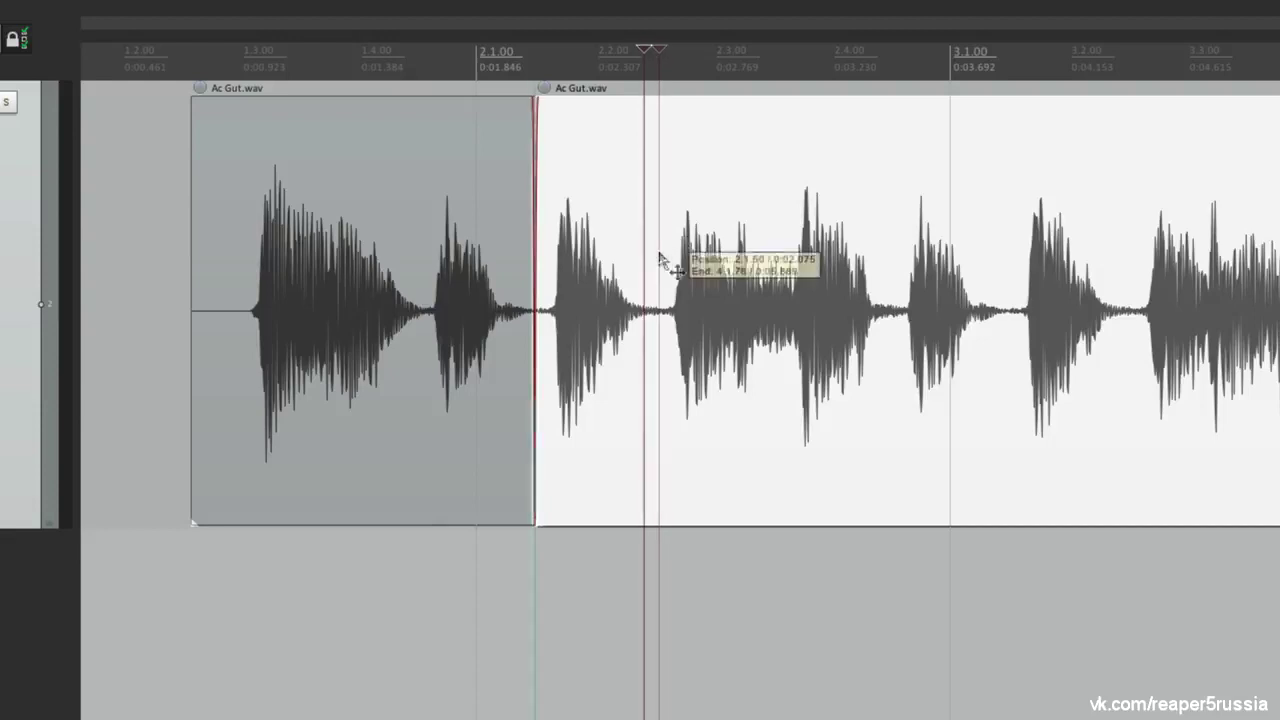
pyautogui.press('s')
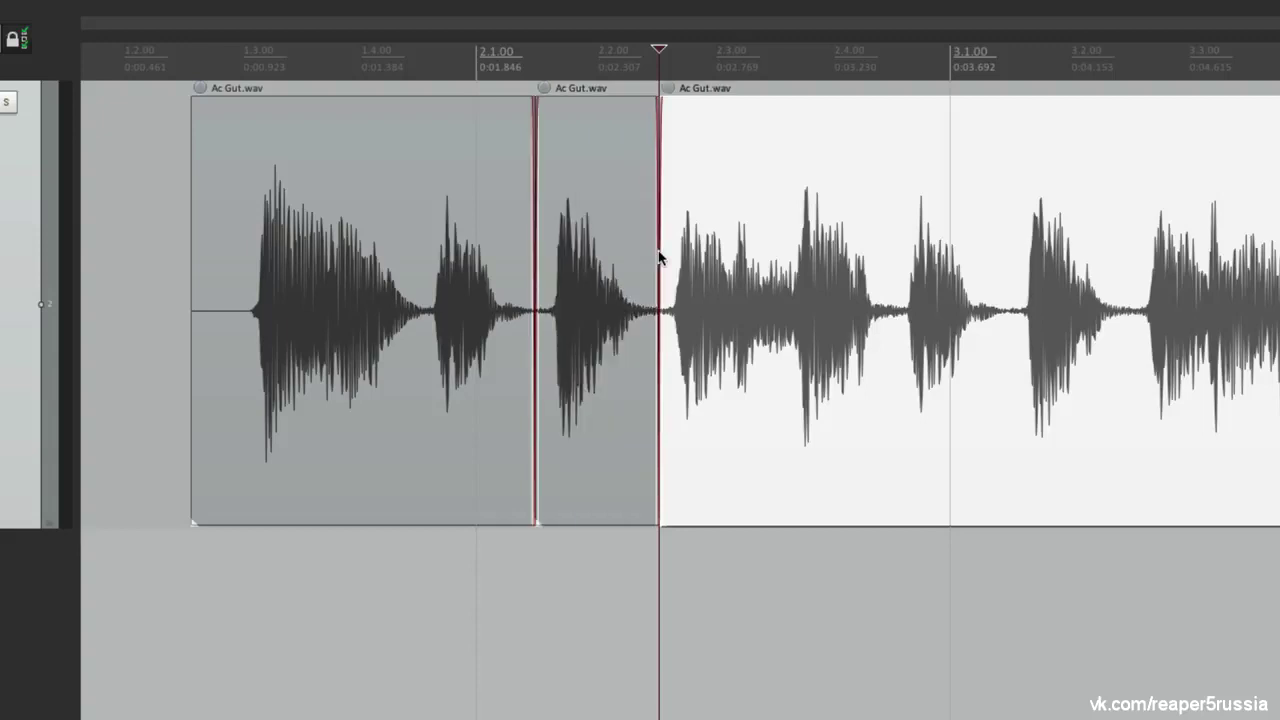
# Delete the short middle piece between the two splits, and undo the deletion
pyautogui.click(592, 229)
pyautogui.press('Delete')
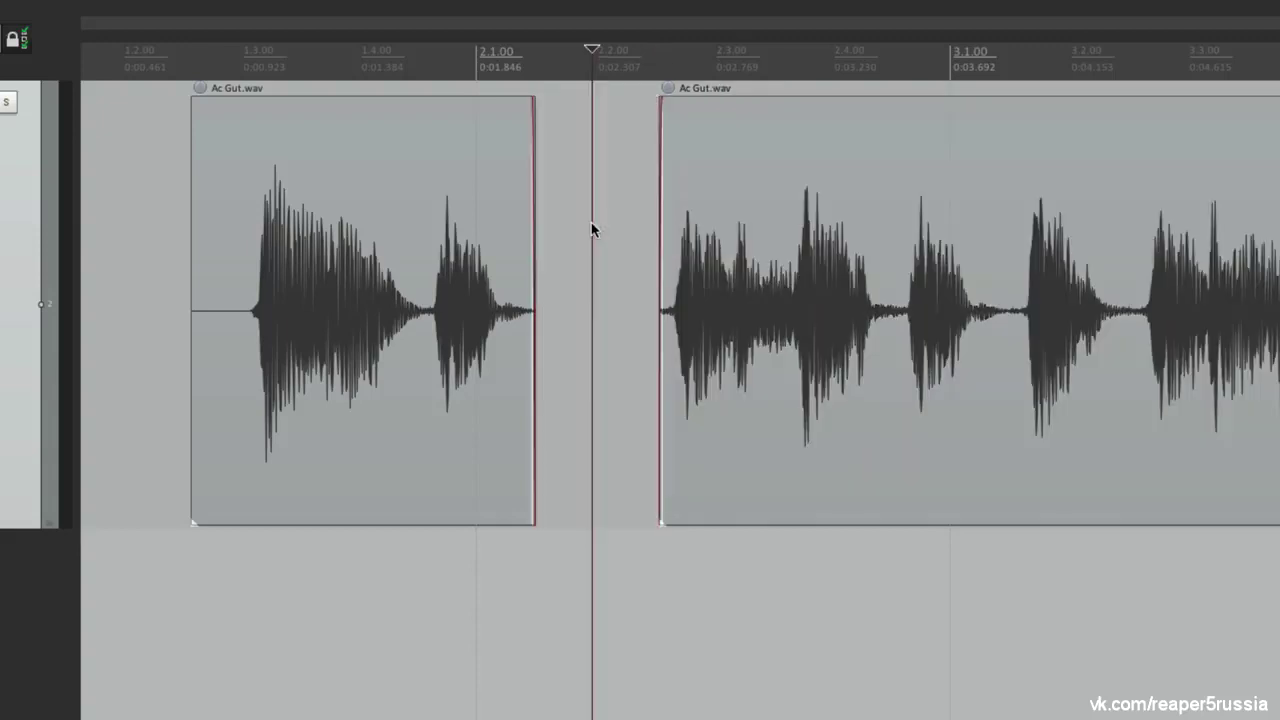
pyautogui.hotkey('ctrl', 'z')
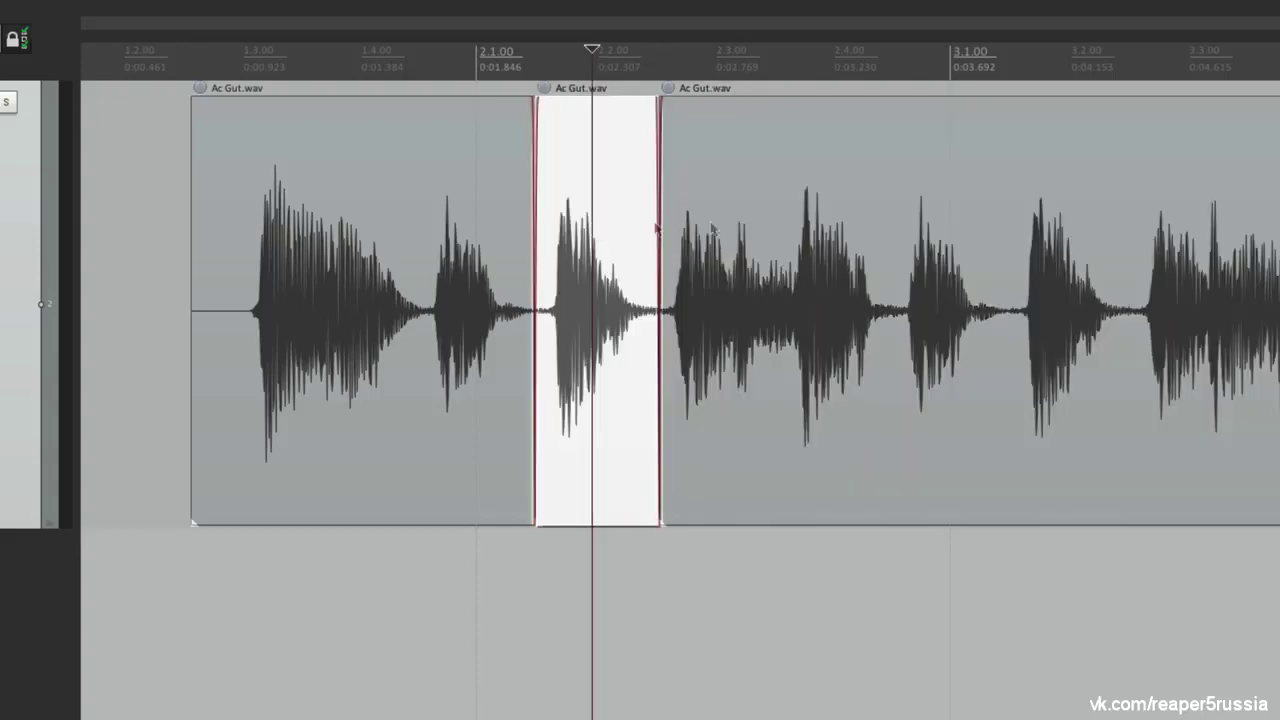
# Split the last piece in the gaps just before and just after bar 3
pyautogui.click(895, 235)
pyautogui.press('s')
pyautogui.click(997, 240)
pyautogui.press('s')
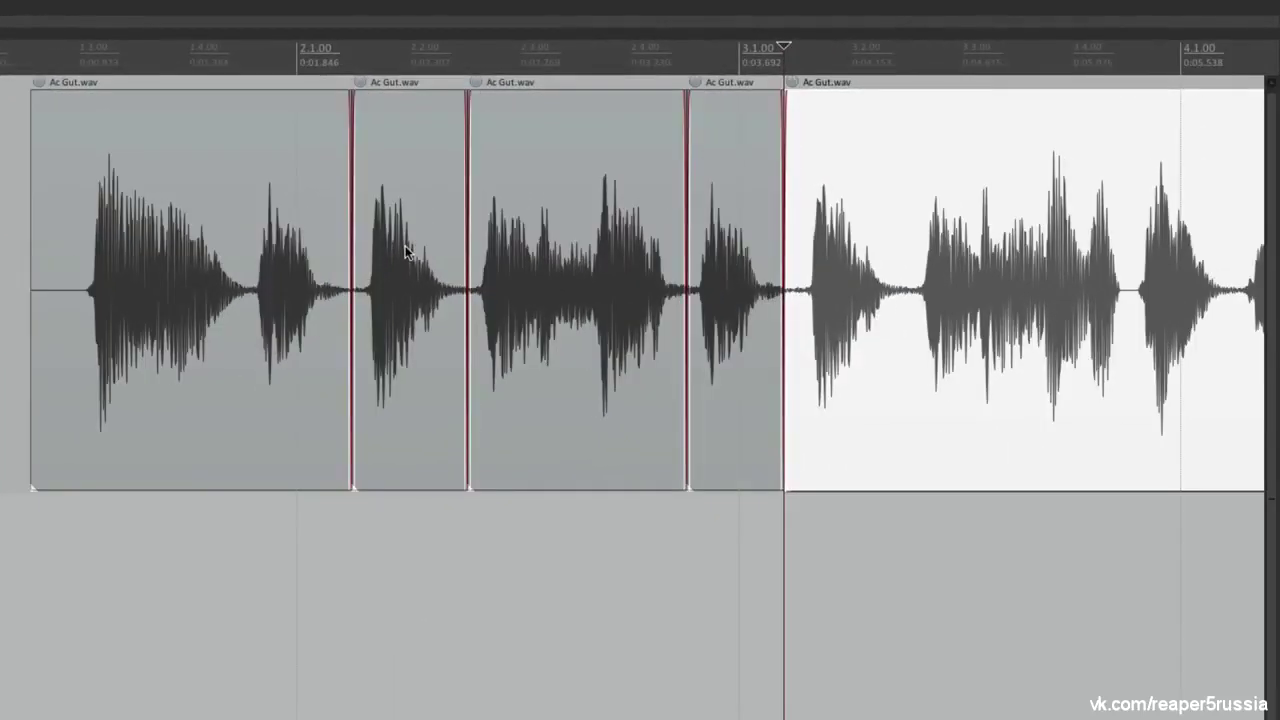
# Select all the Ac Gut pieces and heal their splits
pyautogui.click(183, 152)
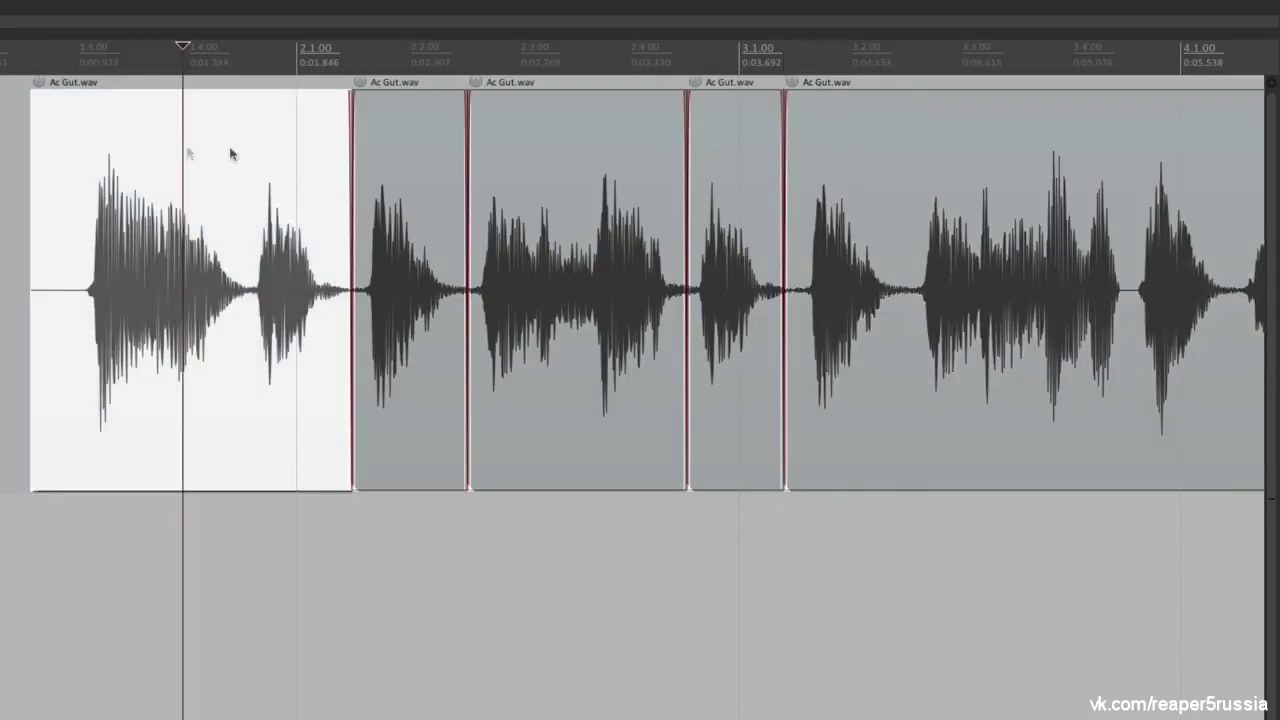
pyautogui.hotkey('ctrl', 'a')
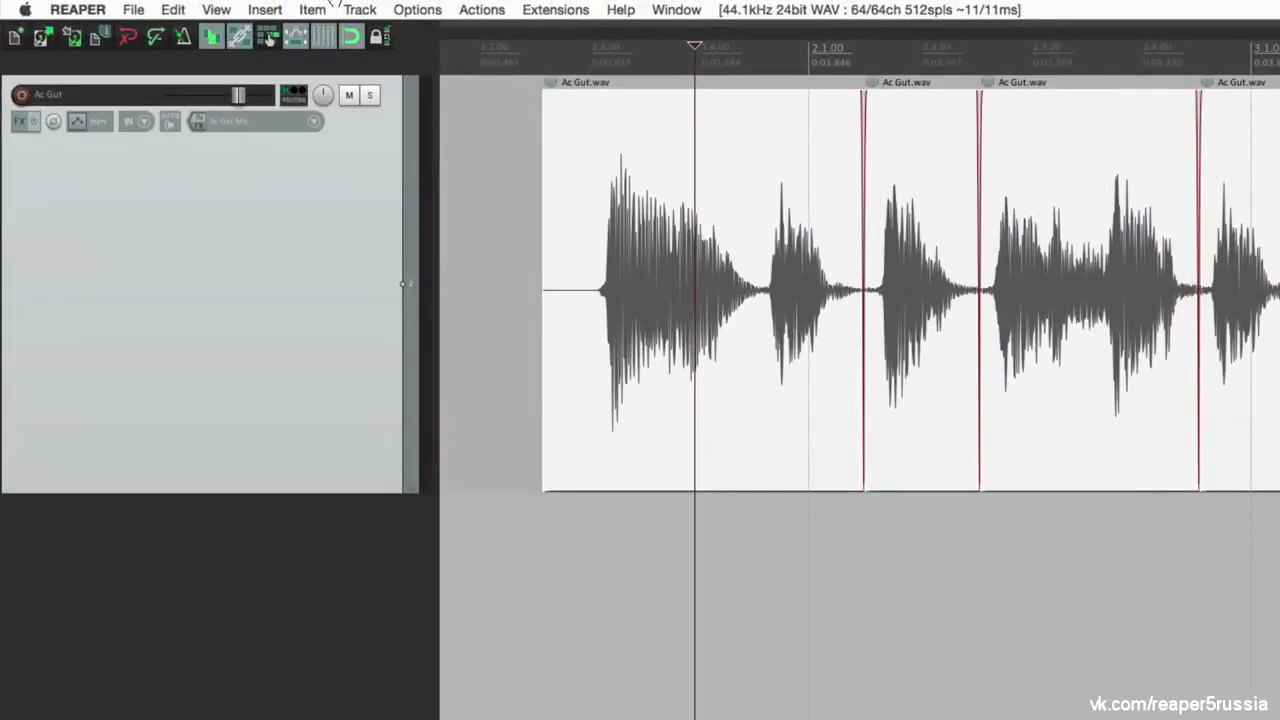
pyautogui.click(228, 5)
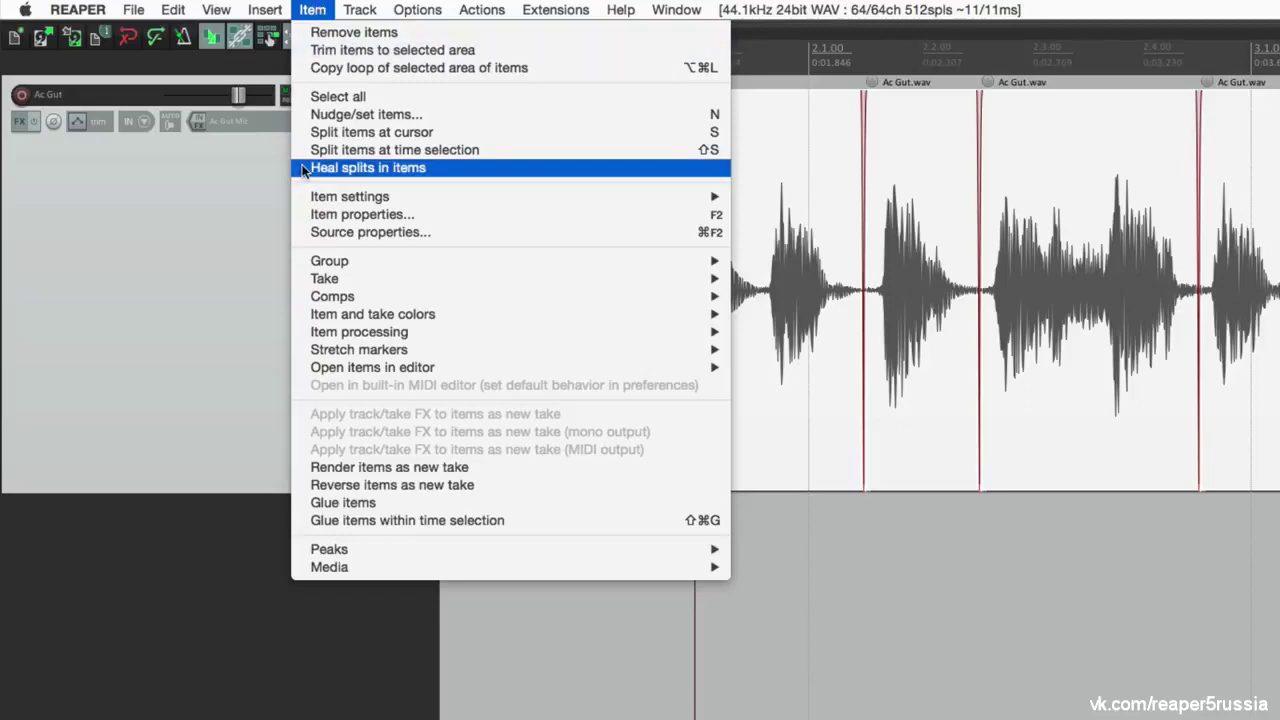
pyautogui.click(304, 168)
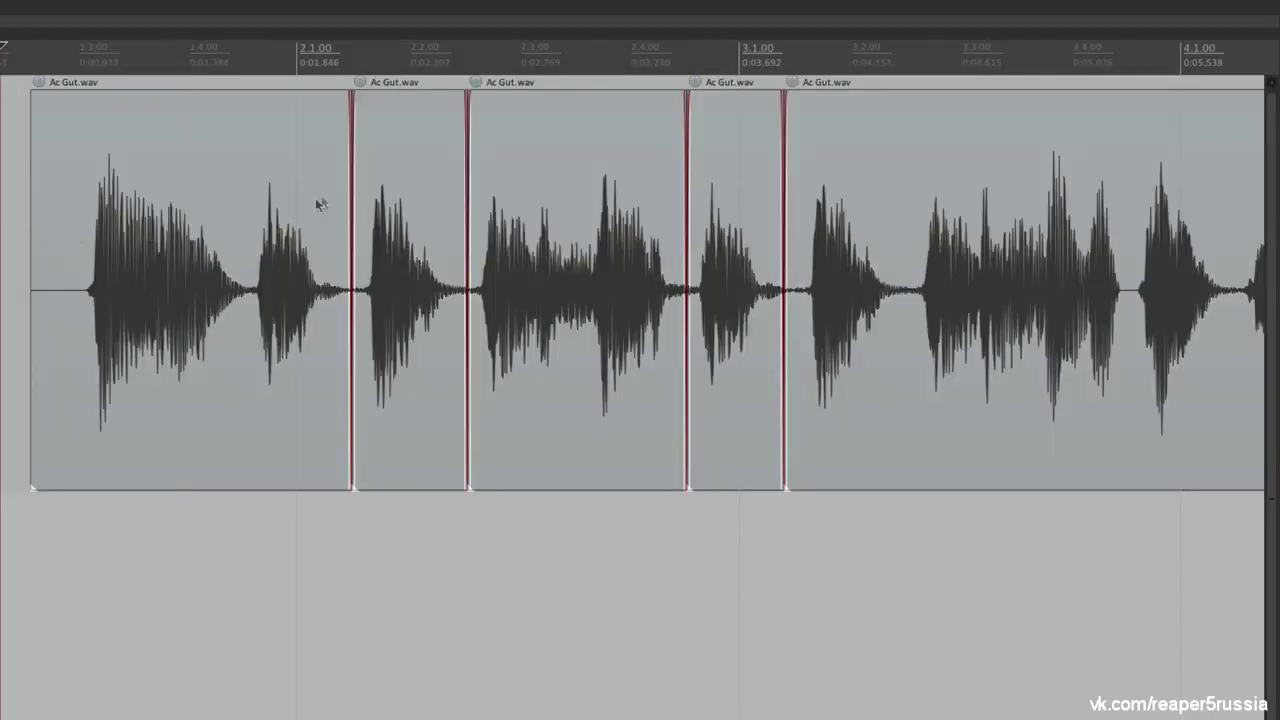
# Shift the second piece slightly later so it overlaps the third, and heal the splits across all pieces
pyautogui.click(390, 192)
pyautogui.moveTo(415, 207); pyautogui.dragTo(429, 206)
pyautogui.hotkey('ctrl', 'a')
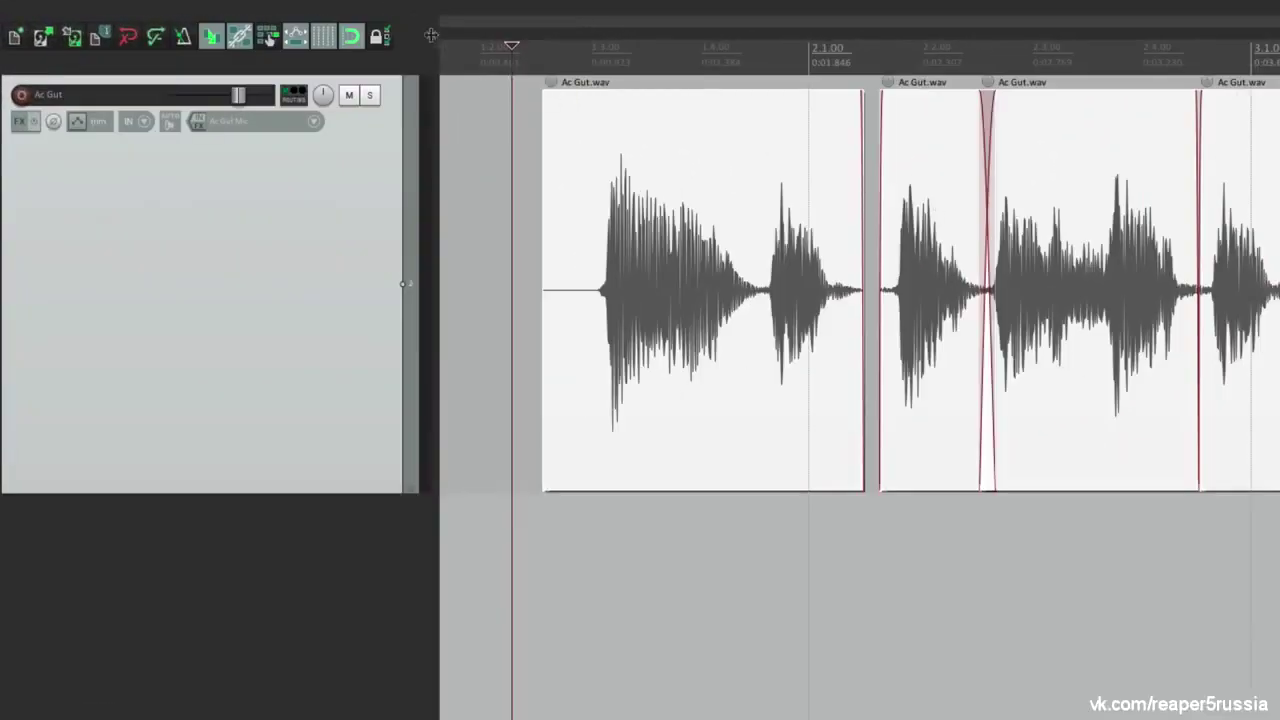
pyautogui.click(312, 9)
pyautogui.click(311, 166)
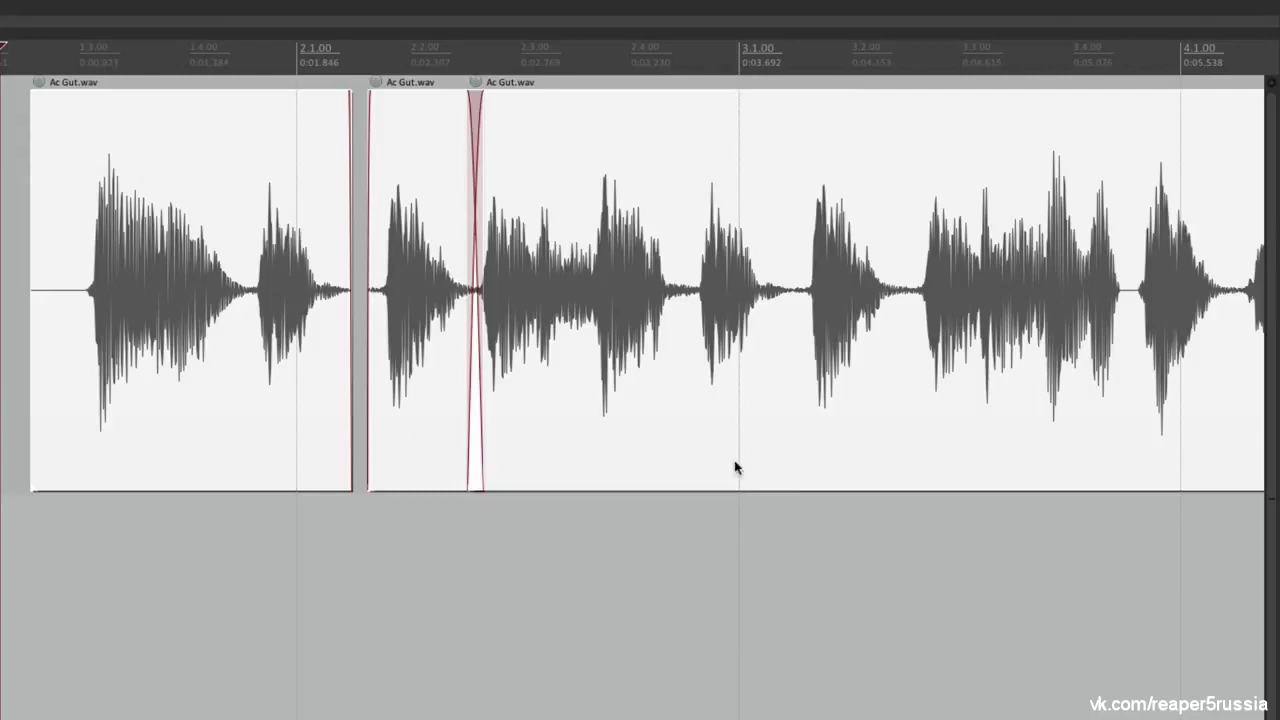
# Undo the last split healing and glue all the selected pieces into one item
pyautogui.hotkey('ctrl', 'v')
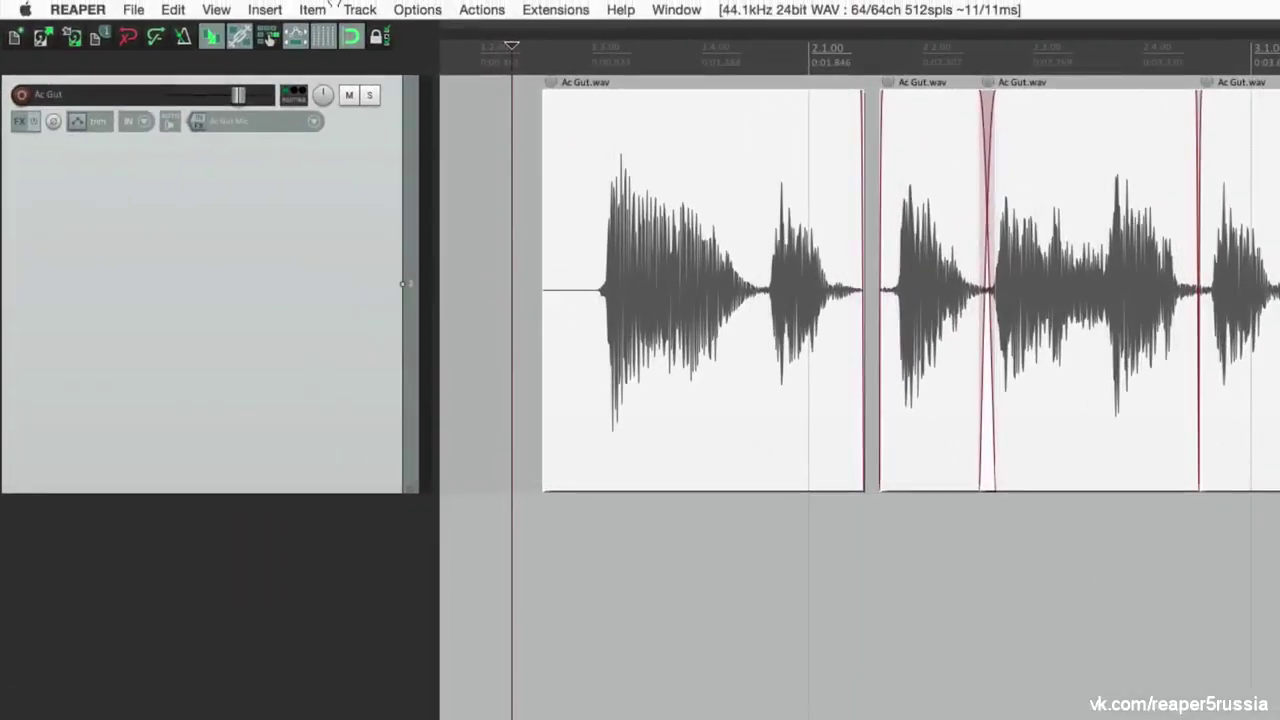
pyautogui.click(297, 10)
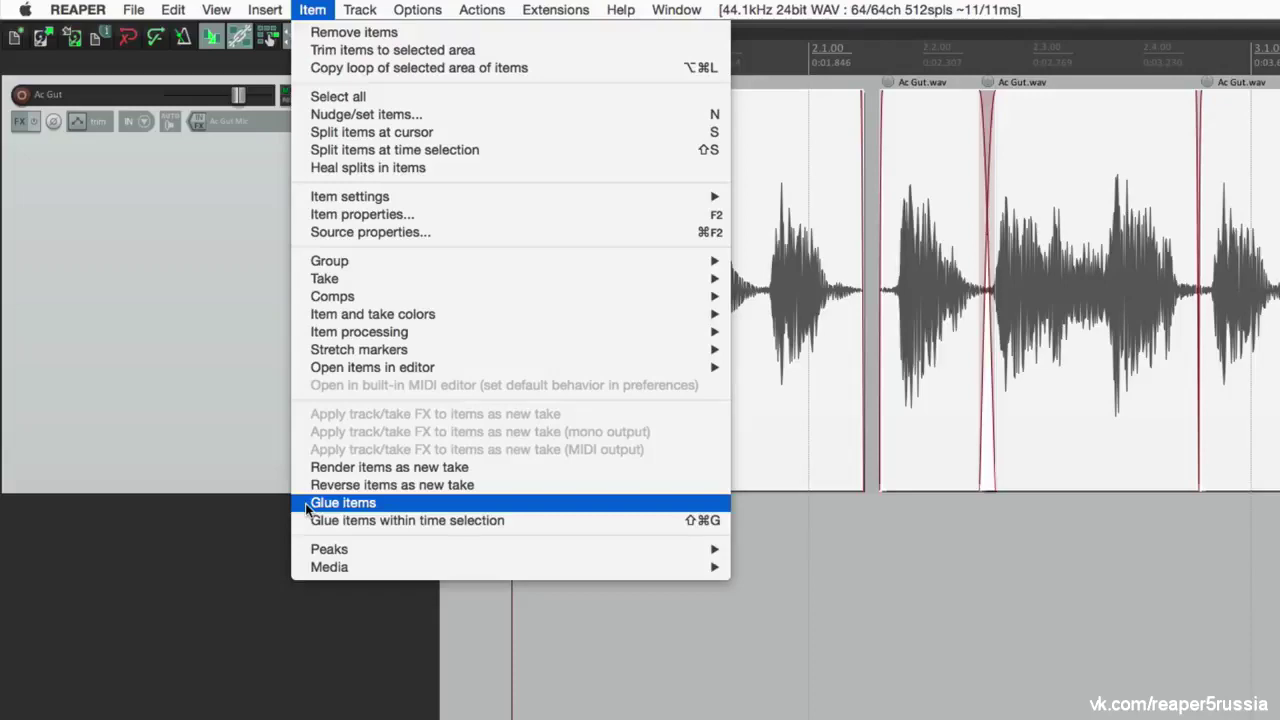
pyautogui.click(343, 503)
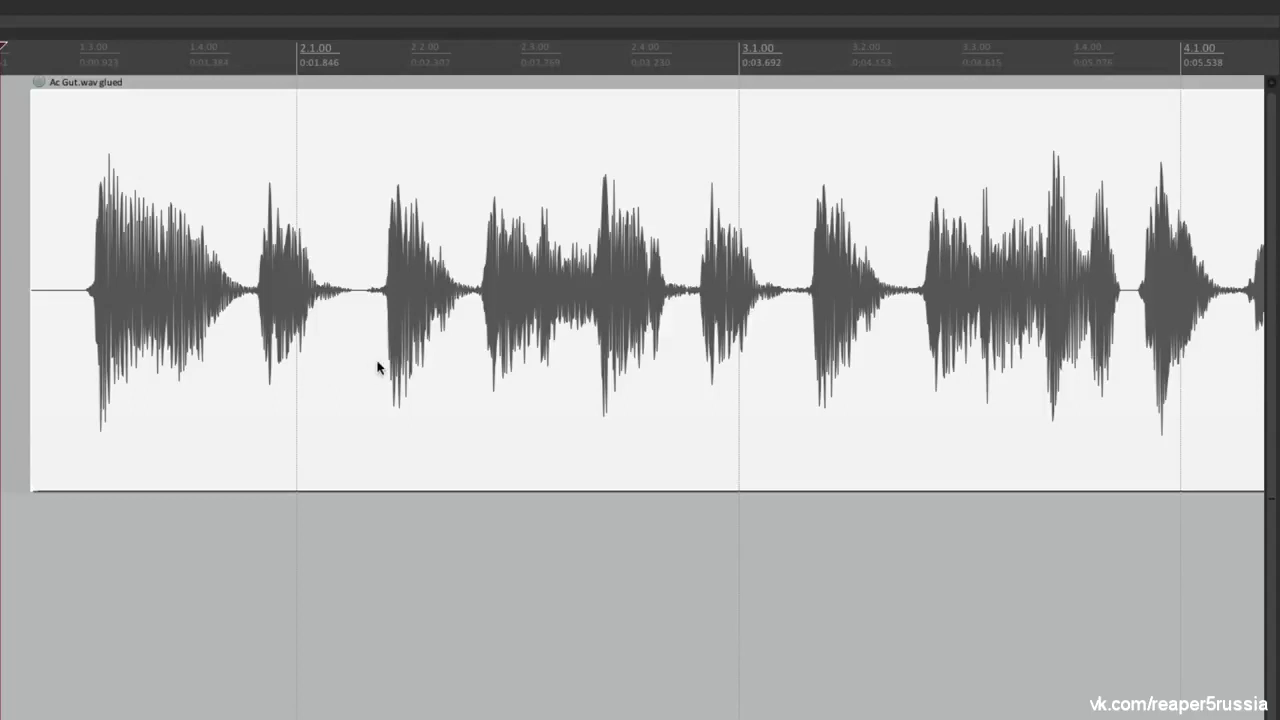
# Undo the glue, the piece's shift and all the splits to restore the single Ac Gut item
pyautogui.hotkey('ctrl', 'z')
pyautogui.hotkey('ctrl', 'z')
pyautogui.hotkey('ctrl', 'z')
pyautogui.hotkey('ctrl', 'z')
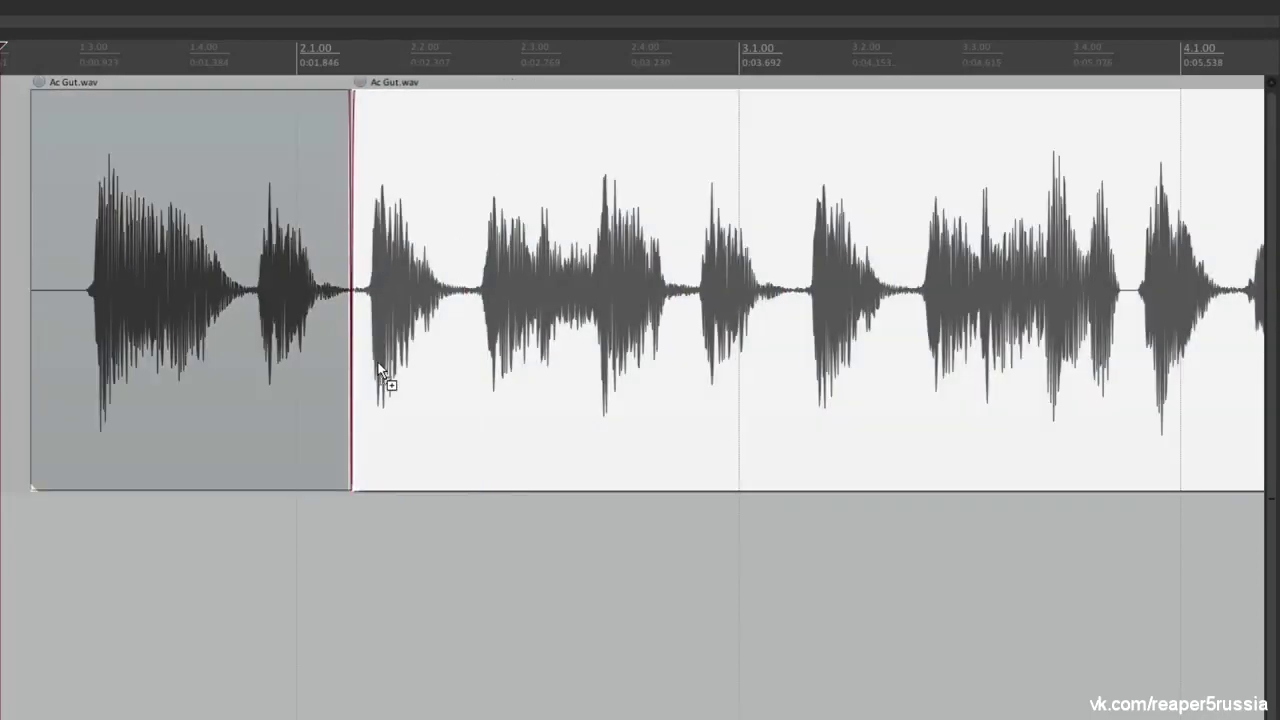
pyautogui.hotkey('ctrl', 'z')
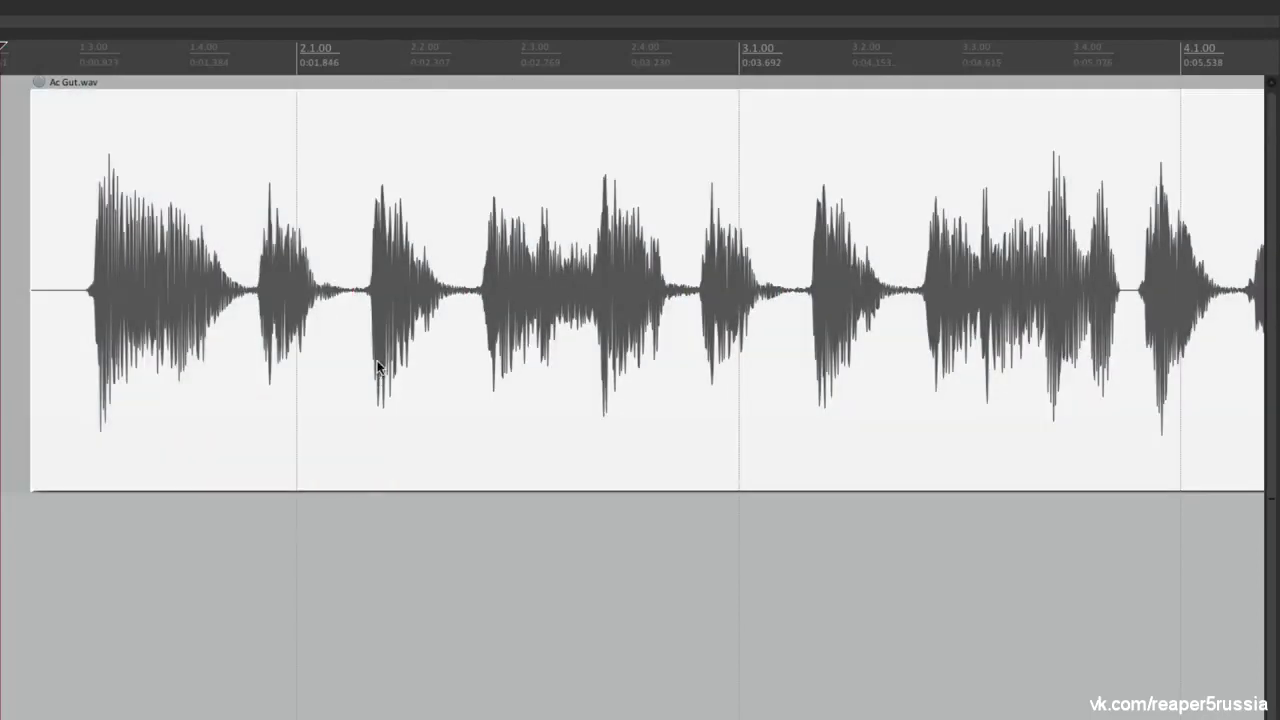
# Duplicate the Ac Gut item along the same track, with copies starting just after 4.2.00 and at about 7.2.17
pyautogui.scroll(-3, 443, 300)
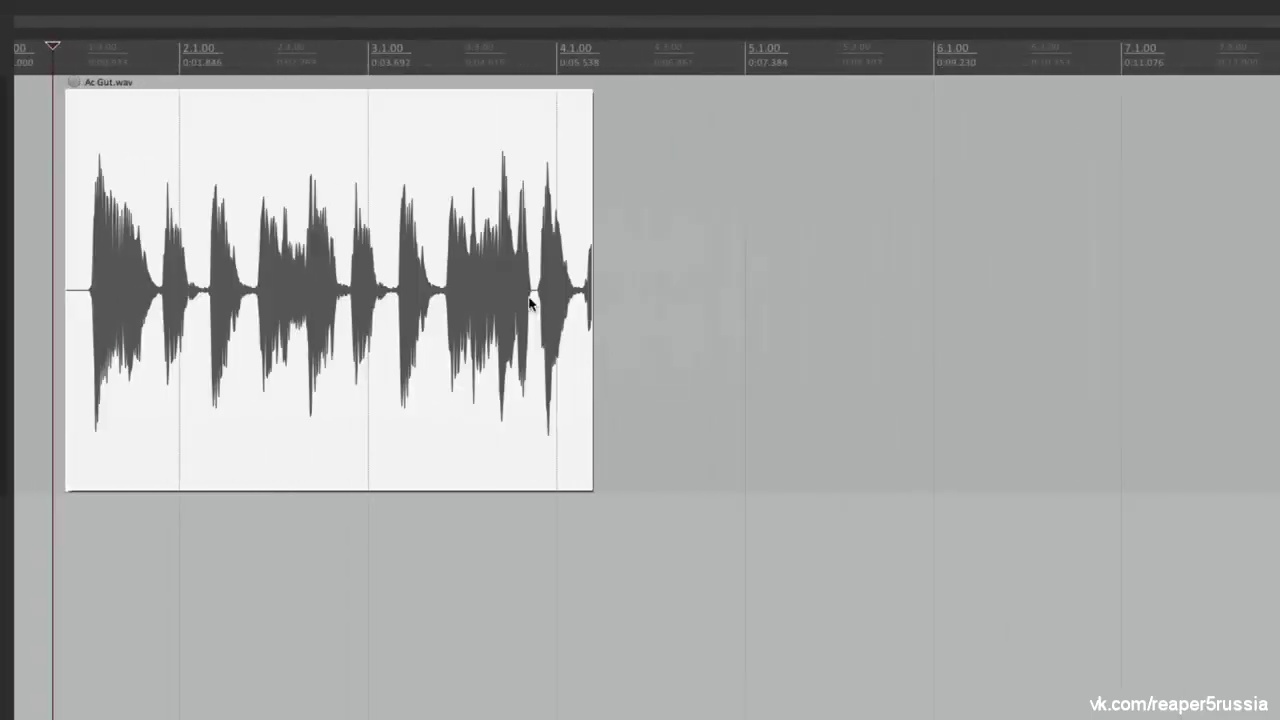
pyautogui.click(209, 158)
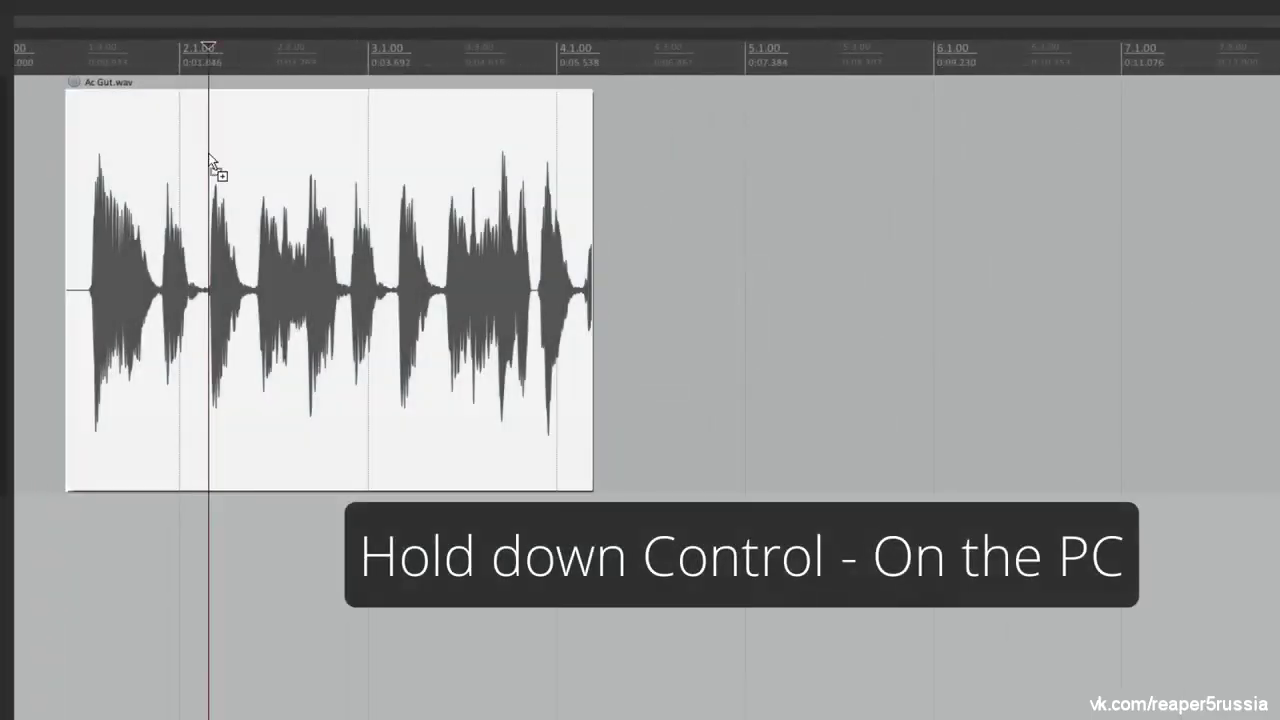
pyautogui.moveTo(229, 143); pyautogui.dragTo(785, 178)
pyautogui.scroll(-2, 600, 214)
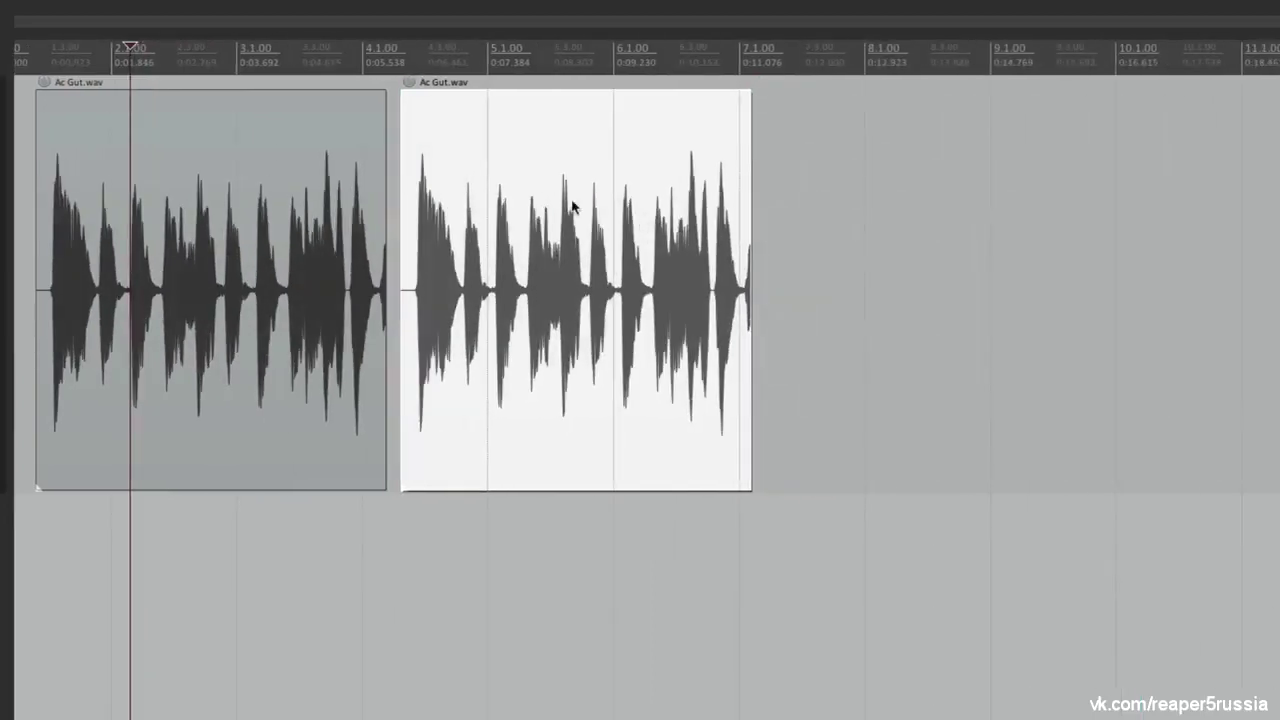
pyautogui.moveTo(534, 188); pyautogui.dragTo(914, 187)
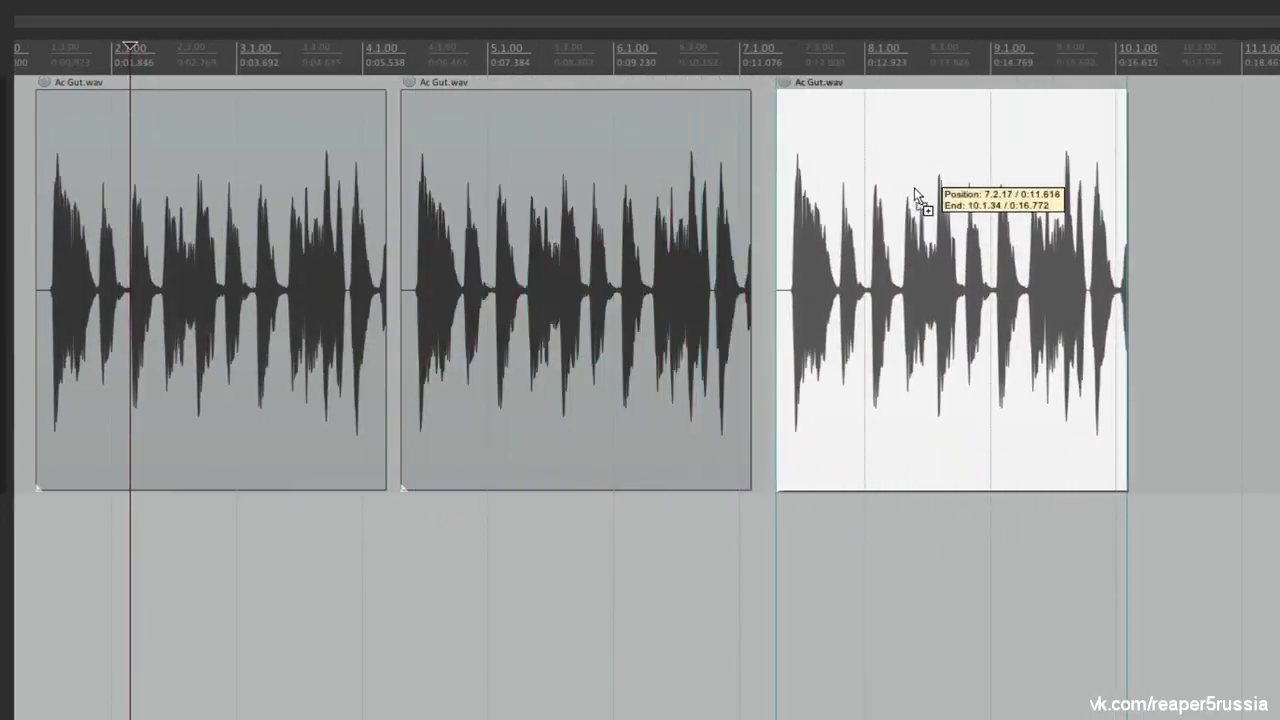
# Overlap the third item's start with the second item's end using automatic crossfades, and separate the two items again
pyautogui.click(774, 236)
pyautogui.scroll(2, 774, 234)
pyautogui.click(897, 189)
pyautogui.moveTo(895, 185); pyautogui.dragTo(749, 196)
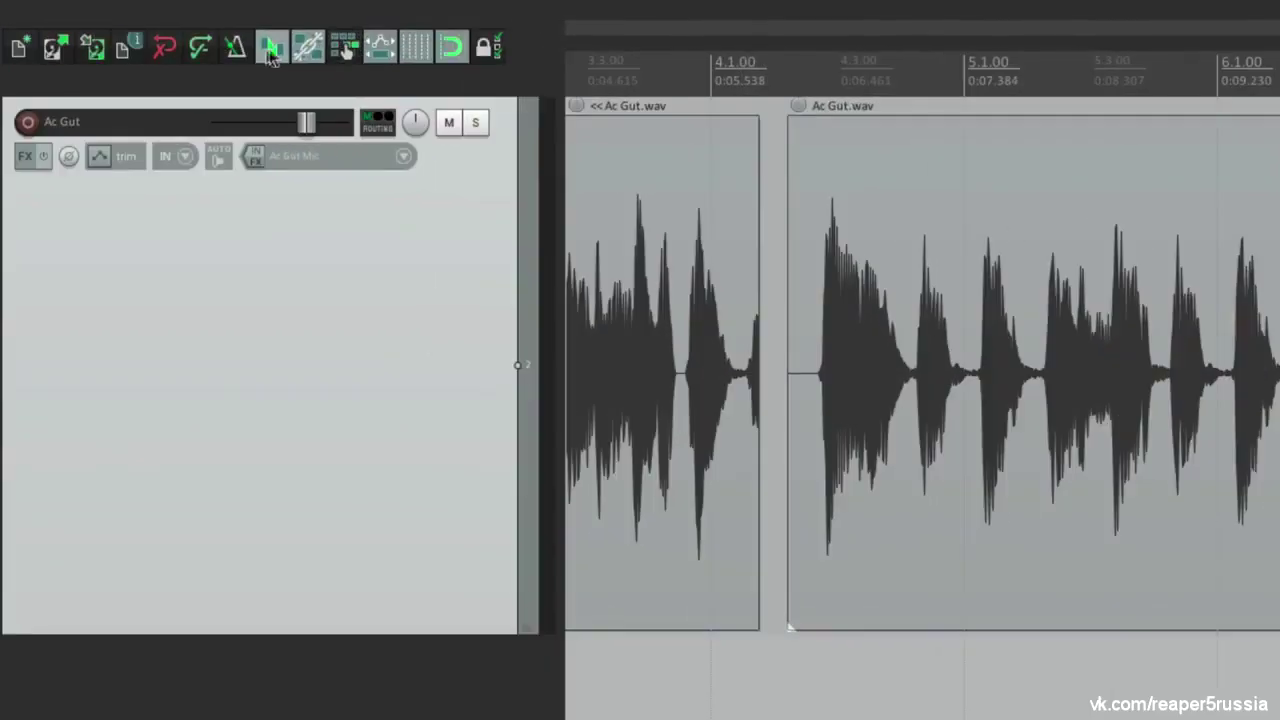
pyautogui.click(268, 52)
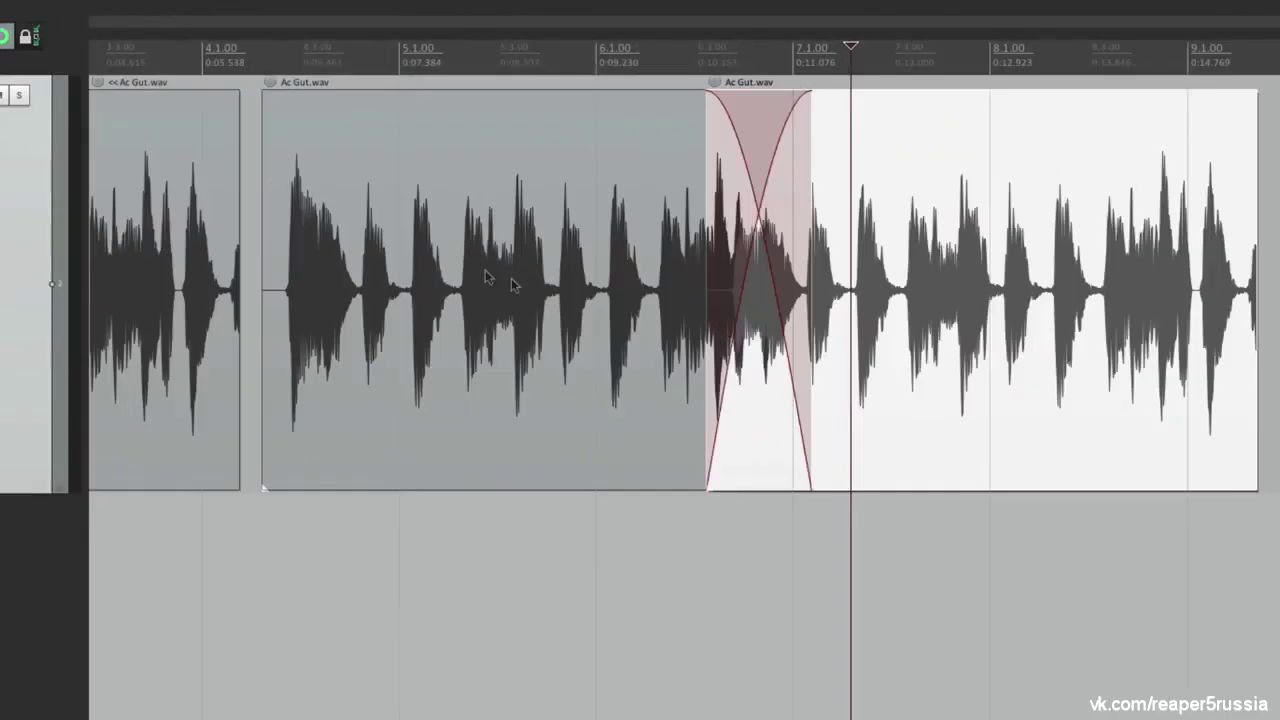
pyautogui.moveTo(904, 183); pyautogui.dragTo(1043, 190)
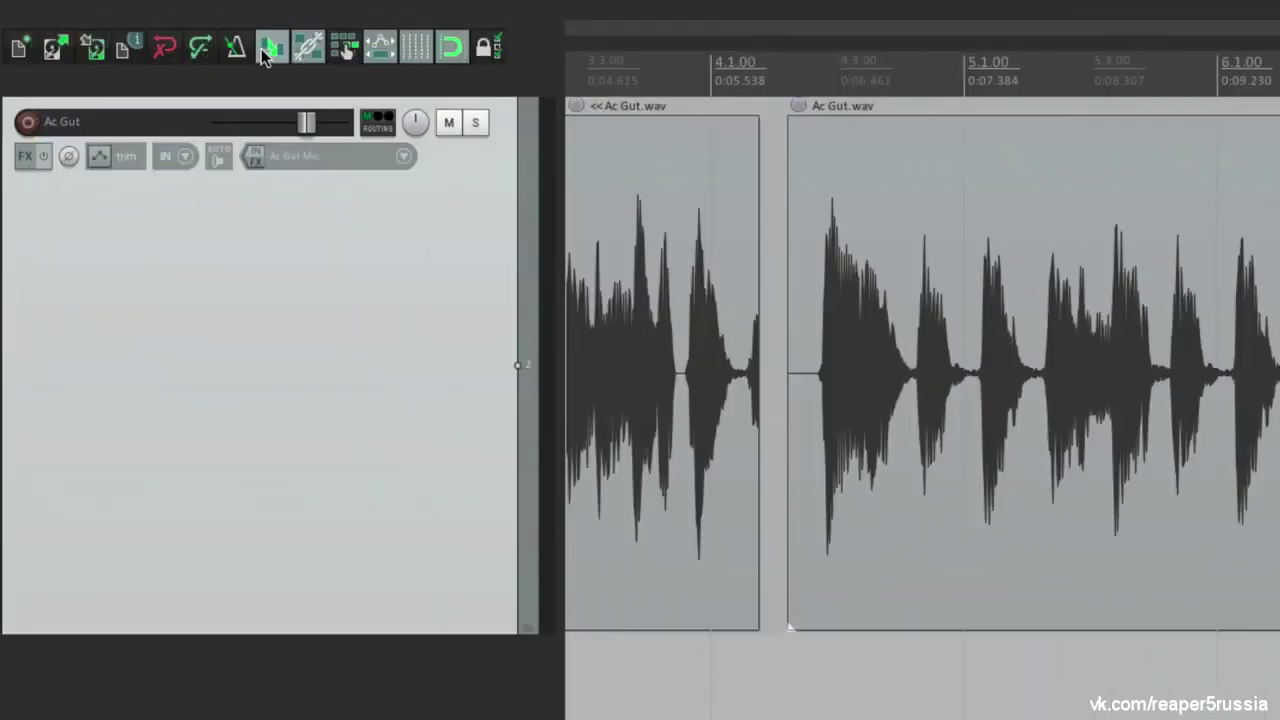
# Turn off automatic crossfades, overlap the third item onto the second from just before bar 6, and play the overlap
pyautogui.click(82, 42)
pyautogui.moveTo(814, 189); pyautogui.dragTo(558, 206)
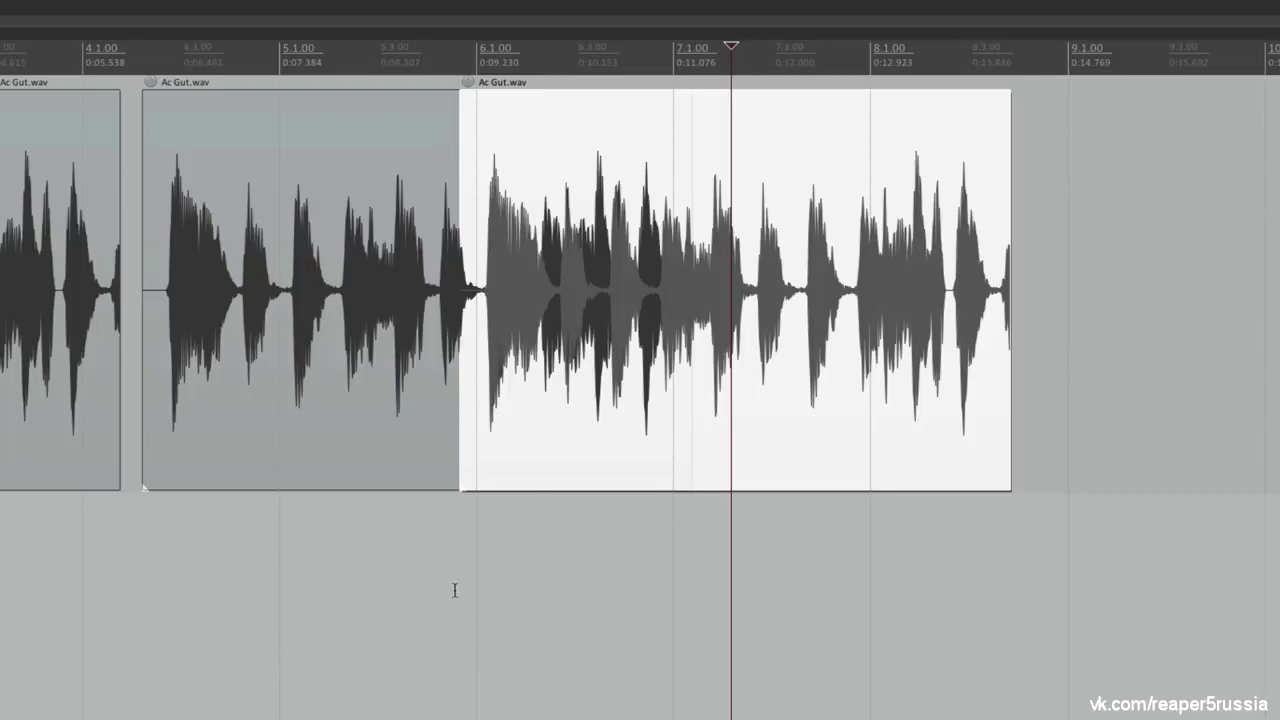
pyautogui.click(415, 523)
pyautogui.press('space')
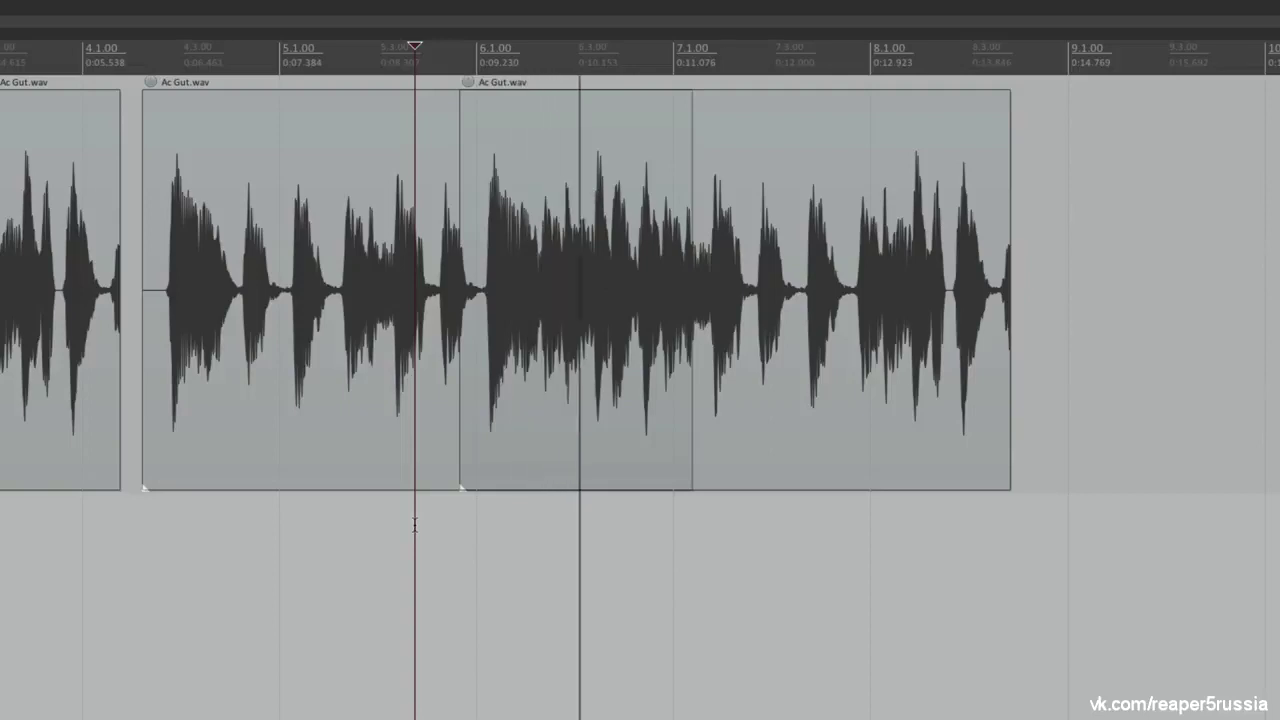
# Stop playback, move the overlapping Ac Gut item clear of its neighbour, and enable trimming content behind media items when editing
pyautogui.press('space')
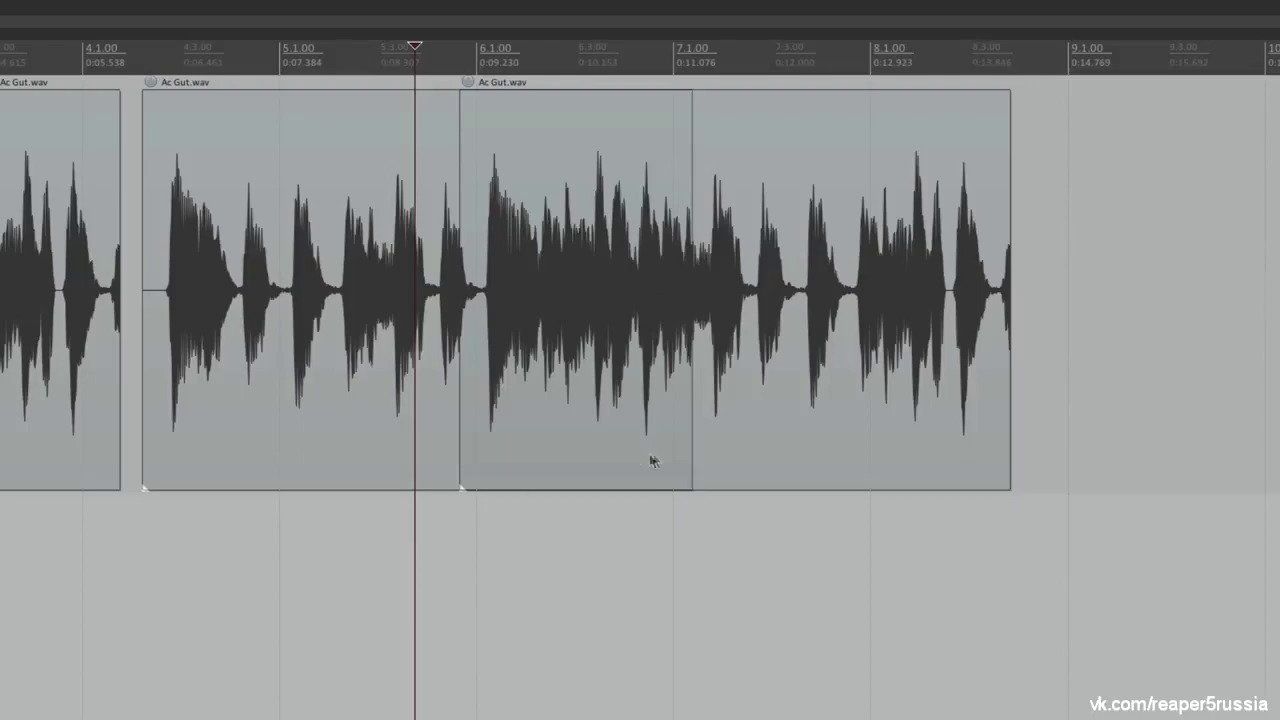
pyautogui.moveTo(708, 270); pyautogui.dragTo(1008, 287)
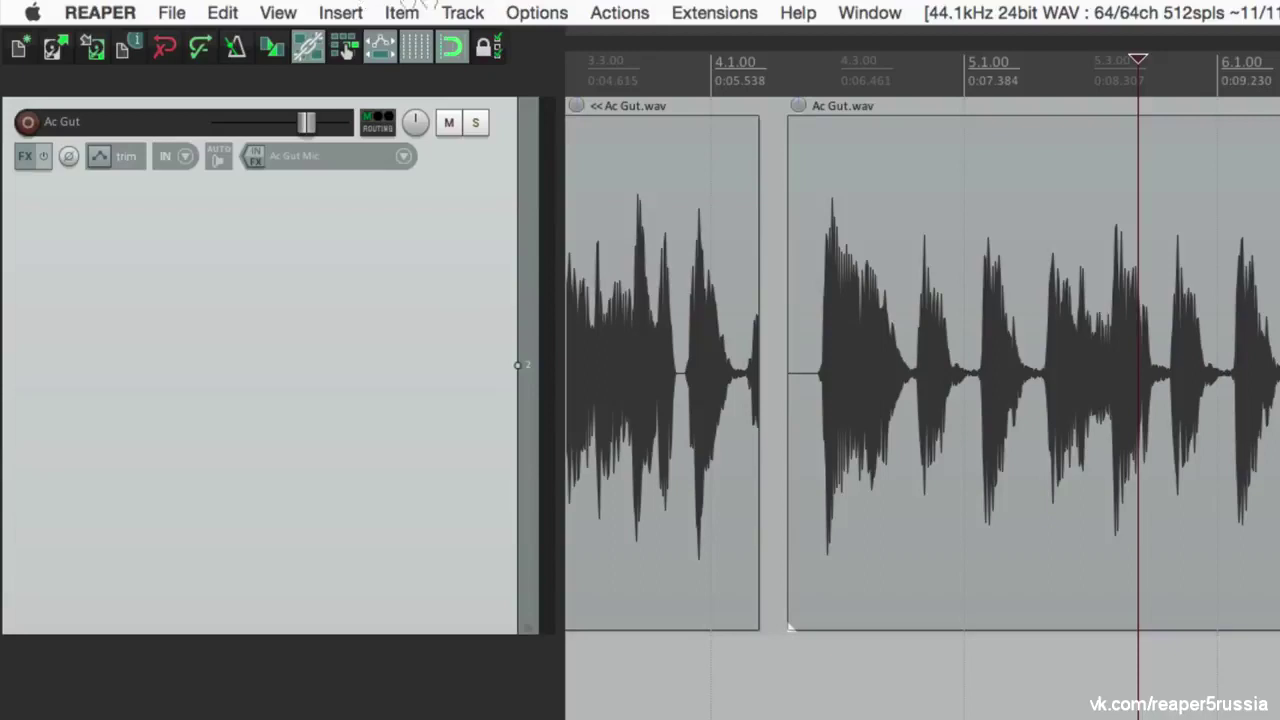
pyautogui.click(550, 12)
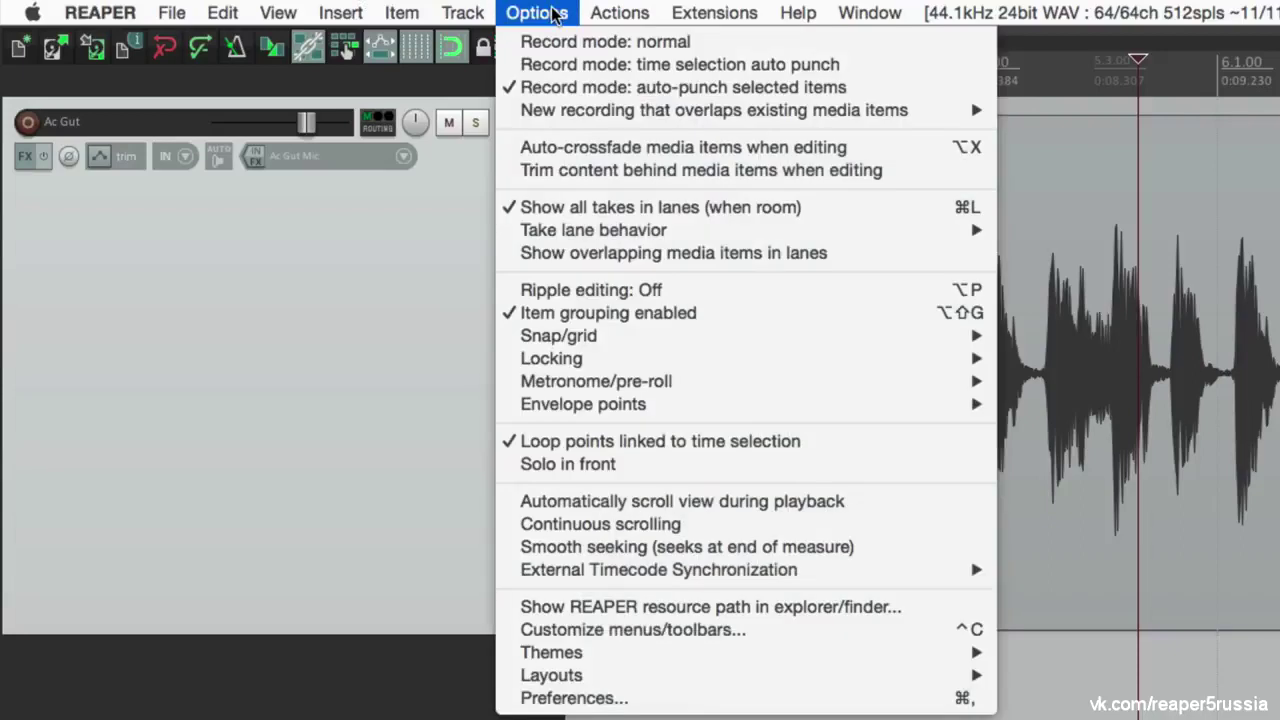
pyautogui.click(503, 174)
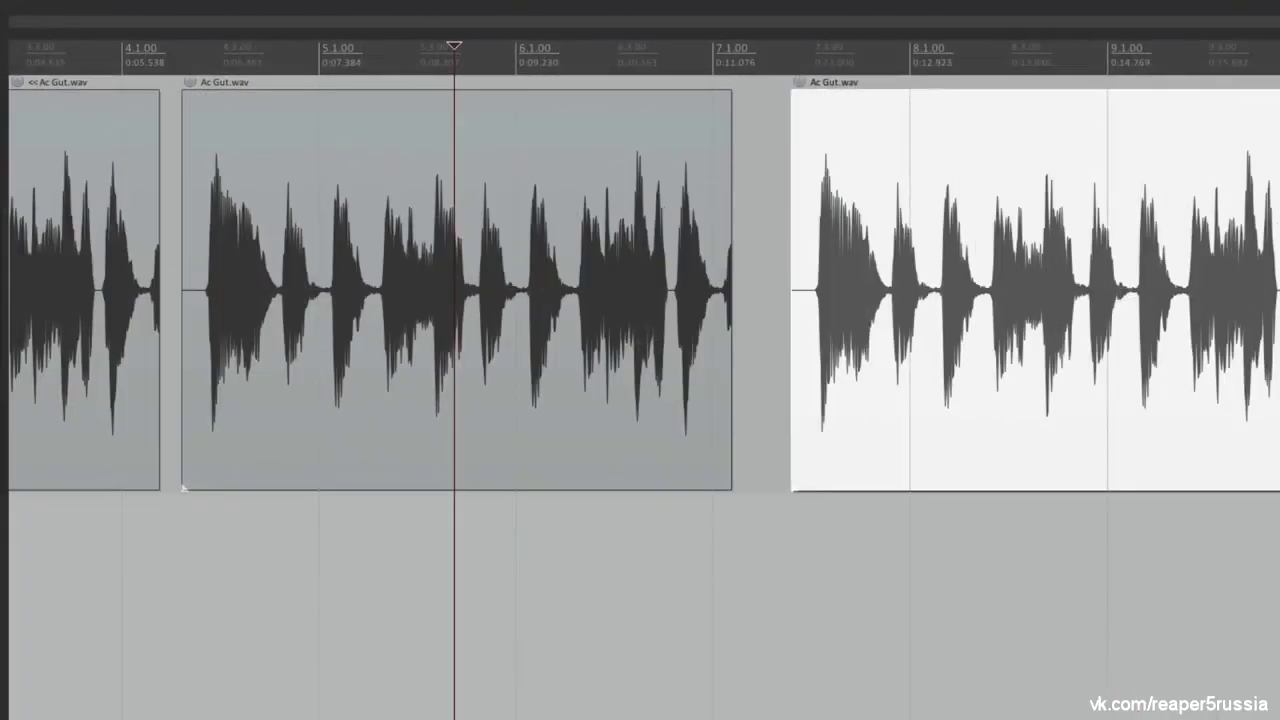
# Trim the preceding item by moving the selected item over its end and back to 6.1.00, and turn off trimming behind items
pyautogui.moveTo(920, 205); pyautogui.dragTo(979, 210)
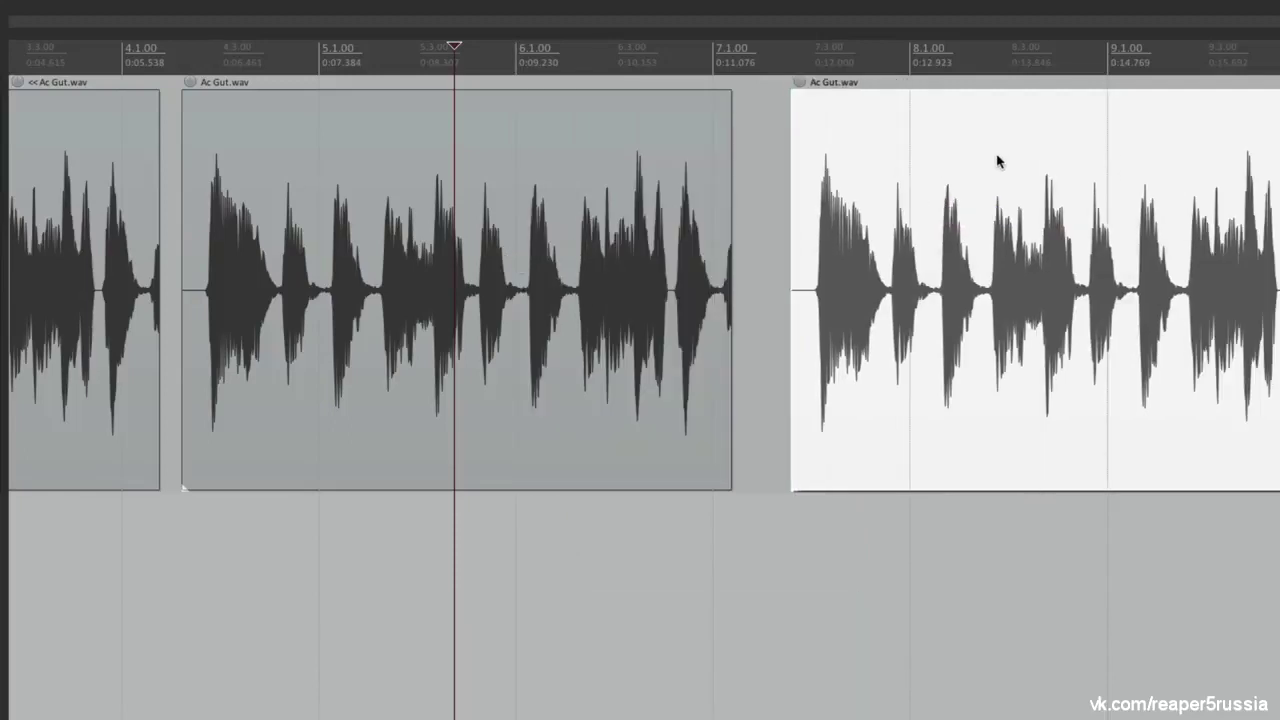
pyautogui.moveTo(997, 161); pyautogui.dragTo(713, 172)
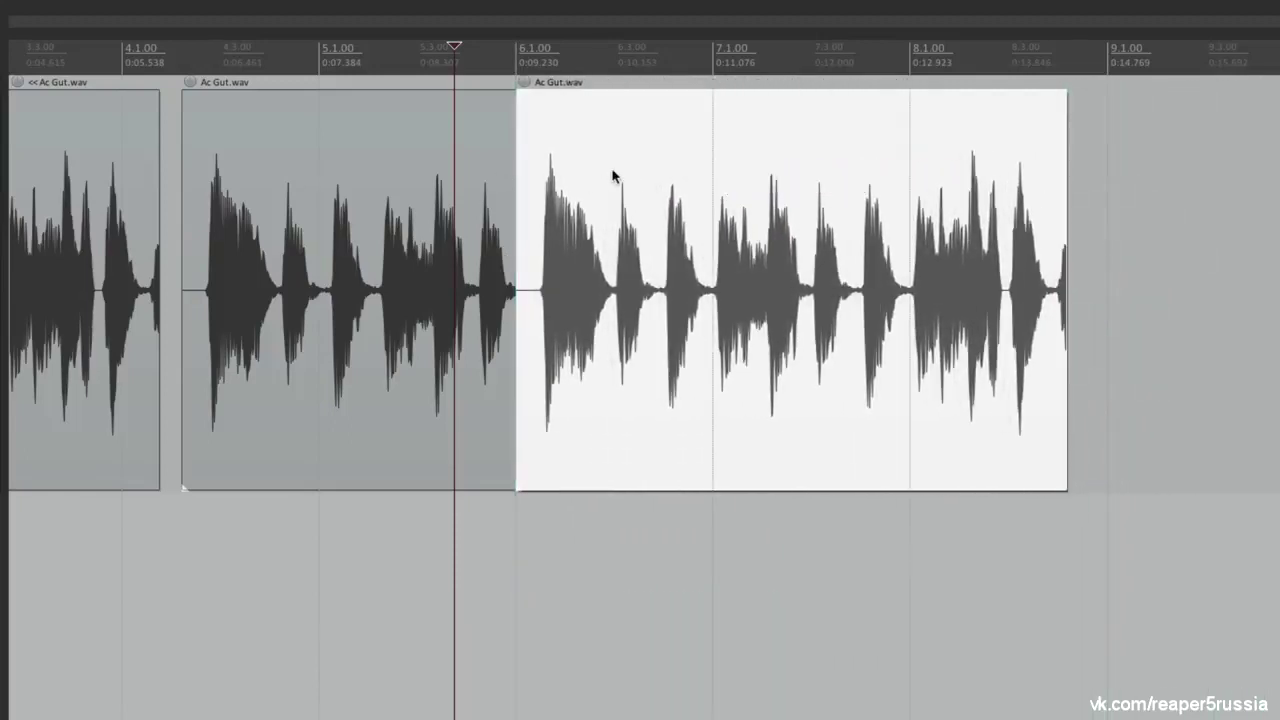
pyautogui.moveTo(613, 176); pyautogui.dragTo(752, 180)
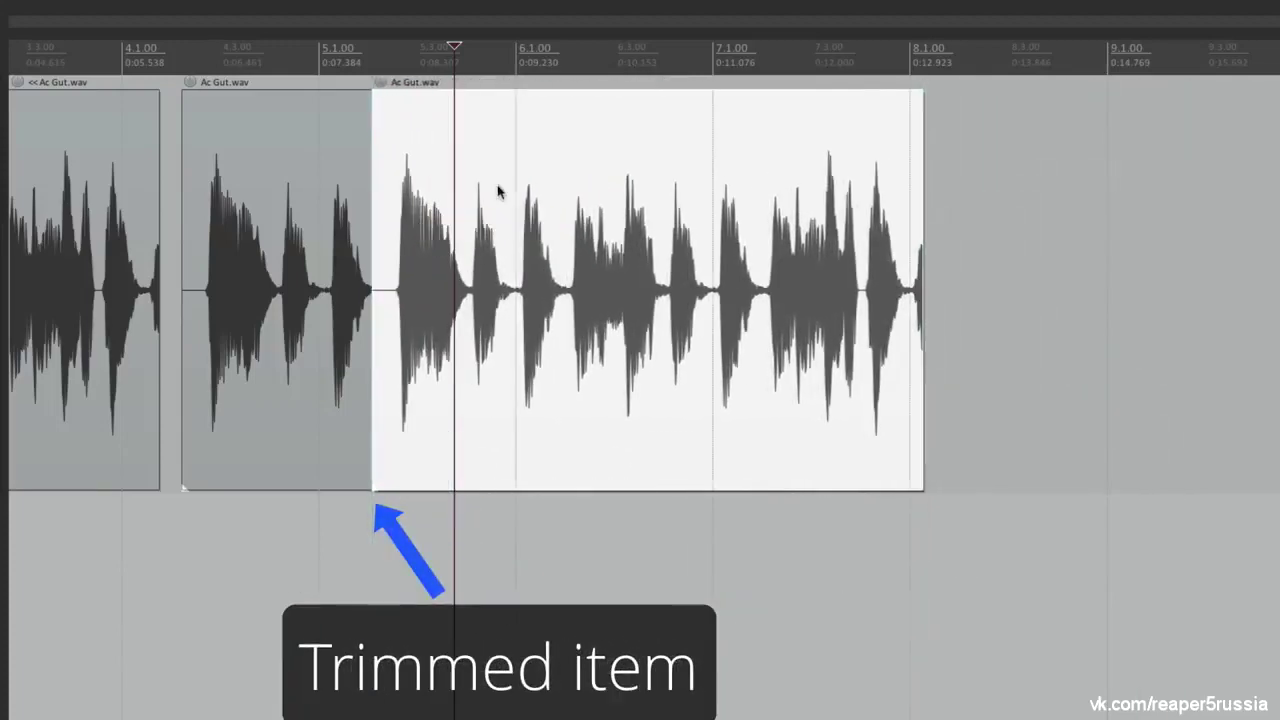
pyautogui.moveTo(500, 191); pyautogui.dragTo(646, 240)
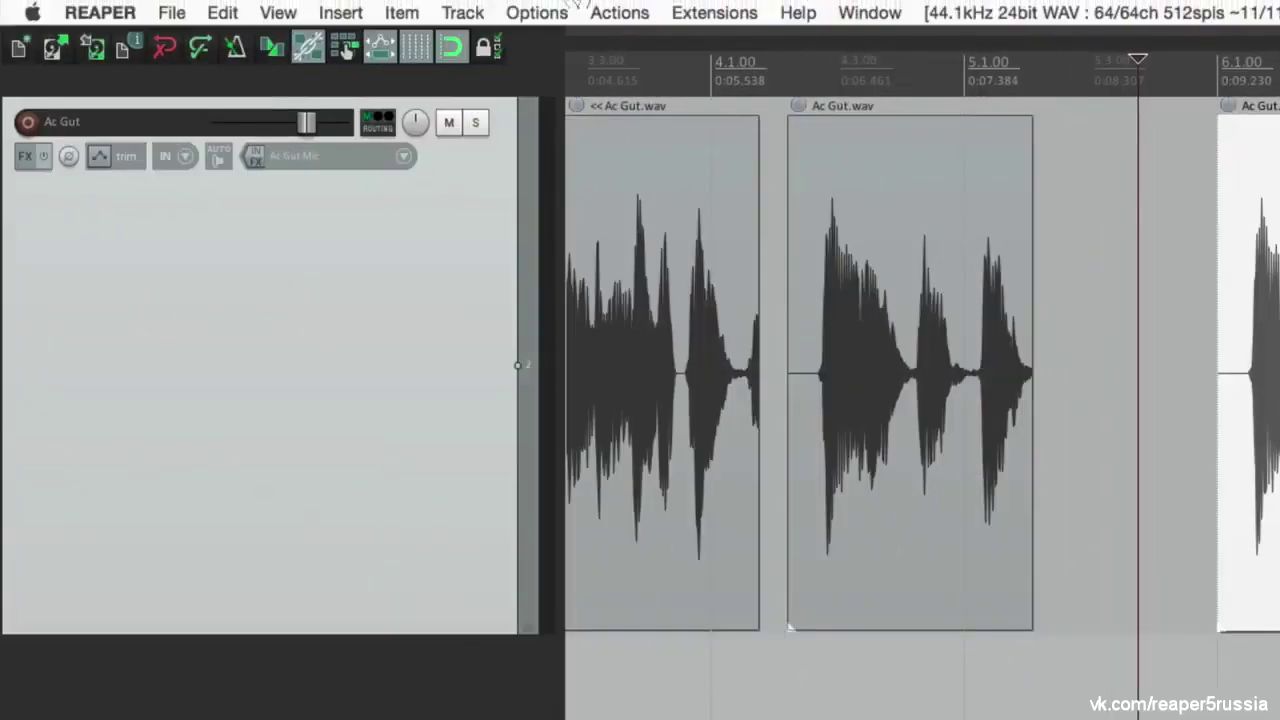
pyautogui.click(540, 12)
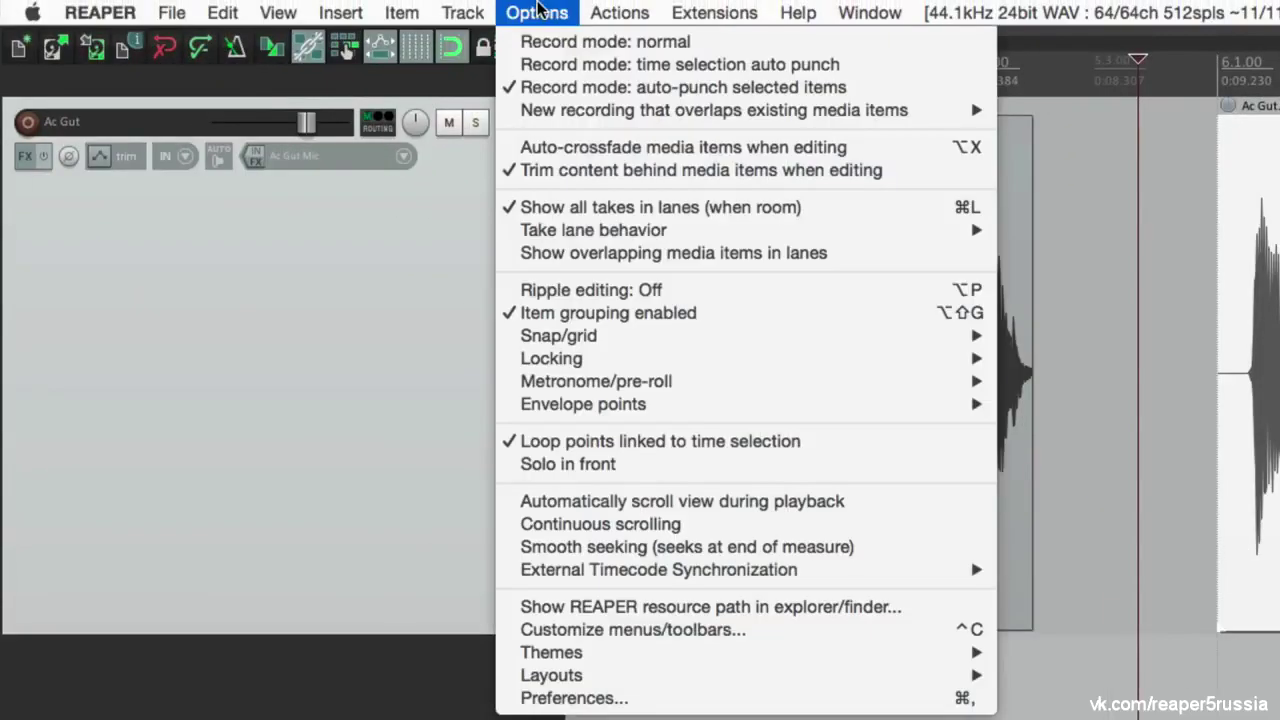
pyautogui.click(496, 170)
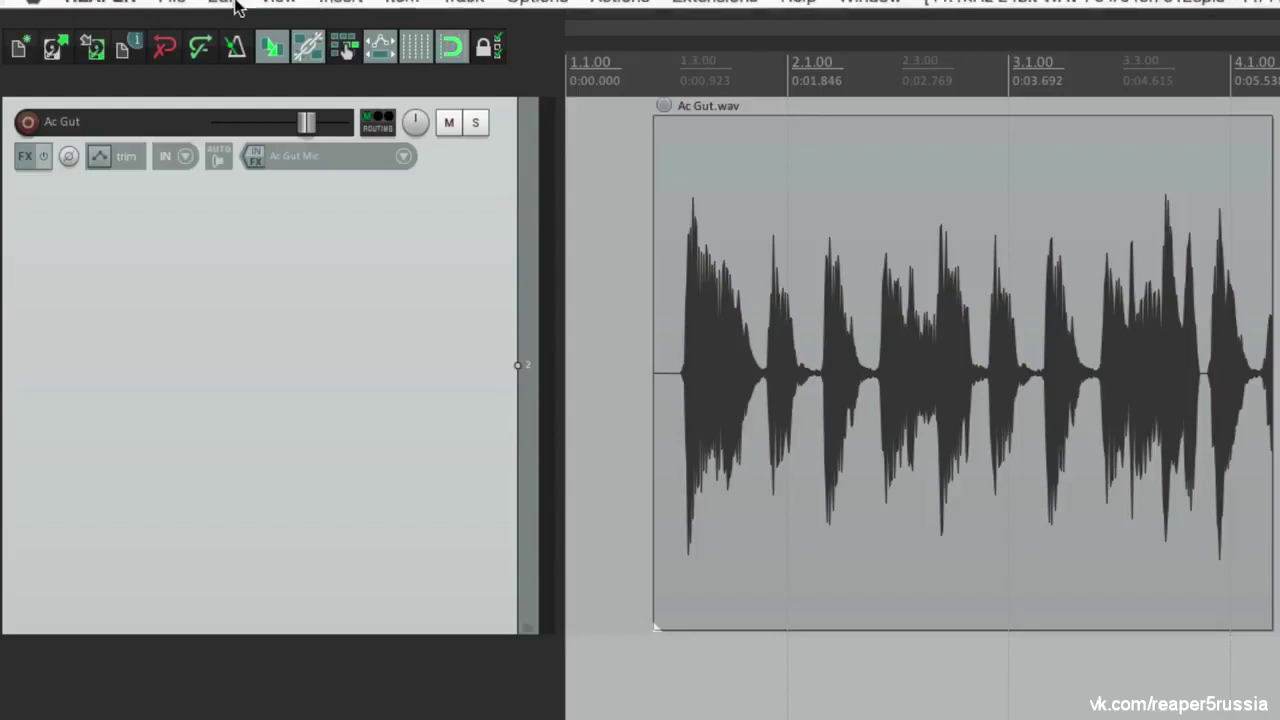
# Make a time selection from just before bar 2 to mid-bar 3 and try to cut the Ac Gut item ignoring the time selection
pyautogui.click(202, 13)
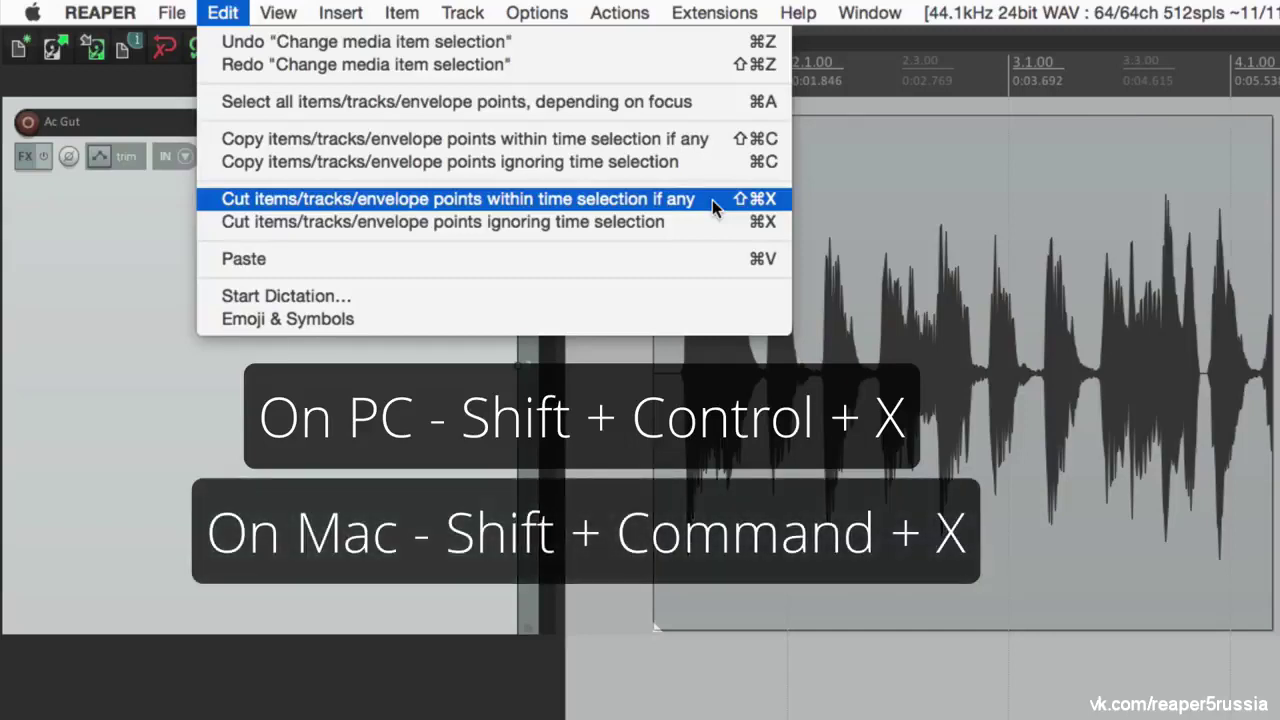
pyautogui.click(712, 200)
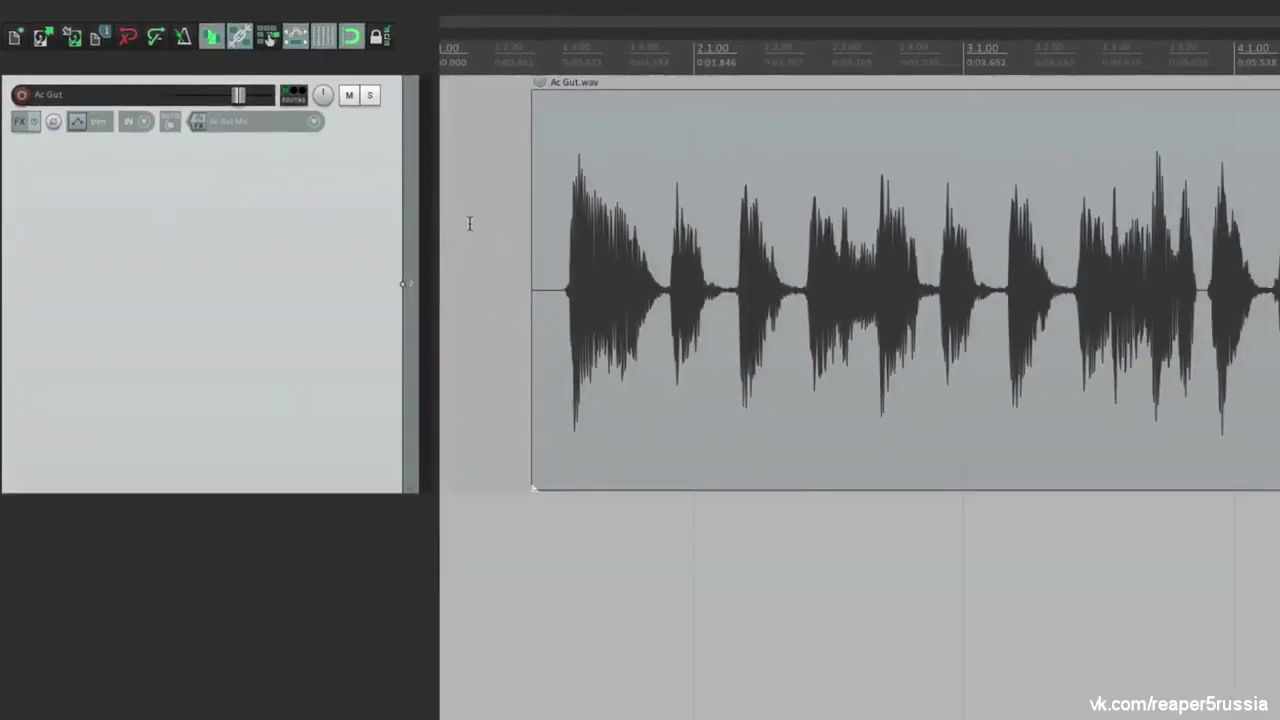
pyautogui.moveTo(656, 100); pyautogui.dragTo(1066, 106)
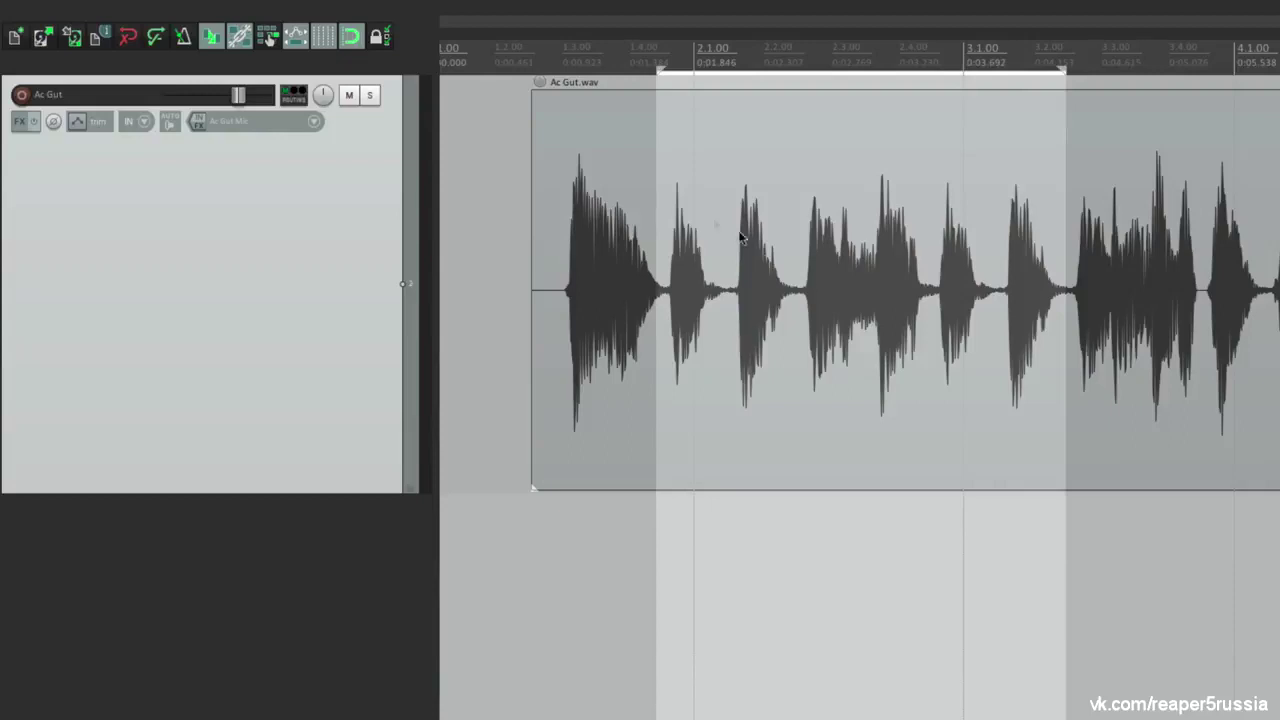
pyautogui.click(612, 205)
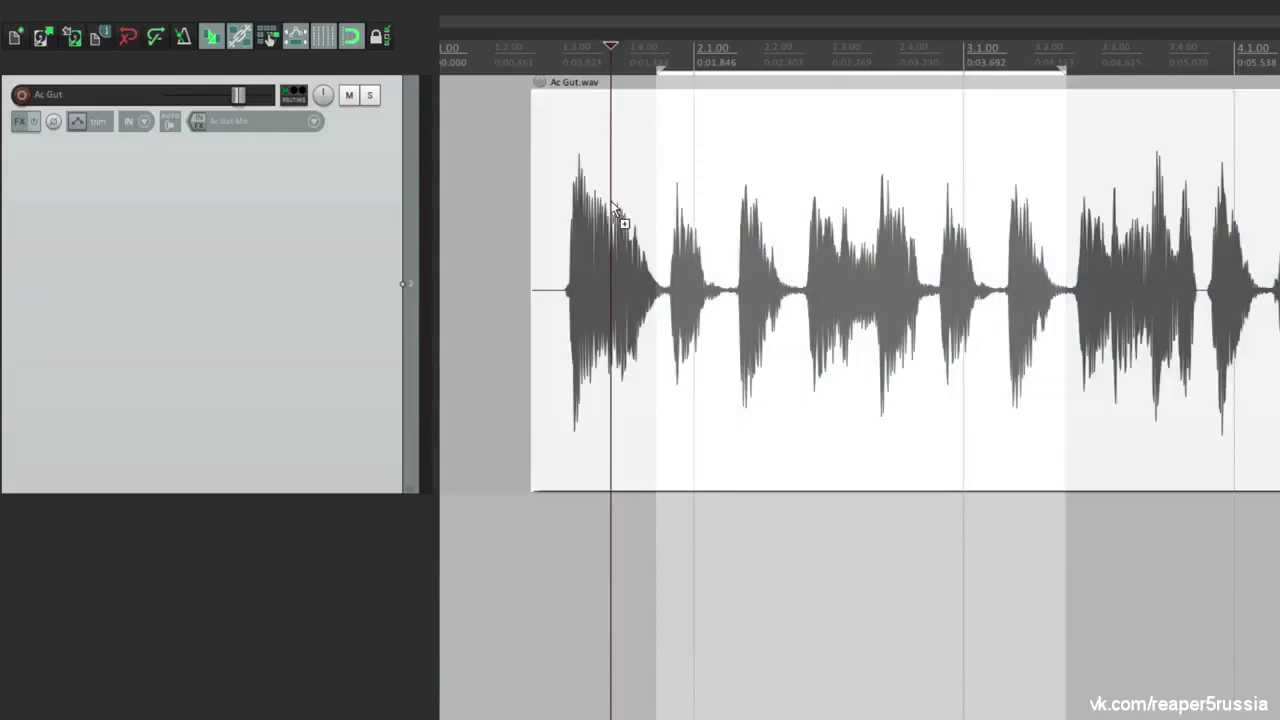
pyautogui.press('Delete')
pyautogui.hotkey('ctrl', 'z')
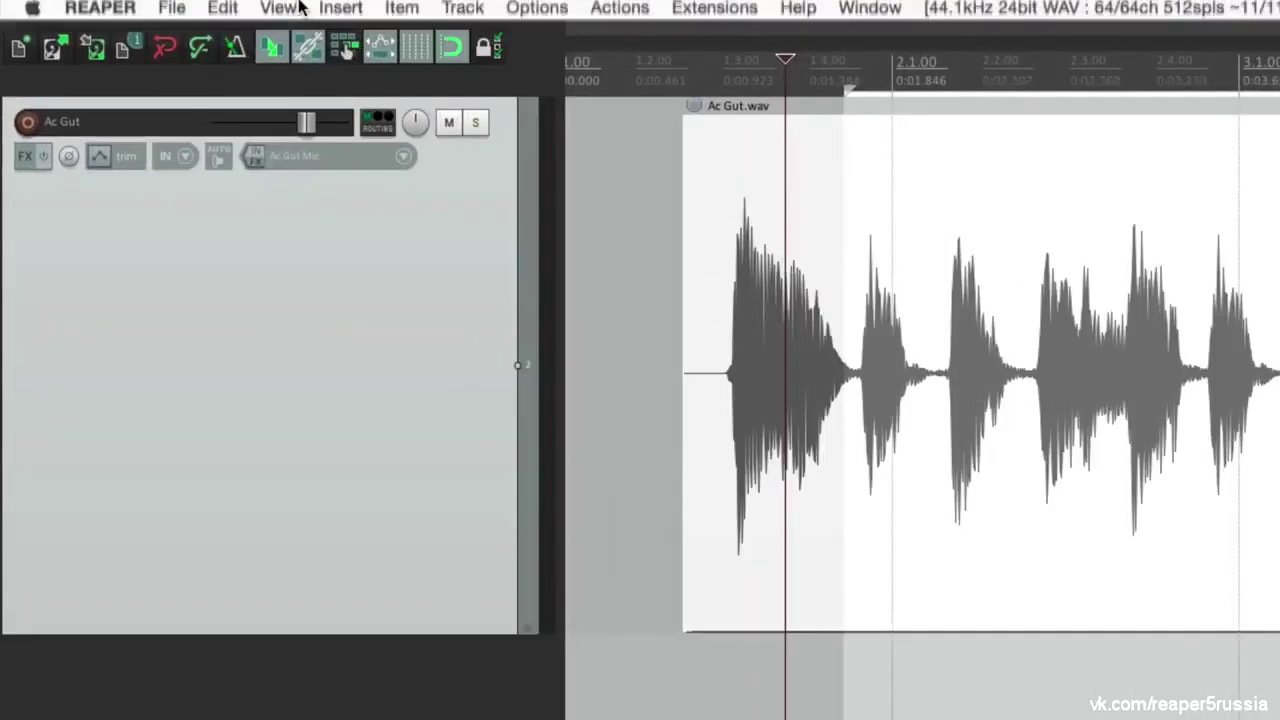
# Try to cut only the part of the Ac Gut item that lies within the time selection
pyautogui.click(222, 12)
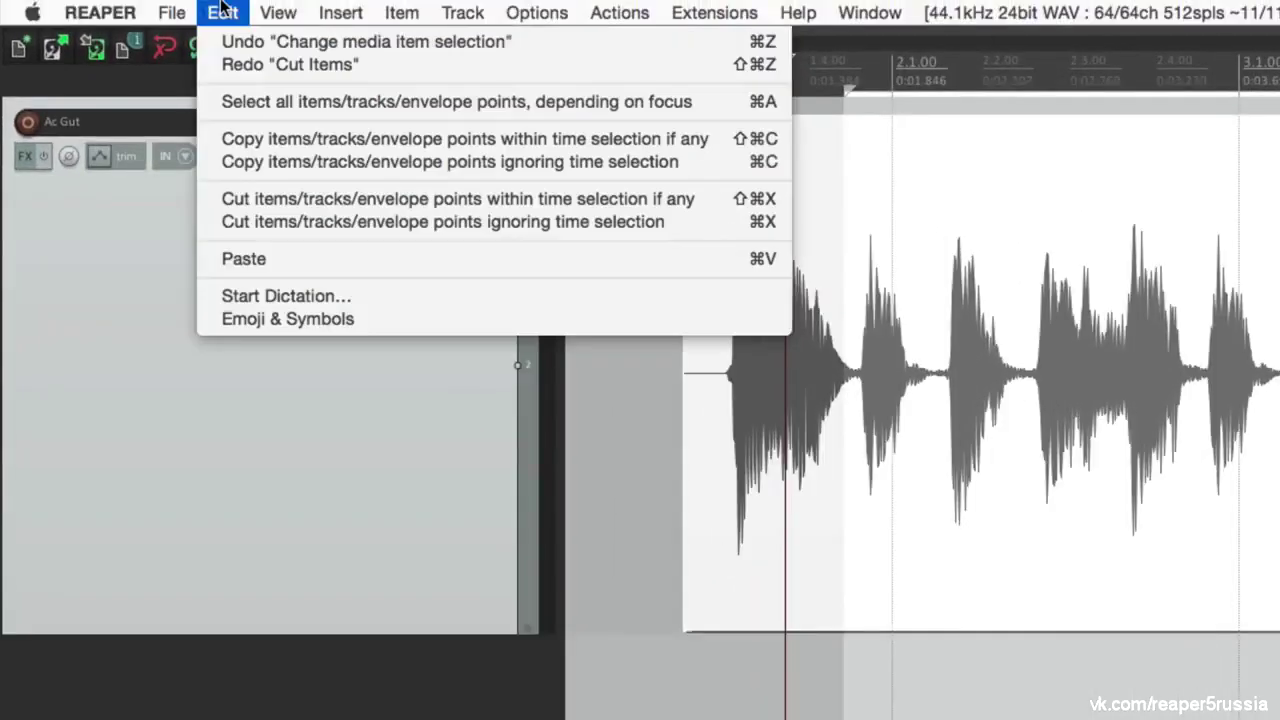
pyautogui.click(212, 200)
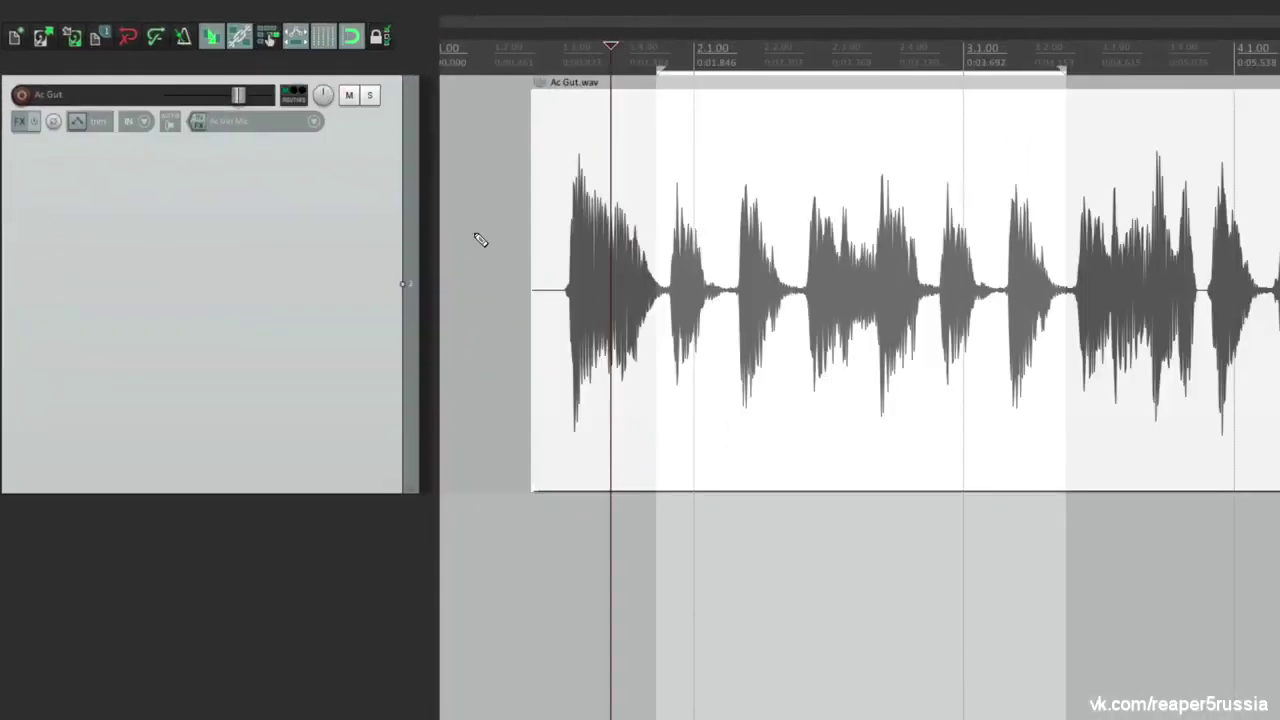
pyautogui.hotkey('ctrl', 'x')
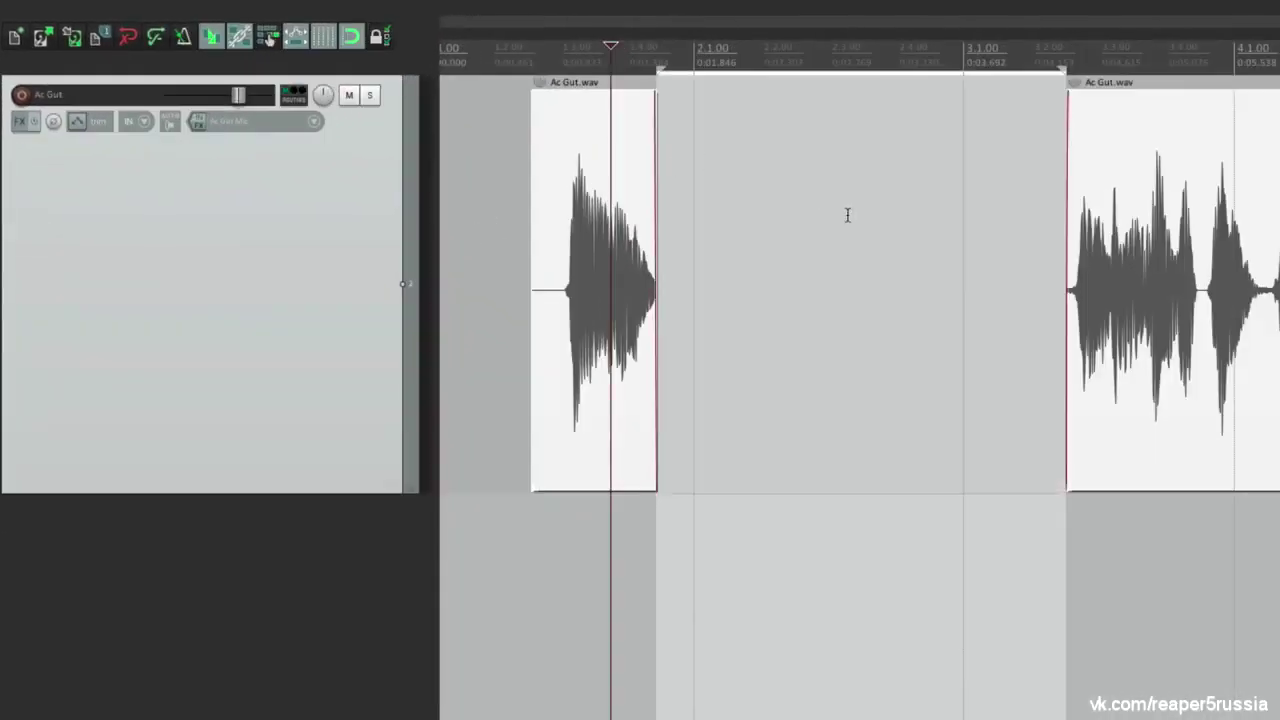
pyautogui.hotkey('ctrl', 'z')
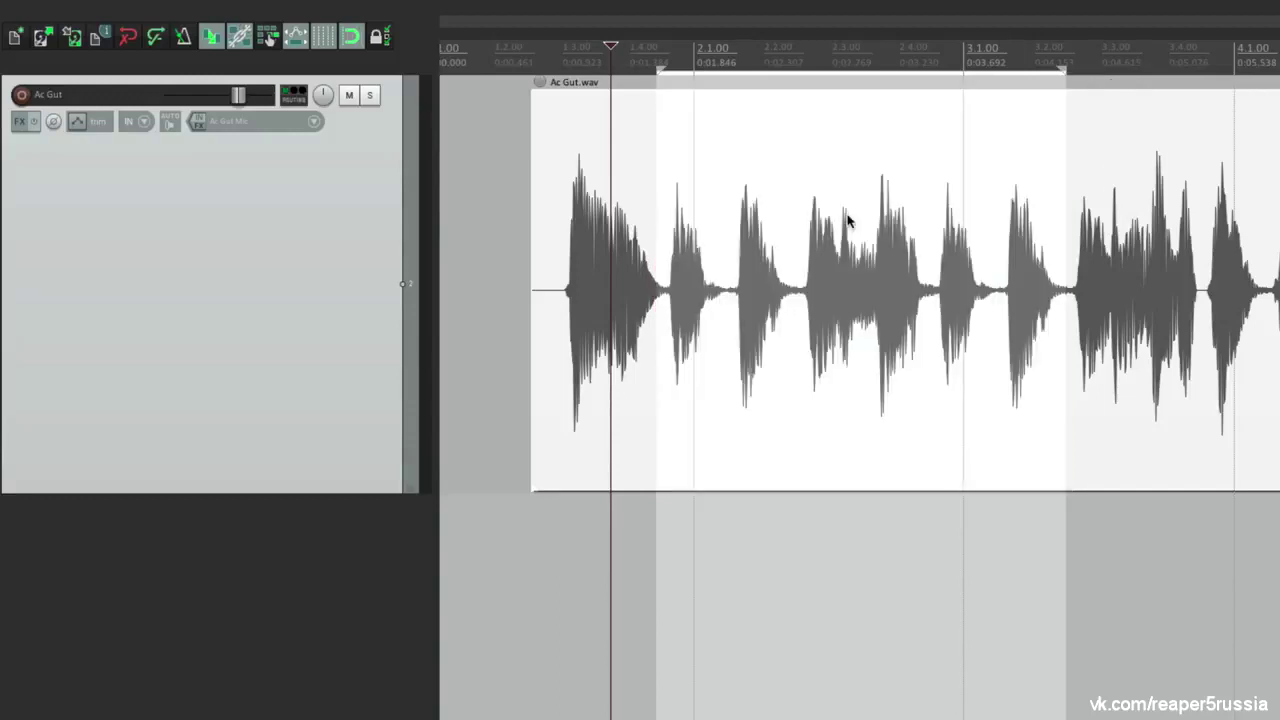
# Cut the time-selected part of the item, paste it after the remaining items, and undo the cut and paste
pyautogui.hotkey('ctrl', 'x')
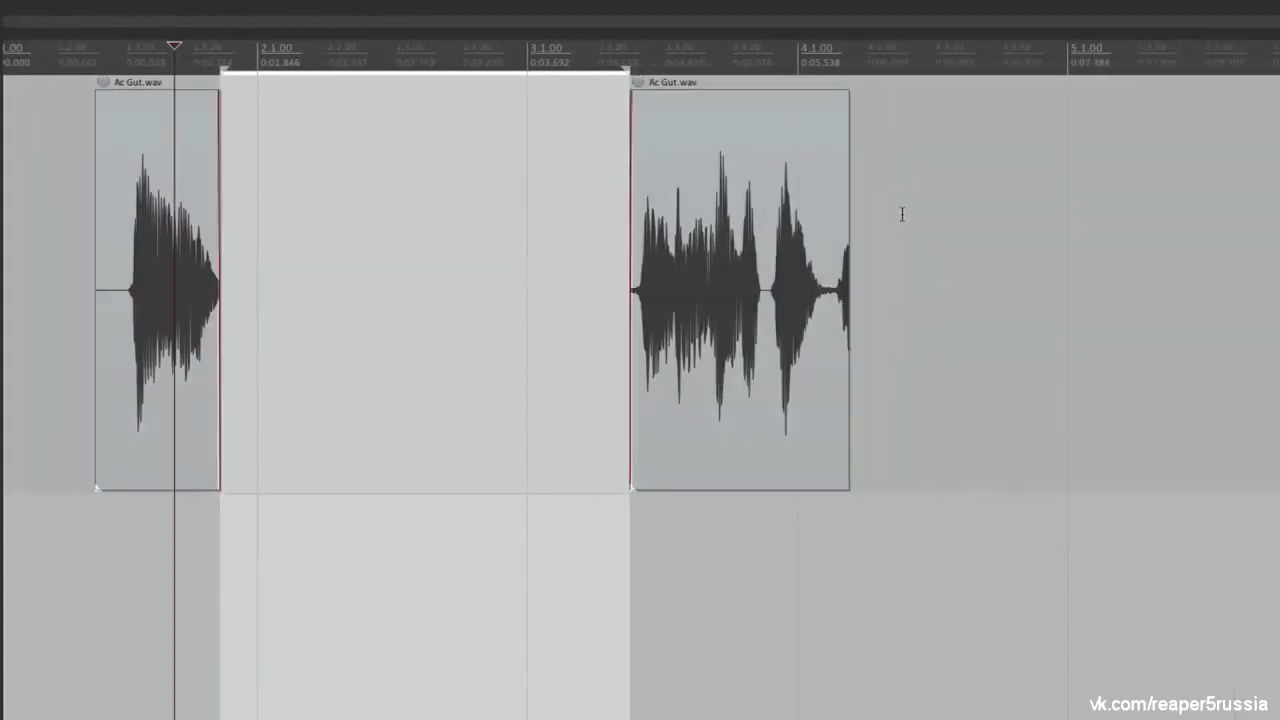
pyautogui.click(902, 212)
pyautogui.hotkey('ctrl', 'v')
pyautogui.scroll(-3, 686, 177)
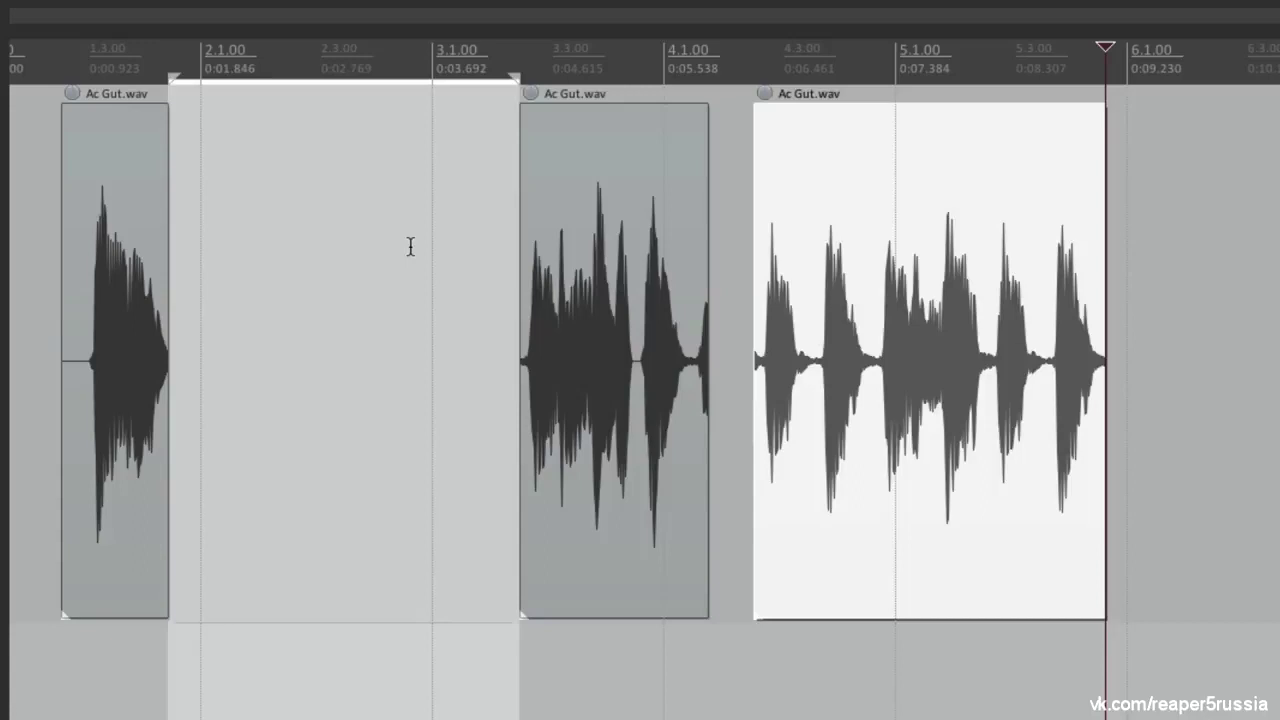
pyautogui.hotkey('ctrl', 'x')
pyautogui.hotkey('ctrl', 'v')
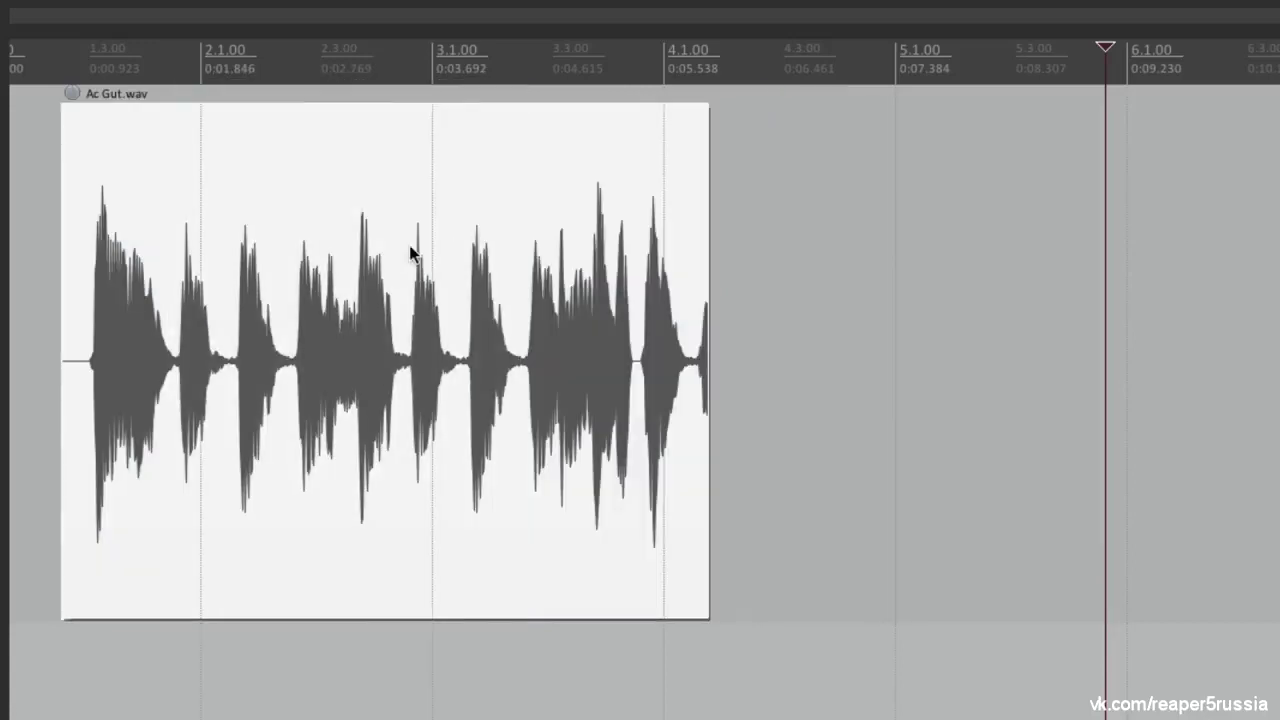
# Copy the Ac Gut item onto a new track below, offset slightly later, and deselect the items
pyautogui.moveTo(289, 206); pyautogui.dragTo(373, 719)
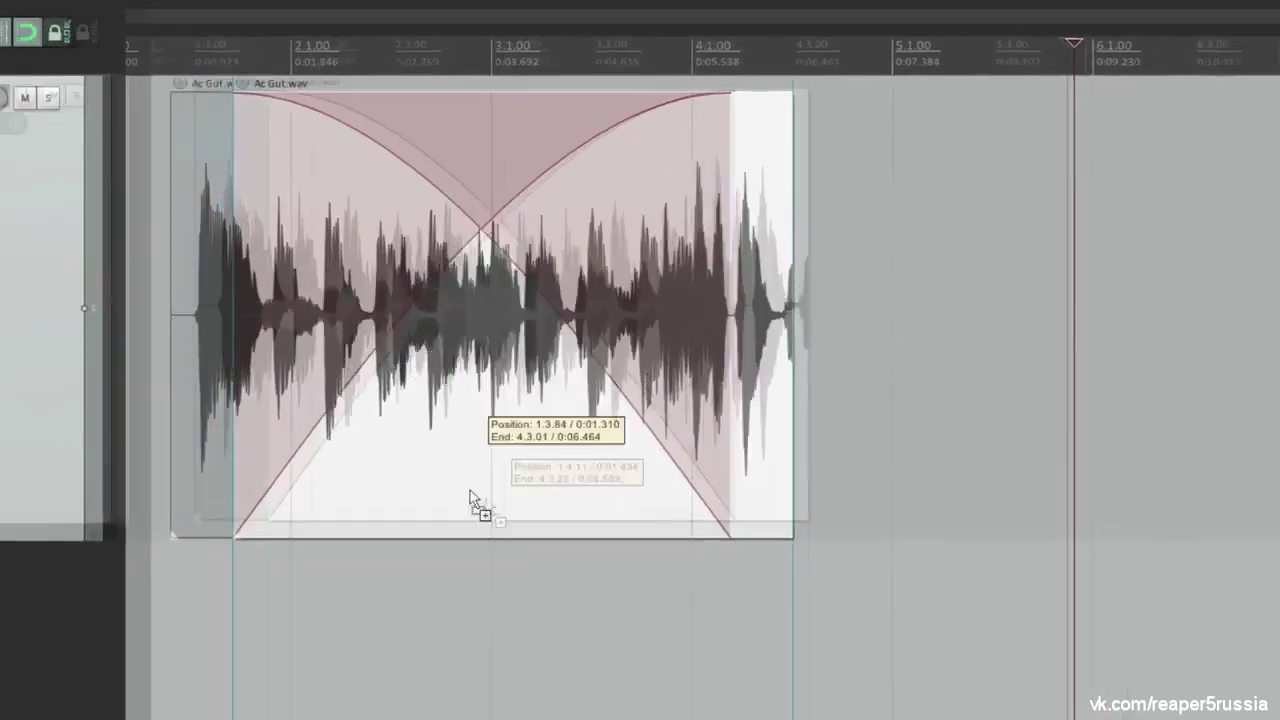
pyautogui.moveTo(561, 500); pyautogui.dragTo(553, 500)
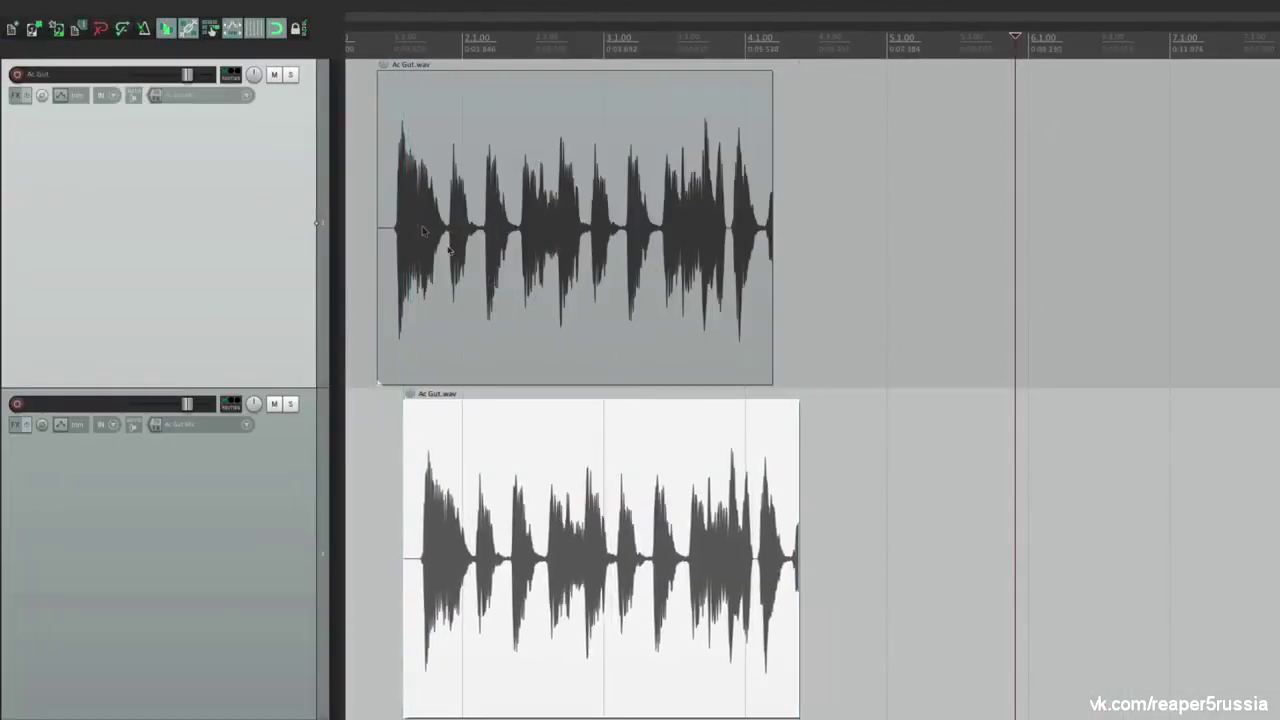
pyautogui.click(369, 560)
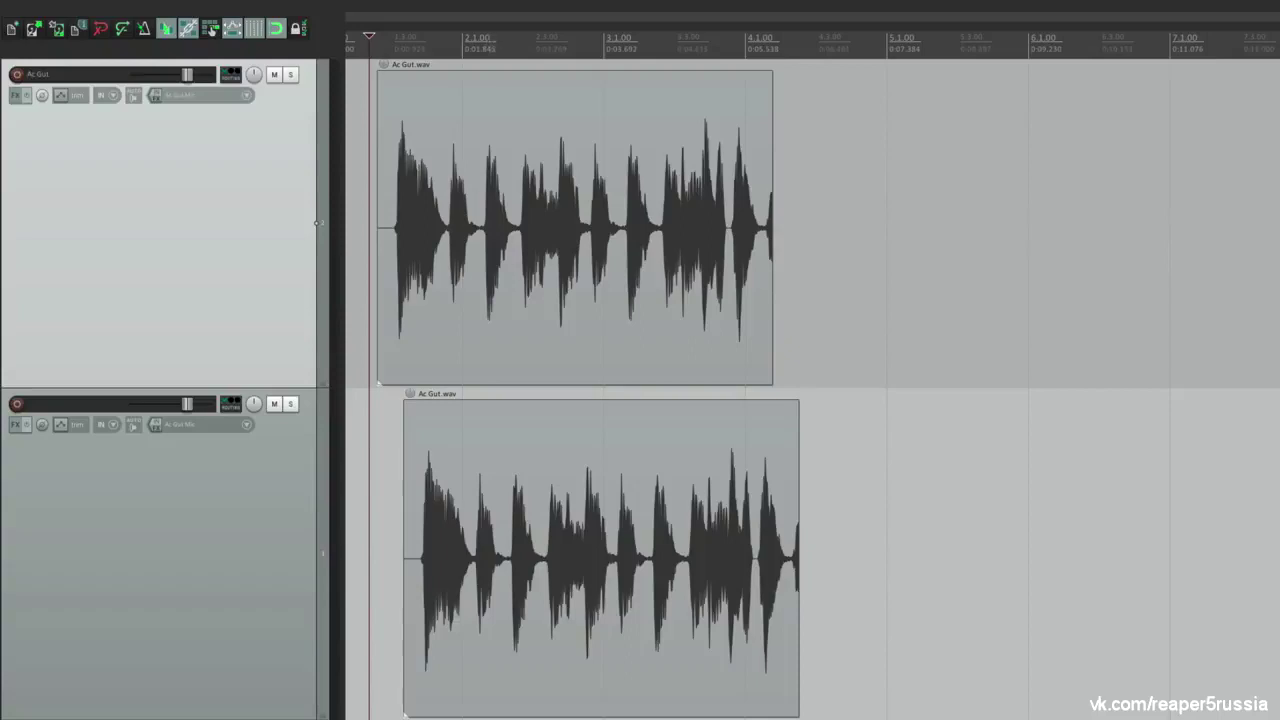
# Make a time selection from just after 2.1.00 to late in bar 3 and select the items on both tracks
pyautogui.moveTo(478, 55); pyautogui.dragTo(702, 57)
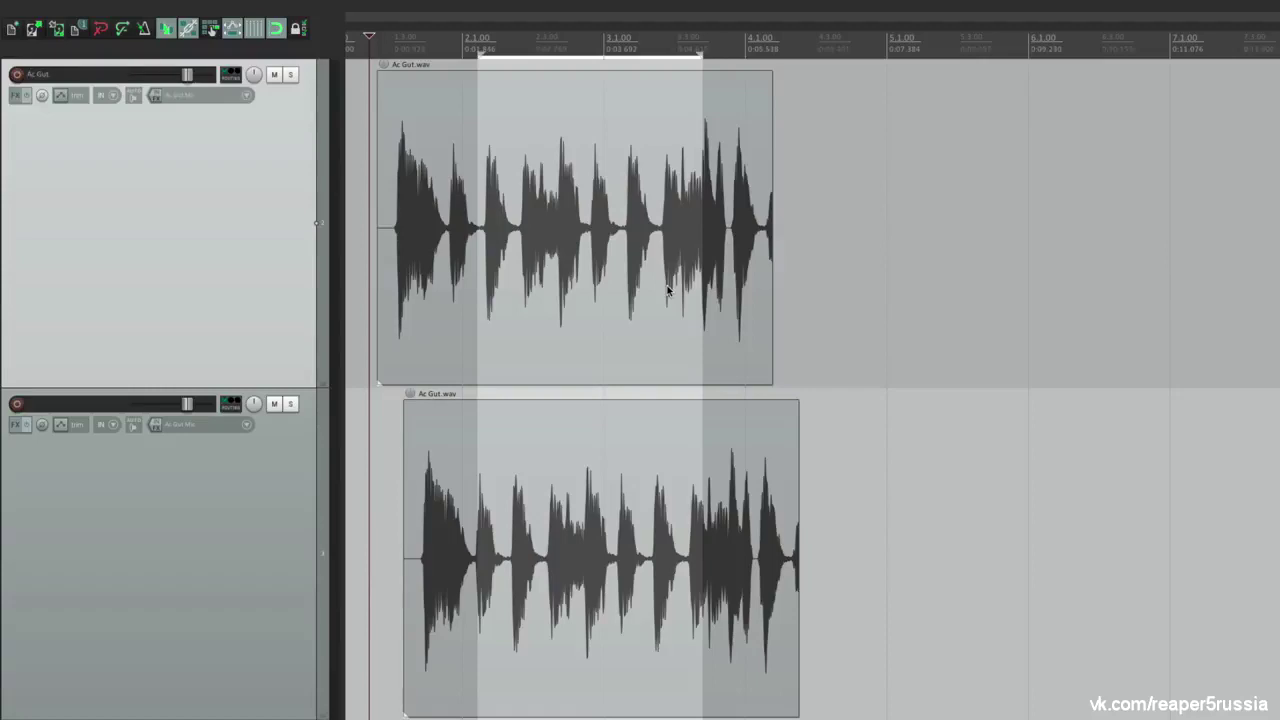
pyautogui.click(452, 162)
pyautogui.keyDown('ctrl'); pyautogui.click(455, 510); pyautogui.keyUp('ctrl')
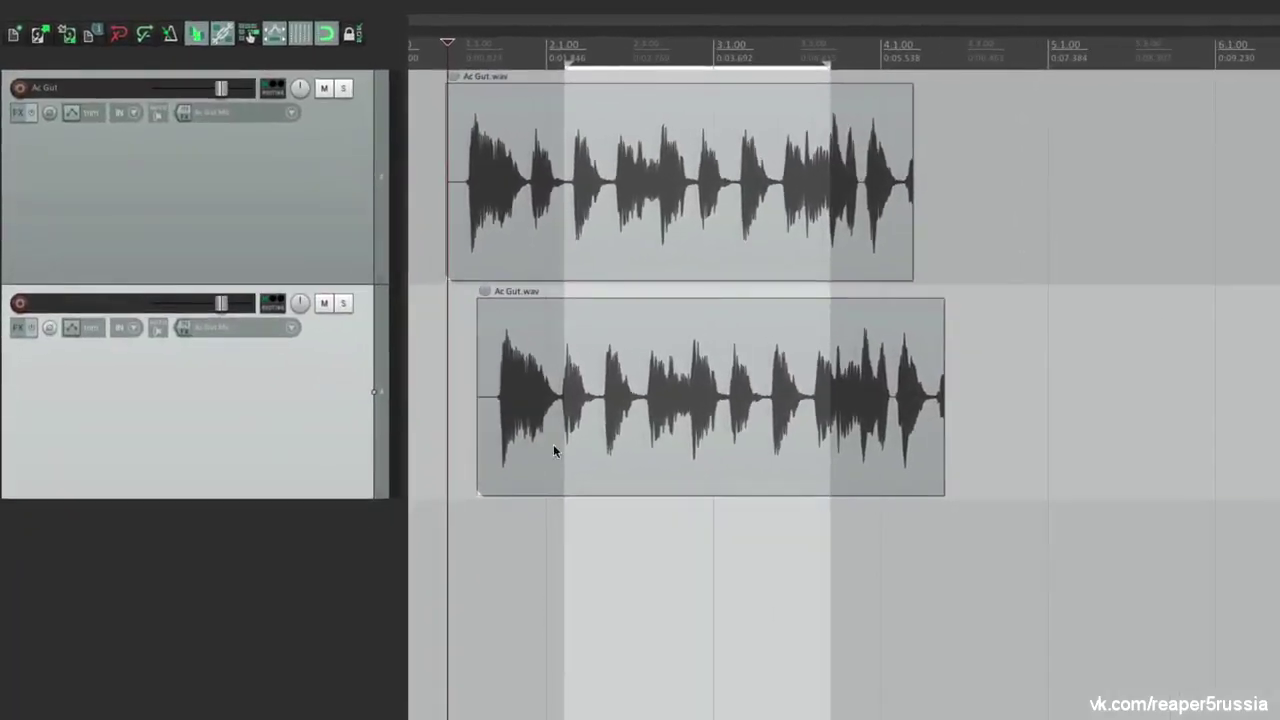
# Copy the second track's item to a new third track and cut the time-selected section from the first and third tracks' items
pyautogui.moveTo(535, 340); pyautogui.dragTo(543, 529)
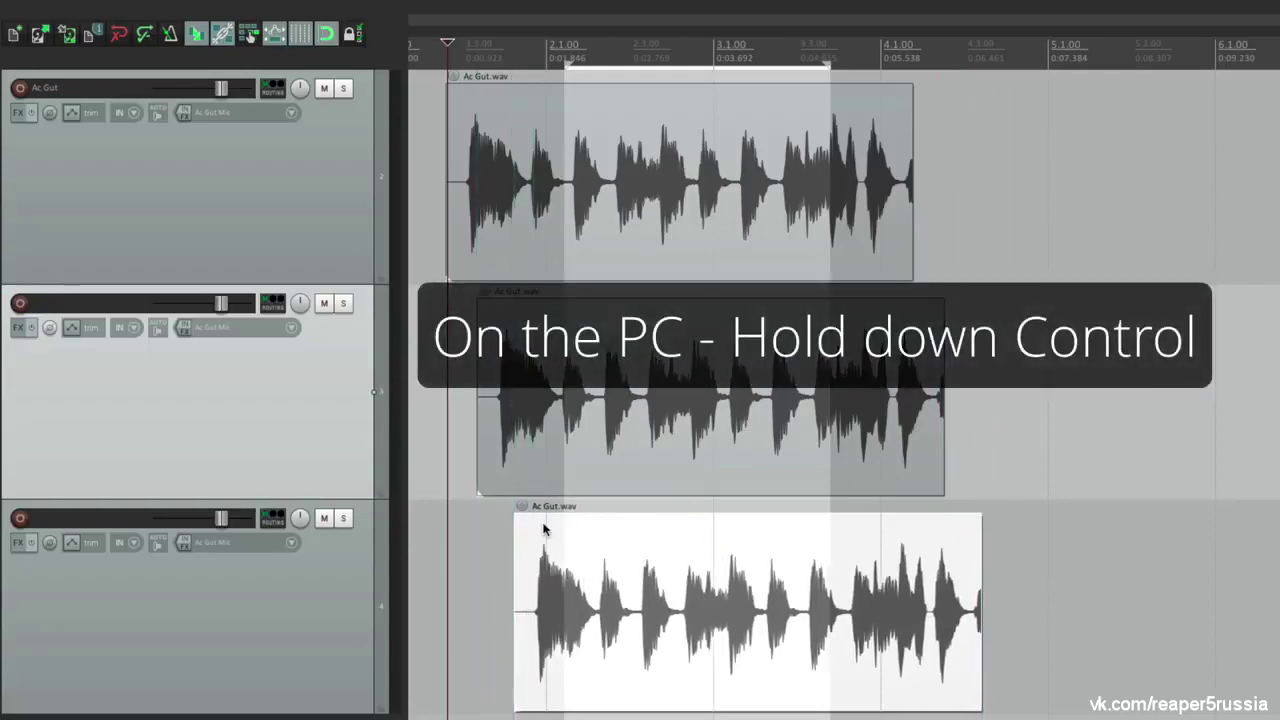
pyautogui.keyDown('ctrl'); pyautogui.click(500, 137); pyautogui.keyUp('ctrl')
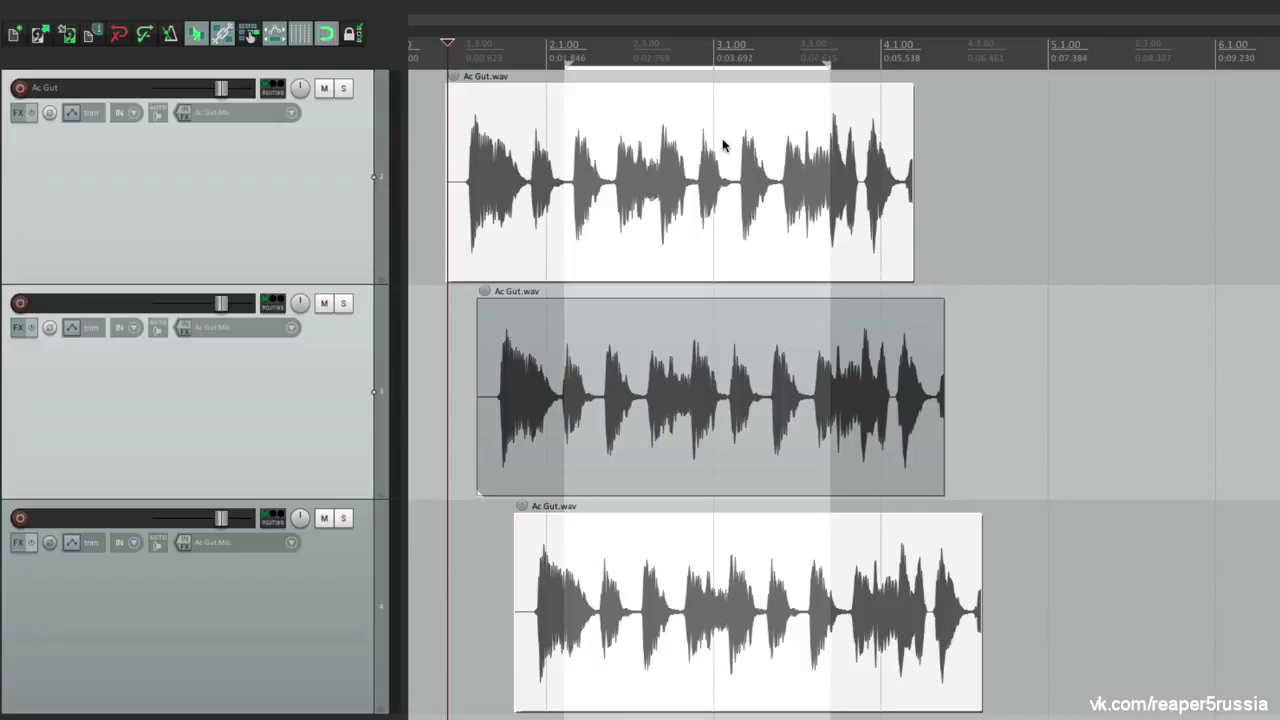
pyautogui.press('Delete')
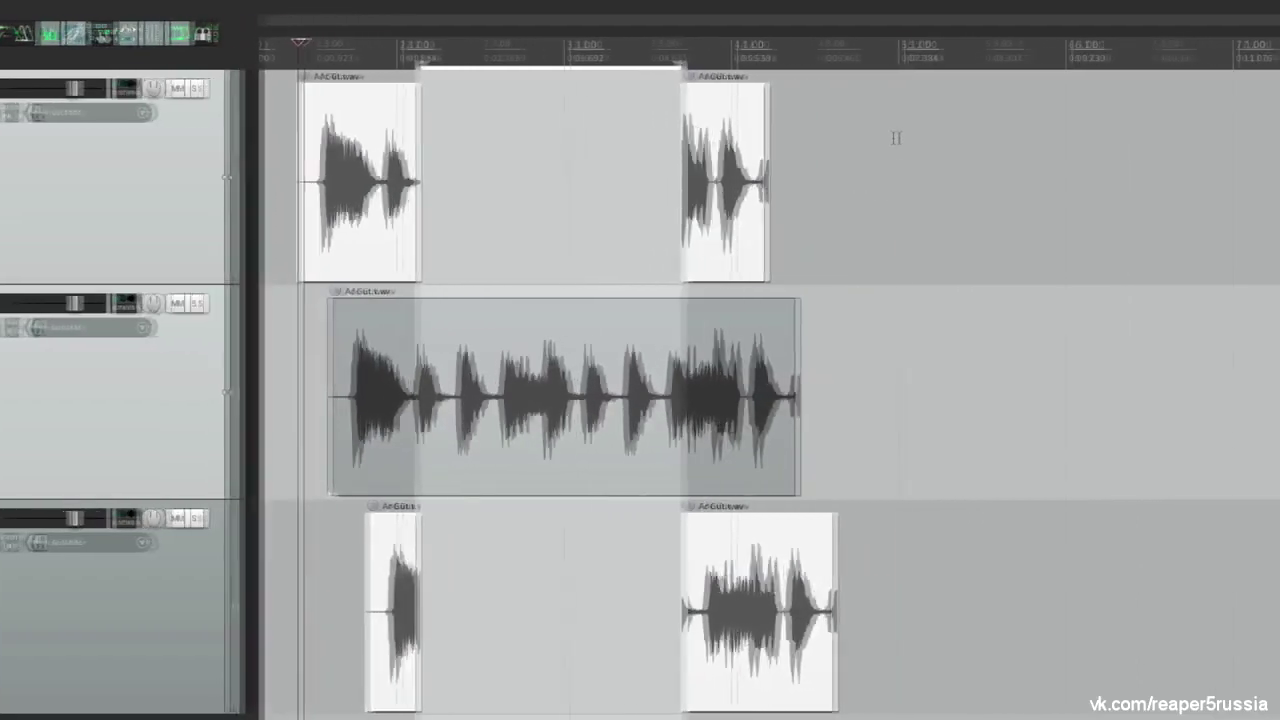
# Paste the cut sections after the remaining items and undo the edits involving the additional tracks
pyautogui.click(1048, 145)
pyautogui.hotkey('ctrl', 'v')
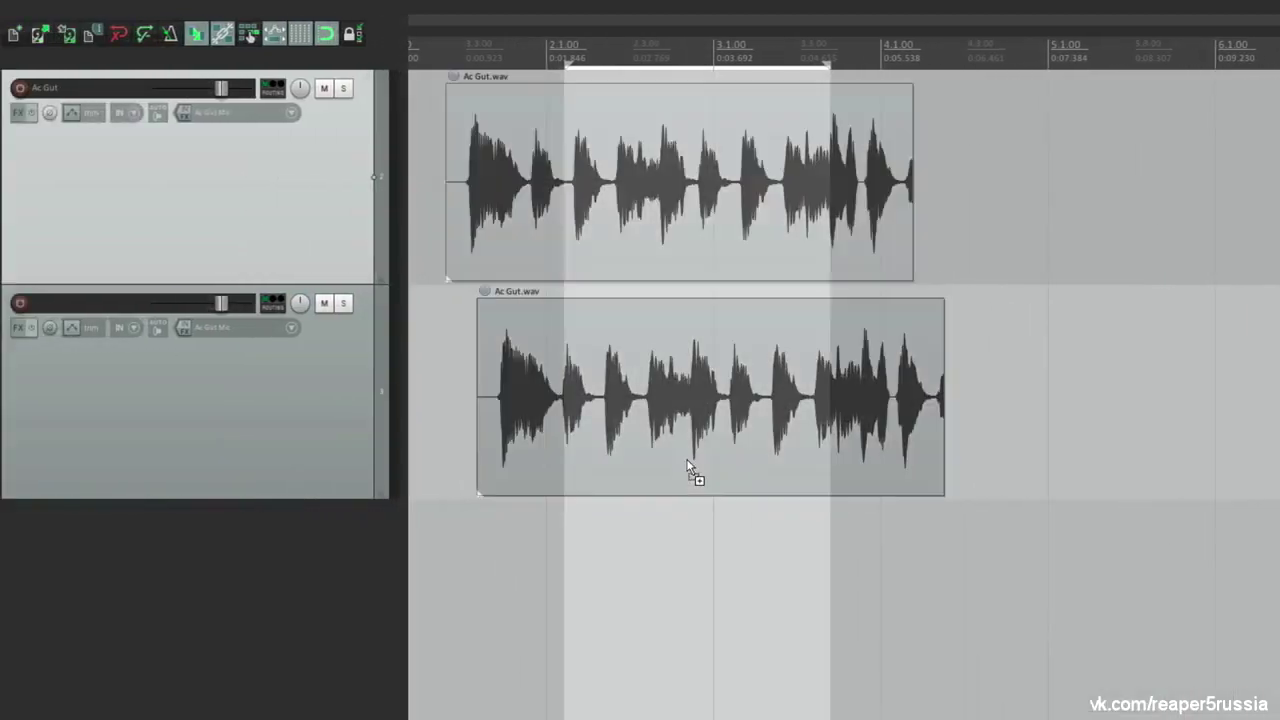
pyautogui.hotkey('ctrl', 'z')
# Split the Ac Gut item just before bar 2 and again between beats 2 and 3 of bar 3, in the gaps between notes
pyautogui.moveTo(344, 290); pyautogui.dragTo(390, 602)
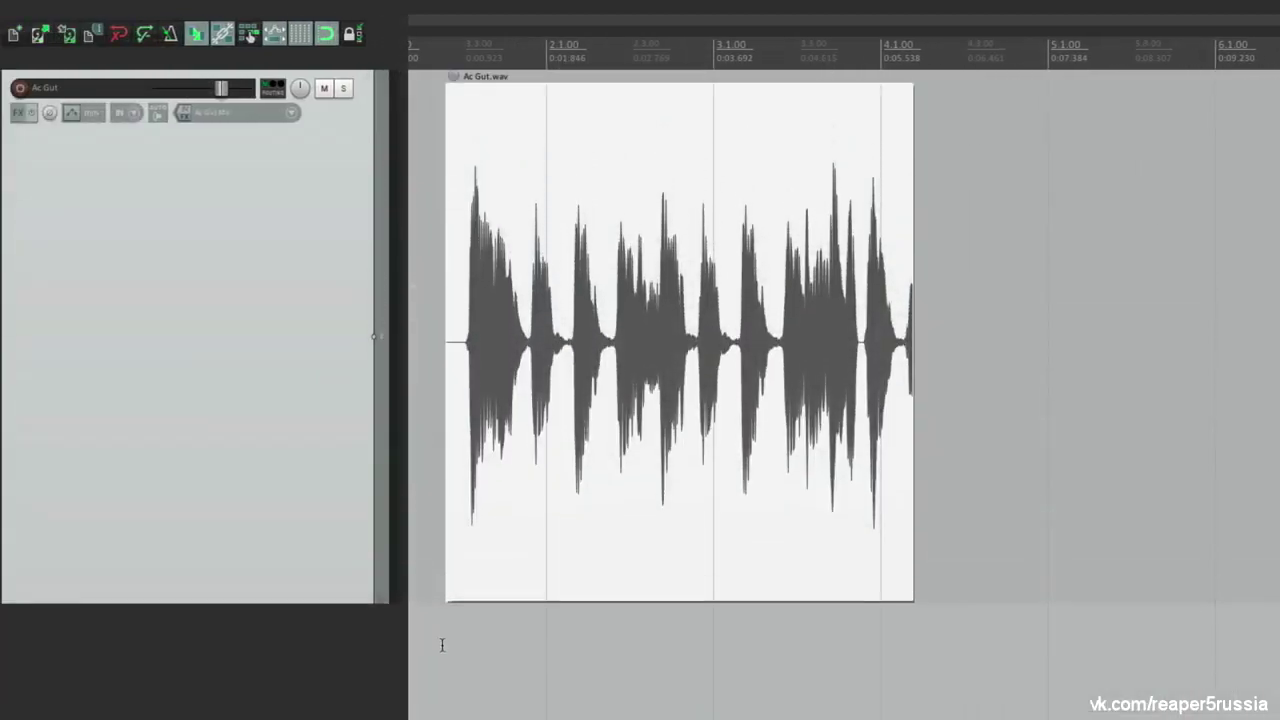
pyautogui.scroll(4, 474, 443)
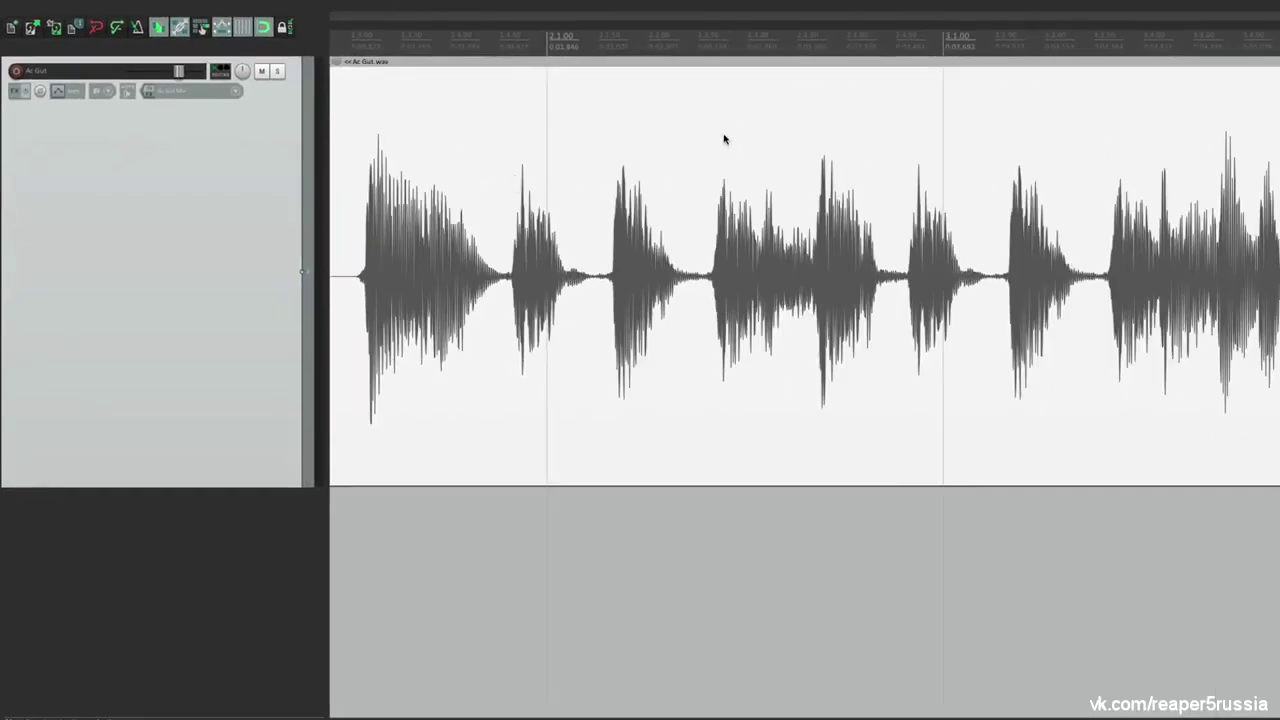
pyautogui.click(504, 218)
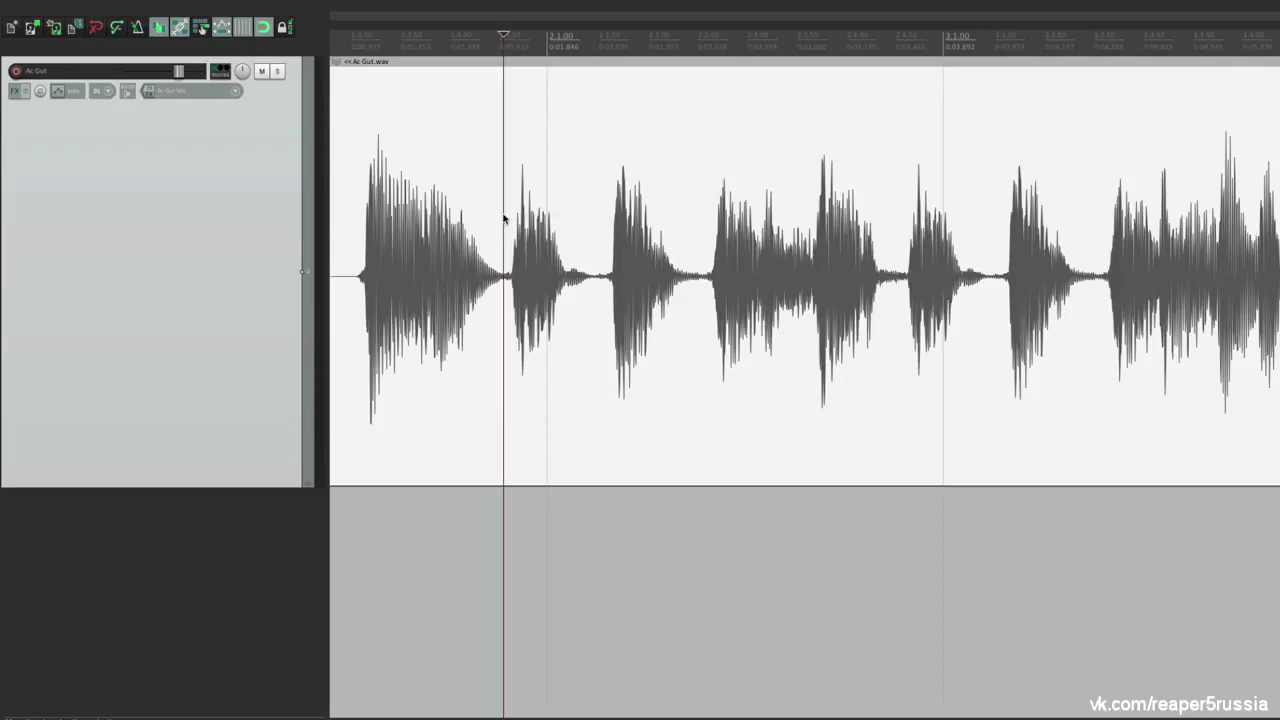
pyautogui.press('s')
pyautogui.click(1087, 225)
pyautogui.press('s')
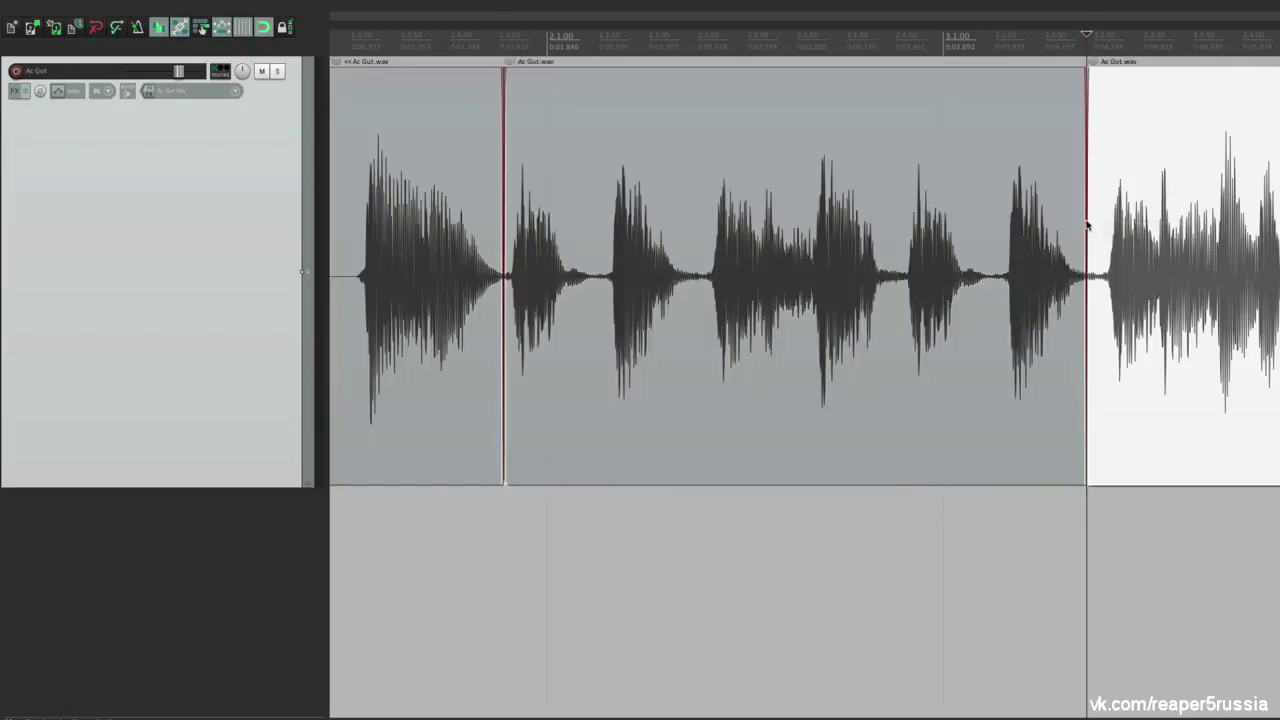
# Undo the two splits, and split the Ac Gut item at a time selection from about 1.4.50 to about 3.2.50
pyautogui.hotkey('ctrl', 'z')
pyautogui.hotkey('ctrl', 'z')
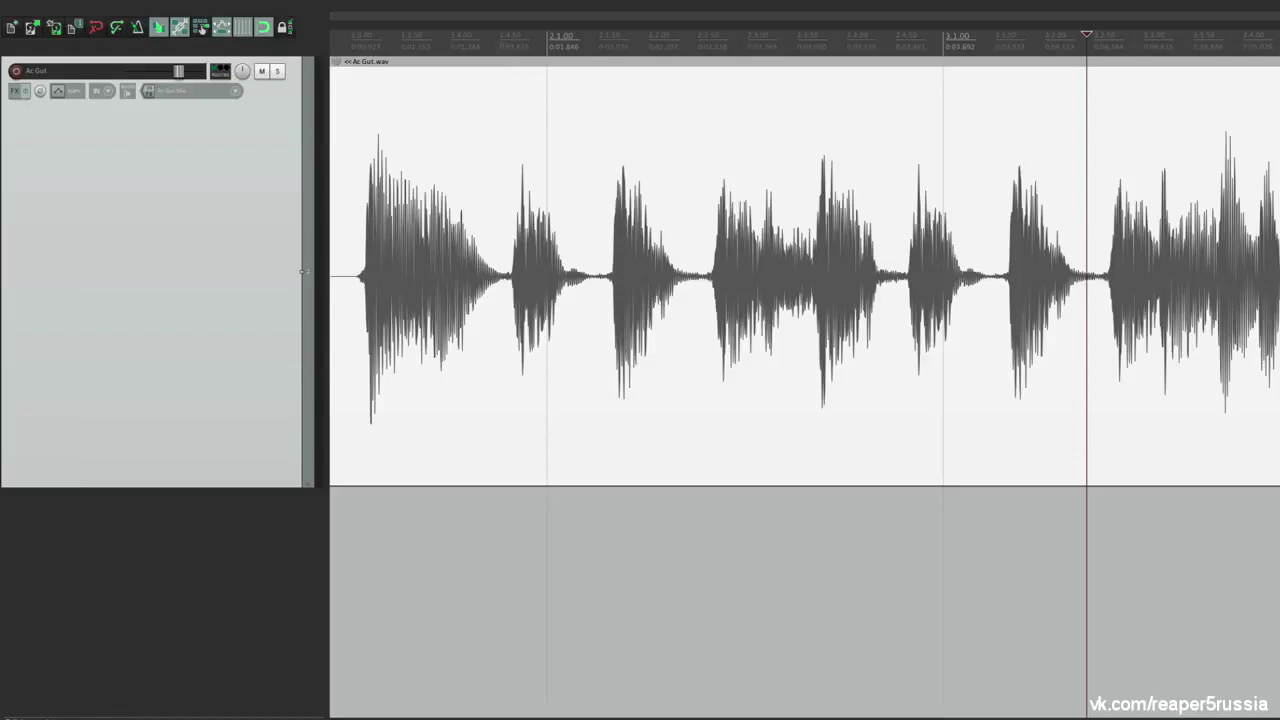
pyautogui.moveTo(500, 79); pyautogui.dragTo(1087, 79)
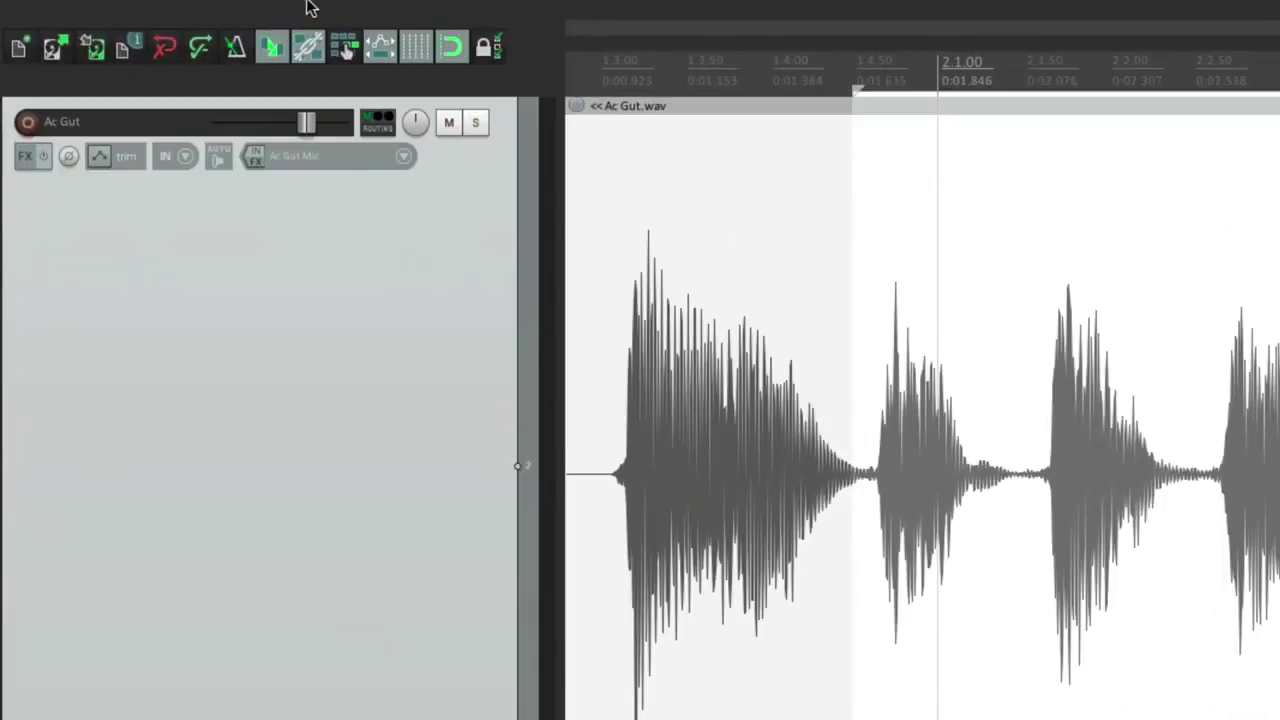
pyautogui.moveTo(211, 8)
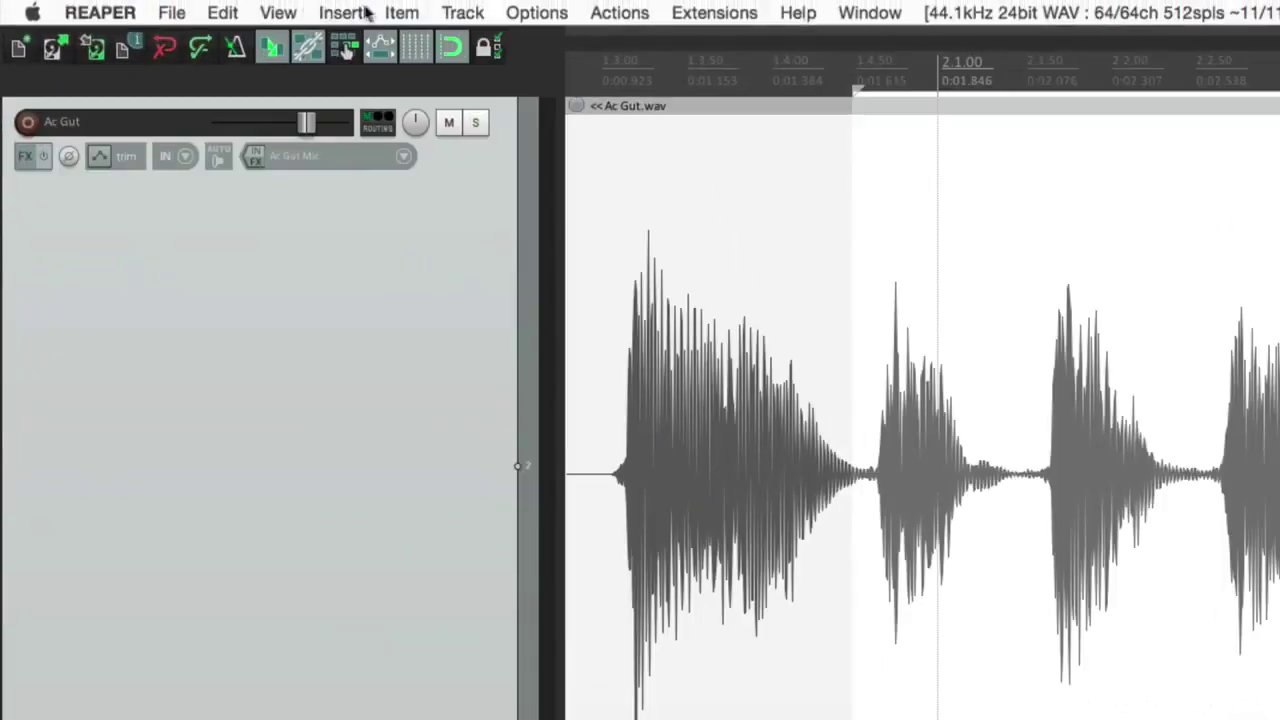
pyautogui.click(392, 13)
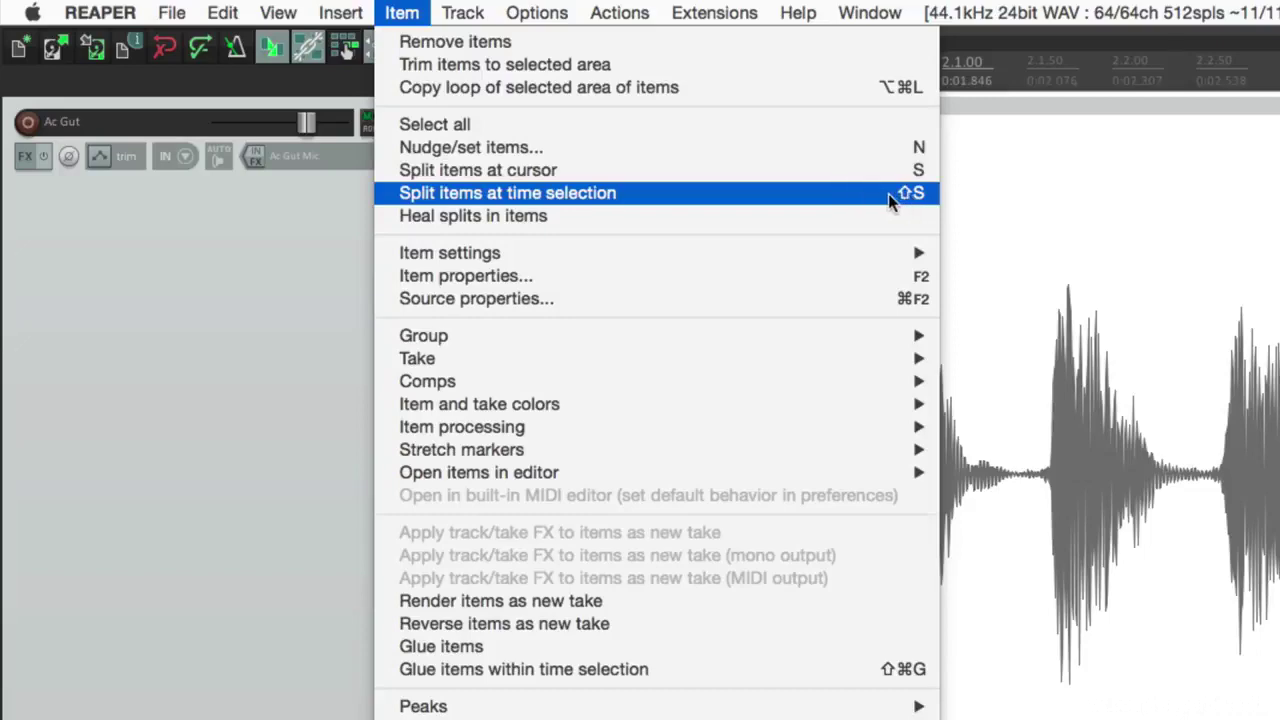
pyautogui.click(850, 193)
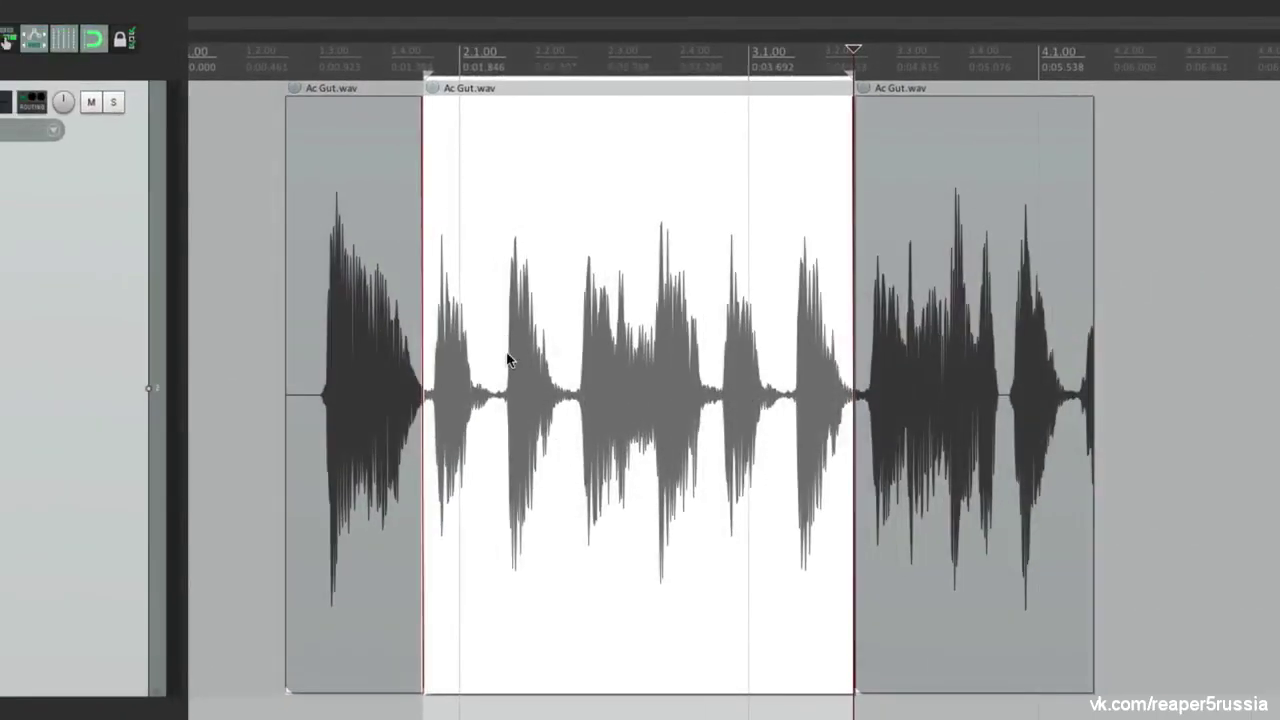
# Undo that split and split the item at a shorter time selection, from about 1.4.40 to about 3.1.50
pyautogui.hotkey('ctrl', 'a')
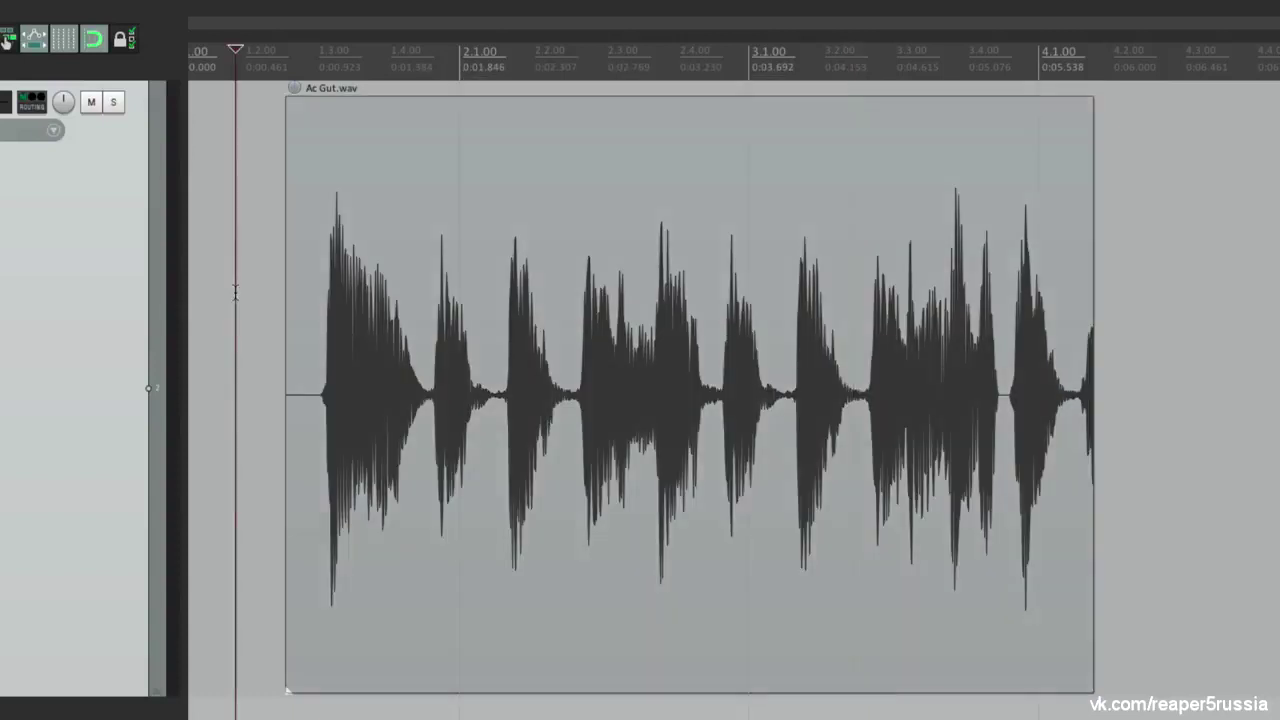
pyautogui.click(234, 288)
pyautogui.moveTo(417, 66); pyautogui.dragTo(783, 150)
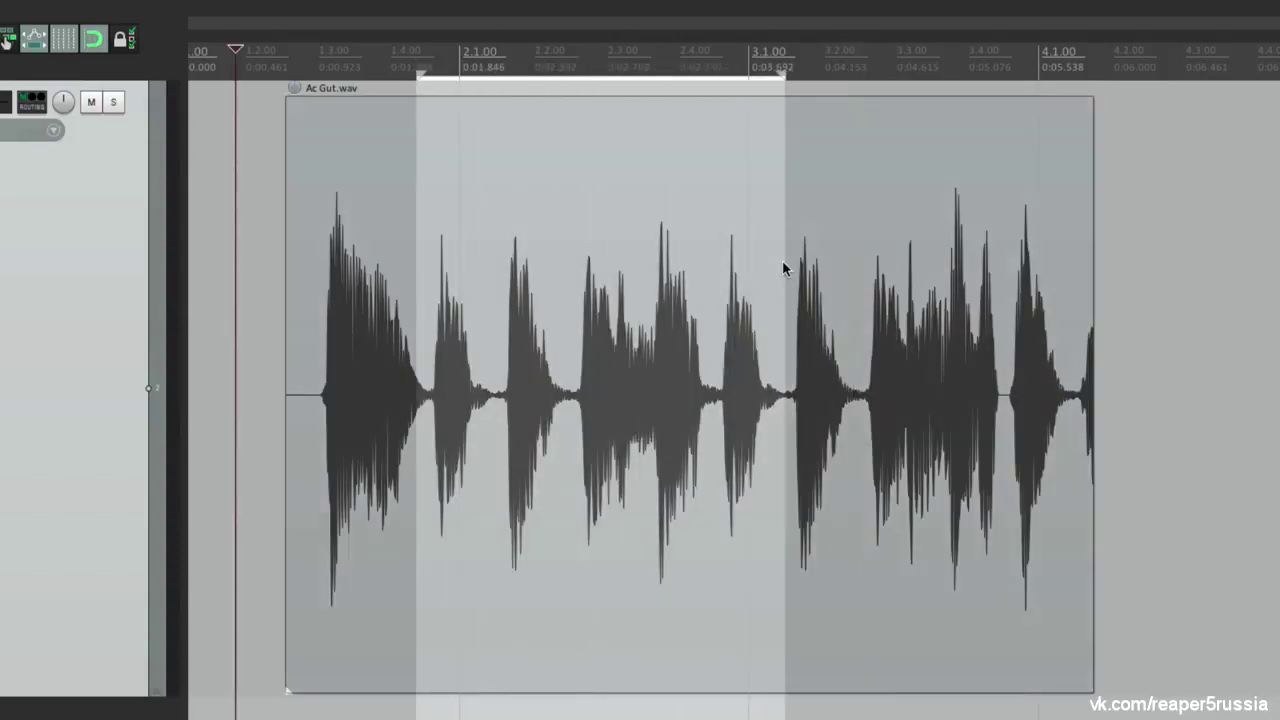
pyautogui.click(376, 158)
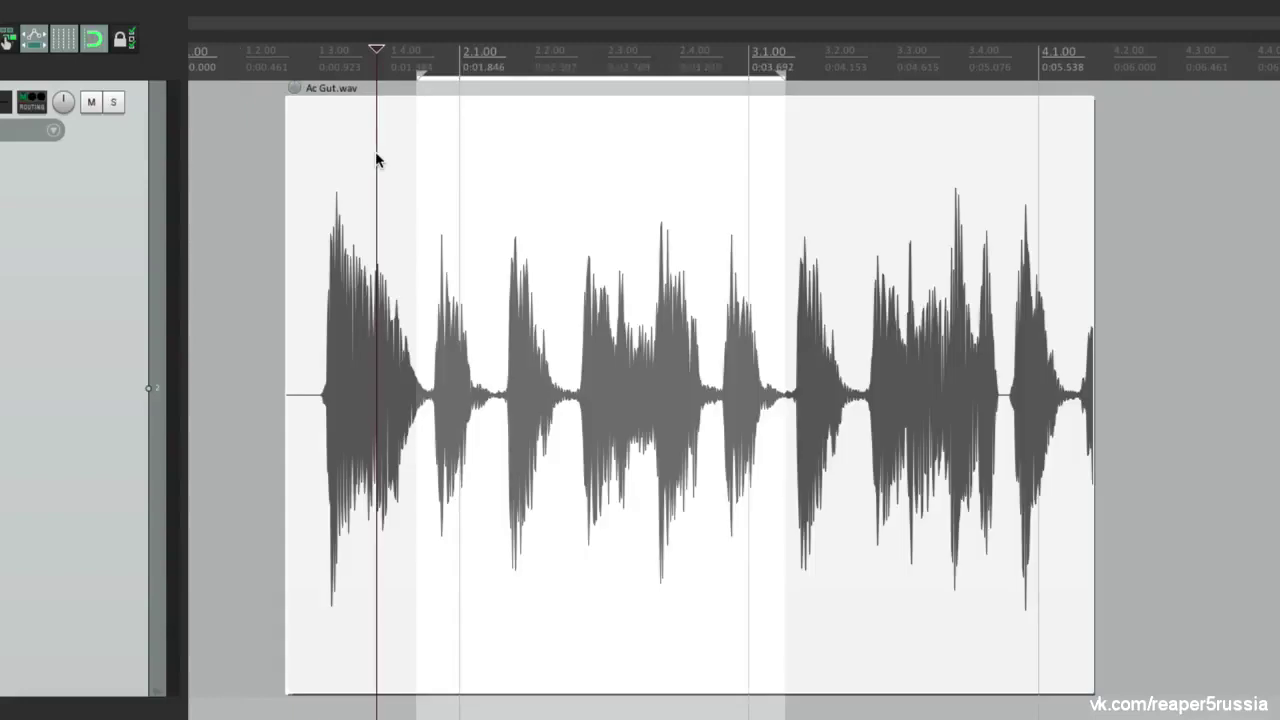
pyautogui.press('s')
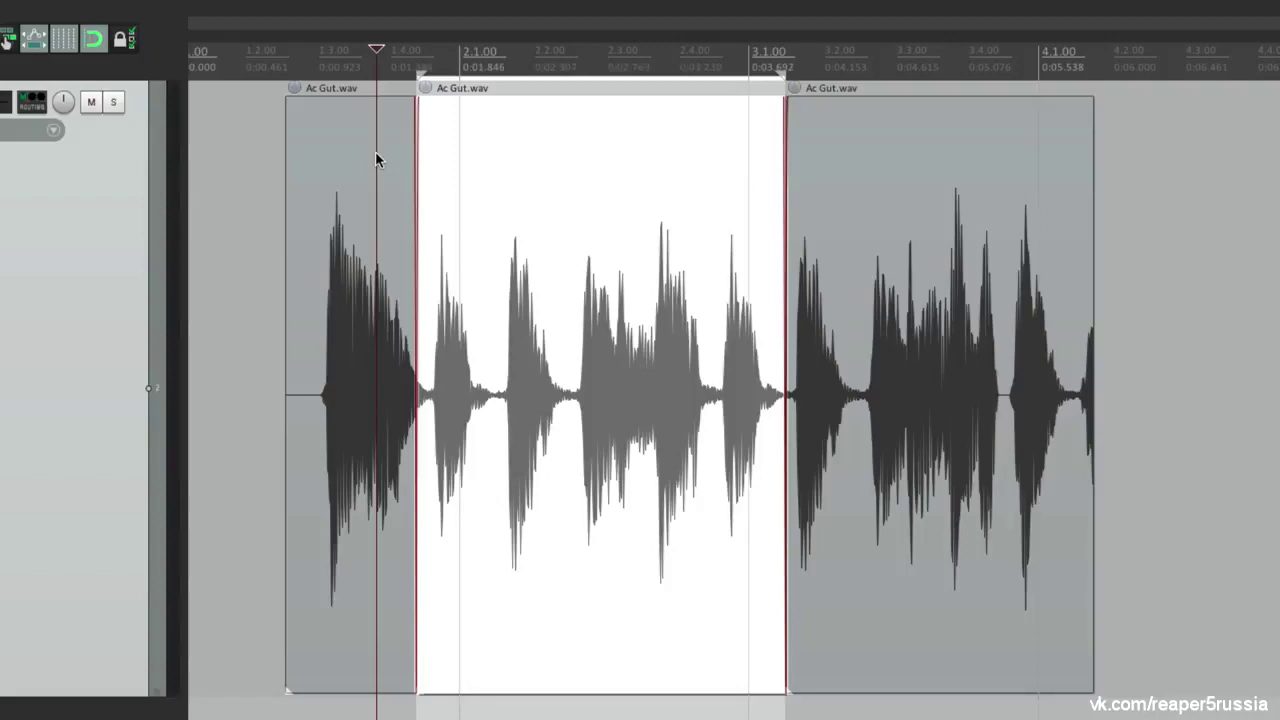
# Undo the time-selection split and copy the Ac Gut item to a new second track
pyautogui.hotkey('ctrl', 'z')
pyautogui.click(262, 177)
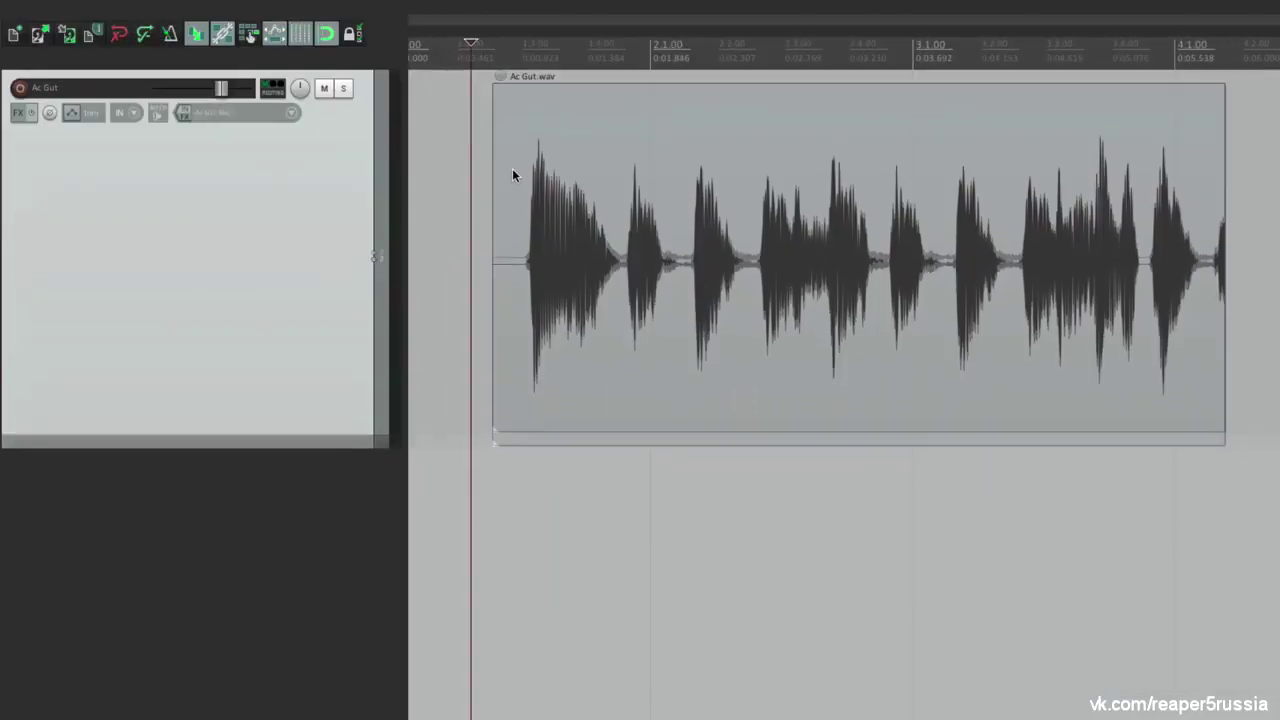
pyautogui.moveTo(583, 131); pyautogui.dragTo(592, 500)
pyautogui.scroll(3, 507, 297)
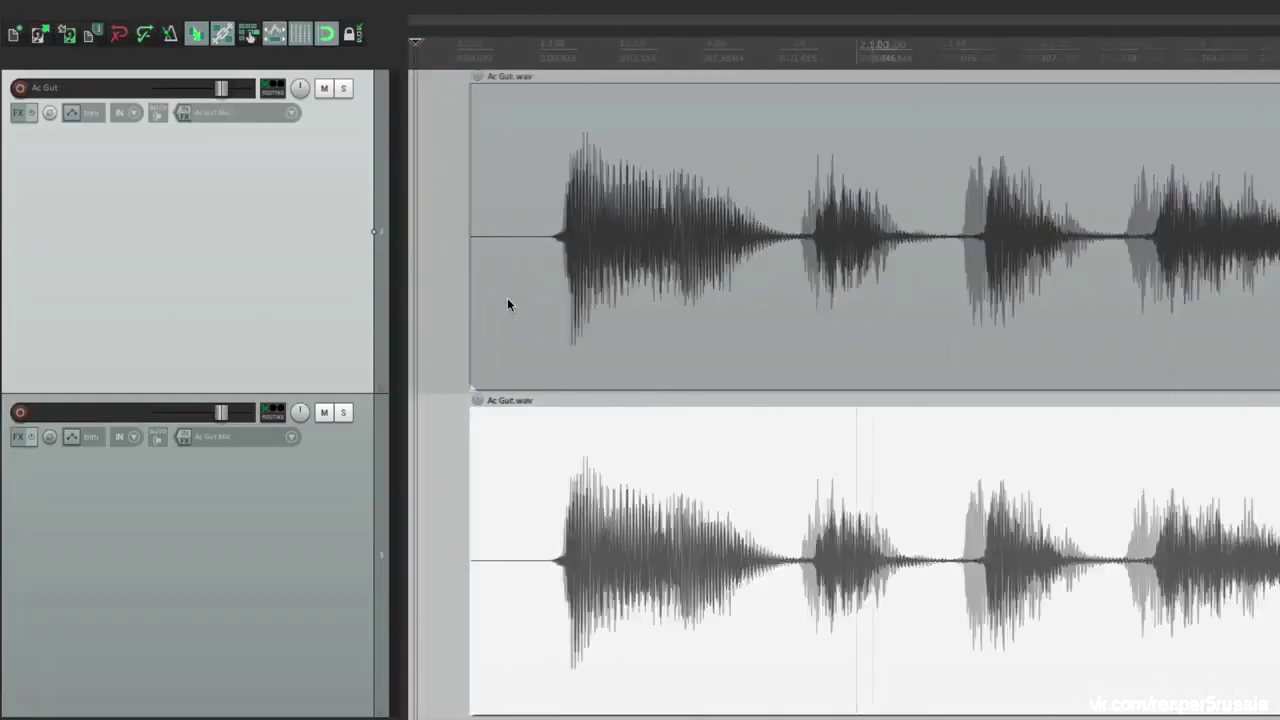
pyautogui.scroll(3, 507, 297)
pyautogui.hscroll(-2, 734, 240)
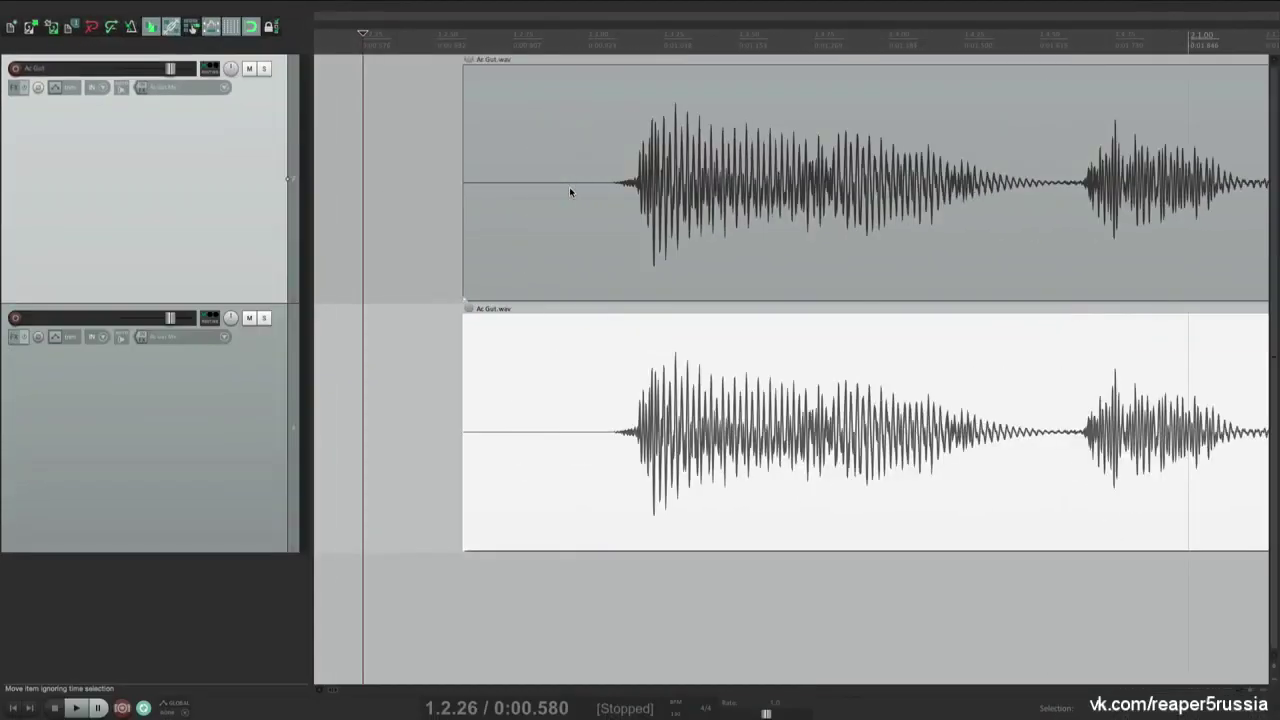
pyautogui.hscroll(3, 570, 191)
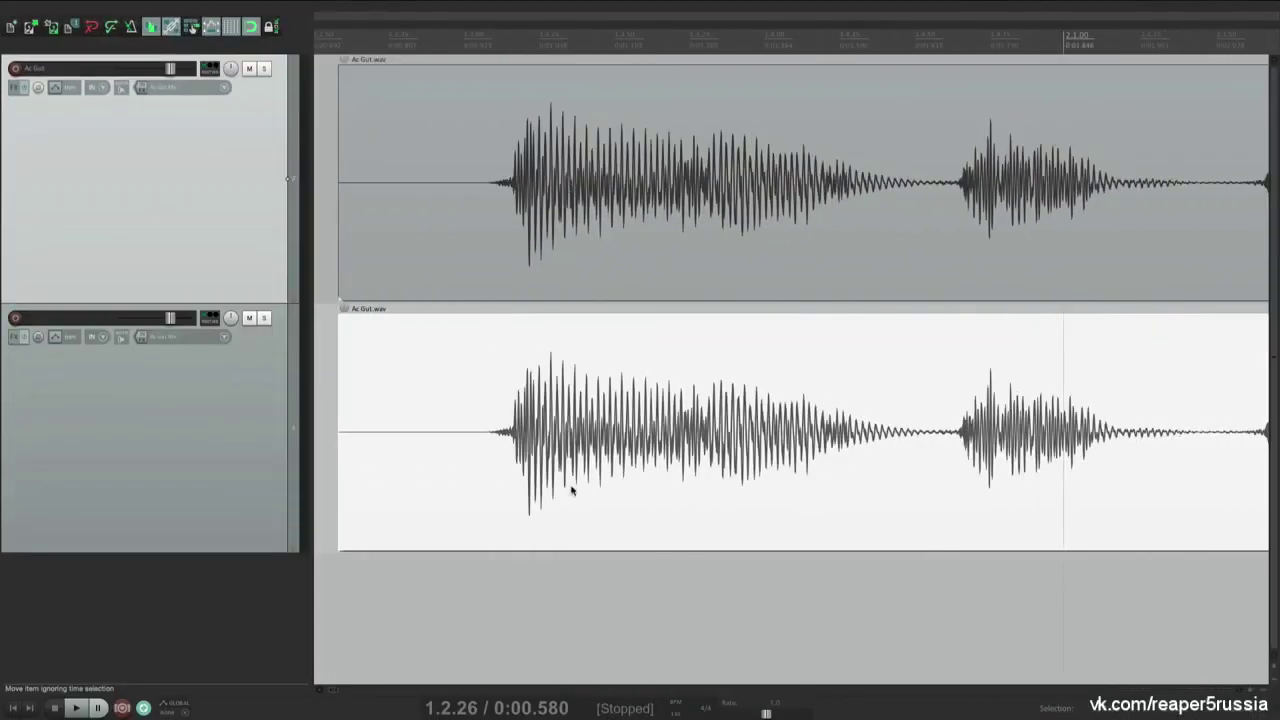
# Select both items and trim them to a time selection from 1.3.00 to between 2.1.25 and 2.1.50
pyautogui.moveTo(475, 40); pyautogui.dragTo(1090, 45)
pyautogui.moveTo(1118, 124); pyautogui.dragTo(1188, 124)
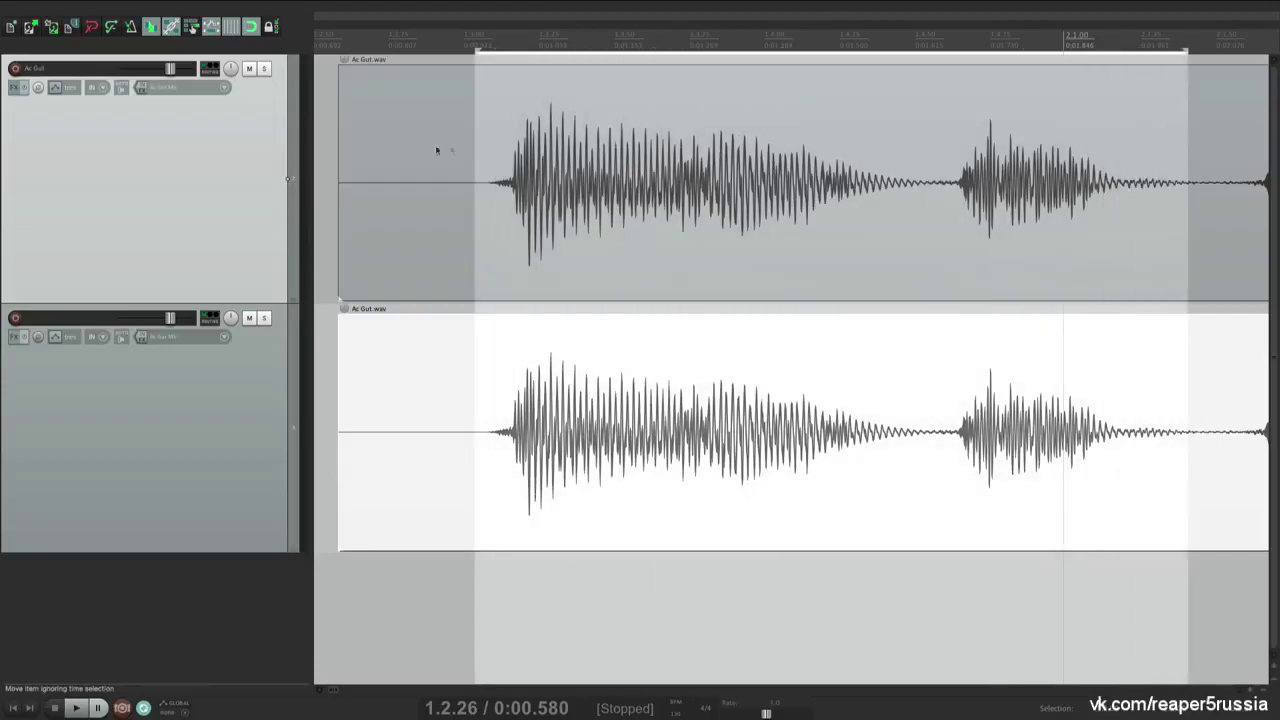
pyautogui.click(422, 140)
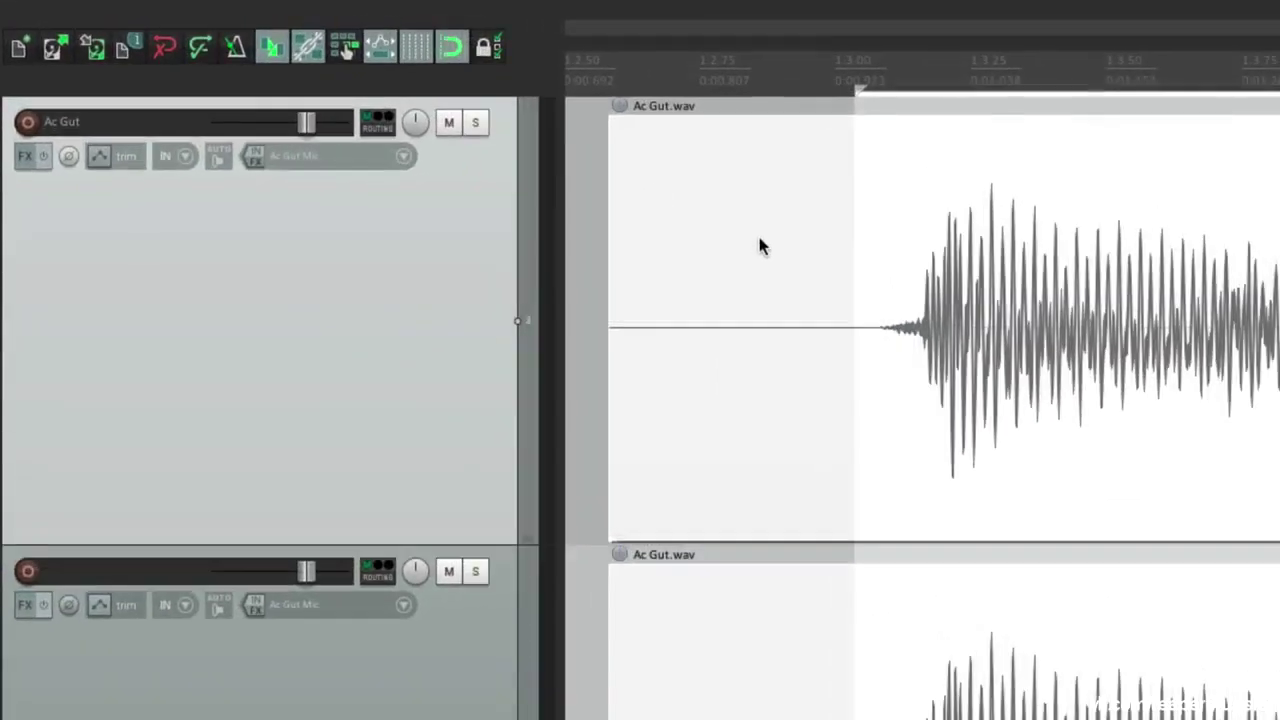
pyautogui.click(230, 5)
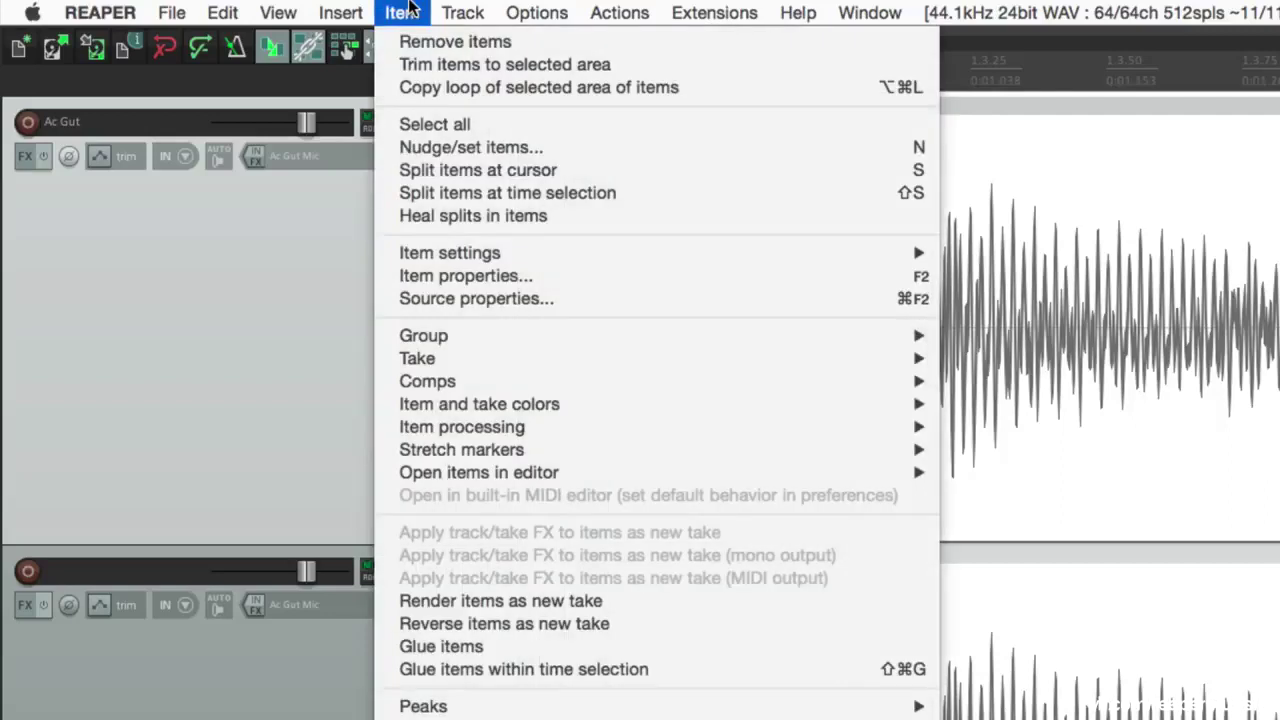
pyautogui.click(393, 65)
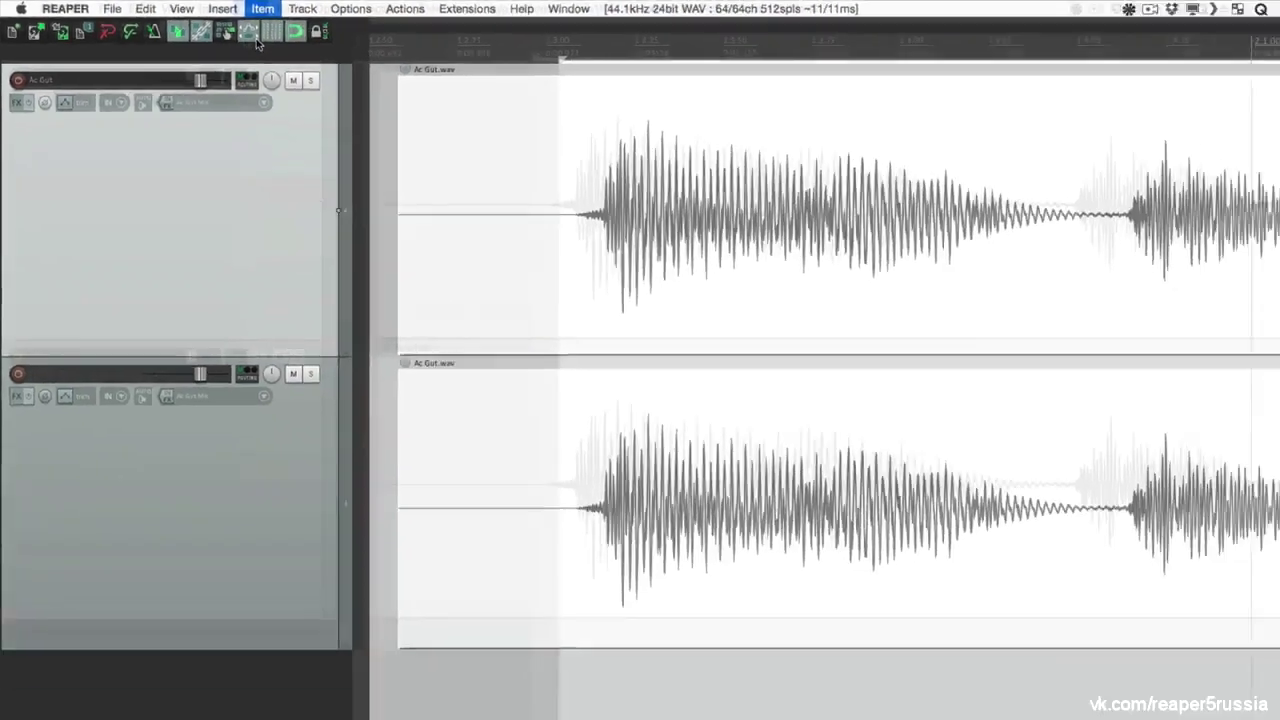
# Undo the trim of both items, redo it for comparison, and undo it again
pyautogui.scroll(-4, 441, 162)
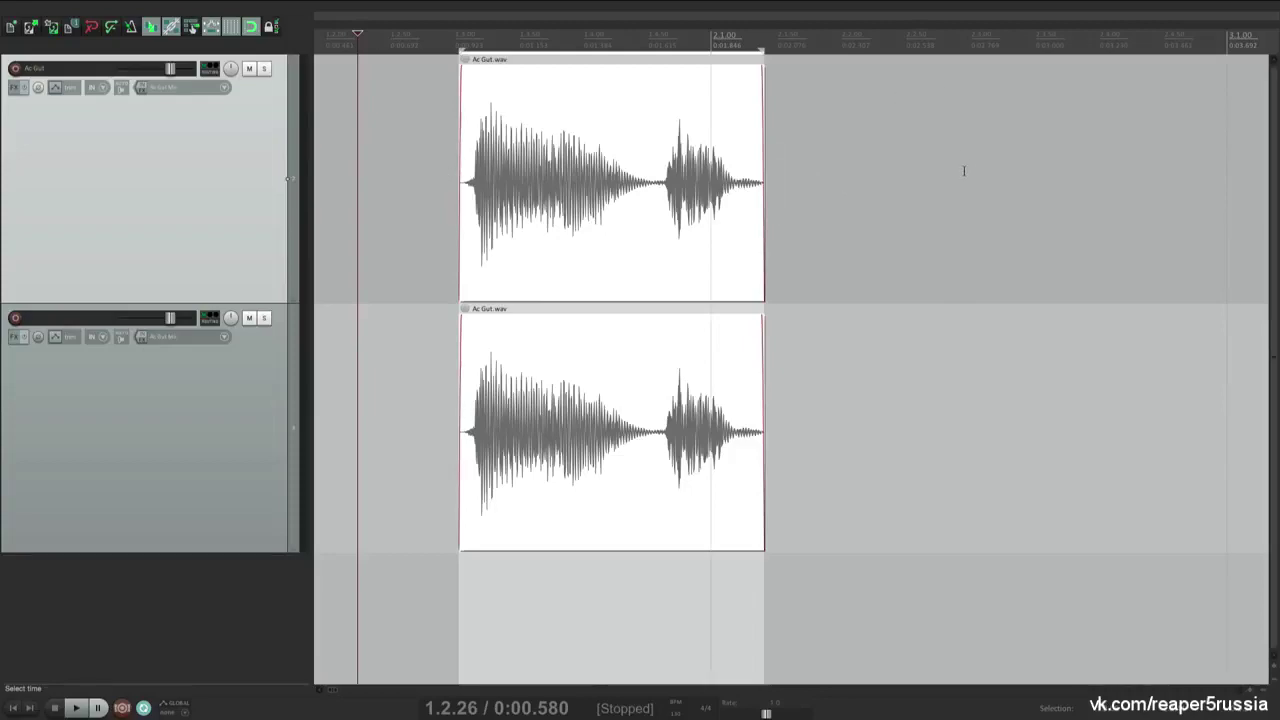
pyautogui.hotkey('ctrl', 'z')
pyautogui.scroll(-2, 855, 232)
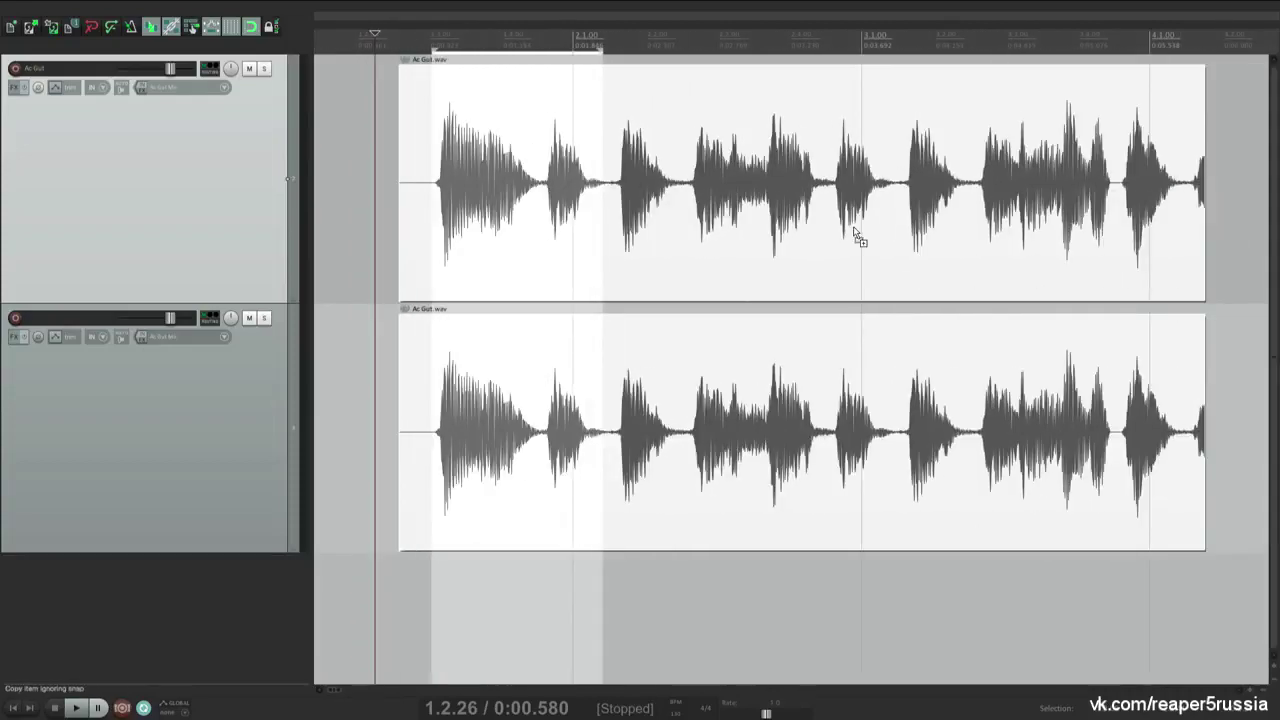
pyautogui.hotkey('ctrl', 'shift', 'z')
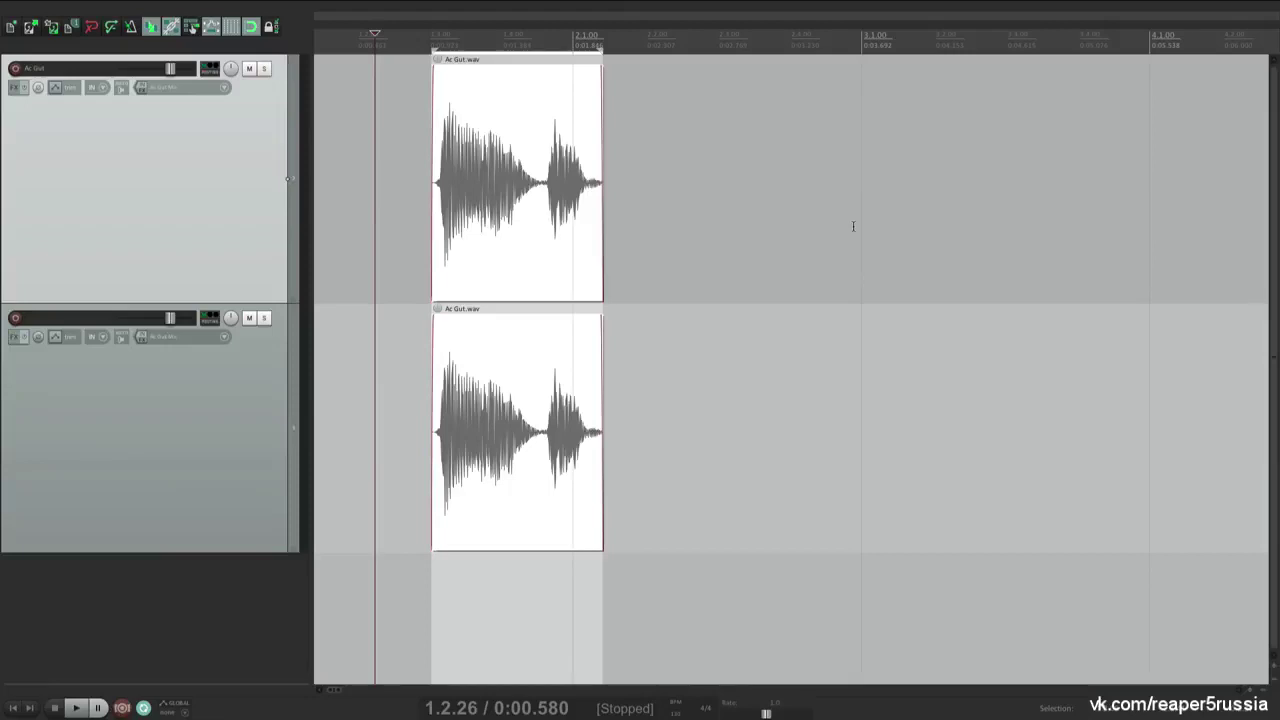
pyautogui.hotkey('ctrl', 'z')
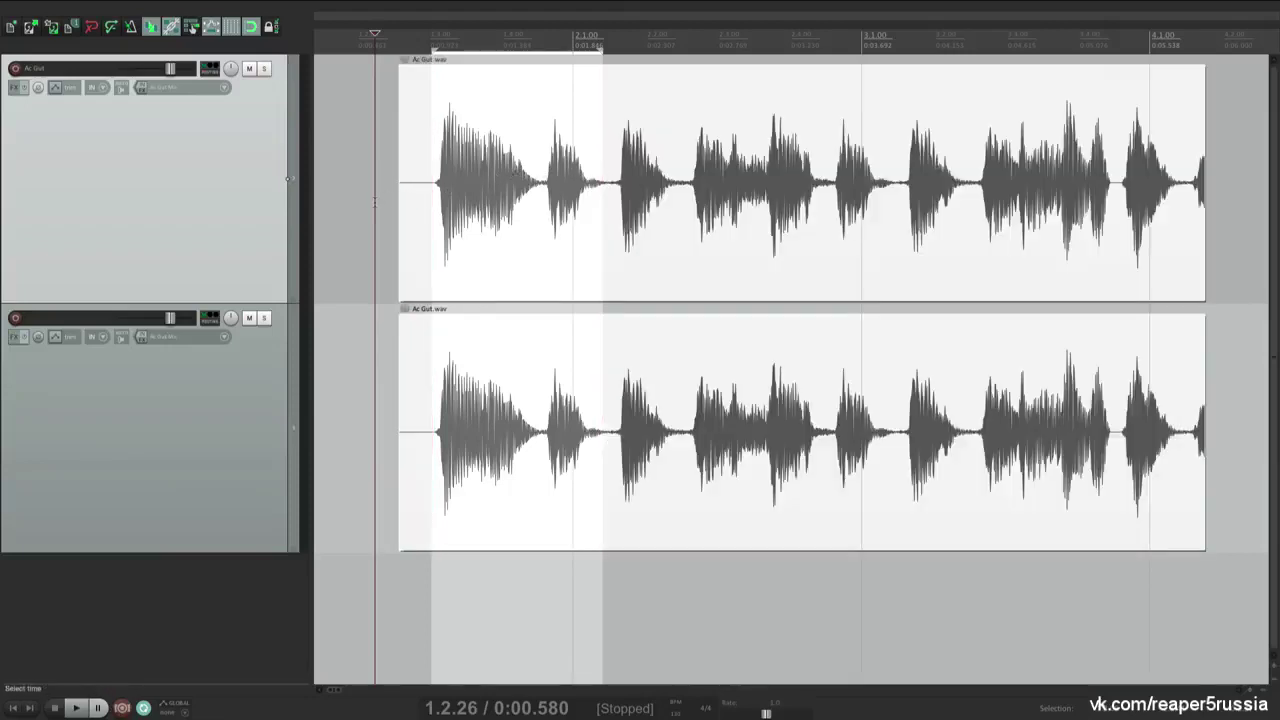
# Deselect both items and extend their left edges unevenly, with the first track's item starting slightly earlier
pyautogui.click(374, 200)
pyautogui.scroll(4, 430, 217)
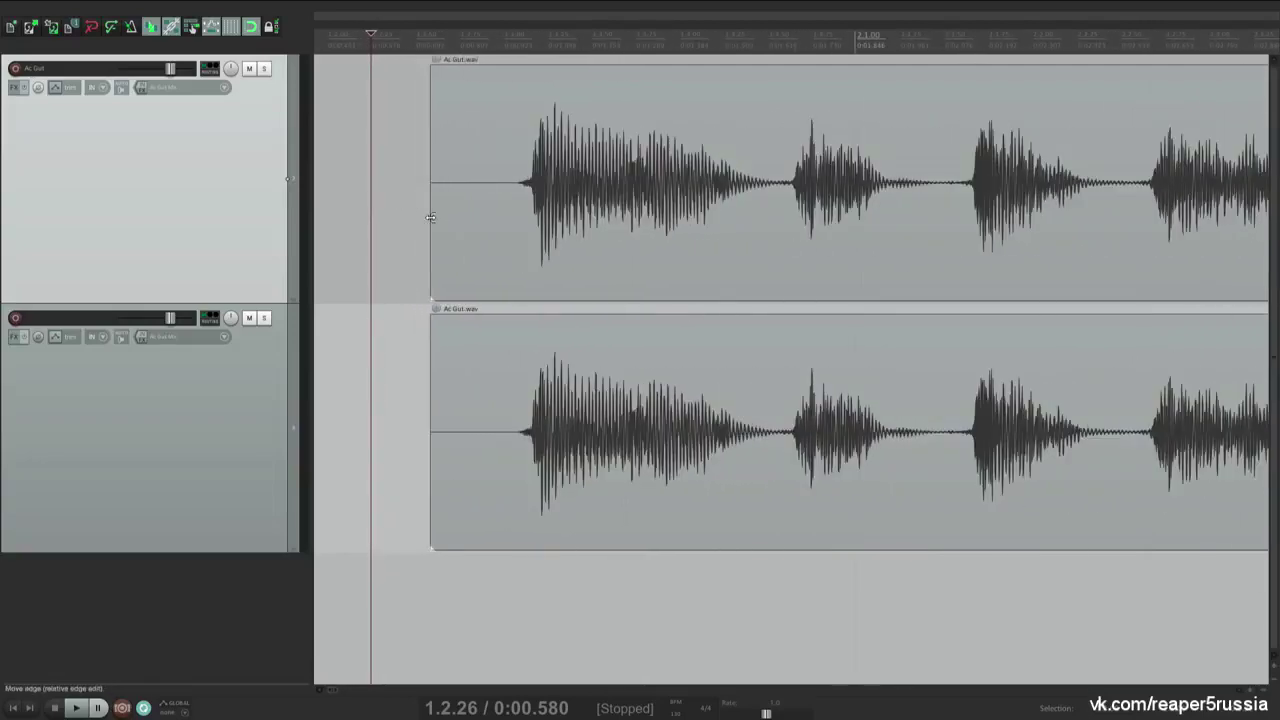
pyautogui.moveTo(430, 217); pyautogui.dragTo(390, 218)
pyautogui.moveTo(428, 383); pyautogui.dragTo(402, 383)
# Make a time selection from 1.3.00 to just after 4.1.00 and trim the items on both tracks to it
pyautogui.moveTo(499, 38); pyautogui.dragTo(789, 38)
pyautogui.scroll(-4, 753, 187)
pyautogui.hscroll(1, 753, 187)
pyautogui.moveTo(400, 40); pyautogui.dragTo(956, 44)
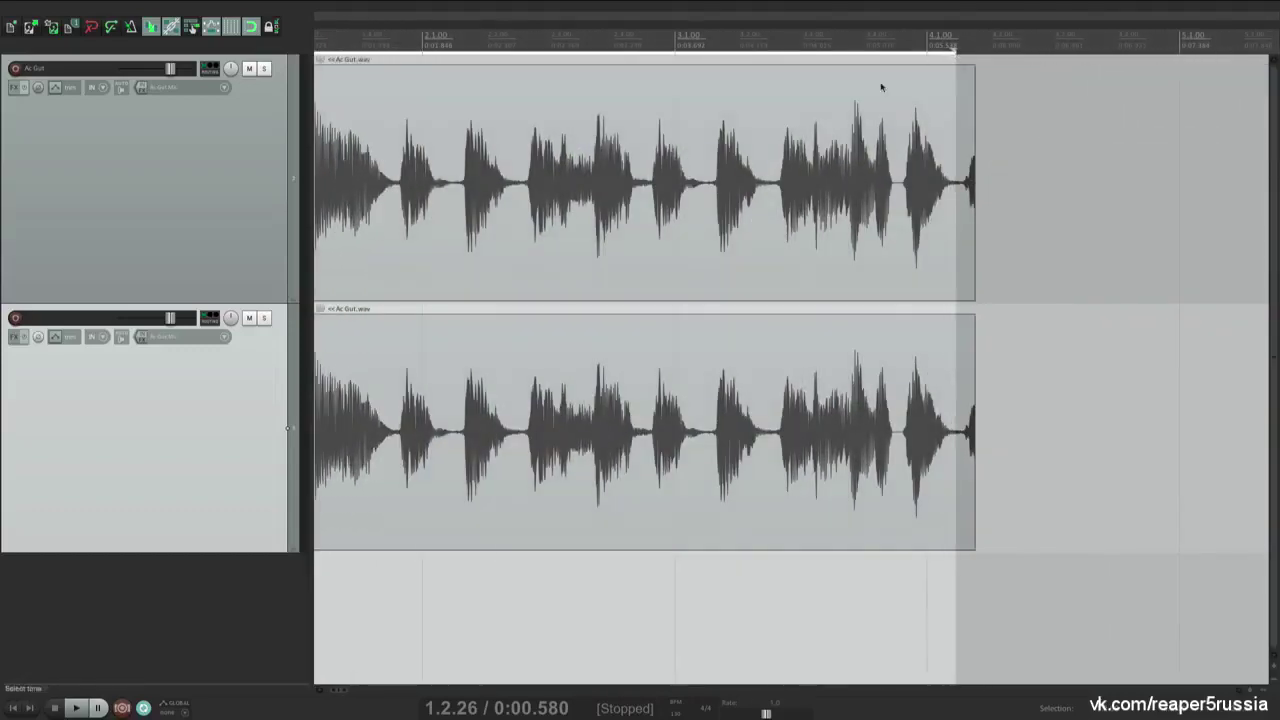
pyautogui.hscroll(-2, 471, 134)
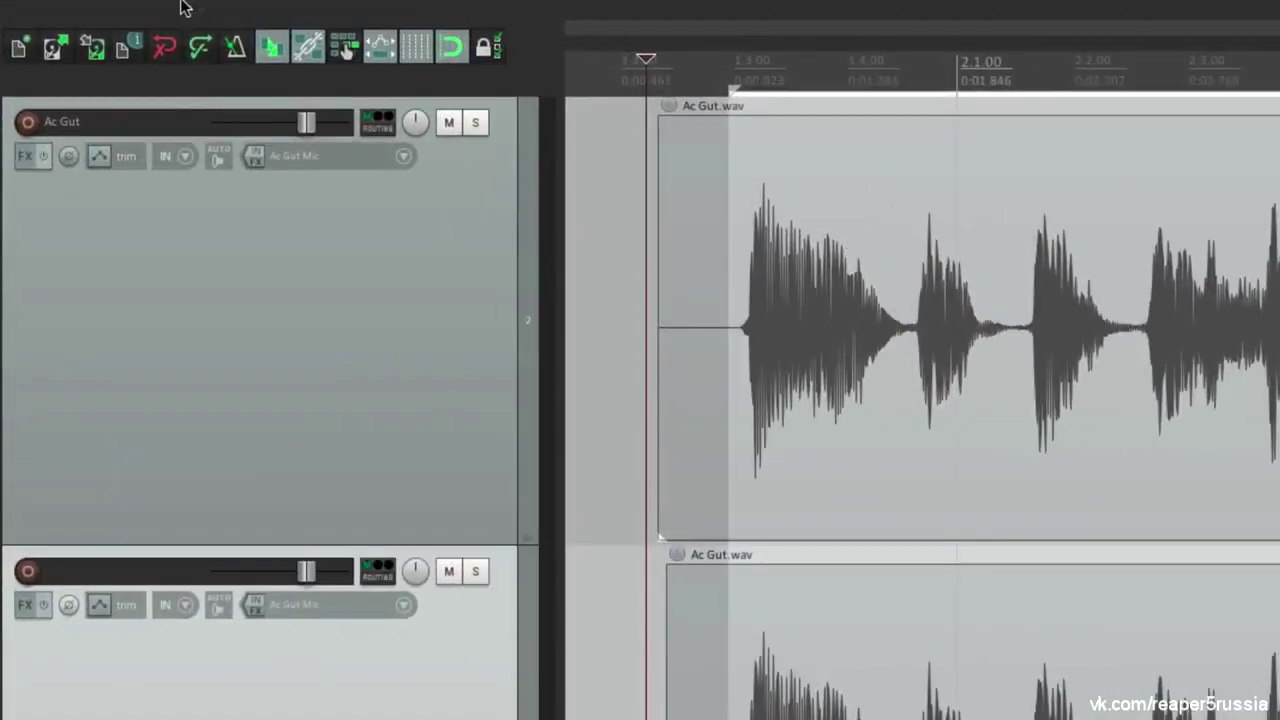
pyautogui.moveTo(190, 8)
pyautogui.click(401, 12)
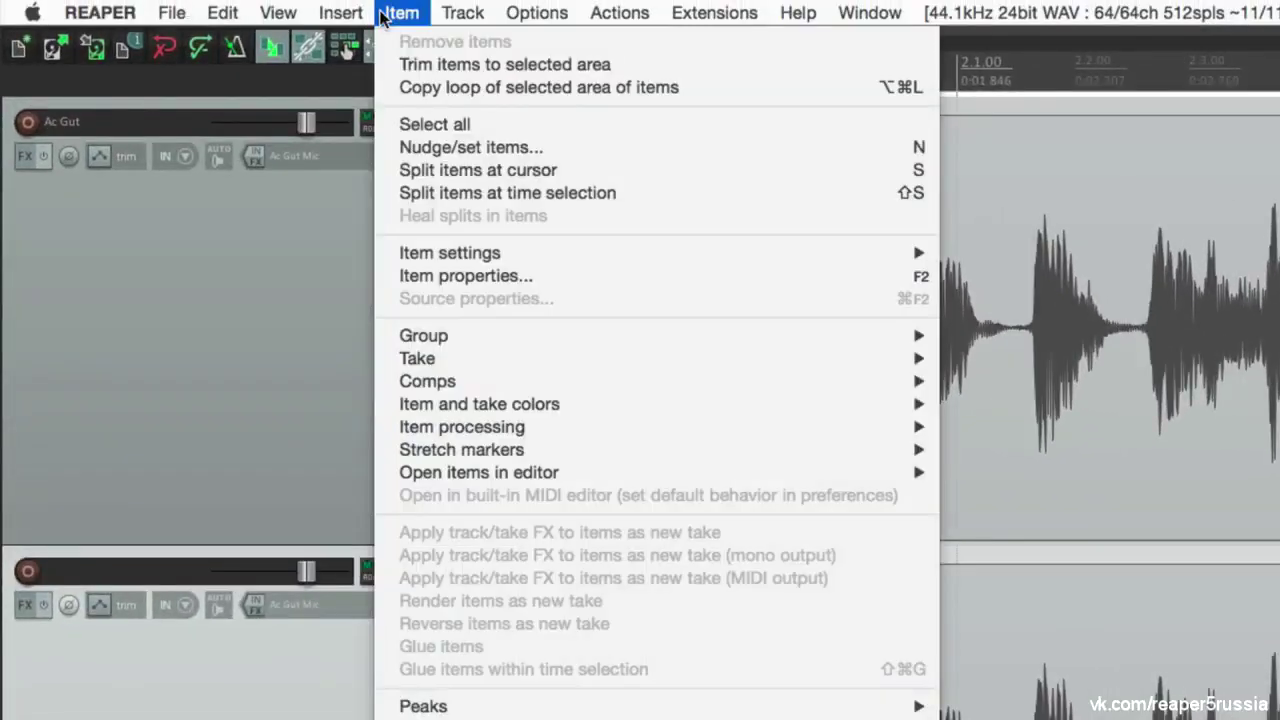
pyautogui.click(390, 68)
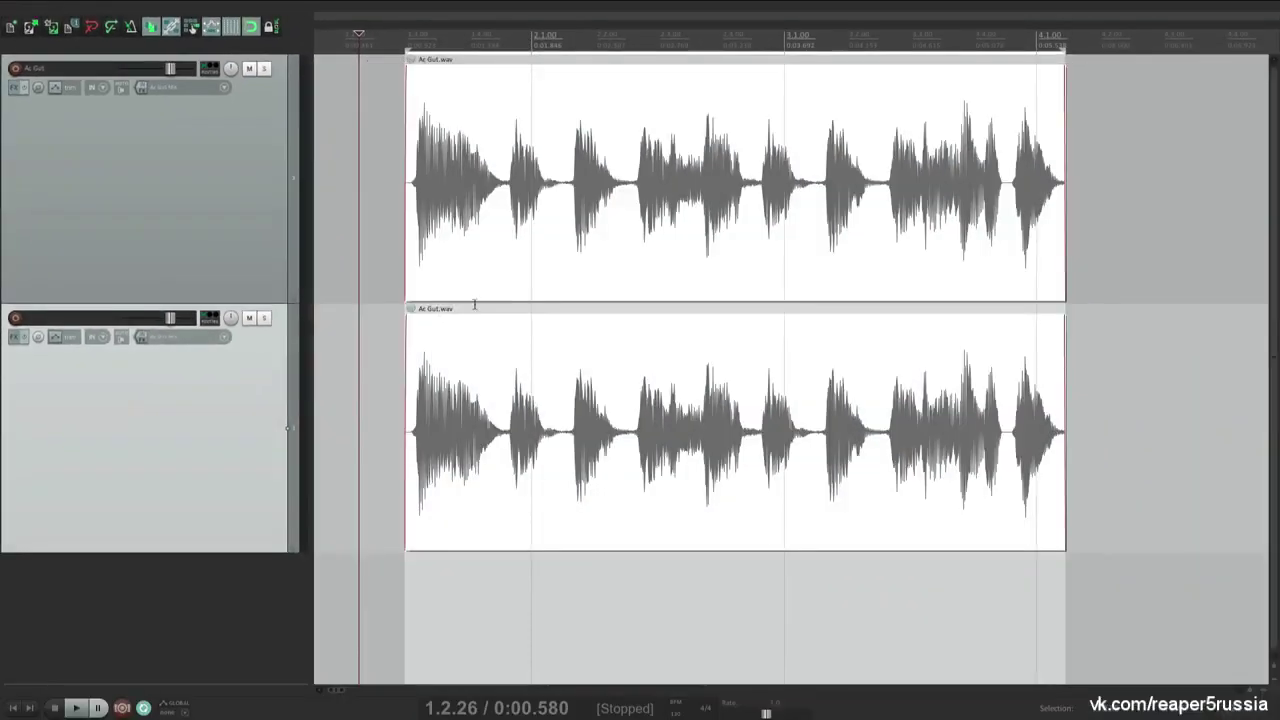
# Undo the trim, the edge changes and the copied track, leaving only the original Ac Gut item deselected
pyautogui.click(397, 163)
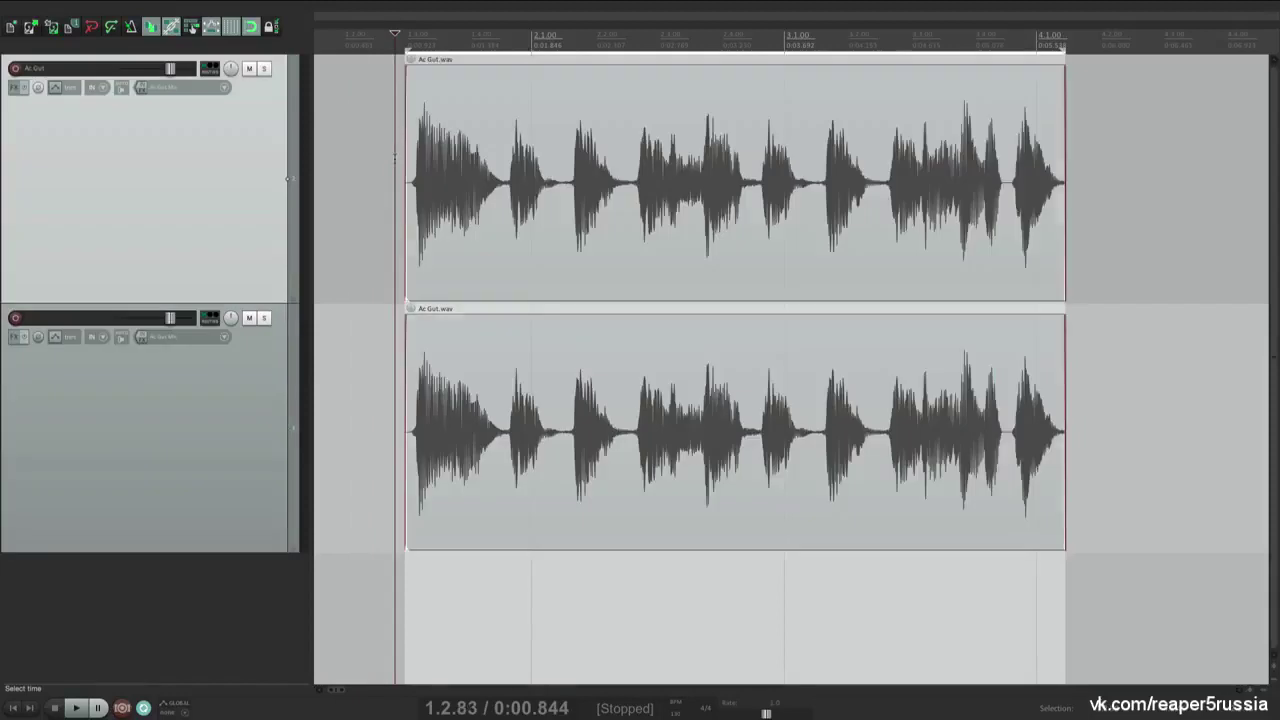
pyautogui.hotkey('ctrl', 'z')
pyautogui.hotkey('ctrl', 'z')
pyautogui.hotkey('ctrl', 'z')
pyautogui.click(353, 150)
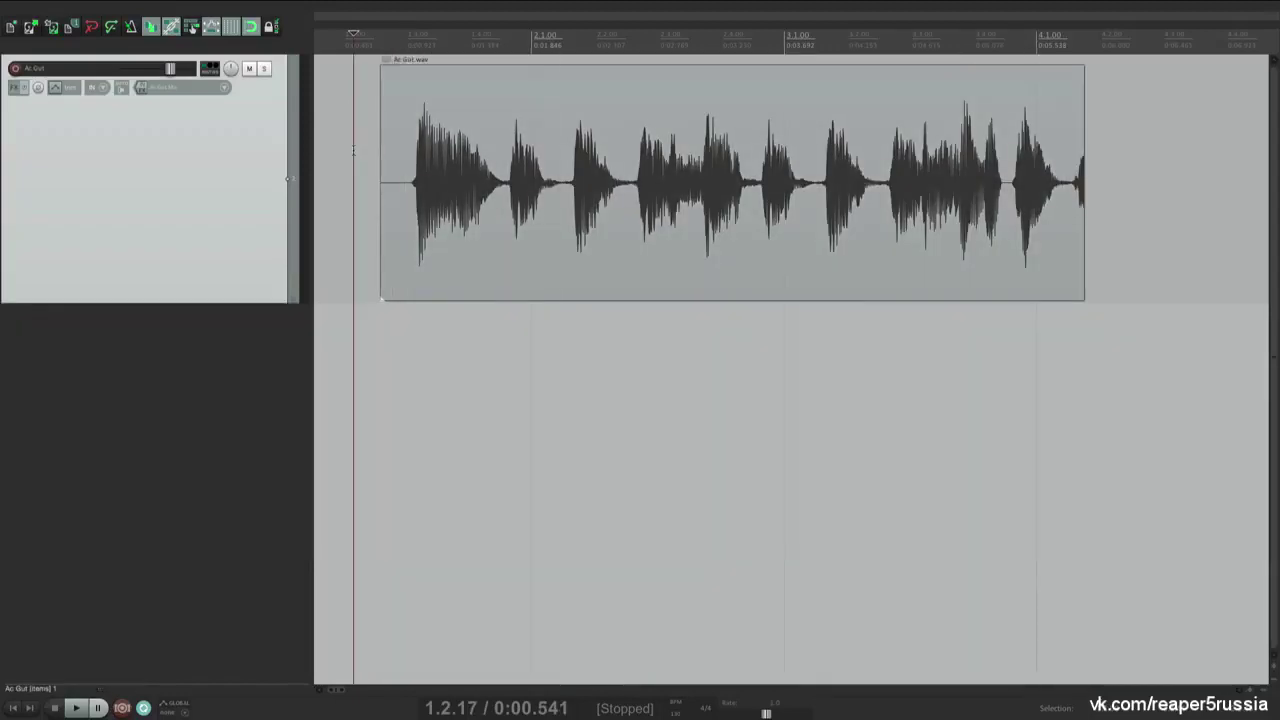
# Slip the audio inside the Ac Gut item later, until its first note starts just before 2.1.00, without moving the item's edges
pyautogui.moveTo(475, 148); pyautogui.dragTo(516, 150)
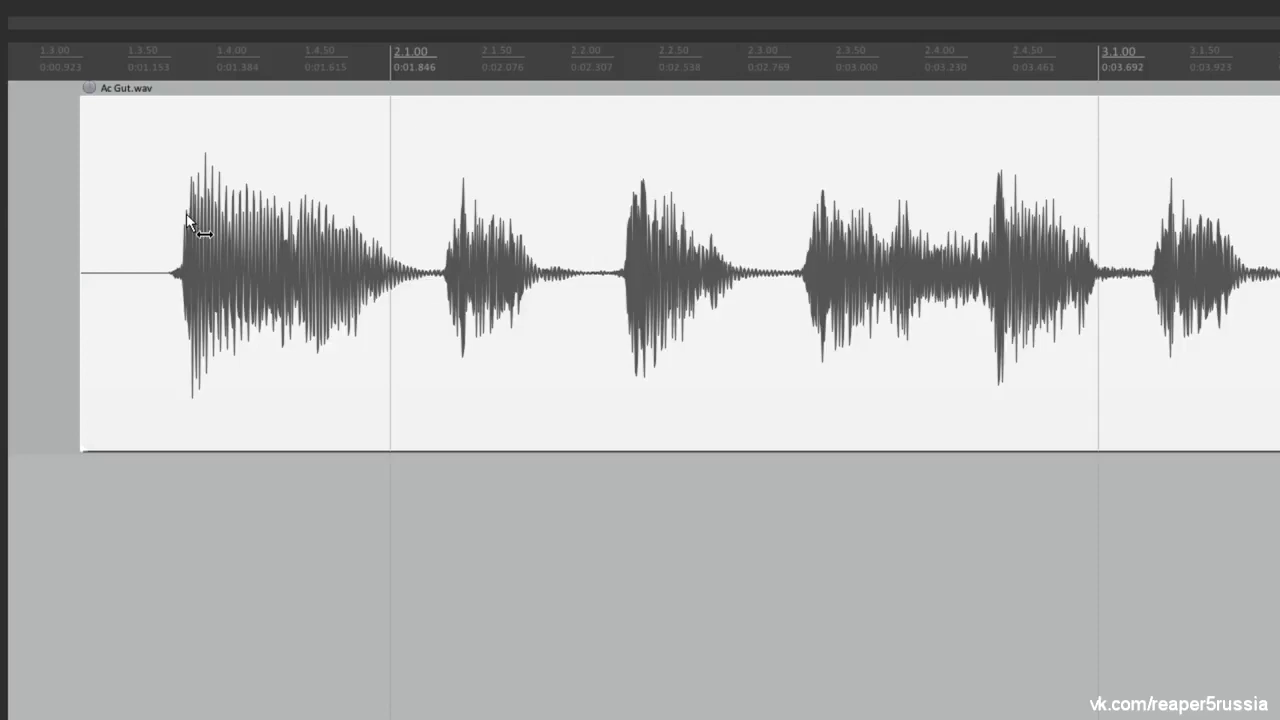
pyautogui.moveTo(174, 214); pyautogui.dragTo(208, 245)
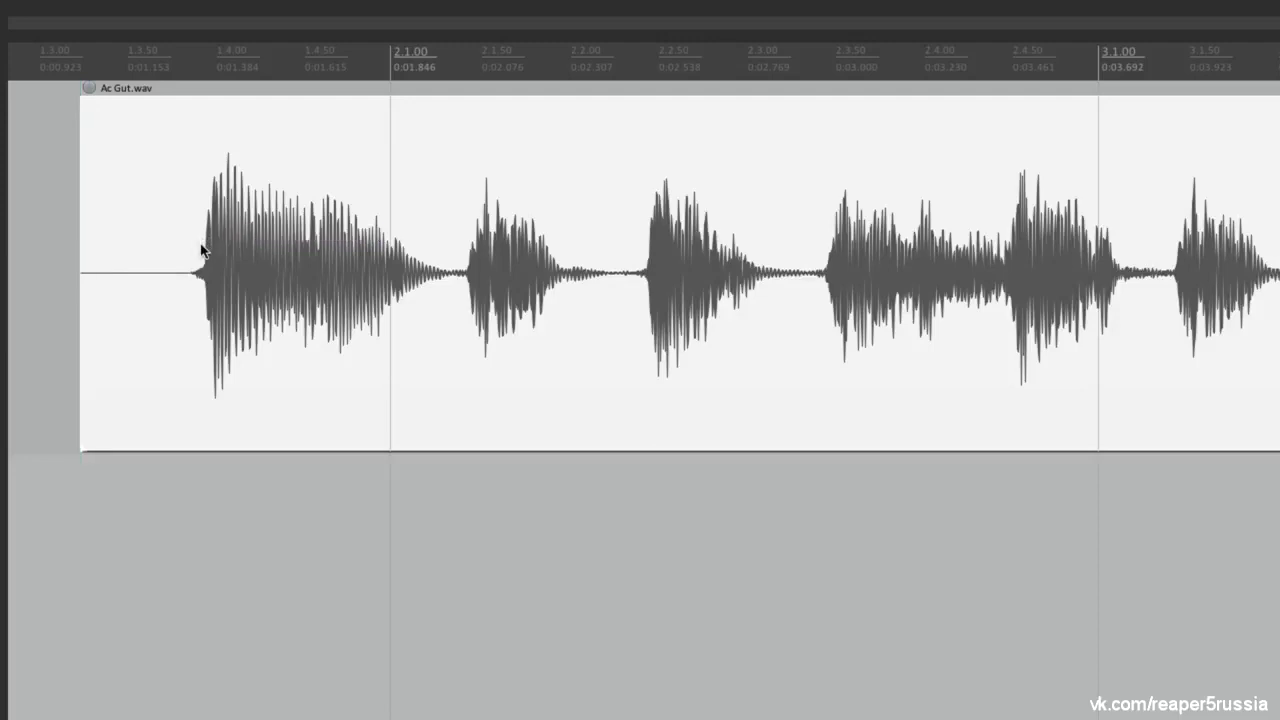
pyautogui.moveTo(203, 249); pyautogui.dragTo(364, 248)
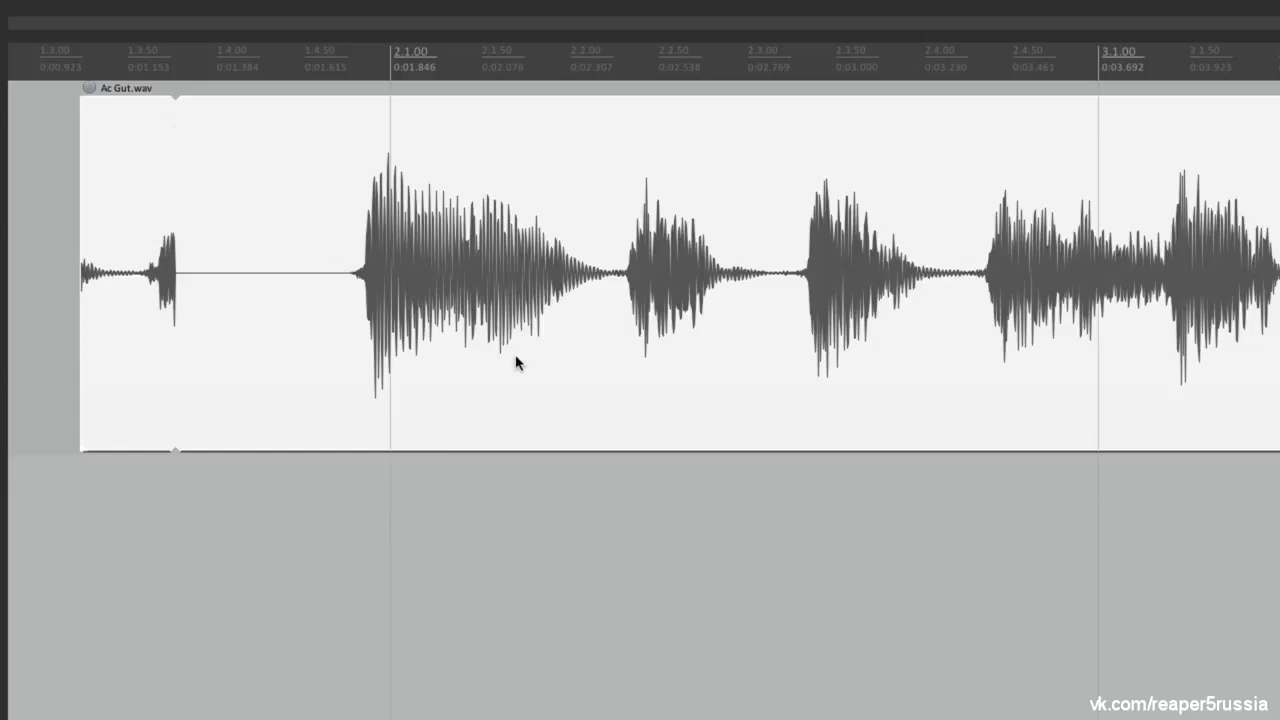
# Slip the audio inside the item back so that its first note starts just before 1.4.00
pyautogui.scroll(-5, 515, 354)
pyautogui.scroll(3, 437, 291)
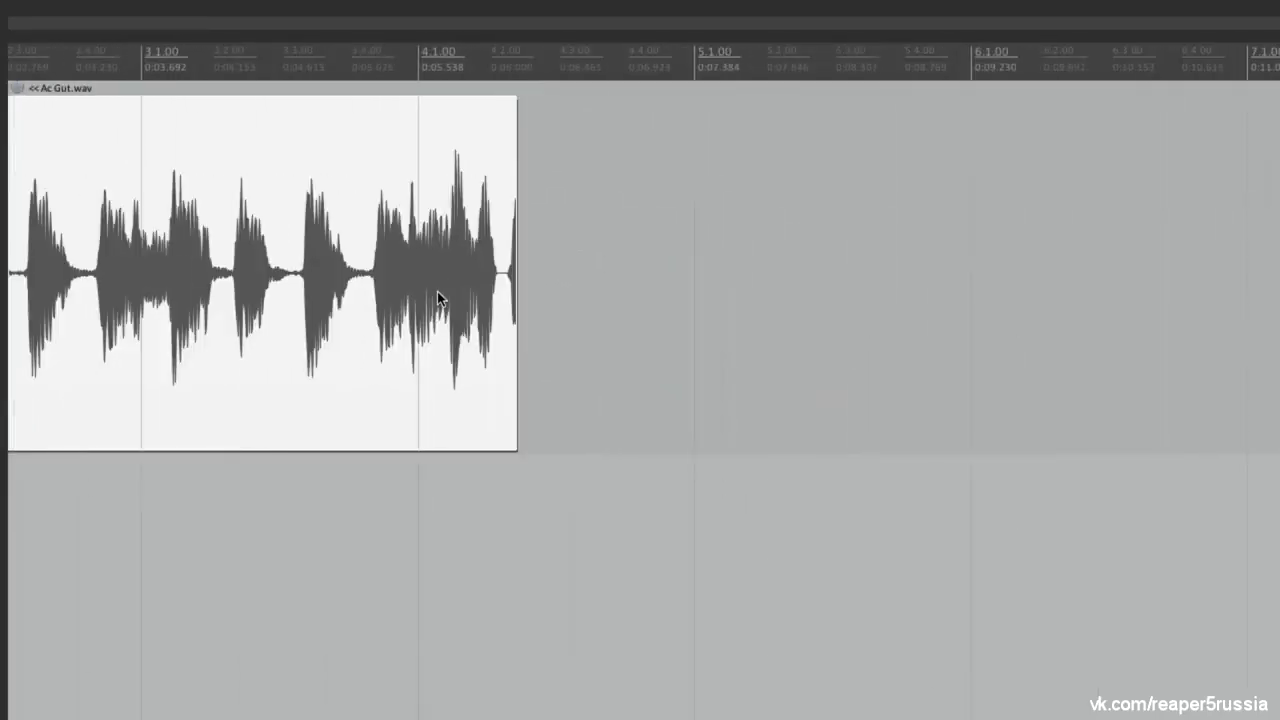
pyautogui.hscroll(-3, 437, 291)
pyautogui.scroll(-2, 387, 275)
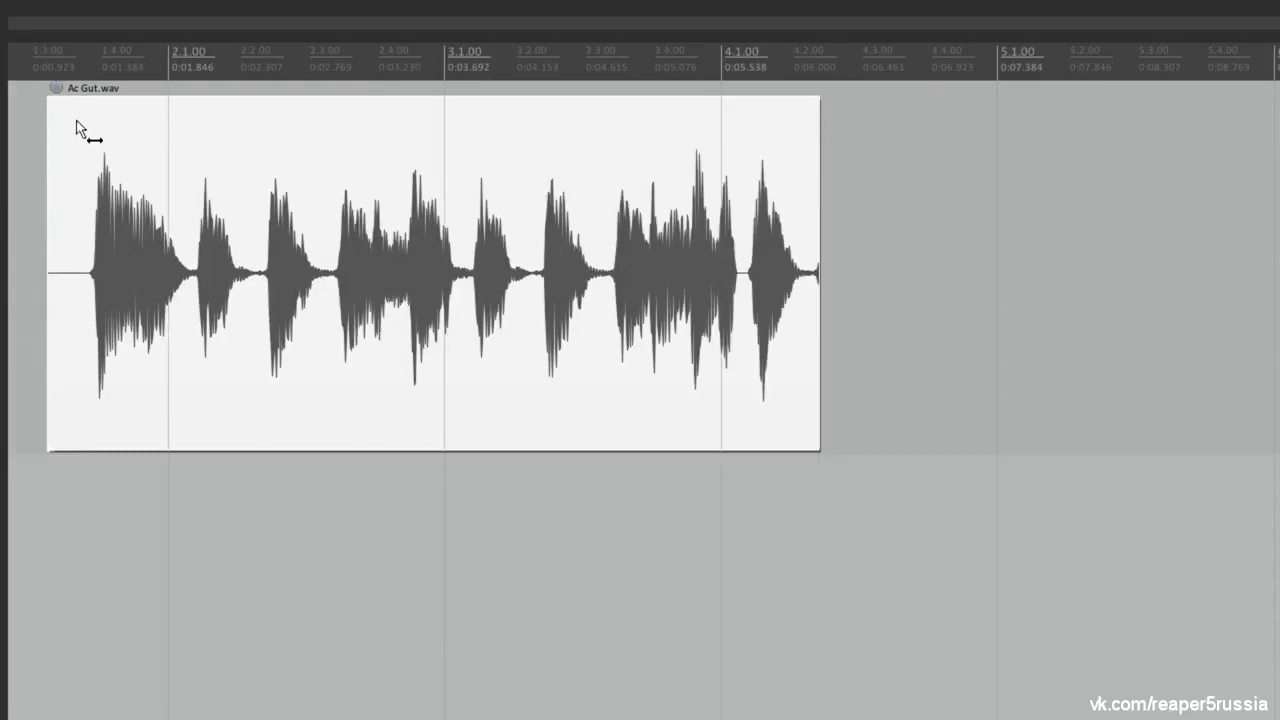
pyautogui.moveTo(83, 129)
pyautogui.mouseDown()
pyautogui.moveTo(454, 157)
pyautogui.moveTo(106, 150)
pyautogui.moveTo(640, 158)
pyautogui.moveTo(88, 151)
pyautogui.mouseUp()
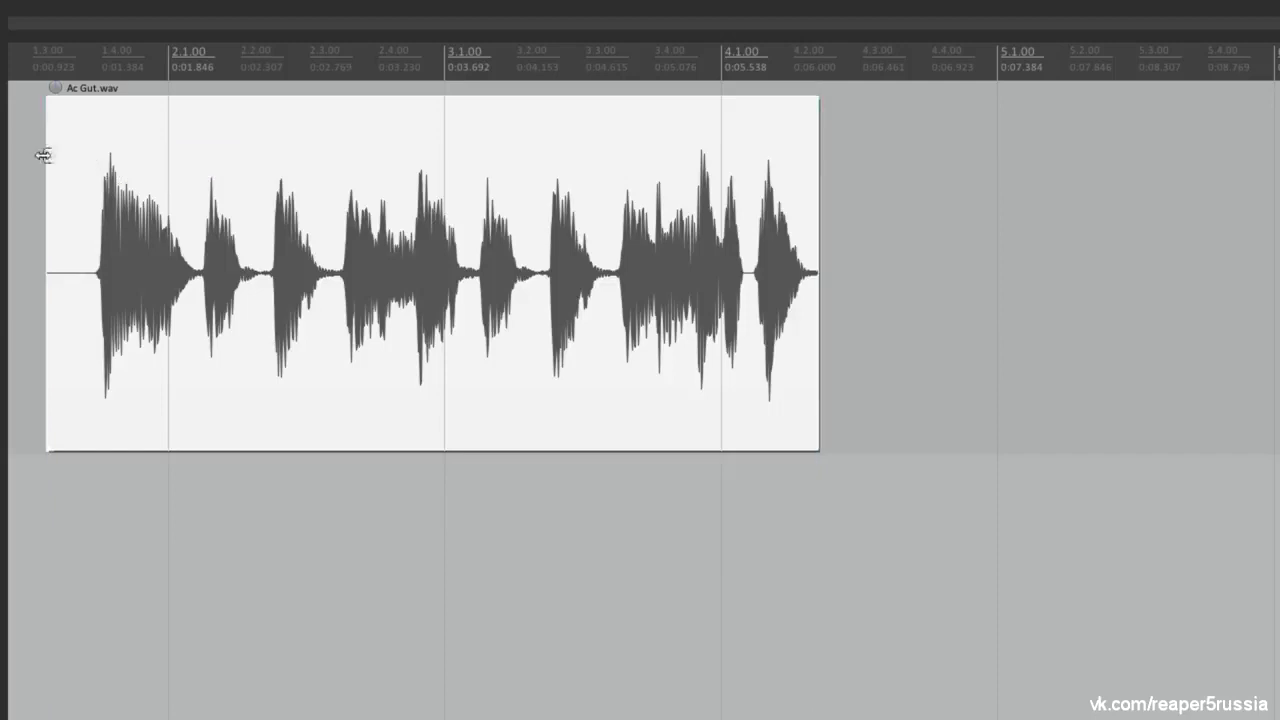
# Extend the Ac Gut item's right edge past 6.1.00 so that its audio loops
pyautogui.click(36, 160)
pyautogui.scroll(-3, 789, 257)
pyautogui.moveTo(540, 268); pyautogui.dragTo(1277, 280)
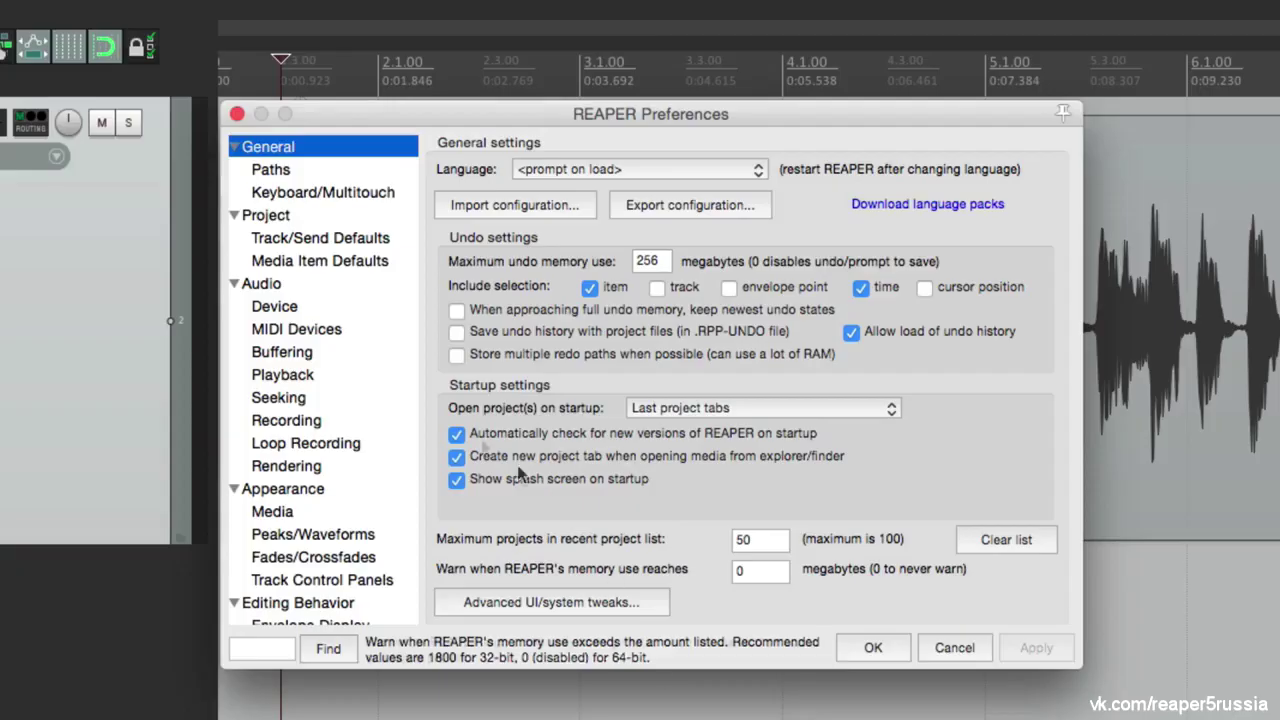
# Turn Loop source for recorded items off and back on in the Media Item Defaults preferences, and accept the preferences
pyautogui.click(350, 264)
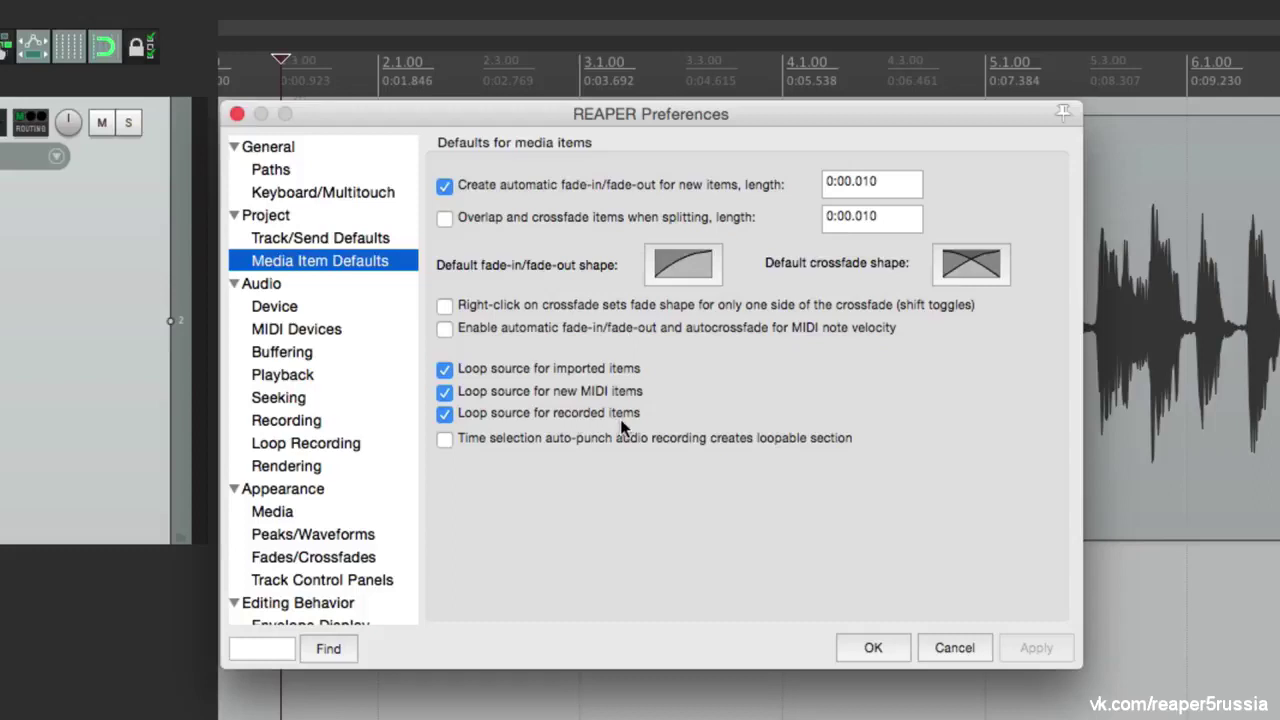
pyautogui.click(445, 414)
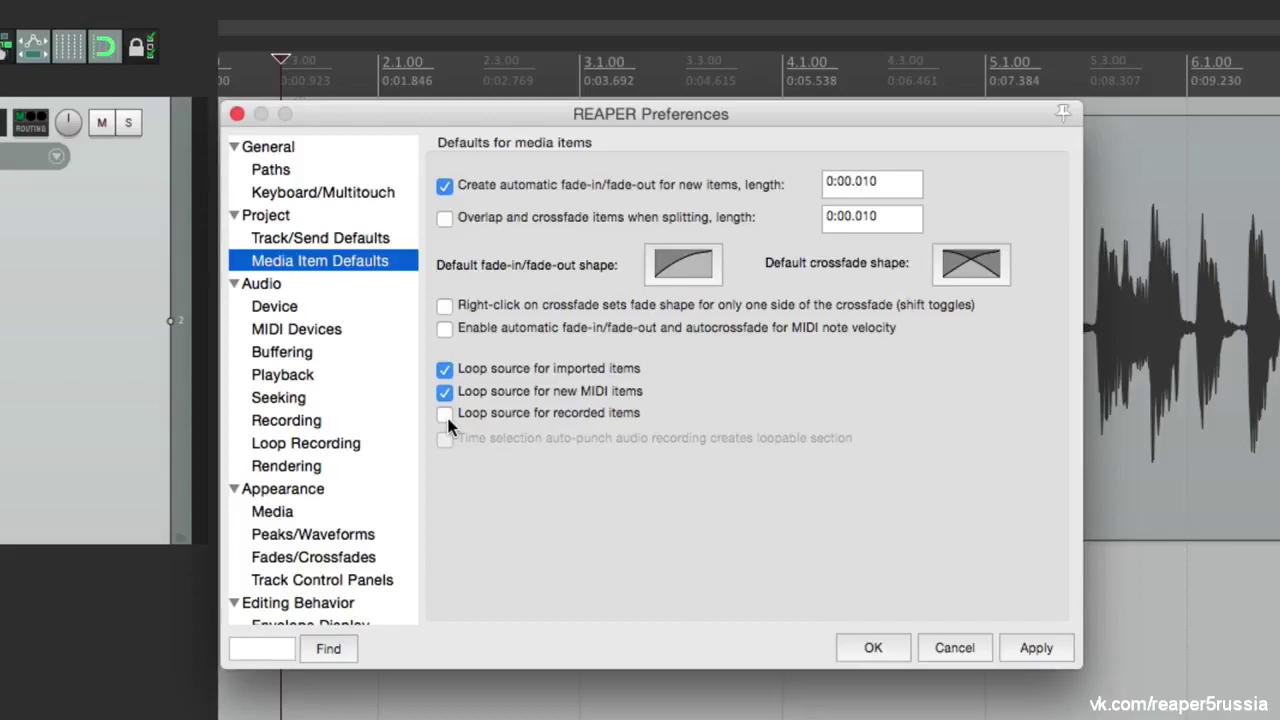
pyautogui.click(445, 414)
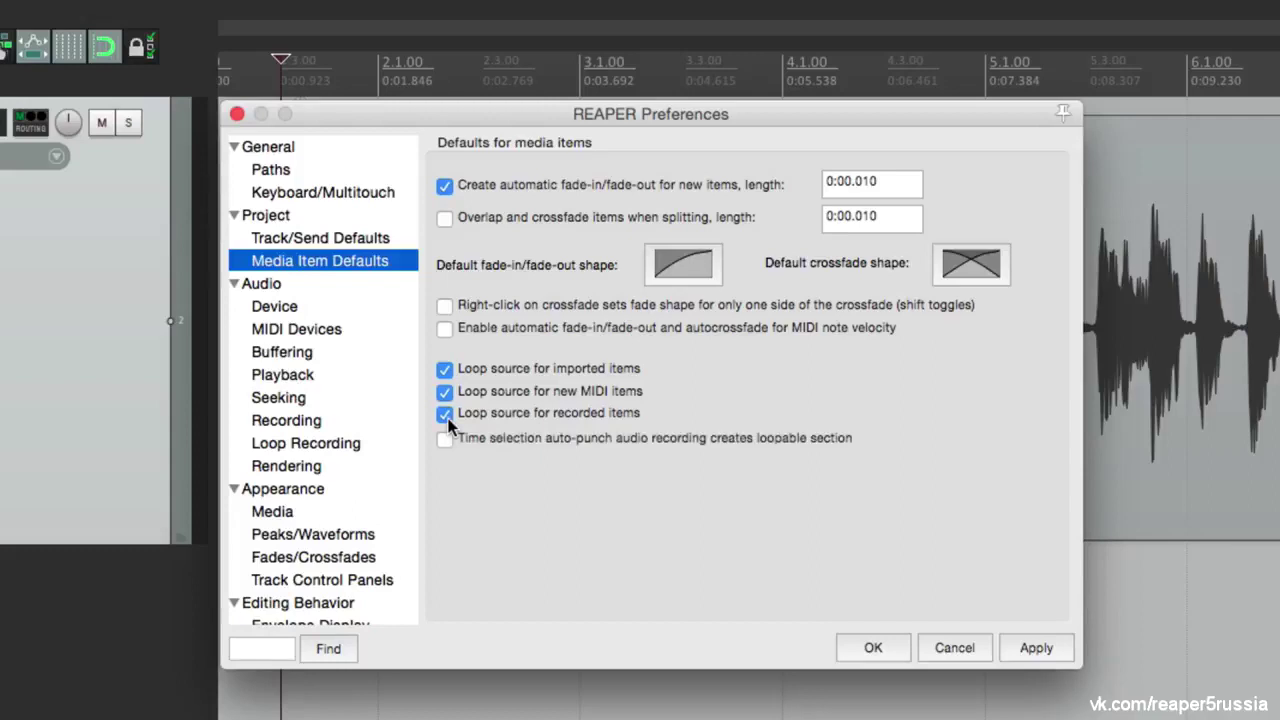
pyautogui.press('Return')
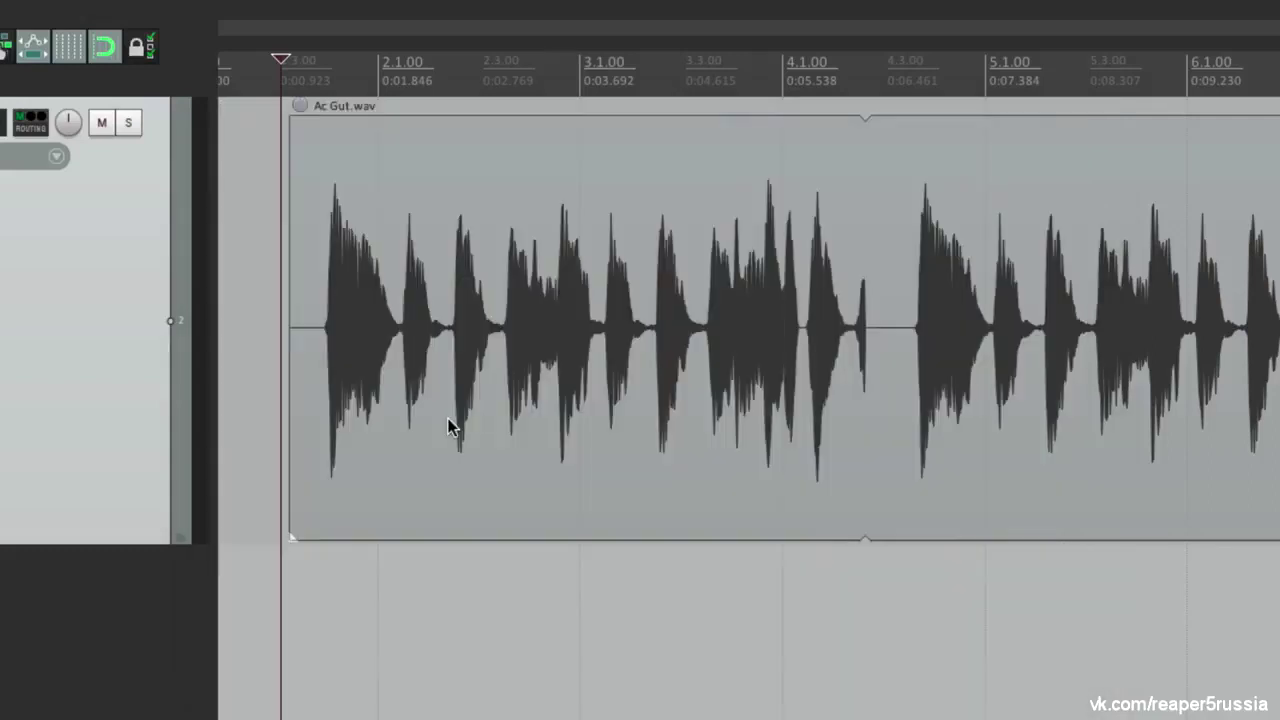
# Disable Loop source in the Ac Gut item's properties and accept the change
pyautogui.doubleClick(416, 202)
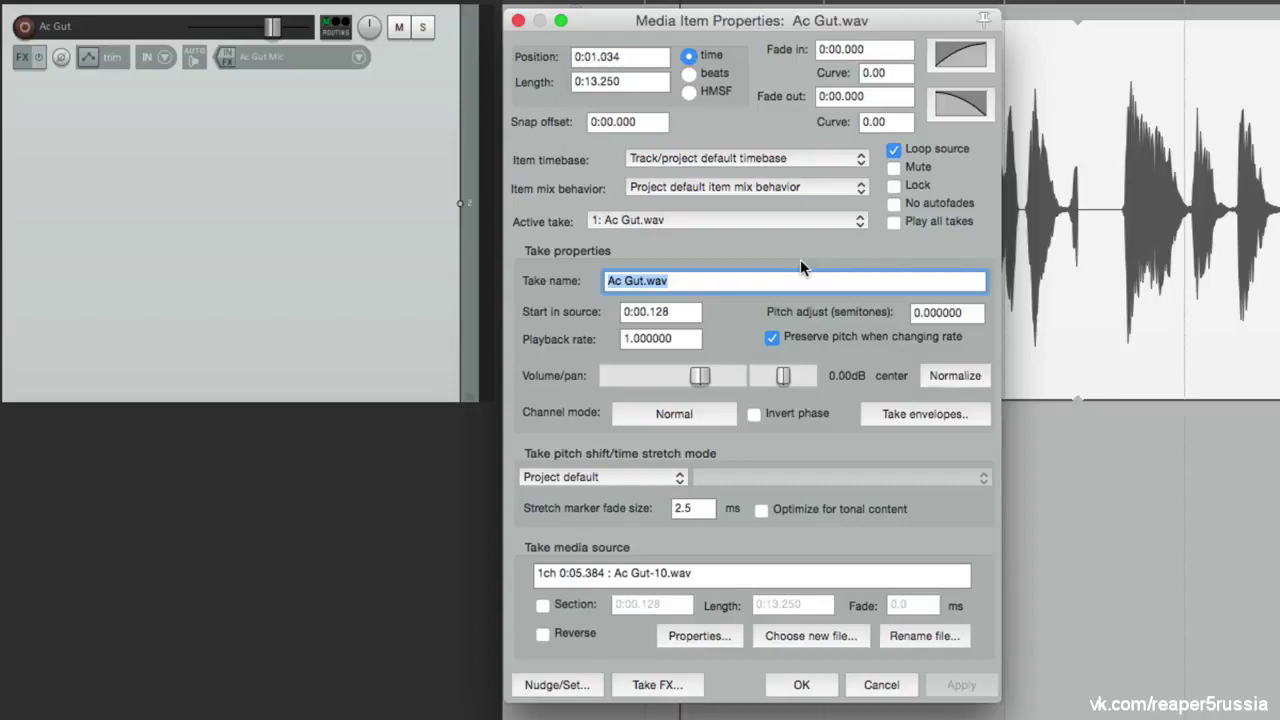
pyautogui.click(893, 149)
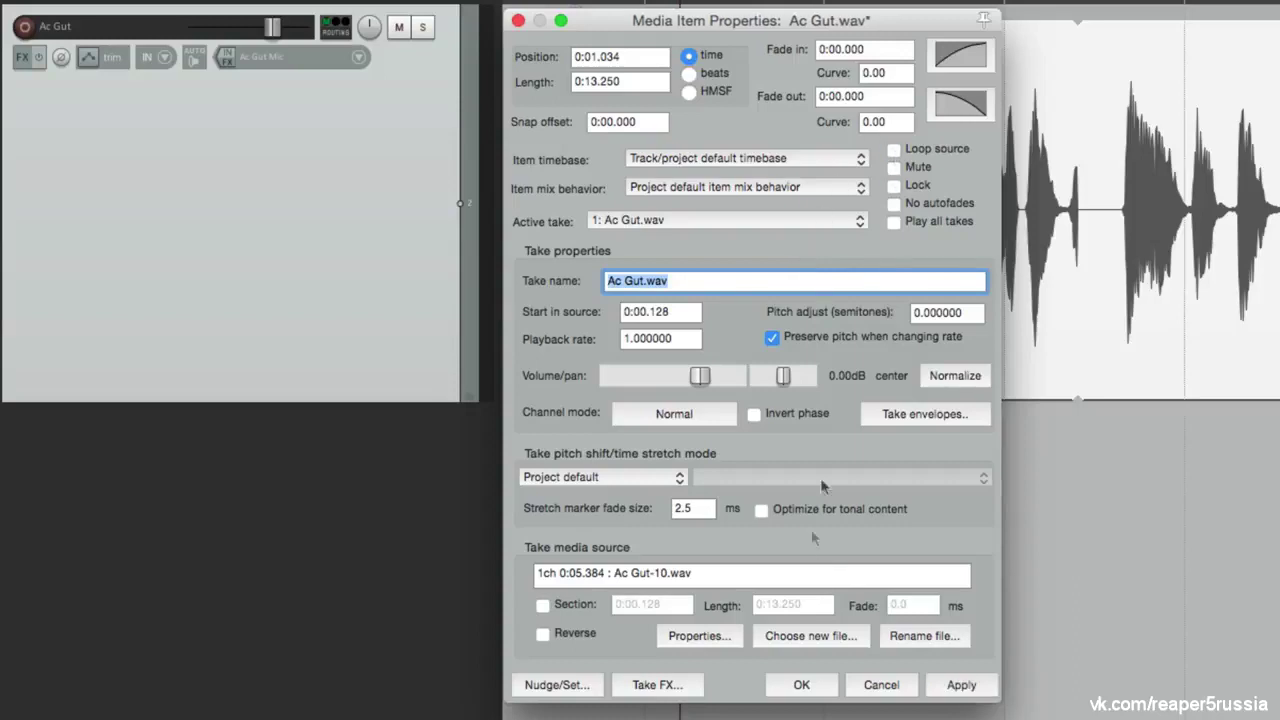
pyautogui.click(801, 685)
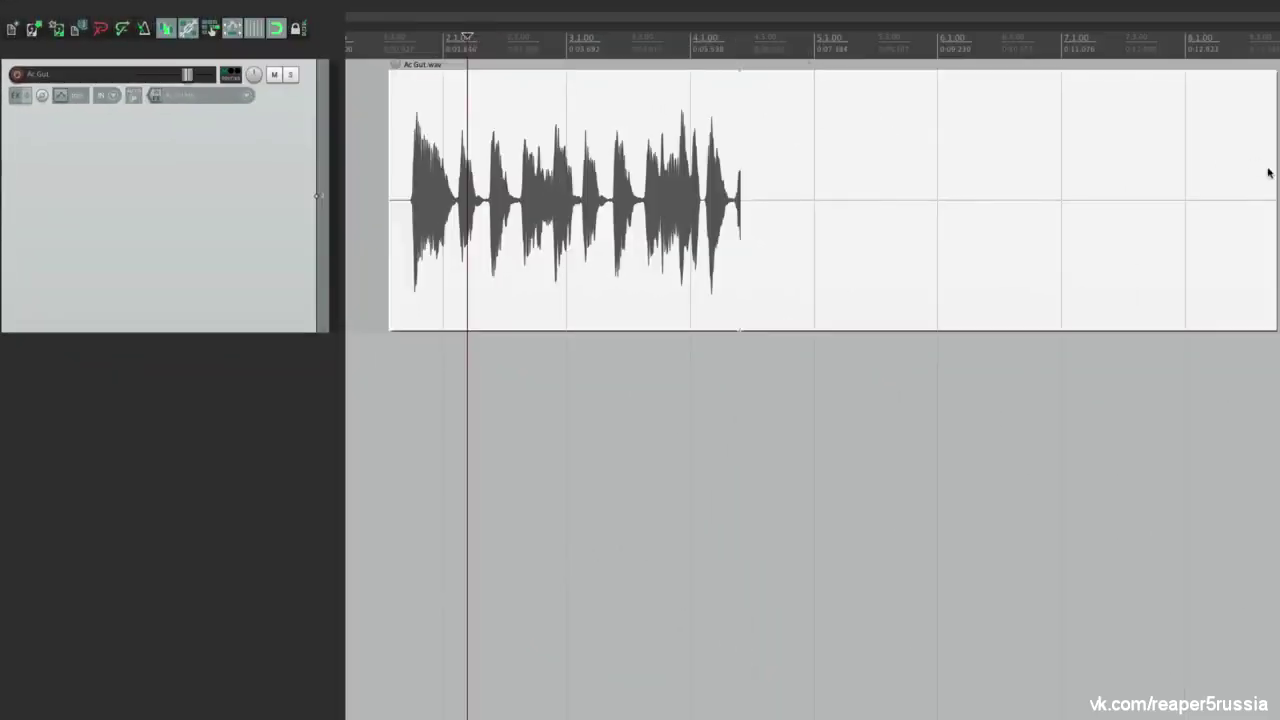
# Shorten the Ac Gut item's right edge to just past 5.1.00 and move the item so it starts just before 2.2.00
pyautogui.moveTo(1274, 171); pyautogui.dragTo(847, 200)
pyautogui.scroll(3, 557, 206)
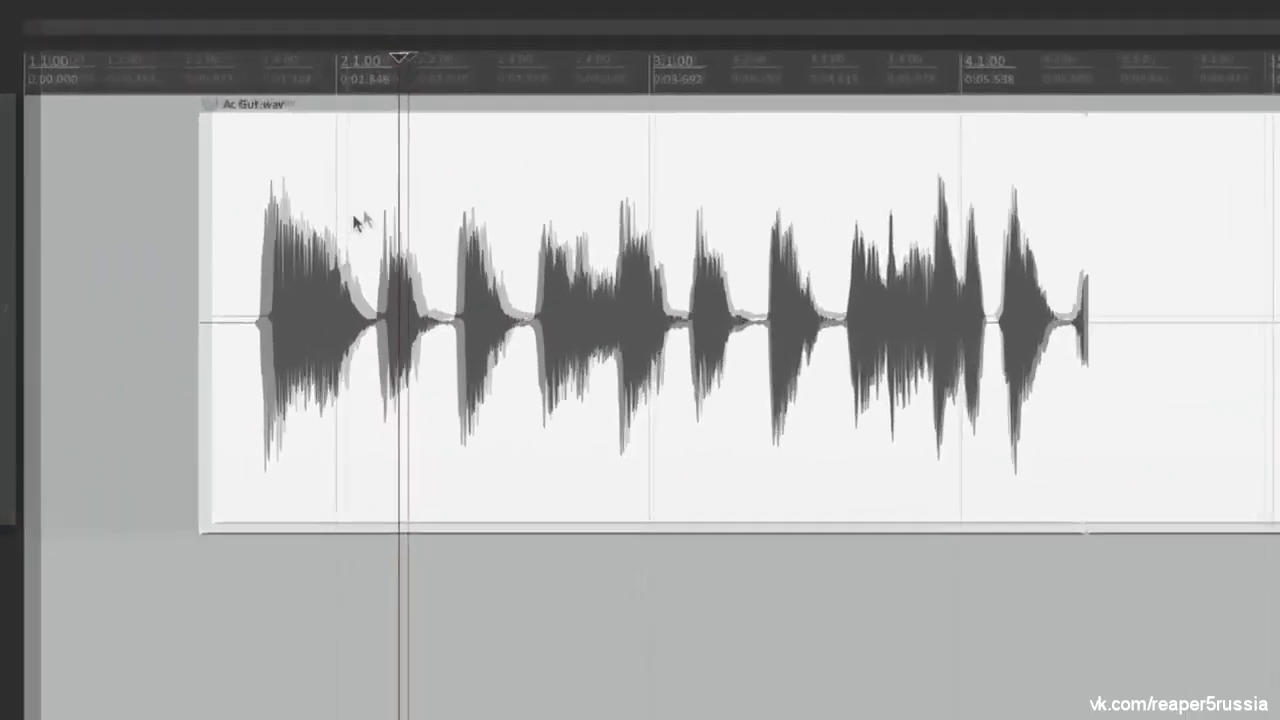
pyautogui.moveTo(500, 194); pyautogui.dragTo(611, 156)
pyautogui.scroll(3, 446, 262)
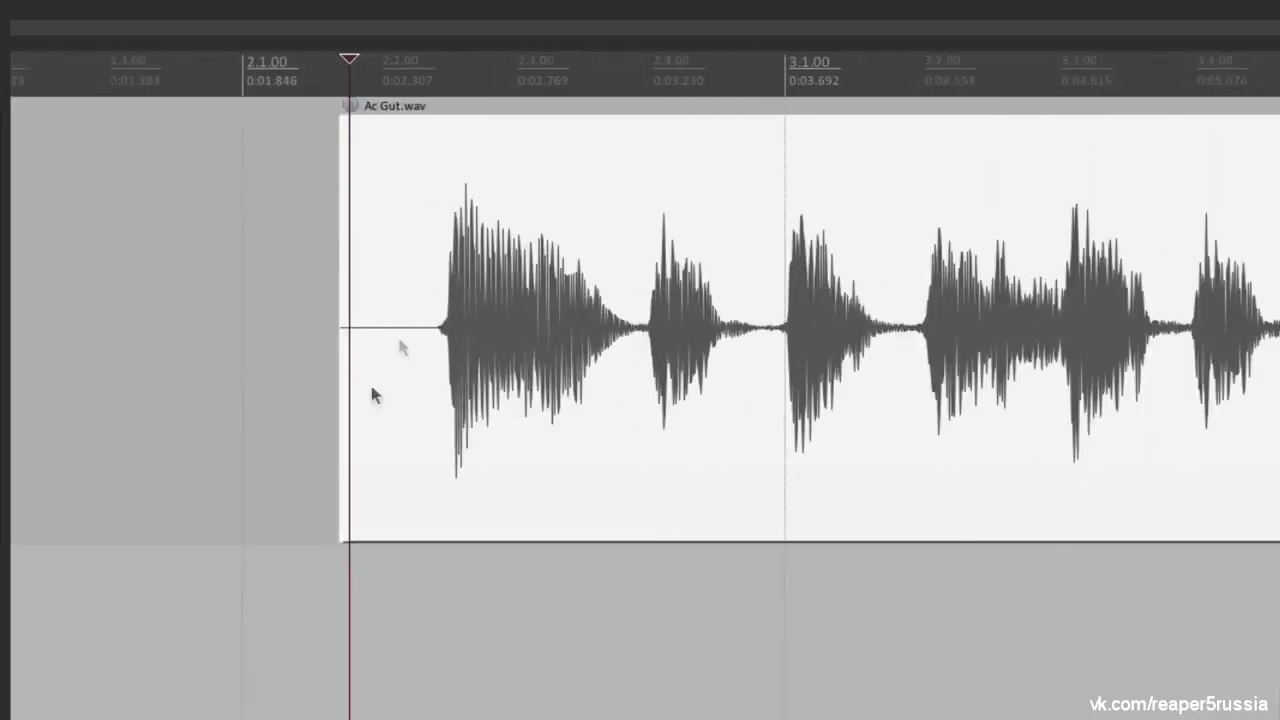
# Extend the Ac Gut item's left edge back to 2.1.00
pyautogui.moveTo(338, 394); pyautogui.dragTo(246, 414)
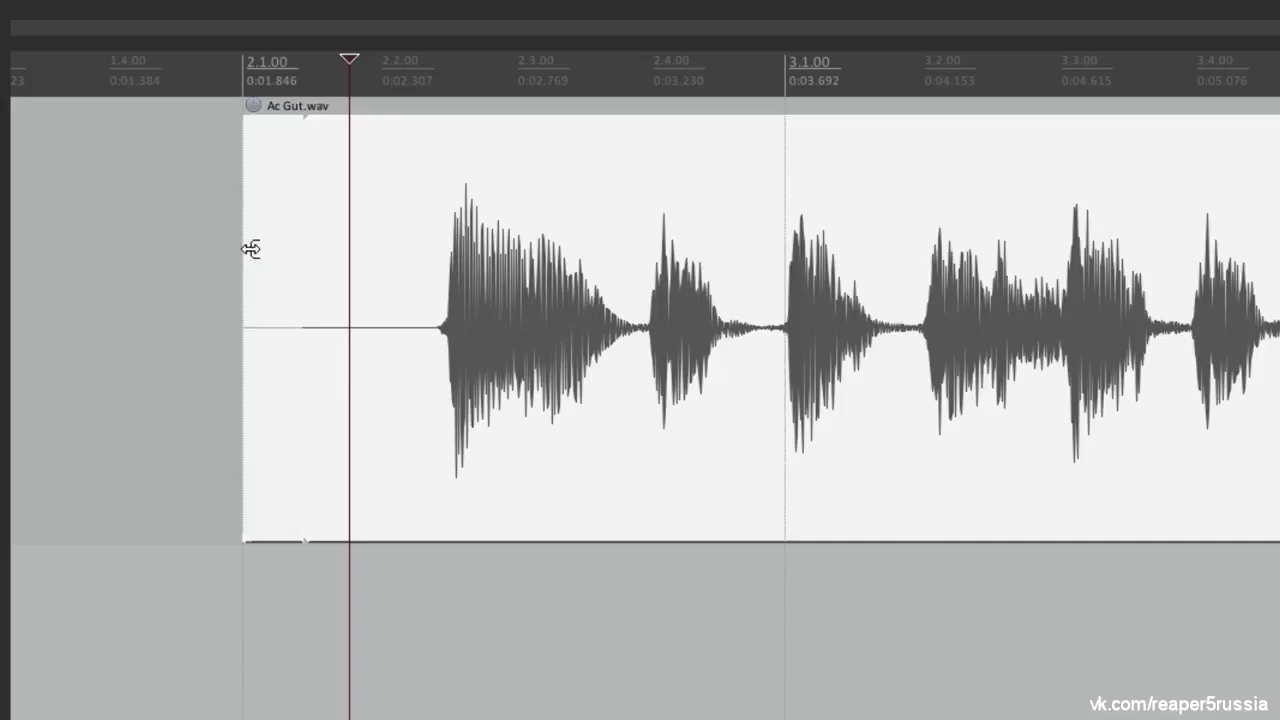
pyautogui.moveTo(440, 275)
pyautogui.mouseDown()
pyautogui.moveTo(457, 278)
pyautogui.moveTo(391, 280)
pyautogui.moveTo(425, 273)
pyautogui.mouseUp()
pyautogui.scroll(-5, 420, 330)
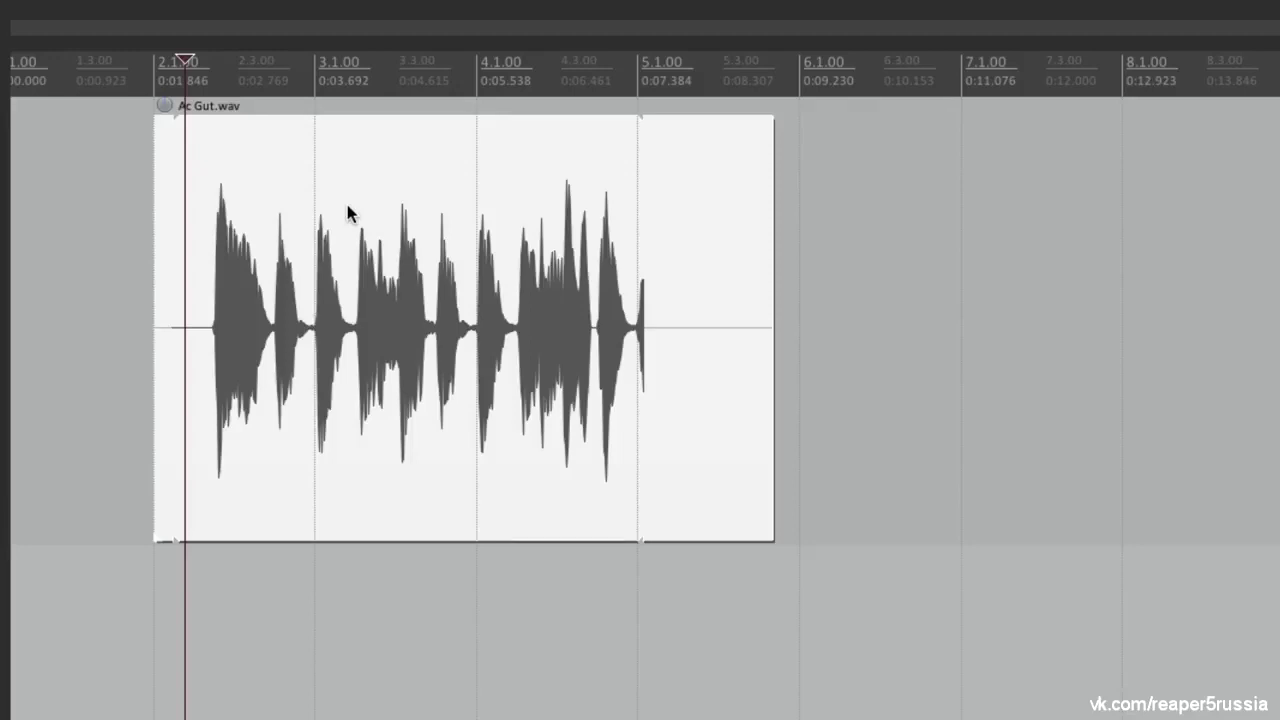
# Copy the Ac Gut item and paste the copy at 7.1.00 on the same track
pyautogui.click(348, 175)
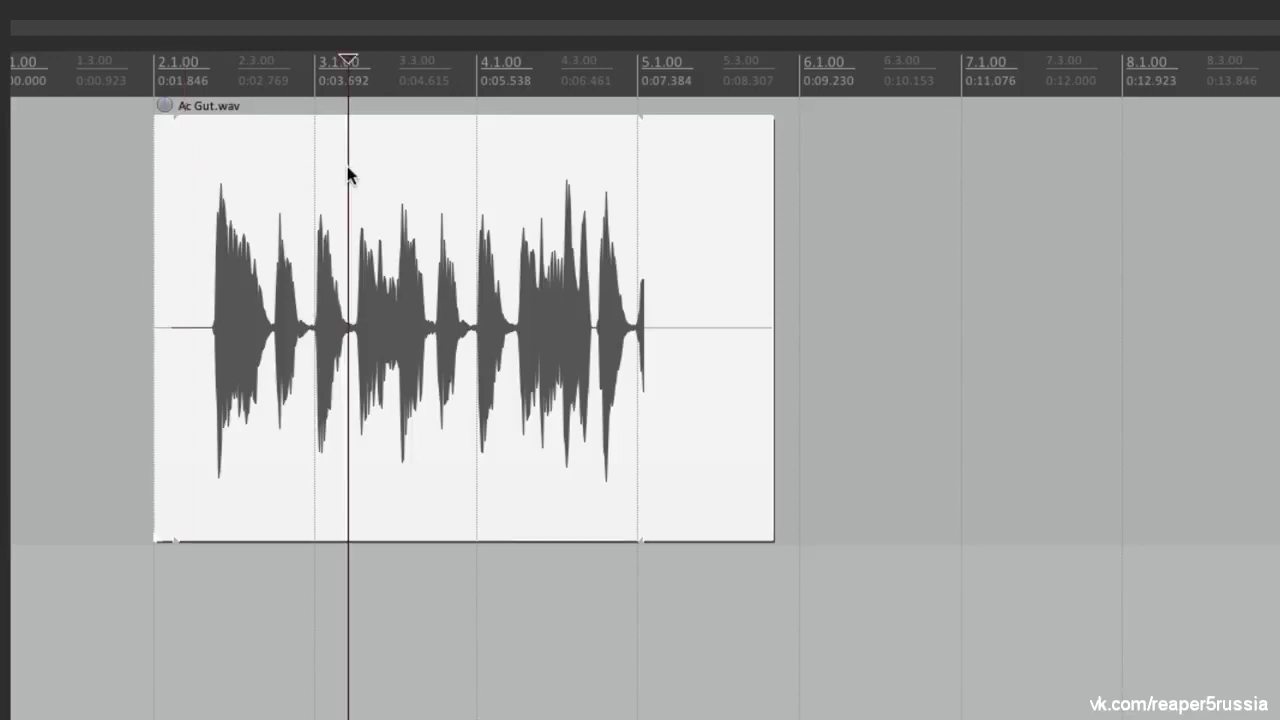
pyautogui.click(965, 207)
pyautogui.hotkey('ctrl', 'v')
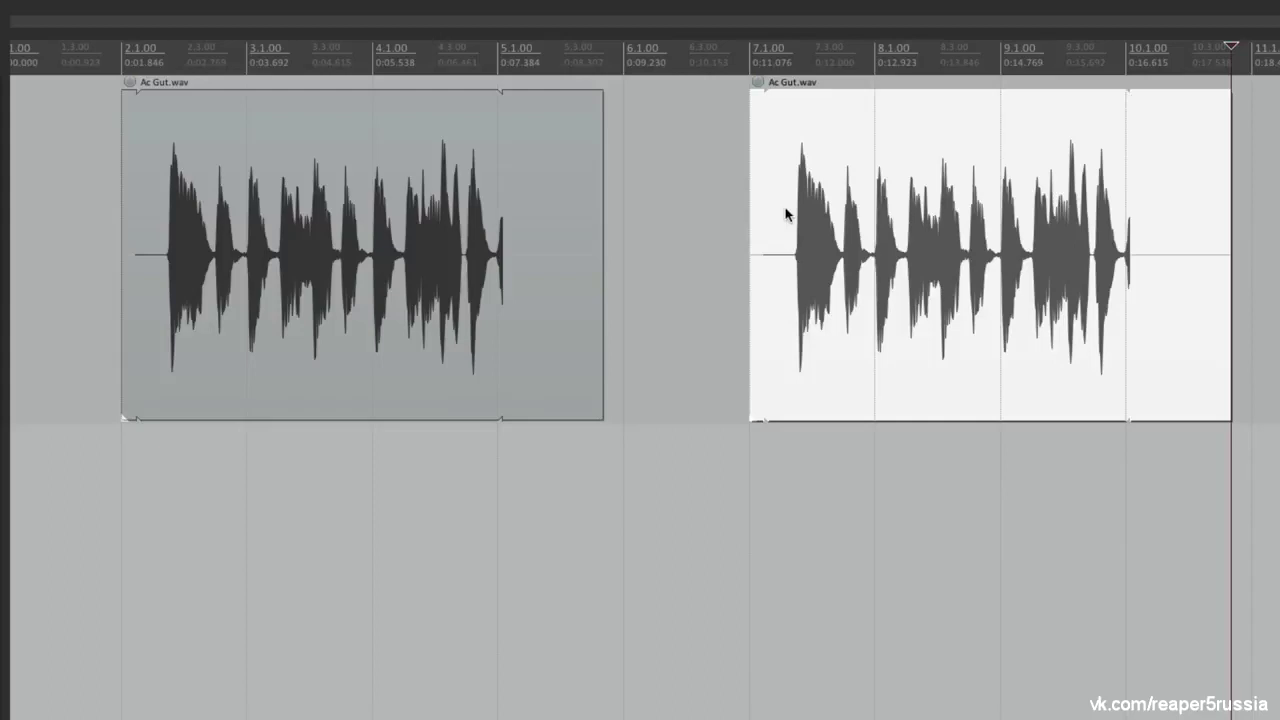
# Undo the paste and the earlier move, loop and edge changes, back to the original short Ac Gut item
pyautogui.hotkey('ctrl', 'z')
pyautogui.hotkey('ctrl', 'z')
pyautogui.hotkey('ctrl', 'z')
pyautogui.hotkey('ctrl', 'z')
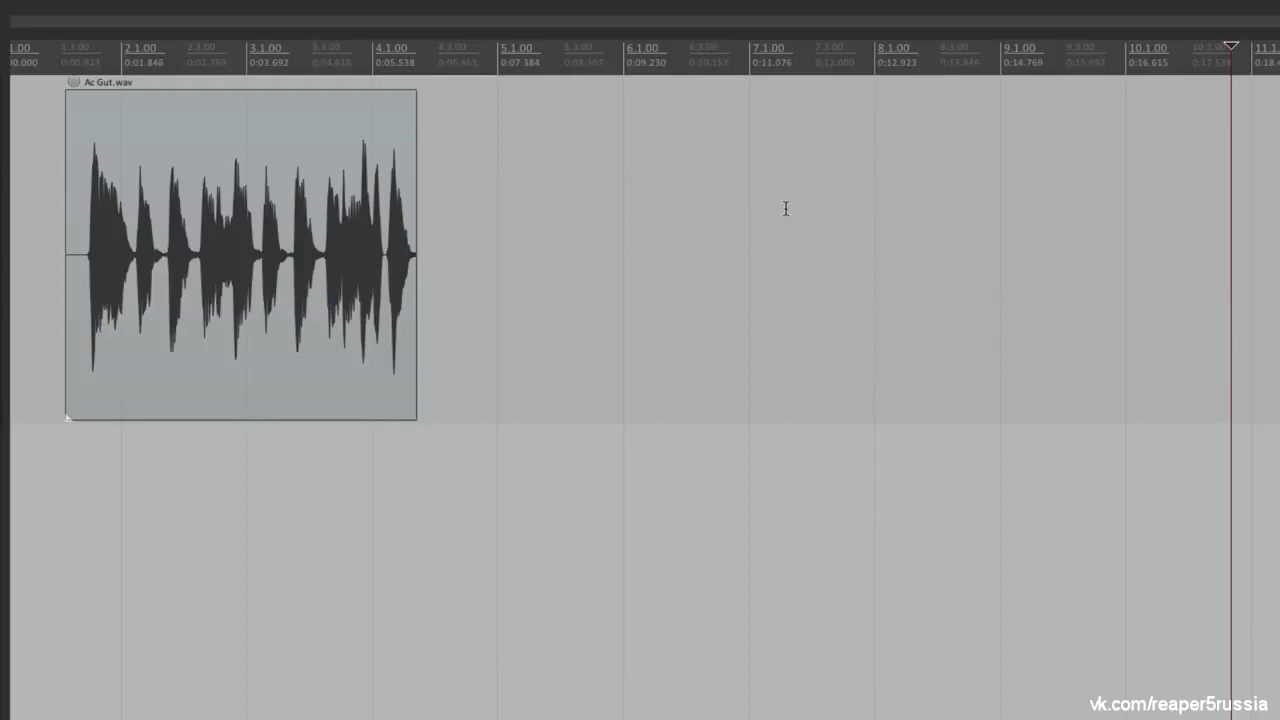
# Copy the Ac Gut item twice along its track and duplicate the row of three items onto two new tracks below
pyautogui.moveTo(251, 200); pyautogui.dragTo(973, 195)
pyautogui.hotkey('ctrl', 'a')
pyautogui.moveTo(325, 198); pyautogui.dragTo(313, 485)
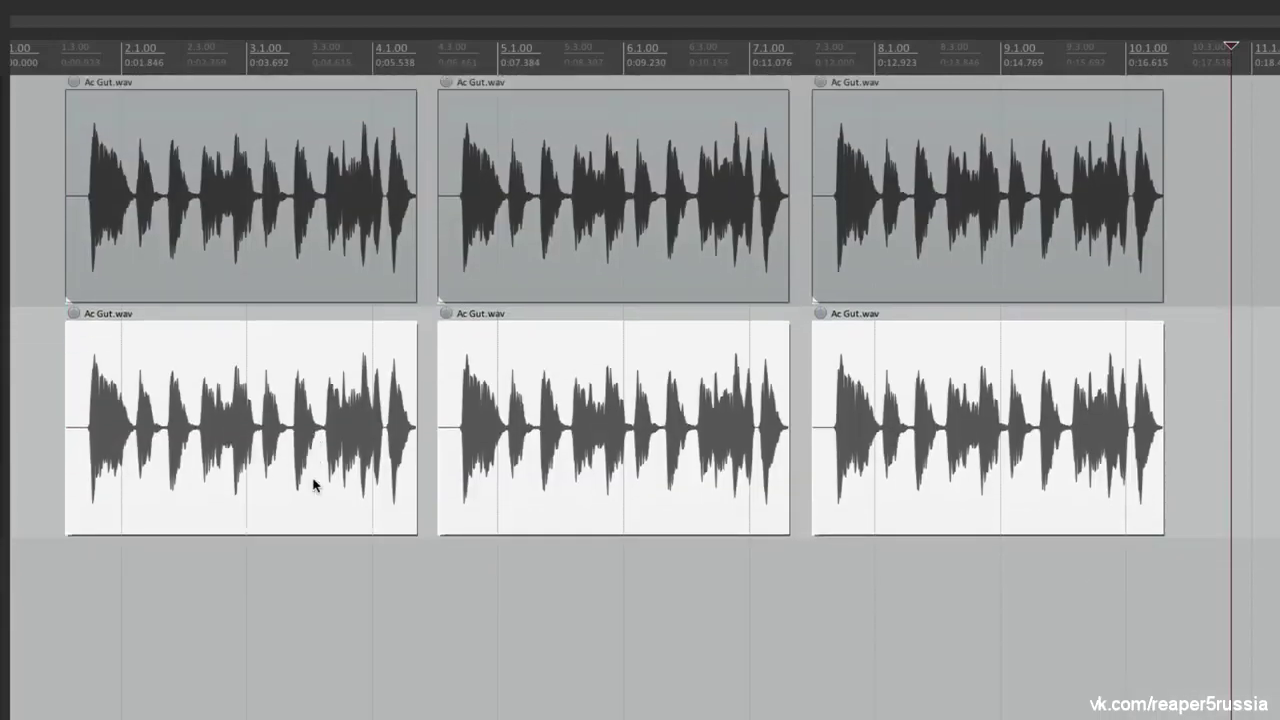
pyautogui.moveTo(263, 363); pyautogui.dragTo(257, 545)
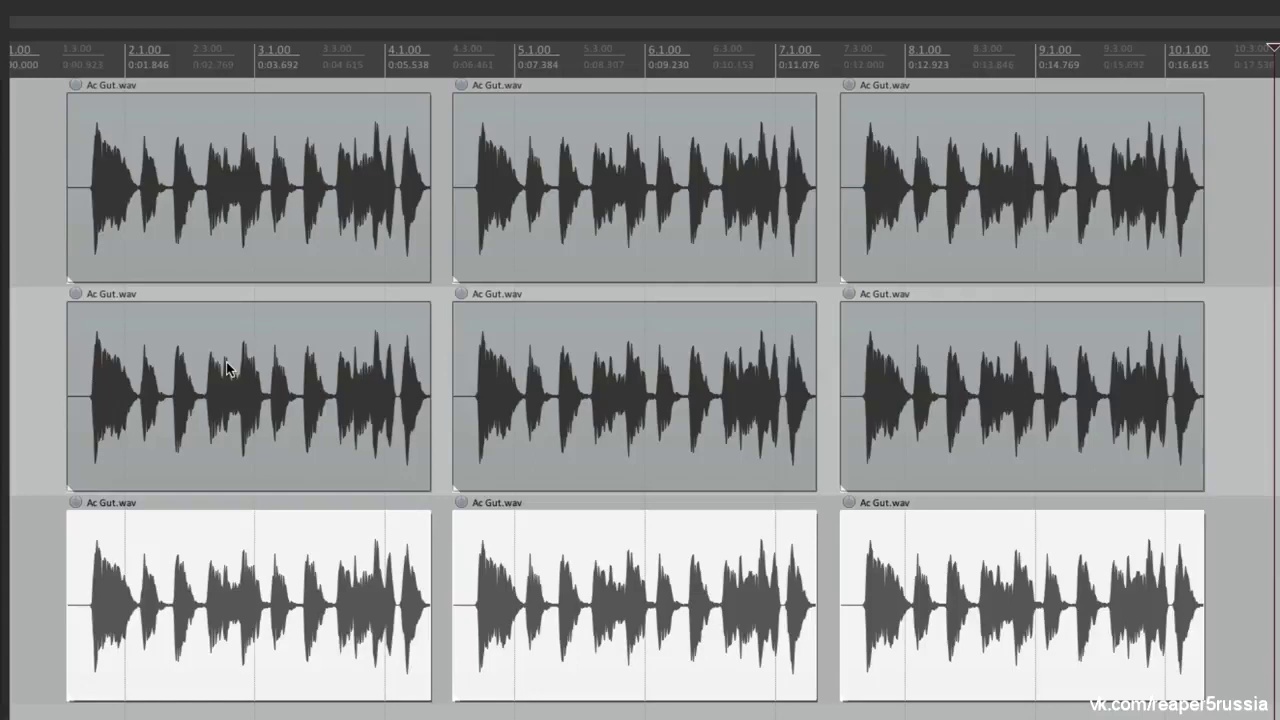
# Select all nine items, trim their left edges to just before the first note and extend their right edges slightly
pyautogui.click(299, 200)
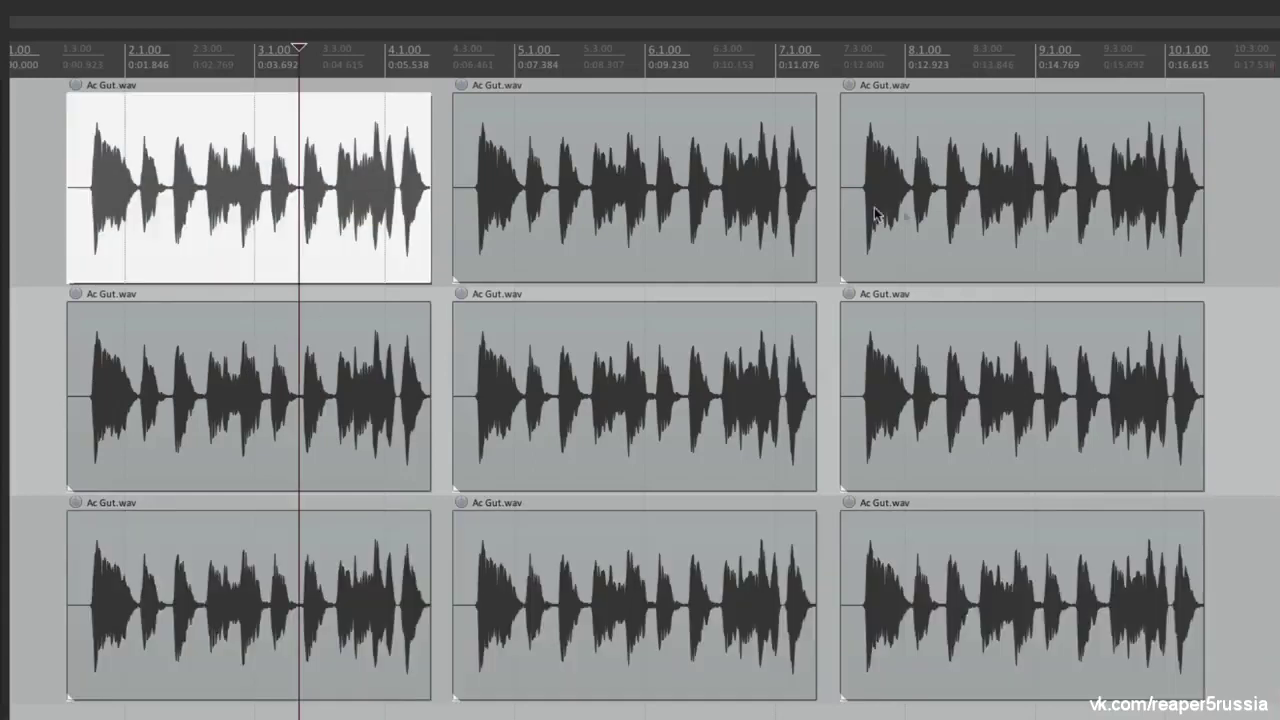
pyautogui.keyDown('shift'); pyautogui.click(925, 250); pyautogui.keyUp('shift')
pyautogui.hotkey('ctrl', 'a')
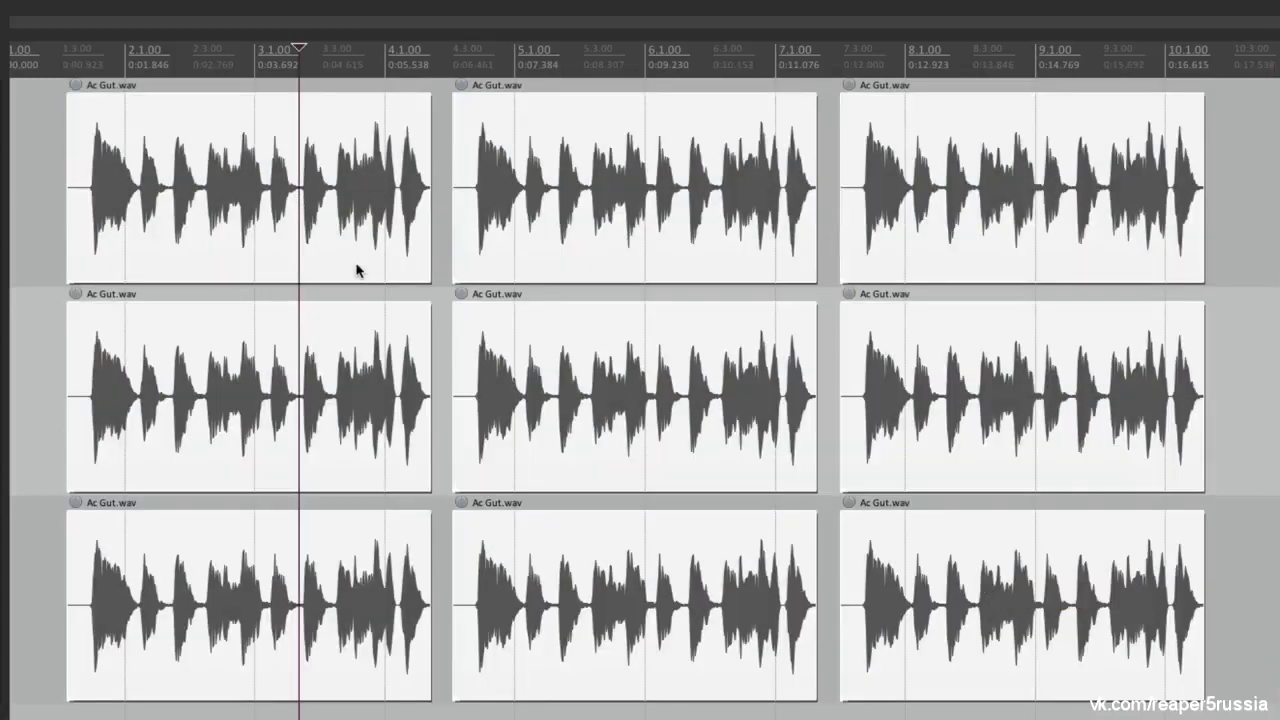
pyautogui.moveTo(68, 186)
pyautogui.mouseDown()
pyautogui.moveTo(125, 189)
pyautogui.moveTo(34, 189)
pyautogui.moveTo(103, 191)
pyautogui.moveTo(88, 199)
pyautogui.mouseUp()
pyautogui.moveTo(428, 203); pyautogui.dragTo(432, 208)
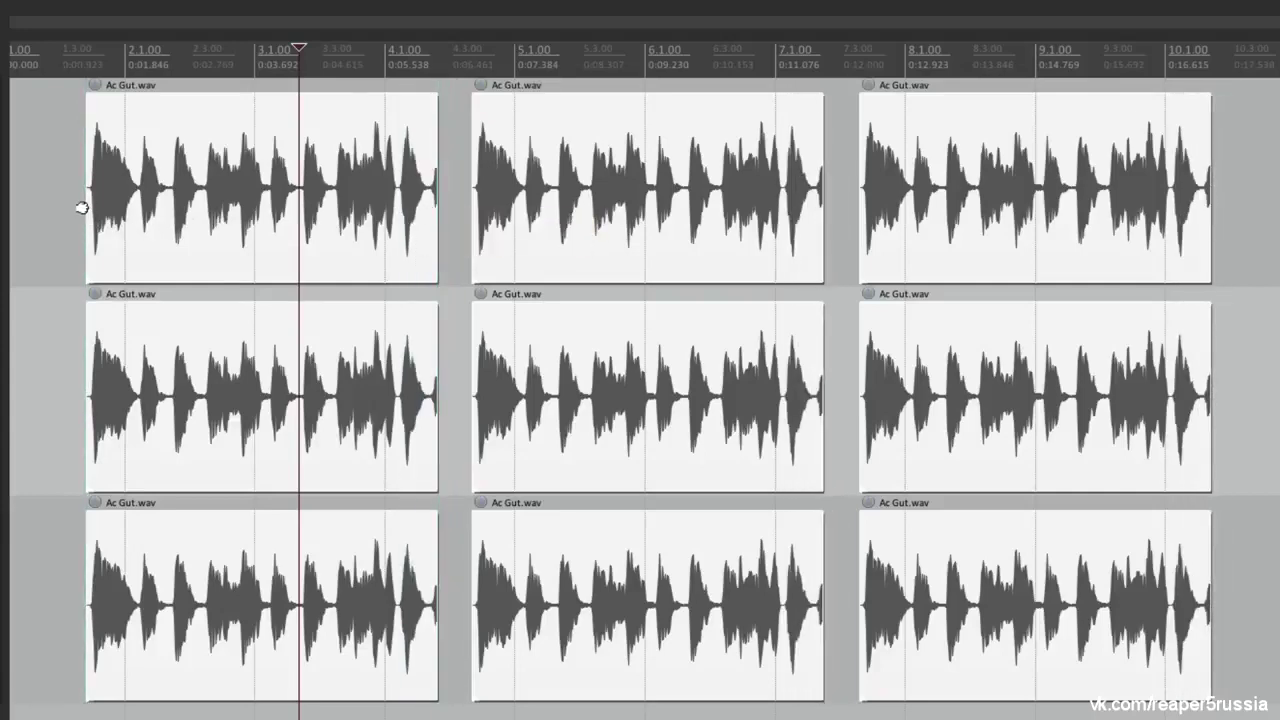
# Time-stretch all nine items from their left edges to a rate of 1.061 and deselect them
pyautogui.moveTo(83, 206); pyautogui.dragTo(182, 236)
pyautogui.click(54, 336)
pyautogui.hotkey('ctrl', 'a')
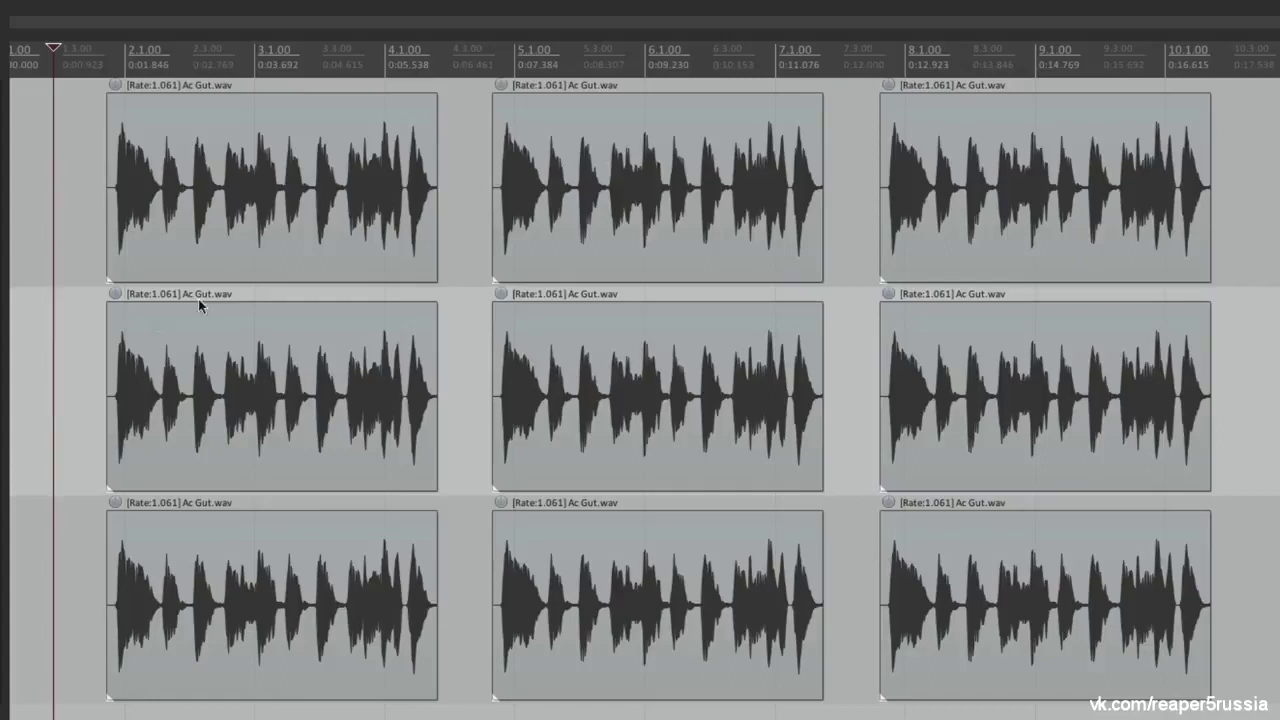
# Select the three items on the diagonal, one per track, and extend their right edges slightly
pyautogui.keyDown('ctrl'); pyautogui.click(231, 170); pyautogui.keyUp('ctrl')
pyautogui.keyDown('ctrl'); pyautogui.click(612, 405); pyautogui.keyUp('ctrl')
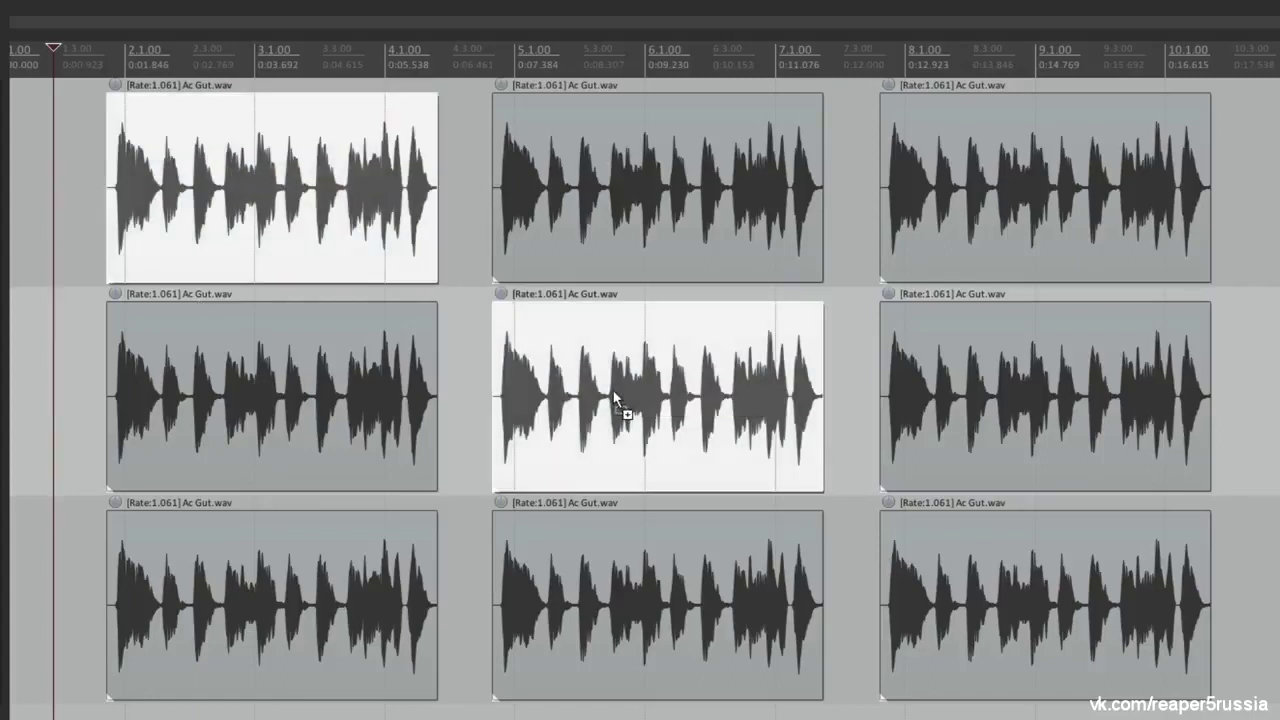
pyautogui.keyDown('ctrl'); pyautogui.click(1005, 630); pyautogui.keyUp('ctrl')
pyautogui.moveTo(440, 240)
pyautogui.mouseDown()
pyautogui.moveTo(457, 230)
pyautogui.moveTo(429, 240)
pyautogui.moveTo(466, 237)
pyautogui.moveTo(434, 238)
pyautogui.moveTo(448, 238)
pyautogui.mouseUp()
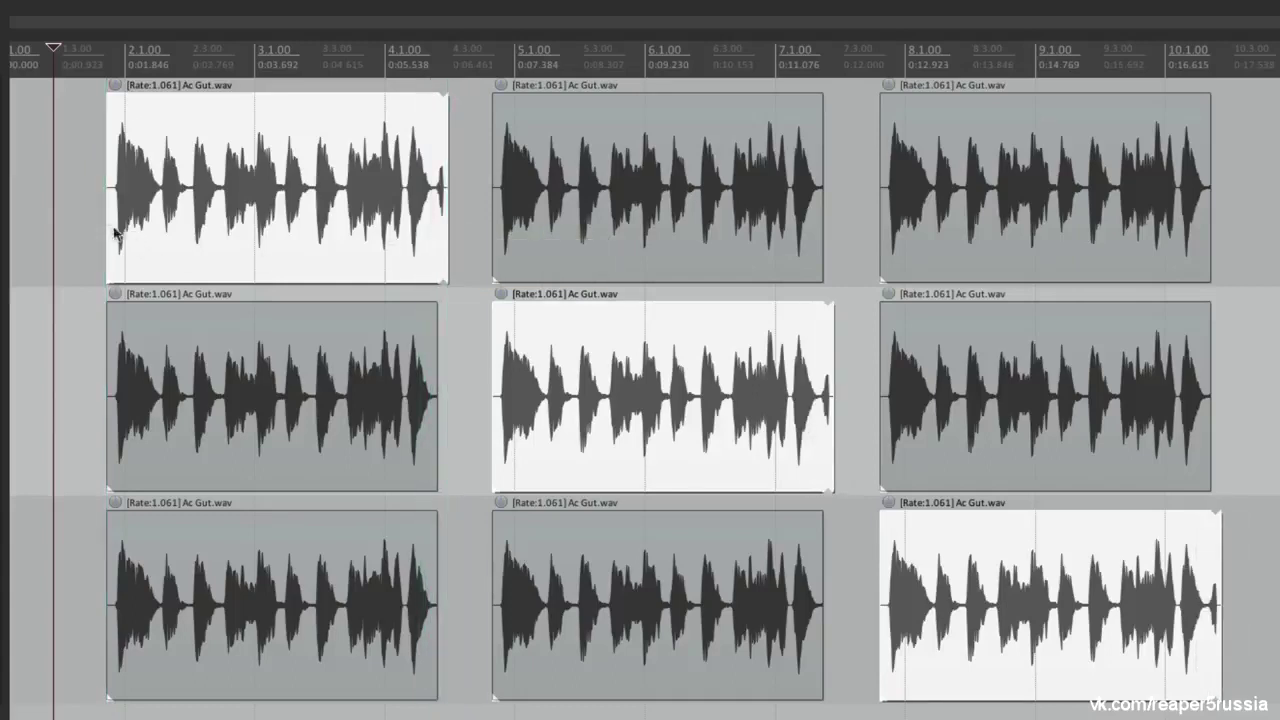
pyautogui.moveTo(106, 226)
pyautogui.mouseDown()
pyautogui.moveTo(88, 229)
pyautogui.moveTo(105, 214)
pyautogui.moveTo(189, 214)
pyautogui.moveTo(86, 214)
pyautogui.moveTo(140, 214)
pyautogui.moveTo(106, 214)
pyautogui.mouseUp()
# Cut the three selected diagonal items and paste them starting at 12.1.00 on their own tracks
pyautogui.press('Delete')
pyautogui.scroll(-3, 232, 245)
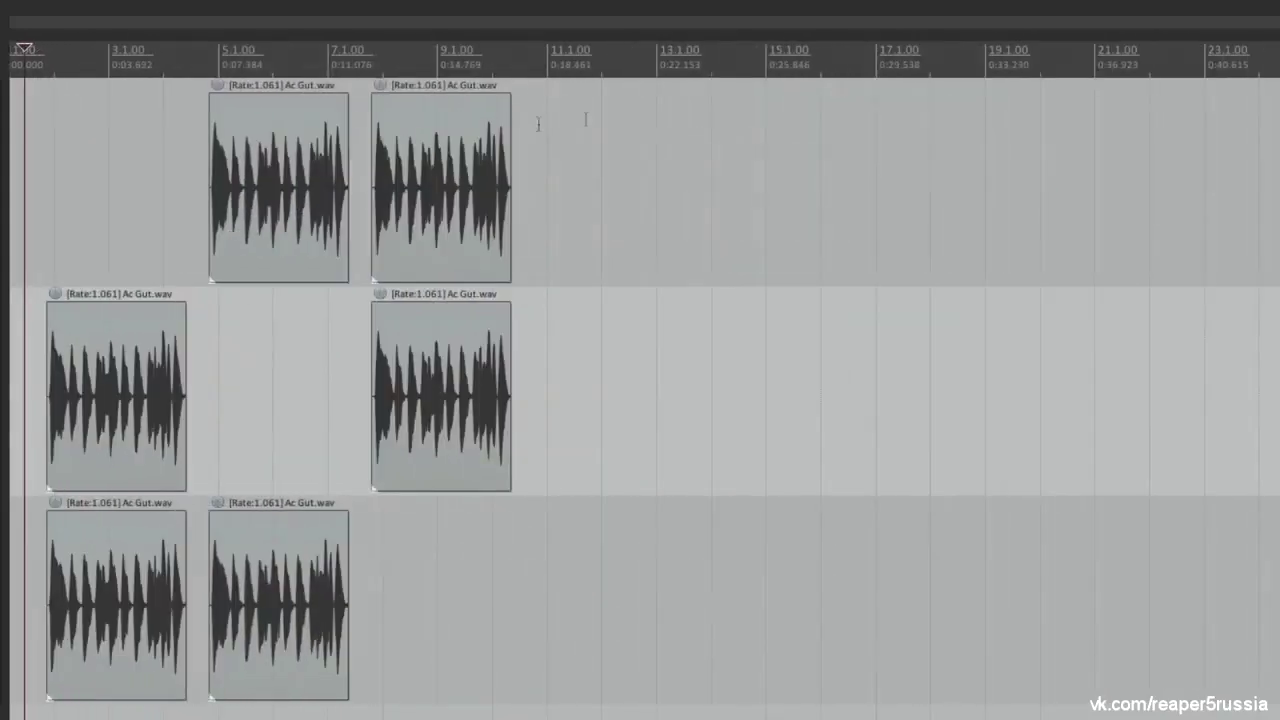
pyautogui.click(592, 147)
pyautogui.hotkey('ctrl', 'v')
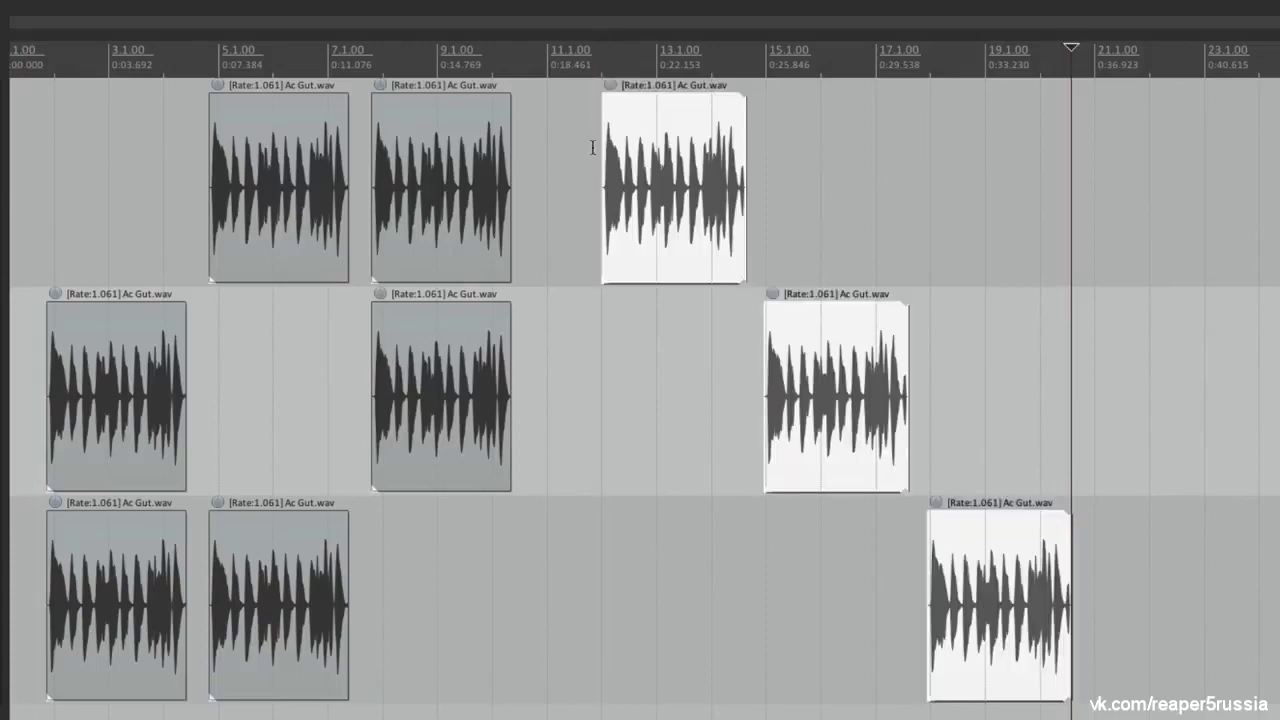
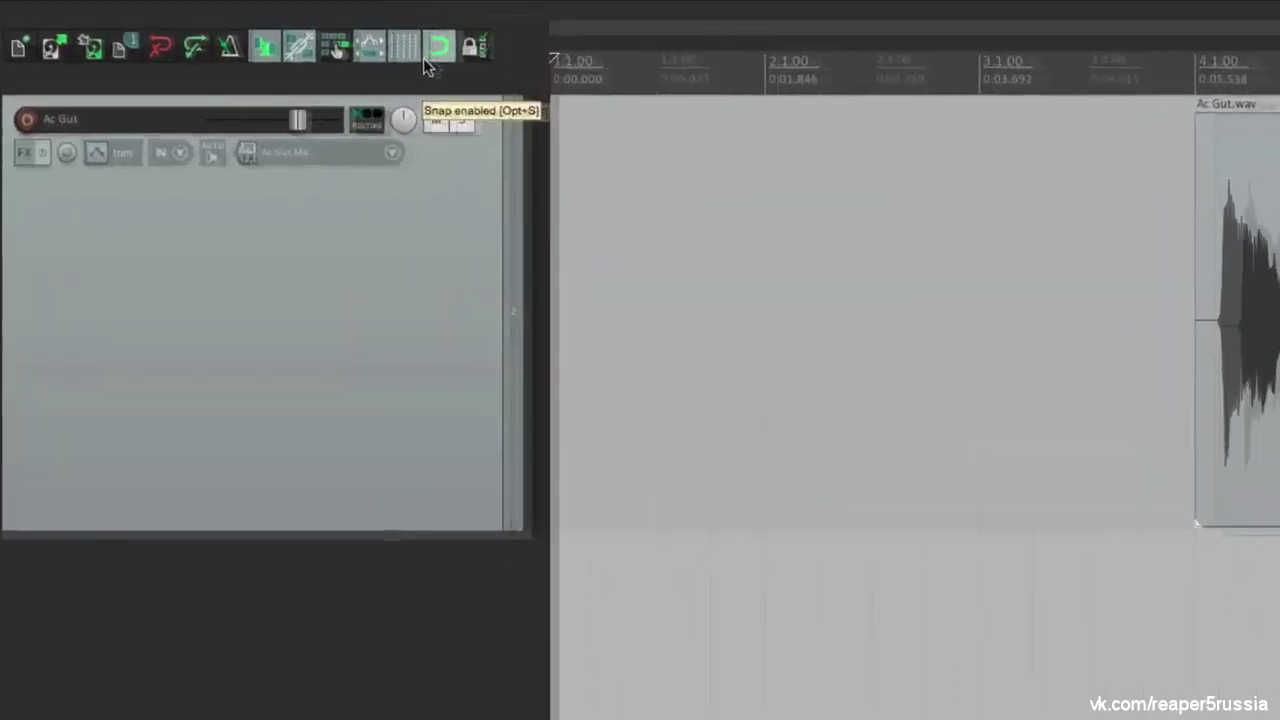
# Switch the arrange view's grid lines off and back on
pyautogui.click(418, 50)
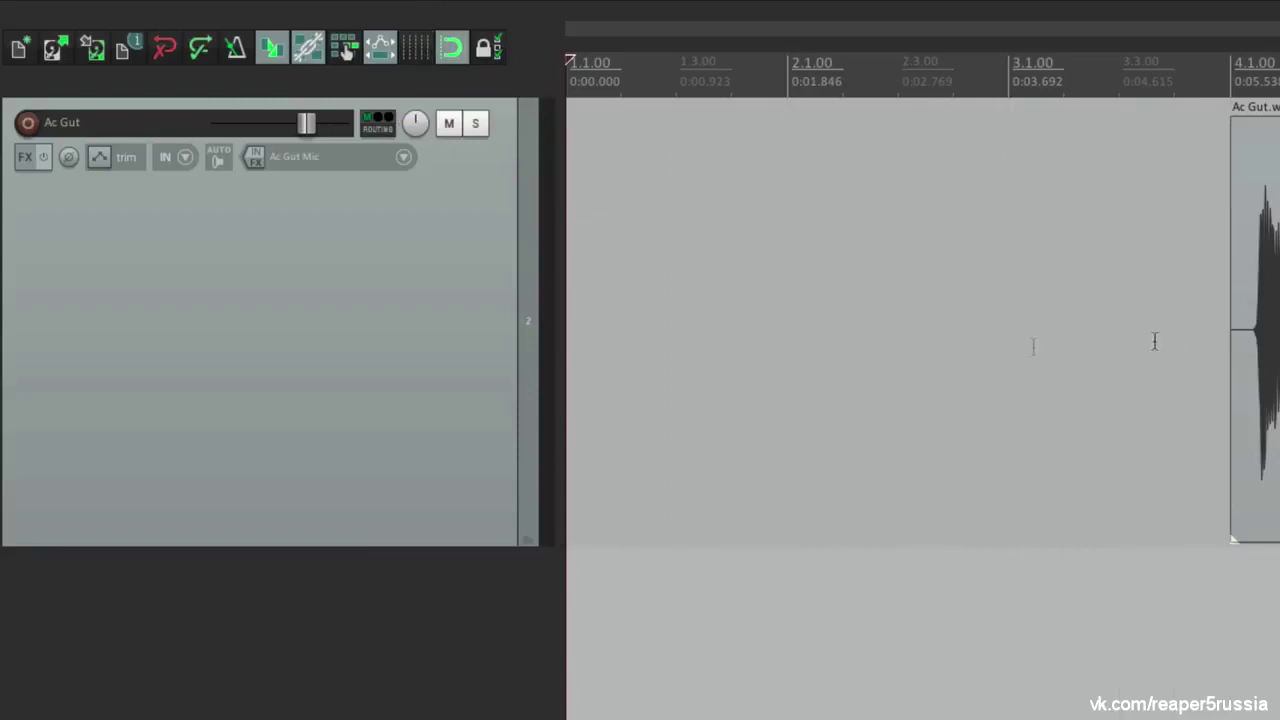
pyautogui.click(417, 48)
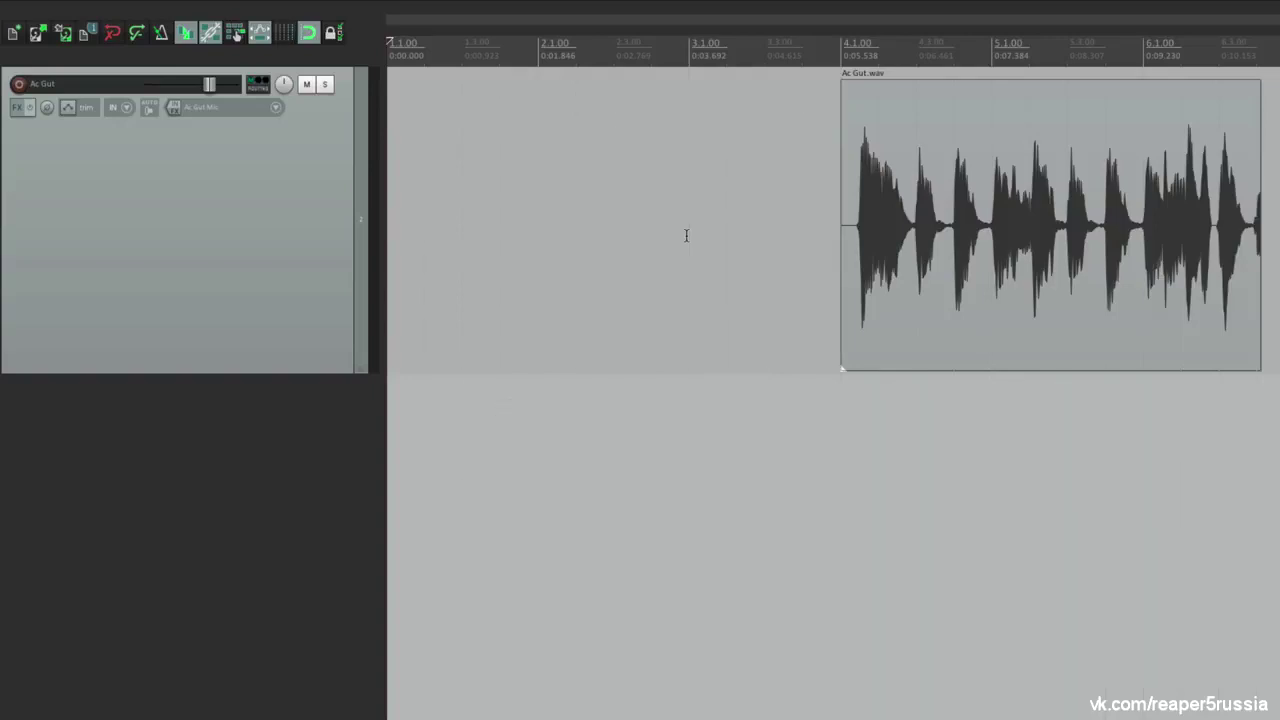
pyautogui.hotkey('alt', 'g')
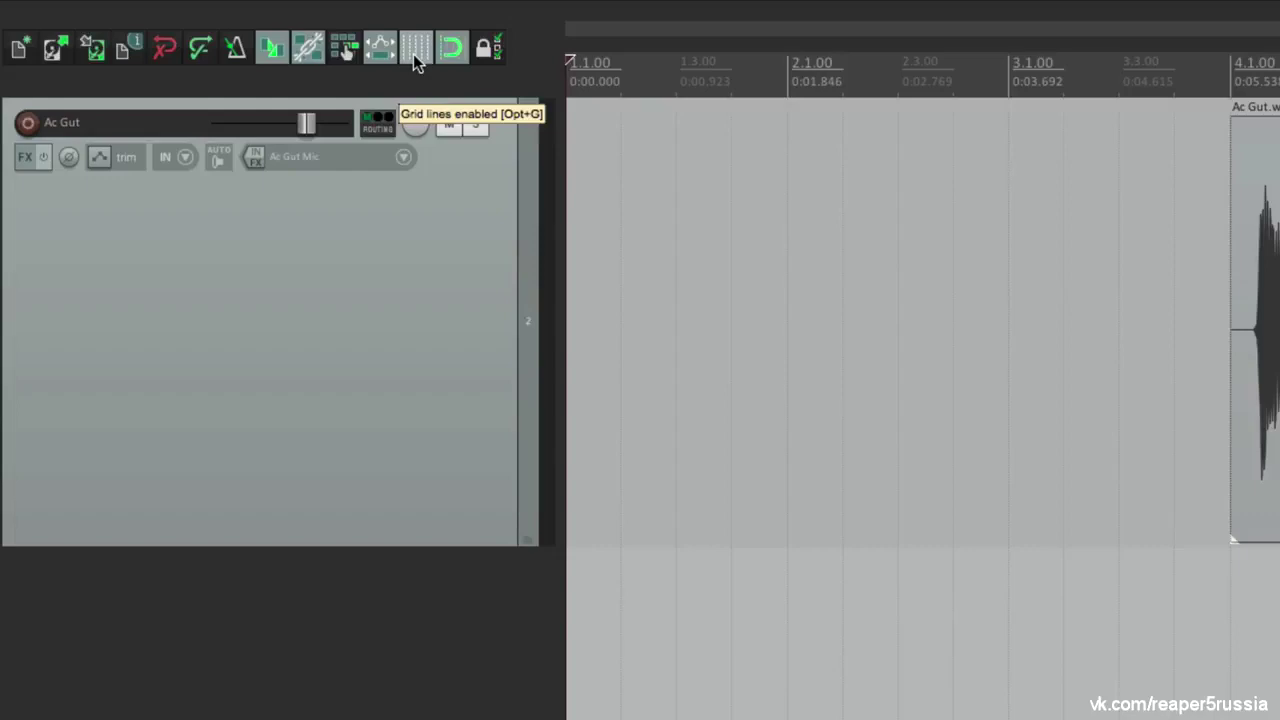
# Open the Snap/Grid settings and turn Show grid off and back on
pyautogui.rightClick(413, 54)
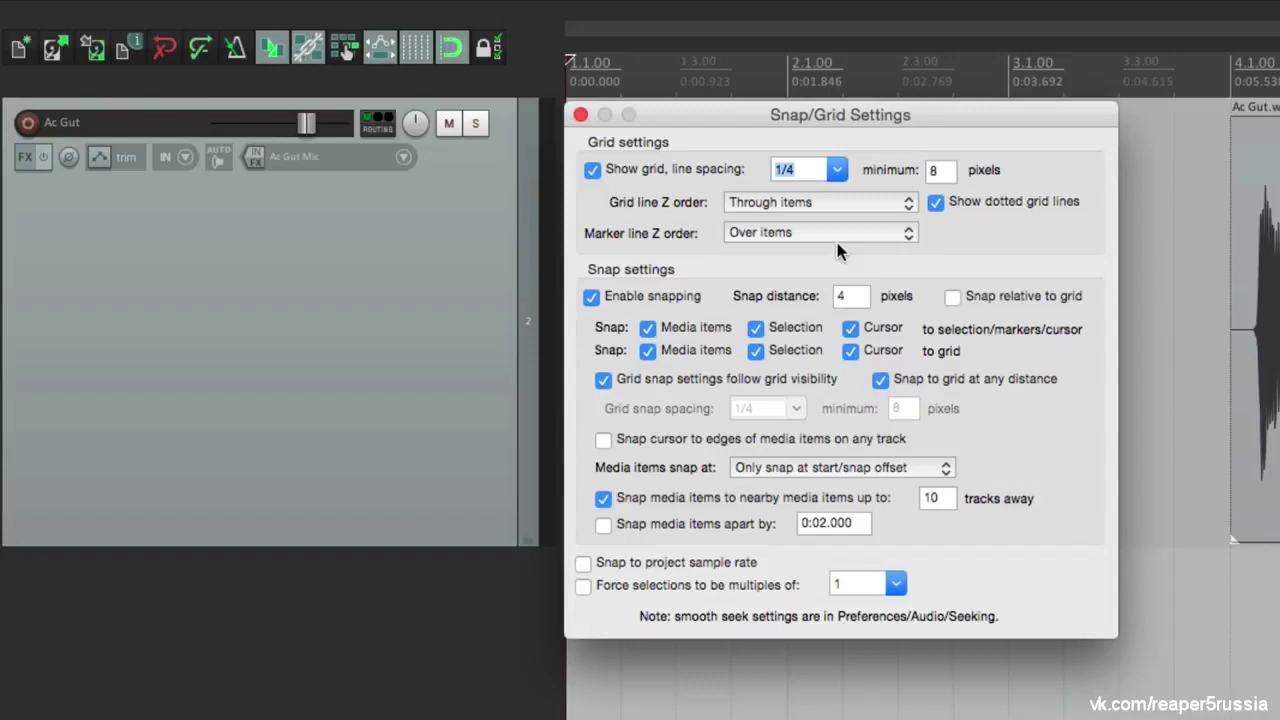
pyautogui.click(595, 172)
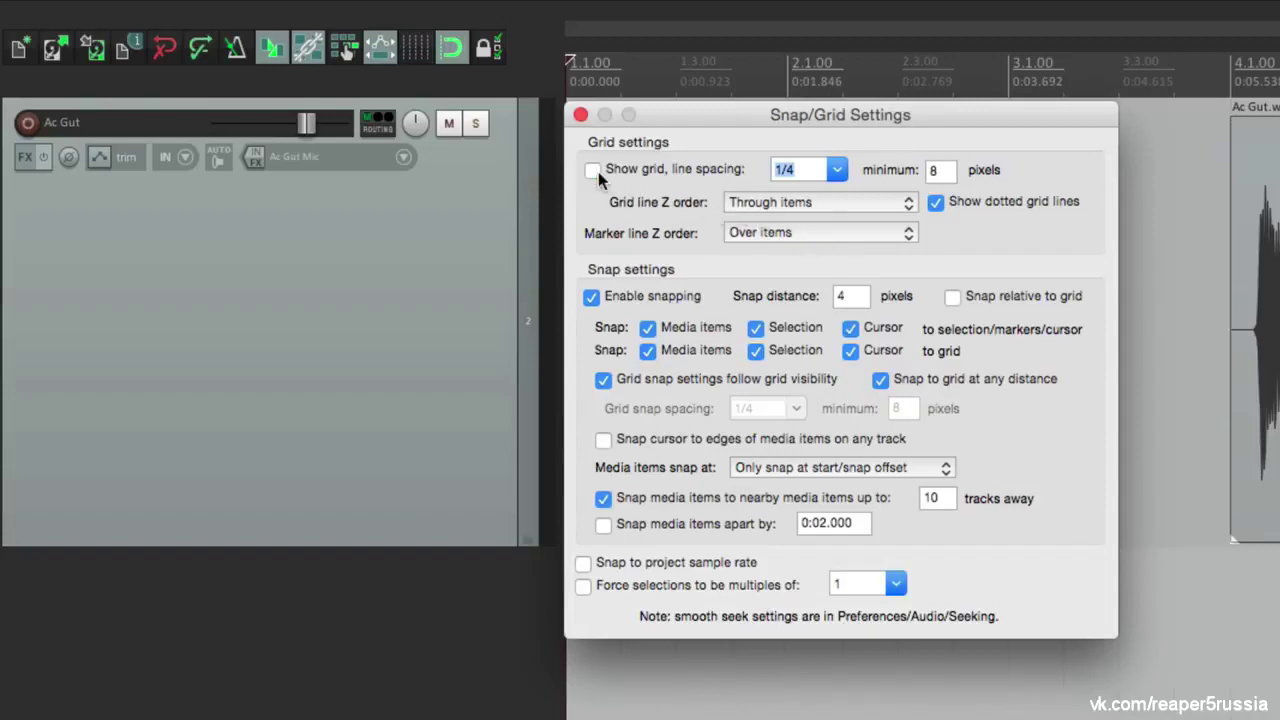
pyautogui.click(595, 172)
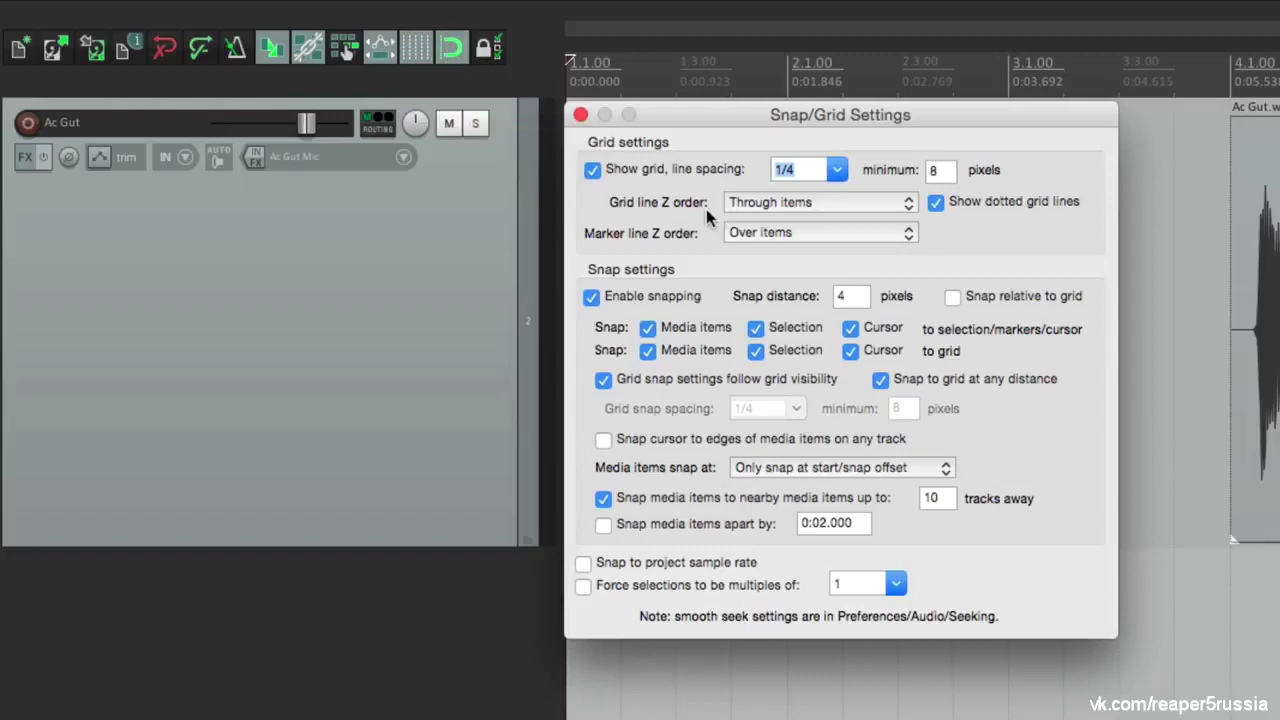
# Change the grid line spacing to 1/8, to 1/16 and finally to 1
pyautogui.click(838, 173)
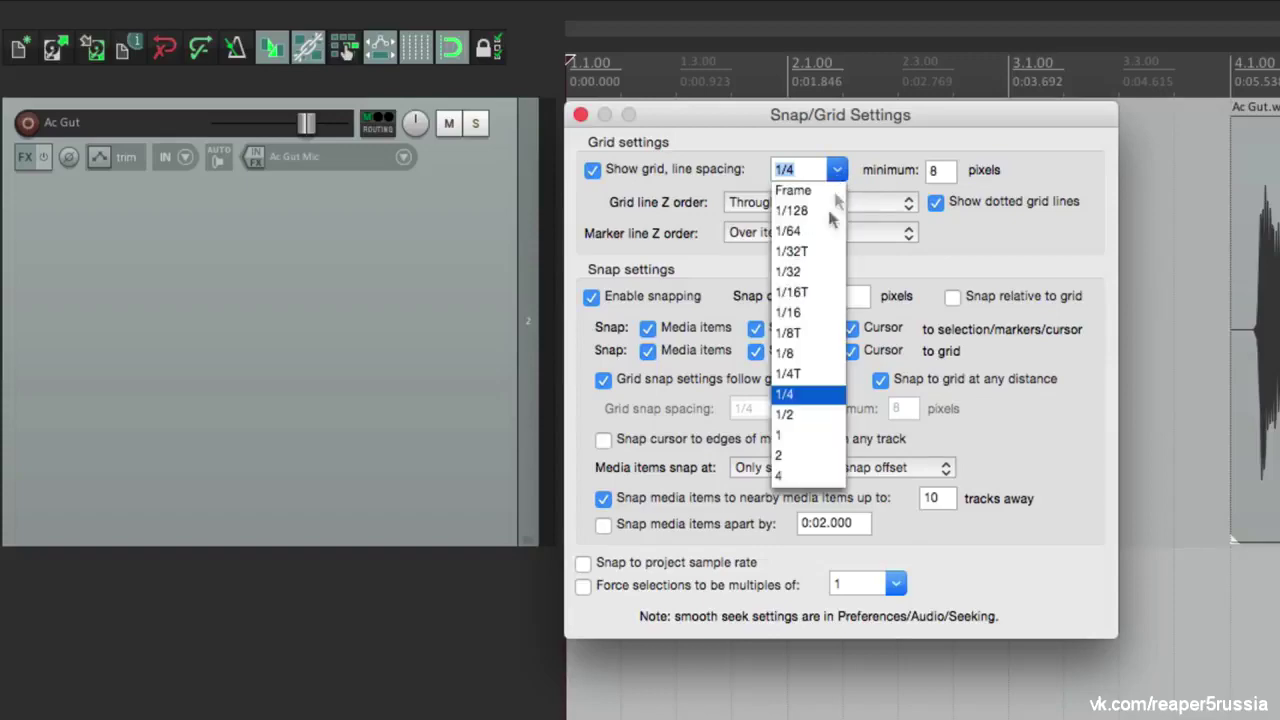
pyautogui.click(815, 353)
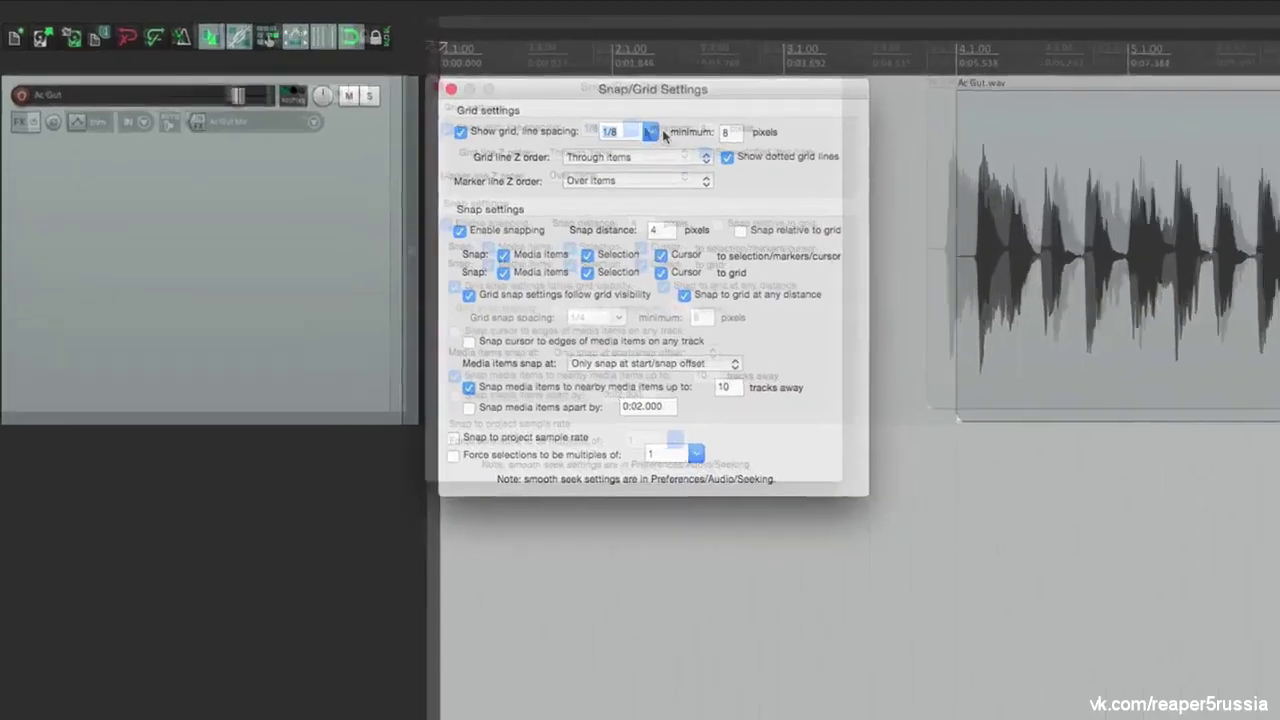
pyautogui.click(571, 116)
pyautogui.click(831, 314)
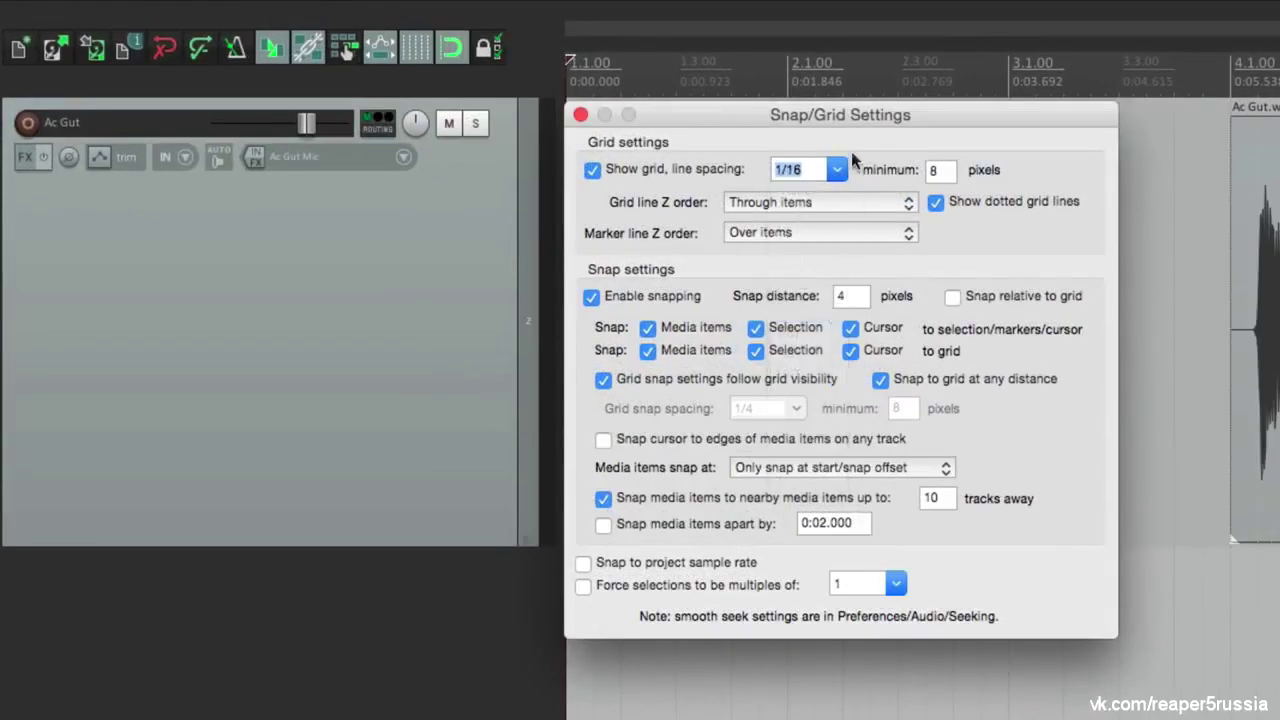
pyautogui.click(838, 168)
pyautogui.click(816, 436)
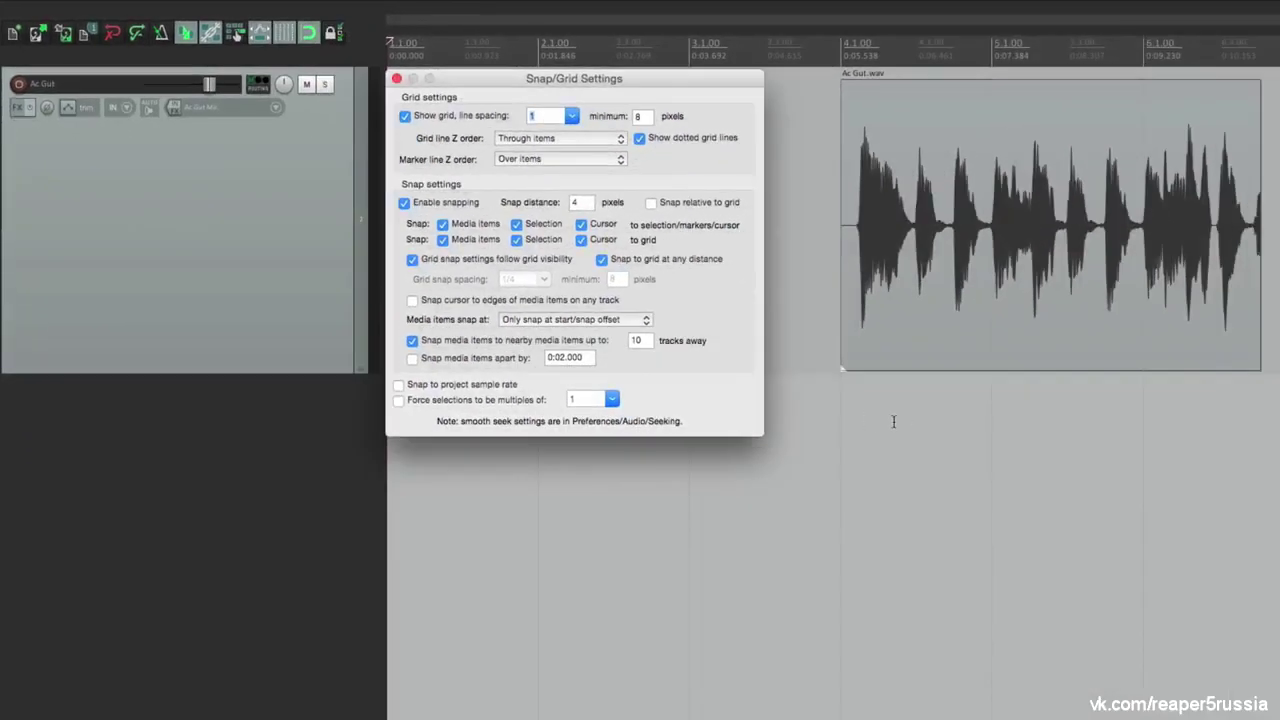
# Set the grid line spacing to 1/4 and turn Show dotted grid lines off and back on
pyautogui.click(572, 116)
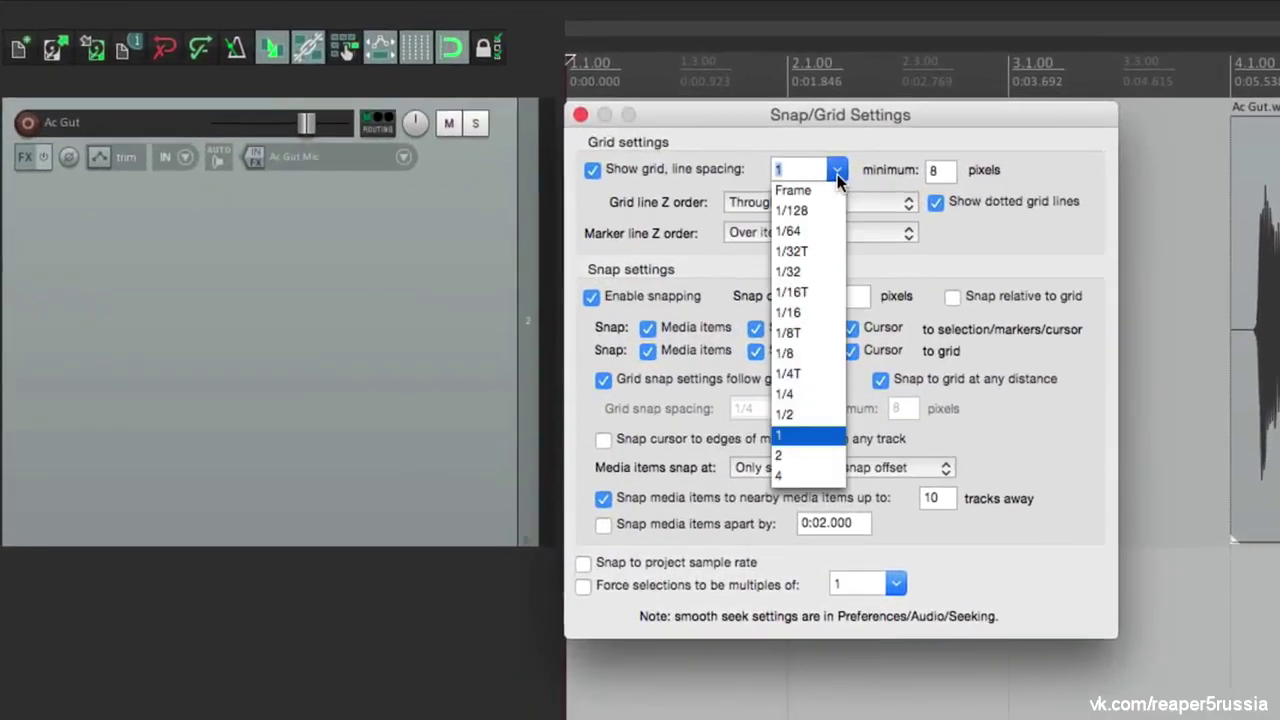
pyautogui.click(820, 384)
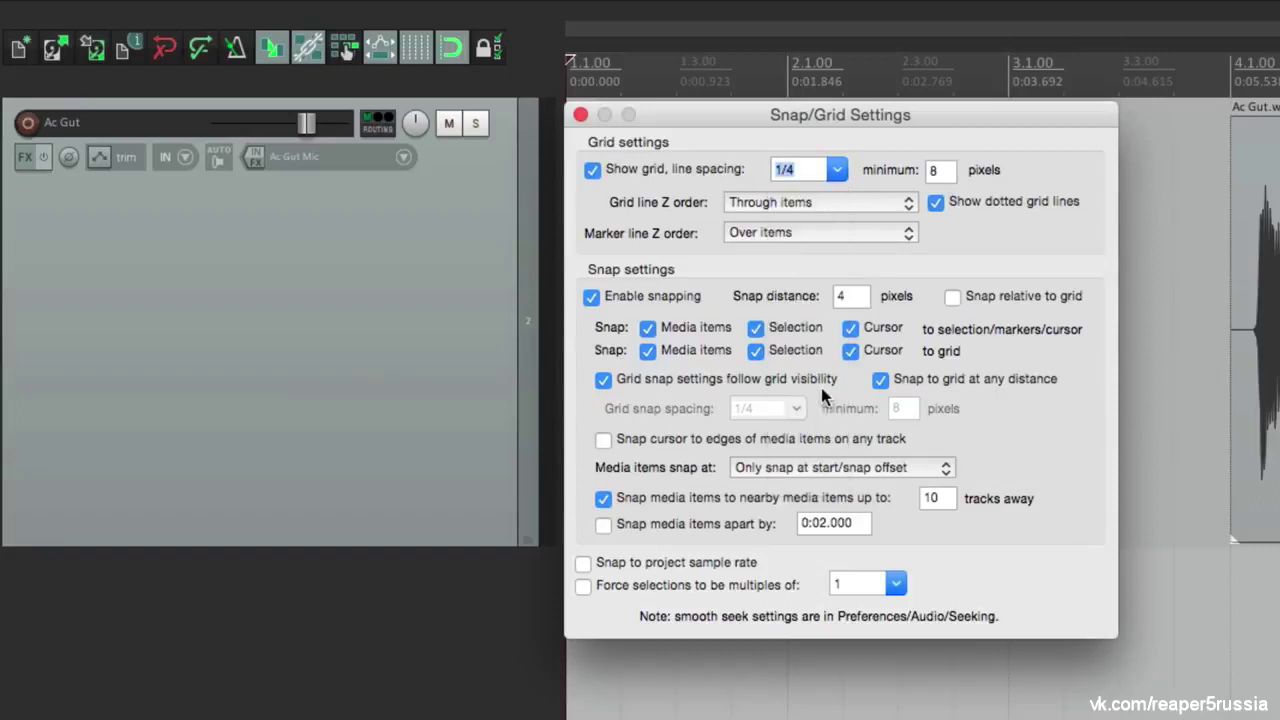
pyautogui.click(935, 203)
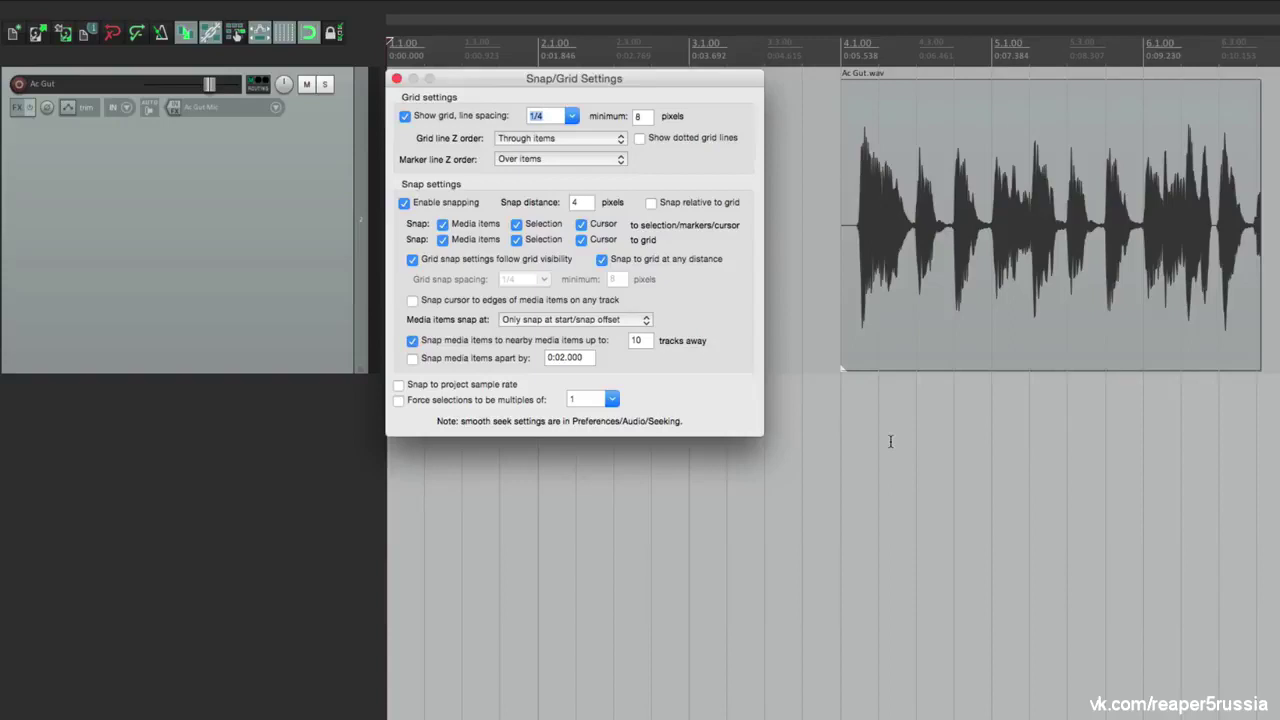
pyautogui.click(639, 138)
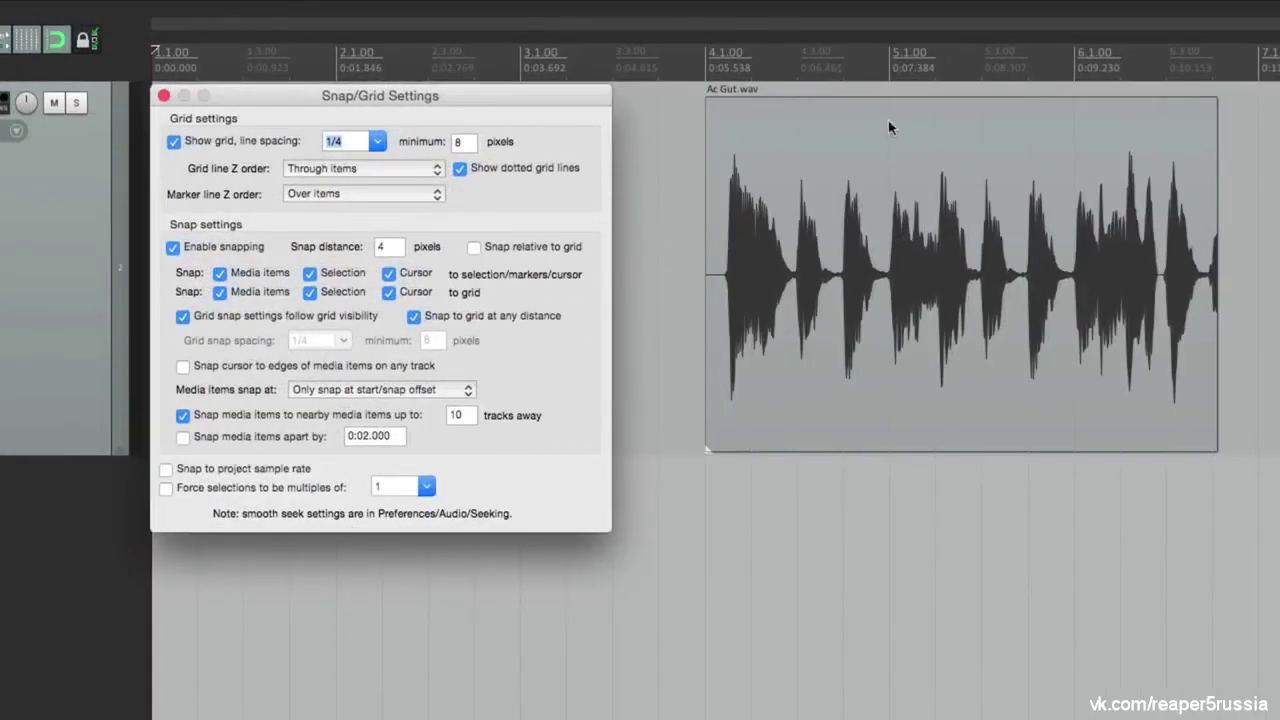
# Set the grid line Z order to Over items, to Under items and back to Through items, then close the settings
pyautogui.click(404, 163)
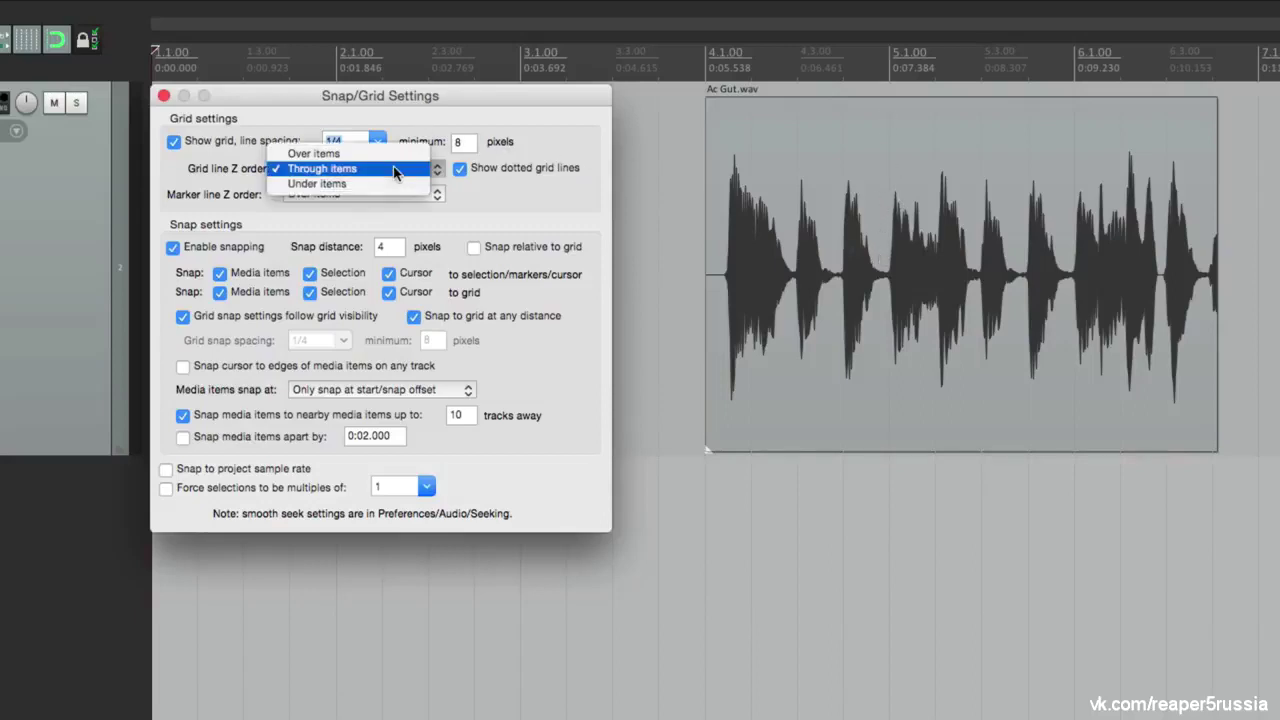
pyautogui.click(392, 153)
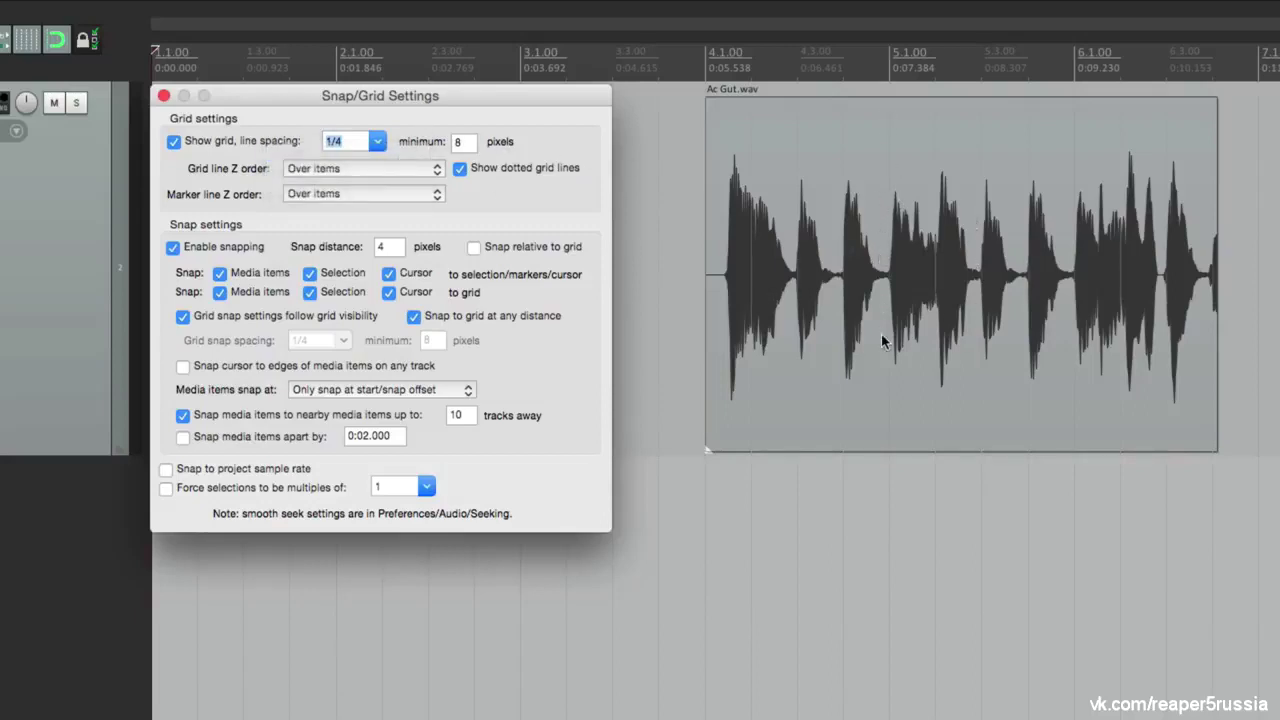
pyautogui.click(348, 166)
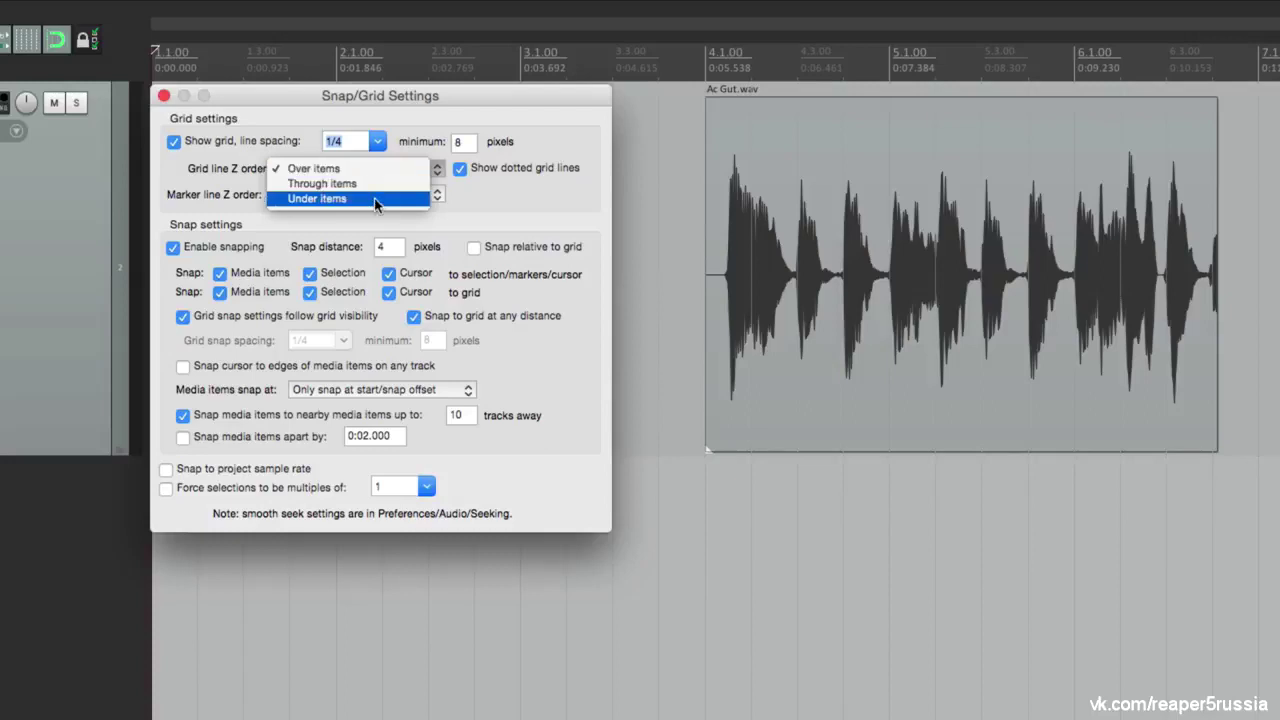
pyautogui.click(374, 198)
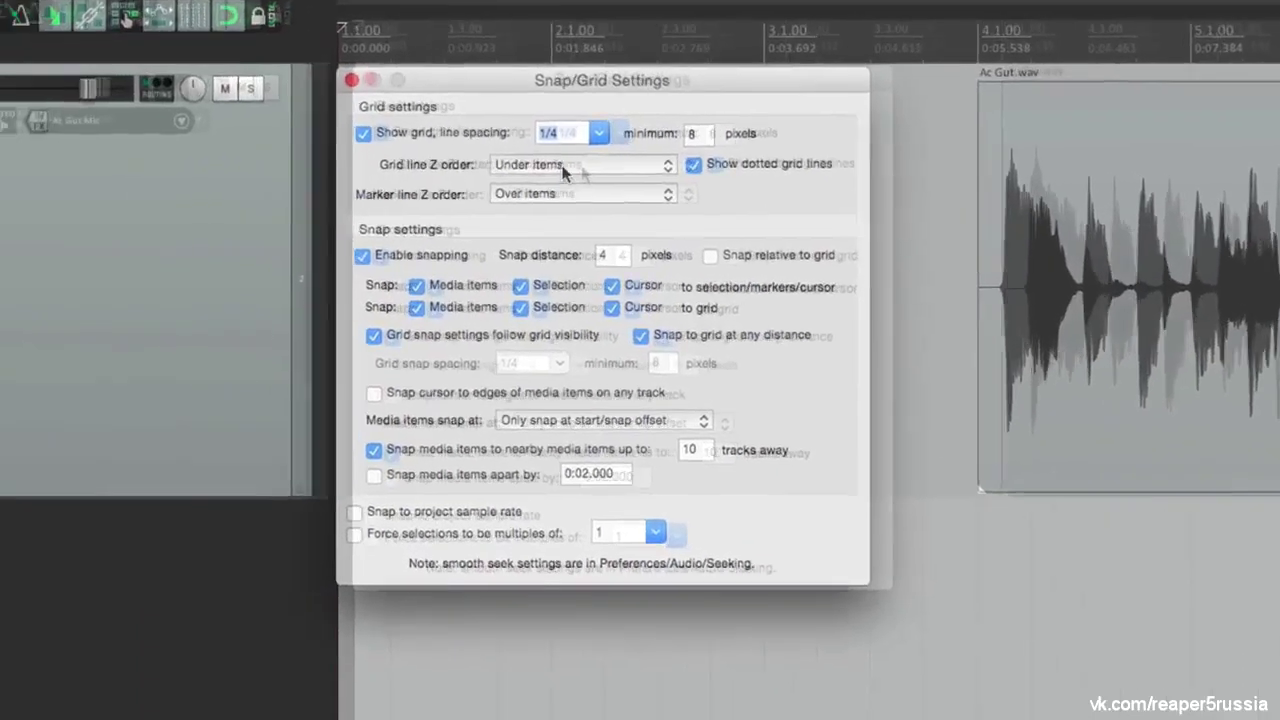
pyautogui.click(345, 168)
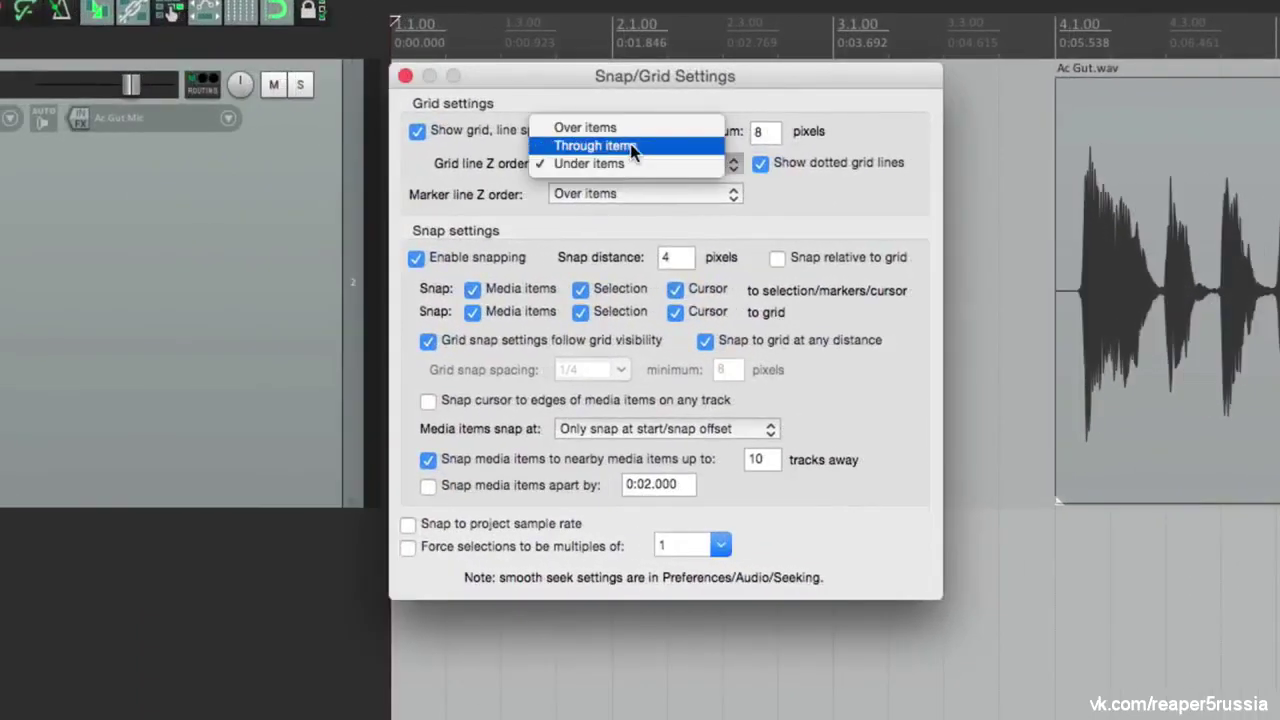
pyautogui.click(632, 147)
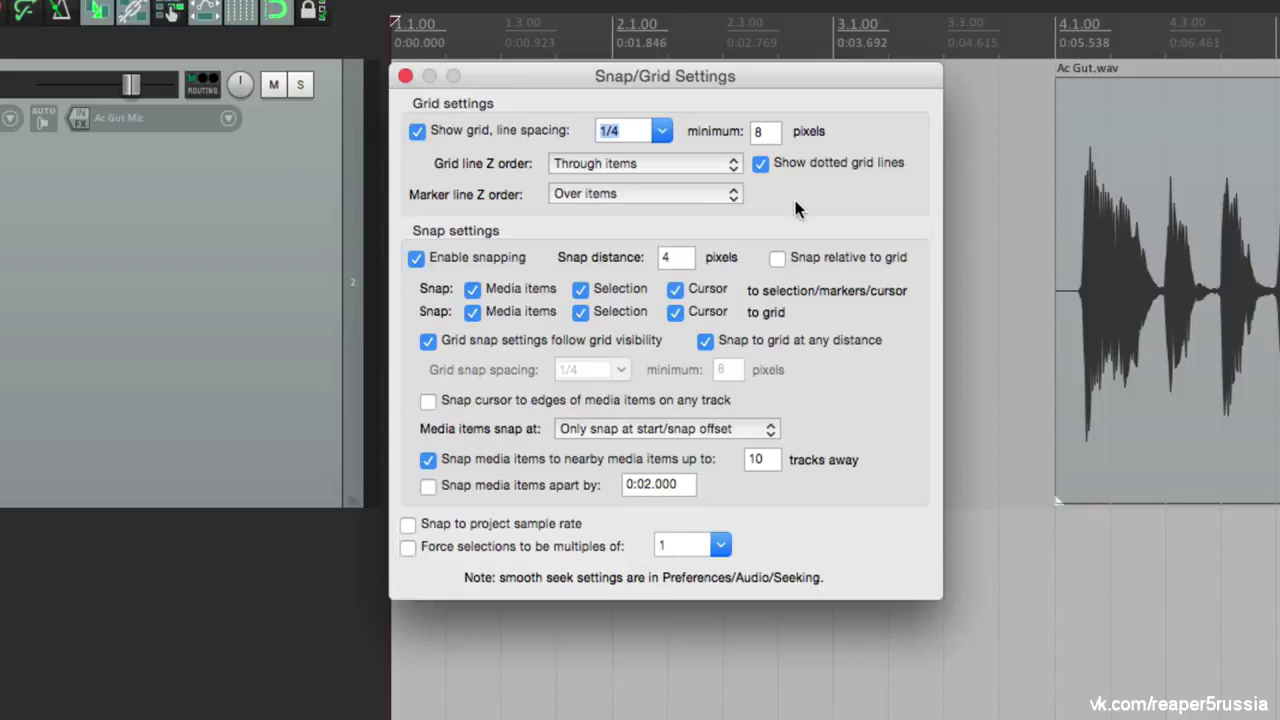
pyautogui.press('Escape')
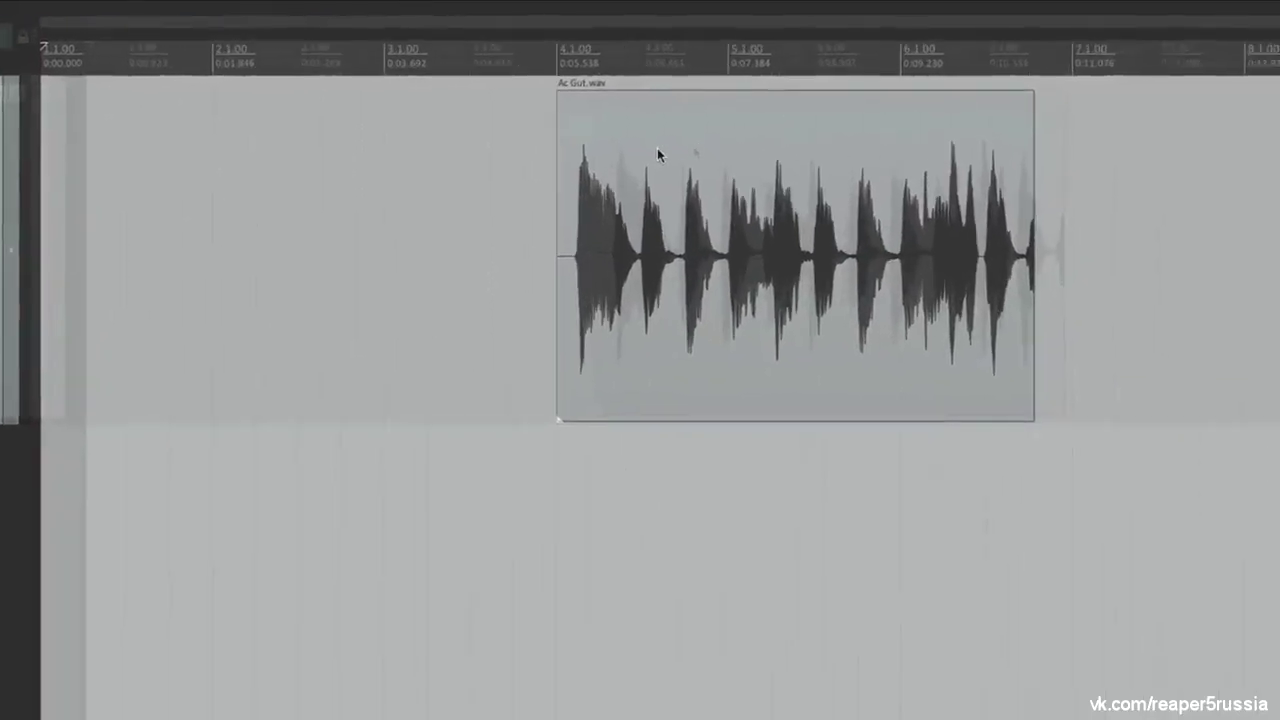
# Move the Ac Gut.wav item along the grid with snapping on, then disable snapping and move it freely to just before 4.1.00
pyautogui.moveTo(642, 149); pyautogui.dragTo(607, 153)
pyautogui.moveTo(439, 164); pyautogui.dragTo(462, 203)
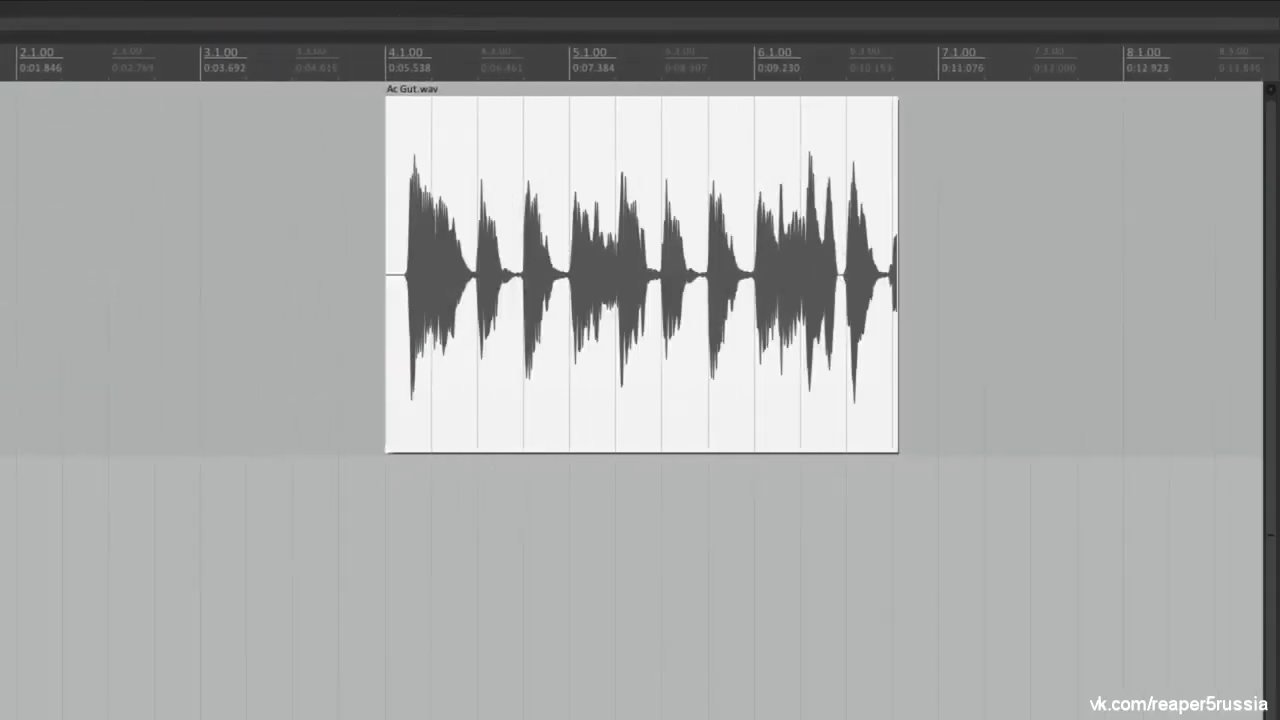
pyautogui.click(1124, 187)
pyautogui.moveTo(466, 172)
pyautogui.mouseDown()
pyautogui.moveTo(505, 176)
pyautogui.moveTo(395, 182)
pyautogui.moveTo(521, 176)
pyautogui.moveTo(340, 180)
pyautogui.moveTo(471, 180)
pyautogui.mouseUp()
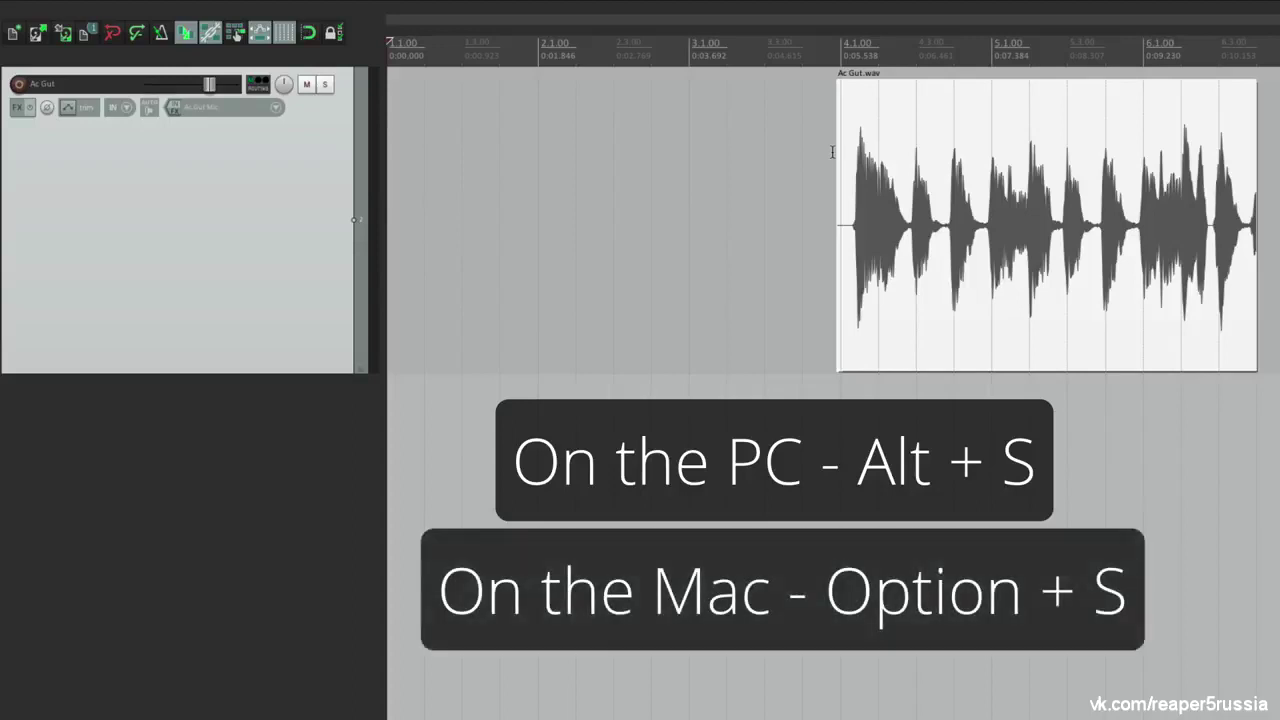
# Turn snapping on and move the Ac Gut.wav item to 4.1.00, then turn snapping off and move it freely
pyautogui.hotkey('alt', 's')
pyautogui.moveTo(871, 140); pyautogui.dragTo(896, 160)
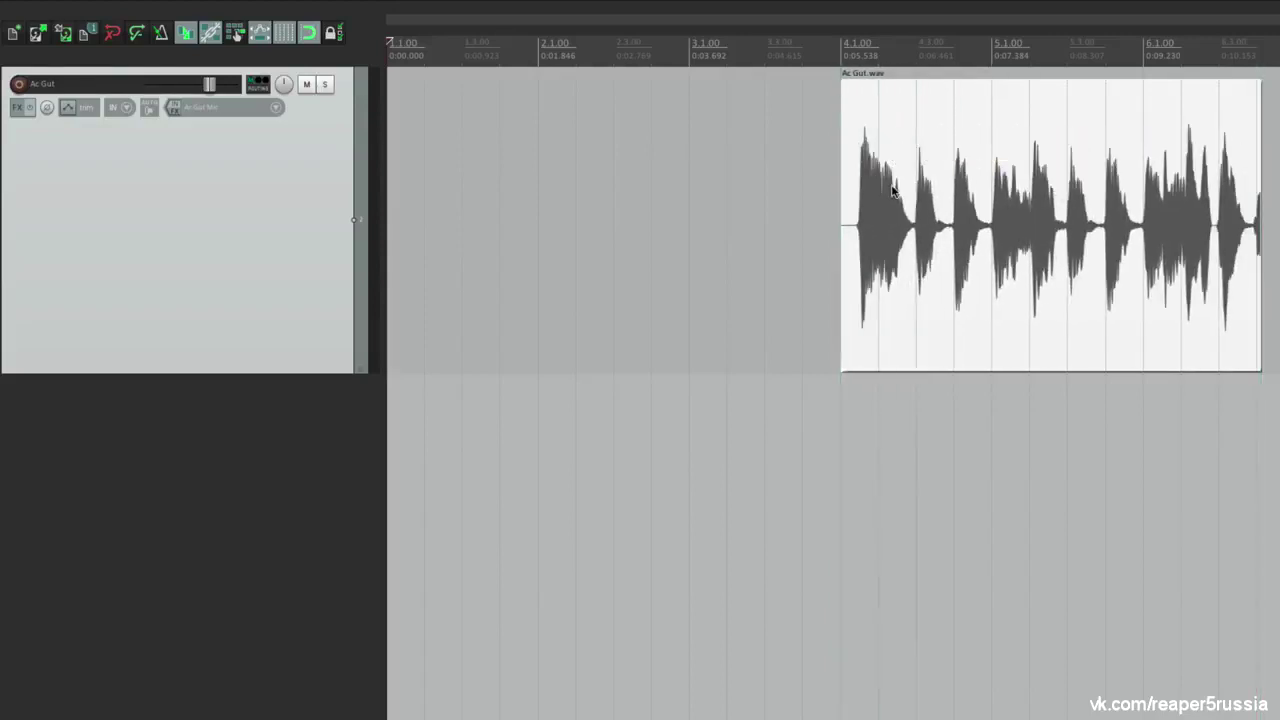
pyautogui.hotkey('alt', 's')
pyautogui.moveTo(921, 170)
pyautogui.mouseDown()
pyautogui.moveTo(1015, 170)
pyautogui.moveTo(889, 172)
pyautogui.moveTo(1015, 174)
pyautogui.moveTo(922, 172)
pyautogui.moveTo(924, 188)
pyautogui.mouseUp()
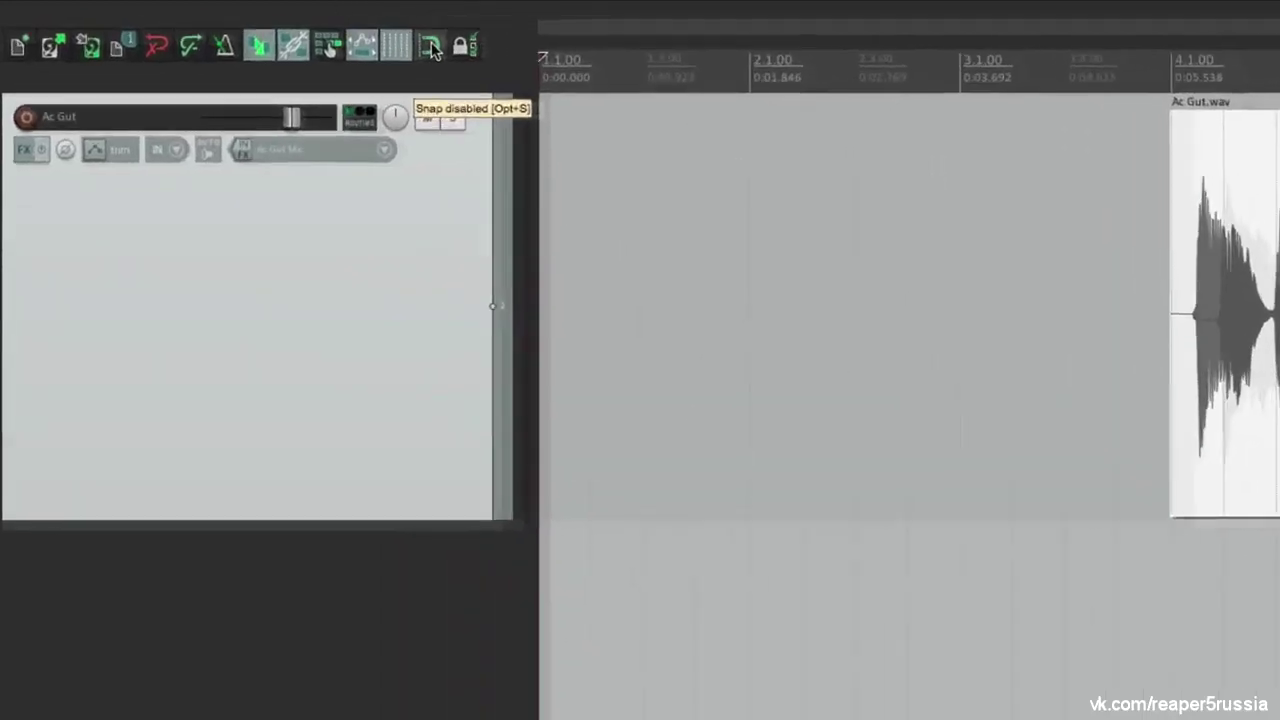
# Enable snapping in the Snap/Grid settings and move the Ac Gut.wav item by grid steps, such as to 4.2.00
pyautogui.rightClick(310, 33)
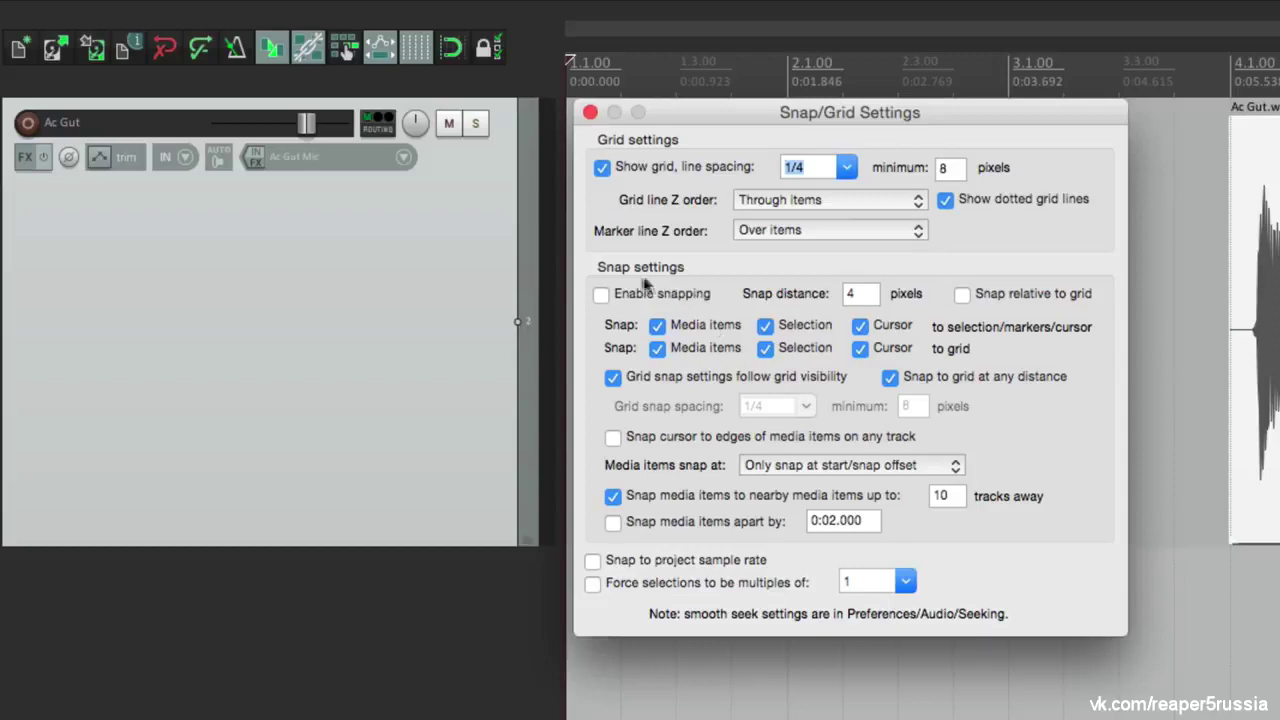
pyautogui.click(602, 296)
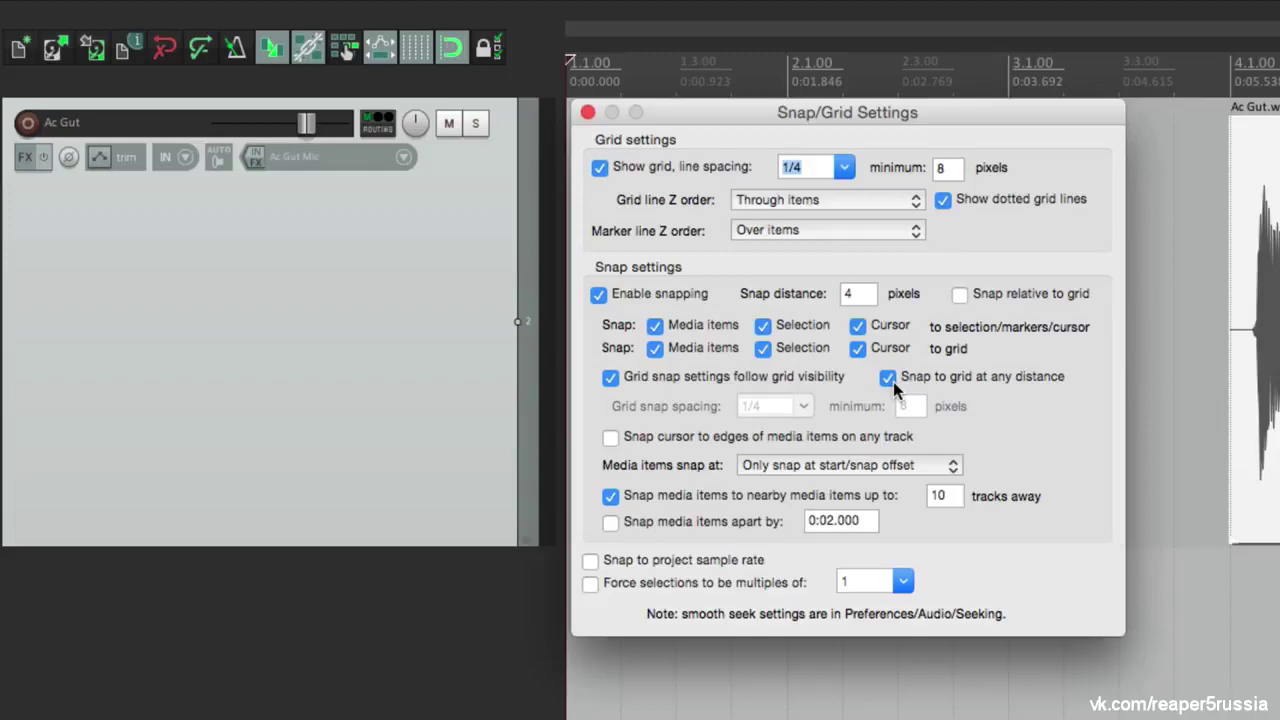
pyautogui.press('Escape')
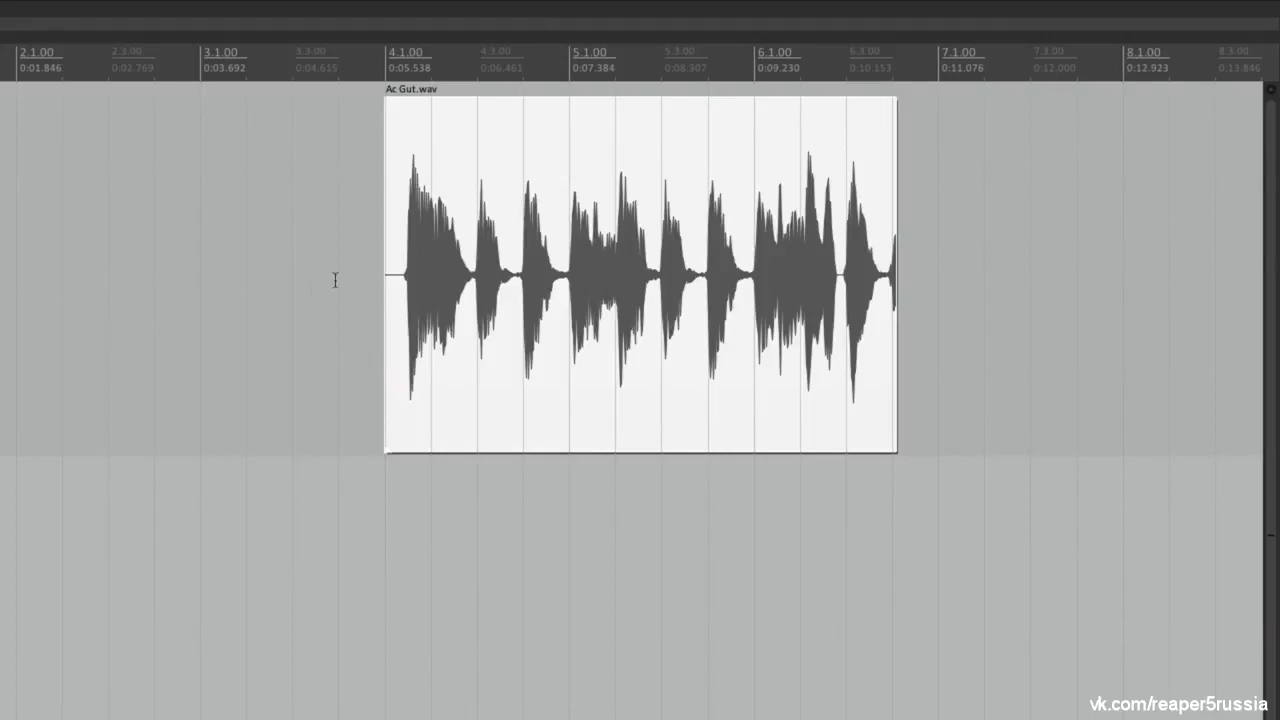
pyautogui.moveTo(430, 197); pyautogui.dragTo(490, 197)
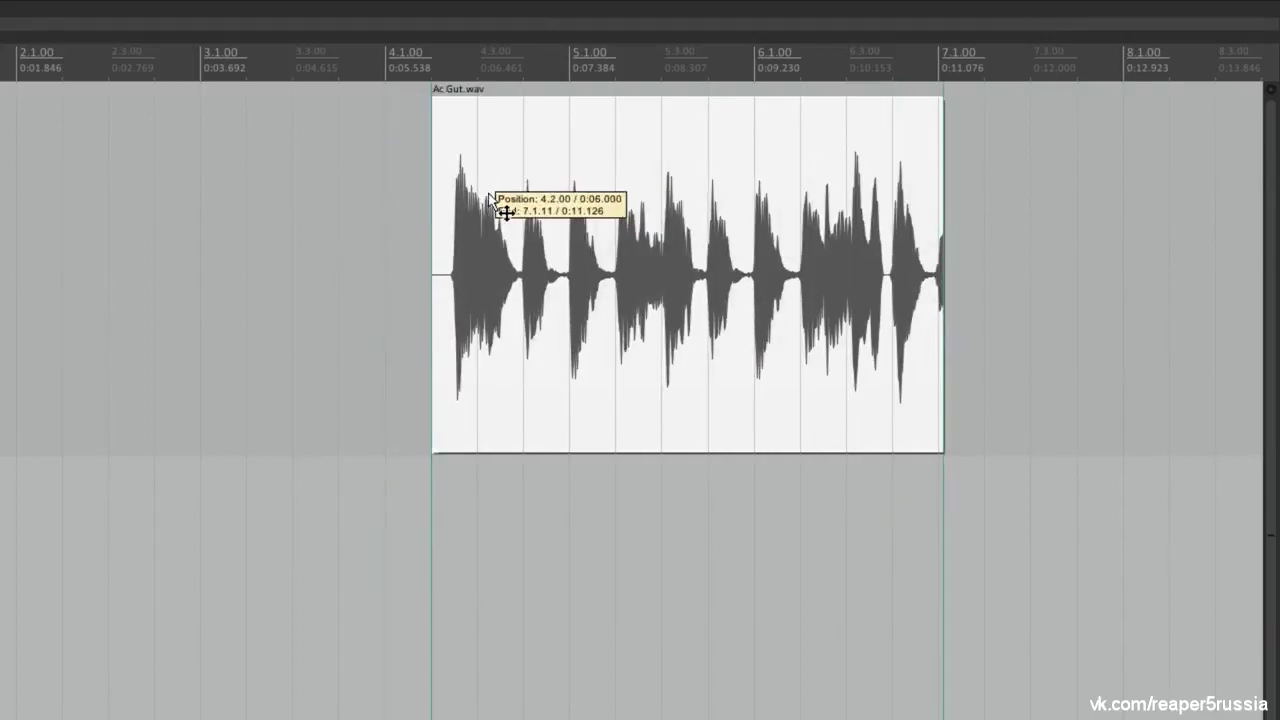
pyautogui.moveTo(489, 196)
pyautogui.mouseDown()
pyautogui.moveTo(448, 198)
pyautogui.moveTo(532, 198)
pyautogui.moveTo(425, 203)
pyautogui.moveTo(526, 200)
pyautogui.moveTo(498, 201)
pyautogui.mouseUp()
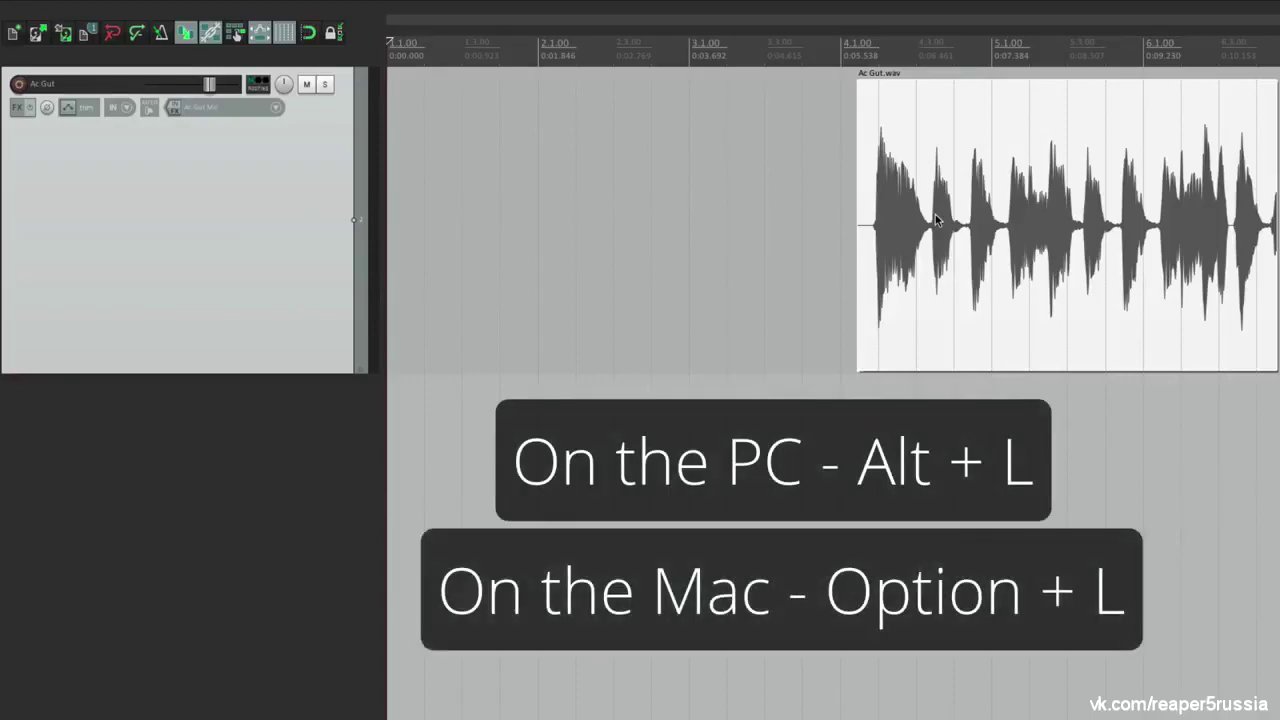
# In the Snap/Grid settings, turn off Snap to grid at any distance and enable snapping, then close the settings
pyautogui.hotkey('alt', 'l')
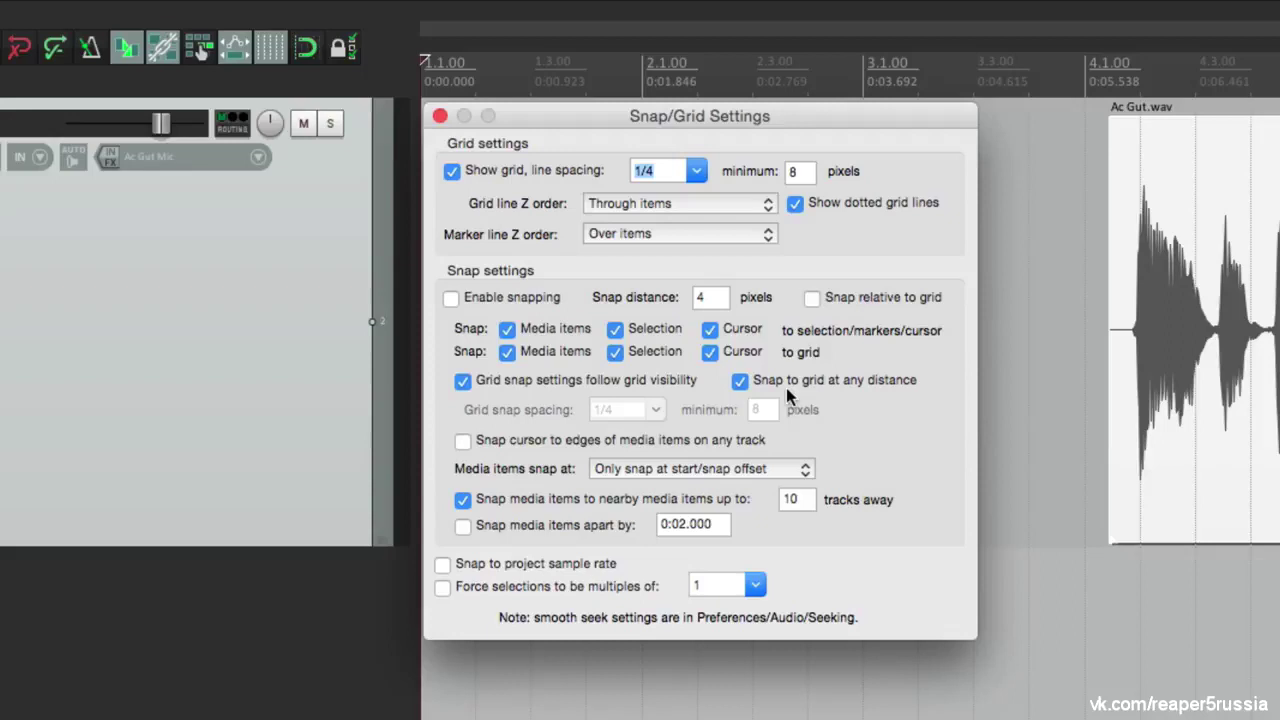
pyautogui.click(741, 382)
pyautogui.click(451, 299)
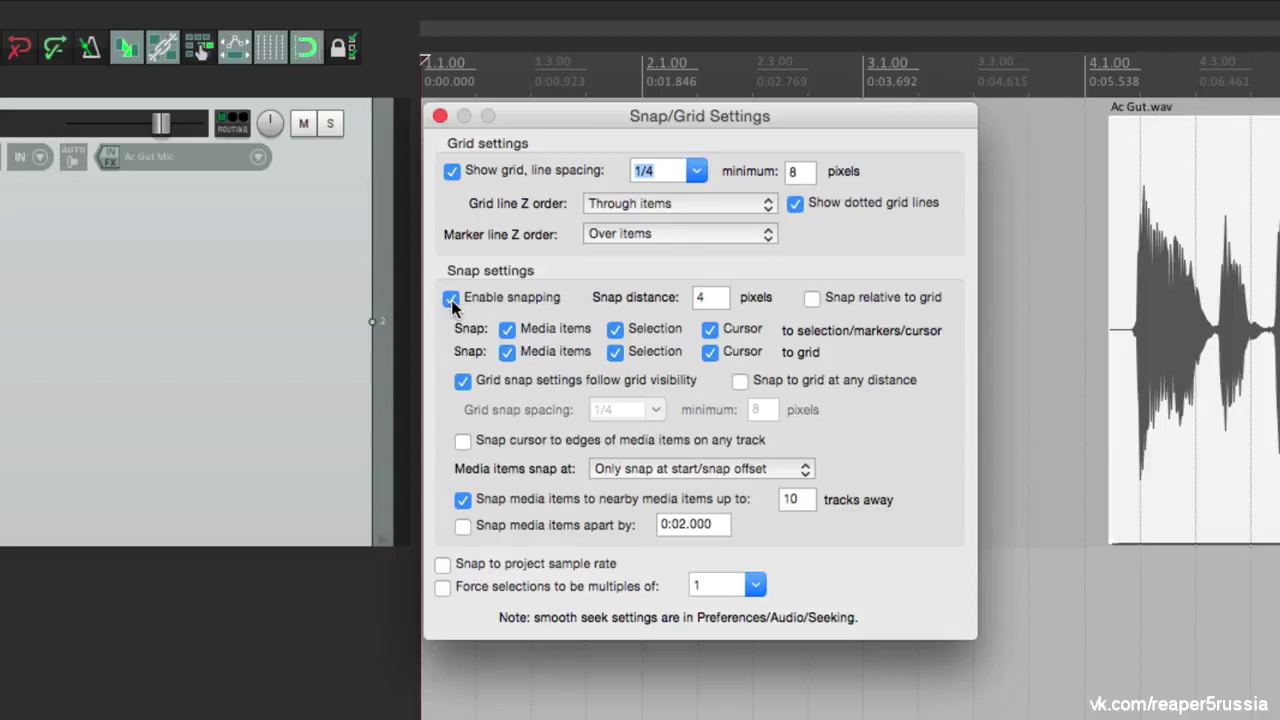
pyautogui.press('Escape')
# Move the Ac Gut.wav item onto 4.1.00 and then away from the grid line to slightly before 4.1.00
pyautogui.click(1220, 245)
pyautogui.moveTo(516, 240); pyautogui.dragTo(499, 244)
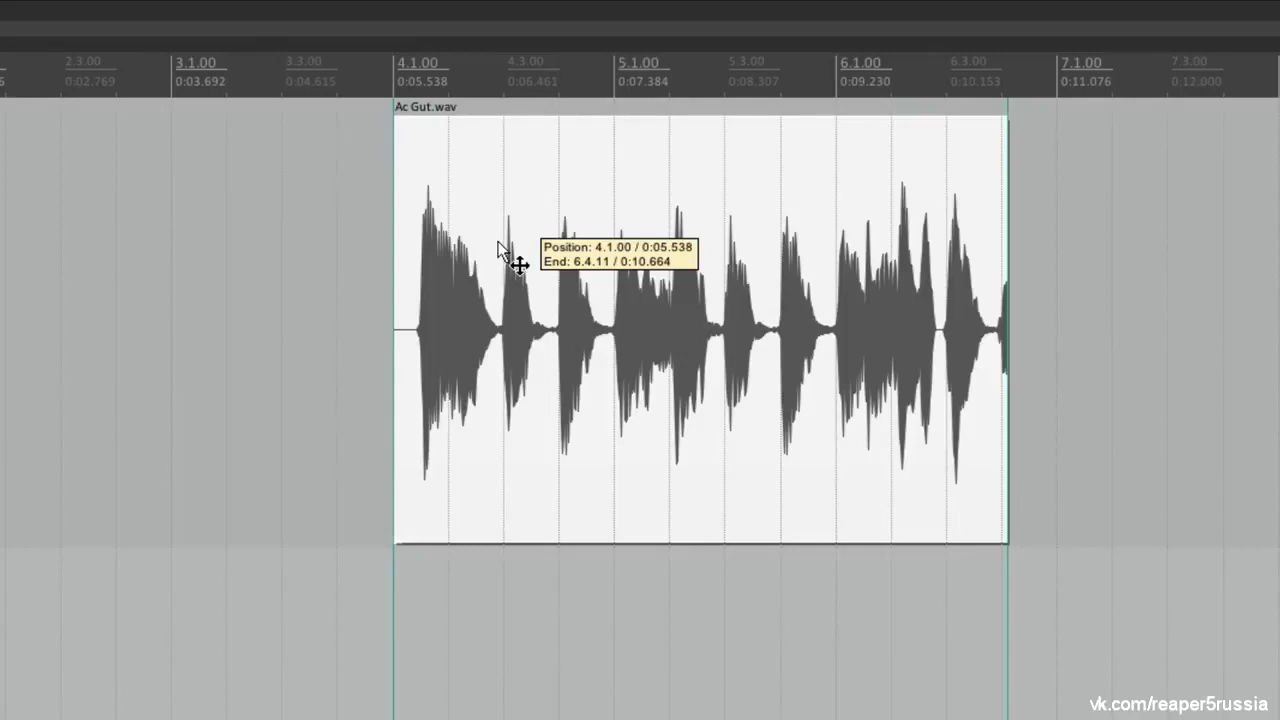
pyautogui.moveTo(499, 244); pyautogui.dragTo(508, 266)
pyautogui.moveTo(487, 199); pyautogui.dragTo(441, 203)
pyautogui.moveTo(432, 204); pyautogui.dragTo(457, 206)
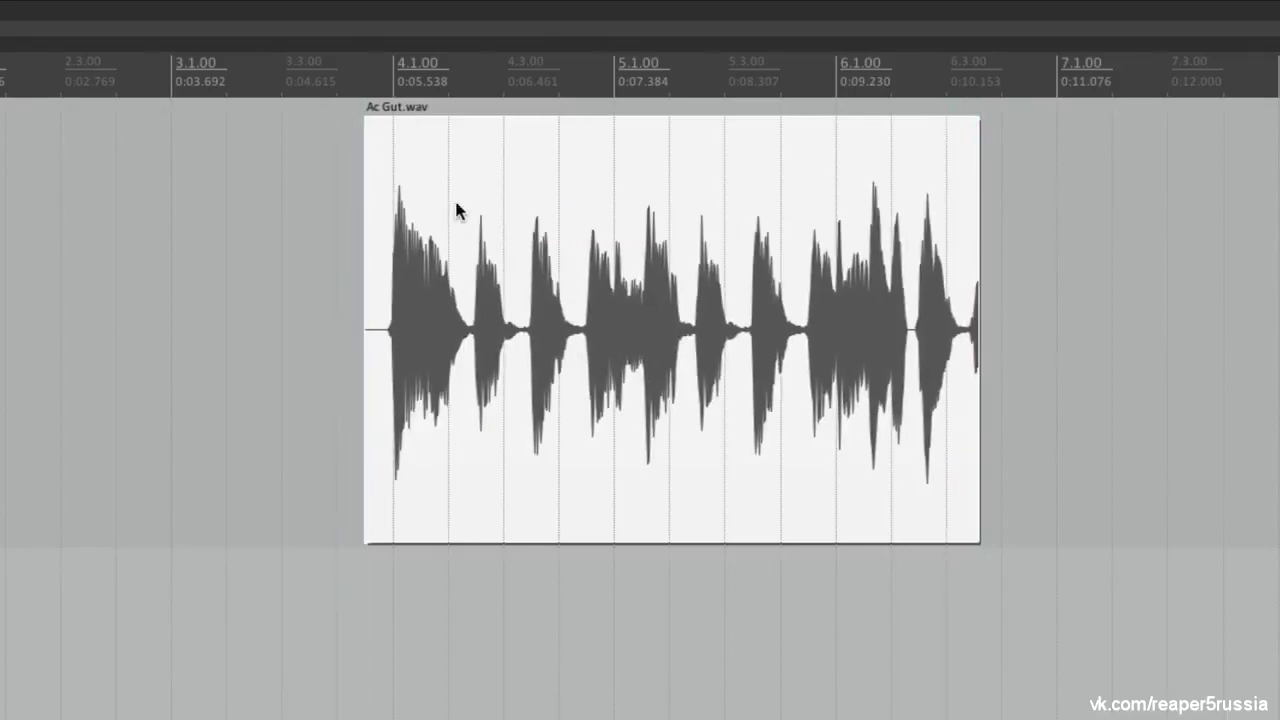
# Move the Ac Gut.wav item to about 4.1.46 between grid lines, then back to snap at 4.1.00
pyautogui.scroll(3, 294, 277)
pyautogui.moveTo(570, 245); pyautogui.dragTo(704, 252)
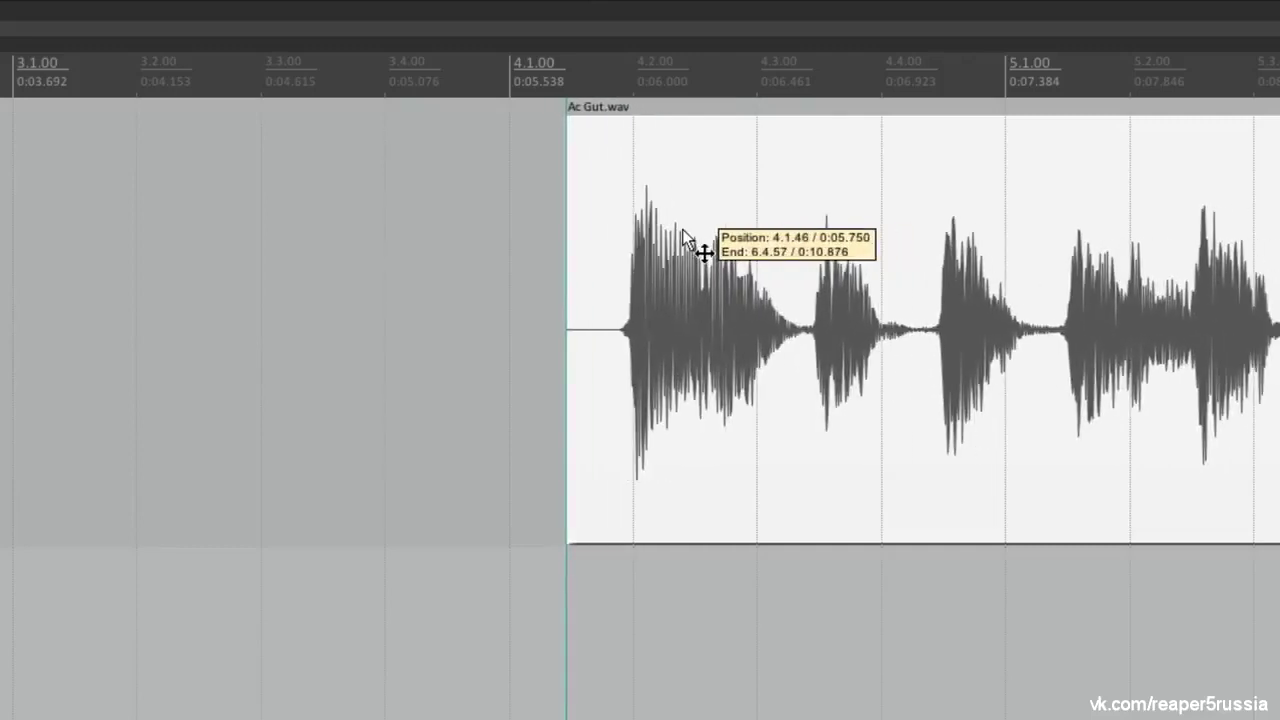
pyautogui.moveTo(704, 252); pyautogui.dragTo(628, 243)
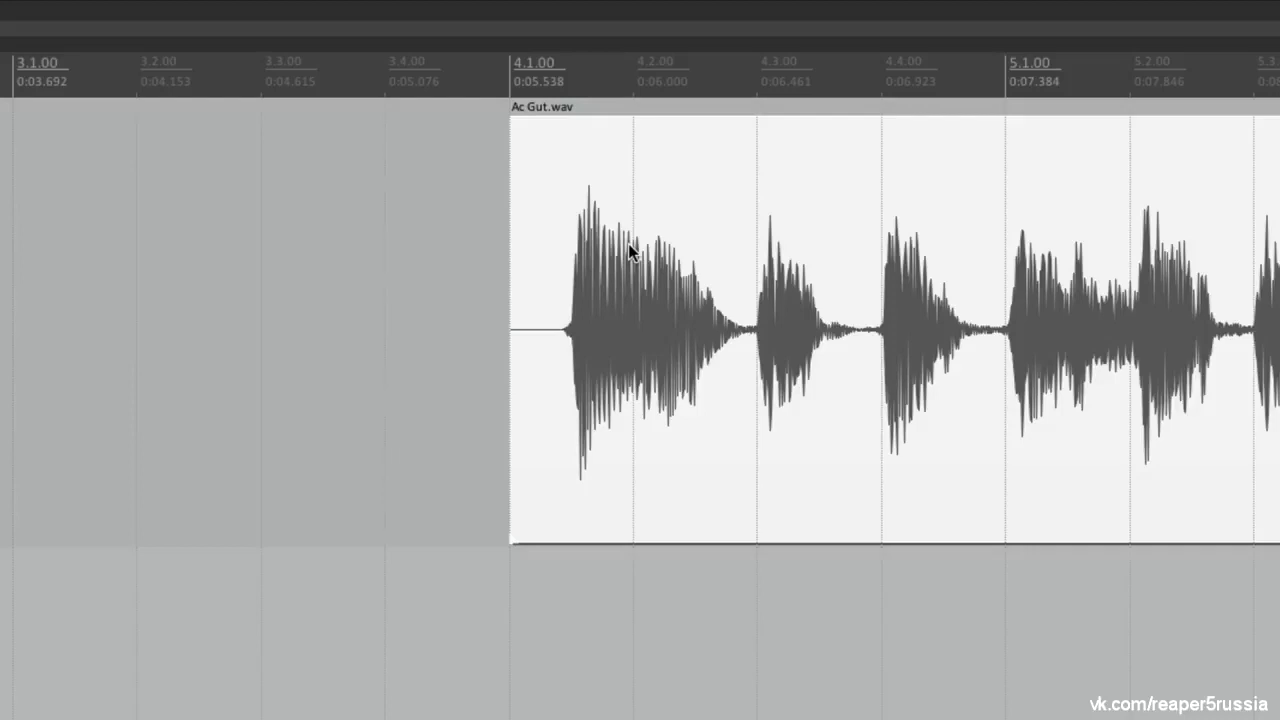
pyautogui.moveTo(597, 223)
pyautogui.mouseDown()
pyautogui.moveTo(733, 232)
pyautogui.moveTo(718, 234)
pyautogui.moveTo(855, 220)
pyautogui.moveTo(760, 214)
pyautogui.moveTo(610, 240)
pyautogui.mouseUp()
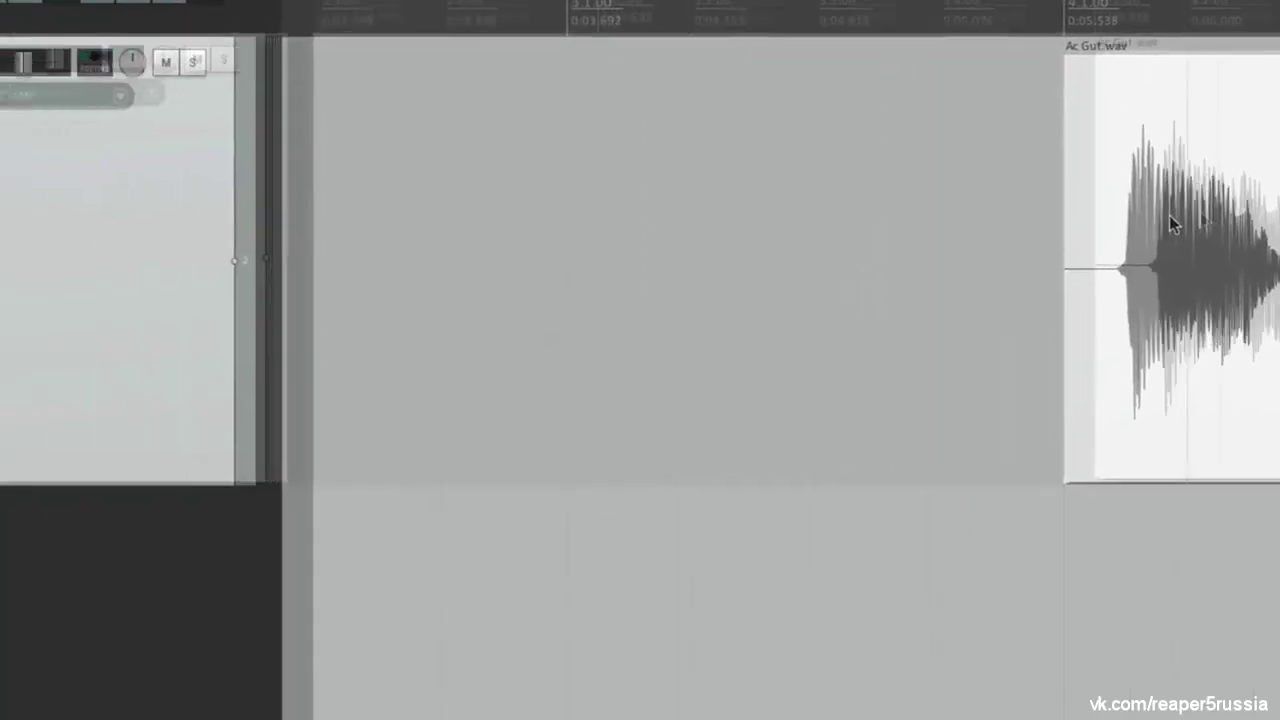
# Review the Snap/Grid settings, then move the Ac Gut.wav item slightly past the 4.1.00 grid line
pyautogui.hotkey('alt', 'l')
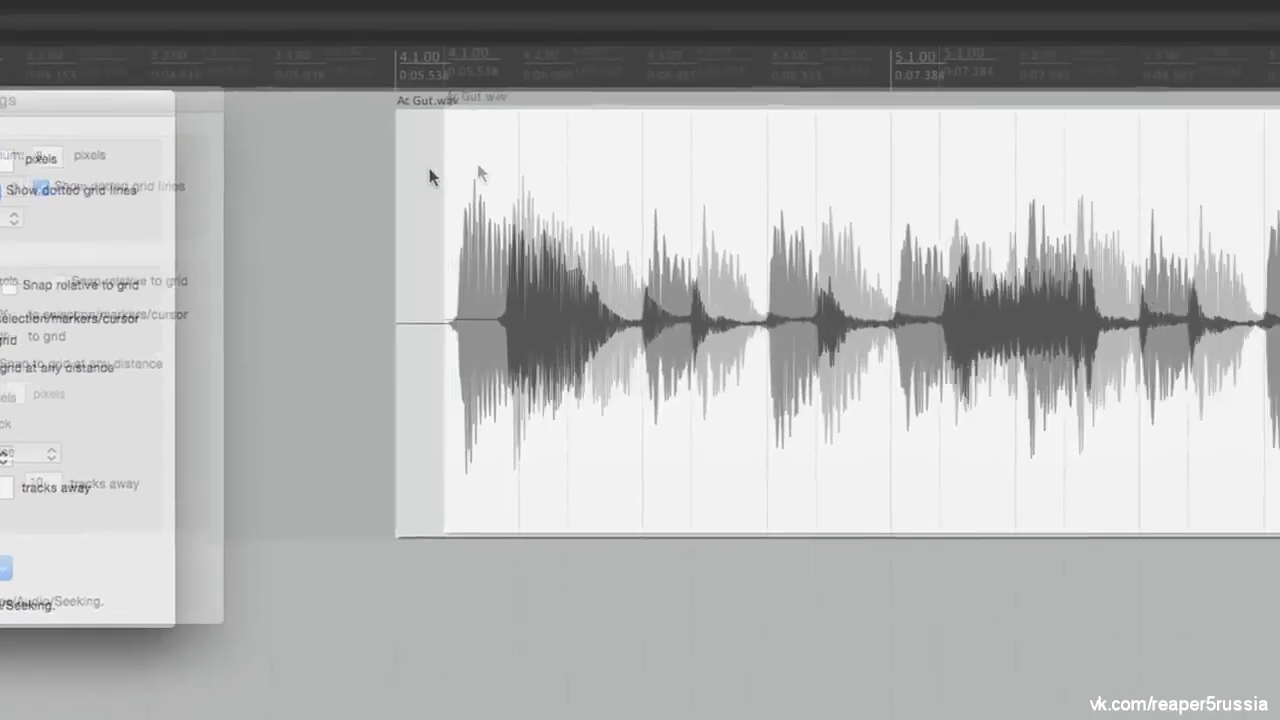
pyautogui.click(438, 188)
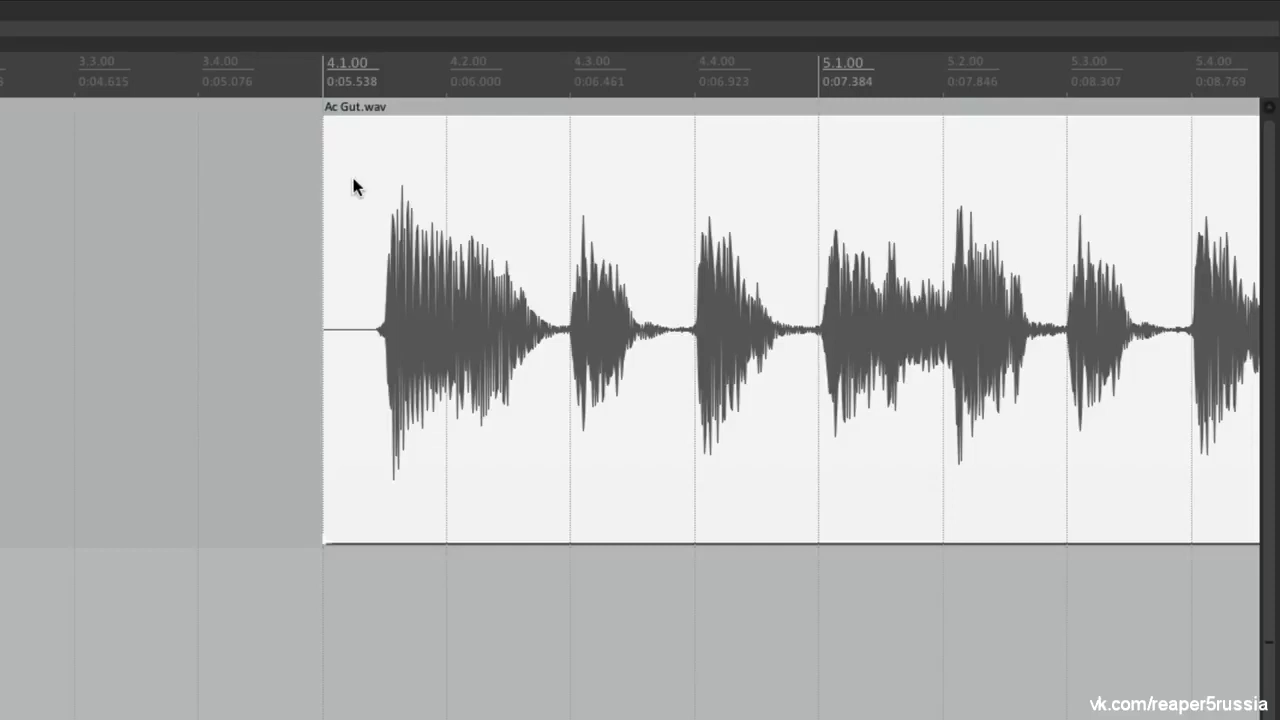
pyautogui.moveTo(351, 170); pyautogui.dragTo(378, 170)
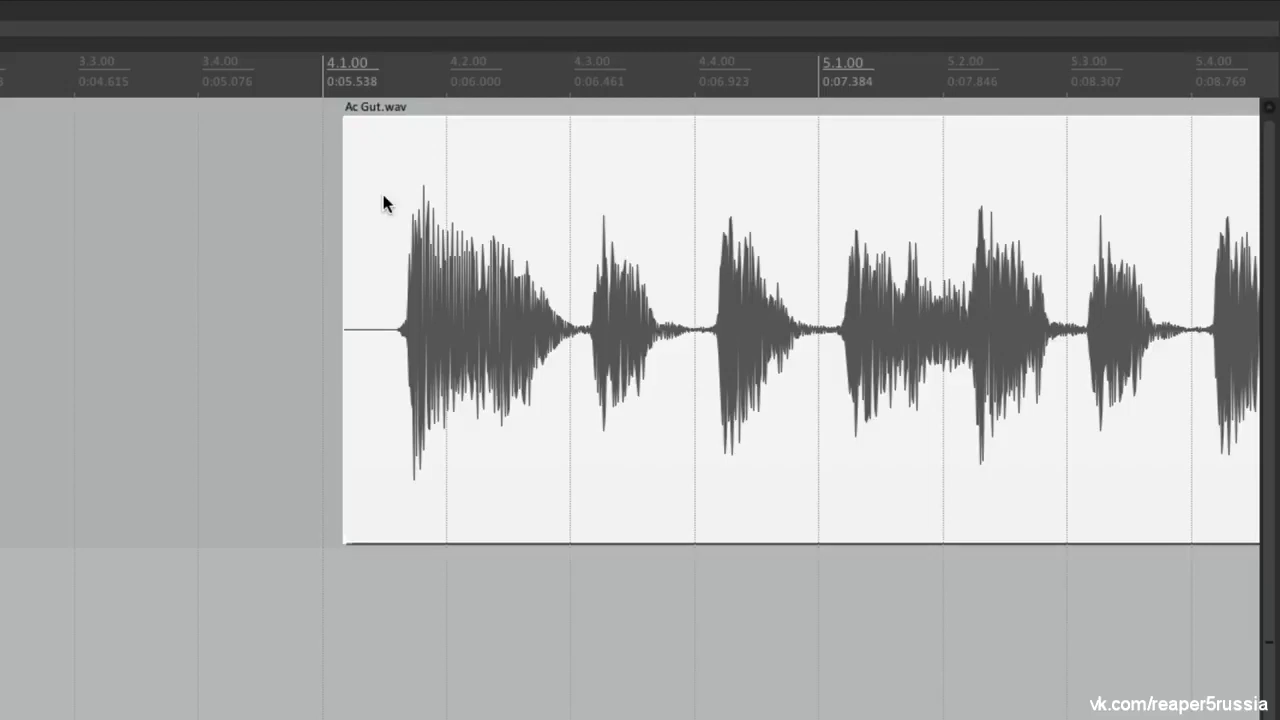
# Set the snap distance to 8 pixels and move the Ac Gut.wav item so it snaps to 4.1.00
pyautogui.hotkey('alt', 'l')
pyautogui.click(636, 246)
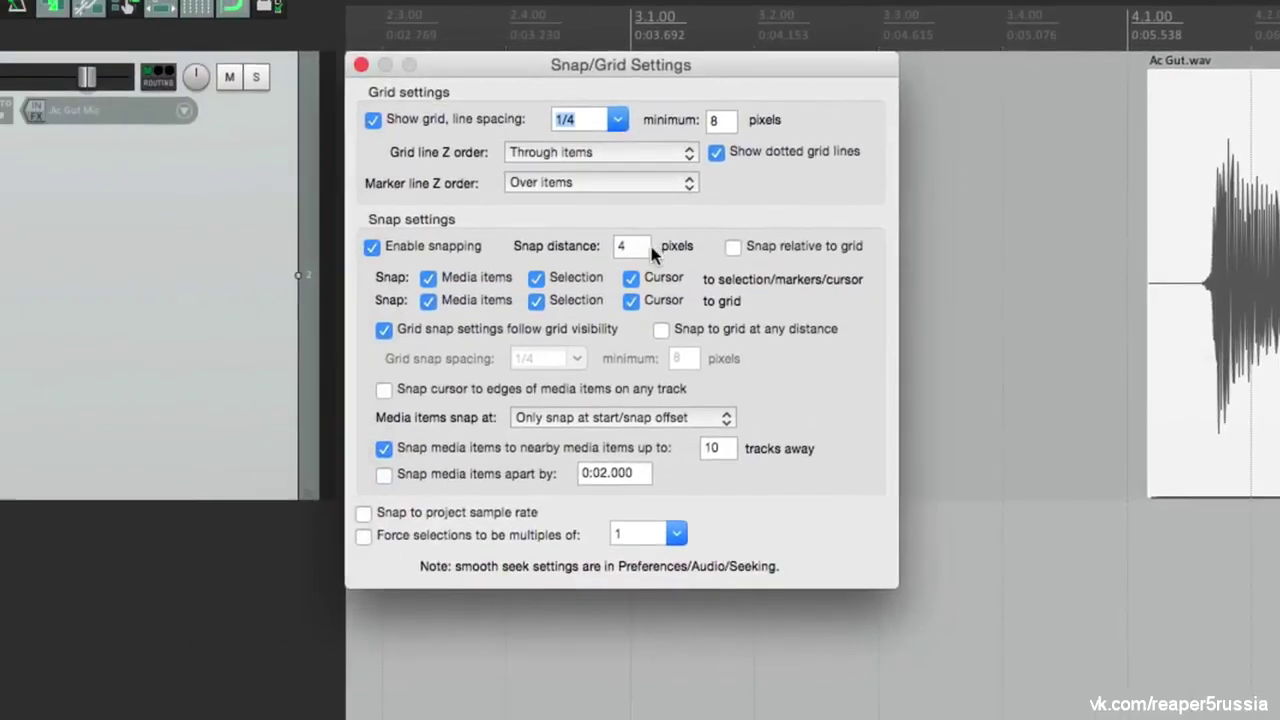
pyautogui.doubleClick(636, 246)
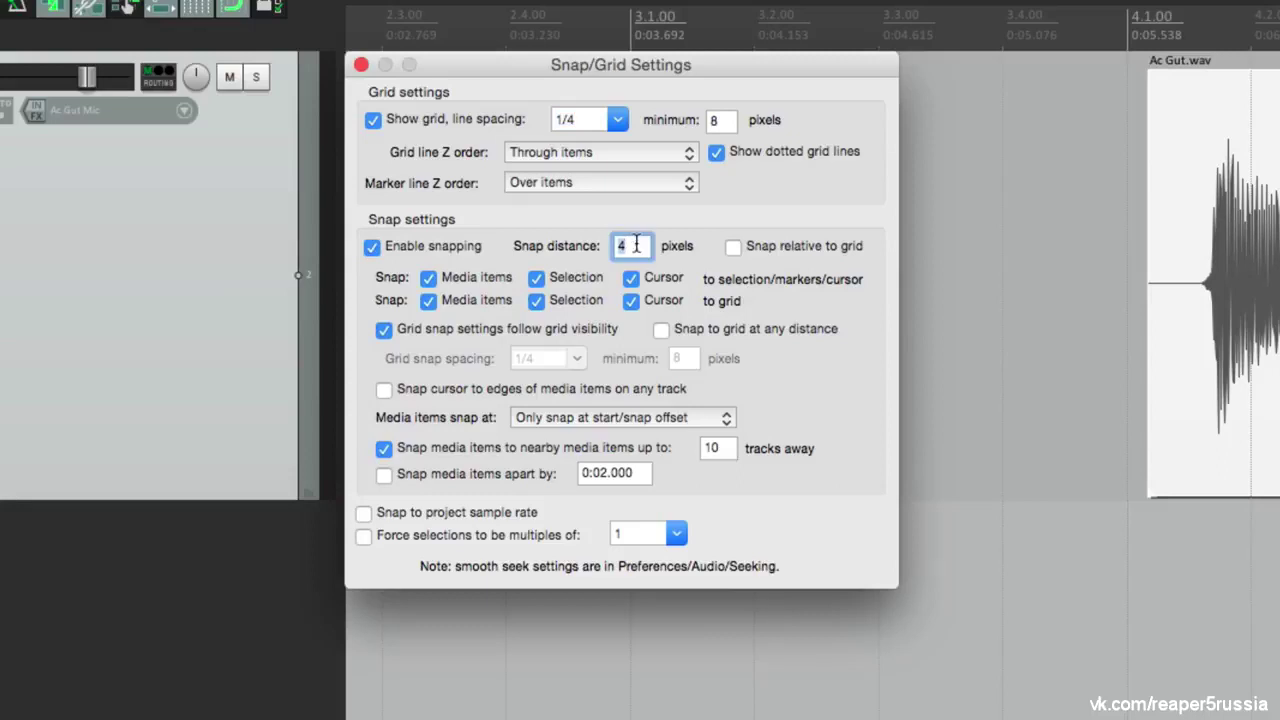
pyautogui.write('8')
pyautogui.press('Return')
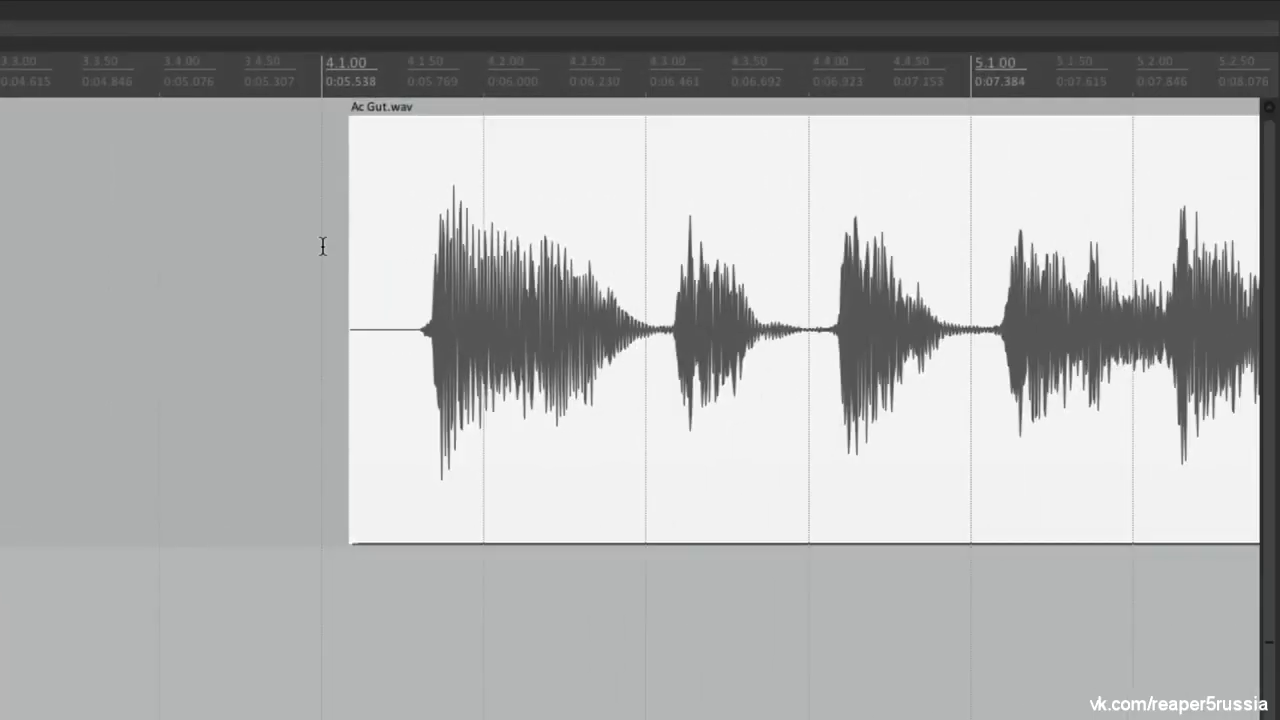
pyautogui.moveTo(443, 214); pyautogui.dragTo(423, 282)
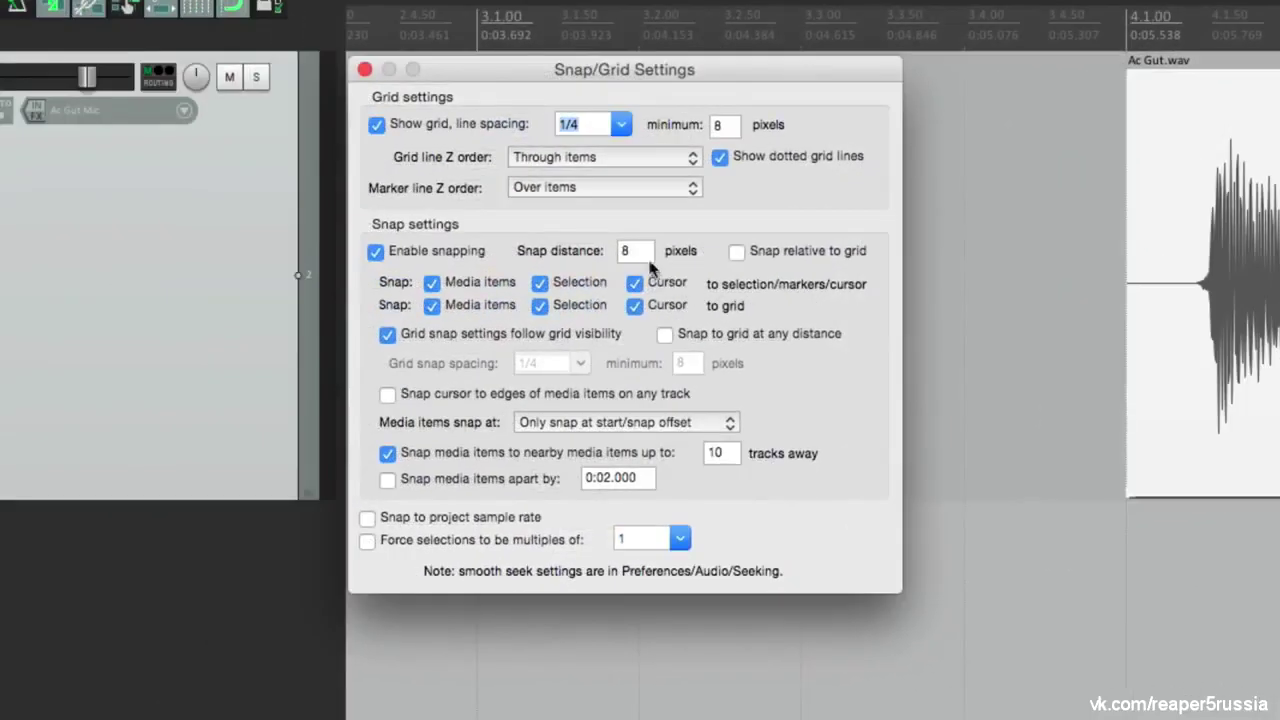
# Set the snap distance to 25 pixels and move the Ac Gut.wav item around 4.1.00 to test the wider snapping
pyautogui.doubleClick(640, 251)
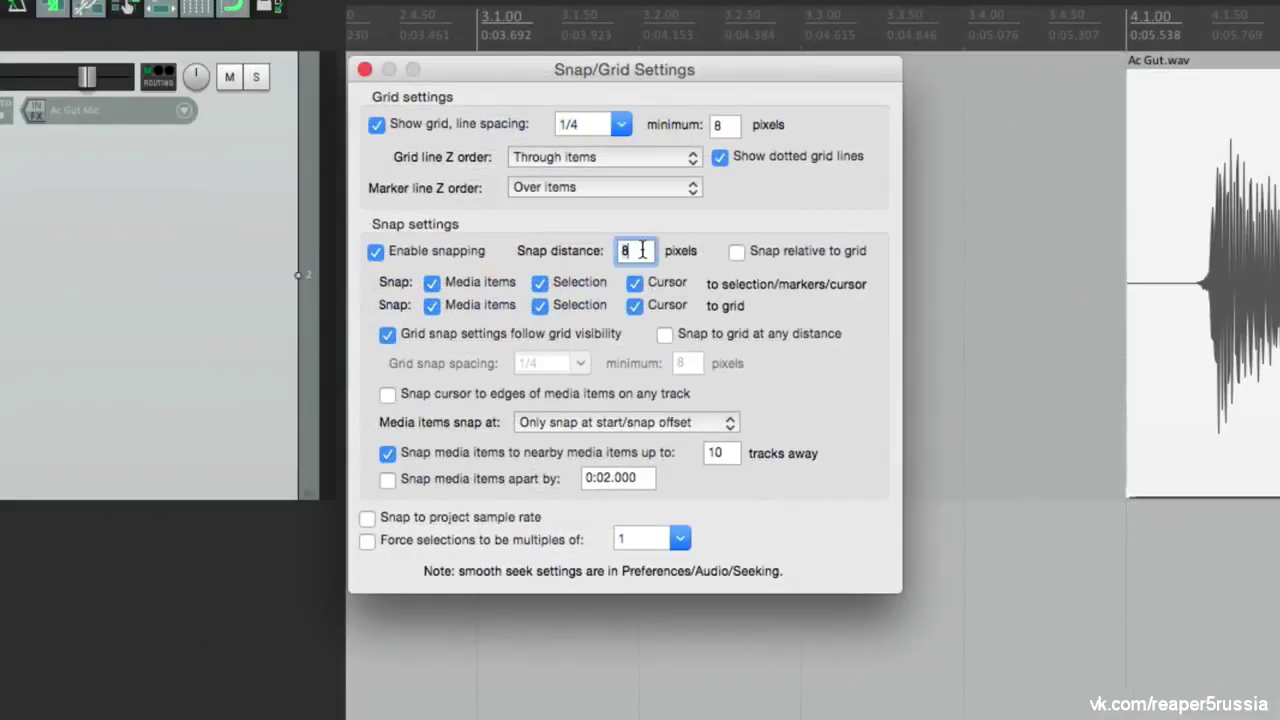
pyautogui.write('20')
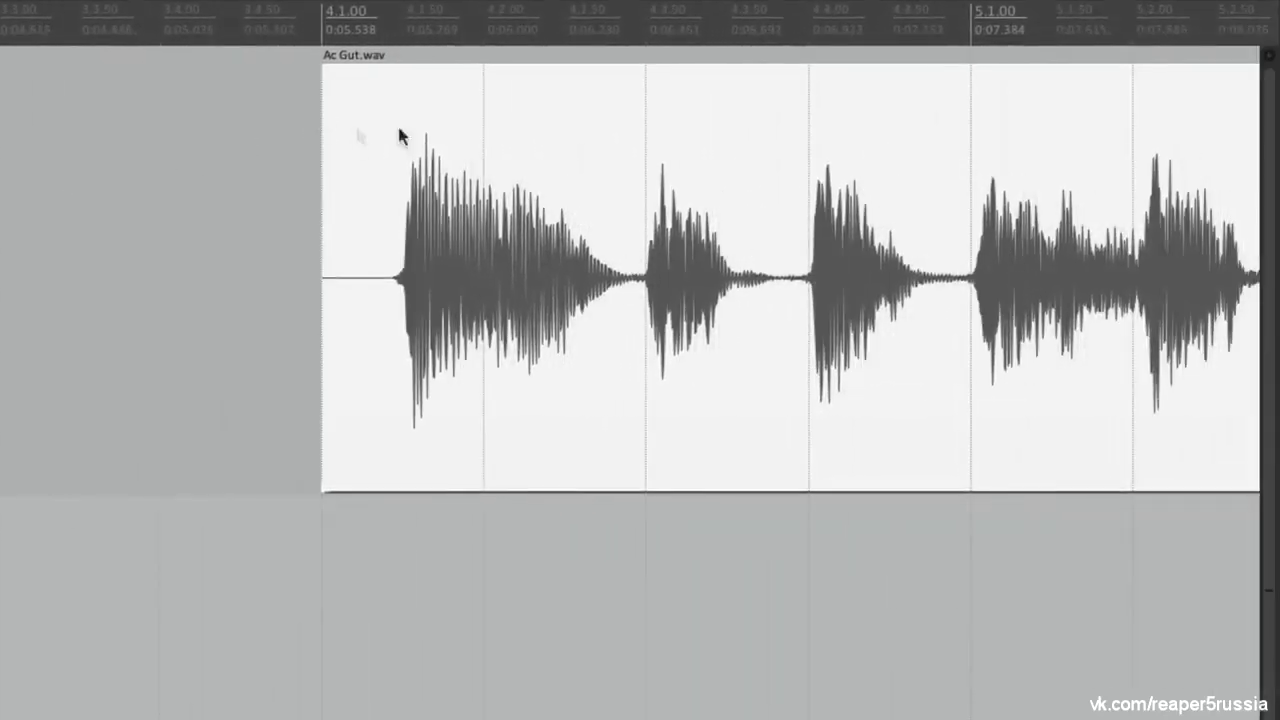
pyautogui.moveTo(391, 167); pyautogui.dragTo(411, 238)
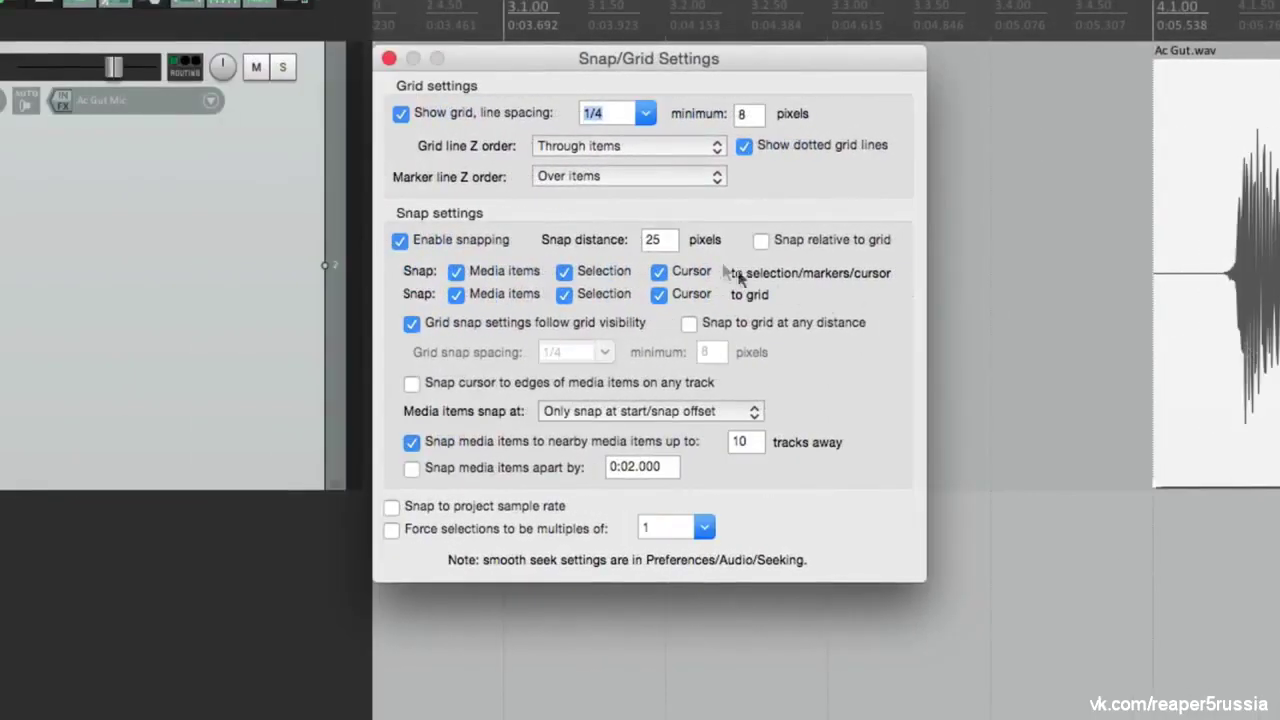
# Set the snap distance to 8 pixels and enable snapping to grid at any distance for moving the Ac Gut.wav item
pyautogui.doubleClick(660, 240)
pyautogui.write('8')
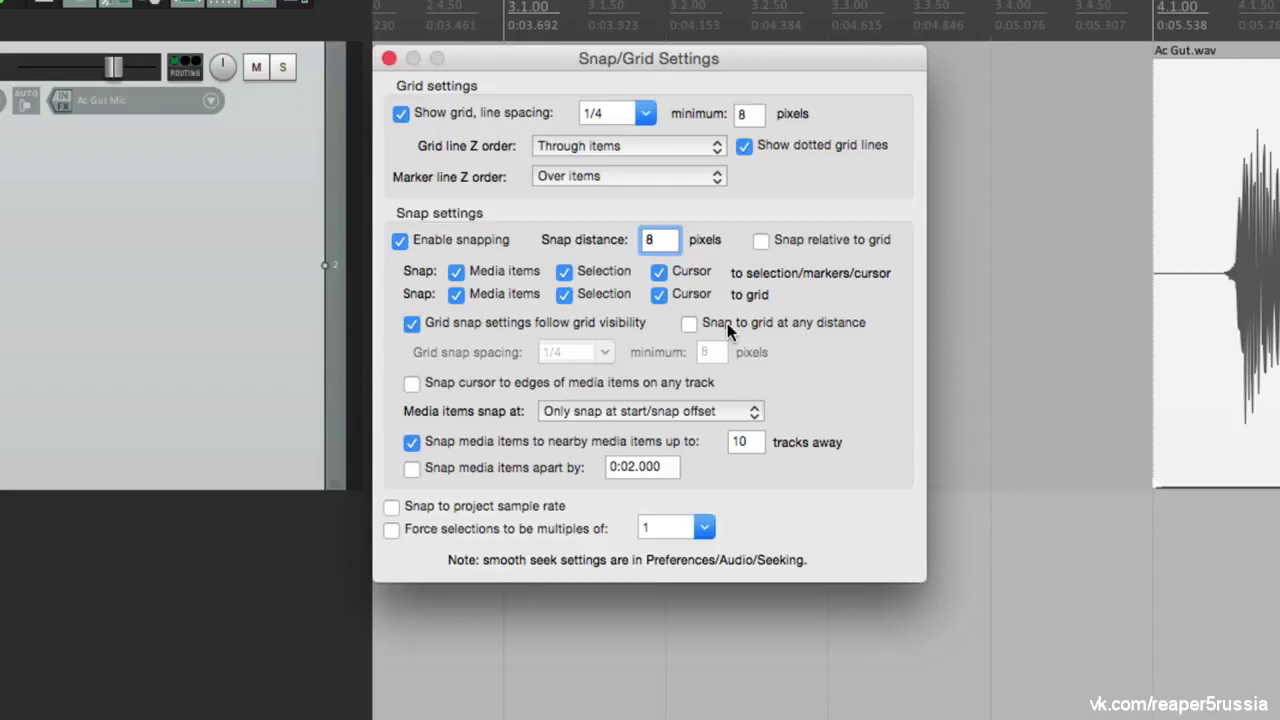
pyautogui.click(689, 323)
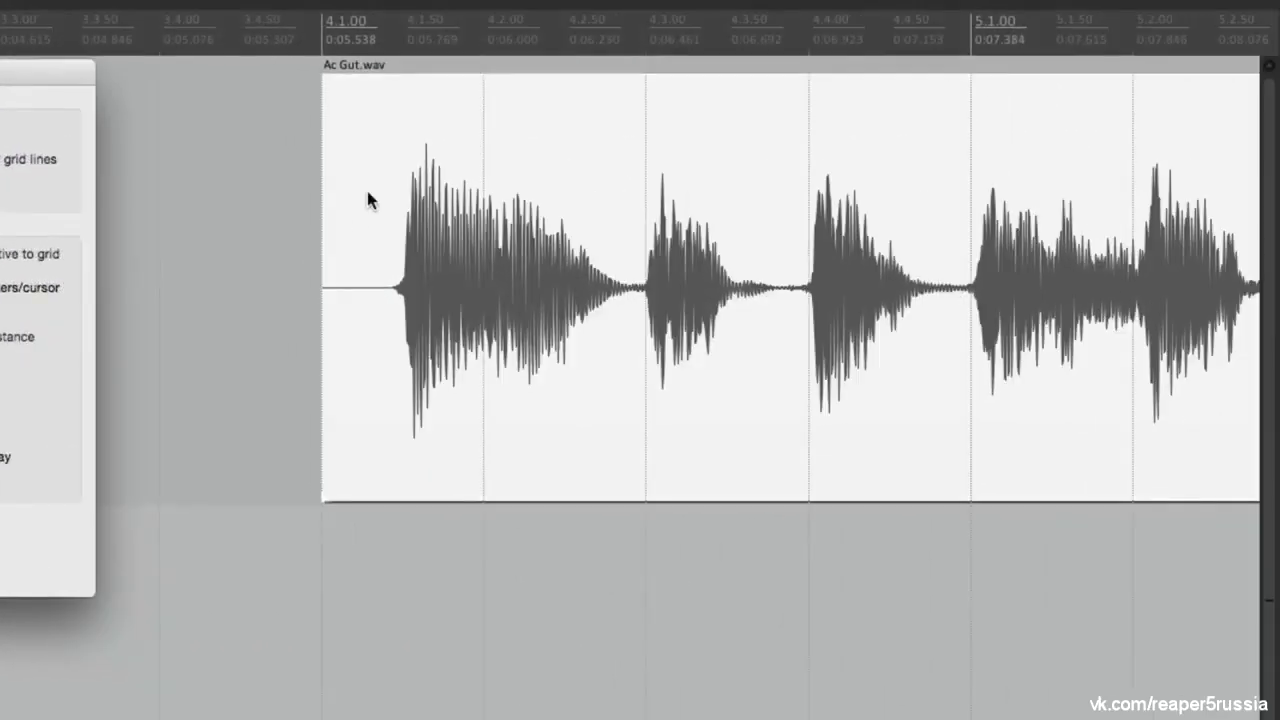
pyautogui.moveTo(366, 192); pyautogui.dragTo(498, 187)
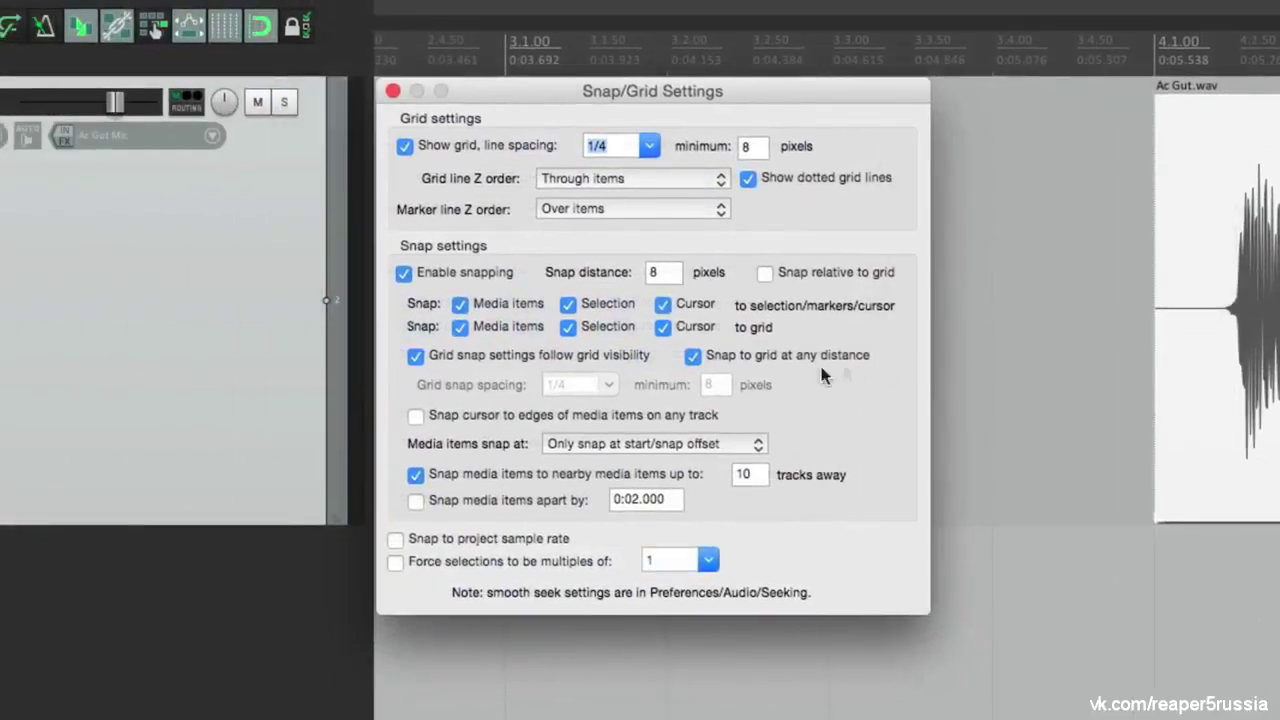
# Disable snapping to grid at any distance and move the Ac Gut.wav item slightly past 4.1.00 and back
pyautogui.click(694, 358)
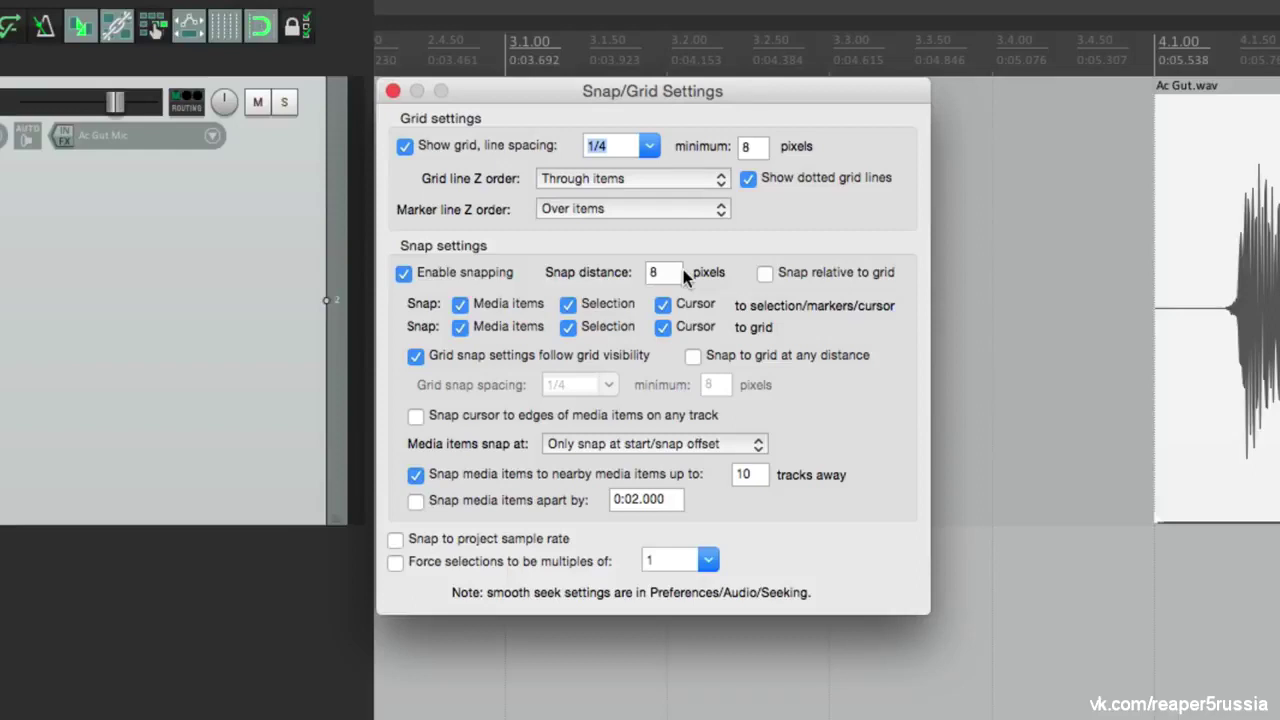
pyautogui.press('Escape')
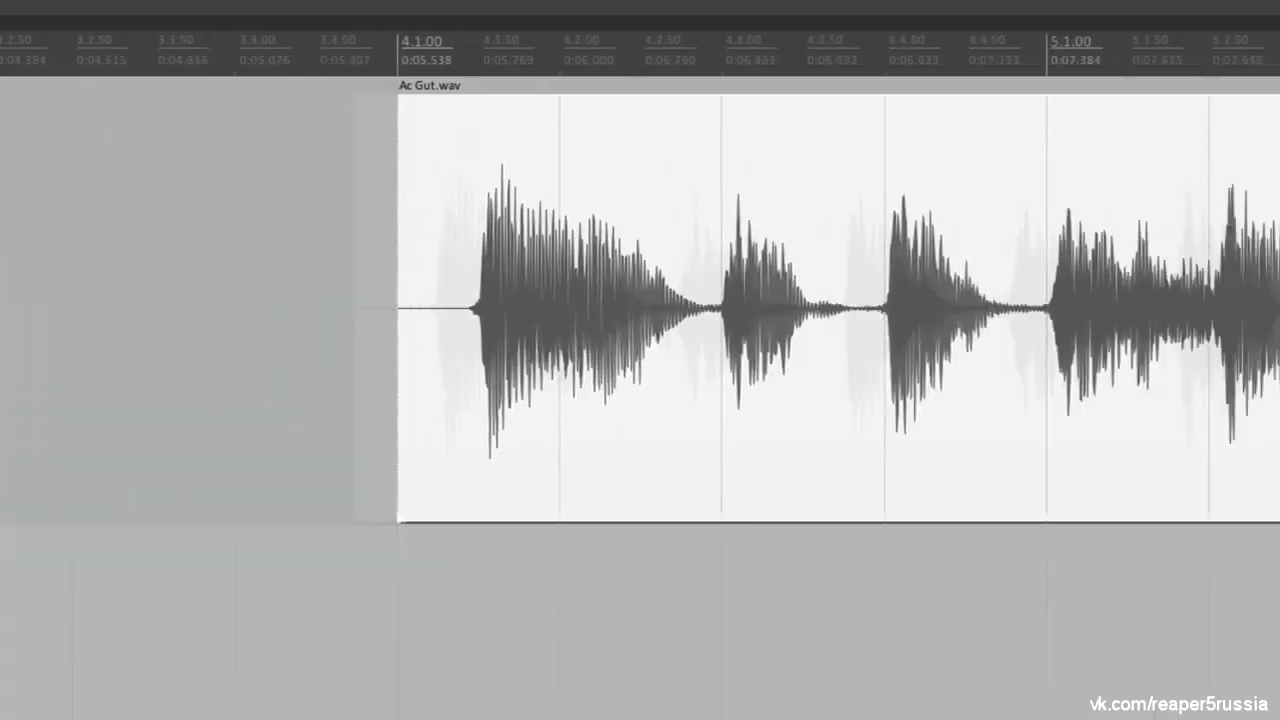
pyautogui.moveTo(400, 210); pyautogui.dragTo(429, 229)
pyautogui.moveTo(429, 229); pyautogui.dragTo(409, 229)
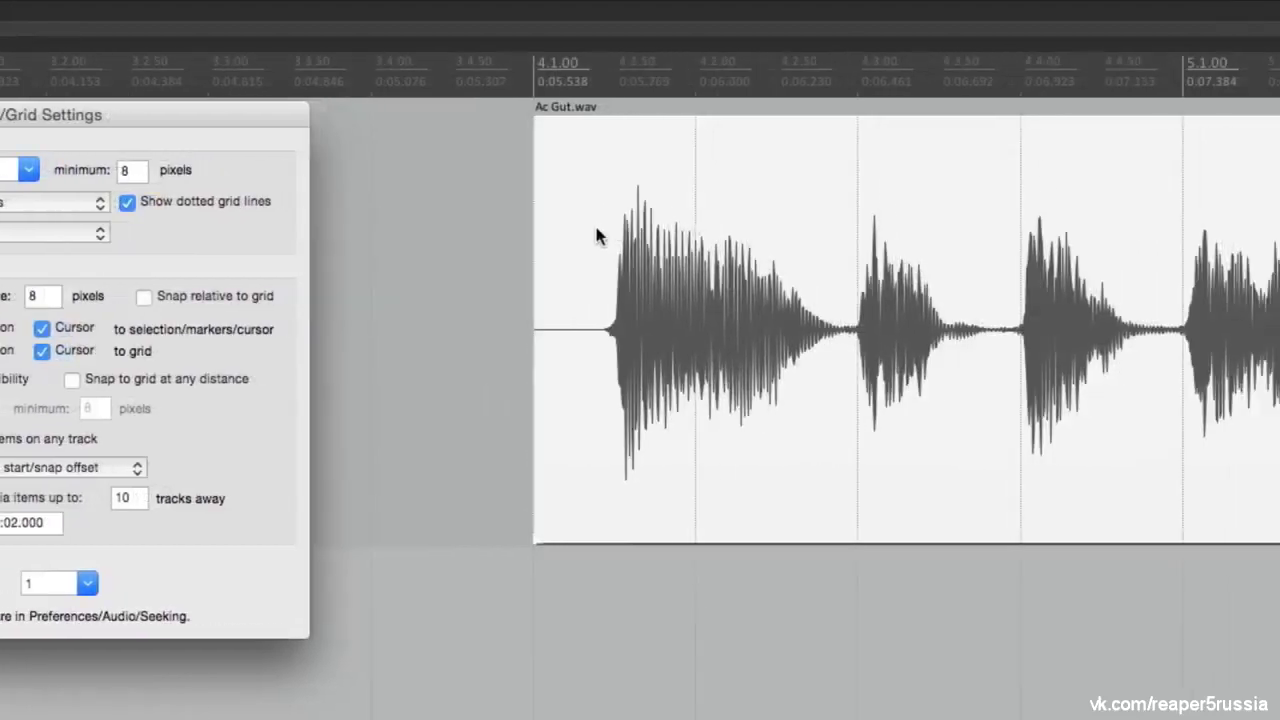
# Position the Ac Gut.wav item slightly before 4.1.00 so that its first note starts on the 4.1.00 grid line
pyautogui.moveTo(873, 238); pyautogui.dragTo(801, 258)
pyautogui.scroll(4, 526, 290)
pyautogui.moveTo(524, 253); pyautogui.dragTo(558, 221)
pyautogui.scroll(-5, 571, 331)
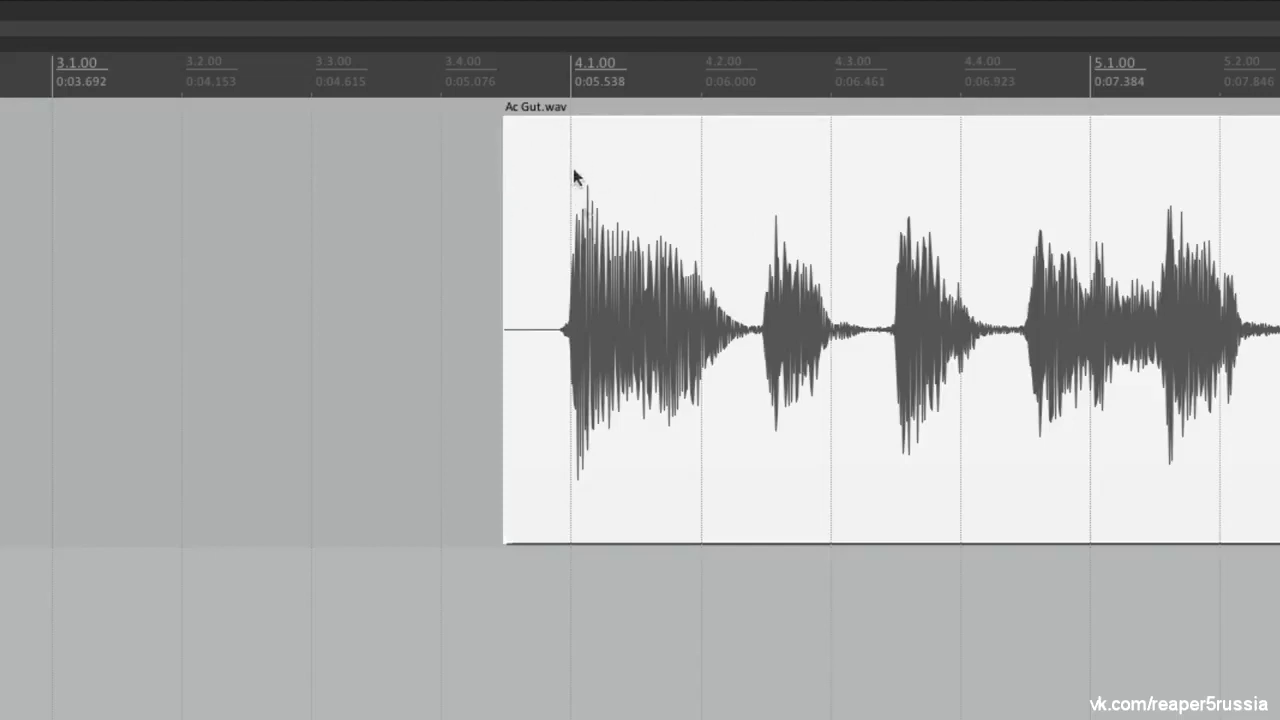
# Move the offset Ac Gut.wav item to 4.3.00, then undo the move
pyautogui.moveTo(549, 193); pyautogui.dragTo(882, 200)
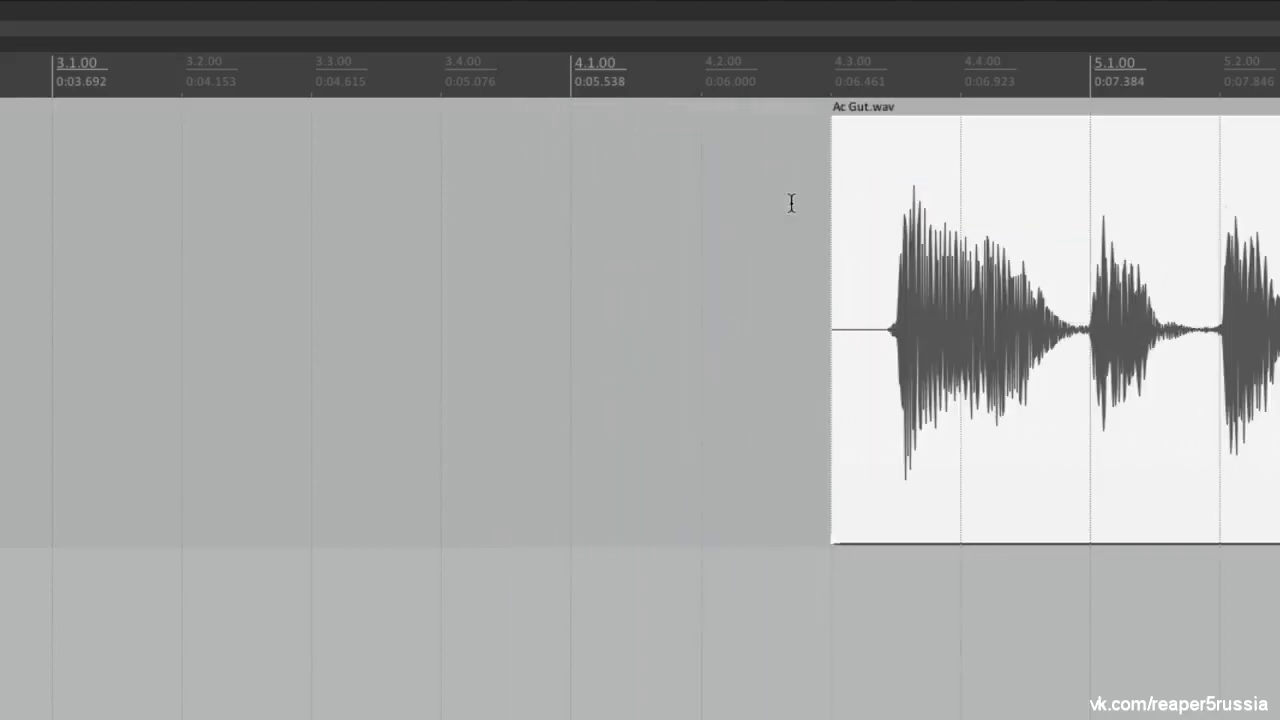
pyautogui.hotkey('ctrl', 'z')
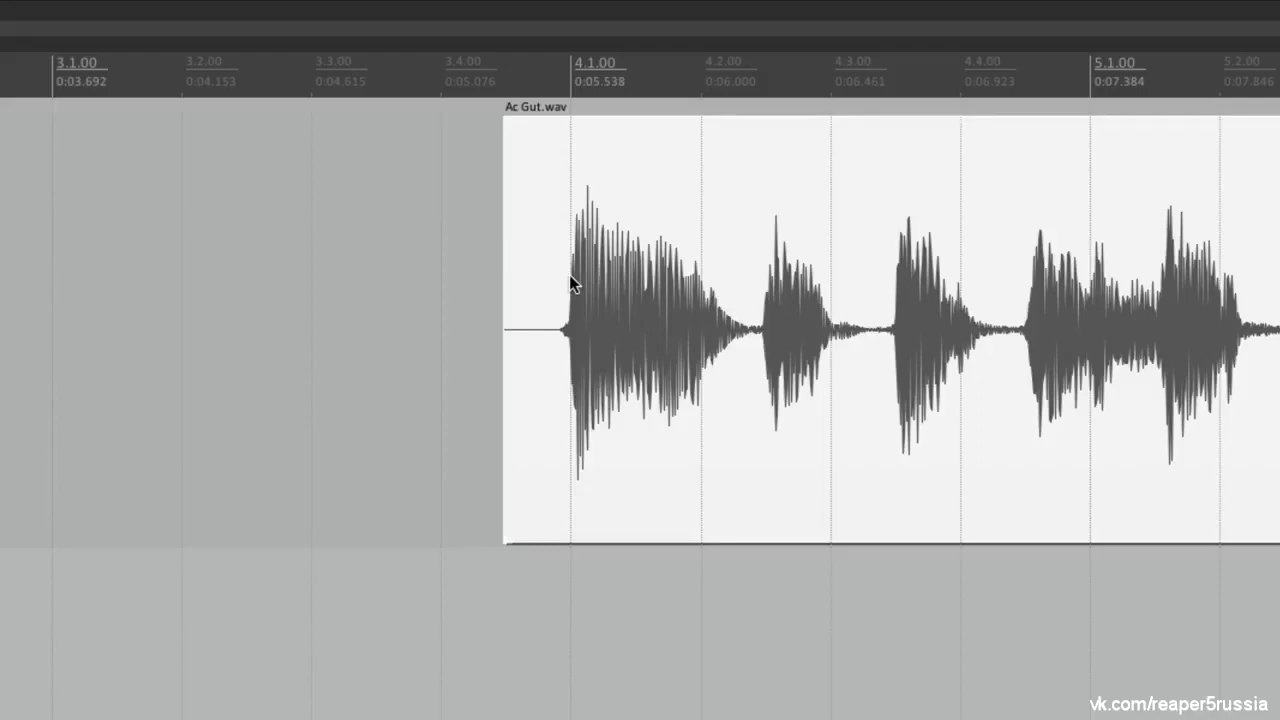
# Enable snapping relative to the grid and move the Ac Gut.wav item by whole beats, keeping its offset from the grid lines
pyautogui.hotkey('alt', 'y')
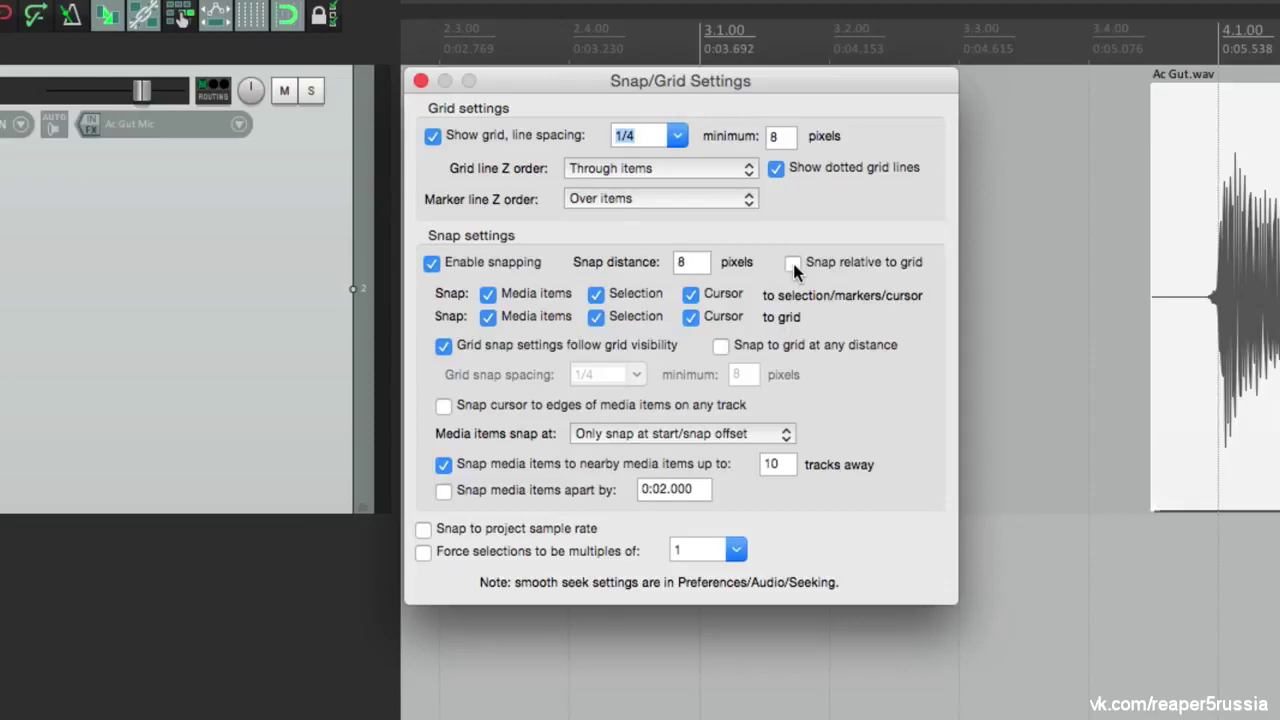
pyautogui.click(792, 263)
pyautogui.press('Escape')
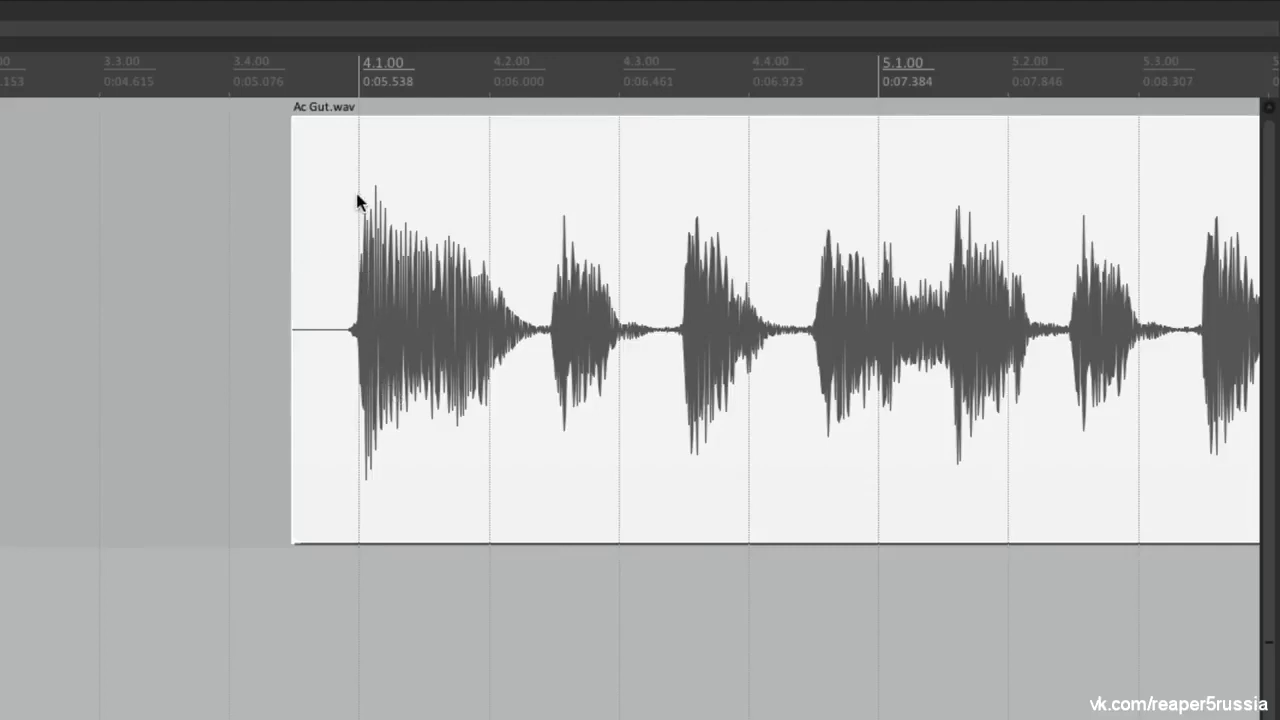
pyautogui.moveTo(358, 200); pyautogui.dragTo(622, 198)
pyautogui.press('Escape')
pyautogui.moveTo(366, 217); pyautogui.dragTo(759, 216)
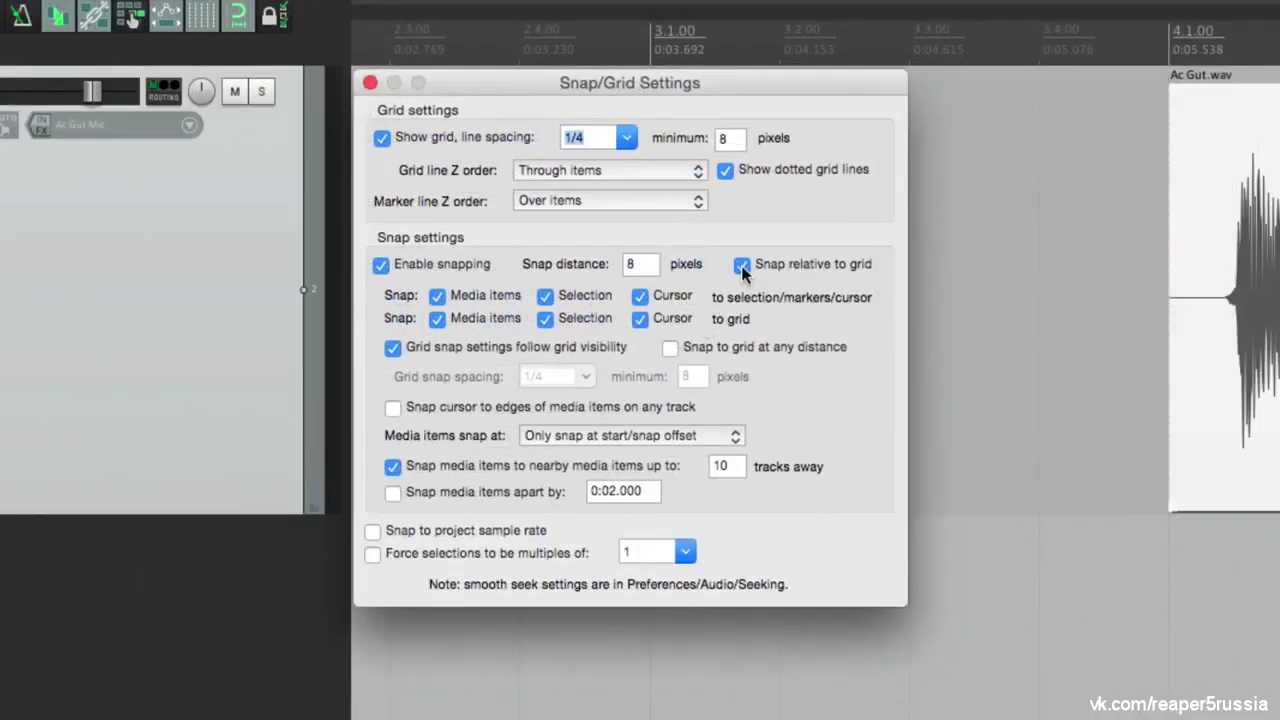
# Disable snapping relative to the grid and, with the grid hidden, move the Ac Gut.wav item freely to before 4.1.00
pyautogui.click(742, 266)
pyautogui.press('Escape')
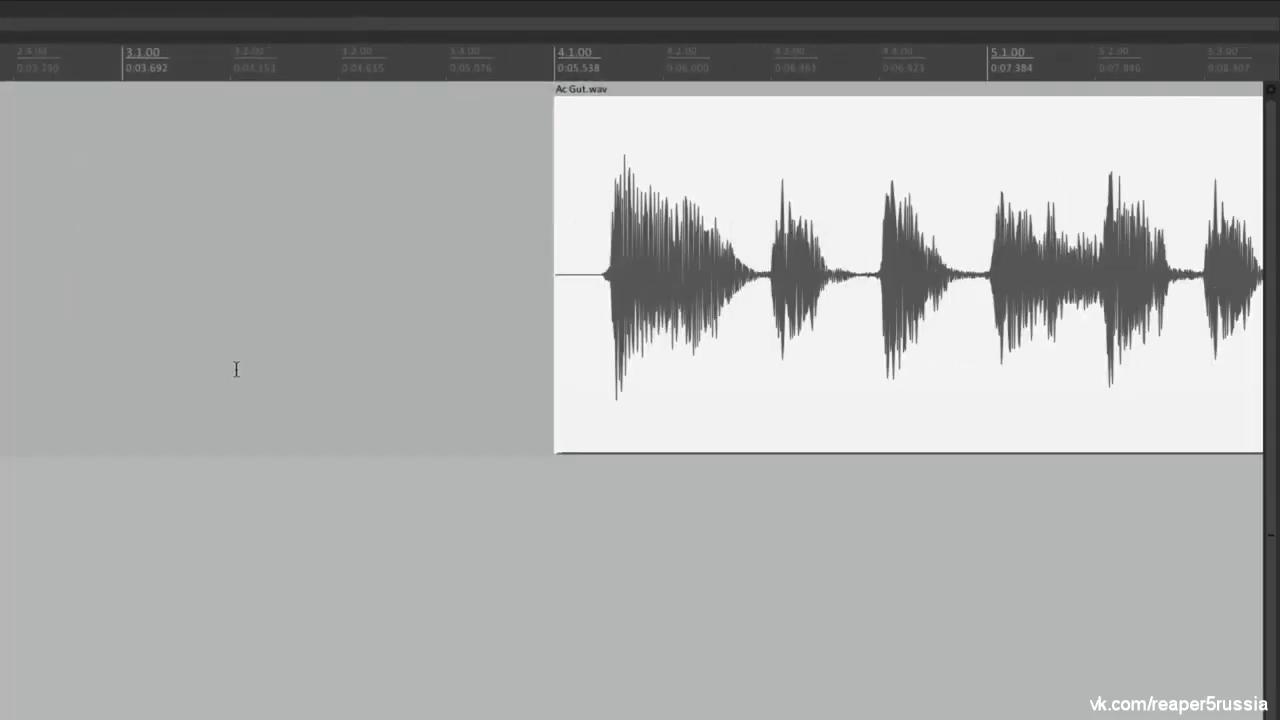
pyautogui.moveTo(614, 209); pyautogui.dragTo(545, 218)
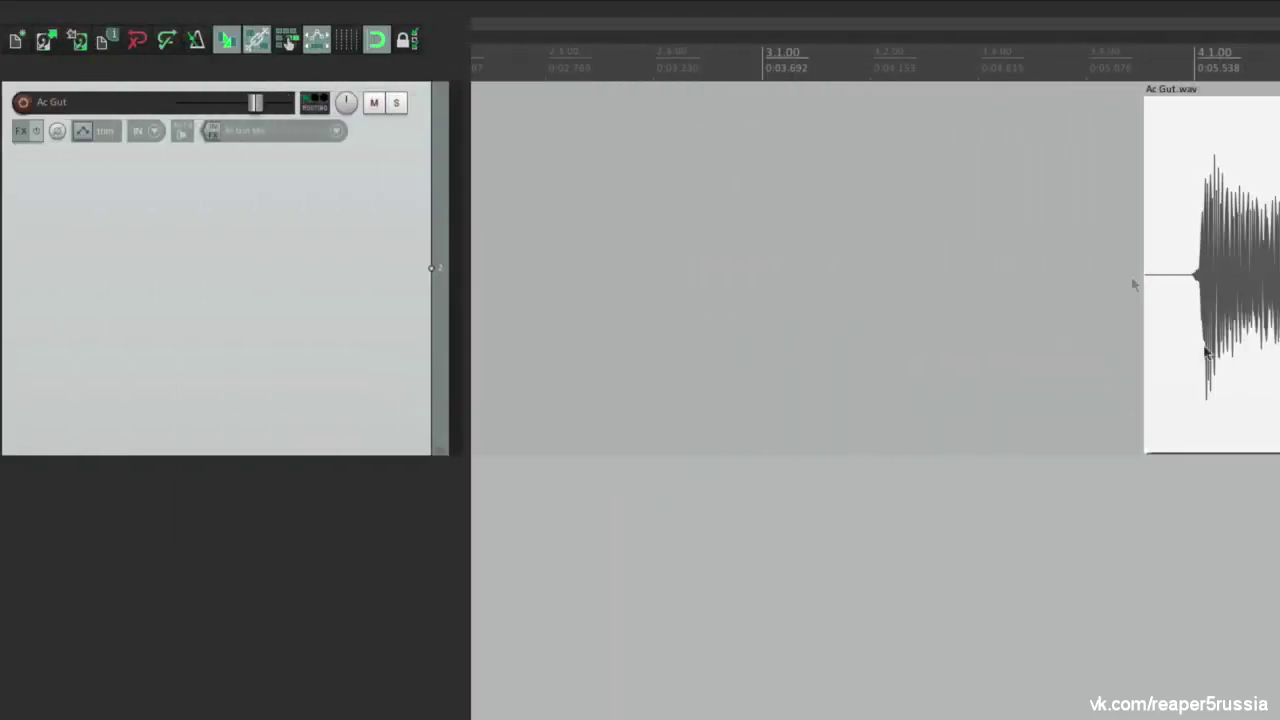
# Show the grid and snap the Ac Gut.wav item to 4.1.00, then hide the grid and move the item freely around it
pyautogui.click(347, 42)
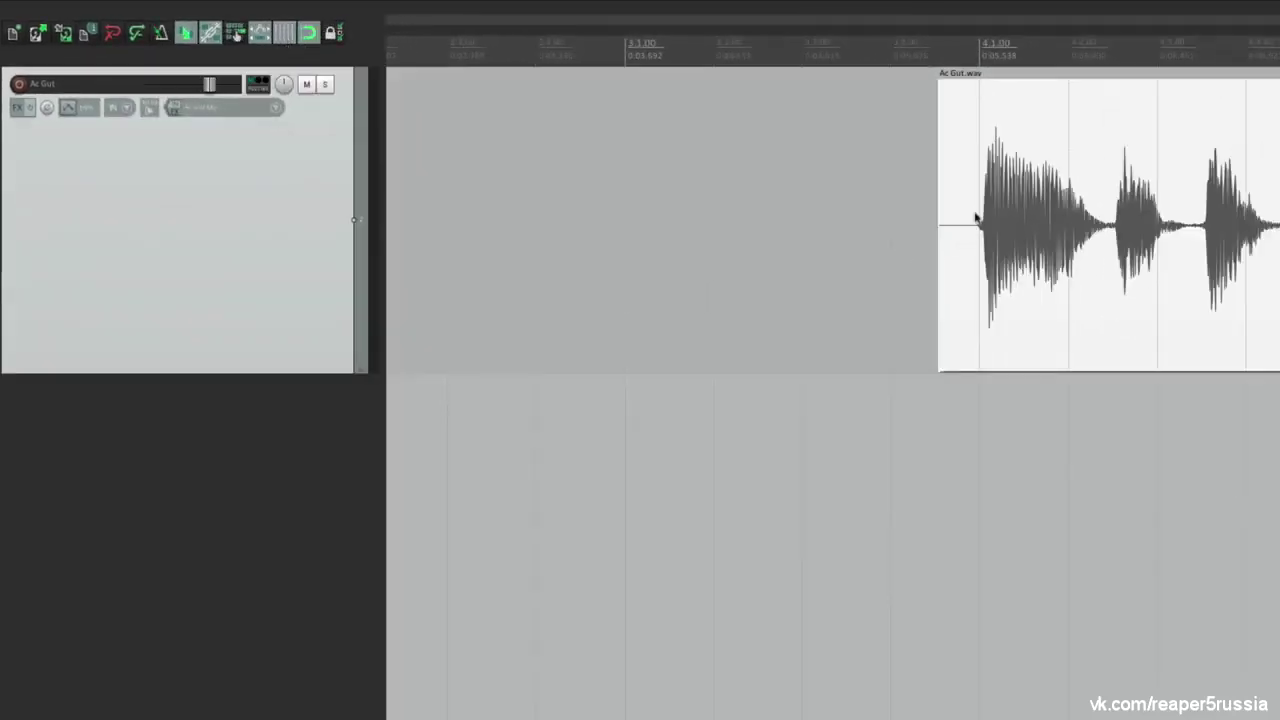
pyautogui.moveTo(976, 218); pyautogui.dragTo(1006, 211)
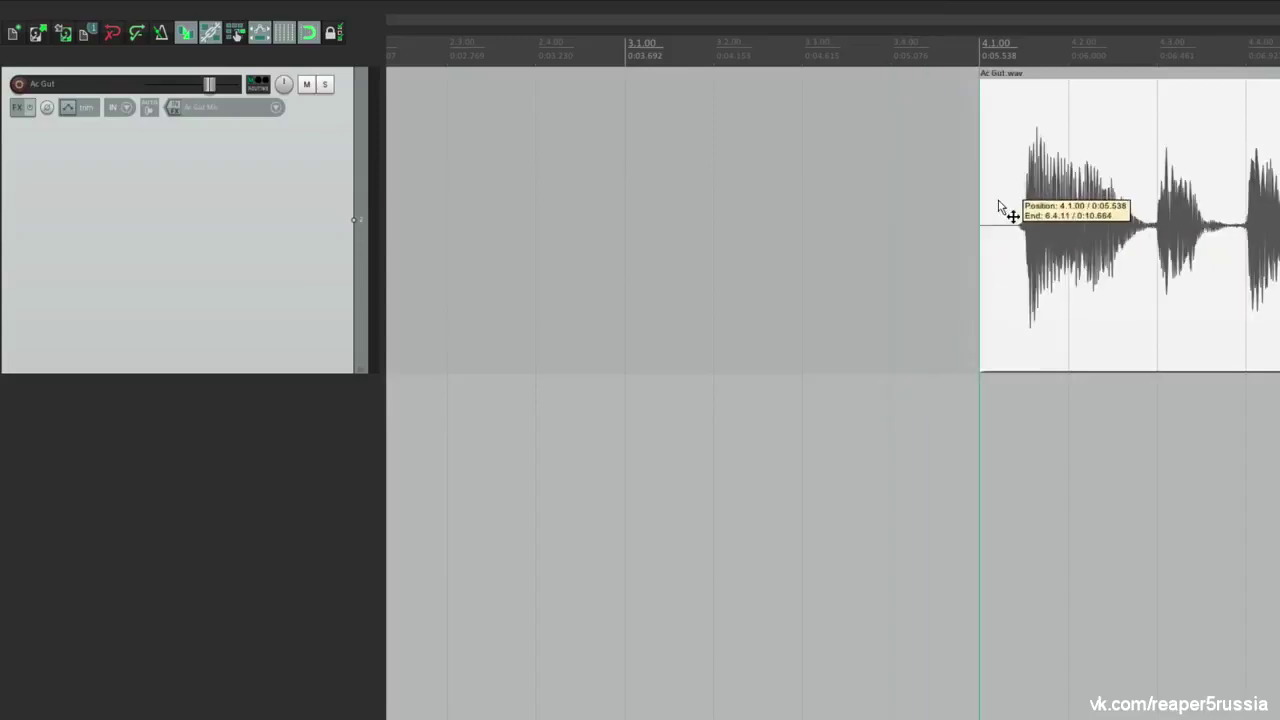
pyautogui.click(285, 33)
pyautogui.moveTo(977, 236); pyautogui.dragTo(913, 260)
pyautogui.moveTo(806, 256); pyautogui.dragTo(849, 274)
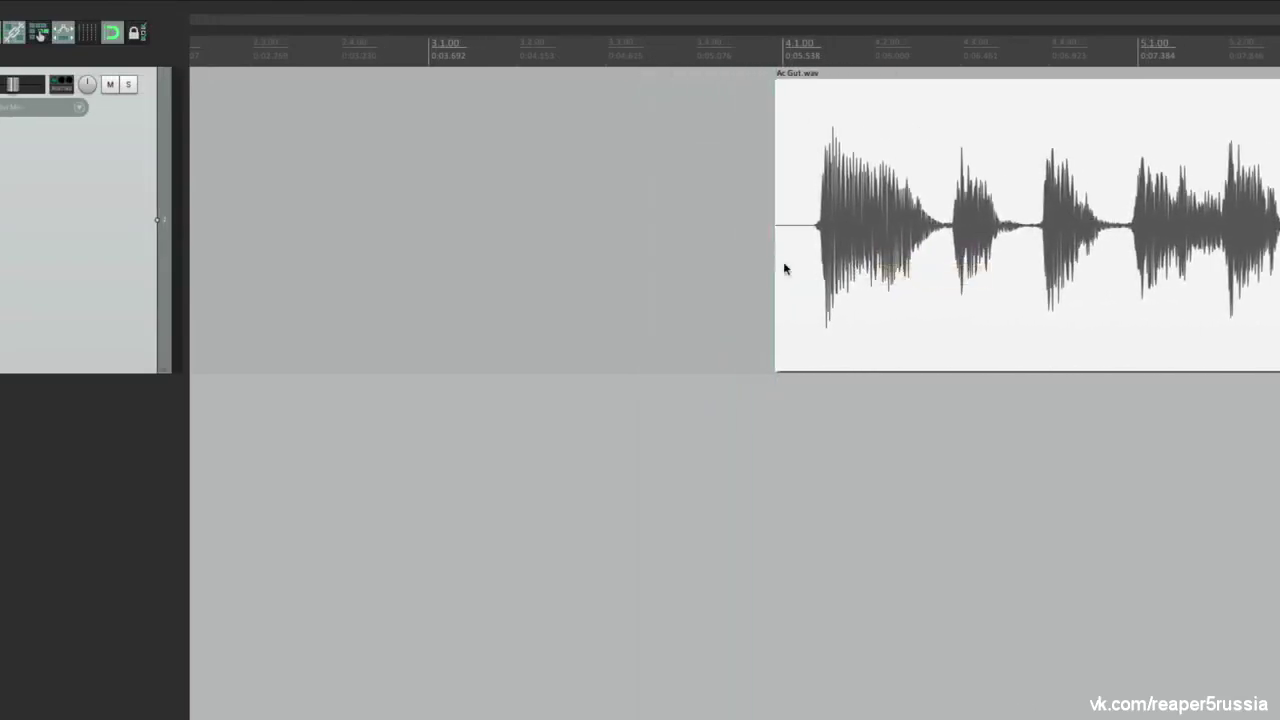
# Stop the grid snap settings from following grid visibility and set the grid snap spacing to 1/8
pyautogui.hotkey('alt', 'l')
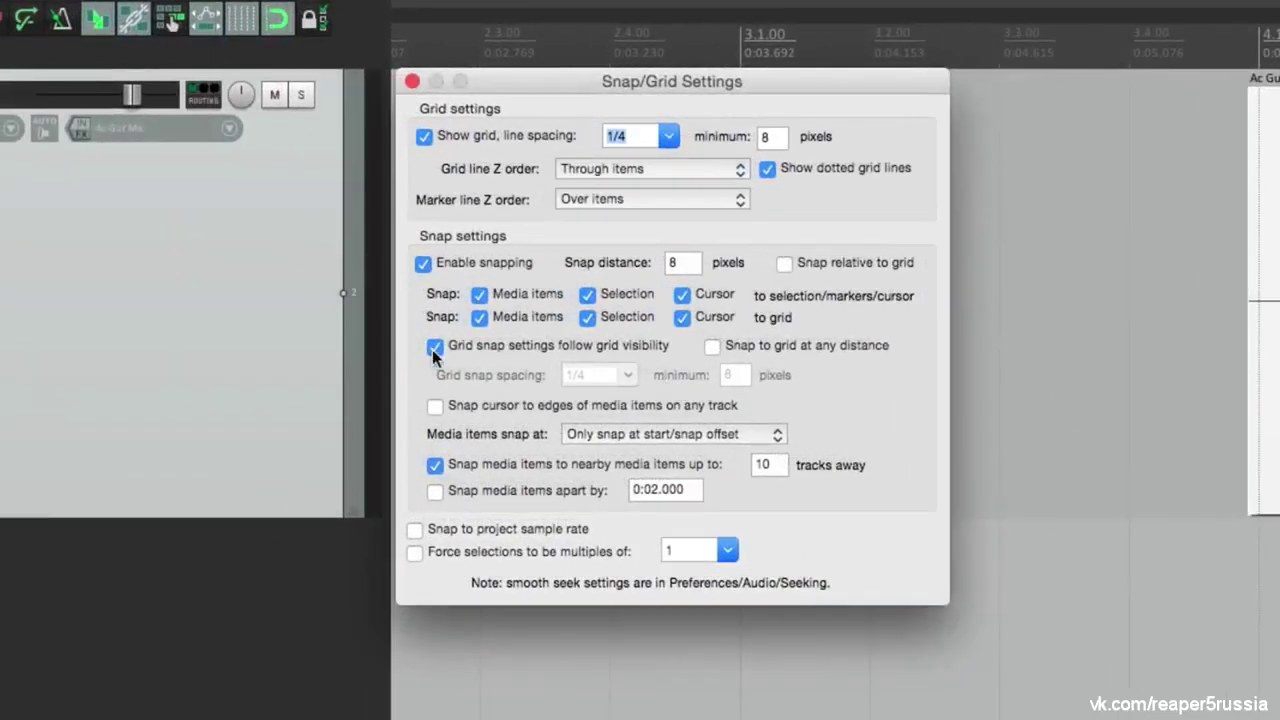
pyautogui.click(435, 346)
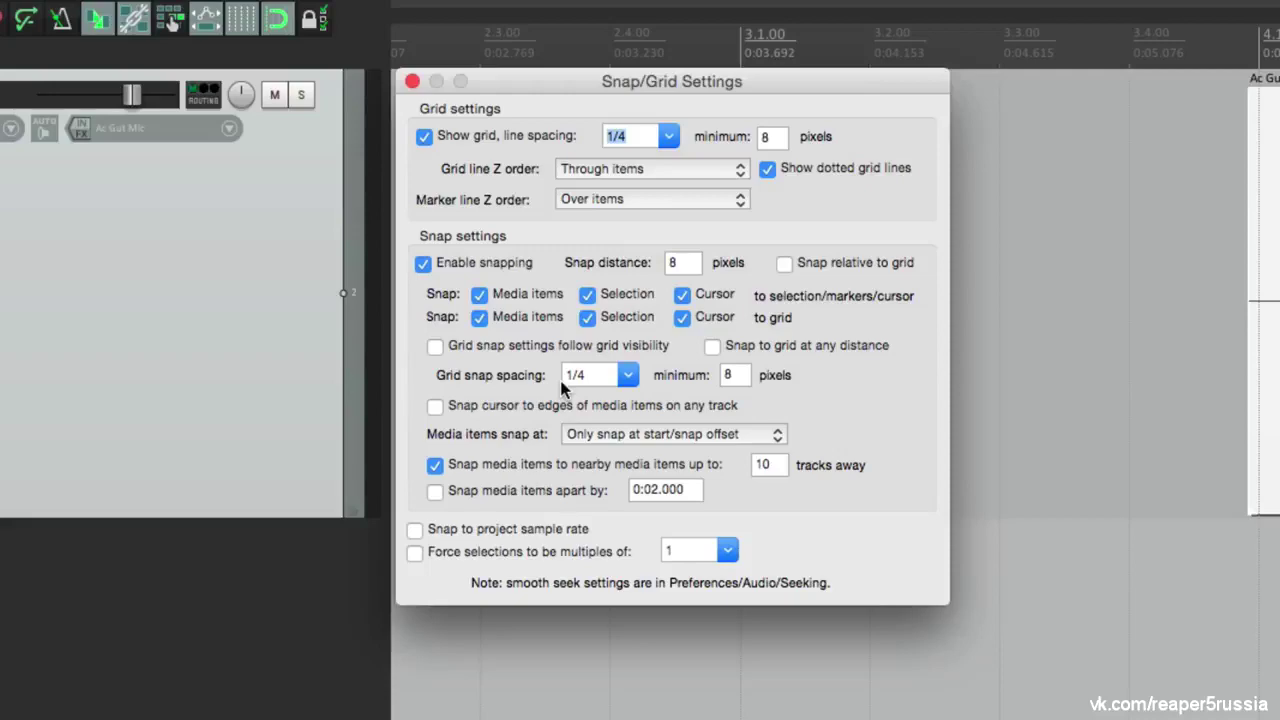
pyautogui.click(625, 377)
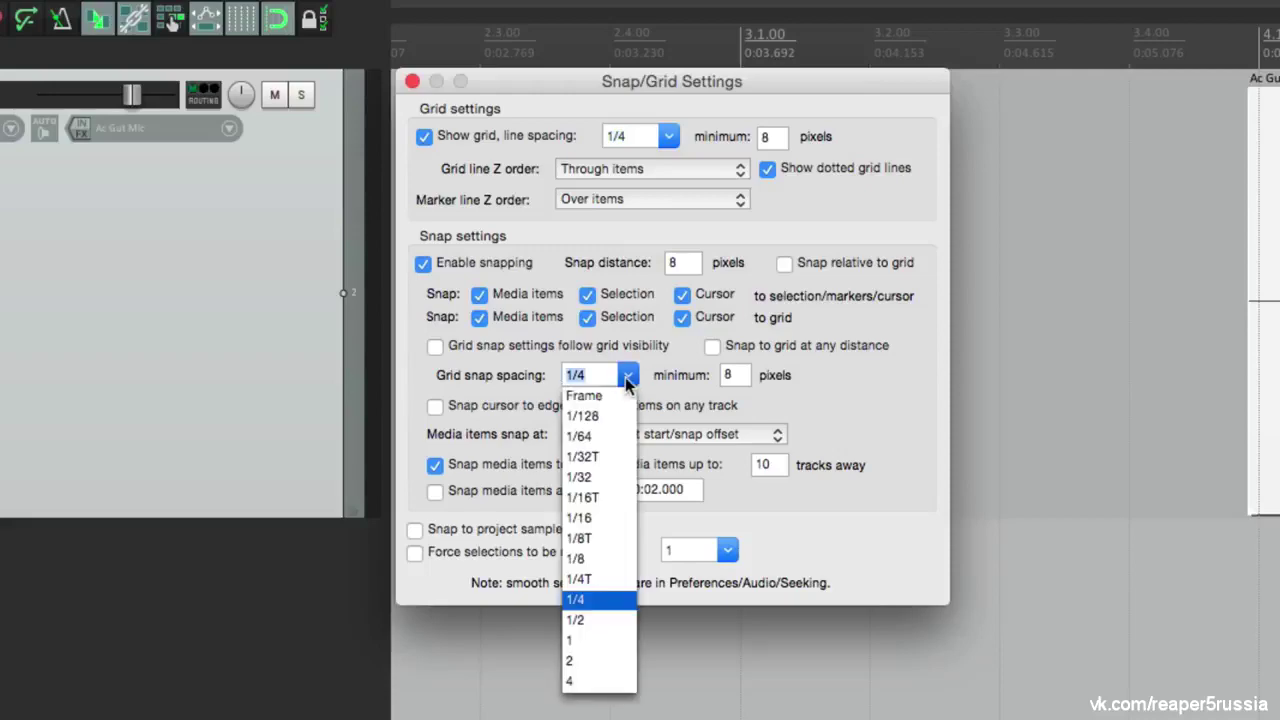
pyautogui.click(577, 559)
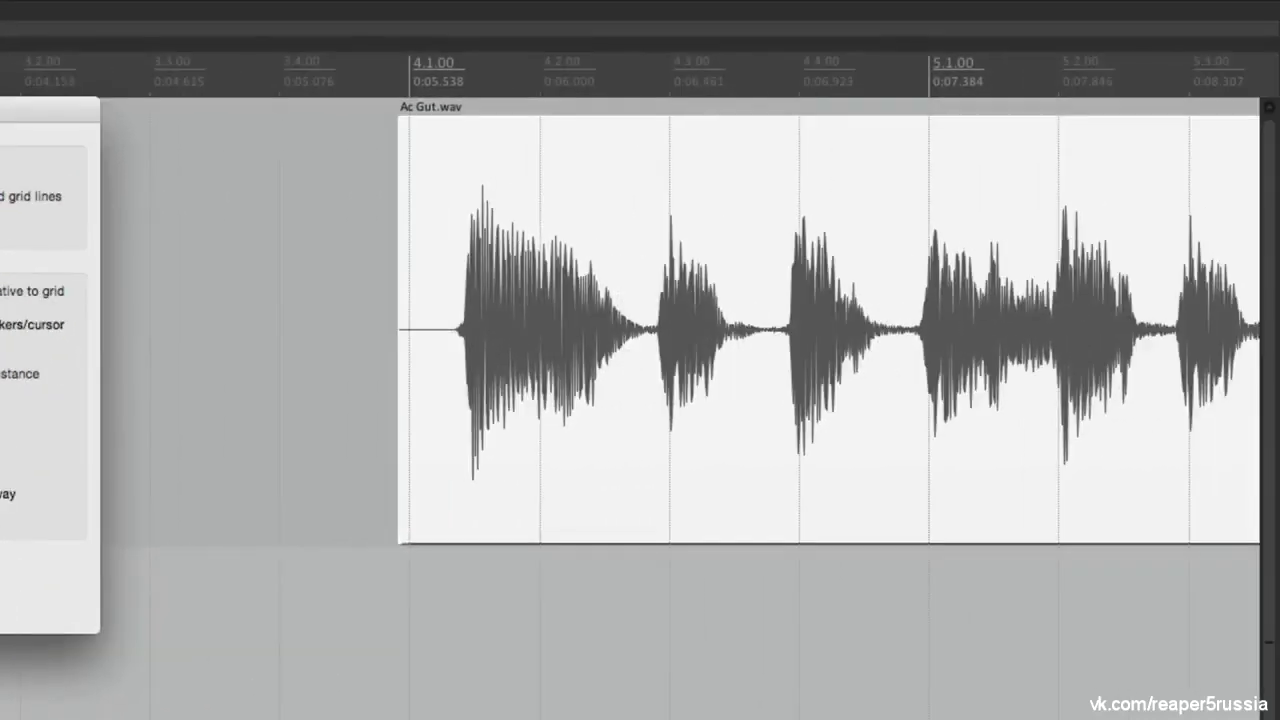
# Move the Ac Gut.wav item to snap at 4.1.00 and 4.2.00 with the grid hidden, then move it slightly back
pyautogui.moveTo(496, 203); pyautogui.dragTo(524, 190)
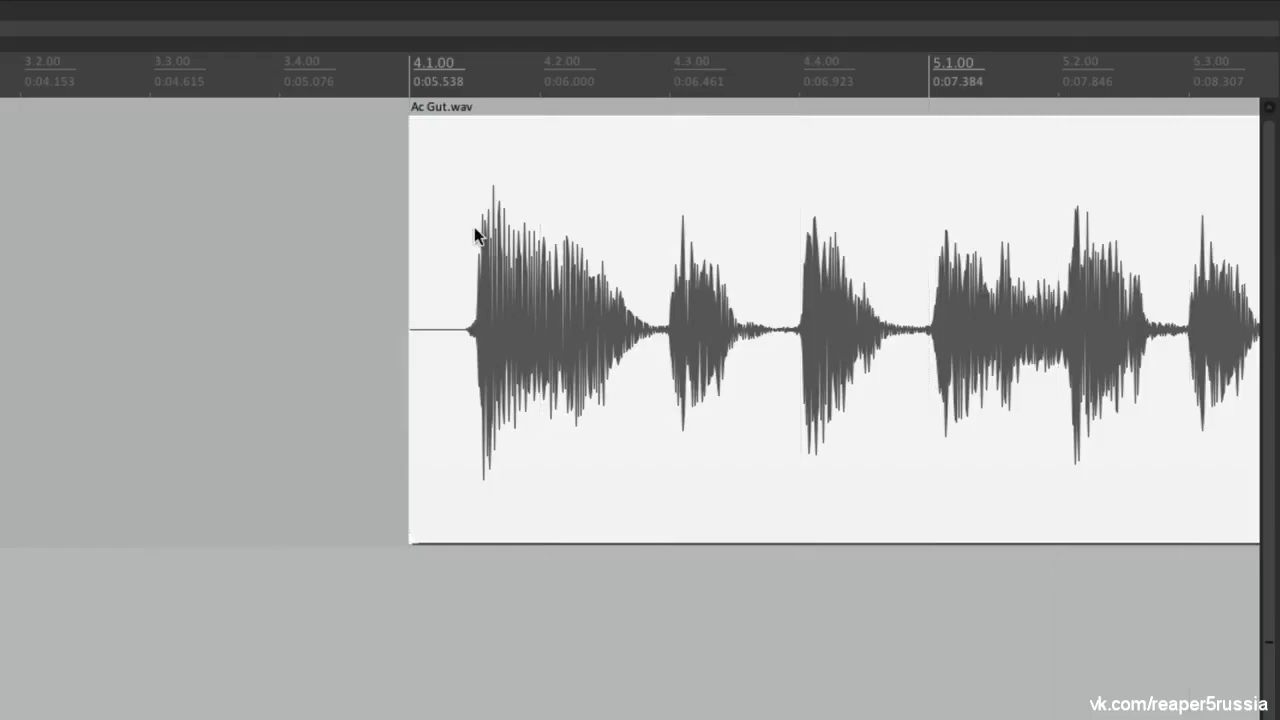
pyautogui.moveTo(498, 207); pyautogui.dragTo(630, 190)
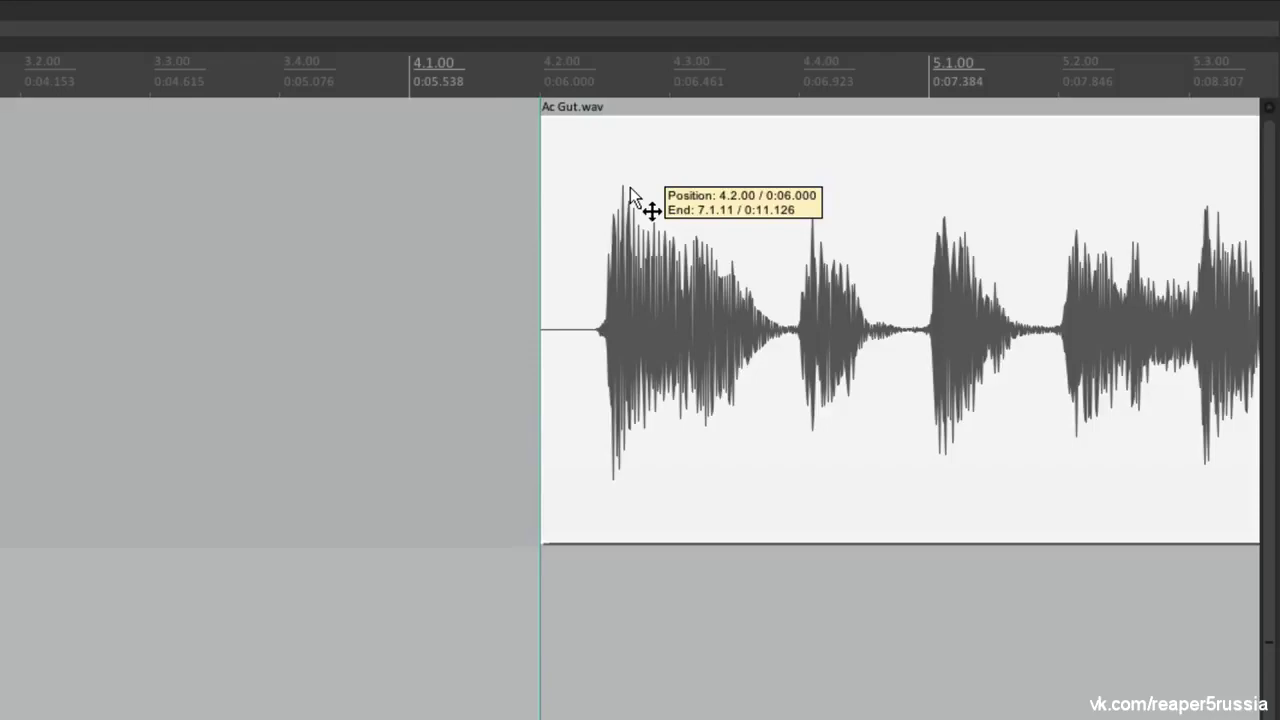
pyautogui.moveTo(630, 190); pyautogui.dragTo(587, 192)
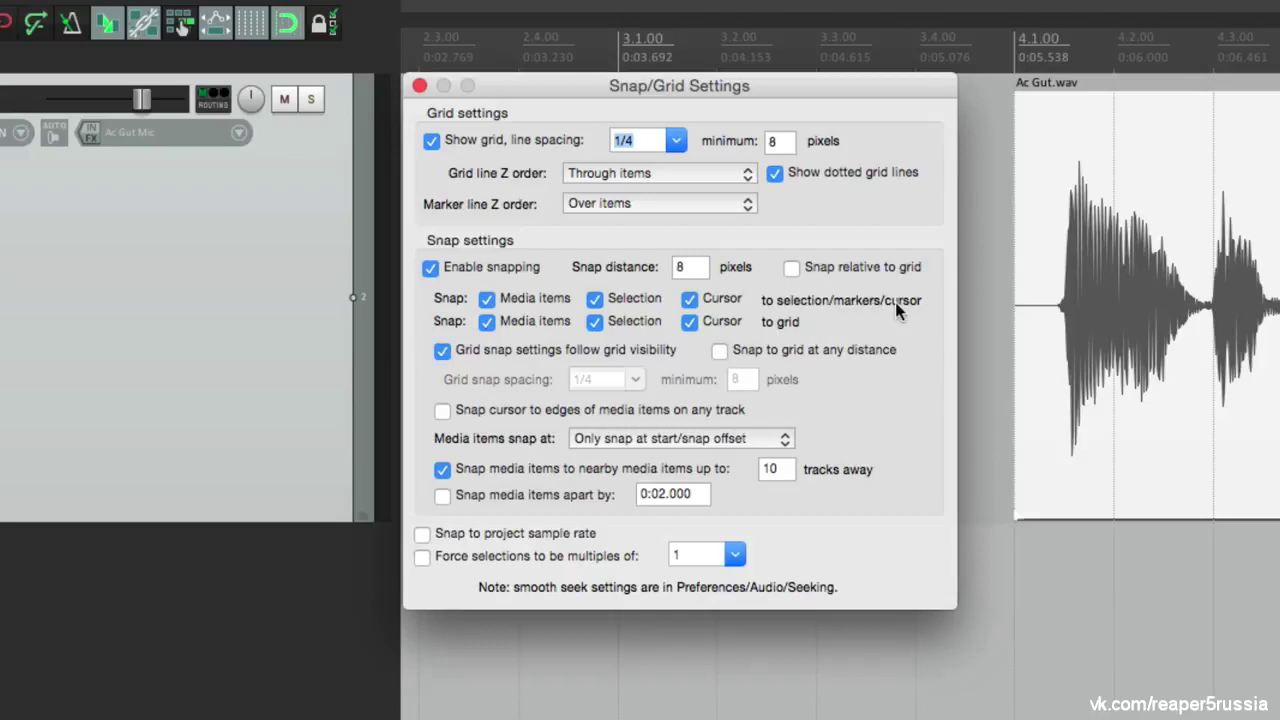
# Close the Snap/Grid Settings and add three markers off the grid lines between 3.1.00 and 4.1.00
pyautogui.press('Escape')
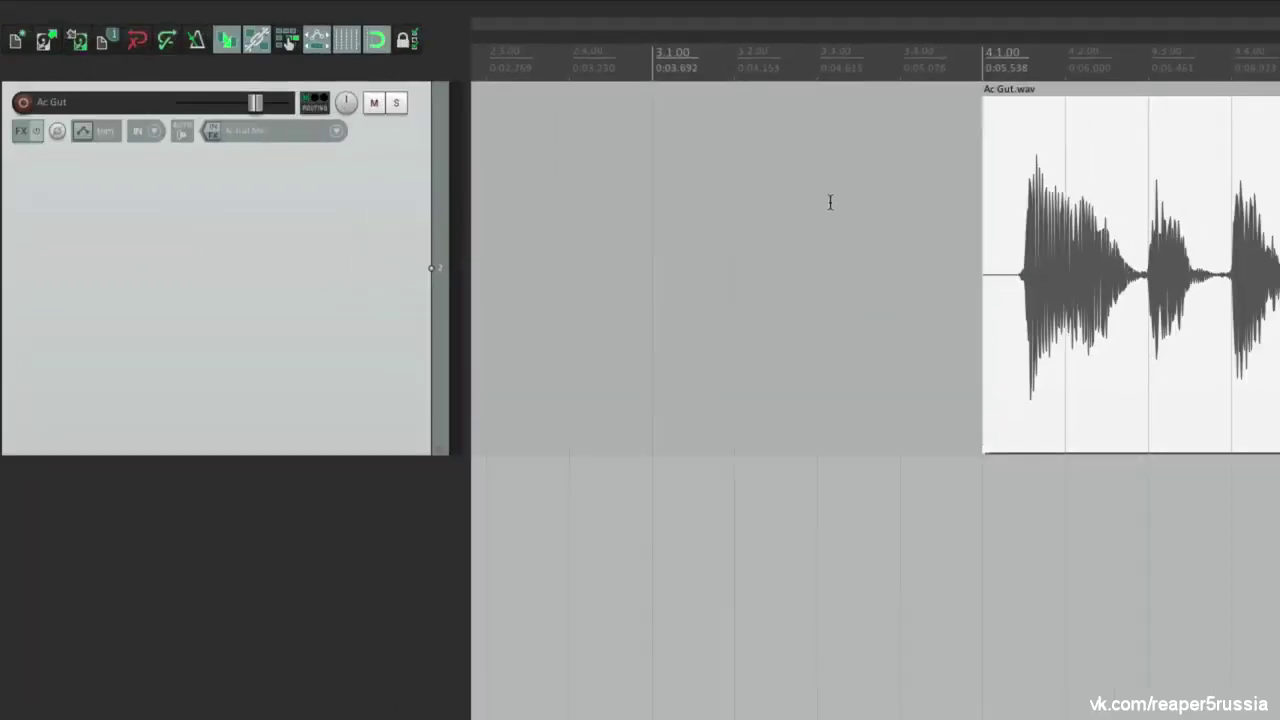
pyautogui.click(855, 58)
pyautogui.press('m')
pyautogui.click(766, 66)
pyautogui.press('m')
pyautogui.click(676, 66)
pyautogui.press('m')
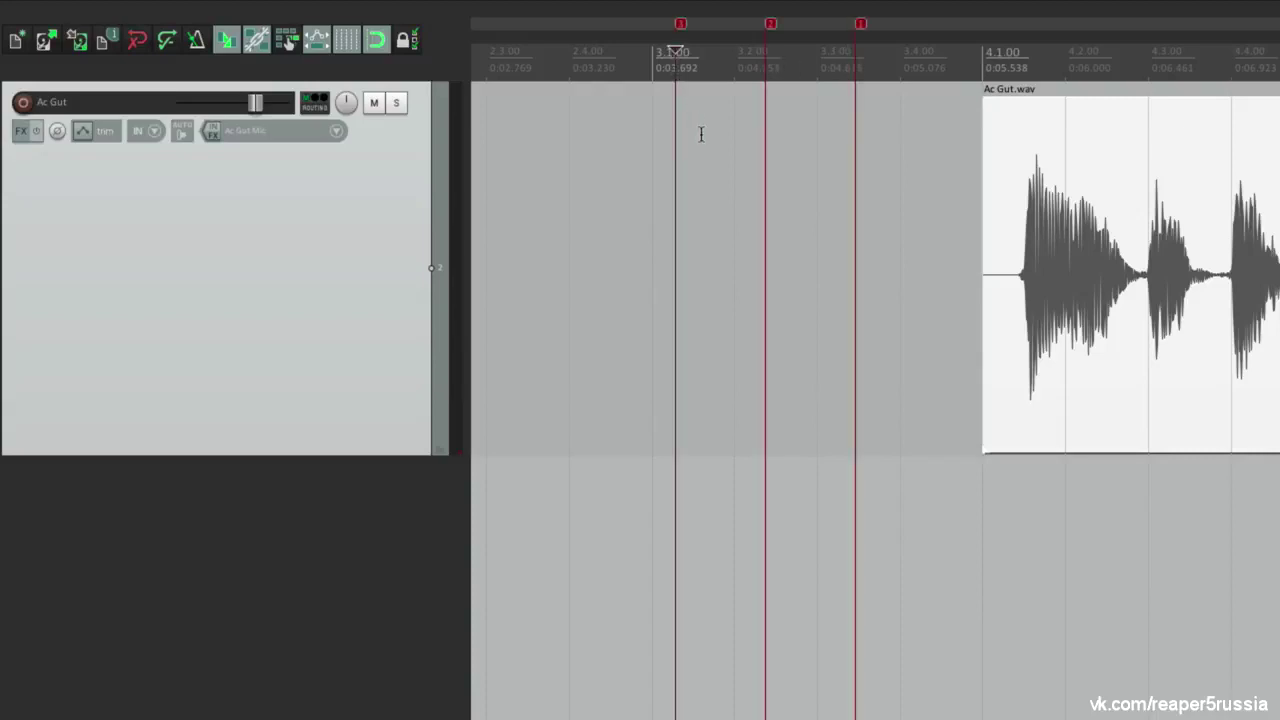
# Move the Ac Gut.wav item to 4.4.00, then set a time selection across 4.1.00 and the edit cursor before 3.1.00
pyautogui.moveTo(1073, 157); pyautogui.dragTo(1223, 162)
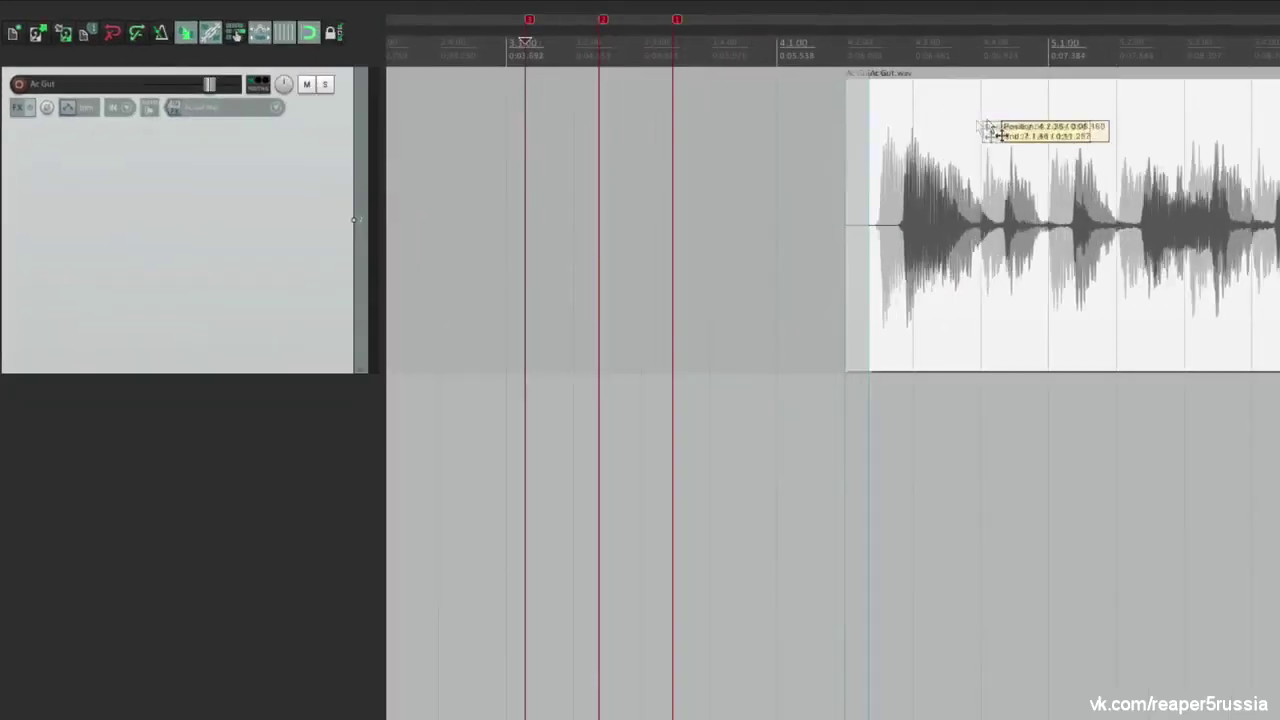
pyautogui.moveTo(997, 133); pyautogui.dragTo(1100, 130)
pyautogui.moveTo(736, 52); pyautogui.dragTo(877, 63)
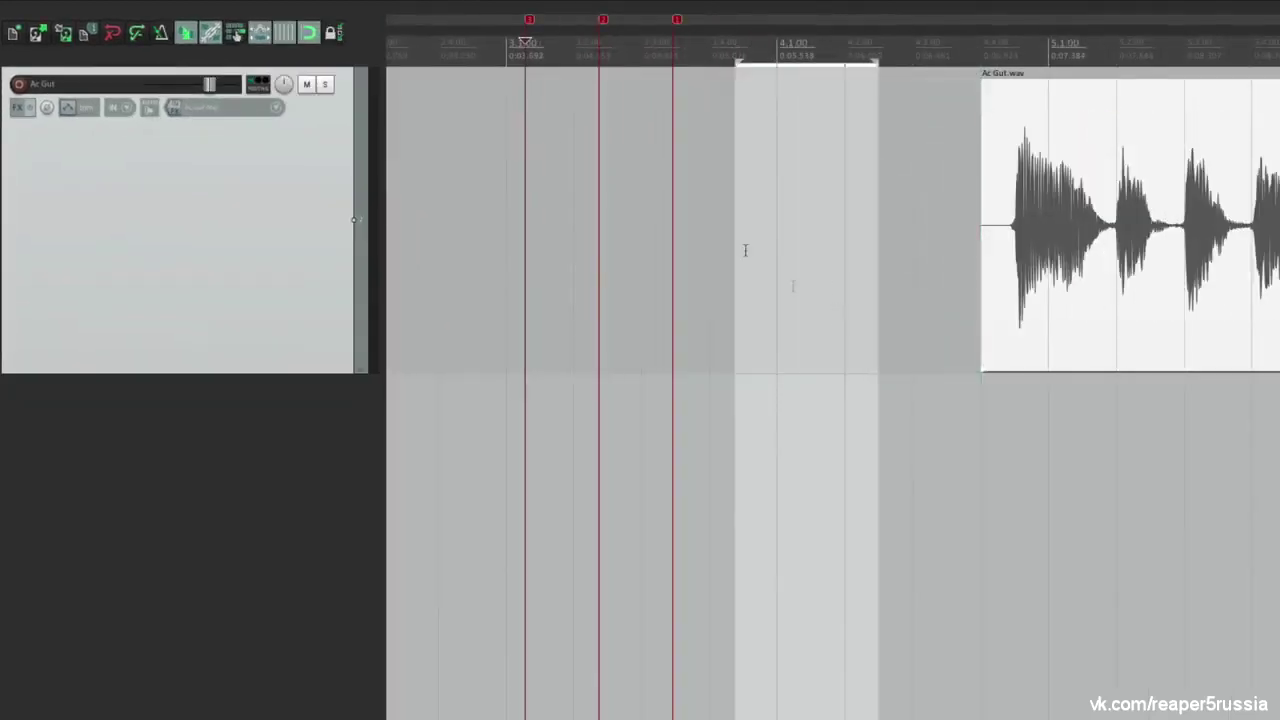
pyautogui.click(464, 122)
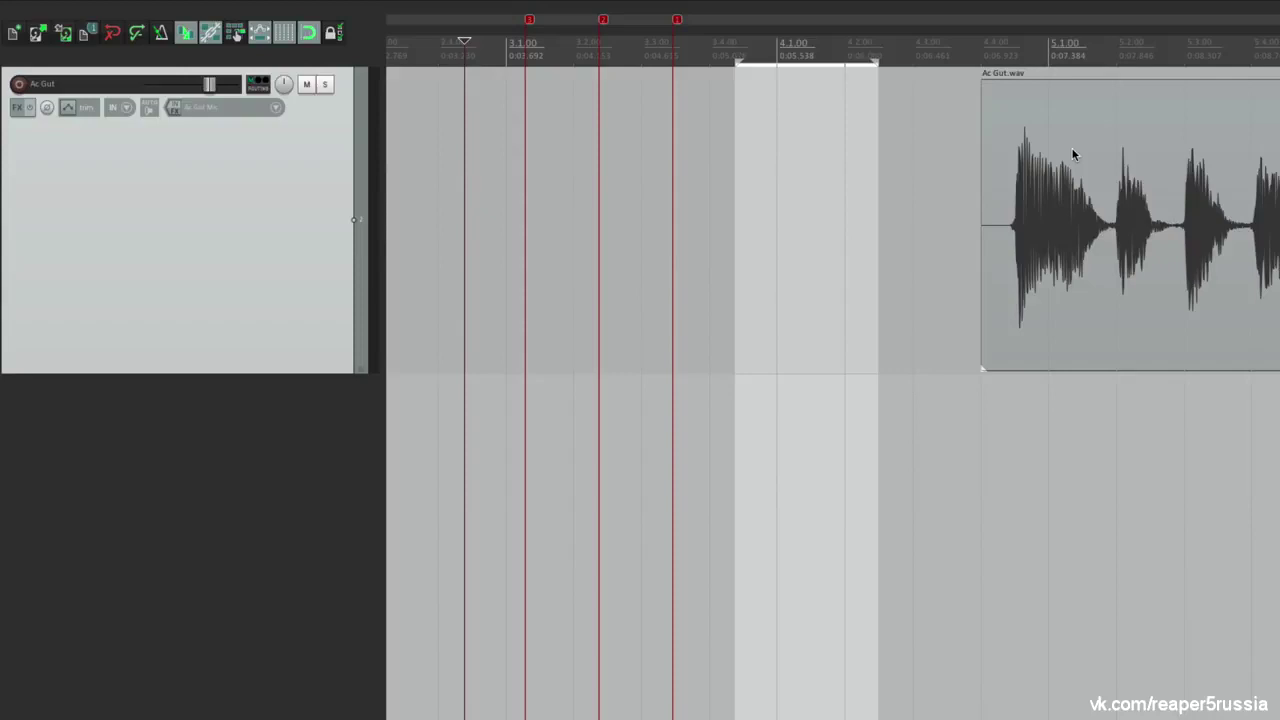
# Move the Ac Gut.wav item back past the time selection and markers toward the edit cursor, and open the Snap/Grid Settings
pyautogui.moveTo(1029, 104); pyautogui.dragTo(522, 152)
pyautogui.hotkey('alt', 'l')
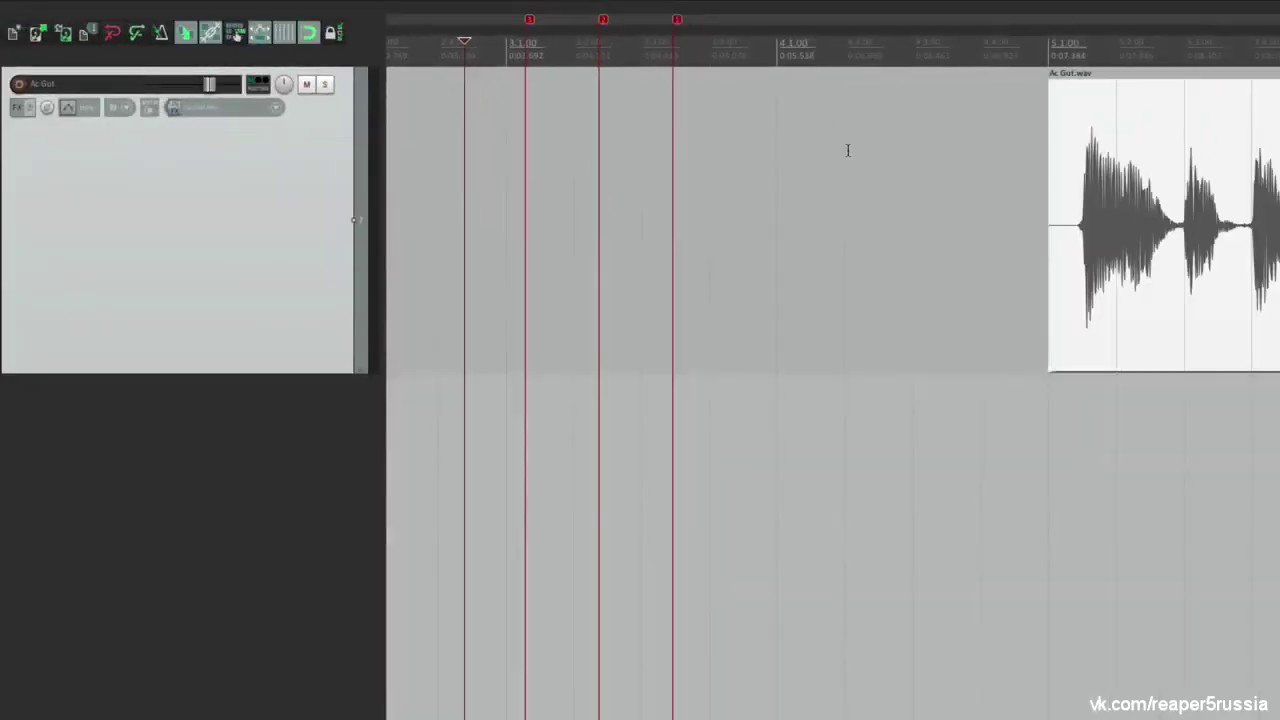
# Make a time selection from between 3.4.00 and 4.1.00 to just past 4.2.00, then review the Snap/Grid Settings
pyautogui.moveTo(871, 106)
pyautogui.mouseDown()
pyautogui.moveTo(676, 136)
pyautogui.moveTo(463, 138)
pyautogui.moveTo(740, 100)
pyautogui.mouseUp()
pyautogui.hotkey('alt', 'l')
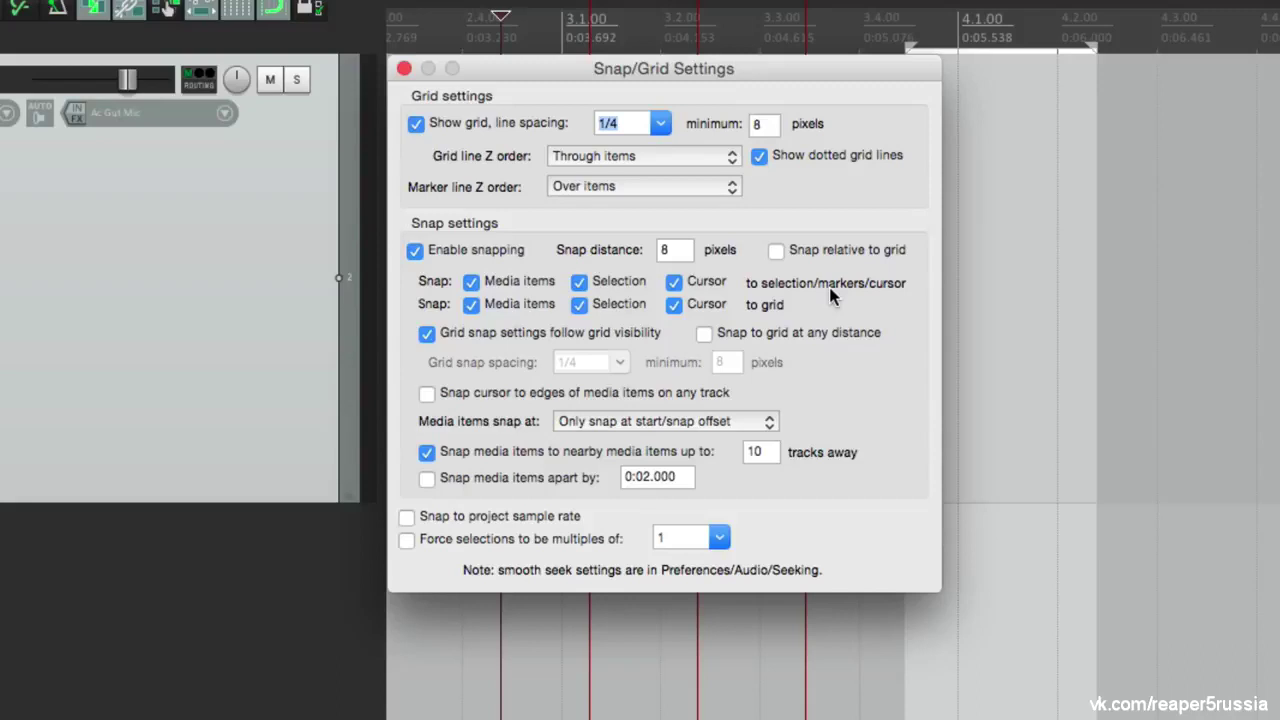
pyautogui.press('Escape')
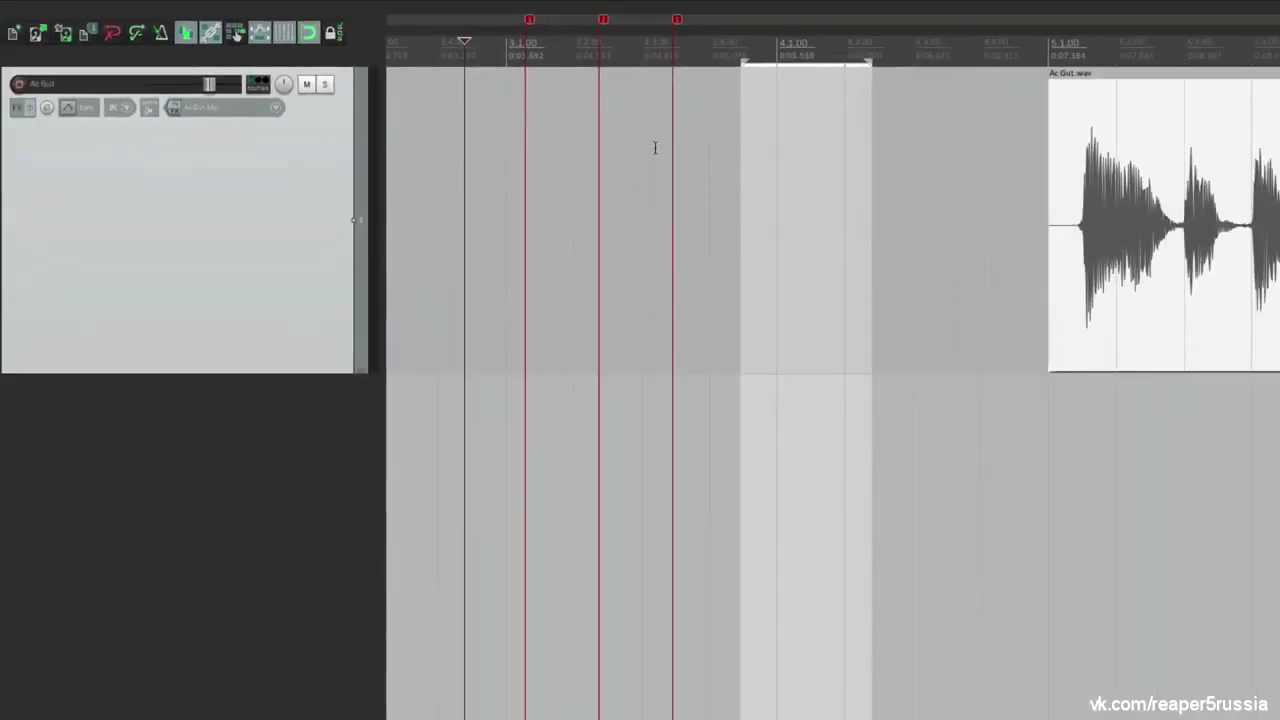
# Place the edit cursor on the time selection's end and start, then on each of the three markers
pyautogui.click(869, 166)
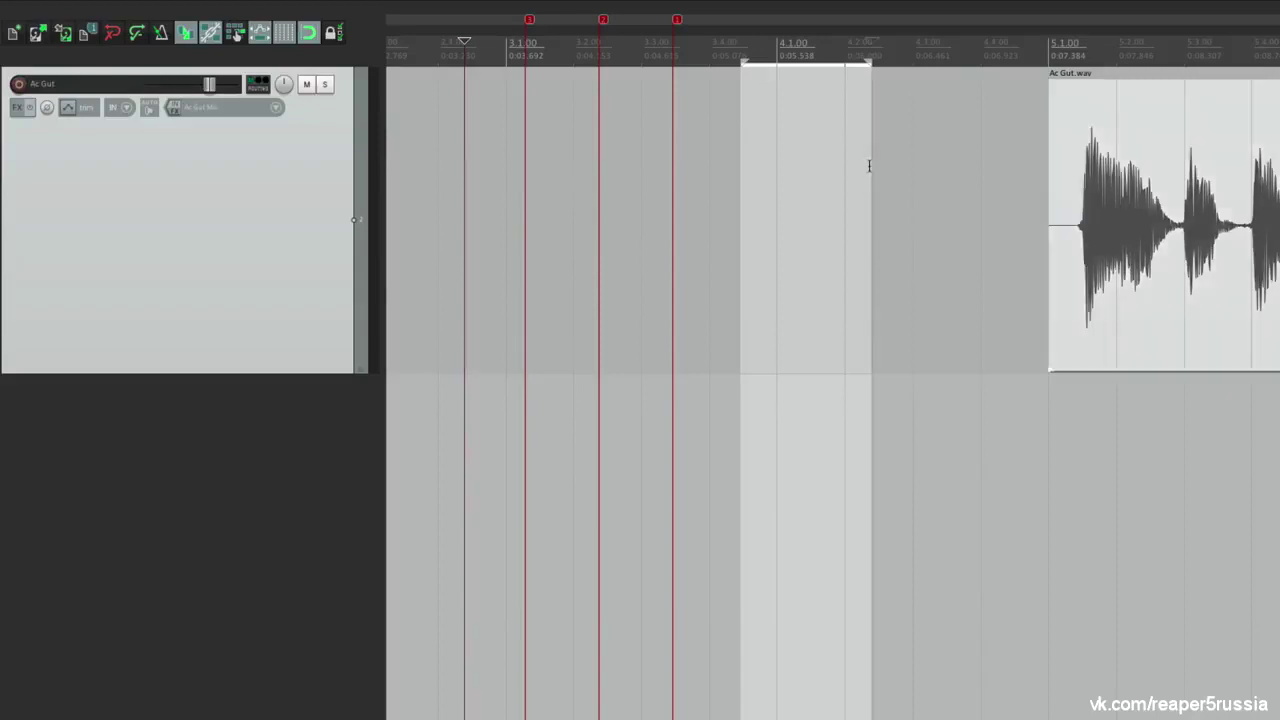
pyautogui.click(741, 111)
pyautogui.click(671, 111)
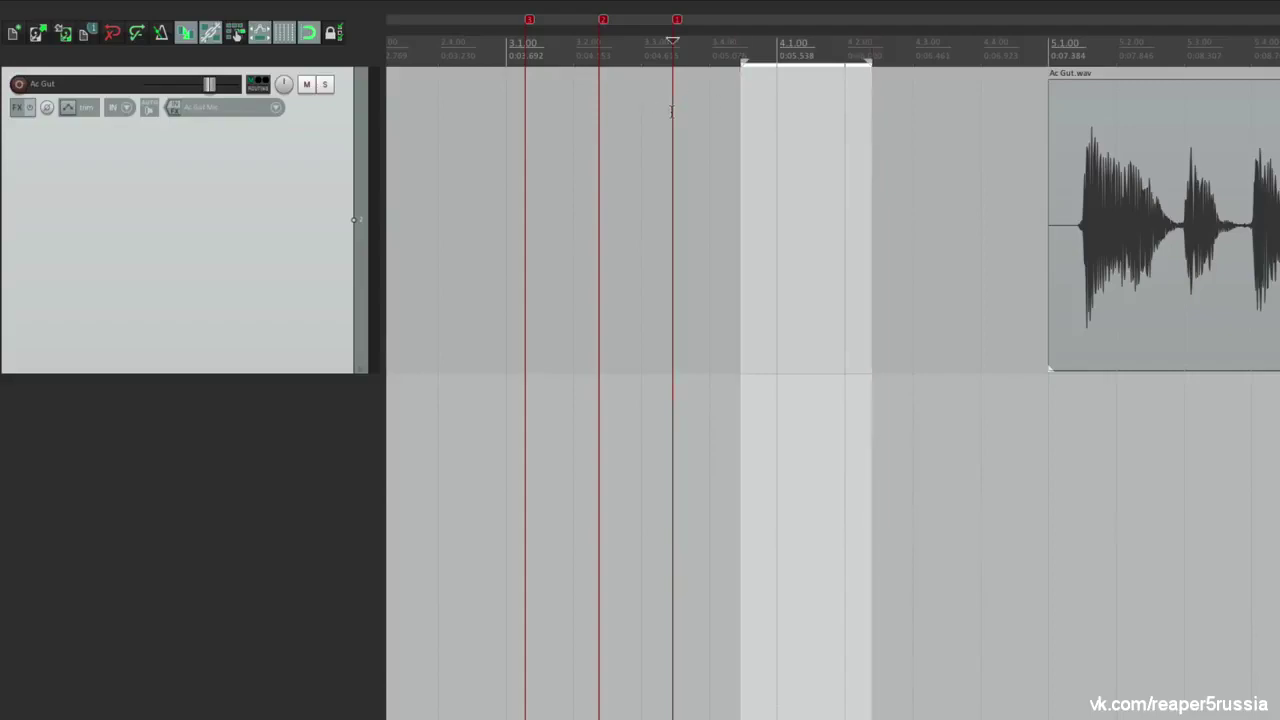
pyautogui.click(599, 118)
pyautogui.click(532, 101)
# Review the snap targets for media items, selection and cursor, then make a new time selection from 4.1.00 to 4.3.00
pyautogui.hotkey('alt', 'l')
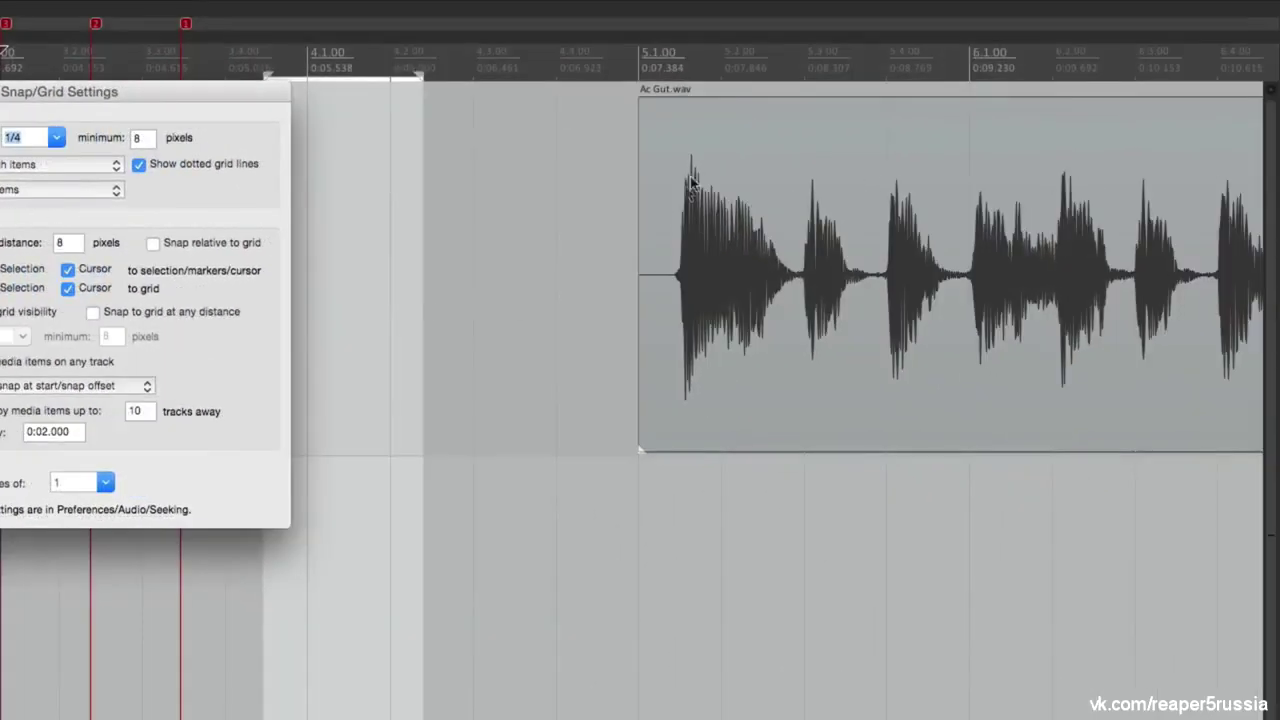
pyautogui.moveTo(704, 155)
pyautogui.mouseDown()
pyautogui.moveTo(788, 157)
pyautogui.moveTo(641, 160)
pyautogui.moveTo(709, 160)
pyautogui.mouseUp()
pyautogui.hotkey('alt', 'l')
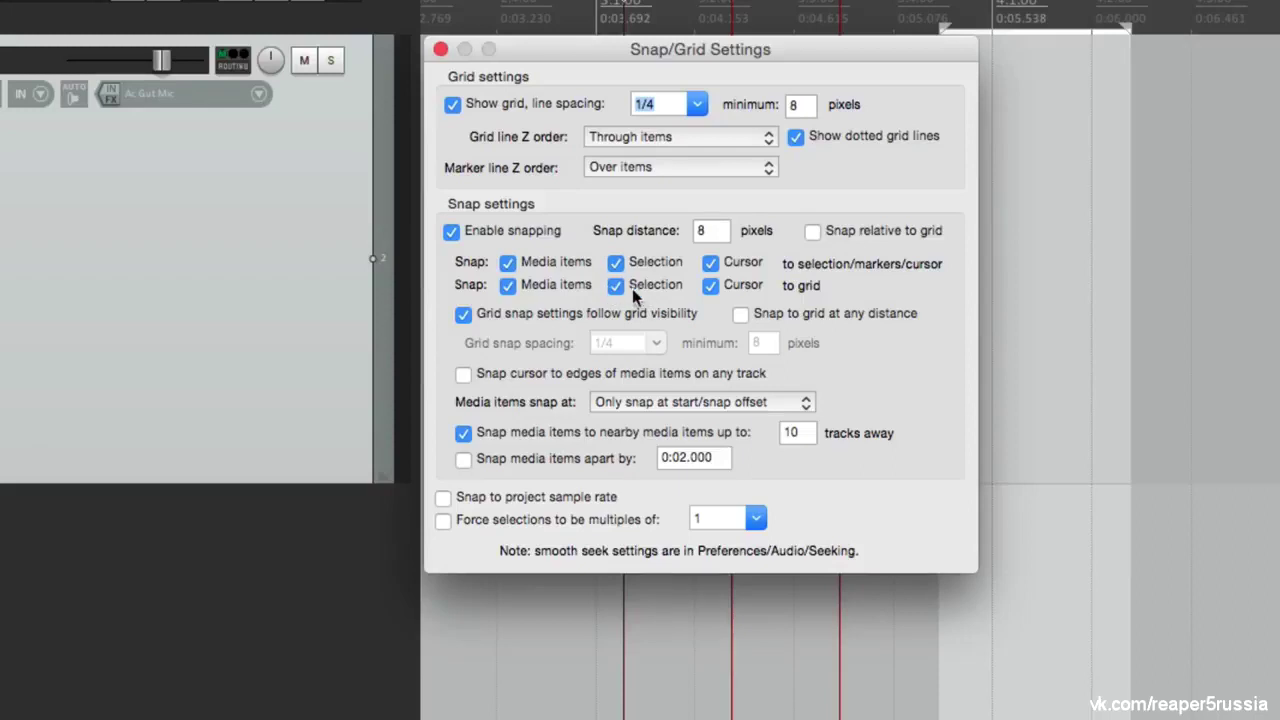
pyautogui.press('Escape')
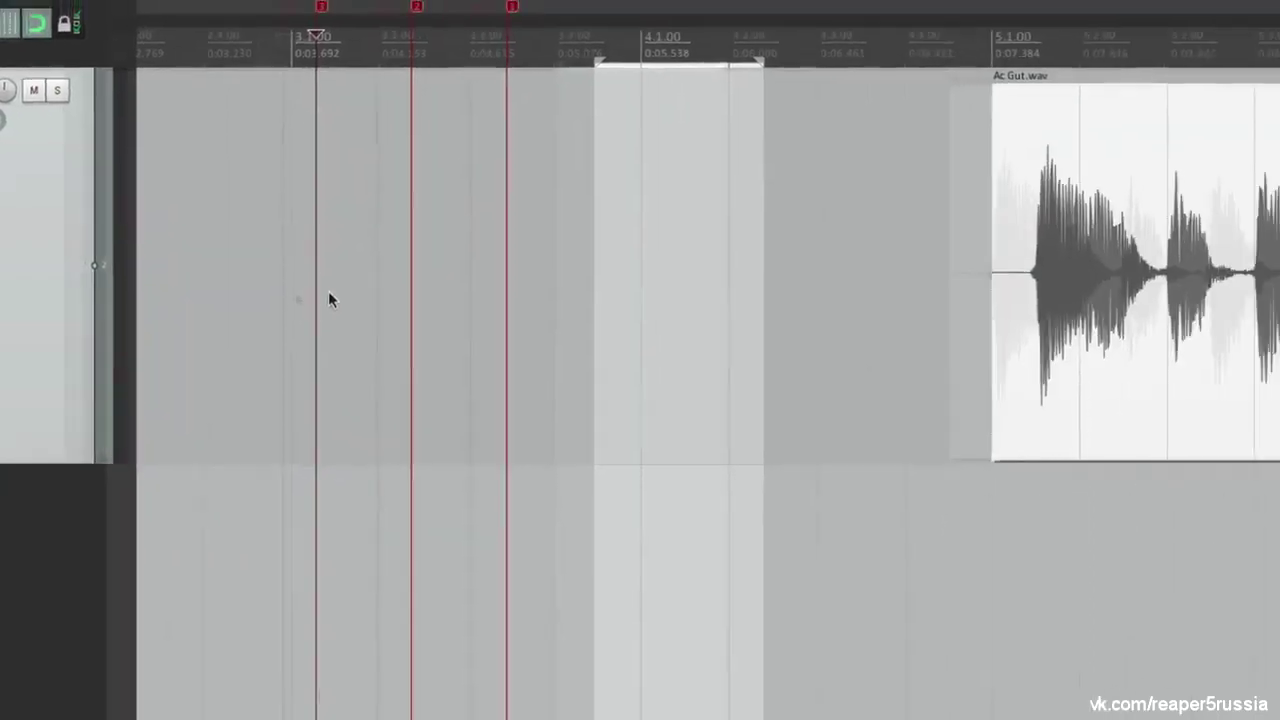
pyautogui.press('Escape')
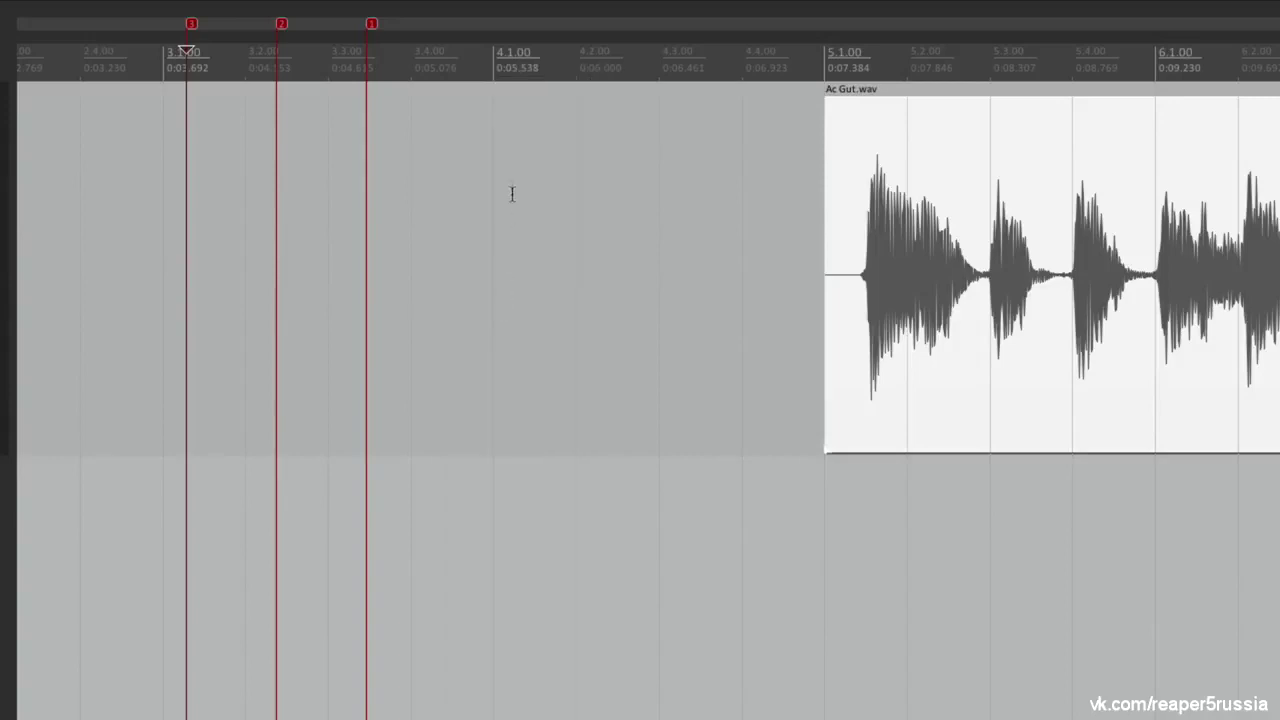
pyautogui.moveTo(494, 144); pyautogui.dragTo(656, 155)
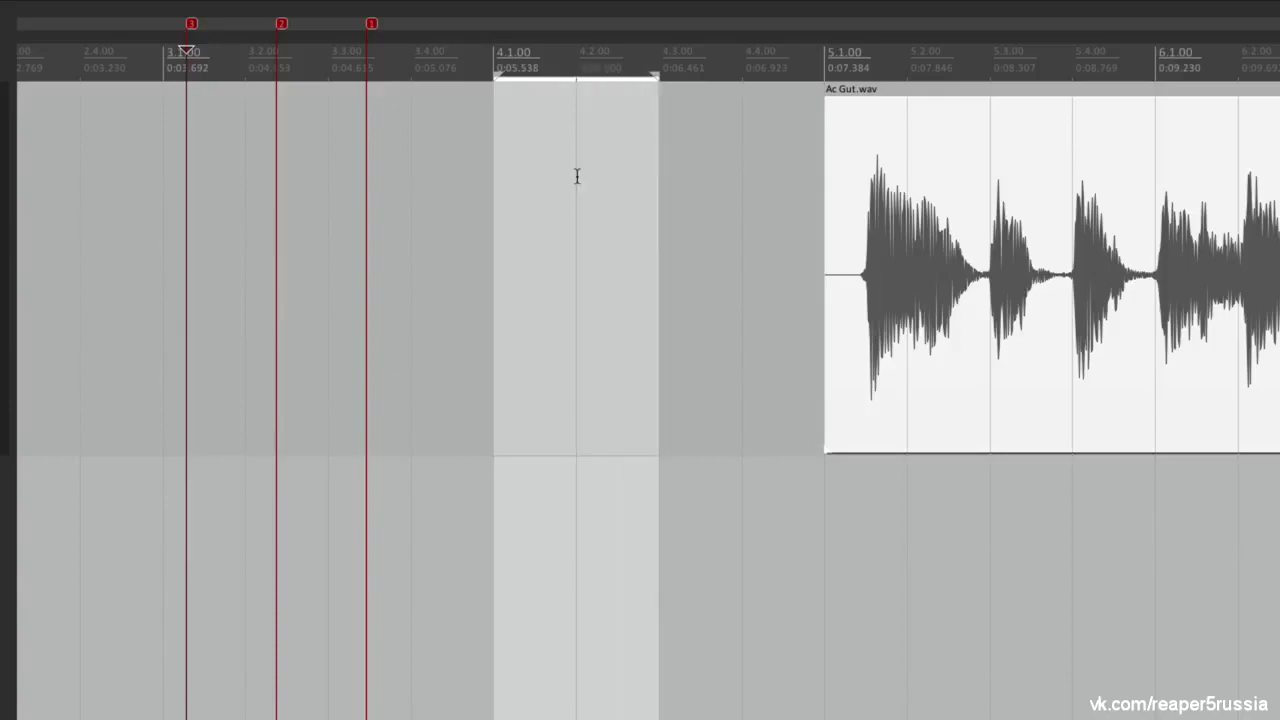
# Turn off snapping the selection to the grid, then make a time selection from just before 4.1.00 to just past 4.3.00
pyautogui.hotkey('alt', 'l')
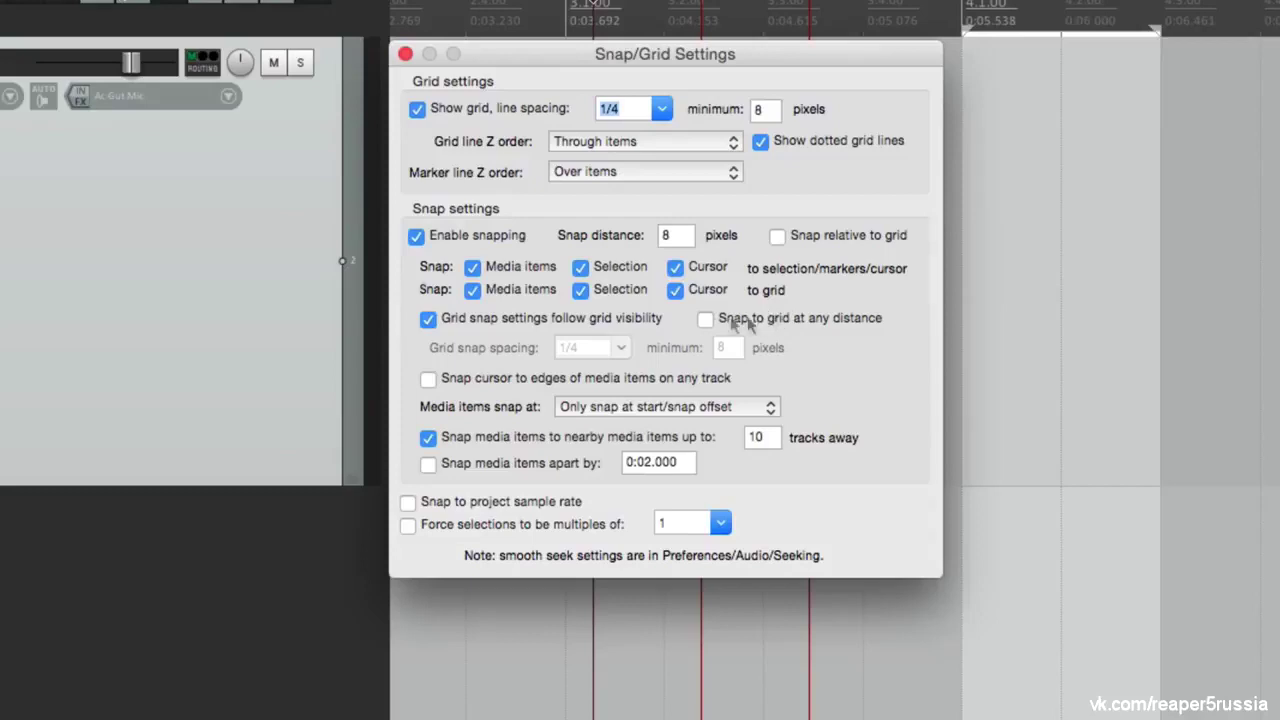
pyautogui.click(580, 290)
pyautogui.press('Escape')
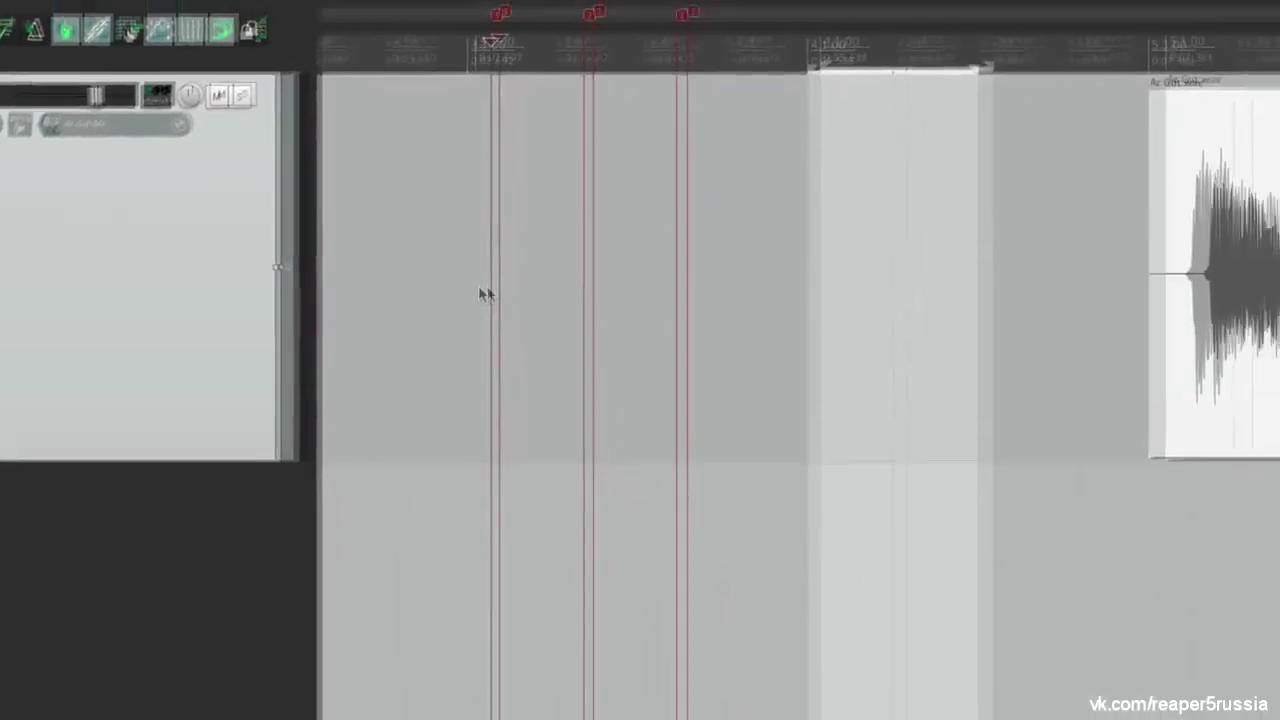
pyautogui.moveTo(743, 208); pyautogui.dragTo(966, 222)
# Turn snapping of the selection to the grid back on and close the Snap/Grid Settings
pyautogui.hotkey('alt', 'y')
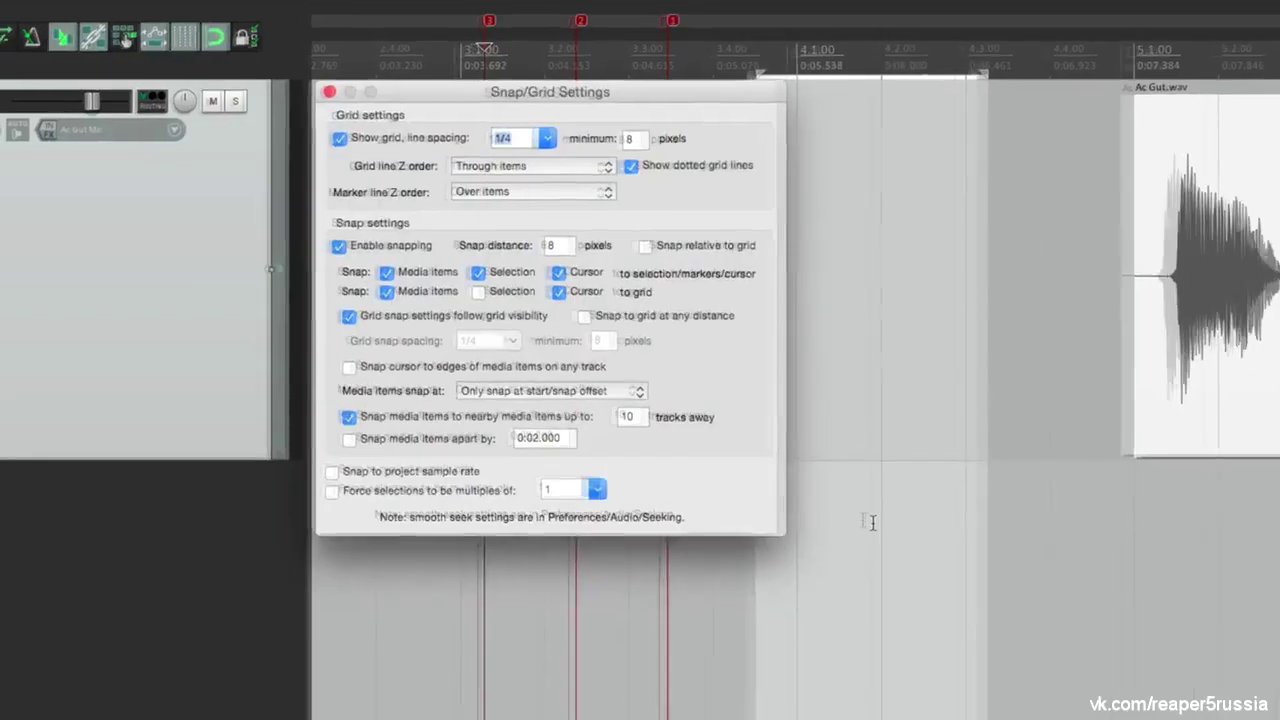
pyautogui.click(594, 310)
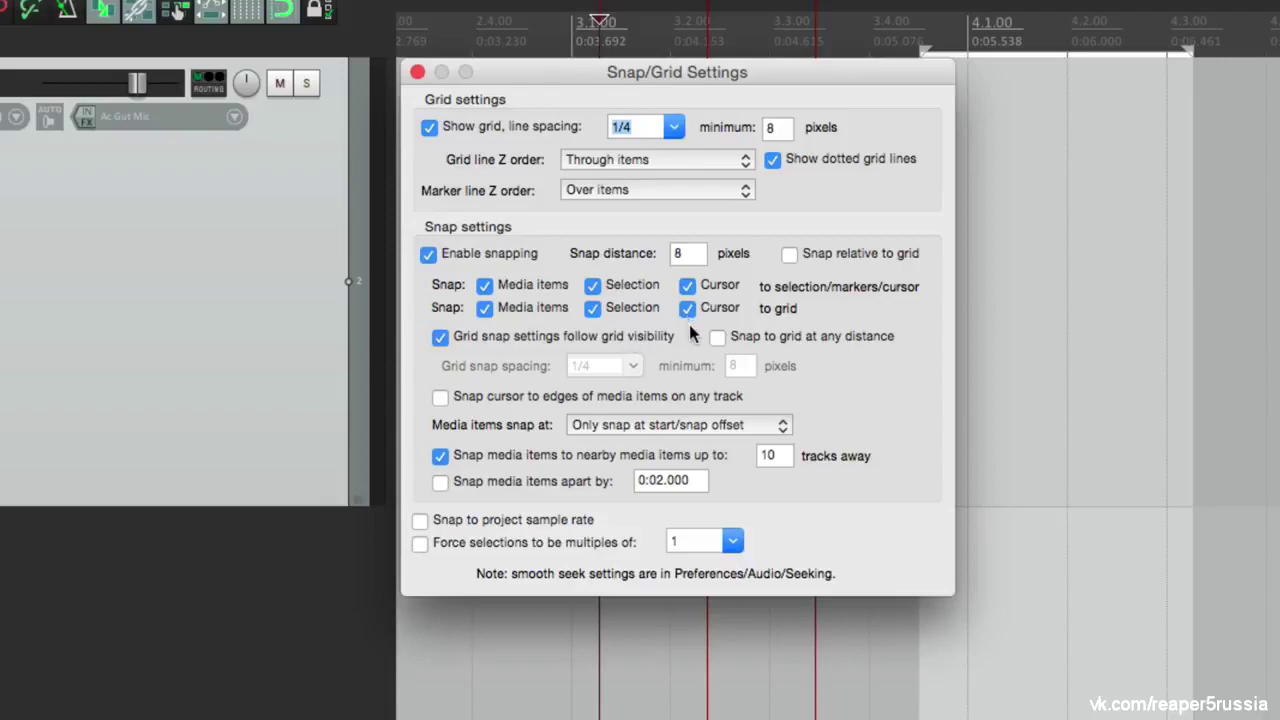
pyautogui.press('Escape')
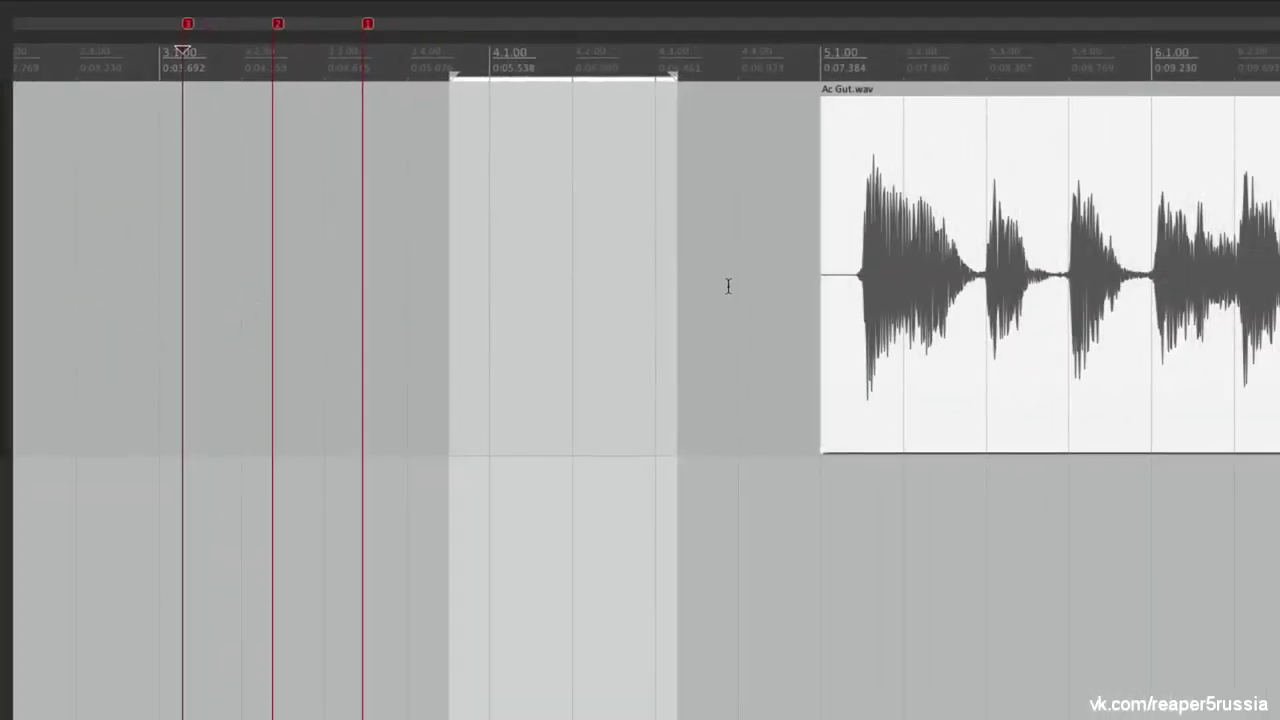
# Clear the time selection and place the edit cursor on the 4.4.00, 4.3.00, 4.2.00 and 4.1.00 grid lines in turn
pyautogui.click(733, 209)
pyautogui.click(733, 209)
pyautogui.press('Escape')
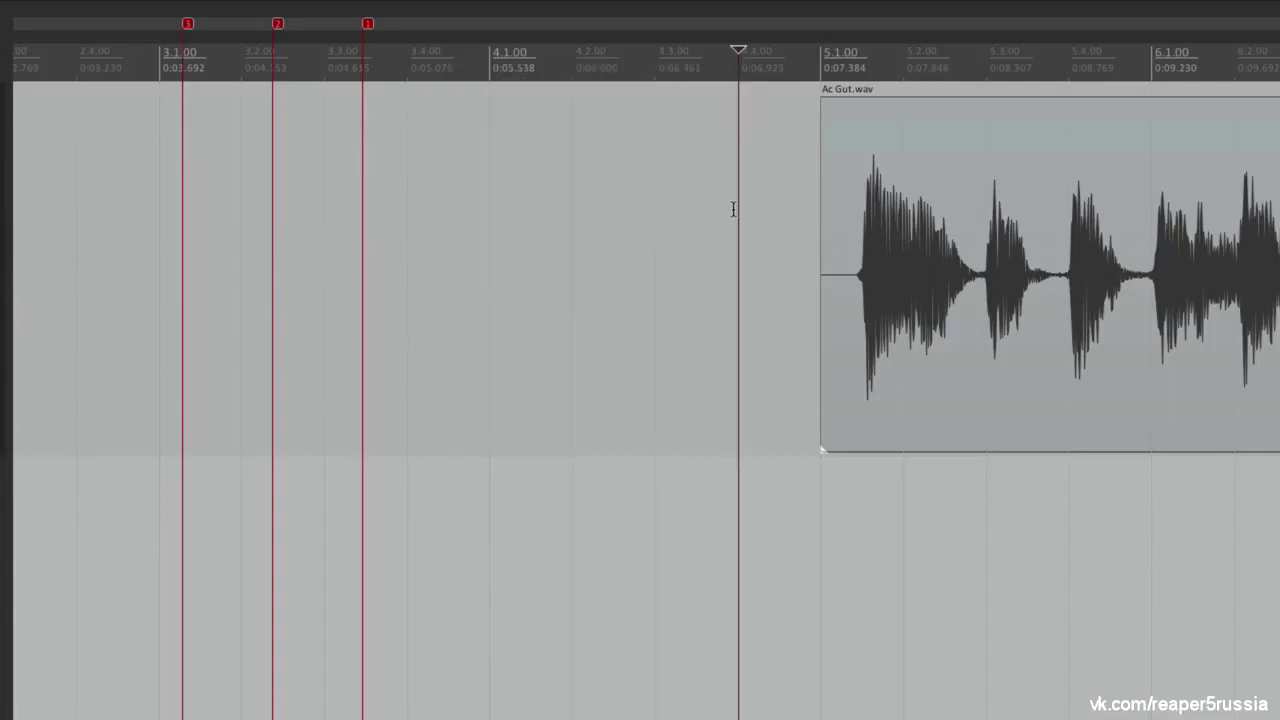
pyautogui.click(652, 214)
pyautogui.click(576, 212)
pyautogui.click(494, 209)
# Enable snapping the cursor to edges of media items on any track, and put copies of Ac Gut.wav on two tracks below
pyautogui.hotkey('alt', 'l')
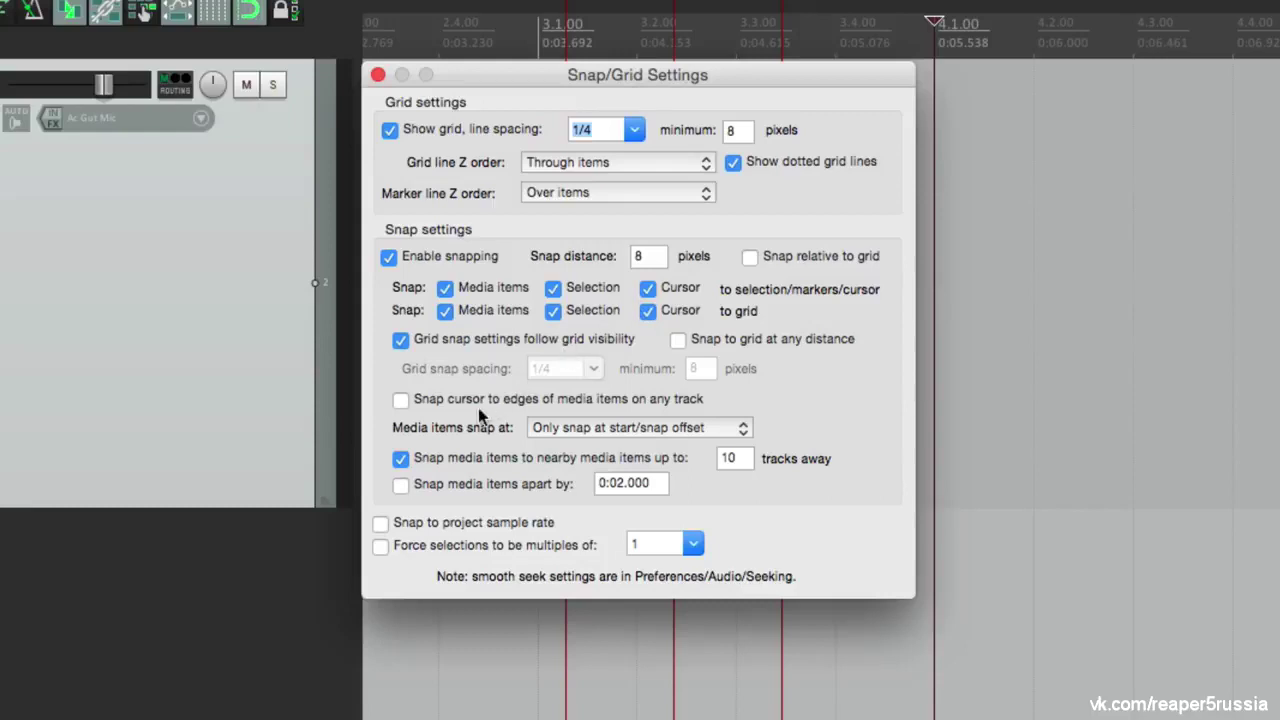
pyautogui.click(406, 406)
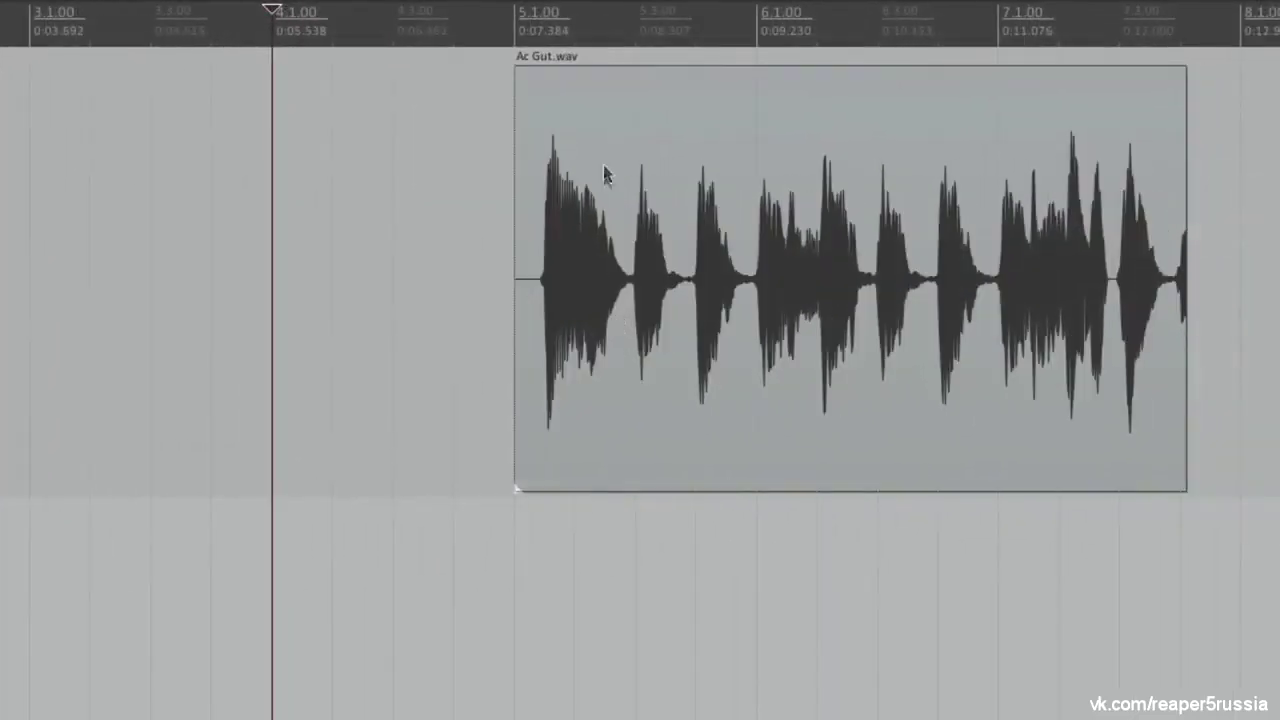
pyautogui.moveTo(603, 170); pyautogui.dragTo(652, 570)
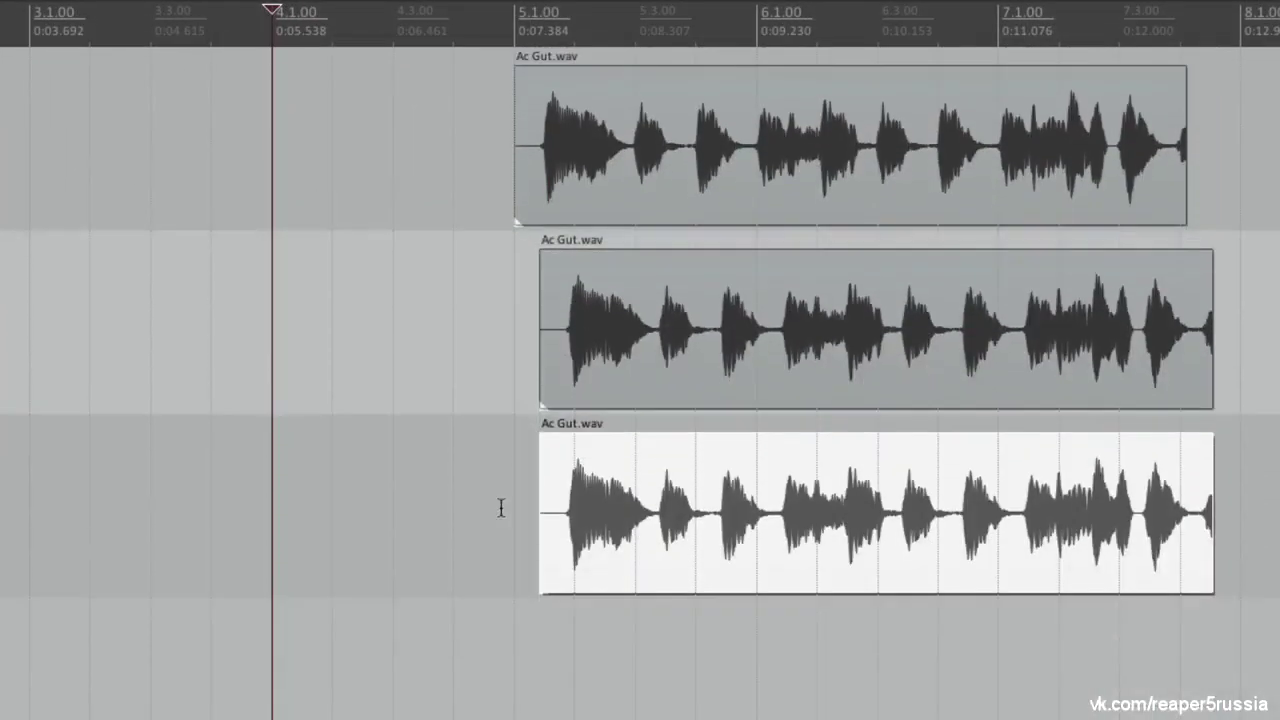
# Move the first track's item to start between 4.4.00 and 5.1.00 and the third track's item between 5.2.00 and 5.3.00
pyautogui.scroll(3, 501, 508)
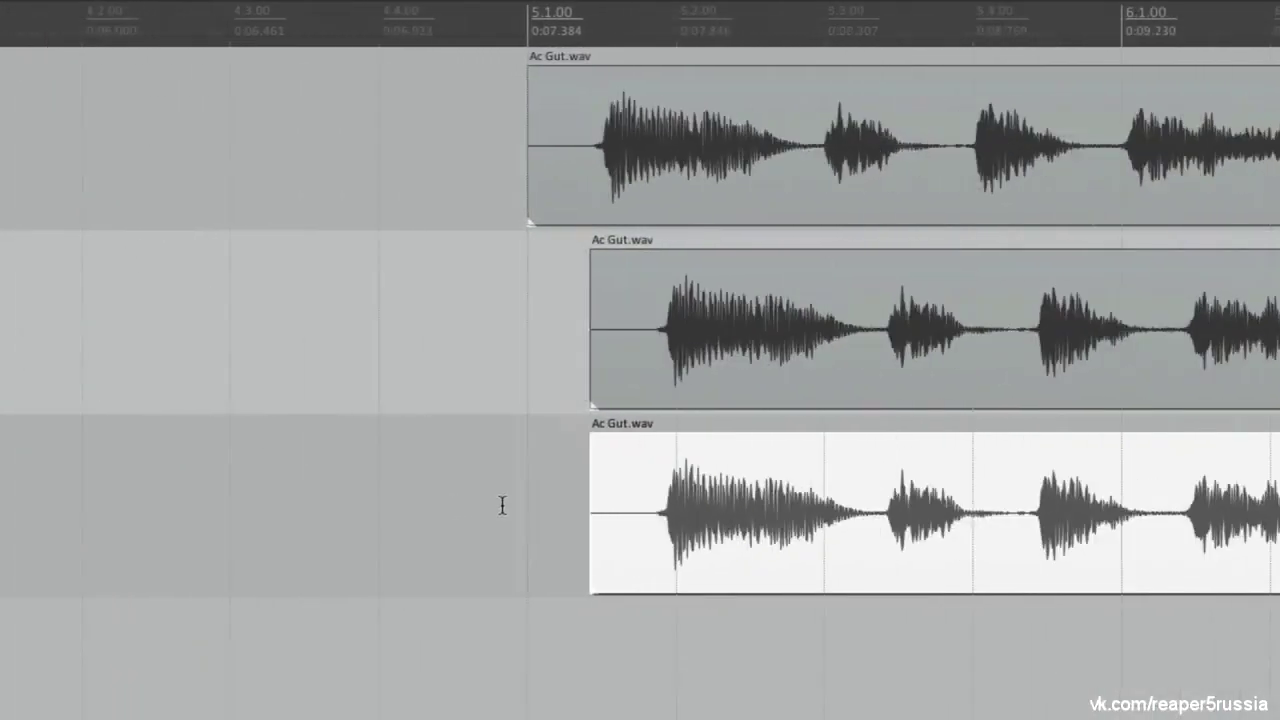
pyautogui.moveTo(663, 135); pyautogui.dragTo(581, 135)
pyautogui.click(764, 274)
pyautogui.moveTo(751, 445); pyautogui.dragTo(906, 448)
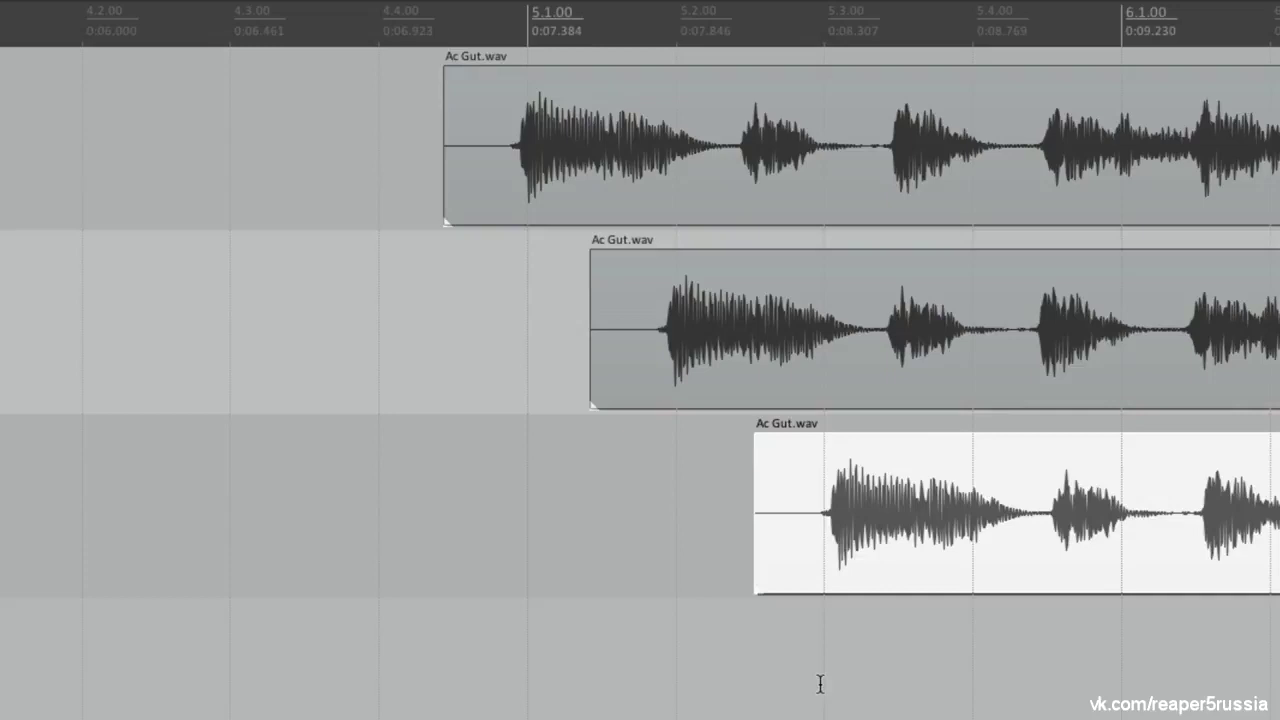
# Deselect the items and place the edit cursor on the 4.4.00, 5.1.00 and 4.3.00 grid lines in turn
pyautogui.click(466, 623)
pyautogui.click(379, 334)
pyautogui.click(519, 322)
pyautogui.click(230, 352)
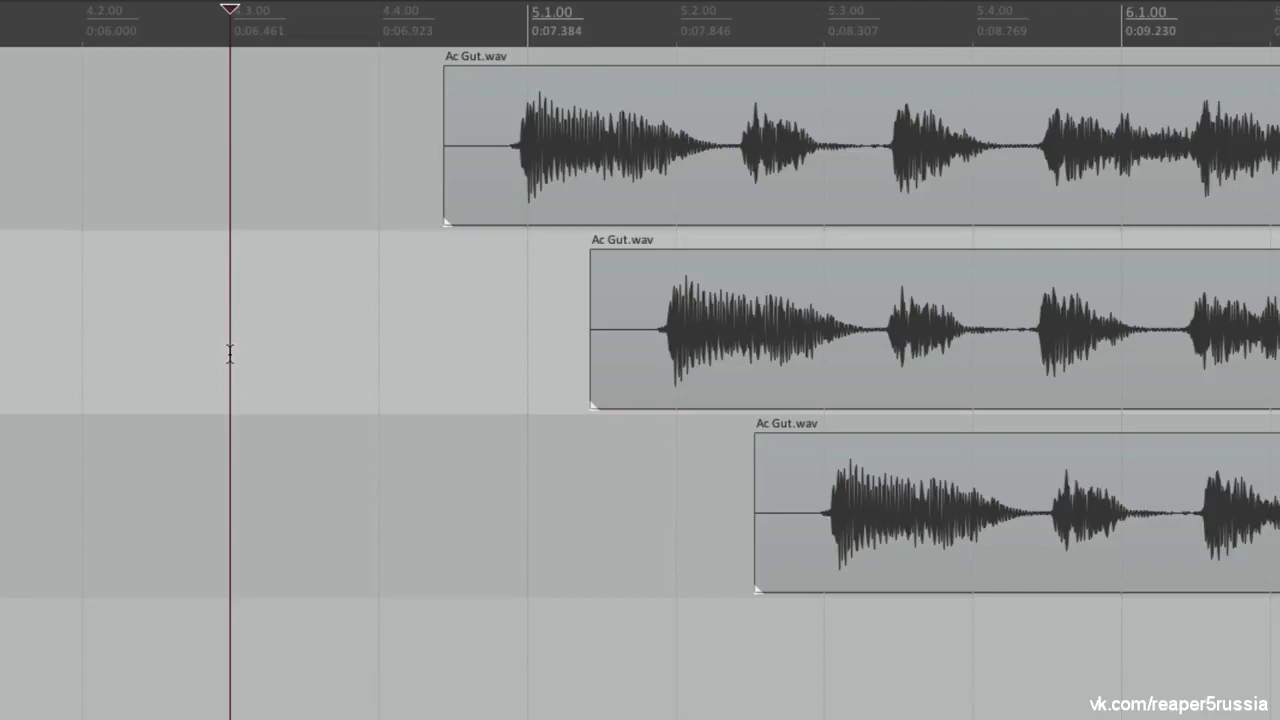
# Snap the edit cursor to the start edge of each track's item in turn, finishing on the first track's item start
pyautogui.click(444, 274)
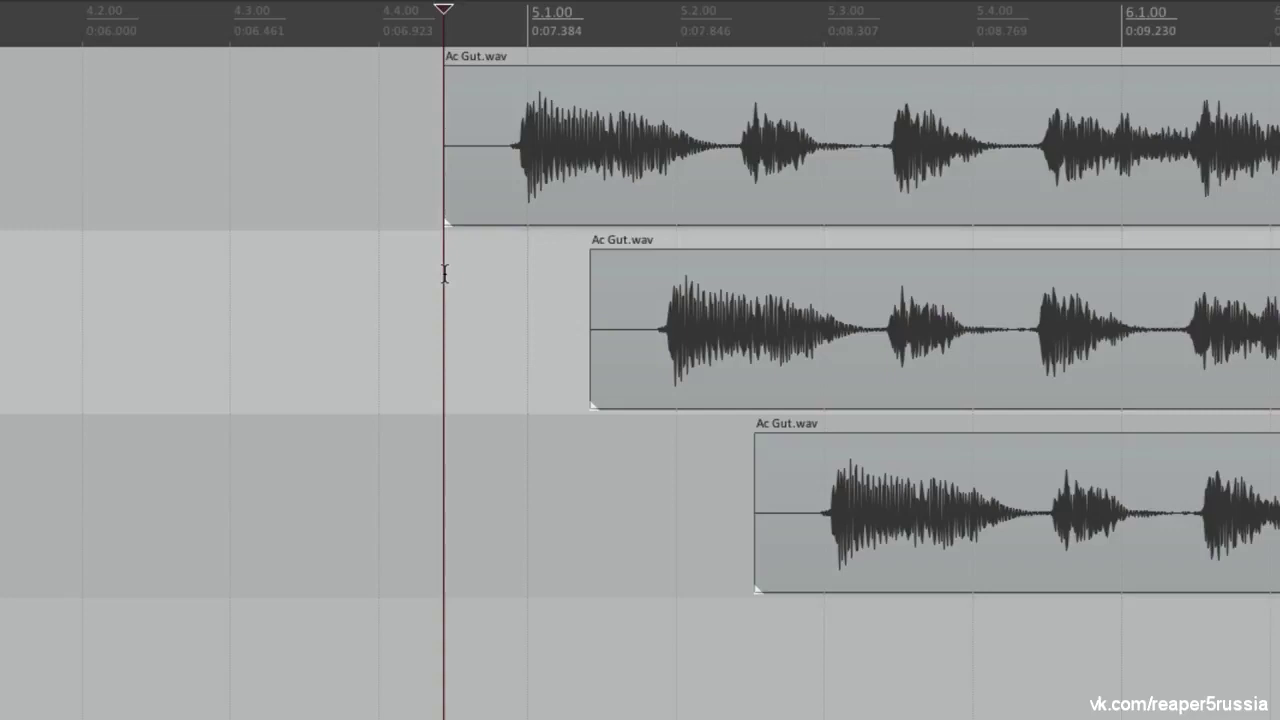
pyautogui.click(597, 465)
pyautogui.click(761, 655)
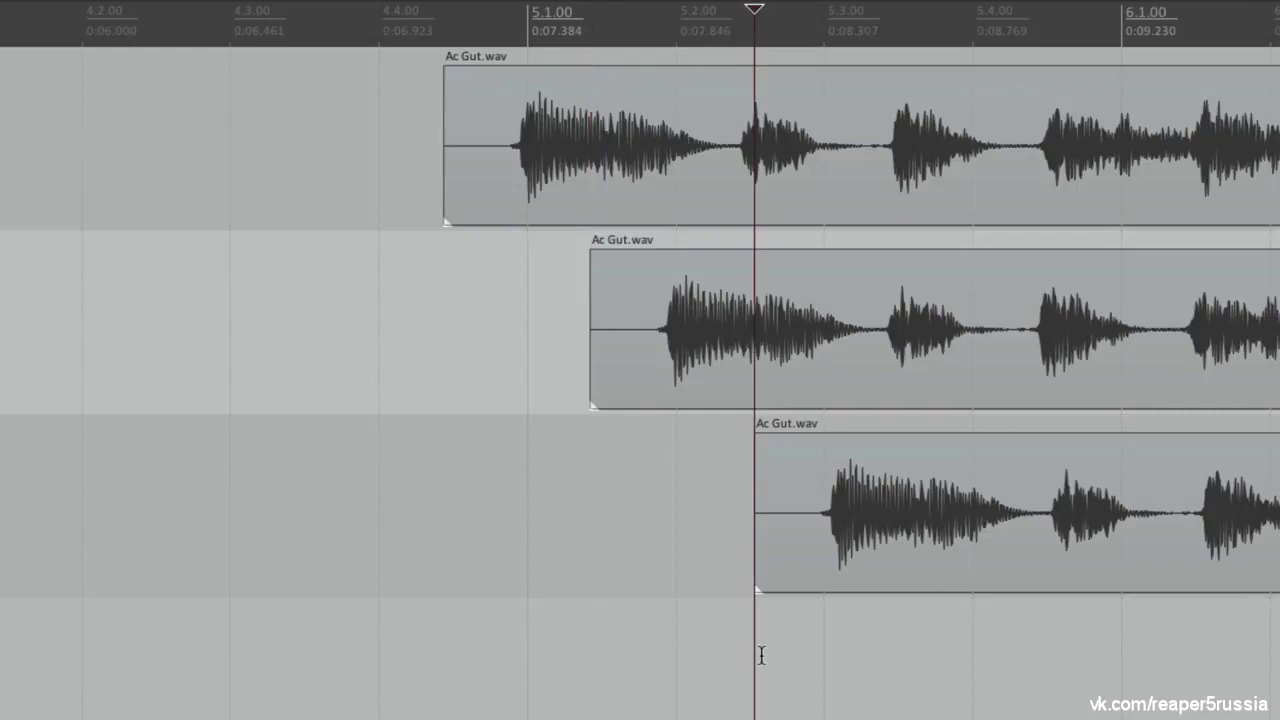
pyautogui.click(441, 479)
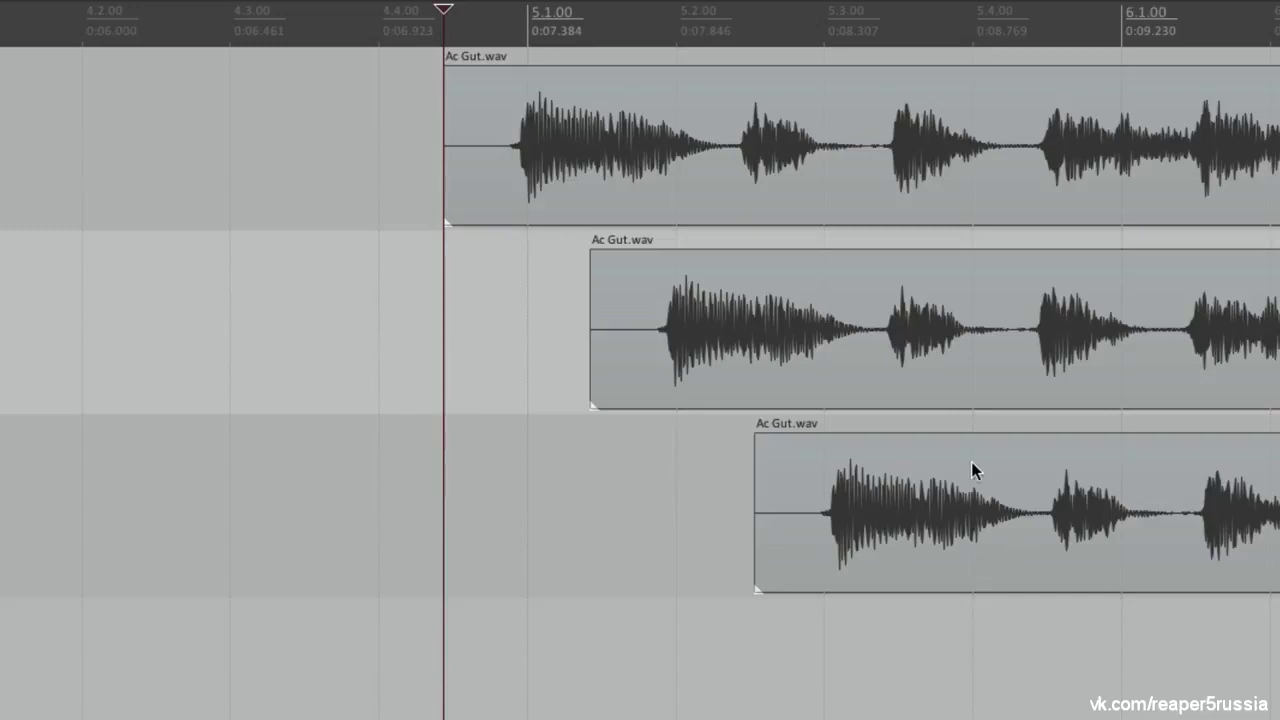
# Replace the third track's item with a copy of the first track's Ac Gut.wav aligned to that item's start
pyautogui.click(883, 471)
pyautogui.click(717, 124)
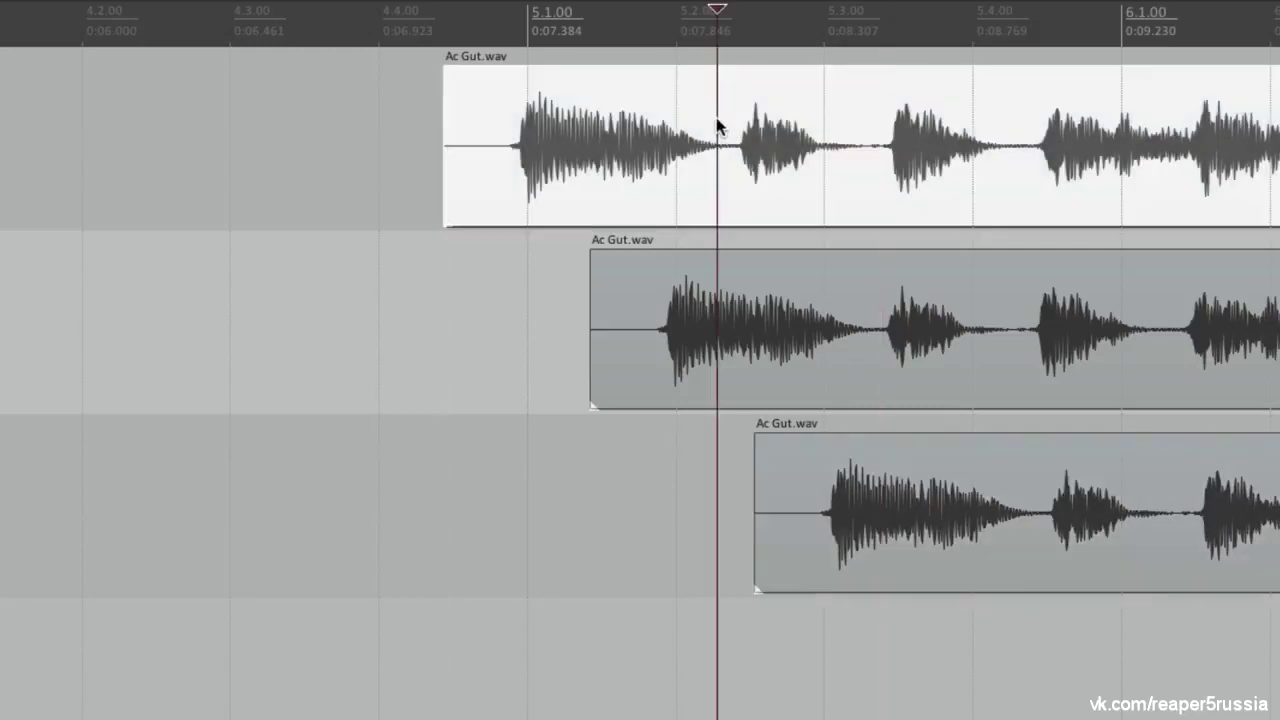
pyautogui.click(902, 484)
pyautogui.press('Delete')
pyautogui.click(443, 452)
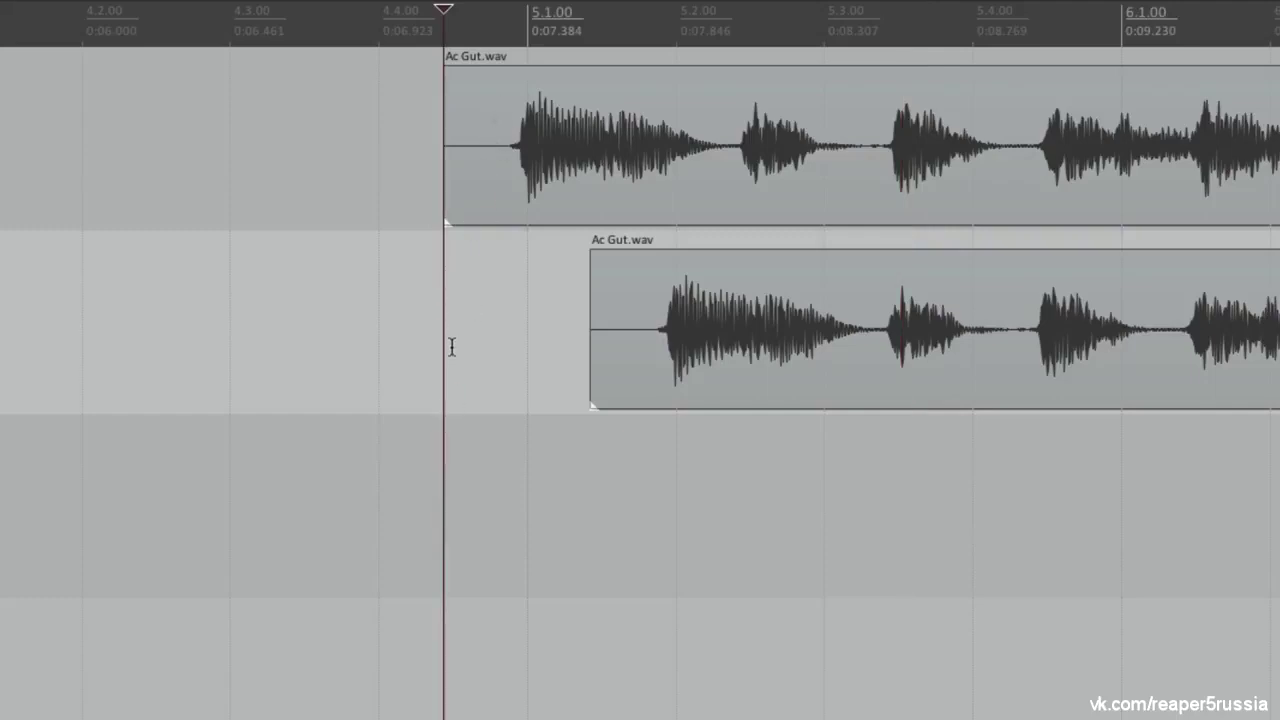
pyautogui.hotkey('ctrl', 'v')
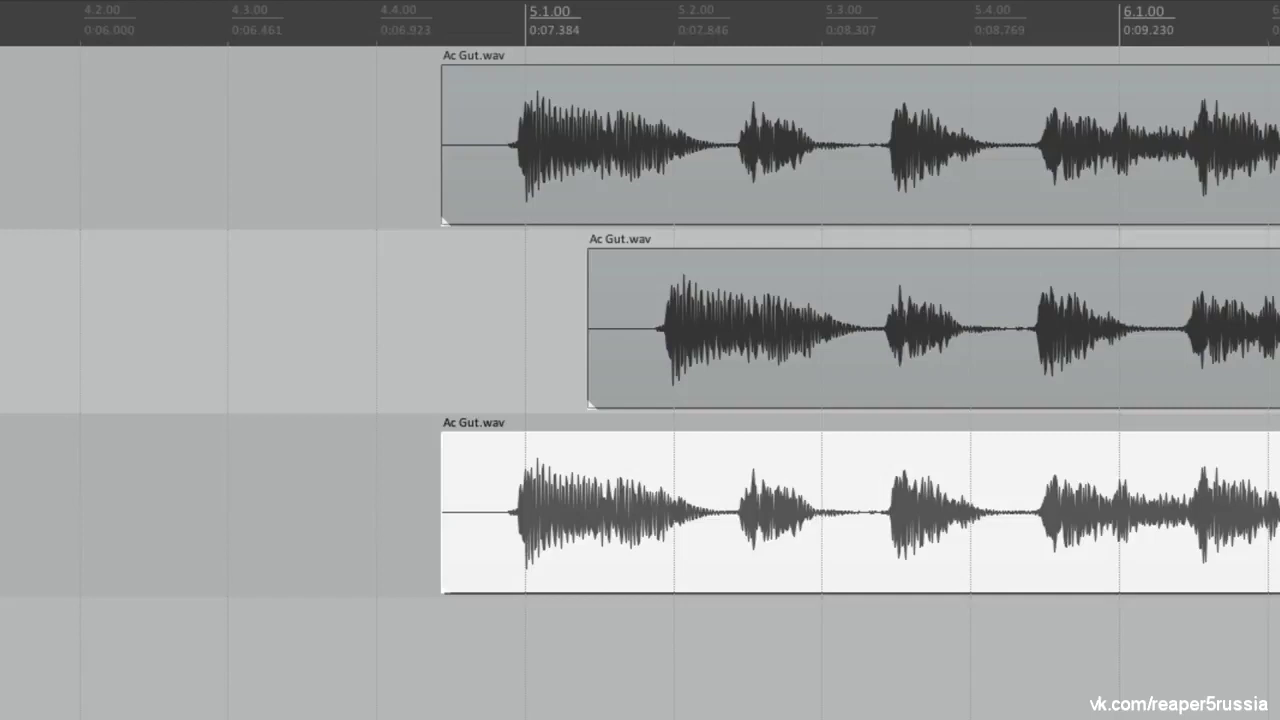
# Turn off snapping the cursor to media item edges, and keep media items set to Only snap at start/snap offset
pyautogui.hotkey('alt', 'l')
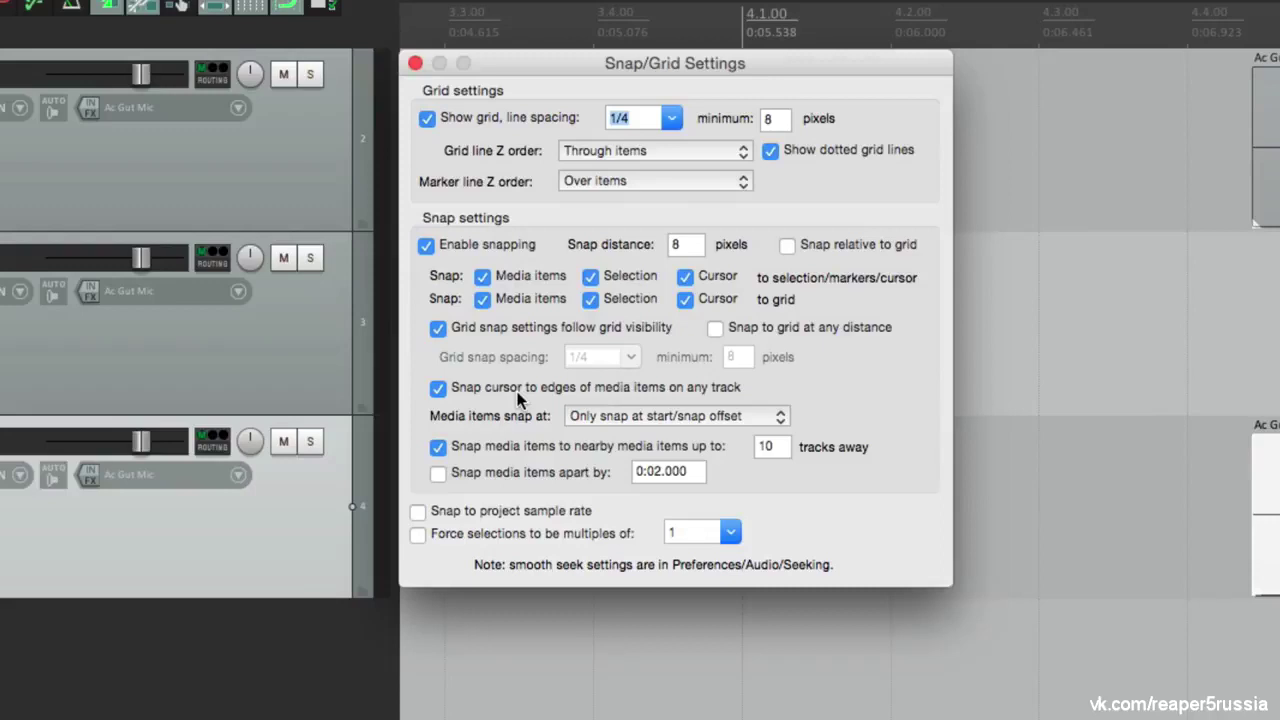
pyautogui.click(439, 389)
pyautogui.click(611, 415)
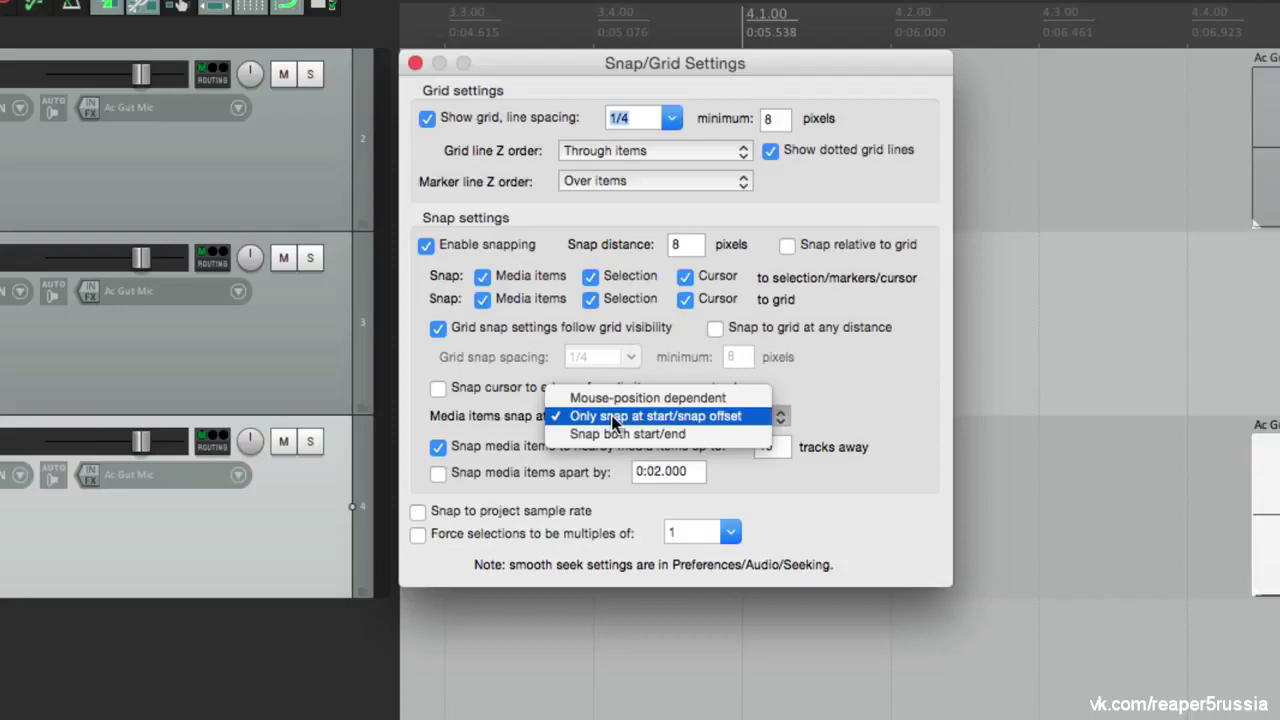
pyautogui.click(611, 415)
pyautogui.press('Escape')
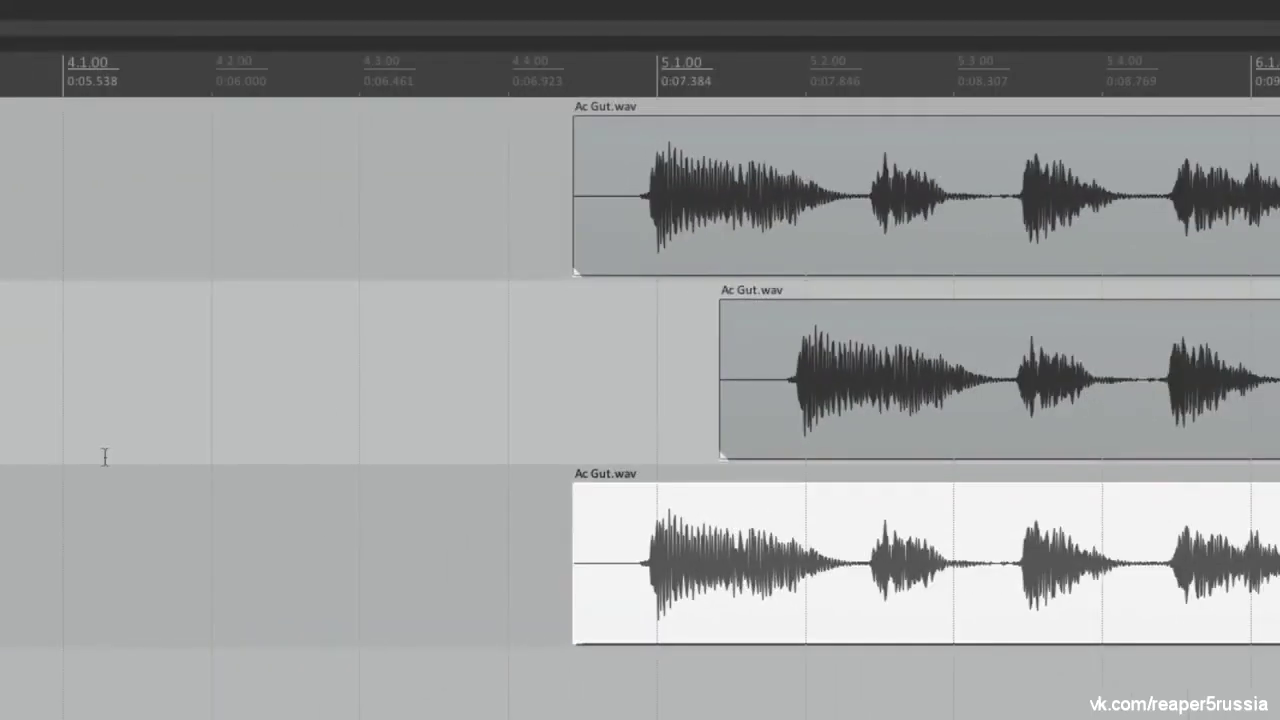
# Set the first track item's snap offset just before its first transient and snap that point to 4.4.00
pyautogui.moveTo(664, 190); pyautogui.dragTo(612, 224)
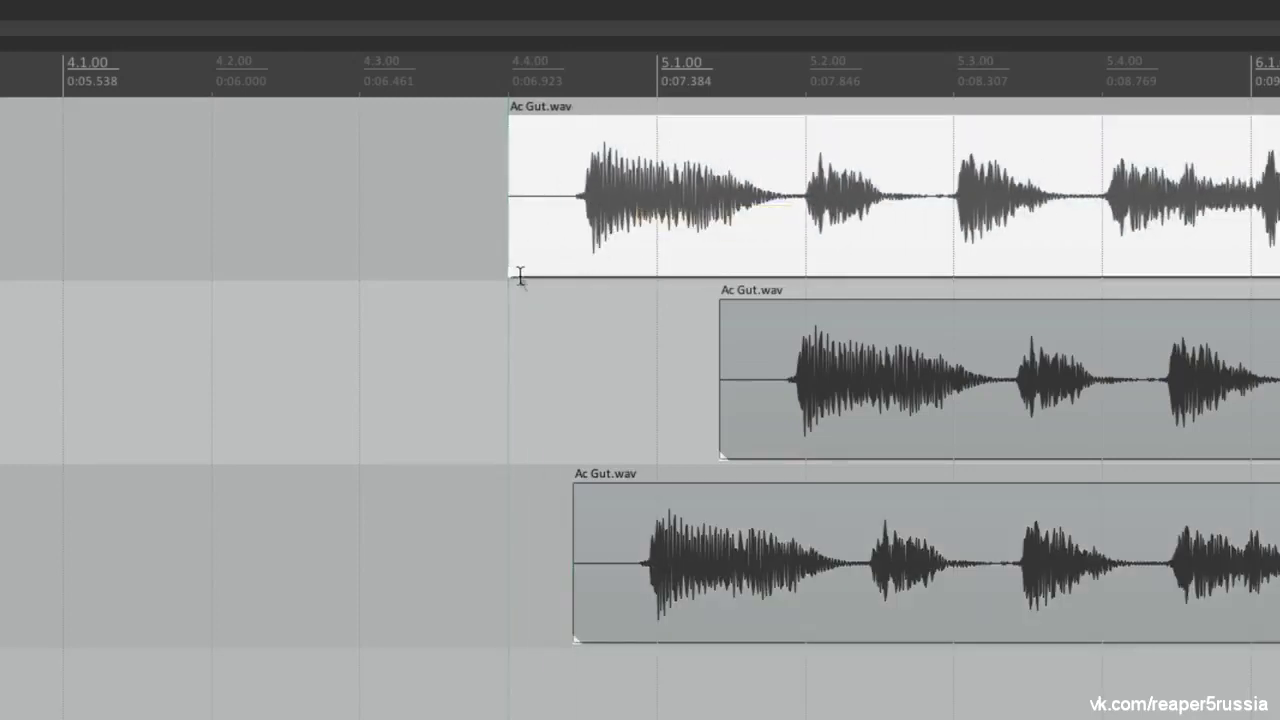
pyautogui.moveTo(511, 274); pyautogui.dragTo(568, 262)
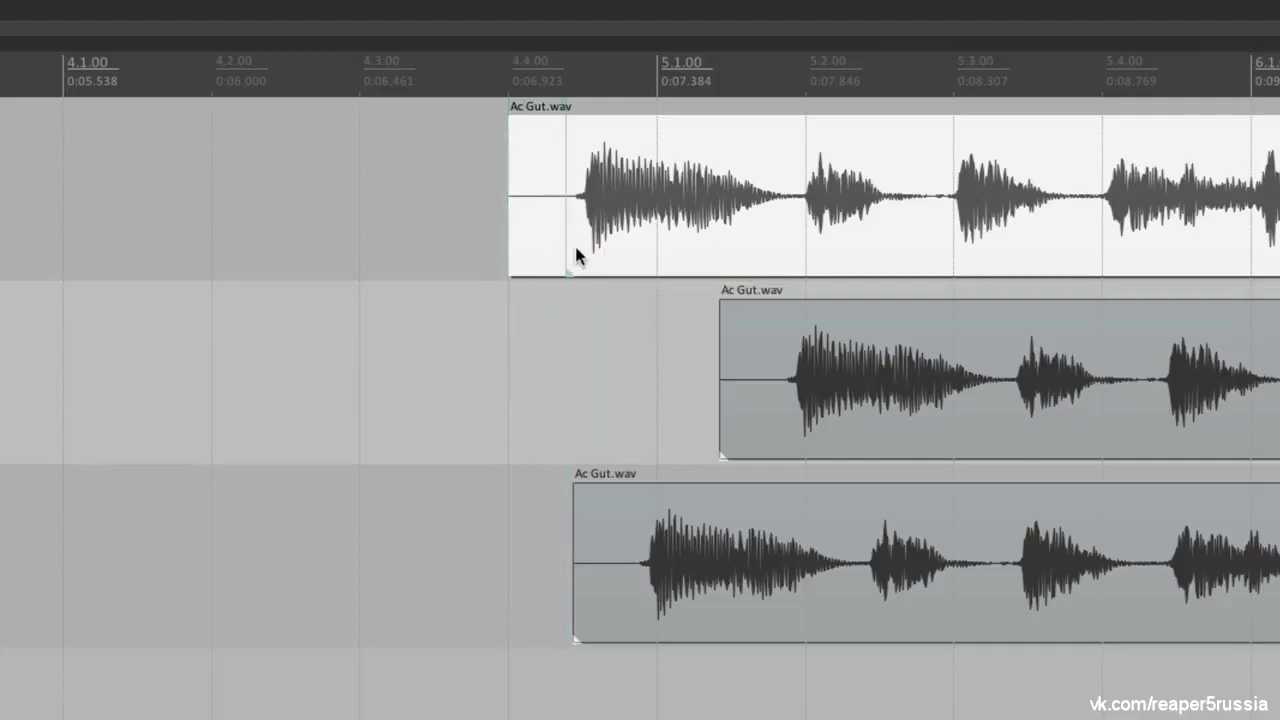
pyautogui.moveTo(620, 177); pyautogui.dragTo(562, 183)
# Return the item's snap offset to its start and move the item so it starts at 4.4.00
pyautogui.click(598, 247)
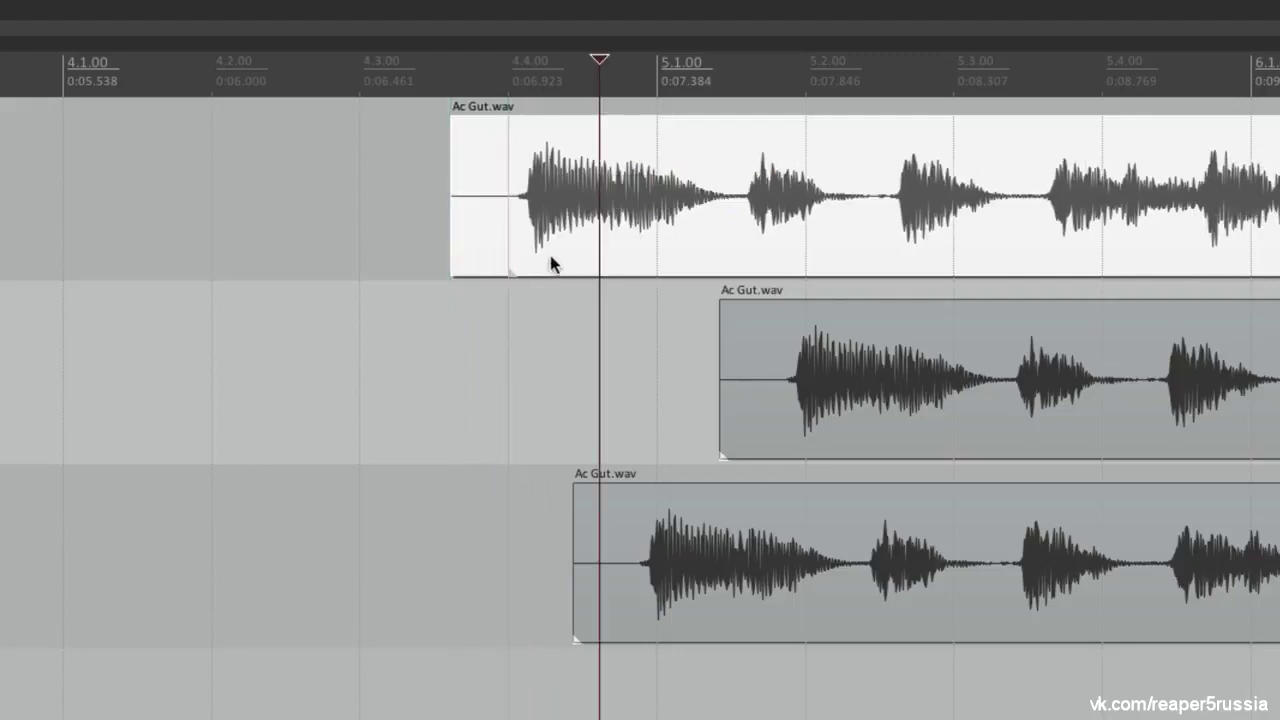
pyautogui.moveTo(502, 279); pyautogui.dragTo(451, 289)
pyautogui.moveTo(540, 160); pyautogui.dragTo(590, 182)
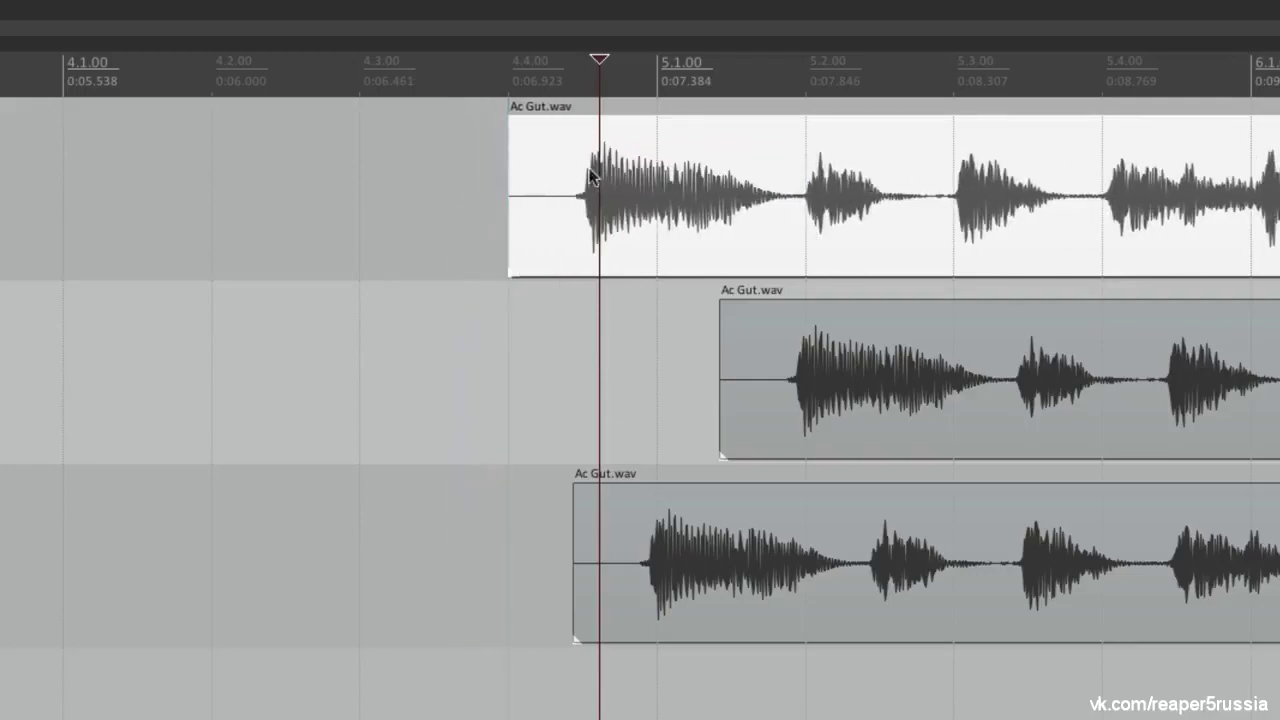
# Set media items to Snap both start/end and move Reverse.wav so its end snaps to 17.1.00
pyautogui.scroll(-4, 589, 182)
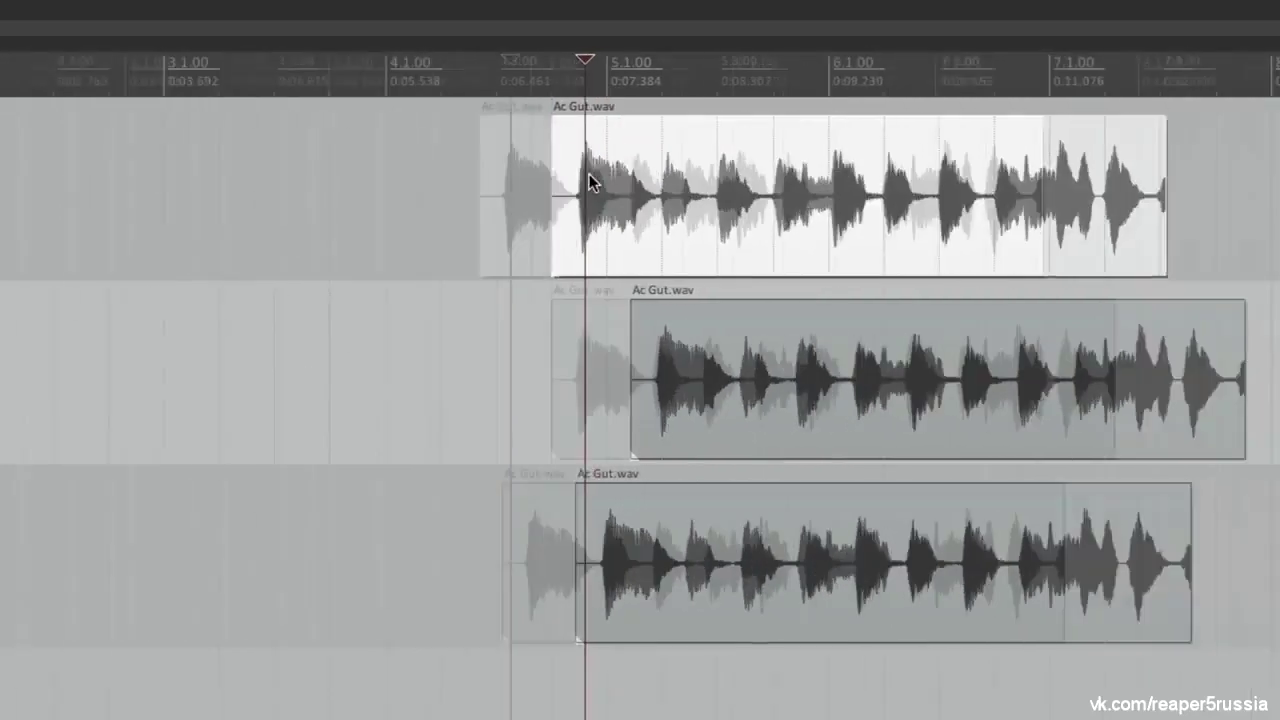
pyautogui.scroll(3, 797, 183)
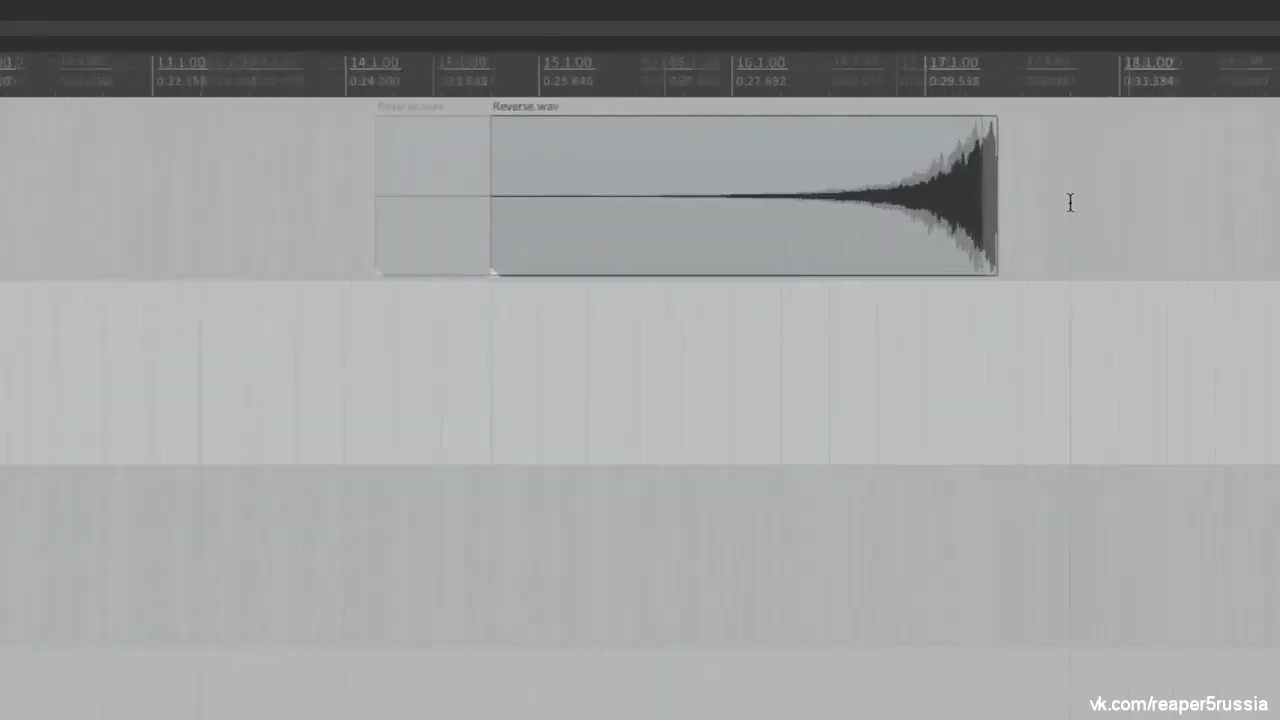
pyautogui.scroll(3, 1069, 200)
pyautogui.scroll(-3, 888, 256)
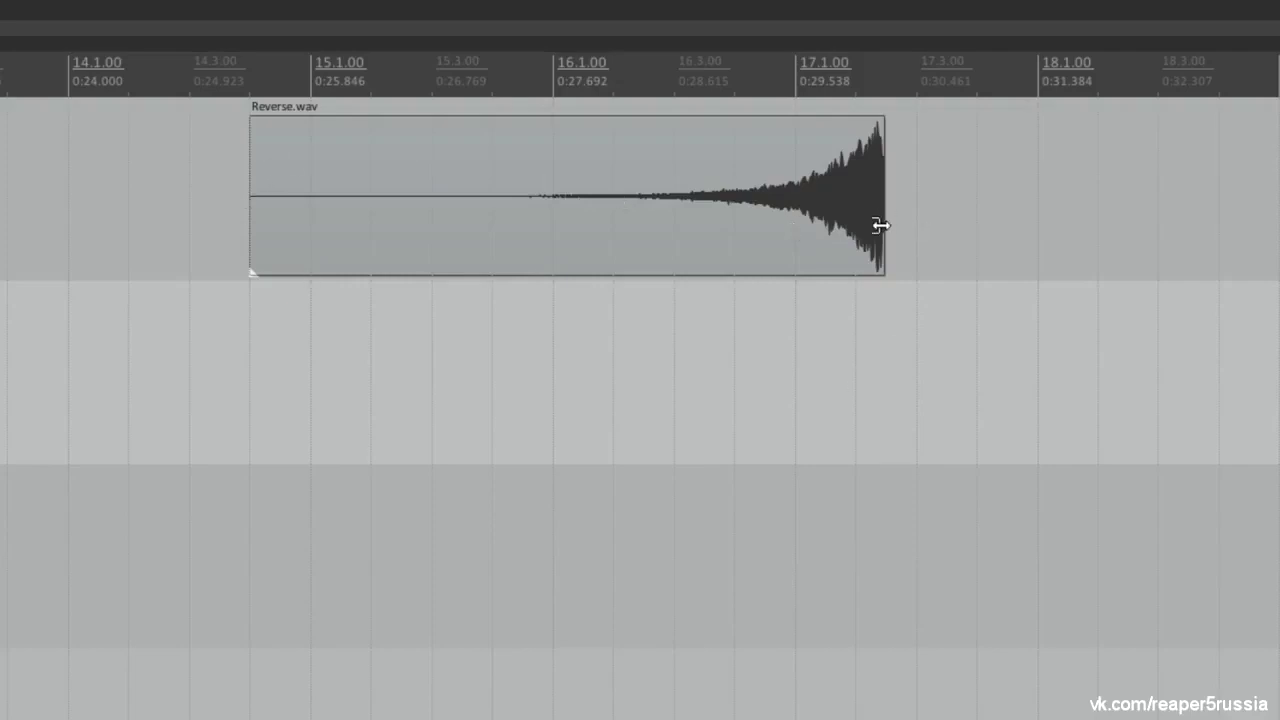
pyautogui.hotkey('alt', 'l')
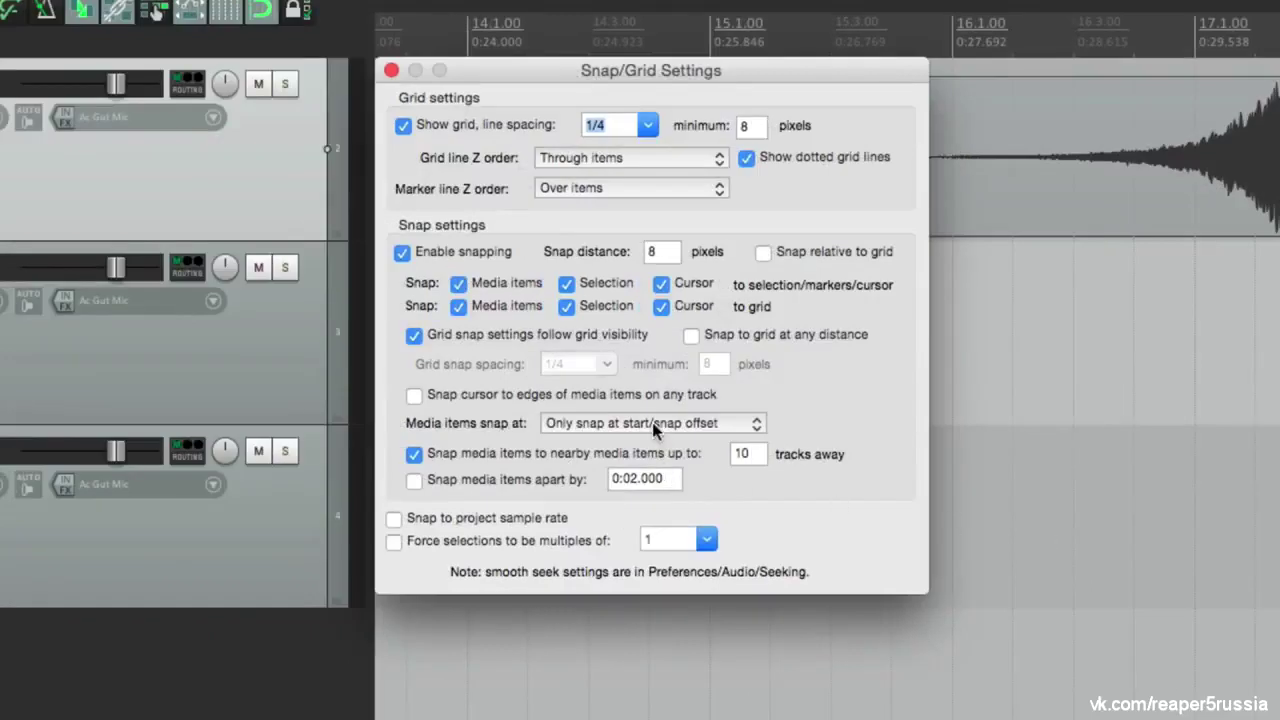
pyautogui.click(652, 423)
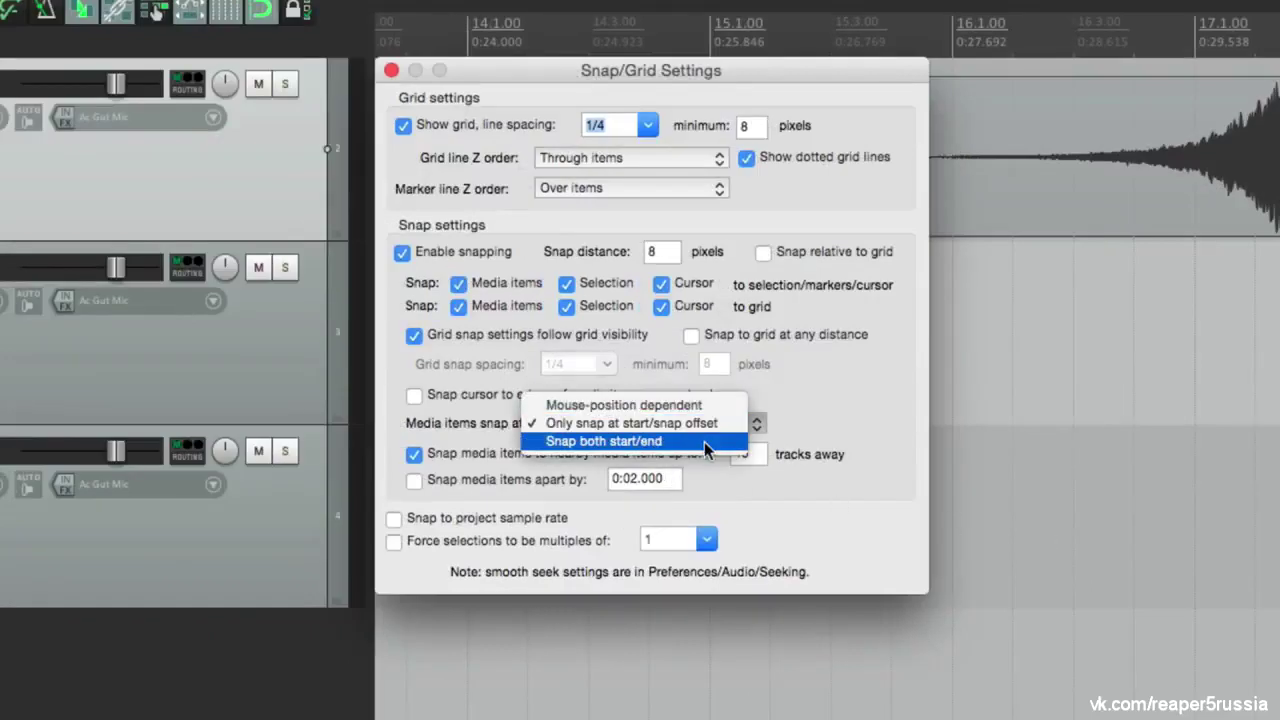
pyautogui.click(704, 442)
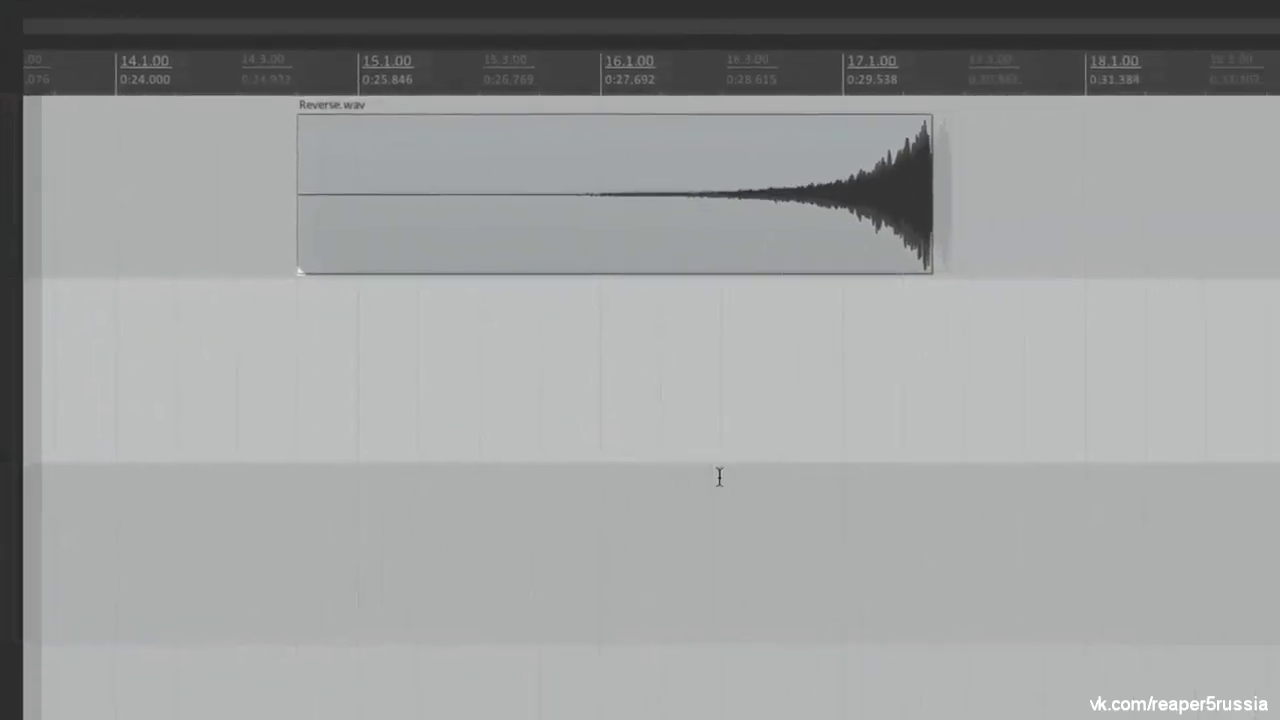
pyautogui.scroll(3, 800, 460)
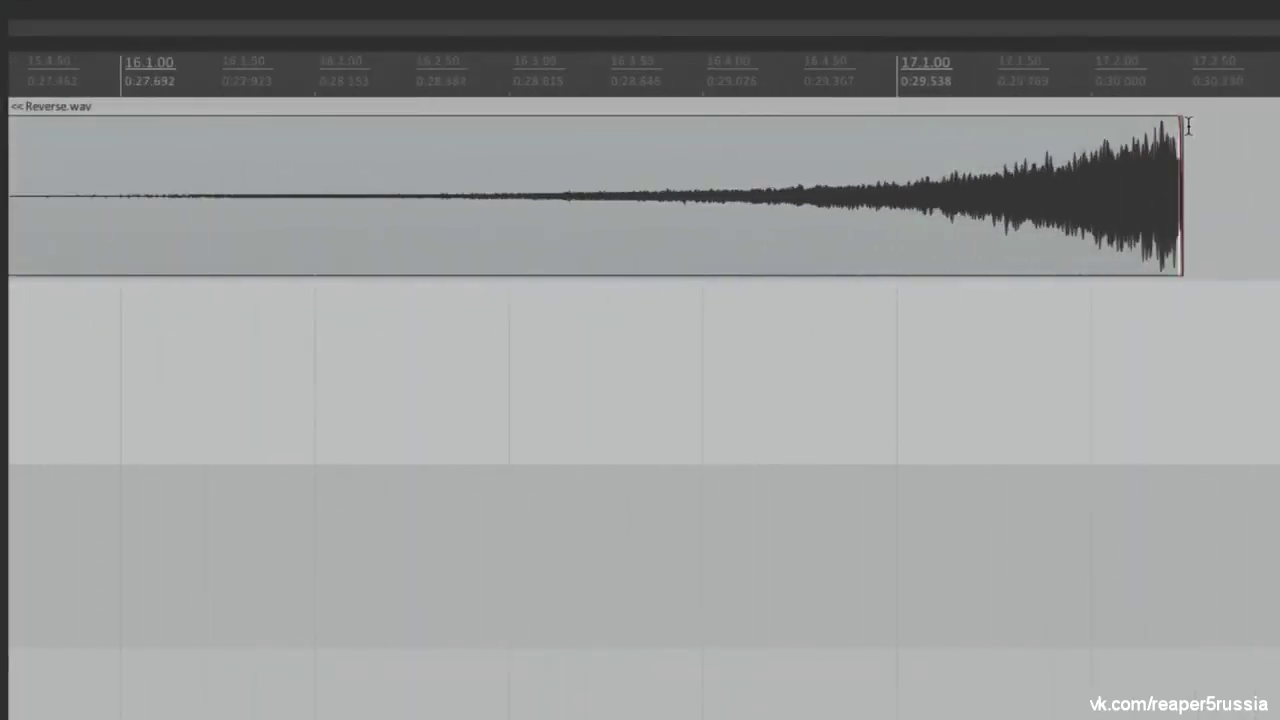
pyautogui.moveTo(1071, 214); pyautogui.dragTo(771, 250)
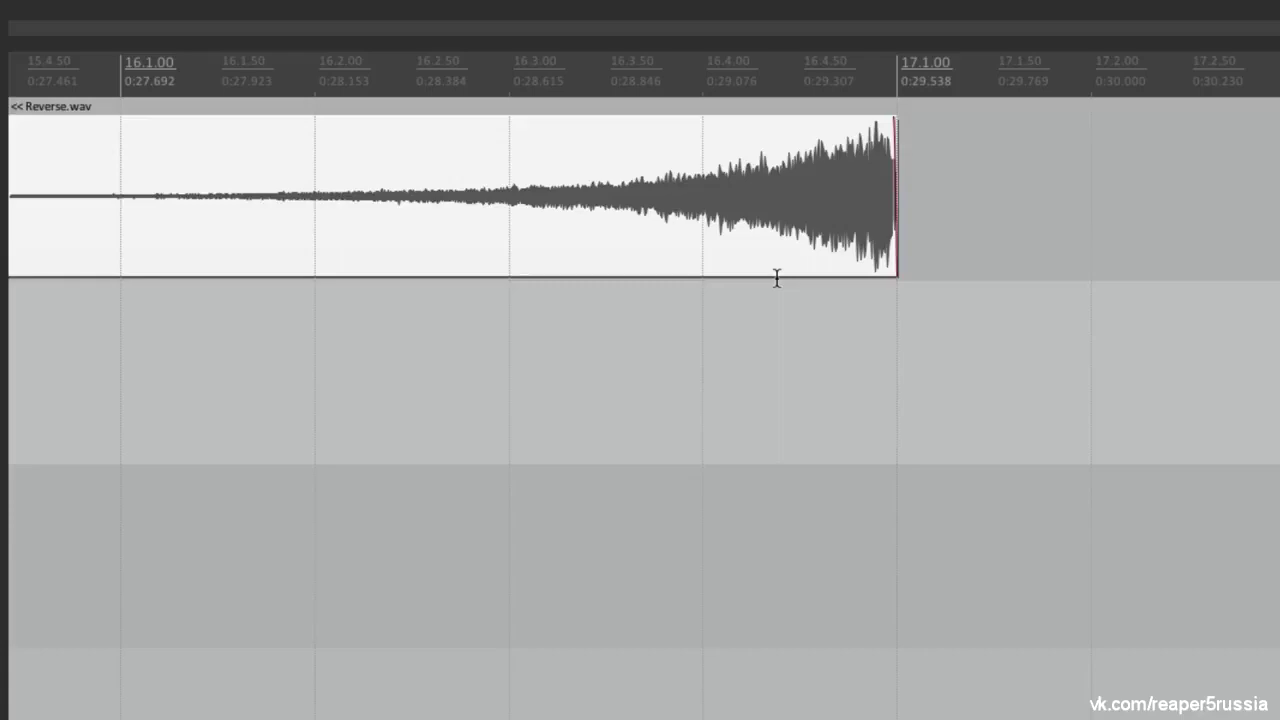
# Make media item snapping Mouse-position dependent and move Reverse.wav by its first half so its start snaps to 14.4.00
pyautogui.hotkey('alt', 'l')
pyautogui.click(345, 468)
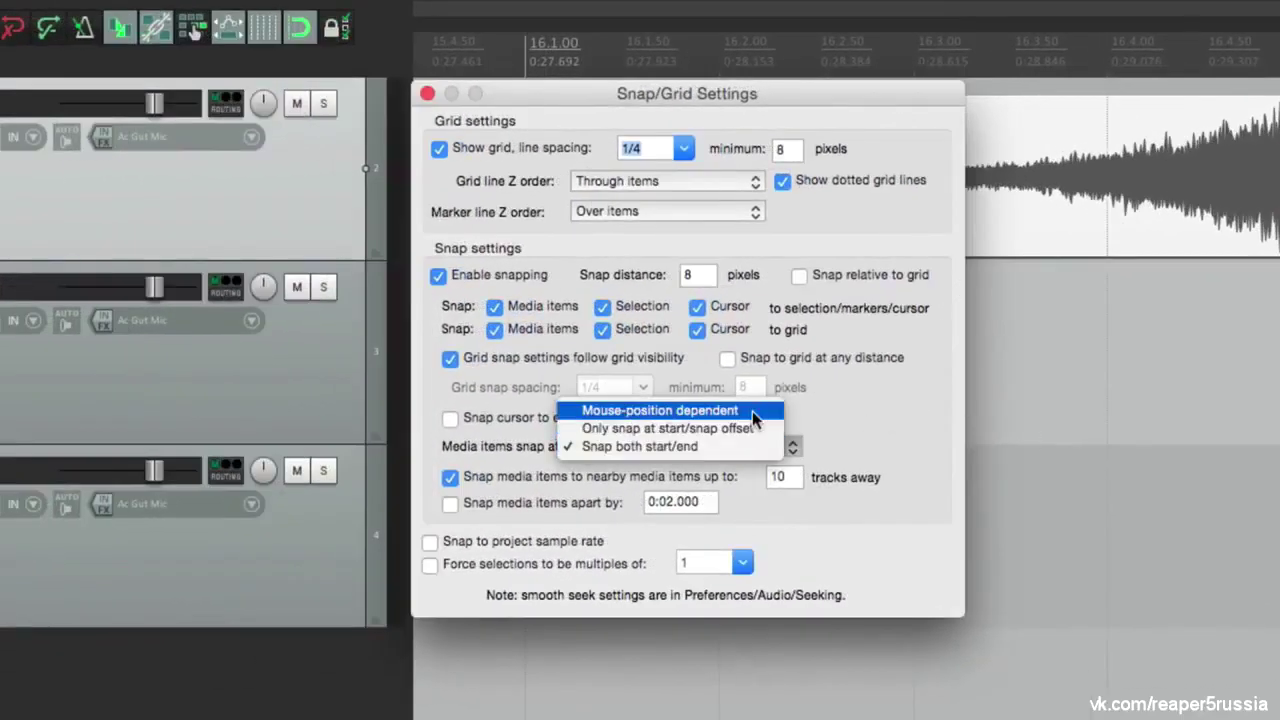
pyautogui.click(752, 411)
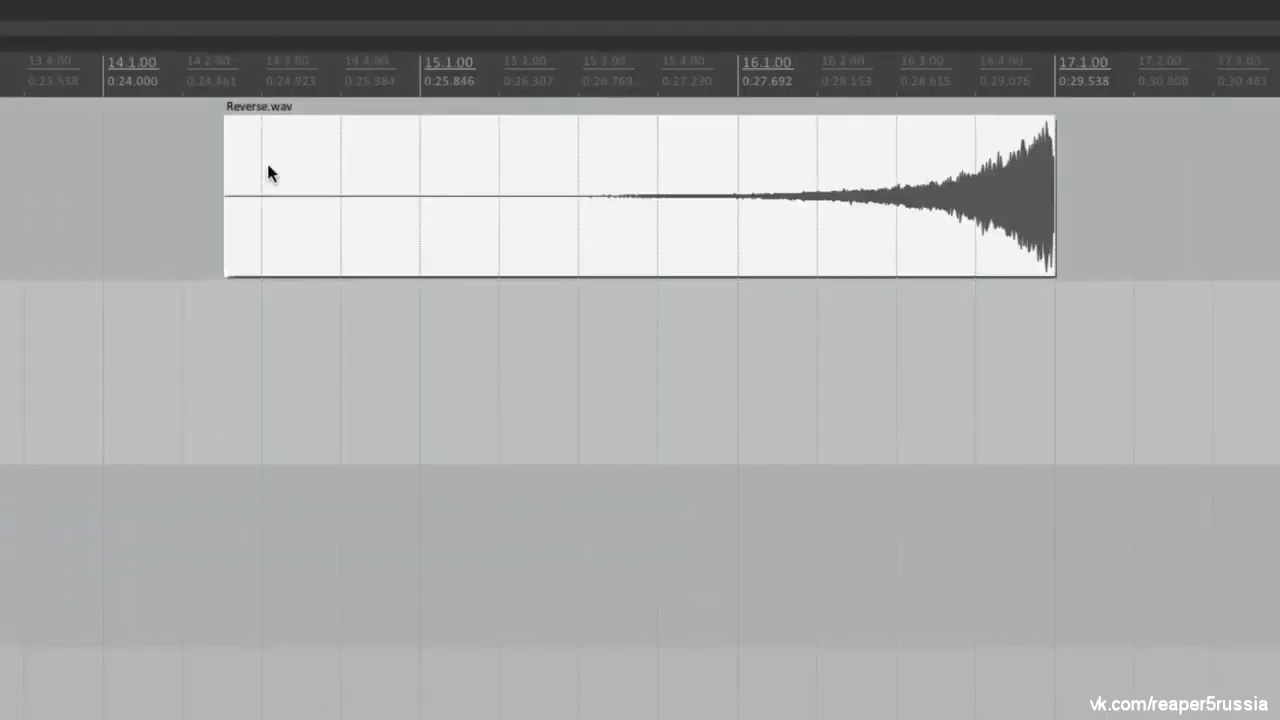
pyautogui.scroll(2, 259, 196)
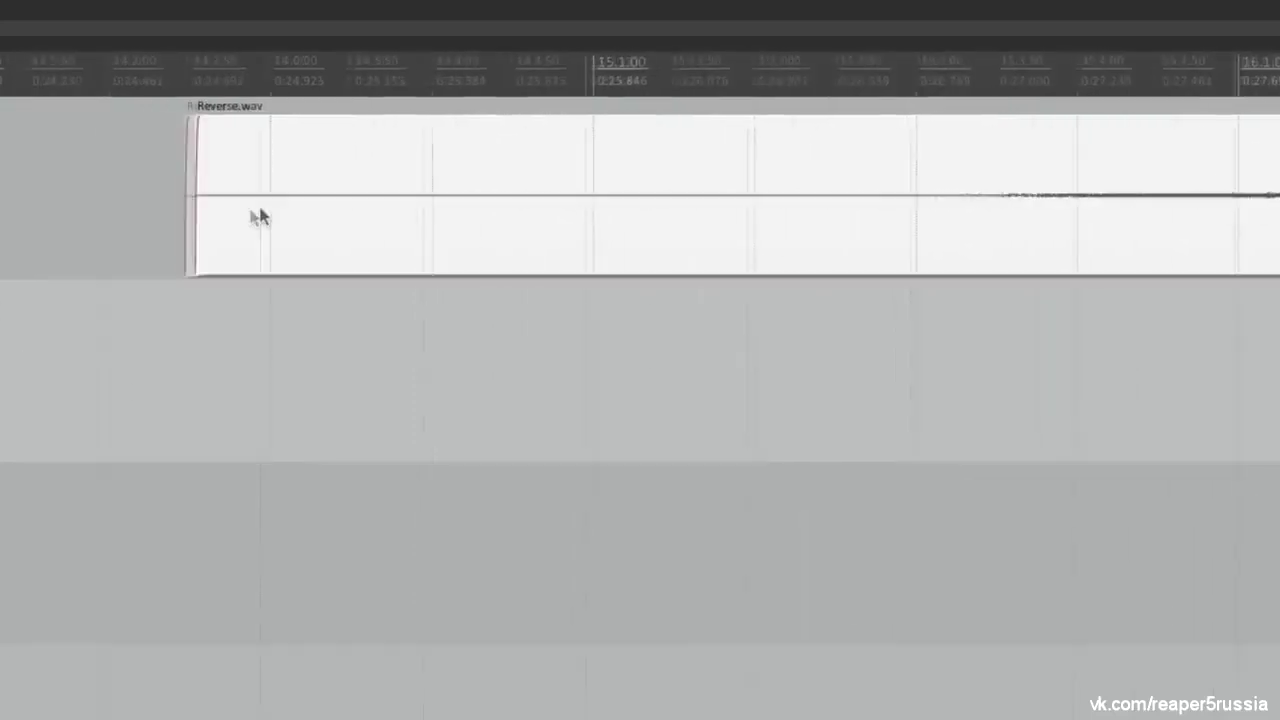
pyautogui.moveTo(508, 129); pyautogui.dragTo(691, 131)
# Move Reverse.wav by its second half so its end snaps to 17.3.00
pyautogui.scroll(-3, 691, 131)
pyautogui.hscroll(3, 691, 131)
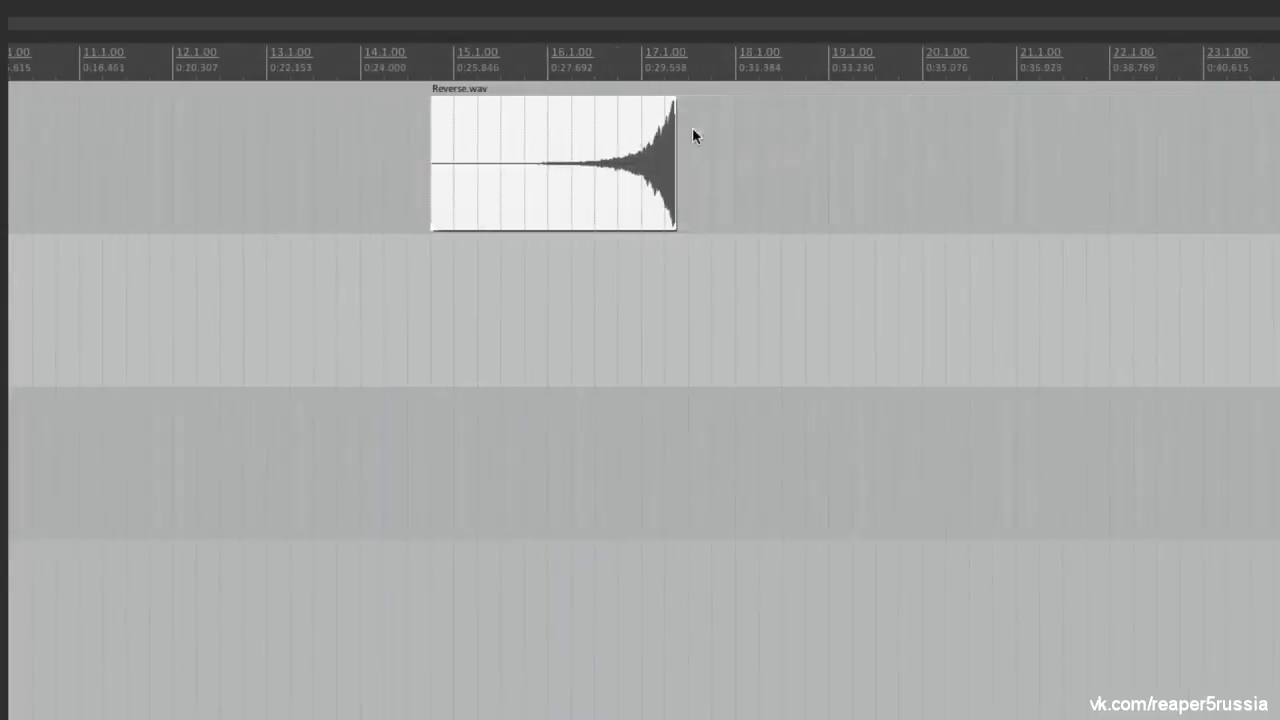
pyautogui.scroll(1, 691, 131)
pyautogui.scroll(4, 671, 144)
pyautogui.moveTo(646, 154); pyautogui.dragTo(811, 136)
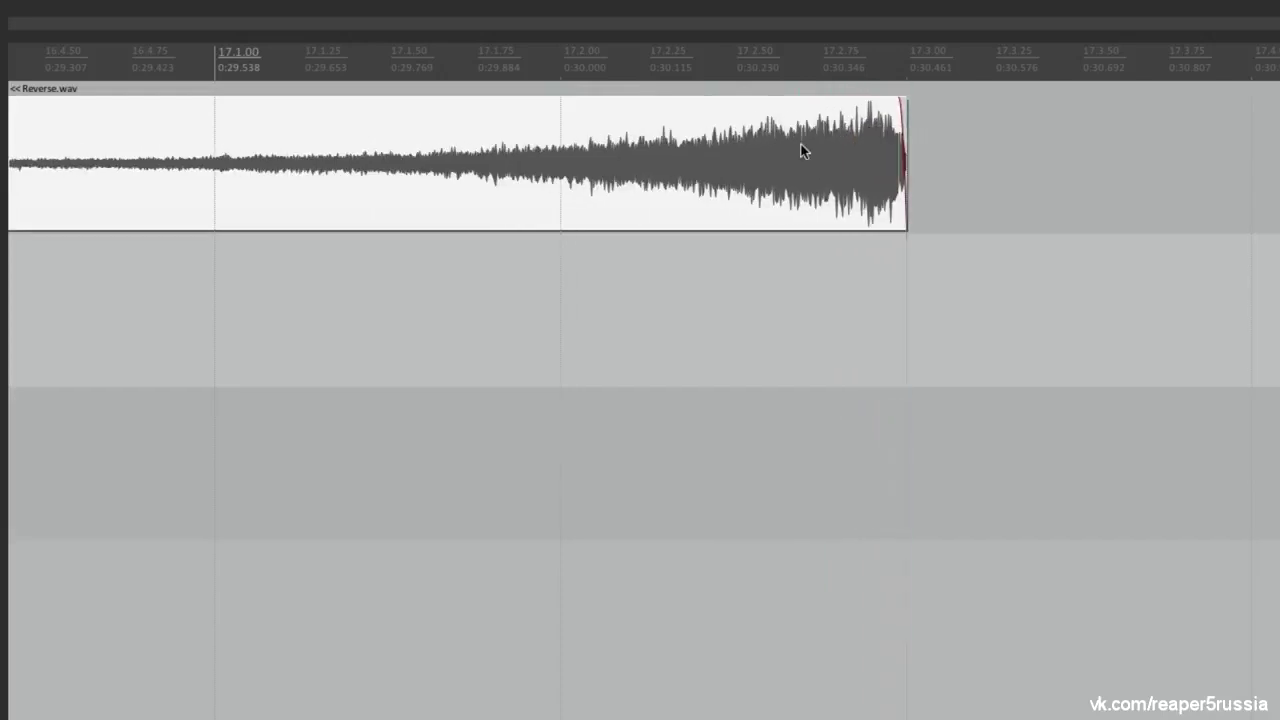
# Move the first track's Ac Gut.wav item by its start, and align the ends of the three tracks' items at 8.1.00
pyautogui.scroll(-4, 800, 150)
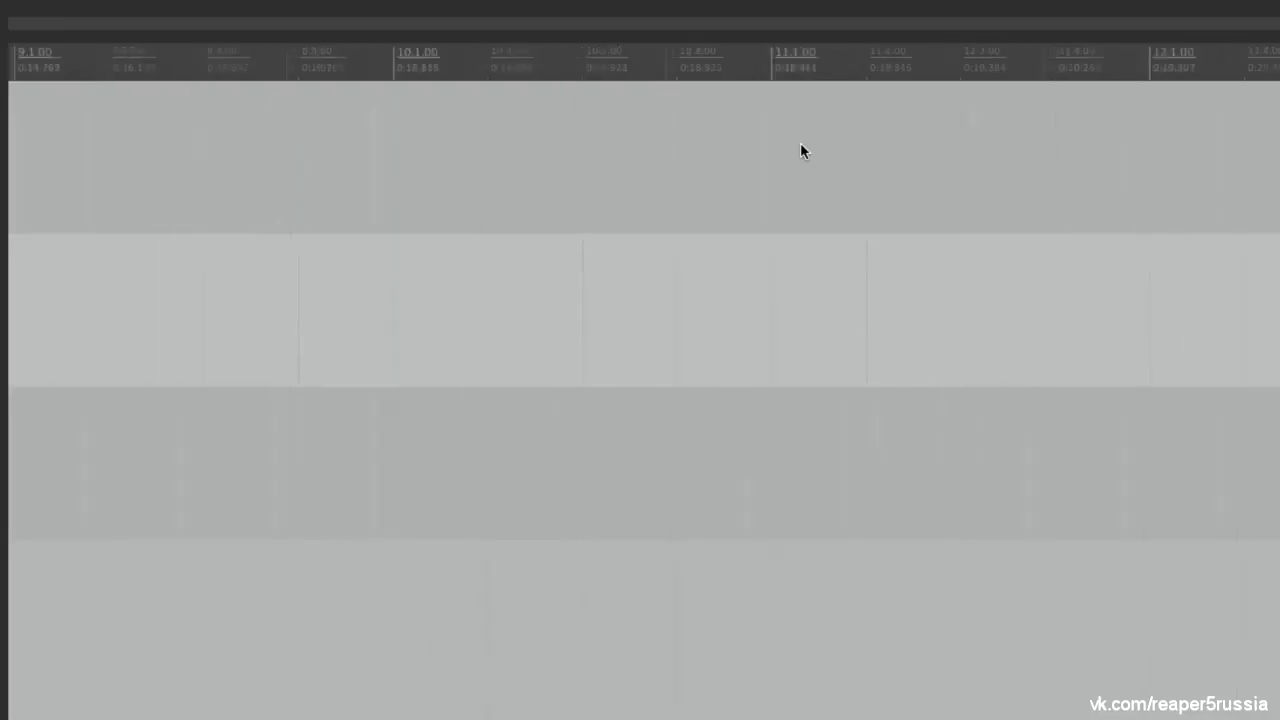
pyautogui.scroll(8, 800, 150)
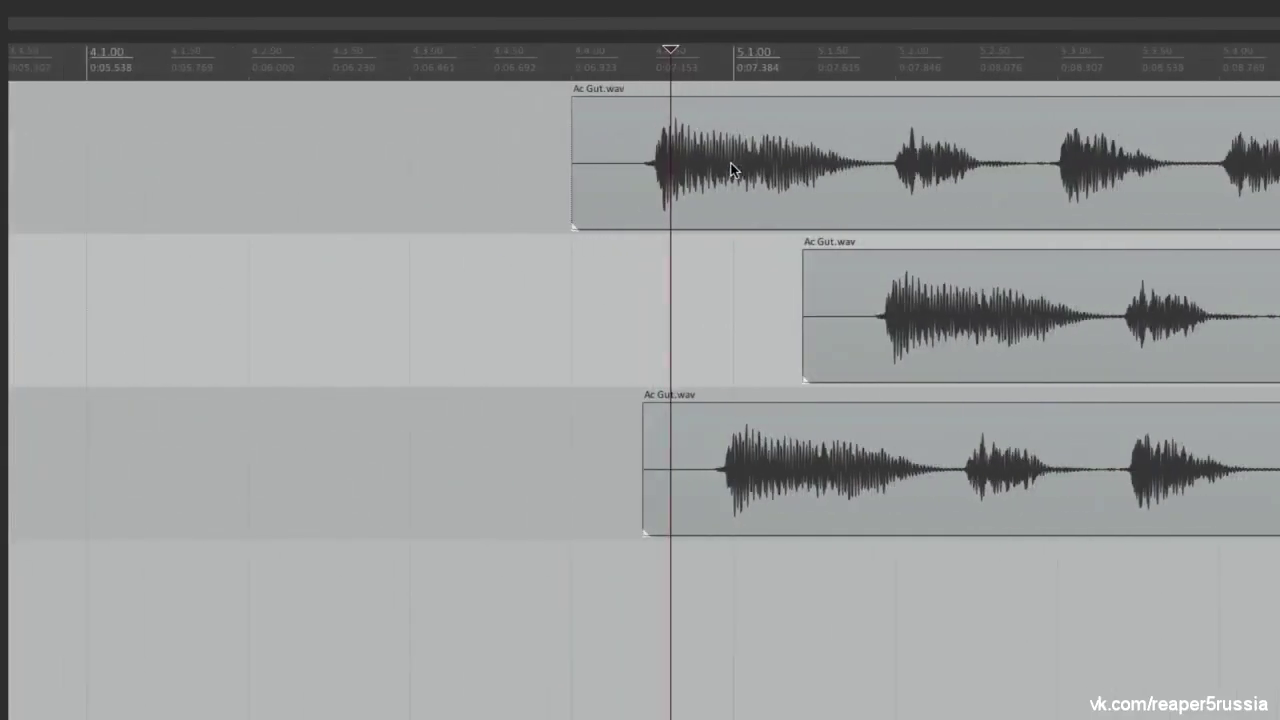
pyautogui.moveTo(643, 160)
pyautogui.mouseDown()
pyautogui.moveTo(474, 163)
pyautogui.moveTo(795, 158)
pyautogui.moveTo(649, 165)
pyautogui.mouseUp()
pyautogui.moveTo(728, 138); pyautogui.dragTo(826, 137)
pyautogui.scroll(-3, 826, 137)
pyautogui.scroll(5, 880, 160)
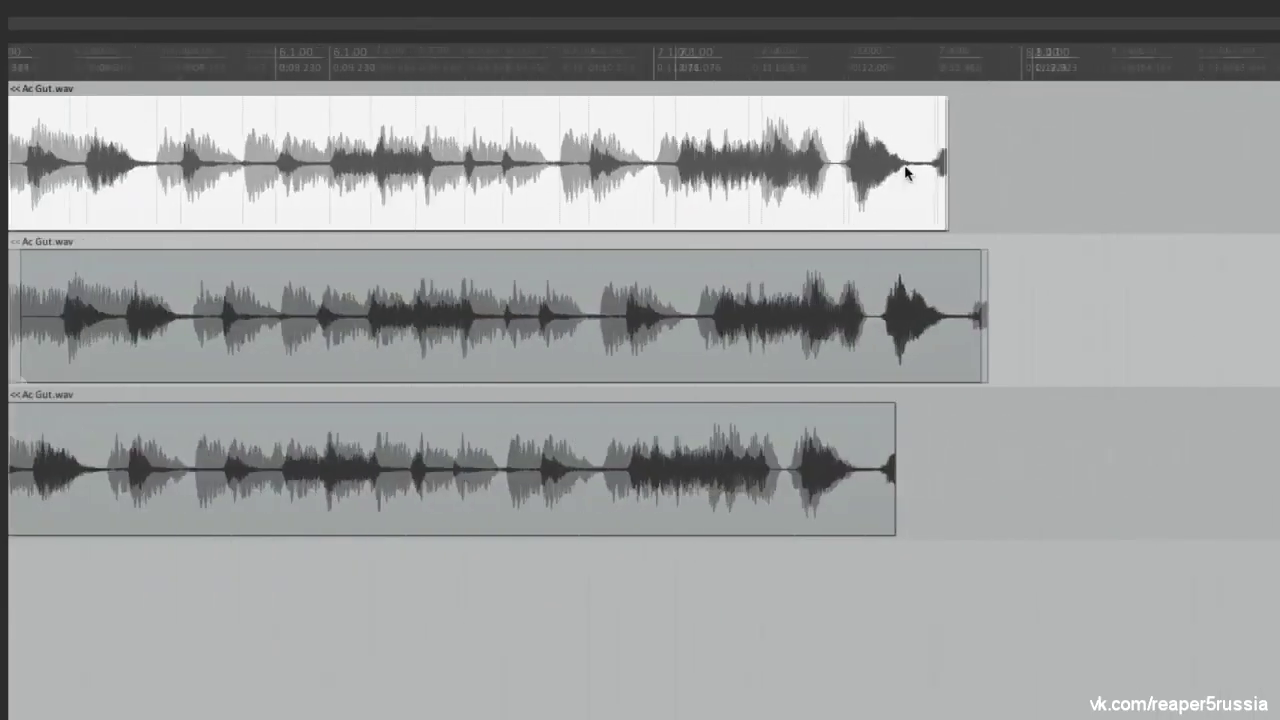
pyautogui.moveTo(958, 155); pyautogui.dragTo(1122, 168)
pyautogui.moveTo(1029, 280); pyautogui.dragTo(1111, 282)
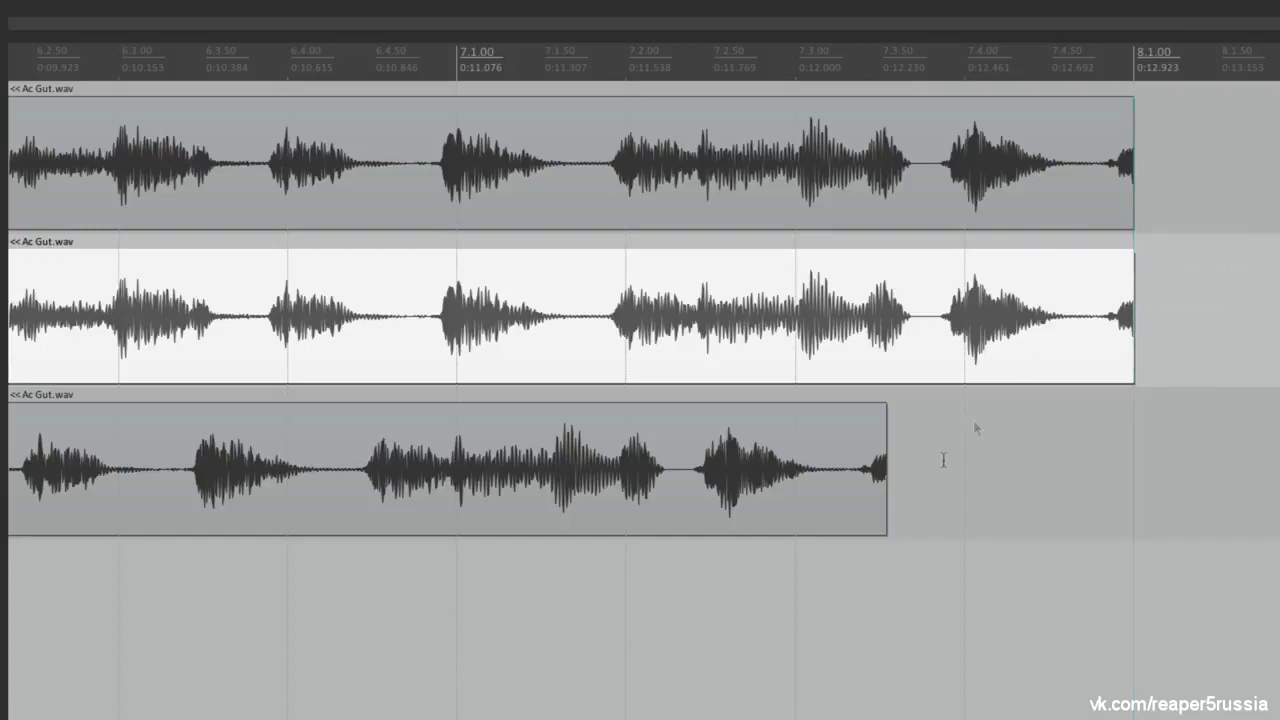
pyautogui.moveTo(868, 455); pyautogui.dragTo(1130, 470)
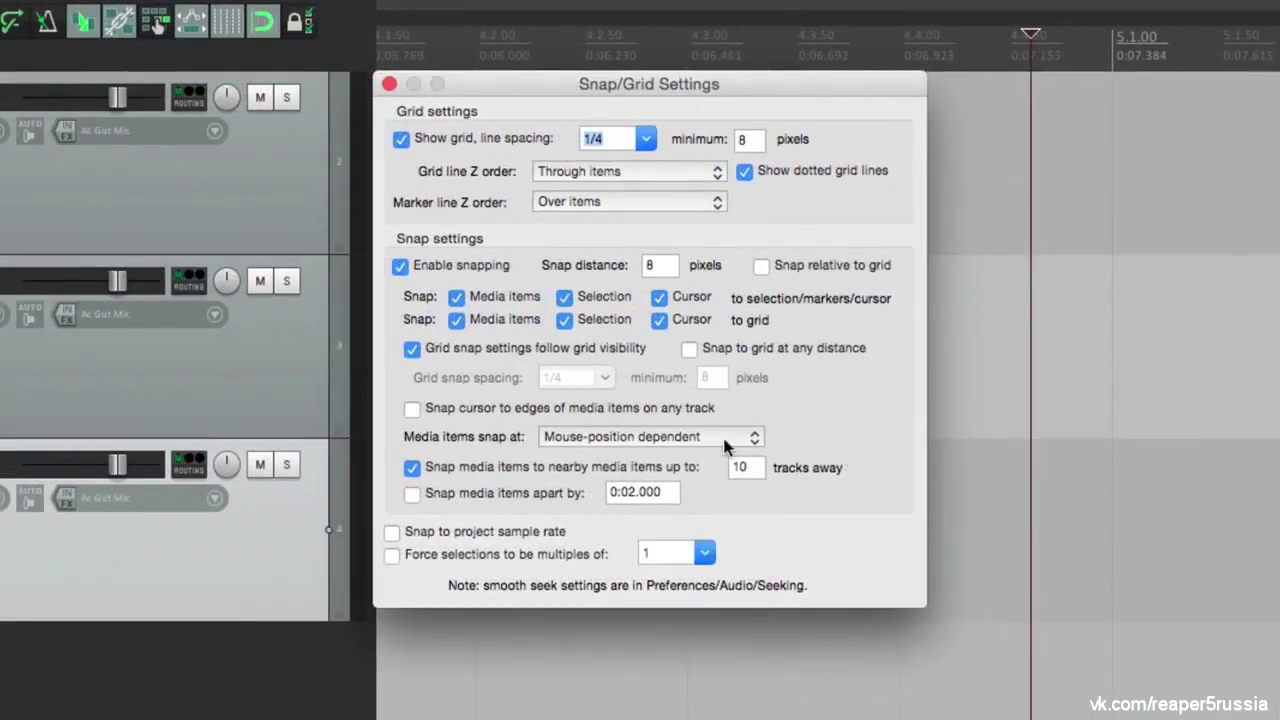
# Set media items to Only snap at start/snap offset and snap the fourth track's item to 4.4.00
pyautogui.click(738, 438)
pyautogui.click(728, 455)
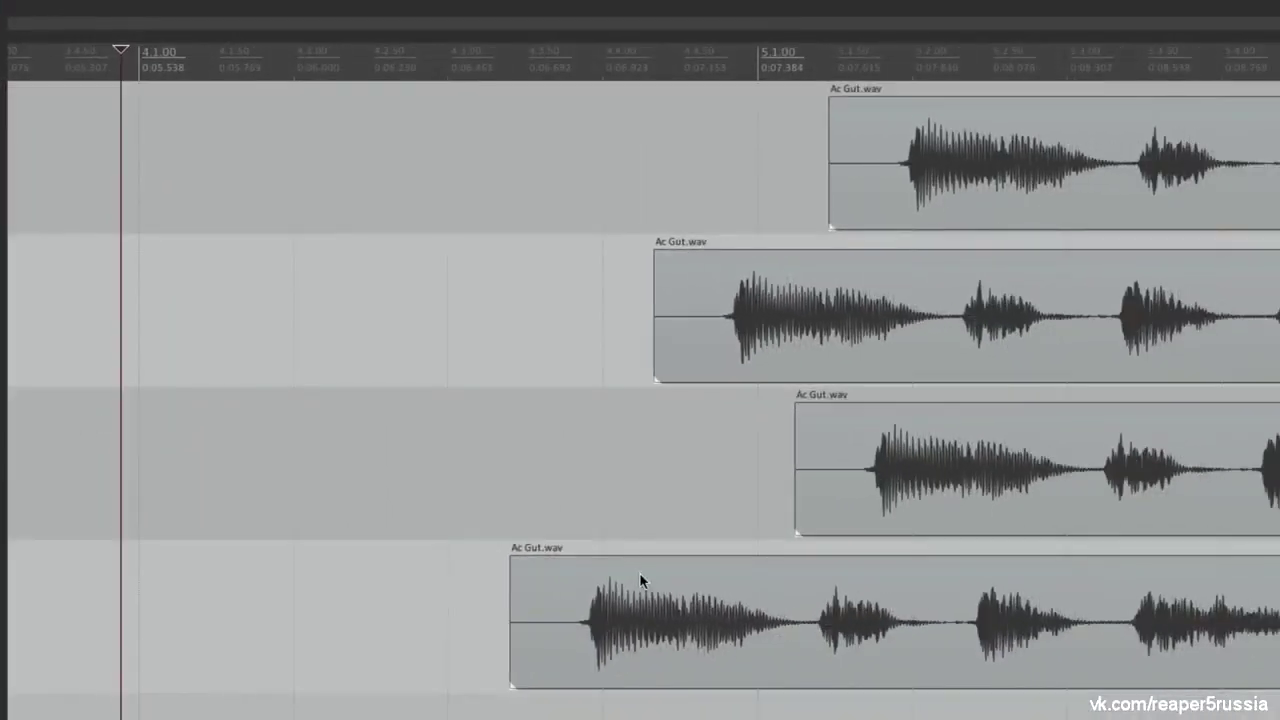
pyautogui.moveTo(639, 572); pyautogui.dragTo(732, 572)
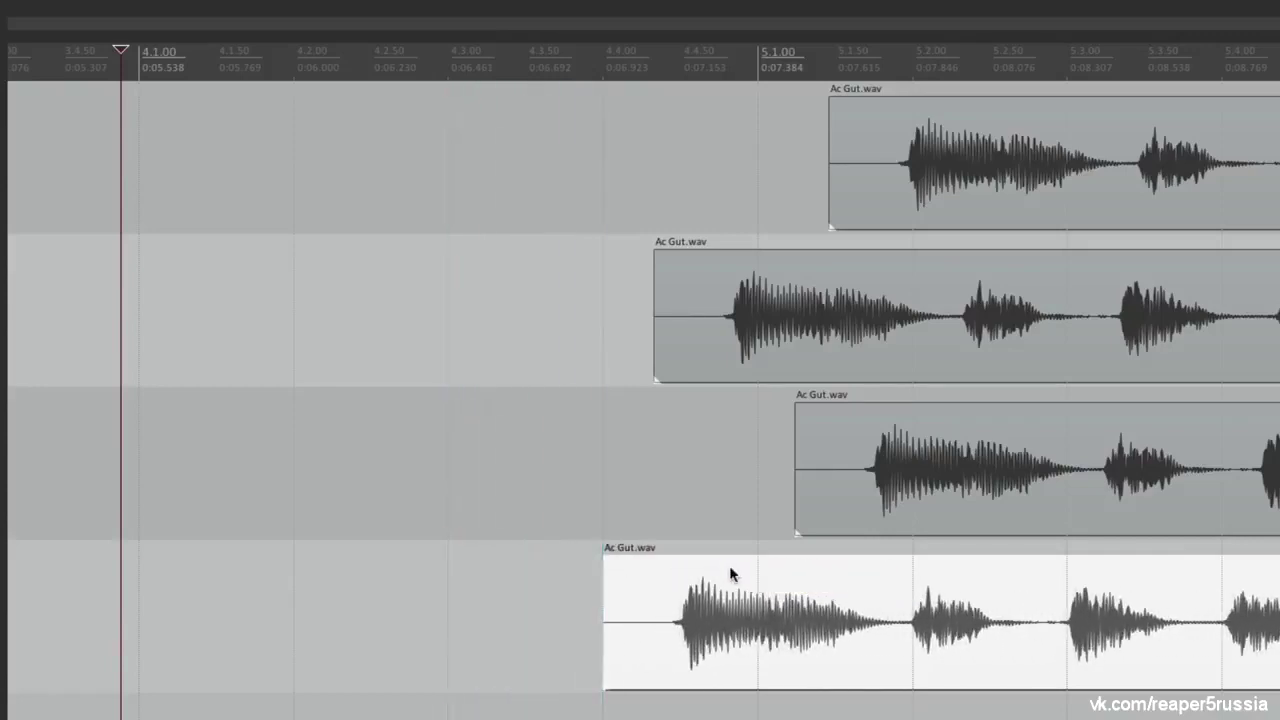
# Align the fourth track's item start with the second track's, the second's with the first's, and the third's with the fourth's
pyautogui.moveTo(736, 572); pyautogui.dragTo(855, 590)
pyautogui.moveTo(809, 286); pyautogui.dragTo(1009, 308)
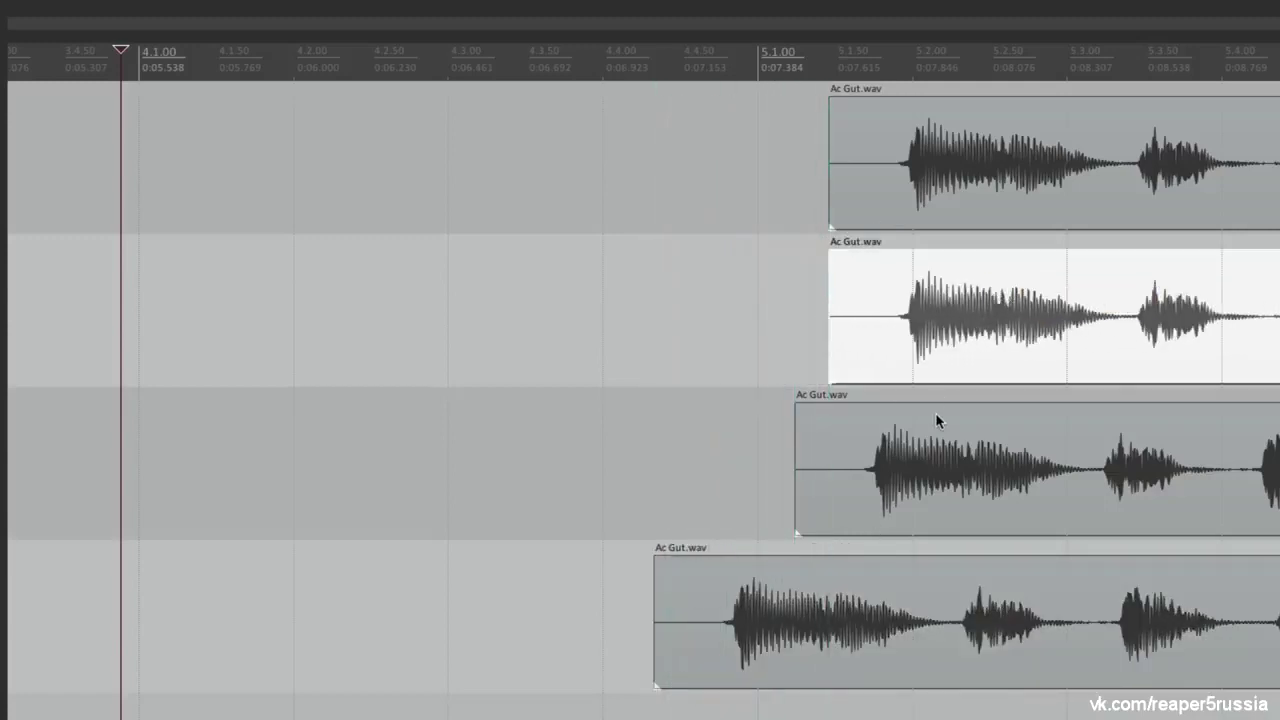
pyautogui.moveTo(929, 434); pyautogui.dragTo(790, 455)
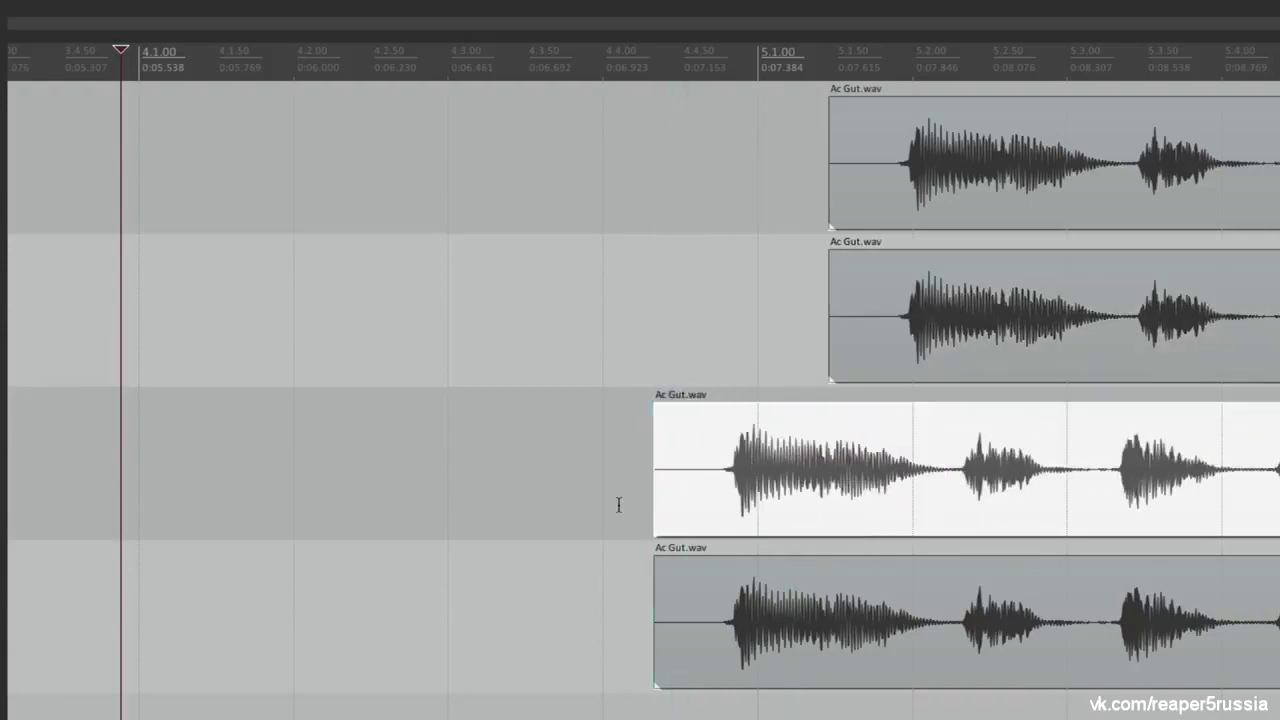
# Toggle snapping off and on, and snap the first track's item to 5.1.00 and then to the second track's item start
pyautogui.hotkey('alt', 'l')
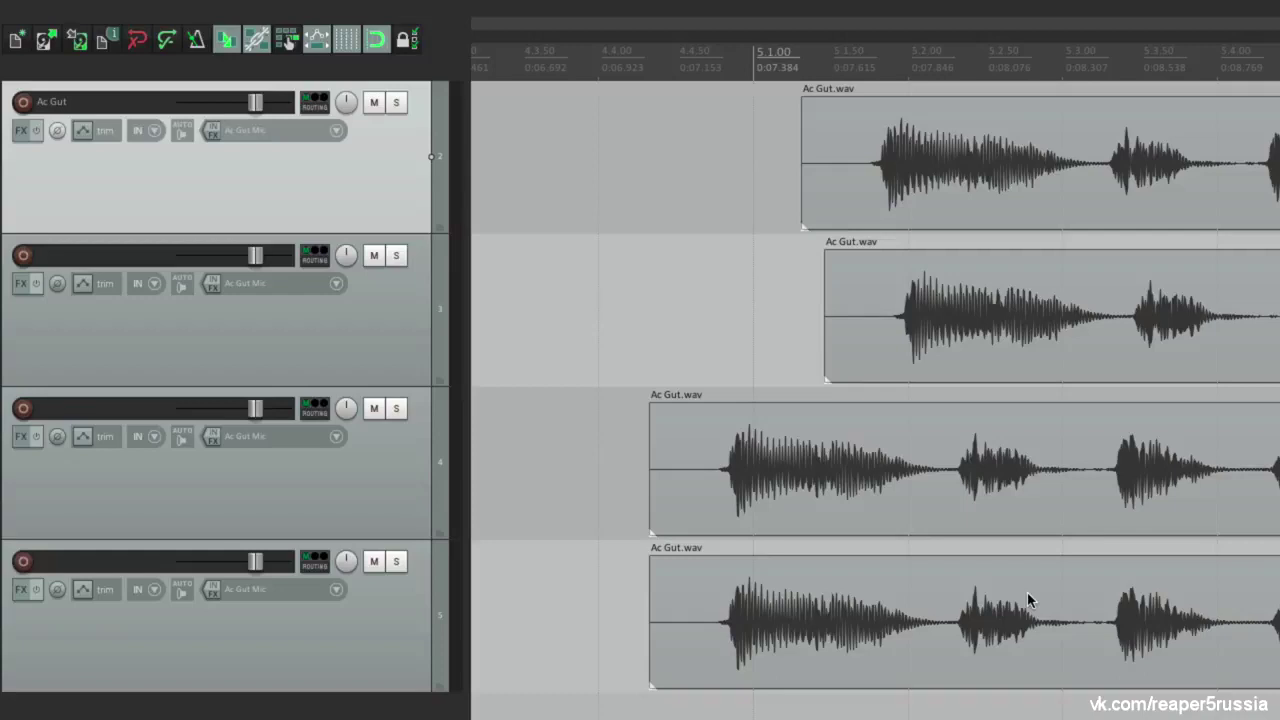
pyautogui.click(375, 47)
pyautogui.click(375, 49)
pyautogui.moveTo(930, 145); pyautogui.dragTo(834, 140)
pyautogui.click(630, 120)
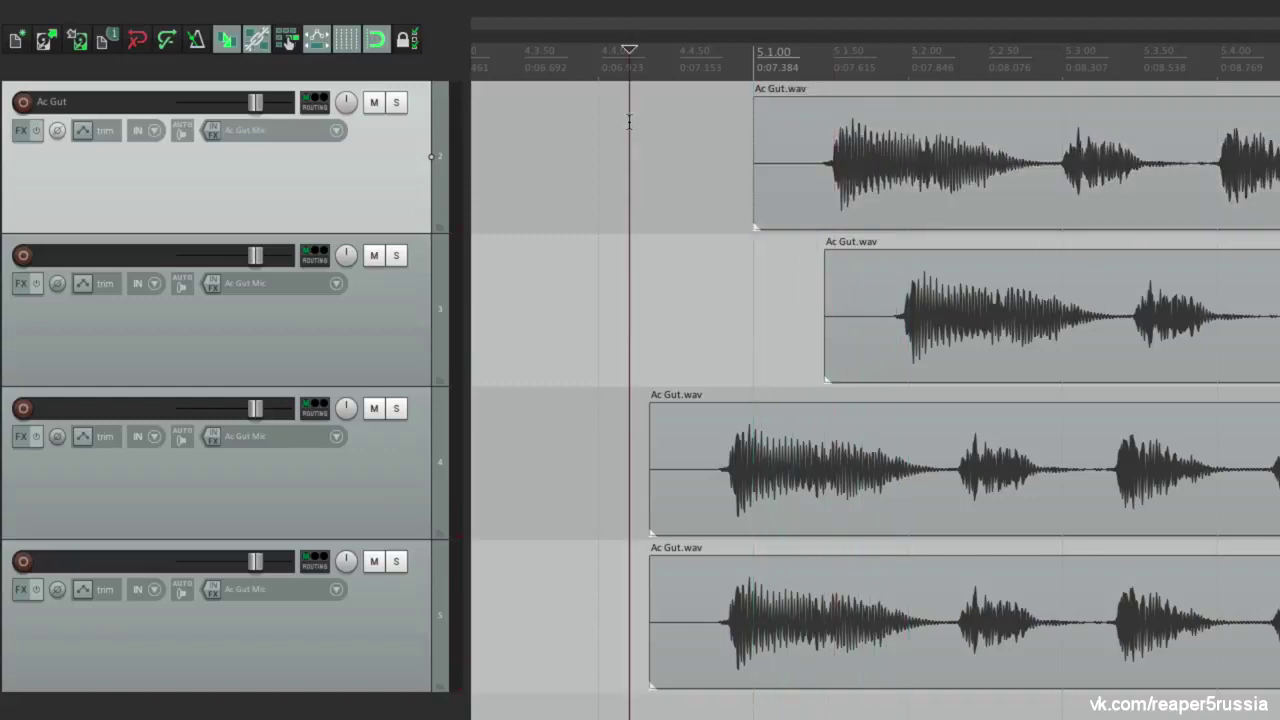
pyautogui.moveTo(873, 127)
pyautogui.mouseDown()
pyautogui.moveTo(749, 134)
pyautogui.moveTo(925, 130)
pyautogui.moveTo(950, 145)
pyautogui.mouseUp()
# Insert a marker between 4.3.50 and 4.4.00 and place the edit cursor between 4.4.50 and 5.1.00
pyautogui.click(568, 70)
pyautogui.press('m')
pyautogui.click(709, 100)
# Snap the first track's item to the third track's item start, and then move it past 5.1.00
pyautogui.moveTo(850, 125); pyautogui.dragTo(675, 173)
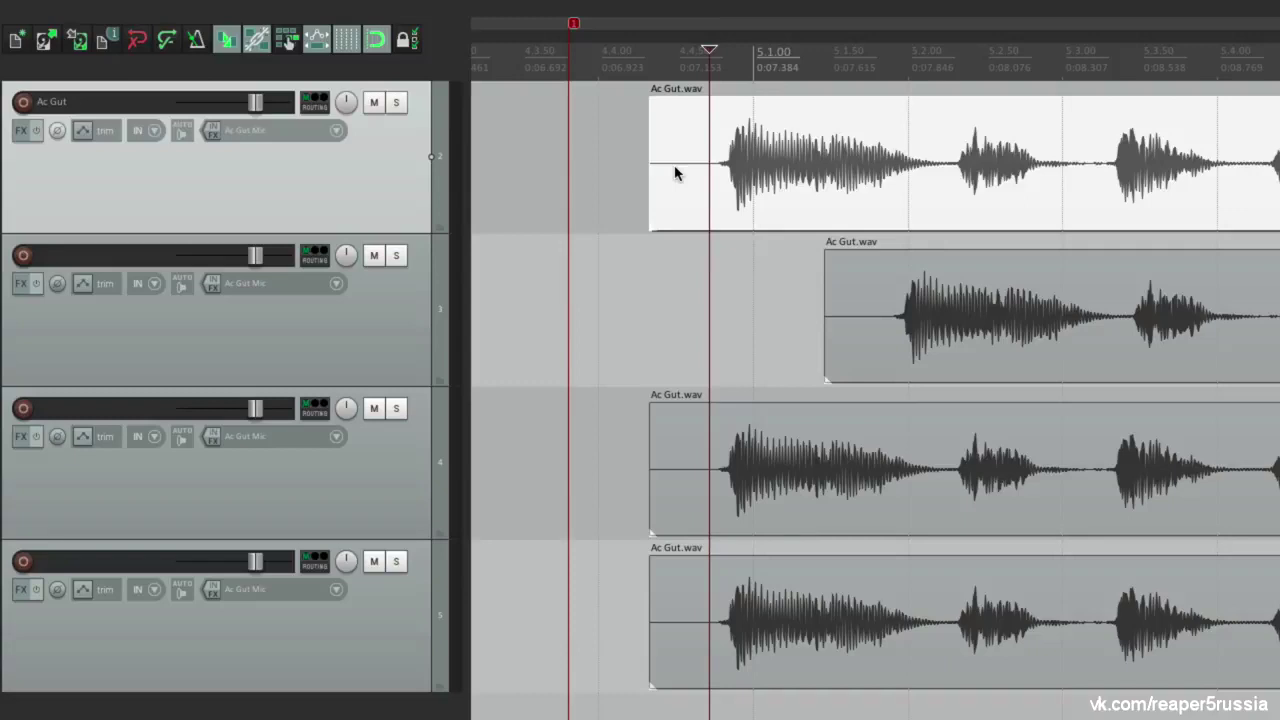
pyautogui.moveTo(750, 131); pyautogui.dragTo(928, 141)
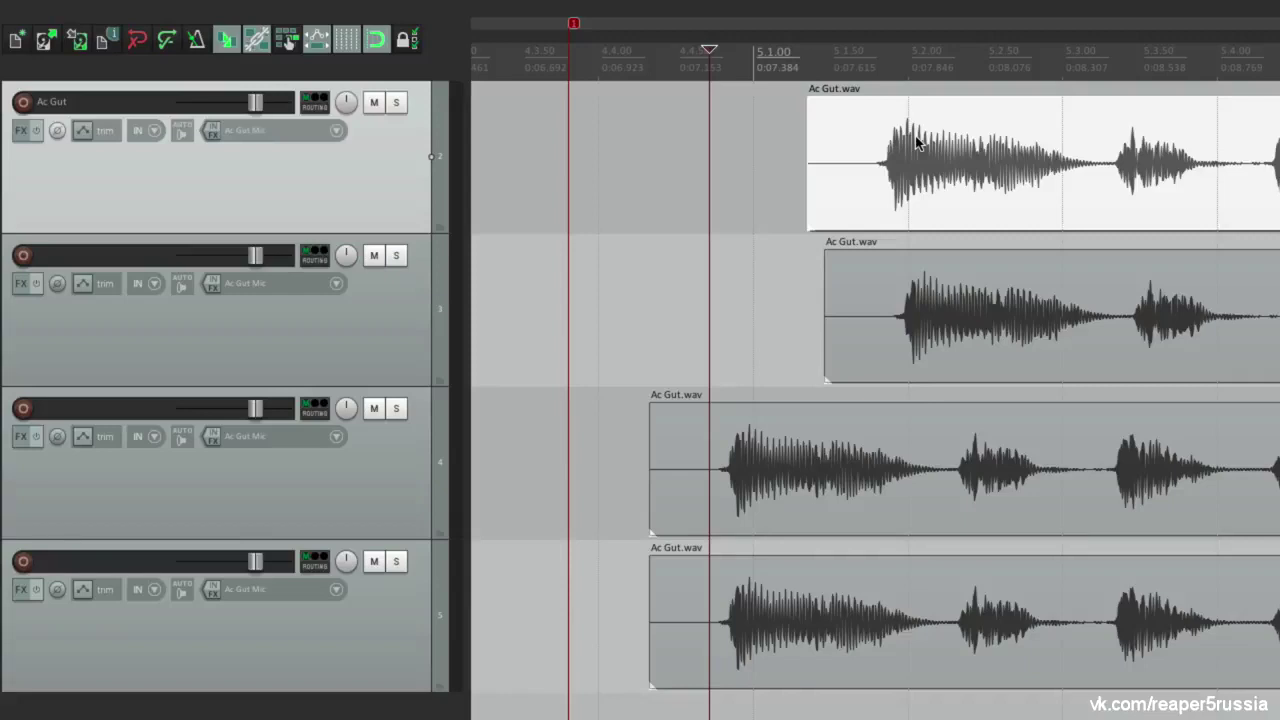
pyautogui.moveTo(916, 126); pyautogui.dragTo(993, 143)
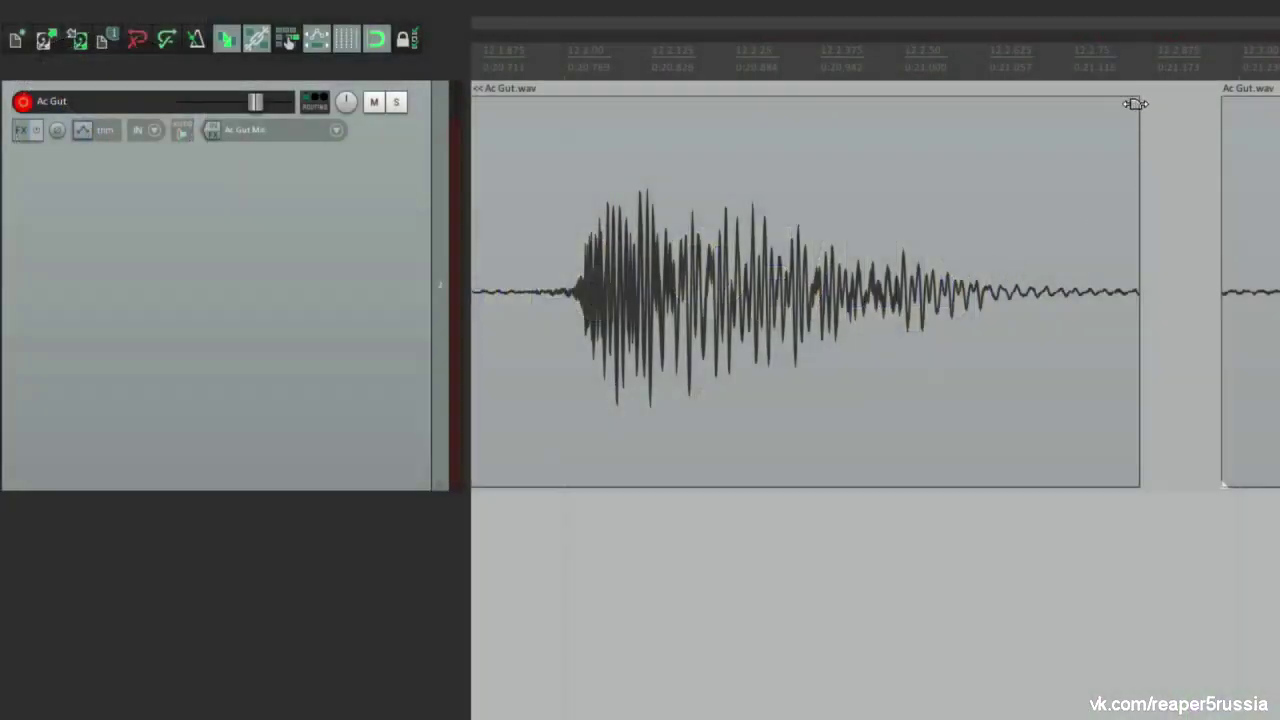
# Try a long fade-out of about 0.29 s on the end of the earlier Ac Gut.wav item, and remove it again
pyautogui.moveTo(1135, 103); pyautogui.dragTo(729, 169)
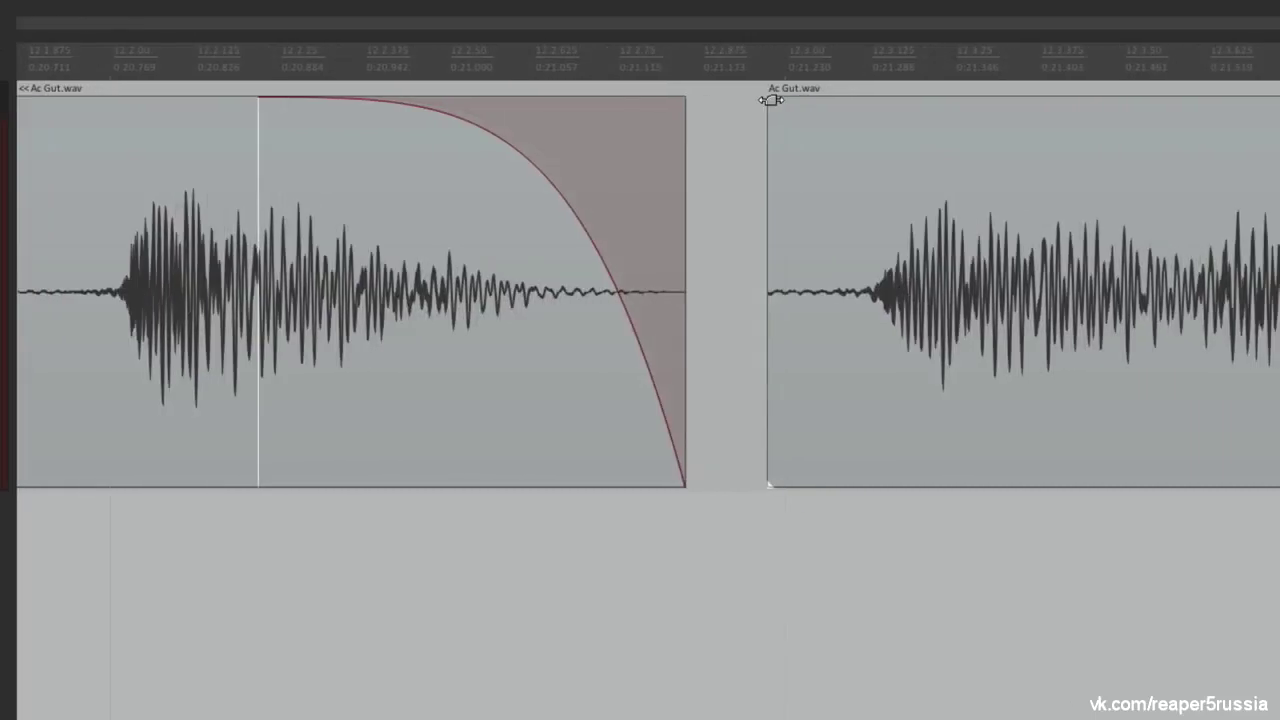
pyautogui.moveTo(770, 100); pyautogui.dragTo(715, 127)
pyautogui.moveTo(258, 124); pyautogui.dragTo(760, 130)
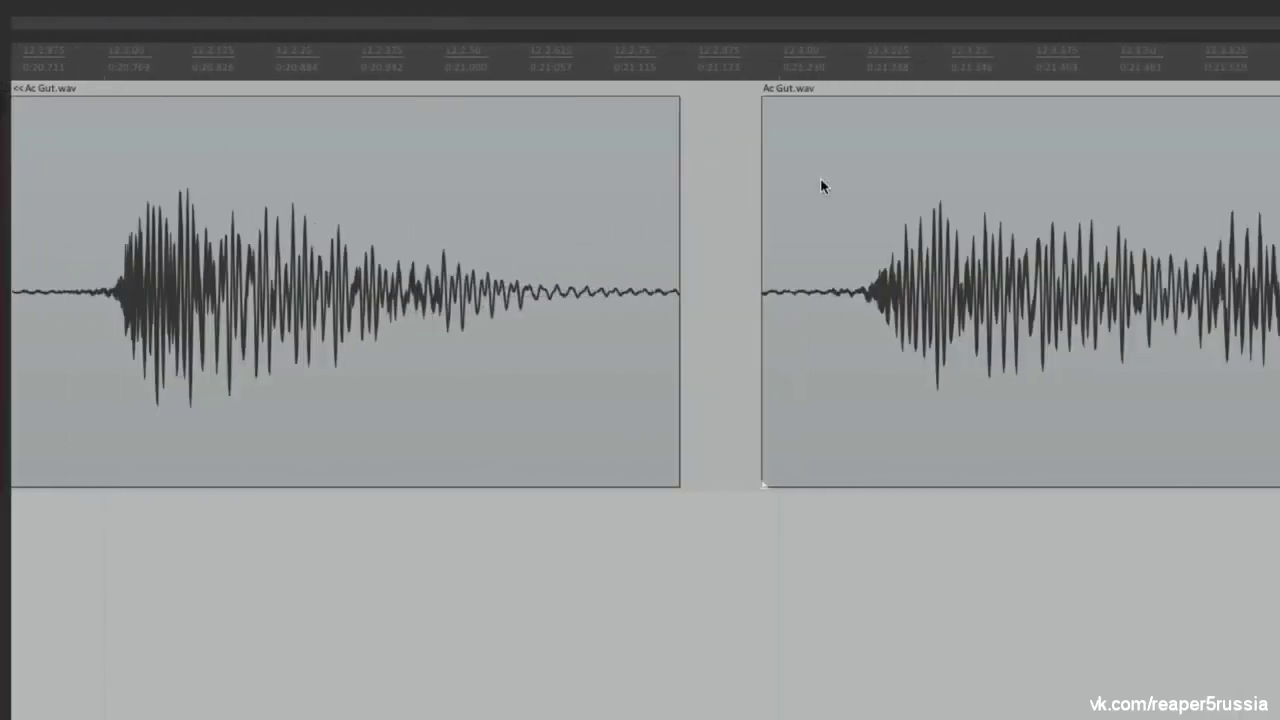
# Extend the start of the later Ac Gut.wav item over the earlier item to about 12.2.29
pyautogui.moveTo(764, 175); pyautogui.dragTo(563, 194)
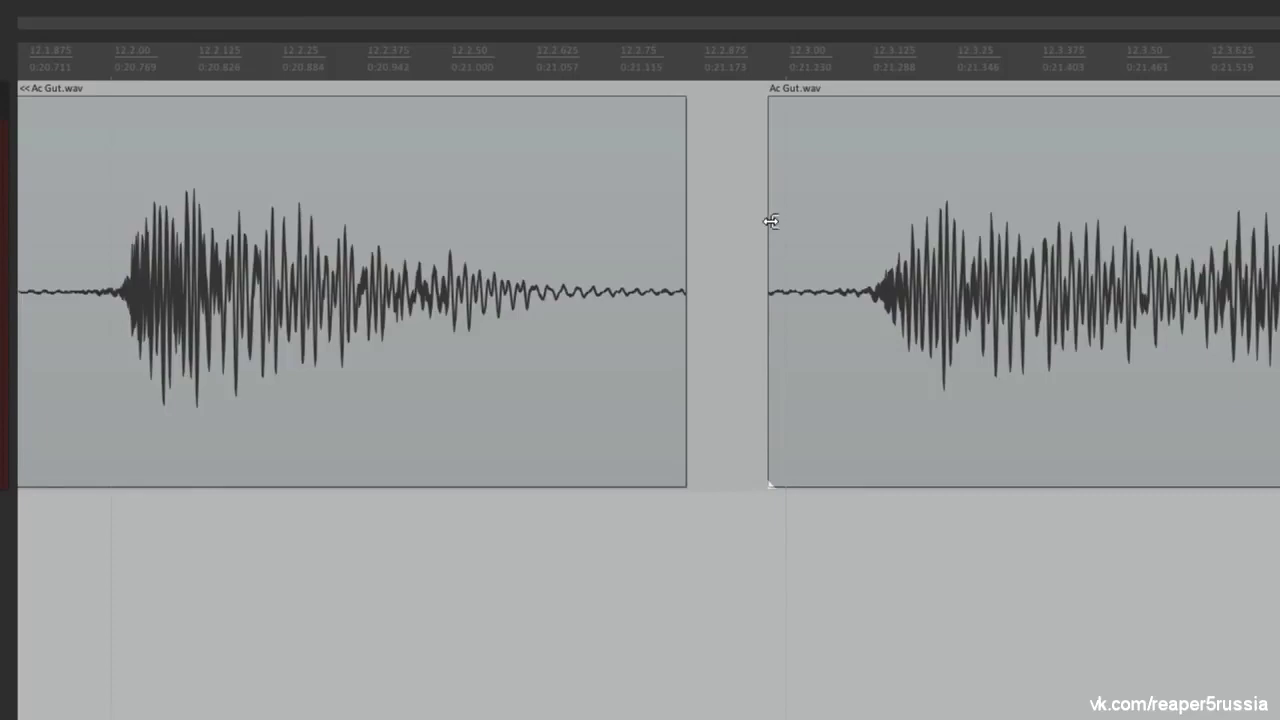
pyautogui.moveTo(771, 221); pyautogui.dragTo(312, 266)
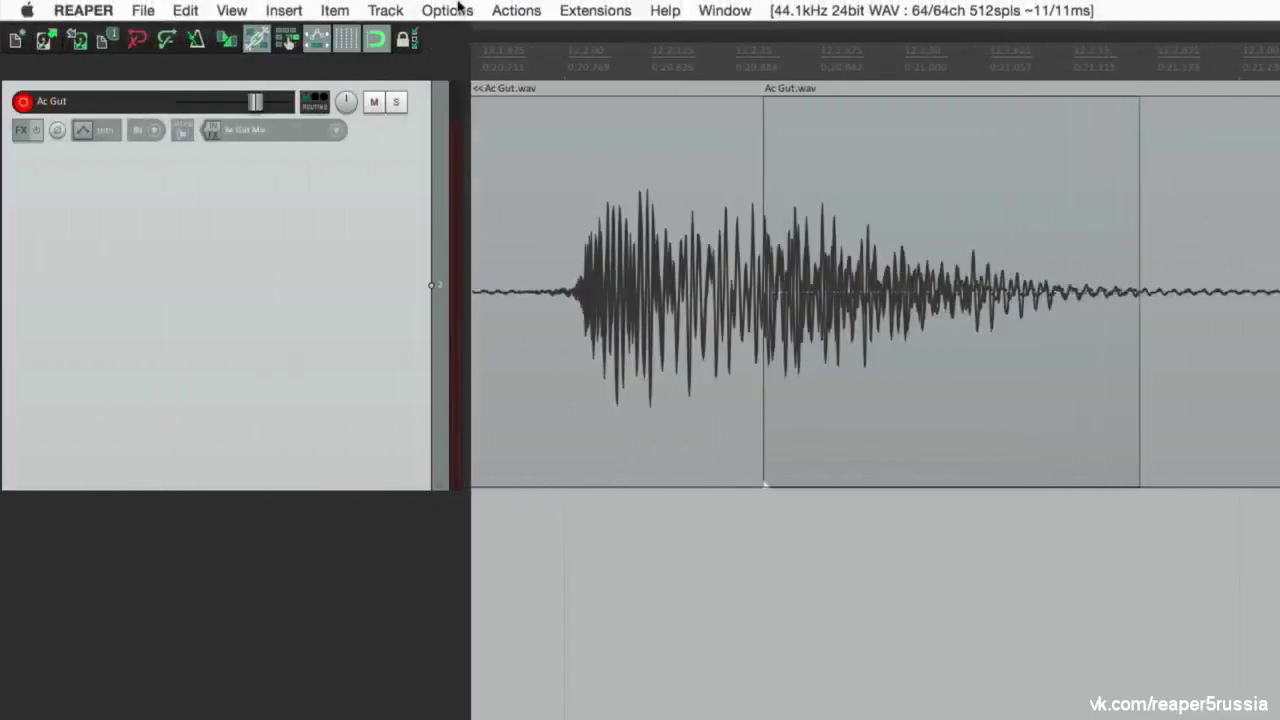
# Enable trimming content behind media items when editing, and move the later item's start edge back to about 12.2.77
pyautogui.click(458, 8)
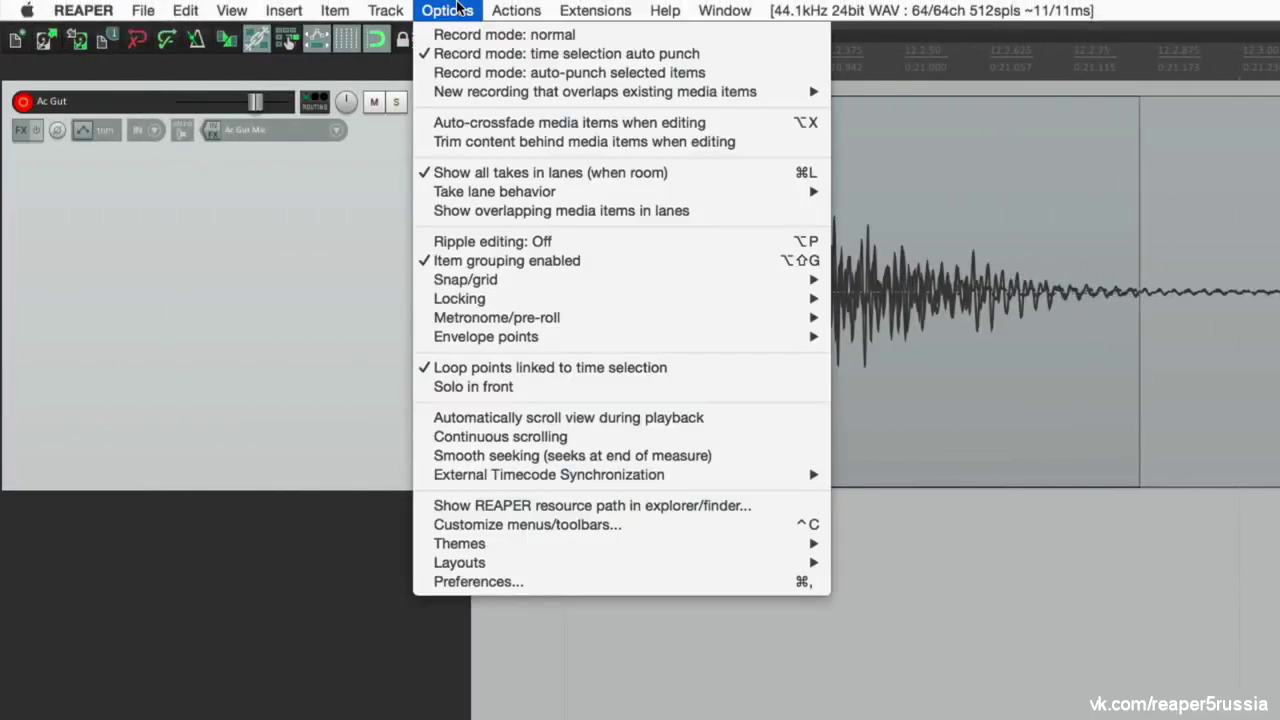
pyautogui.click(415, 147)
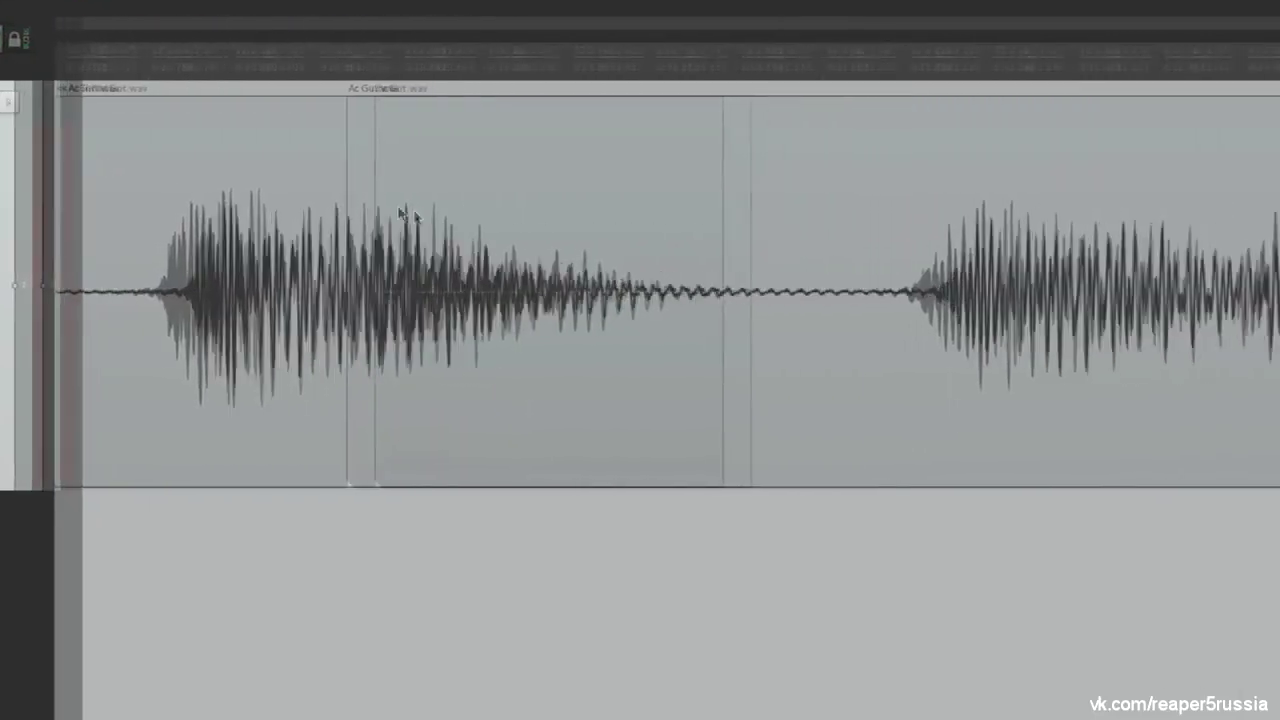
pyautogui.moveTo(312, 210); pyautogui.dragTo(407, 236)
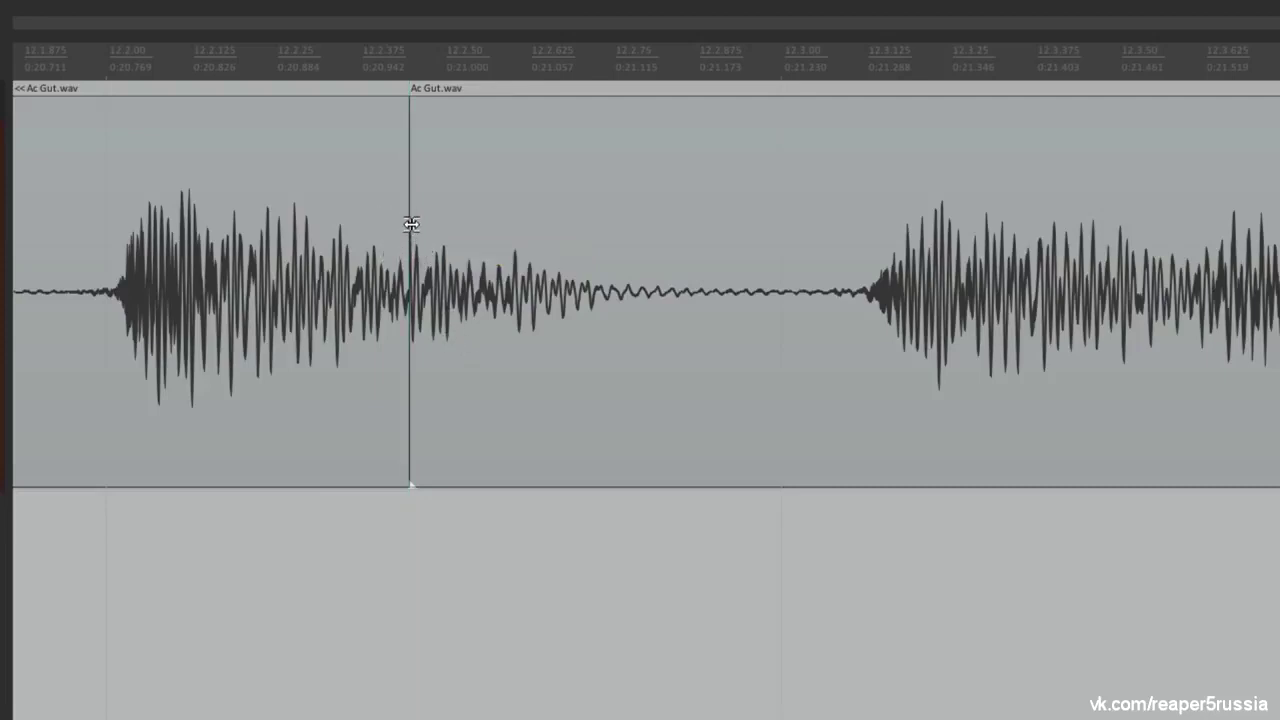
pyautogui.moveTo(411, 217); pyautogui.dragTo(558, 229)
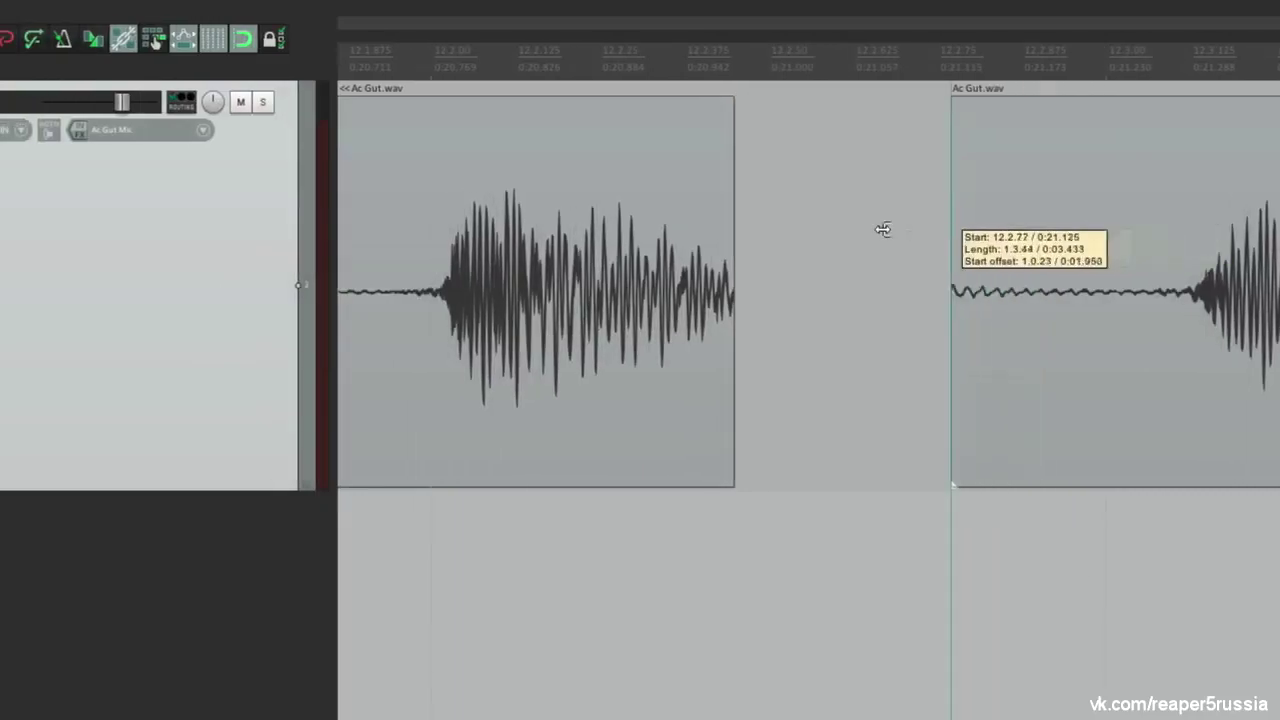
# Move the later Ac Gut.wav item's start over the earlier item and back to about 12.2.48, and enable auto-crossfade for edited items
pyautogui.moveTo(883, 229); pyautogui.dragTo(773, 247)
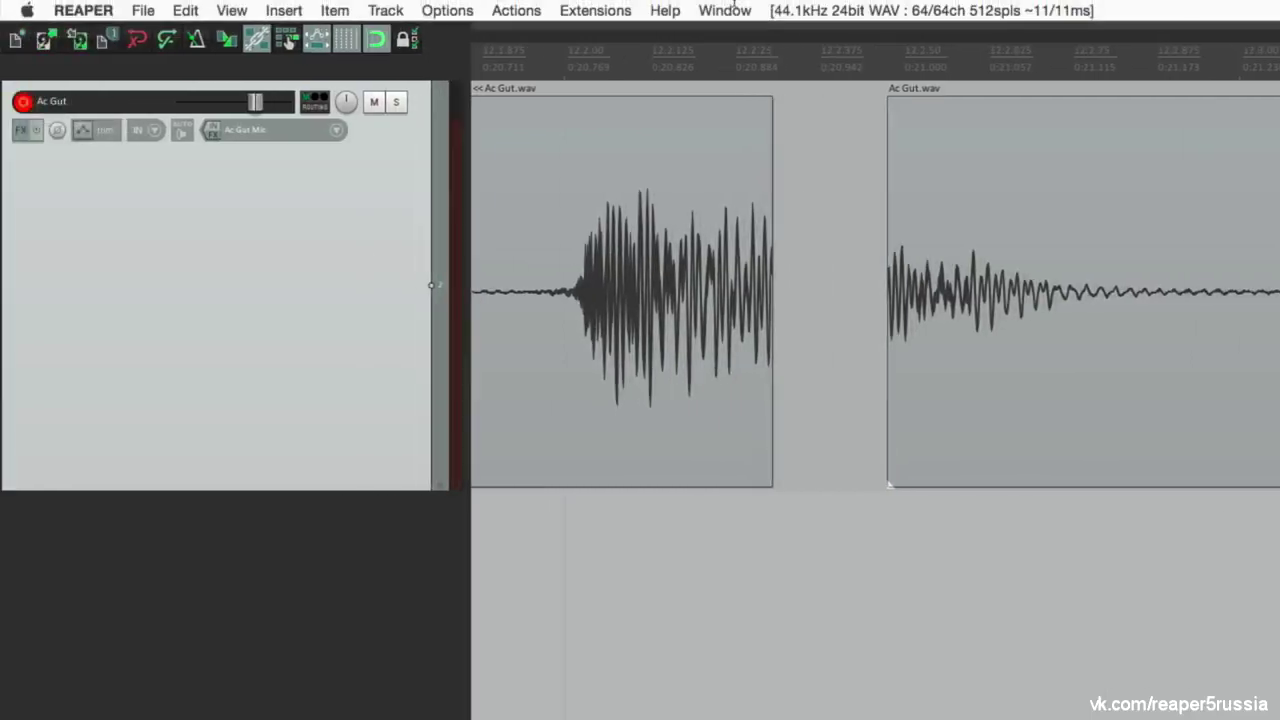
pyautogui.click(314, 10)
pyautogui.click(430, 141)
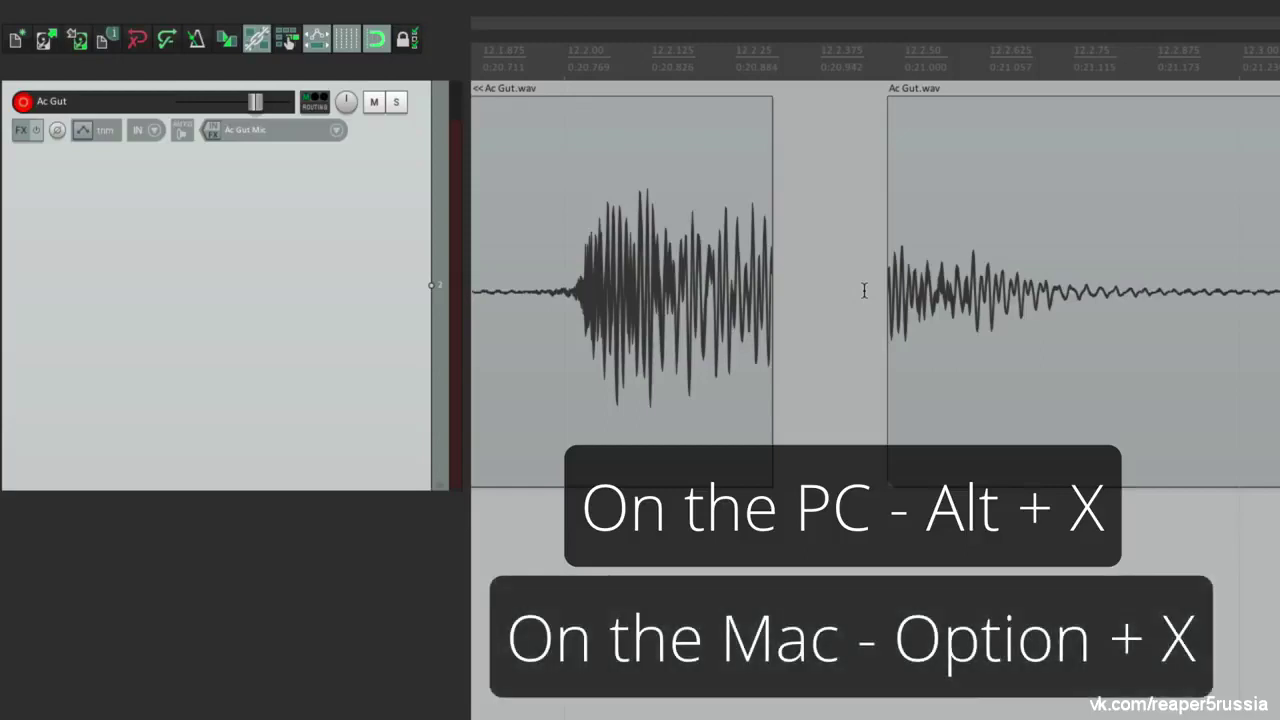
pyautogui.hotkey('alt', 'x')
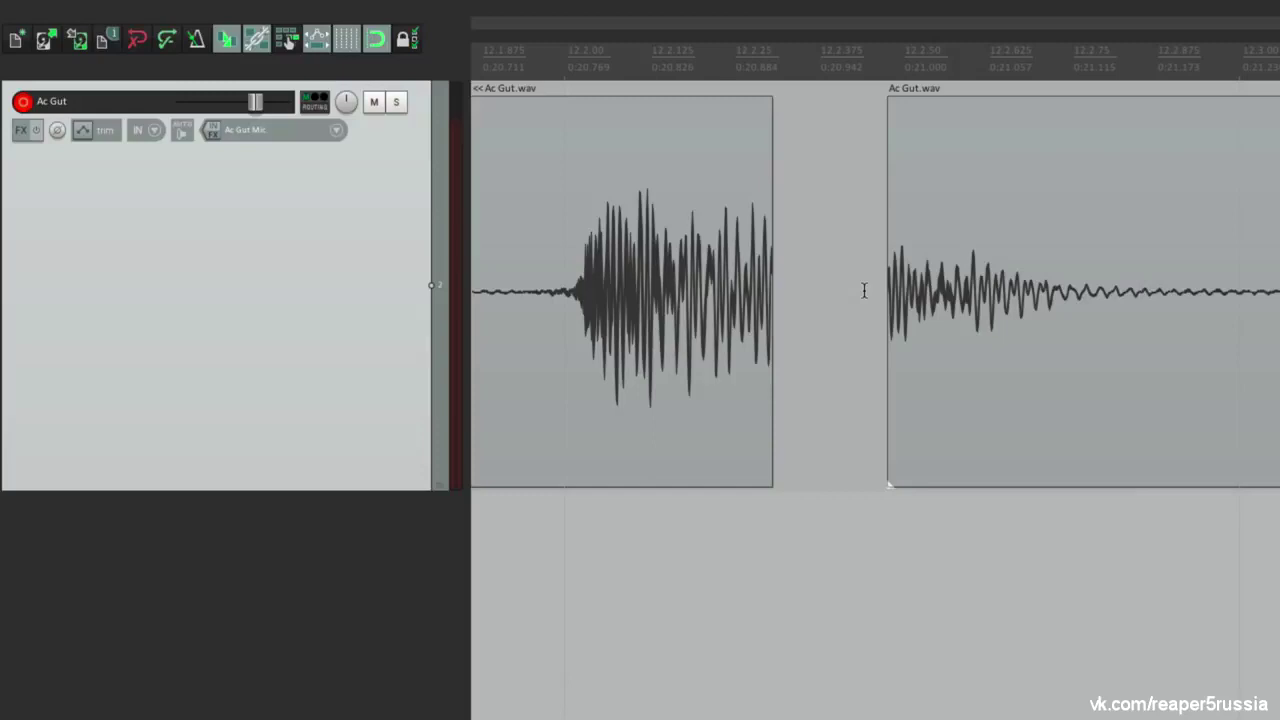
pyautogui.hotkey('alt', 'x')
pyautogui.hotkey('alt', 'x')
# Extend the earlier item's end over the later item to about 12.3.00 so that the two items crossfade
pyautogui.moveTo(771, 240); pyautogui.dragTo(1074, 243)
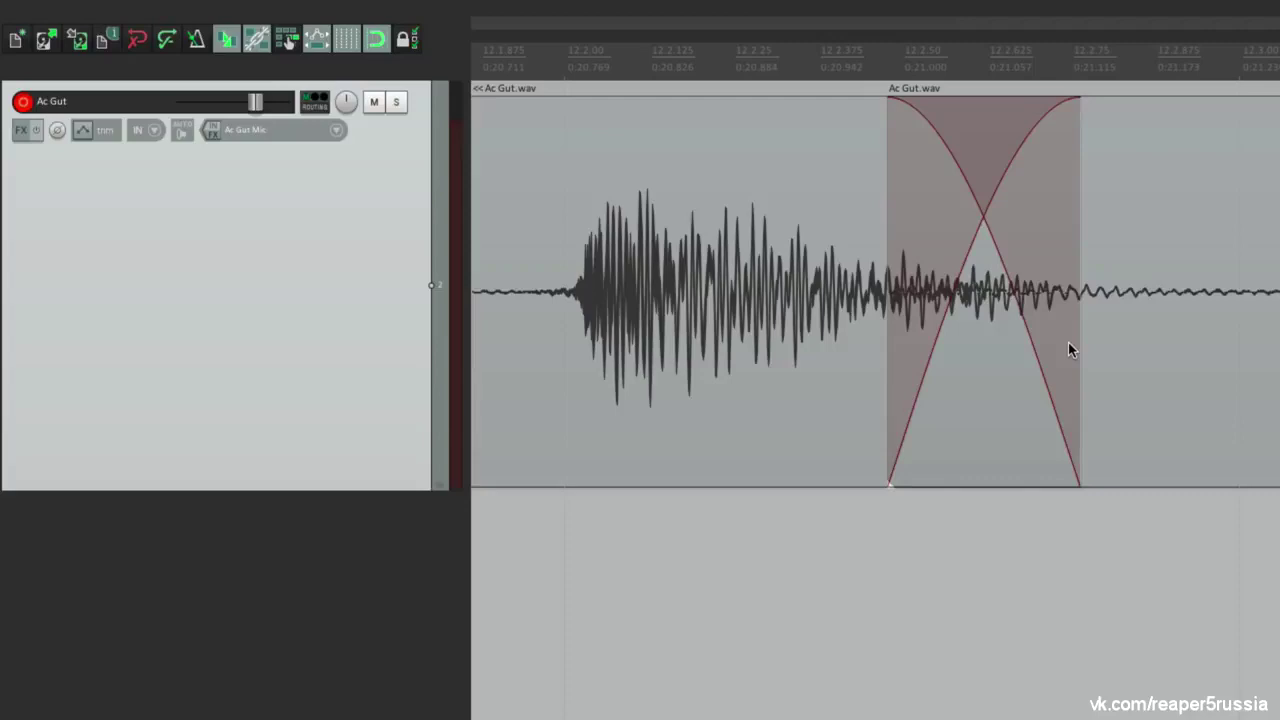
pyautogui.moveTo(1068, 322); pyautogui.dragTo(1050, 268)
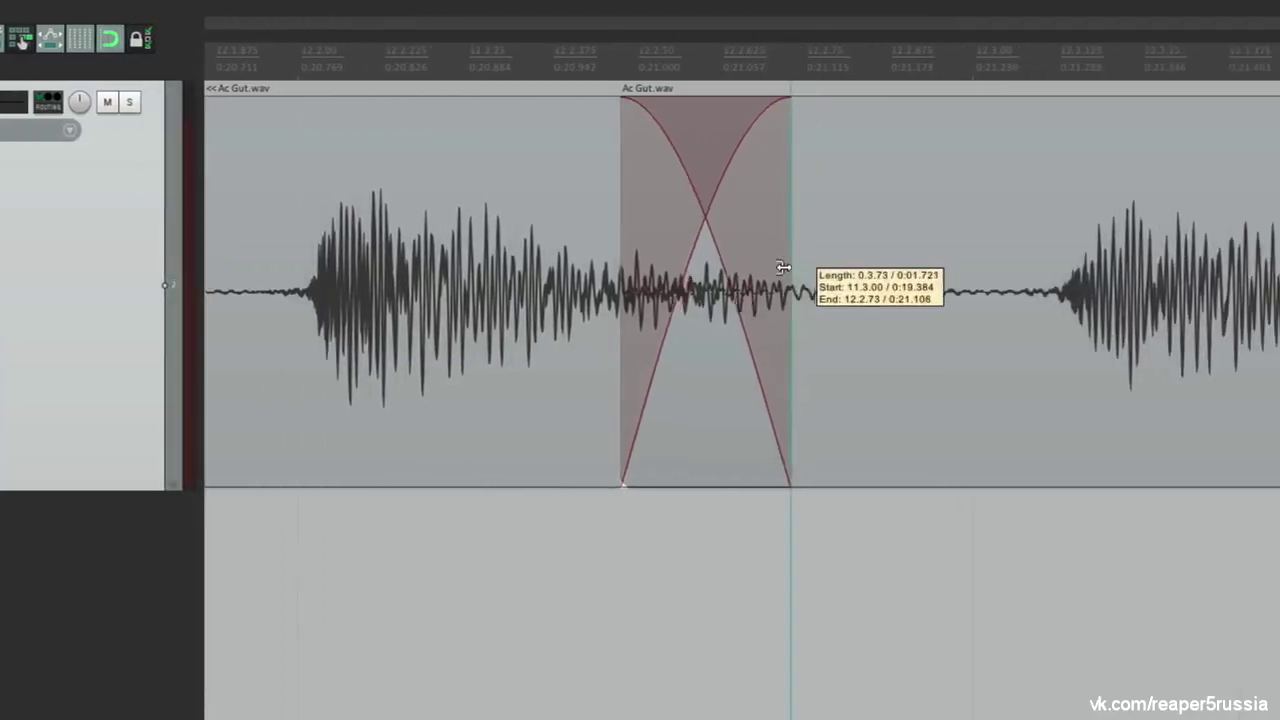
pyautogui.moveTo(783, 267); pyautogui.dragTo(971, 277)
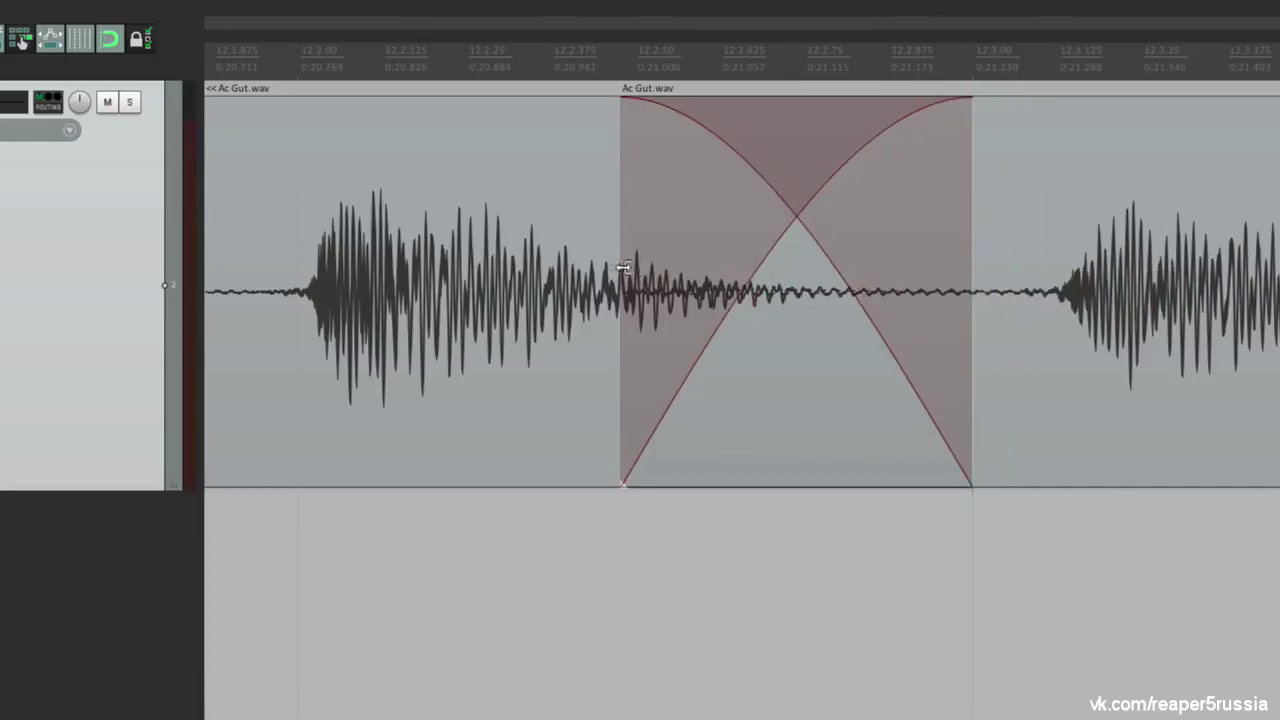
# Trim the later item's start to about 12.2.75, and slide the whole crossfade to between about 12.2.70 and 12.2.95
pyautogui.moveTo(623, 268); pyautogui.dragTo(804, 274)
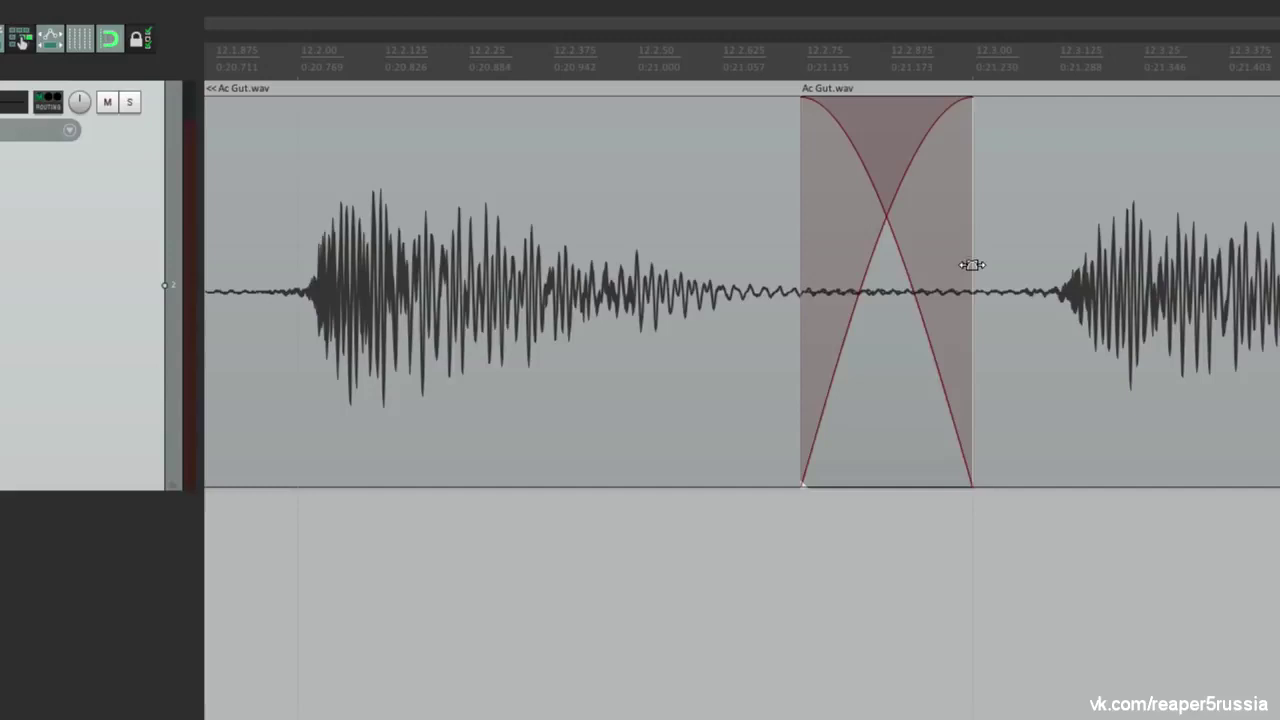
pyautogui.moveTo(972, 265); pyautogui.dragTo(1003, 286)
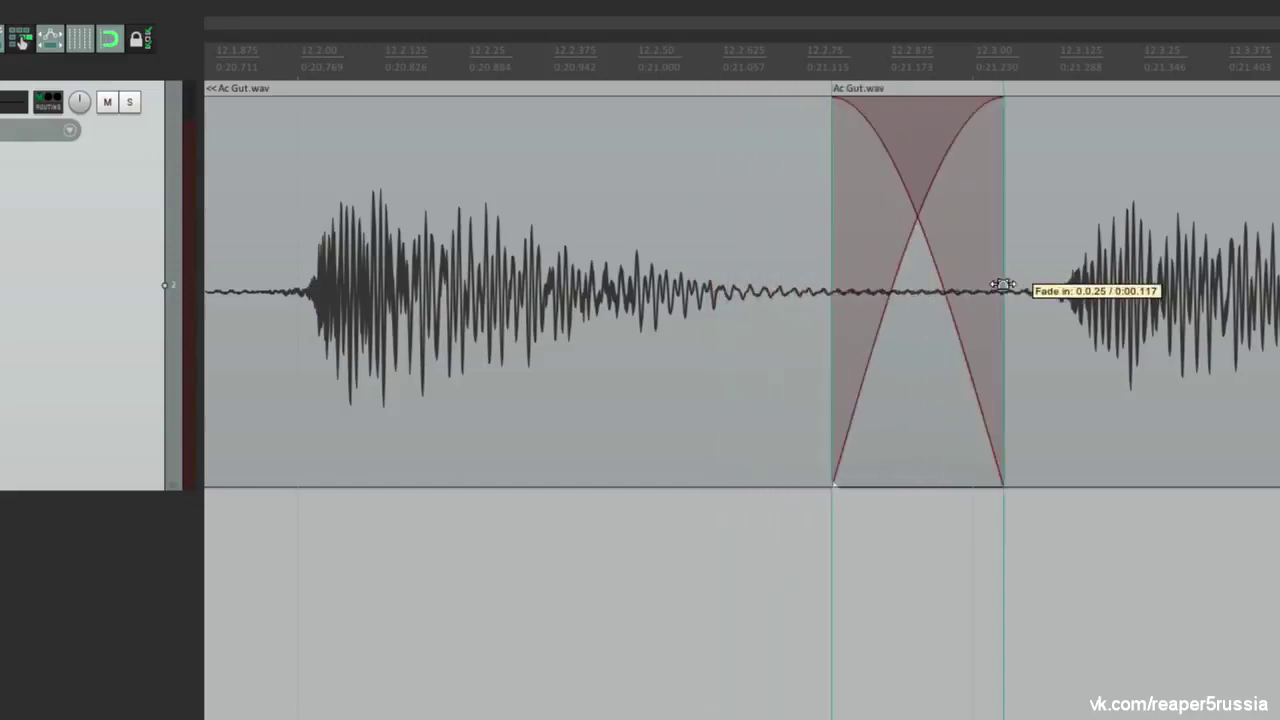
pyautogui.moveTo(1003, 286); pyautogui.dragTo(788, 306)
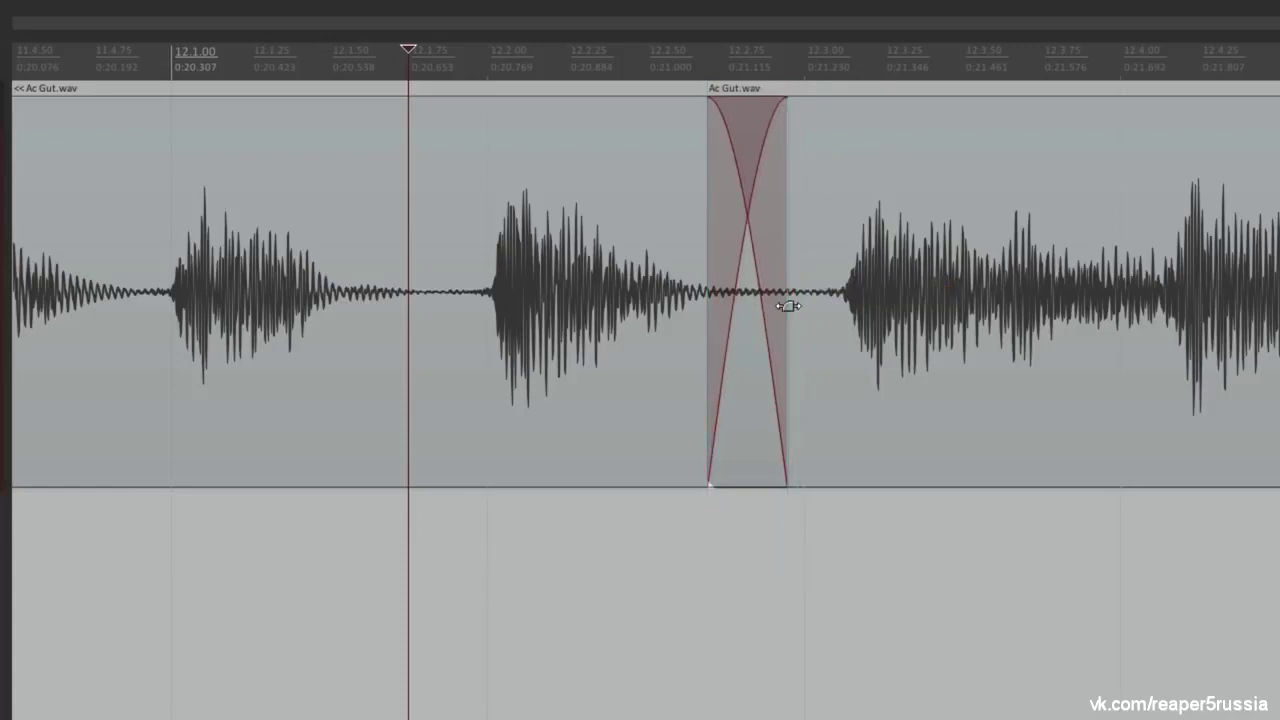
# Separate the items by moving the later one's start to 12.3.04, and add a fade-out of about 0.14 s and a fade-in of about 0.09 s
pyautogui.scroll(2, 788, 306)
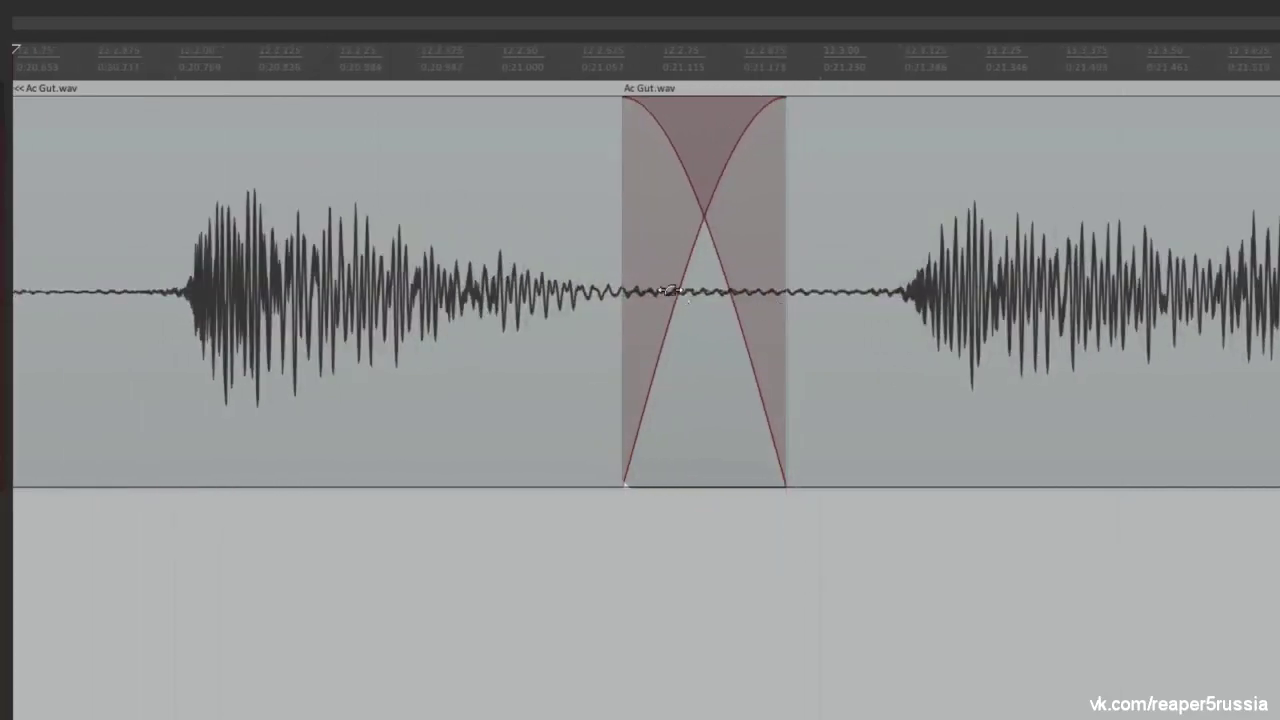
pyautogui.moveTo(629, 278); pyautogui.dragTo(849, 283)
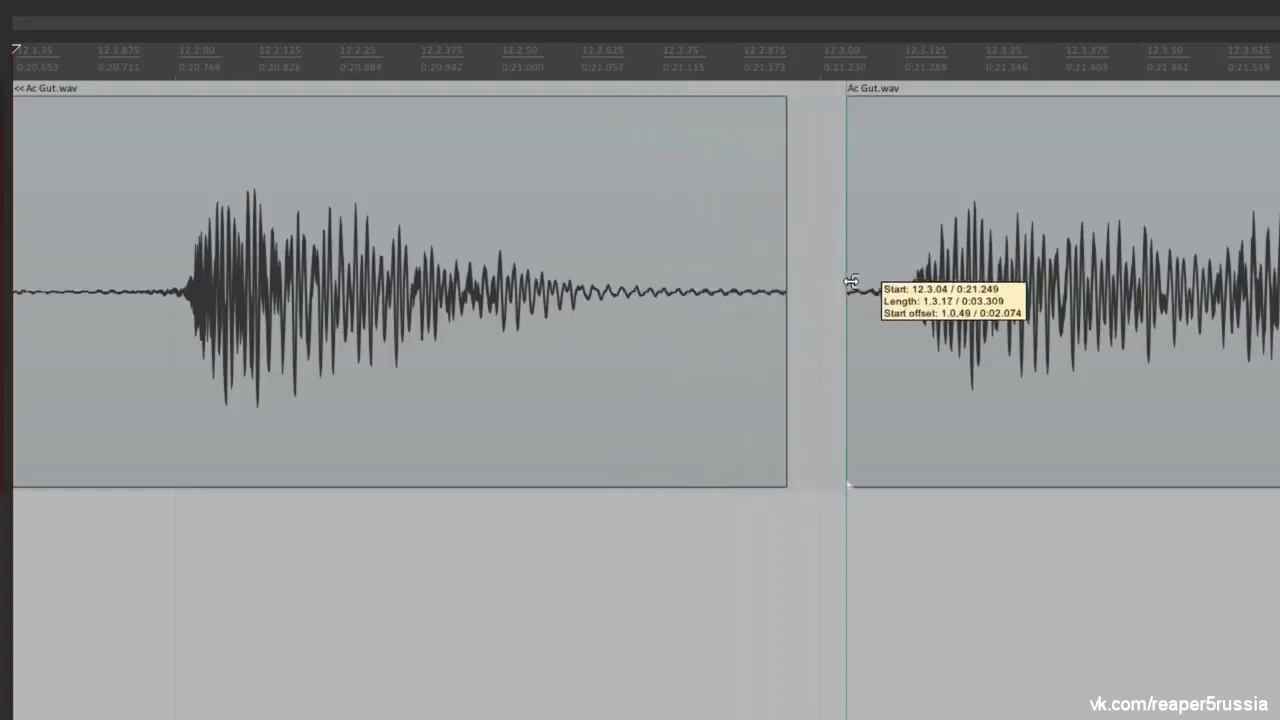
pyautogui.moveTo(777, 103); pyautogui.dragTo(595, 168)
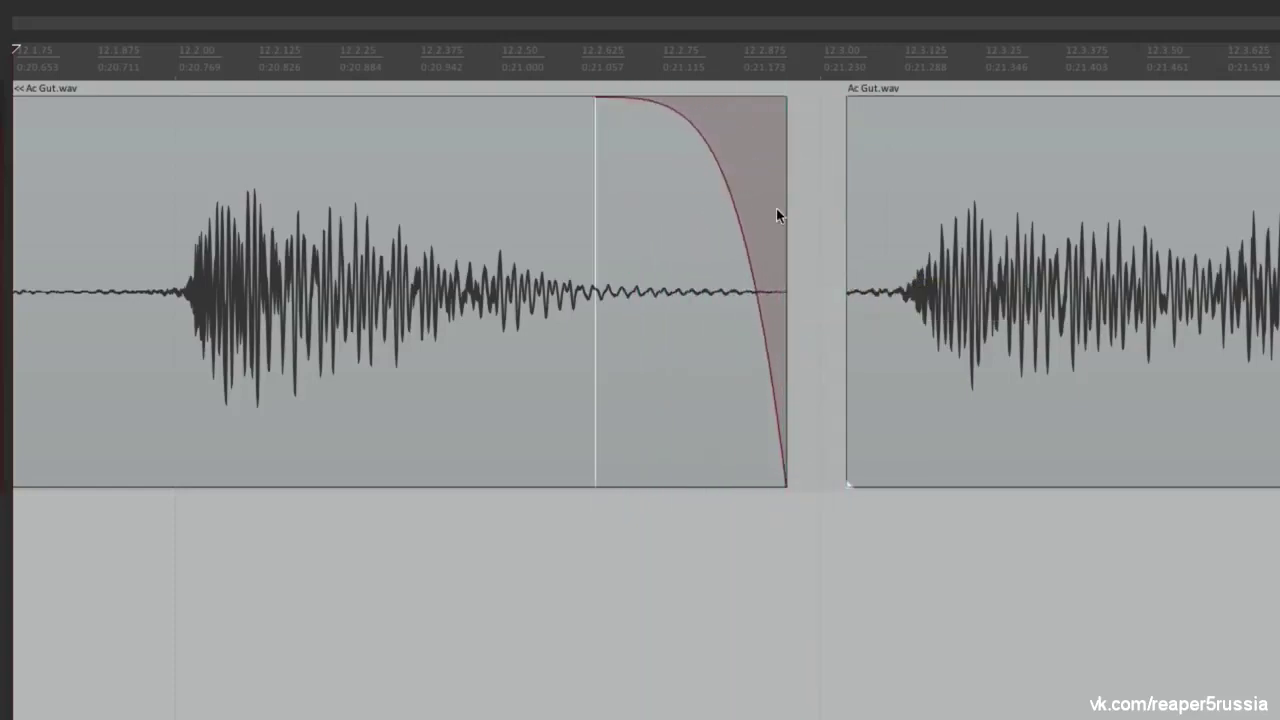
pyautogui.moveTo(867, 97); pyautogui.dragTo(967, 132)
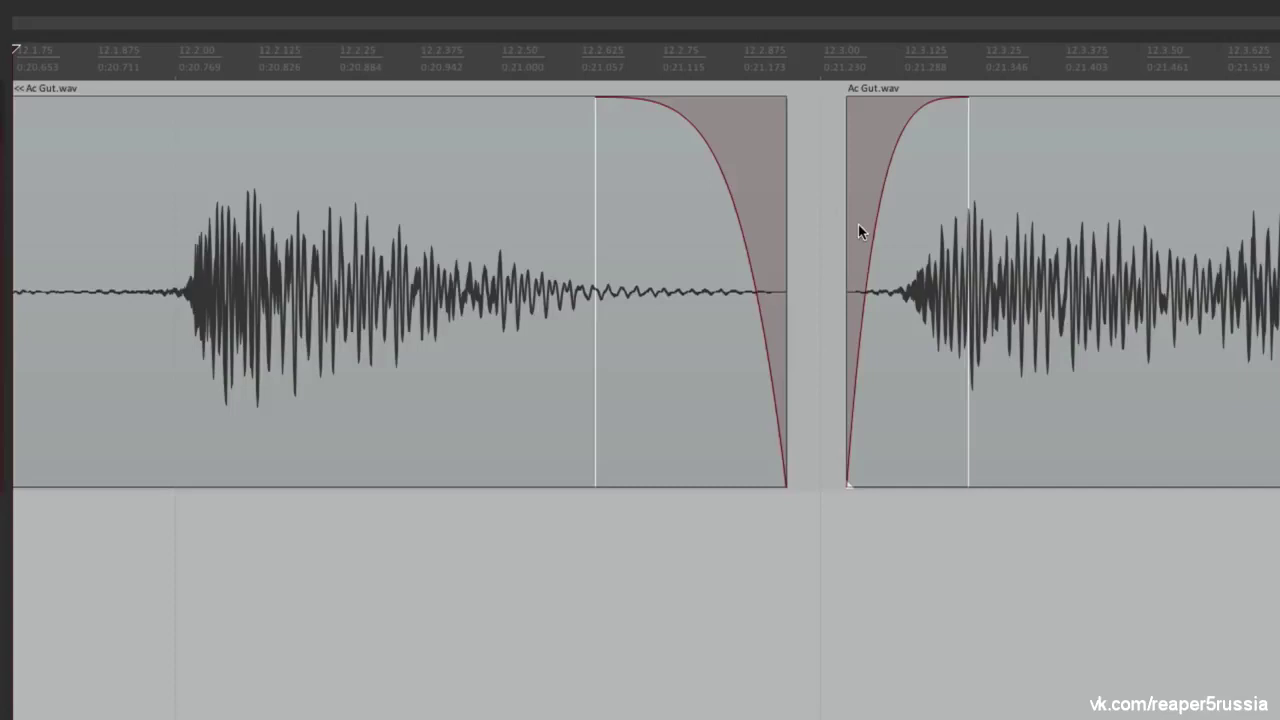
# Try the linear and then the steep S-curve shape on the earlier item's fade-out, and lengthen it to about 0.19 s
pyautogui.rightClick(699, 129)
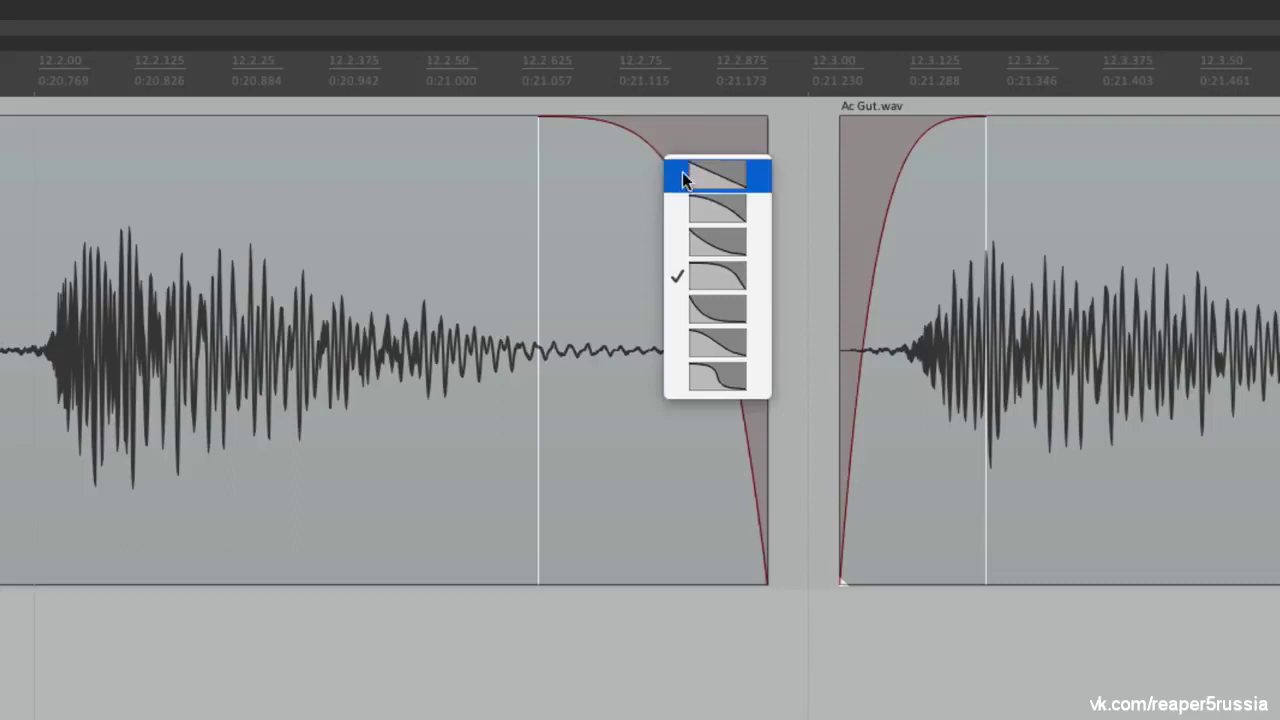
pyautogui.click(682, 178)
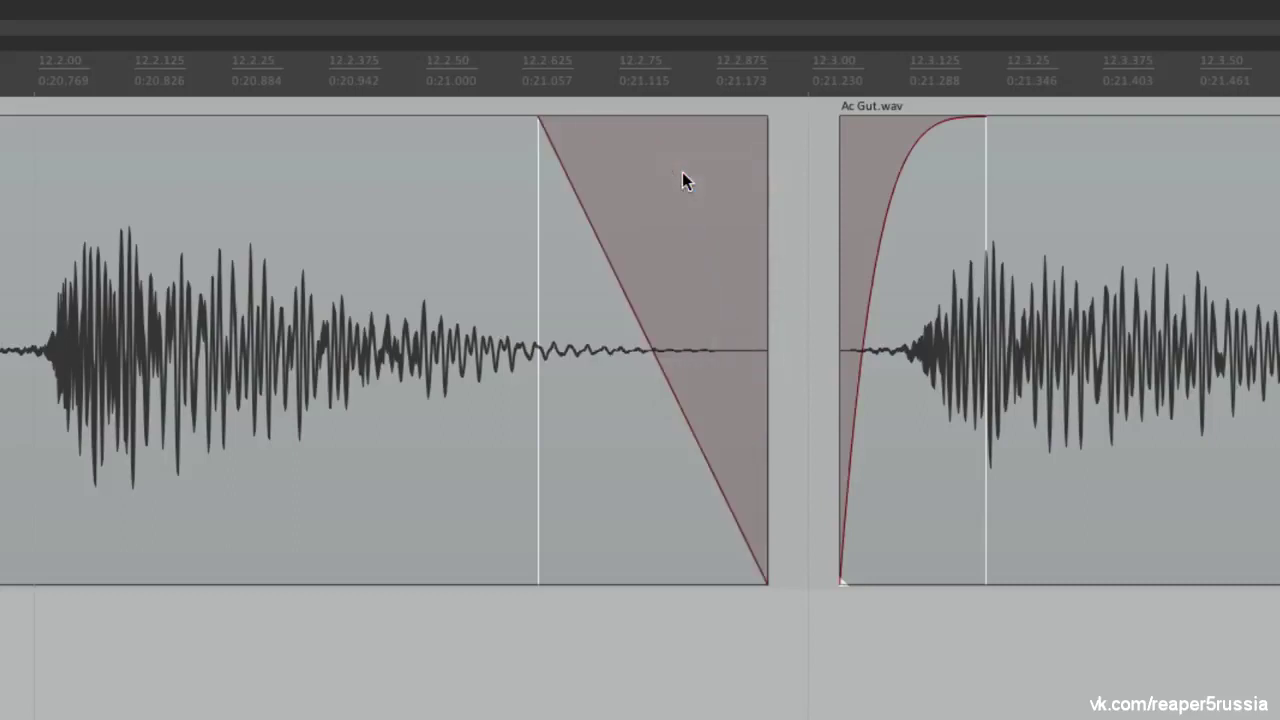
pyautogui.rightClick(577, 177)
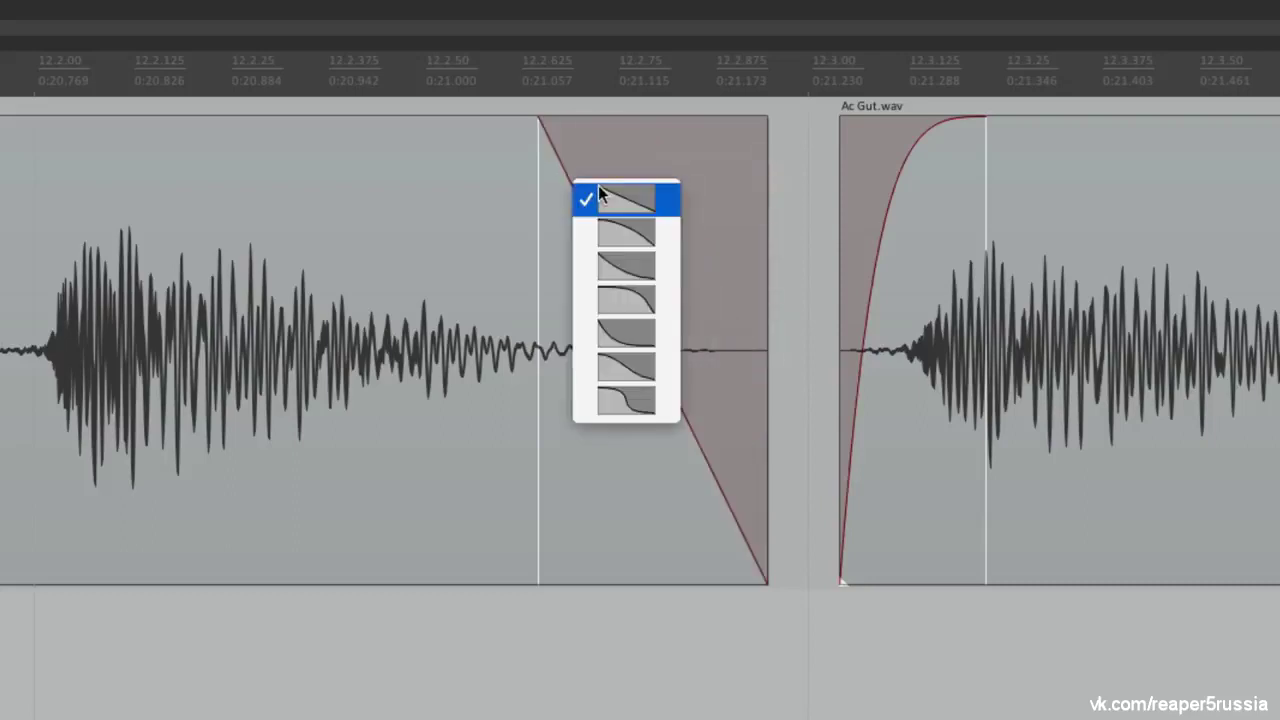
pyautogui.click(586, 400)
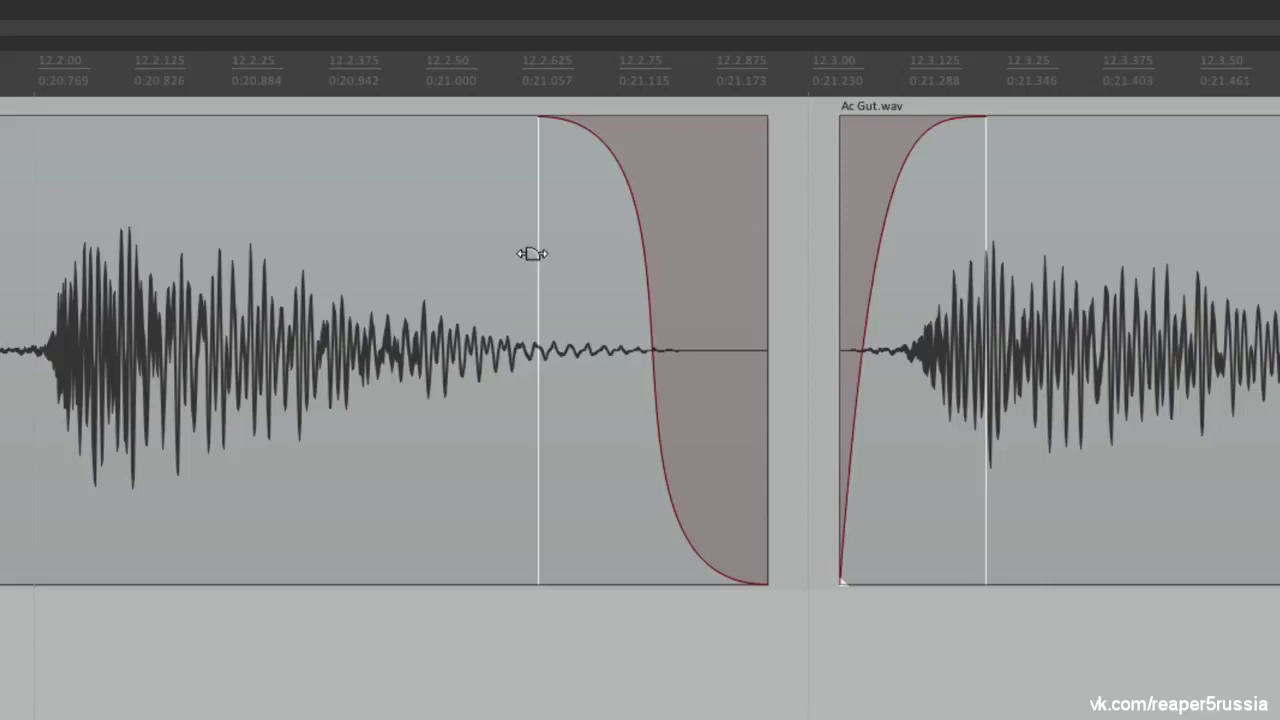
pyautogui.moveTo(531, 253); pyautogui.dragTo(457, 277)
pyautogui.moveTo(591, 209)
pyautogui.mouseDown()
pyautogui.moveTo(474, 234)
pyautogui.moveTo(576, 226)
pyautogui.mouseUp()
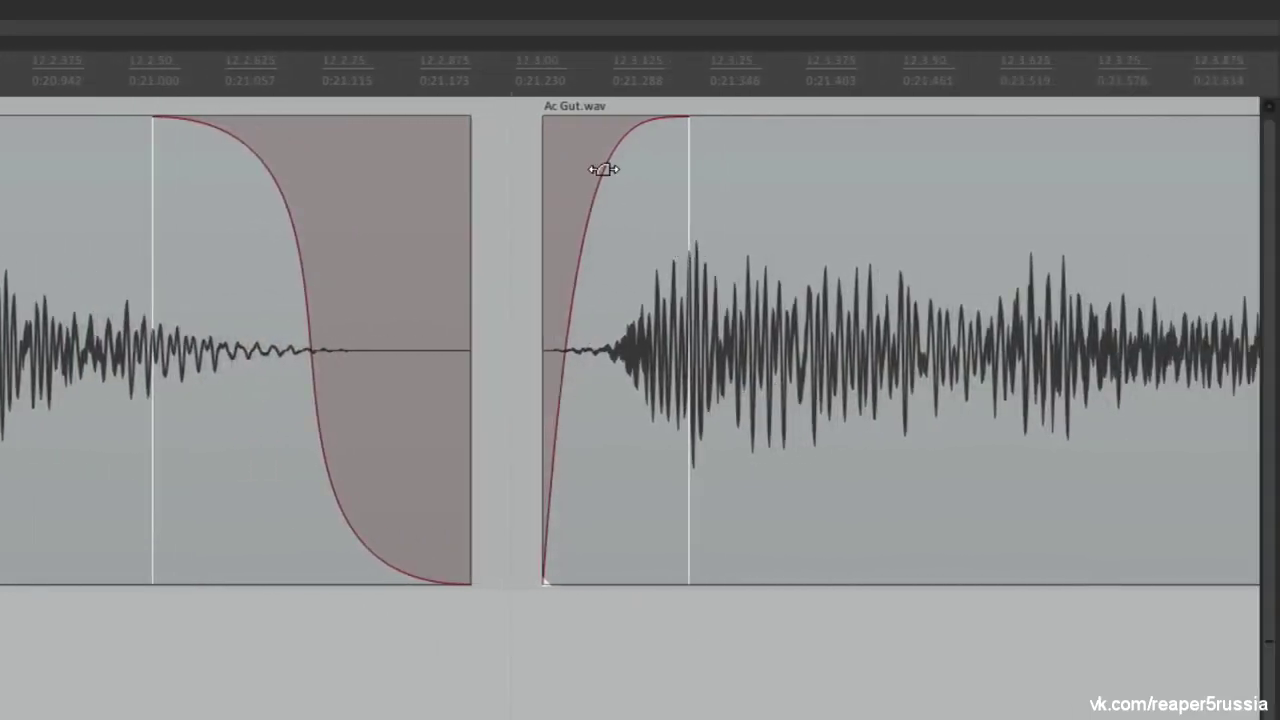
# Try the linear and then the steep S-curve shape on the later item's fade-in, and lengthen it to about 0.14 s
pyautogui.rightClick(603, 169)
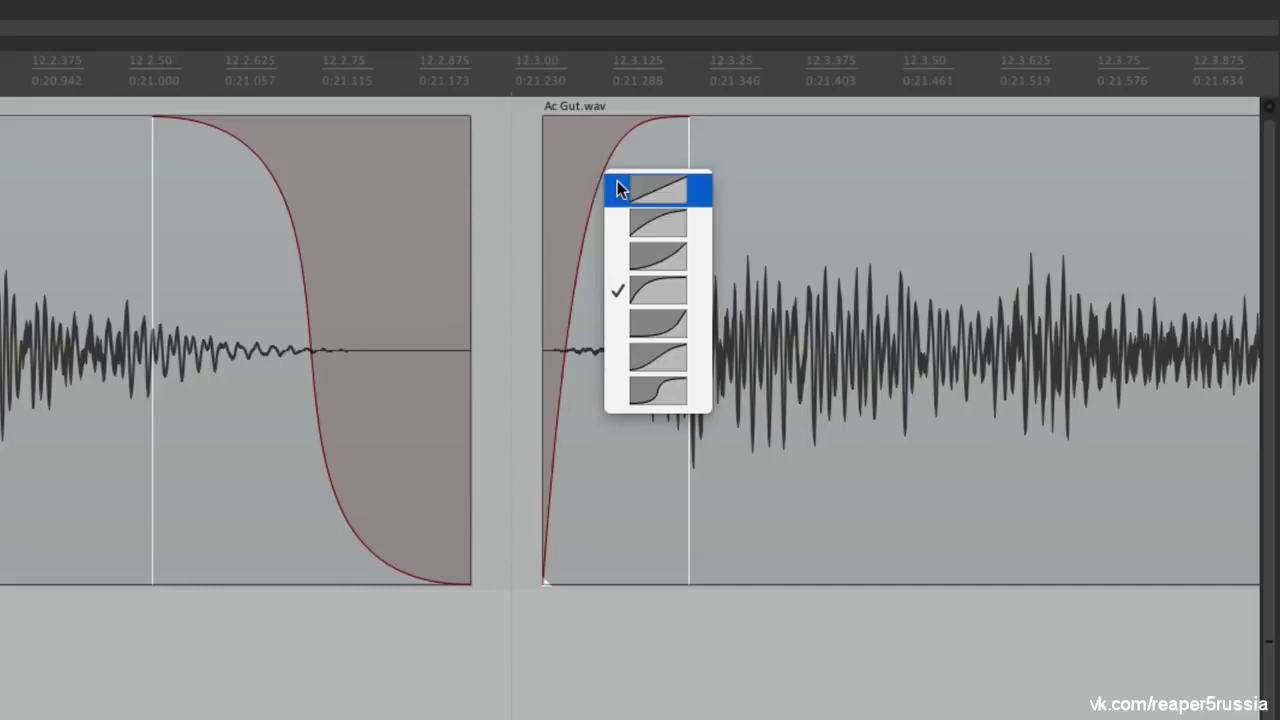
pyautogui.click(617, 190)
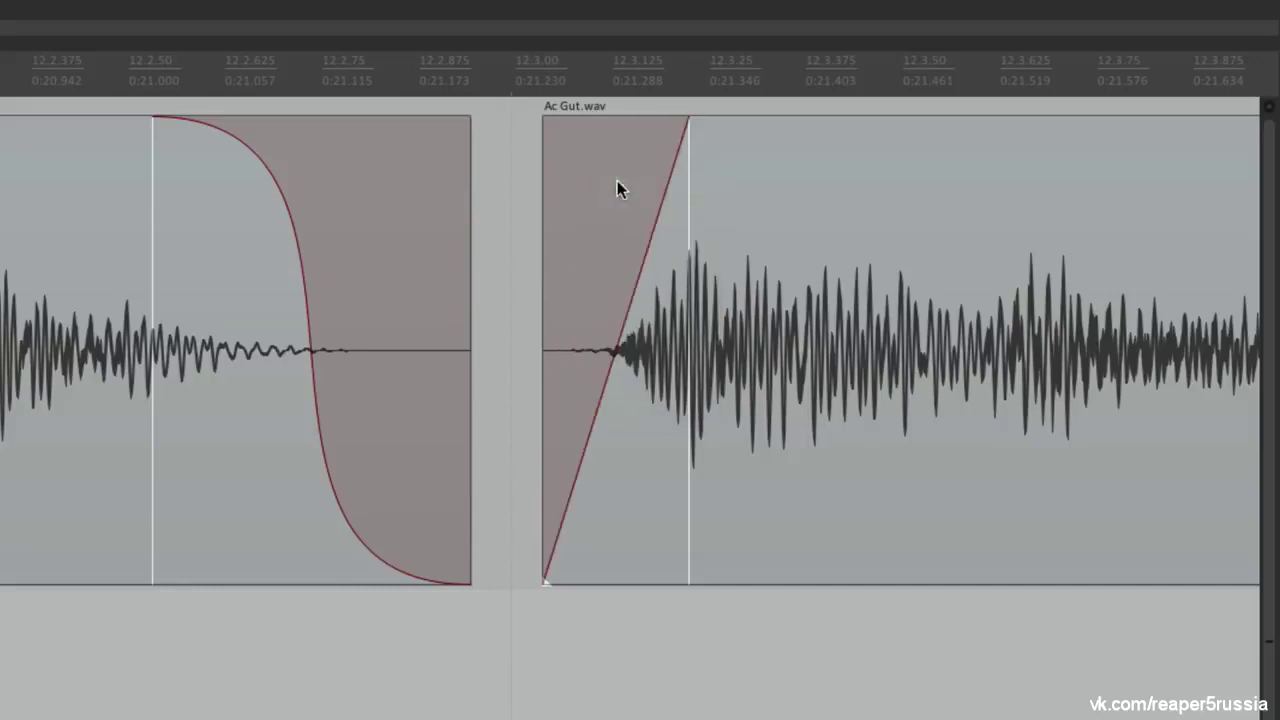
pyautogui.moveTo(680, 177); pyautogui.dragTo(699, 201)
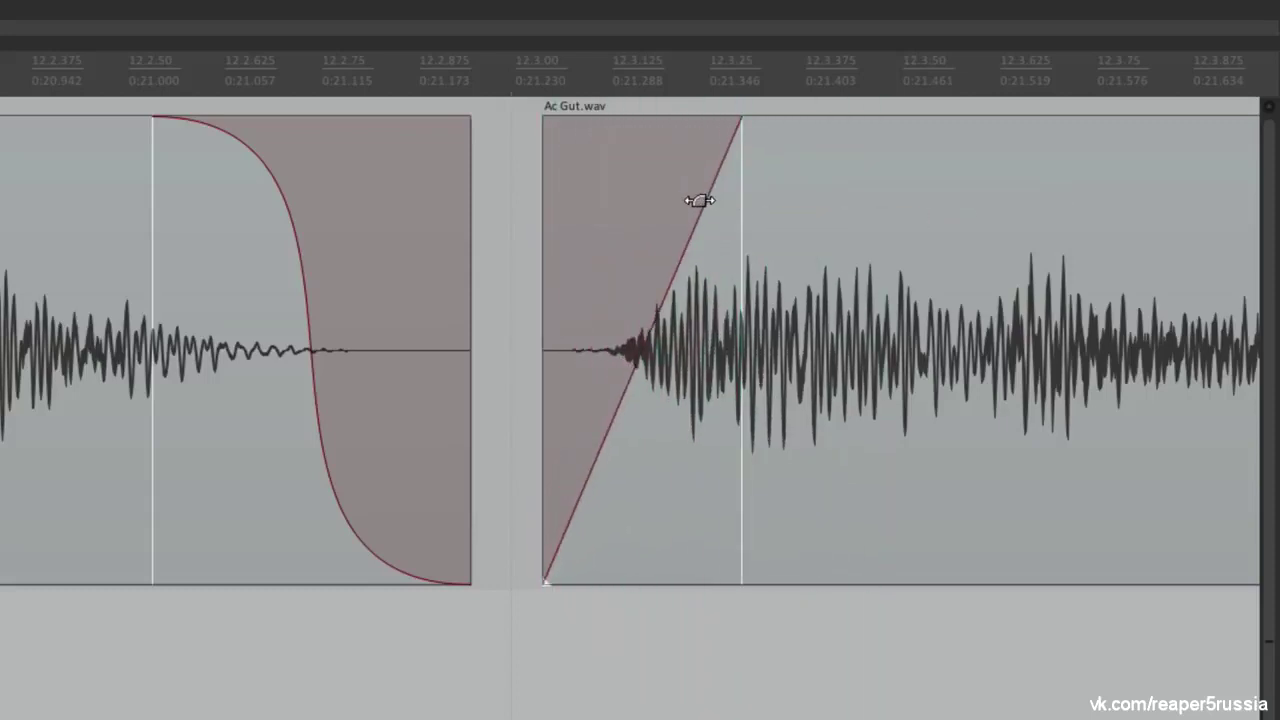
pyautogui.rightClick(699, 201)
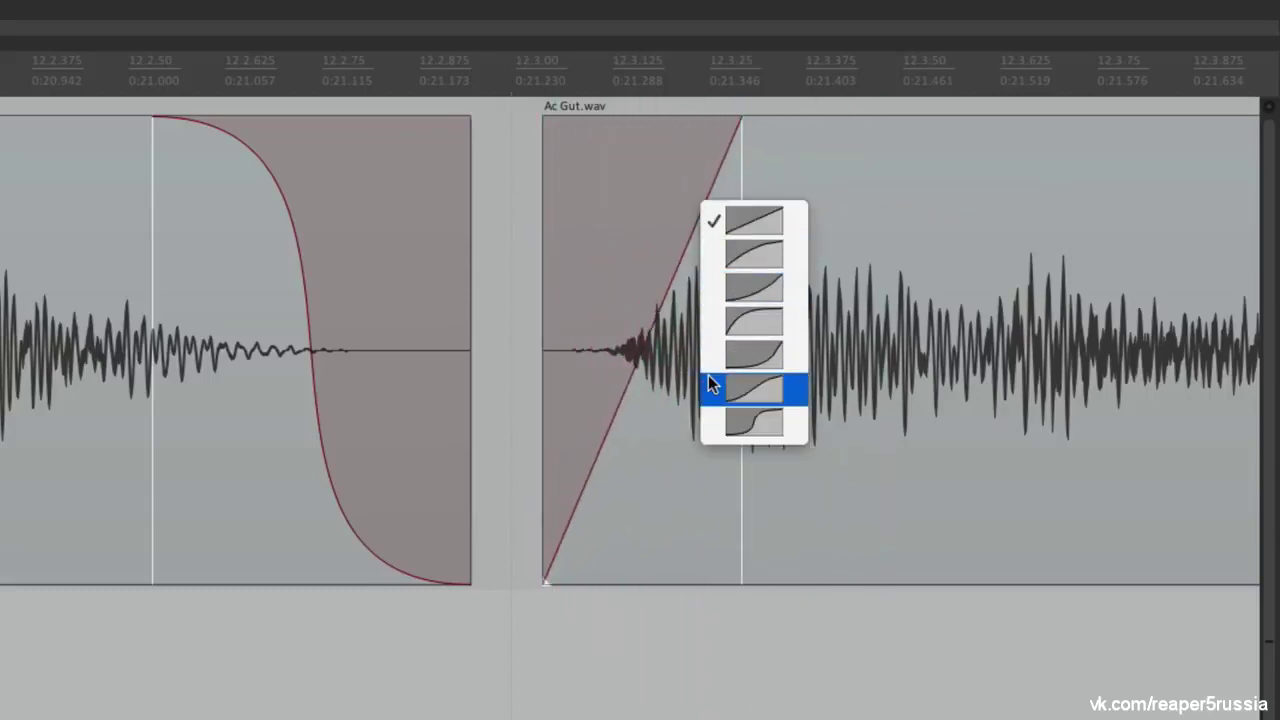
pyautogui.click(711, 419)
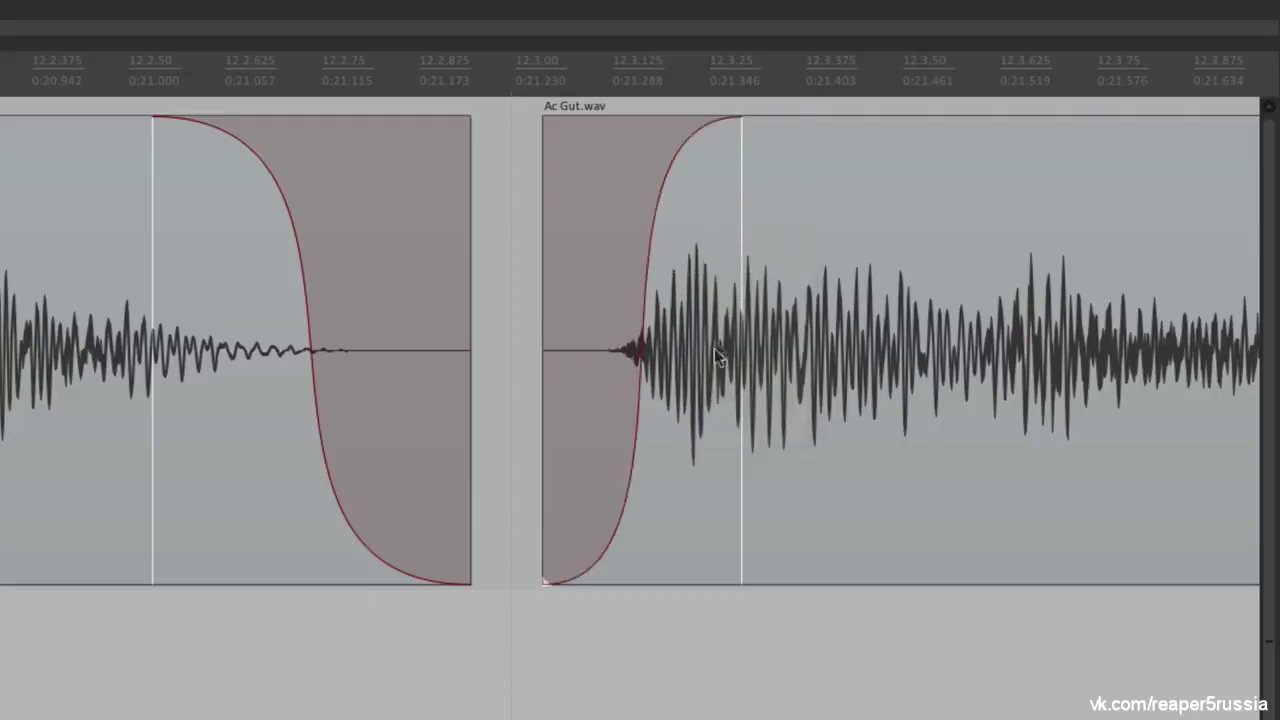
pyautogui.moveTo(737, 287)
pyautogui.mouseDown()
pyautogui.moveTo(857, 286)
pyautogui.moveTo(722, 286)
pyautogui.mouseUp()
pyautogui.moveTo(640, 200); pyautogui.dragTo(694, 294)
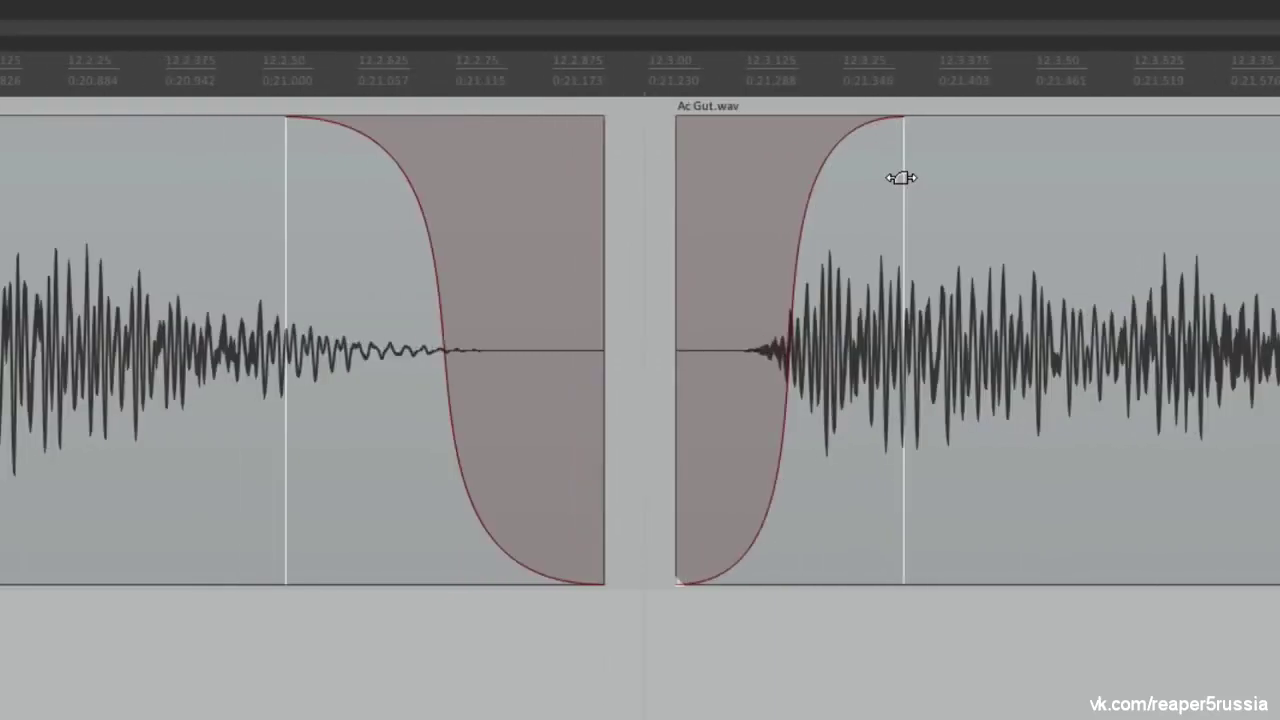
# Remove the fade-in and fade-out, and extend the later item's start over the earlier item to about 12.2.70 to form a crossfade
pyautogui.moveTo(899, 178); pyautogui.dragTo(615, 222)
pyautogui.moveTo(283, 206); pyautogui.dragTo(618, 215)
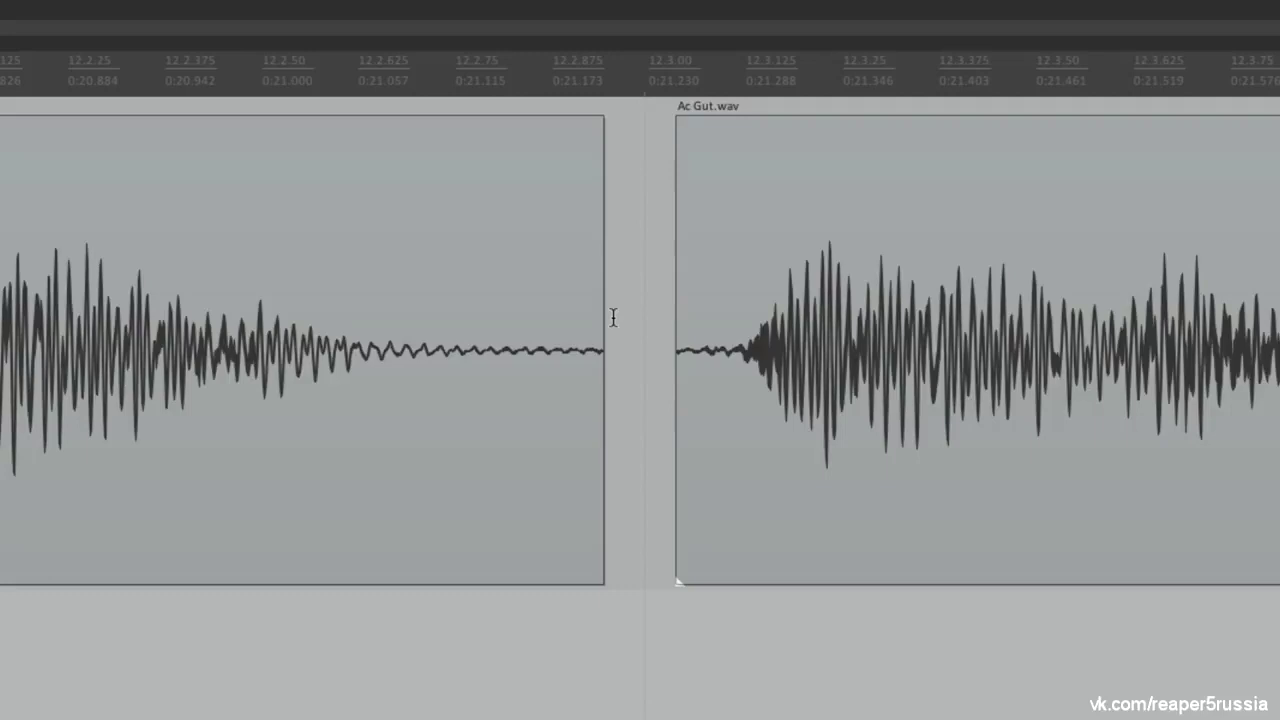
pyautogui.moveTo(670, 273); pyautogui.dragTo(520, 297)
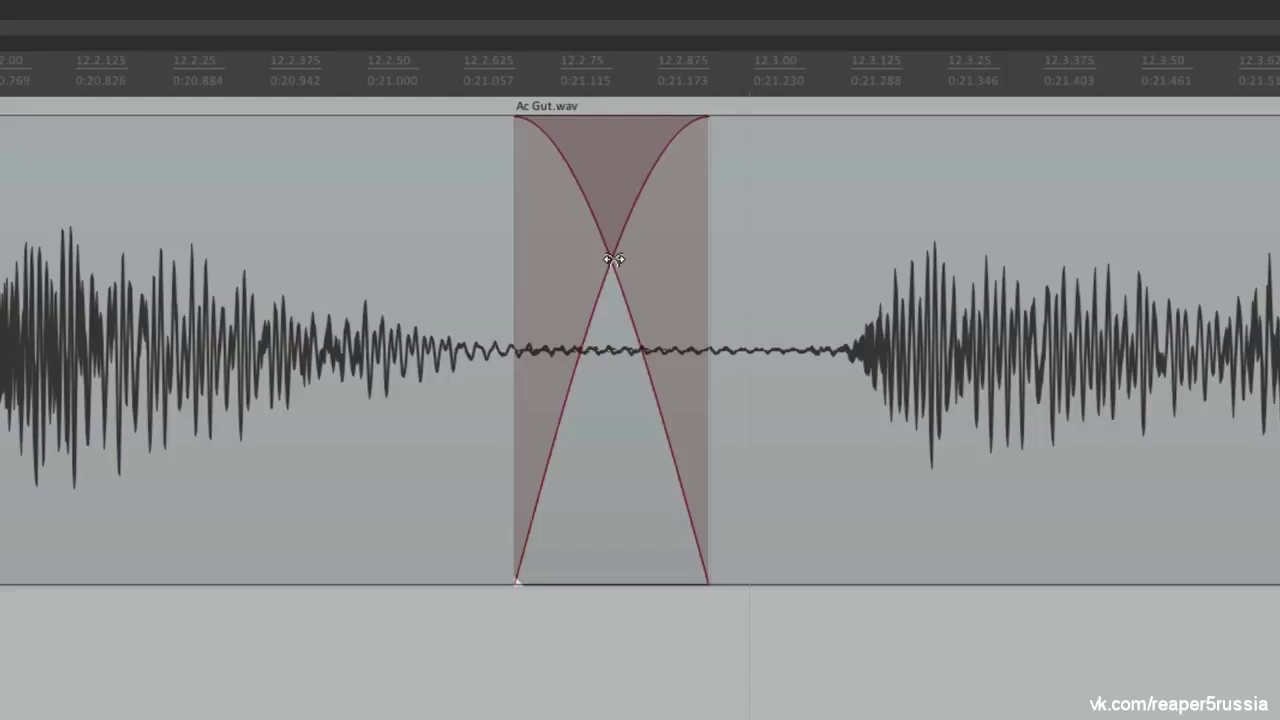
# Try the linear crossfade shape, return to the rounded second shape, and change the crossfade to the steep S-curve shape
pyautogui.rightClick(613, 259)
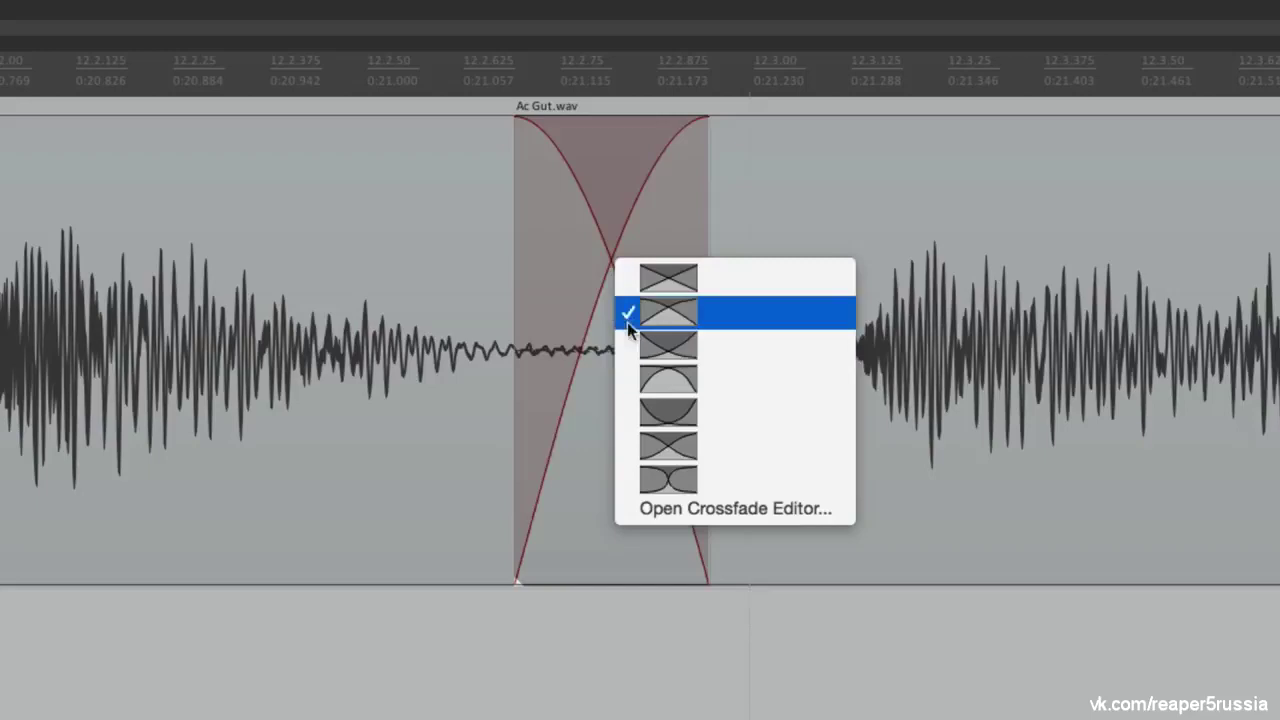
pyautogui.click(627, 288)
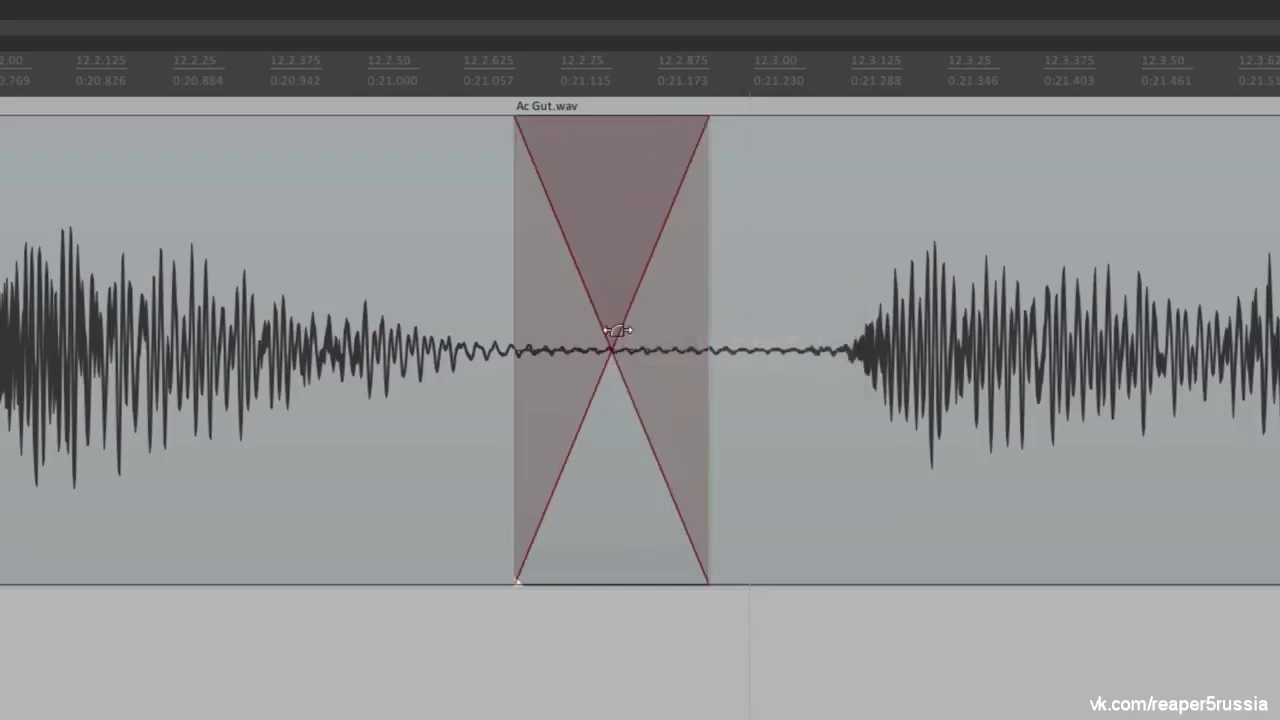
pyautogui.rightClick(613, 353)
pyautogui.click(627, 408)
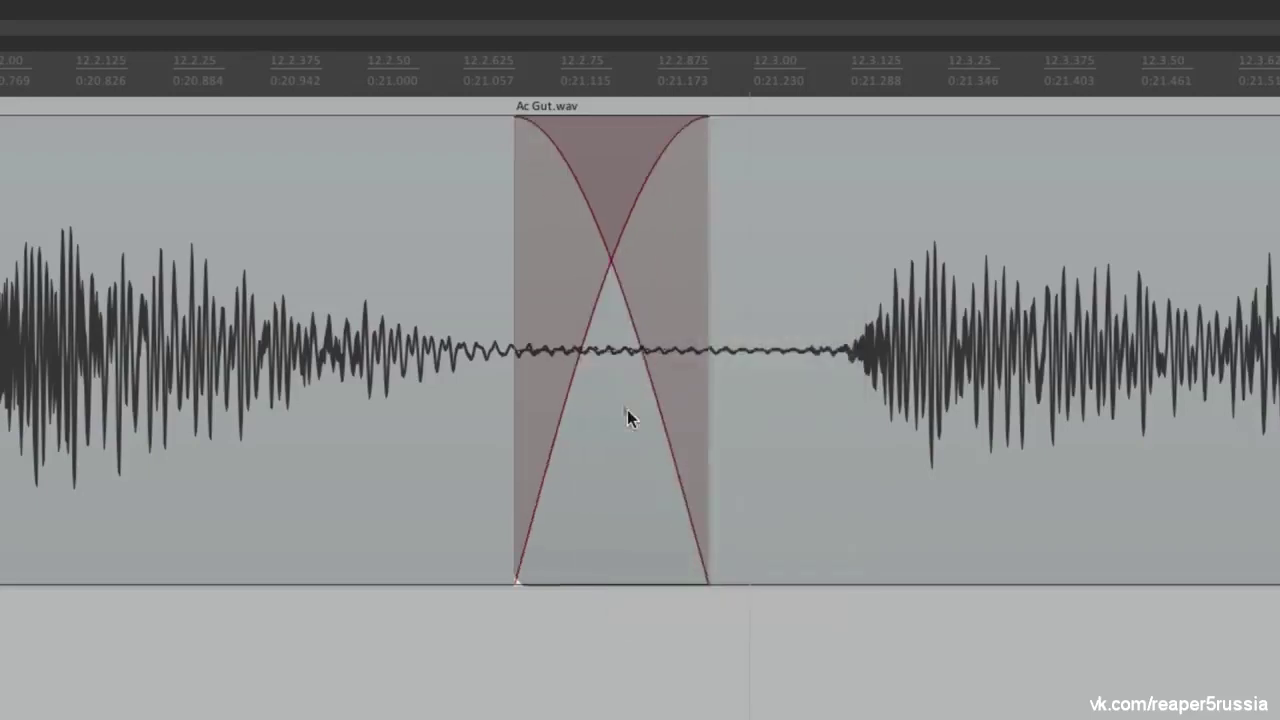
pyautogui.rightClick(608, 268)
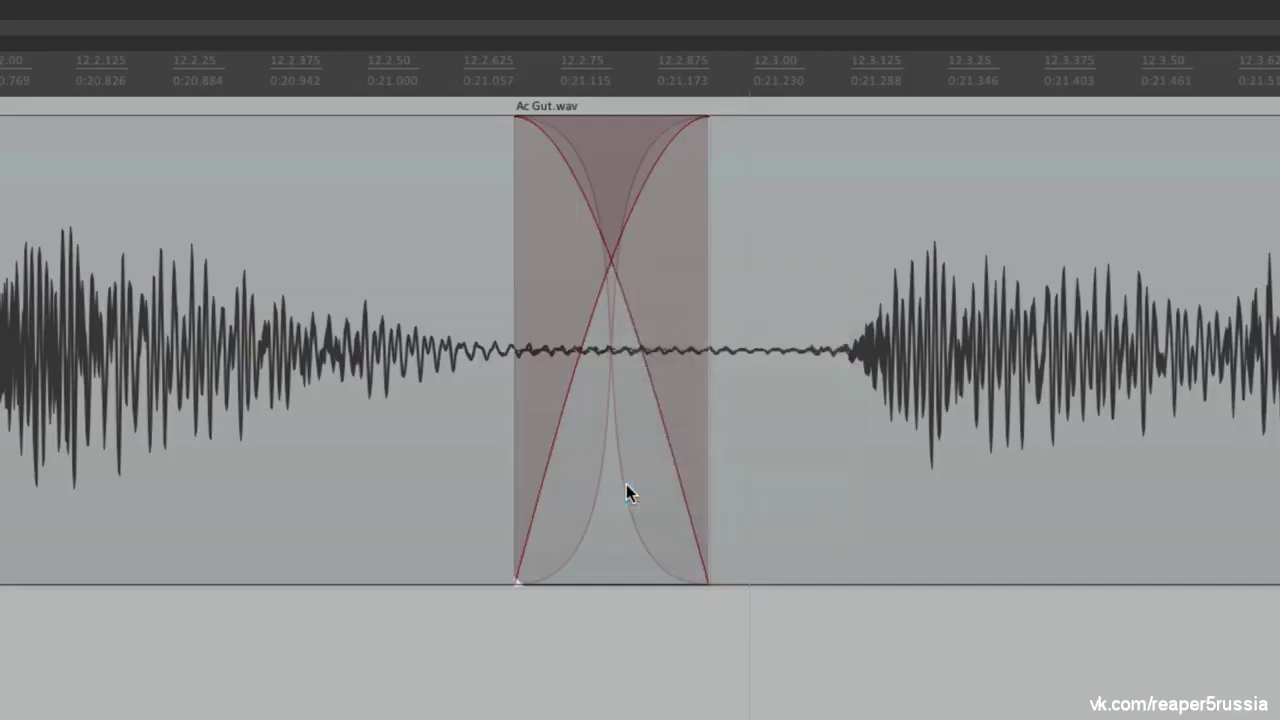
pyautogui.scroll(-1, 626, 490)
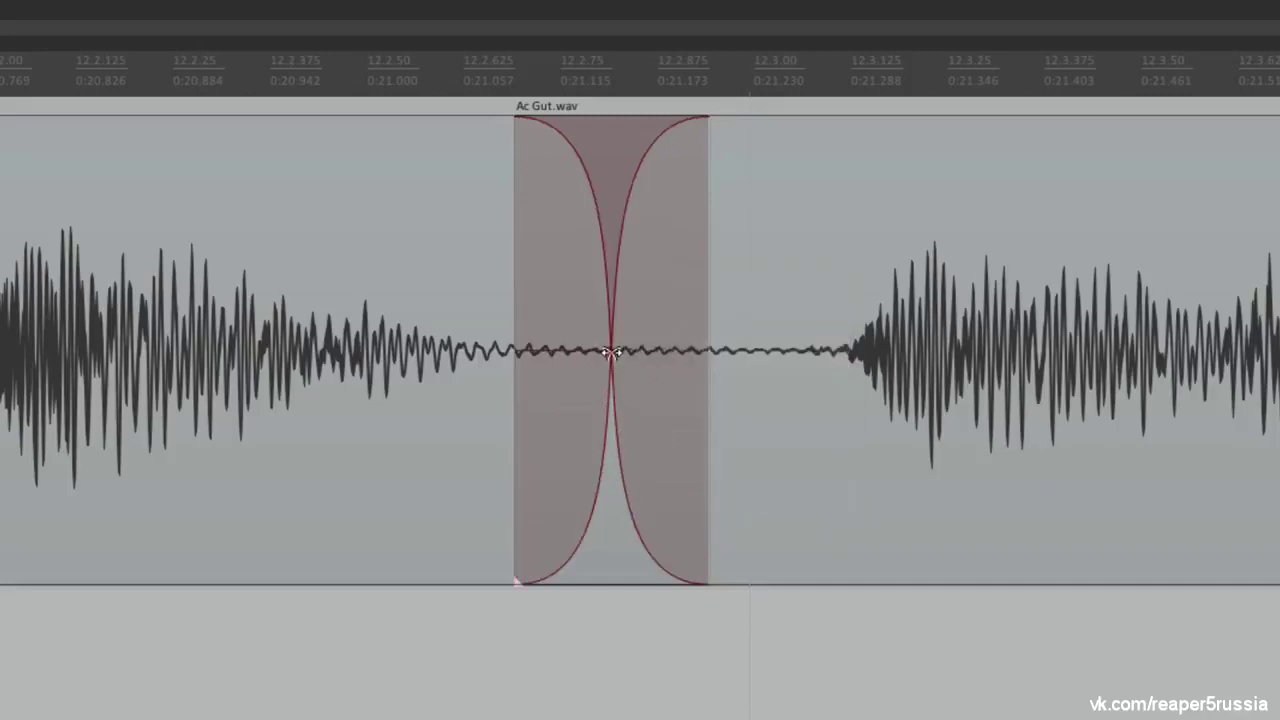
# Open the crossfade in the Crossfade Editor, try the linear shape on its fade-out, and return to the steep S-curve
pyautogui.rightClick(610, 352)
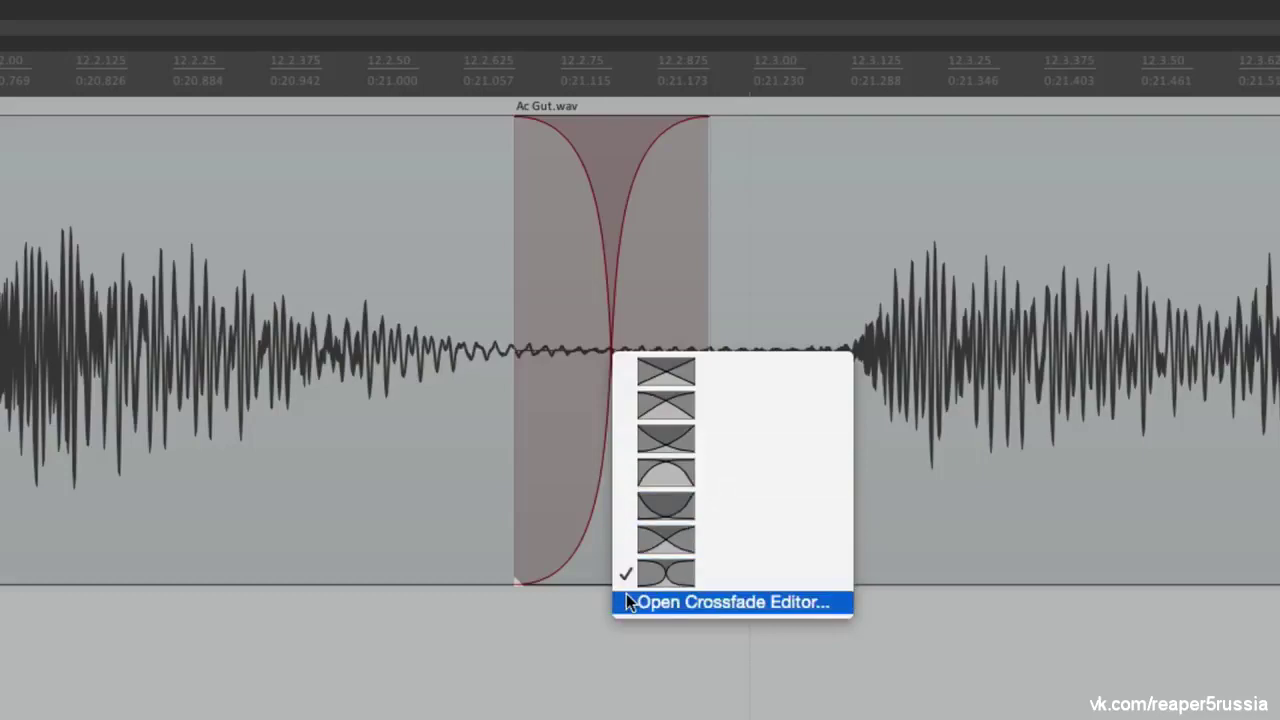
pyautogui.click(628, 602)
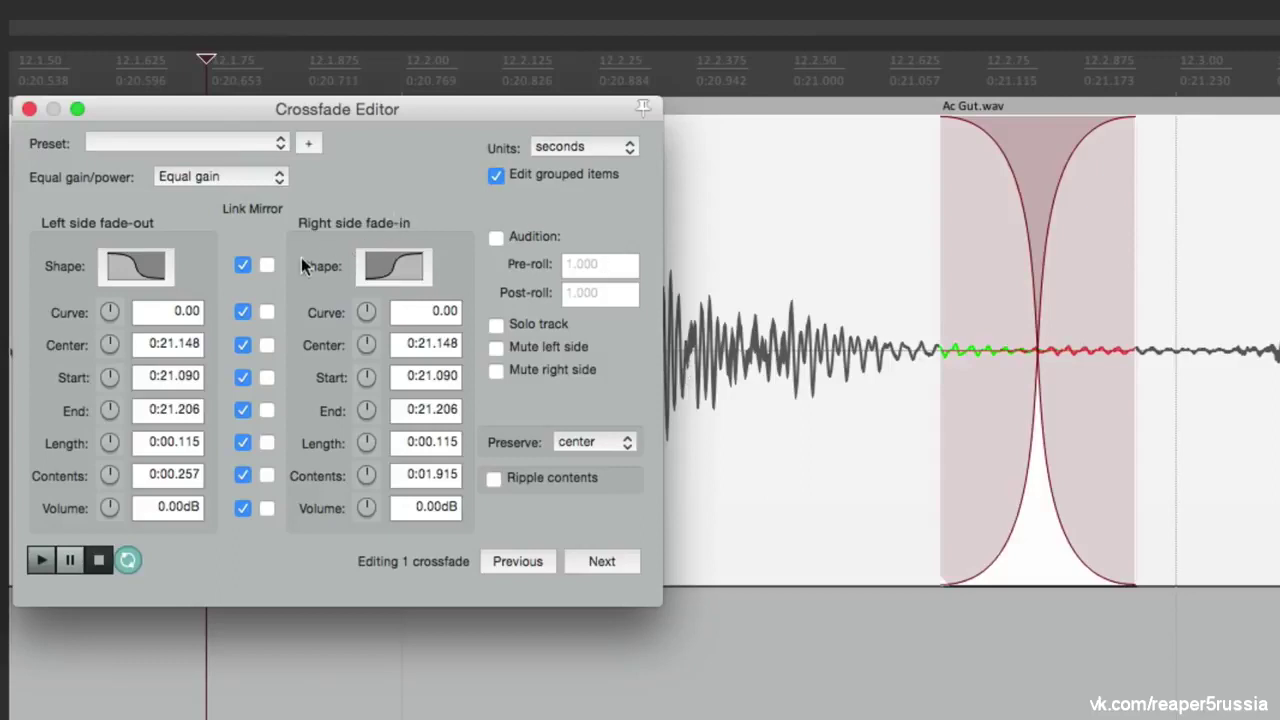
pyautogui.click(126, 268)
pyautogui.click(126, 268)
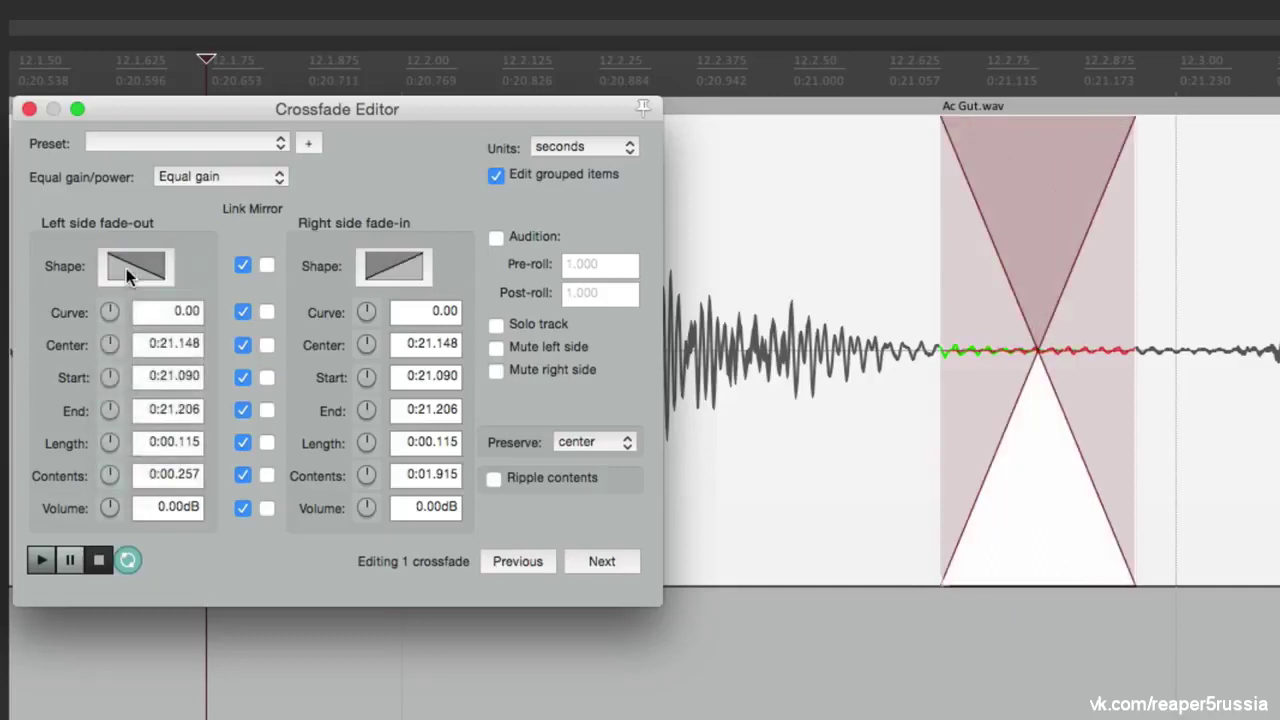
pyautogui.click(126, 268)
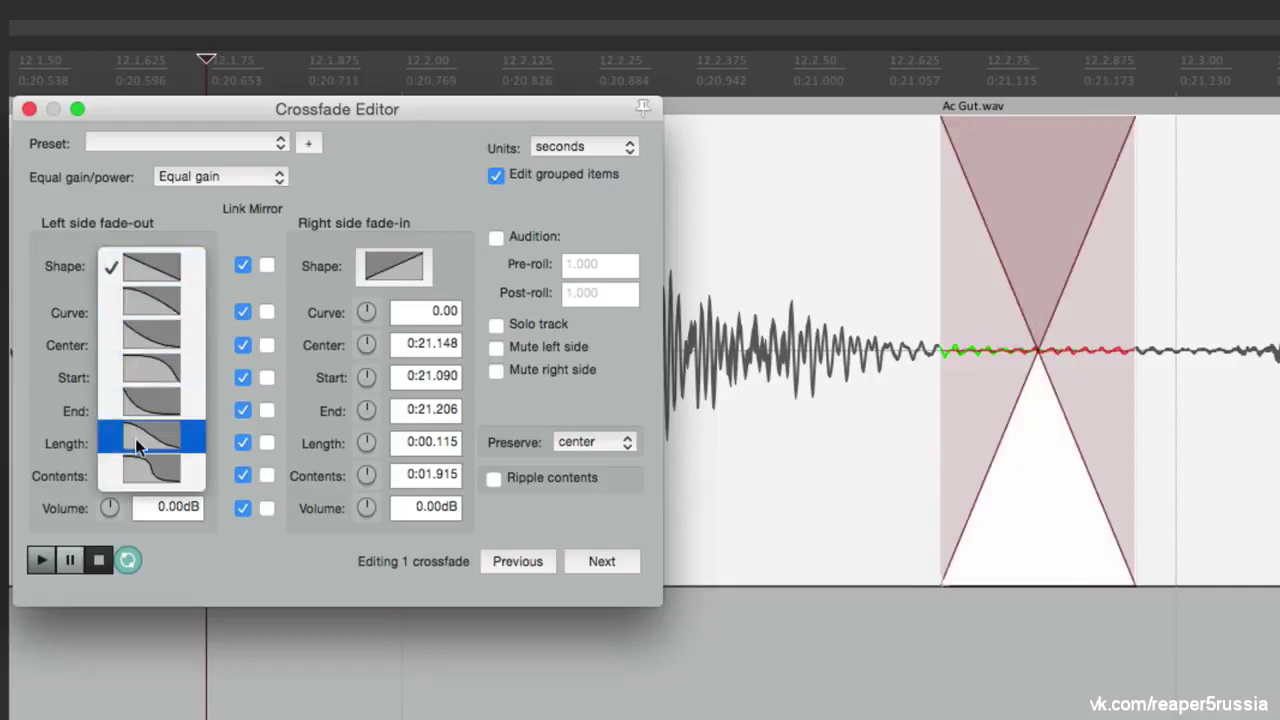
pyautogui.click(134, 465)
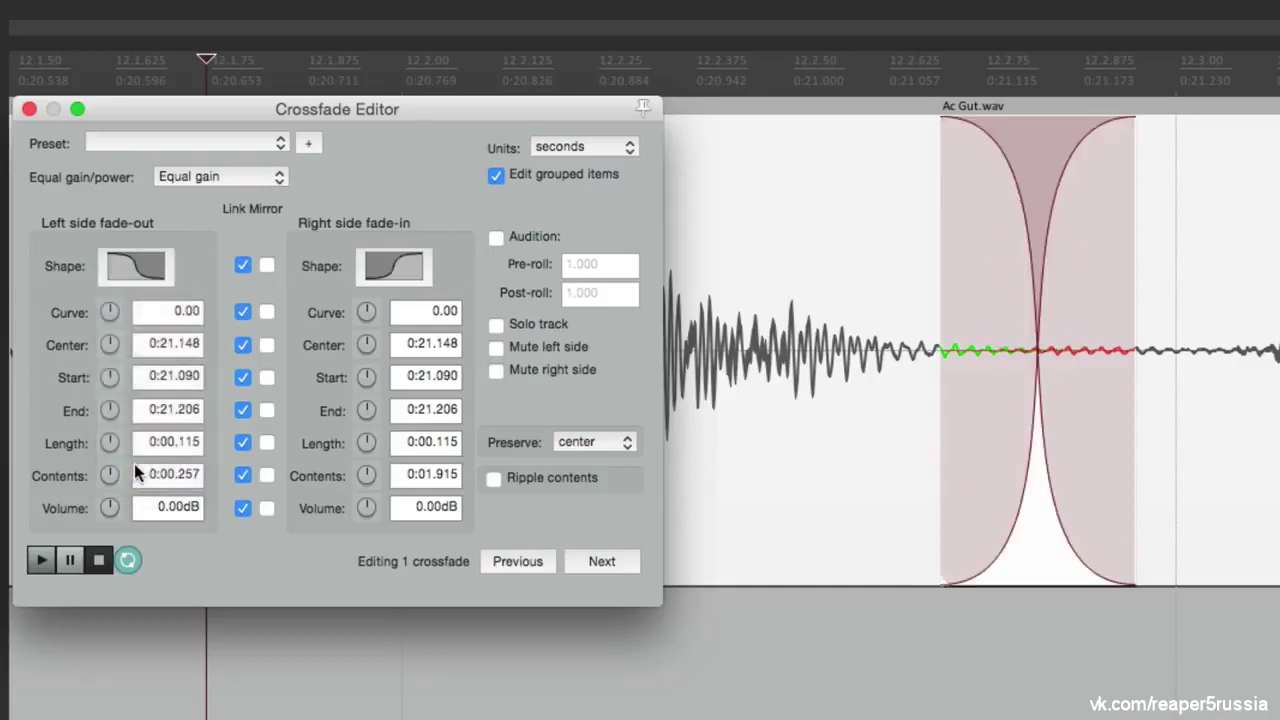
# Try a crossfade curve of -0.39, set the curve to -0.14, and move the crossfade center to 0:21.141
pyautogui.moveTo(110, 310)
pyautogui.mouseDown()
pyautogui.moveTo(110, 344)
pyautogui.moveTo(112, 316)
pyautogui.mouseUp()
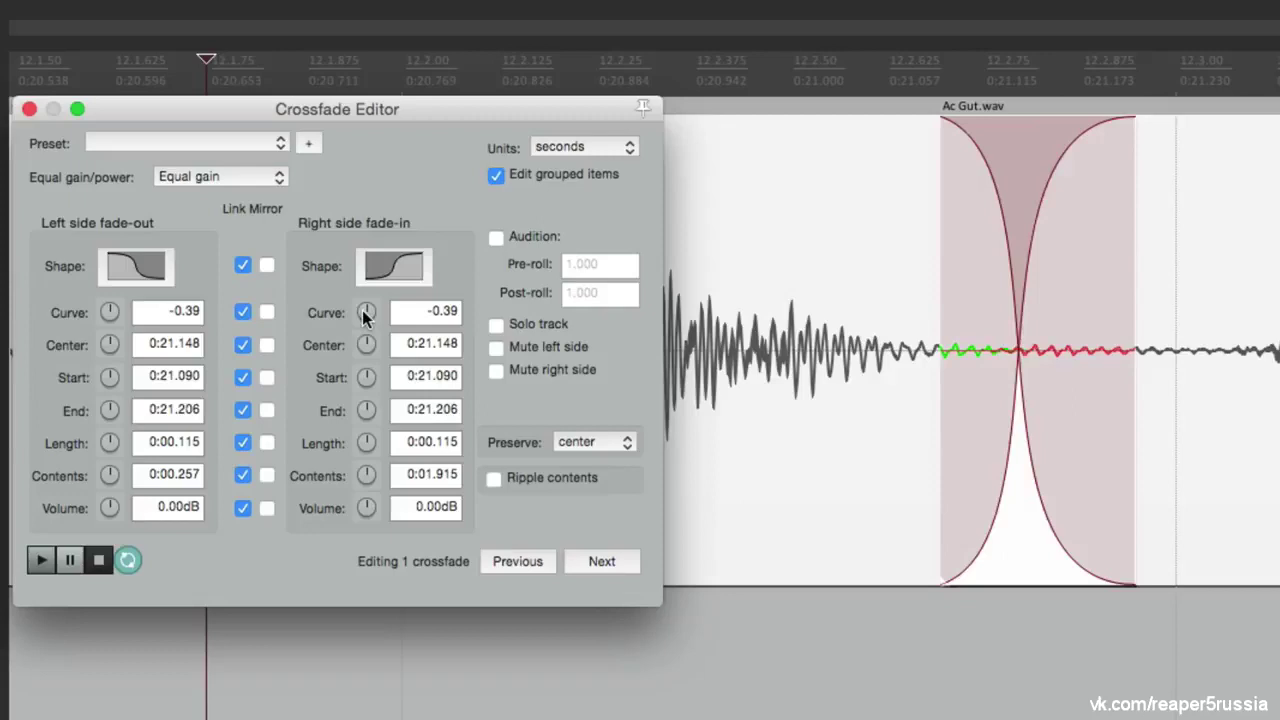
pyautogui.moveTo(365, 315); pyautogui.dragTo(365, 290)
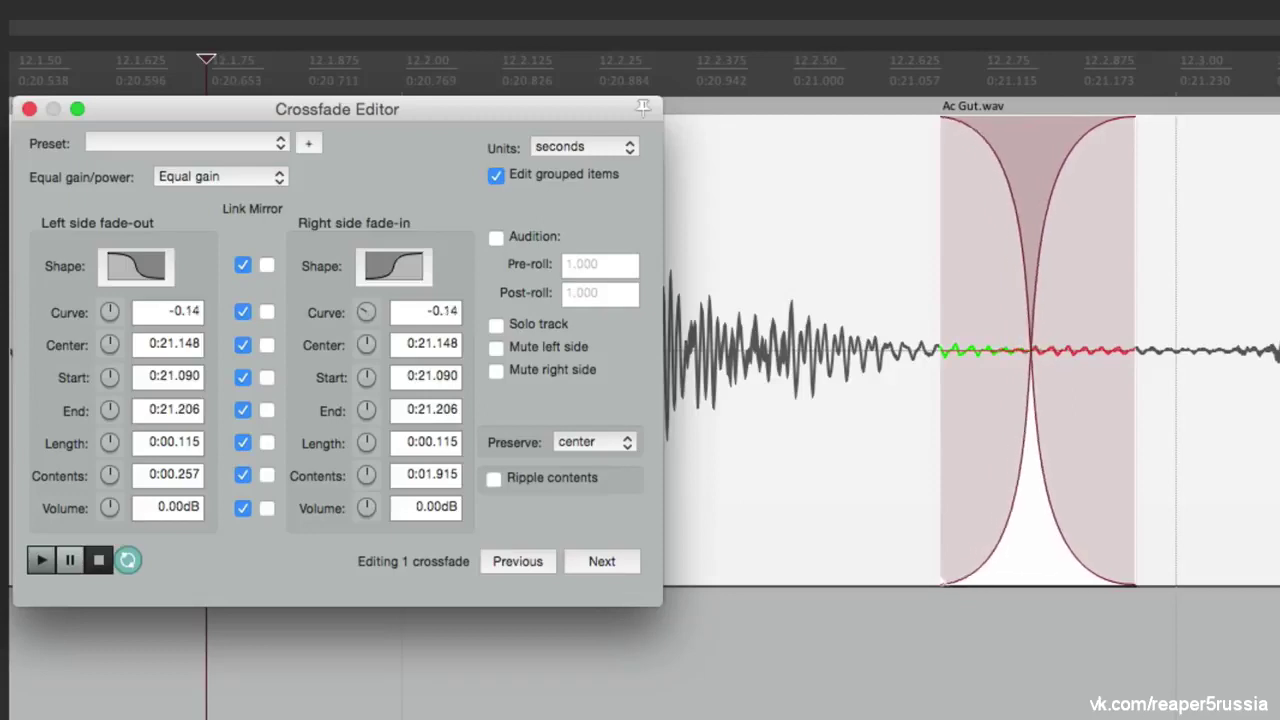
pyautogui.moveTo(365, 345)
pyautogui.mouseDown()
pyautogui.moveTo(365, 325)
pyautogui.moveTo(365, 349)
pyautogui.mouseUp()
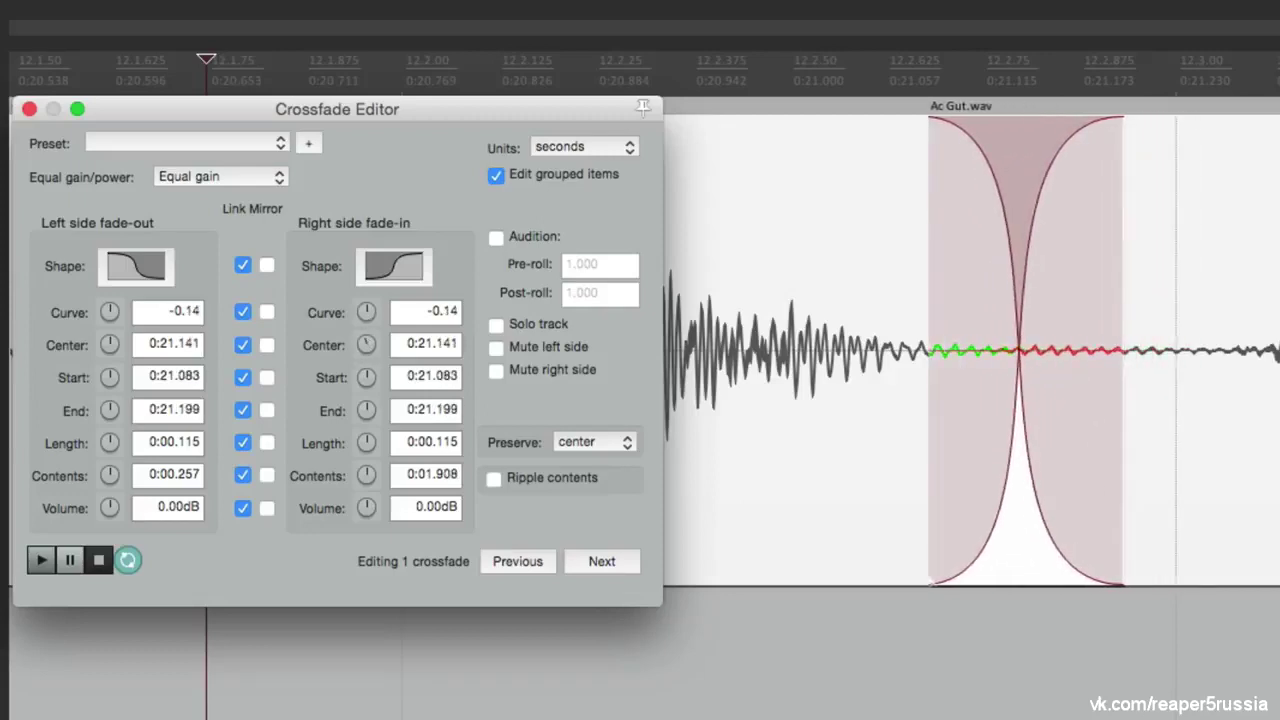
# Change the crossfade to the linear shape, move its center to 0:21.134, and stretch its range to 0:21.039–0:21.273
pyautogui.click(375, 263)
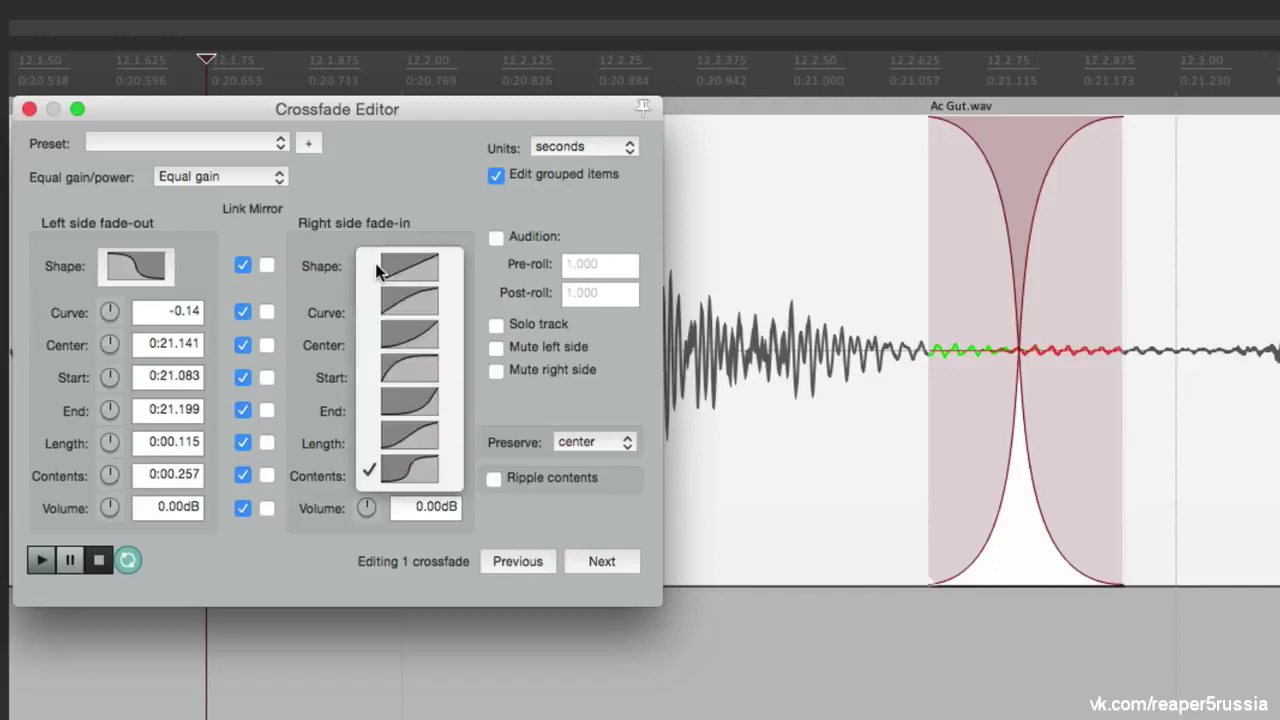
pyautogui.click(383, 280)
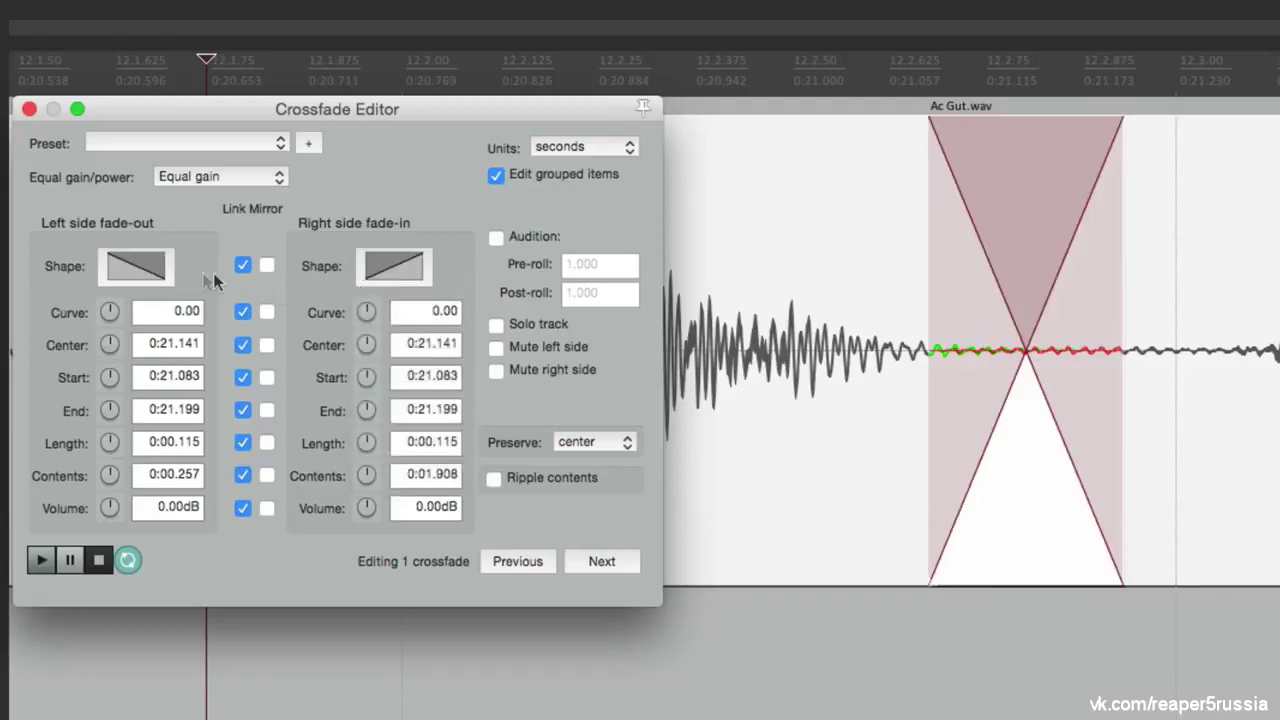
pyautogui.moveTo(366, 345)
pyautogui.mouseDown()
pyautogui.moveTo(366, 333)
pyautogui.moveTo(366, 360)
pyautogui.moveTo(366, 340)
pyautogui.mouseUp()
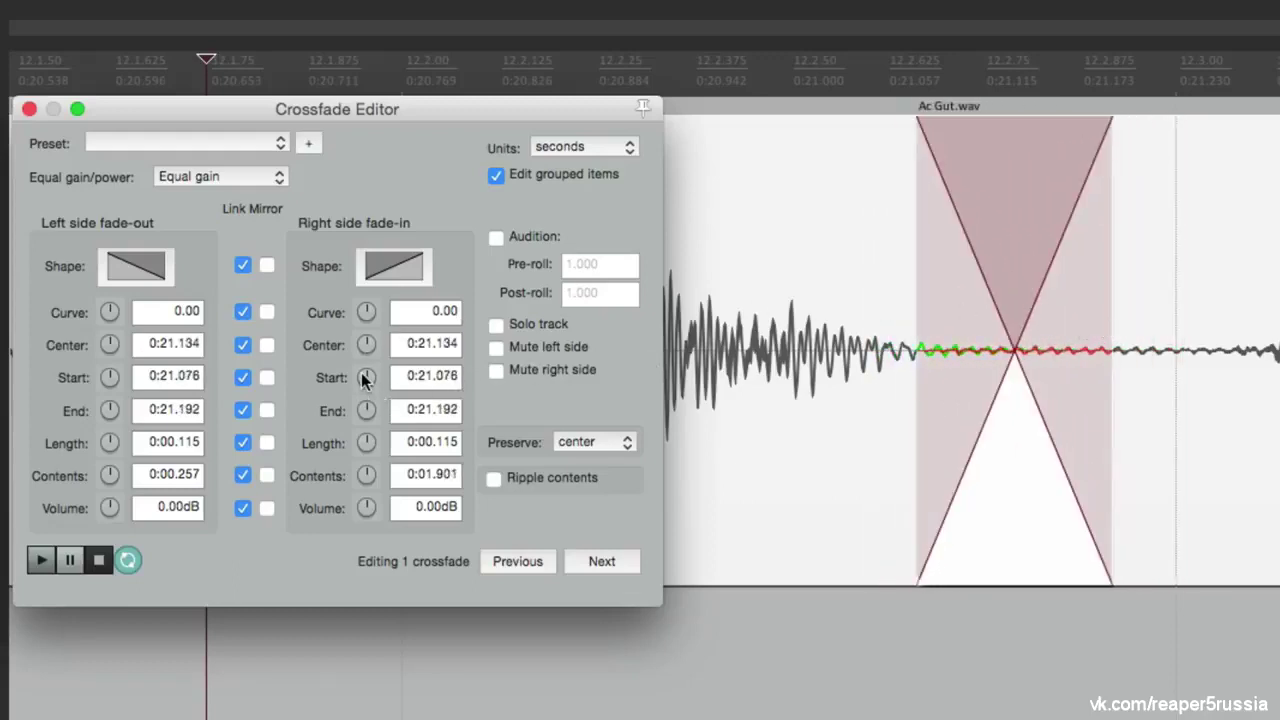
pyautogui.moveTo(366, 377)
pyautogui.mouseDown()
pyautogui.moveTo(366, 398)
pyautogui.moveTo(366, 380)
pyautogui.moveTo(362, 400)
pyautogui.moveTo(349, 390)
pyautogui.mouseUp()
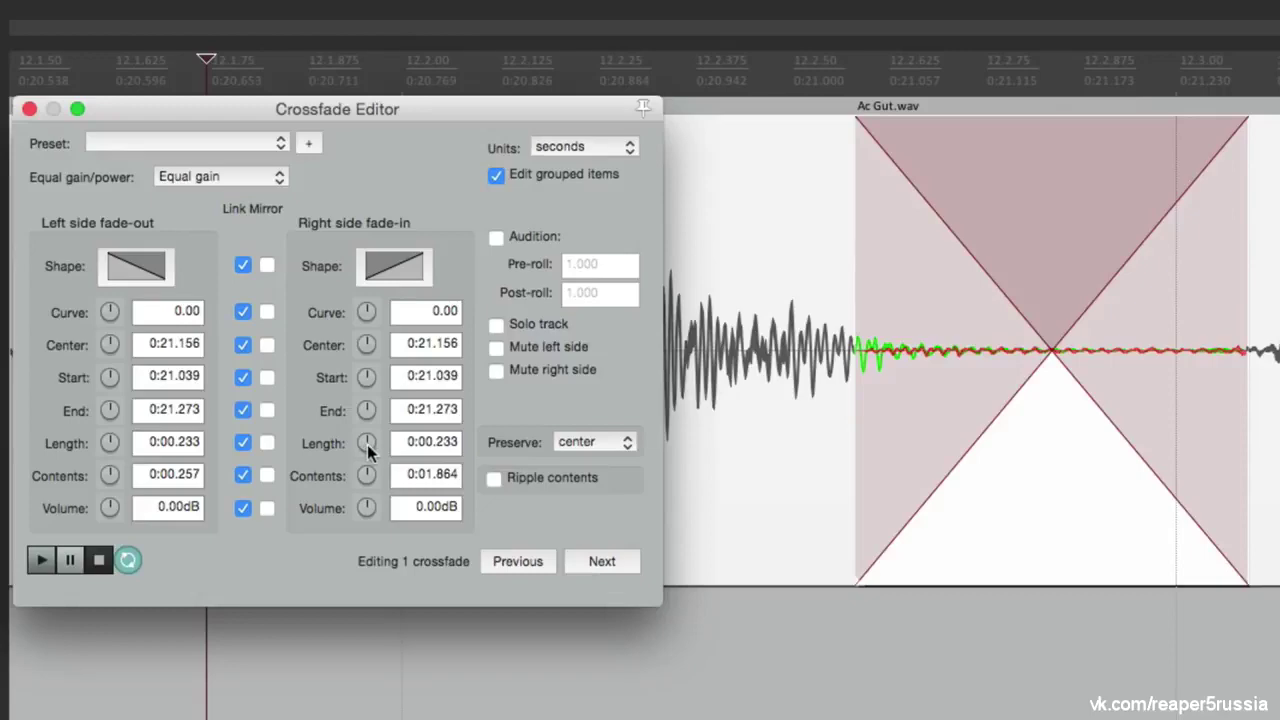
# Set the crossfade length to 0:00.203, shift the fade-in side's contents to 0:01.859, and close the Crossfade Editor
pyautogui.moveTo(368, 450)
pyautogui.mouseDown()
pyautogui.moveTo(368, 434)
pyautogui.moveTo(368, 458)
pyautogui.mouseUp()
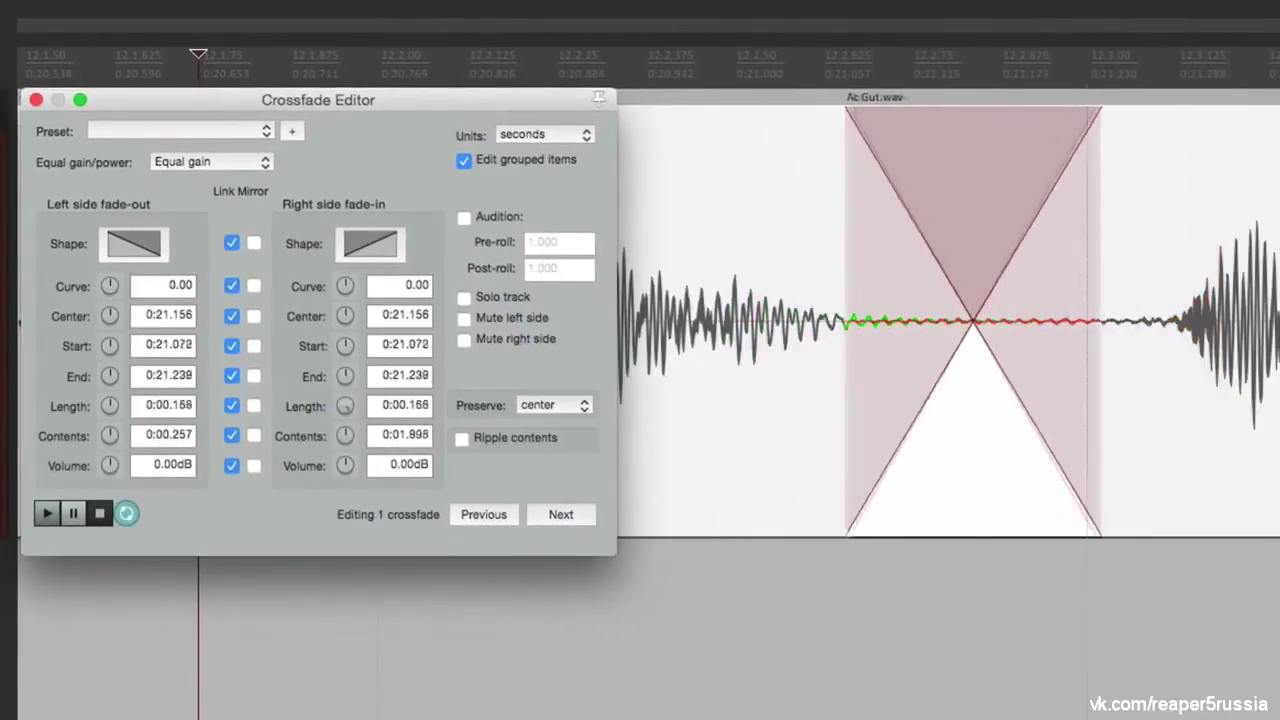
pyautogui.moveTo(345, 406); pyautogui.dragTo(345, 398)
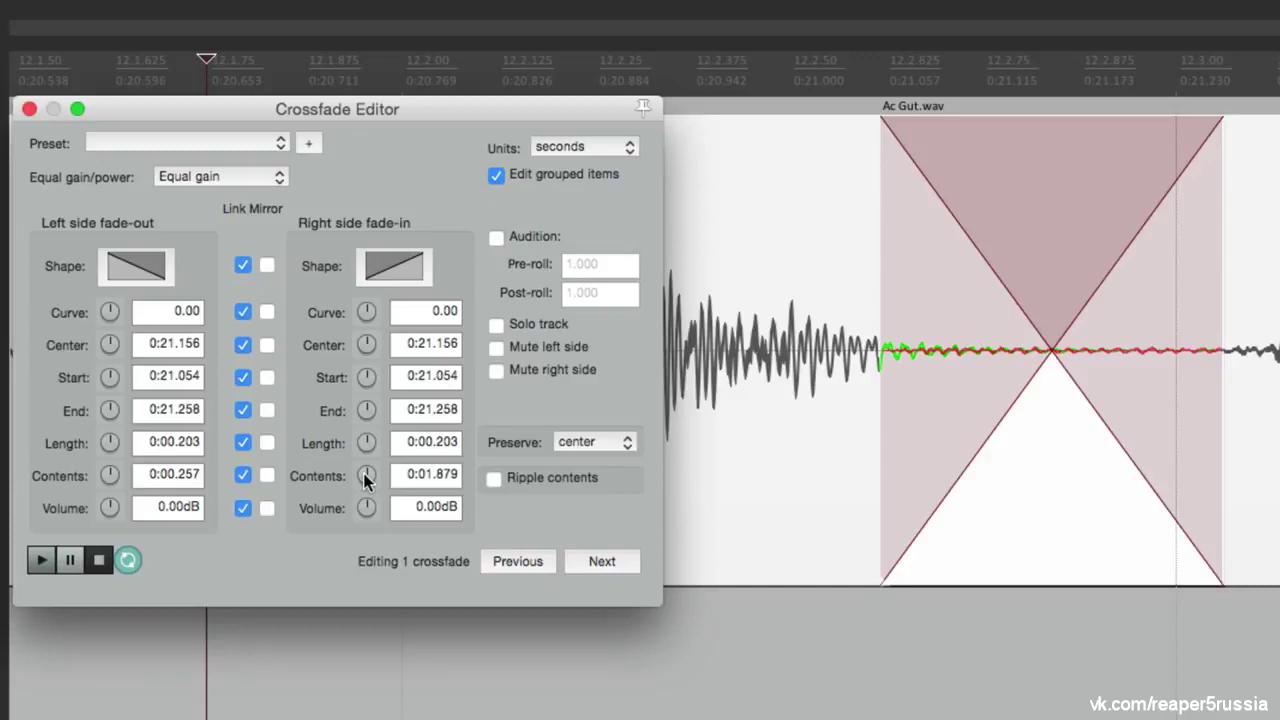
pyautogui.moveTo(366, 479); pyautogui.dragTo(363, 526)
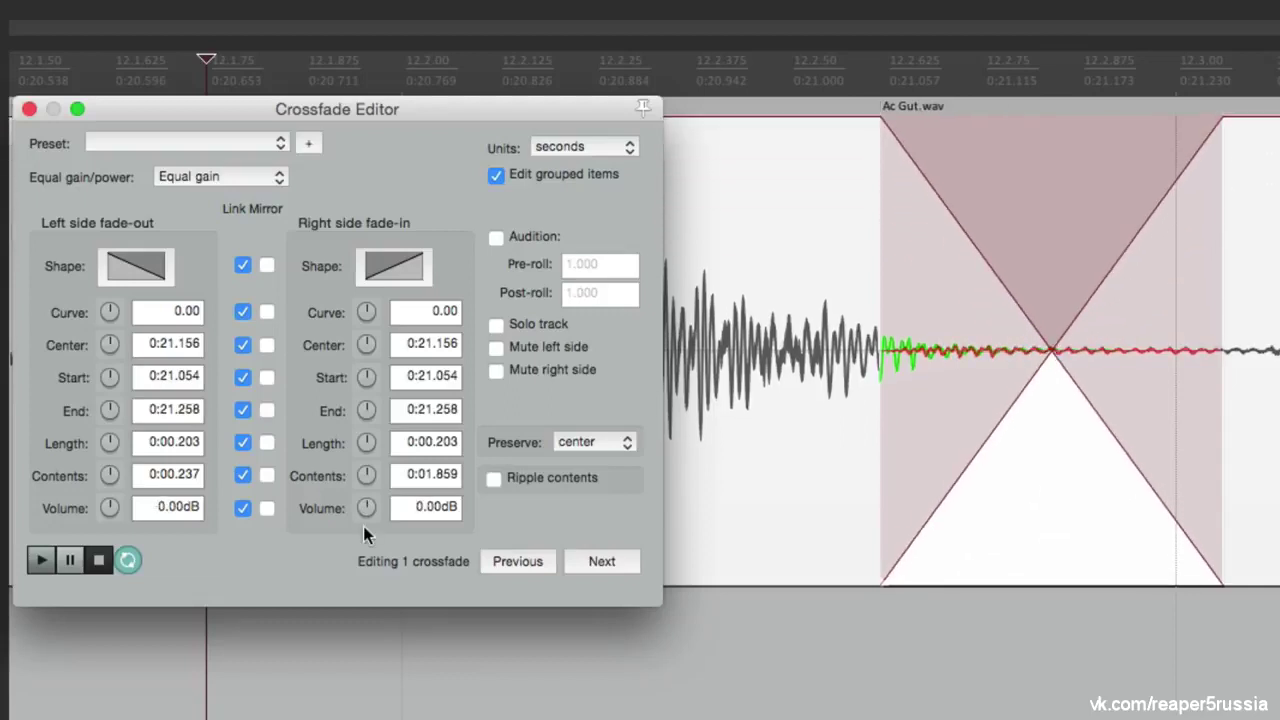
pyautogui.press('Escape')
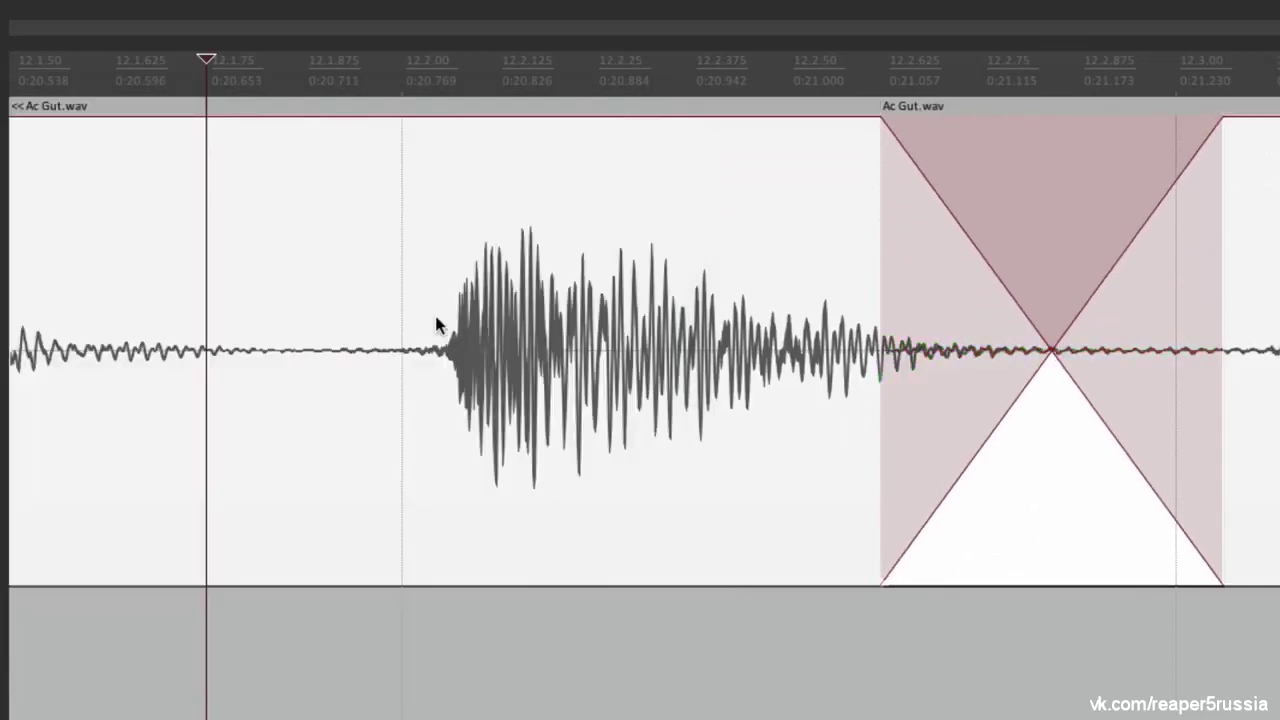
# Widen the crossfade to about 12.2.69–12.3.03 by its item edges, and change it to the rounded second shape
pyautogui.click(720, 330)
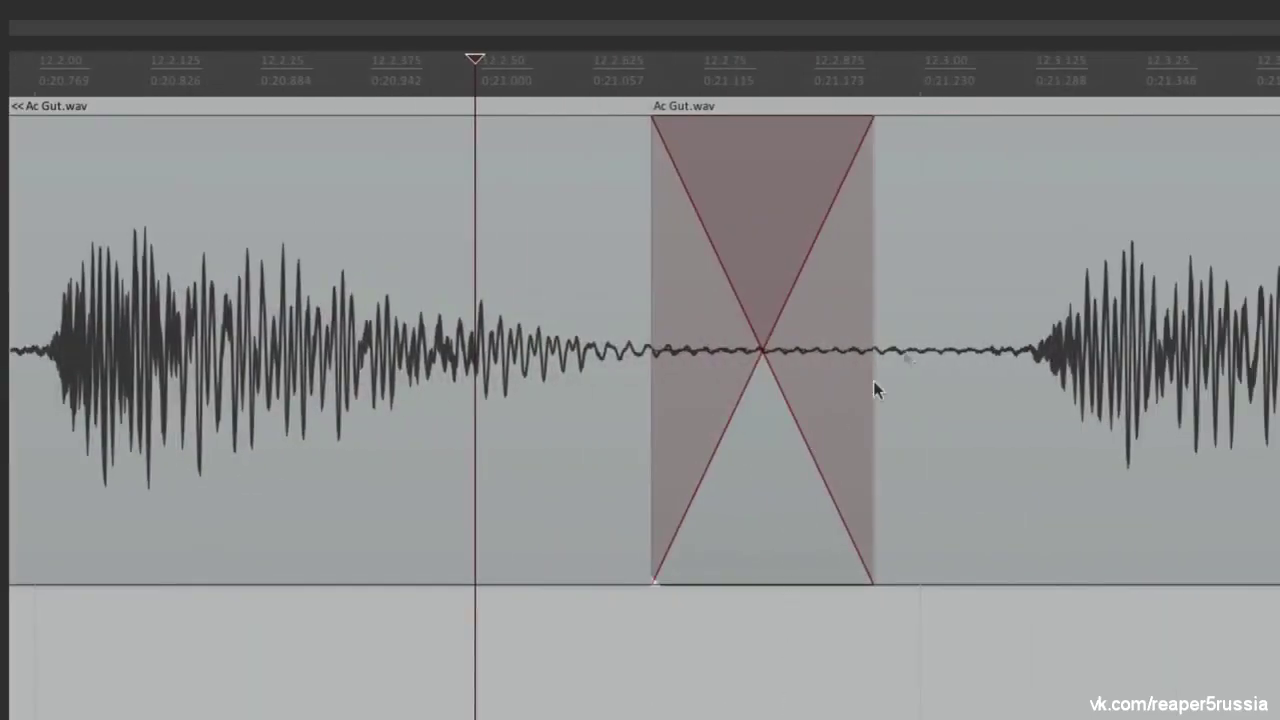
pyautogui.moveTo(868, 321); pyautogui.dragTo(943, 330)
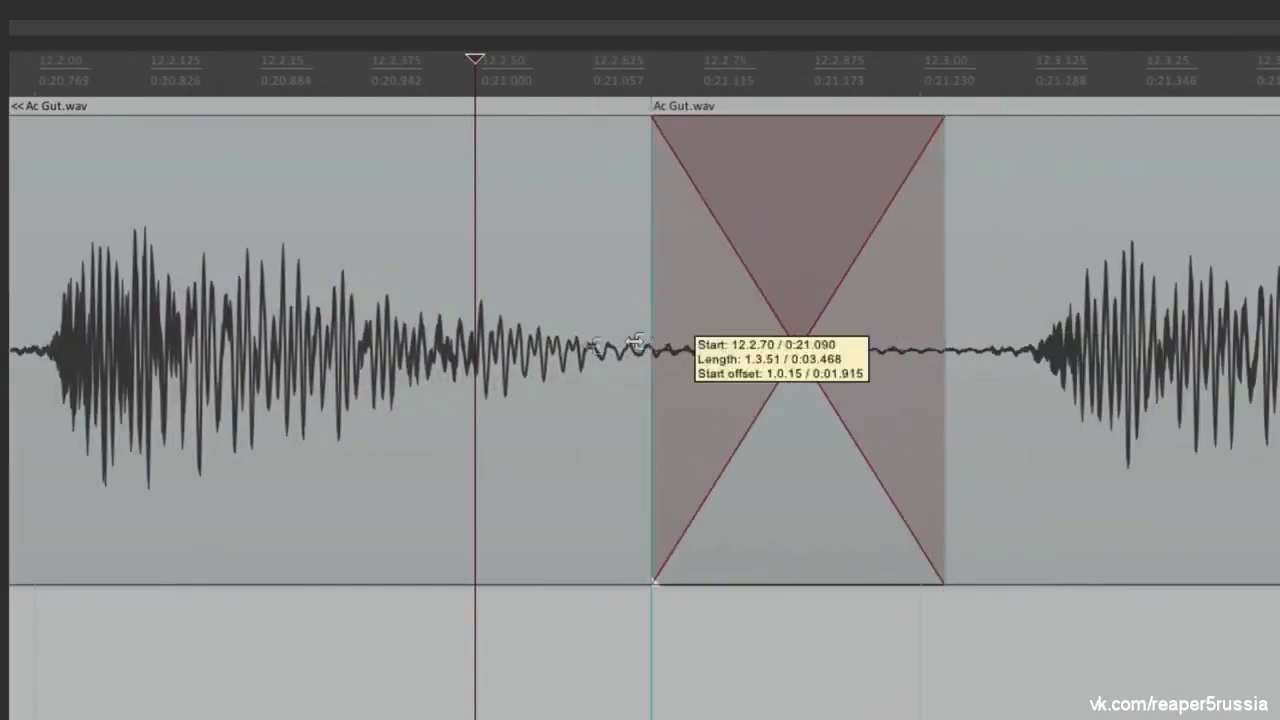
pyautogui.moveTo(636, 345); pyautogui.dragTo(631, 346)
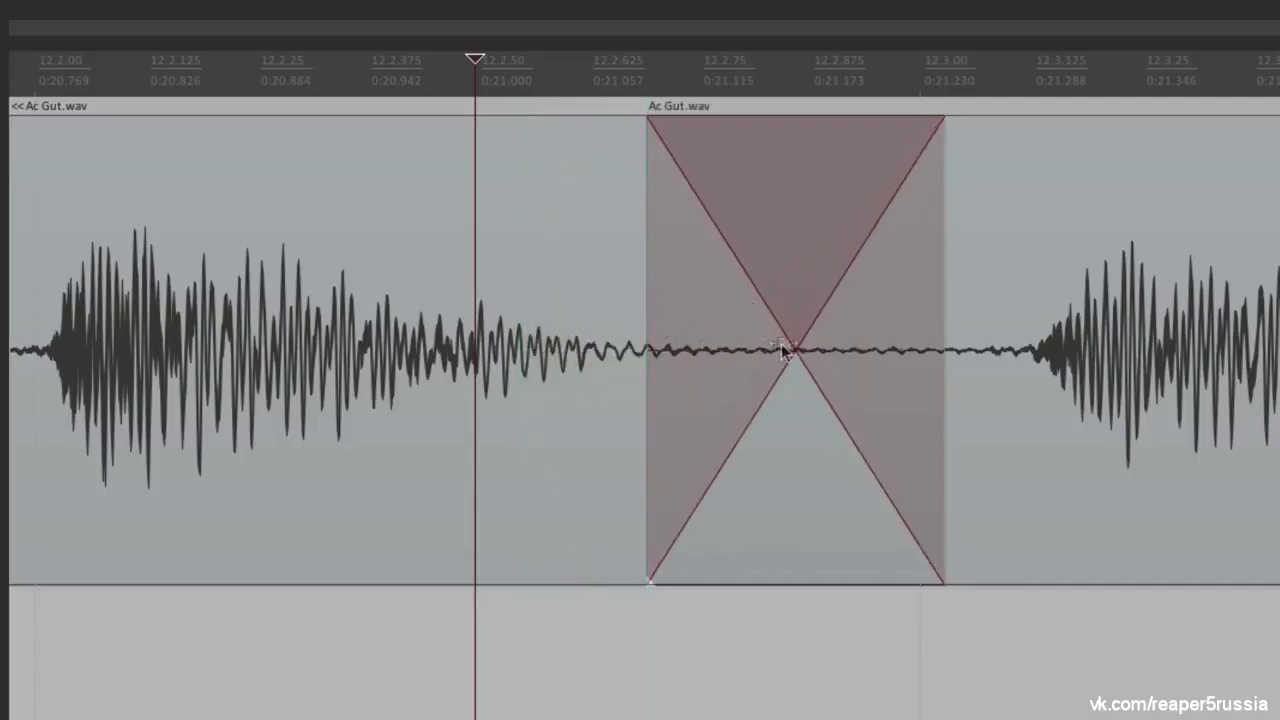
pyautogui.rightClick(792, 349)
pyautogui.click(800, 396)
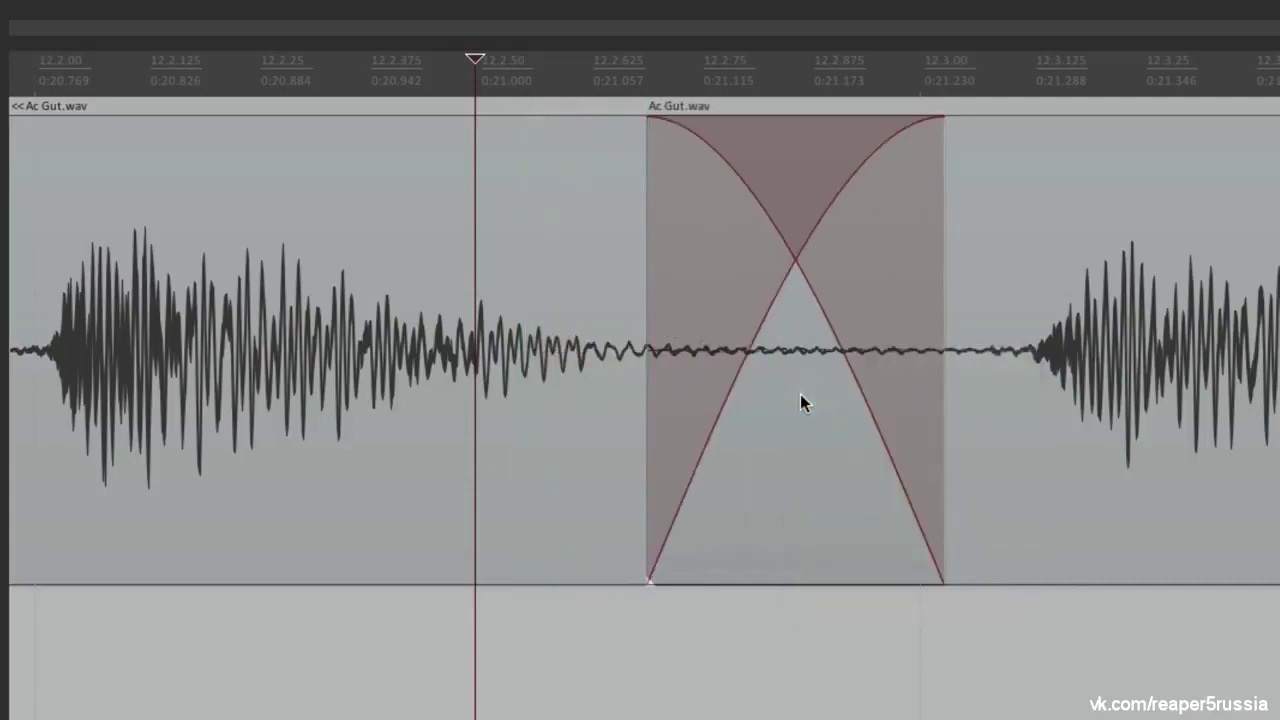
# Play the crossfade, and trim both items so that they meet without overlap at about 12.2.90
pyautogui.press('space')
pyautogui.click(794, 206)
pyautogui.click(495, 645)
pyautogui.moveTo(643, 371); pyautogui.dragTo(833, 334)
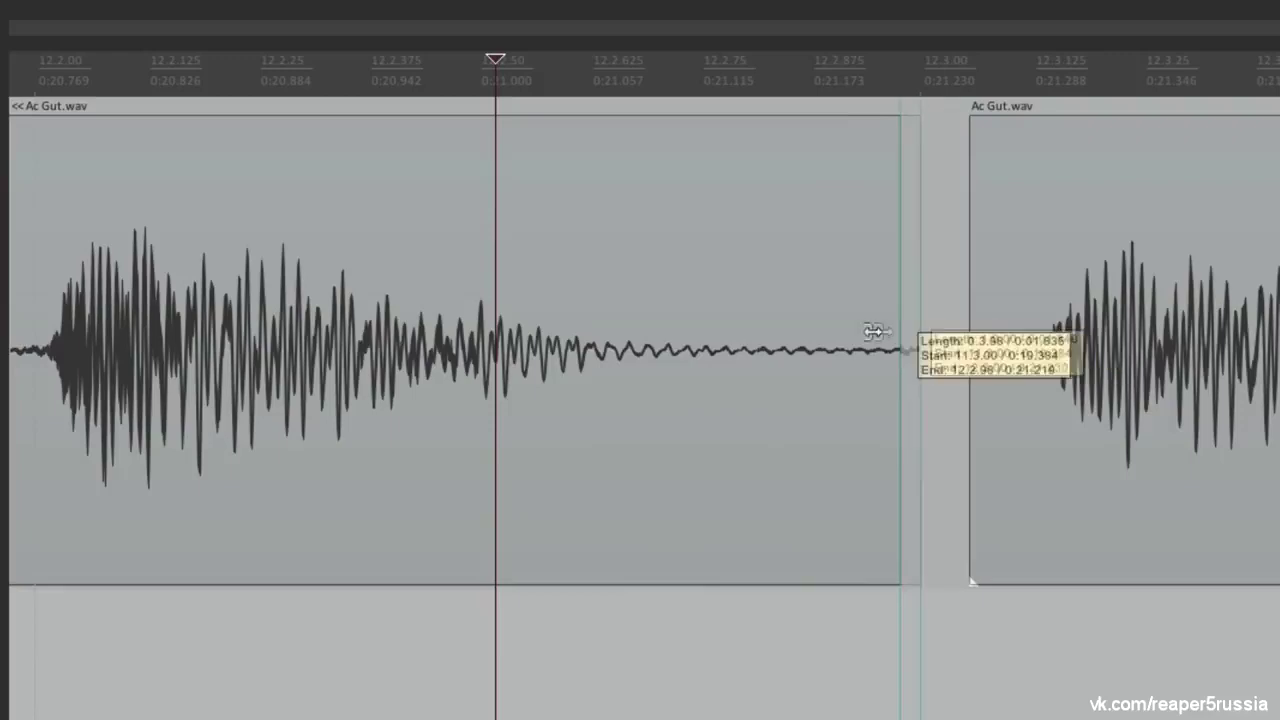
pyautogui.moveTo(968, 297); pyautogui.dragTo(840, 341)
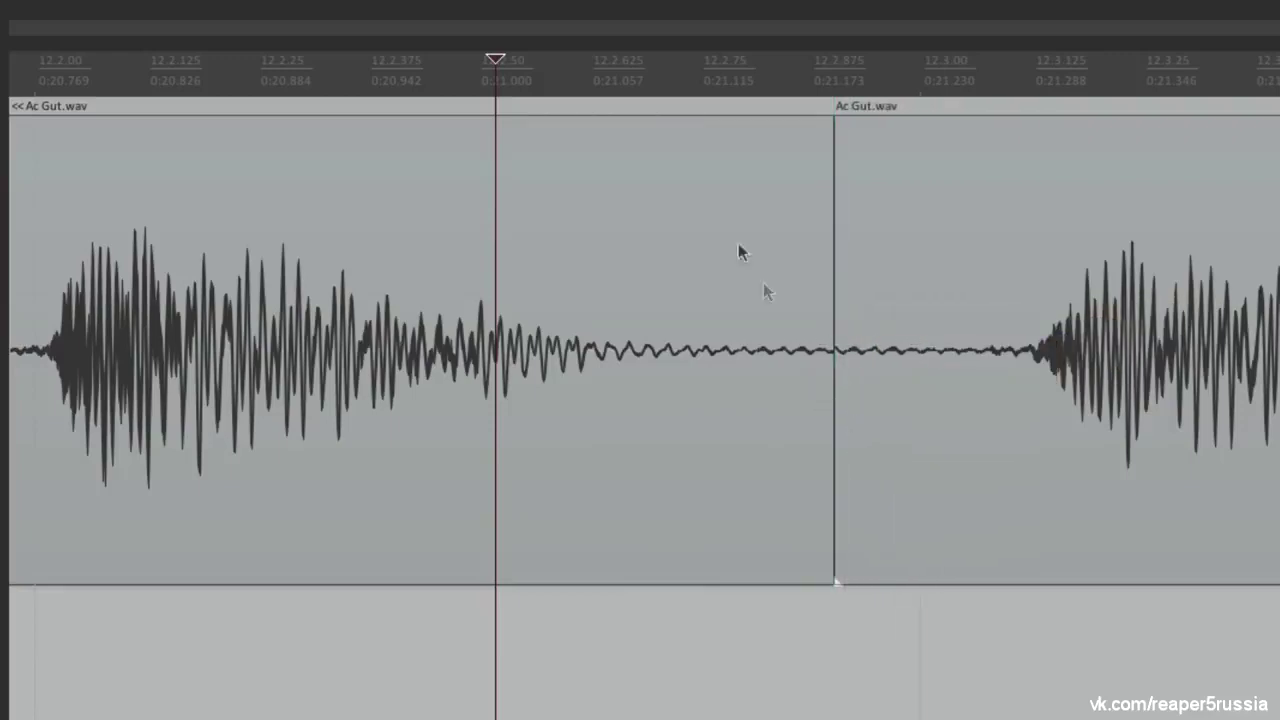
# Crossfade the two items across a time selection of about 12.2.61–12.3.12, and shorten the overlap from both sides
pyautogui.moveTo(575, 97); pyautogui.dragTo(886, 100)
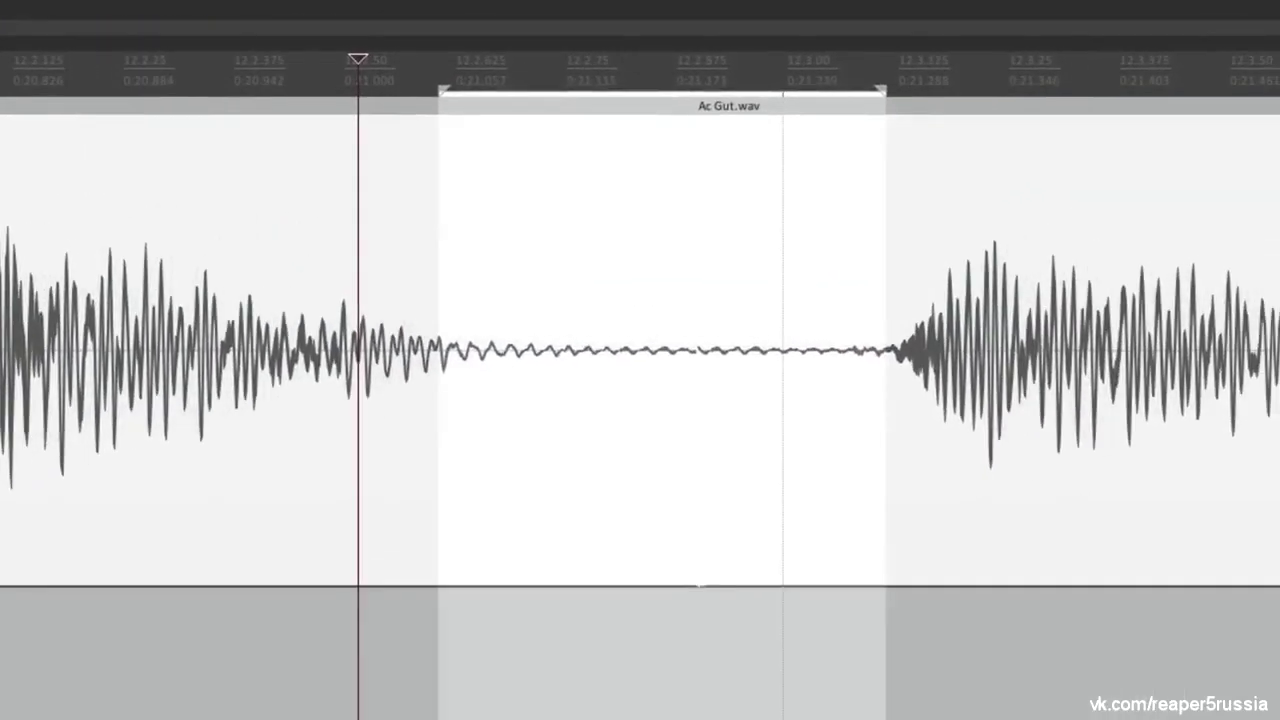
pyautogui.press('x')
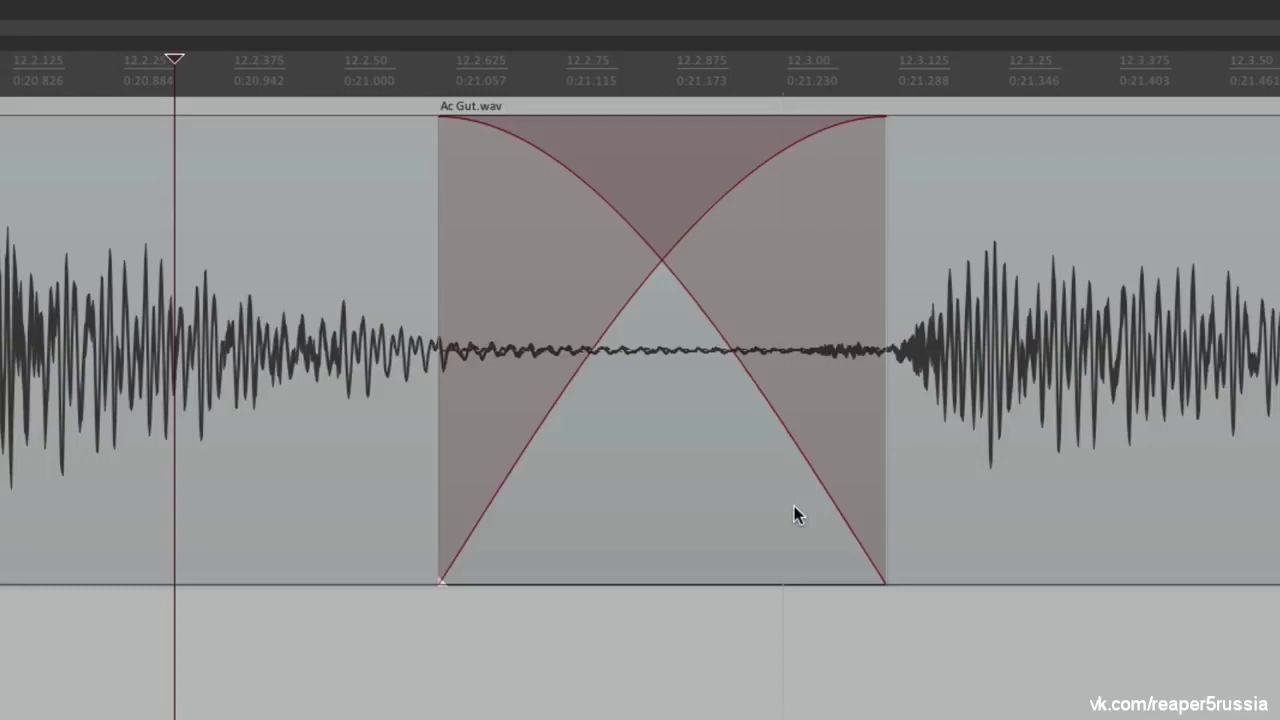
pyautogui.moveTo(882, 303); pyautogui.dragTo(778, 360)
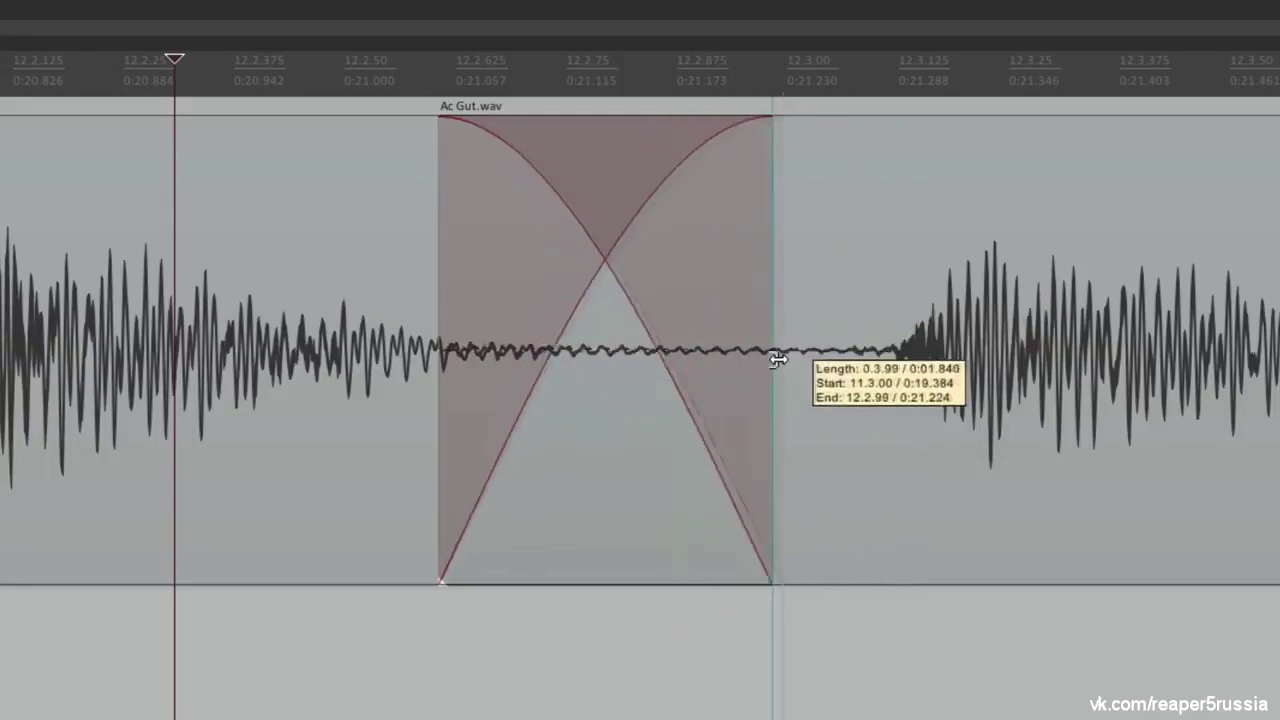
pyautogui.moveTo(461, 303); pyautogui.dragTo(531, 336)
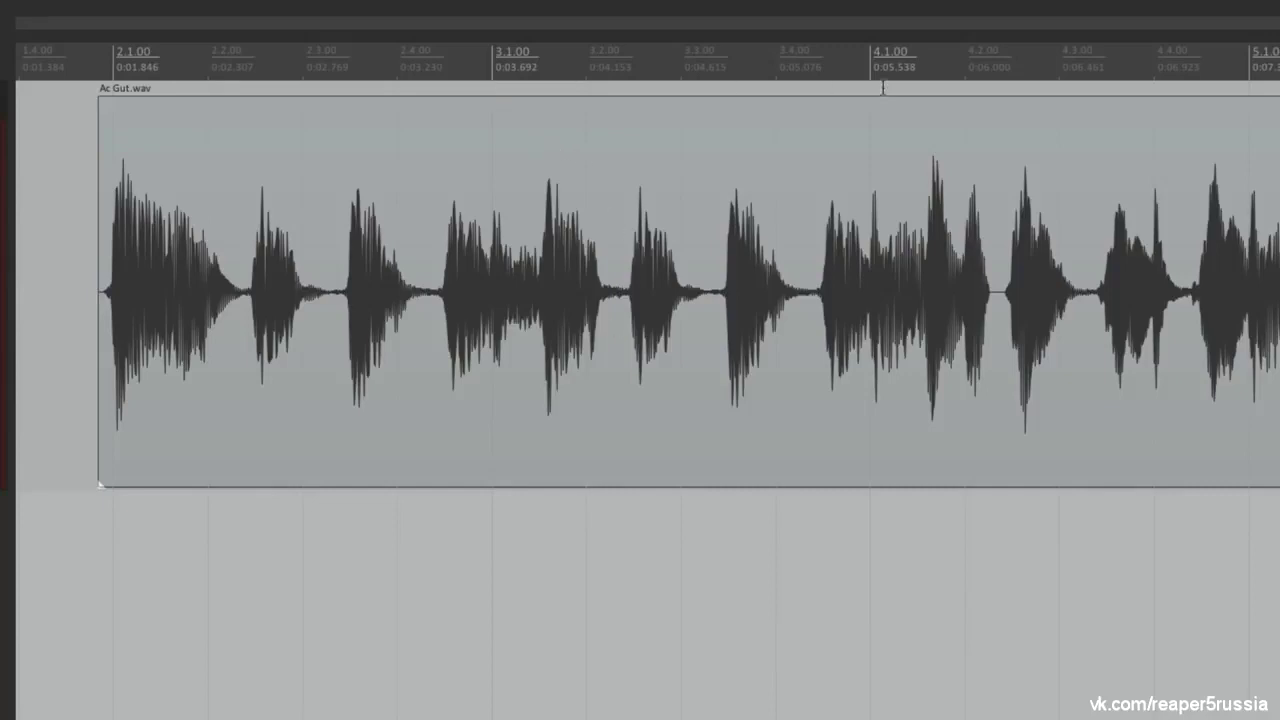
# Select the time range from 3.1.00 to 4.1.00 on the Ac Gut track, and choose the time selection auto punch record mode
pyautogui.moveTo(493, 74); pyautogui.dragTo(870, 76)
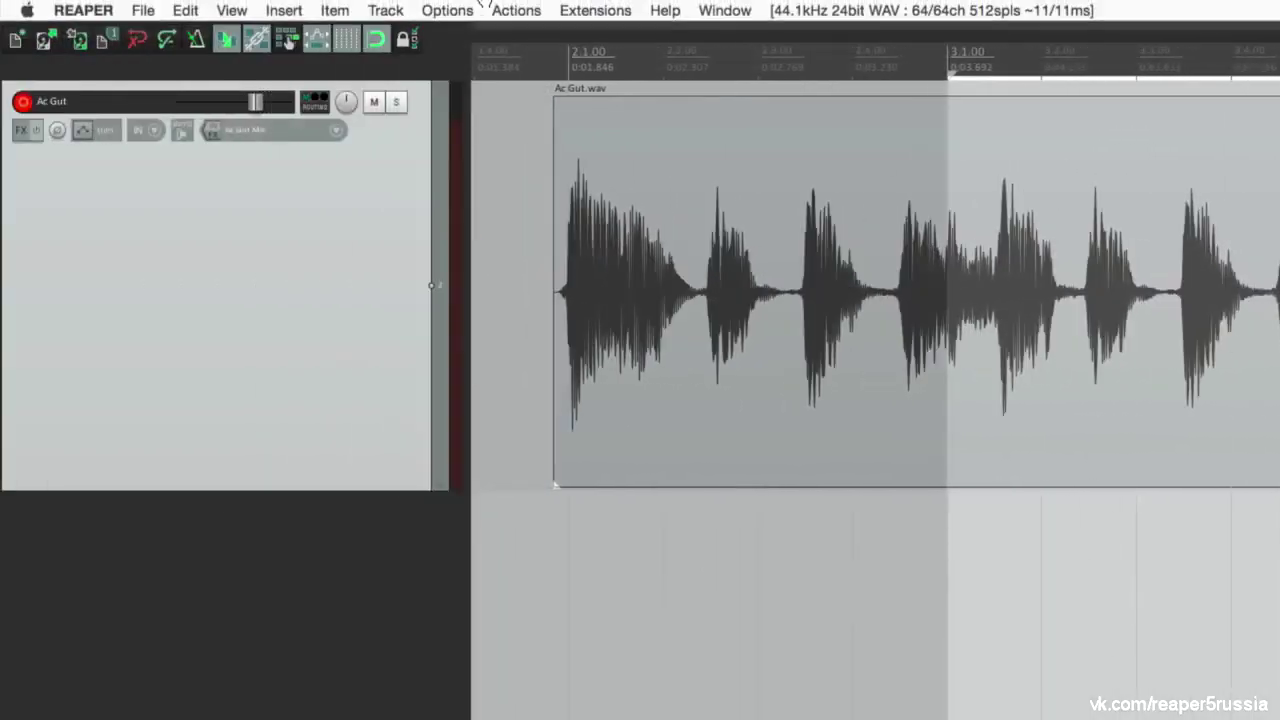
pyautogui.click(457, 9)
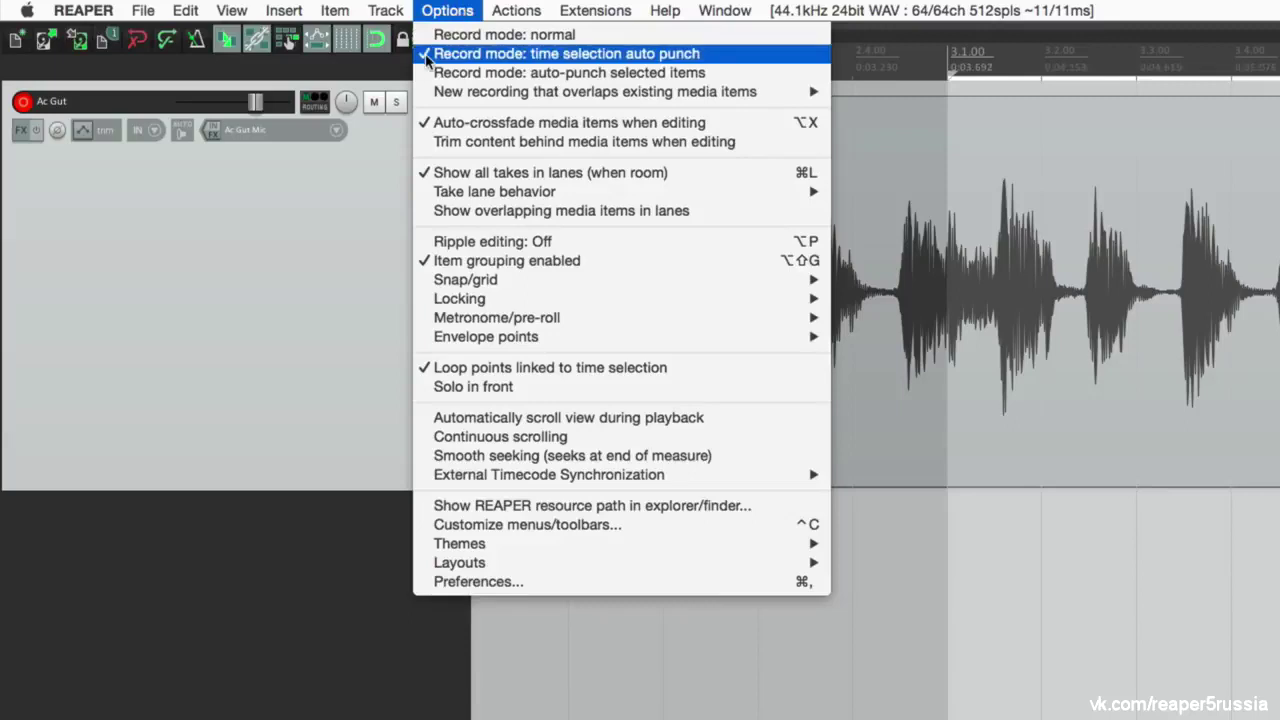
pyautogui.click(500, 54)
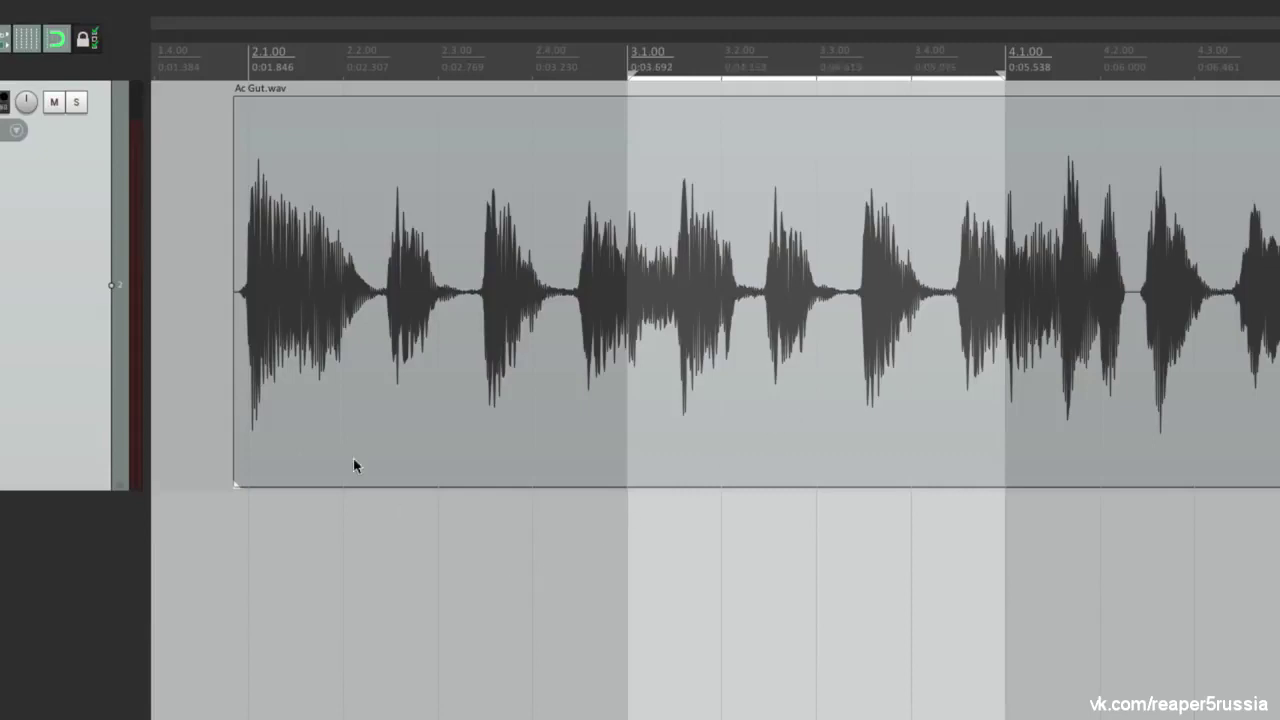
# Record an auto-punch take over the selected bar, starting from just before the item, and stop recording
pyautogui.click(223, 90)
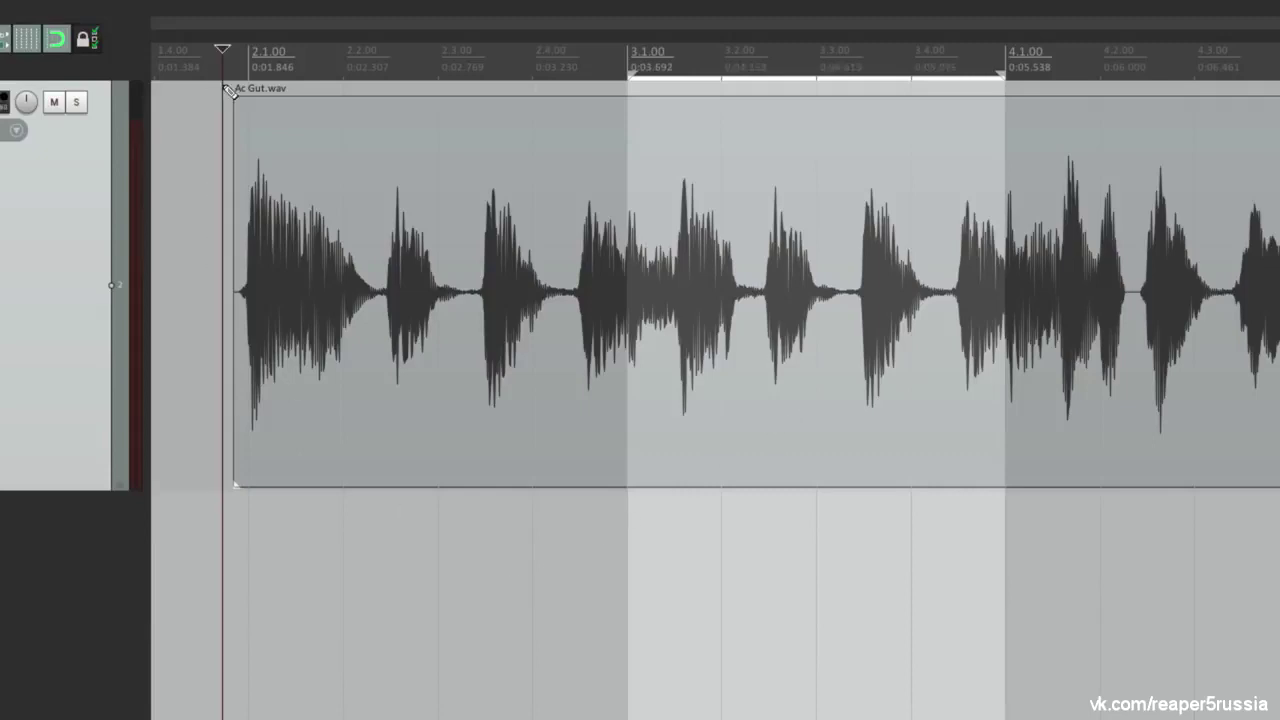
pyautogui.hotkey('ctrl', 'r')
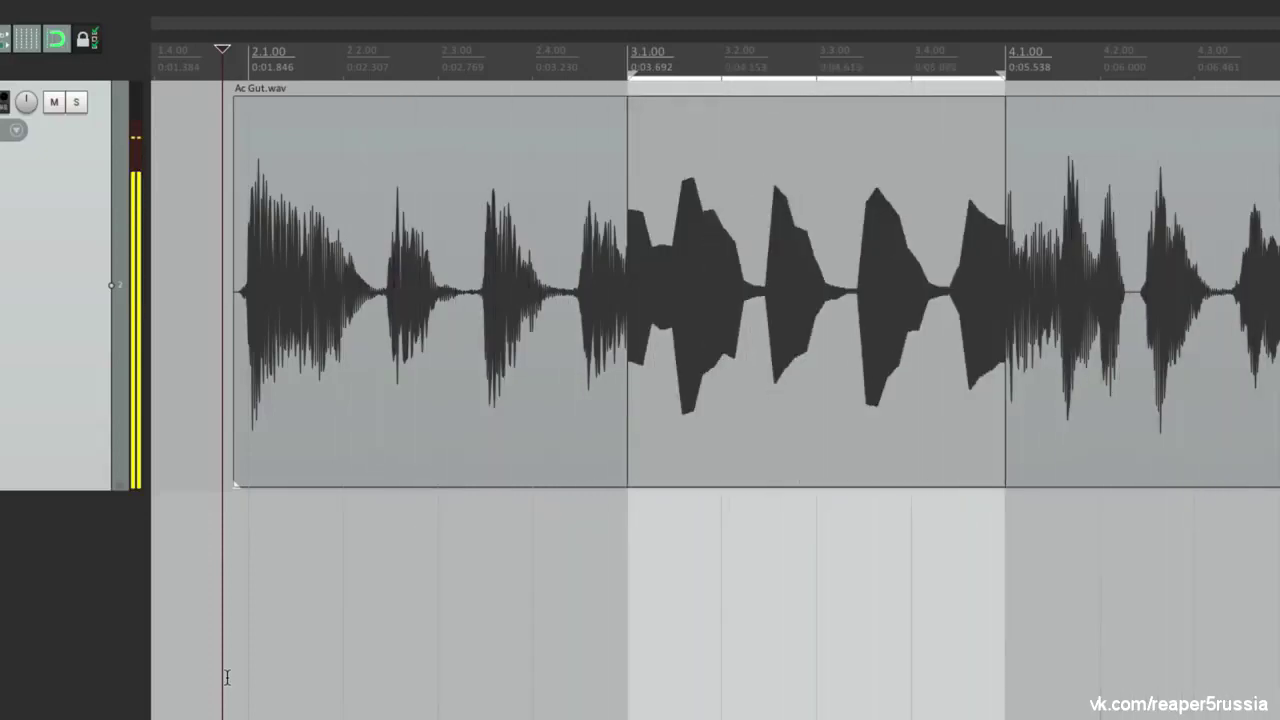
pyautogui.press('space')
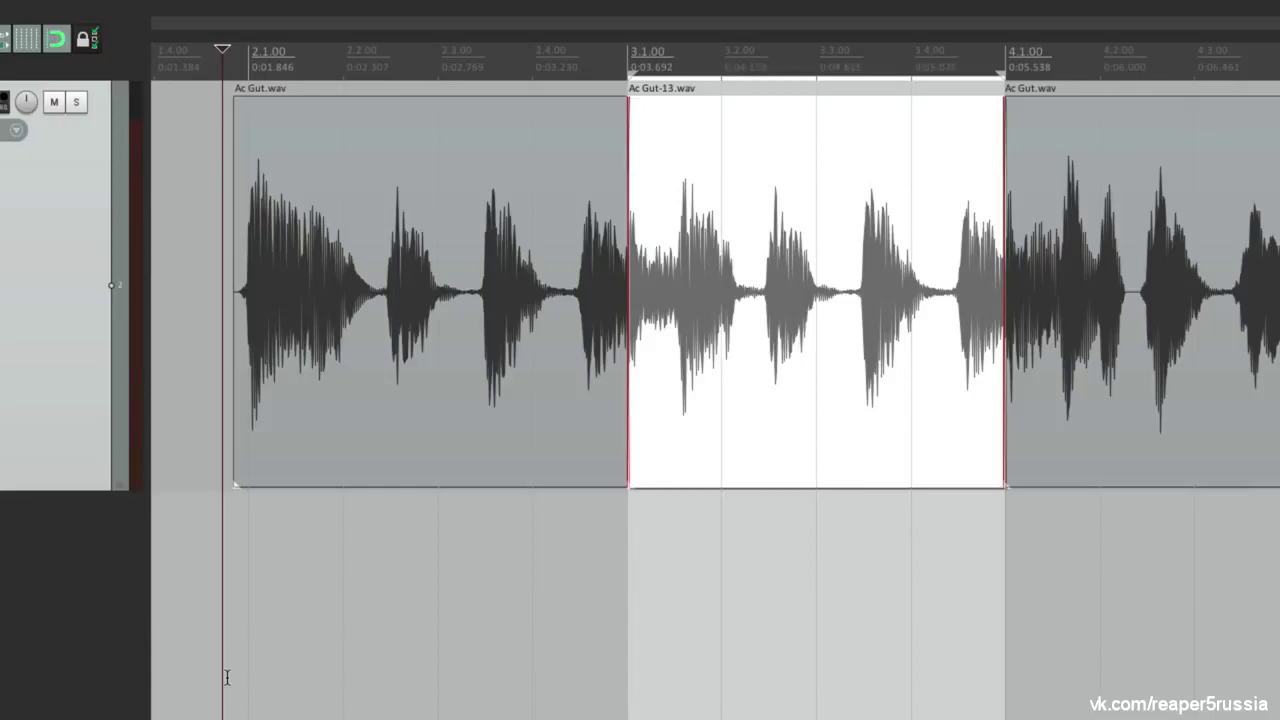
# Clear the time selection and examine the automatic crossfade at the punch-in point at 3.1.00
pyautogui.click(627, 389)
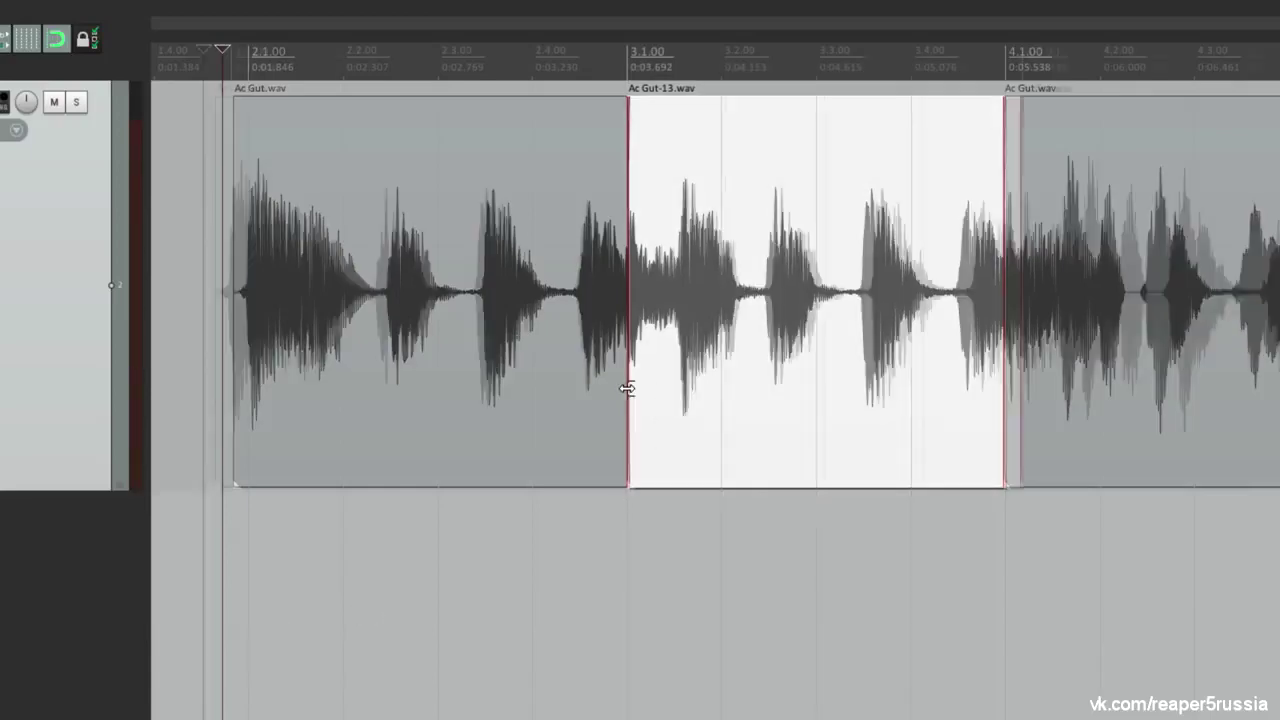
pyautogui.scroll(10, 627, 389)
pyautogui.click(518, 564)
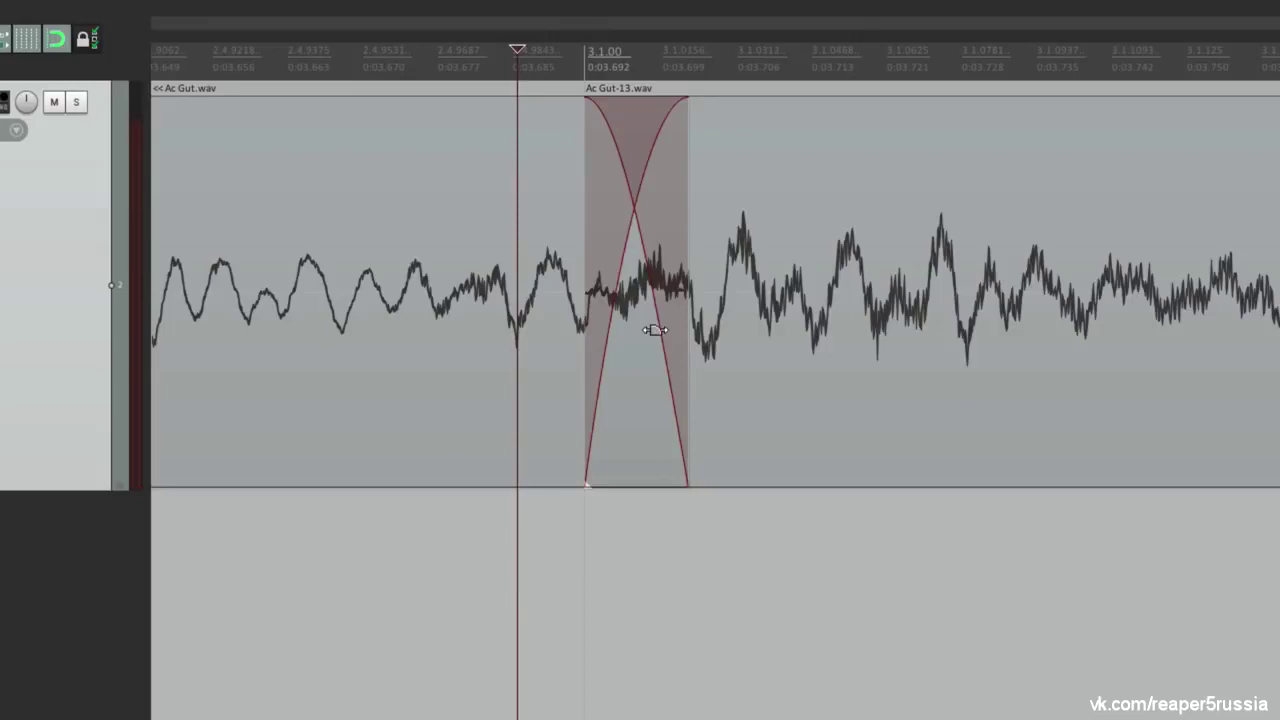
pyautogui.scroll(-8, 652, 284)
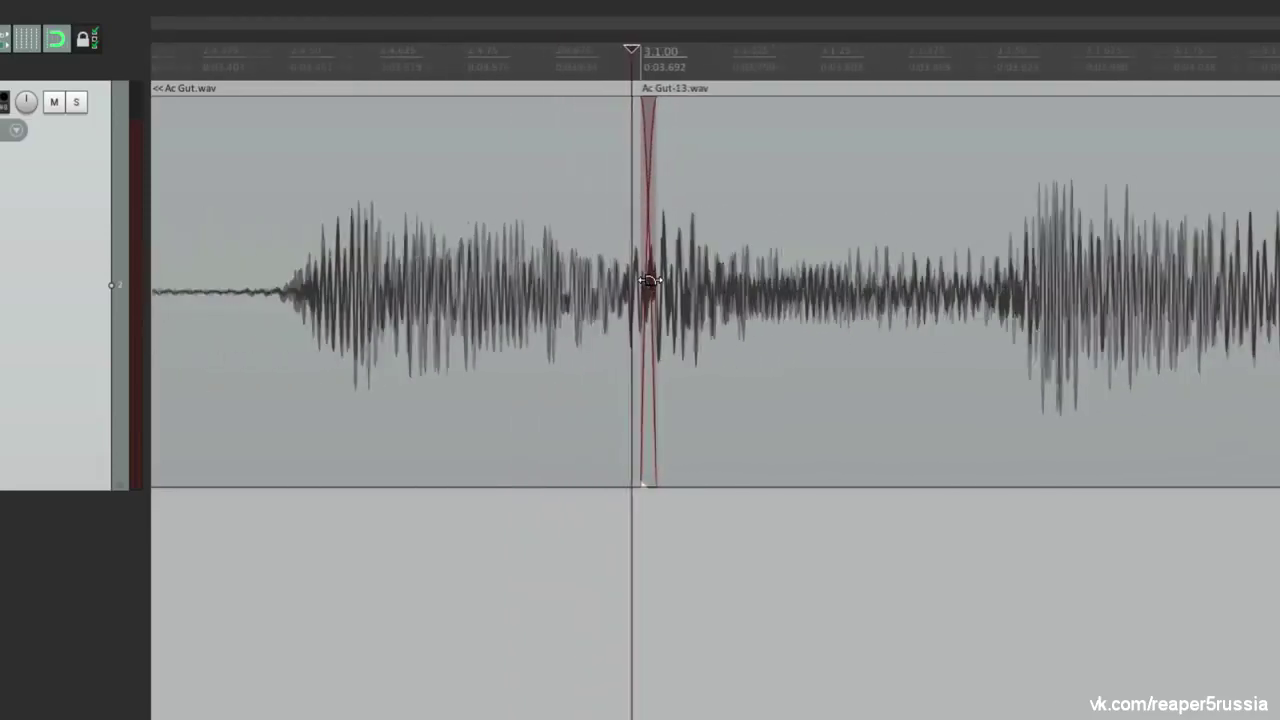
# Examine the automatic crossfade at the punch-out point at 4.1.00 and shift it slightly earlier
pyautogui.press('space')
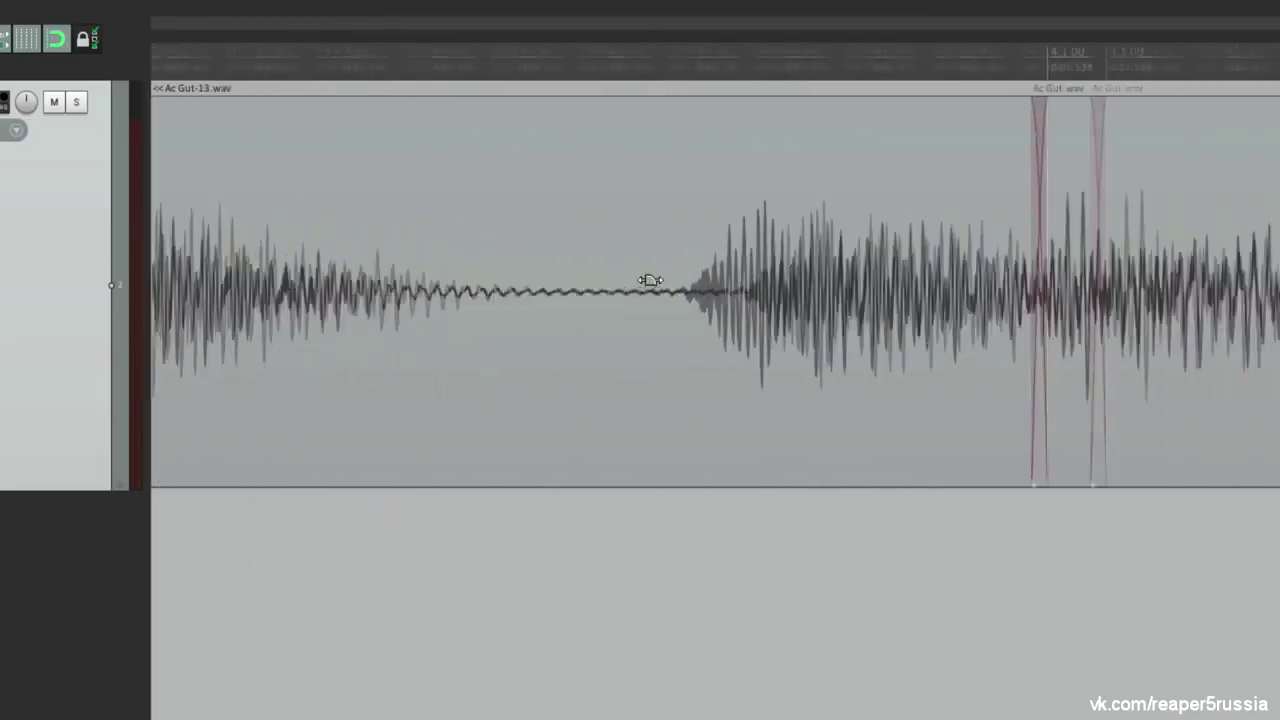
pyautogui.scroll(6, 783, 281)
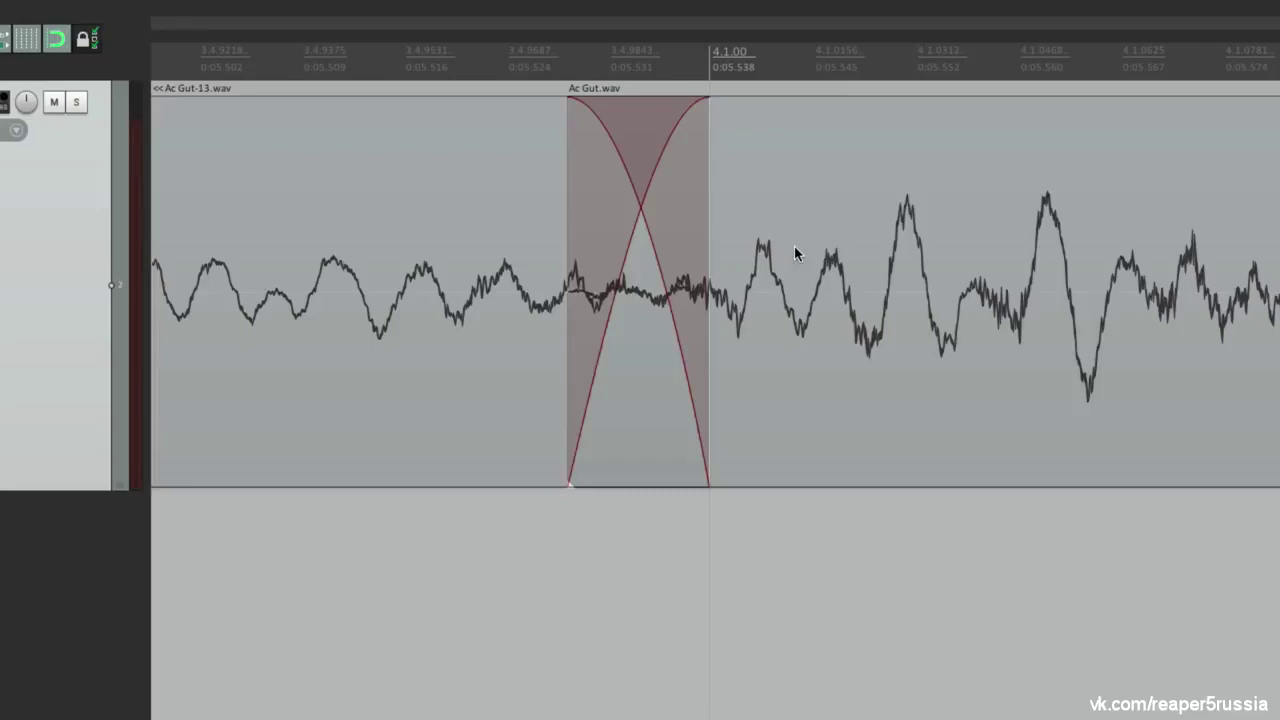
pyautogui.scroll(-4, 868, 249)
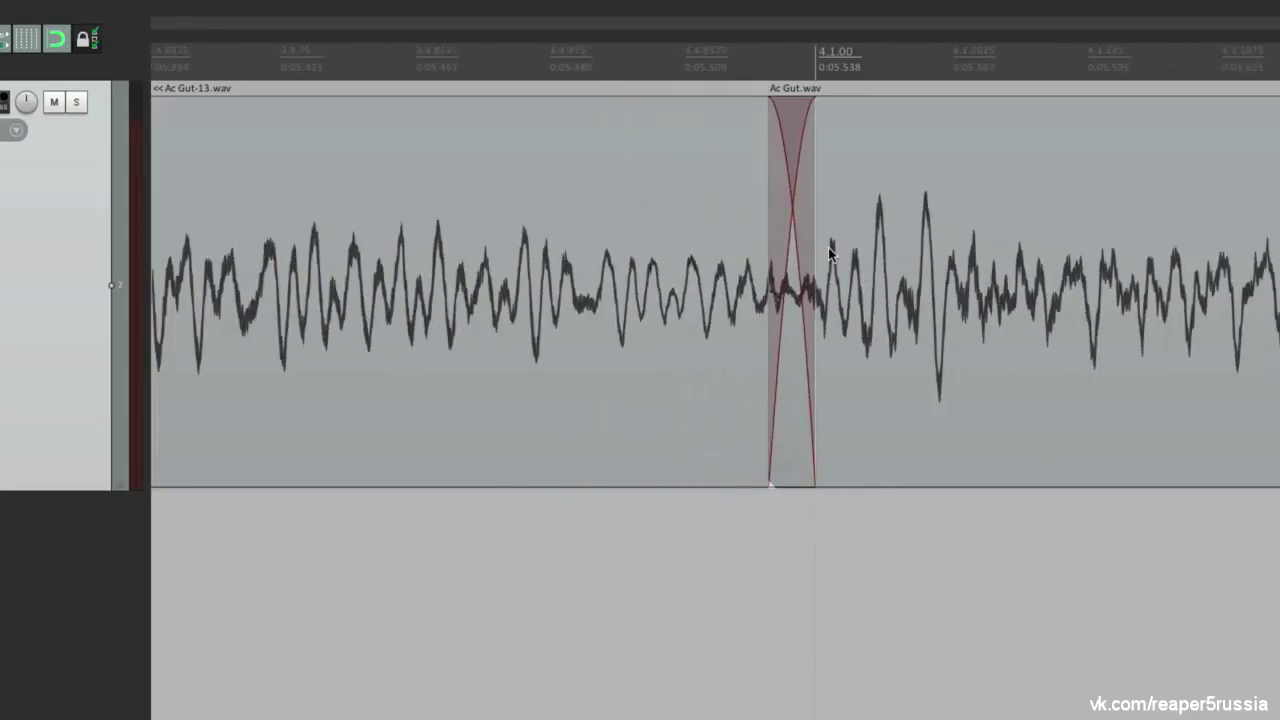
pyautogui.moveTo(816, 250); pyautogui.dragTo(790, 263)
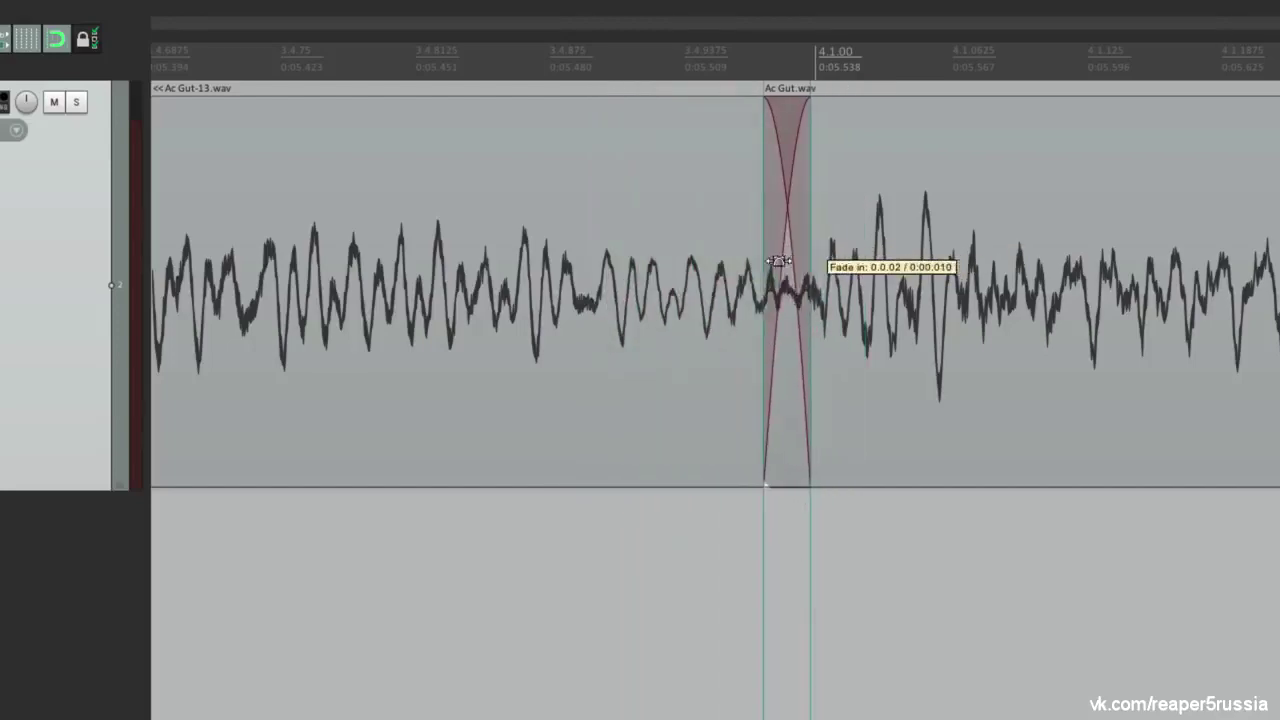
pyautogui.scroll(-4, 668, 290)
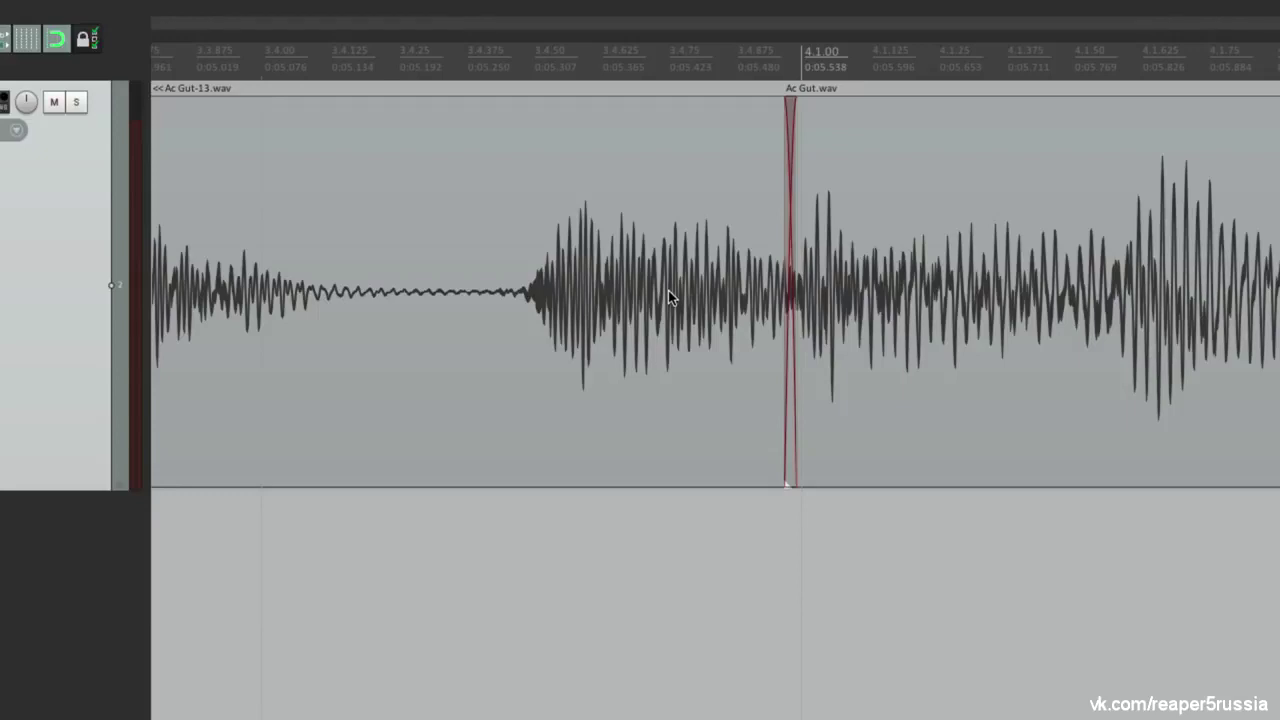
pyautogui.scroll(-5, 683, 291)
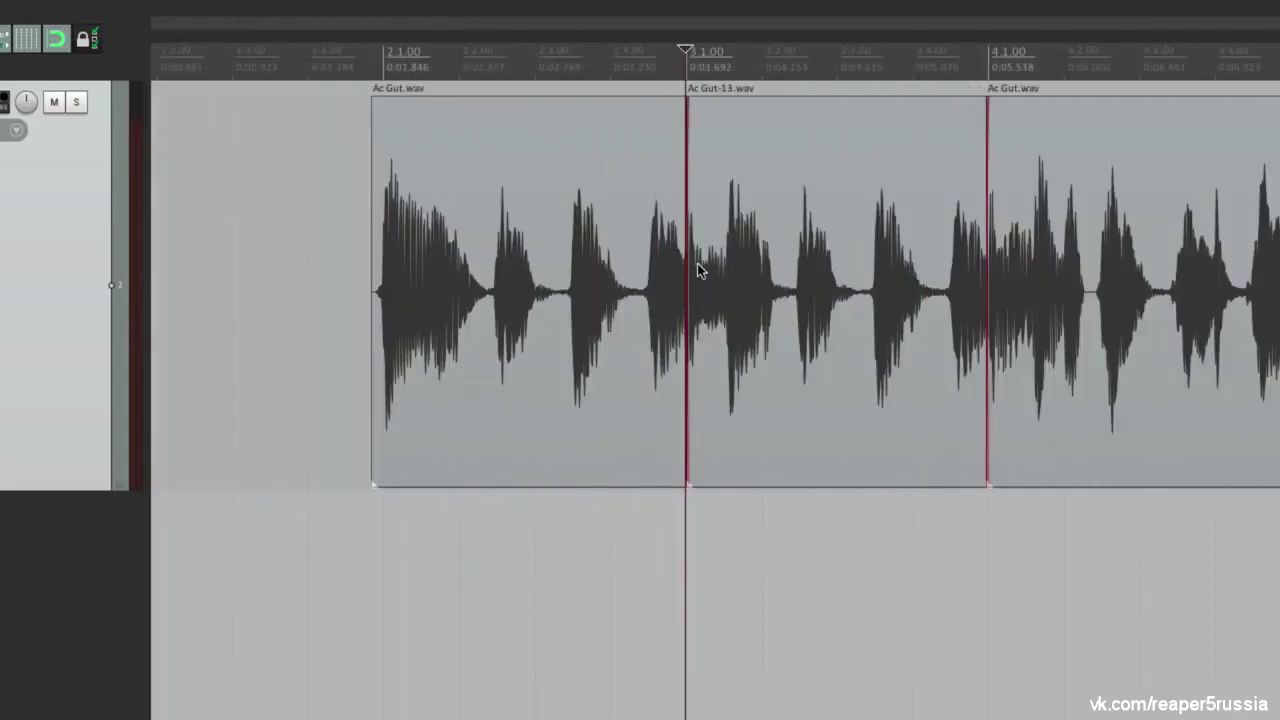
# Record another auto-punch take over the bar from 3.1.00 to 4.1.00, starting just before the item, and clear the time selection
pyautogui.click(698, 270)
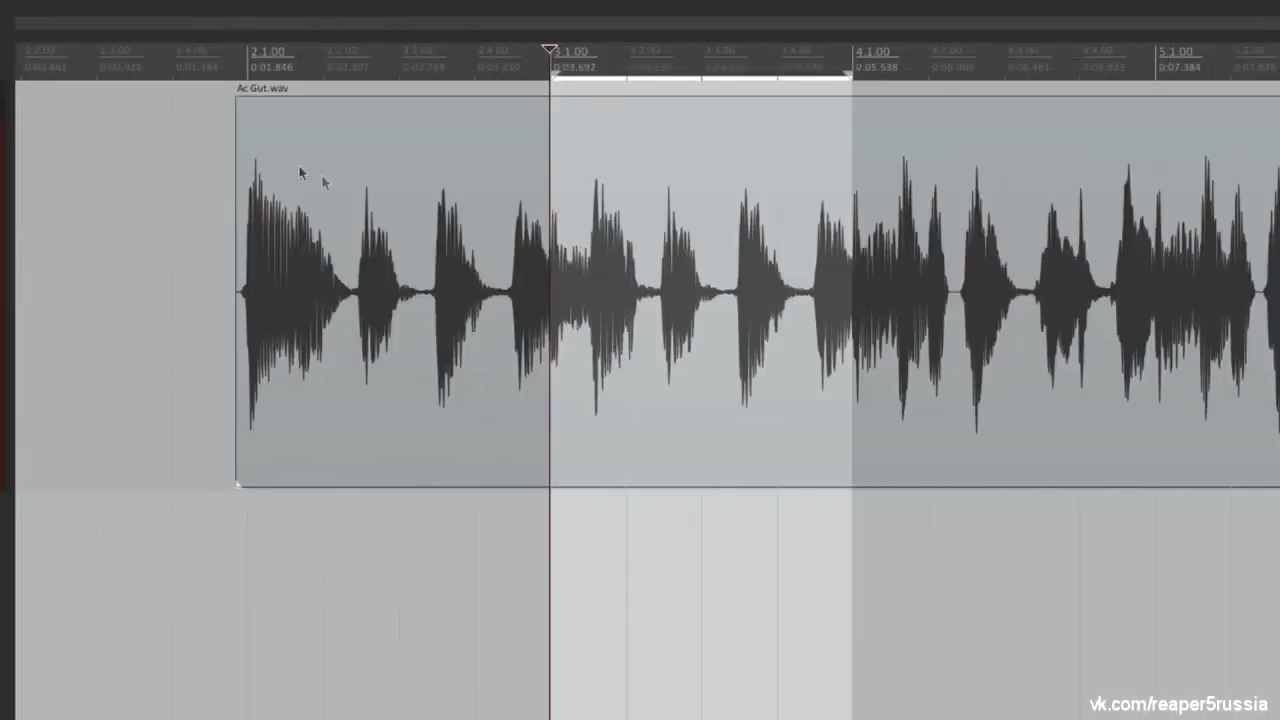
pyautogui.click(220, 90)
pyautogui.press('space')
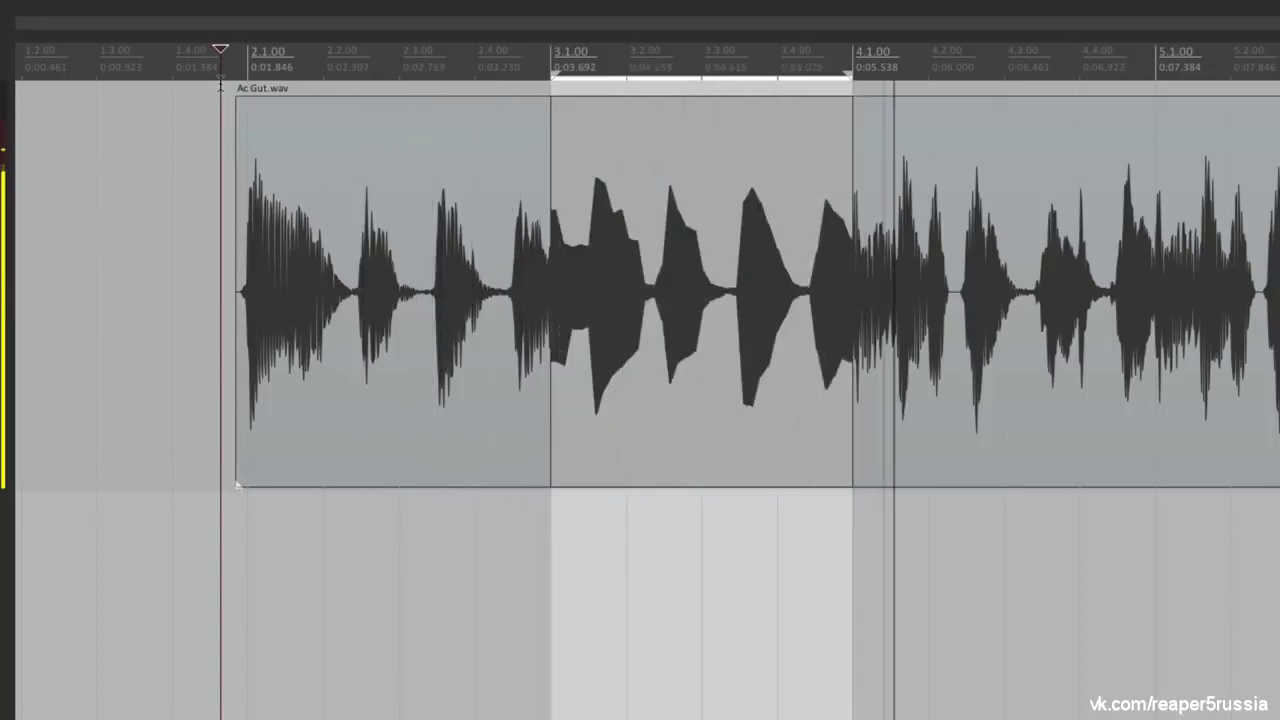
pyautogui.press('space')
pyautogui.press('Escape')
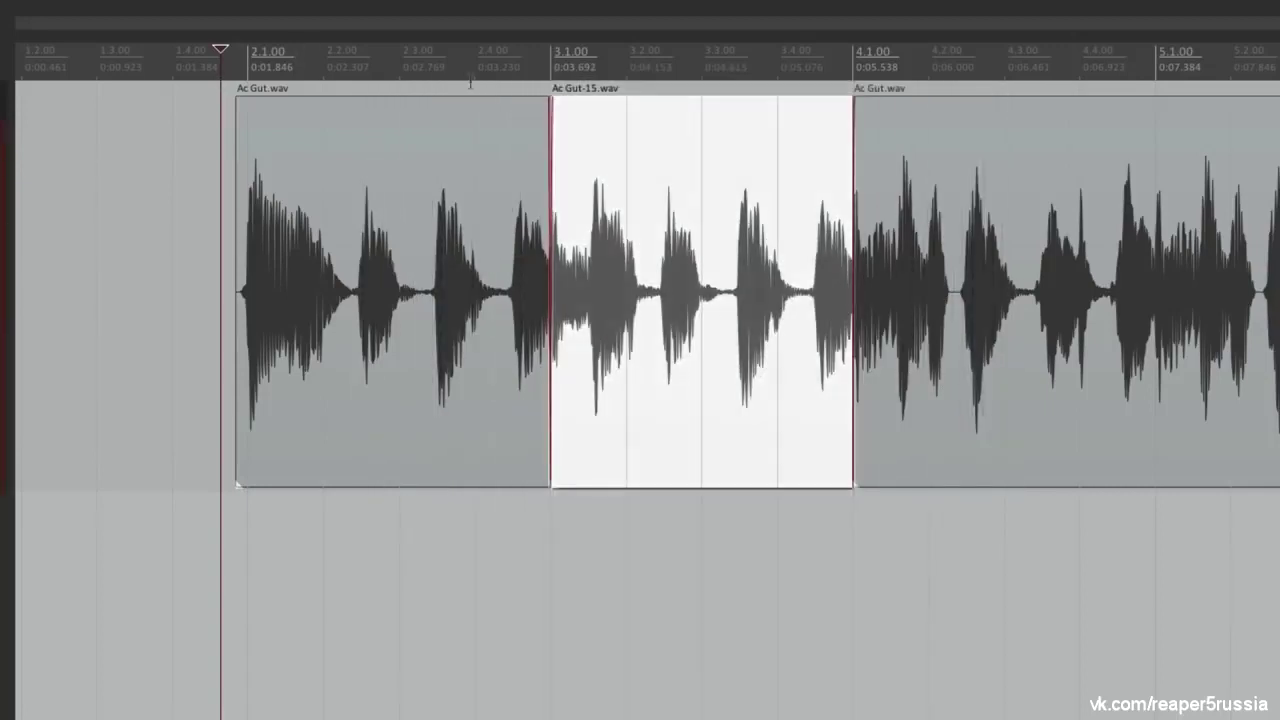
# Extend the first item's end past 3.1.00 so that it overlaps and crossfades with the punched-in take
pyautogui.scroll(10, 294, 345)
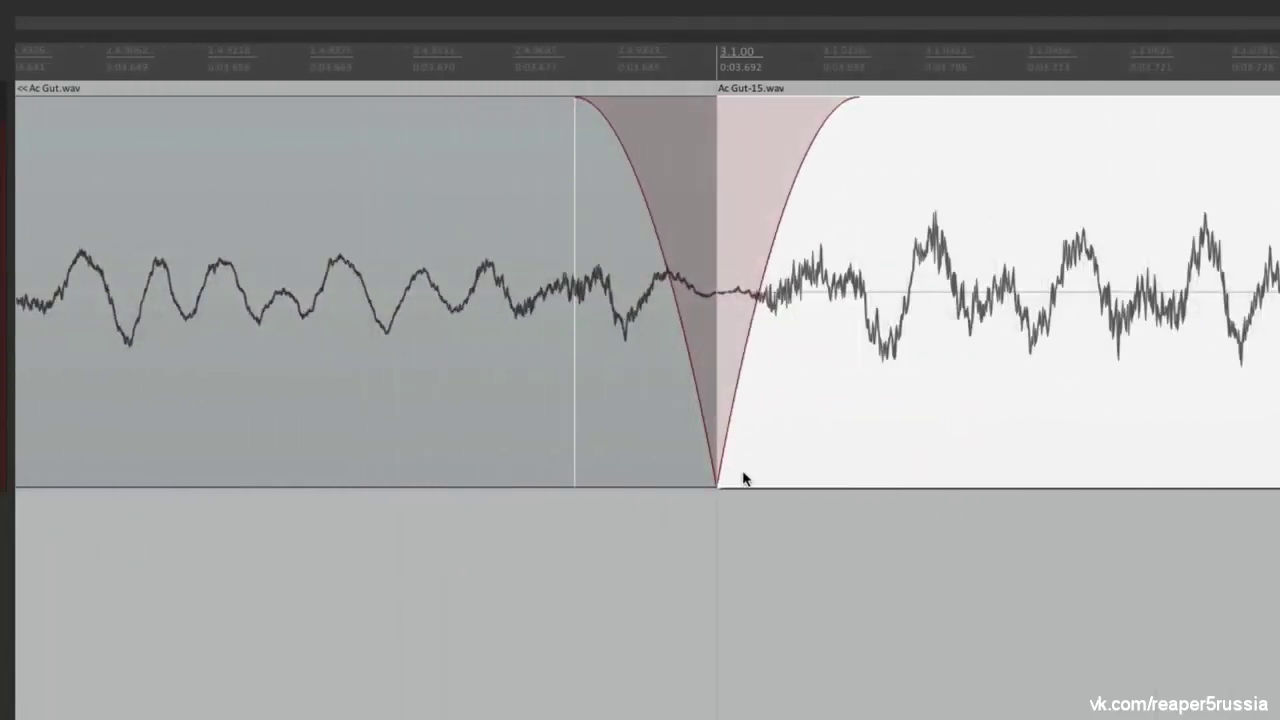
pyautogui.click(434, 624)
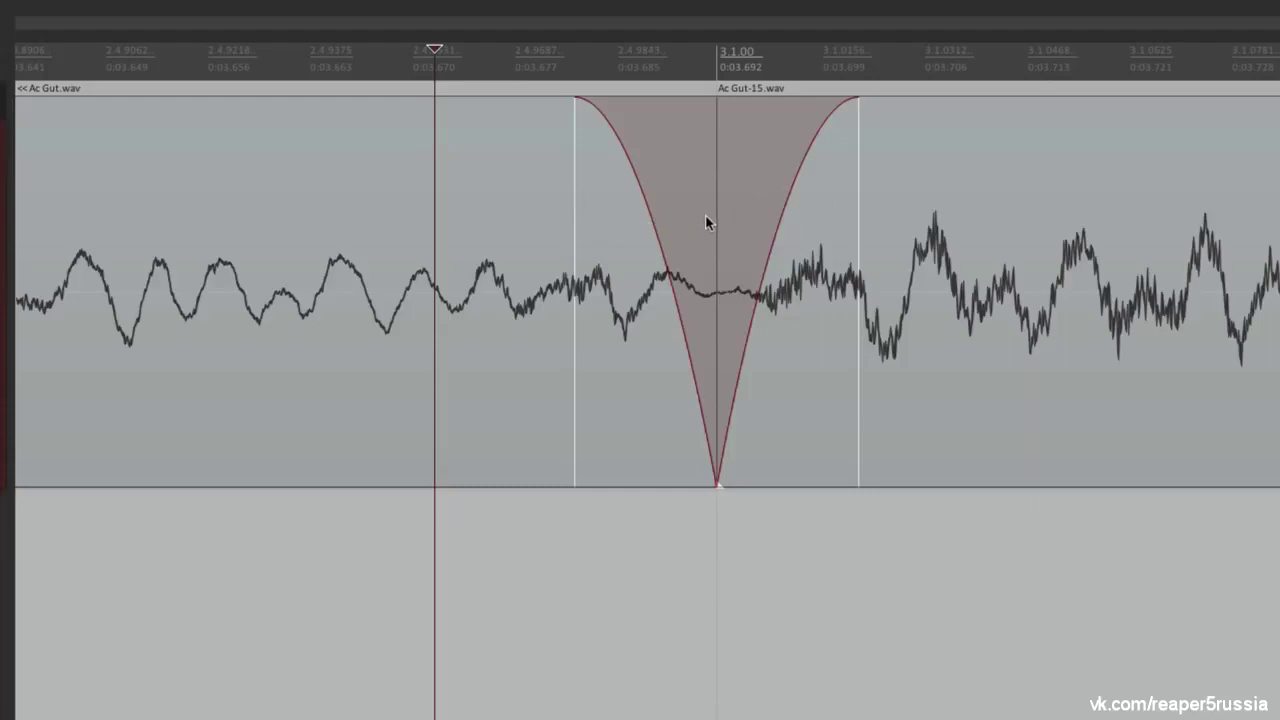
pyautogui.moveTo(730, 270); pyautogui.dragTo(914, 257)
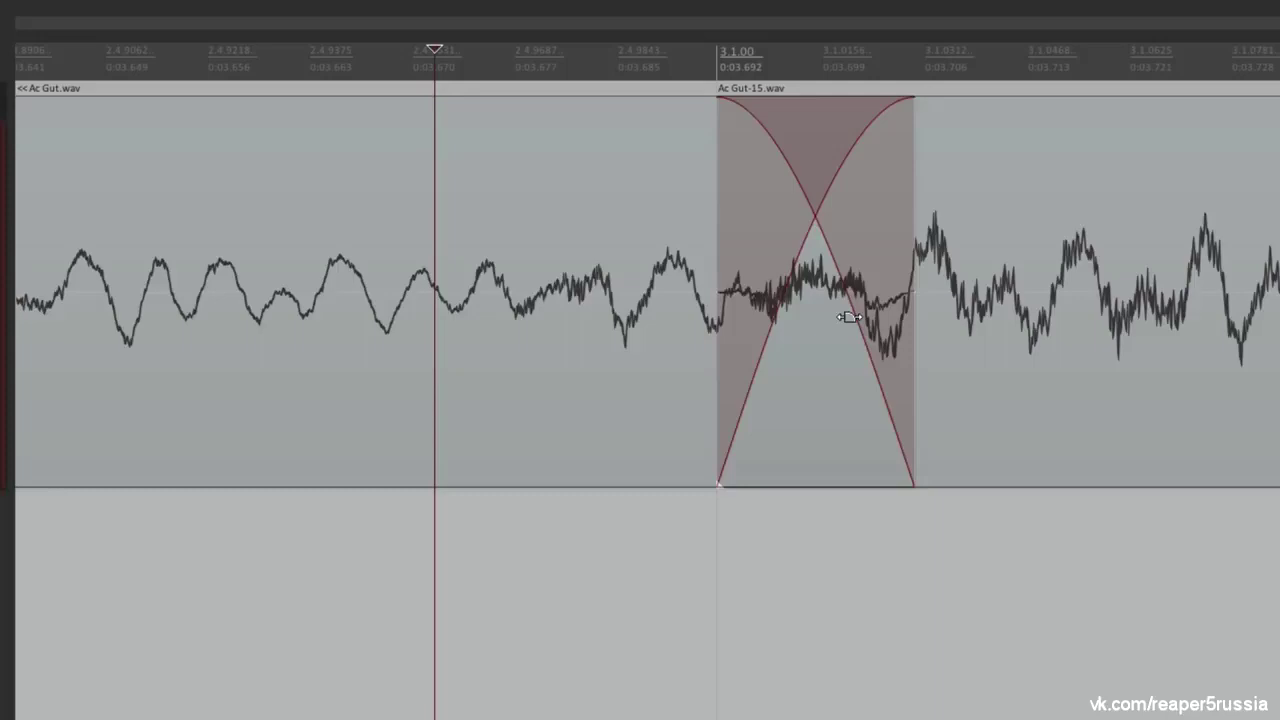
# Check the automatic fade-in/fade-out length for new items in the media item default preferences
pyautogui.press('super+comma')
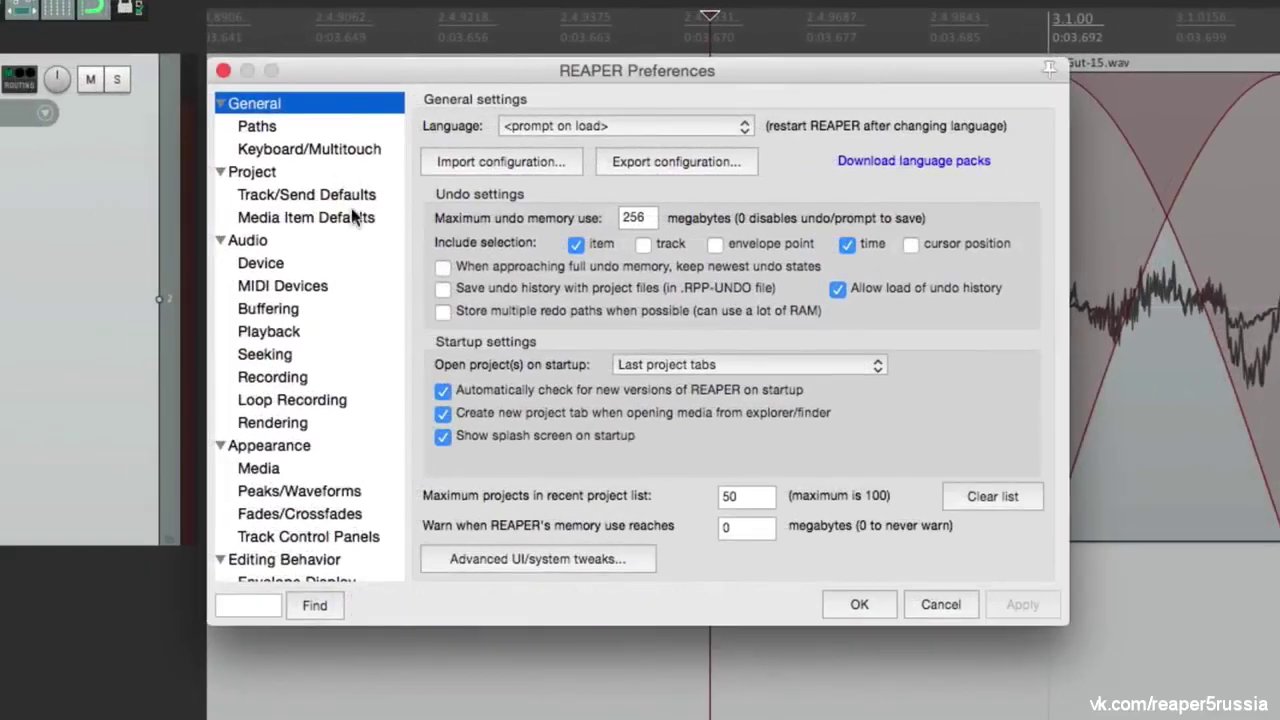
pyautogui.click(351, 218)
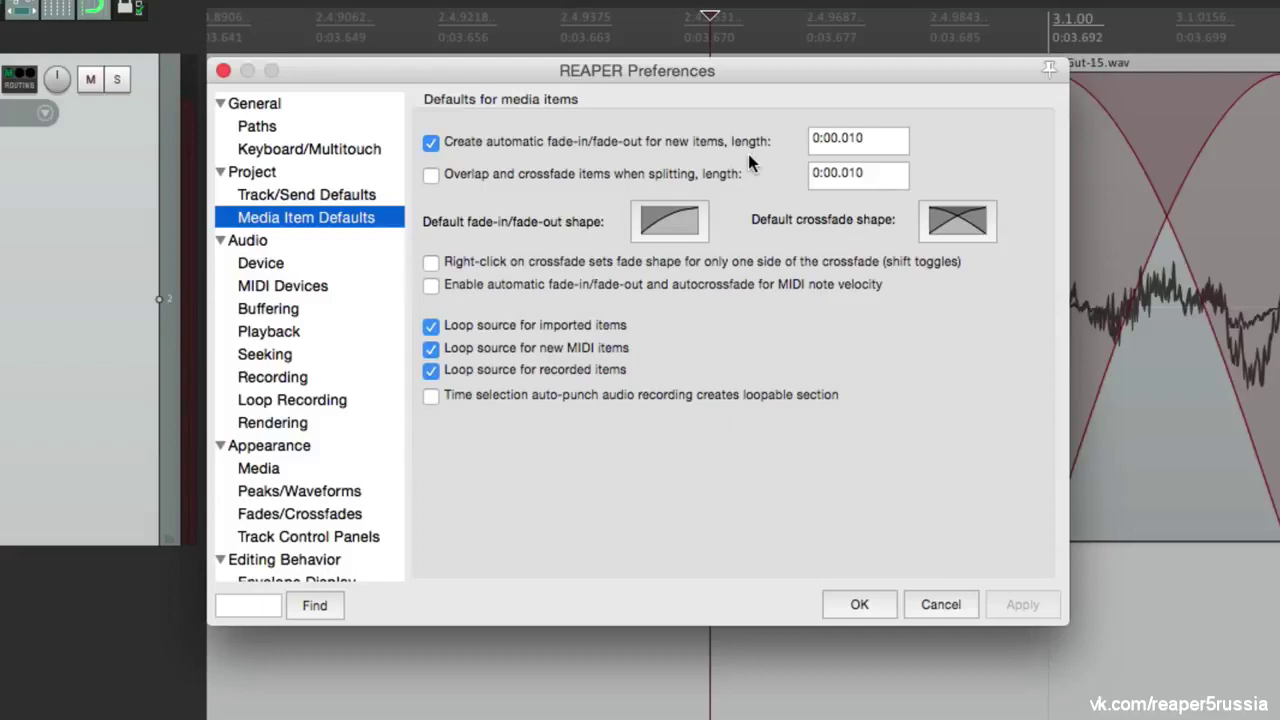
pyautogui.press('Return')
# Split the first item at about 2.3.39 and examine the automatic fades on both sides of the split
pyautogui.scroll(-6, 843, 305)
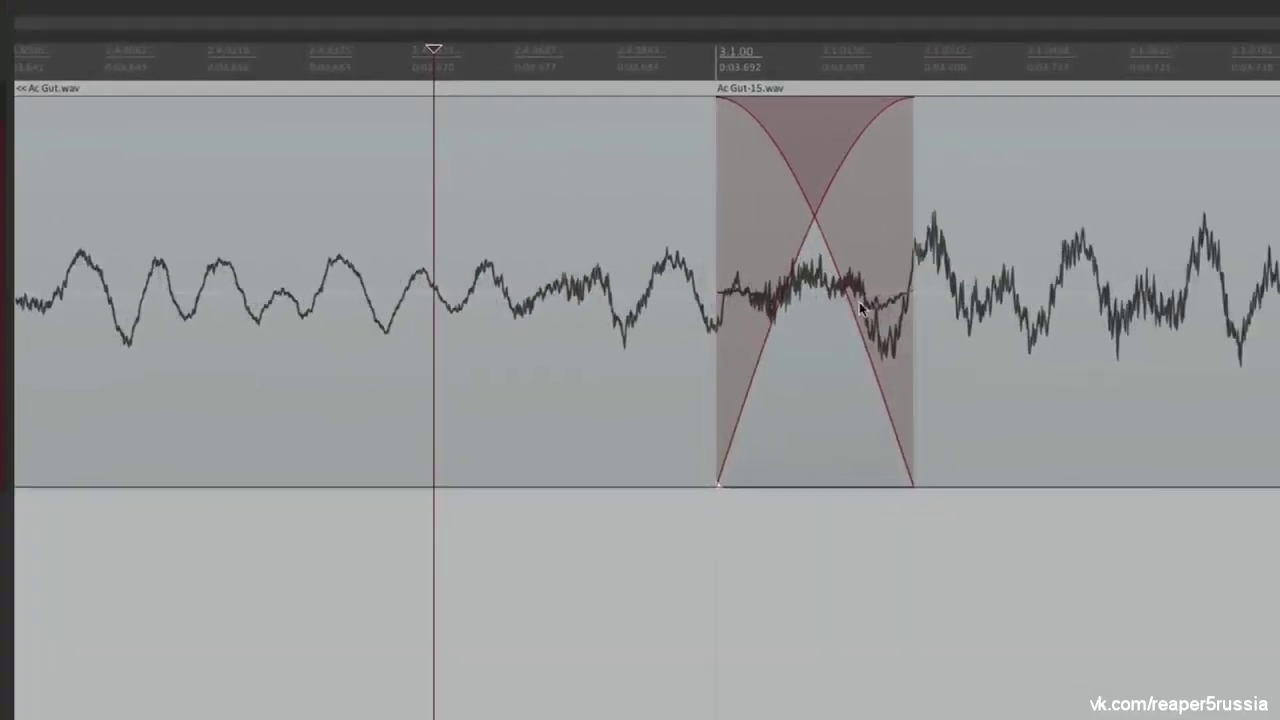
pyautogui.scroll(-2, 843, 305)
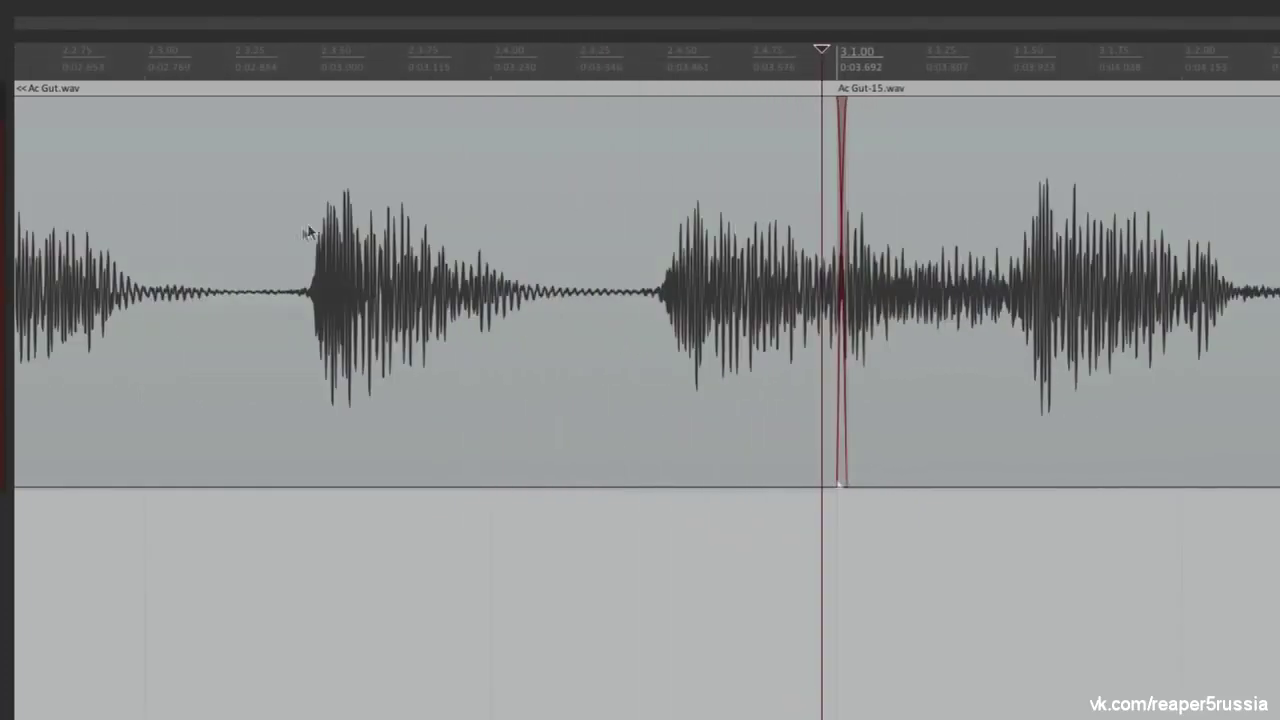
pyautogui.click(280, 263)
pyautogui.press('s')
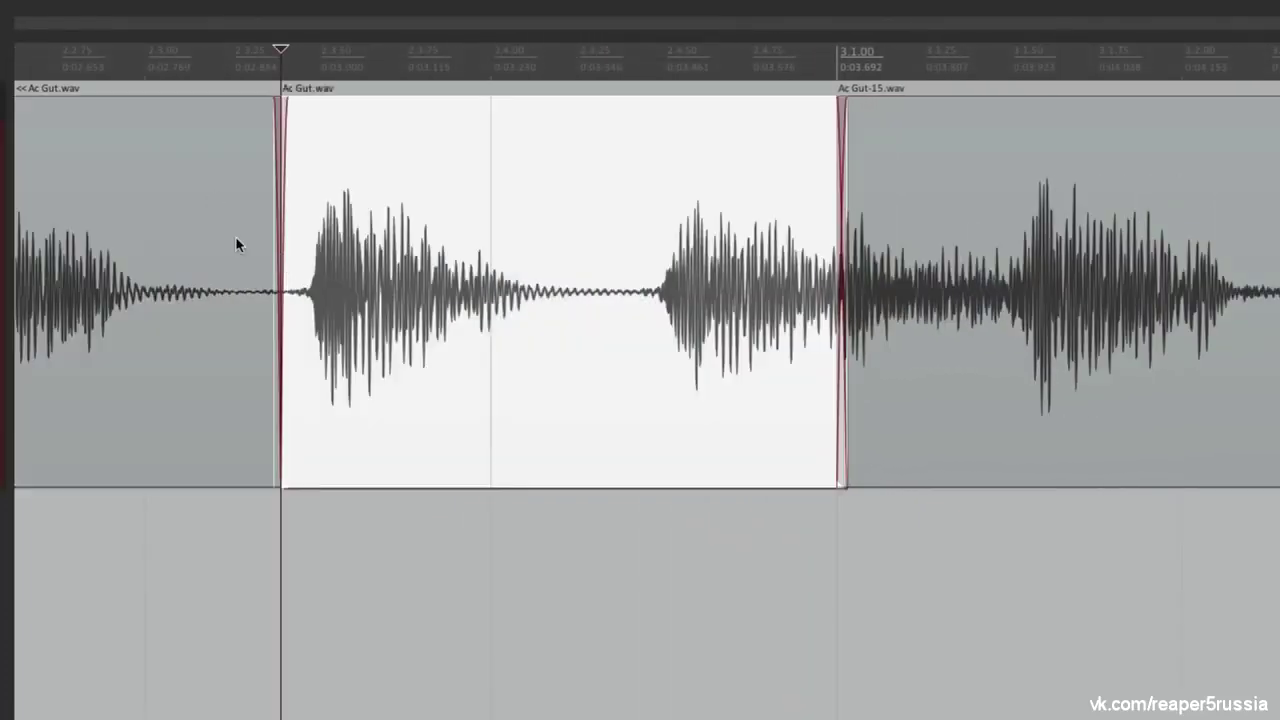
pyautogui.scroll(6, 235, 240)
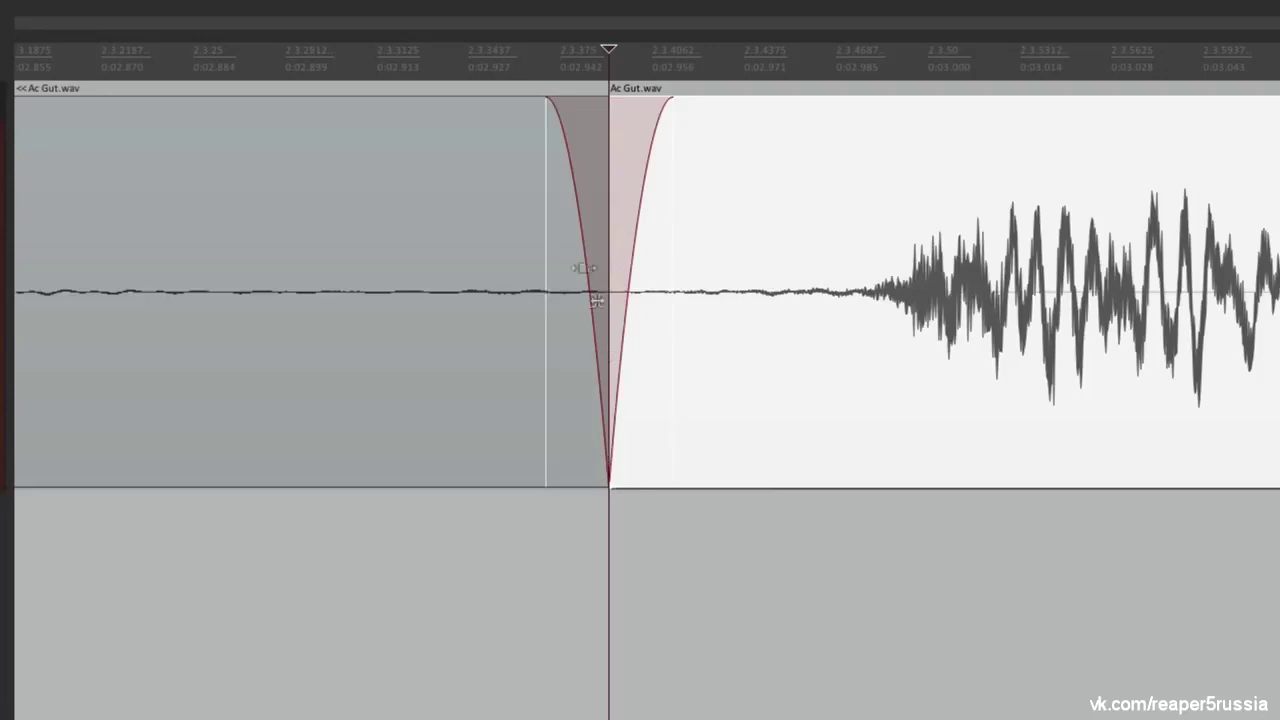
pyautogui.click(478, 231)
pyautogui.click(719, 228)
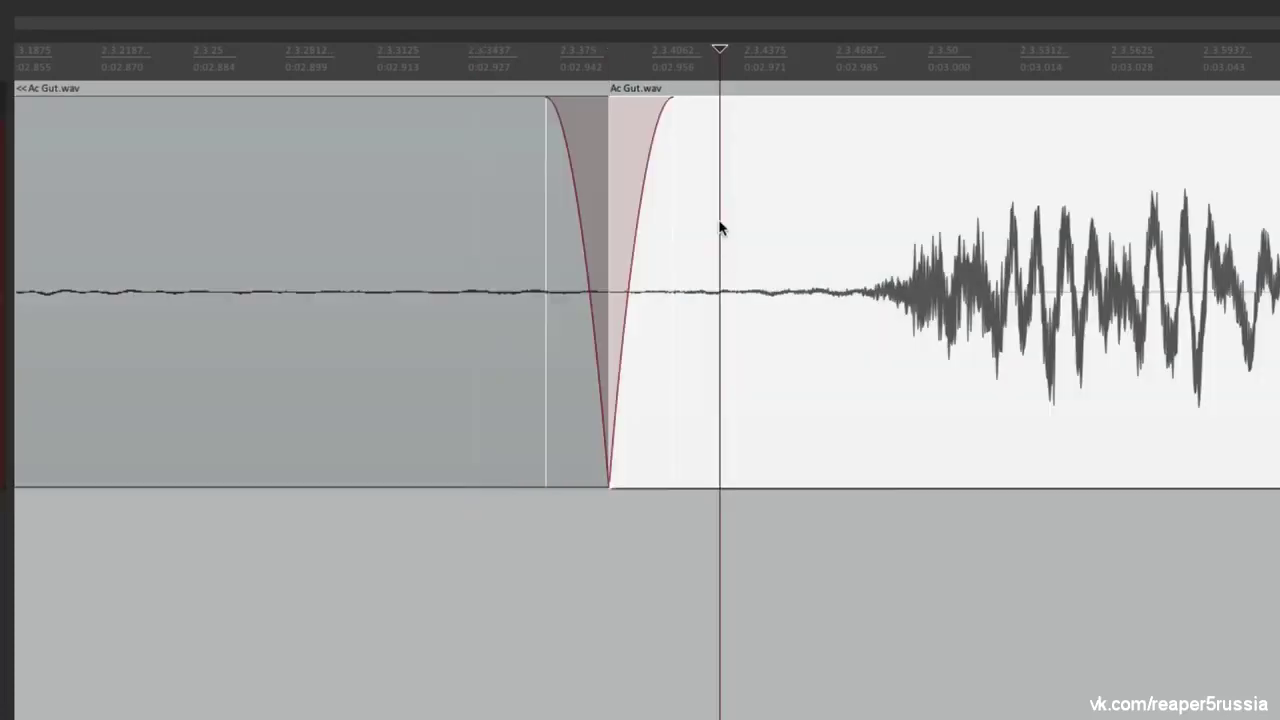
# Set the automatic fade-in/fade-out length for new items to 0:00.100 in the media item defaults
pyautogui.press('super+comma')
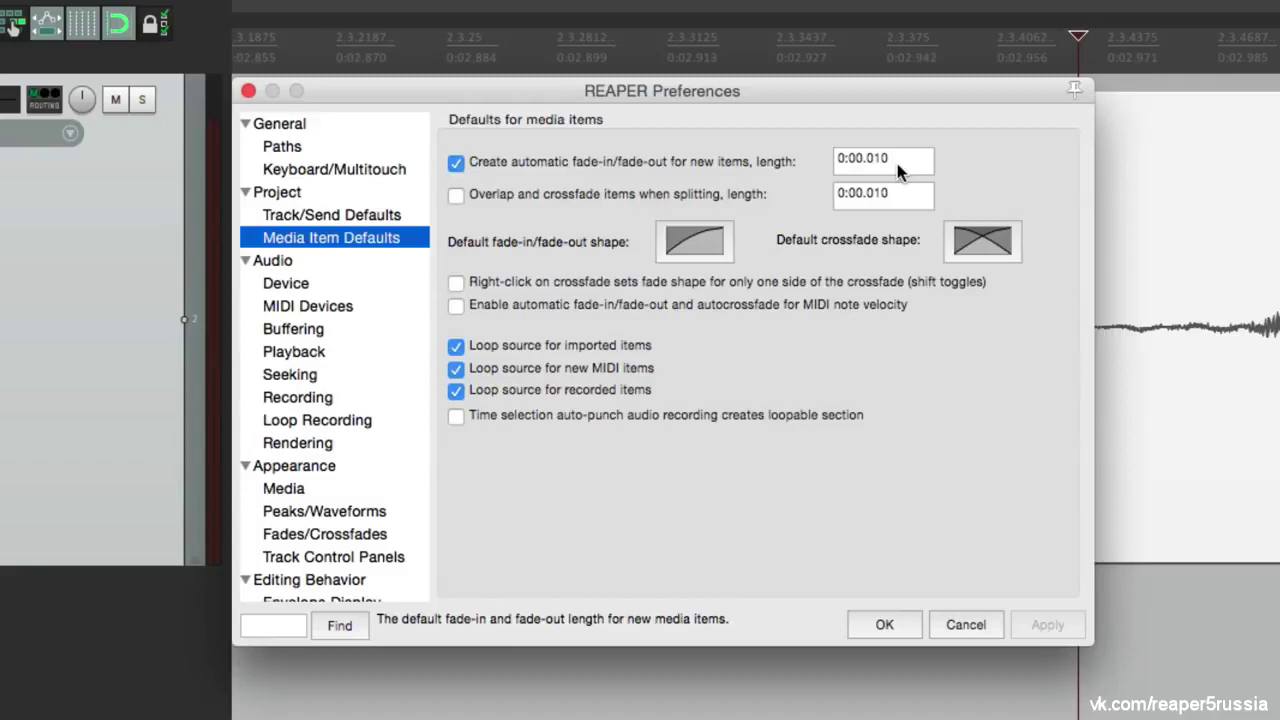
pyautogui.click(897, 165)
pyautogui.press('BackSpace')
pyautogui.press('BackSpace')
pyautogui.press('BackSpace')
pyautogui.write('100')
# Split the item at about 2.3.34, examine the fades on both sides, and recheck the default fade length
pyautogui.press('super+a')
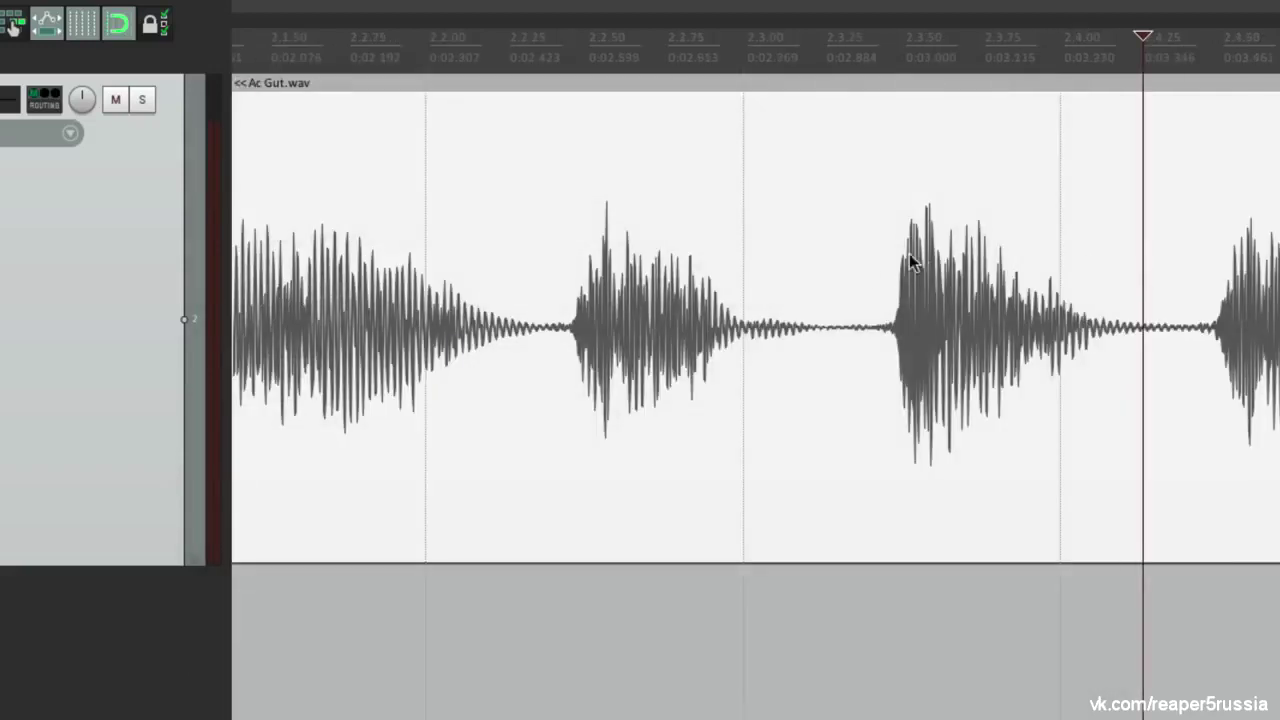
pyautogui.click(852, 280)
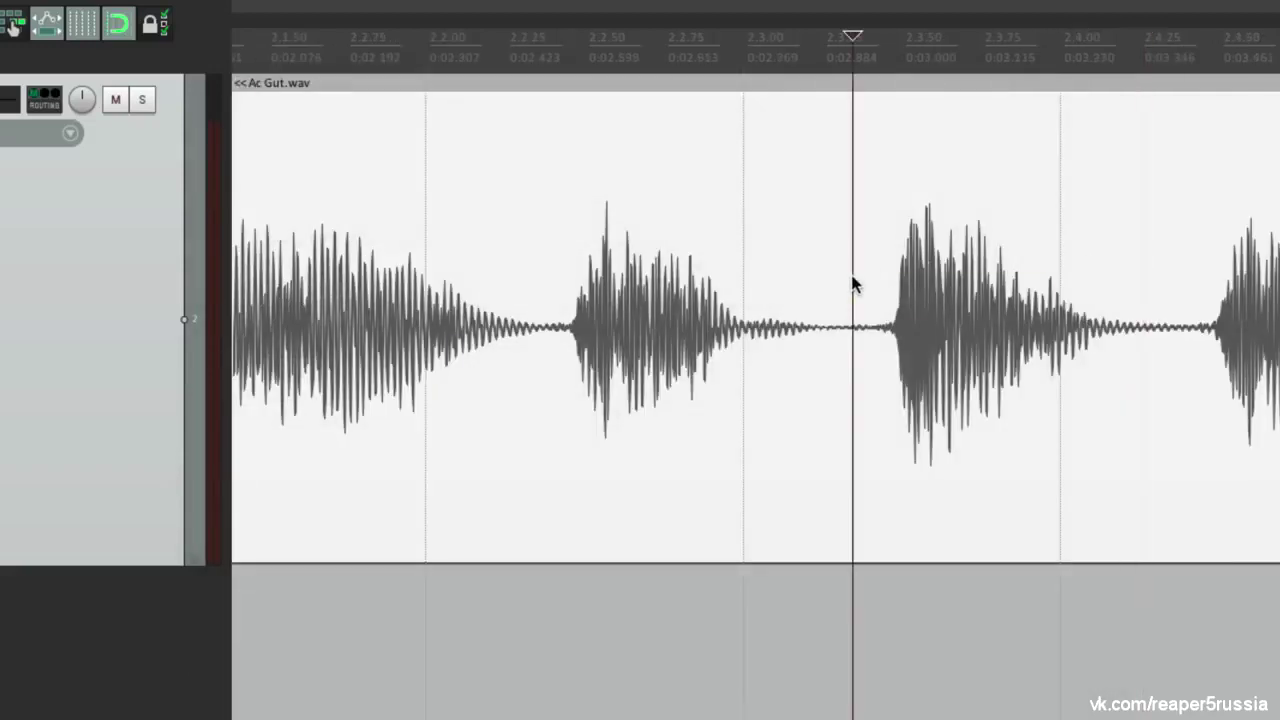
pyautogui.press('s')
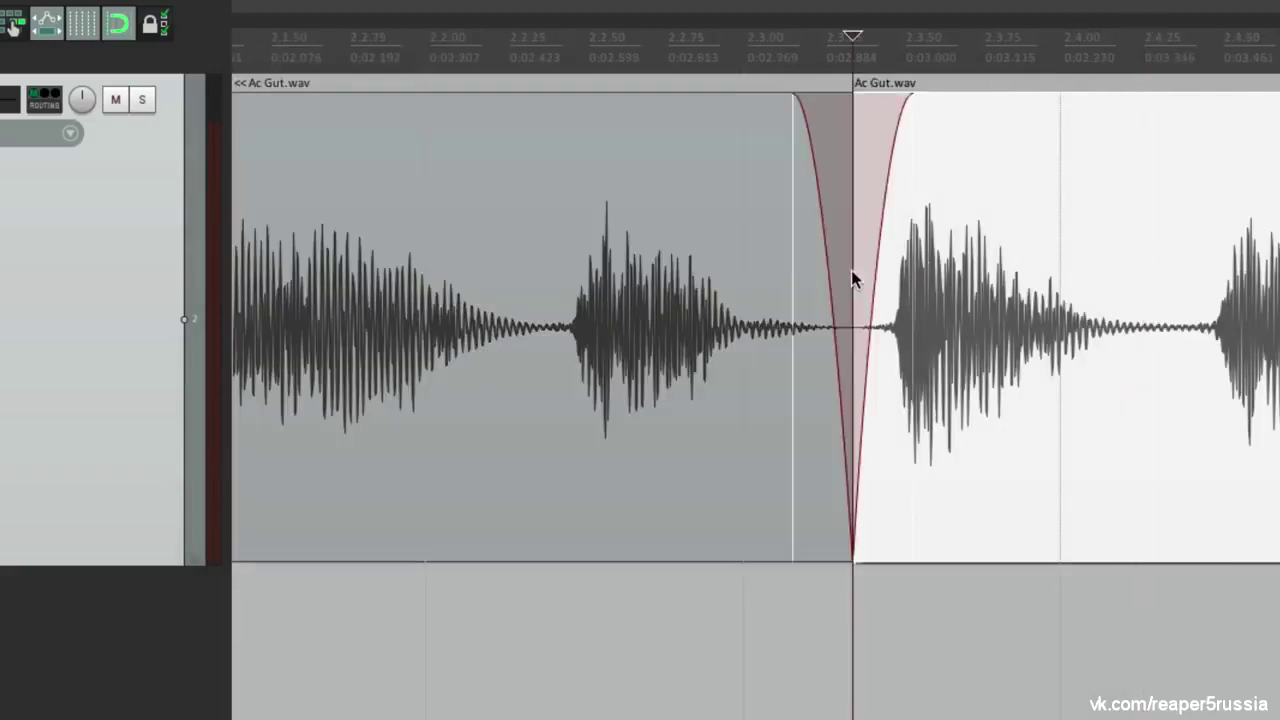
pyautogui.click(817, 241)
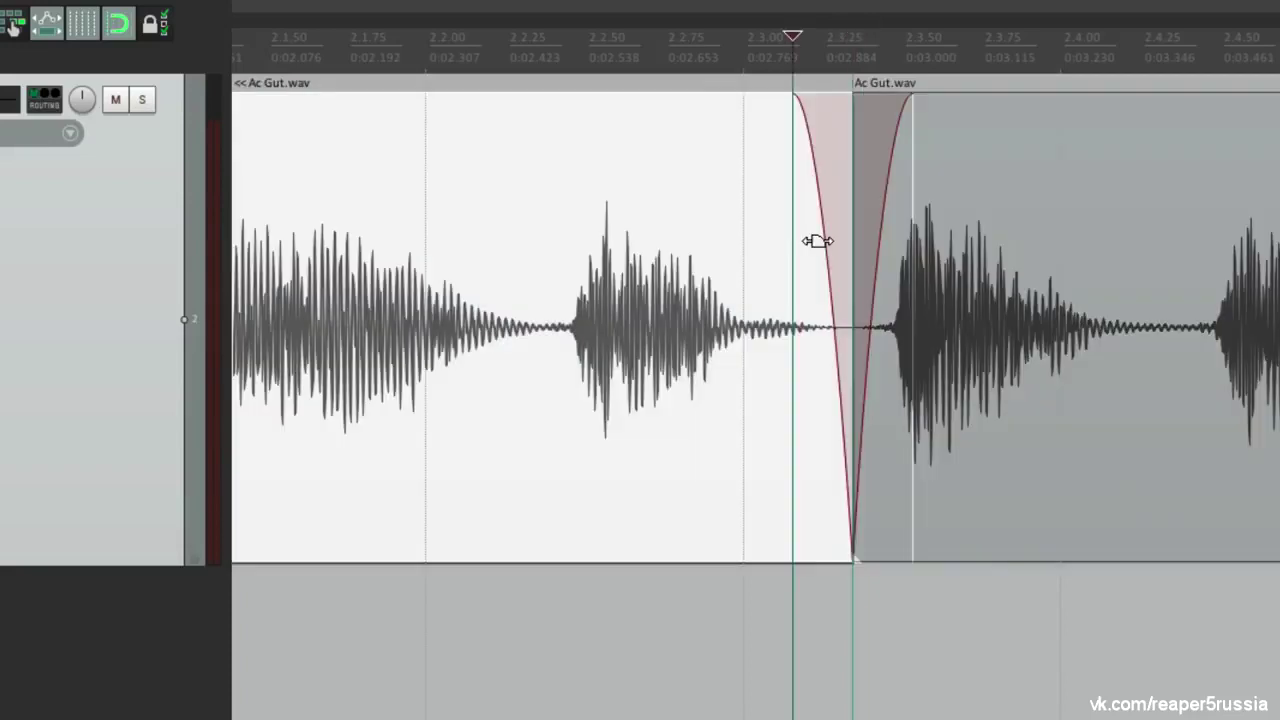
pyautogui.click(867, 229)
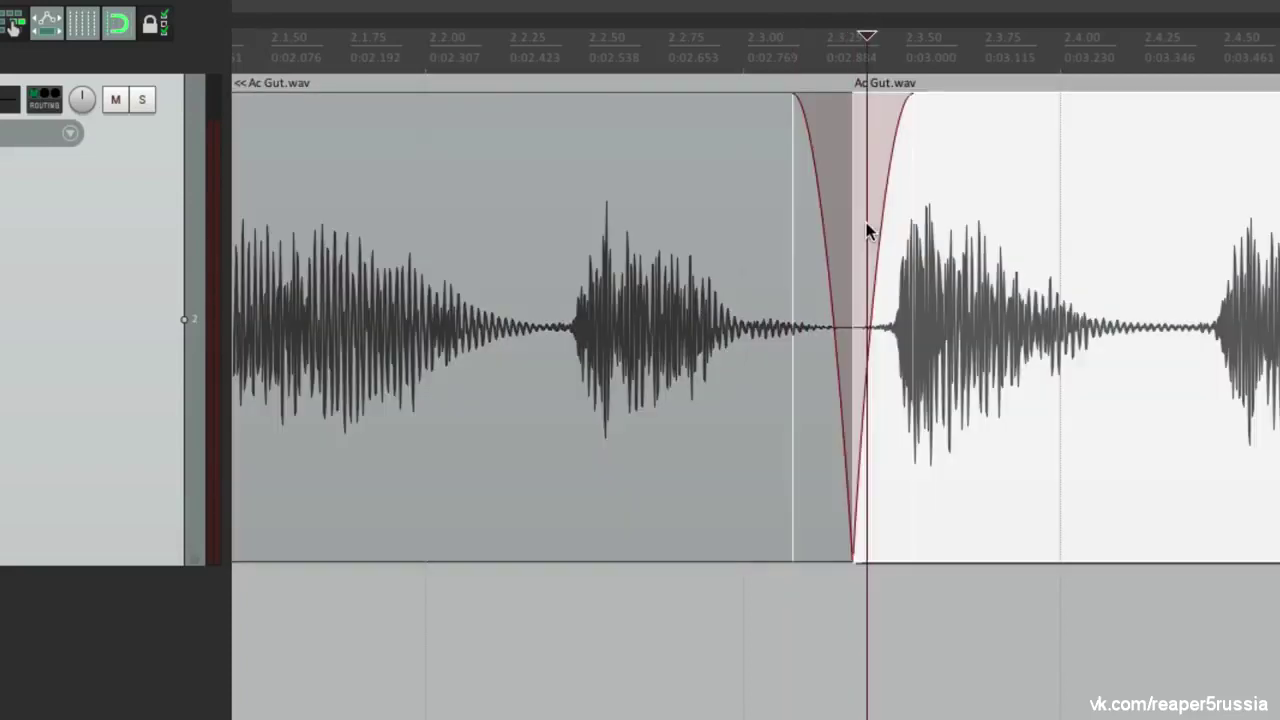
pyautogui.press('super+comma')
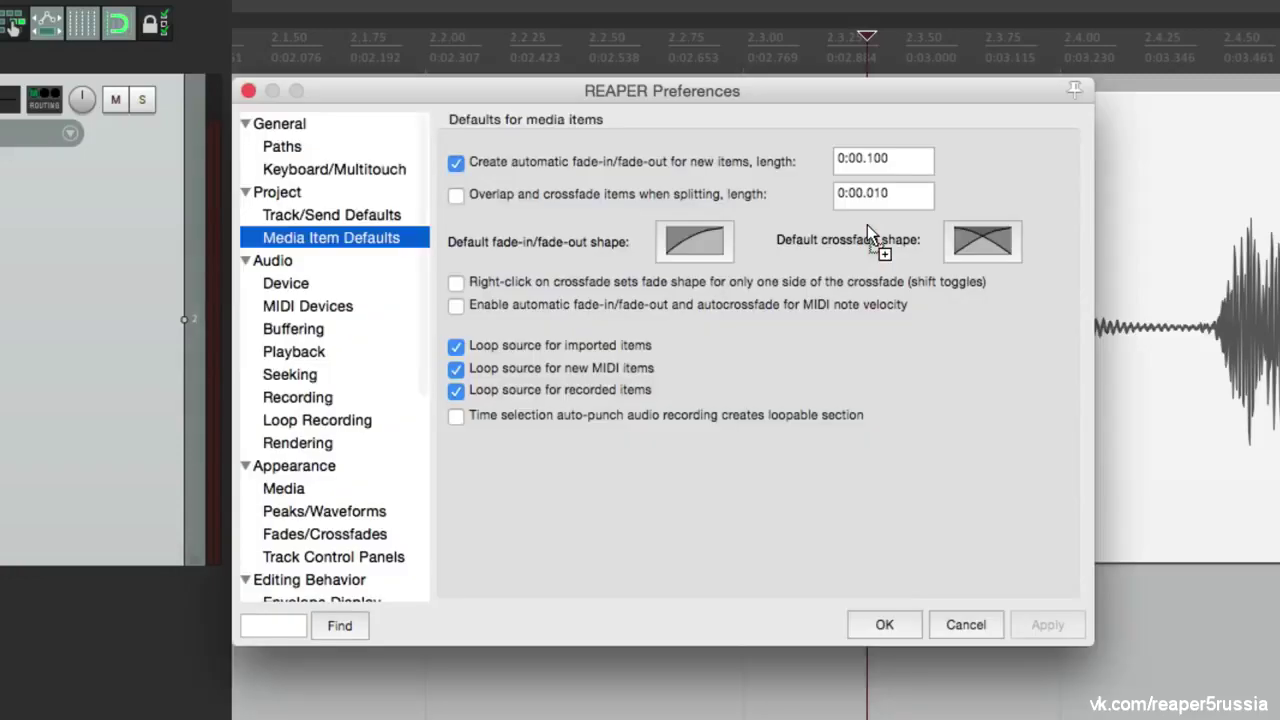
pyautogui.click(916, 159)
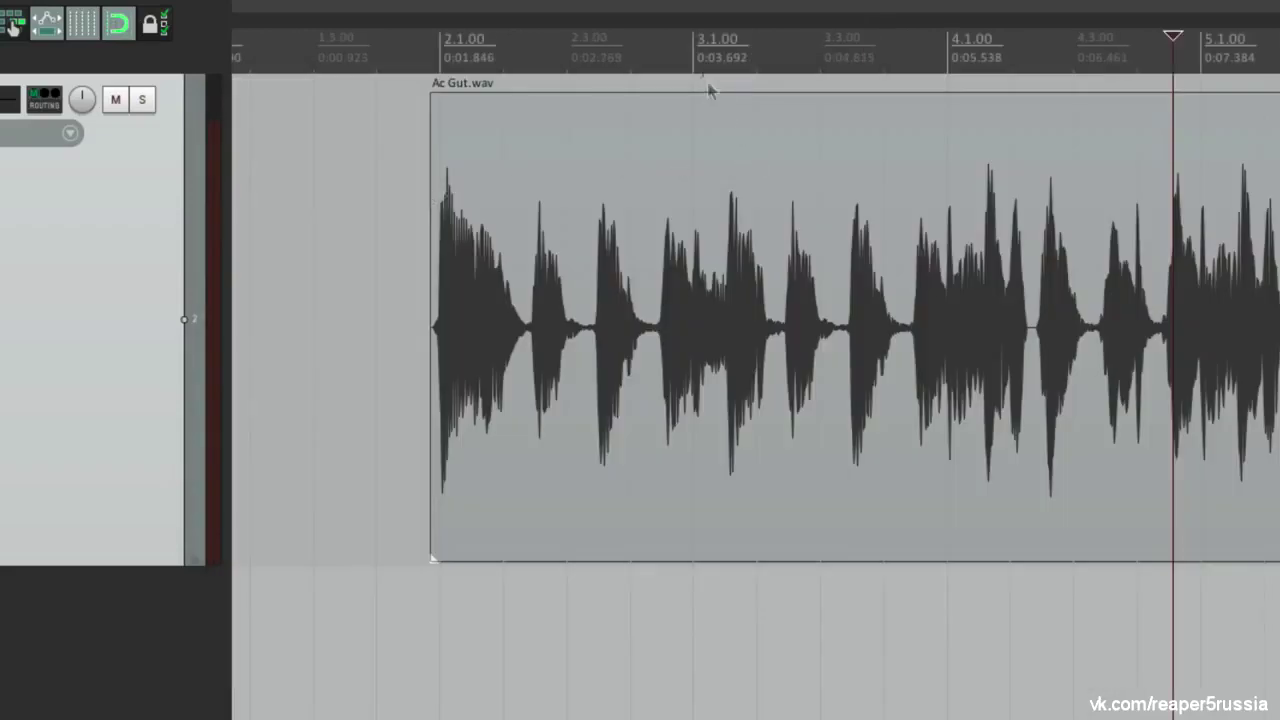
# Record an auto-punch take over the time range from 3.1.00 to 4.1.00 and examine the crossfade at its punch-in point
pyautogui.moveTo(694, 66); pyautogui.dragTo(946, 66)
pyautogui.click(413, 143)
pyautogui.press('space')
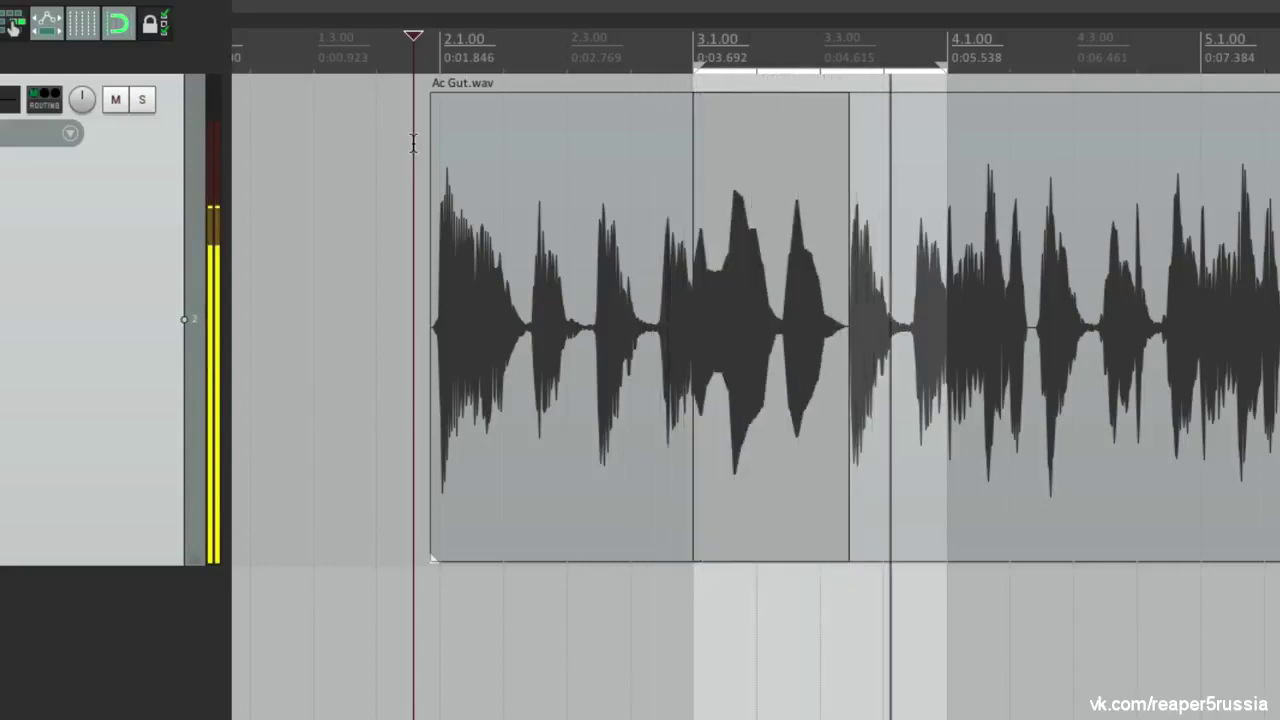
pyautogui.press('space')
pyautogui.scroll(5, 680, 297)
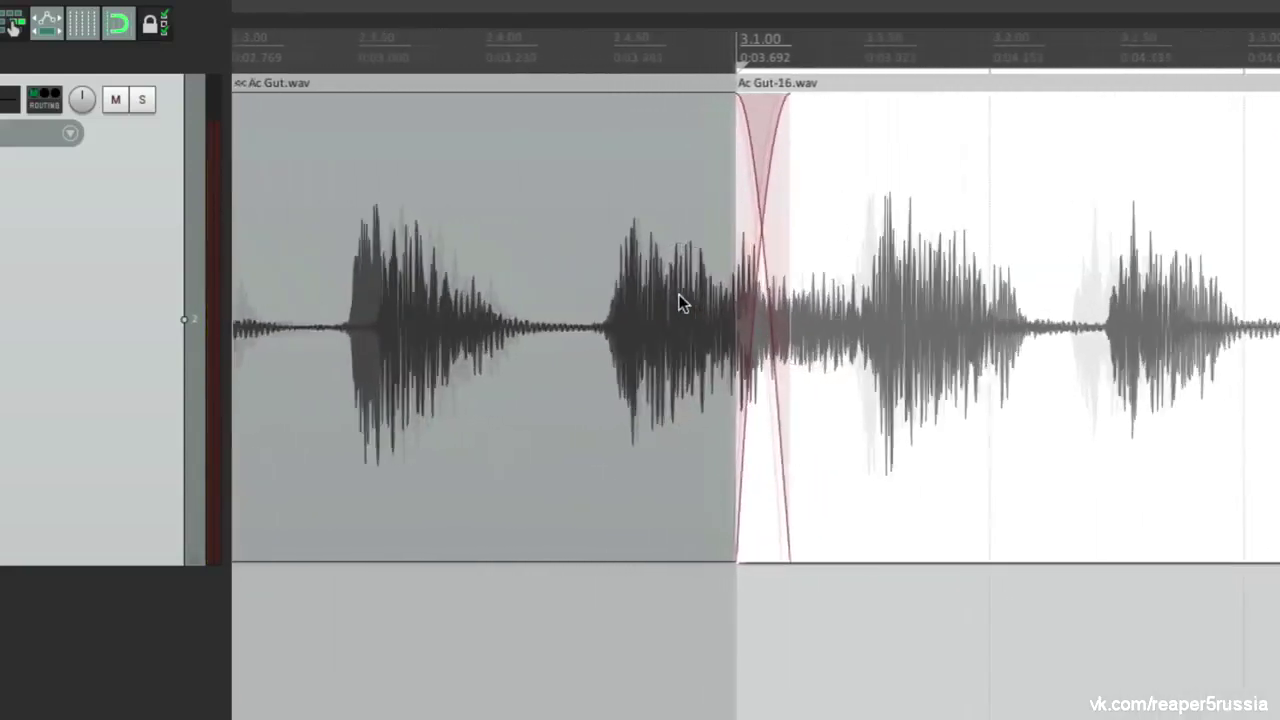
pyautogui.scroll(3, 680, 303)
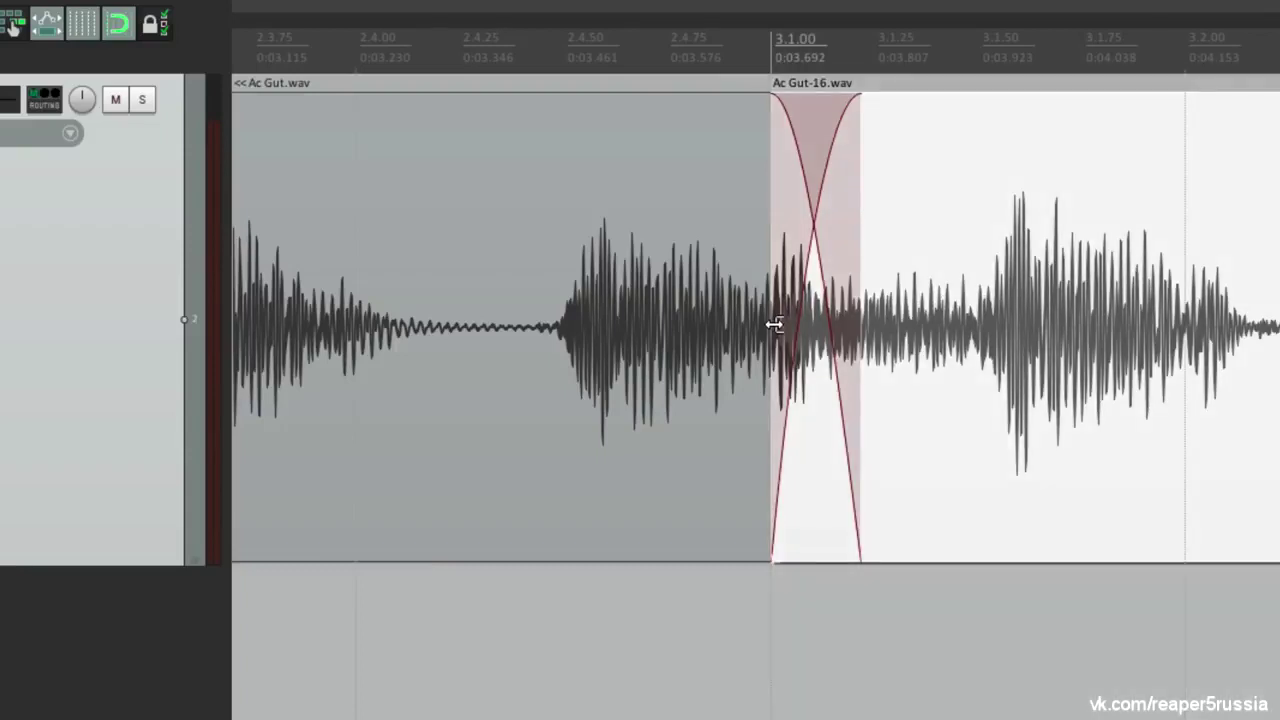
# Set the automatic fade-in/fade-out length for new items to 0:00.010 in the media item defaults
pyautogui.press('super+comma')
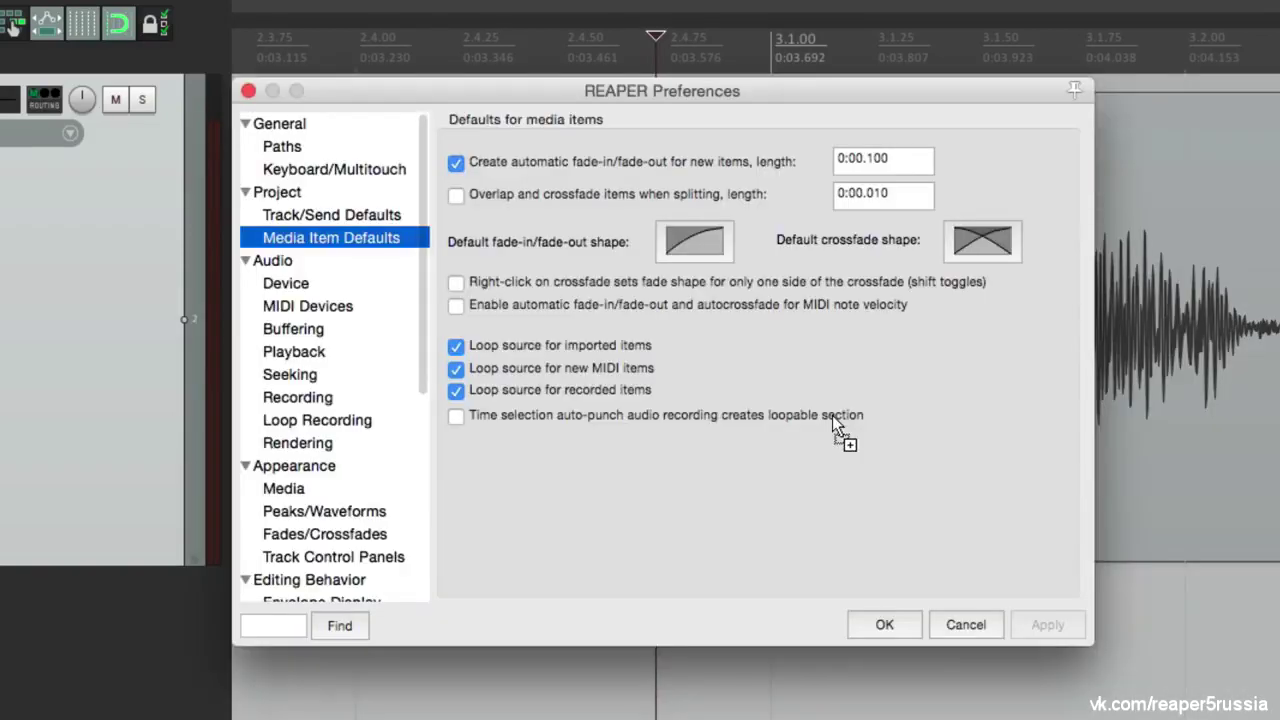
pyautogui.click(880, 160)
pyautogui.press('BackSpace')
pyautogui.press('BackSpace')
pyautogui.press('BackSpace')
pyautogui.write('010')
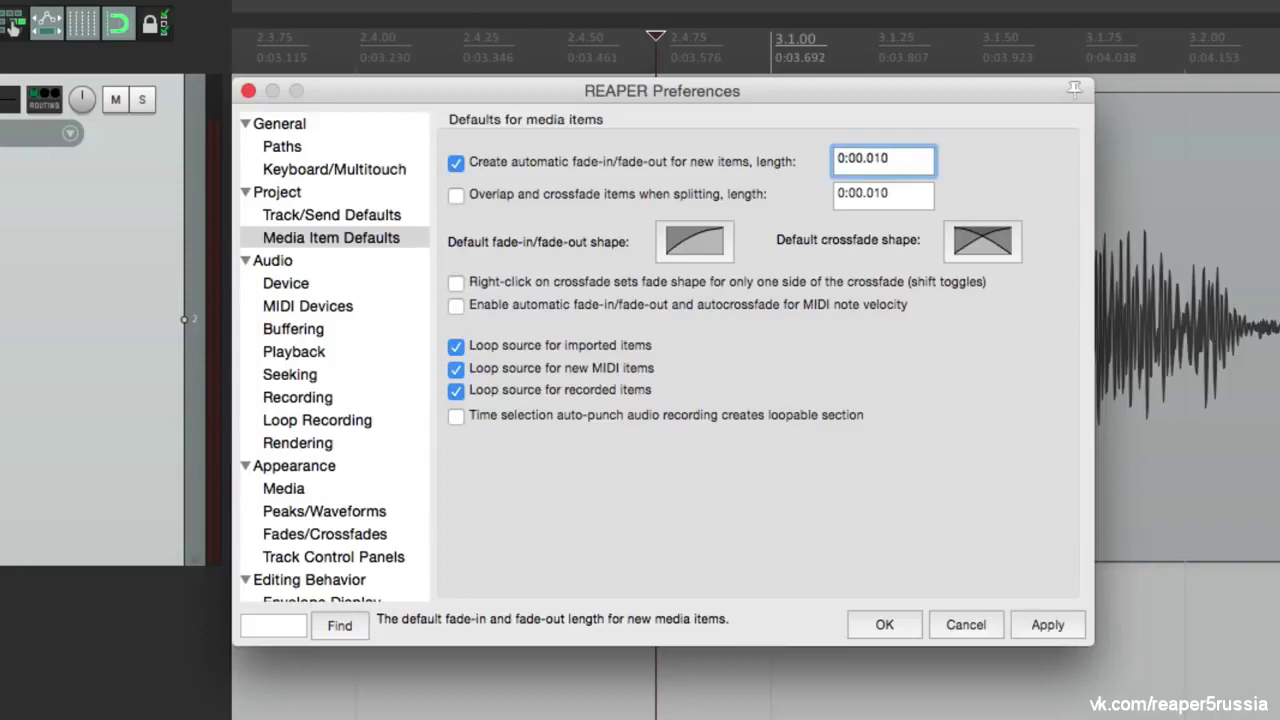
pyautogui.press('Return')
# Undo the last take, record a new auto-punch take over 3.1.00 to 4.1.00, and examine its punch-in crossfade
pyautogui.scroll(-5, 952, 211)
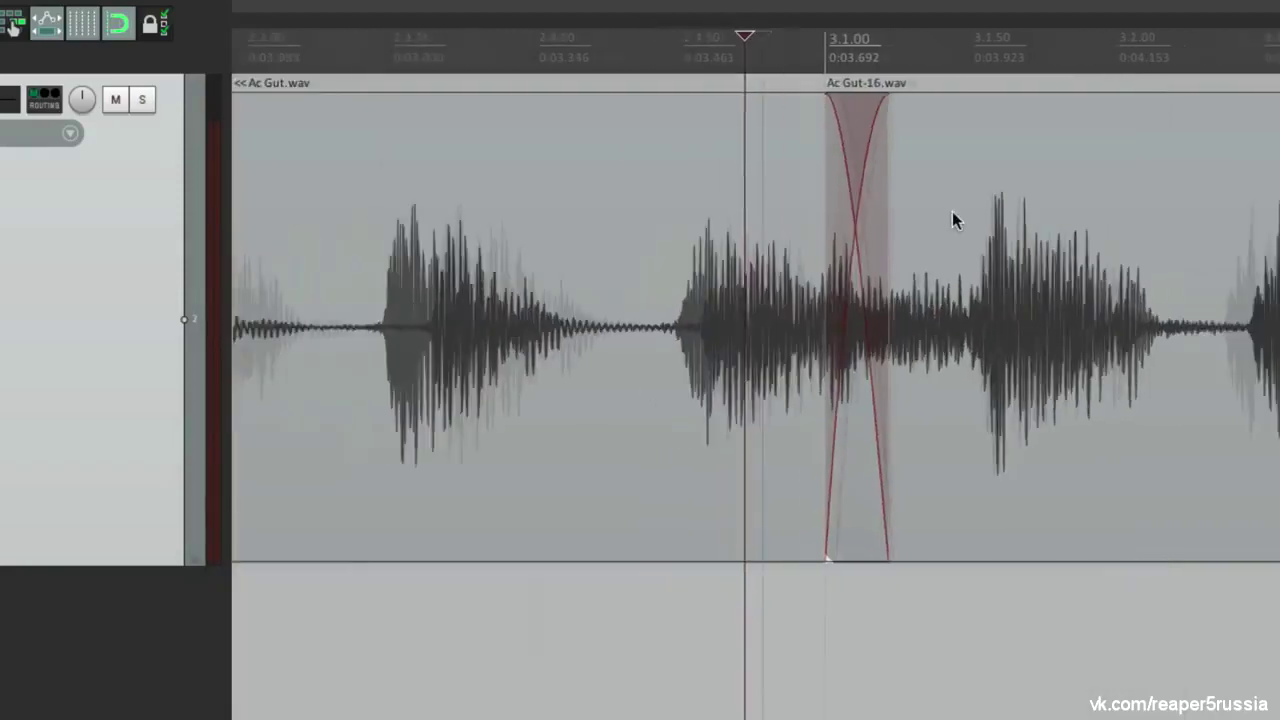
pyautogui.hotkey('ctrl', 'z')
pyautogui.click(478, 137)
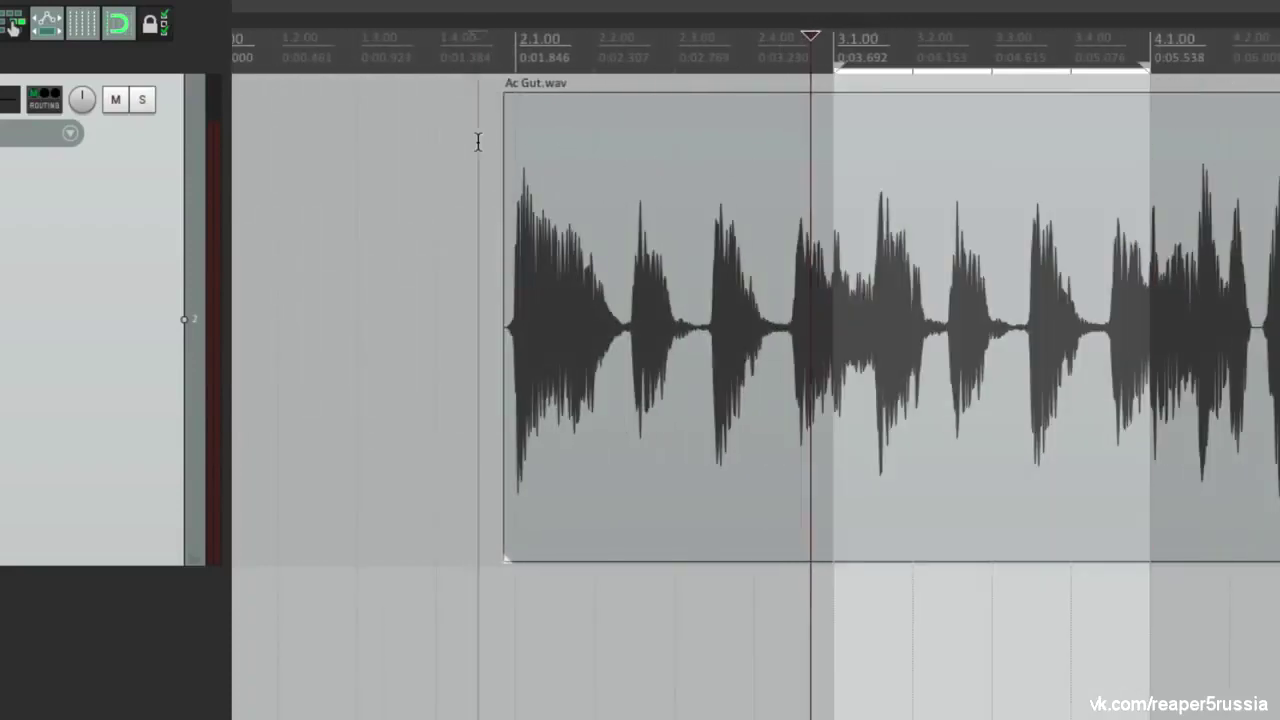
pyautogui.press('space')
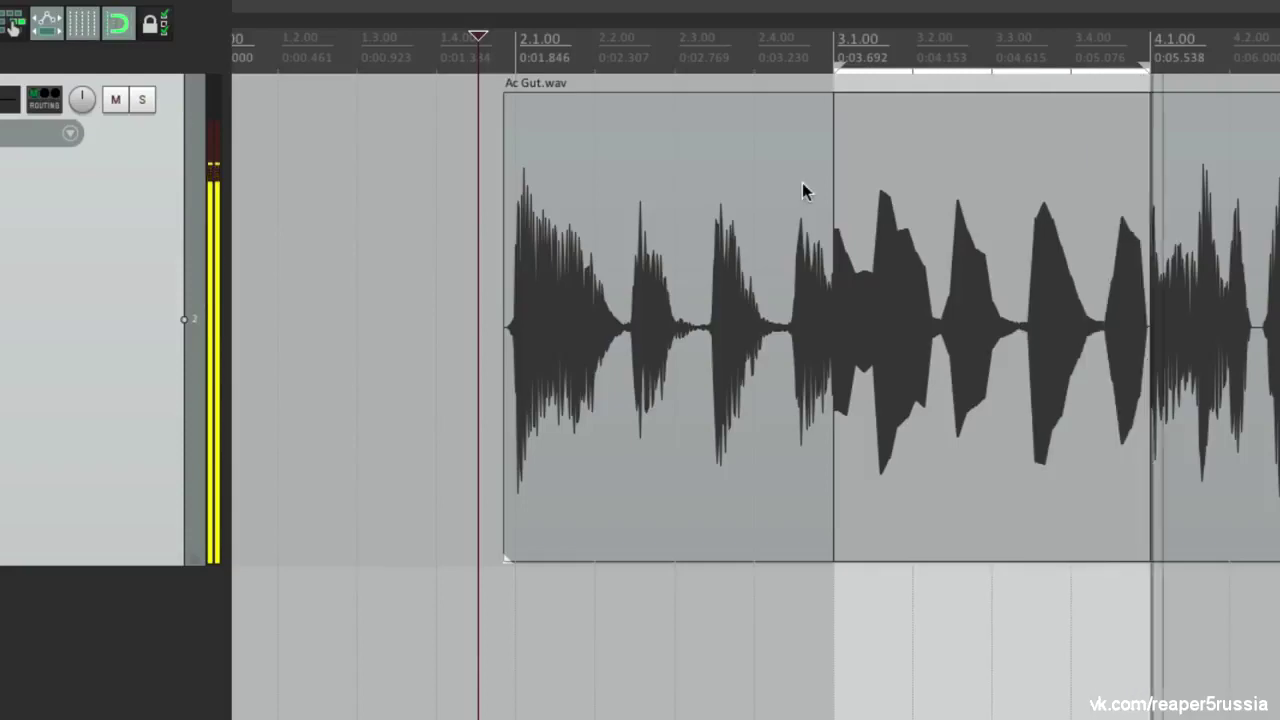
pyautogui.press('space')
pyautogui.scroll(10, 822, 202)
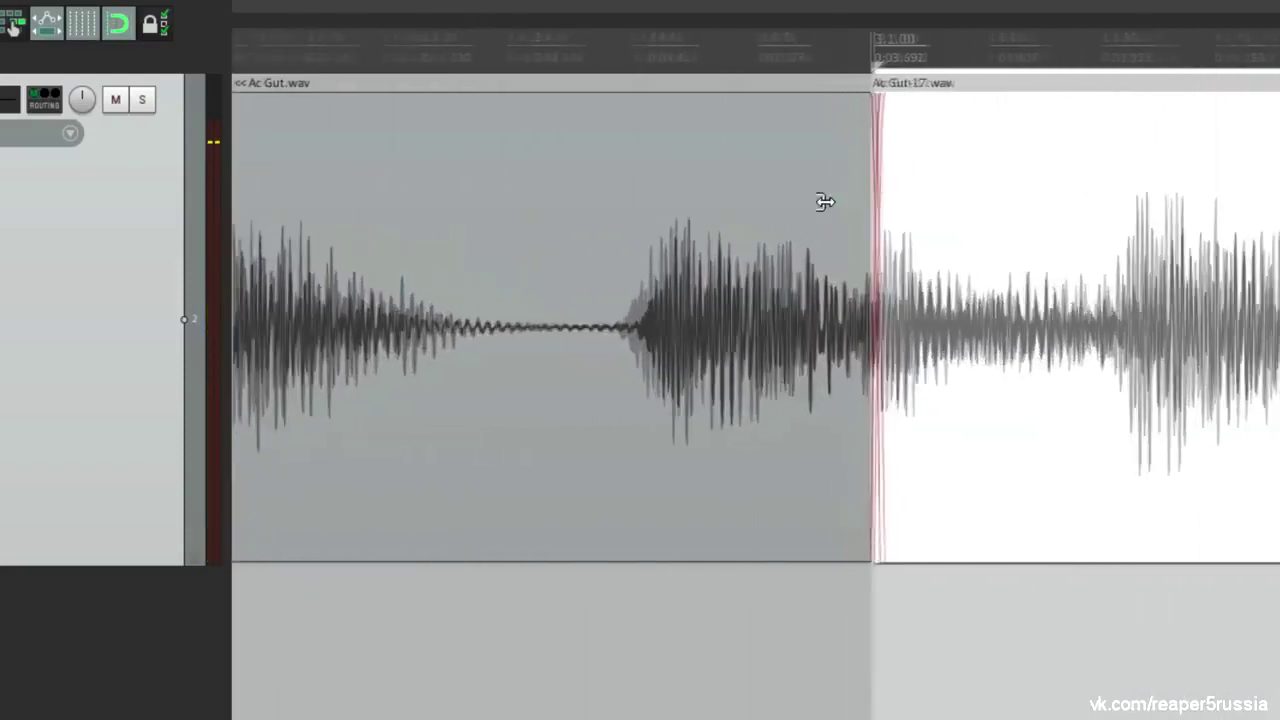
pyautogui.click(617, 625)
pyautogui.scroll(3, 668, 456)
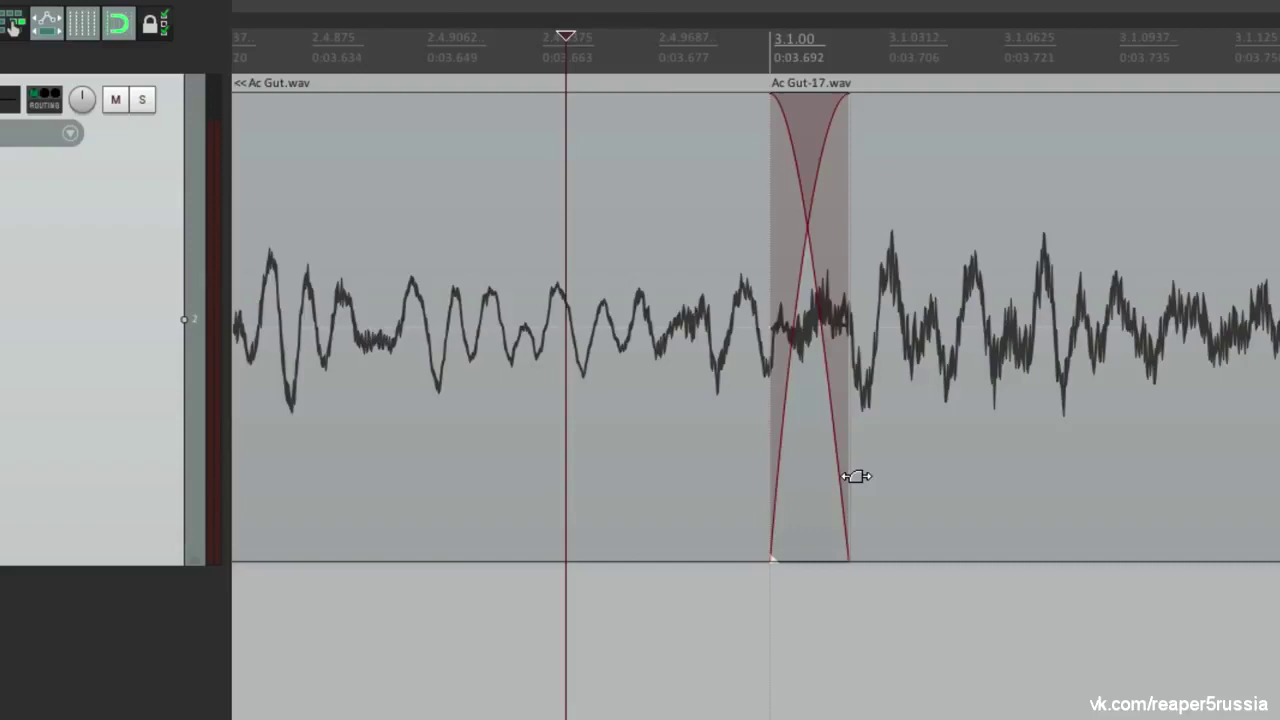
# Set the default crossfade shape in the media item defaults to the linear crossfade
pyautogui.press('super+comma')
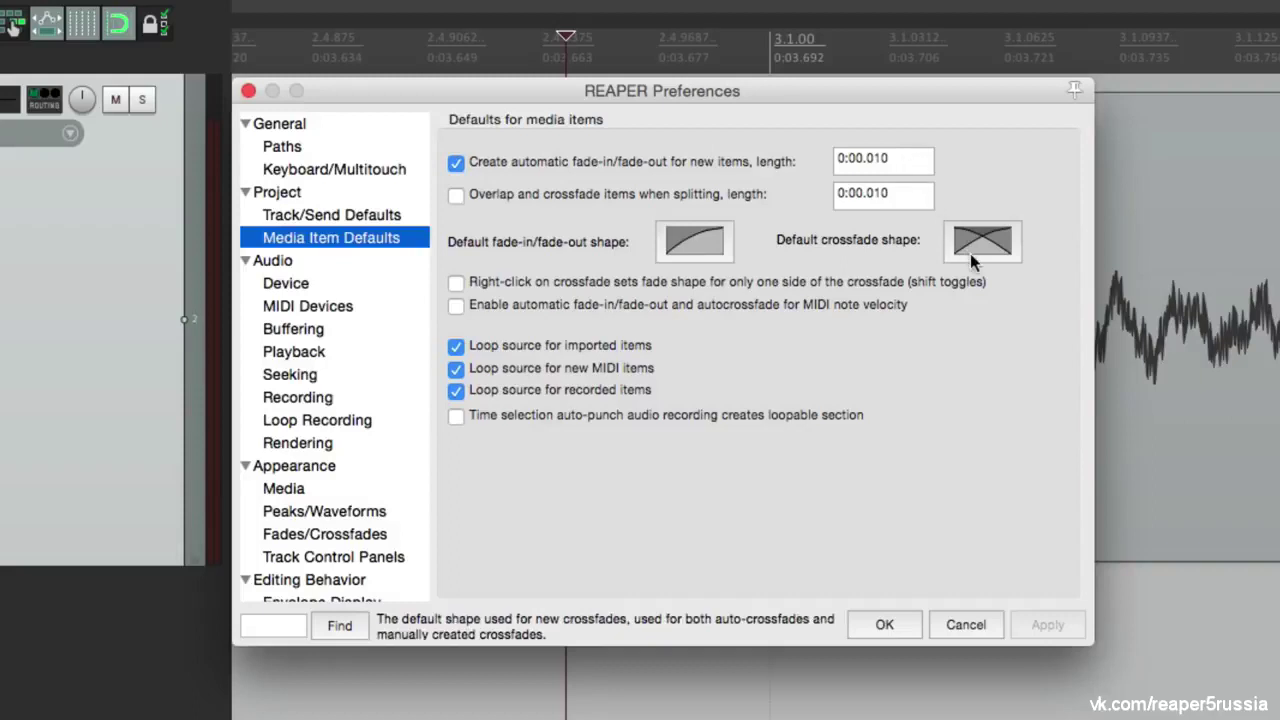
pyautogui.click(978, 246)
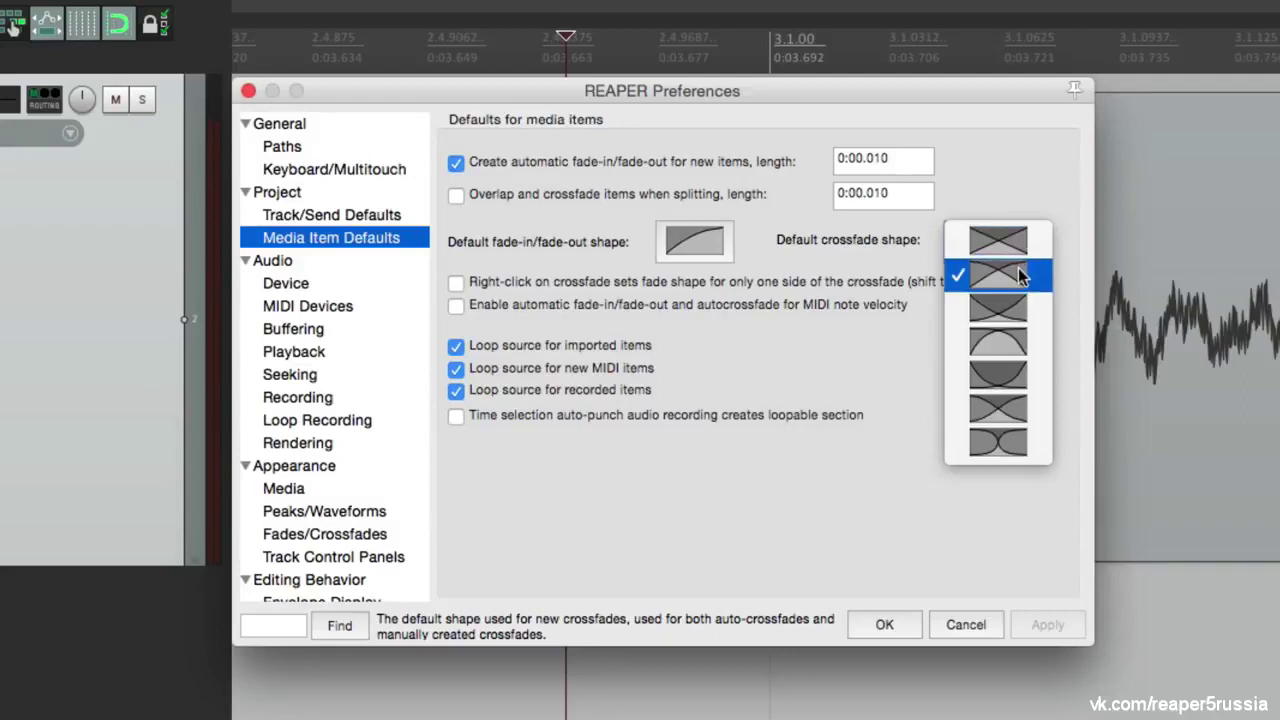
pyautogui.click(1016, 242)
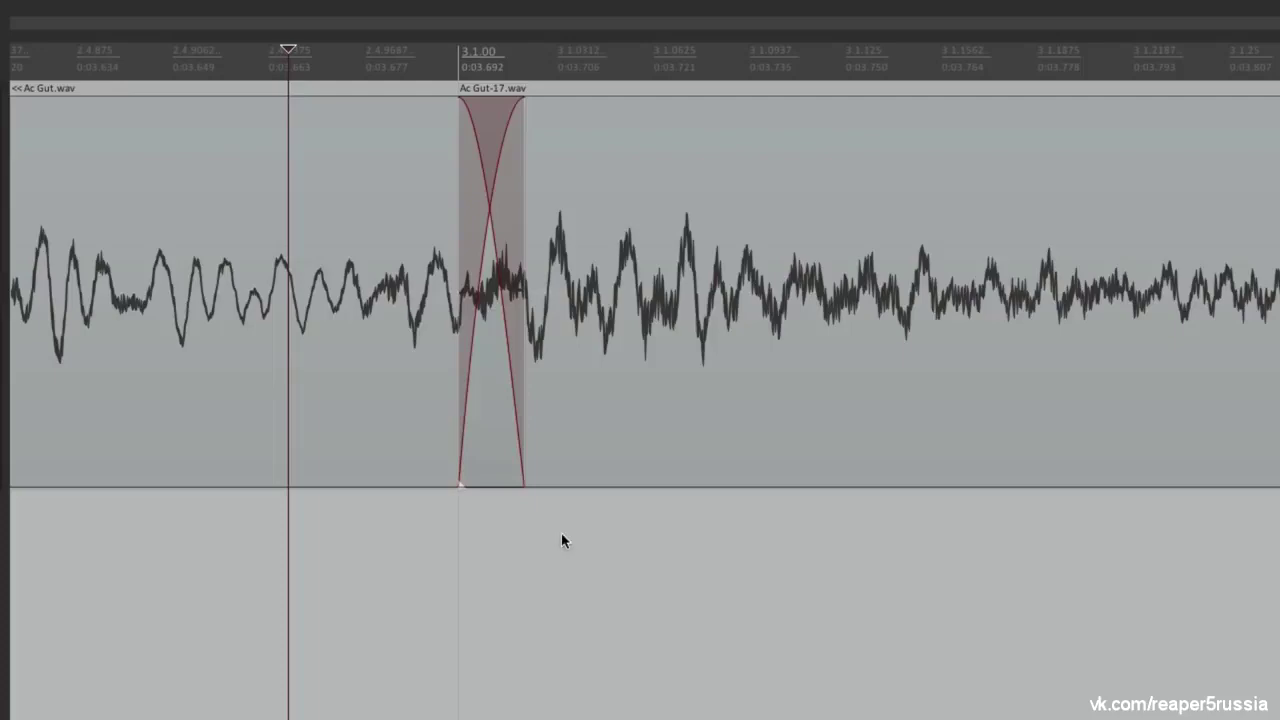
# Record another auto-punch take over the time range from 3.1.00 to 4.1.00 and examine the crossfades at its punch-in and punch-out points
pyautogui.scroll(-5, 591, 572)
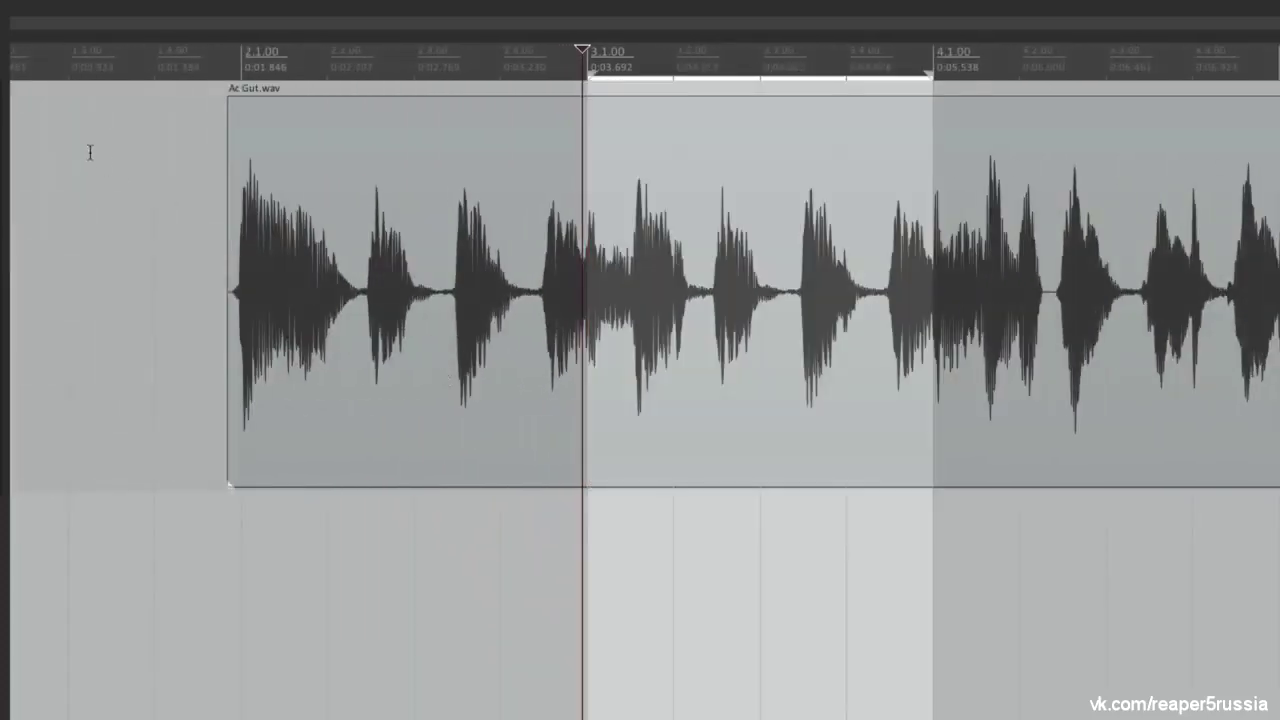
pyautogui.click(213, 138)
pyautogui.press('space')
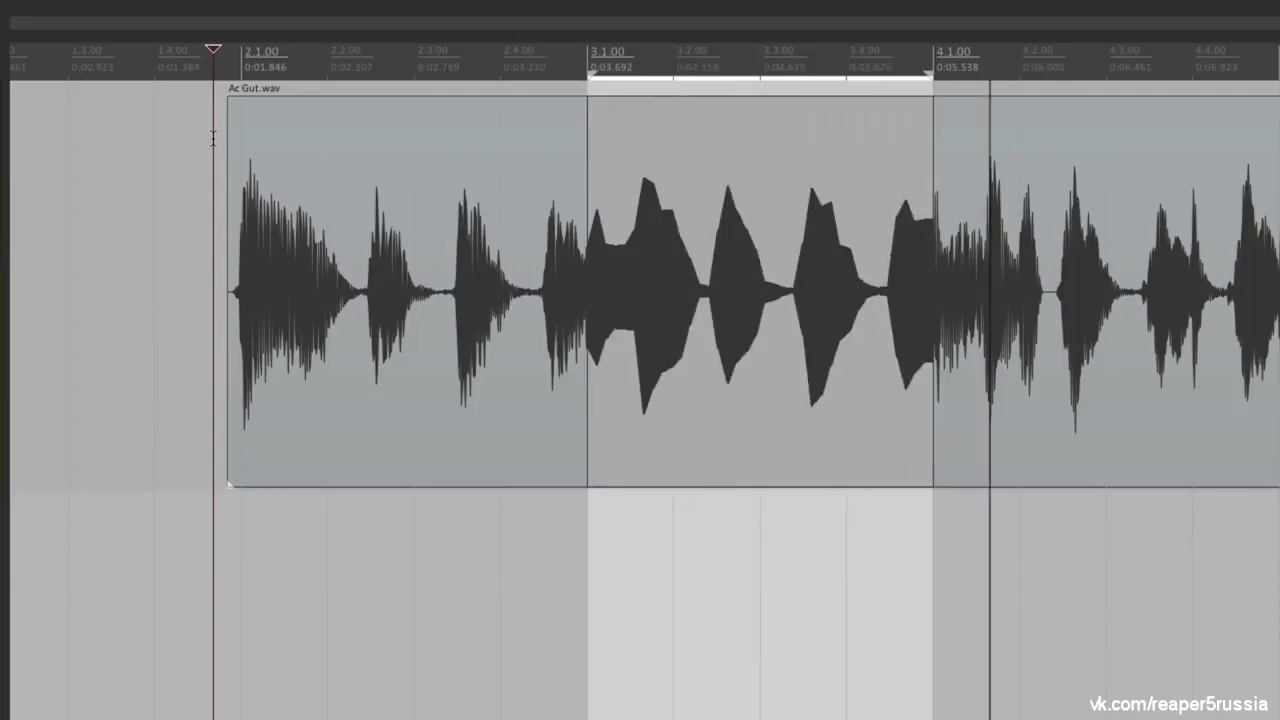
pyautogui.press('space')
pyautogui.scroll(10, 590, 300)
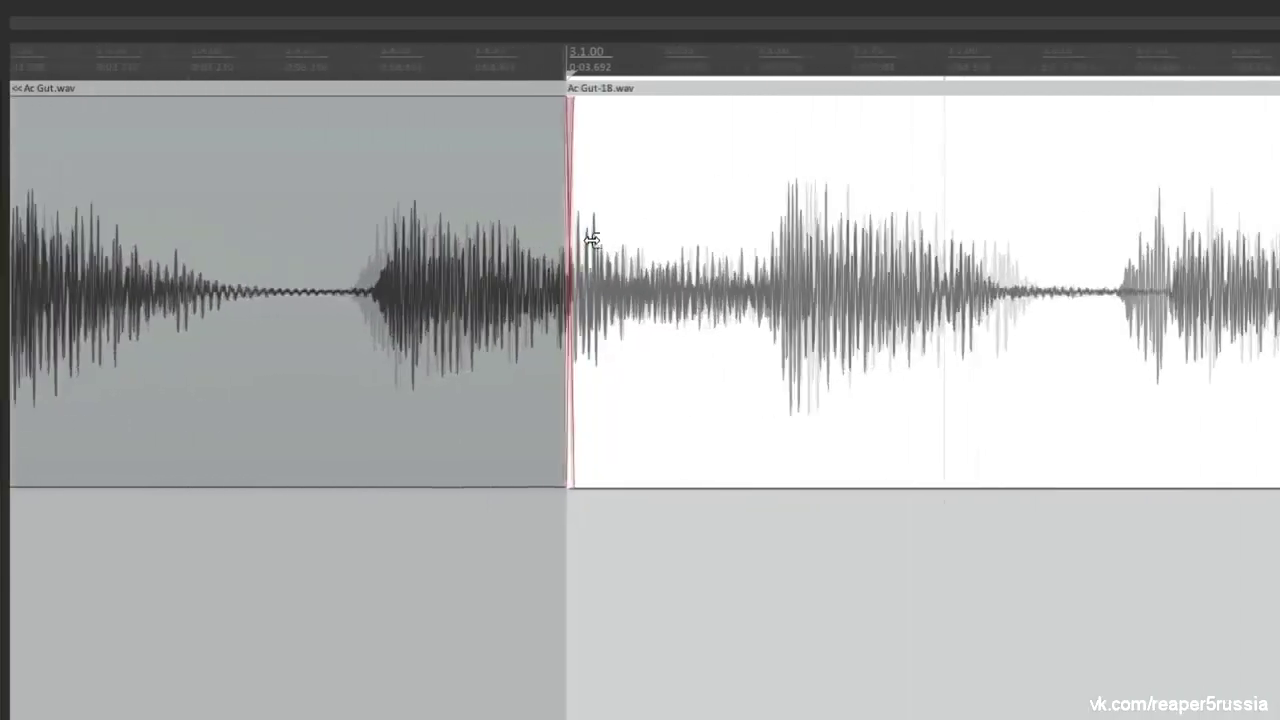
pyautogui.scroll(5, 701, 344)
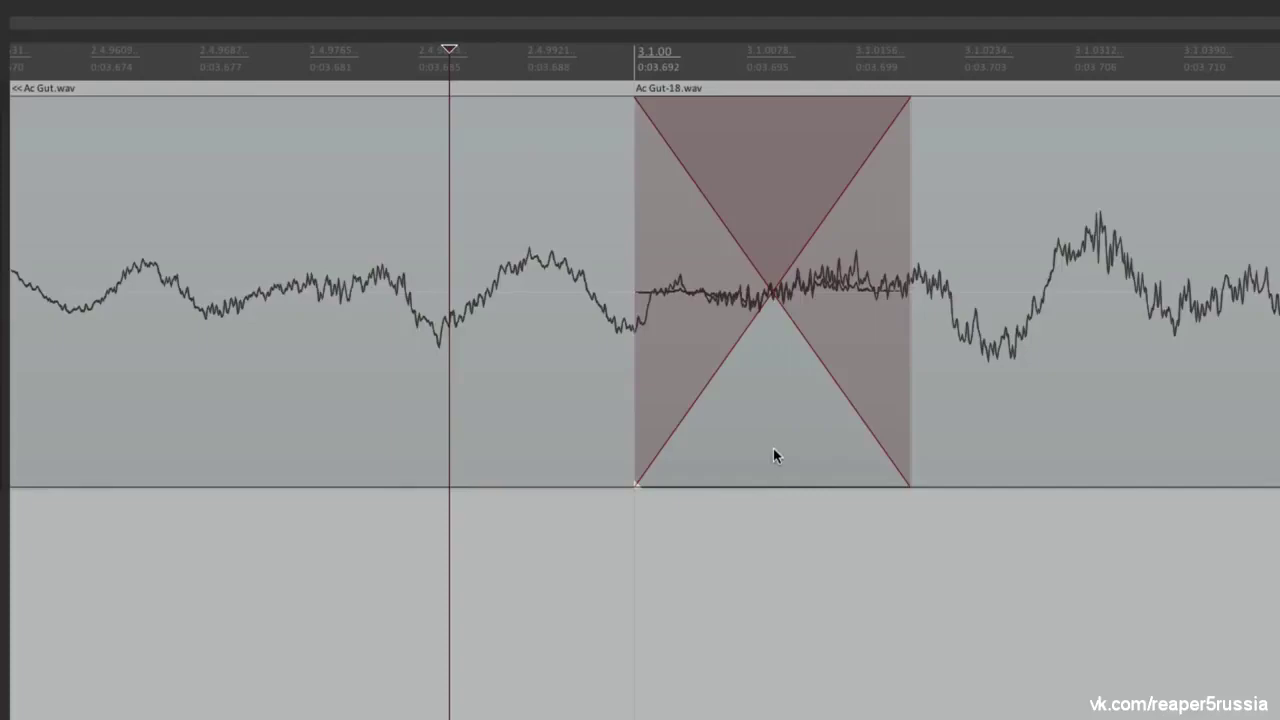
pyautogui.scroll(-12, 789, 331)
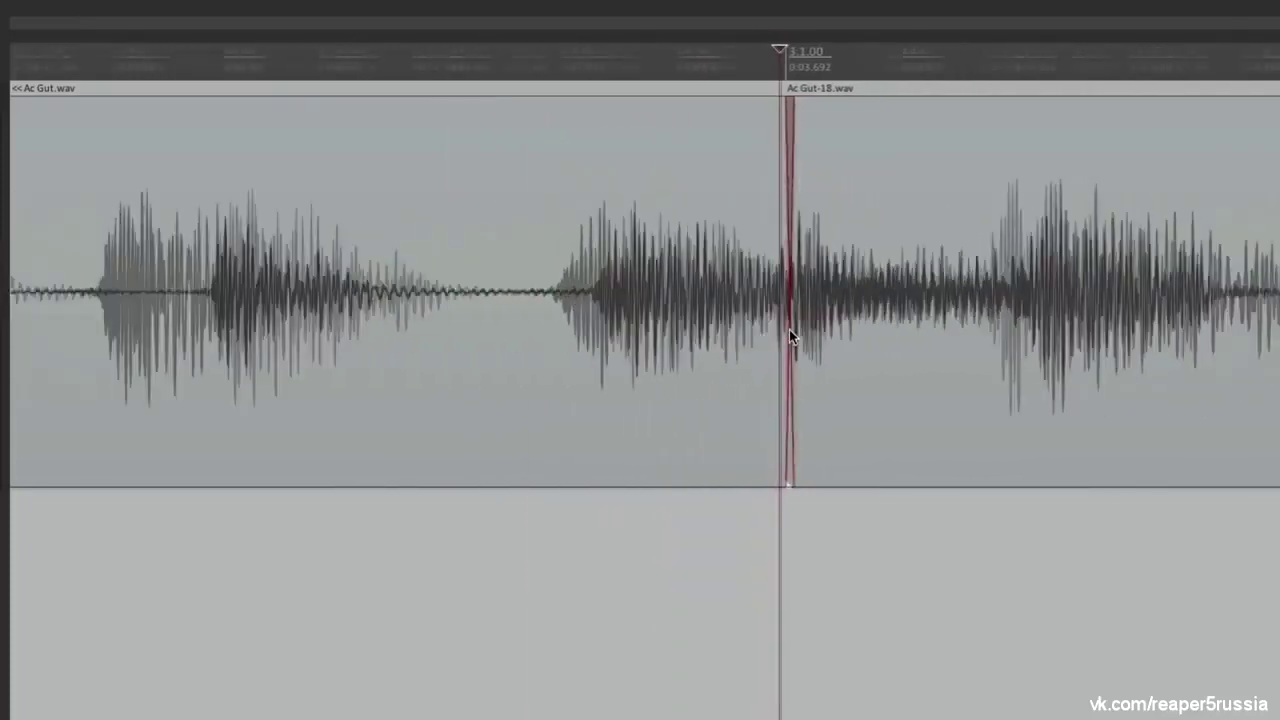
pyautogui.scroll(-8, 789, 335)
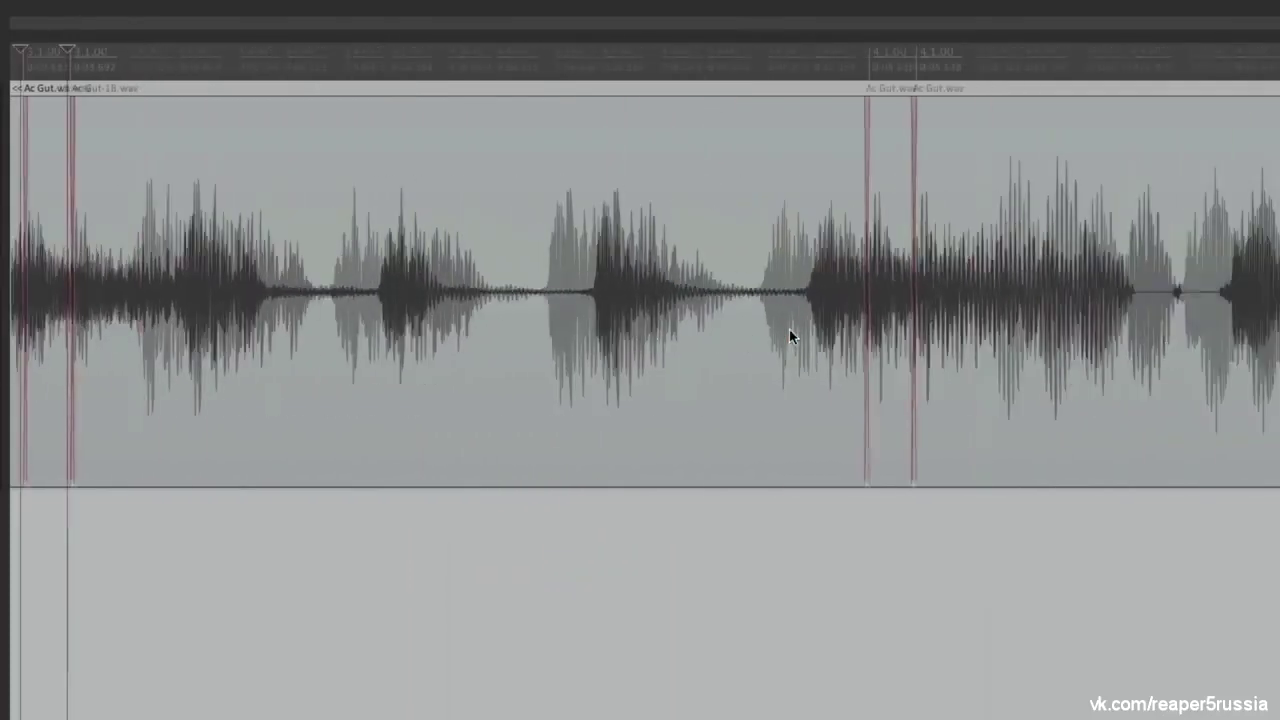
pyautogui.scroll(14, 820, 334)
pyautogui.scroll(5, 822, 336)
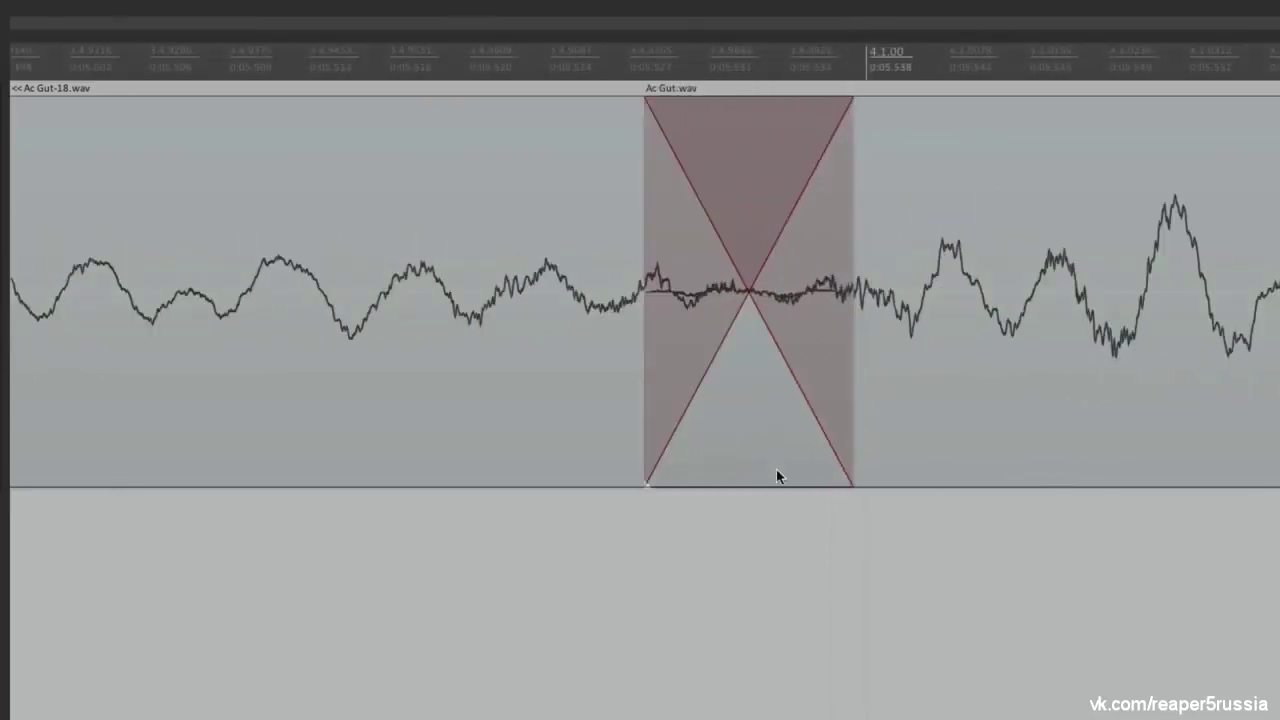
# Set the default crossfade shape to the second curve and the default fade-in/fade-out shape to the last, steep S-curve
pyautogui.press('super+comma')
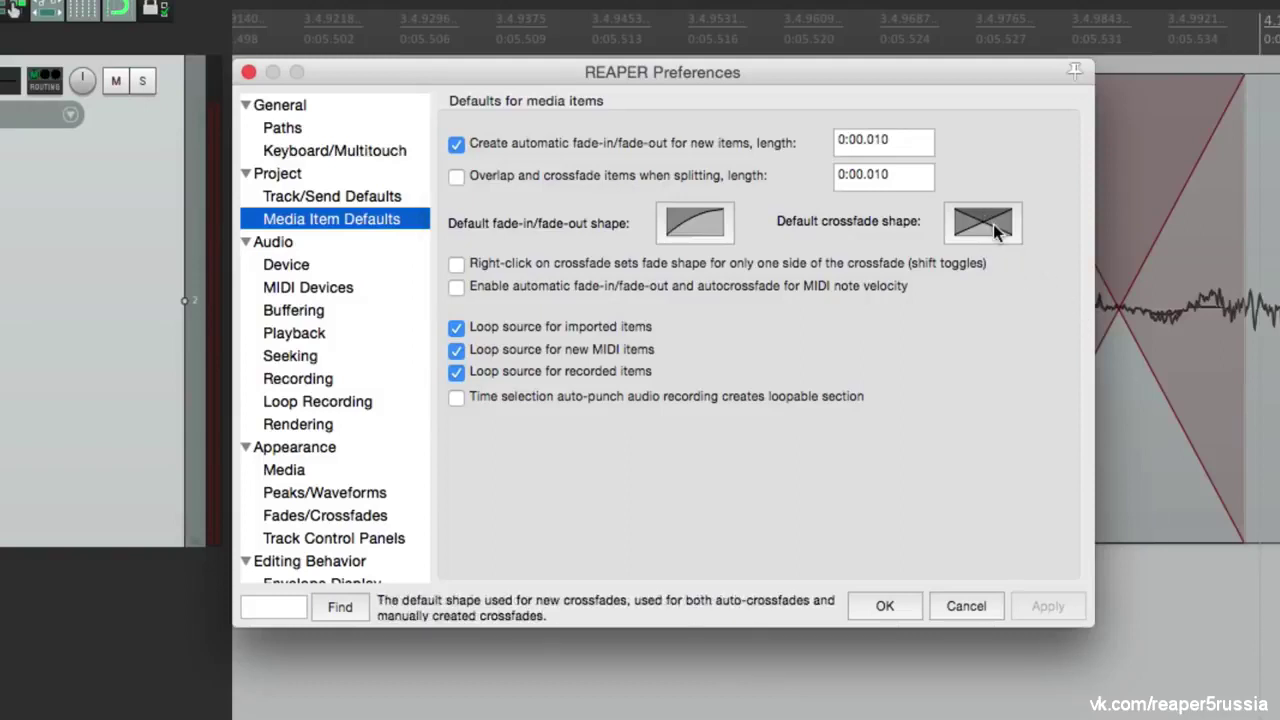
pyautogui.click(997, 231)
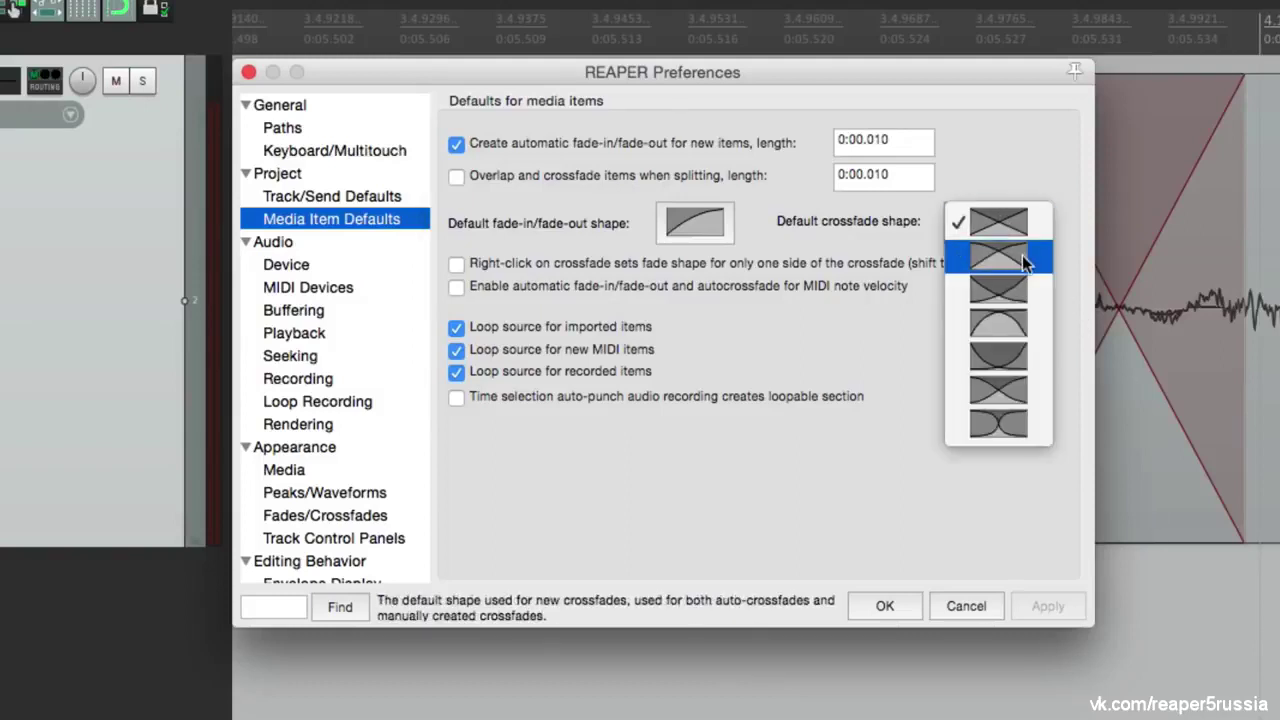
pyautogui.click(1022, 255)
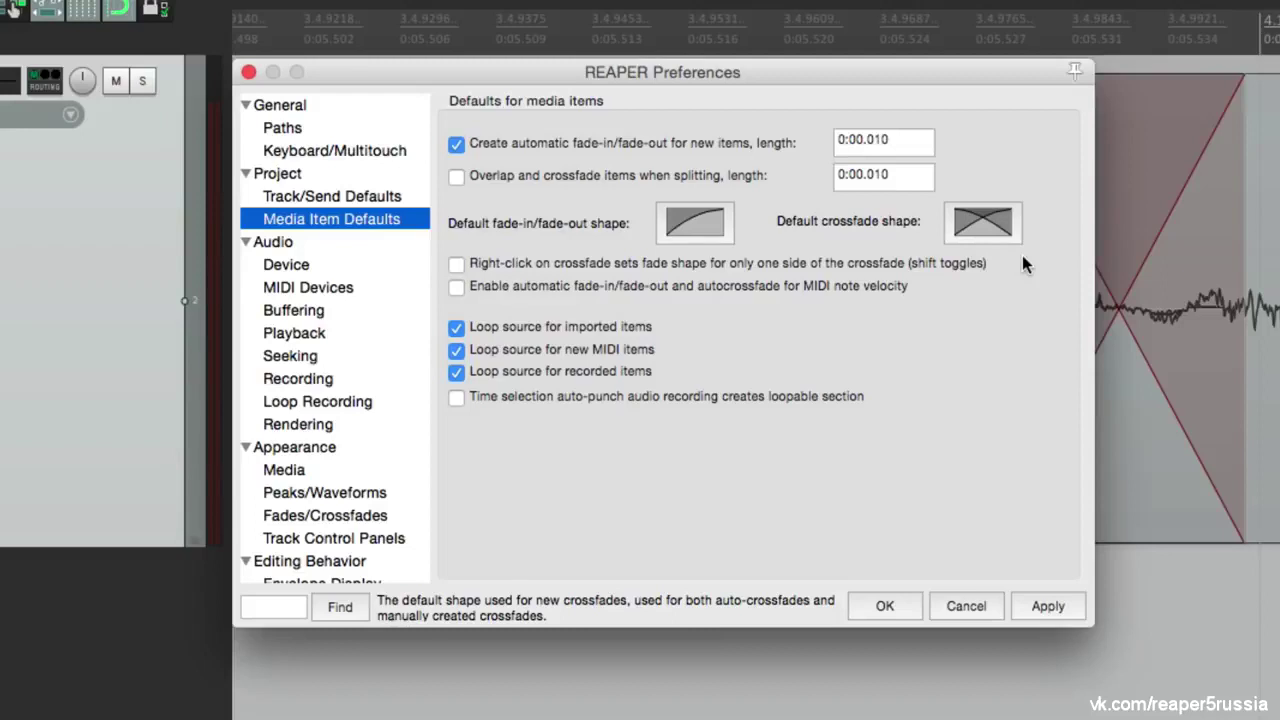
pyautogui.click(708, 238)
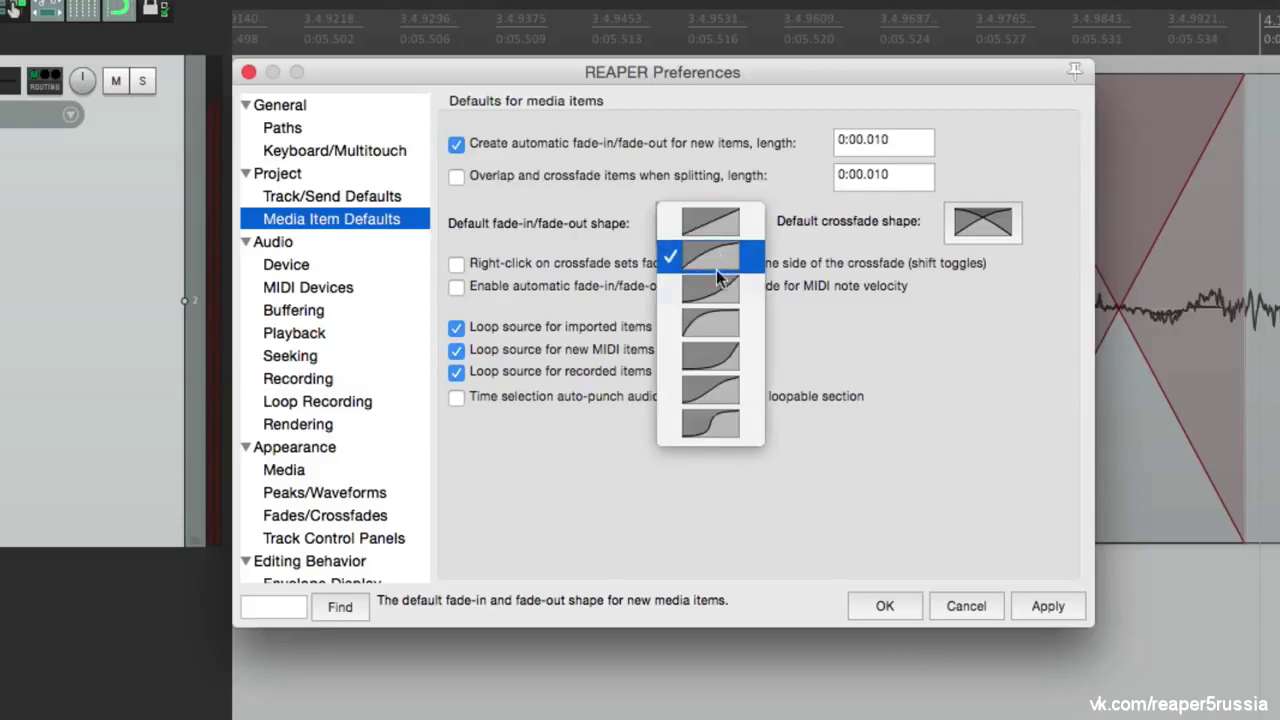
pyautogui.click(726, 424)
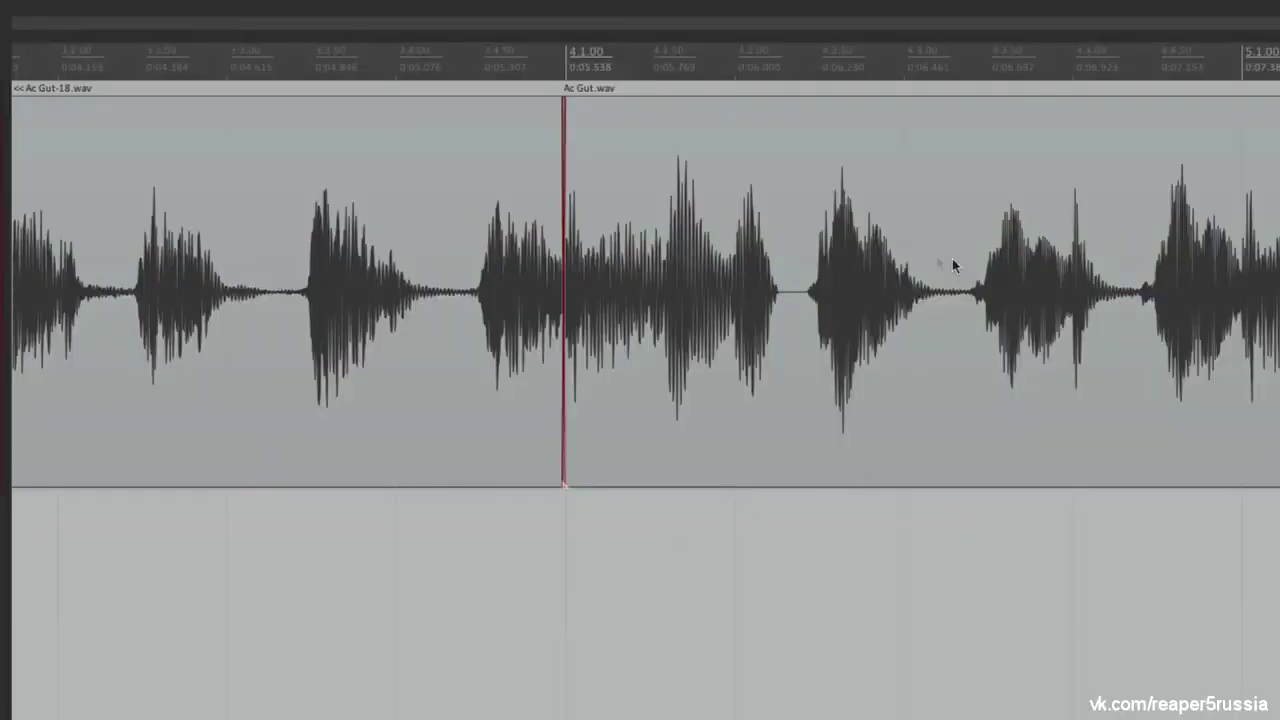
# Split the item after the punched-in section at about 4.2.34 and again at about 4.3.40
pyautogui.click(792, 290)
pyautogui.press('s')
pyautogui.click(971, 290)
pyautogui.press('s')
# Trim the two item edges at the first split apart, leaving a gap from about 4.2.33 to 4.2.35 between their fades
pyautogui.scroll(2, 800, 340)
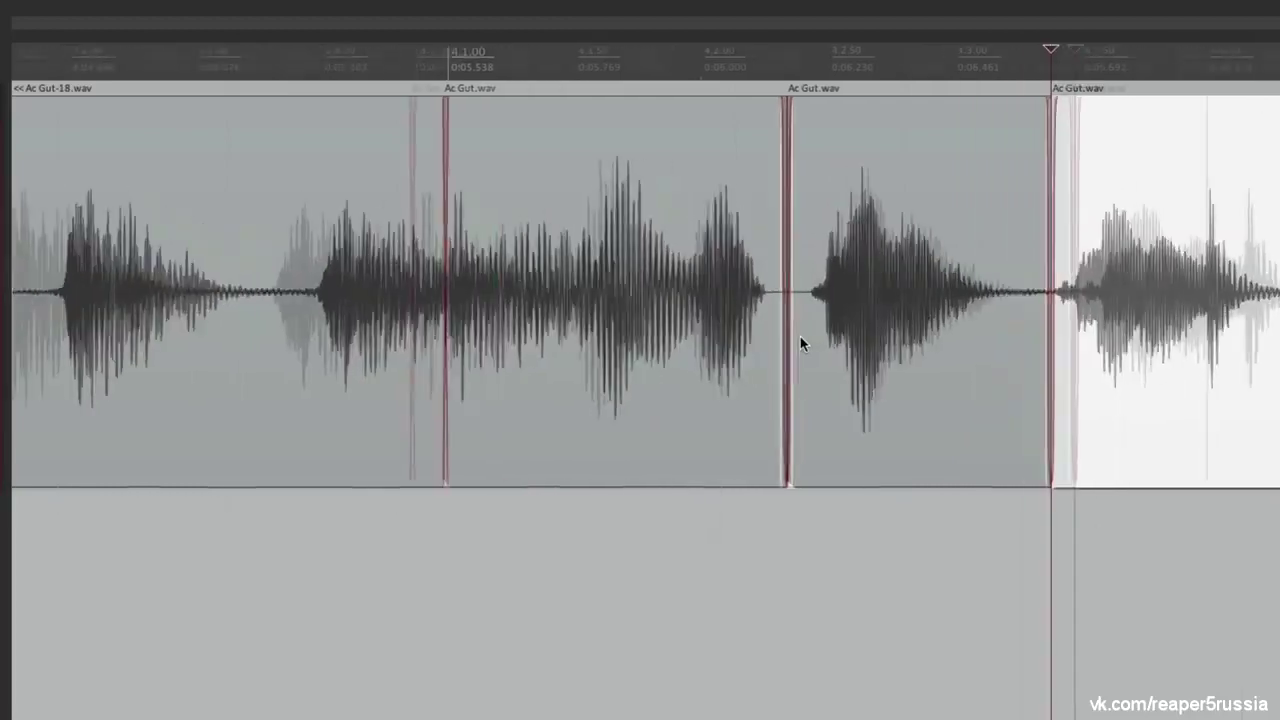
pyautogui.scroll(10, 800, 336)
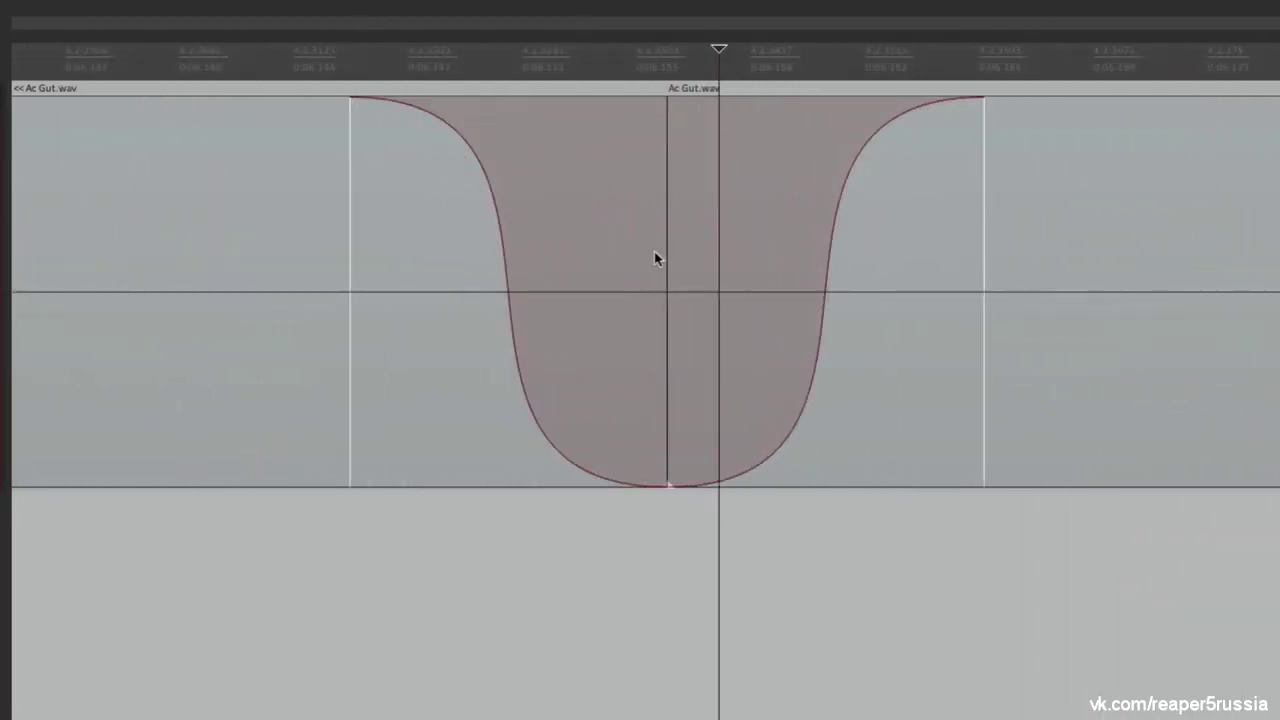
pyautogui.moveTo(658, 251); pyautogui.dragTo(570, 285)
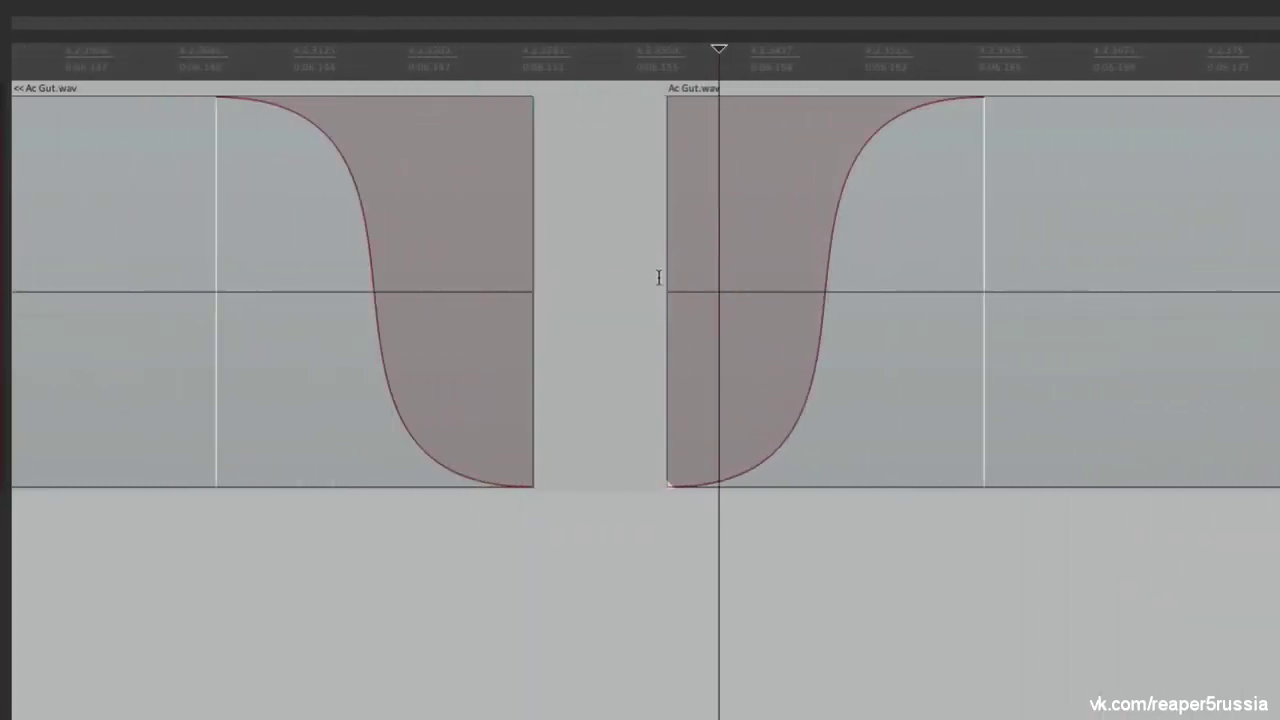
pyautogui.moveTo(661, 279); pyautogui.dragTo(775, 300)
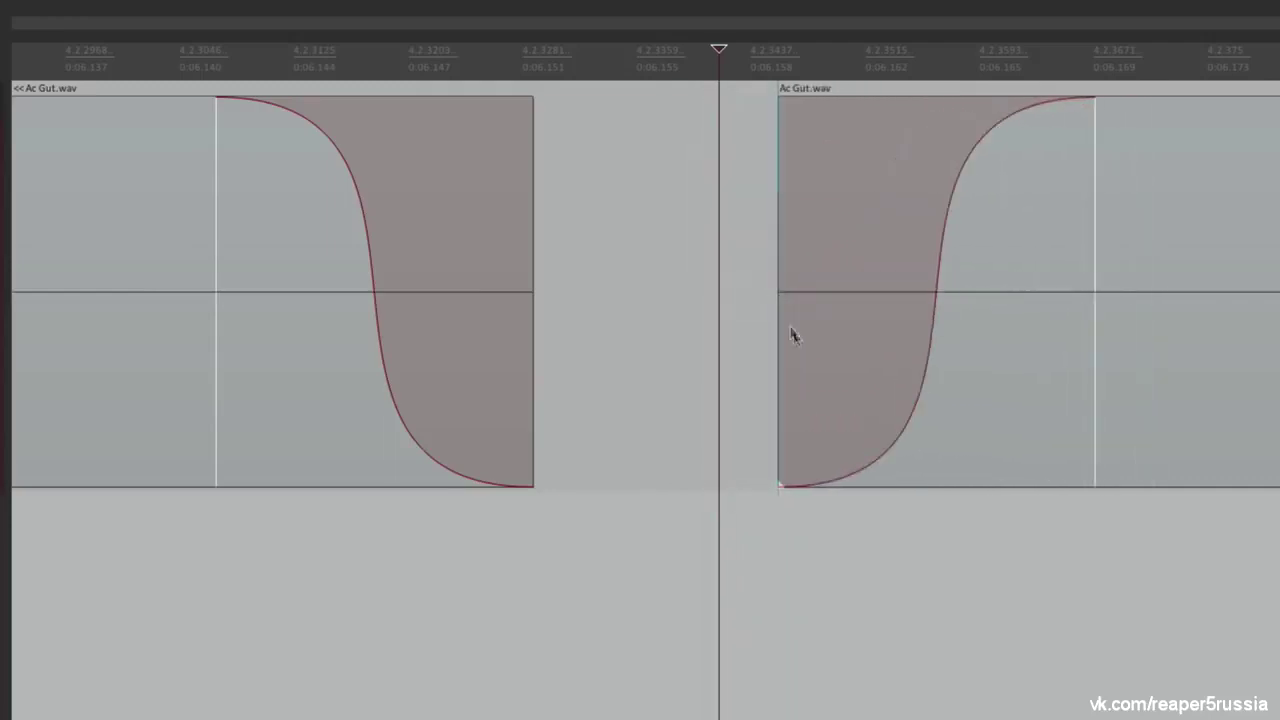
pyautogui.scroll(-3, 686, 257)
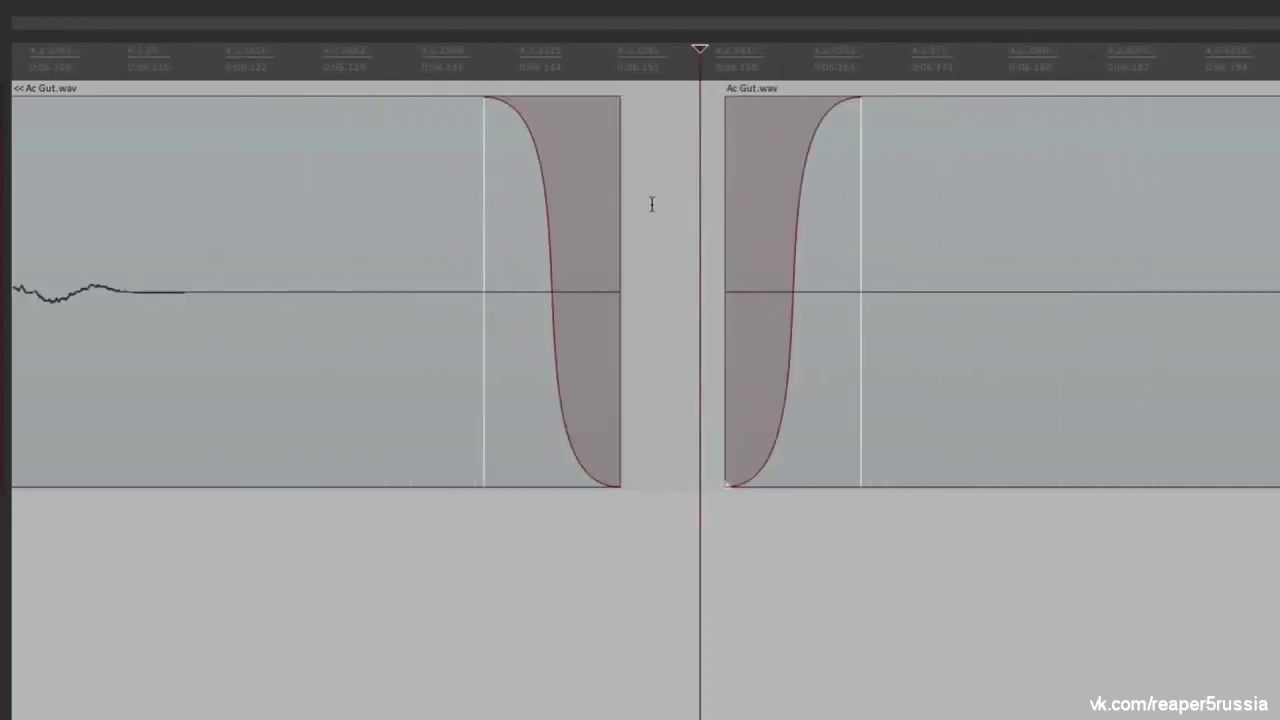
# Enable overlapping and crossfading of items when splitting, and split the last item at about 4.4.30 to examine the crossfade
pyautogui.press('super+comma')
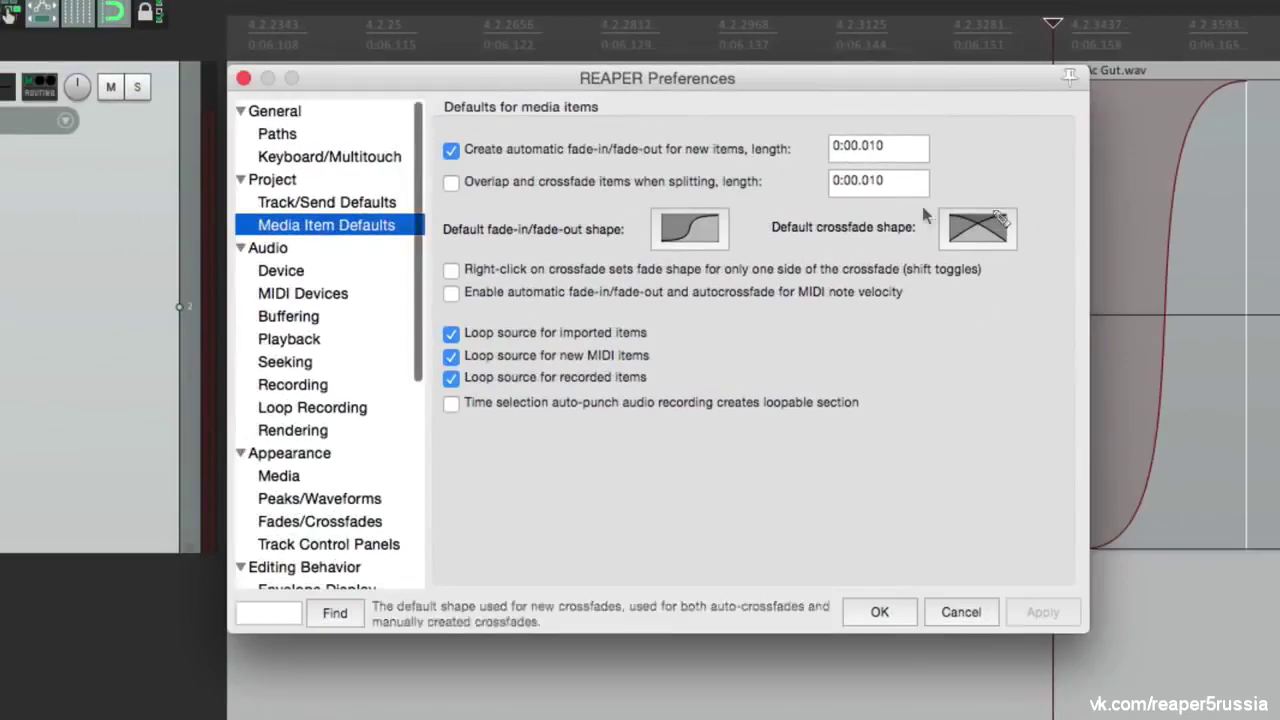
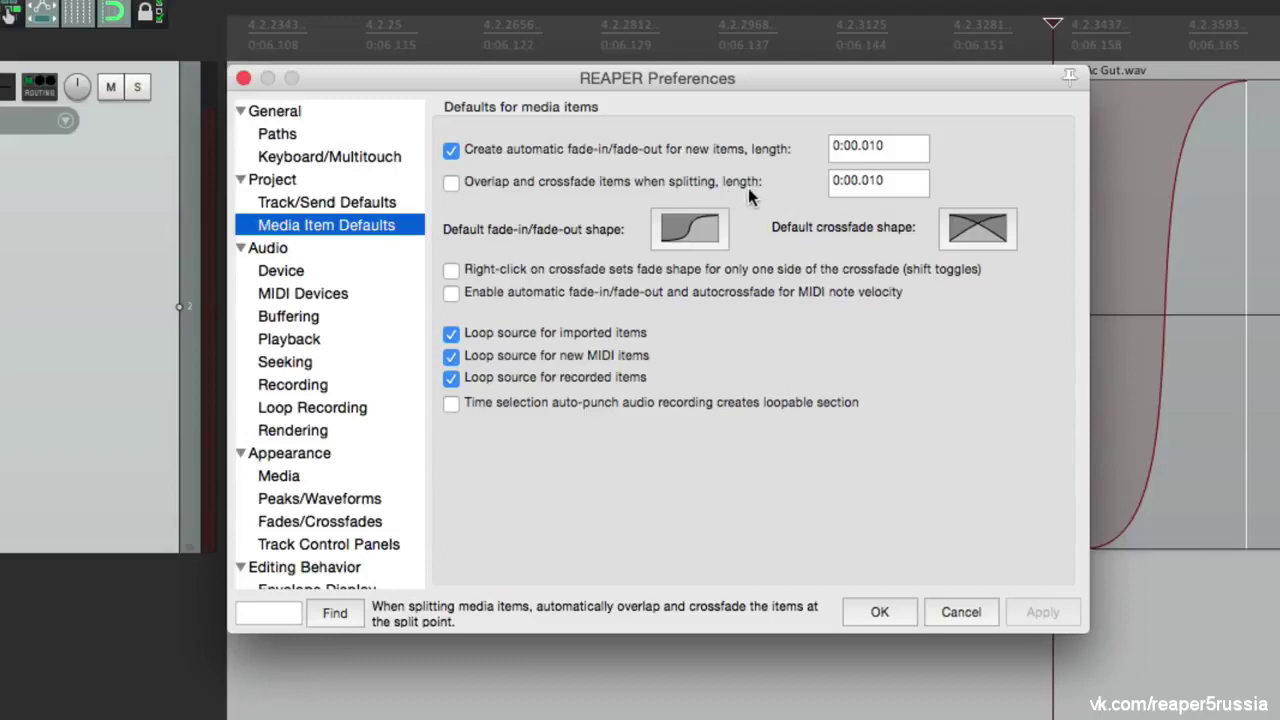
pyautogui.click(452, 183)
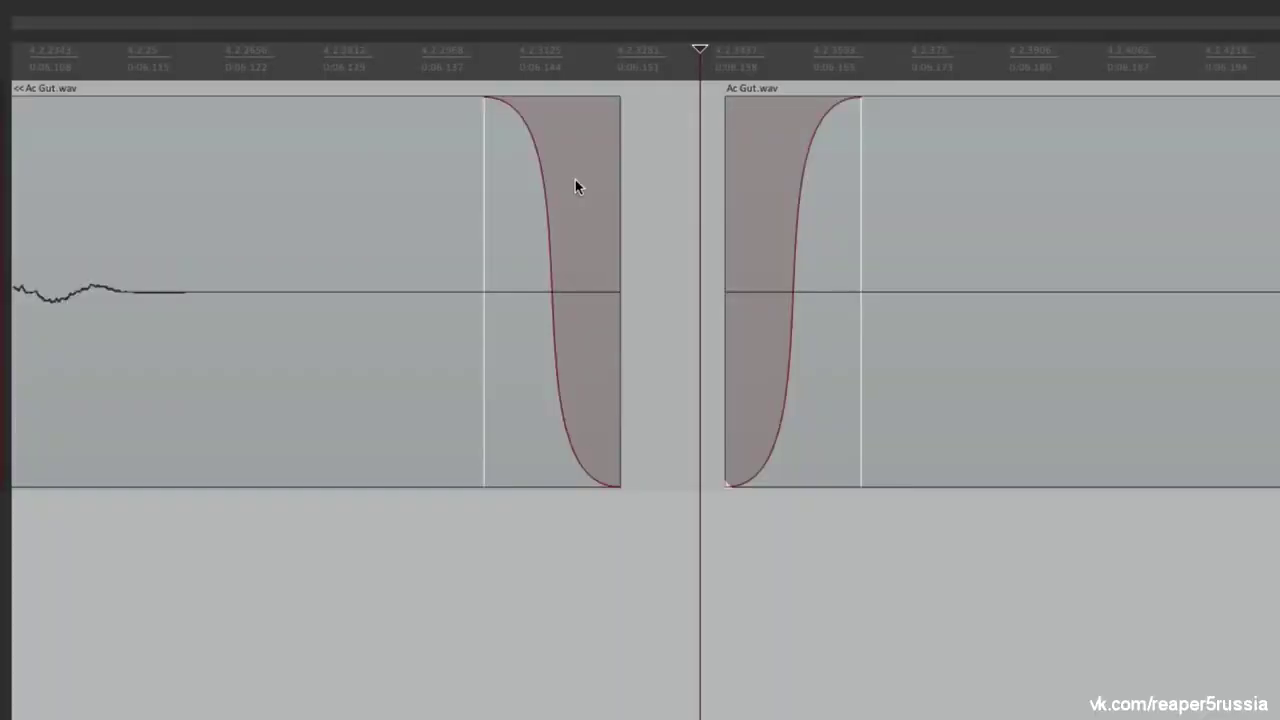
pyautogui.scroll(-5, 575, 185)
pyautogui.hscroll(5, 575, 179)
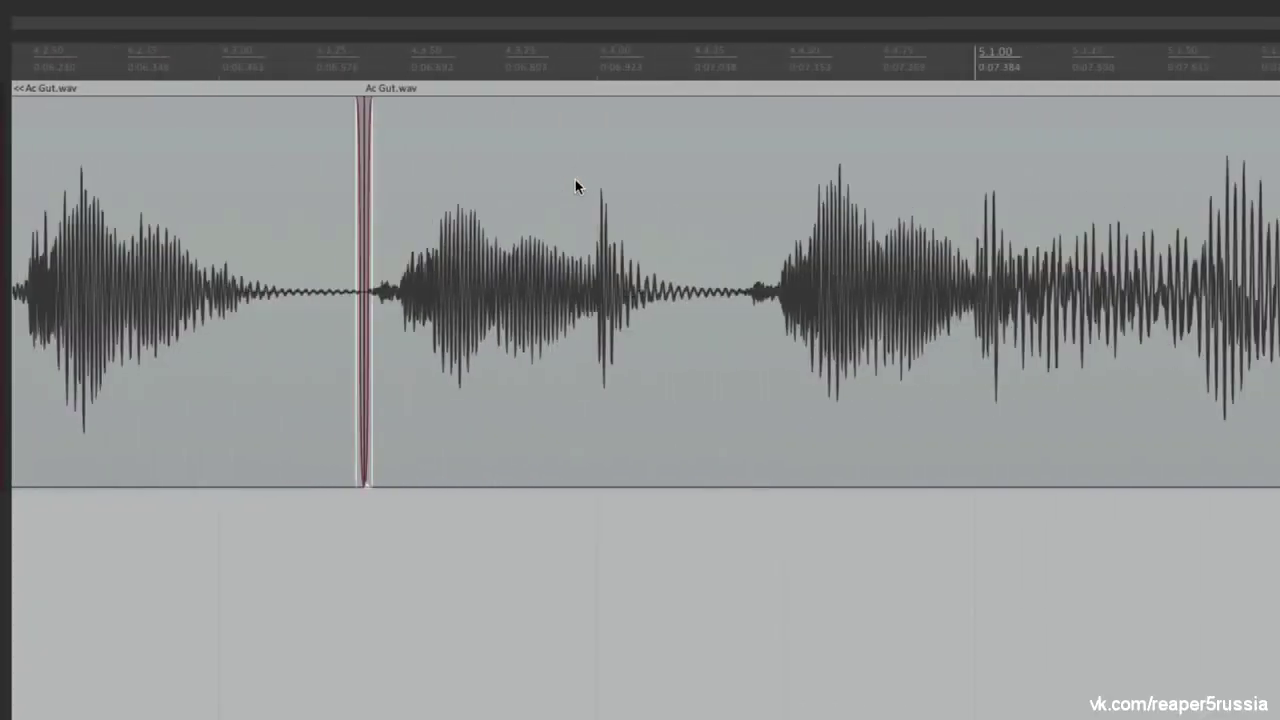
pyautogui.click(711, 263)
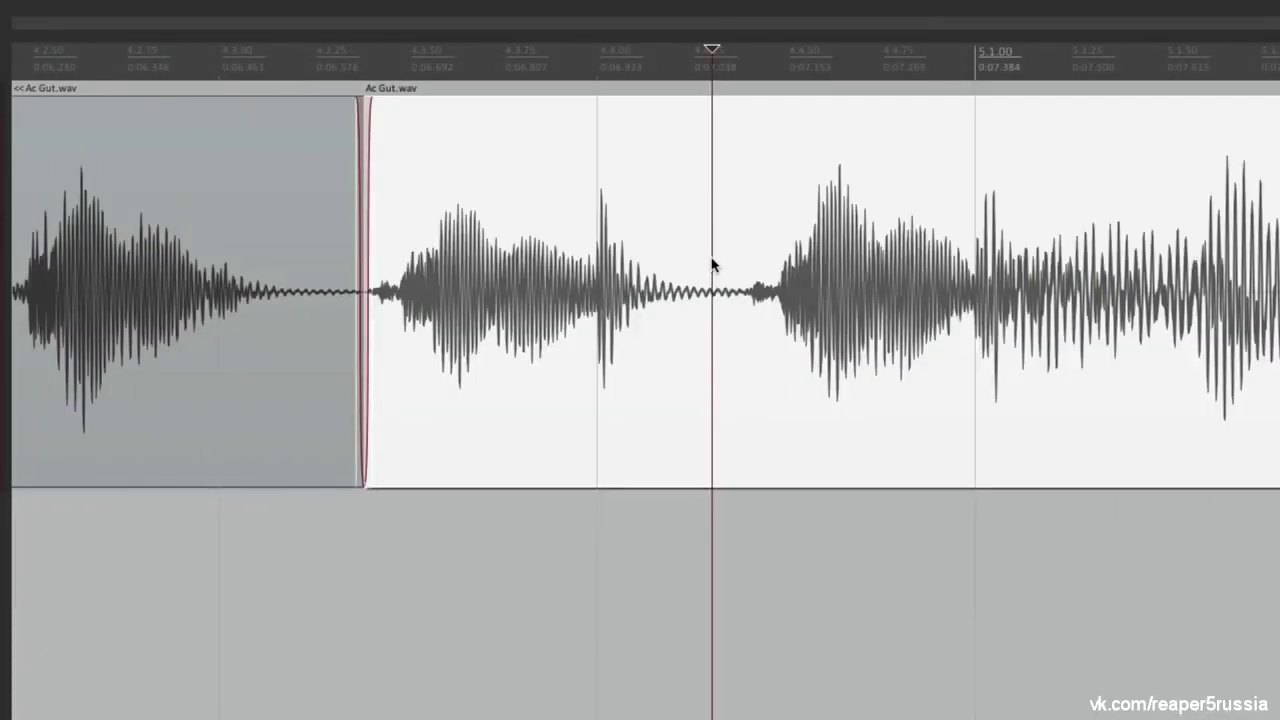
pyautogui.press('s')
pyautogui.scroll(8, 711, 260)
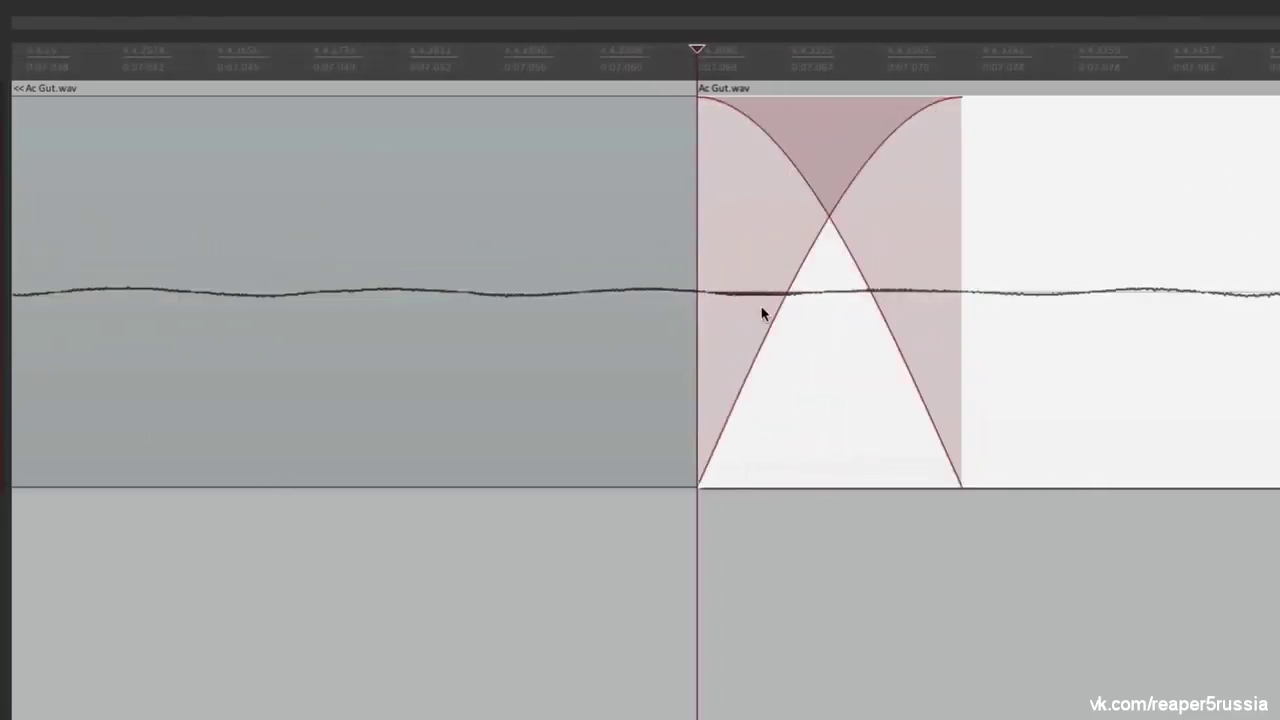
pyautogui.click(531, 634)
# Set the overlap and crossfade length for splitting items to 0:00.100 in the media item defaults
pyautogui.press('super+comma')
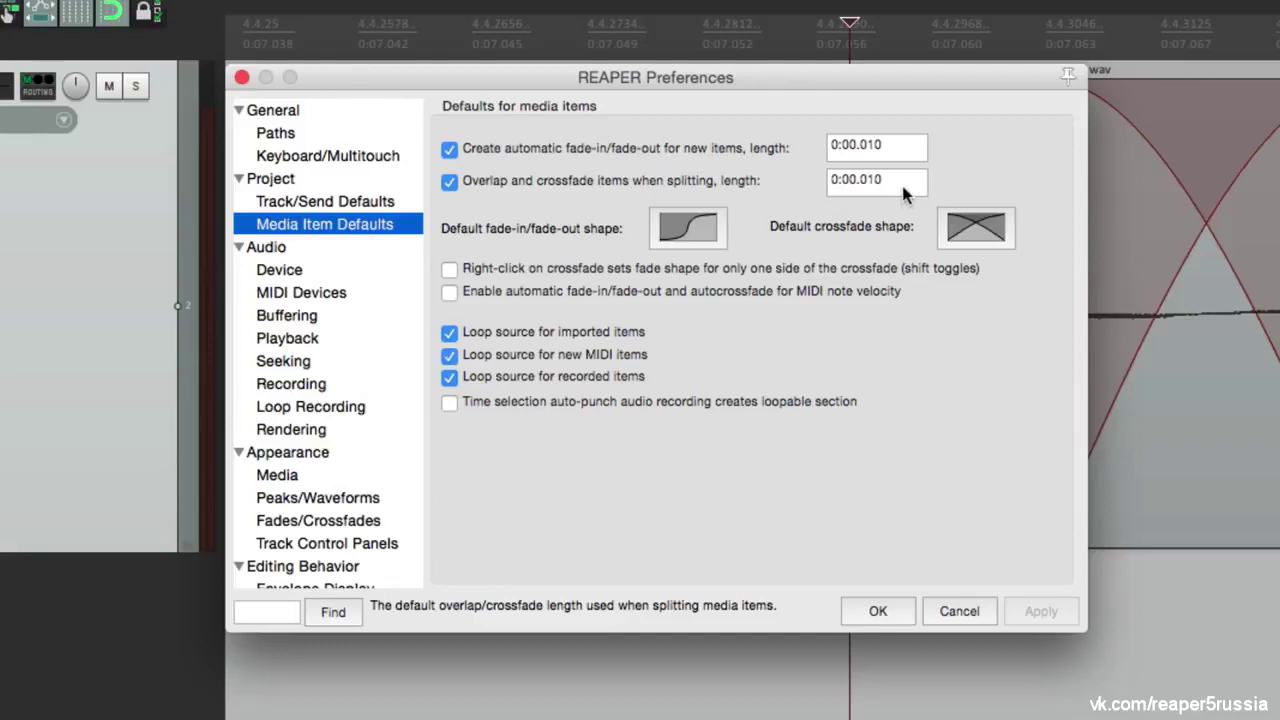
pyautogui.click(903, 188)
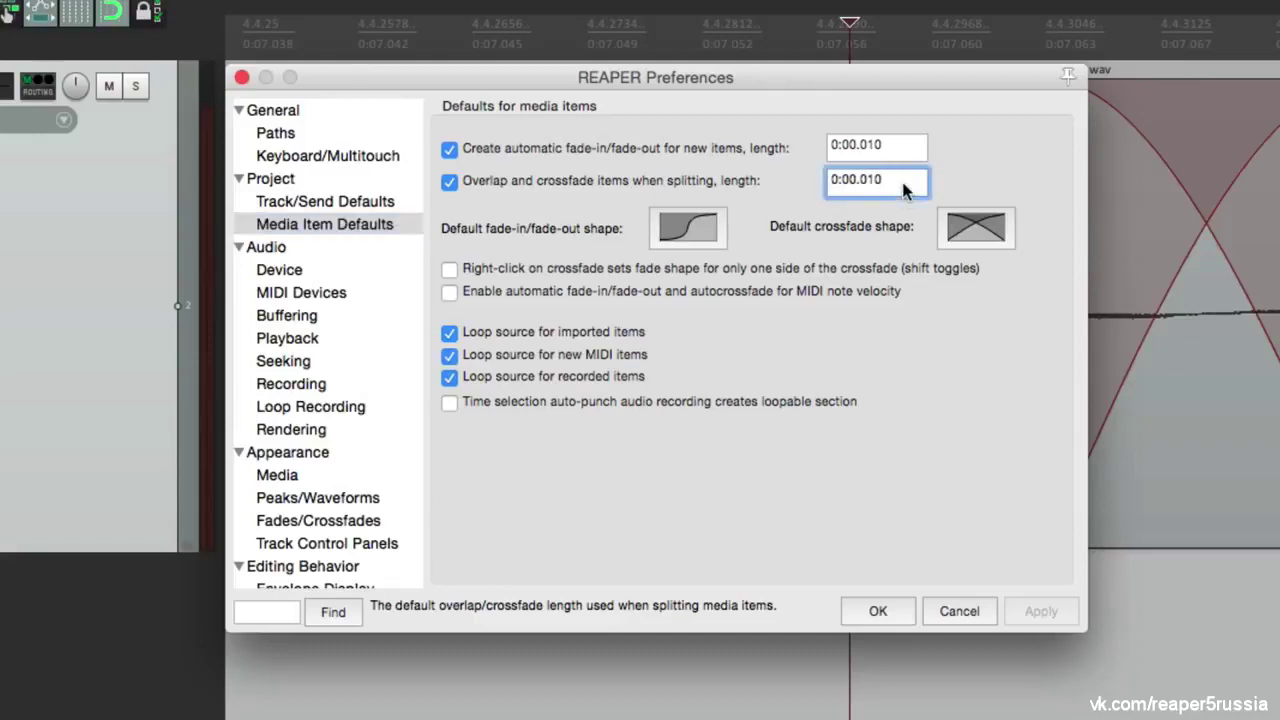
pyautogui.press('BackSpace')
pyautogui.press('BackSpace')
pyautogui.press('BackSpace')
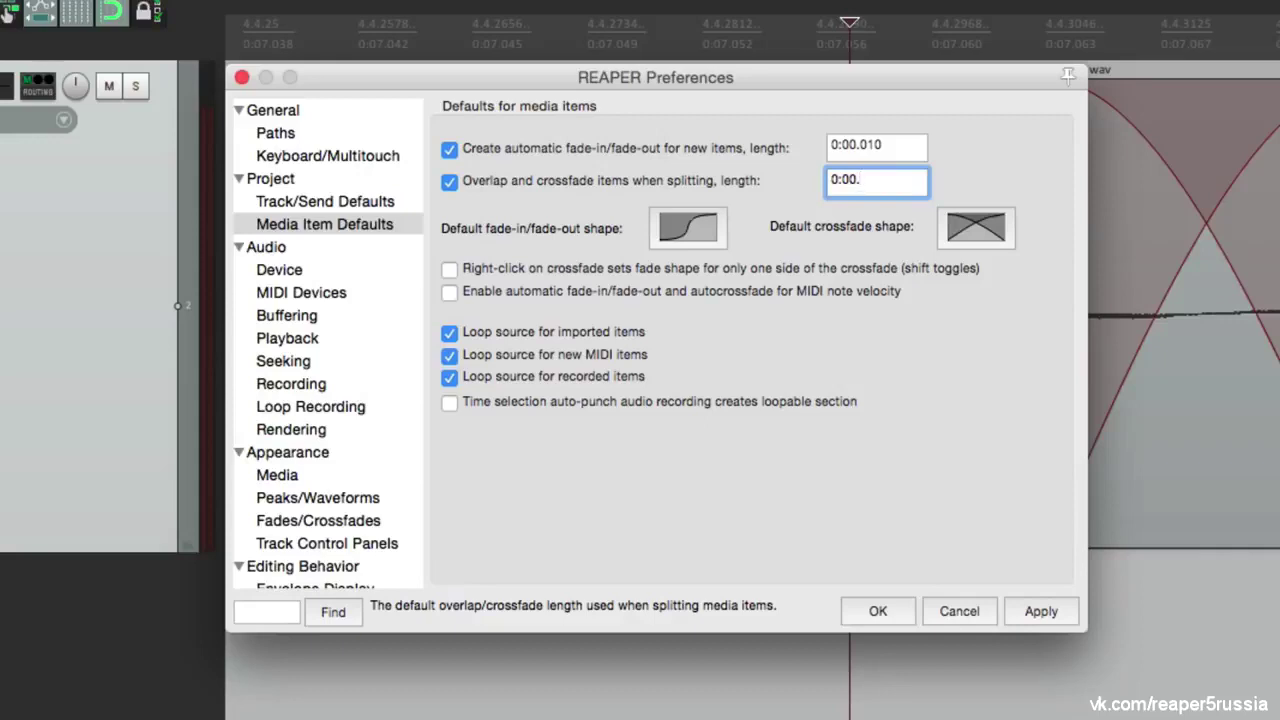
pyautogui.write('100')
pyautogui.press('Return')
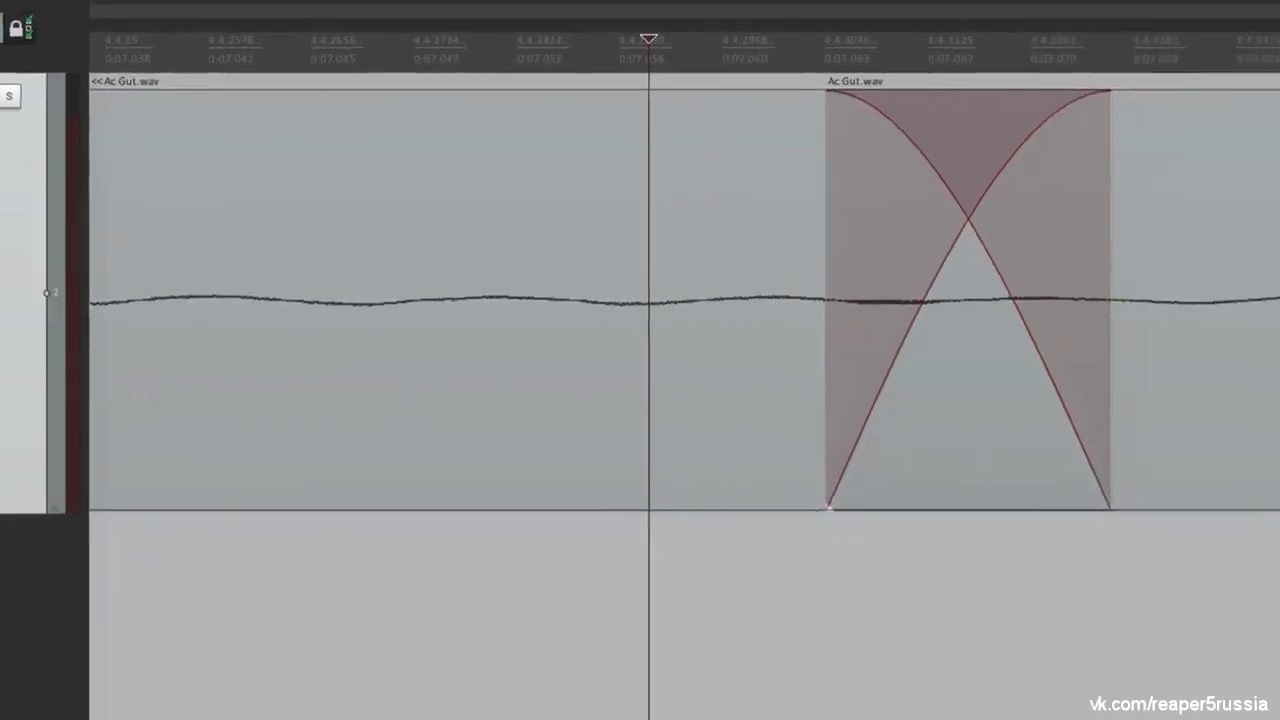
# Split the last item in the silent gap before the next phrase, at about 5.2.37
pyautogui.scroll(-6, 902, 144)
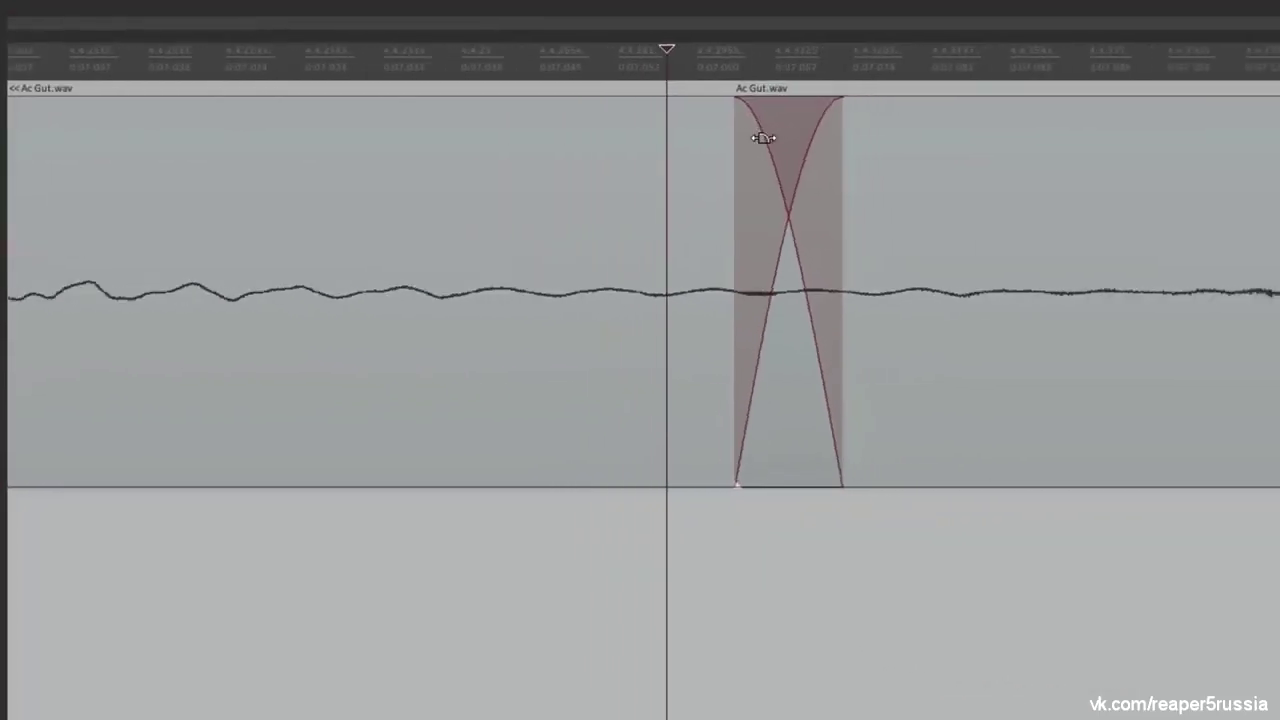
pyautogui.scroll(-4, 763, 137)
pyautogui.hscroll(5, 760, 134)
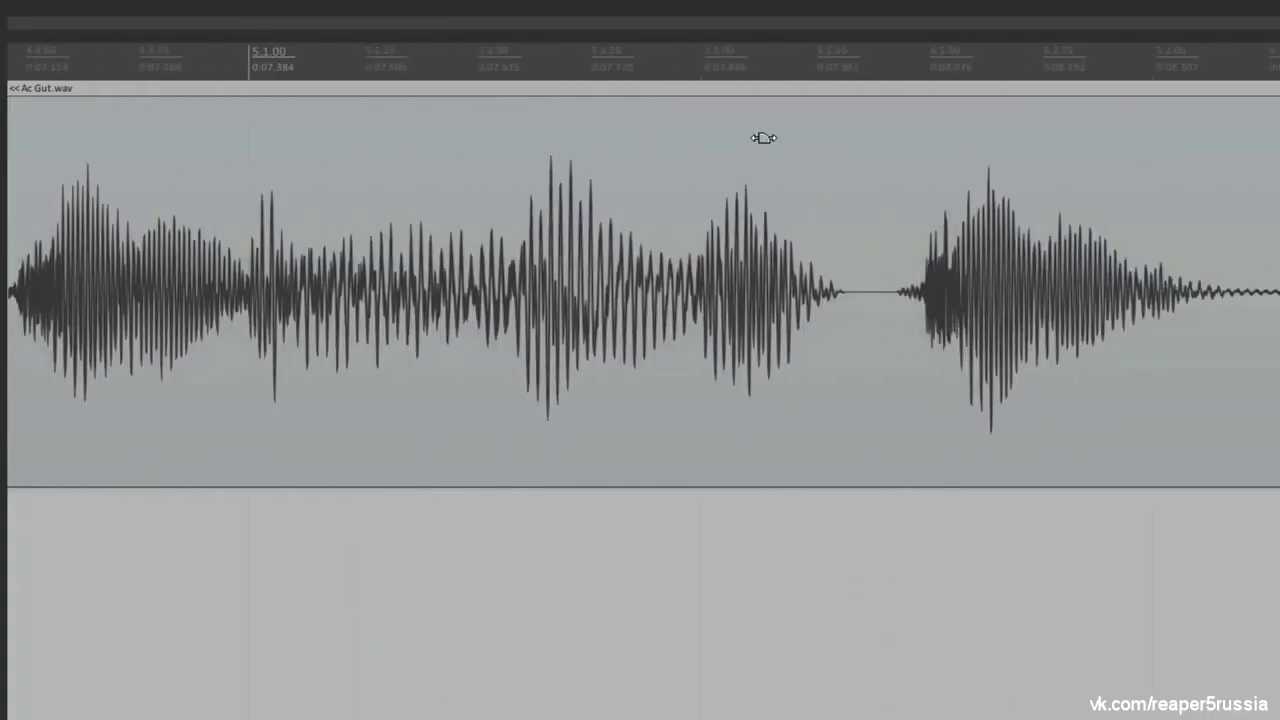
pyautogui.click(870, 300)
pyautogui.press('s')
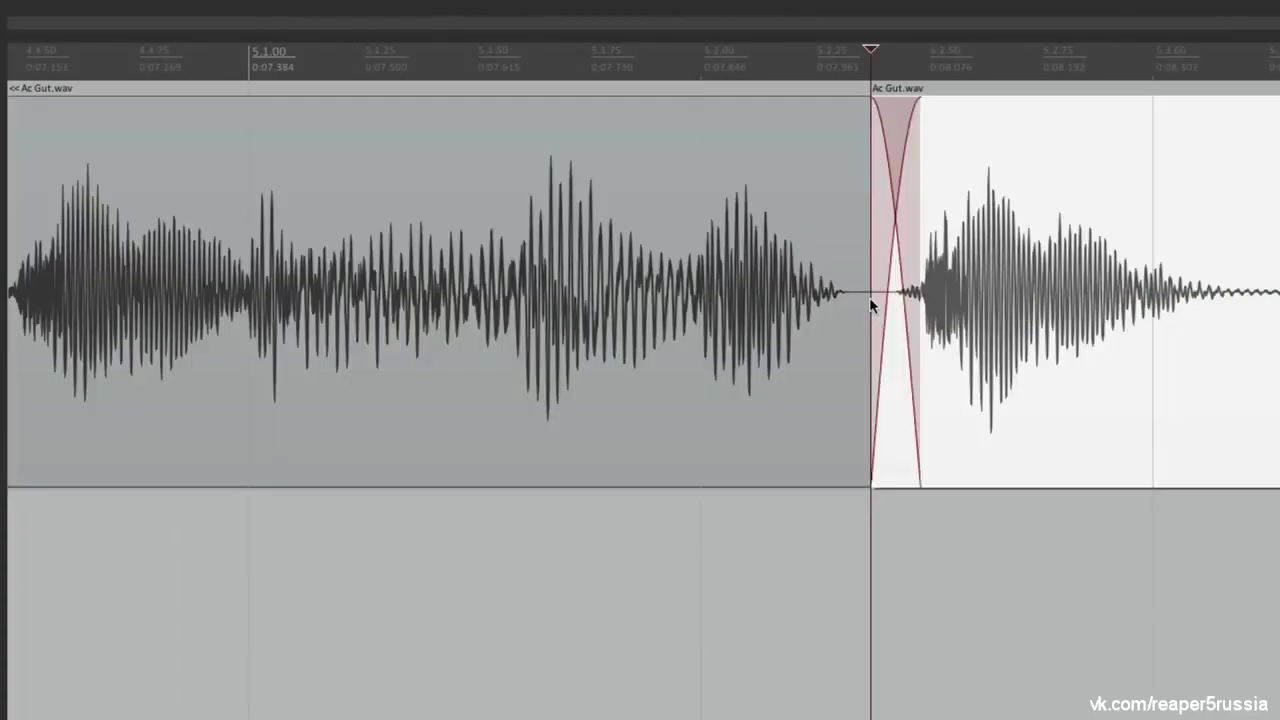
# Move the new split's crossfade earlier into the silence so it starts at about 5.2.31, and deselect the item
pyautogui.scroll(6, 910, 314)
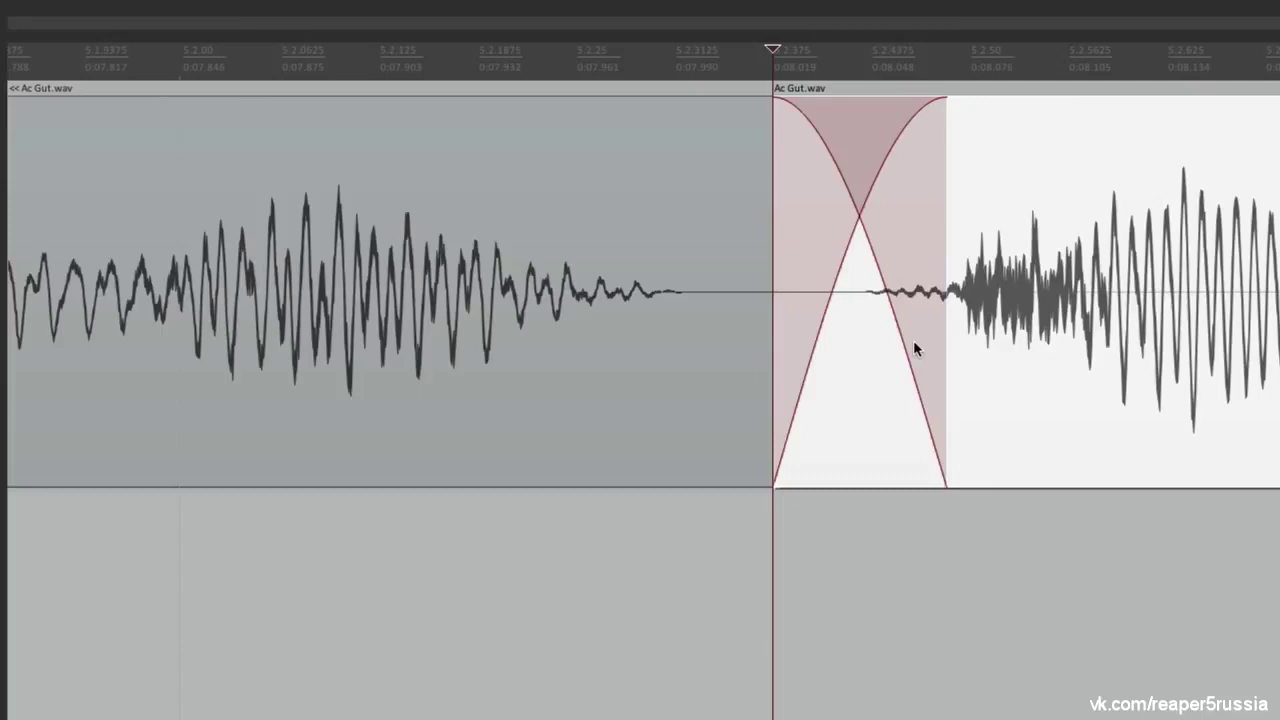
pyautogui.moveTo(940, 298); pyautogui.dragTo(848, 327)
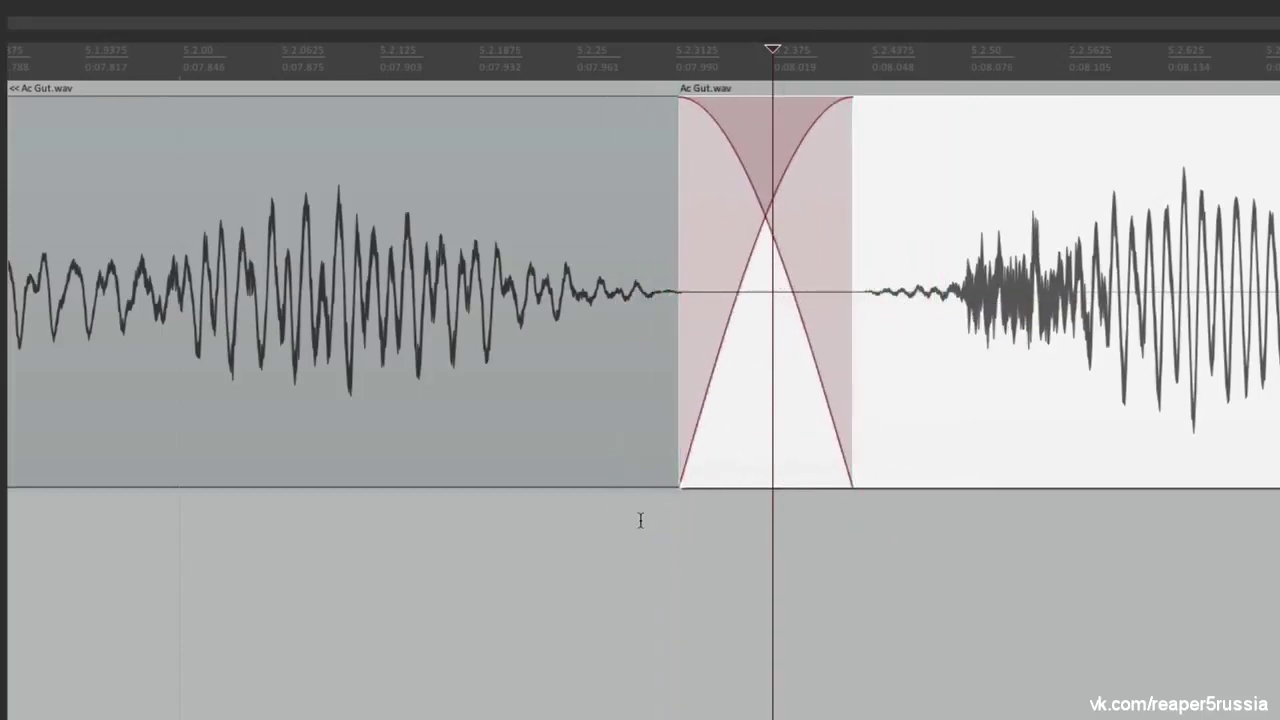
pyautogui.click(640, 517)
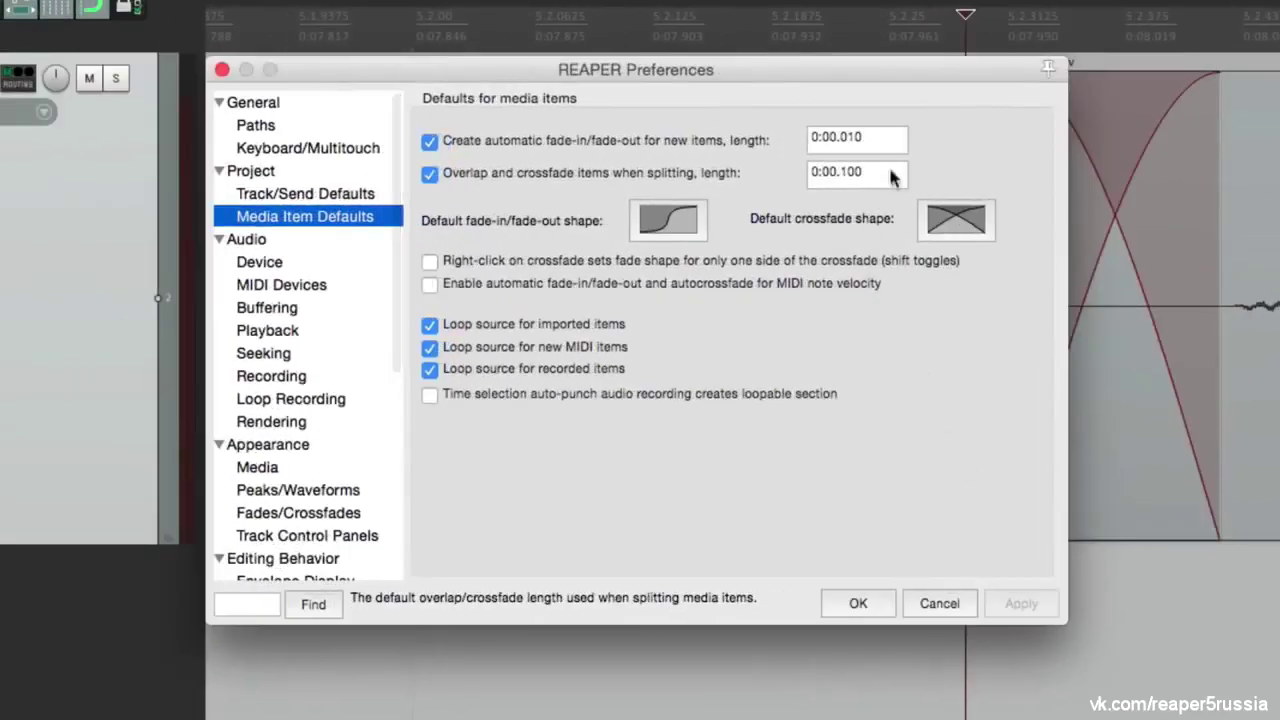
# Set the overlap length for splitting items to 0:00.010, turn off overlapping and crossfading when splitting, and accept the preferences
pyautogui.click(882, 185)
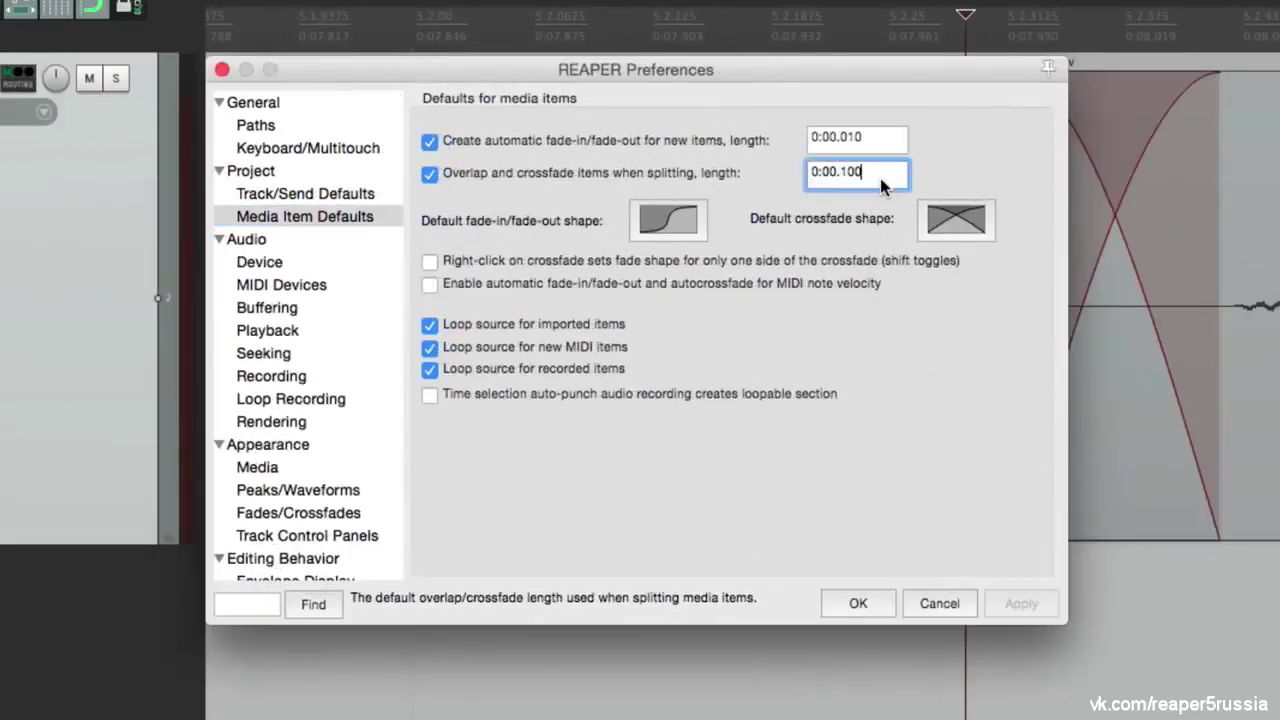
pyautogui.press('BackSpace')
pyautogui.press('BackSpace')
pyautogui.press('BackSpace')
pyautogui.write('010')
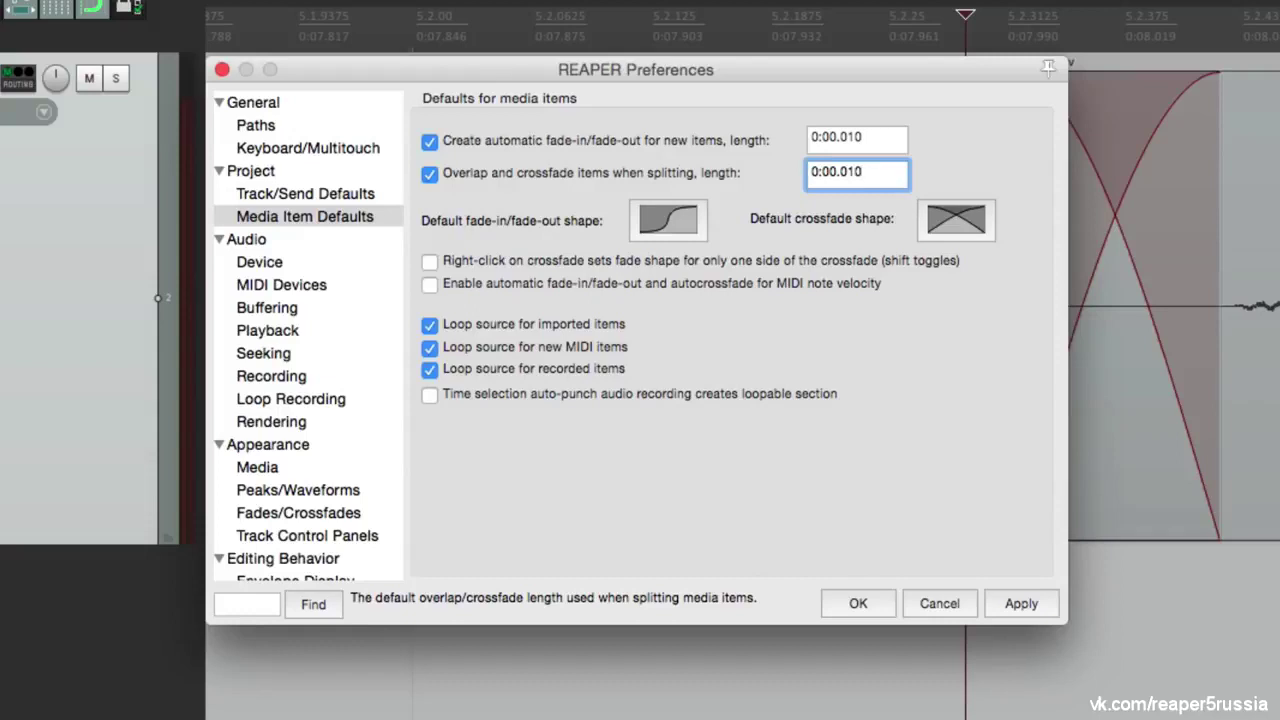
pyautogui.click(429, 173)
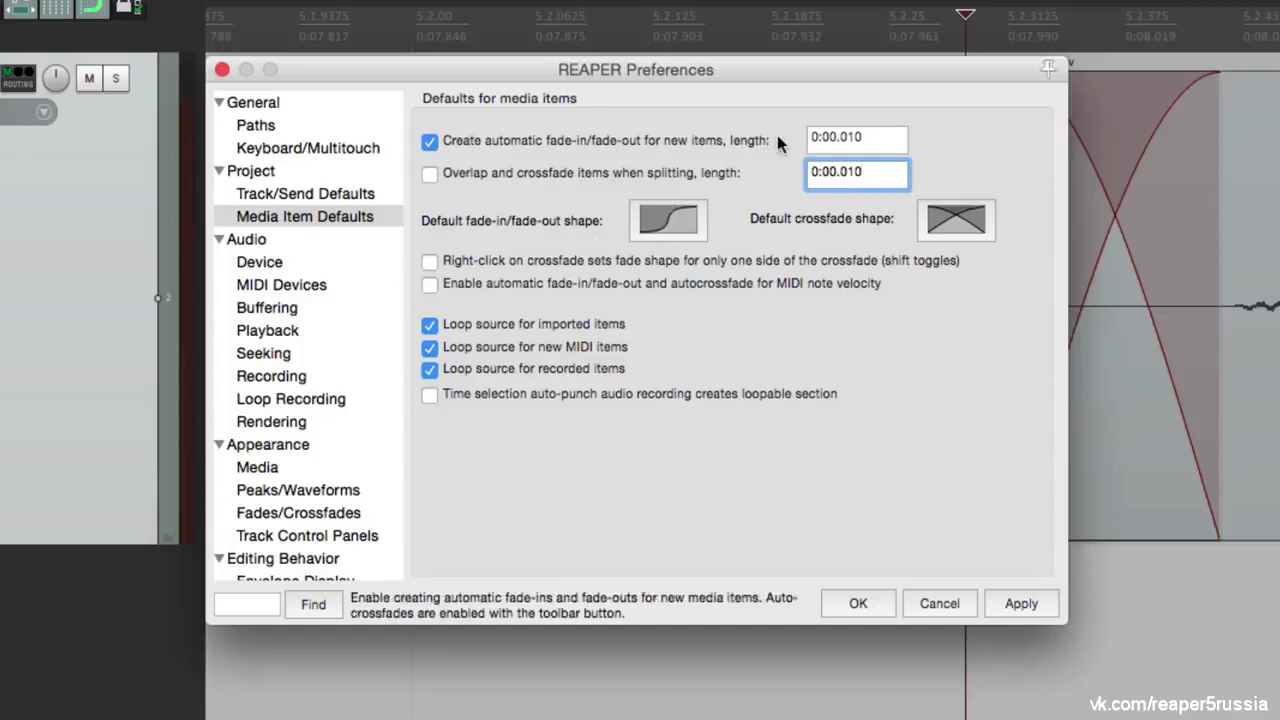
pyautogui.click(858, 603)
# Split the Ac Gut.wav item at about 0:08.45 and examine the fades on both sides of the split
pyautogui.scroll(-3, 930, 637)
pyautogui.scroll(-3, 759, 622)
pyautogui.click(720, 303)
pyautogui.press('s')
pyautogui.scroll(5, 721, 300)
pyautogui.click(663, 240)
pyautogui.click(725, 234)
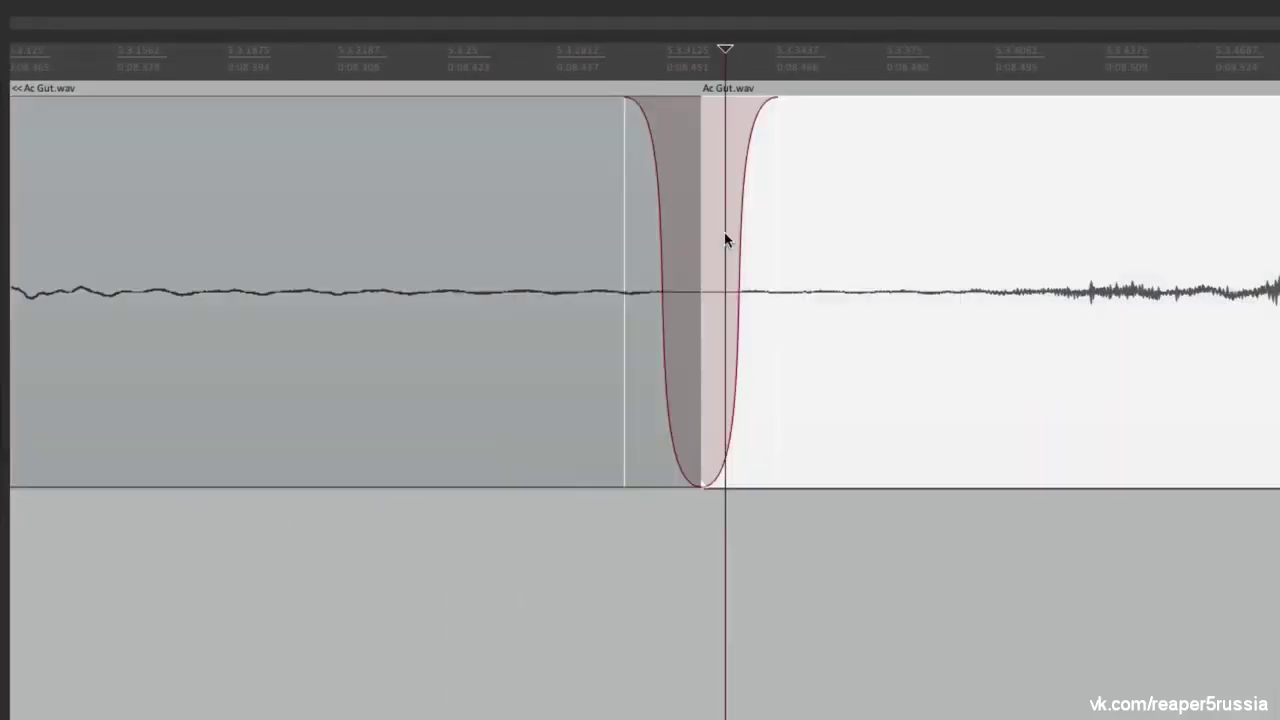
pyautogui.click(657, 207)
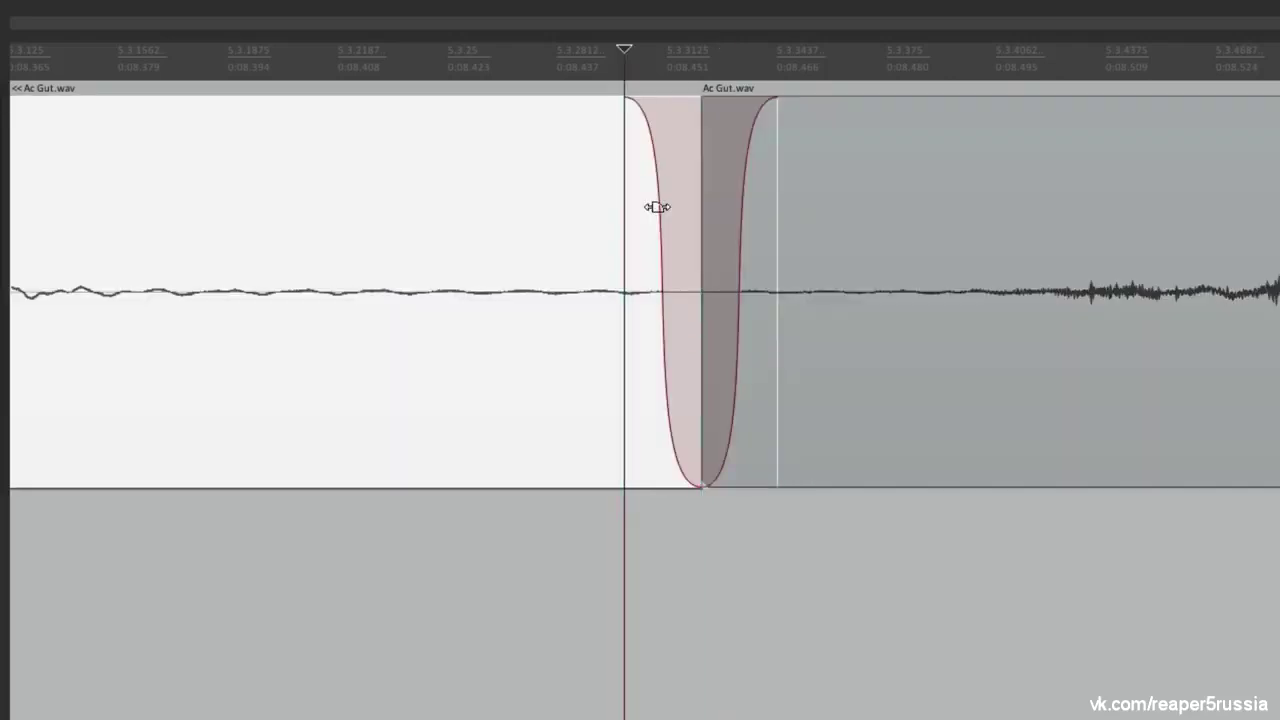
pyautogui.click(546, 534)
# In the media item defaults, choose the second curve in the list for both the default fade-in/fade-out shape and the default crossfade shape
pyautogui.press('super+comma')
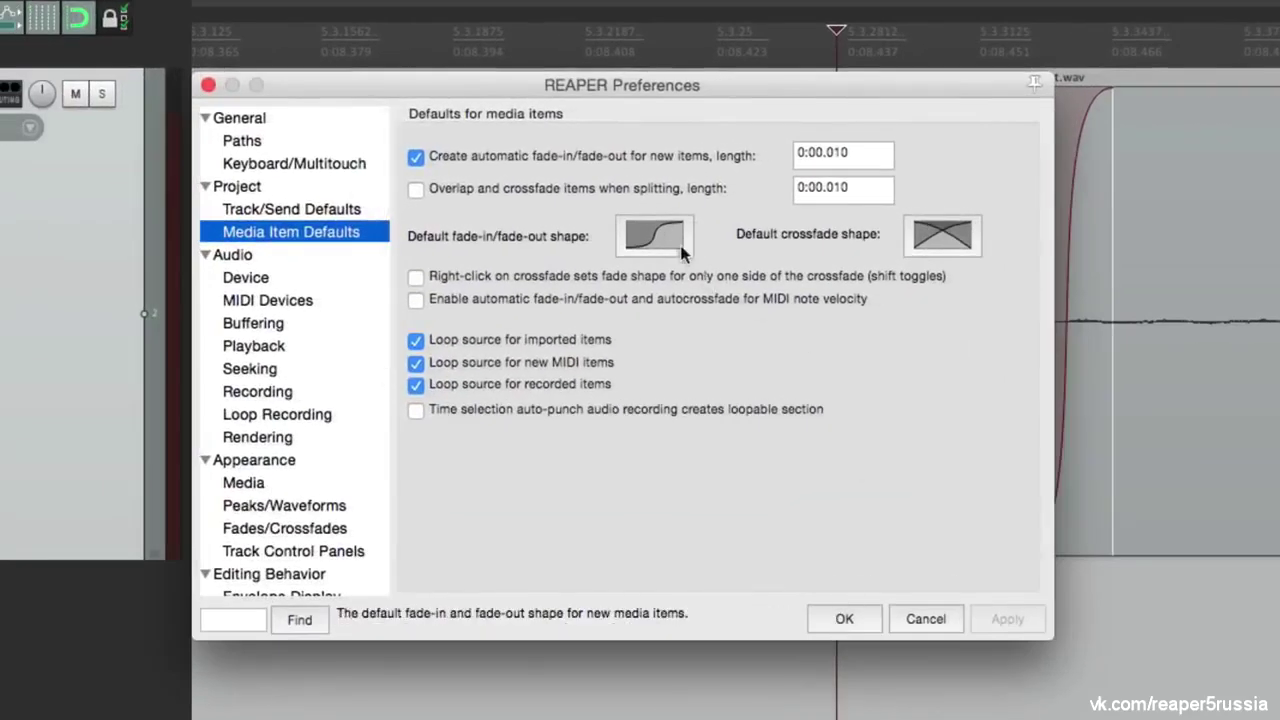
pyautogui.click(532, 237)
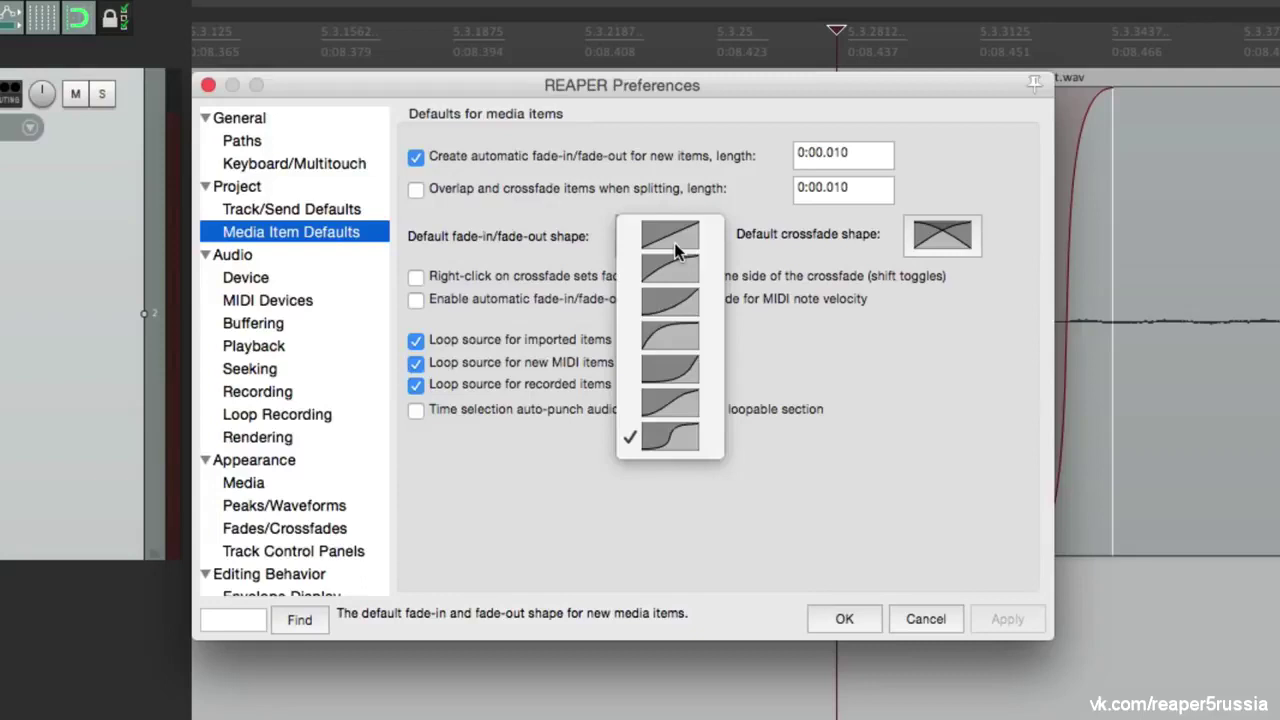
pyautogui.click(668, 268)
pyautogui.click(934, 236)
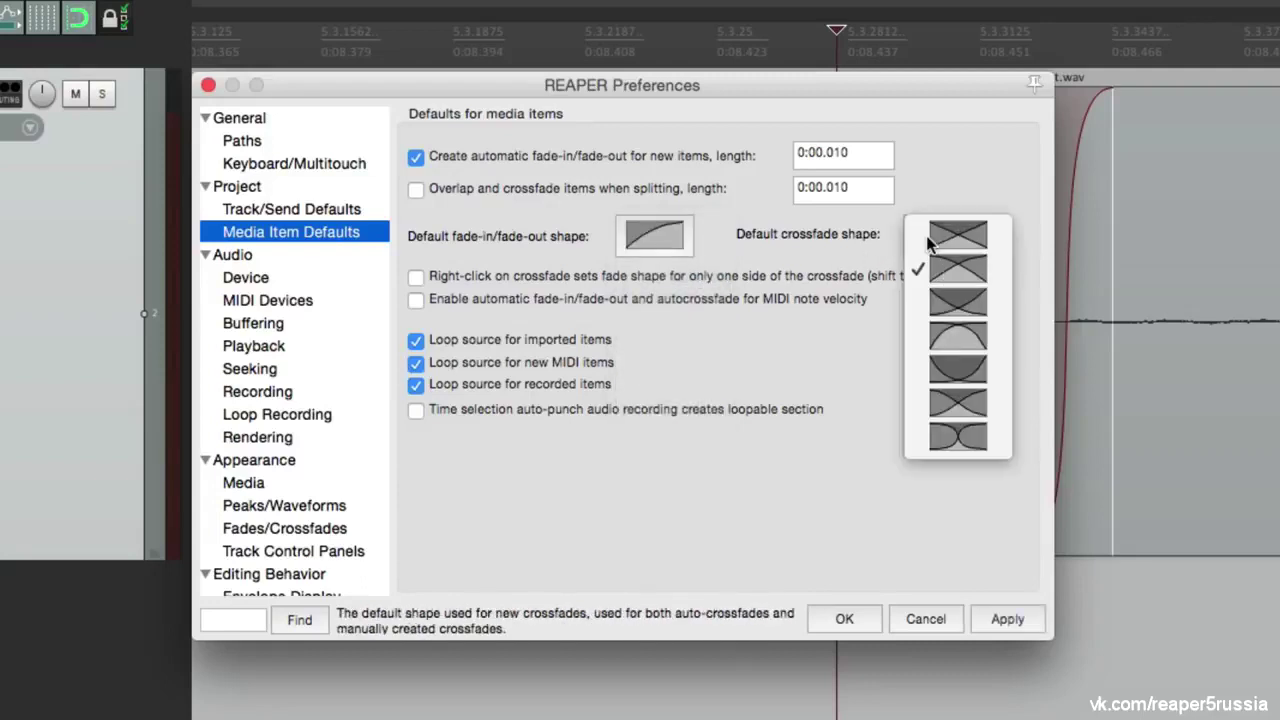
pyautogui.click(932, 264)
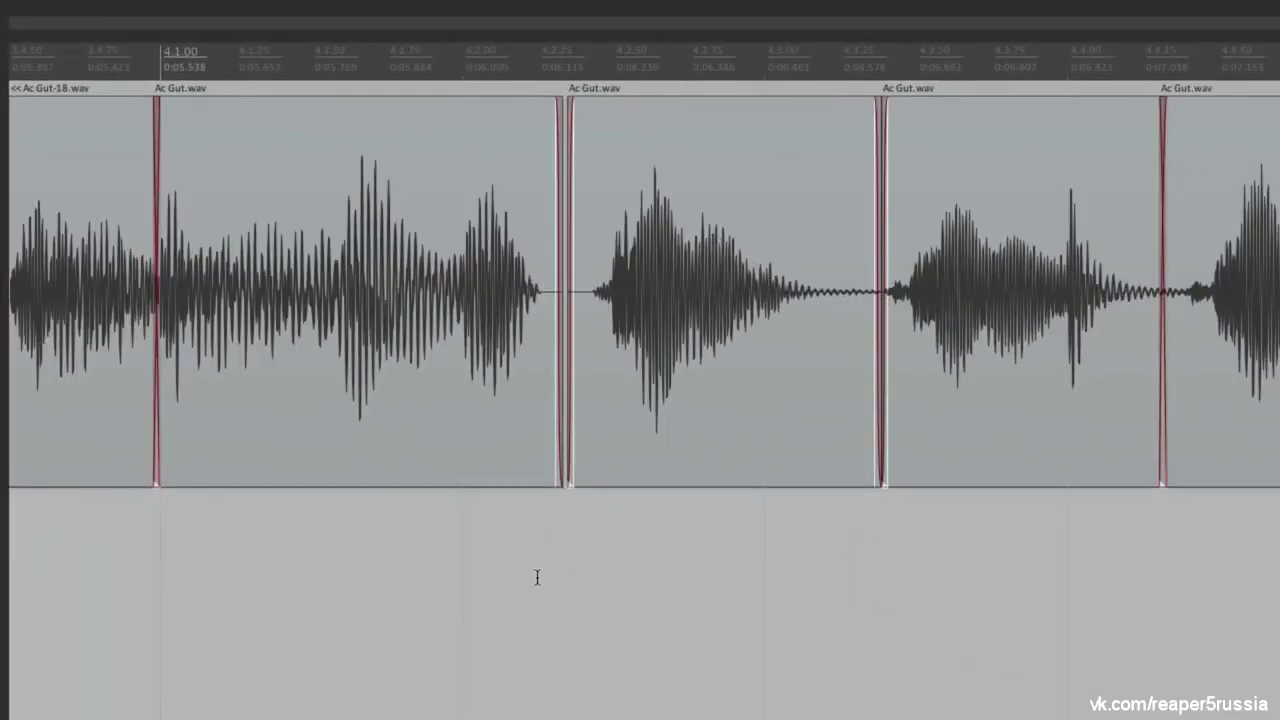
# Slightly lengthen the fade-in of the Ac Gut.wav item that starts after the gap at about 0:06.158
pyautogui.scroll(10, 566, 500)
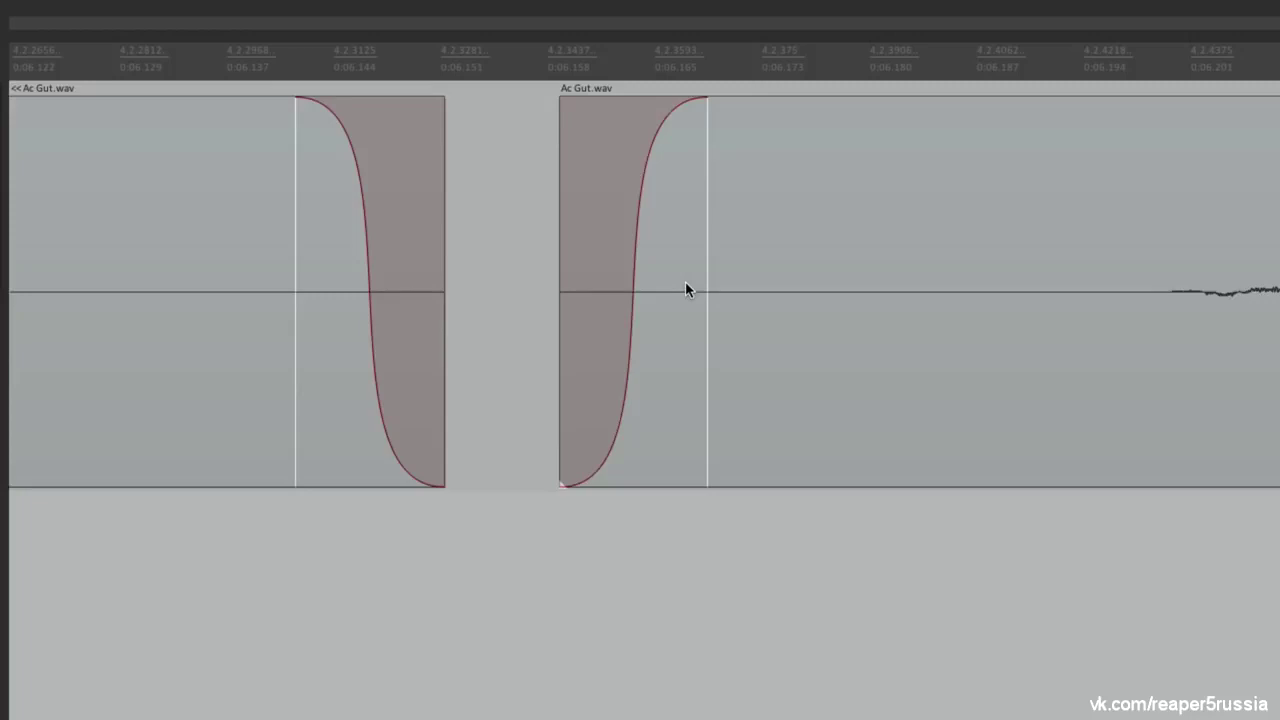
pyautogui.moveTo(706, 282); pyautogui.dragTo(721, 290)
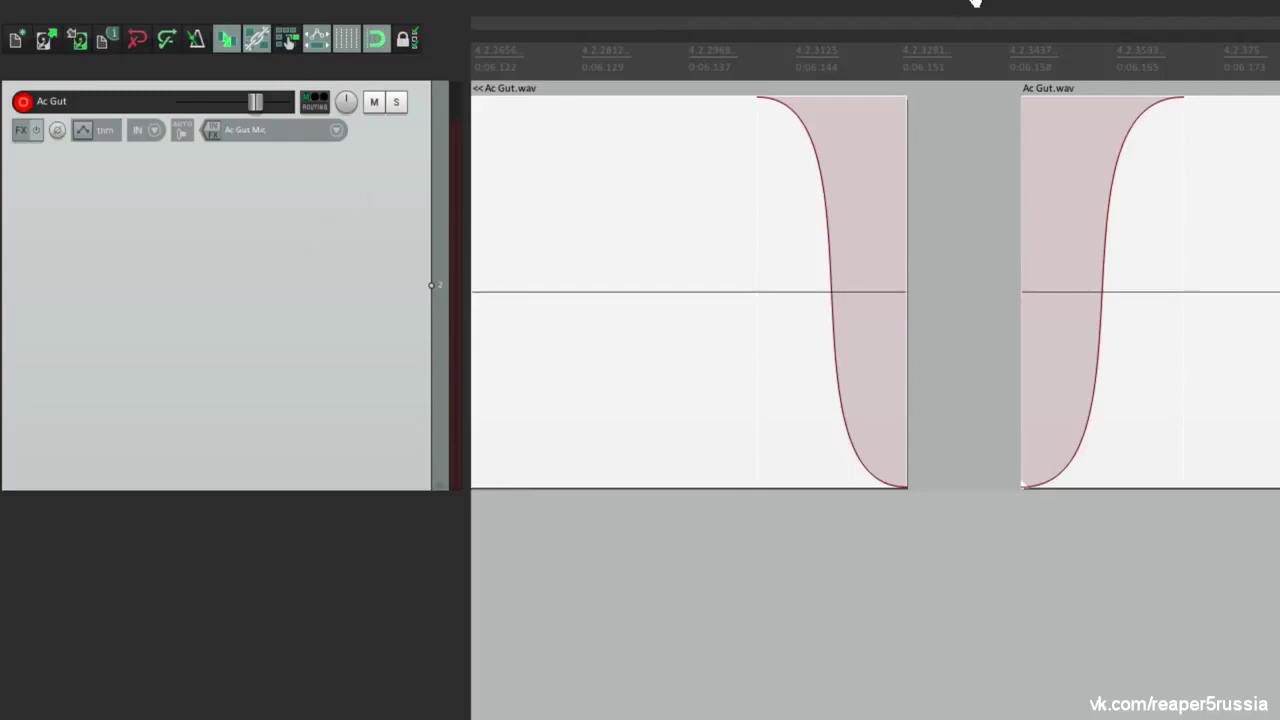
# Filter the action list by "fade" and run "Item: Cycle through fade-in shapes" once on the selected items
pyautogui.moveTo(974, 3)
pyautogui.click(516, 10)
pyautogui.click(535, 35)
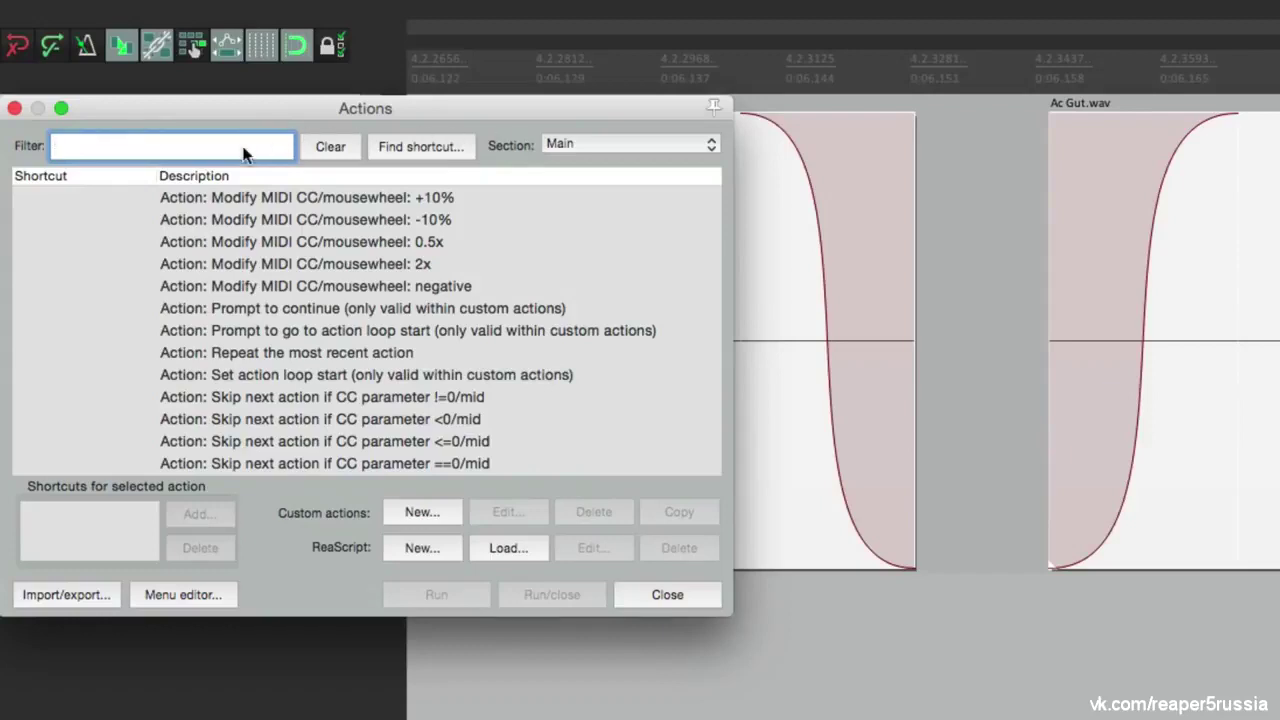
pyautogui.write('fade')
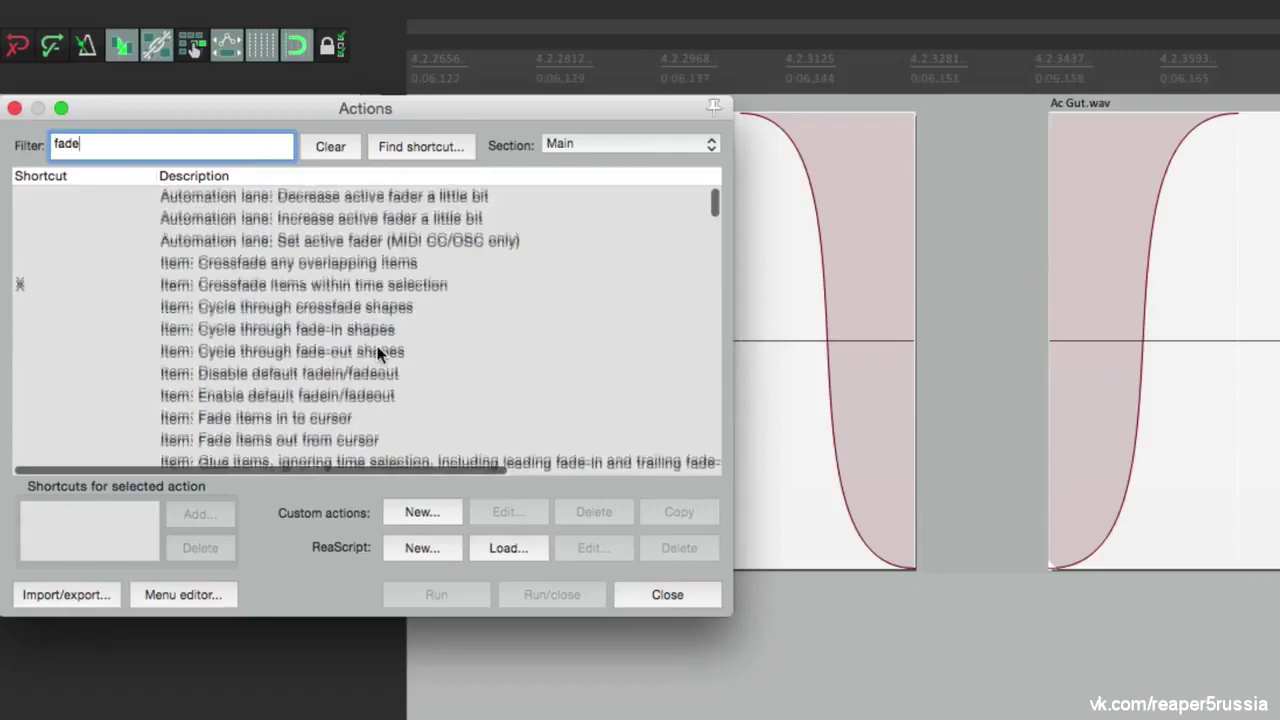
pyautogui.scroll(-2, 382, 350)
pyautogui.click(357, 277)
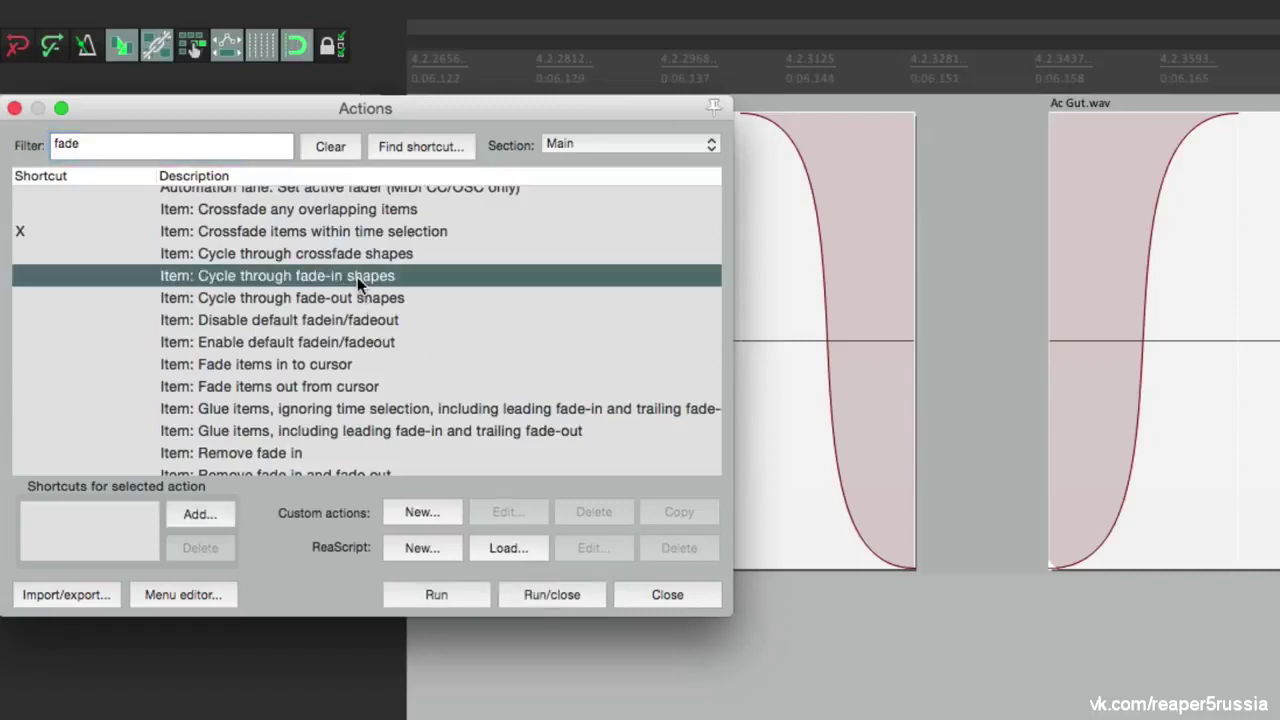
pyautogui.click(457, 596)
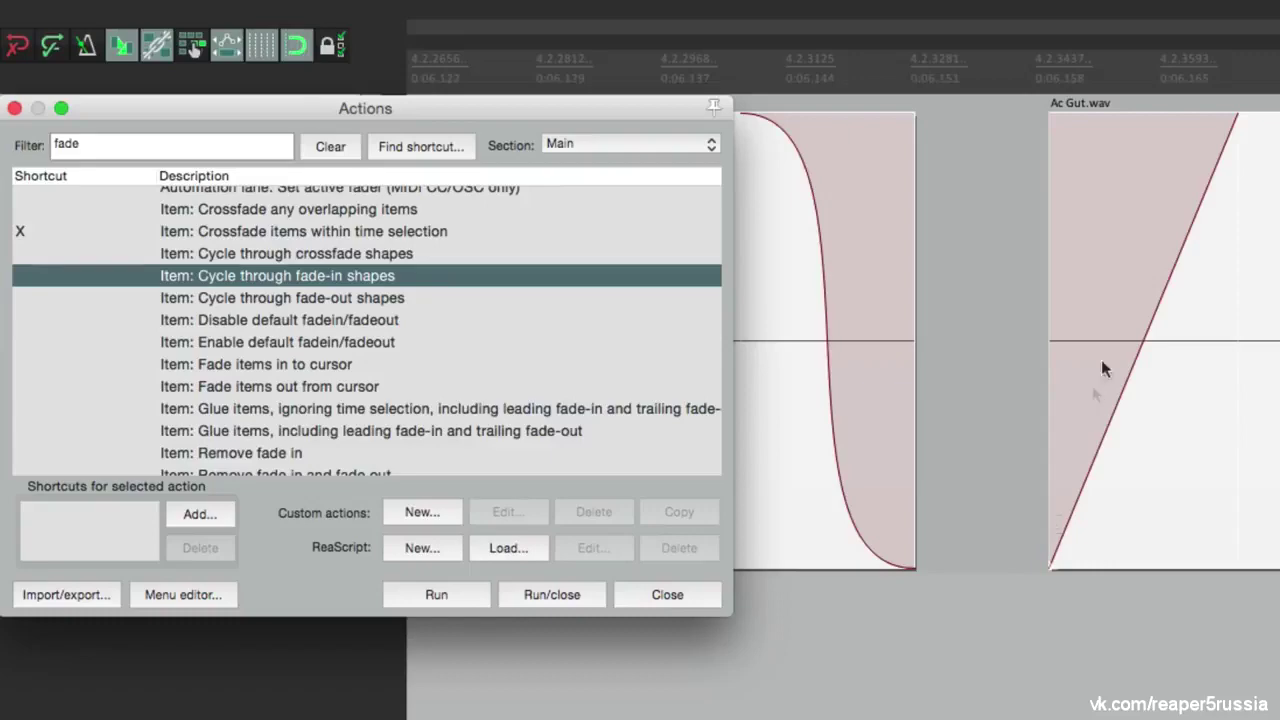
# Cycle the fade-in shapes of the adjoining items at about 0:06.64 until the fade-in is a gentle S-curve
pyautogui.scroll(-5, 1085, 432)
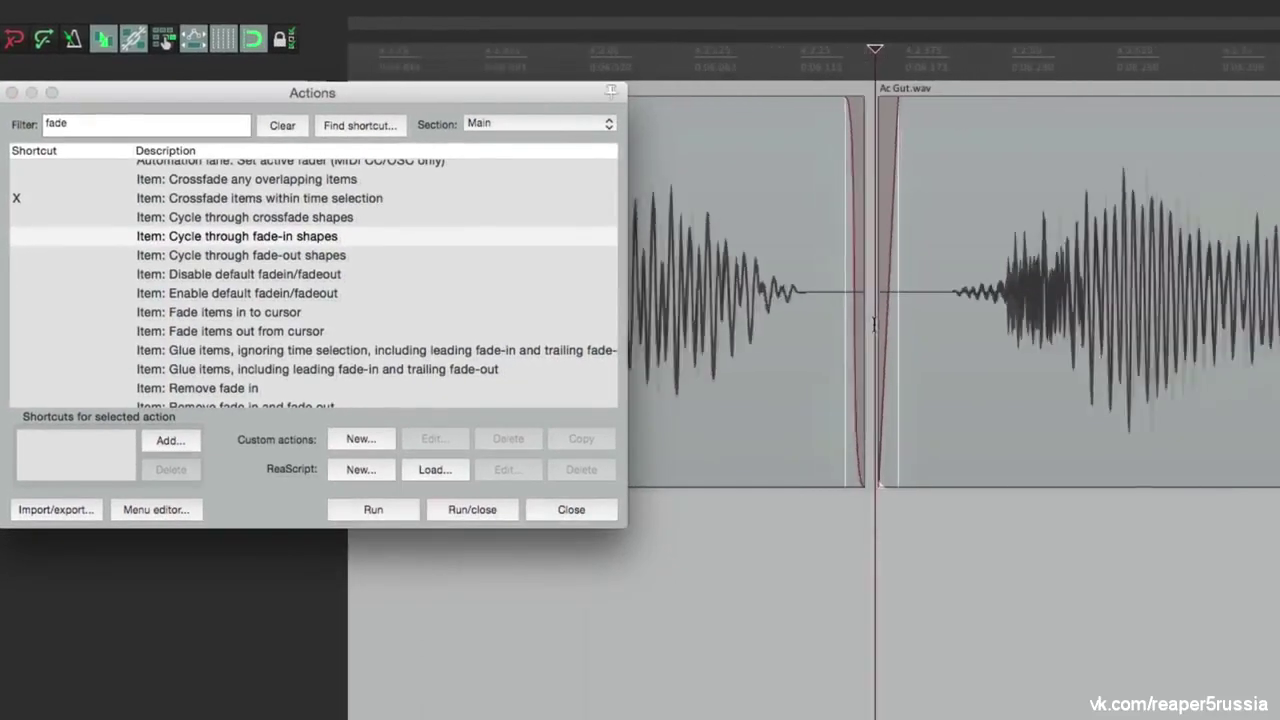
pyautogui.scroll(8, 874, 323)
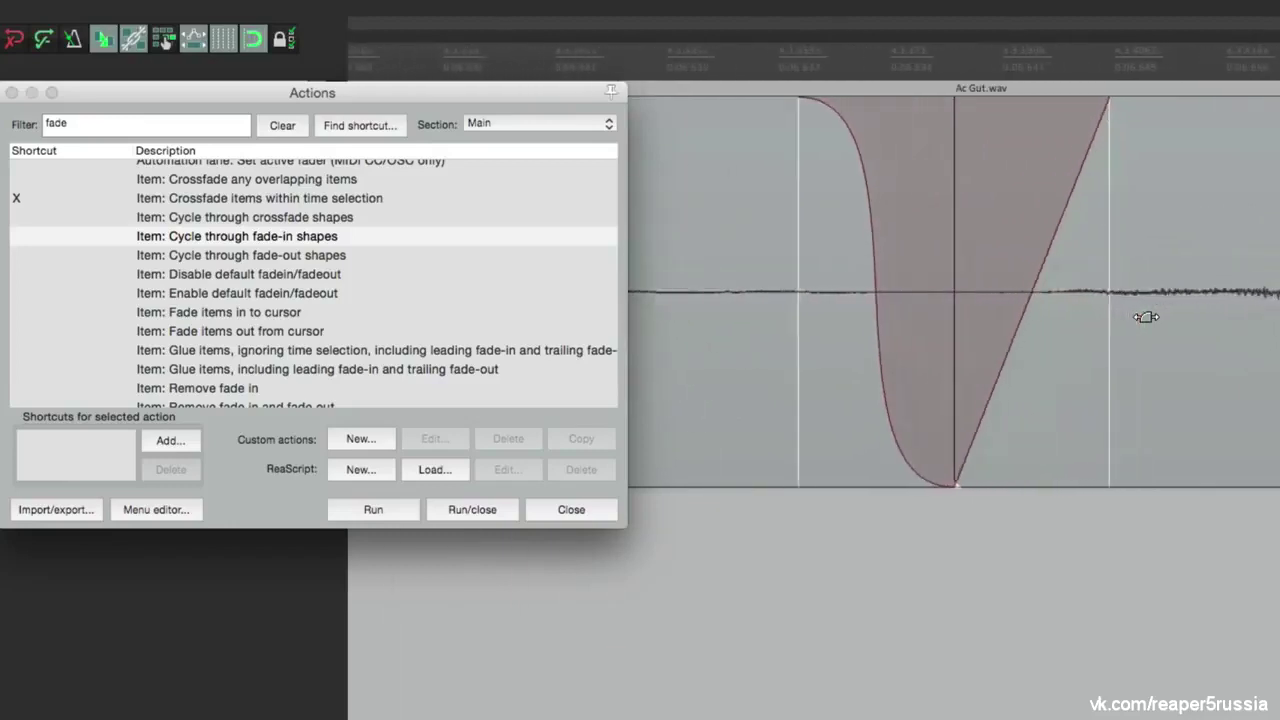
pyautogui.scroll(2, 1146, 317)
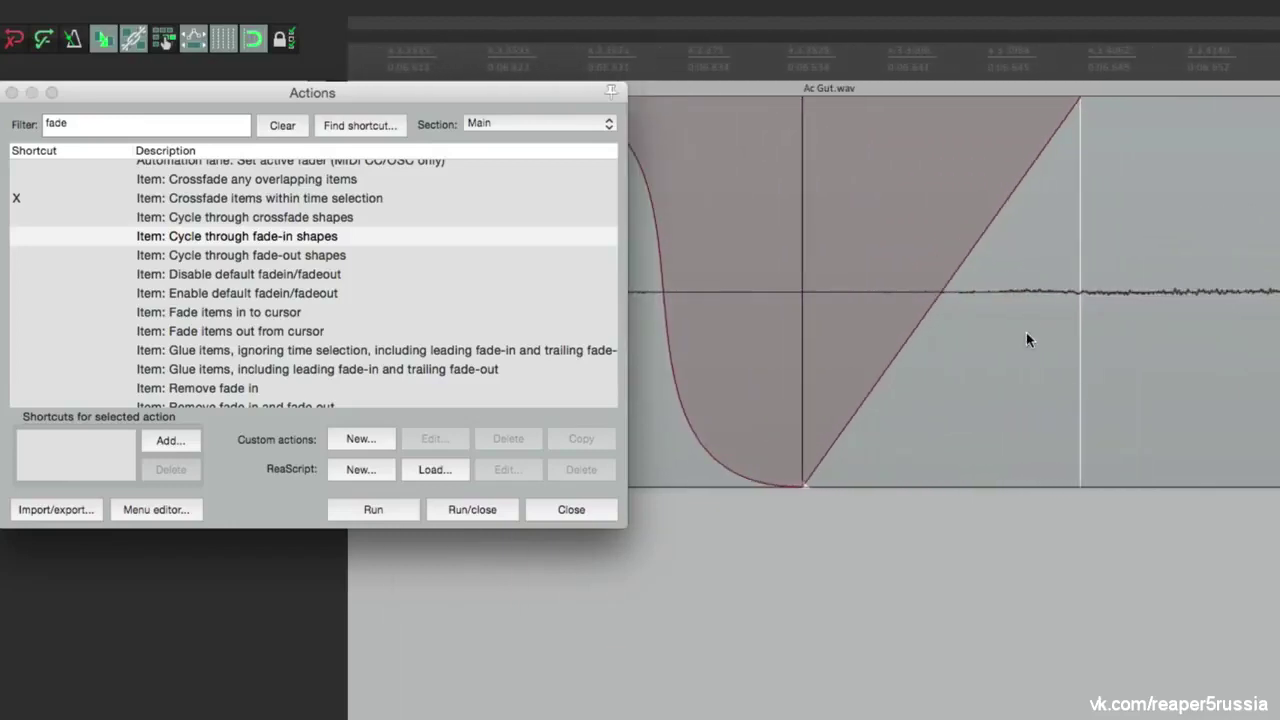
pyautogui.scroll(-3, 1025, 333)
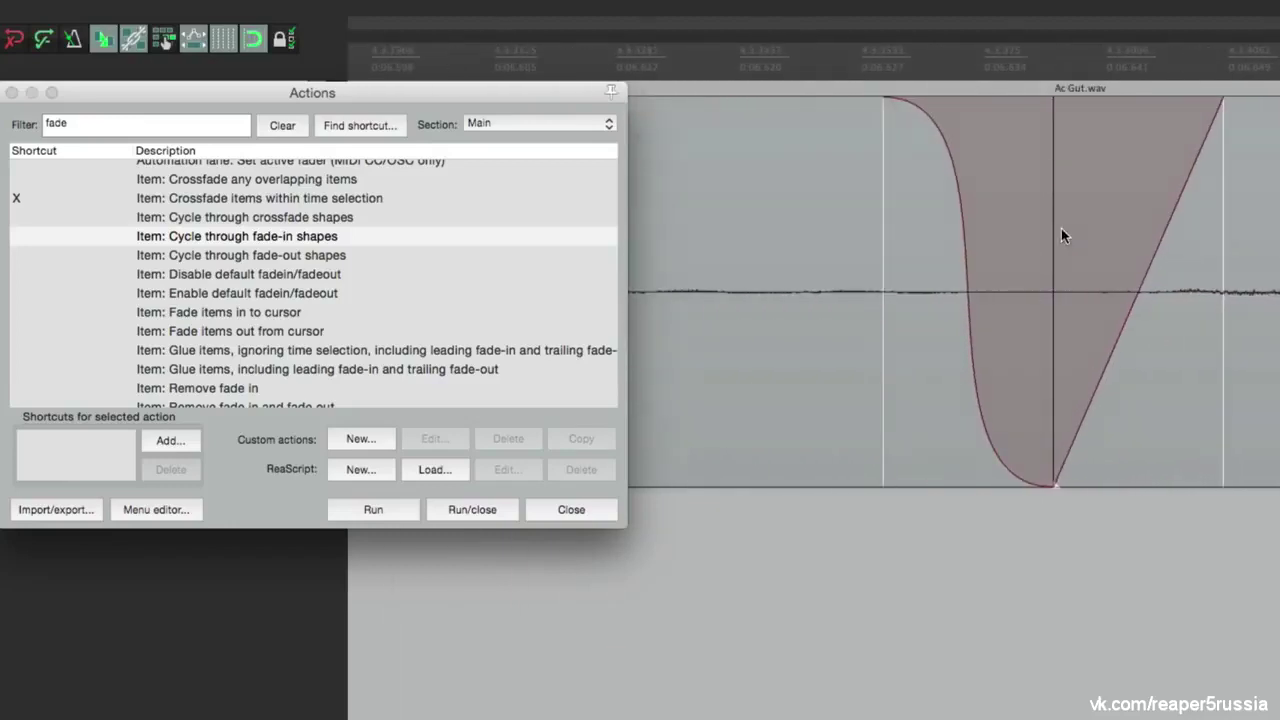
pyautogui.scroll(2, 1061, 228)
pyautogui.click(294, 236)
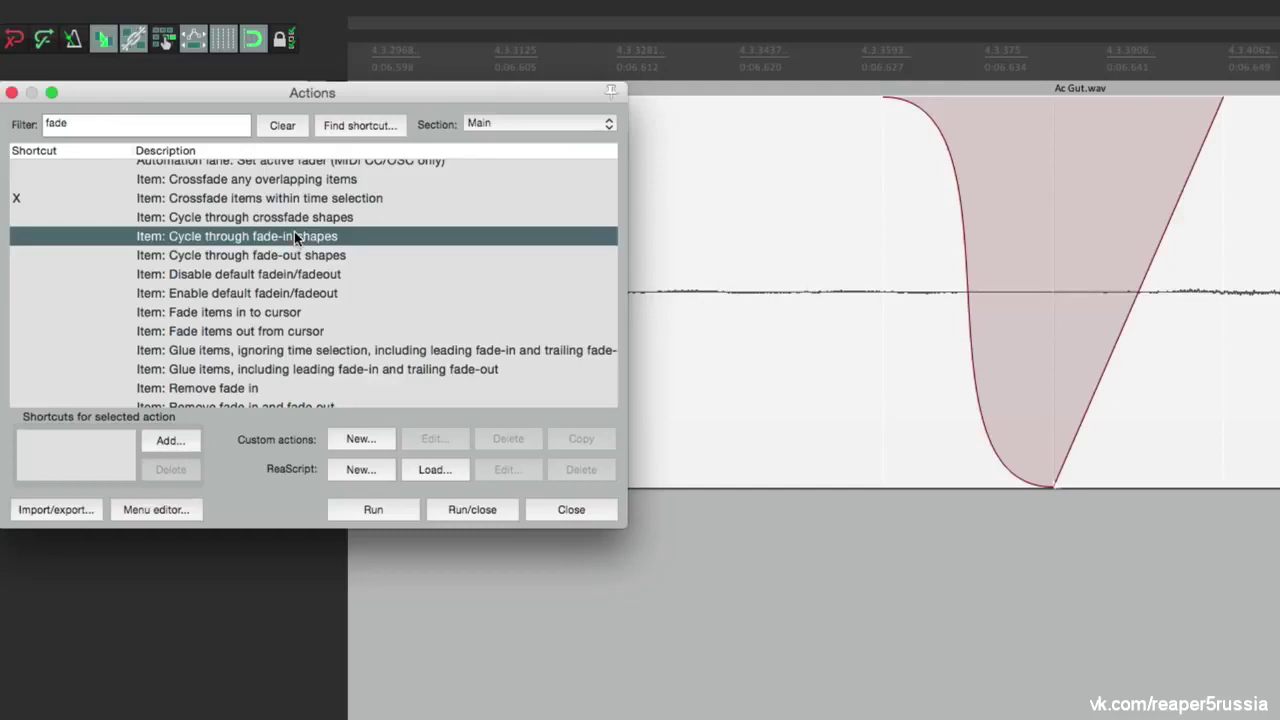
pyautogui.click(403, 510)
pyautogui.click(403, 510)
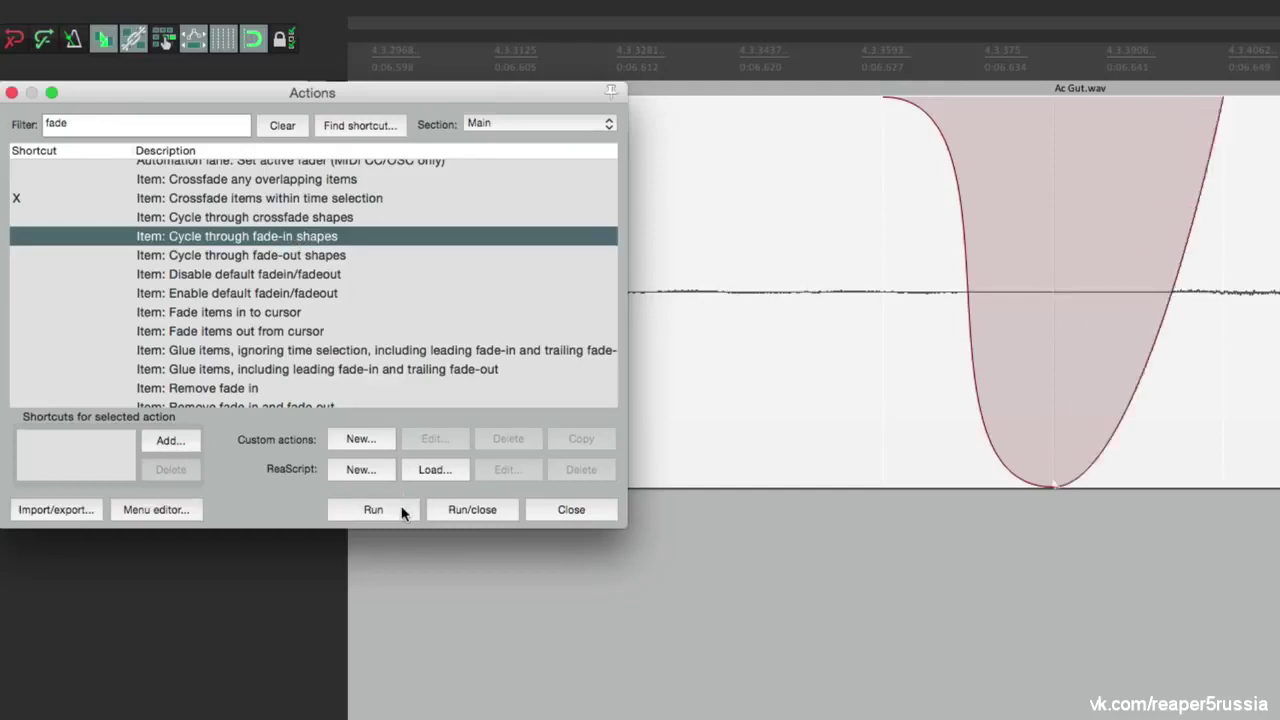
pyautogui.click(403, 510)
pyautogui.click(403, 510)
pyautogui.click(403, 510)
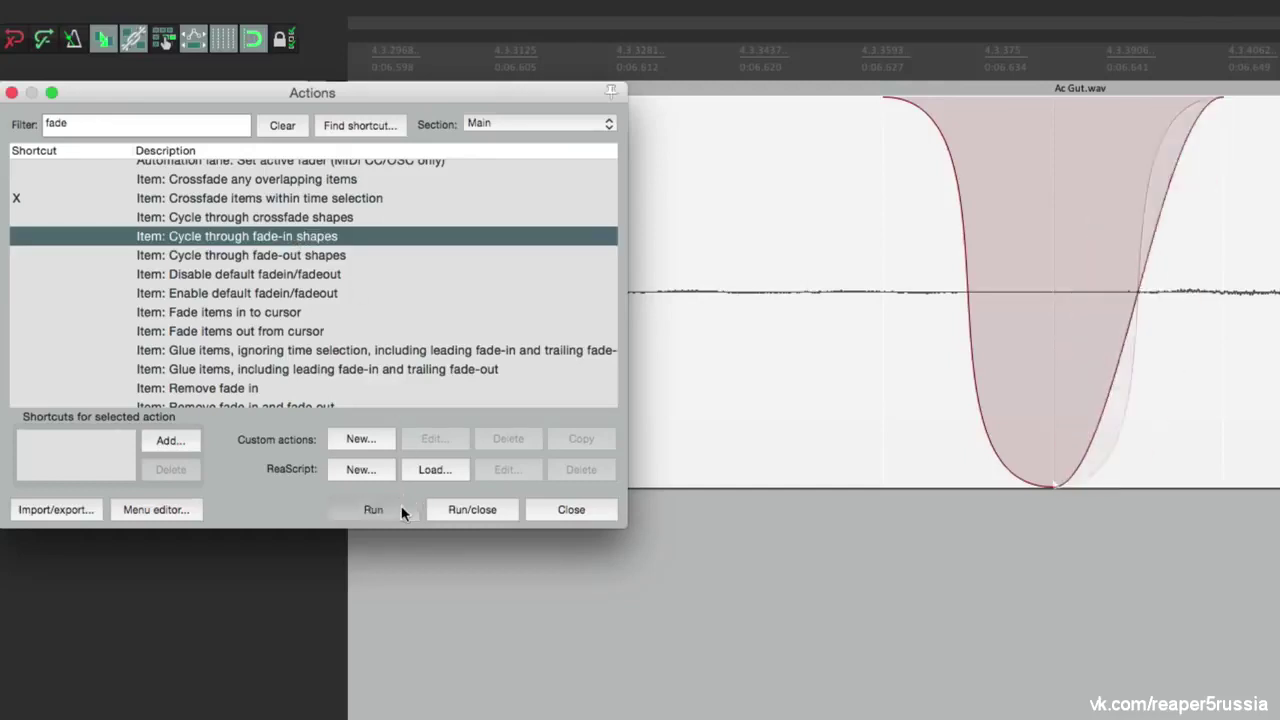
pyautogui.click(403, 510)
pyautogui.click(403, 510)
pyautogui.click(403, 510)
pyautogui.click(403, 510)
pyautogui.click(403, 510)
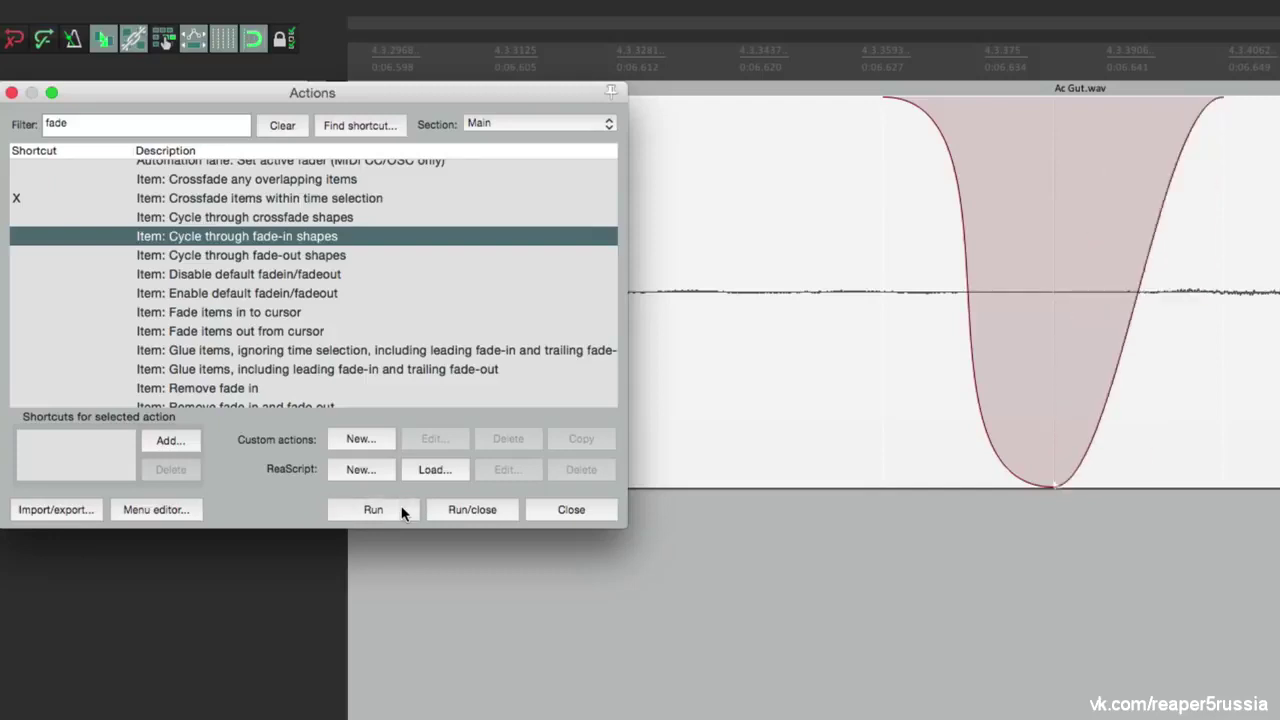
# Run "Item: Cycle through fade-out shapes" repeatedly on the selected items to step through the full set of fade-out curves
pyautogui.click(321, 252)
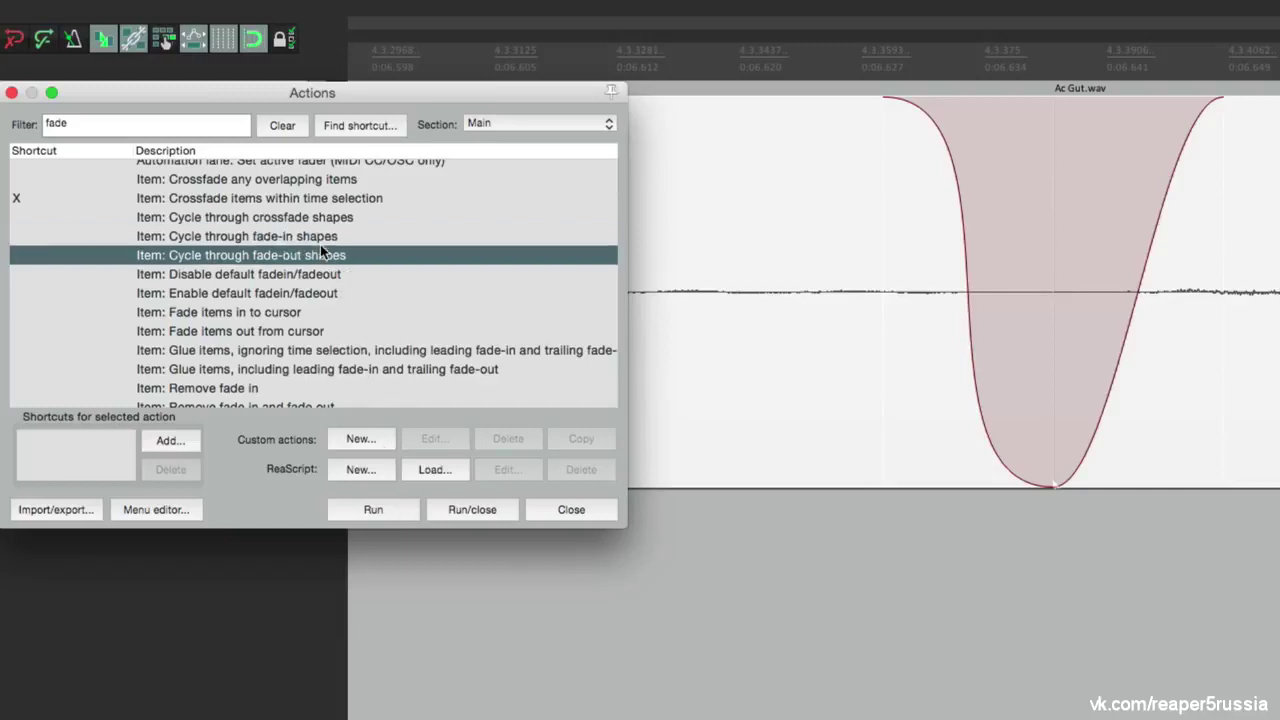
pyautogui.click(392, 517)
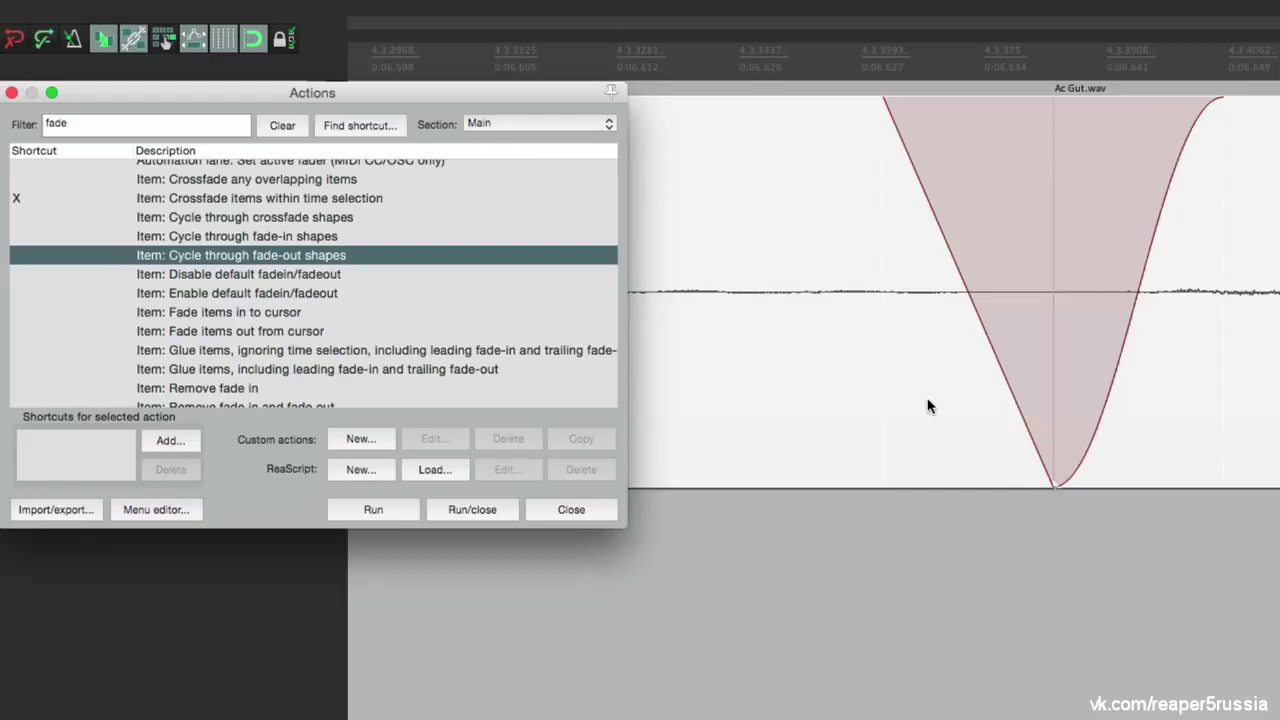
pyautogui.click(372, 510)
pyautogui.click(372, 510)
pyautogui.click(372, 510)
pyautogui.click(372, 510)
pyautogui.click(372, 510)
pyautogui.click(372, 510)
pyautogui.click(372, 510)
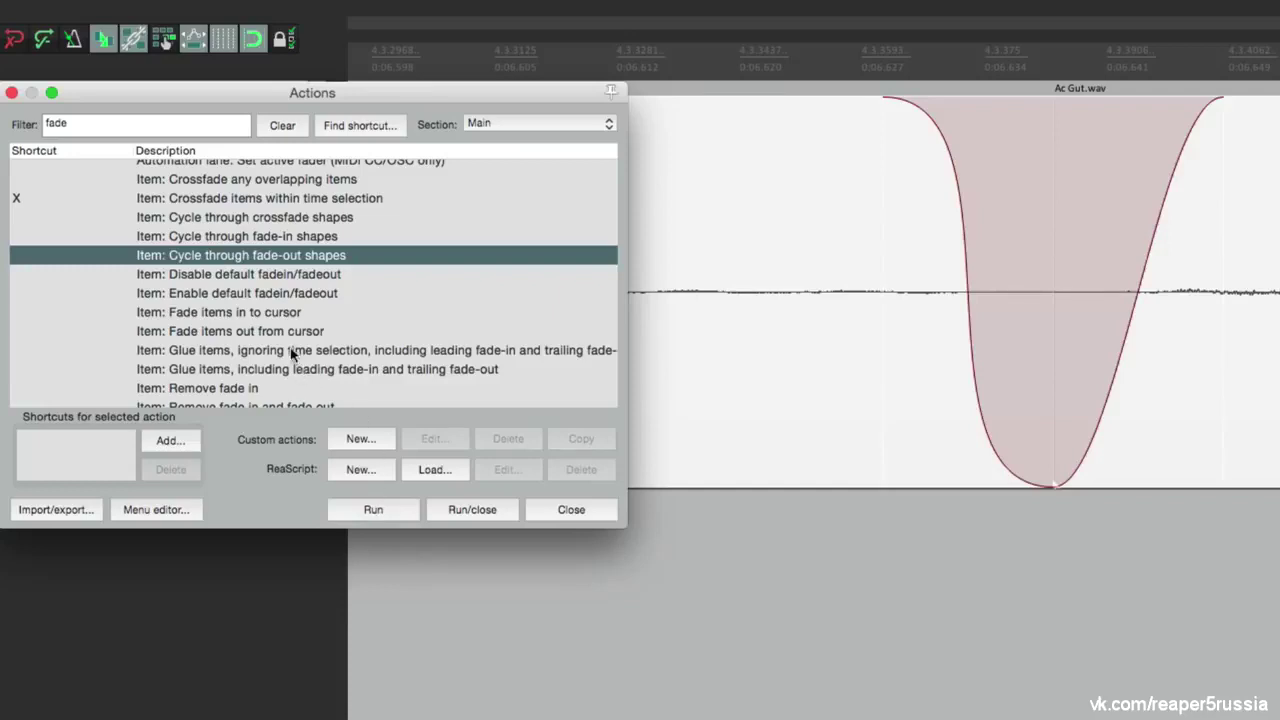
# Try a manual fade-in of 0:00.071 up to the edit cursor at the start of the first Ac Gut.wav item, and undo it
pyautogui.click(307, 316)
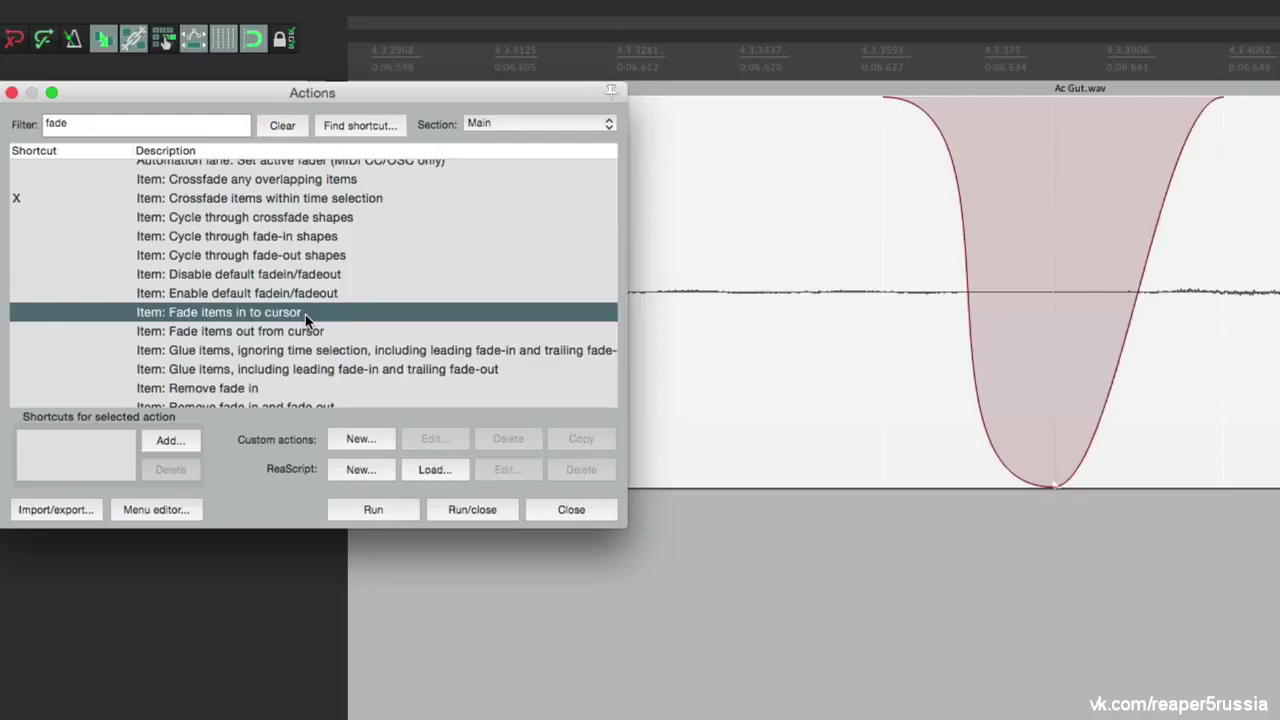
pyautogui.click(327, 333)
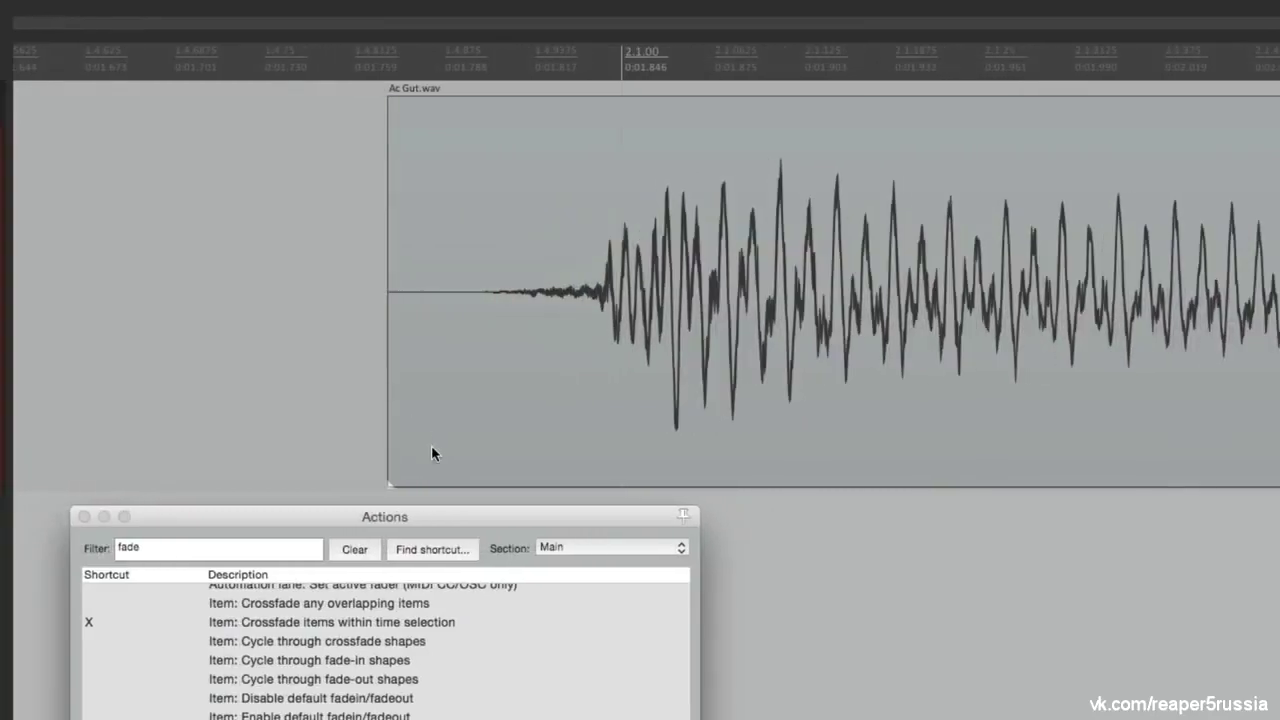
pyautogui.click(611, 203)
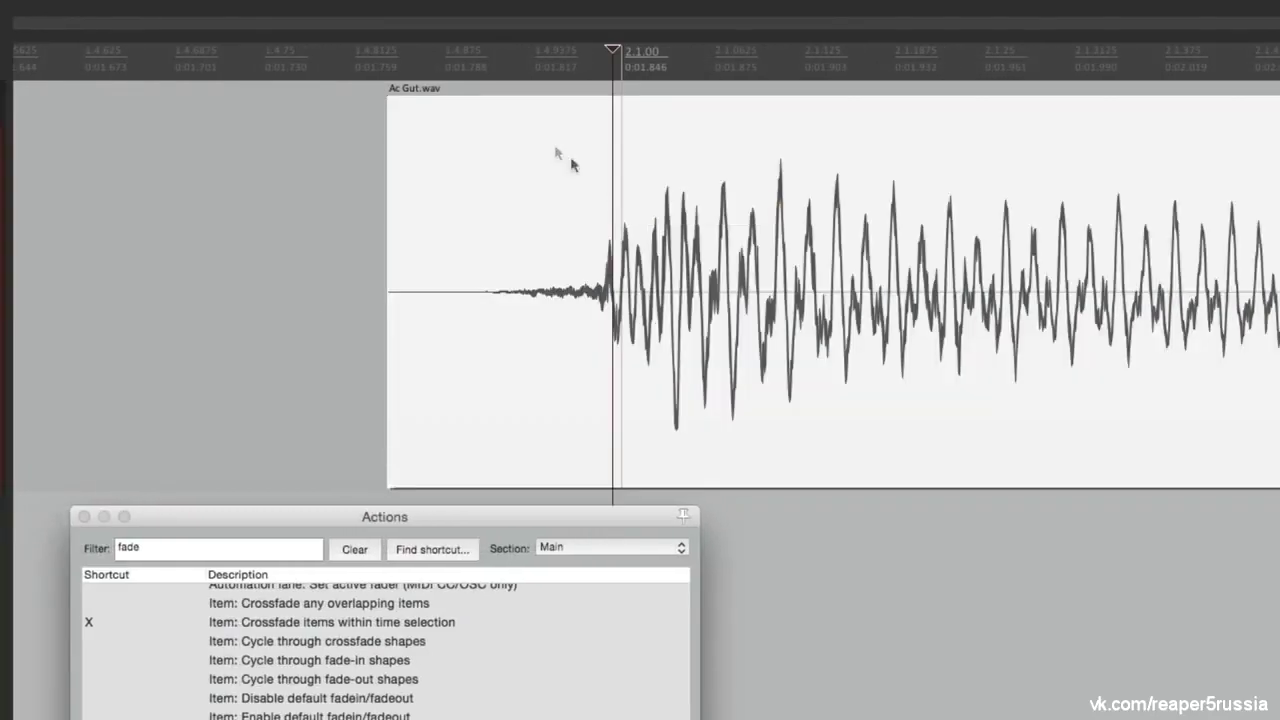
pyautogui.moveTo(391, 105); pyautogui.dragTo(608, 117)
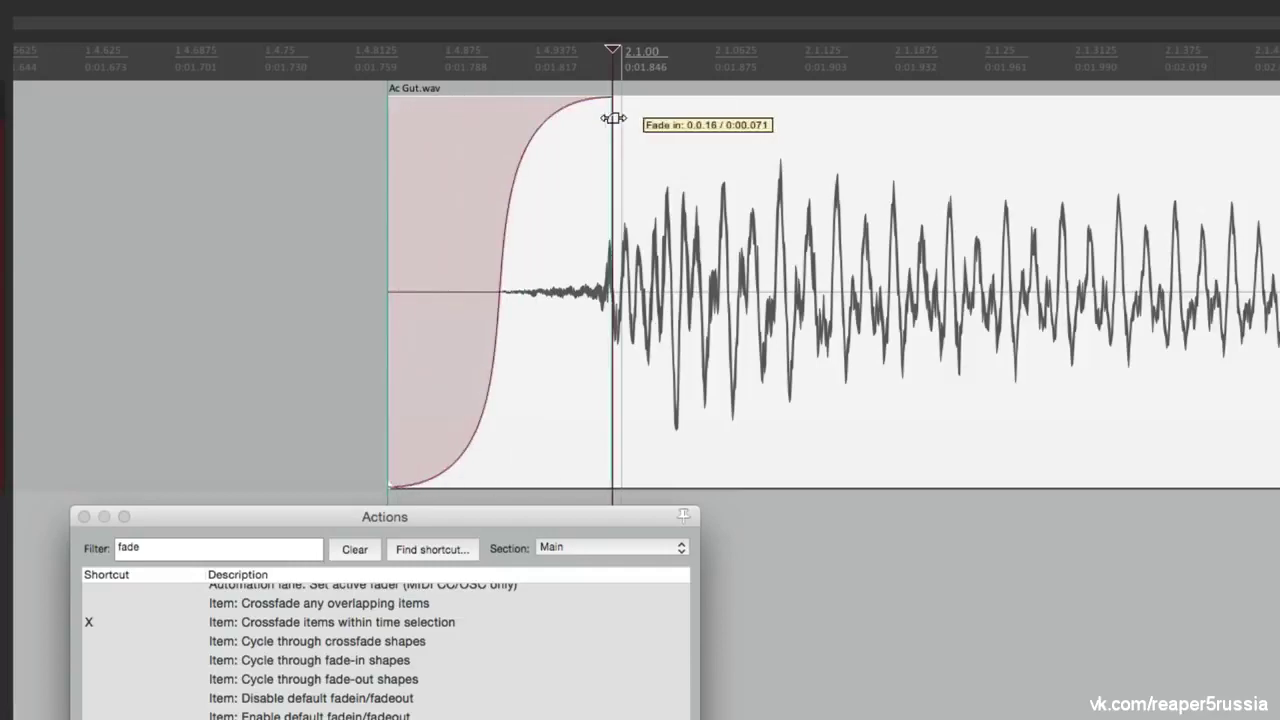
pyautogui.press('super+z')
# Place the edit cursor at about 0:02.35 in the Ac Gut.wav item and run "Item: Fade items in to cursor"
pyautogui.hscroll(10, 582, 176)
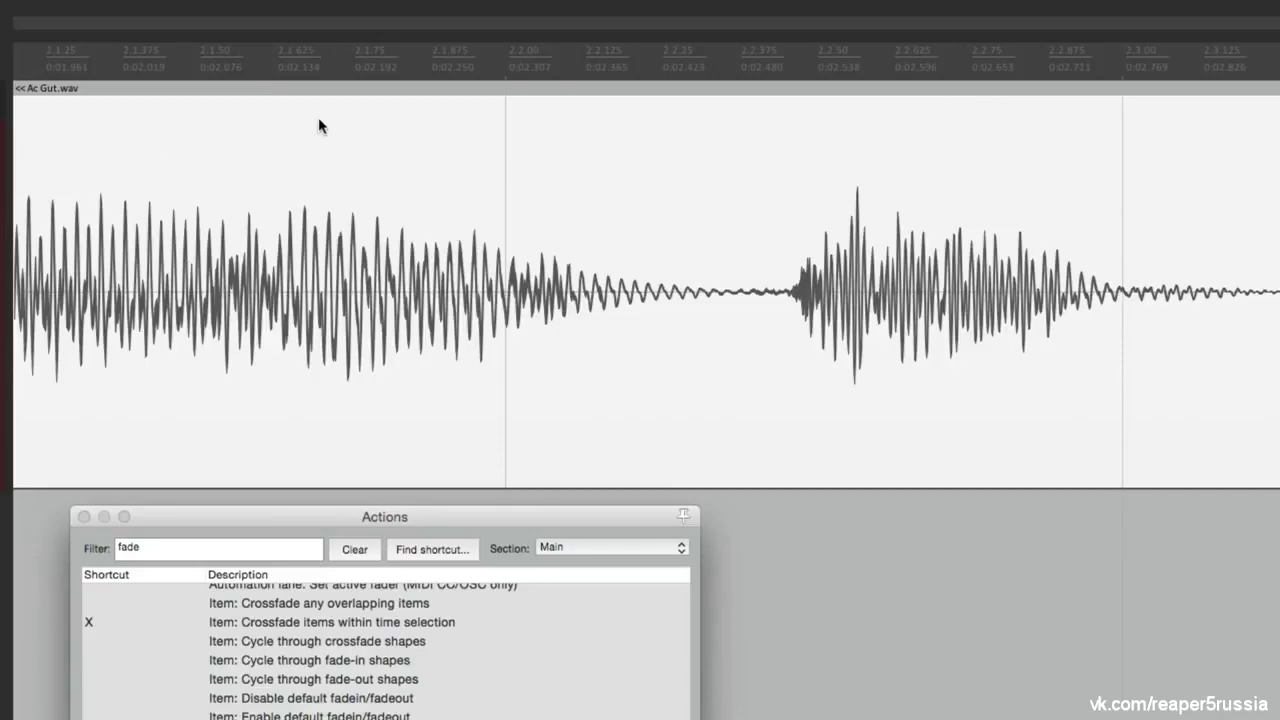
pyautogui.click(566, 158)
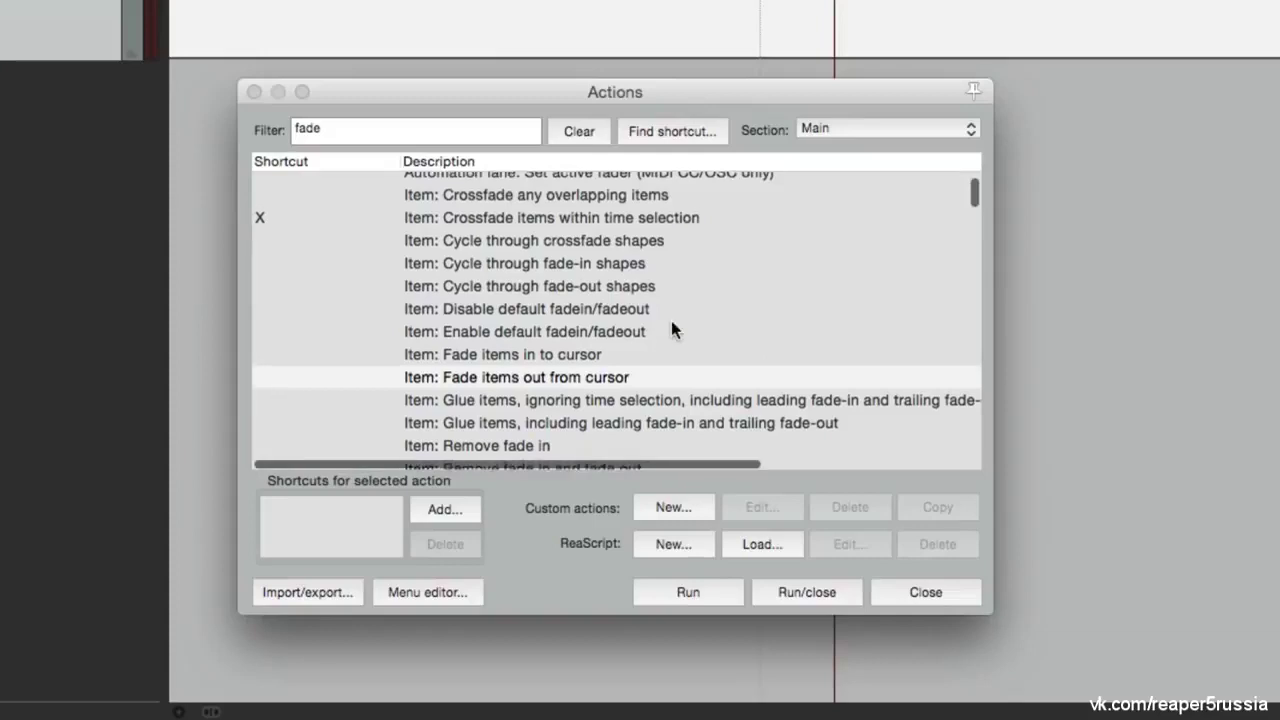
pyautogui.scroll(-2, 670, 318)
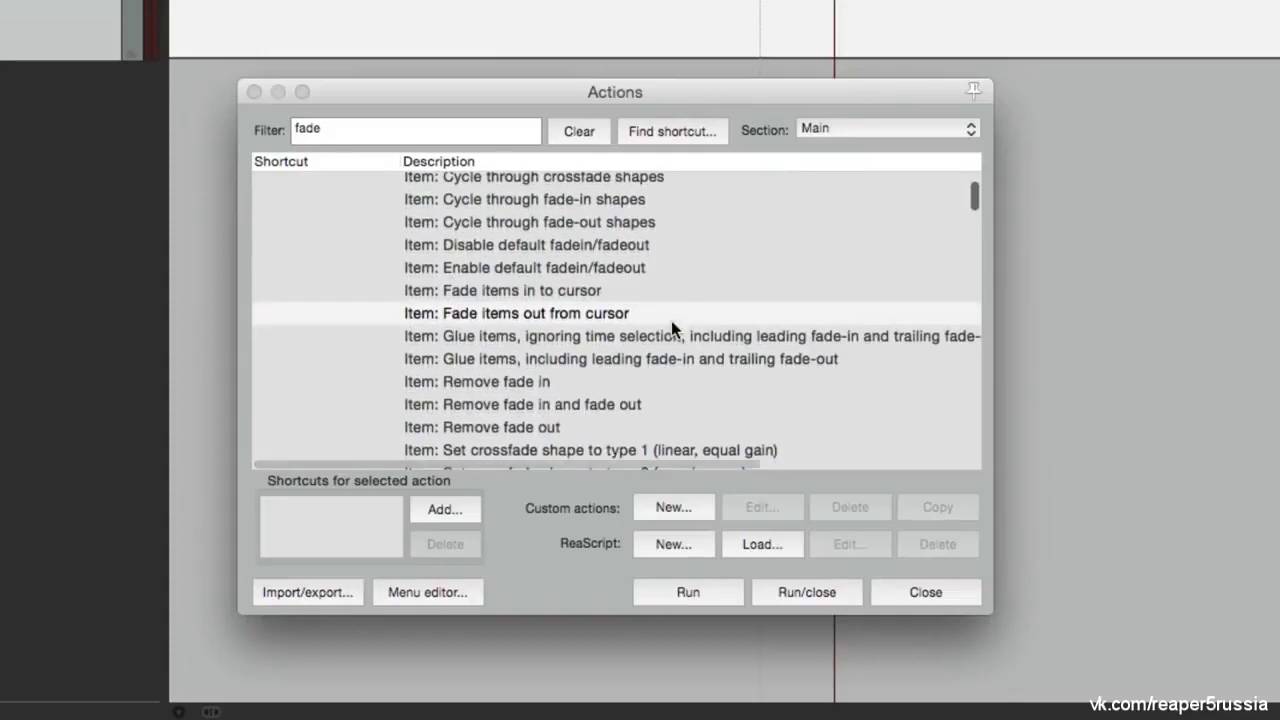
pyautogui.click(646, 289)
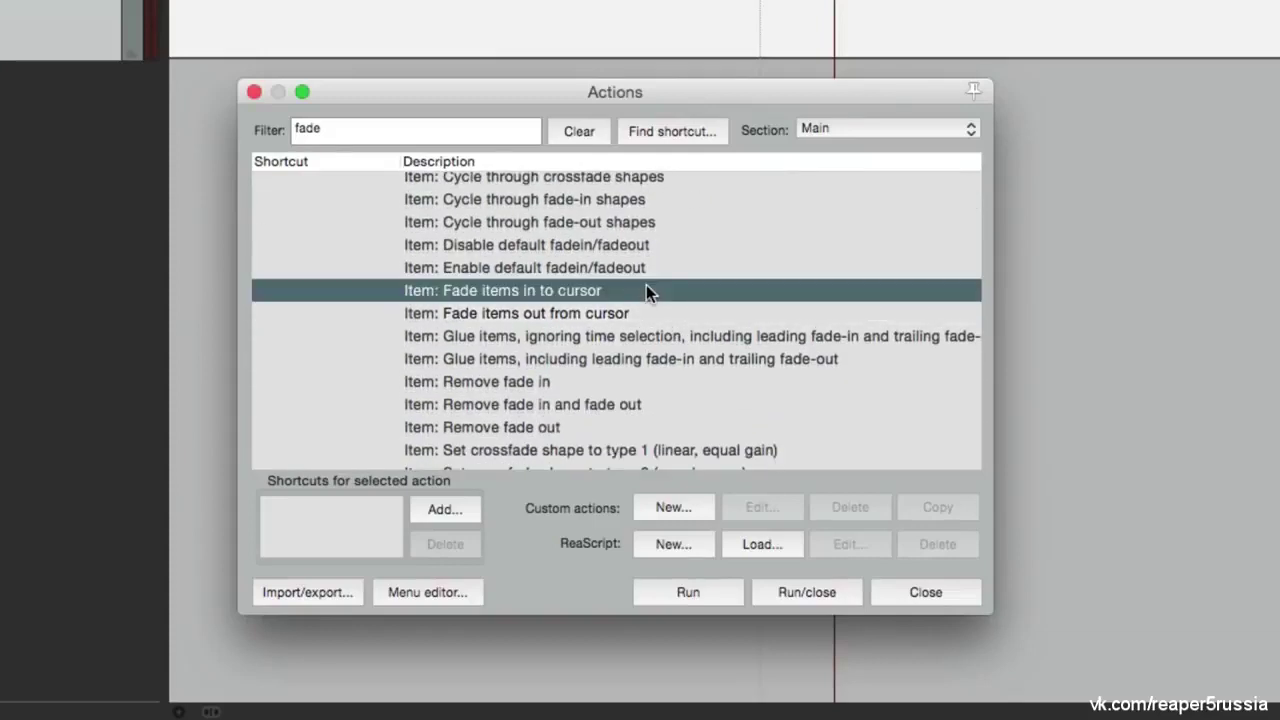
pyautogui.click(706, 591)
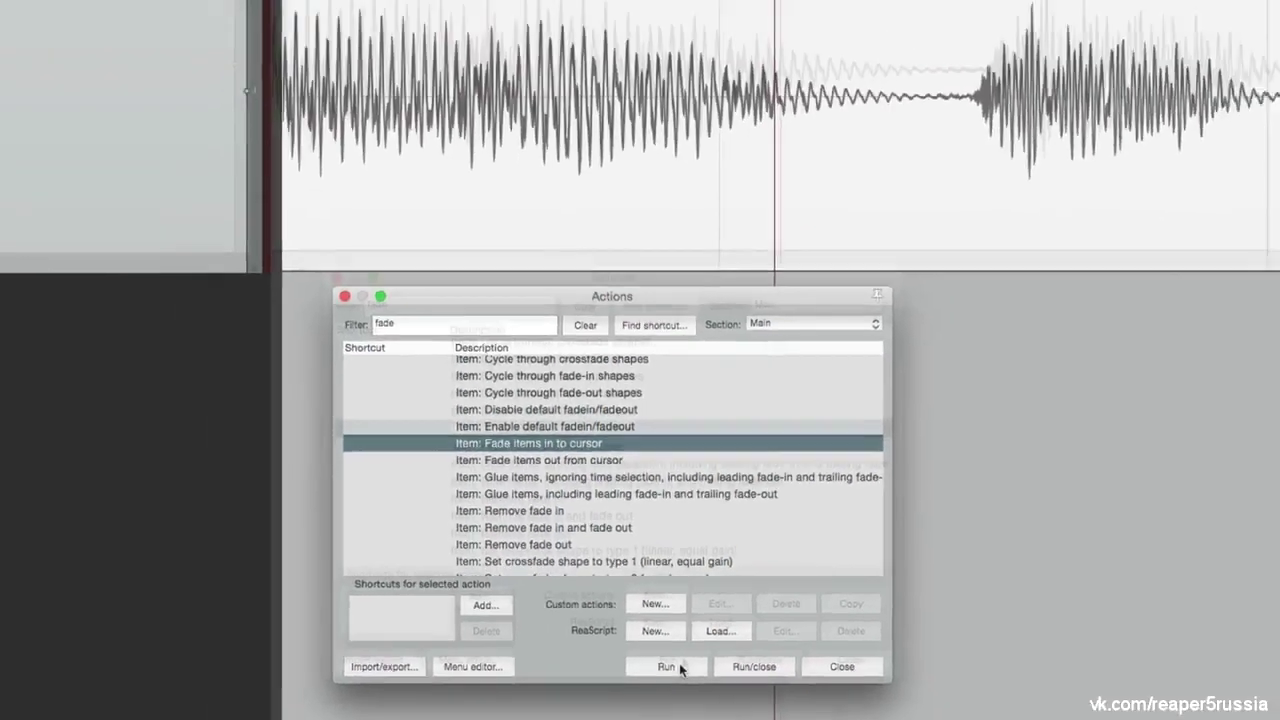
# Apply "Item: Fade items in to cursor" so the Ac Gut.wav item fades in up to the edit cursor
pyautogui.click(680, 668)
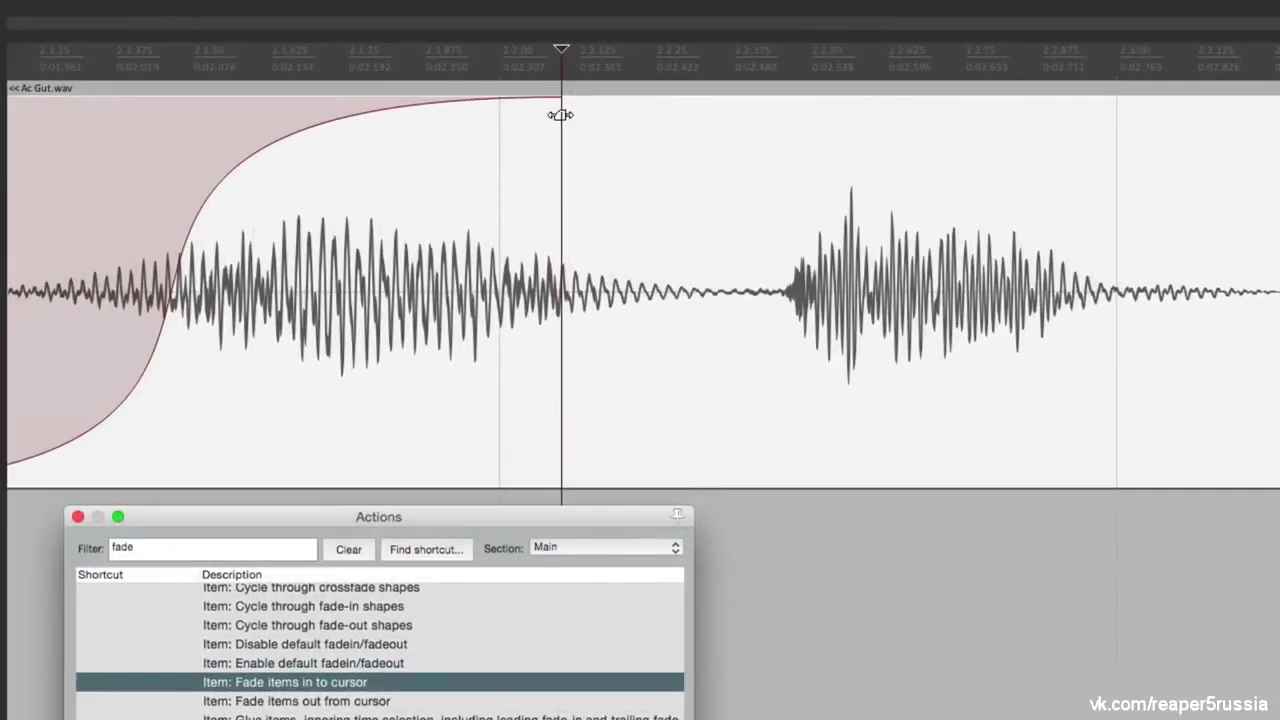
pyautogui.click(563, 194)
pyautogui.scroll(-5, 563, 194)
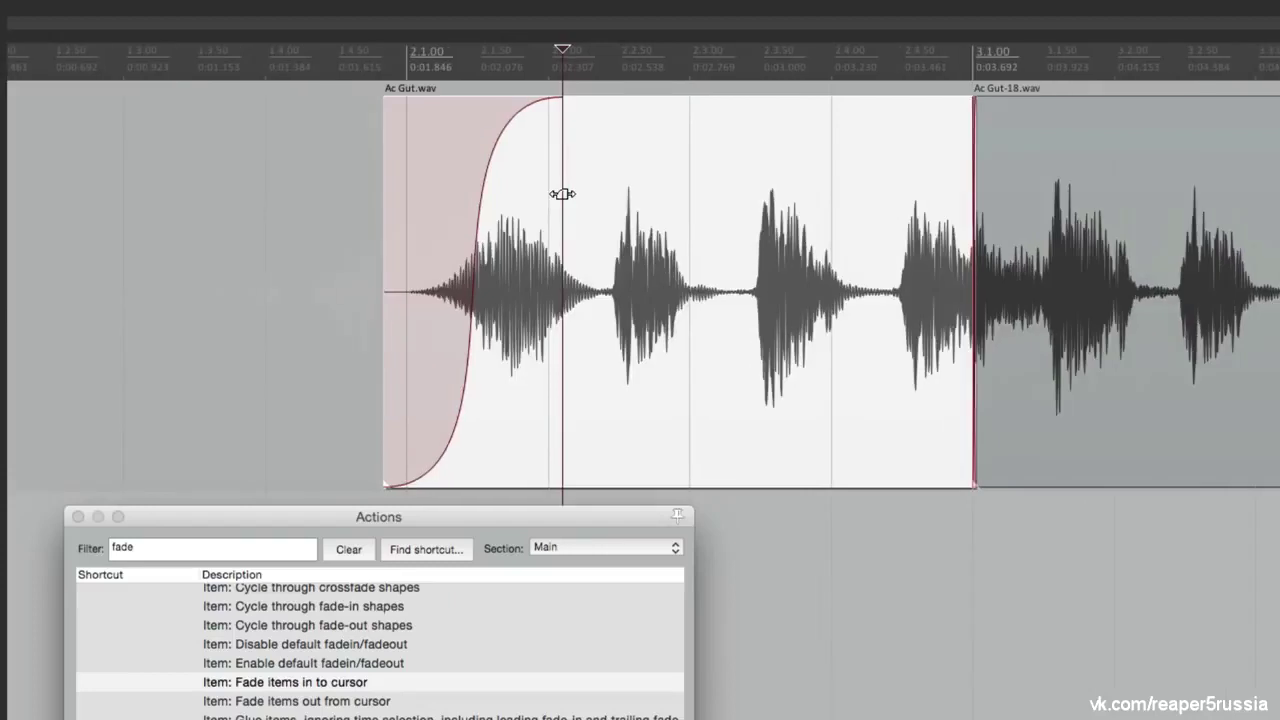
pyautogui.hscroll(3, 707, 180)
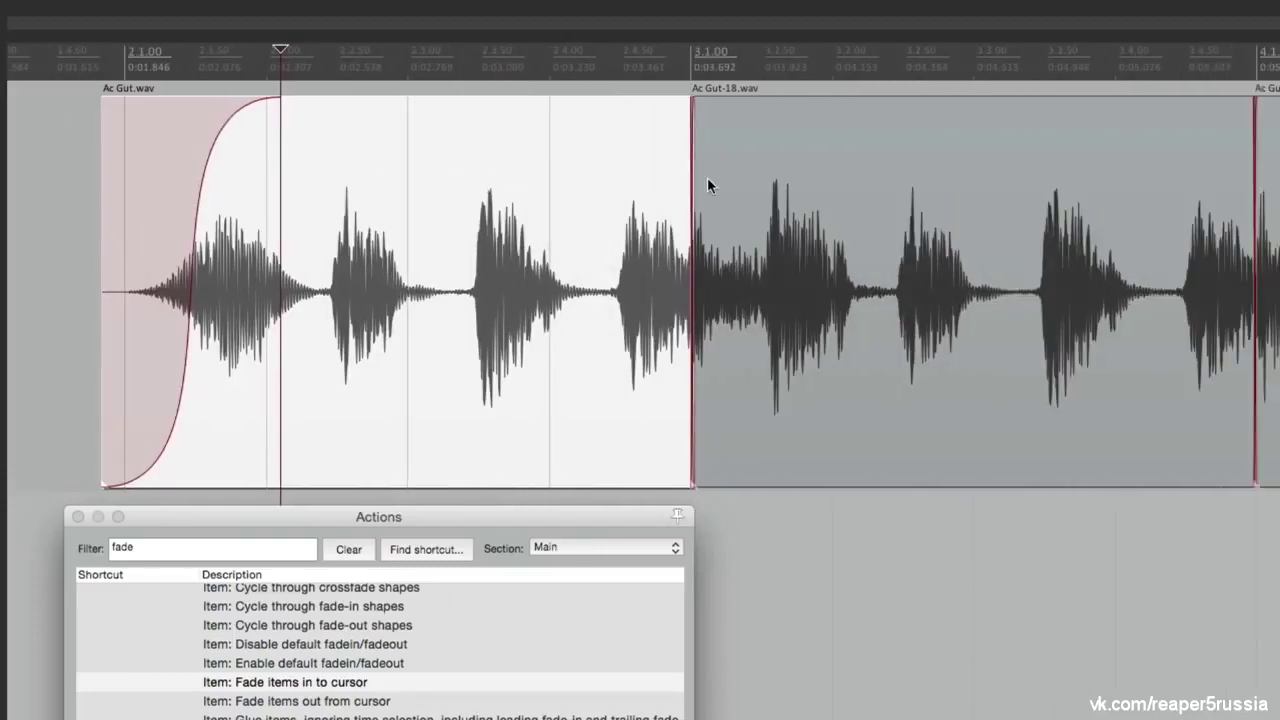
# Place the edit cursor at about 0:02.96 in the Ac Gut.wav item and run "Item: Fade items out from cursor"
pyautogui.scroll(6, 707, 177)
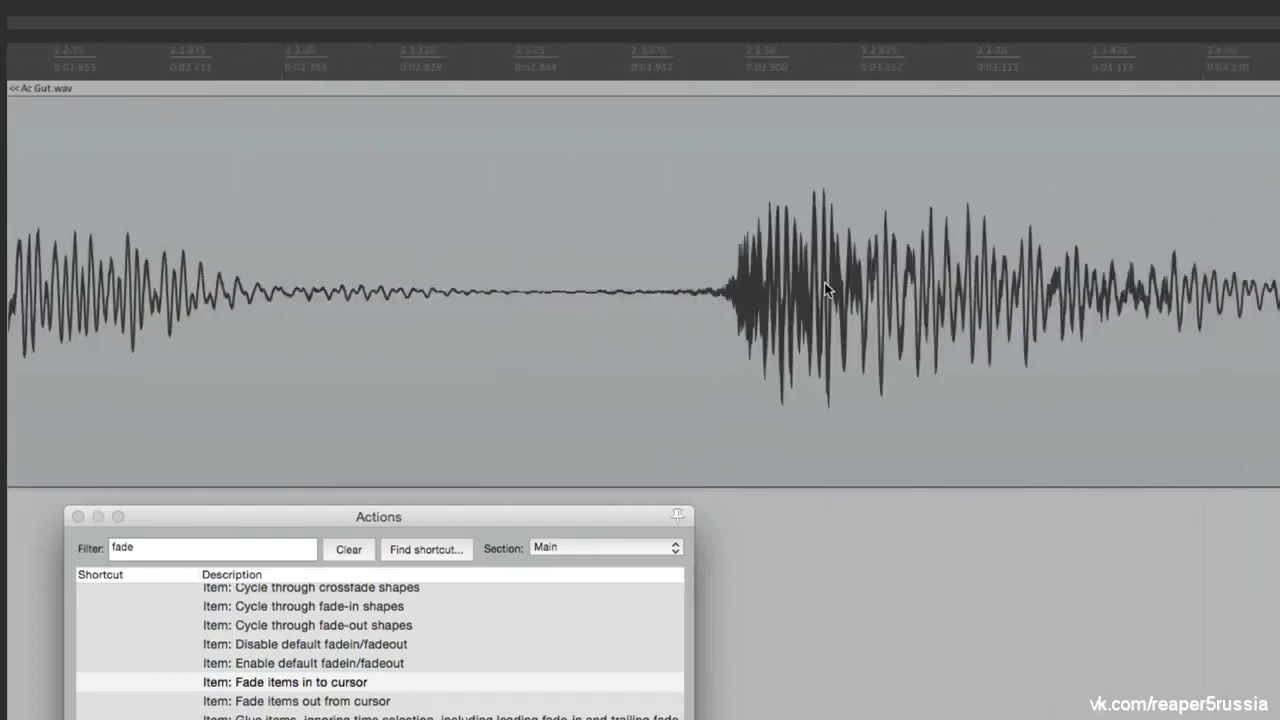
pyautogui.click(656, 141)
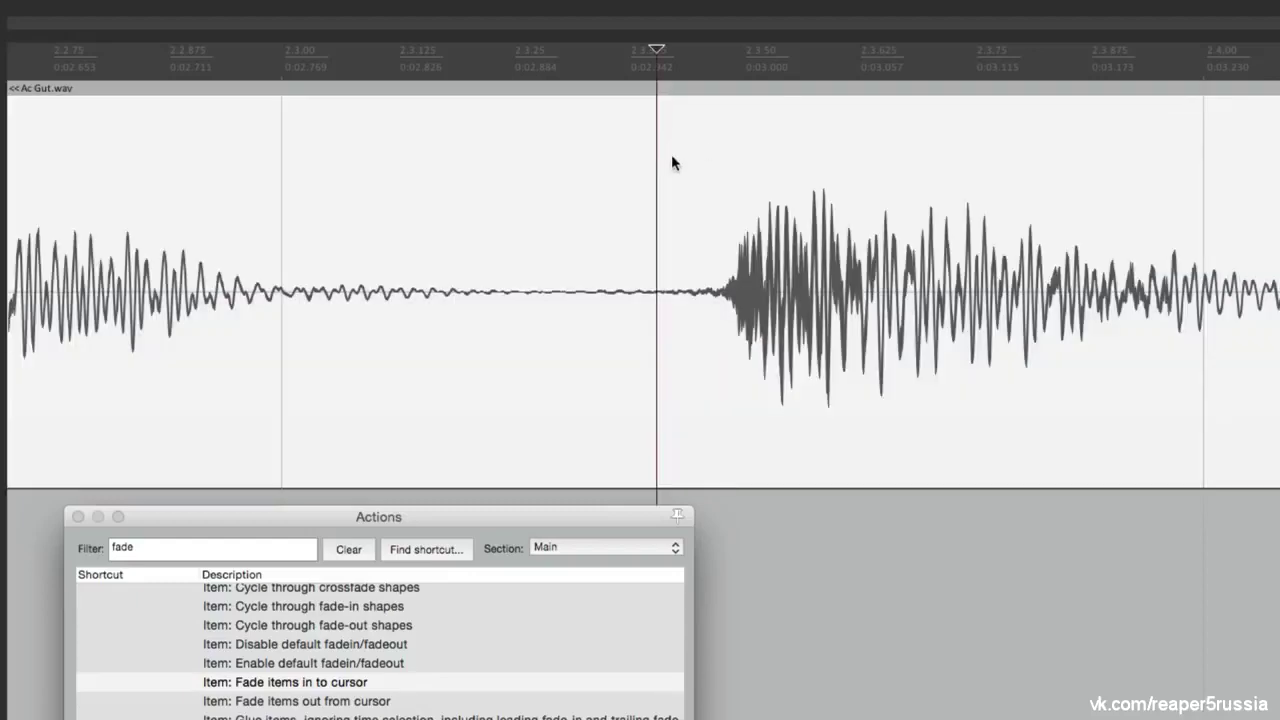
pyautogui.hscroll(3, 671, 155)
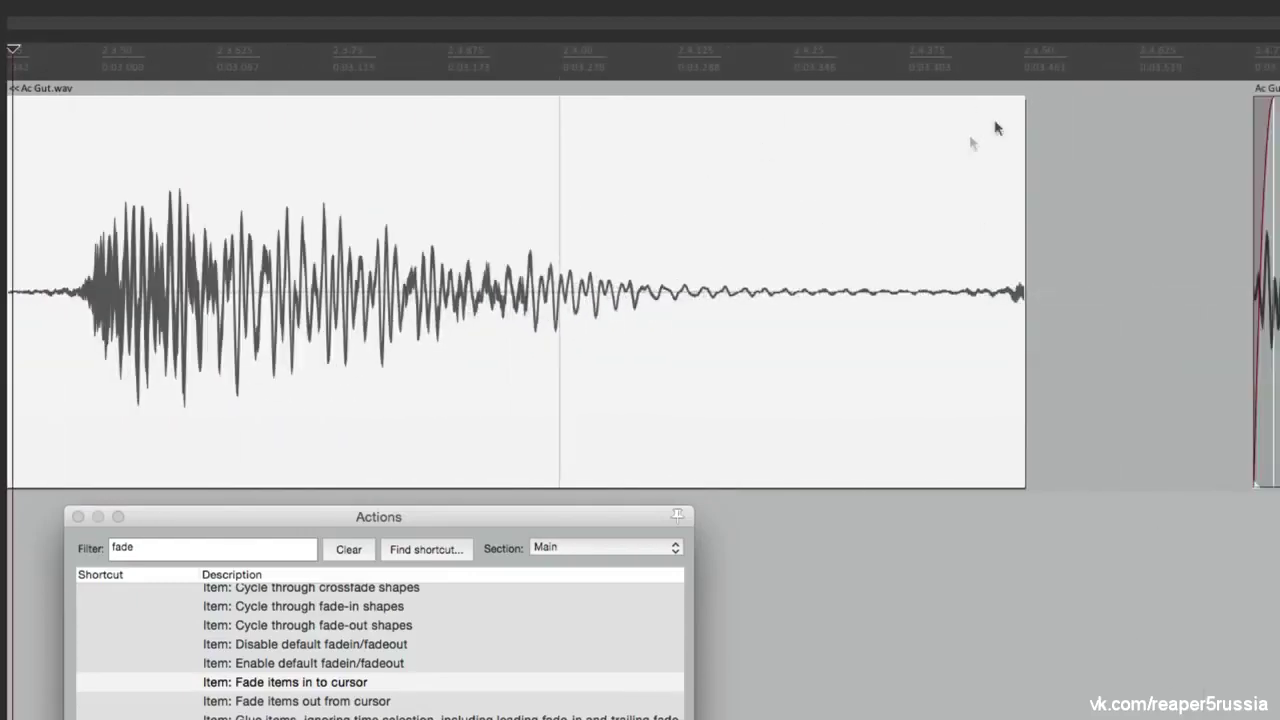
pyautogui.hscroll(-5, 957, 150)
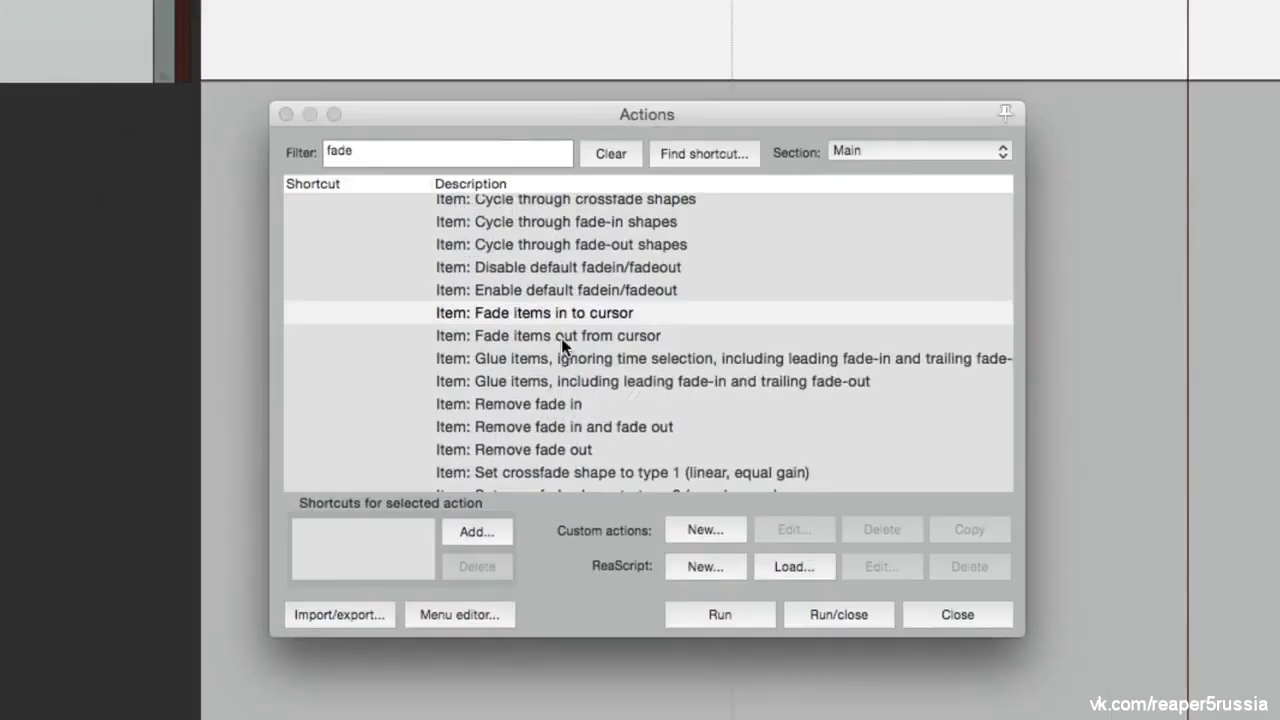
pyautogui.click(561, 338)
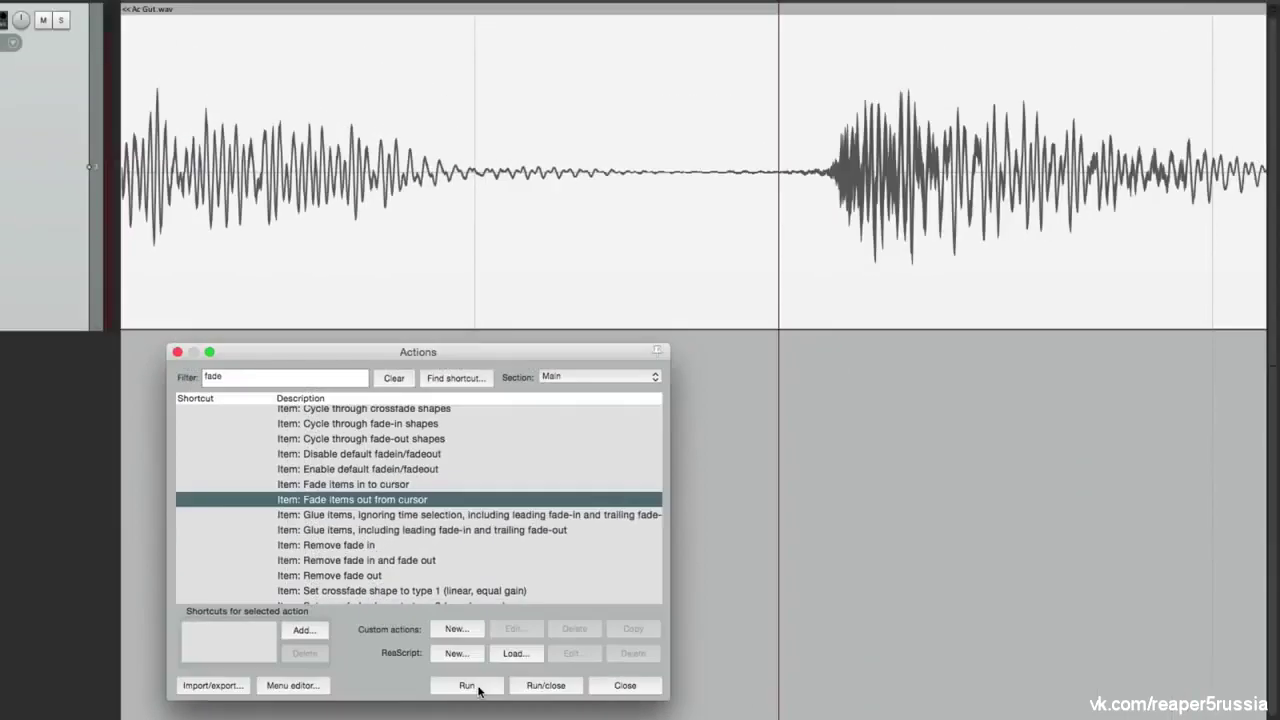
pyautogui.click(727, 622)
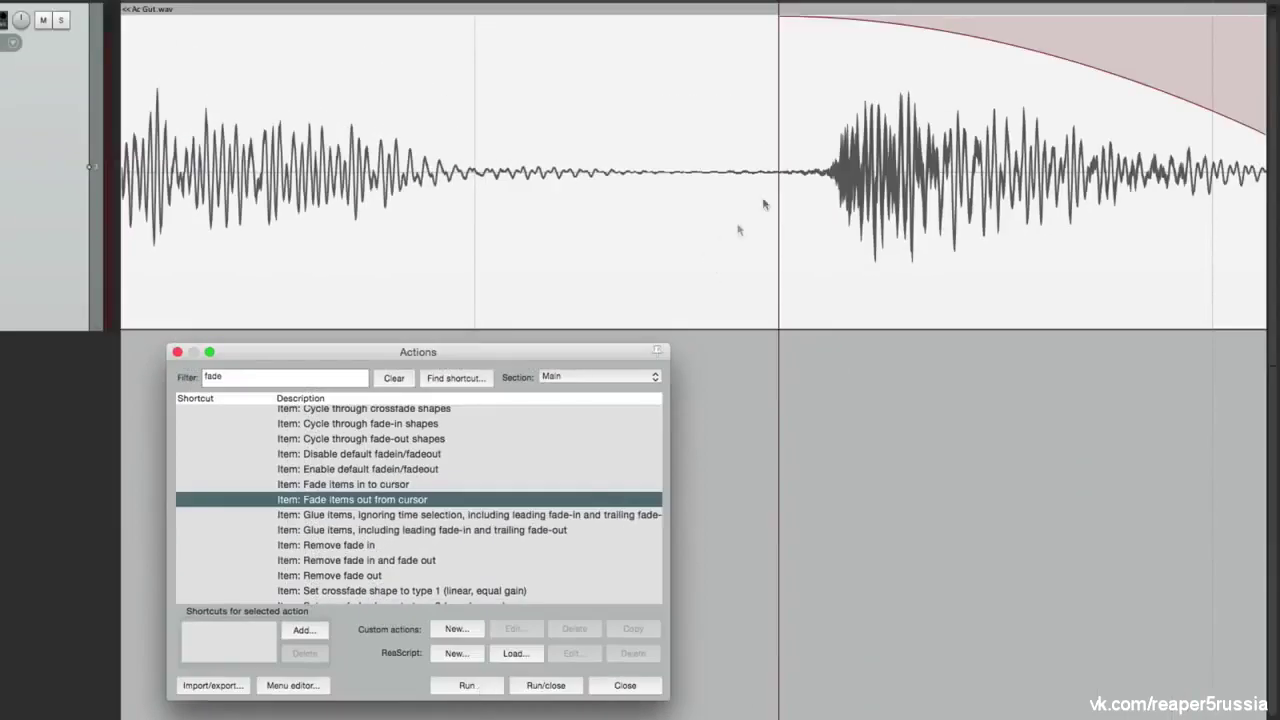
pyautogui.scroll(-5, 777, 270)
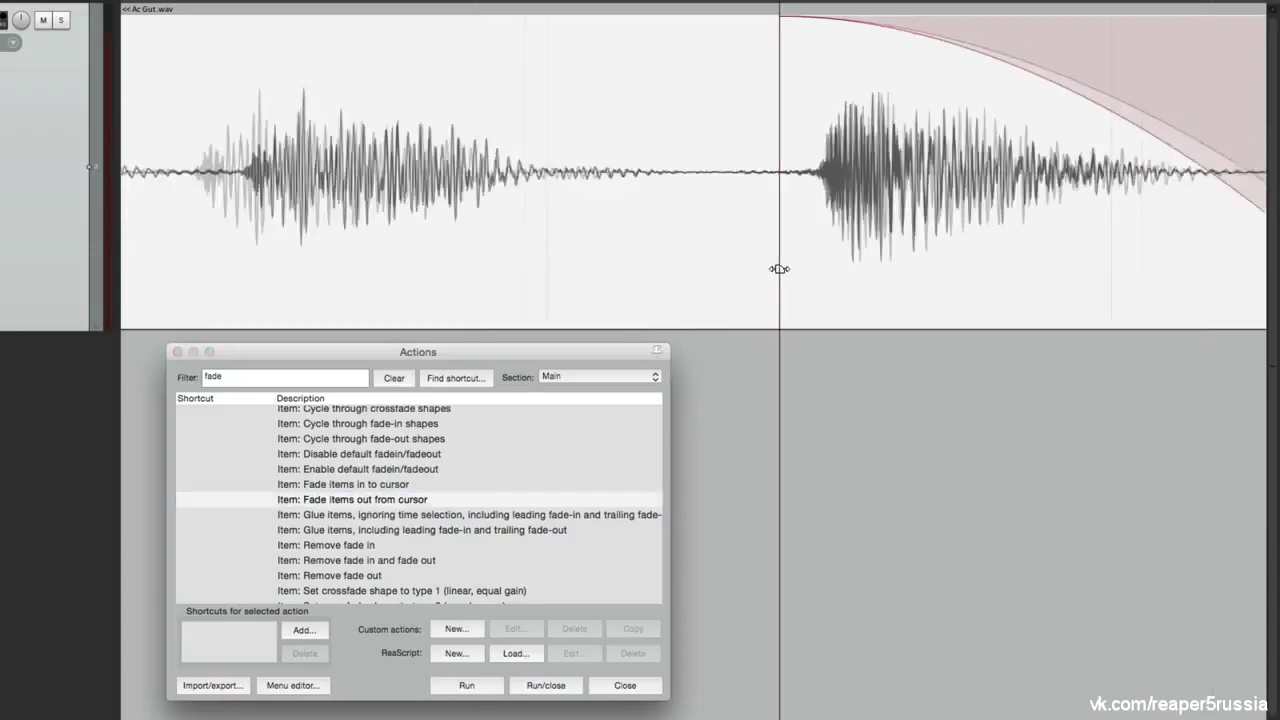
pyautogui.hscroll(4, 779, 268)
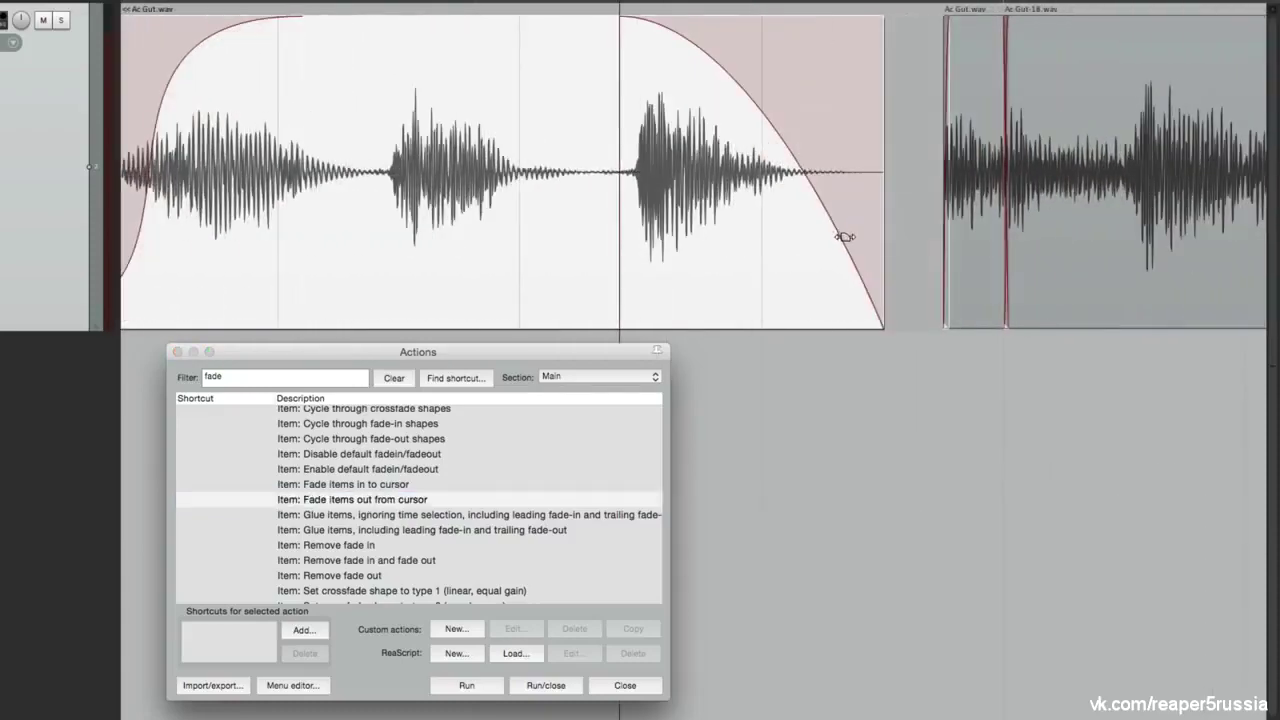
pyautogui.scroll(4, 655, 205)
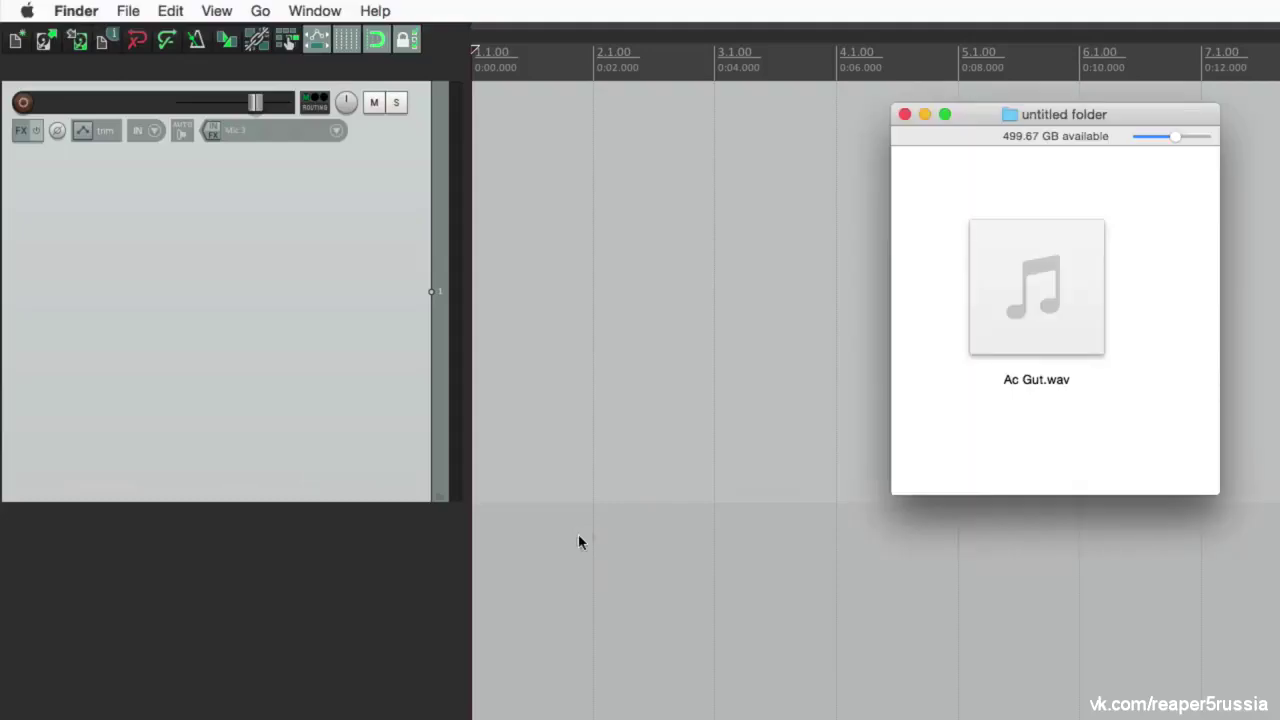
# Import Ac Gut.wav from the untitled folder onto the empty track at about 0:02.2 and play it from just before its start
pyautogui.moveTo(1003, 260); pyautogui.dragTo(606, 251)
pyautogui.click(552, 233)
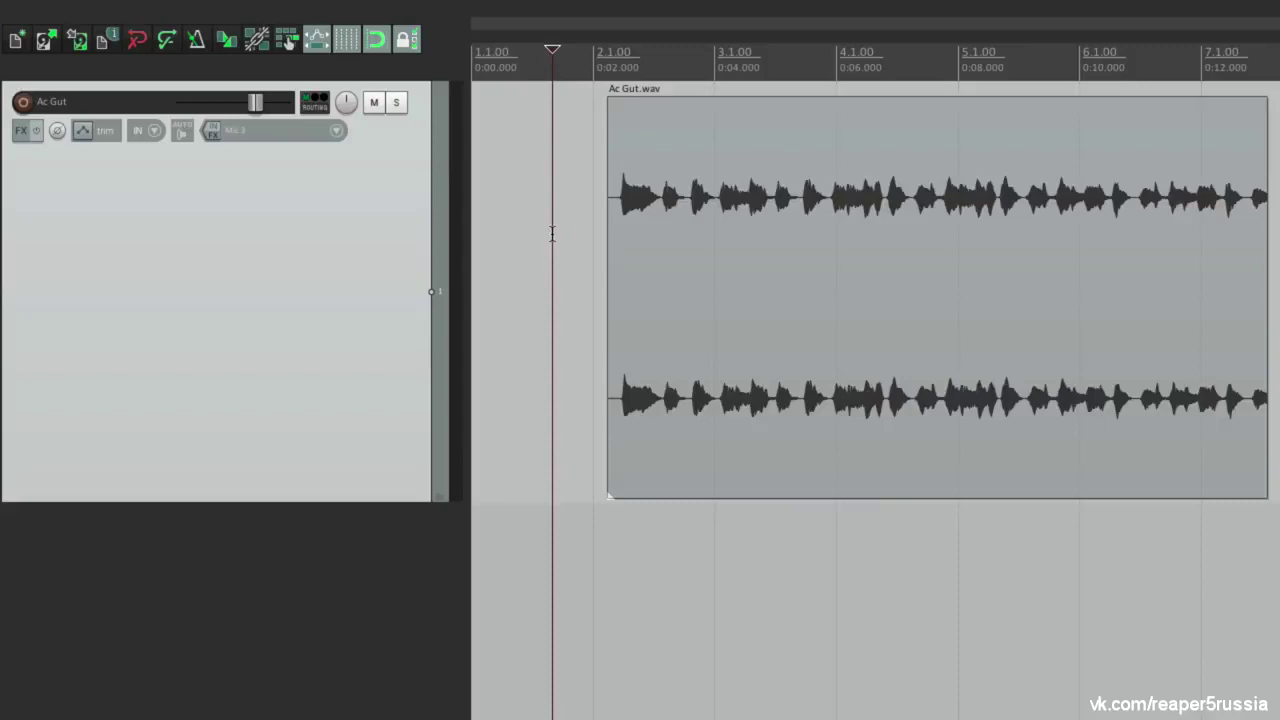
pyautogui.scroll(2, 552, 233)
pyautogui.click(619, 213)
pyautogui.press('space')
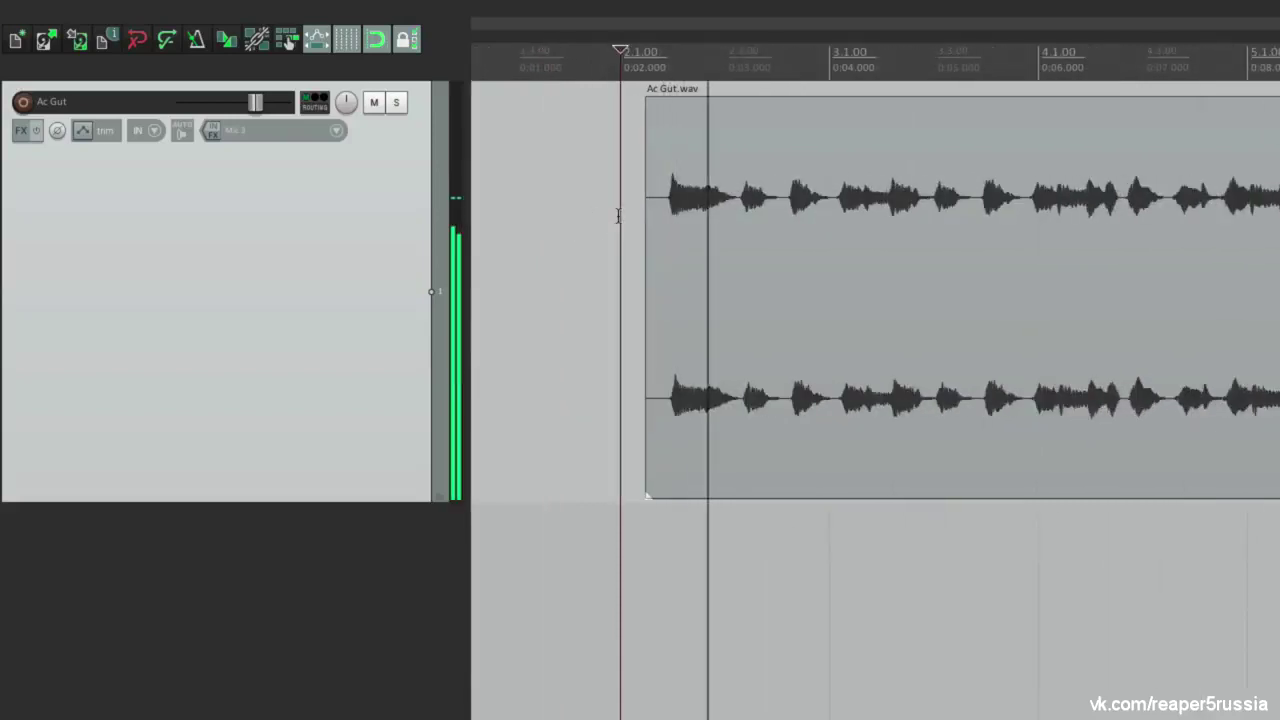
pyautogui.press('space')
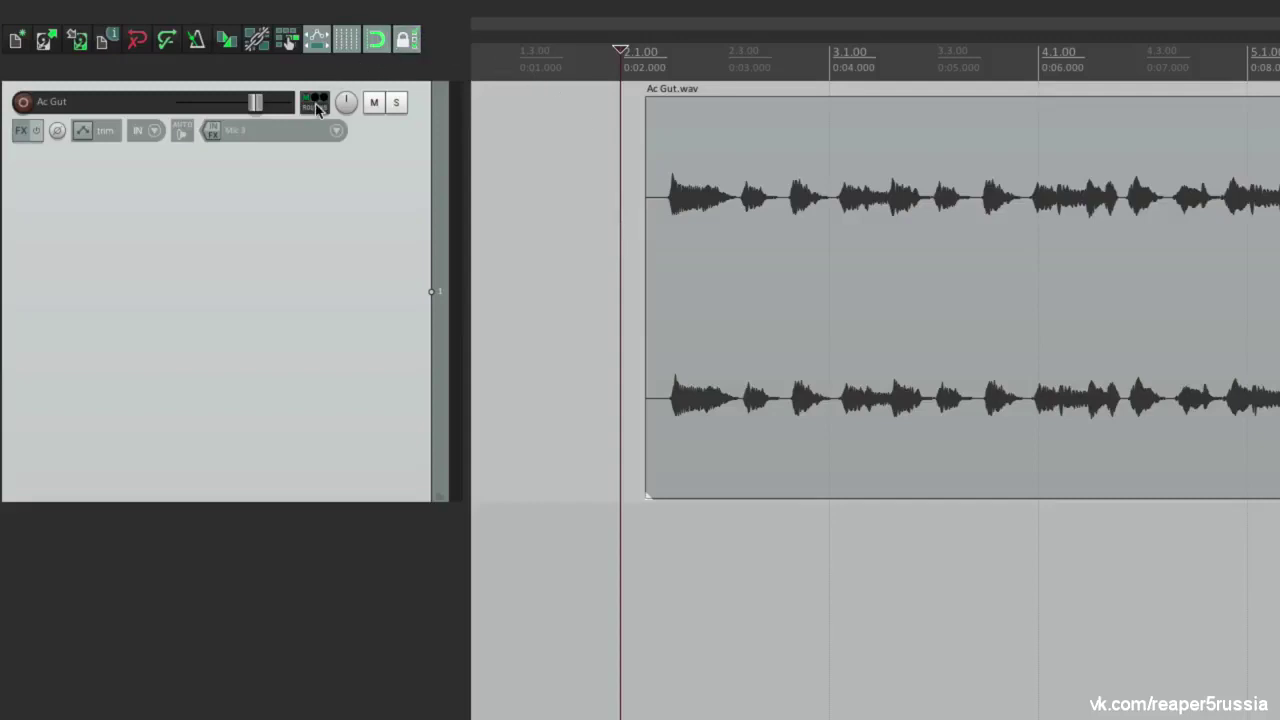
# Disable the Ac Gut track's master/parent send and play the item from the edit cursor
pyautogui.click(316, 108)
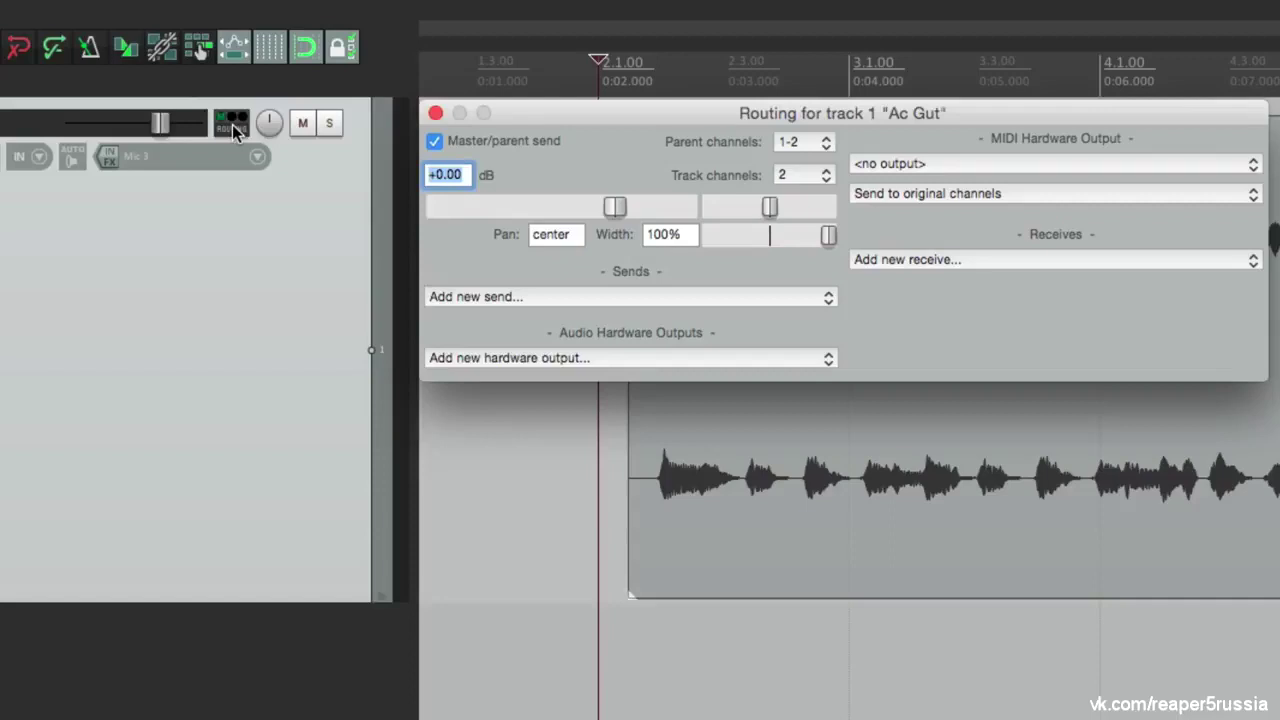
pyautogui.click(435, 143)
pyautogui.press('Escape')
pyautogui.press('space')
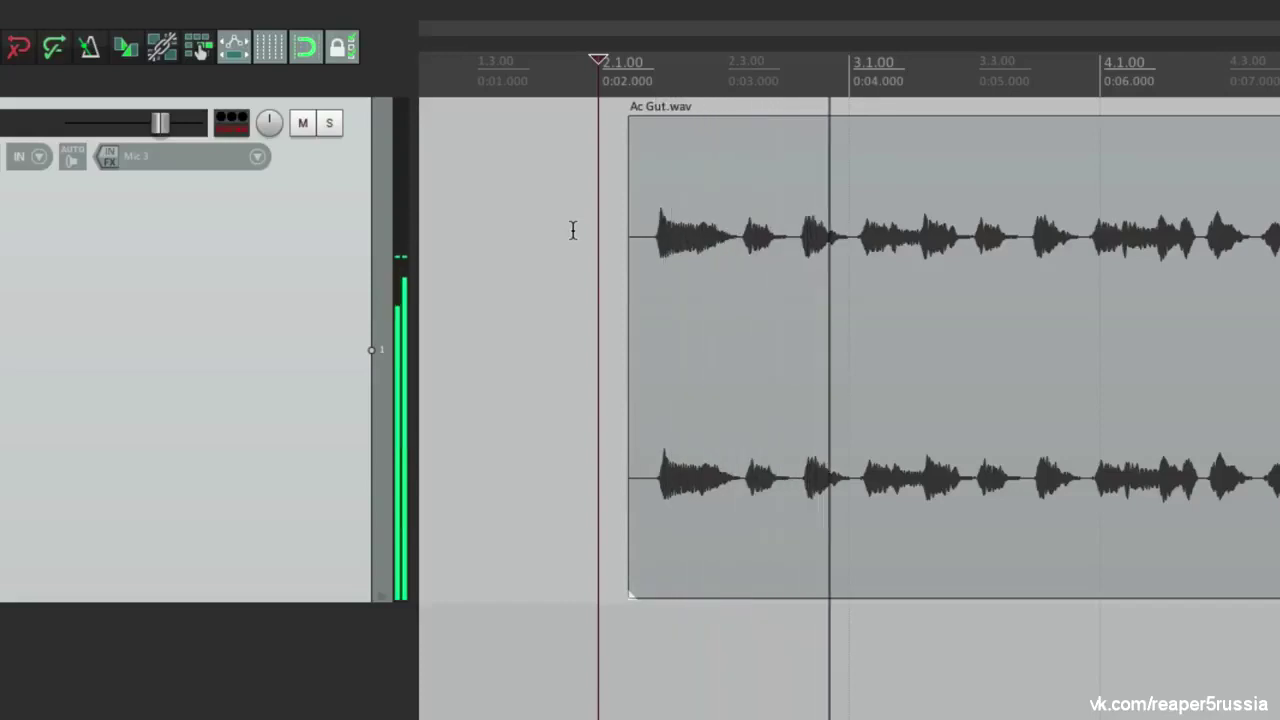
pyautogui.press('space')
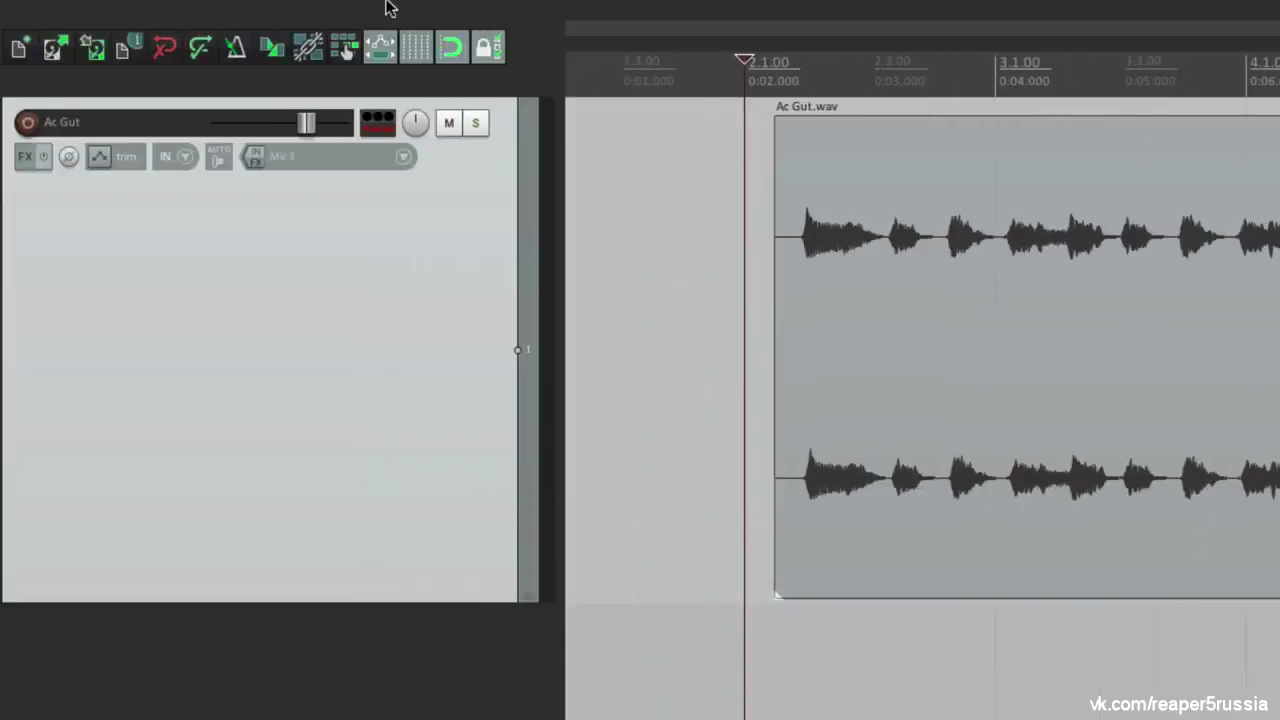
# Open the Routing Matrix and toggle the Ac Gut track's master/parent send on, off and on again
pyautogui.click(281, 12)
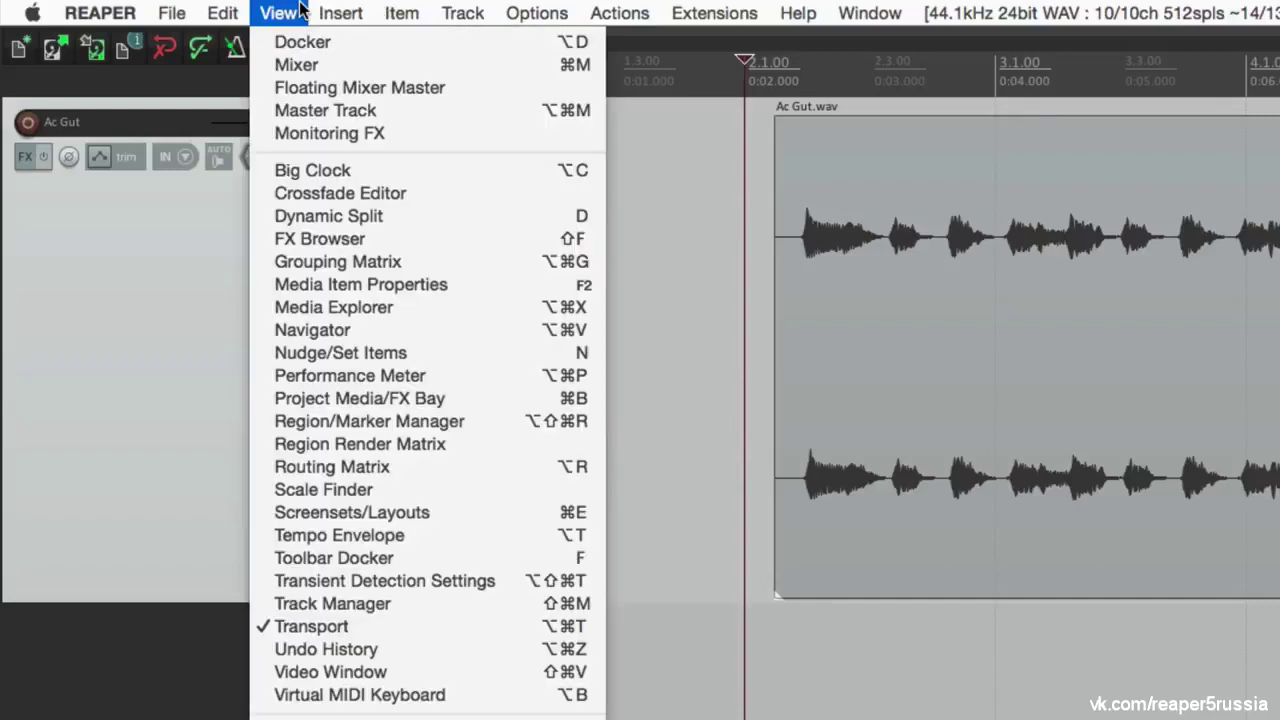
pyautogui.click(267, 468)
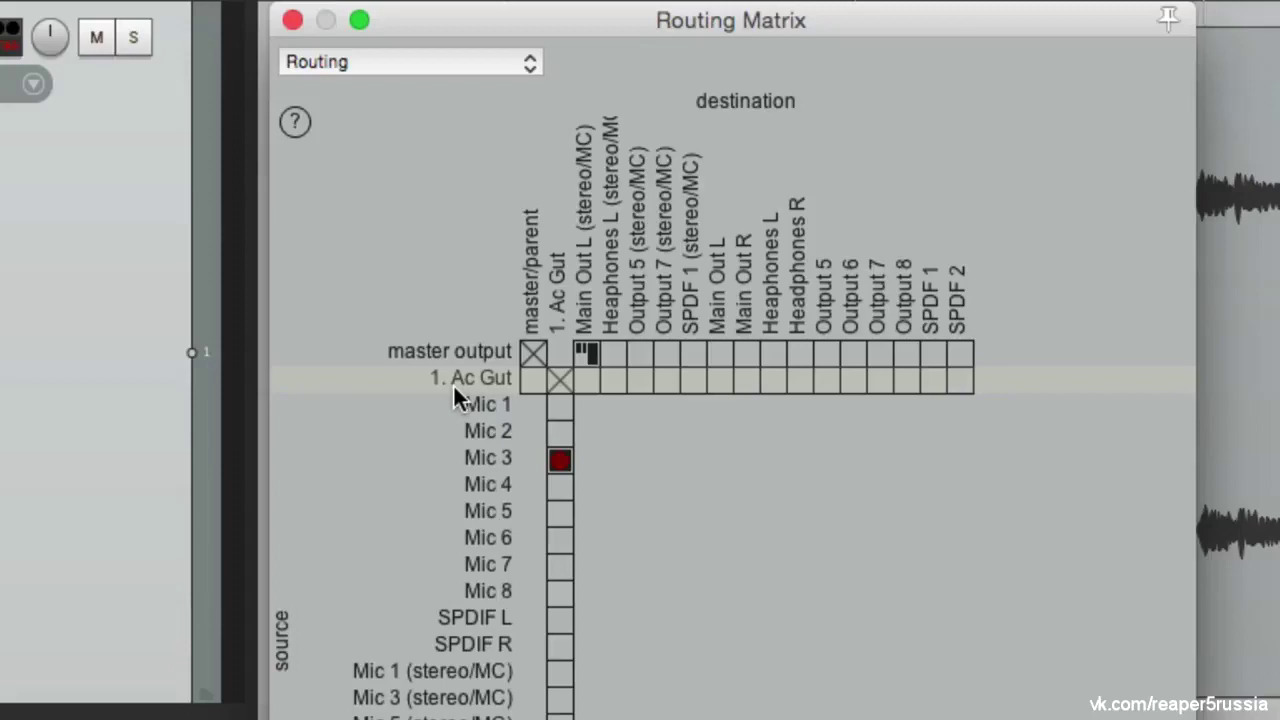
pyautogui.click(534, 378)
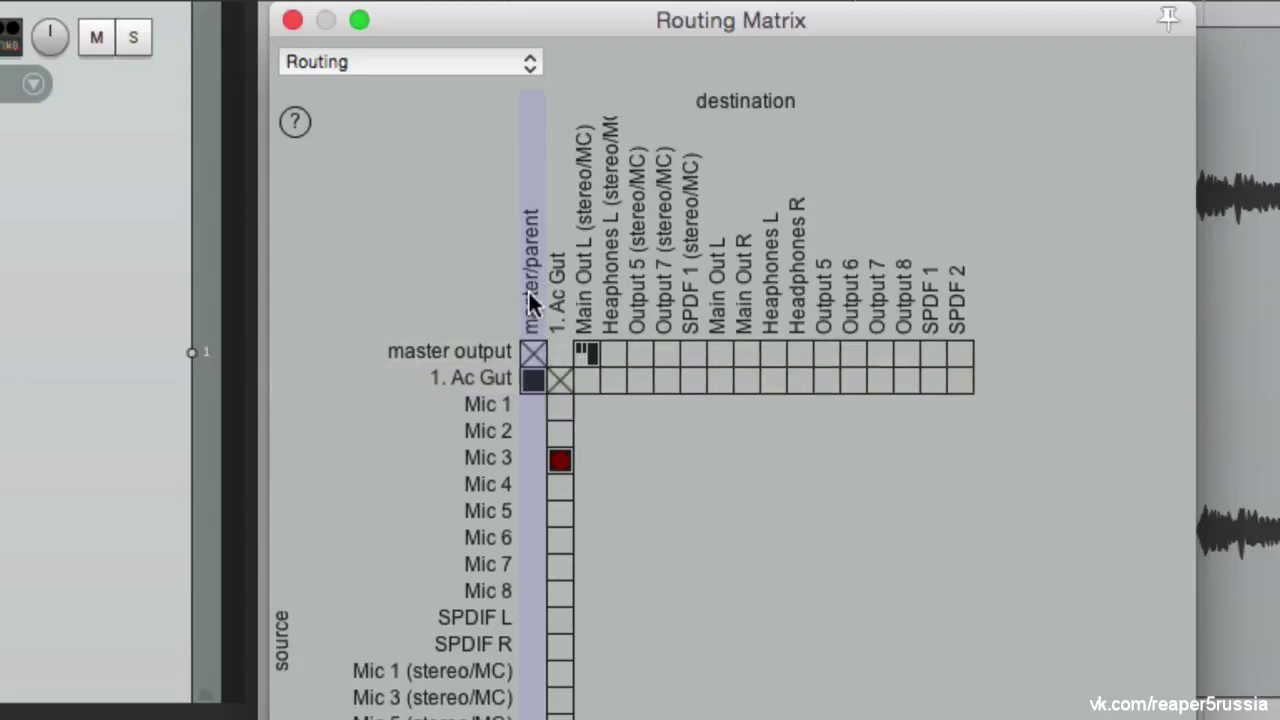
pyautogui.click(529, 378)
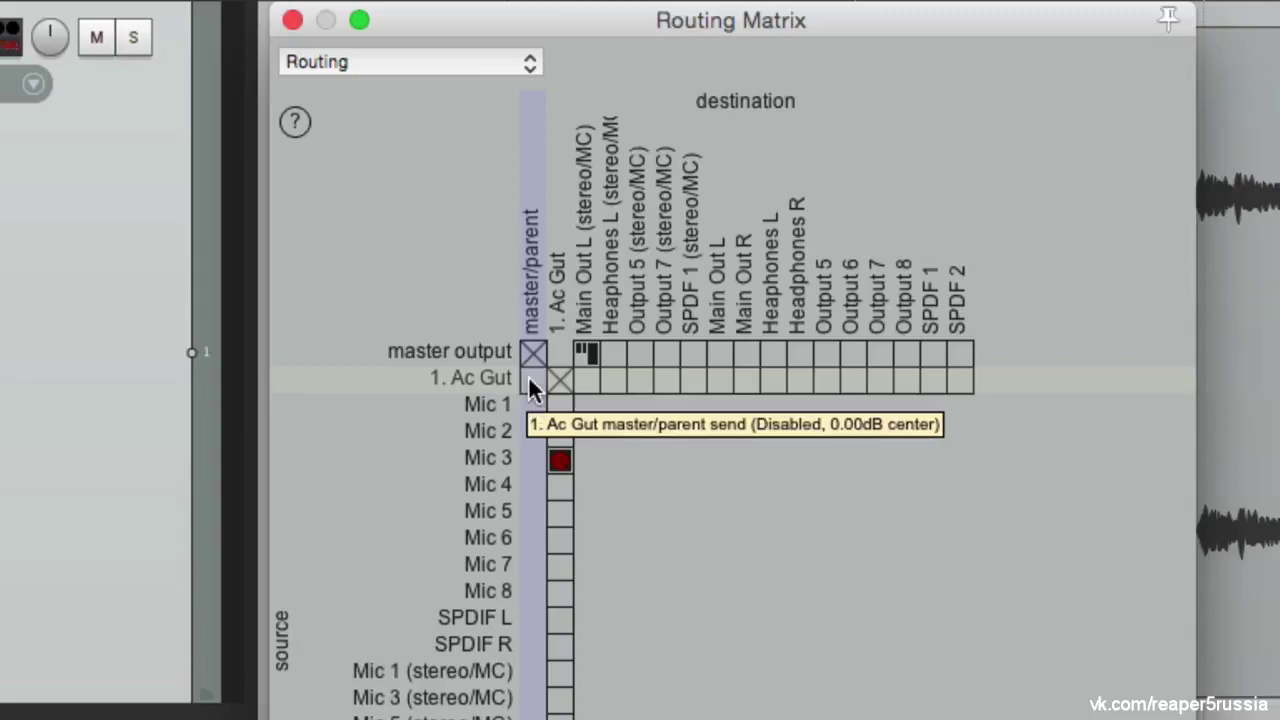
pyautogui.click(531, 379)
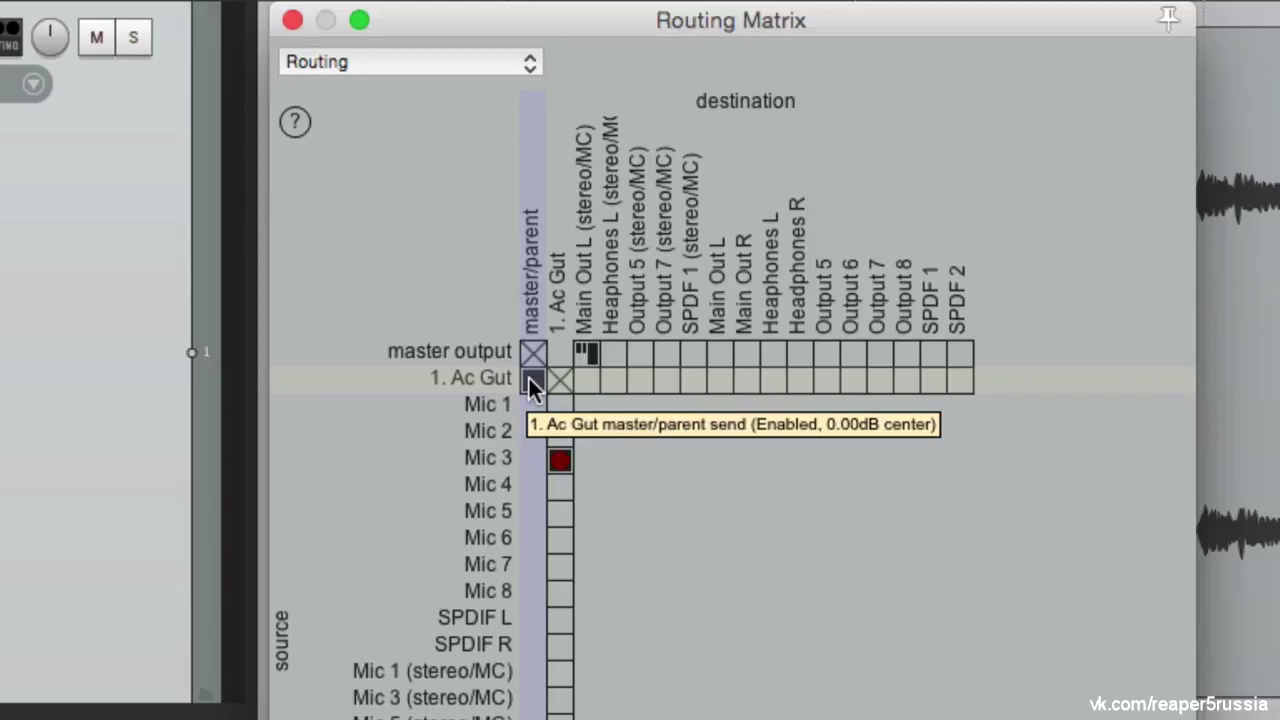
# Replace the master output's Main Out L / Main Out R destination with Heaphones L (stereo/MC) in the Routing Matrix and play the item
pyautogui.click(594, 344)
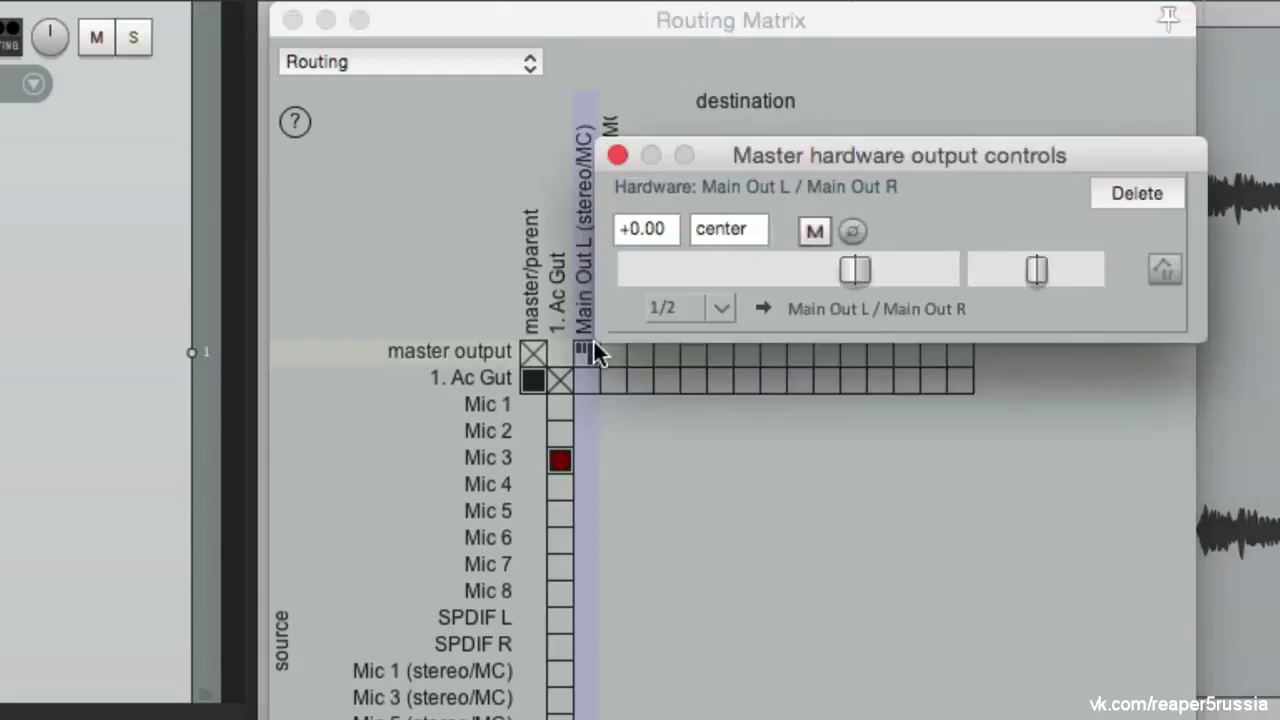
pyautogui.click(1100, 198)
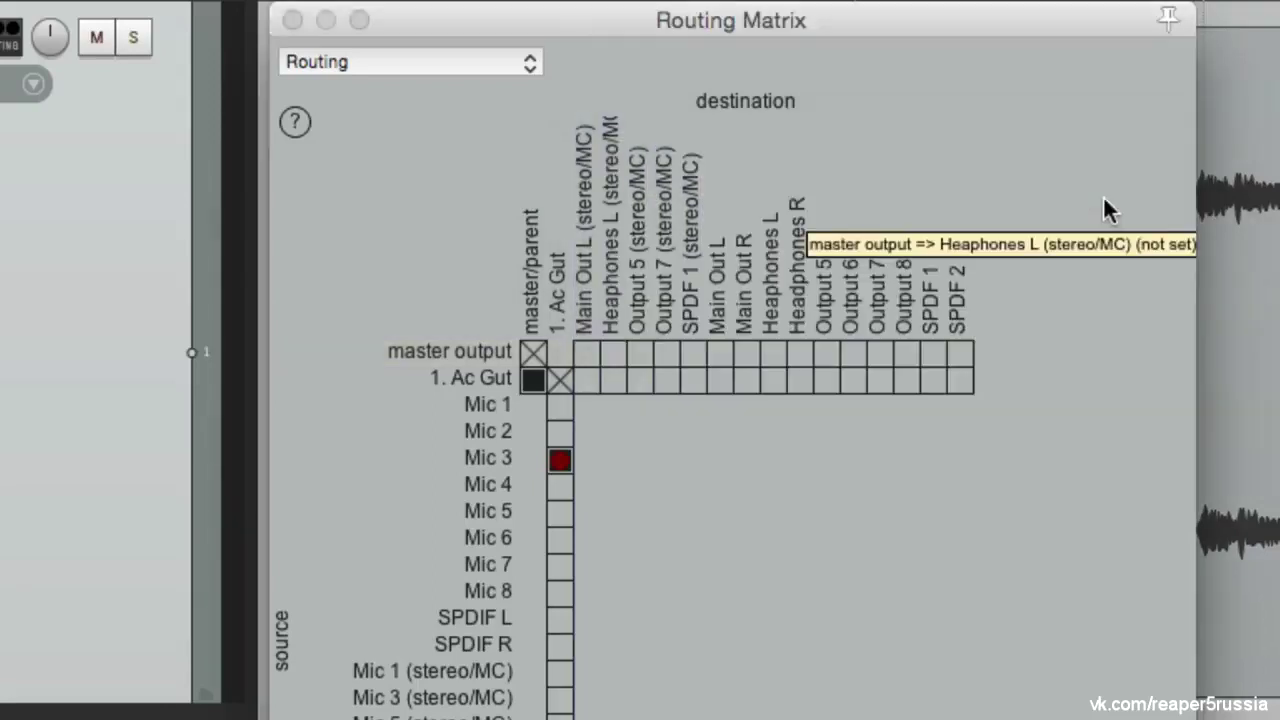
pyautogui.click(612, 354)
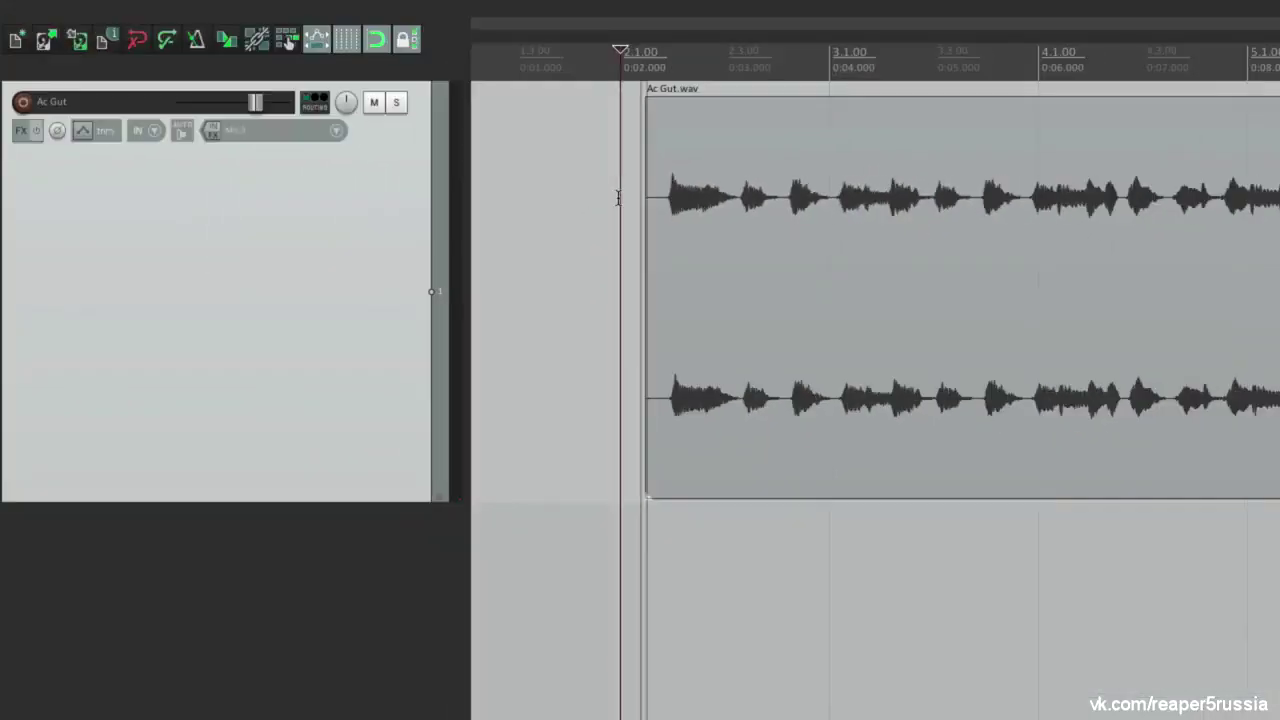
pyautogui.press('space')
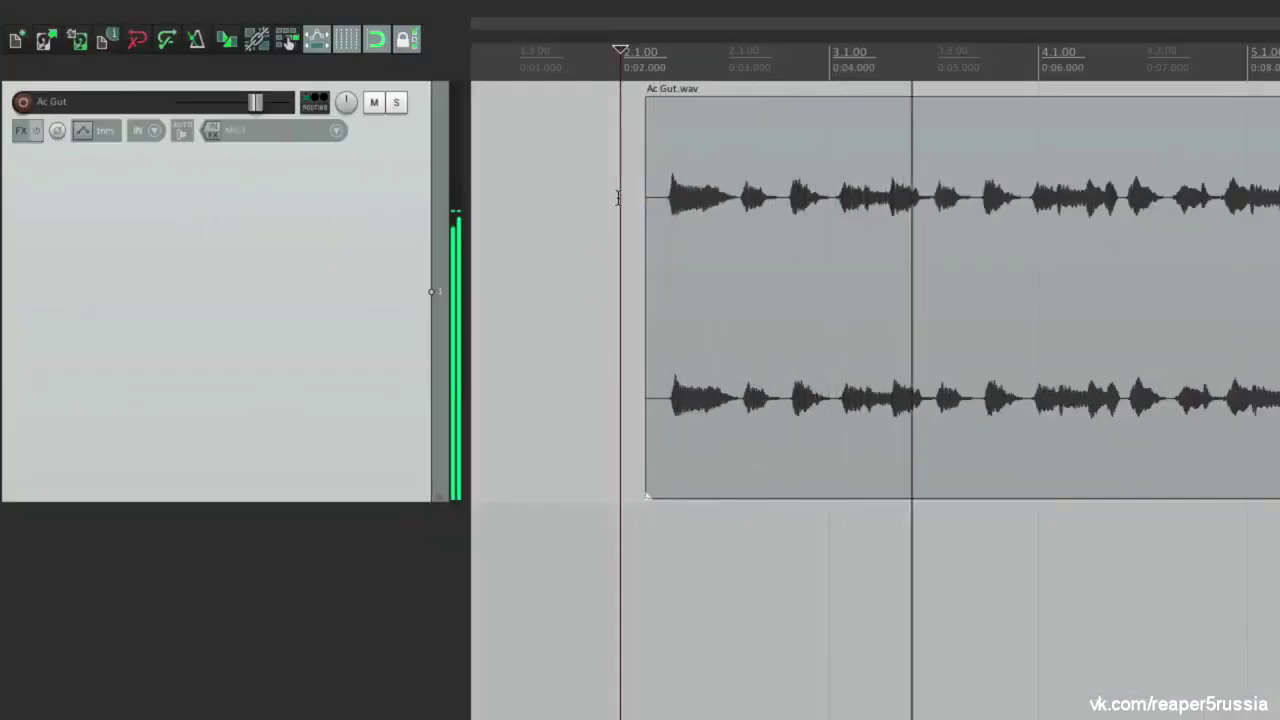
pyautogui.press('space')
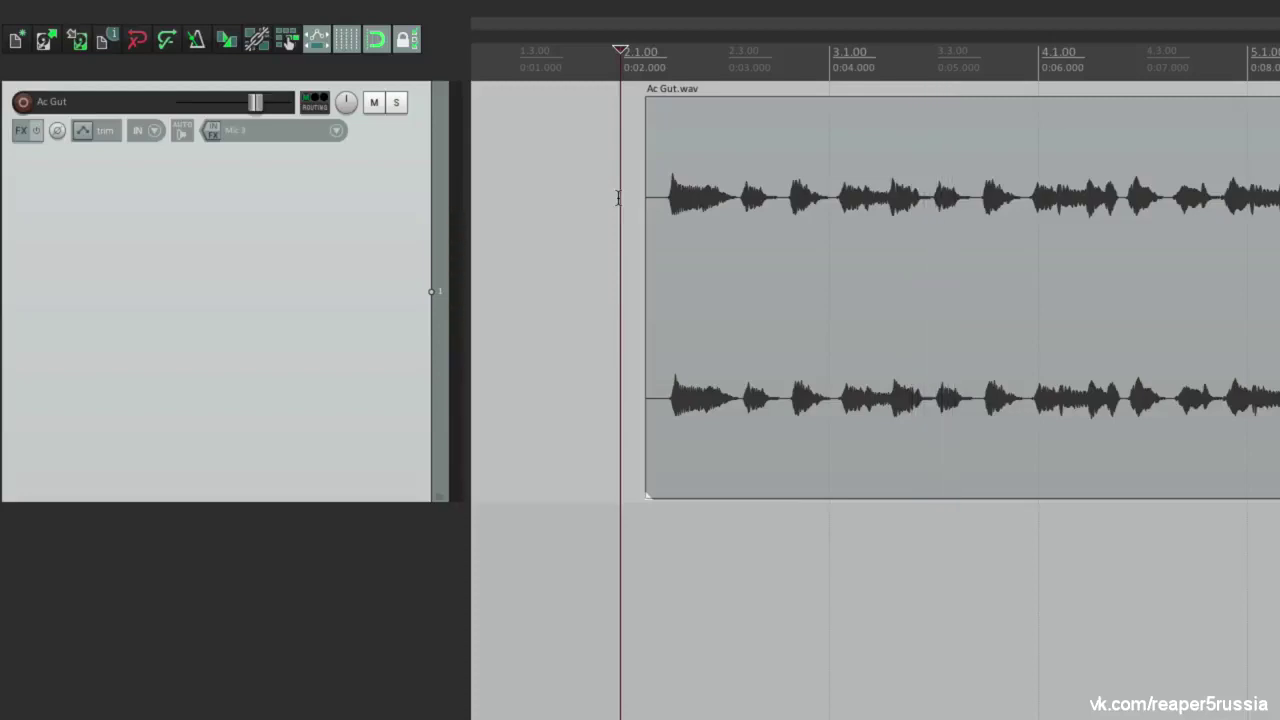
# Delete the master output's headphone destination in the Routing Matrix, route it to Main Out L (stereo/MC), and play the item
pyautogui.hotkey('alt', 'r')
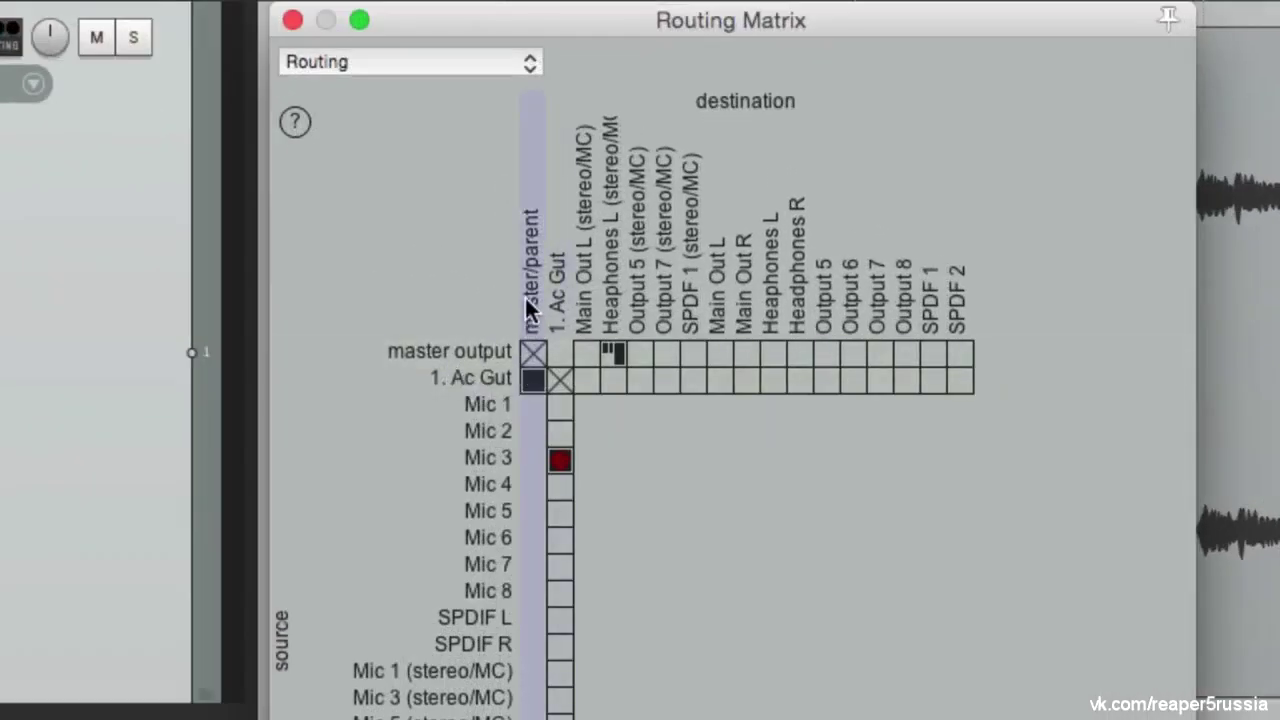
pyautogui.rightClick(617, 352)
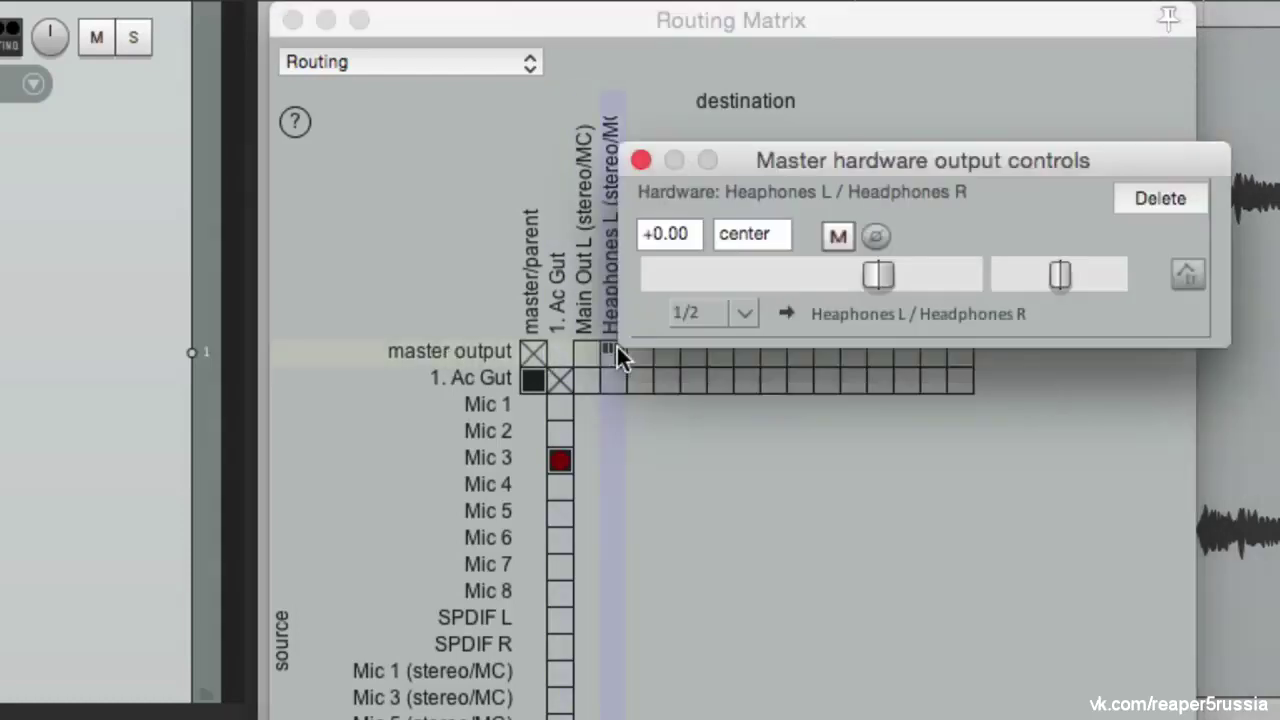
pyautogui.click(1131, 190)
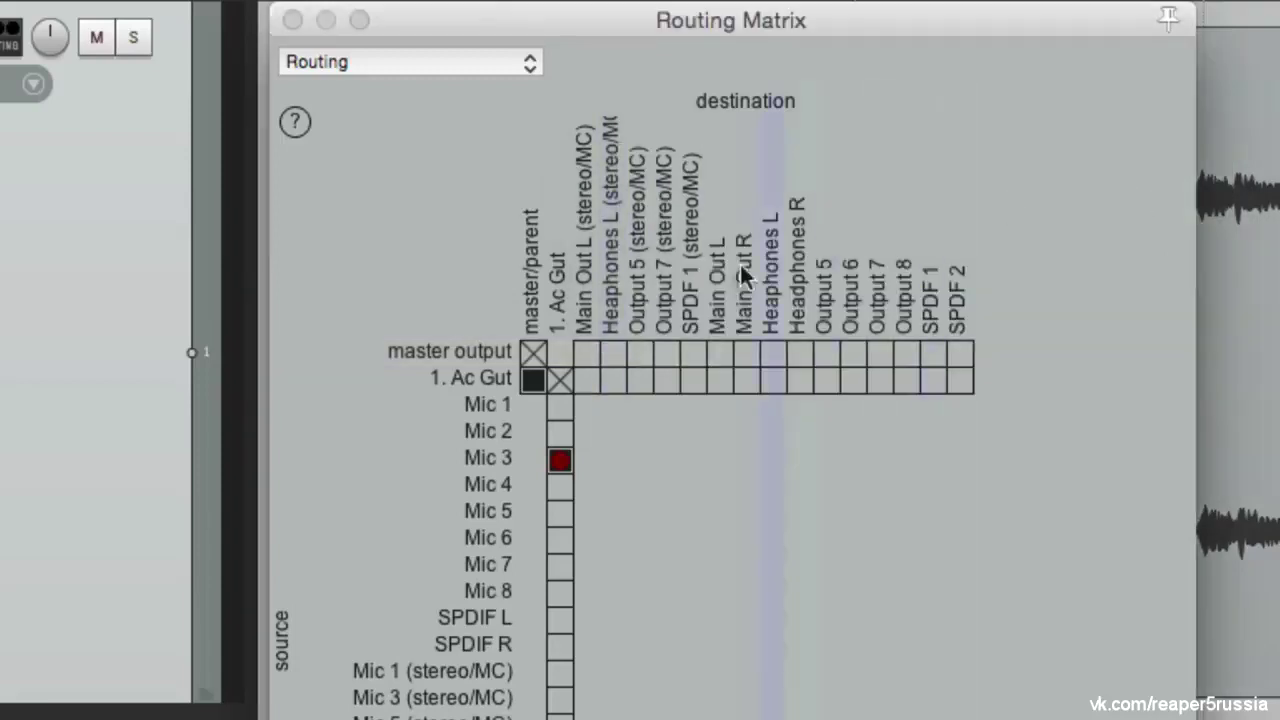
pyautogui.click(586, 356)
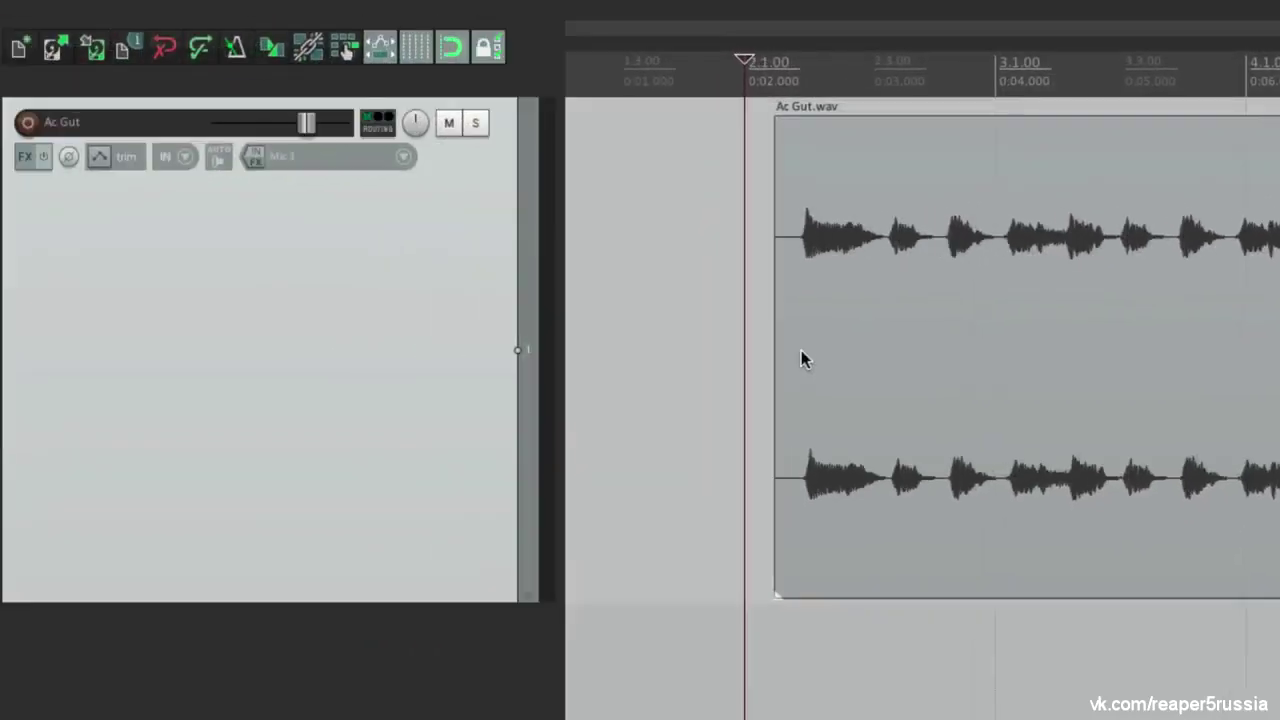
pyautogui.press('space')
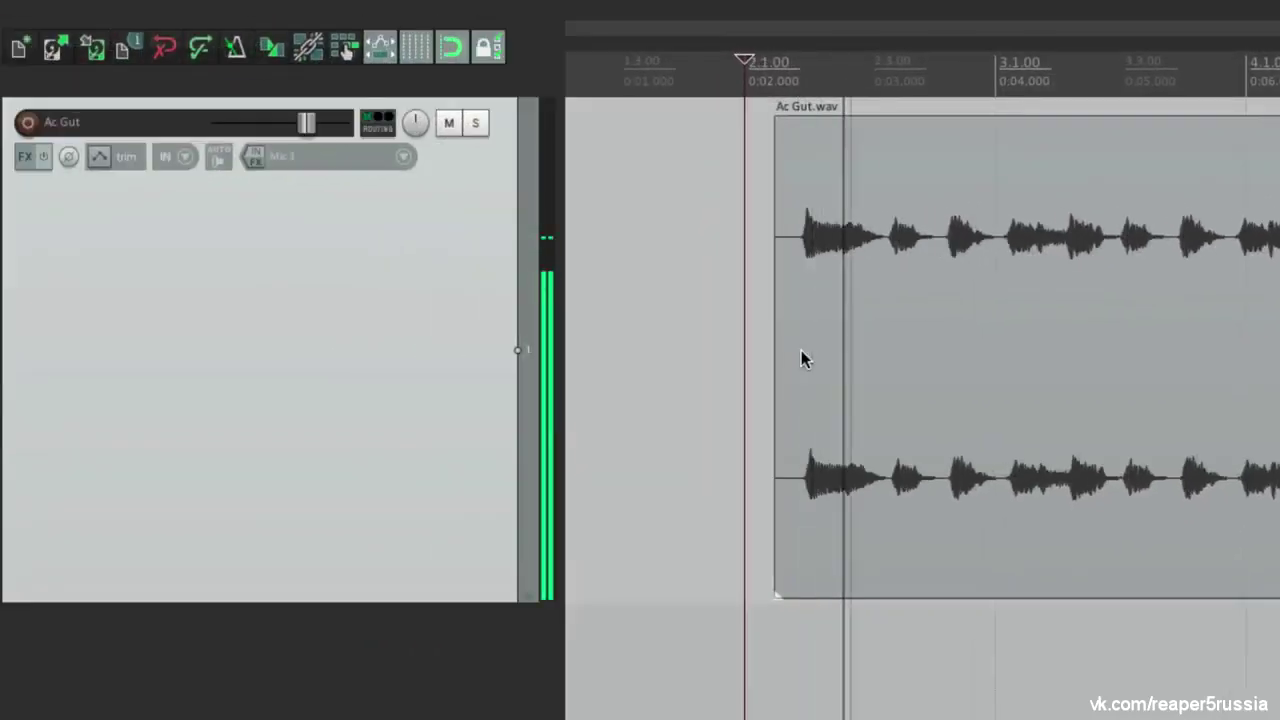
pyautogui.press('space')
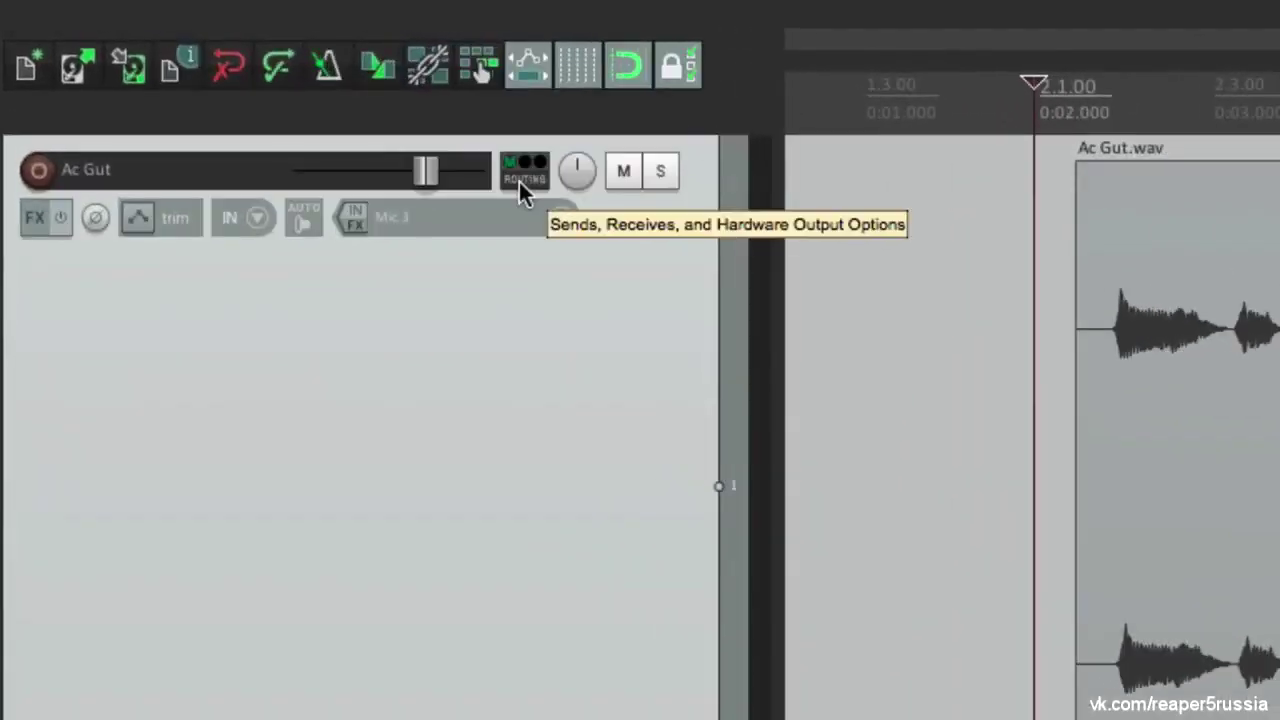
# Toggle the Ac Gut track's master send off and on, and disable it once more
pyautogui.rightClick(519, 182)
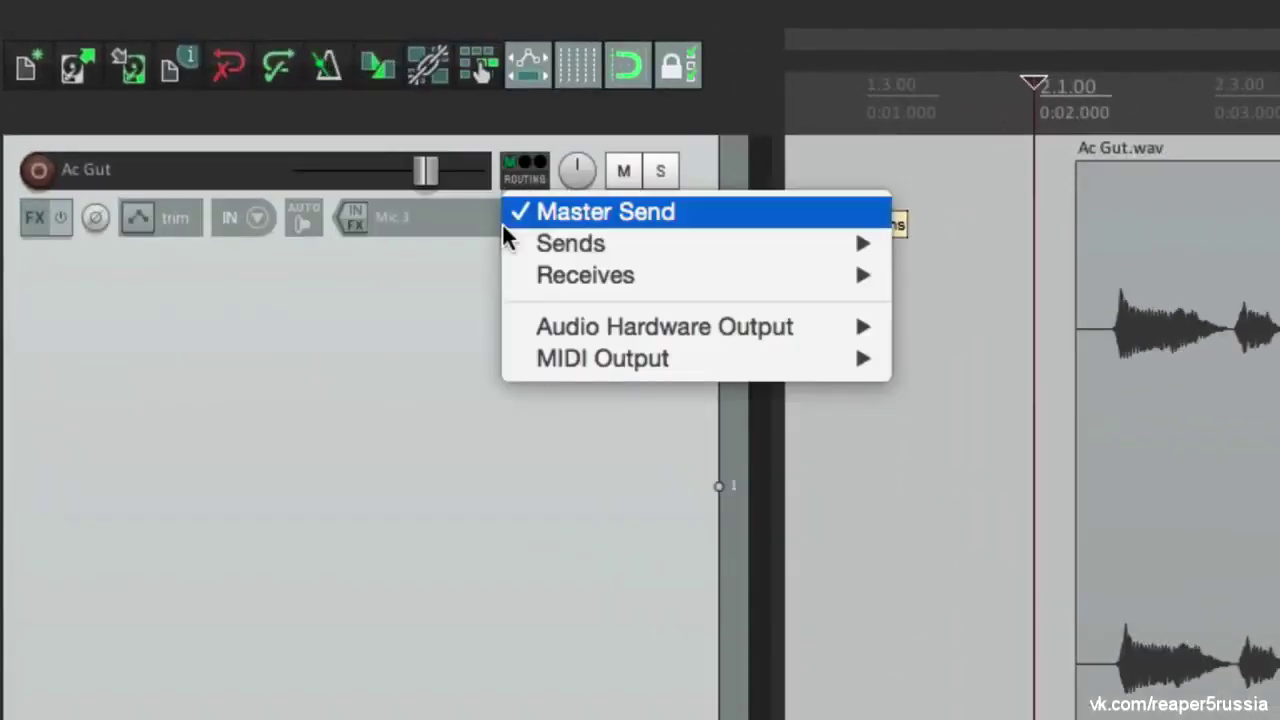
pyautogui.click(503, 222)
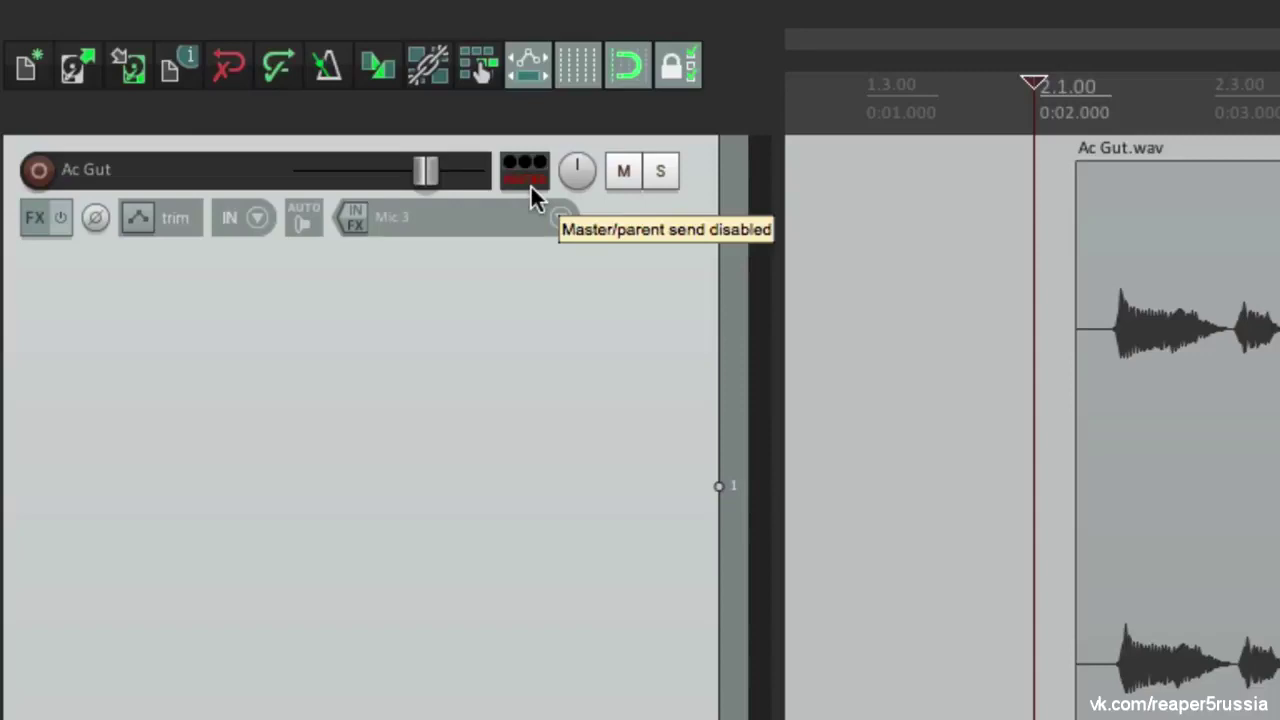
pyautogui.click(531, 191)
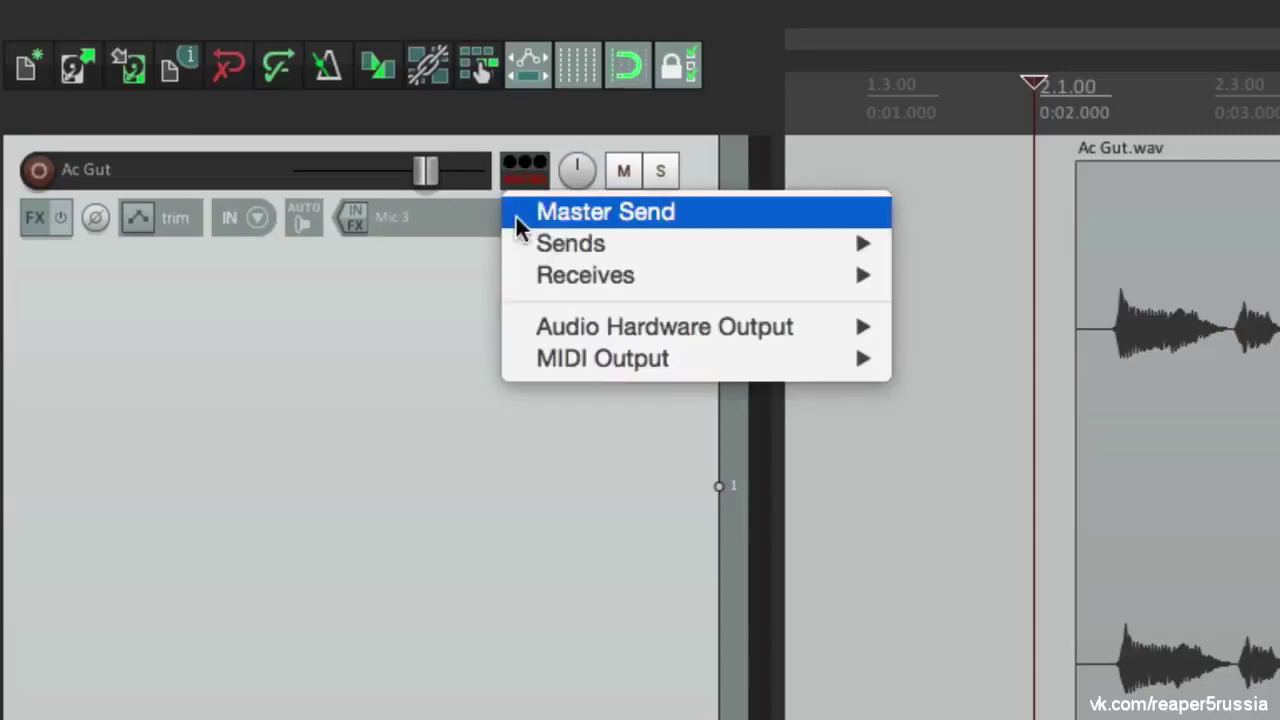
pyautogui.click(519, 222)
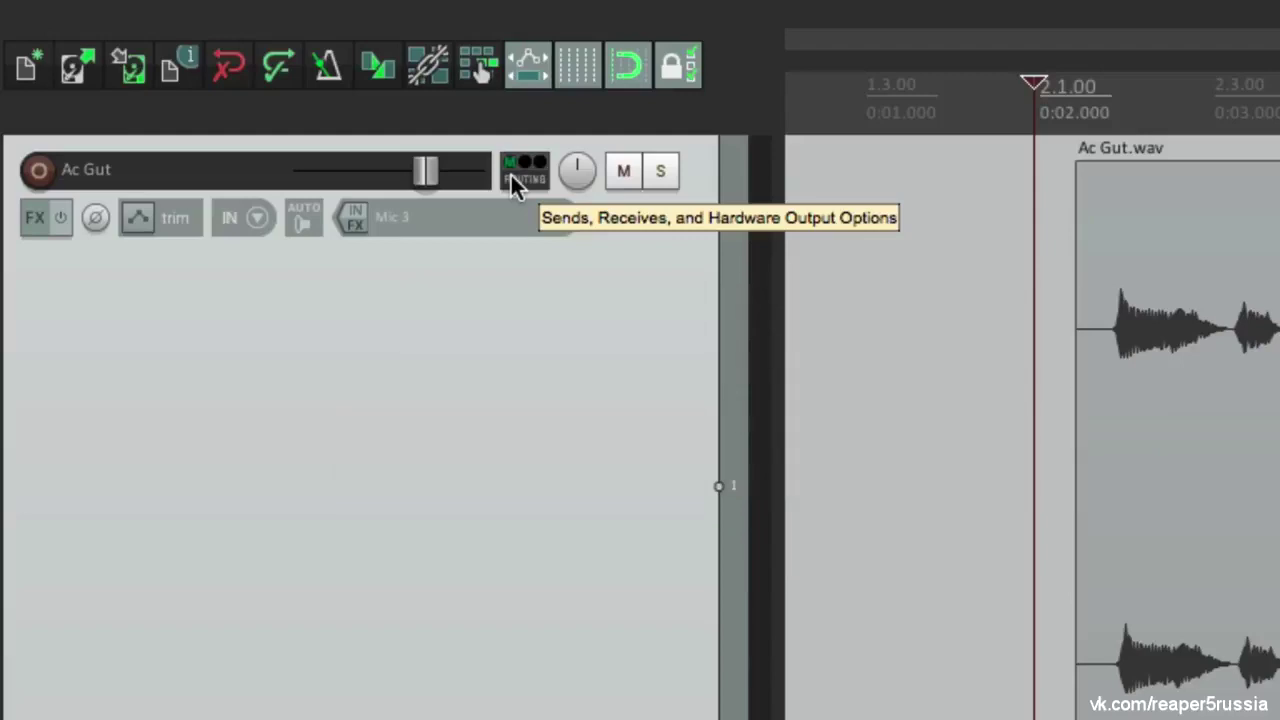
pyautogui.keyDown('alt'); pyautogui.click(511, 175); pyautogui.keyUp('alt')
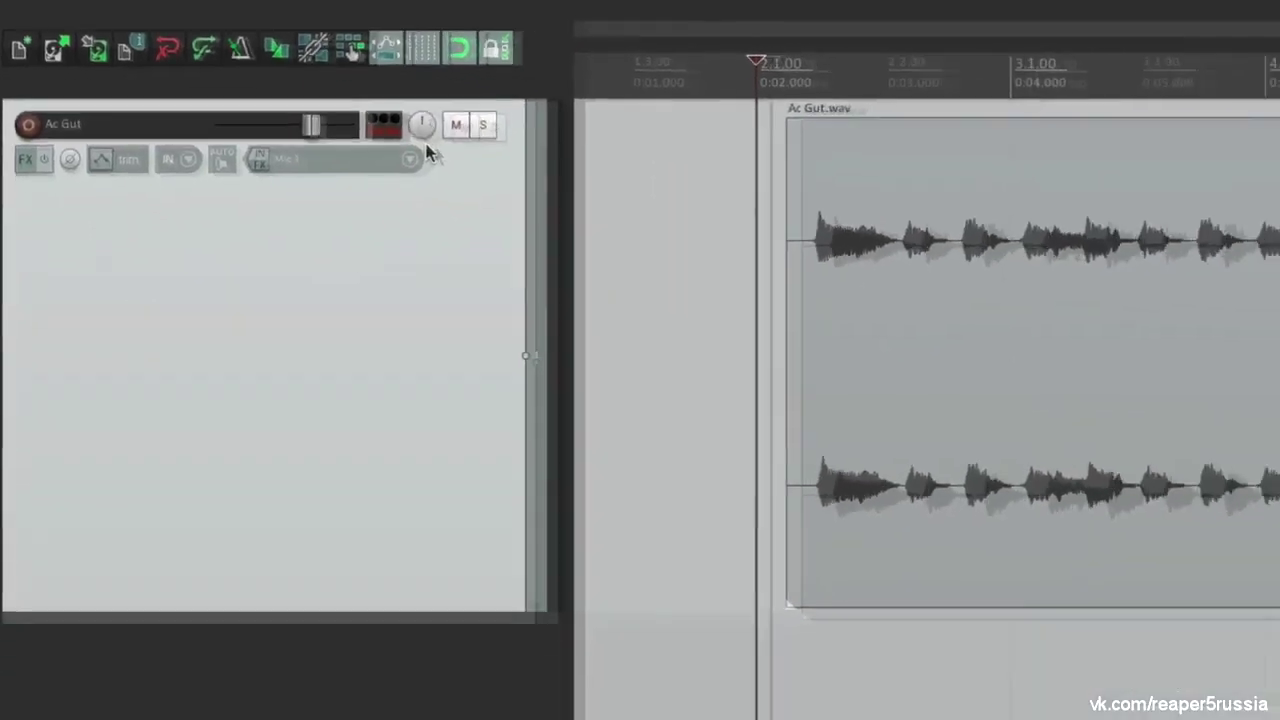
# Play the five-track project with the Kik, Snare, Hi Hat and two Ac Gut tracks, and stop playback
pyautogui.press('space')
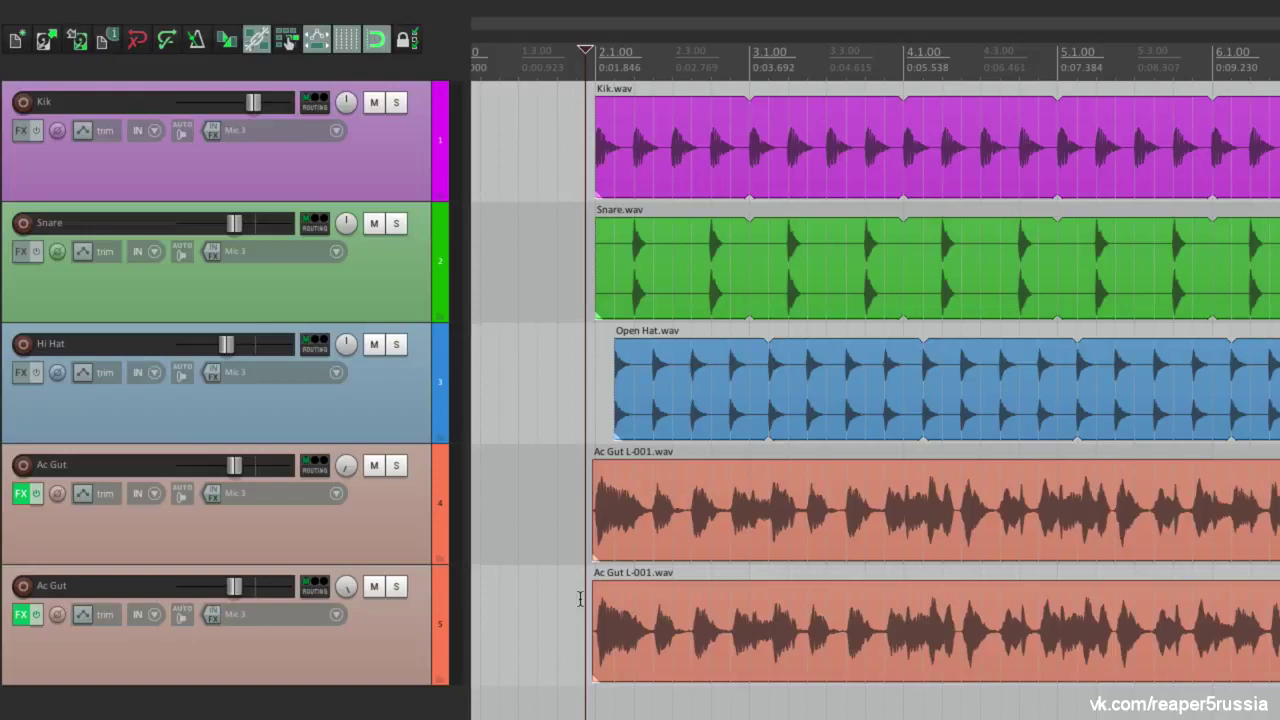
pyautogui.press('space')
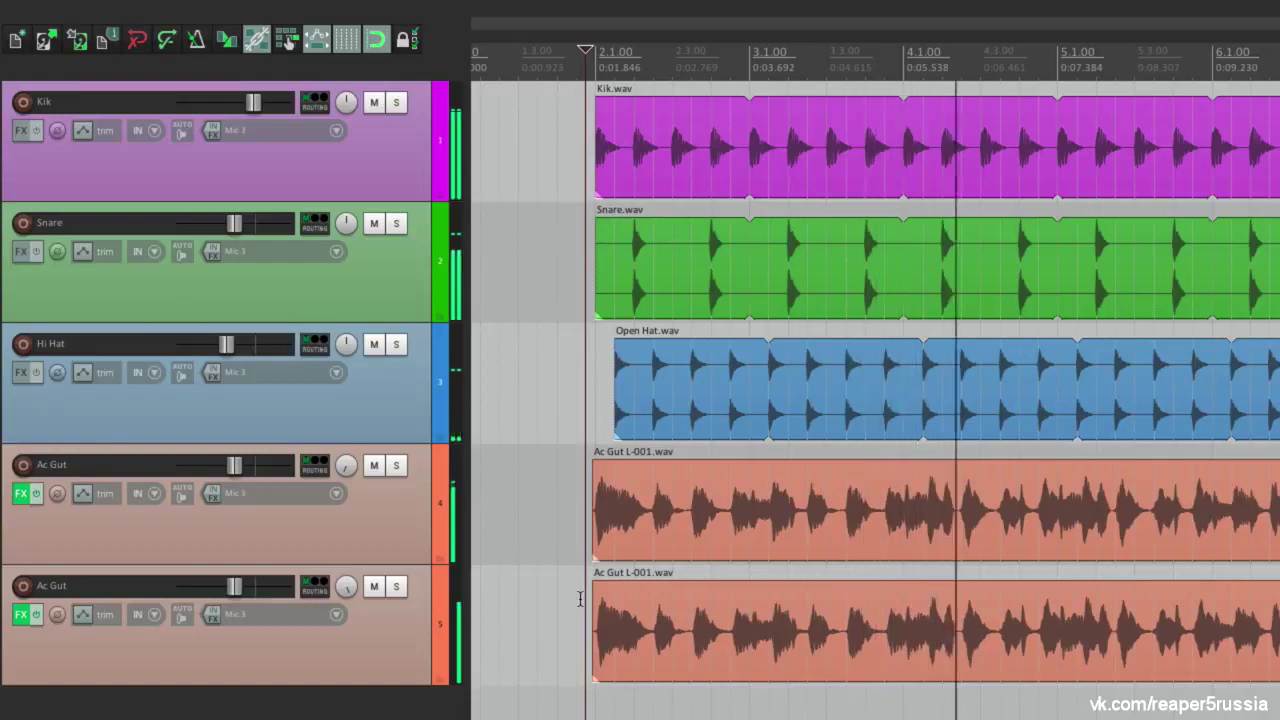
pyautogui.press('space')
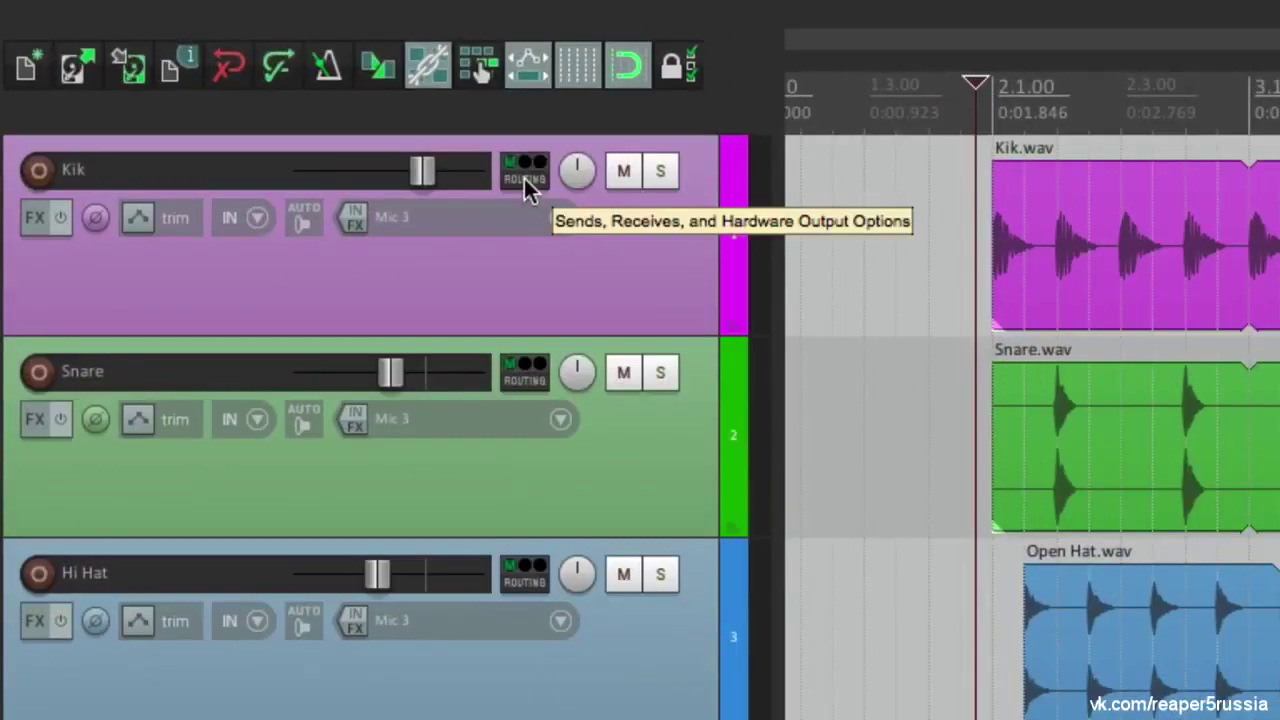
# Toggle the Kik track's master send off and back on
pyautogui.click(315, 111)
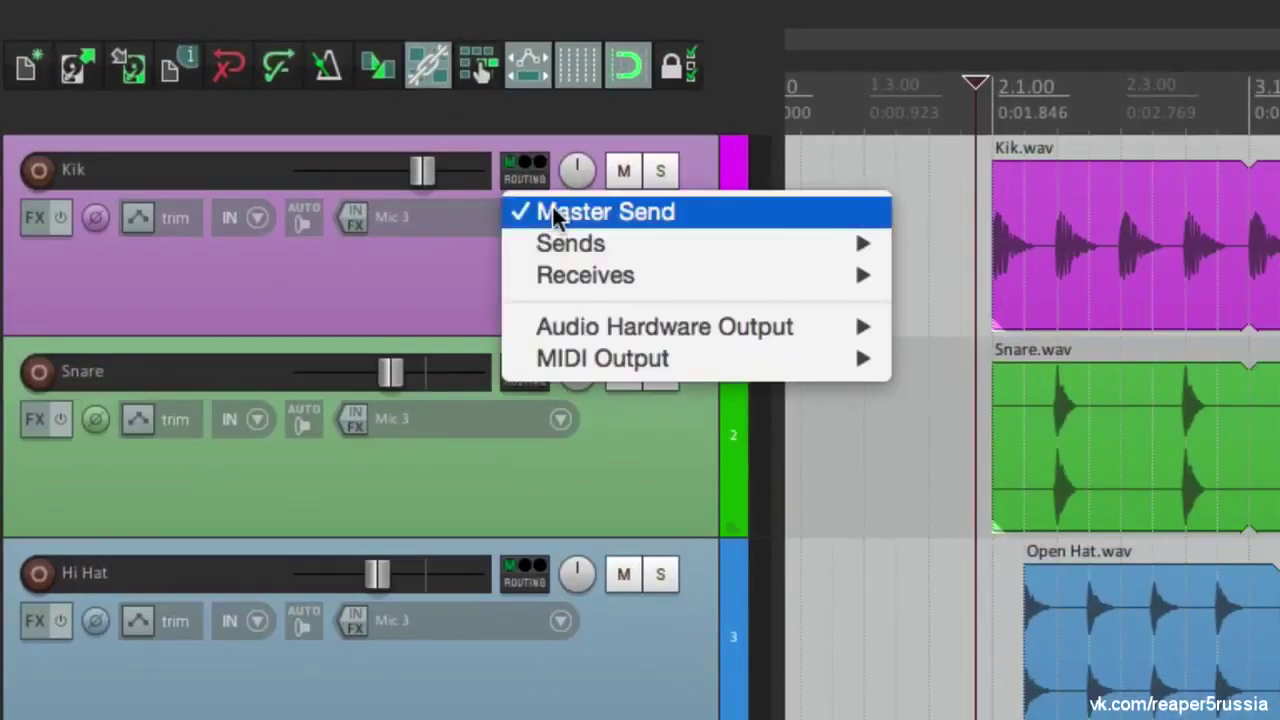
pyautogui.click(552, 212)
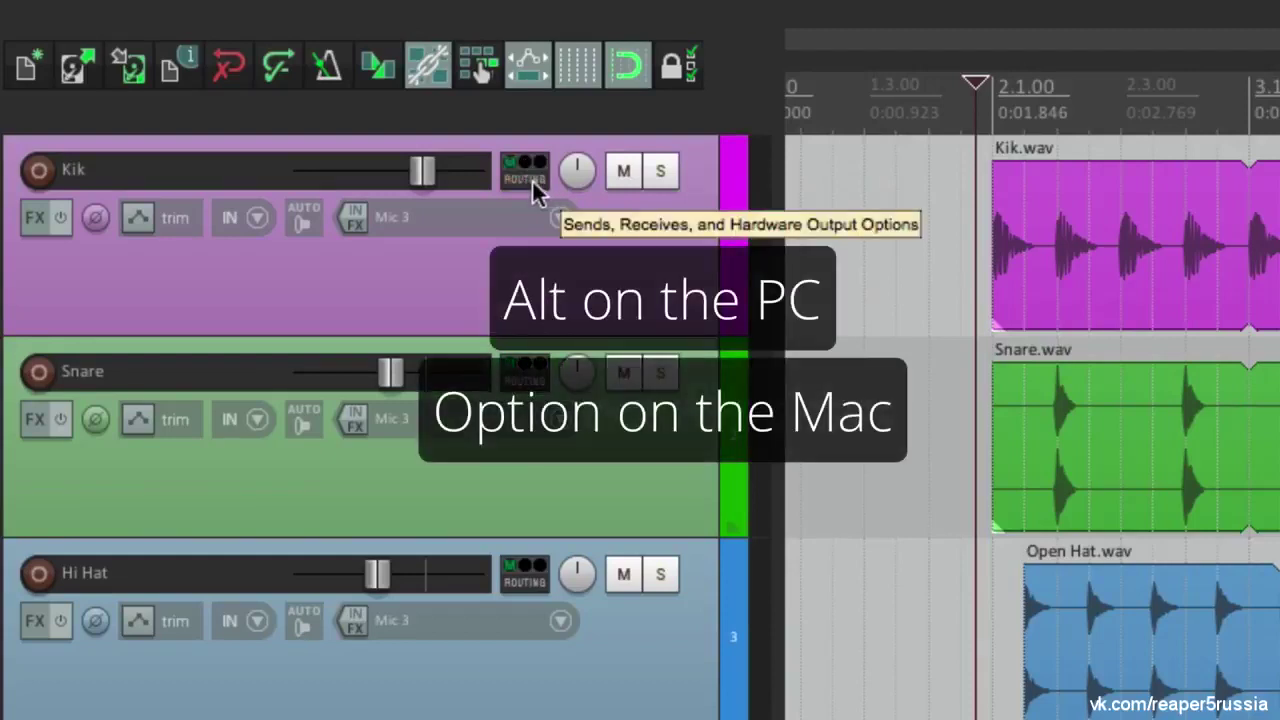
pyautogui.keyDown('alt'); pyautogui.click(532, 179); pyautogui.keyUp('alt')
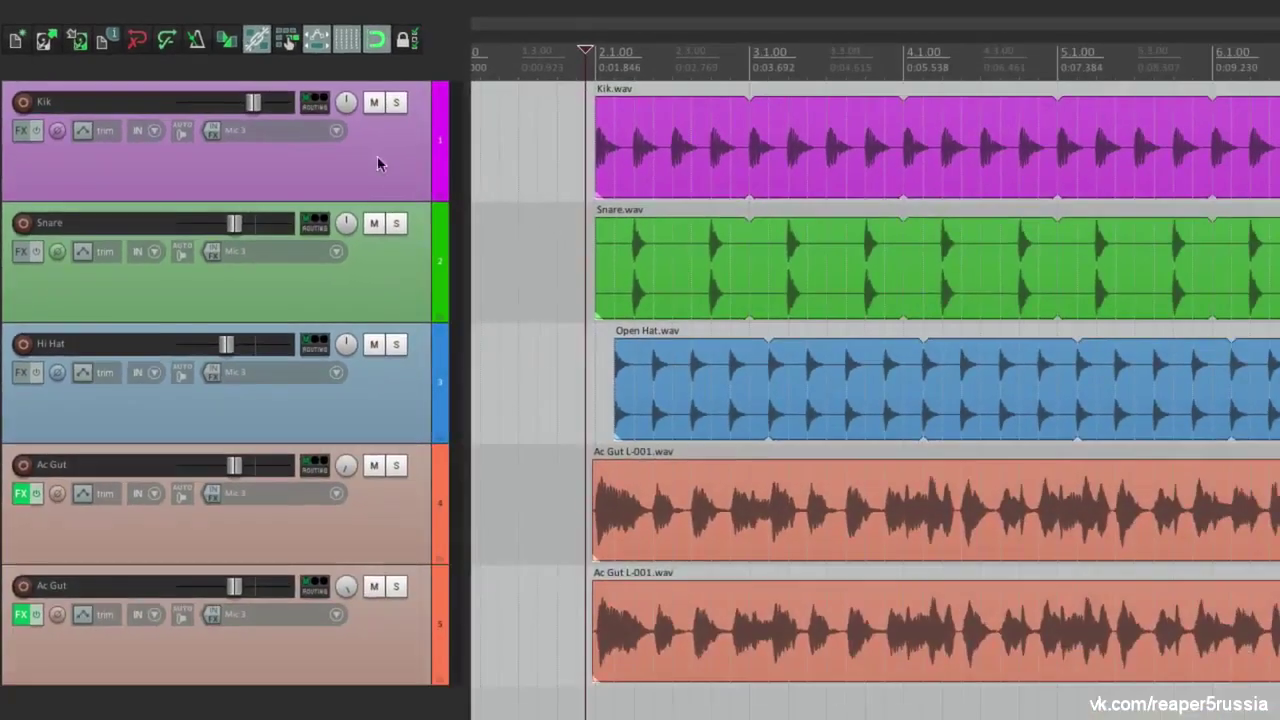
# Select all five tracks, disable their master sends together and play the project
pyautogui.click(659, 271)
pyautogui.keyDown('shift'); pyautogui.click(391, 643); pyautogui.keyUp('shift')
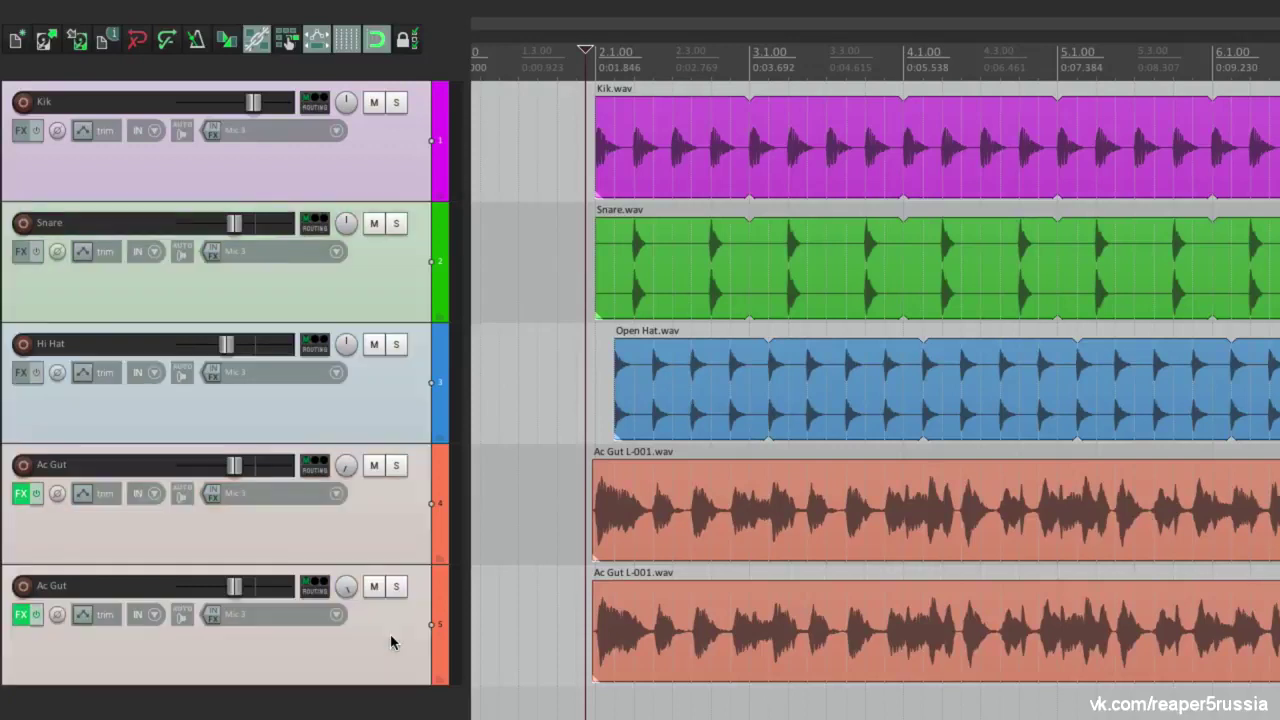
pyautogui.rightClick(314, 104)
pyautogui.click(327, 127)
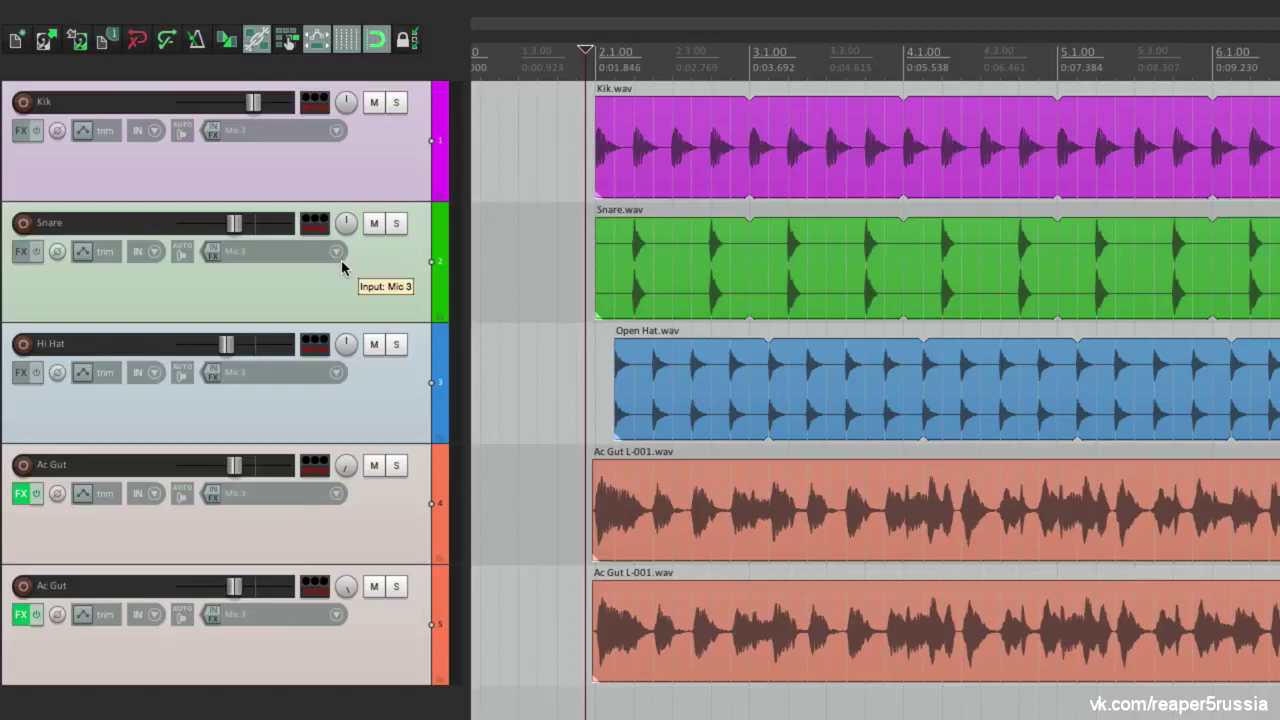
pyautogui.press('space')
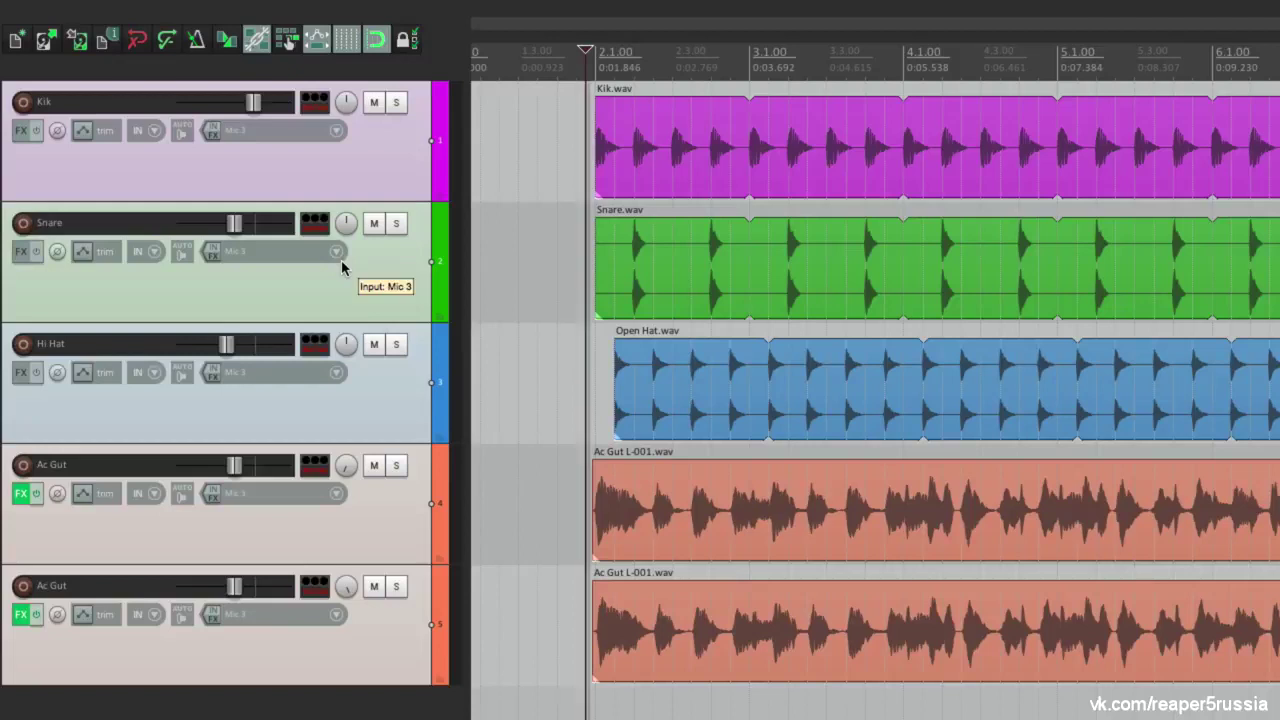
pyautogui.press('space')
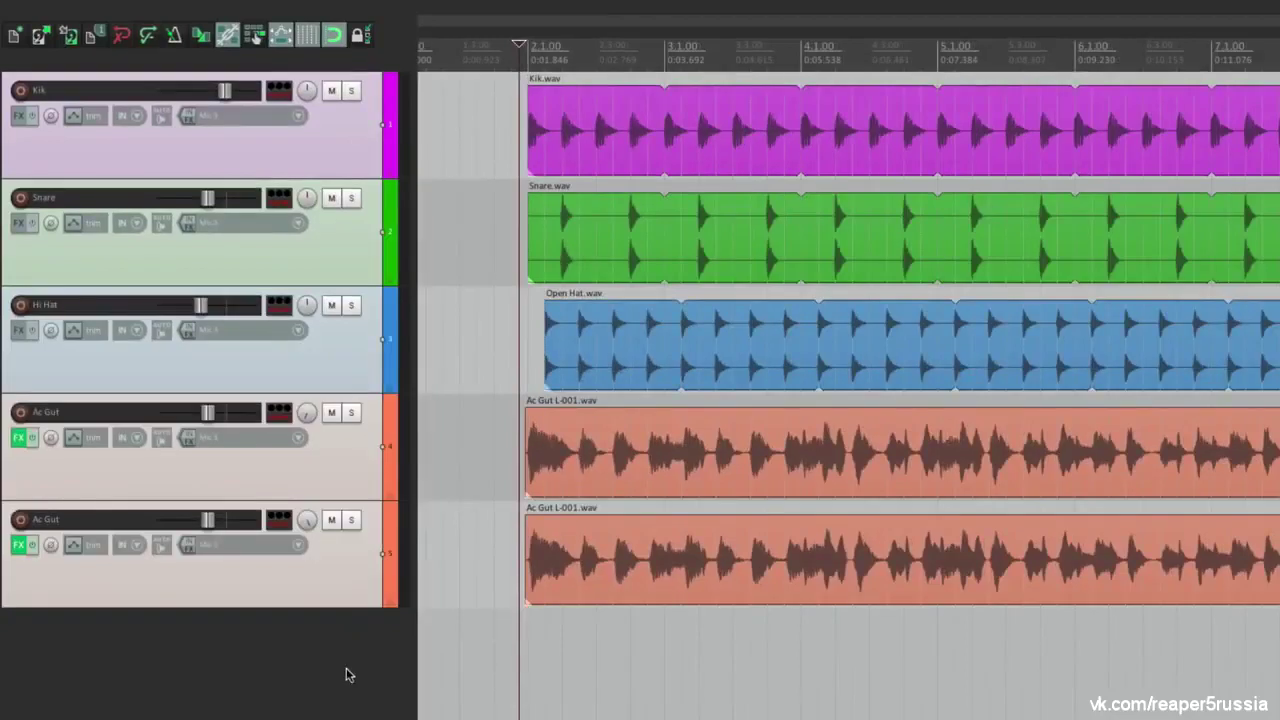
# Add a new track below the second Ac Gut track, name it Buss and open the Routing Matrix
pyautogui.doubleClick(346, 675)
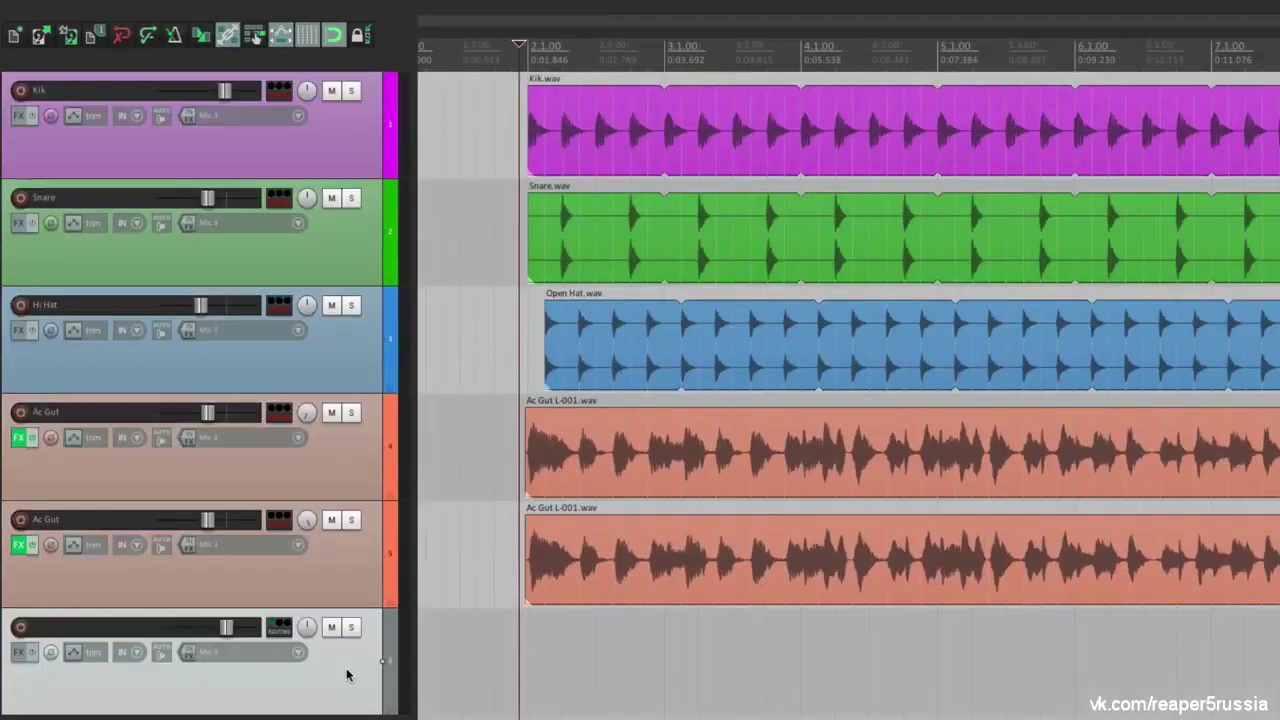
pyautogui.doubleClick(100, 628)
pyautogui.write('Buss')
pyautogui.press('Return')
pyautogui.hotkey('alt', 'r')
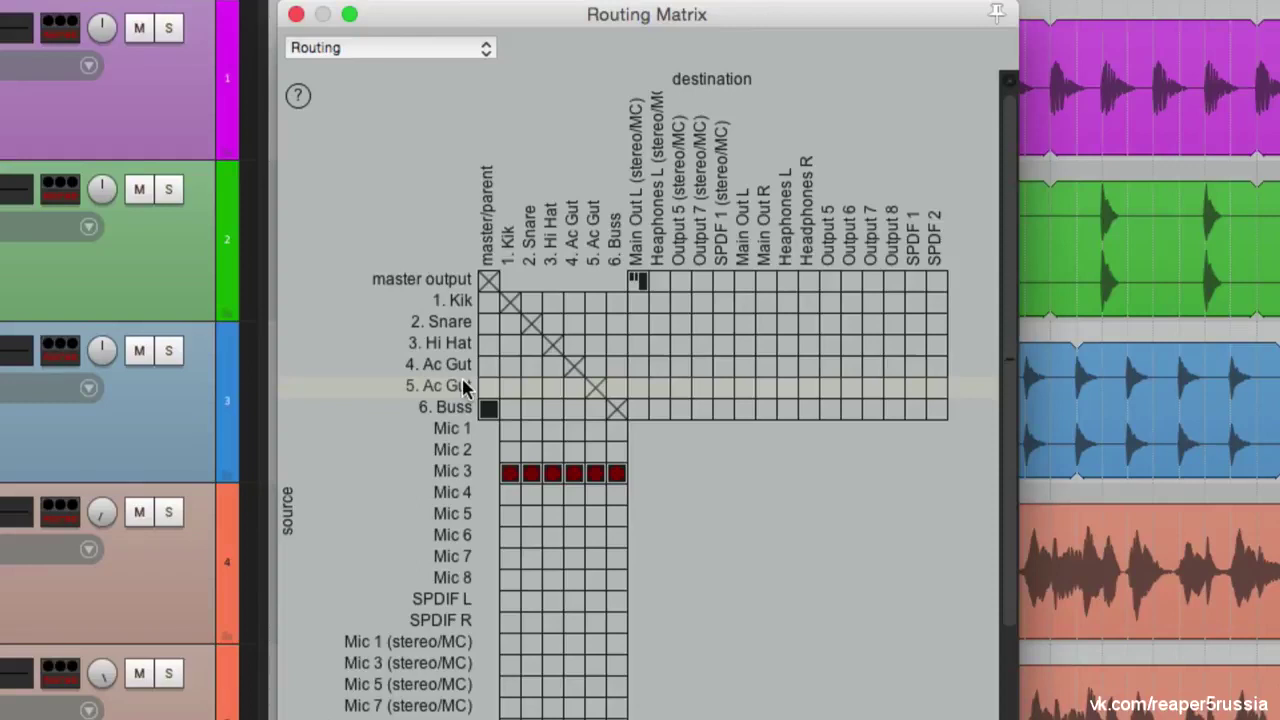
# Toggle the master/parent sends of tracks 1 to 5 on and back off in the Routing Matrix
pyautogui.click(488, 300)
pyautogui.click(488, 321)
pyautogui.click(488, 343)
pyautogui.click(488, 364)
pyautogui.click(488, 386)
pyautogui.moveTo(489, 392); pyautogui.dragTo(488, 300)
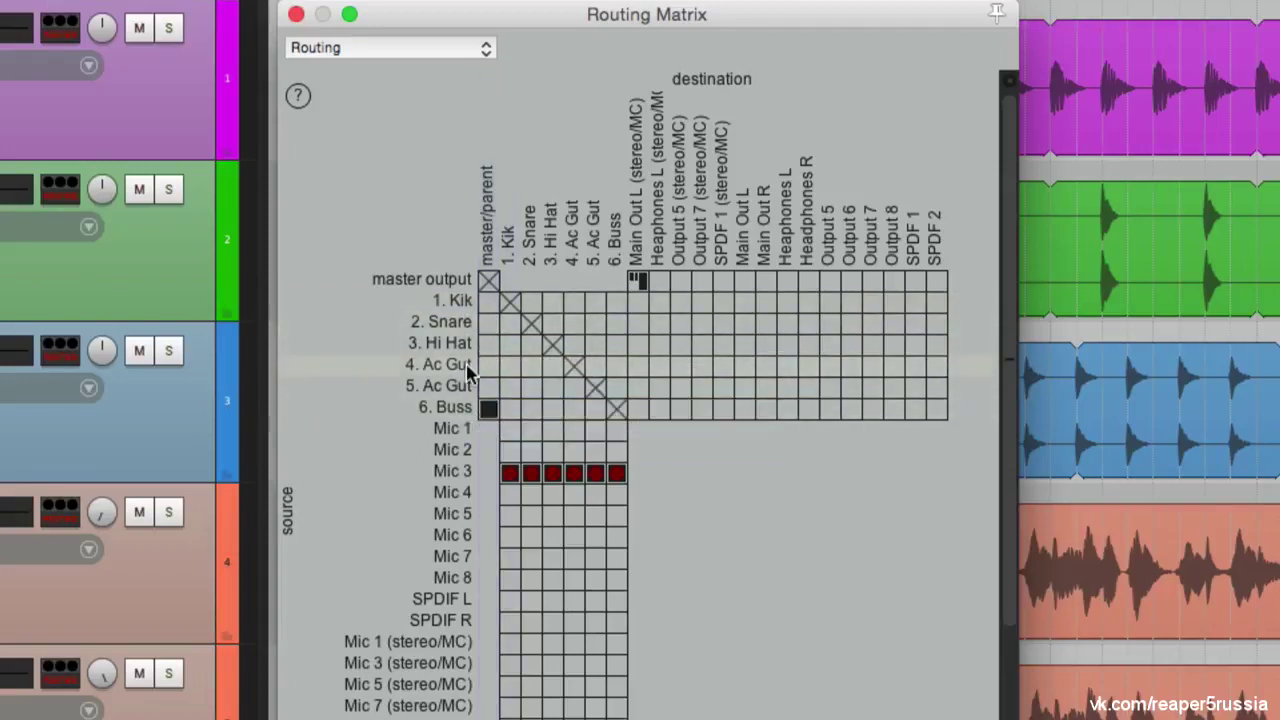
# Send the Kik, Snare, Hi Hat and both Ac Gut tracks to 6. Buss in the Routing Matrix and play the project
pyautogui.click(618, 301)
pyautogui.click(618, 322)
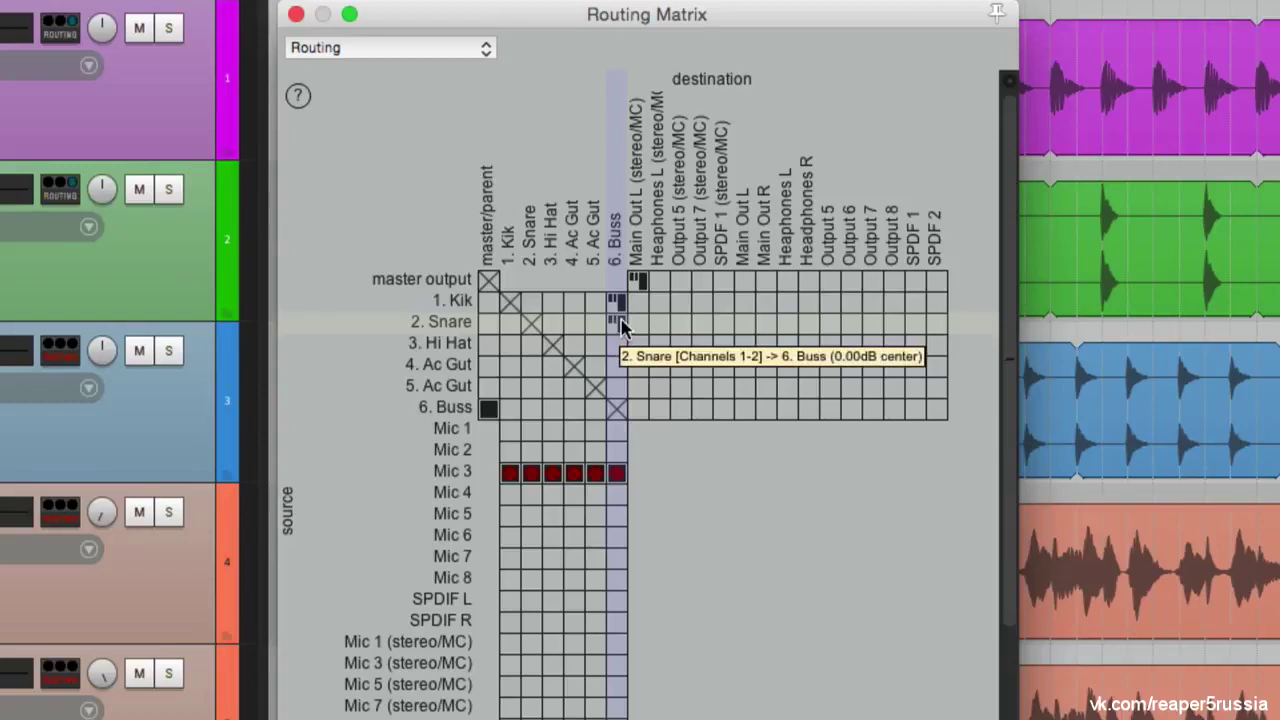
pyautogui.click(618, 343)
pyautogui.click(618, 364)
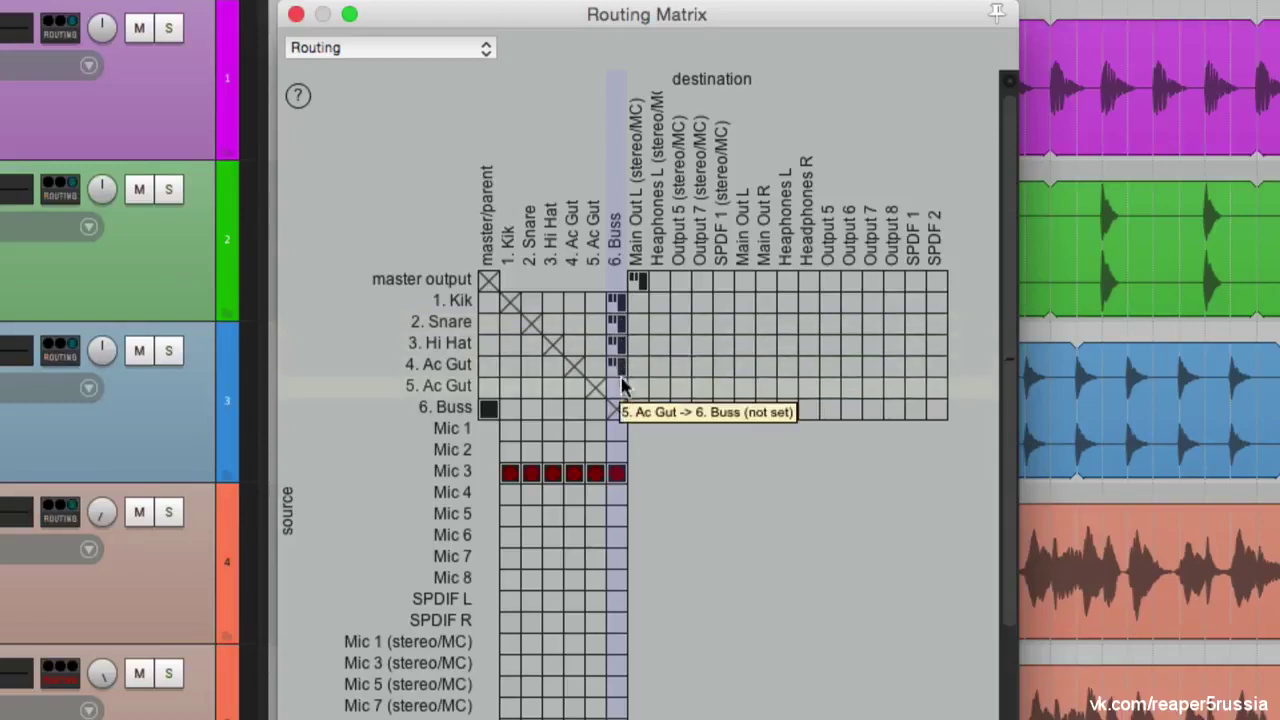
pyautogui.click(618, 386)
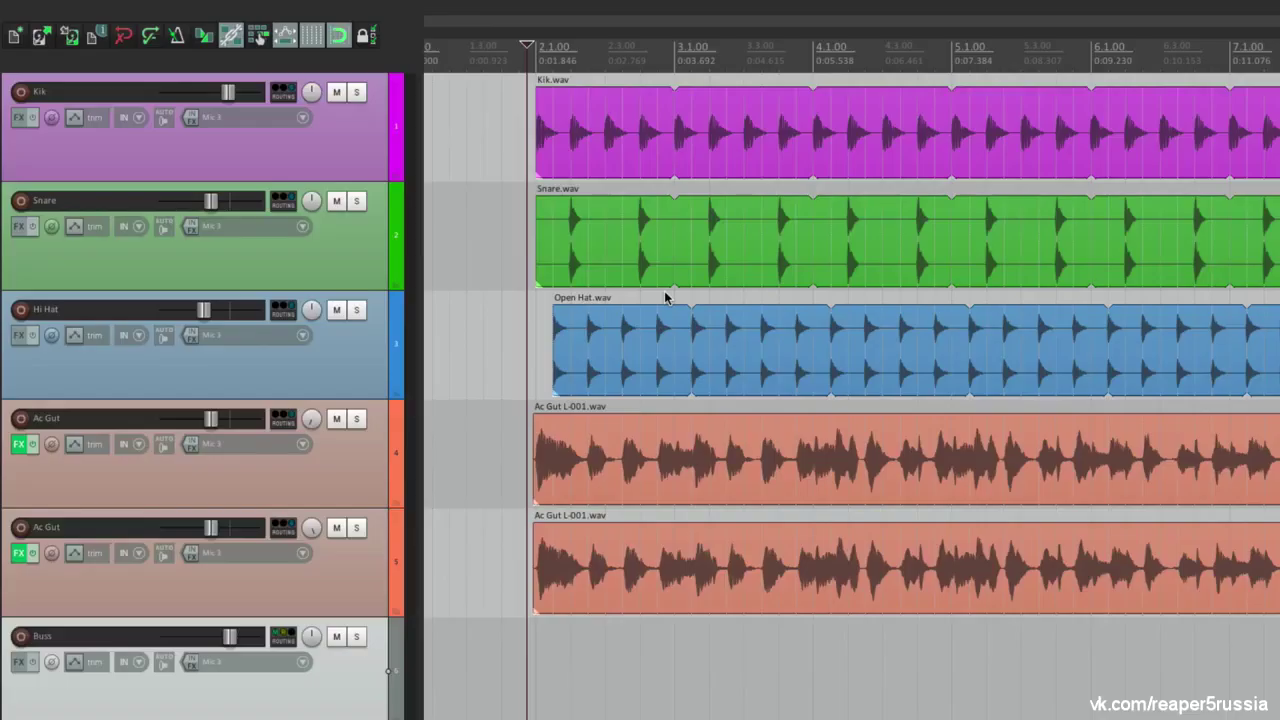
pyautogui.press('space')
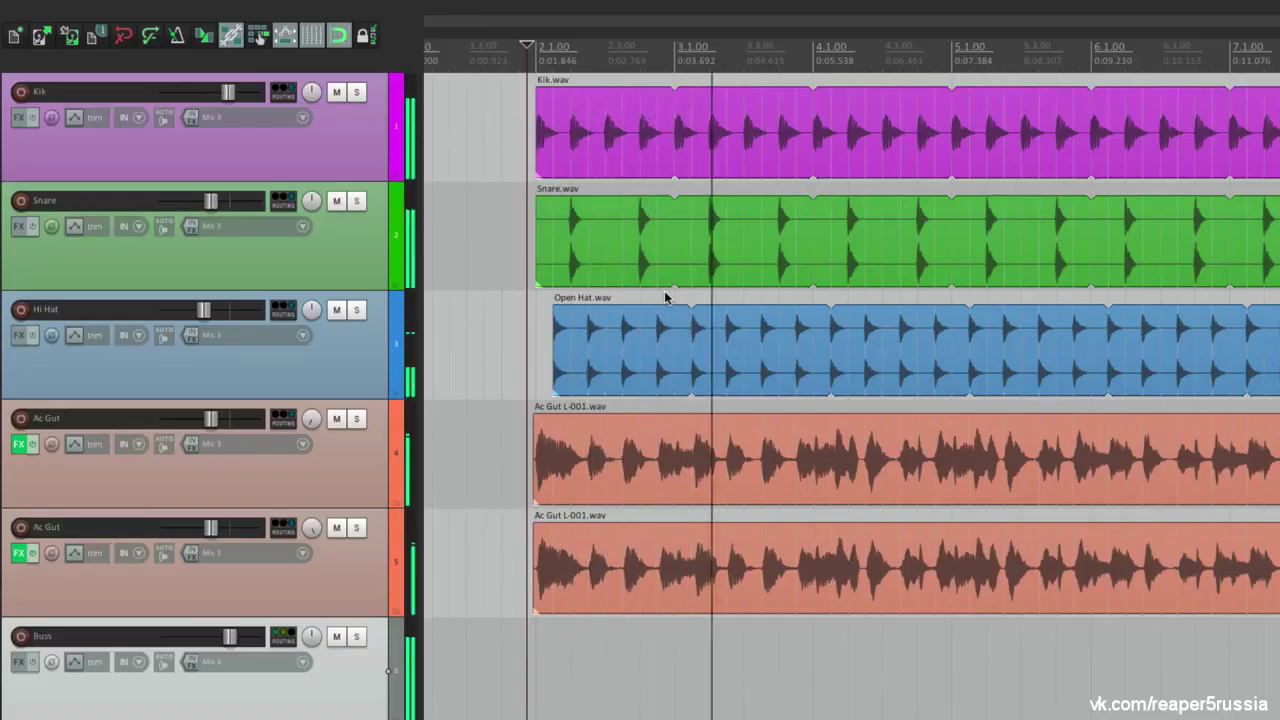
pyautogui.press('space')
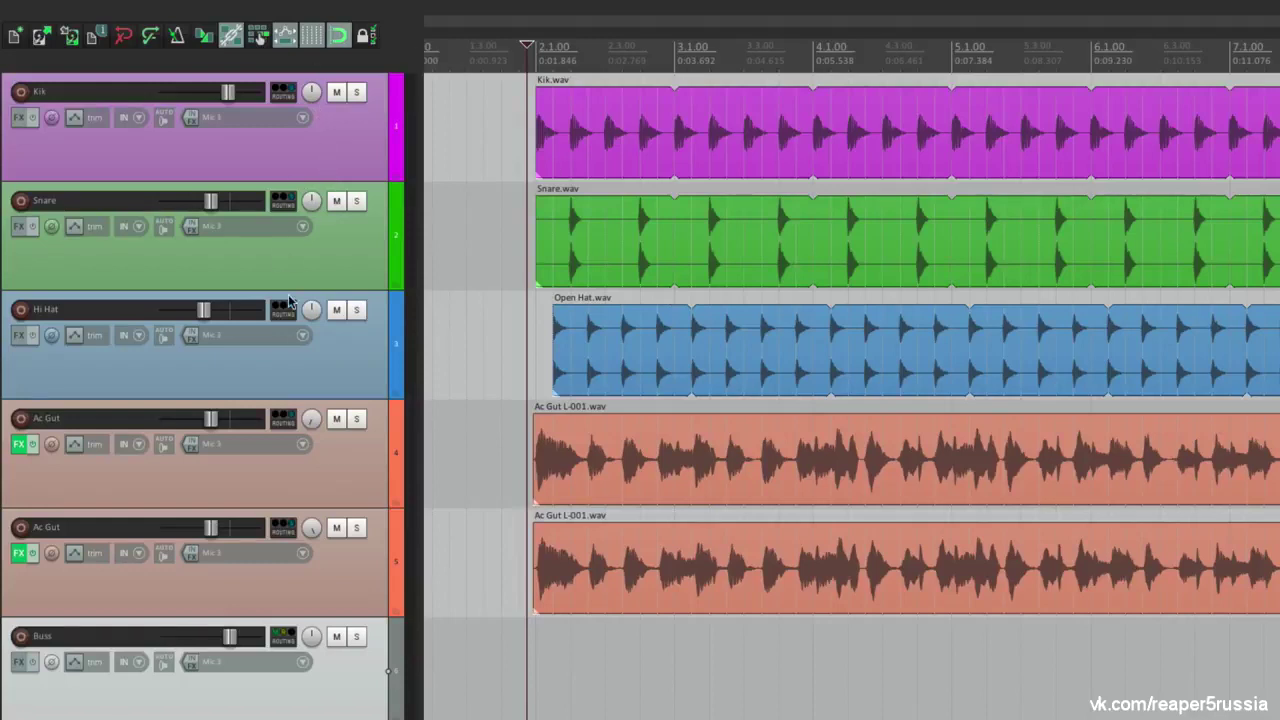
# Mute the Buss track, play the project briefly and unmute the track
pyautogui.click(337, 640)
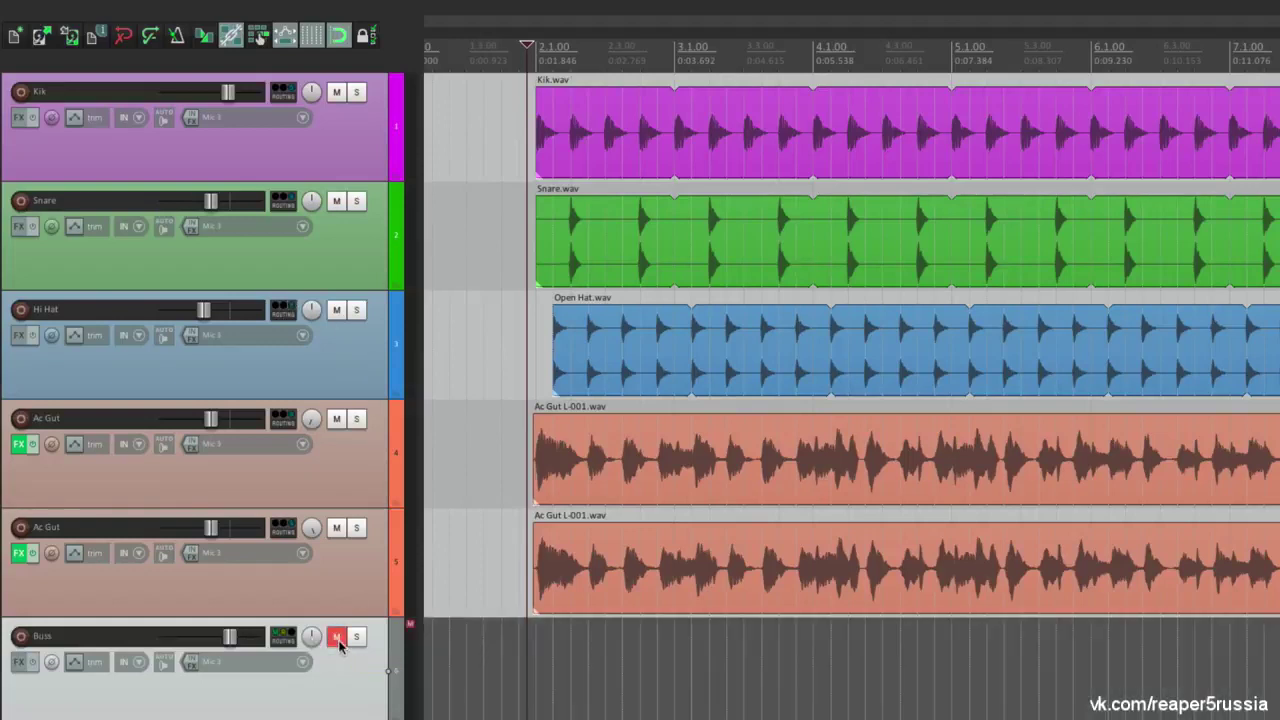
pyautogui.press('space')
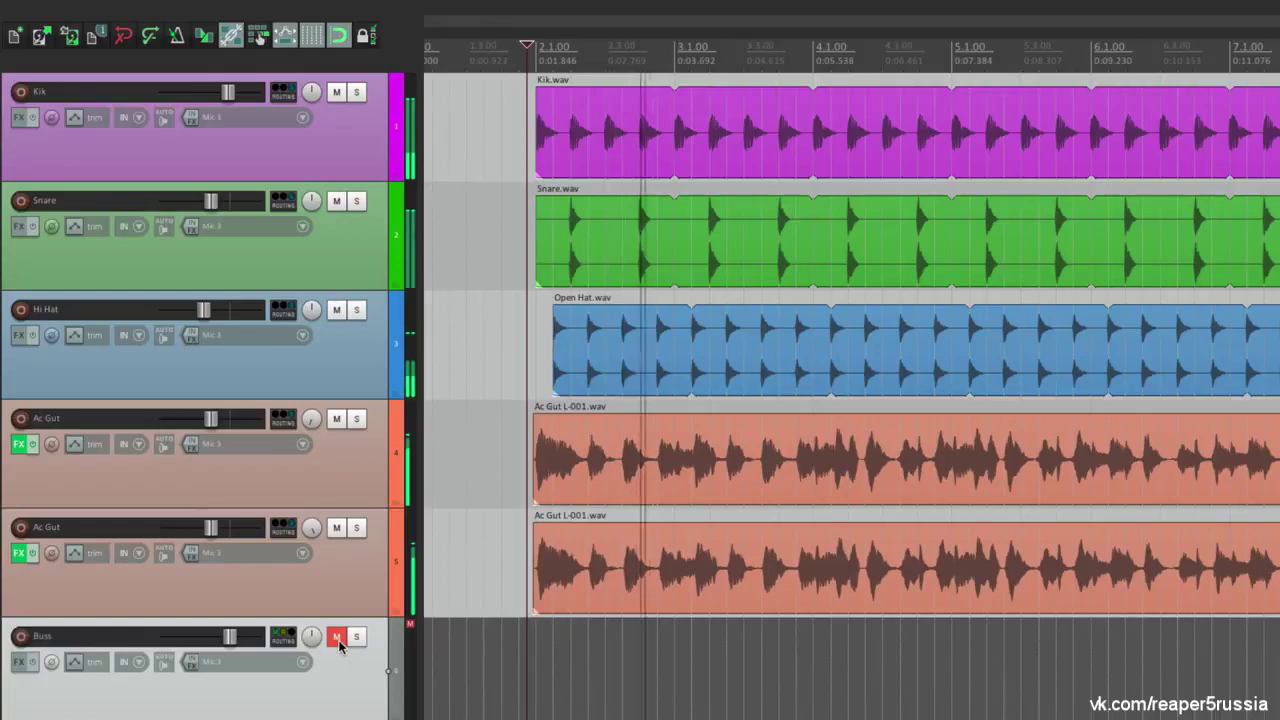
pyautogui.press('space')
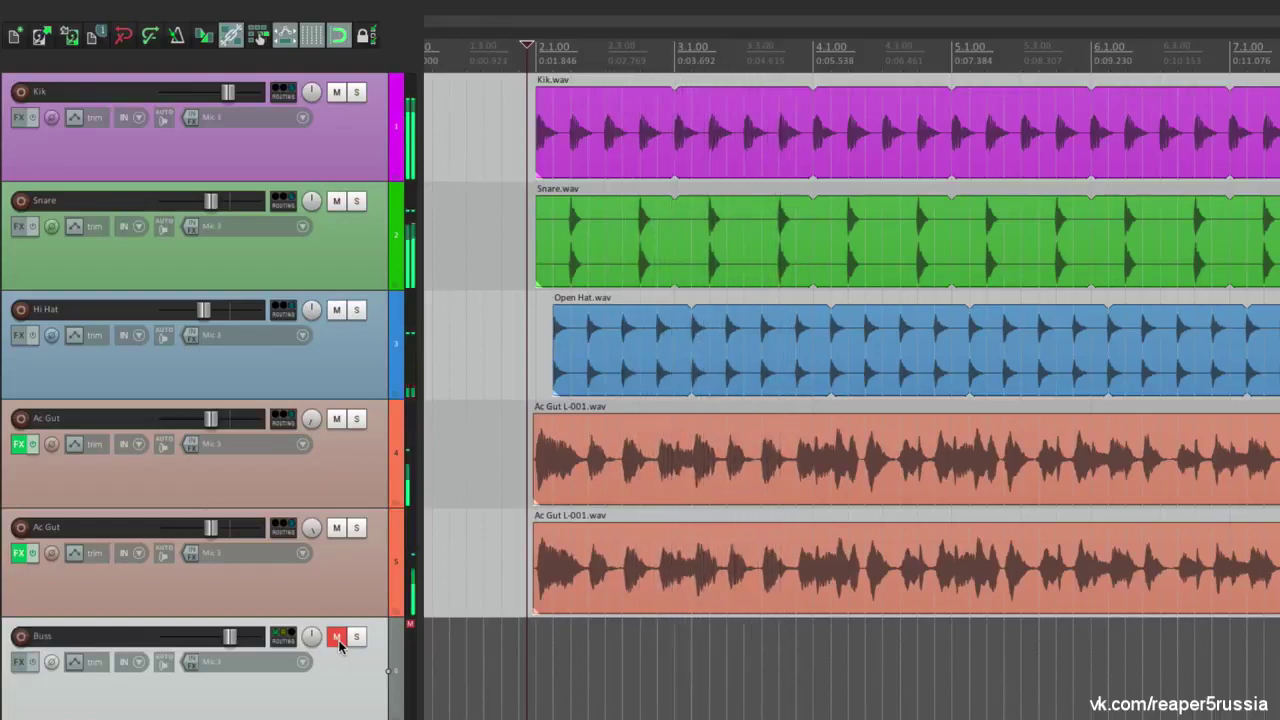
pyautogui.click(338, 643)
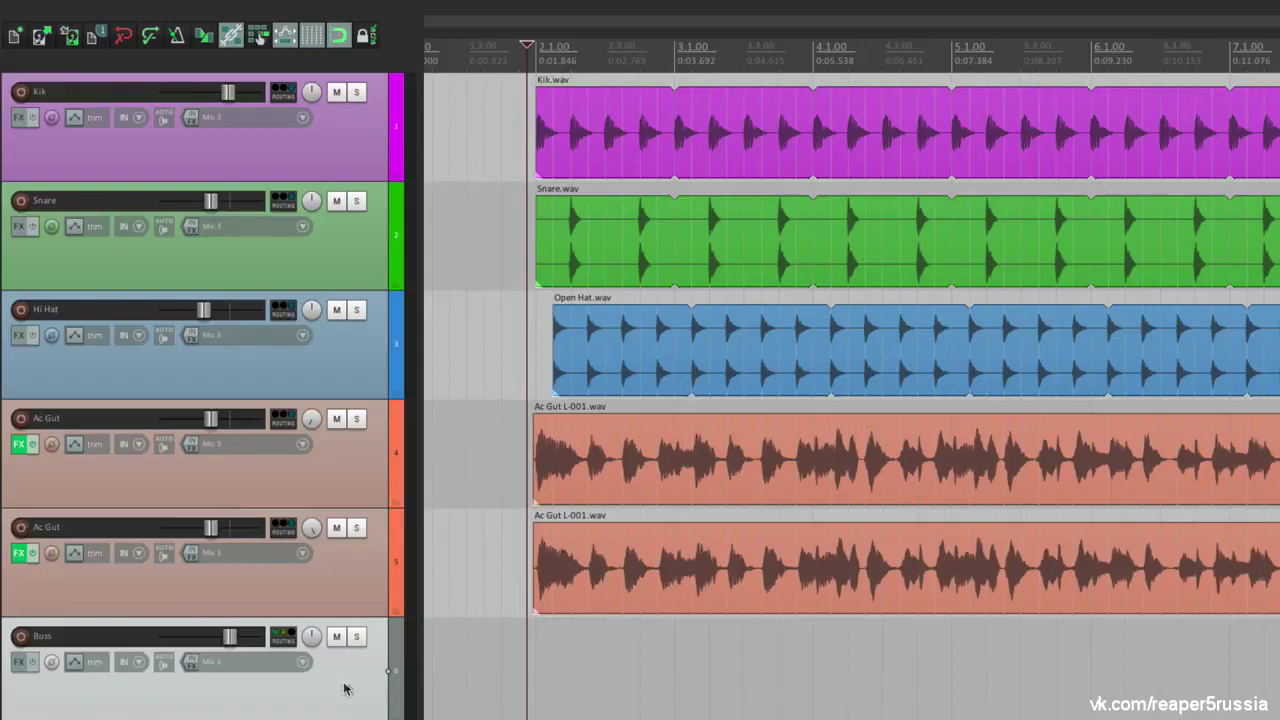
# Lower the Buss track's volume during playback, reset it to 0.00 dB, and toggle the track's mute on and off
pyautogui.moveTo(233, 641)
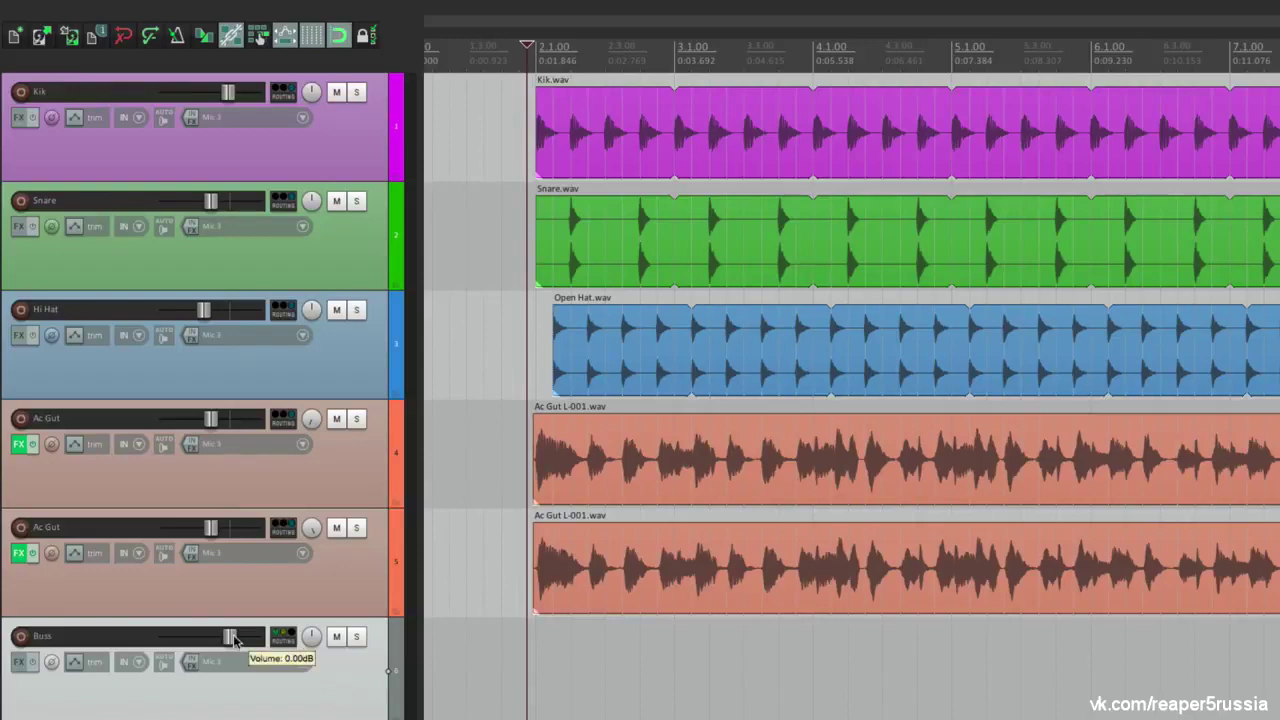
pyautogui.press('space')
pyautogui.moveTo(230, 640); pyautogui.dragTo(190, 640)
pyautogui.doubleClick(190, 640)
pyautogui.press('space')
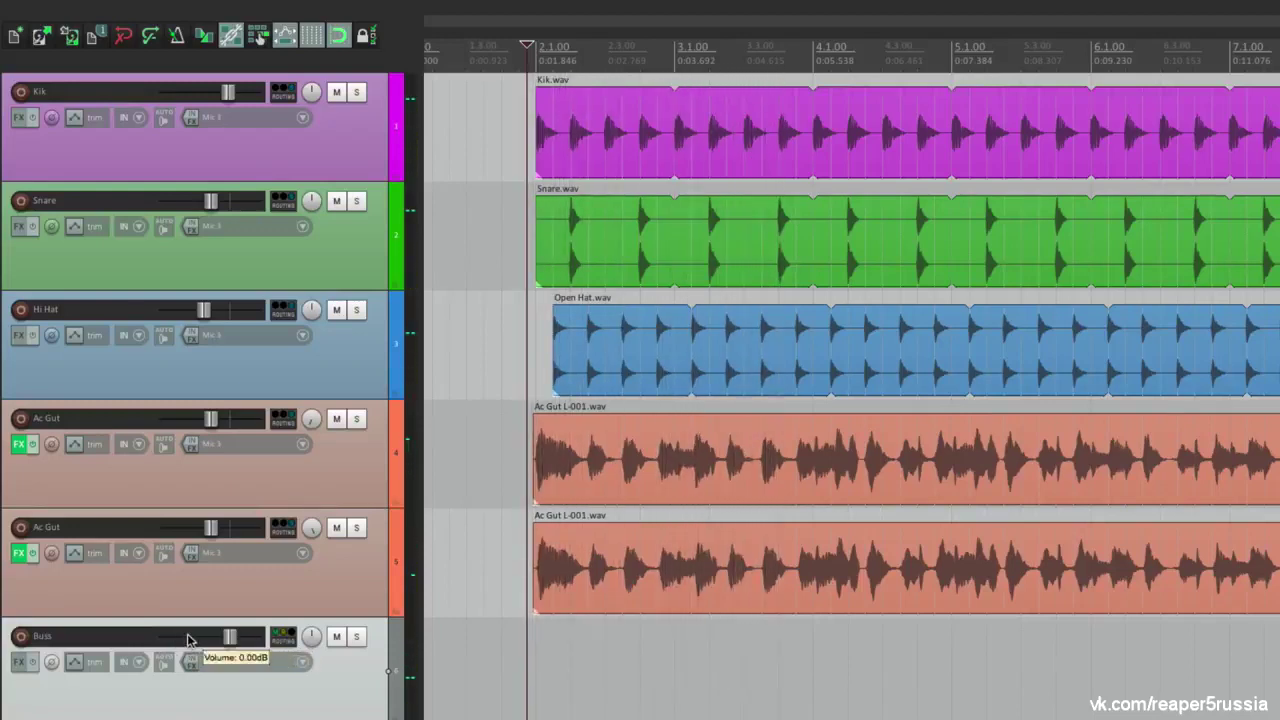
pyautogui.click(336, 637)
pyautogui.click(336, 637)
# Select tracks 1 to 5 and remove their sends to Track 6: Buss through the Kik track's routing options
pyautogui.click(342, 592)
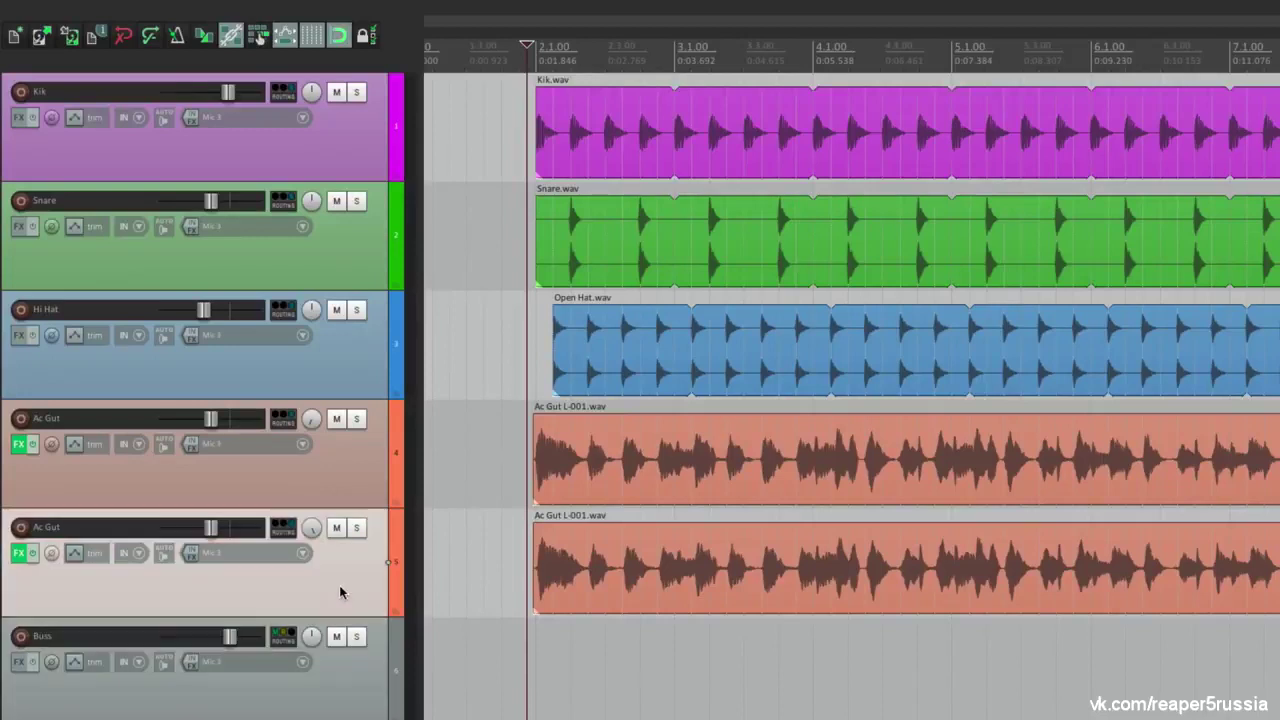
pyautogui.rightClick(284, 92)
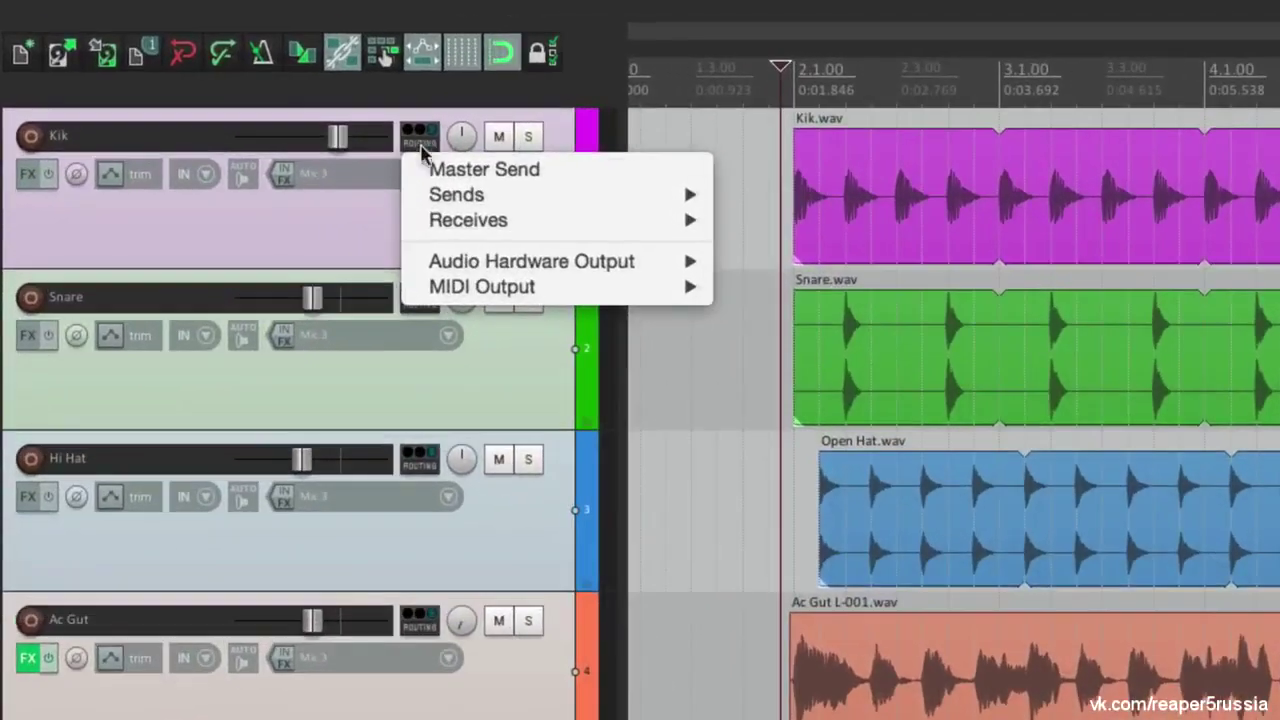
pyautogui.moveTo(362, 166)
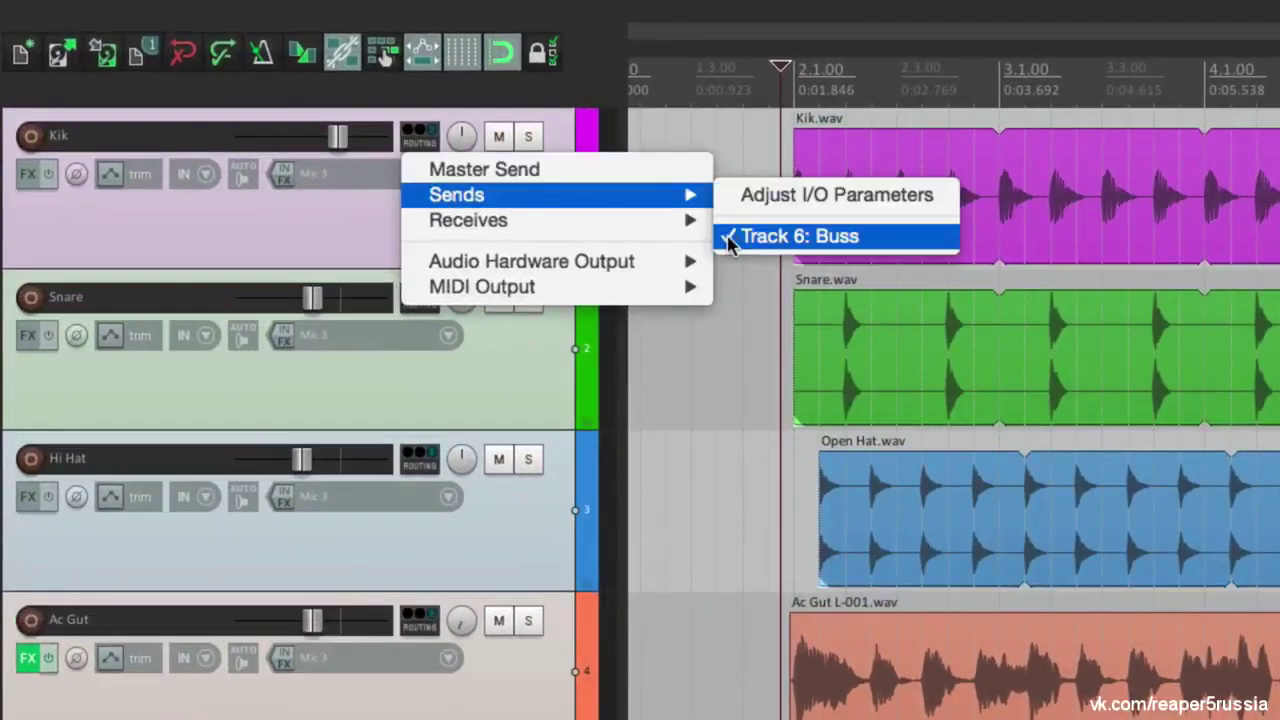
pyautogui.click(730, 238)
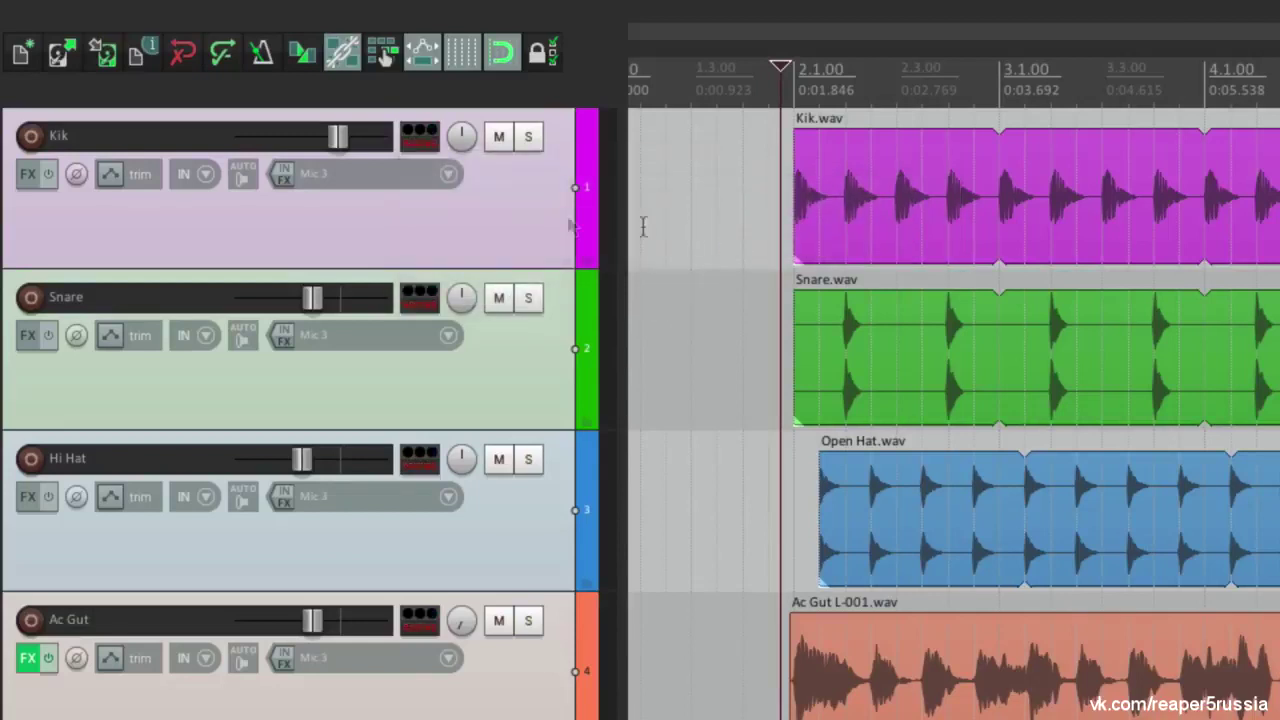
# Add sends from the selected tracks 1 to 5 to Track 6: Buss through the Kik track's routing options
pyautogui.rightClick(424, 148)
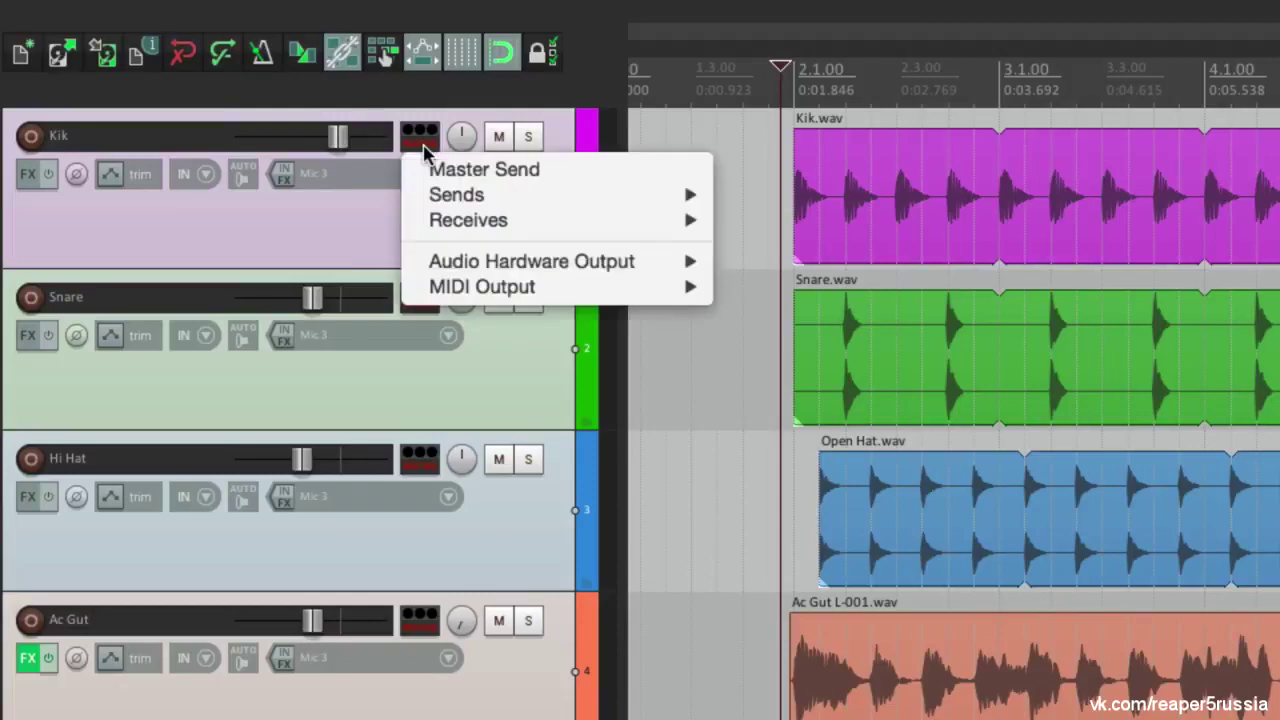
pyautogui.moveTo(420, 200)
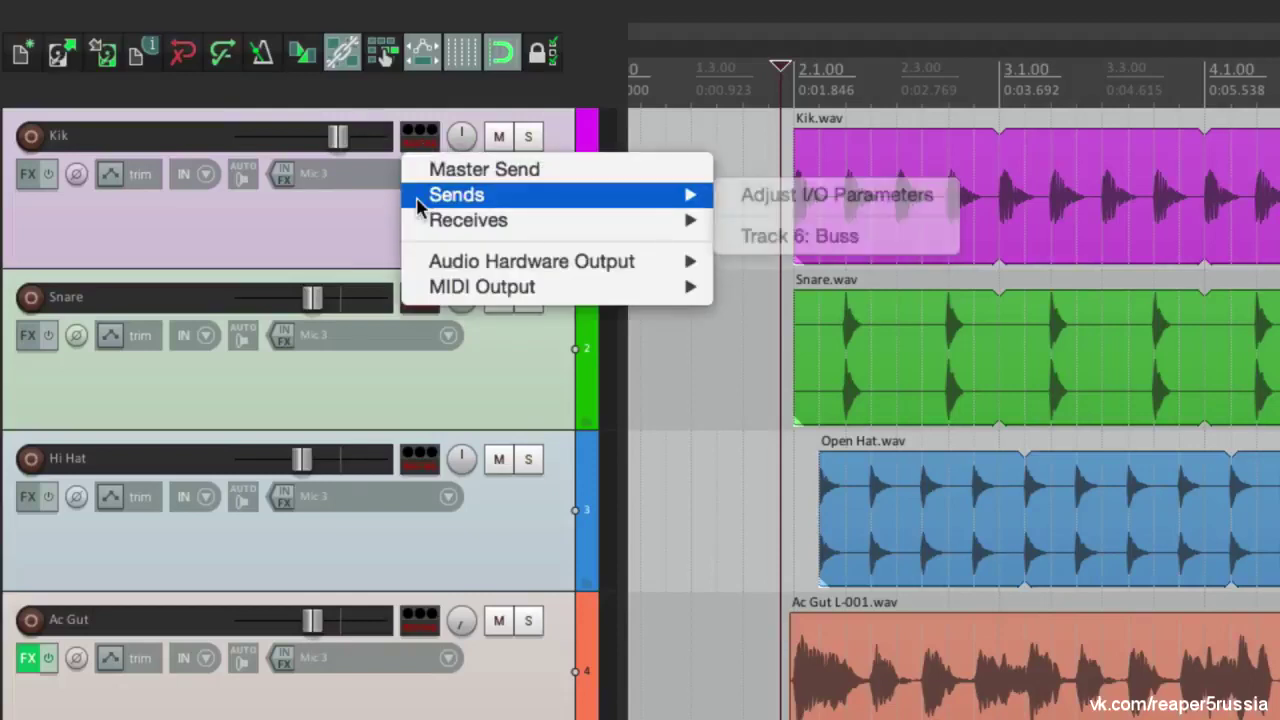
pyautogui.click(764, 240)
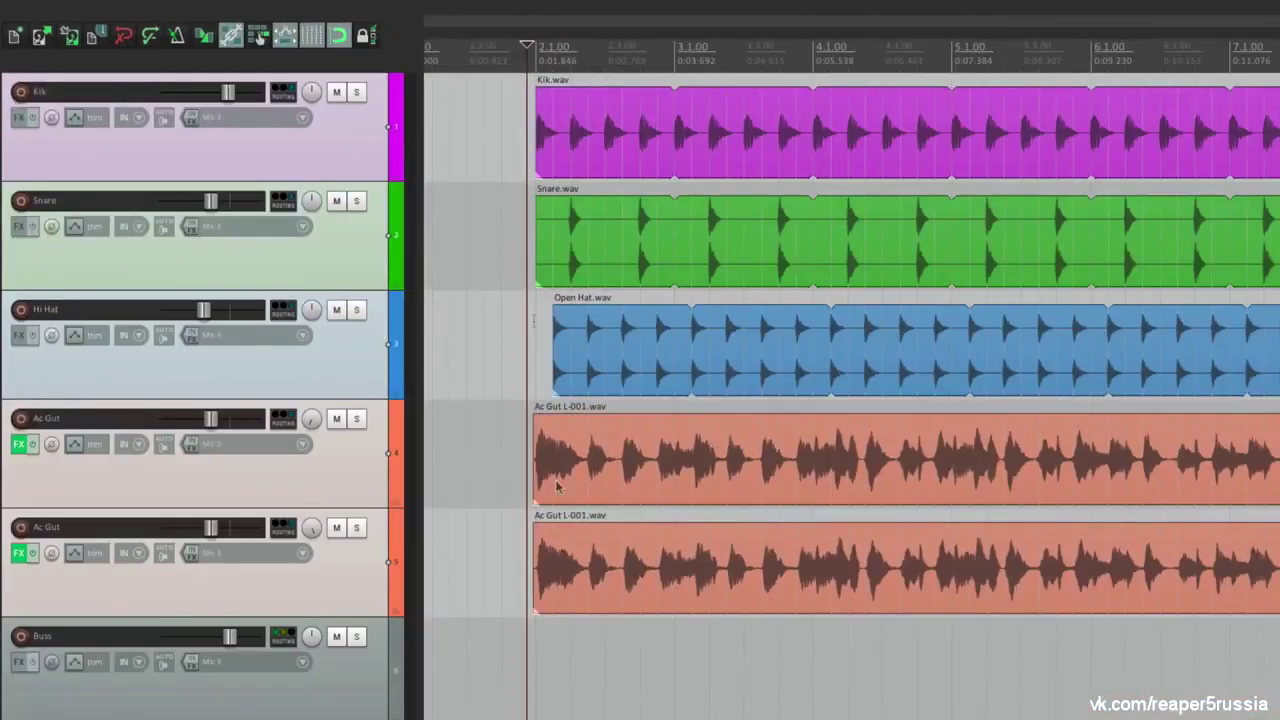
# Play the project, toggle the Buss track's mute on and off during playback, and stop
pyautogui.click(527, 645)
pyautogui.press('space')
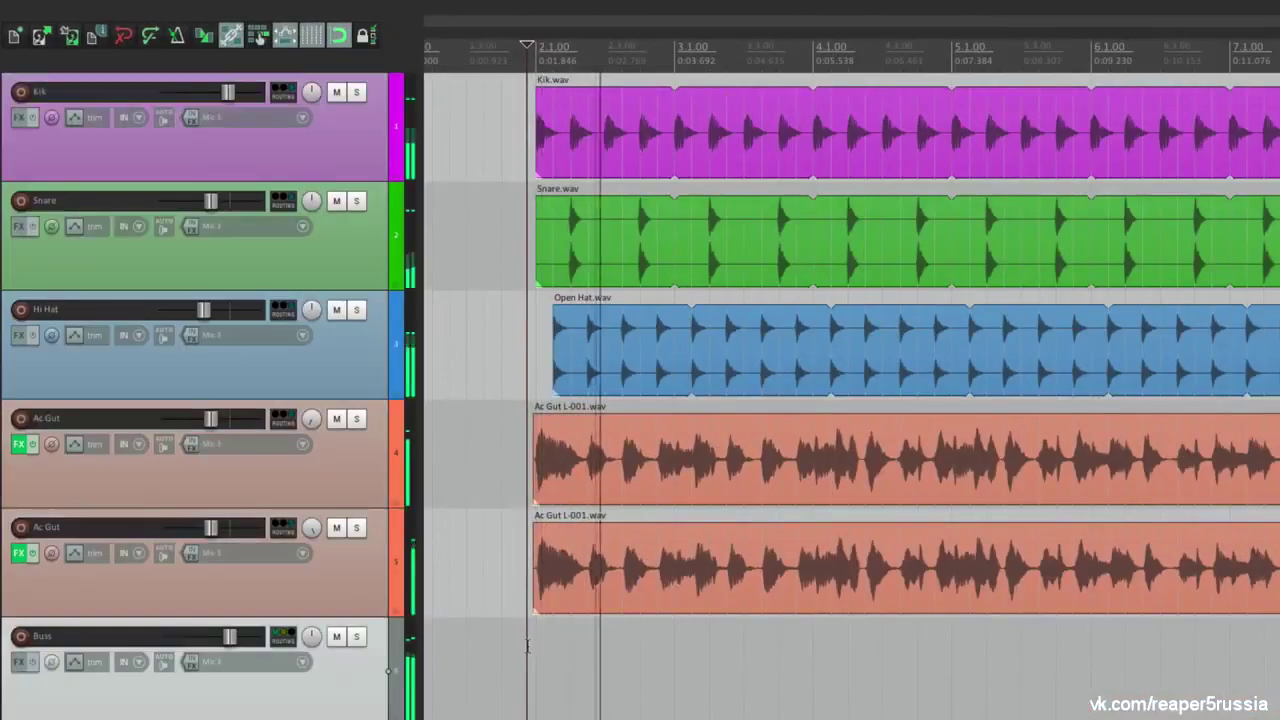
pyautogui.click(337, 637)
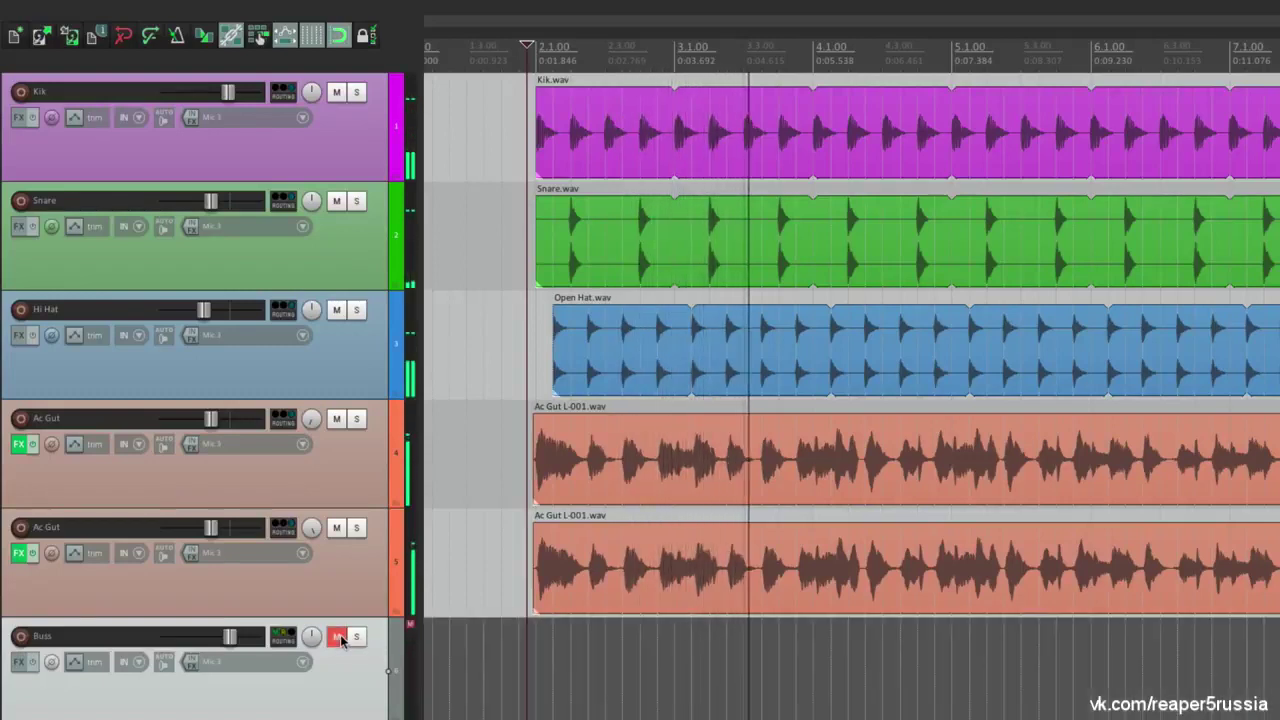
pyautogui.click(337, 637)
pyautogui.press('space')
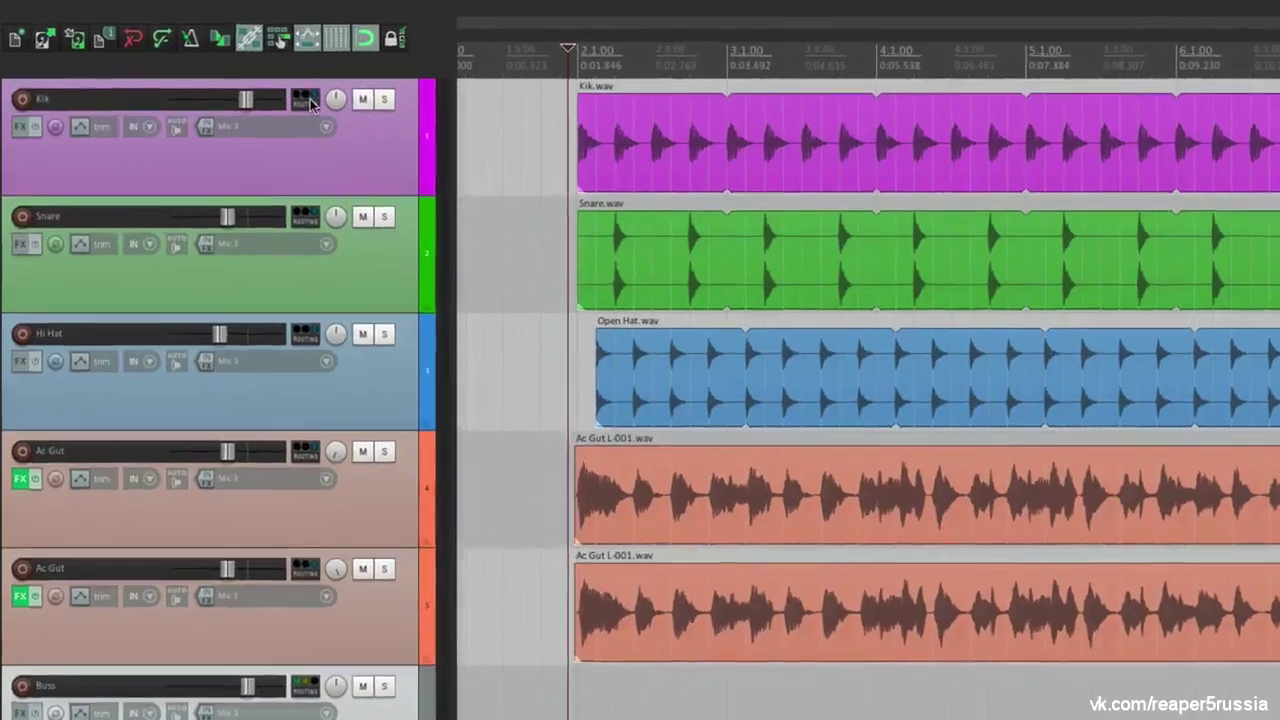
# Mute the Kik track's send to the Buss track in its routing window and unmute it again
pyautogui.moveTo(291, 98)
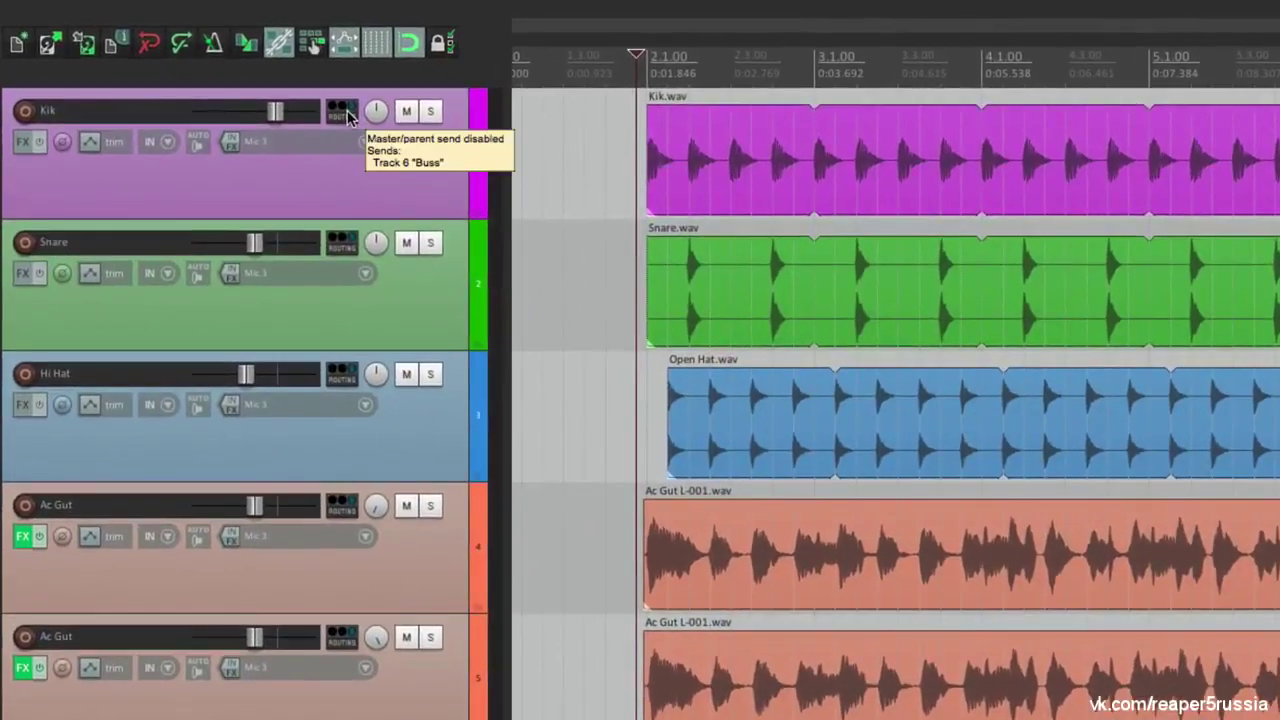
pyautogui.click(343, 112)
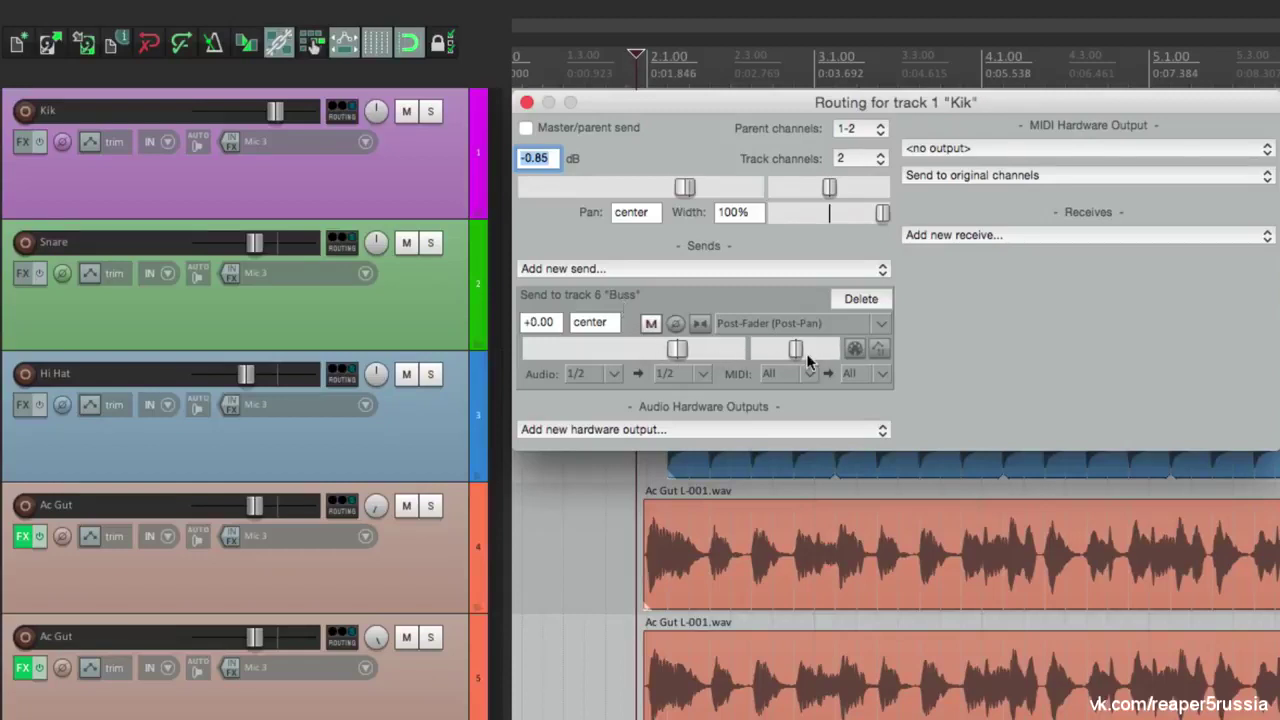
pyautogui.click(651, 323)
pyautogui.press('space')
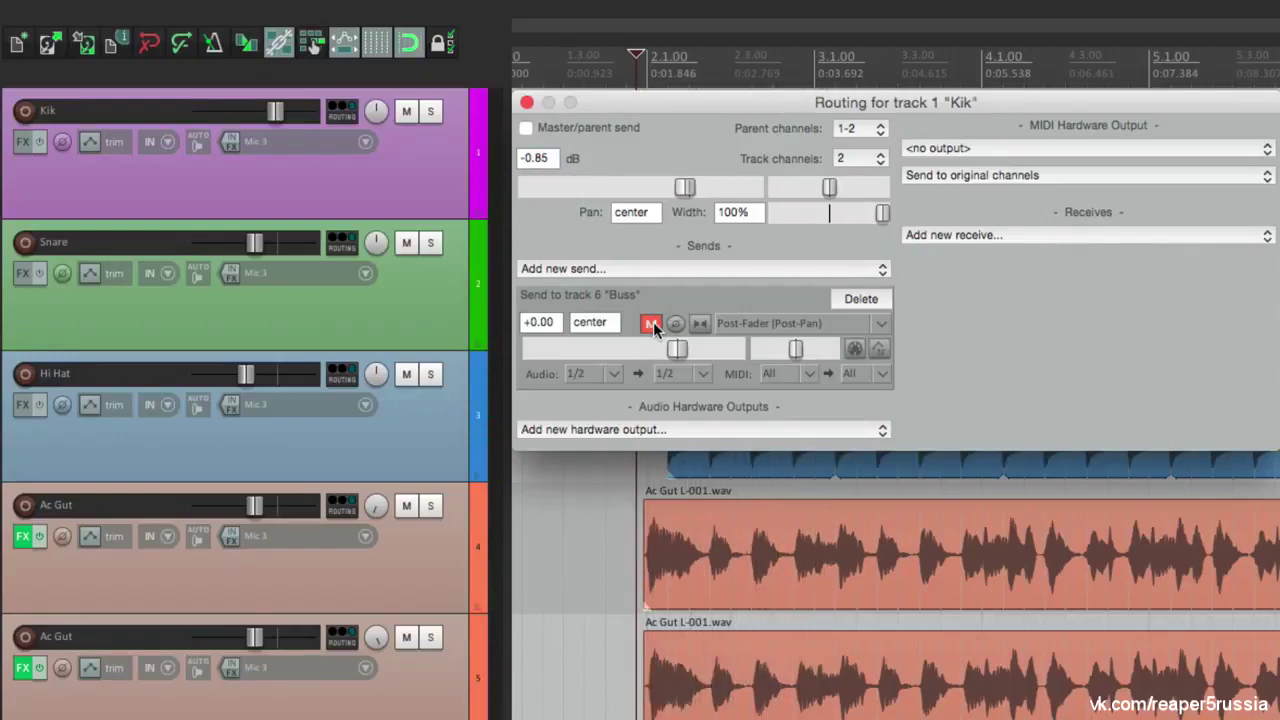
pyautogui.click(651, 323)
# Delete the Kik track's send to the Buss track and add a new send to 6: Buss
pyautogui.click(880, 298)
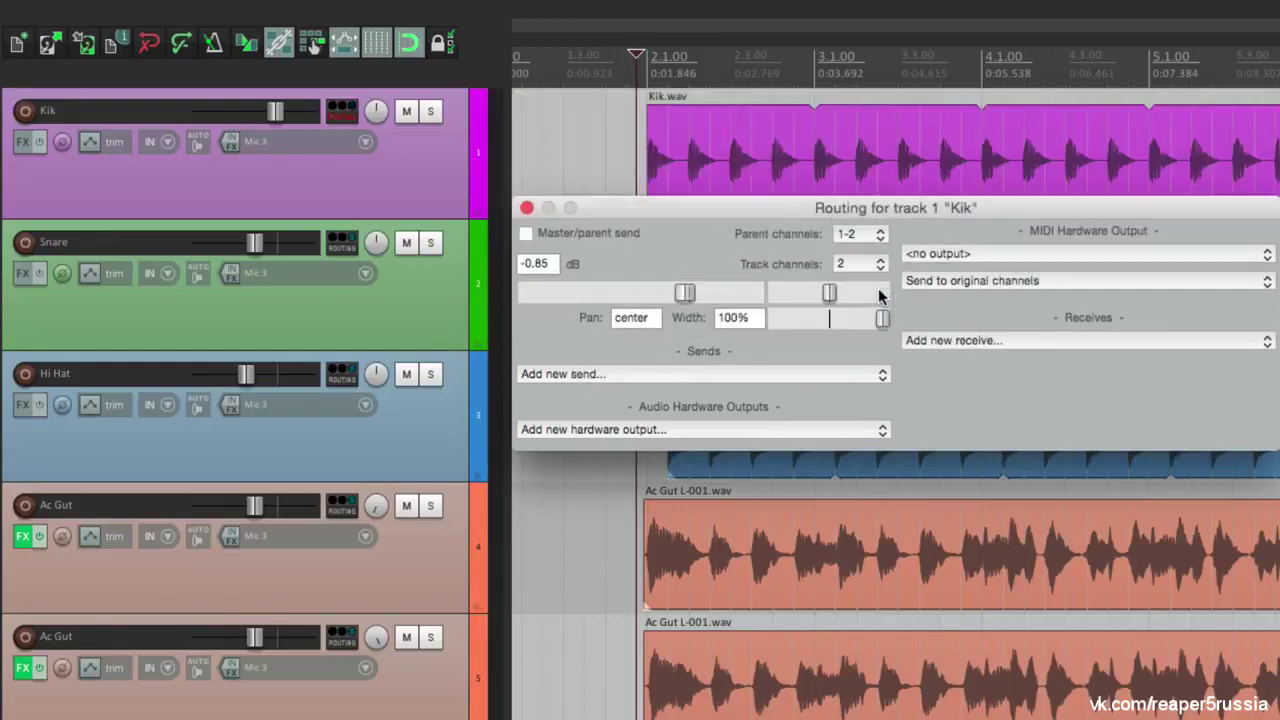
pyautogui.click(739, 373)
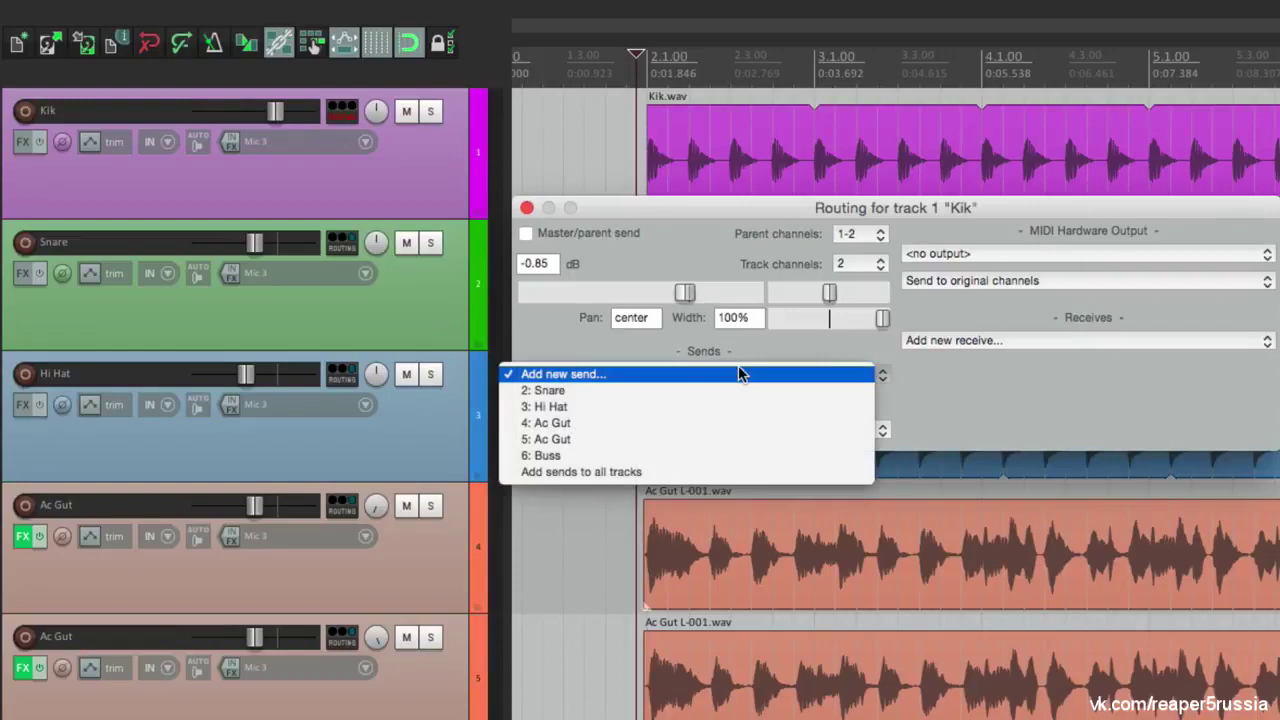
pyautogui.click(758, 459)
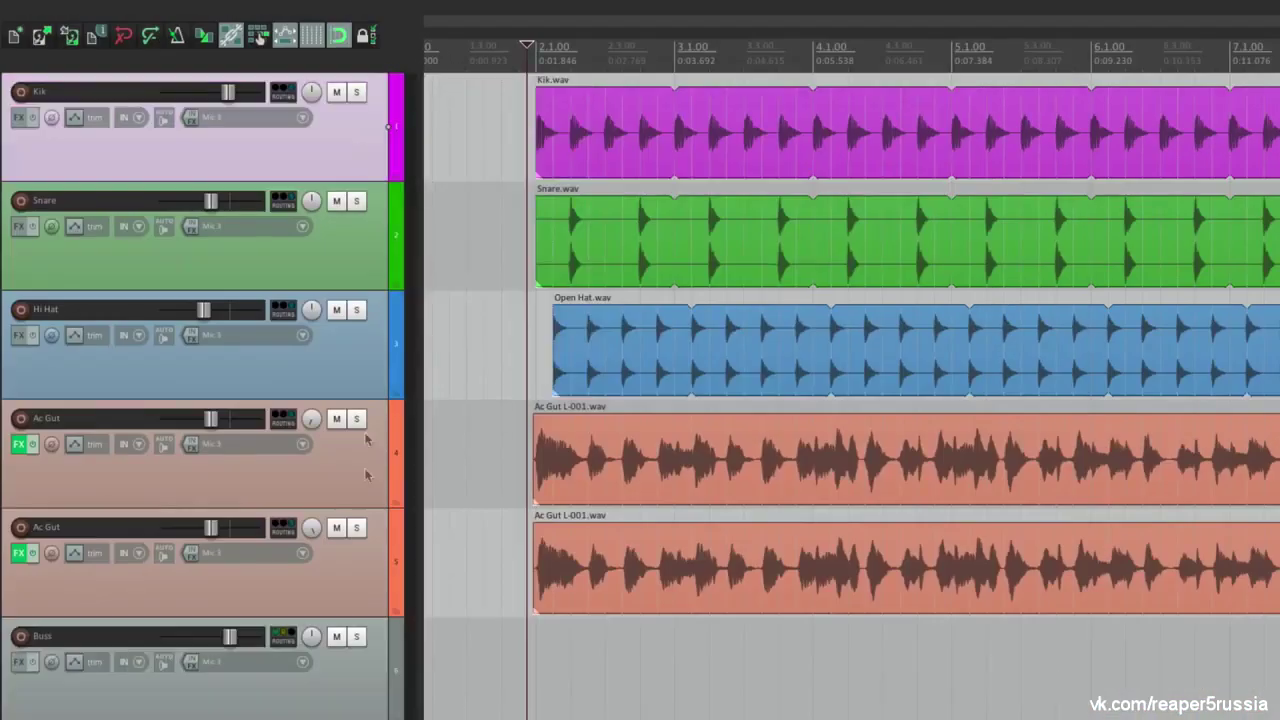
# Select tracks 1 to 5 and clear their sends to Track 6: Buss
pyautogui.keyDown('shift'); pyautogui.click(369, 598); pyautogui.keyUp('shift')
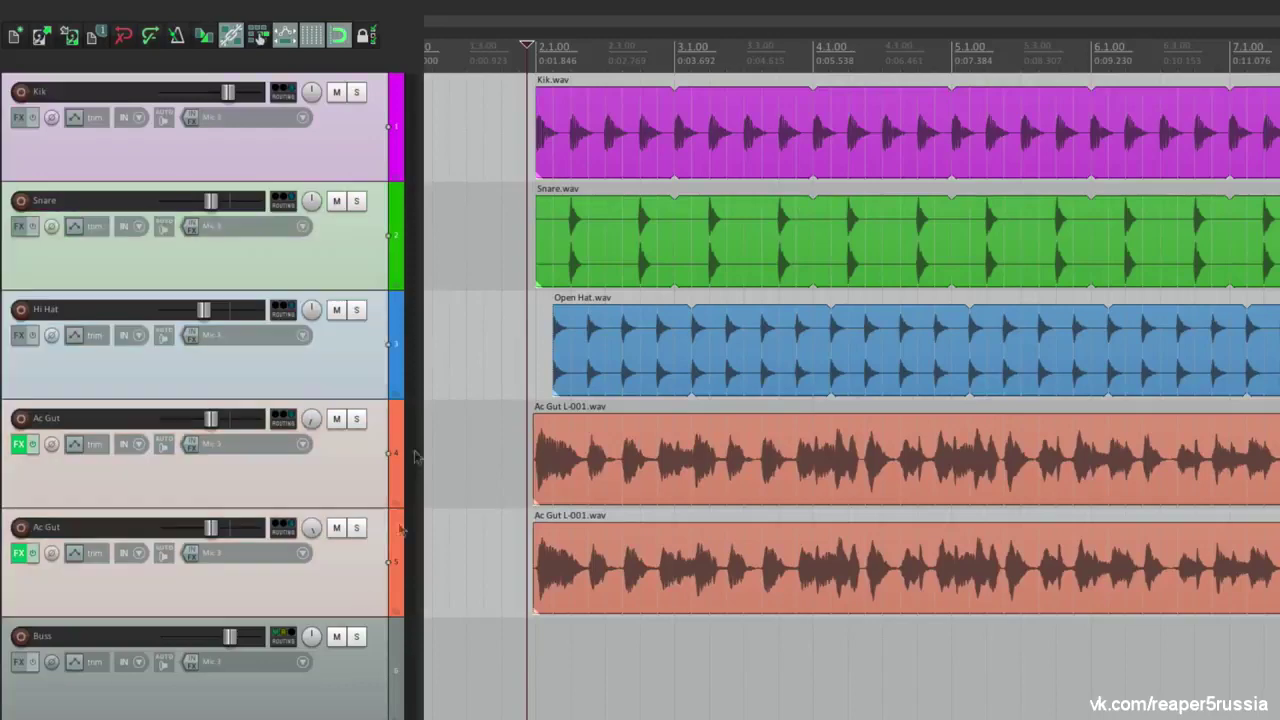
pyautogui.rightClick(281, 95)
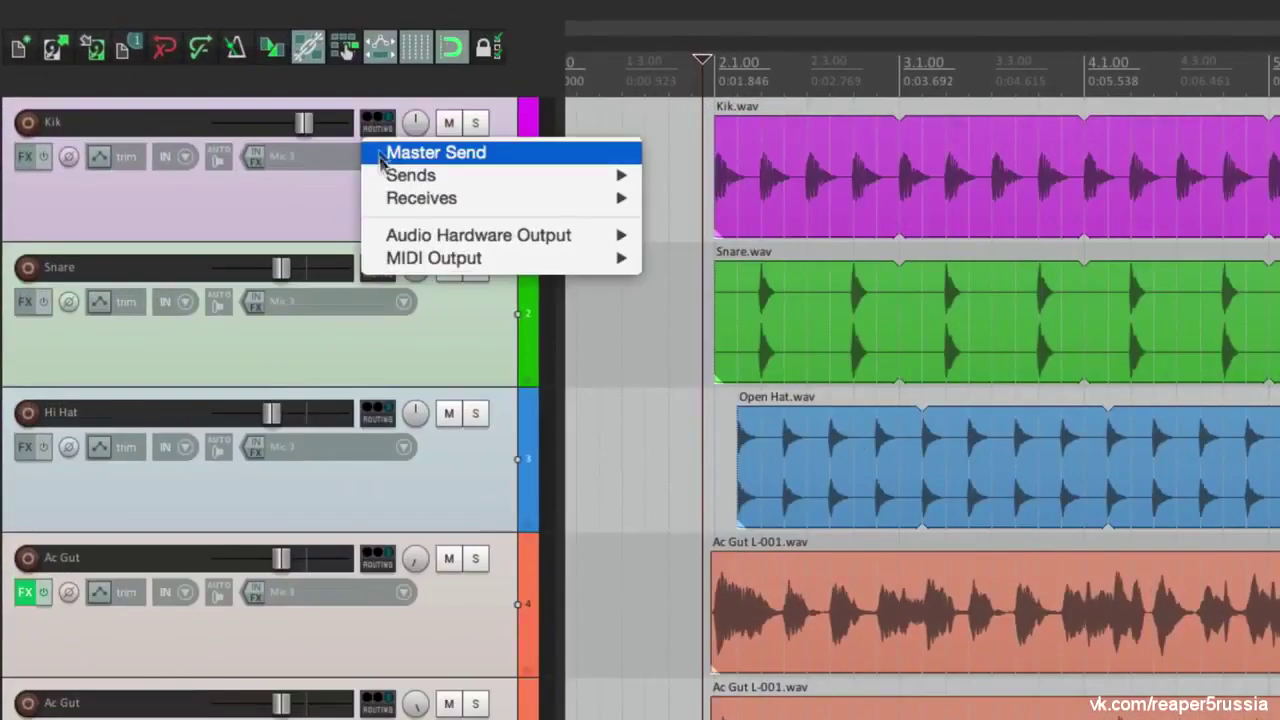
pyautogui.moveTo(284, 133)
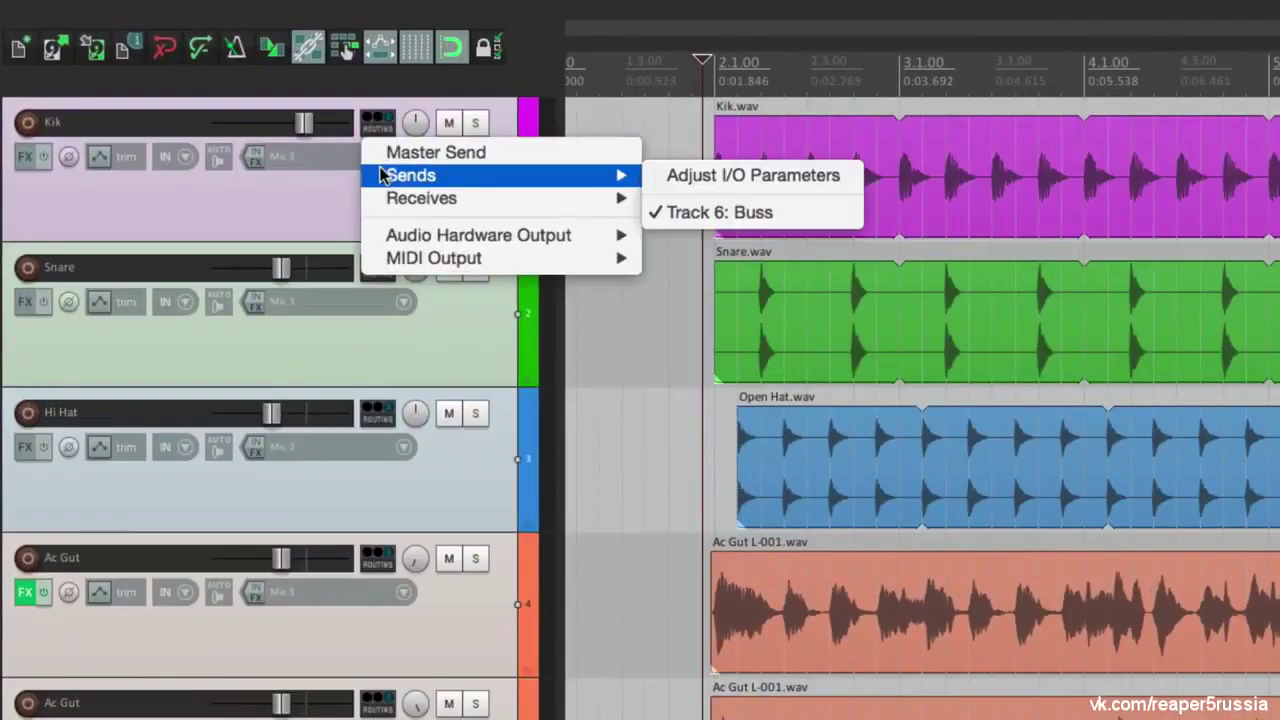
pyautogui.click(670, 213)
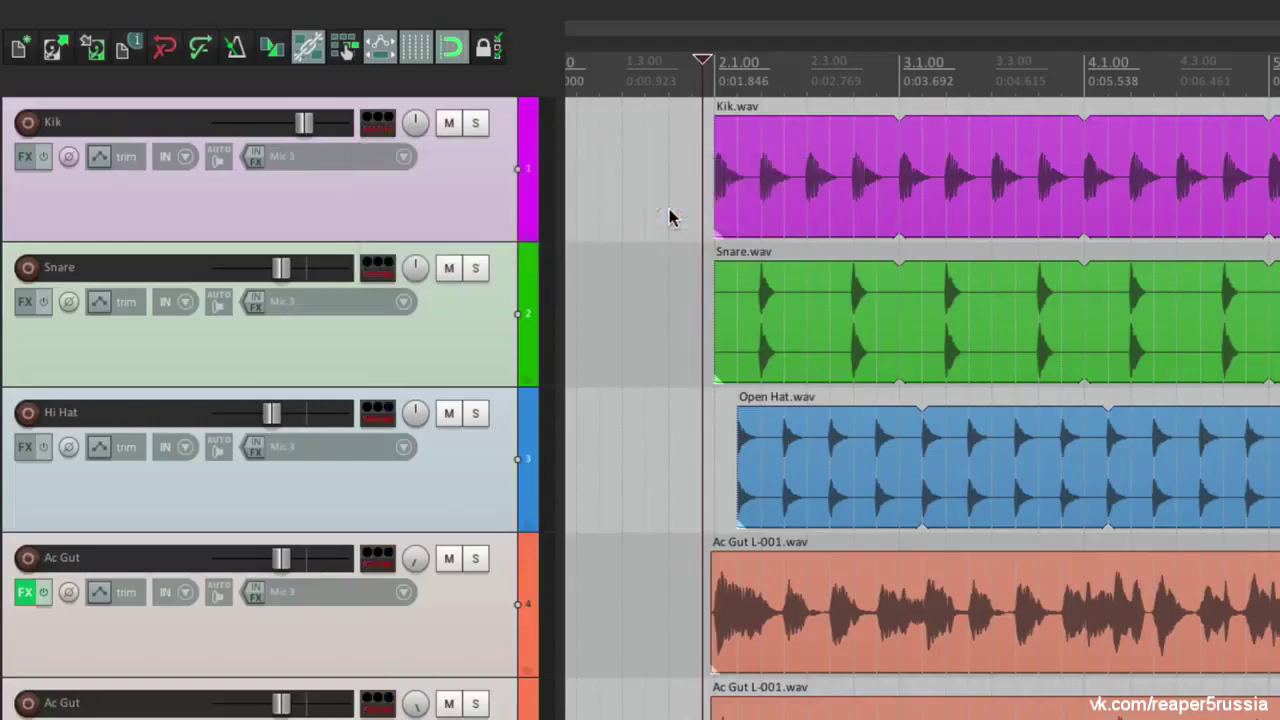
# Add a send from the Kik track to 6: Buss in the Kik track's routing window
pyautogui.click(389, 136)
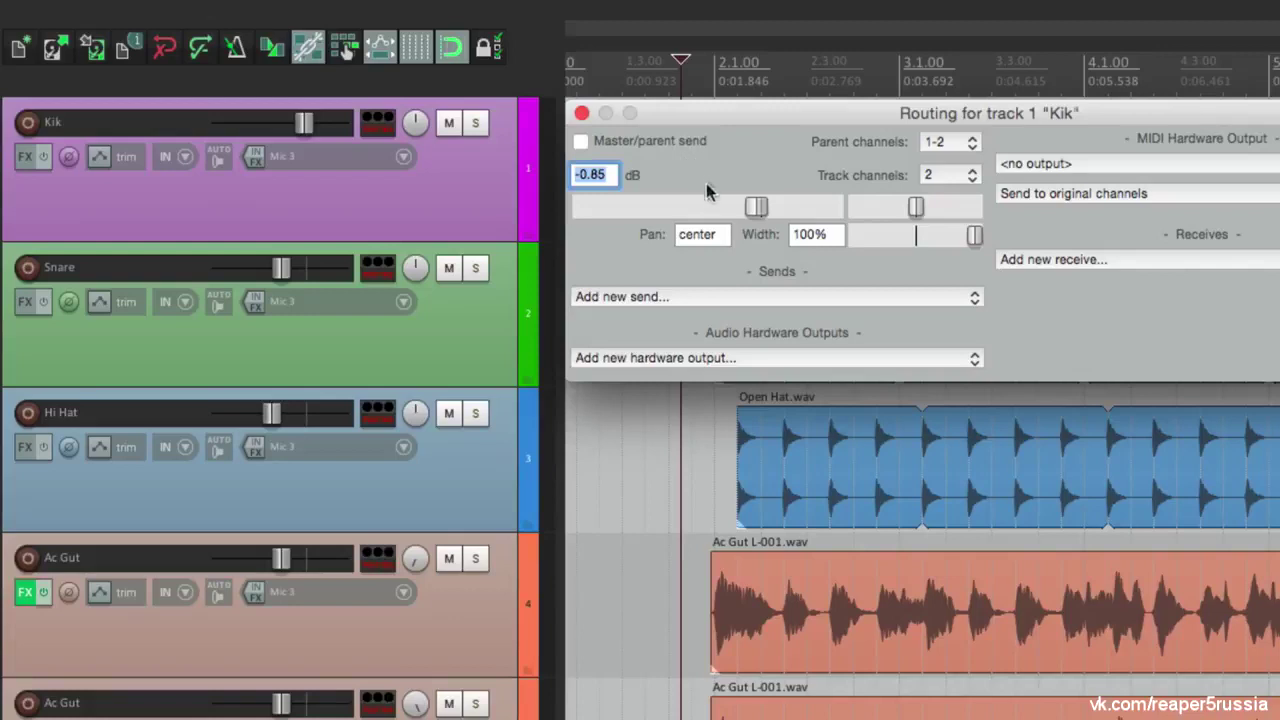
pyautogui.click(743, 299)
pyautogui.click(778, 390)
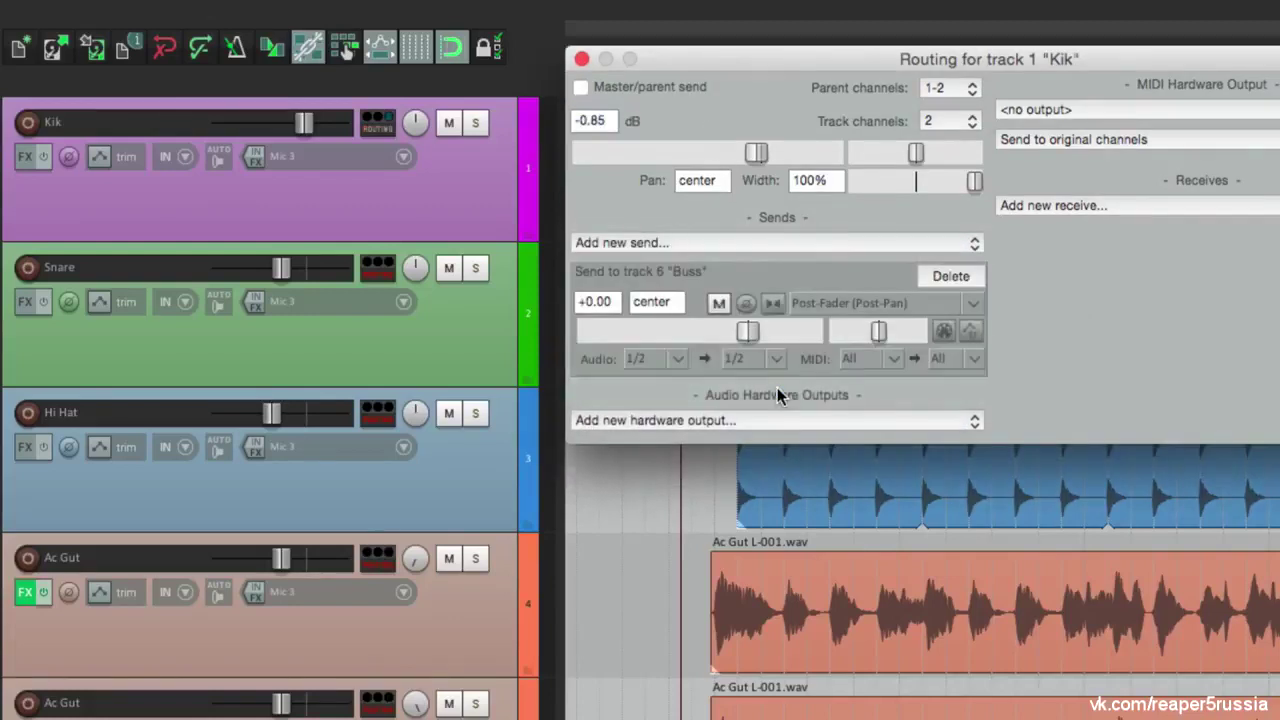
# Play the project with the Post-Fader send, lower the Kik track's volume all the way, and undo the volume change
pyautogui.press('space')
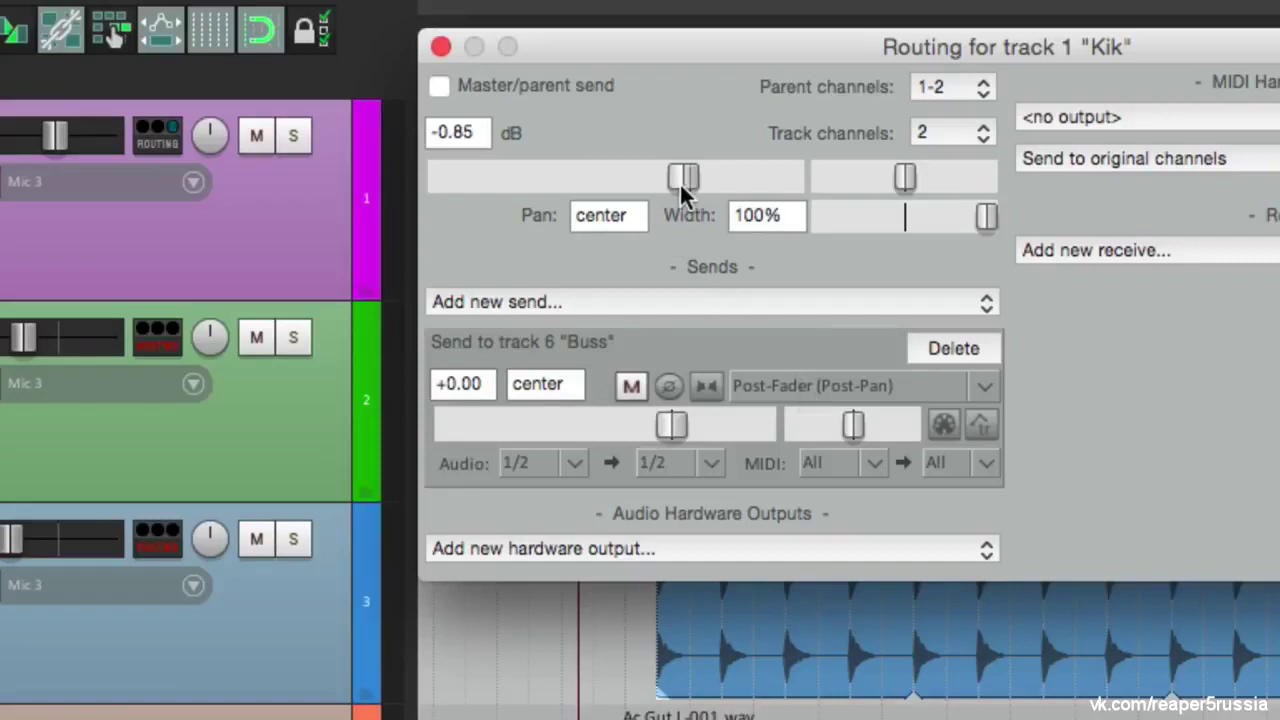
pyautogui.moveTo(679, 181); pyautogui.dragTo(412, 196)
pyautogui.press('super+z')
# Switch the Kik track's Buss send to Pre-Fader (Post-FX) and lower the track's volume to -inf dB
pyautogui.click(775, 390)
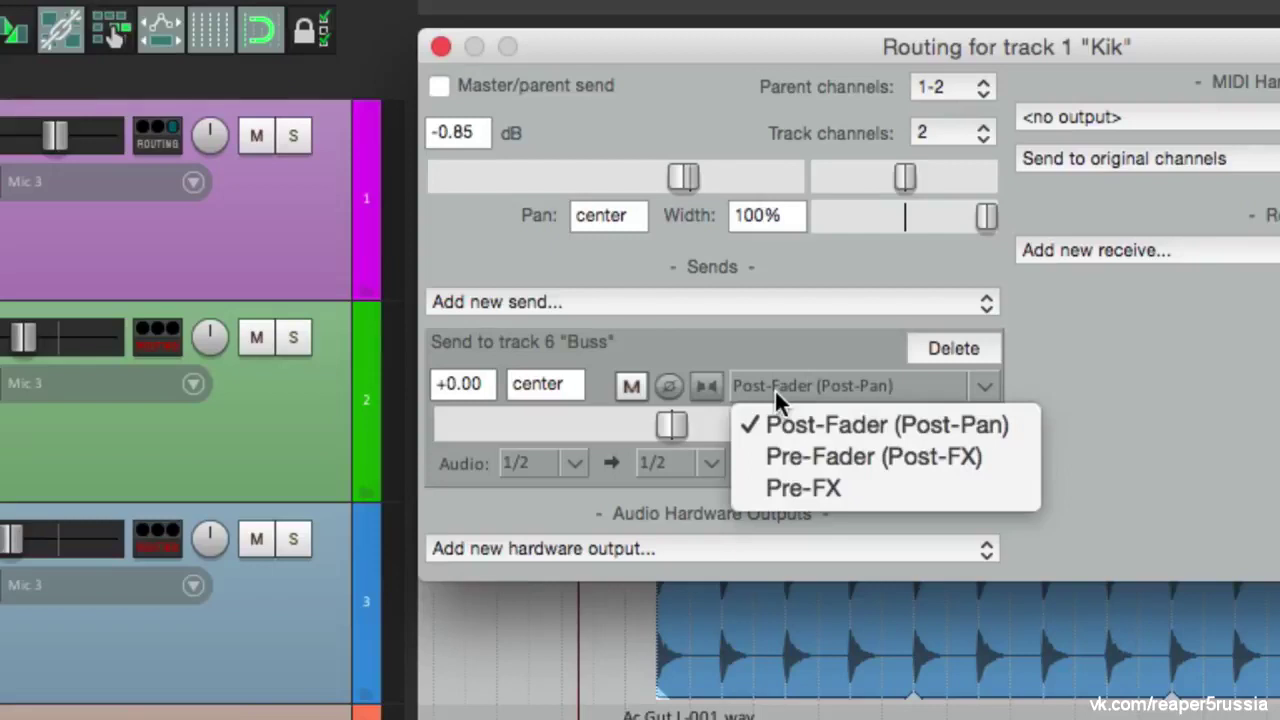
pyautogui.click(770, 456)
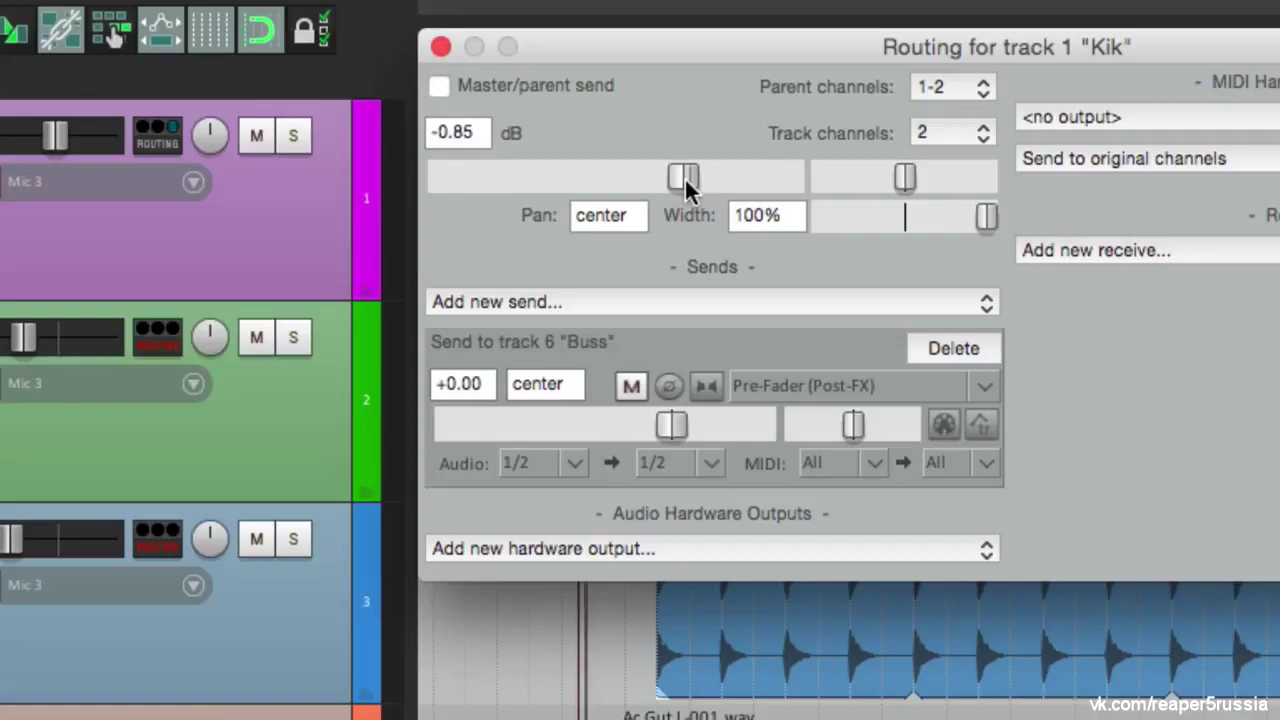
pyautogui.moveTo(684, 177); pyautogui.dragTo(390, 185)
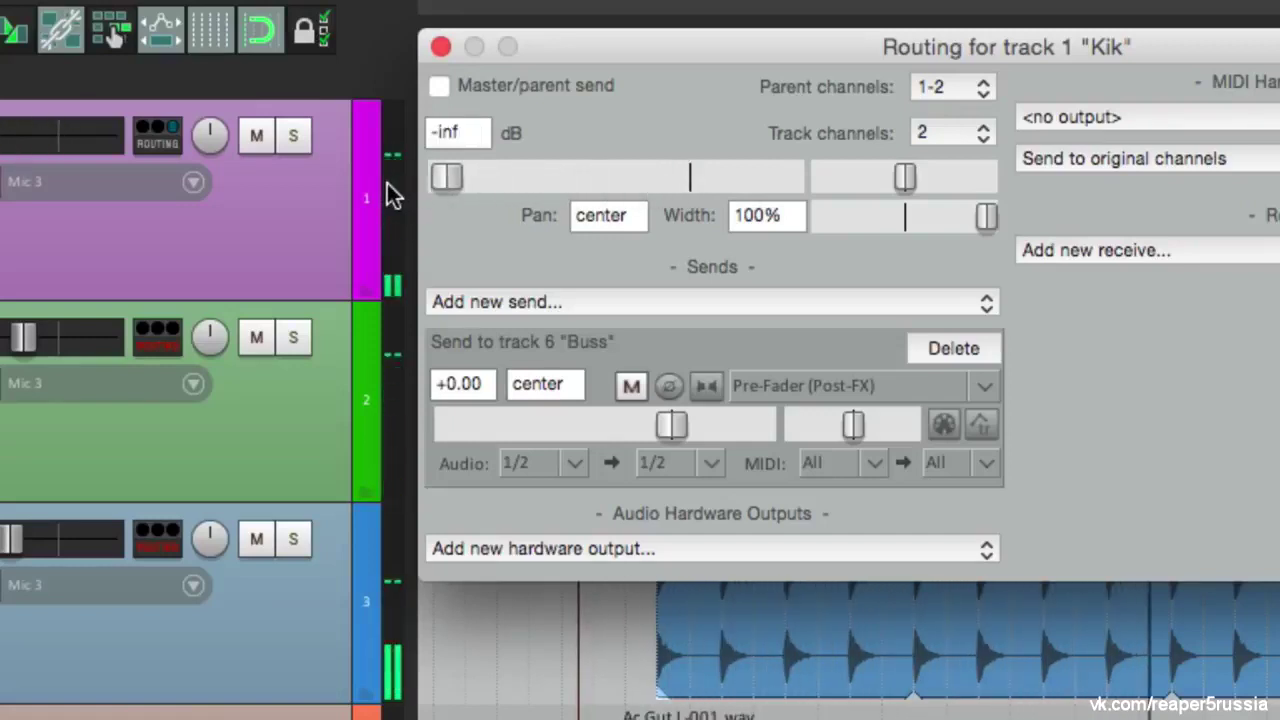
# Undo the Kik track's volume change, delete its send to the Buss track and close the routing window
pyautogui.press('super+z')
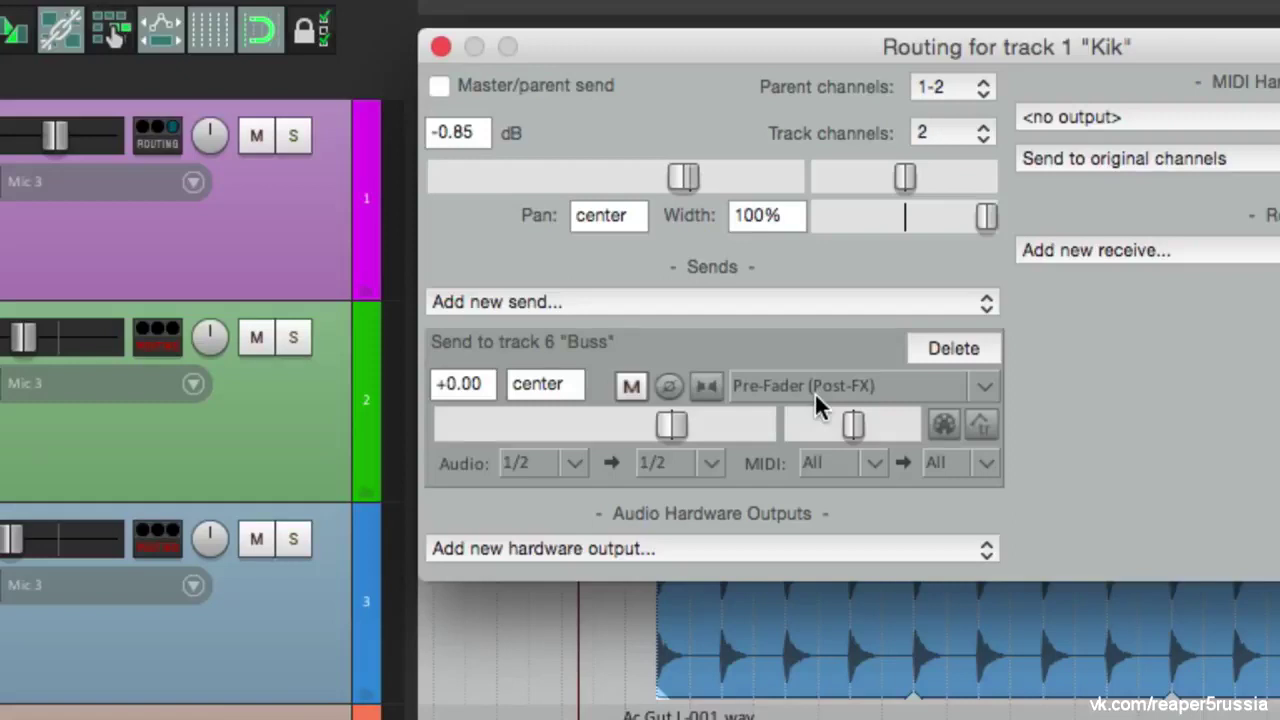
pyautogui.click(931, 344)
pyautogui.press('Escape')
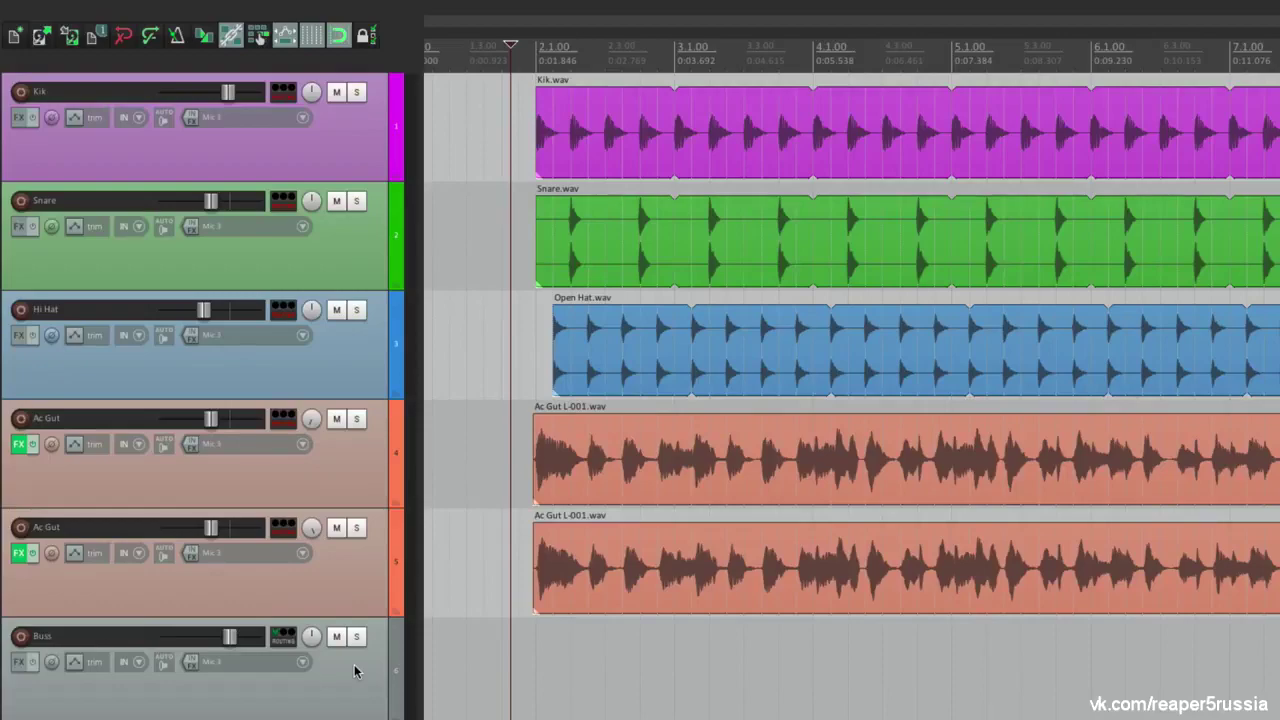
# In the Track/Send Defaults preferences, set the send/hardware output default mode to Pre-Fader (Post-FX) and the send default gain to -inf
pyautogui.hotkey('ctrl', 'p')
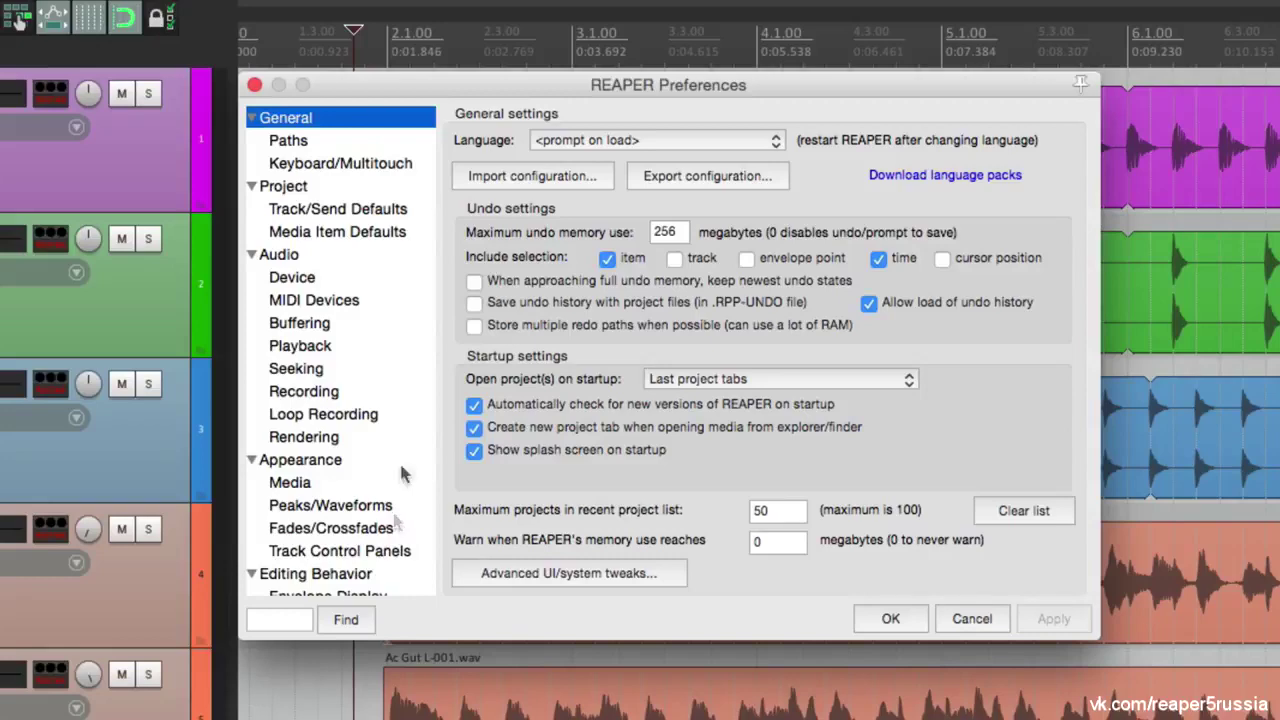
pyautogui.click(381, 208)
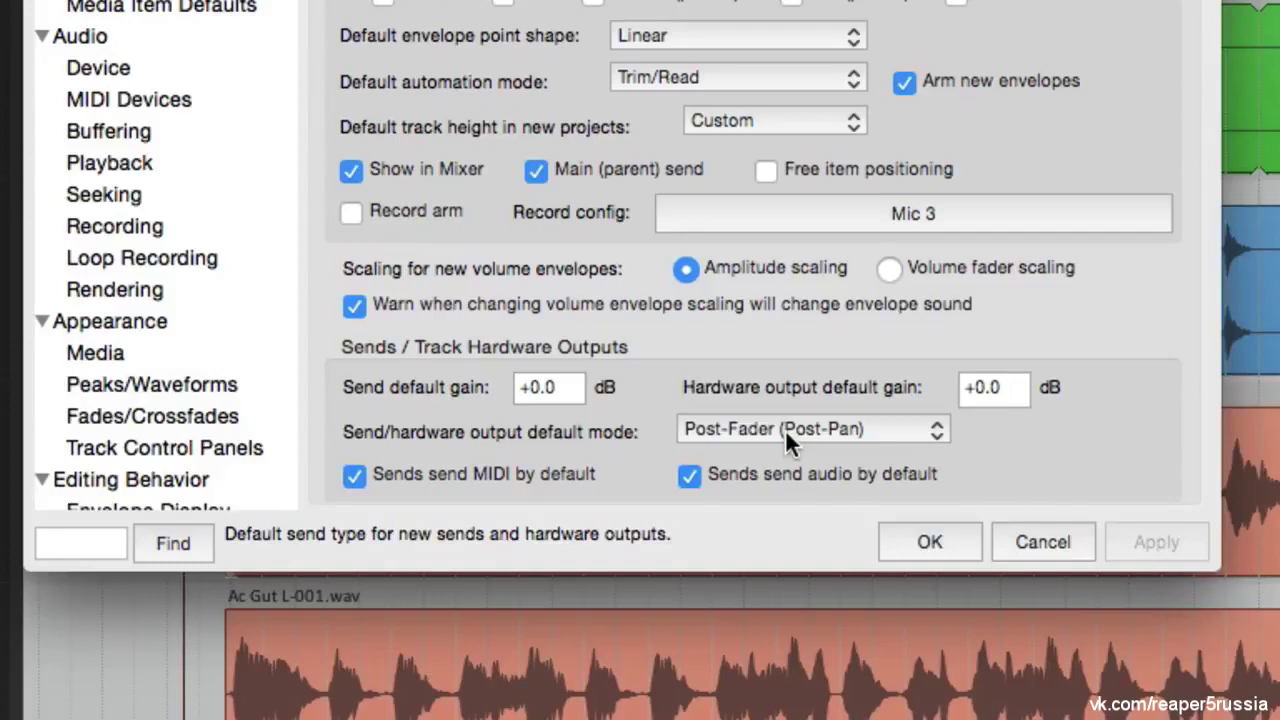
pyautogui.click(785, 429)
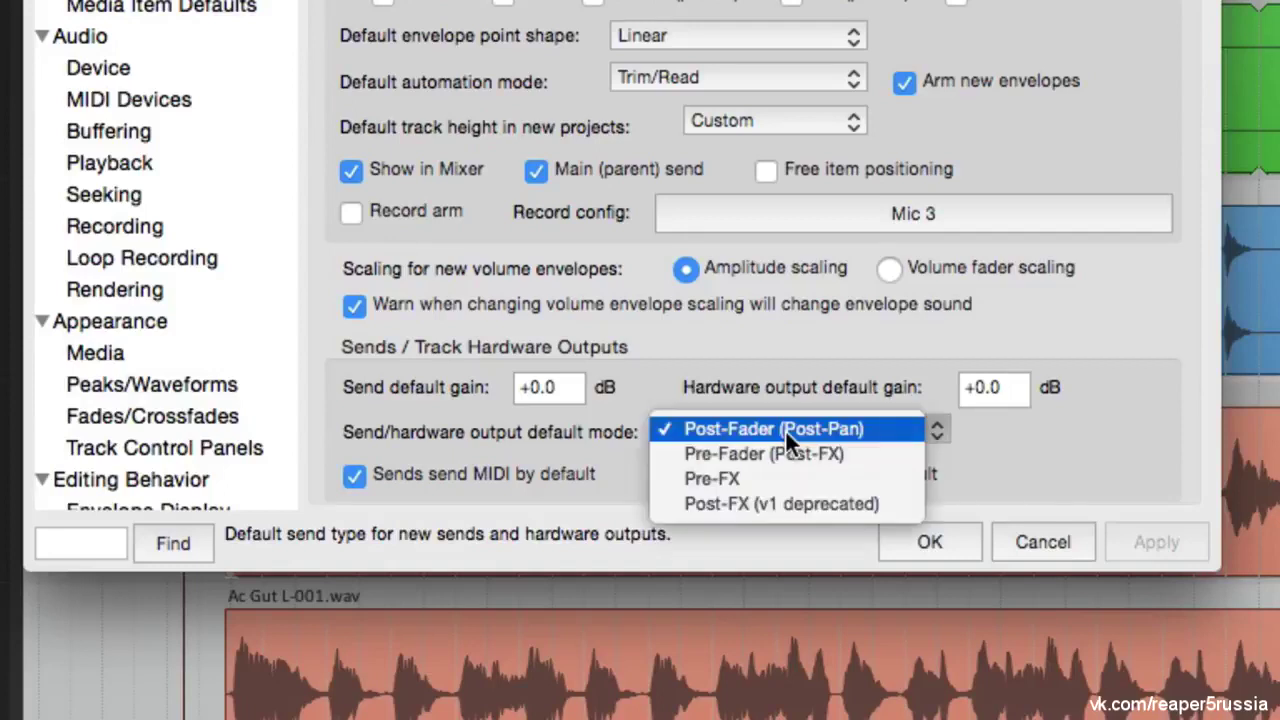
pyautogui.click(893, 456)
pyautogui.doubleClick(570, 388)
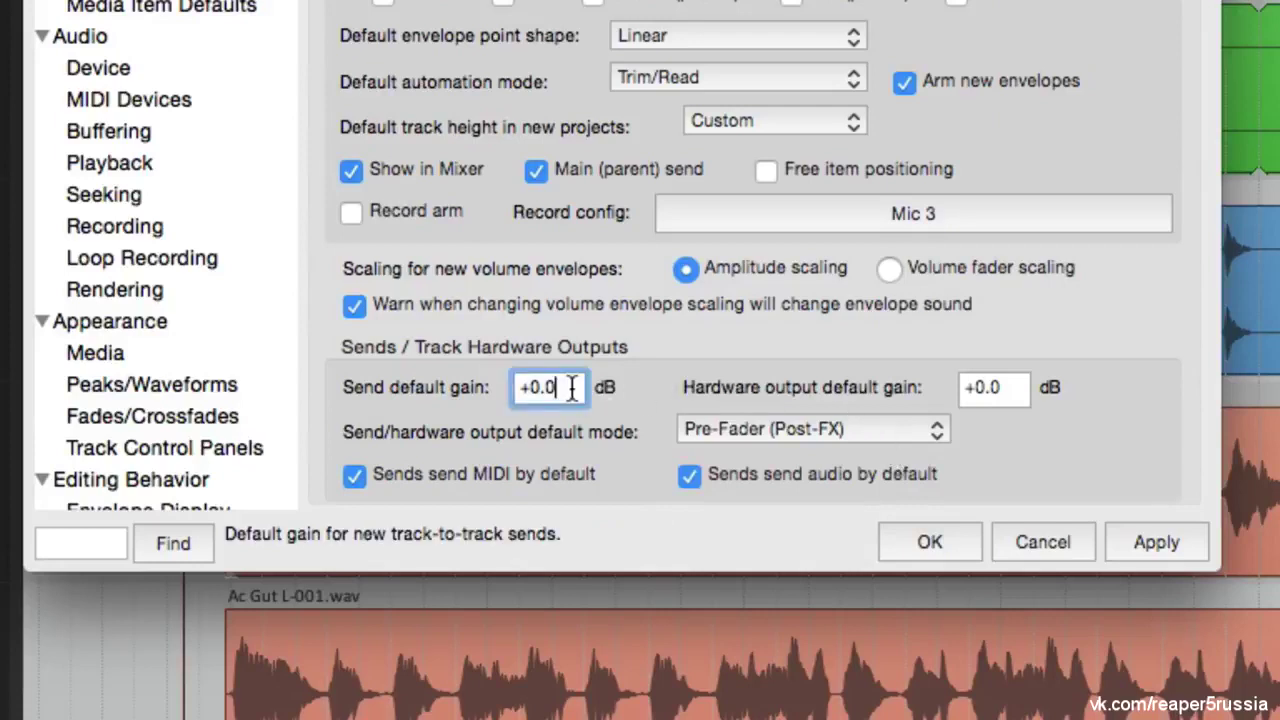
pyautogui.write('-inf')
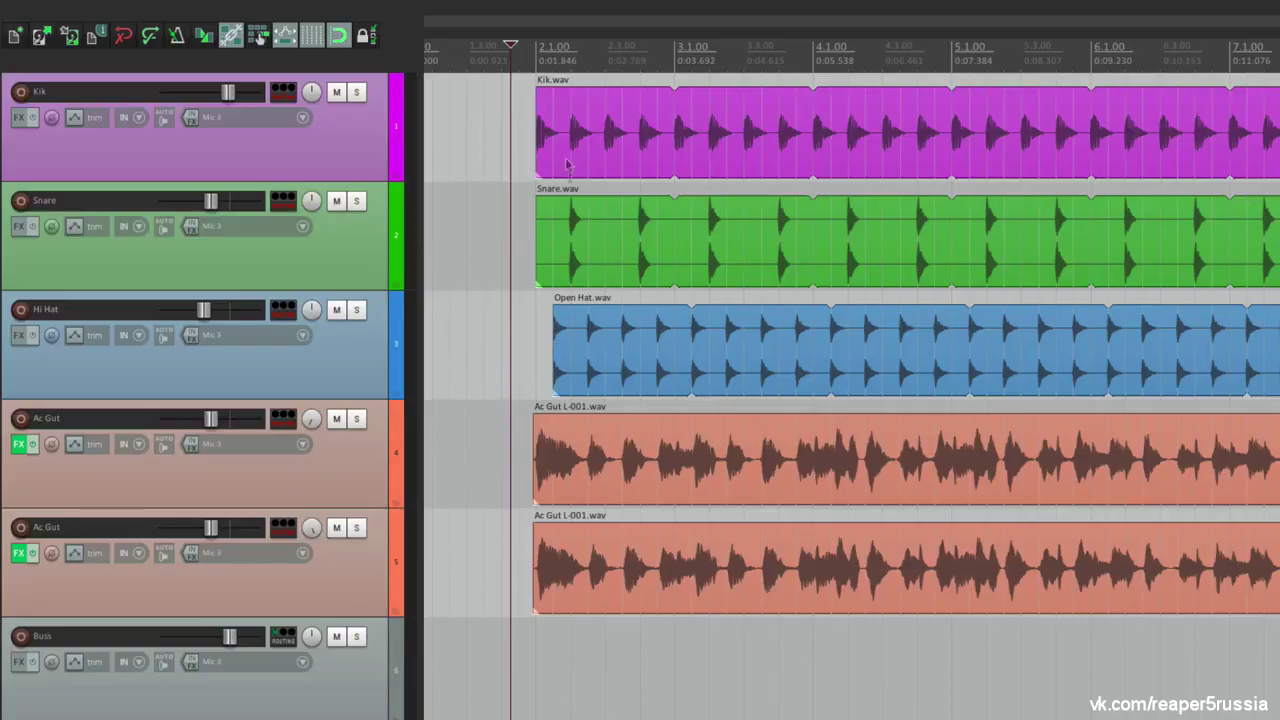
# Select tracks 1 to 5 and send them to Track 6: Buss using the new send defaults
pyautogui.click(363, 164)
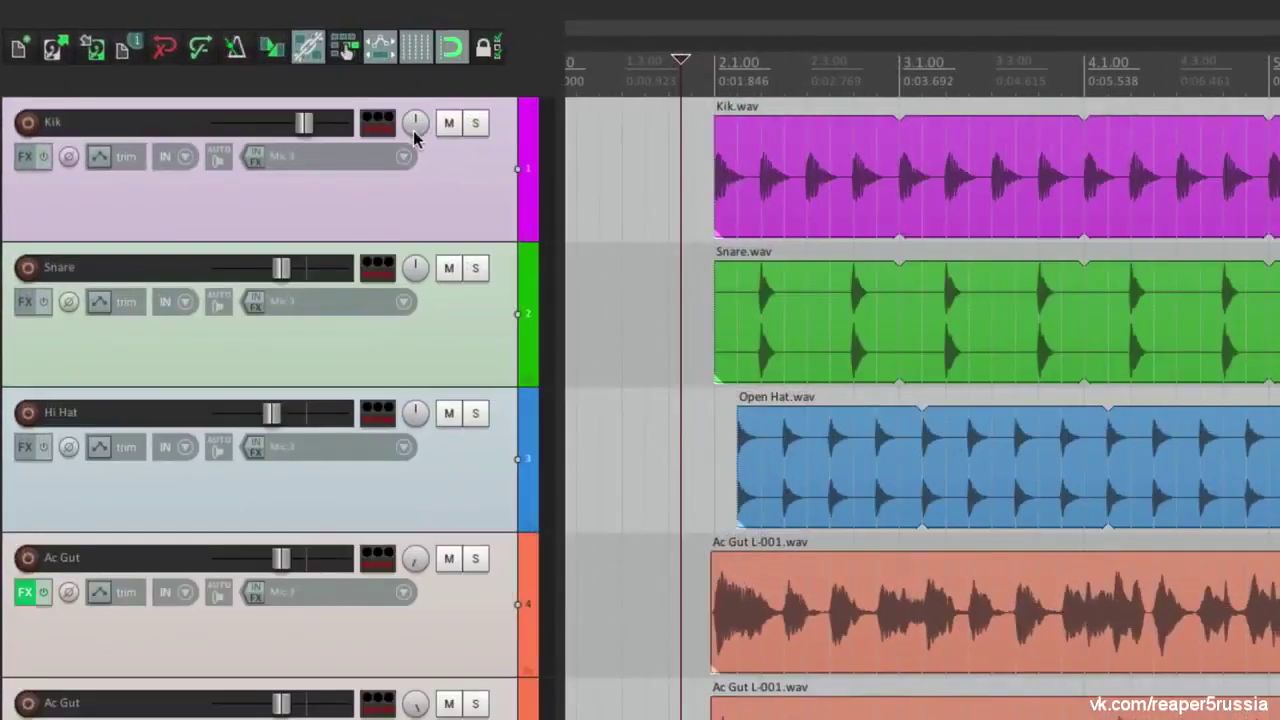
pyautogui.click(291, 98)
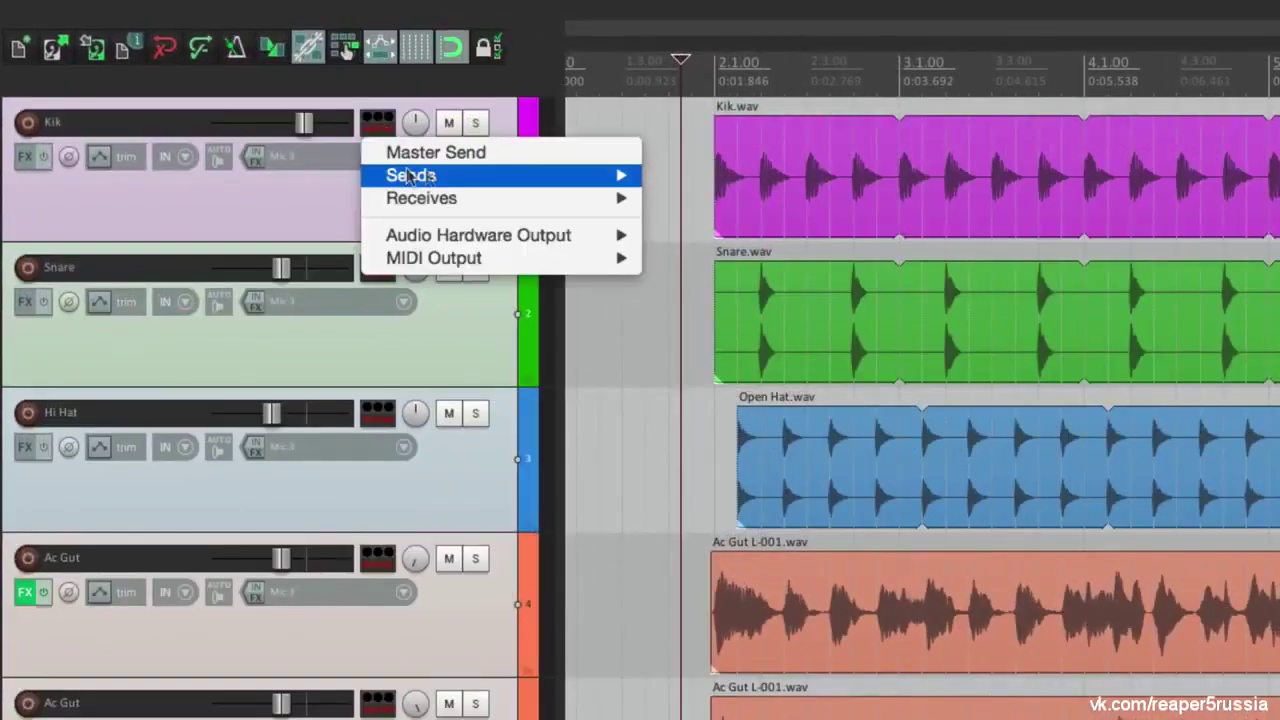
pyautogui.moveTo(431, 177)
pyautogui.click(723, 210)
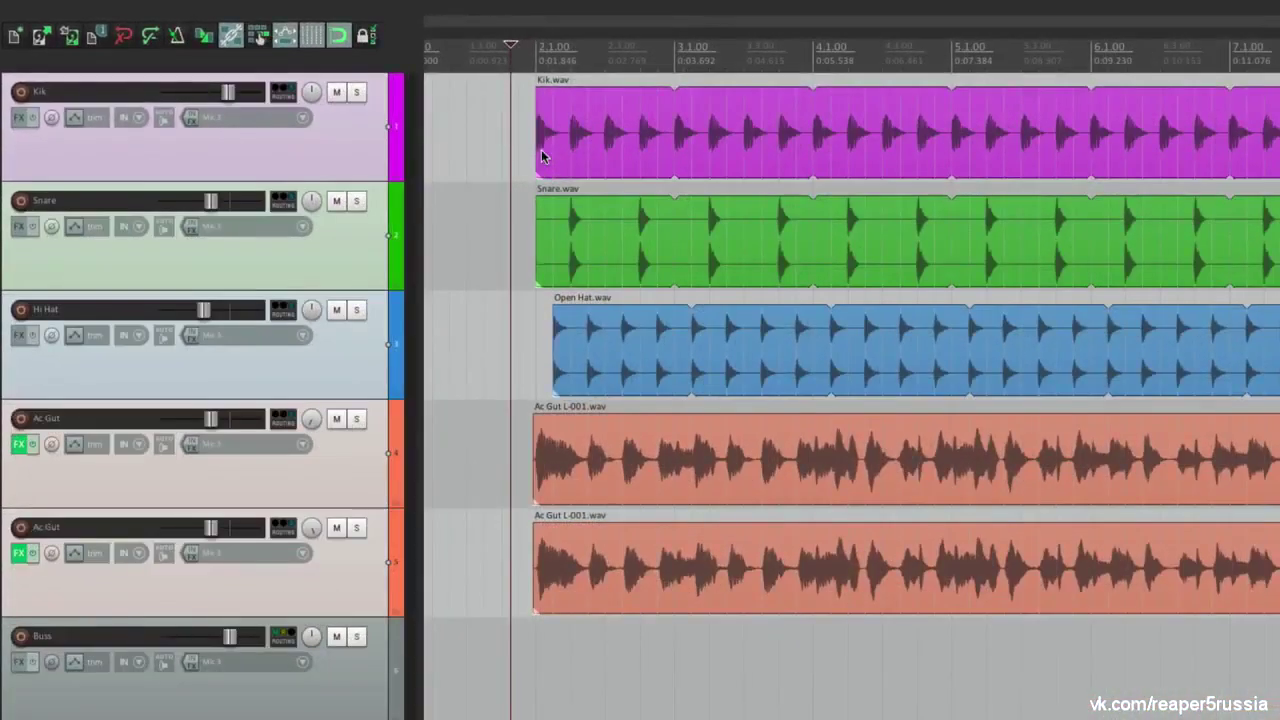
# Play the project briefly, stop it and open the Buss track's routing window
pyautogui.press('space')
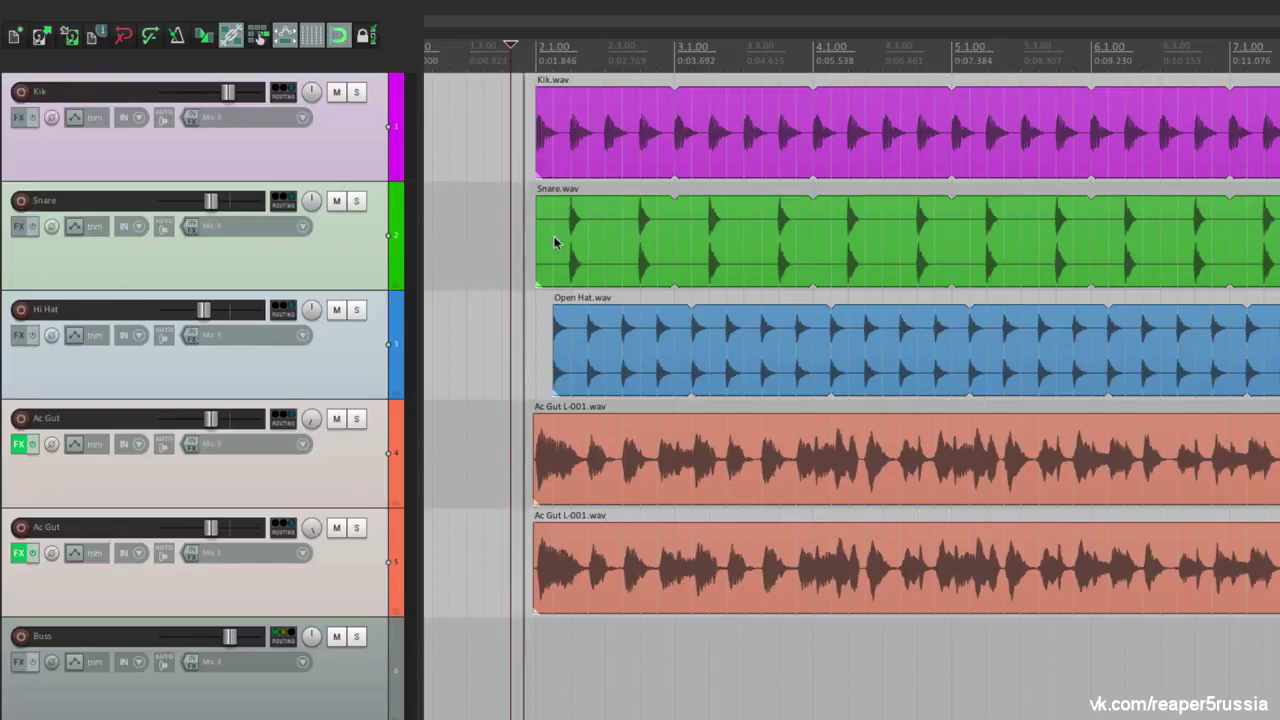
pyautogui.press('space')
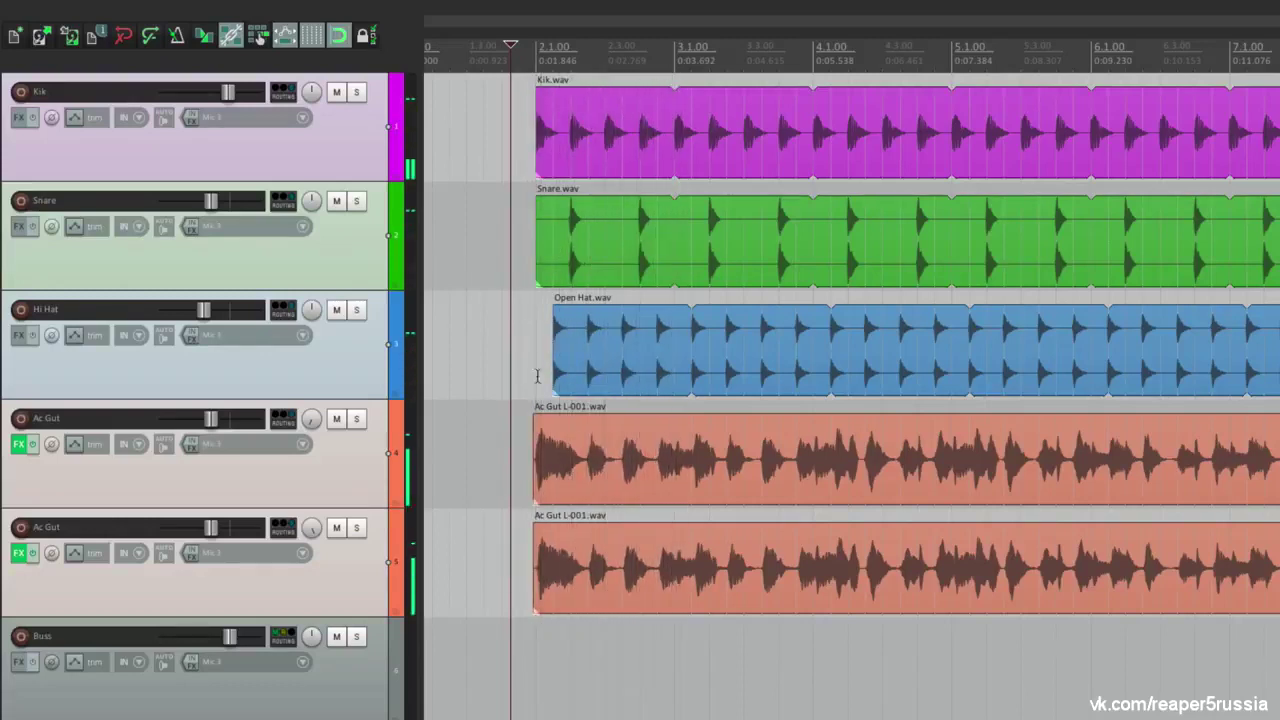
pyautogui.click(283, 636)
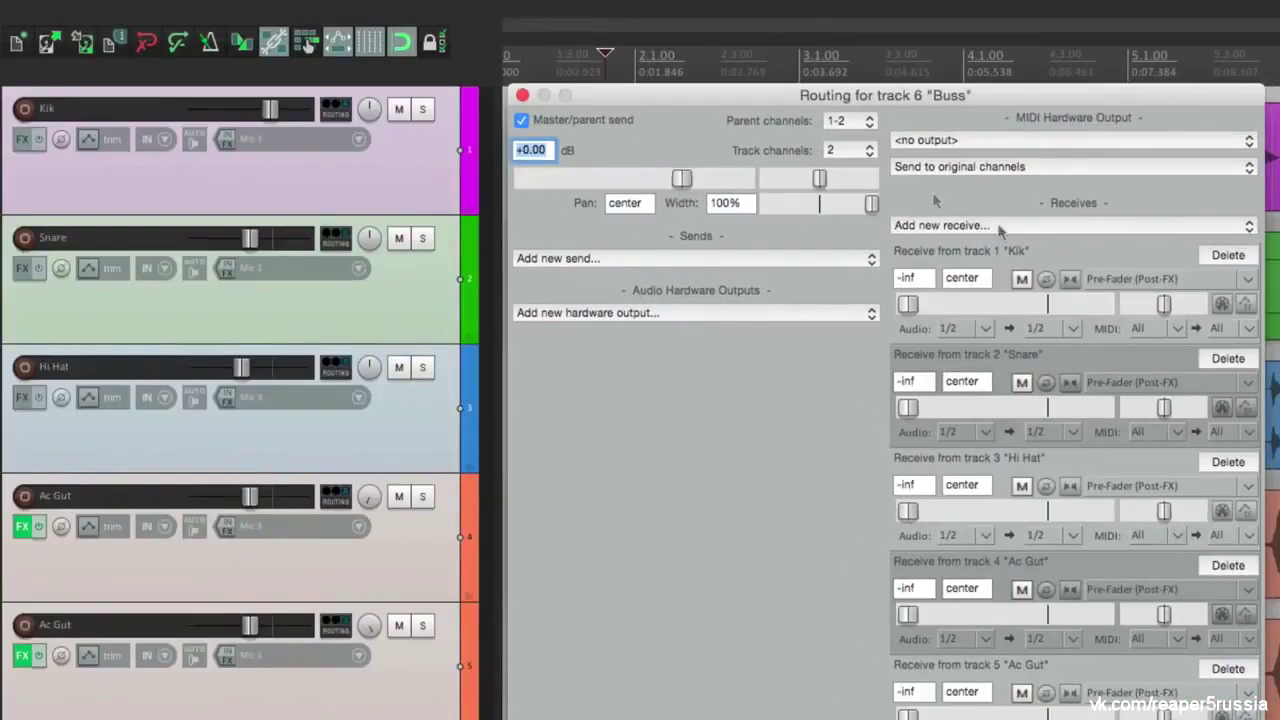
# Check the Kik track's send to the Buss track in its routing window and close that window
pyautogui.click(333, 111)
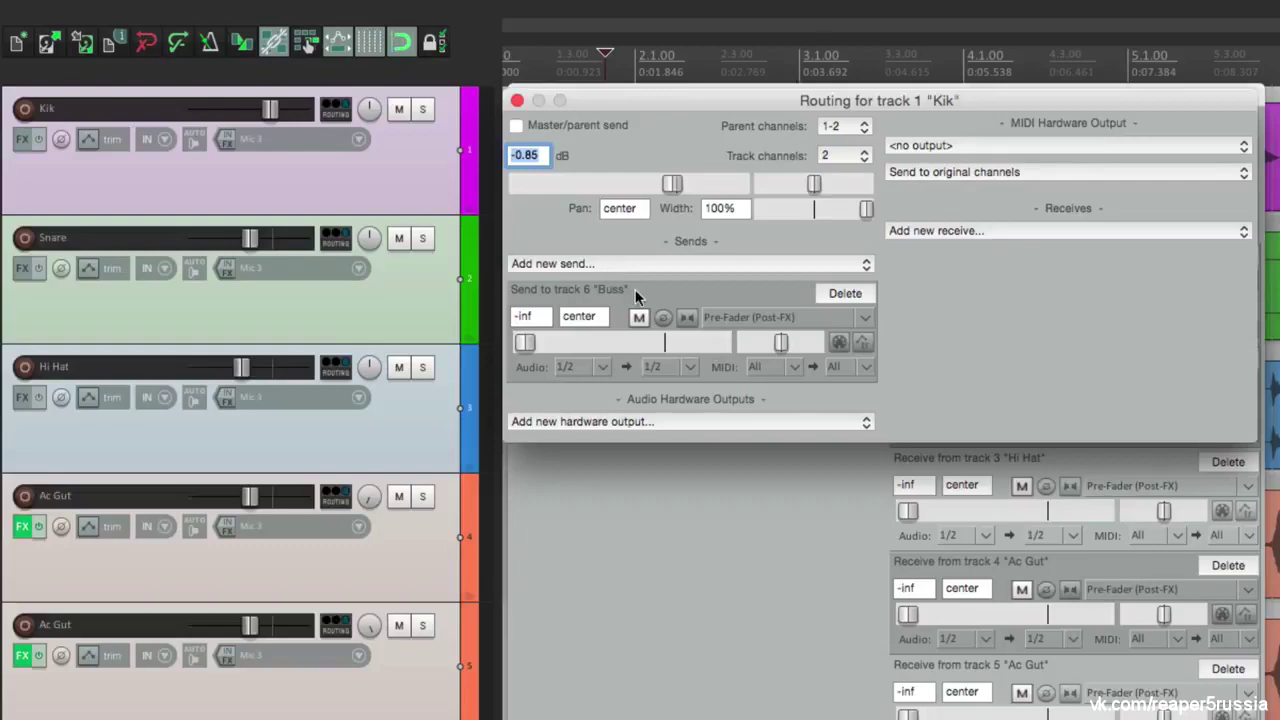
pyautogui.click(517, 100)
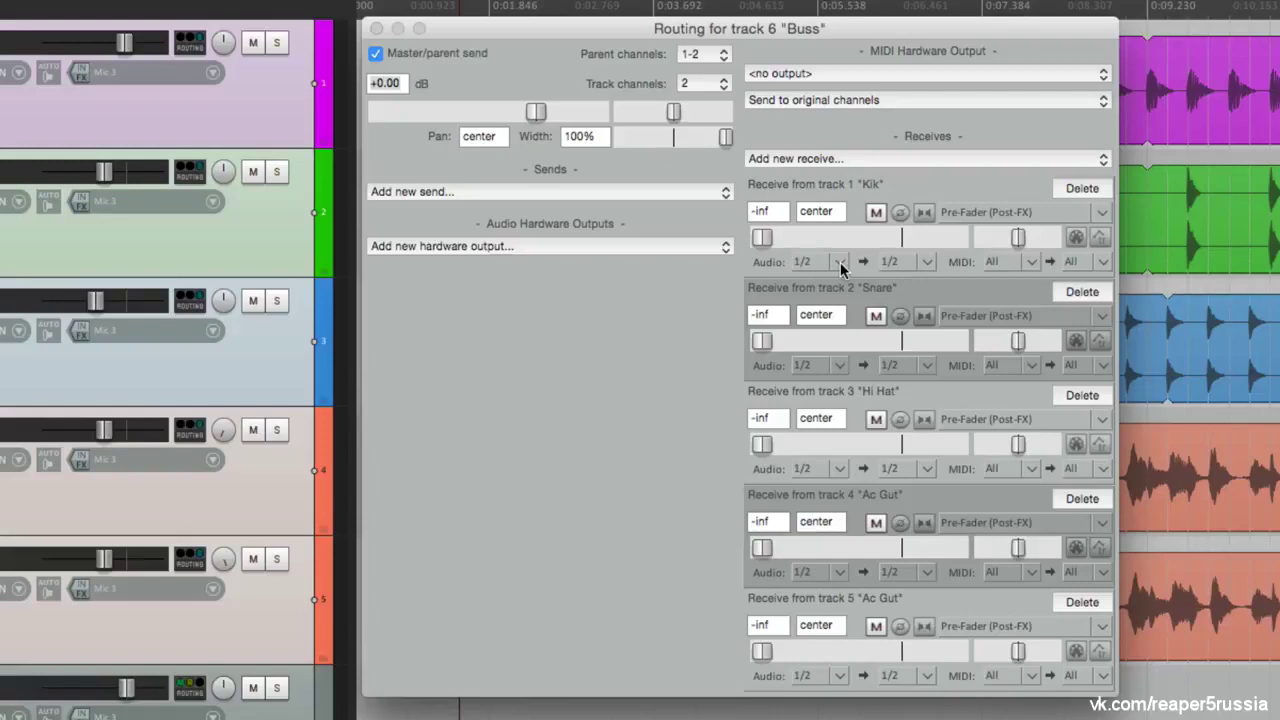
# During playback, set the Buss receive levels: Kik 0.00, Snare -7.19, Hi Hat -9.86, Ac Gut track 4 -11.12, and Ac Gut track 5 -12.12 dB
pyautogui.doubleClick(780, 237)
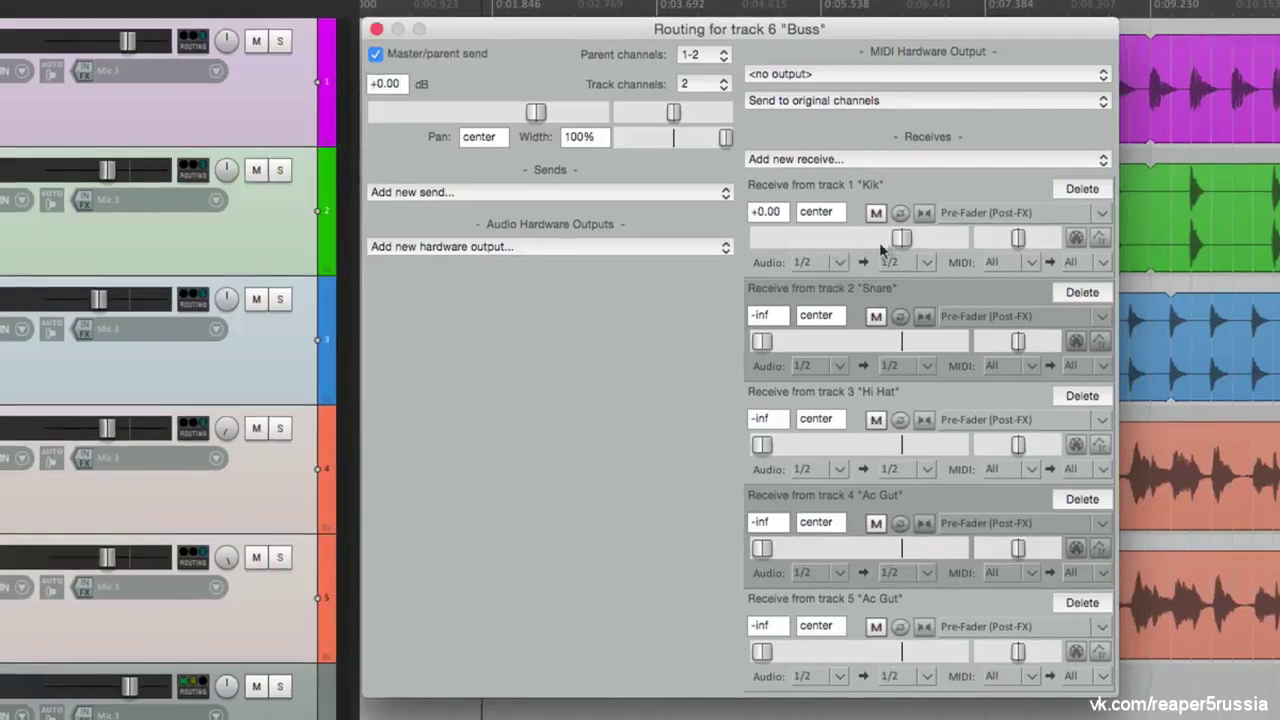
pyautogui.press('space')
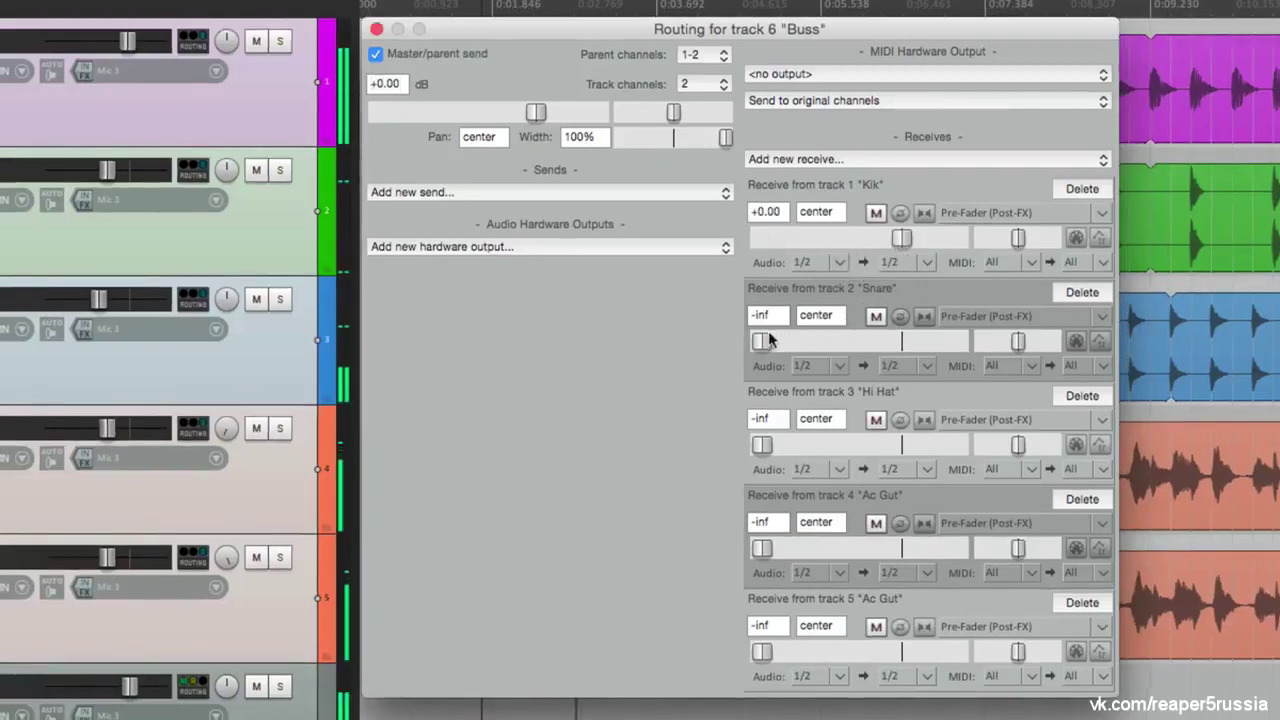
pyautogui.moveTo(760, 342); pyautogui.dragTo(872, 341)
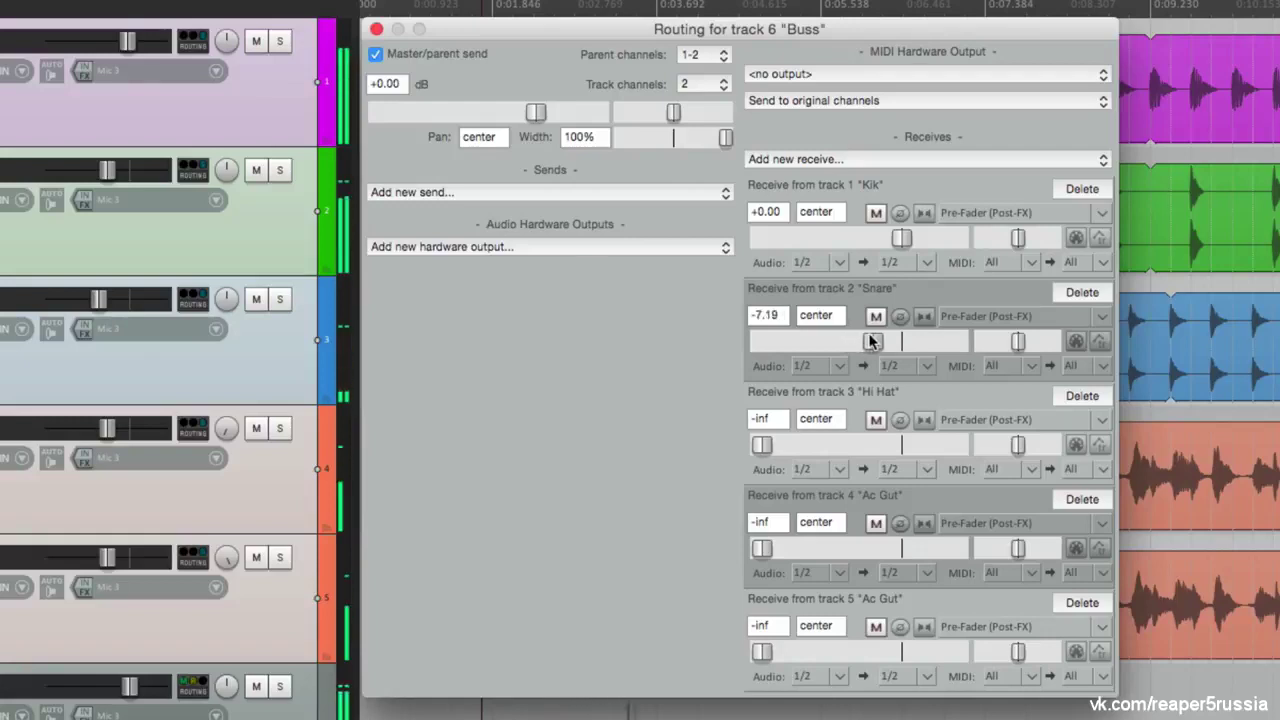
pyautogui.moveTo(760, 444); pyautogui.dragTo(864, 444)
pyautogui.moveTo(762, 548); pyautogui.dragTo(859, 549)
pyautogui.moveTo(763, 652); pyautogui.dragTo(857, 650)
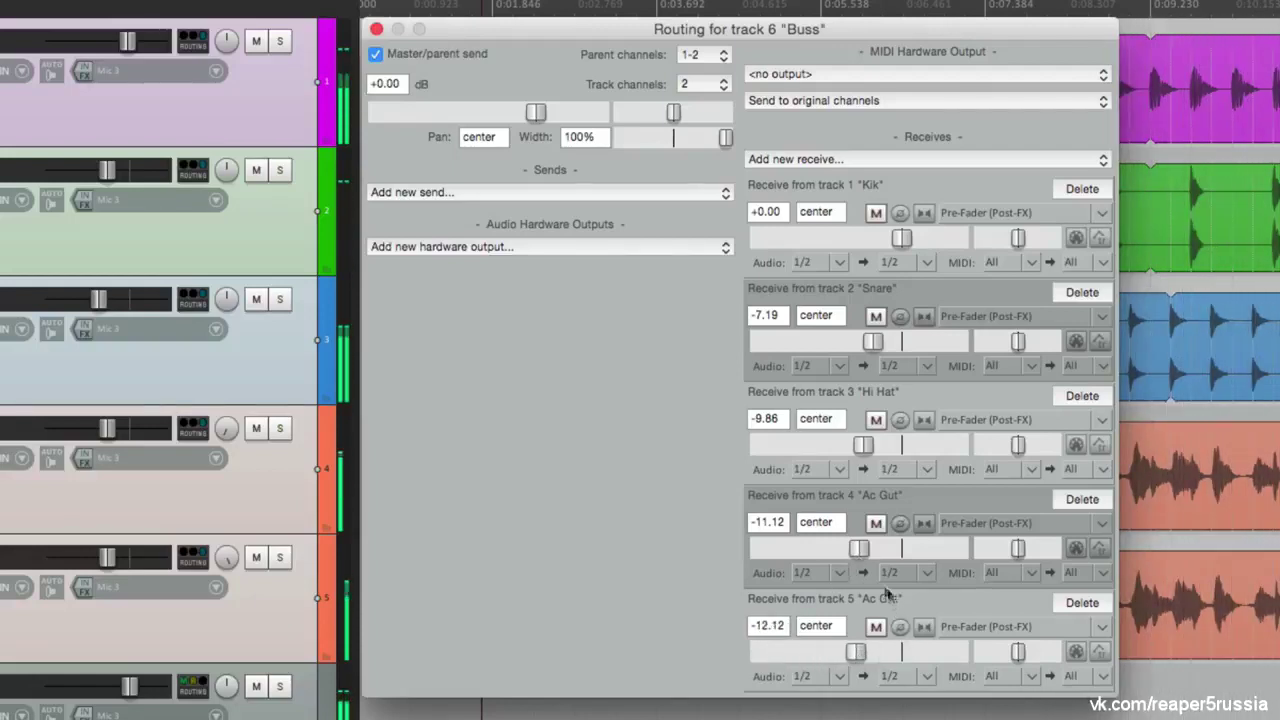
# Pan the Ac Gut receives 100%L (track 4) and 100%R (track 5) at -10.83 and -10.89 dB, and lower the Hi Hat receive to -inf
pyautogui.moveTo(1013, 557); pyautogui.dragTo(955, 560)
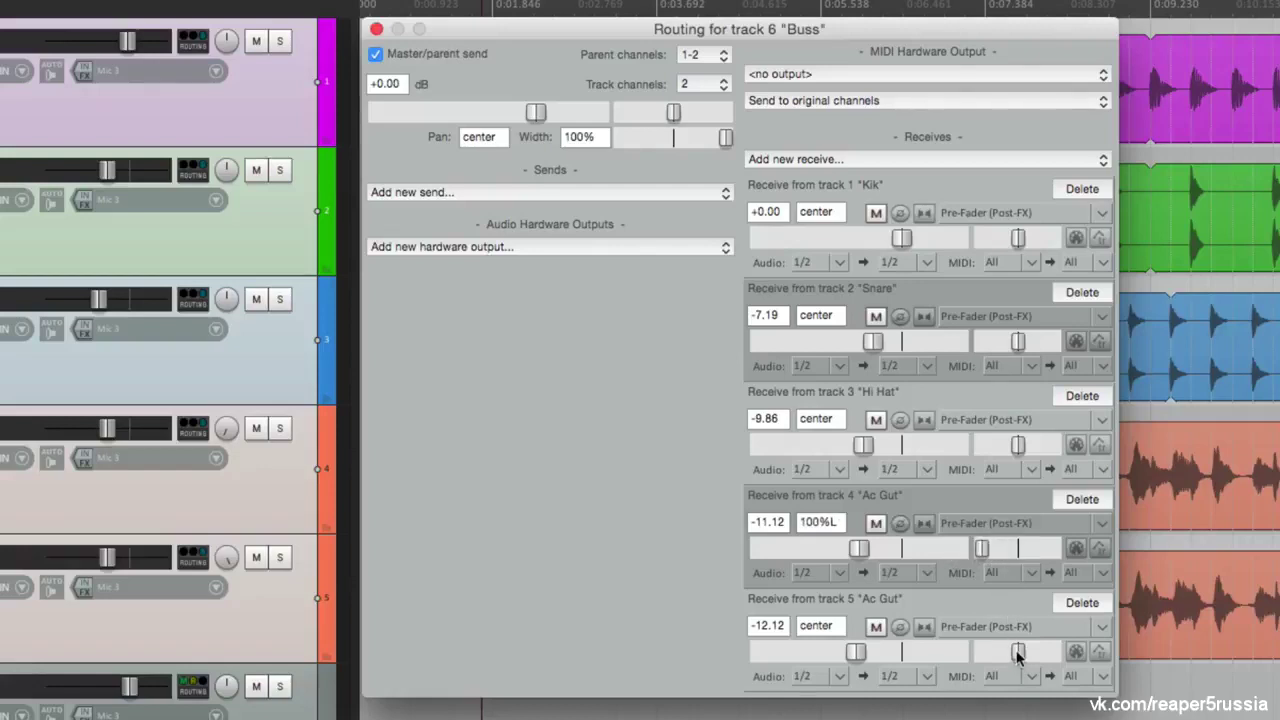
pyautogui.moveTo(1018, 652); pyautogui.dragTo(1062, 655)
pyautogui.moveTo(855, 549); pyautogui.dragTo(860, 549)
pyautogui.moveTo(860, 652); pyautogui.dragTo(860, 652)
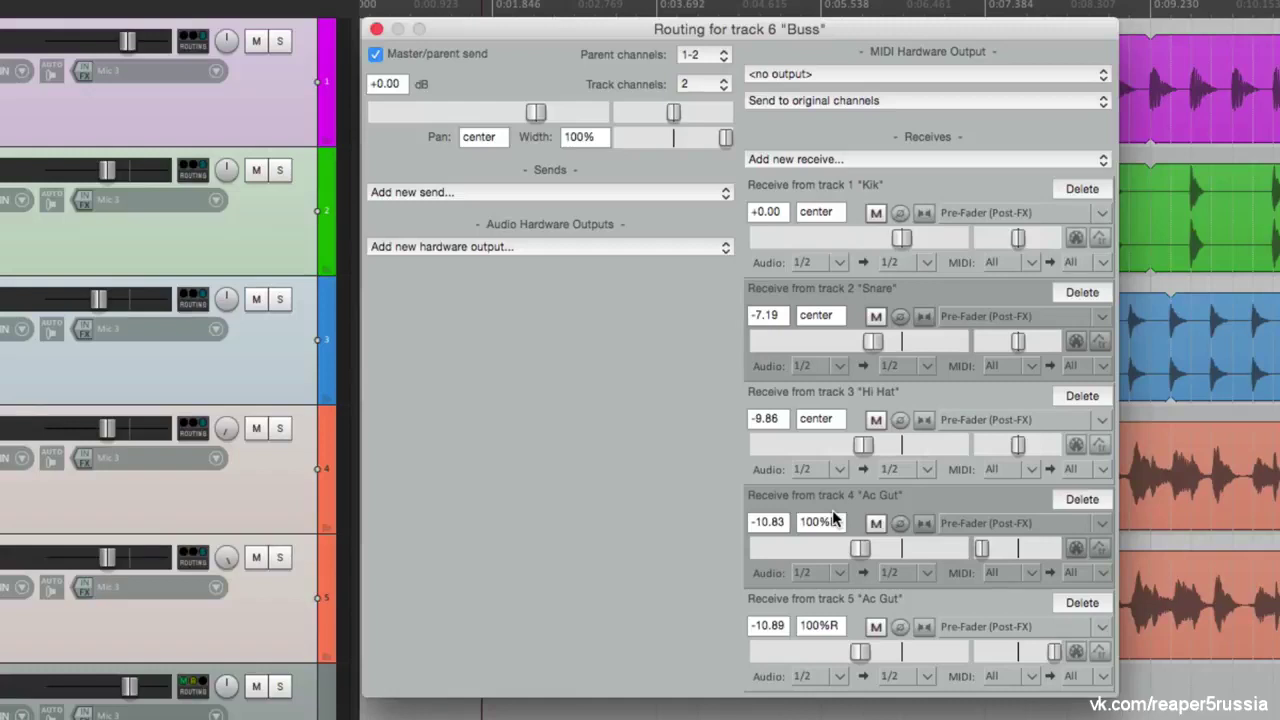
pyautogui.moveTo(863, 444); pyautogui.dragTo(752, 446)
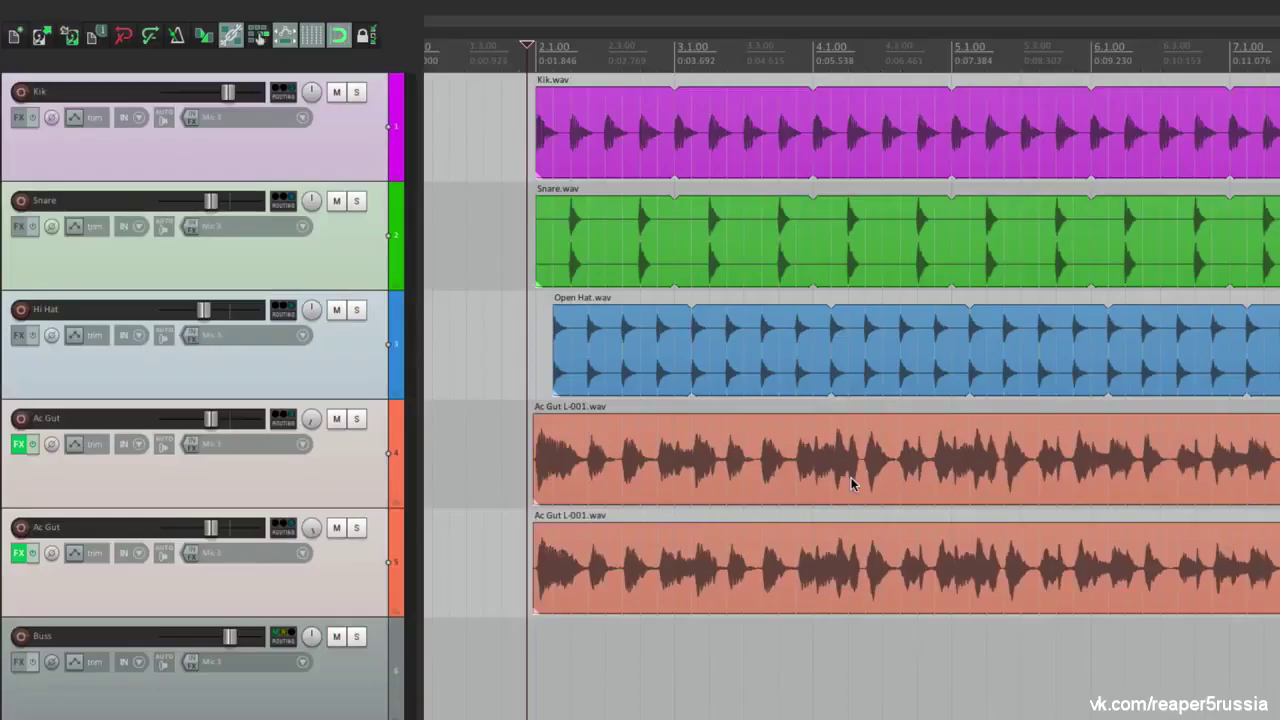
# Enable the master send on tracks 1 to 5 and disable it on the Buss track
pyautogui.click(355, 172)
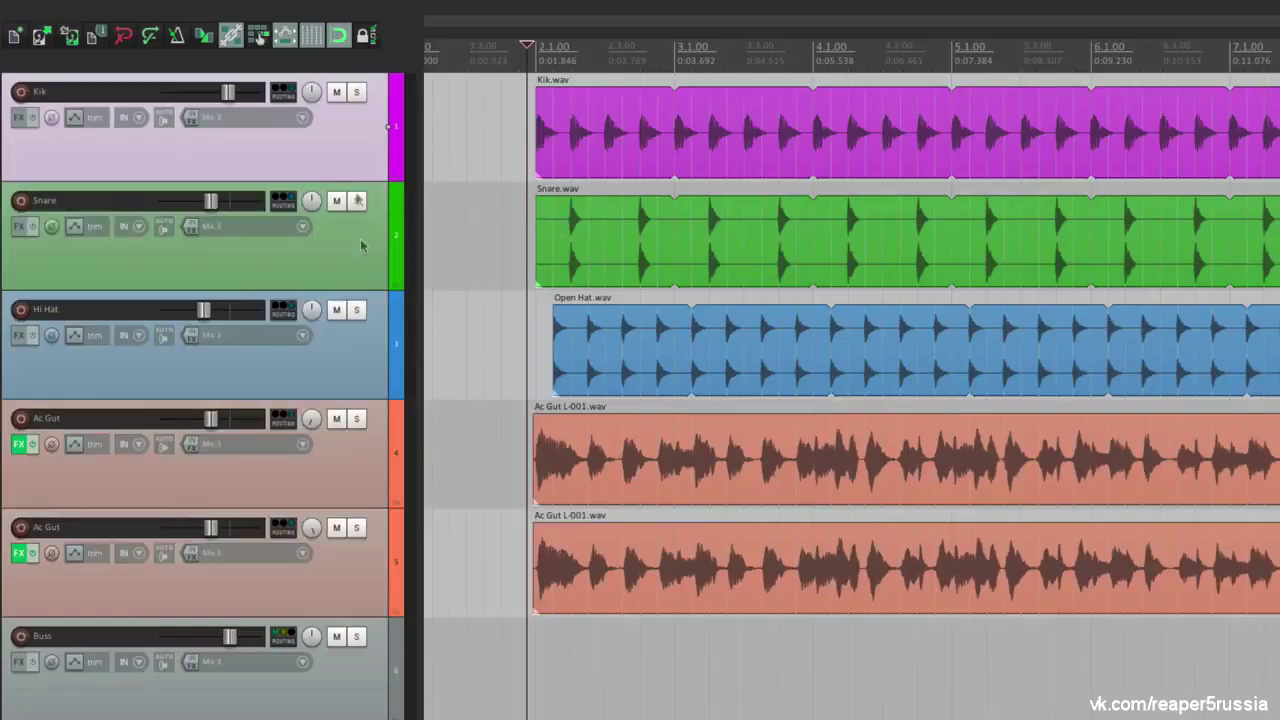
pyautogui.keyDown('shift'); pyautogui.click(364, 566); pyautogui.keyUp('shift')
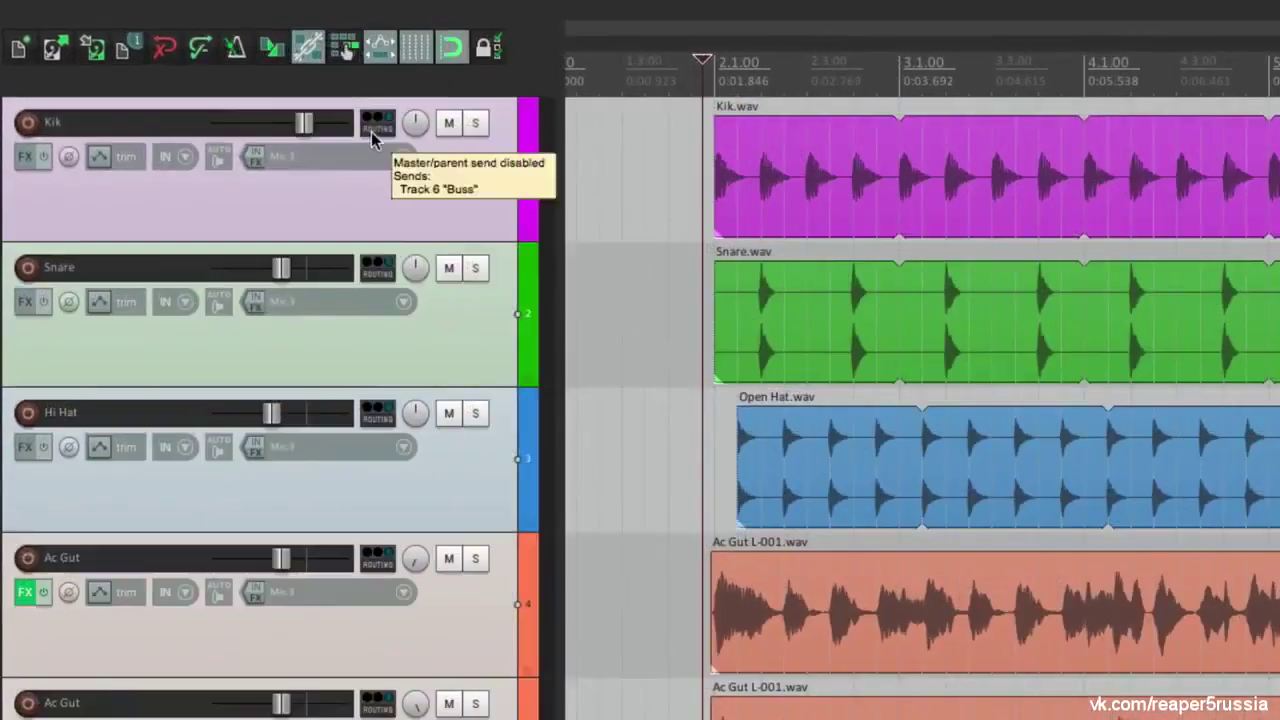
pyautogui.rightClick(284, 98)
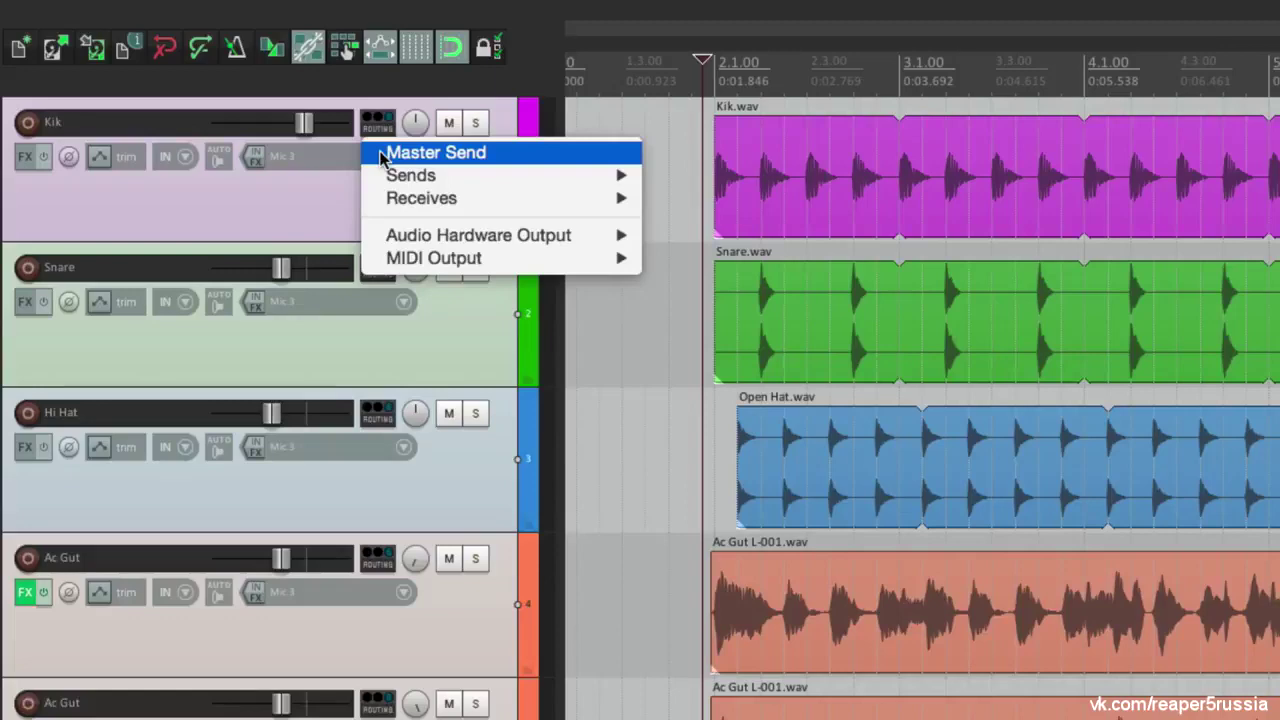
pyautogui.click(381, 160)
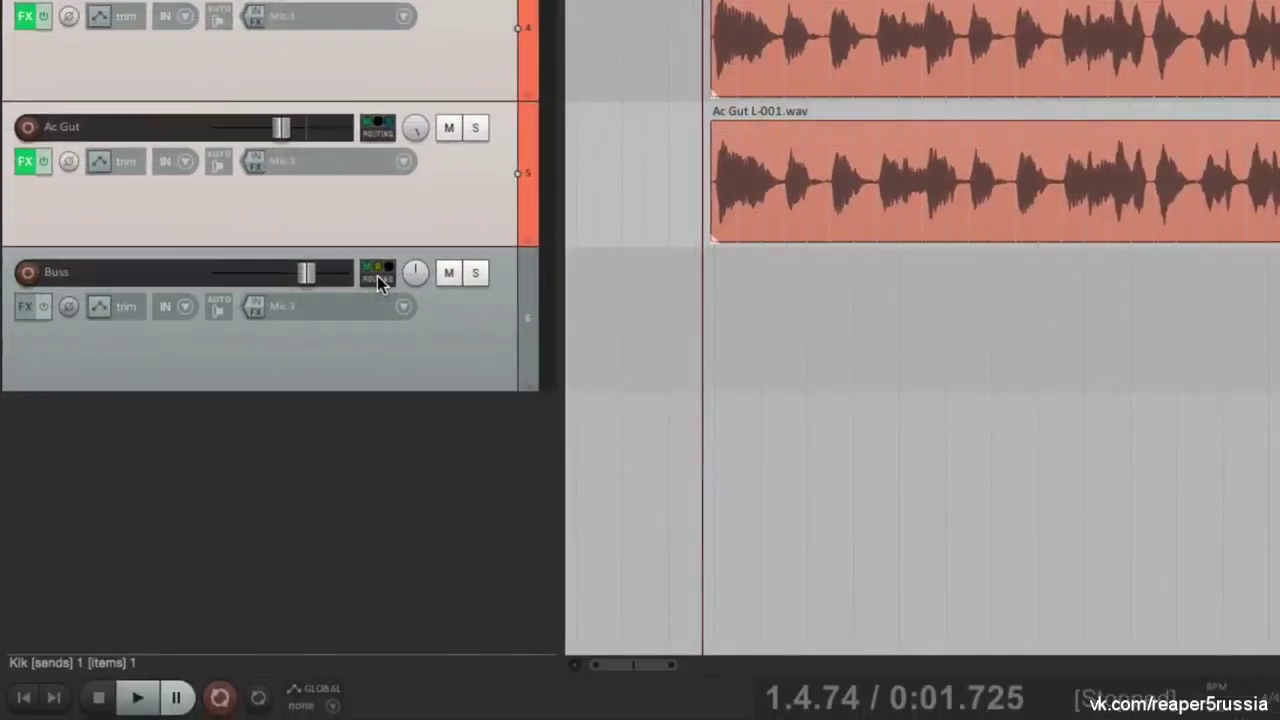
pyautogui.rightClick(283, 637)
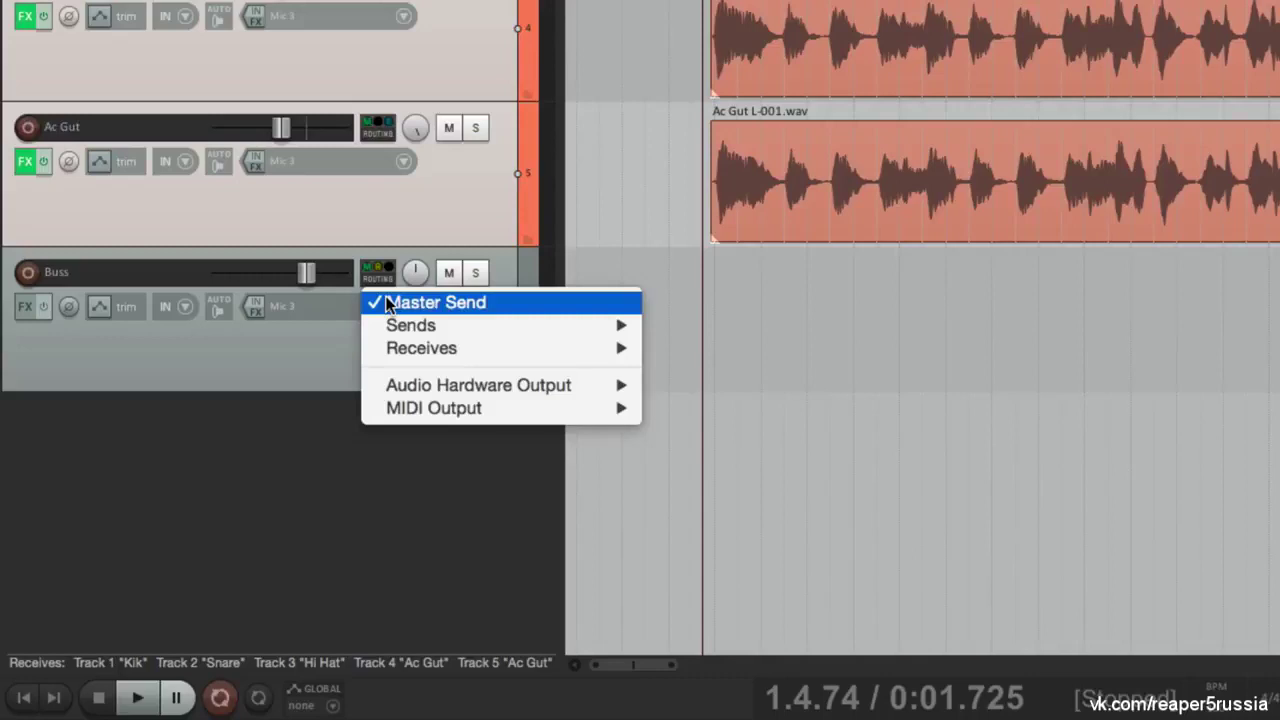
pyautogui.click(388, 303)
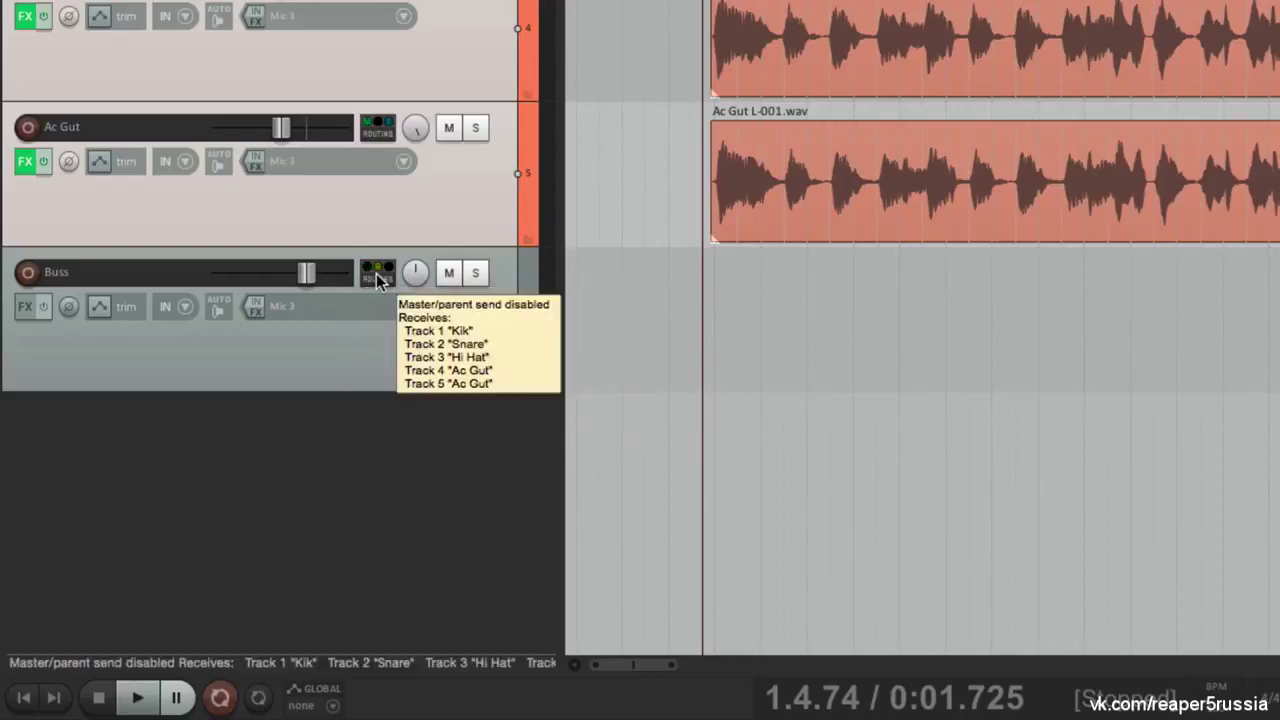
pyautogui.rightClick(377, 276)
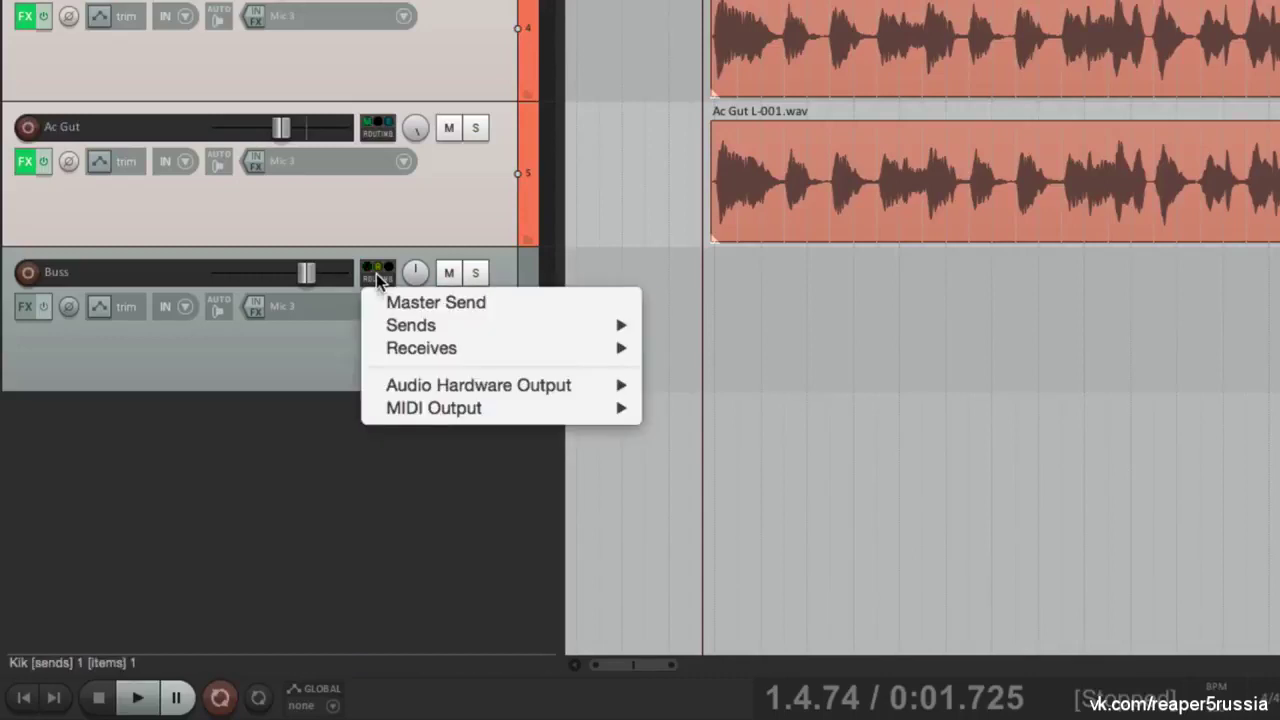
pyautogui.moveTo(378, 388)
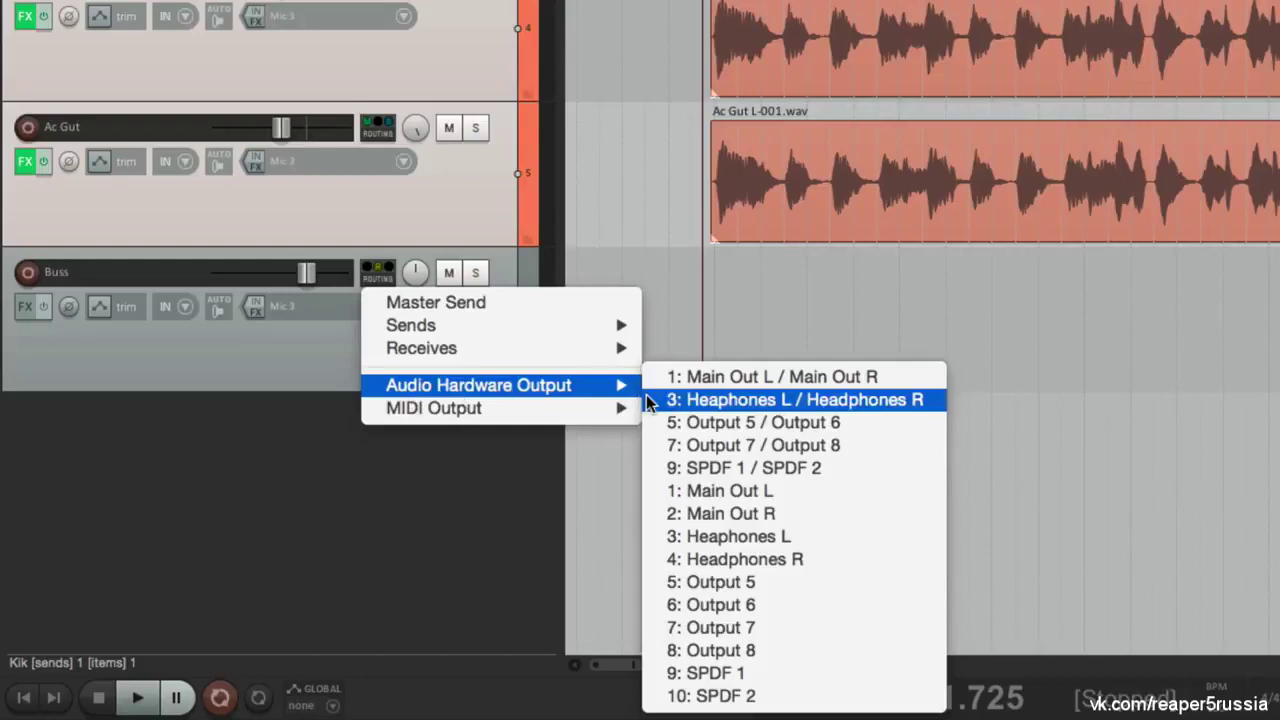
pyautogui.click(425, 450)
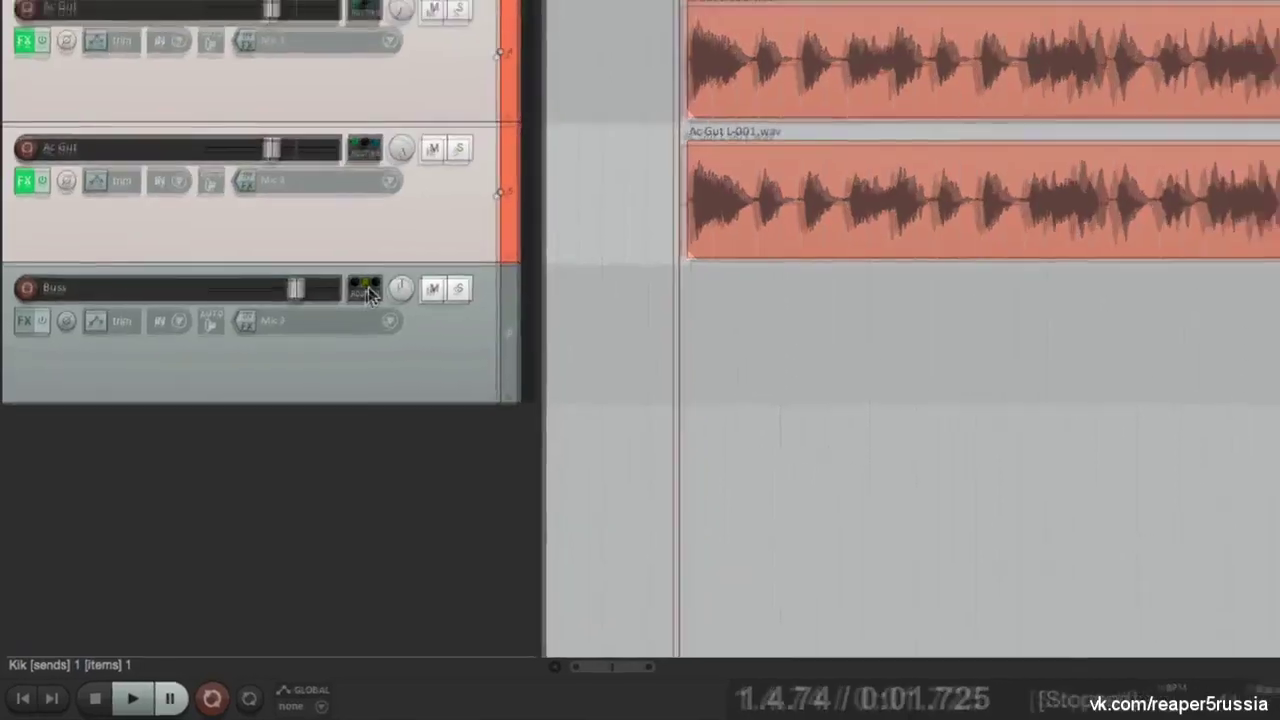
# Add the audio hardware output 3: Heaphones L / Headphones R to the Buss track and close its routing window
pyautogui.click(366, 290)
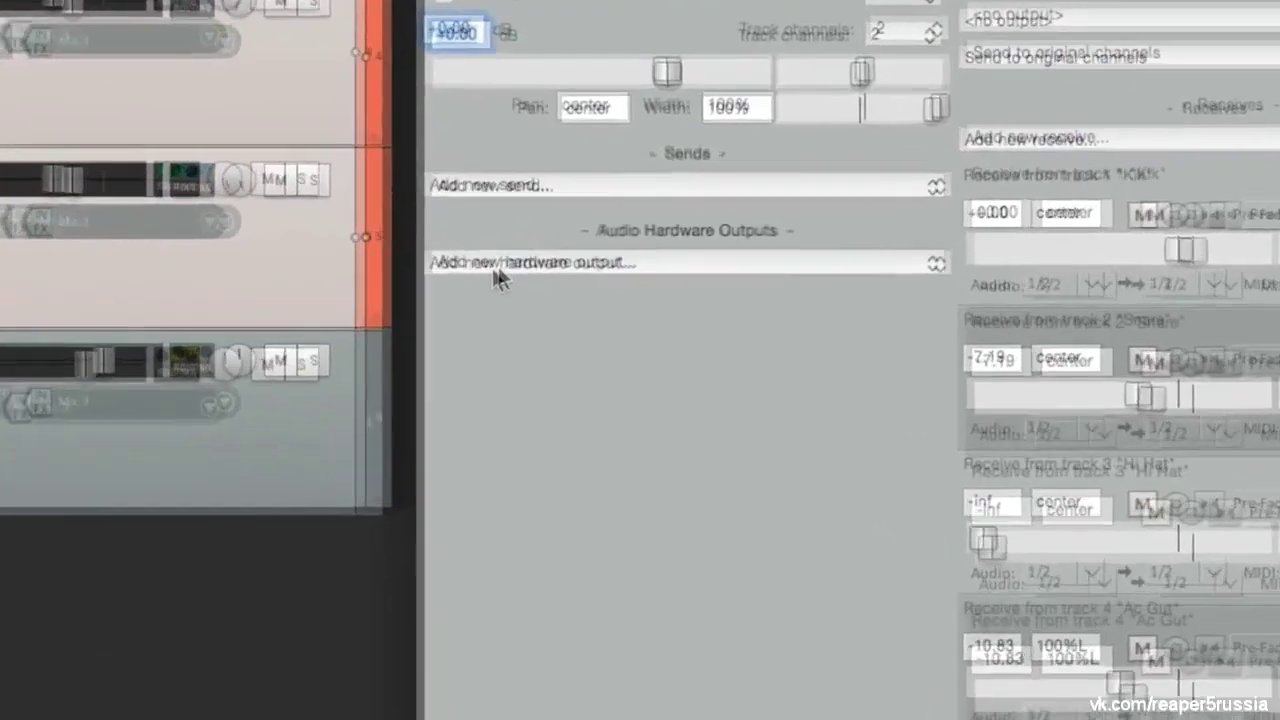
pyautogui.click(557, 256)
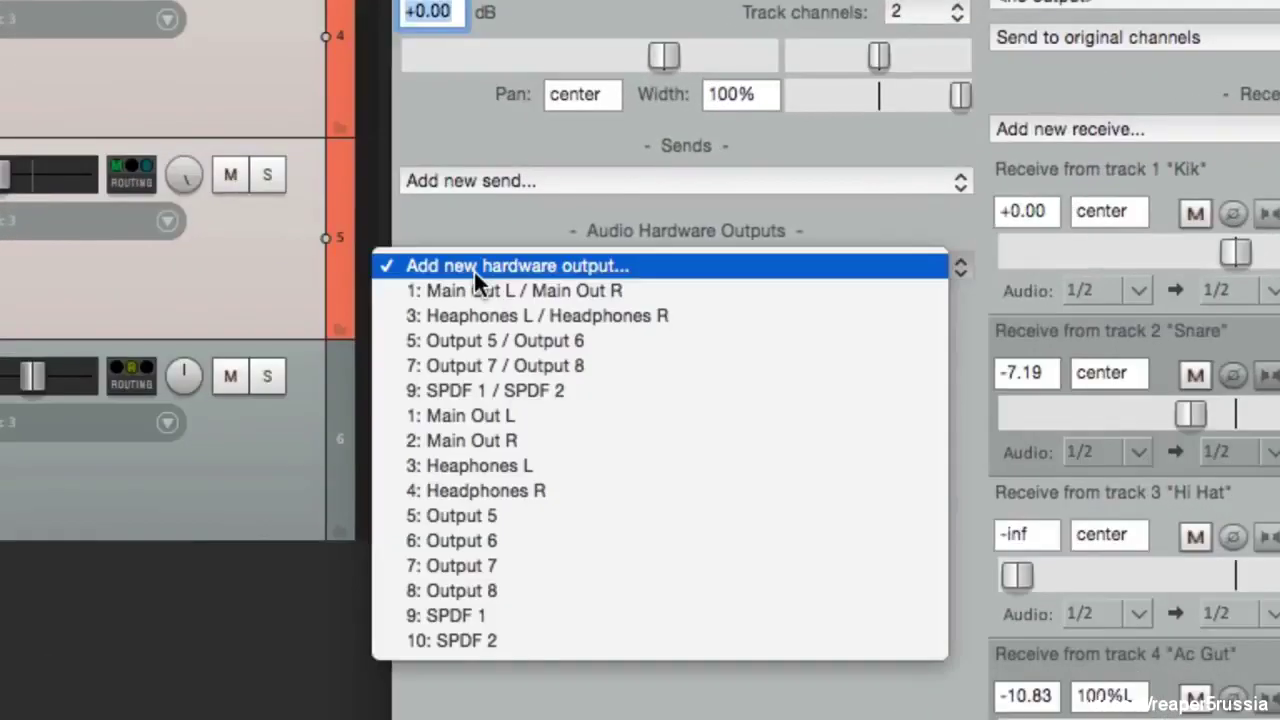
pyautogui.click(713, 314)
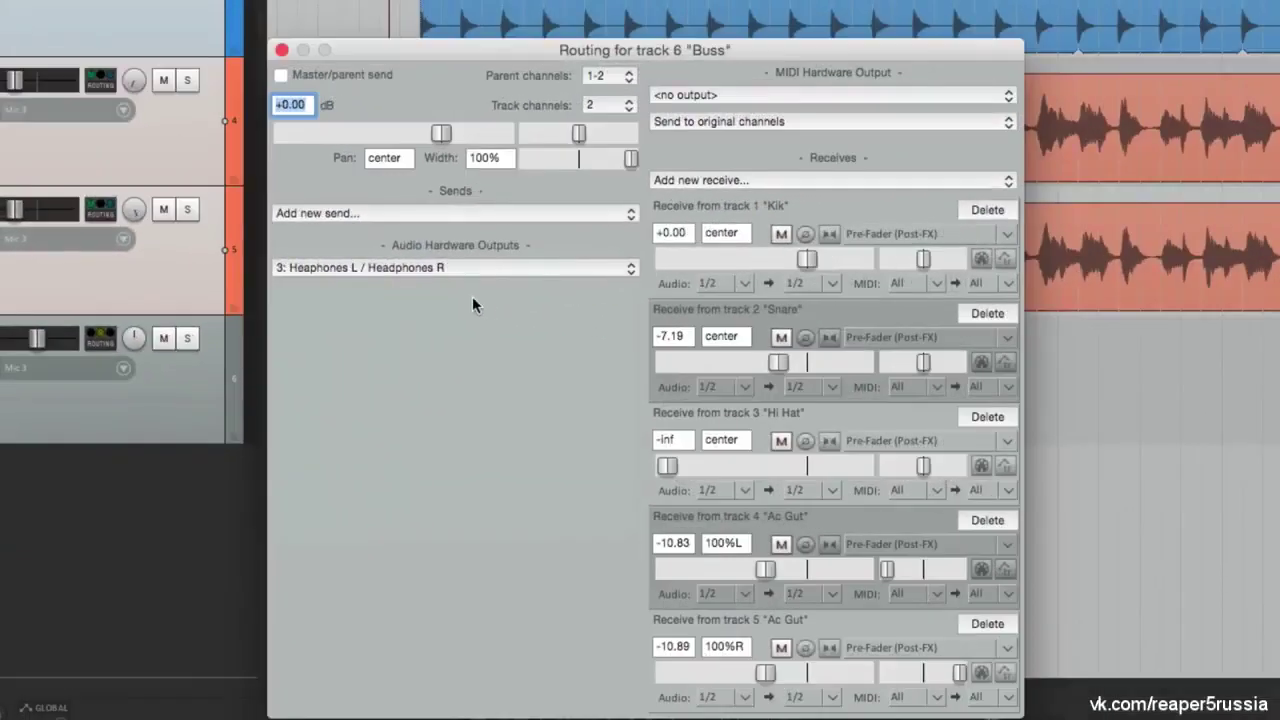
pyautogui.press('Escape')
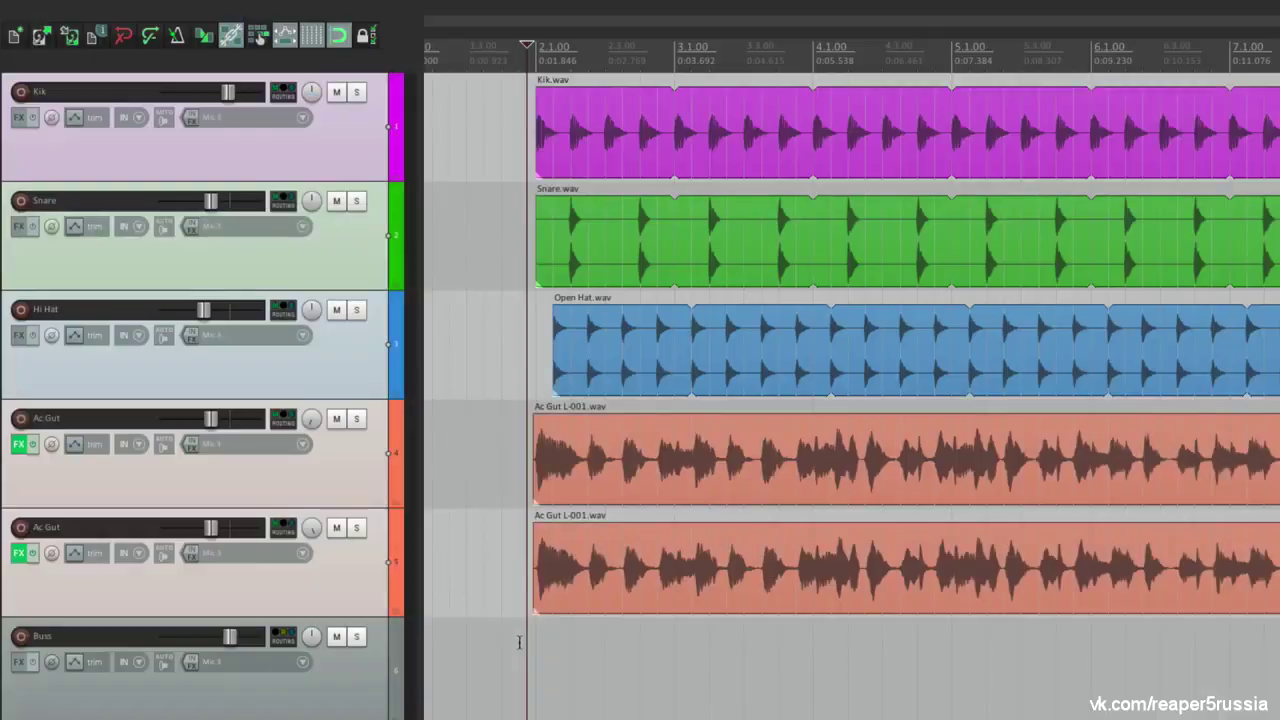
# Place the edit cursor just before bar 2 and play the project
pyautogui.click(517, 660)
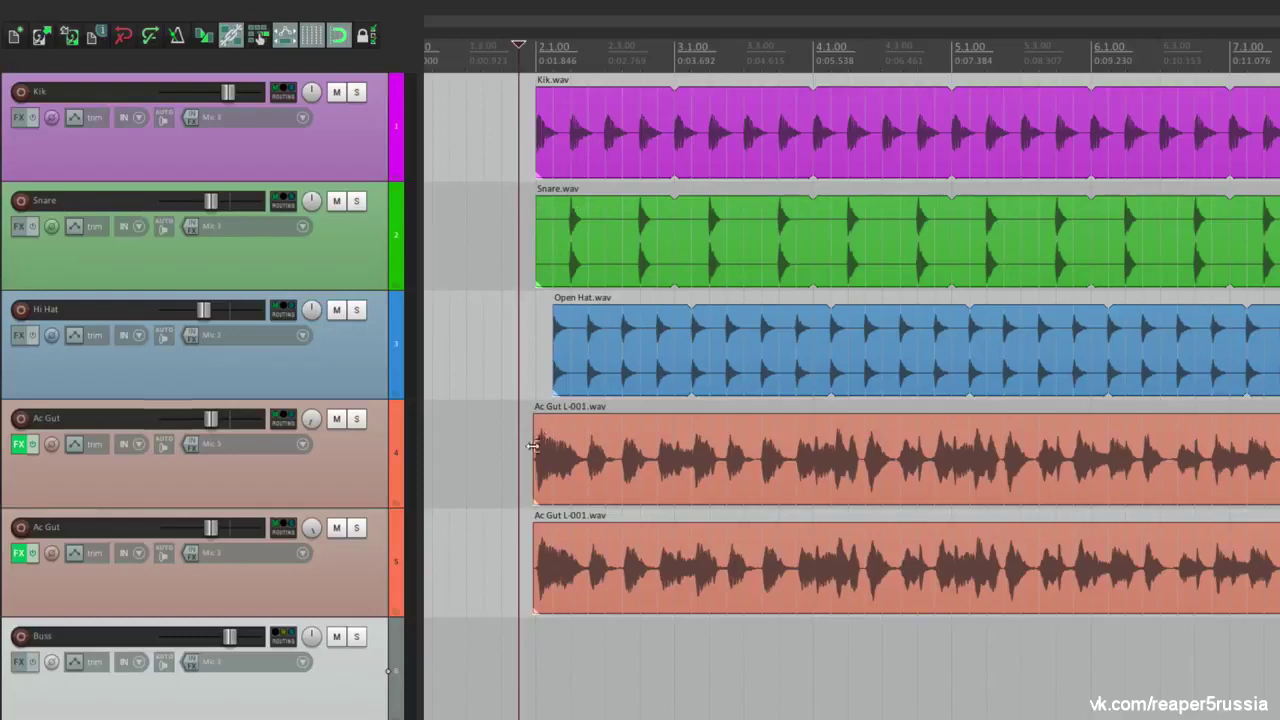
pyautogui.press('space')
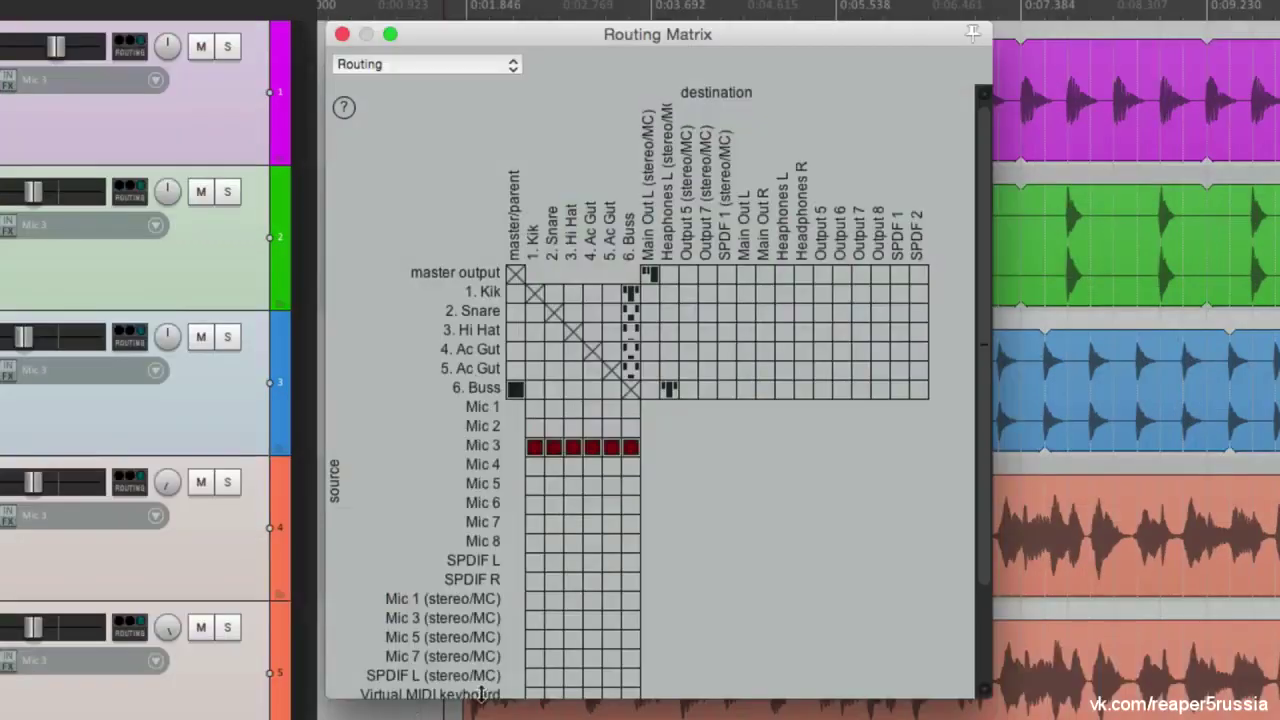
# In the Routing Matrix, remove the sends from tracks 1 to 5 to the Buss track
pyautogui.click(630, 293)
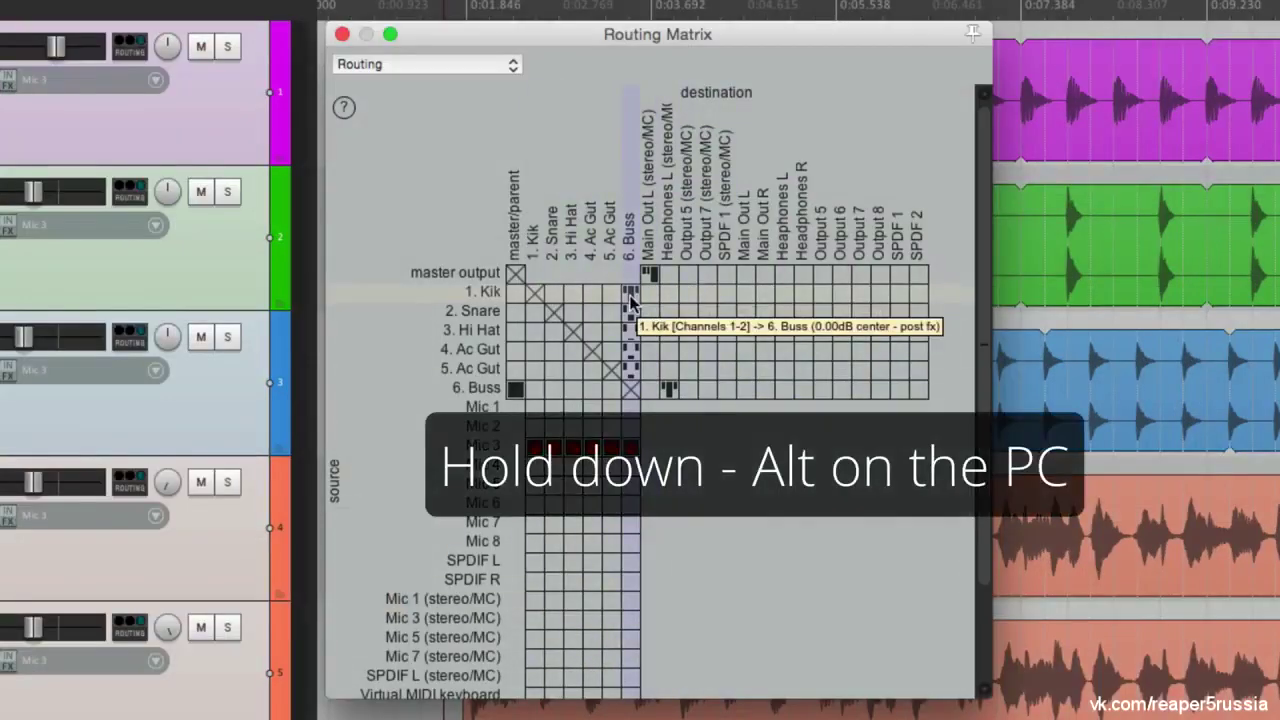
pyautogui.keyDown('alt'); pyautogui.click(630, 298); pyautogui.keyUp('alt')
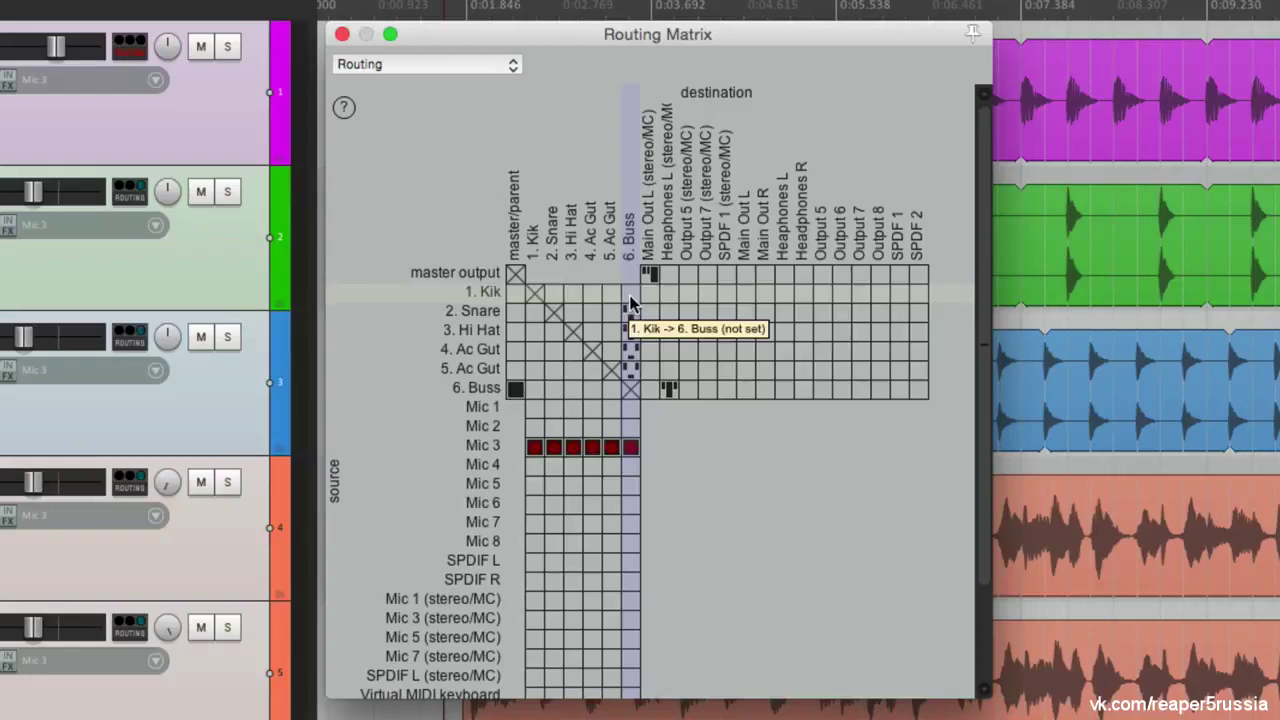
pyautogui.keyDown('alt'); pyautogui.click(632, 374); pyautogui.keyUp('alt')
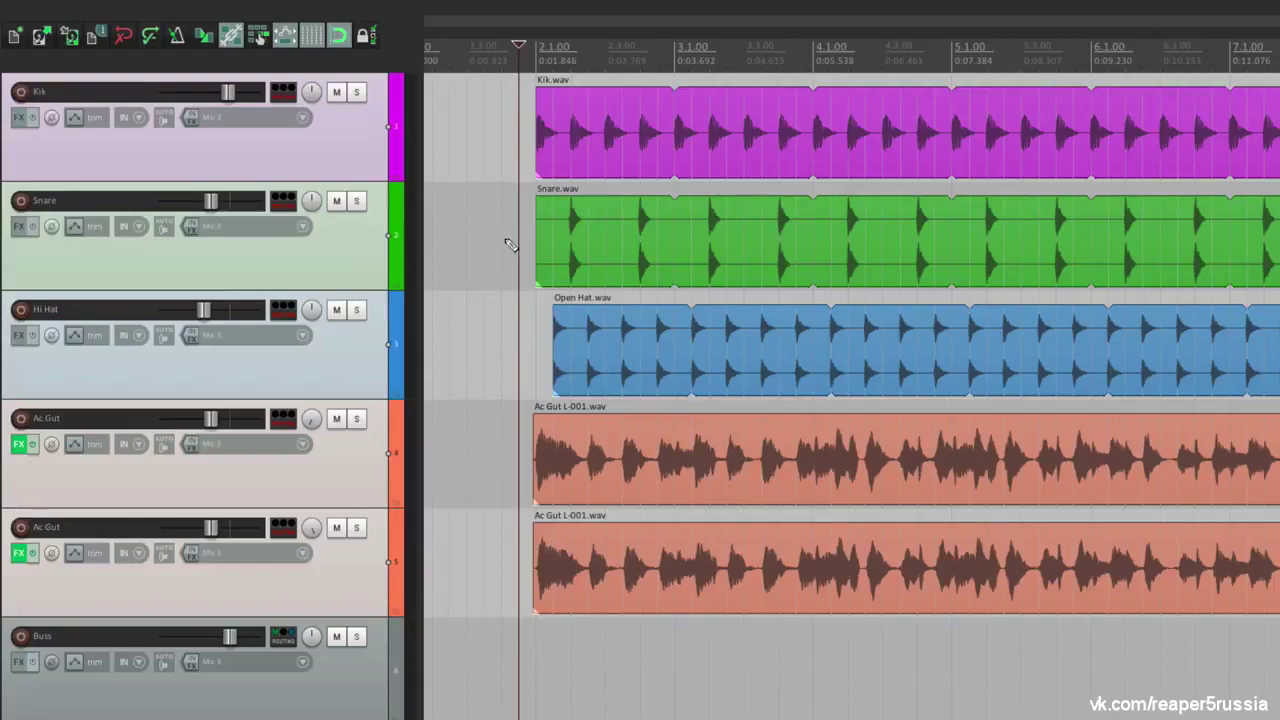
# In the Track/Send Defaults preferences, set the send/hardware output default mode to Post-Fader (Post-Pan) and the send default gain to 0 dB
pyautogui.press('super+comma')
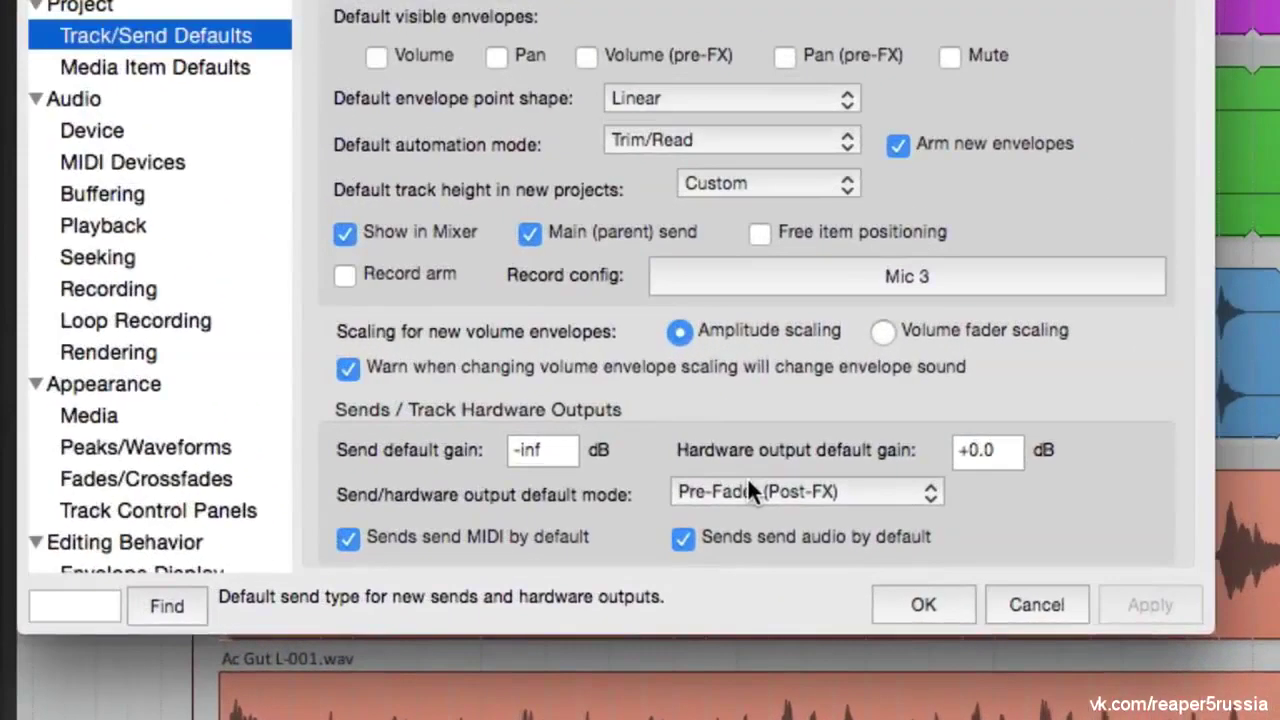
pyautogui.click(766, 533)
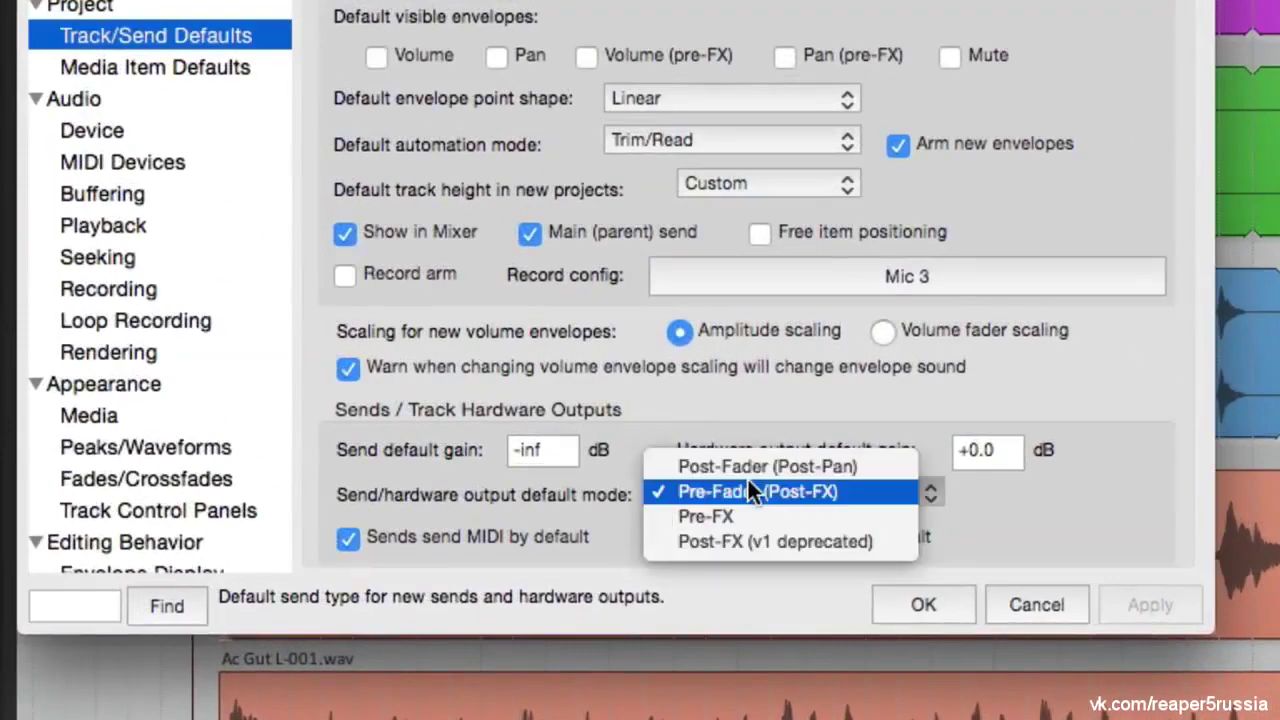
pyautogui.click(773, 514)
pyautogui.doubleClick(560, 450)
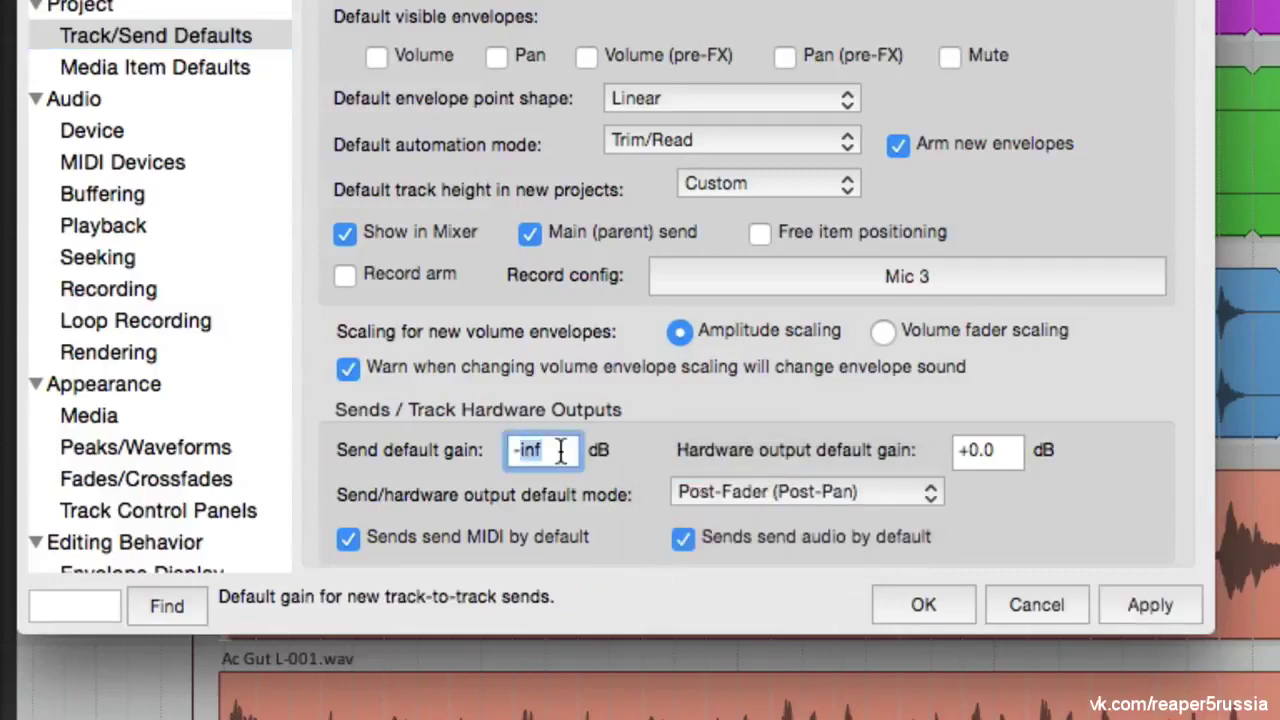
pyautogui.write('0')
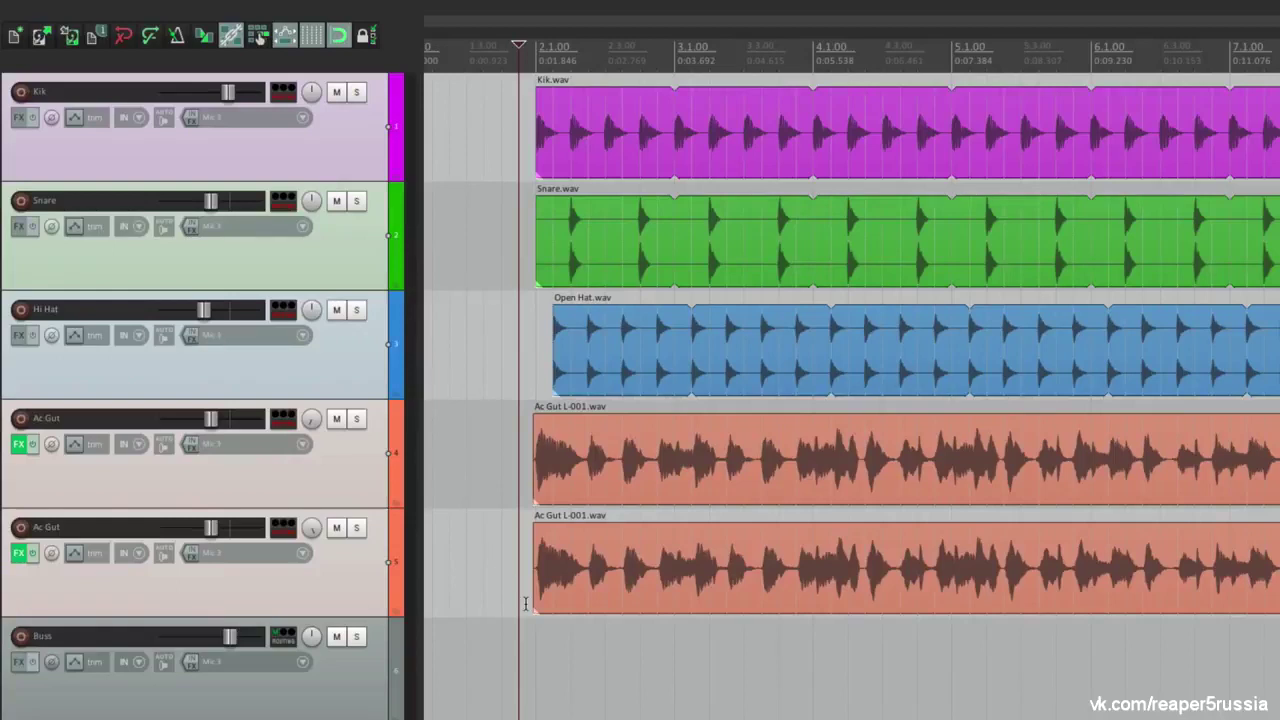
# Play the project briefly and stop it, send the Kik track to the Buss track, and play again
pyautogui.press('space')
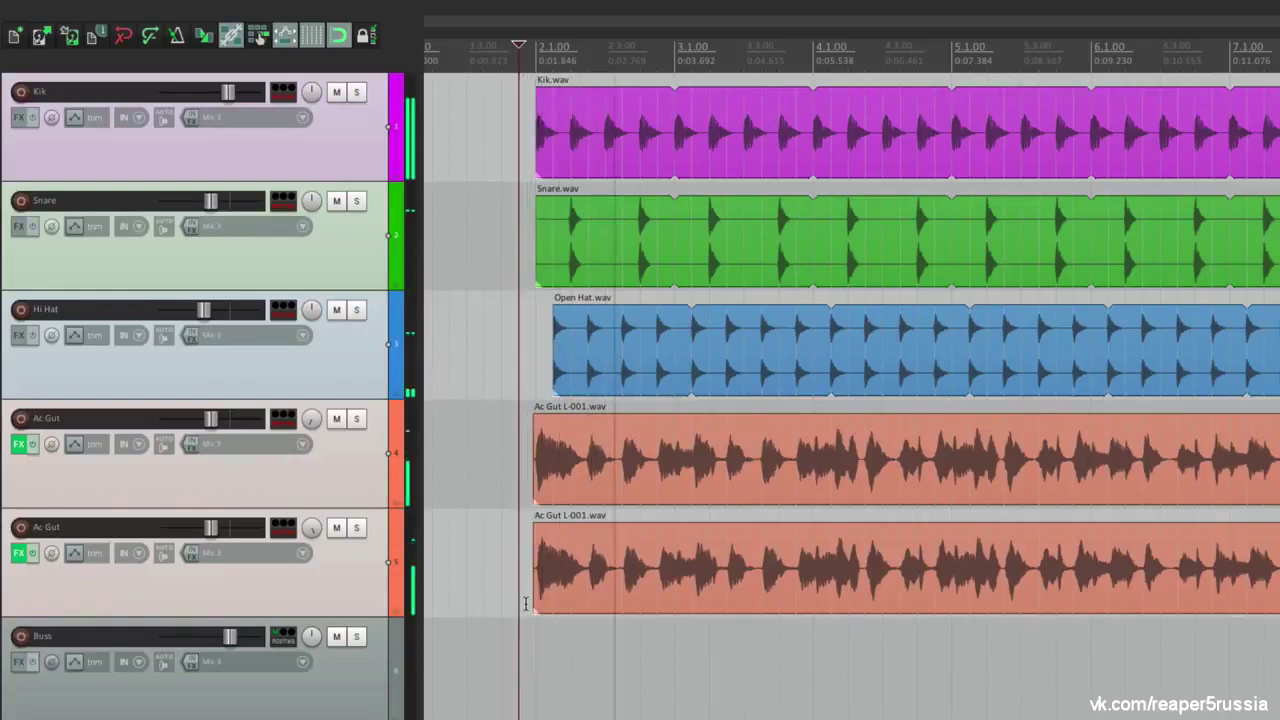
pyautogui.press('space')
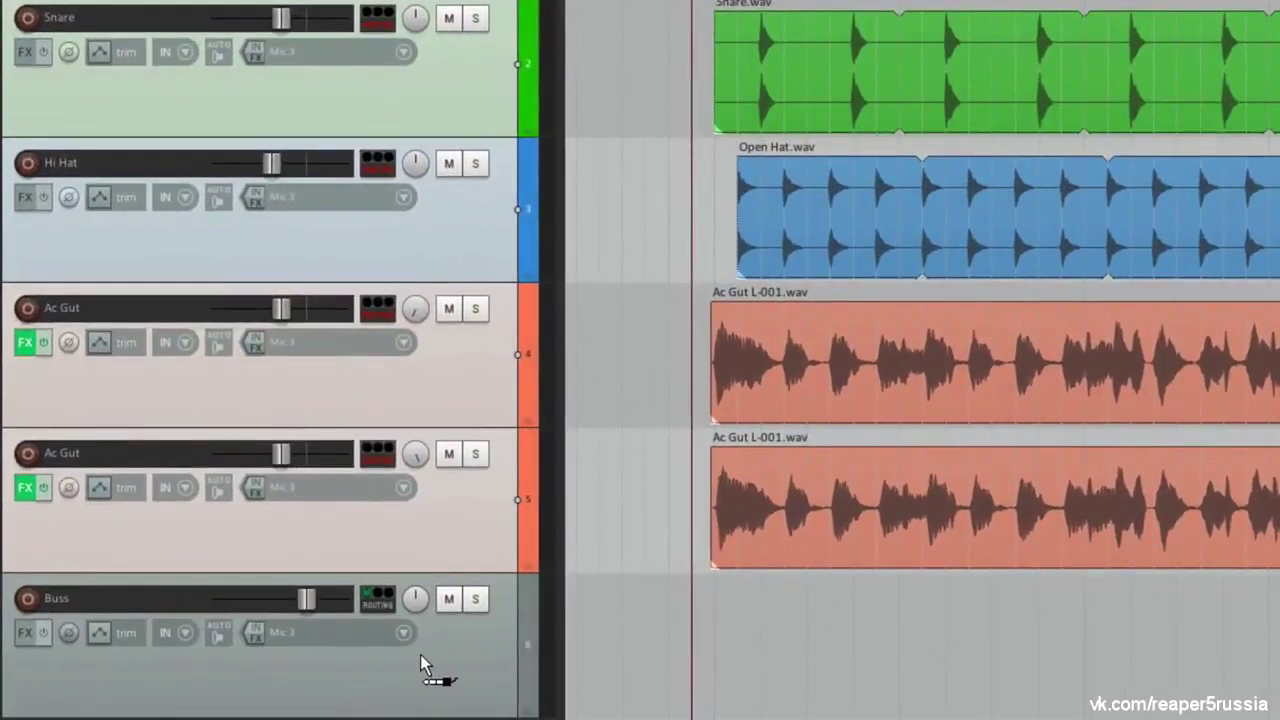
pyautogui.moveTo(420, 655); pyautogui.dragTo(424, 661)
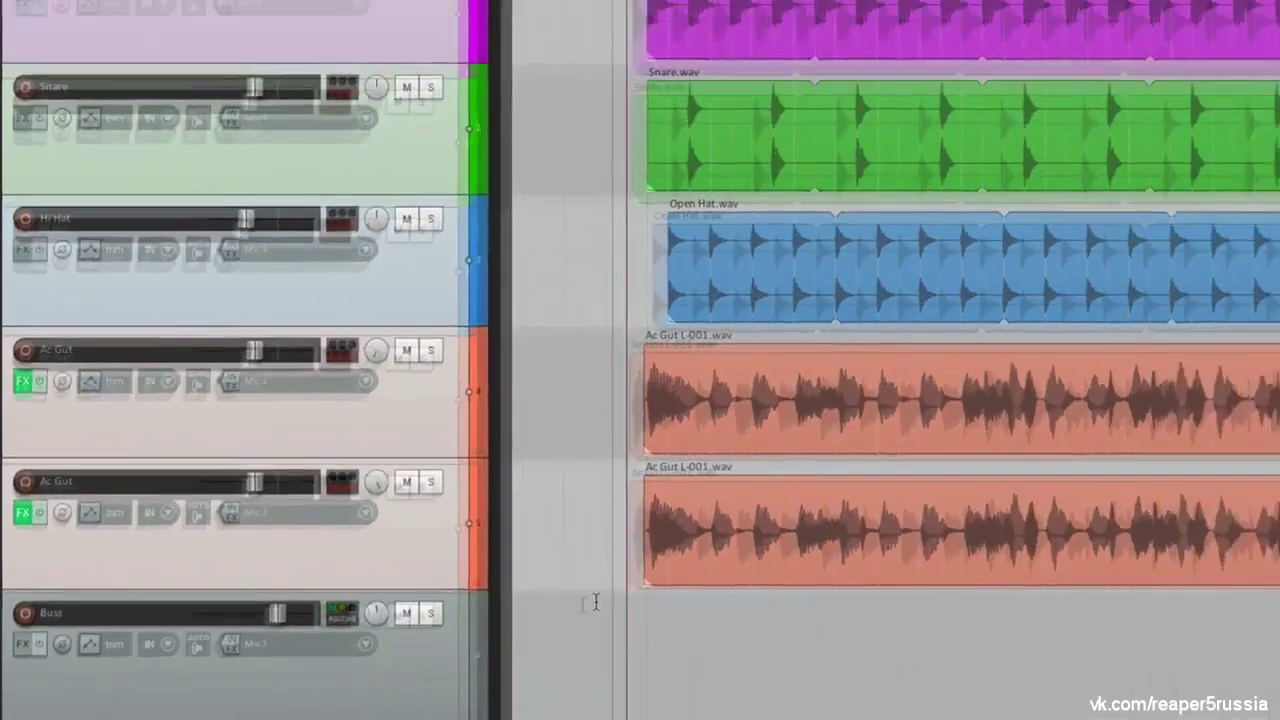
pyautogui.press('space')
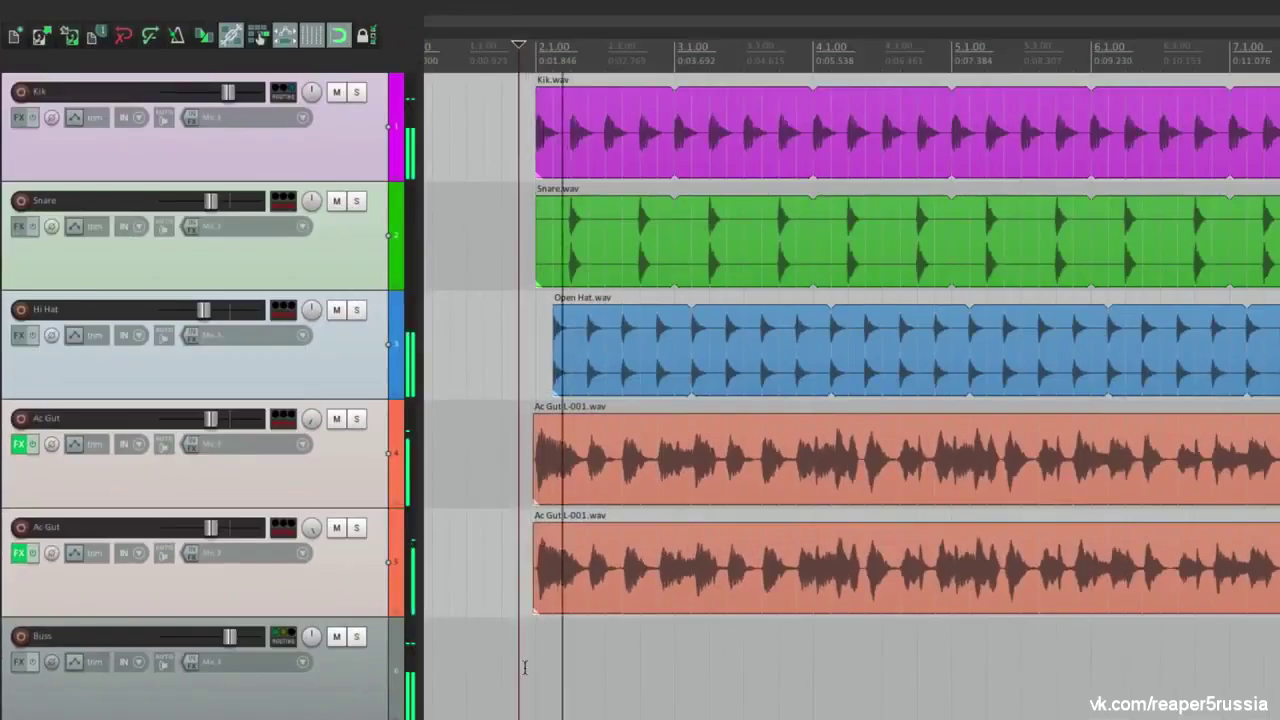
# Stop playback, send the Snare, Hi Hat and both Ac Gut tracks to the Buss track, then play the project and stop it
pyautogui.press('space')
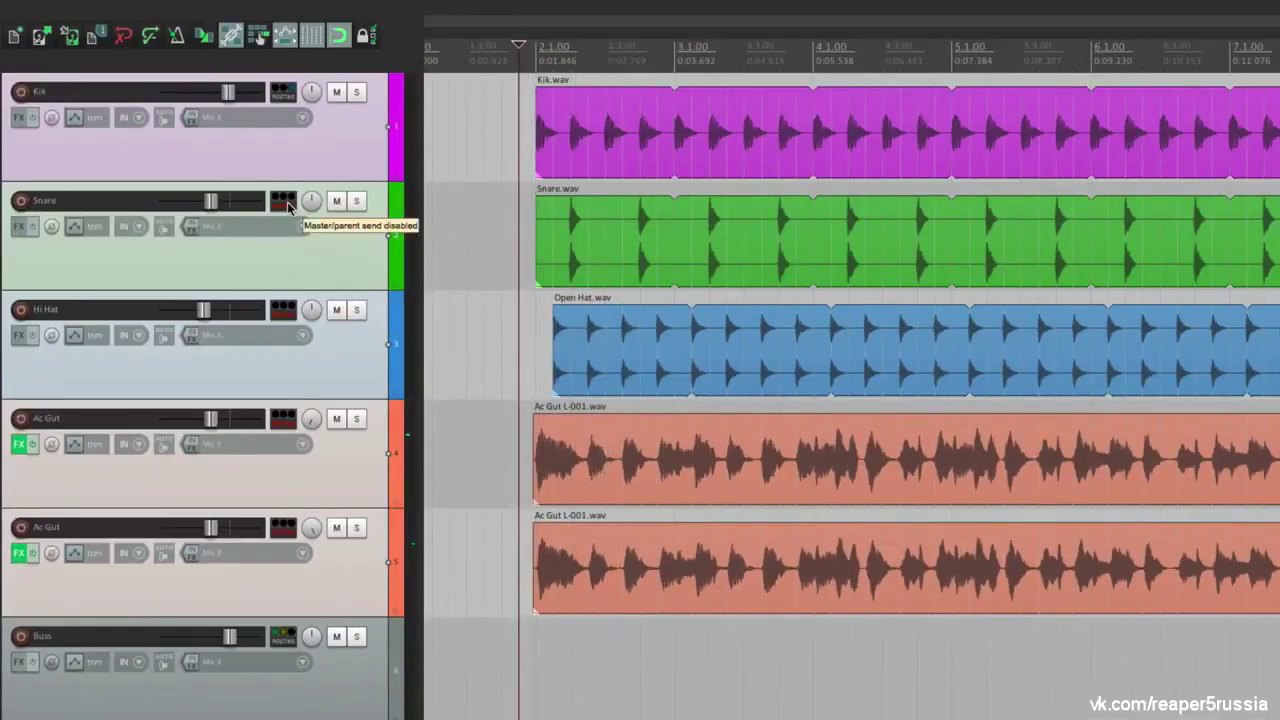
pyautogui.click(289, 655)
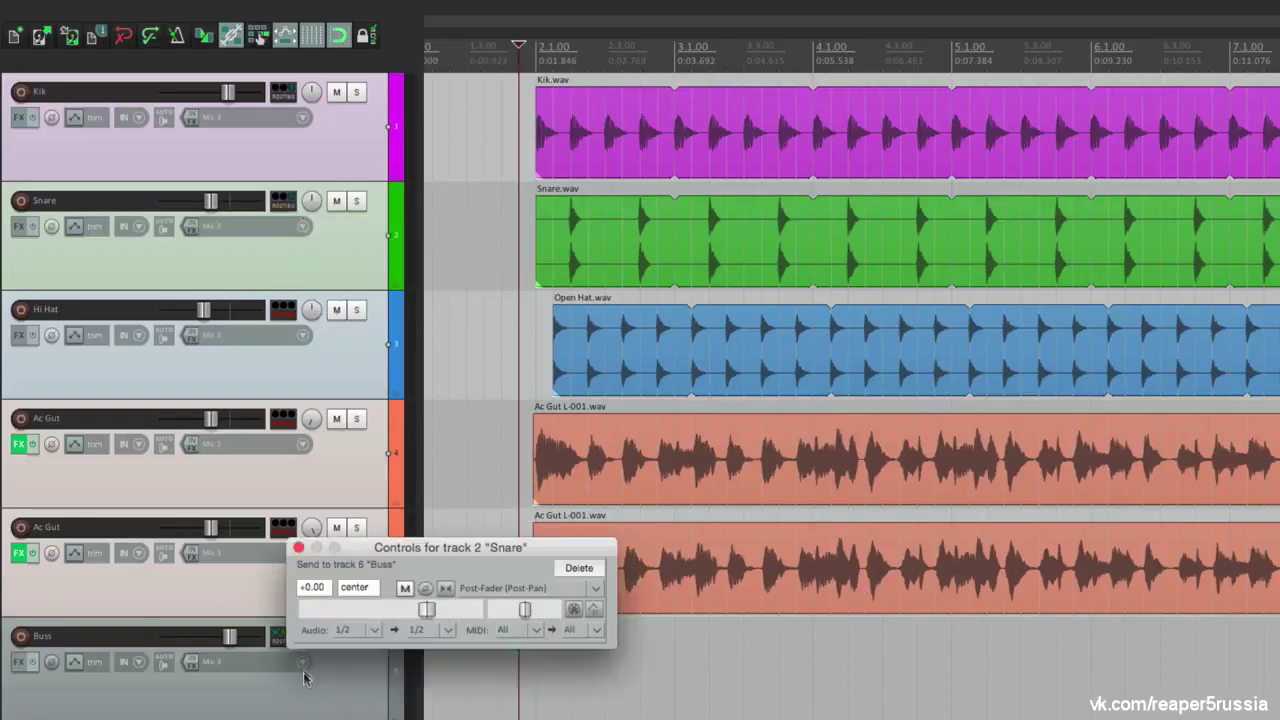
pyautogui.click(297, 543)
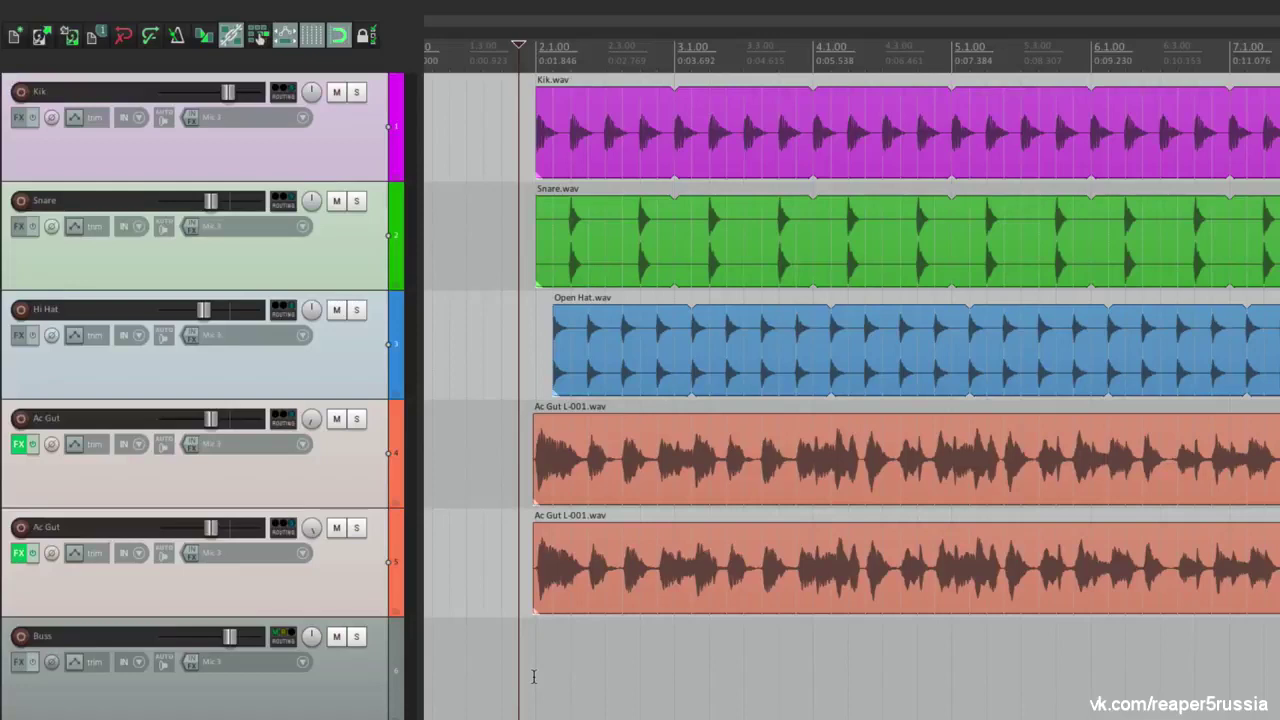
pyautogui.press('space')
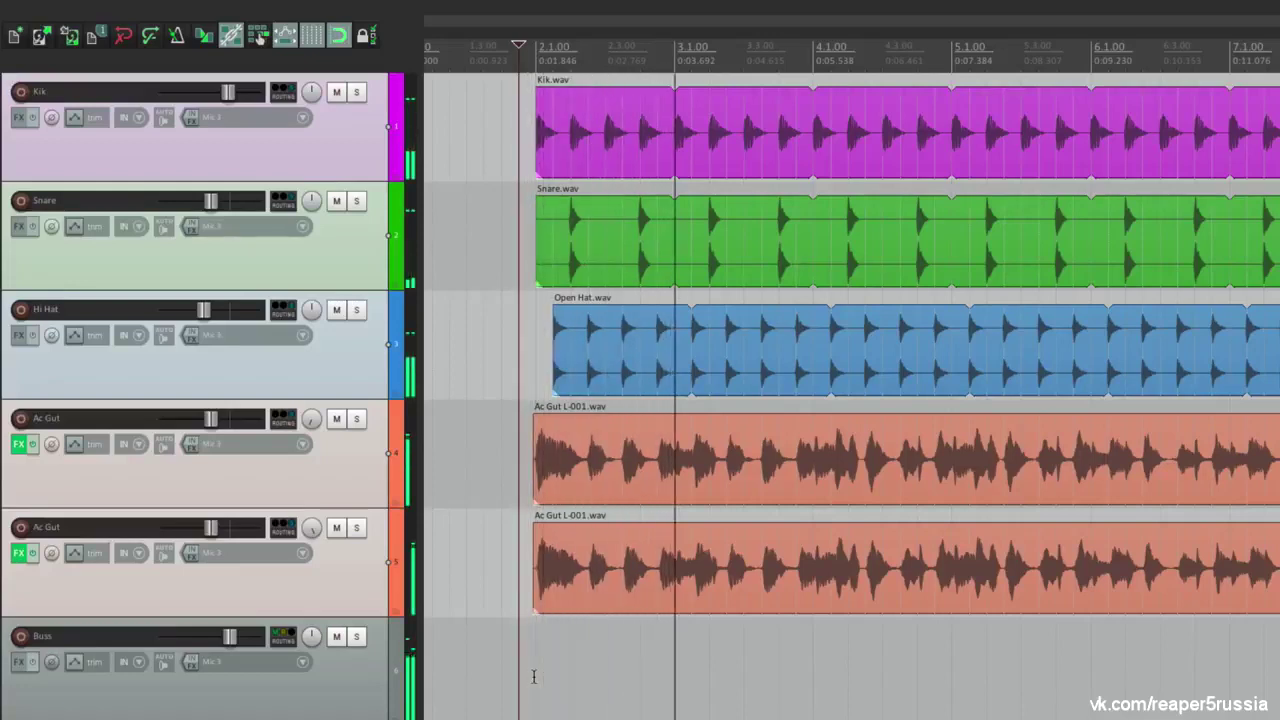
pyautogui.press('space')
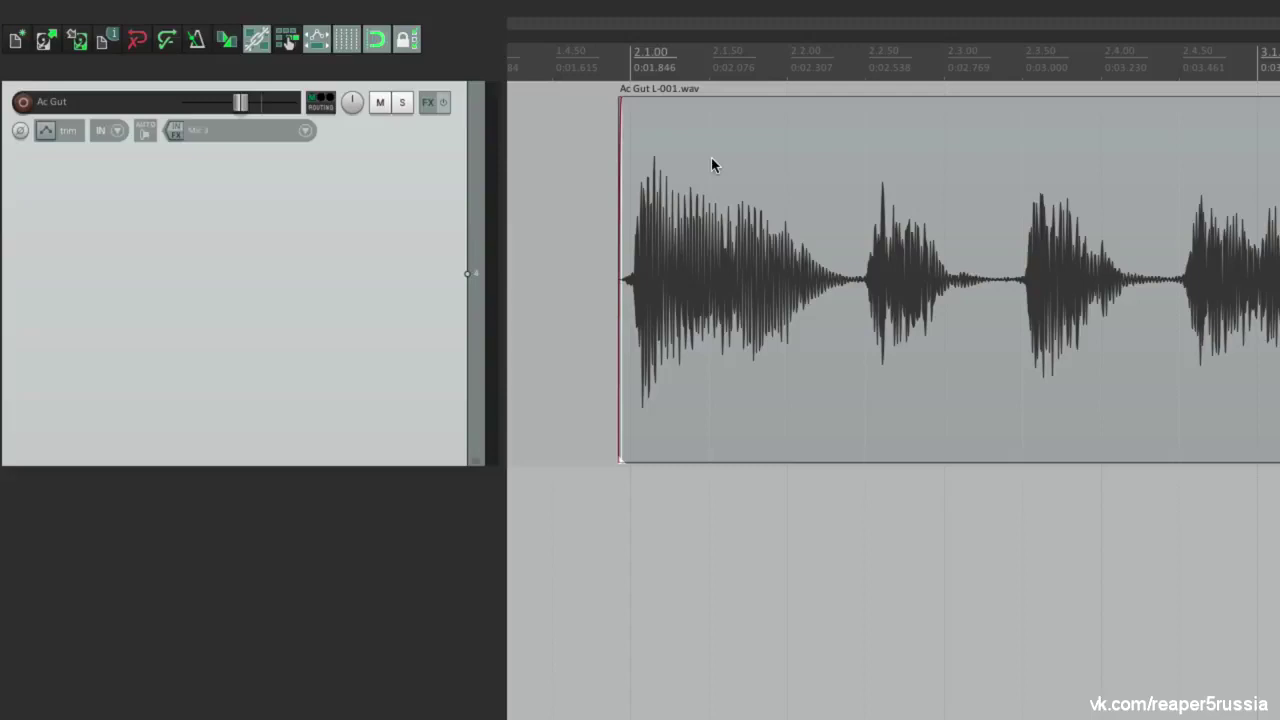
# Open the Add FX browser for the Ac Gut track and look through the full plugin list
pyautogui.click(427, 106)
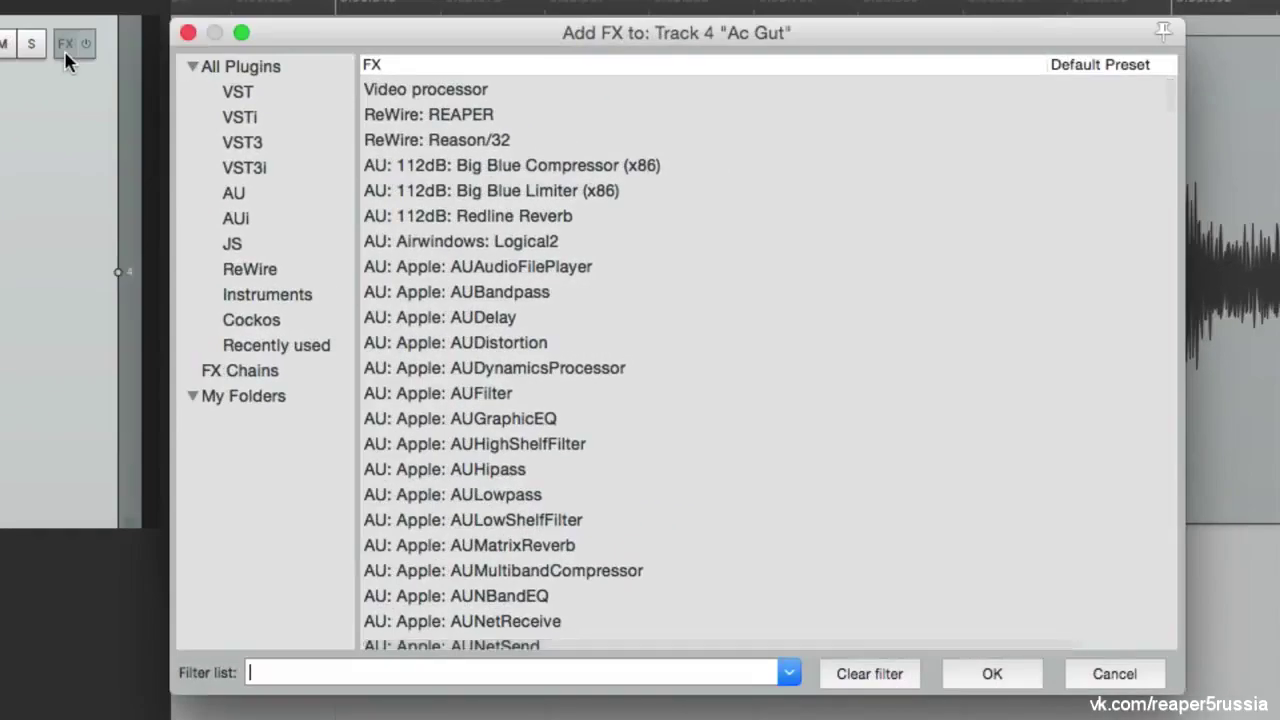
pyautogui.scroll(-1, 512, 191)
pyautogui.scroll(-15, 513, 196)
pyautogui.scroll(-3, 512, 198)
pyautogui.scroll(10, 512, 198)
pyautogui.scroll(15, 512, 200)
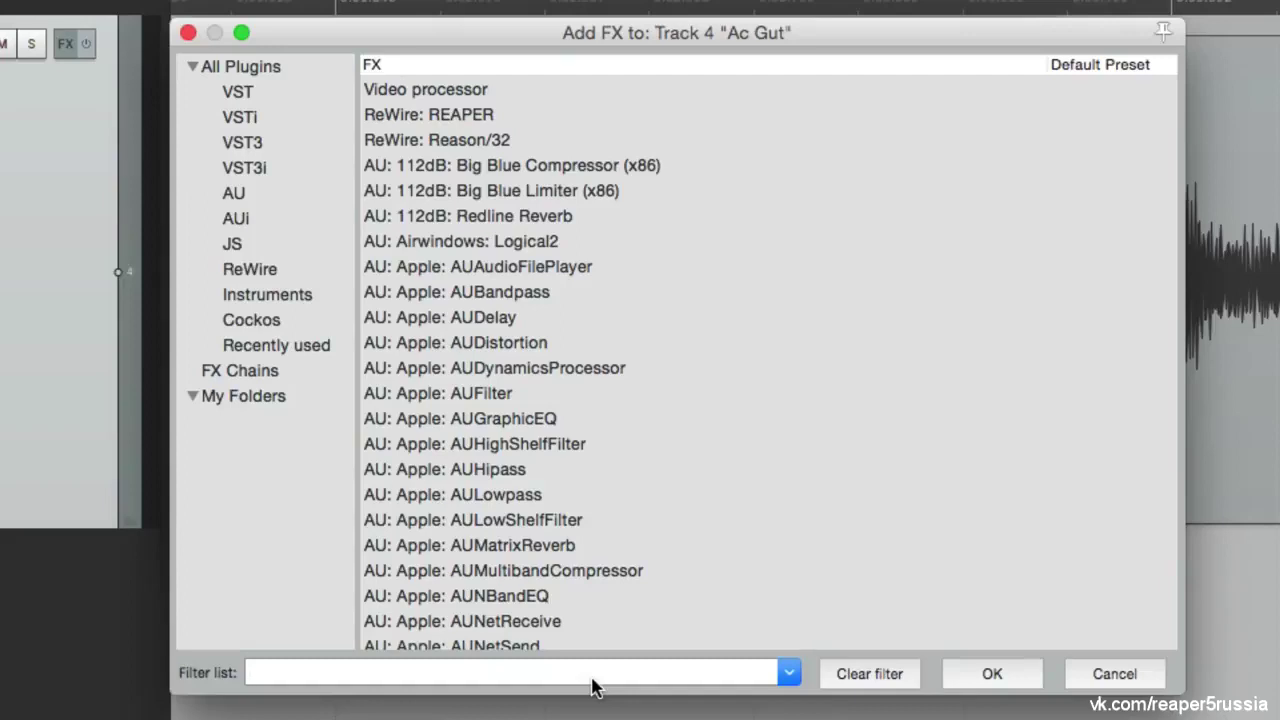
# Filter the plugin list by "eq" and look through the matching plugins
pyautogui.write('eq')
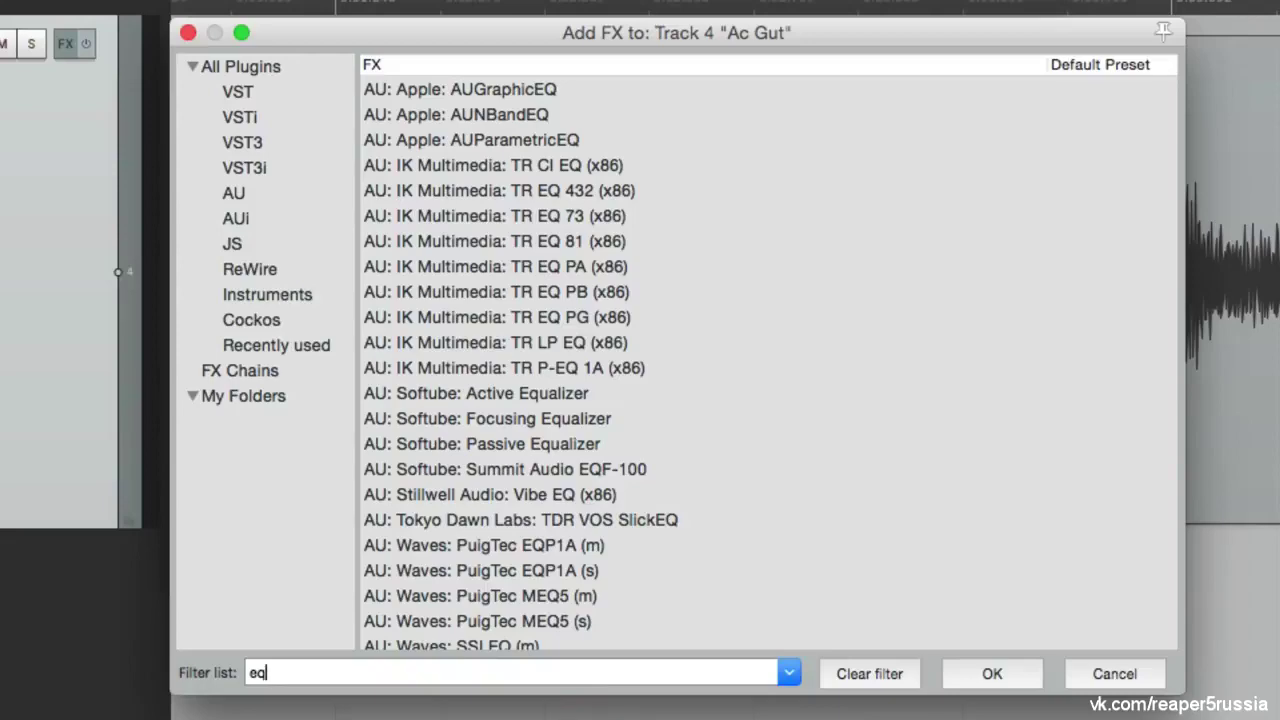
pyautogui.scroll(-9, 605, 320)
pyautogui.scroll(-8, 605, 326)
pyautogui.scroll(20, 605, 326)
pyautogui.scroll(-20, 605, 326)
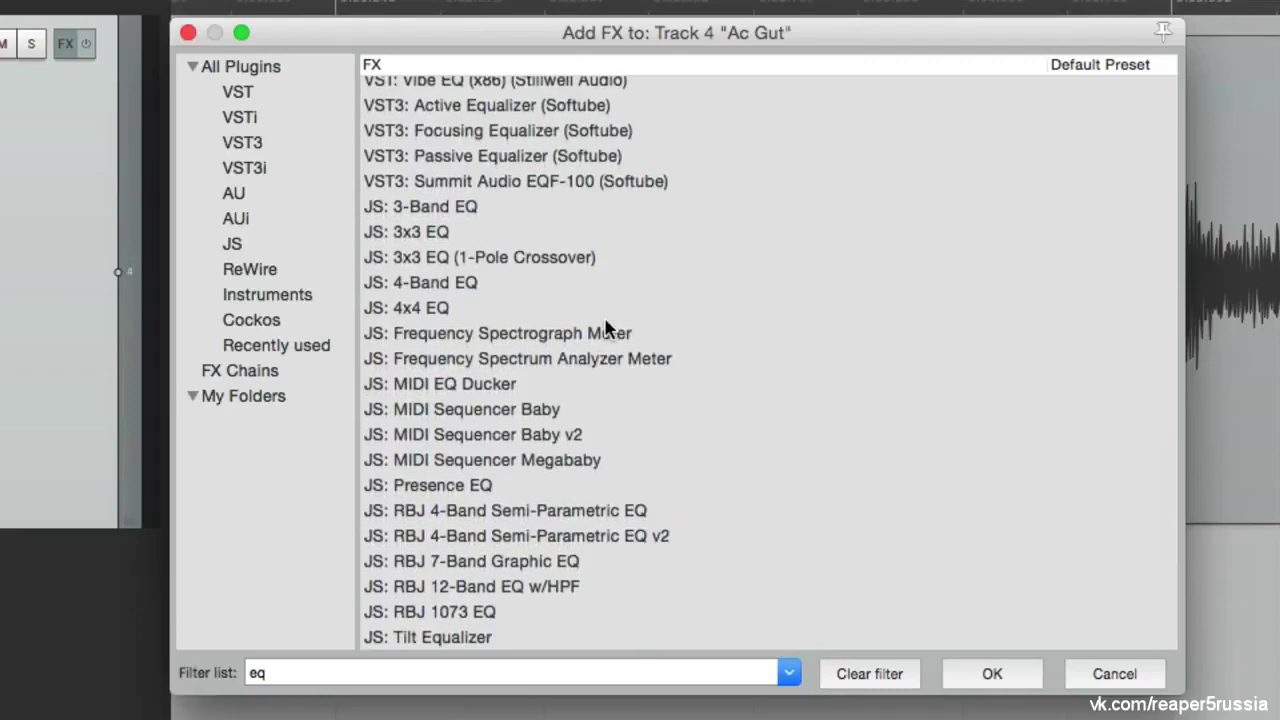
# Filter the plugin list by "comp", look through the matching plugins and clear the filter
pyautogui.click(402, 672)
pyautogui.press('super+a')
pyautogui.write('comp')
pyautogui.scroll(3, 503, 531)
pyautogui.scroll(-4, 503, 531)
pyautogui.scroll(3, 503, 533)
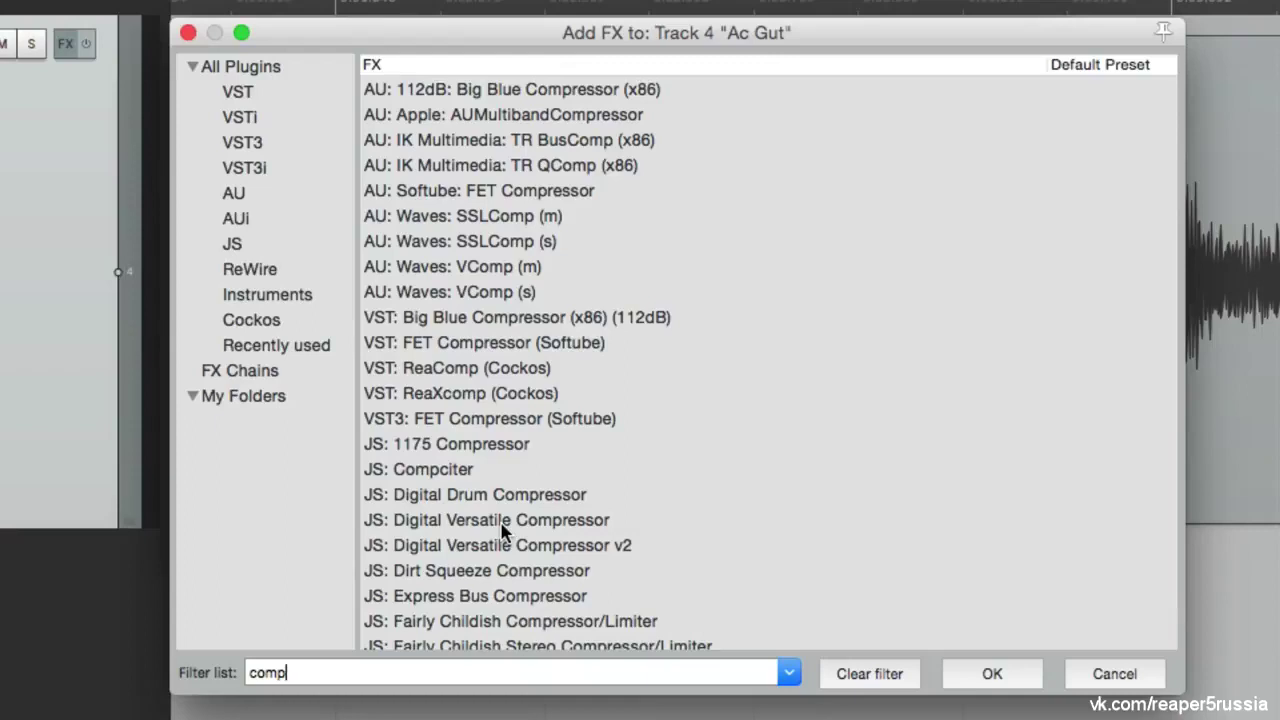
pyautogui.rightClick(276, 427)
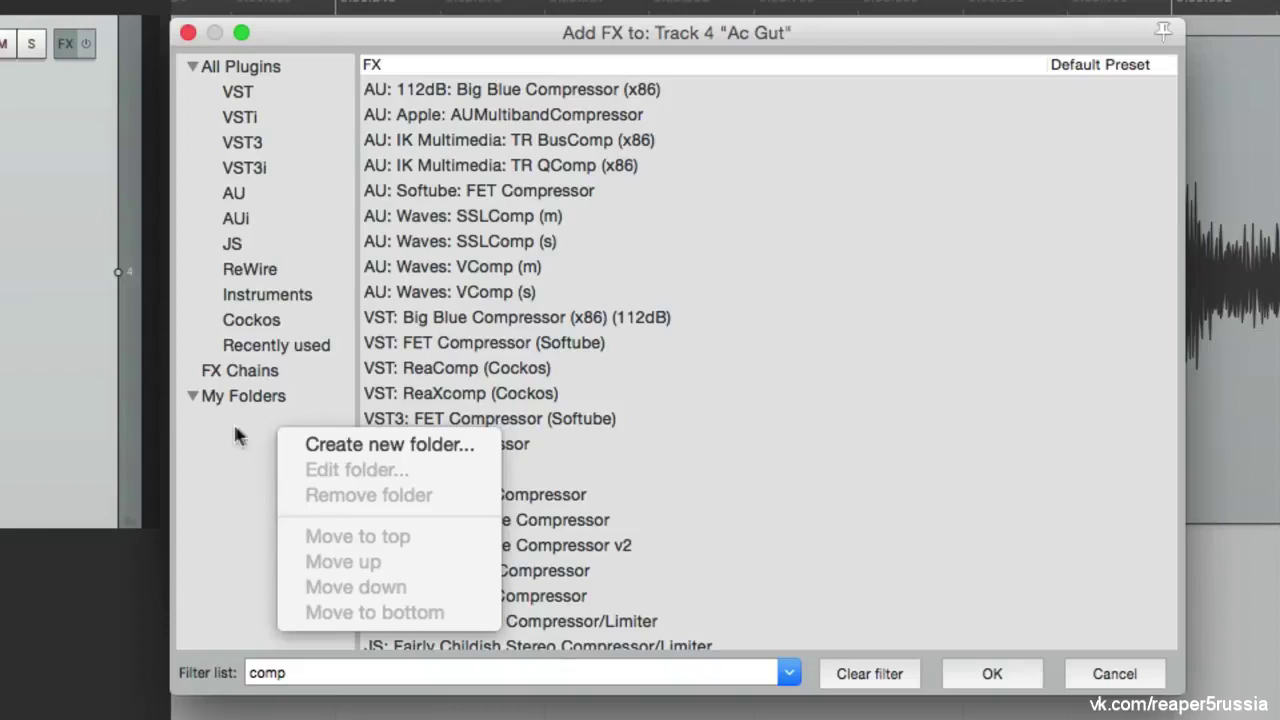
pyautogui.click(237, 434)
pyautogui.click(845, 676)
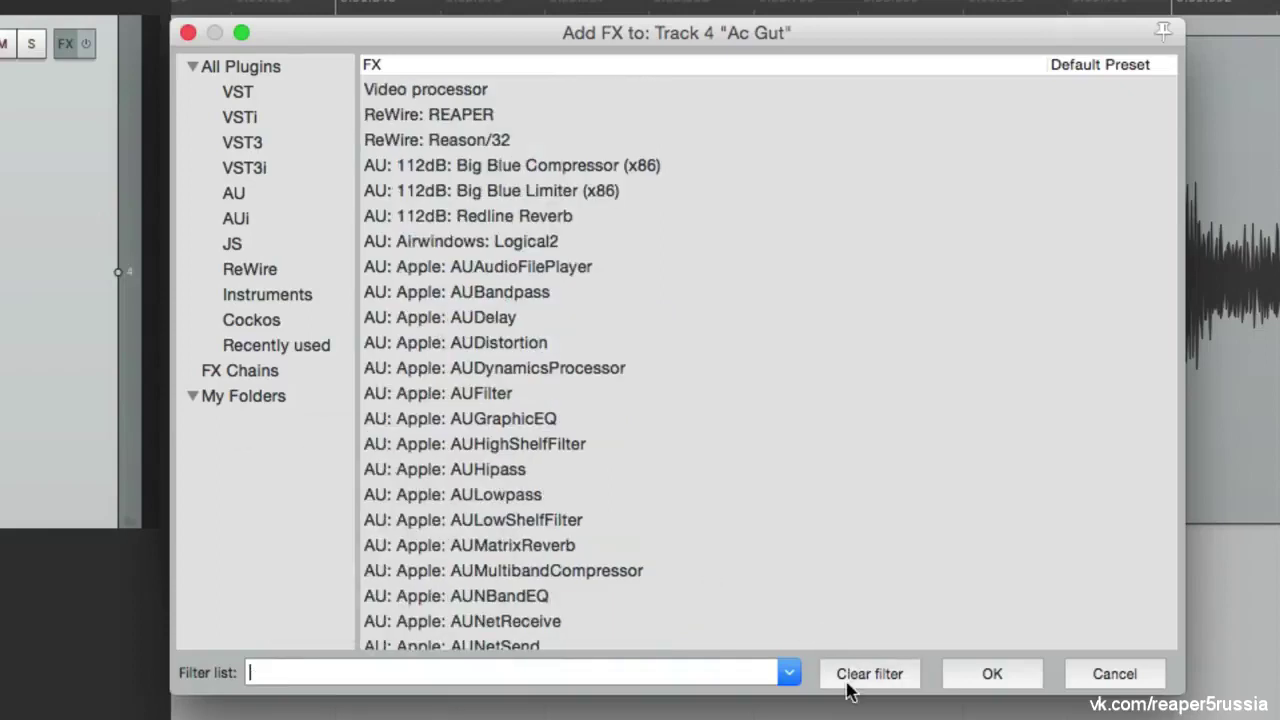
# Create a new plugin folder named EQ under My Folders
pyautogui.rightClick(289, 462)
pyautogui.click(297, 480)
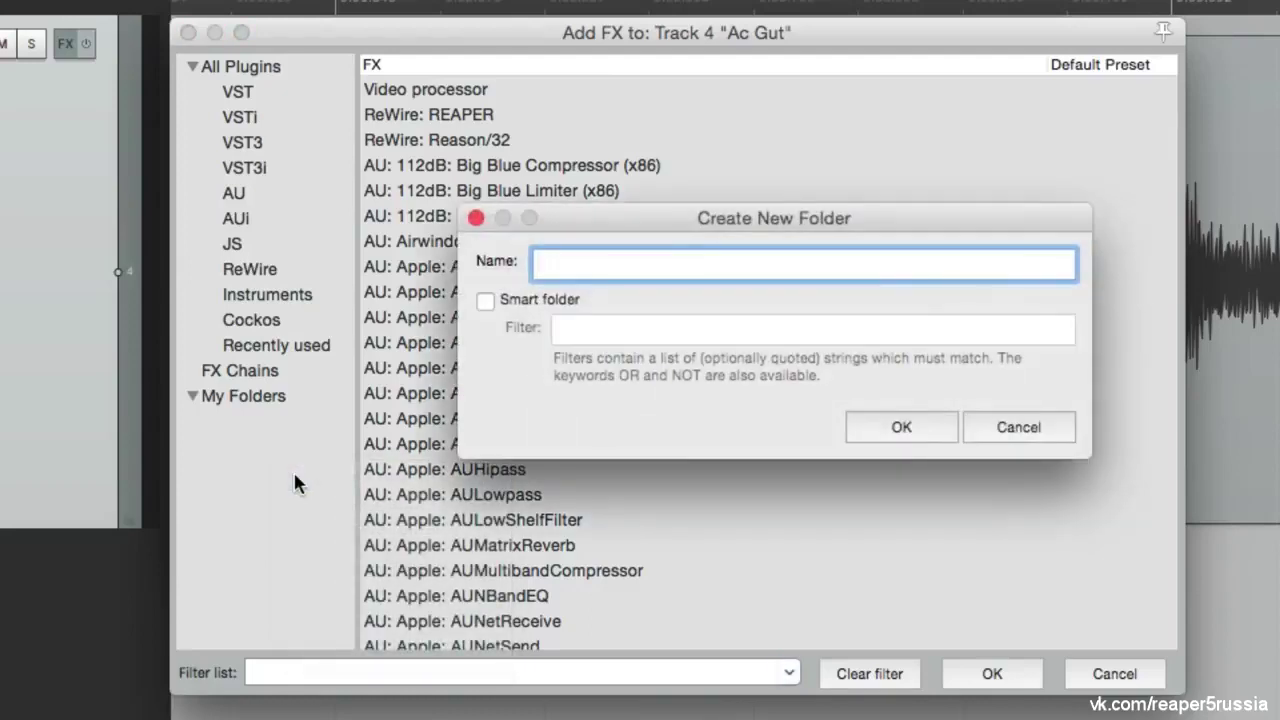
pyautogui.write('EQ')
pyautogui.press('Return')
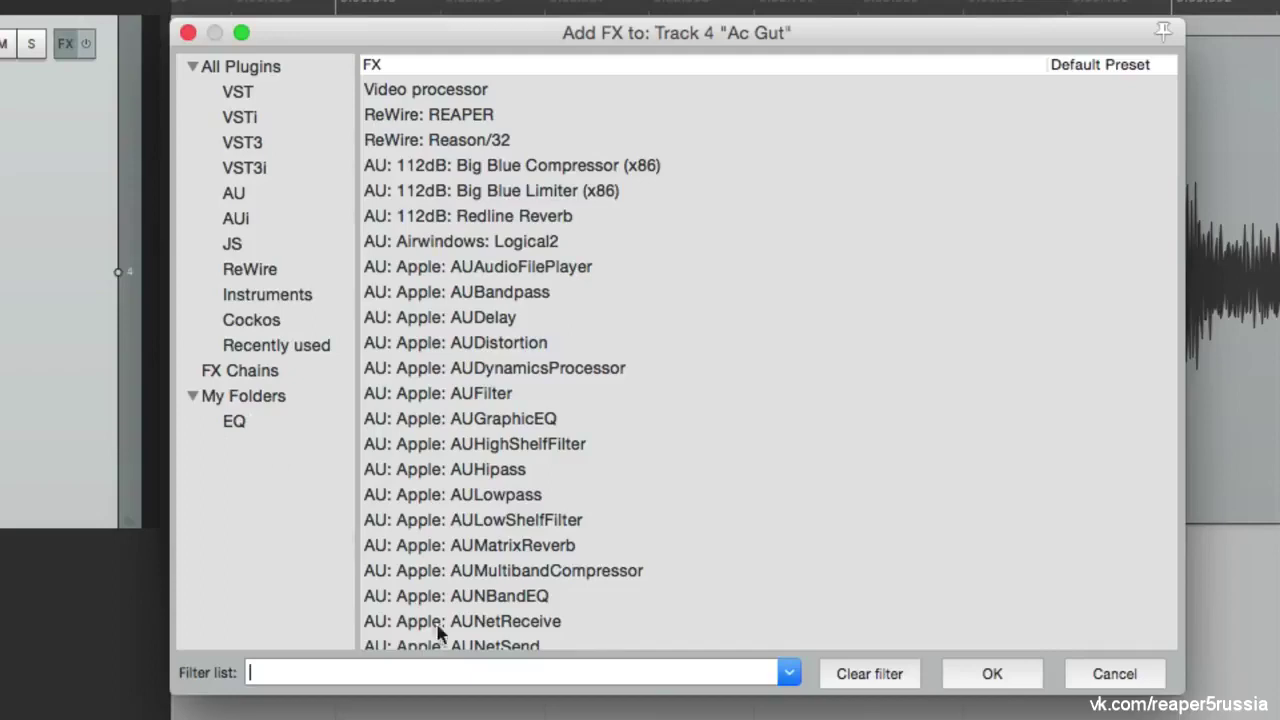
# Filter the plugins by "eq" and add everything from AUGraphicEQ to Tilt Equalizer to the EQ folder
pyautogui.write('eq')
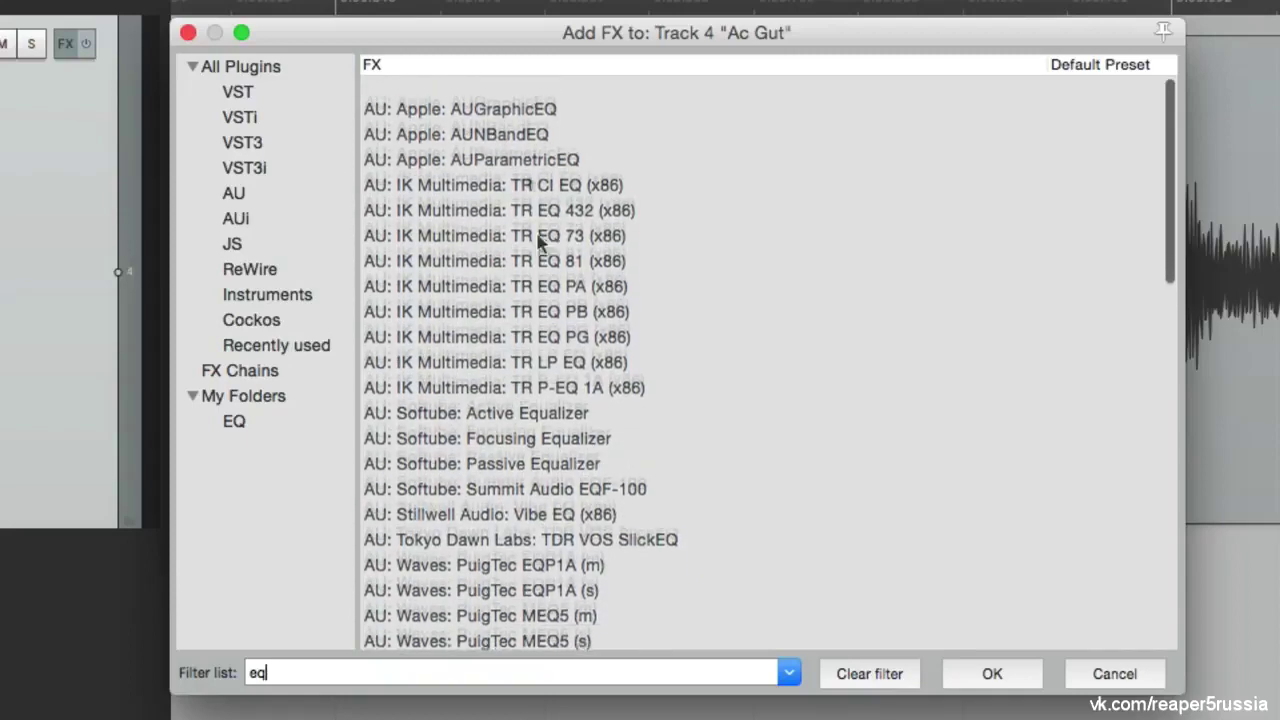
pyautogui.click(527, 92)
pyautogui.scroll(-15, 595, 364)
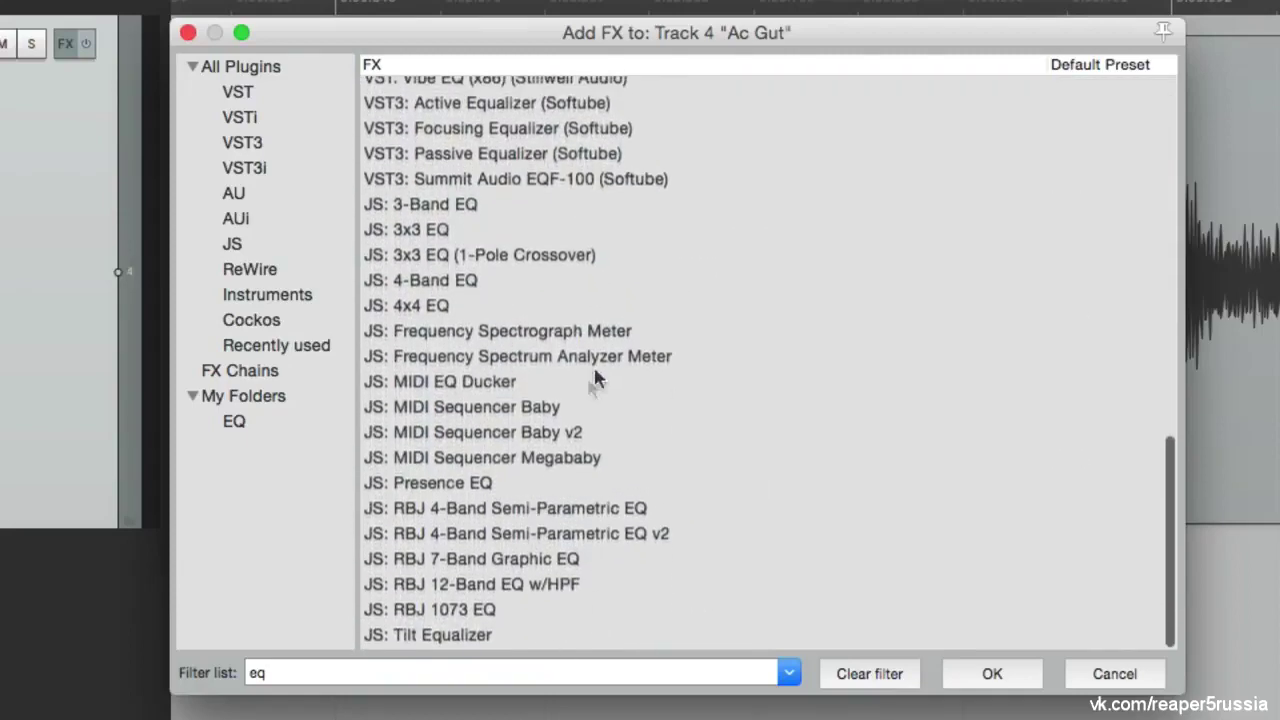
pyautogui.keyDown('shift'); pyautogui.click(493, 637); pyautogui.keyUp('shift')
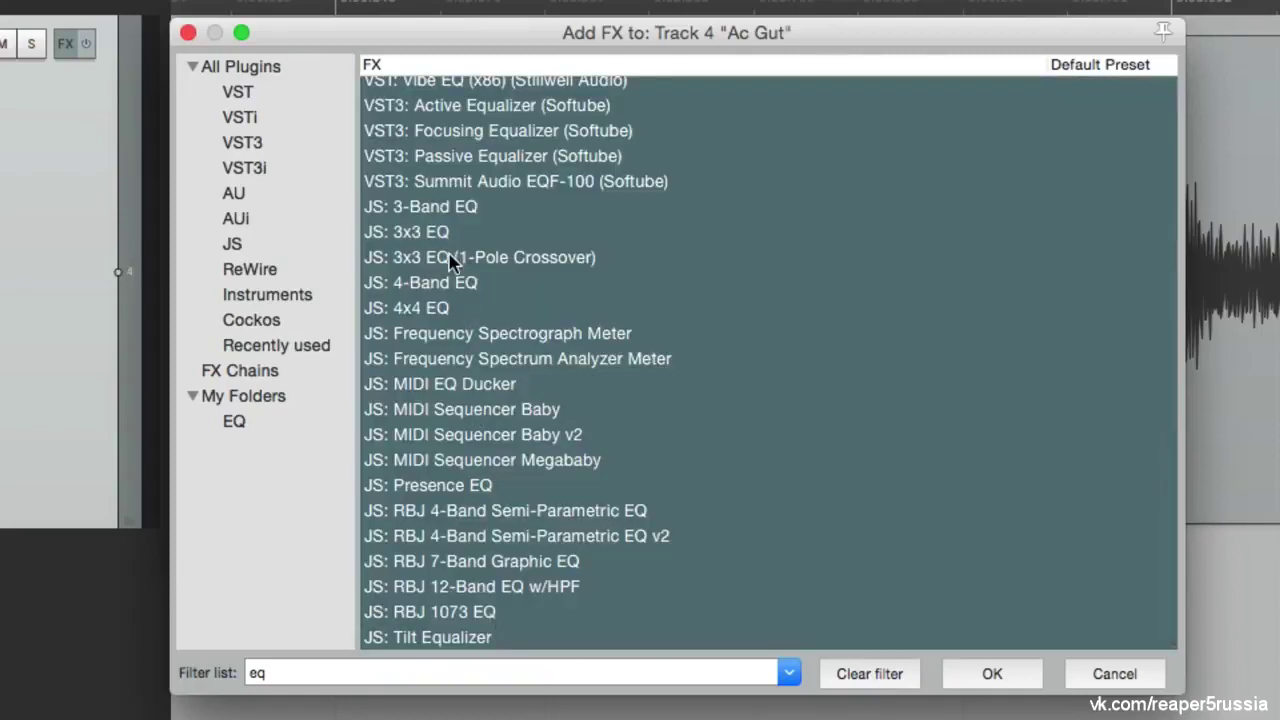
pyautogui.moveTo(425, 270); pyautogui.dragTo(274, 432)
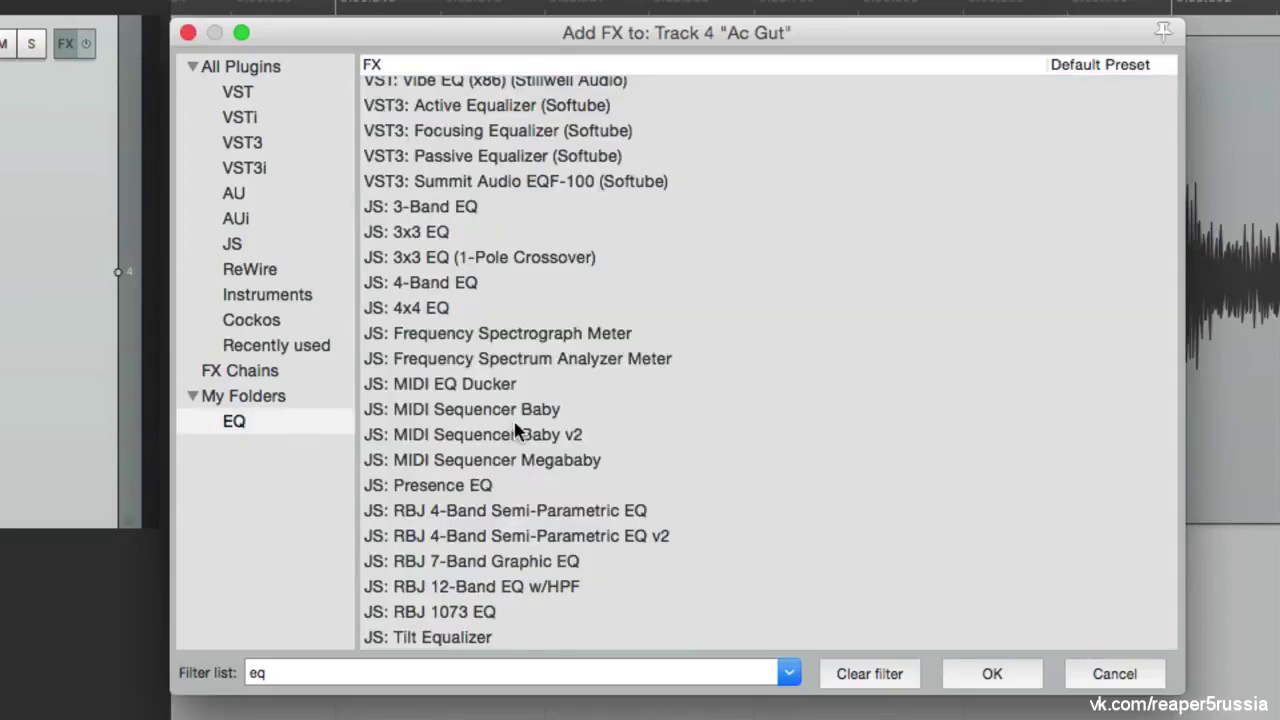
# Remove the JS plugins, from 3-Band EQ through Tilt Equalizer, from the EQ folder and view its remaining contents
pyautogui.scroll(-3, 513, 418)
pyautogui.click(470, 207)
pyautogui.scroll(-1, 470, 420)
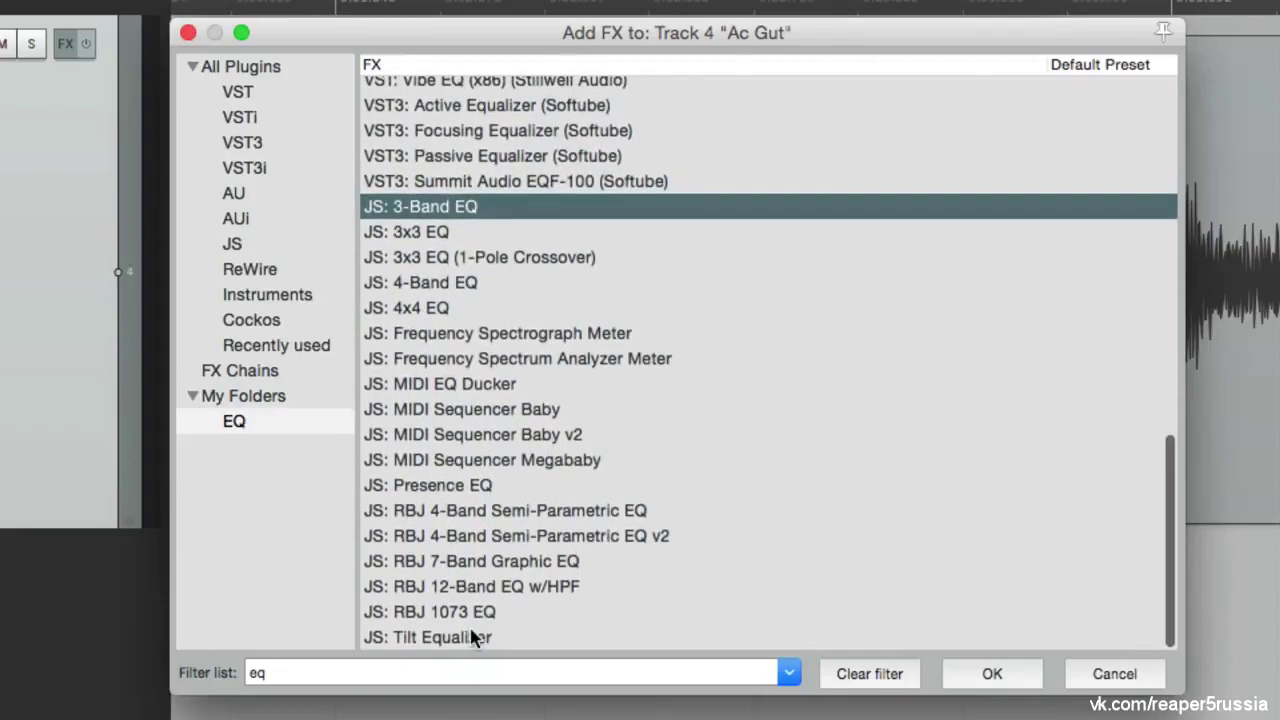
pyautogui.keyDown('shift'); pyautogui.click(472, 638); pyautogui.keyUp('shift')
pyautogui.scroll(10, 543, 500)
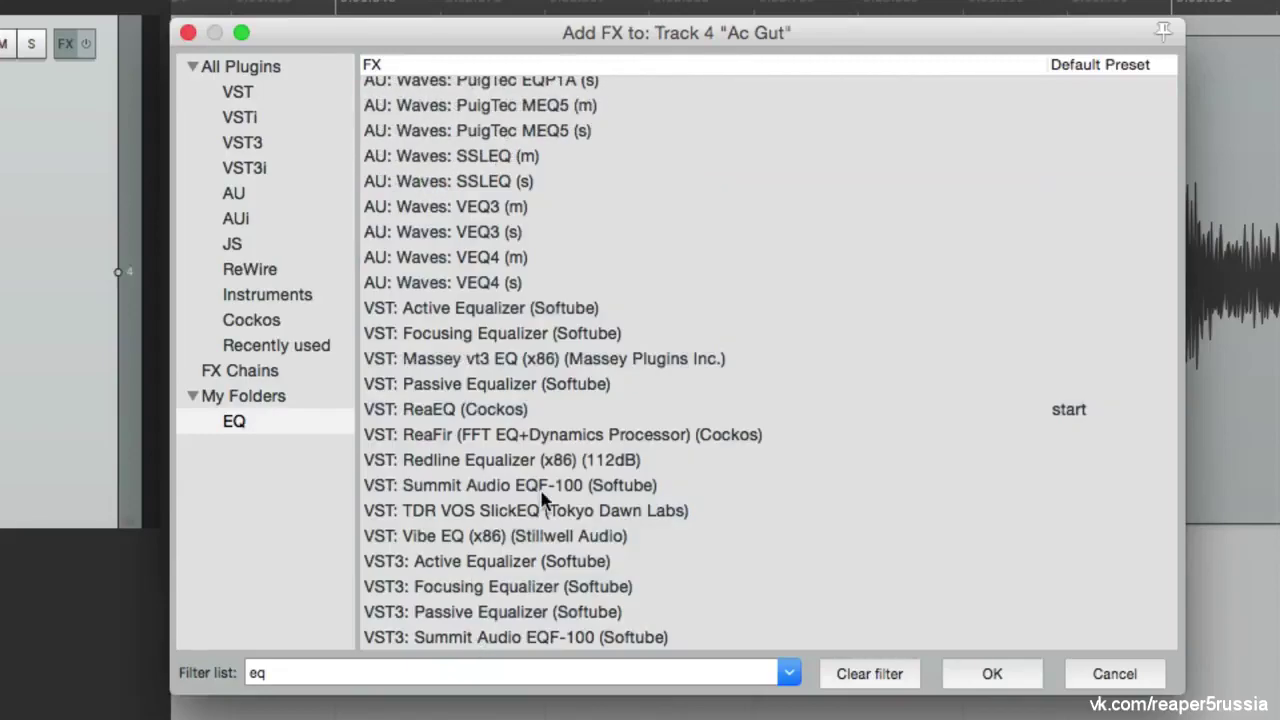
pyautogui.click(262, 423)
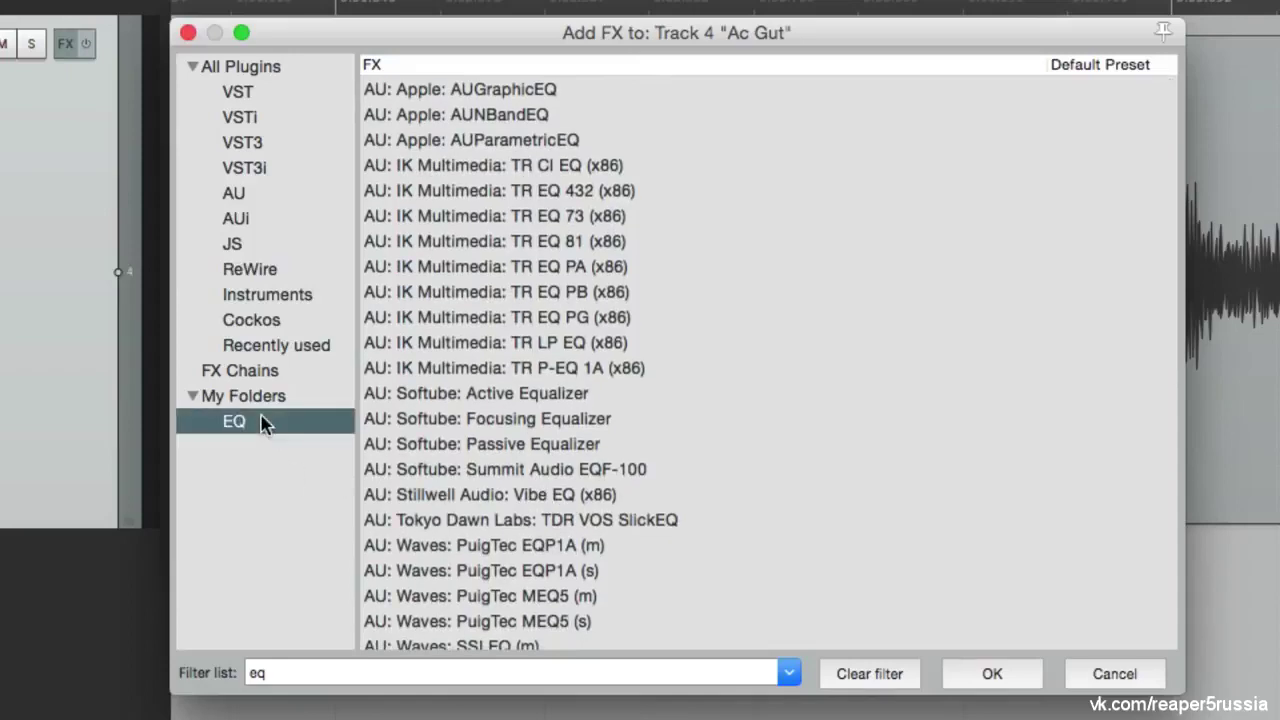
# Create a new plugin folder named Comp under My Folders
pyautogui.rightClick(262, 465)
pyautogui.click(282, 480)
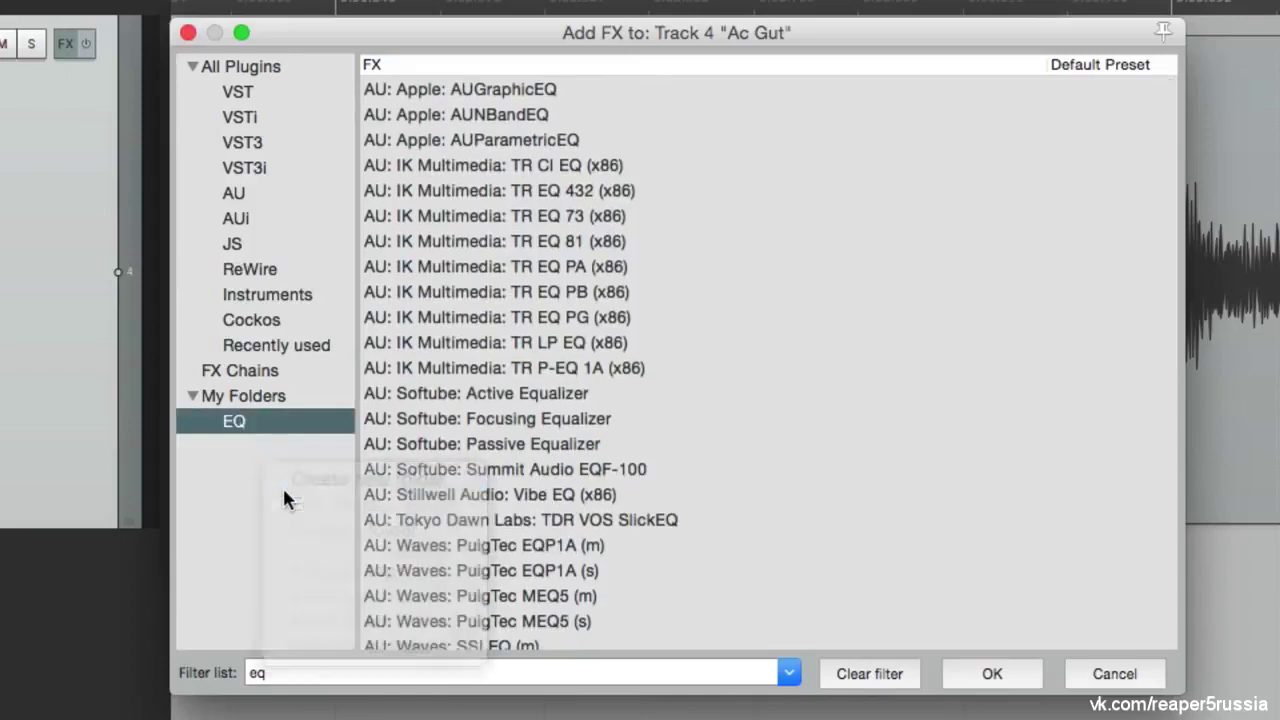
pyautogui.write('Comp')
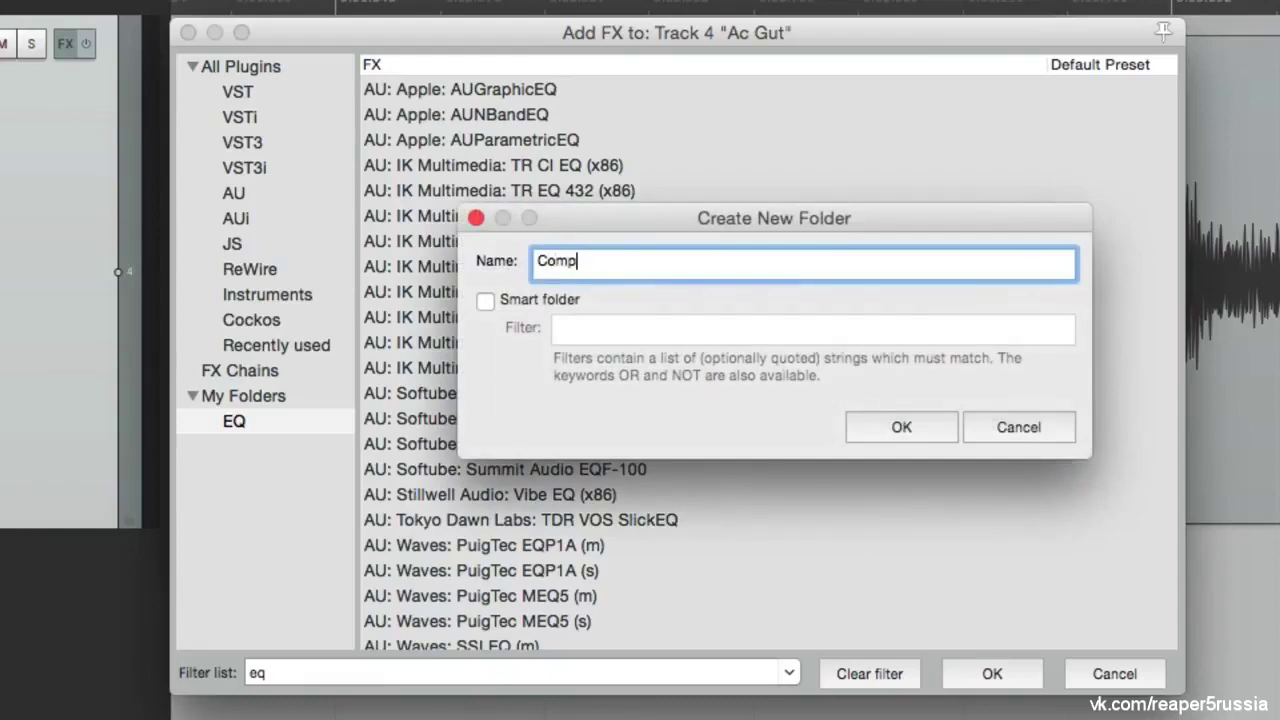
pyautogui.press('Return')
# Filter the plugins by "comp" and add the whole list, from Big Blue Compressor to MIDI Velocity Scaler/Compressor, to the Comp folder
pyautogui.click(272, 673)
pyautogui.write('comp')
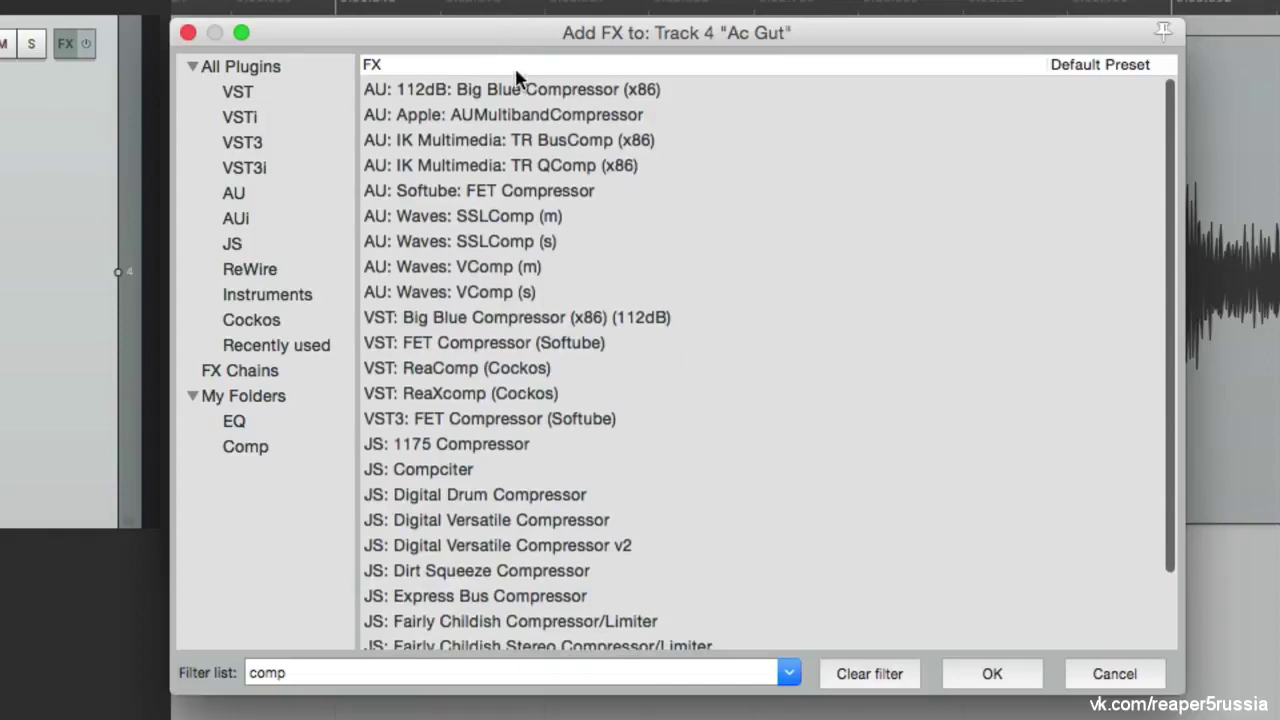
pyautogui.click(523, 89)
pyautogui.scroll(-3, 594, 354)
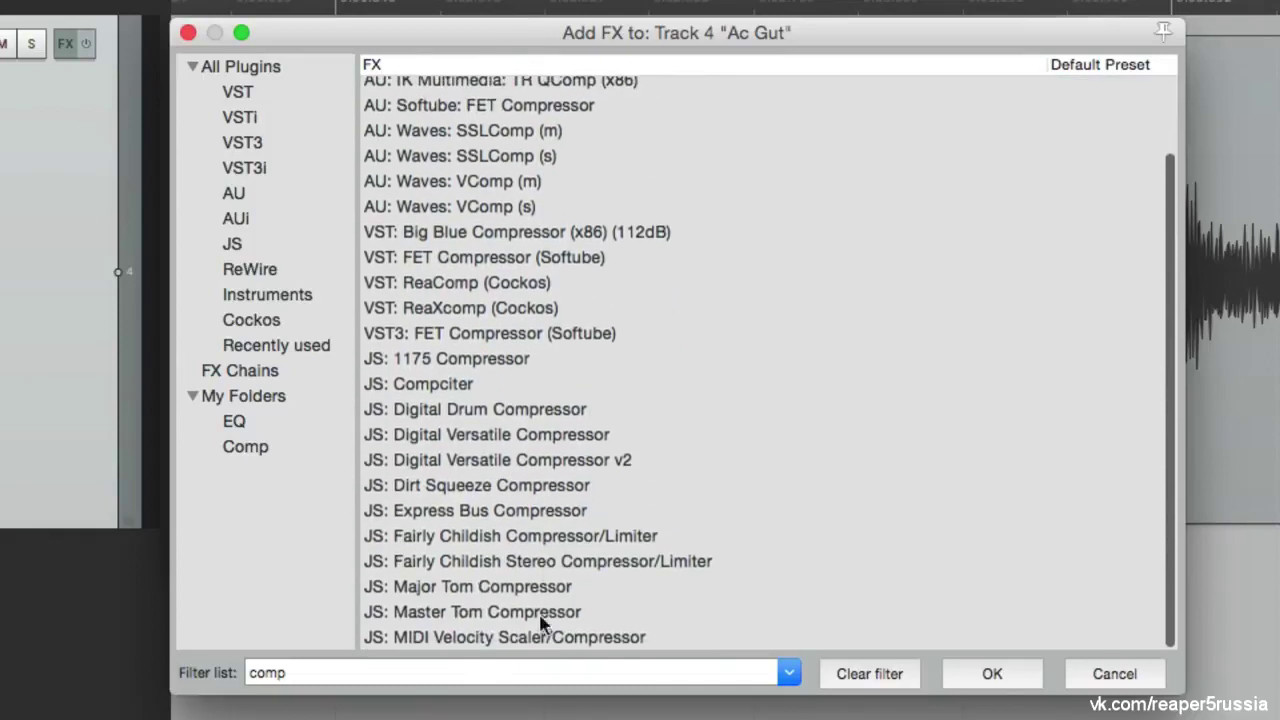
pyautogui.keyDown('shift'); pyautogui.click(543, 637); pyautogui.keyUp('shift')
pyautogui.moveTo(477, 329); pyautogui.dragTo(308, 448)
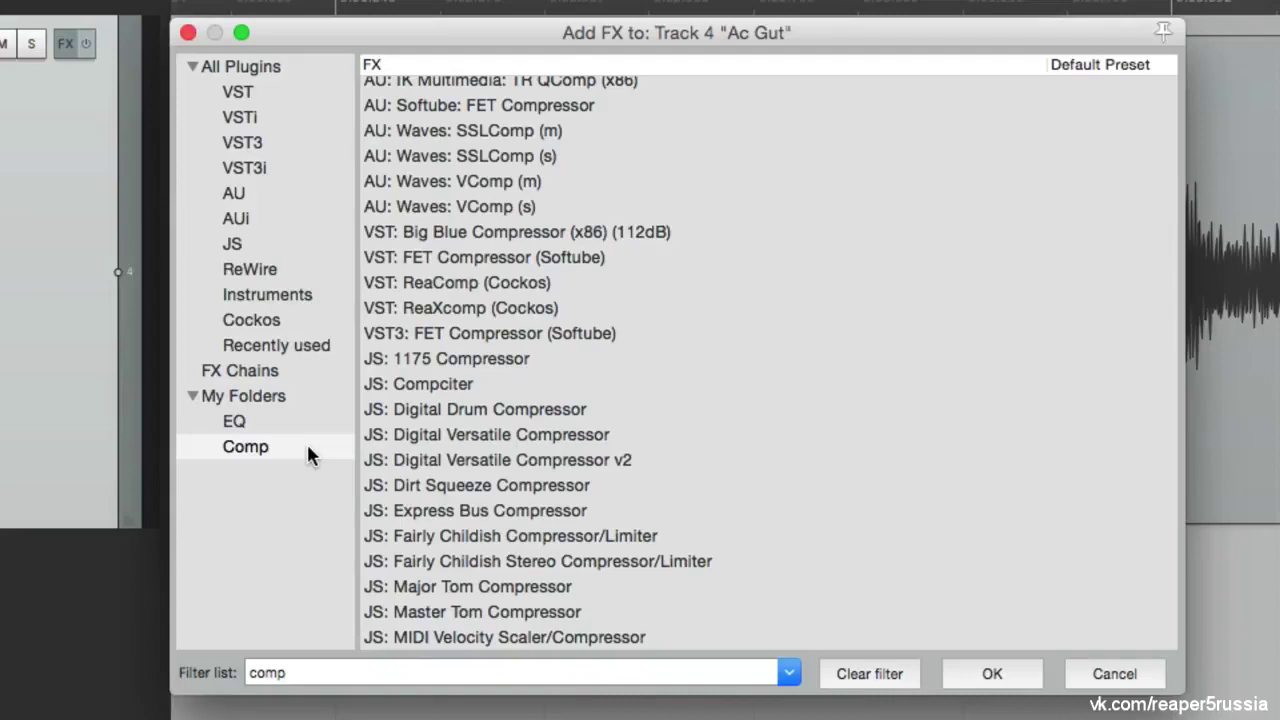
# Clear the plugin filter and create a new folder named Favorites under My Folders
pyautogui.click(860, 678)
pyautogui.rightClick(283, 491)
pyautogui.click(311, 502)
pyautogui.write('Favorites')
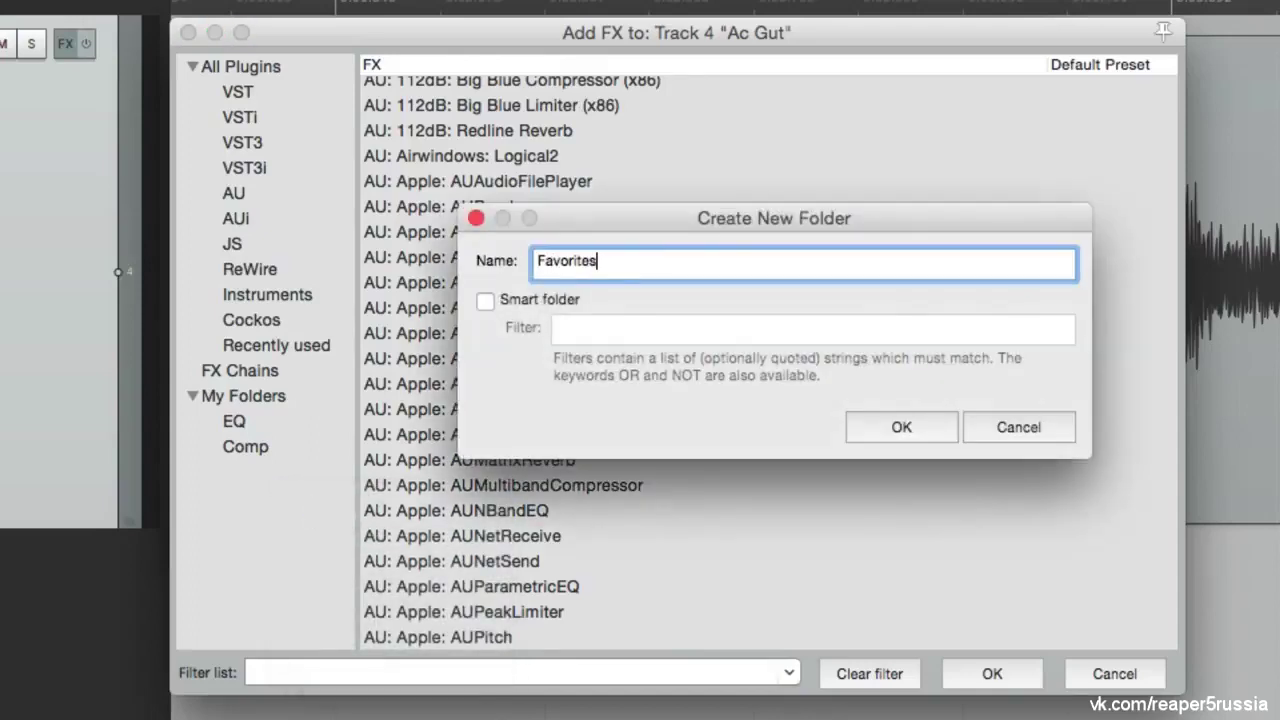
pyautogui.press('Return')
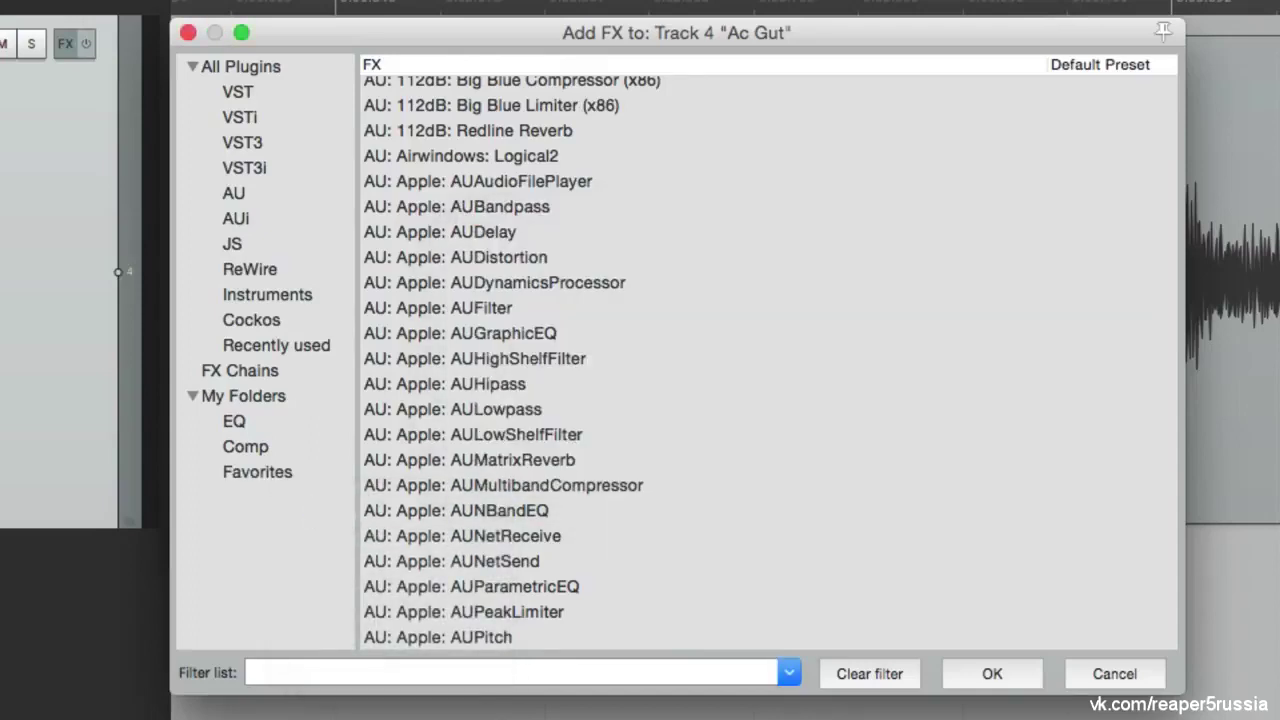
# Add ReaComp, ReaDelay, ReaEQ, ReaGate and ReaVerb from the Cockos plugins to the Favorites folder and view that folder
pyautogui.click(306, 322)
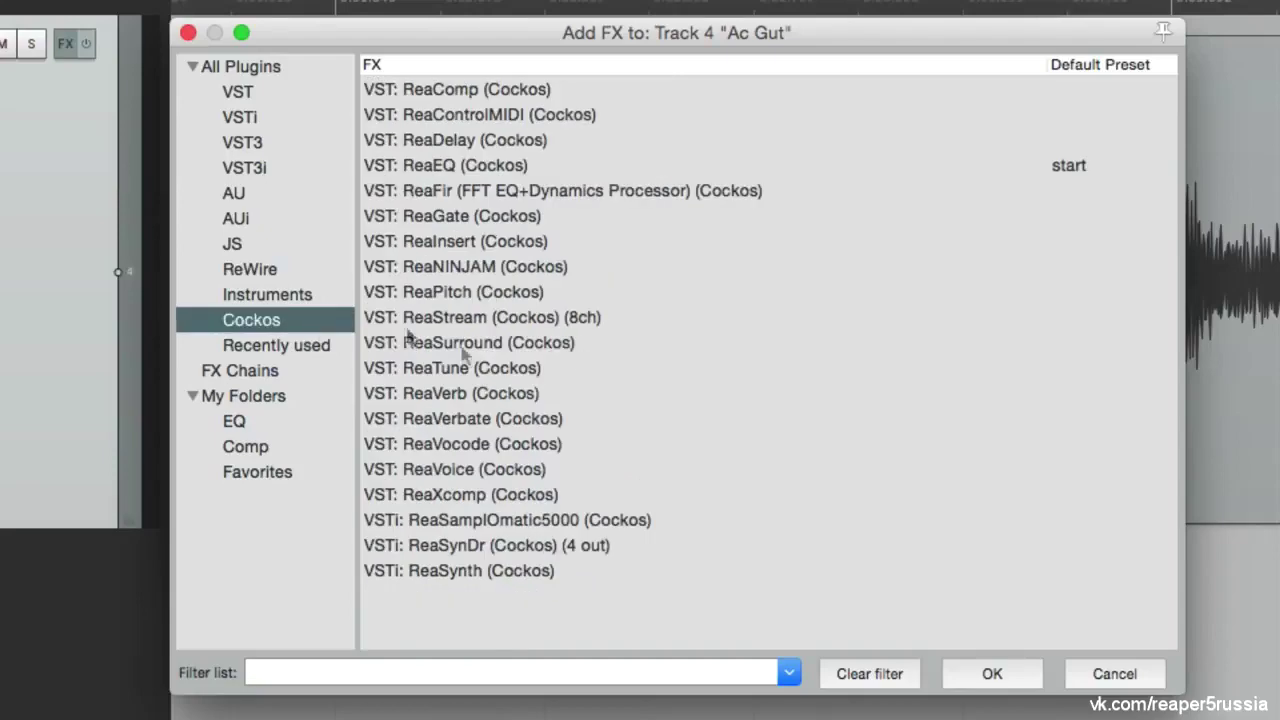
pyautogui.click(486, 90)
pyautogui.keyDown('super'); pyautogui.click(492, 142); pyautogui.keyUp('super')
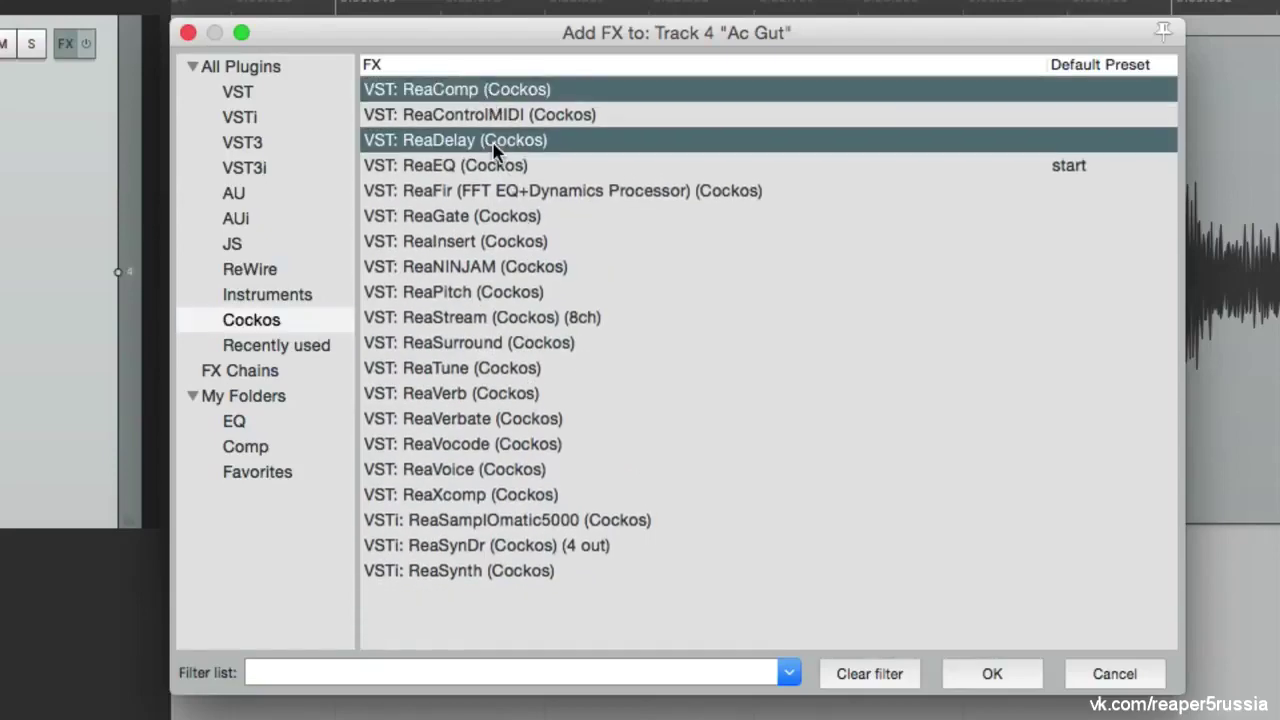
pyautogui.keyDown('super'); pyautogui.click(510, 168); pyautogui.keyUp('super')
pyautogui.keyDown('super'); pyautogui.click(534, 214); pyautogui.keyUp('super')
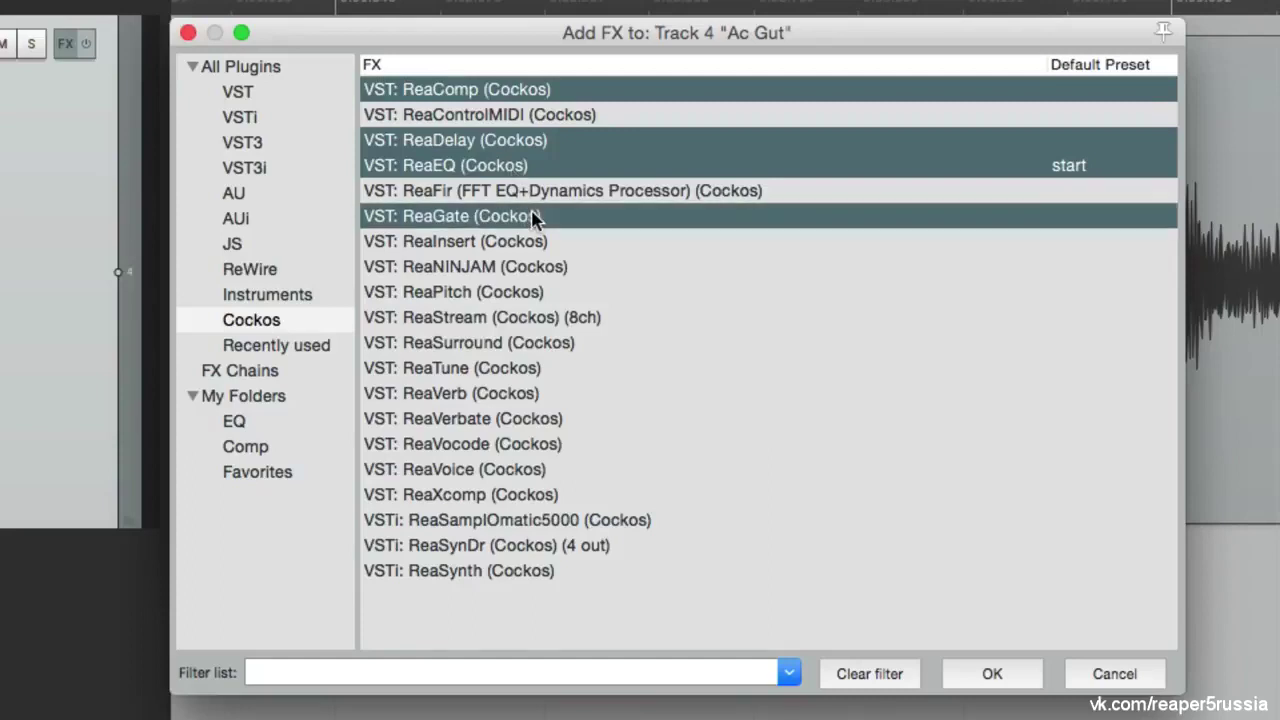
pyautogui.keyDown('super'); pyautogui.click(571, 397); pyautogui.keyUp('super')
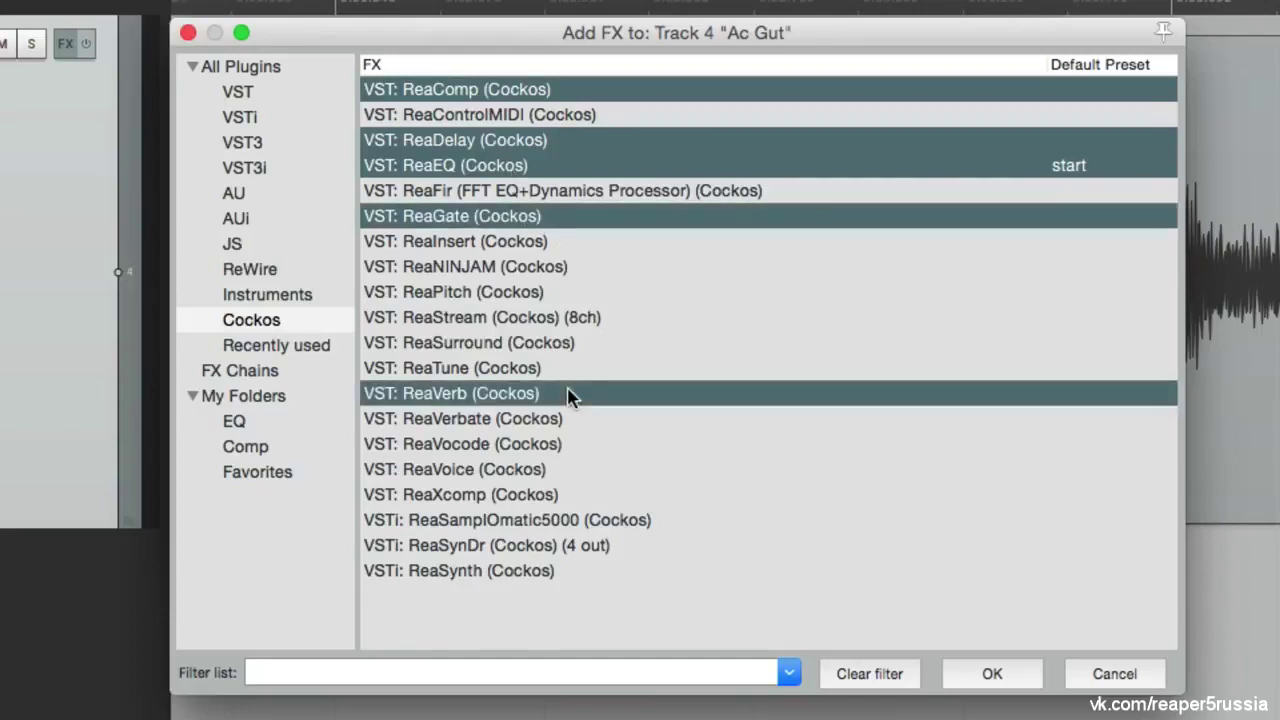
pyautogui.moveTo(510, 218); pyautogui.dragTo(306, 500)
pyautogui.click(298, 474)
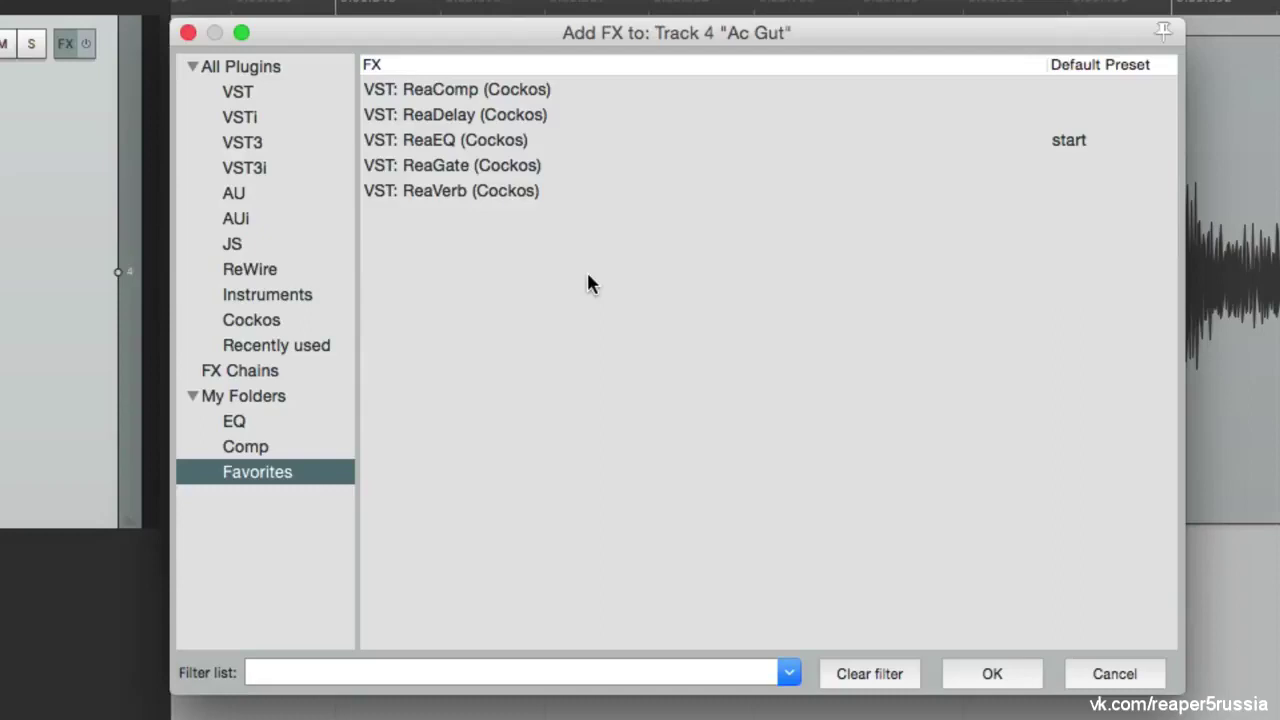
# Create a smart folder named Waves under My Folders that filters plugins by "waves"
pyautogui.rightClick(283, 520)
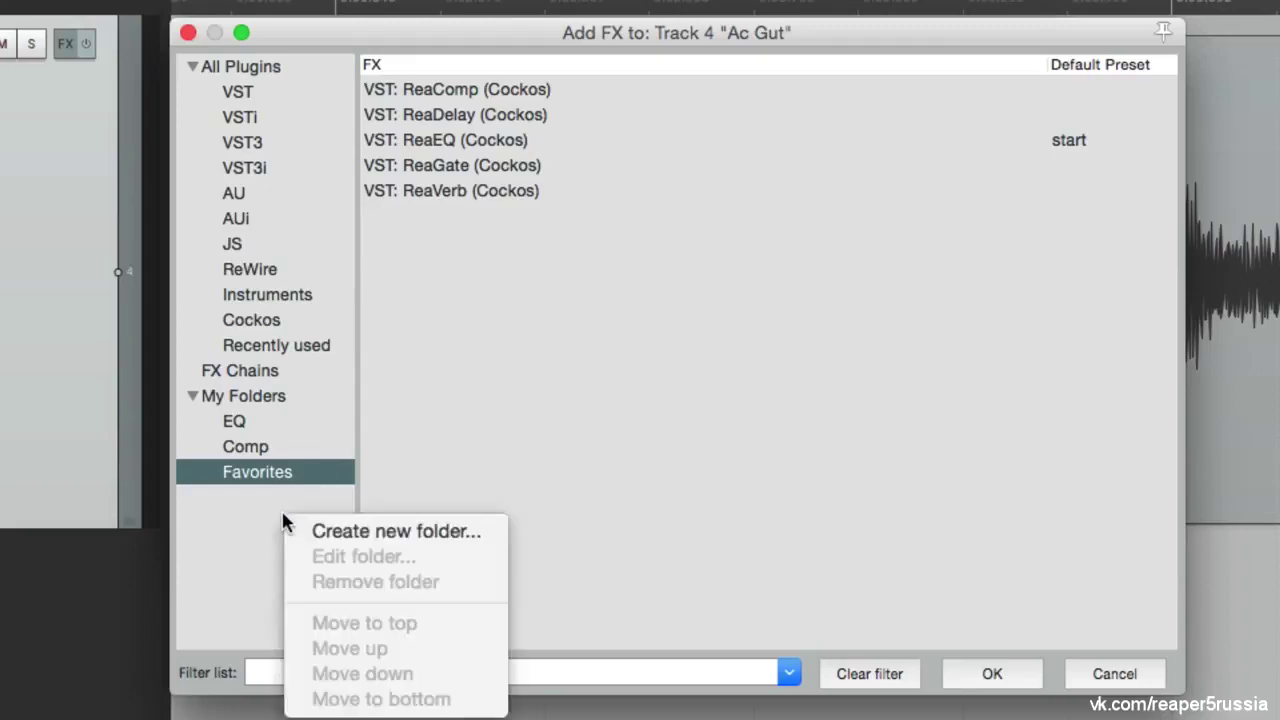
pyautogui.click(300, 528)
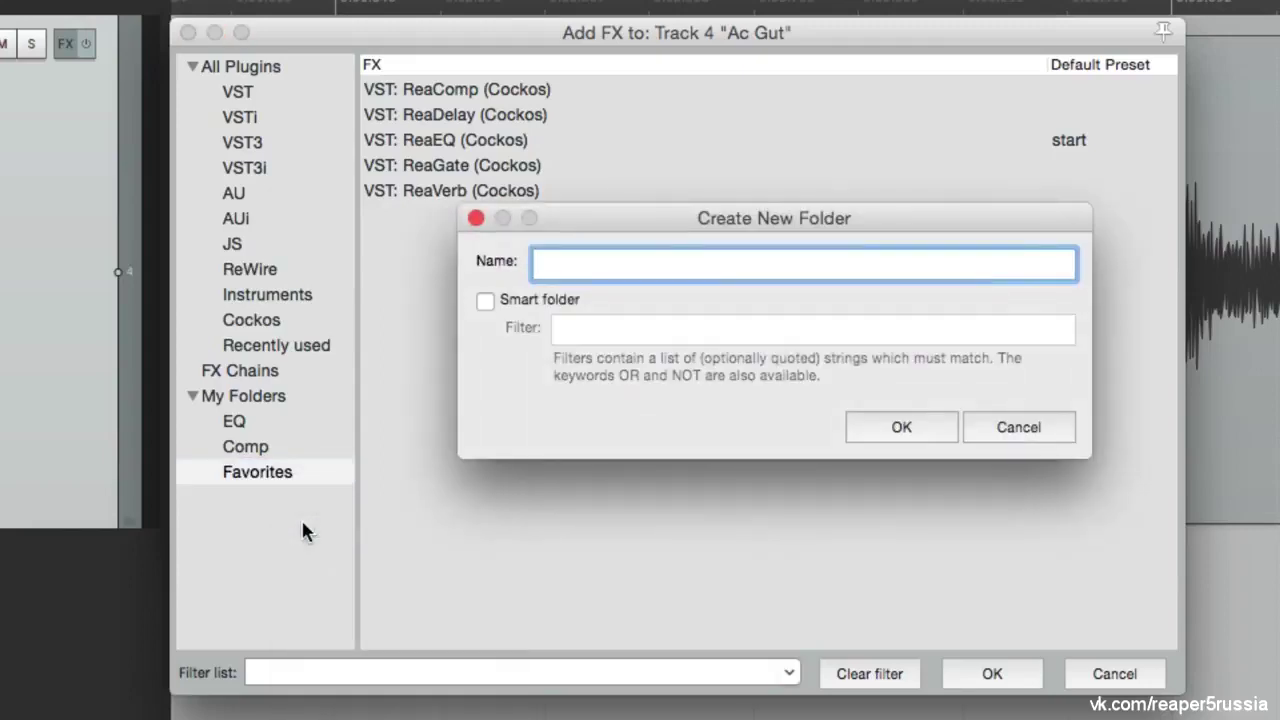
pyautogui.write('Waves')
pyautogui.click(487, 297)
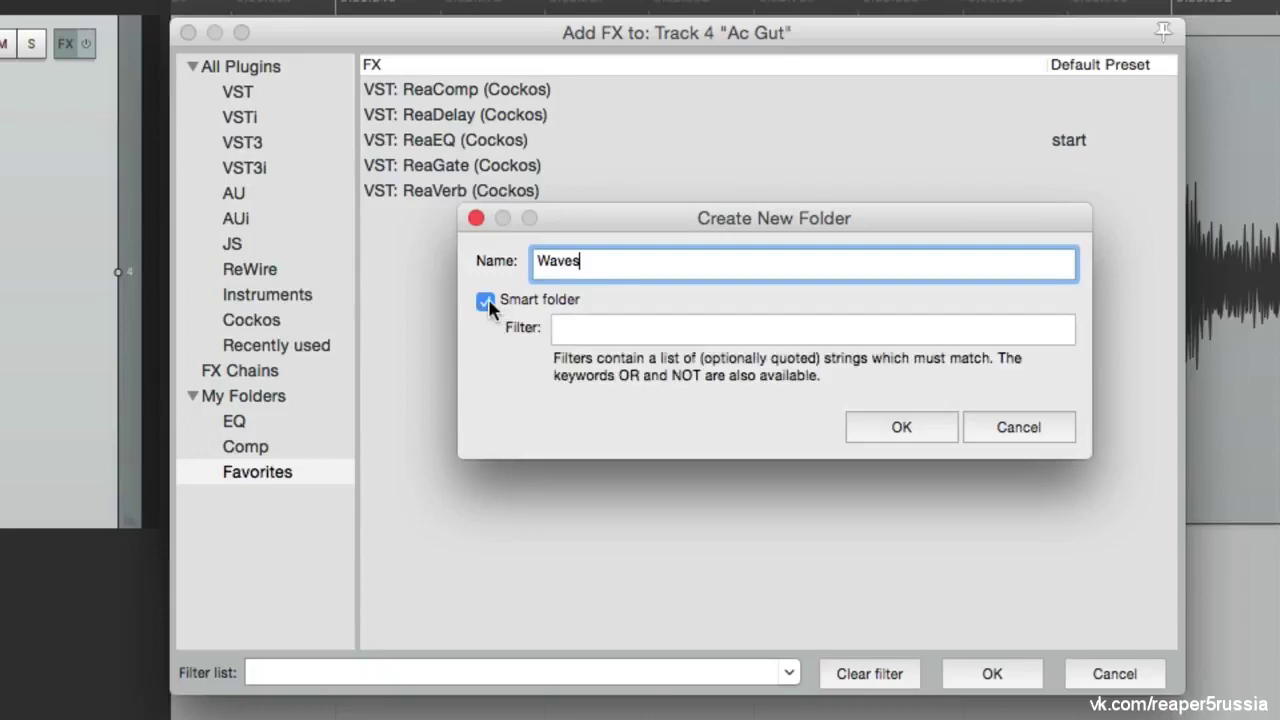
pyautogui.click(599, 329)
pyautogui.write('waves')
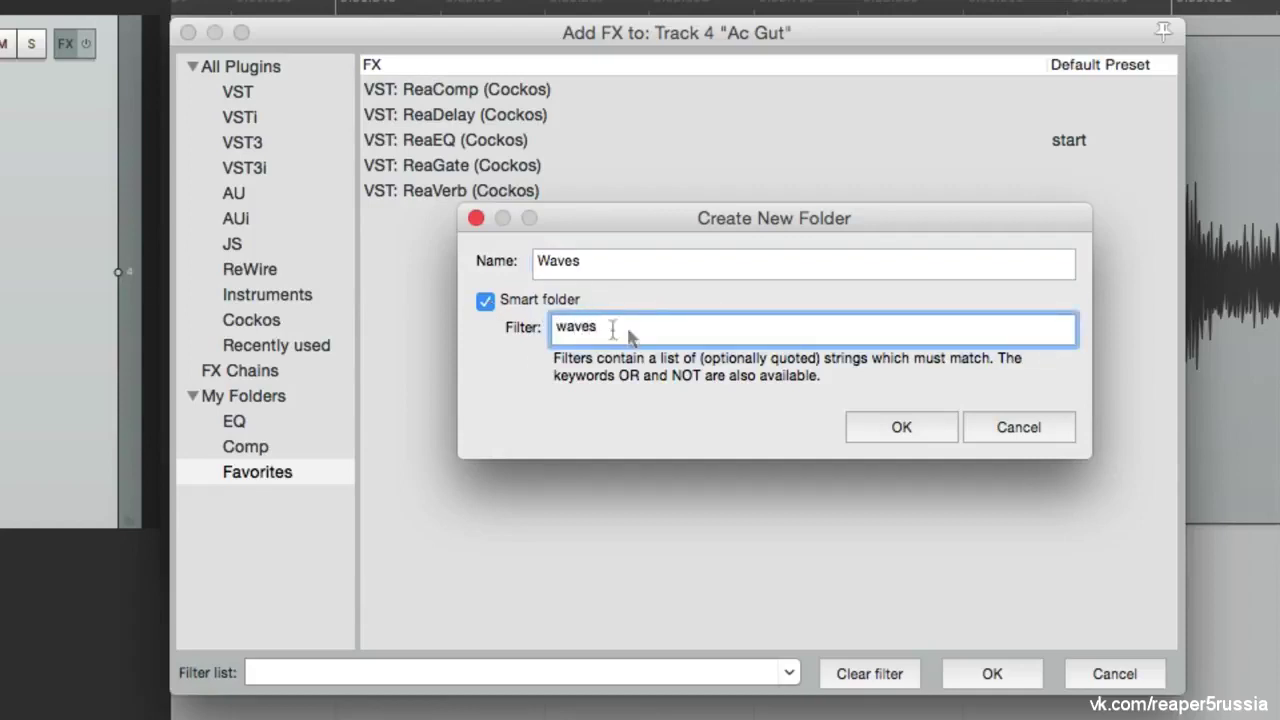
pyautogui.click(900, 440)
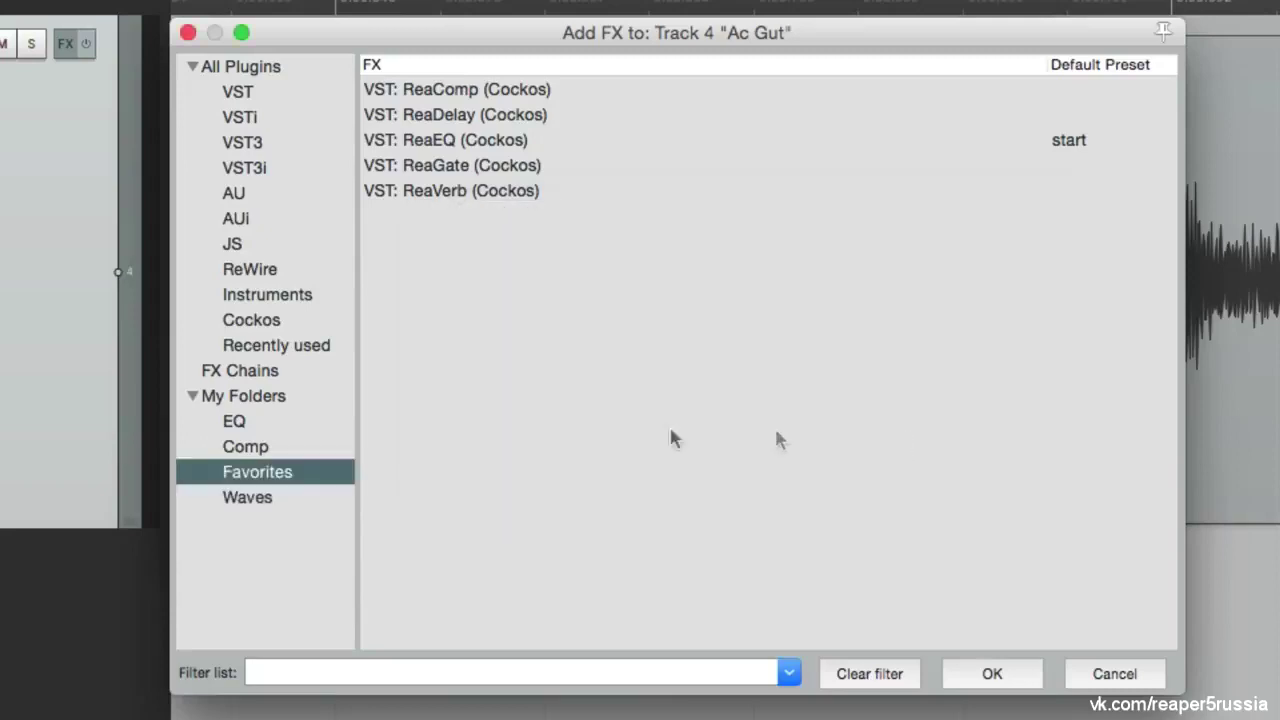
# Review the contents of the Waves, EQ, Comp and Favorites plugin folders
pyautogui.click(302, 516)
pyautogui.click(294, 504)
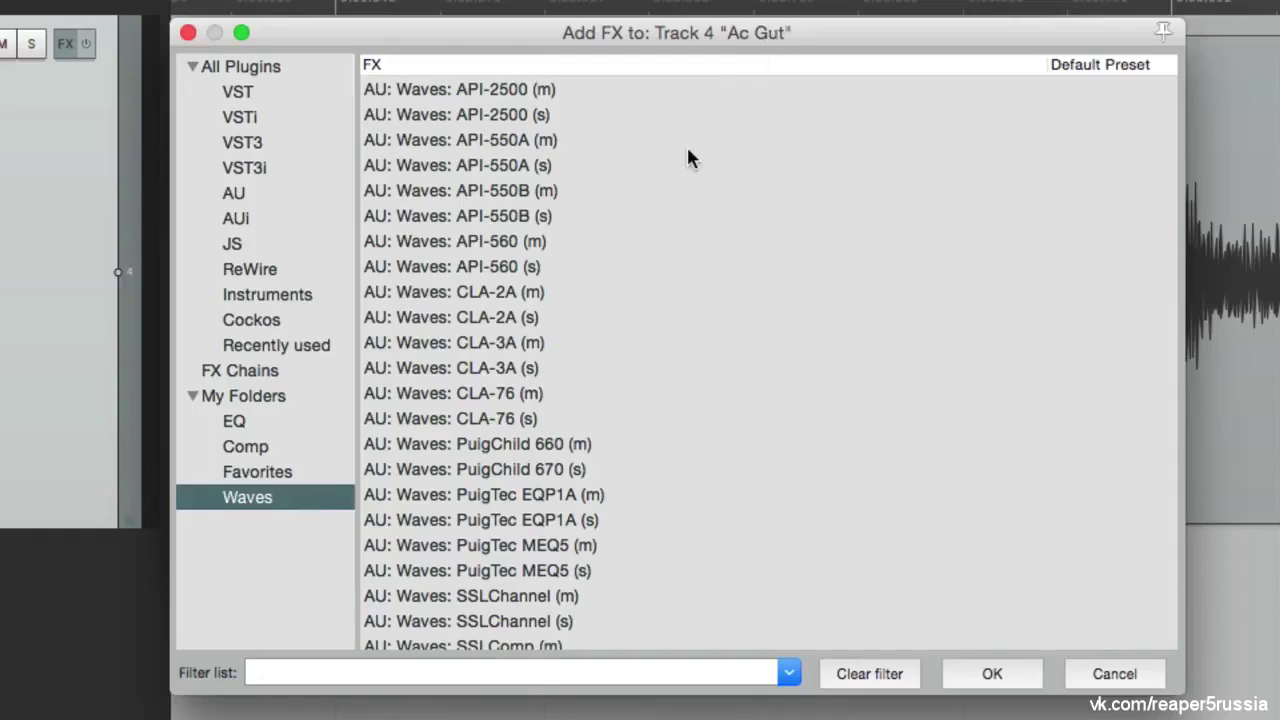
pyautogui.scroll(-10, 688, 157)
pyautogui.scroll(10, 688, 157)
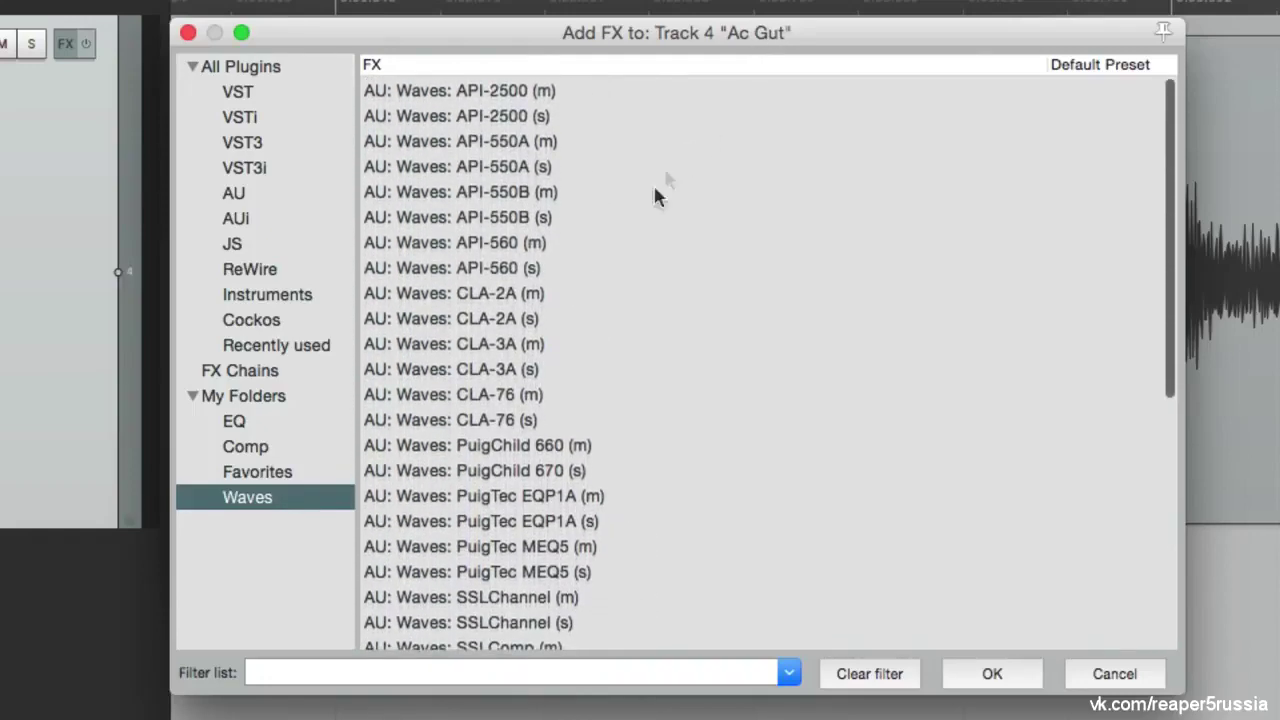
pyautogui.click(316, 424)
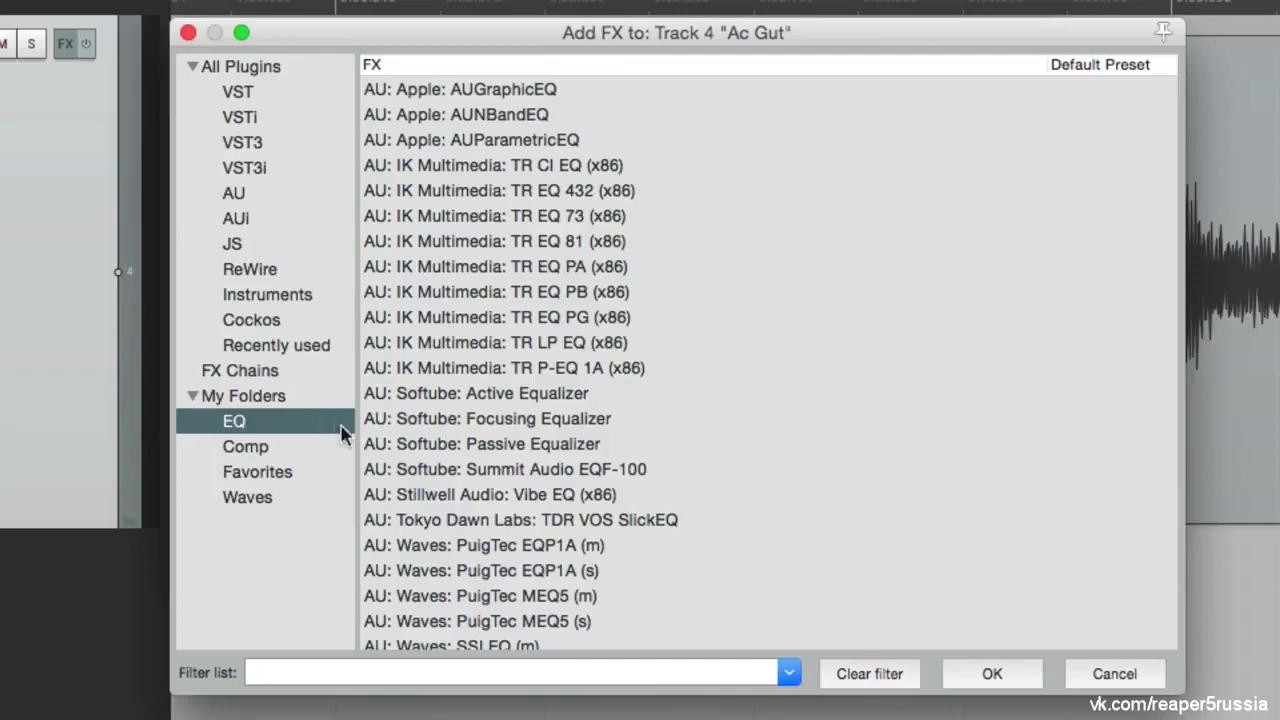
pyautogui.click(318, 452)
pyautogui.click(326, 474)
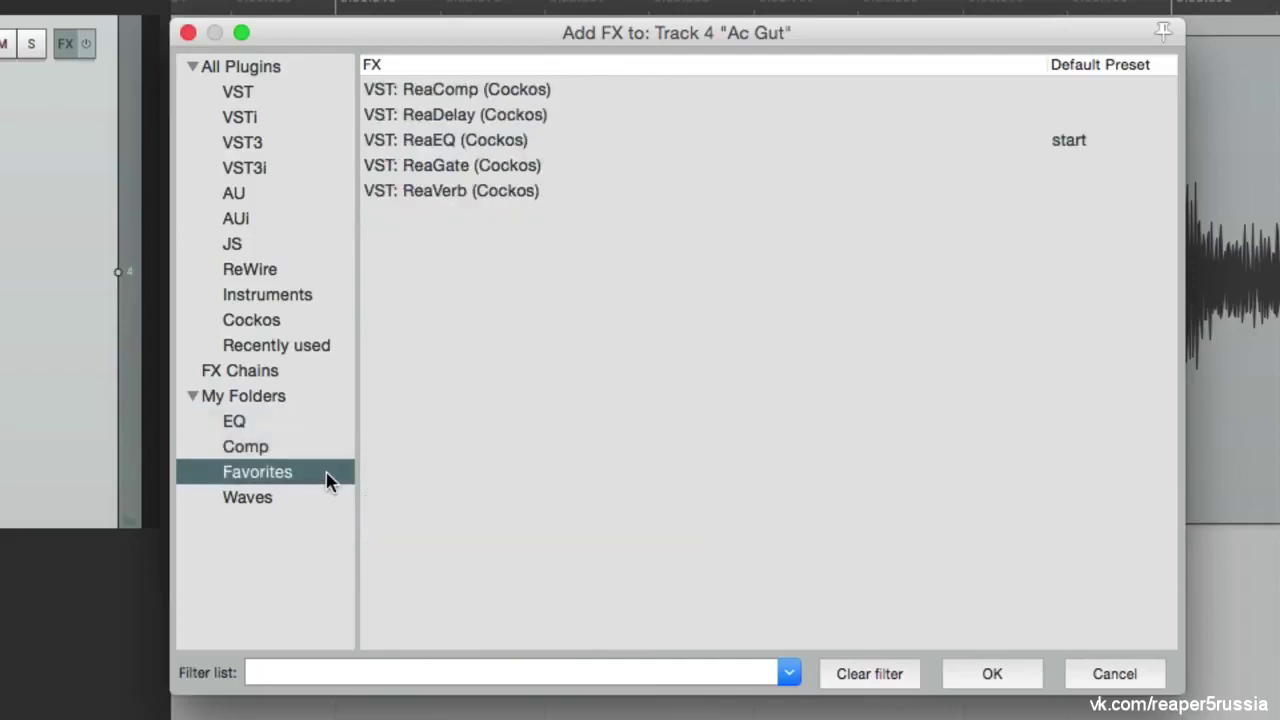
pyautogui.click(312, 498)
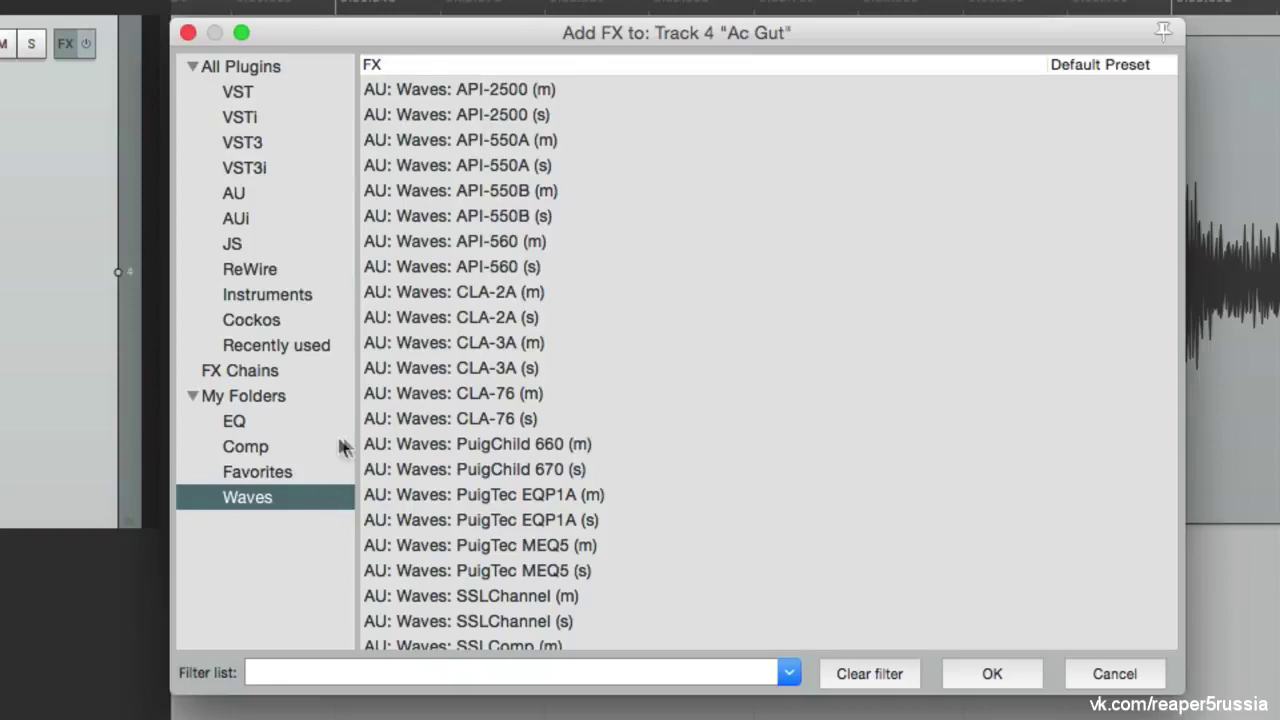
# Add ReaEQ from the Favorites folder to the Ac Gut track
pyautogui.click(318, 483)
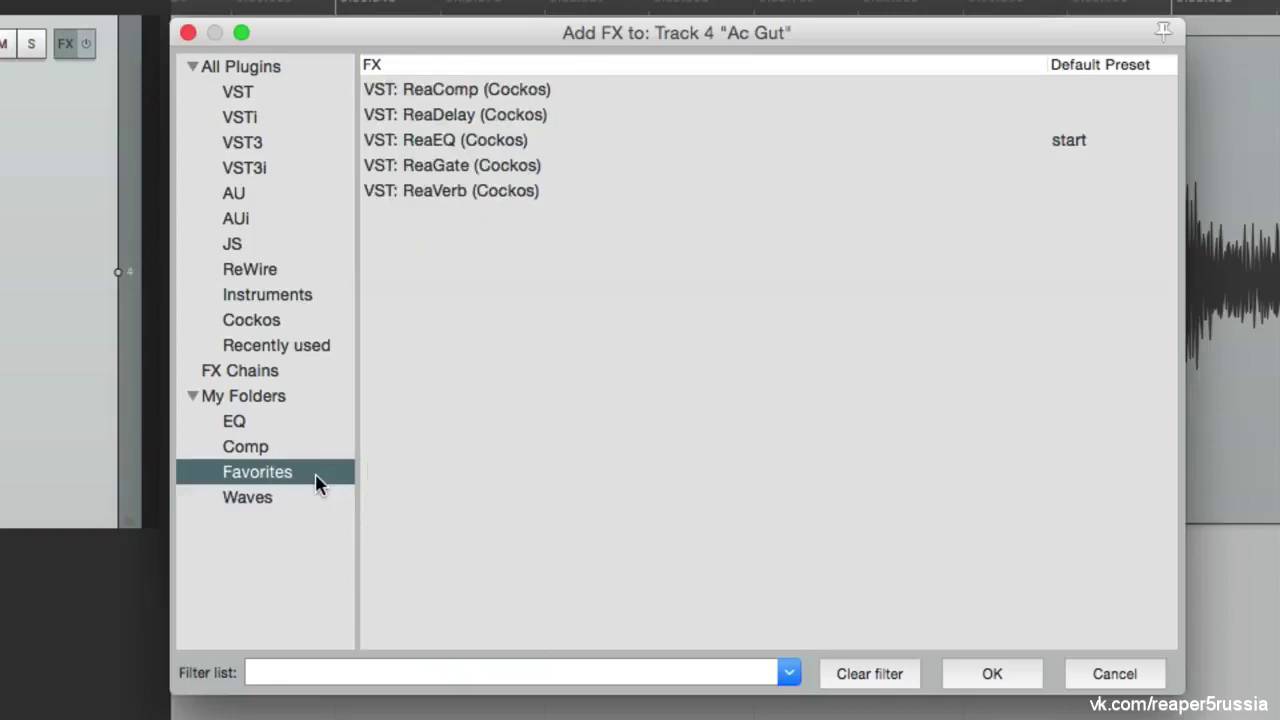
pyautogui.doubleClick(492, 145)
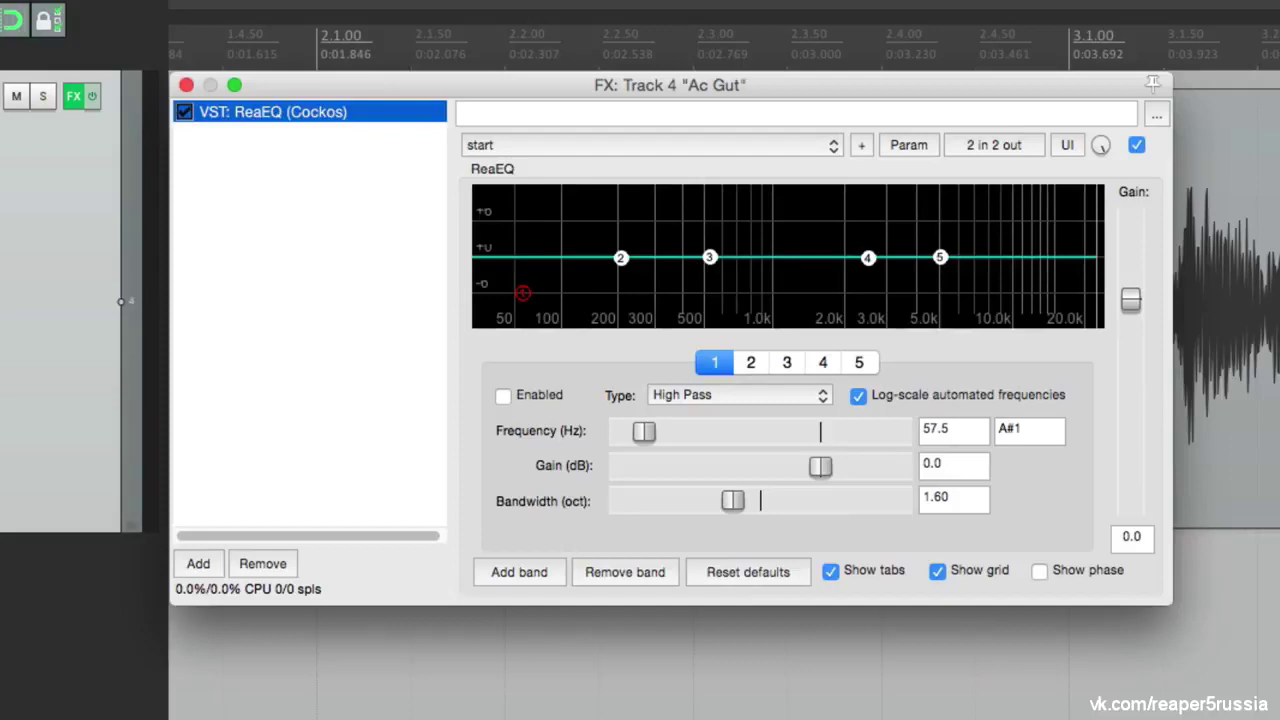
# Bypass and re-enable ReaEQ with both of its bypass switches, and look through its preset list without choosing one
pyautogui.click(184, 112)
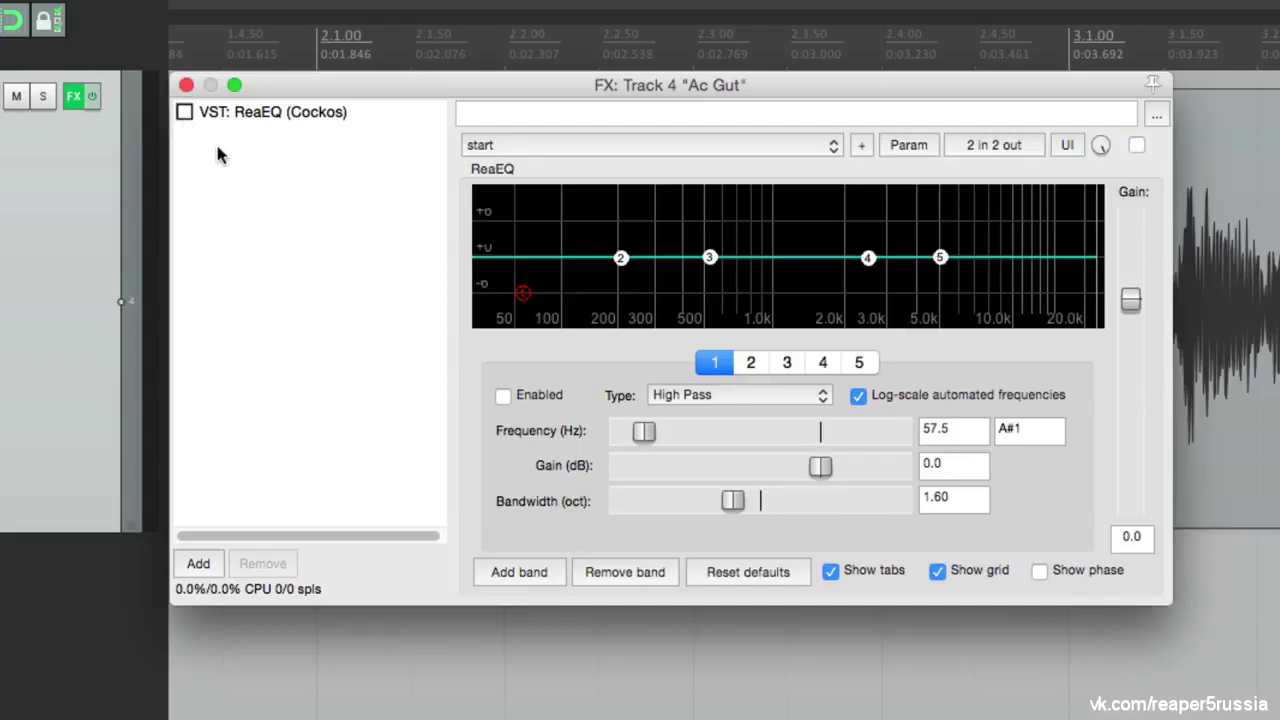
pyautogui.click(184, 112)
pyautogui.click(1137, 146)
pyautogui.click(1137, 146)
pyautogui.click(632, 145)
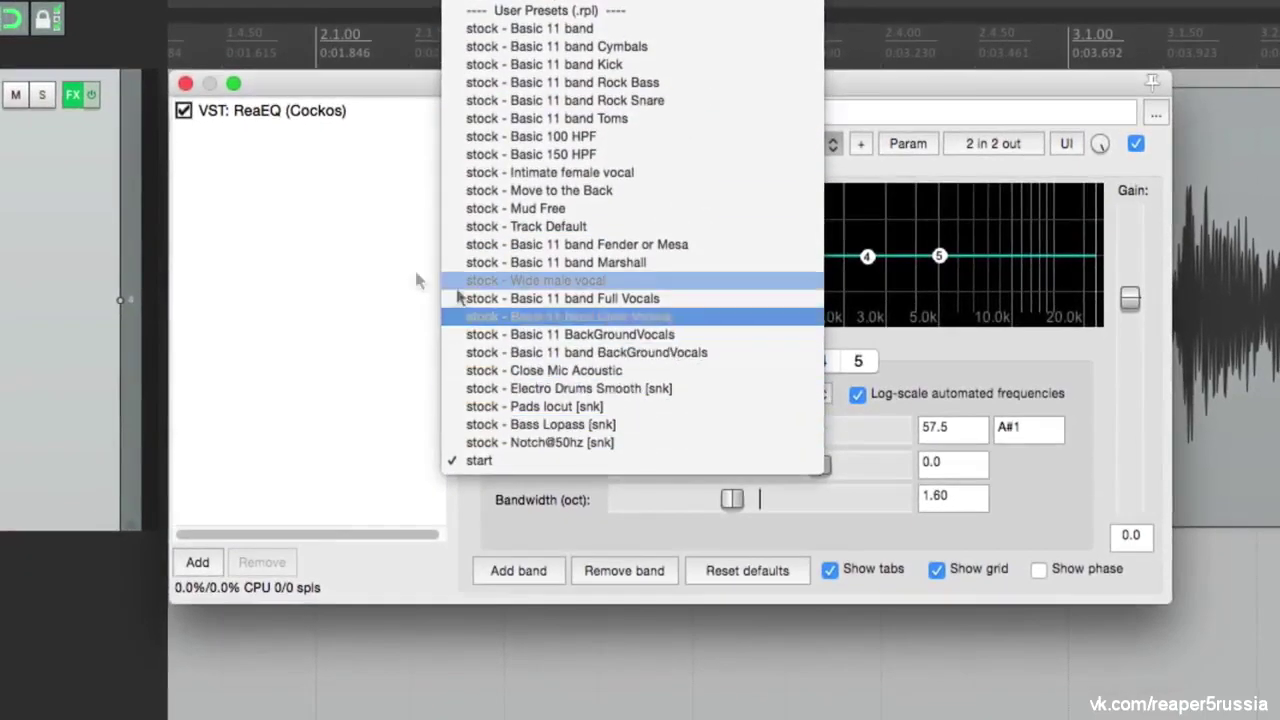
pyautogui.click(317, 278)
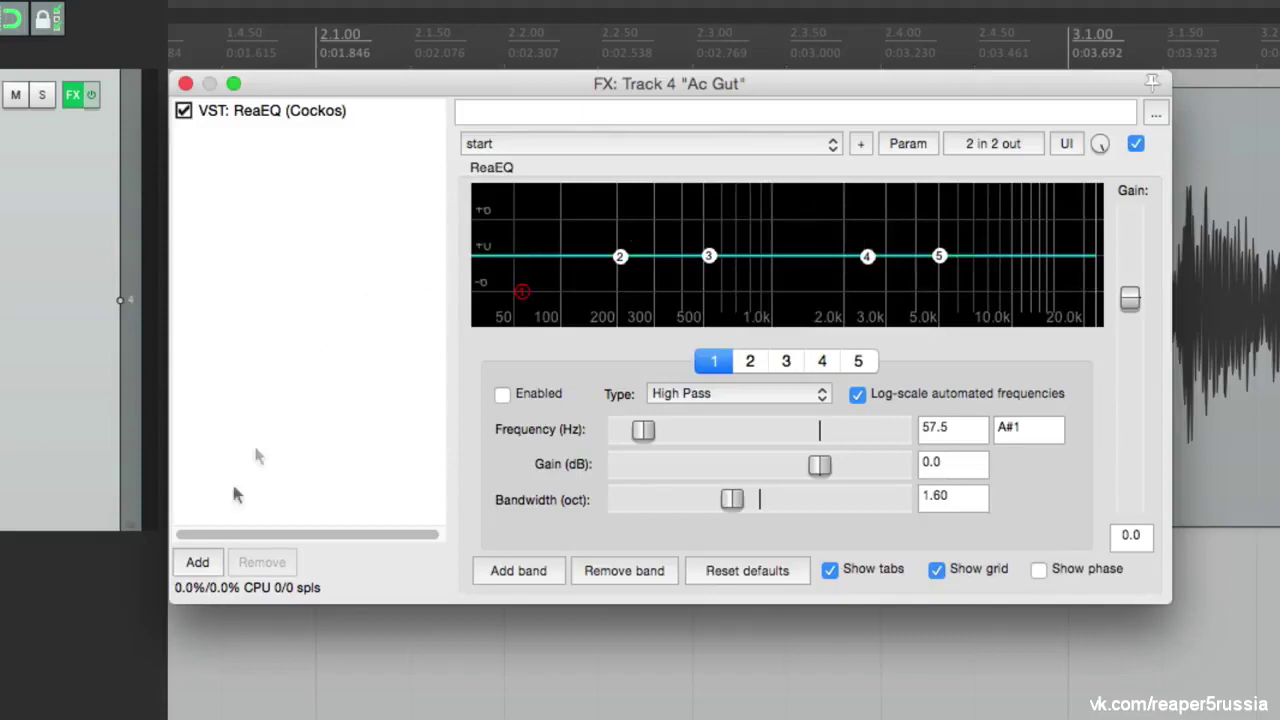
# Add ReaComp from the Favorites folder to the Ac Gut track's FX chain
pyautogui.click(197, 563)
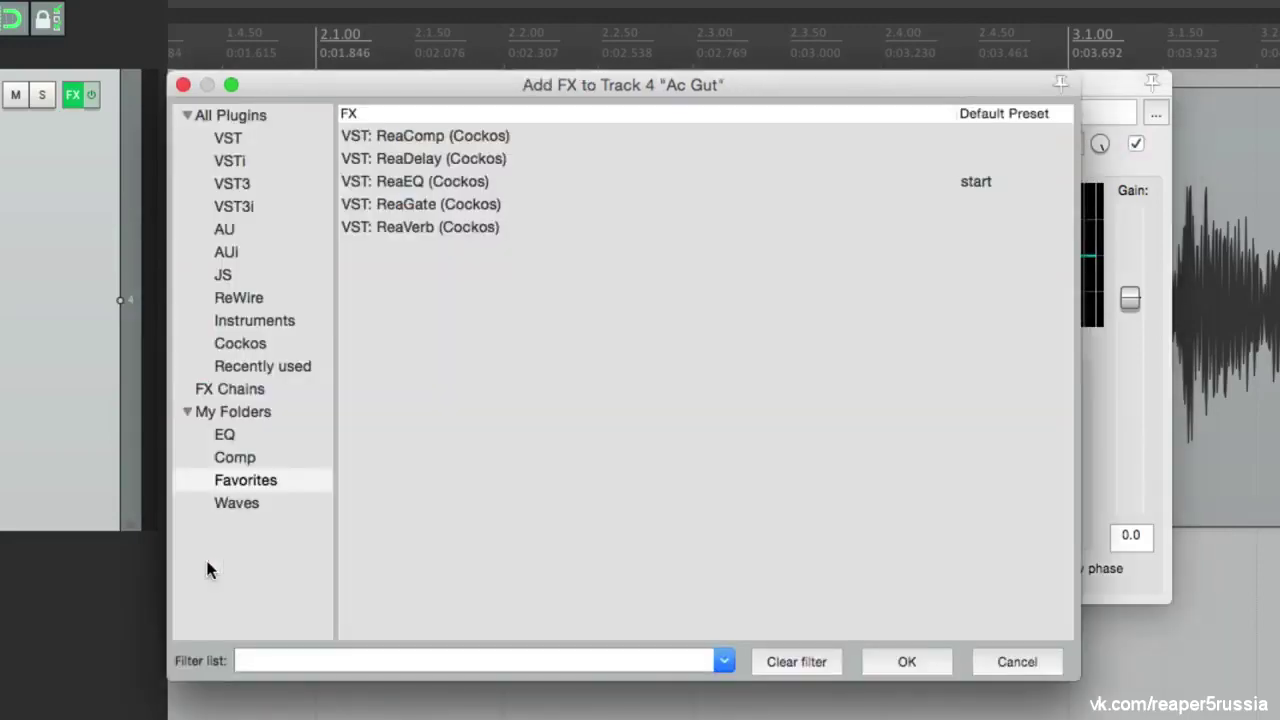
pyautogui.doubleClick(420, 140)
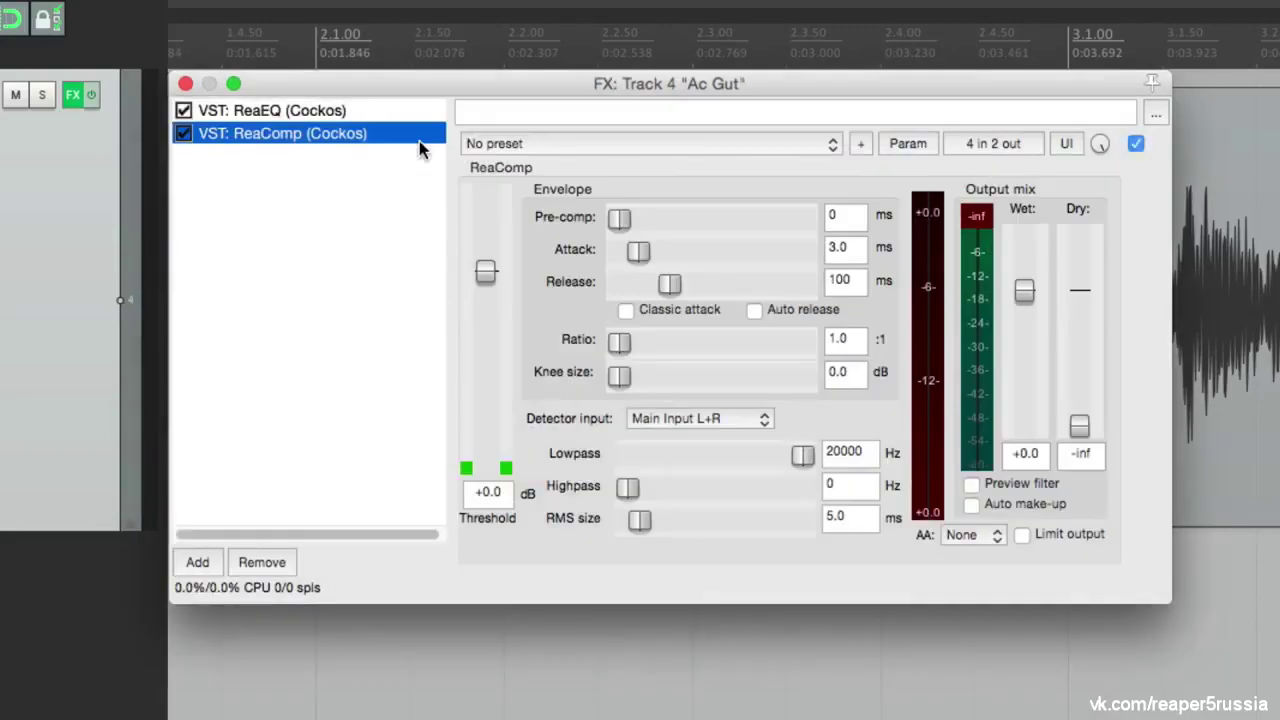
# Switch between the ReaEQ and ReaComp settings, and move ReaEQ below ReaComp and back to first place
pyautogui.click(354, 114)
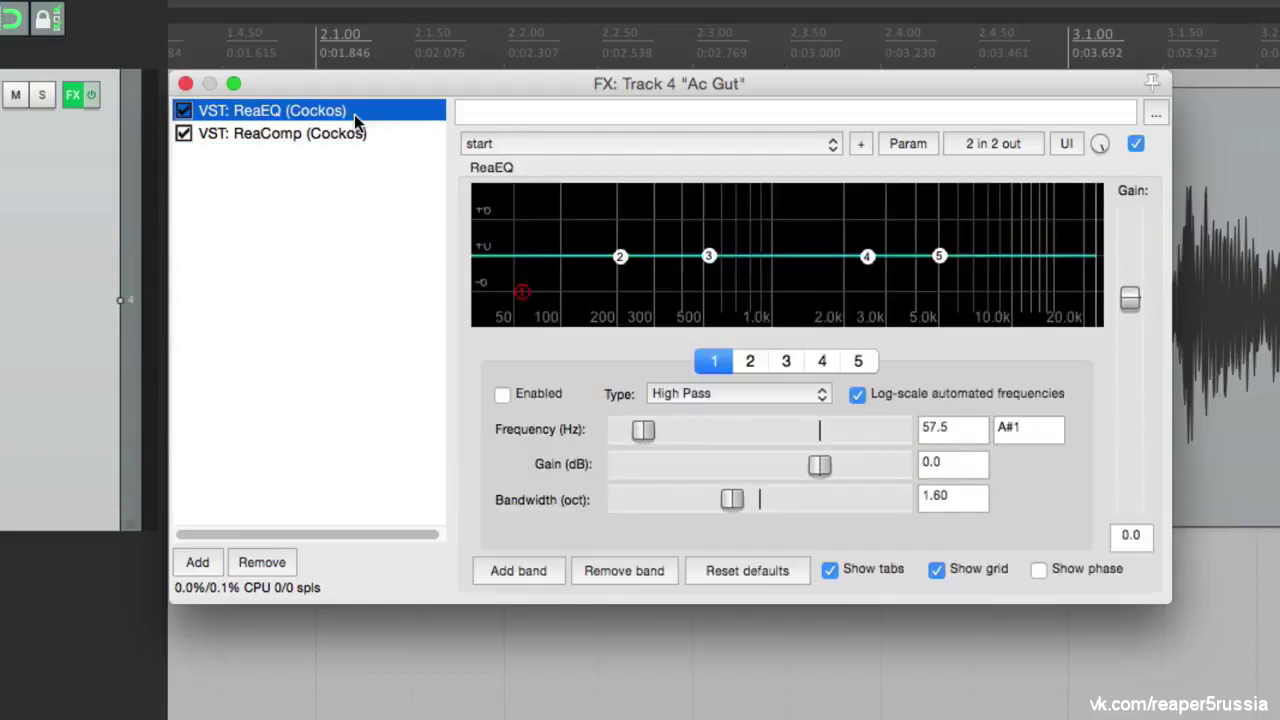
pyautogui.click(385, 133)
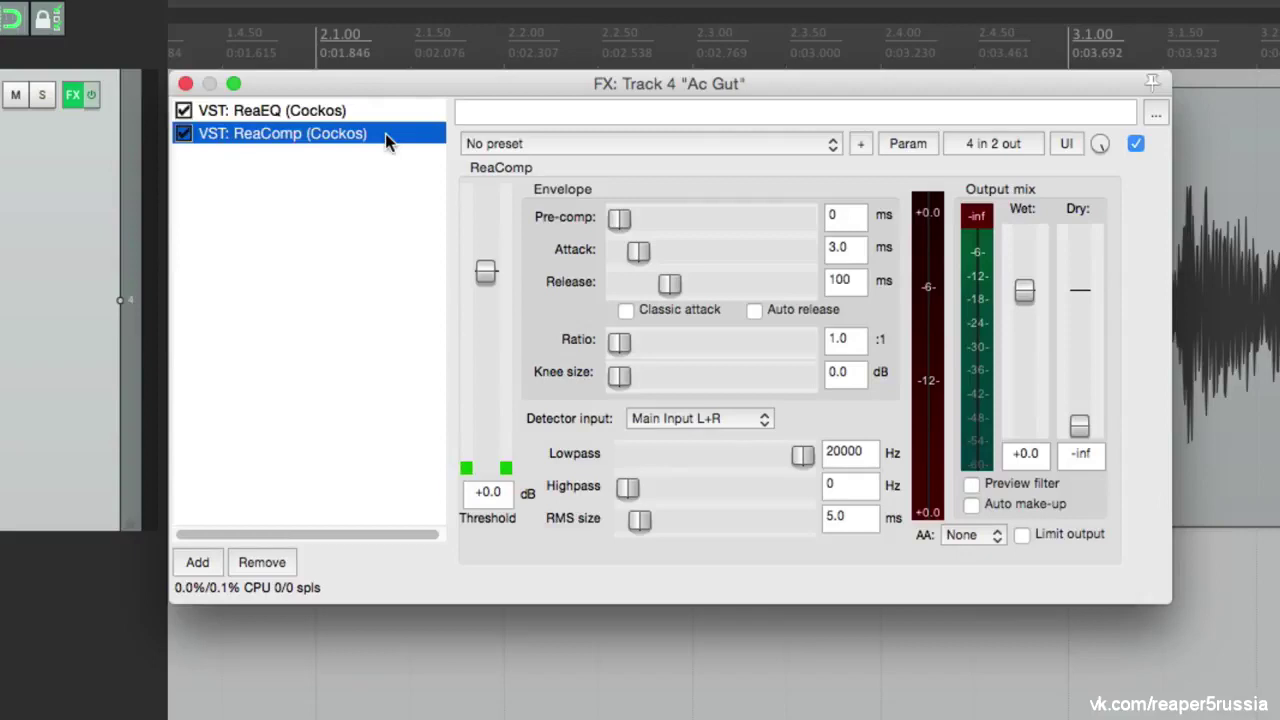
pyautogui.moveTo(372, 112); pyautogui.dragTo(377, 200)
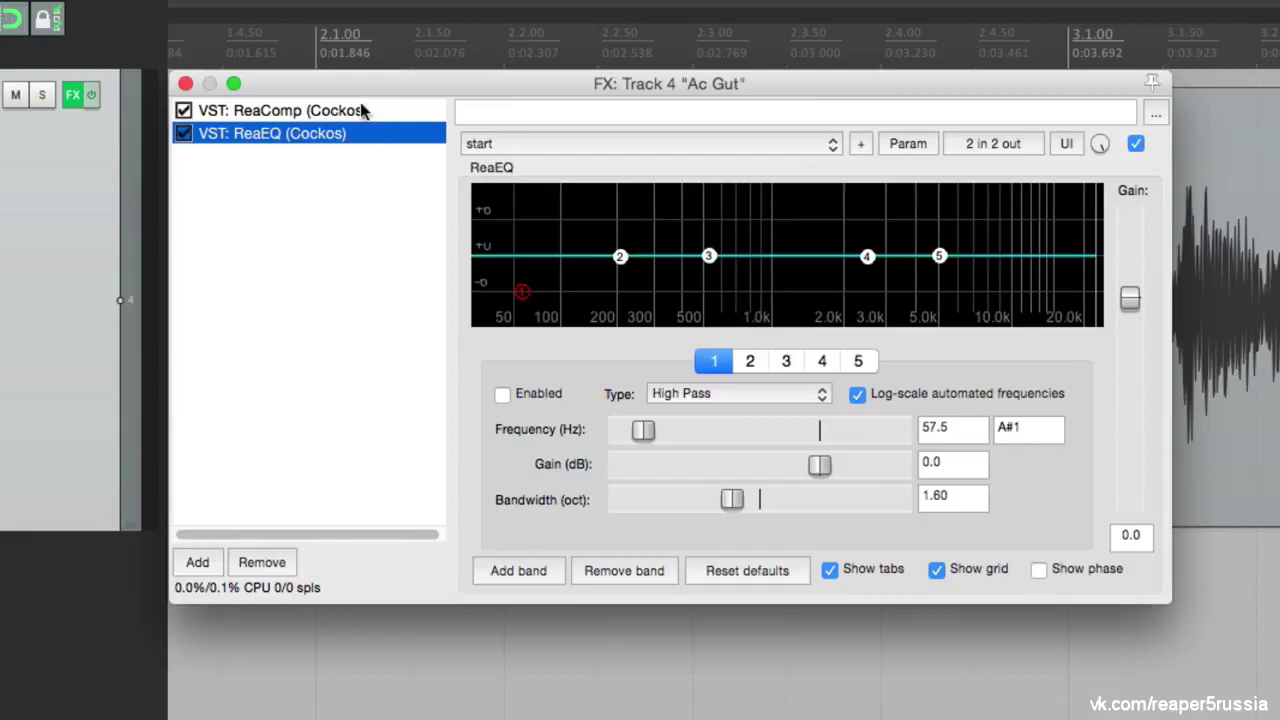
pyautogui.moveTo(362, 110); pyautogui.dragTo(365, 169)
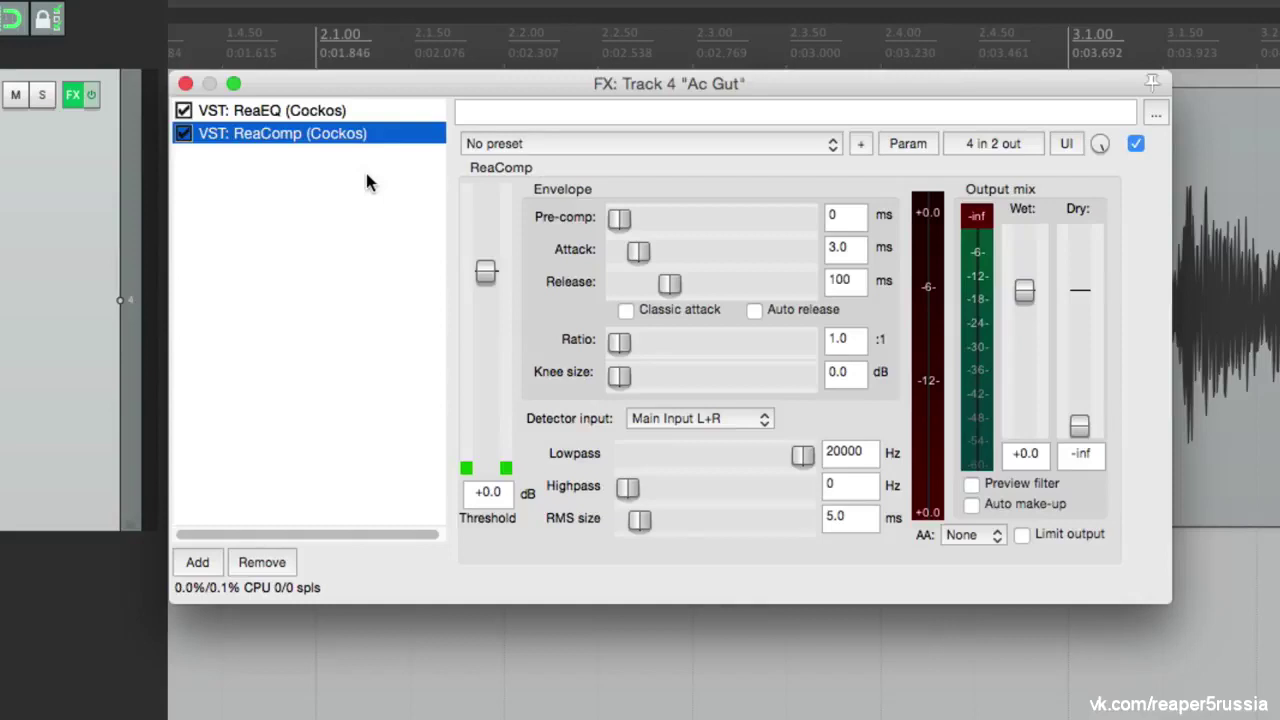
# Float ReaEQ and ReaComp in their own windows and close the track's FX chain window
pyautogui.doubleClick(329, 112)
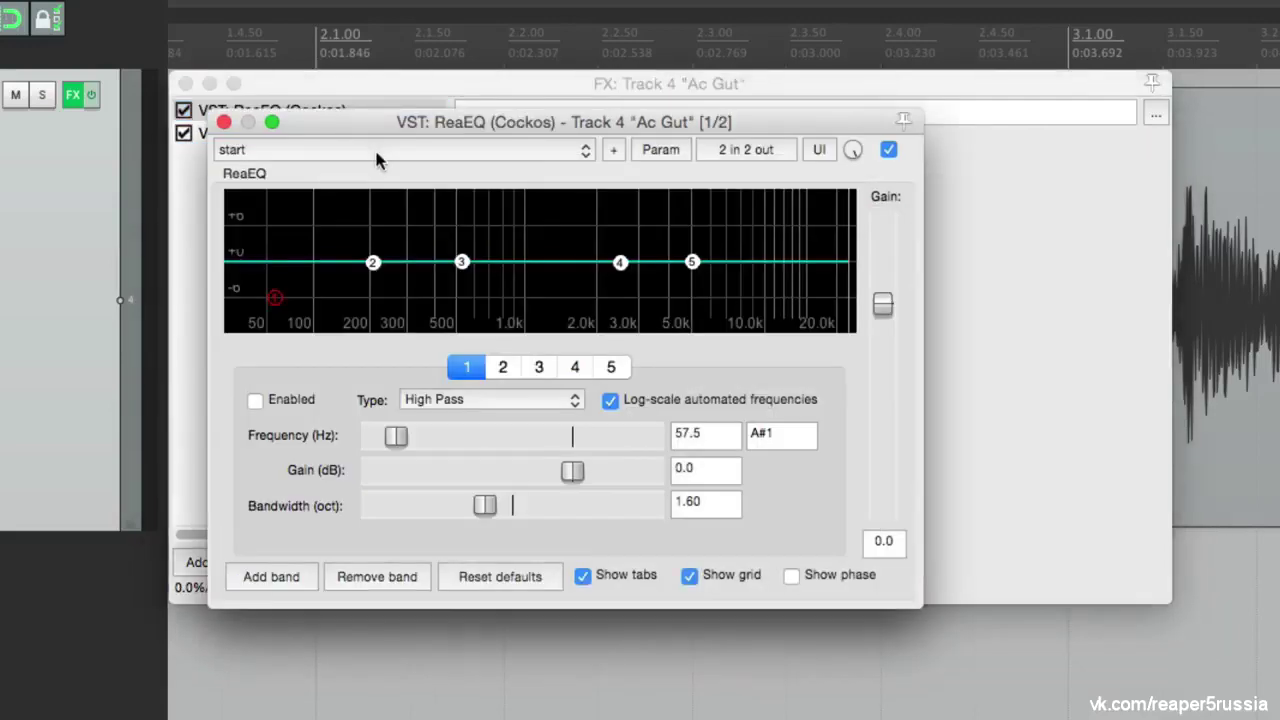
pyautogui.moveTo(374, 121); pyautogui.dragTo(842, 130)
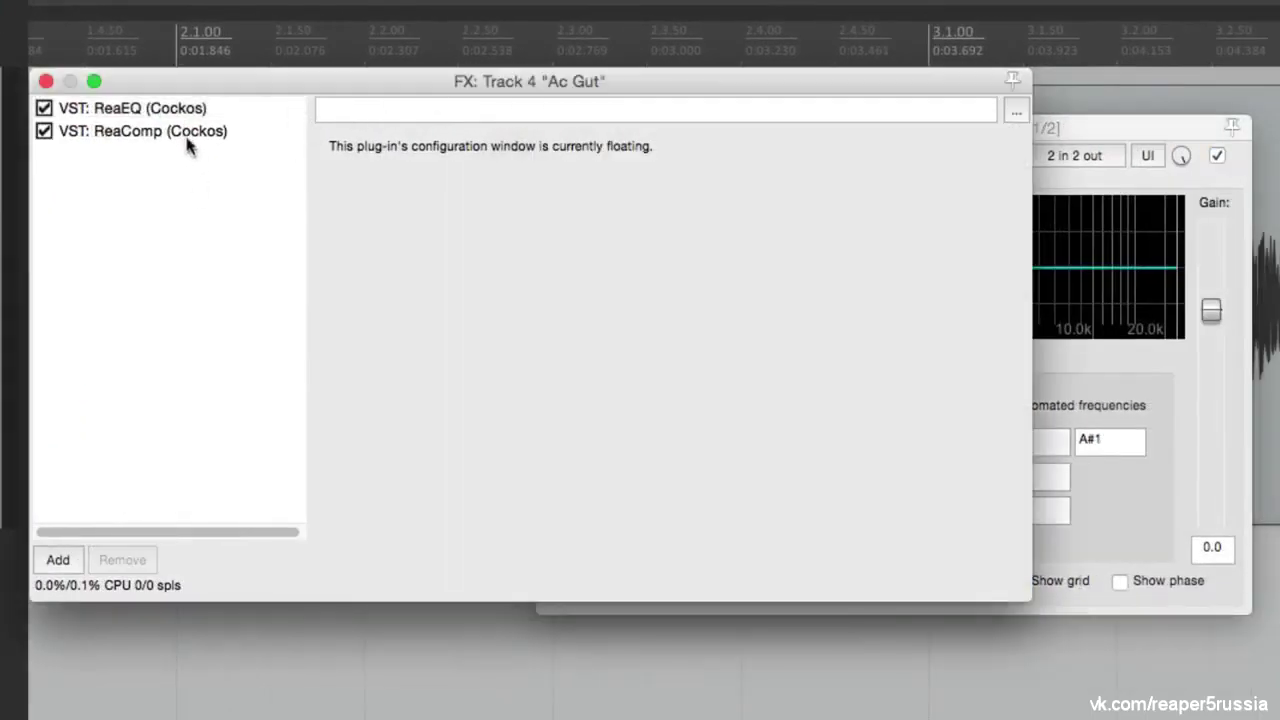
pyautogui.click(180, 130)
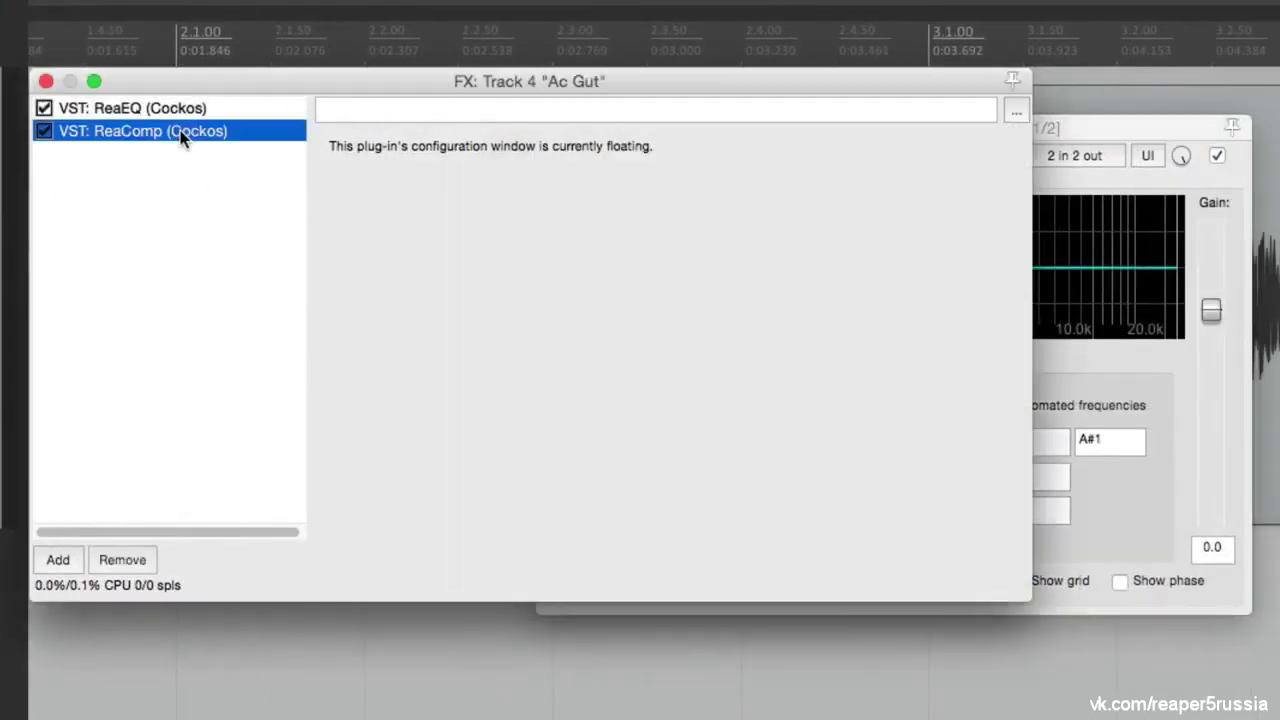
pyautogui.doubleClick(180, 130)
pyautogui.click(46, 81)
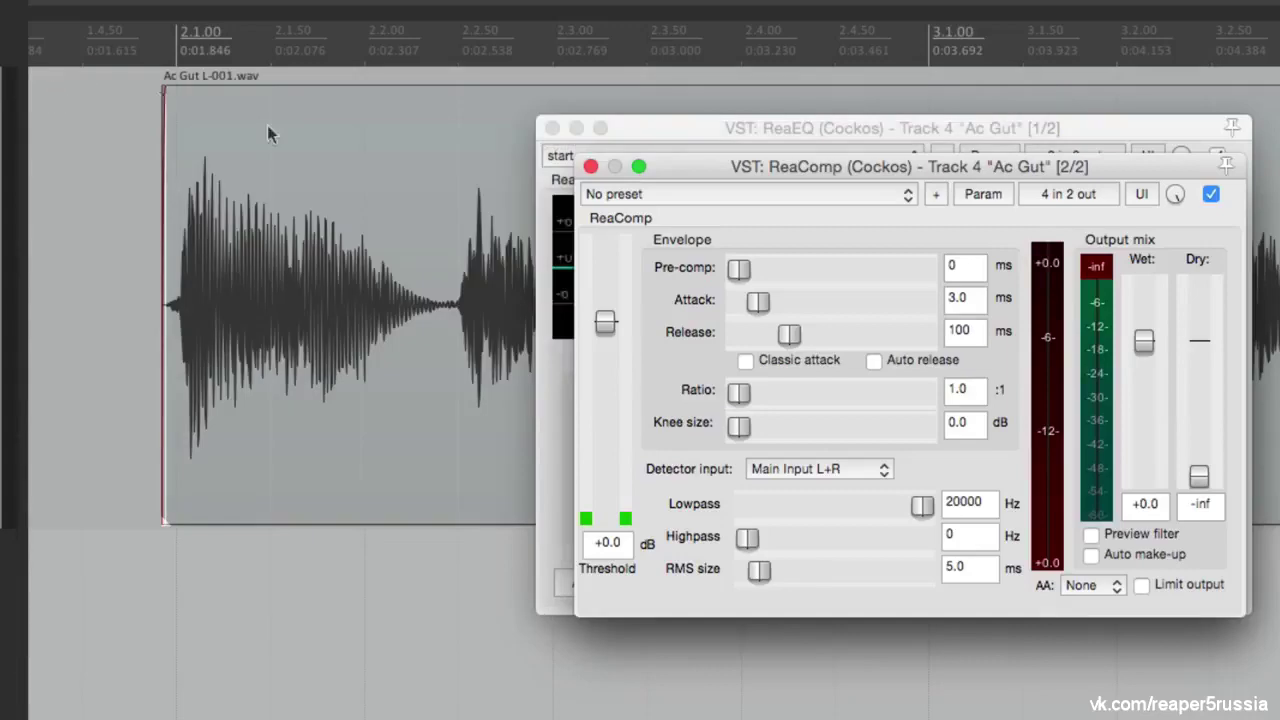
# Arrange the floating ReaComp and ReaEQ windows side by side, with ReaComp placed before ReaEQ
pyautogui.moveTo(717, 177); pyautogui.dragTo(165, 97)
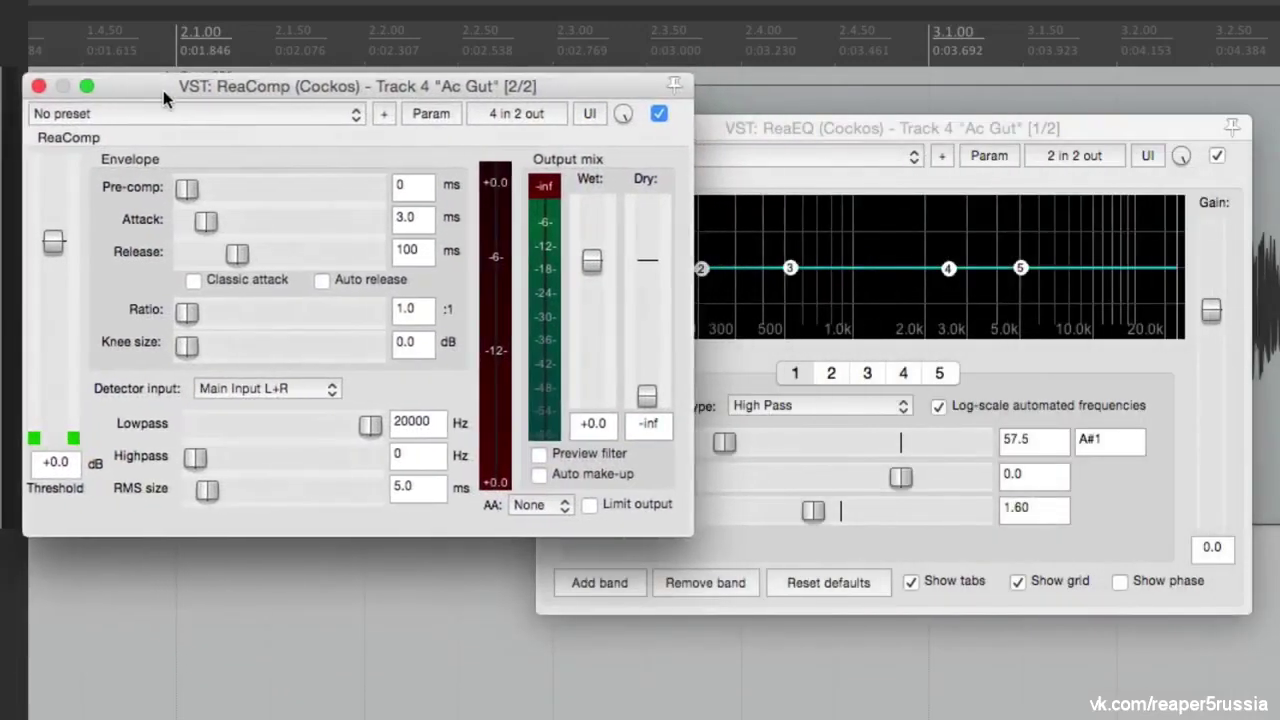
pyautogui.moveTo(747, 129); pyautogui.dragTo(902, 94)
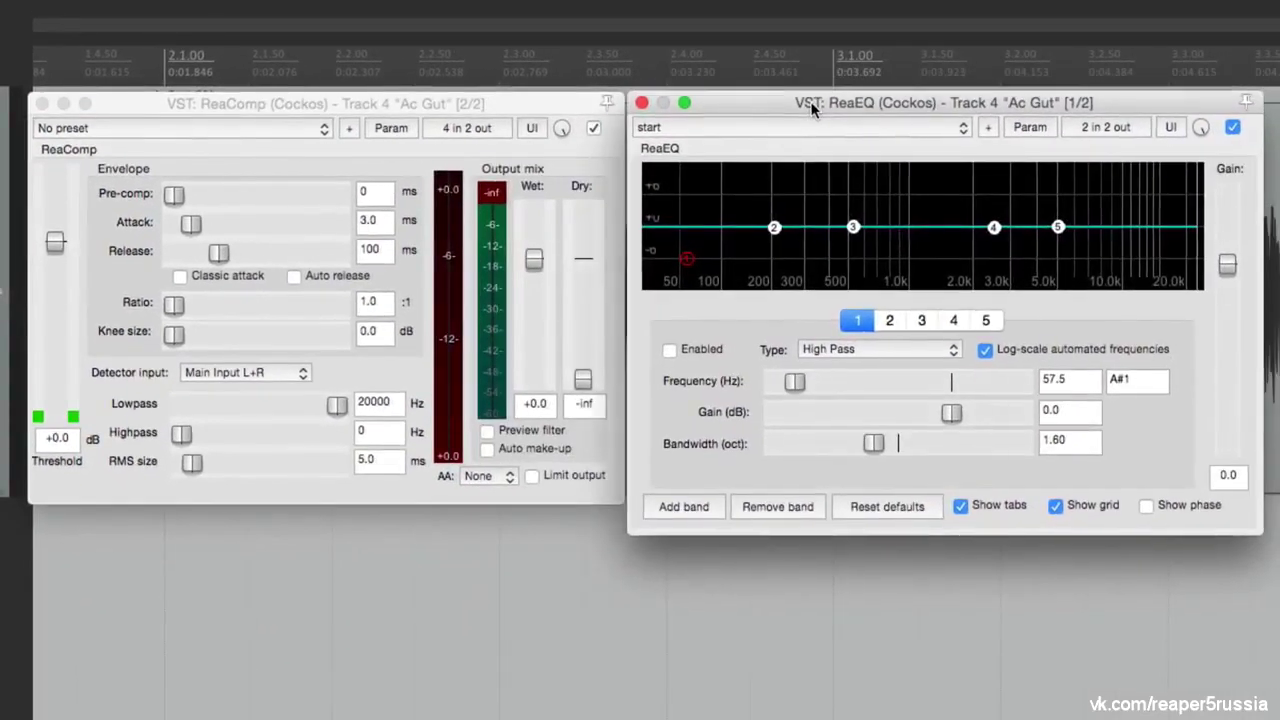
pyautogui.moveTo(812, 108); pyautogui.dragTo(811, 108)
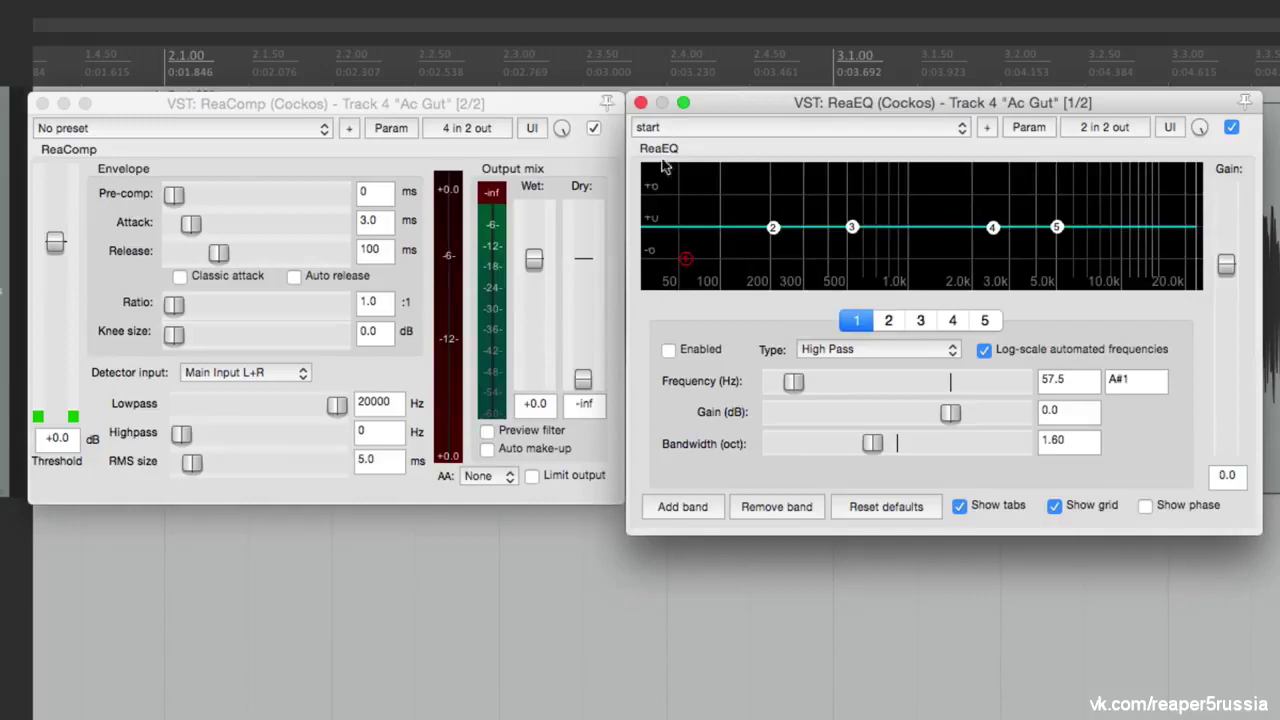
# Close the floating ReaEQ and ReaComp windows, and briefly reopen the Ac Gut track's FX chain window
pyautogui.click(640, 102)
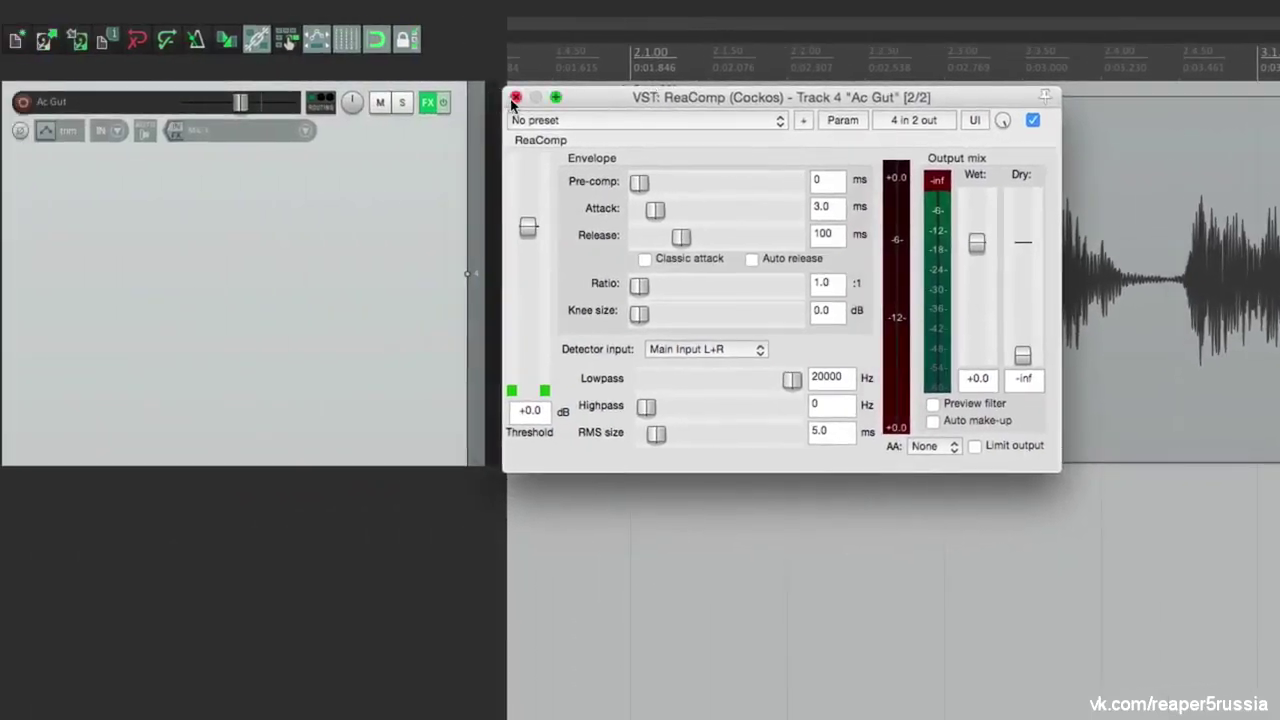
pyautogui.click(220, 101)
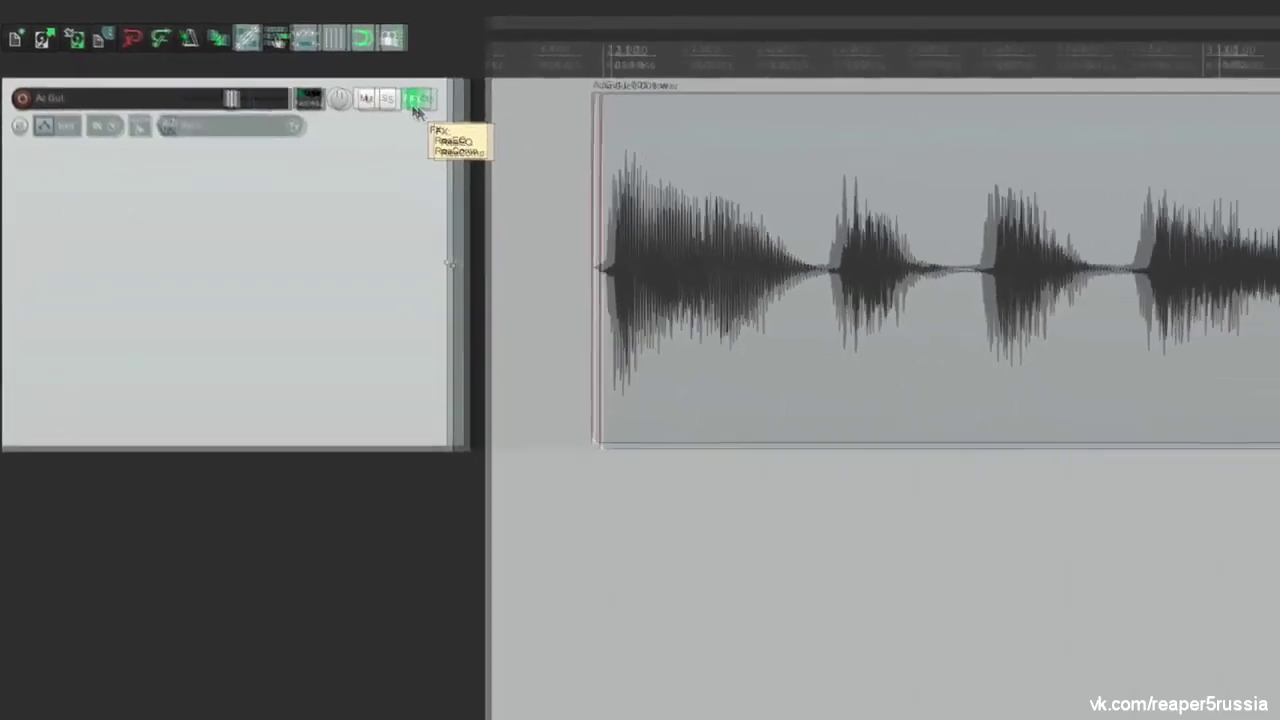
pyautogui.click(416, 102)
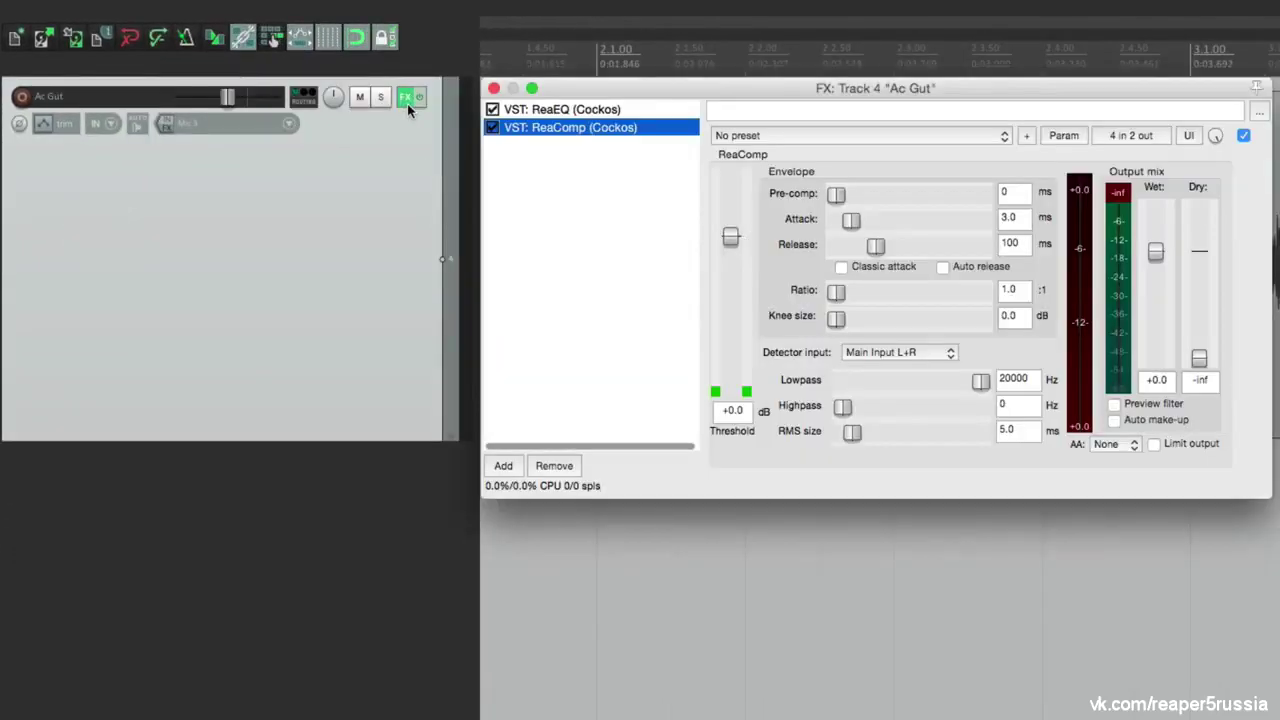
pyautogui.click(493, 89)
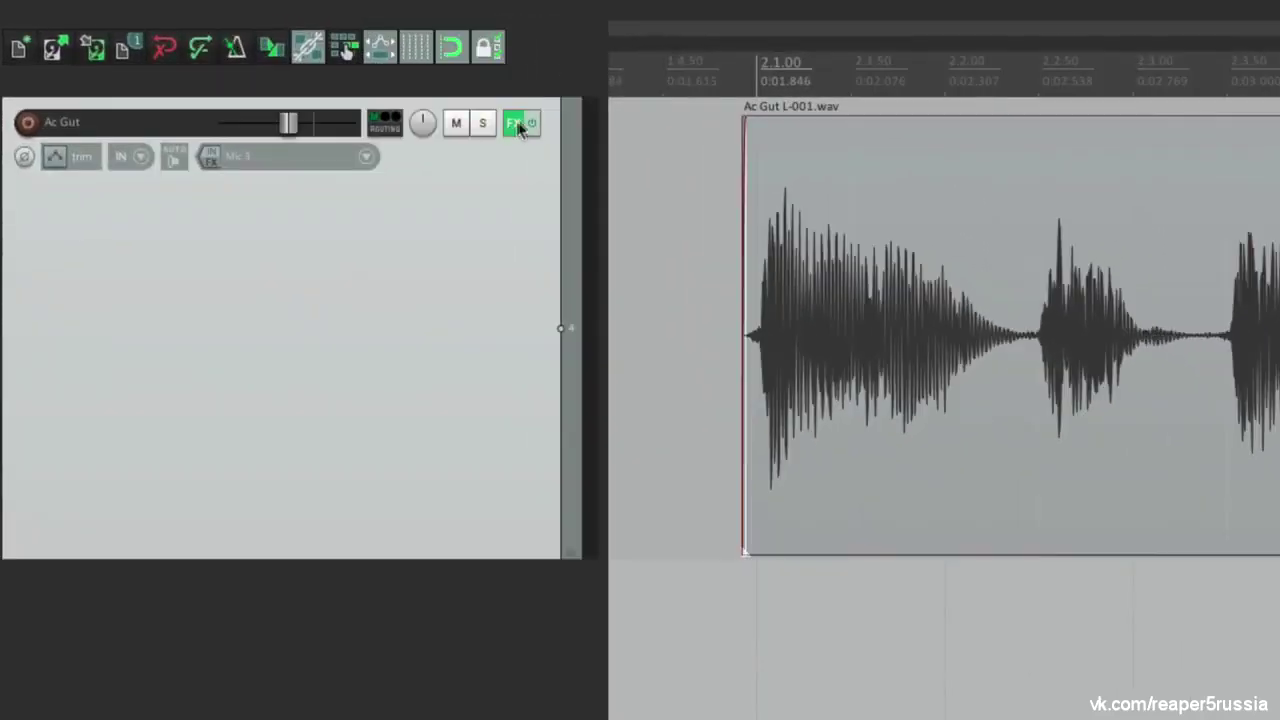
# Examine the EQ, Comp, Favorites and Waves folders in the Ac Gut track's quick FX list
pyautogui.rightClick(401, 98)
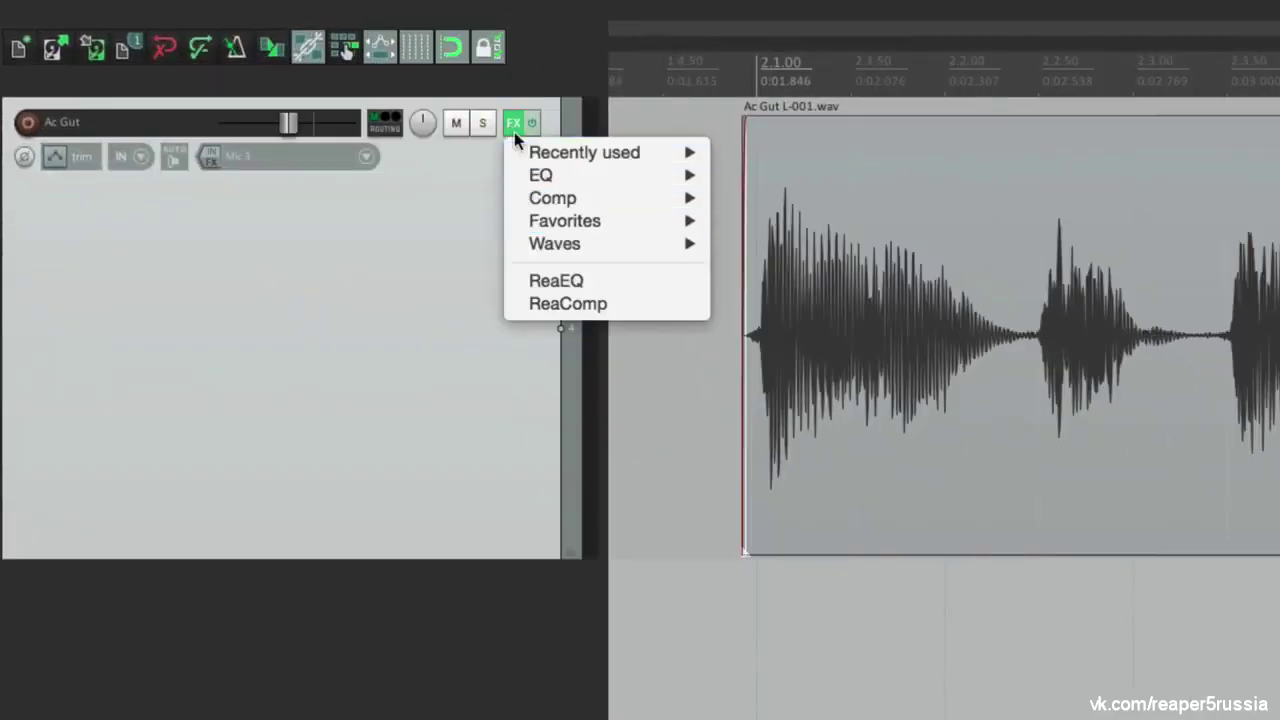
pyautogui.moveTo(520, 174)
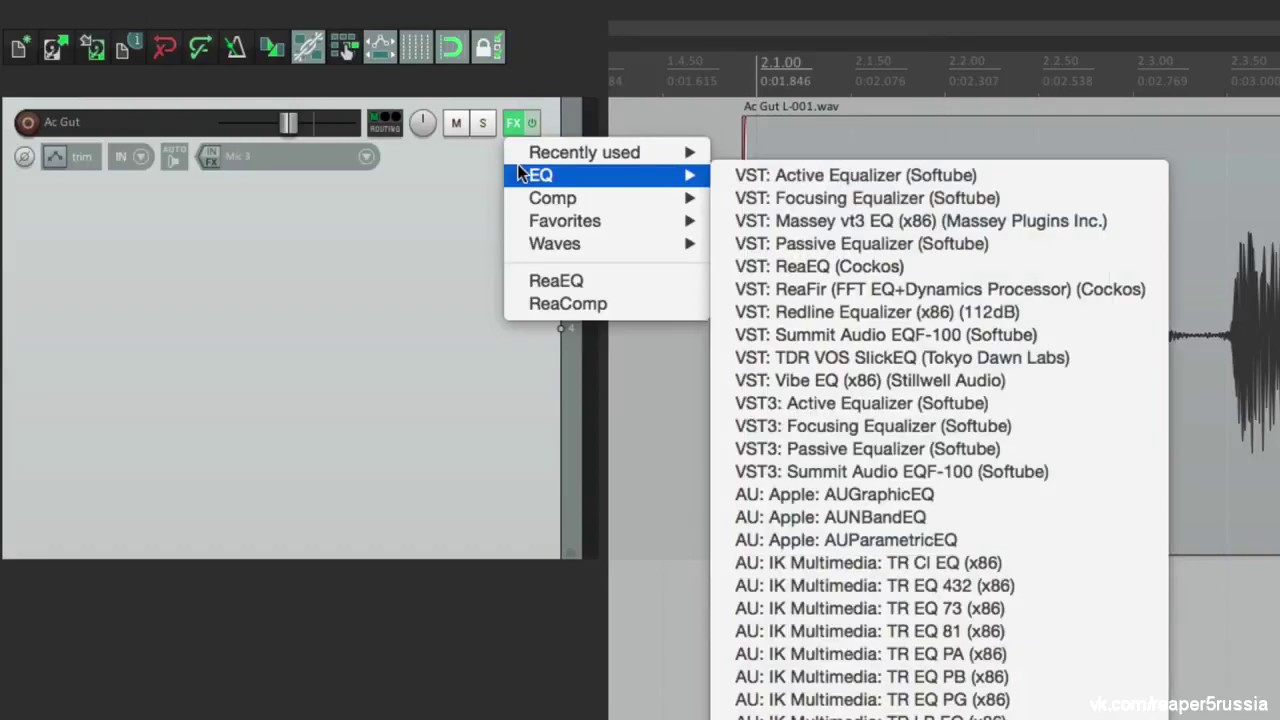
pyautogui.moveTo(520, 200)
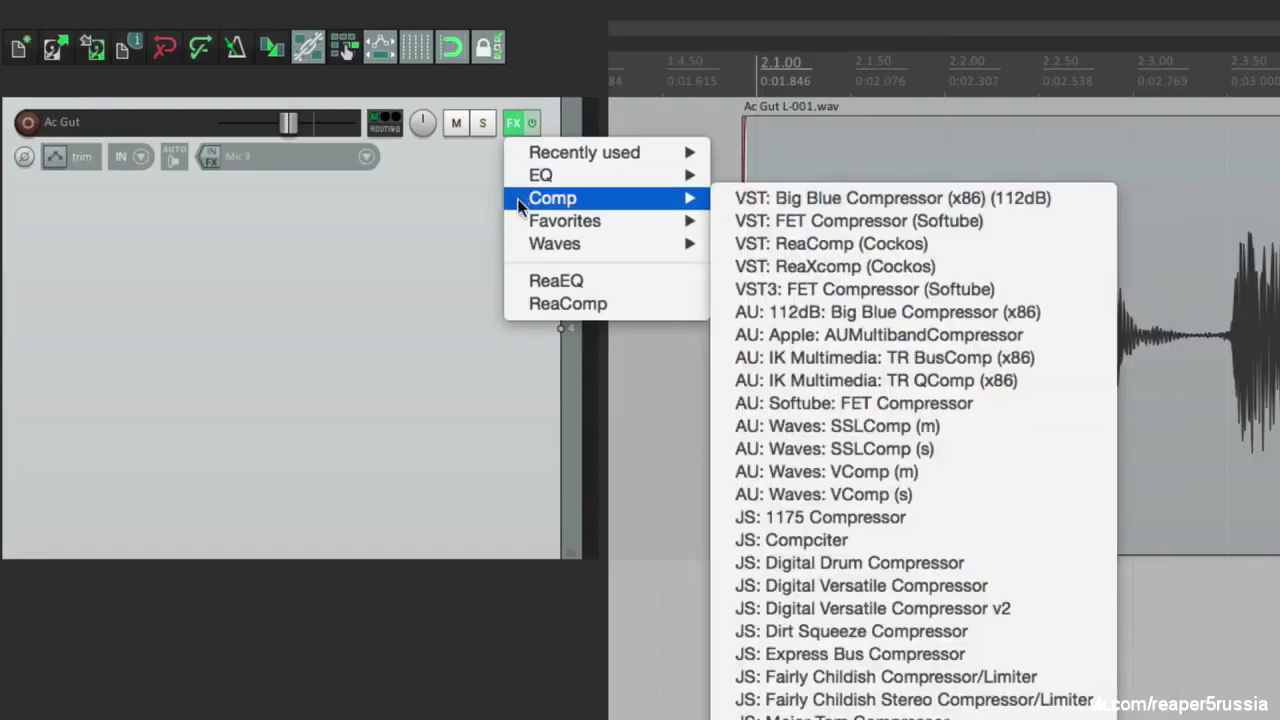
pyautogui.moveTo(515, 222)
pyautogui.moveTo(520, 244)
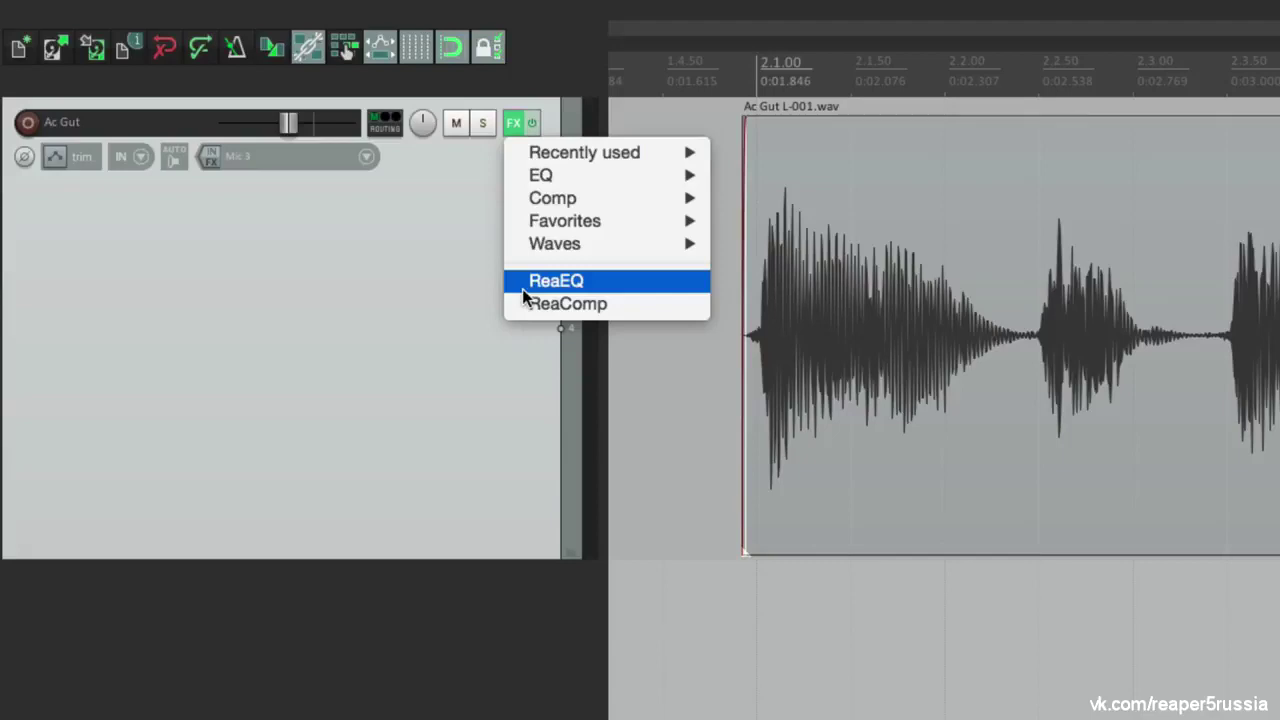
# Open ReaEQ and ReaComp one after the other from the Ac Gut track's quick FX list, closing each floating window
pyautogui.click(522, 289)
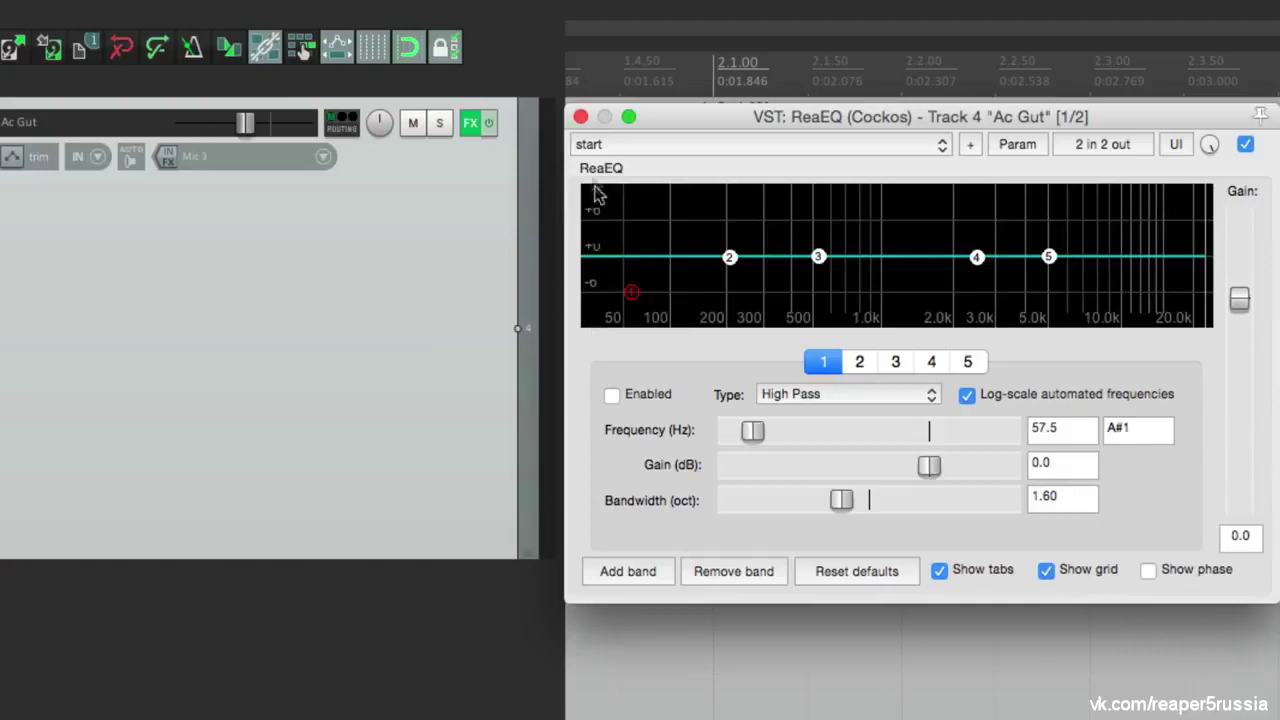
pyautogui.click(580, 116)
pyautogui.rightClick(503, 124)
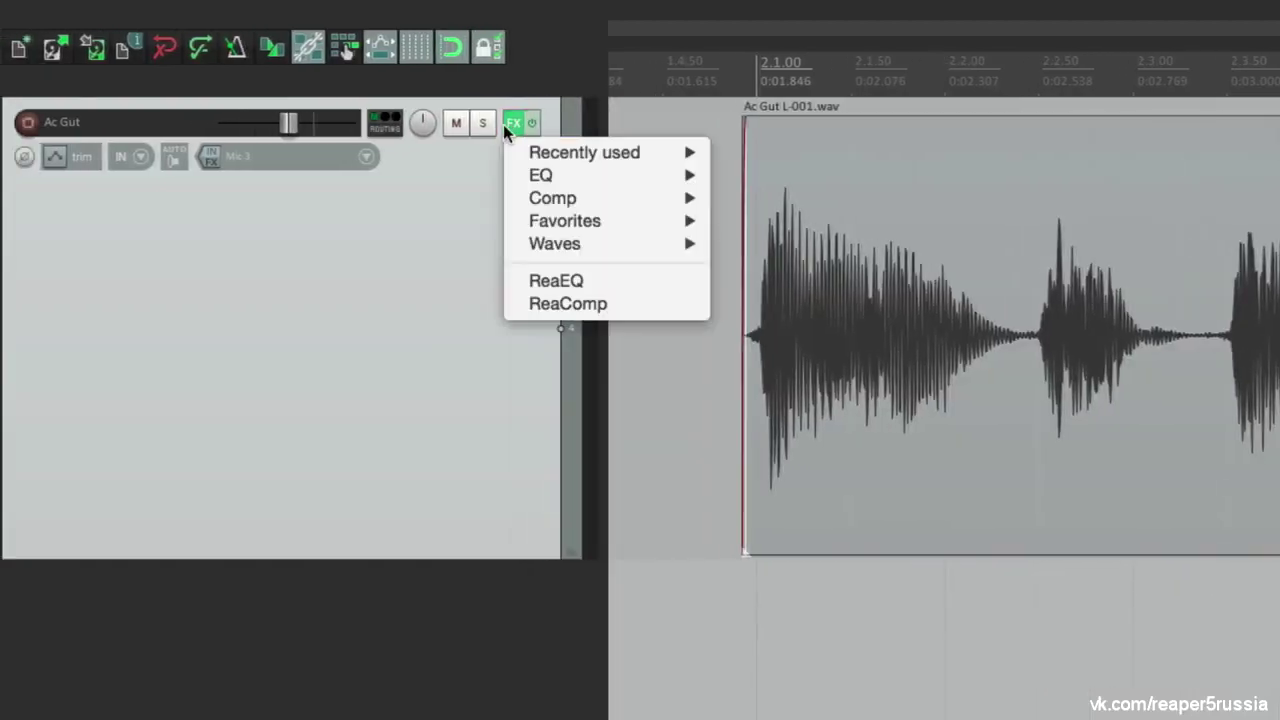
pyautogui.click(529, 305)
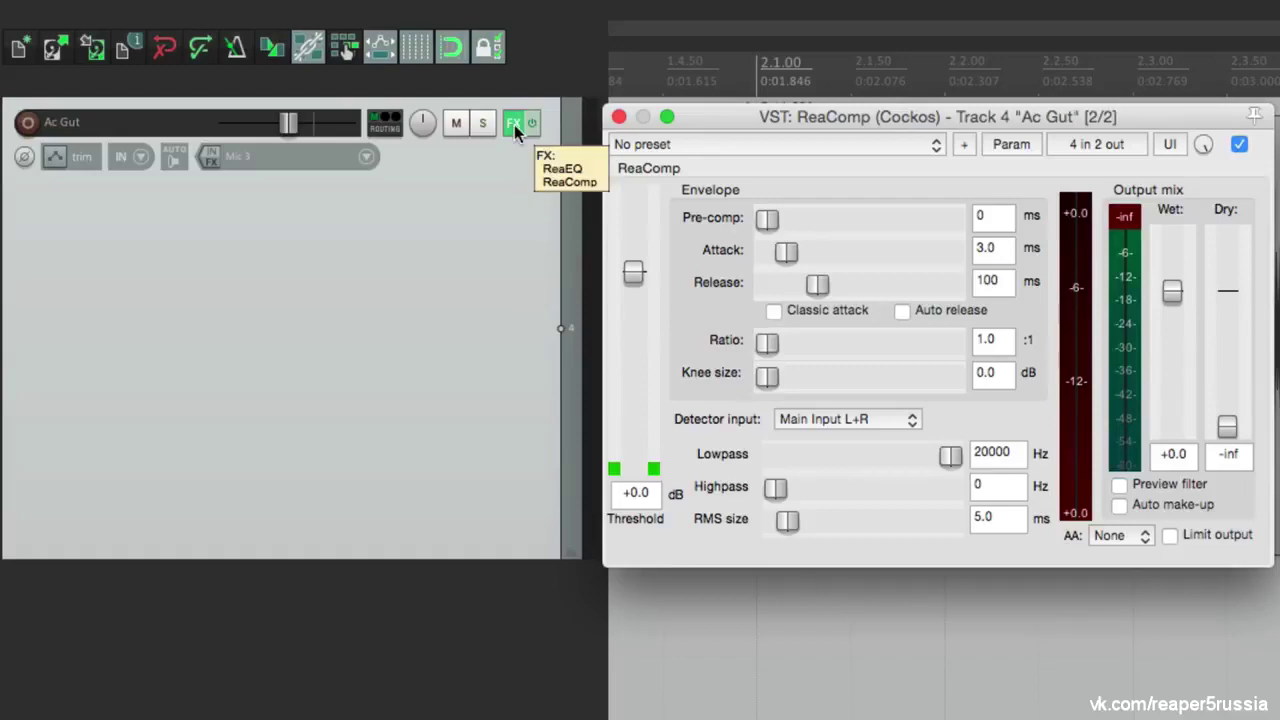
pyautogui.click(619, 117)
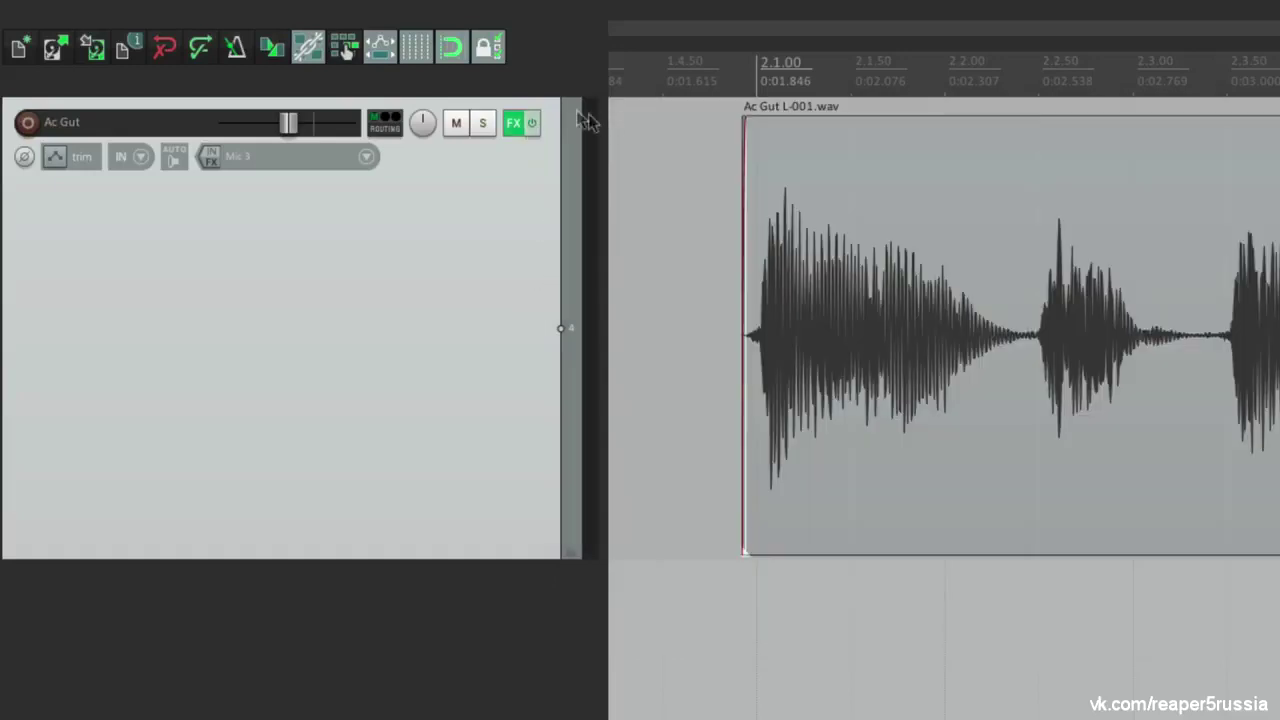
# Open the Ac Gut track's FX chain window, clear the plugin selection and close the window
pyautogui.click(515, 123)
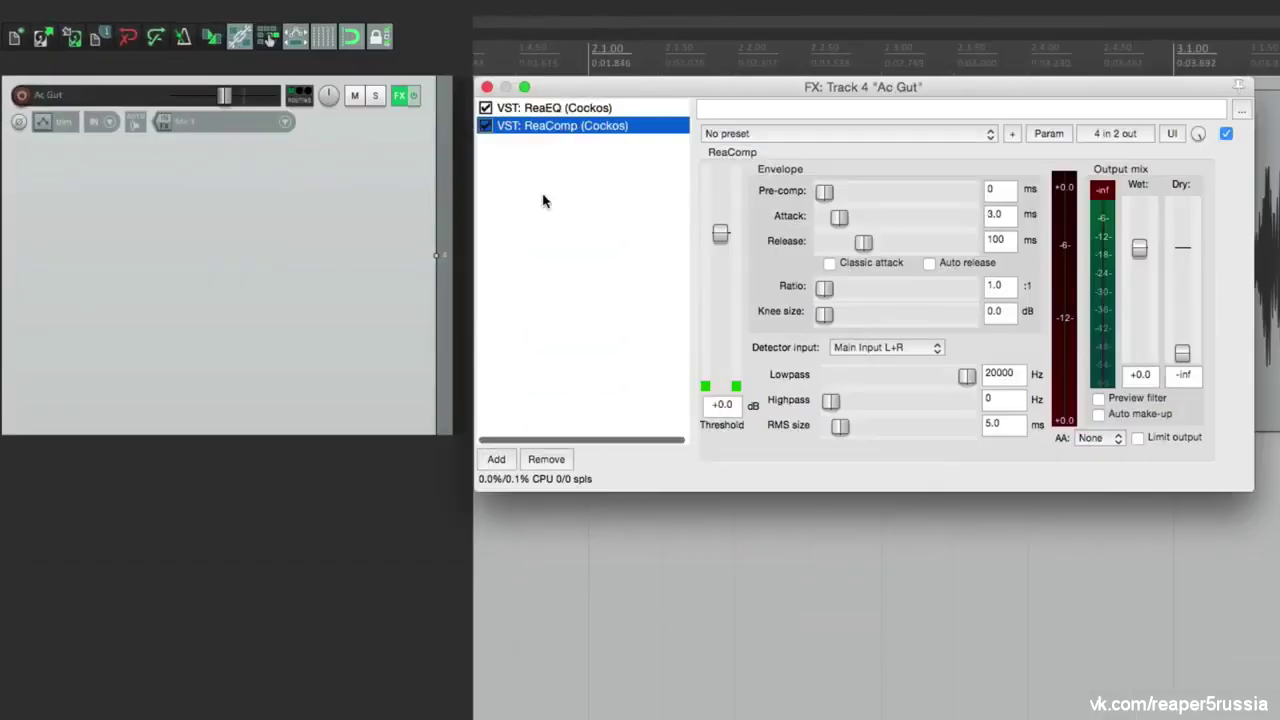
pyautogui.click(543, 203)
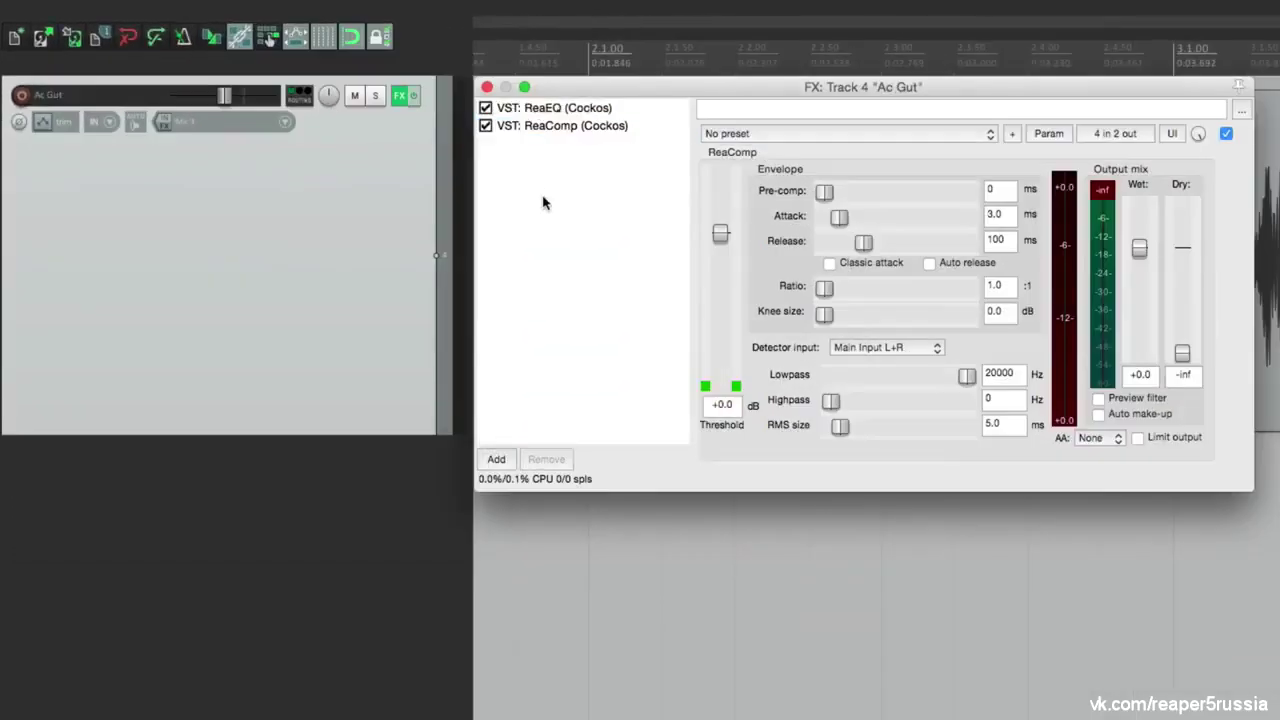
pyautogui.click(487, 87)
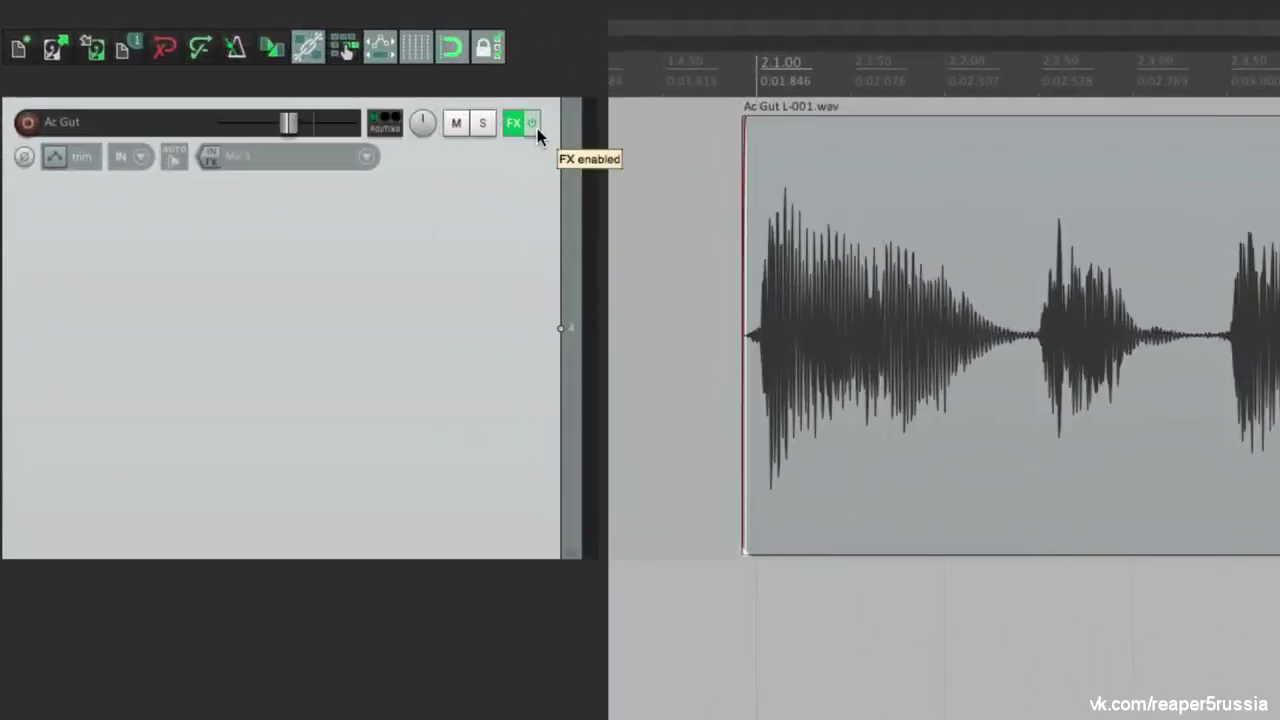
# Bypass the Ac Gut track's entire FX chain and enable it again
pyautogui.click(537, 128)
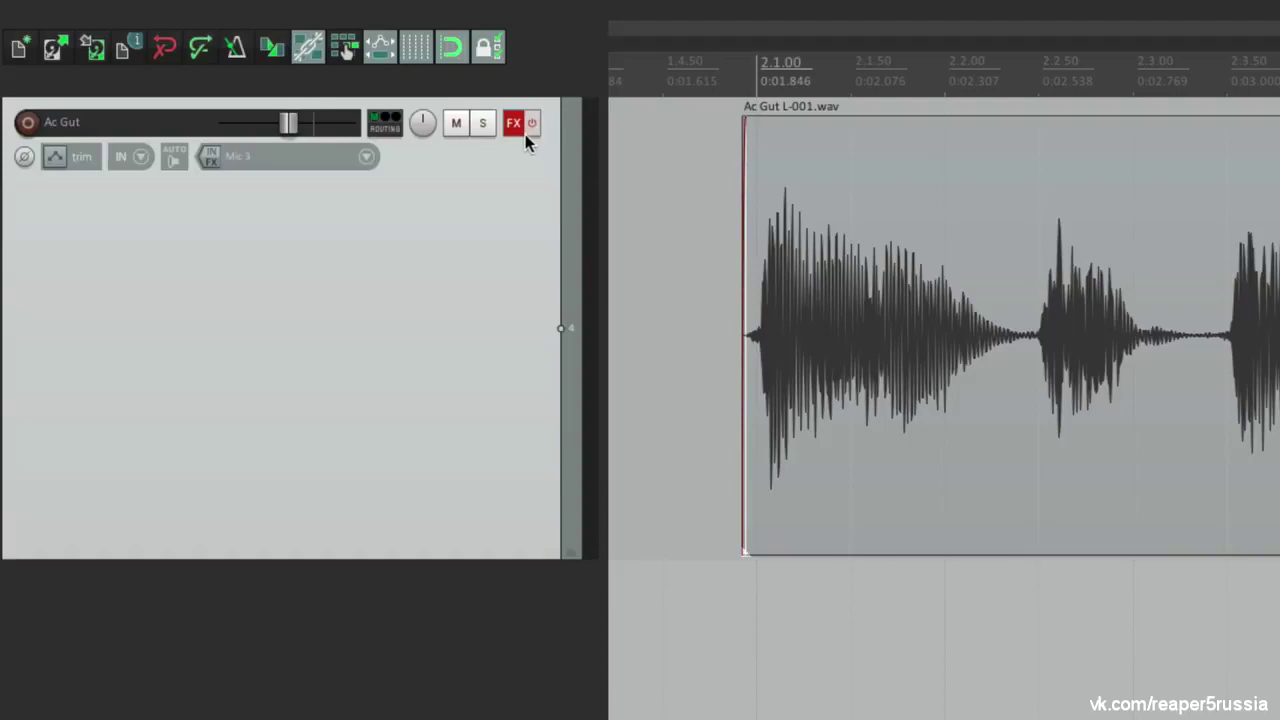
pyautogui.moveTo(519, 127)
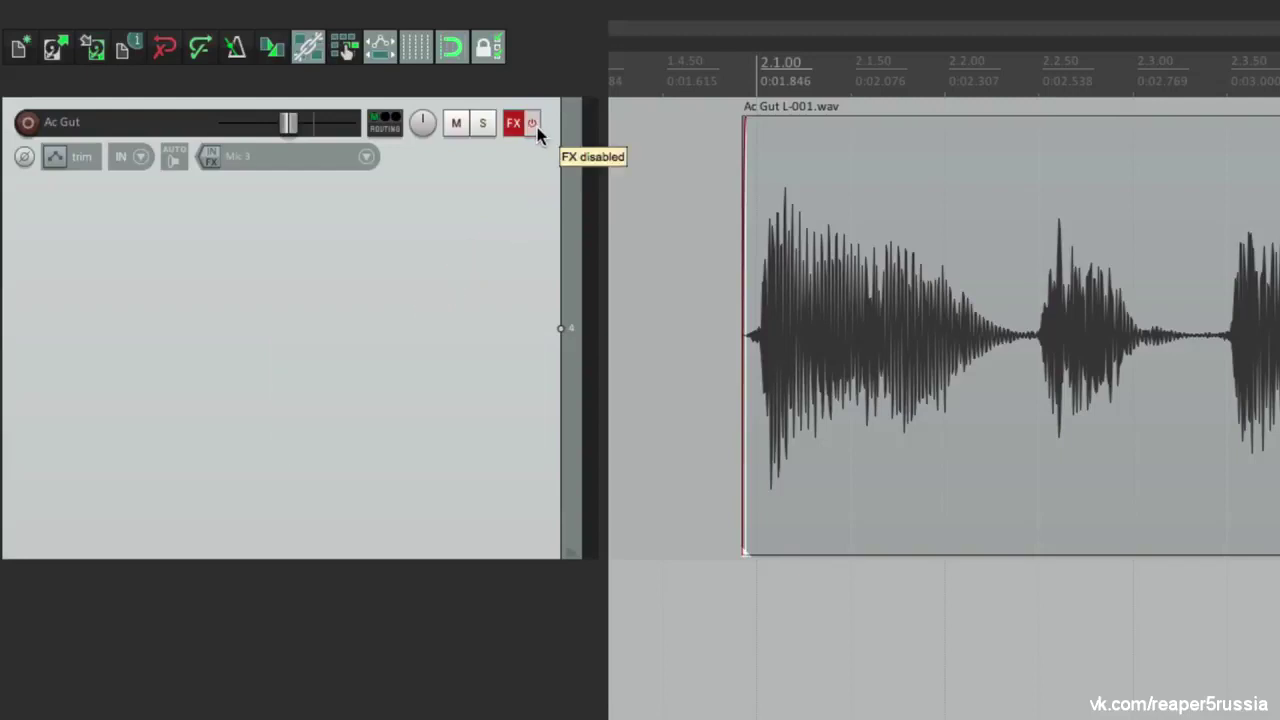
pyautogui.click(532, 123)
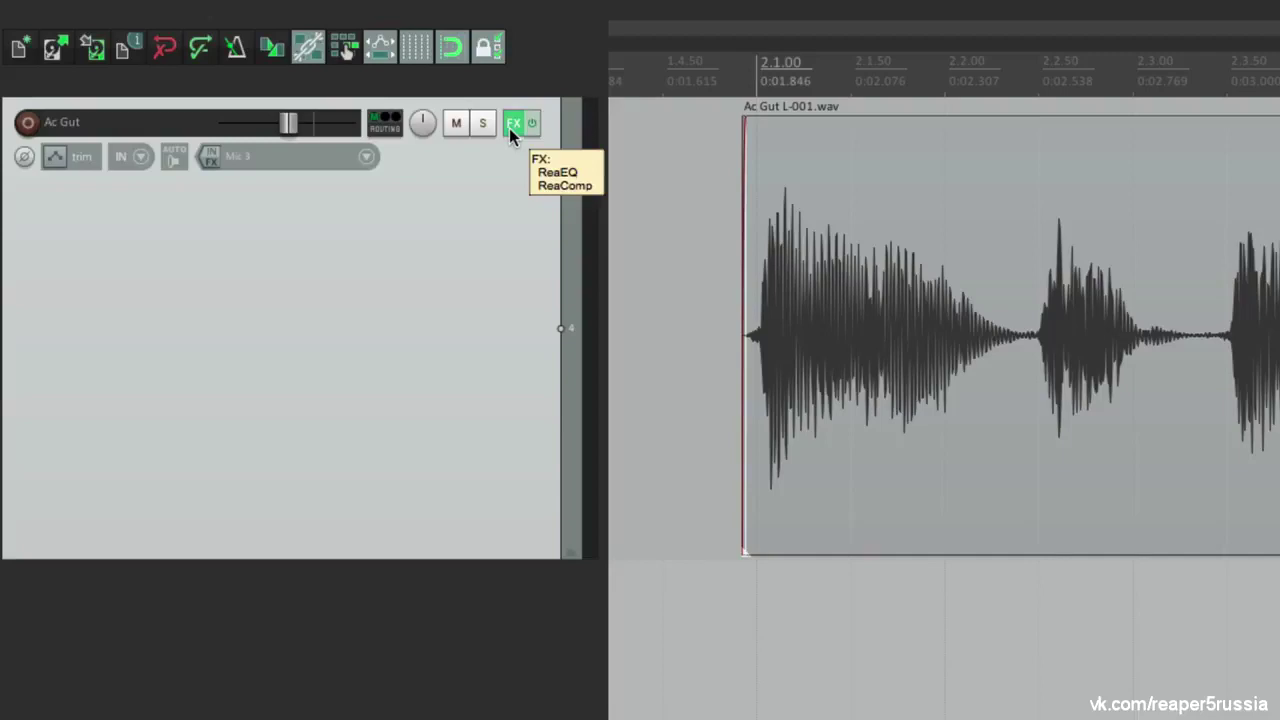
# Remove all plugins from the Ac Gut track and build a chain of ReaEQ, ReaComp and a second ReaEQ from the Favorites folder
pyautogui.keyDown('alt'); pyautogui.click(509, 128); pyautogui.keyUp('alt')
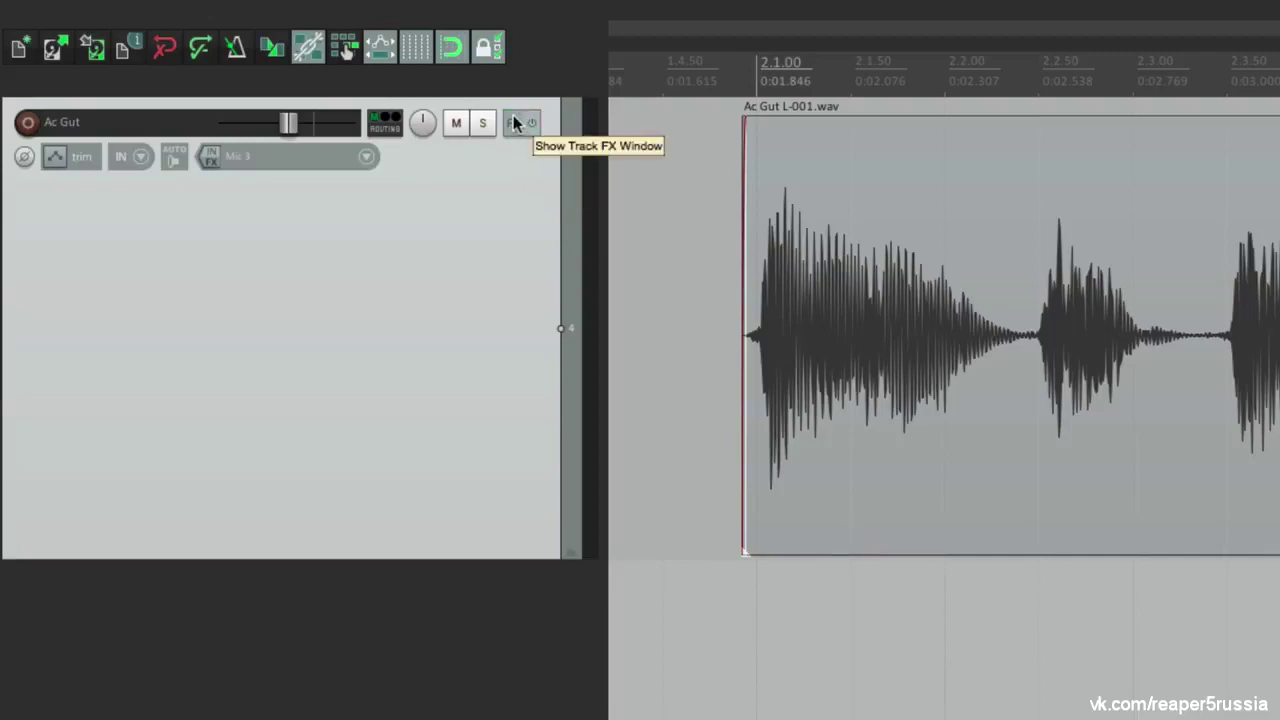
pyautogui.click(513, 120)
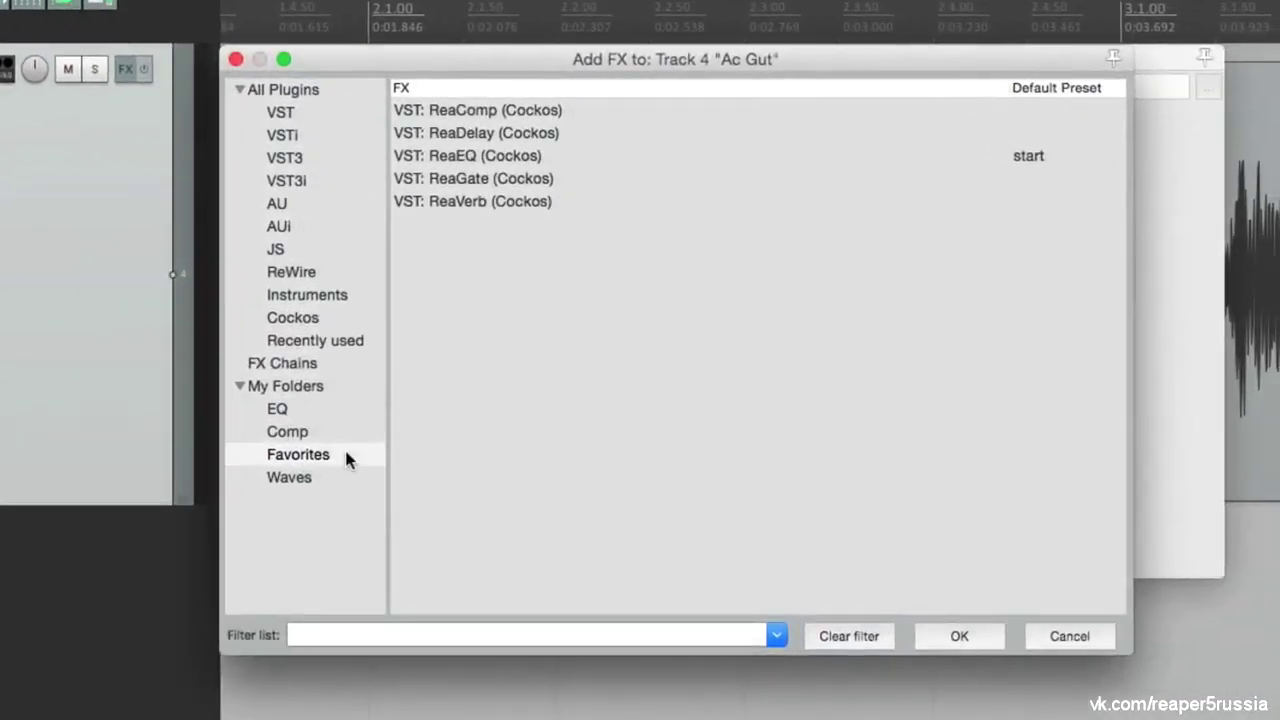
pyautogui.click(611, 421)
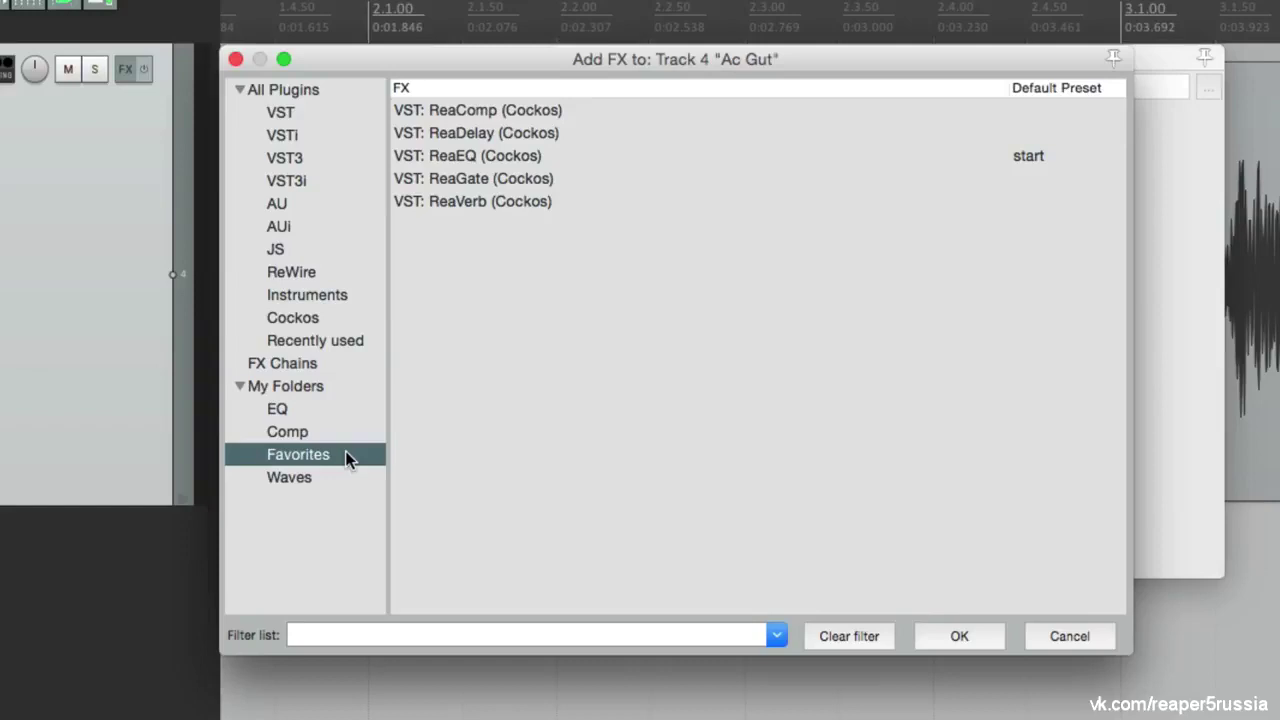
pyautogui.doubleClick(500, 158)
pyautogui.click(250, 536)
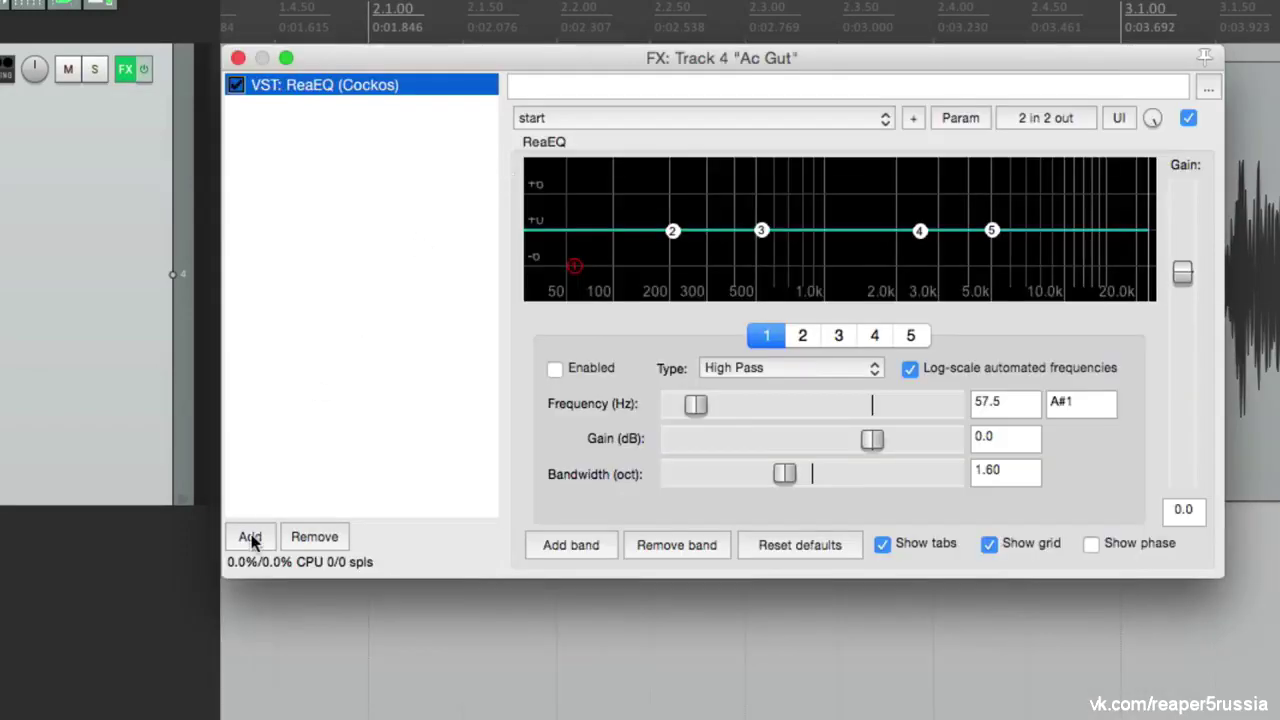
pyautogui.doubleClick(492, 111)
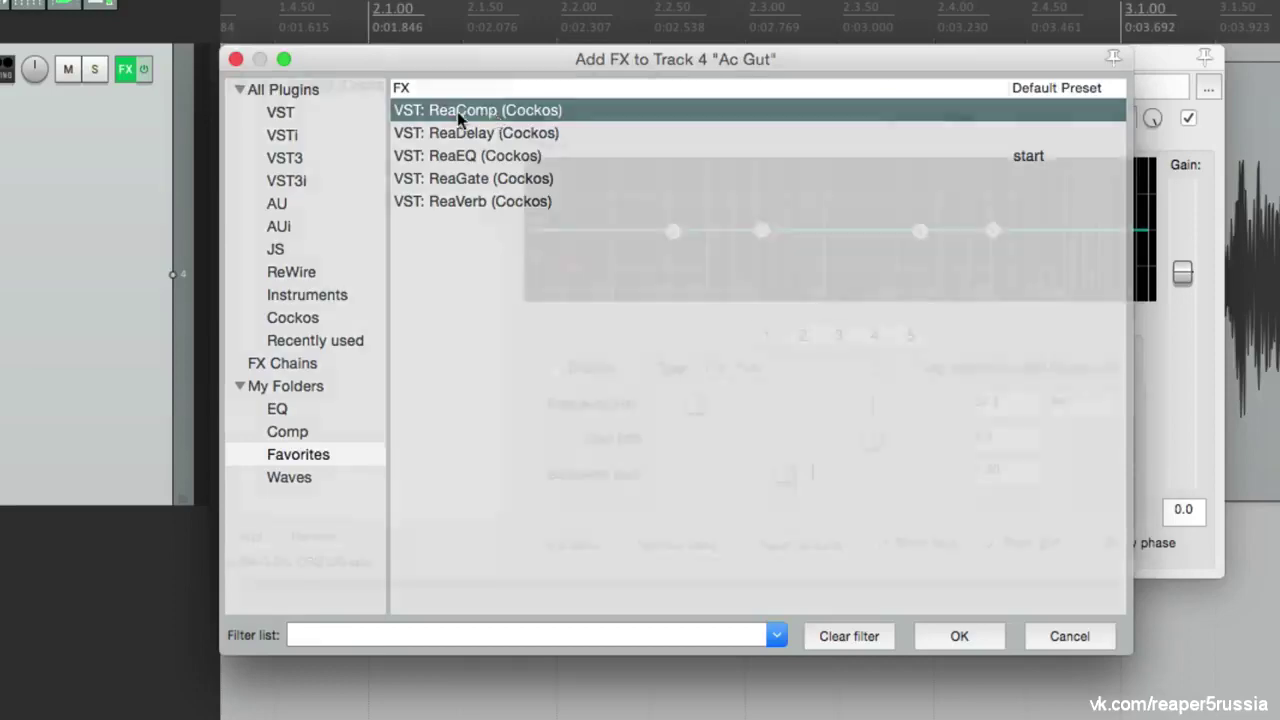
pyautogui.click(252, 540)
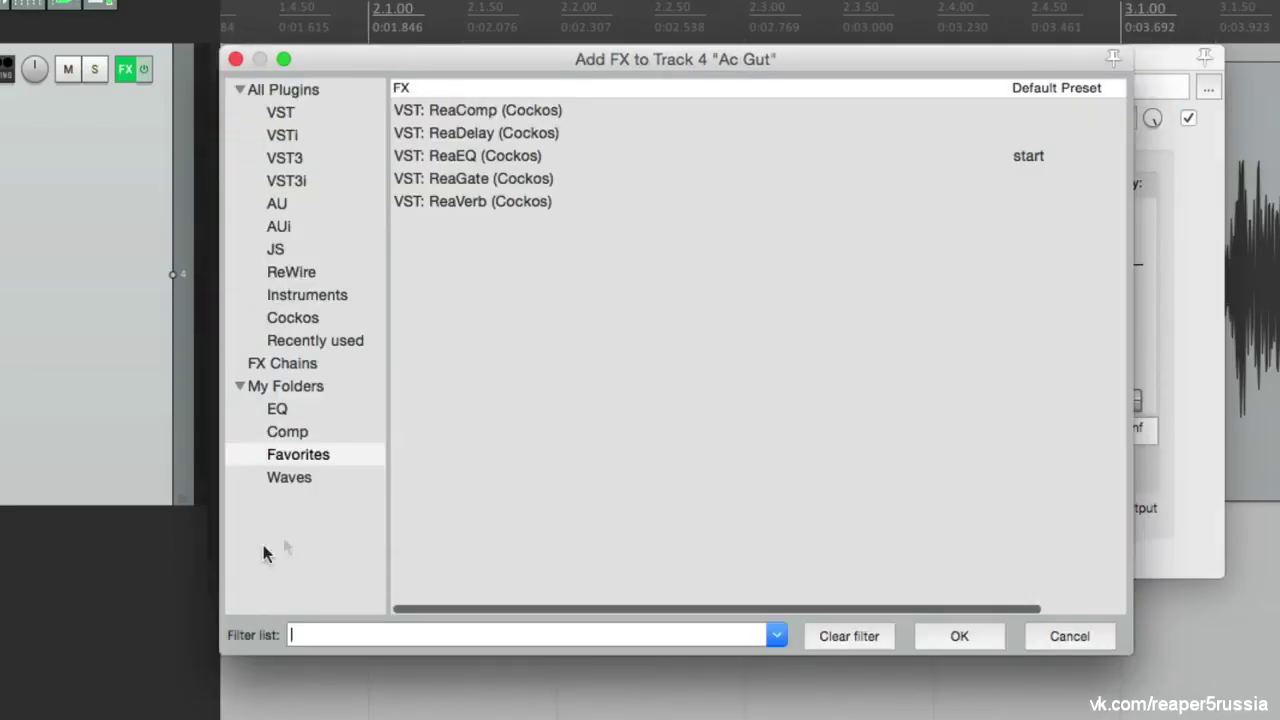
pyautogui.doubleClick(452, 157)
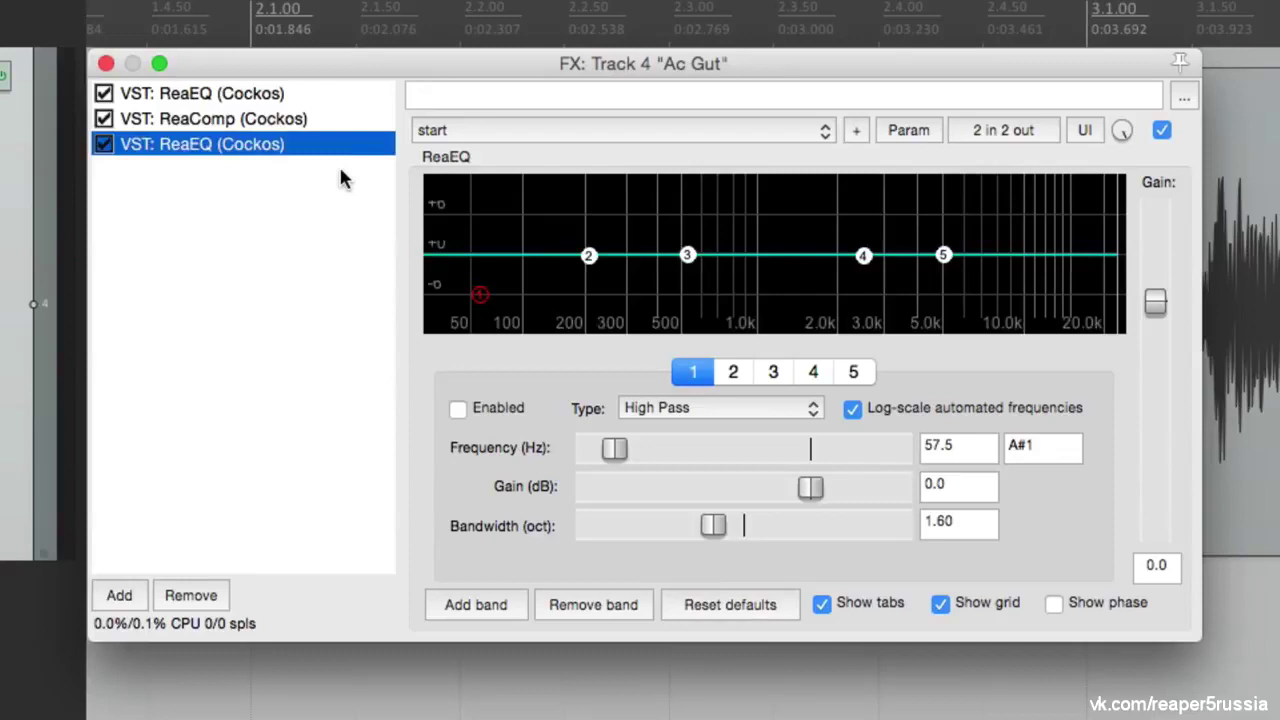
# In the first ReaEQ, enable the high-pass band at 160 Hz and cut band 3 by about 3.2 dB near 314 Hz
pyautogui.click(310, 95)
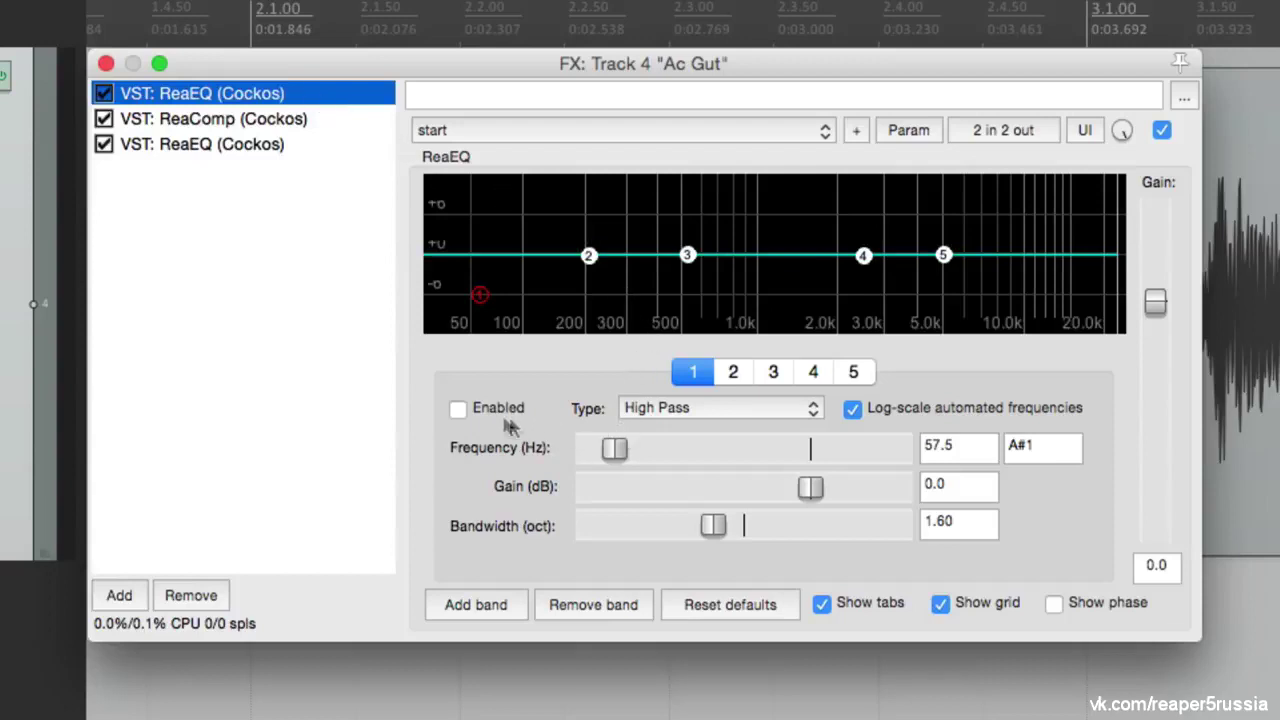
pyautogui.click(458, 410)
pyautogui.moveTo(615, 449); pyautogui.dragTo(652, 449)
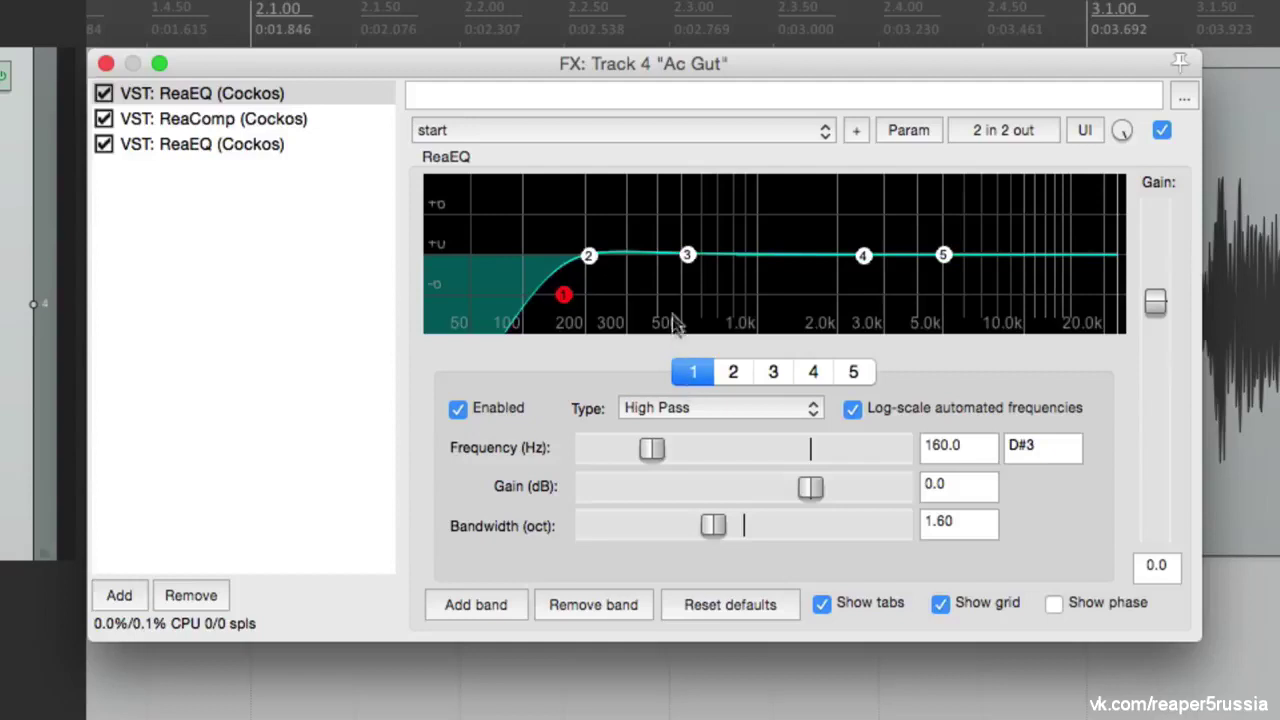
pyautogui.moveTo(687, 256); pyautogui.dragTo(631, 276)
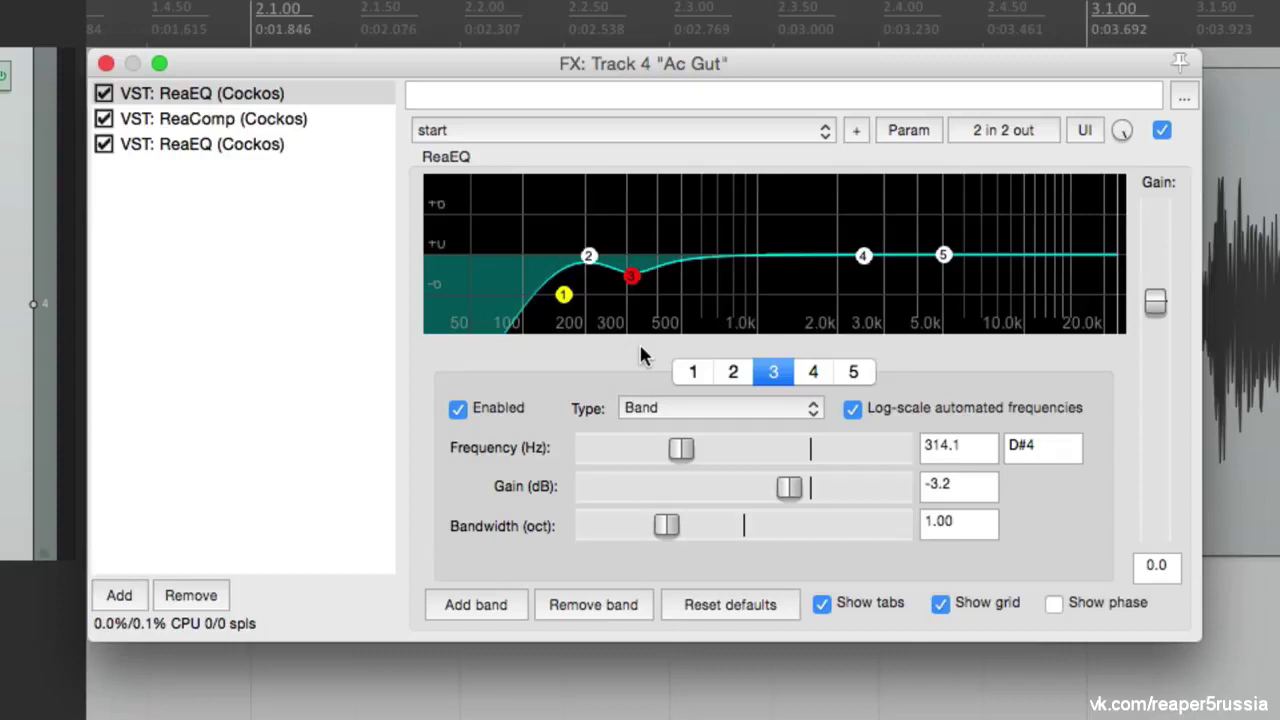
# Set ReaComp's ratio to 4.0:1, its attack to 14 ms and its threshold to -13.2 dB
pyautogui.click(322, 120)
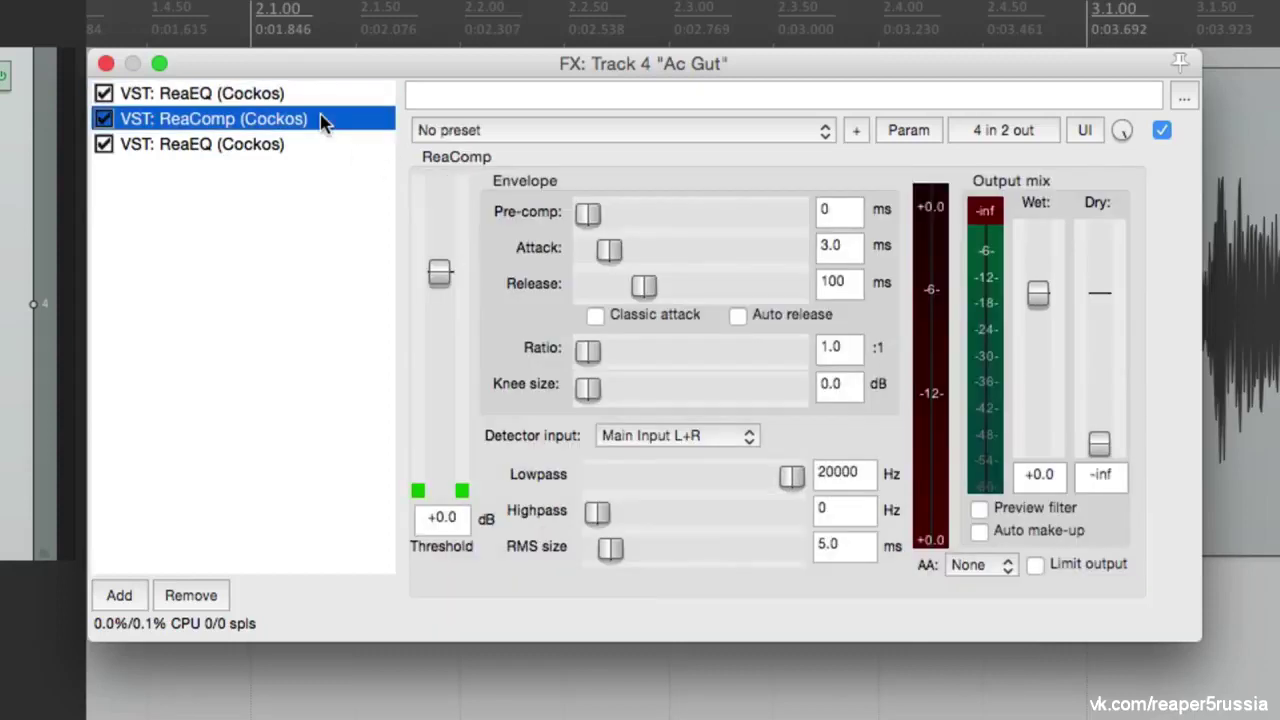
pyautogui.moveTo(586, 350); pyautogui.dragTo(634, 360)
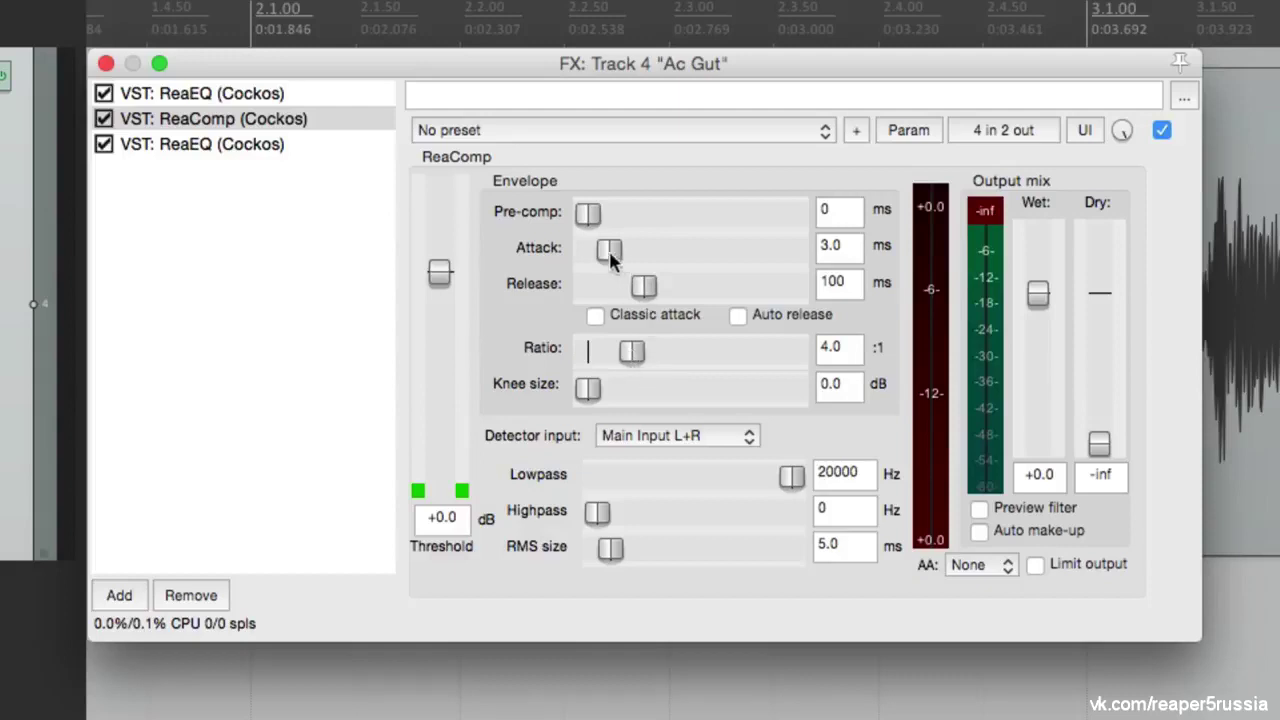
pyautogui.moveTo(612, 258); pyautogui.dragTo(633, 258)
pyautogui.moveTo(433, 276); pyautogui.dragTo(437, 357)
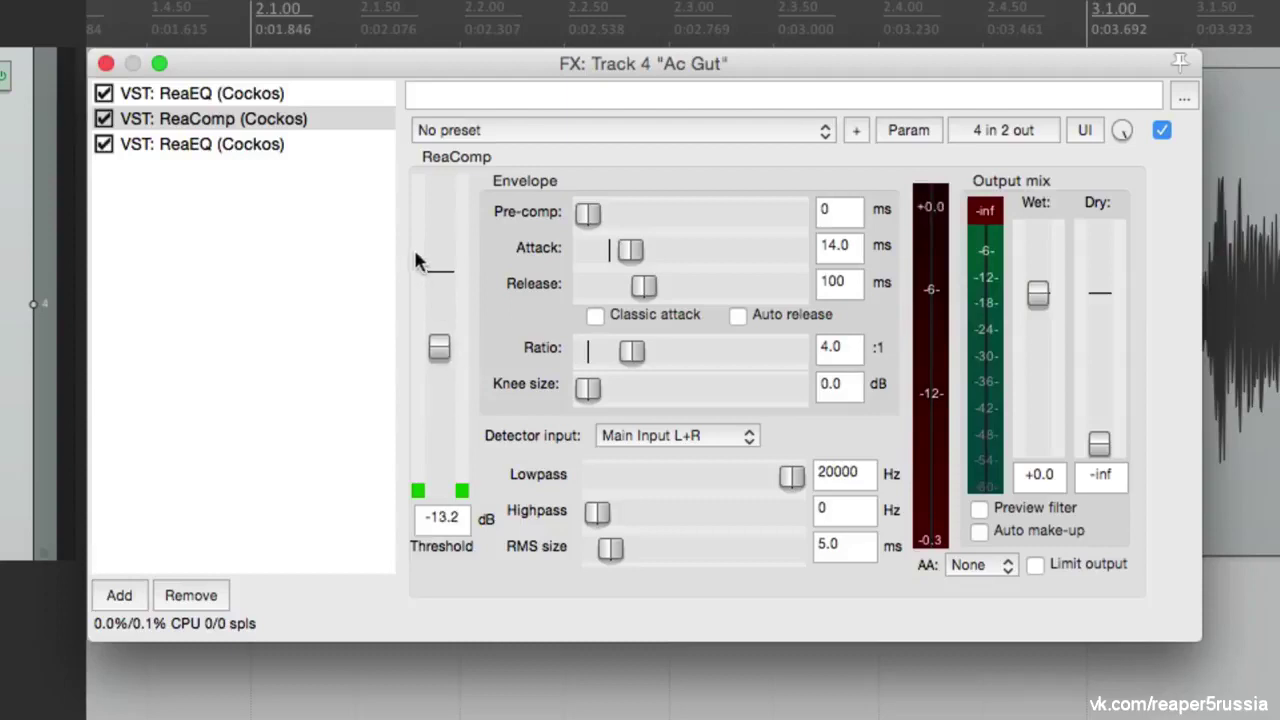
# In the second ReaEQ, boost the band 5 high shelf by 6 dB at about 4864 Hz
pyautogui.click(294, 147)
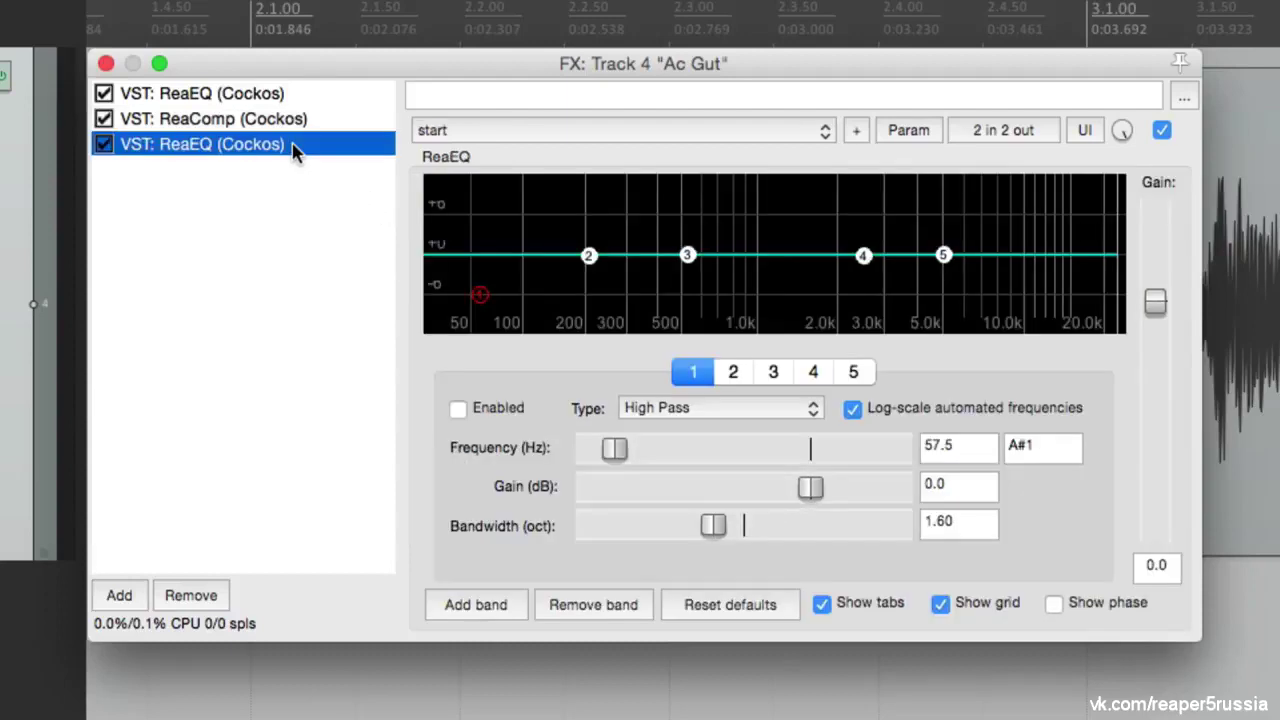
pyautogui.moveTo(944, 256)
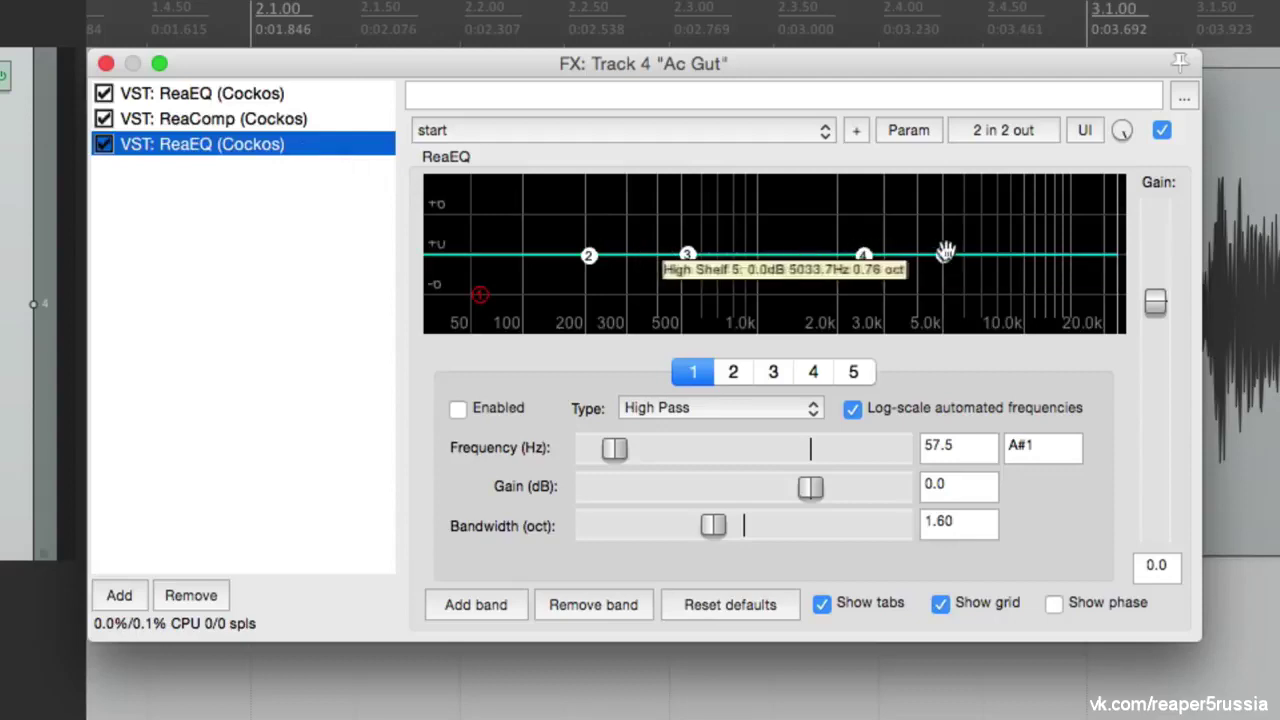
pyautogui.moveTo(944, 256); pyautogui.dragTo(941, 219)
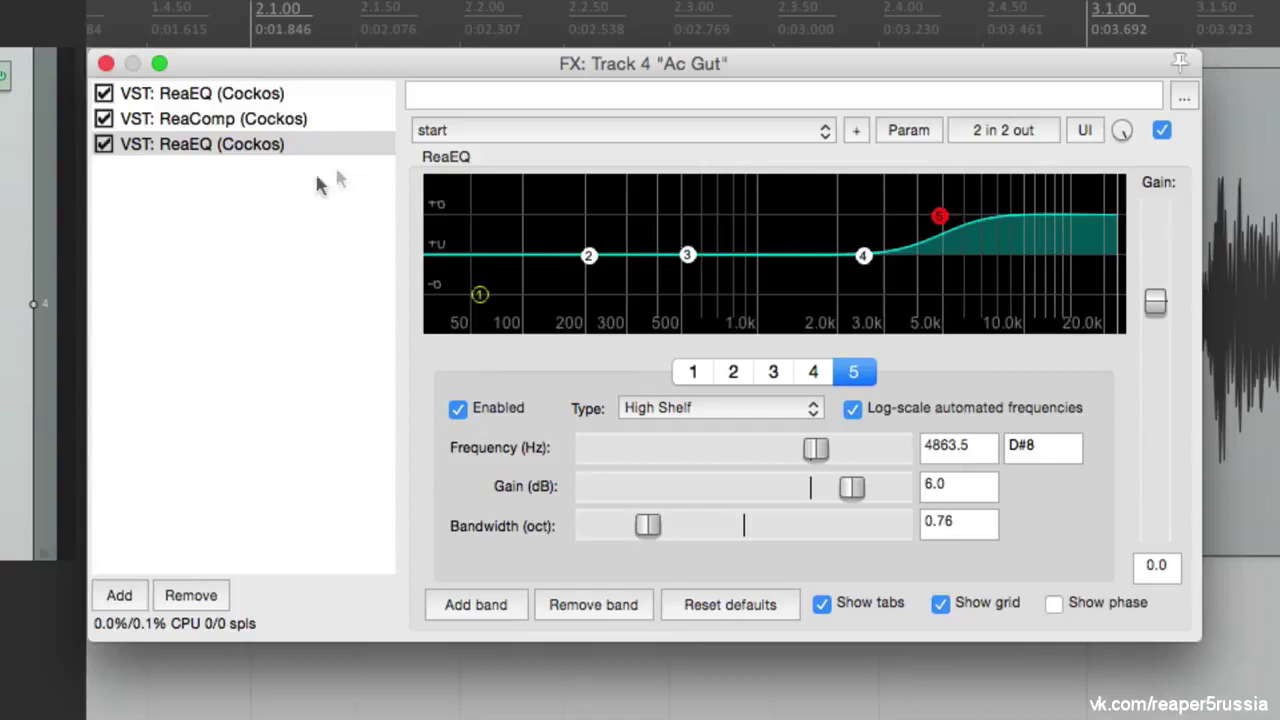
# With no plugin selected, look at the option for saving all FX as a chain and dismiss it
pyautogui.click(290, 192)
pyautogui.rightClick(305, 212)
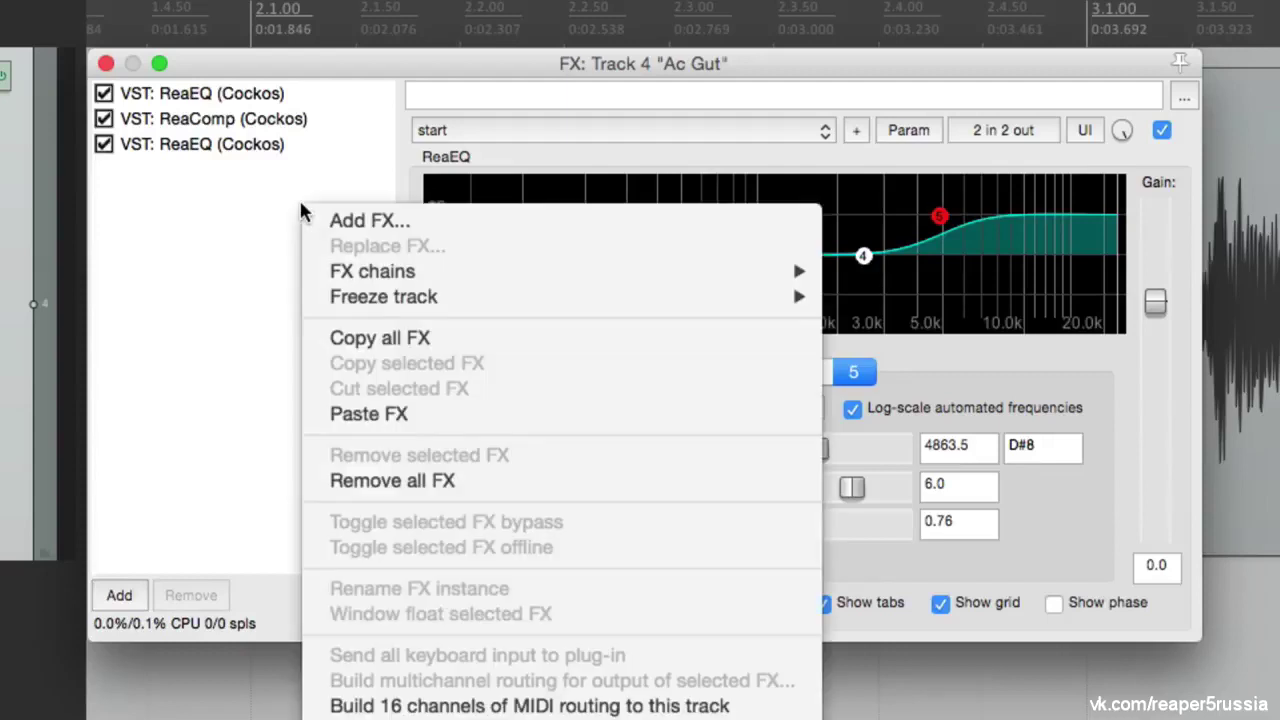
pyautogui.moveTo(318, 278)
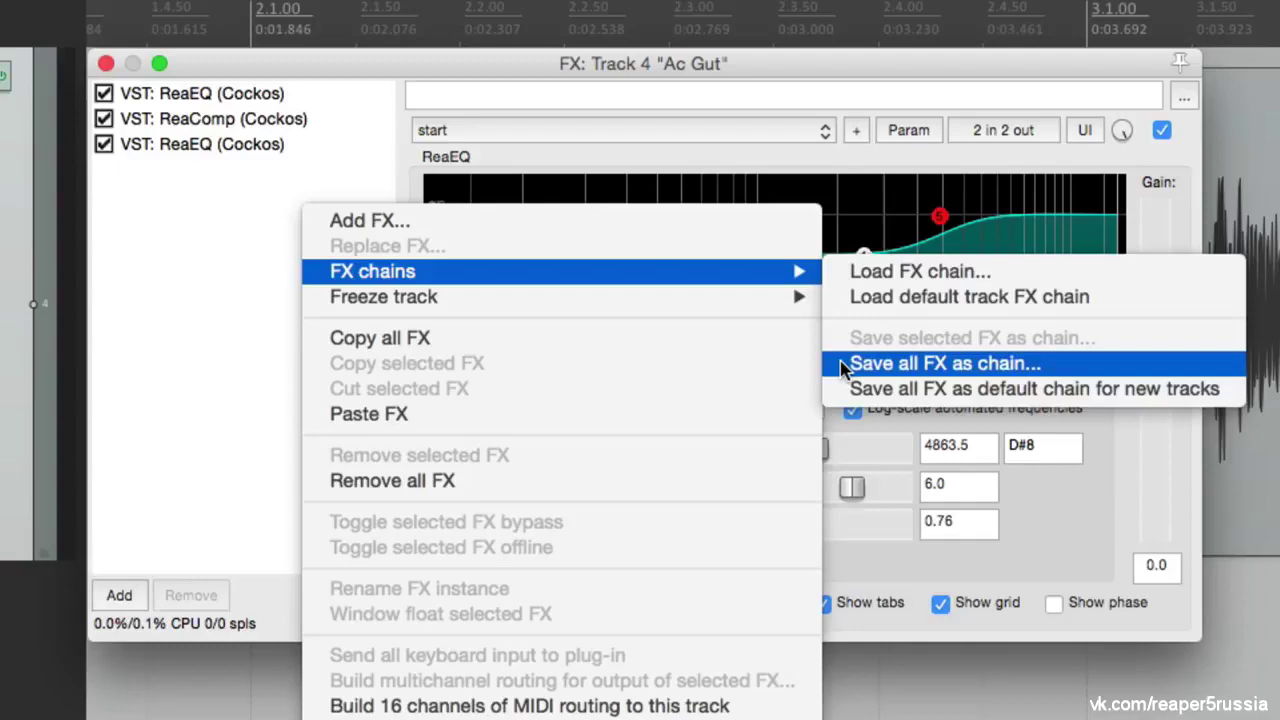
pyautogui.click(224, 316)
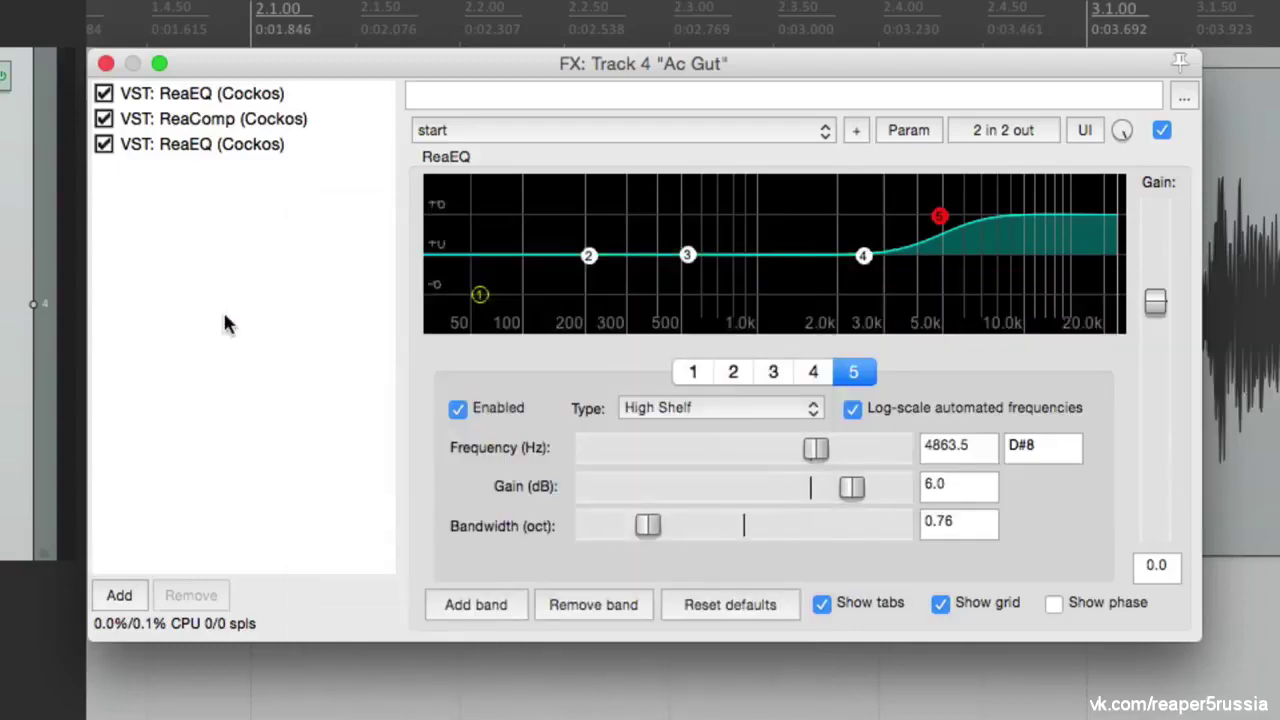
# With the first ReaEQ and ReaComp selected, look at the option for saving only the selected FX as a chain, then deselect them
pyautogui.click(215, 96)
pyautogui.keyDown('shift'); pyautogui.click(284, 119); pyautogui.keyUp('shift')
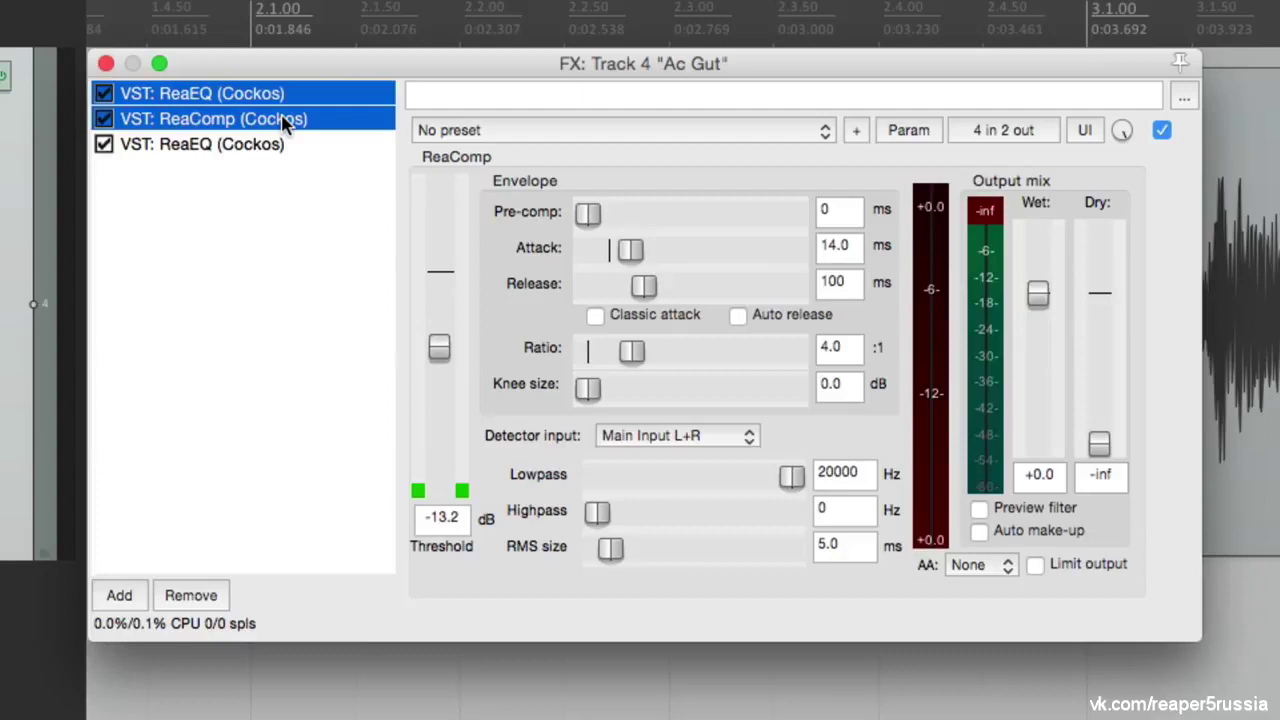
pyautogui.rightClick(312, 120)
pyautogui.moveTo(560, 183)
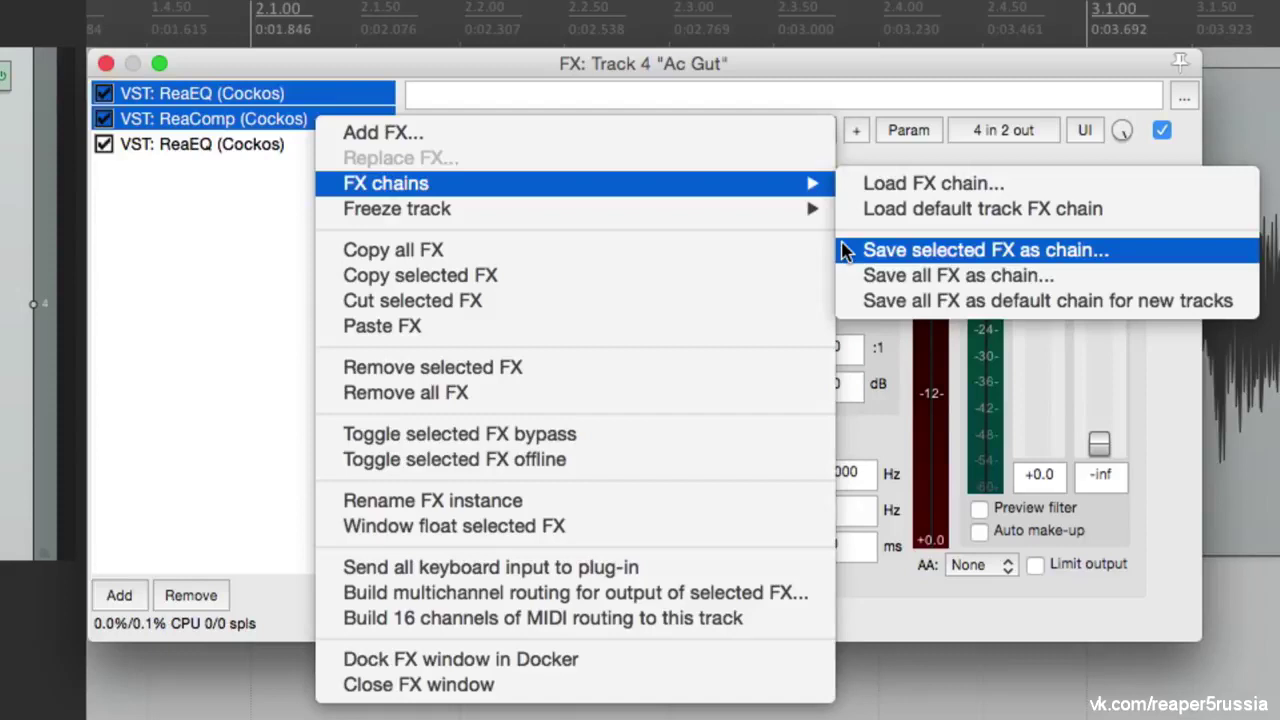
pyautogui.click(251, 251)
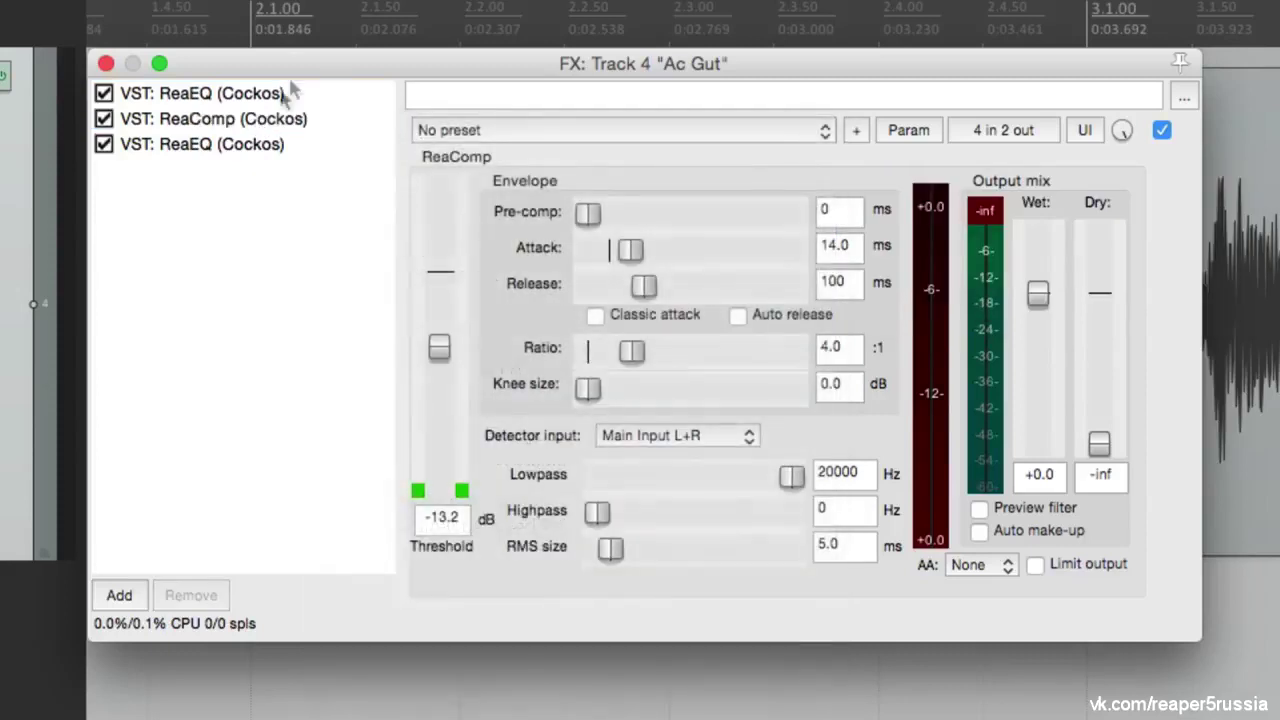
pyautogui.keyDown('shift'); pyautogui.click(296, 120); pyautogui.keyUp('shift')
pyautogui.click(277, 246)
# Save all three plugins as an FX chain named "Ac Gut FX Chain" in the FXChains folder
pyautogui.rightClick(290, 201)
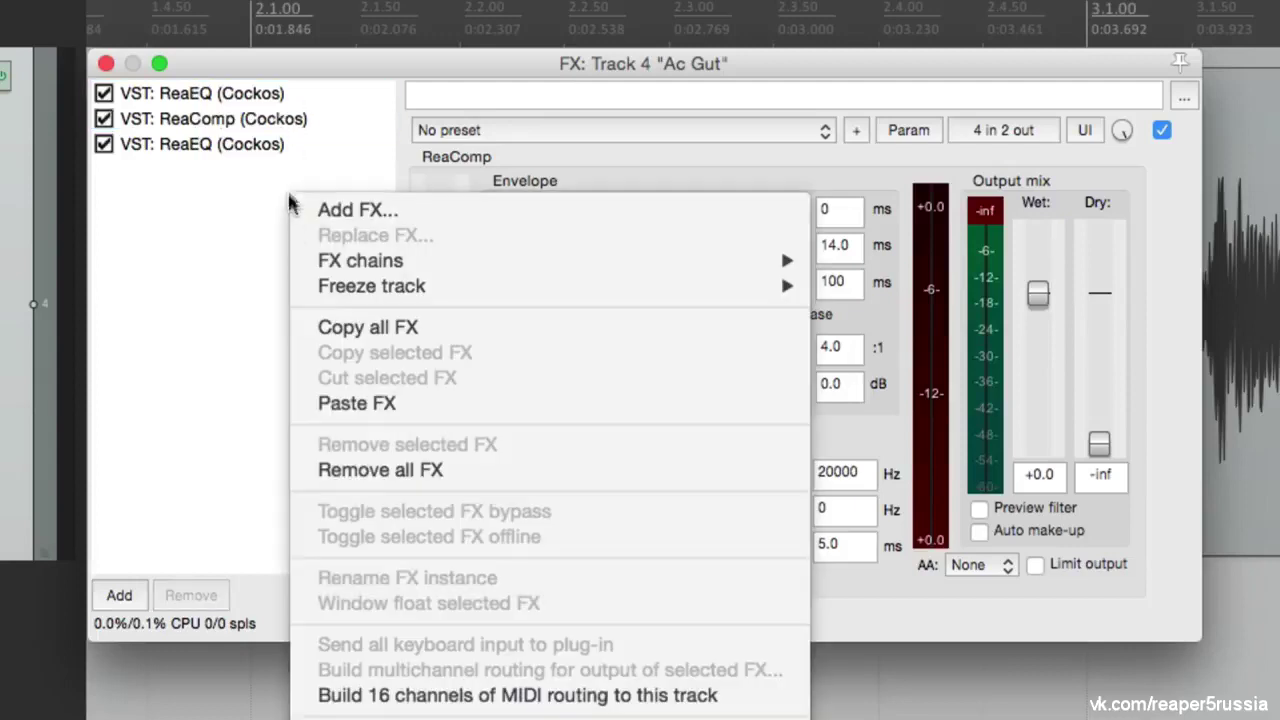
pyautogui.moveTo(297, 257)
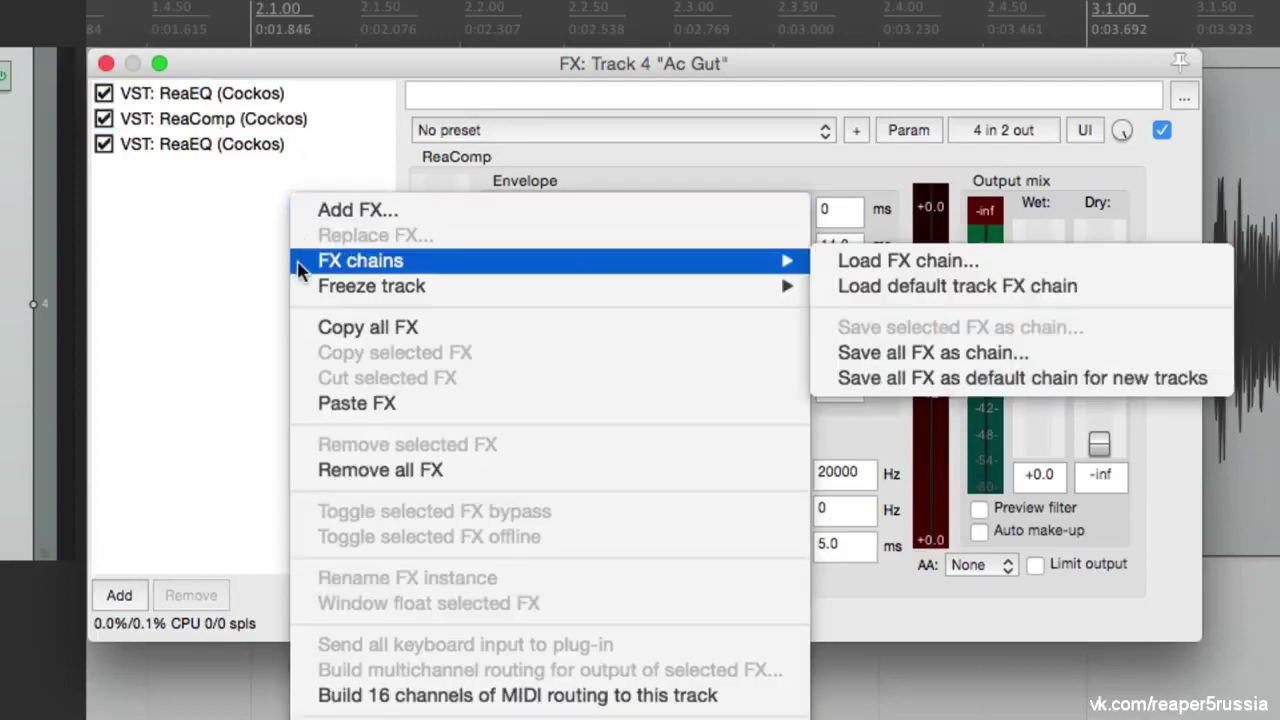
pyautogui.click(834, 358)
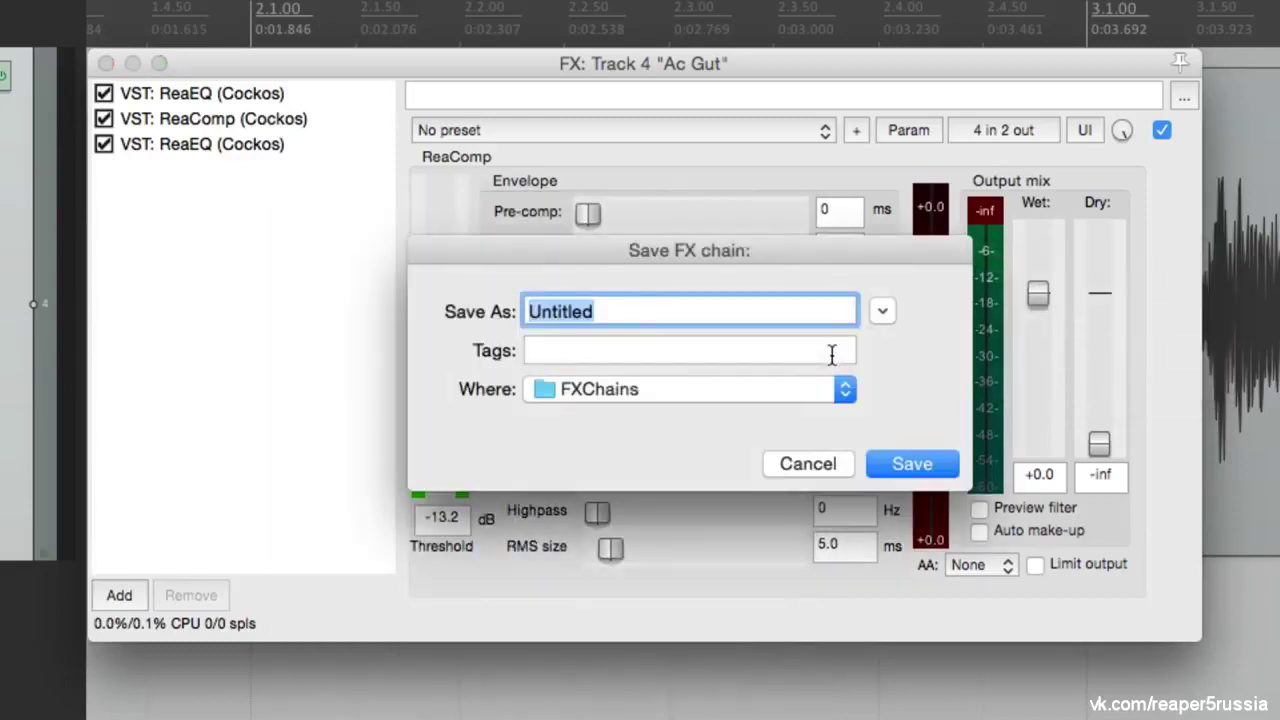
pyautogui.write('Ac Gut FX Chain')
pyautogui.press('Return')
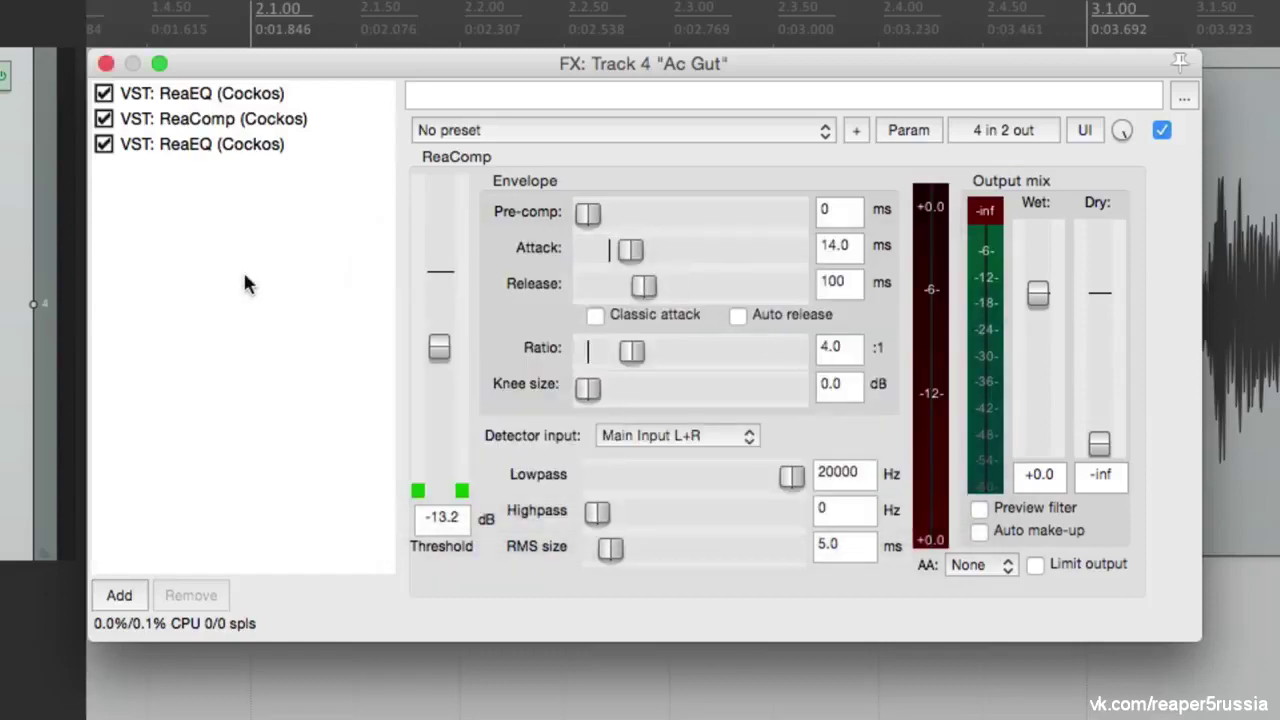
# Remove all three plugins from the Ac Gut track's FX chain
pyautogui.click(287, 100)
pyautogui.keyDown('shift'); pyautogui.click(313, 145); pyautogui.keyUp('shift')
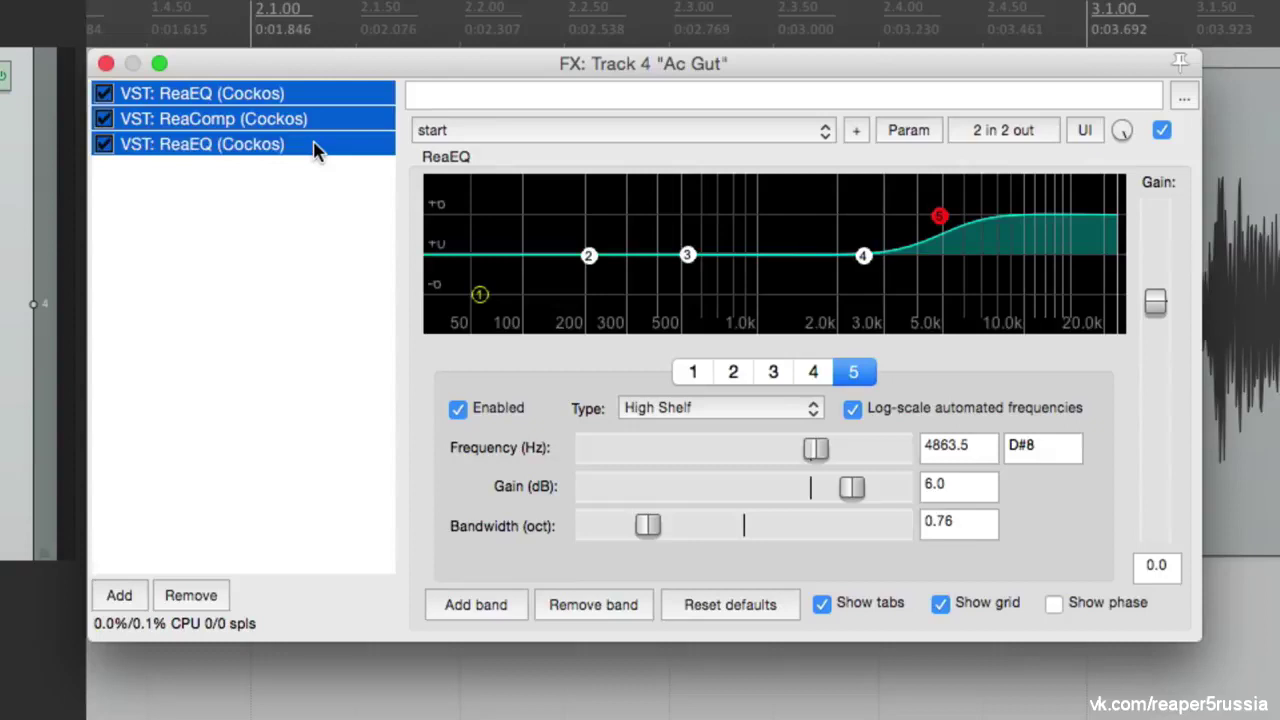
pyautogui.press('Delete')
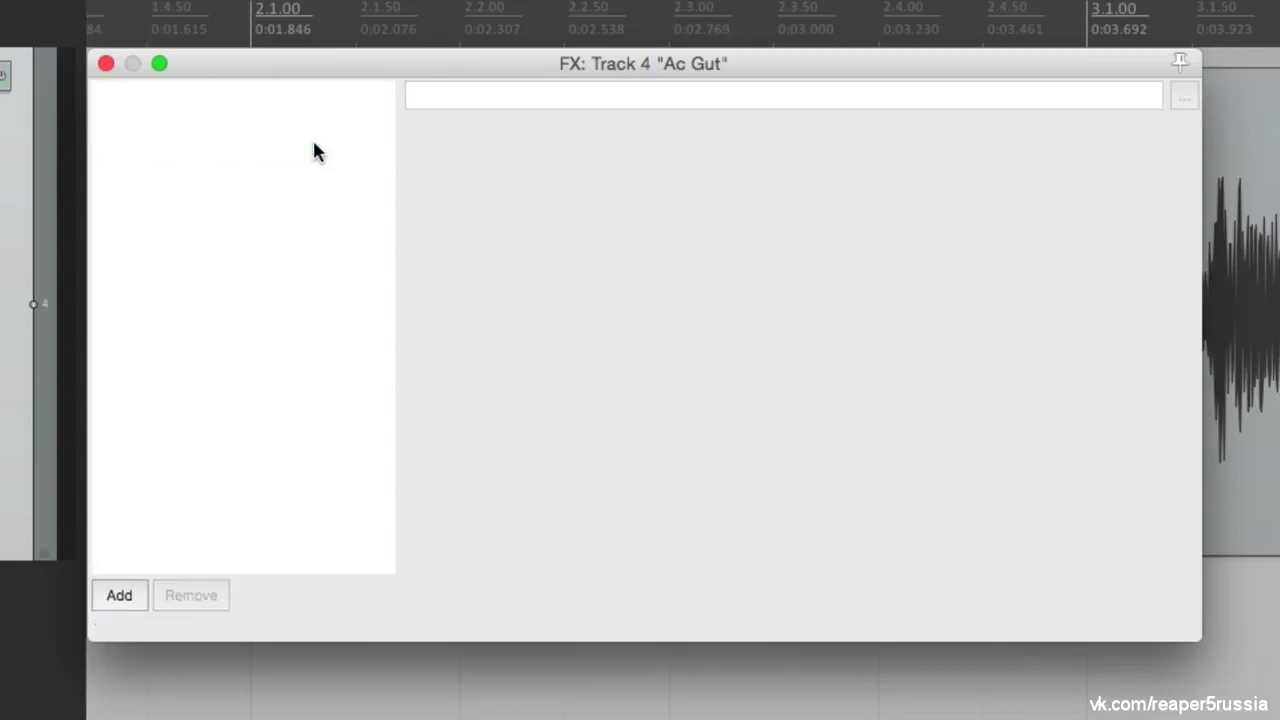
# Load the saved chain file "Ac Gut FX Chain.RfxChain" into the empty FX list of the Ac Gut track
pyautogui.rightClick(314, 150)
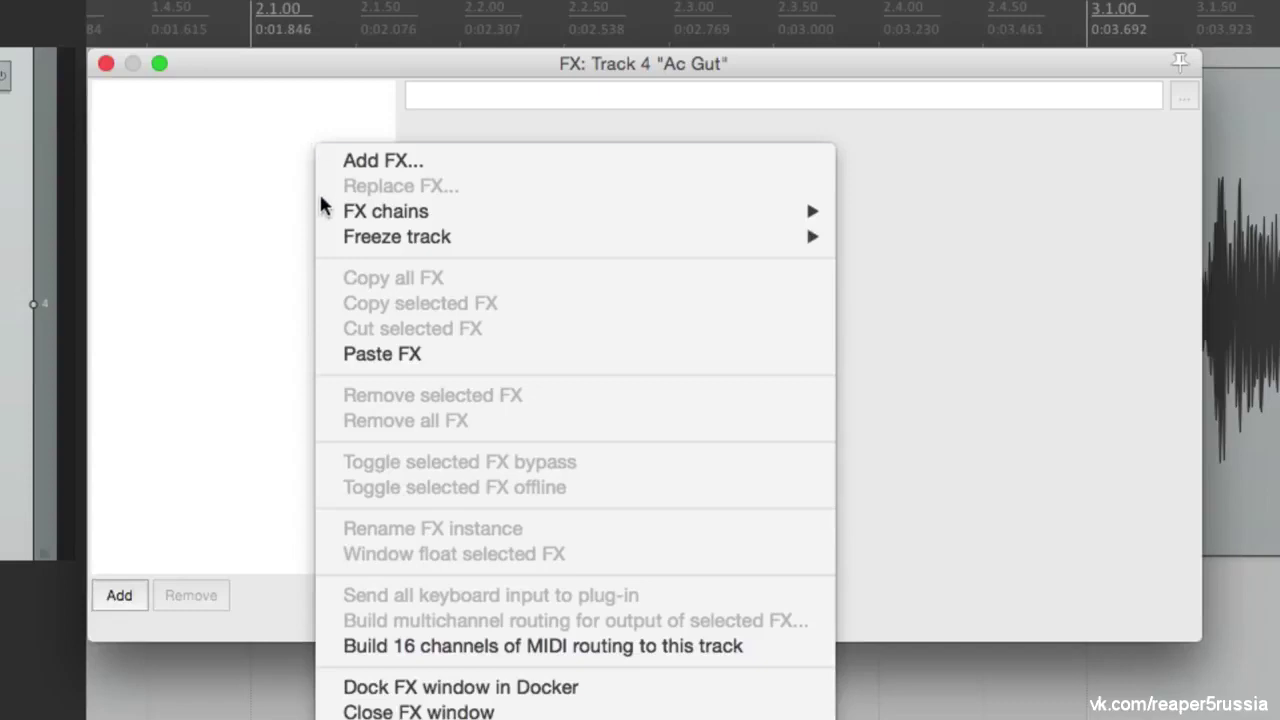
pyautogui.moveTo(324, 205)
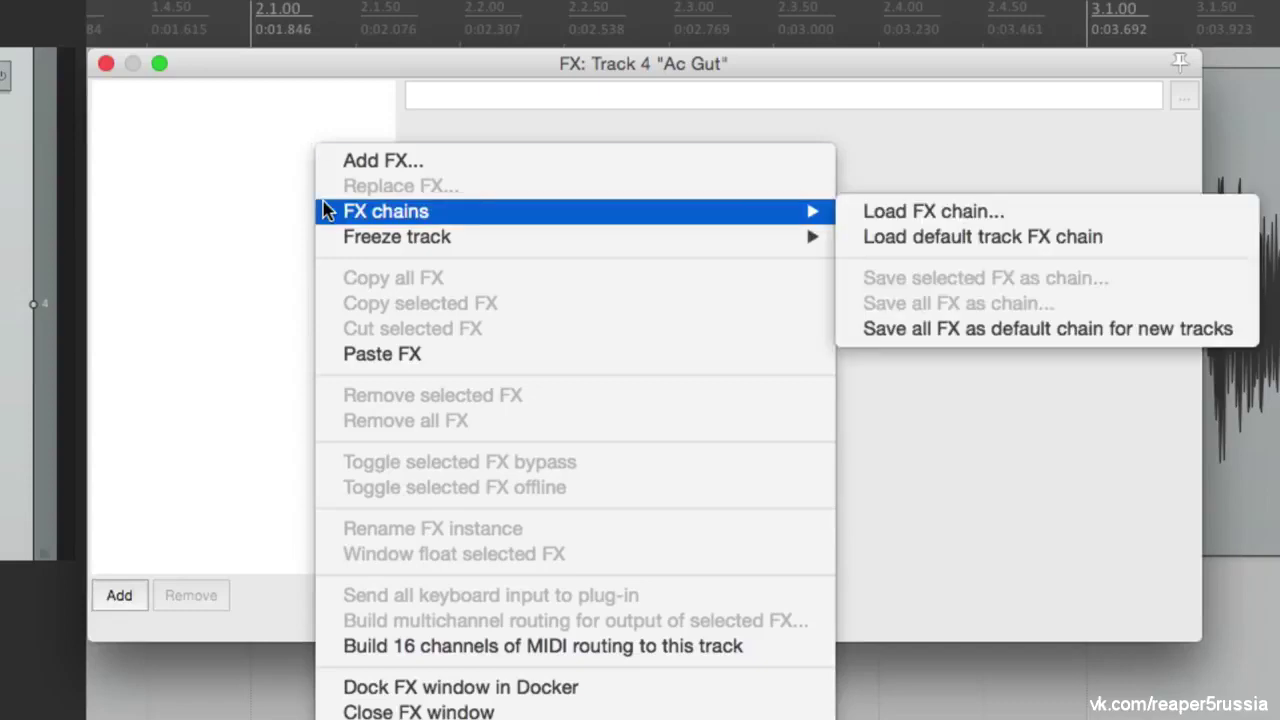
pyautogui.click(918, 213)
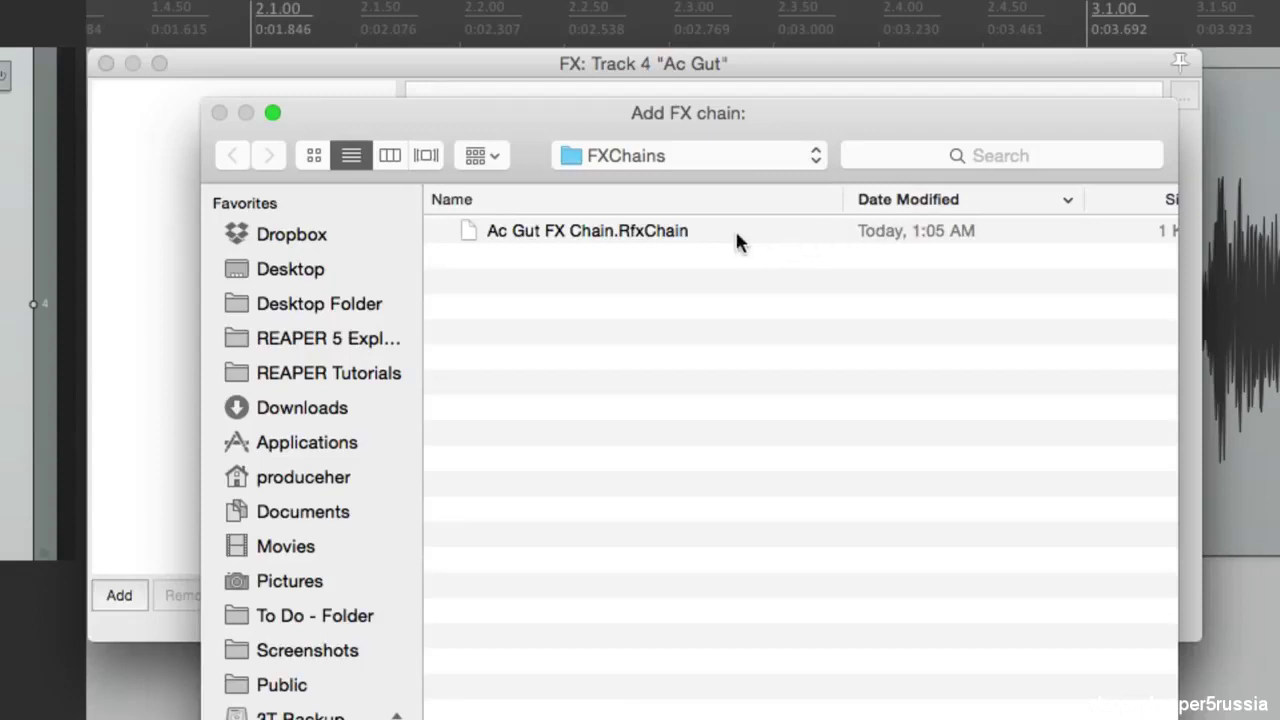
pyautogui.doubleClick(651, 236)
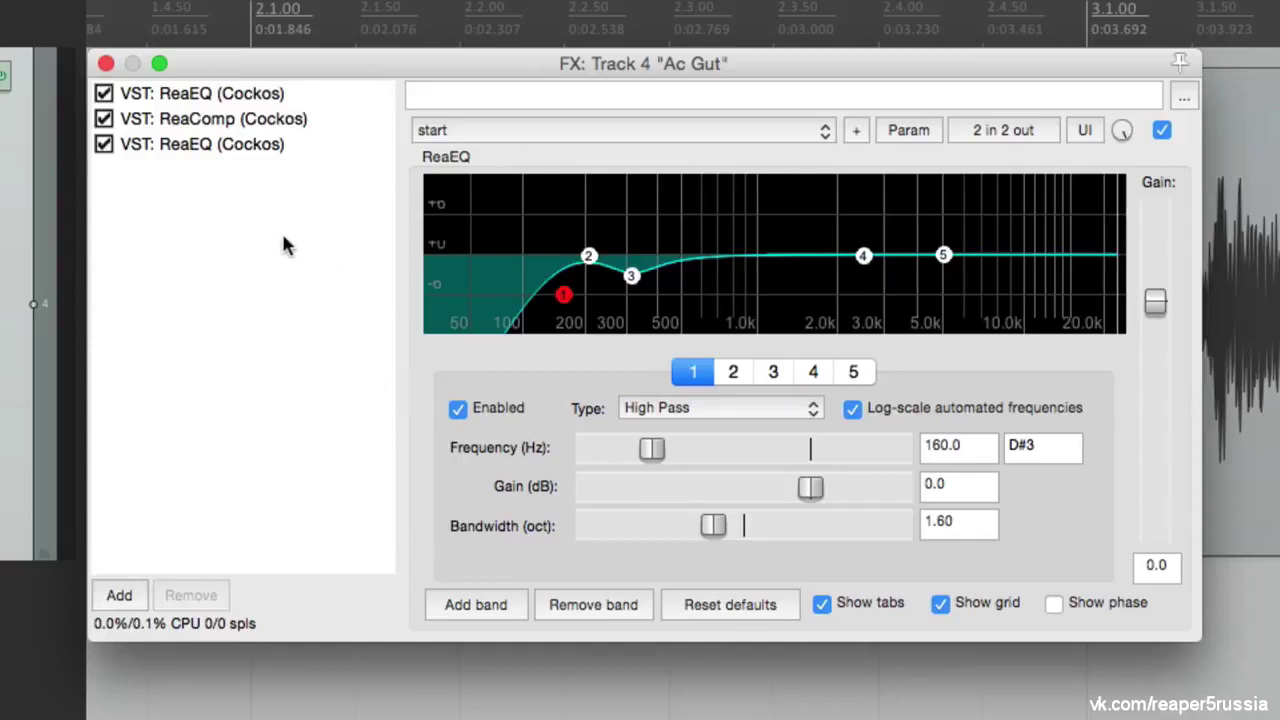
# Check the restored settings of the first ReaEQ, ReaComp and the second ReaEQ one after another
pyautogui.click(278, 100)
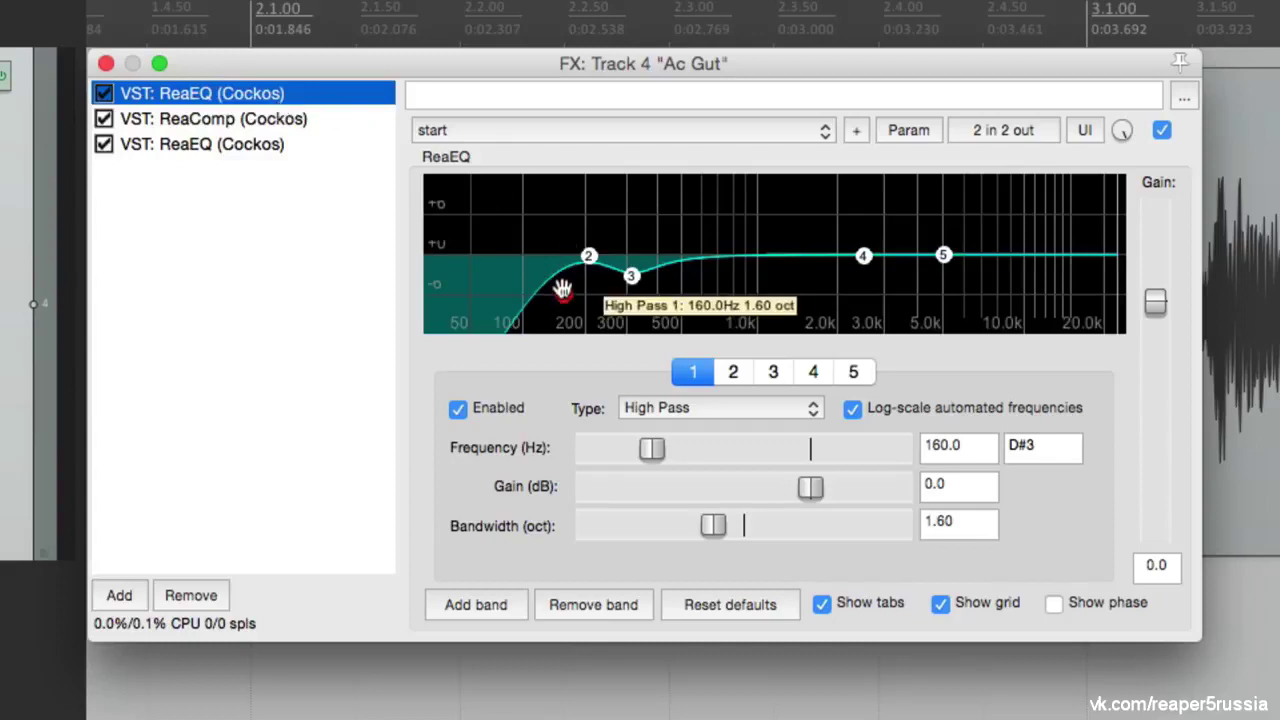
pyautogui.click(343, 124)
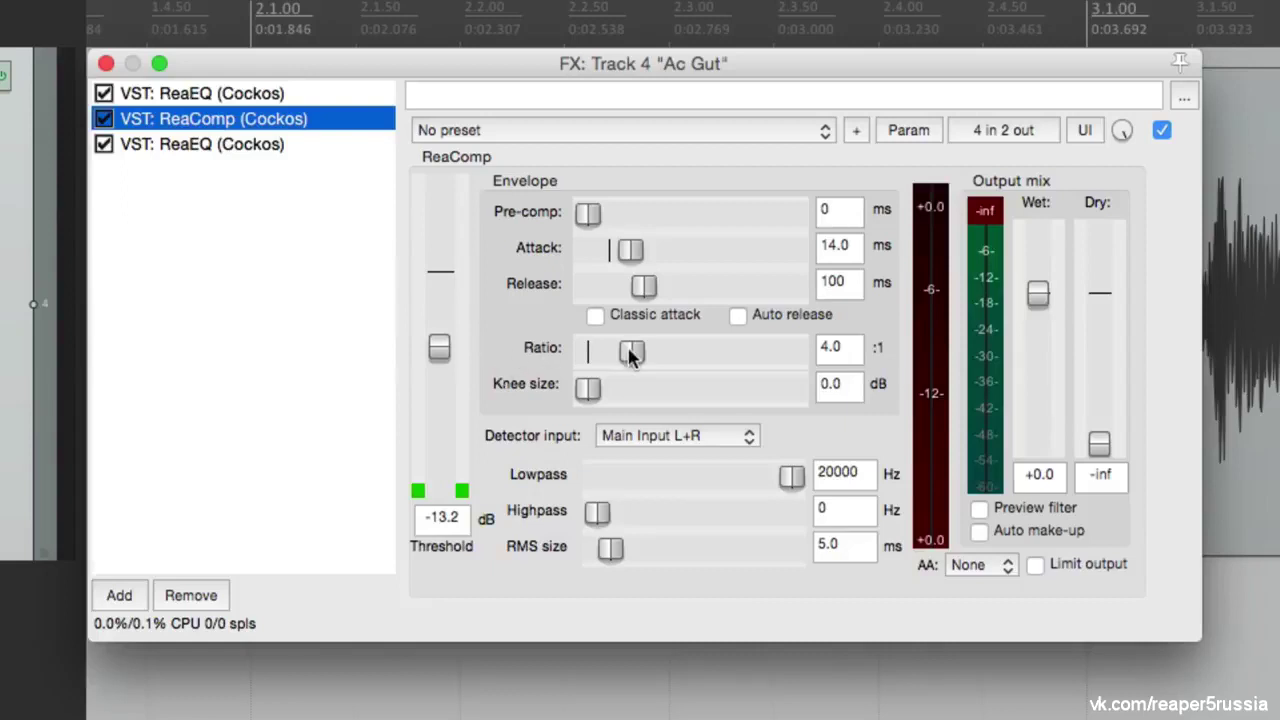
pyautogui.click(352, 148)
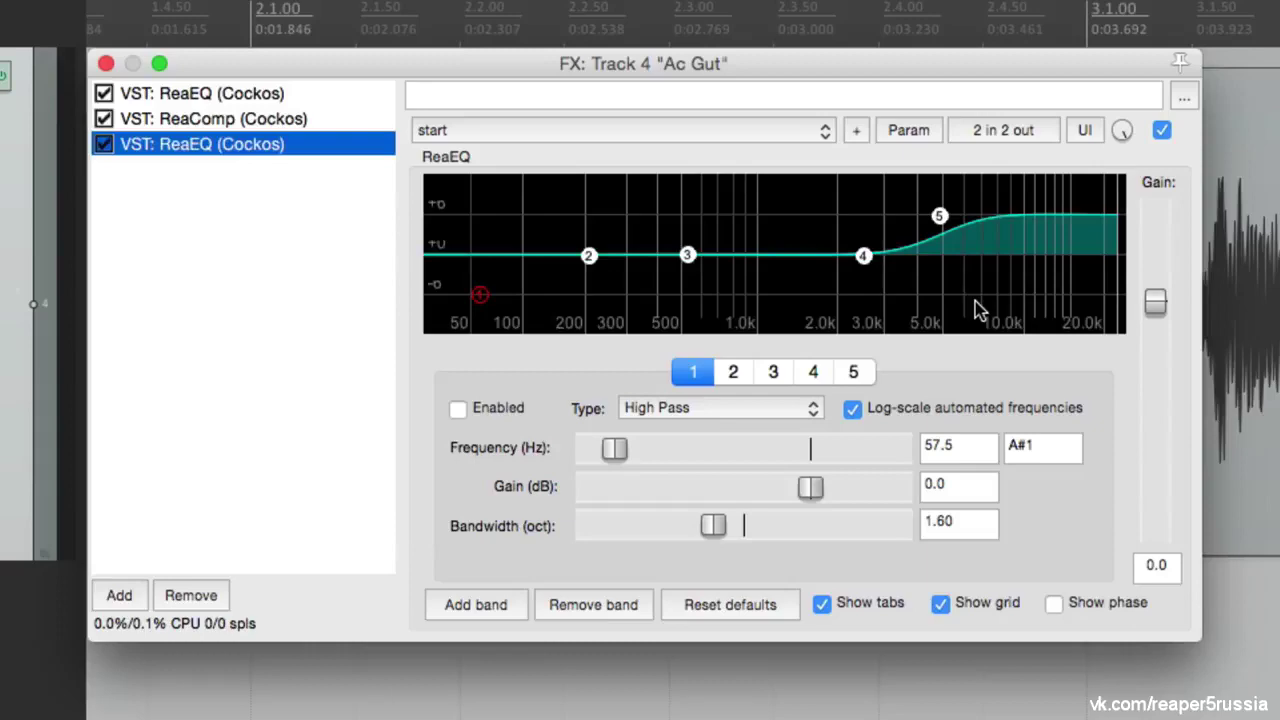
# Clear all the loaded plugins from the track's FX list and close the FX window
pyautogui.keyDown('shift'); pyautogui.click(297, 101); pyautogui.keyUp('shift')
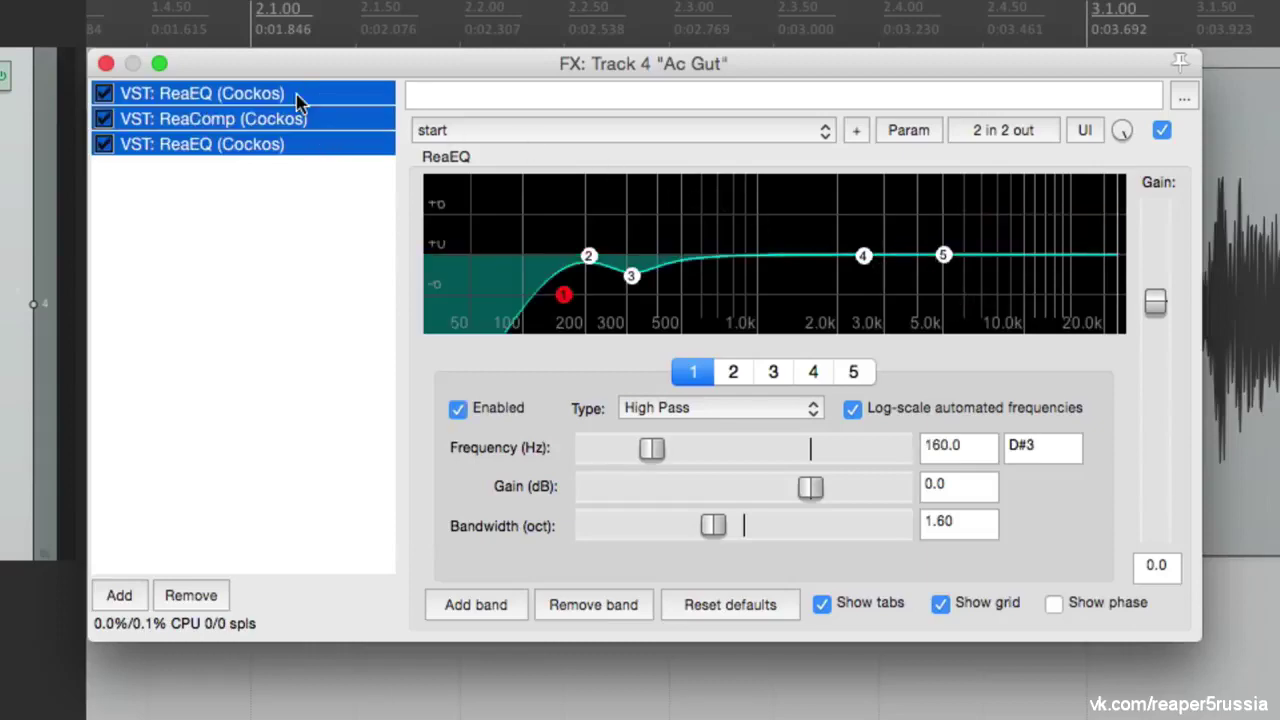
pyautogui.press('Delete')
pyautogui.click(104, 64)
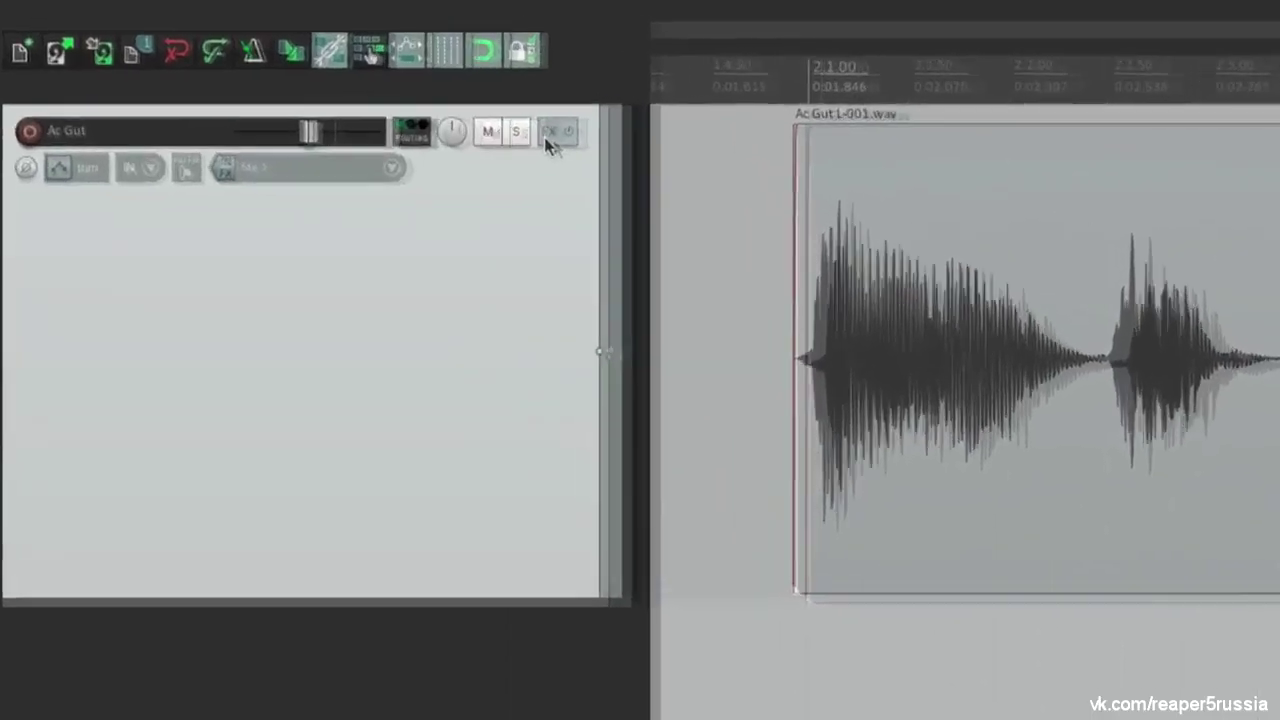
# Add the "Ac Gut FX Chain" preset directly from the Ac Gut track's FX control, without opening the FX window first
pyautogui.rightClick(328, 100)
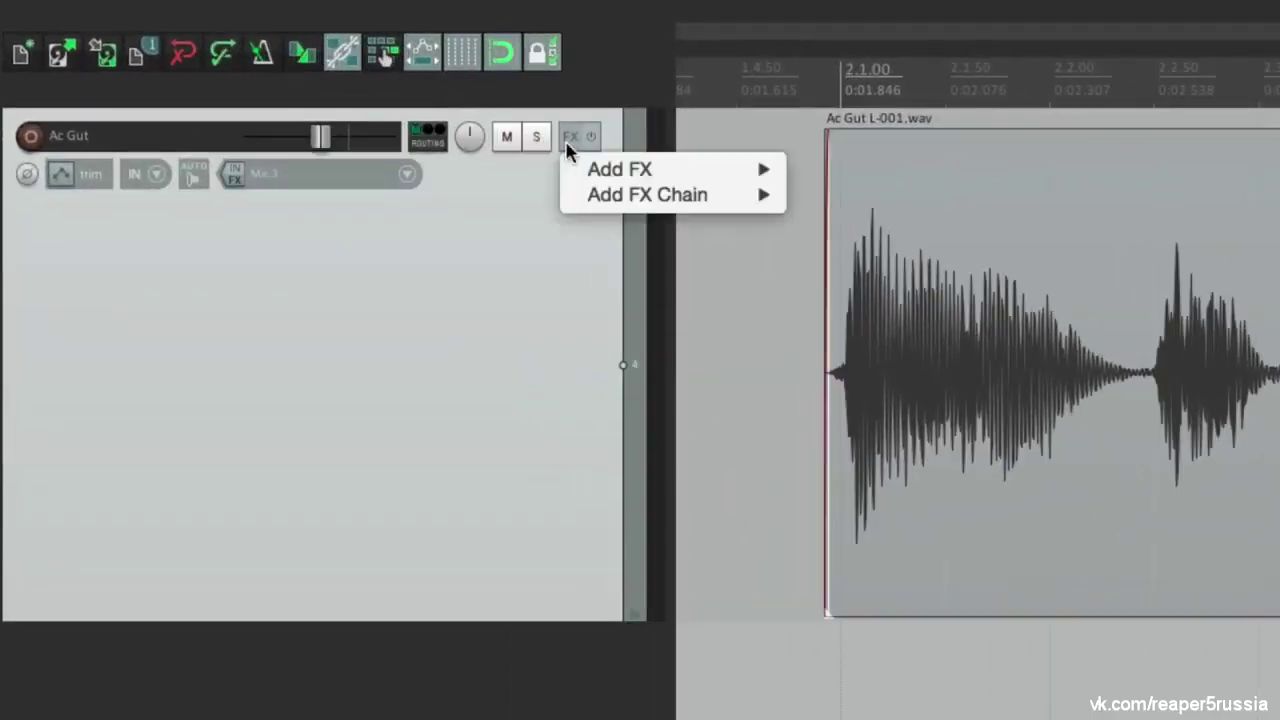
pyautogui.moveTo(572, 168)
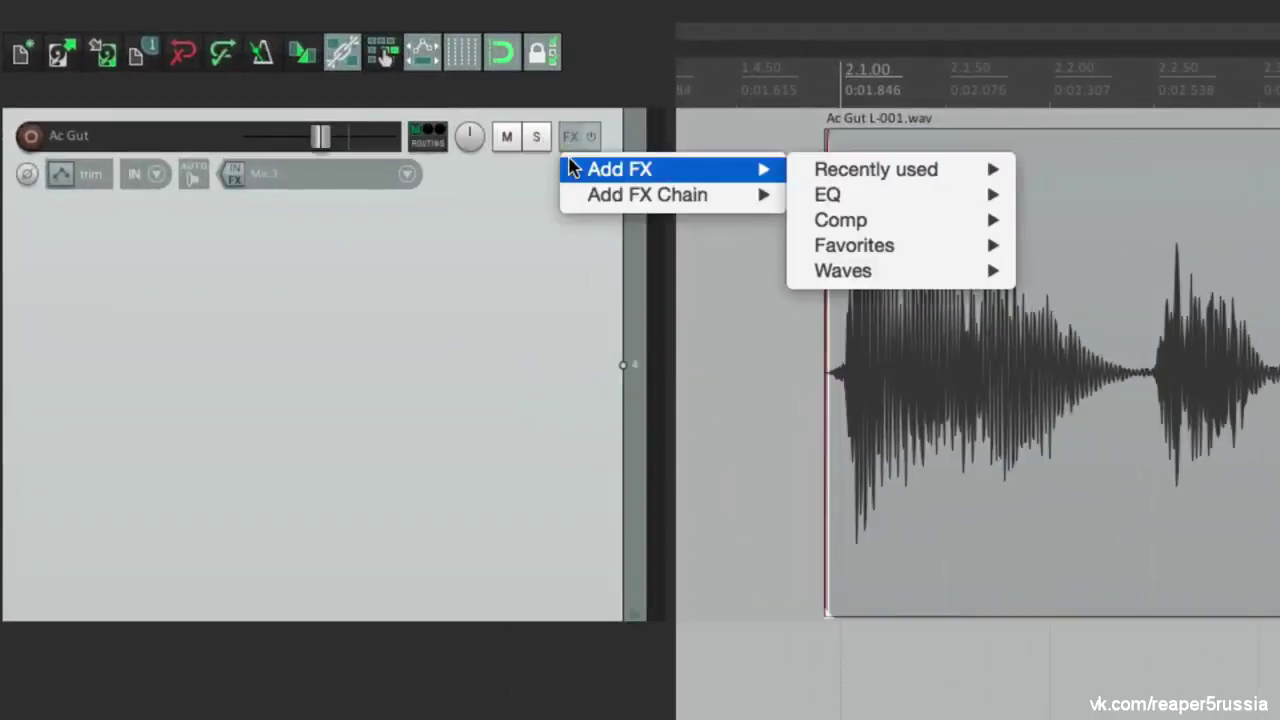
pyautogui.moveTo(575, 196)
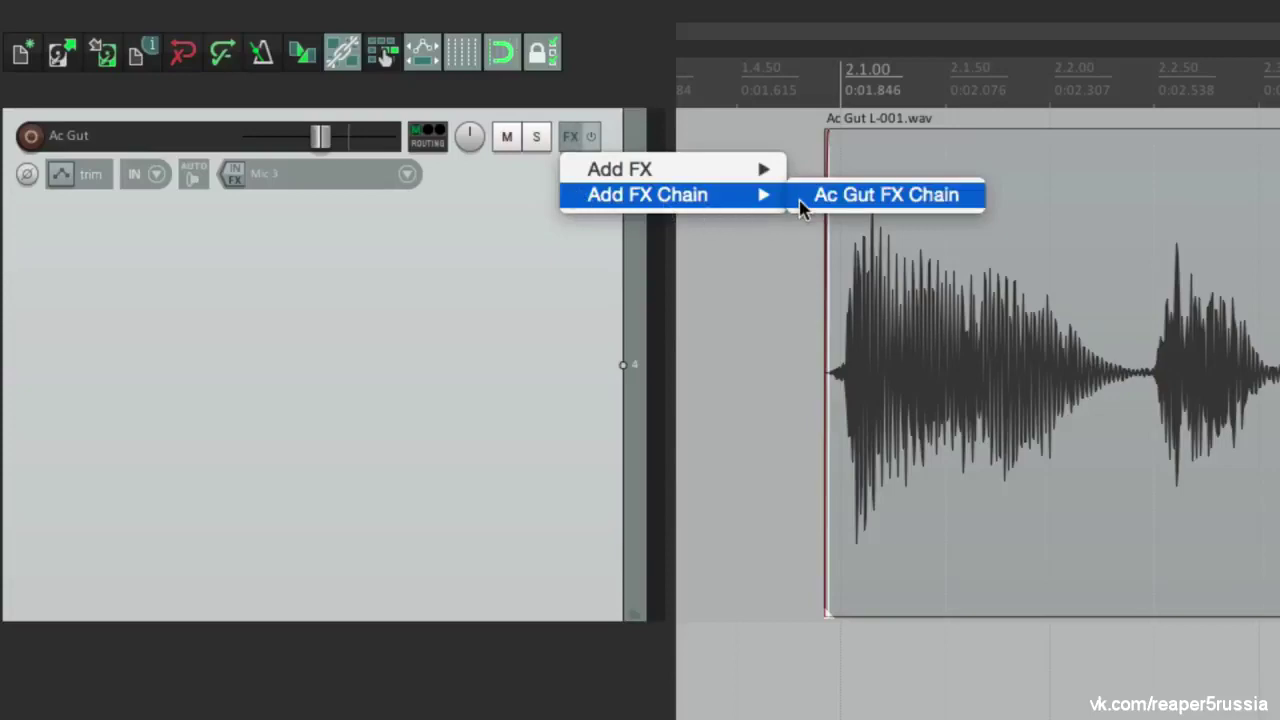
pyautogui.click(800, 196)
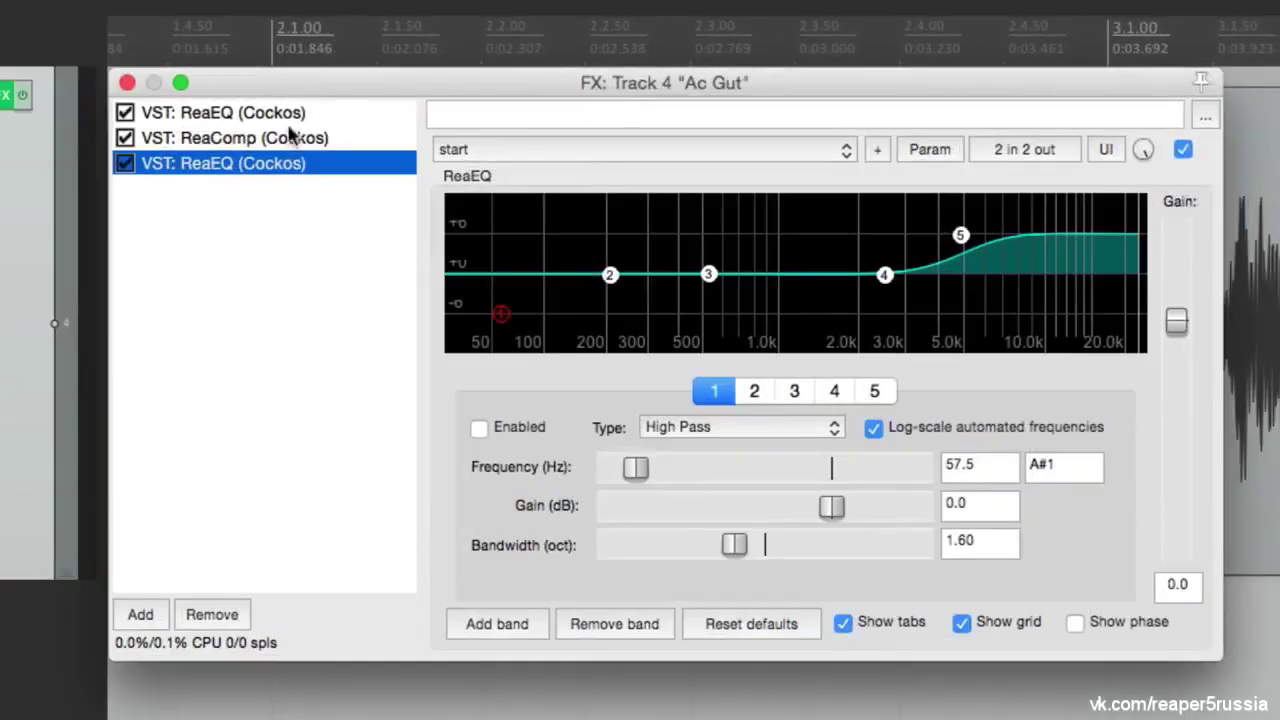
# Review the plugins of the added chain in the FX window and in the mixer's insert slots
pyautogui.click(571, 114)
pyautogui.click(591, 137)
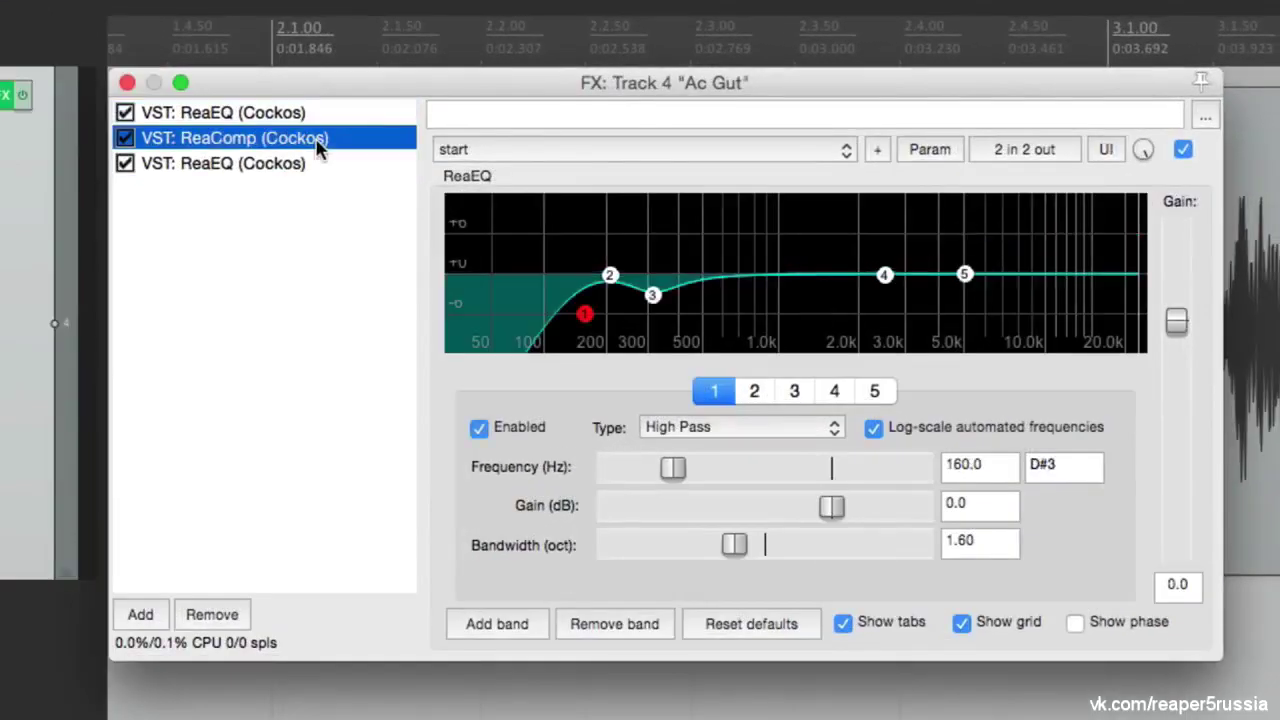
pyautogui.click(326, 164)
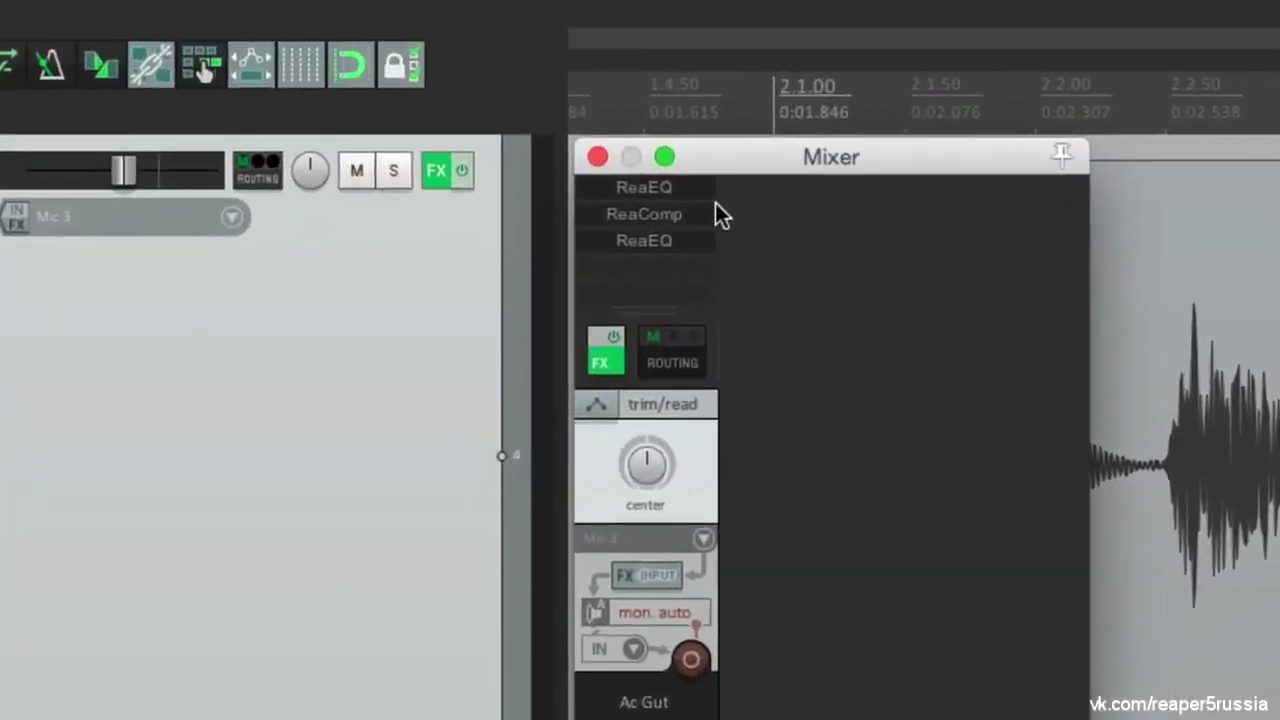
pyautogui.moveTo(669, 186); pyautogui.dragTo(692, 248)
pyautogui.moveTo(664, 193); pyautogui.dragTo(700, 196)
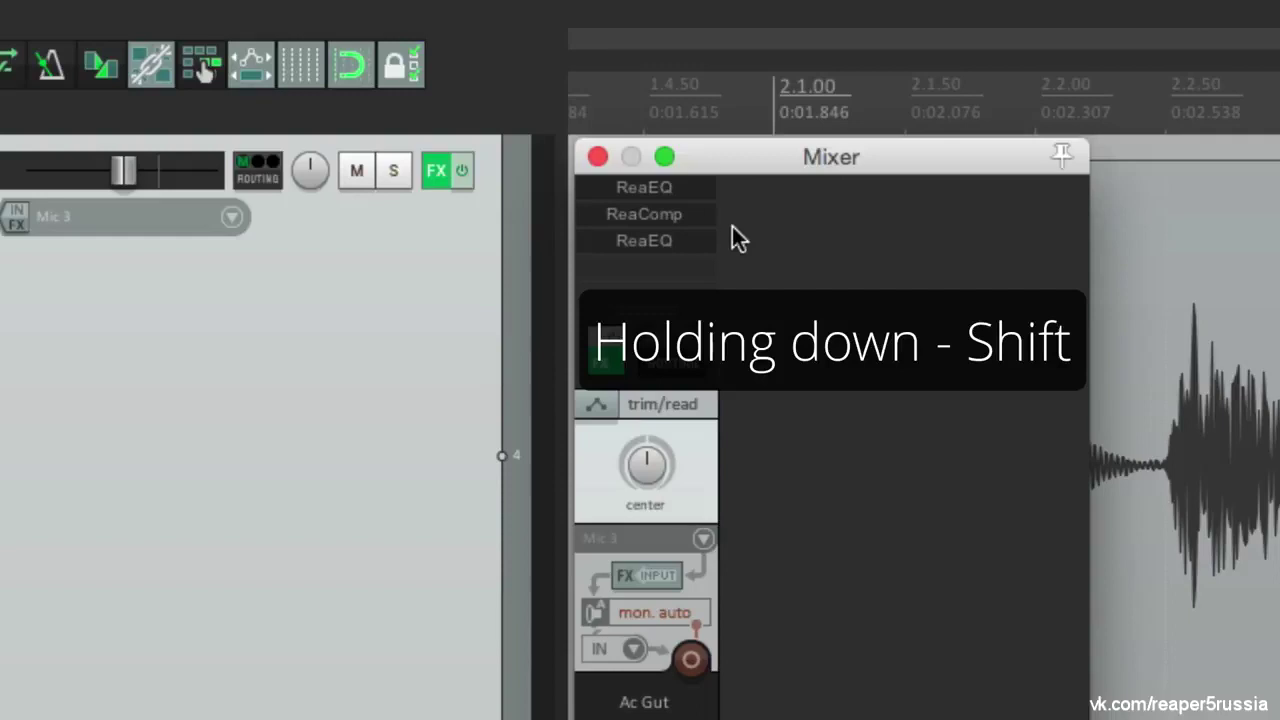
# In the mixer, bypass ReaEQ, ReaComp and the second ReaEQ in turn, and re-enable them in reverse order
pyautogui.keyDown('shift'); pyautogui.click(685, 189); pyautogui.keyUp('shift')
pyautogui.keyDown('shift'); pyautogui.click(695, 213); pyautogui.keyUp('shift')
pyautogui.keyDown('shift'); pyautogui.click(692, 240); pyautogui.keyUp('shift')
pyautogui.keyDown('shift'); pyautogui.click(688, 242); pyautogui.keyUp('shift')
pyautogui.keyDown('shift'); pyautogui.click(687, 214); pyautogui.keyUp('shift')
pyautogui.keyDown('shift'); pyautogui.click(690, 188); pyautogui.keyUp('shift')
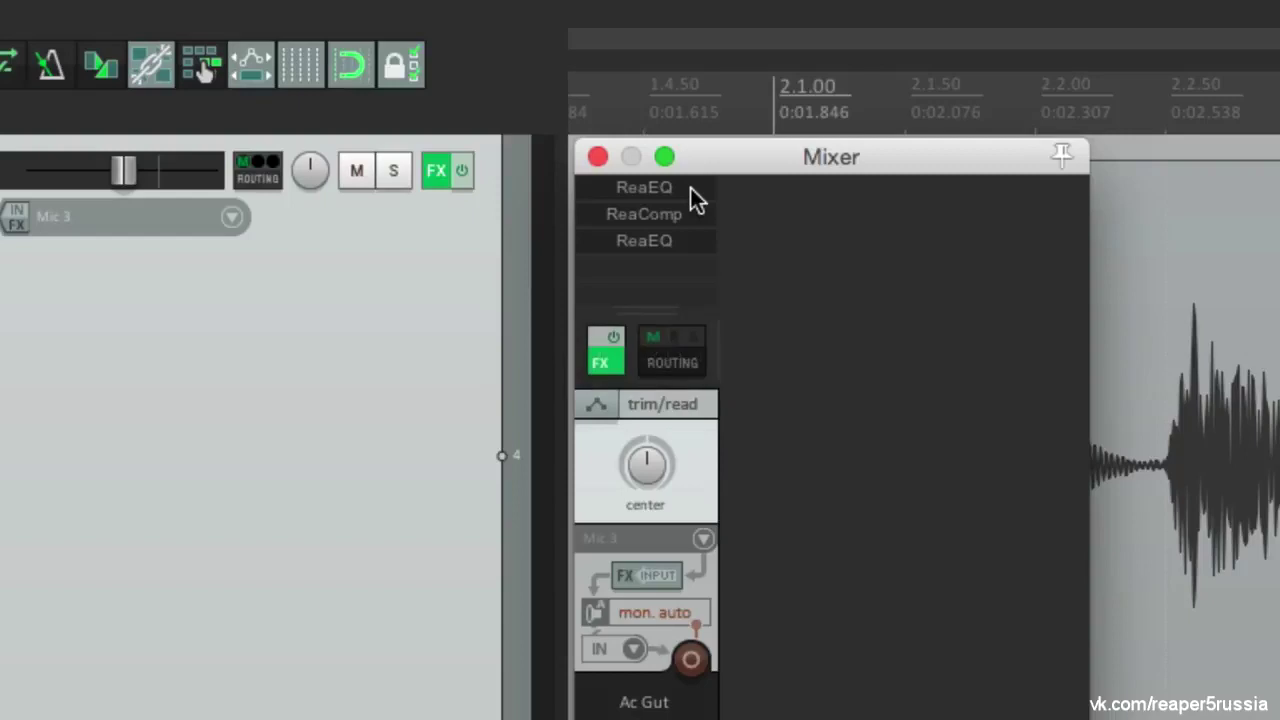
# Set ReaEQ, ReaComp and the second ReaEQ offline one by one from the mixer's insert slots
pyautogui.rightClick(690, 188)
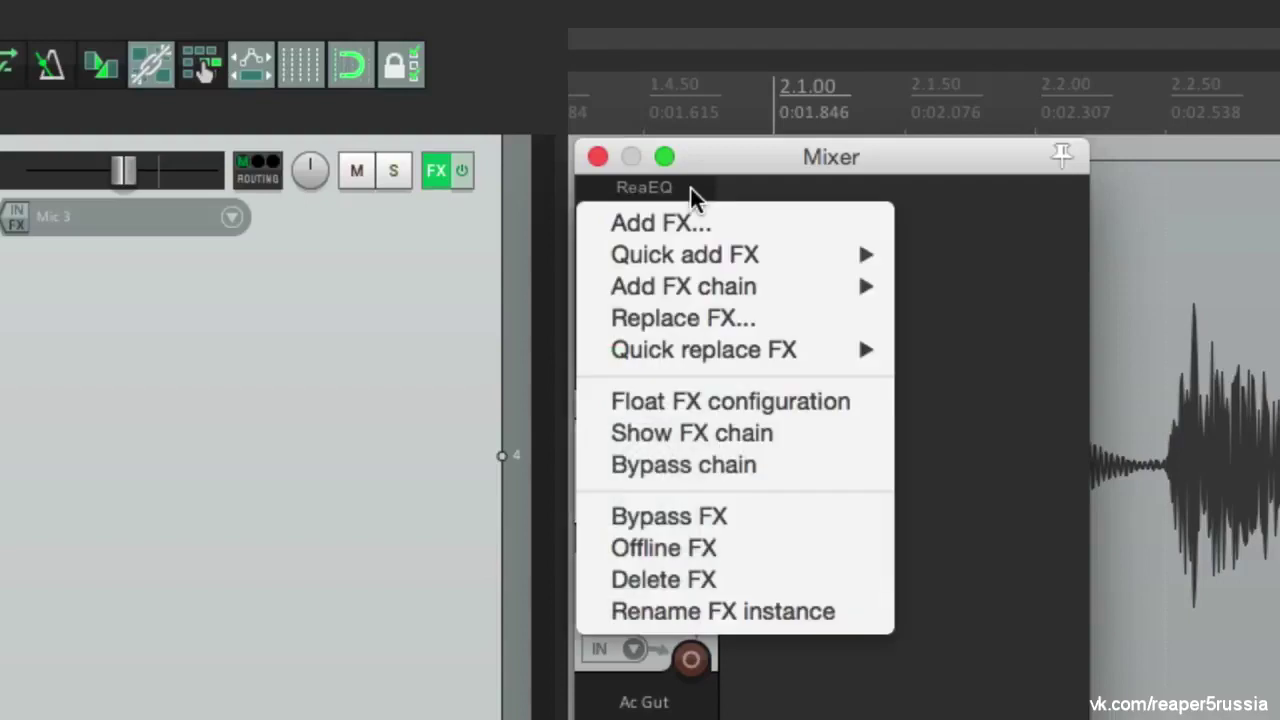
pyautogui.click(600, 557)
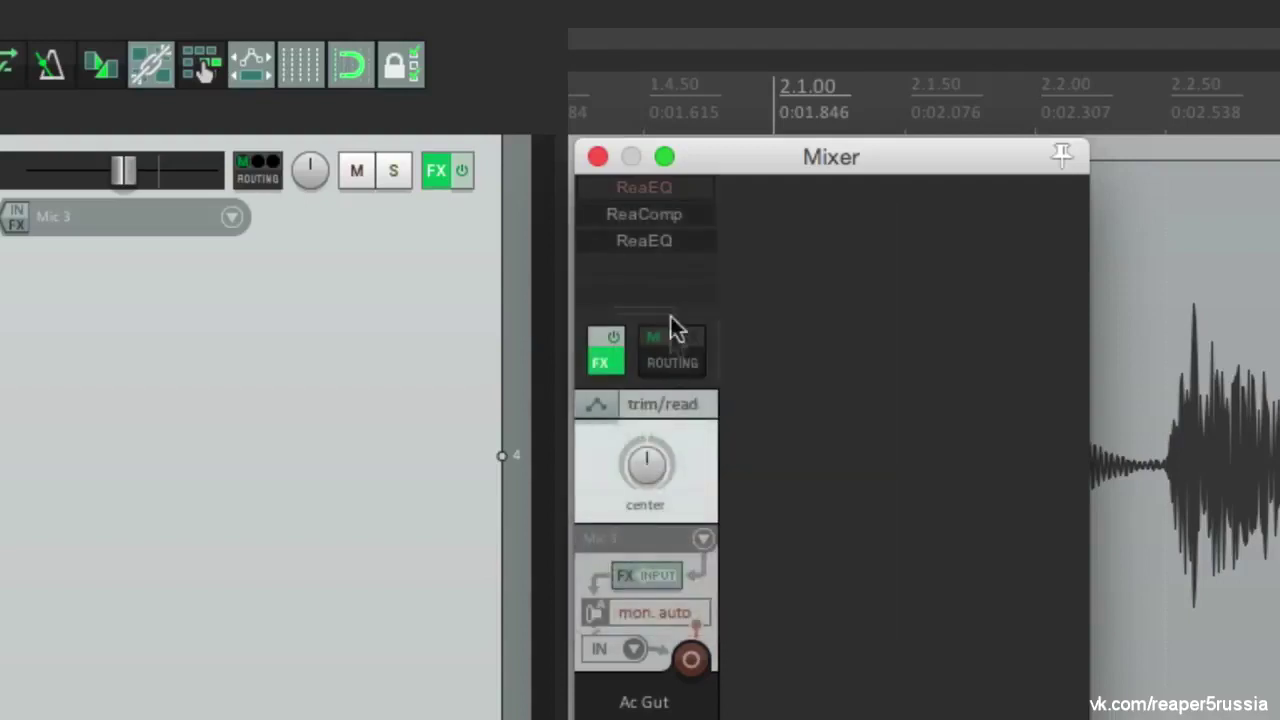
pyautogui.rightClick(670, 222)
pyautogui.click(634, 581)
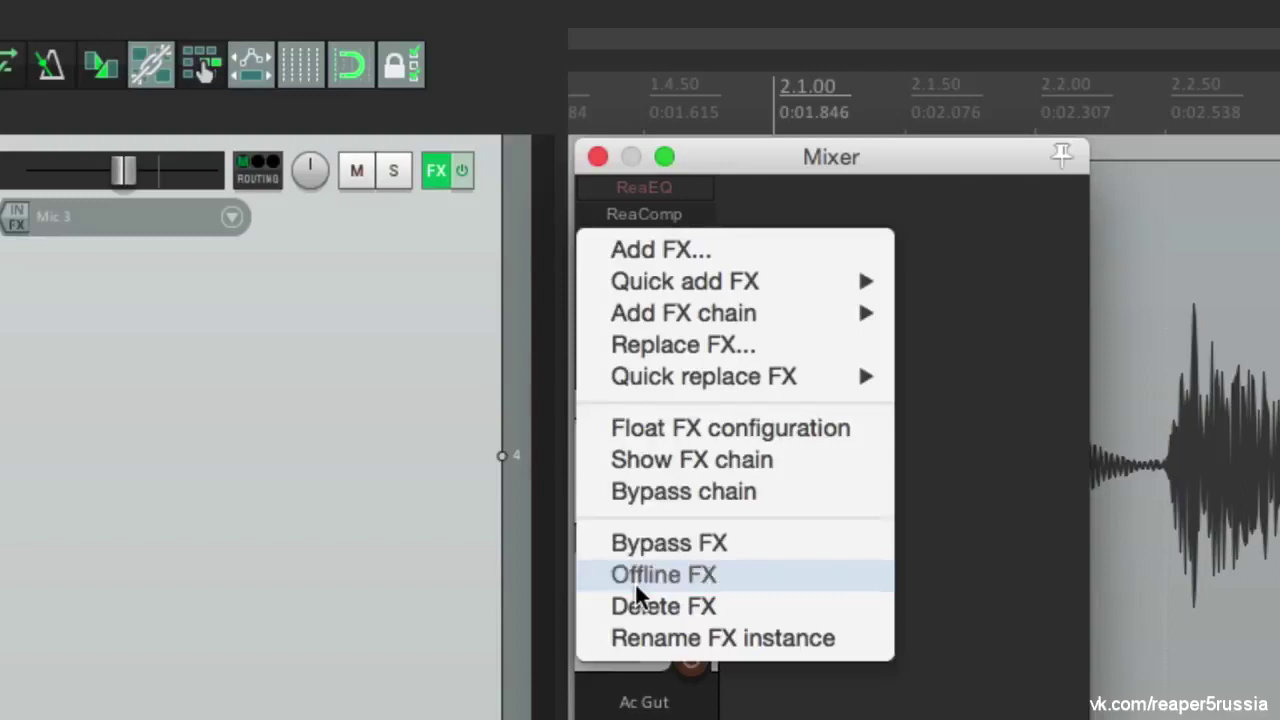
pyautogui.rightClick(667, 240)
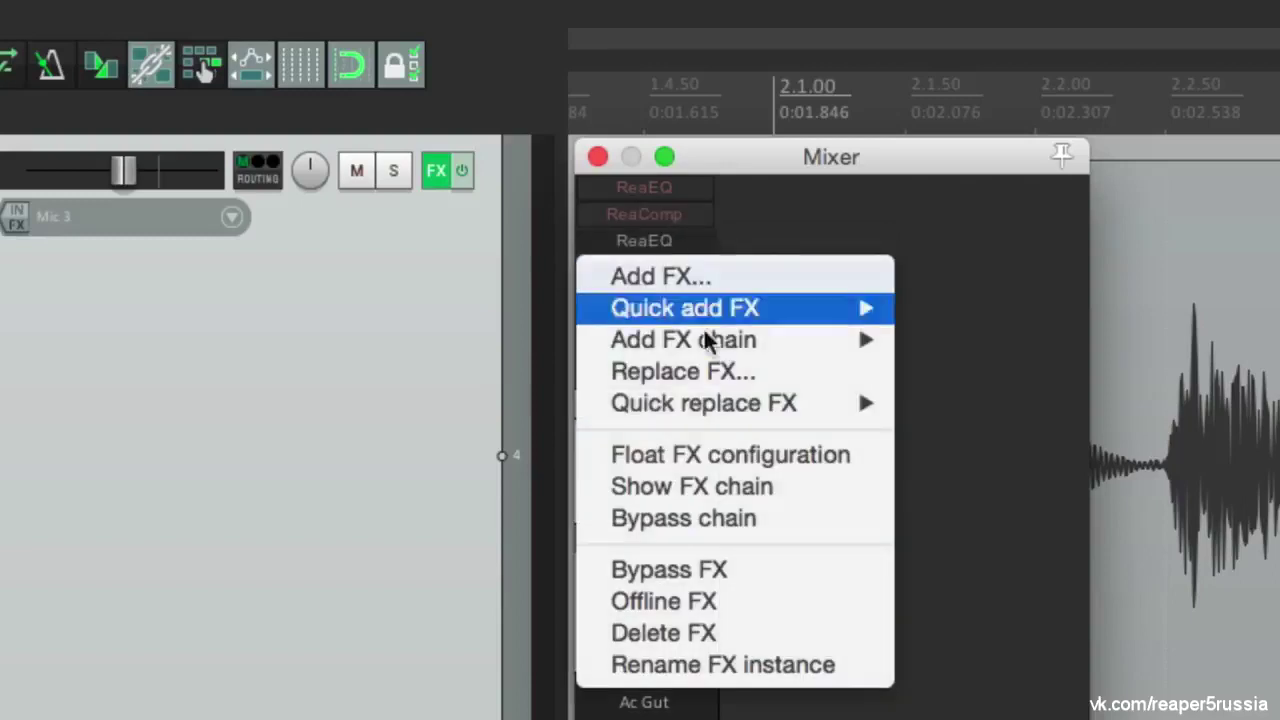
pyautogui.click(708, 611)
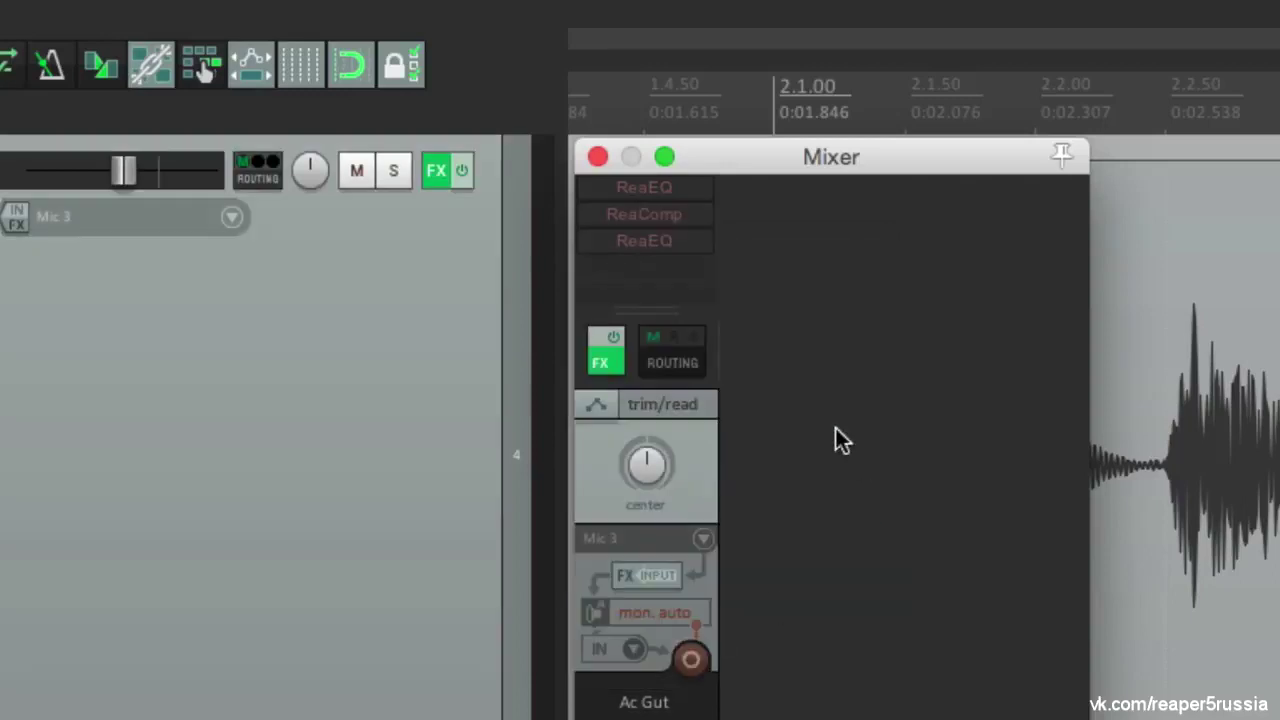
# Open the Ac Gut track's FX window from the mixer and bring all three offline plugins back online
pyautogui.click(612, 358)
pyautogui.click(965, 235)
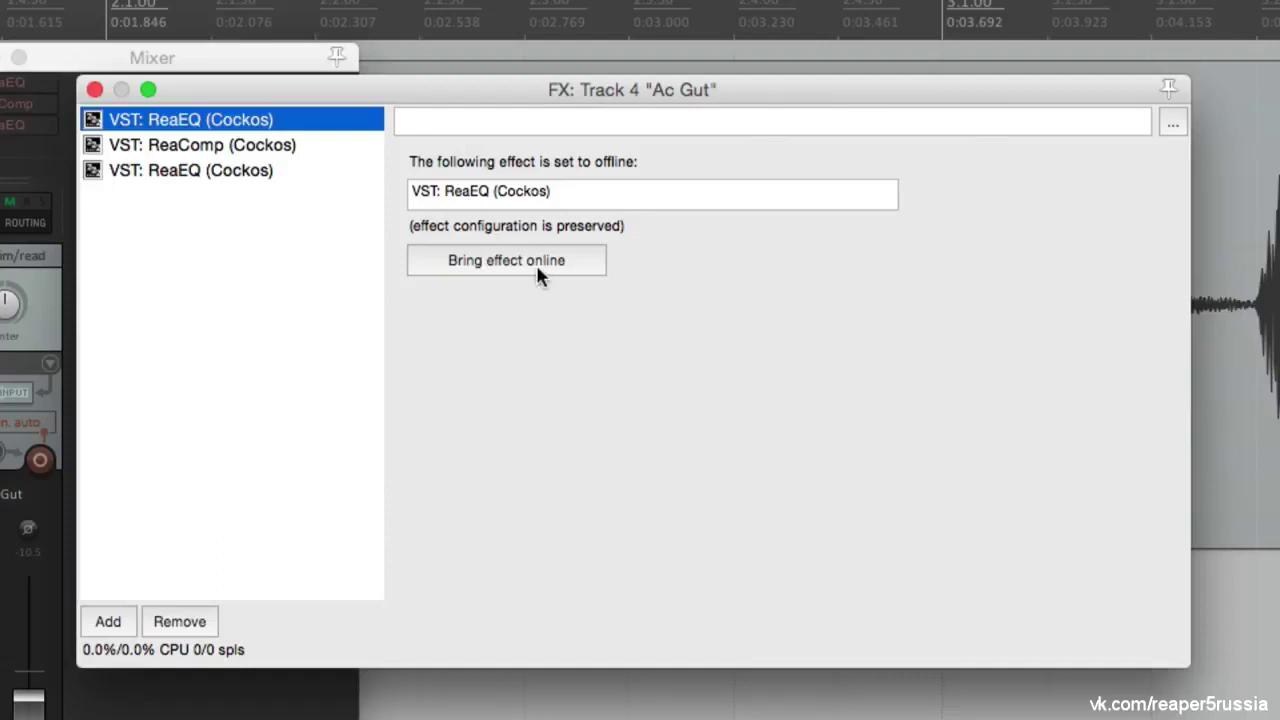
pyautogui.click(522, 262)
pyautogui.click(243, 145)
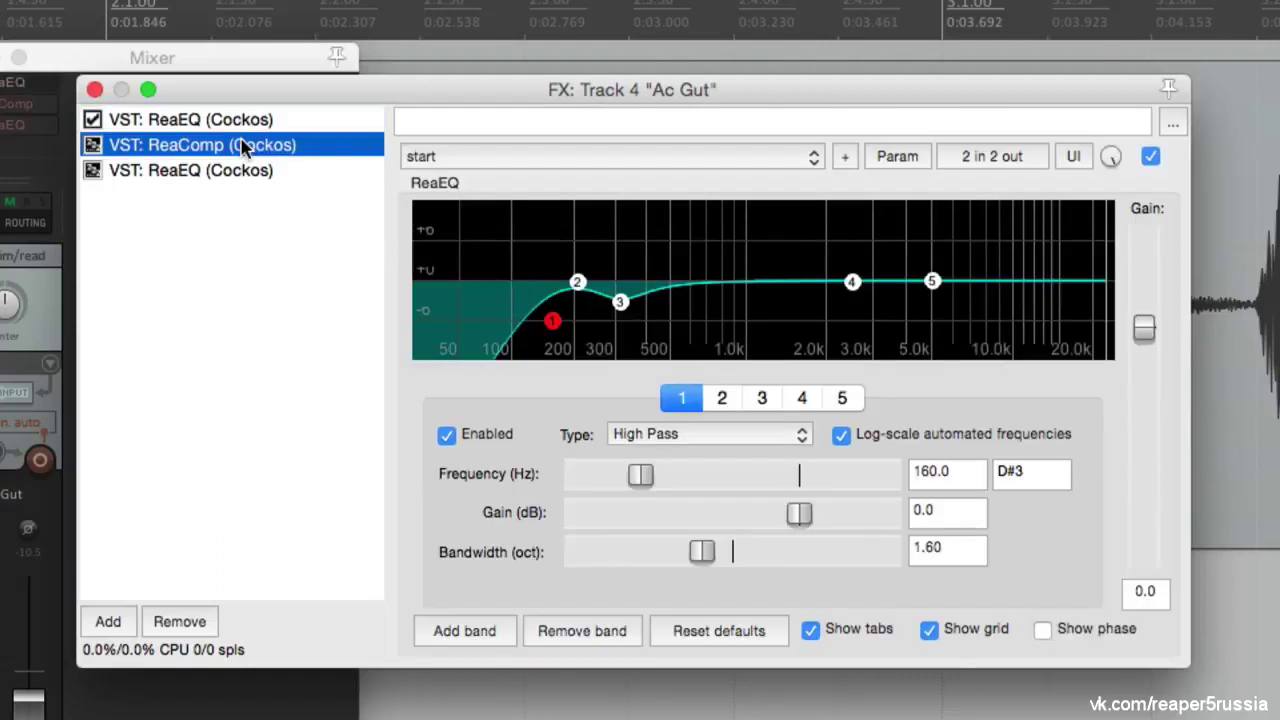
pyautogui.click(500, 258)
pyautogui.click(287, 175)
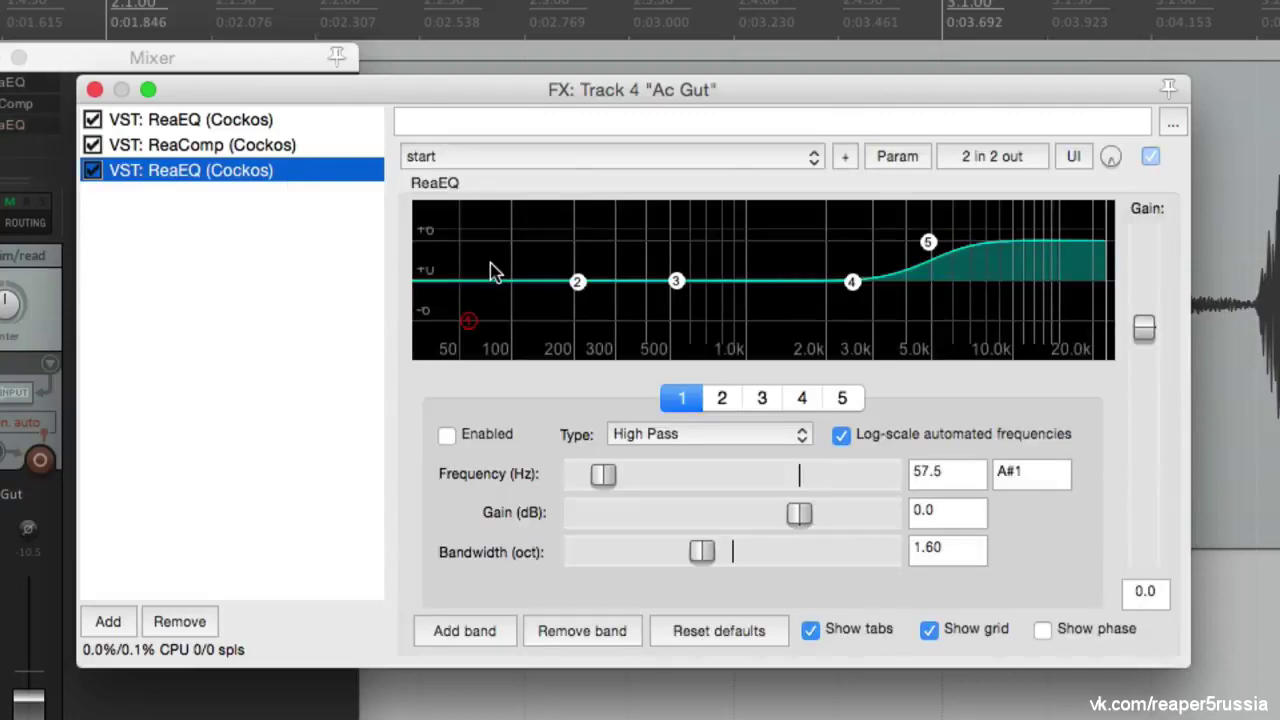
pyautogui.click(494, 268)
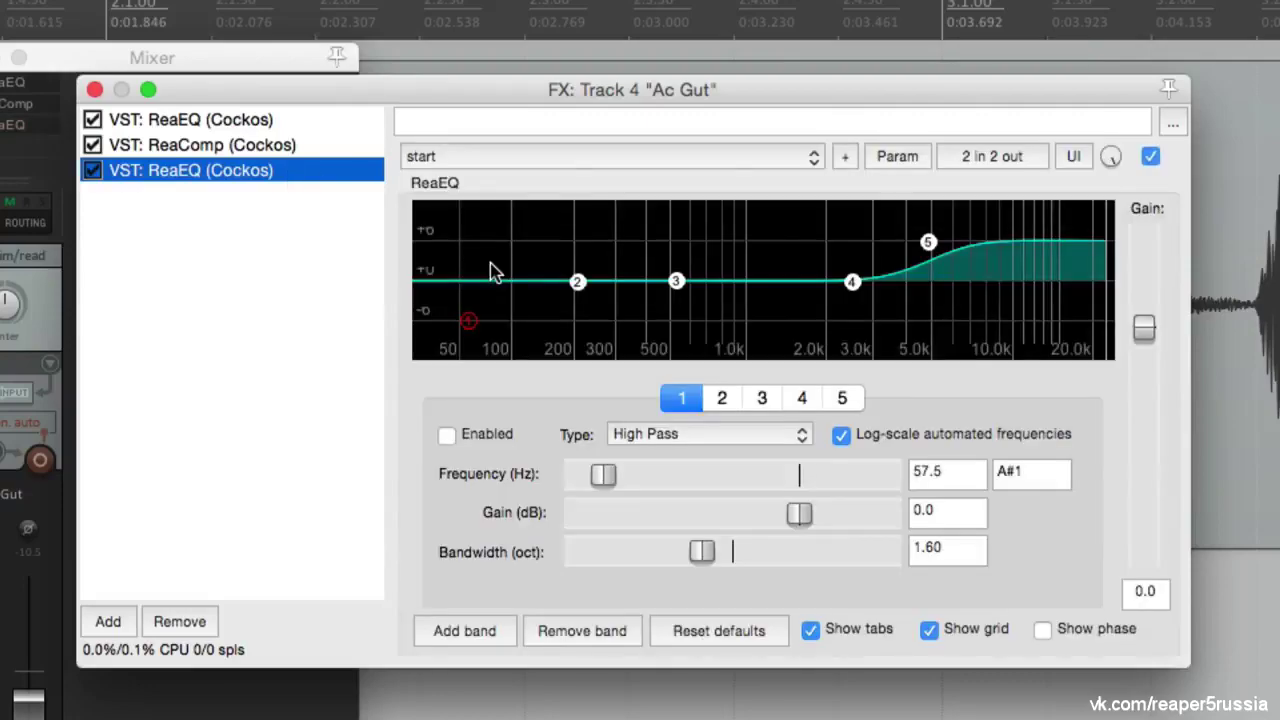
# Add a new track in the mixer and copy ReaEQ, ReaComp and the second ReaEQ from the Ac Gut track to it
pyautogui.click(94, 89)
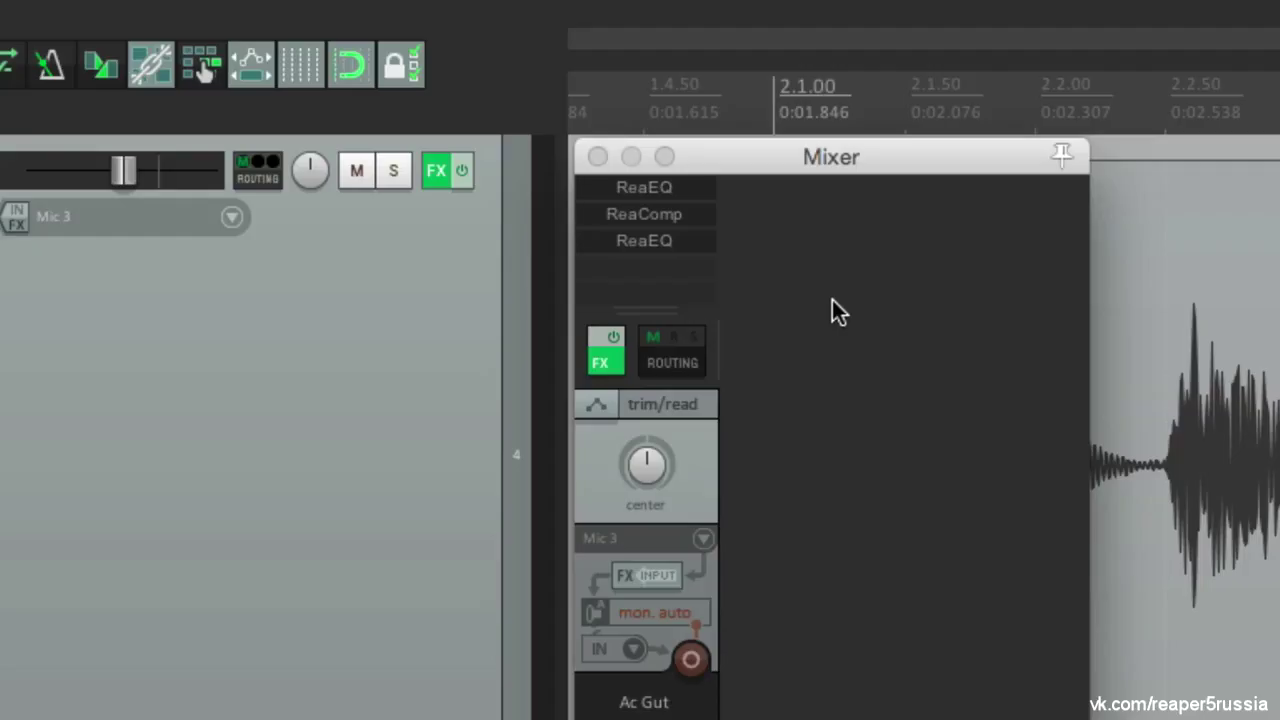
pyautogui.doubleClick(839, 353)
pyautogui.moveTo(662, 187); pyautogui.dragTo(770, 263)
pyautogui.moveTo(640, 216); pyautogui.dragTo(790, 248)
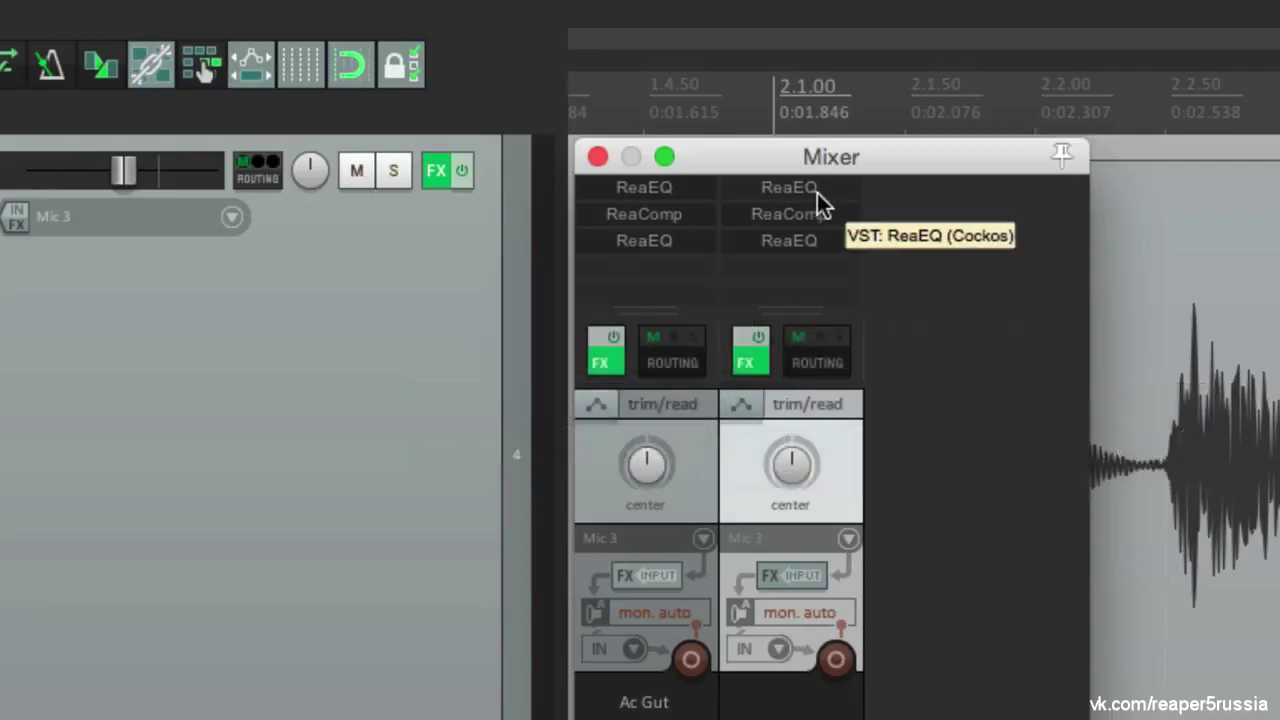
# Remove the three copied plugins from the new track's insert slots and delete that track
pyautogui.keyDown('alt'); pyautogui.click(817, 192); pyautogui.keyUp('alt')
pyautogui.keyDown('alt'); pyautogui.click(828, 188); pyautogui.keyUp('alt')
pyautogui.keyDown('alt'); pyautogui.click(827, 188); pyautogui.keyUp('alt')
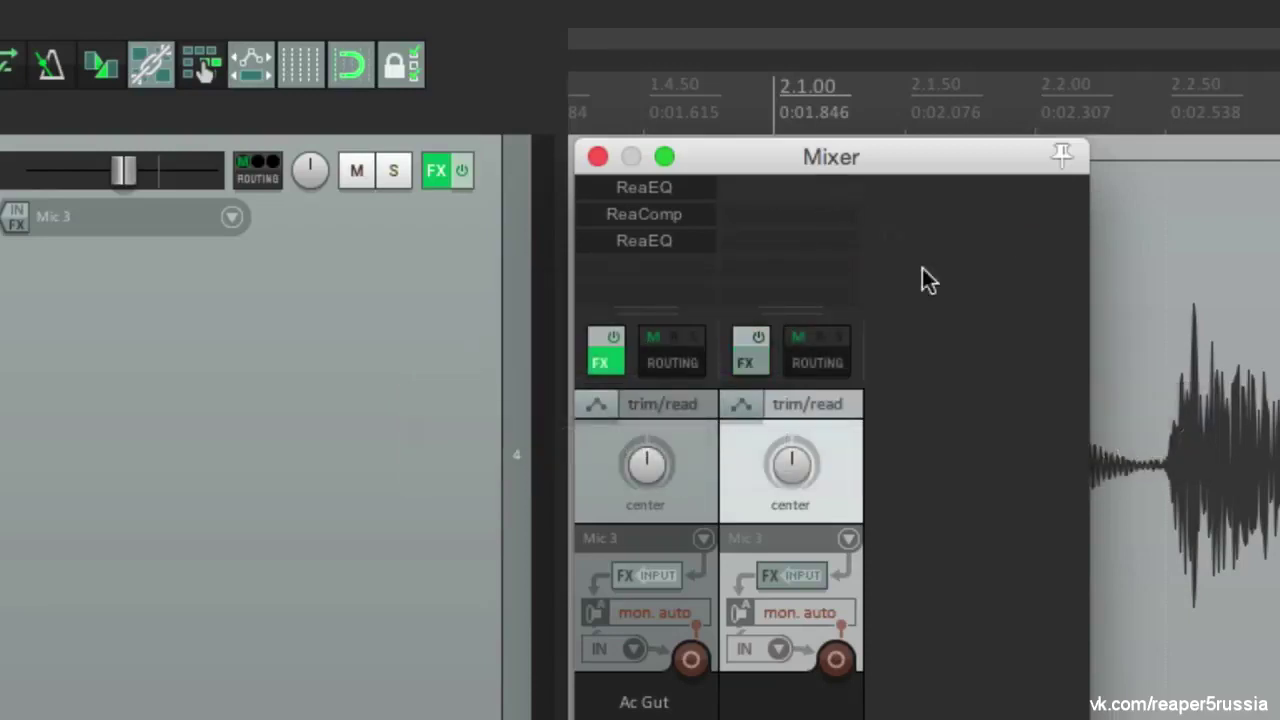
pyautogui.press('Delete')
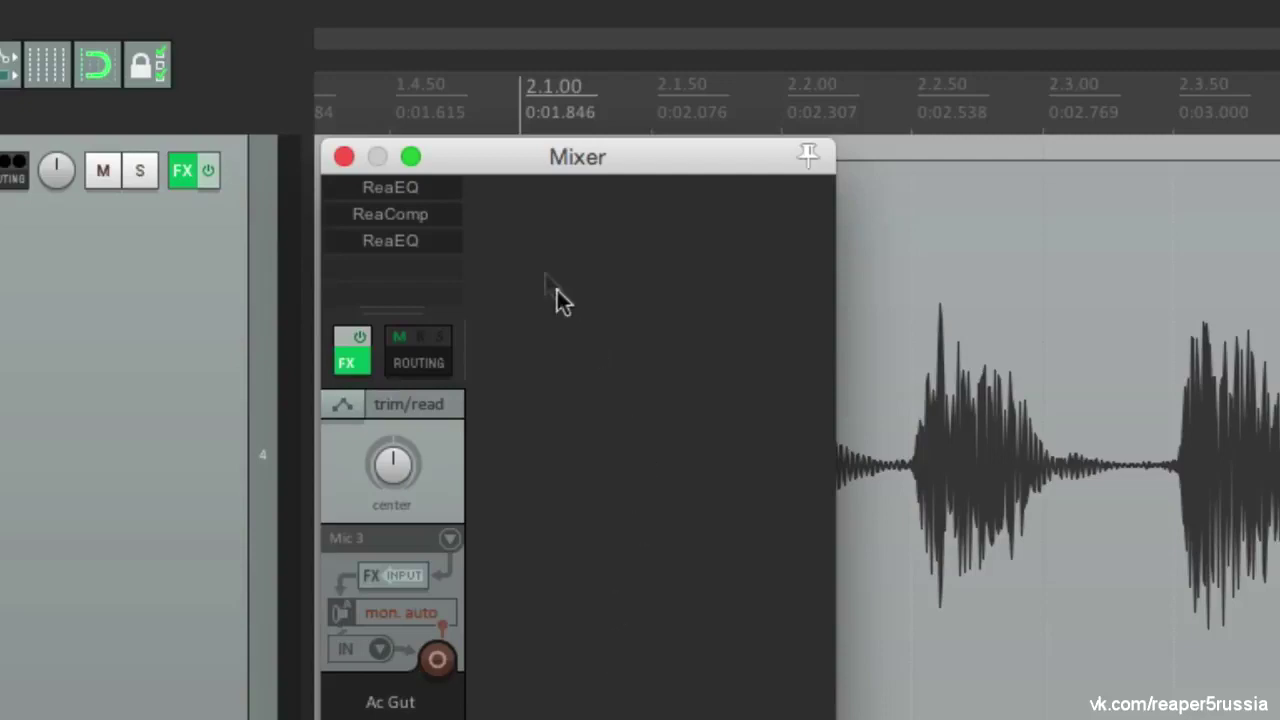
pyautogui.rightClick(444, 184)
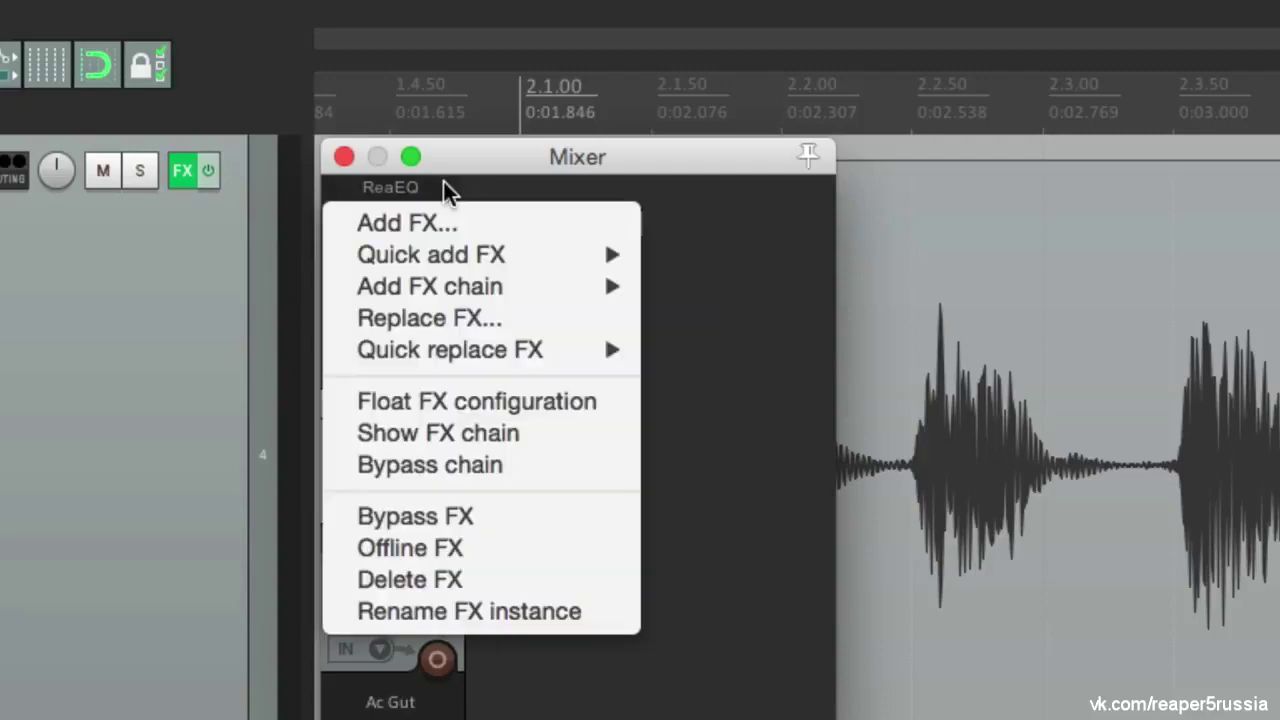
pyautogui.click(553, 620)
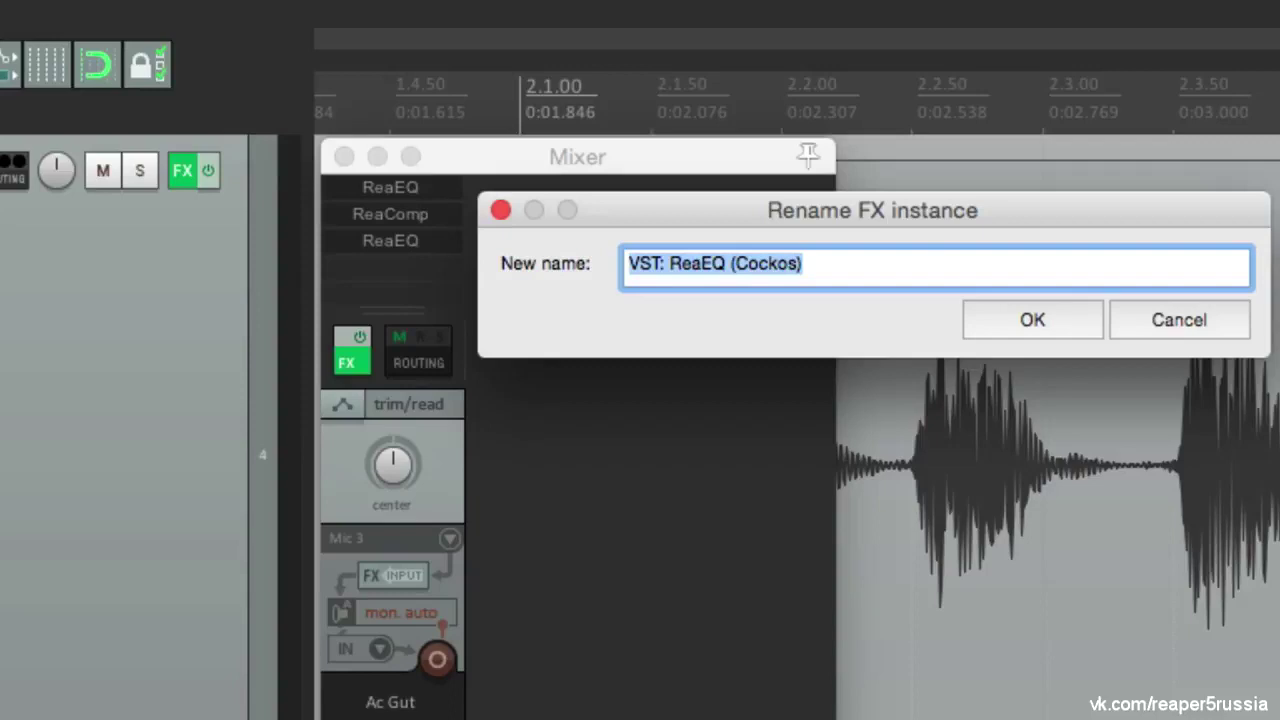
pyautogui.click(500, 210)
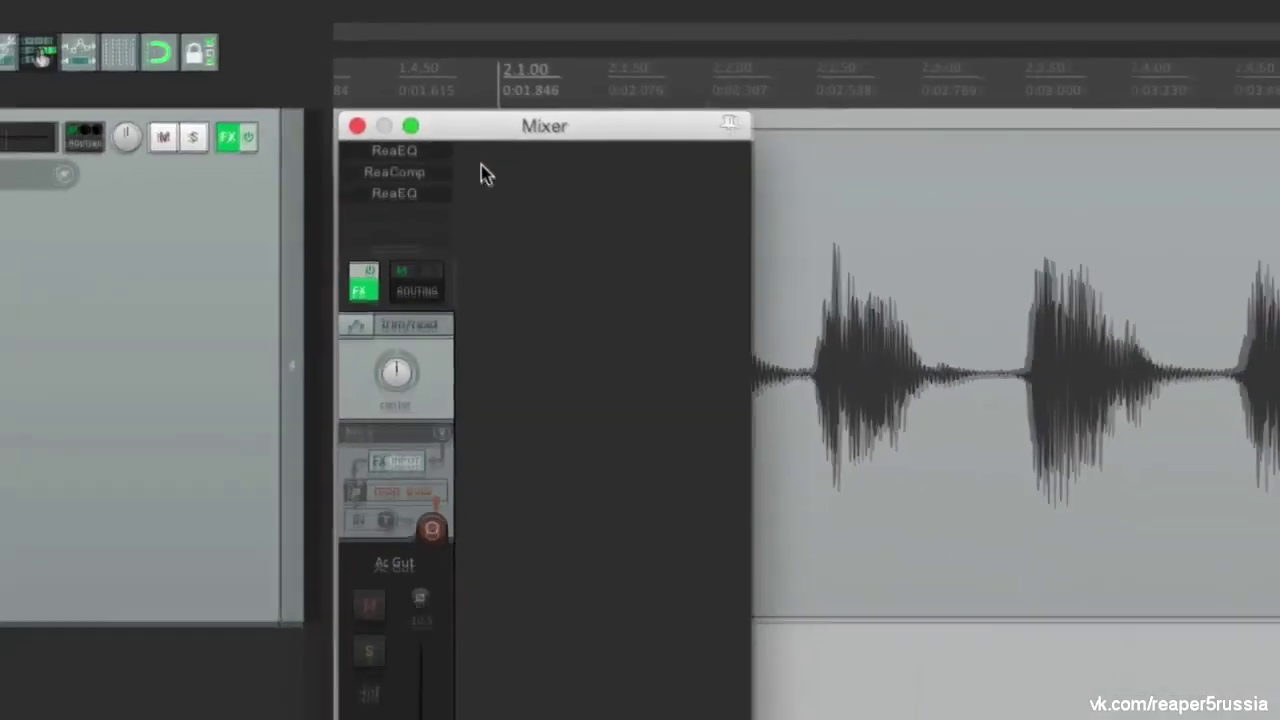
# Check the first ReaEQ's settings on the Ac Gut track and rename that instance Low Pass Filter
pyautogui.click(443, 155)
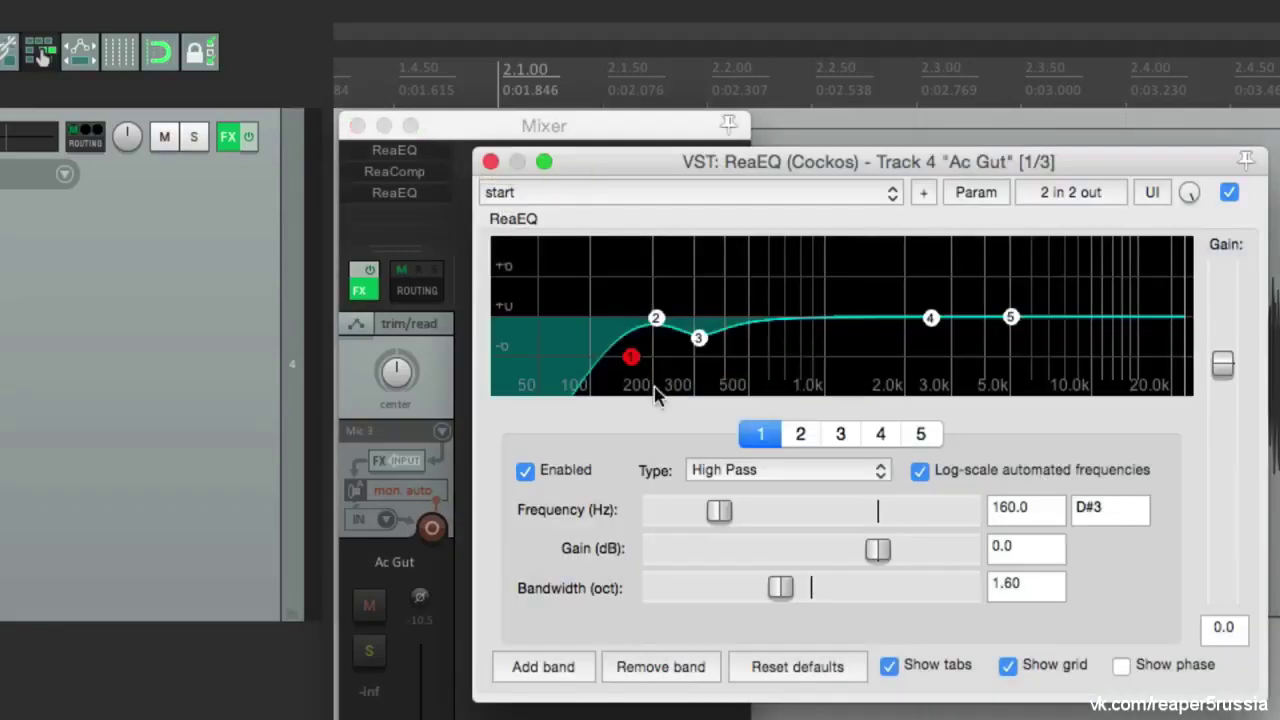
pyautogui.click(490, 162)
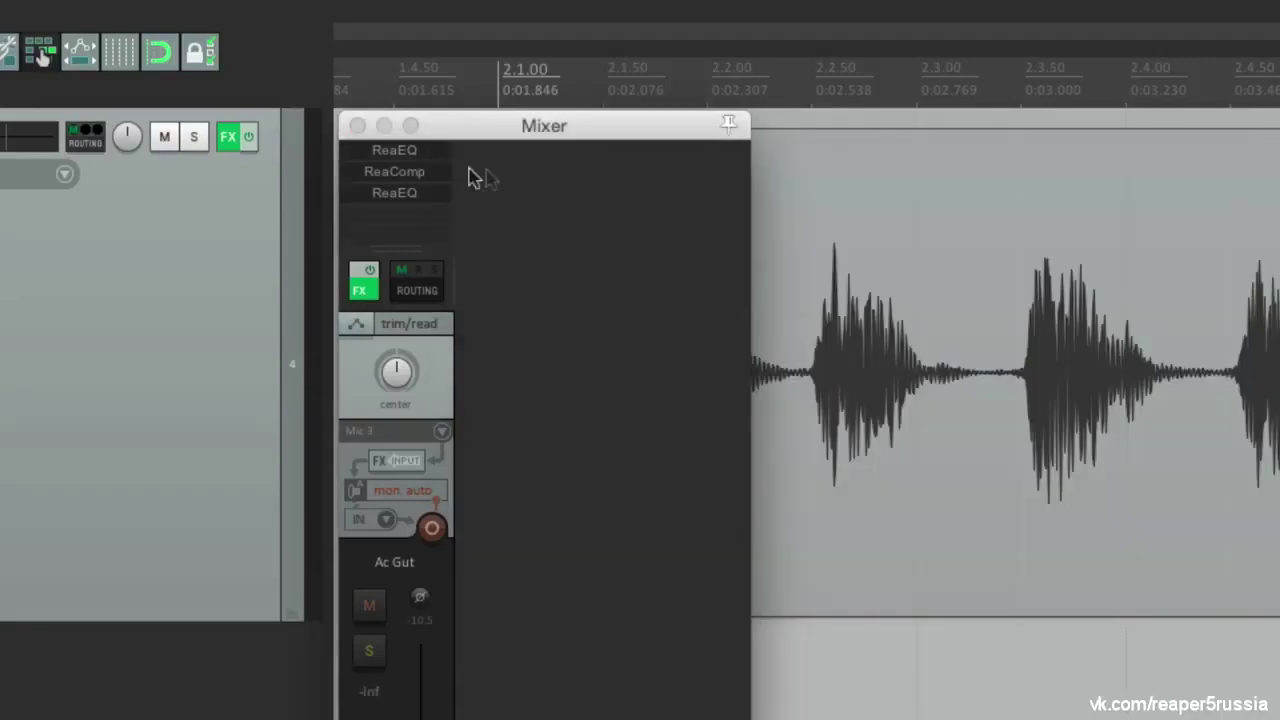
pyautogui.rightClick(410, 155)
pyautogui.click(483, 489)
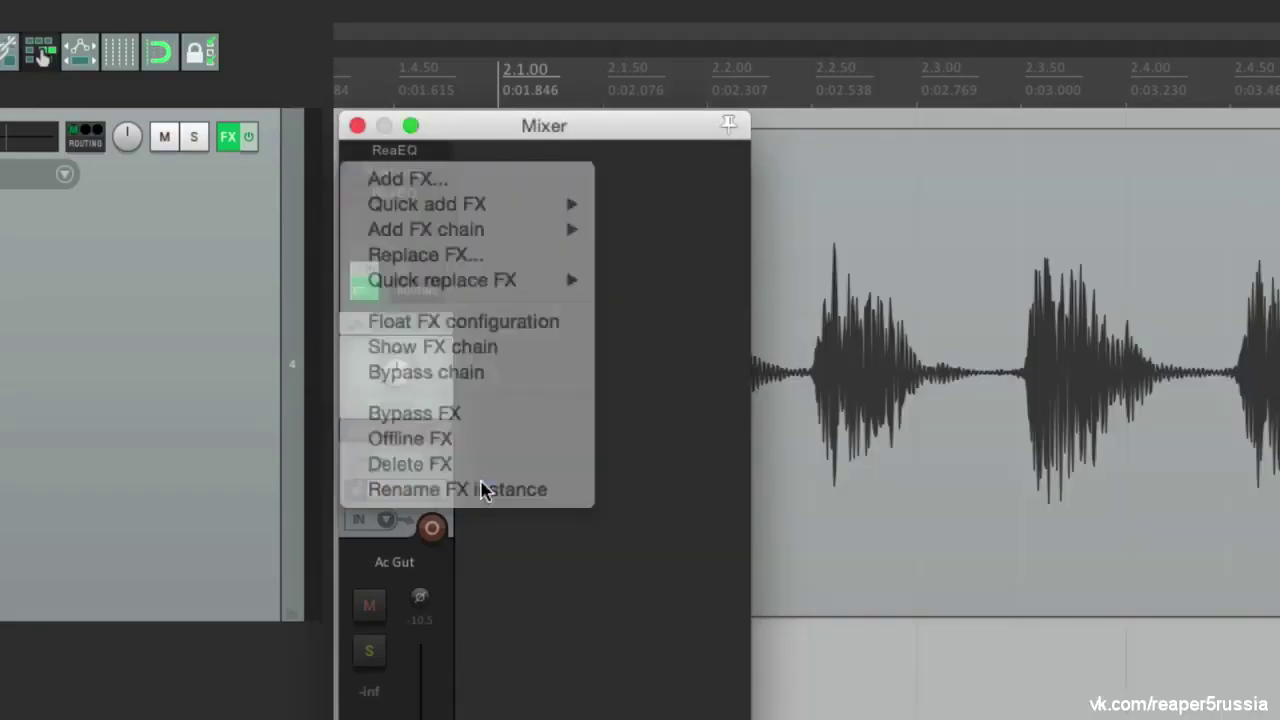
pyautogui.write('Low Pass Filter')
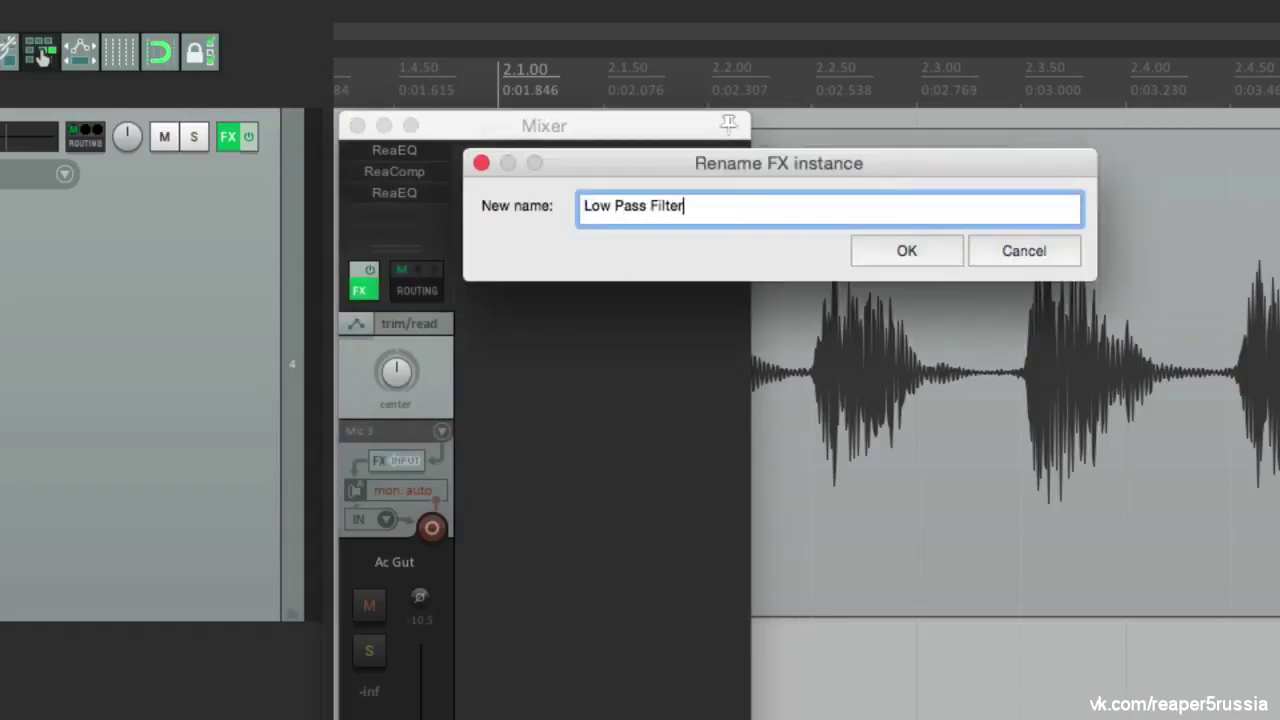
pyautogui.press('Return')
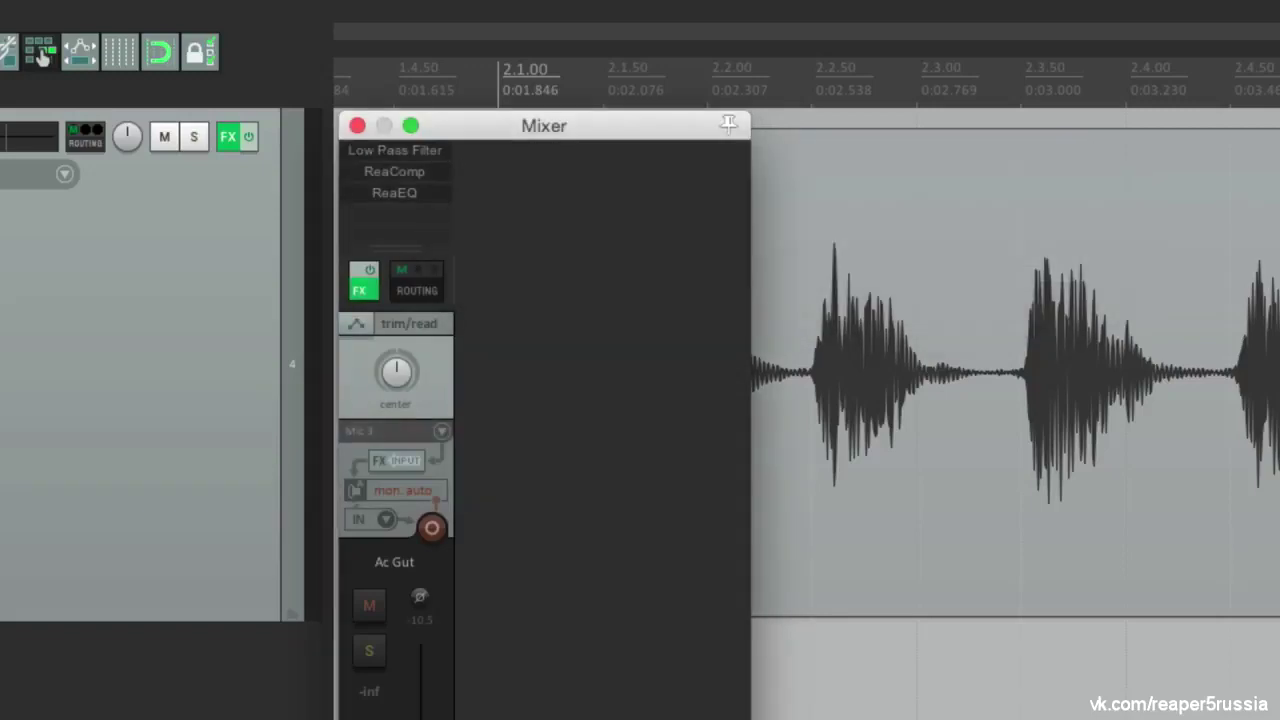
# Rename the ReaComp instance on the Ac Gut track as Light Compress
pyautogui.rightClick(438, 178)
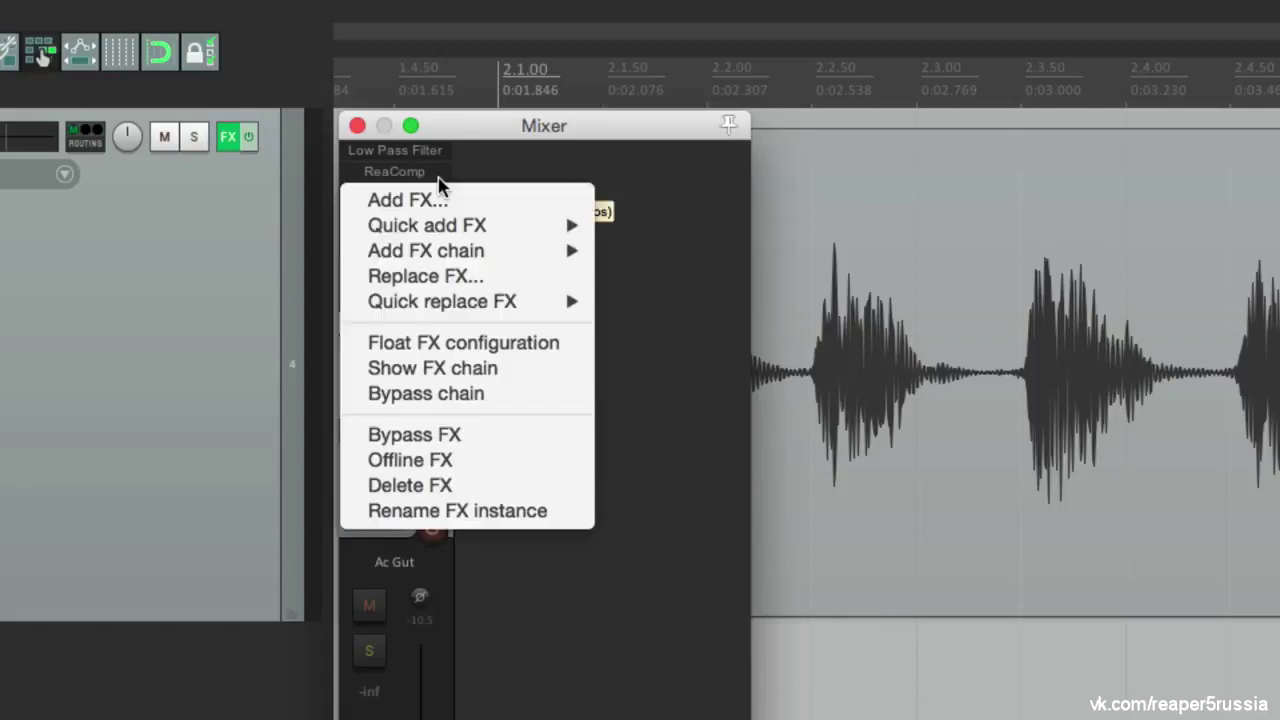
pyautogui.click(497, 511)
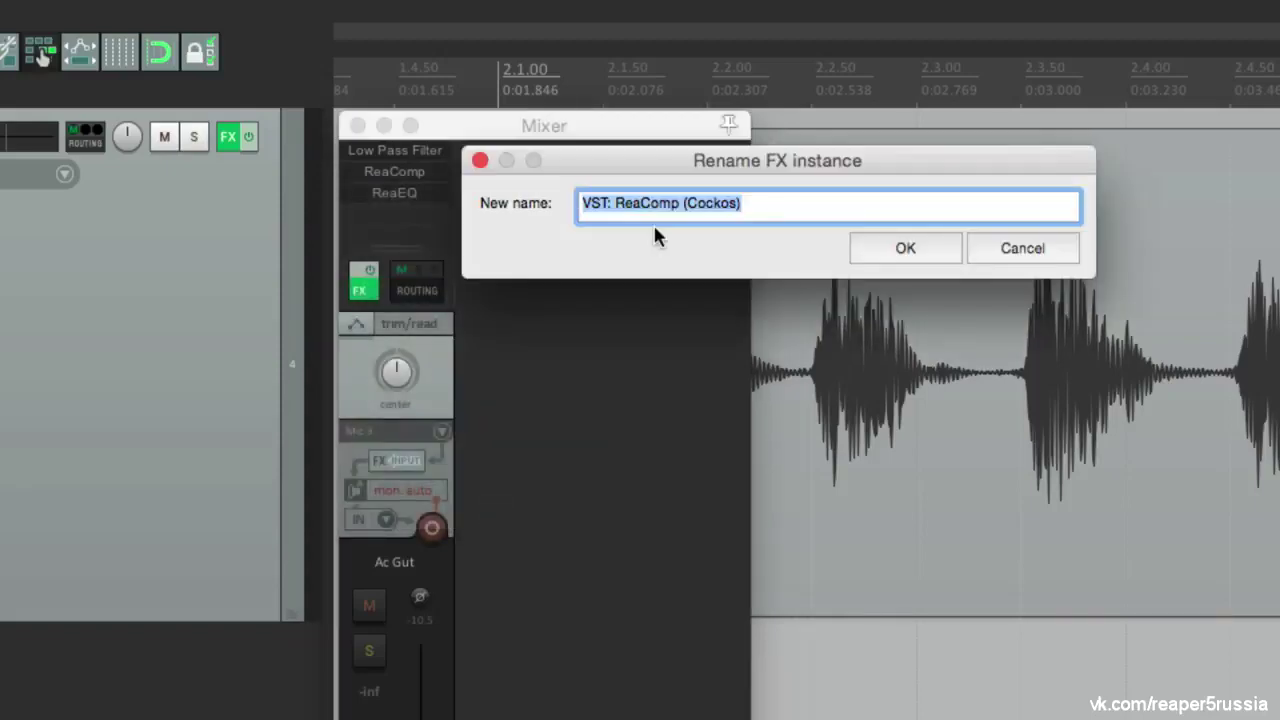
pyautogui.write('Light Compress')
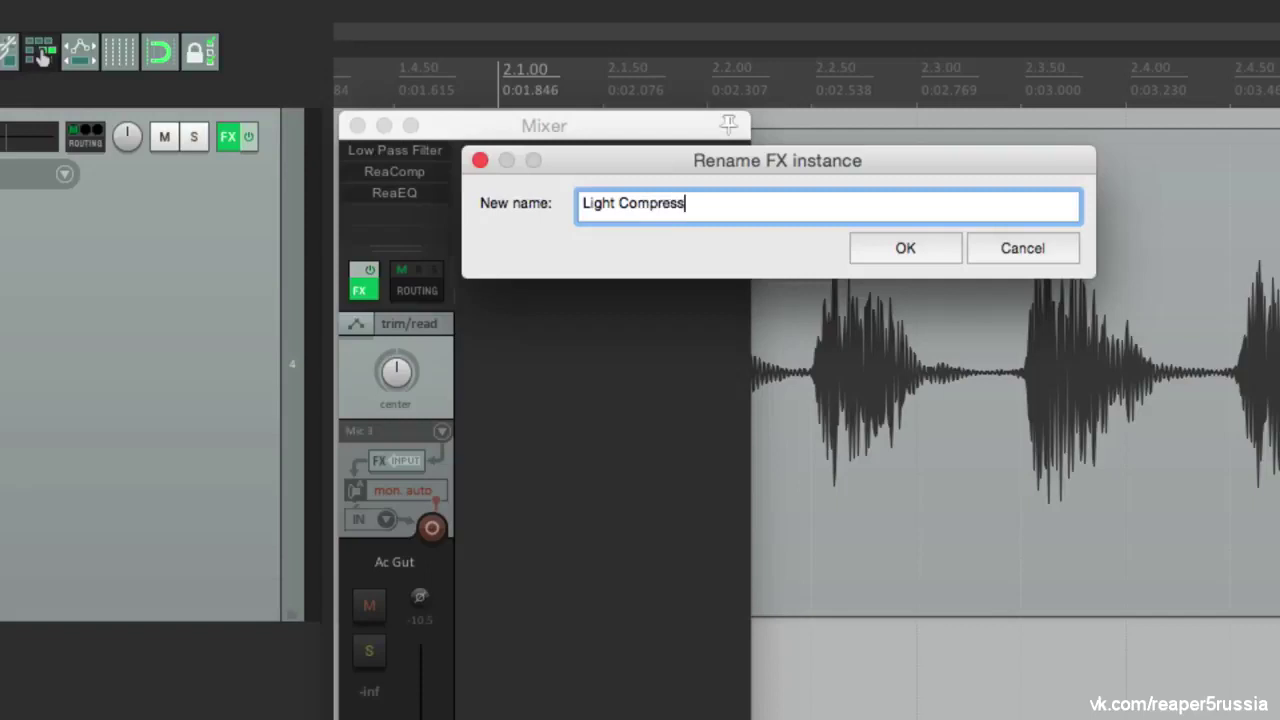
pyautogui.press('Return')
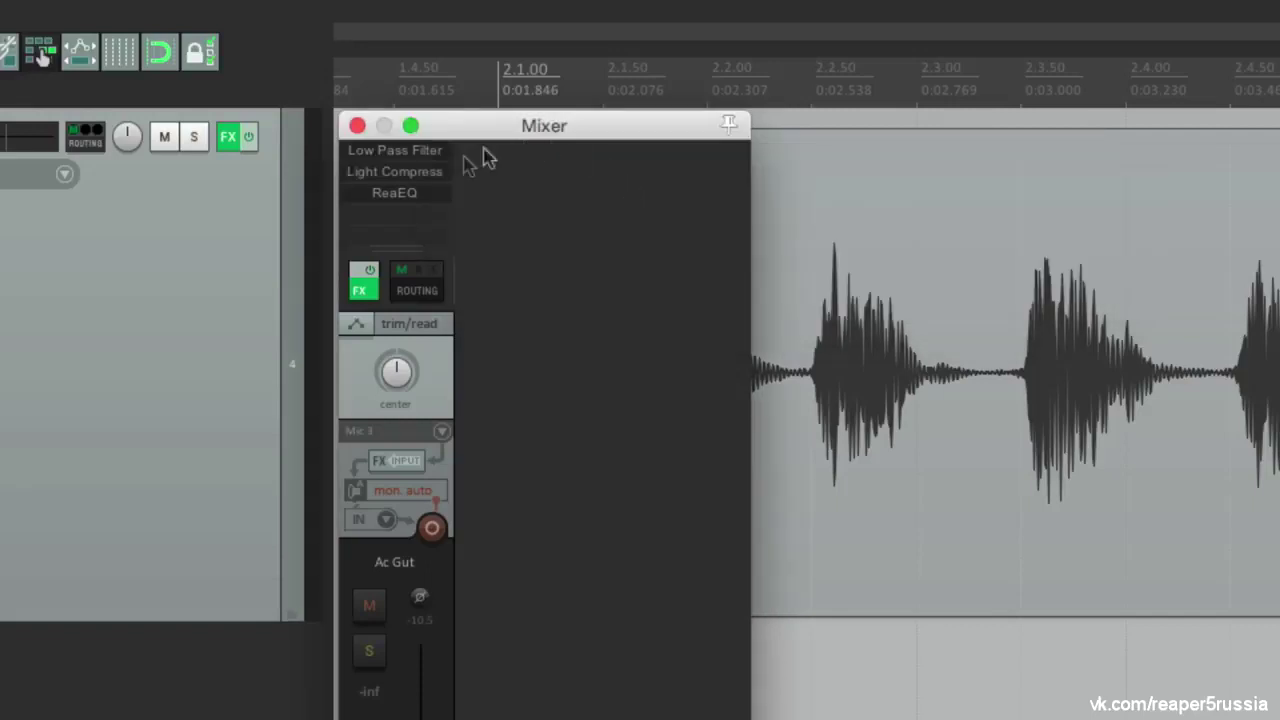
# Check the curve of the remaining ReaEQ in the third insert slot and rename that instance Hi Freq Boost
pyautogui.click(429, 194)
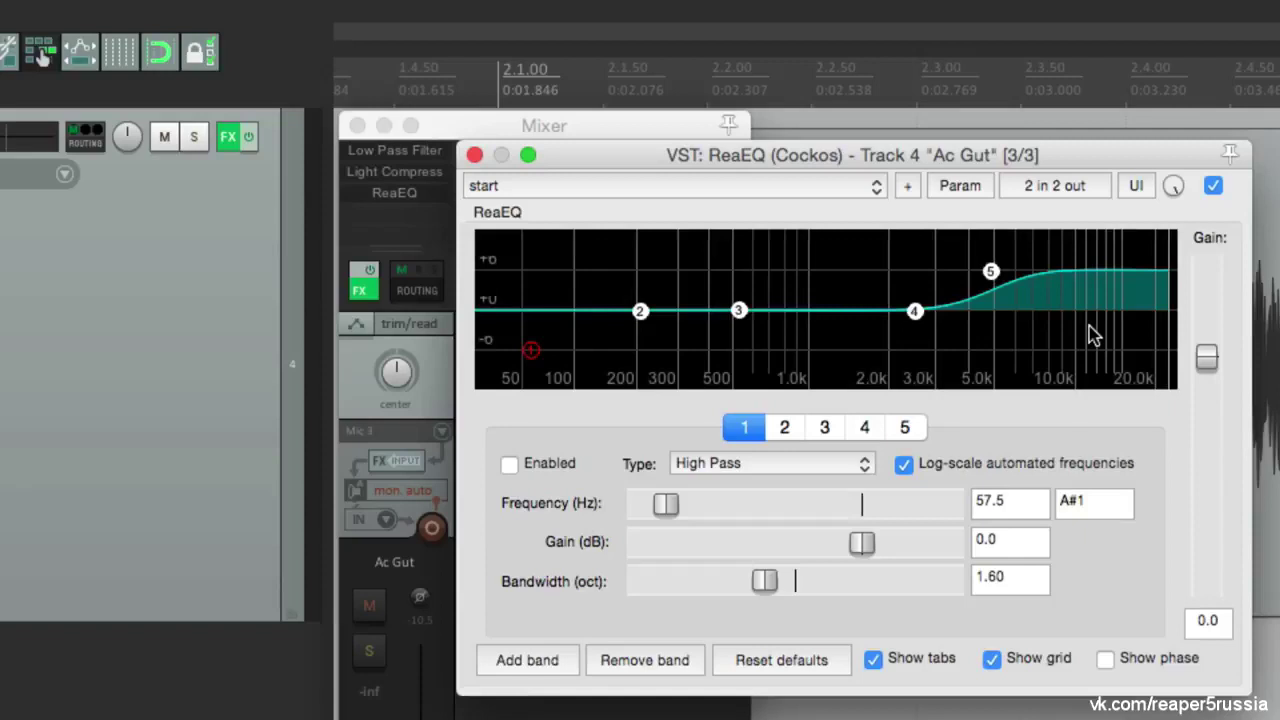
pyautogui.click(475, 155)
pyautogui.rightClick(427, 200)
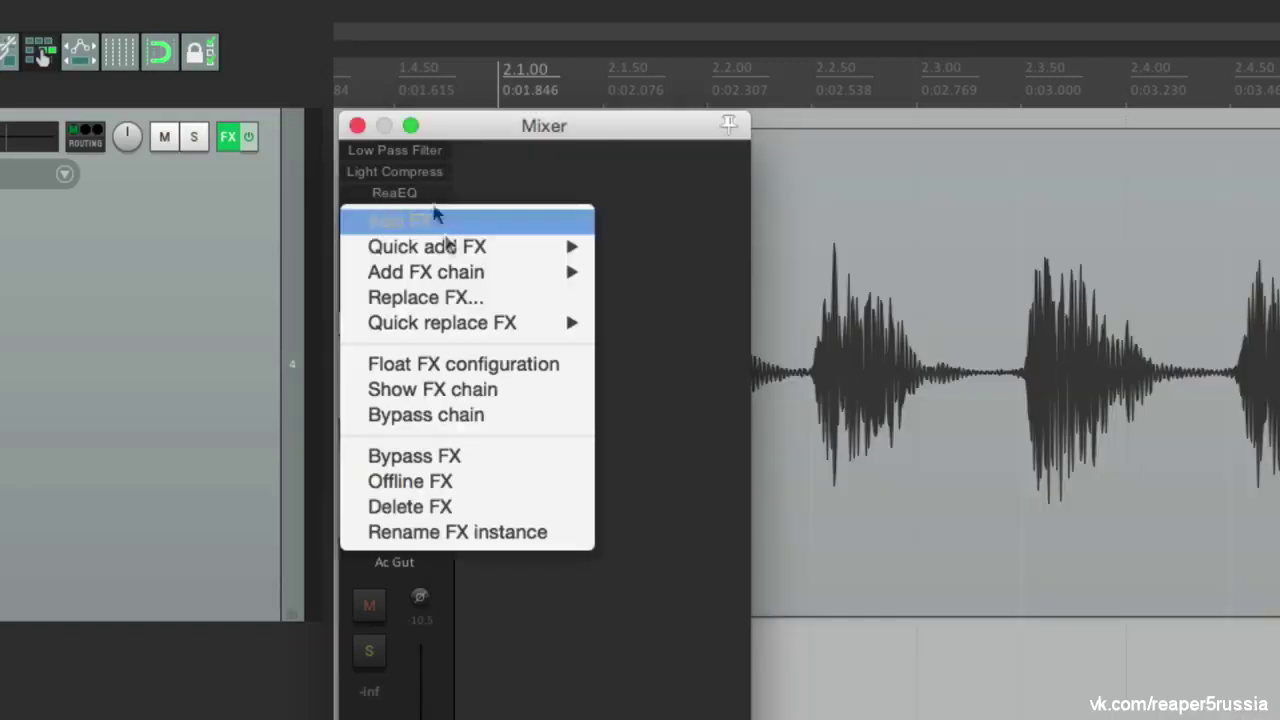
pyautogui.click(497, 540)
pyautogui.write('Hi Freq ')
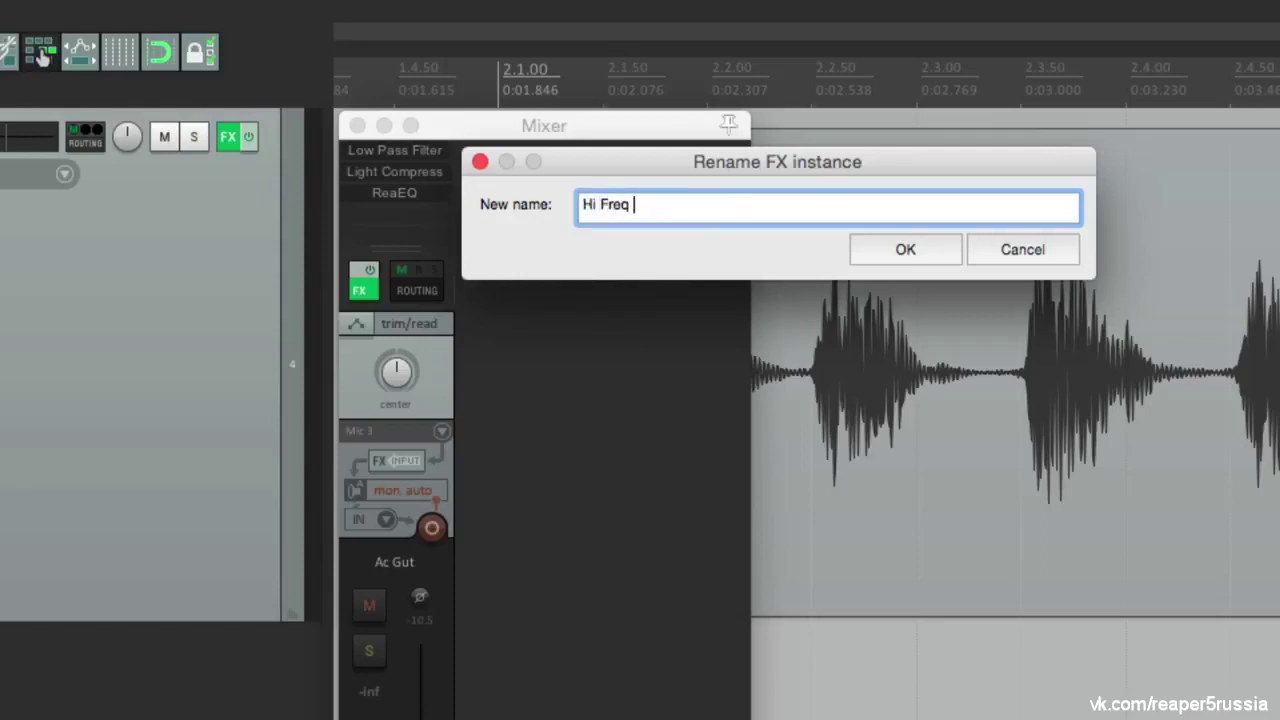
pyautogui.write('Boost')
pyautogui.press('Return')
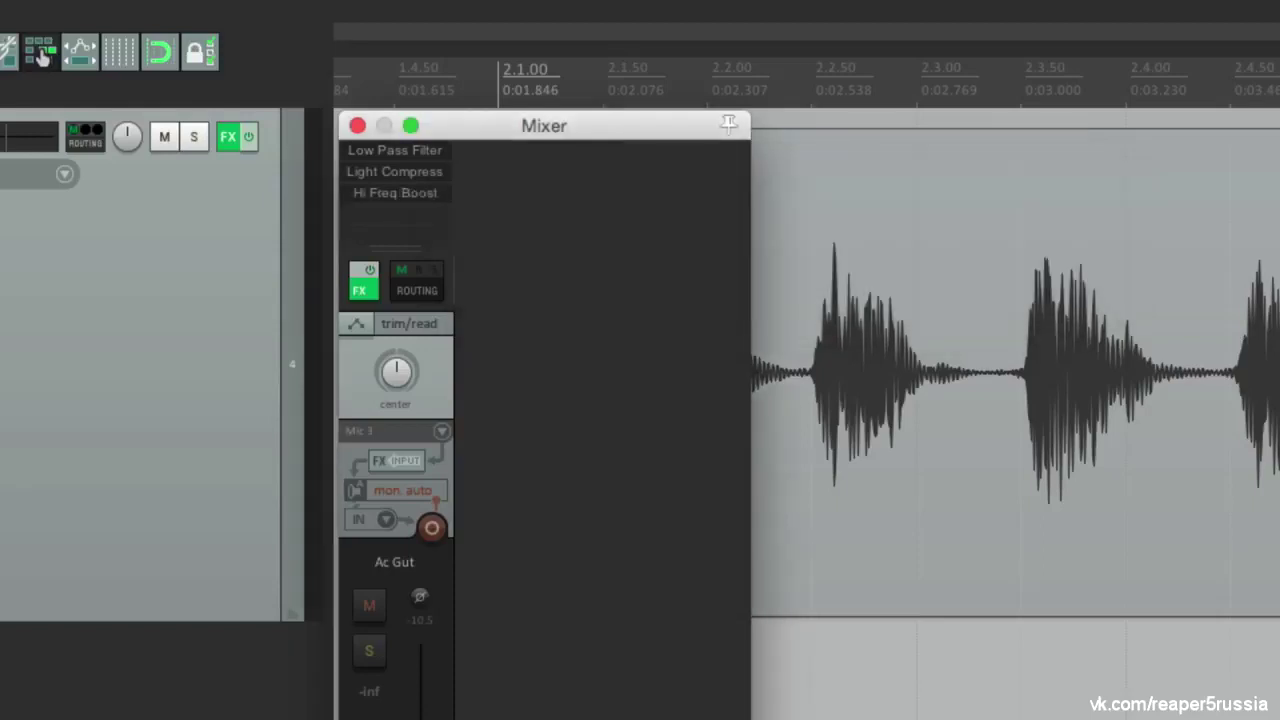
# Open and close the Hi Freq Boost, Light Compress and Low Pass Filter windows in turn to check their names
pyautogui.click(424, 201)
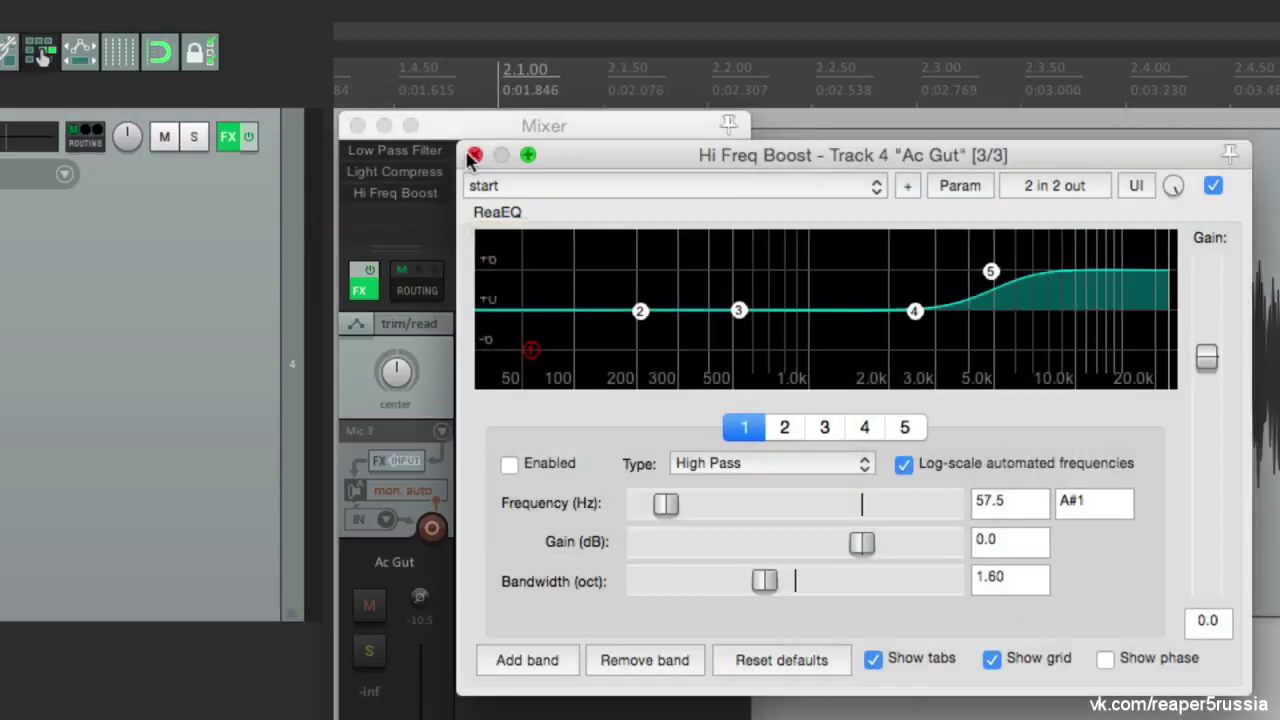
pyautogui.click(474, 154)
pyautogui.click(430, 174)
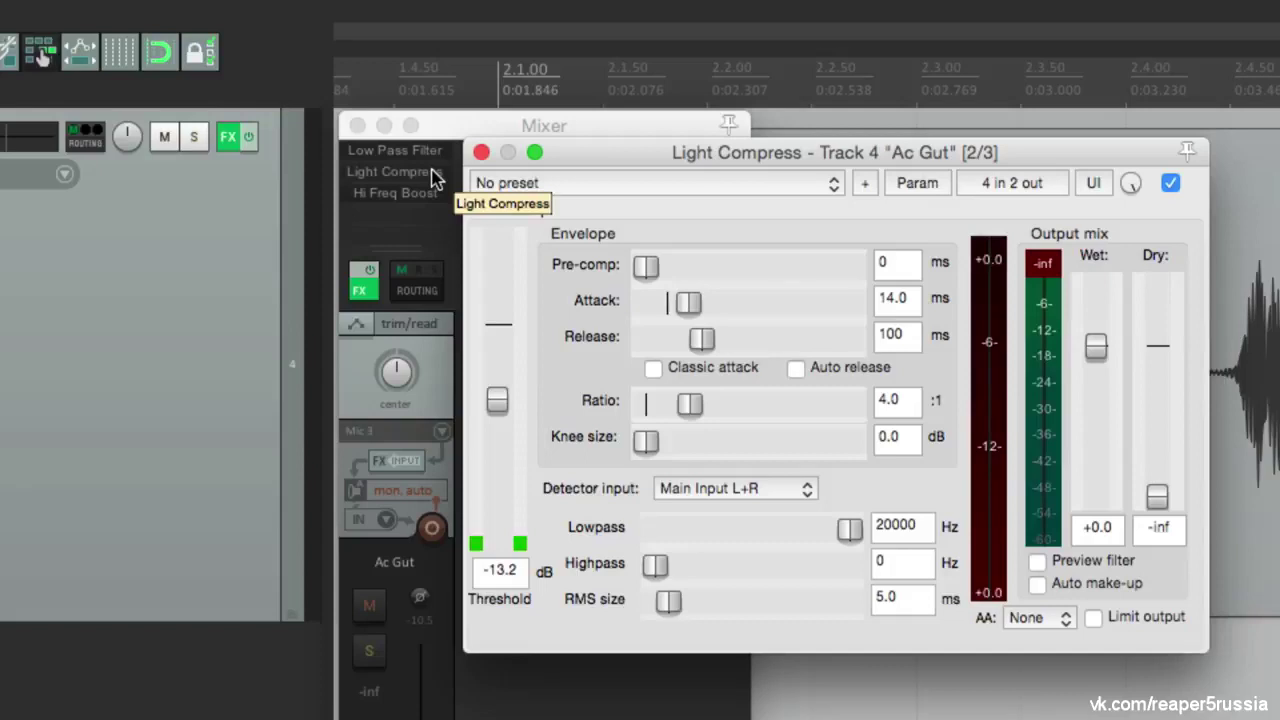
pyautogui.click(433, 177)
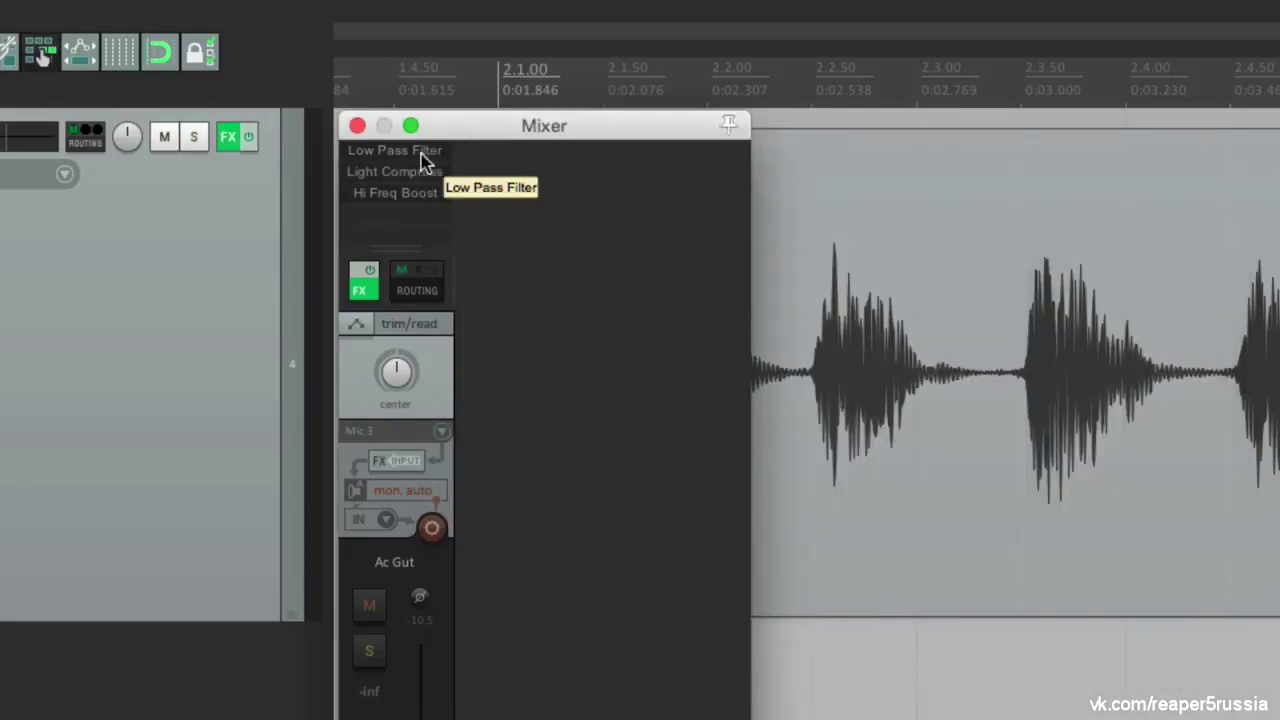
pyautogui.click(424, 152)
pyautogui.click(421, 156)
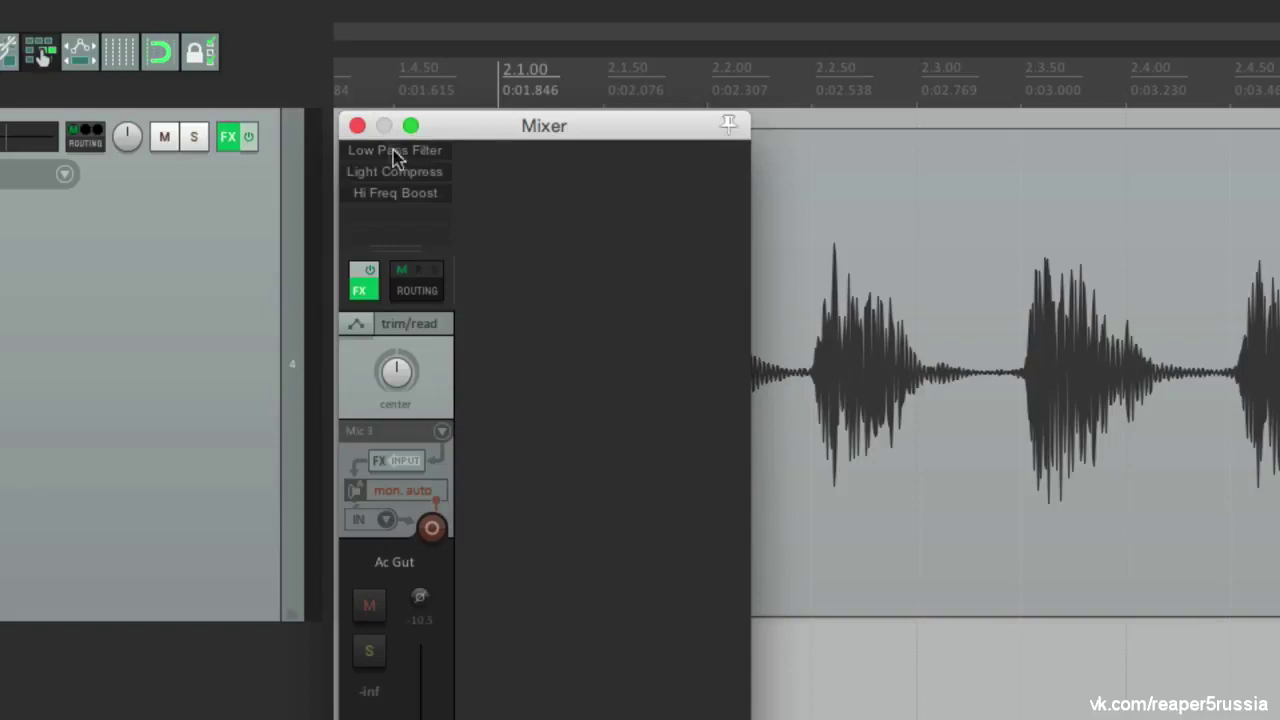
# From the Ac Gut track's FX window, save all FX as the chain "Ac Gut FX Chain", replacing the existing file
pyautogui.click(357, 126)
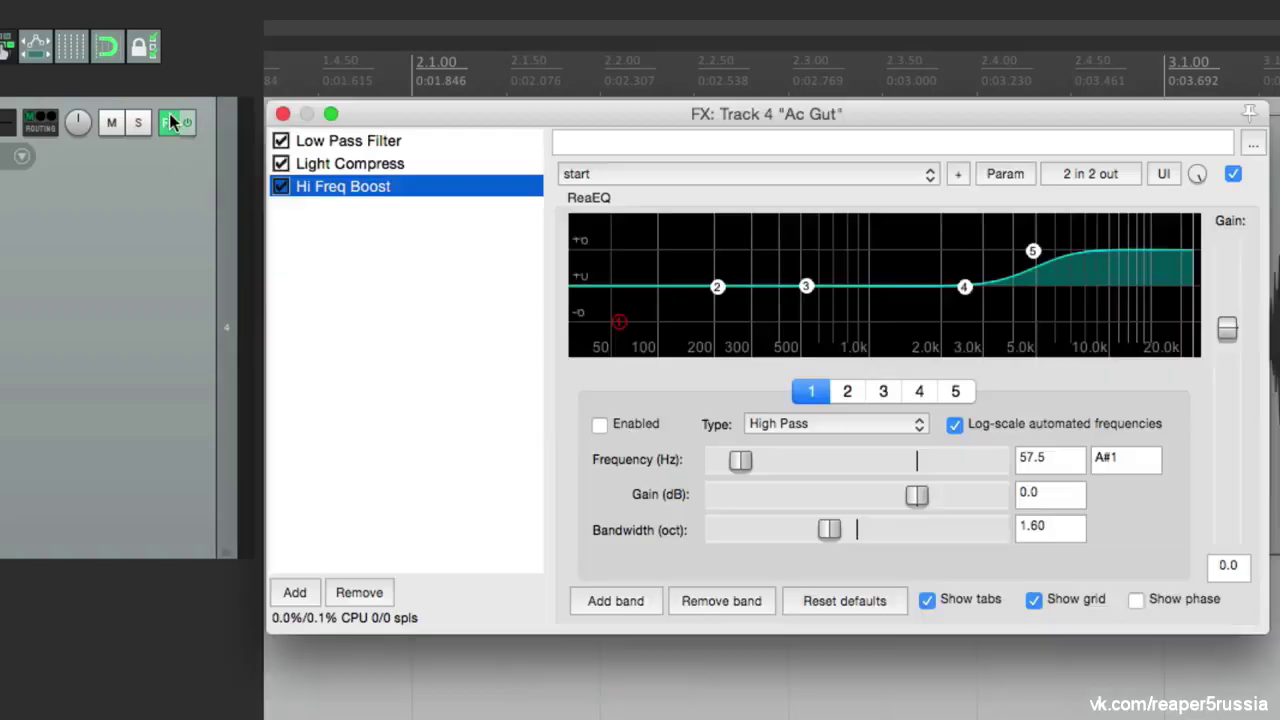
pyautogui.click(170, 122)
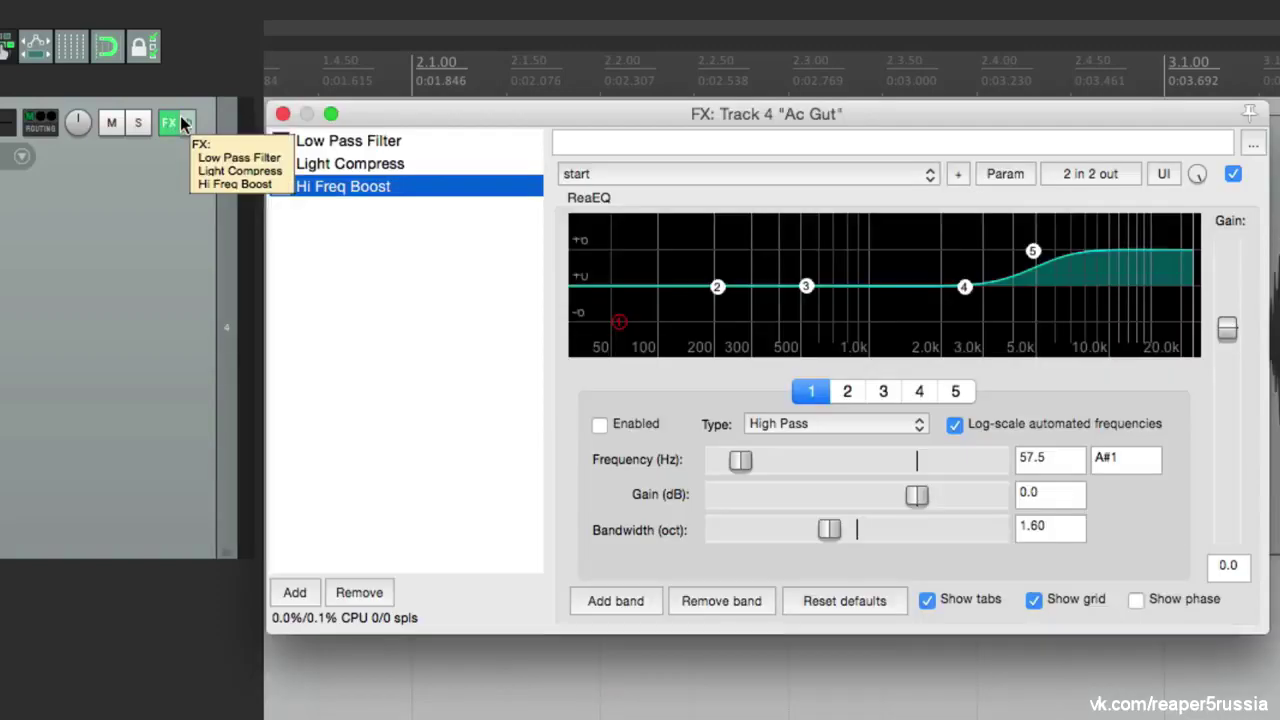
pyautogui.click(400, 244)
pyautogui.rightClick(400, 244)
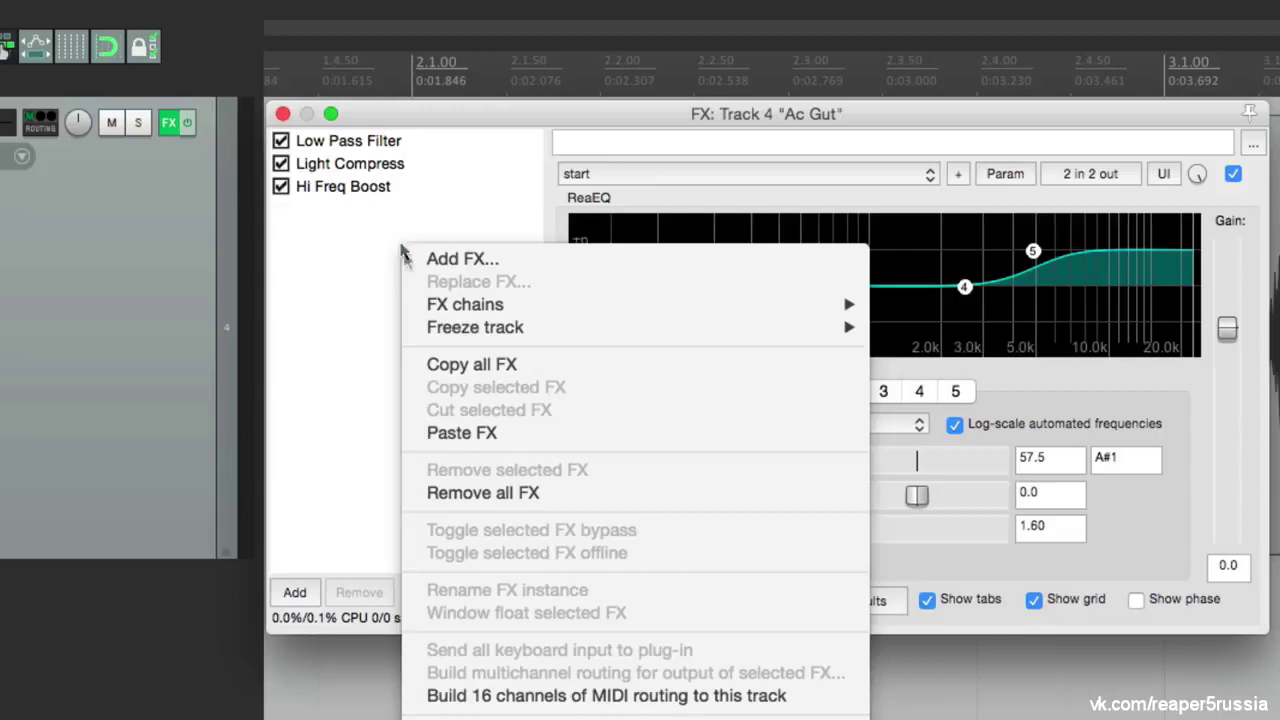
pyautogui.moveTo(432, 309)
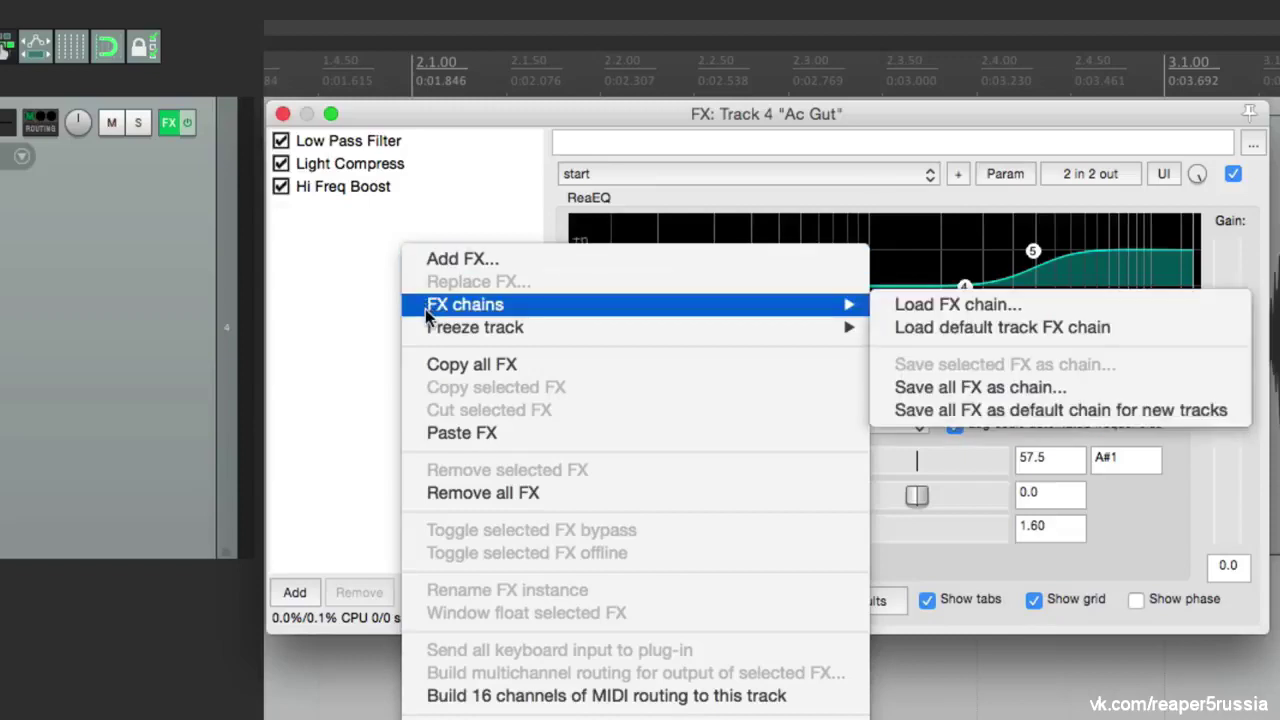
pyautogui.click(935, 390)
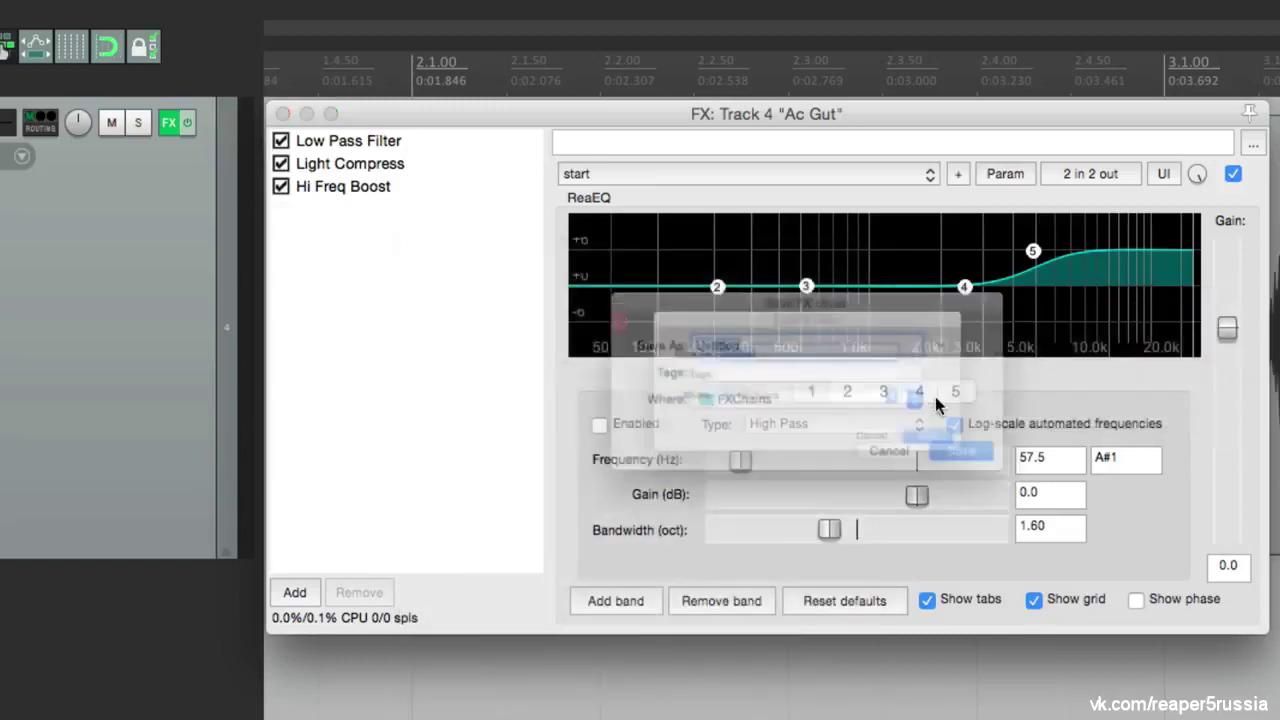
pyautogui.write('Ac Gut FX Chain')
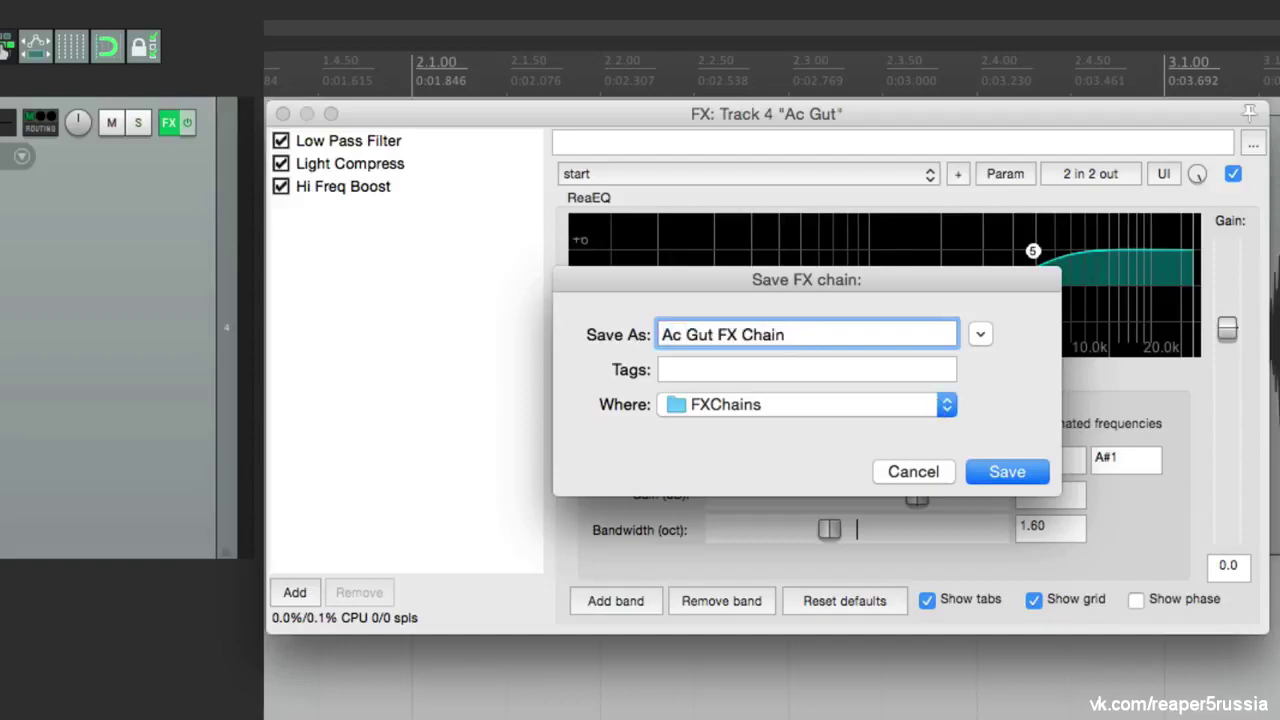
pyautogui.press('Return')
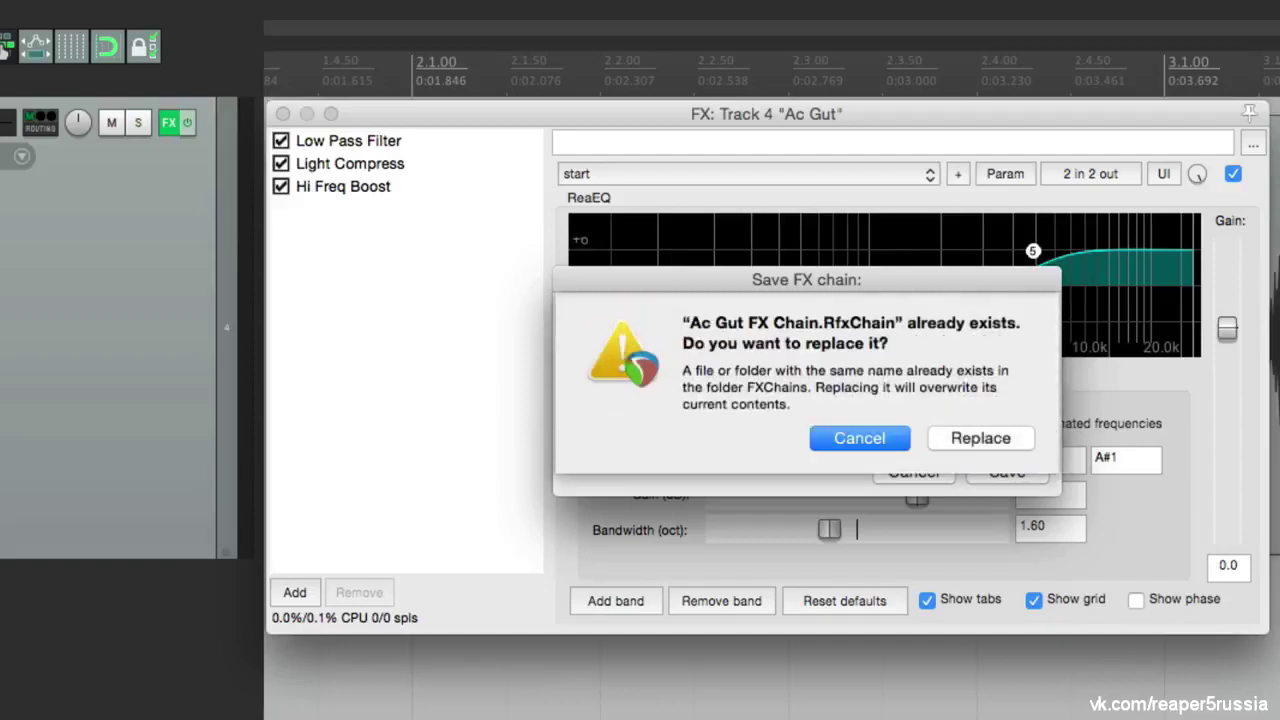
pyautogui.click(948, 437)
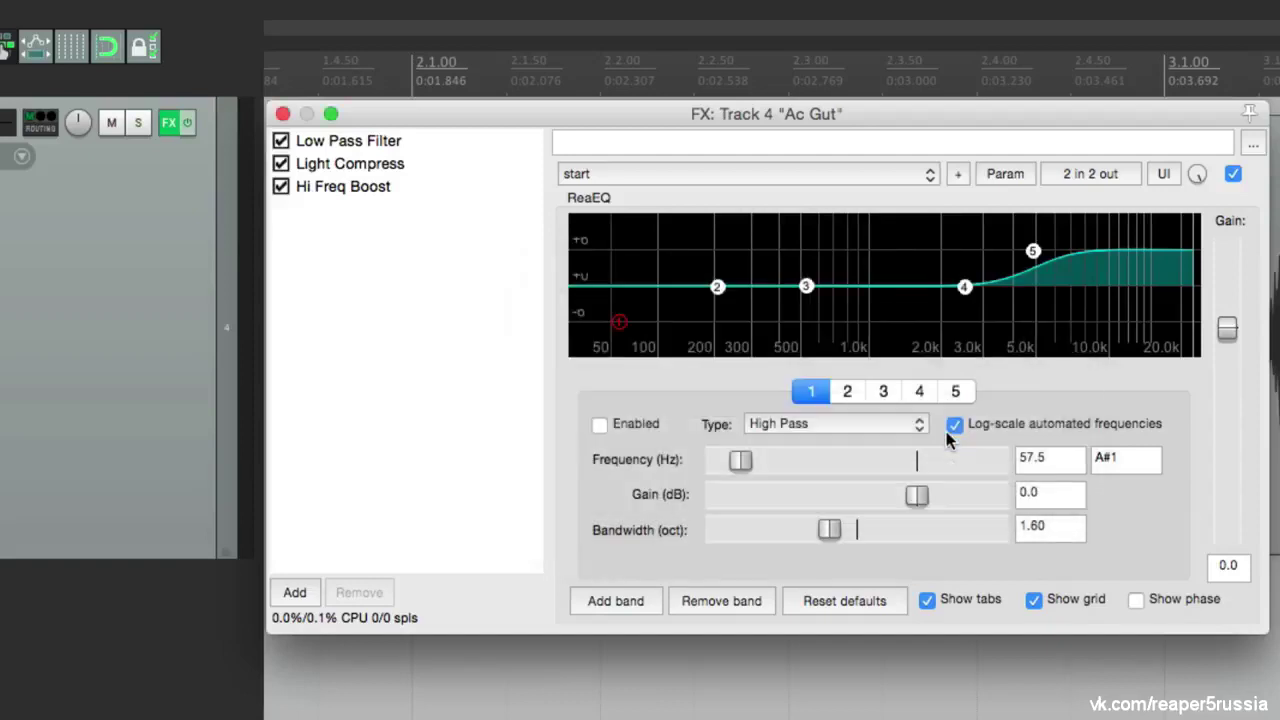
# Delete all three renamed plugins from the Ac Gut track and close its FX window
pyautogui.click(408, 187)
pyautogui.keyDown('shift'); pyautogui.click(418, 143); pyautogui.keyUp('shift')
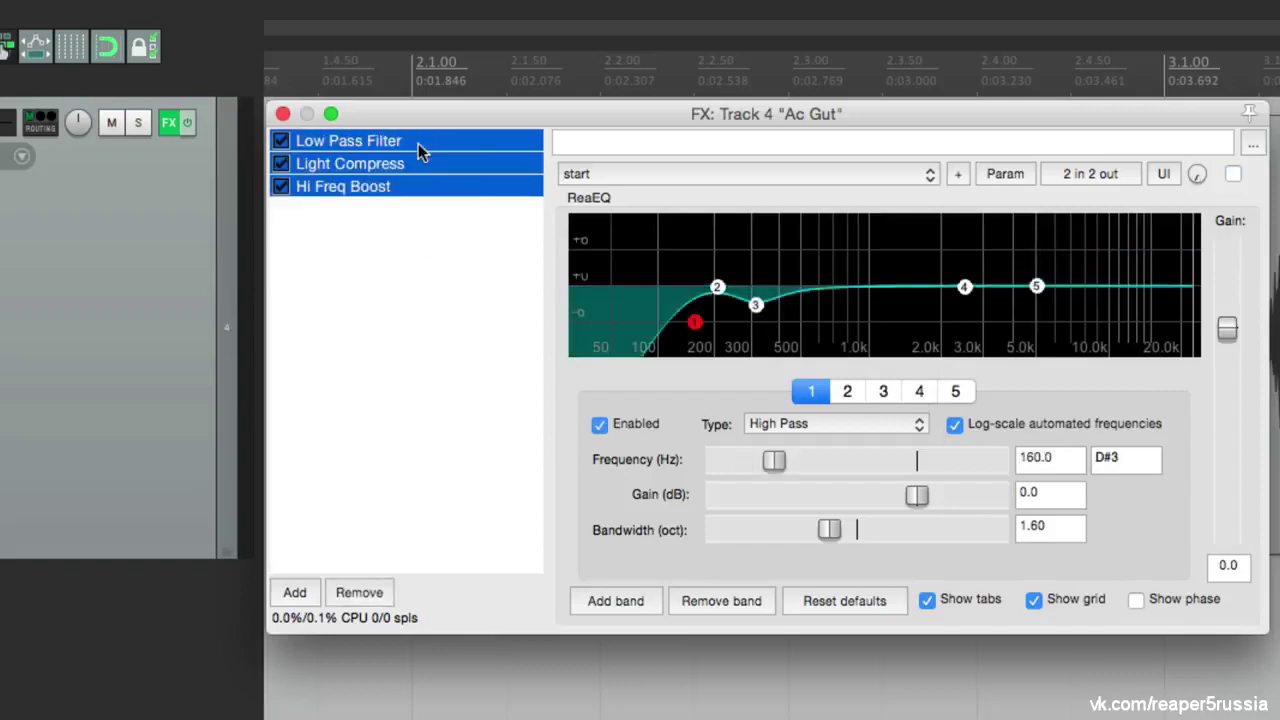
pyautogui.press('Delete')
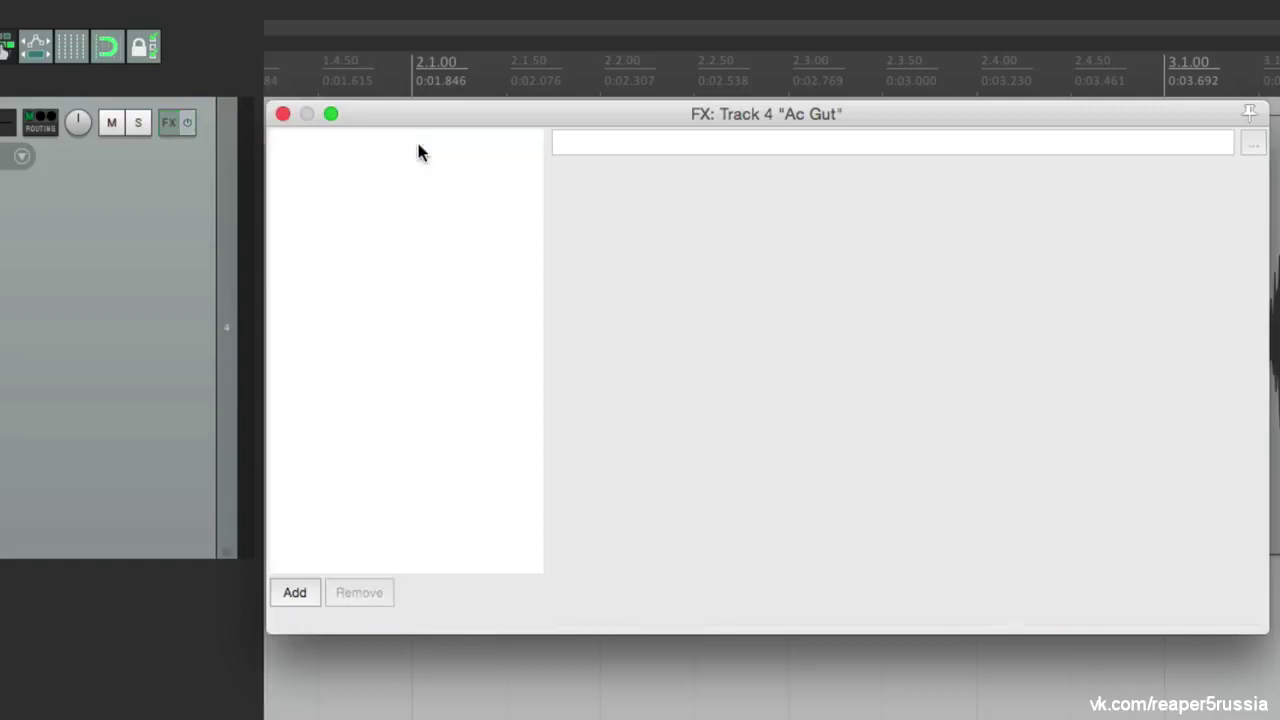
pyautogui.click(283, 114)
# Load the saved "Ac Gut FX Chain" onto the Ac Gut track
pyautogui.rightClick(168, 125)
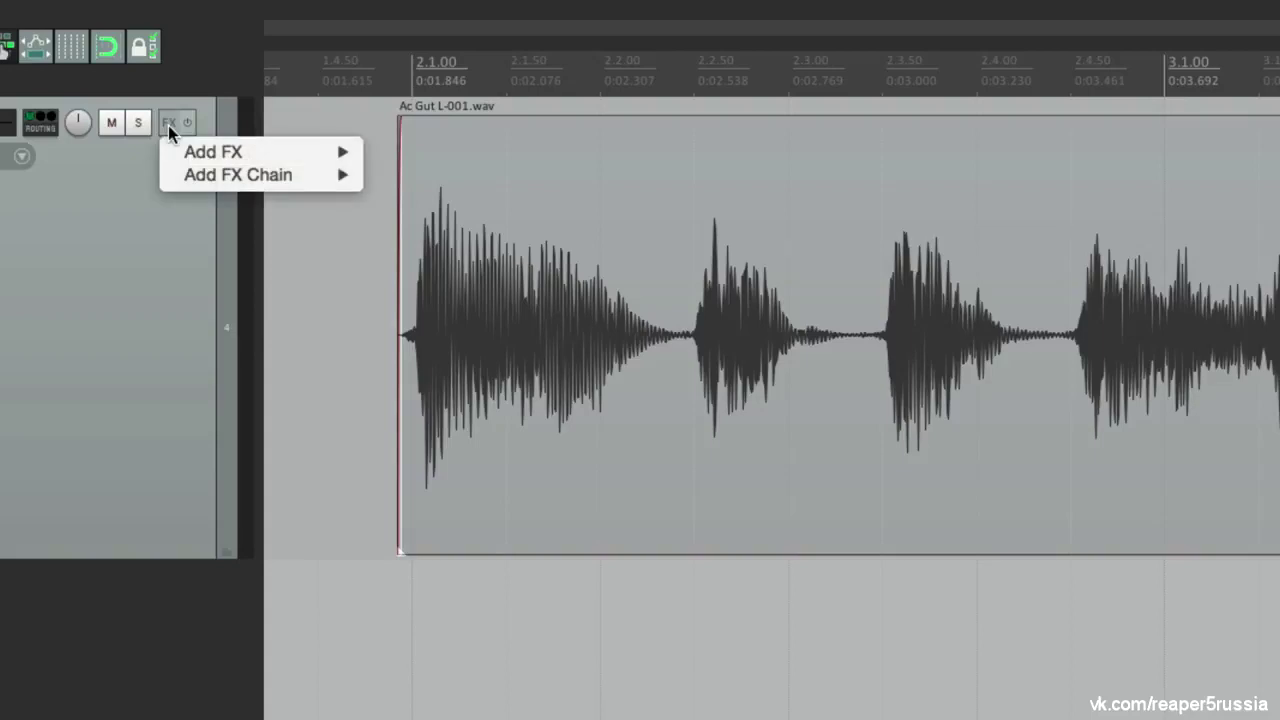
pyautogui.moveTo(172, 175)
pyautogui.click(395, 186)
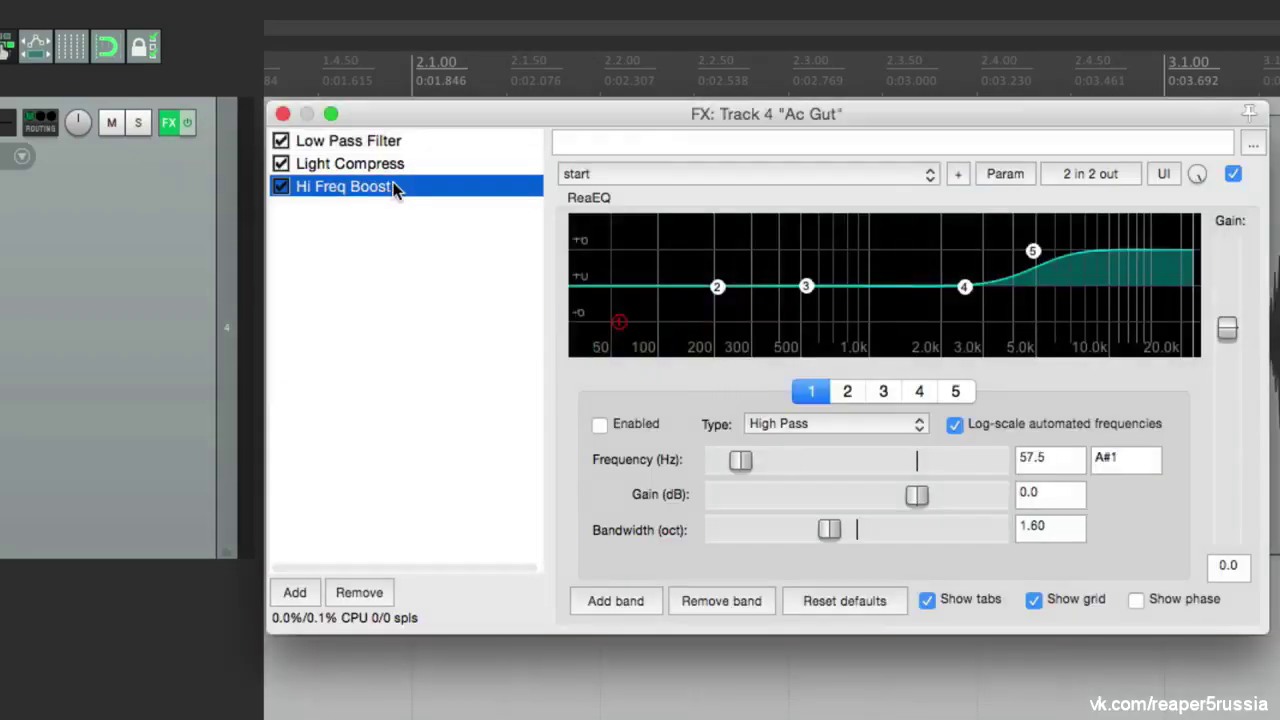
# Check the settings of the Low Pass Filter, Light Compress and Hi Freq Boost plugins in the FX window and close it
pyautogui.click(419, 141)
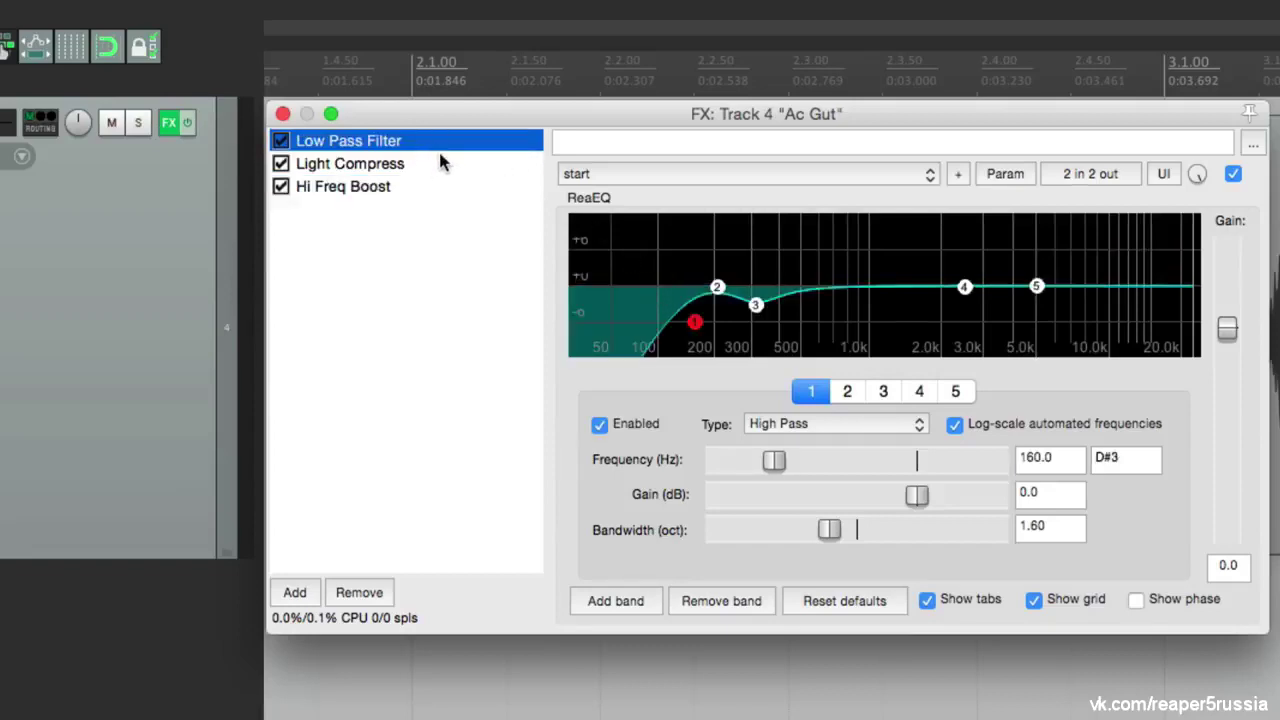
pyautogui.click(443, 164)
pyautogui.click(434, 187)
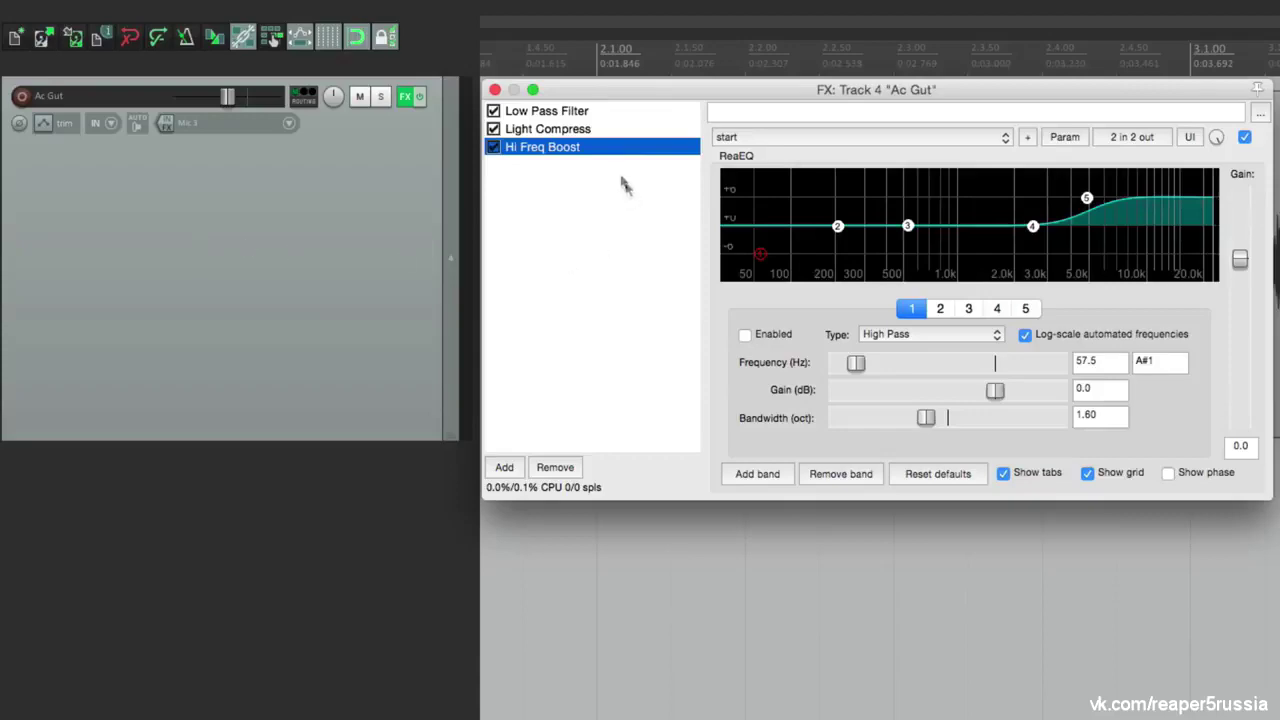
pyautogui.click(604, 129)
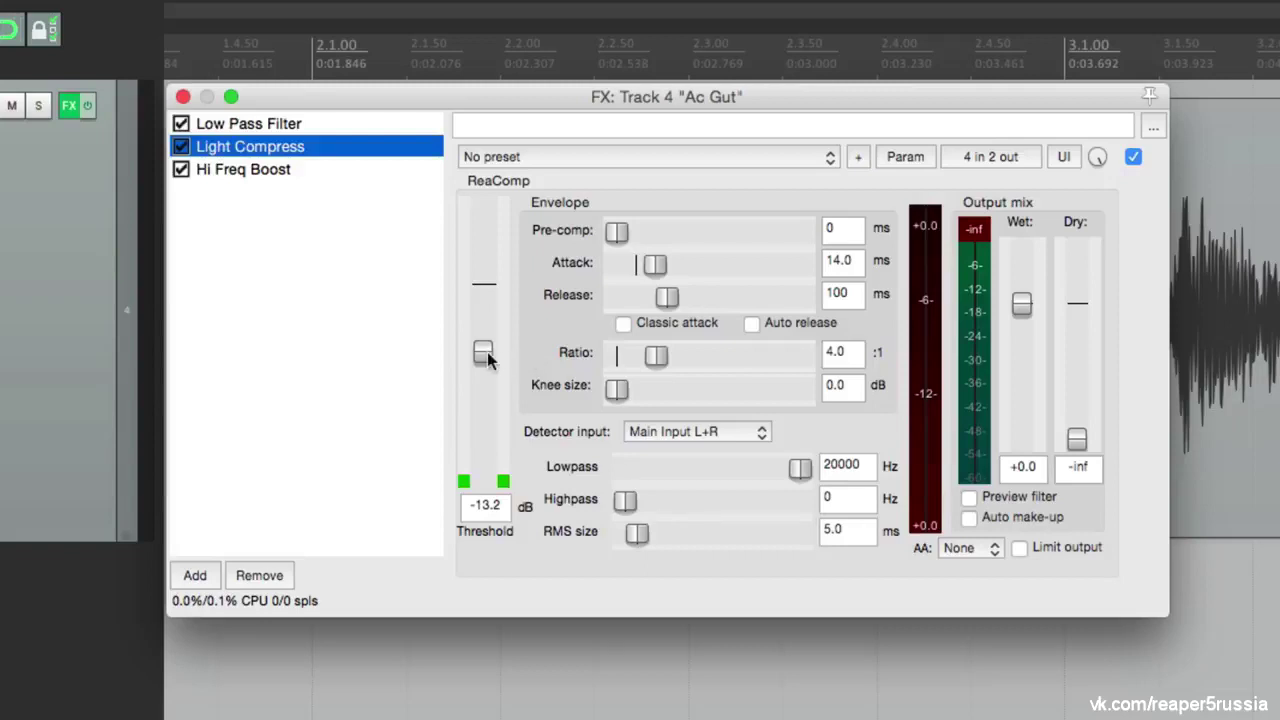
pyautogui.click(183, 97)
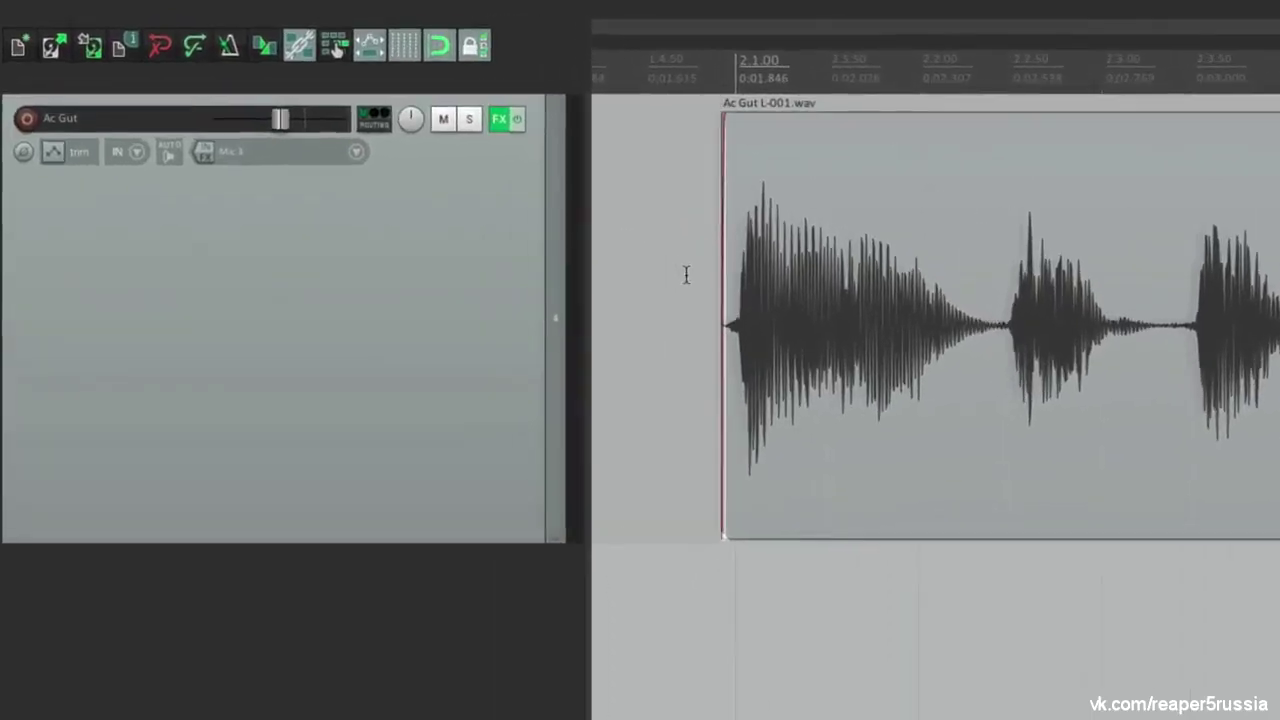
# Open Light Compress from the Ac Gut track's FX list and set its threshold to about -12.5 dB
pyautogui.rightClick(502, 118)
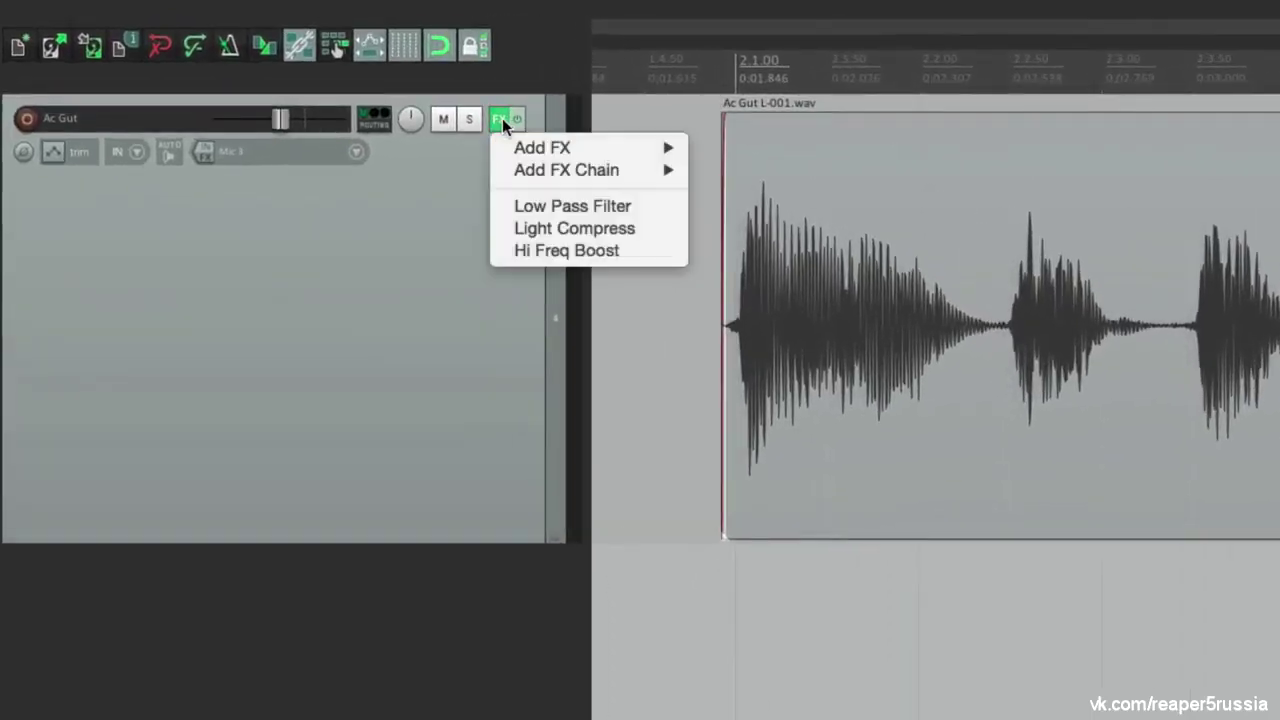
pyautogui.click(504, 230)
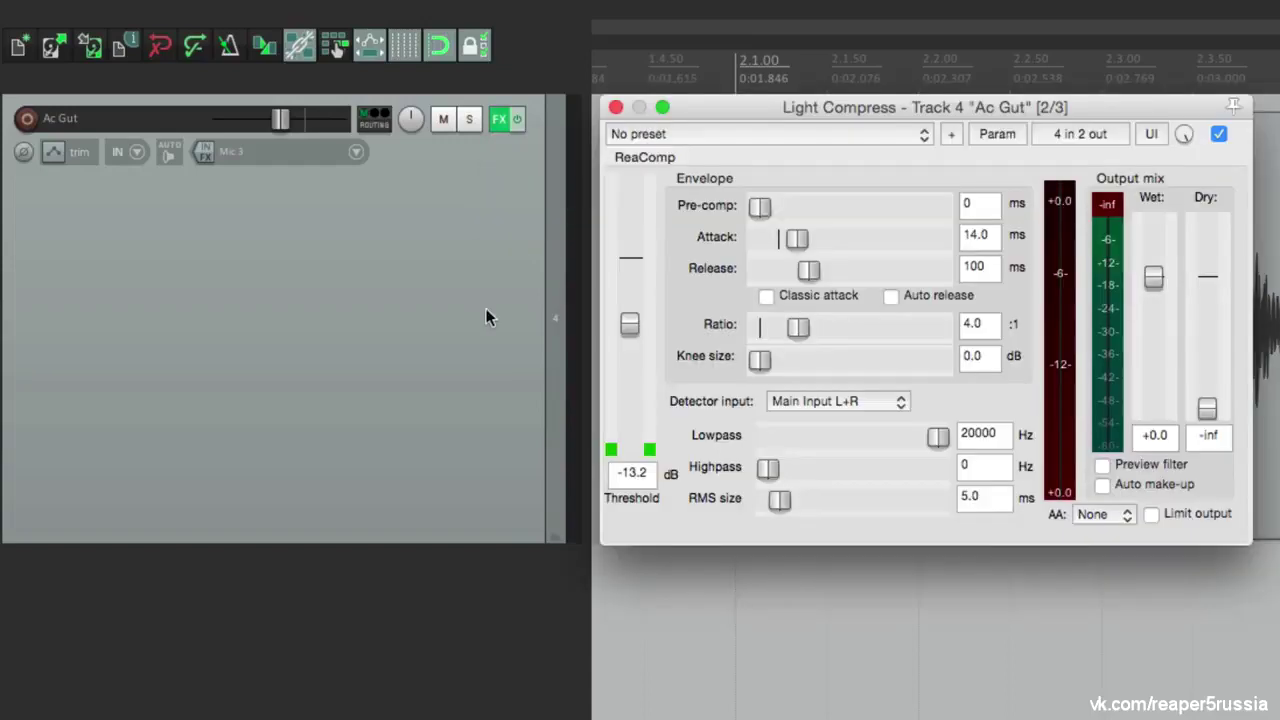
pyautogui.moveTo(630, 296); pyautogui.dragTo(641, 333)
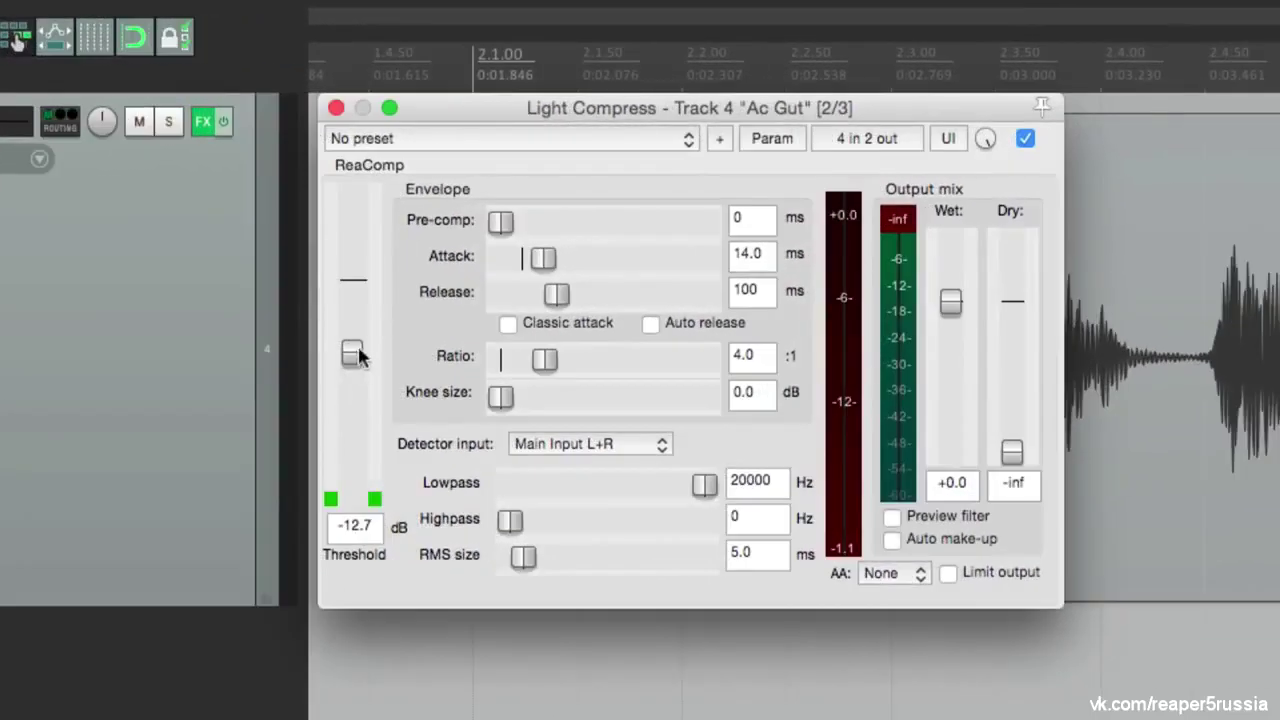
pyautogui.moveTo(354, 351); pyautogui.dragTo(355, 356)
# Show the Light Compress threshold parameter in the Ac Gut track controls and close the plugin window
pyautogui.click(770, 140)
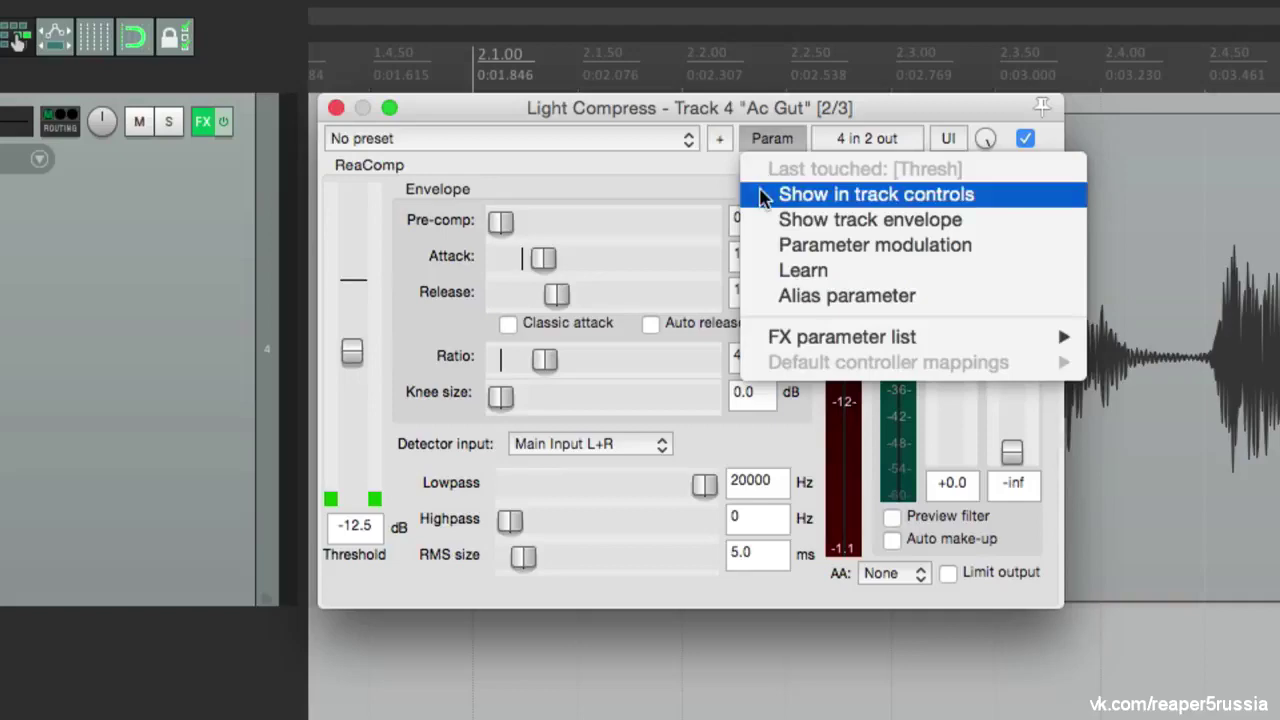
pyautogui.click(760, 196)
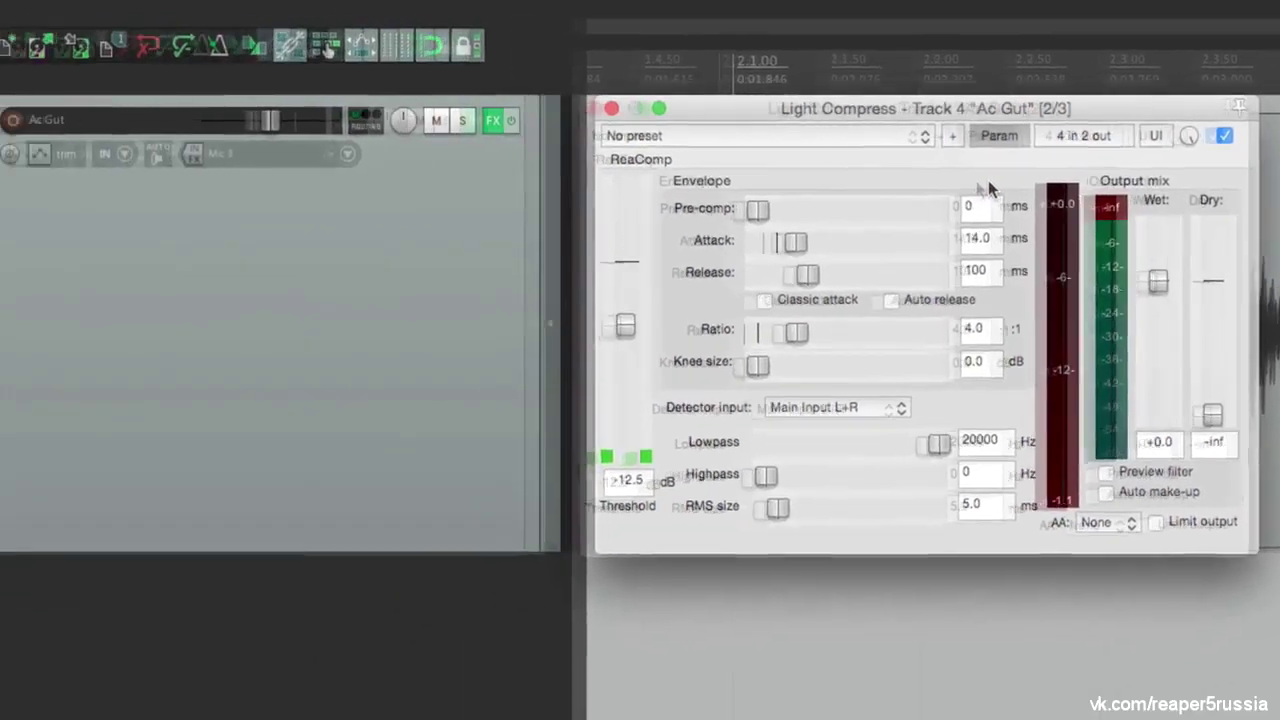
pyautogui.moveTo(76, 193)
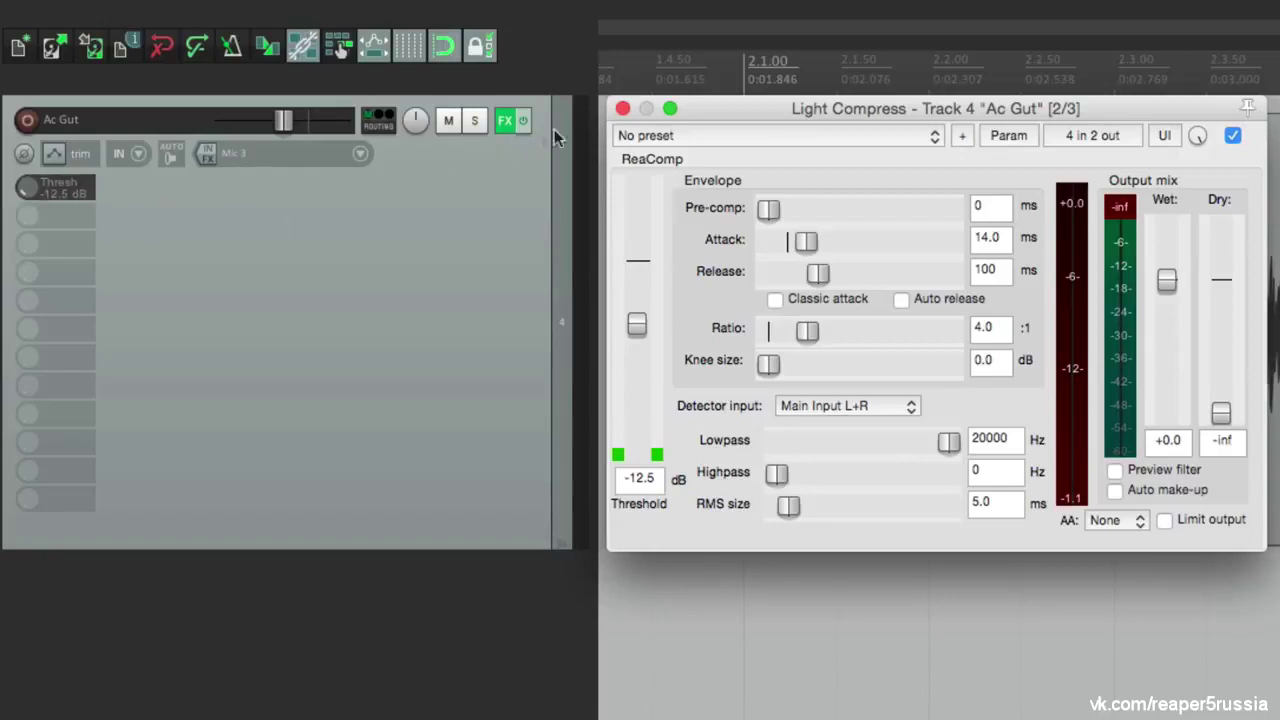
pyautogui.click(622, 108)
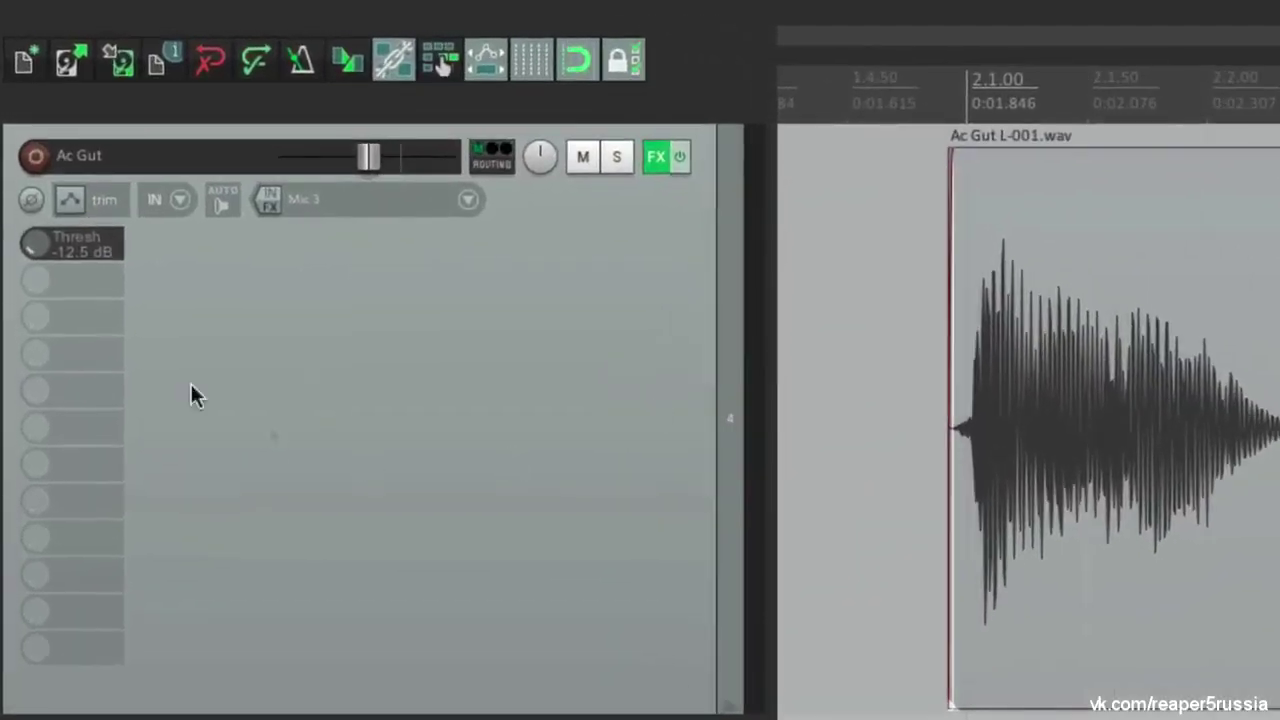
# Turn the track's Thresh knob to about -11.1 dB, open the Ac Gut FX window and raise the threshold to about -6.6 dB
pyautogui.moveTo(32, 241)
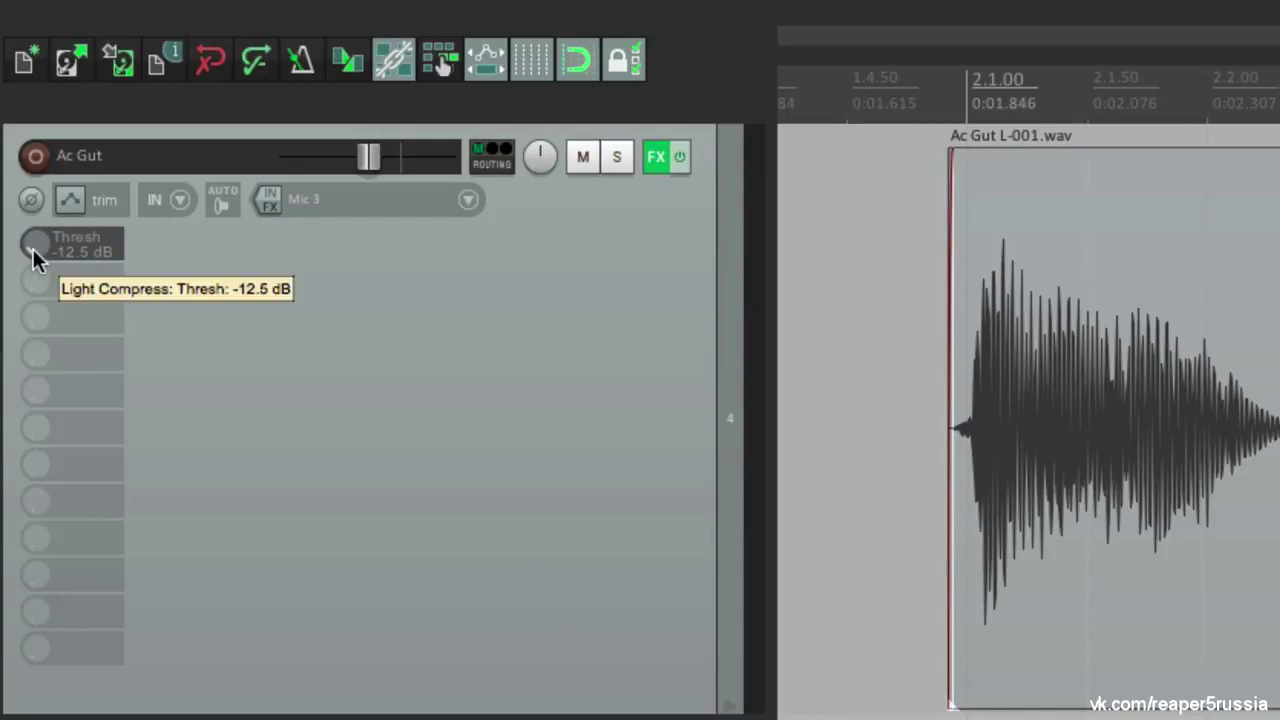
pyautogui.moveTo(33, 249); pyautogui.dragTo(33, 243)
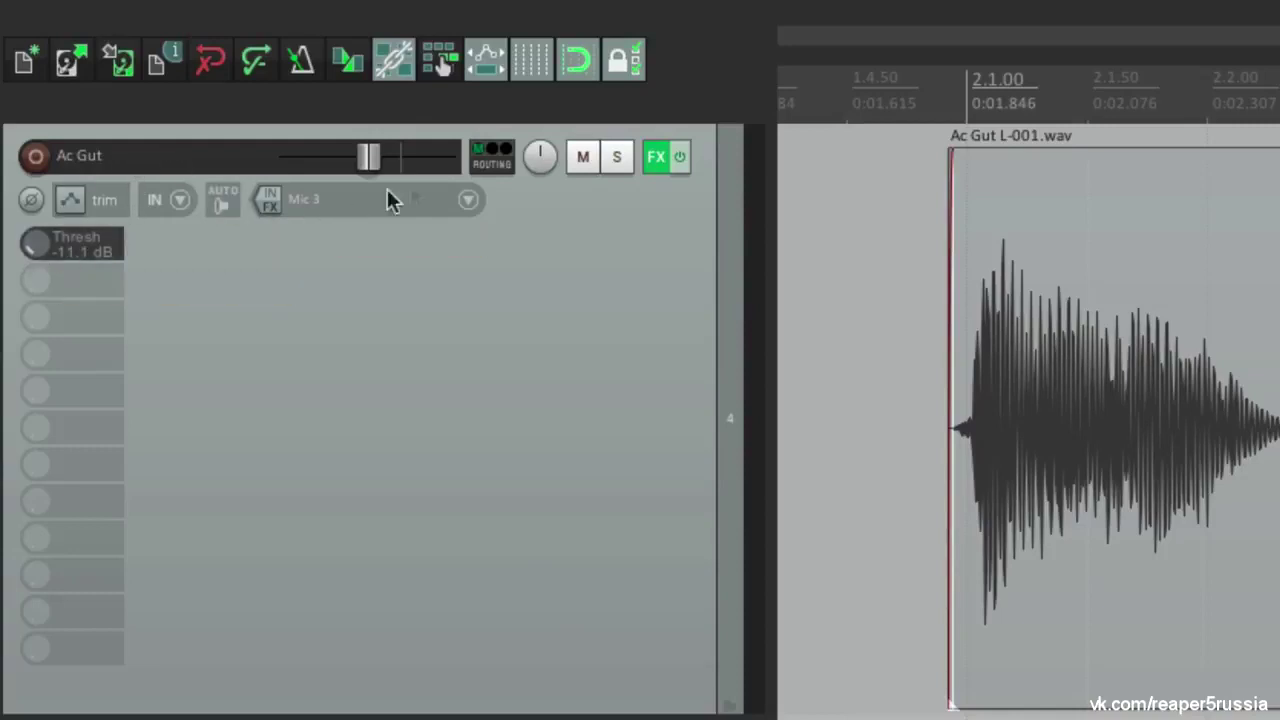
pyautogui.click(654, 157)
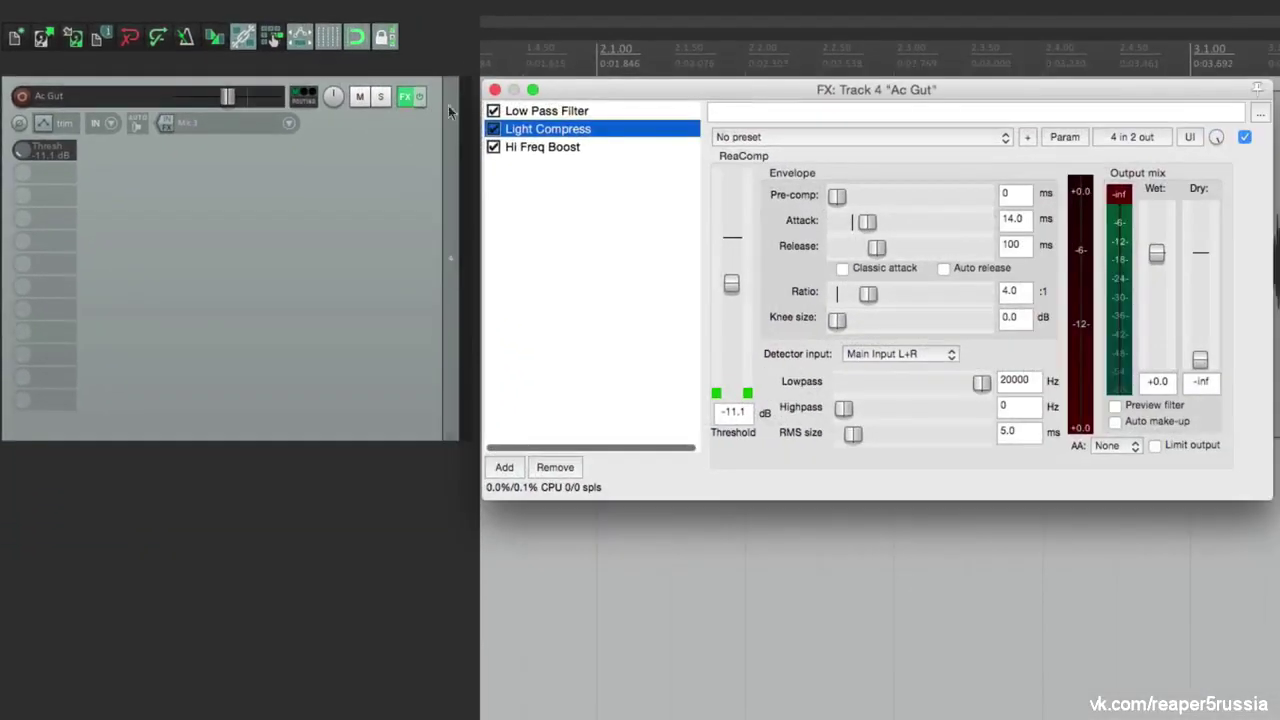
pyautogui.moveTo(30, 150)
pyautogui.mouseDown()
pyautogui.moveTo(30, 176)
pyautogui.moveTo(25, 152)
pyautogui.mouseUp()
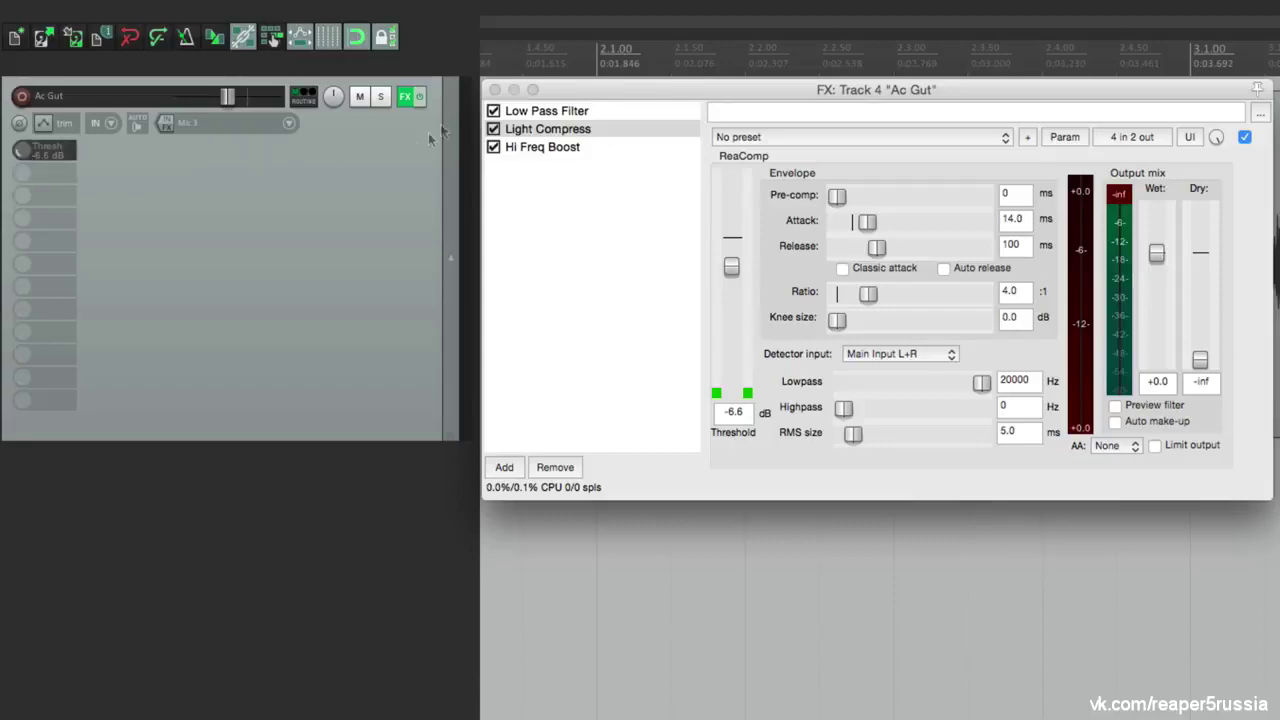
# Show the Low Pass Filter's band 1 high-pass frequency in the track controls and set it to about 181.5 Hz with that knob
pyautogui.click(545, 111)
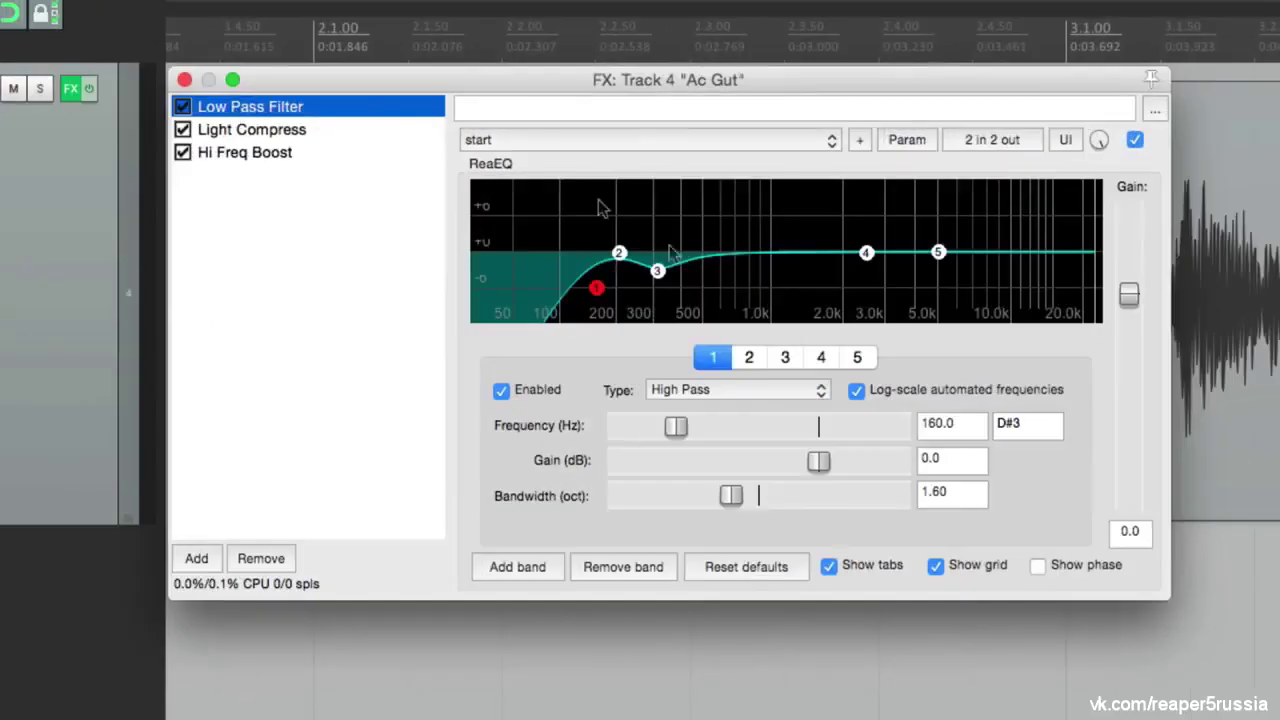
pyautogui.moveTo(677, 428)
pyautogui.mouseDown()
pyautogui.moveTo(714, 428)
pyautogui.moveTo(693, 427)
pyautogui.mouseUp()
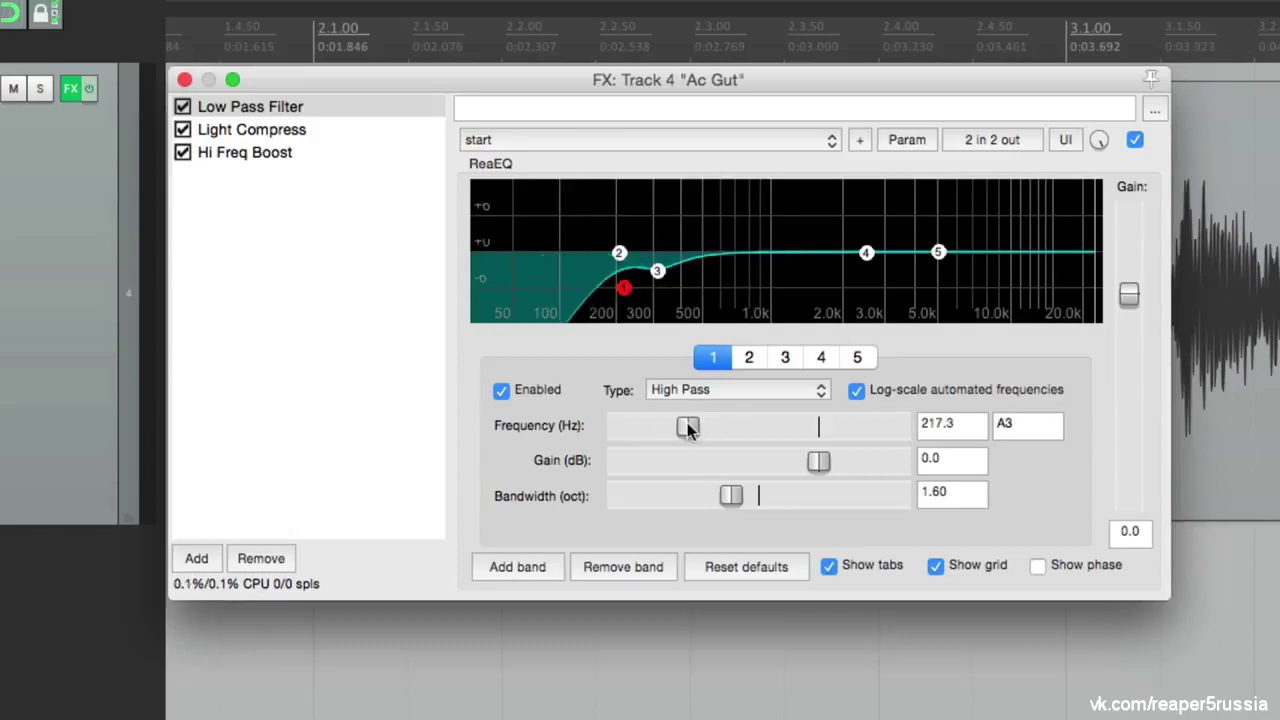
pyautogui.click(899, 141)
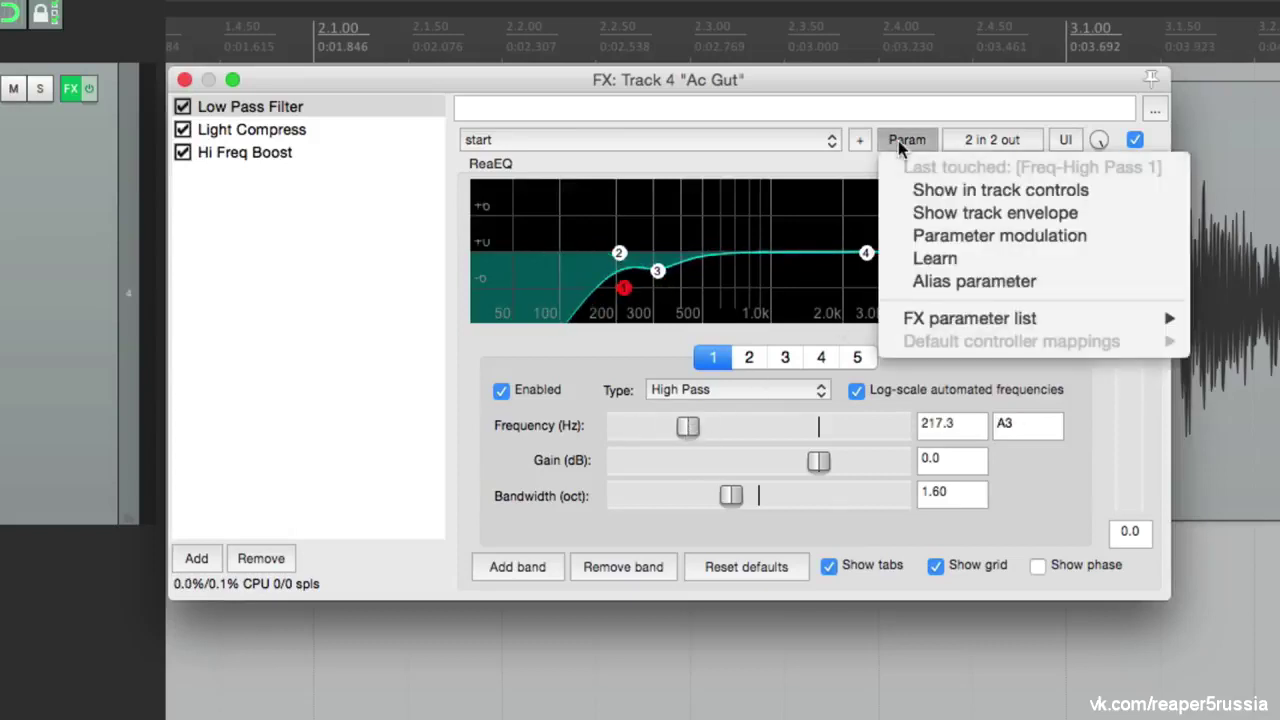
pyautogui.click(898, 192)
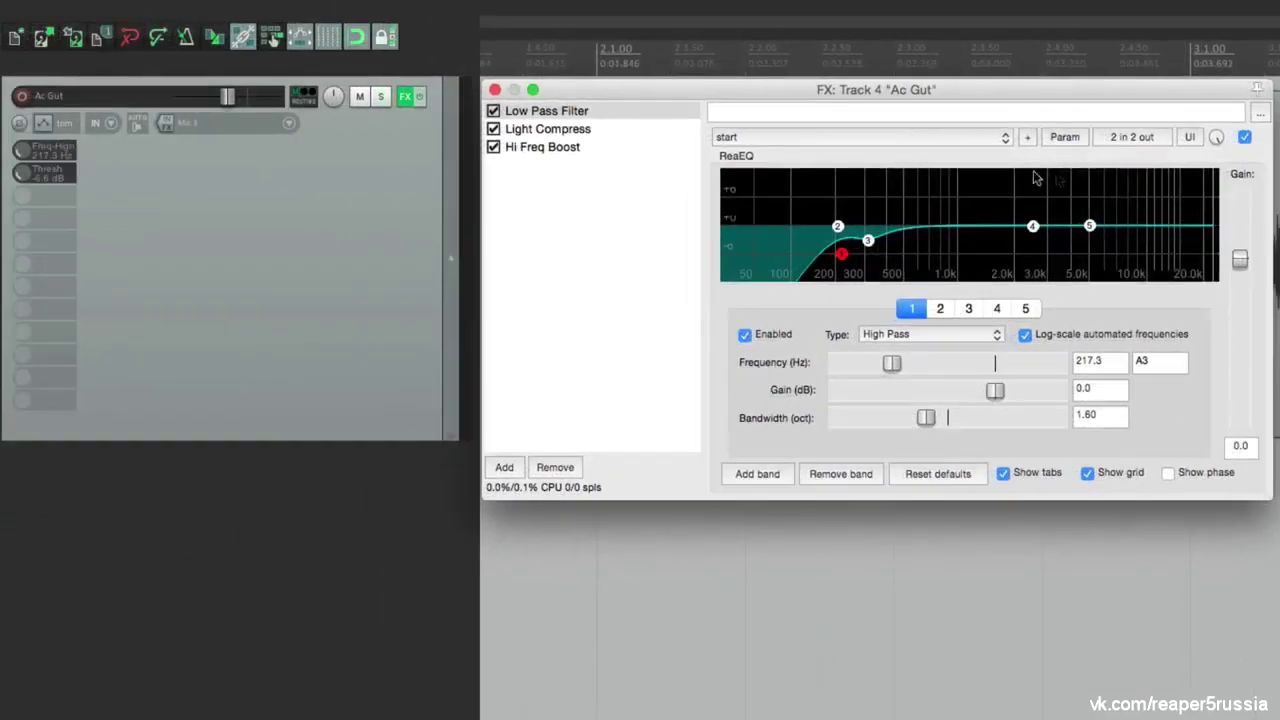
pyautogui.moveTo(24, 152)
pyautogui.mouseDown()
pyautogui.moveTo(24, 138)
pyautogui.moveTo(26, 157)
pyautogui.mouseUp()
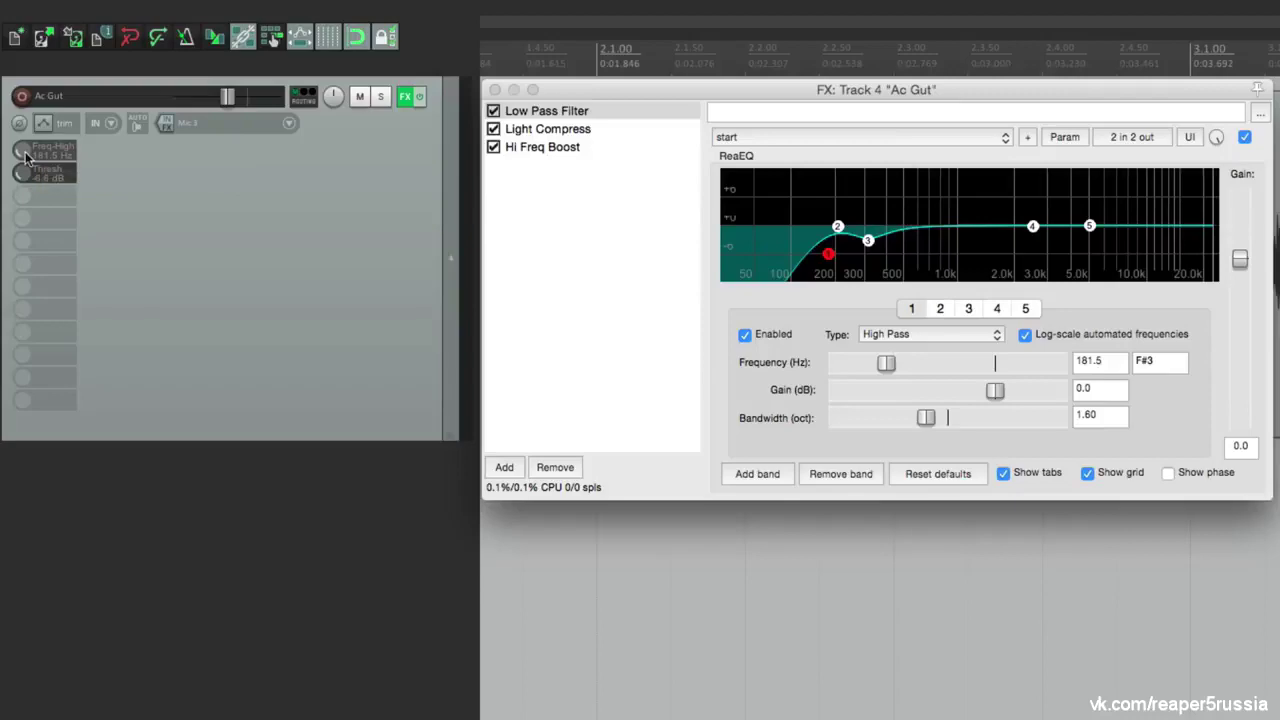
# Show Hi Freq Boost's band 5 high-shelf gain in the track controls and set it to about 6.1 dB with that knob
pyautogui.click(583, 150)
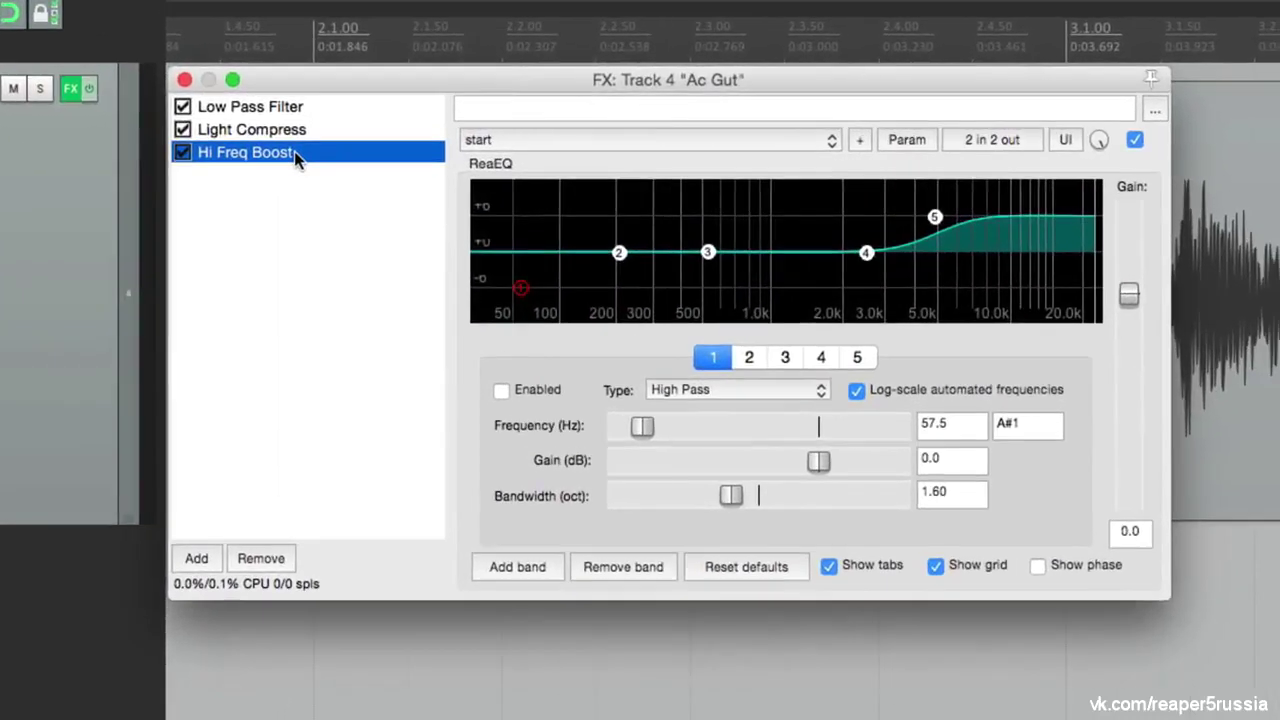
pyautogui.moveTo(933, 217)
pyautogui.moveTo(933, 217); pyautogui.dragTo(930, 217)
pyautogui.click(900, 139)
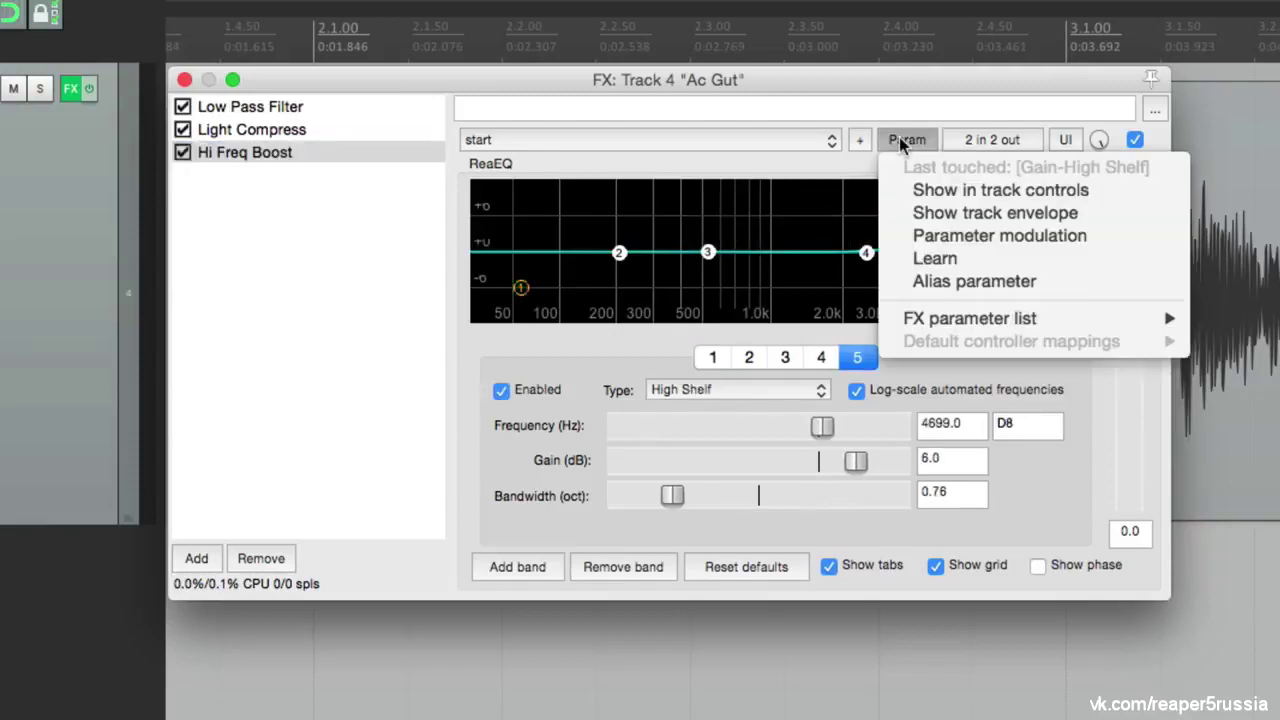
pyautogui.click(908, 190)
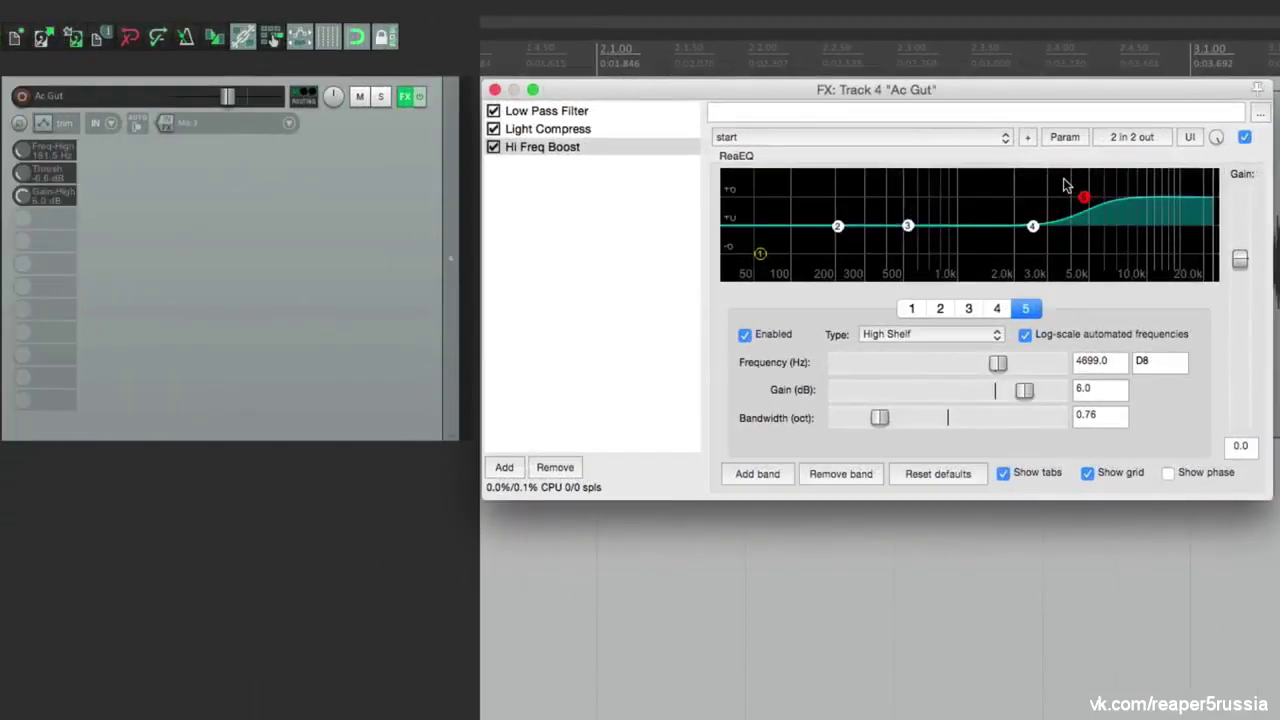
pyautogui.moveTo(23, 195); pyautogui.dragTo(23, 198)
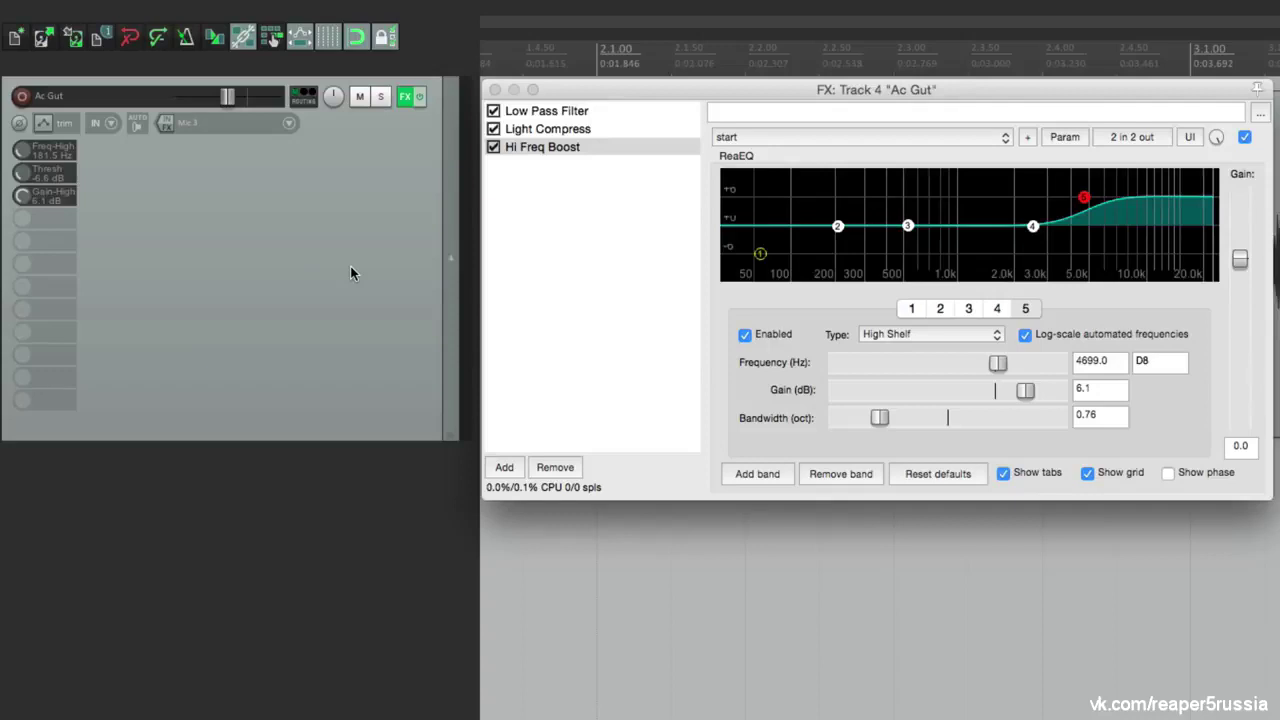
# Insert a new track below Ac Gut and copy the Hi Freq Boost and Light Compress plugins onto it from Ac Gut's FX window
pyautogui.doubleClick(318, 521)
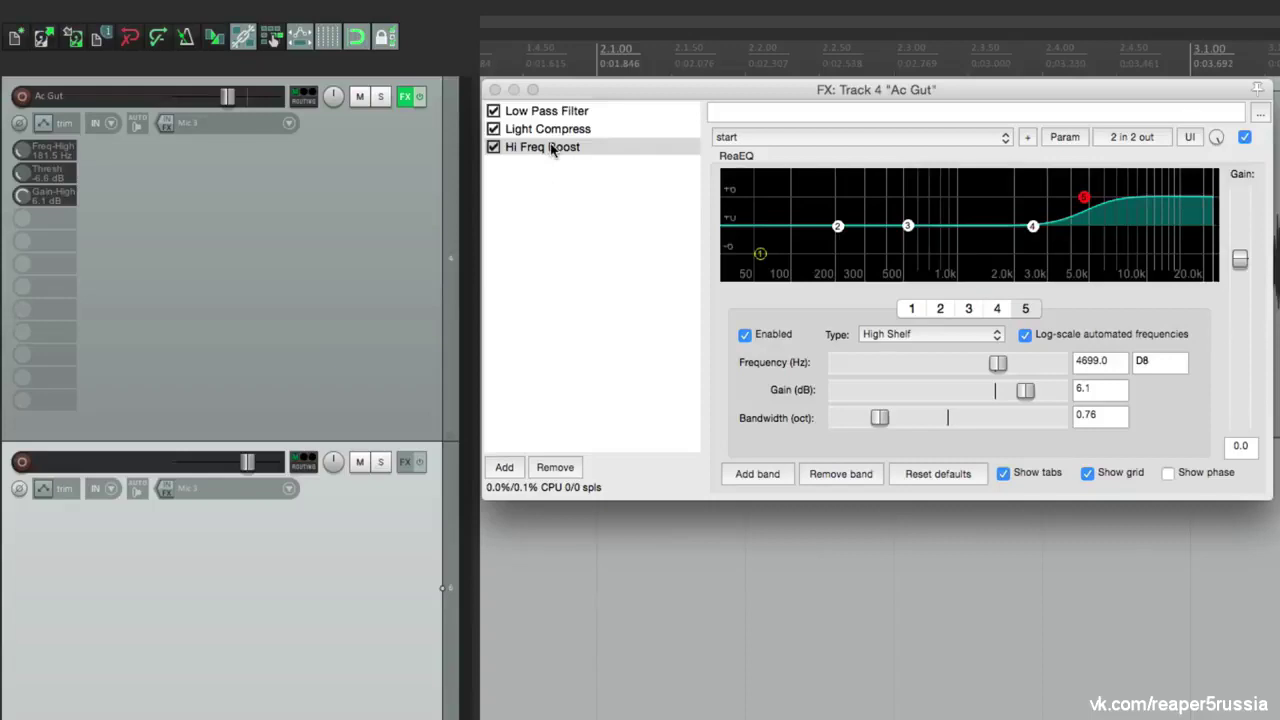
pyautogui.moveTo(430, 197); pyautogui.dragTo(320, 534)
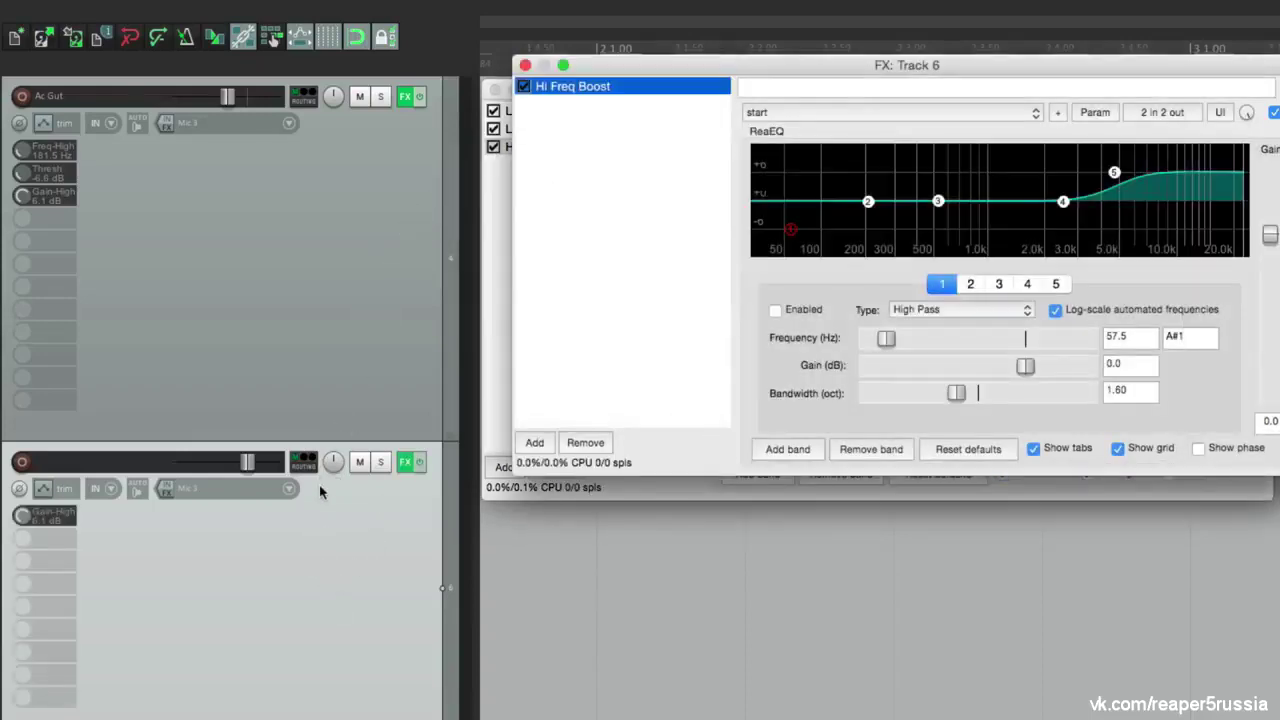
pyautogui.moveTo(650, 66); pyautogui.dragTo(633, 94)
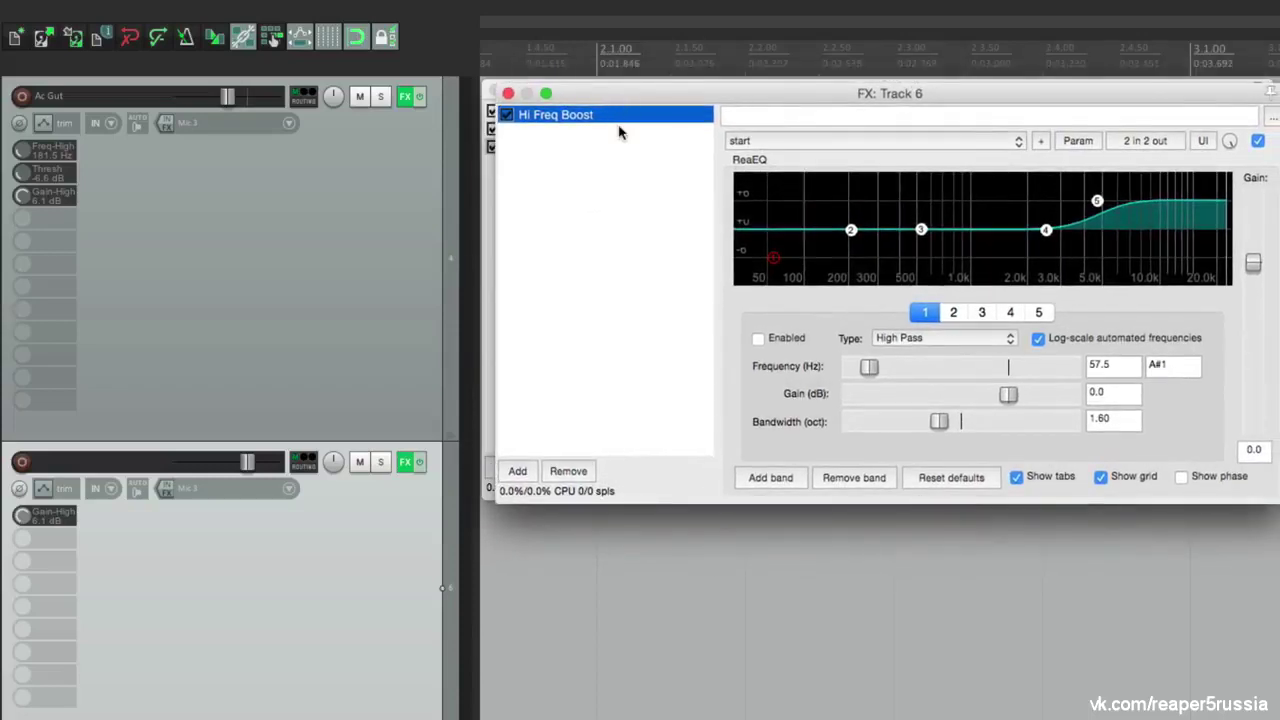
pyautogui.moveTo(41, 519)
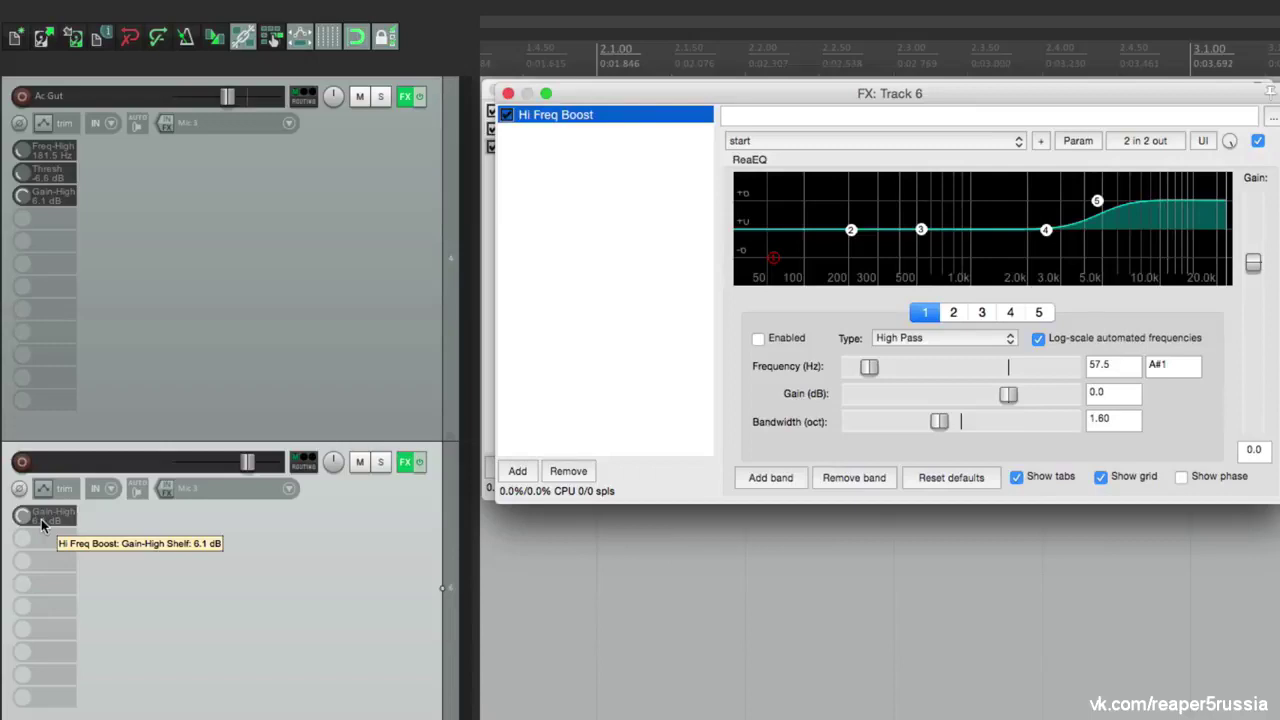
pyautogui.click(508, 93)
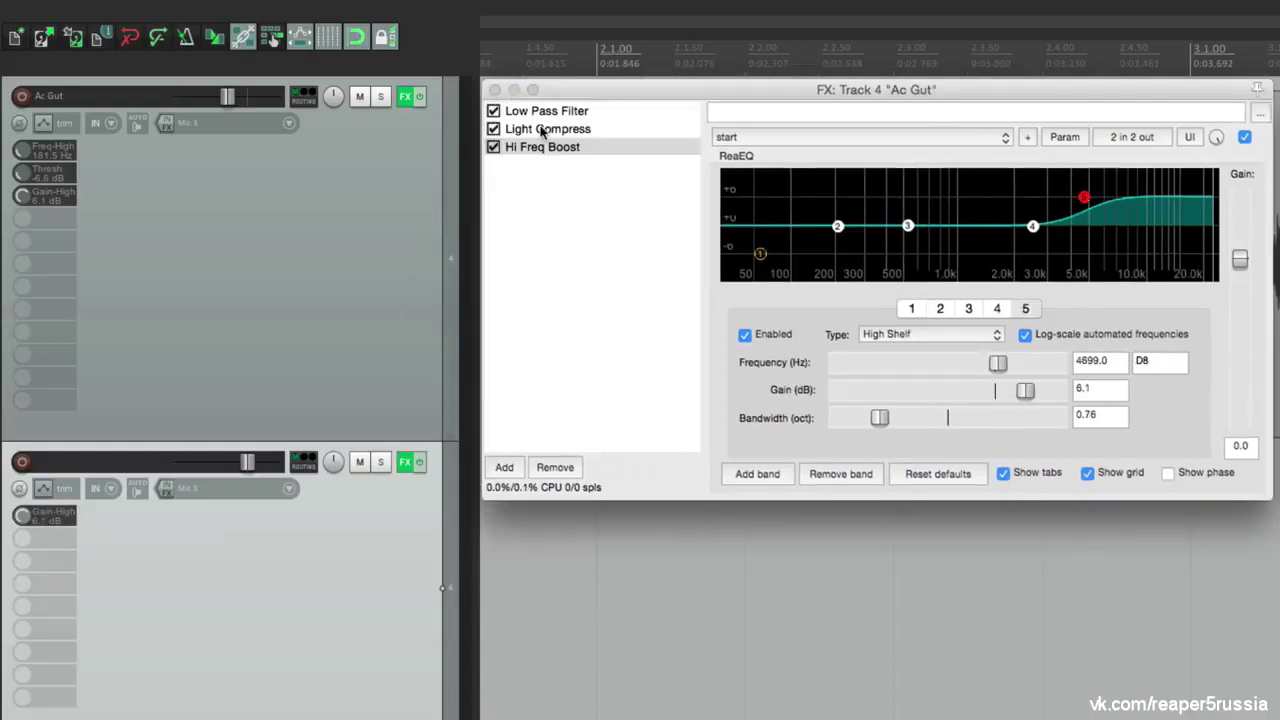
pyautogui.moveTo(545, 130); pyautogui.dragTo(211, 558)
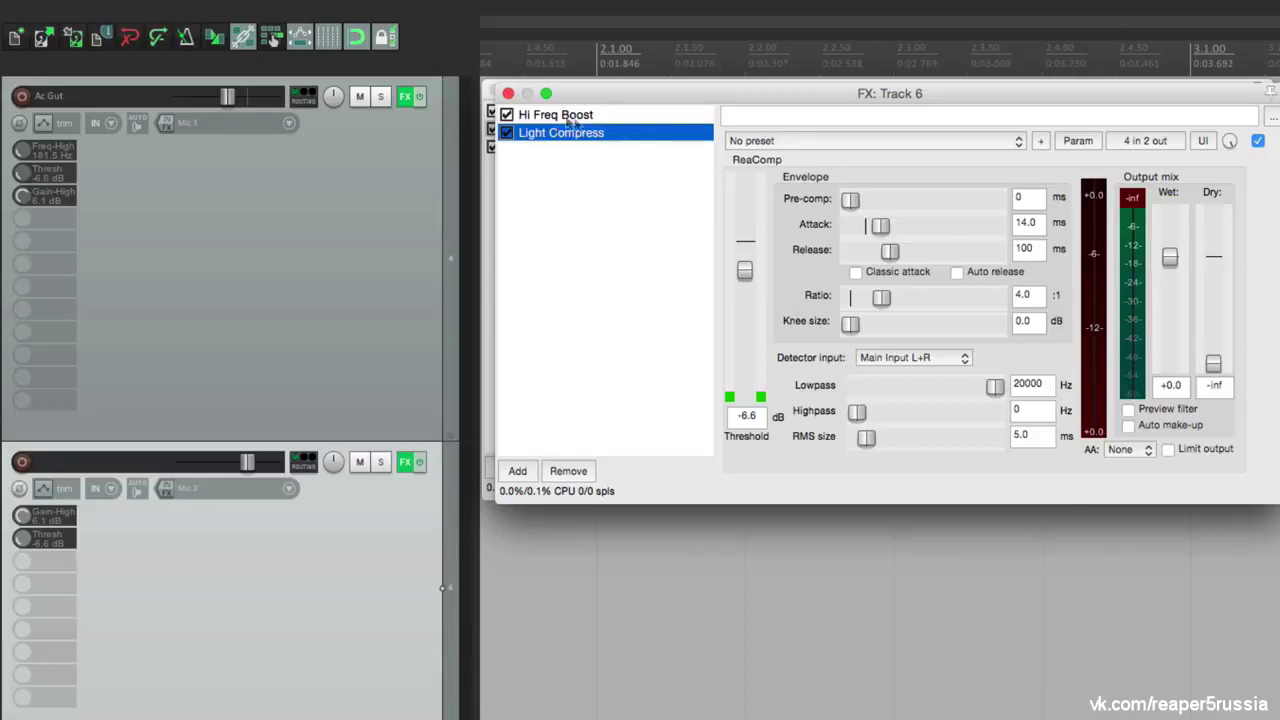
pyautogui.click(490, 100)
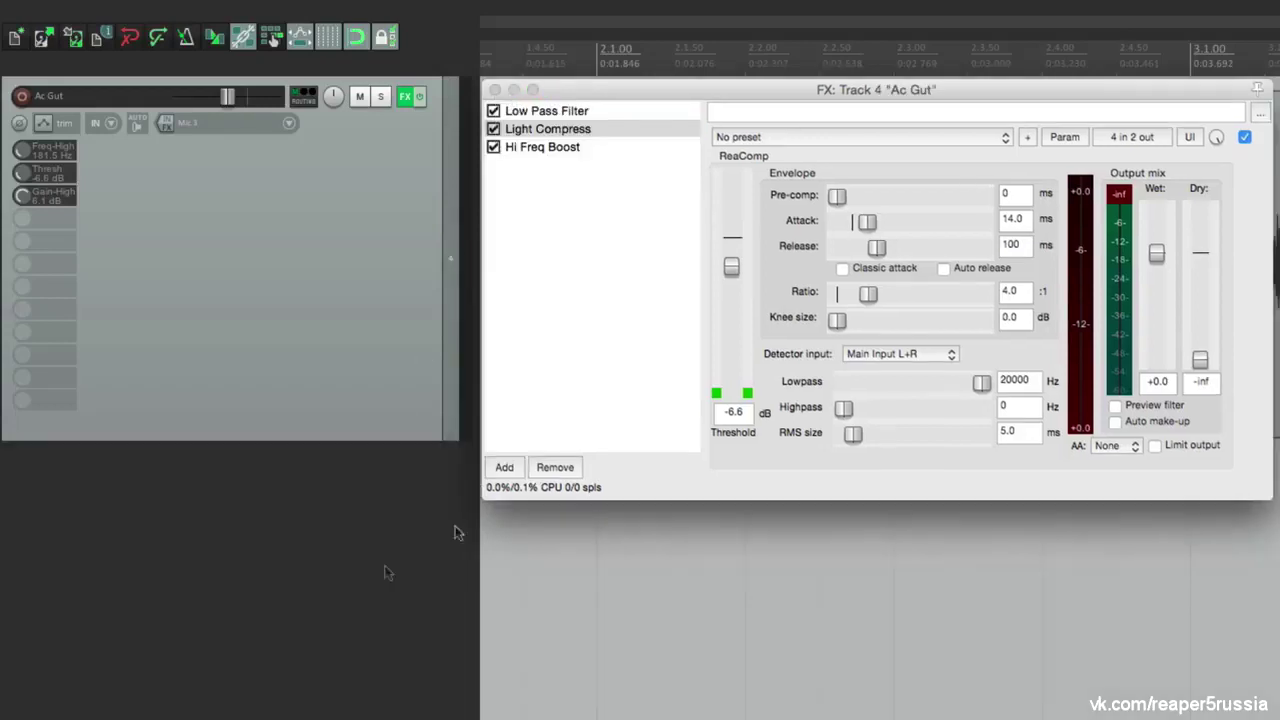
# Delete all three plugins with their track controls from the Ac Gut track and close its FX window
pyautogui.click(583, 147)
pyautogui.keyDown('shift'); pyautogui.click(583, 110); pyautogui.keyUp('shift')
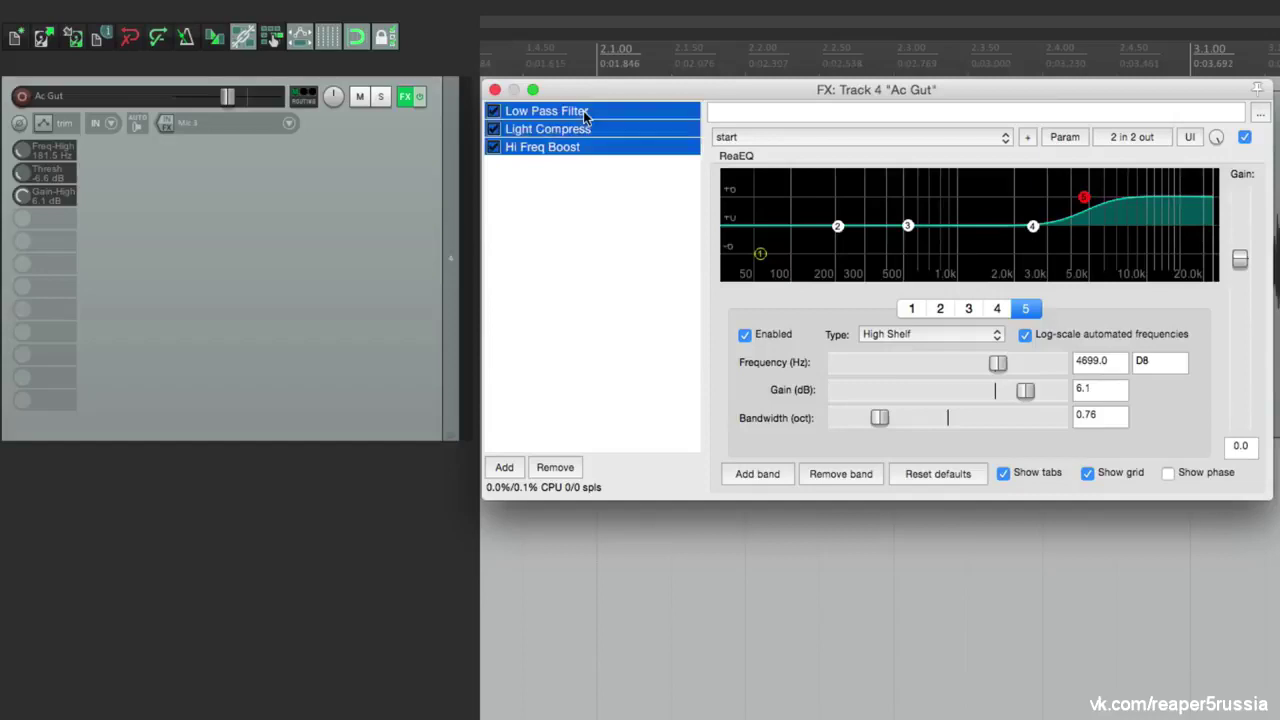
pyautogui.press('Delete')
pyautogui.click(494, 90)
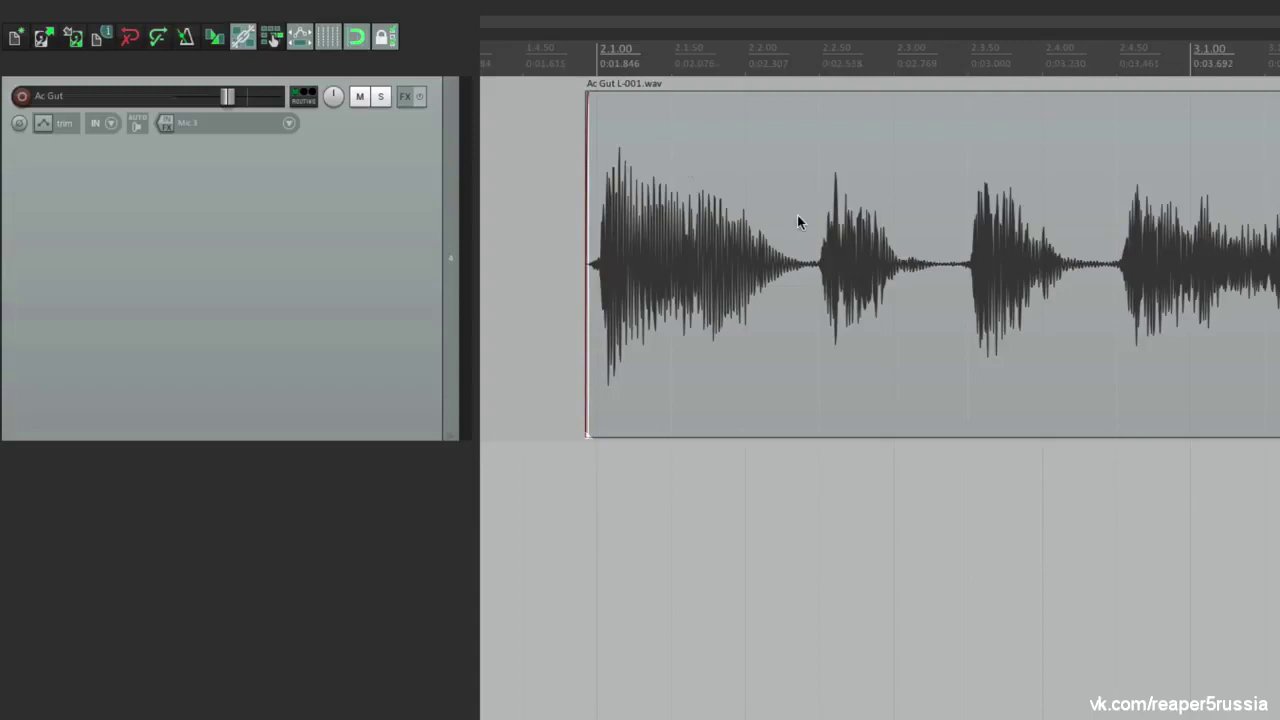
# Add the "Ac Gut FX Chain" to the emptied Ac Gut track again
pyautogui.rightClick(405, 96)
pyautogui.moveTo(408, 137)
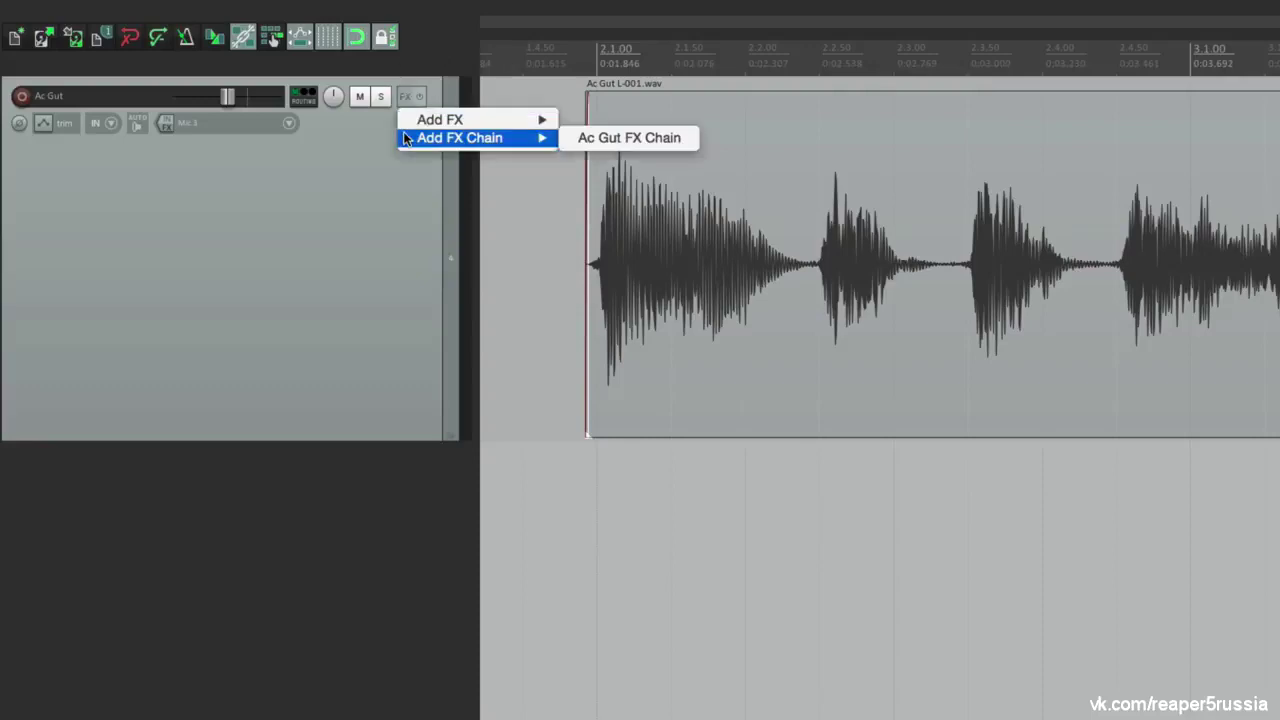
pyautogui.click(590, 137)
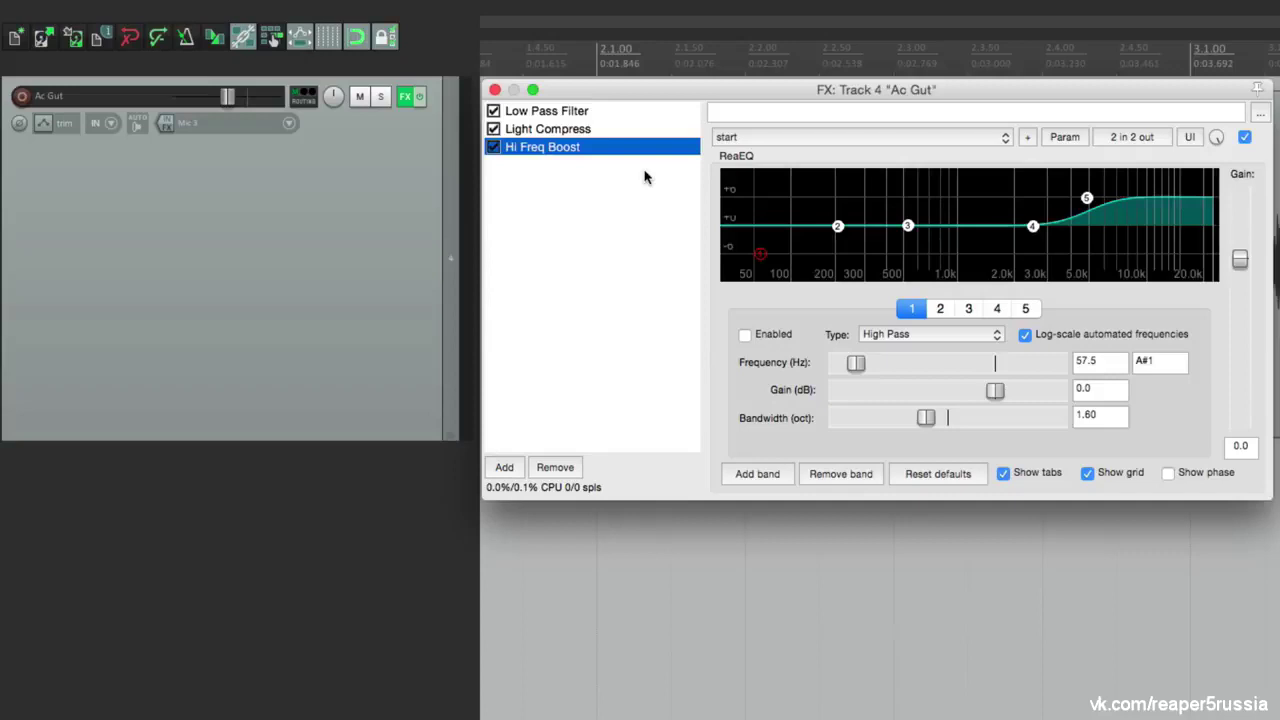
# Remove the whole reloaded chain from the Ac Gut track and close the empty FX window
pyautogui.keyDown('shift'); pyautogui.click(617, 109); pyautogui.keyUp('shift')
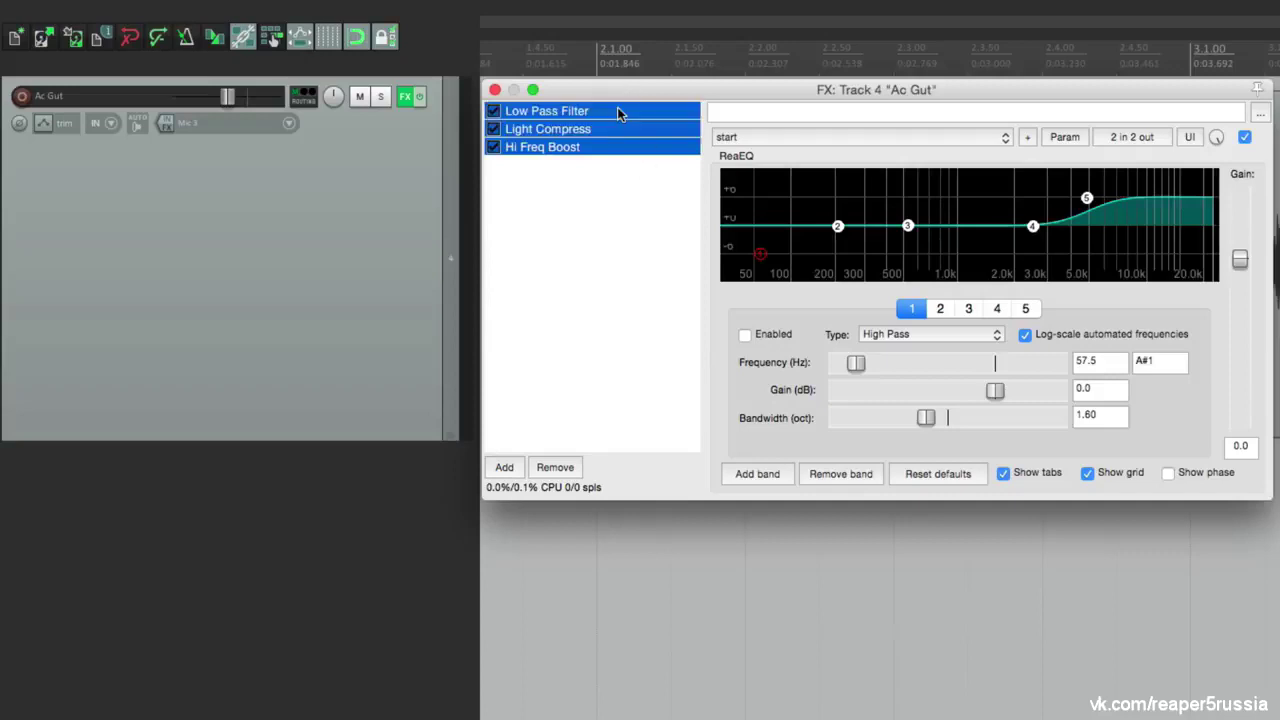
pyautogui.press('Delete')
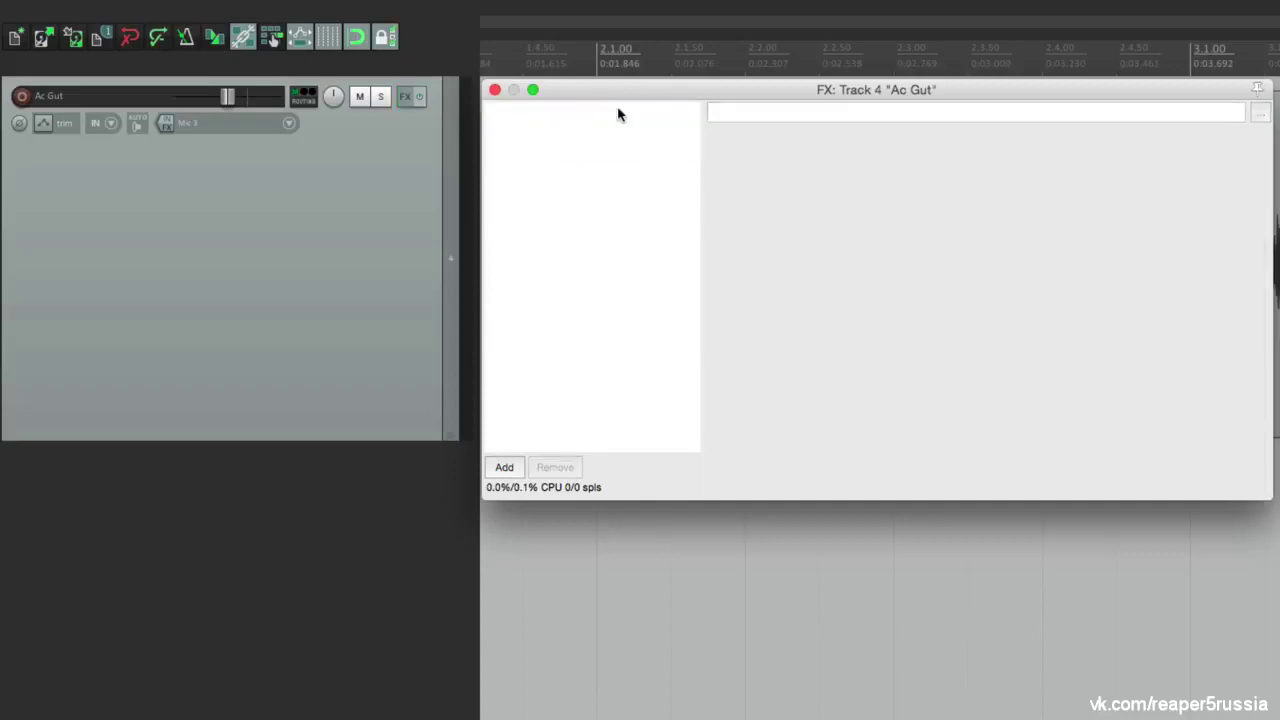
pyautogui.click(494, 90)
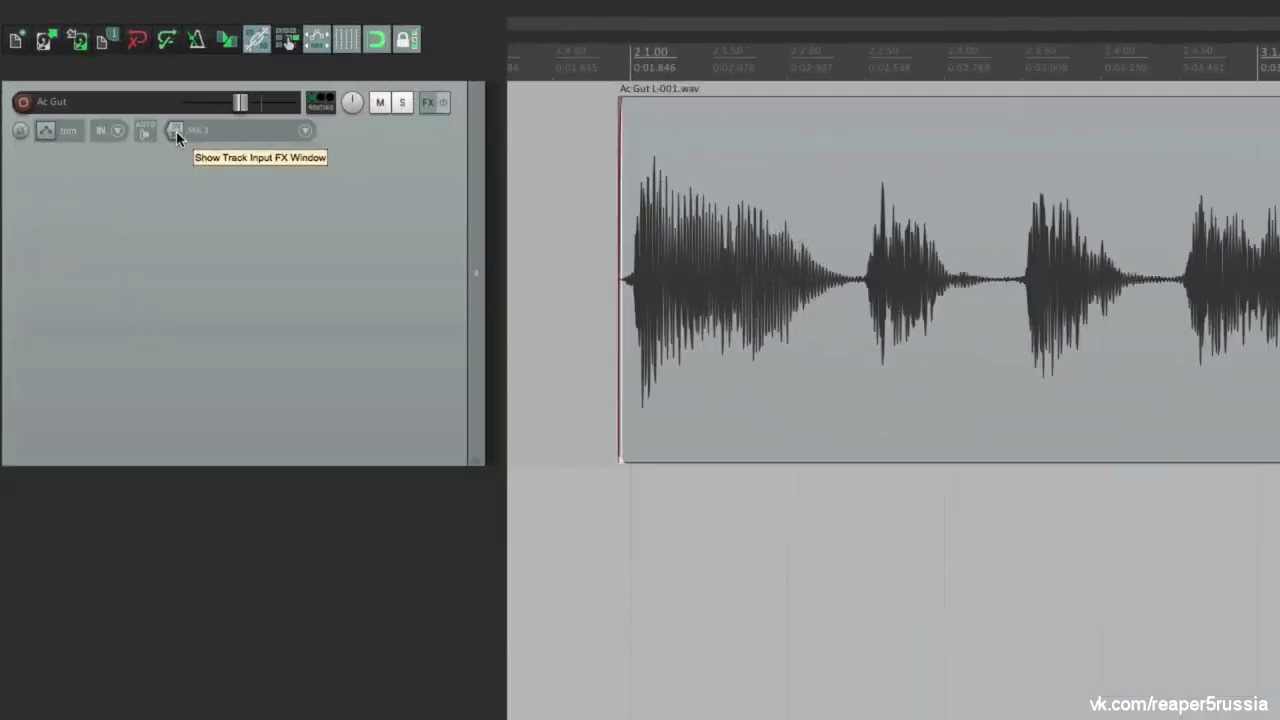
# Look through the EQ, Comp, Favorites and Waves plugin folders in the Ac Gut track's input FX browser
pyautogui.click(264, 195)
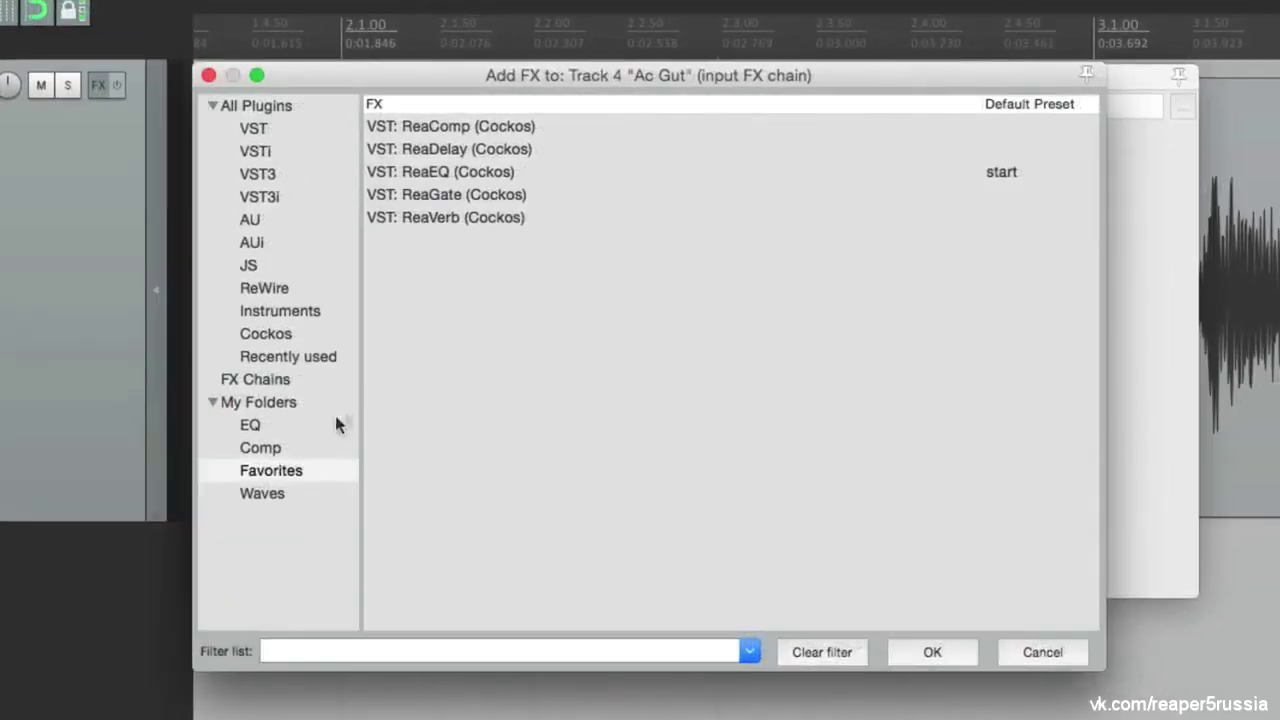
pyautogui.click(328, 424)
pyautogui.click(321, 448)
pyautogui.click(333, 470)
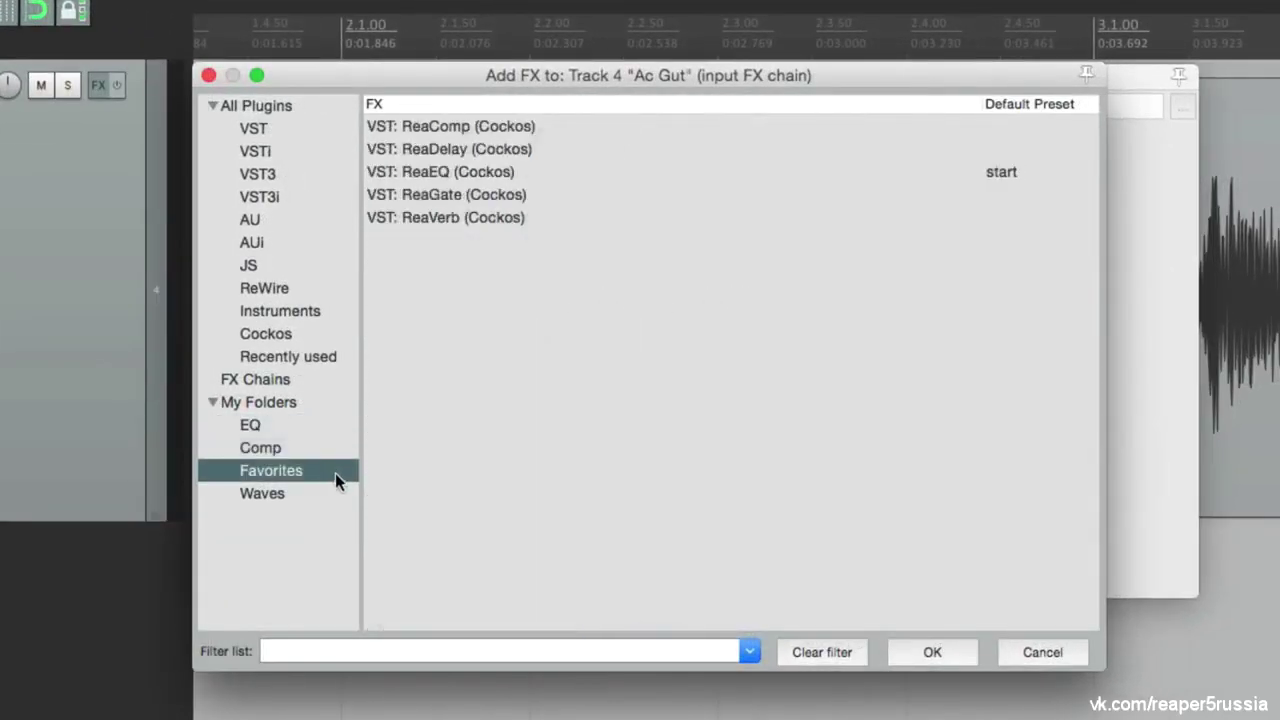
pyautogui.click(326, 491)
pyautogui.click(331, 472)
pyautogui.click(208, 75)
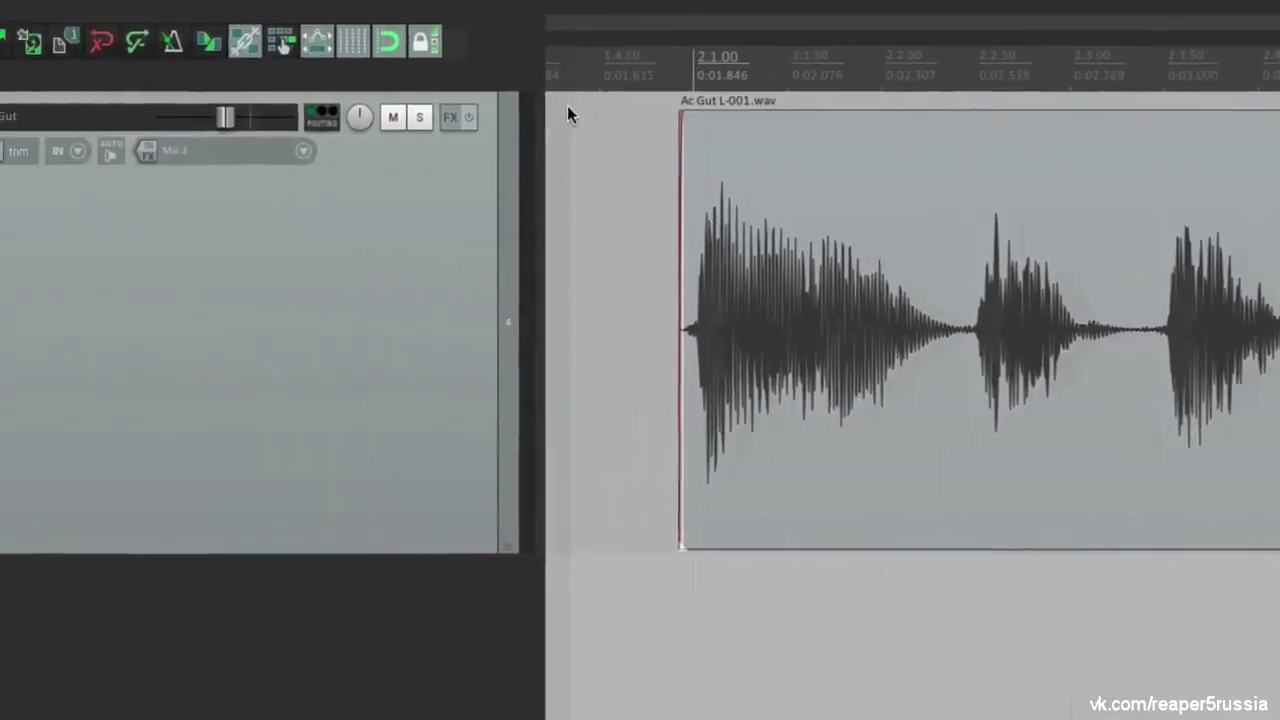
# Load the saved FX chain of Low Pass Filter, Light Compress and Hi Freq Boost as the Ac Gut track's input FX
pyautogui.click(208, 162)
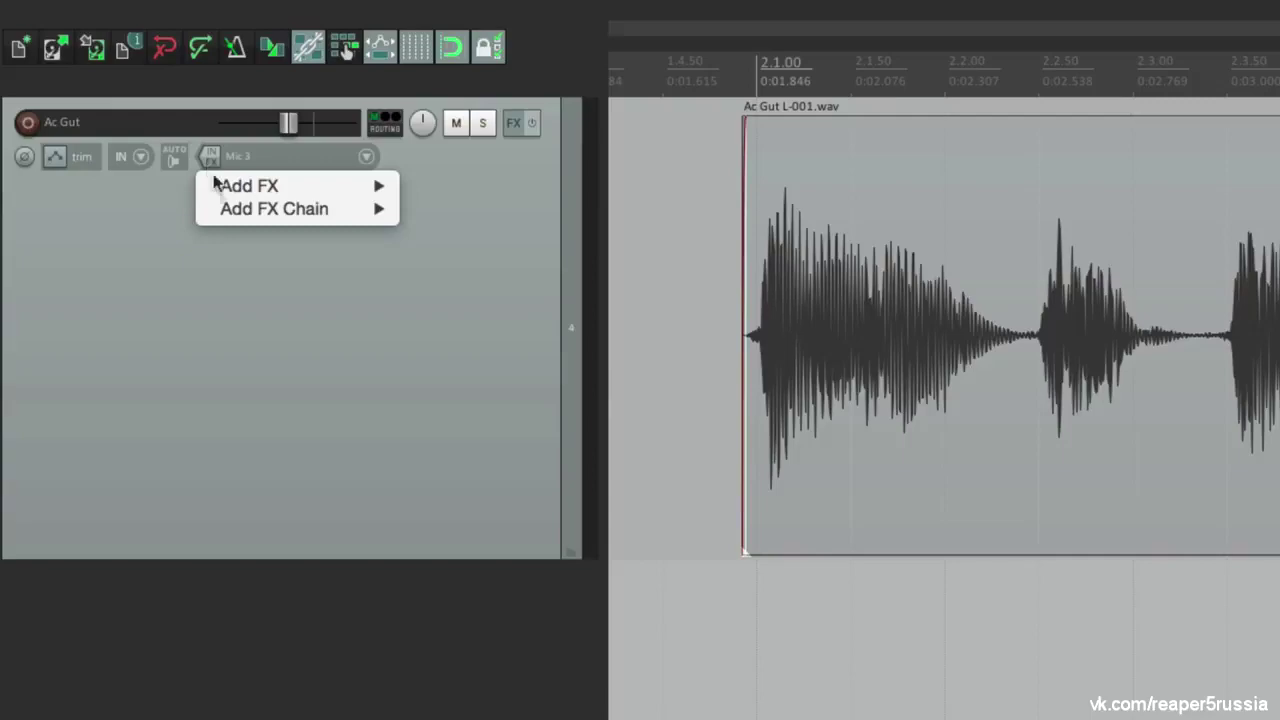
pyautogui.moveTo(222, 215)
pyautogui.click(513, 213)
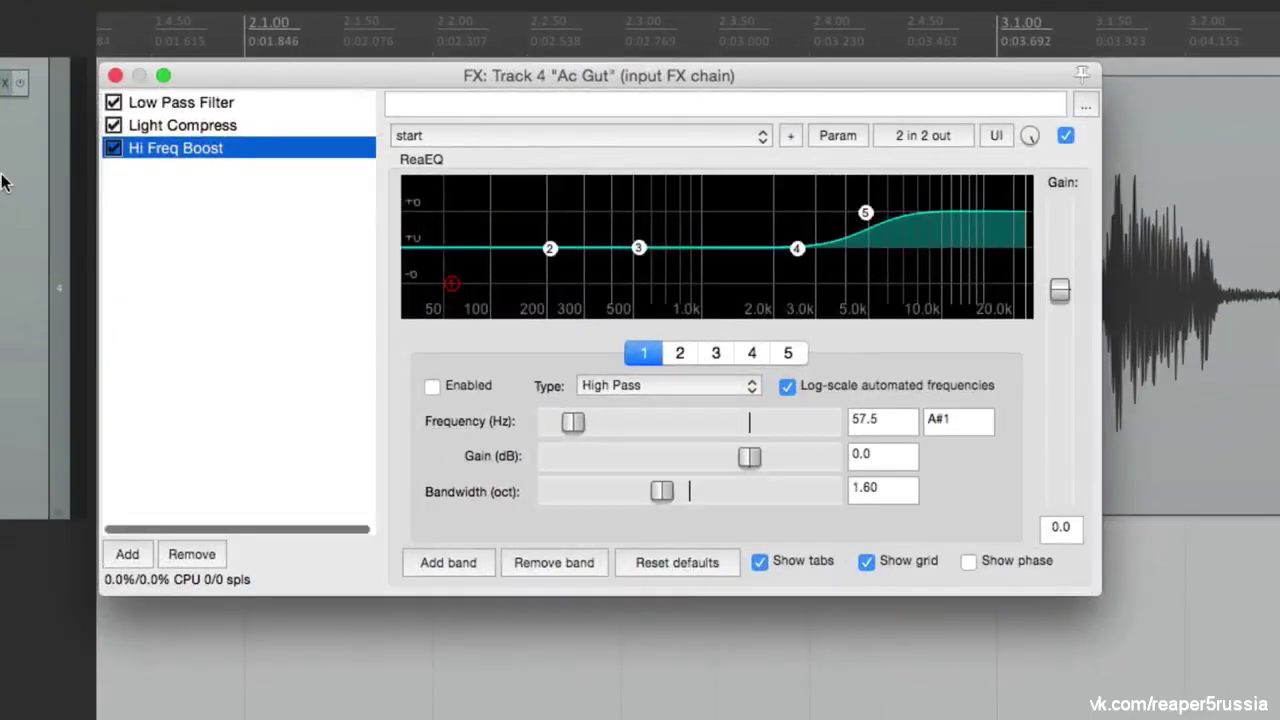
pyautogui.click(349, 180)
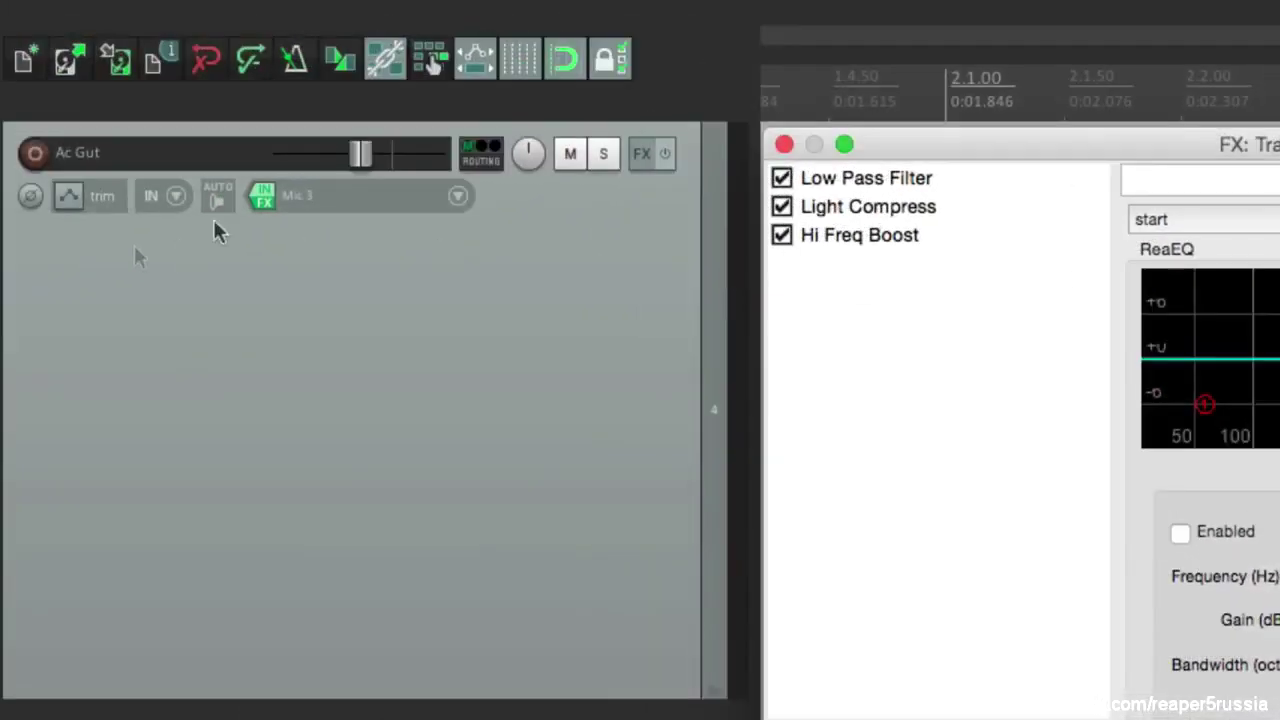
# Check the list of input FX on the Ac Gut track and remove the whole input chain
pyautogui.moveTo(263, 204)
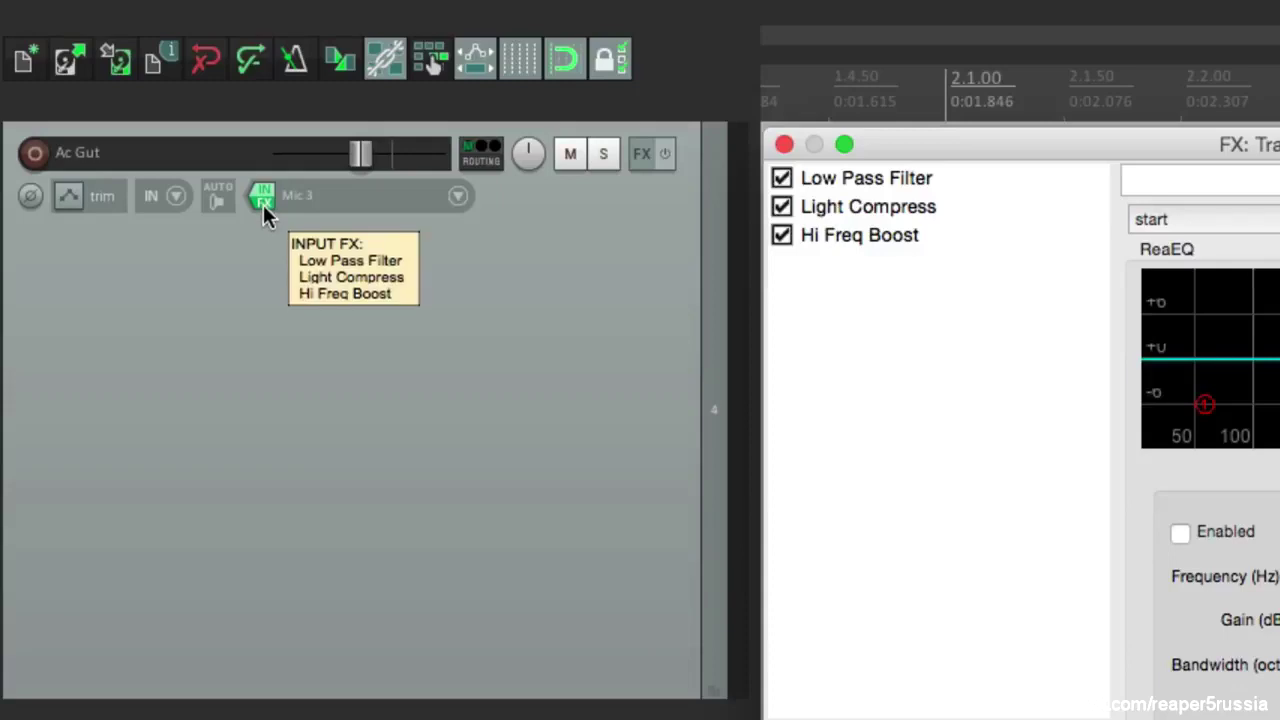
pyautogui.rightClick(263, 204)
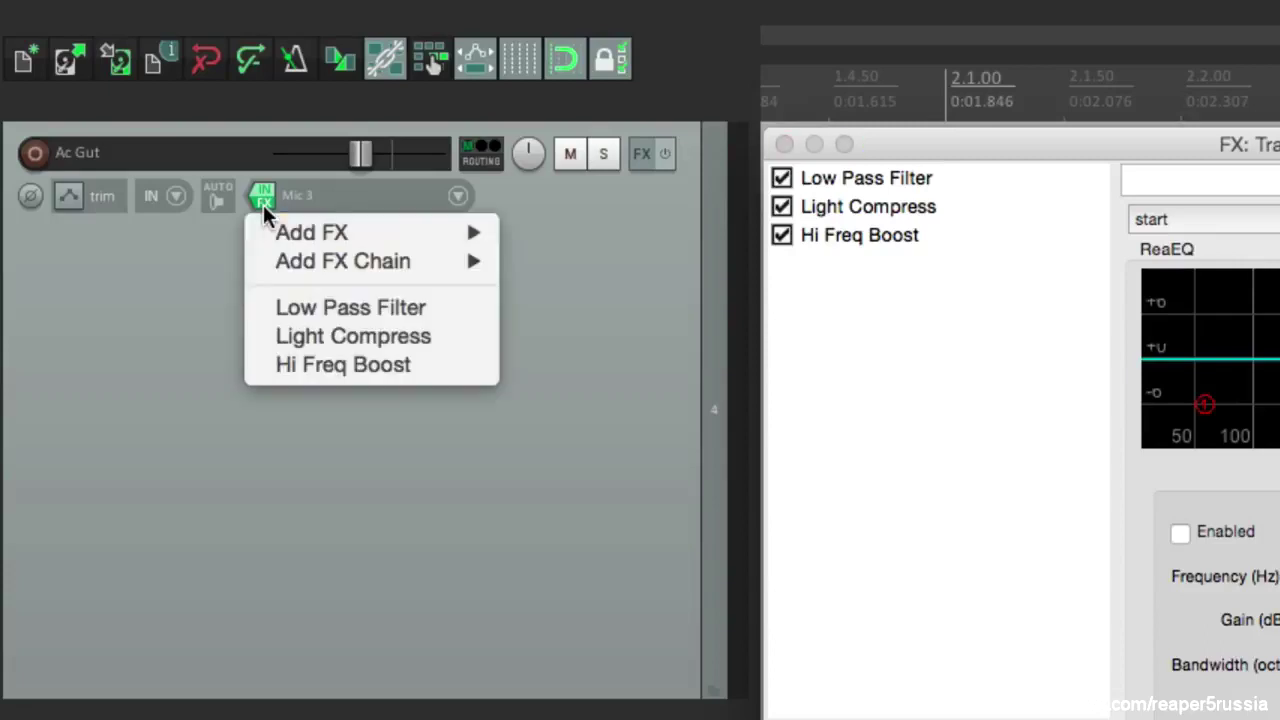
pyautogui.click(220, 305)
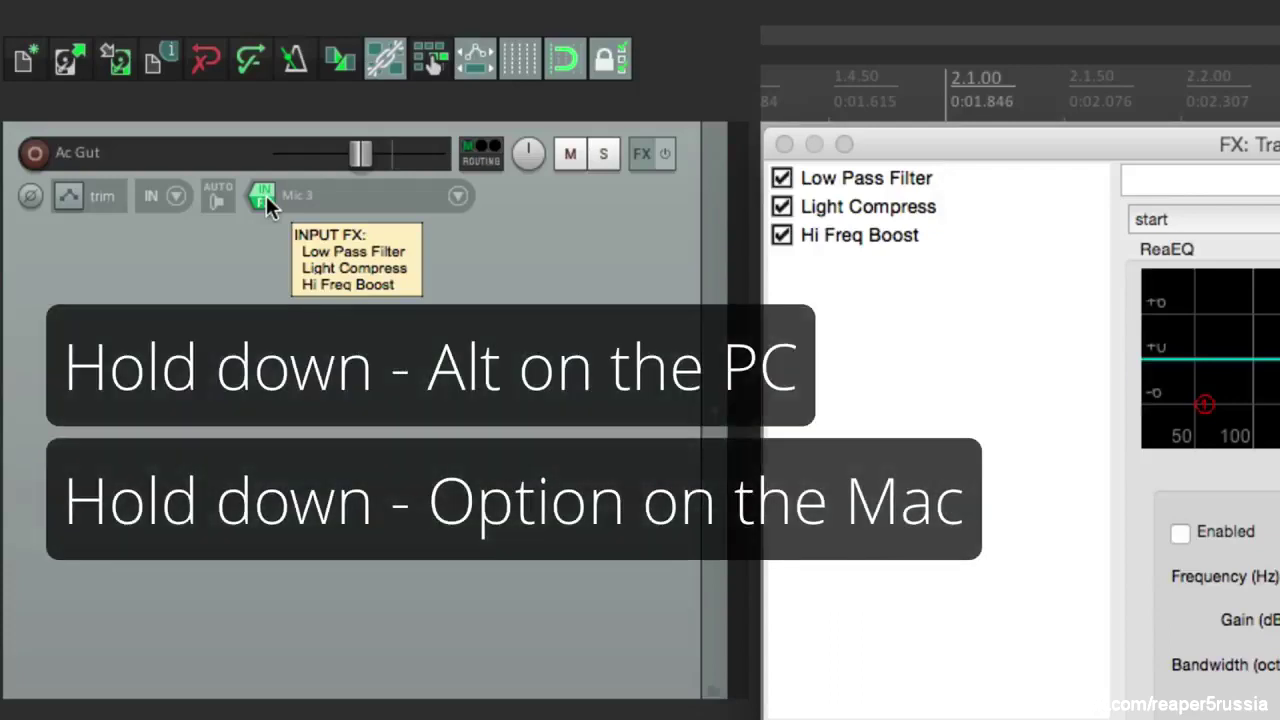
pyautogui.keyDown('alt'); pyautogui.click(264, 197); pyautogui.keyUp('alt')
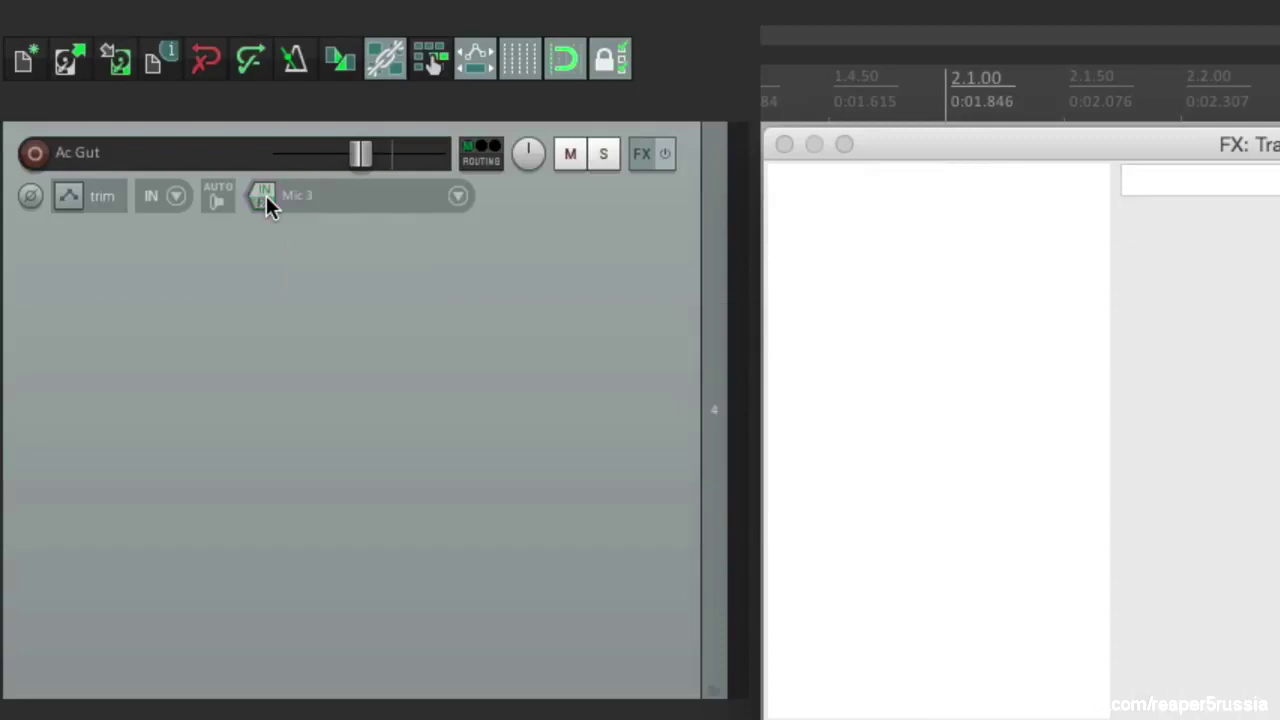
# Add the Low Pass Filter, Light Compress and Hi Freq Boost chain to the emptied input FX of the Ac Gut track
pyautogui.rightClick(267, 200)
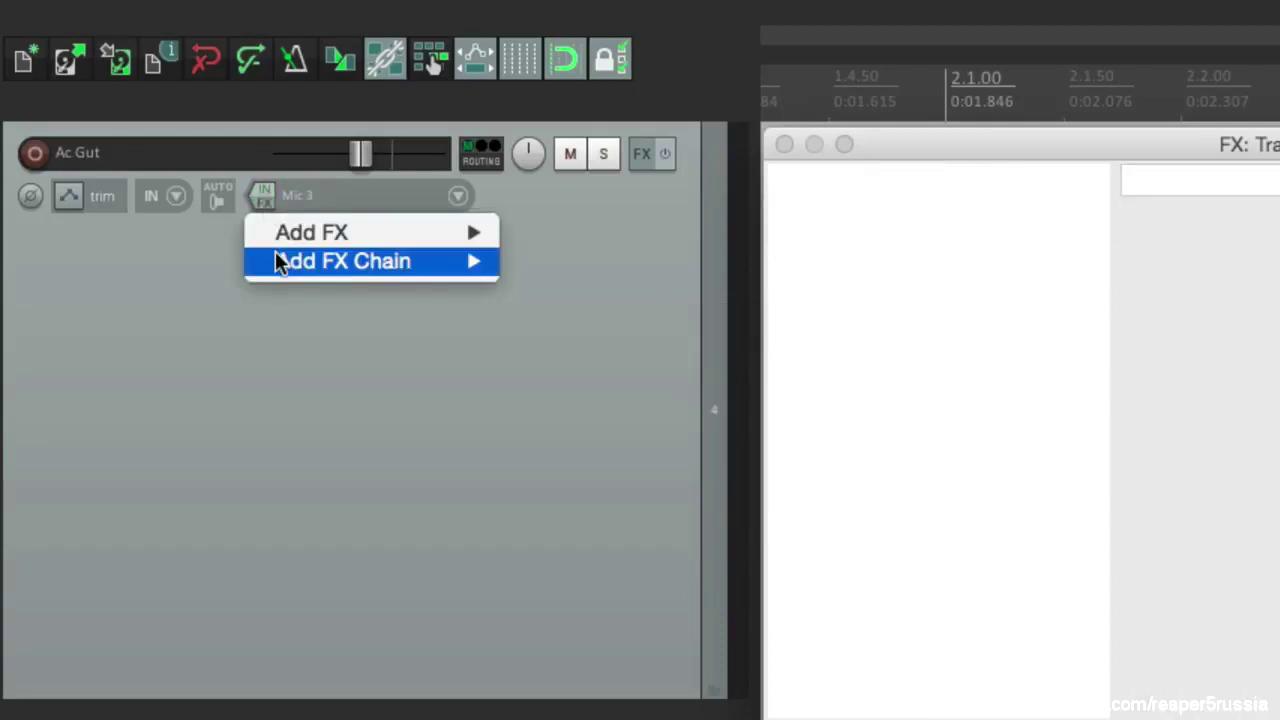
pyautogui.moveTo(280, 262)
pyautogui.click(578, 264)
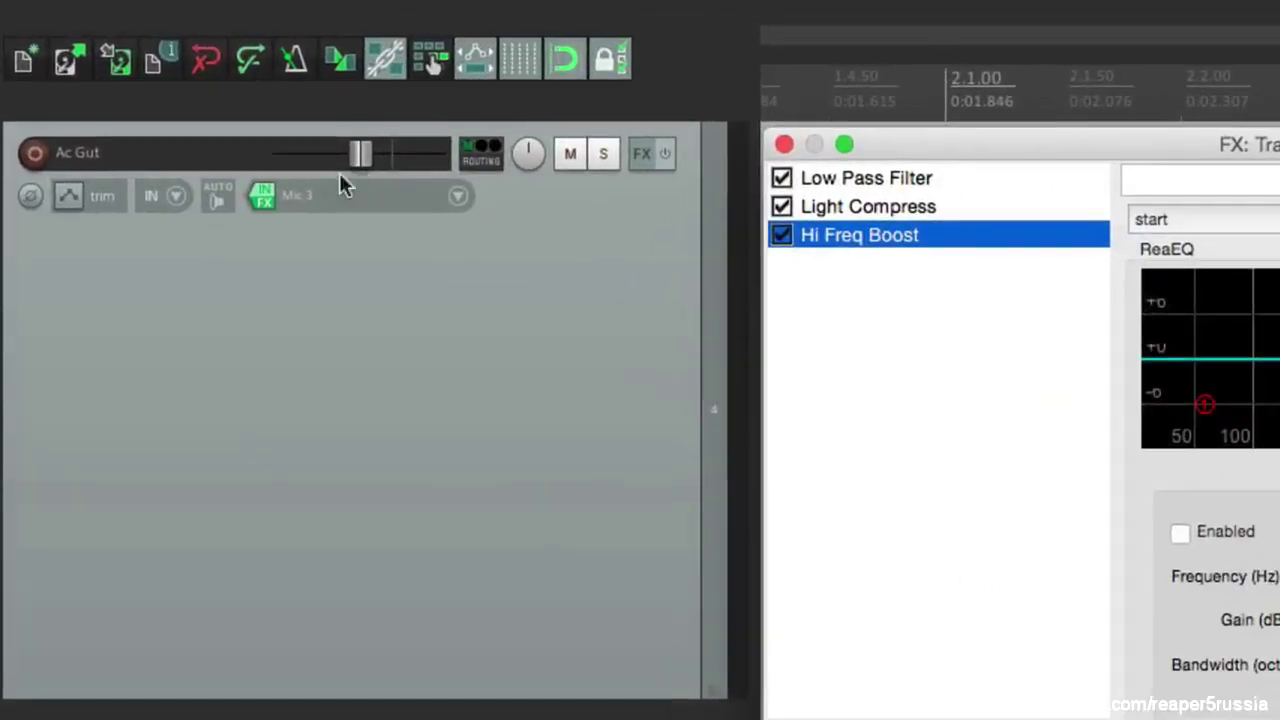
pyautogui.moveTo(267, 203)
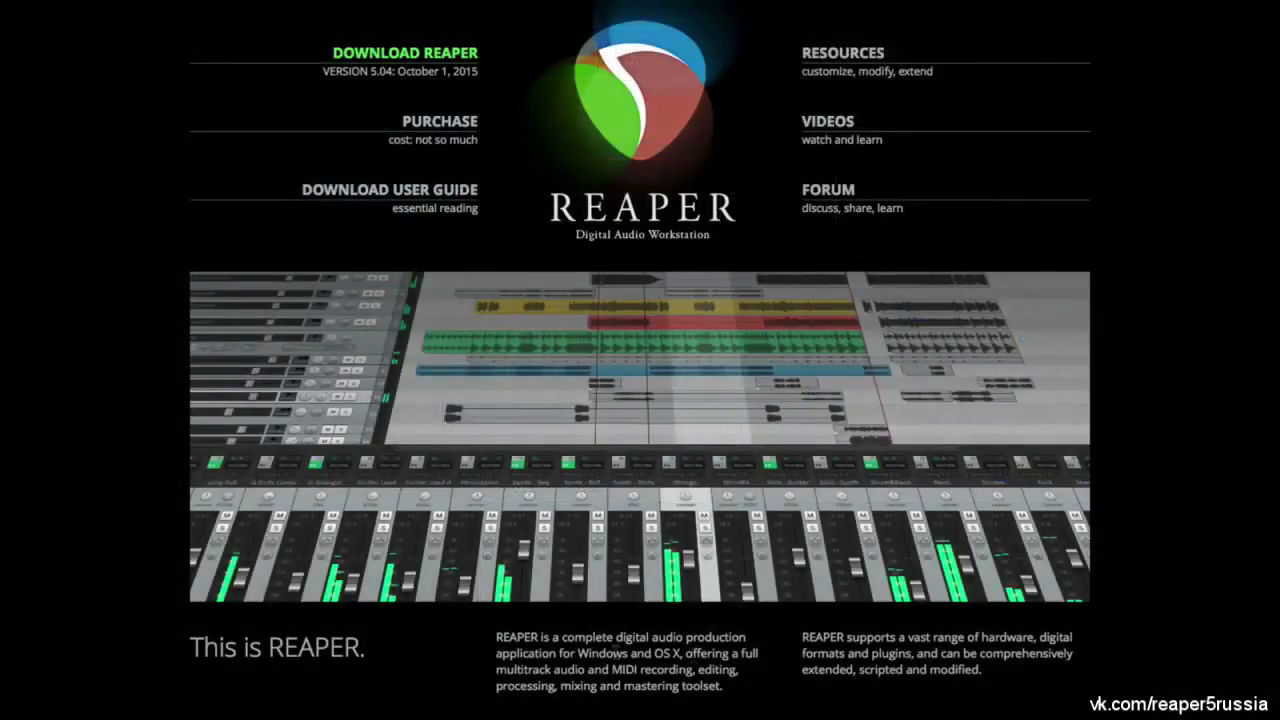
pyautogui.click(815, 123)
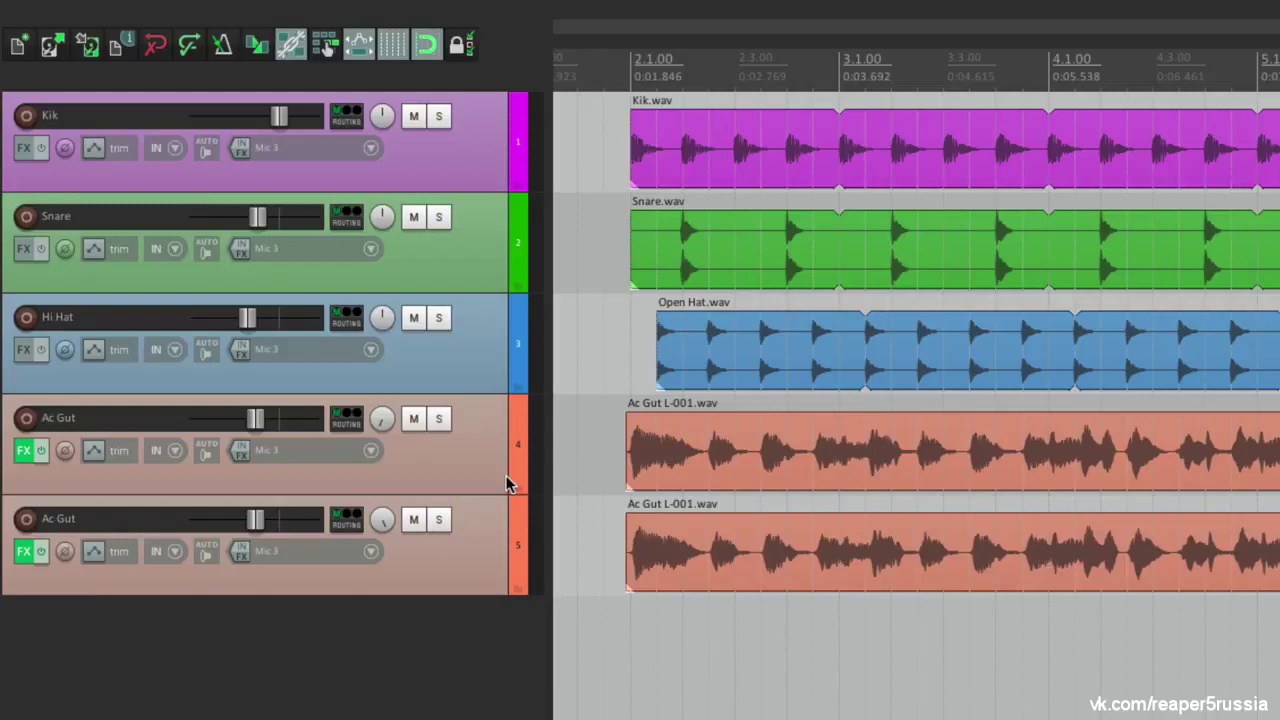
# Insert a new track above Kik and turn it into a folder containing all the tracks below it
pyautogui.doubleClick(460, 680)
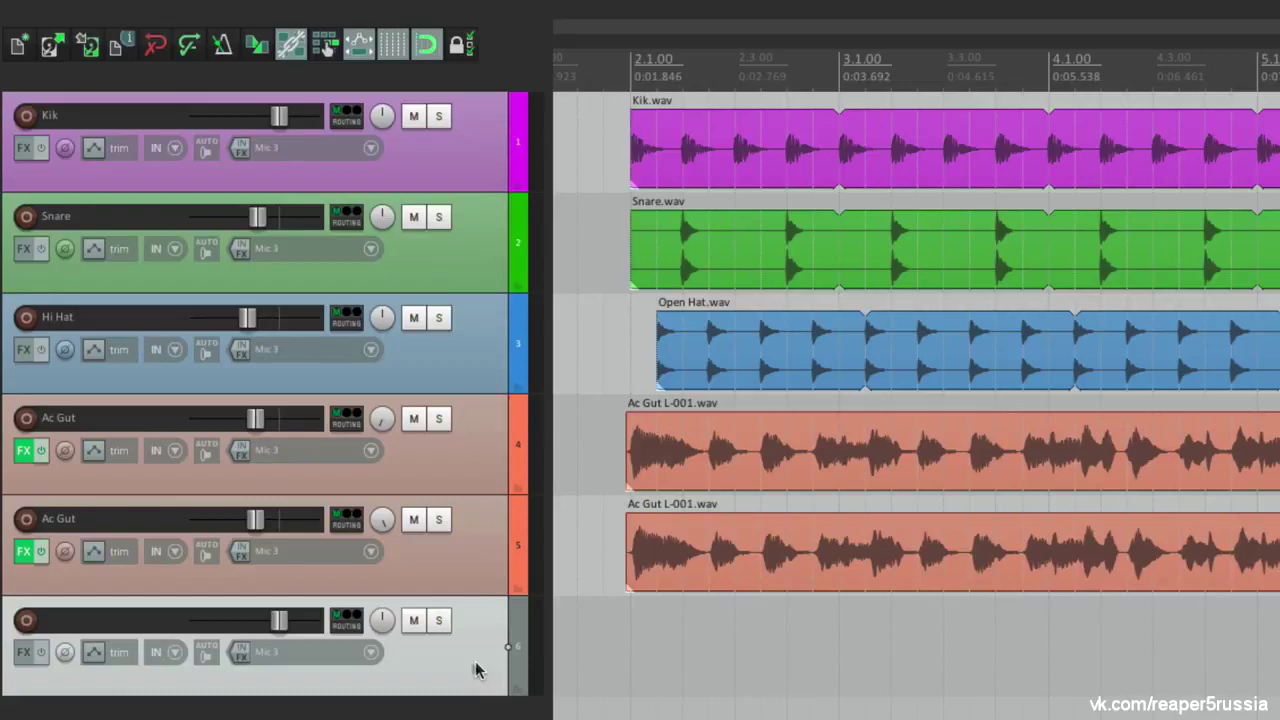
pyautogui.moveTo(477, 83); pyautogui.dragTo(487, 122)
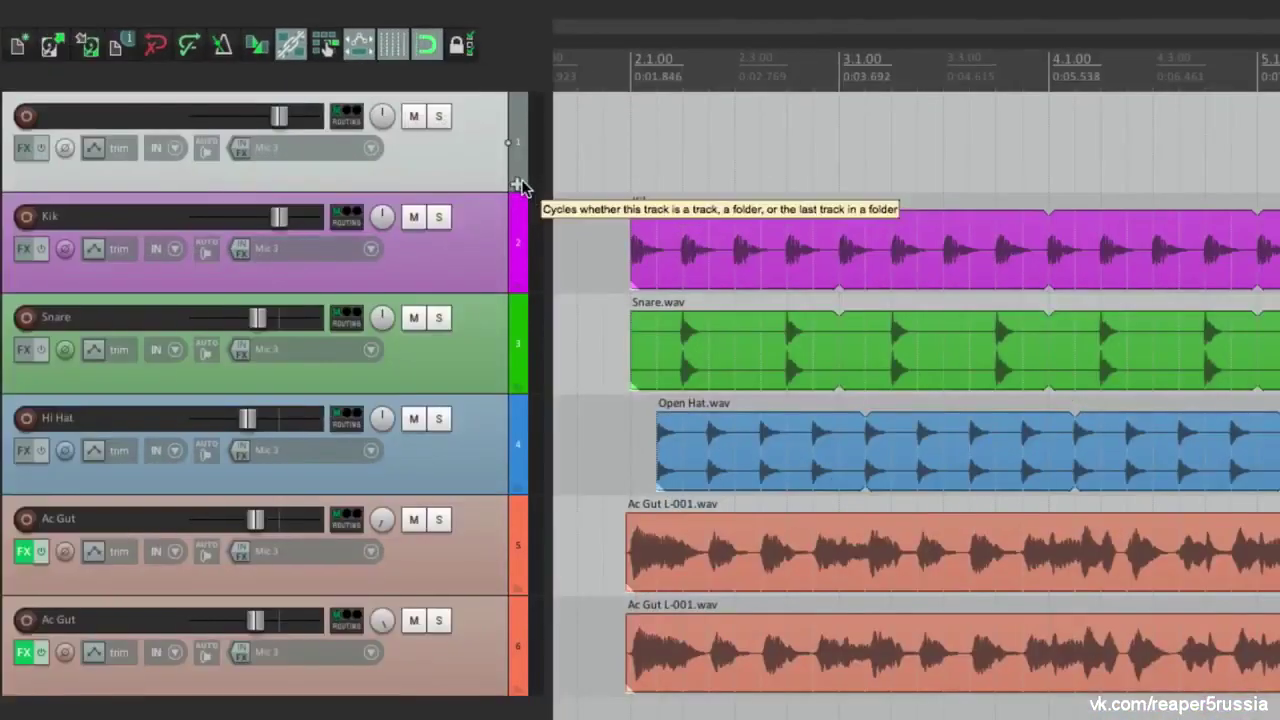
pyautogui.click(520, 186)
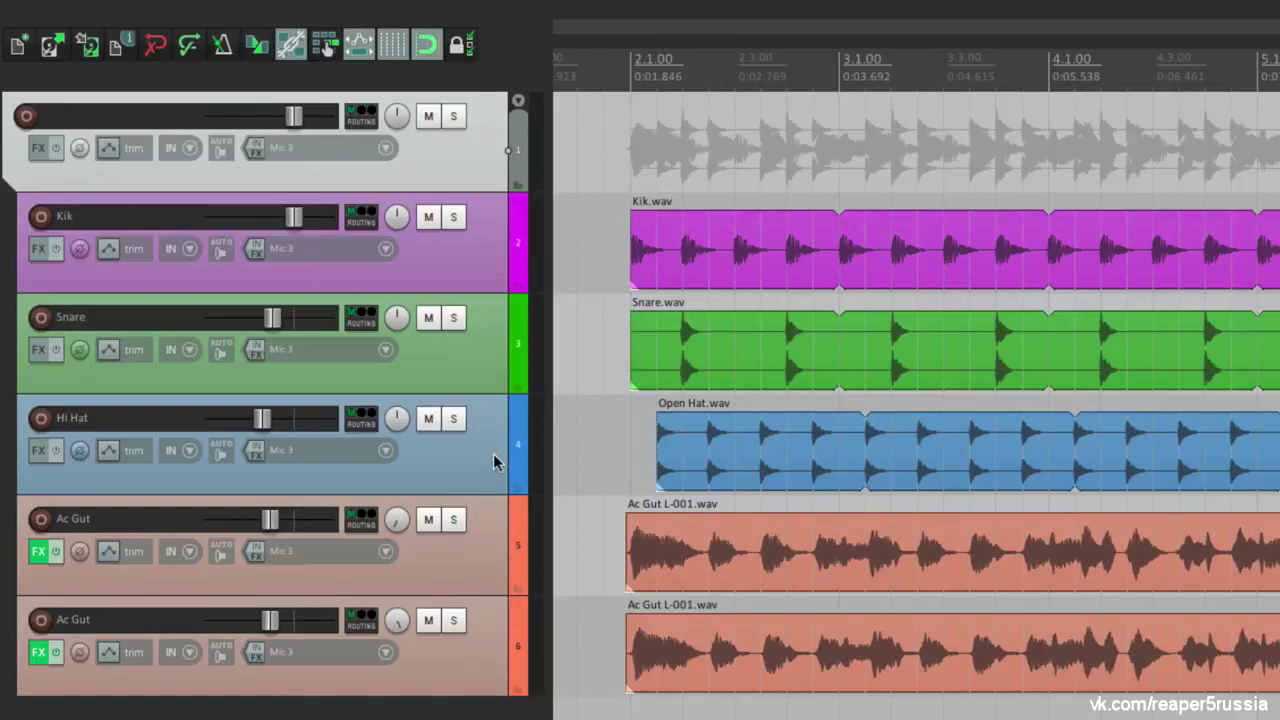
# Switch mute and solo on and off in turn on the folder track
pyautogui.click(429, 117)
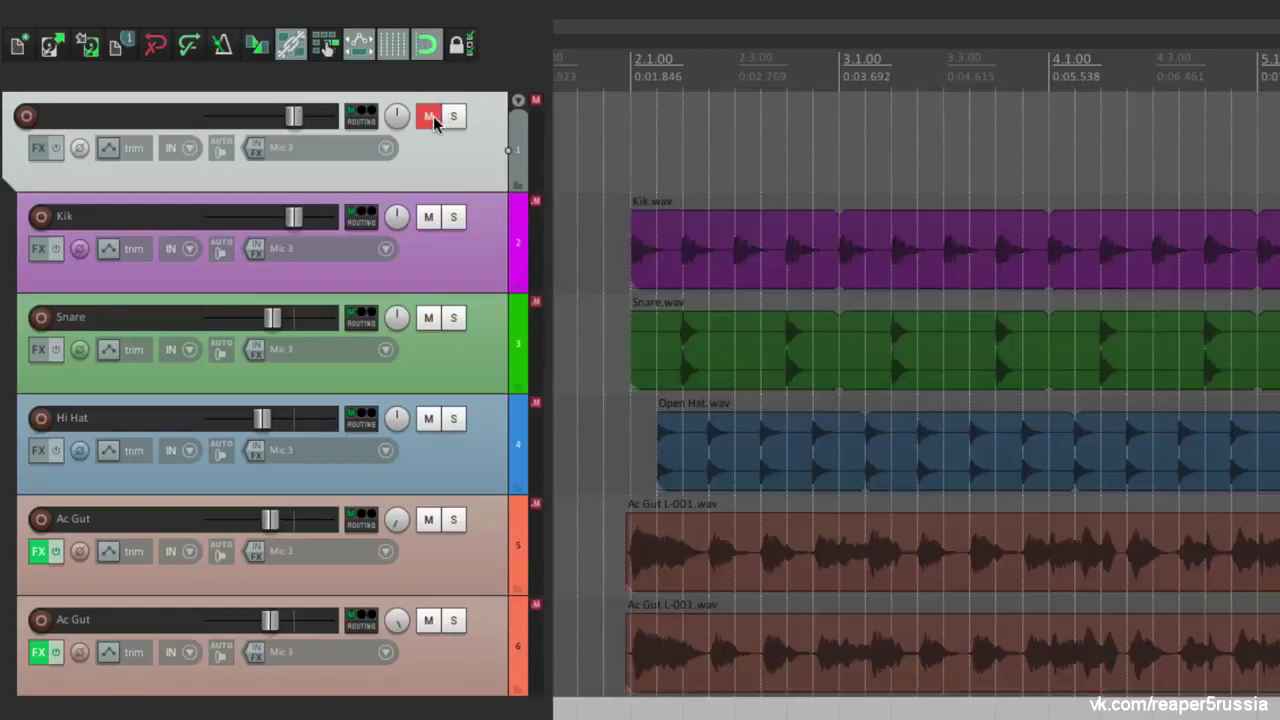
pyautogui.click(431, 117)
pyautogui.click(455, 118)
pyautogui.click(455, 118)
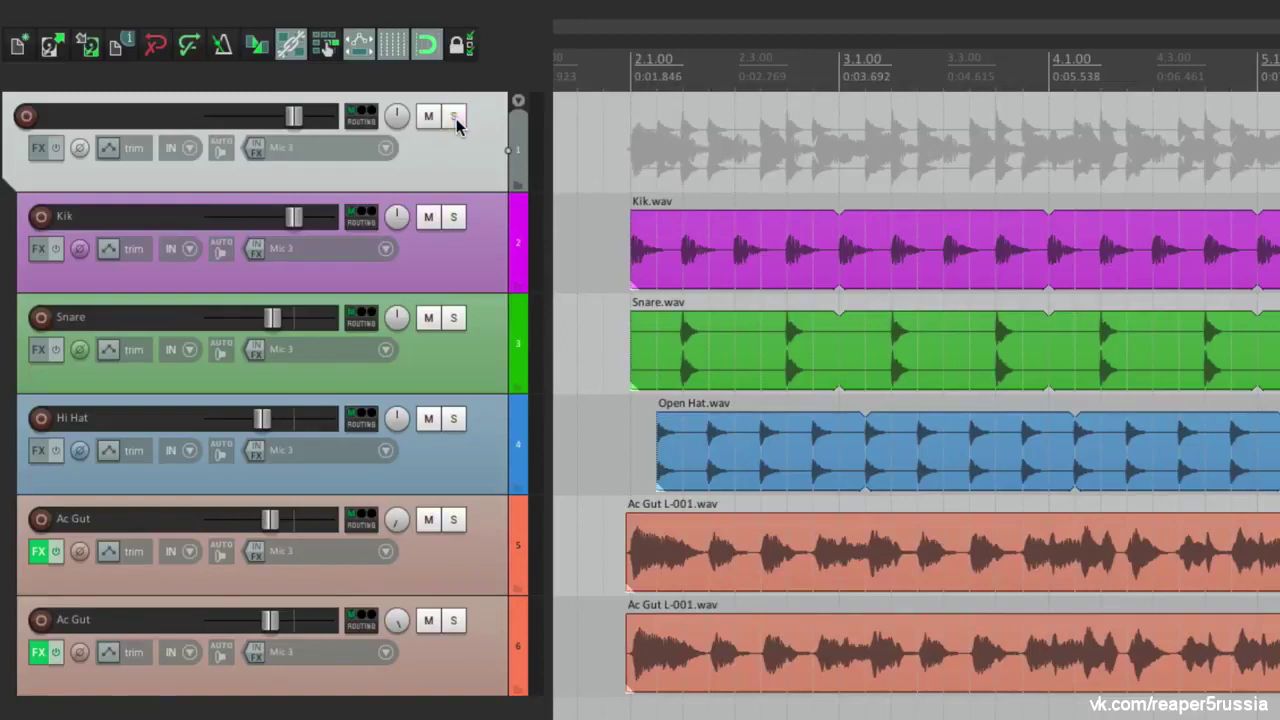
# Play the project from just before bar 2 while trying the folder track's volume fader, returning it to 0 dB
pyautogui.click(613, 232)
pyautogui.press('space')
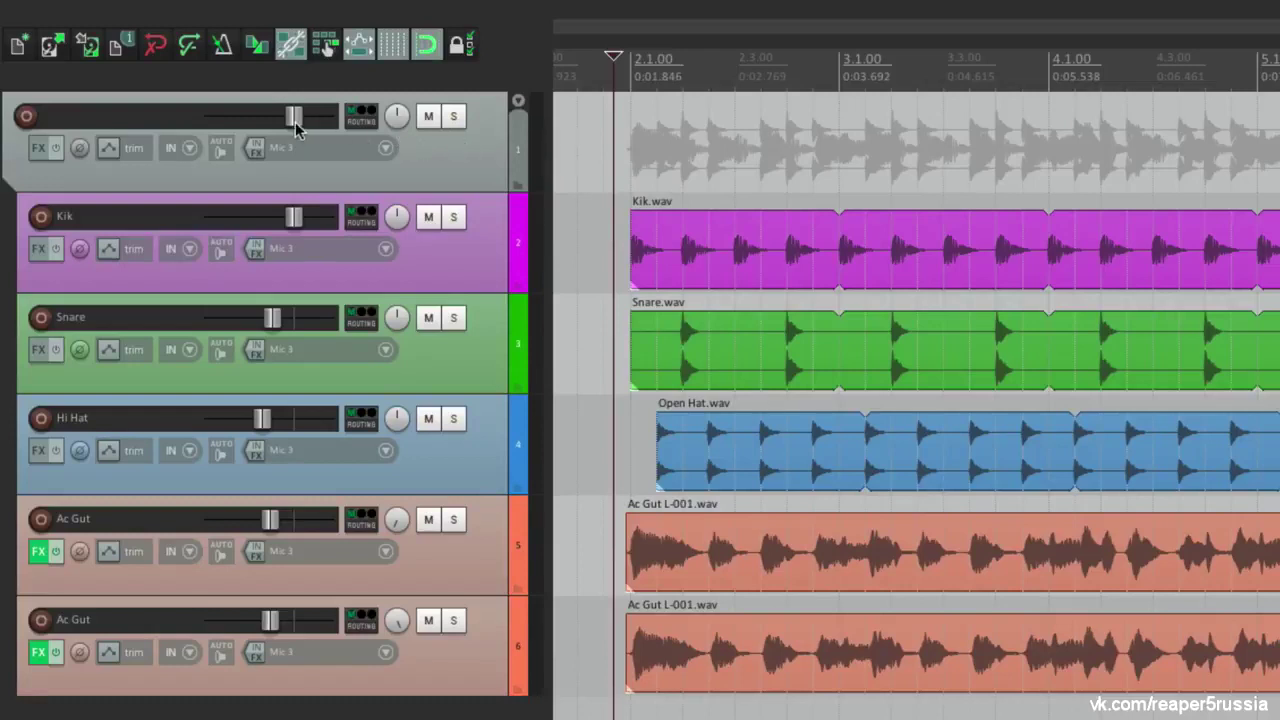
pyautogui.moveTo(296, 125)
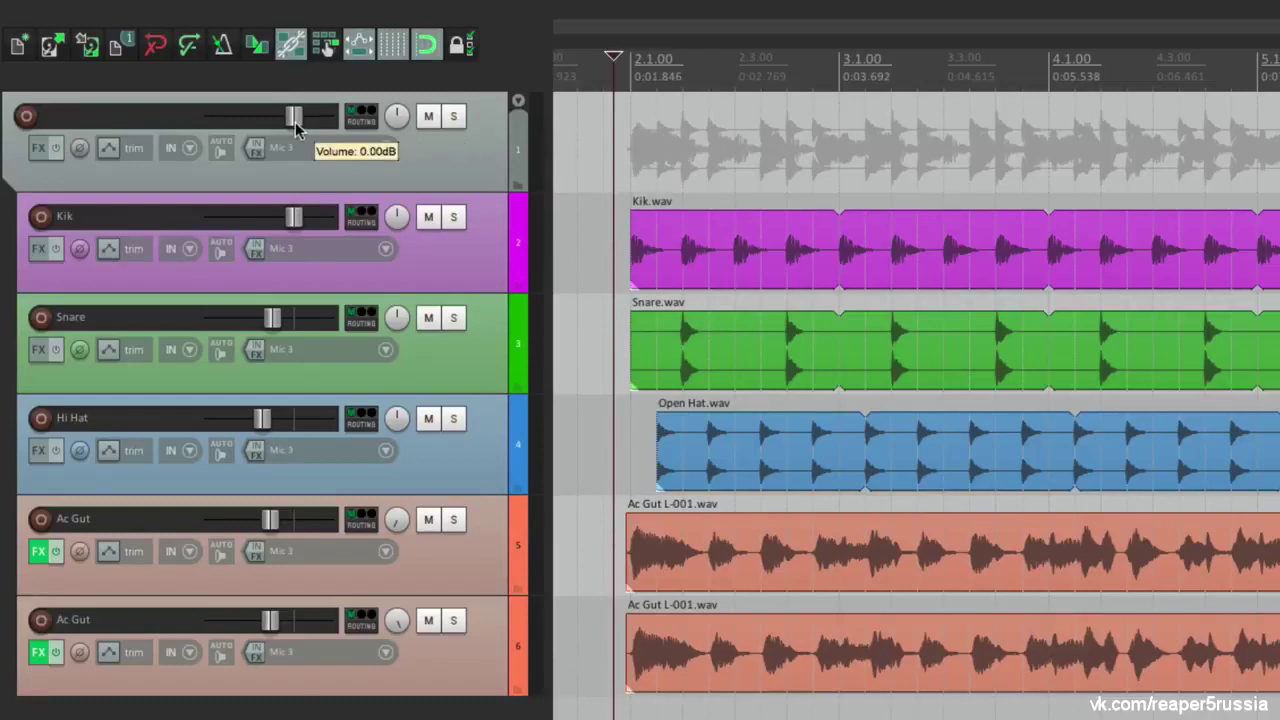
pyautogui.press('space')
pyautogui.moveTo(295, 124)
pyautogui.mouseDown()
pyautogui.moveTo(252, 121)
pyautogui.moveTo(293, 122)
pyautogui.mouseUp()
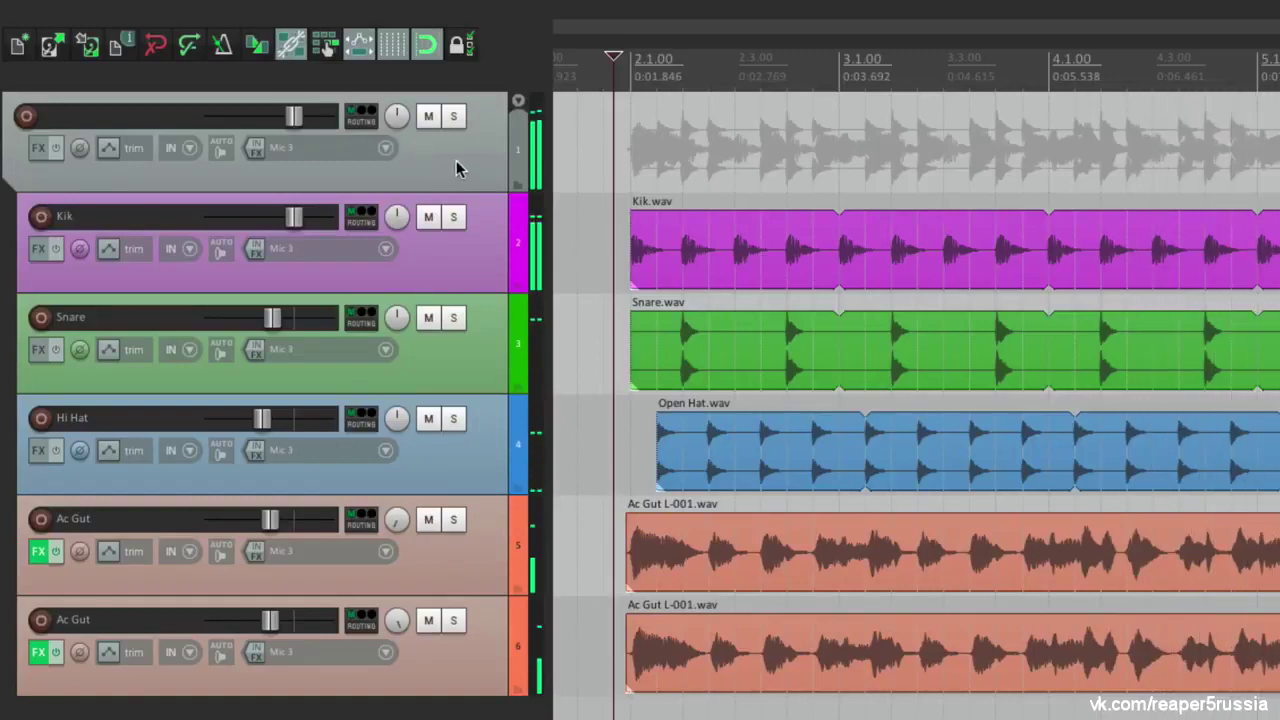
pyautogui.press('space')
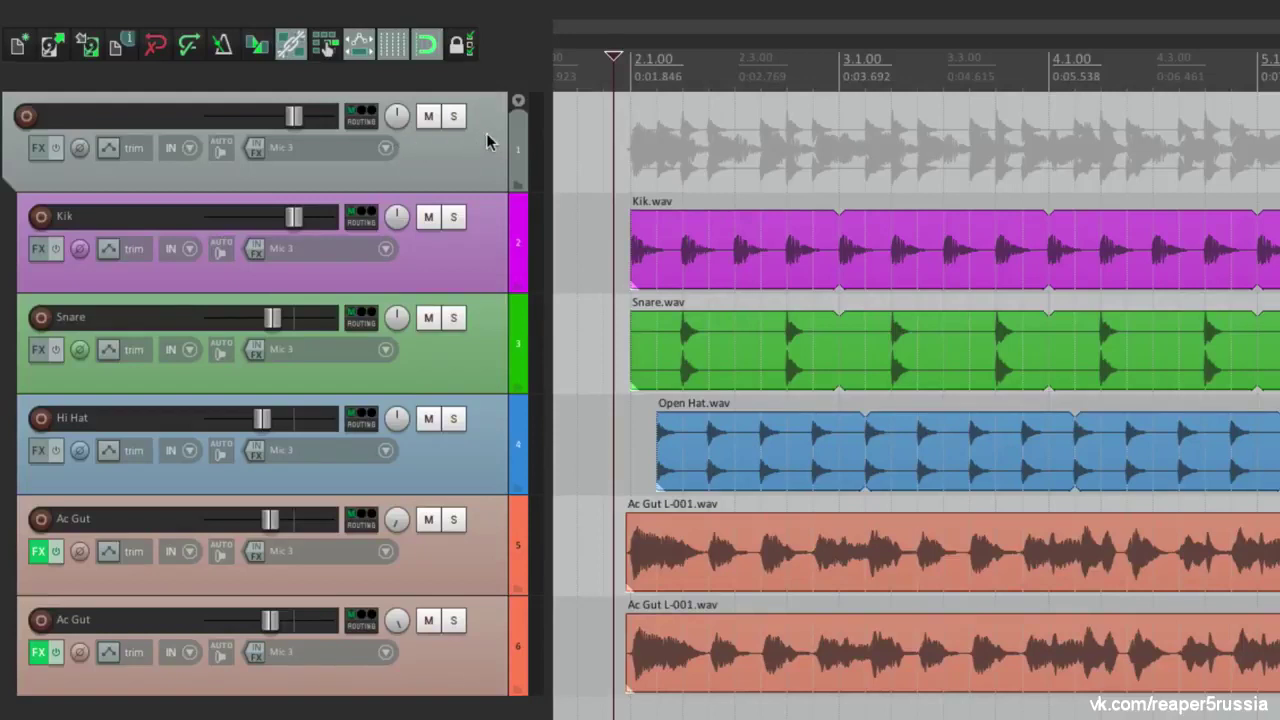
# Widen the track controls and add the ReaEQ (Cockos) equalizer to the folder track
pyautogui.moveTo(548, 140); pyautogui.dragTo(580, 138)
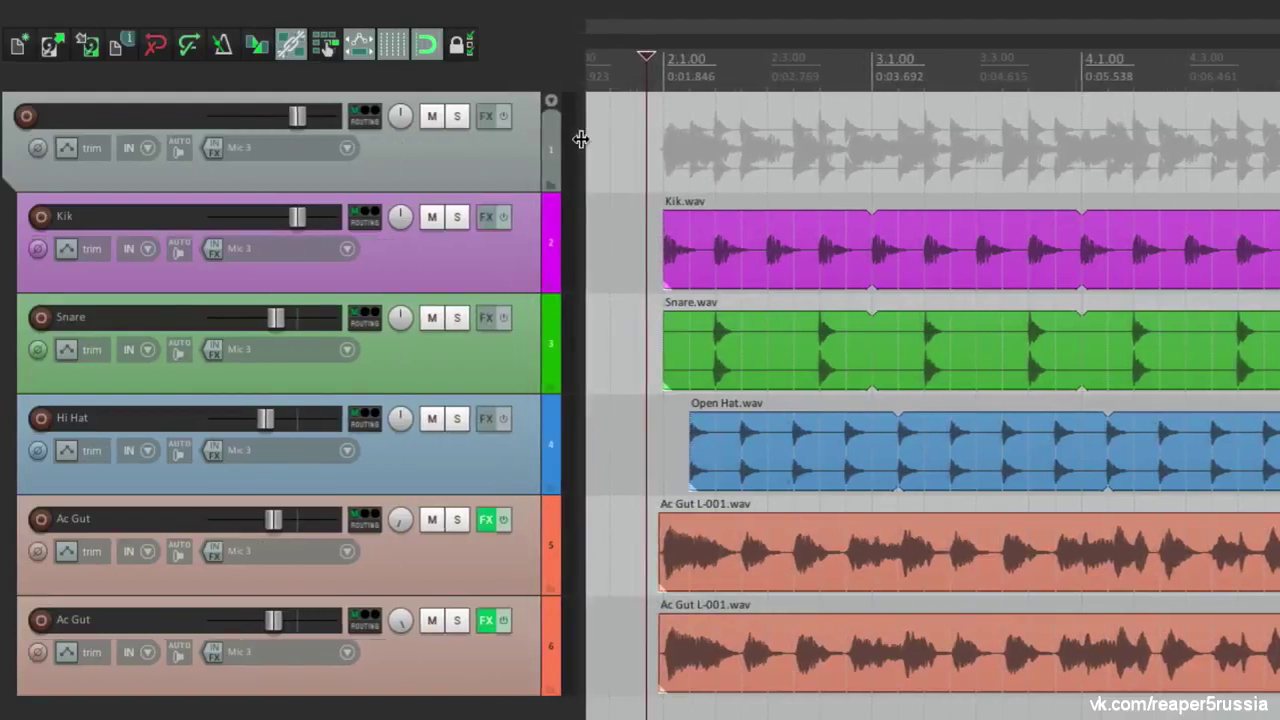
pyautogui.rightClick(486, 120)
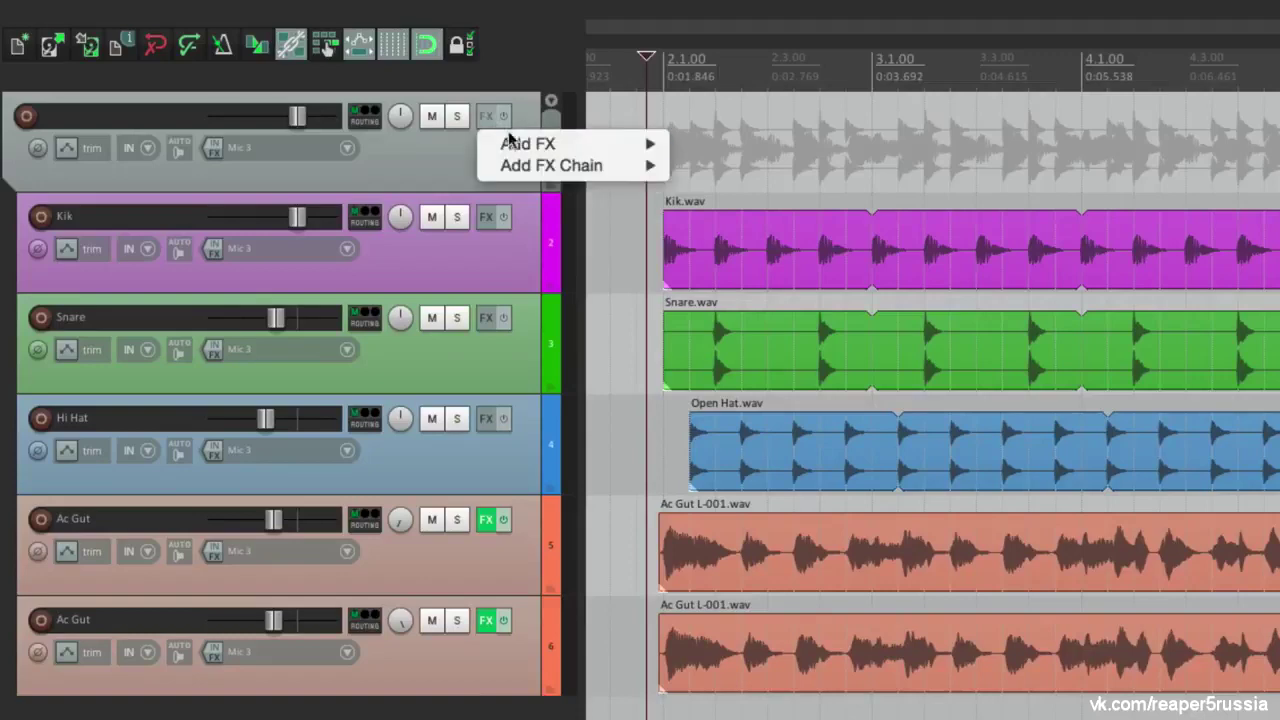
pyautogui.moveTo(508, 138)
pyautogui.moveTo(702, 166)
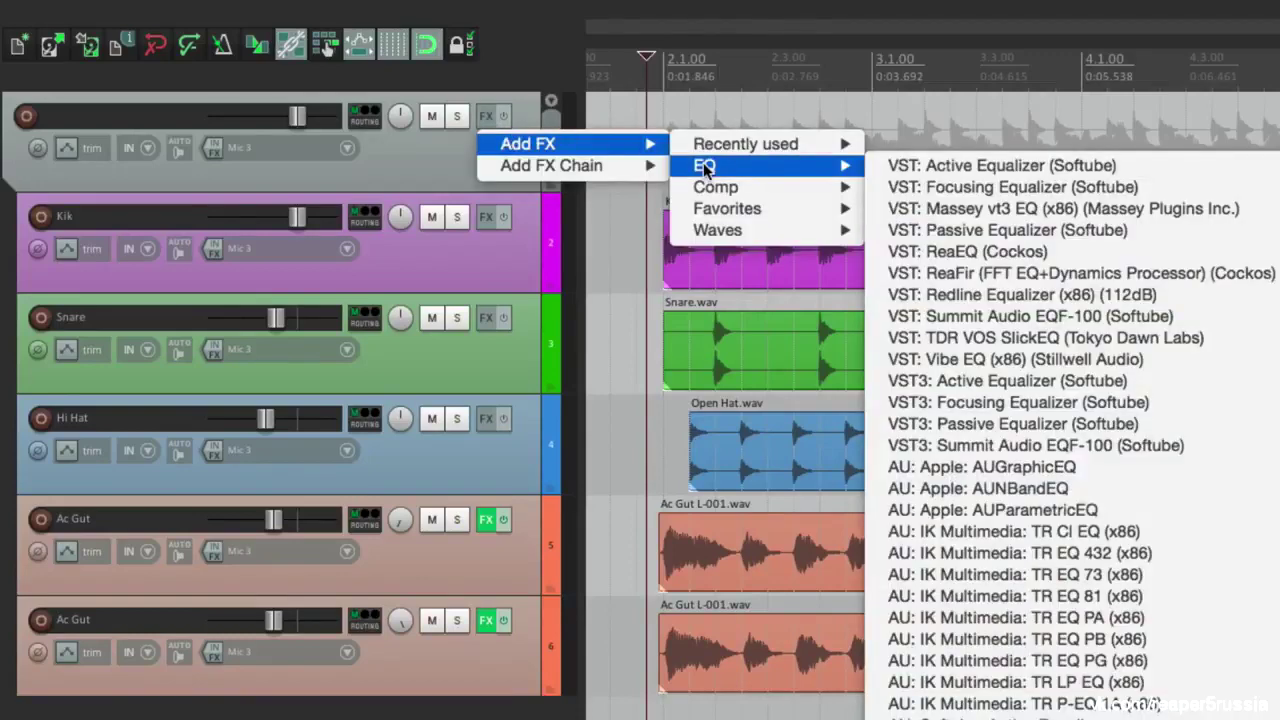
pyautogui.click(895, 258)
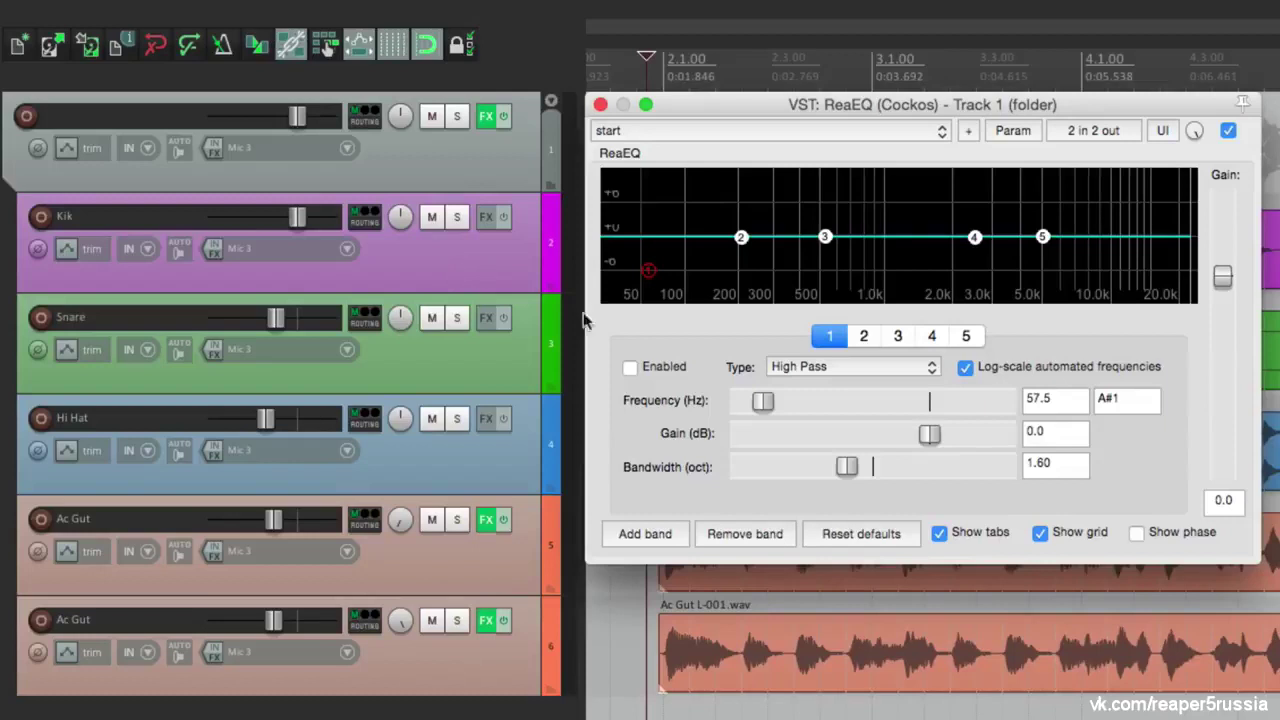
# Enable ReaEQ band 1 as a Low Pass filter at about 13645 Hz with a bandwidth of 0.44 octaves
pyautogui.click(809, 367)
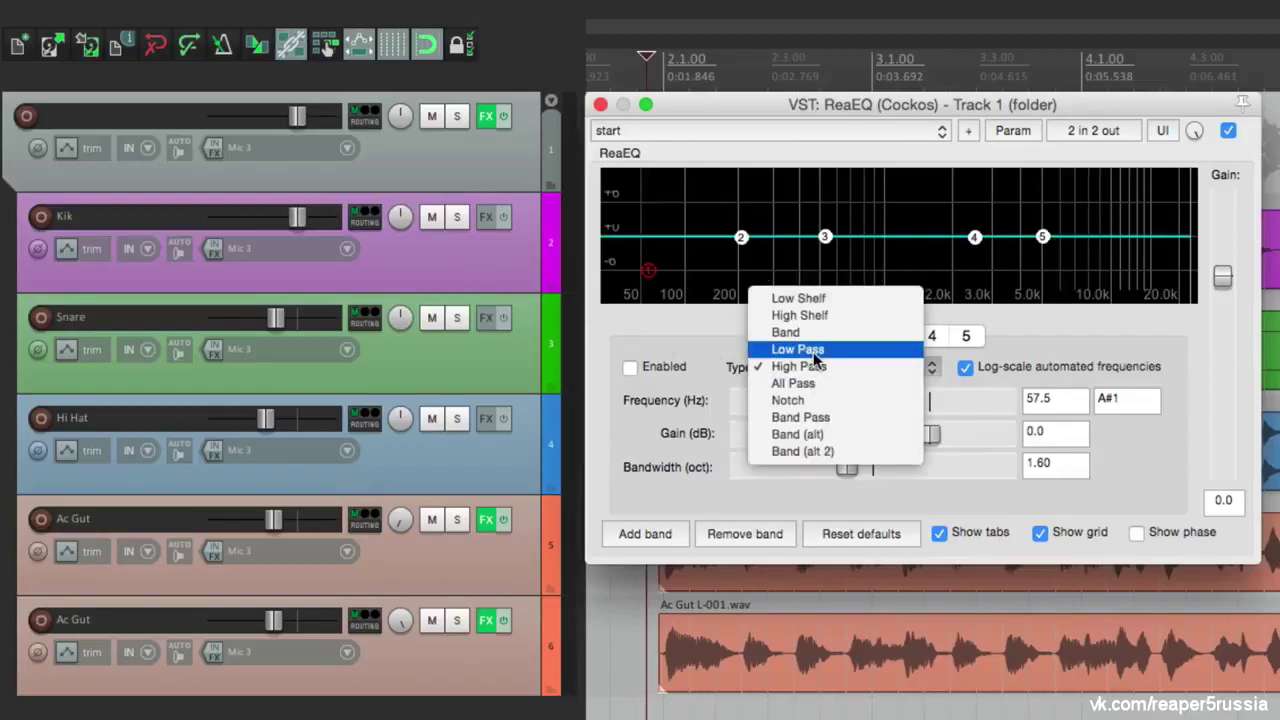
pyautogui.click(813, 350)
pyautogui.click(630, 367)
pyautogui.moveTo(760, 401); pyautogui.dragTo(993, 401)
pyautogui.moveTo(850, 468); pyautogui.dragTo(756, 474)
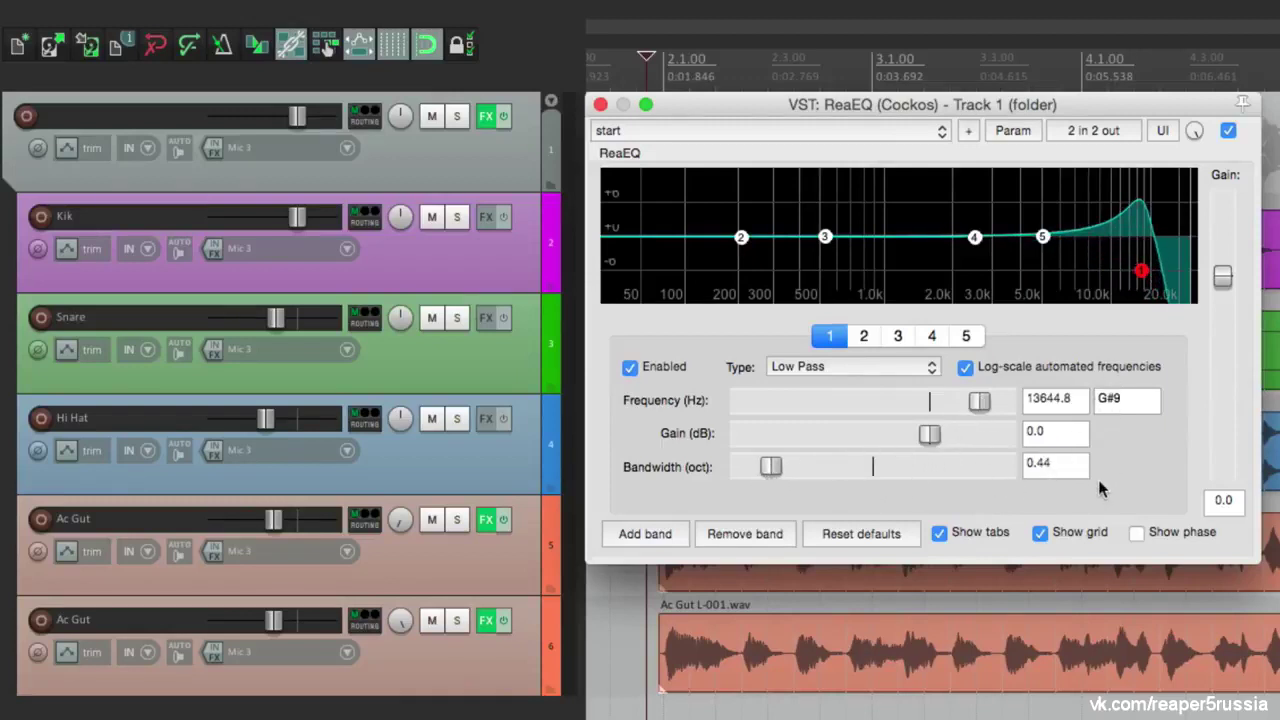
# Lower the low-pass frequency to about 7475 Hz during playback, and remove ReaEQ from the folder track
pyautogui.press('space')
pyautogui.moveTo(980, 401); pyautogui.dragTo(957, 422)
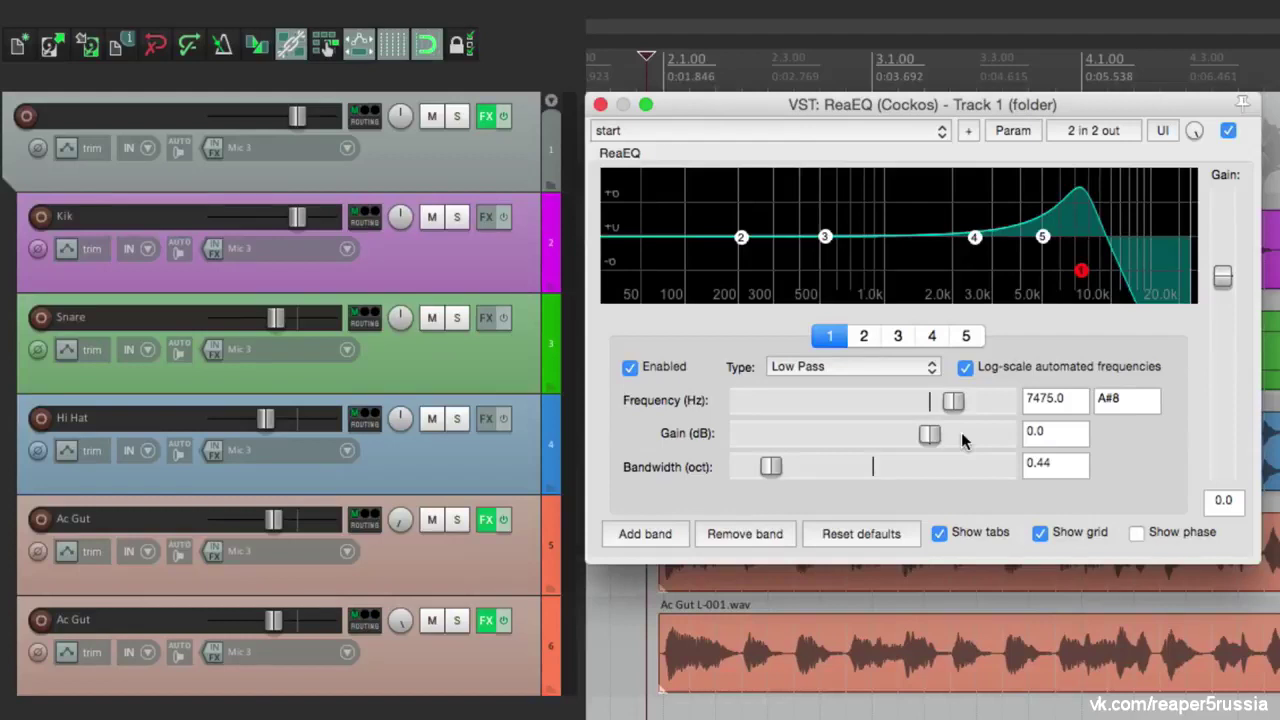
pyautogui.click(488, 118)
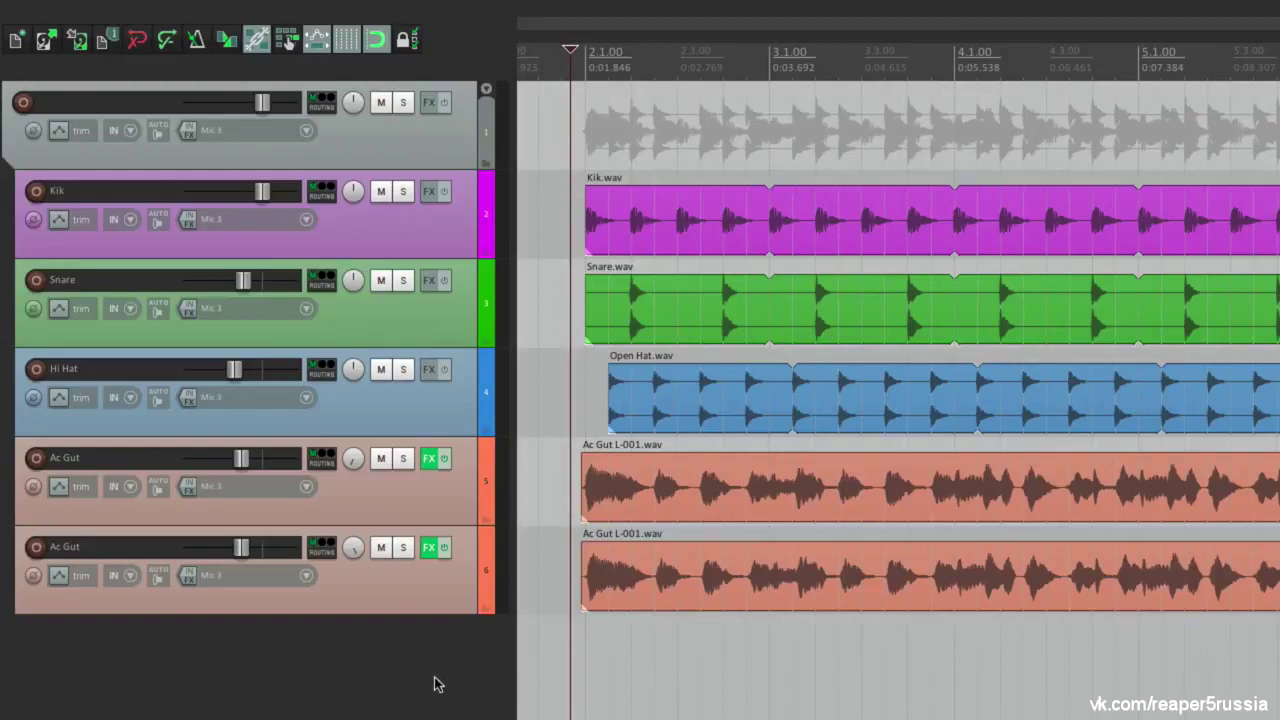
# Insert a new track between Hi Hat and the first Ac Gut track and make it a subfolder for both Ac Gut tracks
pyautogui.doubleClick(434, 686)
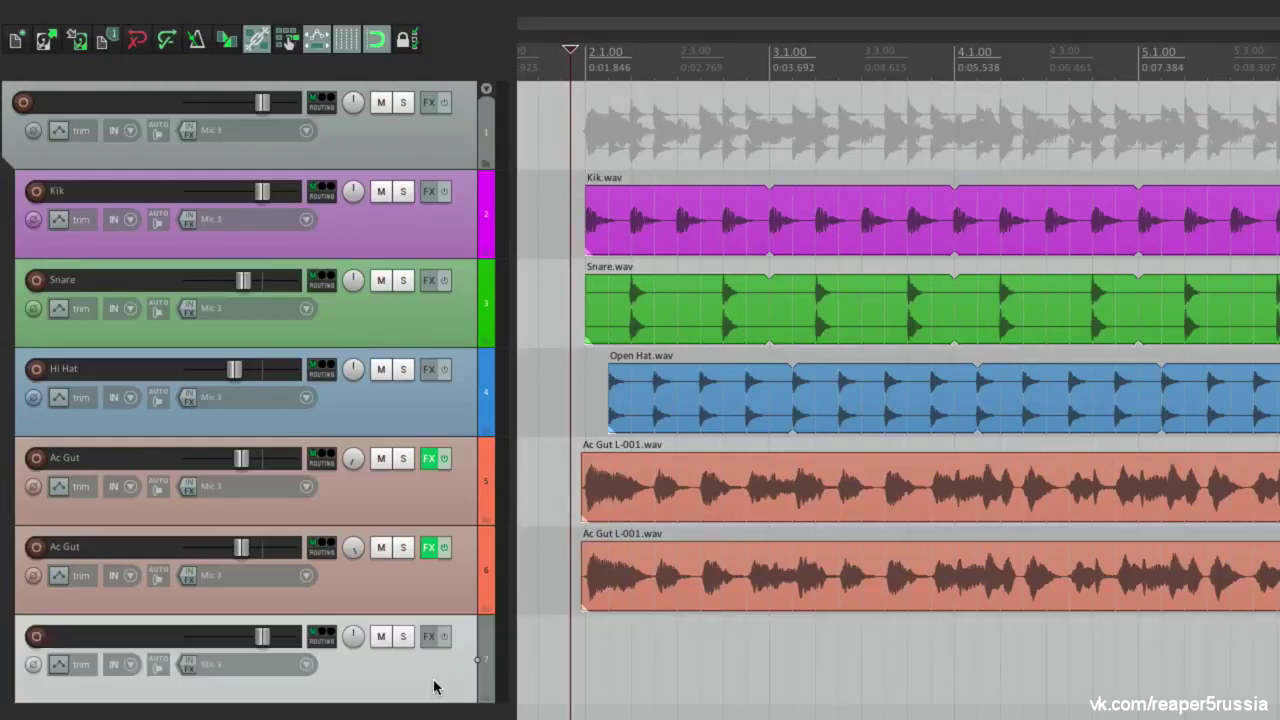
pyautogui.moveTo(390, 622); pyautogui.dragTo(422, 504)
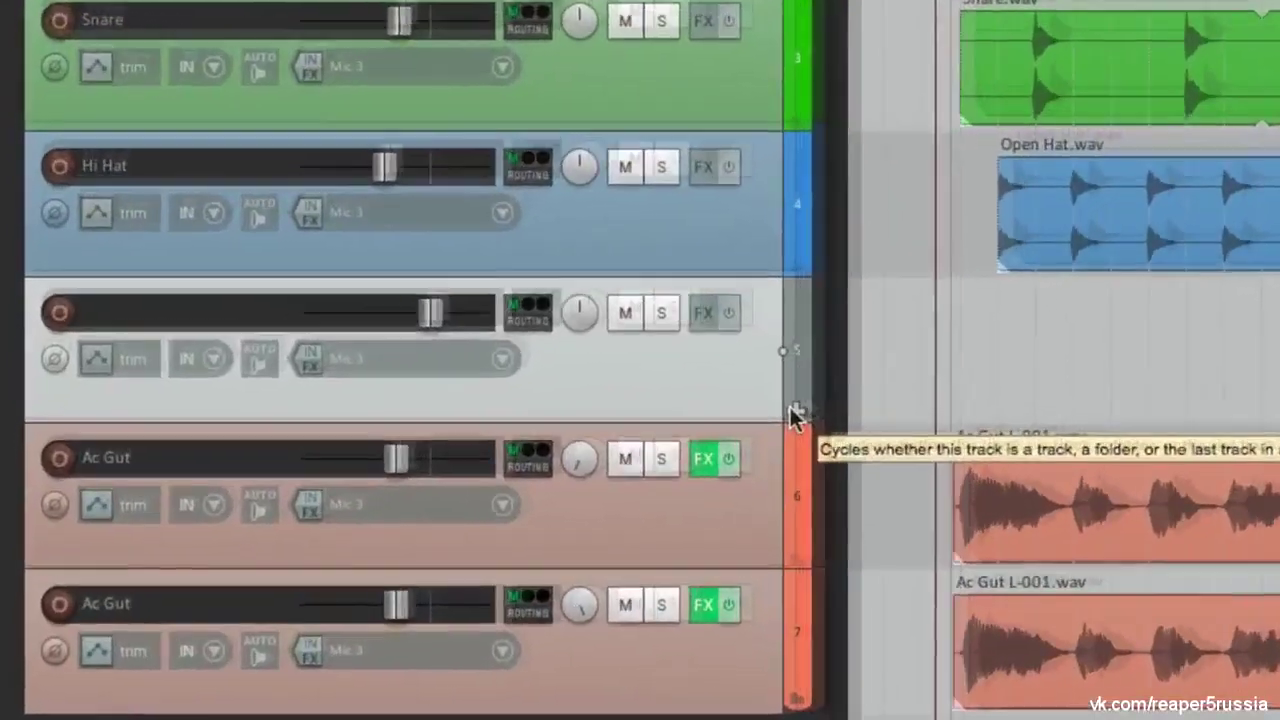
pyautogui.click(484, 520)
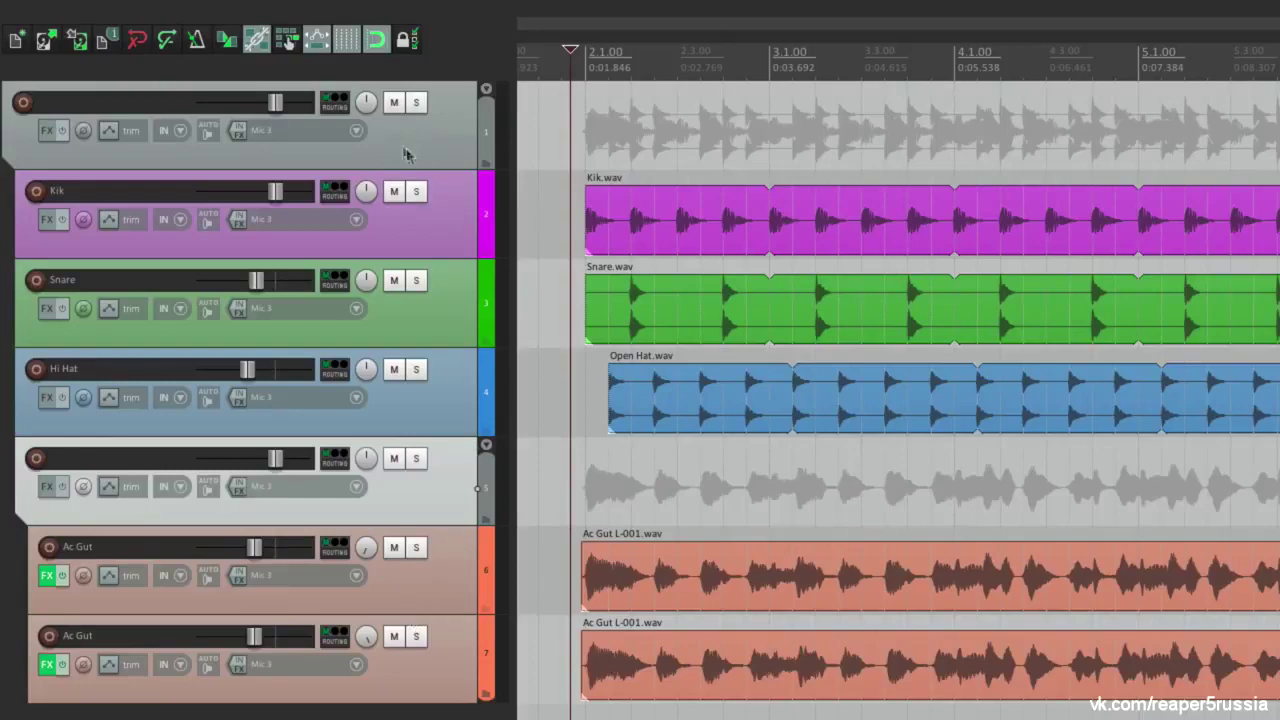
# Switch mute on and off on the main folder track and on the guitar subfolder track
pyautogui.click(392, 104)
pyautogui.click(392, 104)
pyautogui.click(393, 460)
pyautogui.click(393, 460)
# Solo the guitar subfolder track and play the project
pyautogui.click(415, 460)
pyautogui.press('space')
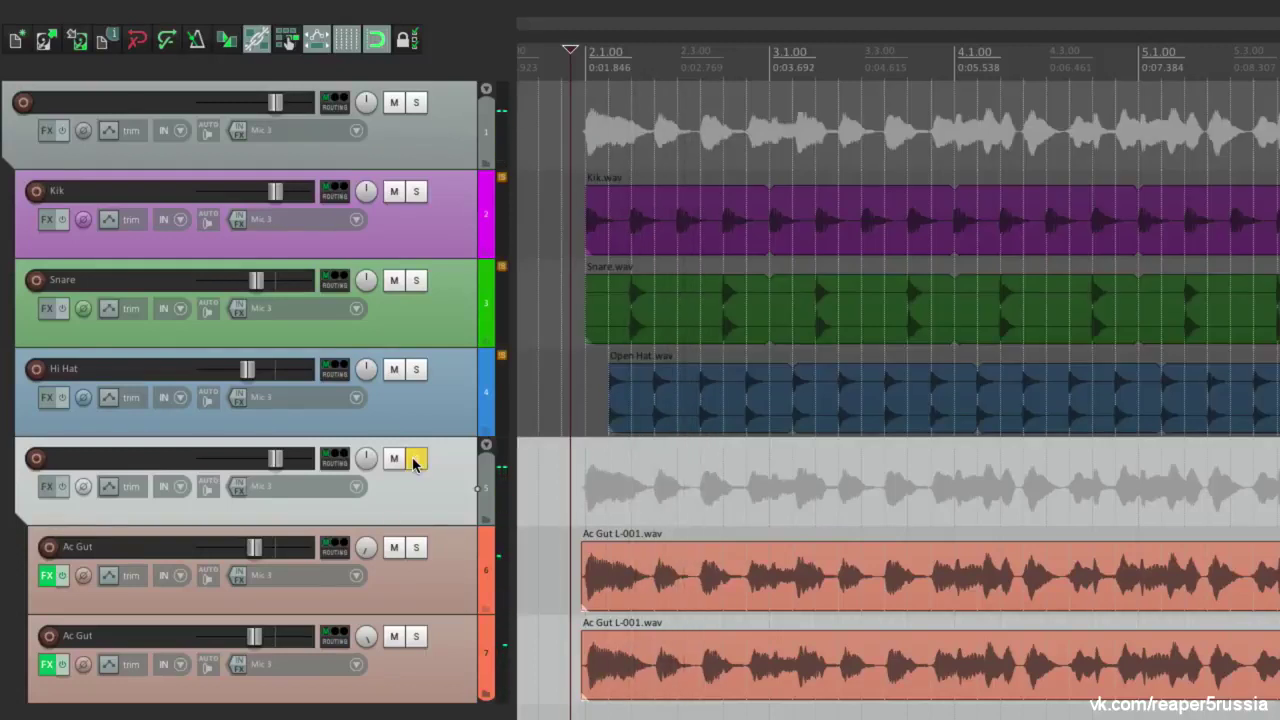
# Turn off solo on the guitar subfolder track and end the main folder at Hi Hat, making the guitar folder separate
pyautogui.click(415, 460)
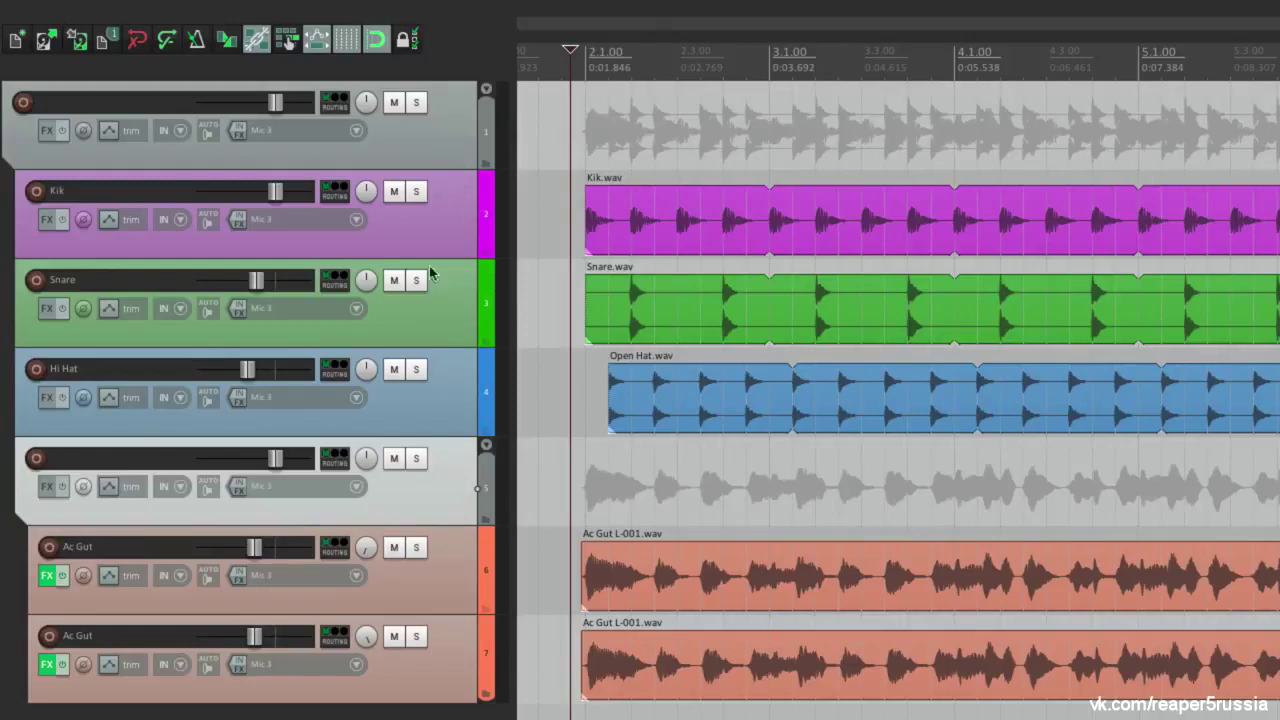
pyautogui.click(487, 430)
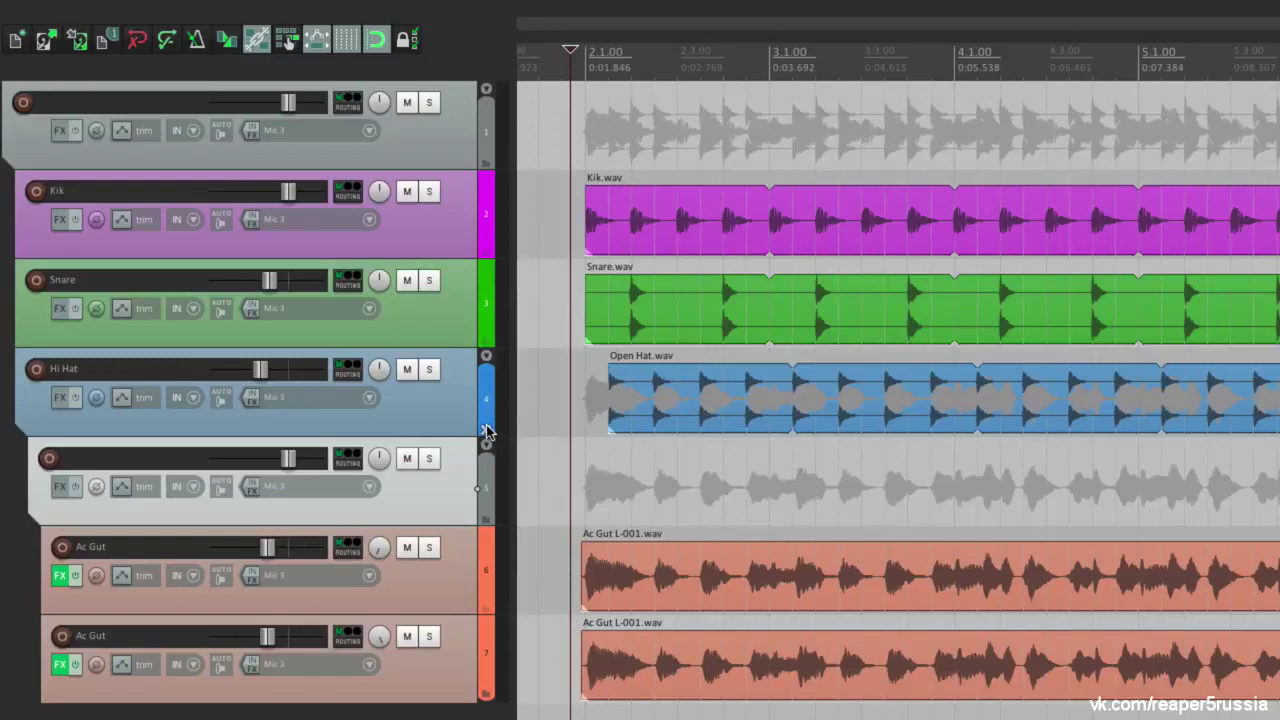
pyautogui.click(487, 430)
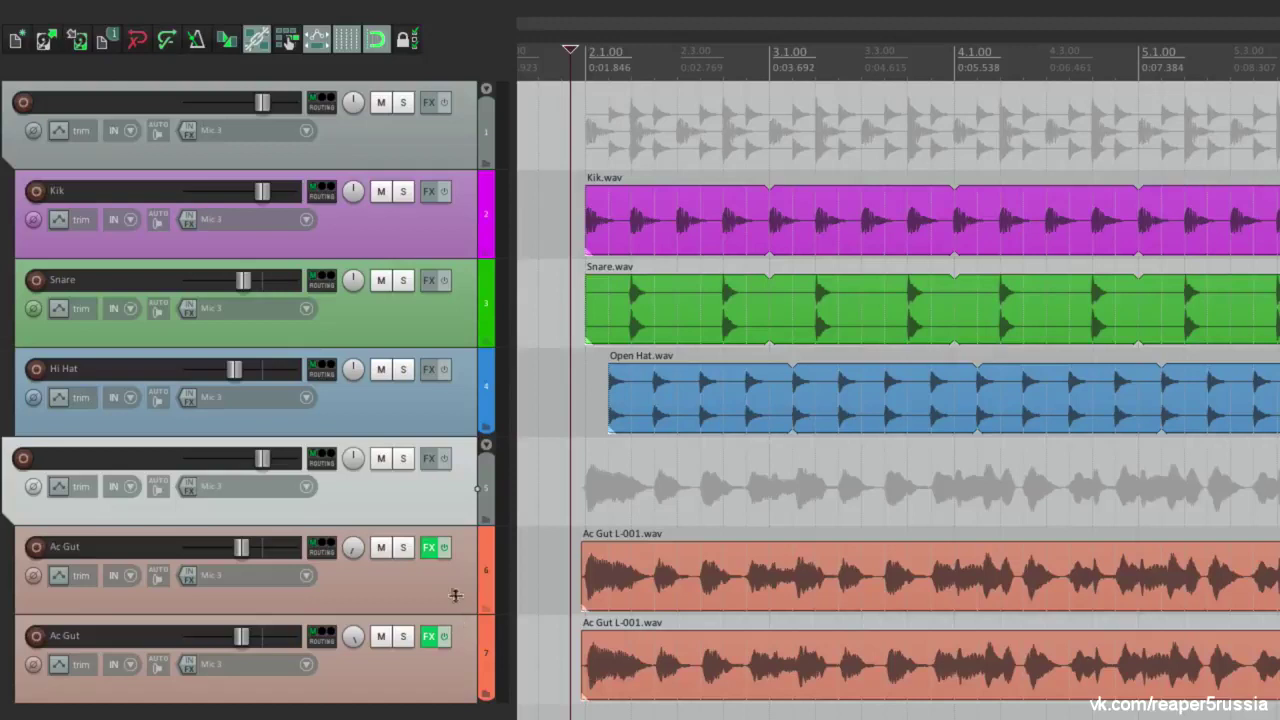
# Switch mute on and off on the separate drum and guitar folder tracks, both while stopped and during playback
pyautogui.click(453, 124)
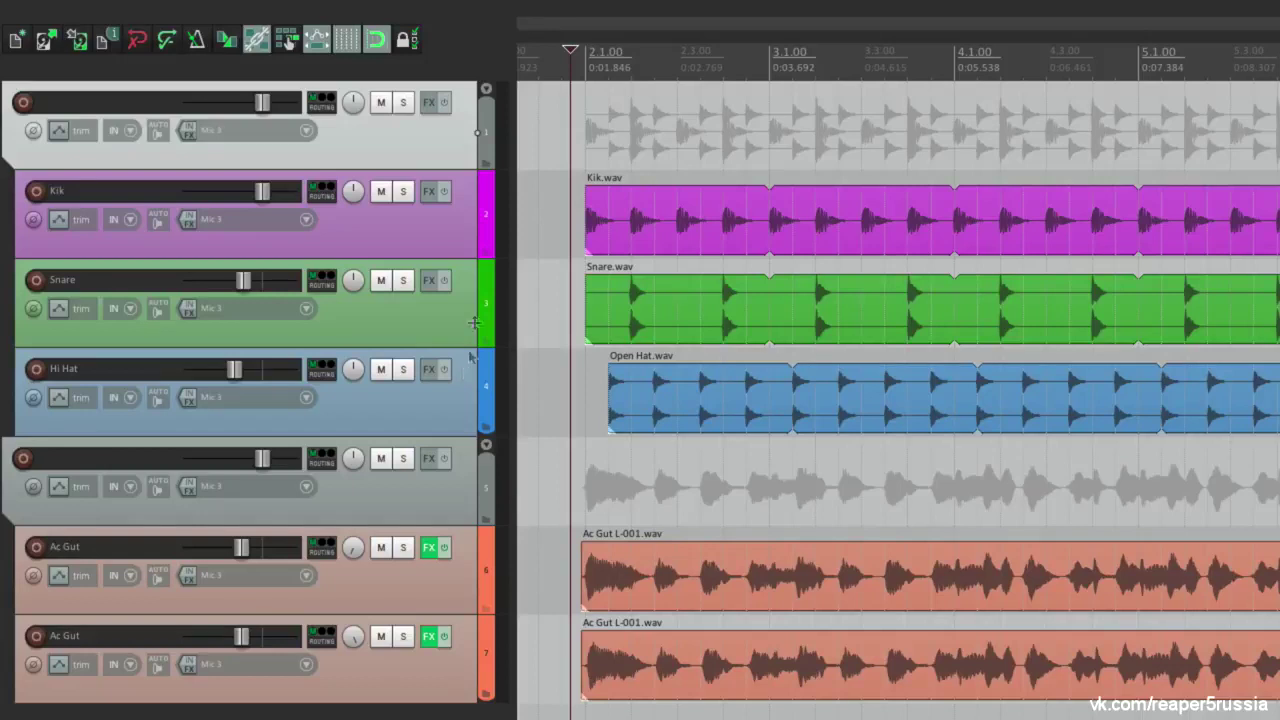
pyautogui.click(381, 103)
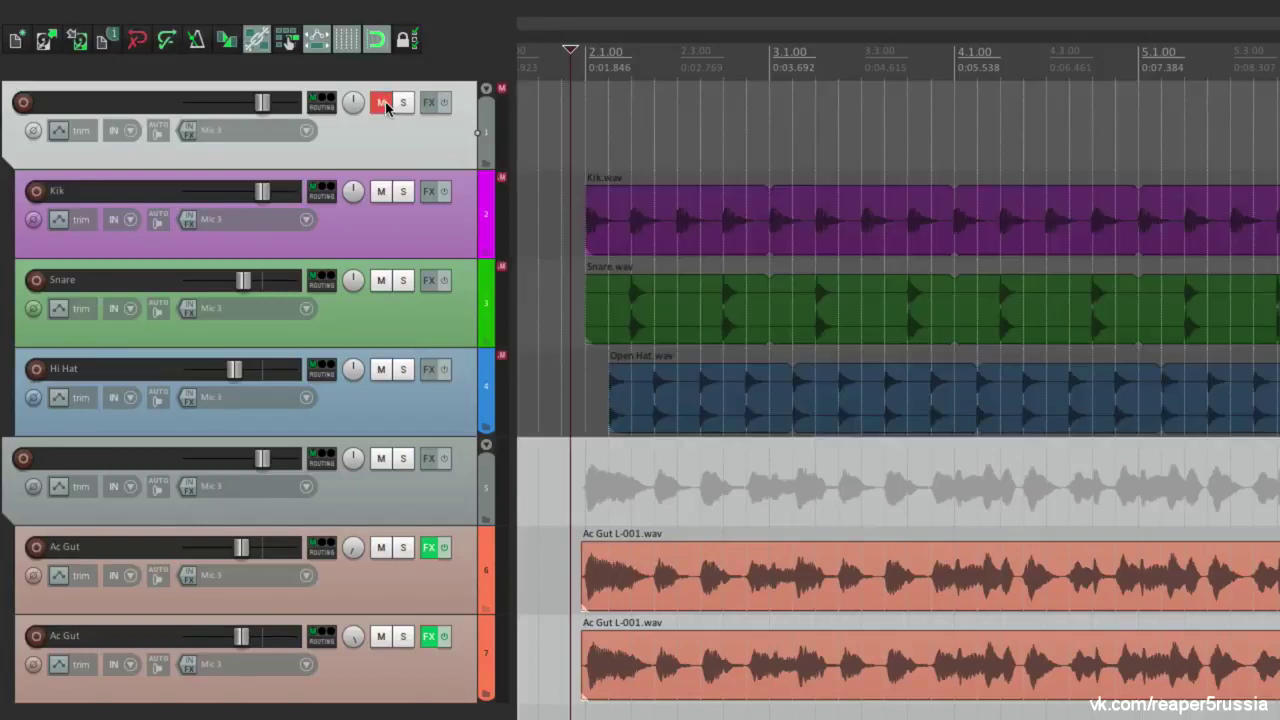
pyautogui.click(384, 104)
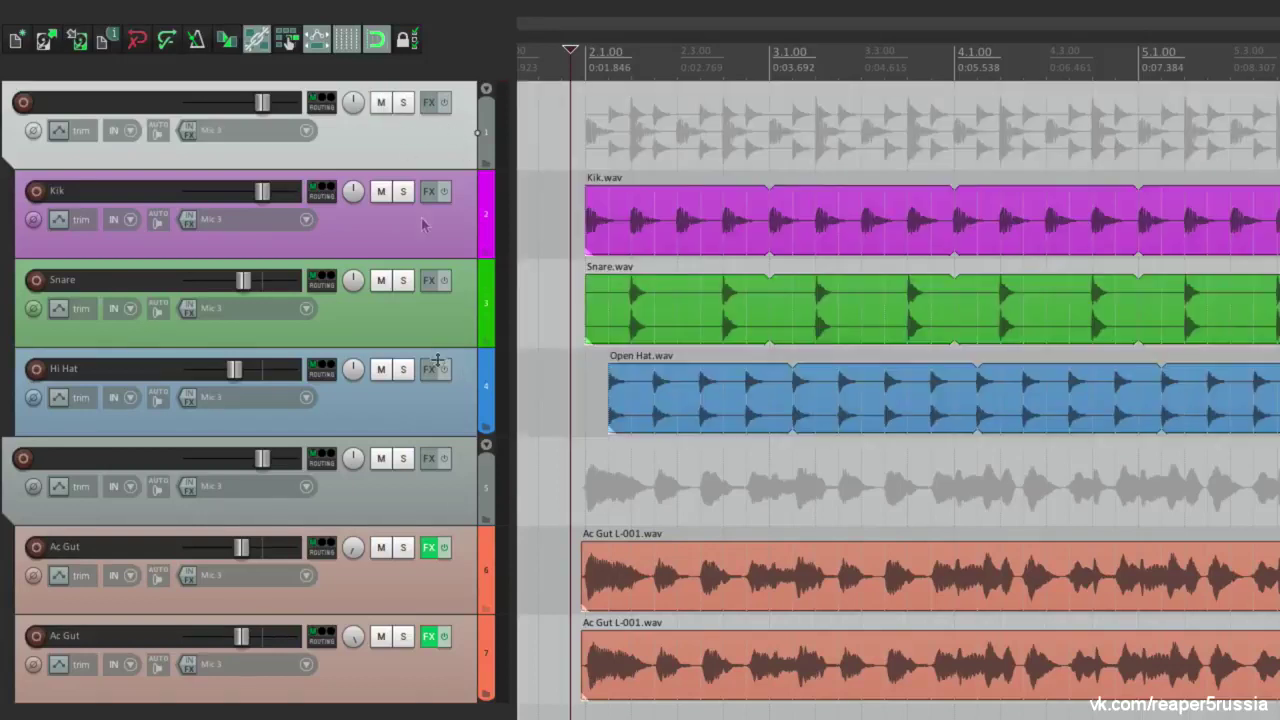
pyautogui.click(381, 460)
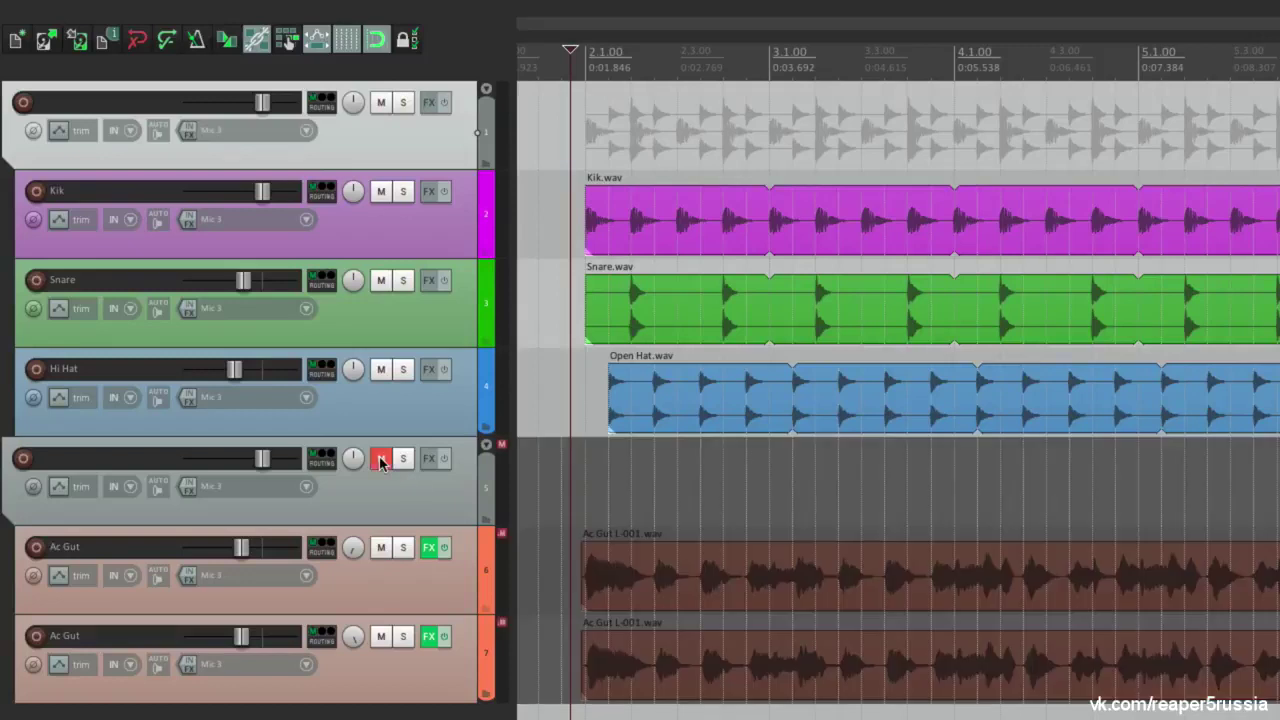
pyautogui.press('space')
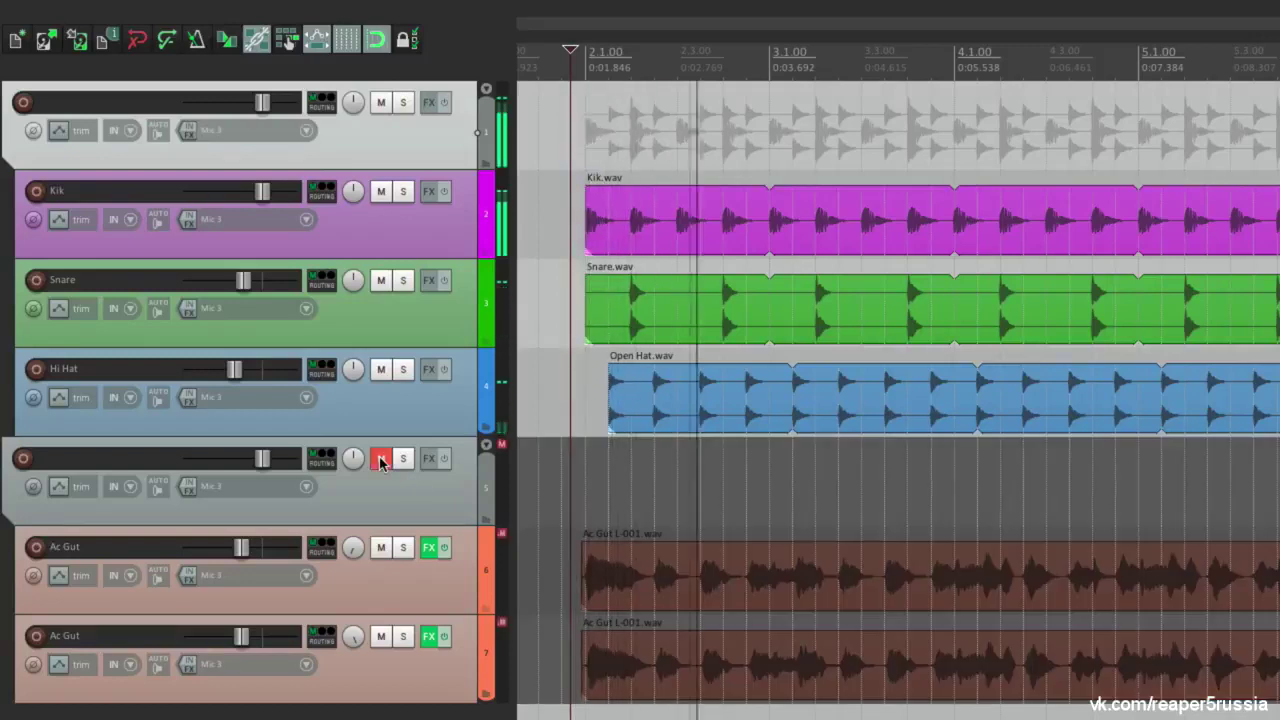
pyautogui.click(381, 460)
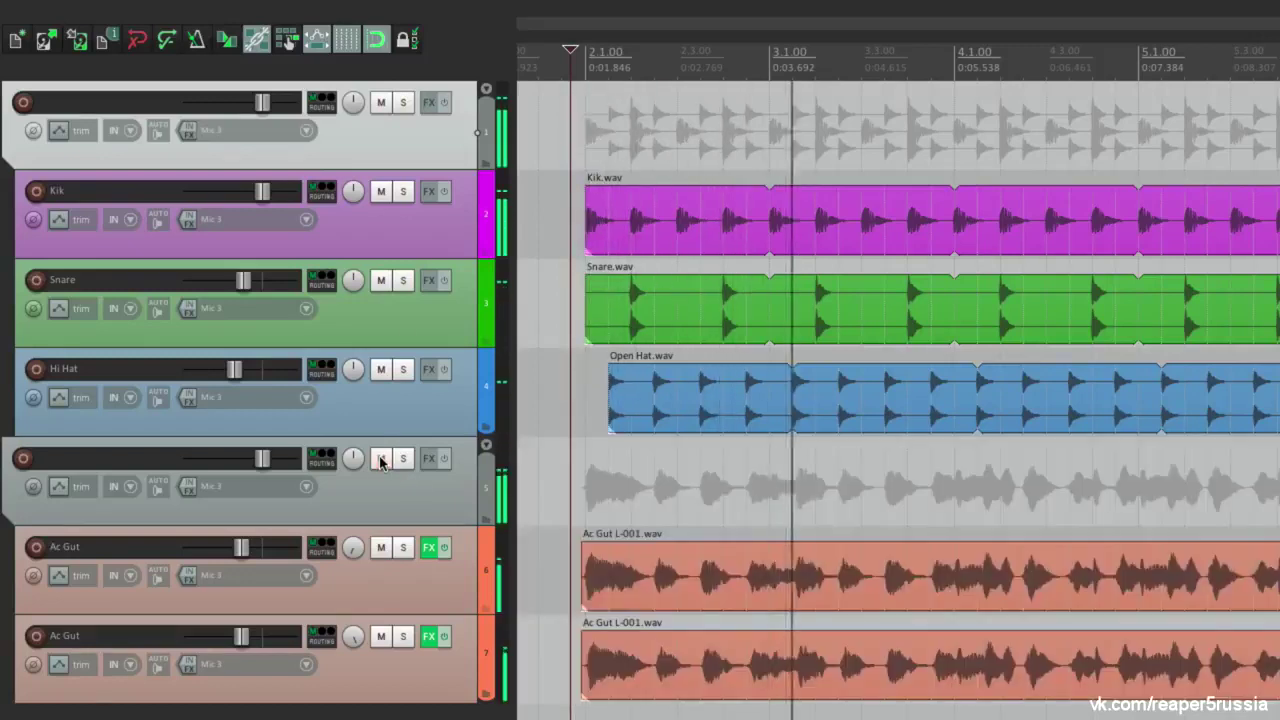
pyautogui.click(383, 107)
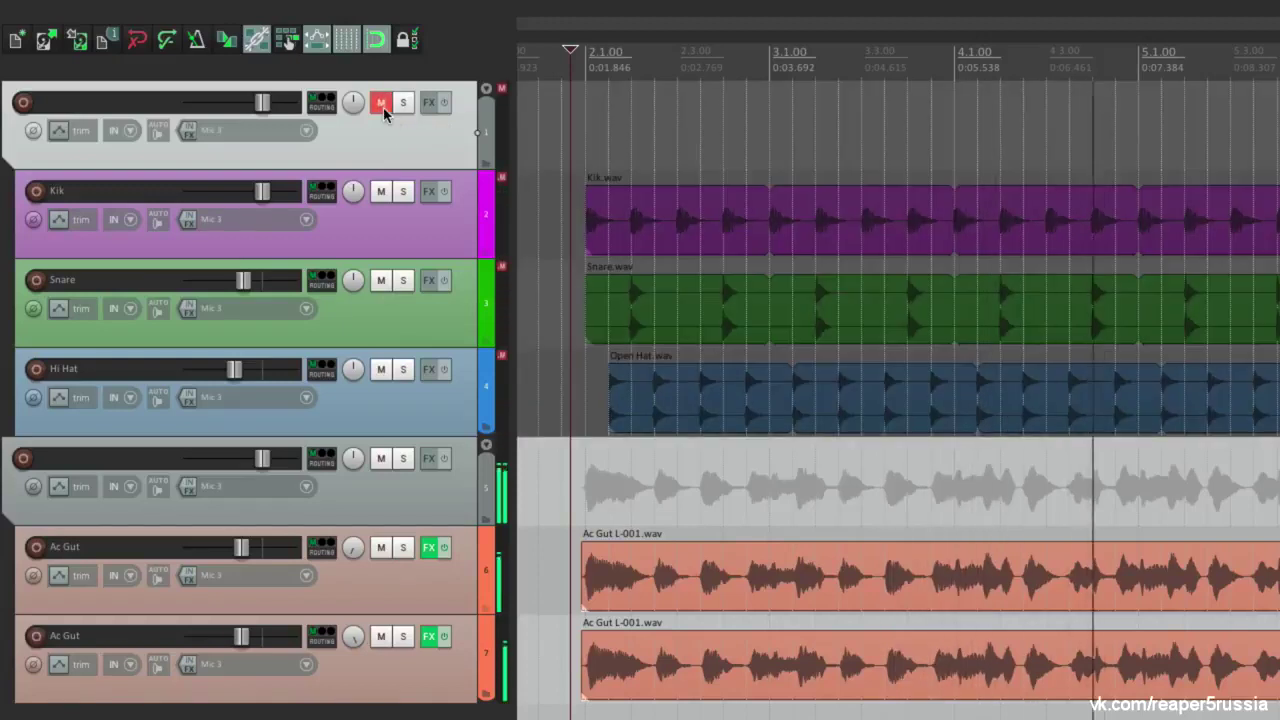
pyautogui.click(383, 107)
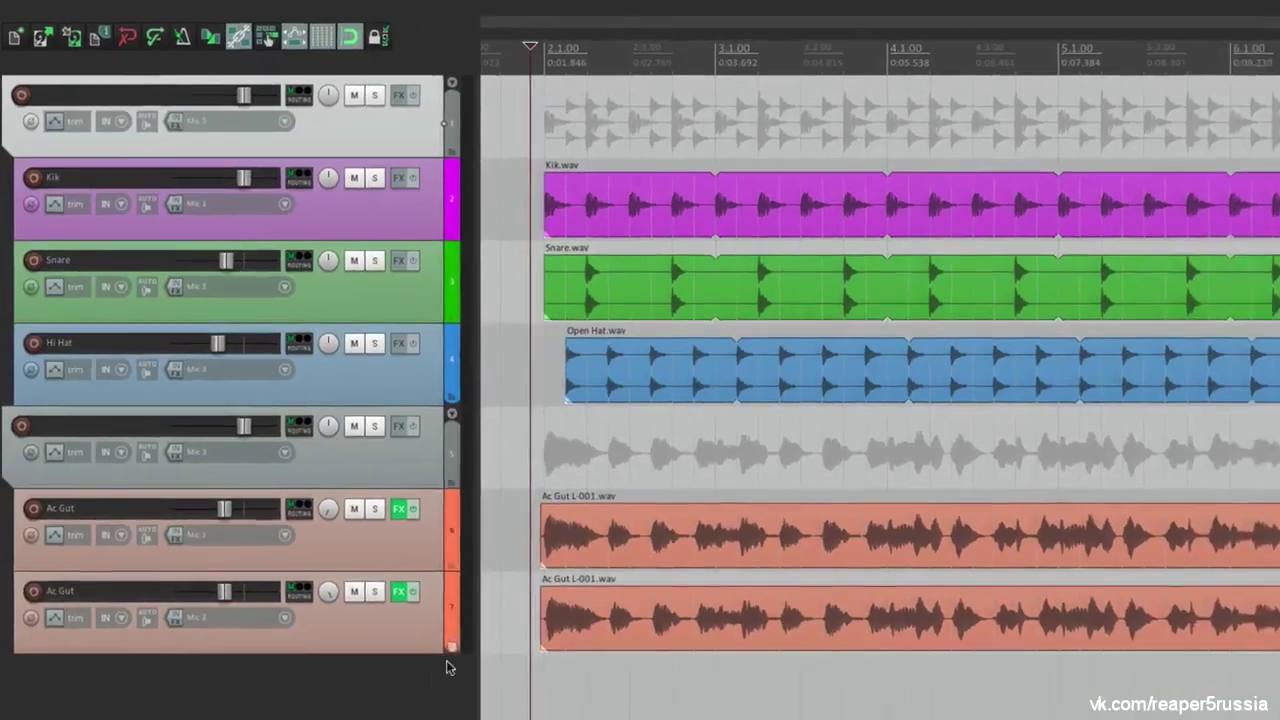
# Add a new track, move it above the drum folder, and make it the parent folder of the drum and guitar folders
pyautogui.doubleClick(391, 694)
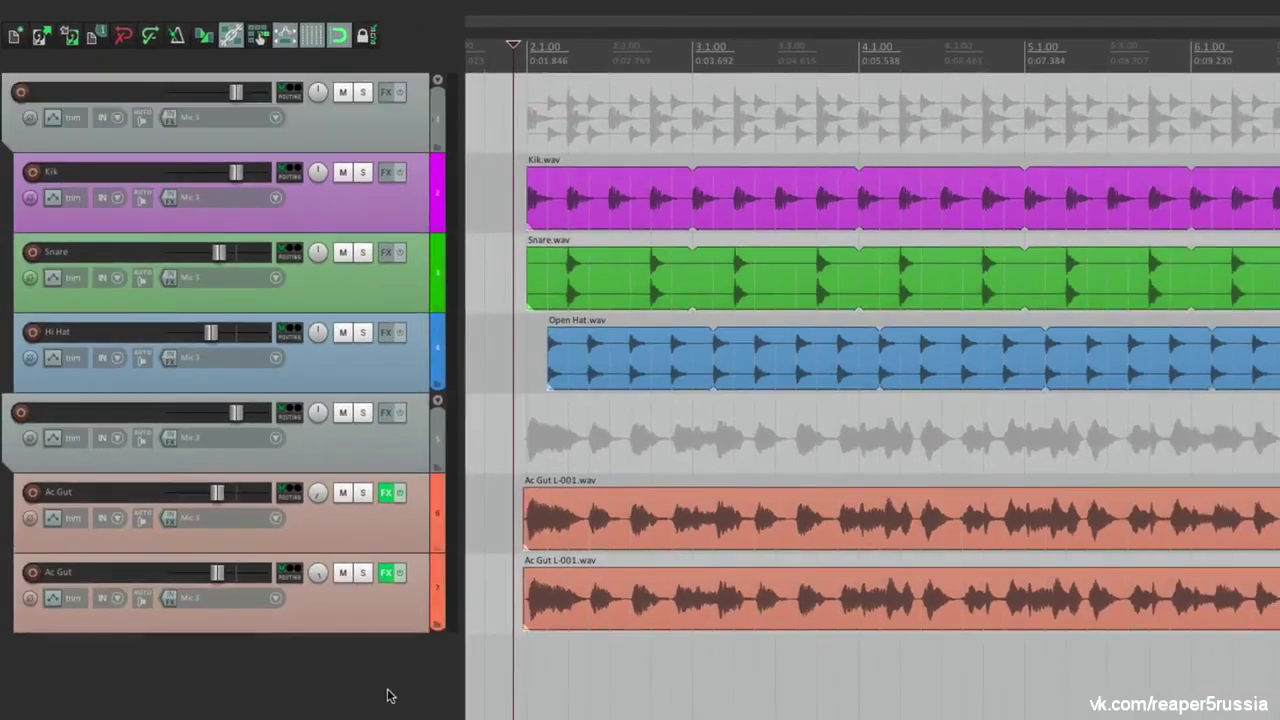
pyautogui.moveTo(327, 641); pyautogui.dragTo(315, 47)
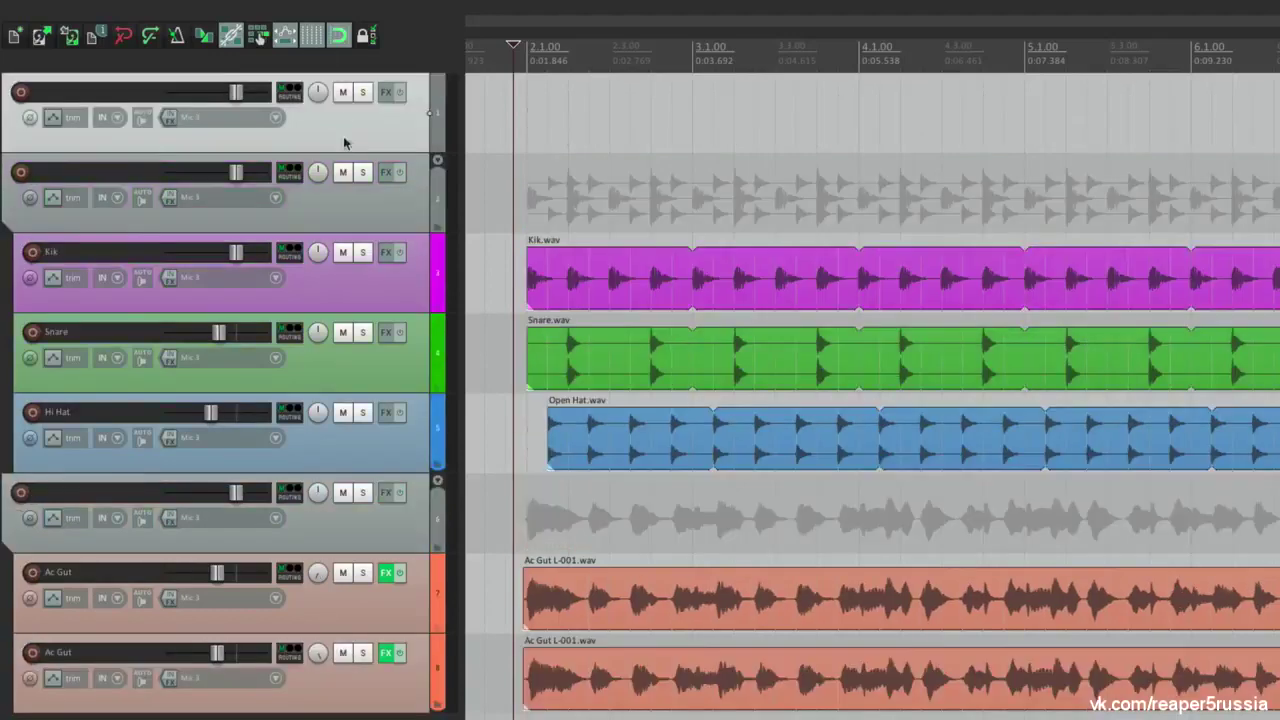
pyautogui.click(437, 150)
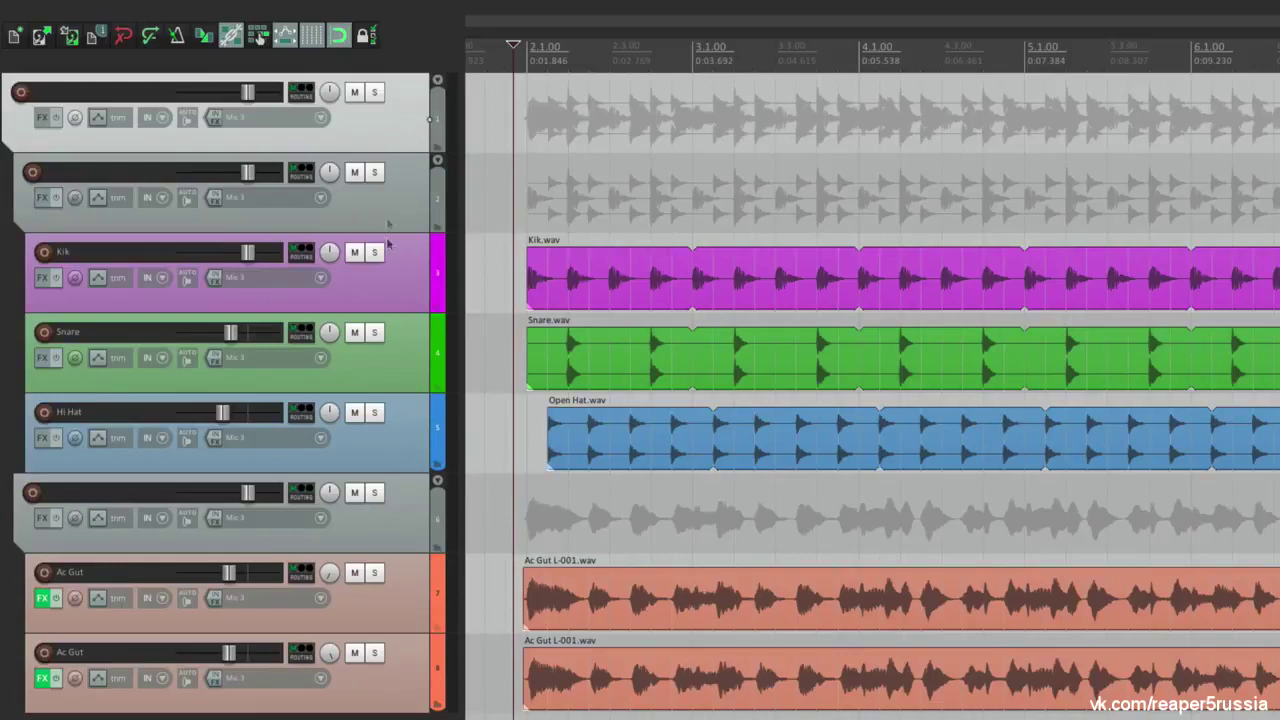
# Switch mute on and off on the new main folder, the drum subfolder and the guitar subfolder
pyautogui.click(354, 94)
pyautogui.click(354, 94)
pyautogui.click(356, 174)
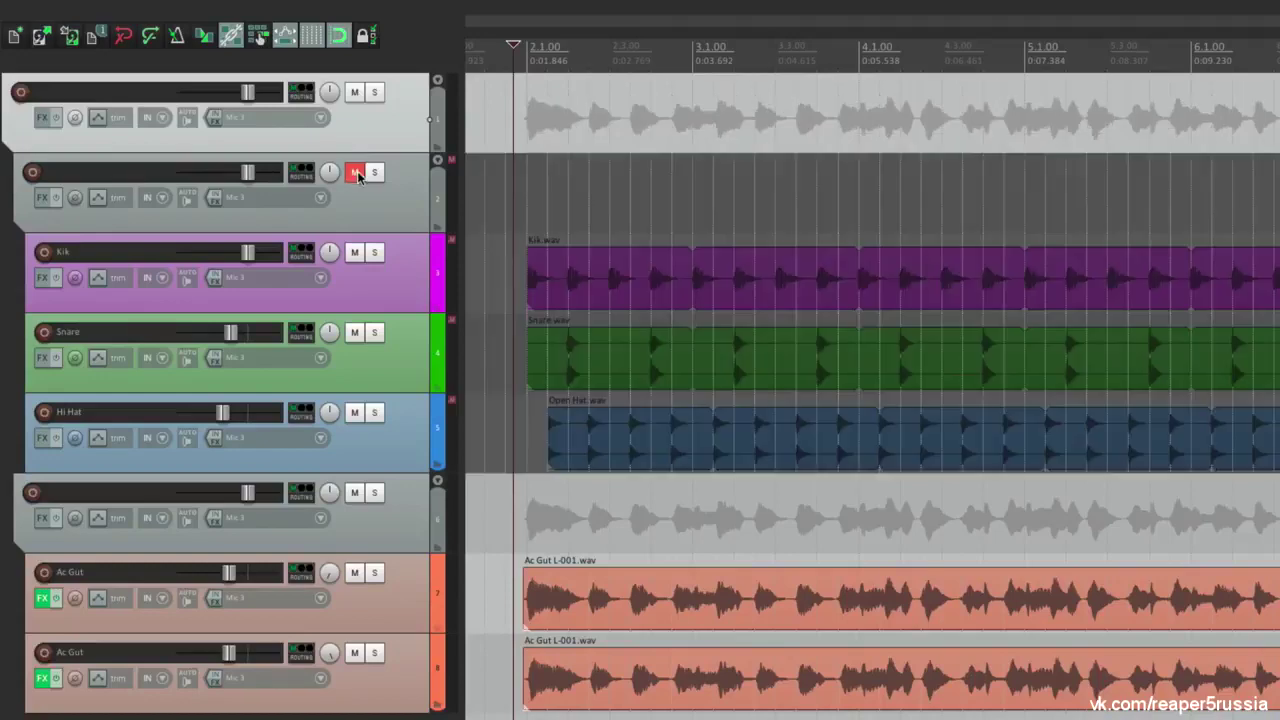
pyautogui.click(356, 174)
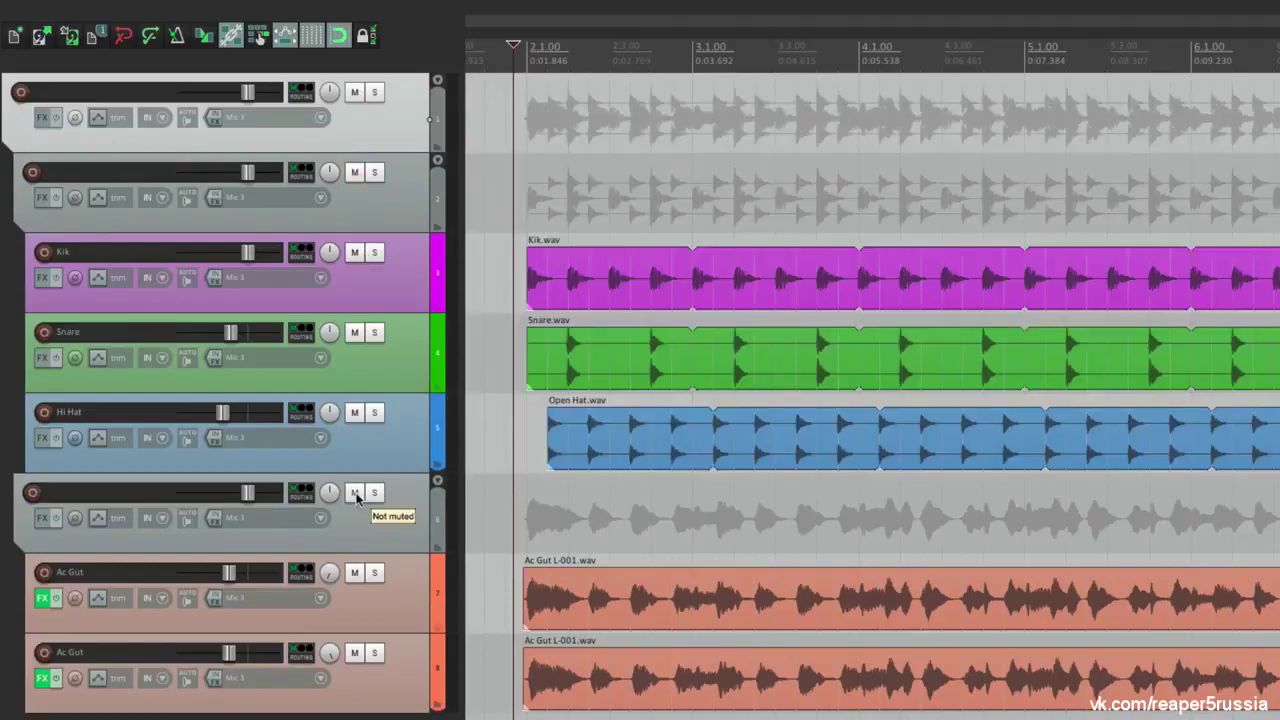
pyautogui.click(355, 494)
pyautogui.click(355, 494)
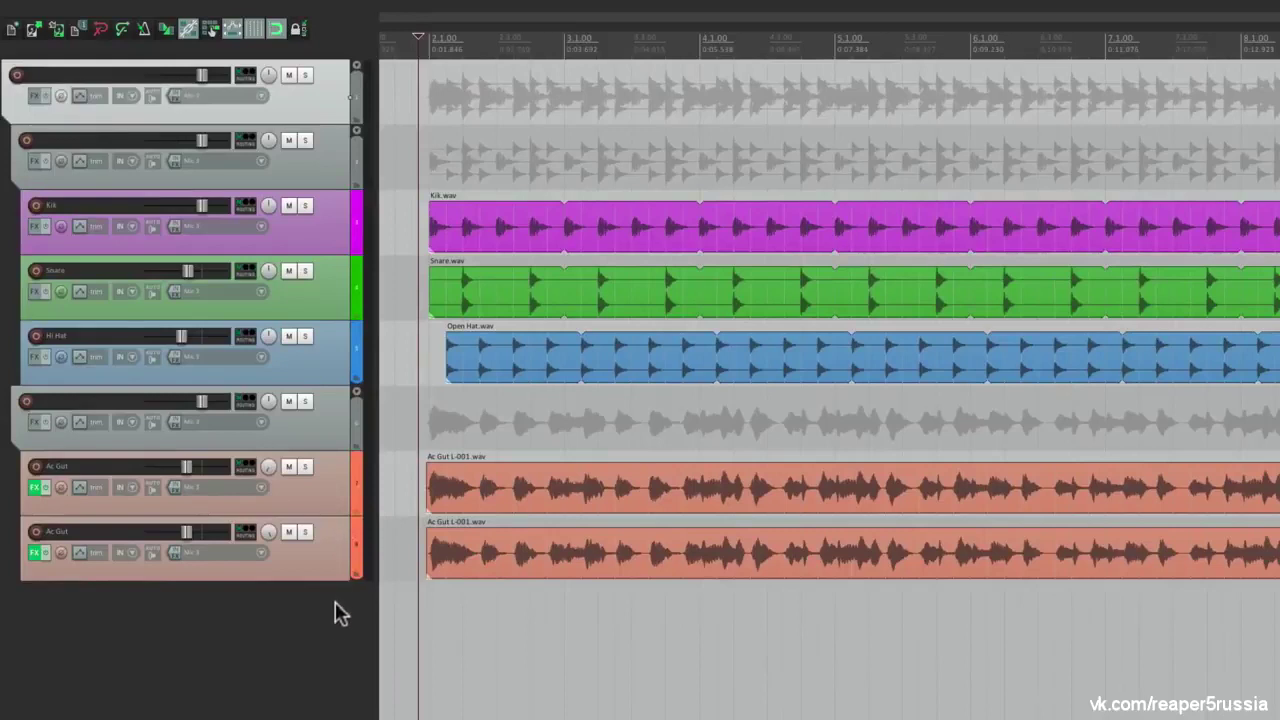
# Add two new tracks below the second Ac Gut track and test the main folder's mute on them
pyautogui.click(383, 718)
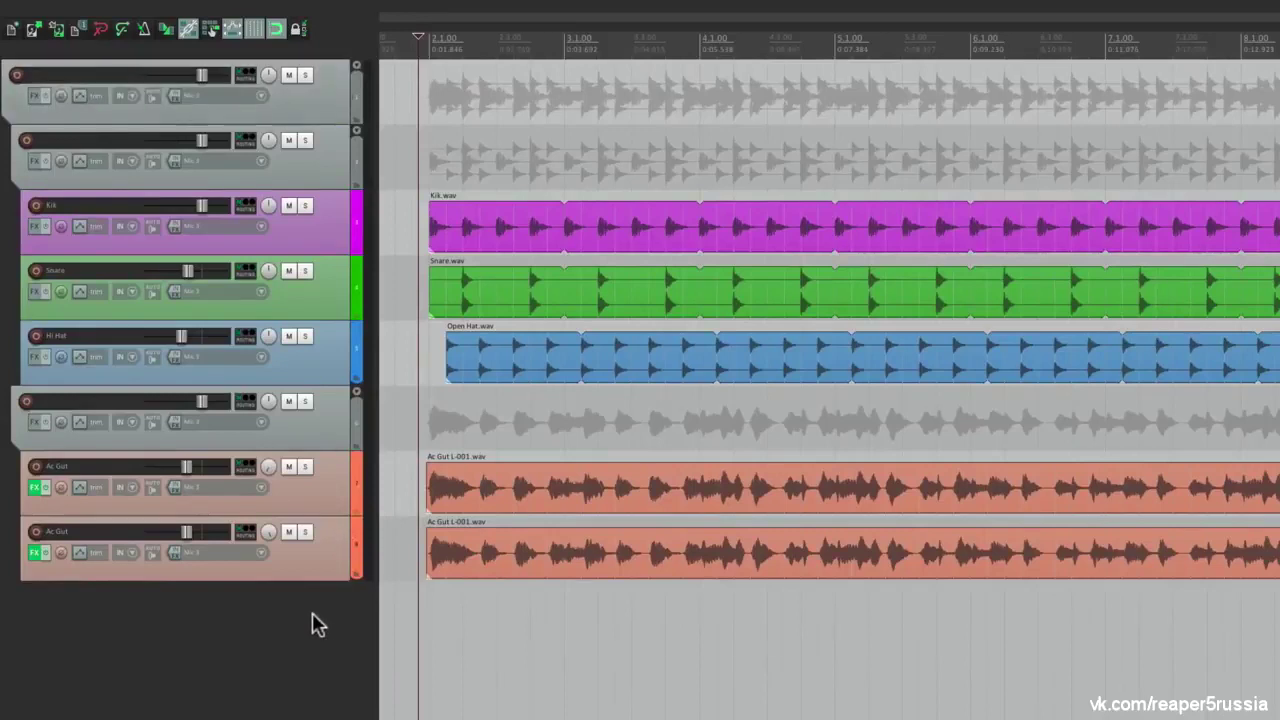
pyautogui.doubleClick(312, 620)
pyautogui.doubleClick(322, 674)
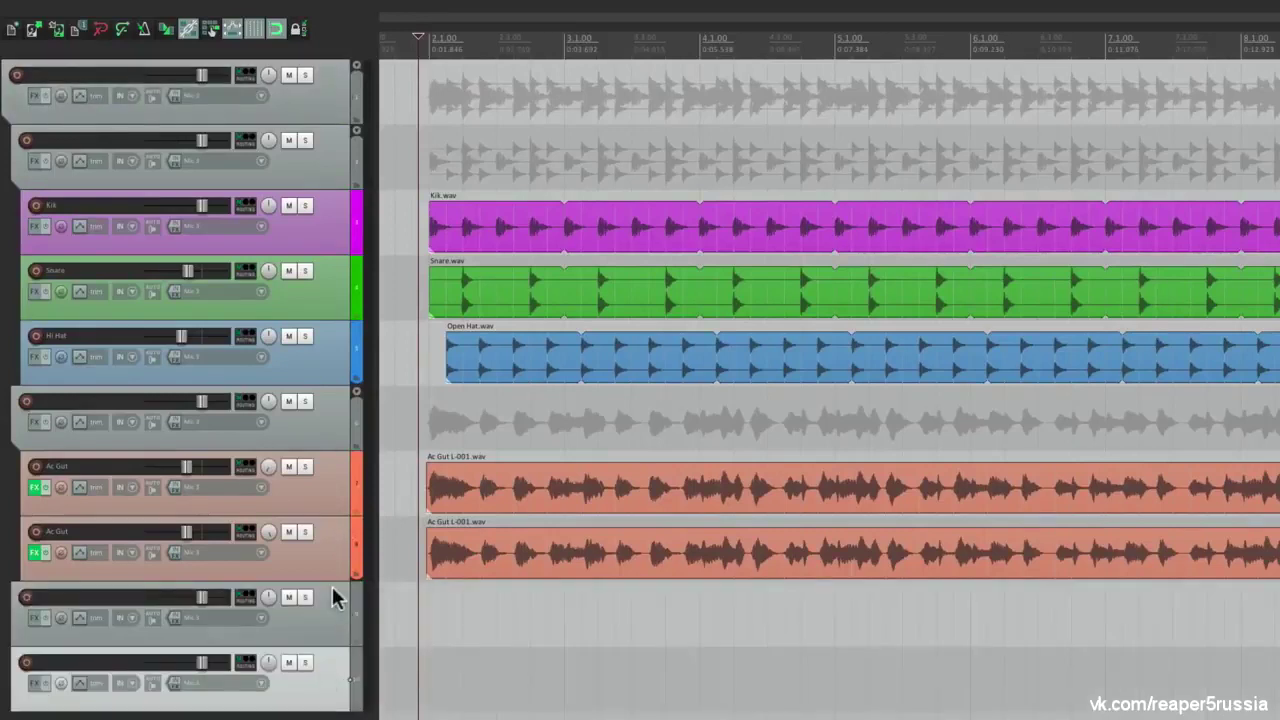
pyautogui.click(289, 77)
pyautogui.click(289, 77)
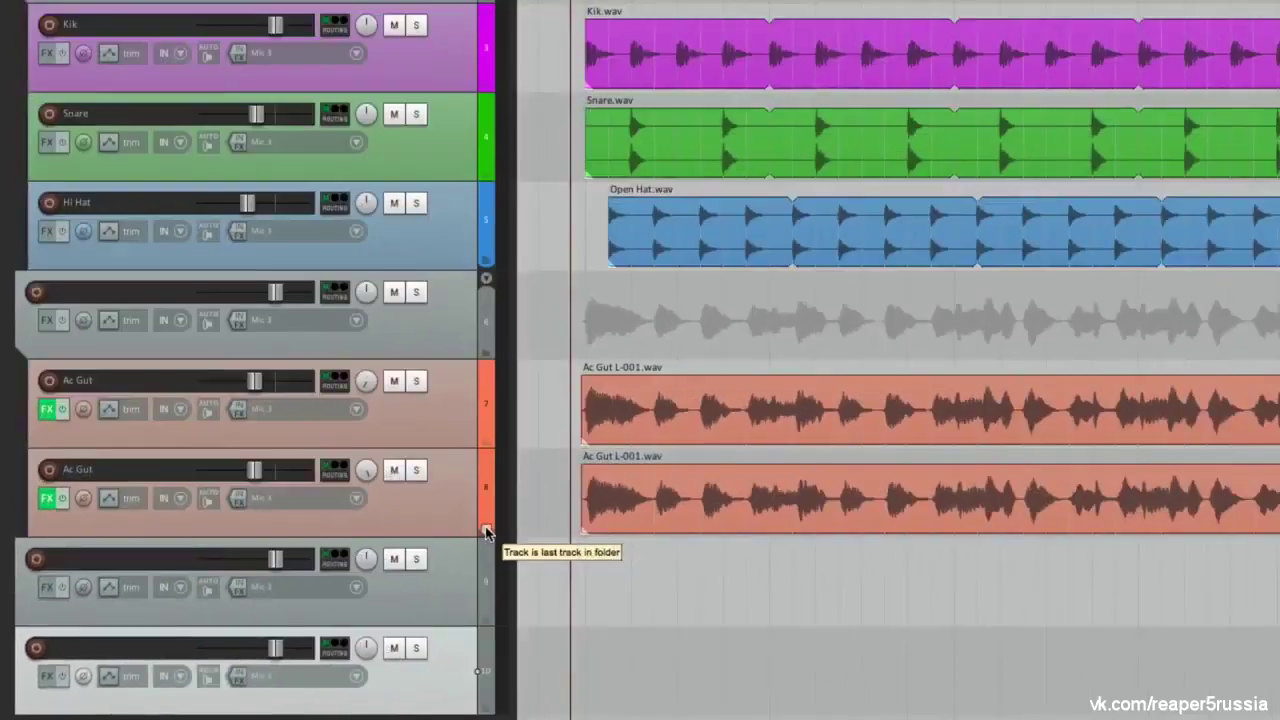
# End all folders at the second Ac Gut track, leaving the two new tracks outside, and test the main folder's mute
pyautogui.click(648, 468)
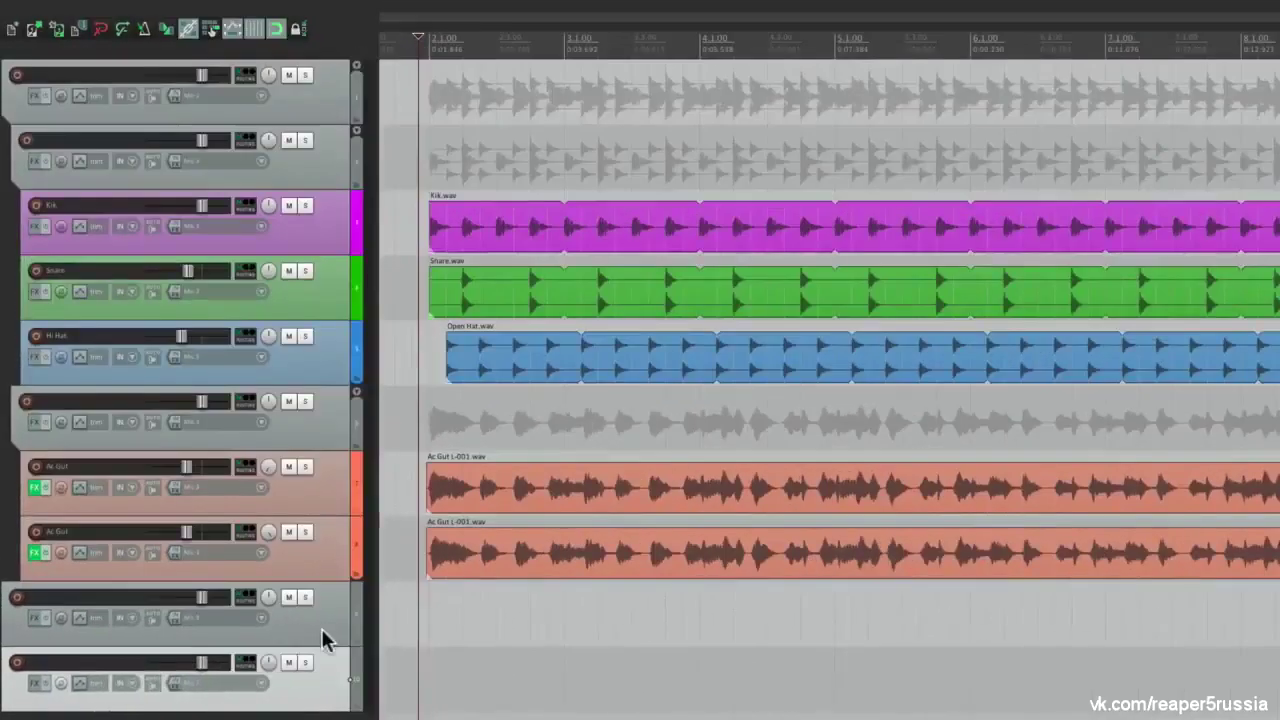
pyautogui.click(289, 76)
pyautogui.click(289, 76)
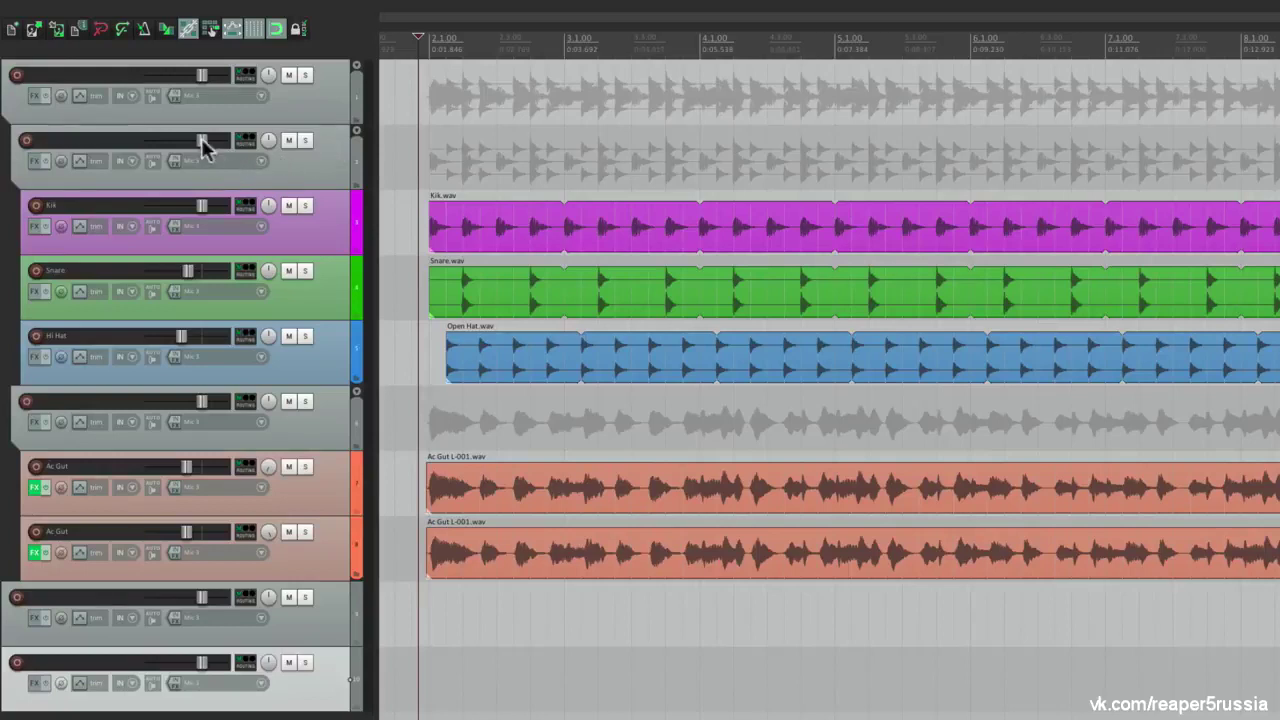
# During playback, vary the volume of the drum subfolder and the guitar subfolder, returning each to 0 dB
pyautogui.press('space')
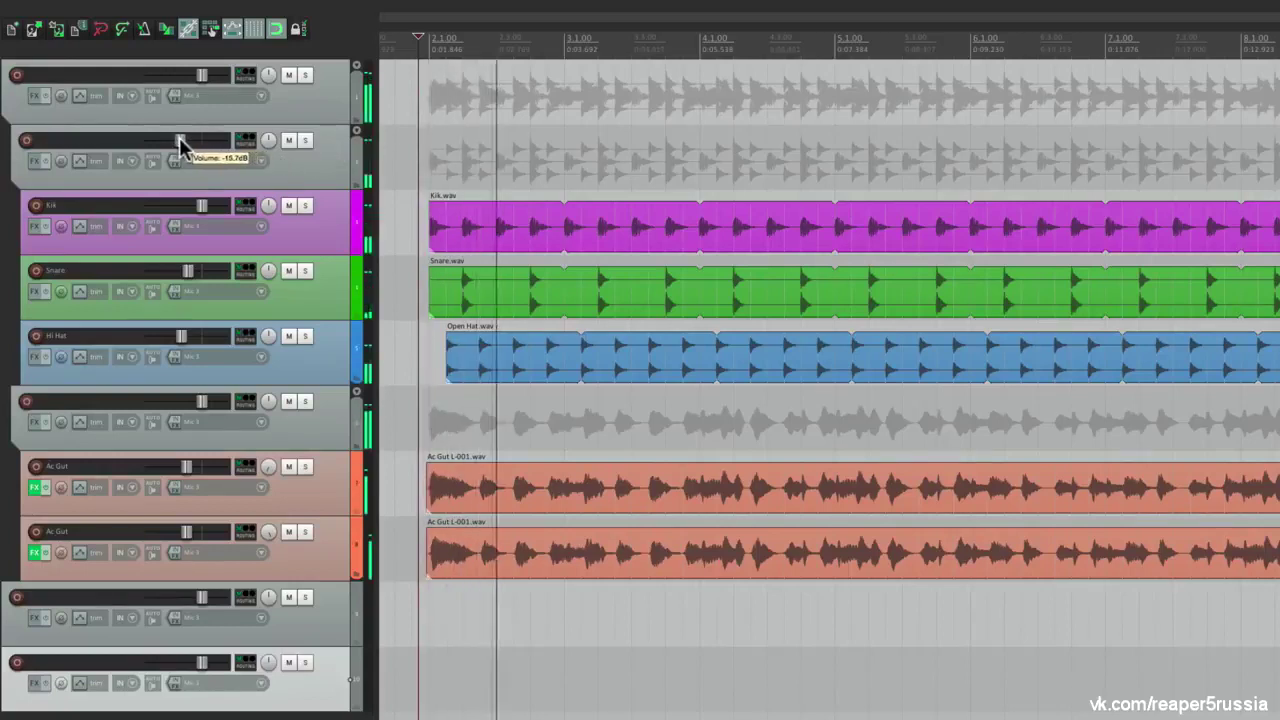
pyautogui.moveTo(185, 137); pyautogui.dragTo(198, 139)
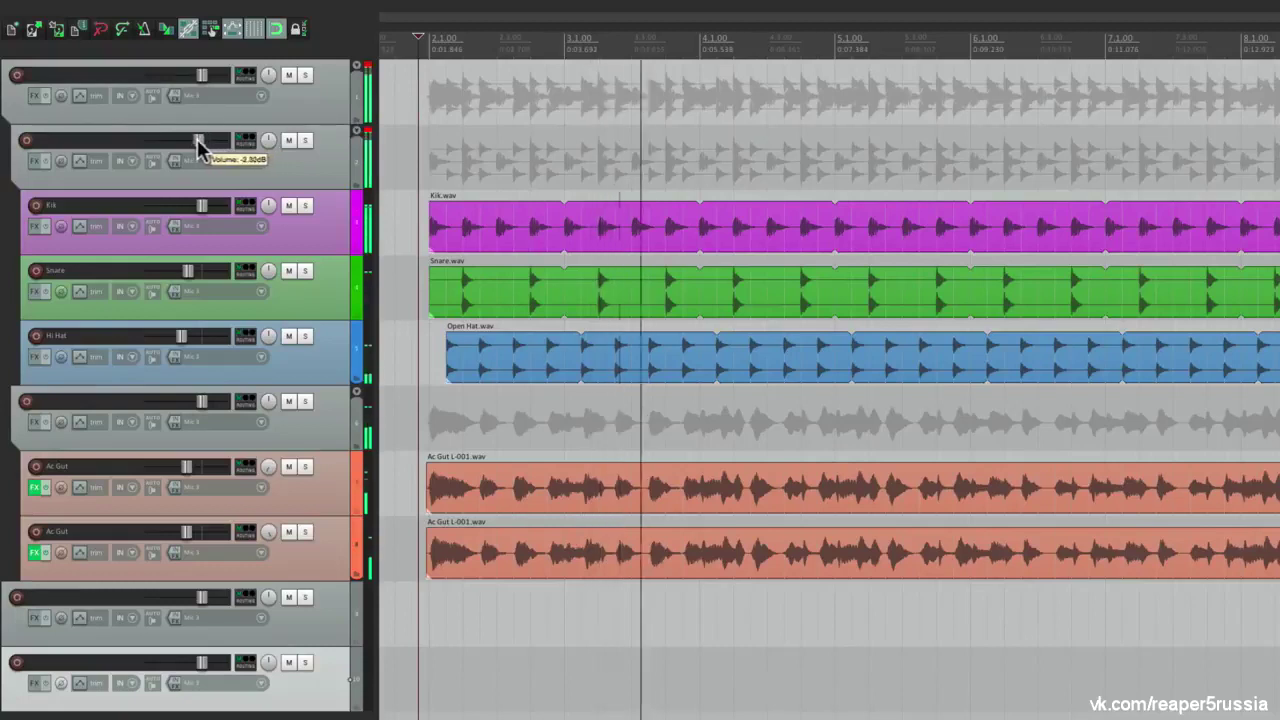
pyautogui.press('space')
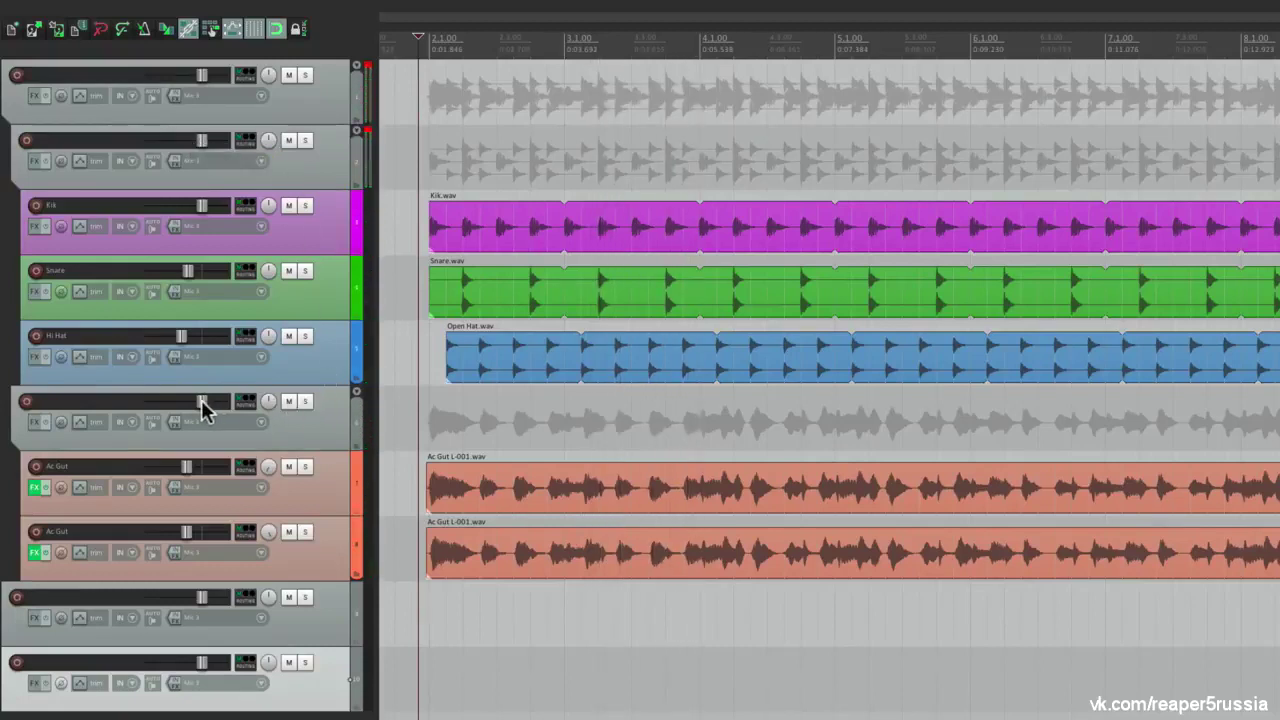
pyautogui.press('space')
pyautogui.moveTo(202, 402)
pyautogui.mouseDown()
pyautogui.moveTo(182, 402)
pyautogui.moveTo(206, 401)
pyautogui.moveTo(197, 410)
pyautogui.mouseUp()
pyautogui.press('space')
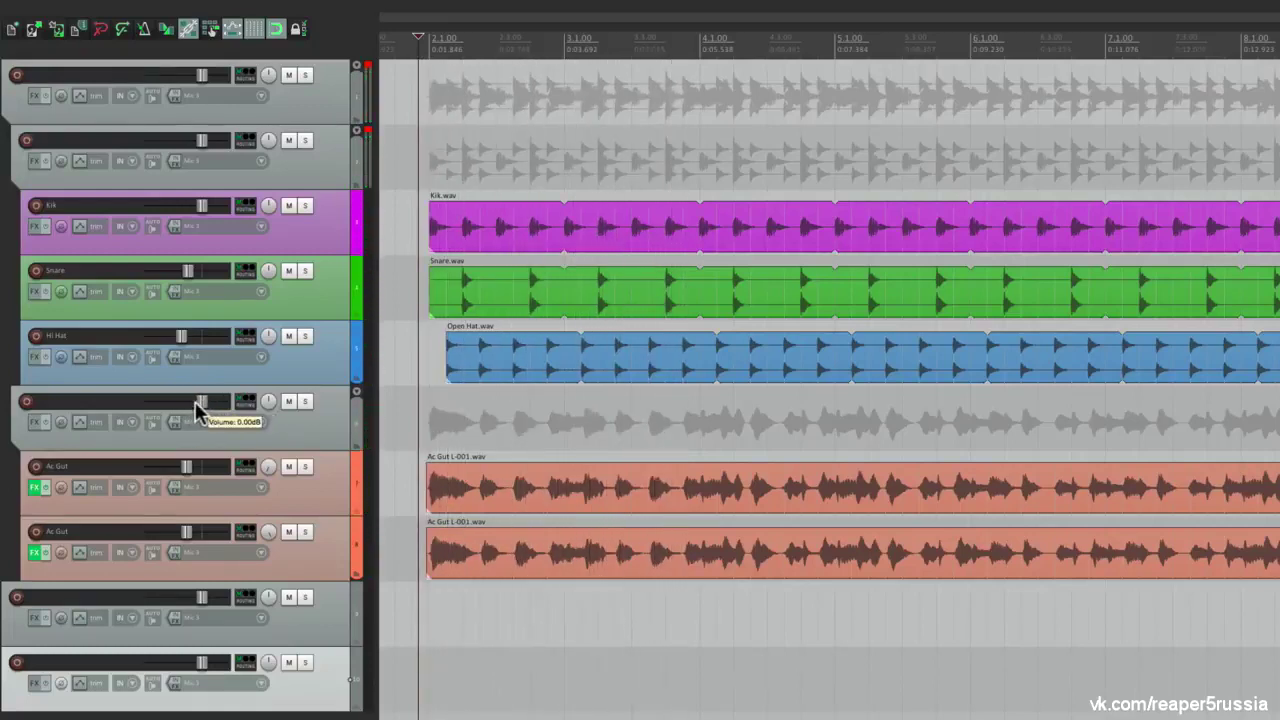
# Play the project while varying the main folder track's volume, and return it to 0 dB
pyautogui.moveTo(203, 80)
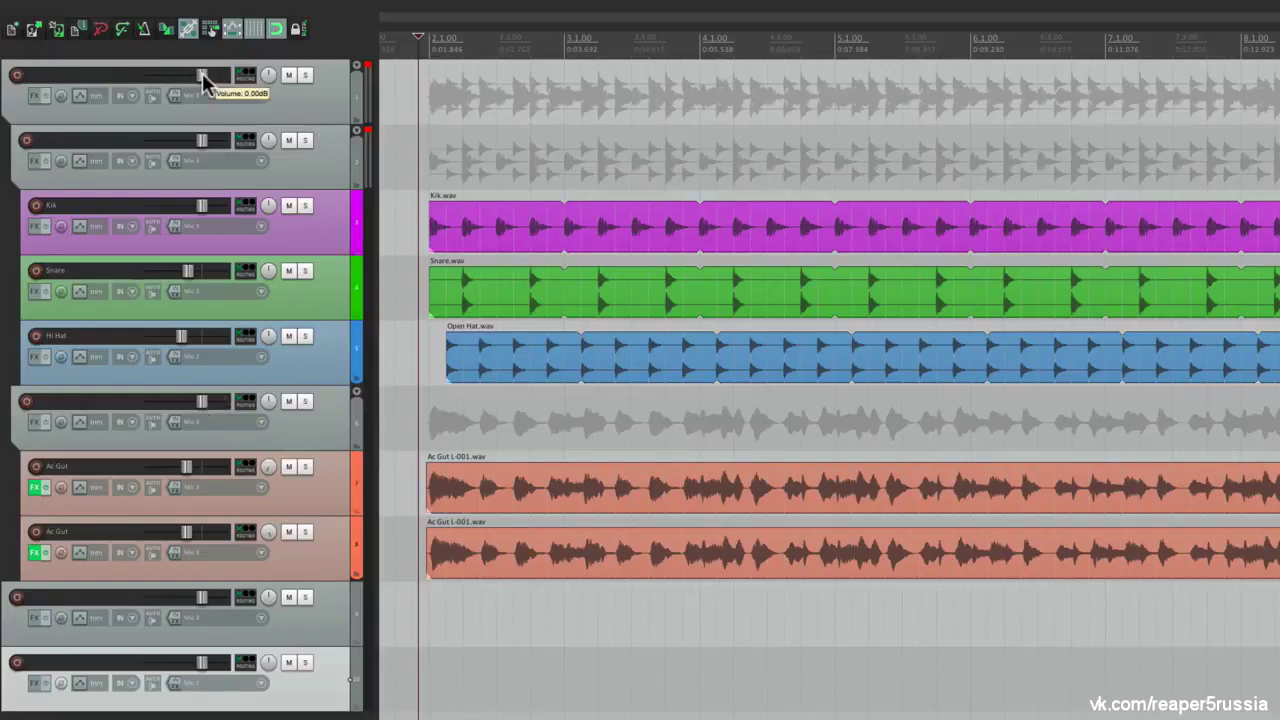
pyautogui.press('space')
pyautogui.moveTo(203, 79)
pyautogui.mouseDown()
pyautogui.moveTo(190, 78)
pyautogui.moveTo(214, 77)
pyautogui.mouseUp()
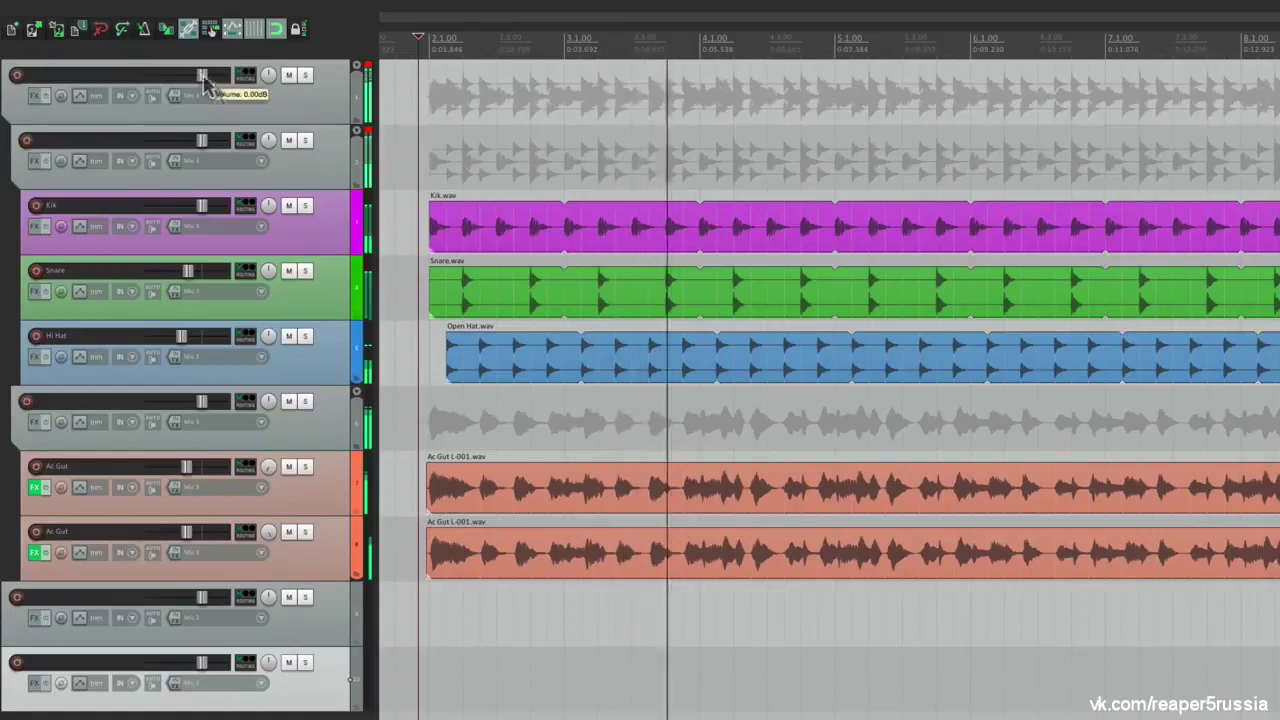
pyautogui.press('space')
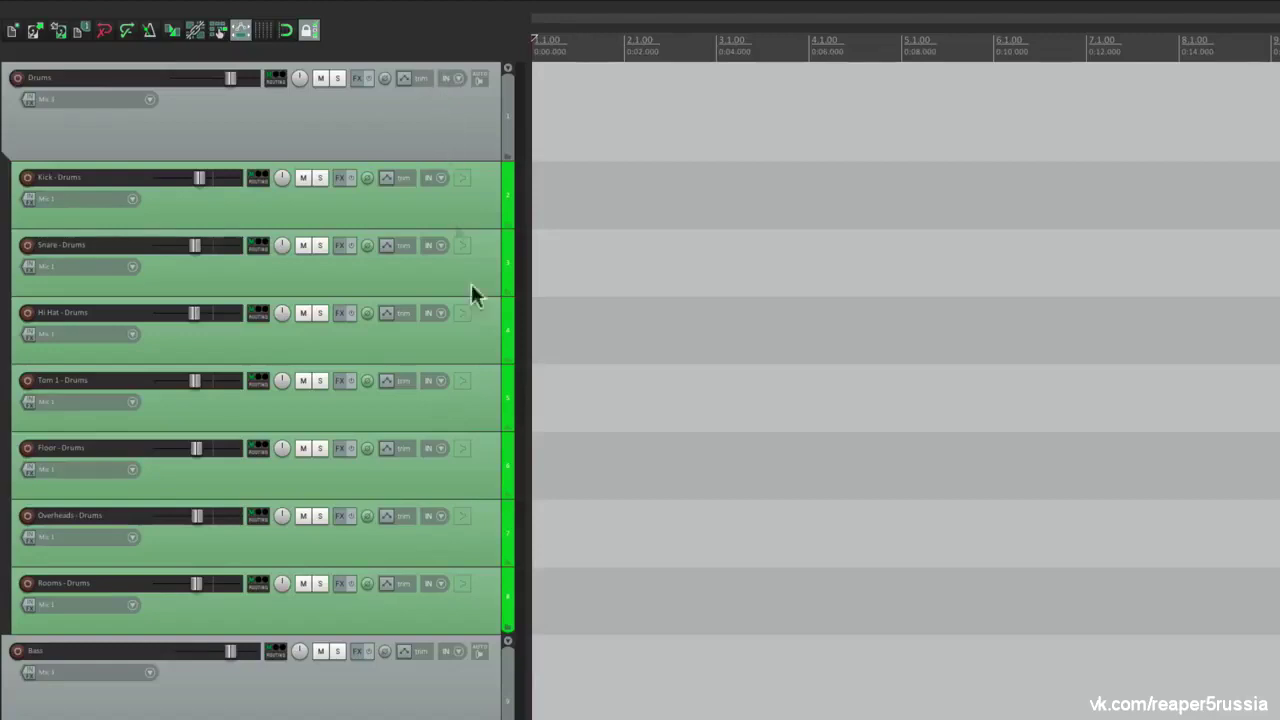
# Examine how the larger project's tracks are grouped into the Drums, Bass, Guitars and Vocals folders
pyautogui.scroll(-2, 526, 420)
pyautogui.scroll(-5, 526, 420)
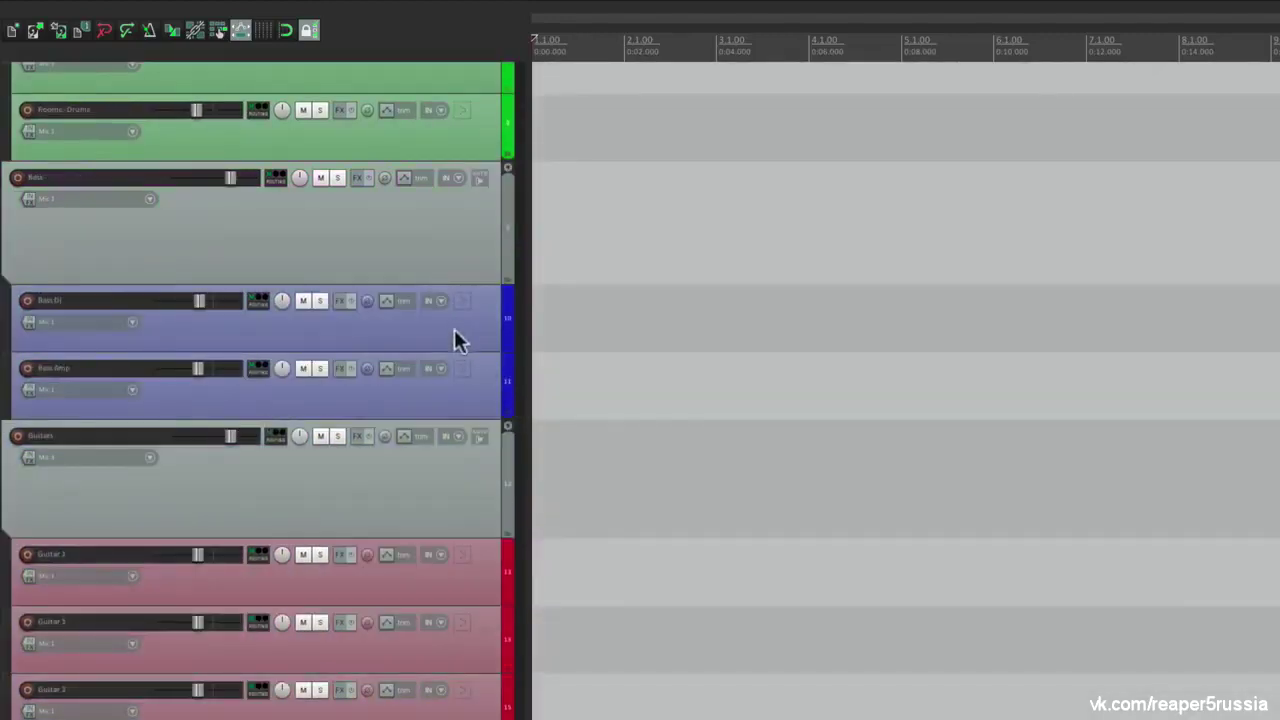
pyautogui.scroll(-4, 448, 241)
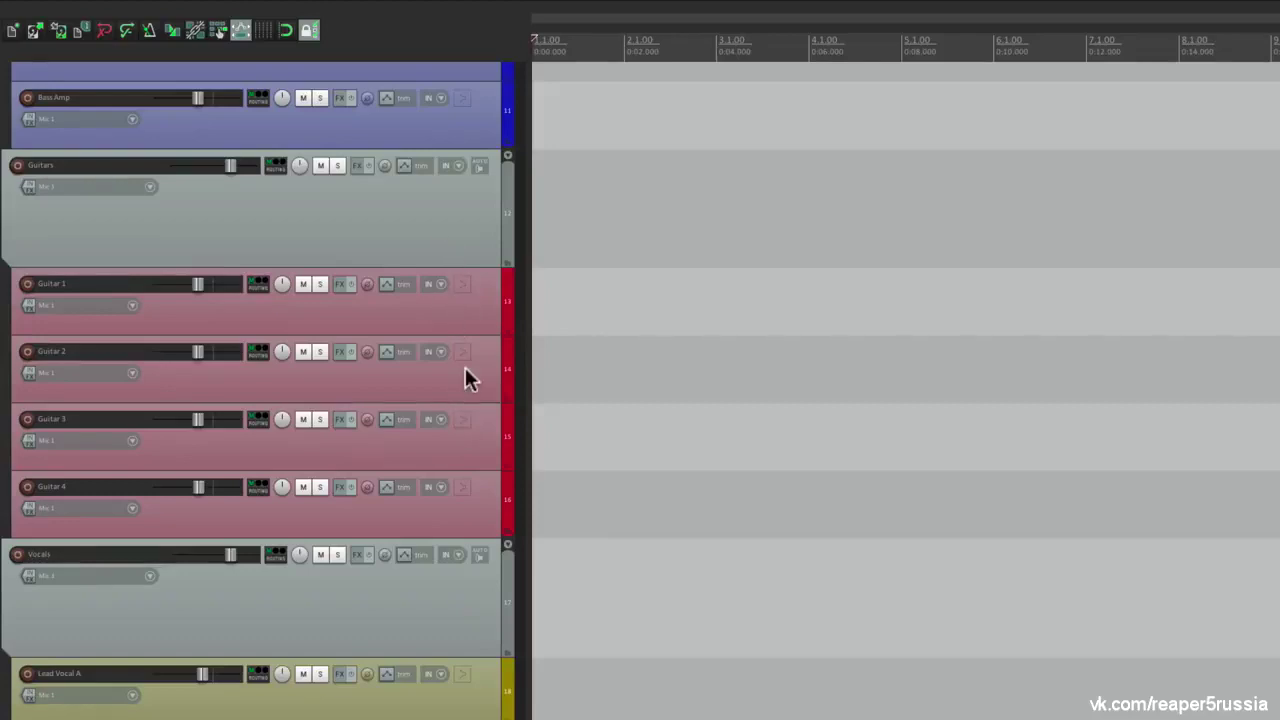
pyautogui.scroll(-6, 465, 370)
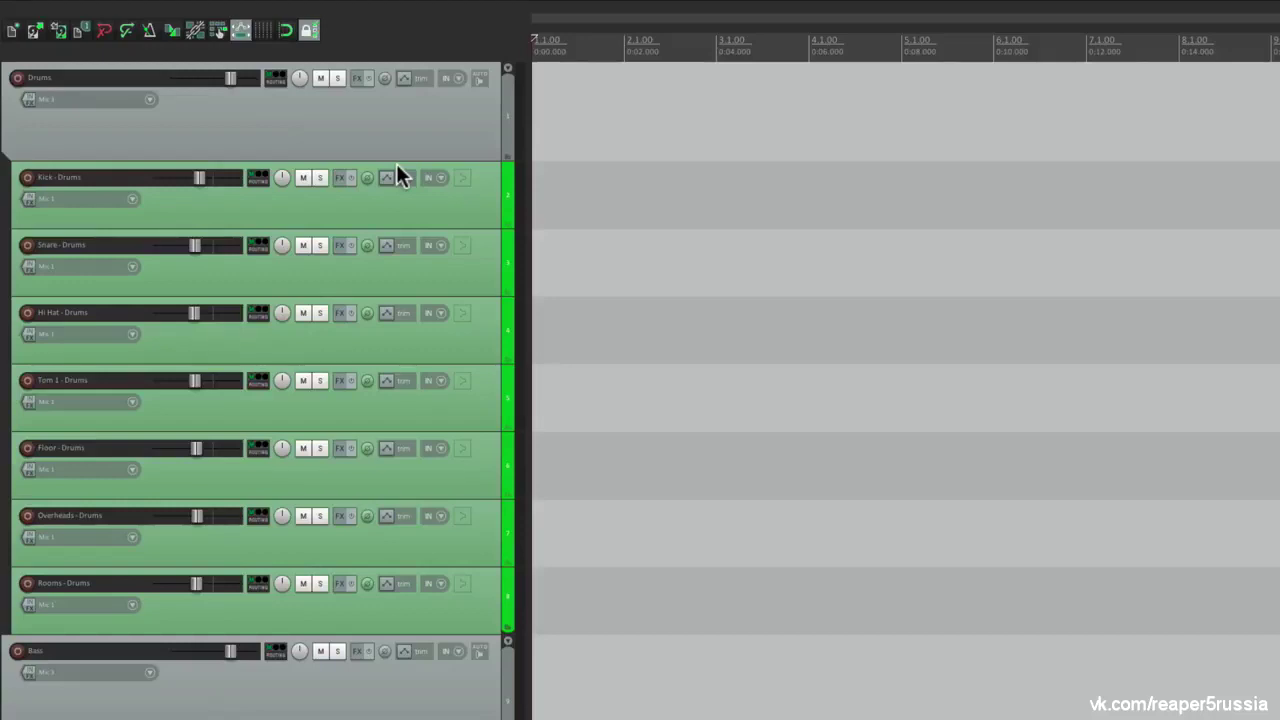
# Set the Bass folder's volume to about -2.6 dB, look over the Guitars folder and return to the Drums folder
pyautogui.moveTo(228, 85)
pyautogui.scroll(-5, 360, 286)
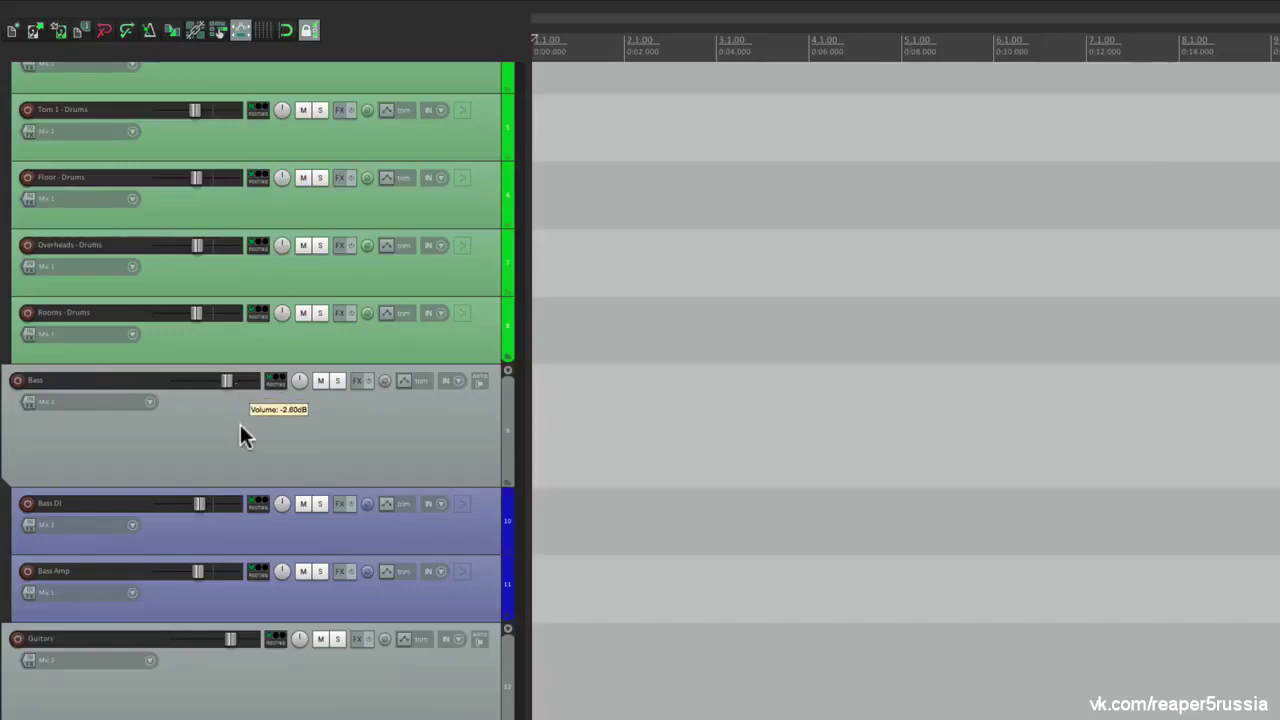
pyautogui.scroll(-1, 240, 424)
pyautogui.scroll(-3, 240, 436)
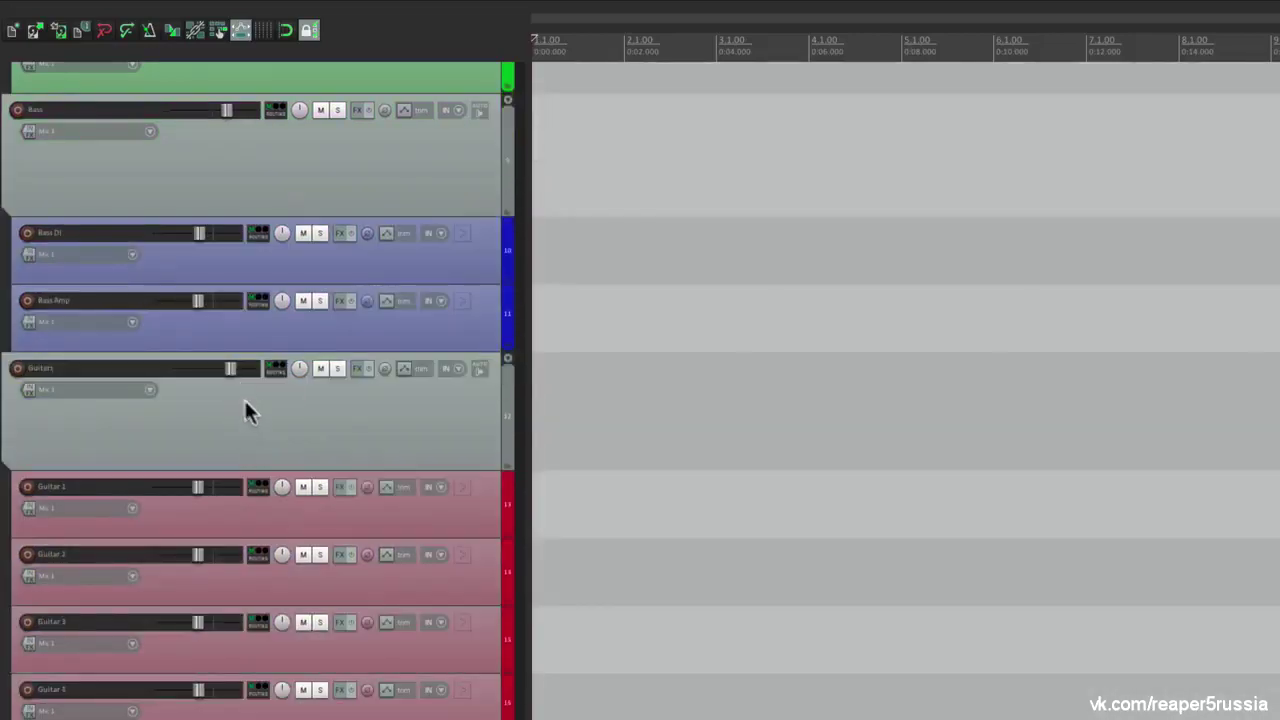
pyautogui.scroll(3, 269, 366)
pyautogui.scroll(3, 269, 366)
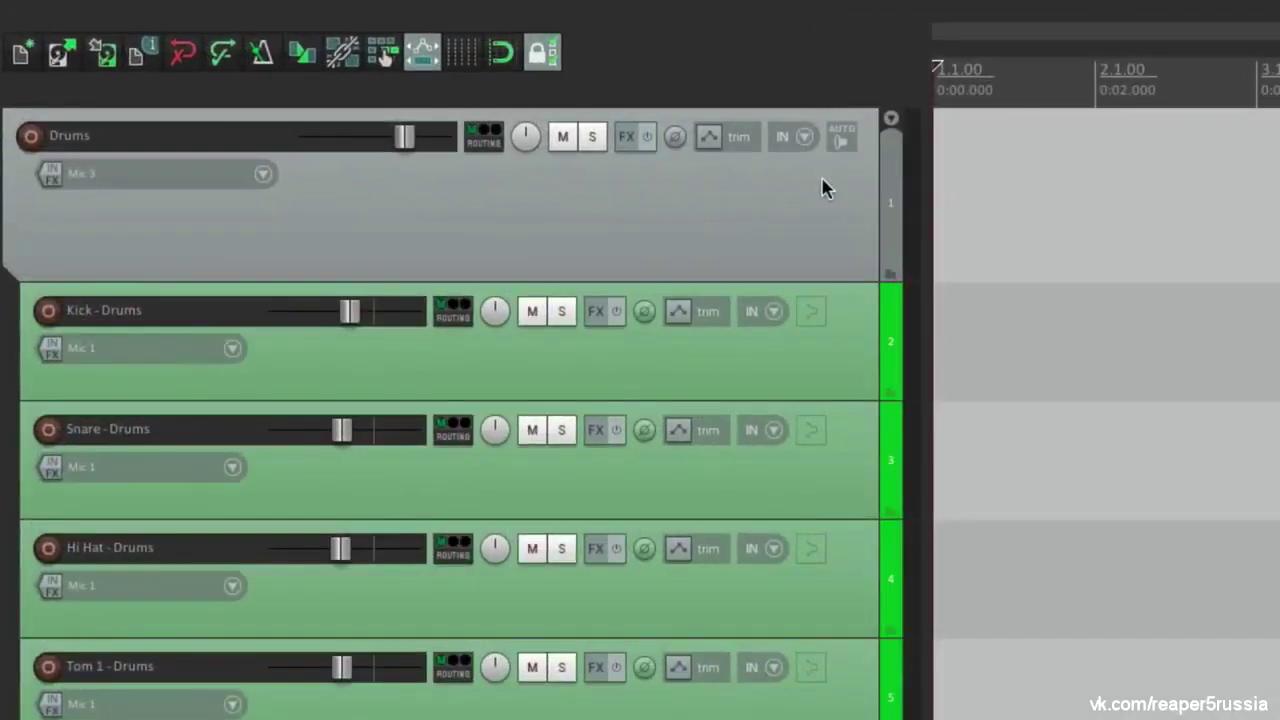
# Compact the child tracks of the Drums, Bass, Guitars, Vocals and FX Returns folders to small height
pyautogui.click(890, 120)
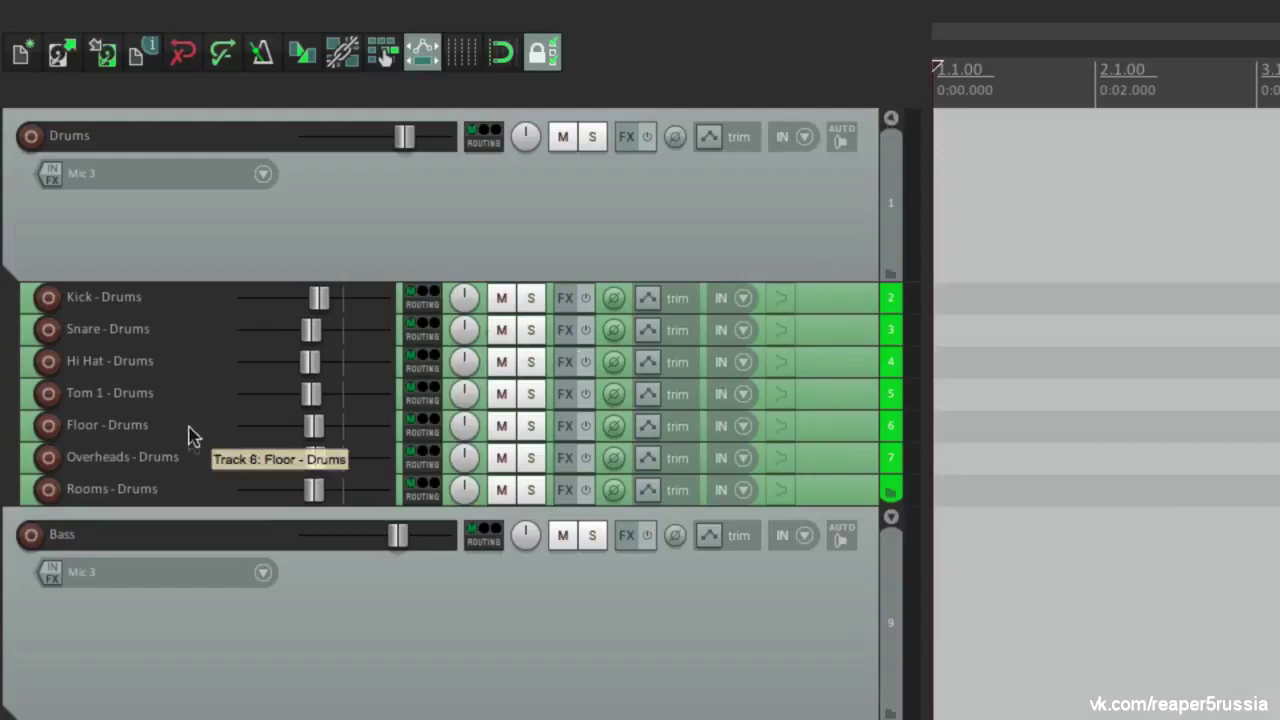
pyautogui.moveTo(338, 308)
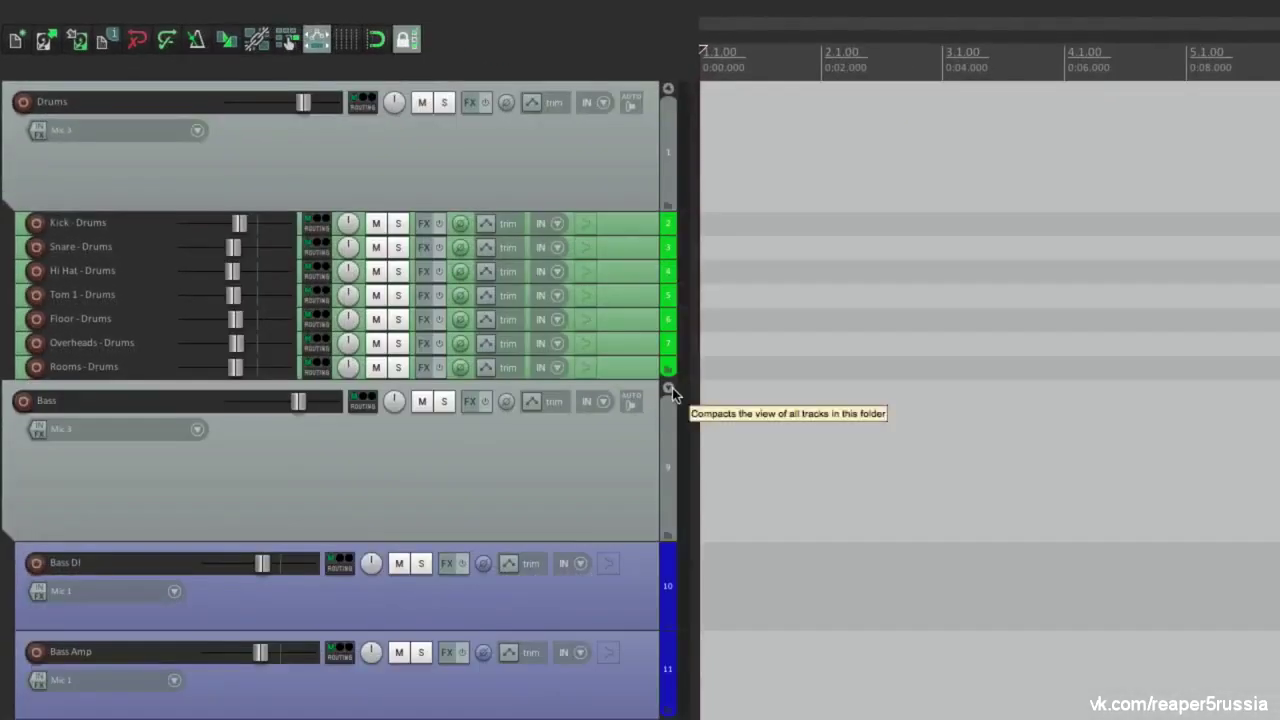
pyautogui.click(670, 388)
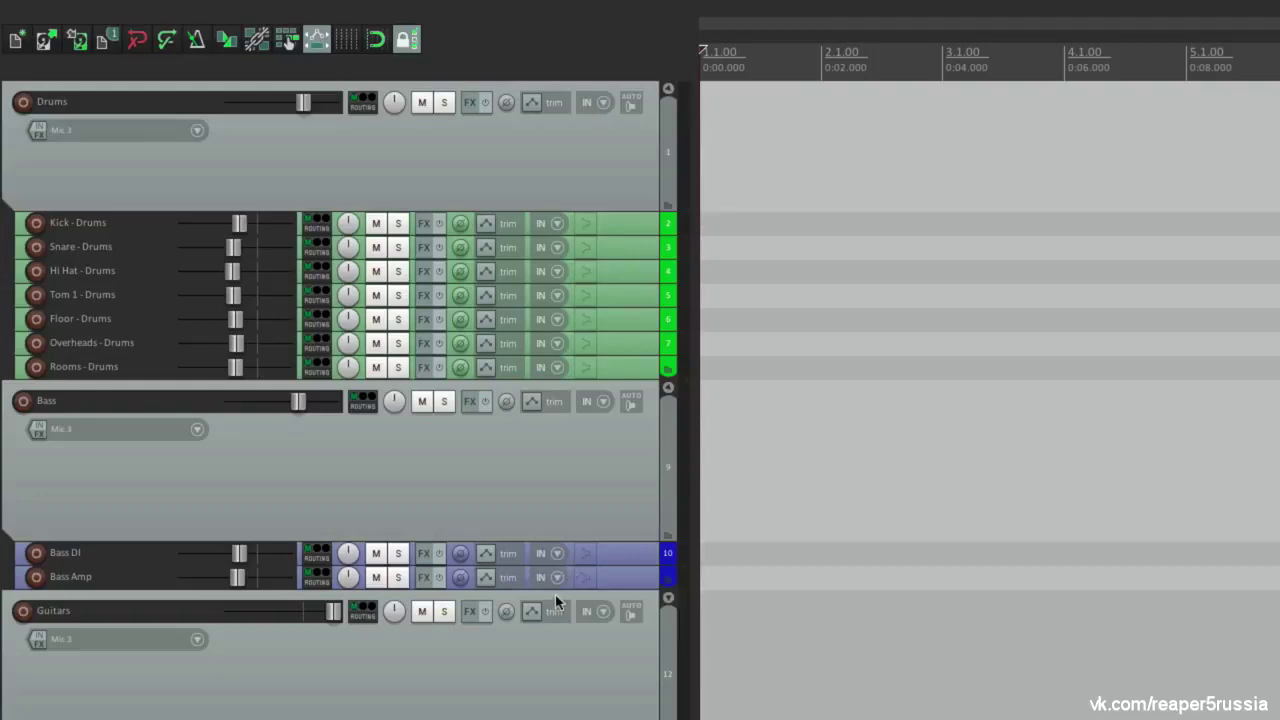
pyautogui.scroll(-3, 618, 652)
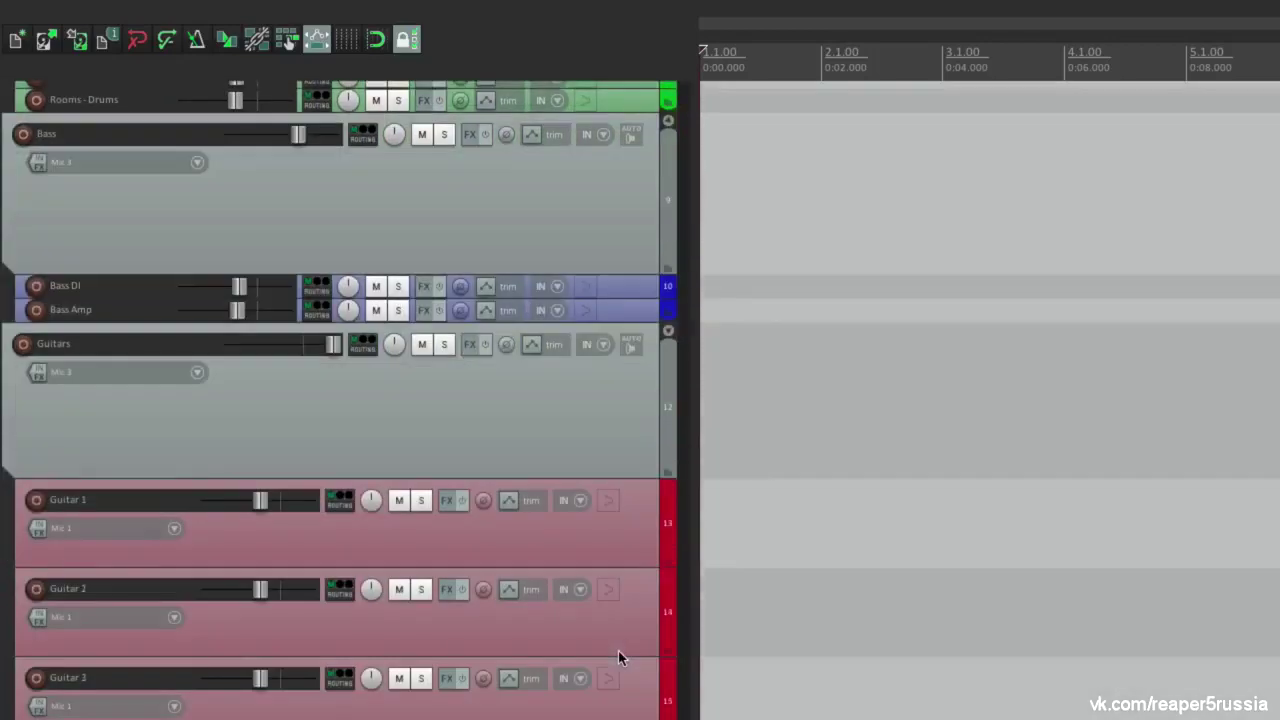
pyautogui.click(669, 331)
pyautogui.scroll(-3, 606, 389)
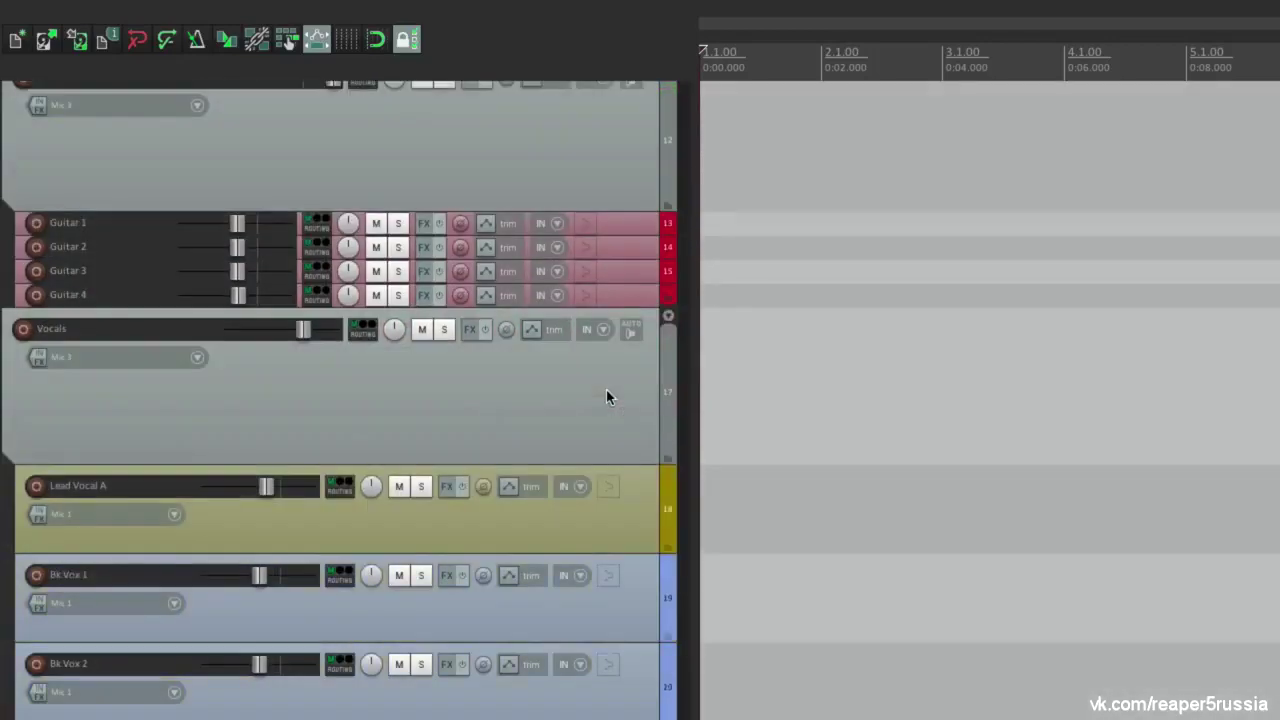
pyautogui.click(669, 324)
pyautogui.scroll(-3, 665, 430)
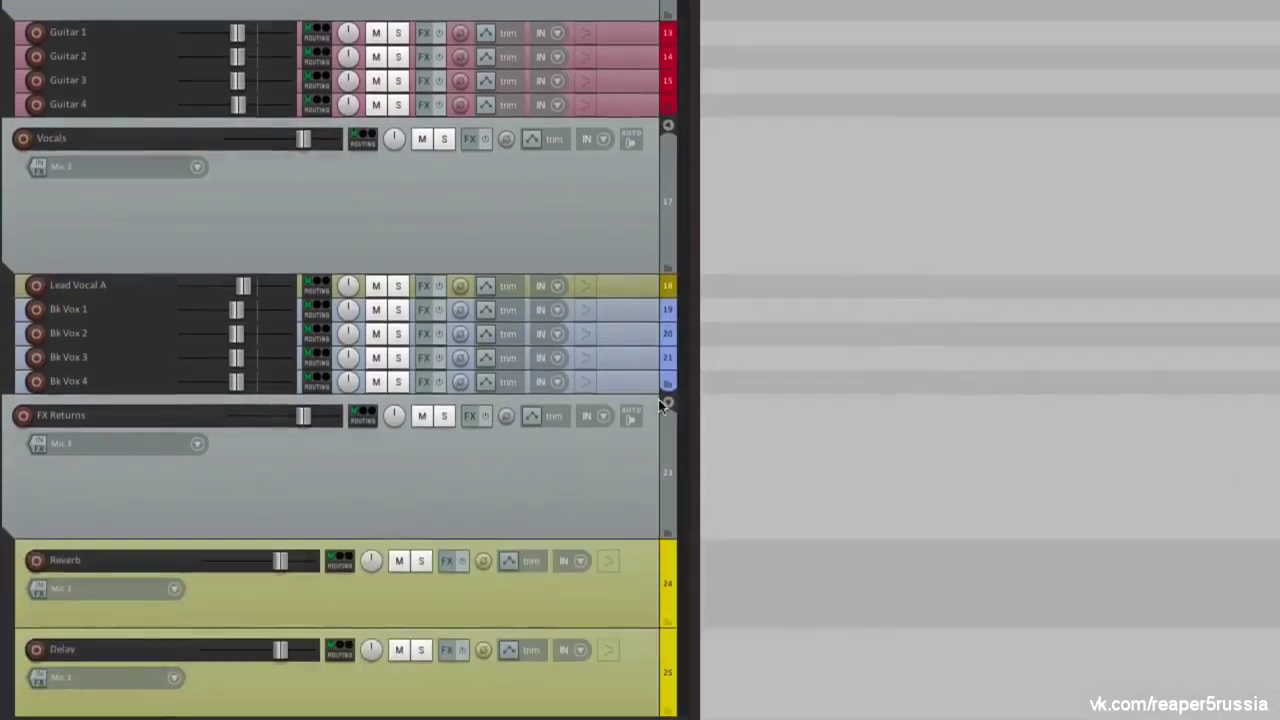
pyautogui.click(667, 405)
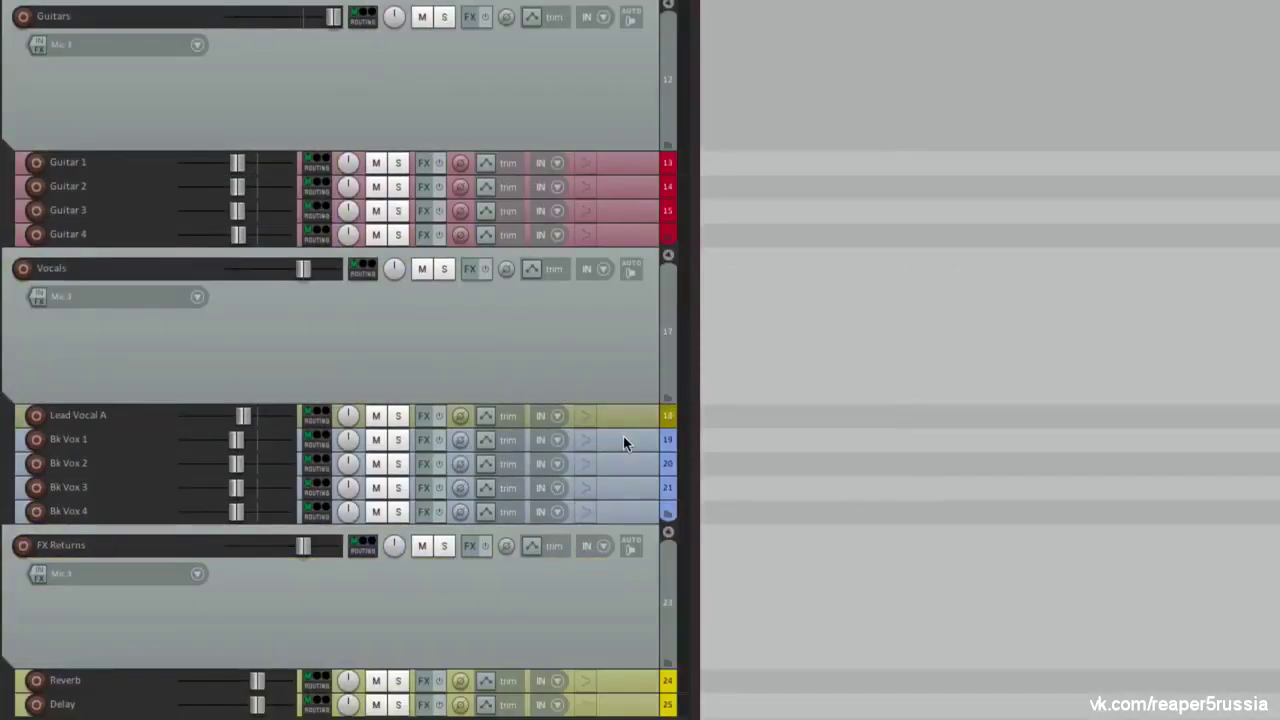
# Collapse the child tracks of the Drums, Bass, Guitars, Vocals and FX Returns folders completely to thin strips
pyautogui.scroll(5, 623, 435)
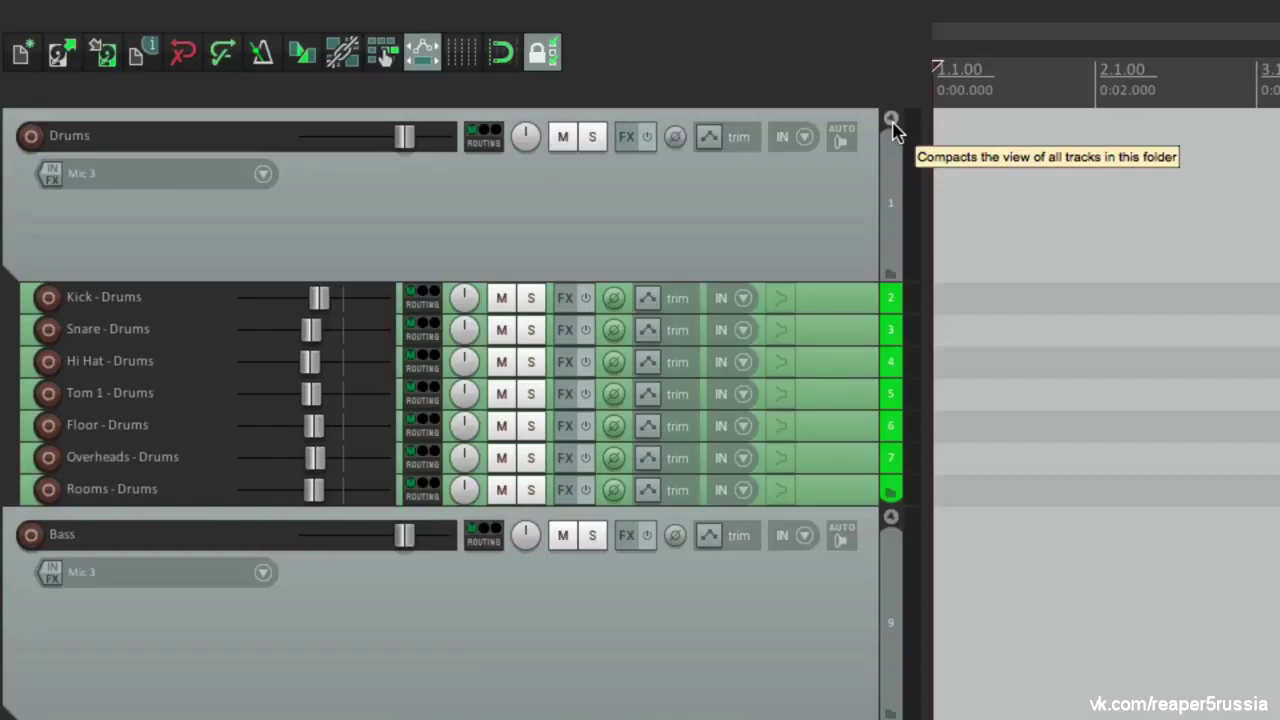
pyautogui.click(891, 120)
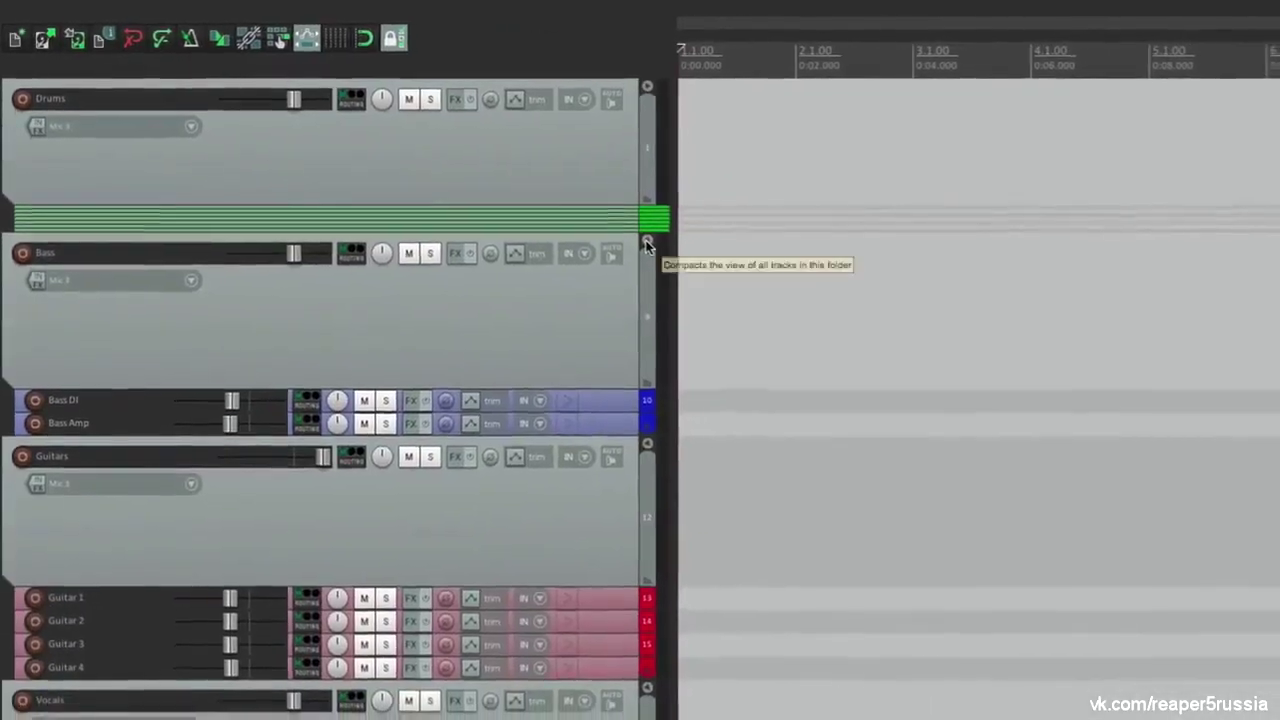
pyautogui.click(646, 244)
pyautogui.click(648, 405)
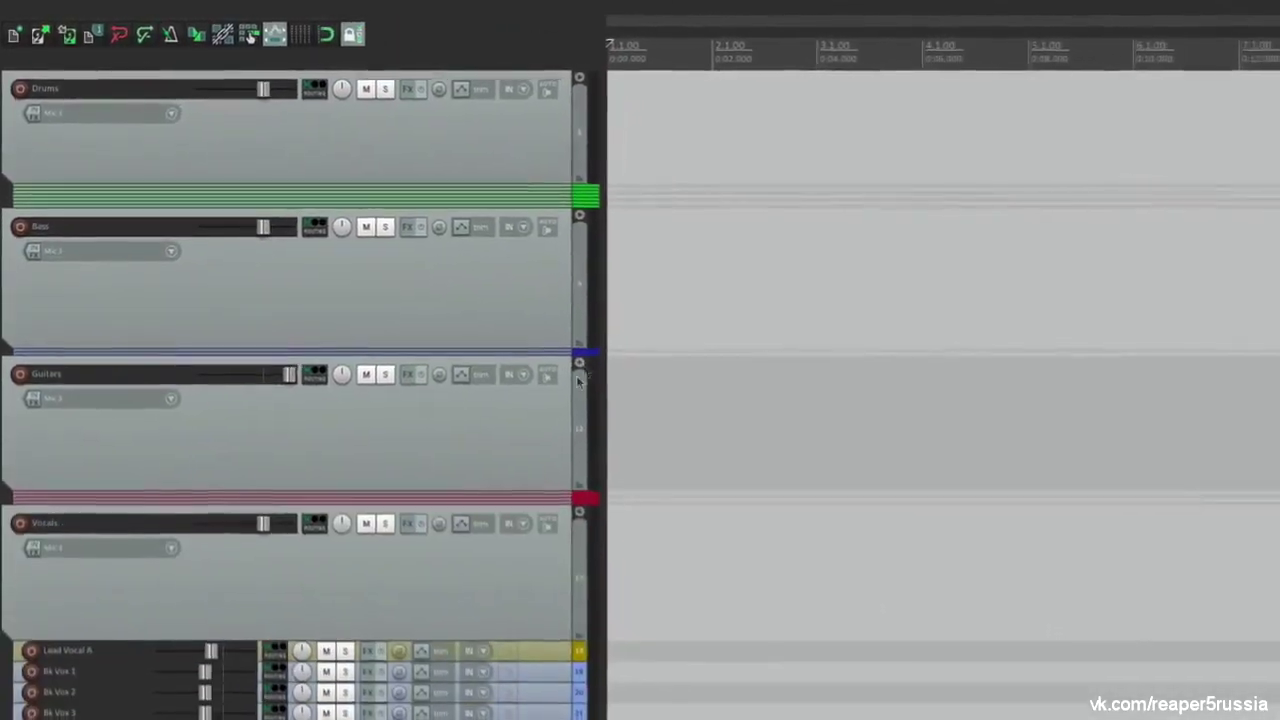
pyautogui.click(580, 512)
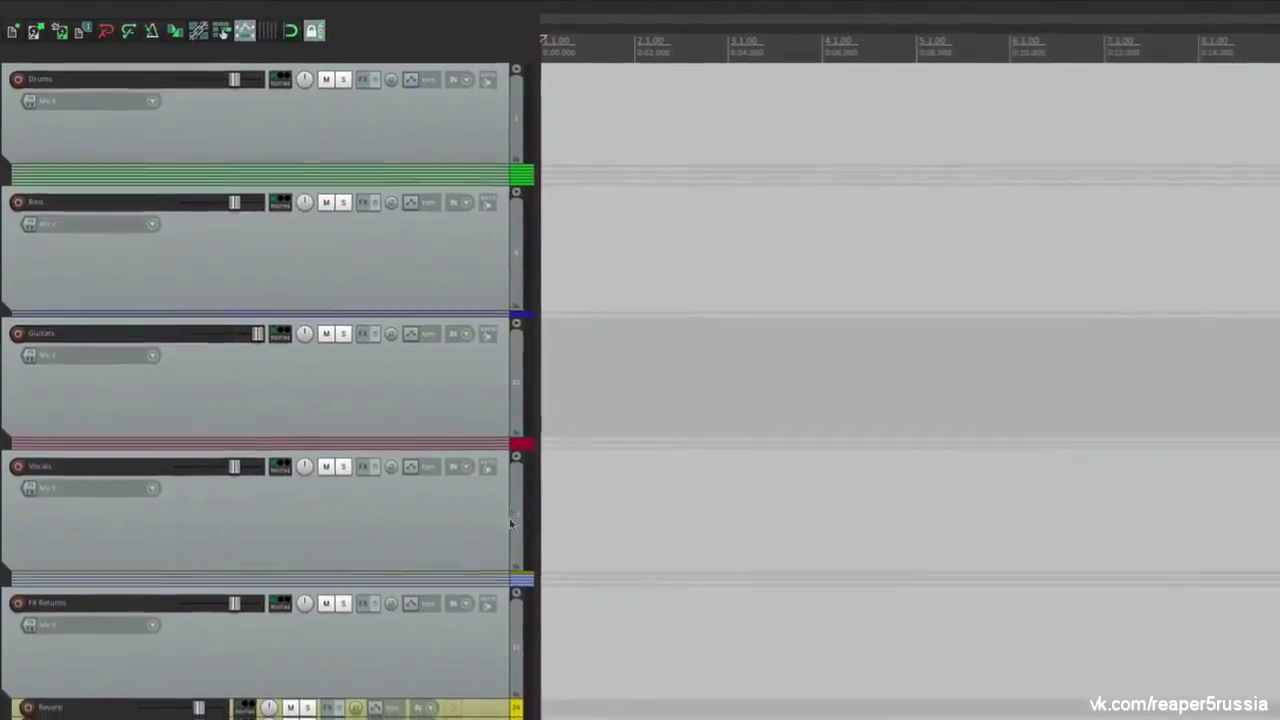
pyautogui.click(516, 594)
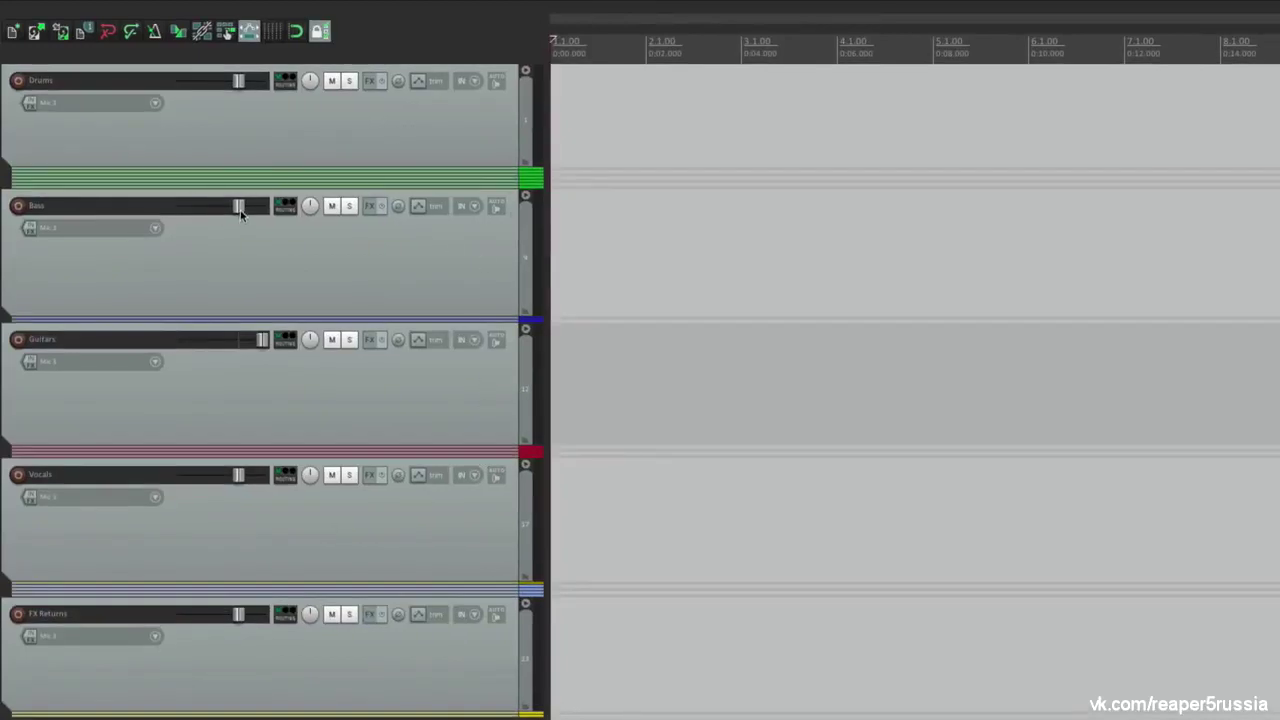
# Pull down the volumes of the Bass and Guitars folders in turn, resetting each to 0 dB
pyautogui.moveTo(240, 208); pyautogui.dragTo(200, 215)
pyautogui.doubleClick(200, 207)
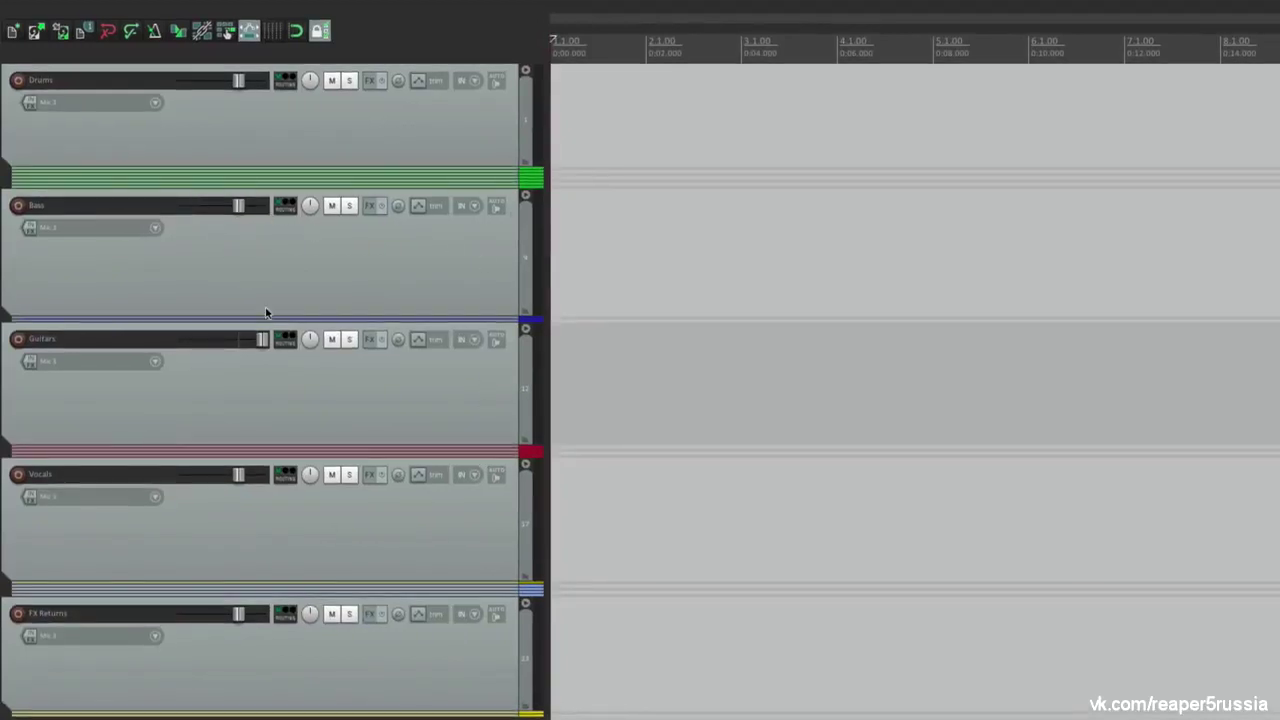
pyautogui.moveTo(261, 340); pyautogui.dragTo(181, 343)
pyautogui.doubleClick(186, 340)
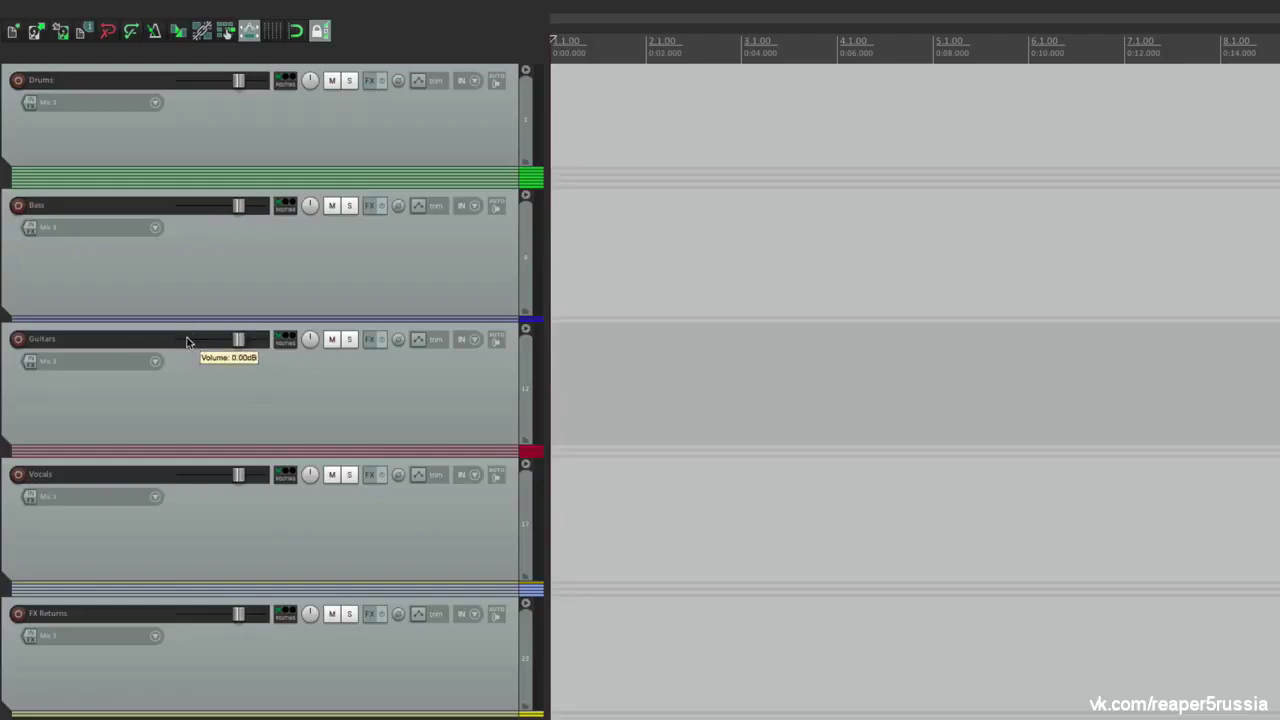
# Mute and unmute the FX Returns folder, and solo and unsolo the Vocals folder
pyautogui.click(332, 614)
pyautogui.click(332, 614)
pyautogui.click(349, 474)
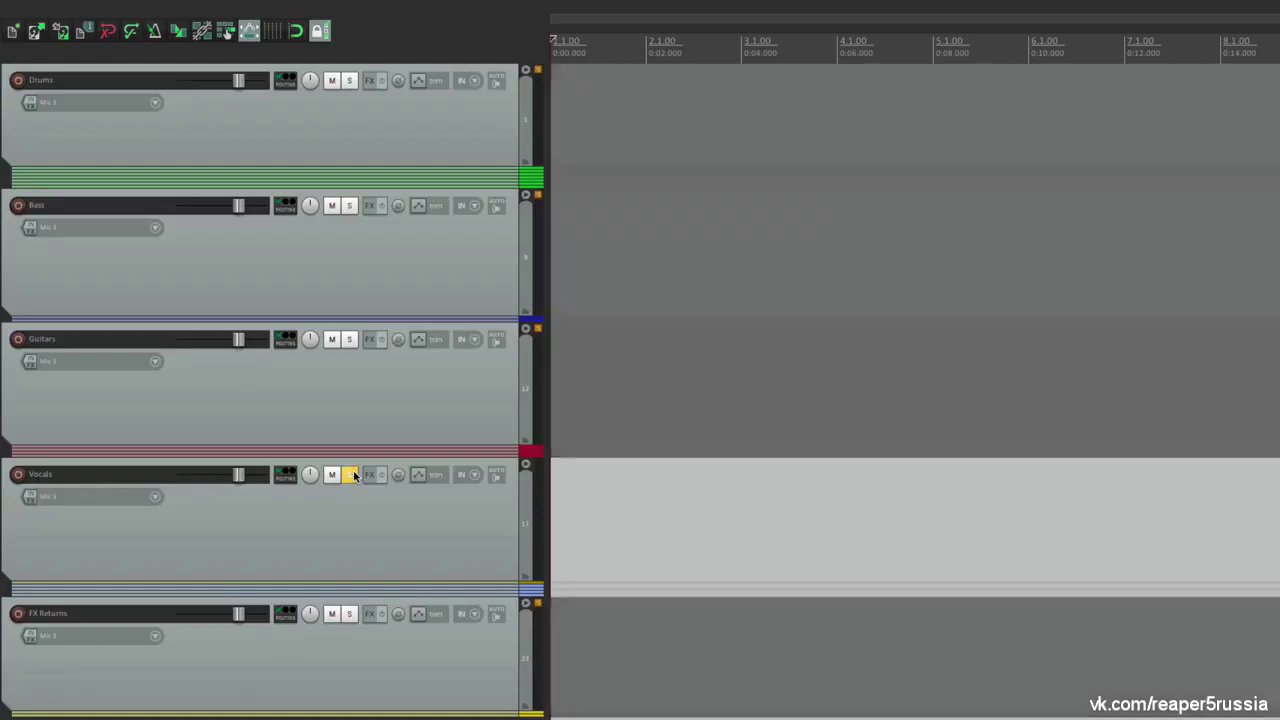
pyautogui.click(349, 474)
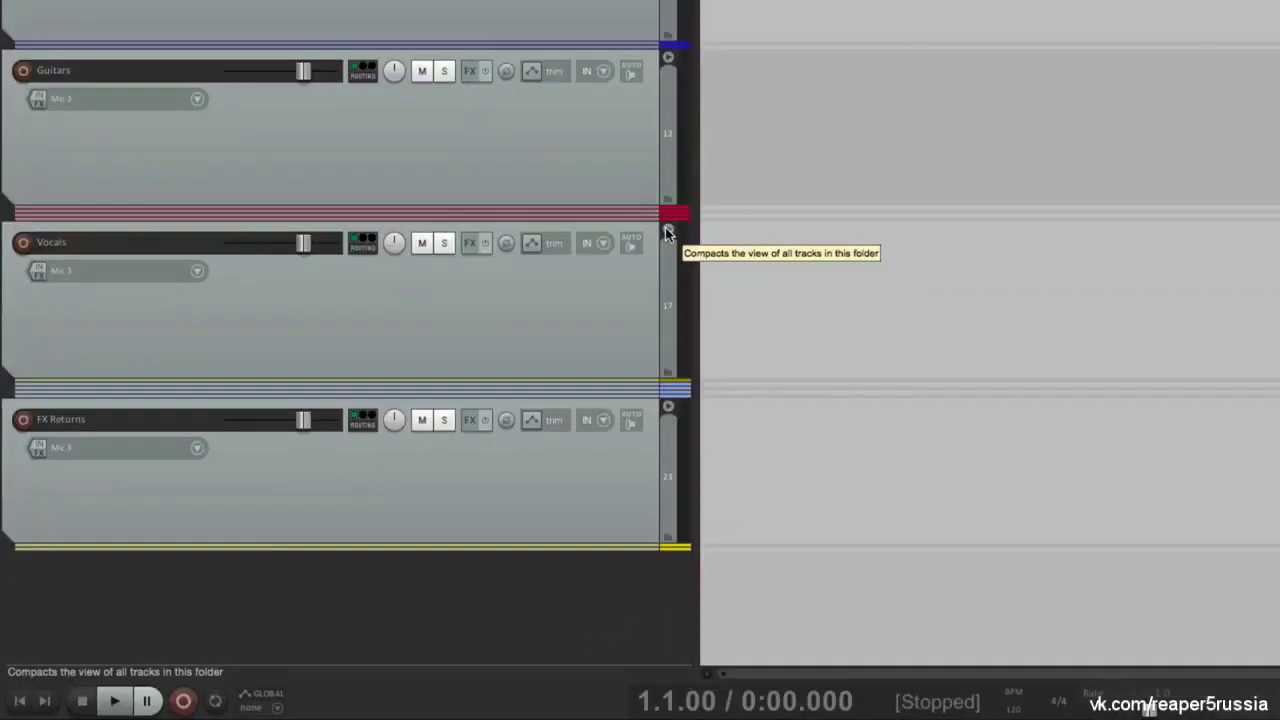
# Cycle the Vocals folder's child tracks through full and small height, back to fully collapsed
pyautogui.click(525, 463)
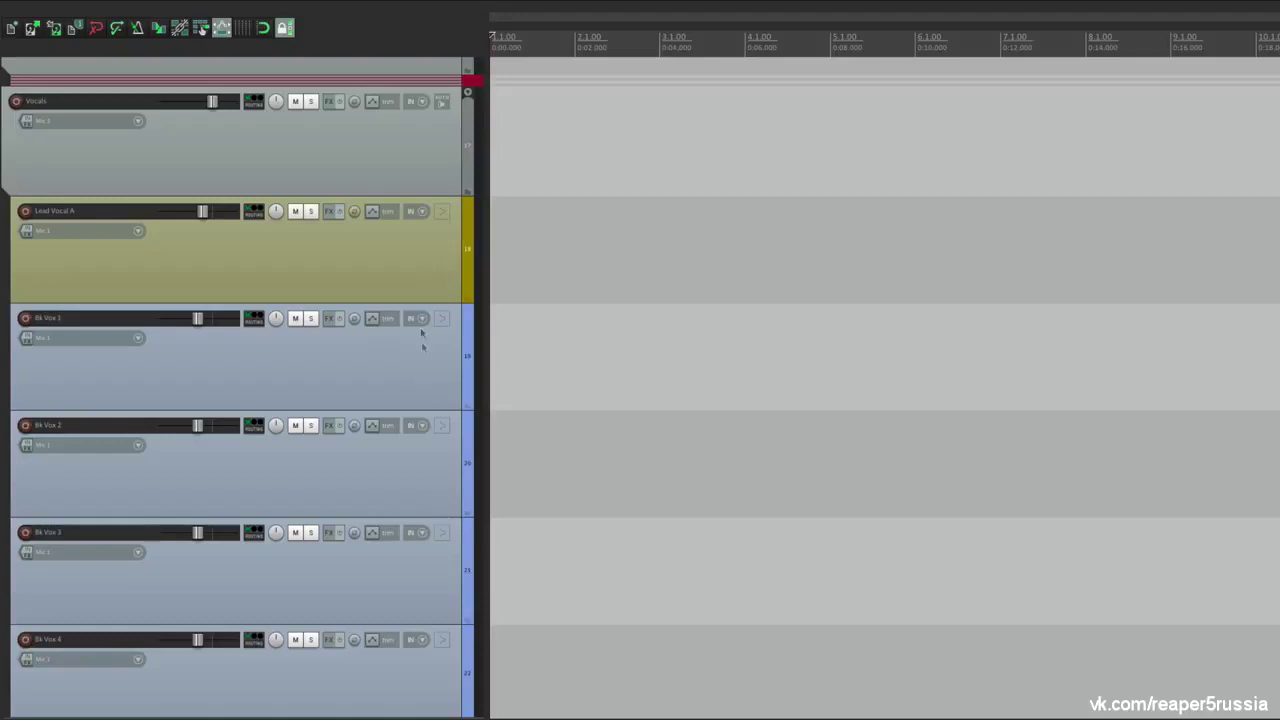
pyautogui.click(467, 92)
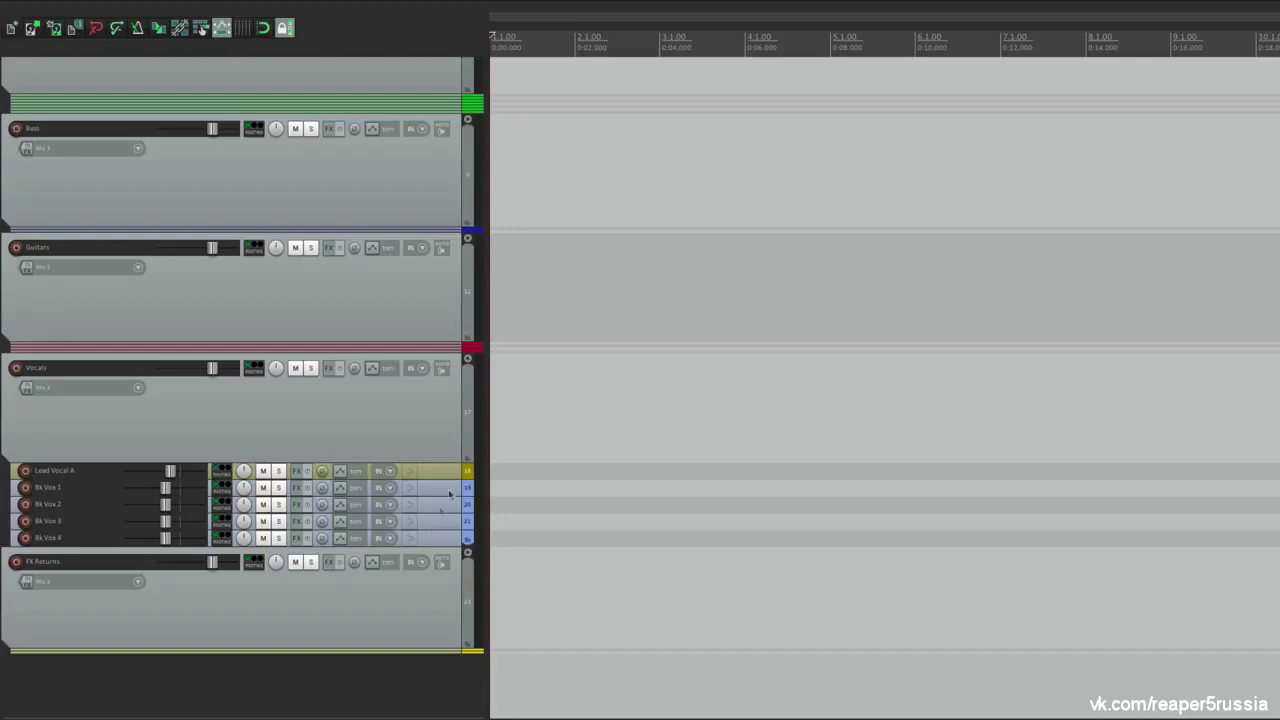
pyautogui.click(466, 362)
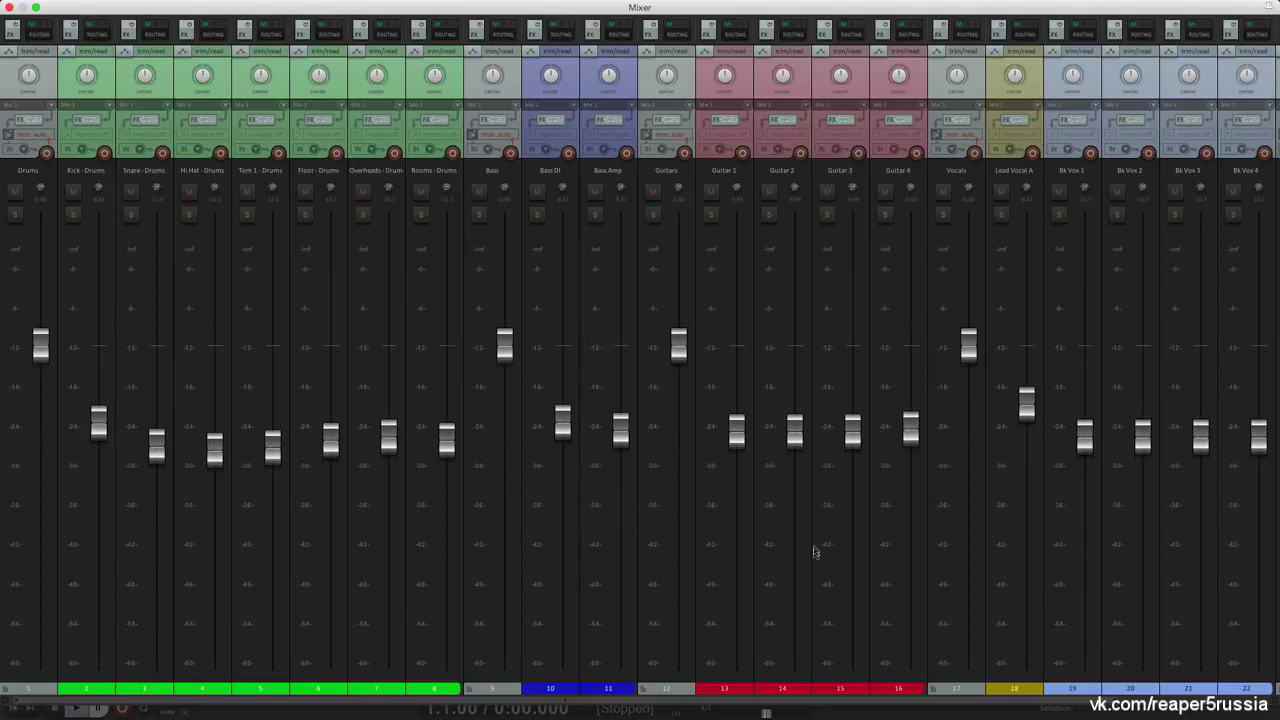
# Hide the folder tracks in the mixer, compare with the track view, and show the folders again
pyautogui.moveTo(726, 706); pyautogui.dragTo(958, 693)
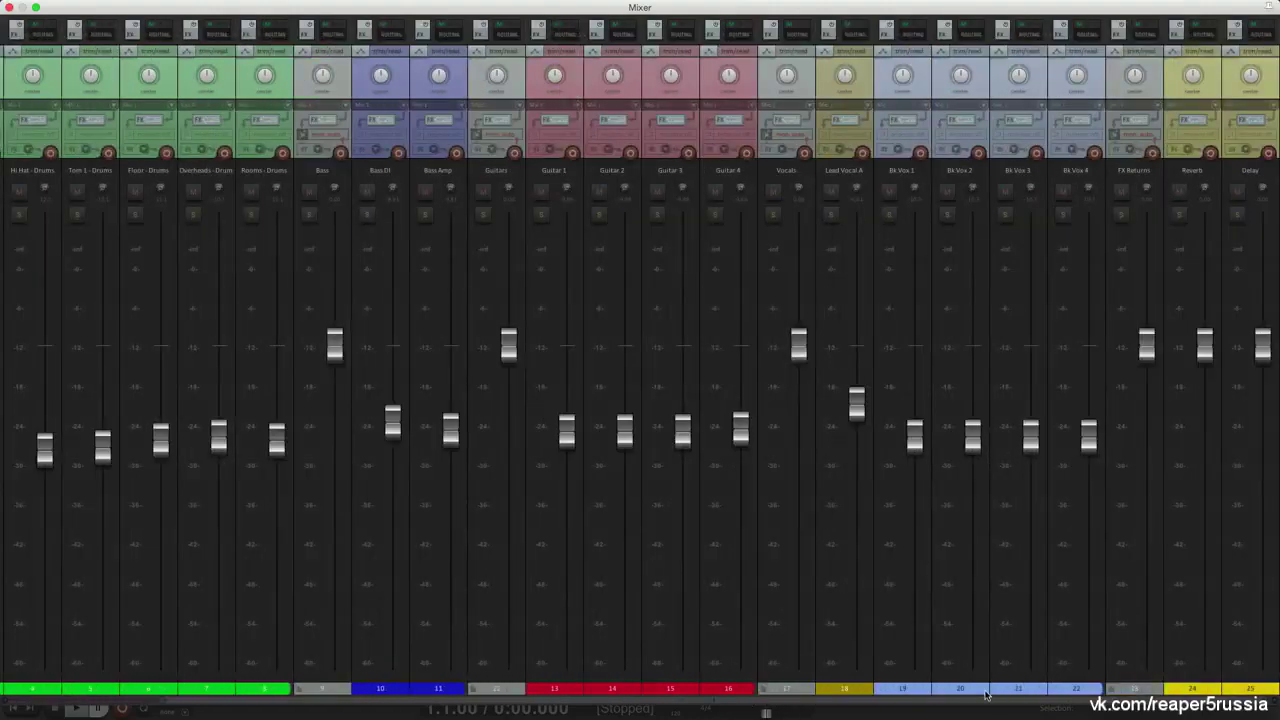
pyautogui.rightClick(636, 706)
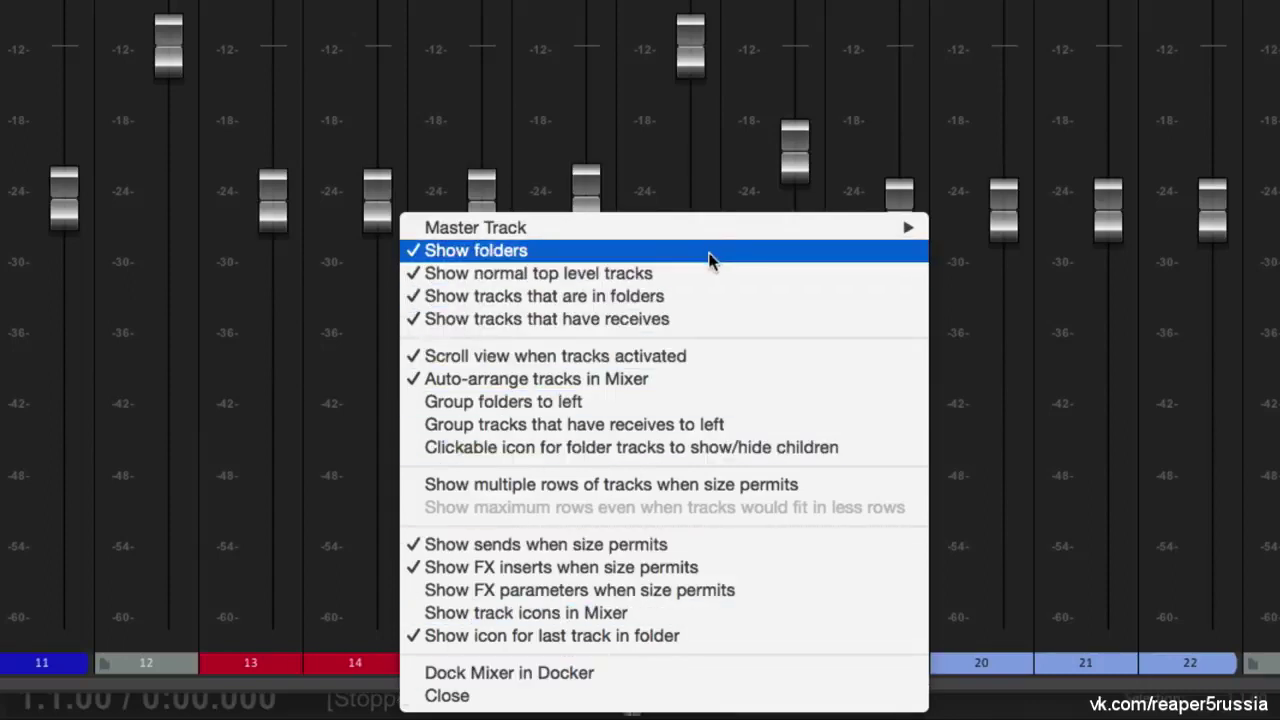
pyautogui.click(709, 259)
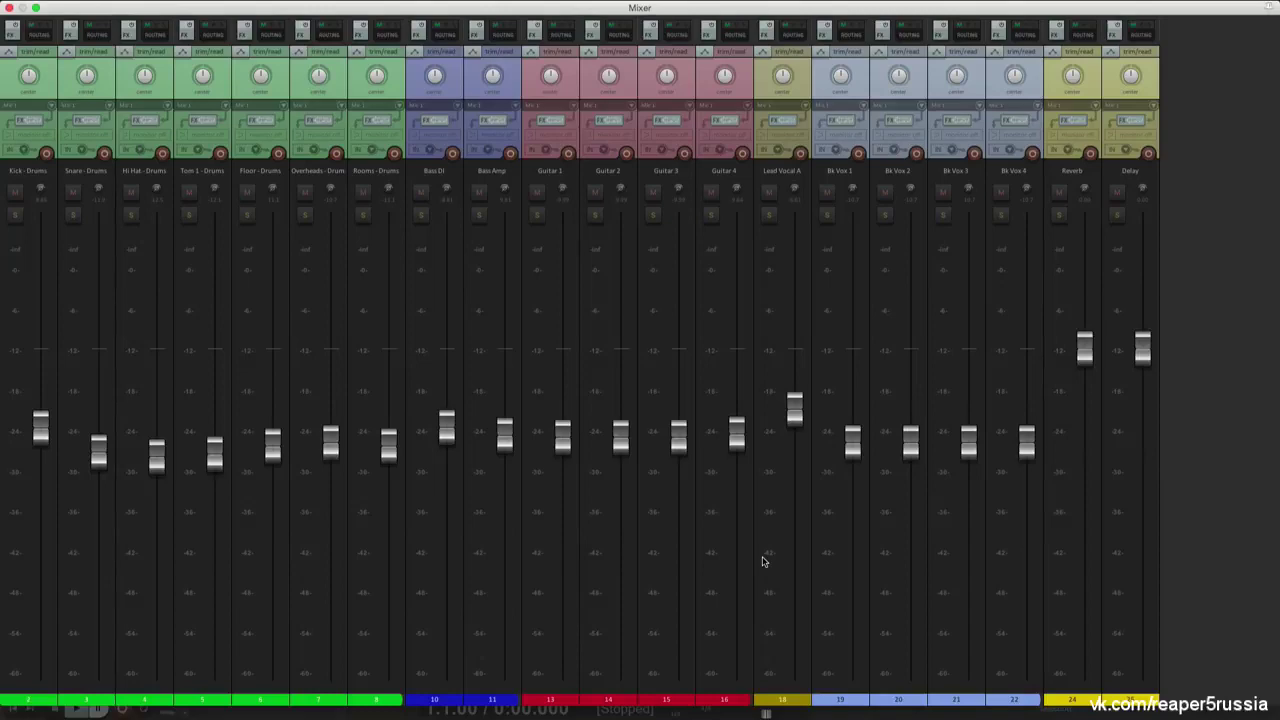
pyautogui.hotkey('ctrl', 'm')
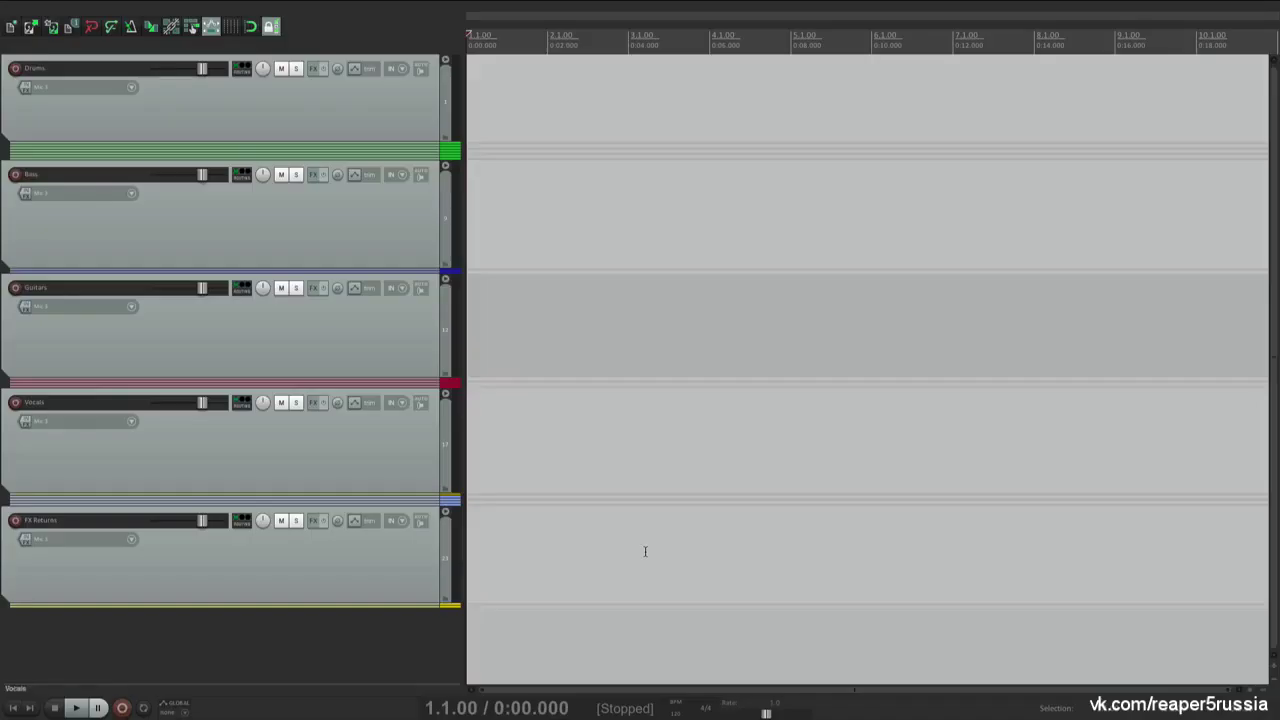
pyautogui.hotkey('ctrl', 'm')
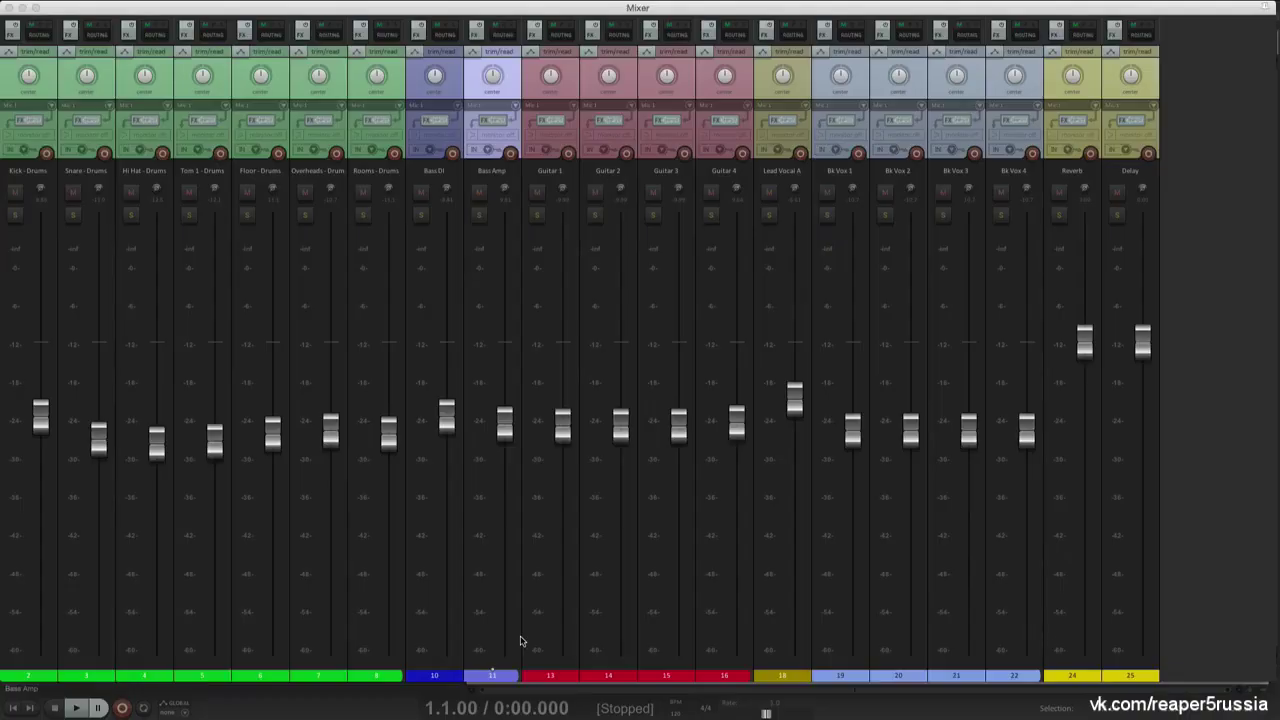
pyautogui.rightClick(1165, 553)
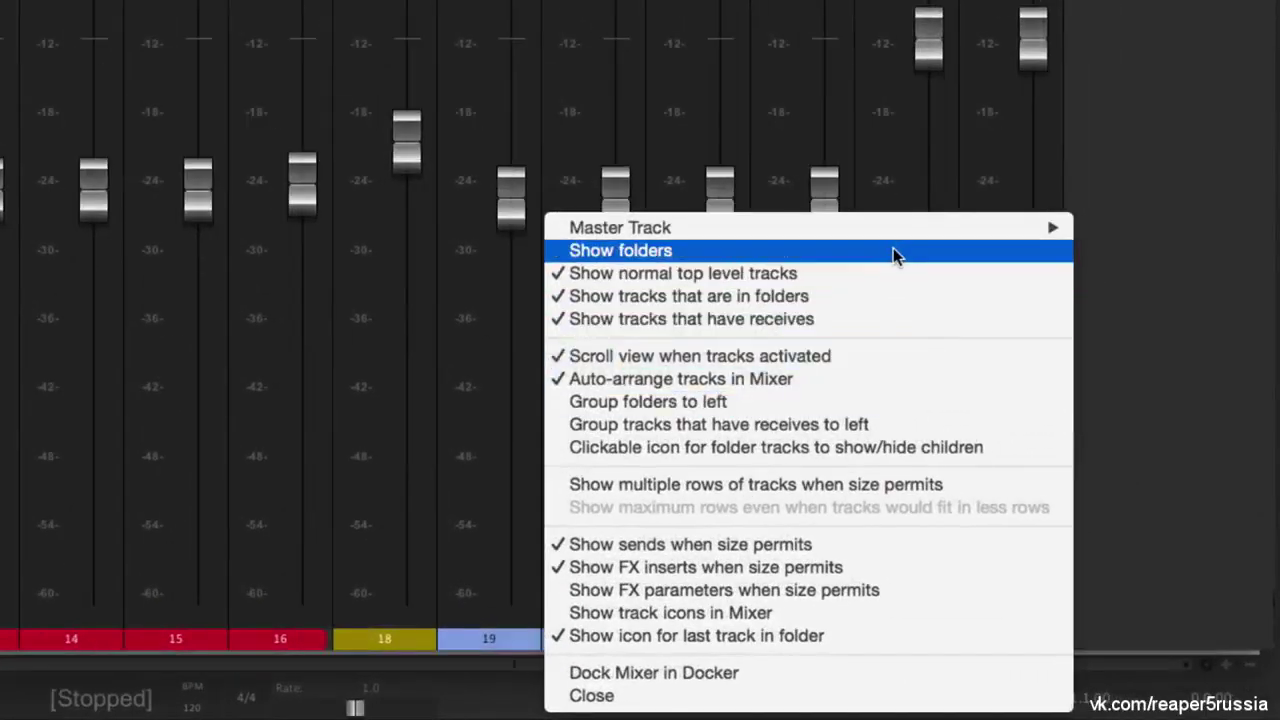
pyautogui.click(894, 252)
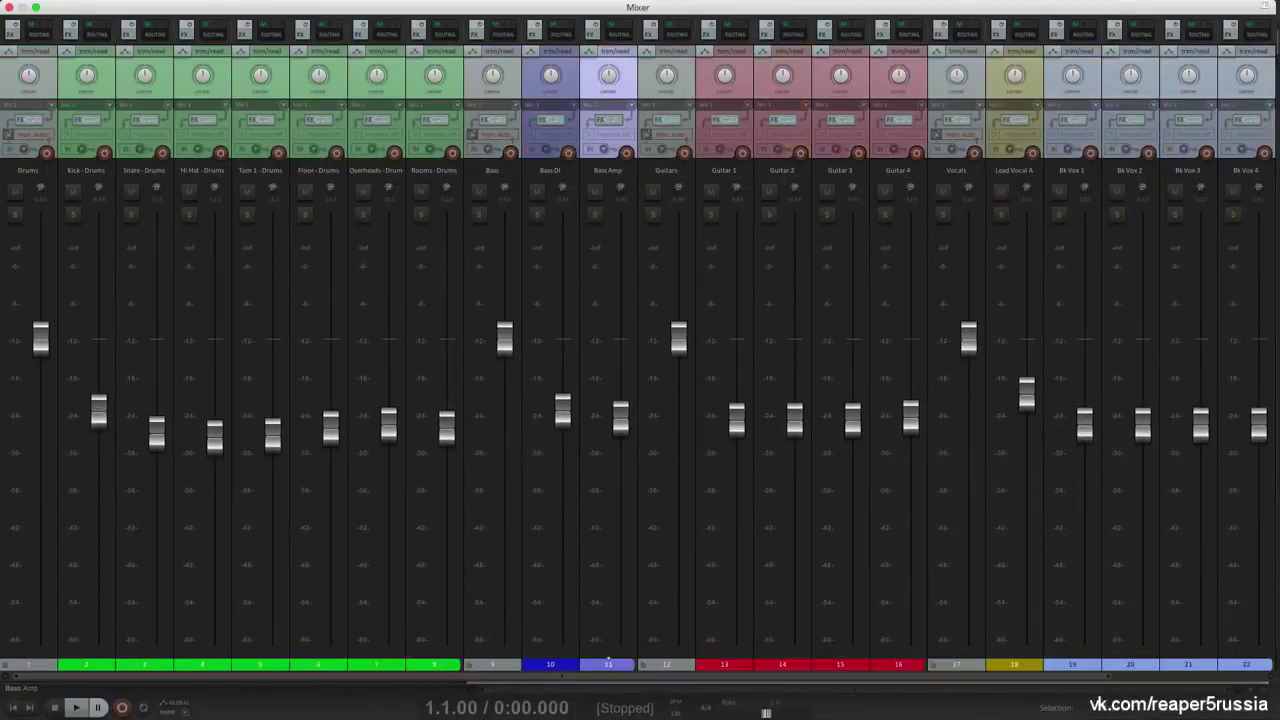
# Hide the tracks that are in folders from the mixer, and show them again
pyautogui.rightClick(645, 680)
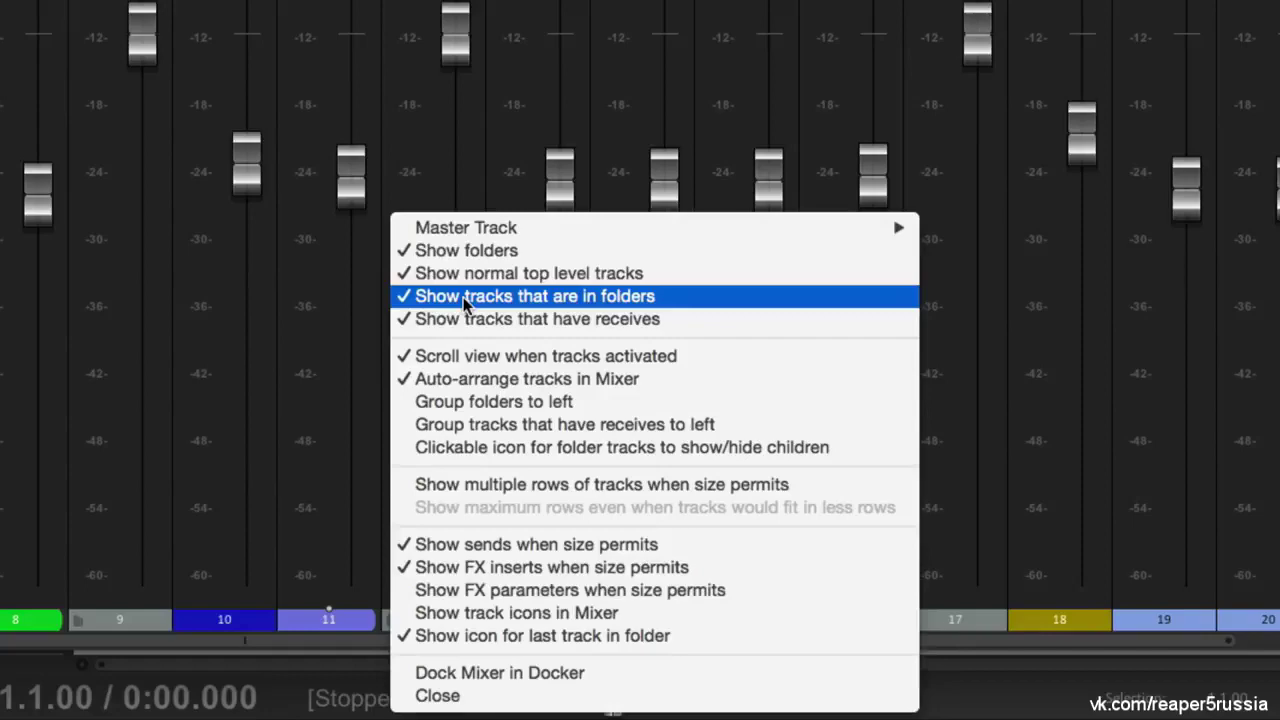
pyautogui.click(463, 296)
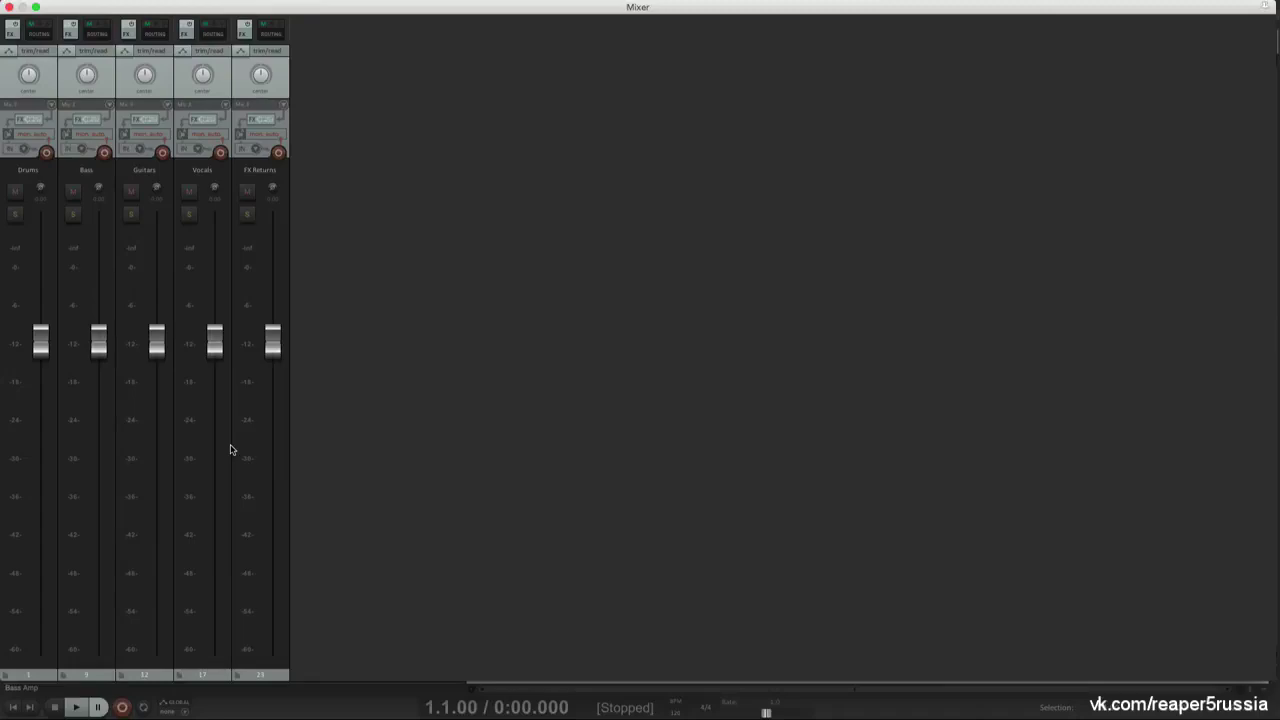
pyautogui.rightClick(378, 503)
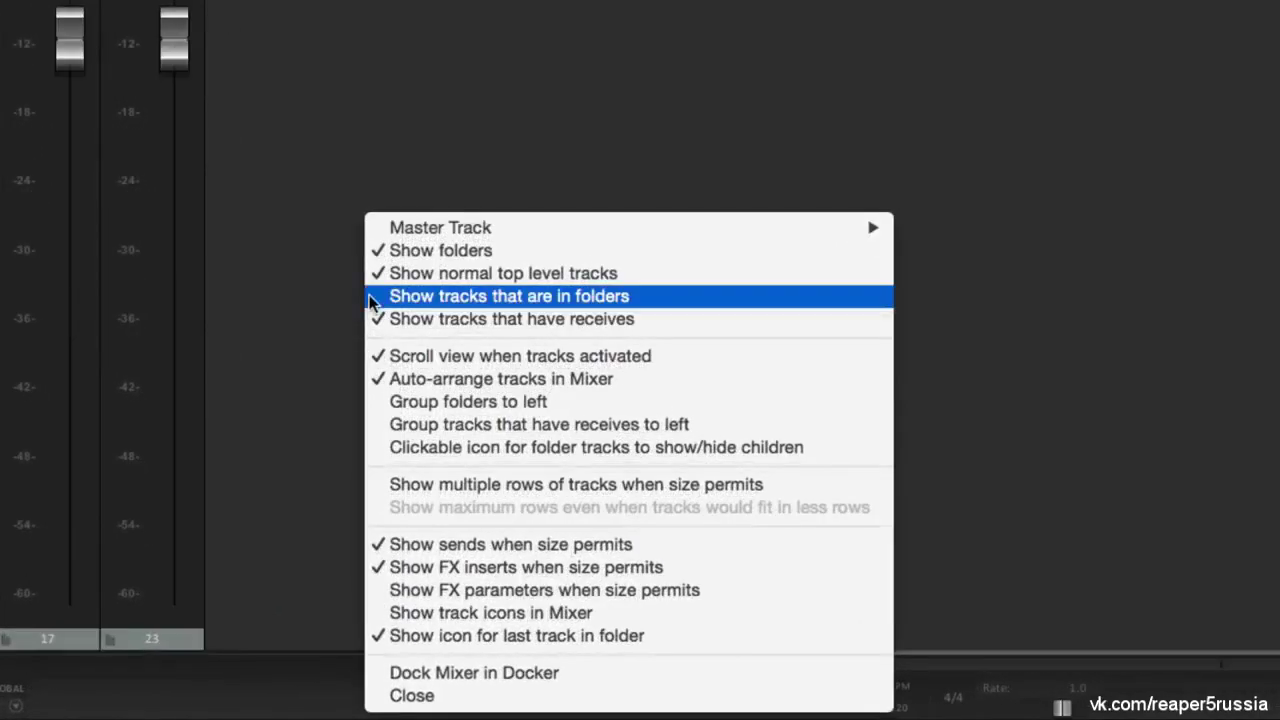
pyautogui.click(371, 298)
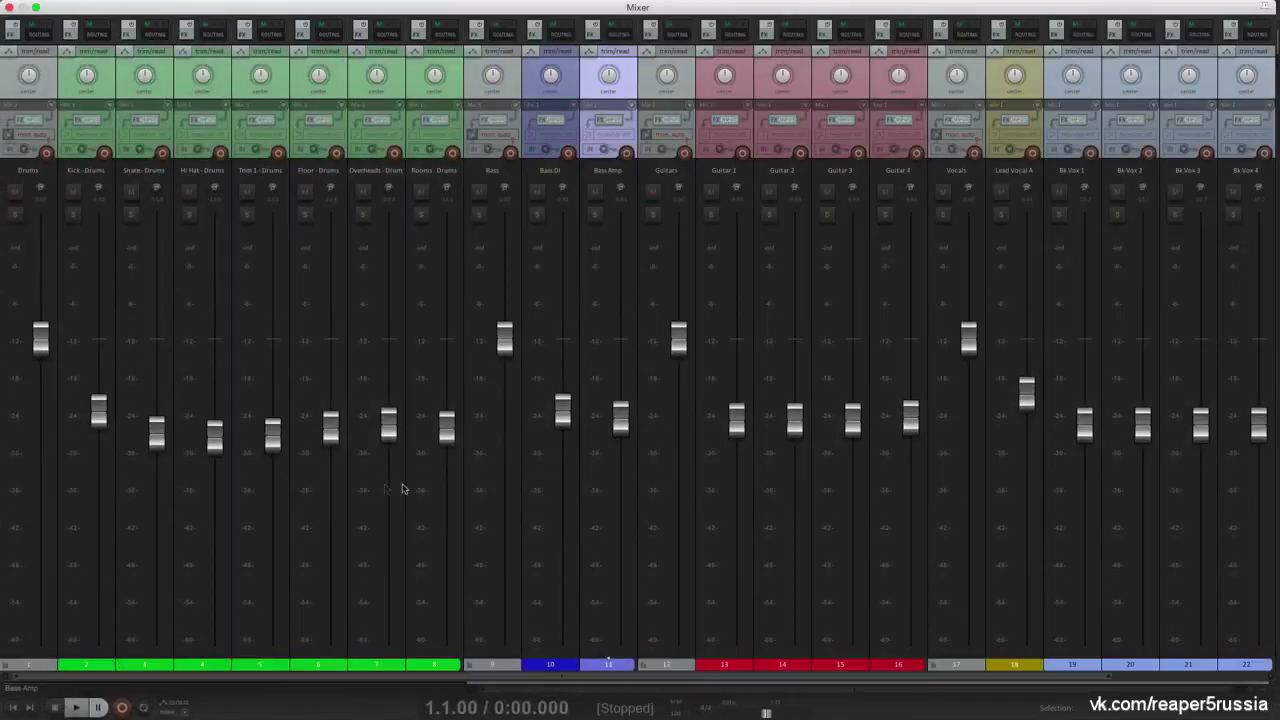
# Group the folders to the left in the mixer and lower the Drums, Bass, Guitars, Vocals and FX Returns volumes slightly
pyautogui.rightClick(643, 676)
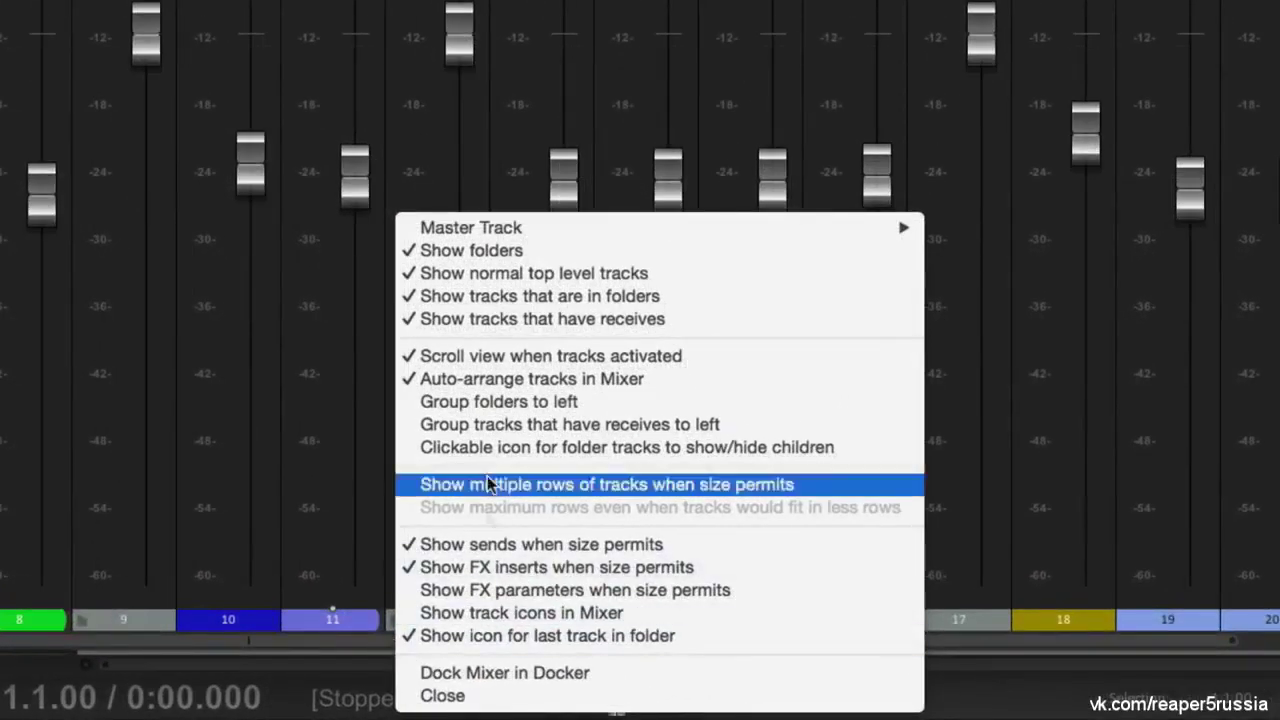
pyautogui.click(416, 401)
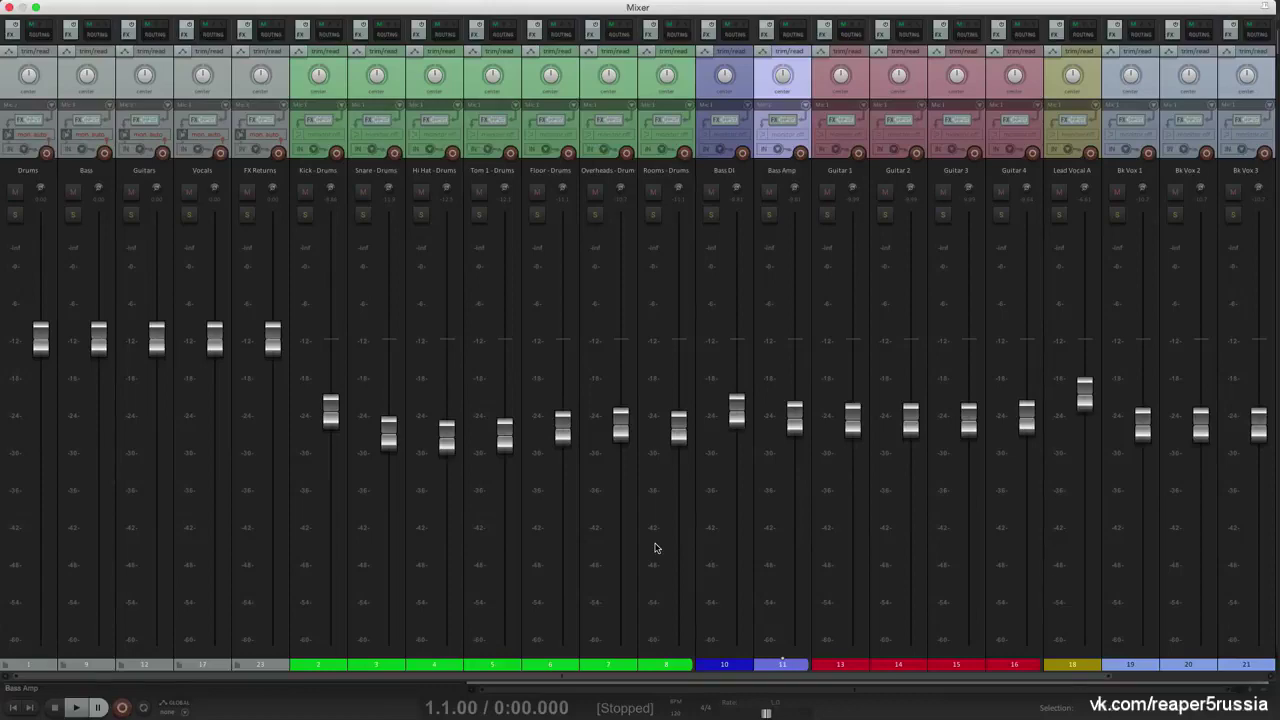
pyautogui.moveTo(213, 430)
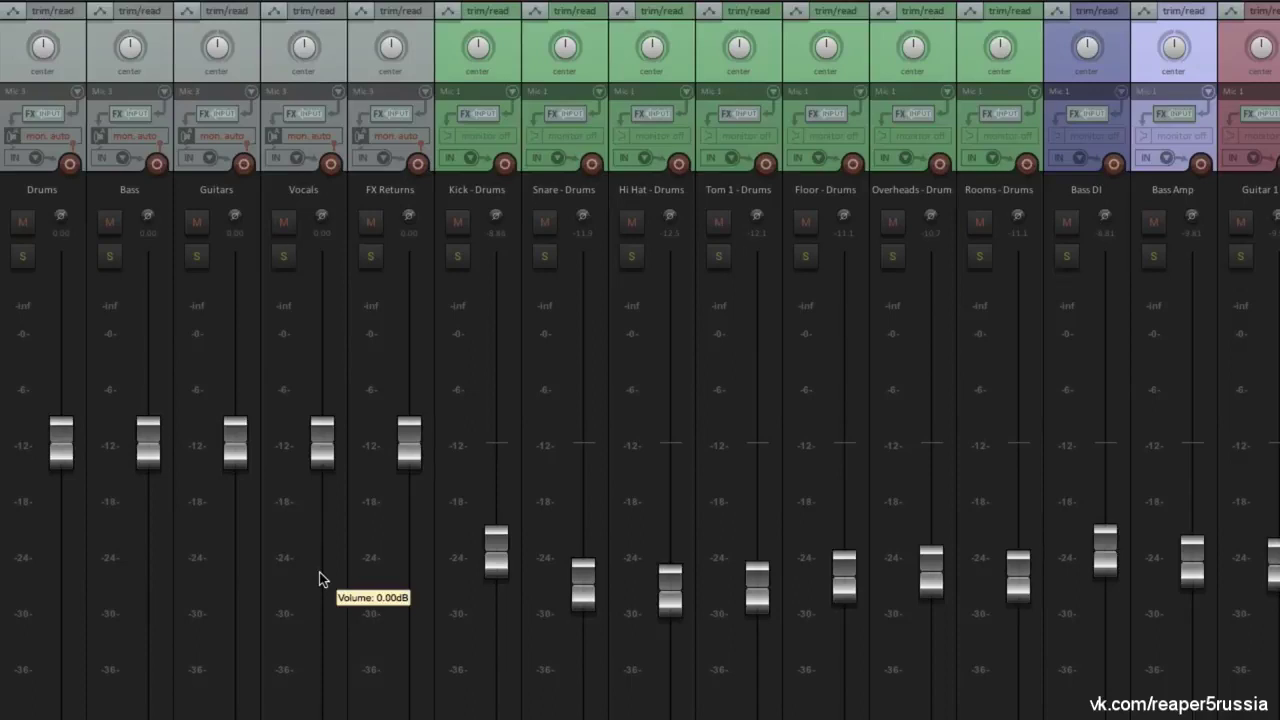
pyautogui.moveTo(57, 466); pyautogui.dragTo(50, 545)
pyautogui.moveTo(149, 443); pyautogui.dragTo(149, 490)
pyautogui.moveTo(238, 424); pyautogui.dragTo(229, 486)
pyautogui.moveTo(314, 468); pyautogui.dragTo(326, 512)
pyautogui.moveTo(408, 445); pyautogui.dragTo(402, 510)
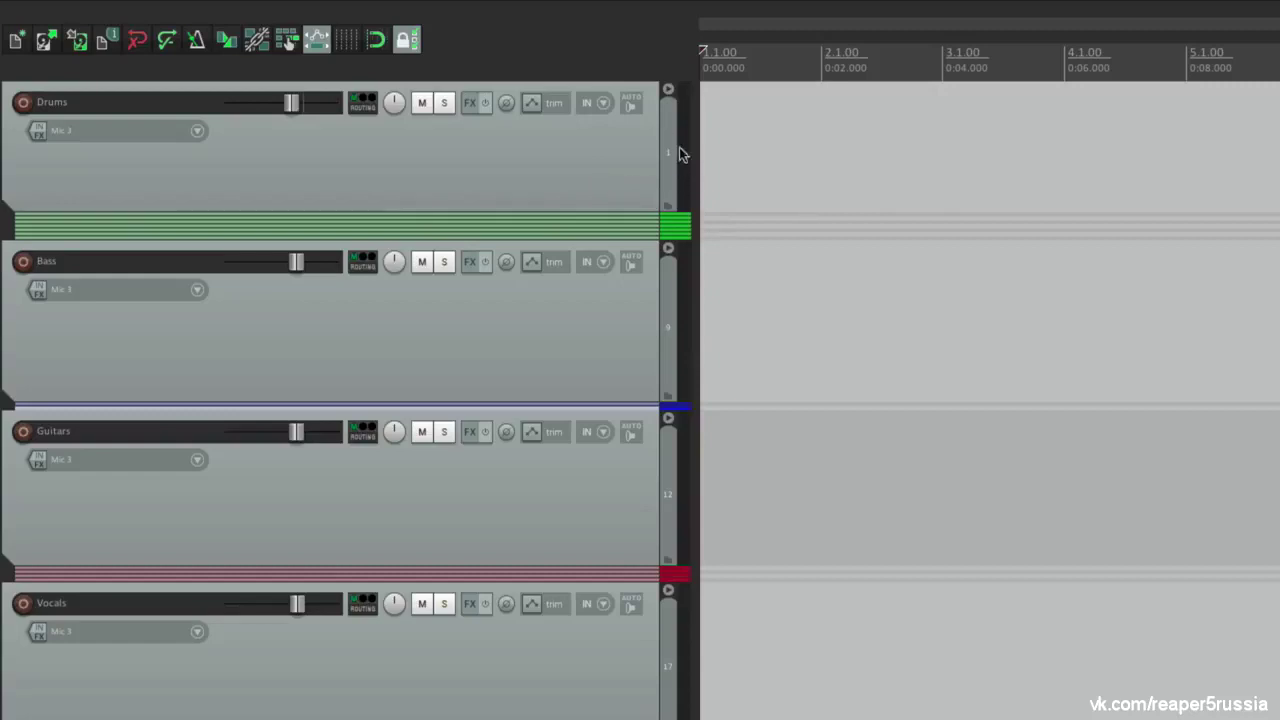
# Expand the Drums folder's child tracks in the track view to full height
pyautogui.click(668, 90)
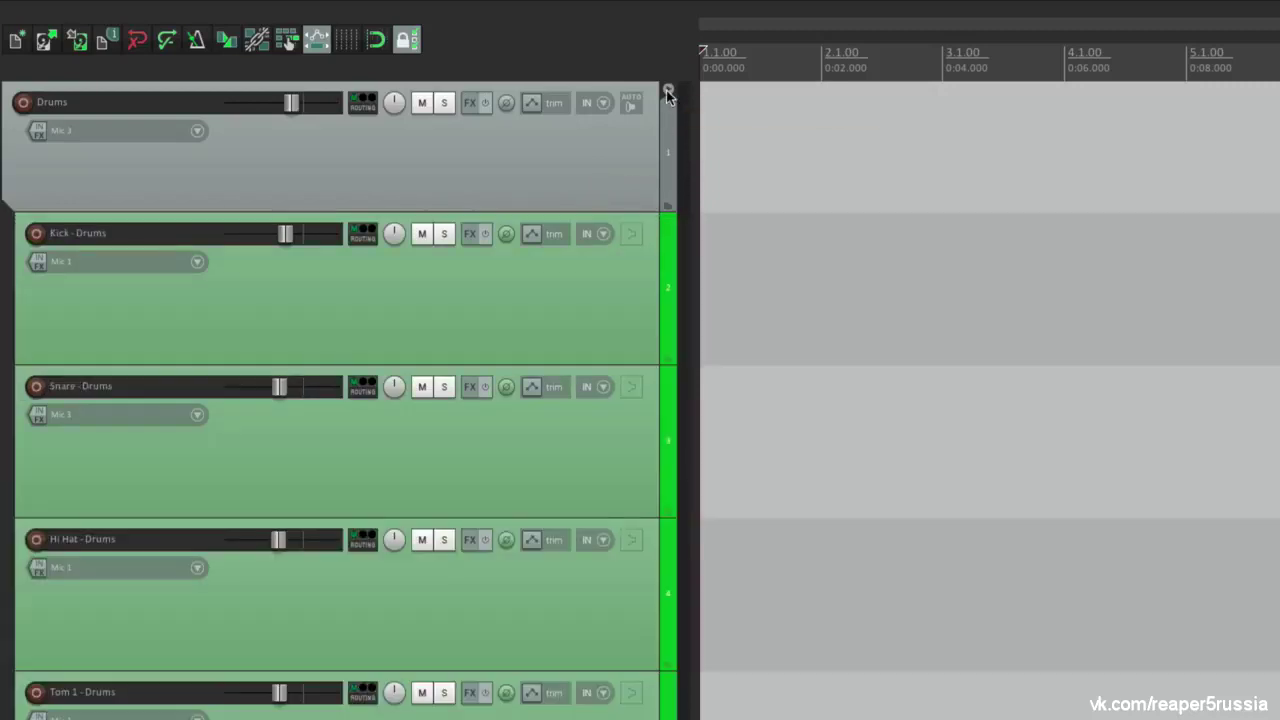
# Compact the Drums folder's child tracks to small height, lower the Drums folder volume and raise it back up
pyautogui.click(668, 91)
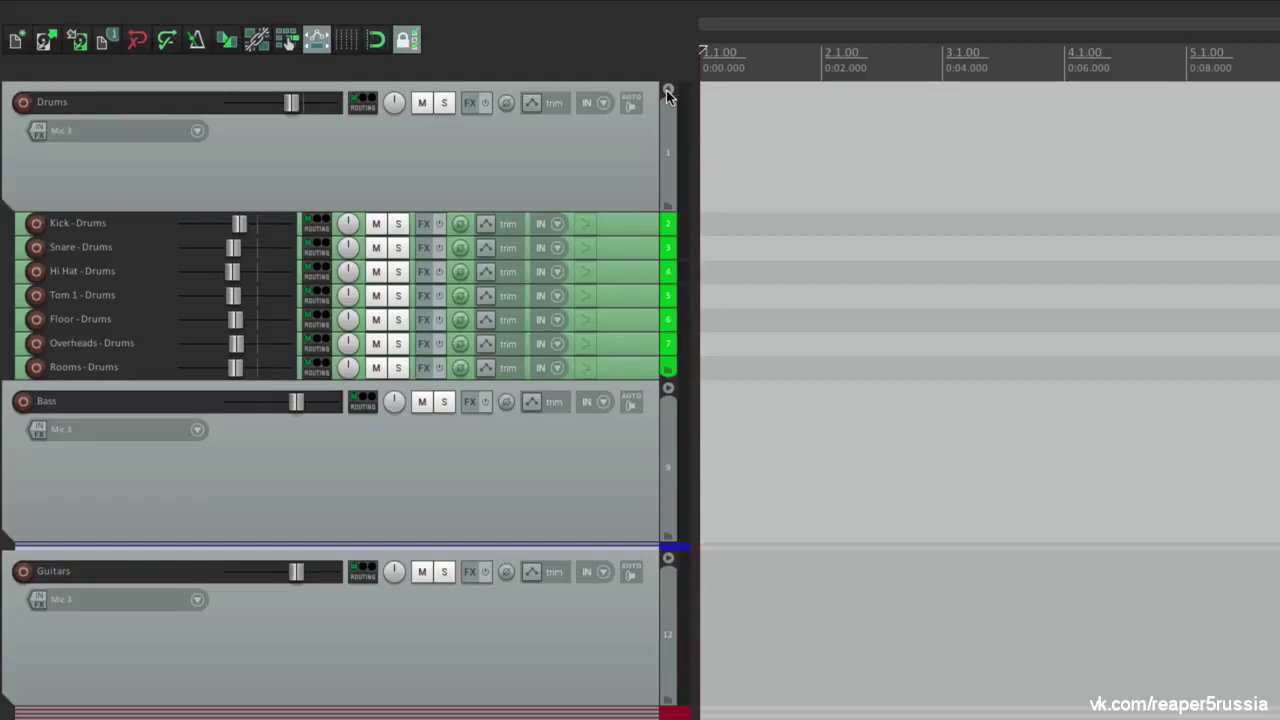
pyautogui.moveTo(293, 110)
pyautogui.moveTo(291, 104)
pyautogui.mouseDown()
pyautogui.moveTo(265, 112)
pyautogui.moveTo(310, 112)
pyautogui.mouseUp()
pyautogui.moveTo(293, 106)
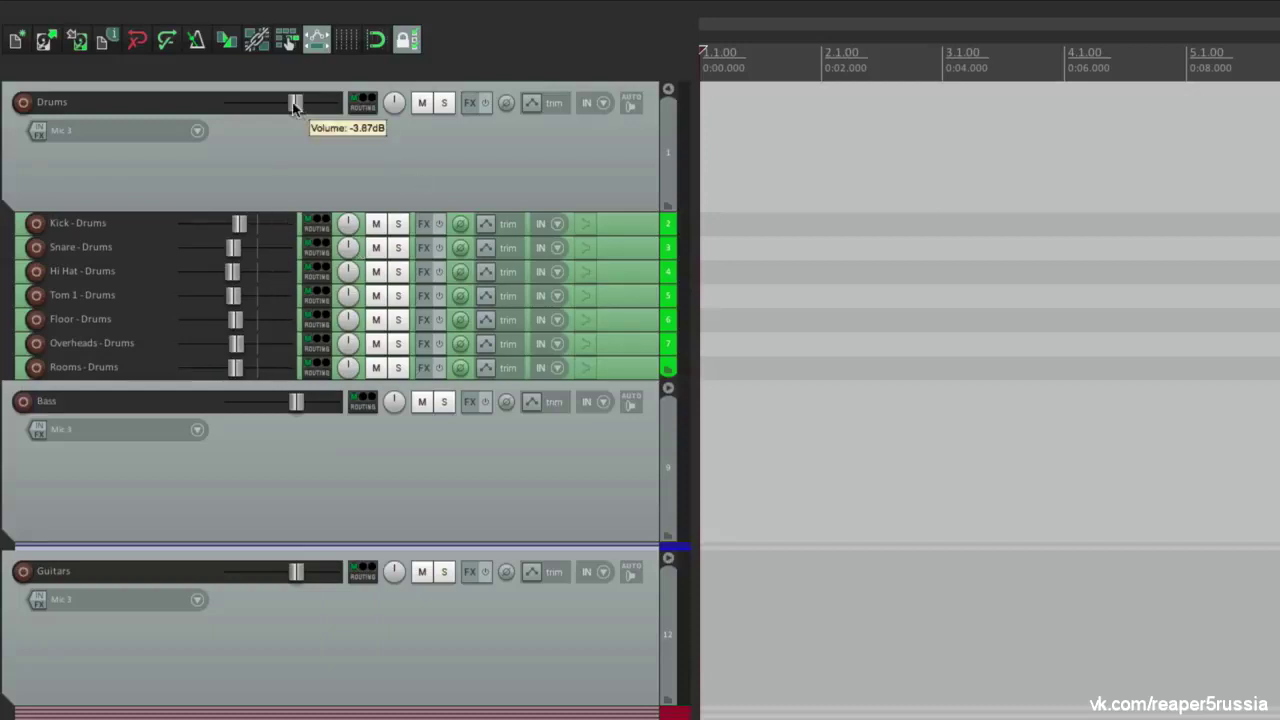
pyautogui.moveTo(293, 106); pyautogui.dragTo(246, 107)
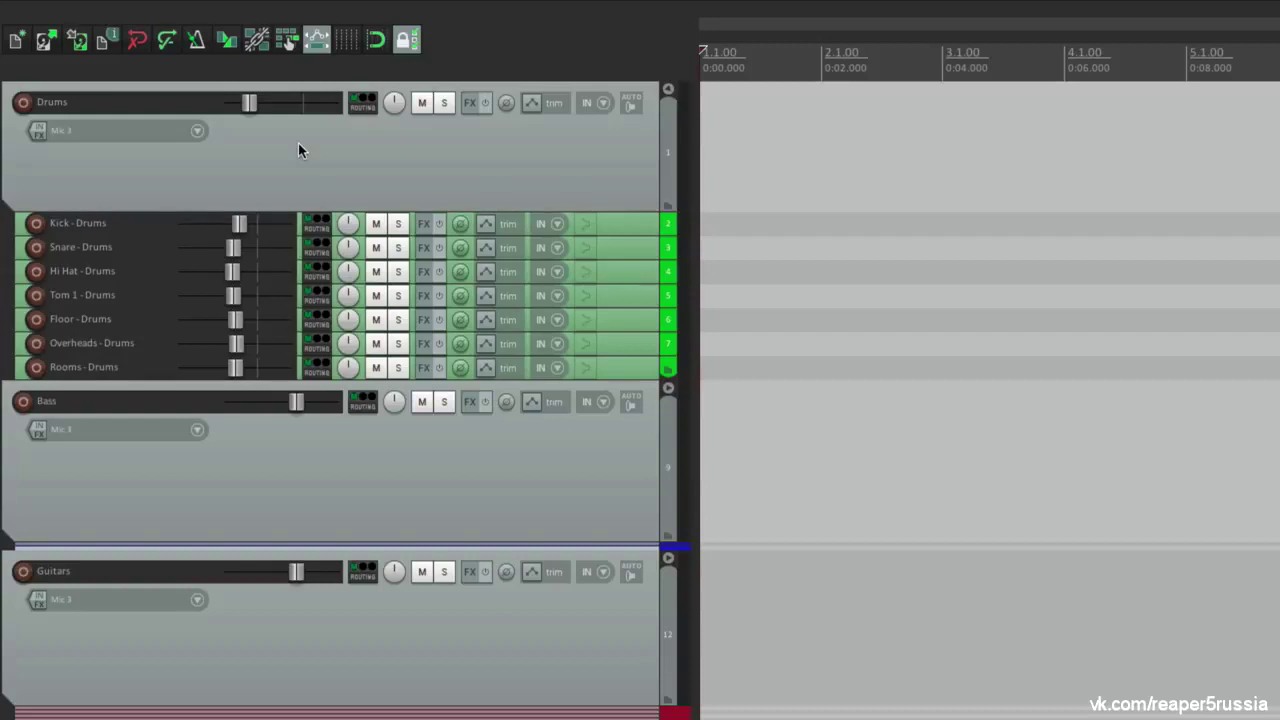
pyautogui.moveTo(249, 103); pyautogui.dragTo(303, 103)
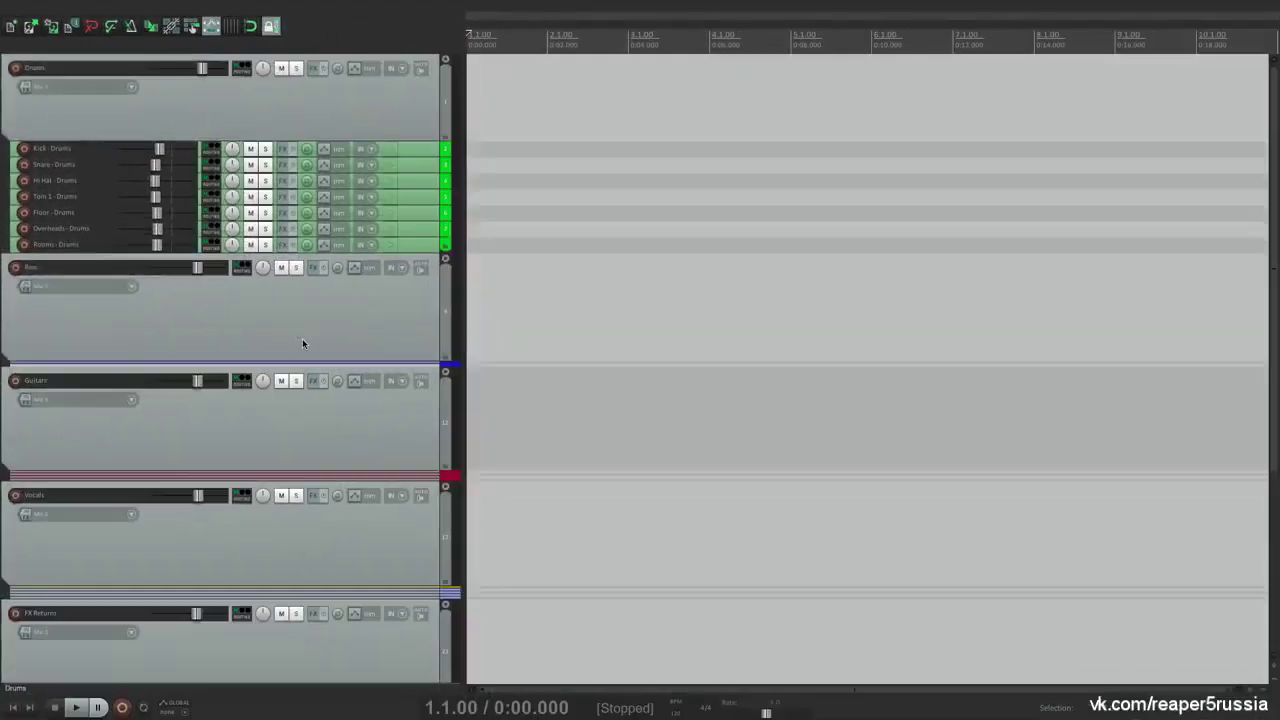
# Move the Reverb track from the FX Returns folder into the Drums folder, below Rooms - Drums
pyautogui.scroll(-5, 461, 522)
pyautogui.click(207, 497)
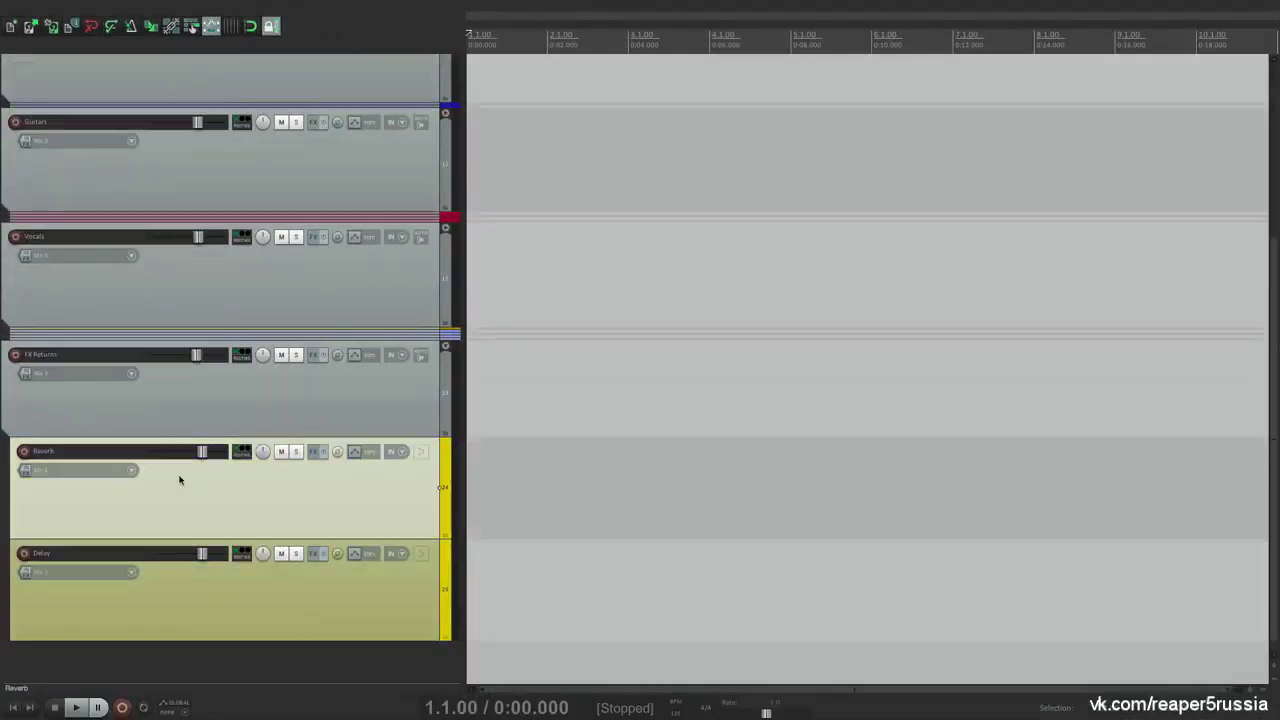
pyautogui.scroll(5, 180, 480)
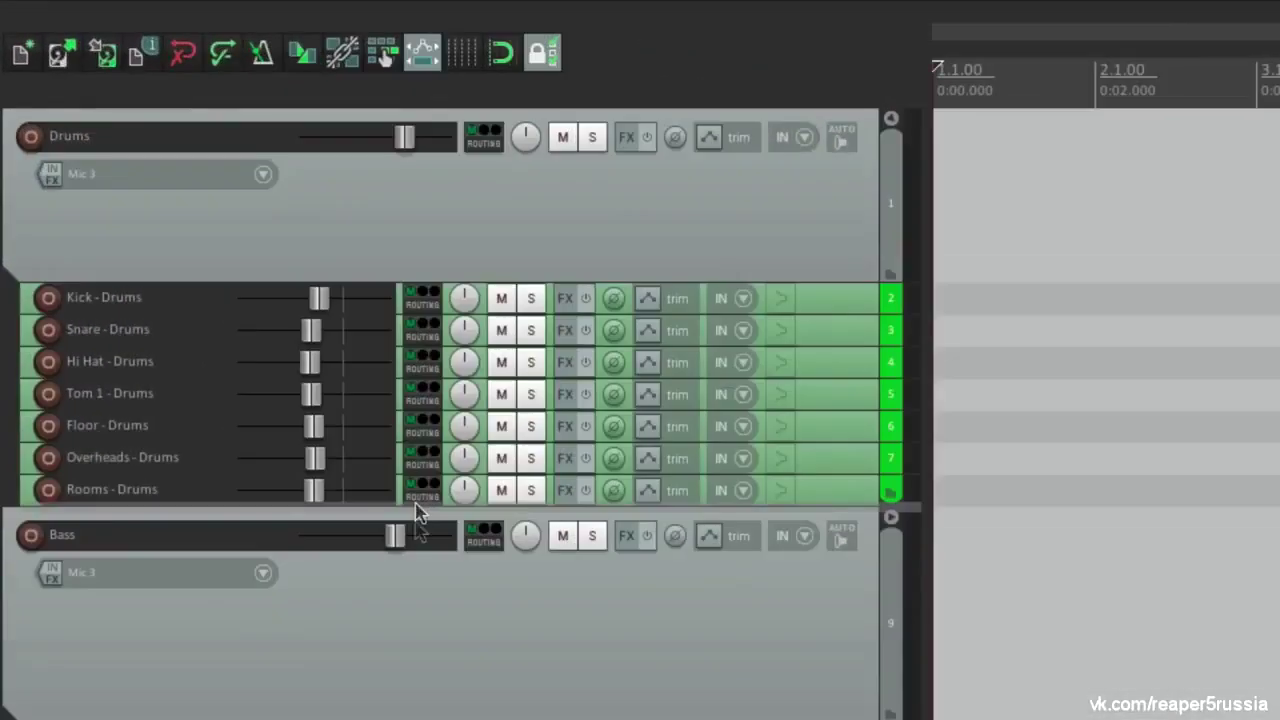
pyautogui.click(211, 286)
pyautogui.click(890, 493)
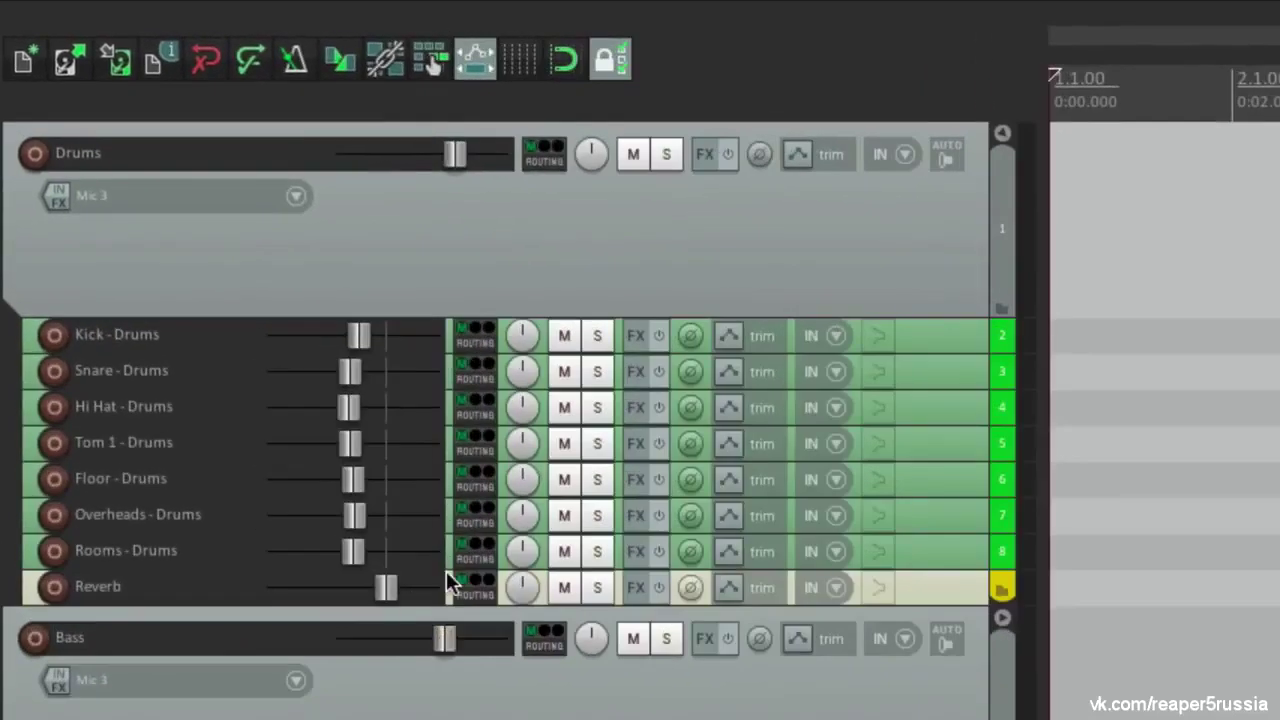
# Lower the Drums folder volume slightly and take the Reverb track back out of the Drums folder
pyautogui.moveTo(436, 166)
pyautogui.mouseDown()
pyautogui.moveTo(400, 163)
pyautogui.moveTo(428, 163)
pyautogui.mouseUp()
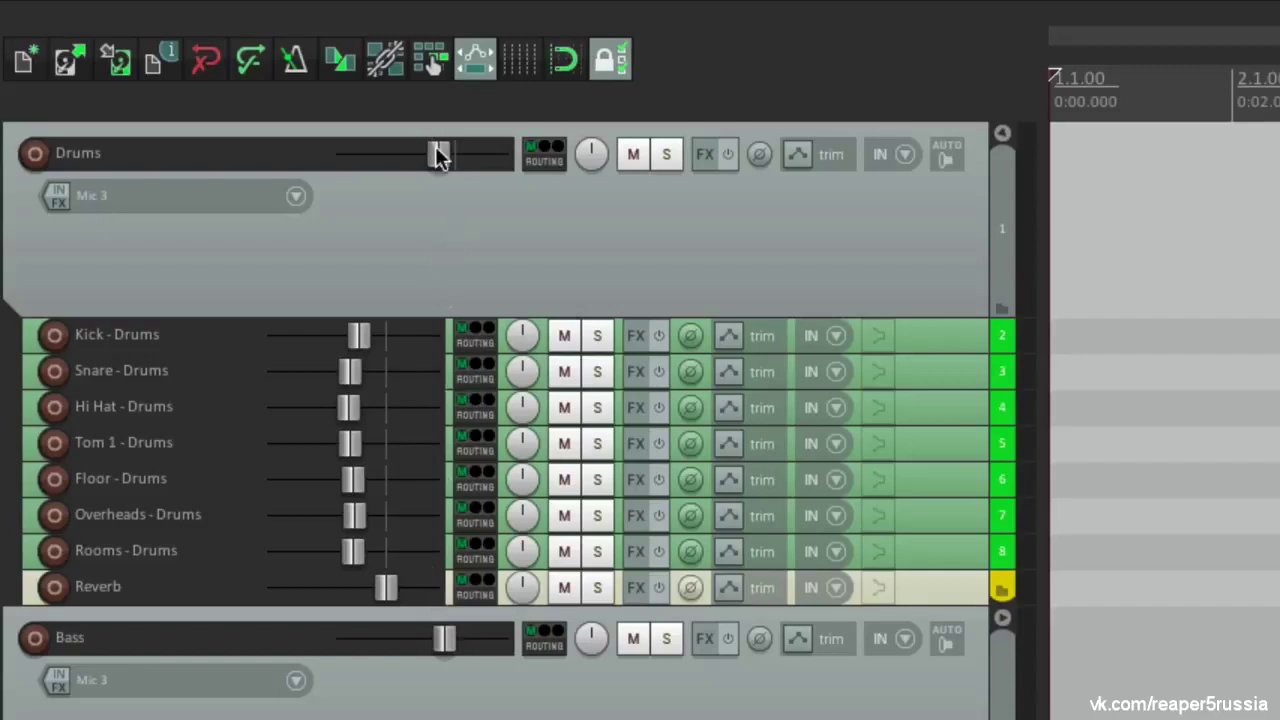
pyautogui.moveTo(435, 150)
pyautogui.click(1003, 588)
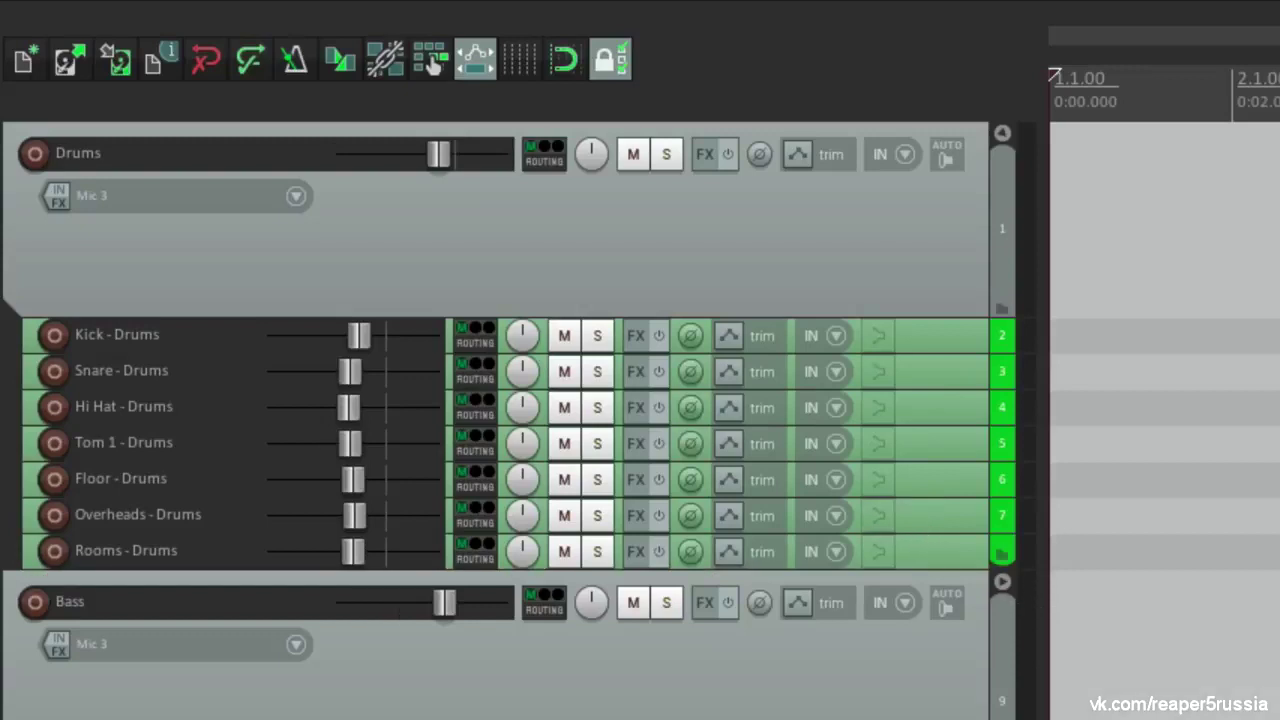
# Reset the Drums folder volume to 0.00 dB, and switch the folder's mute and solo on and off again
pyautogui.doubleClick(445, 160)
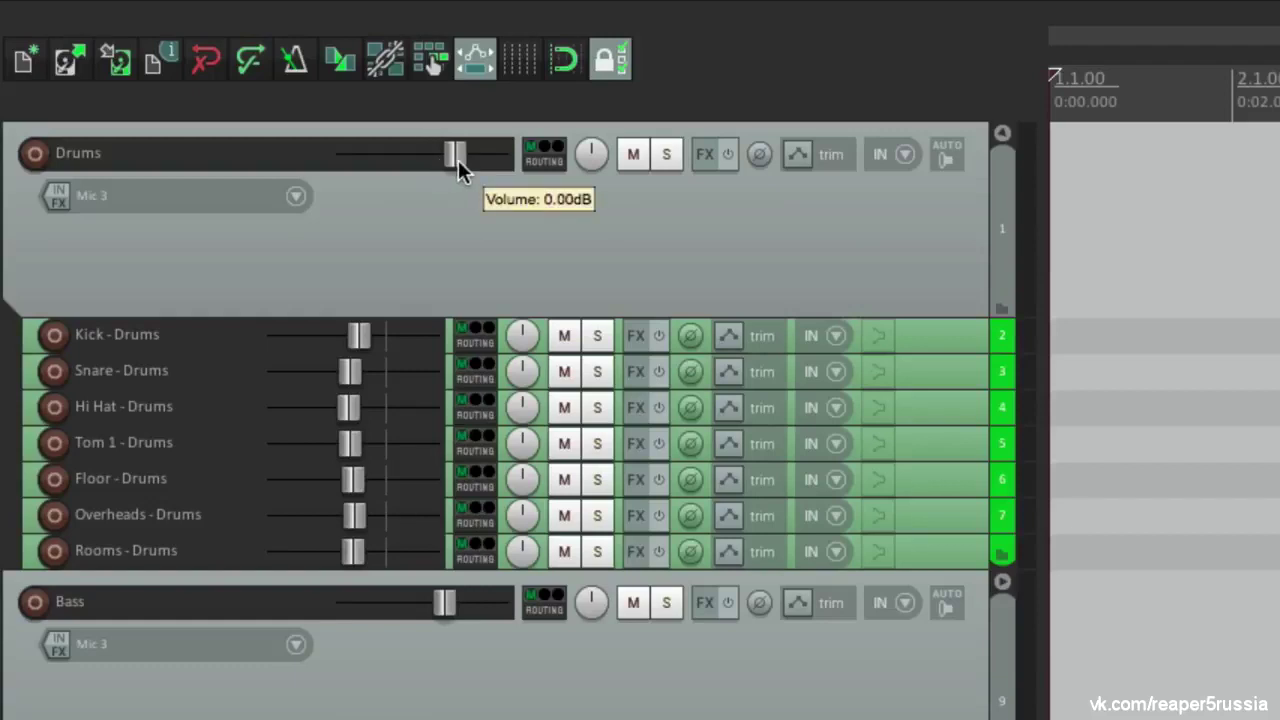
pyautogui.click(636, 155)
pyautogui.click(636, 155)
pyautogui.click(667, 153)
pyautogui.click(668, 154)
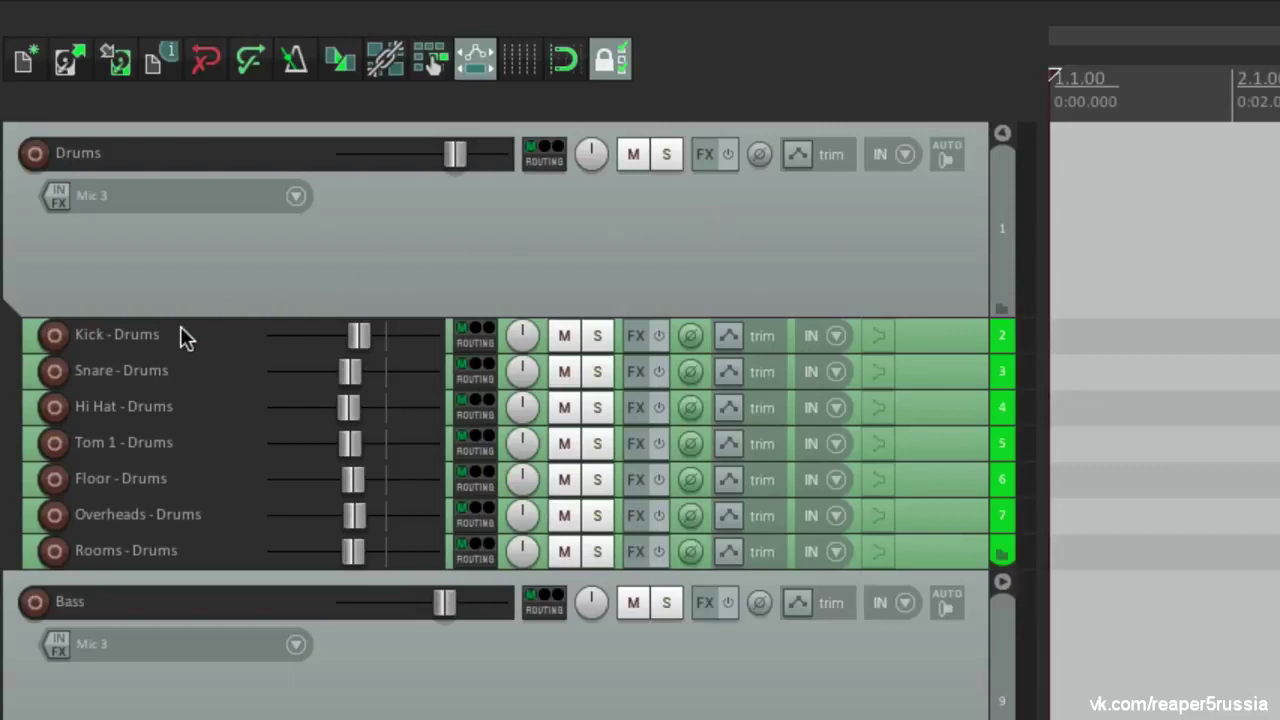
# Select the Drums child tracks from Kick to Rooms and adjust their volumes together
pyautogui.click(149, 331)
pyautogui.keyDown('shift'); pyautogui.click(147, 543); pyautogui.keyUp('shift')
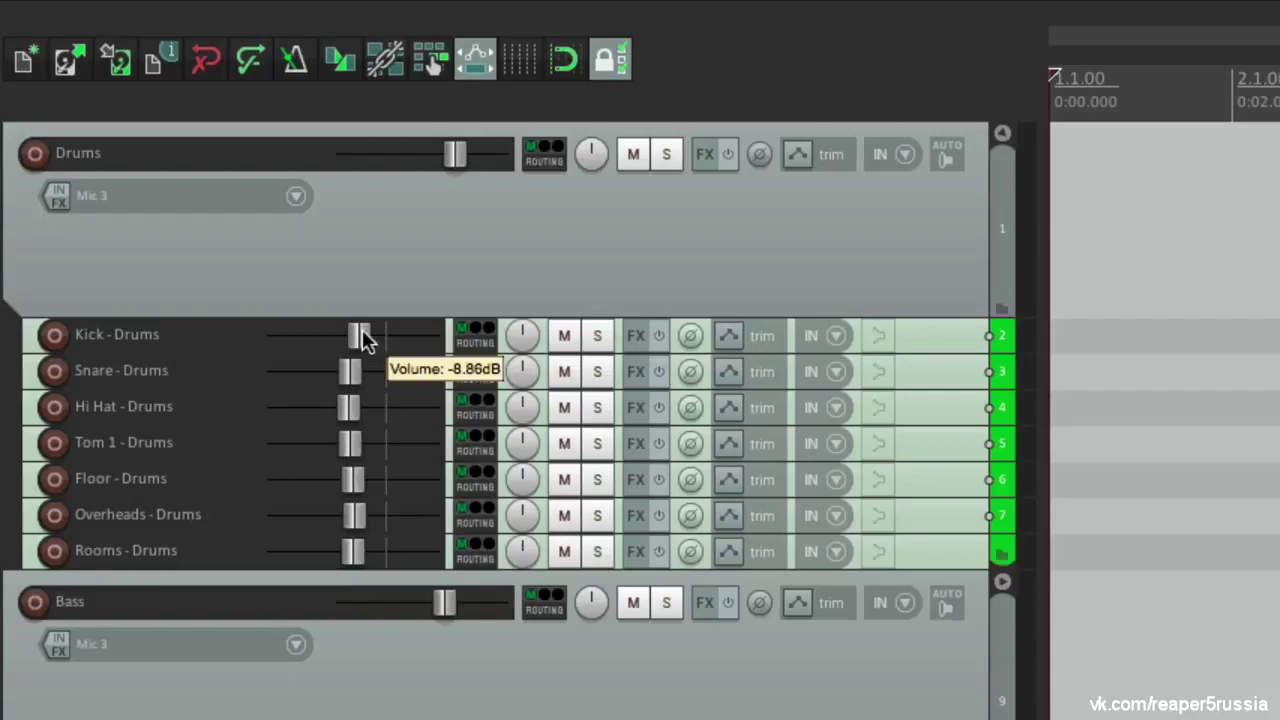
pyautogui.moveTo(363, 338)
pyautogui.mouseDown()
pyautogui.moveTo(312, 338)
pyautogui.moveTo(340, 350)
pyautogui.moveTo(361, 339)
pyautogui.mouseUp()
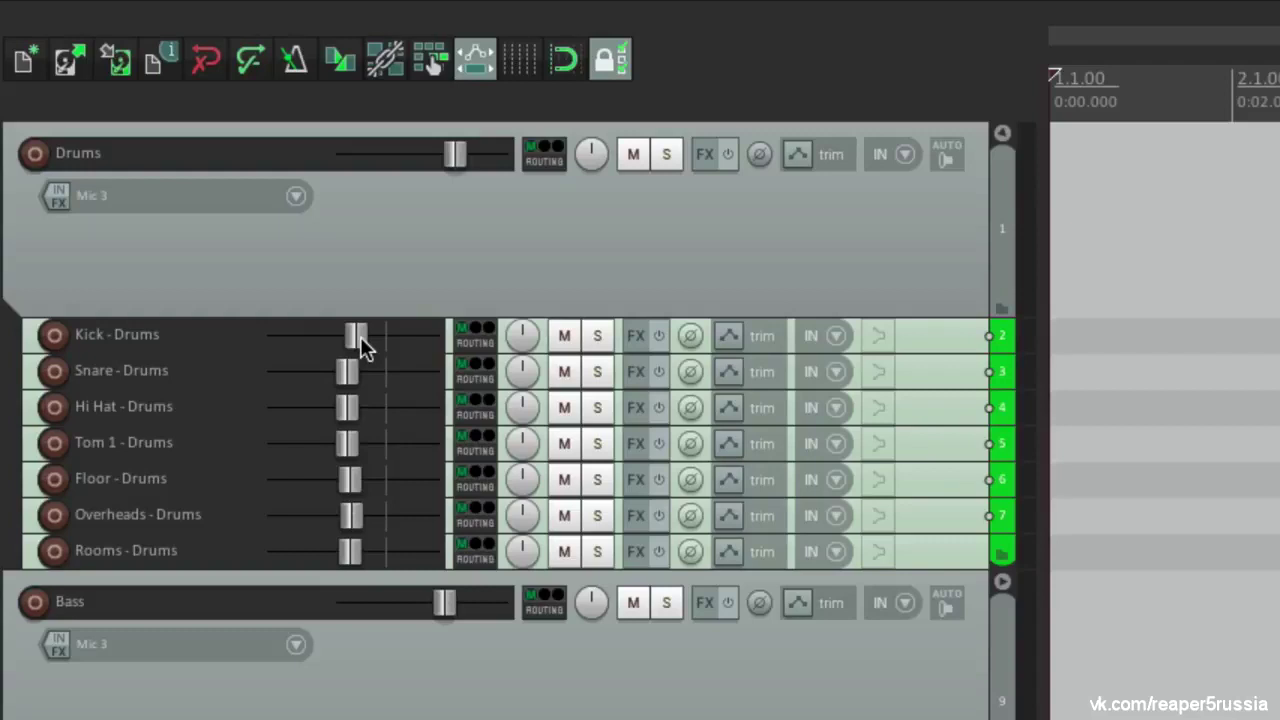
pyautogui.moveTo(360, 338)
pyautogui.mouseDown()
pyautogui.moveTo(312, 350)
pyautogui.moveTo(373, 356)
pyautogui.mouseUp()
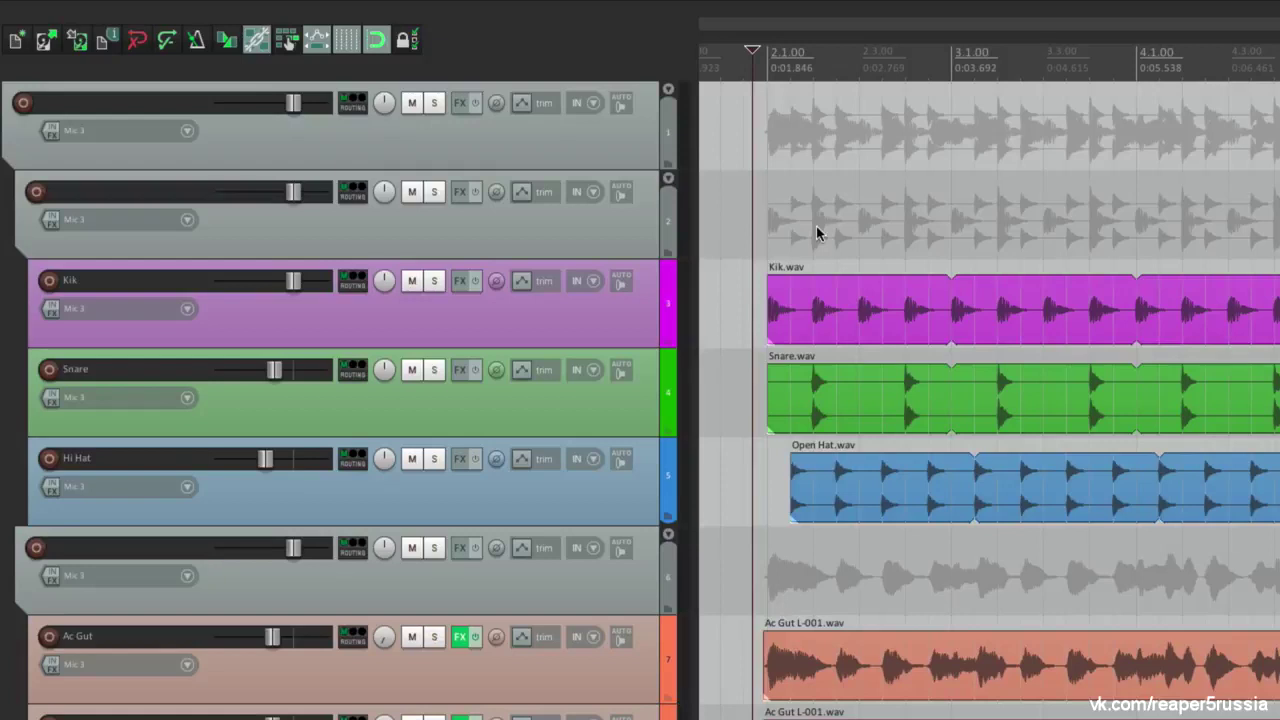
# Place the Kik.wav item from the Kik track on the folder track directly above it
pyautogui.moveTo(852, 294); pyautogui.dragTo(857, 258)
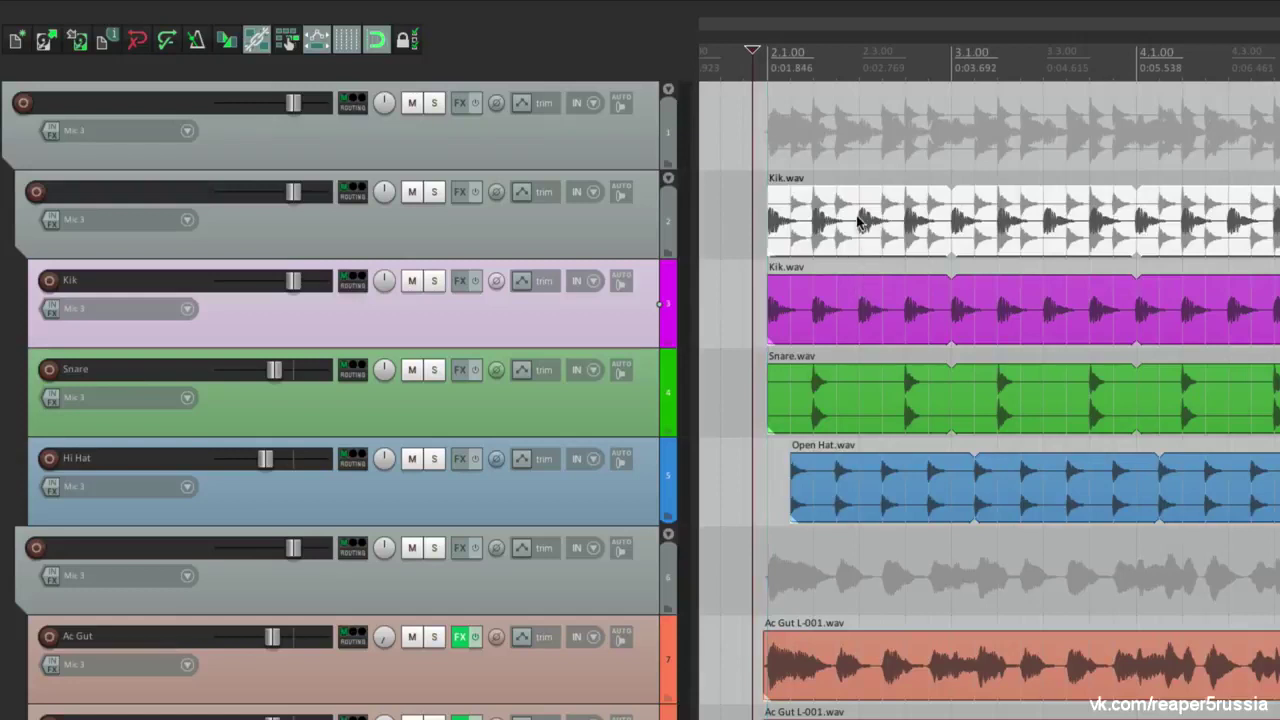
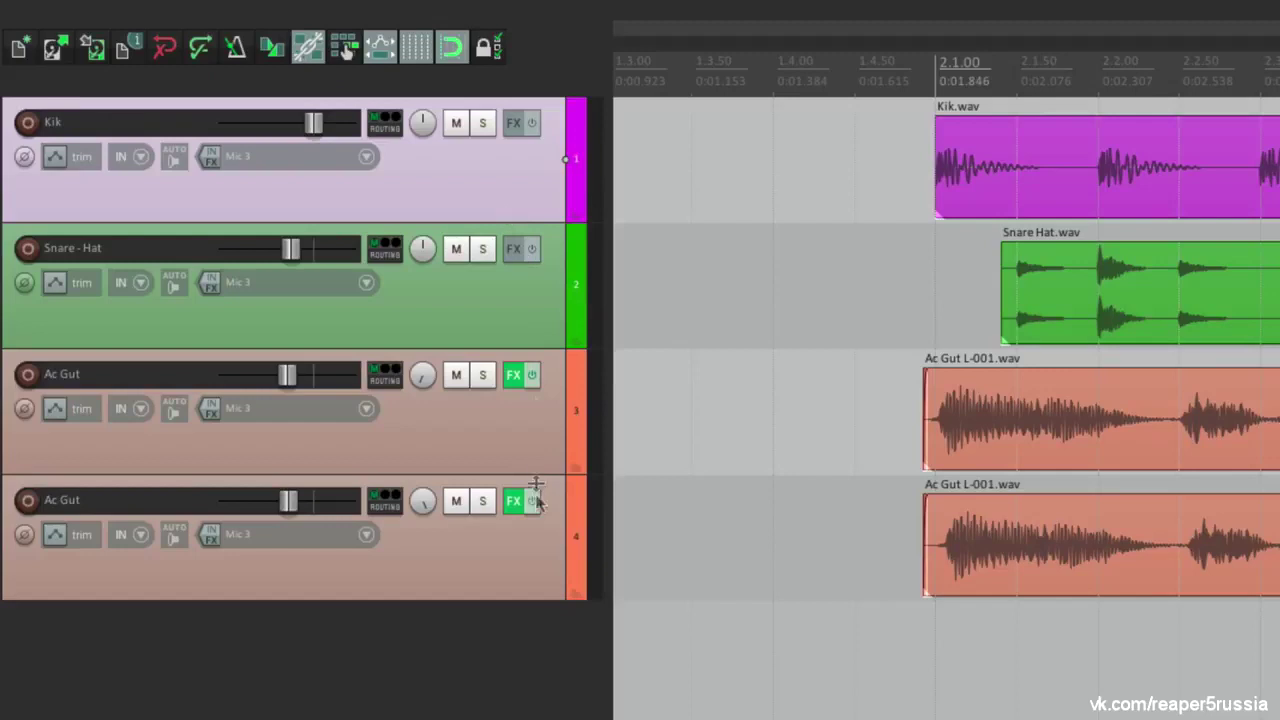
# Select all four tracks, lower their volumes together from the Kik track, undo the change and clear the selection
pyautogui.keyDown('shift'); pyautogui.click(532, 538); pyautogui.keyUp('shift')
pyautogui.moveTo(314, 137)
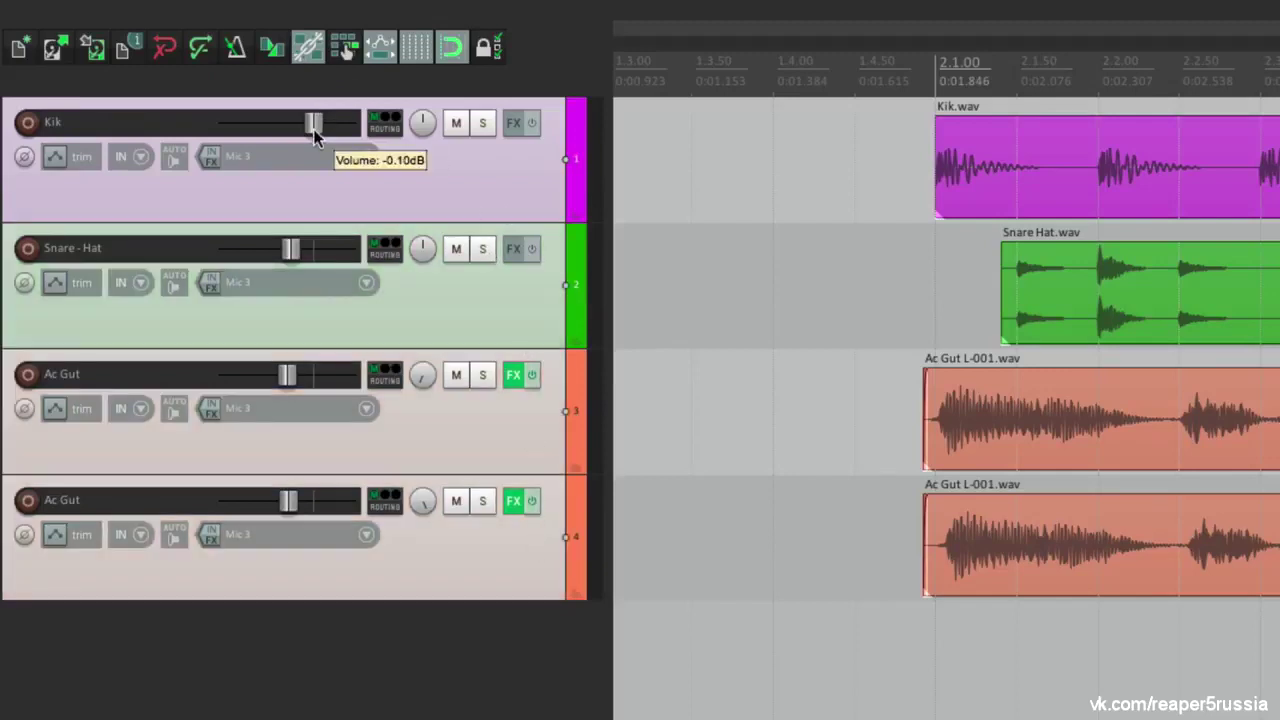
pyautogui.moveTo(314, 137); pyautogui.dragTo(268, 135)
pyautogui.hotkey('ctrl', 'z')
pyautogui.click(379, 668)
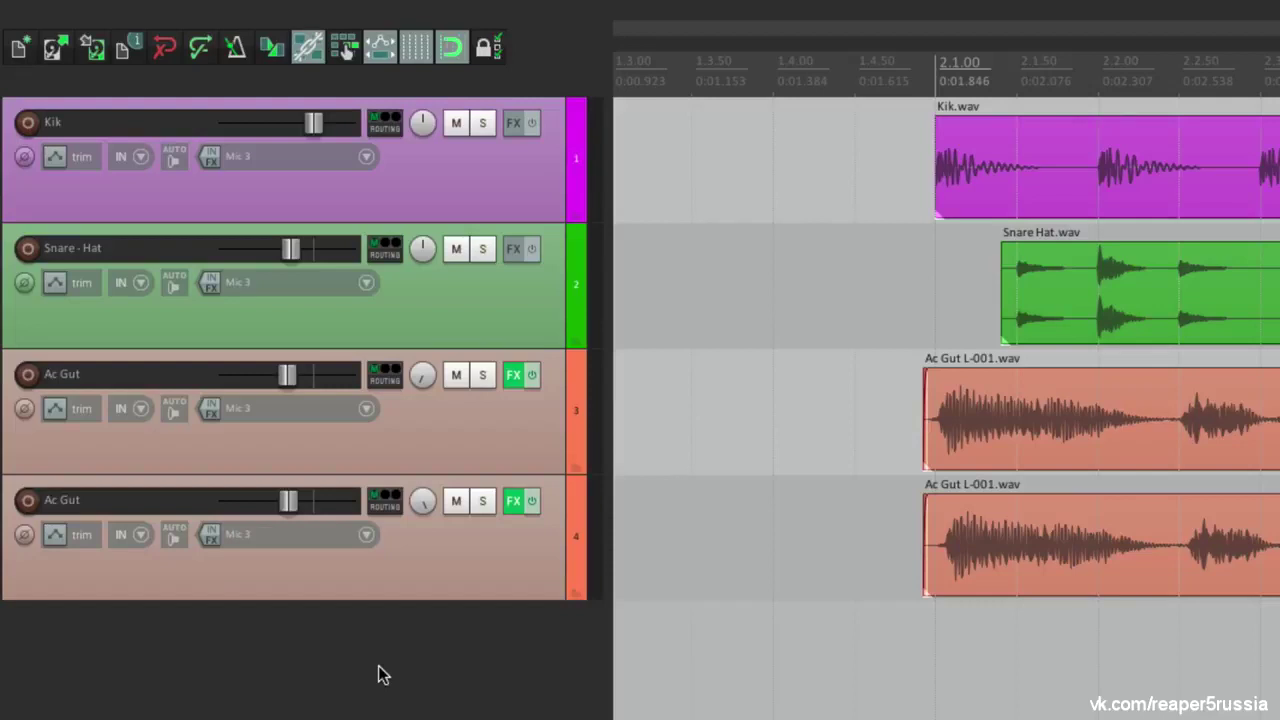
# Select the tracks from Kik through the last Ac Gut as one range and clear the selection
pyautogui.click(456, 201)
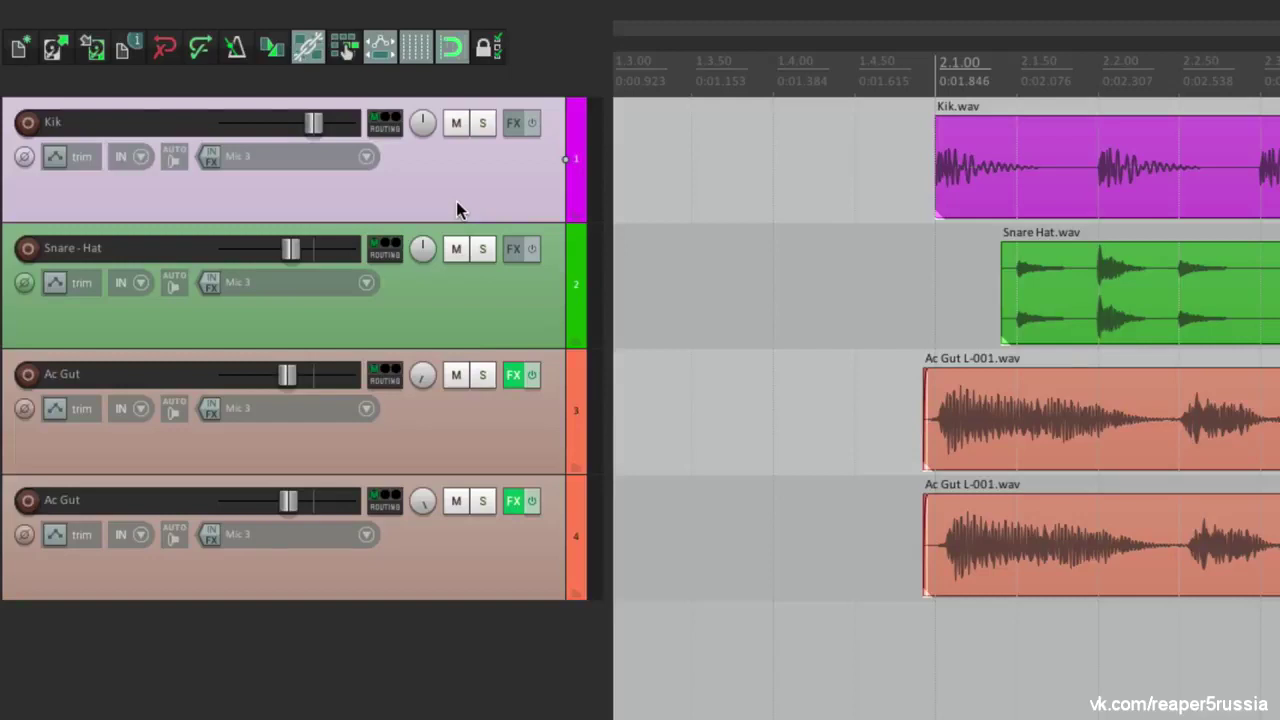
pyautogui.keyDown('shift'); pyautogui.click(466, 570); pyautogui.keyUp('shift')
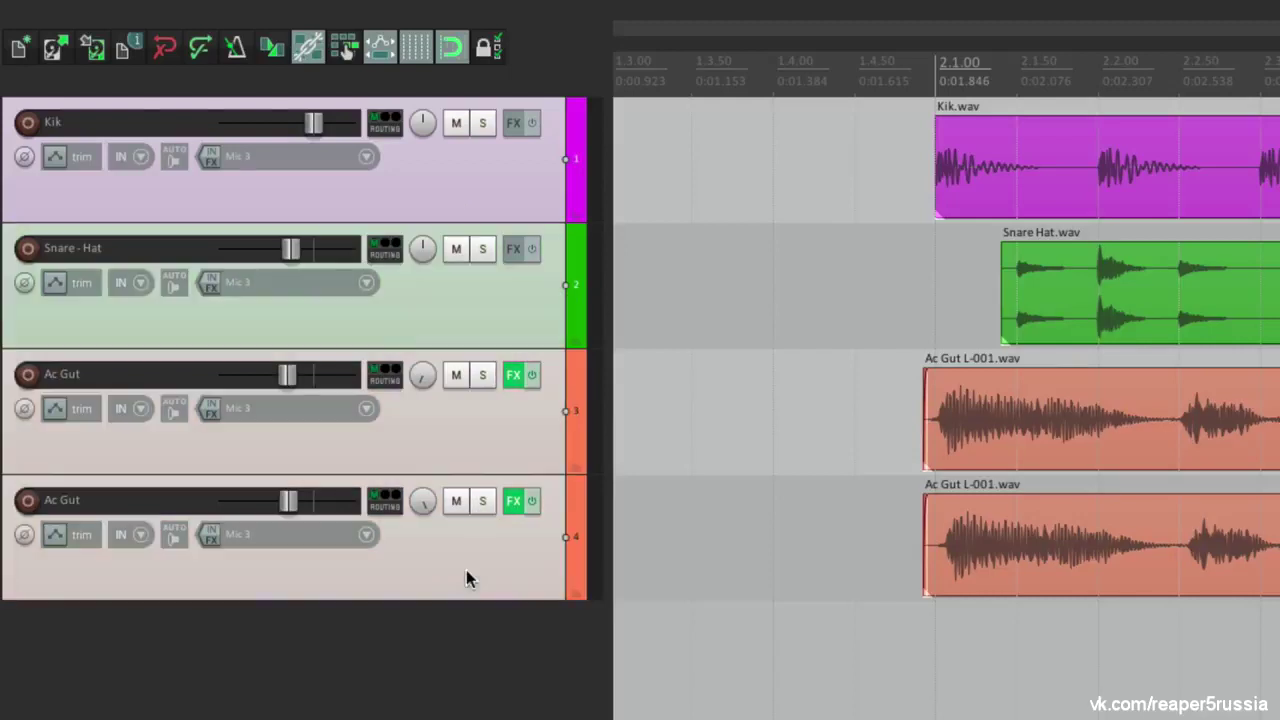
pyautogui.click(496, 708)
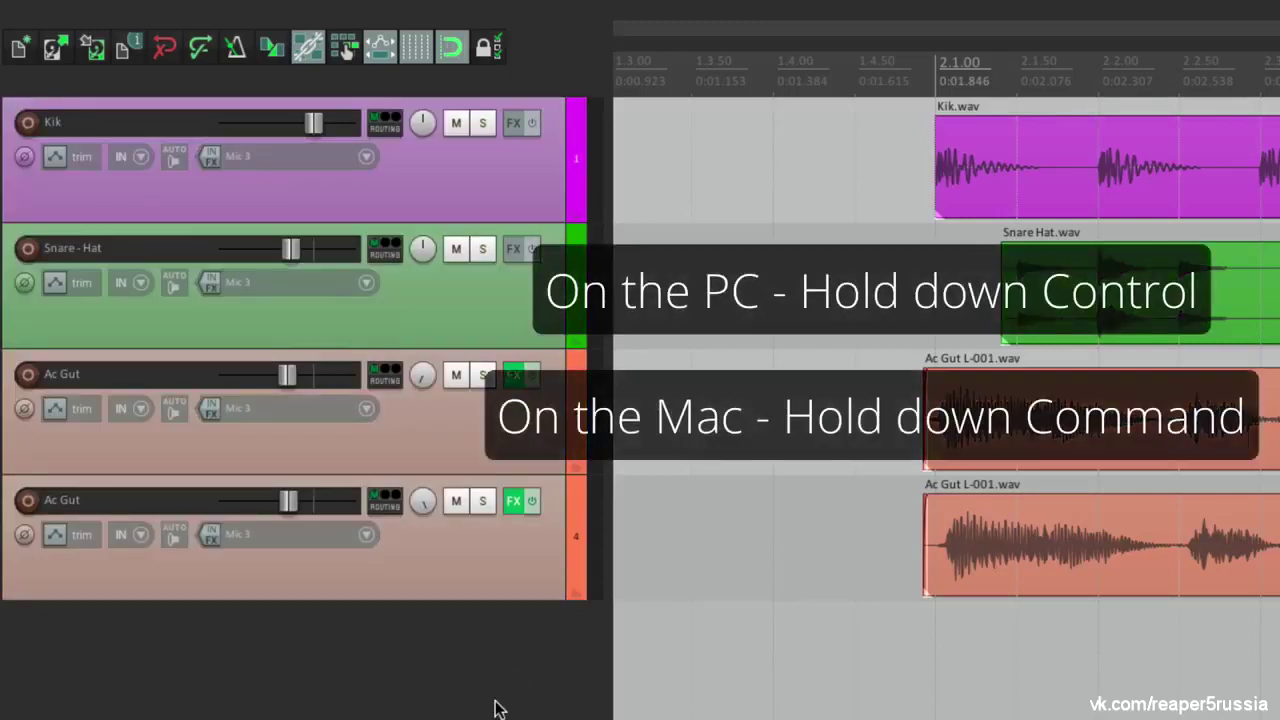
# Select the Kik track, add the other three tracks to the selection one at a time, and clear the selection
pyautogui.click(505, 197)
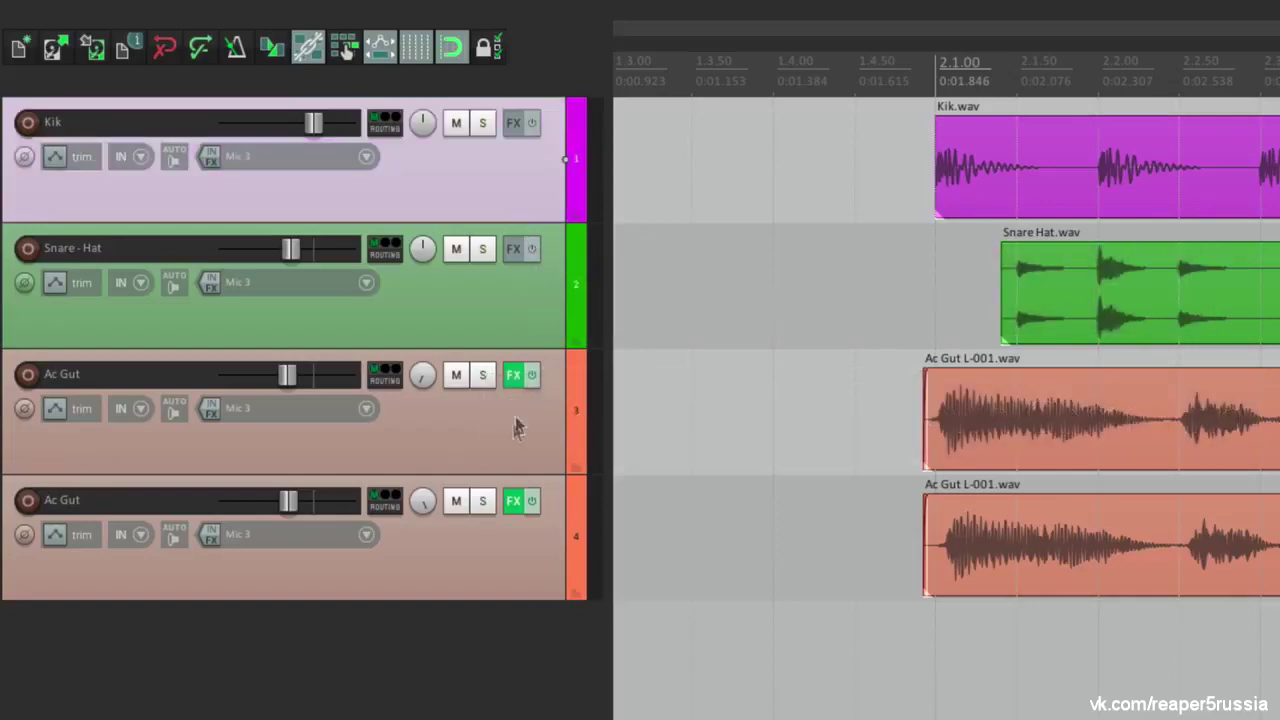
pyautogui.keyDown('ctrl'); pyautogui.click(505, 452); pyautogui.keyUp('ctrl')
pyautogui.keyDown('ctrl'); pyautogui.click(503, 450); pyautogui.keyUp('ctrl')
pyautogui.keyDown('ctrl'); pyautogui.click(506, 560); pyautogui.keyUp('ctrl')
pyautogui.keyDown('ctrl'); pyautogui.click(484, 452); pyautogui.keyUp('ctrl')
pyautogui.keyDown('ctrl'); pyautogui.click(492, 316); pyautogui.keyUp('ctrl')
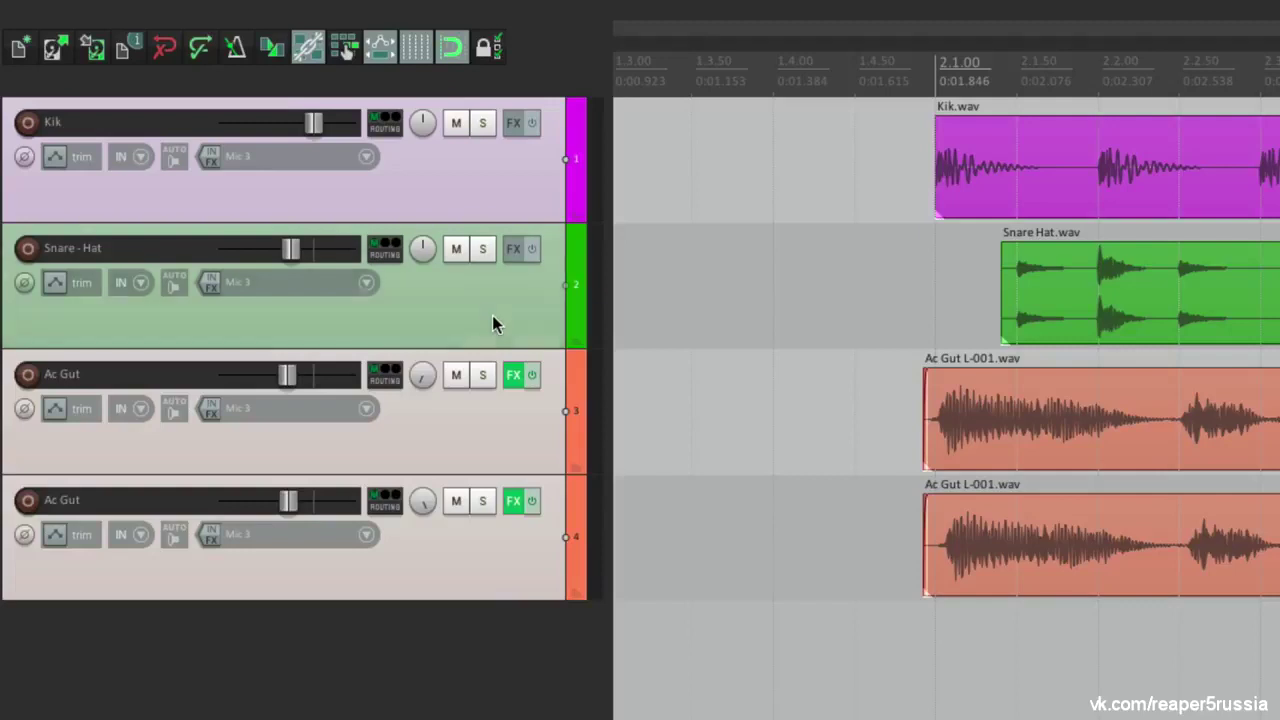
pyautogui.click(490, 707)
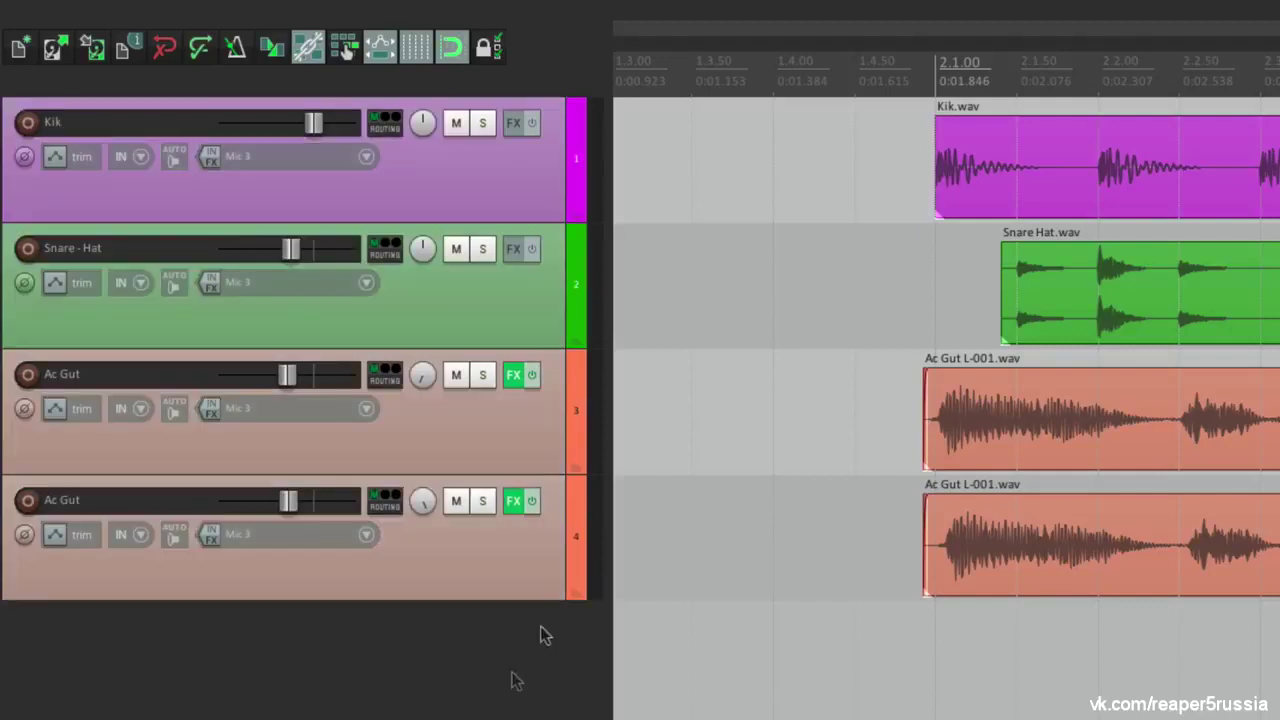
# Select all four tracks, view their track grouping parameters and close the grouping window
pyautogui.click(498, 202)
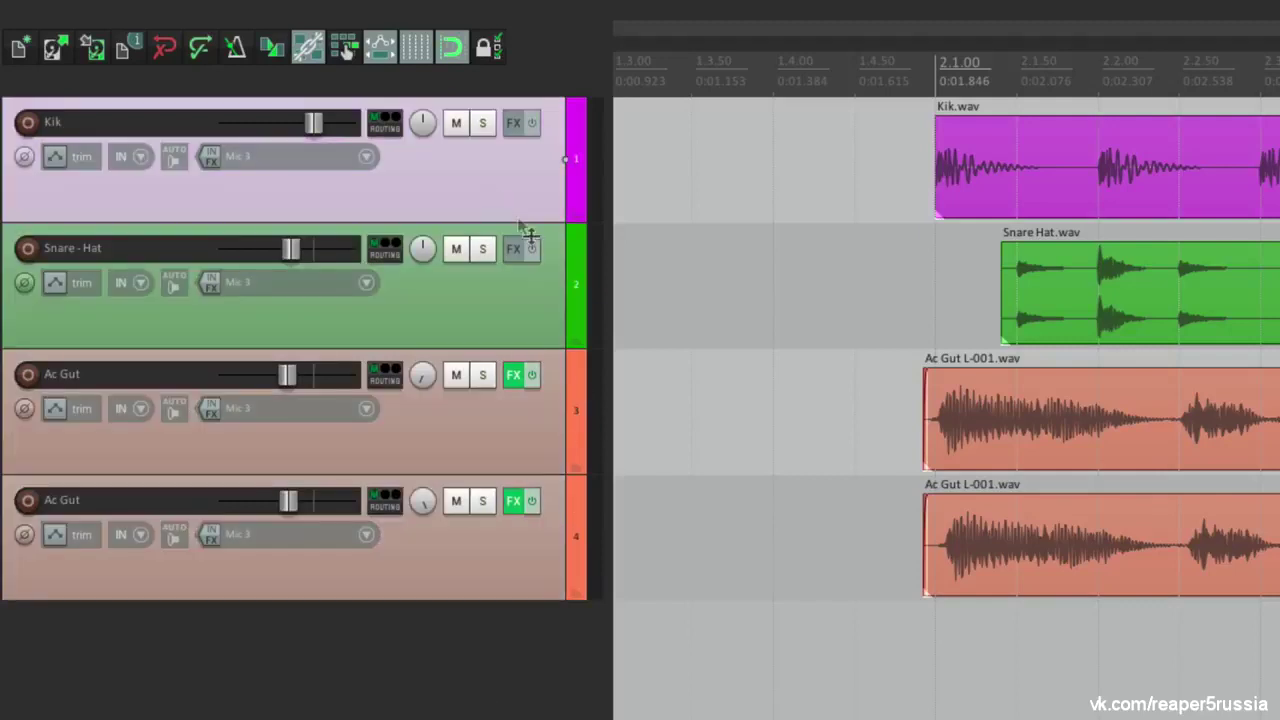
pyautogui.keyDown('shift'); pyautogui.click(520, 546); pyautogui.keyUp('shift')
pyautogui.moveTo(516, 8)
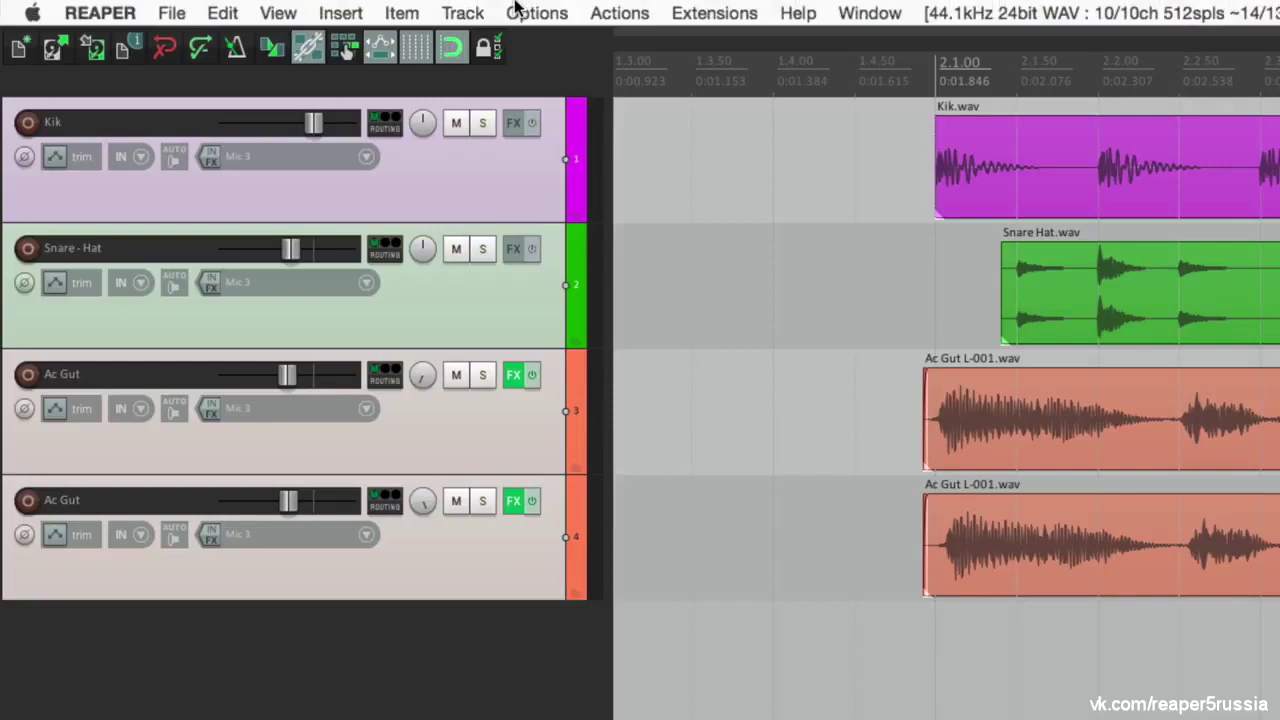
pyautogui.click(463, 12)
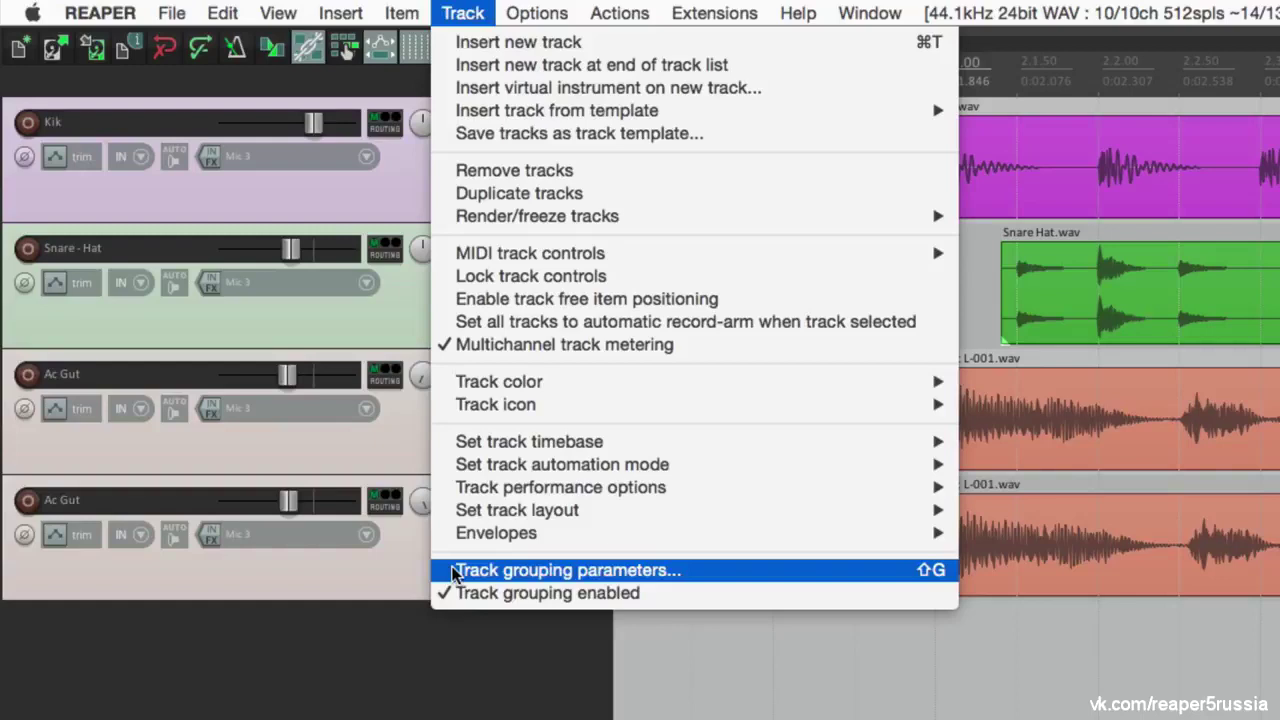
pyautogui.click(910, 580)
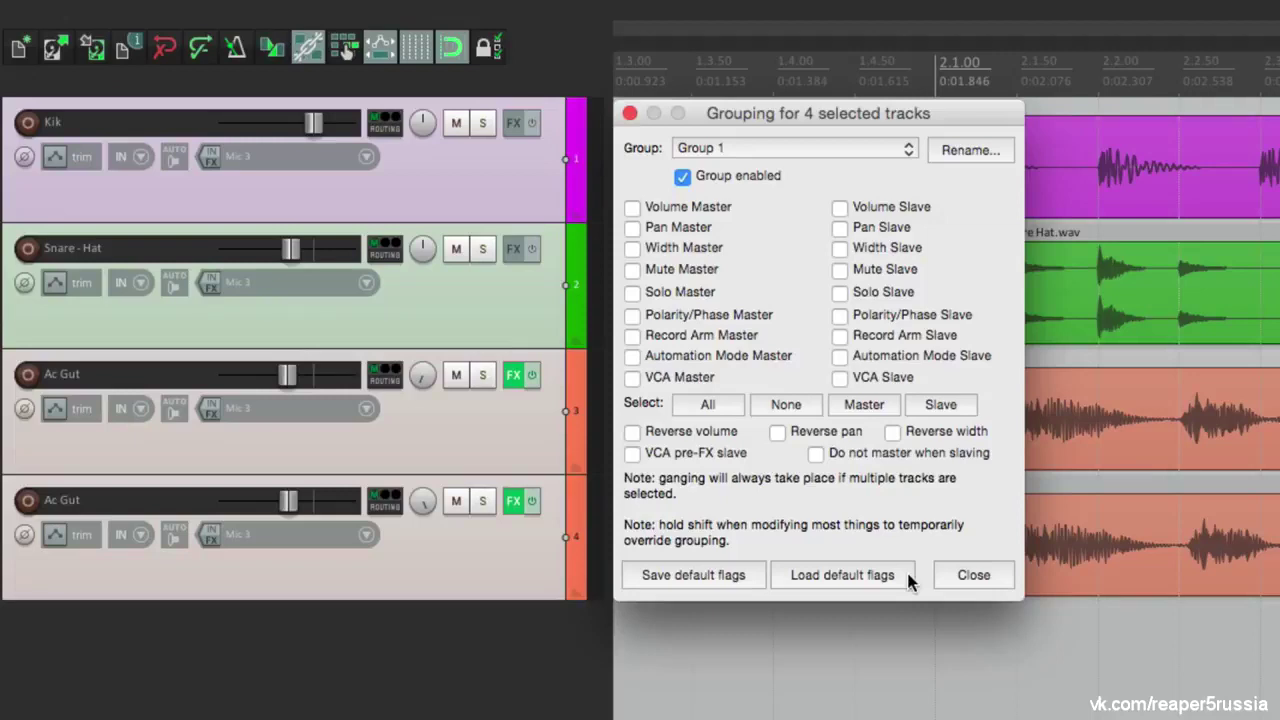
pyautogui.press('Escape')
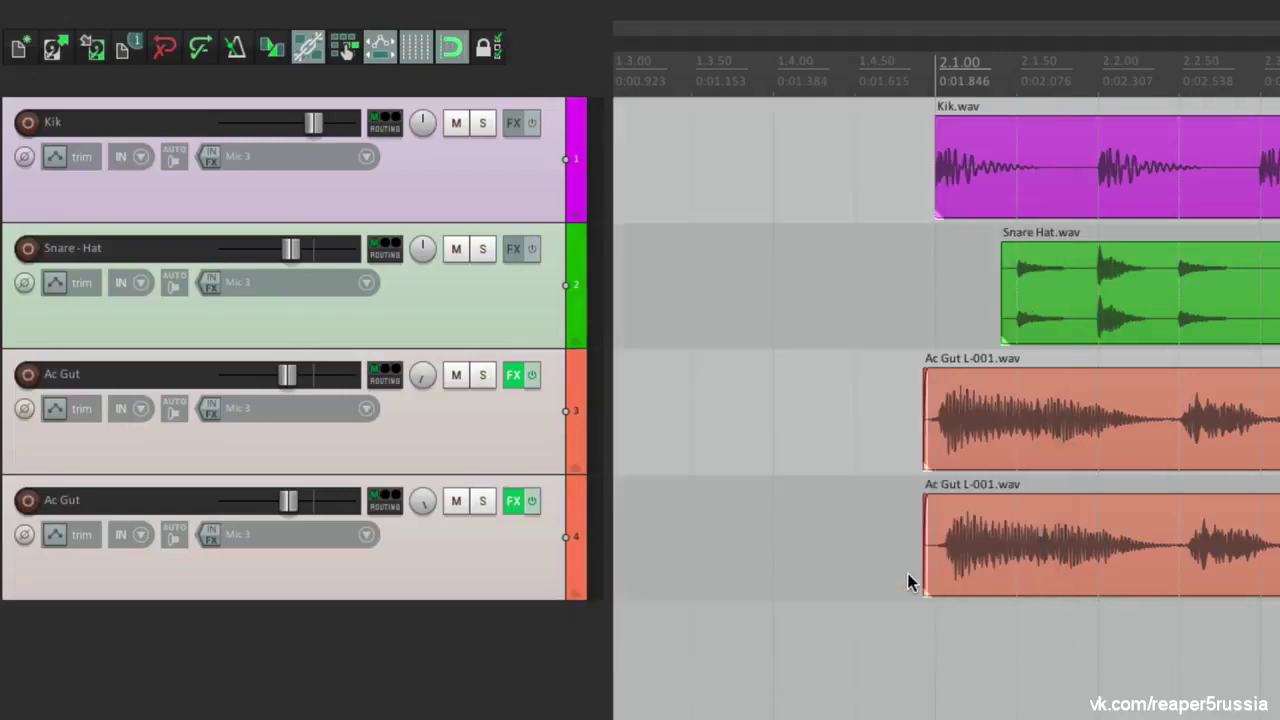
# Add the action "Track: Toggle all track grouping enabled" to the customized Main toolbar, filtering the actions by "track grouping"
pyautogui.rightClick(575, 82)
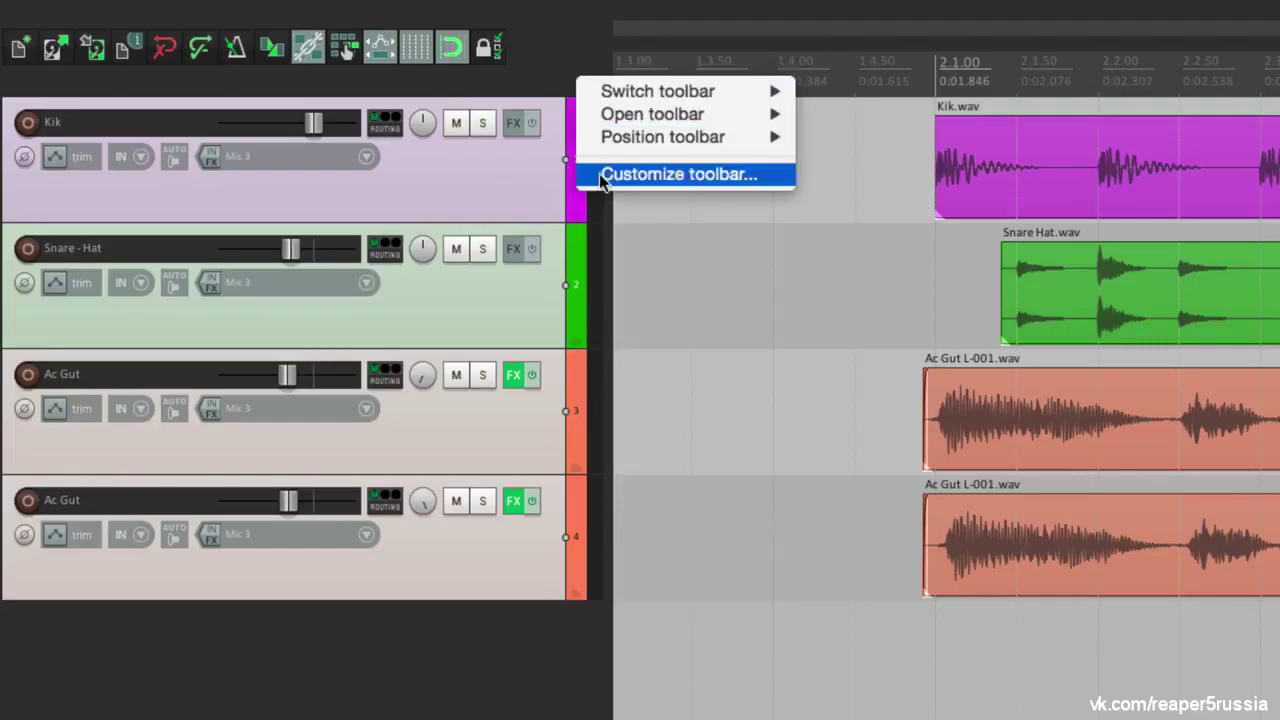
pyautogui.click(660, 175)
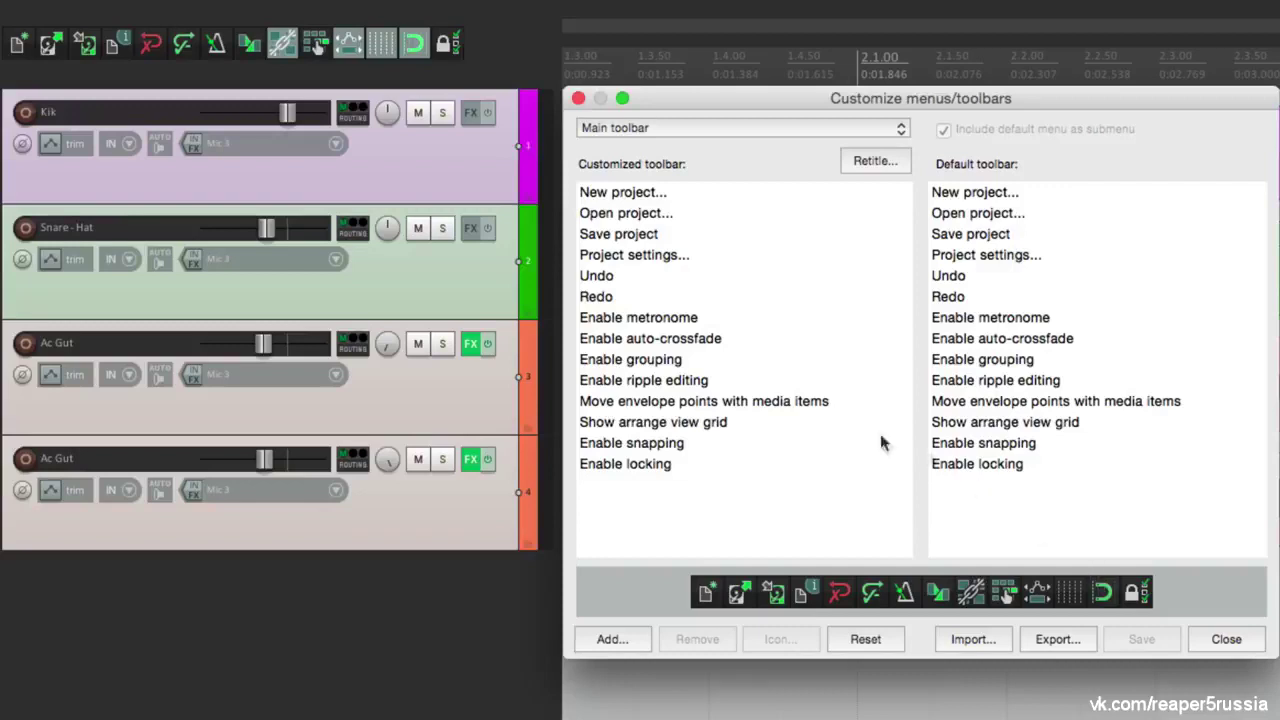
pyautogui.click(610, 639)
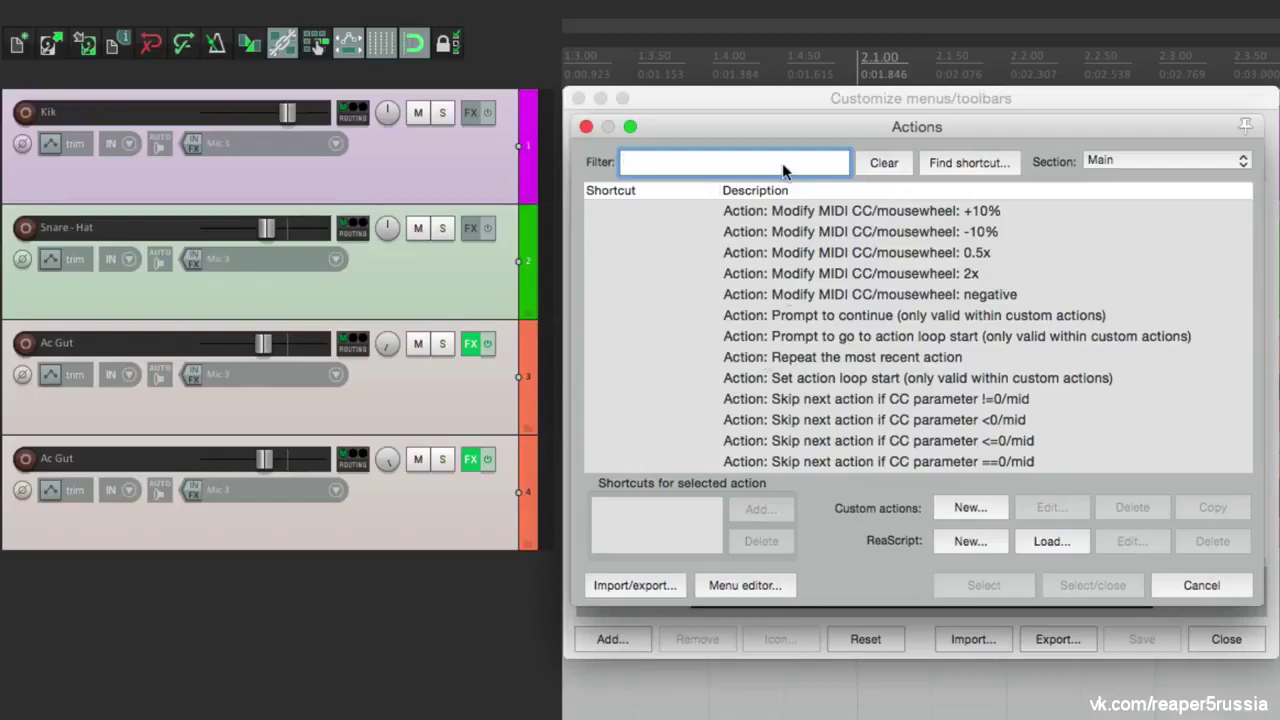
pyautogui.write('track grouping')
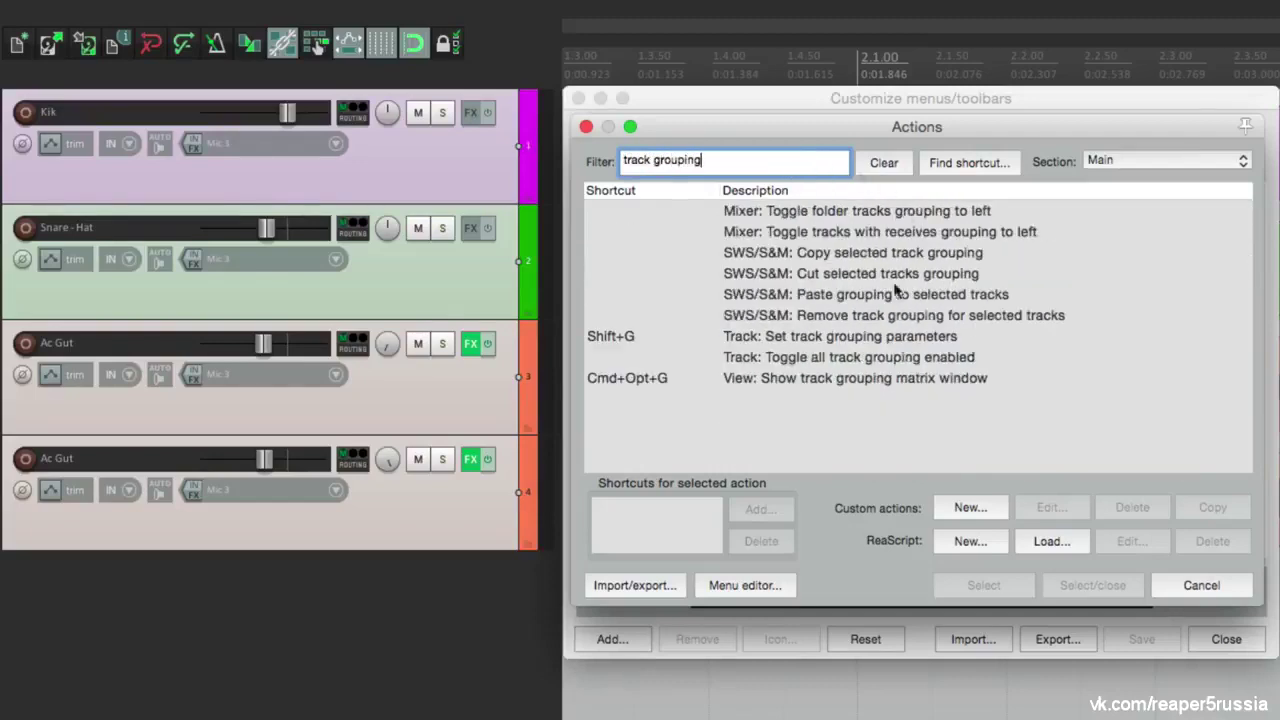
pyautogui.click(848, 356)
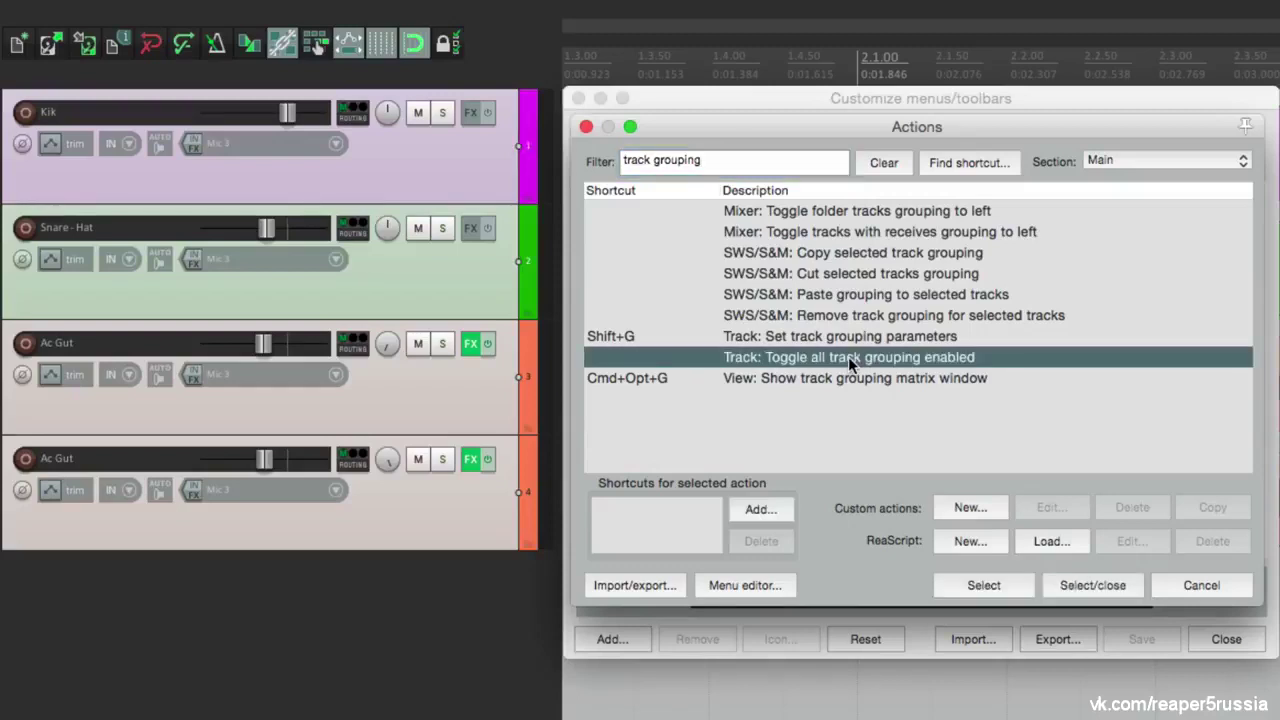
pyautogui.doubleClick(848, 356)
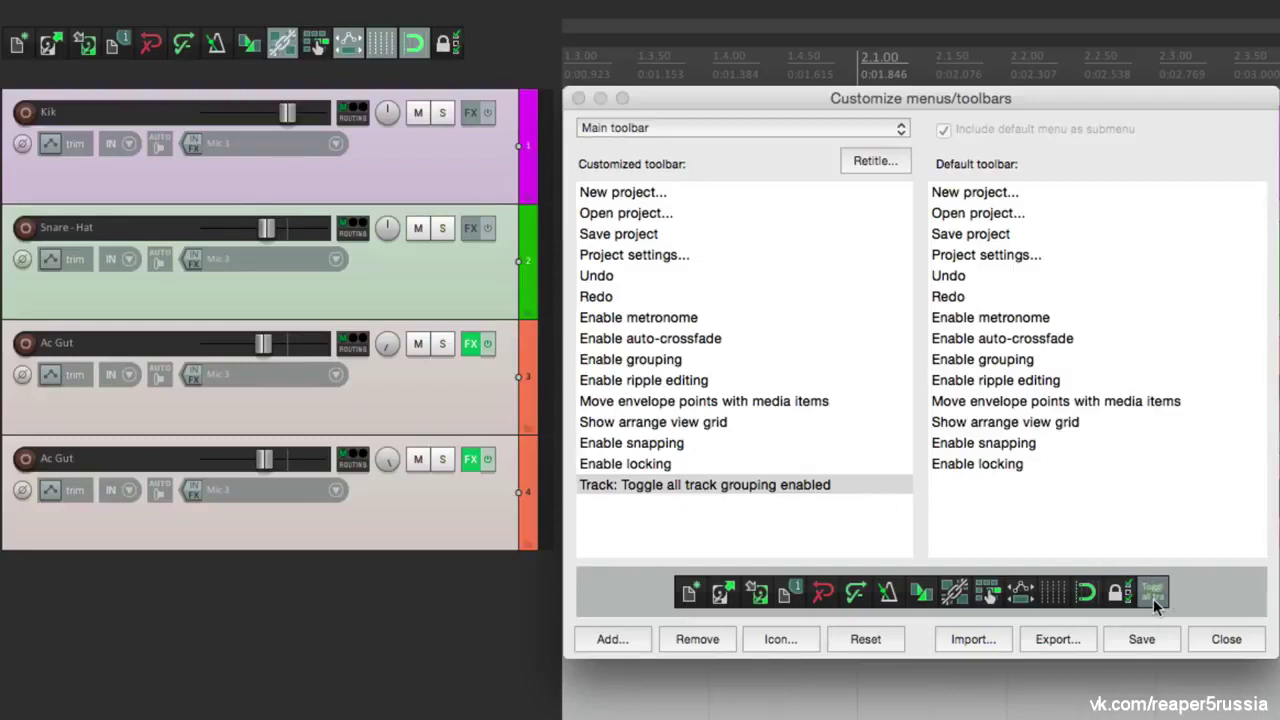
# Assign the icon toolbar_midi_tracksel_off.png to the new track grouping toggle, filtering the icons by "track", and save the customized toolbar
pyautogui.click(760, 640)
pyautogui.click(770, 687)
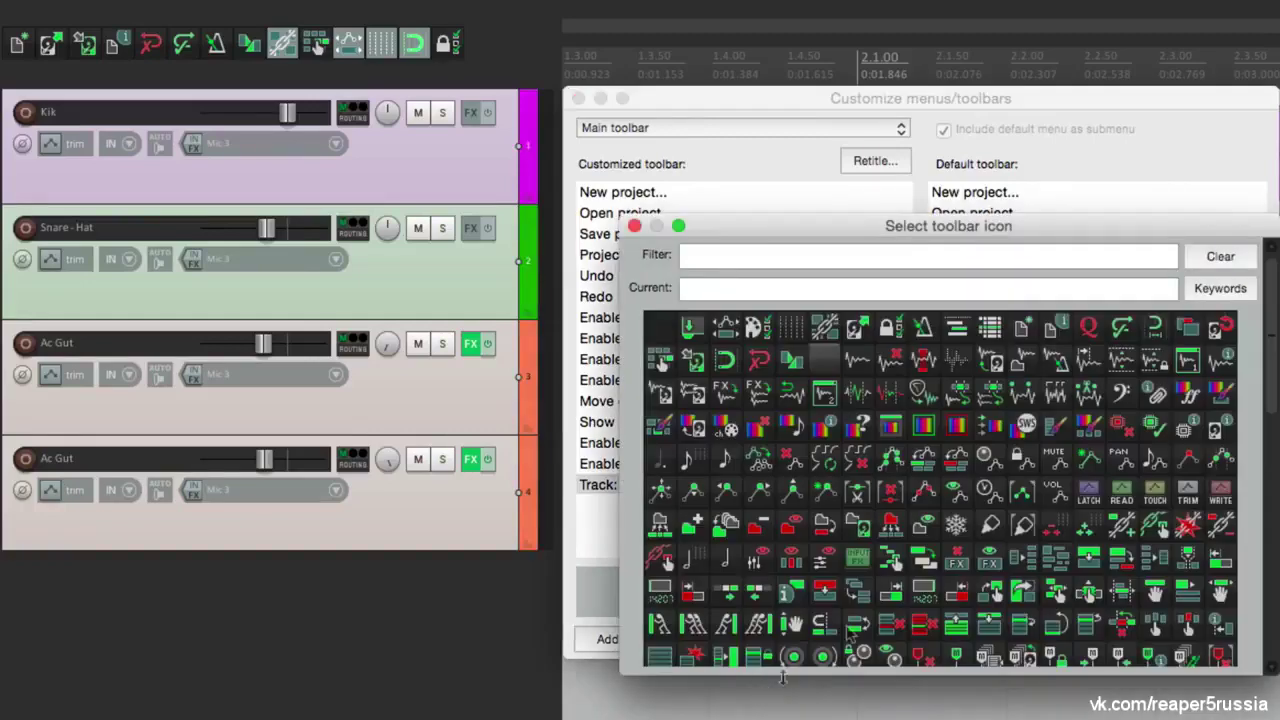
pyautogui.click(884, 256)
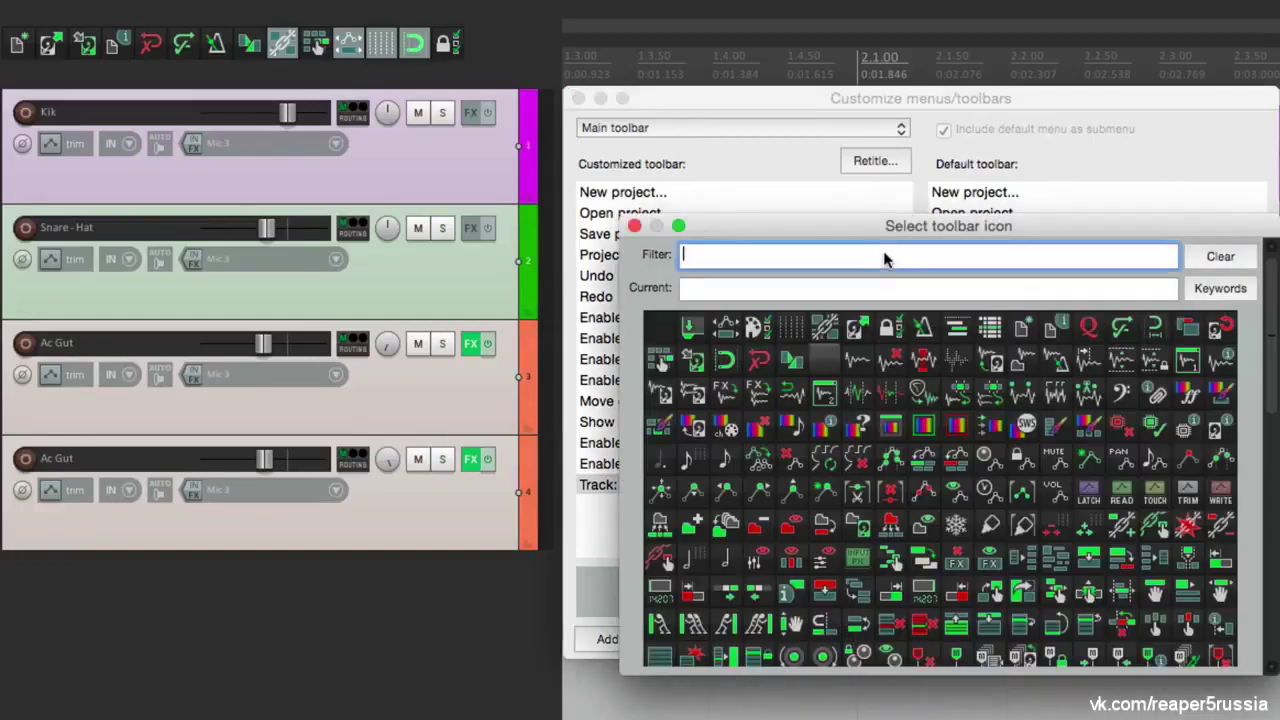
pyautogui.write('track')
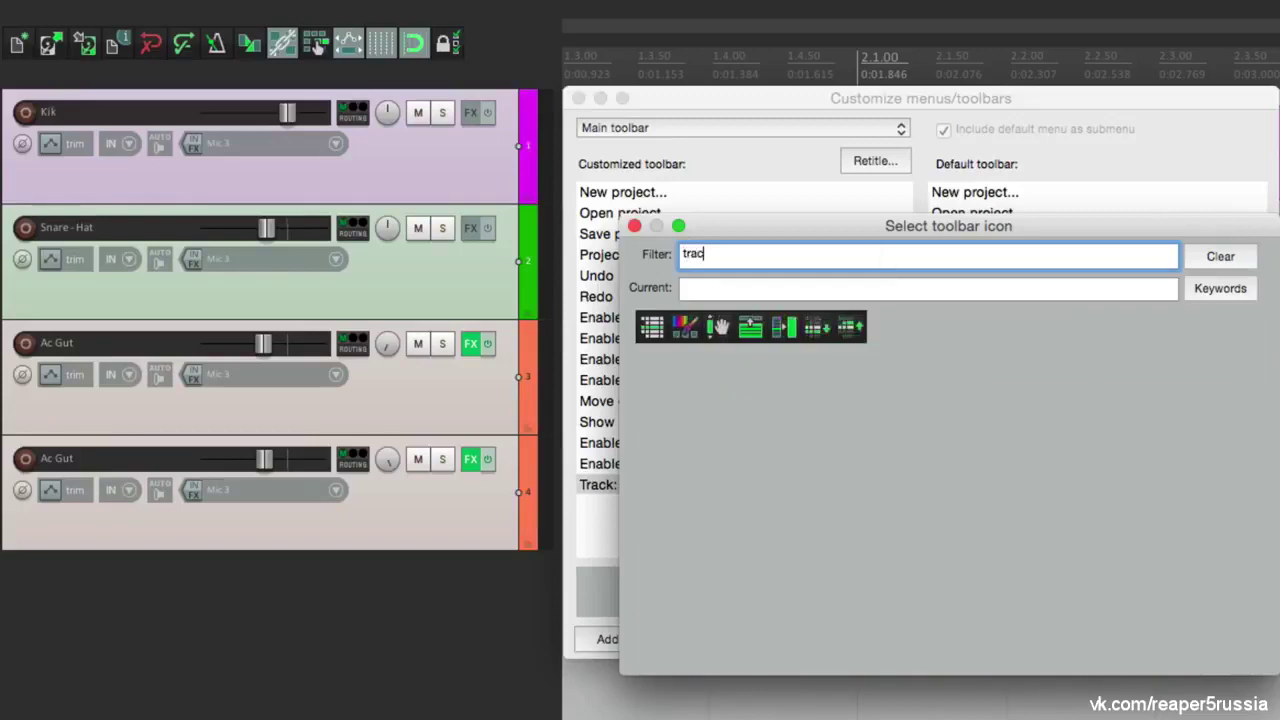
pyautogui.click(651, 328)
pyautogui.click(652, 328)
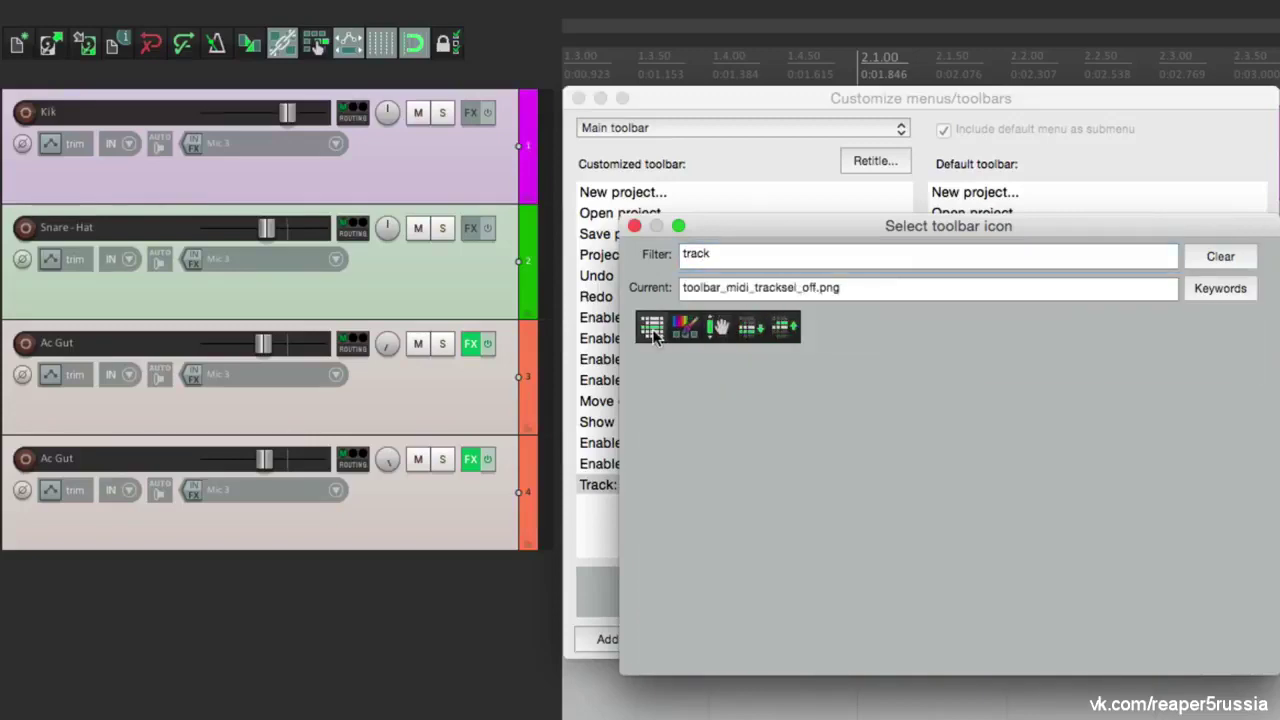
pyautogui.doubleClick(652, 328)
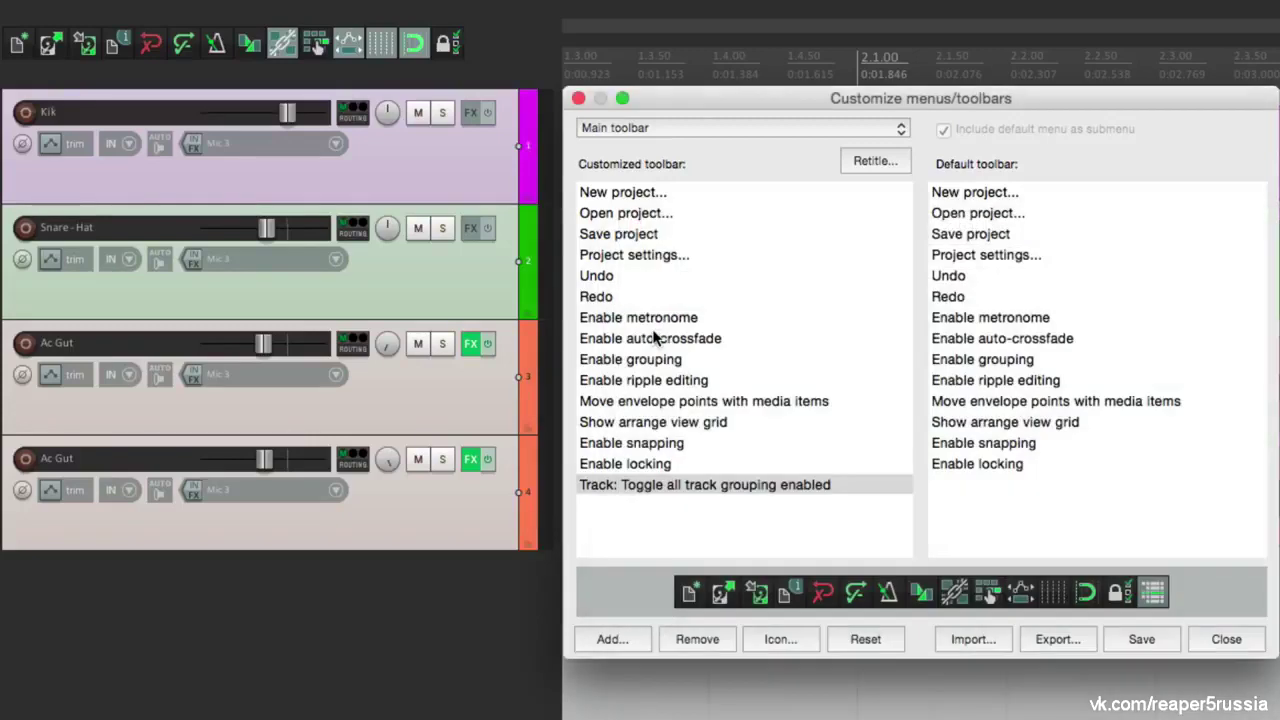
pyautogui.click(1150, 638)
pyautogui.click(1215, 641)
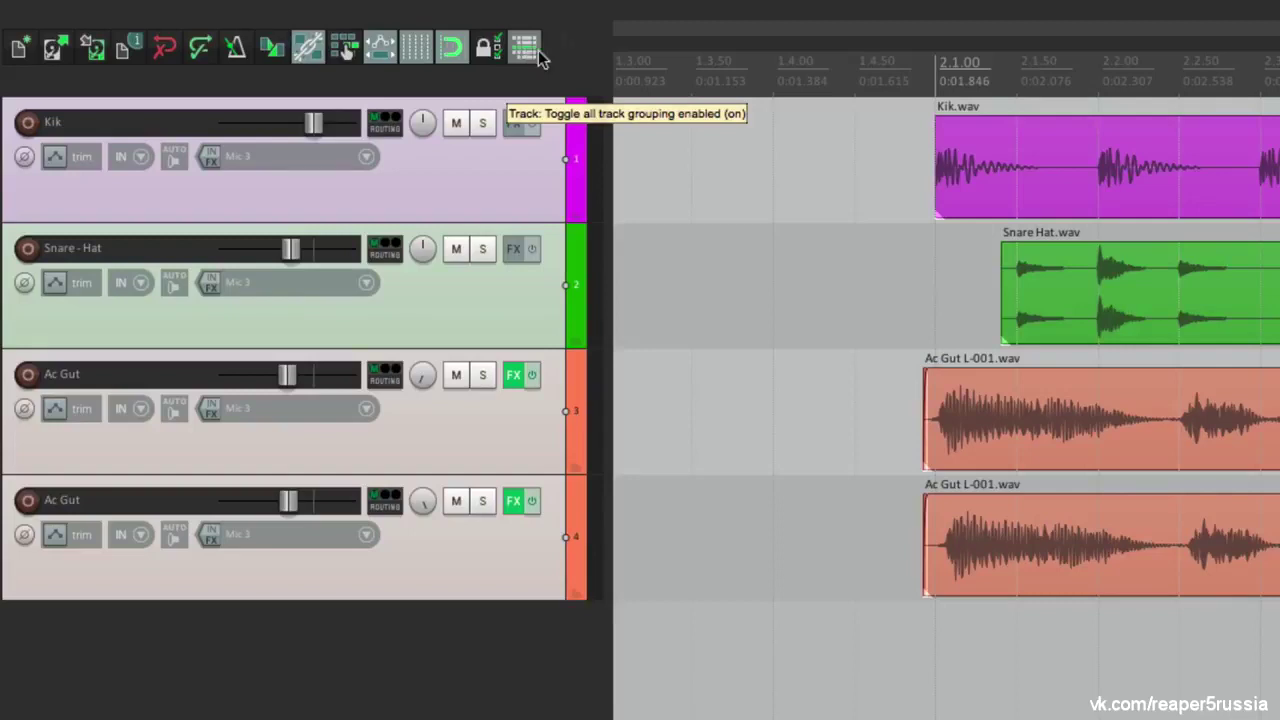
# Disable track grouping and open the grouping parameters for all four tracks from Kik through the last Ac Gut
pyautogui.click(470, 12)
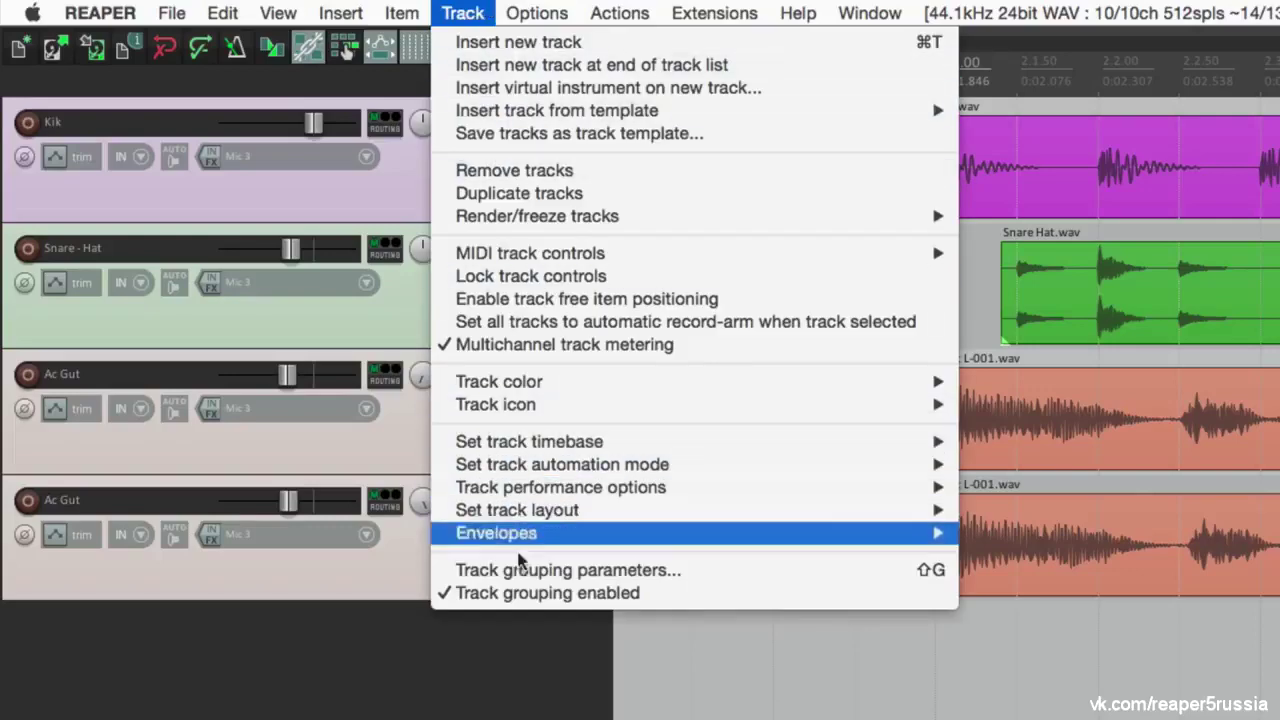
pyautogui.click(518, 593)
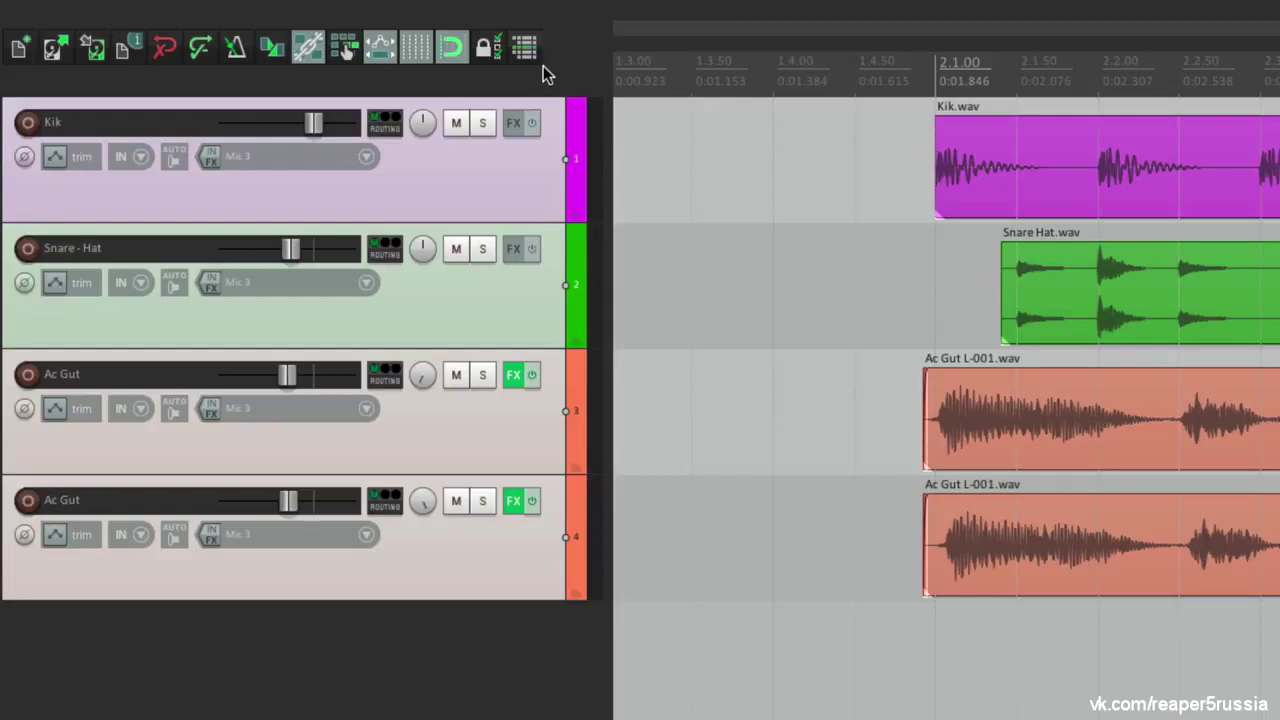
pyautogui.click(467, 202)
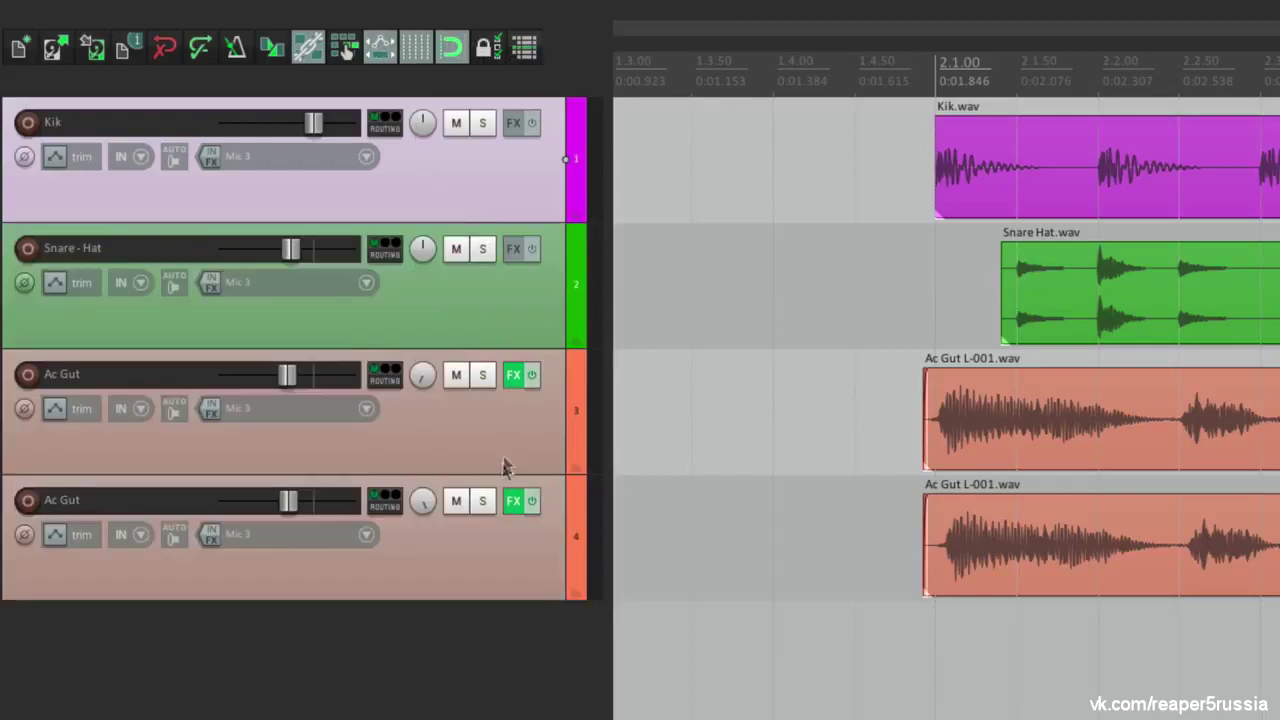
pyautogui.keyDown('shift'); pyautogui.click(494, 554); pyautogui.keyUp('shift')
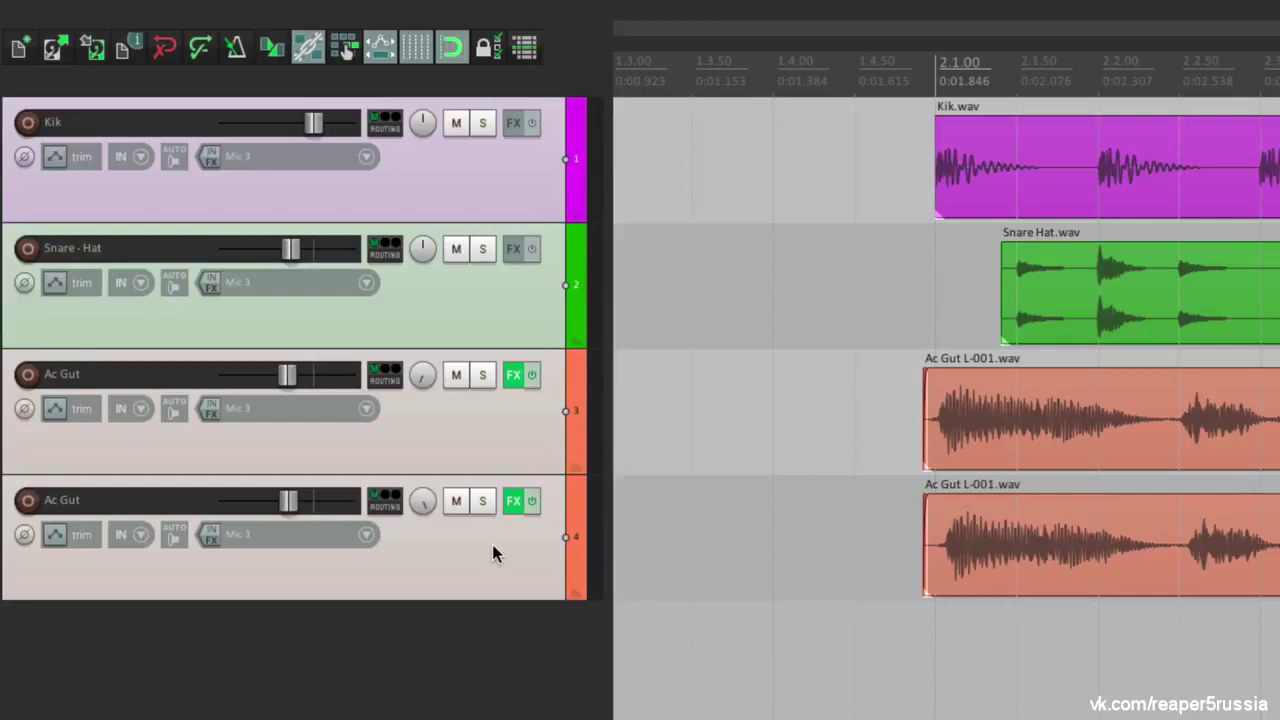
pyautogui.hotkey('shift', 'g')
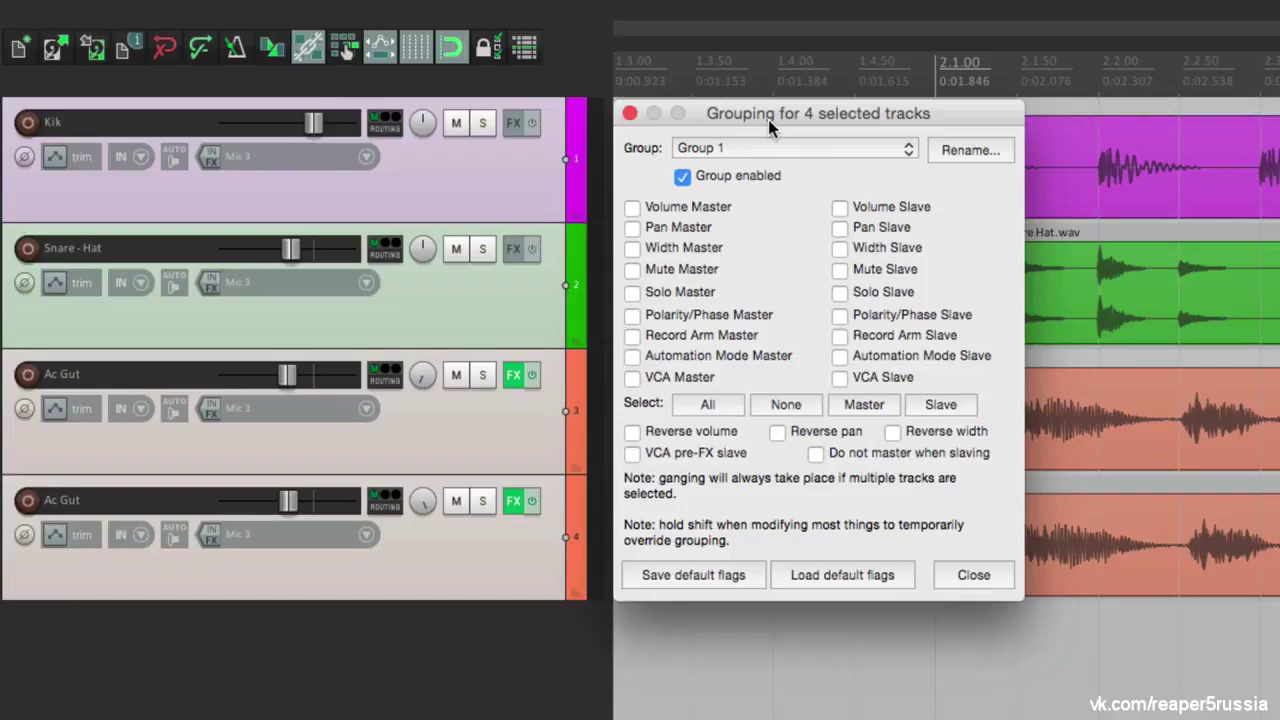
# With the grouping window open, select Kik alone, Snare-Hat alone, and build the selection back up to all four tracks
pyautogui.click(506, 183)
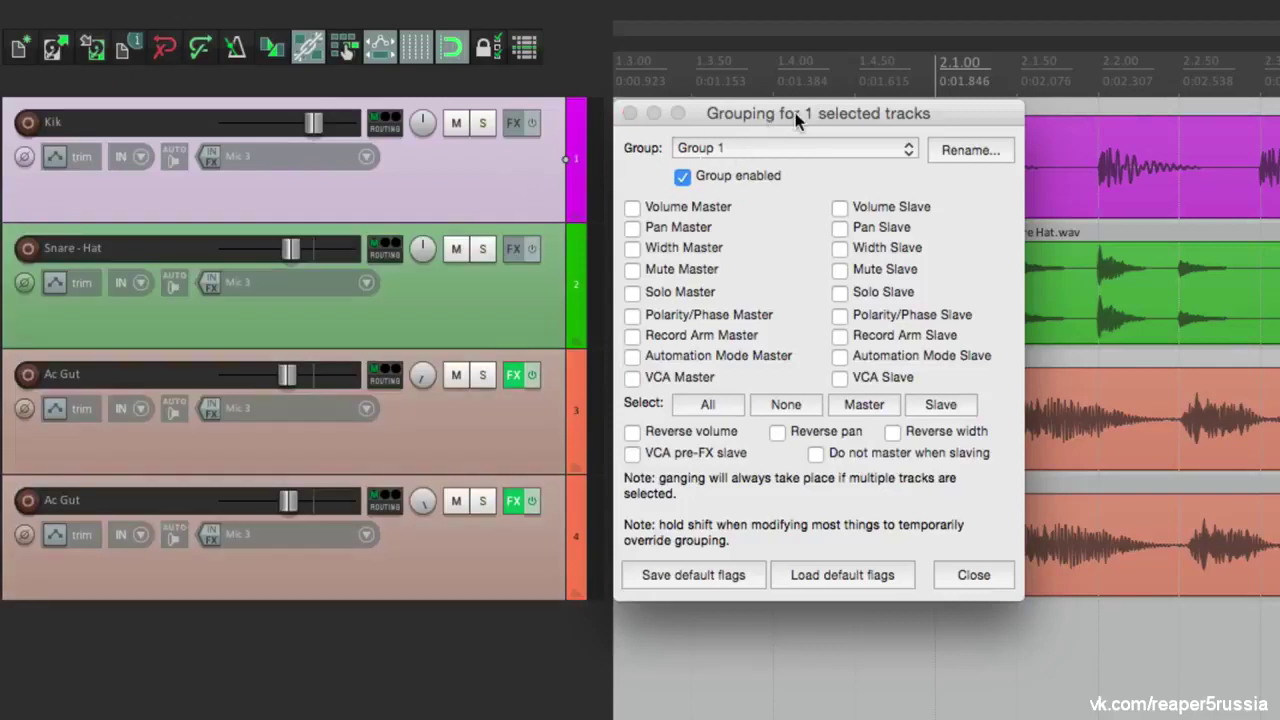
pyautogui.click(507, 274)
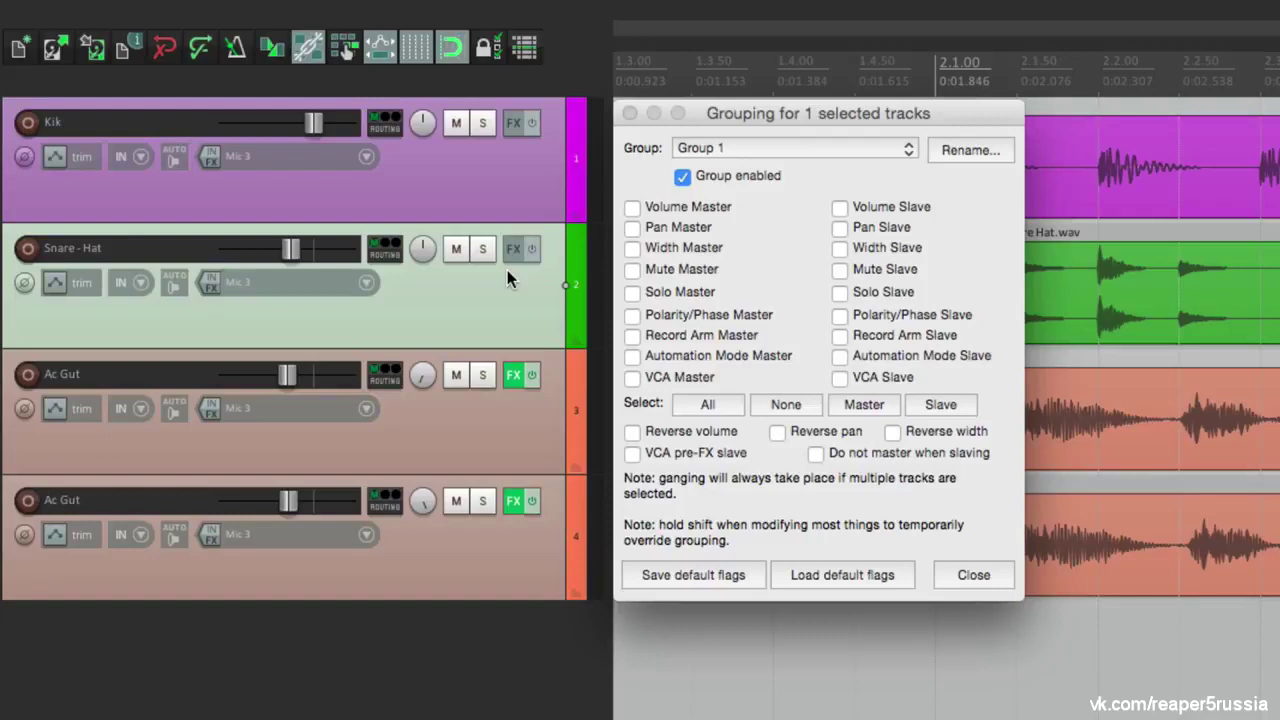
pyautogui.keyDown('shift'); pyautogui.click(504, 189); pyautogui.keyUp('shift')
pyautogui.keyDown('shift'); pyautogui.click(489, 413); pyautogui.keyUp('shift')
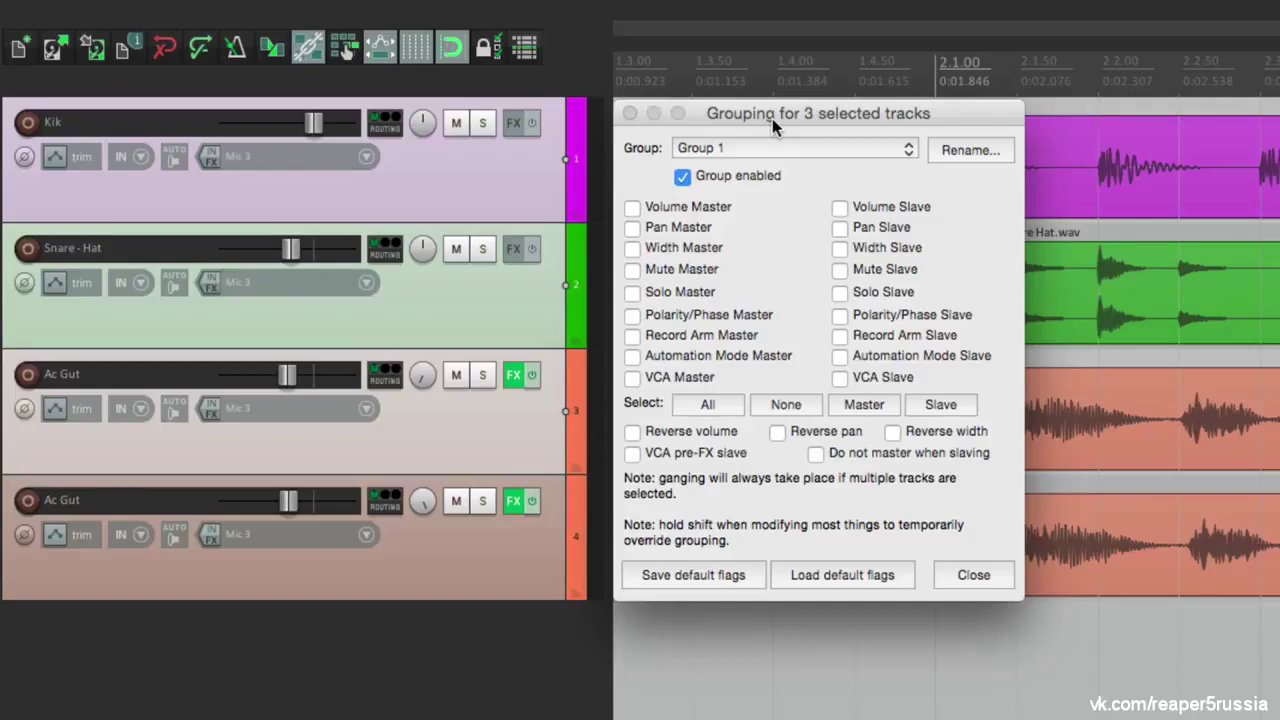
pyautogui.keyDown('shift'); pyautogui.click(495, 560); pyautogui.keyUp('shift')
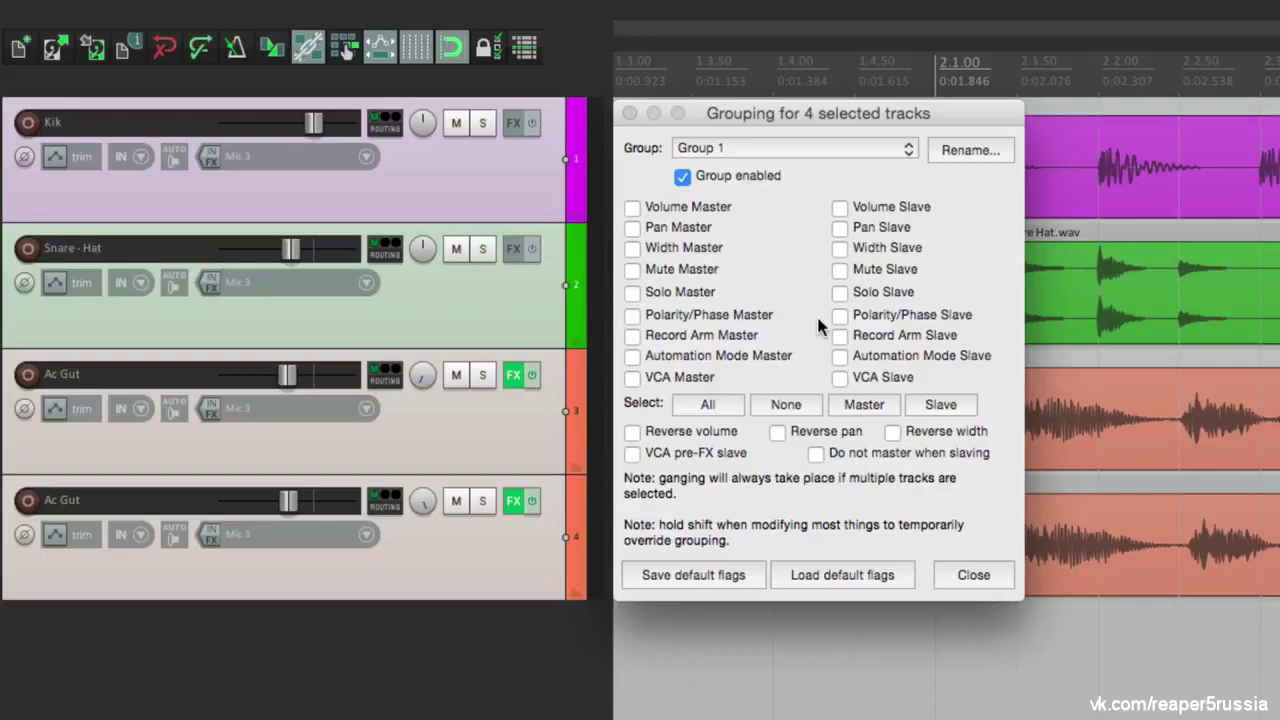
# Assign all master and slave parameters in Group 1 to the four tracks, close the window and enable track grouping
pyautogui.click(722, 410)
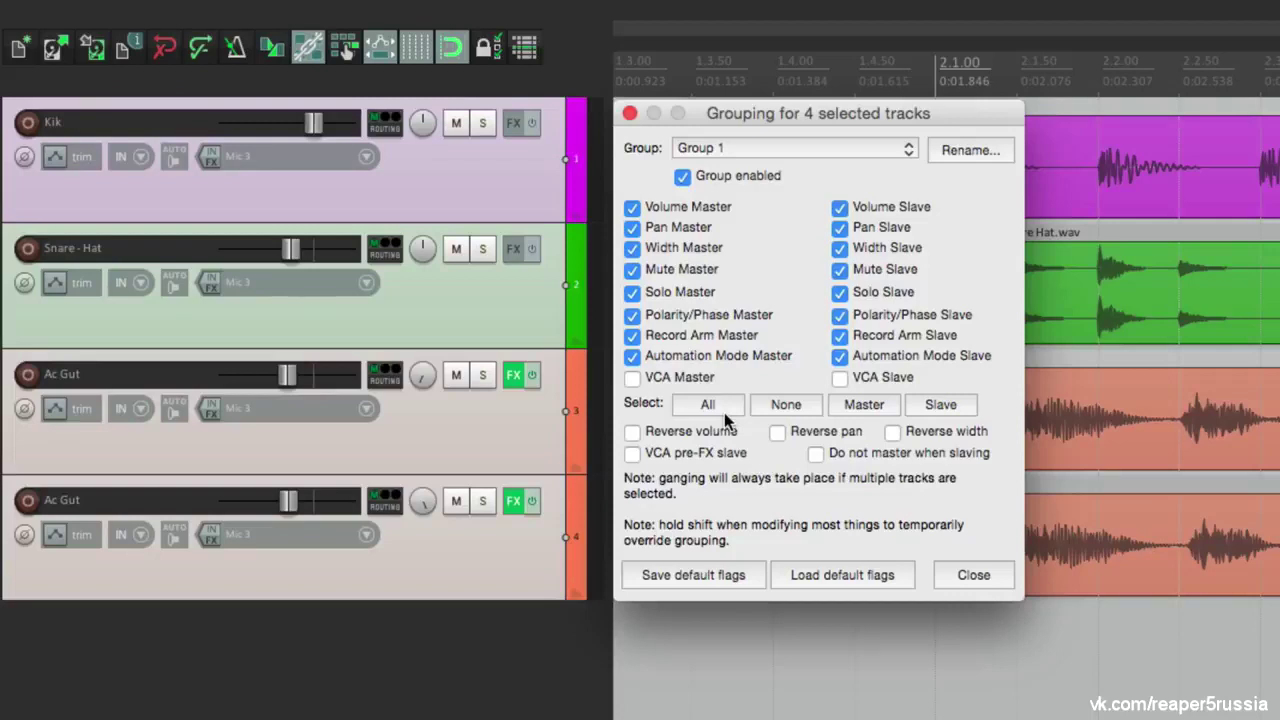
pyautogui.click(960, 575)
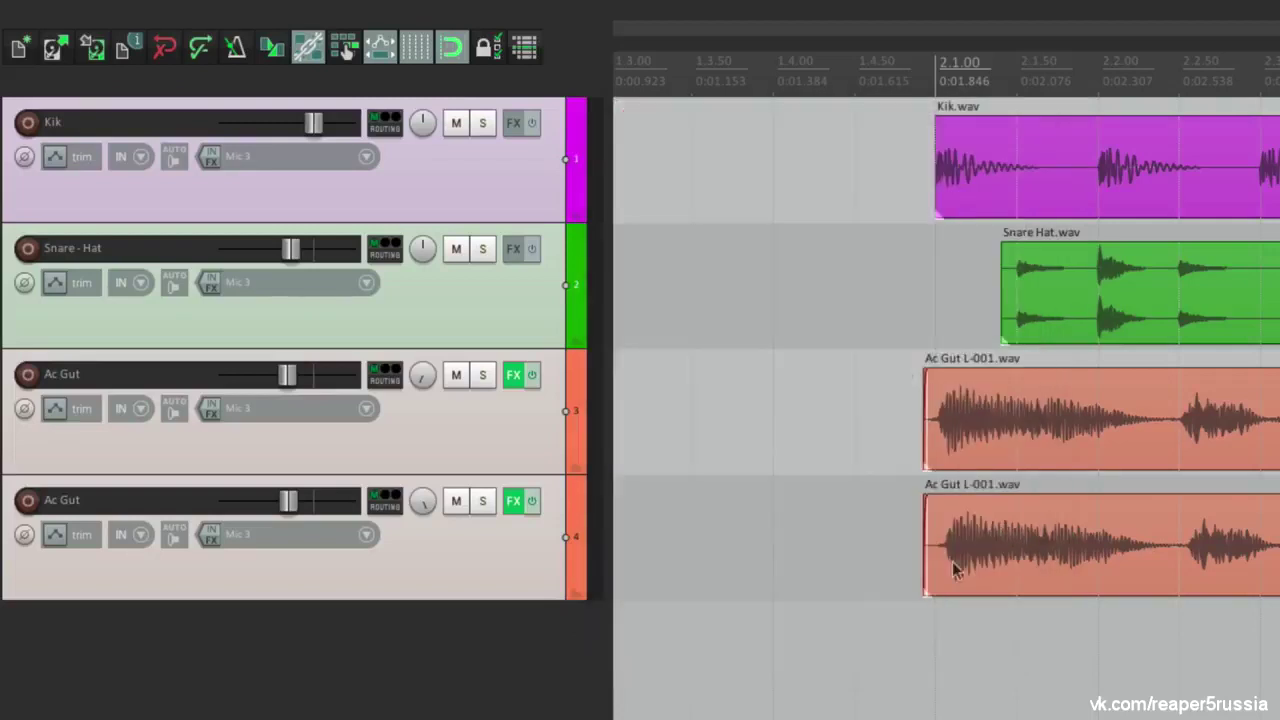
pyautogui.click(524, 47)
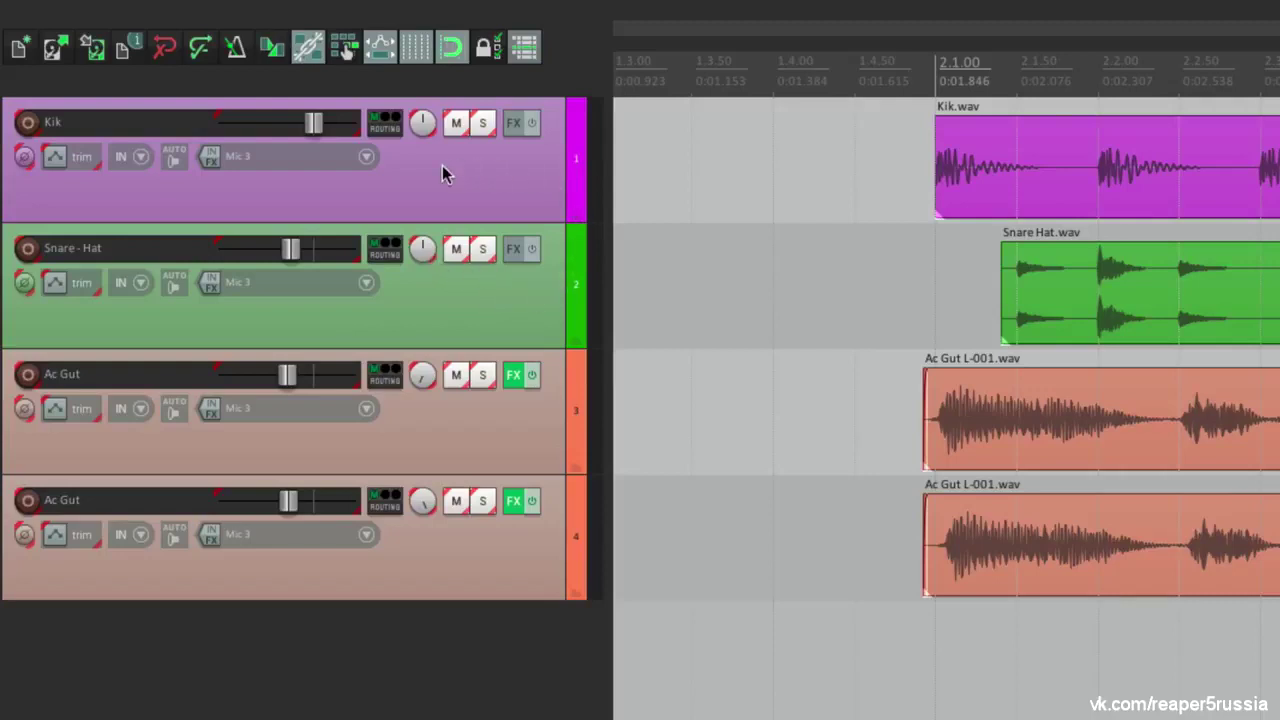
# Test the grouped controls on the Kik track by adjusting and restoring volume and pan and switching mute and solo on and off
pyautogui.moveTo(270, 140); pyautogui.dragTo(314, 135)
pyautogui.moveTo(424, 127); pyautogui.dragTo(420, 134)
pyautogui.doubleClick(422, 122)
pyautogui.click(456, 122)
pyautogui.click(456, 122)
pyautogui.click(483, 125)
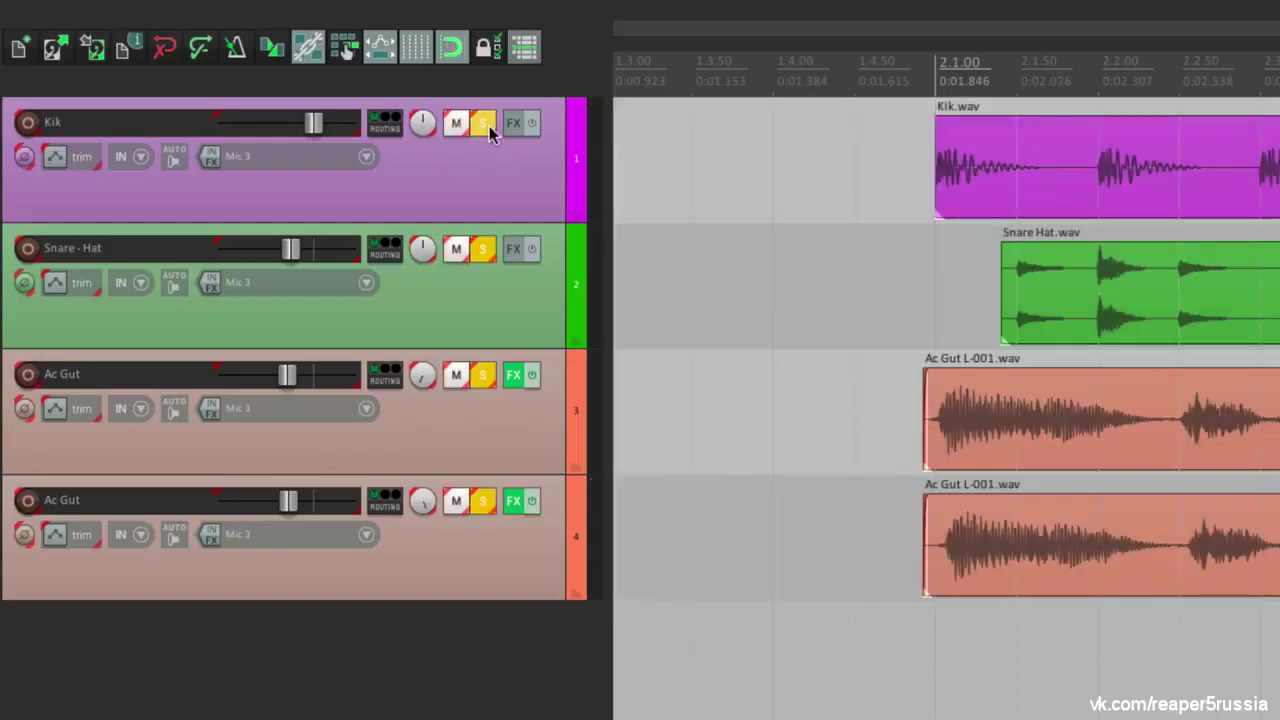
pyautogui.click(487, 126)
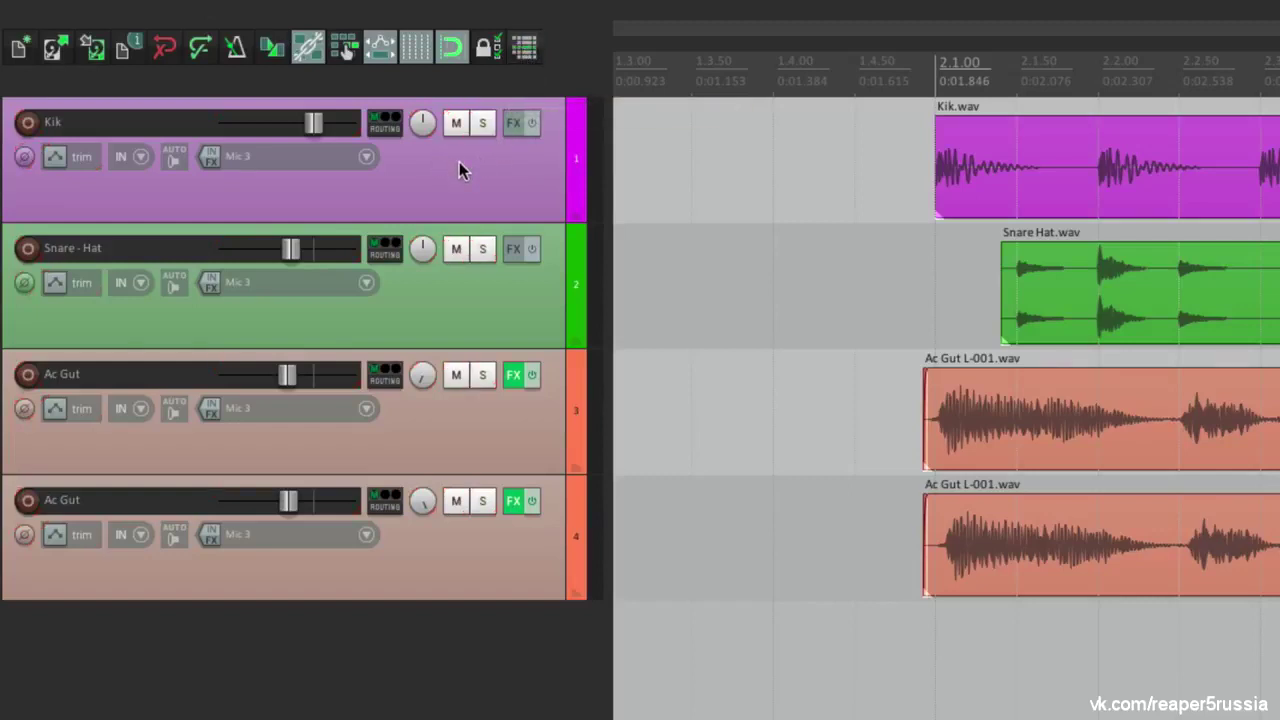
# With track grouping off, lower and restore the Kik volume, and turn track grouping back on
pyautogui.moveTo(313, 128)
pyautogui.mouseDown()
pyautogui.moveTo(229, 130)
pyautogui.moveTo(290, 135)
pyautogui.mouseUp()
pyautogui.doubleClick(291, 125)
pyautogui.click(526, 52)
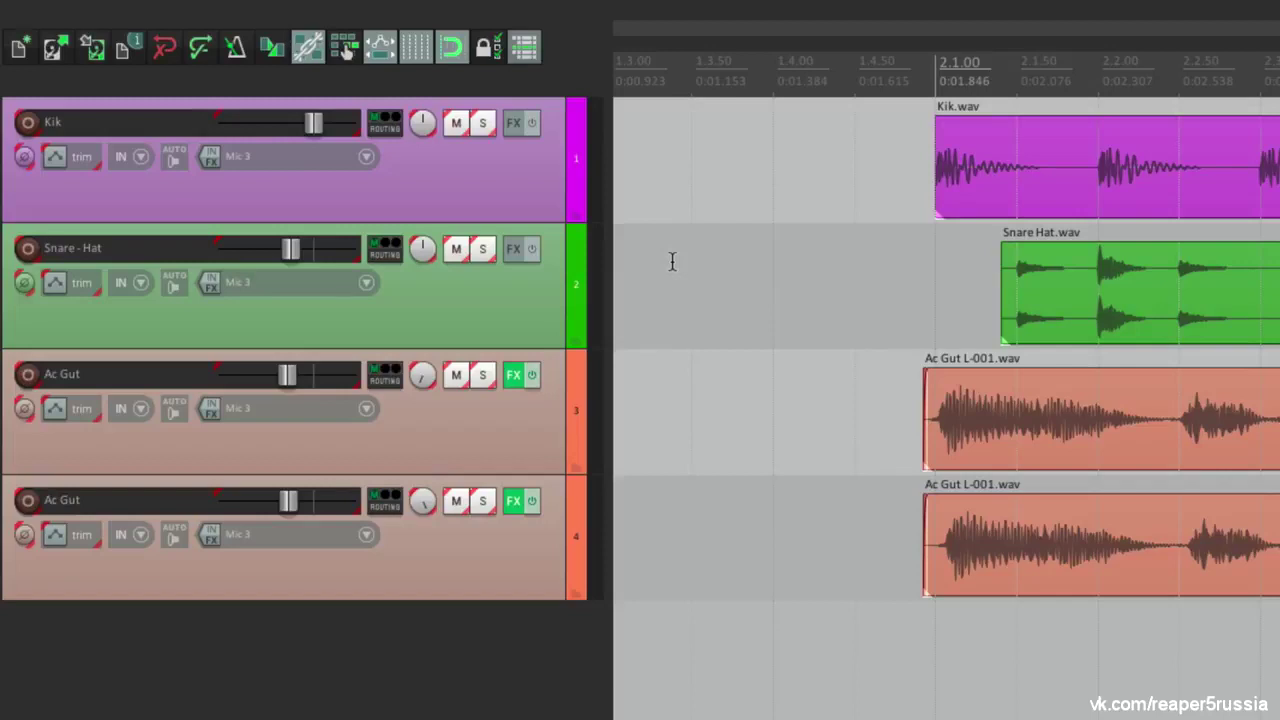
# Clear all Group 1 parameters for the four tracks, and test the ungrouped Kik volume by lowering it and undoing the change
pyautogui.click(505, 197)
pyautogui.keyDown('shift'); pyautogui.click(509, 560); pyautogui.keyUp('shift')
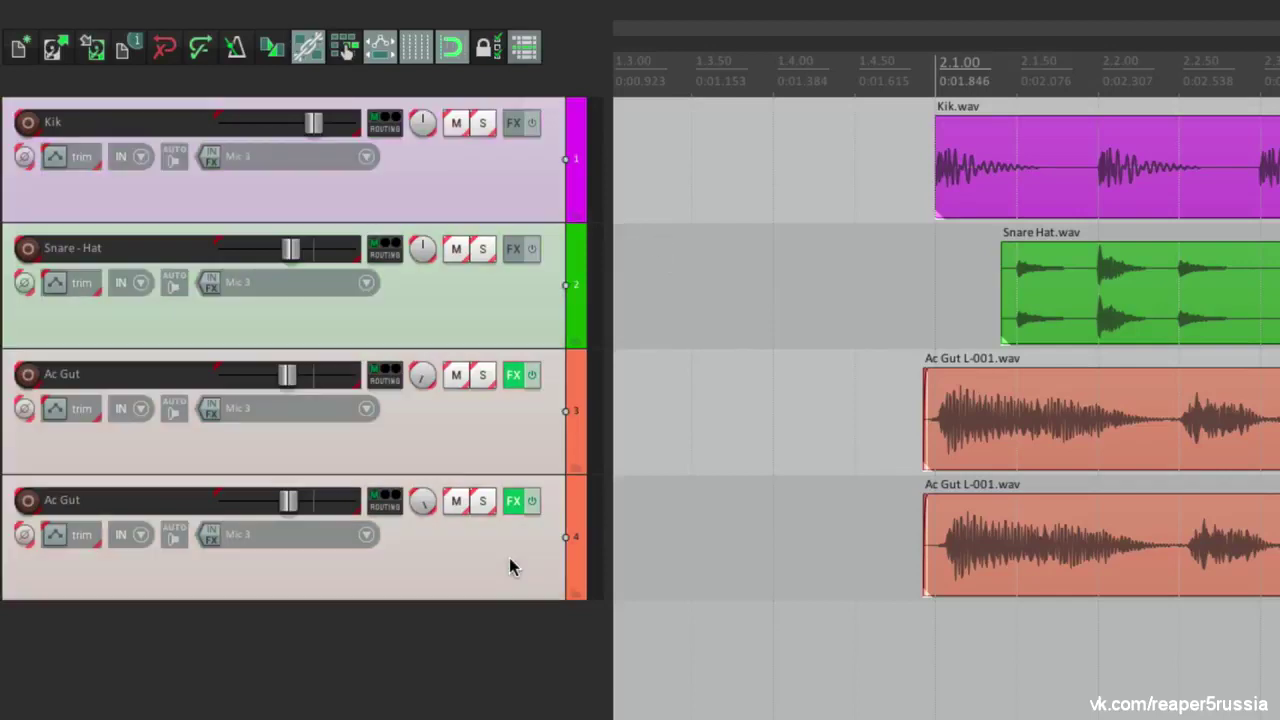
pyautogui.hotkey('shift', 'g')
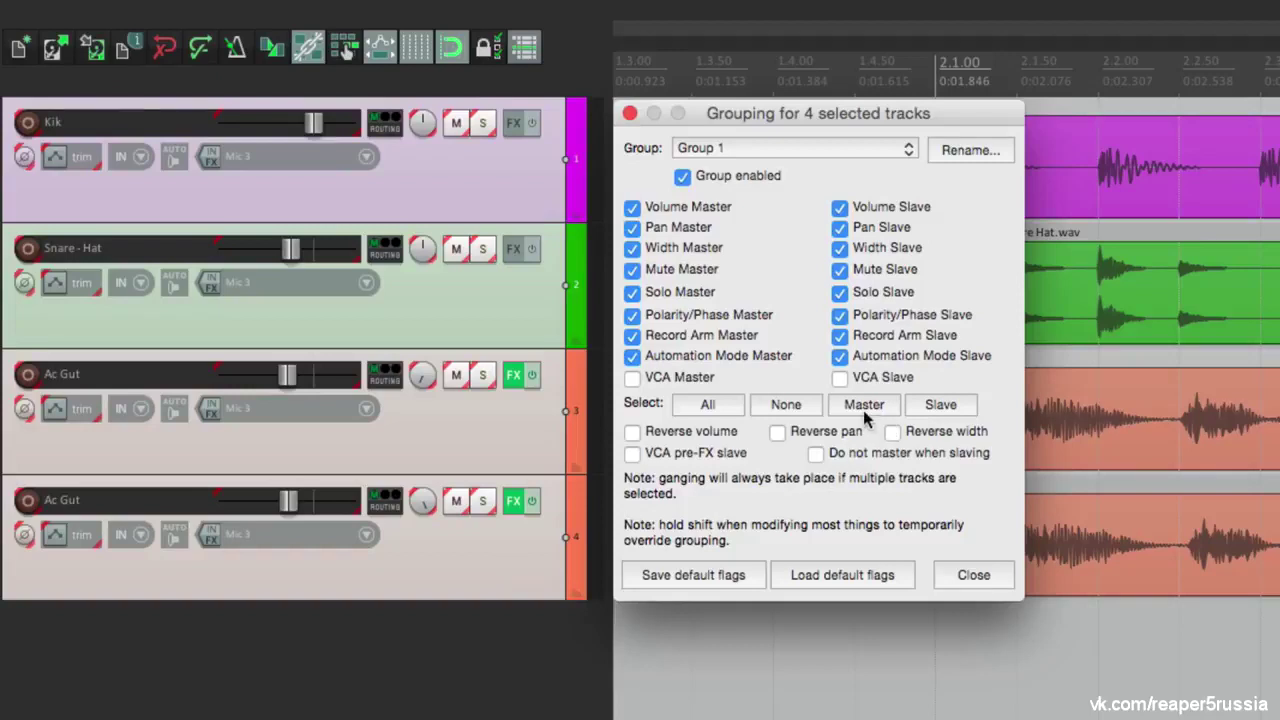
pyautogui.click(786, 405)
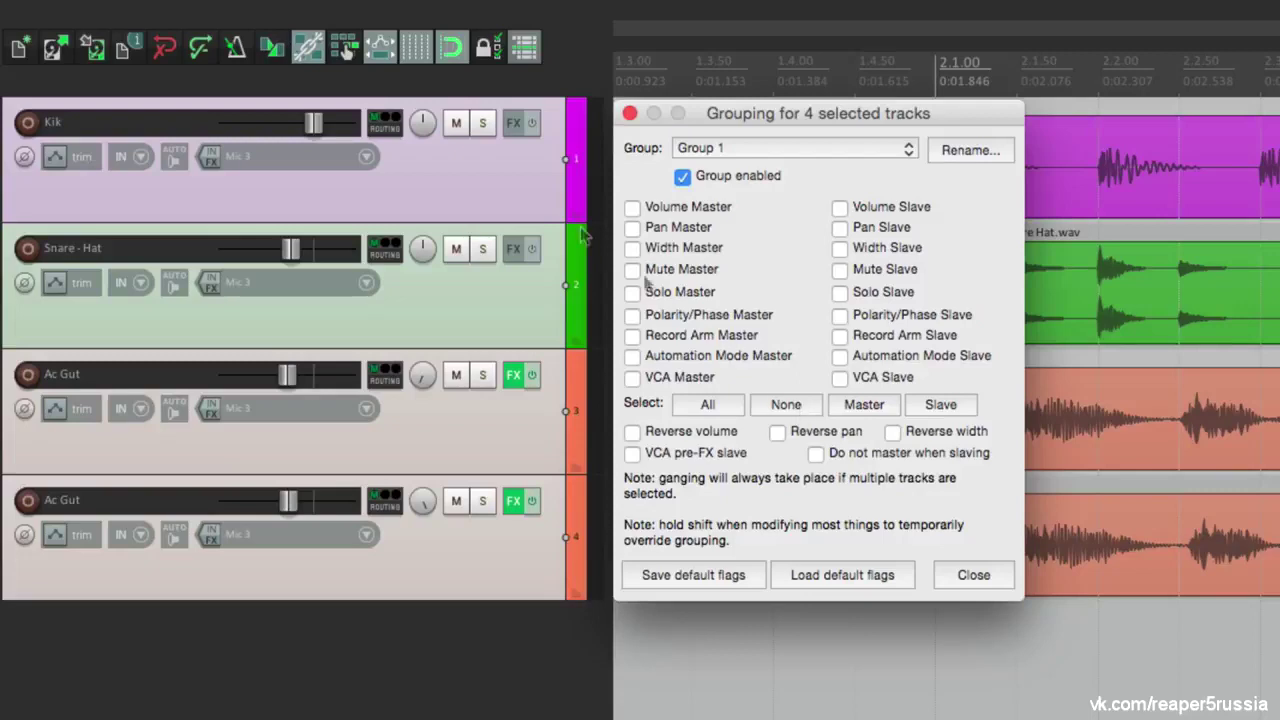
pyautogui.press('Escape')
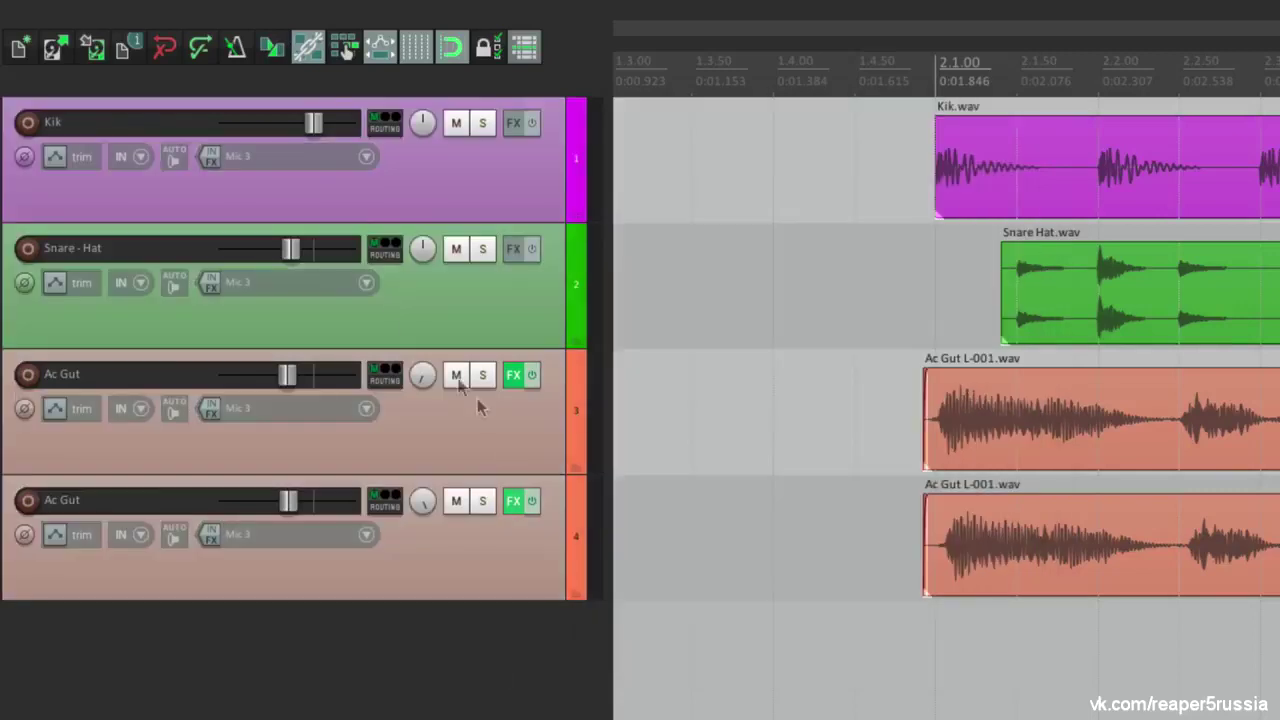
pyautogui.moveTo(313, 121); pyautogui.dragTo(275, 124)
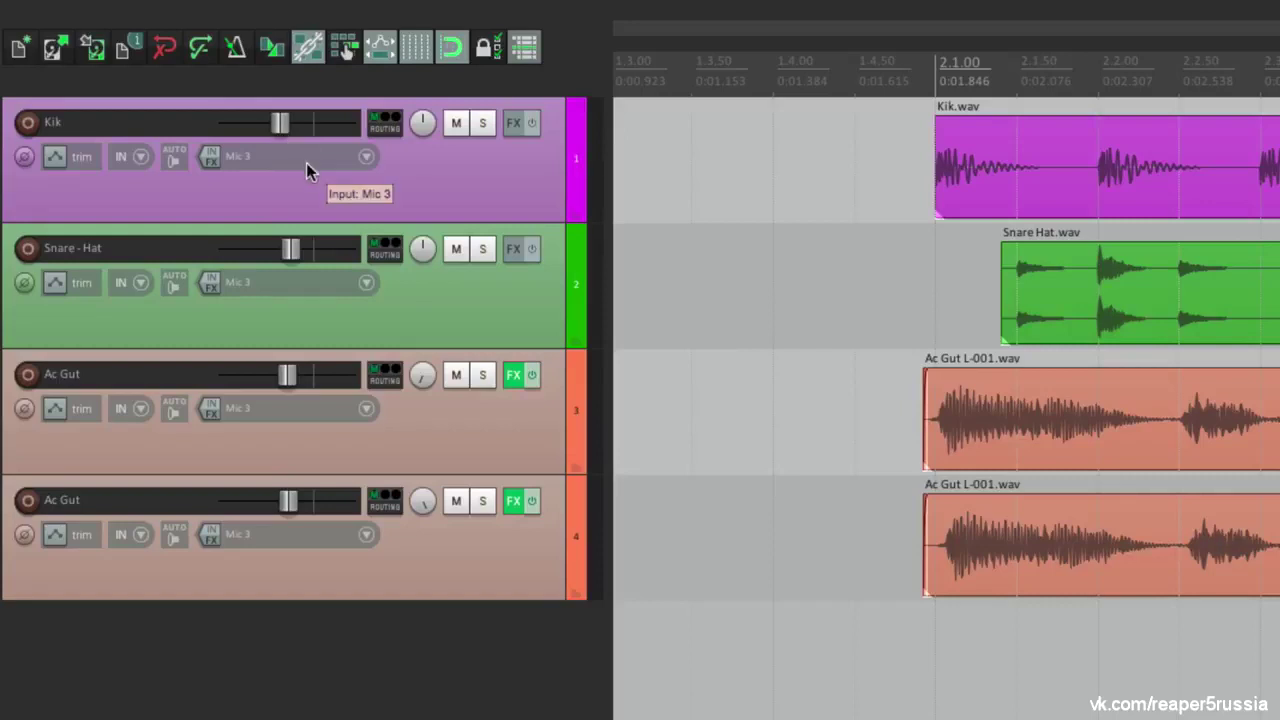
pyautogui.hotkey('ctrl', 'z')
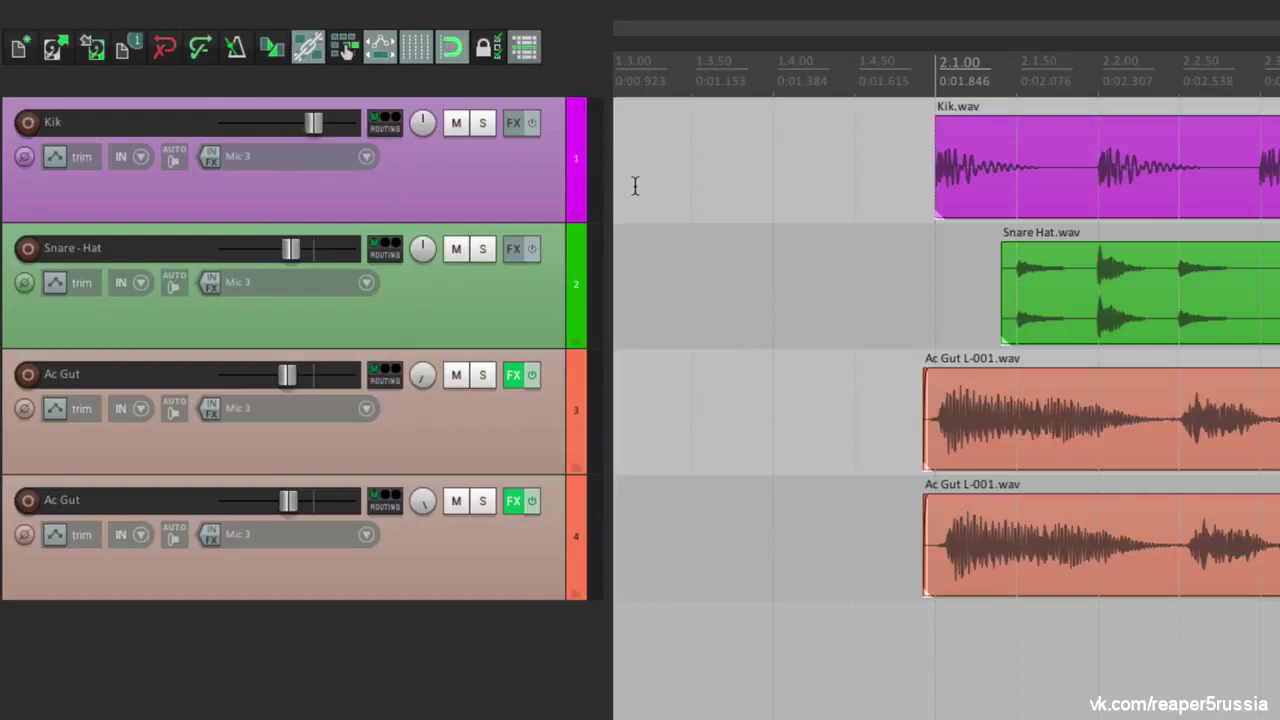
# Enable Volume, Pan, Mute and Solo as both master and slave in Group 1 for all four tracks, and clear the selection
pyautogui.click(528, 176)
pyautogui.keyDown('shift'); pyautogui.click(525, 558); pyautogui.keyUp('shift')
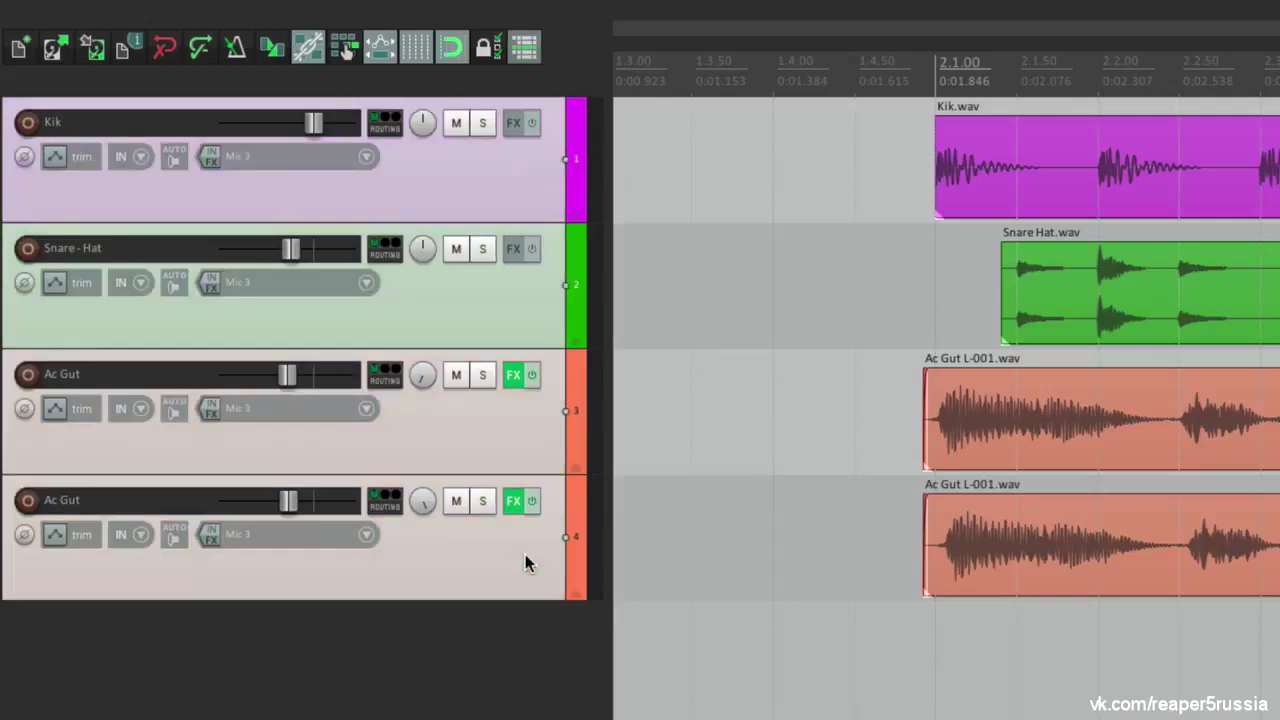
pyautogui.press('g')
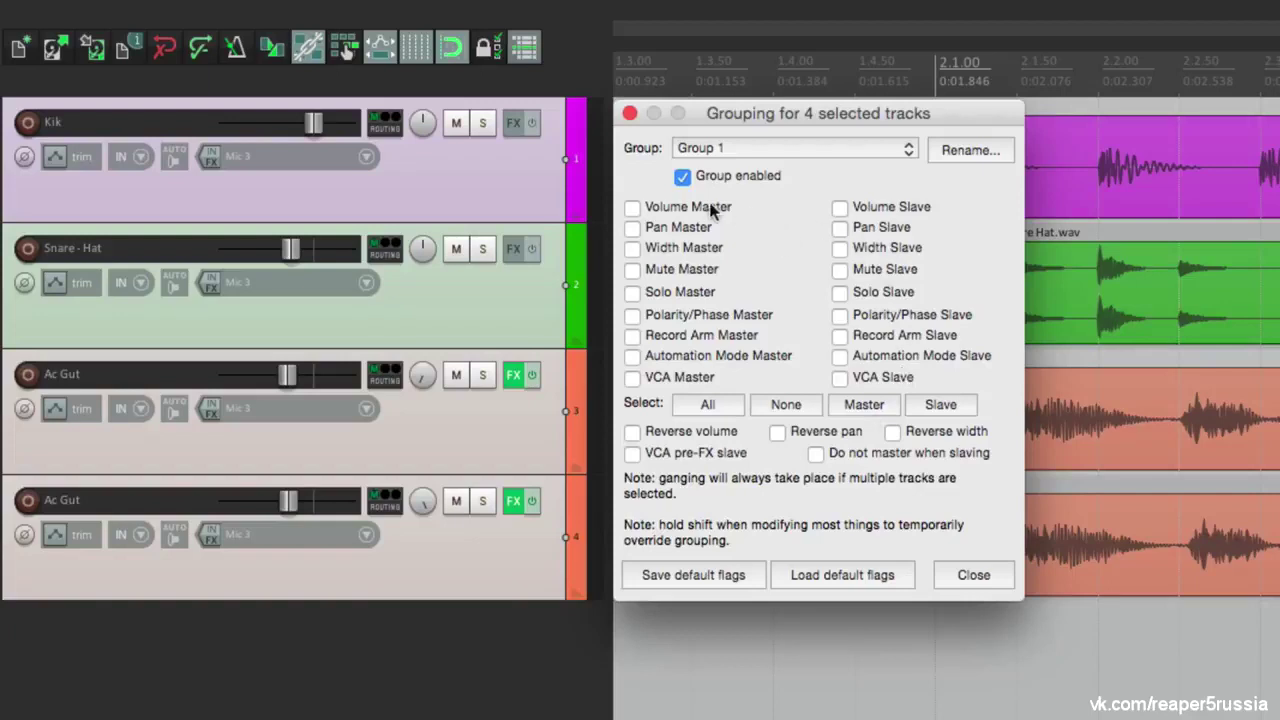
pyautogui.click(632, 210)
pyautogui.click(840, 210)
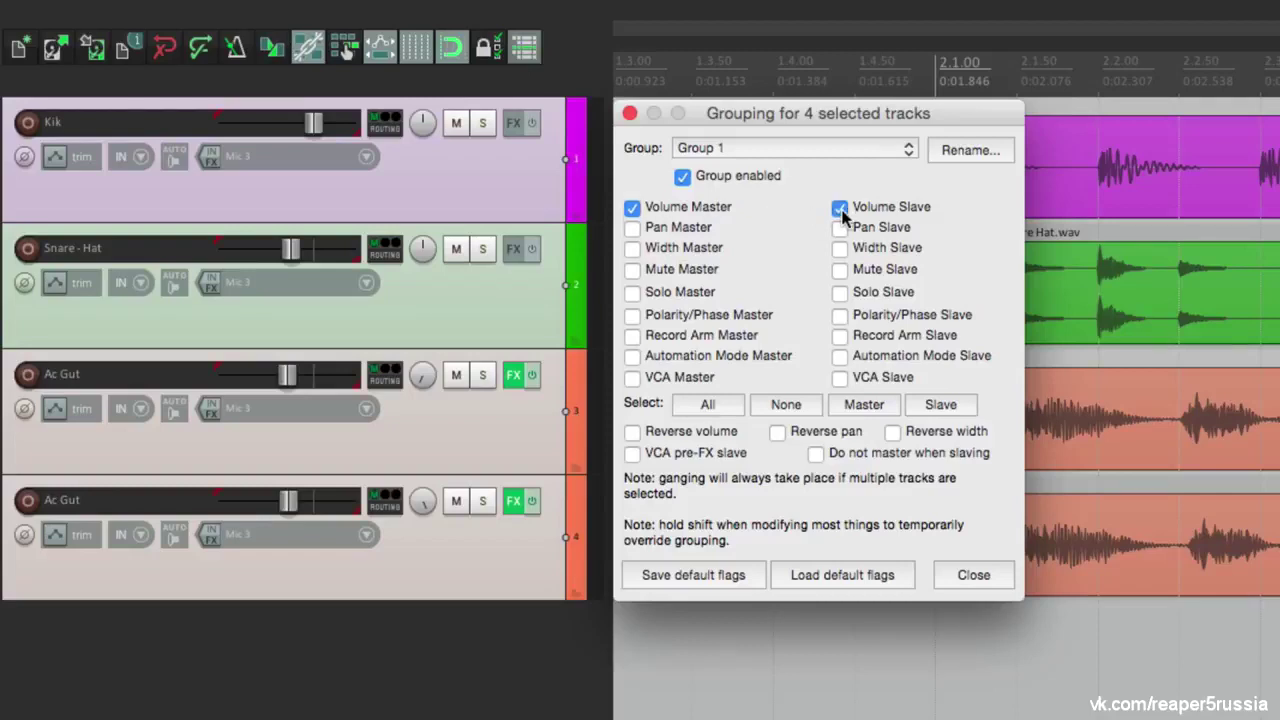
pyautogui.click(633, 229)
pyautogui.click(841, 229)
pyautogui.click(633, 271)
pyautogui.click(840, 270)
pyautogui.click(632, 292)
pyautogui.click(839, 293)
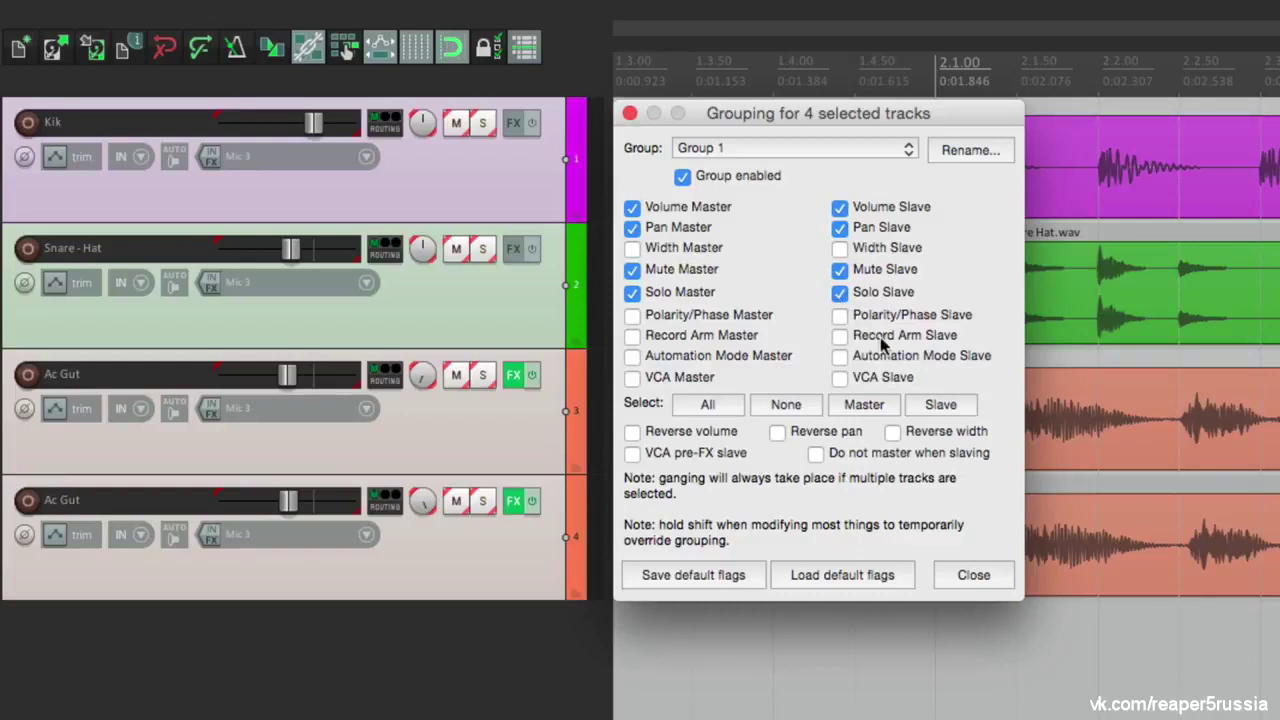
pyautogui.press('Escape')
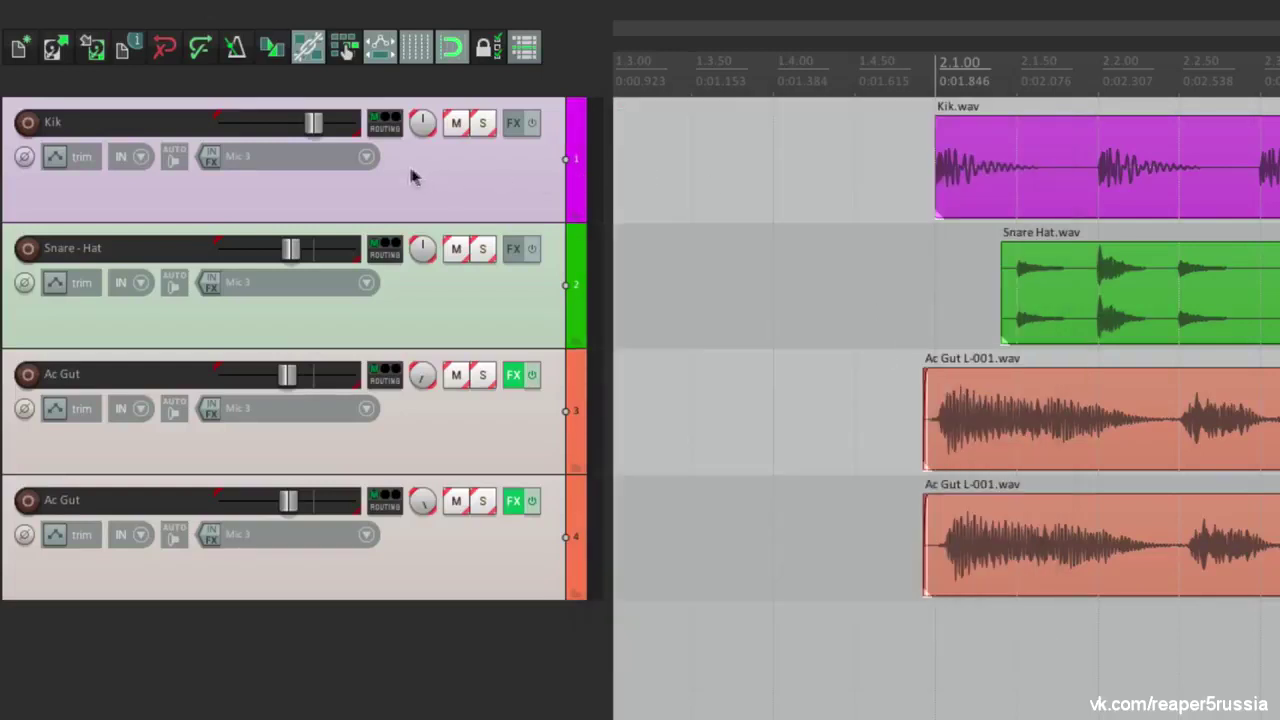
pyautogui.hotkey('ctrl', 'a')
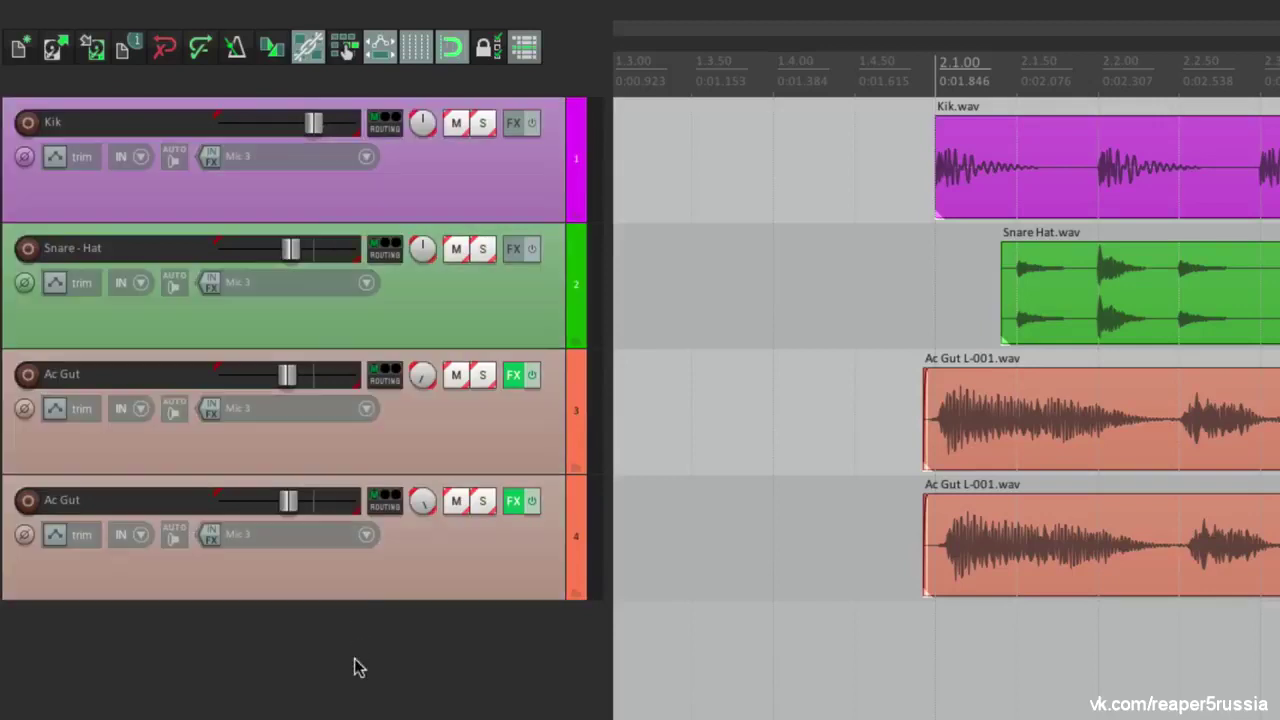
# Test the group from the Kik track: lower the volume and undo it, adjust and restore pan, and switch mute and solo on and off
pyautogui.moveTo(313, 124); pyautogui.dragTo(265, 135)
pyautogui.hotkey('ctrl', 'z')
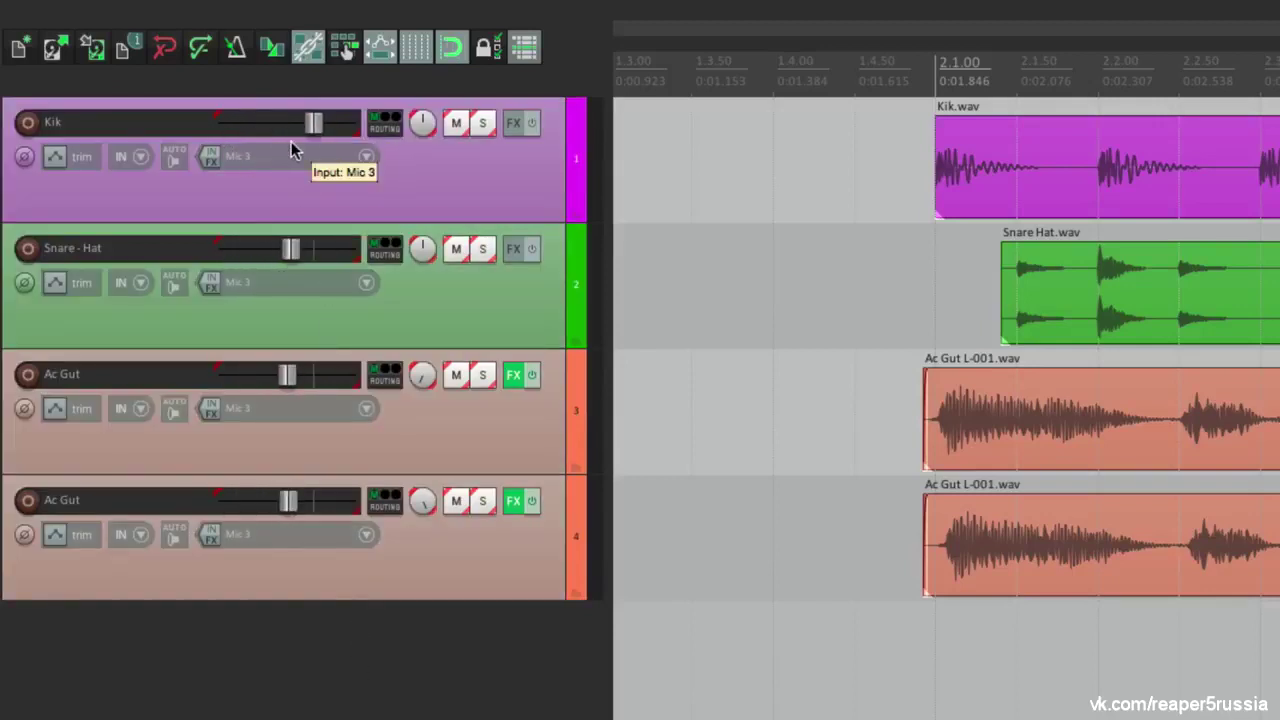
pyautogui.moveTo(420, 123); pyautogui.dragTo(422, 123)
pyautogui.click(456, 122)
pyautogui.click(456, 122)
pyautogui.click(483, 123)
pyautogui.click(483, 123)
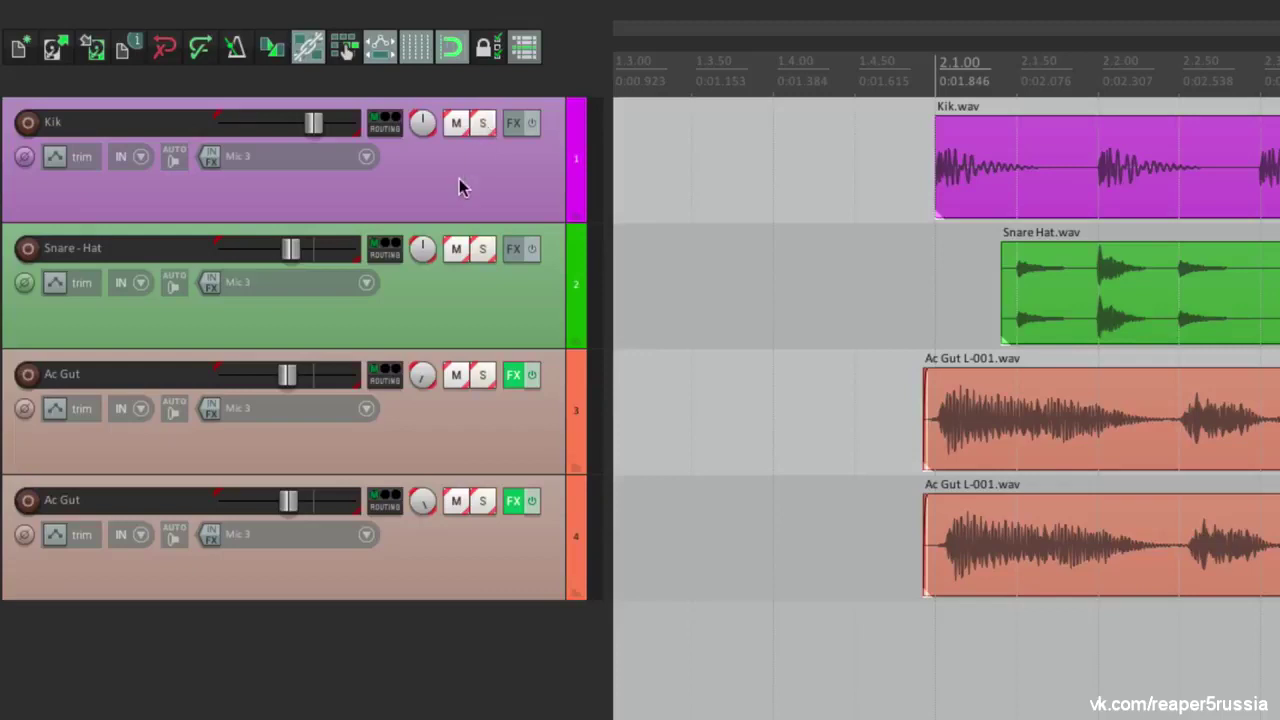
# Test polarity and record arm on the Kik track by switching each one on and off
pyautogui.click(25, 157)
pyautogui.click(25, 157)
pyautogui.click(28, 123)
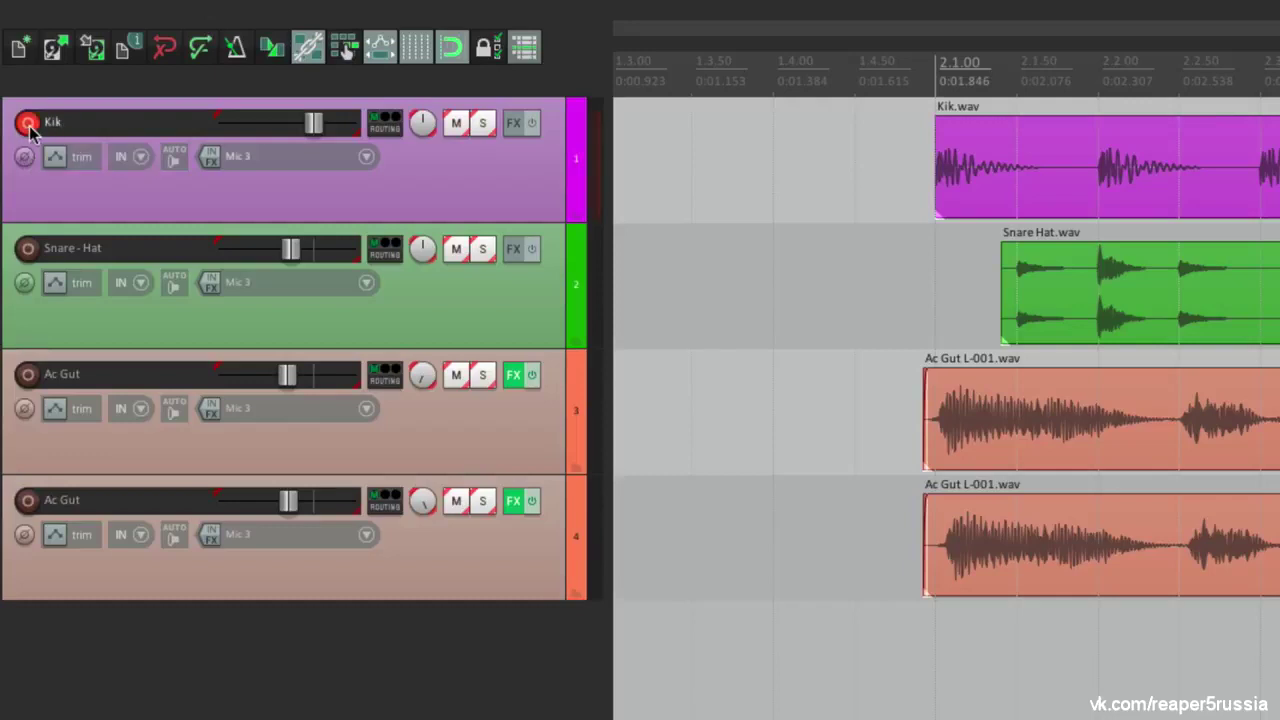
pyautogui.click(28, 123)
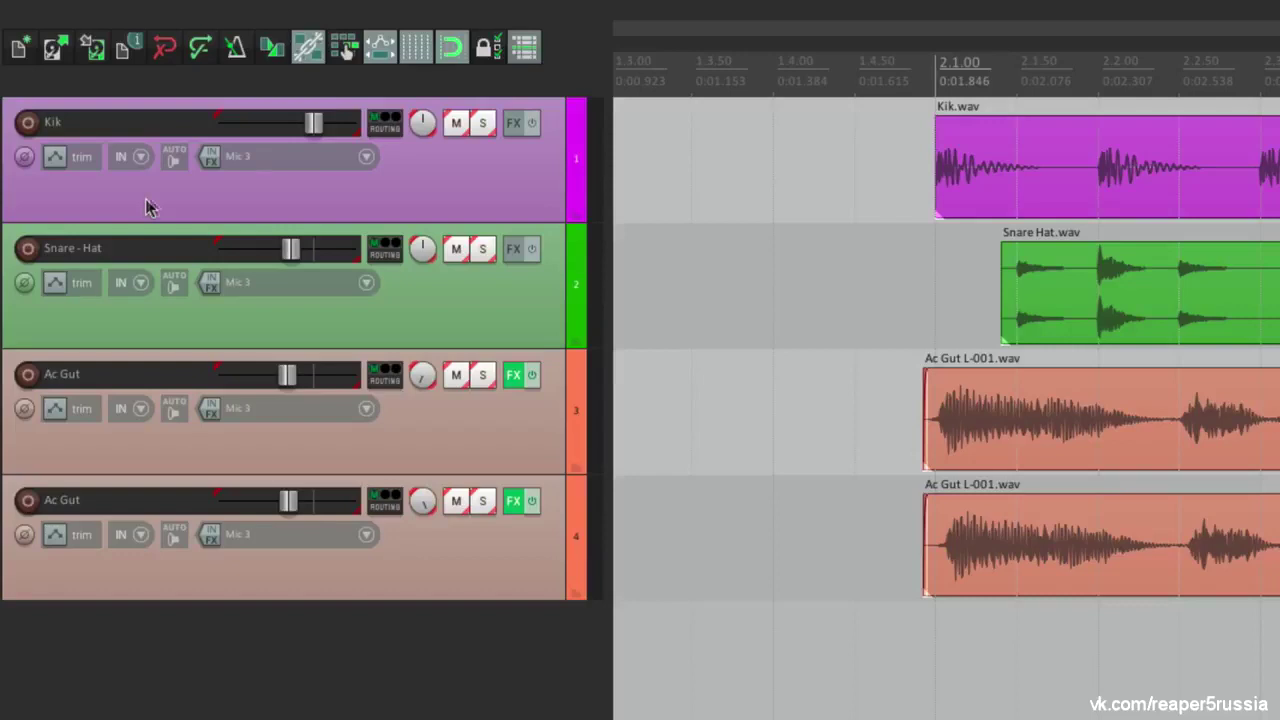
# Clear the Group 1 parameters for all four tracks, enable only Record Arm as master and slave, and clear the selection
pyautogui.click(408, 205)
pyautogui.keyDown('shift'); pyautogui.click(465, 556); pyautogui.keyUp('shift')
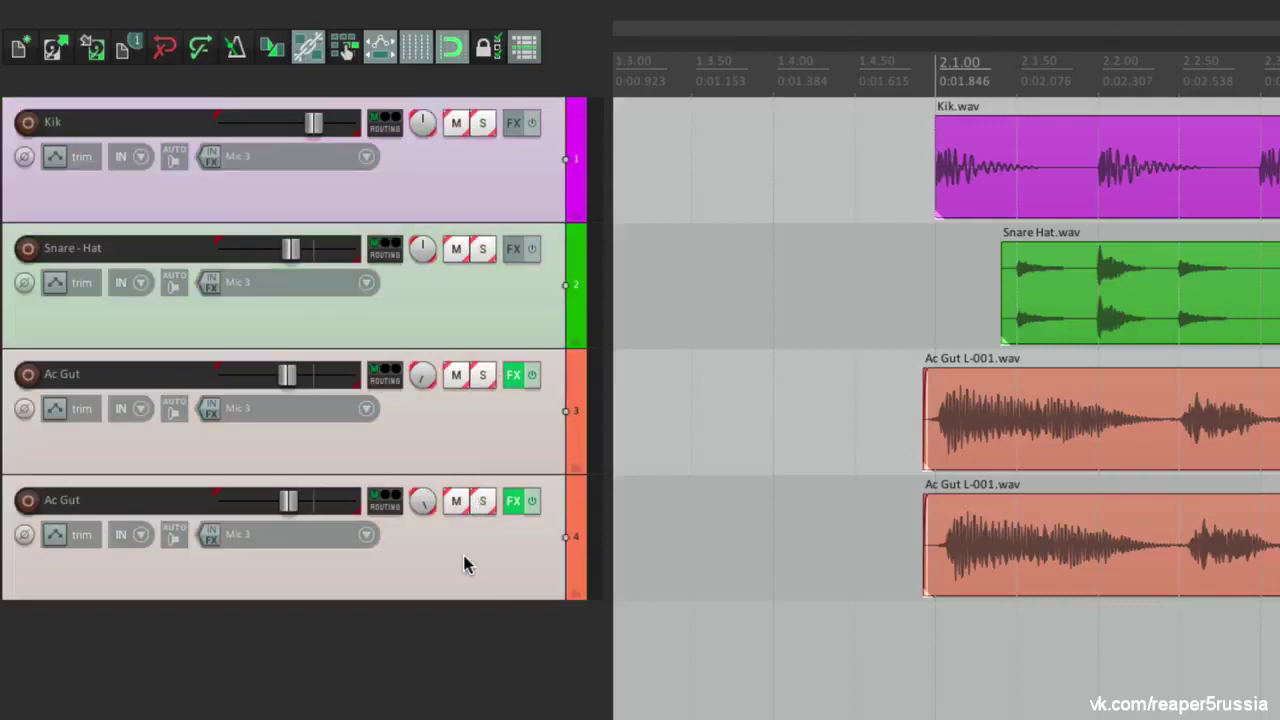
pyautogui.press('g')
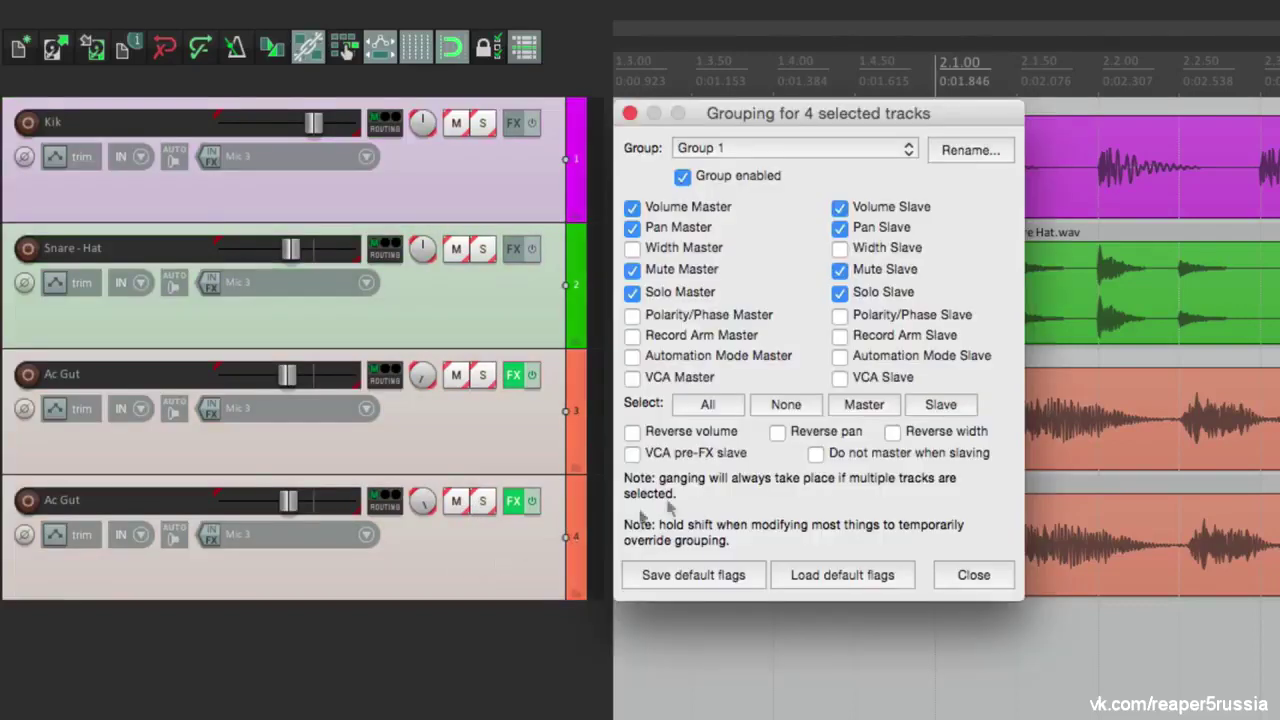
pyautogui.click(775, 405)
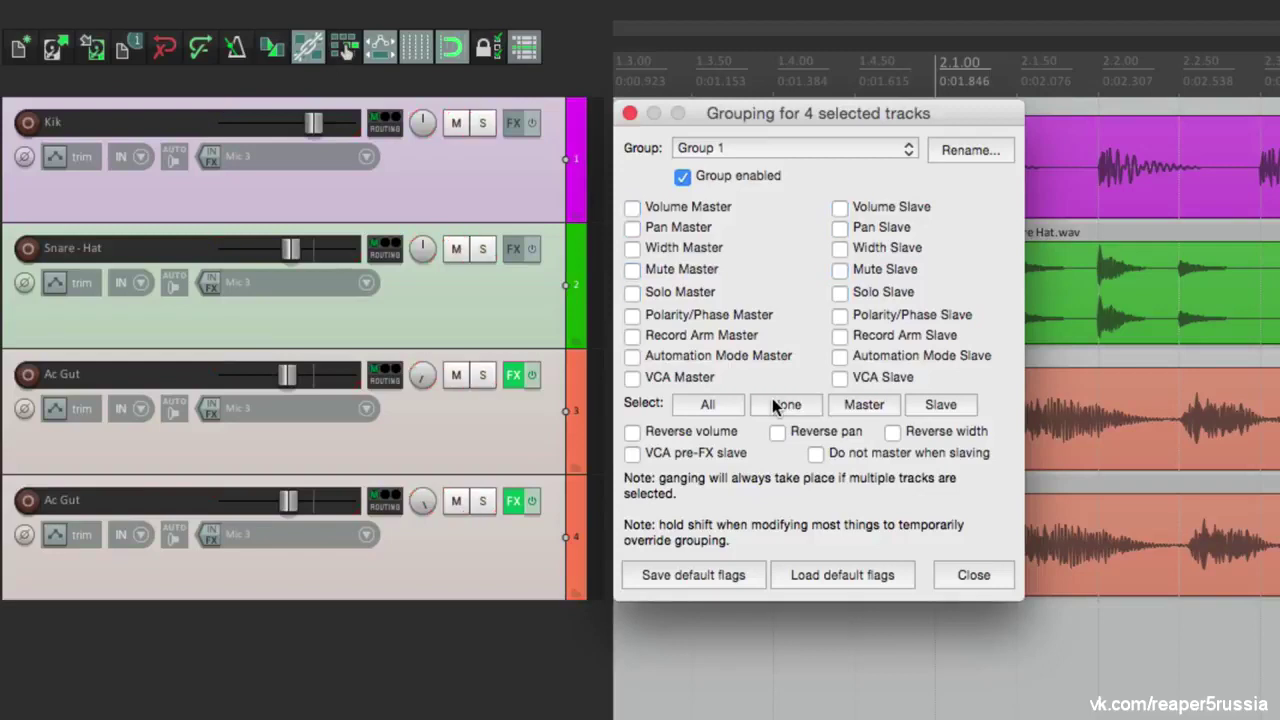
pyautogui.click(632, 336)
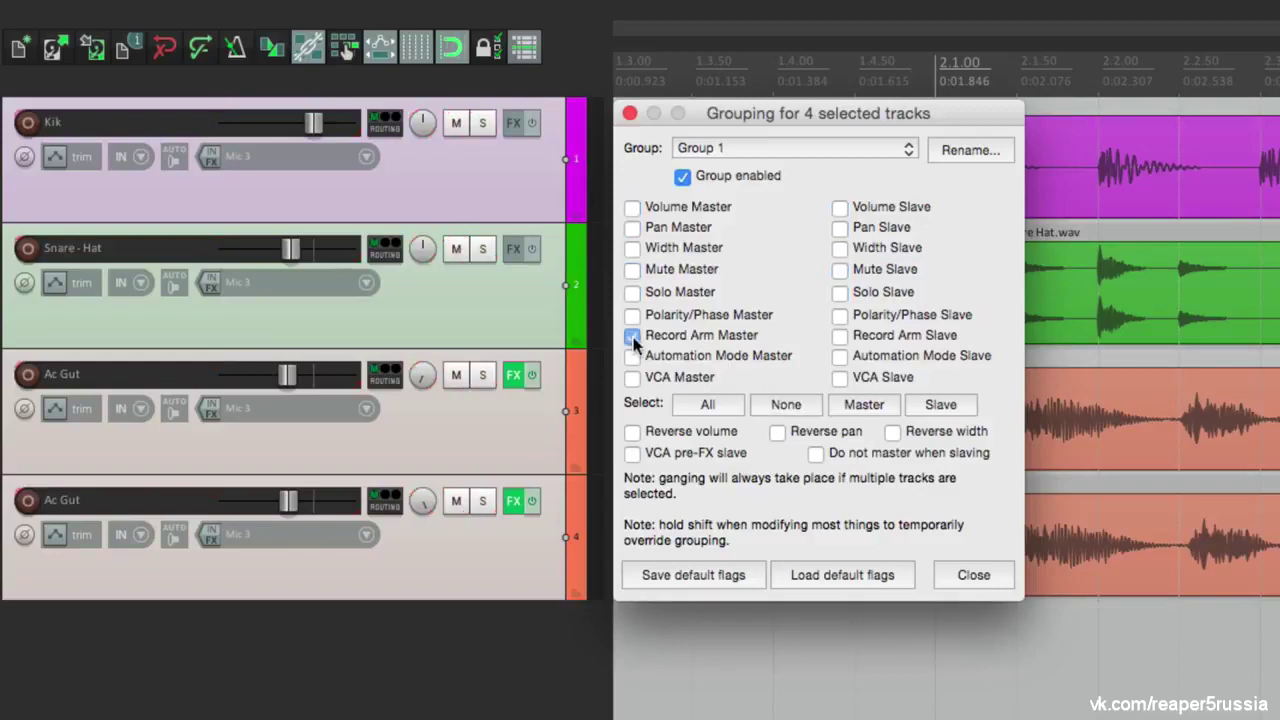
pyautogui.click(840, 337)
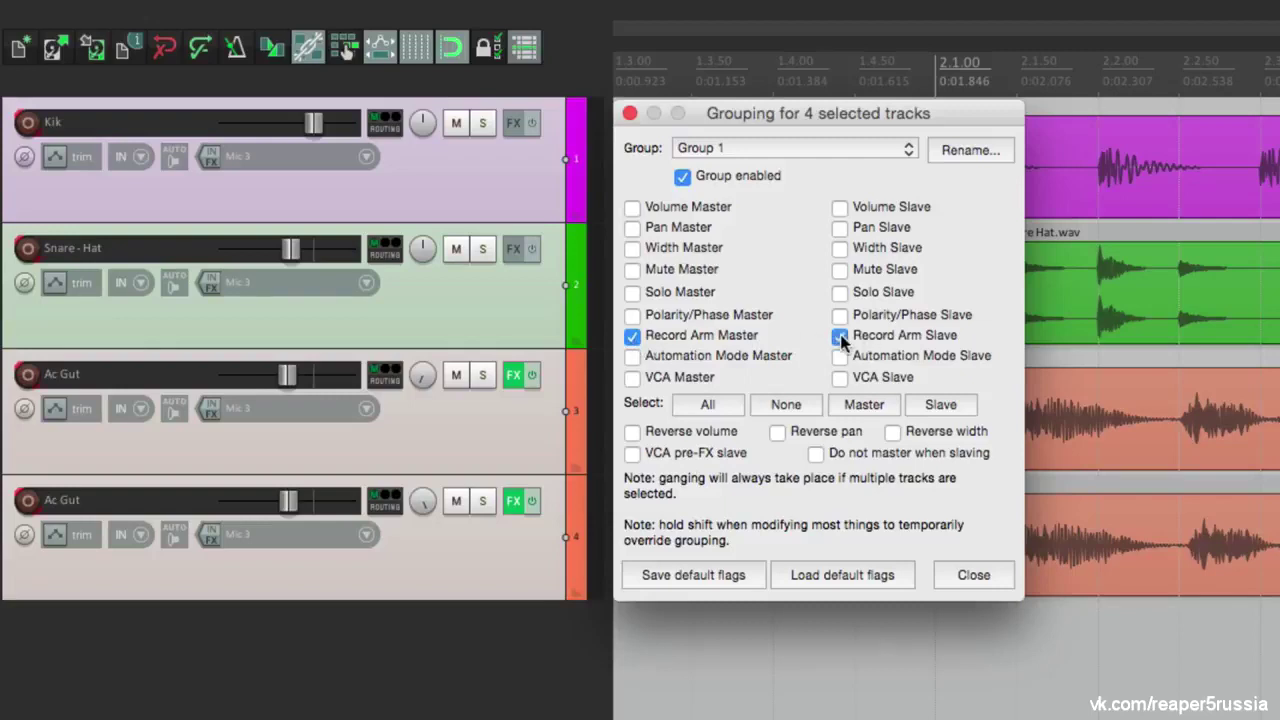
pyautogui.press('Escape')
pyautogui.click(476, 712)
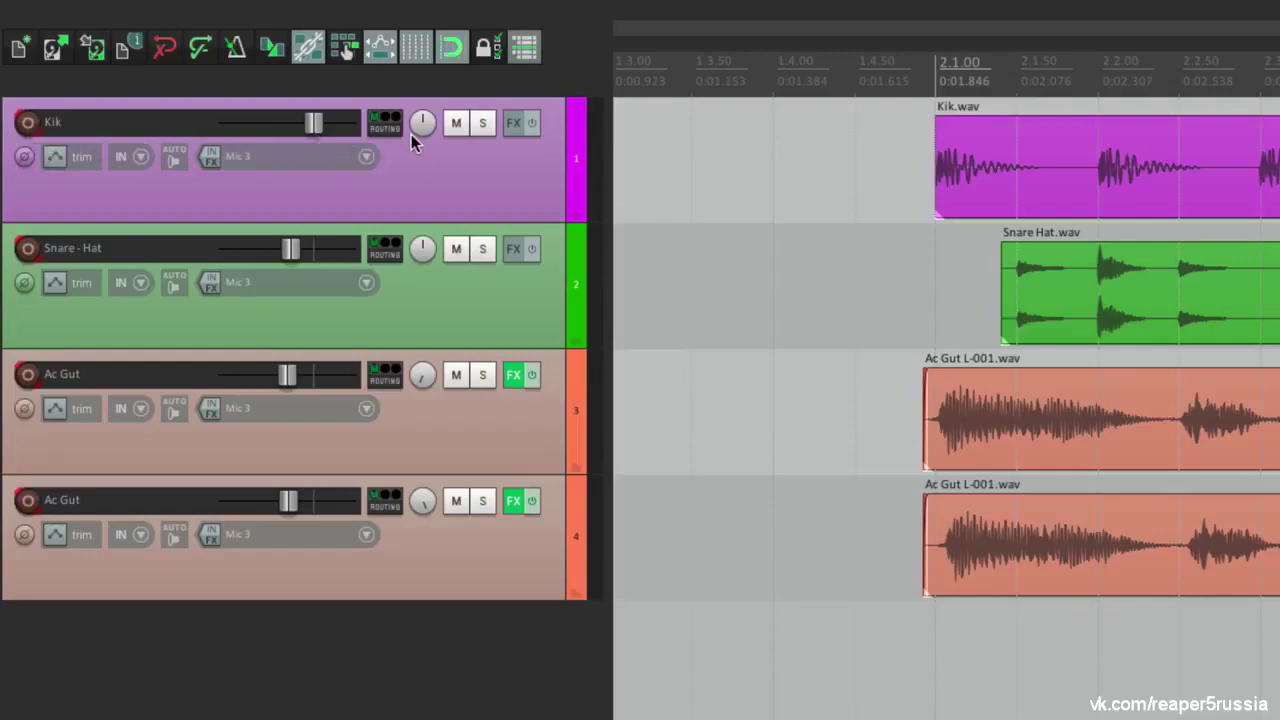
# Test grouped record arm from the Kik track, and override the group by arming and disarming Kik, Snare-Hat and the upper Ac Gut individually
pyautogui.click(28, 122)
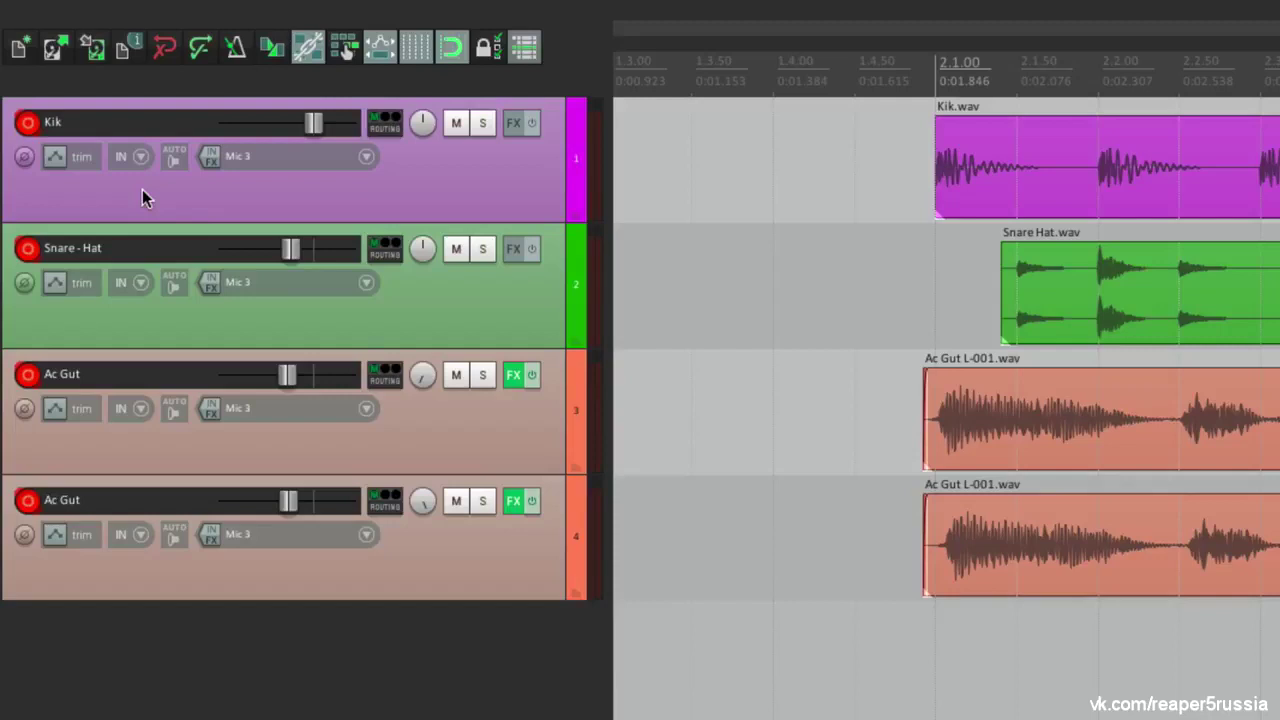
pyautogui.click(28, 122)
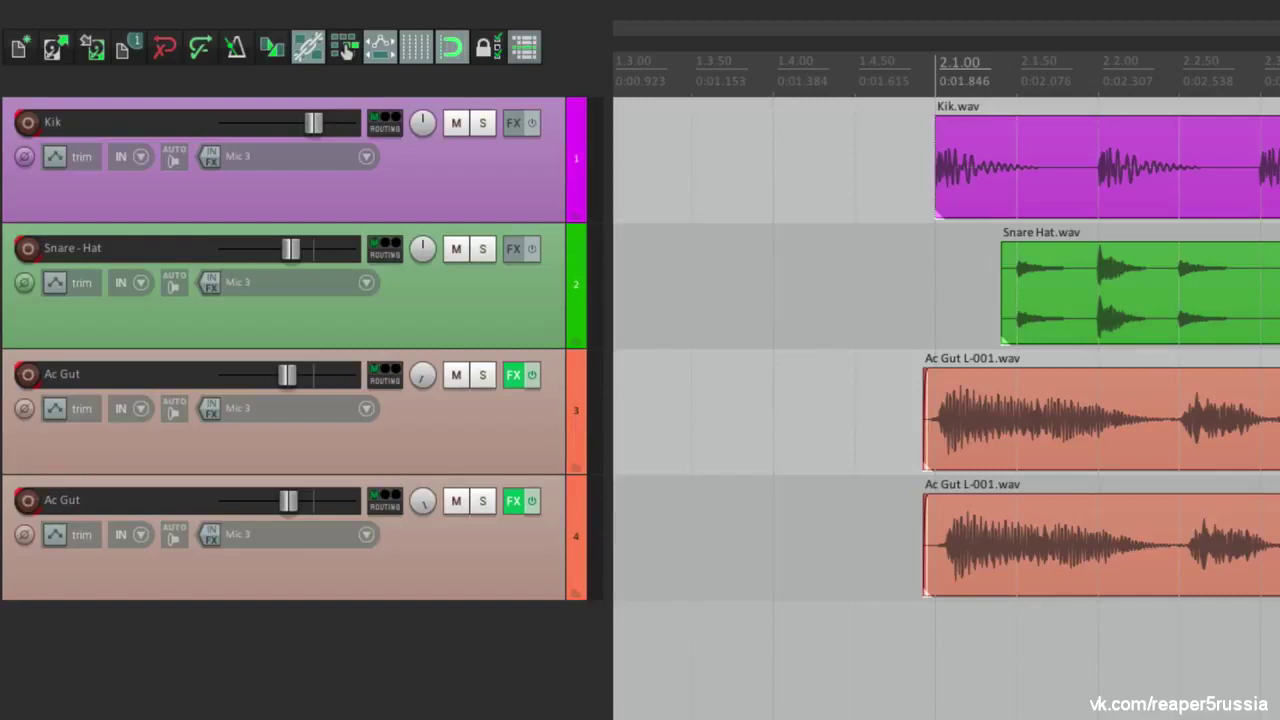
pyautogui.click(28, 122)
pyautogui.click(28, 248)
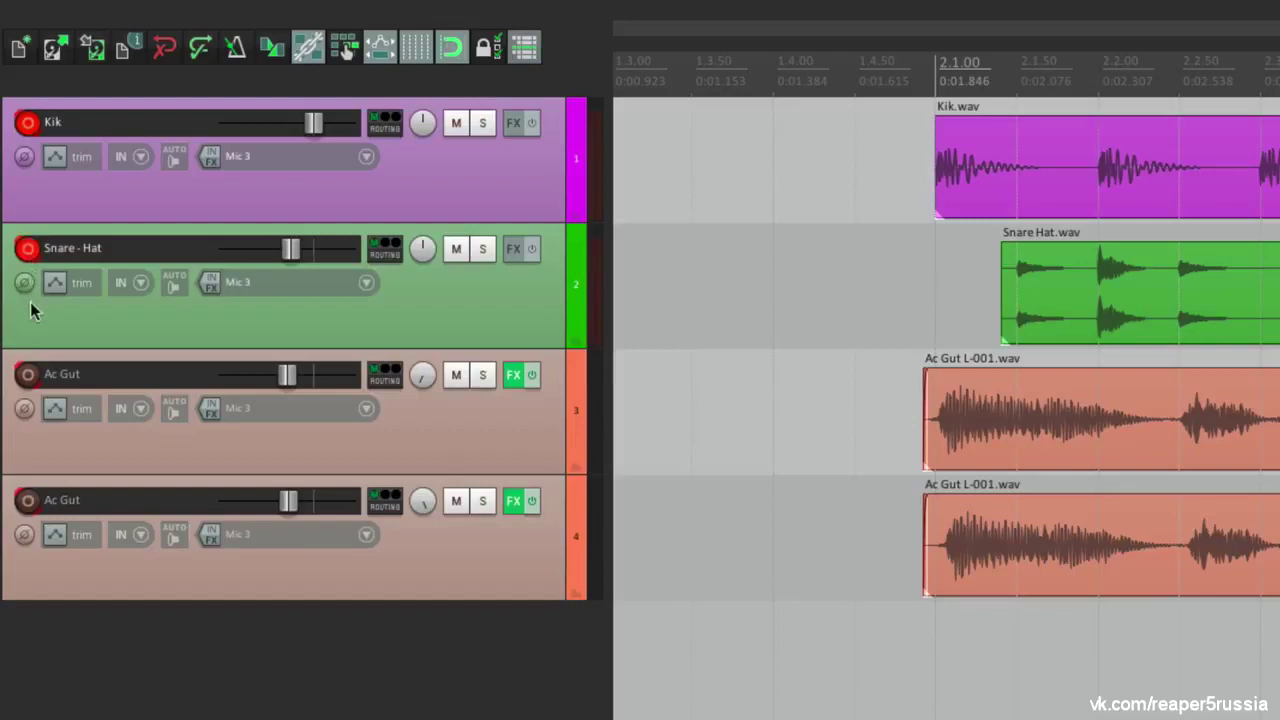
pyautogui.click(27, 376)
pyautogui.click(27, 376)
pyautogui.click(28, 248)
pyautogui.click(28, 122)
# Switch record arm on and off with all four tracks selected, clear the selection, and toggle Kik's record arm twice while overriding the group
pyautogui.click(285, 186)
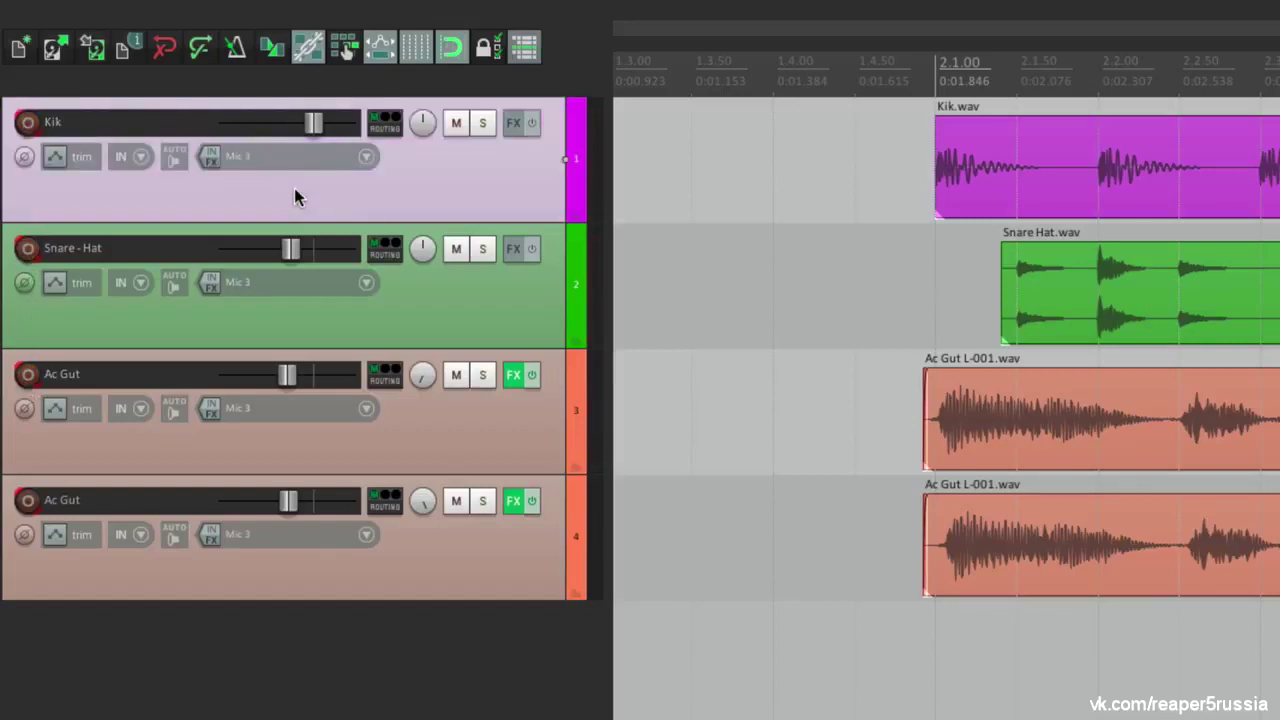
pyautogui.keyDown('shift'); pyautogui.click(432, 565); pyautogui.keyUp('shift')
pyautogui.click(28, 123)
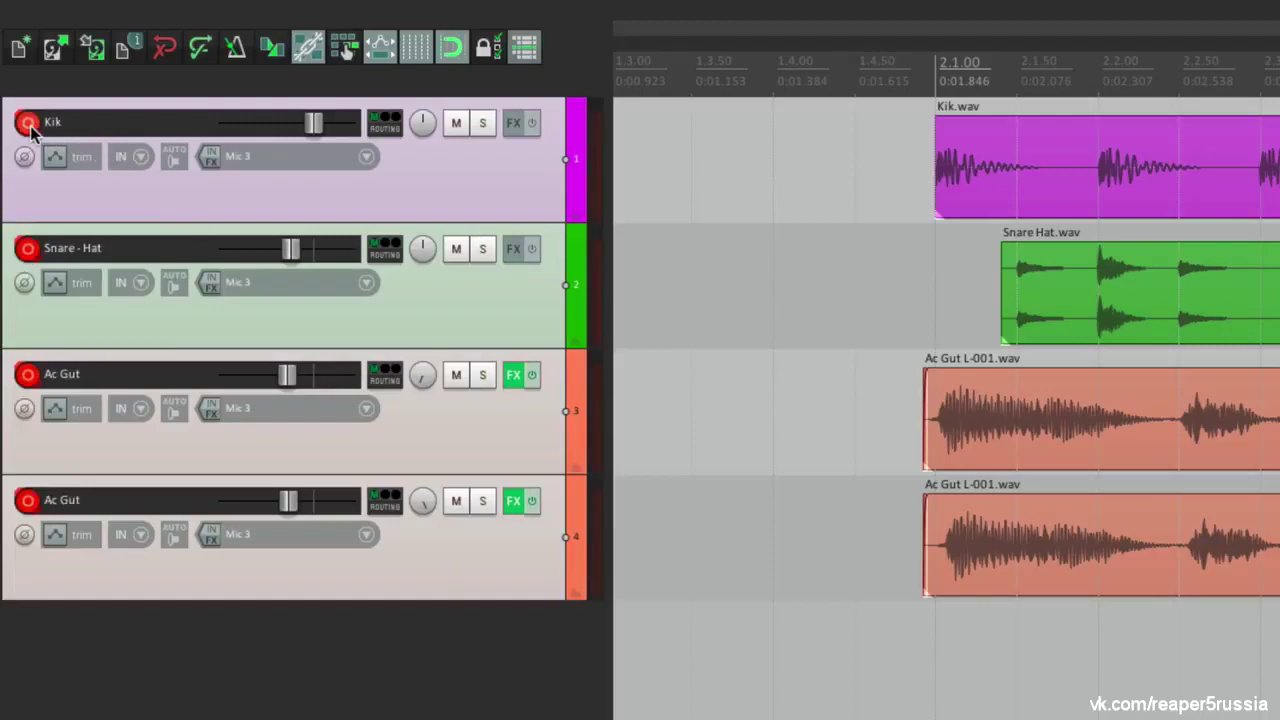
pyautogui.click(28, 123)
pyautogui.click(300, 82)
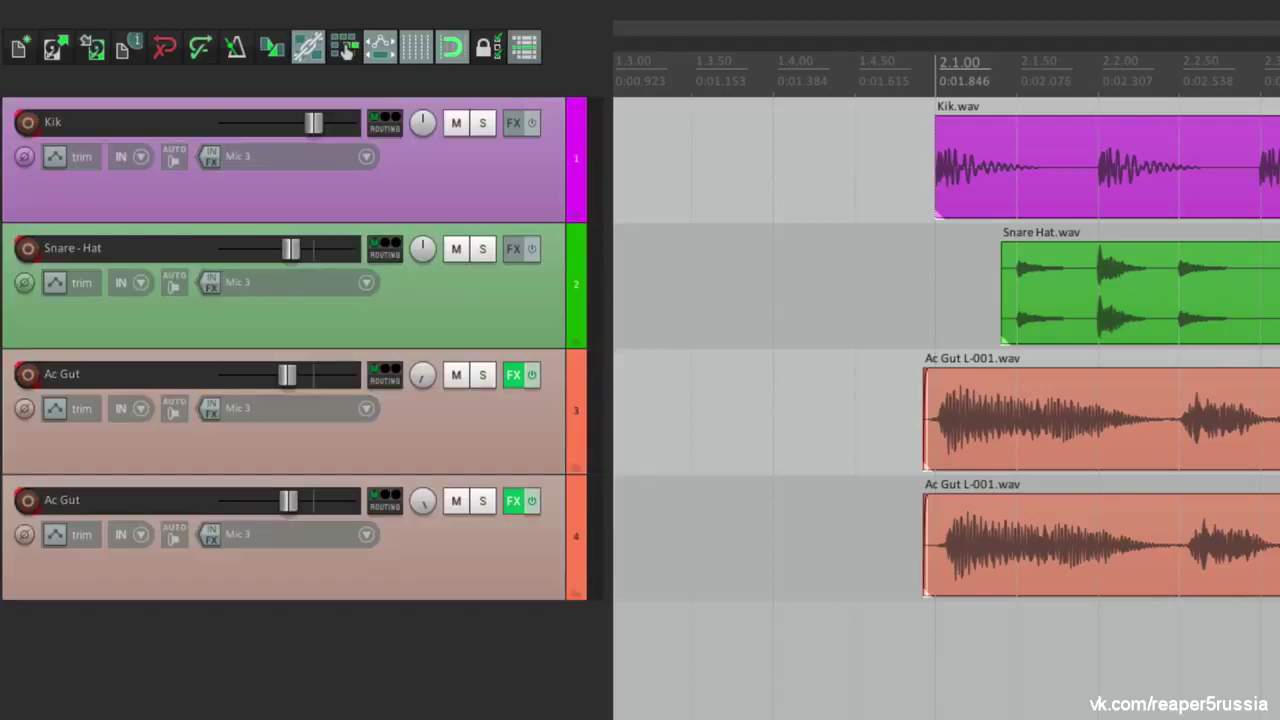
pyautogui.keyDown('ctrl'); pyautogui.click(28, 123); pyautogui.keyUp('ctrl')
pyautogui.keyDown('ctrl'); pyautogui.click(28, 123); pyautogui.keyUp('ctrl')
# Clear all Group 1 parameters for the four tracks, look through the list of available groups, keep Group 1 and close the grouping settings
pyautogui.click(514, 169)
pyautogui.keyDown('shift'); pyautogui.click(508, 530); pyautogui.keyUp('shift')
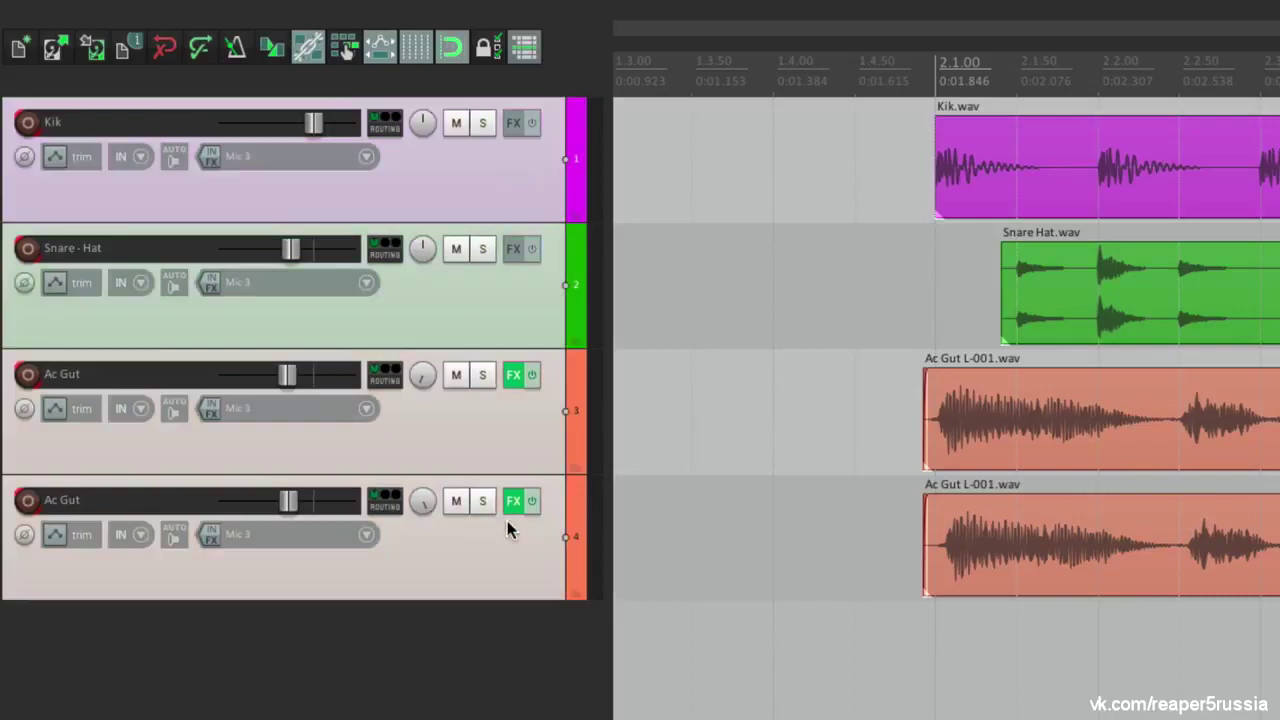
pyautogui.hotkey('shift', 'g')
pyautogui.click(796, 405)
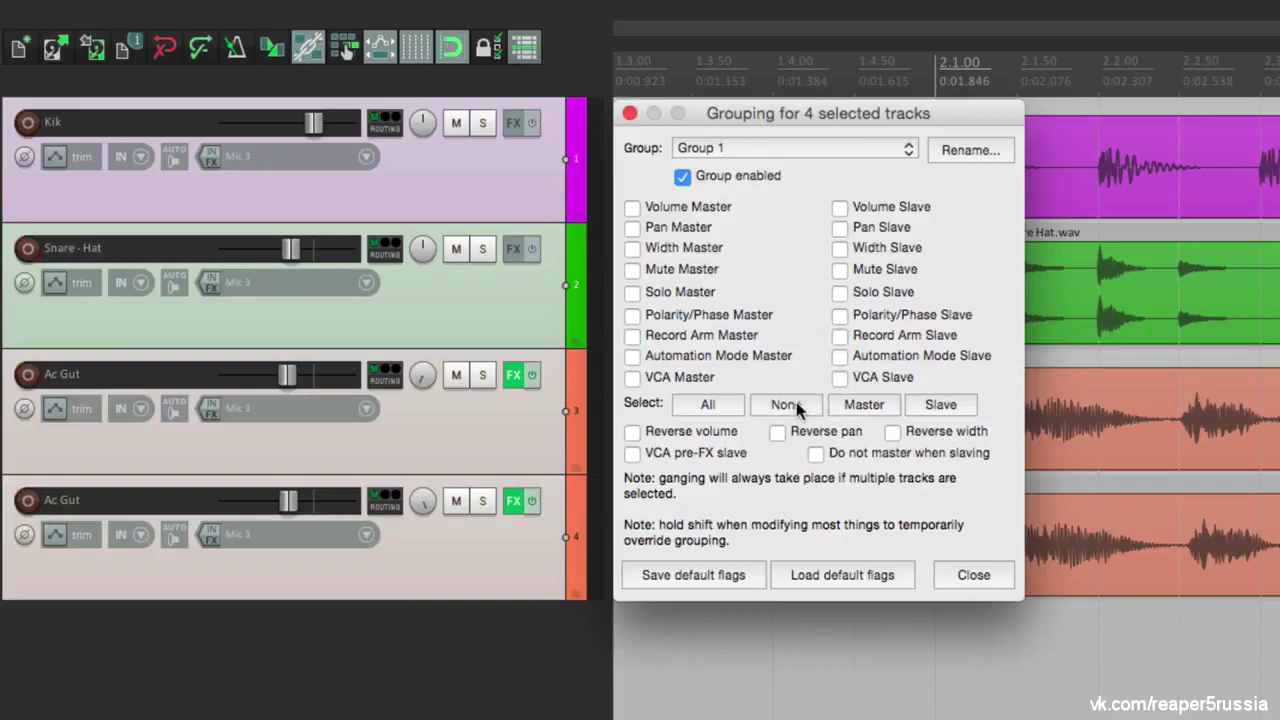
pyautogui.click(791, 150)
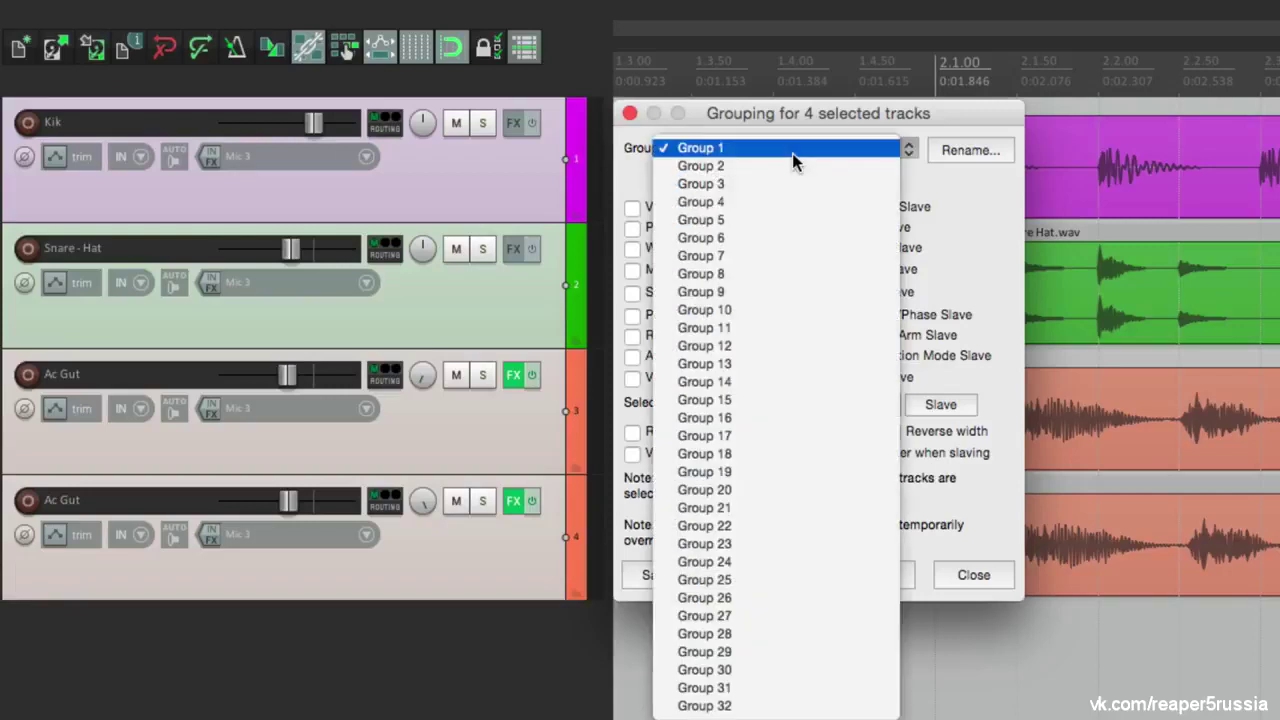
pyautogui.click(769, 145)
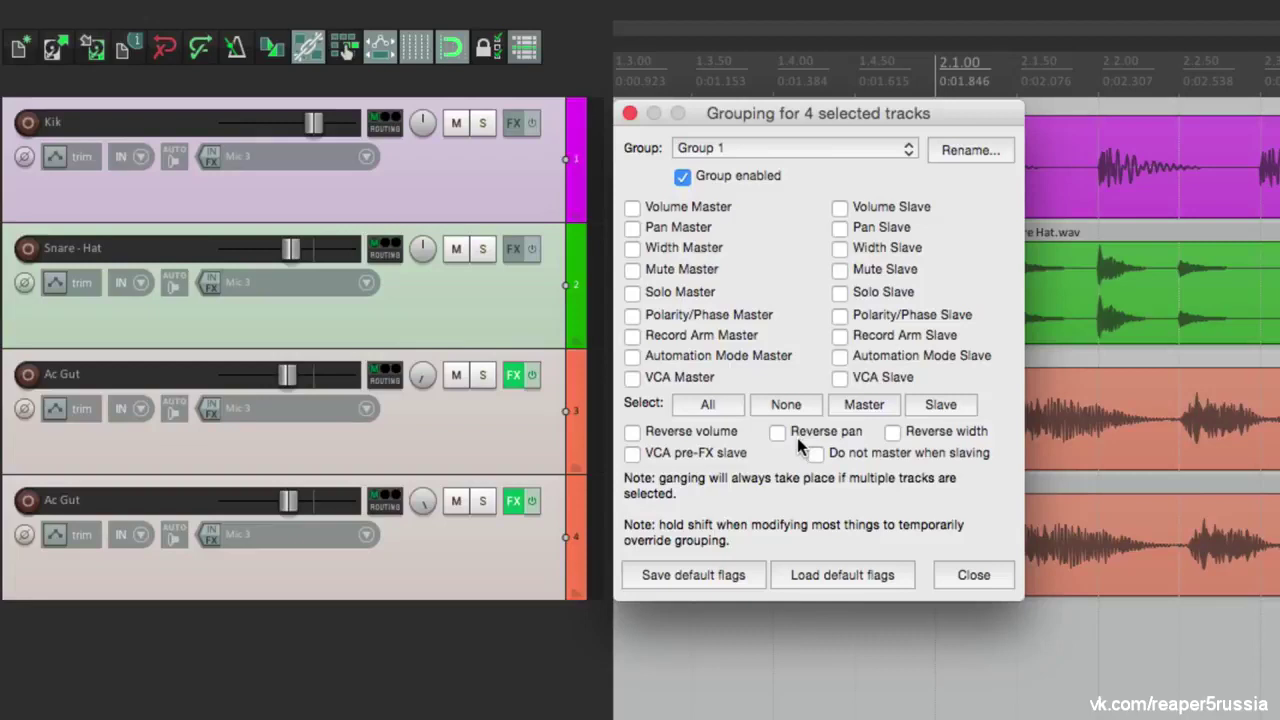
pyautogui.click(629, 113)
# Enable Volume and Pan as both master and slave in Group 1 for the upper Ac Gut track
pyautogui.click(508, 454)
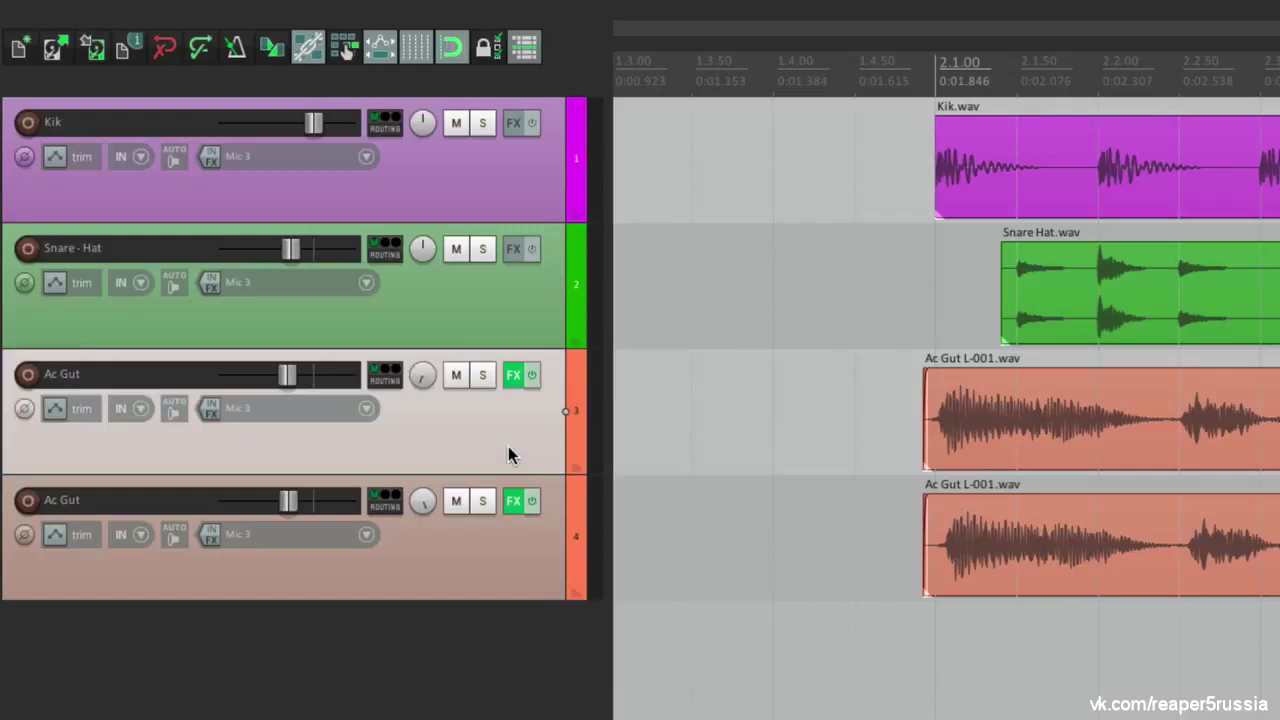
pyautogui.hotkey('shift', 'g')
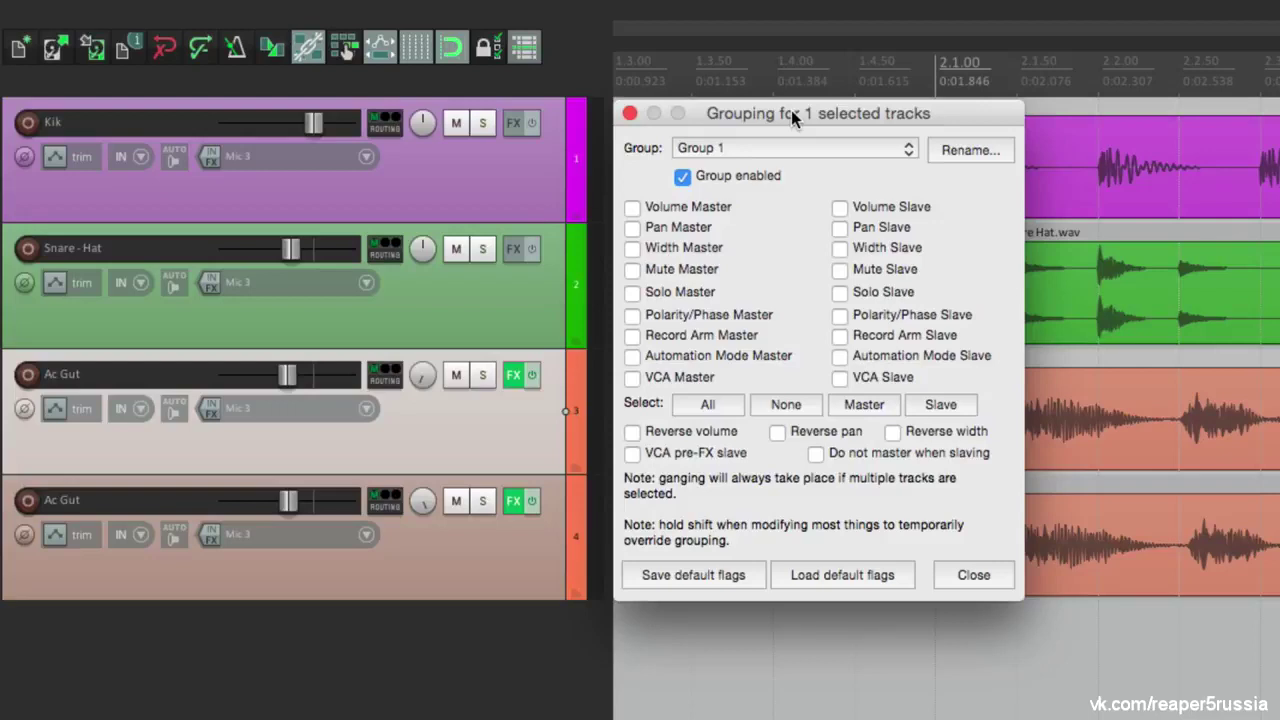
pyautogui.click(632, 207)
pyautogui.click(839, 208)
pyautogui.click(632, 228)
pyautogui.click(839, 228)
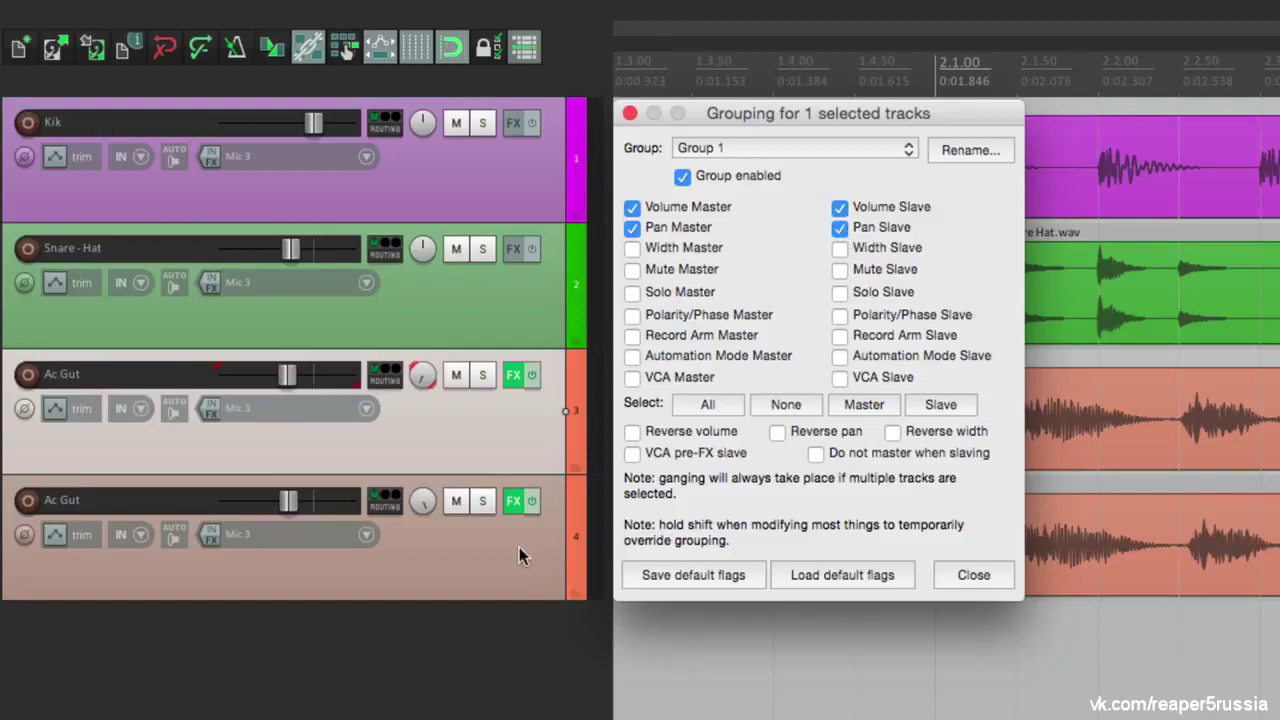
# Enable Volume and Pan as master and slave plus Reverse volume in Group 1 for the lower Ac Gut track, and clear the selection
pyautogui.click(519, 547)
pyautogui.click(632, 228)
pyautogui.click(632, 207)
pyautogui.click(839, 228)
pyautogui.click(839, 207)
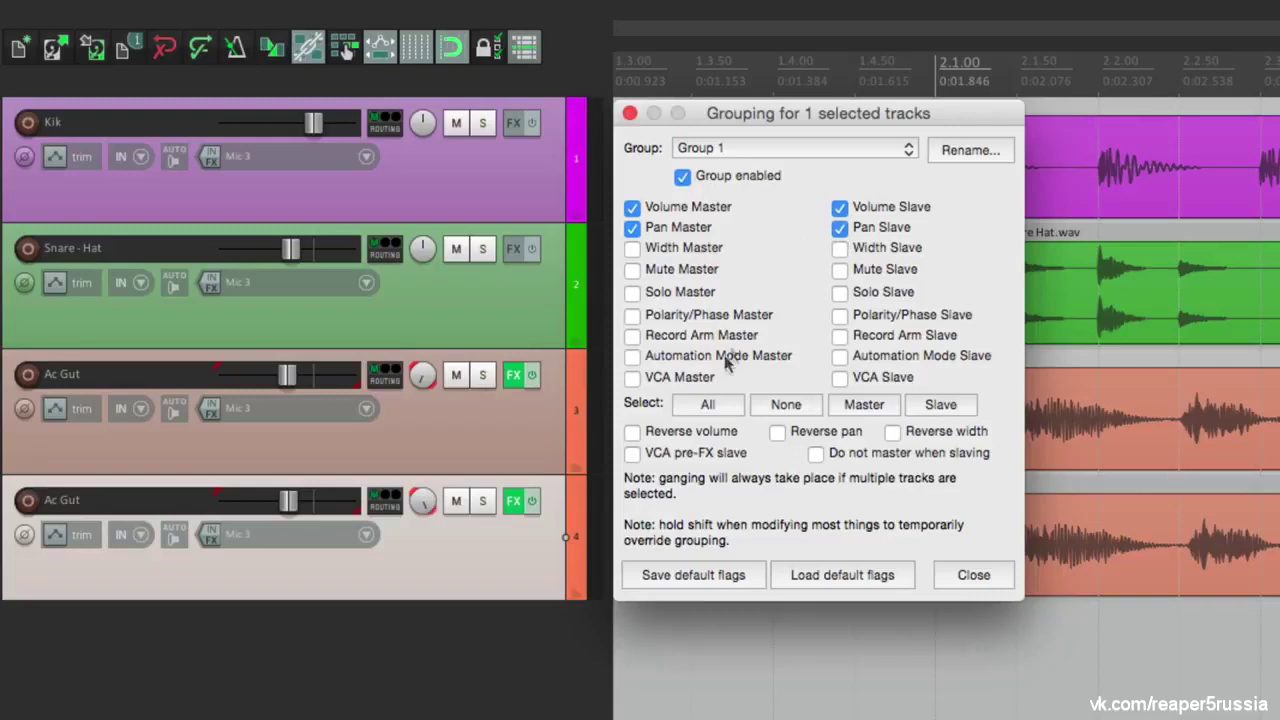
pyautogui.click(633, 436)
pyautogui.press('Escape')
pyautogui.click(405, 658)
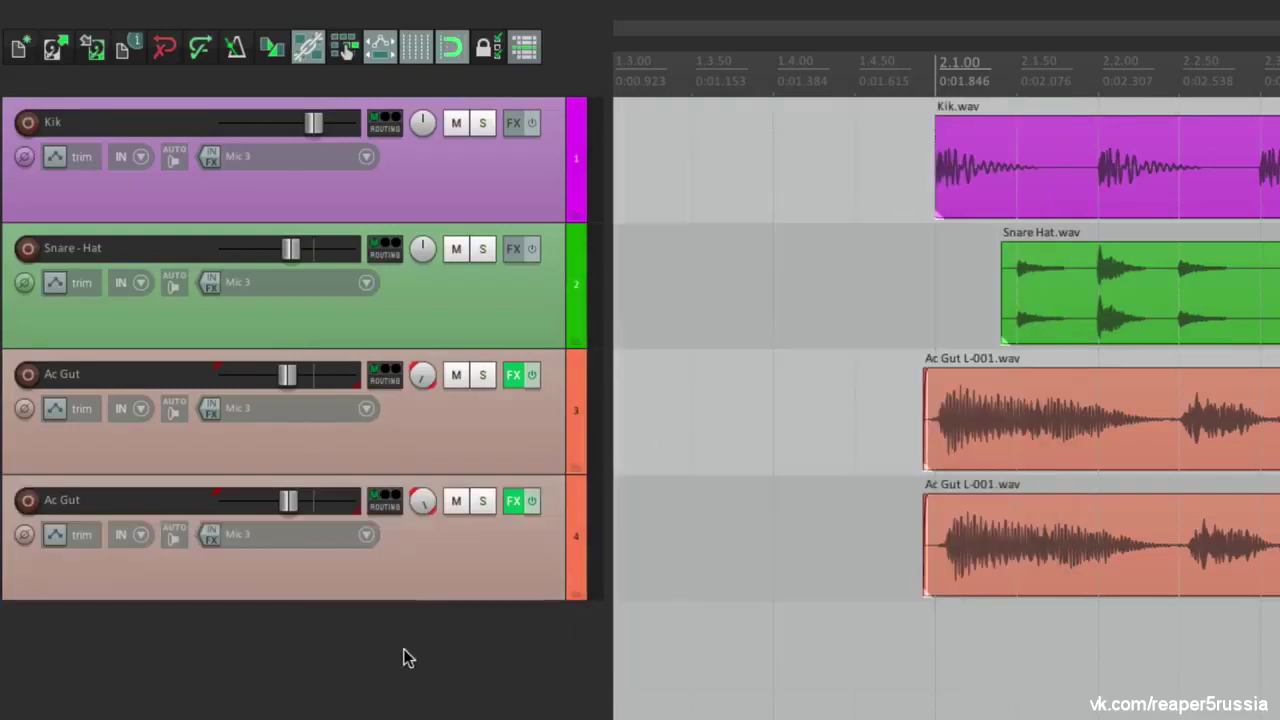
# Test the reversed volume grouping by lowering the upper Ac Gut volume and raising it back to its starting level
pyautogui.moveTo(287, 375)
pyautogui.mouseDown()
pyautogui.moveTo(251, 371)
pyautogui.moveTo(314, 374)
pyautogui.moveTo(271, 380)
pyautogui.mouseUp()
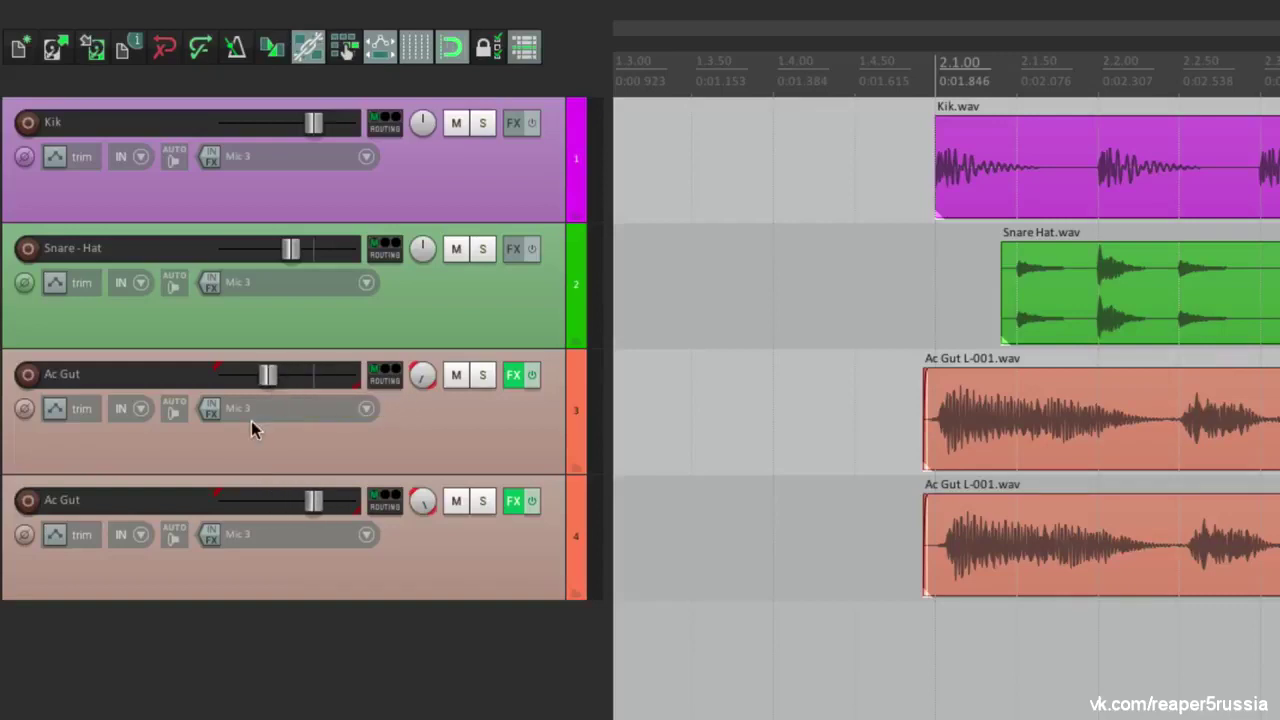
pyautogui.moveTo(271, 386)
pyautogui.moveTo(271, 386)
pyautogui.mouseDown()
pyautogui.moveTo(297, 388)
pyautogui.moveTo(281, 390)
pyautogui.mouseUp()
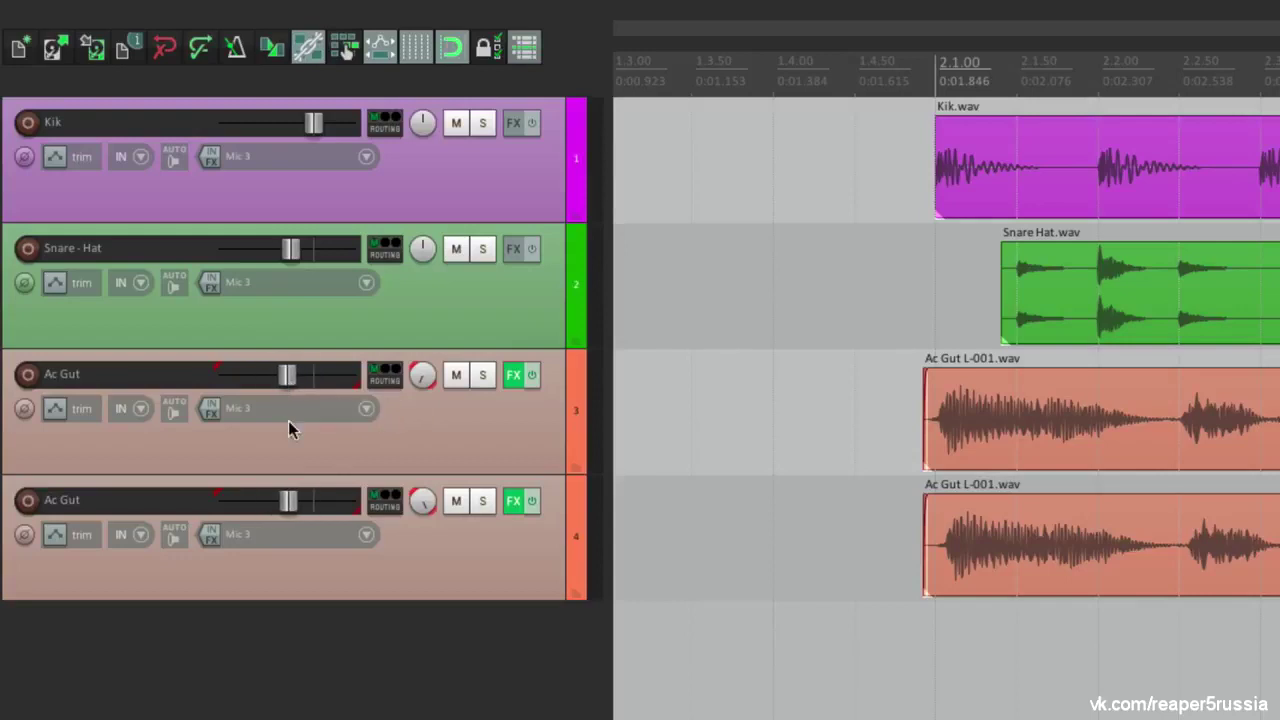
# Enable Reverse pan for the lower Ac Gut track, and test it by panning the upper Ac Gut right and back to full left
pyautogui.click(408, 565)
pyautogui.hotkey('shift', 'g')
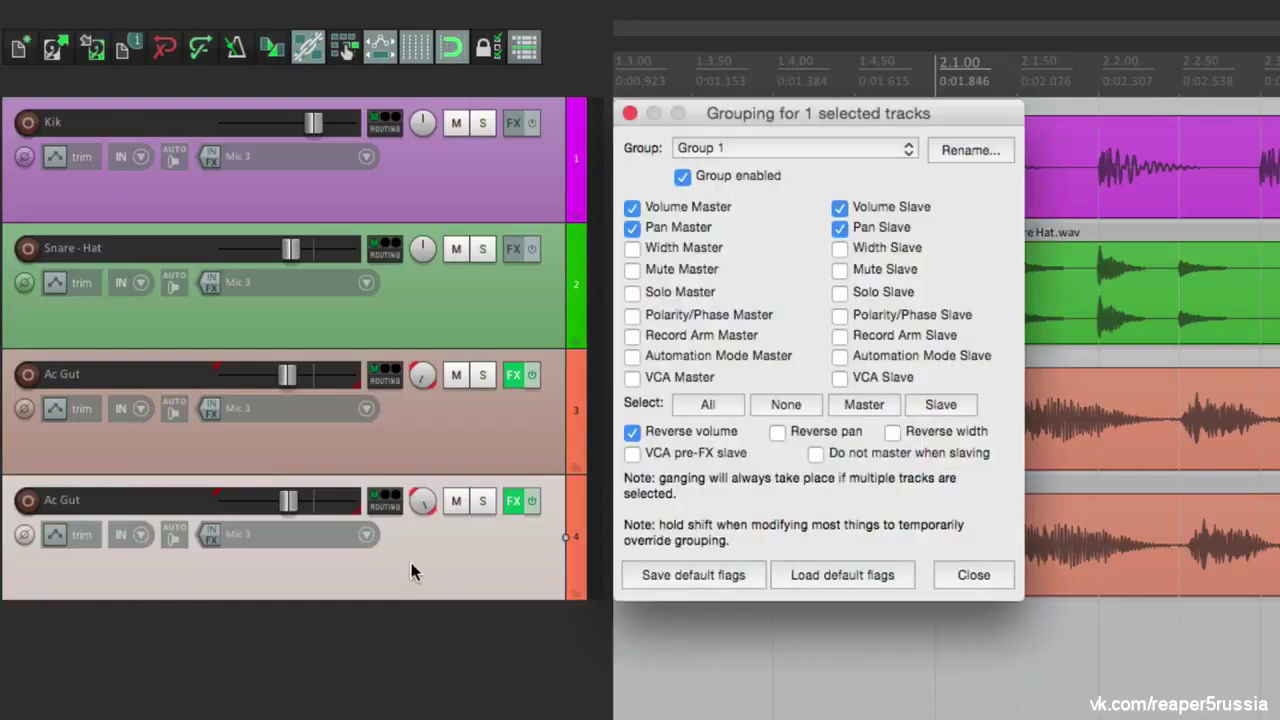
pyautogui.click(777, 436)
pyautogui.press('Escape')
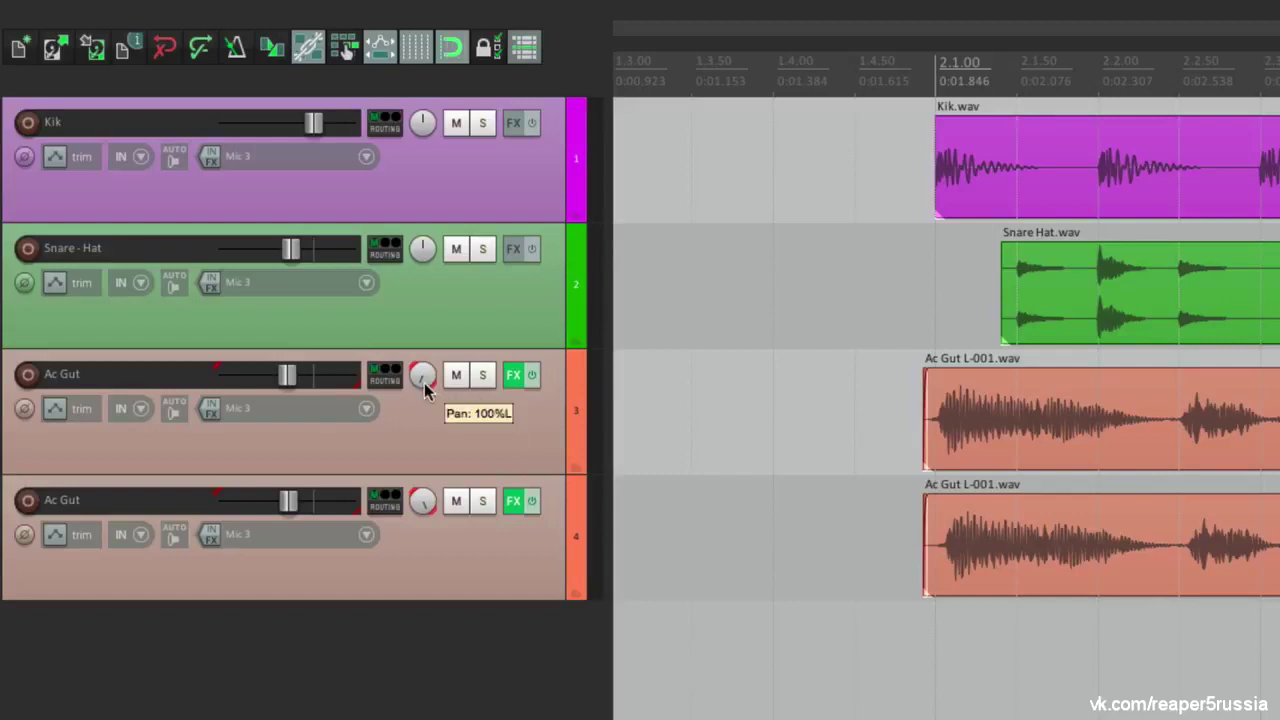
pyautogui.moveTo(425, 372); pyautogui.dragTo(425, 316)
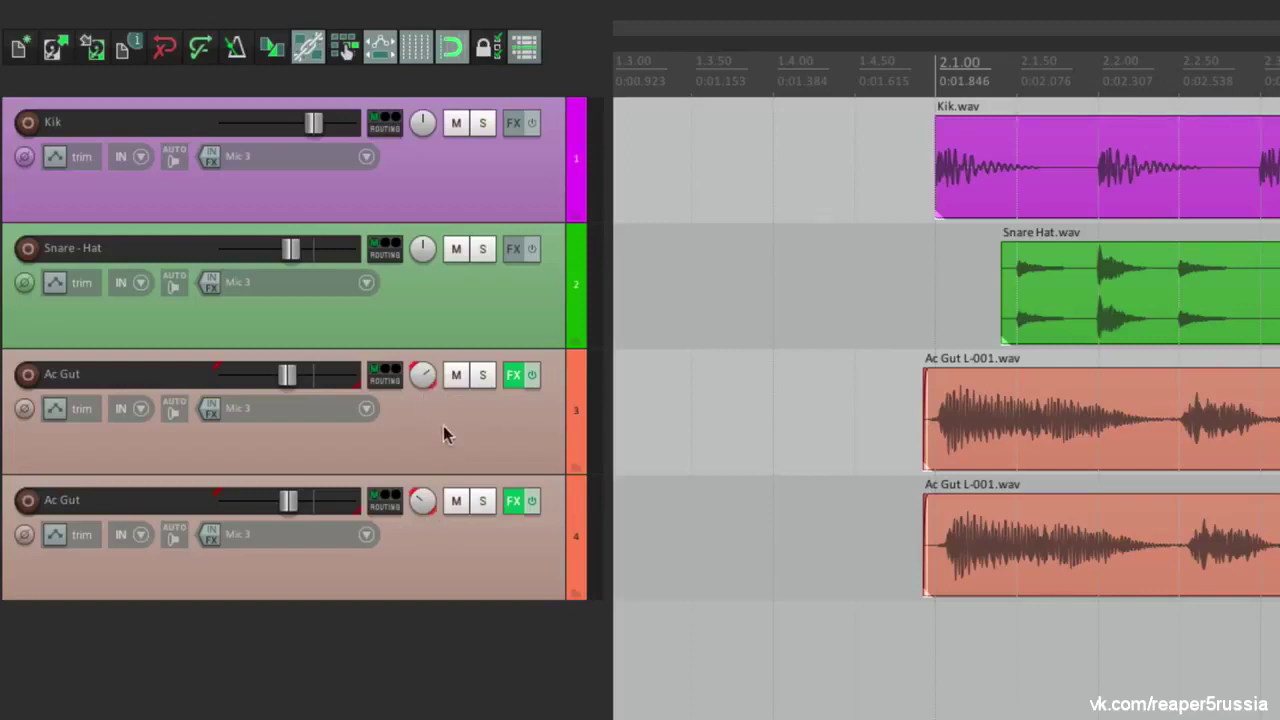
pyautogui.moveTo(423, 378); pyautogui.dragTo(423, 476)
# Compare the Group 1 settings of the lower and upper Ac Gut tracks
pyautogui.click(433, 537)
pyautogui.hotkey('shift', 'g')
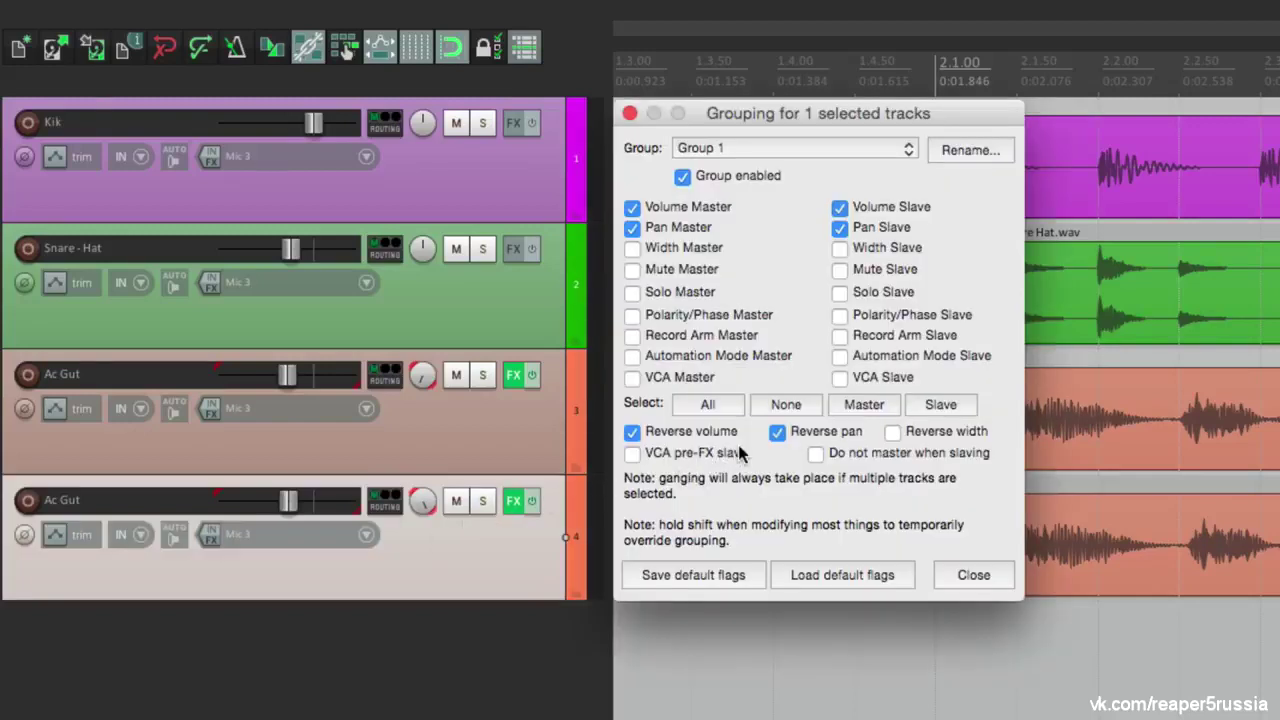
pyautogui.click(550, 420)
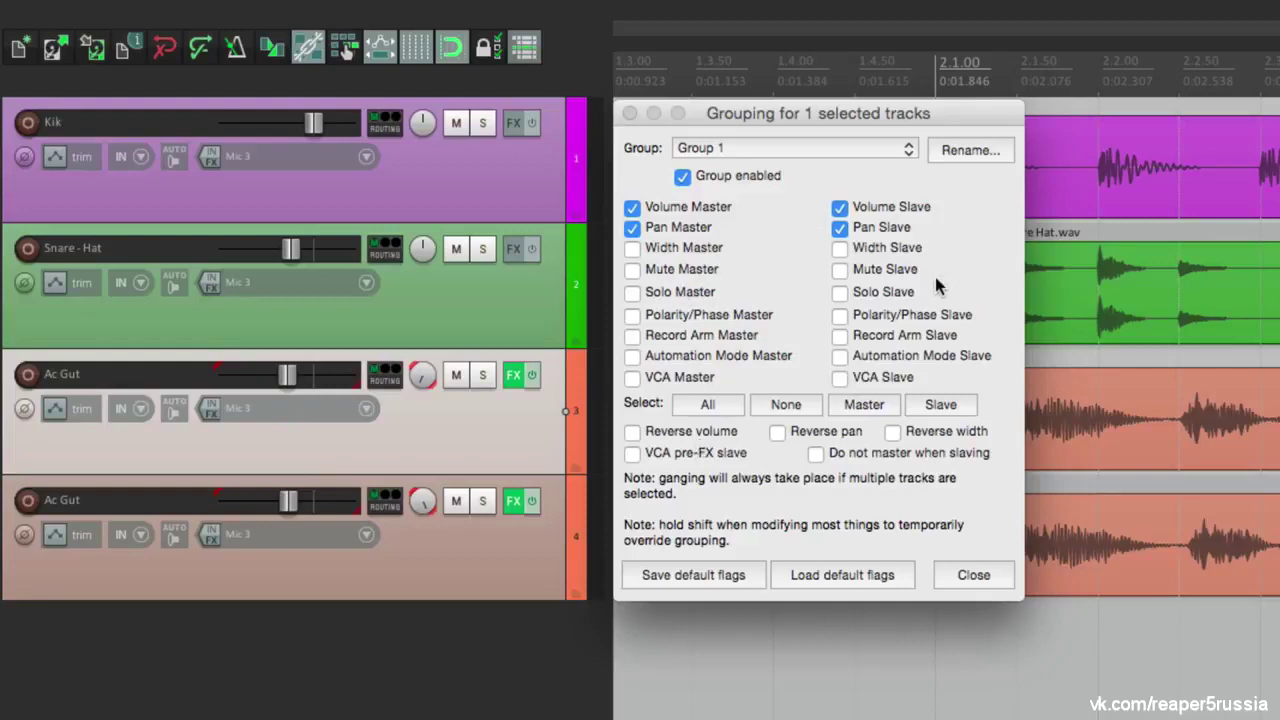
# Clear all Group 1 parameters for the four tracks, disable Reverse pan and Reverse volume, and clear the selection
pyautogui.click(468, 179)
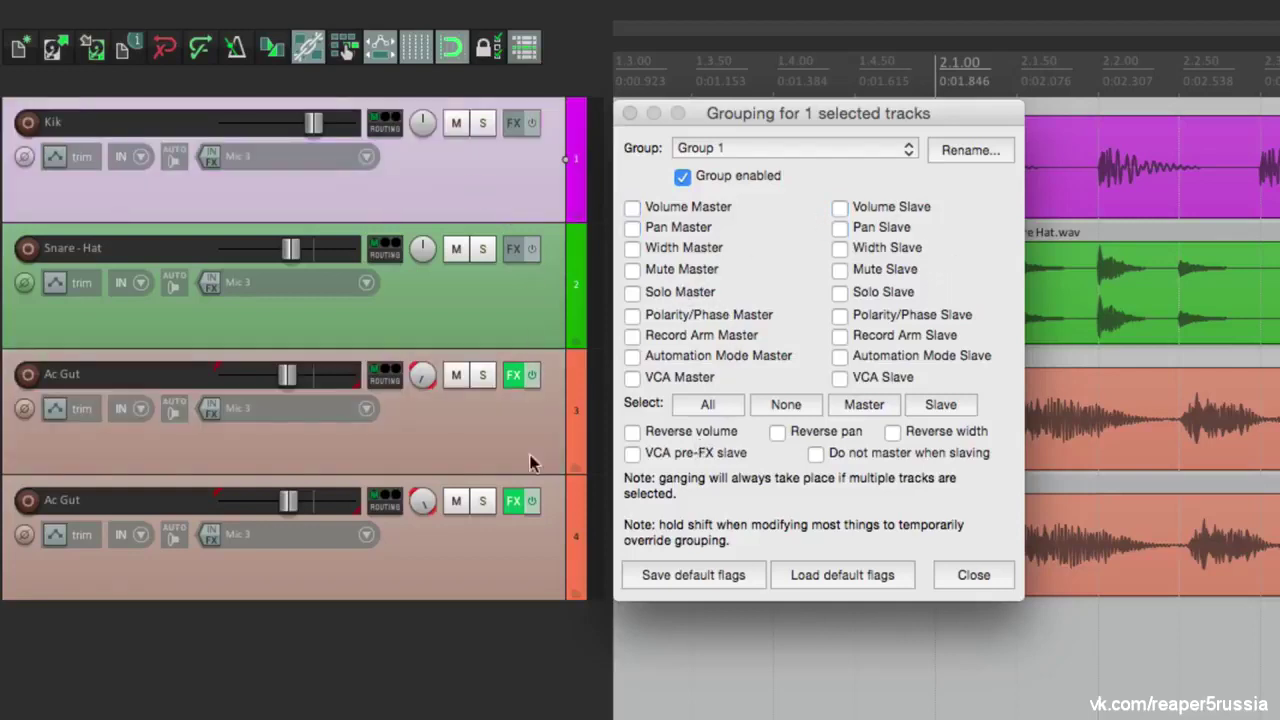
pyautogui.keyDown('shift'); pyautogui.click(509, 543); pyautogui.keyUp('shift')
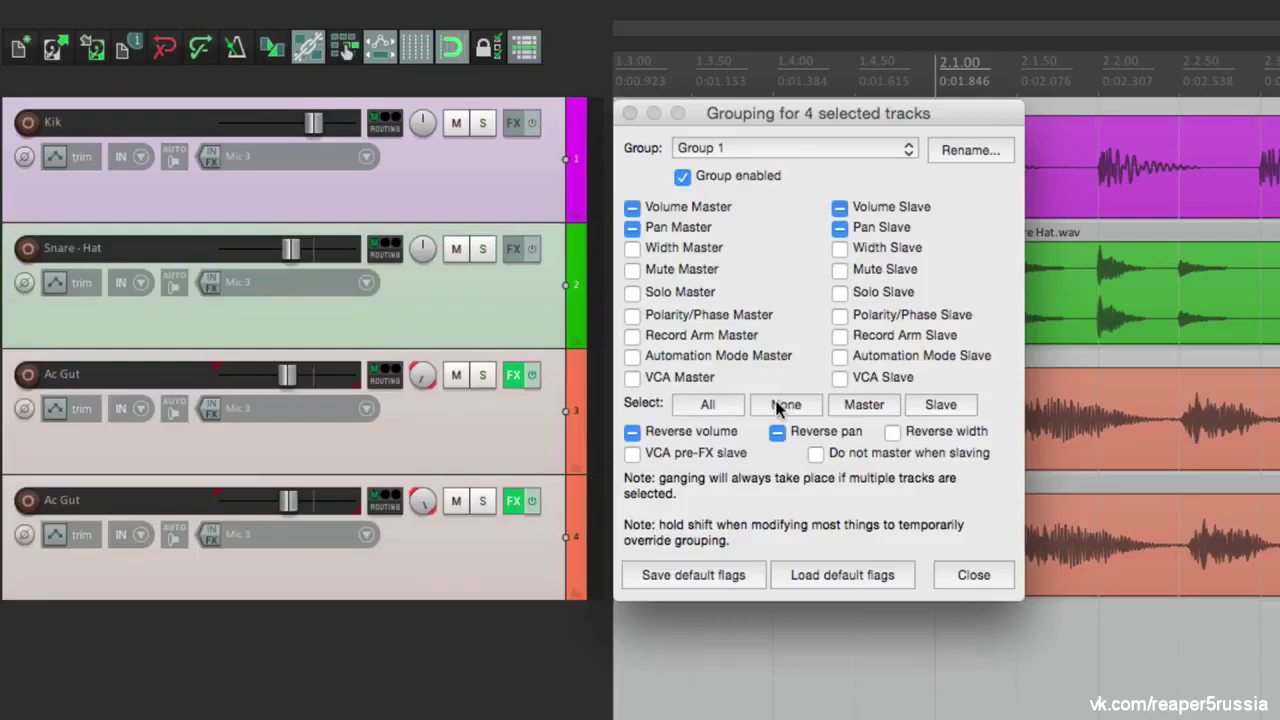
pyautogui.click(778, 404)
pyautogui.click(777, 431)
pyautogui.click(633, 432)
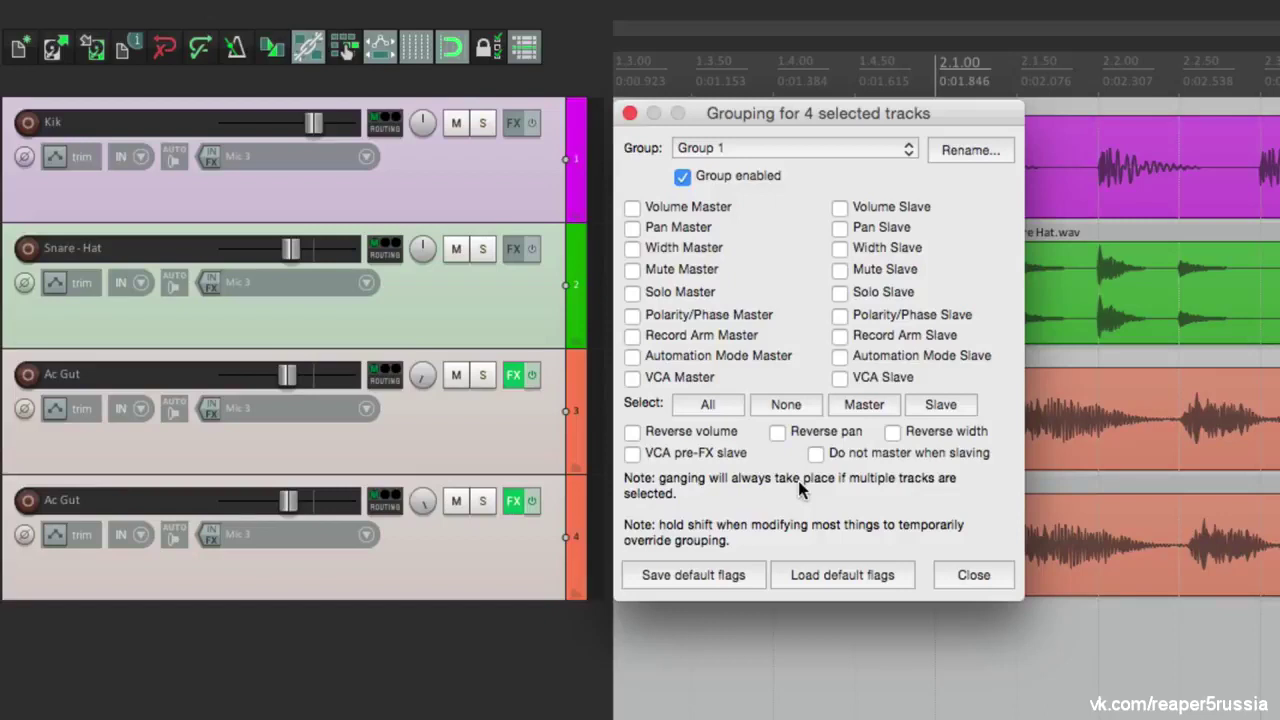
pyautogui.click(520, 643)
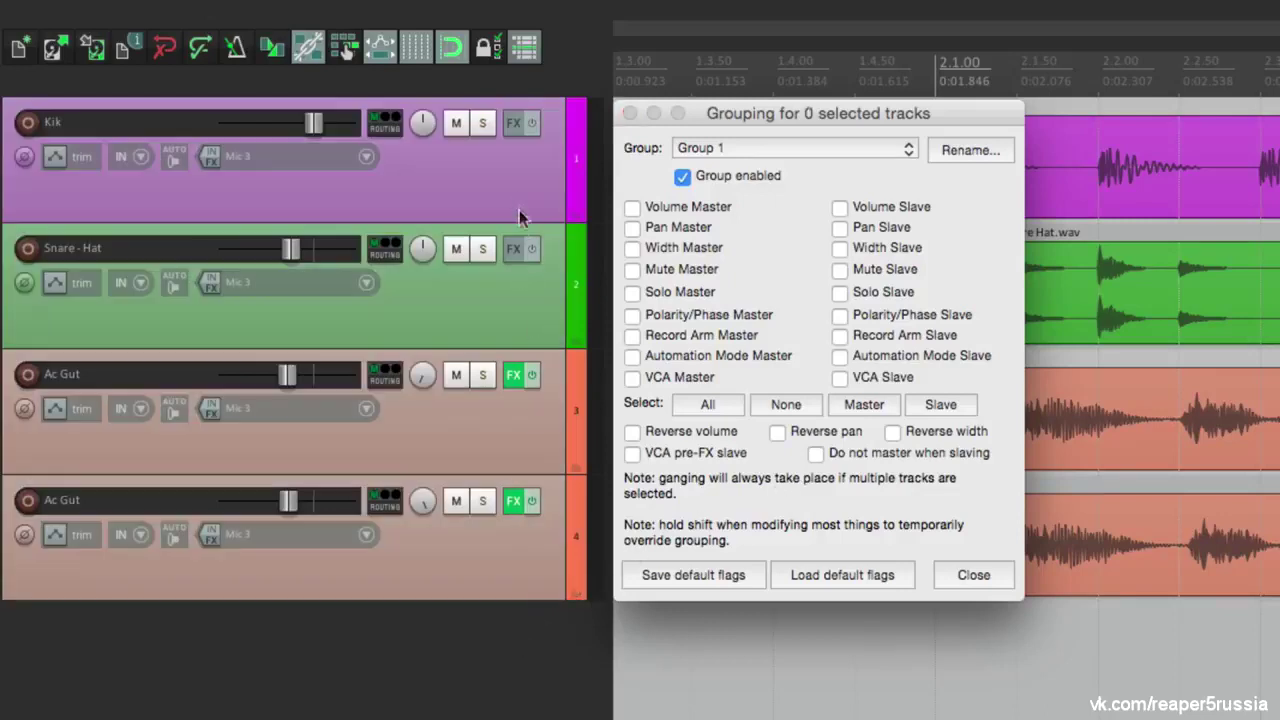
# In Group 1, enable all master and slave parameters for Kik and only slave parameters for Snare-Hat, and clear the selection
pyautogui.click(511, 197)
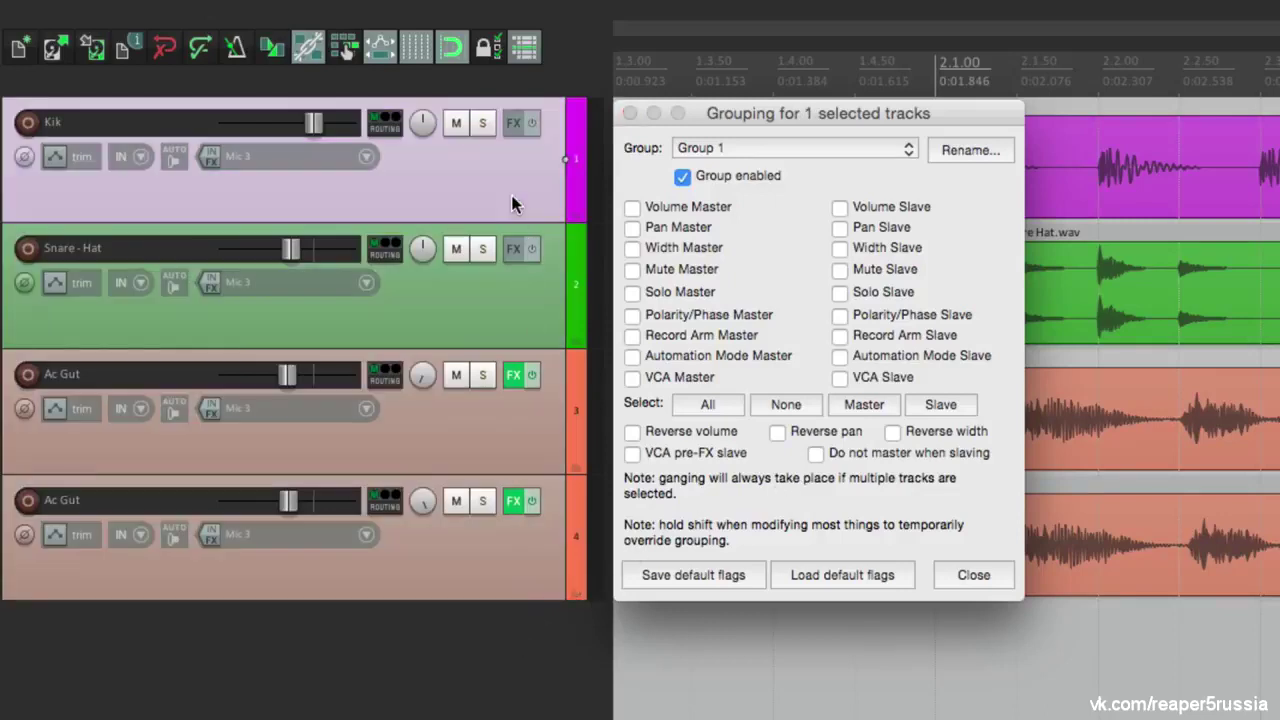
pyautogui.keyDown('shift'); pyautogui.click(505, 300); pyautogui.keyUp('shift')
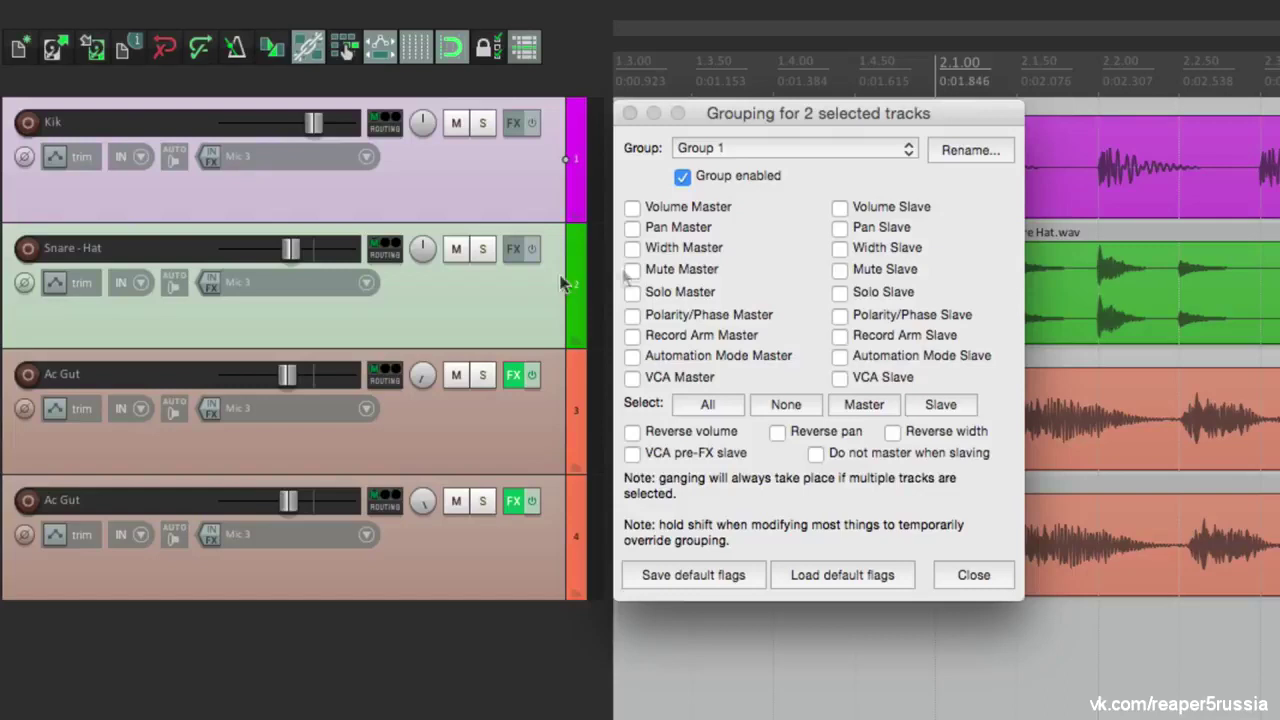
pyautogui.click(533, 201)
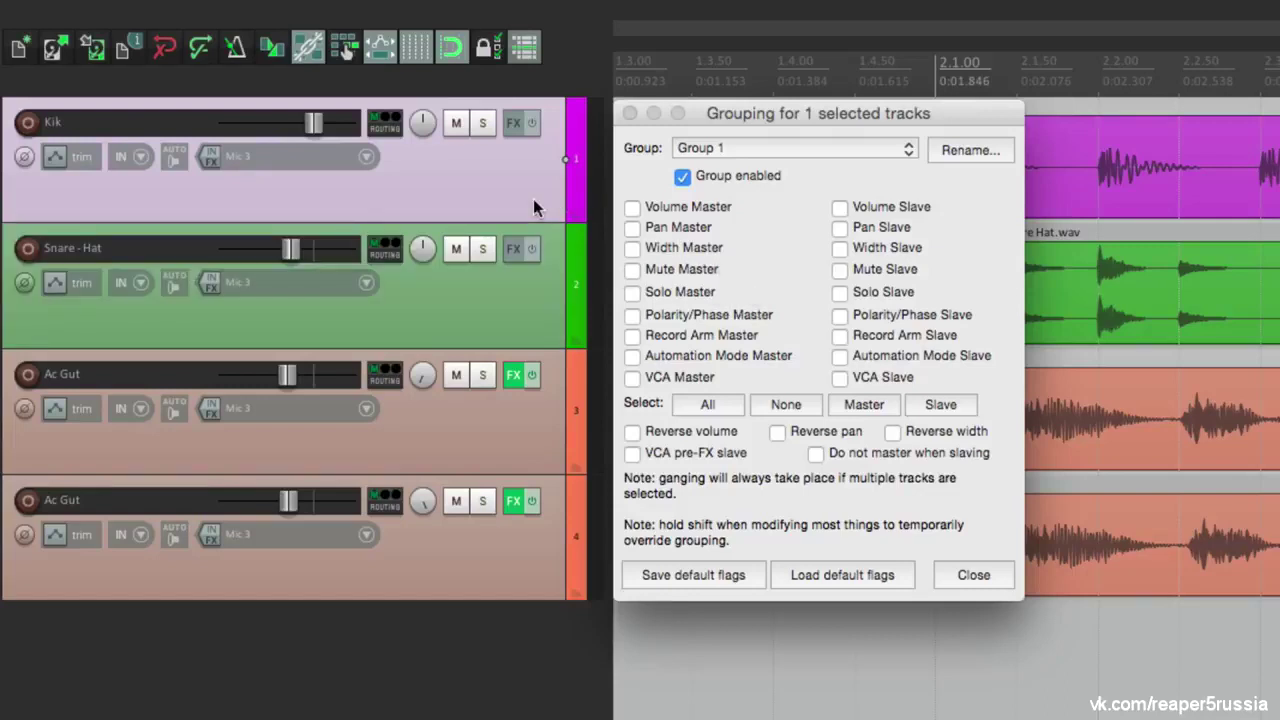
pyautogui.click(712, 404)
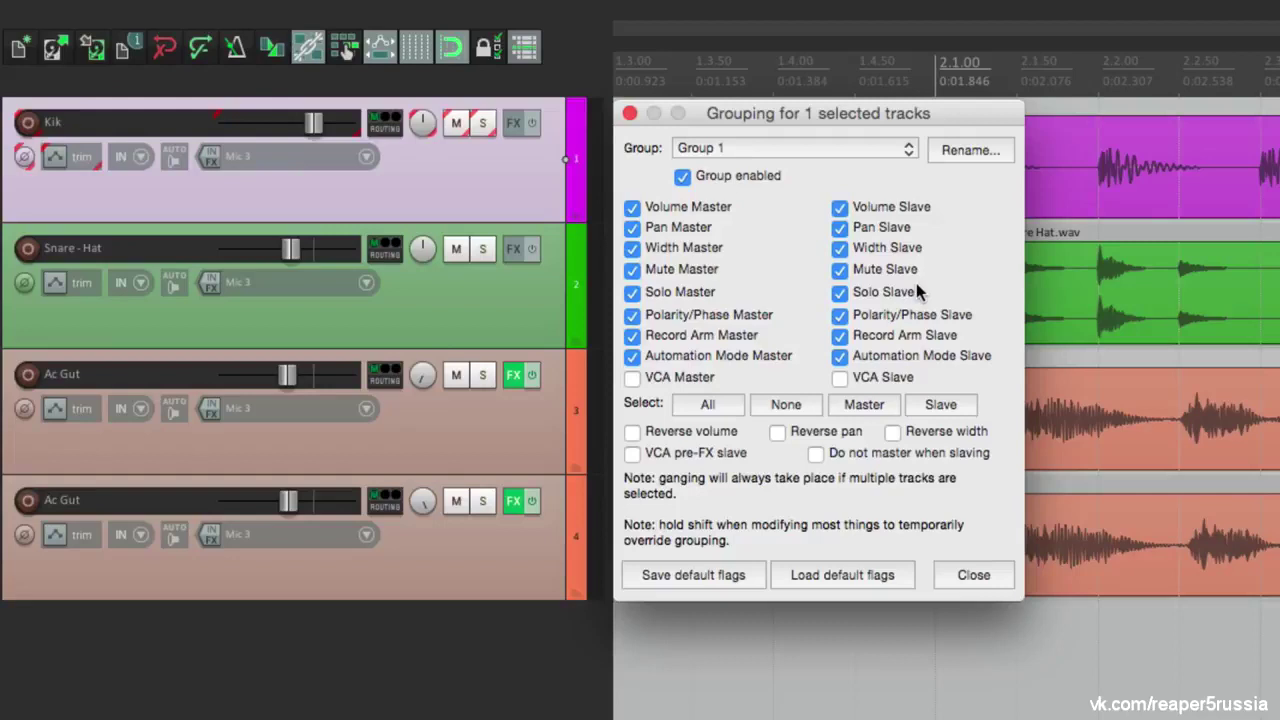
pyautogui.click(498, 320)
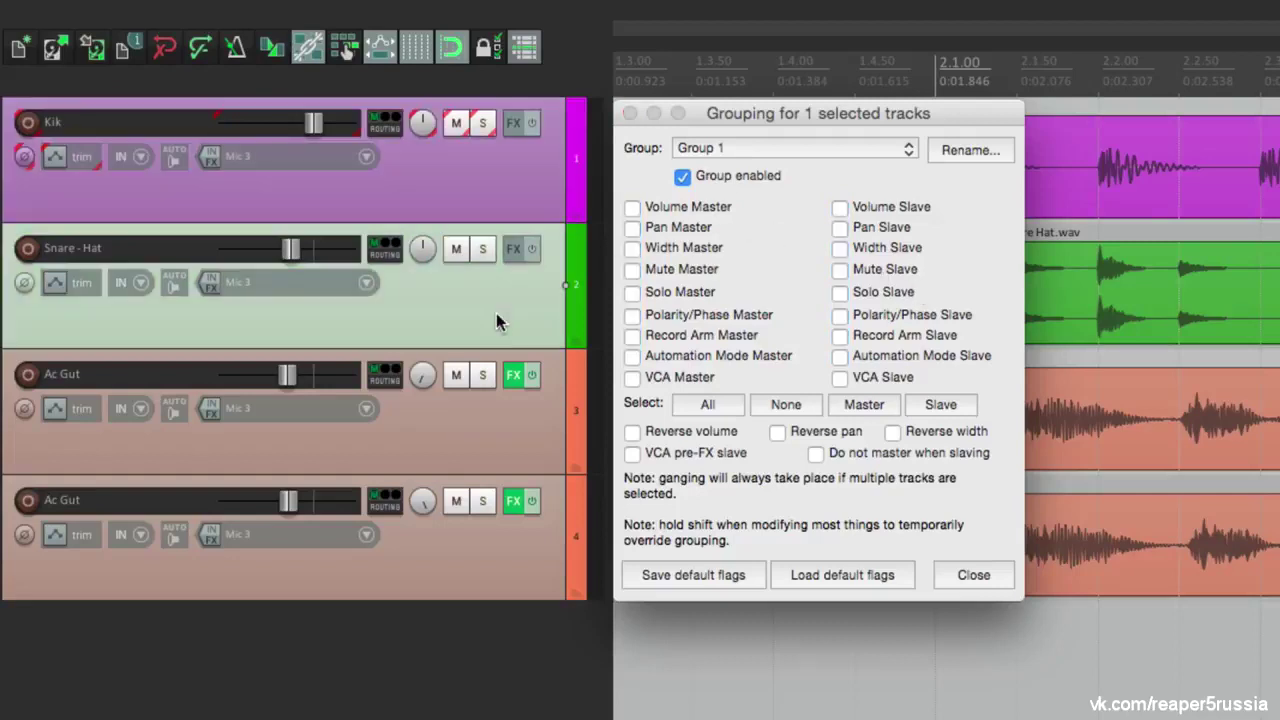
pyautogui.click(942, 404)
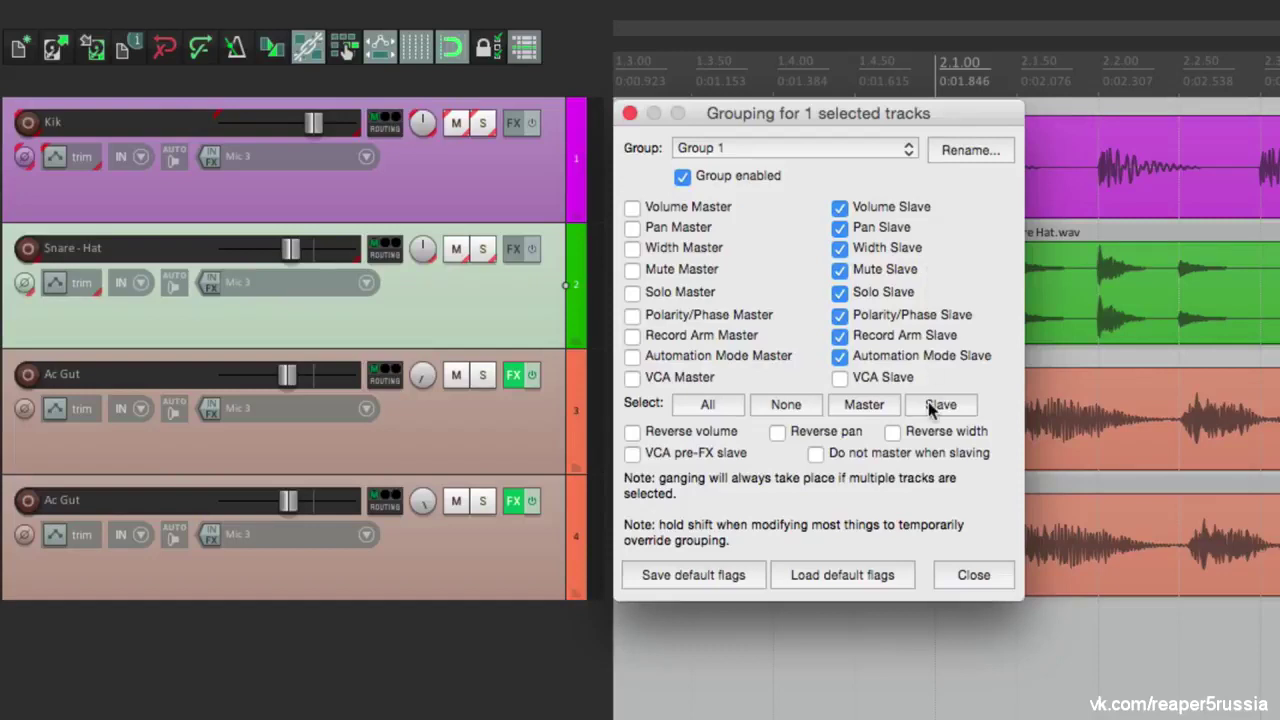
pyautogui.press('Escape')
pyautogui.click(666, 289)
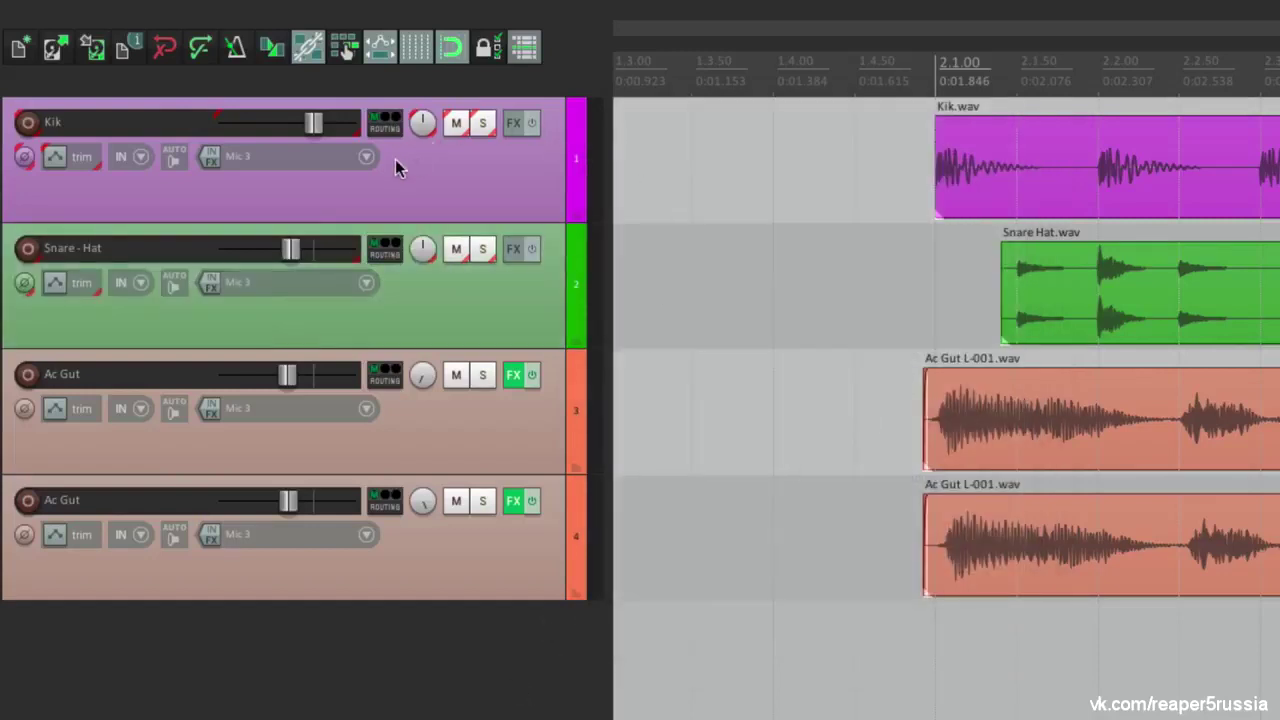
# Test the Kik and Snare-Hat grouping by changing Kik's volume, mute and solo and the Snare-Hat volume, restoring each one
pyautogui.moveTo(314, 122)
pyautogui.mouseDown()
pyautogui.moveTo(240, 126)
pyautogui.moveTo(313, 124)
pyautogui.mouseUp()
pyautogui.click(455, 123)
pyautogui.click(455, 124)
pyautogui.click(482, 124)
pyautogui.click(482, 124)
pyautogui.moveTo(289, 249); pyautogui.dragTo(258, 264)
pyautogui.doubleClick(257, 265)
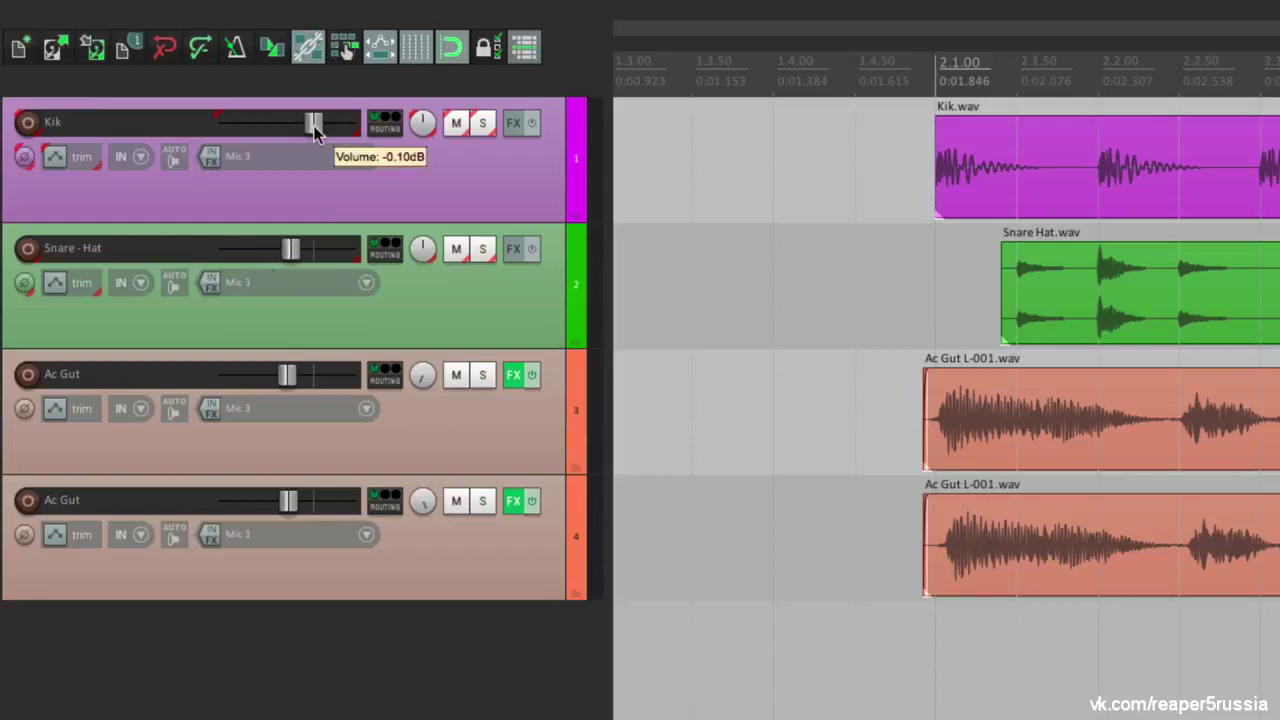
pyautogui.moveTo(314, 130)
pyautogui.mouseDown()
pyautogui.moveTo(236, 129)
pyautogui.moveTo(313, 129)
pyautogui.mouseUp()
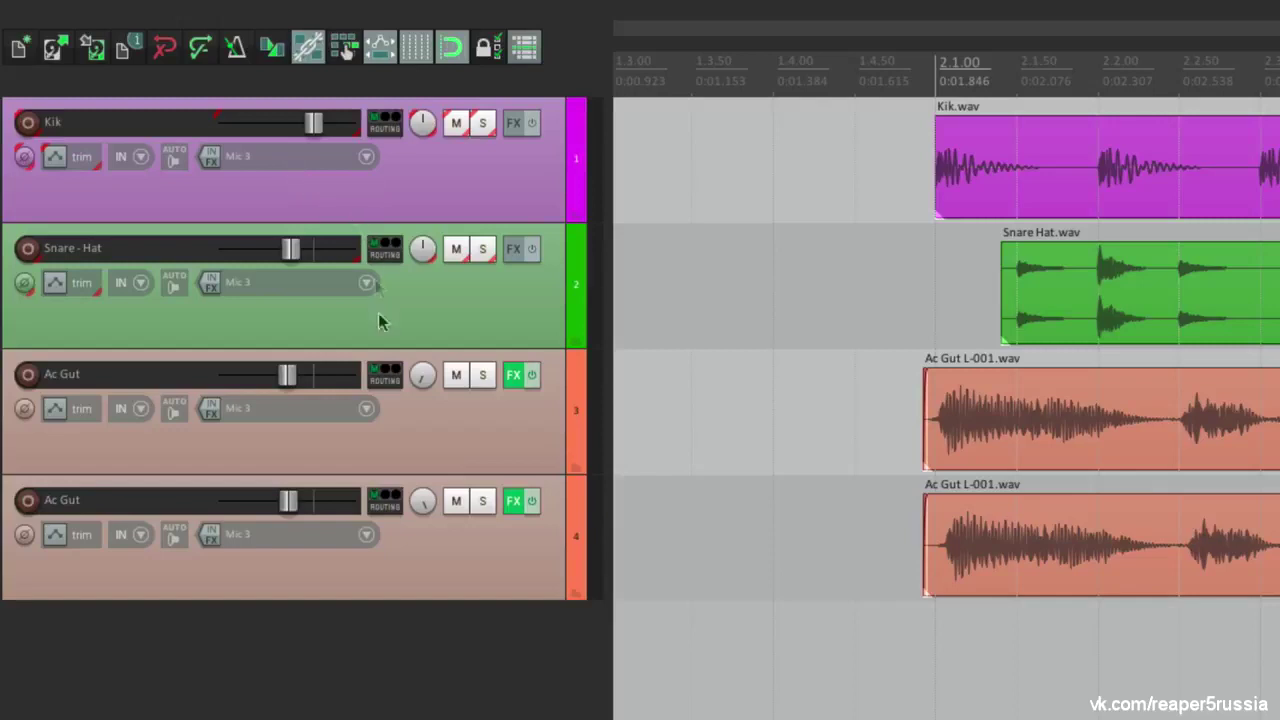
# Open the grouping settings for the upper Ac Gut track and rename Group 1 as Drums
pyautogui.click(505, 450)
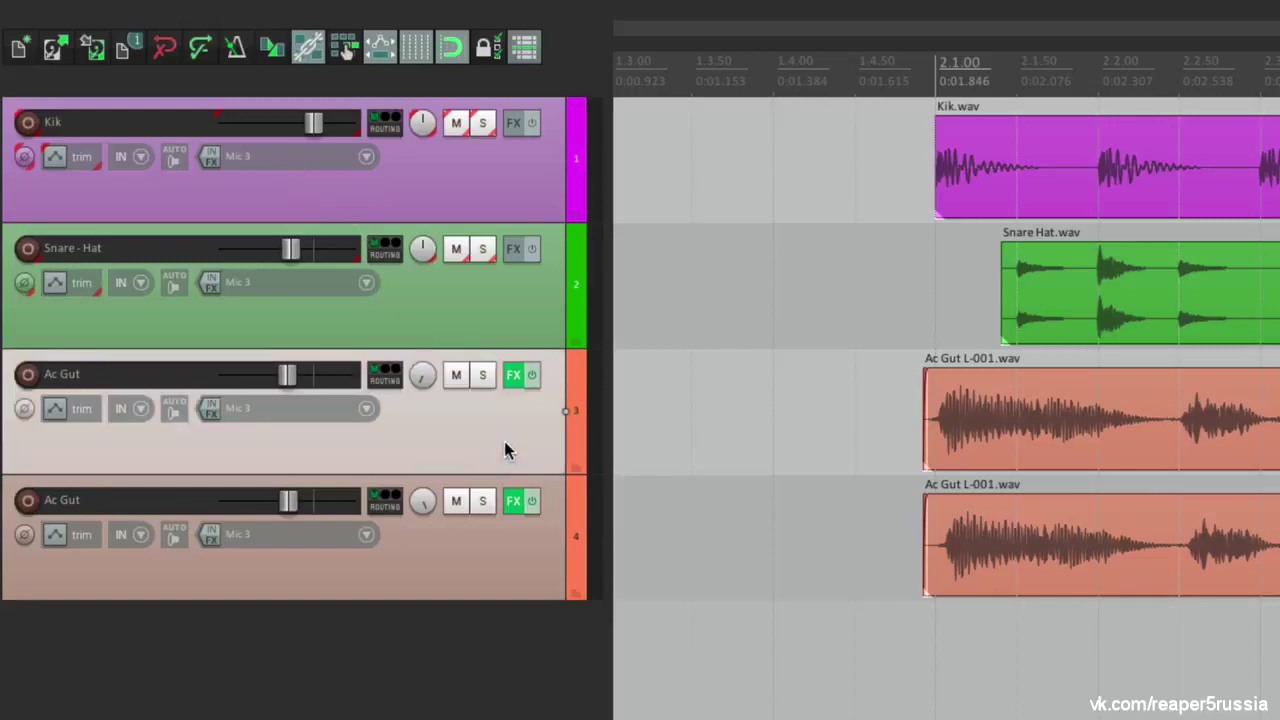
pyautogui.hotkey('shift', 'g')
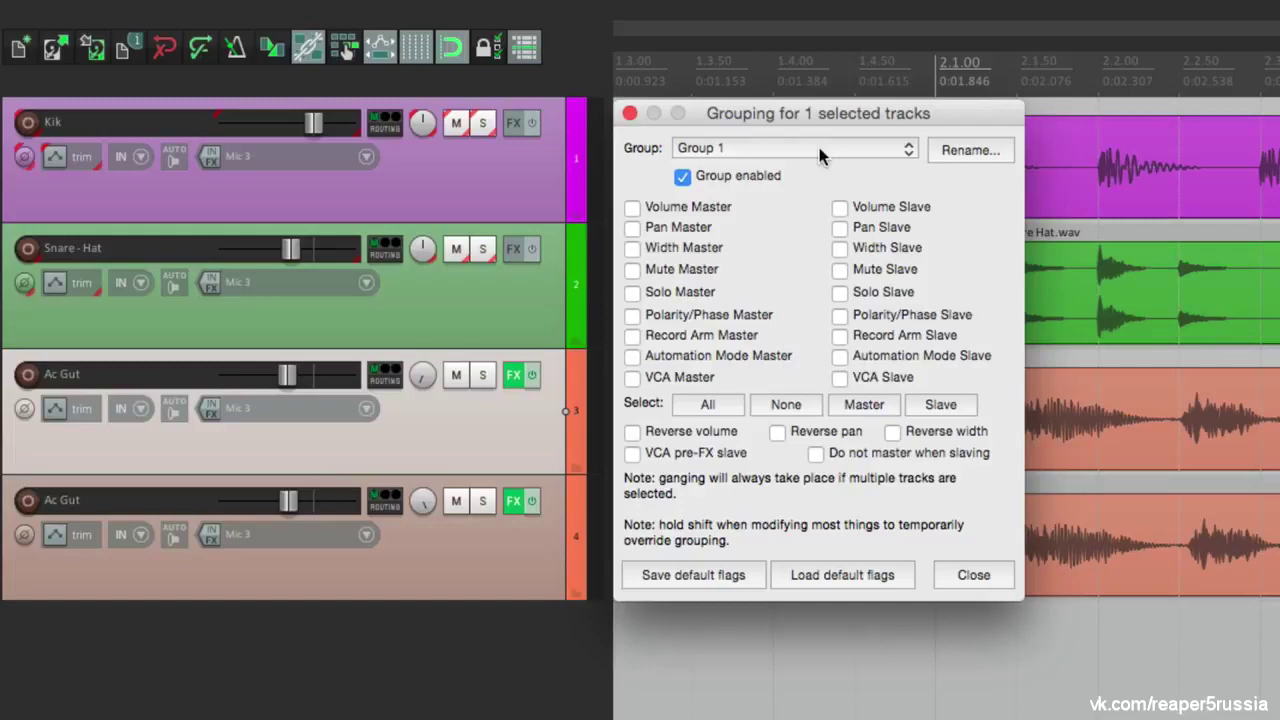
pyautogui.click(955, 149)
pyautogui.write('Drums')
pyautogui.press('Return')
# Switch to Group 2 and rename it as Guitars
pyautogui.click(835, 148)
pyautogui.click(836, 166)
pyautogui.click(962, 151)
pyautogui.write('Guitars')
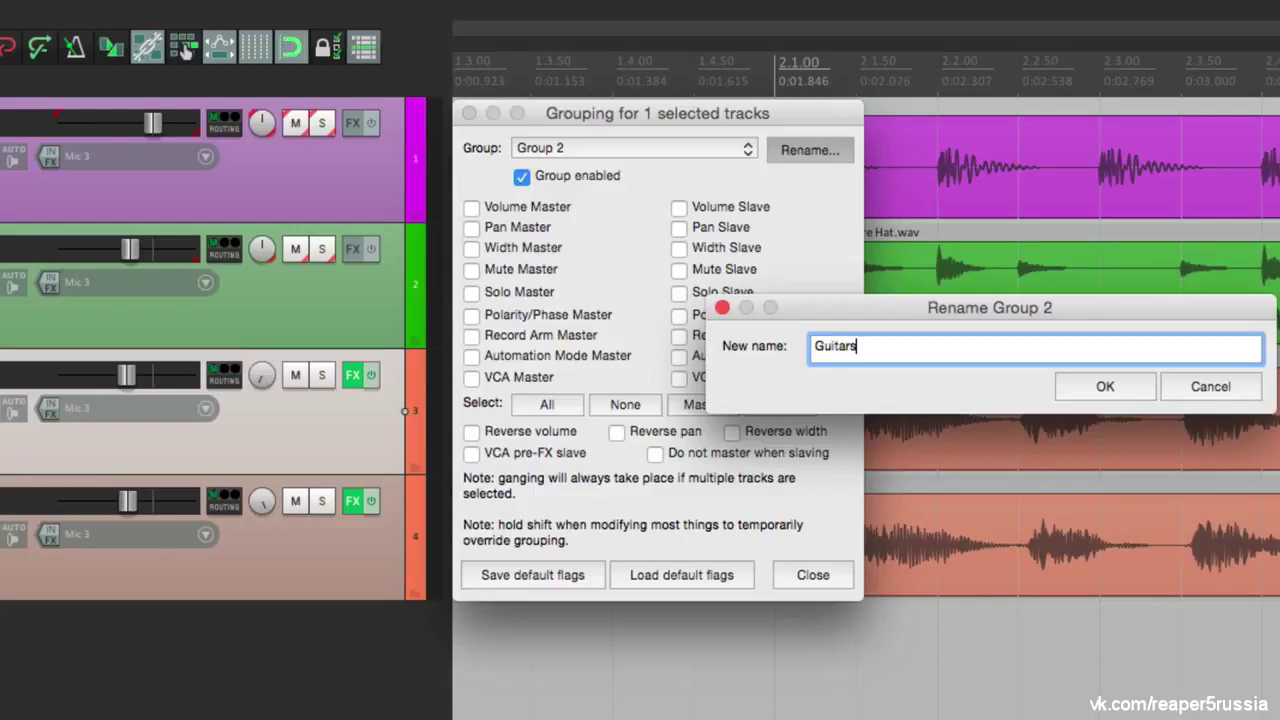
pyautogui.press('Return')
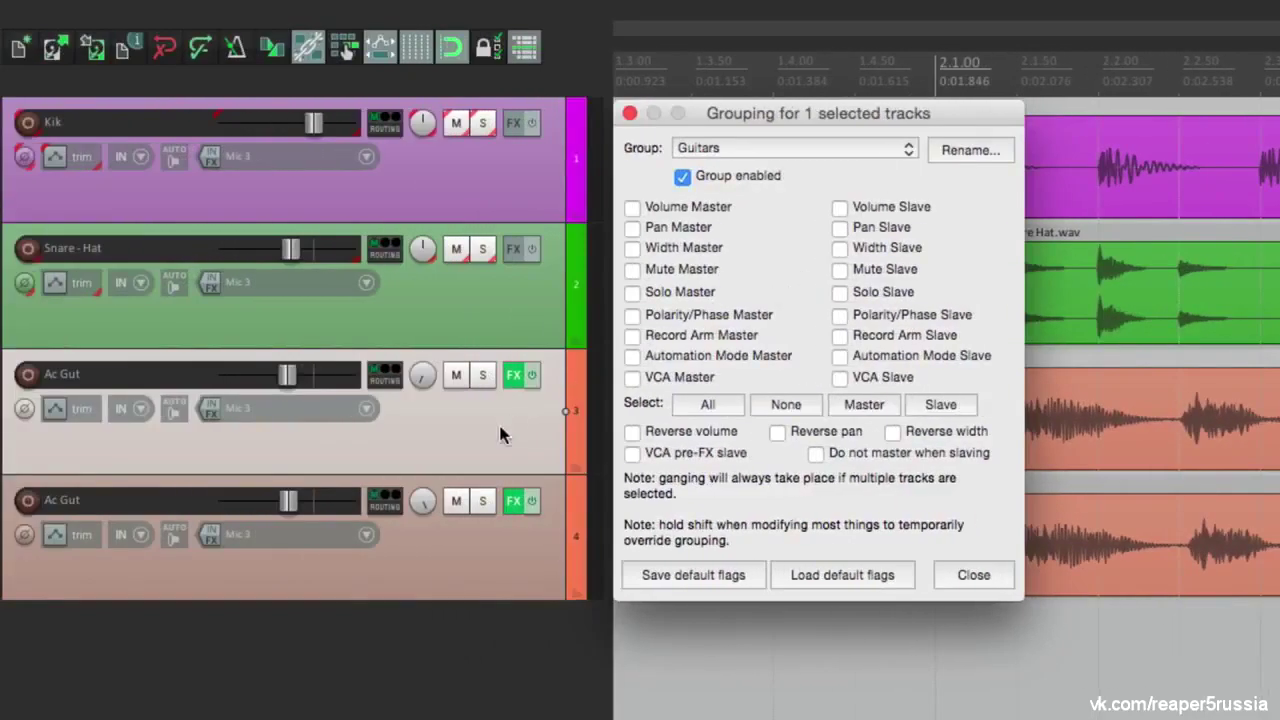
# In Guitars, enable all master and slave parameters for the upper Ac Gut and only slave parameters for the lower one
pyautogui.click(699, 405)
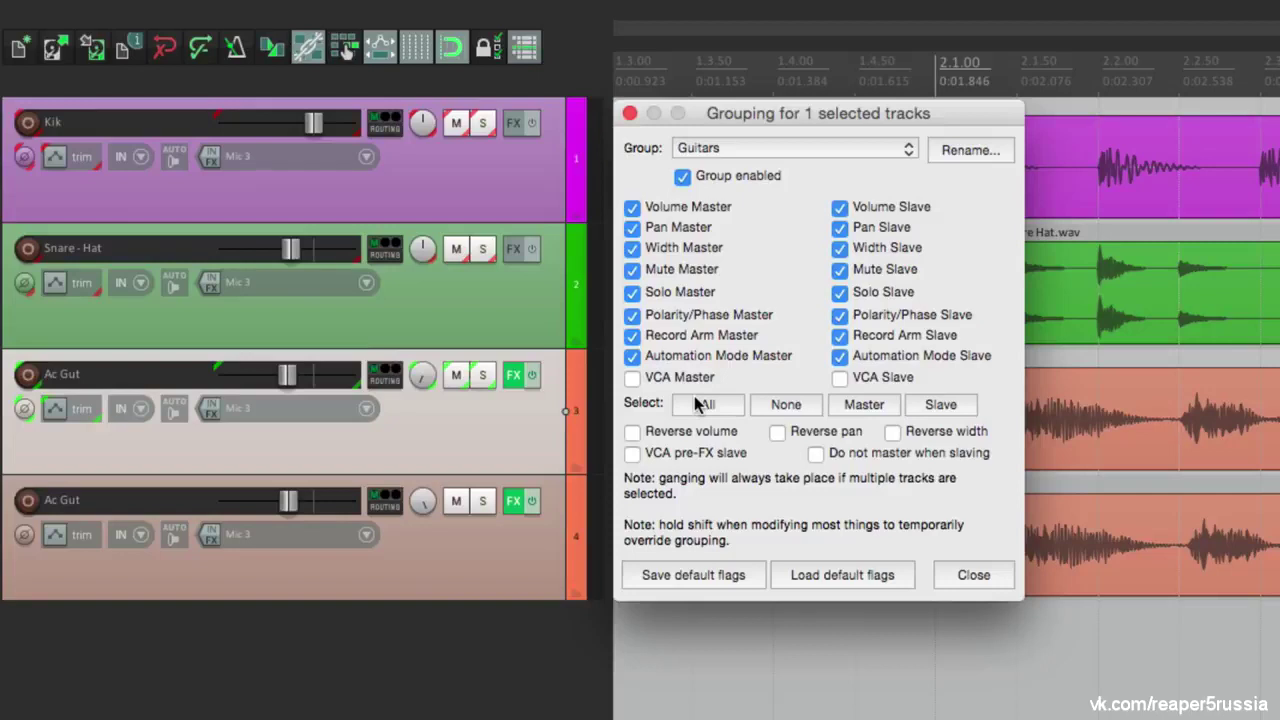
pyautogui.click(517, 550)
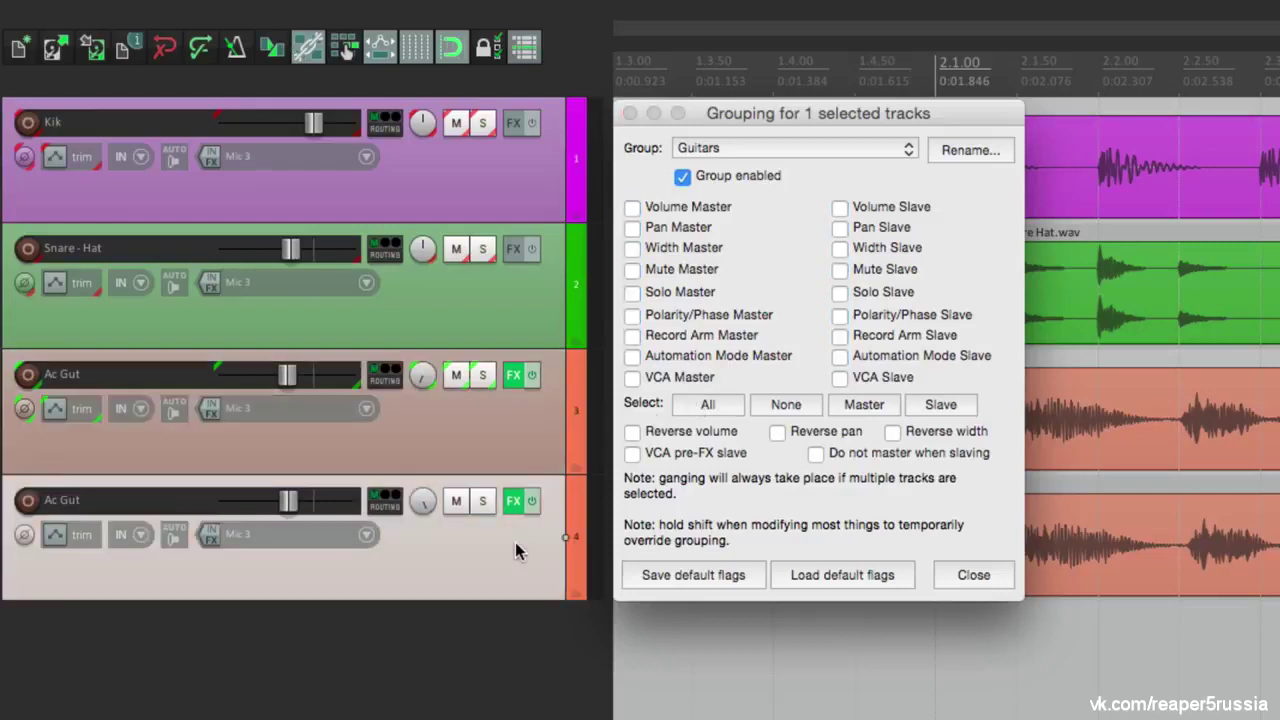
pyautogui.click(945, 405)
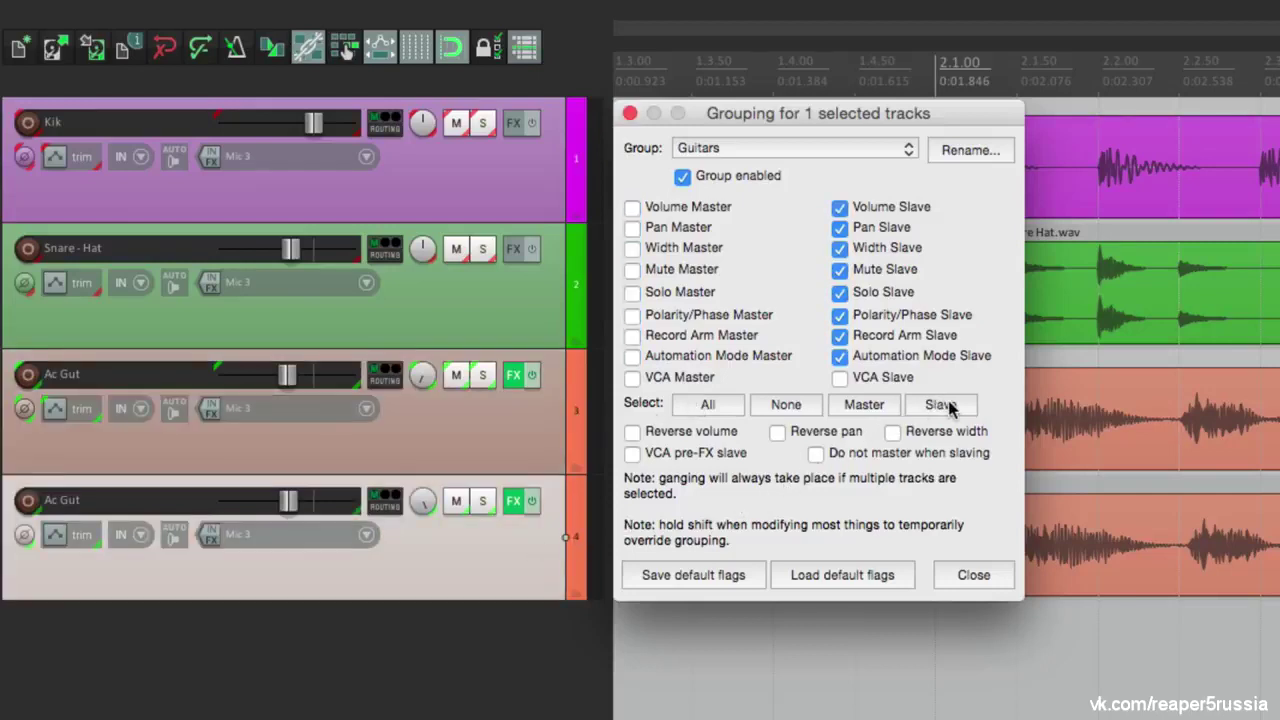
pyautogui.press('Escape')
pyautogui.click(508, 612)
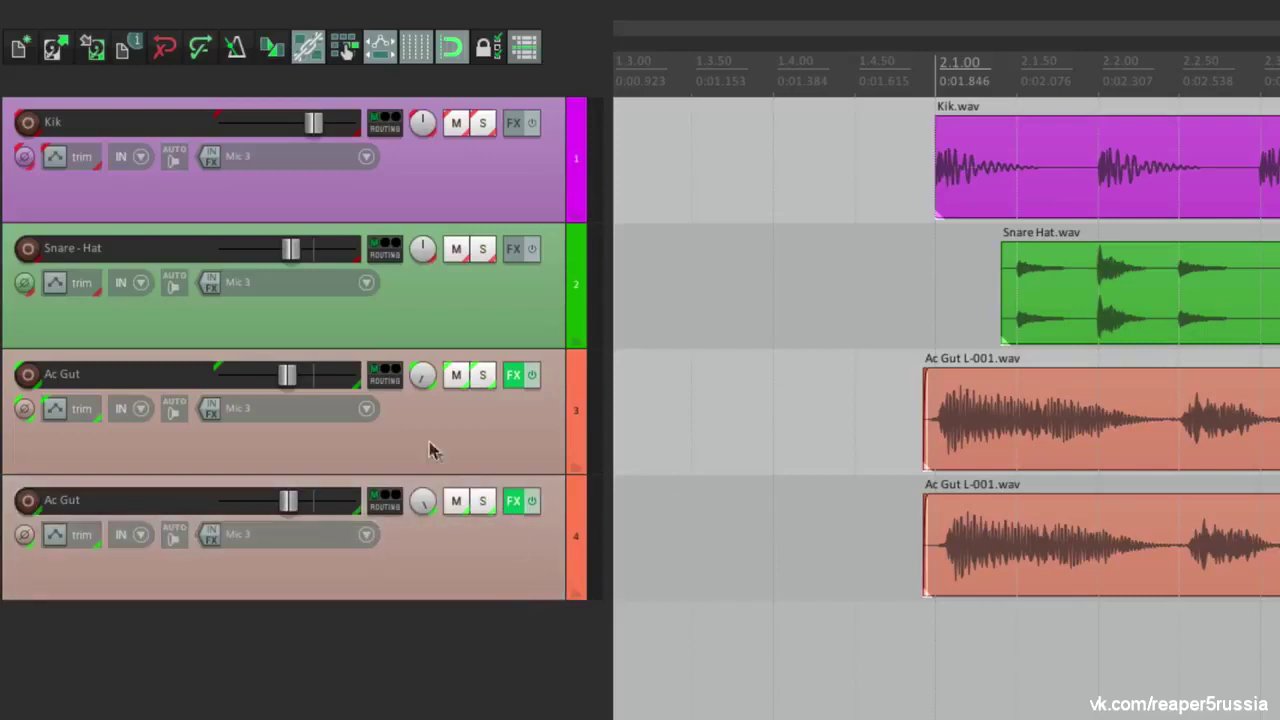
# Test the Guitars grouping by moving the volume of the upper and lower Ac Gut tracks and restoring it
pyautogui.moveTo(287, 374)
pyautogui.mouseDown()
pyautogui.moveTo(242, 375)
pyautogui.moveTo(287, 382)
pyautogui.mouseUp()
pyautogui.moveTo(287, 515); pyautogui.dragTo(280, 522)
pyautogui.moveTo(435, 385)
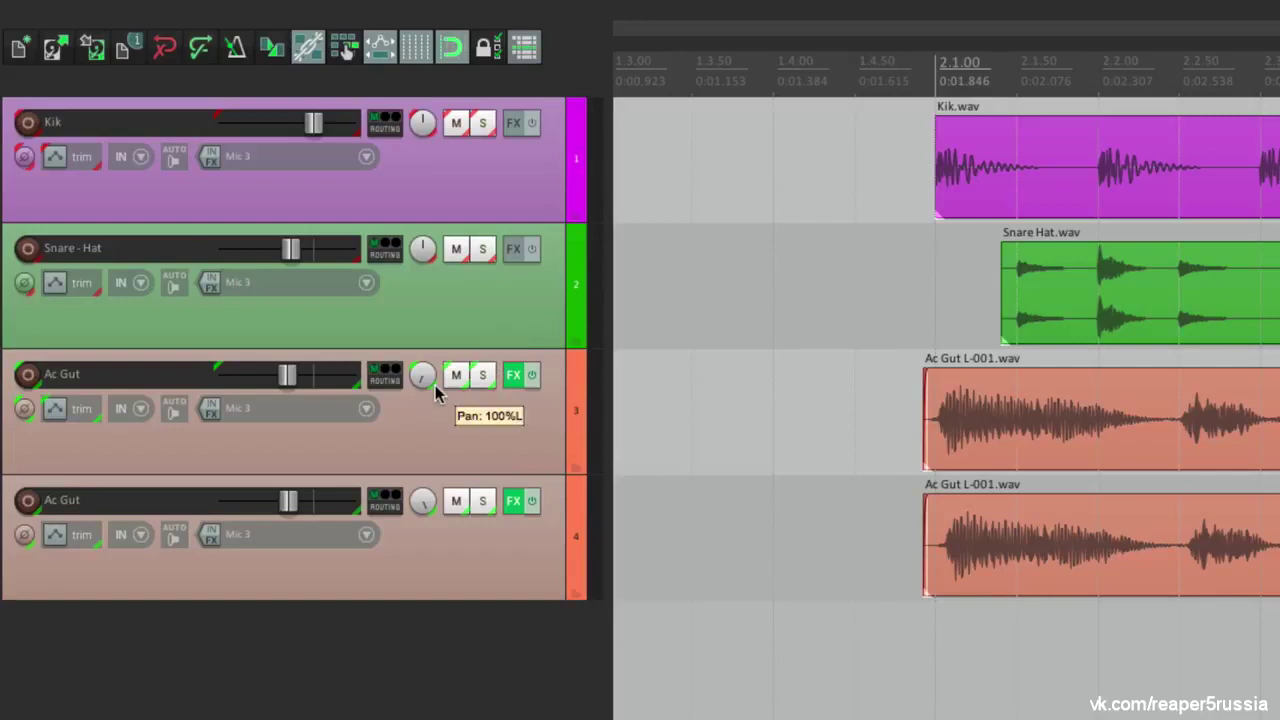
pyautogui.moveTo(286, 388)
pyautogui.mouseDown()
pyautogui.moveTo(213, 390)
pyautogui.moveTo(298, 392)
pyautogui.mouseUp()
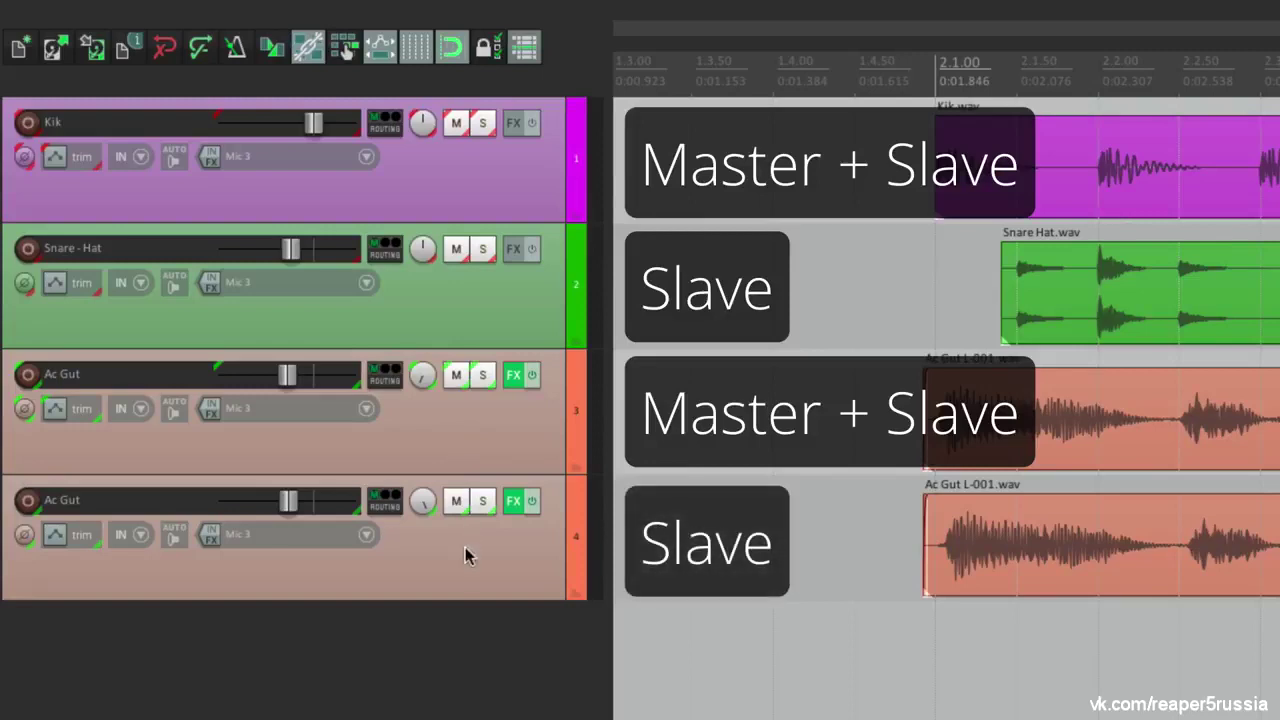
# Add a new track, move it above Kik, and set it as master for the Drums group parameters
pyautogui.doubleClick(467, 675)
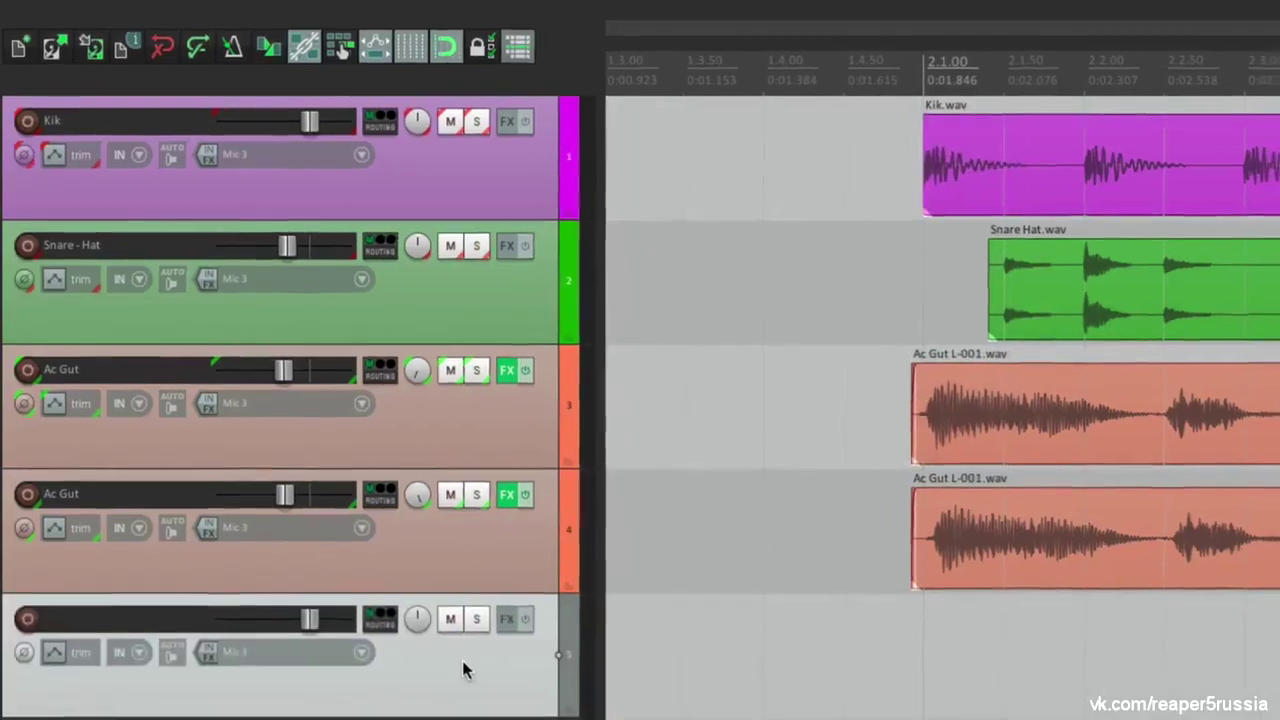
pyautogui.moveTo(432, 608); pyautogui.dragTo(438, 215)
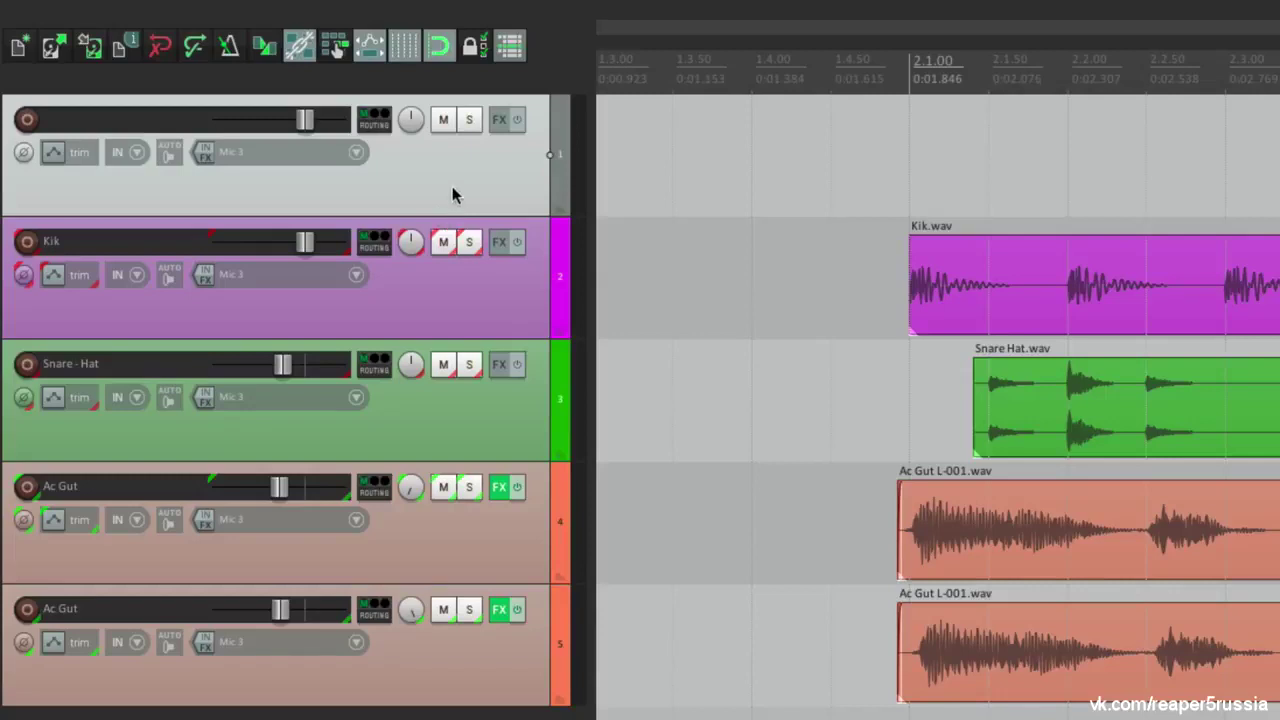
pyautogui.hotkey('shift', 'g')
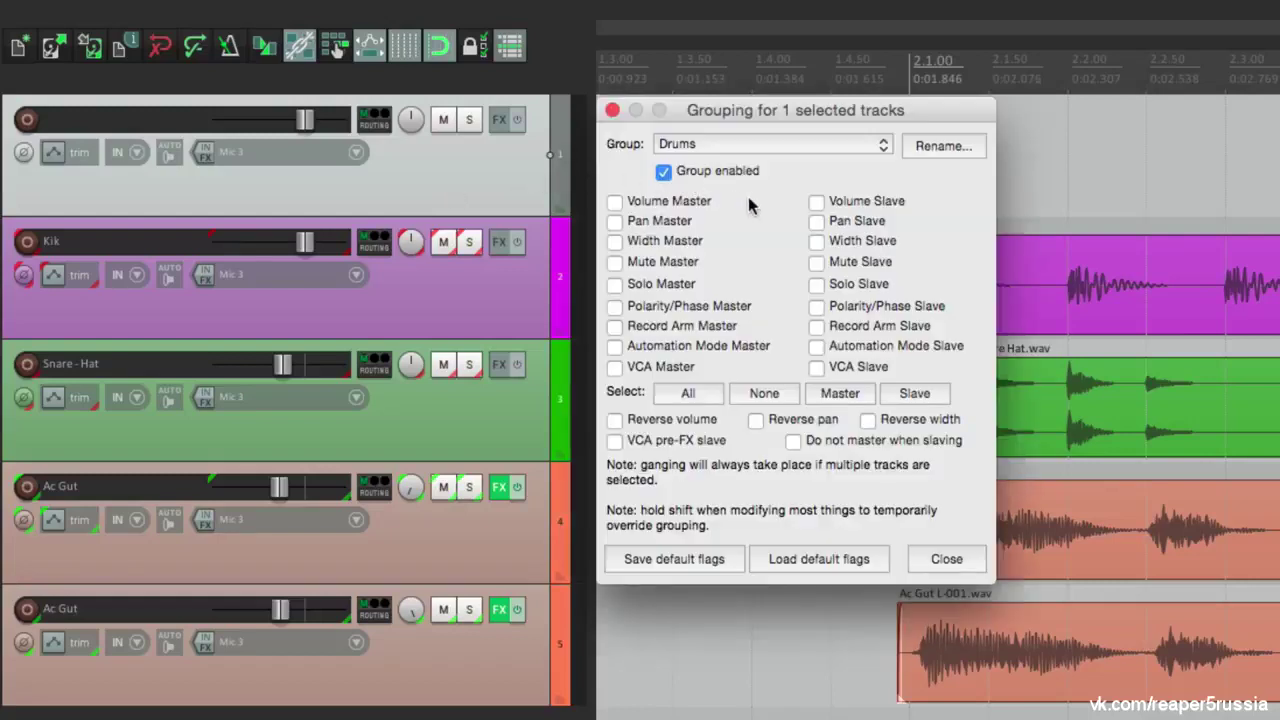
pyautogui.click(840, 393)
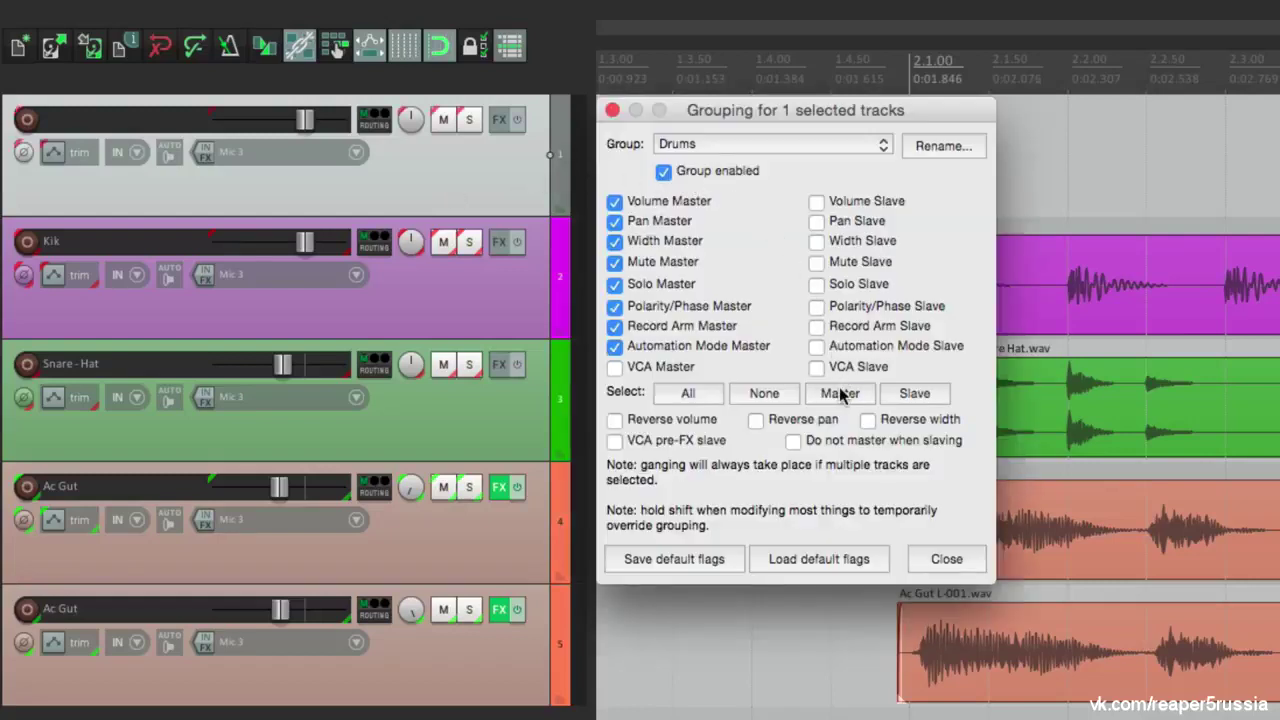
pyautogui.click(687, 393)
# Set the new top track as master for the Guitars group parameters as well
pyautogui.click(778, 143)
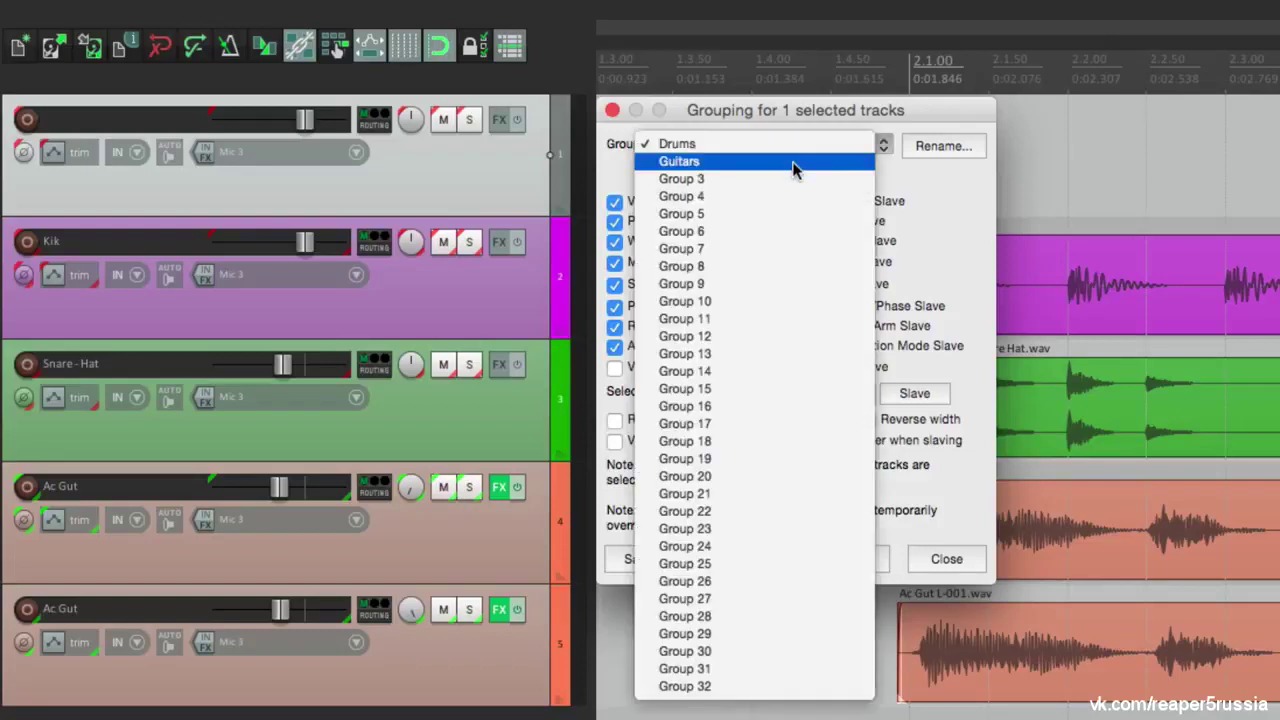
pyautogui.click(791, 161)
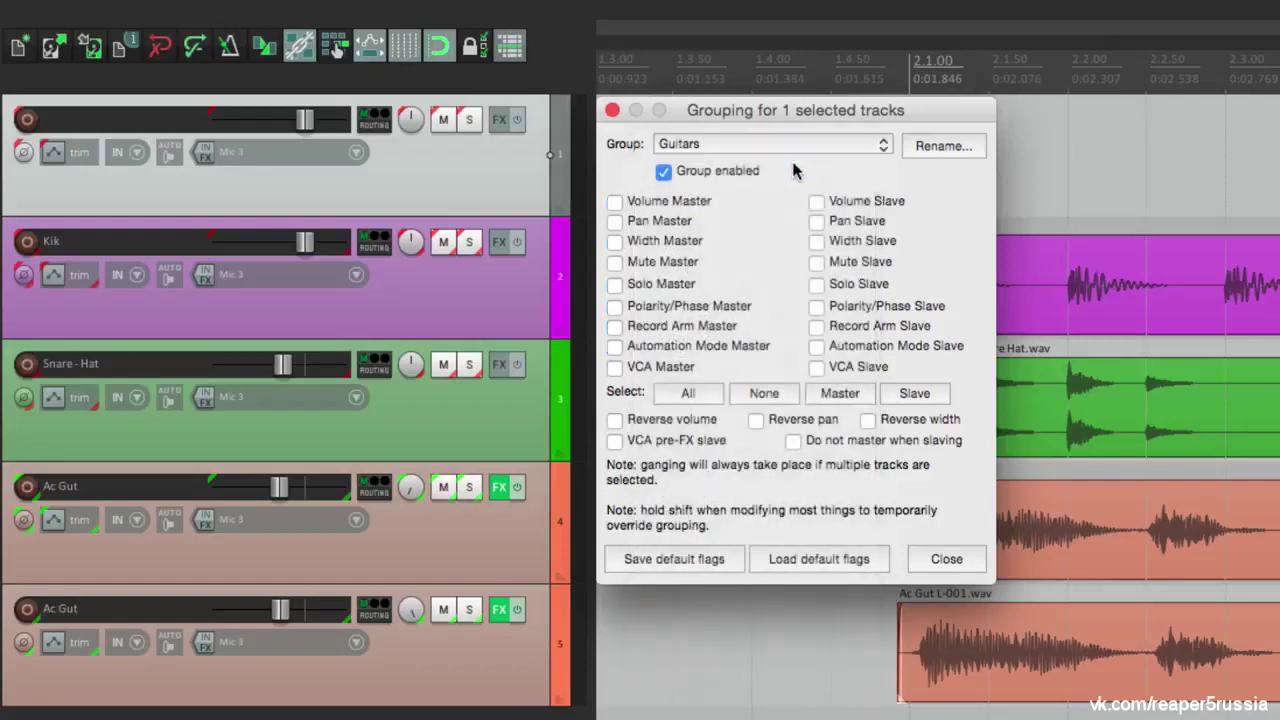
pyautogui.click(818, 400)
pyautogui.press('Escape')
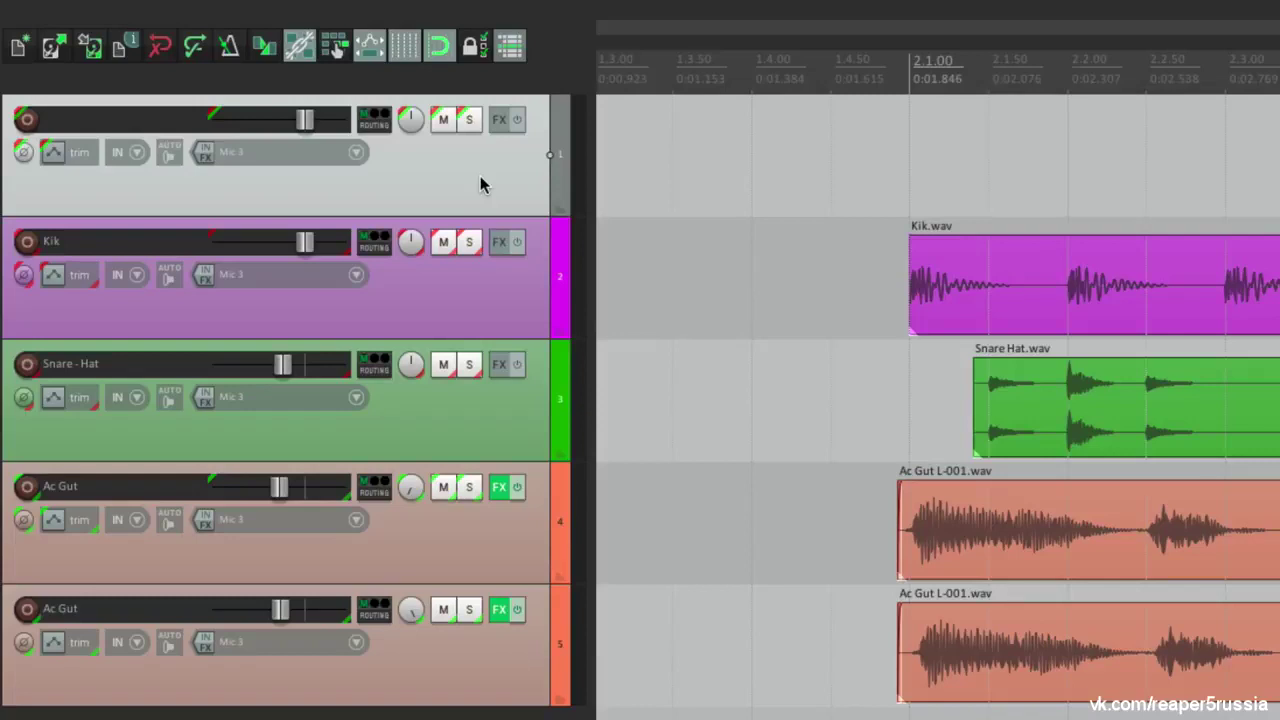
# Test the volume grouping from the unnamed top track, Kik and the upper Ac Gut, and restore the starting levels
pyautogui.moveTo(305, 120)
pyautogui.mouseDown()
pyautogui.moveTo(243, 121)
pyautogui.moveTo(305, 121)
pyautogui.mouseUp()
pyautogui.moveTo(310, 256); pyautogui.dragTo(283, 254)
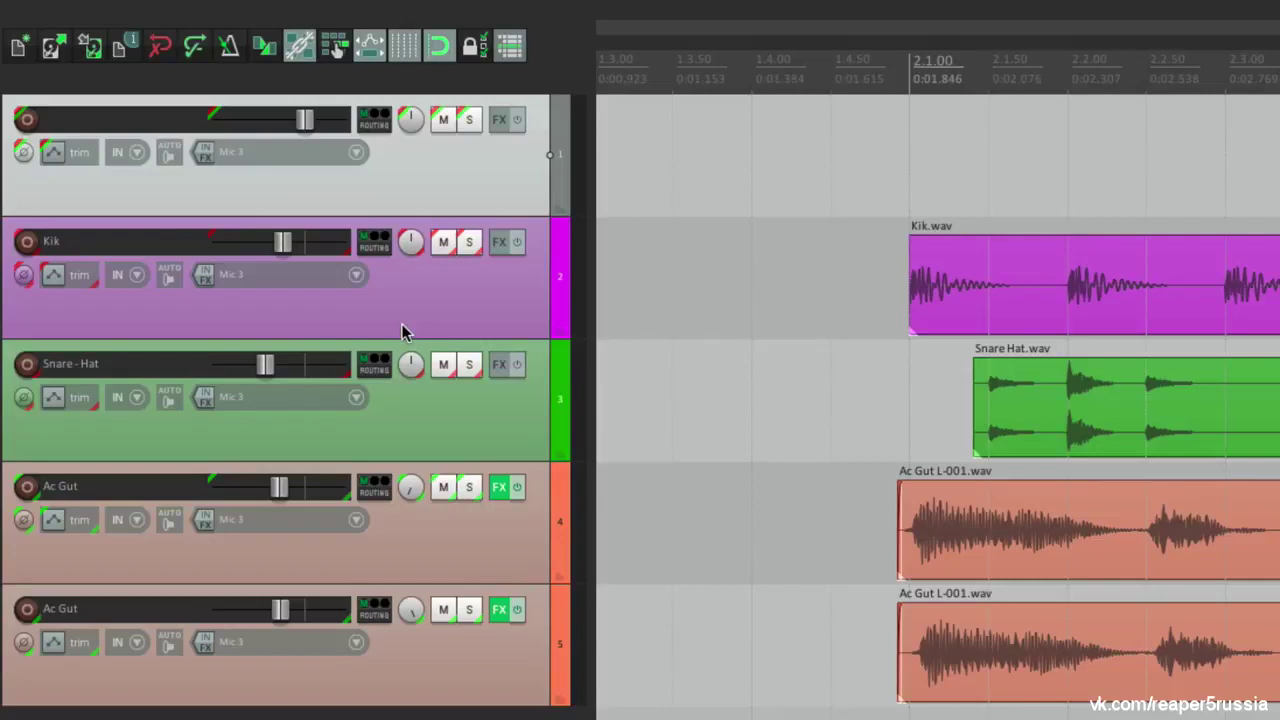
pyautogui.hotkey('ctrl', 'z')
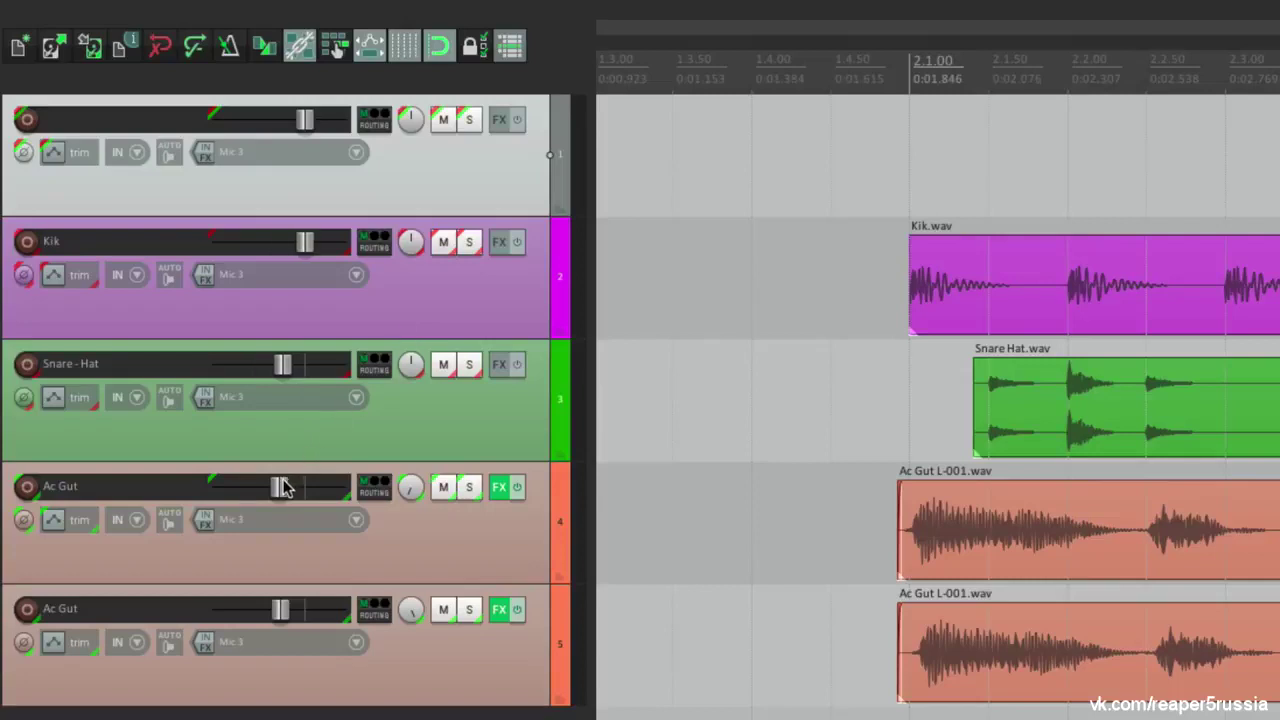
pyautogui.moveTo(278, 488); pyautogui.dragTo(279, 488)
# Review the Drums settings of the top, Kik and Snare-Hat tracks, and the Guitars settings of both Ac Gut tracks and the top track
pyautogui.press('super+g')
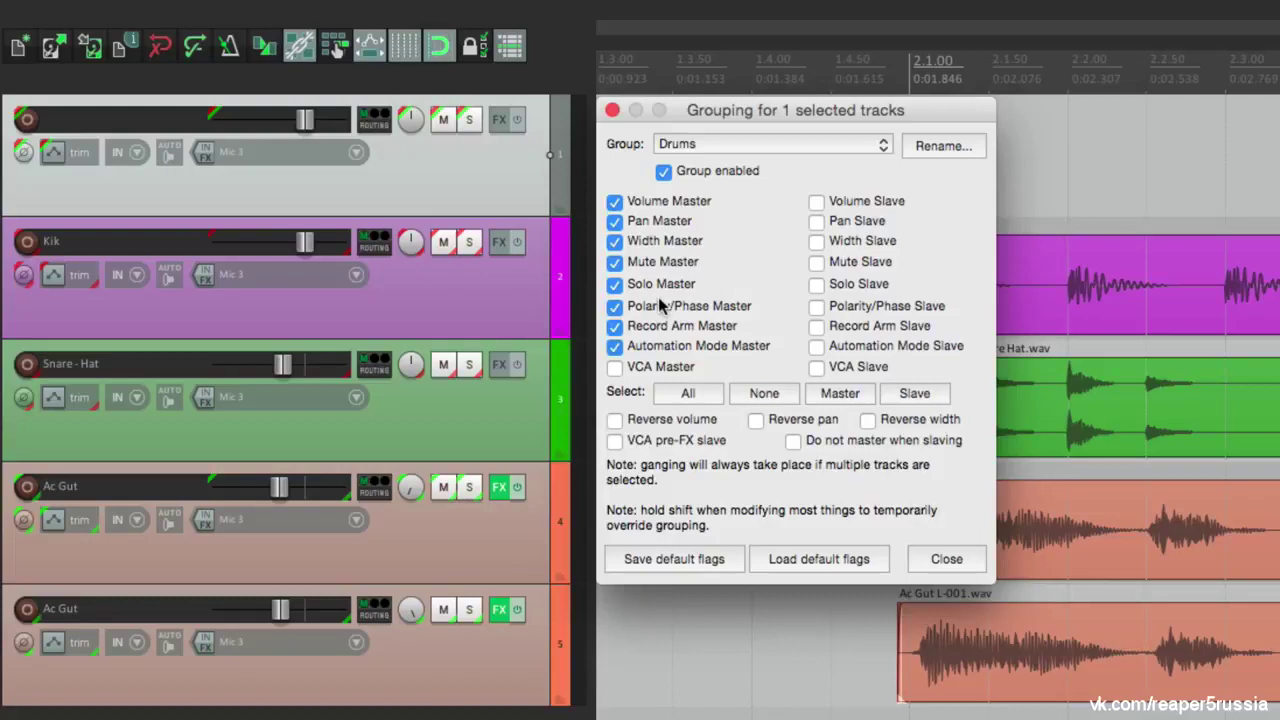
pyautogui.click(491, 287)
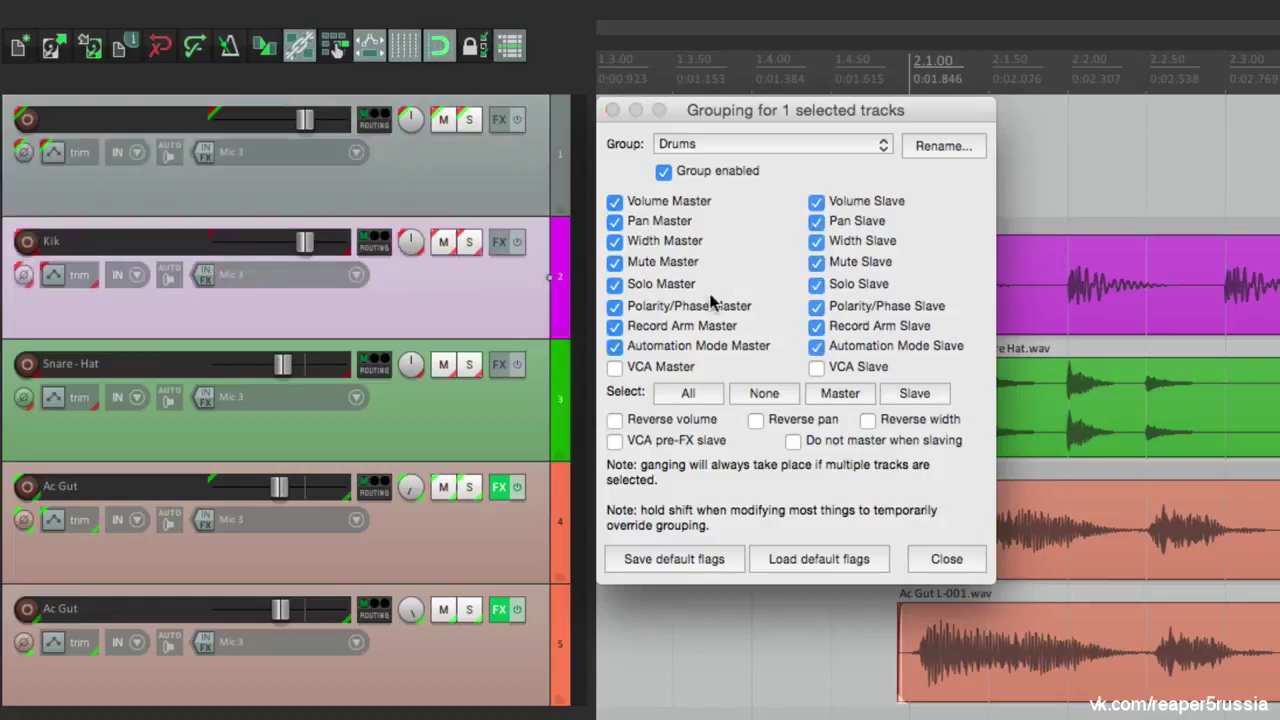
pyautogui.click(488, 438)
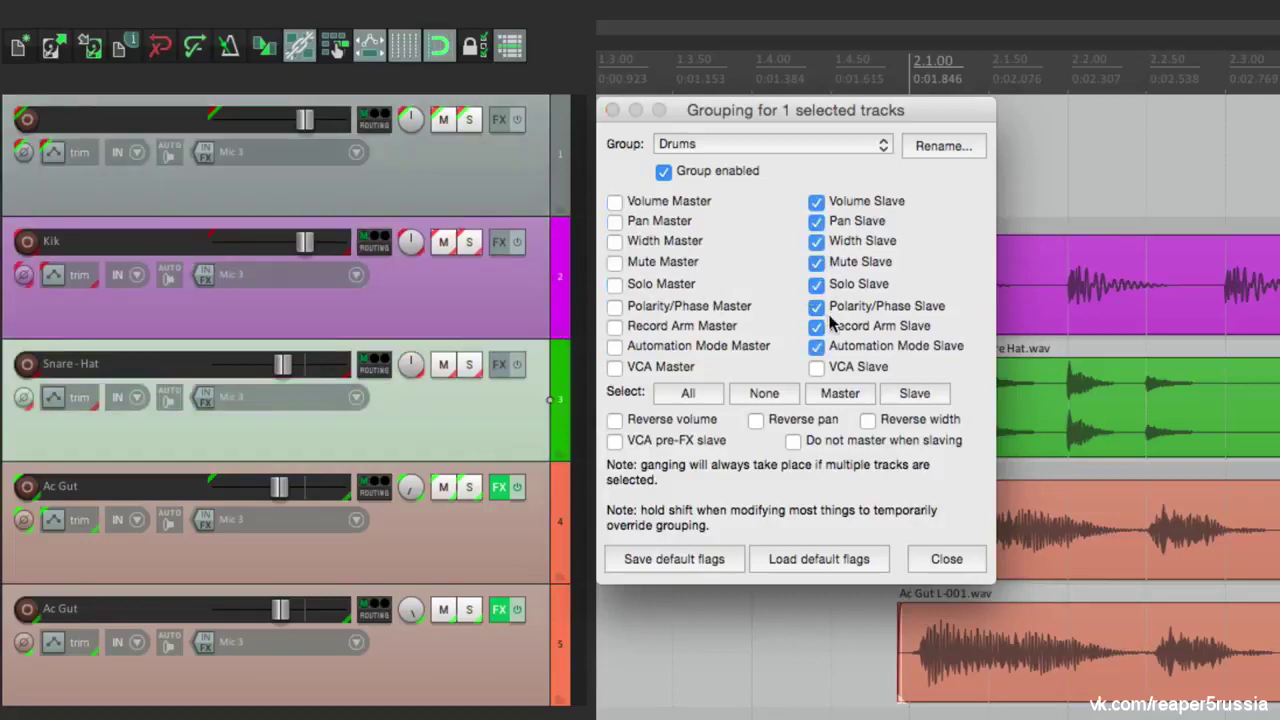
pyautogui.click(486, 534)
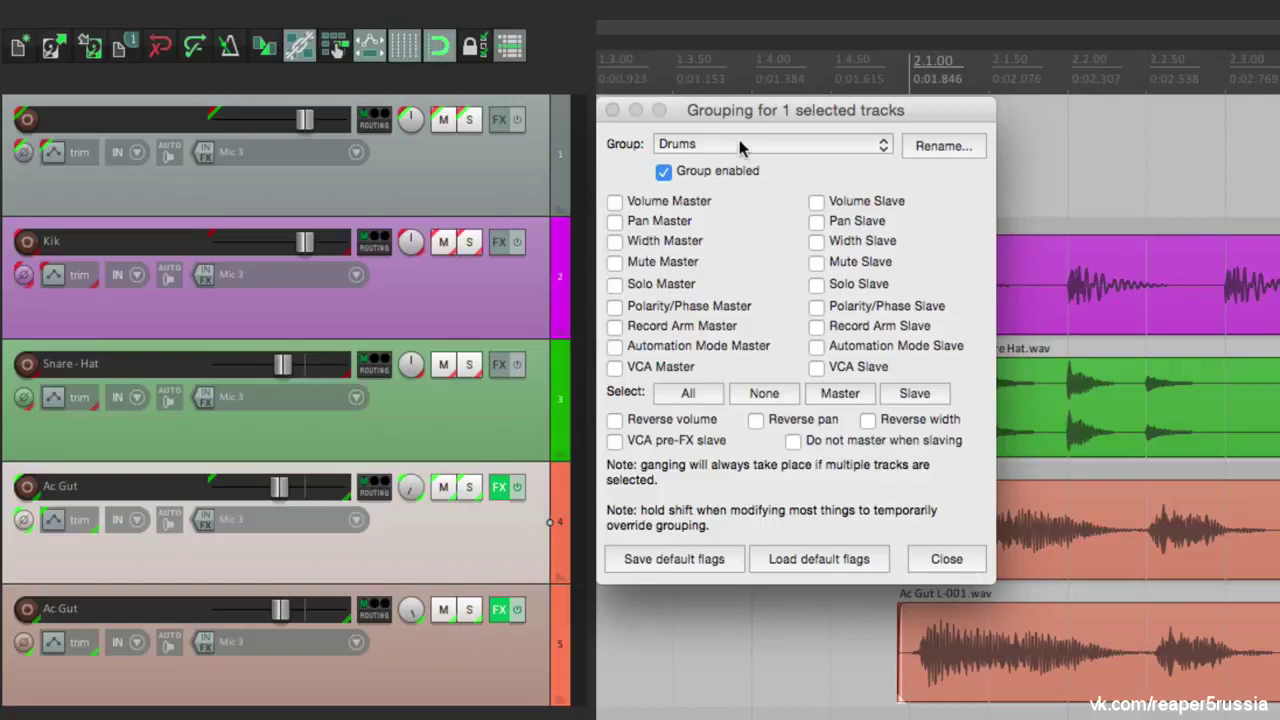
pyautogui.click(740, 147)
pyautogui.click(743, 163)
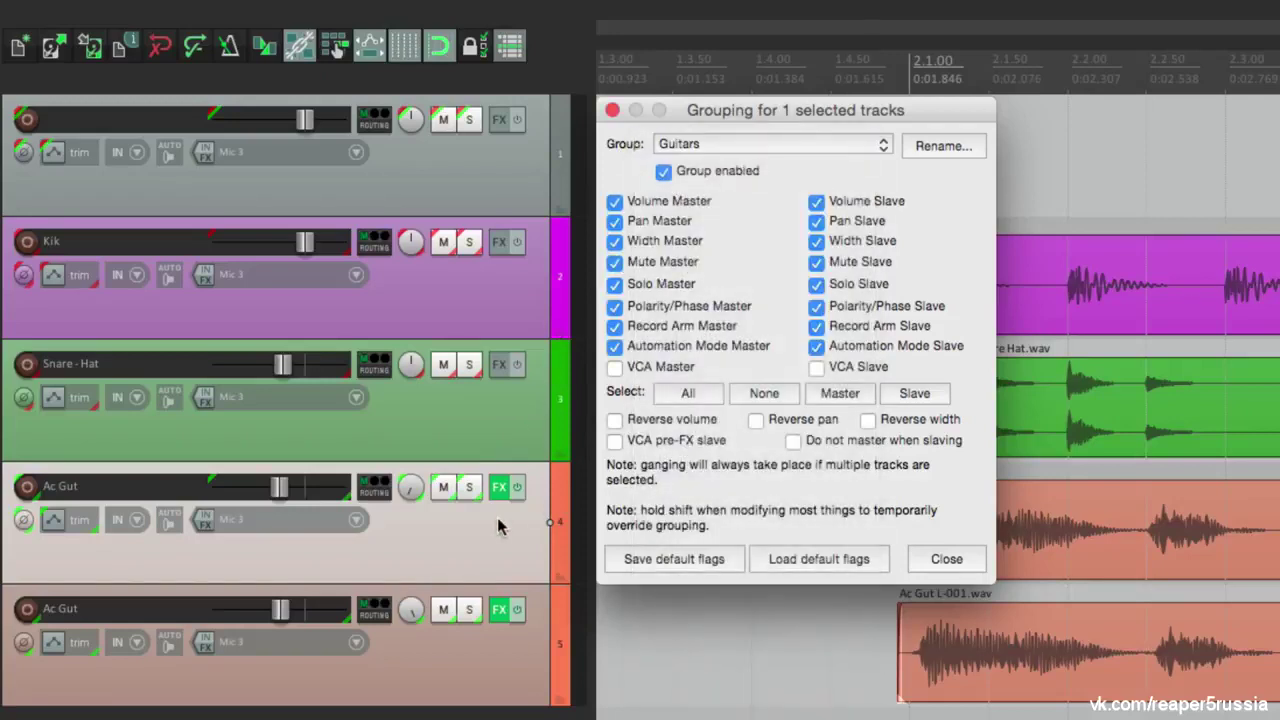
pyautogui.click(481, 666)
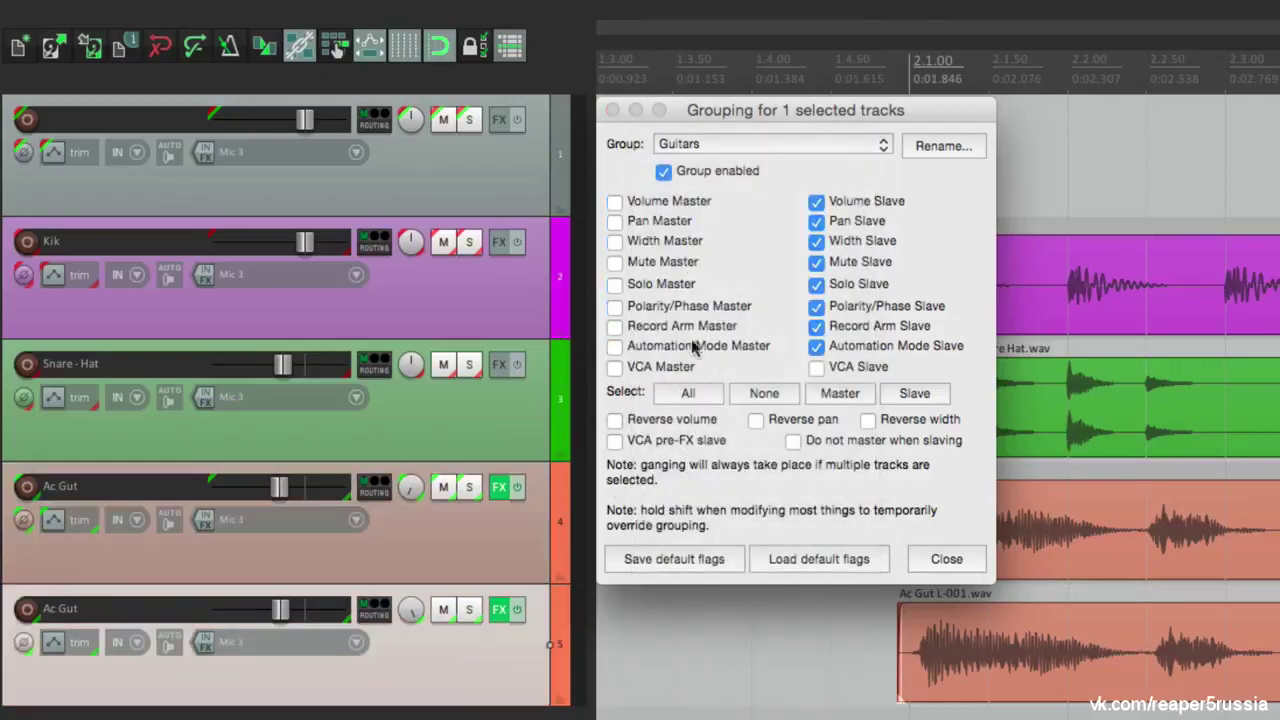
pyautogui.click(484, 177)
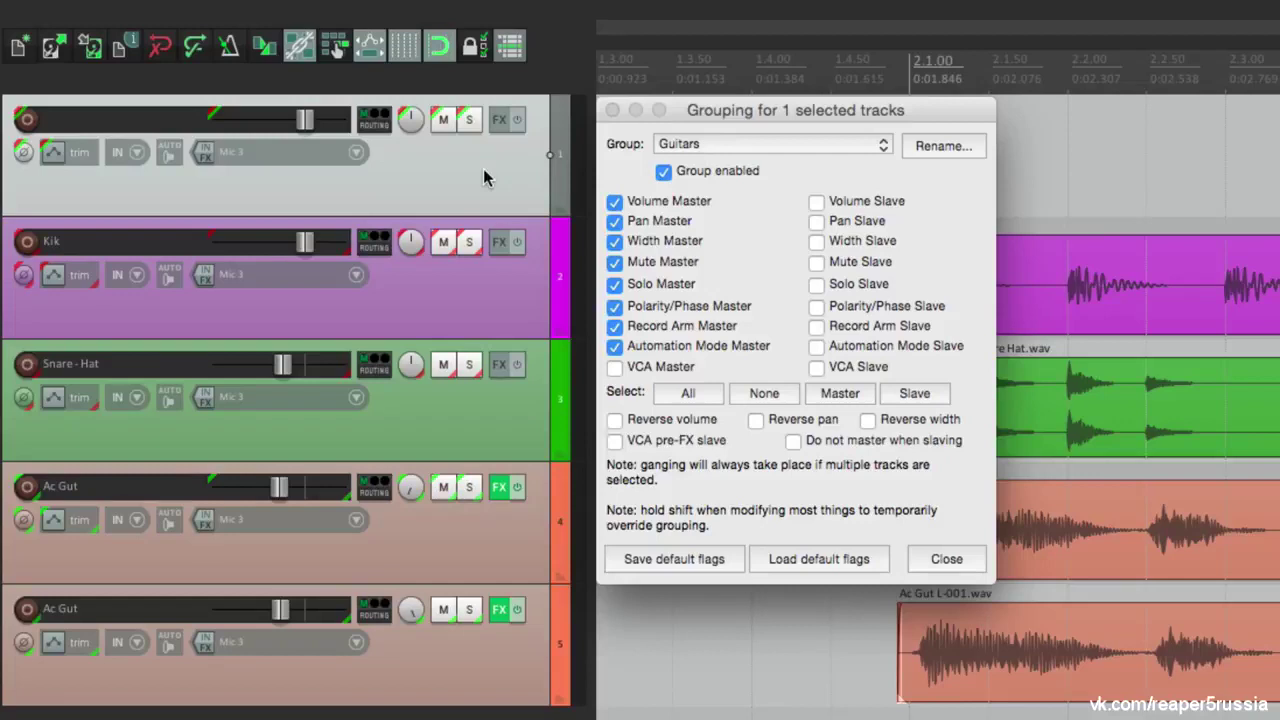
# Clear all Drums and Guitars group parameters on all five tracks, then deselect the tracks
pyautogui.click(612, 110)
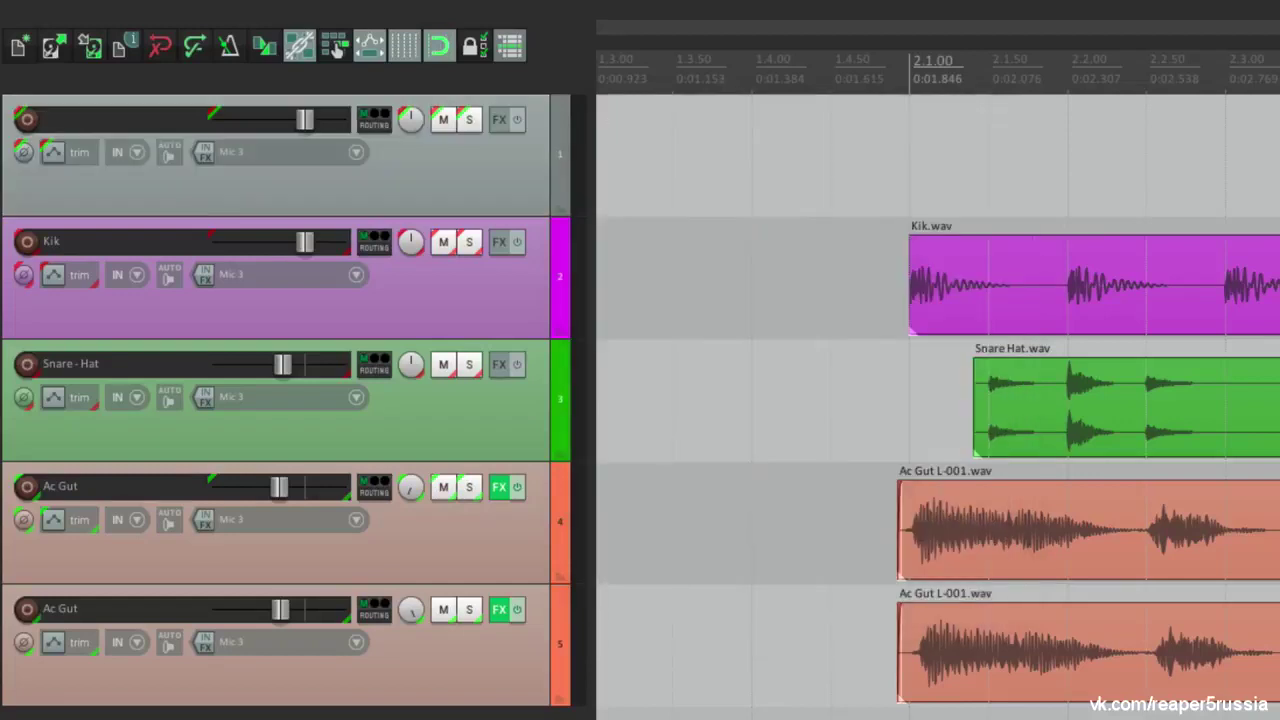
pyautogui.click(467, 163)
pyautogui.keyDown('shift'); pyautogui.click(472, 685); pyautogui.keyUp('shift')
pyautogui.press('super+g')
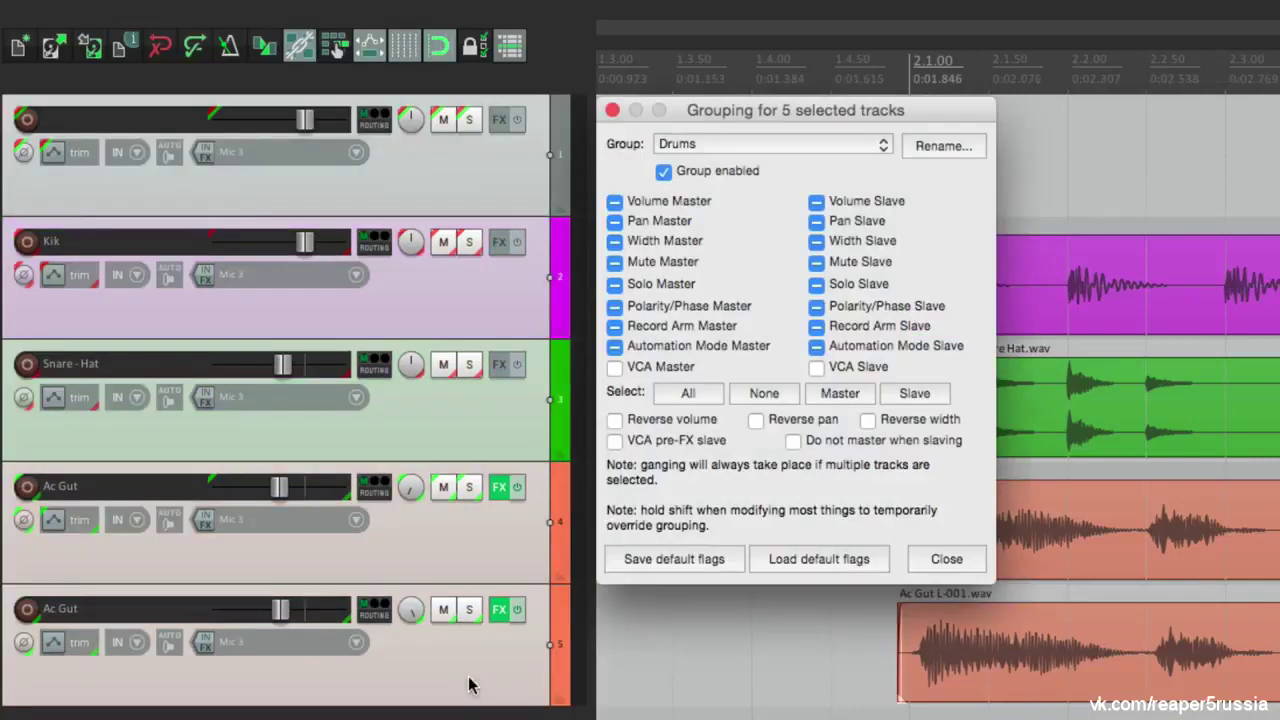
pyautogui.click(783, 399)
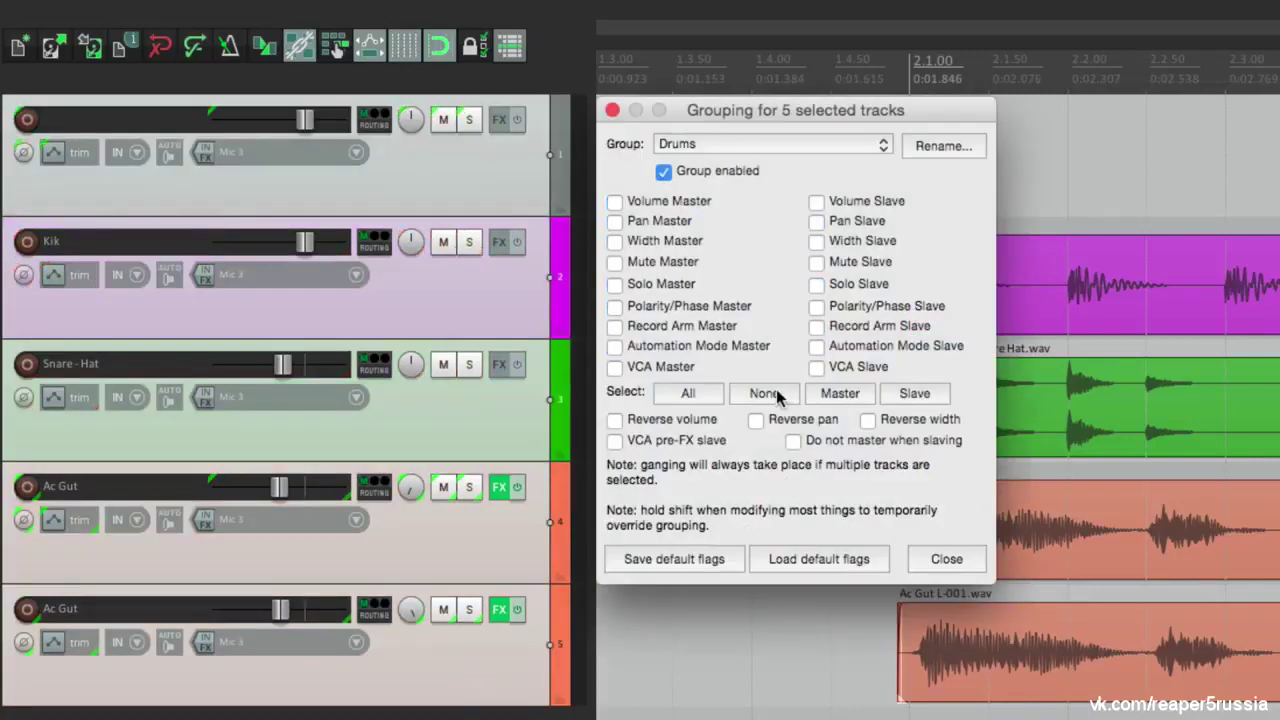
pyautogui.click(791, 141)
pyautogui.click(800, 160)
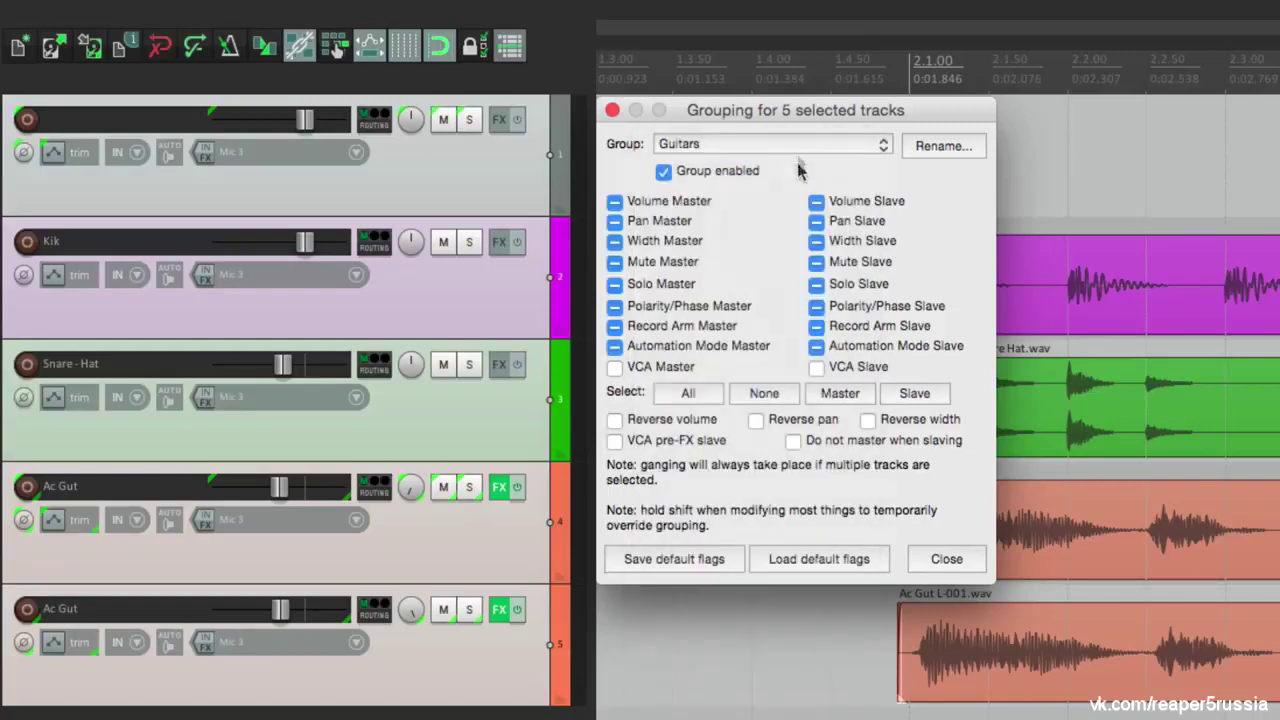
pyautogui.click(781, 397)
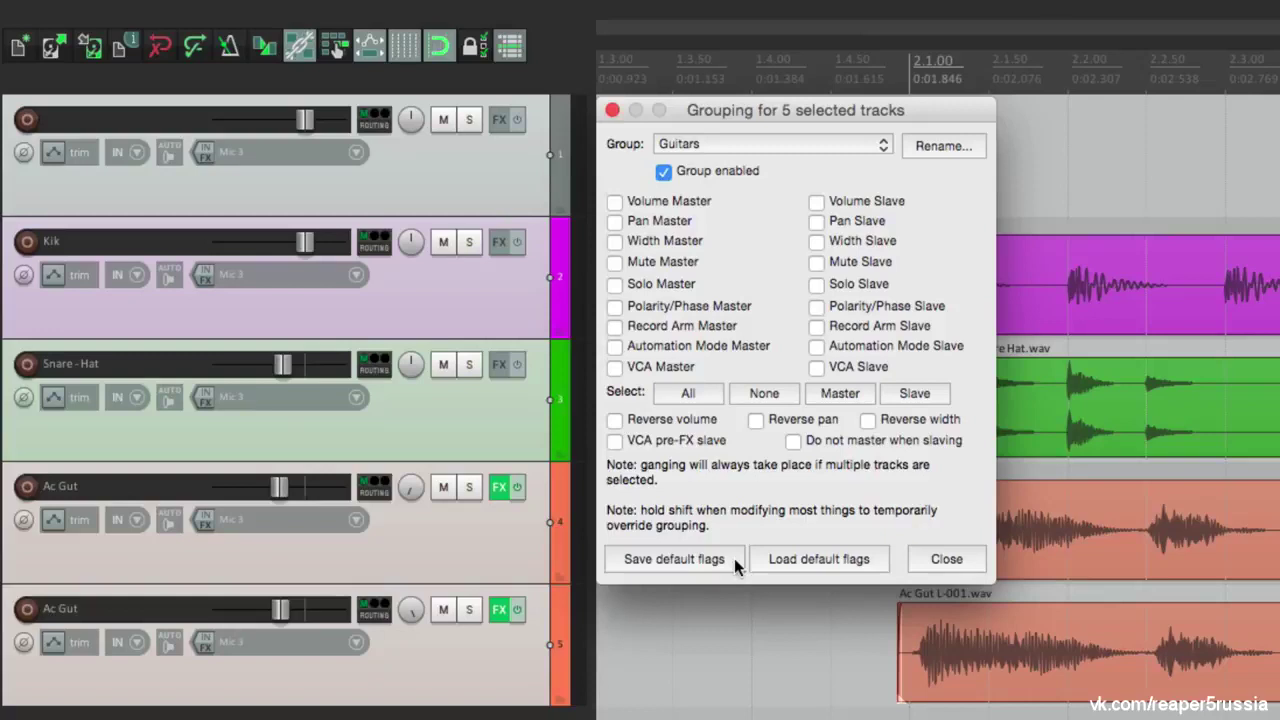
pyautogui.click(720, 640)
# Enable both master and slave for volume, pan, mute and record arm on Kik and Snare-Hat in the Drums group
pyautogui.click(506, 314)
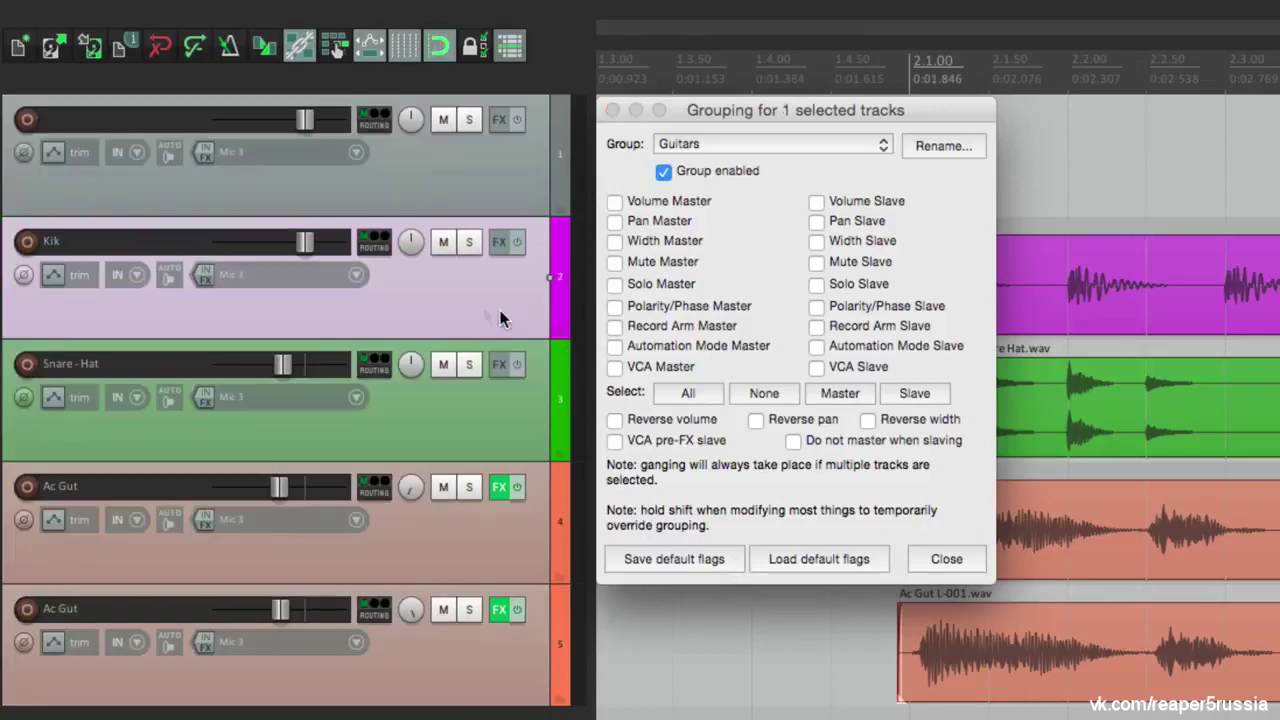
pyautogui.keyDown('shift'); pyautogui.click(505, 418); pyautogui.keyUp('shift')
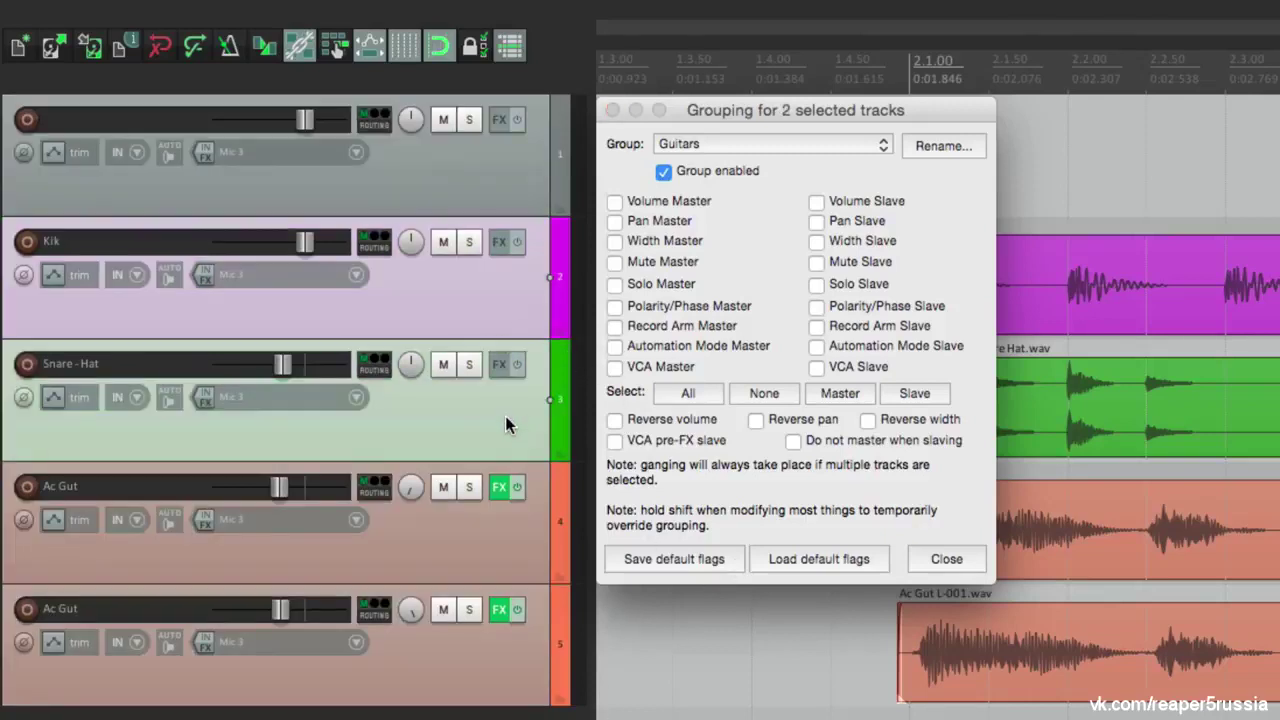
pyautogui.click(783, 141)
pyautogui.click(782, 124)
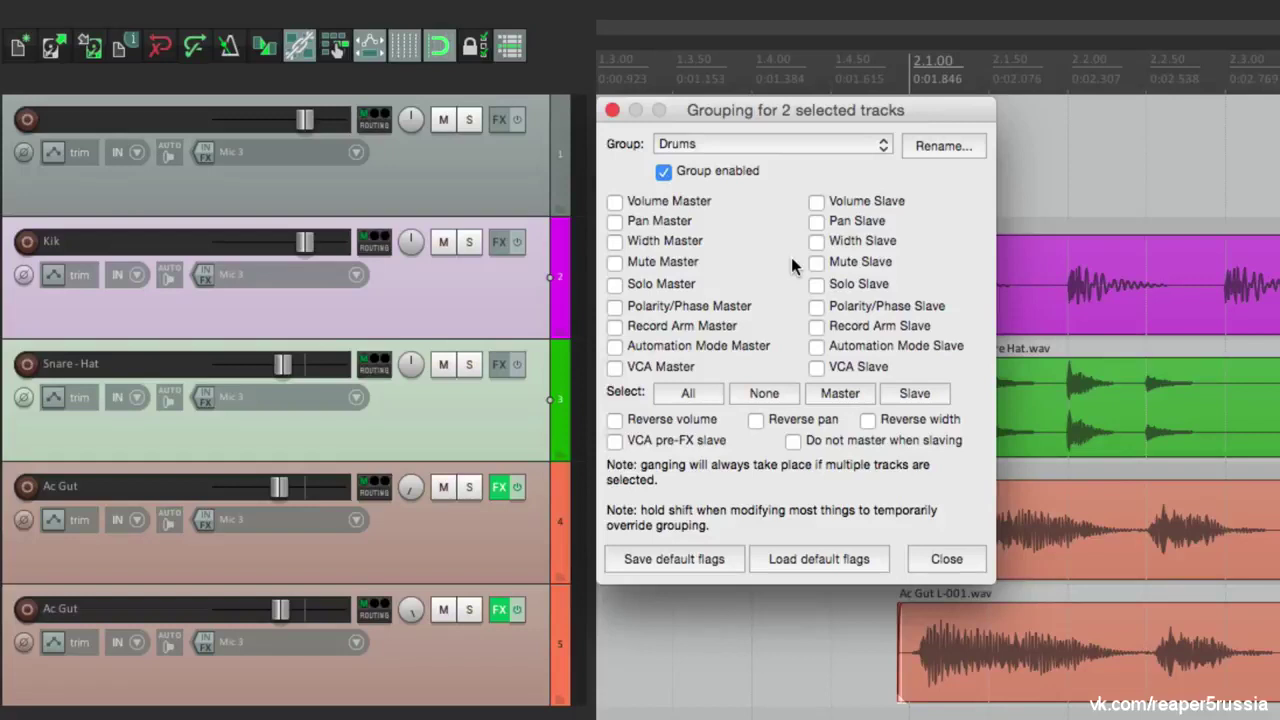
pyautogui.click(615, 202)
pyautogui.click(615, 220)
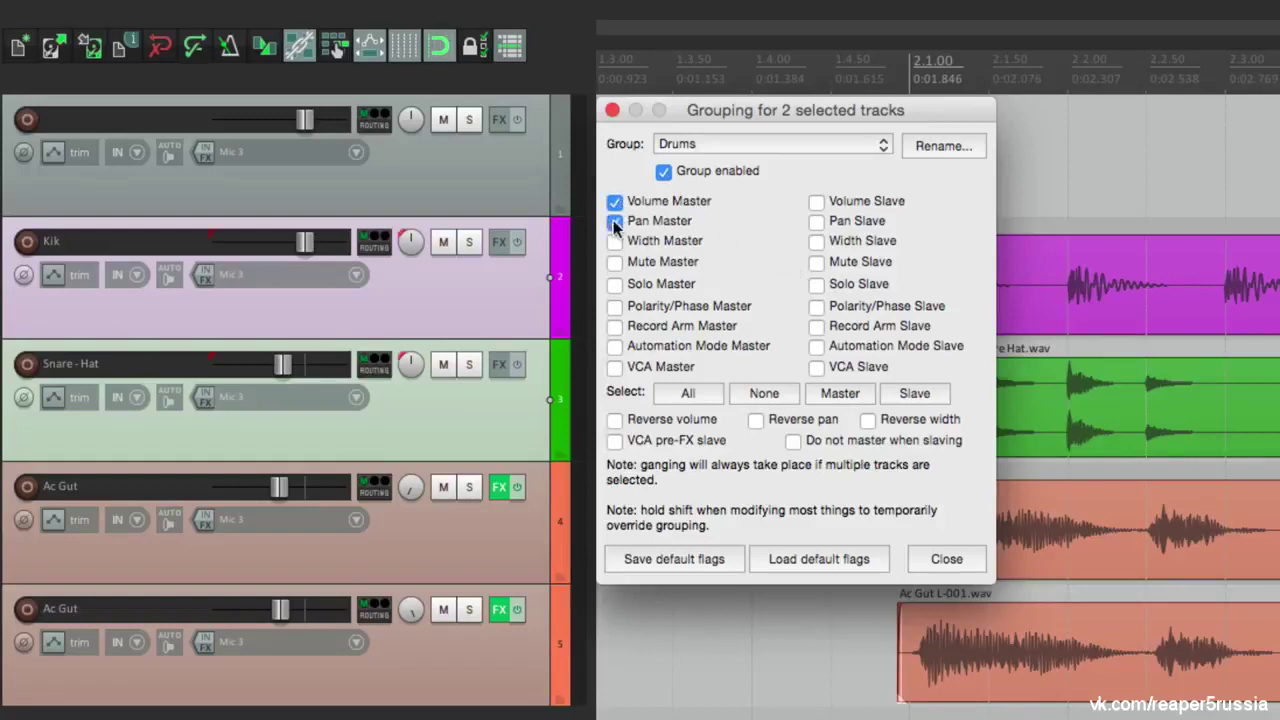
pyautogui.click(818, 203)
pyautogui.click(818, 222)
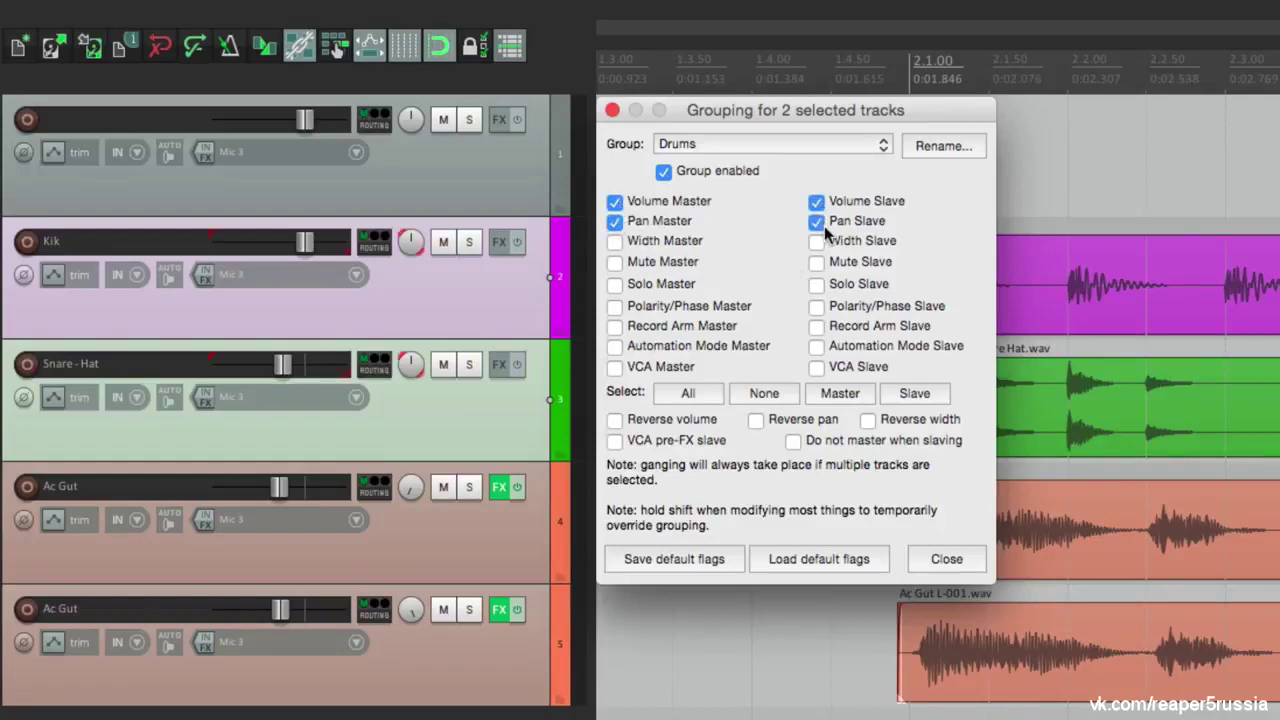
pyautogui.click(615, 262)
pyautogui.click(816, 263)
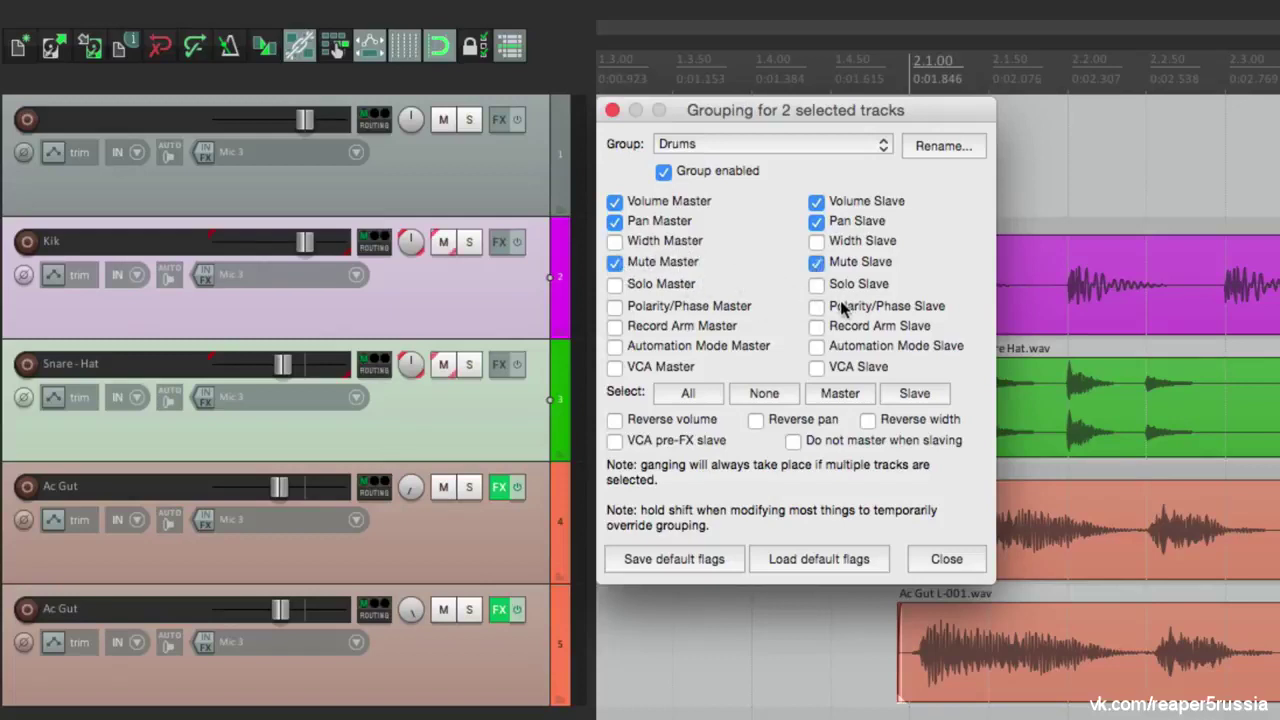
pyautogui.click(615, 326)
pyautogui.click(816, 327)
# Save the current grouping parameters as the default flags, then clear them from Kik and Snare-Hat
pyautogui.click(698, 565)
pyautogui.click(766, 393)
pyautogui.click(498, 404)
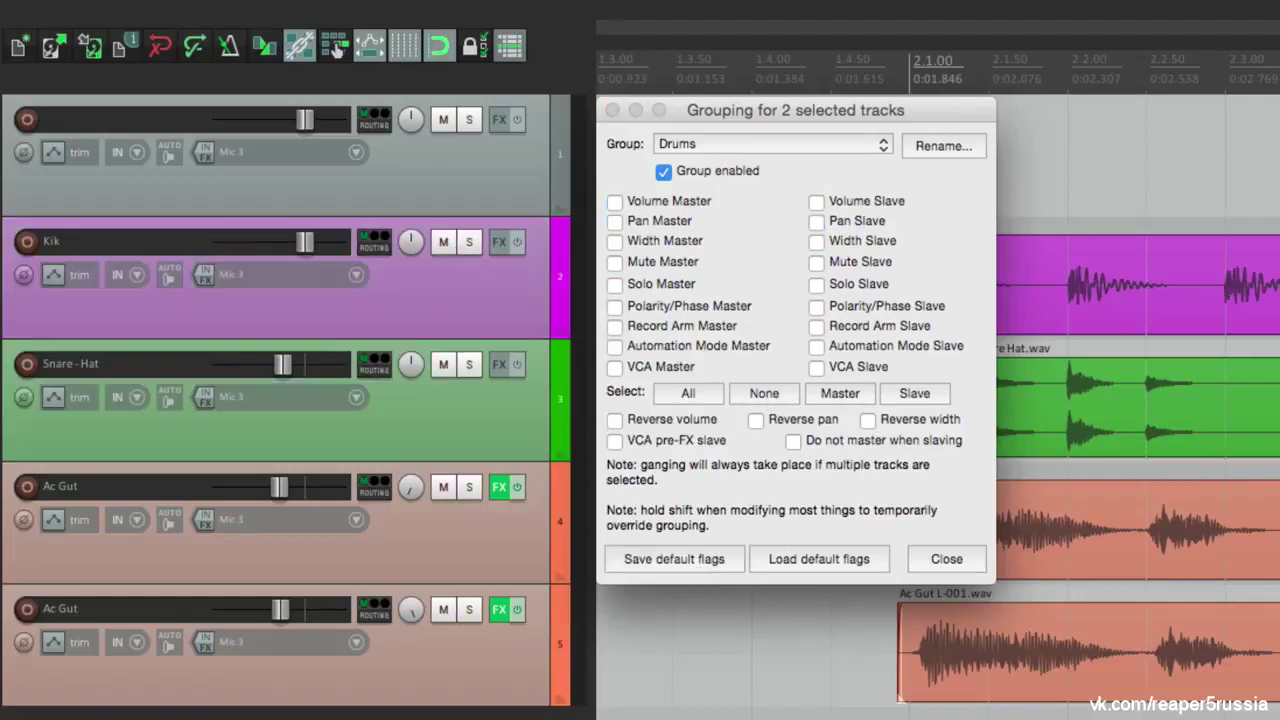
# Load the default grouping flags for Kik and Snare-Hat in the Drums group
pyautogui.click(475, 328)
pyautogui.keyDown('shift'); pyautogui.click(484, 418); pyautogui.keyUp('shift')
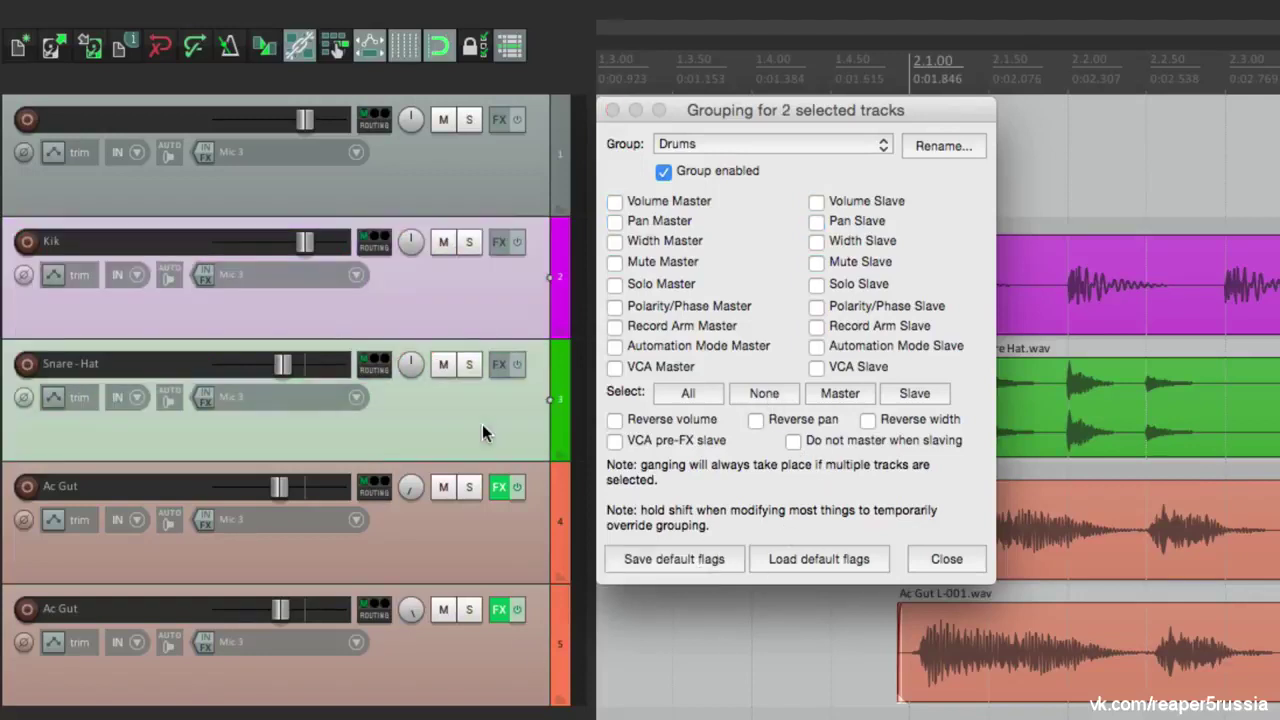
pyautogui.click(817, 553)
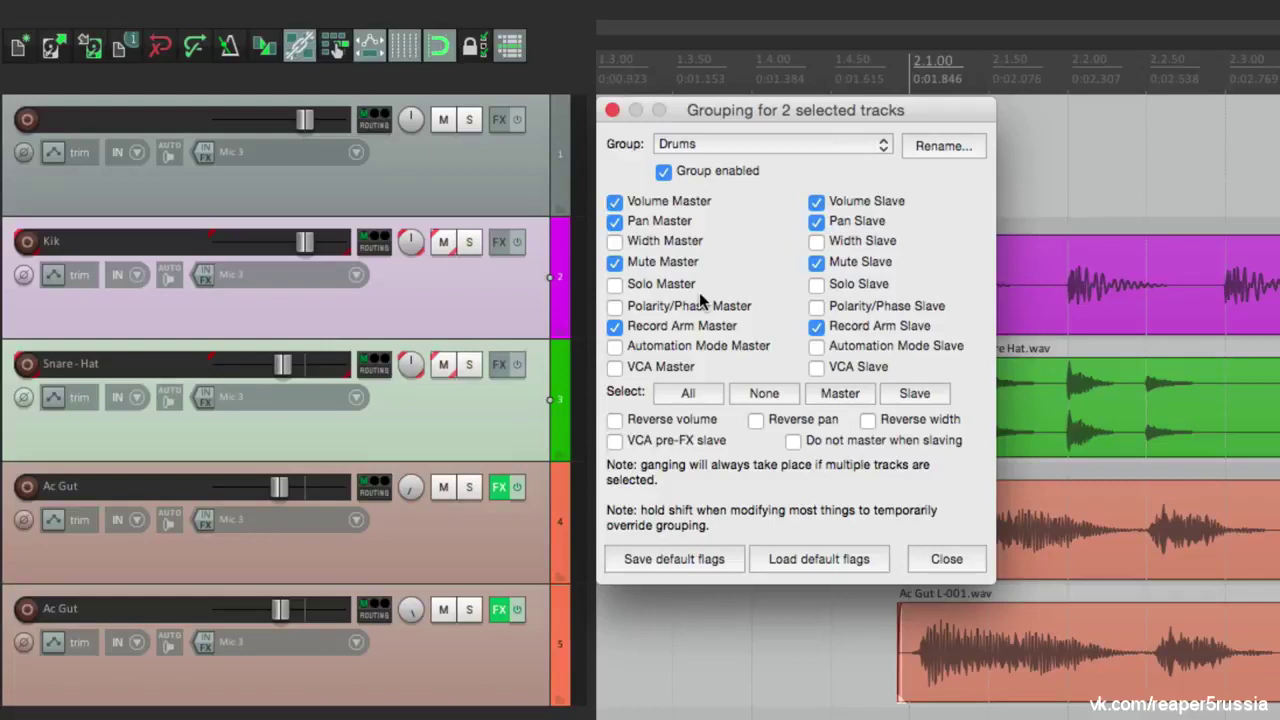
# Load the default grouping flags for both Ac Gut tracks in the Guitars group
pyautogui.click(483, 536)
pyautogui.keyDown('shift'); pyautogui.click(512, 672); pyautogui.keyUp('shift')
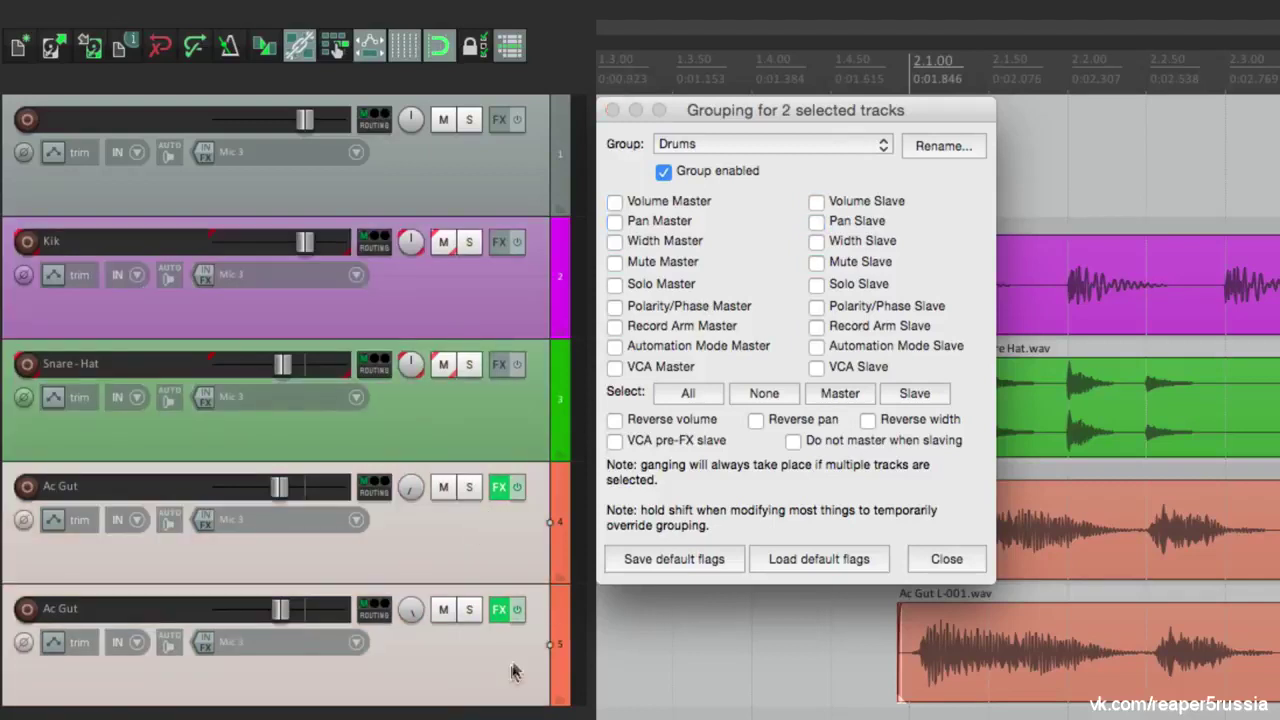
pyautogui.click(800, 143)
pyautogui.click(812, 158)
pyautogui.click(819, 559)
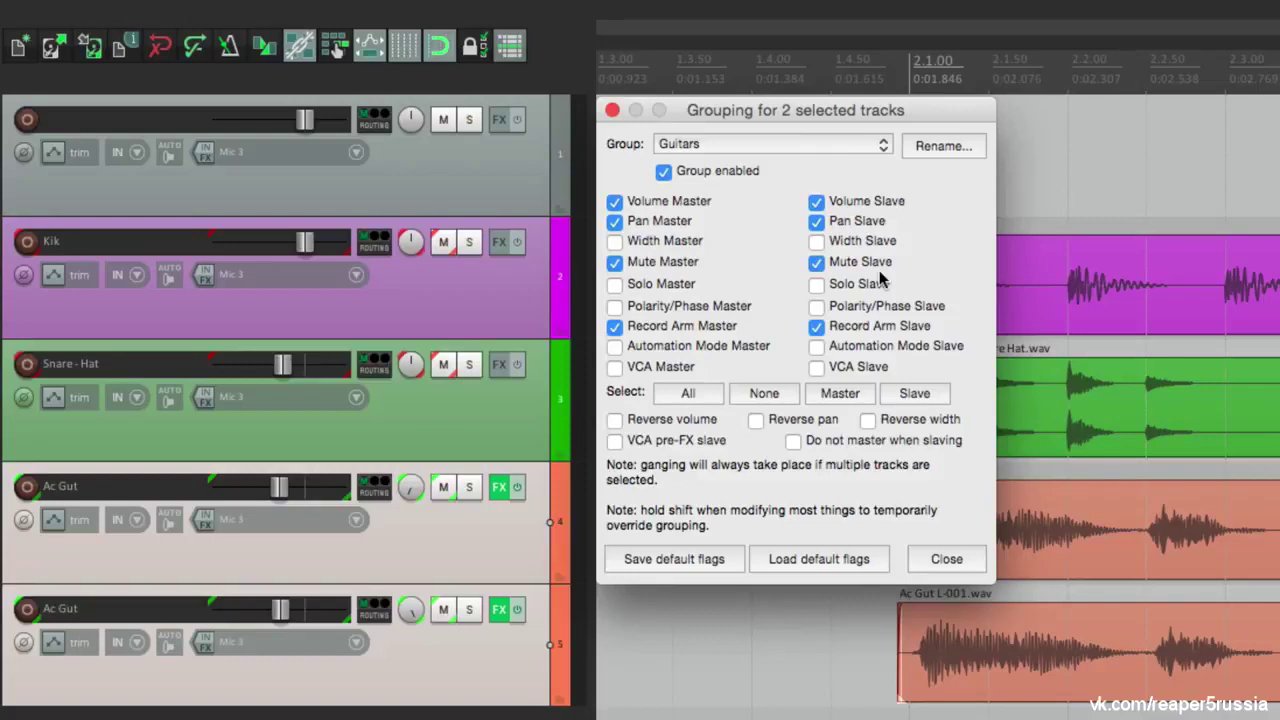
# Clear the Guitars and Drums parameters on all five tracks again and close the grouping settings
pyautogui.click(466, 190)
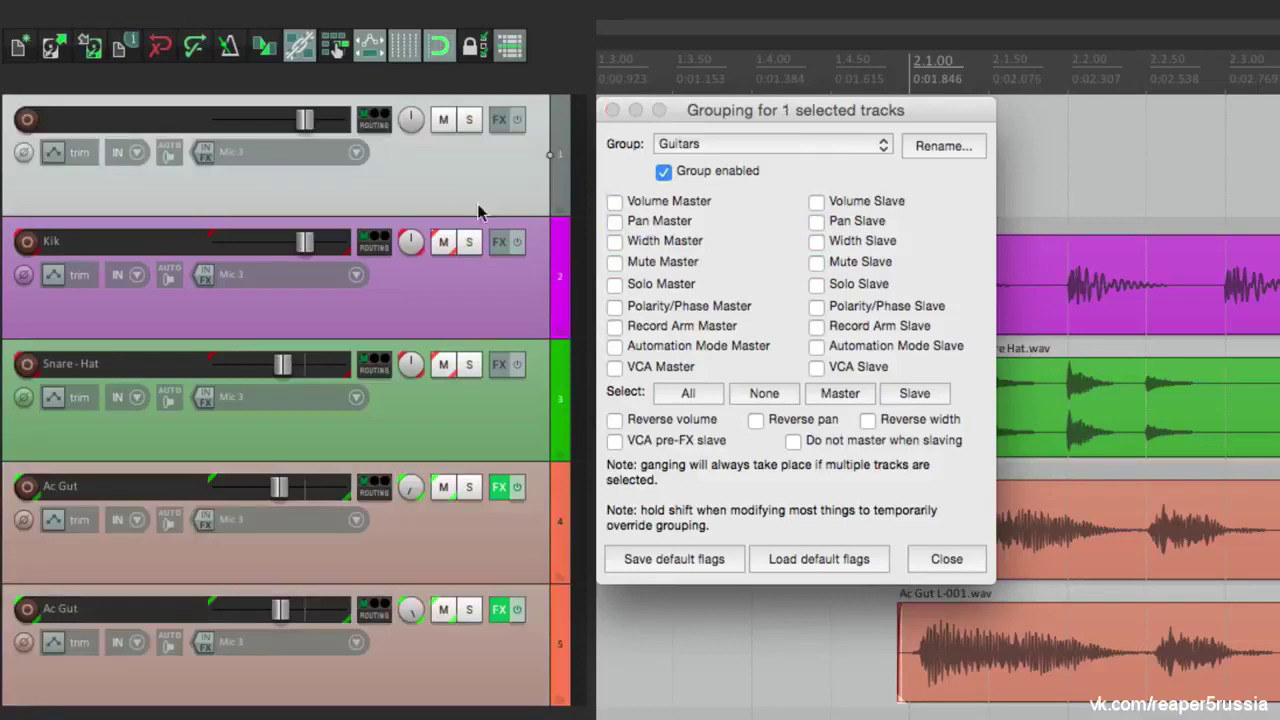
pyautogui.keyDown('shift'); pyautogui.click(489, 643); pyautogui.keyUp('shift')
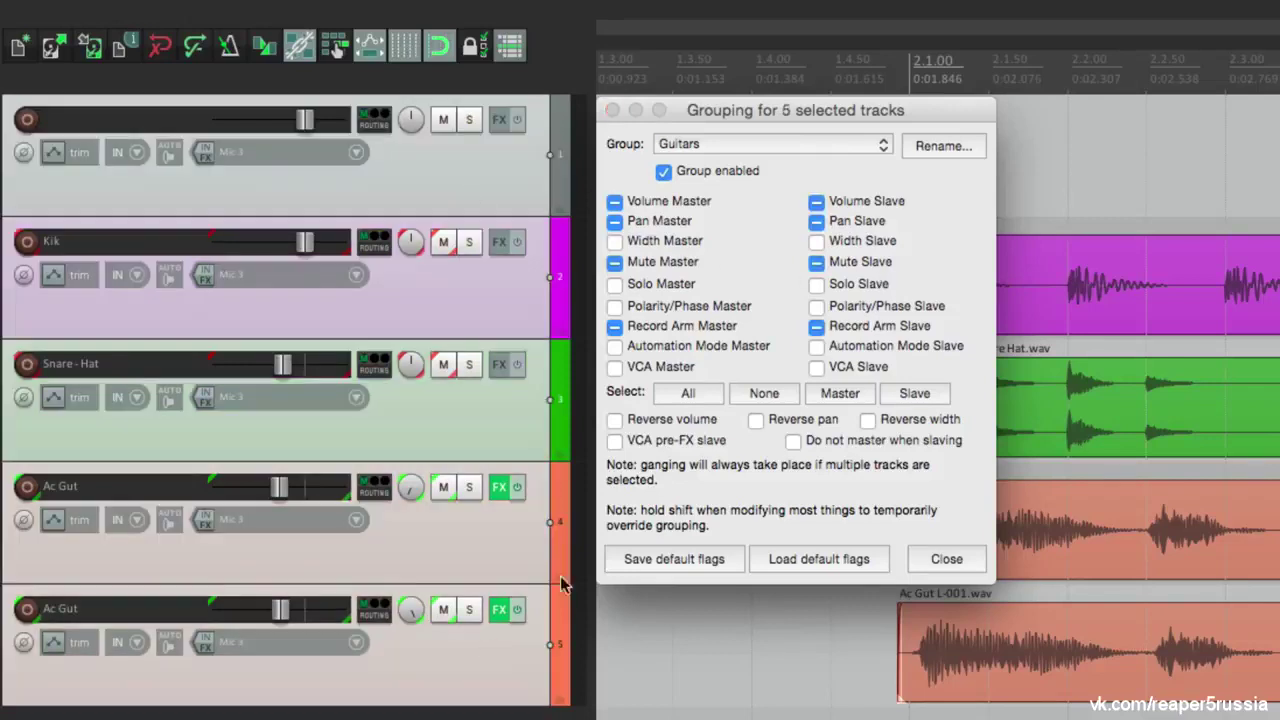
pyautogui.click(765, 396)
pyautogui.click(774, 143)
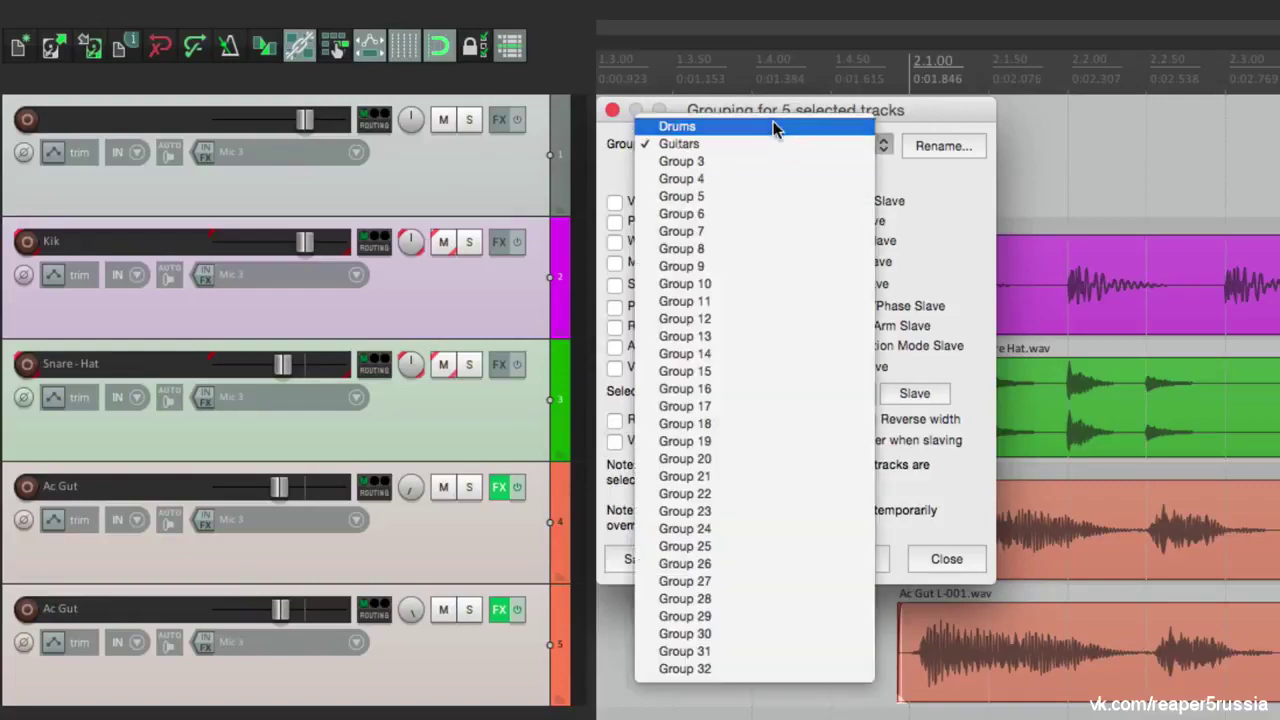
pyautogui.click(774, 124)
pyautogui.click(766, 393)
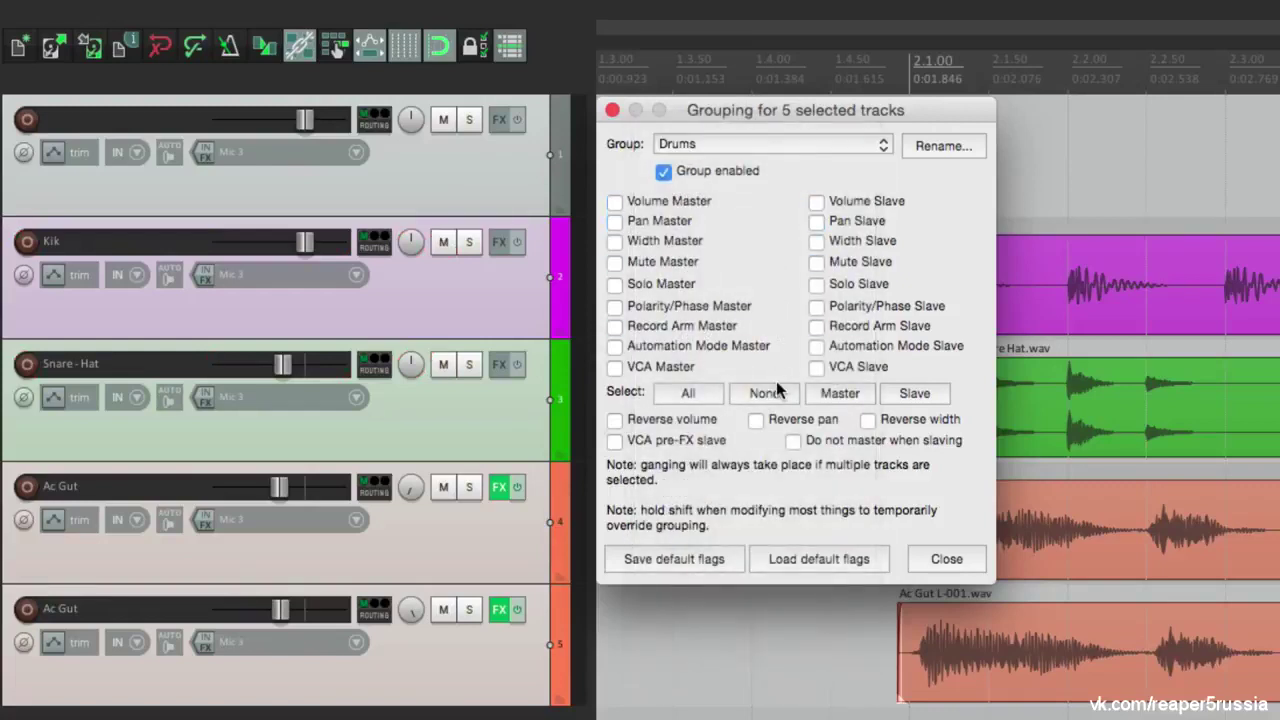
pyautogui.press('Escape')
pyautogui.click(634, 650)
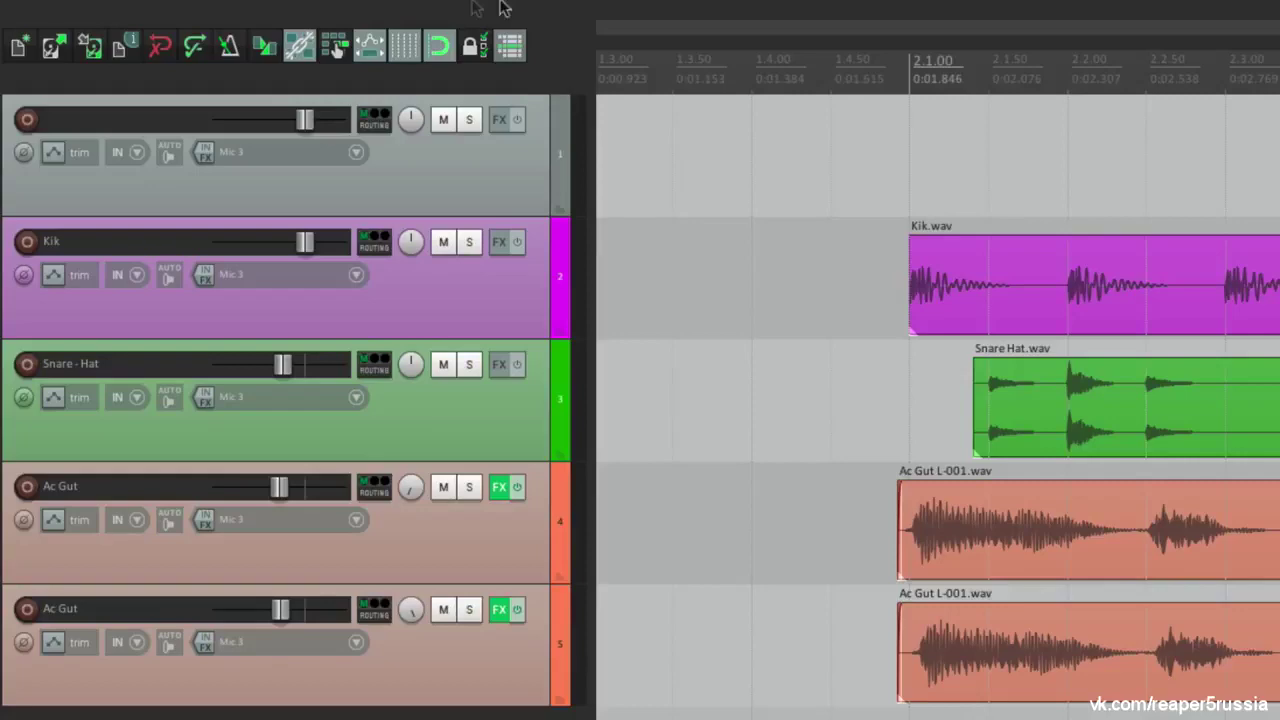
# In the Grouping Matrix, assign Kik and Snare-Hat to Drums and both Ac Gut tracks to Guitars
pyautogui.moveTo(460, 8)
pyautogui.click(271, 10)
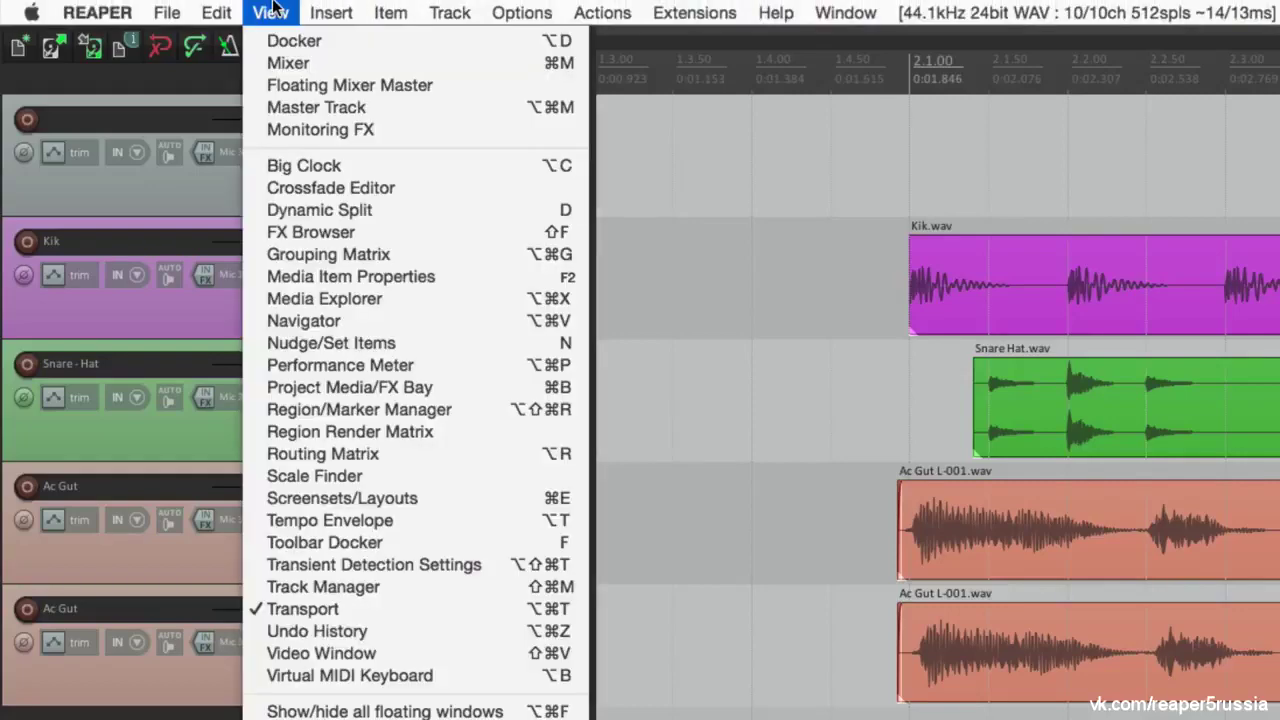
pyautogui.click(254, 253)
pyautogui.click(255, 256)
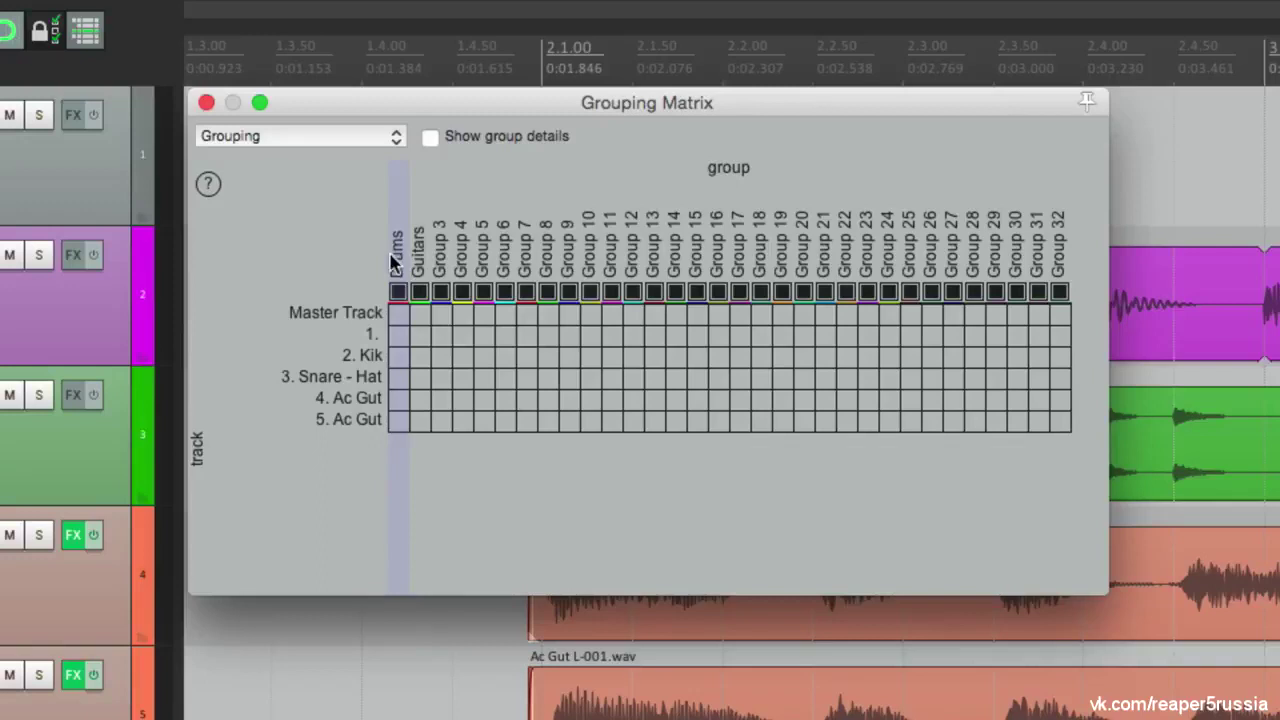
pyautogui.click(397, 362)
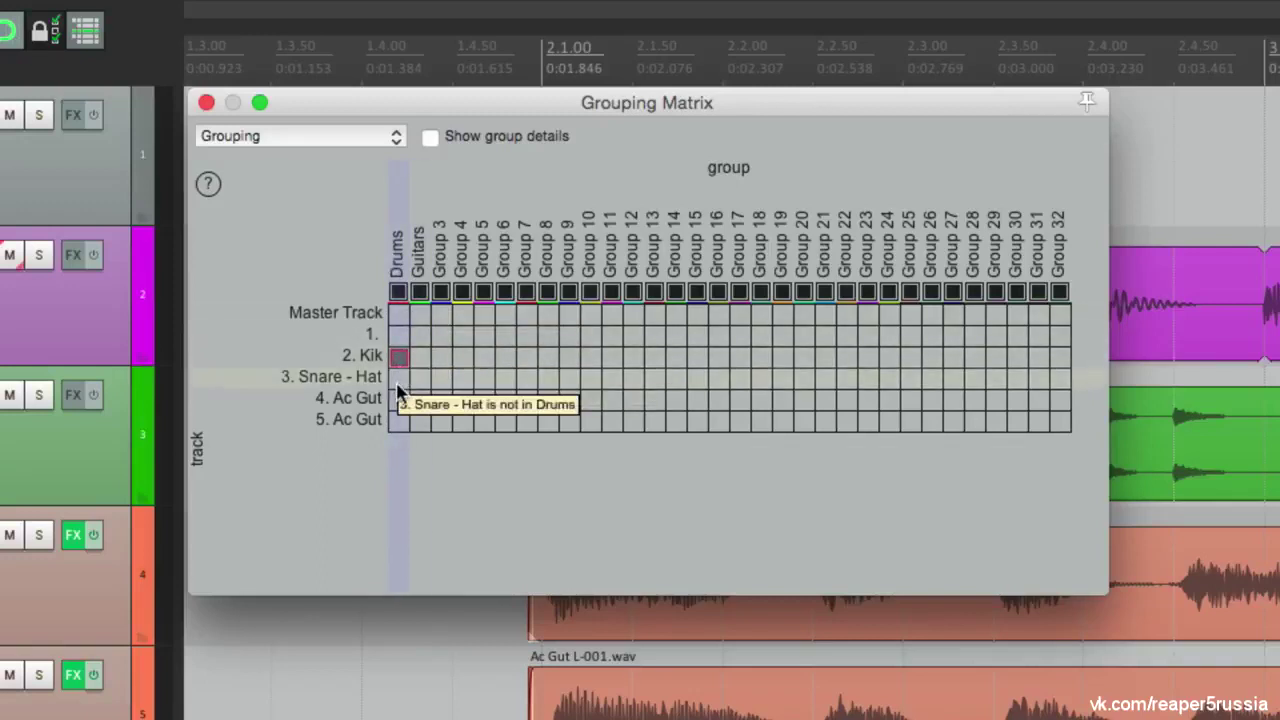
pyautogui.click(398, 378)
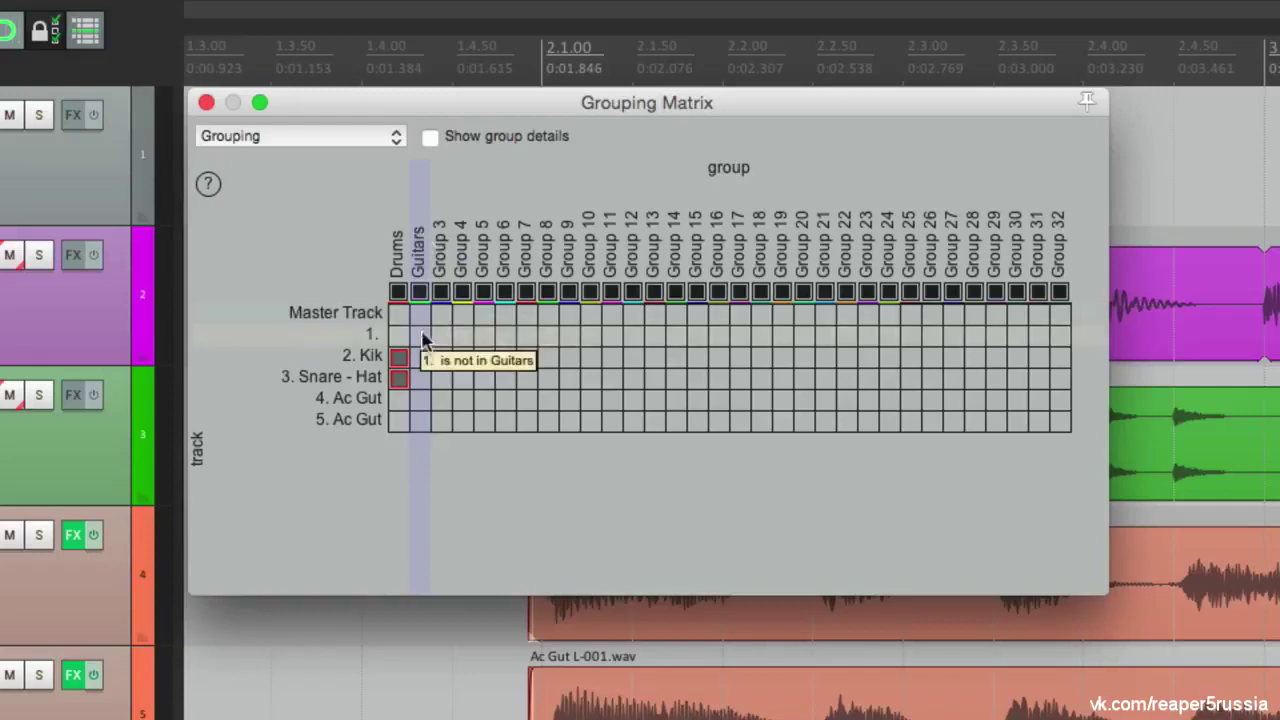
pyautogui.click(420, 398)
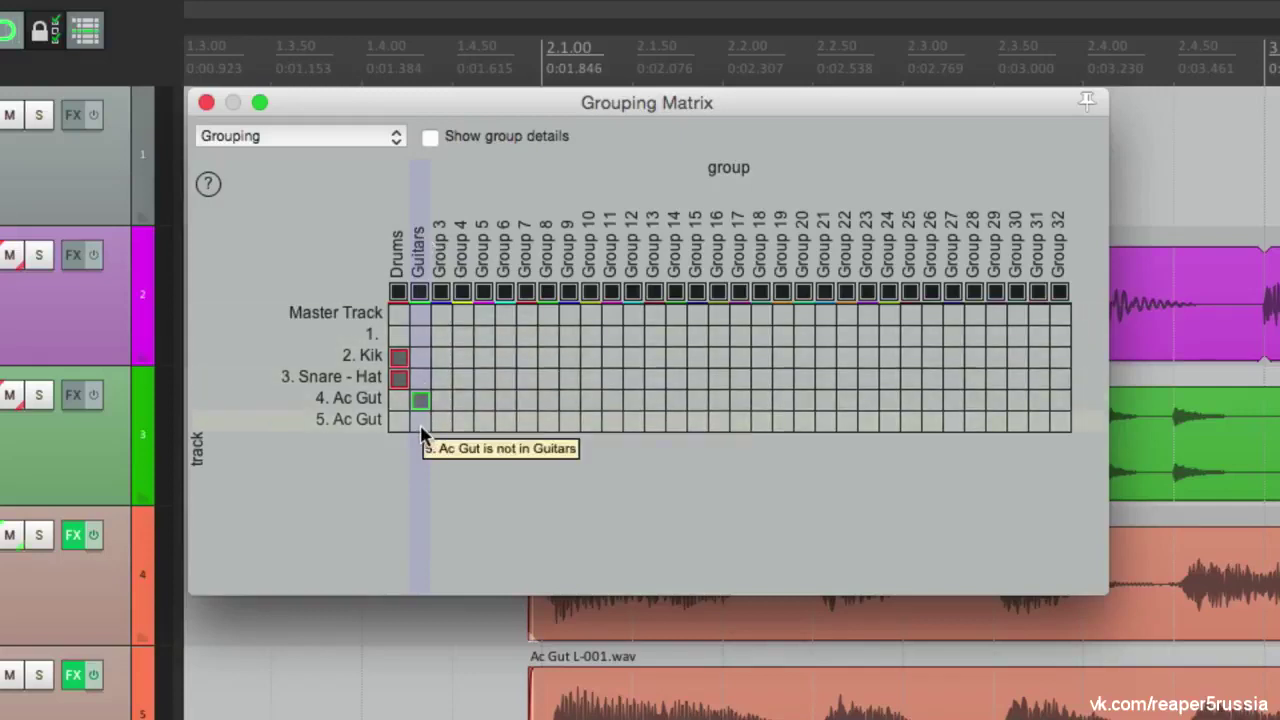
pyautogui.click(421, 424)
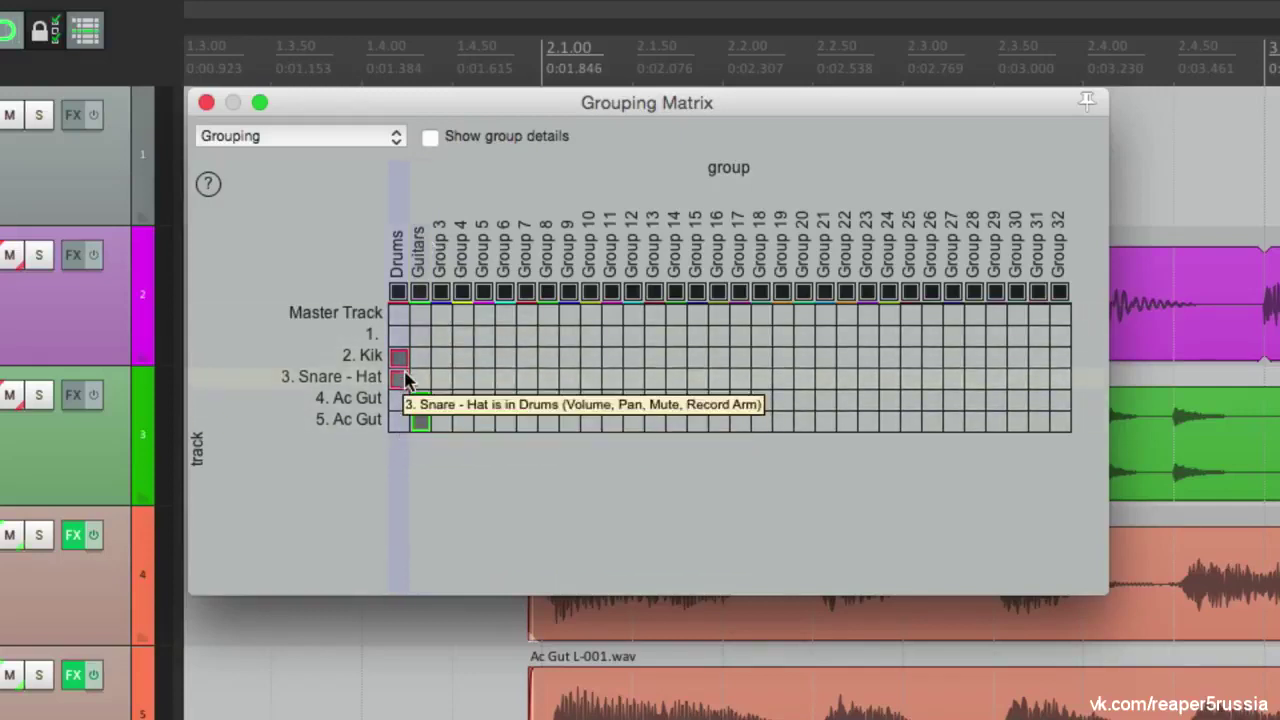
# Check the Drums parameters of Kik and Snare-Hat and the Guitars parameters of both Ac Gut tracks in the grouping settings
pyautogui.rightClick(421, 424)
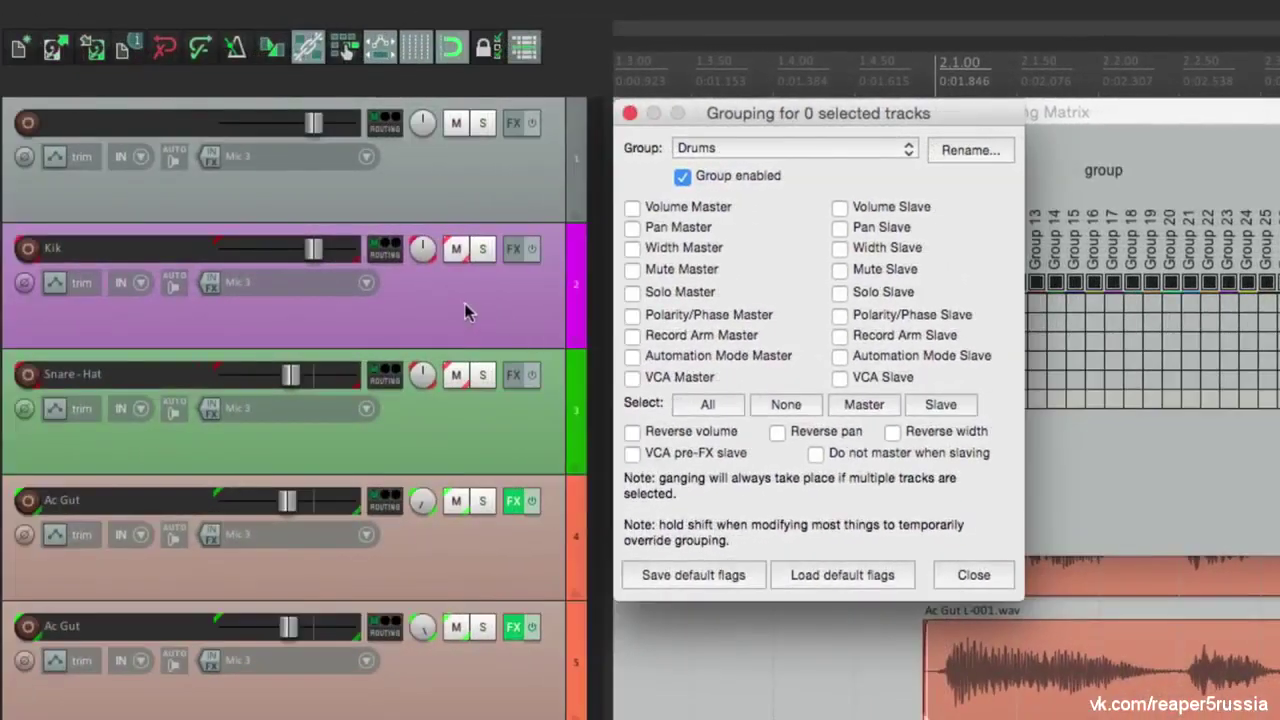
pyautogui.click(464, 303)
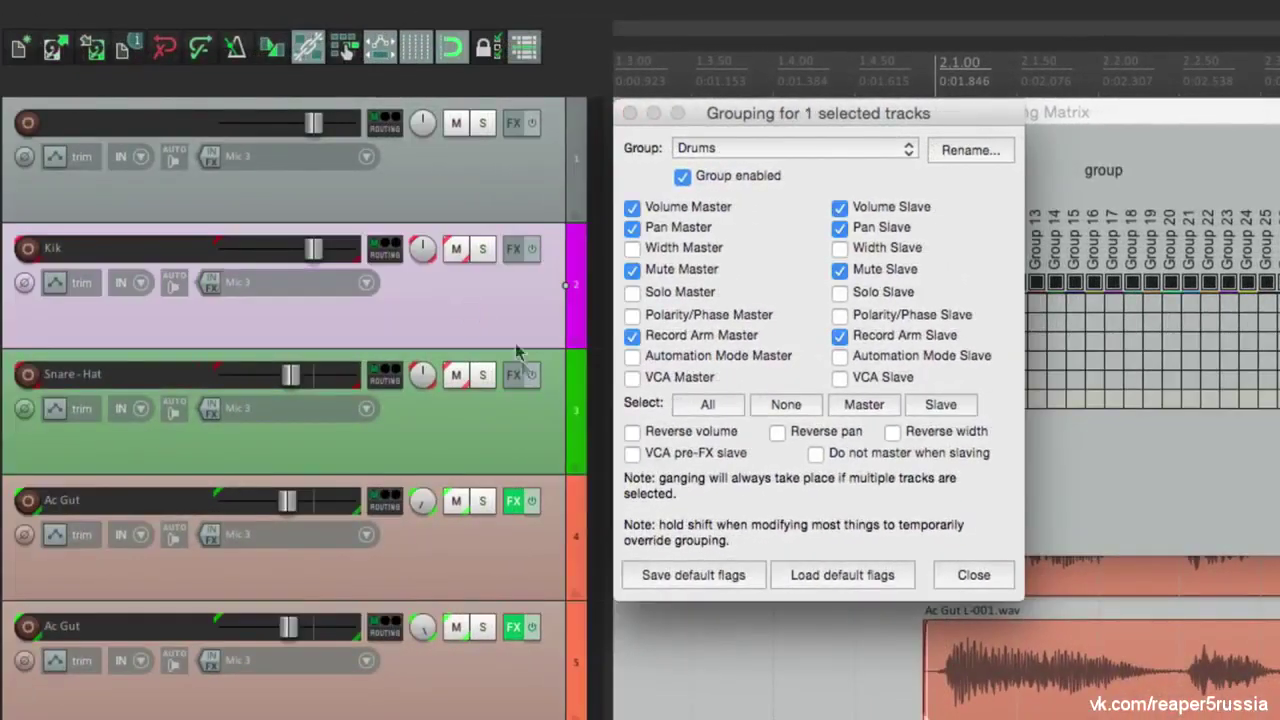
pyautogui.keyDown('ctrl'); pyautogui.click(513, 411); pyautogui.keyUp('ctrl')
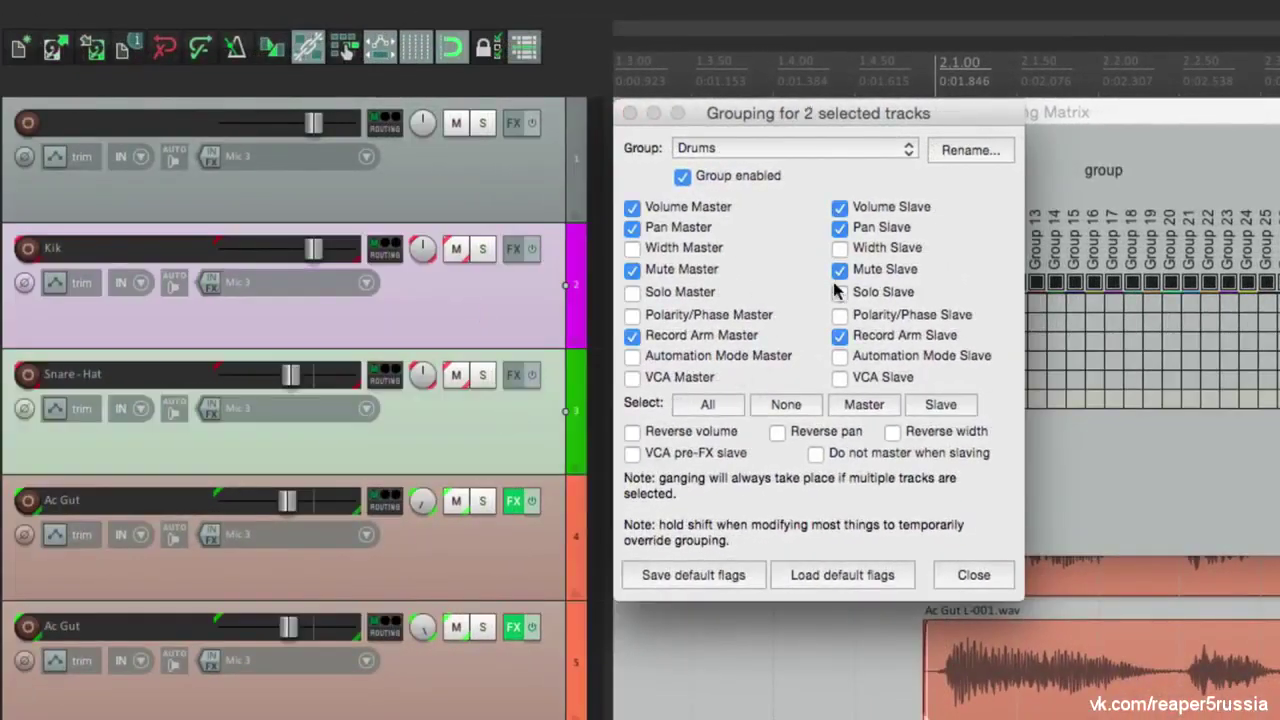
pyautogui.click(510, 562)
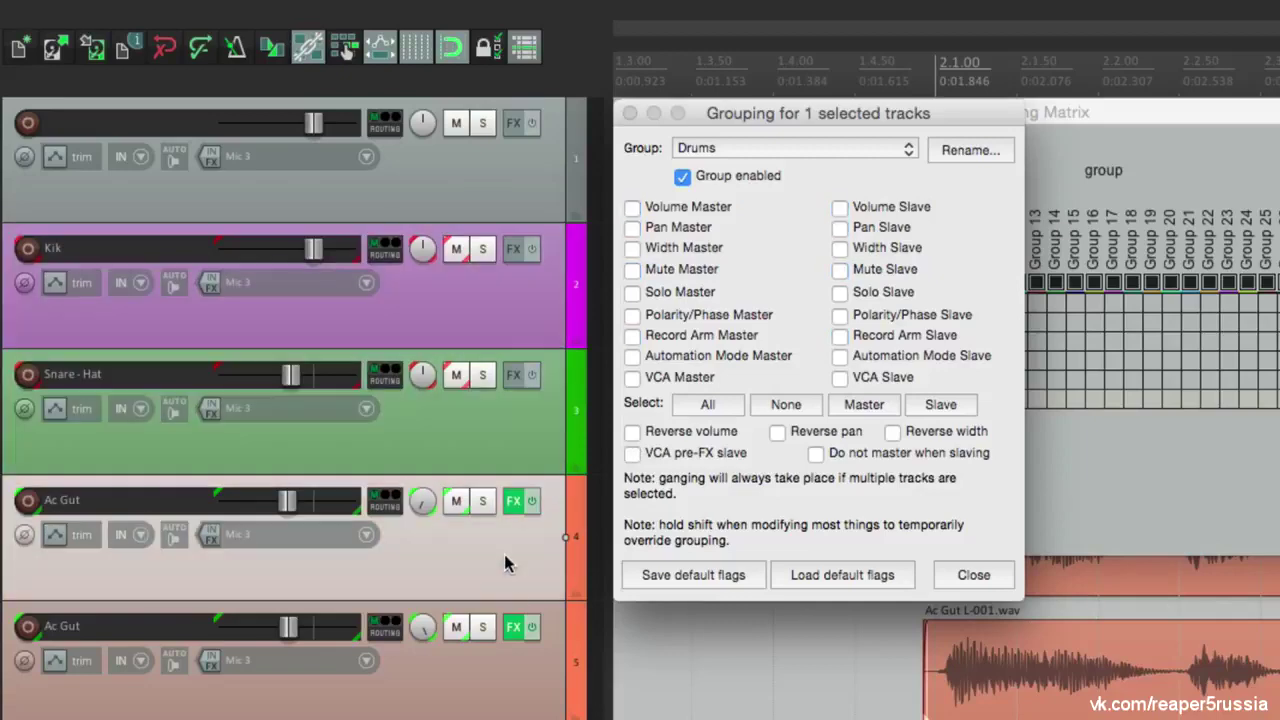
pyautogui.keyDown('ctrl'); pyautogui.click(503, 697); pyautogui.keyUp('ctrl')
pyautogui.click(832, 150)
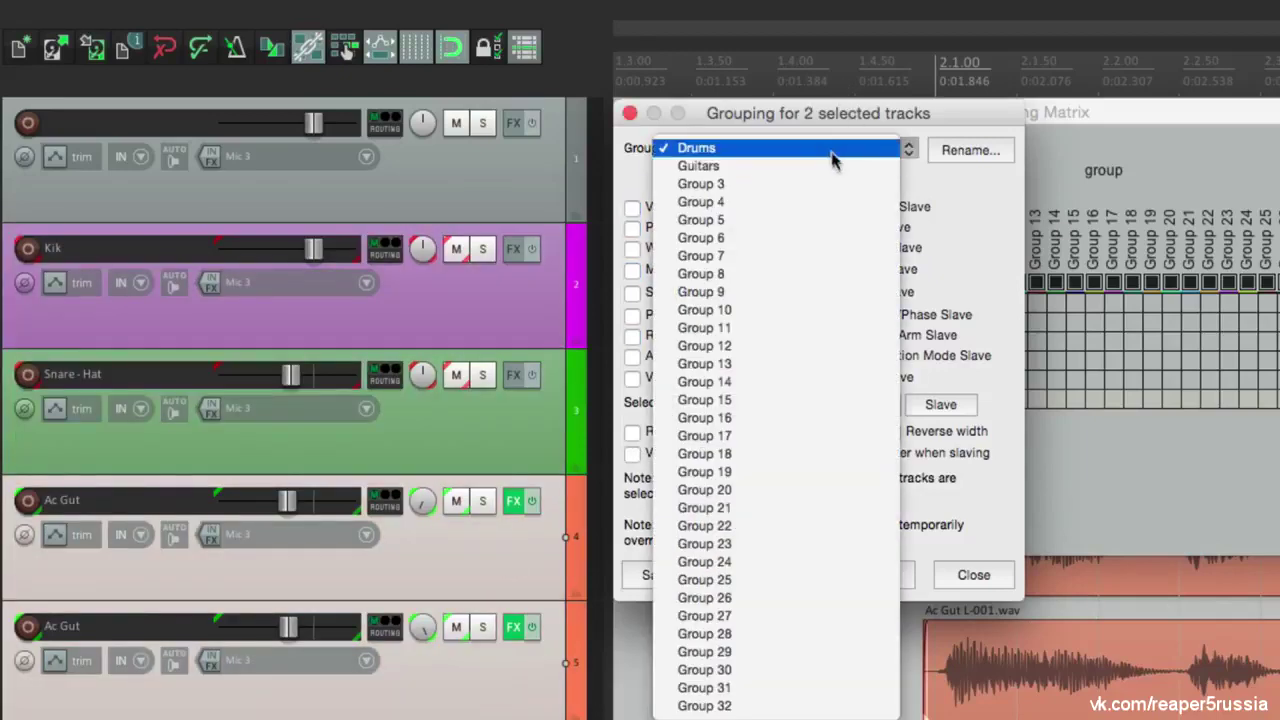
pyautogui.click(835, 166)
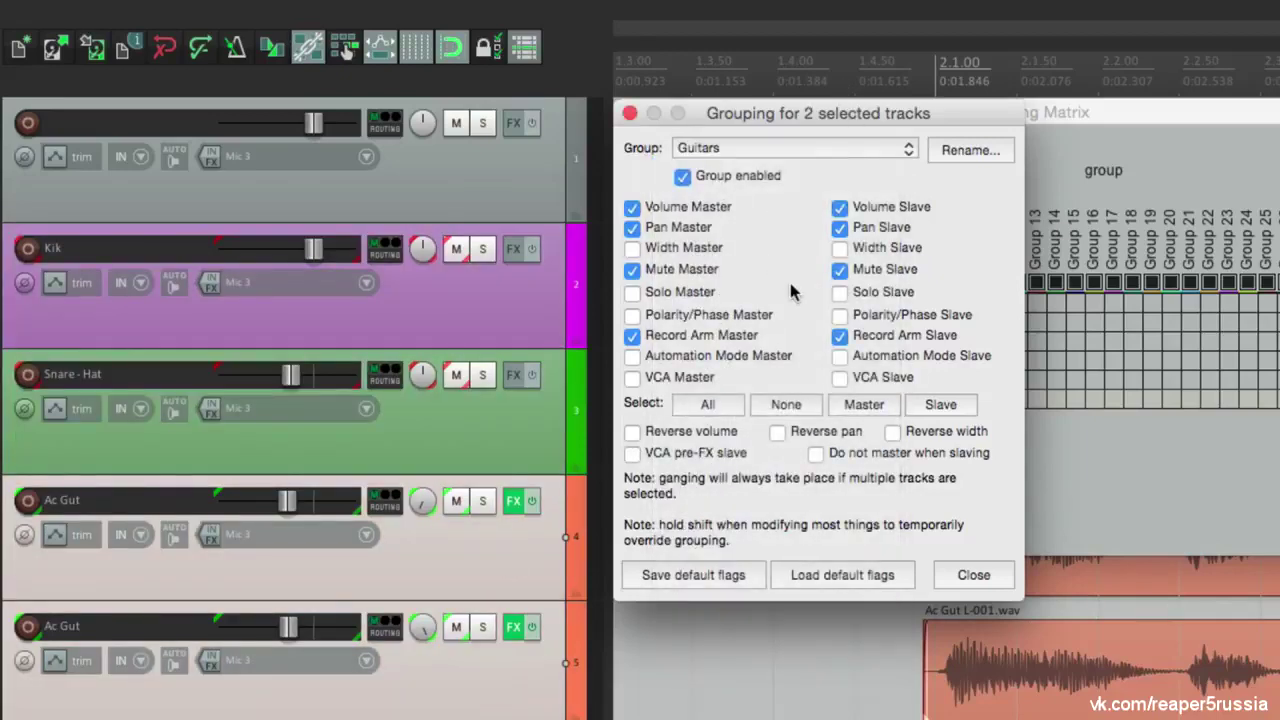
pyautogui.press('Escape')
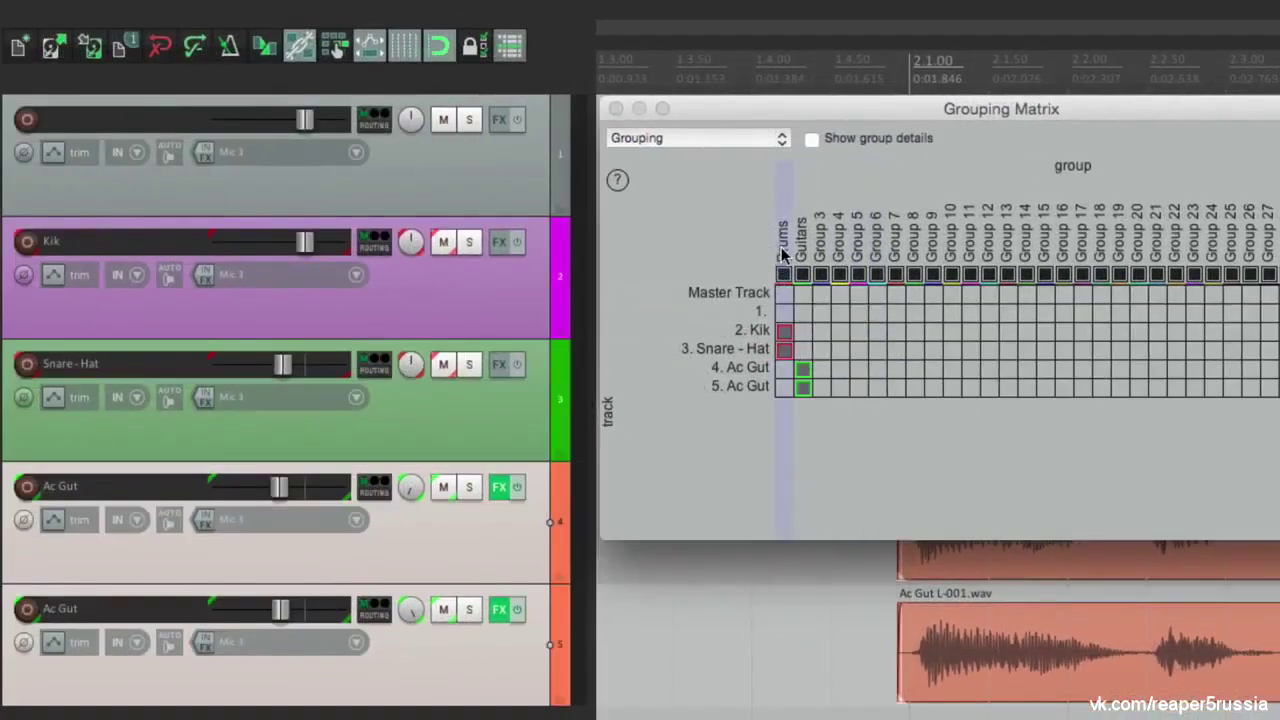
# Select all tracks belonging to the Drums group from the Grouping Matrix
pyautogui.click(783, 253)
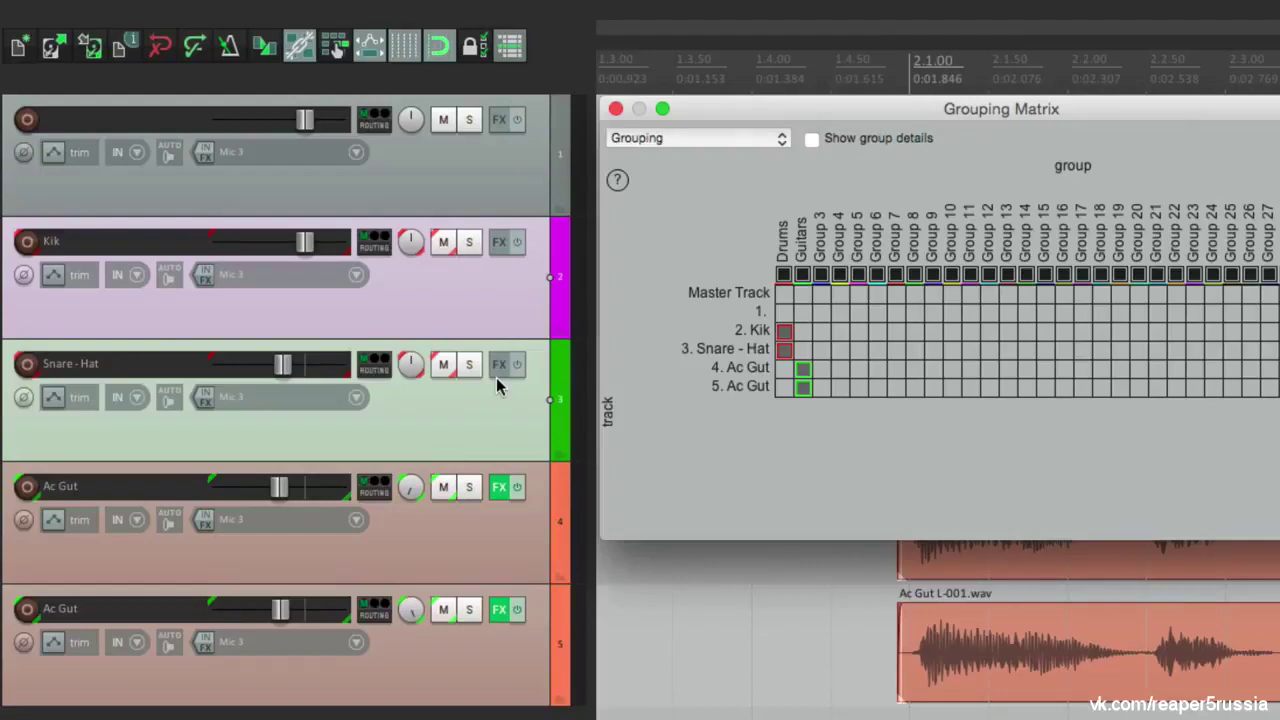
# For Kik and Snare-Hat in the Drums group, disable Mute Master and Slave and enable Solo Master and Slave
pyautogui.hotkey('shift', 'g')
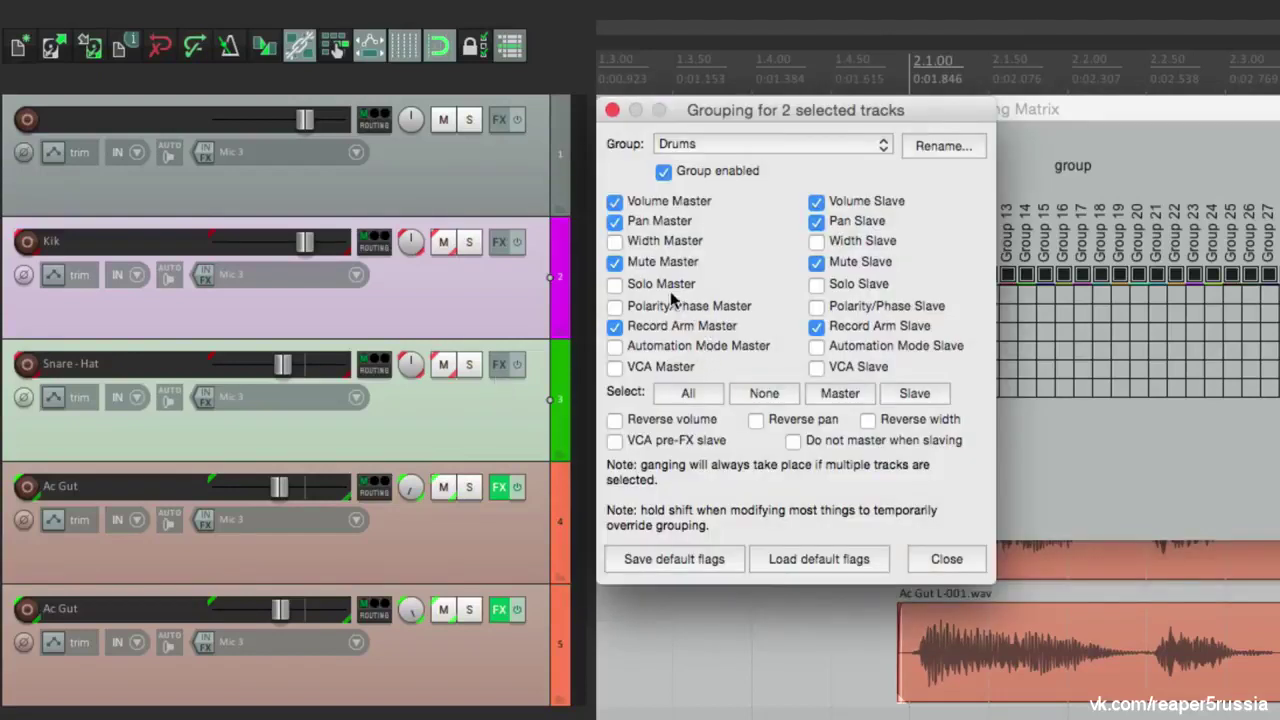
pyautogui.click(614, 261)
pyautogui.click(816, 261)
pyautogui.click(816, 284)
pyautogui.click(615, 284)
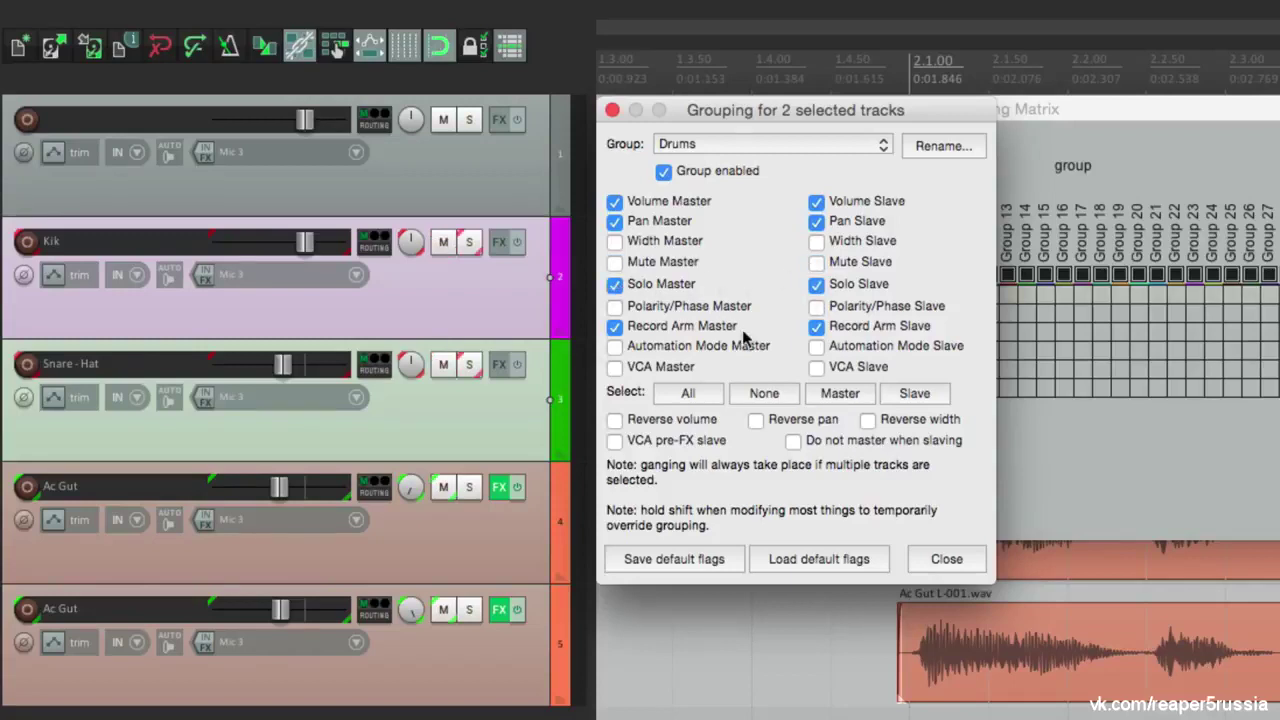
pyautogui.press('Escape')
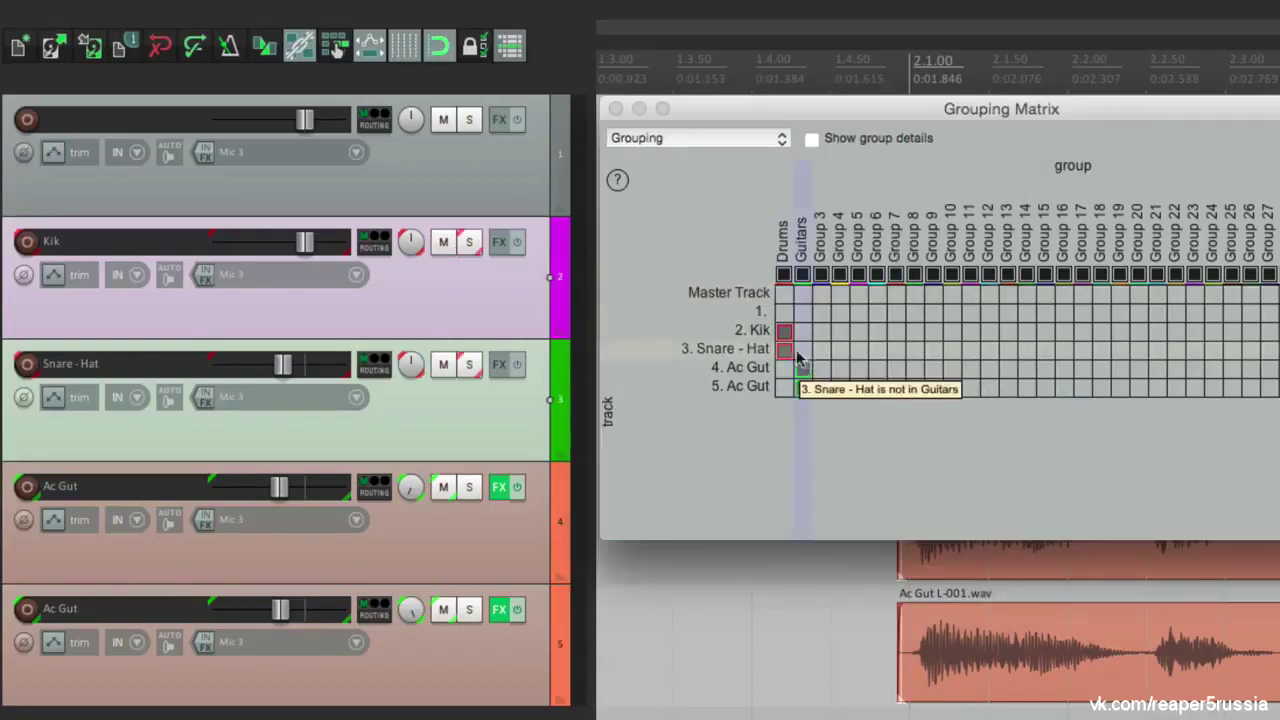
# Select the Guitars group's tracks from the Grouping Matrix and disable Pan Master and Pan Slave for them
pyautogui.click(801, 242)
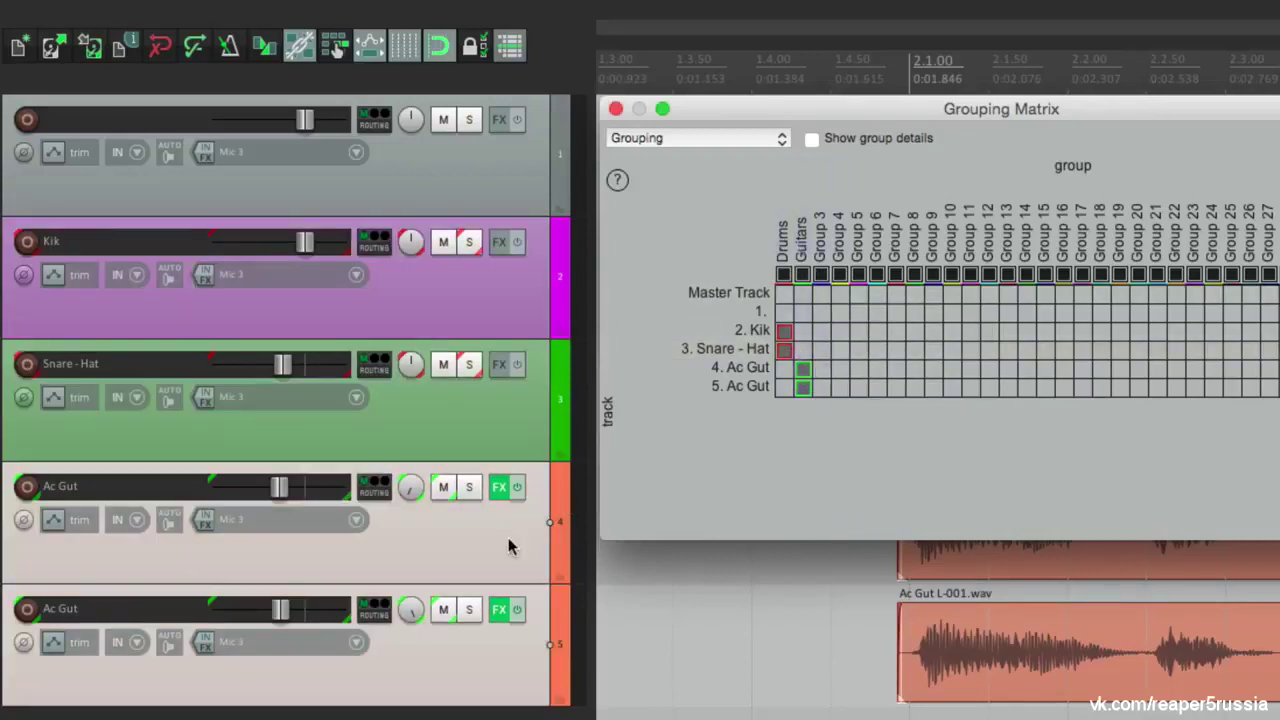
pyautogui.doubleClick(803, 250)
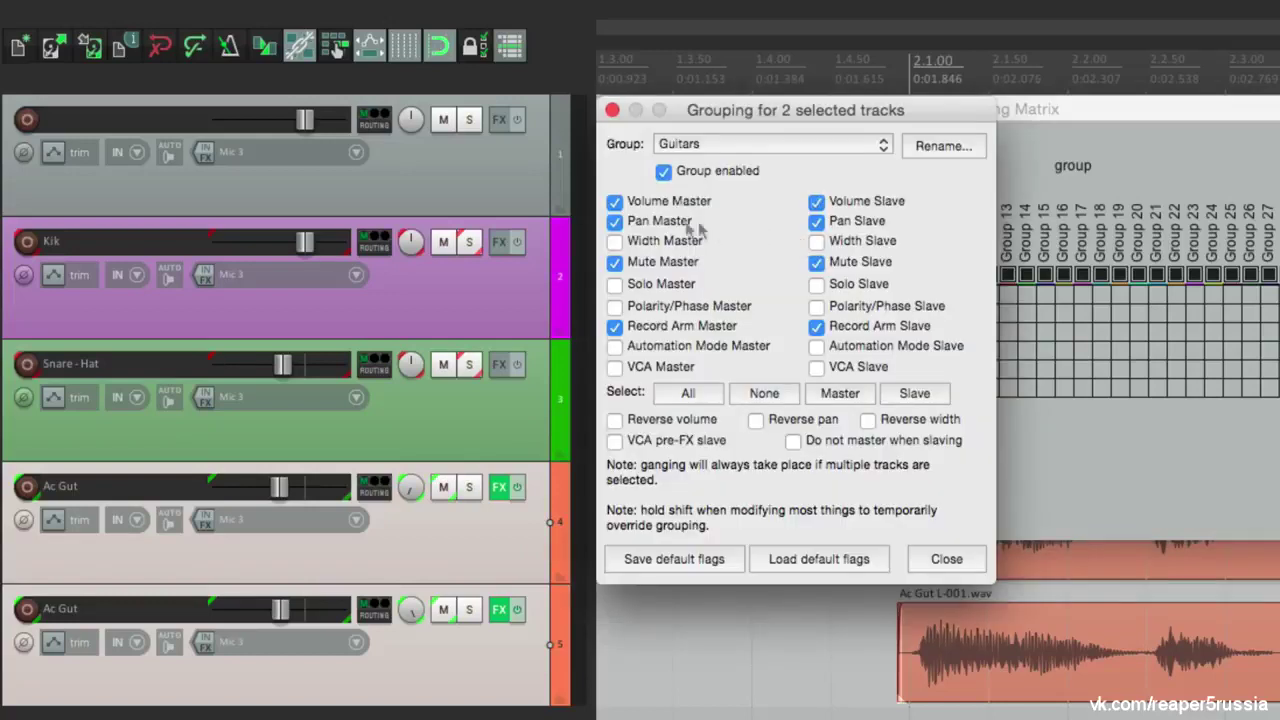
pyautogui.click(614, 221)
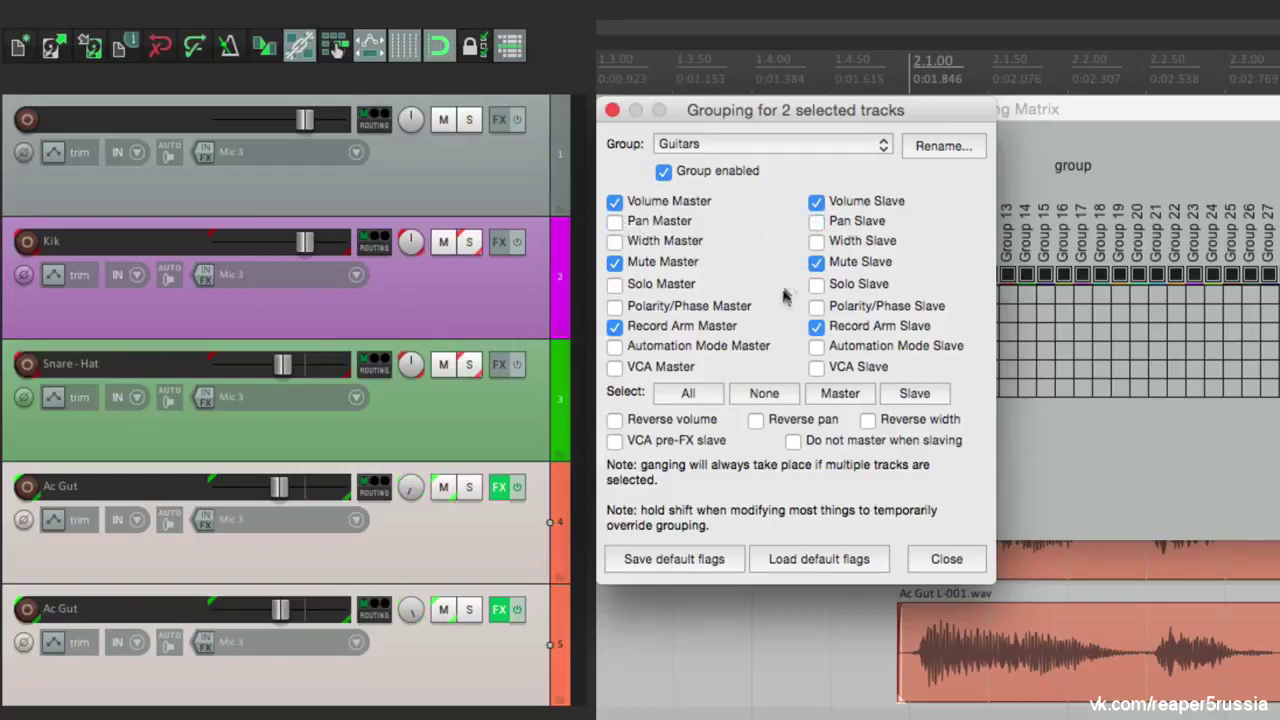
pyautogui.press('Escape')
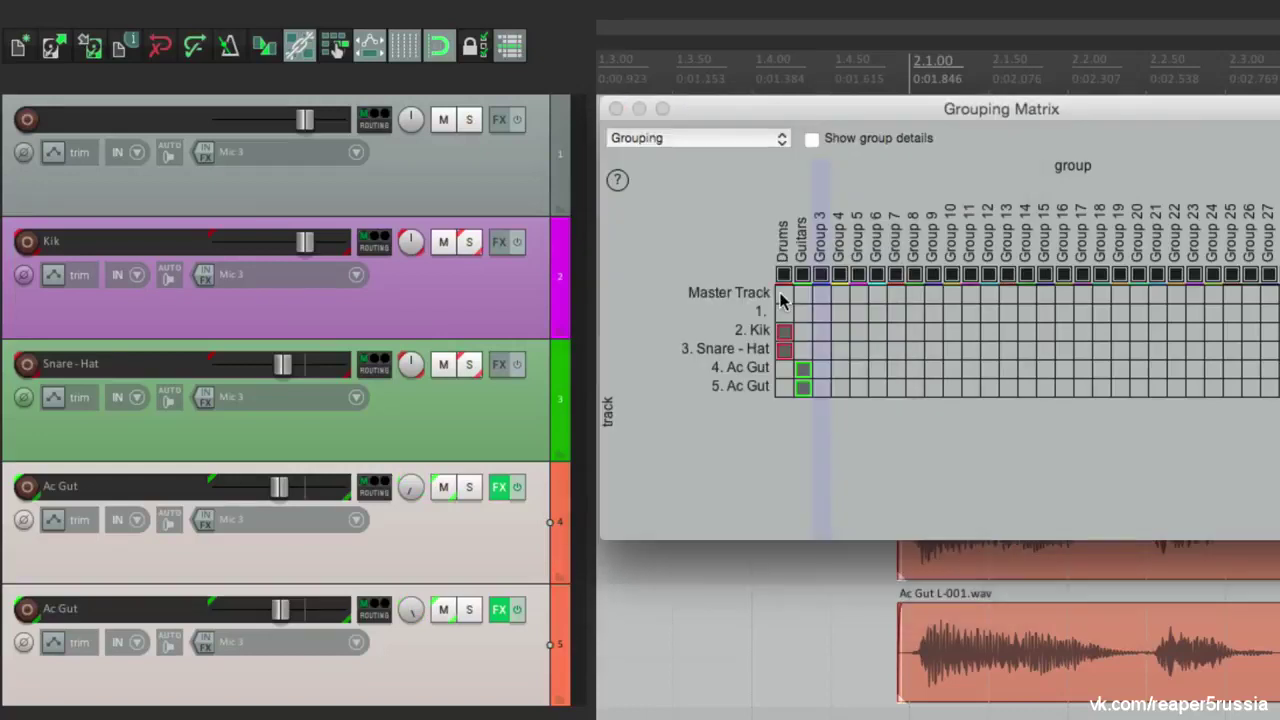
# Check the Guitars group parameters of both Ac Gut tracks in the grouping settings
pyautogui.click(803, 386)
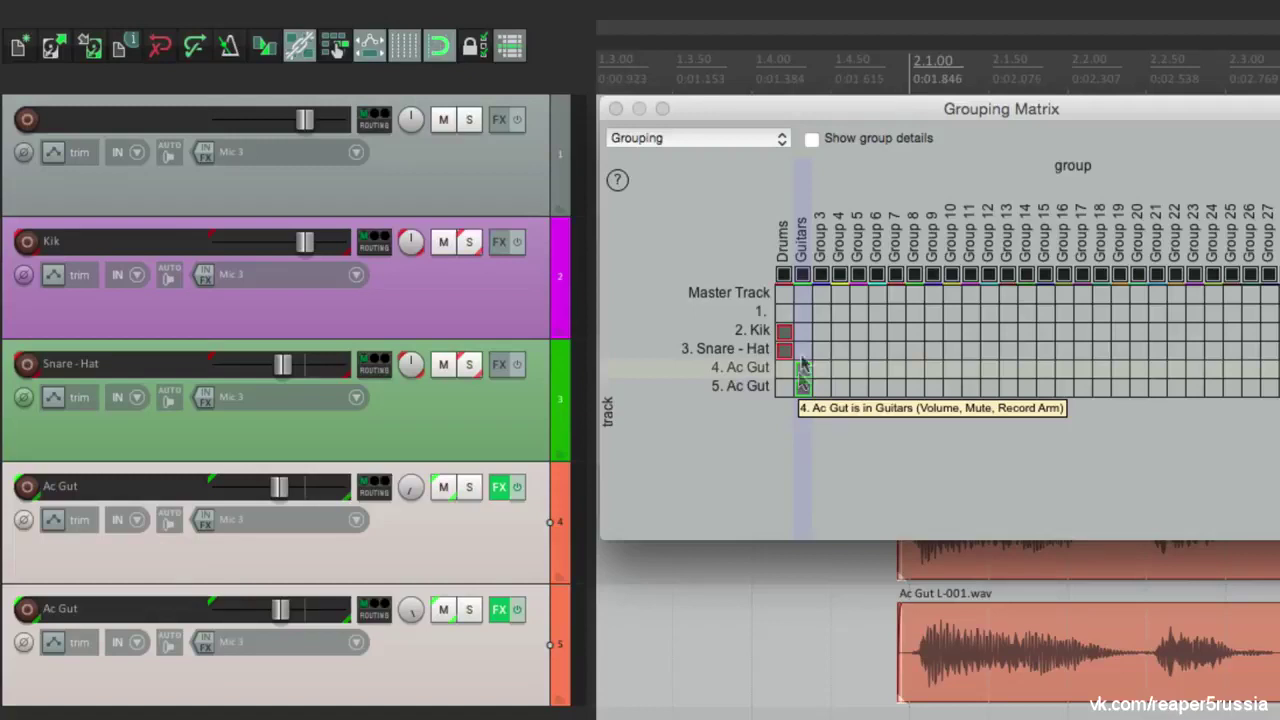
pyautogui.click(802, 252)
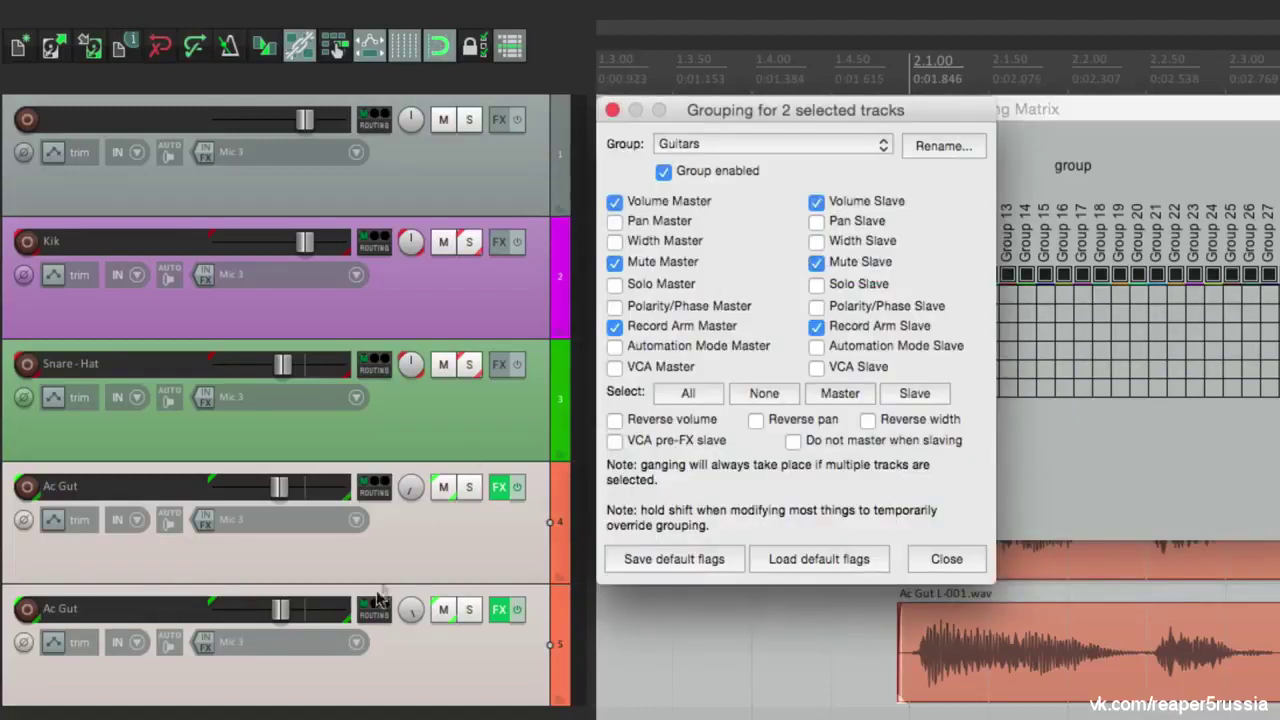
pyautogui.click(613, 111)
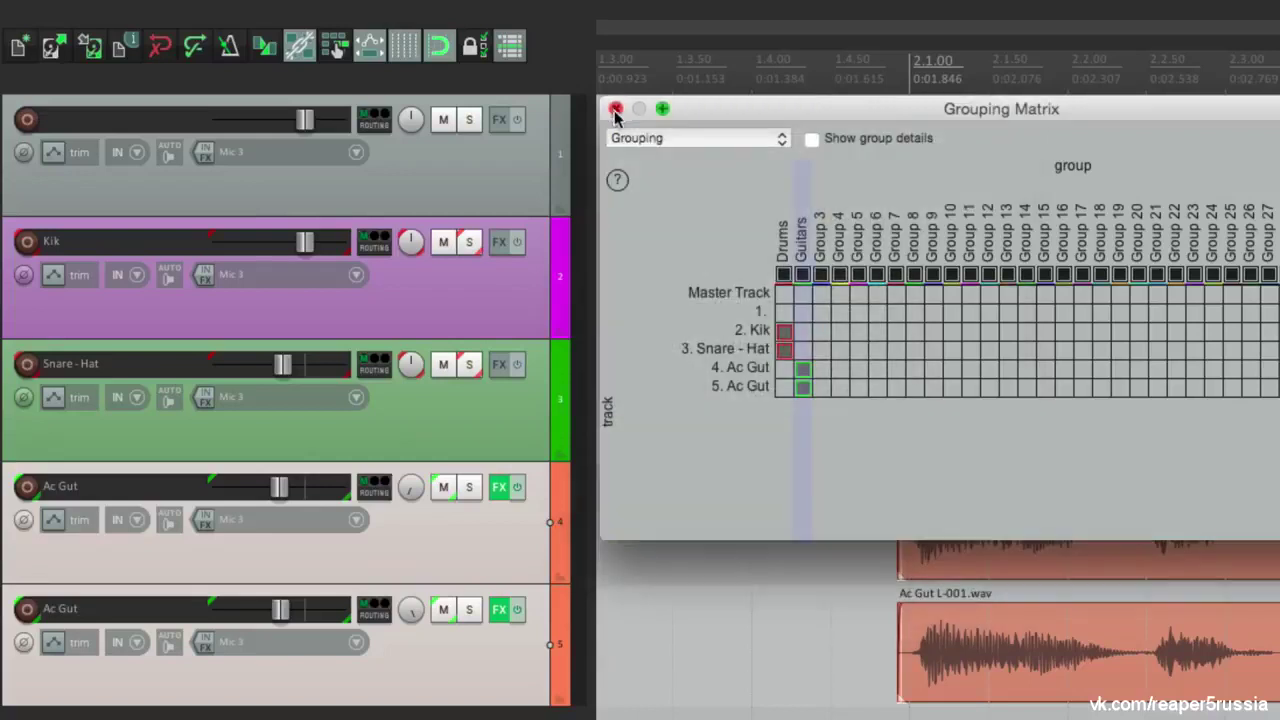
# Enable Reverse volume and Reverse pan for track 5 Ac Gut in the Guitars group
pyautogui.moveTo(802, 366)
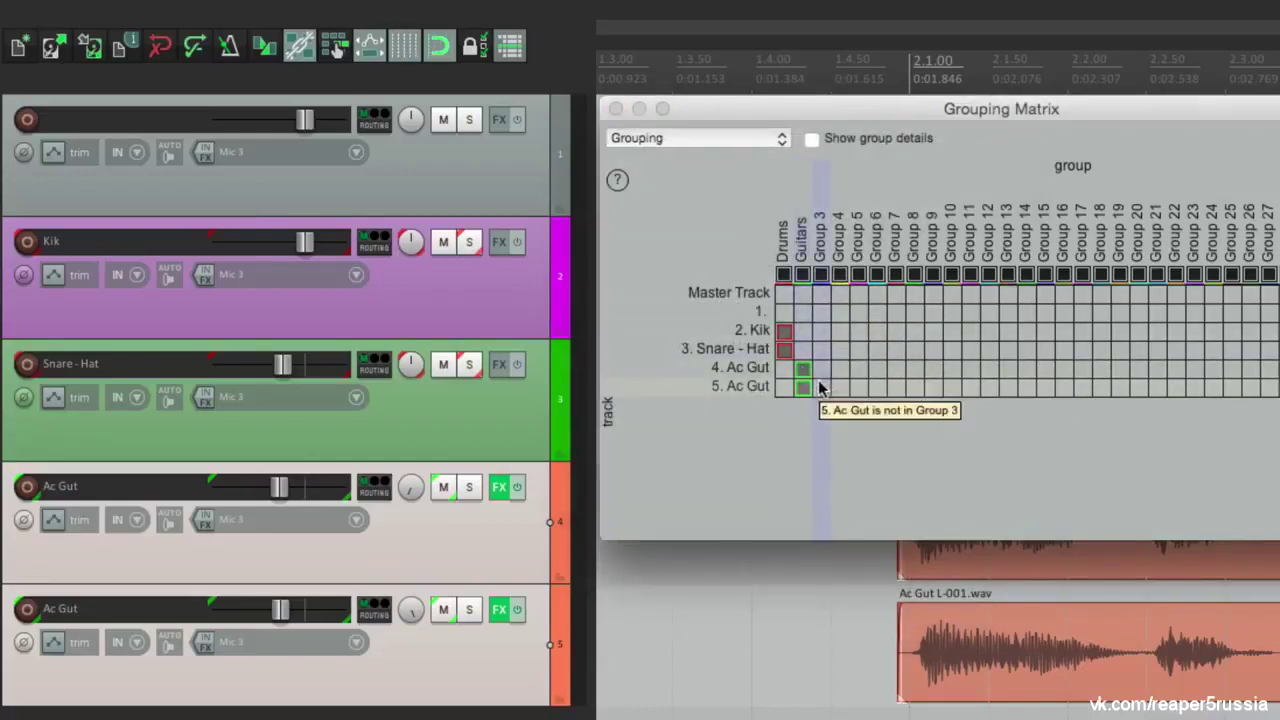
pyautogui.doubleClick(801, 392)
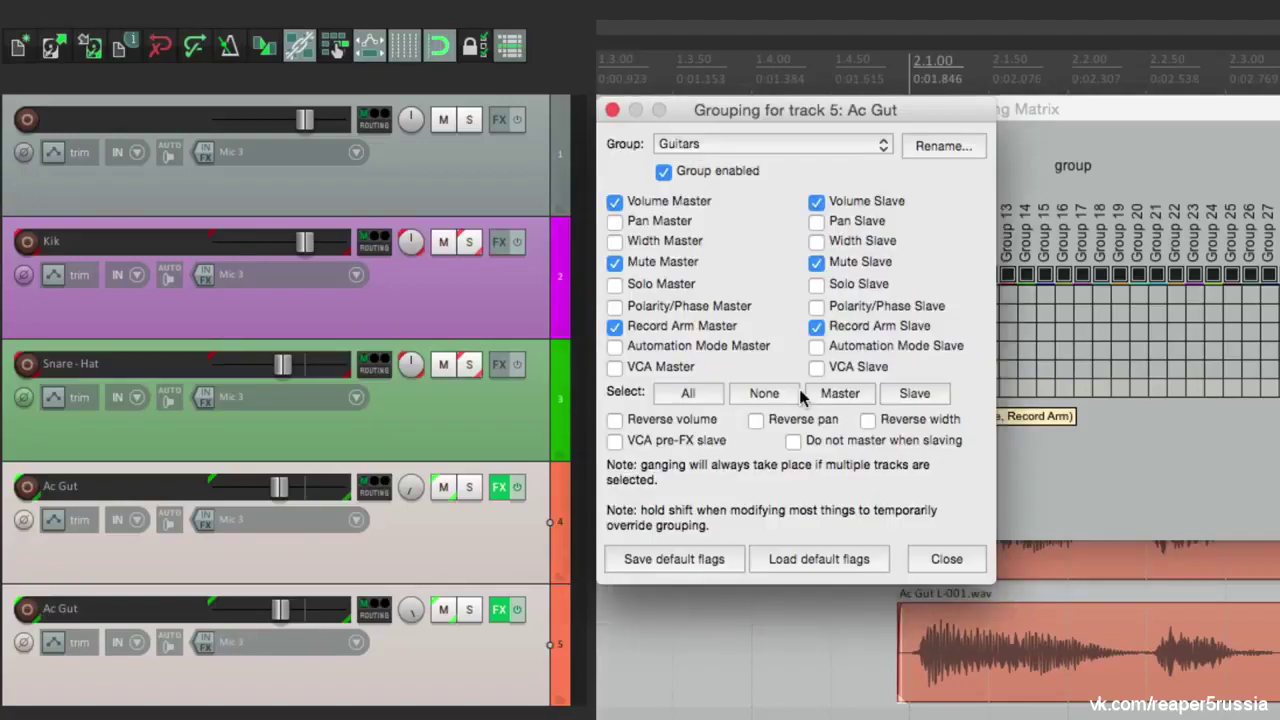
pyautogui.click(615, 420)
pyautogui.click(756, 421)
pyautogui.press('Escape')
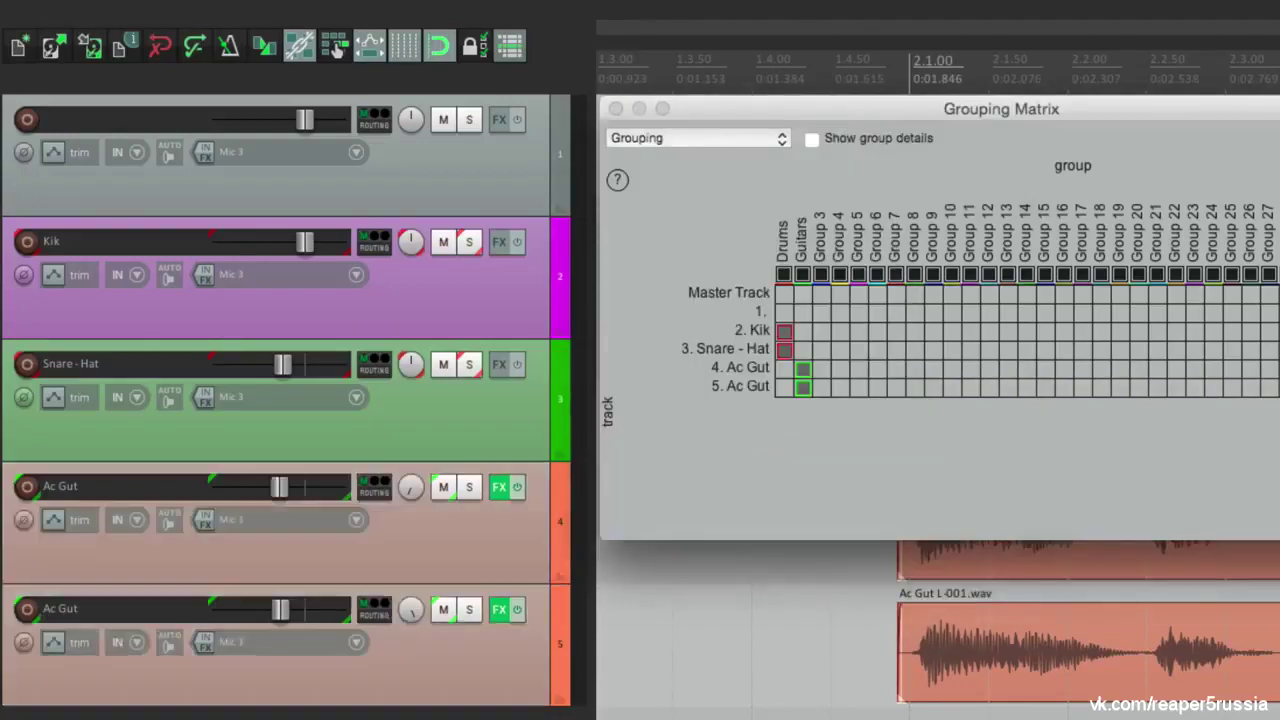
# Lower the volume fader of track 4 Ac Gut to test the reversed grouping, and undo the volume change
pyautogui.moveTo(279, 497); pyautogui.dragTo(269, 492)
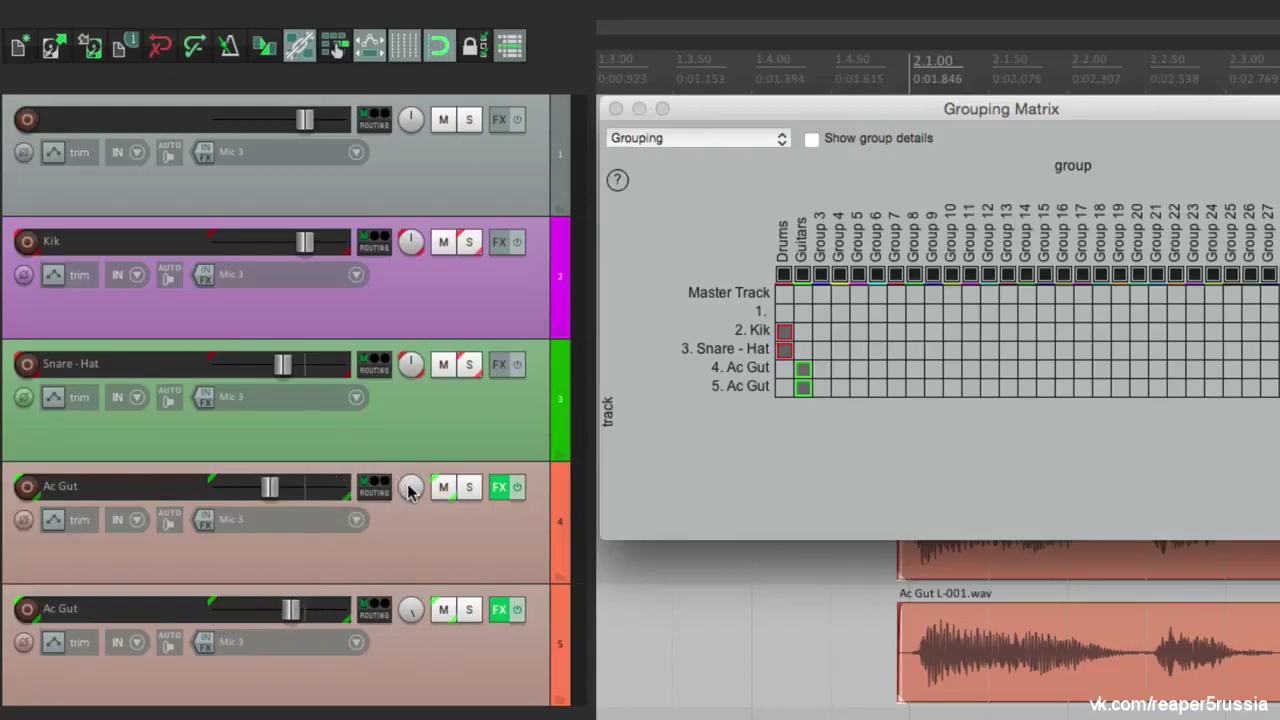
pyautogui.press('super+z')
# Show the group details in the Grouping Matrix and return the view to the Drums and Guitars parameters
pyautogui.click(764, 433)
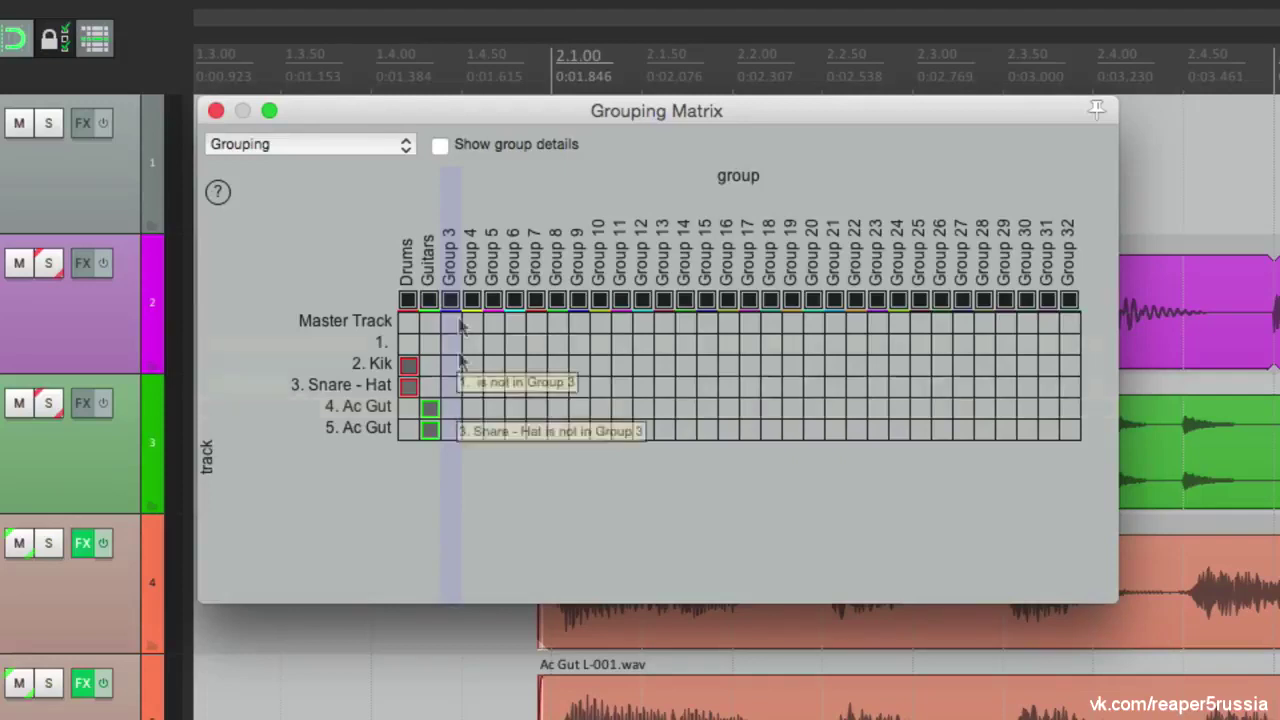
pyautogui.click(441, 147)
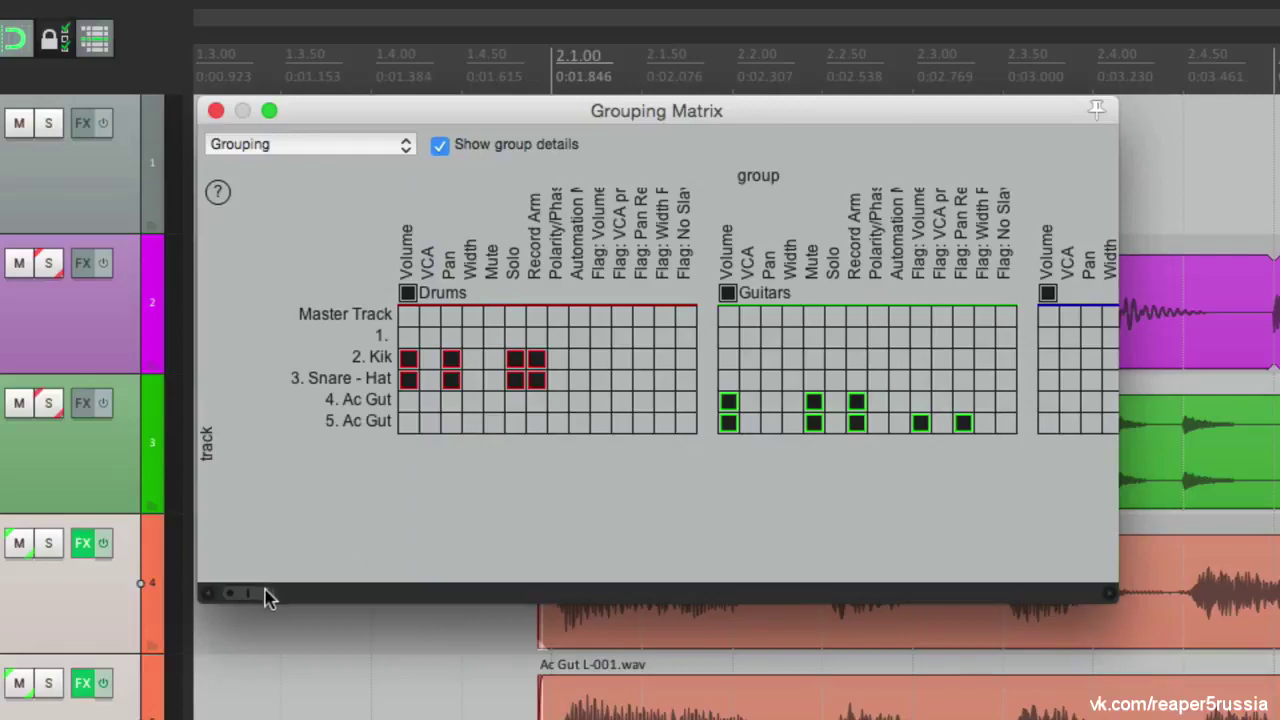
pyautogui.moveTo(266, 594); pyautogui.dragTo(196, 591)
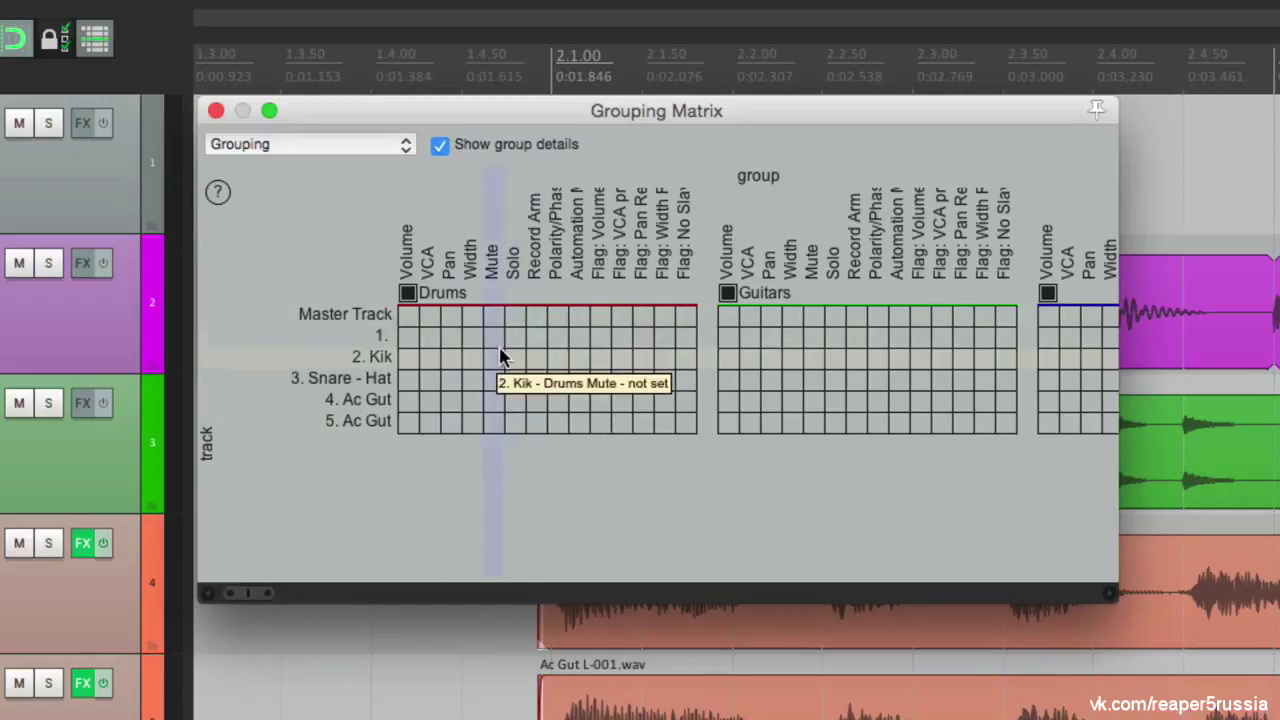
# Cycle track 1's Drums Volume cell through its all set, master and slave states and leave it on master
pyautogui.click(409, 337)
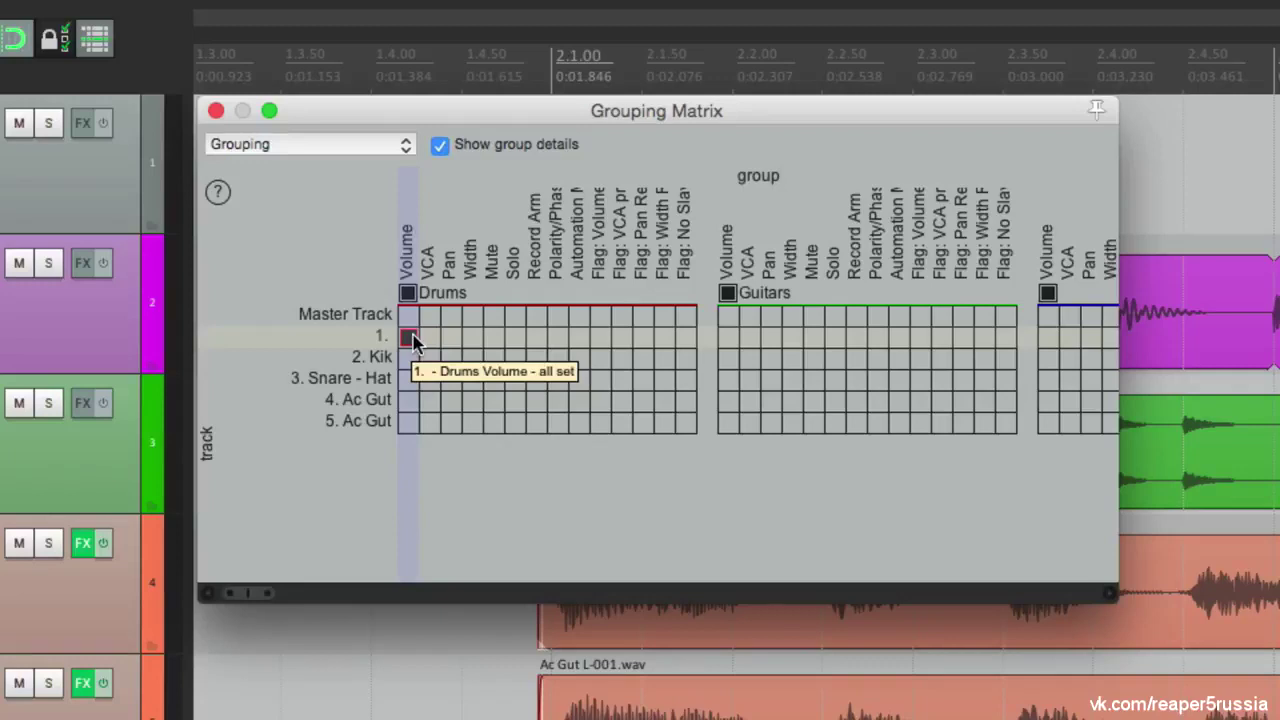
pyautogui.click(414, 340)
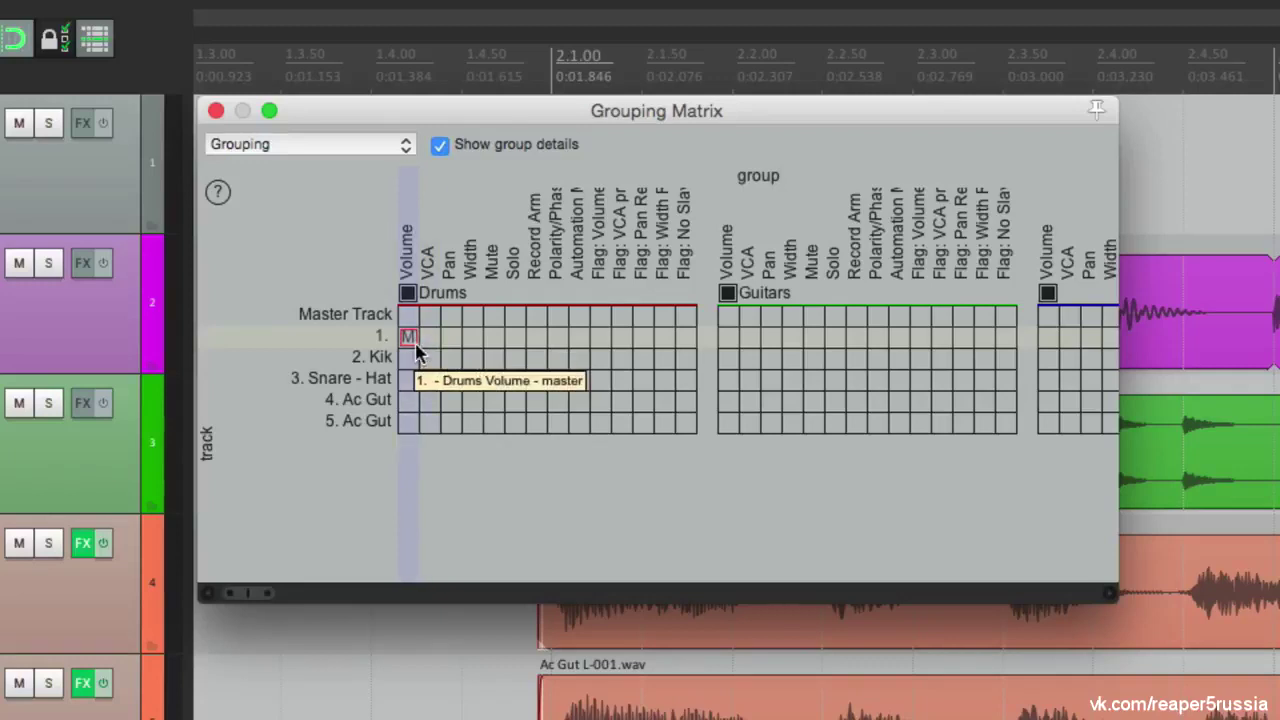
pyautogui.click(415, 343)
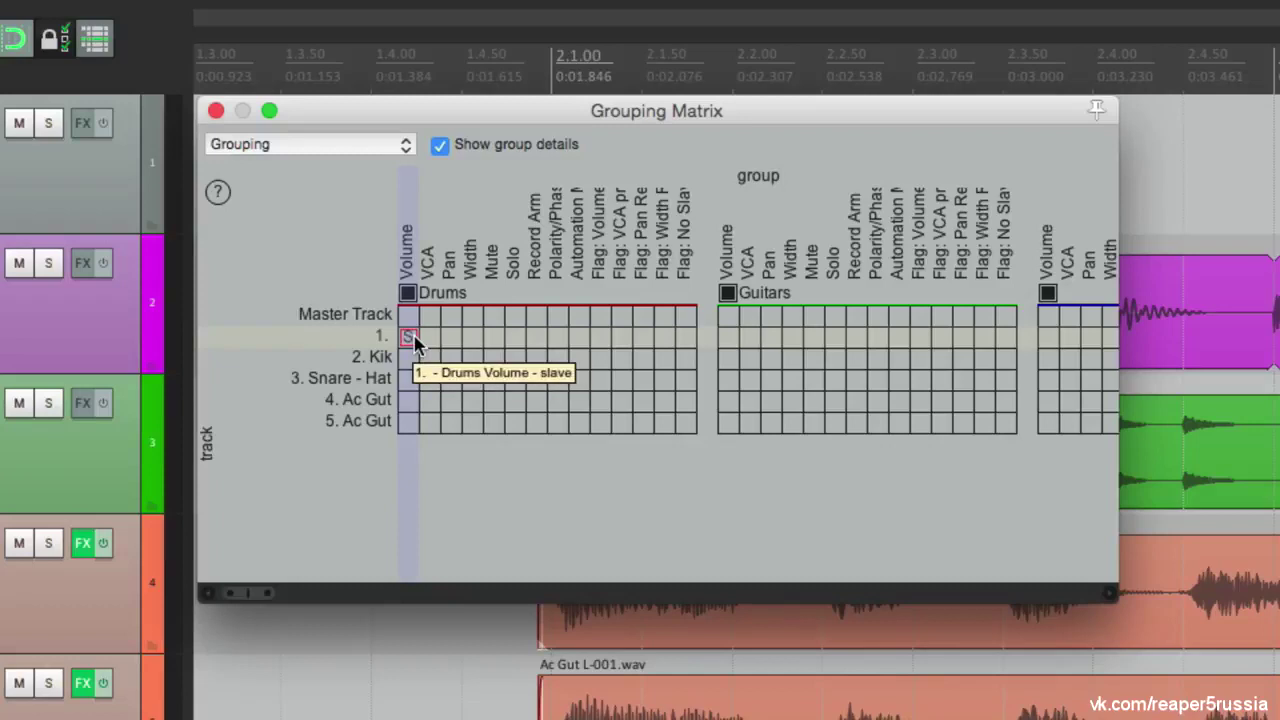
pyautogui.click(415, 342)
pyautogui.click(415, 342)
pyautogui.click(415, 342)
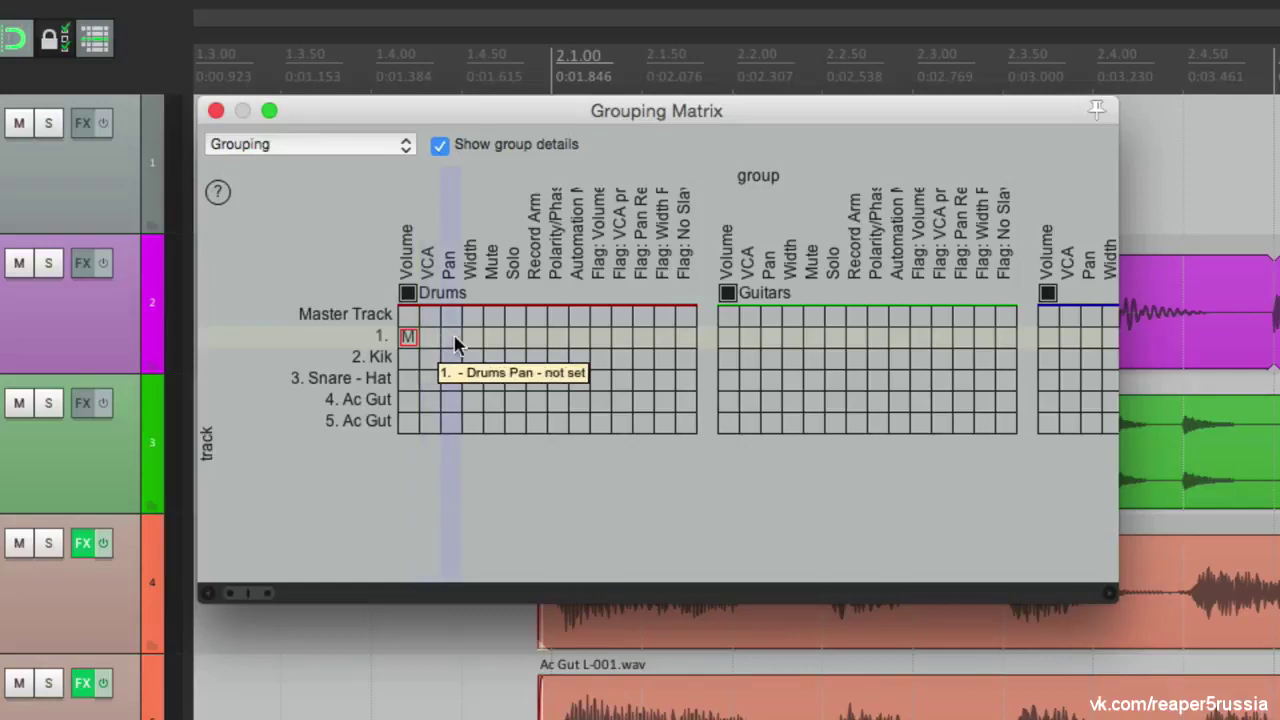
# Try setting the Drums Pan, Mute and Solo cells individually for track 1, and clear them again
pyautogui.click(455, 343)
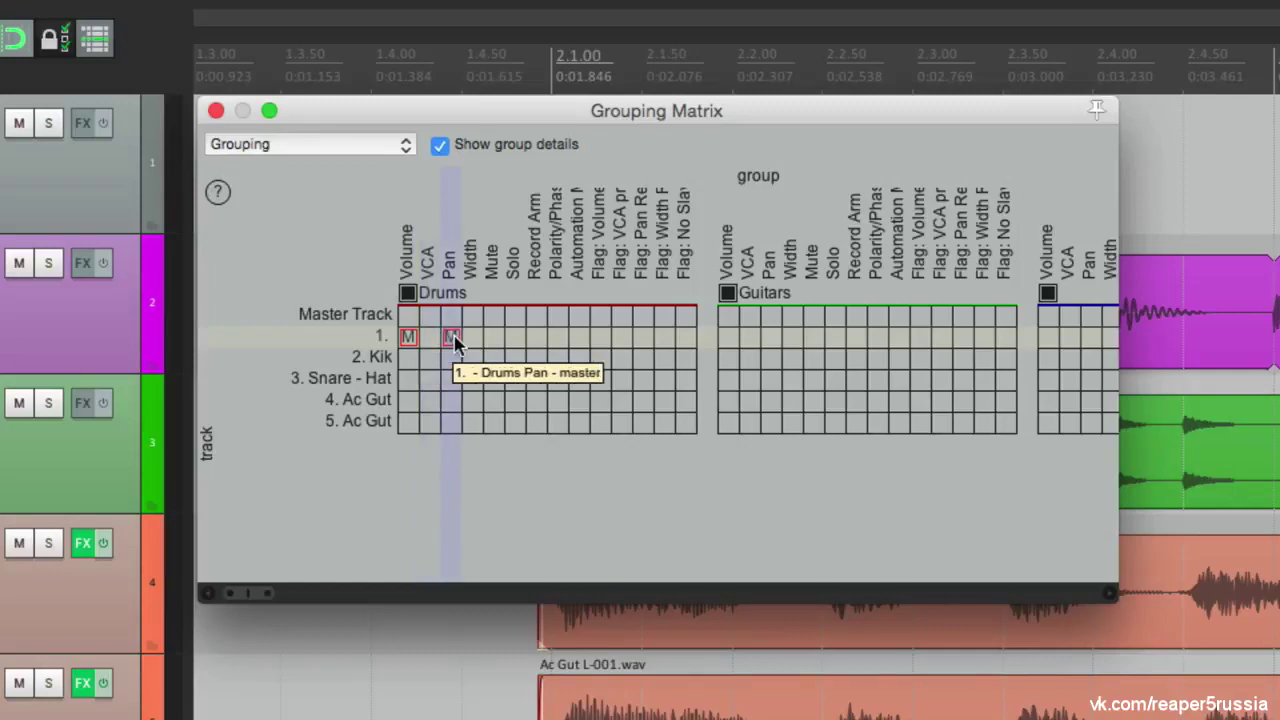
pyautogui.click(492, 341)
pyautogui.click(513, 343)
pyautogui.click(516, 344)
pyautogui.click(516, 344)
pyautogui.click(507, 343)
pyautogui.click(491, 343)
pyautogui.click(491, 343)
pyautogui.click(445, 343)
pyautogui.click(445, 343)
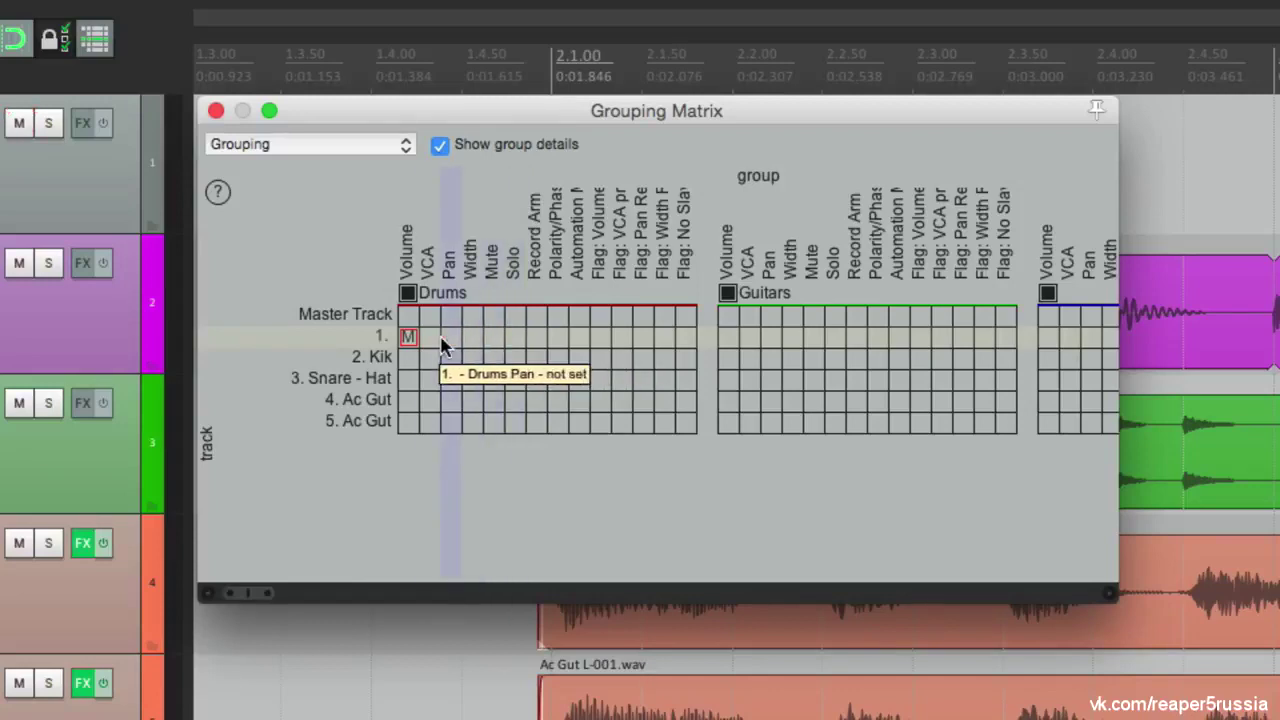
# Set track 1 as master for every Drums parameter from Pan through Automation Mode
pyautogui.click(449, 343)
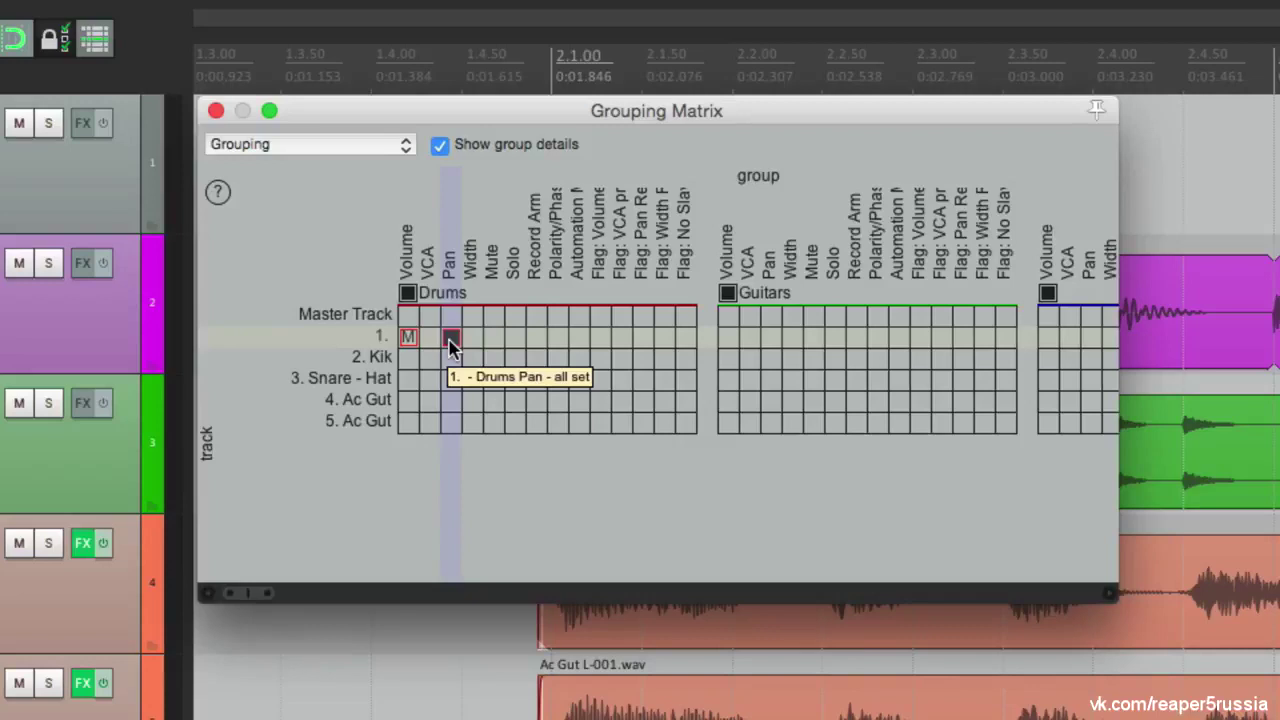
pyautogui.click(452, 345)
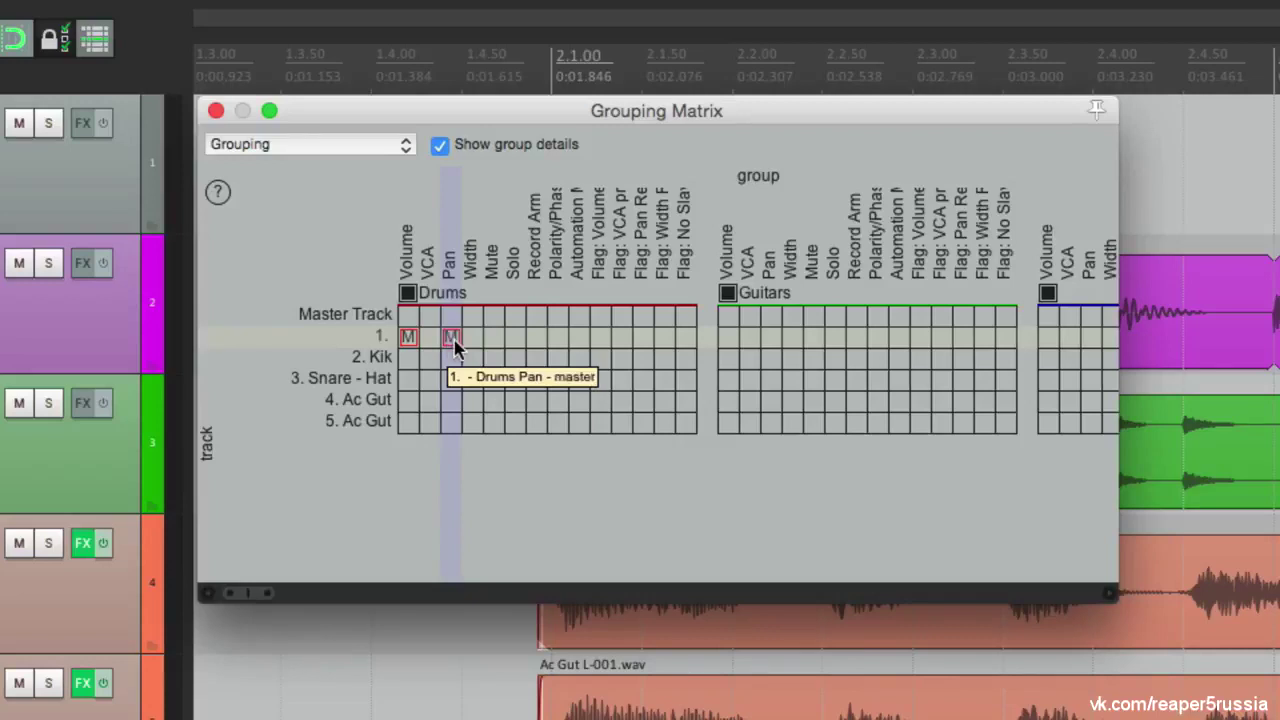
pyautogui.moveTo(452, 345); pyautogui.dragTo(582, 343)
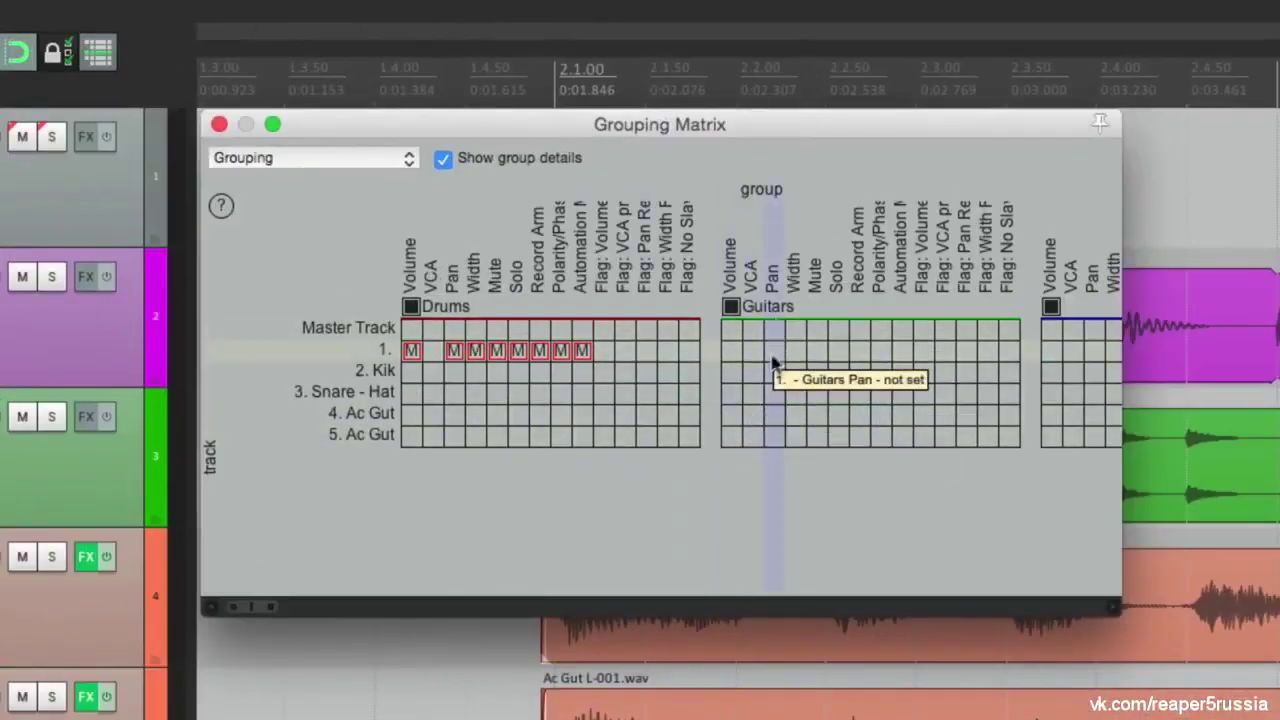
# Set track 1 as master for Guitars Volume and for all Guitars parameters from Pan through Automation Mode
pyautogui.click(730, 352)
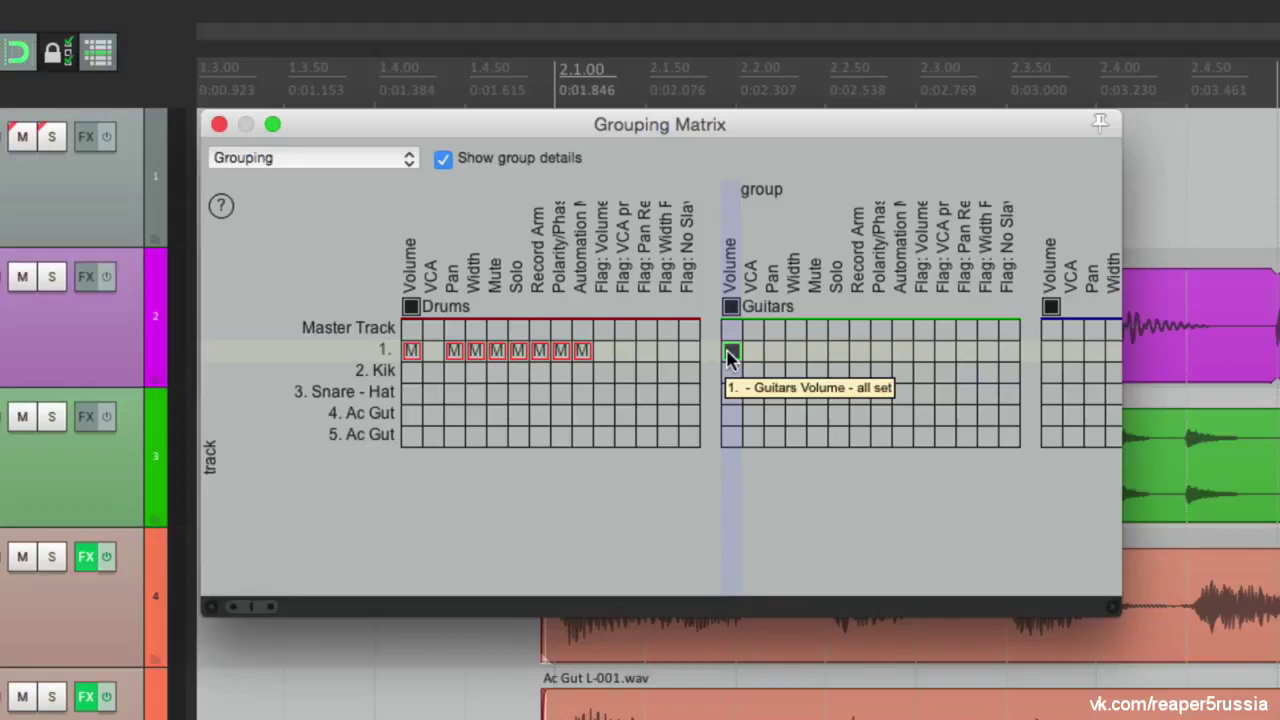
pyautogui.click(774, 354)
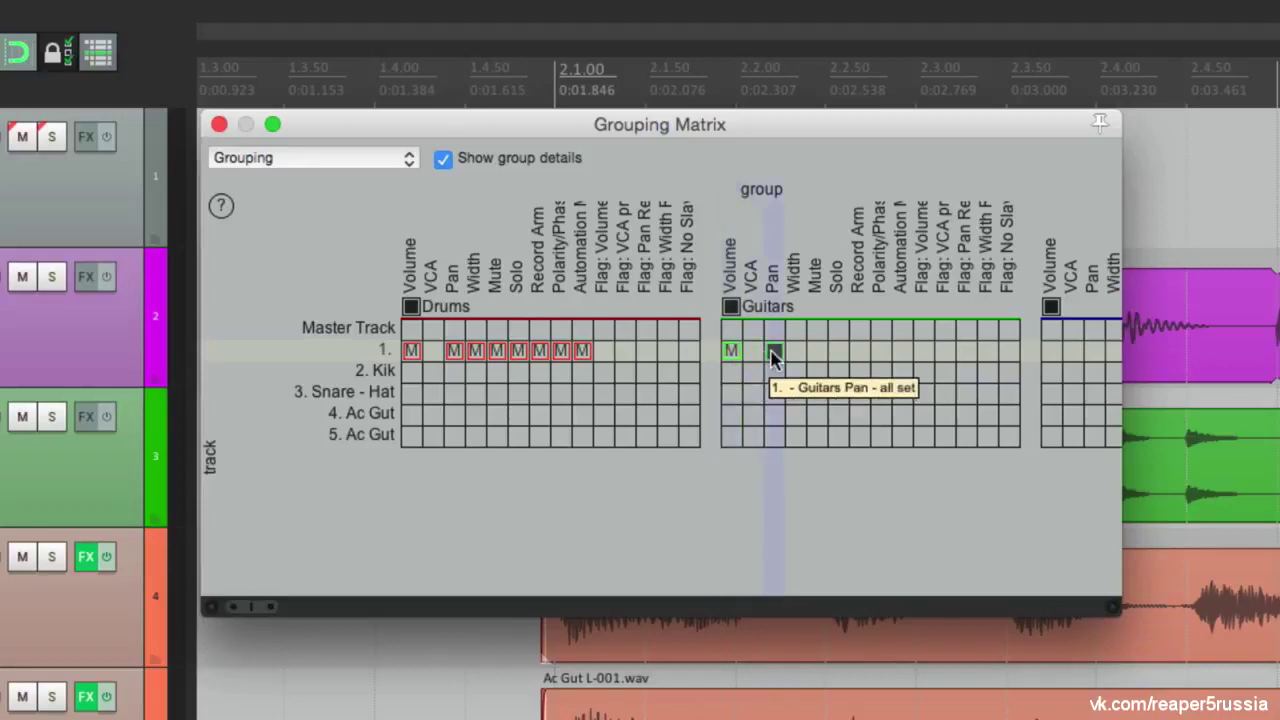
pyautogui.moveTo(772, 356); pyautogui.dragTo(903, 358)
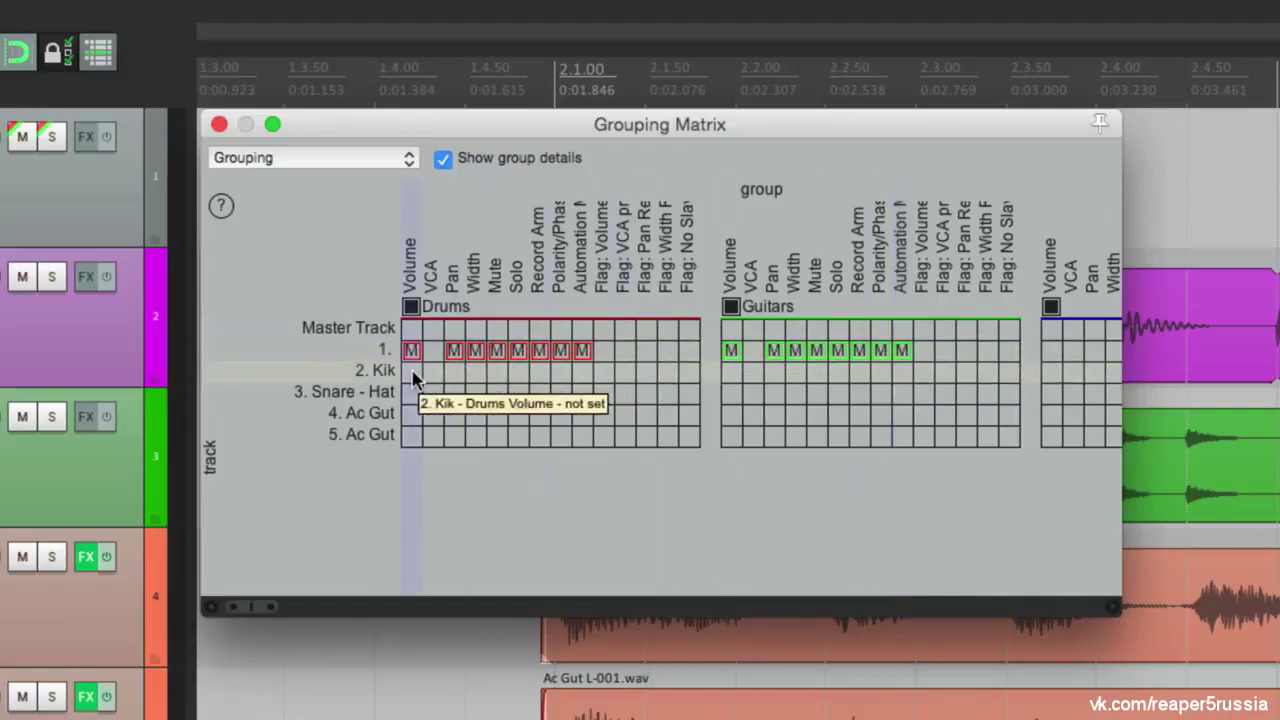
# In Drums, set Kik as master and slave and Snare-Hat as slave only, from Volume through Automation Mode, leaving VCA unset
pyautogui.moveTo(413, 372); pyautogui.dragTo(582, 375)
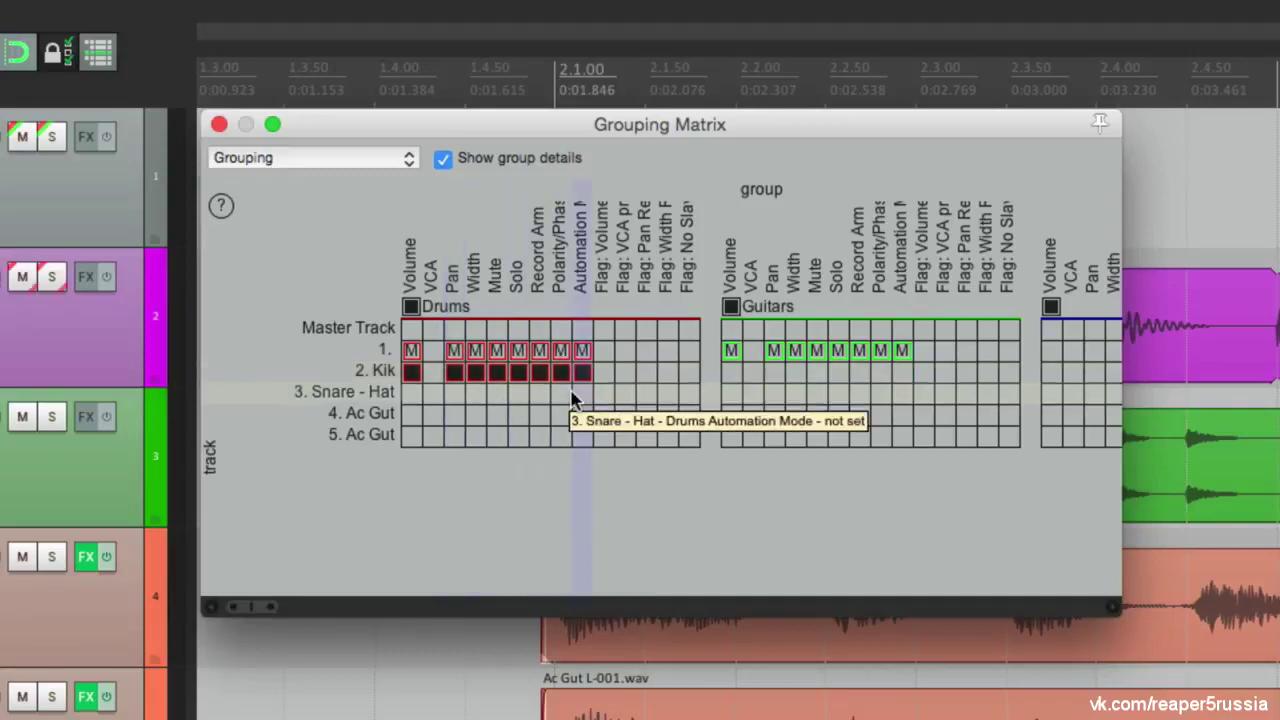
pyautogui.click(413, 394)
pyautogui.moveTo(413, 397); pyautogui.dragTo(578, 398)
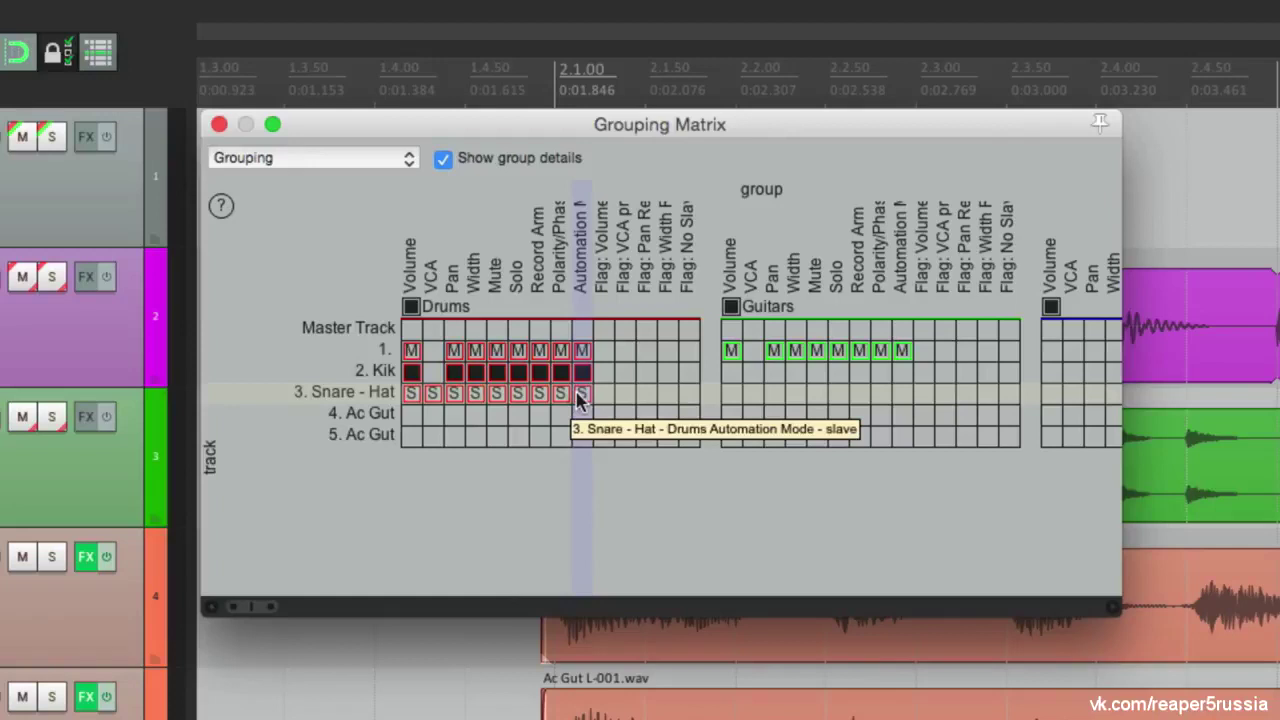
pyautogui.click(432, 399)
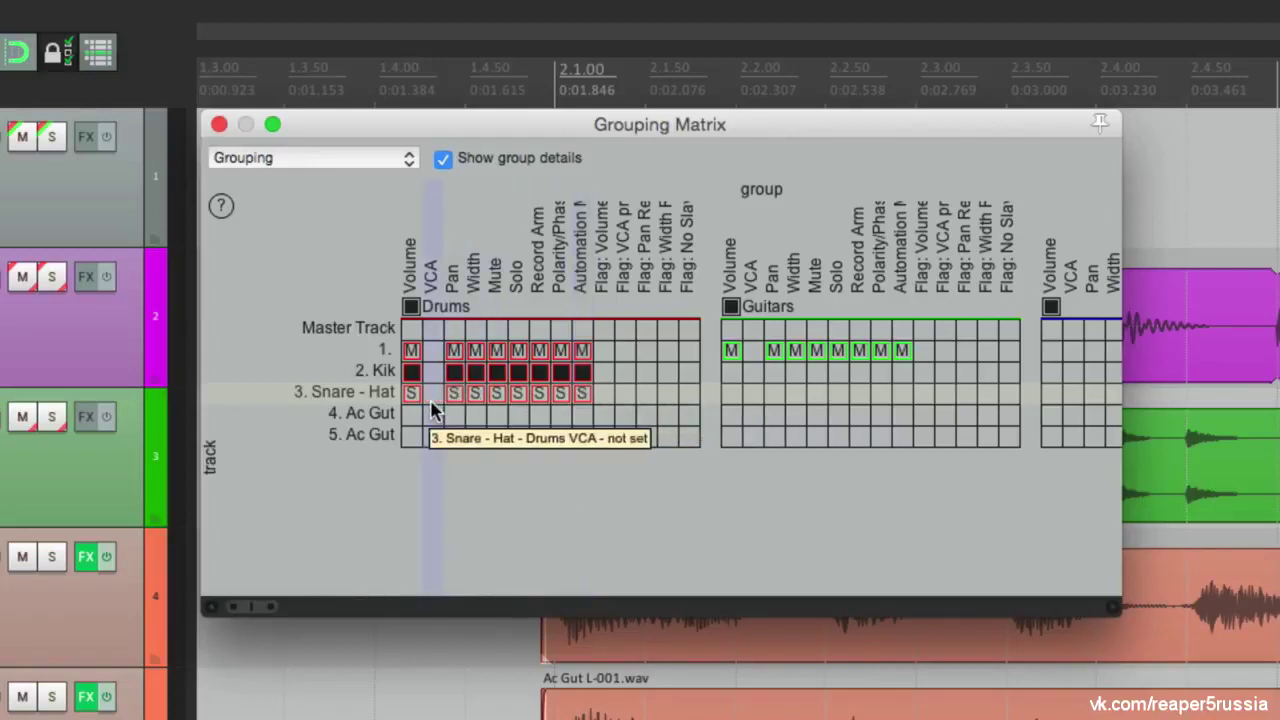
# In Guitars, set track 4 as master and slave and track 5 as slave, Volume through Automation Mode without VCA, and close the matrix
pyautogui.moveTo(728, 420); pyautogui.dragTo(895, 418)
pyautogui.click(752, 414)
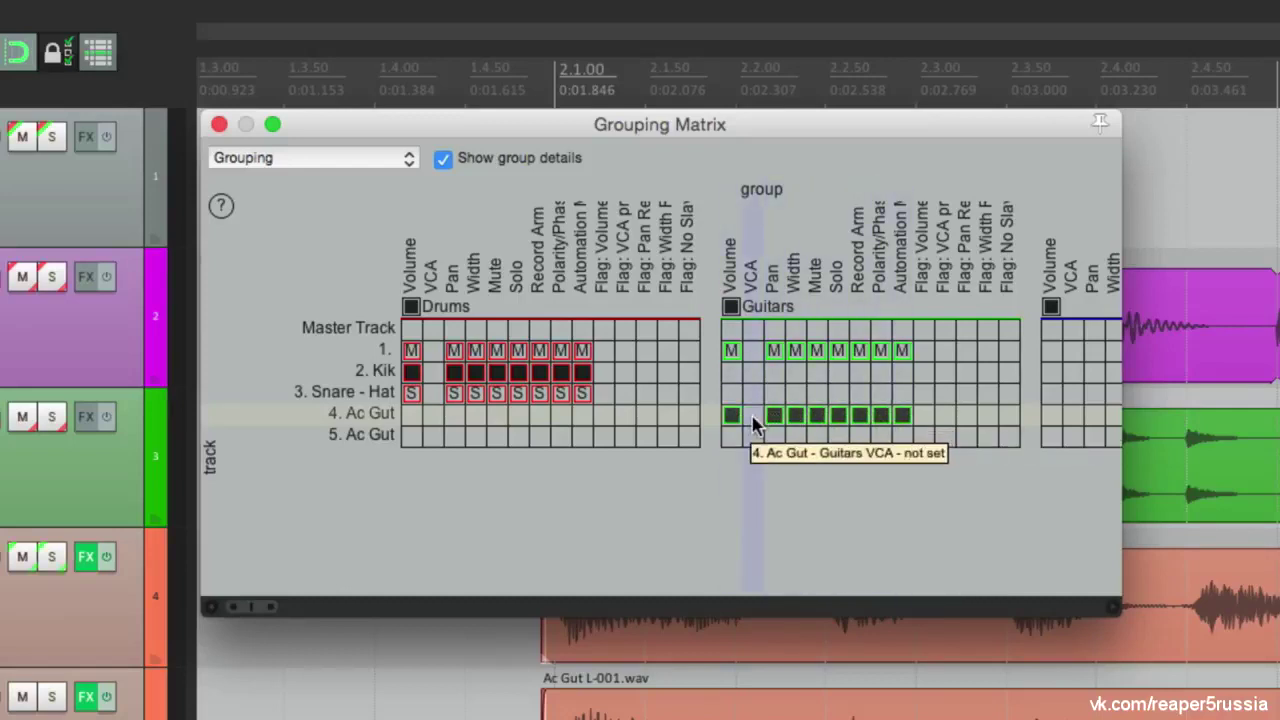
pyautogui.click(731, 437)
pyautogui.moveTo(731, 437); pyautogui.dragTo(898, 440)
pyautogui.click(752, 436)
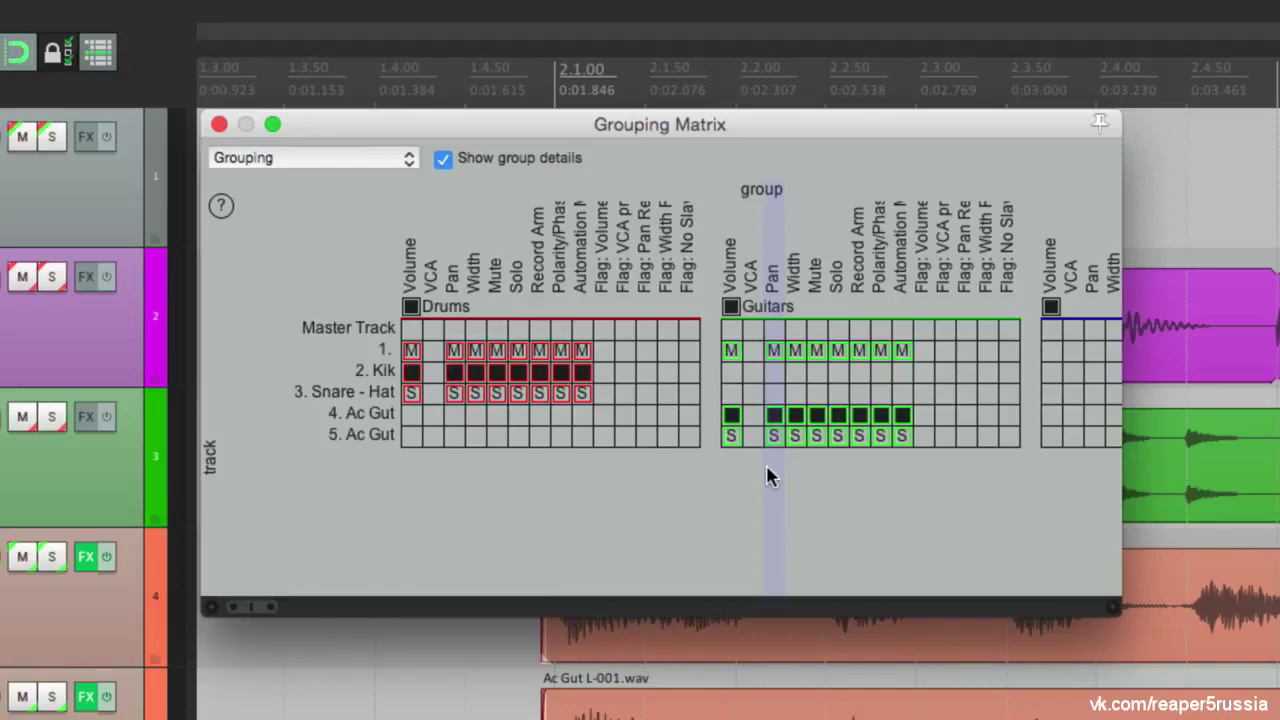
pyautogui.hotkey('ctrl', 'alt', 'g')
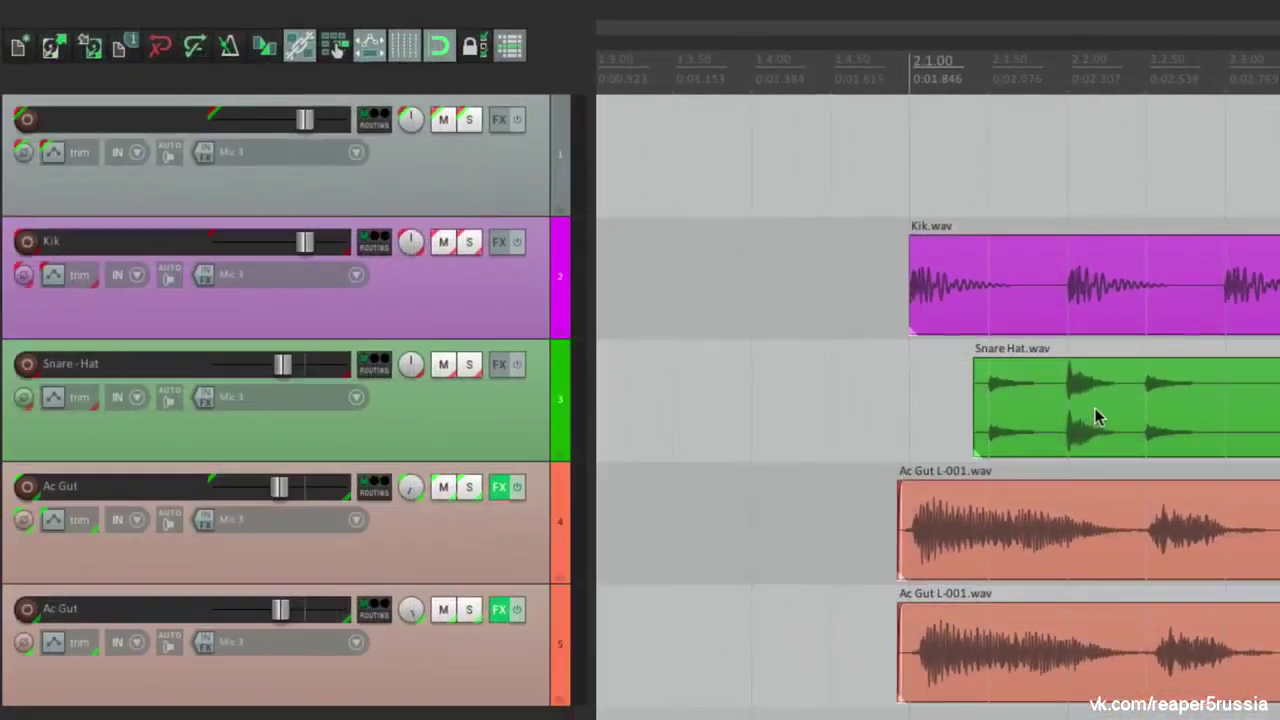
# Compare the volume faders of tracks 1 to 5 to review each track's master or slave role in its group
pyautogui.moveTo(306, 122)
pyautogui.mouseDown()
pyautogui.moveTo(249, 124)
pyautogui.moveTo(293, 137)
pyautogui.moveTo(308, 126)
pyautogui.mouseUp()
pyautogui.moveTo(309, 256)
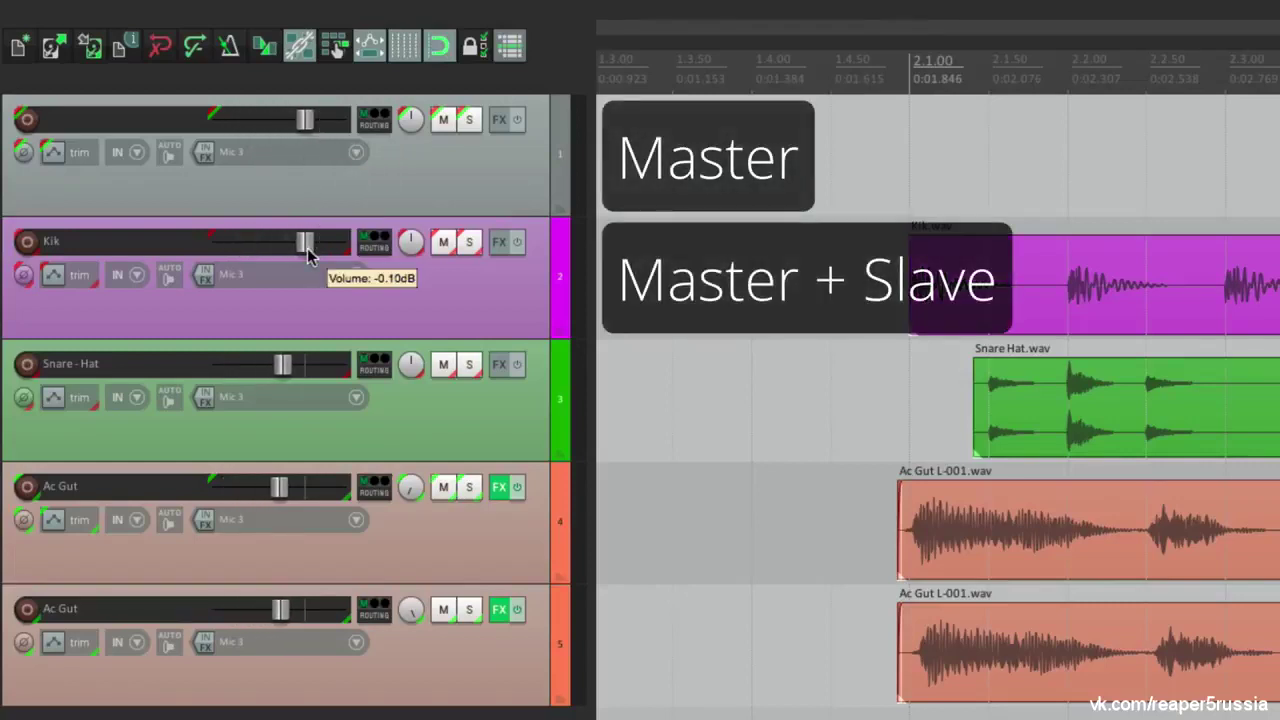
pyautogui.moveTo(309, 256)
pyautogui.mouseDown()
pyautogui.moveTo(254, 251)
pyautogui.moveTo(306, 256)
pyautogui.mouseUp()
pyautogui.moveTo(283, 371)
pyautogui.mouseDown()
pyautogui.moveTo(297, 374)
pyautogui.moveTo(280, 371)
pyautogui.mouseUp()
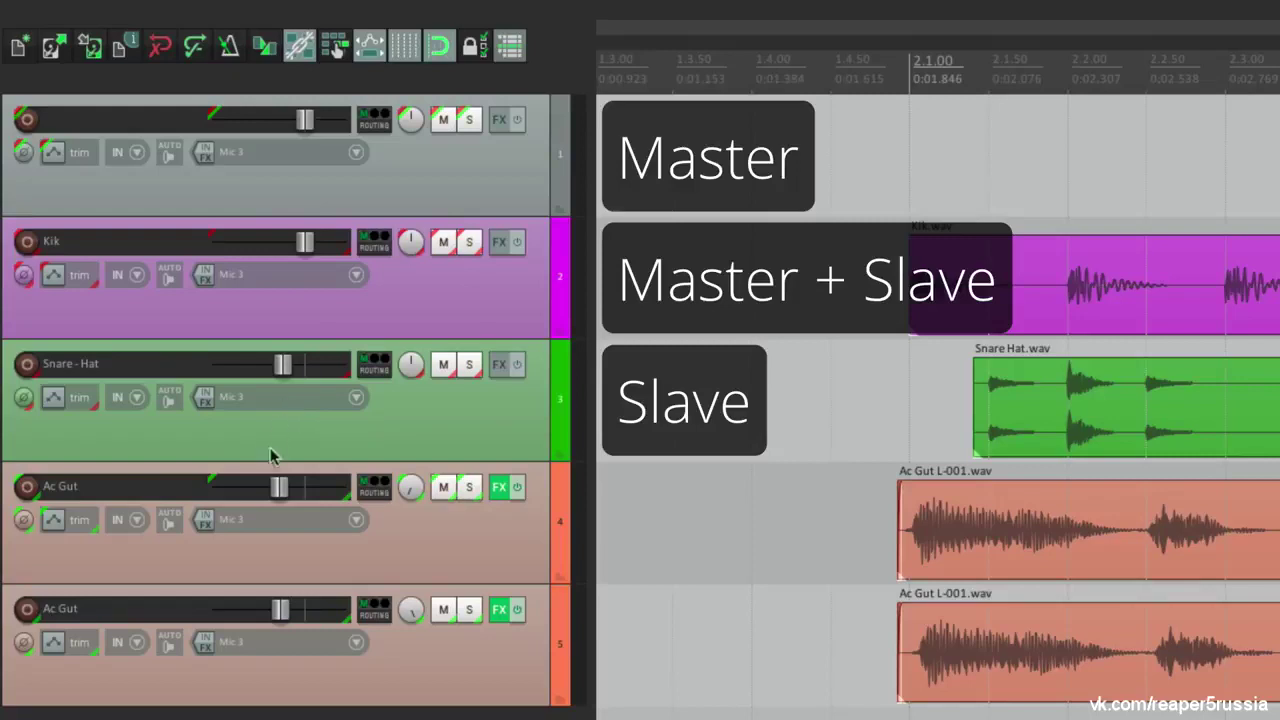
pyautogui.moveTo(278, 503)
pyautogui.mouseDown()
pyautogui.moveTo(266, 497)
pyautogui.moveTo(283, 491)
pyautogui.moveTo(285, 505)
pyautogui.mouseUp()
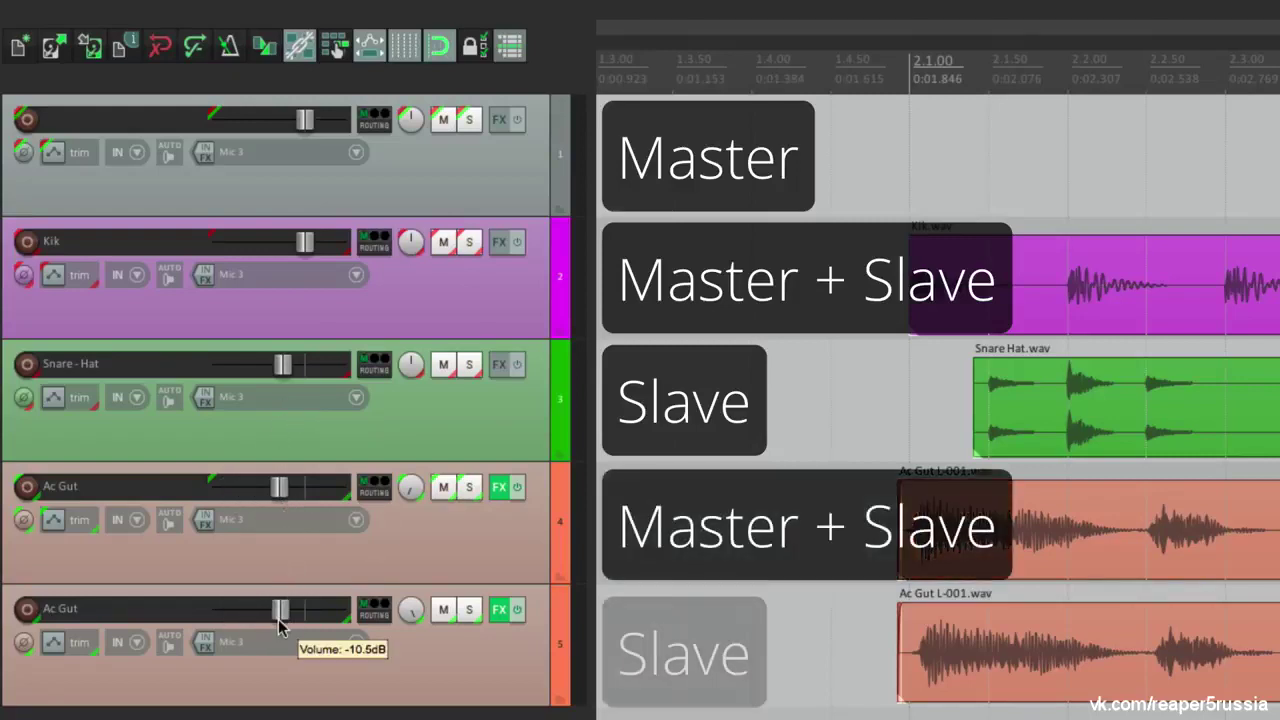
pyautogui.moveTo(281, 609)
pyautogui.mouseDown()
pyautogui.moveTo(229, 624)
pyautogui.moveTo(281, 624)
pyautogui.mouseUp()
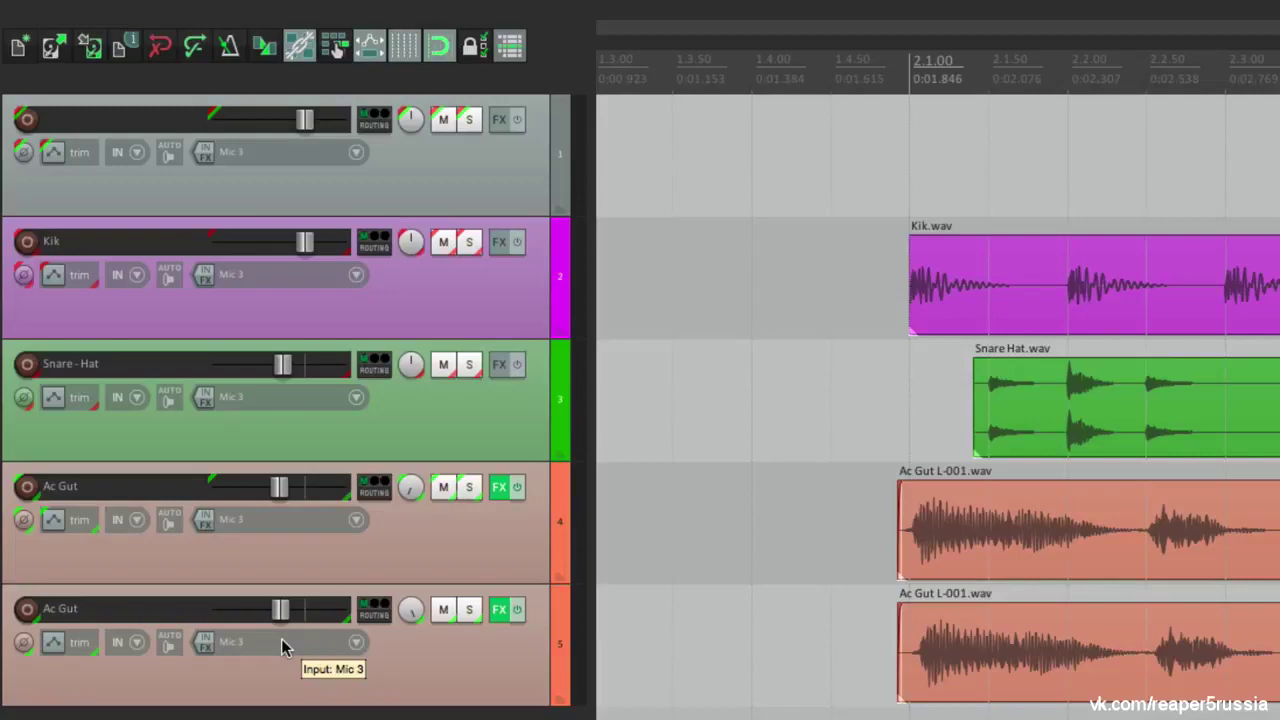
# Mute and unmute track 1, and try Kik's pan and volume controls to test the group links
pyautogui.moveTo(310, 128)
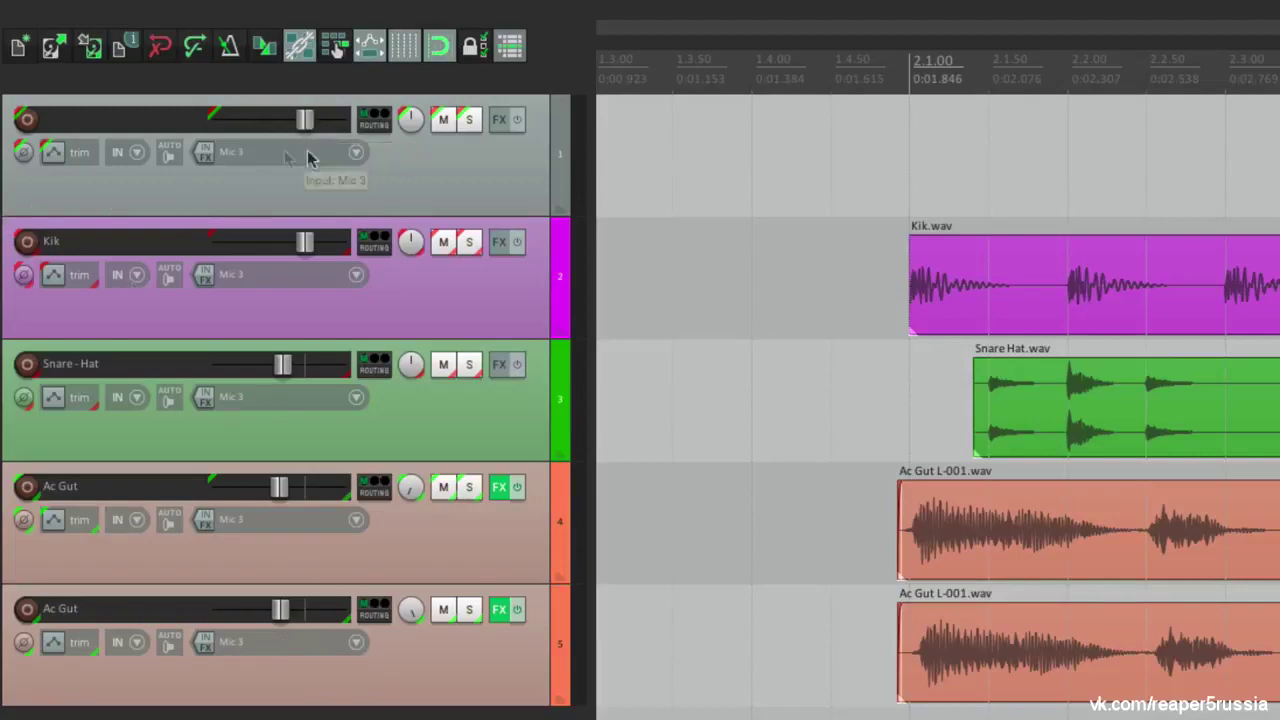
pyautogui.click(445, 121)
pyautogui.click(445, 121)
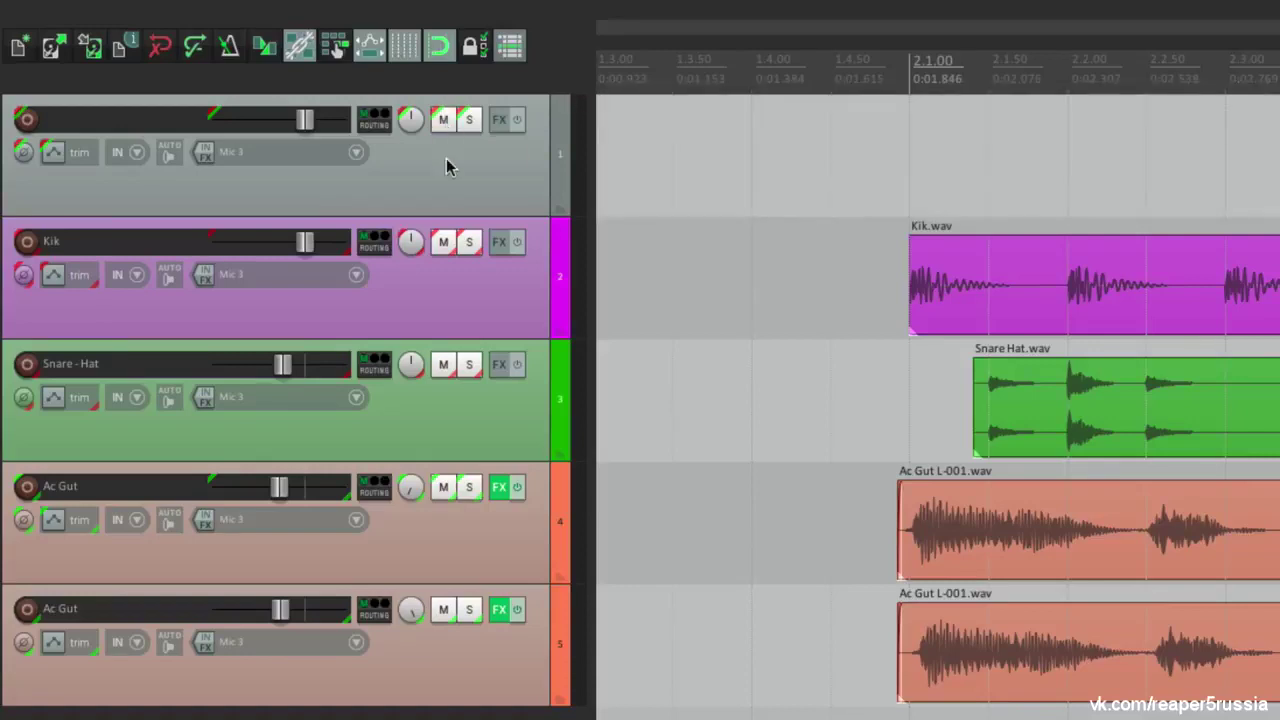
pyautogui.click(512, 46)
pyautogui.click(512, 46)
pyautogui.moveTo(410, 252); pyautogui.dragTo(410, 252)
pyautogui.moveTo(306, 246); pyautogui.dragTo(295, 278)
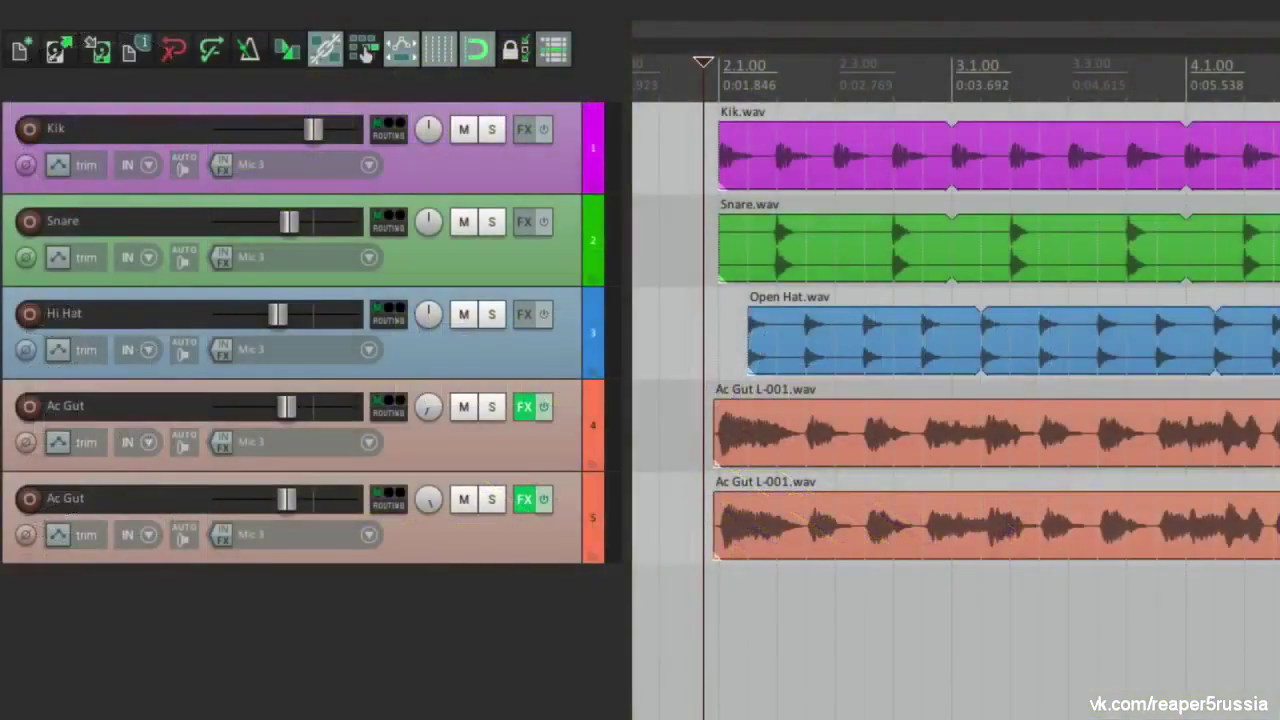
# Add a new track and move it above Kik, making it the first track
pyautogui.doubleClick(543, 662)
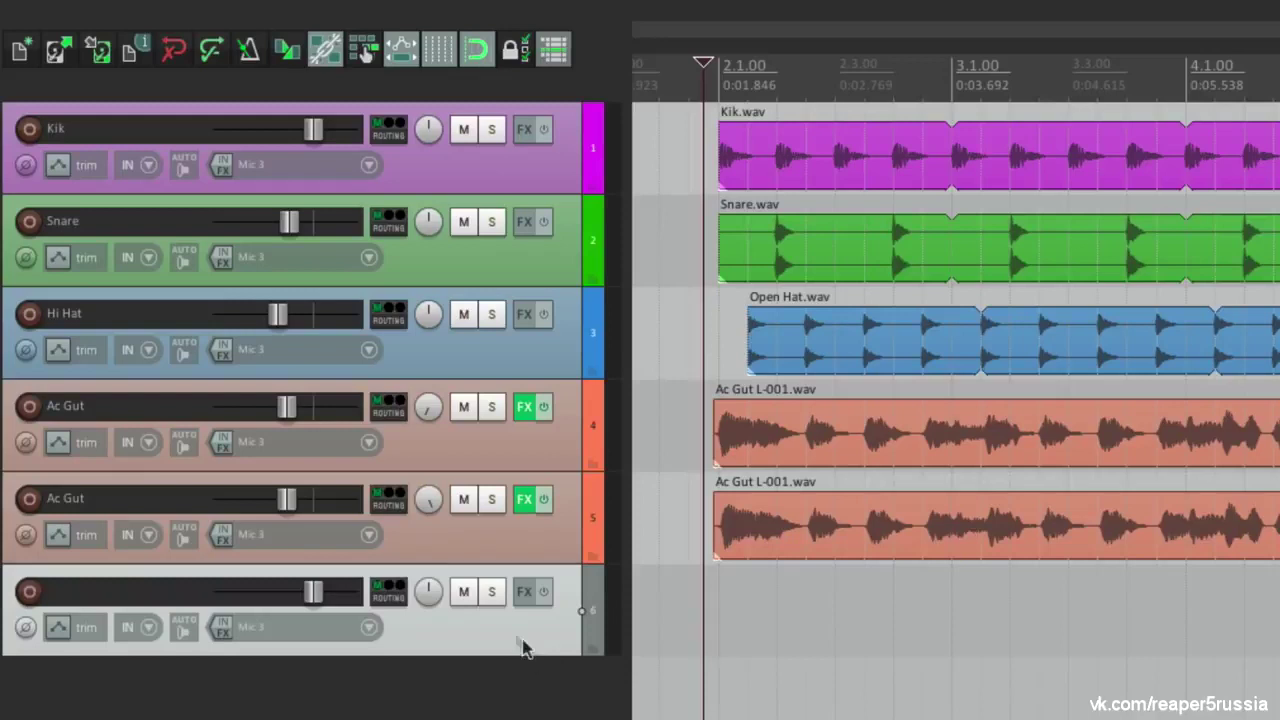
pyautogui.moveTo(487, 577); pyautogui.dragTo(488, 125)
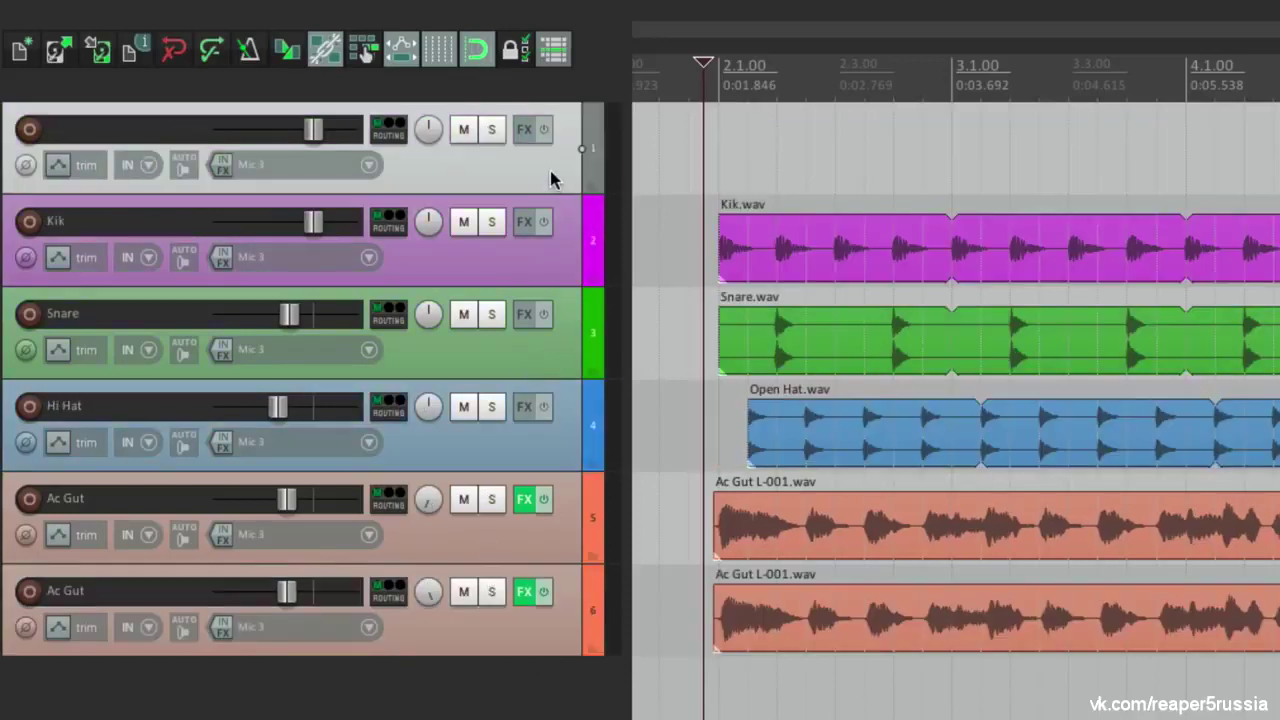
# In Group 1, make the new track master and the five tracks below it slaves, from Volume through Automation Mode without VCA
pyautogui.hotkey('shift', 'g')
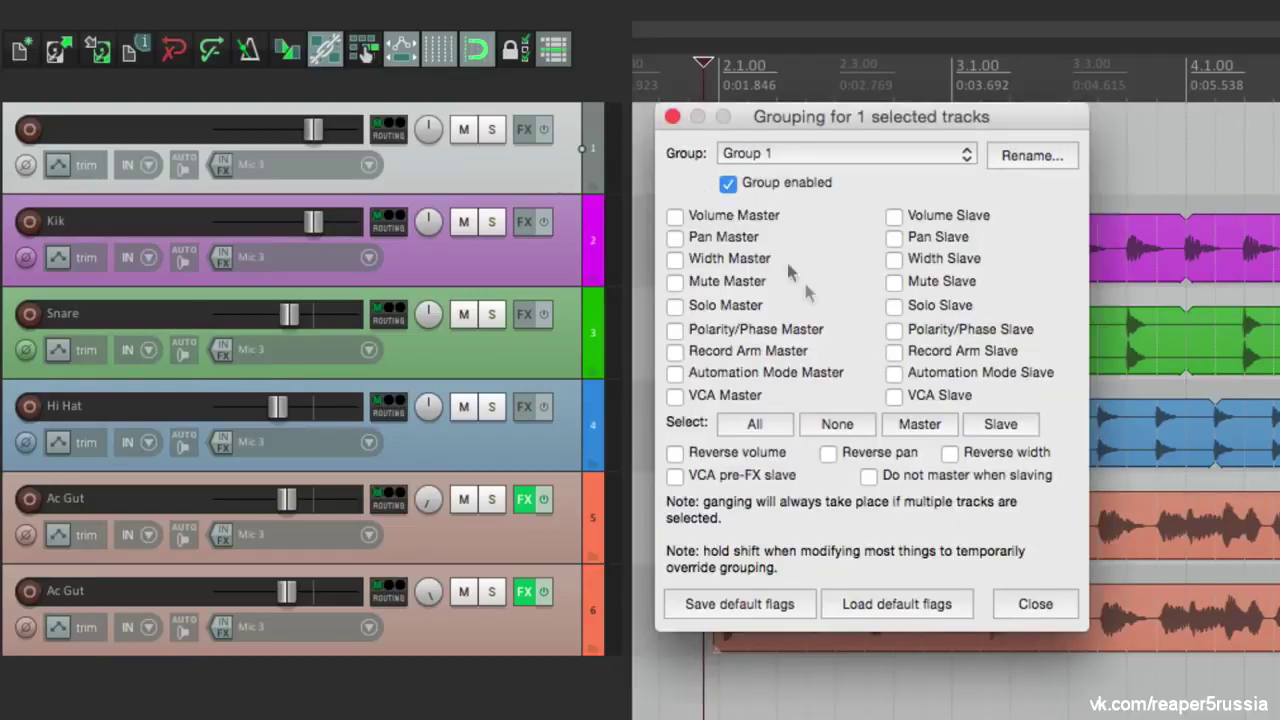
pyautogui.click(910, 424)
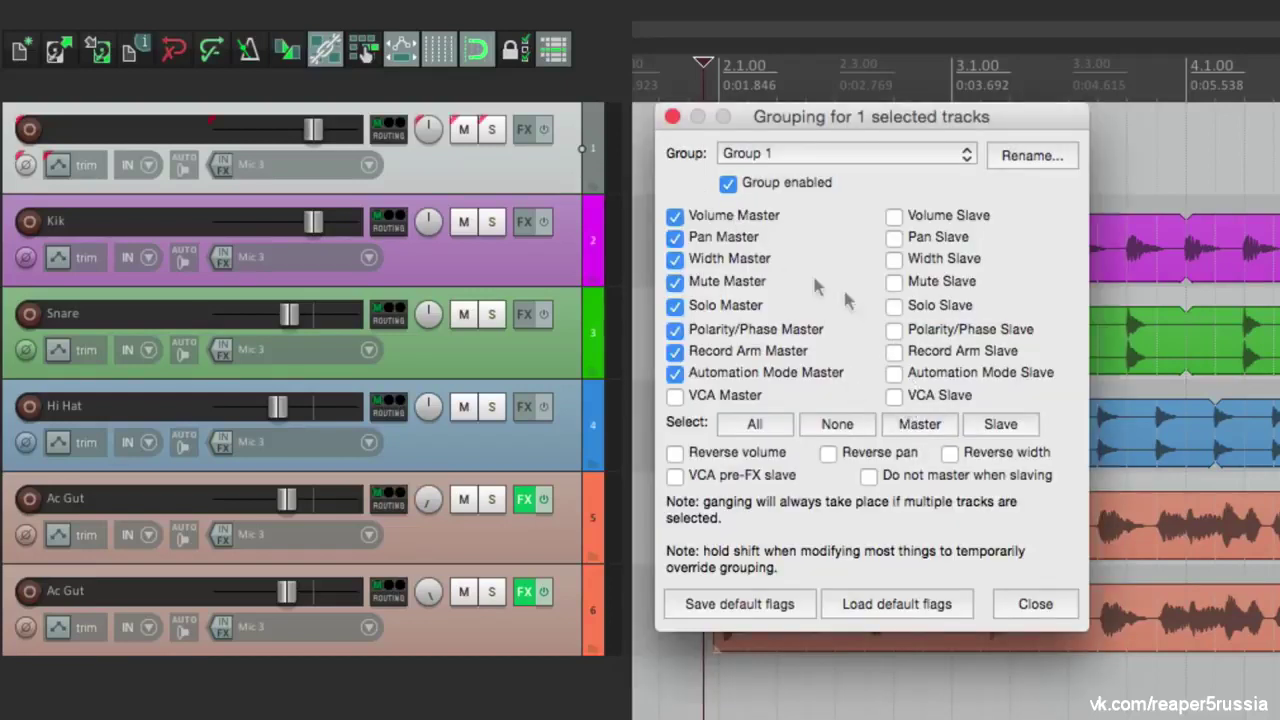
pyautogui.click(520, 277)
pyautogui.keyDown('shift'); pyautogui.click(540, 628); pyautogui.keyUp('shift')
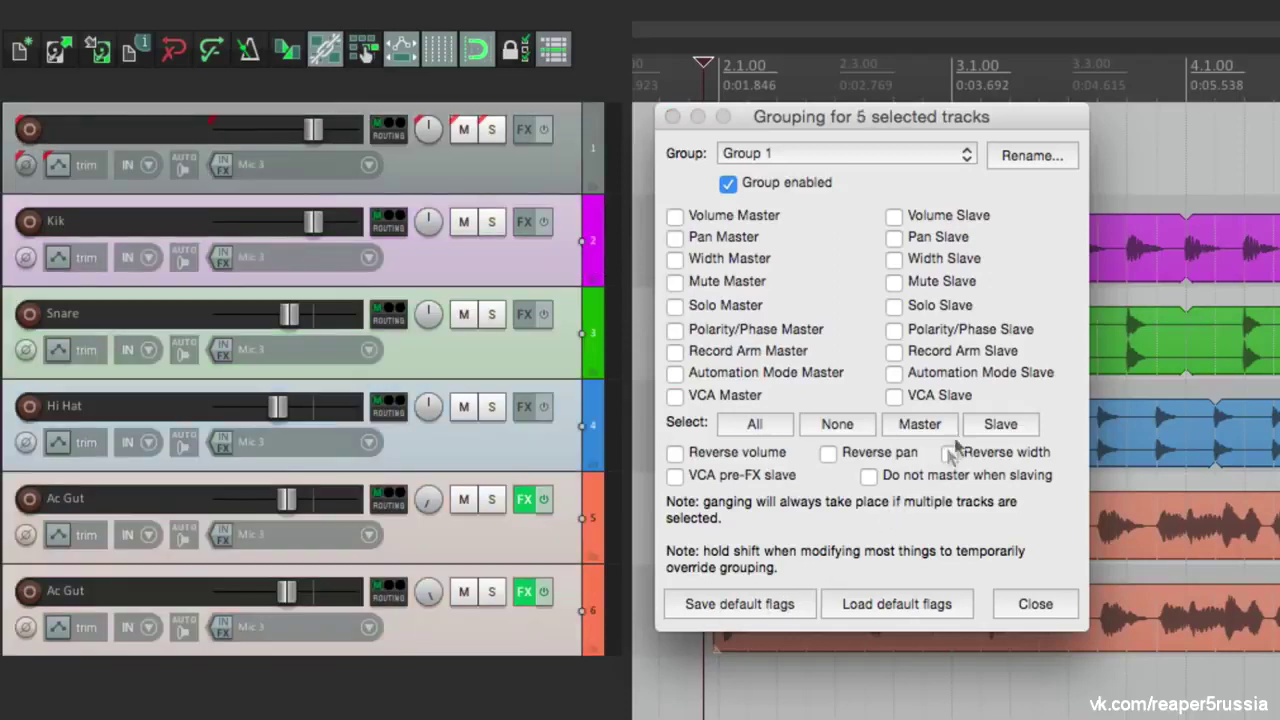
pyautogui.click(985, 424)
pyautogui.press('Escape')
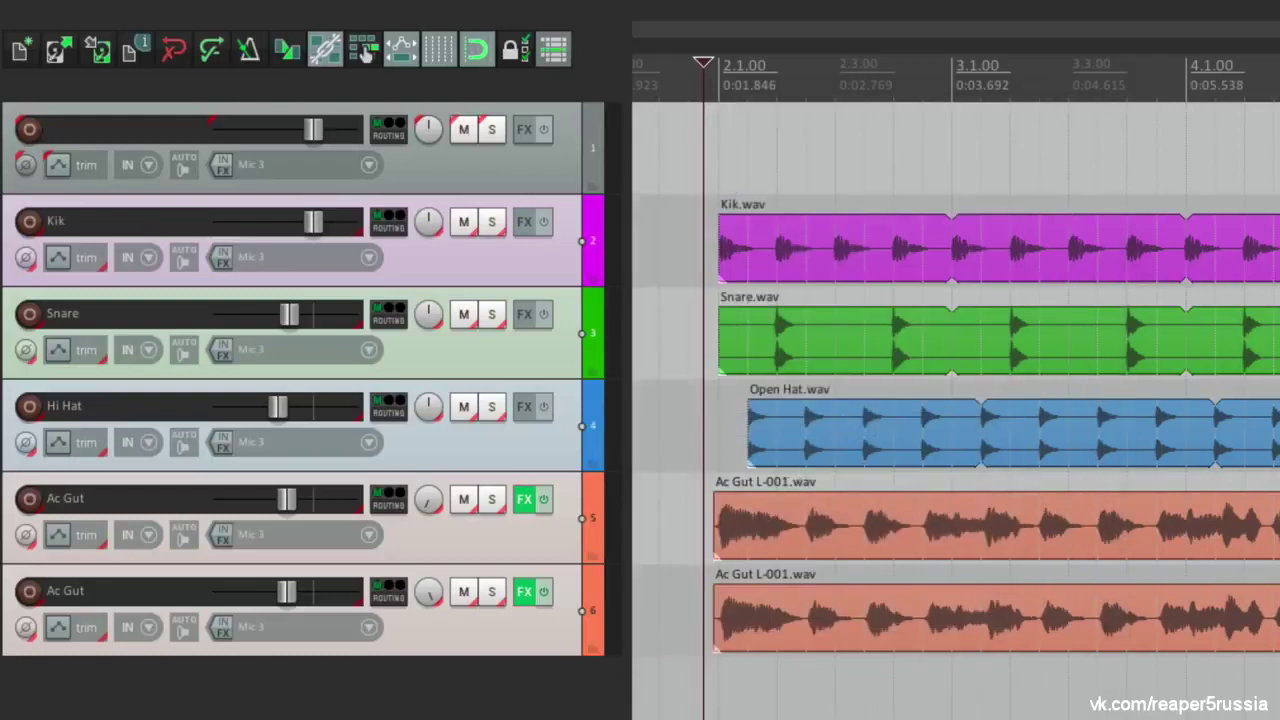
pyautogui.click(652, 332)
# Test the group master's volume fader on track 1 during playback, and reset it to 0.00 dB
pyautogui.moveTo(313, 135)
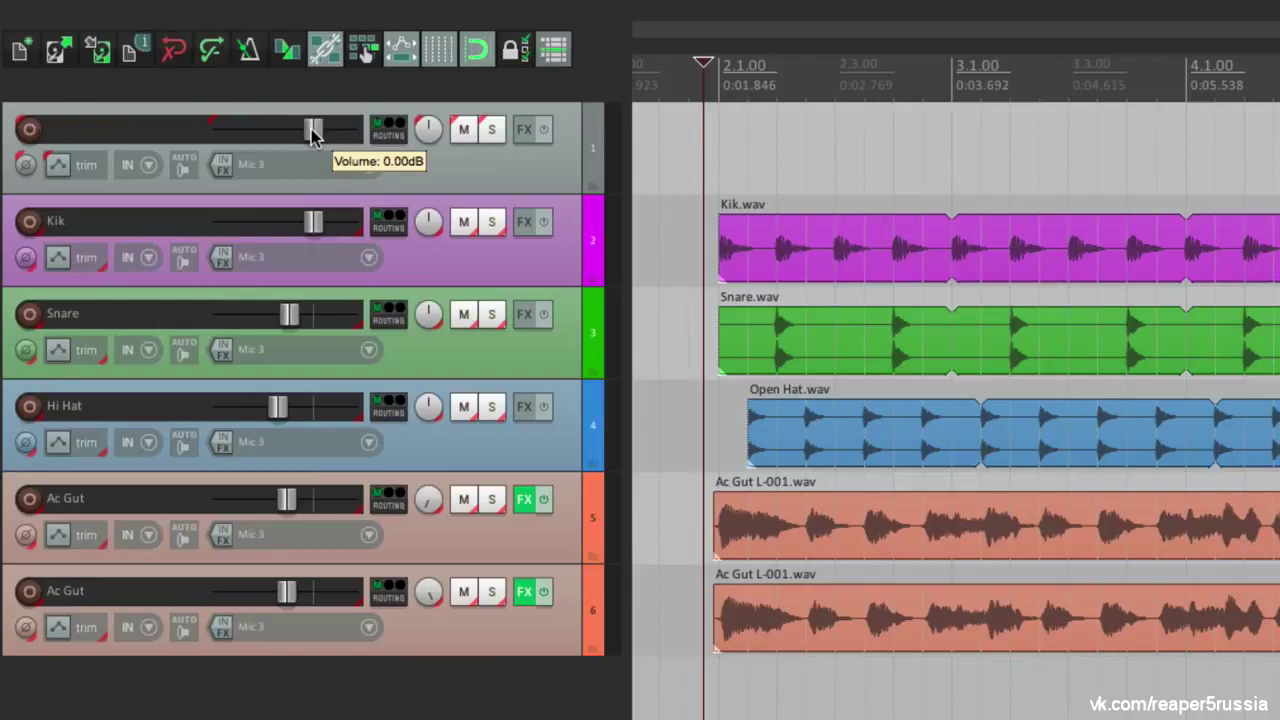
pyautogui.press('space')
pyautogui.moveTo(313, 135)
pyautogui.mouseDown()
pyautogui.moveTo(281, 140)
pyautogui.moveTo(337, 137)
pyautogui.moveTo(293, 141)
pyautogui.moveTo(326, 137)
pyautogui.moveTo(298, 141)
pyautogui.moveTo(306, 131)
pyautogui.moveTo(317, 163)
pyautogui.moveTo(303, 140)
pyautogui.moveTo(316, 150)
pyautogui.mouseUp()
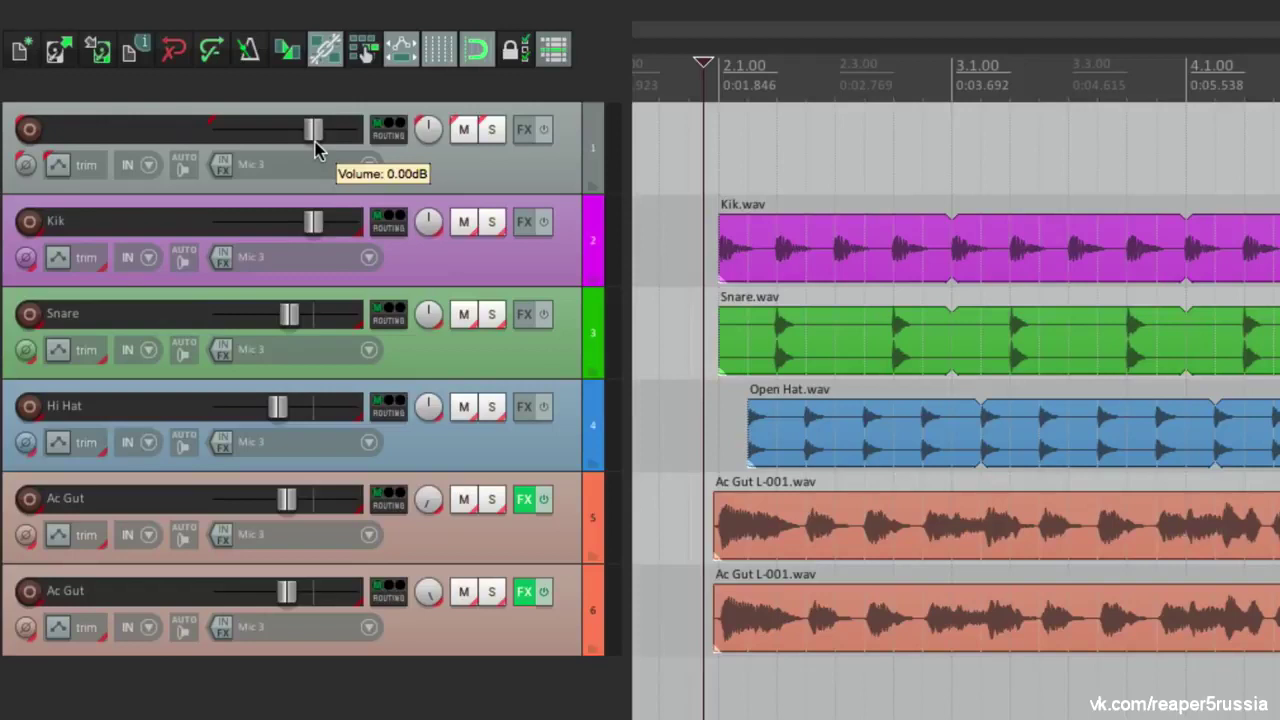
pyautogui.moveTo(355, 320)
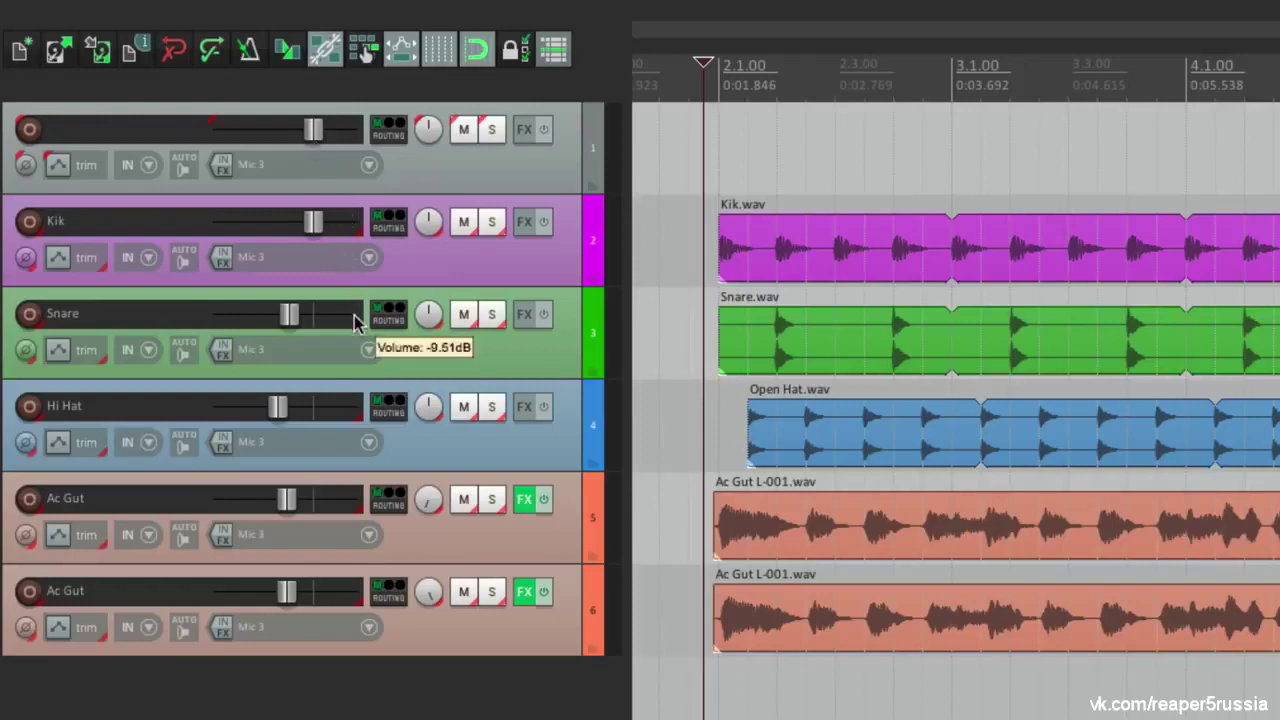
pyautogui.moveTo(314, 129)
pyautogui.mouseDown()
pyautogui.moveTo(250, 130)
pyautogui.moveTo(289, 129)
pyautogui.mouseUp()
pyautogui.doubleClick(289, 129)
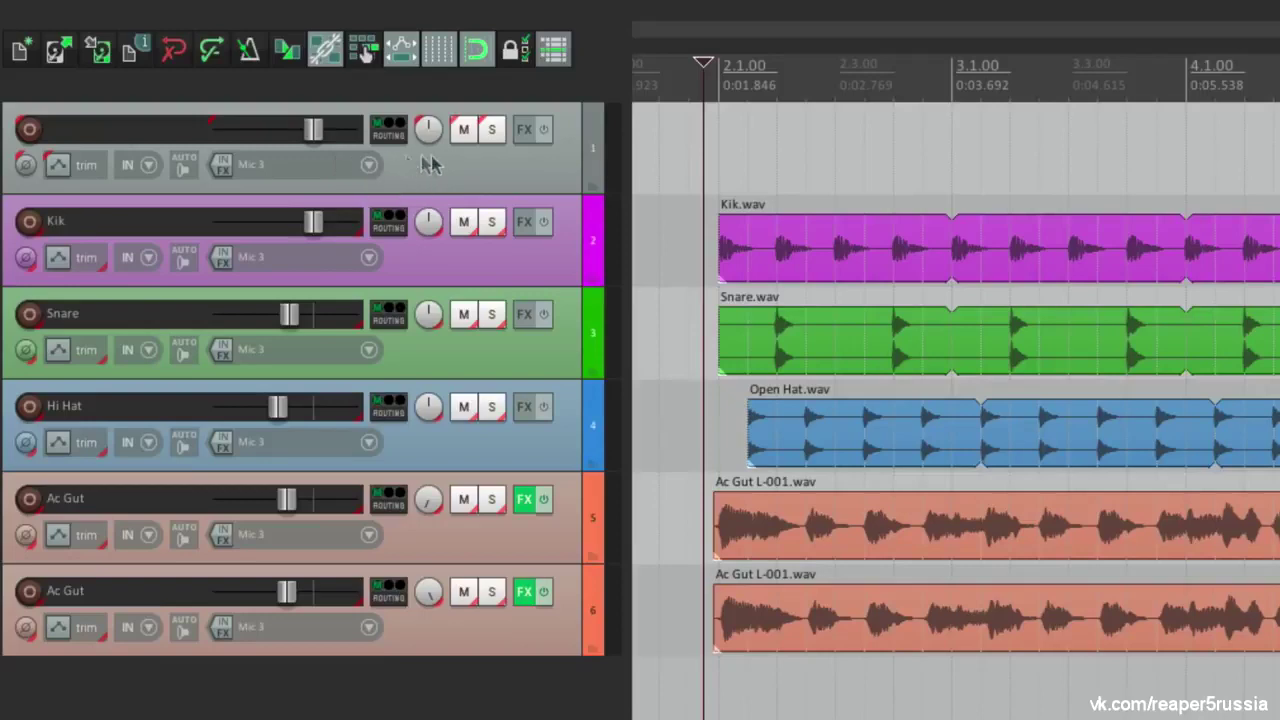
# Remove all Group 1 master and slave settings from the six tracks, close the grouping dialog and deselect the tracks
pyautogui.click(455, 164)
pyautogui.keyDown('shift'); pyautogui.click(498, 626); pyautogui.keyUp('shift')
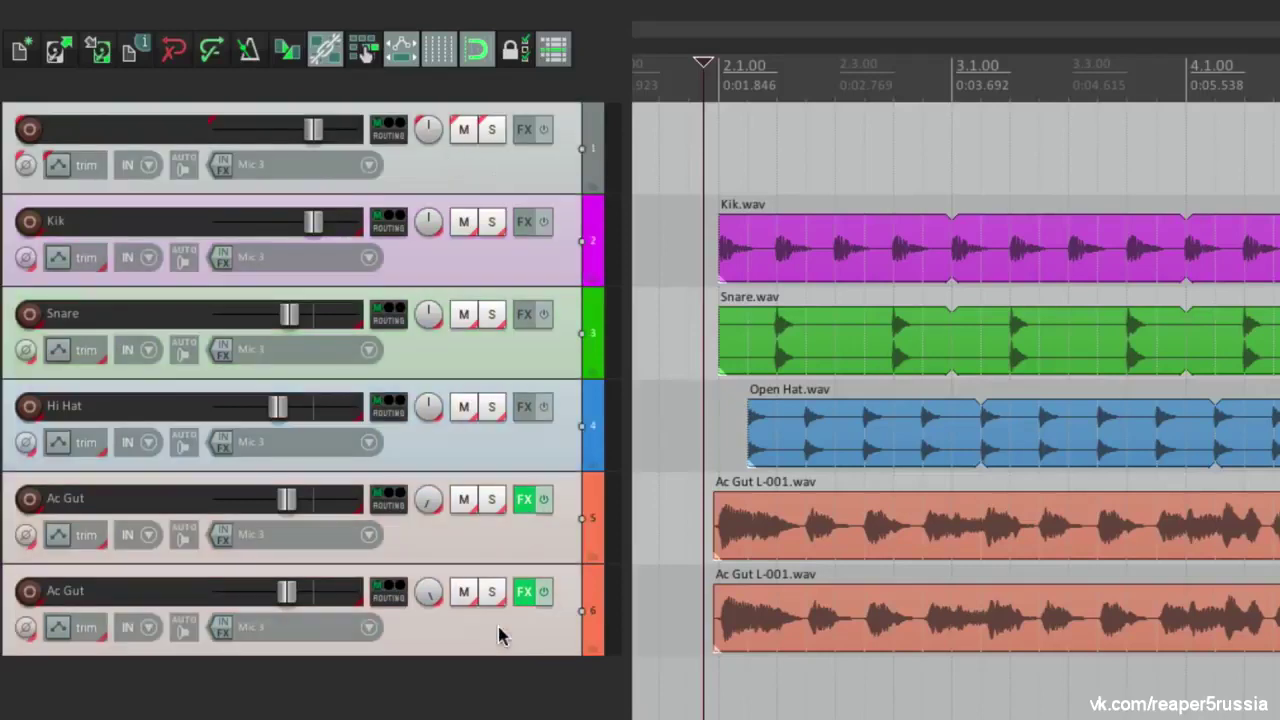
pyautogui.hotkey('ctrl', 'g')
pyautogui.click(838, 425)
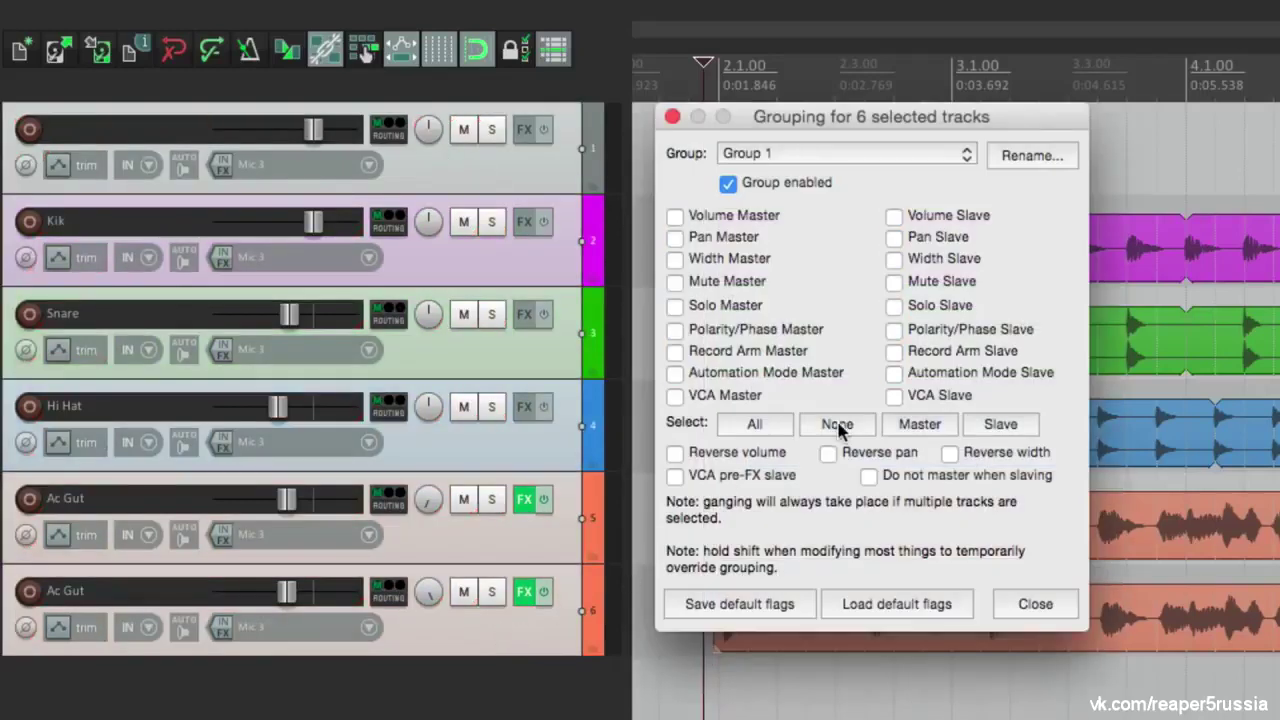
pyautogui.press('Escape')
pyautogui.click(624, 350)
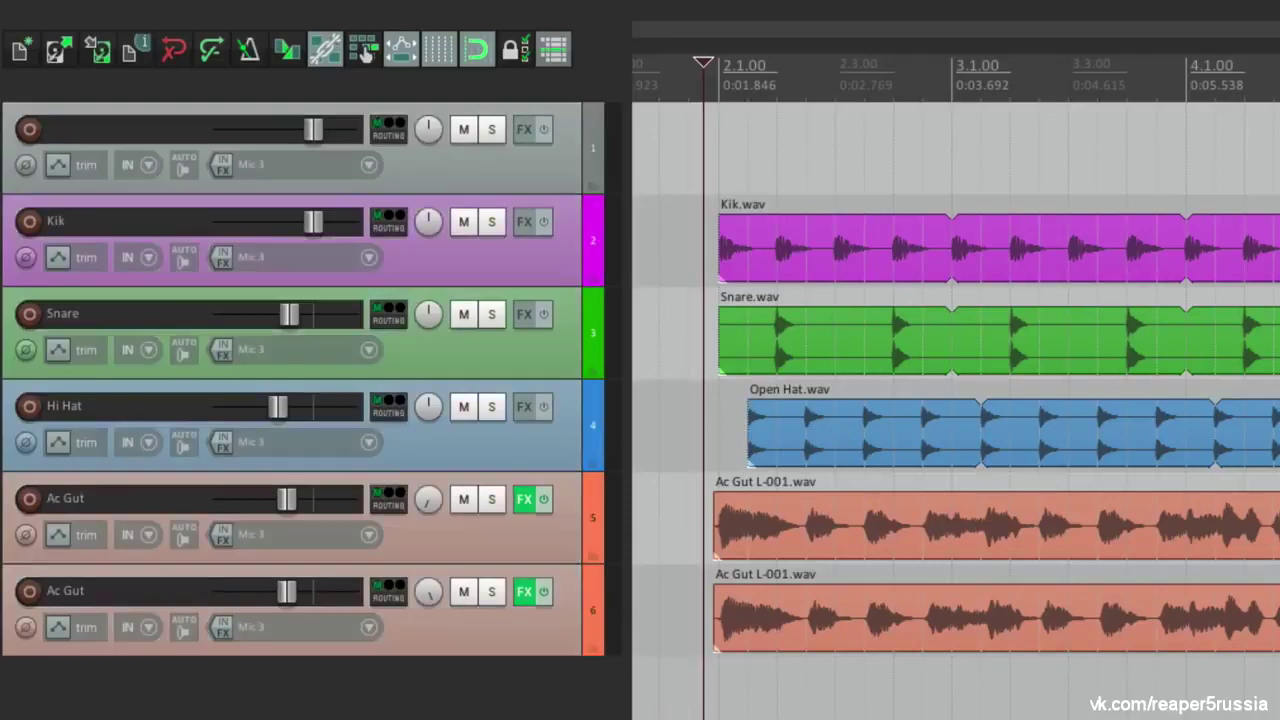
# Turn track 1 into a folder containing the five tracks below it, and try its volume fader during playback
pyautogui.click(596, 188)
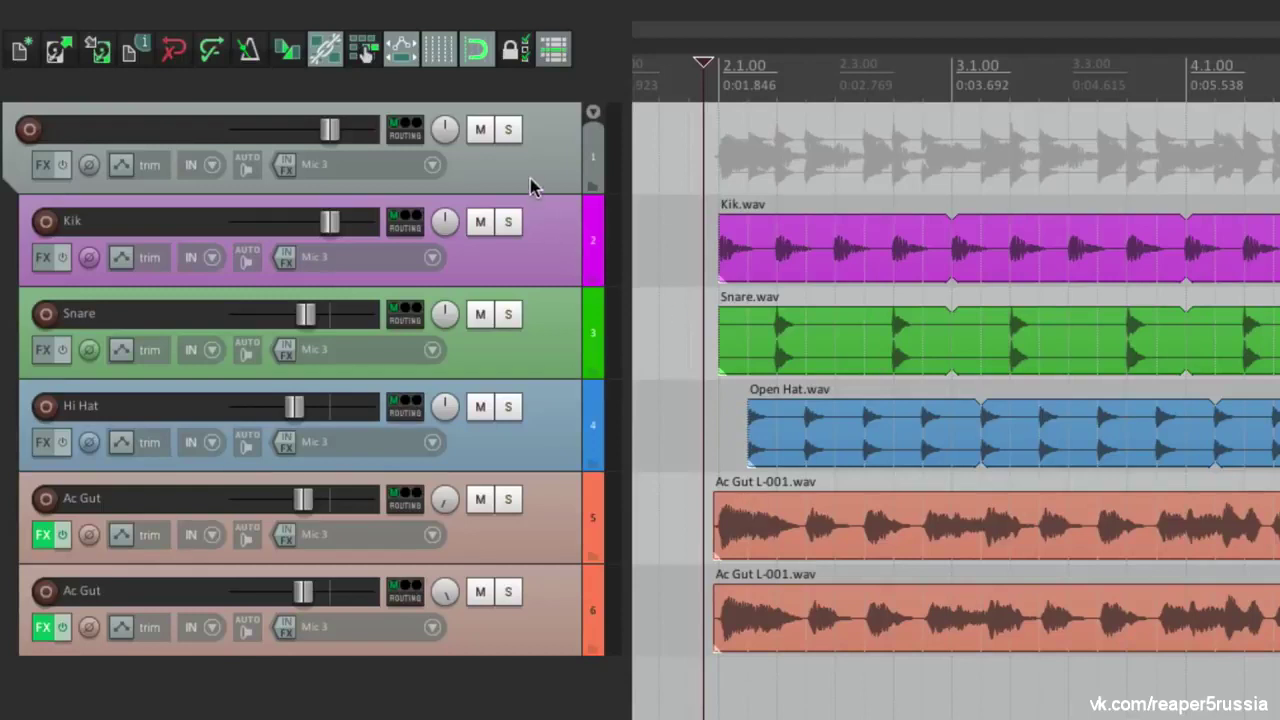
pyautogui.press('space')
pyautogui.moveTo(330, 130)
pyautogui.mouseDown()
pyautogui.moveTo(286, 130)
pyautogui.moveTo(337, 129)
pyautogui.mouseUp()
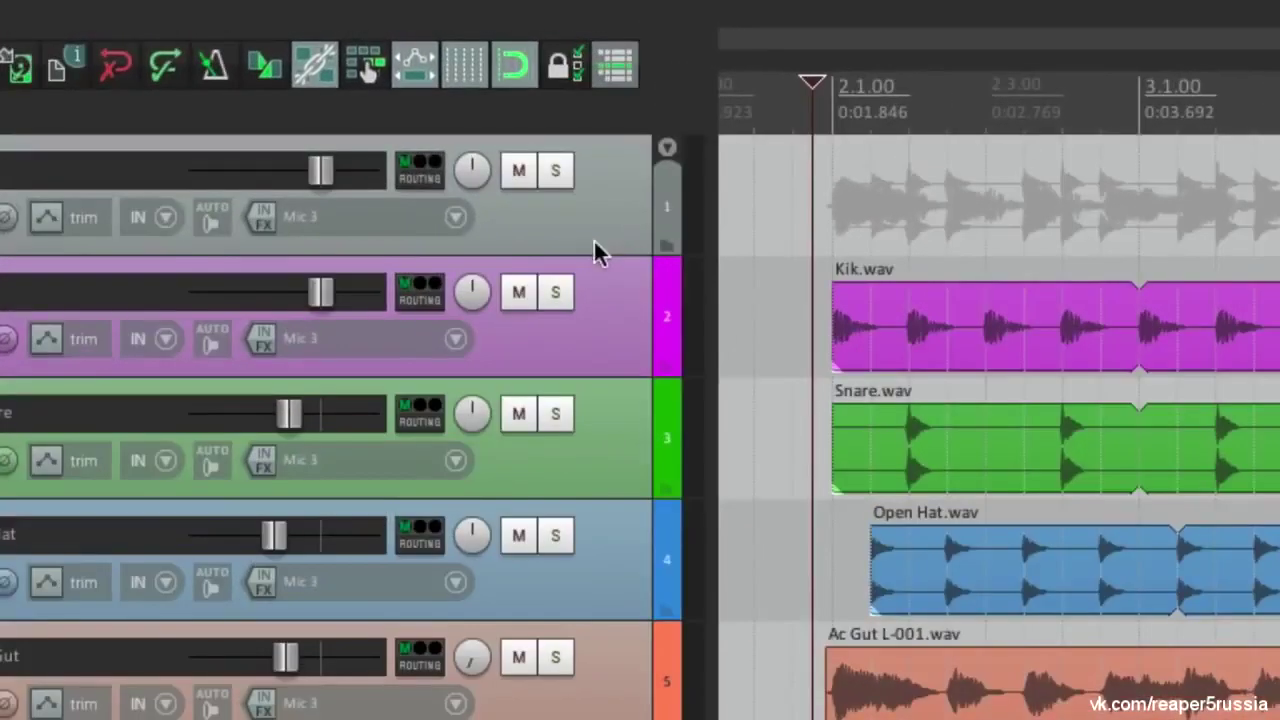
pyautogui.press('space')
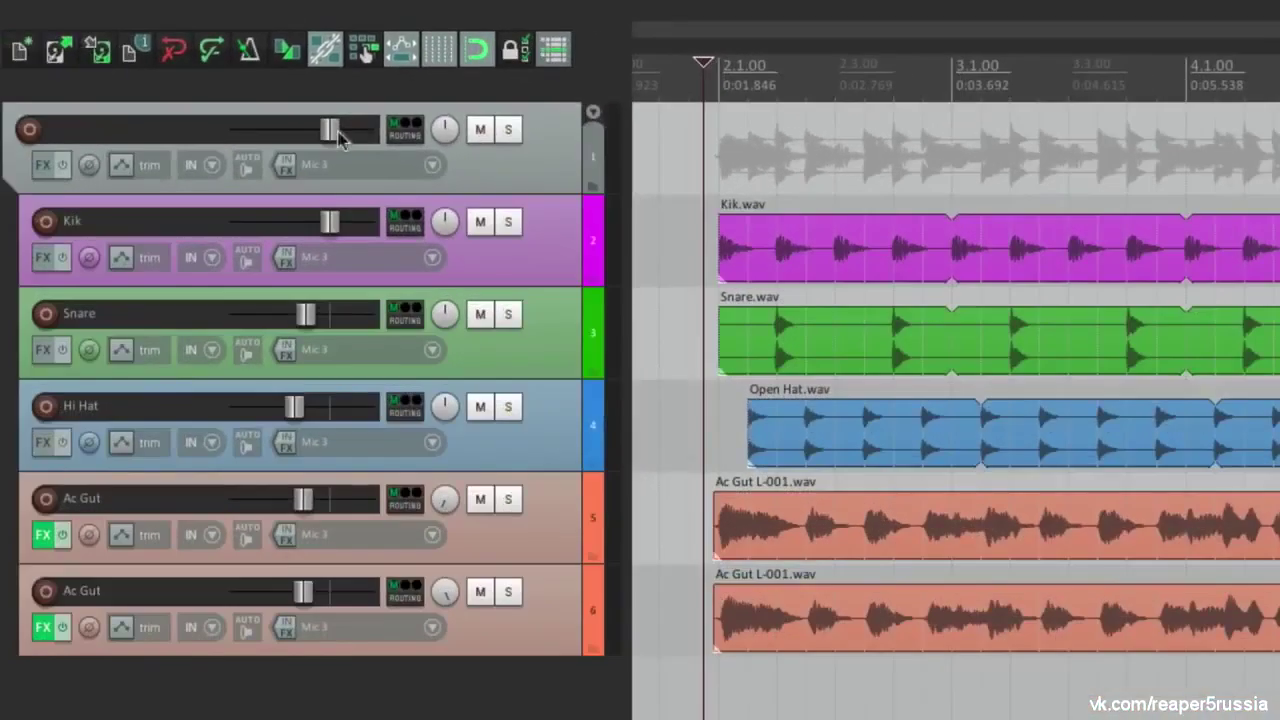
# Lower the folder track's volume strongly during playback, stop, and reset its fader to 0.00 dB
pyautogui.moveTo(319, 184)
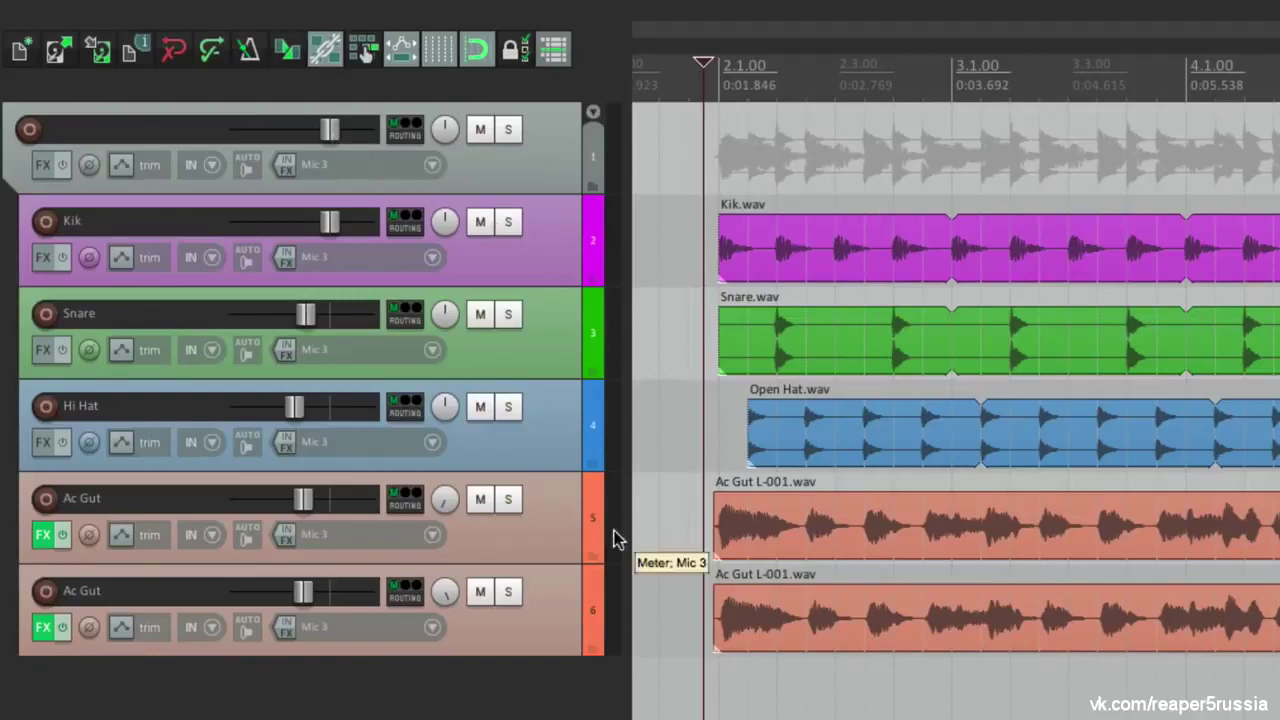
pyautogui.press('space')
pyautogui.moveTo(330, 130); pyautogui.dragTo(238, 140)
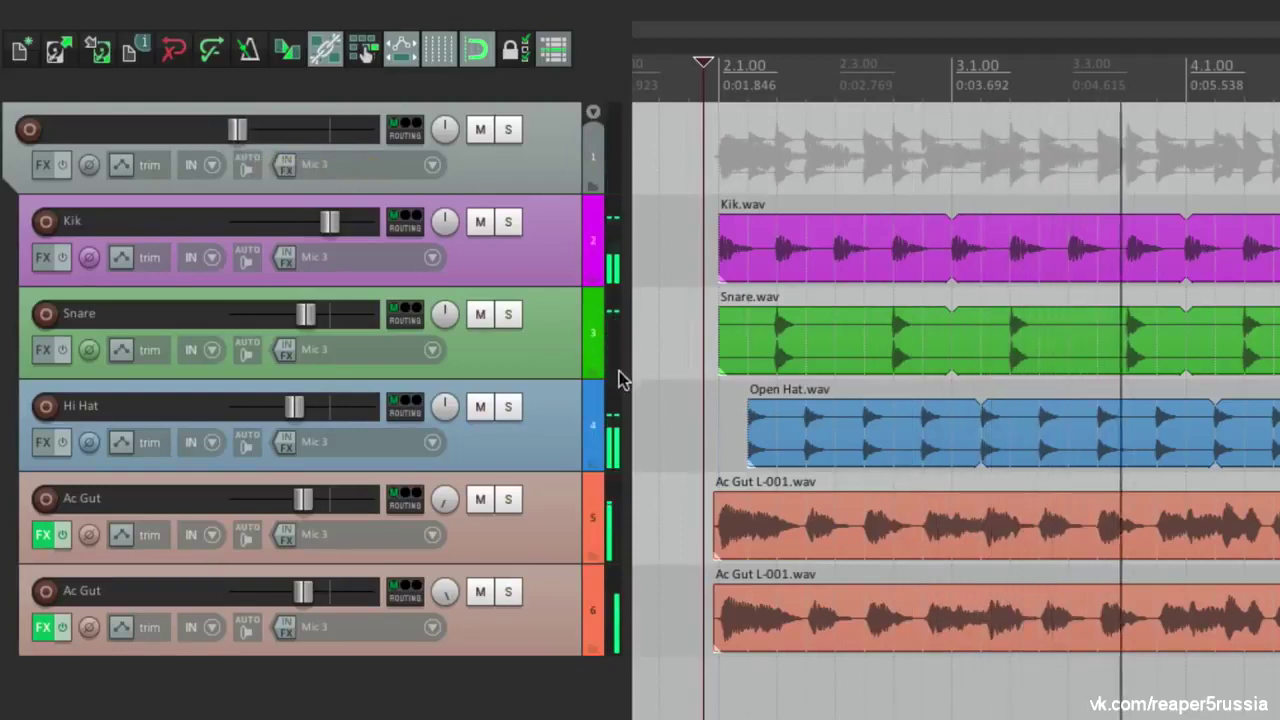
pyautogui.press('space')
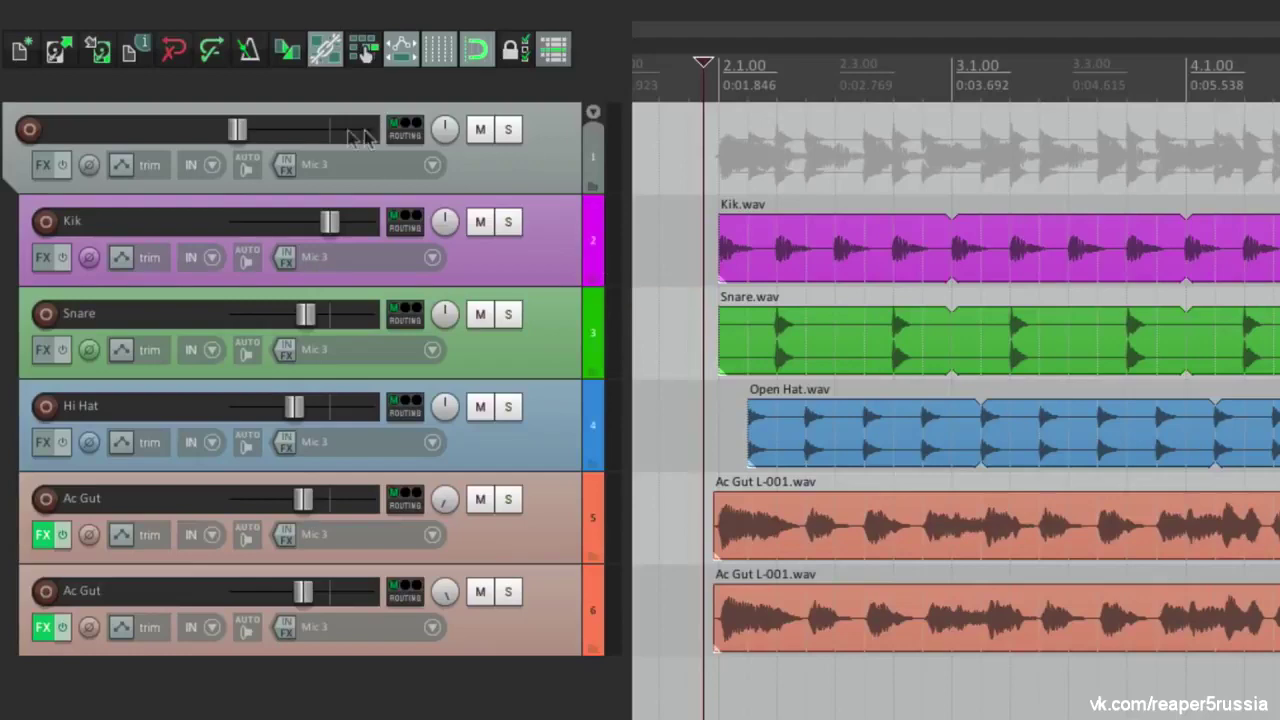
pyautogui.doubleClick(239, 129)
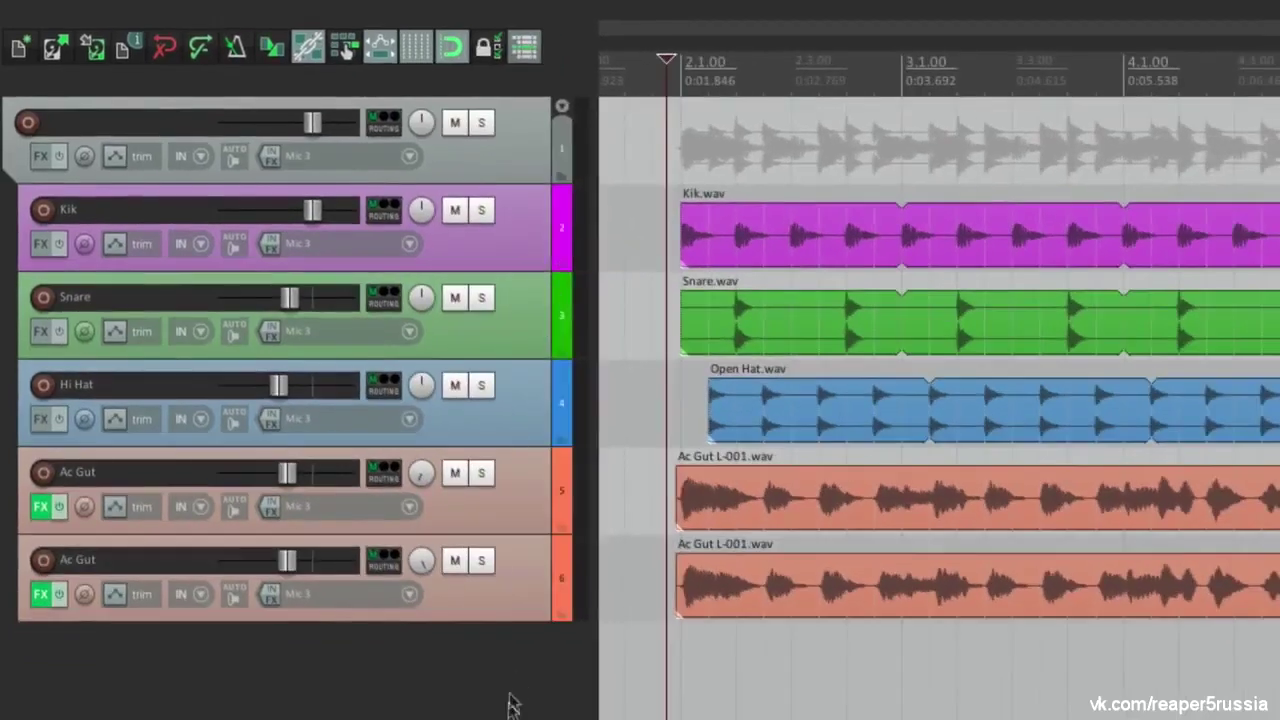
# Add a track below the lower Ac Gut track, and make that Ac Gut track the last one in the folder
pyautogui.doubleClick(508, 700)
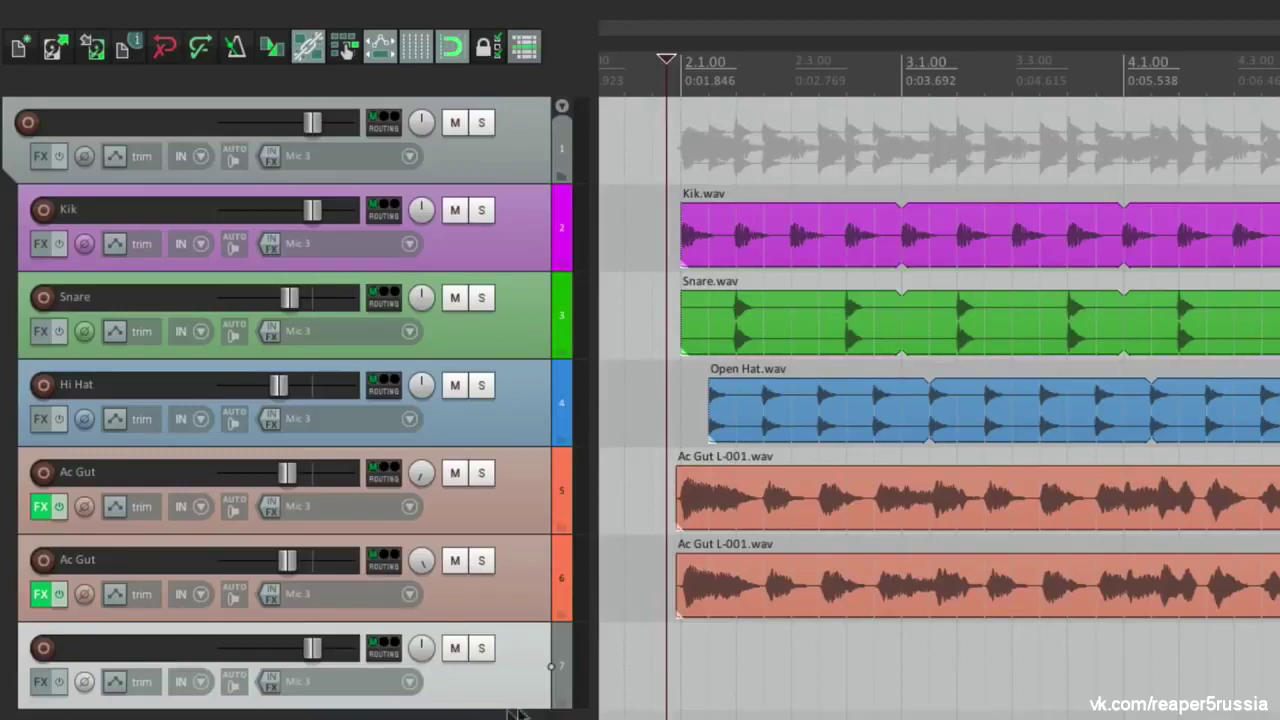
pyautogui.click(562, 613)
pyautogui.click(562, 613)
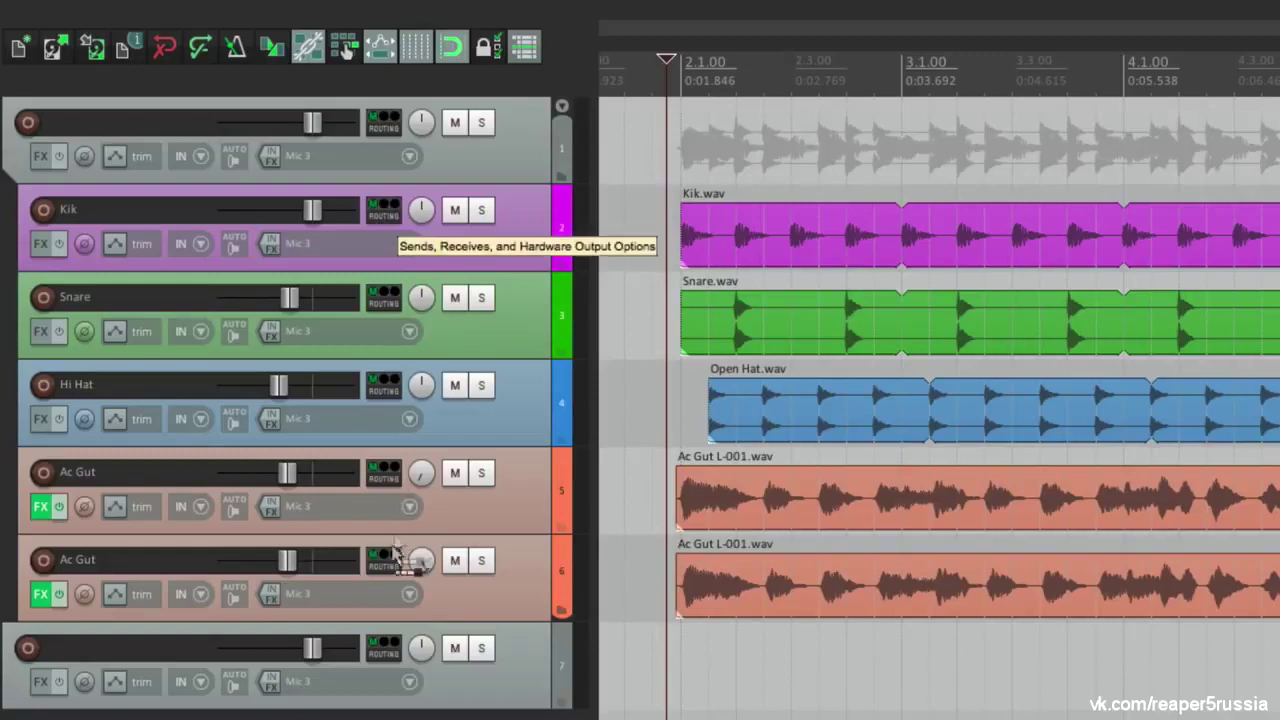
# Create a post-fader send from Kik to track 7, close its controls, and play the project to check the signal
pyautogui.moveTo(381, 675); pyautogui.dragTo(383, 677)
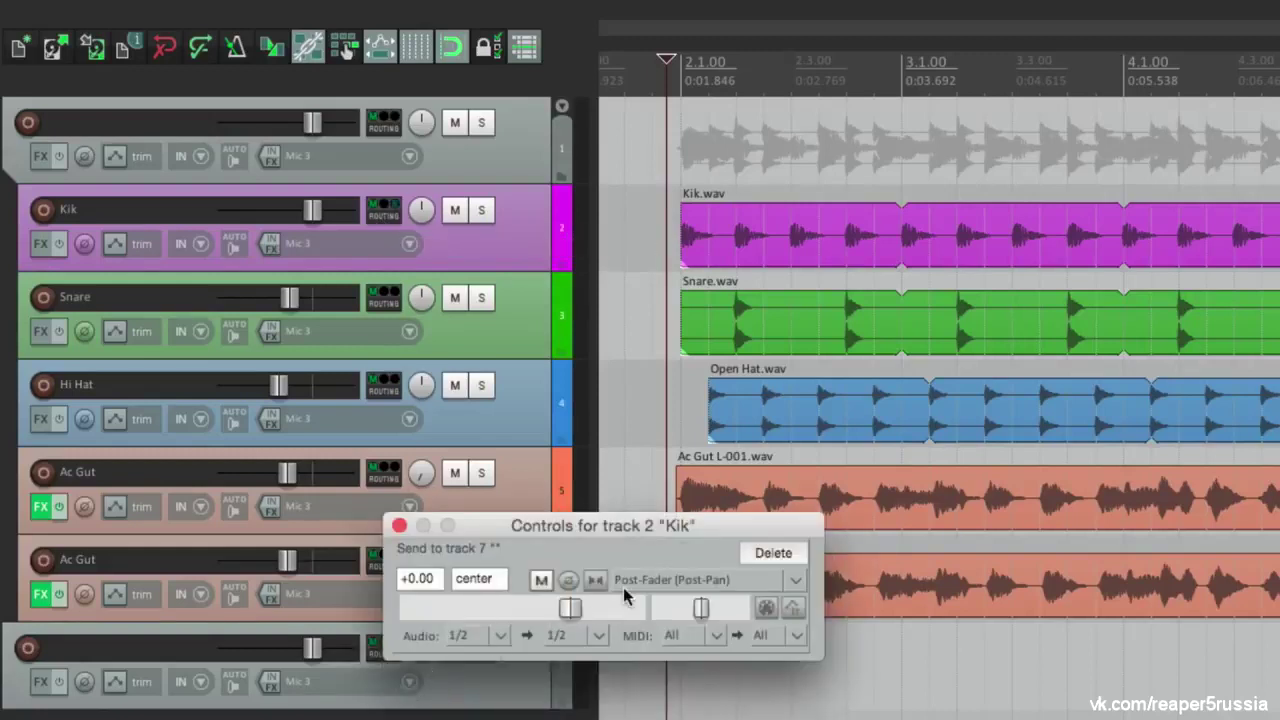
pyautogui.click(399, 525)
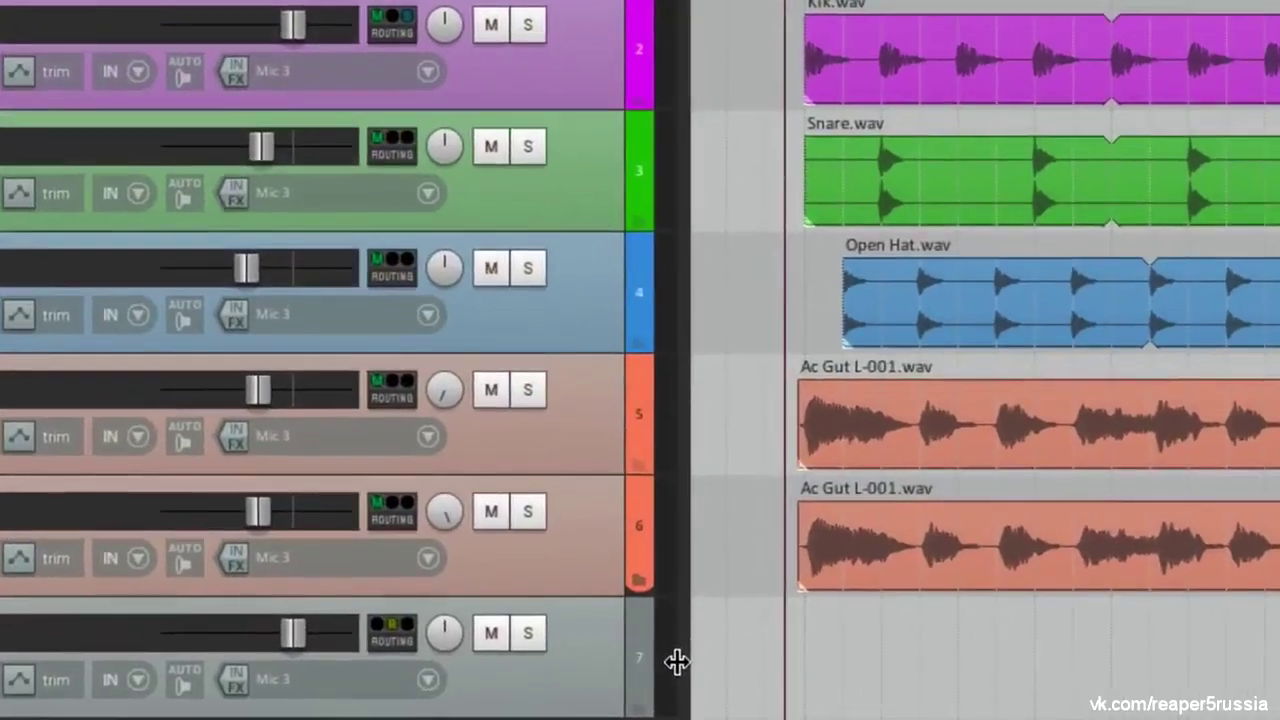
pyautogui.press('space')
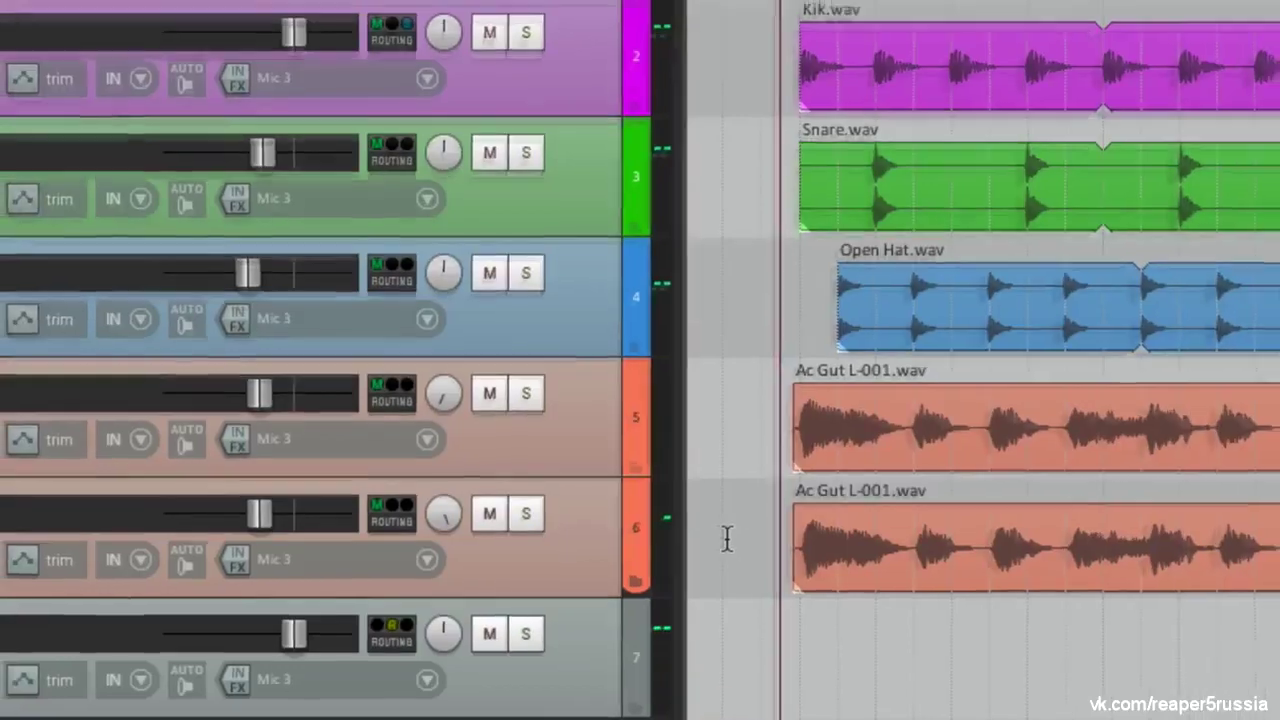
pyautogui.press('space')
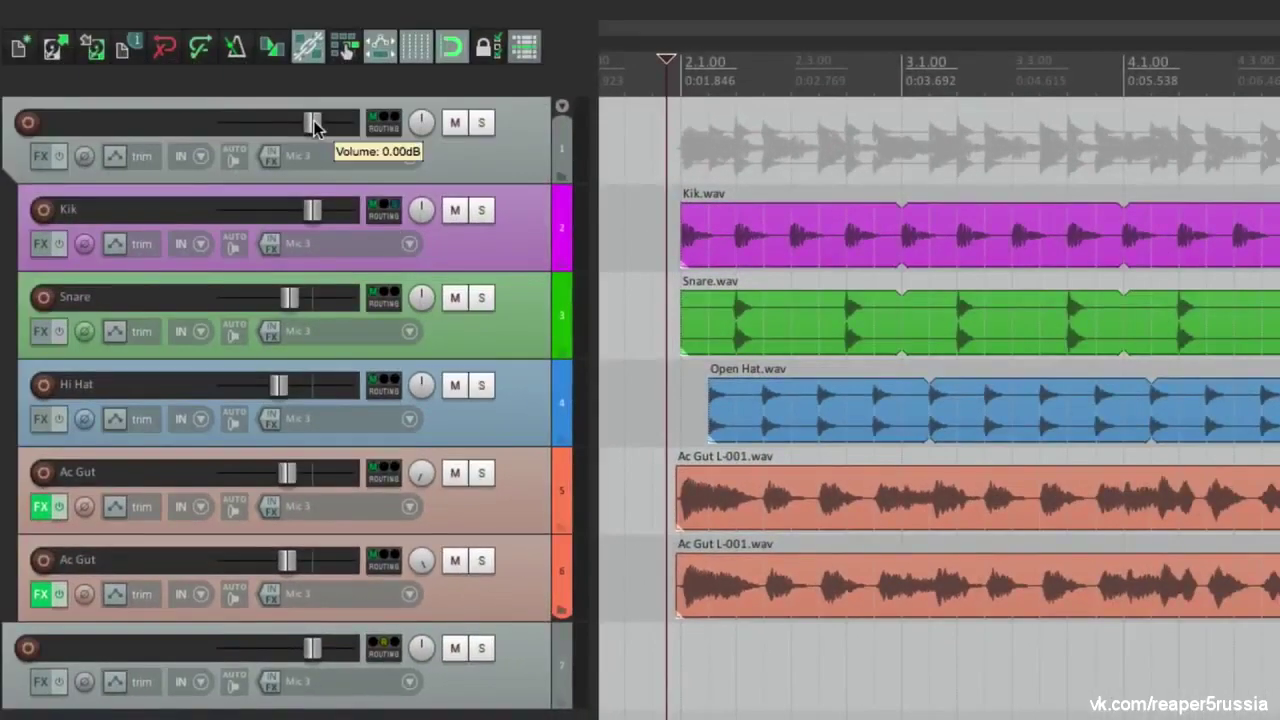
# Lower the folder track's volume strongly during playback, return track 1 to a normal track, and select it
pyautogui.press('space')
pyautogui.moveTo(312, 122); pyautogui.dragTo(224, 122)
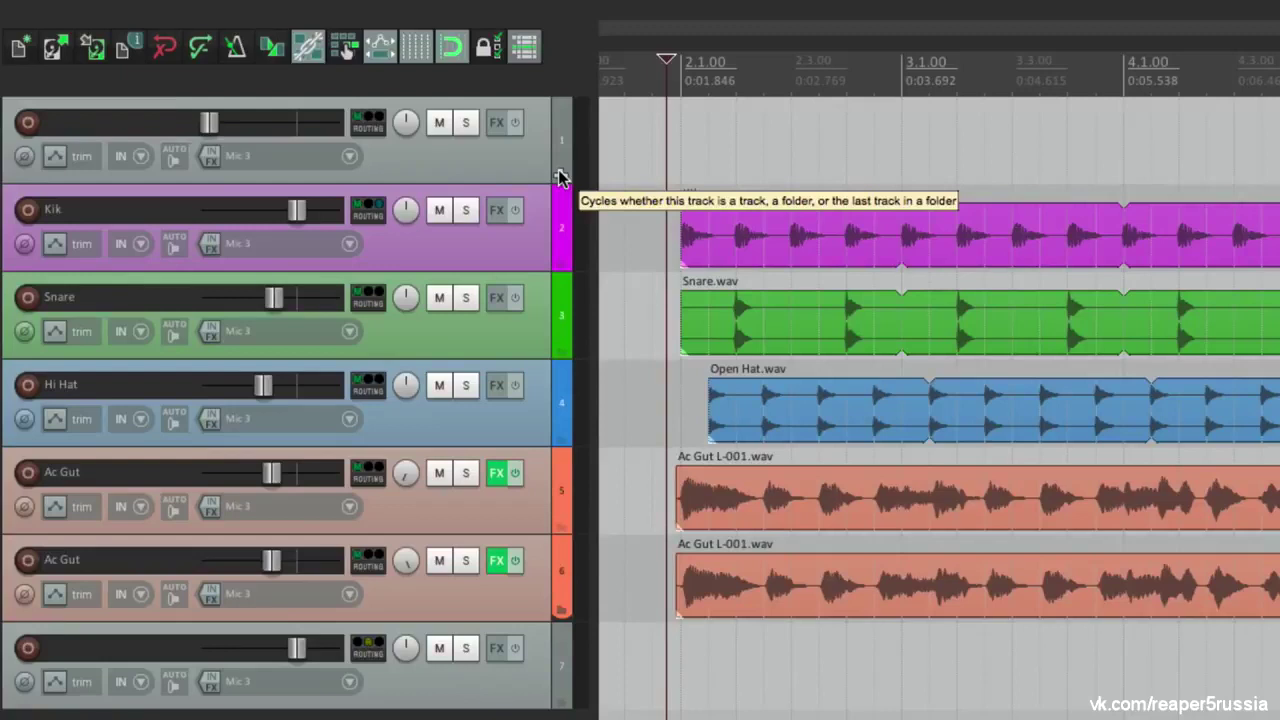
pyautogui.click(535, 175)
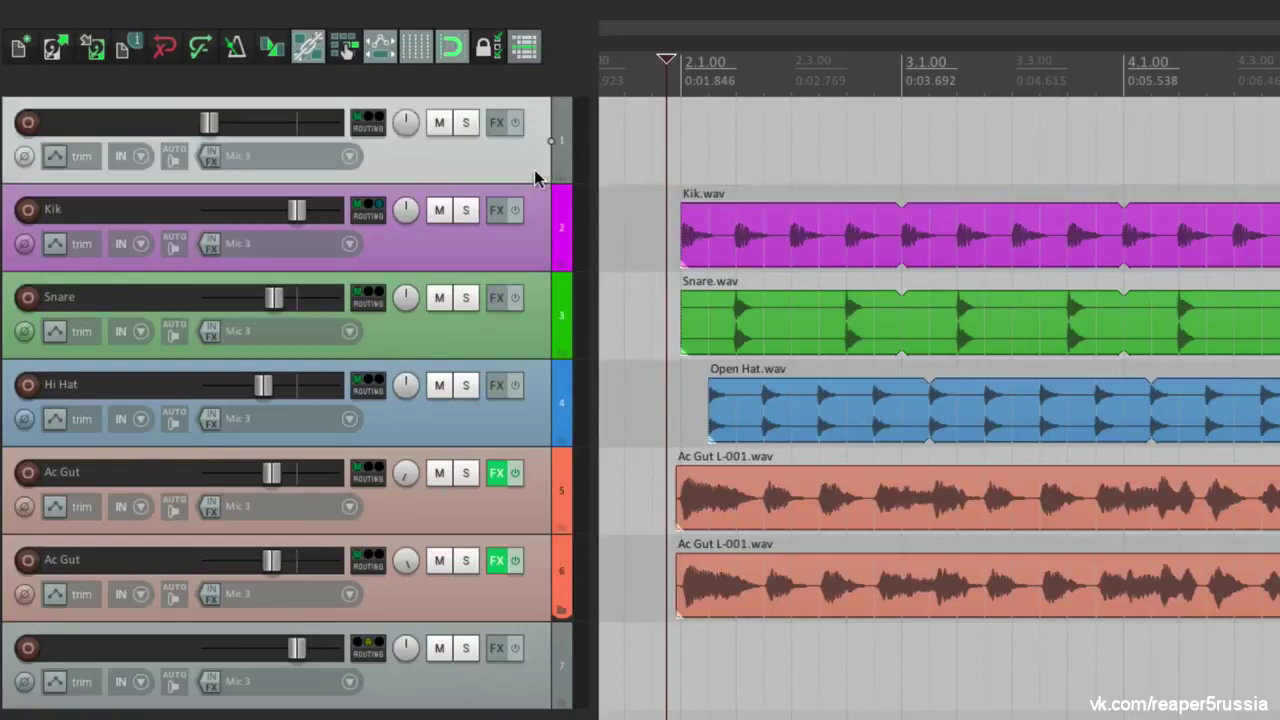
# In Group 1, make track 1 the VCA Master and the five tracks from Kik to the lower Ac Gut VCA Slaves
pyautogui.hotkey('shift', 'g')
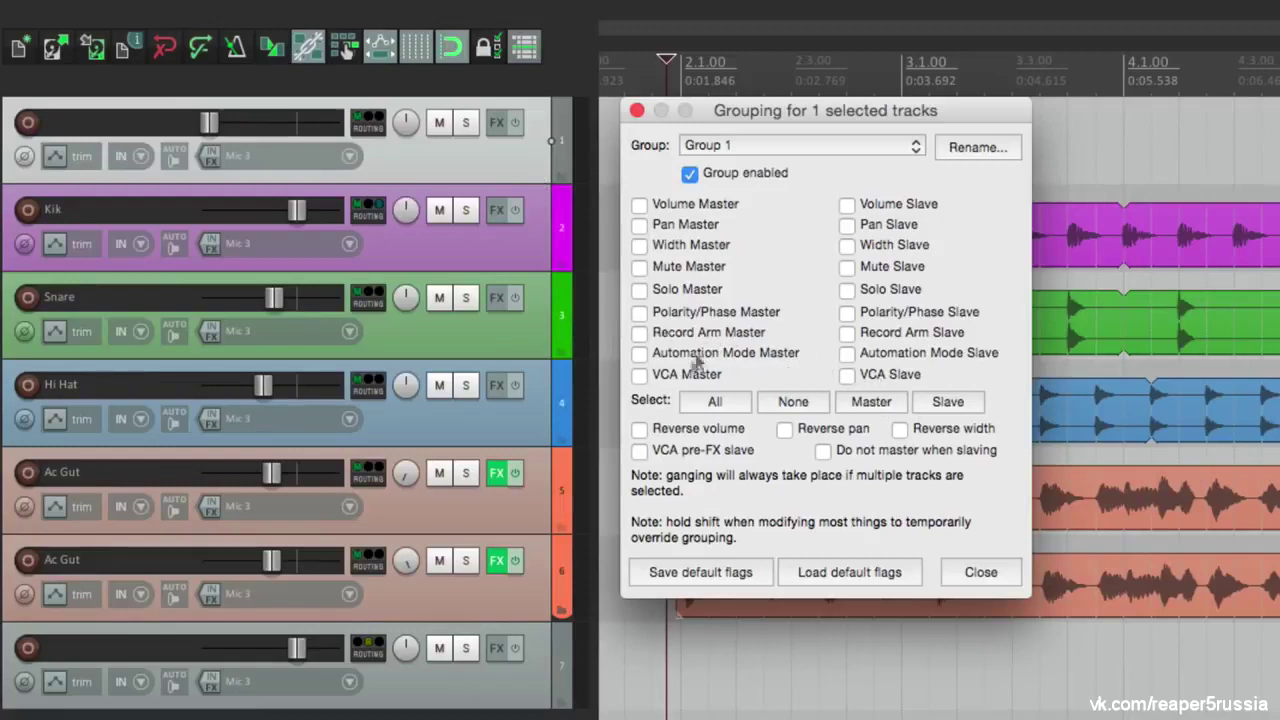
pyautogui.click(640, 376)
pyautogui.click(519, 252)
pyautogui.keyDown('shift'); pyautogui.click(520, 593); pyautogui.keyUp('shift')
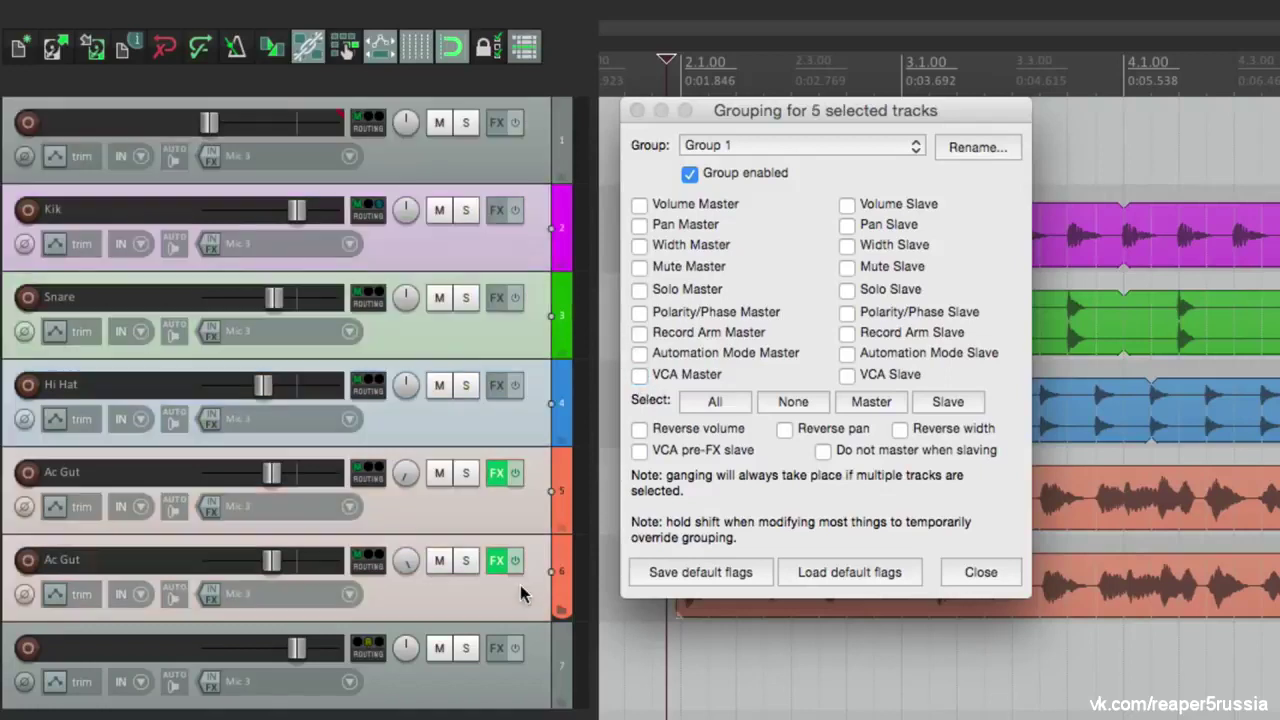
pyautogui.click(847, 376)
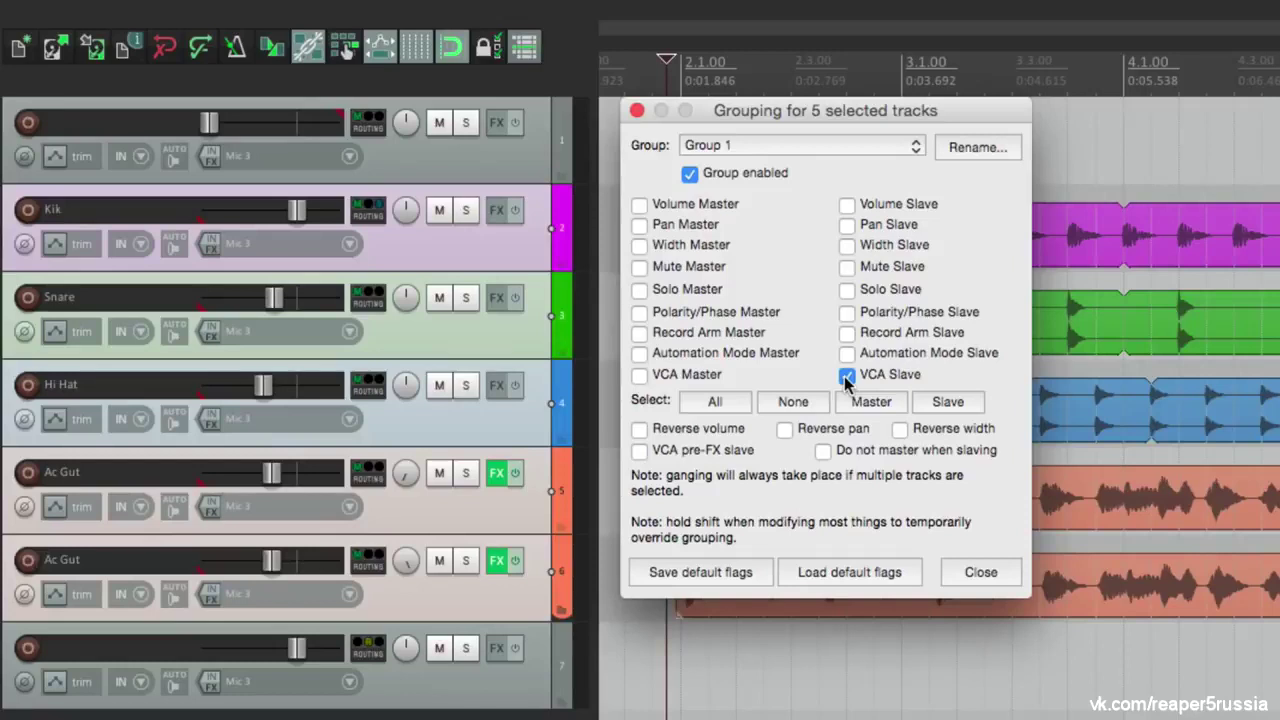
pyautogui.press('Escape')
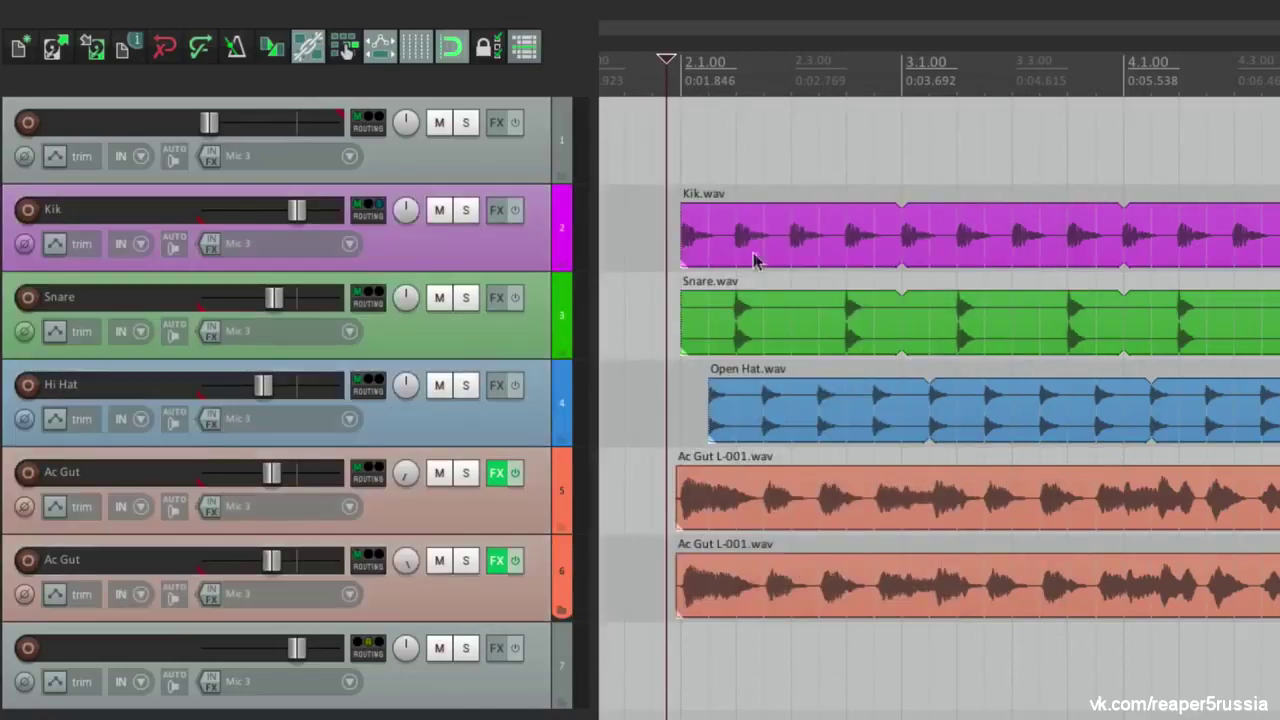
# Reset track 1's fader to 0.00 dB and test the VCA control by lowering it strongly and resetting it
pyautogui.doubleClick(205, 124)
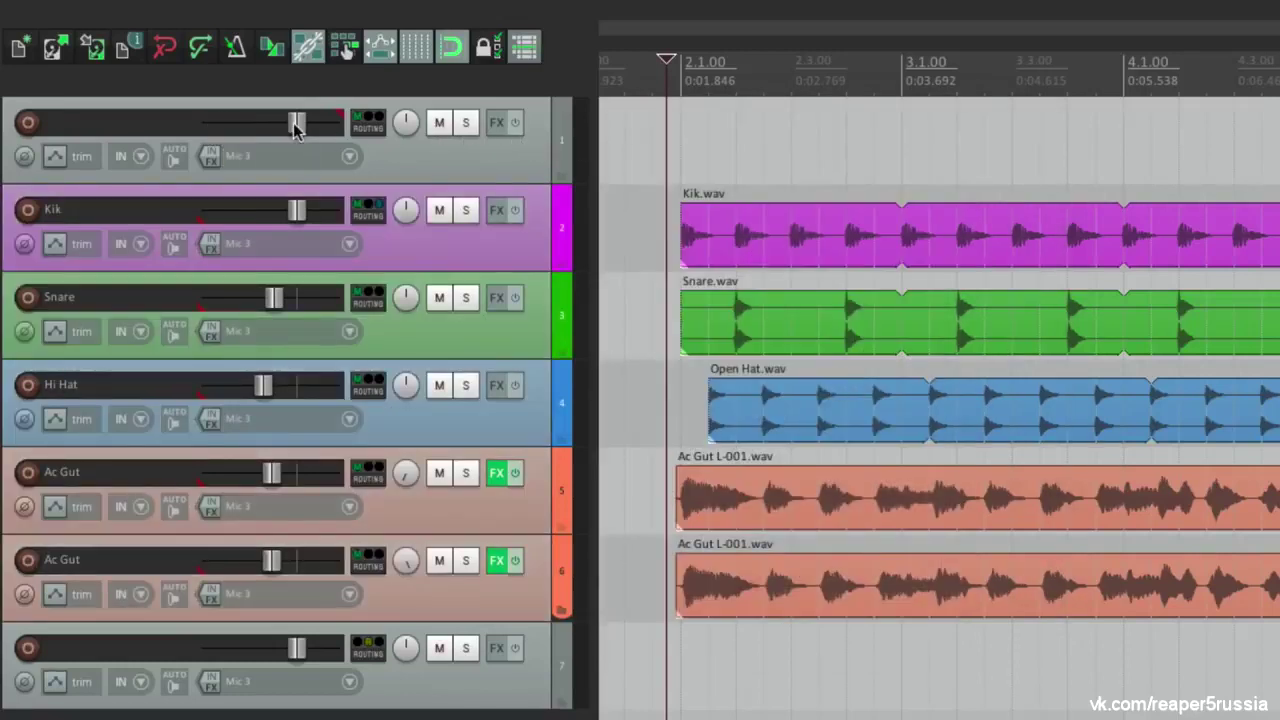
pyautogui.moveTo(297, 127); pyautogui.dragTo(208, 128)
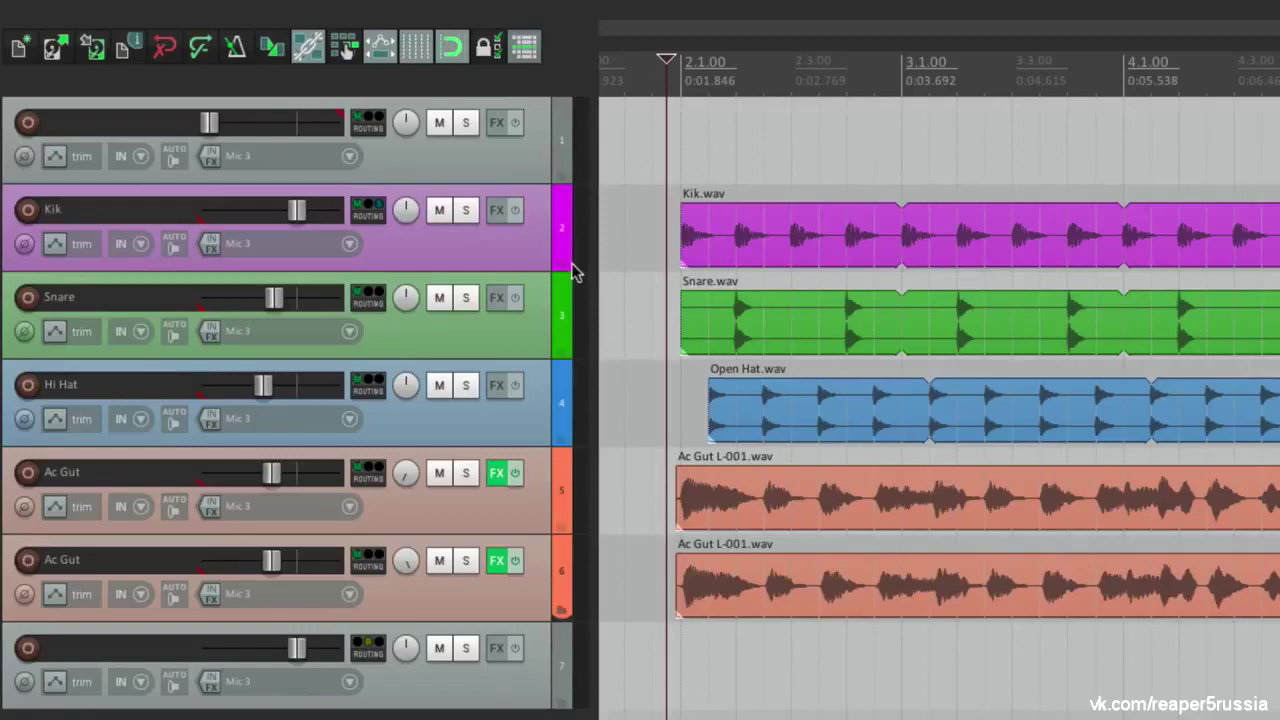
pyautogui.doubleClick(209, 126)
pyautogui.press('space')
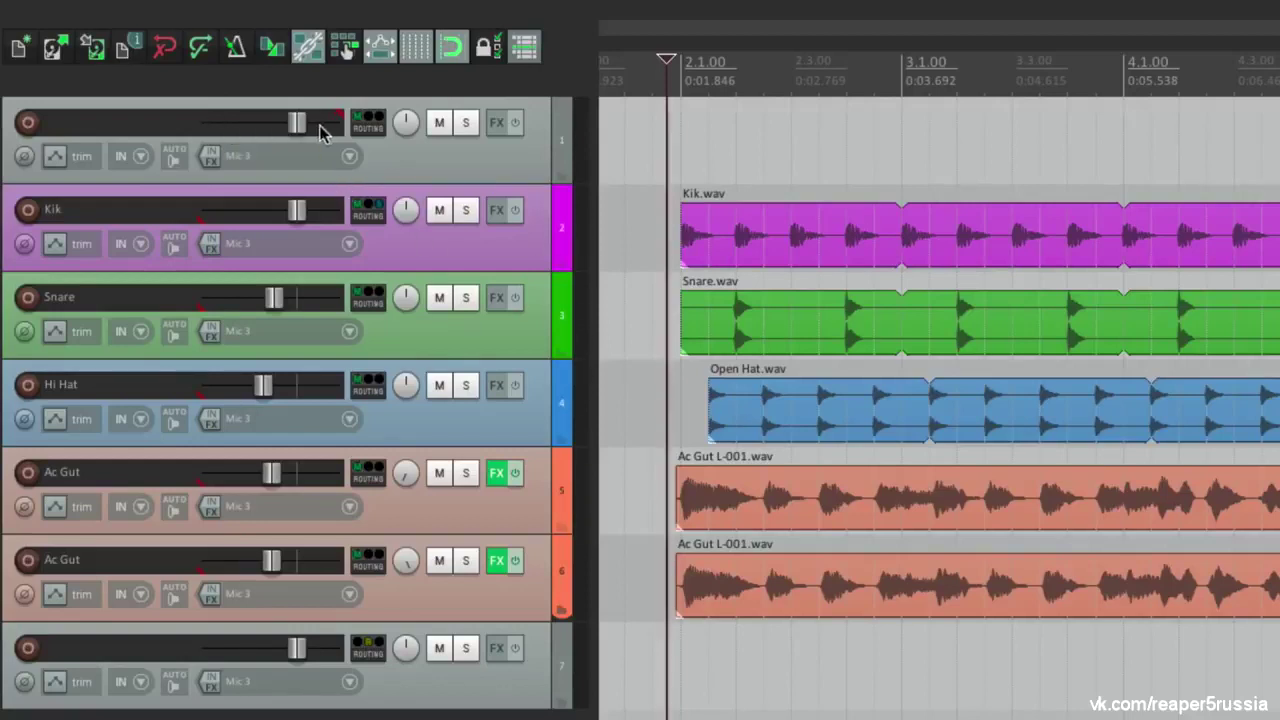
pyautogui.moveTo(299, 122); pyautogui.dragTo(196, 137)
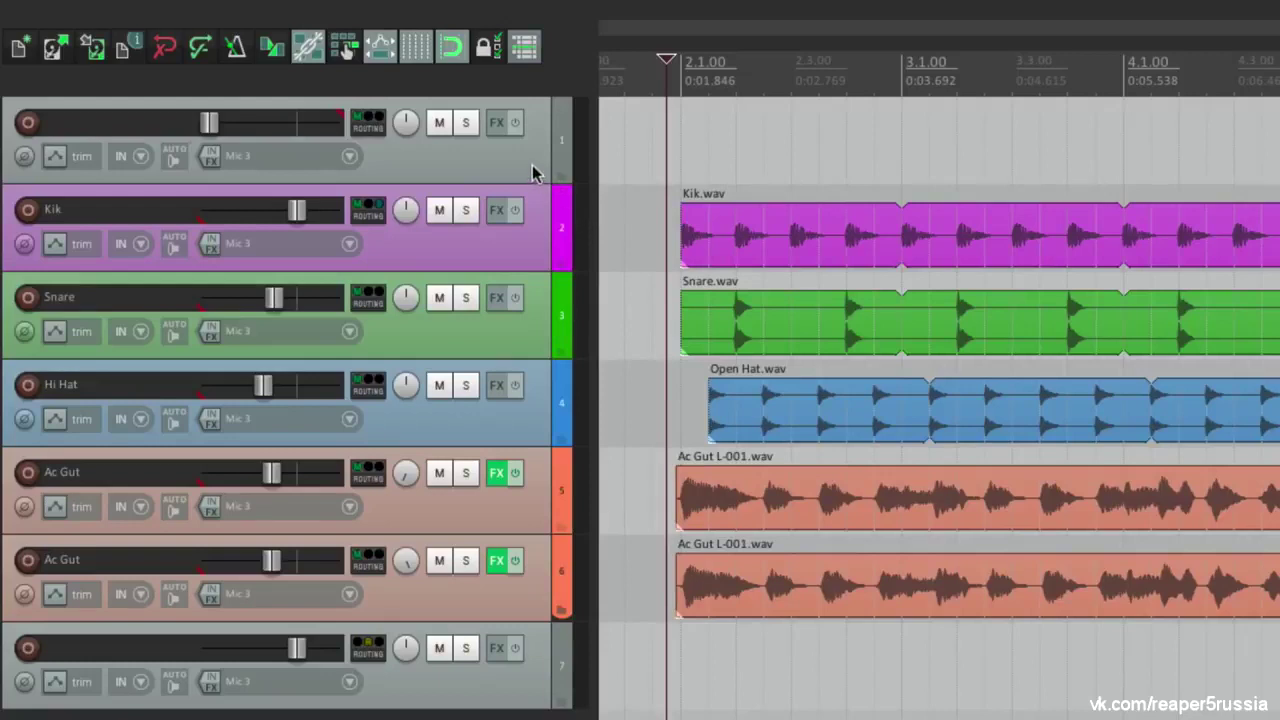
pyautogui.doubleClick(210, 124)
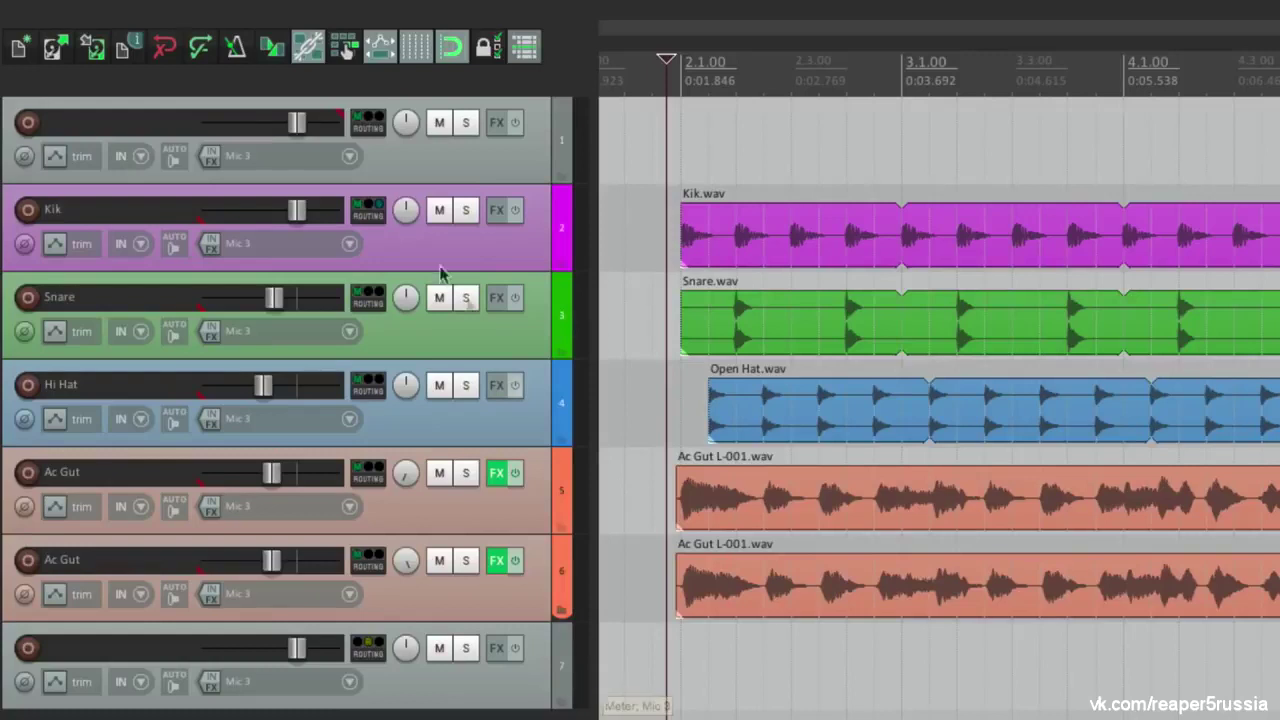
# Play the project, lower the VCA master's volume strongly, stop, and return its fader to 0.00 dB
pyautogui.press('space')
pyautogui.moveTo(298, 128); pyautogui.dragTo(203, 128)
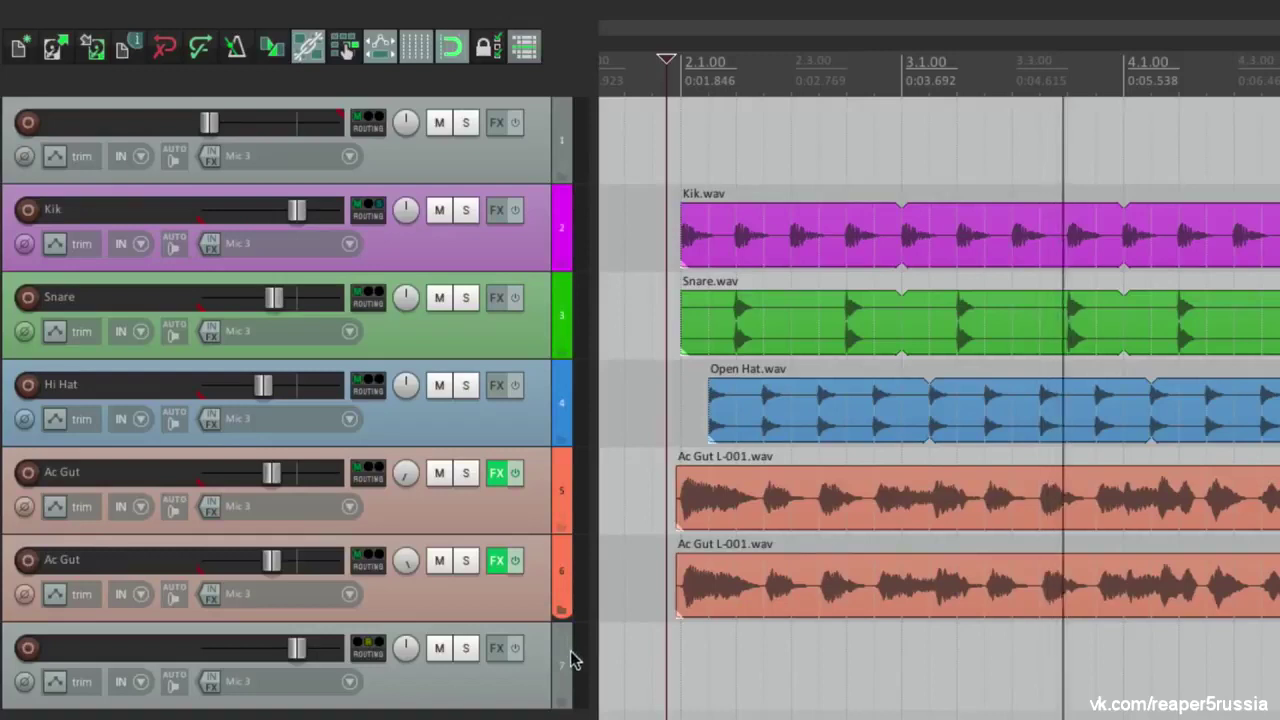
pyautogui.press('space')
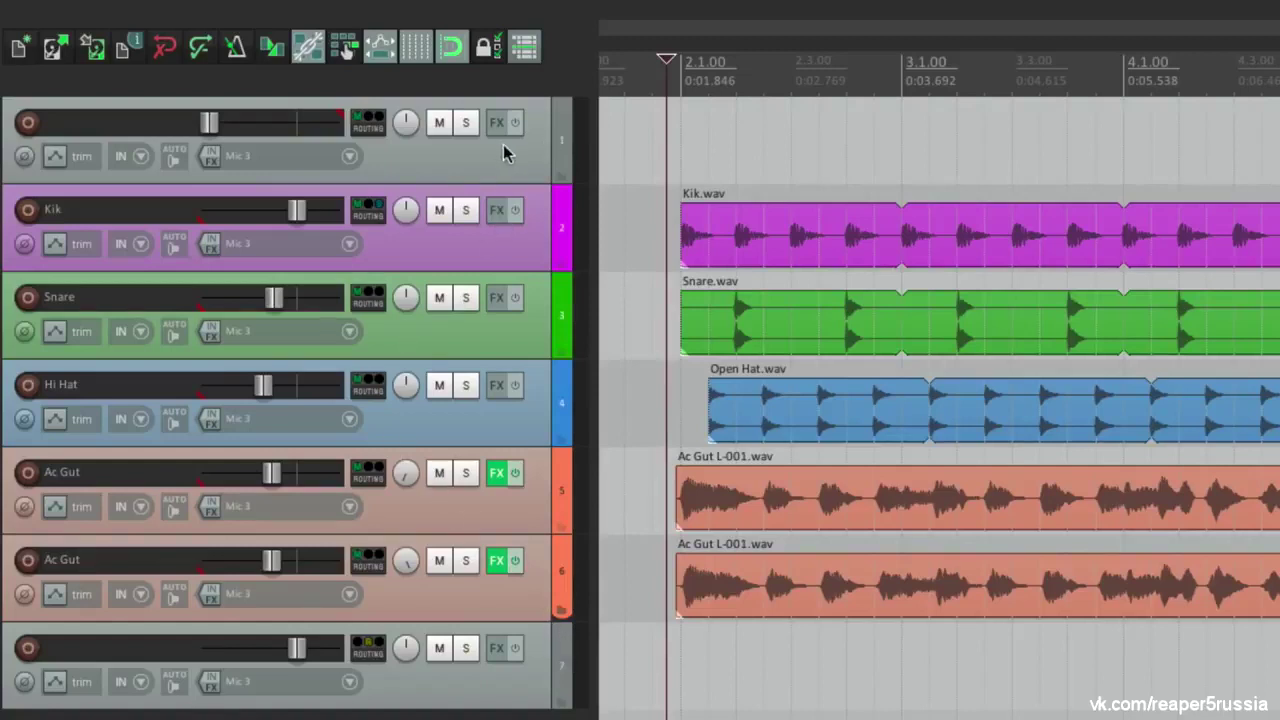
pyautogui.moveTo(208, 122); pyautogui.dragTo(319, 131)
pyautogui.moveTo(297, 134)
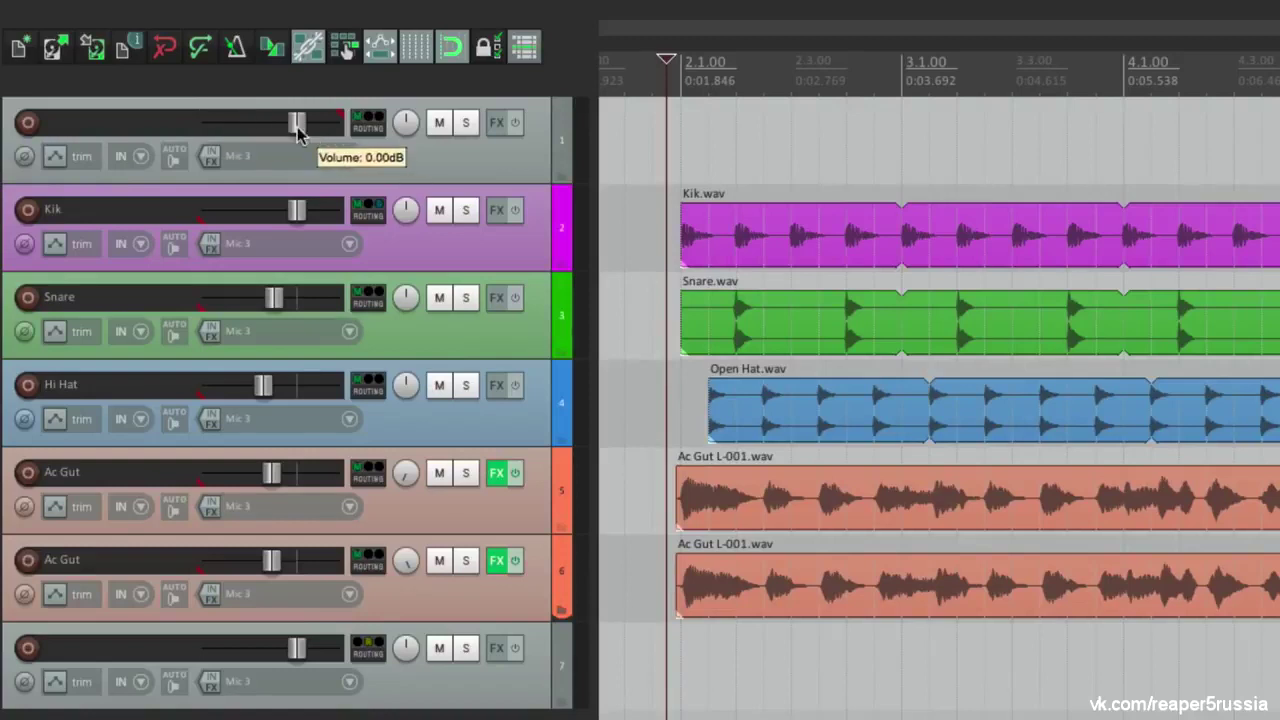
# Play the project again, lower track 1's volume slightly to check the meters of the grouped tracks, and stop playback
pyautogui.press('space')
pyautogui.moveTo(297, 130)
pyautogui.mouseDown()
pyautogui.moveTo(256, 130)
pyautogui.moveTo(282, 130)
pyautogui.mouseUp()
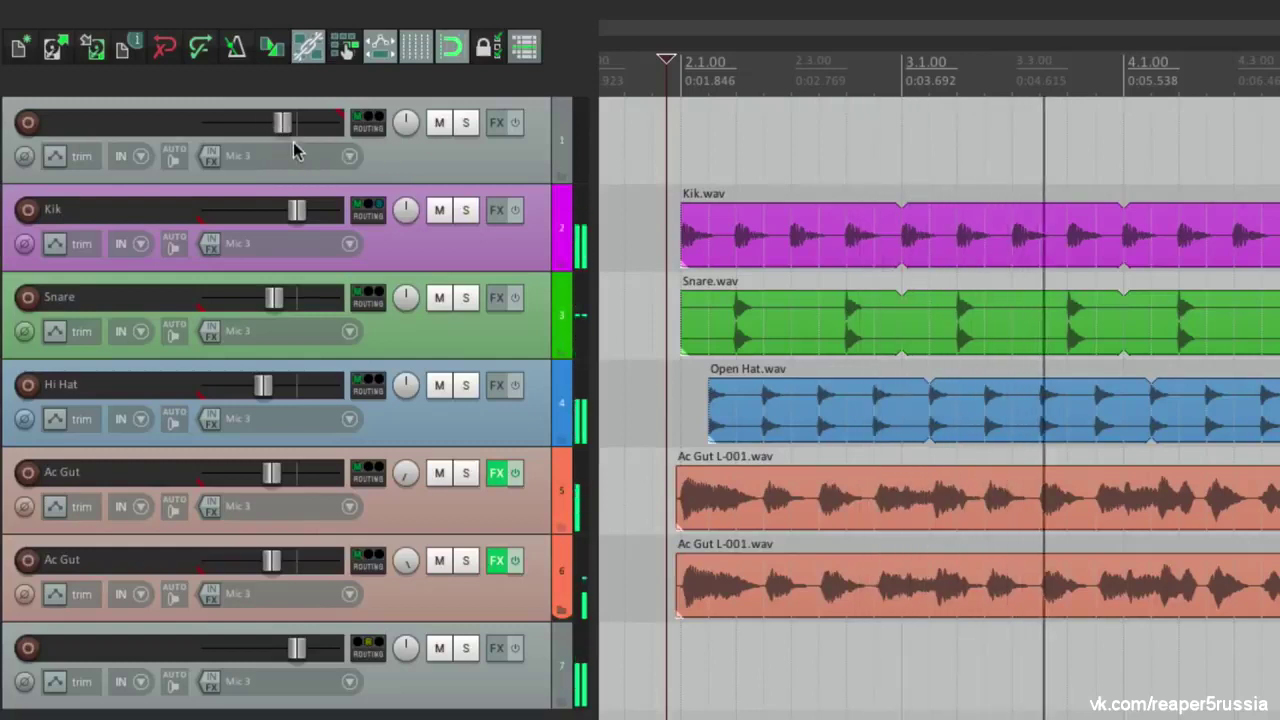
pyautogui.press('space')
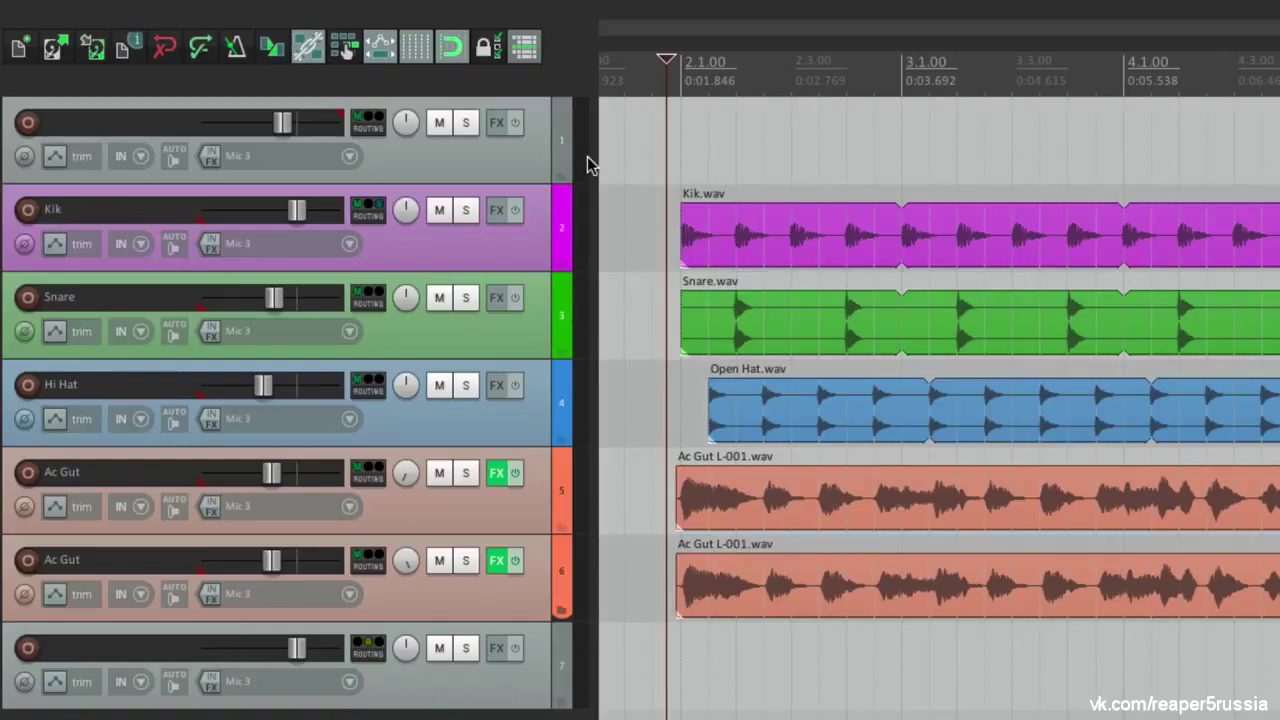
# Insert the VST ReaEQ (Cockos) effect on track 1
pyautogui.rightClick(497, 126)
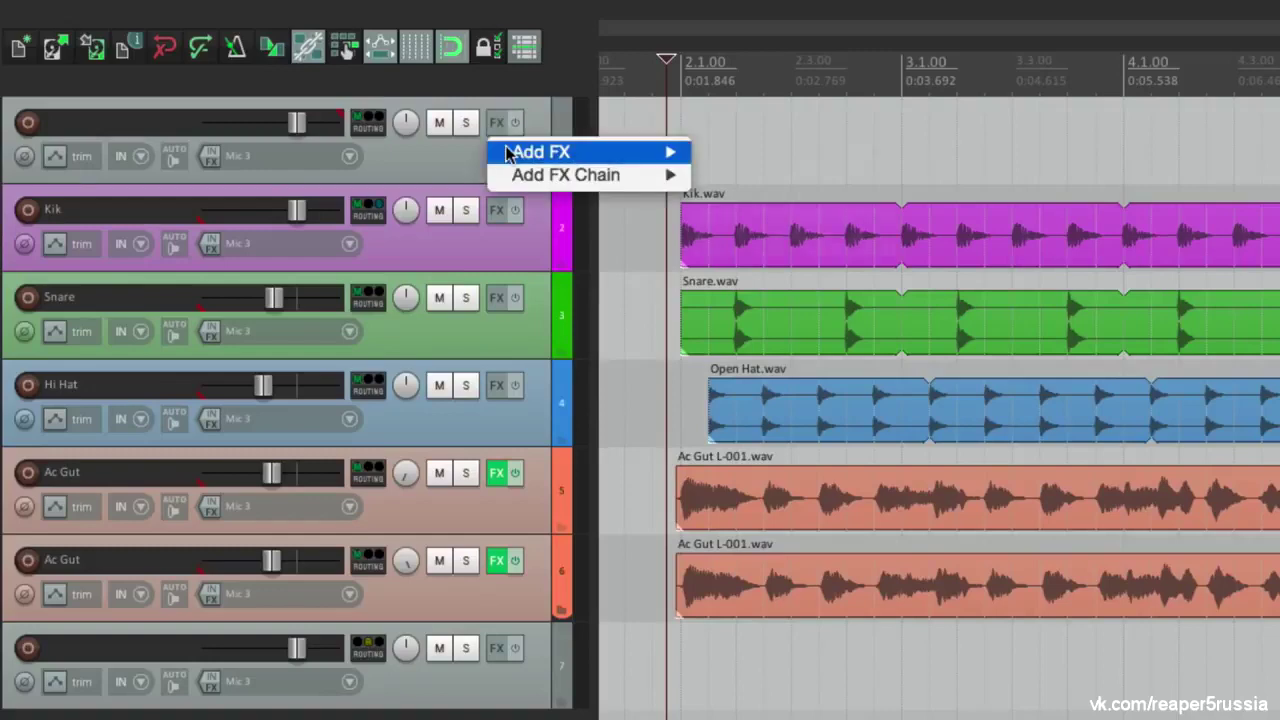
pyautogui.moveTo(636, 151)
pyautogui.moveTo(729, 175)
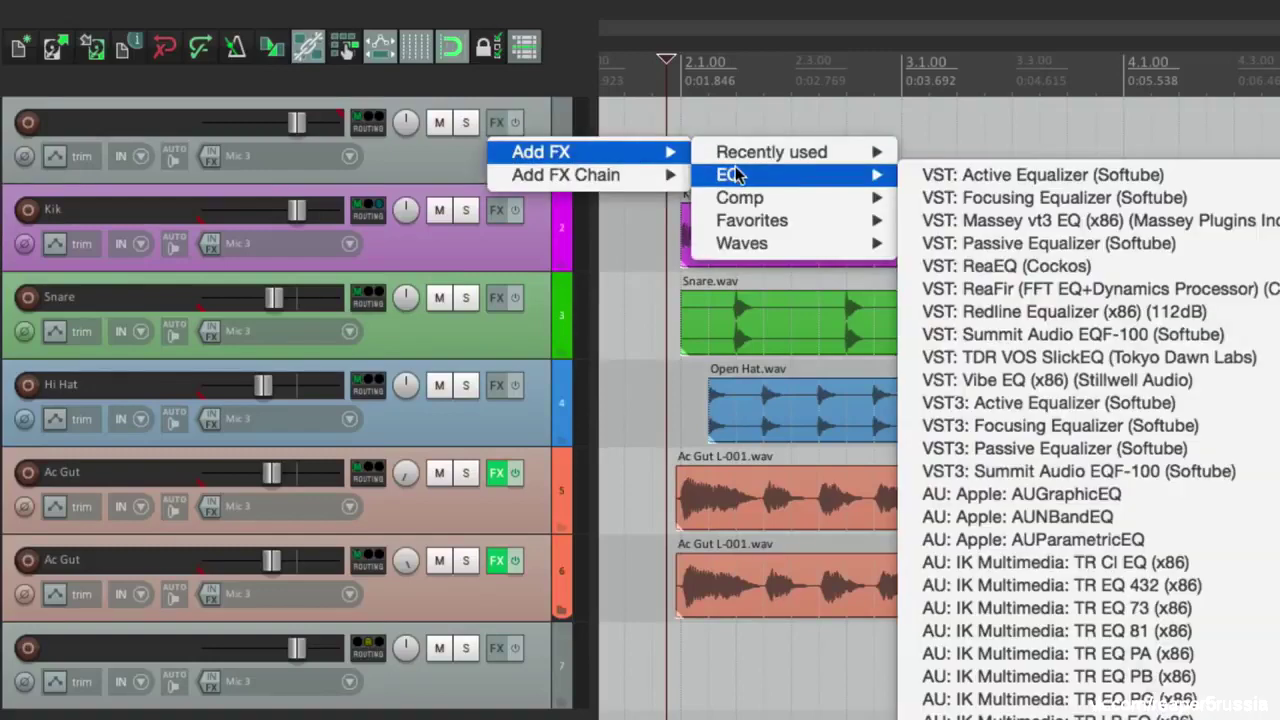
pyautogui.click(1020, 268)
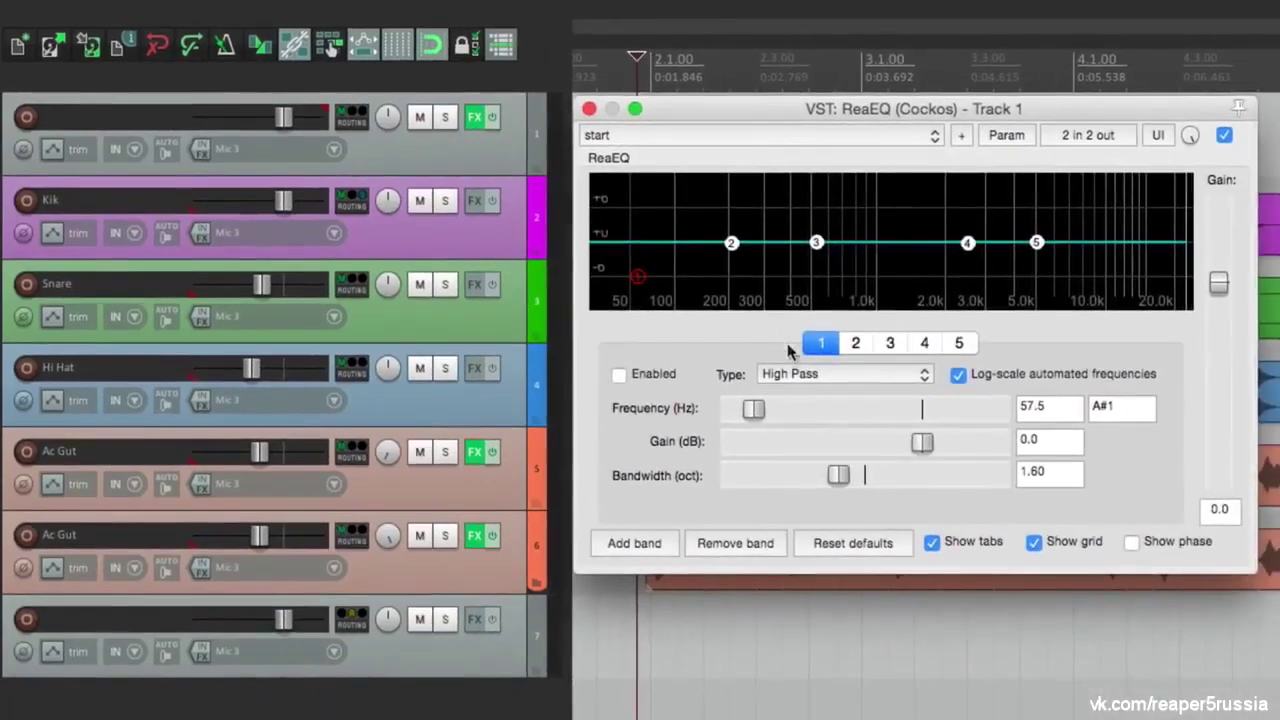
# Enable ReaEQ band 1 as a Low Pass at 4557.0 Hz with a 0.62 oct bandwidth, and close the effect window
pyautogui.click(847, 389)
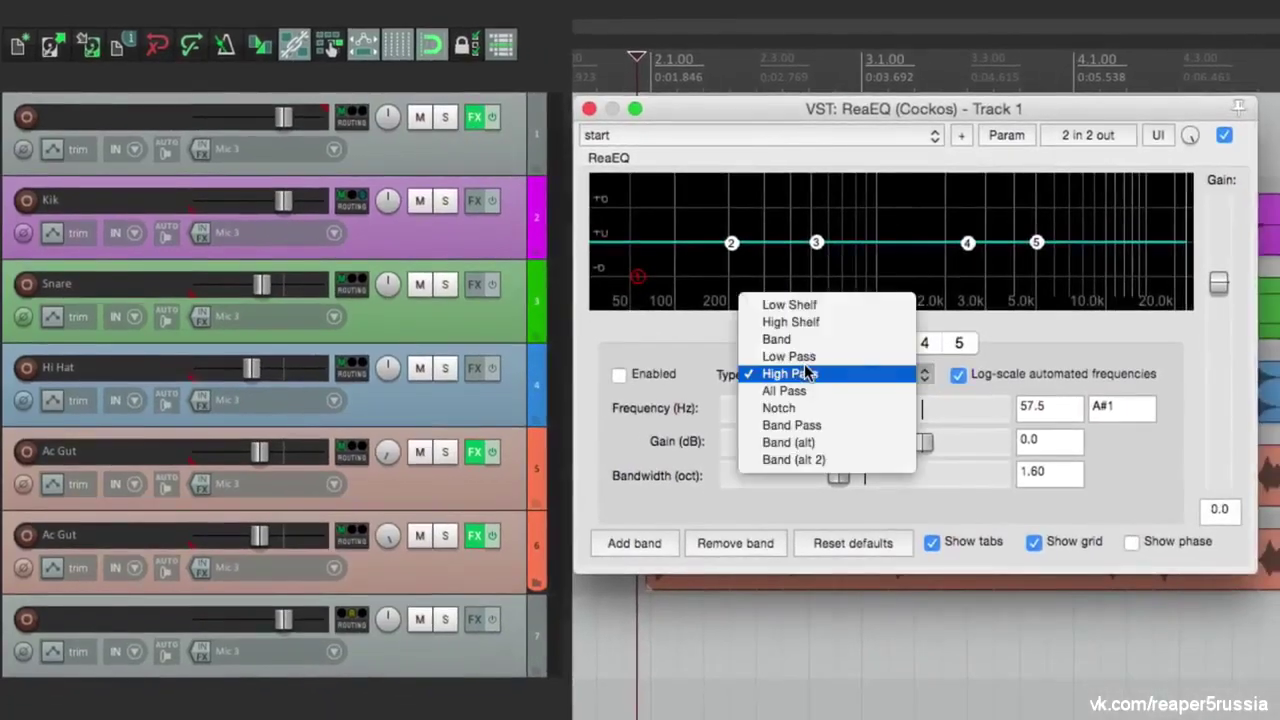
pyautogui.click(800, 356)
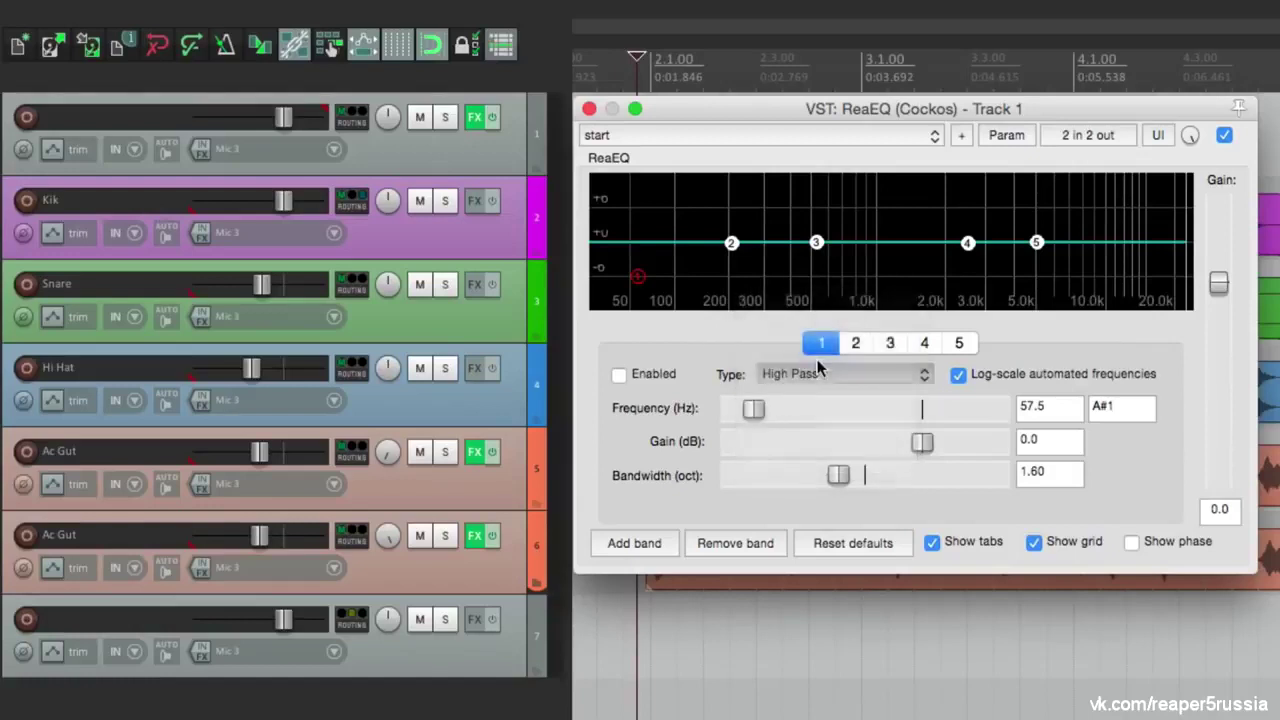
pyautogui.click(620, 374)
pyautogui.moveTo(838, 475); pyautogui.dragTo(773, 476)
pyautogui.moveTo(754, 408); pyautogui.dragTo(921, 415)
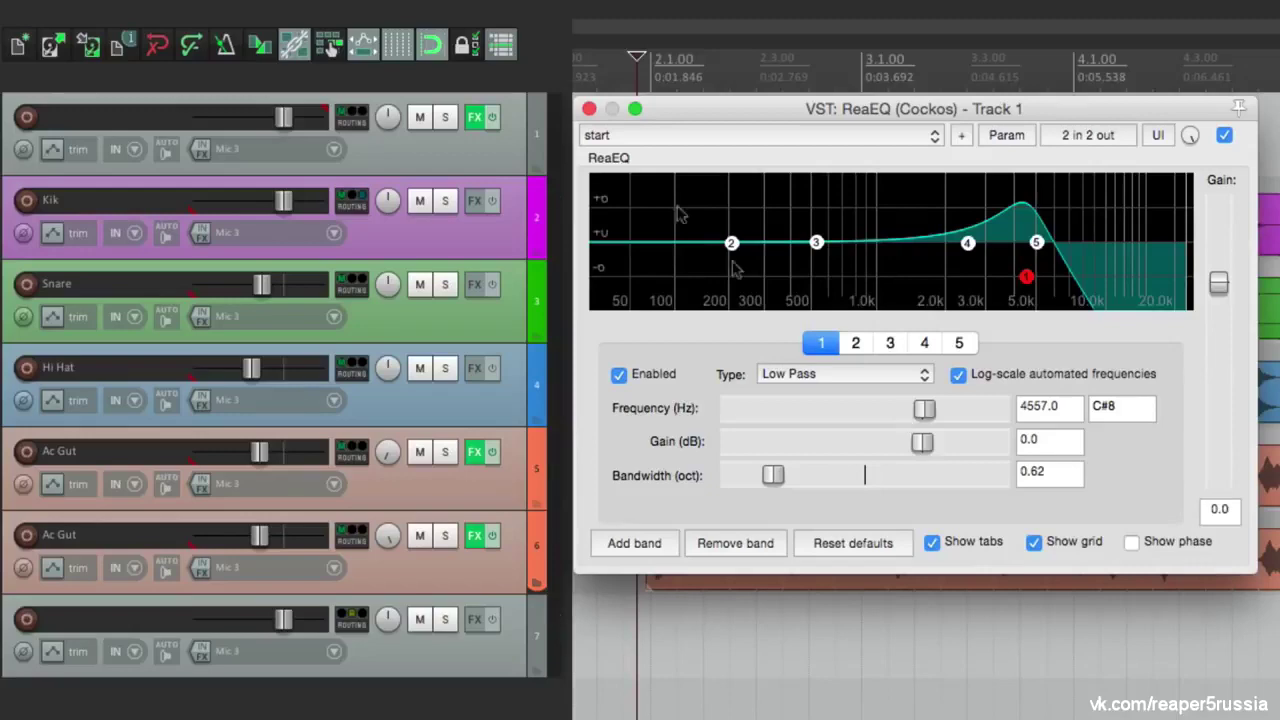
pyautogui.click(588, 108)
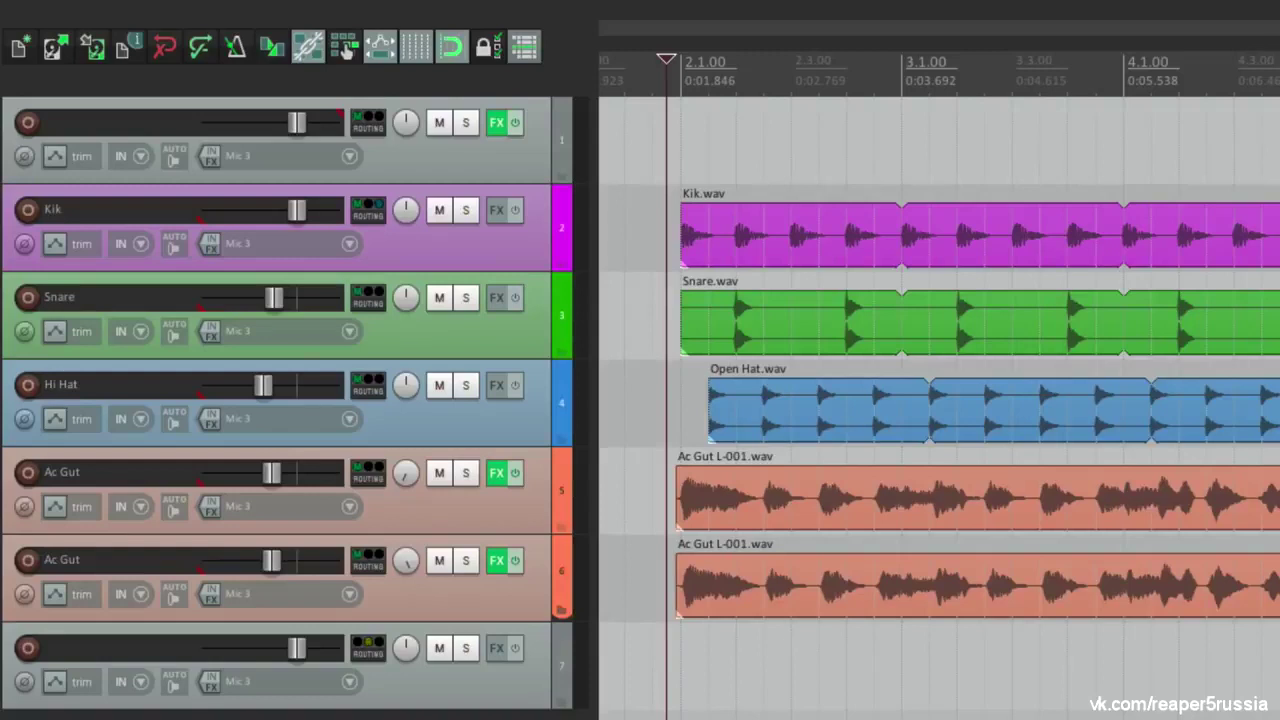
# Remove the VCA Slave assignment in Group 1 from the two Ac Gut tracks
pyautogui.click(520, 510)
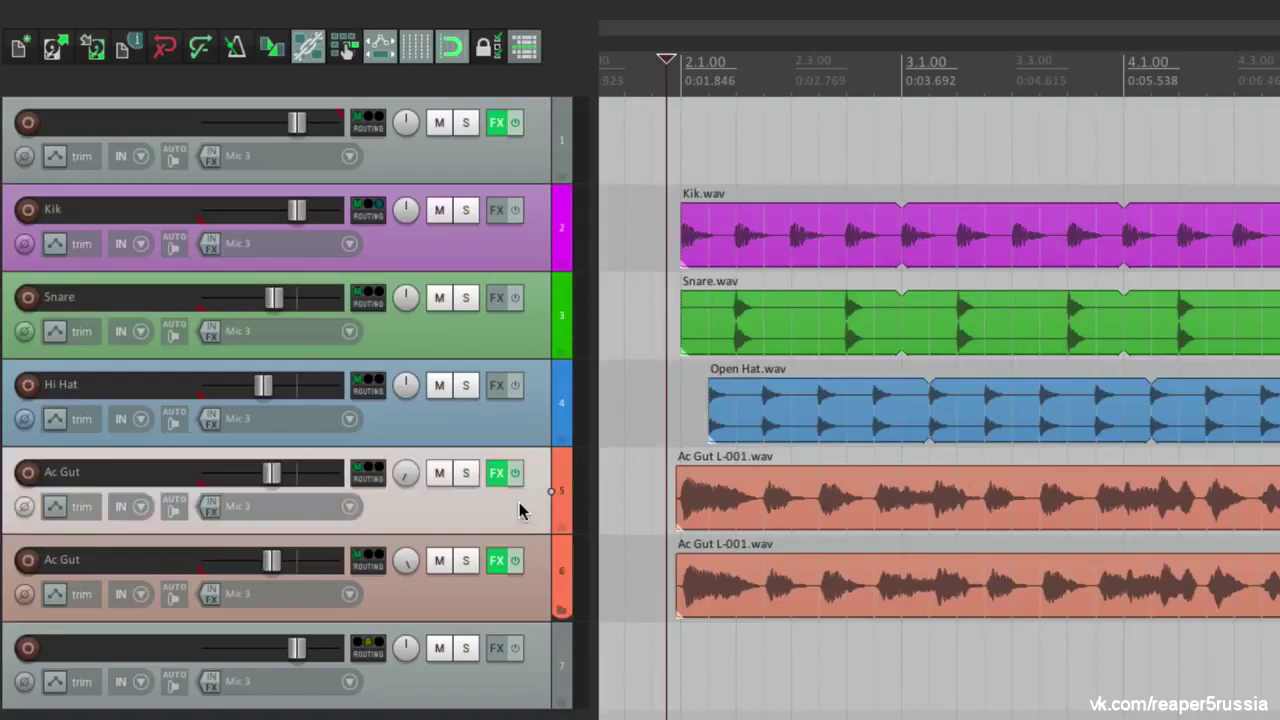
pyautogui.keyDown('ctrl'); pyautogui.click(510, 615); pyautogui.keyUp('ctrl')
pyautogui.hotkey('ctrl', 'g')
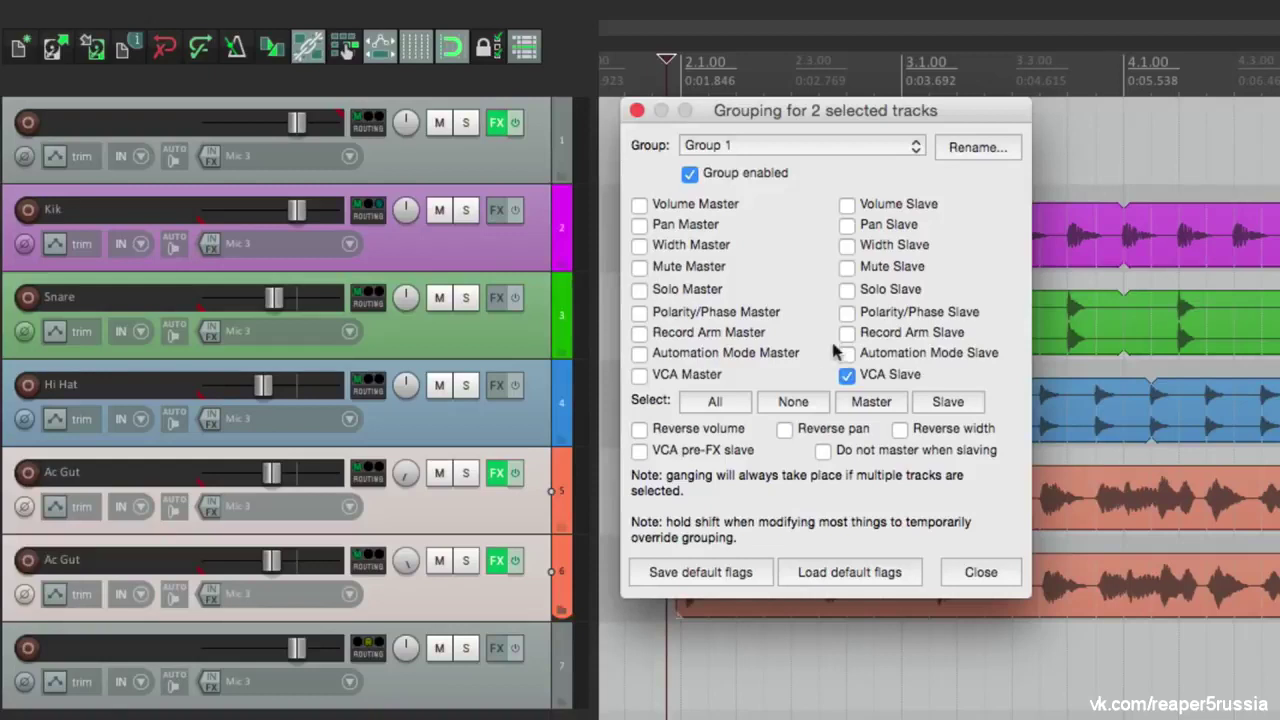
pyautogui.click(847, 375)
pyautogui.press('Escape')
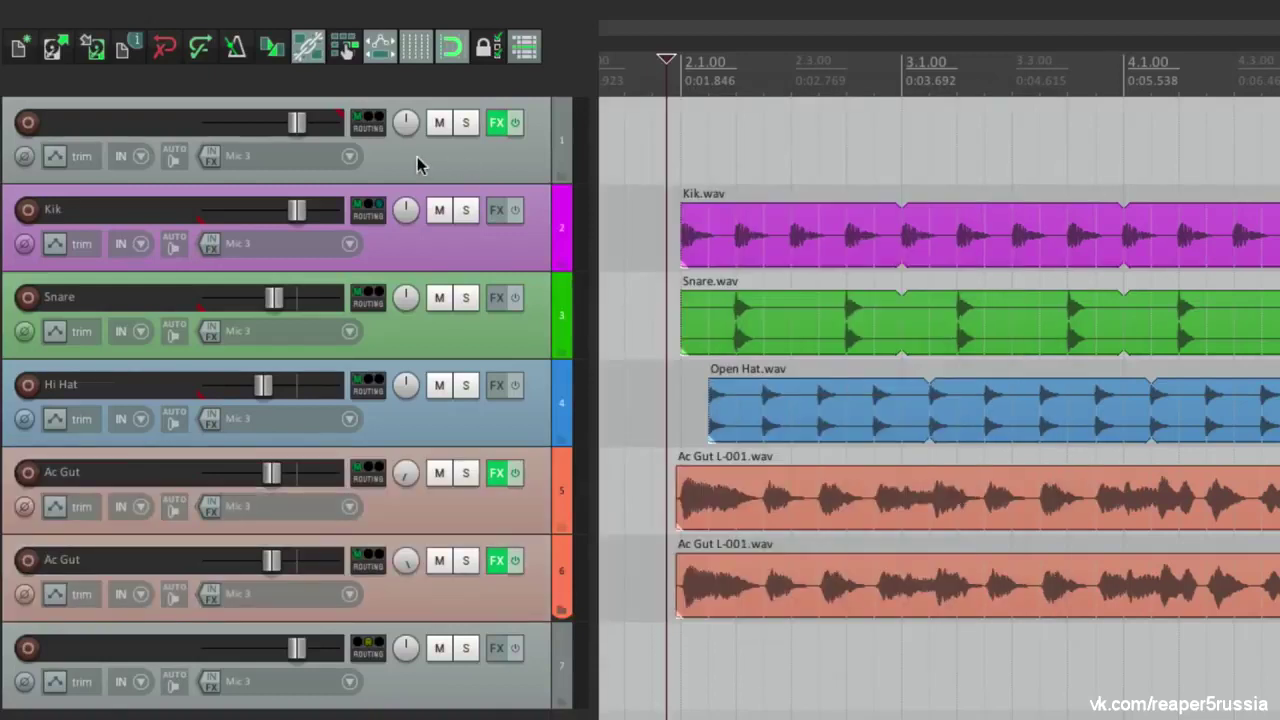
# Play the project, lower the VCA master's volume to check which tracks respond, and reset its fader to 0.00 dB
pyautogui.press('space')
pyautogui.moveTo(297, 122)
pyautogui.mouseDown()
pyautogui.moveTo(240, 126)
pyautogui.moveTo(309, 128)
pyautogui.moveTo(268, 130)
pyautogui.moveTo(289, 126)
pyautogui.mouseUp()
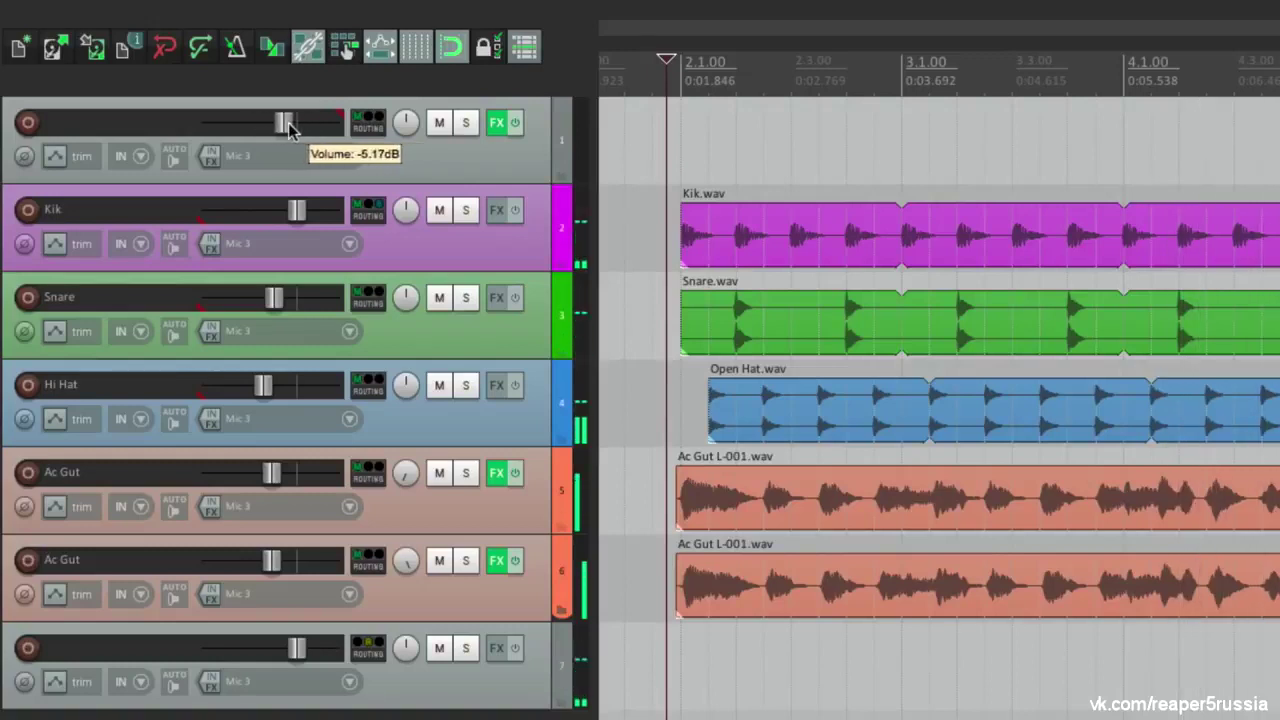
pyautogui.doubleClick(292, 135)
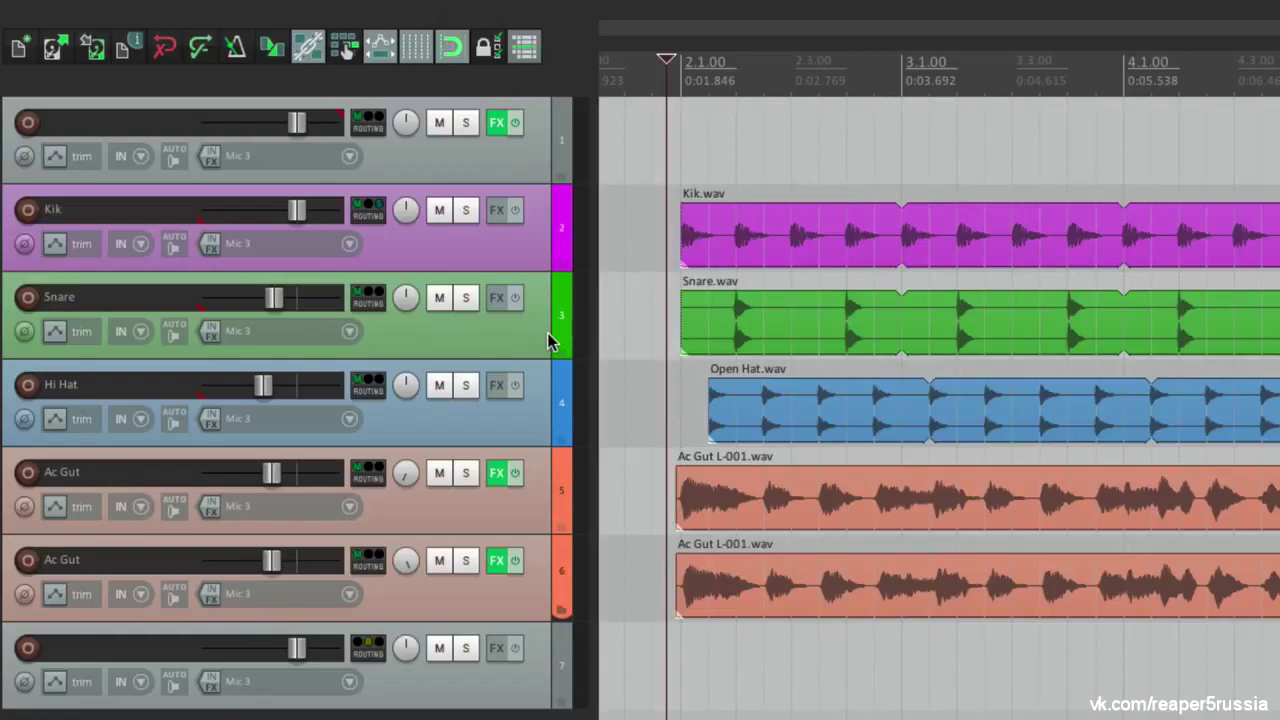
pyautogui.moveTo(296, 122)
# Move the unnamed track 7 to between Hi Hat and the upper Ac Gut track
pyautogui.click(446, 699)
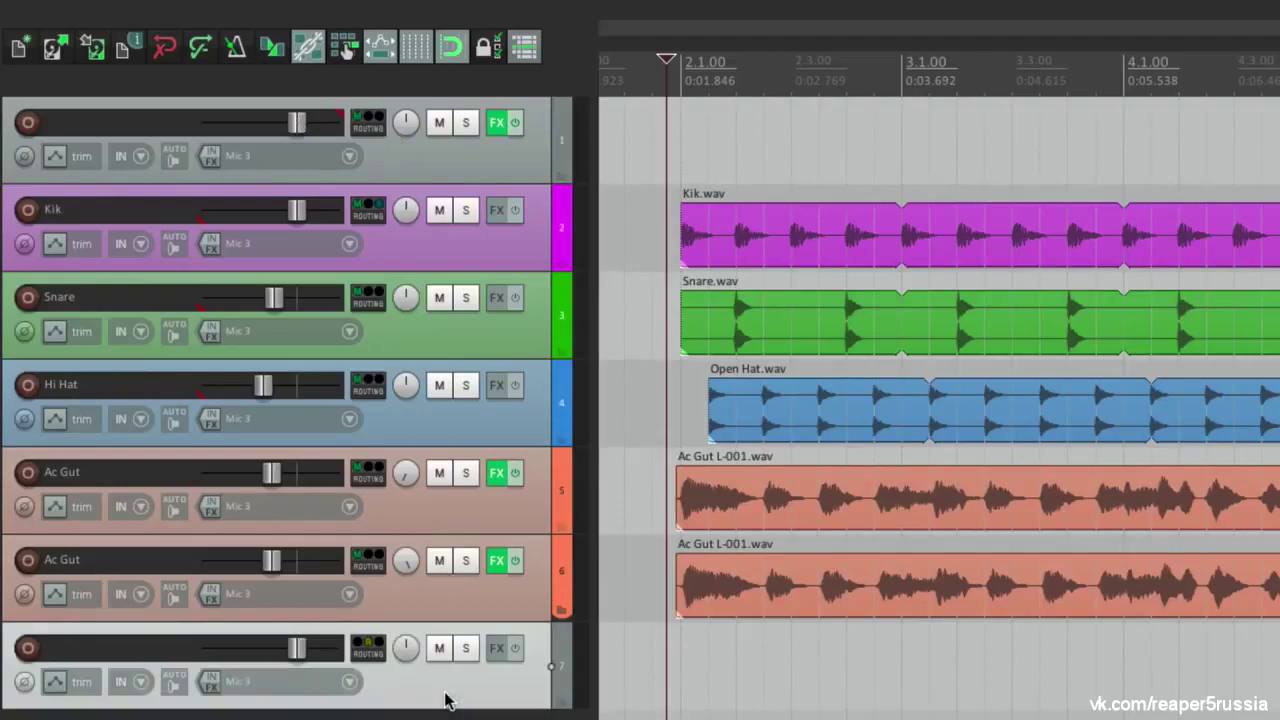
pyautogui.keyDown('ctrl'); pyautogui.click(446, 699); pyautogui.keyUp('ctrl')
pyautogui.click(464, 676)
pyautogui.moveTo(464, 676); pyautogui.dragTo(412, 459)
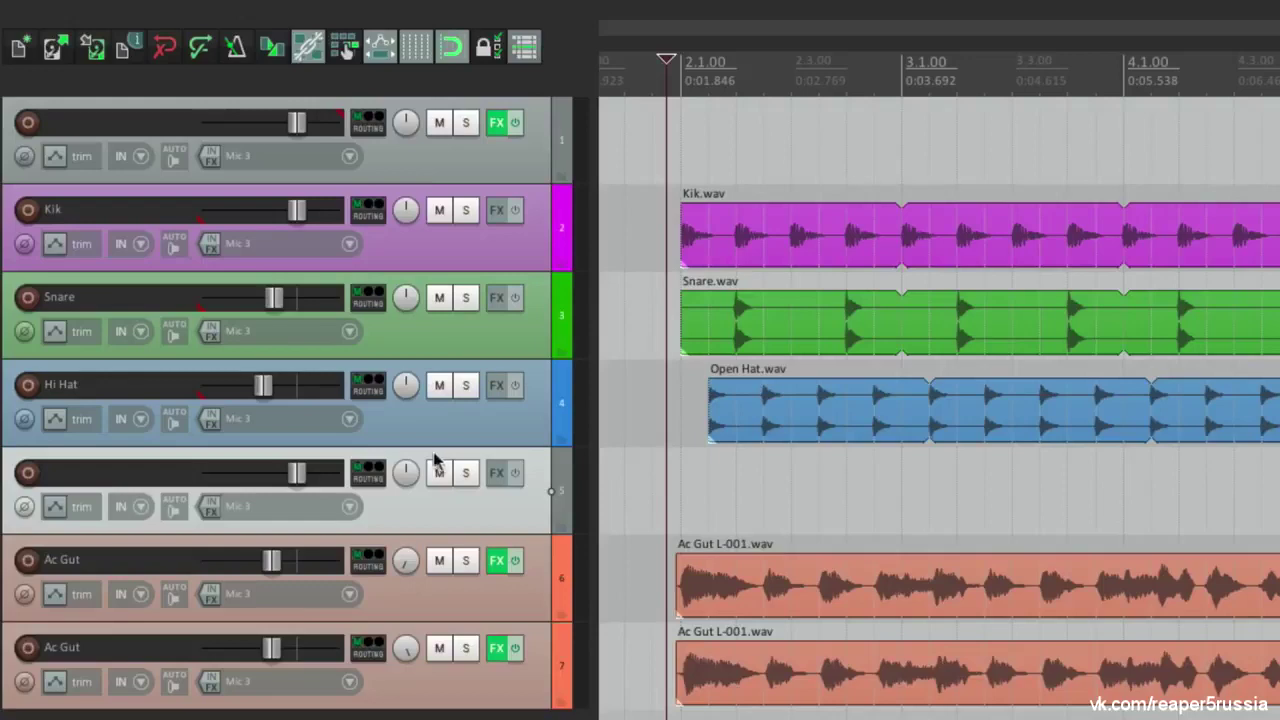
# Make the unnamed track 5 the VCA Master of Group 2
pyautogui.hotkey('shift', 'g')
pyautogui.click(760, 146)
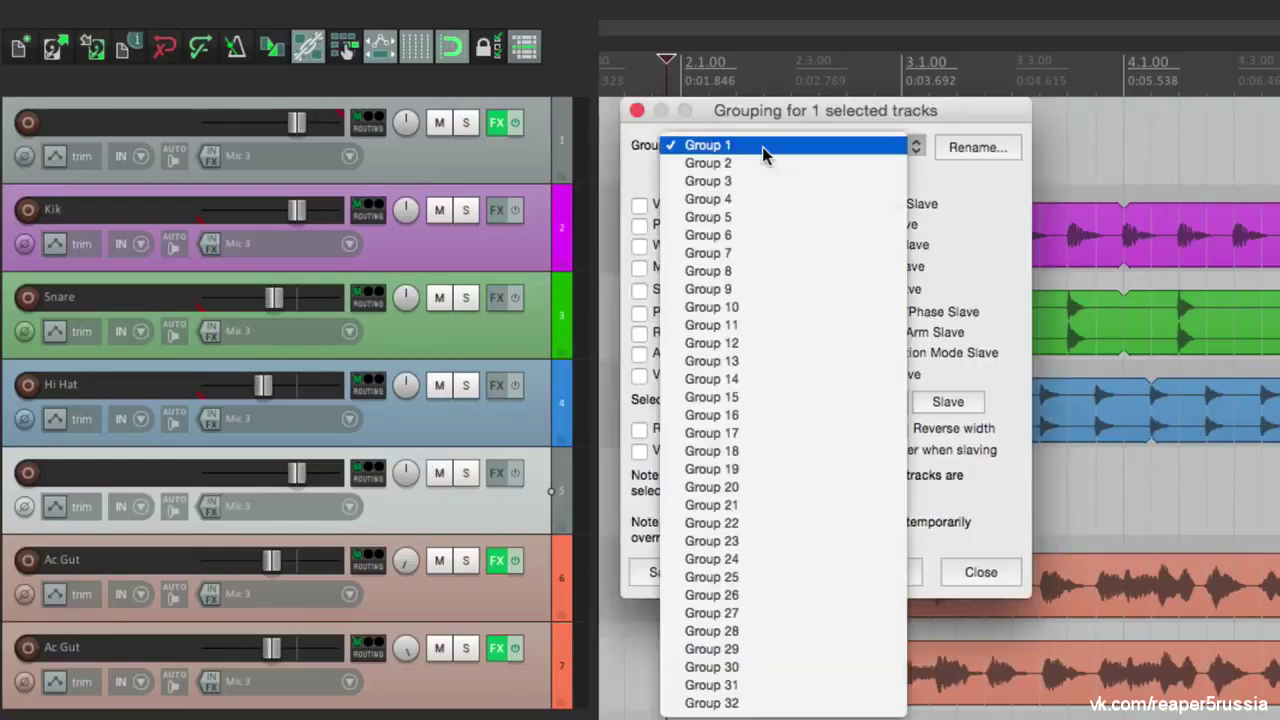
pyautogui.click(777, 164)
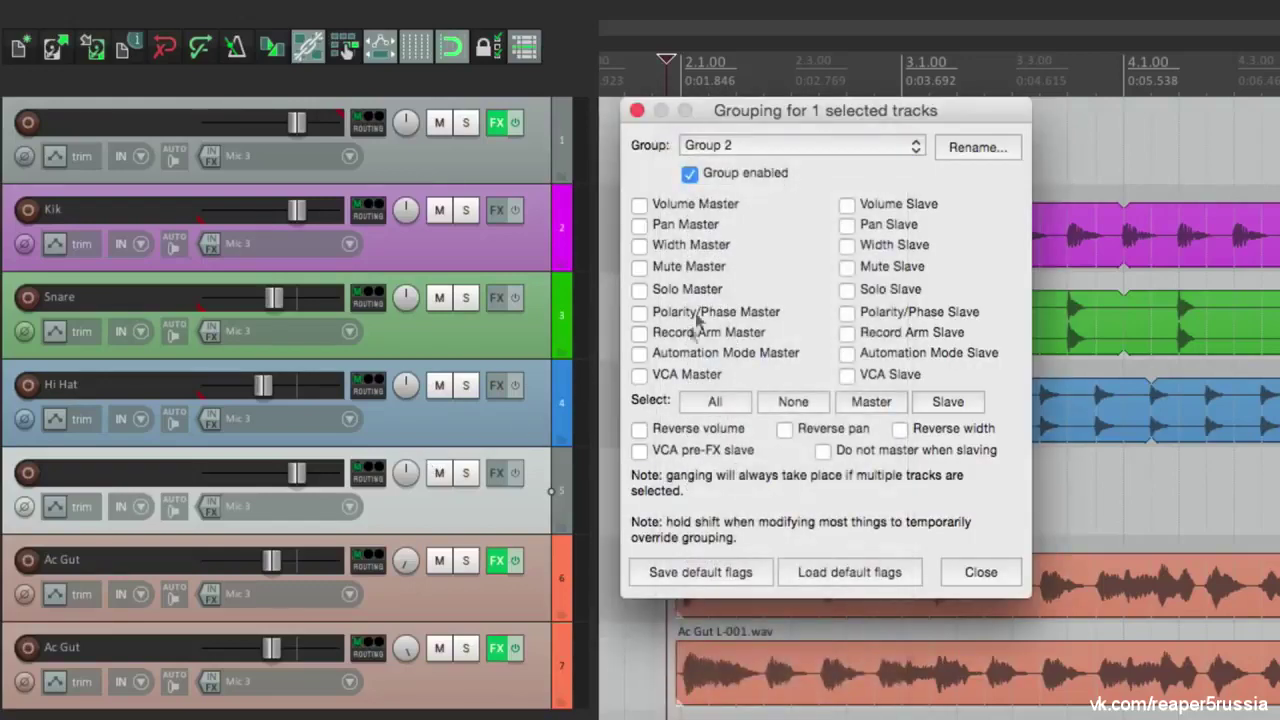
pyautogui.click(639, 375)
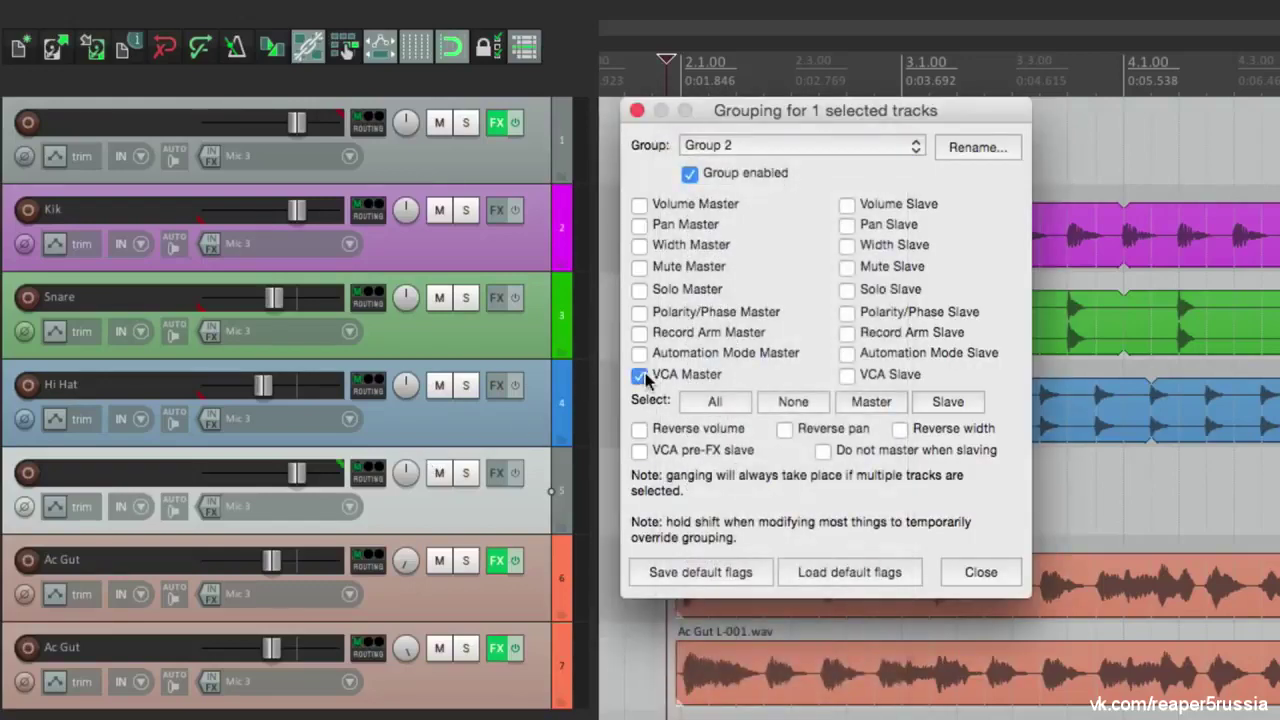
# Set both Ac Gut tracks as VCA slaves in Group 2 and close the grouping settings
pyautogui.click(518, 588)
pyautogui.keyDown('shift'); pyautogui.click(518, 686); pyautogui.keyUp('shift')
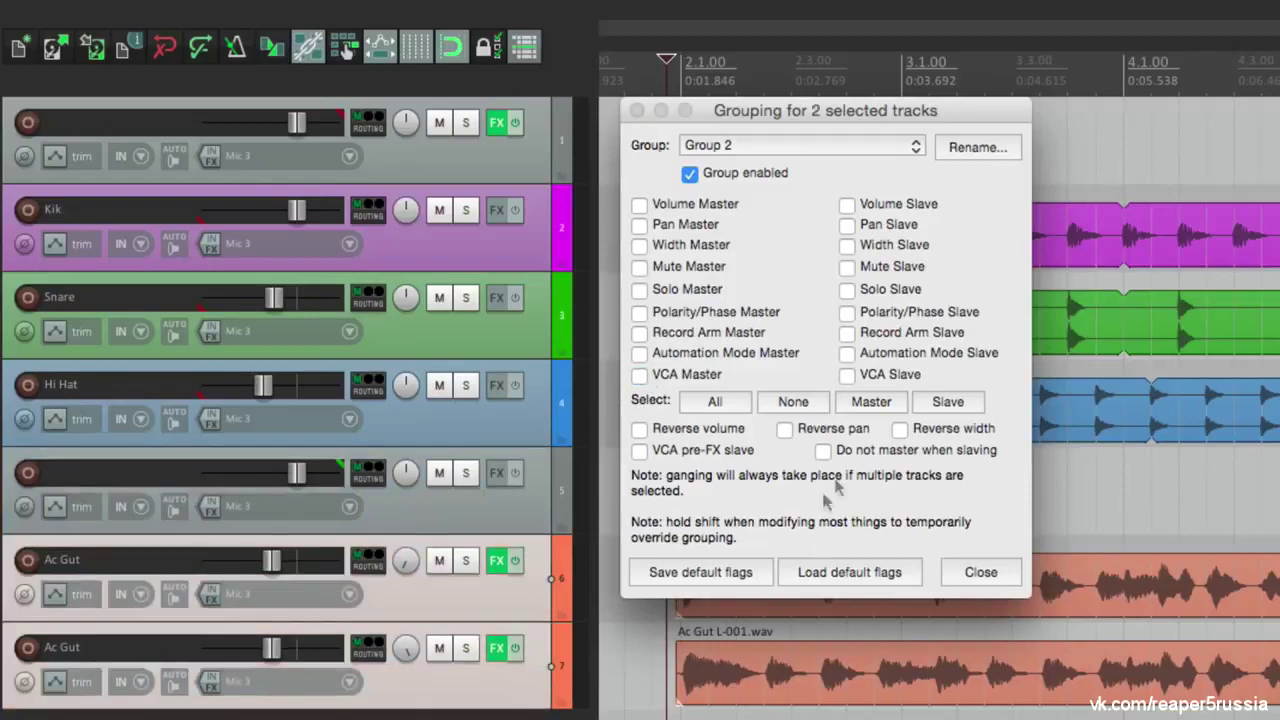
pyautogui.click(847, 376)
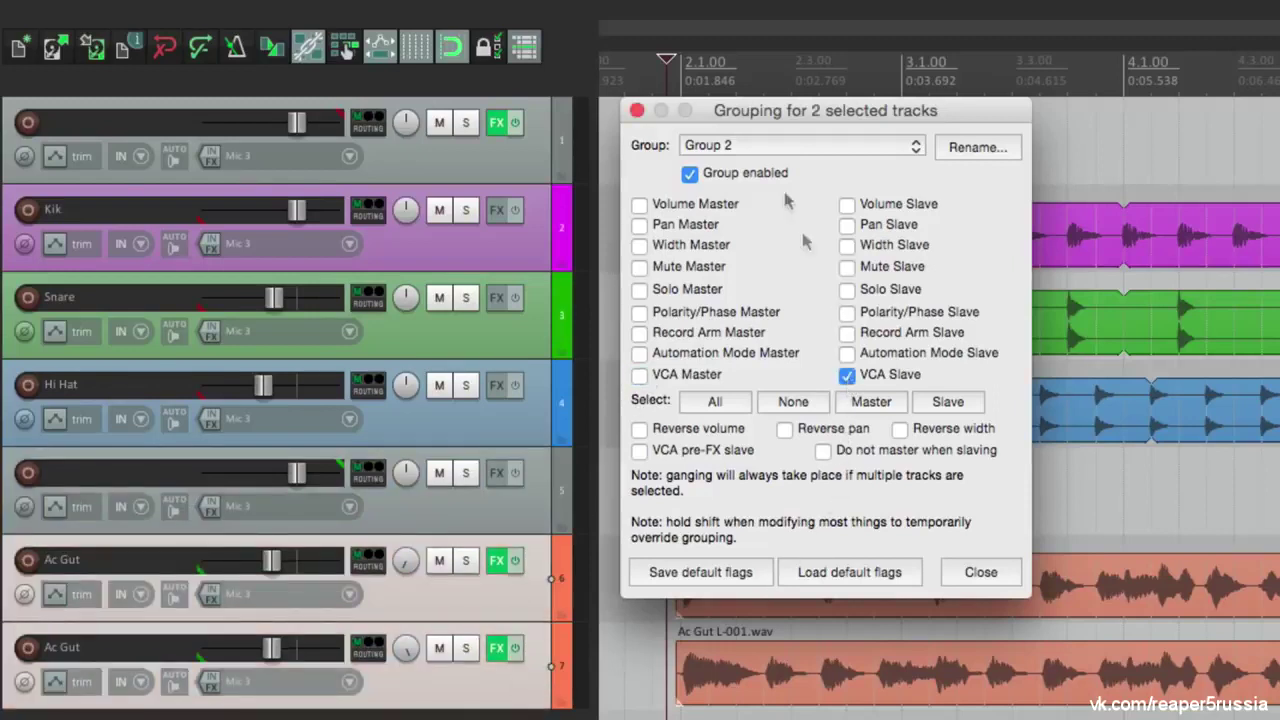
pyautogui.click(637, 110)
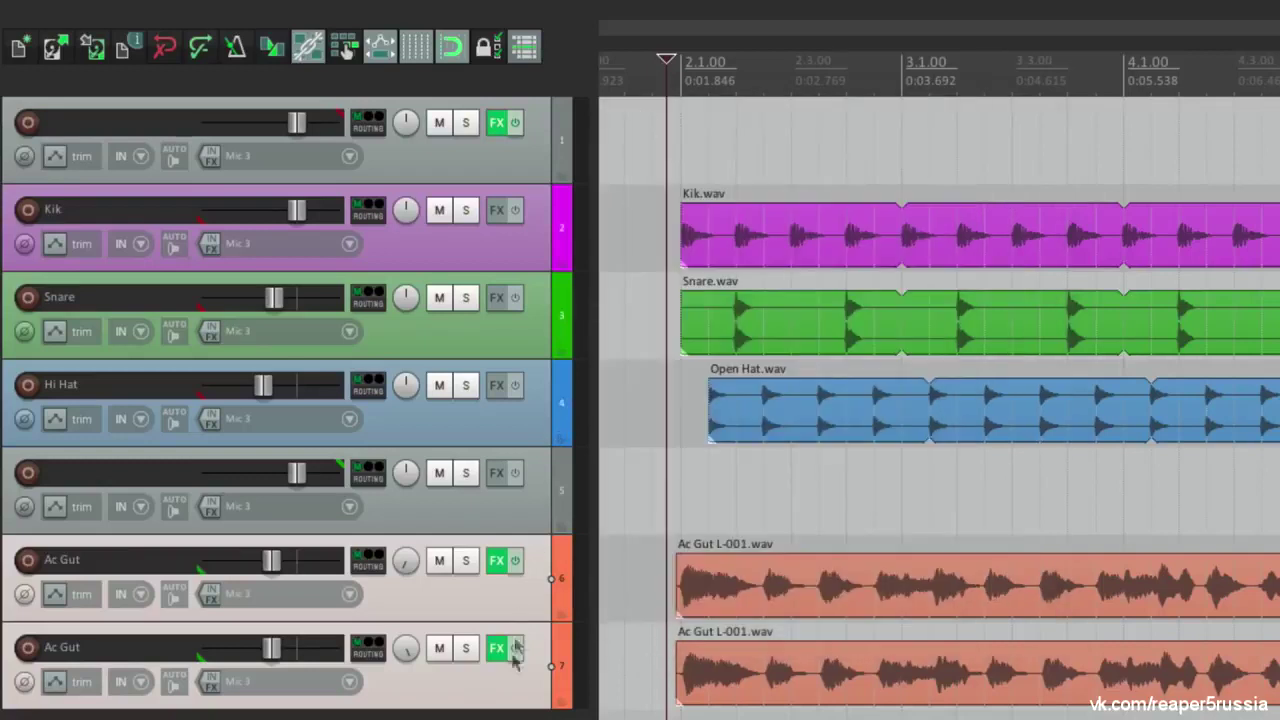
pyautogui.click(620, 630)
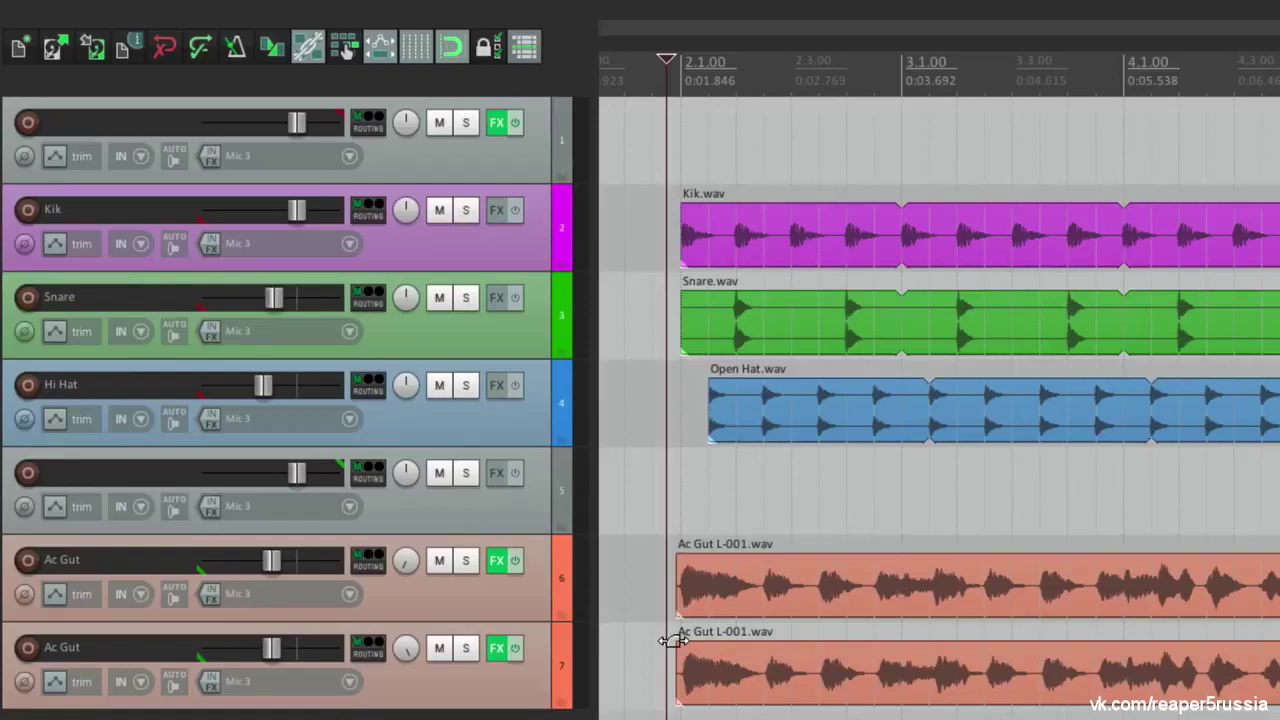
# Play the project to test the VCA volume fader on track 5, and reset the fader
pyautogui.press('space')
pyautogui.moveTo(296, 472)
pyautogui.mouseDown()
pyautogui.moveTo(227, 472)
pyautogui.moveTo(305, 480)
pyautogui.moveTo(251, 477)
pyautogui.moveTo(297, 477)
pyautogui.moveTo(265, 480)
pyautogui.moveTo(280, 480)
pyautogui.mouseUp()
pyautogui.doubleClick(280, 482)
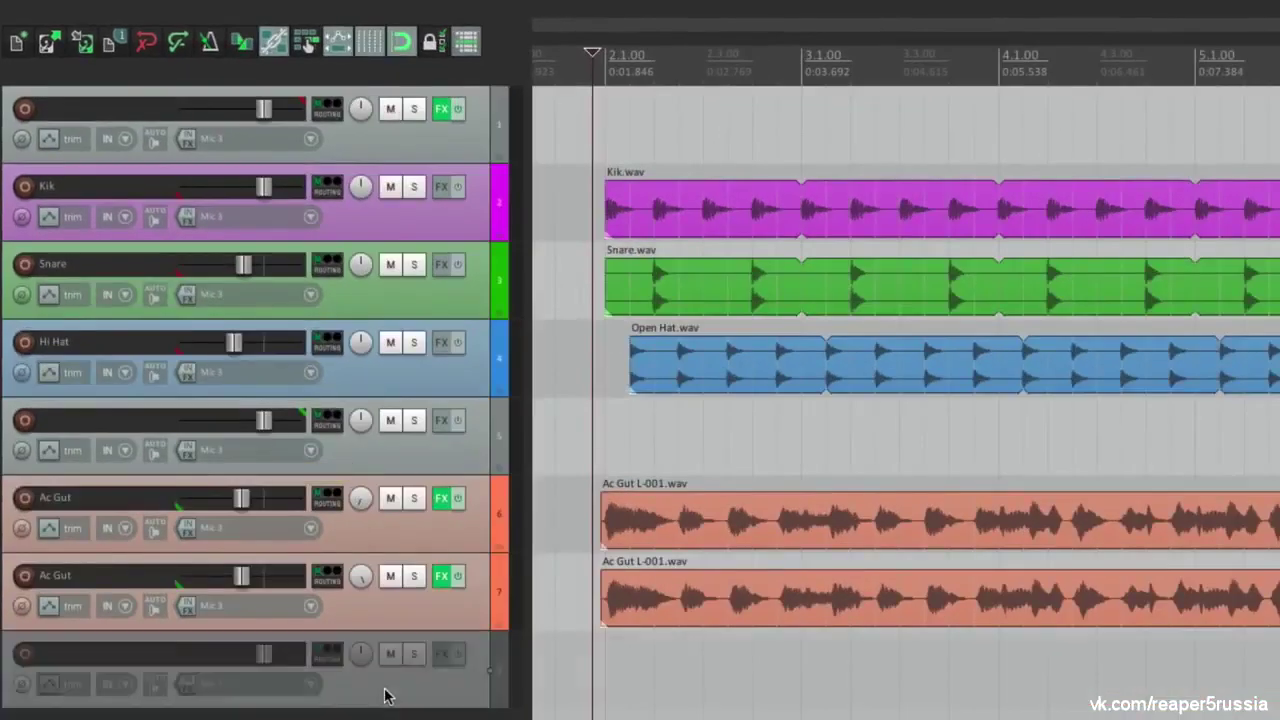
# Add a new track below the last Ac Gut track and make it the VCA master of Group 3
pyautogui.doubleClick(386, 693)
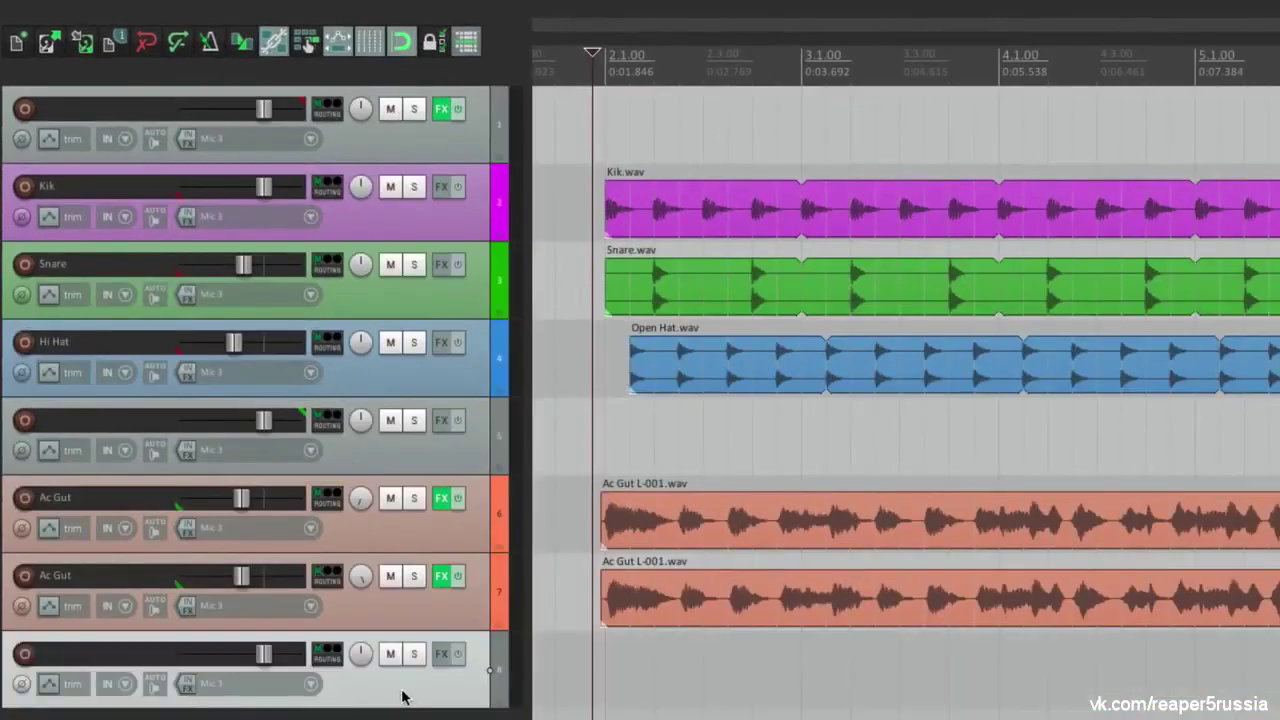
pyautogui.hotkey('ctrl', 'g')
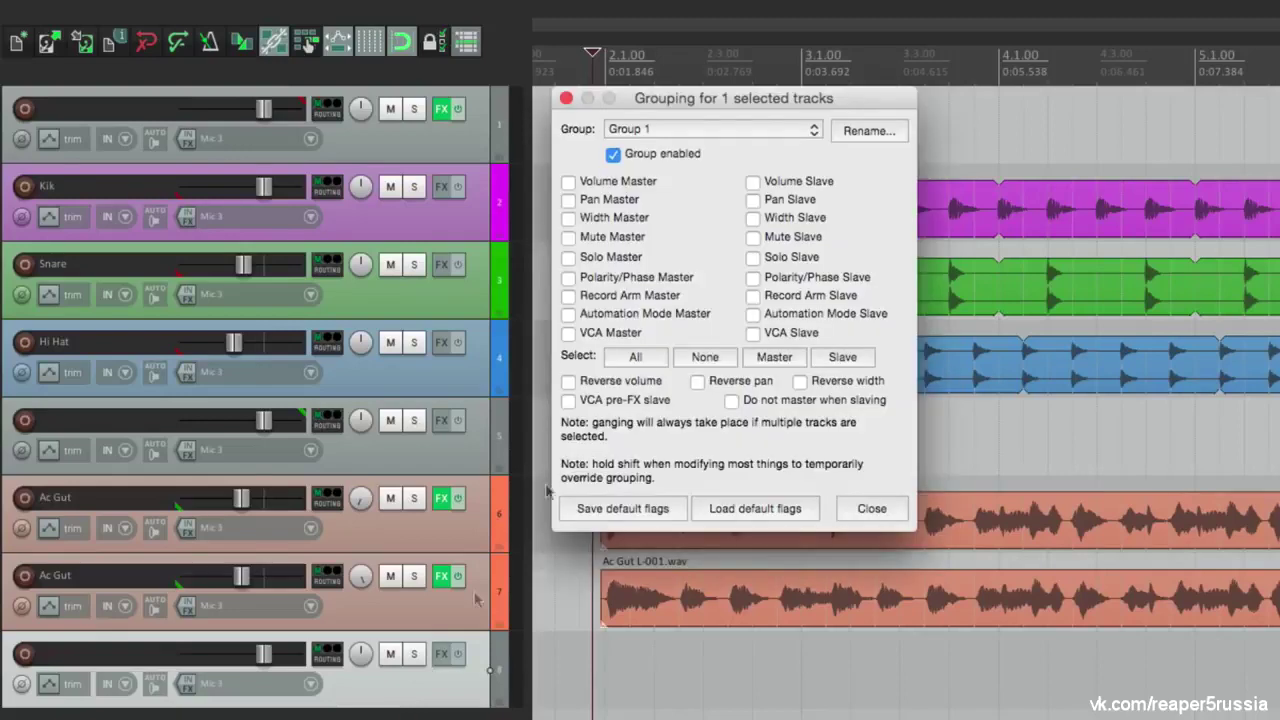
pyautogui.click(688, 132)
pyautogui.click(697, 162)
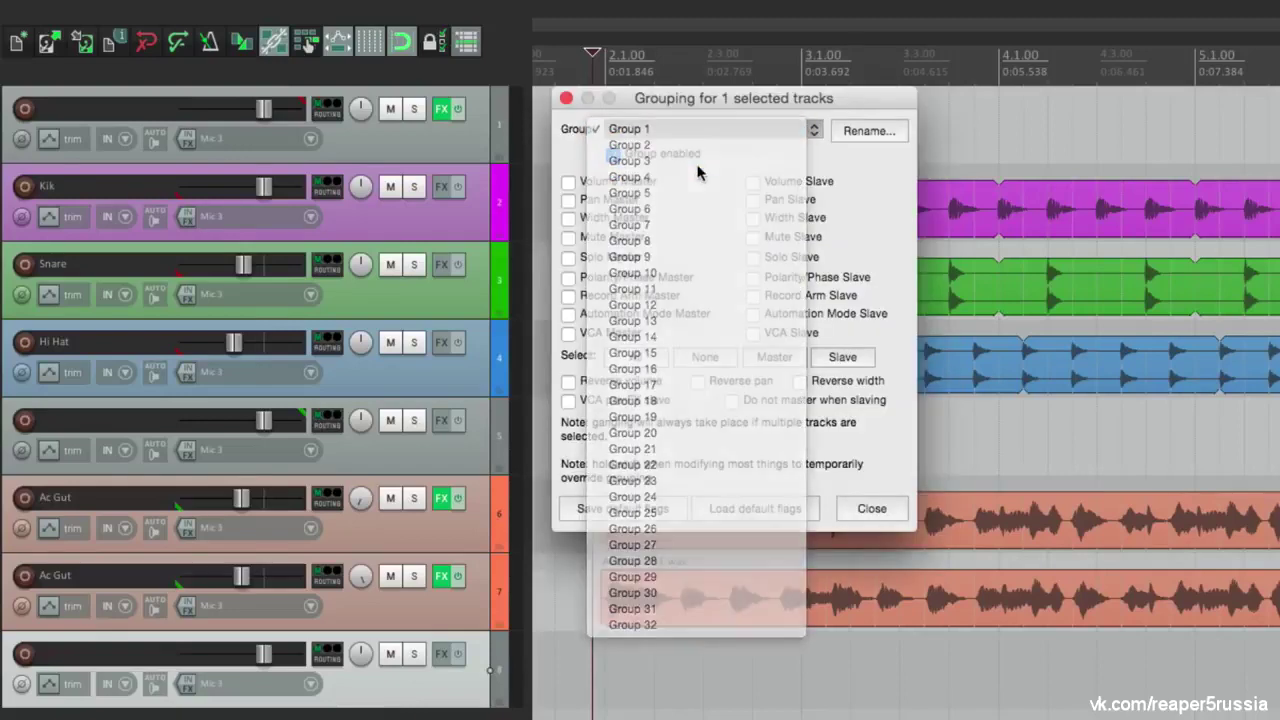
pyautogui.click(568, 334)
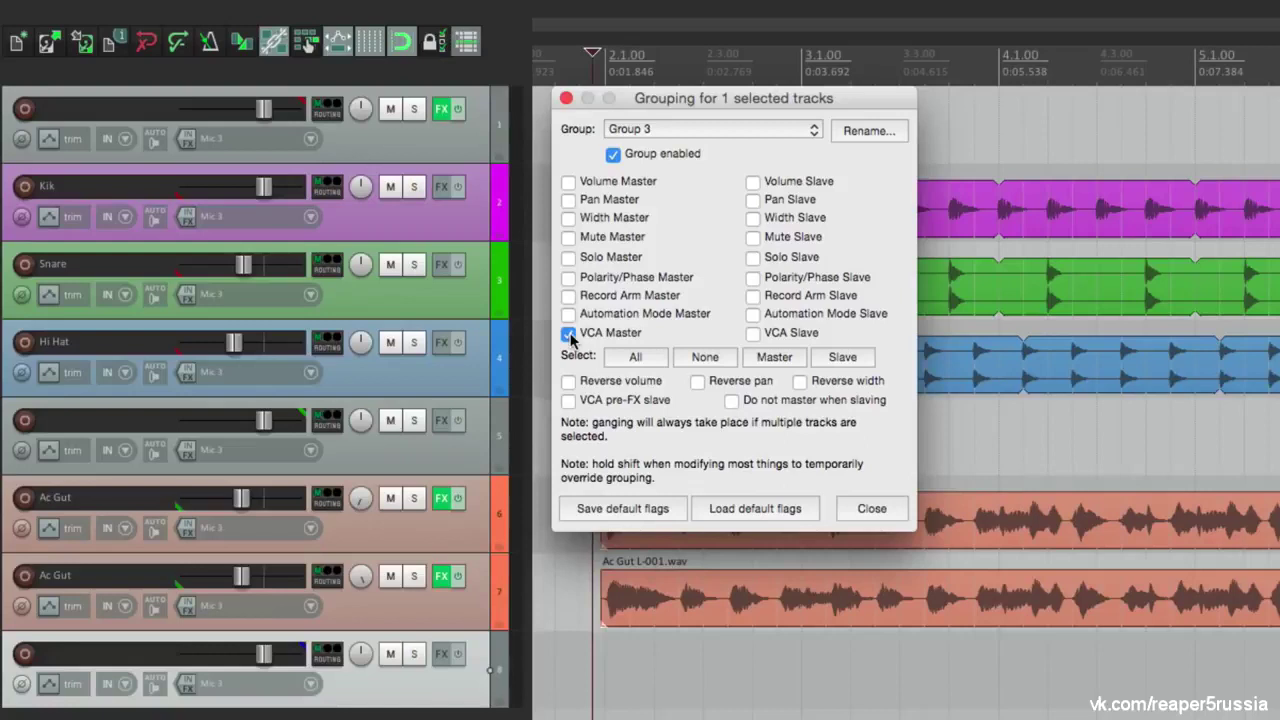
# Set the Kik, Snare, Hi Hat and both Ac Gut tracks as VCA slaves in Group 3
pyautogui.click(458, 230)
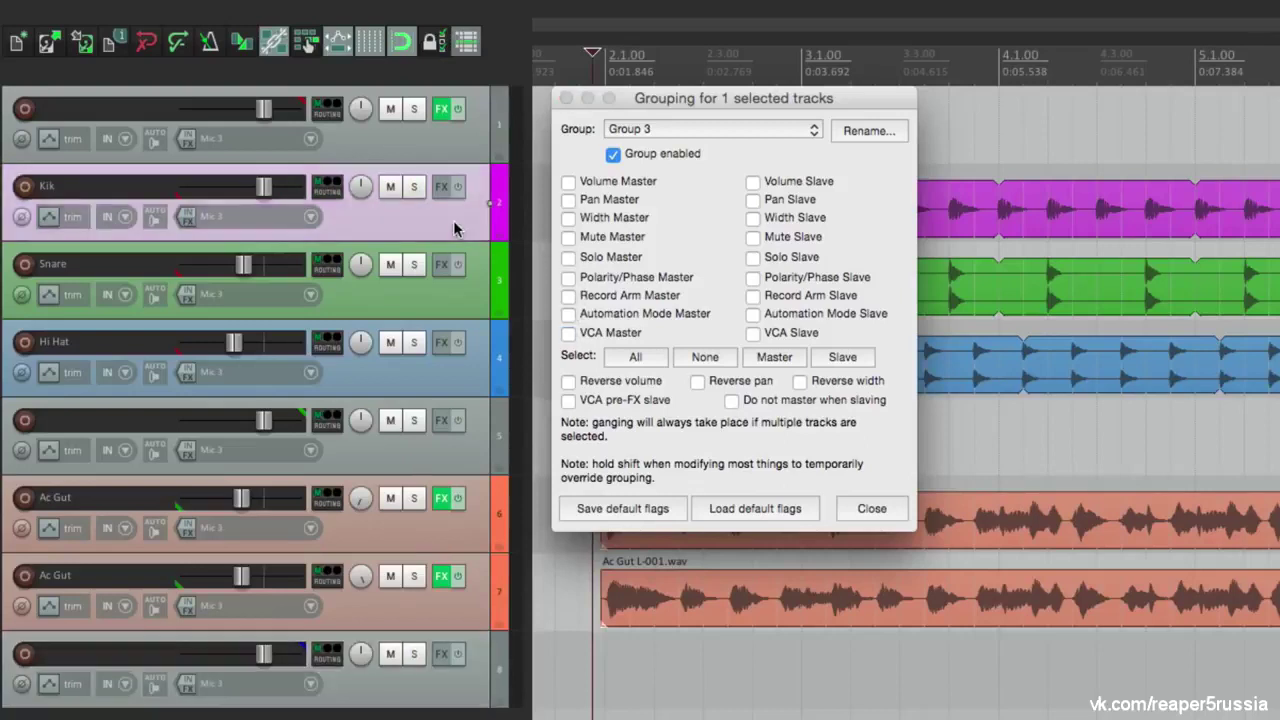
pyautogui.keyDown('shift'); pyautogui.click(450, 368); pyautogui.keyUp('shift')
pyautogui.keyDown('super'); pyautogui.click(466, 530); pyautogui.keyUp('super')
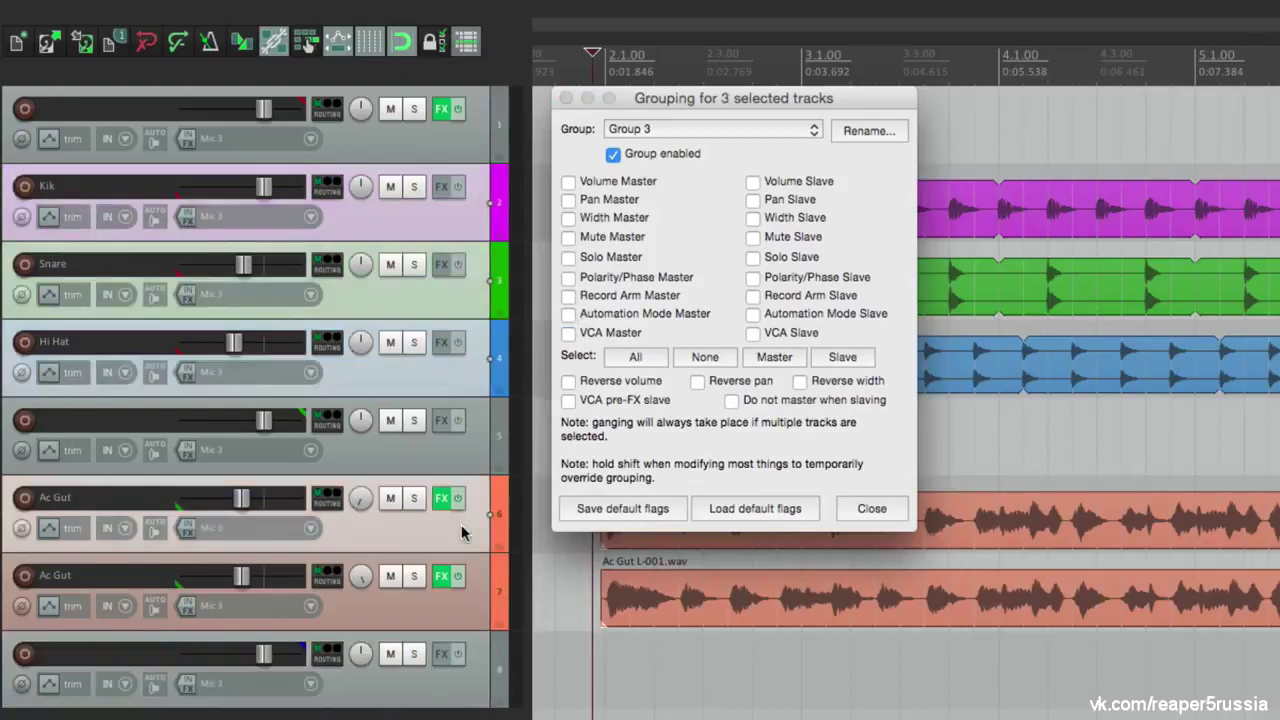
pyautogui.keyDown('super'); pyautogui.click(466, 598); pyautogui.keyUp('super')
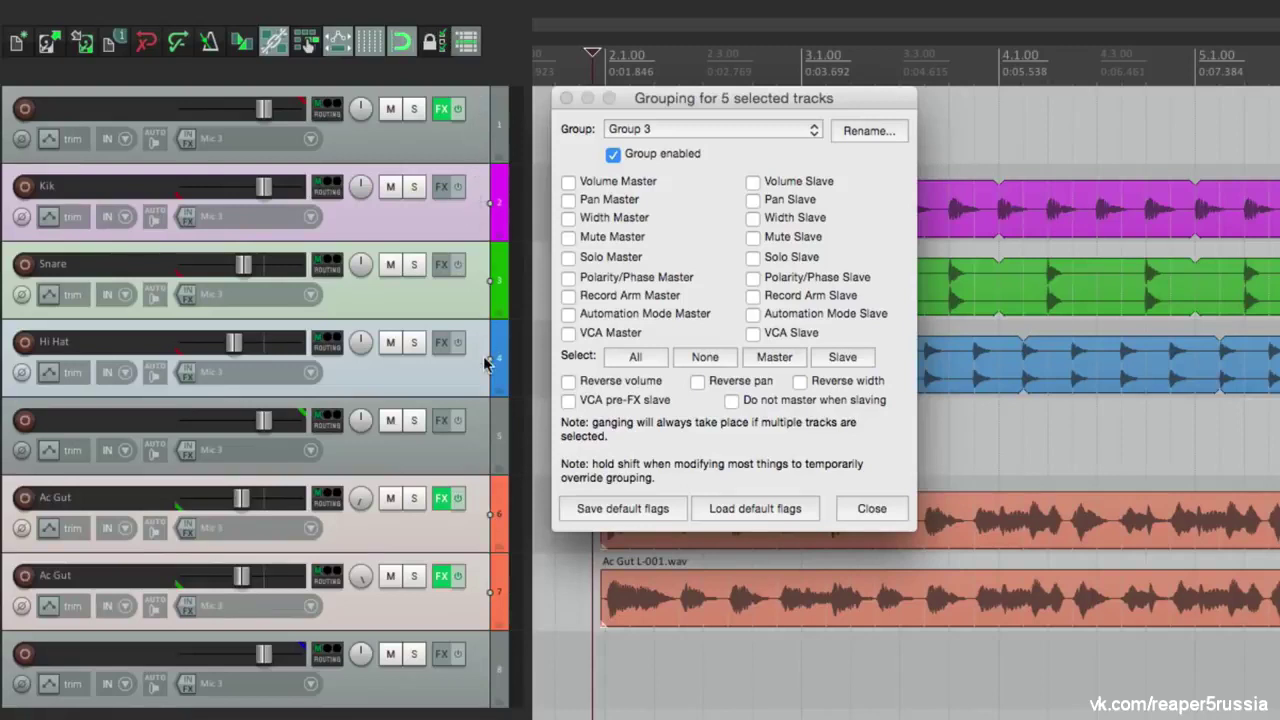
pyautogui.click(752, 334)
pyautogui.click(566, 98)
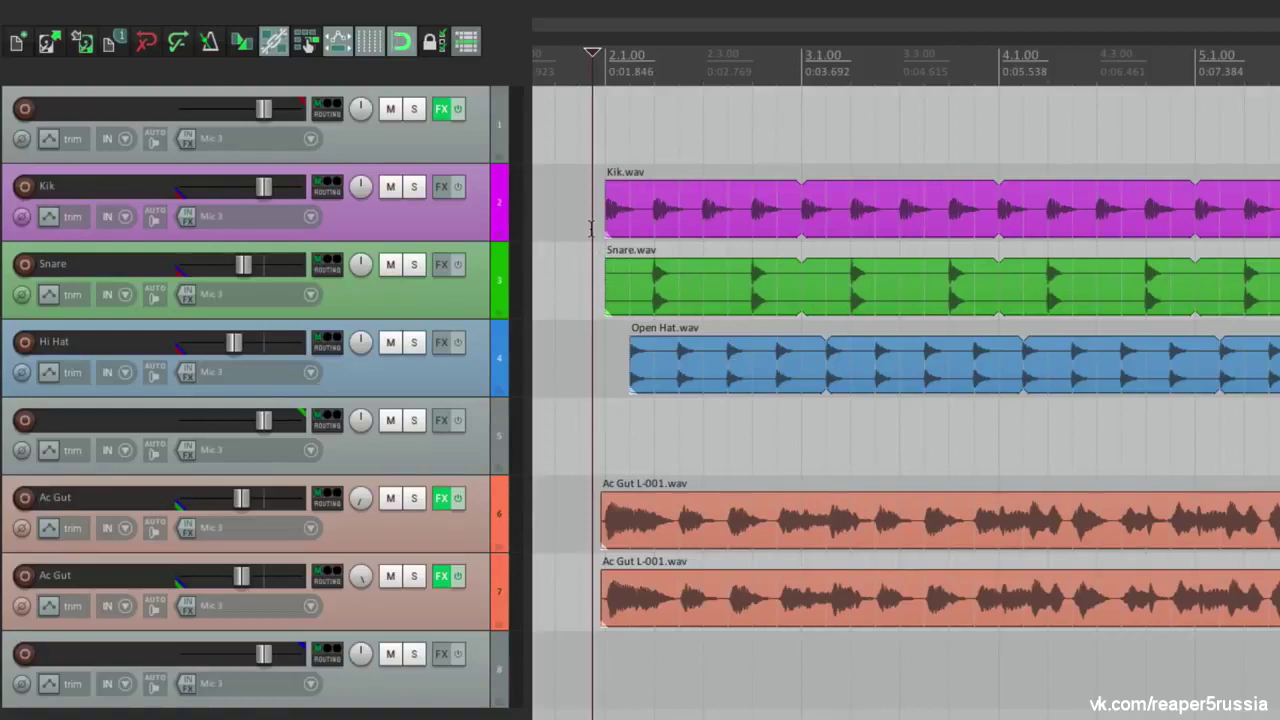
# Test the VCA master faders on tracks 1, 5 and 8 during playback, returning each to 0.00 dB
pyautogui.press('space')
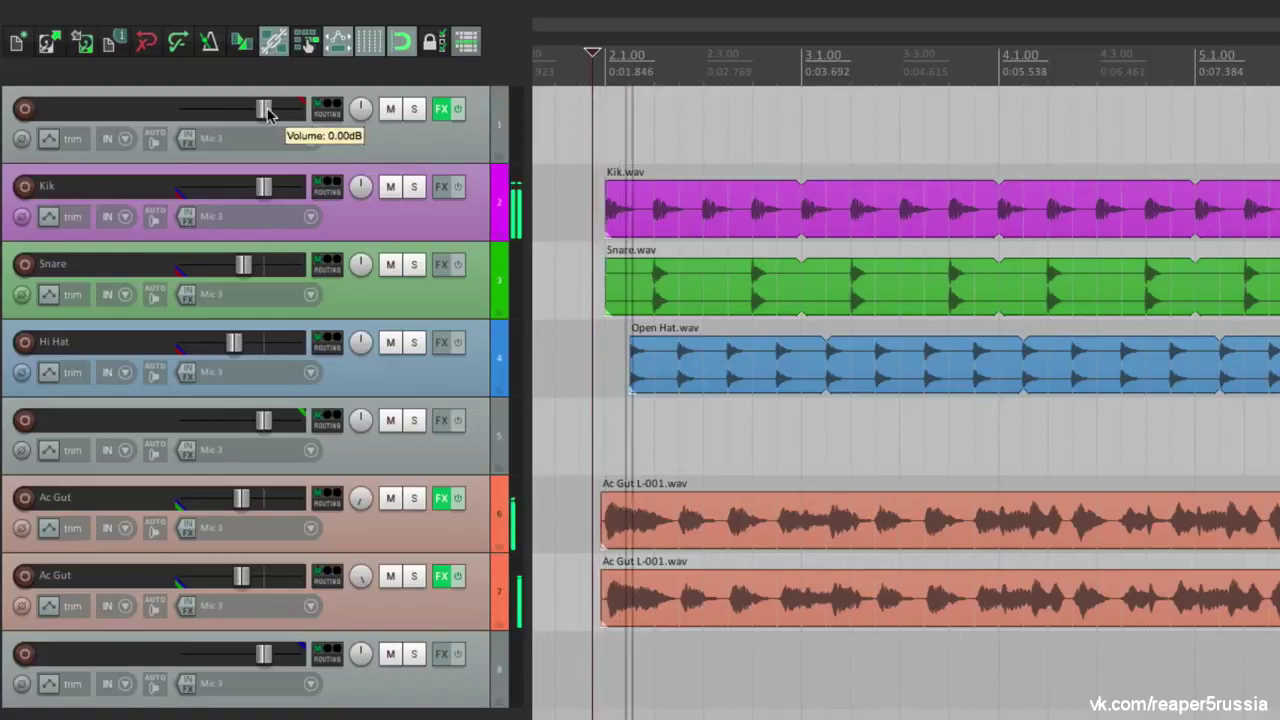
pyautogui.moveTo(267, 112)
pyautogui.mouseDown()
pyautogui.moveTo(237, 117)
pyautogui.moveTo(265, 116)
pyautogui.mouseUp()
pyautogui.press('space')
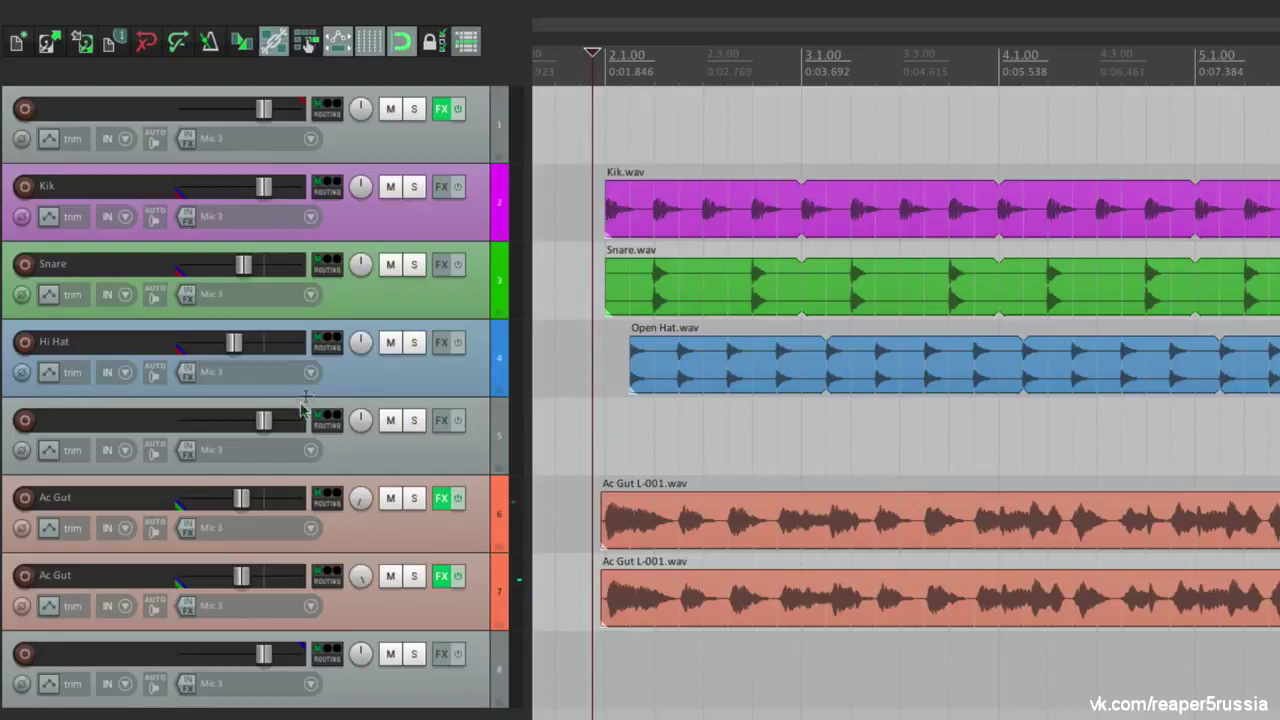
pyautogui.press('space')
pyautogui.moveTo(263, 420)
pyautogui.mouseDown()
pyautogui.moveTo(205, 420)
pyautogui.moveTo(262, 428)
pyautogui.mouseUp()
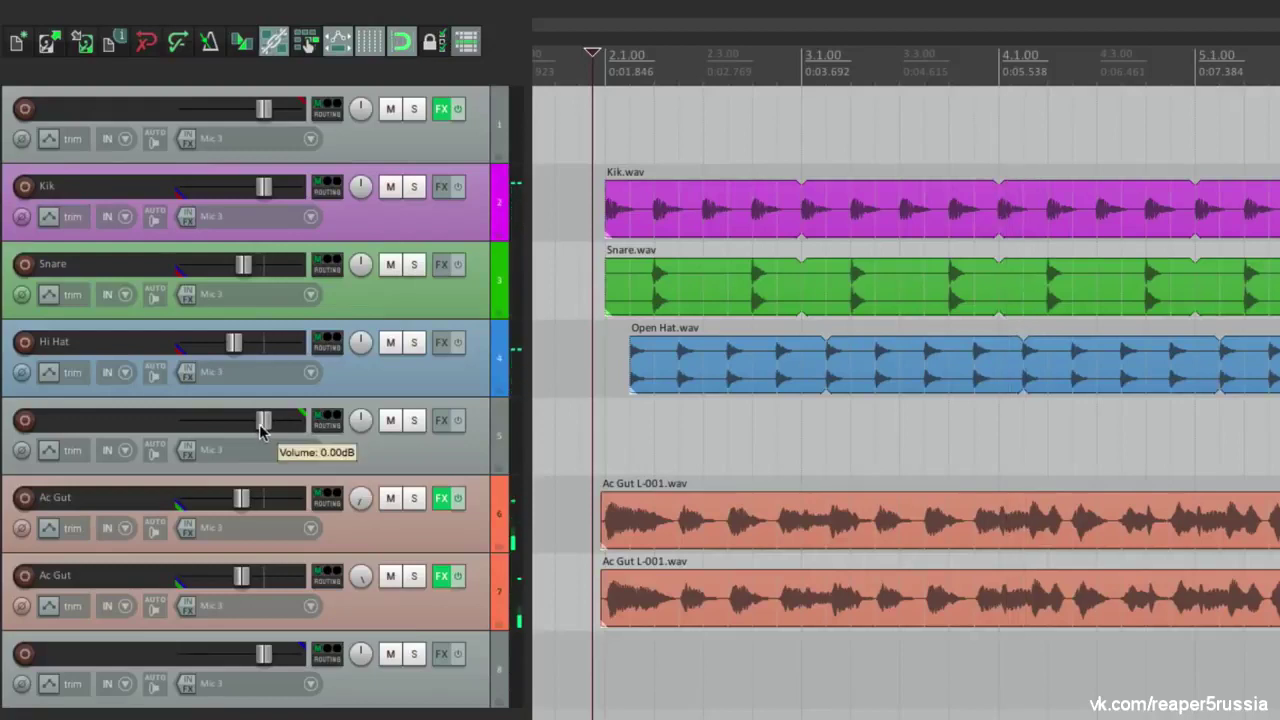
pyautogui.moveTo(264, 660)
pyautogui.moveTo(264, 660)
pyautogui.mouseDown()
pyautogui.moveTo(206, 657)
pyautogui.moveTo(262, 656)
pyautogui.mouseUp()
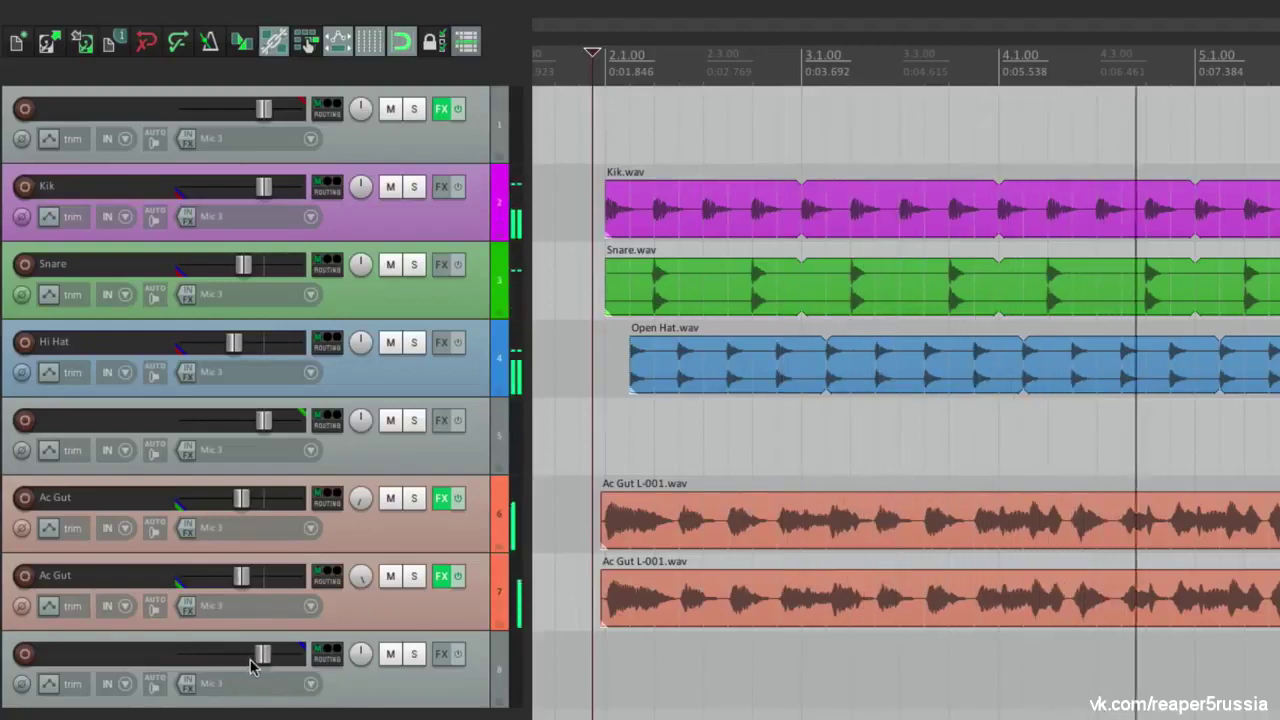
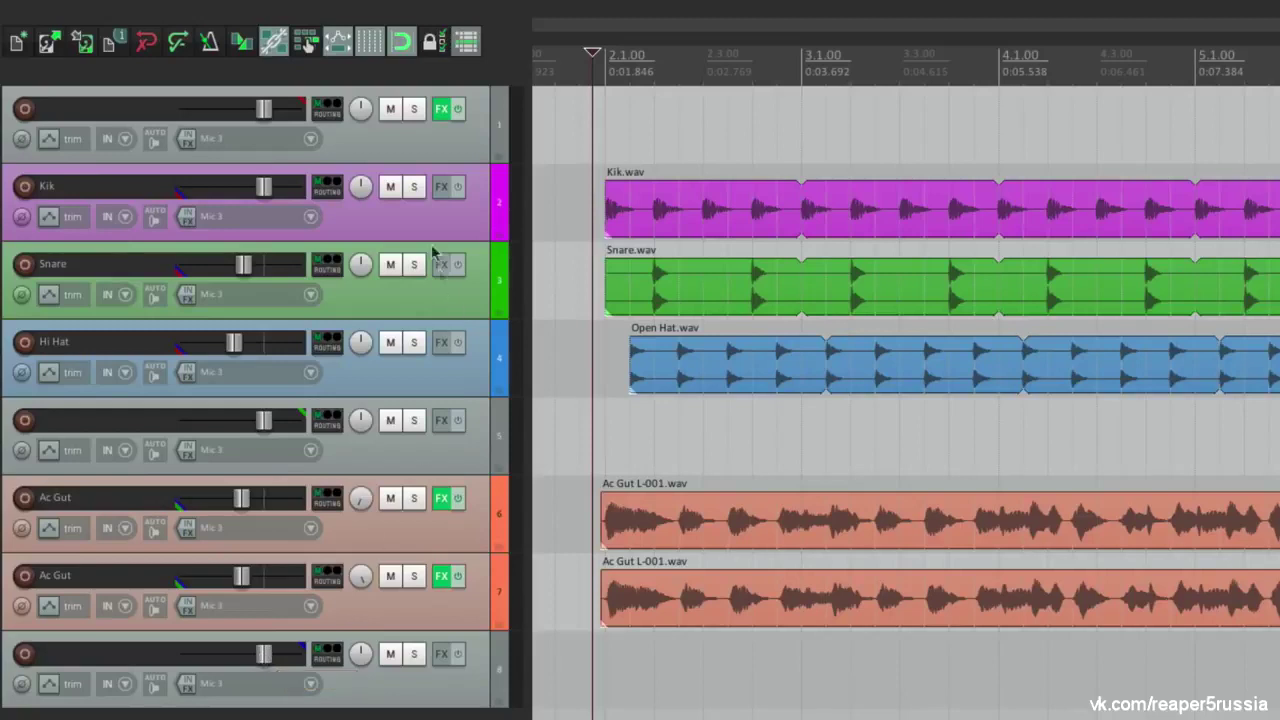
# Mute and unmute the VCA master tracks 1, 5 and 8 one by one during playback
pyautogui.click(390, 110)
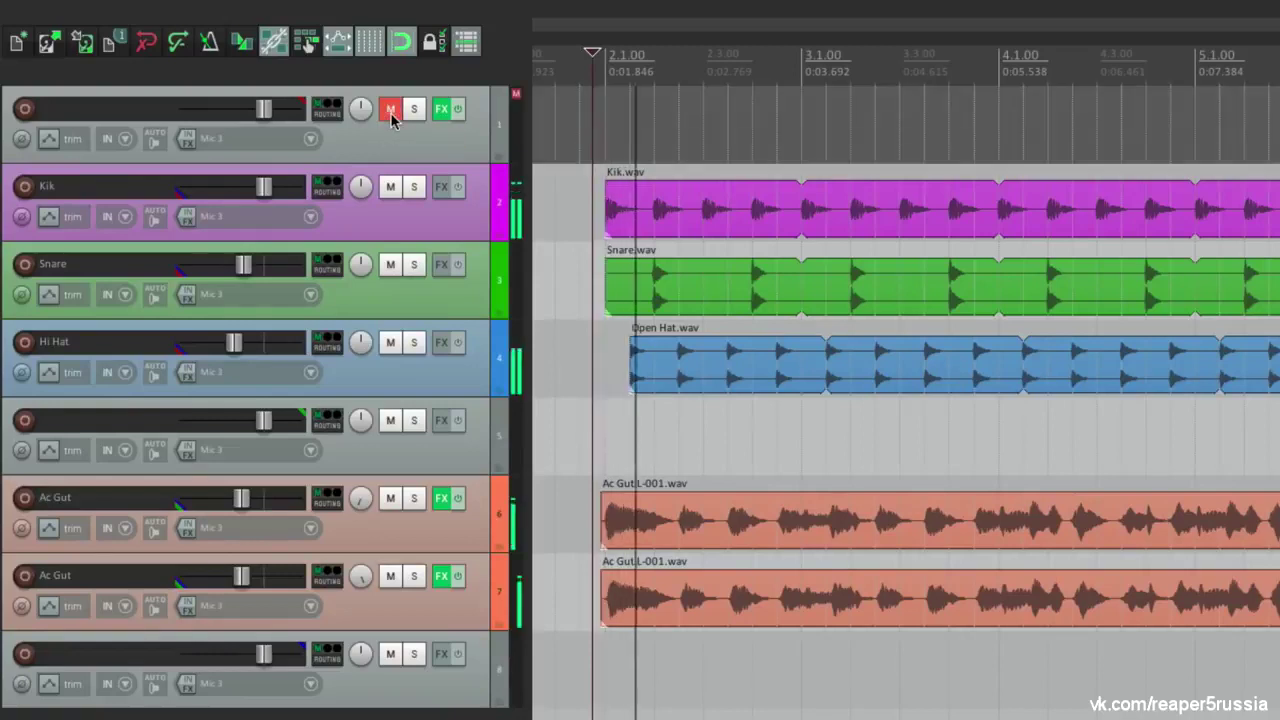
pyautogui.click(390, 110)
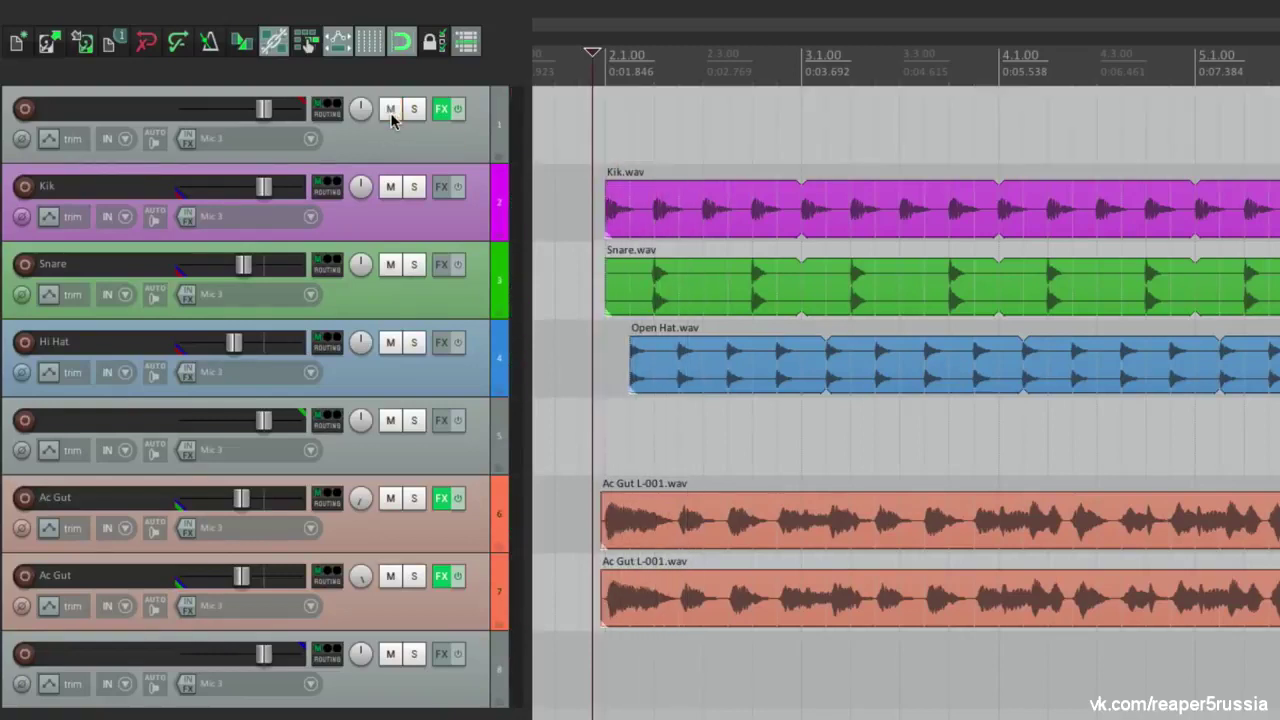
pyautogui.click(389, 421)
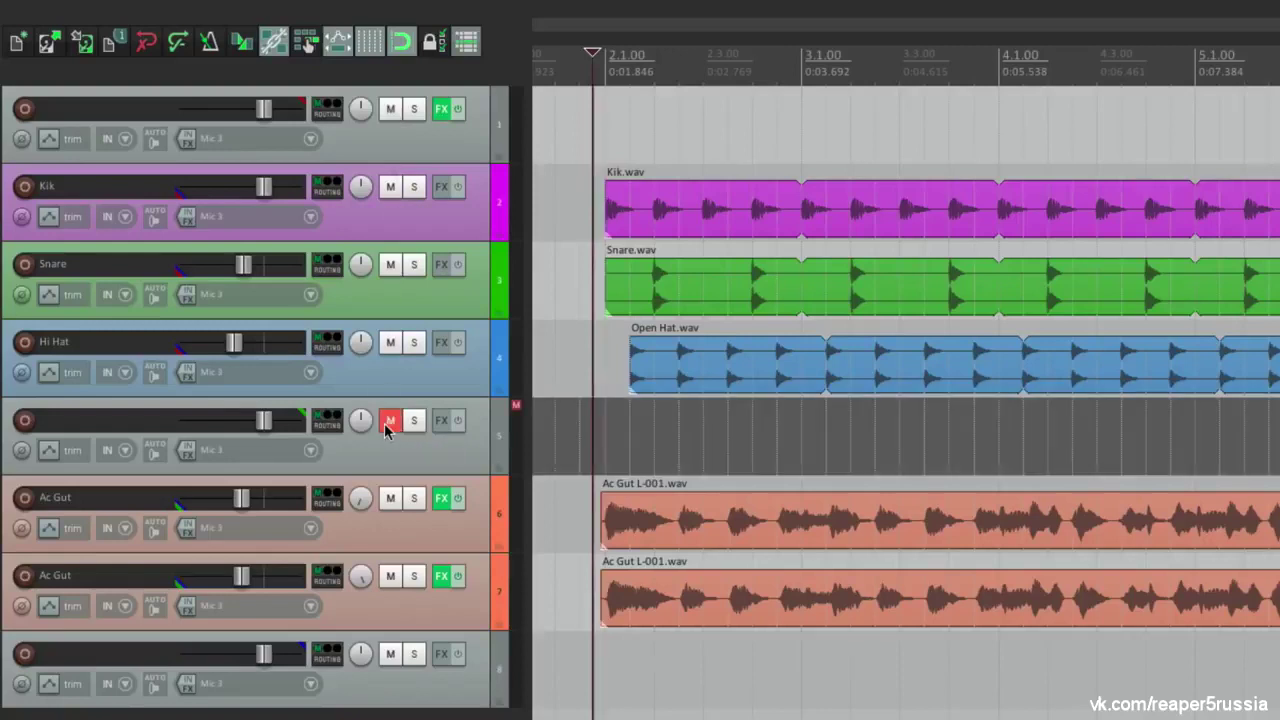
pyautogui.click(389, 421)
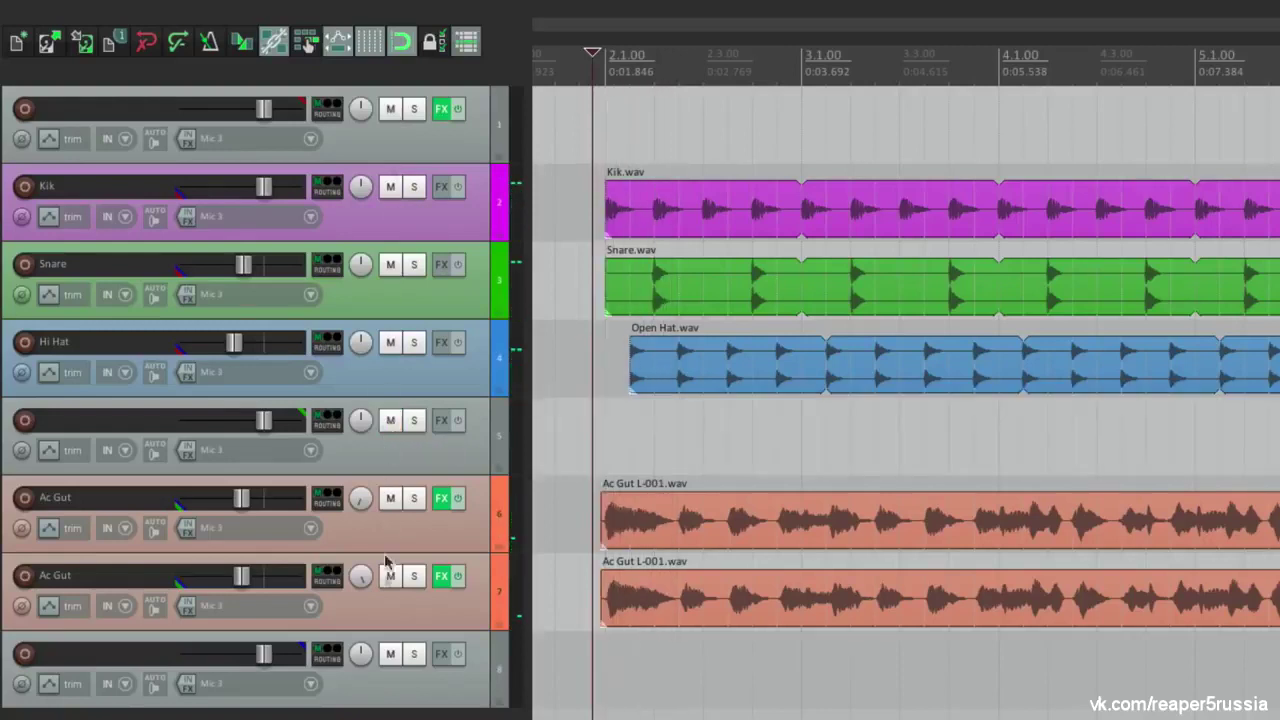
pyautogui.click(390, 654)
pyautogui.press('space')
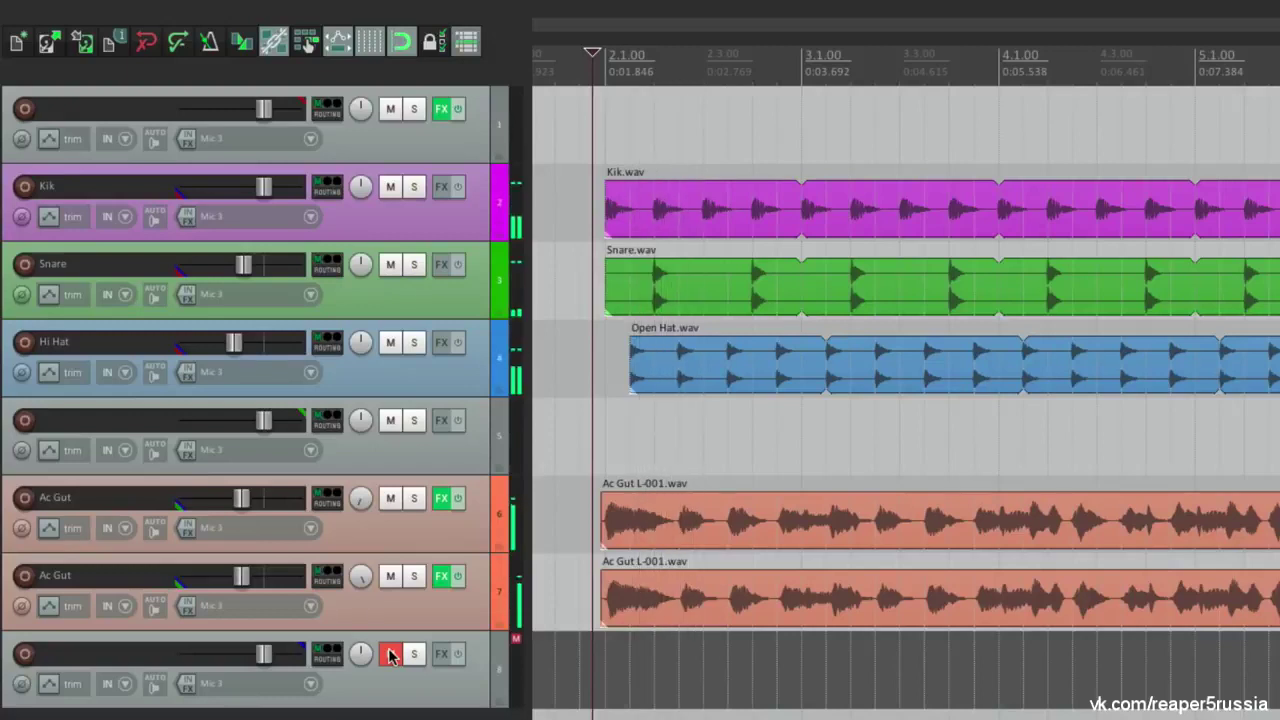
pyautogui.click(390, 654)
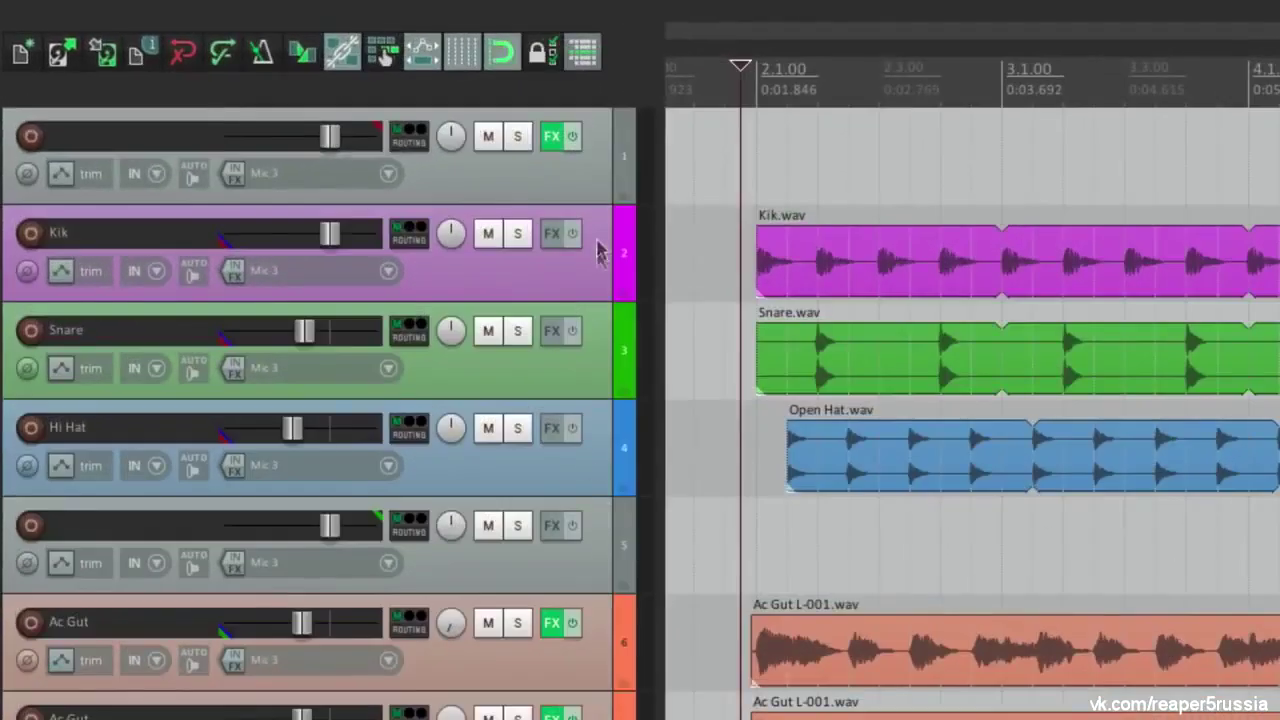
# Enable Mute Master and Solo Master for track 1 in Group 1
pyautogui.click(460, 152)
pyautogui.hotkey('shift', 'g')
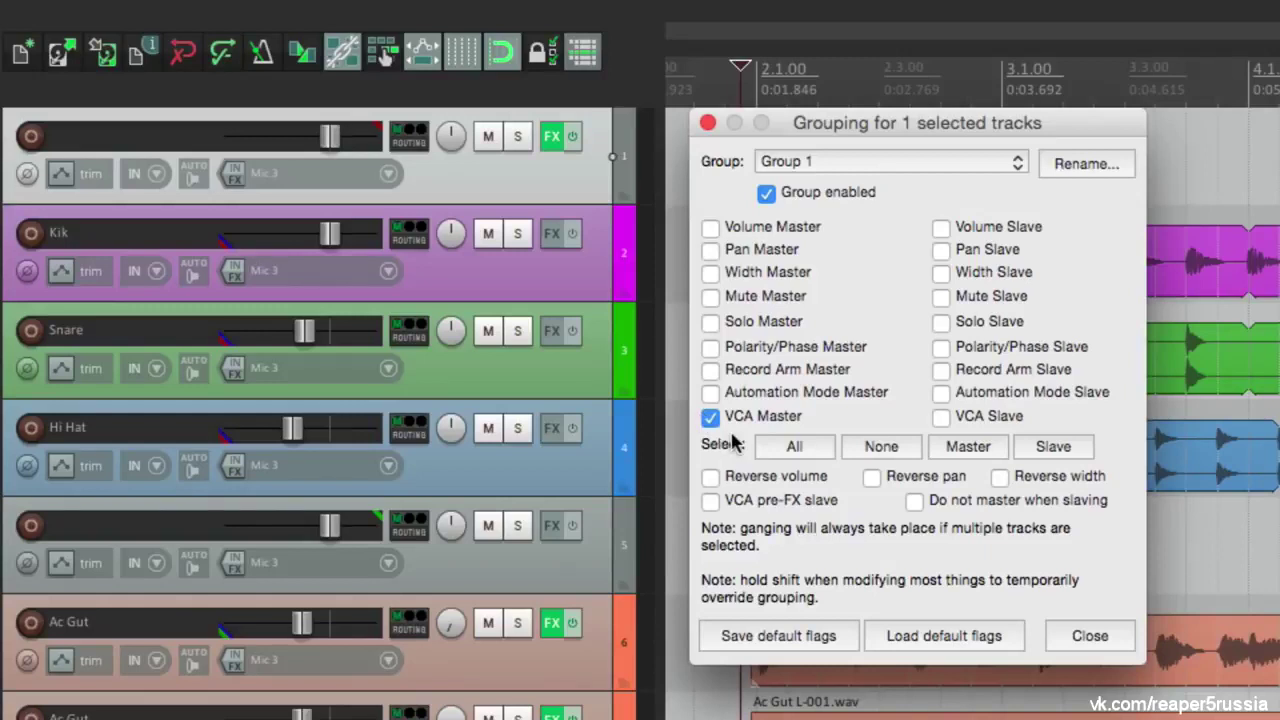
pyautogui.click(710, 296)
pyautogui.click(710, 321)
# Enable Mute Slave and Solo Slave in Group 1 for the Kik, Snare and Hi Hat tracks, and deselect them
pyautogui.click(562, 292)
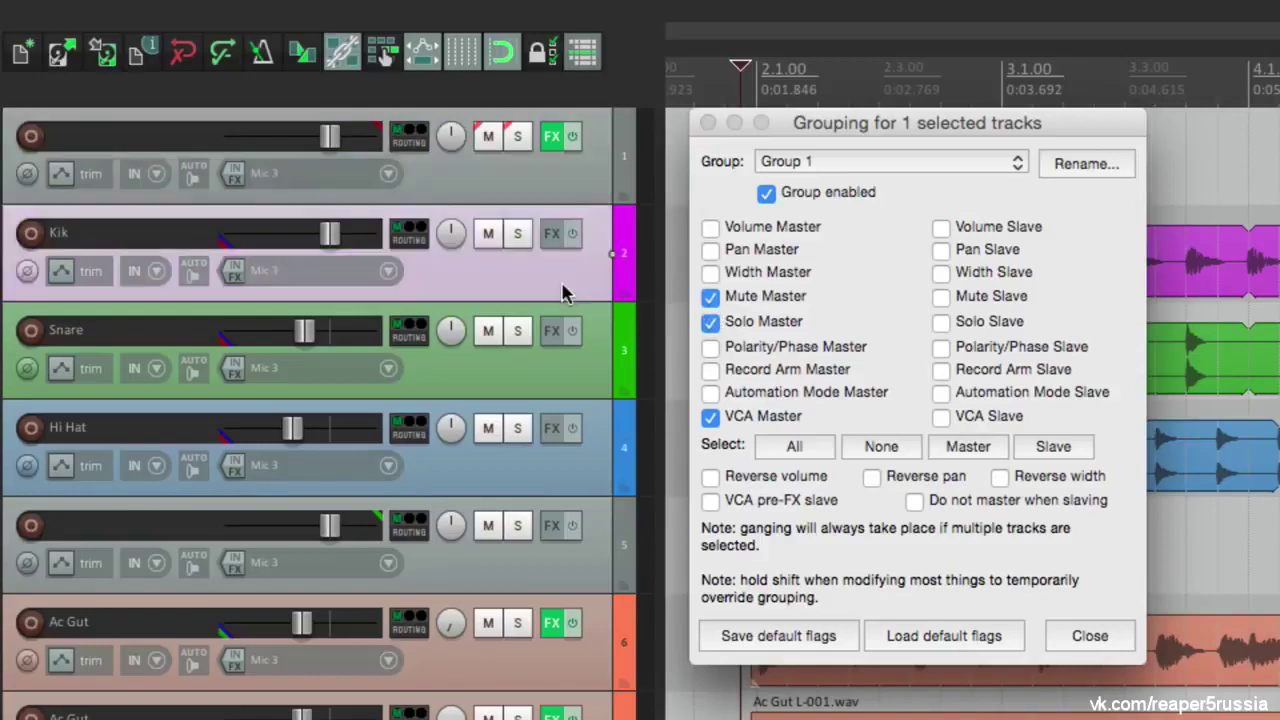
pyautogui.keyDown('shift'); pyautogui.click(576, 445); pyautogui.keyUp('shift')
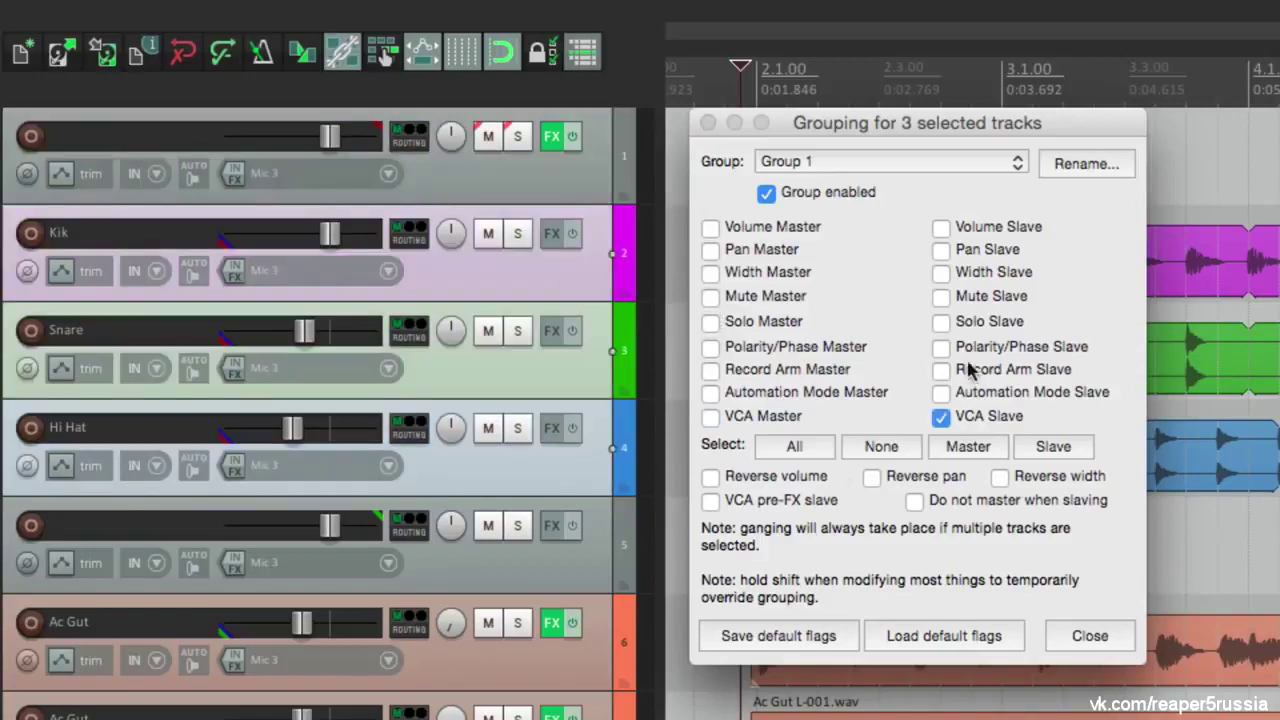
pyautogui.click(941, 297)
pyautogui.click(942, 322)
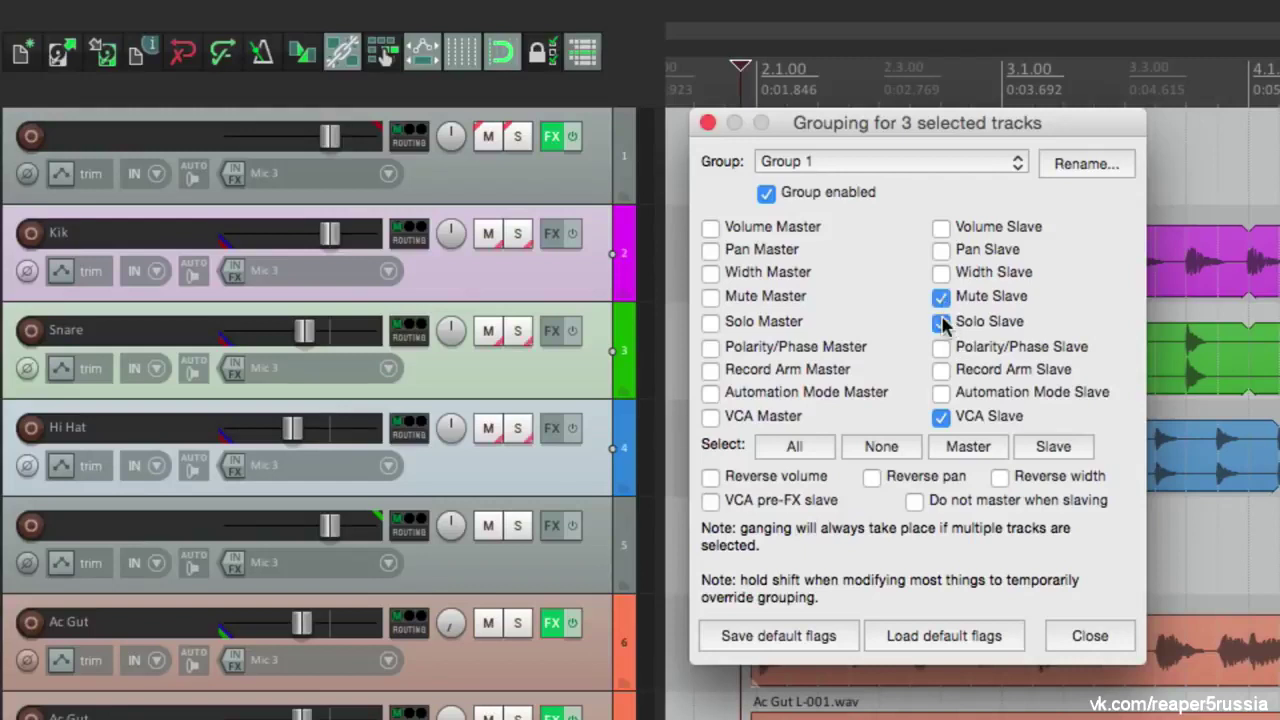
pyautogui.press('Escape')
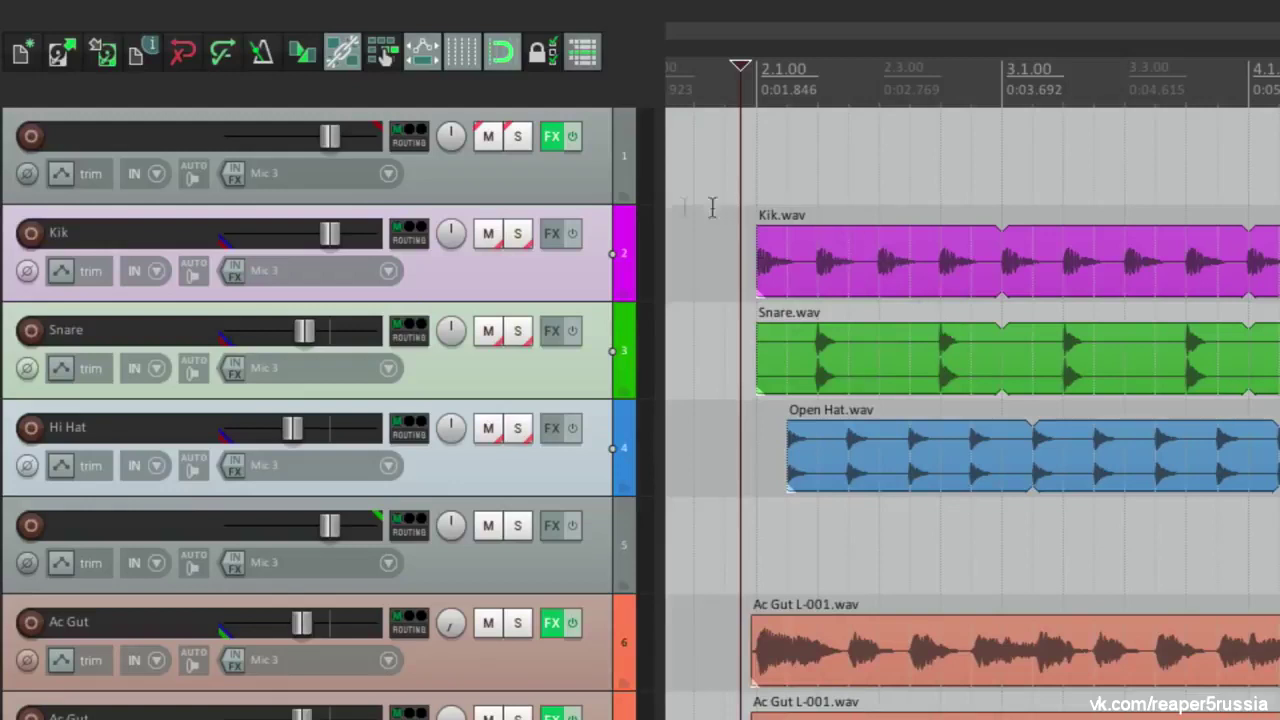
pyautogui.click(589, 190)
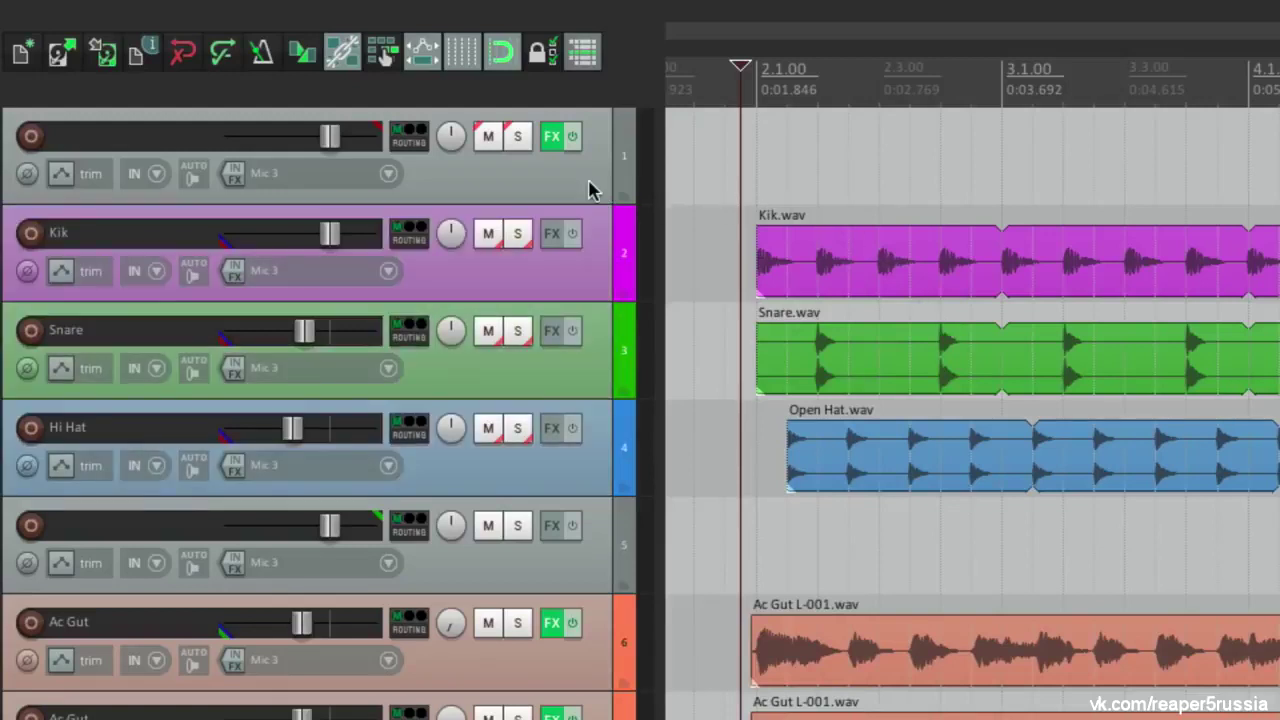
# Test track 1's volume fader, mute and solo on the drum group during playback, restoring each control
pyautogui.press('space')
pyautogui.moveTo(329, 135)
pyautogui.mouseDown()
pyautogui.moveTo(280, 137)
pyautogui.moveTo(330, 143)
pyautogui.mouseUp()
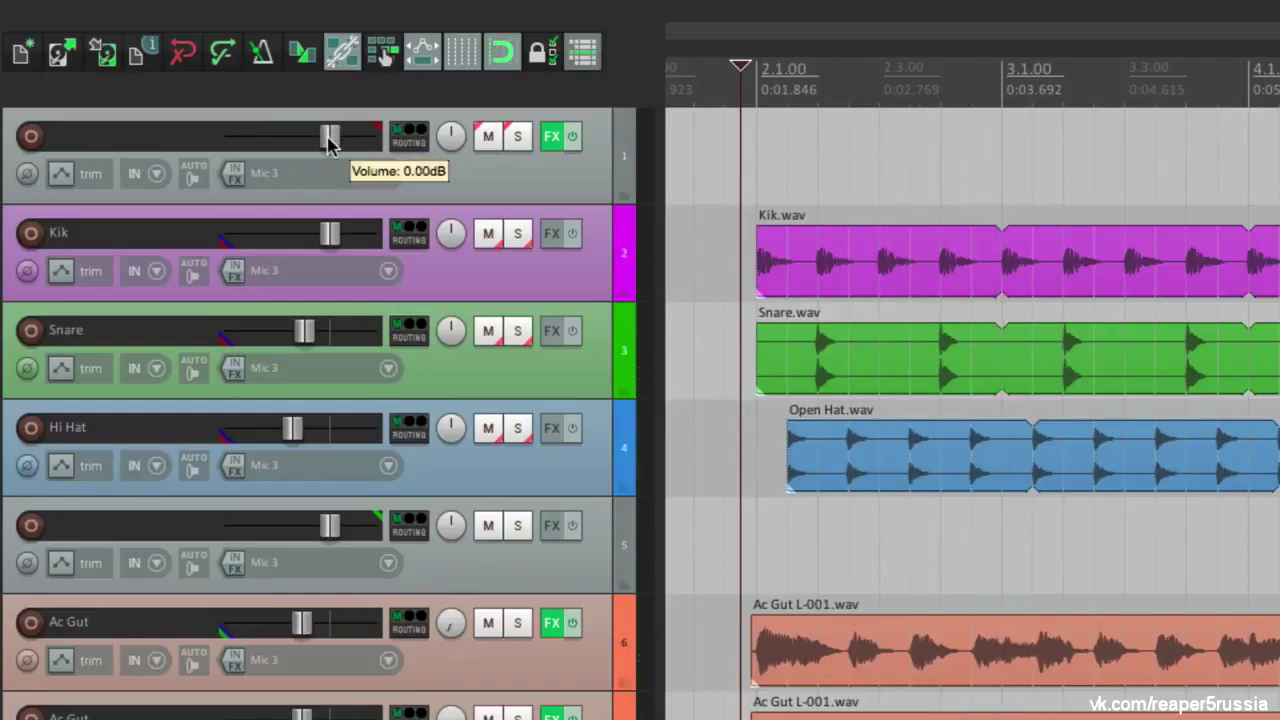
pyautogui.click(487, 137)
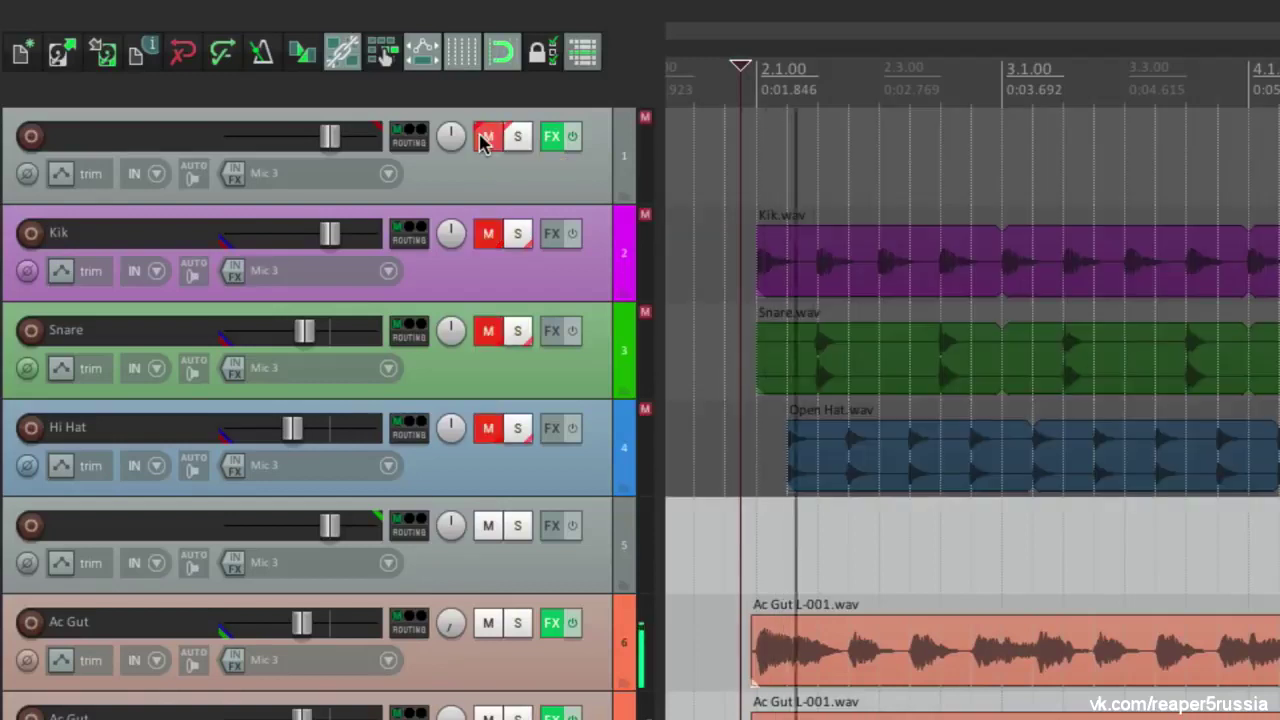
pyautogui.click(485, 138)
pyautogui.click(518, 138)
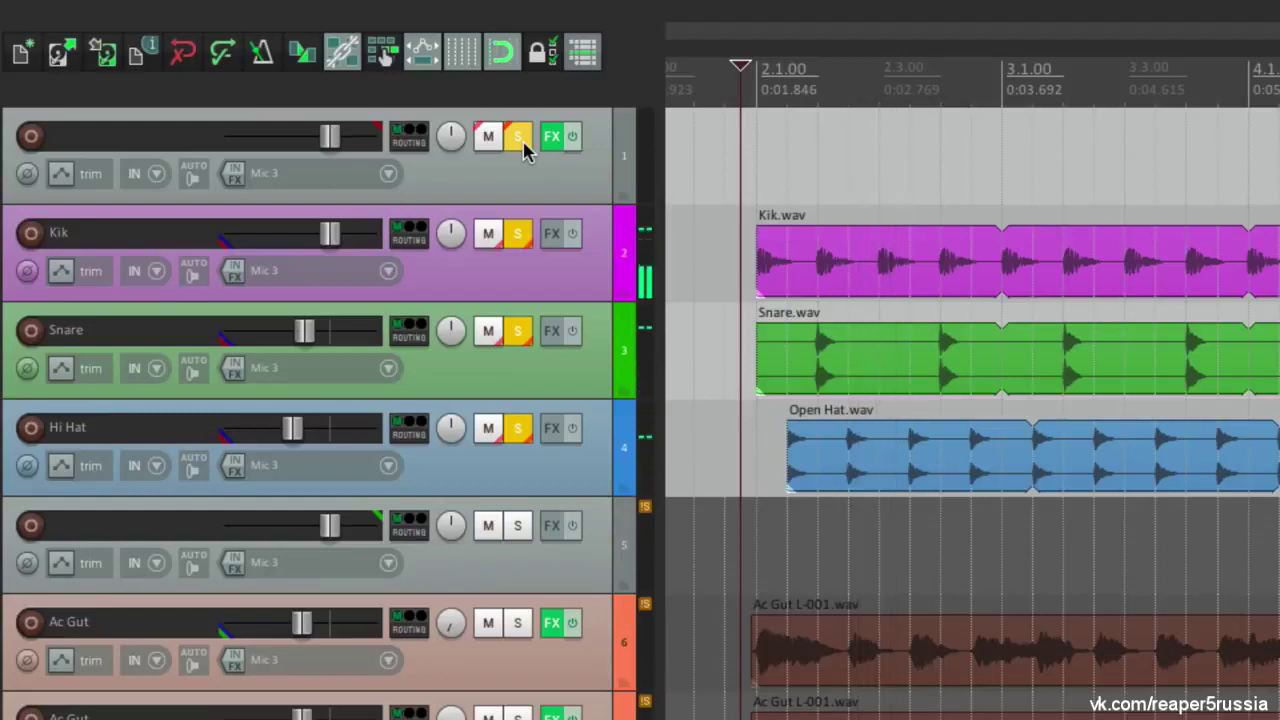
pyautogui.click(520, 140)
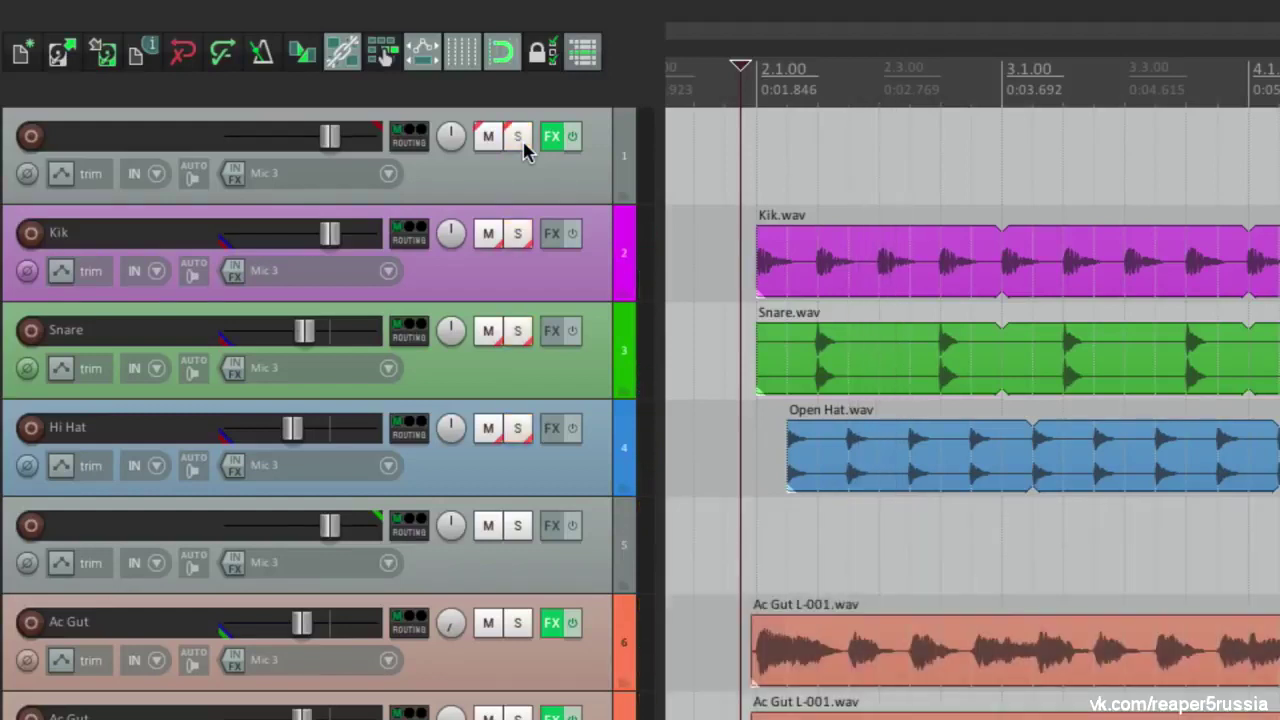
# Enable Volume Master for track 1 and Volume Slave for the Kik, Snare and Hi Hat tracks in Group 1
pyautogui.click(586, 191)
pyautogui.hotkey('shift', 'g')
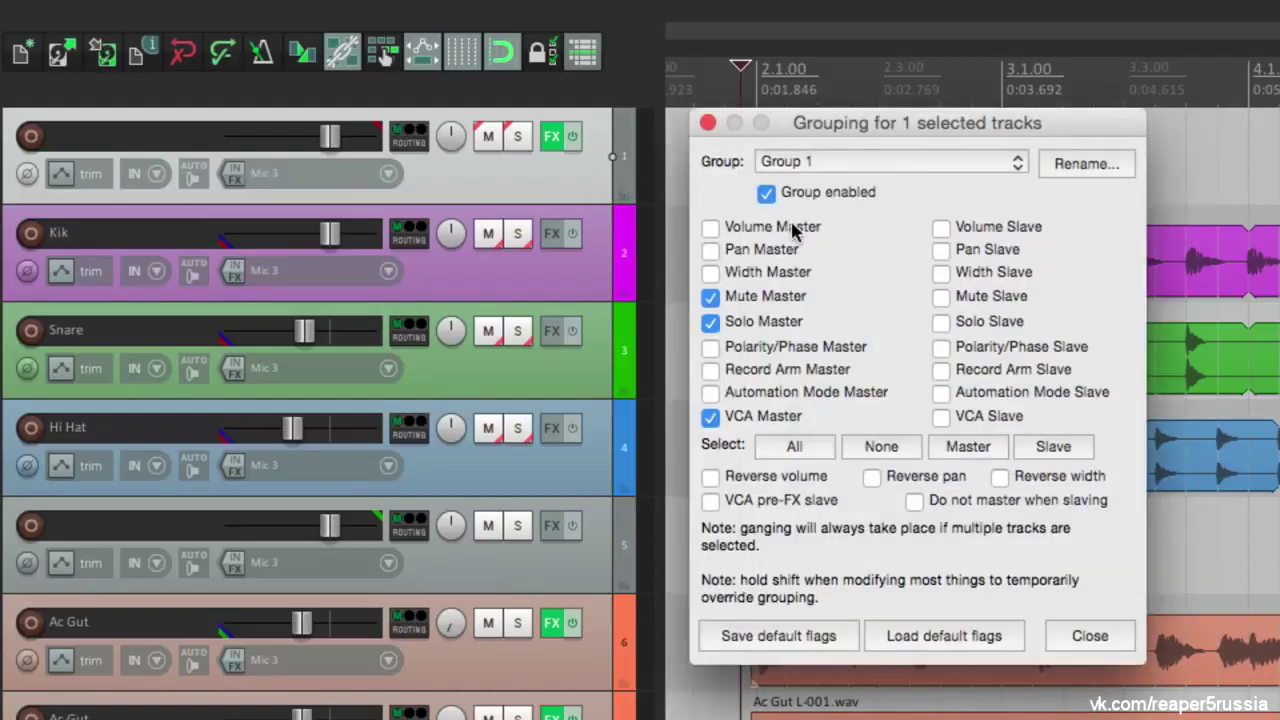
pyautogui.click(711, 229)
pyautogui.click(558, 272)
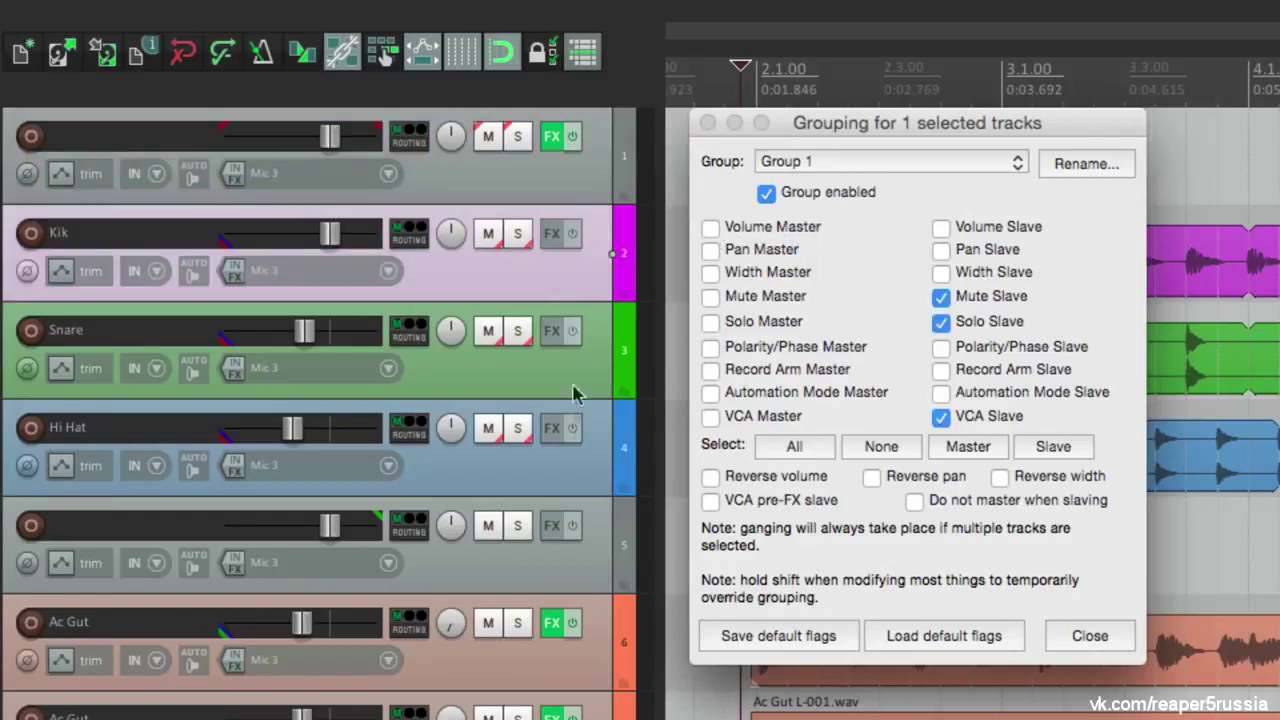
pyautogui.keyDown('shift'); pyautogui.click(578, 462); pyautogui.keyUp('shift')
pyautogui.click(941, 228)
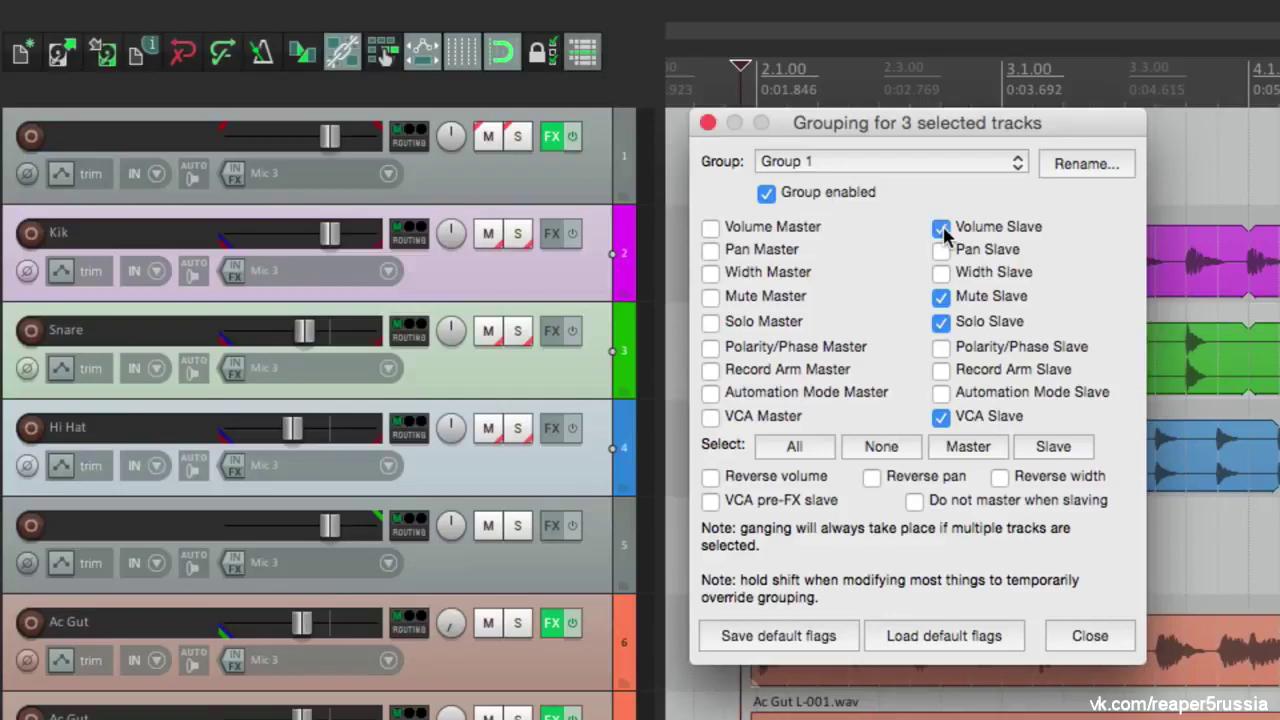
pyautogui.click(708, 123)
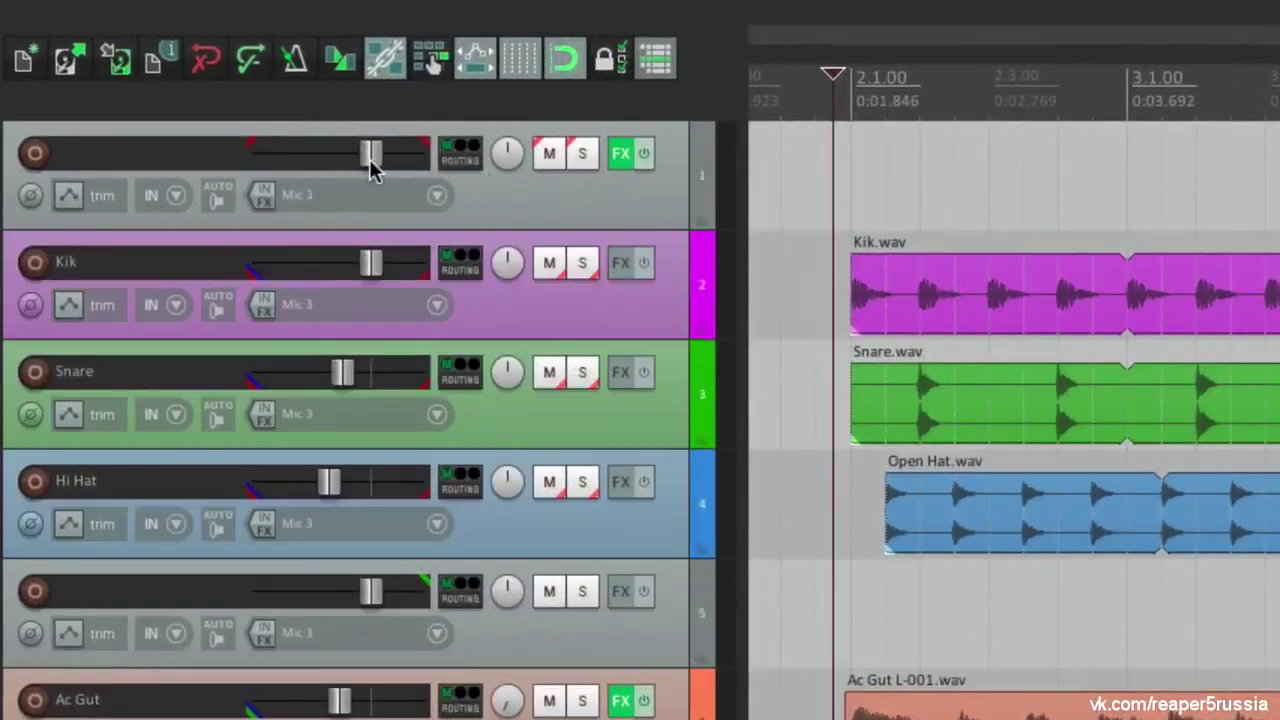
# Lower track 1's volume fader and reset it to 0 dB, once while stopped and once during playback
pyautogui.moveTo(369, 160); pyautogui.dragTo(344, 172)
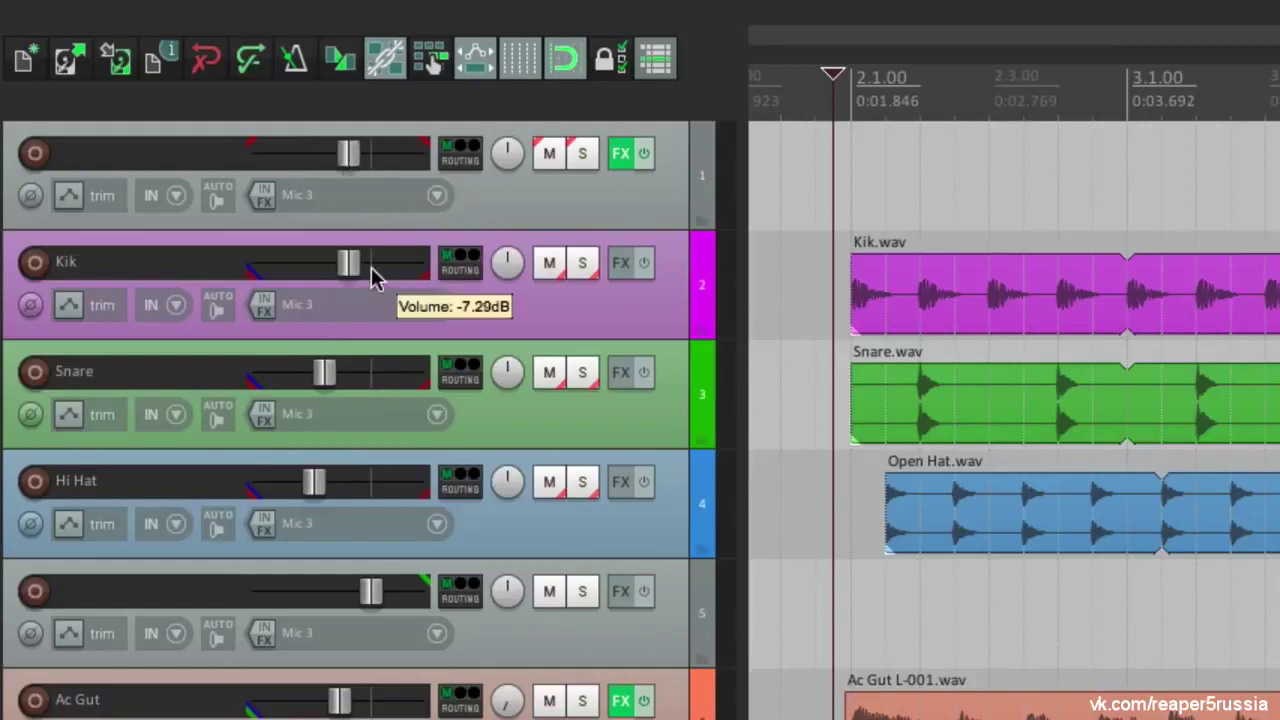
pyautogui.doubleClick(349, 157)
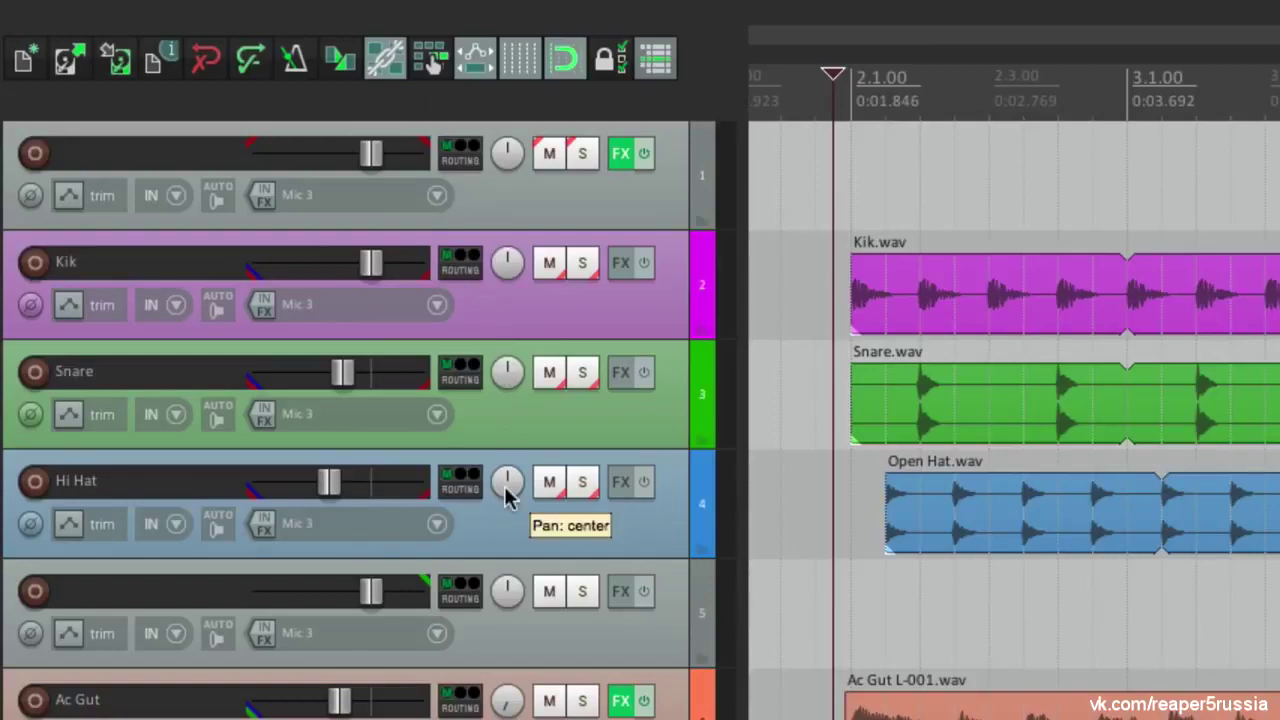
pyautogui.press('space')
pyautogui.moveTo(371, 157)
pyautogui.mouseDown()
pyautogui.moveTo(323, 152)
pyautogui.moveTo(360, 160)
pyautogui.mouseUp()
pyautogui.doubleClick(360, 163)
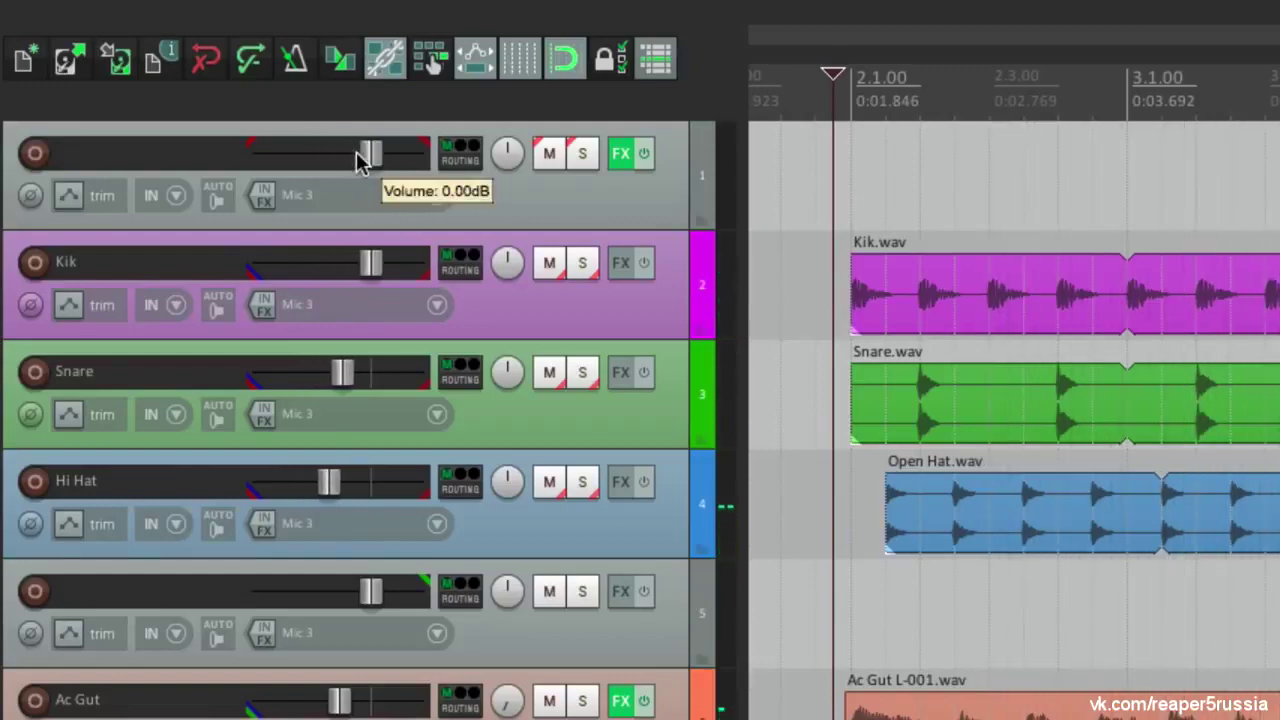
# Turn off Volume Master and Volume Slave in Group 1 for track 1 and the Kik, Snare and Hi Hat tracks
pyautogui.click(580, 206)
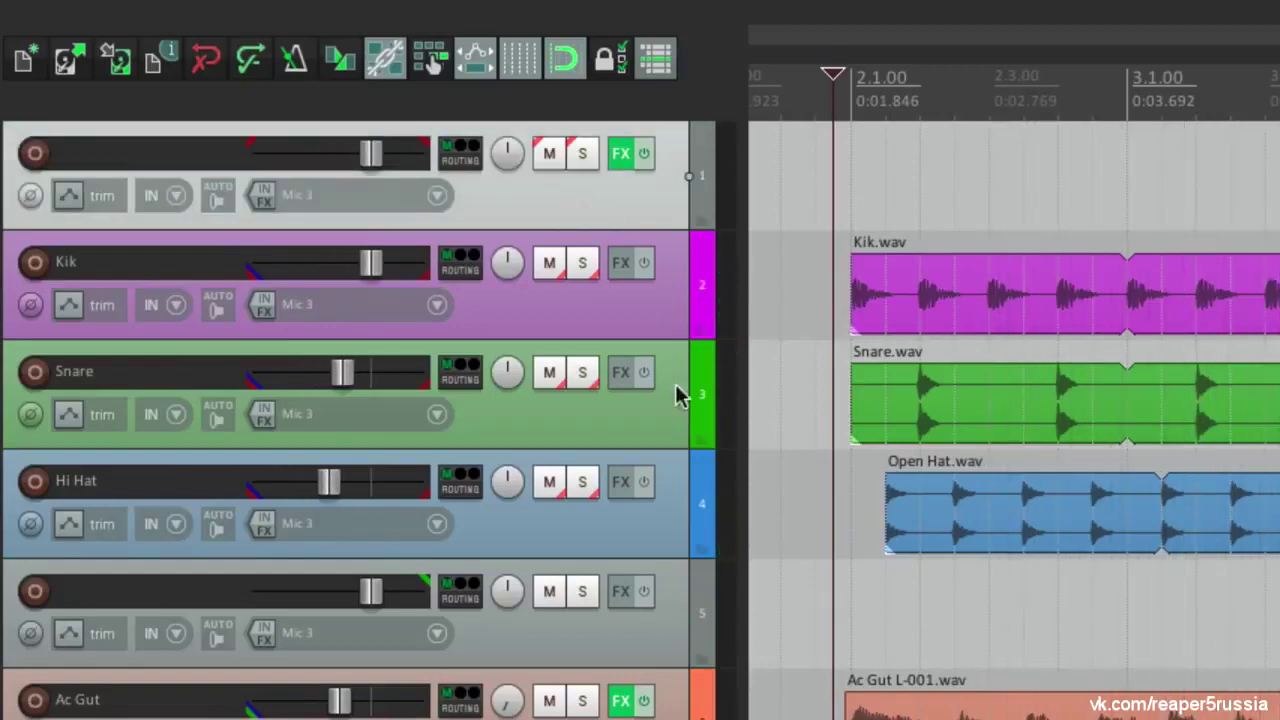
pyautogui.keyDown('shift'); pyautogui.click(628, 538); pyautogui.keyUp('shift')
pyautogui.press('super+g')
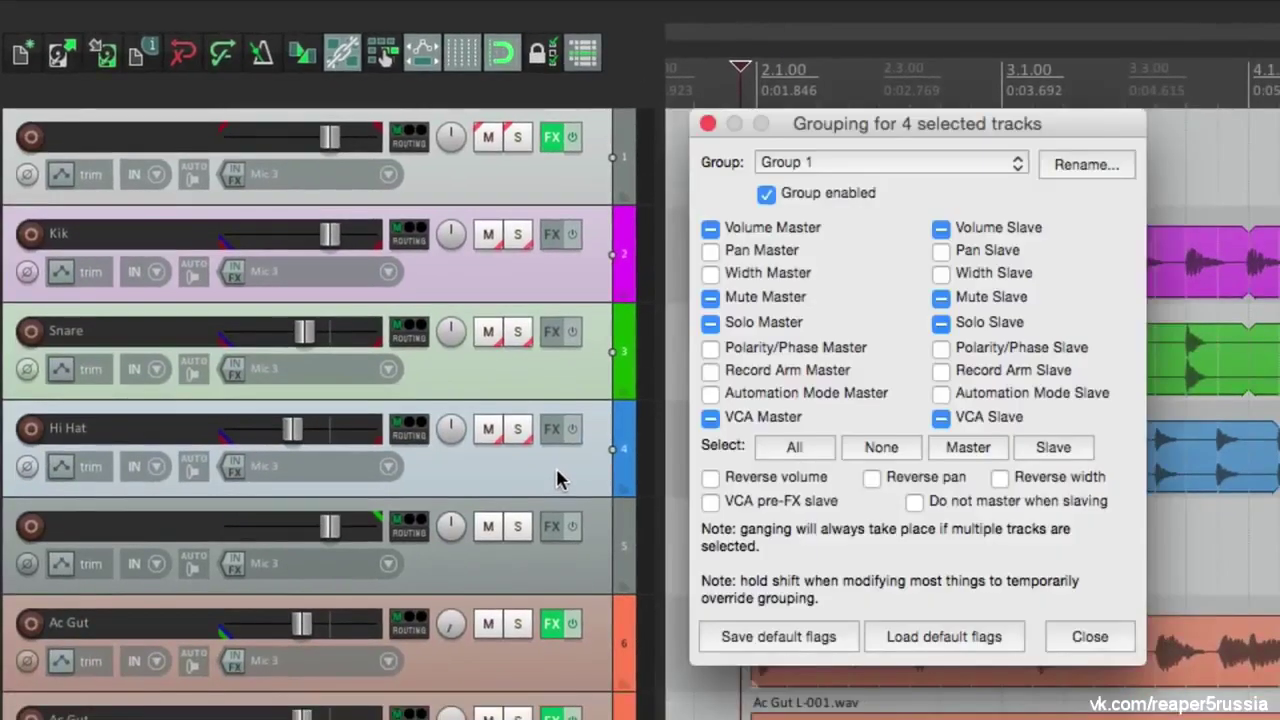
pyautogui.click(710, 228)
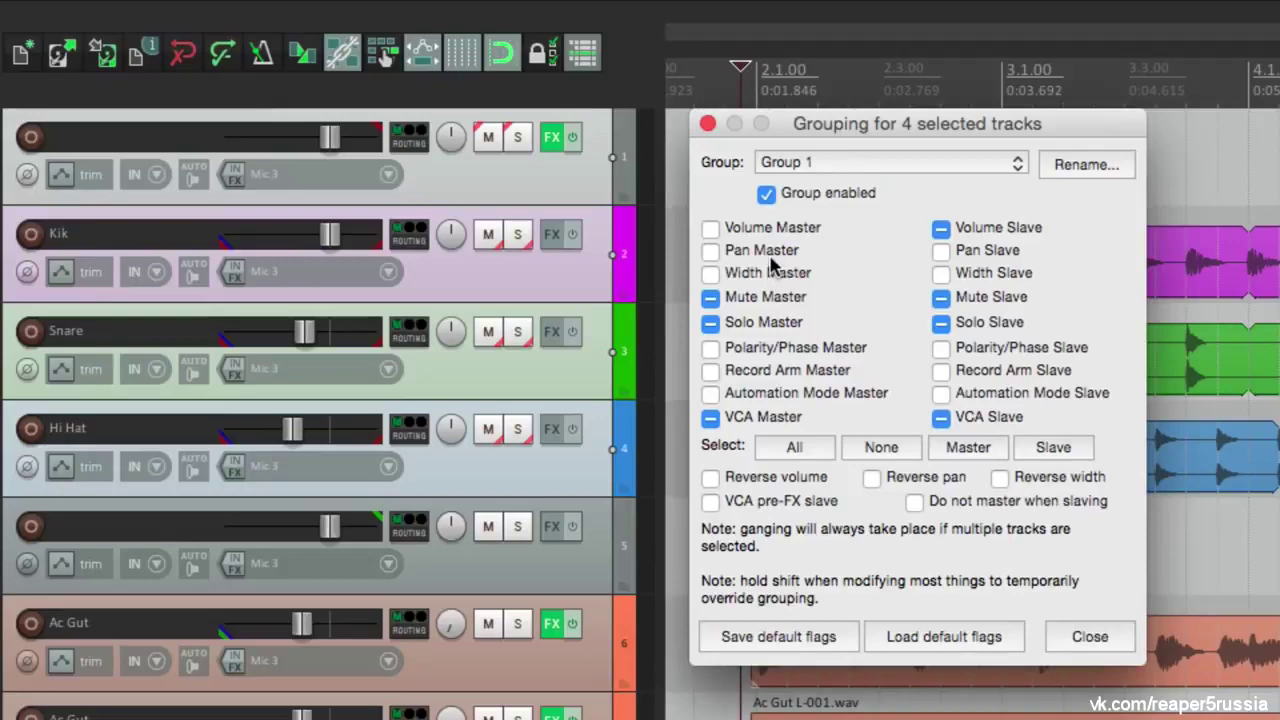
pyautogui.click(941, 229)
pyautogui.click(708, 124)
# Enable Mute Master and Solo Master for track 5 in Group 2
pyautogui.click(458, 451)
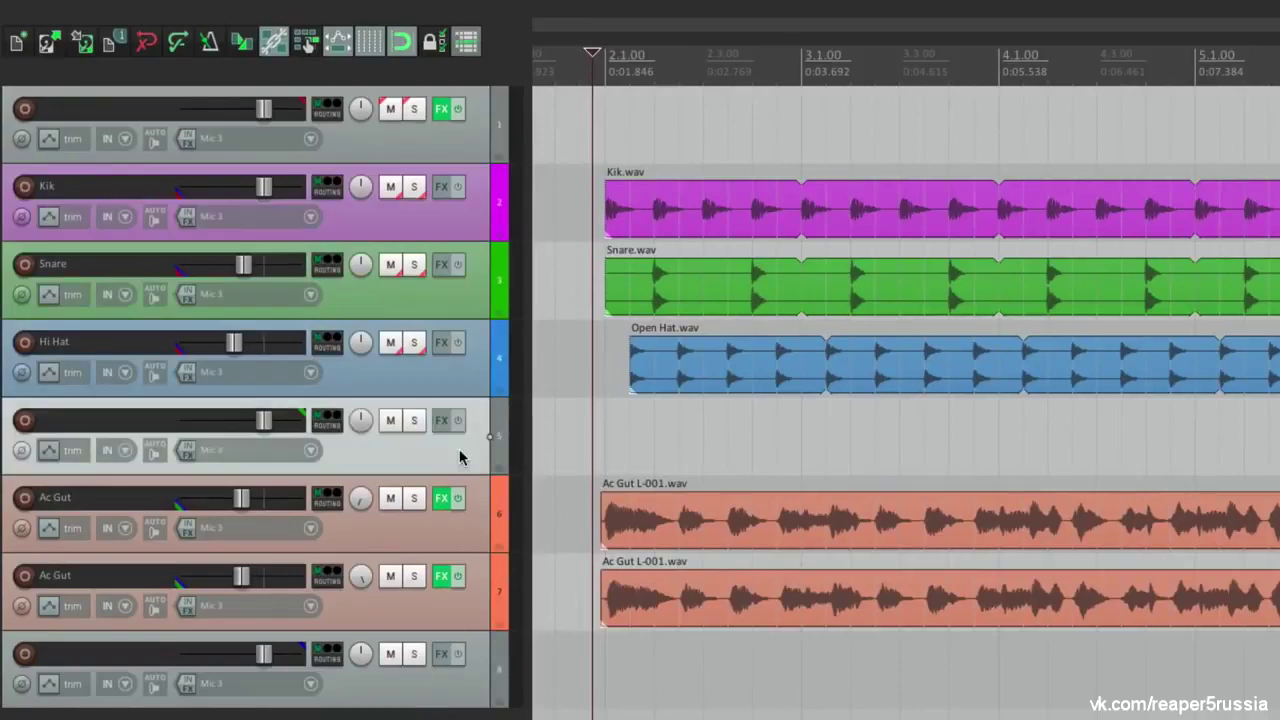
pyautogui.hotkey('shift', 'g')
pyautogui.click(568, 237)
pyautogui.click(568, 257)
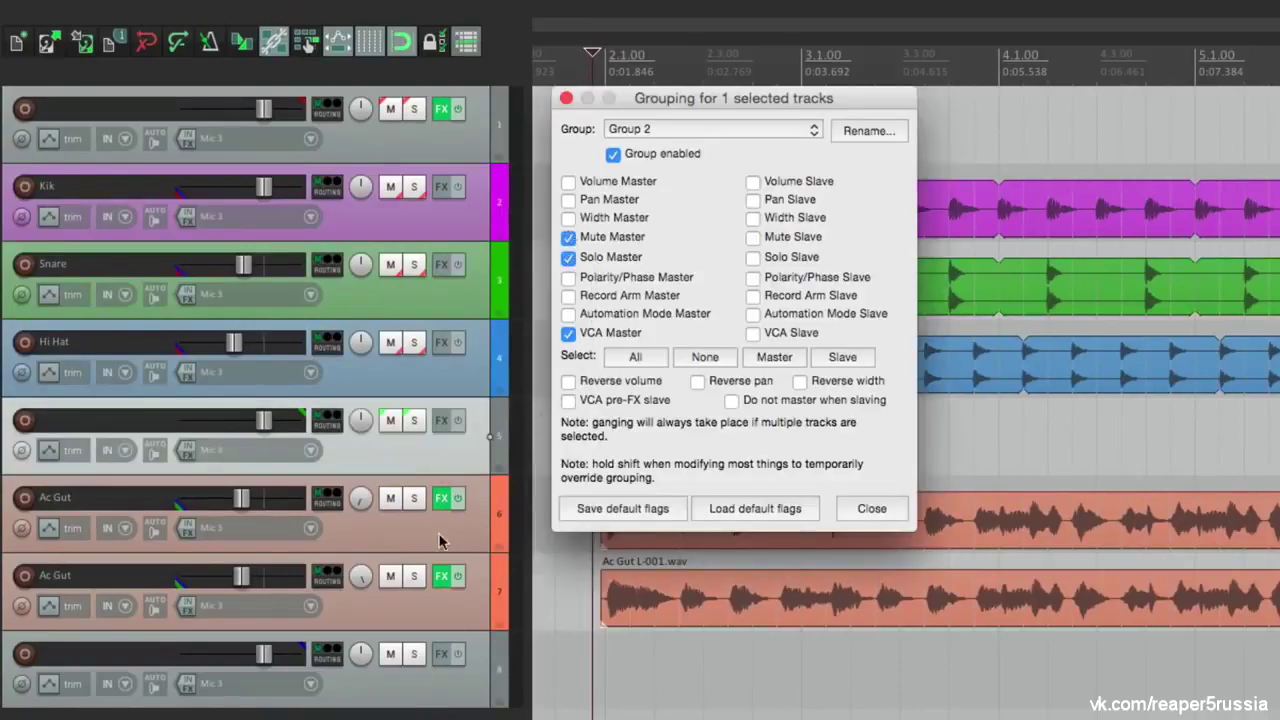
# Enable Mute Slave and Solo Slave in Group 2 for both Ac Gut tracks
pyautogui.click(443, 540)
pyautogui.keyDown('shift'); pyautogui.click(450, 605); pyautogui.keyUp('shift')
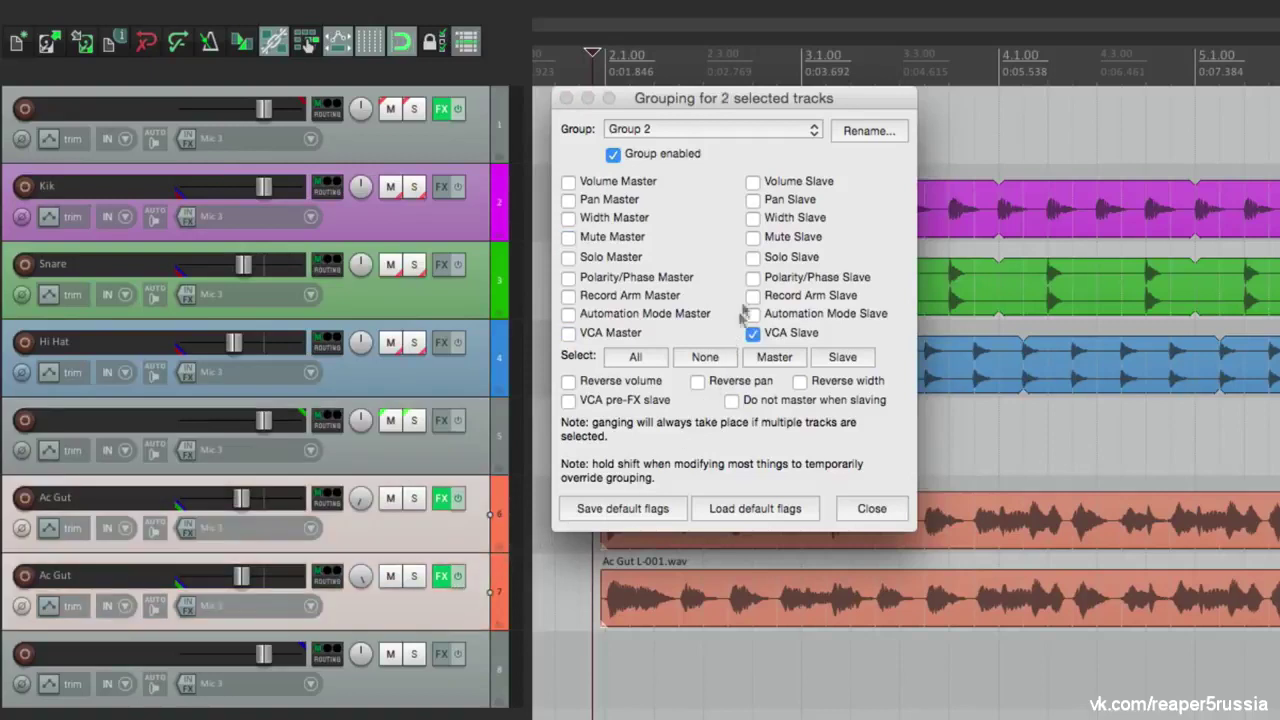
pyautogui.click(752, 240)
pyautogui.click(753, 257)
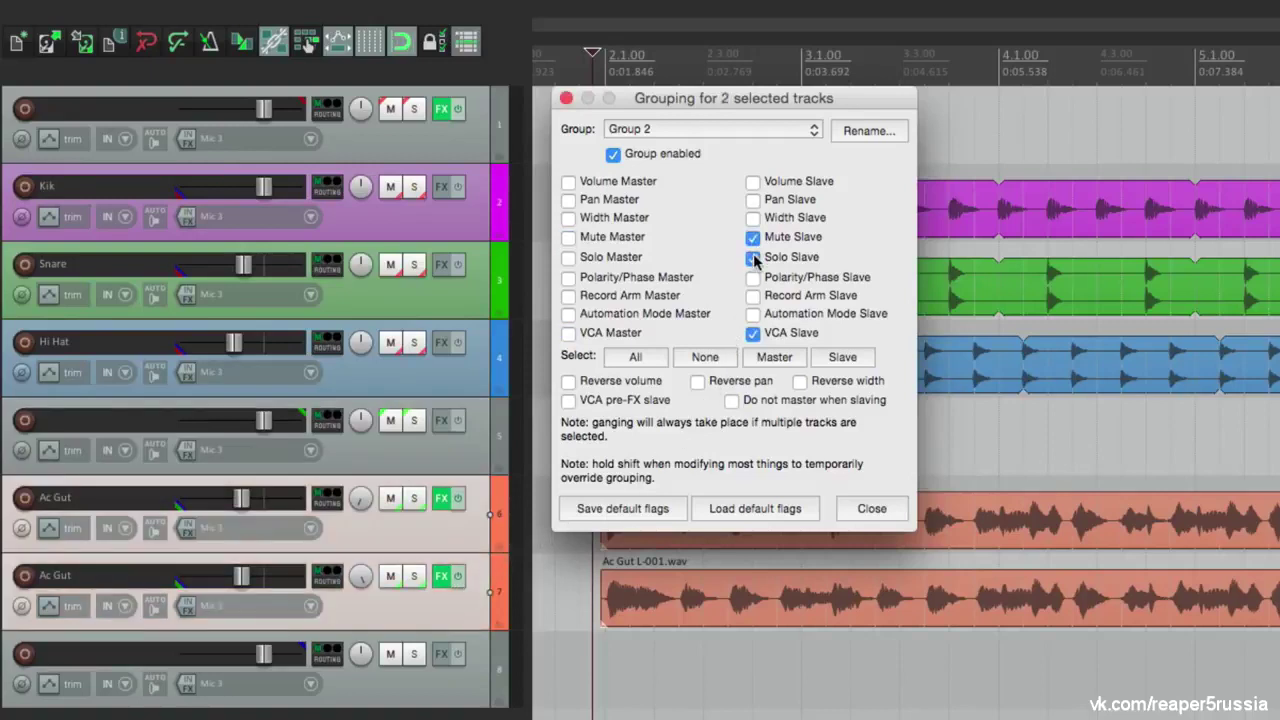
pyautogui.press('Escape')
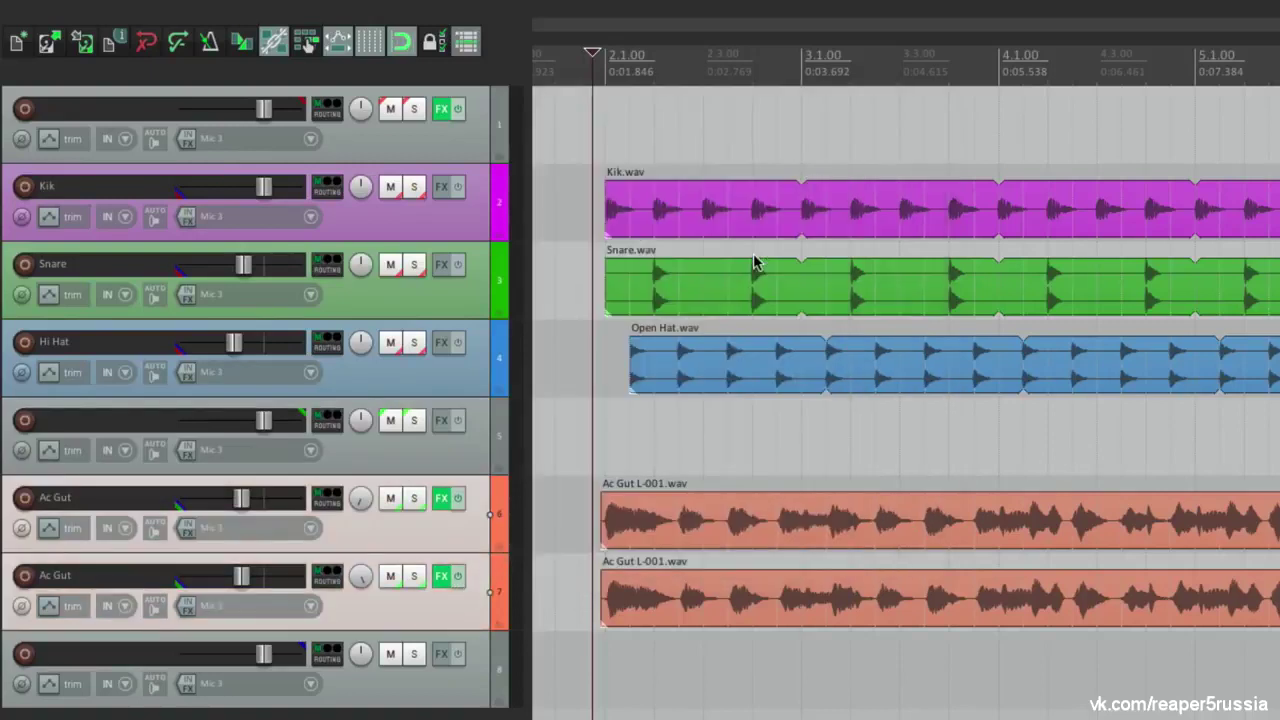
# Enable Mute Master and Solo Master for track 8 in Group 3
pyautogui.click(443, 699)
pyautogui.hotkey('shift', 'g')
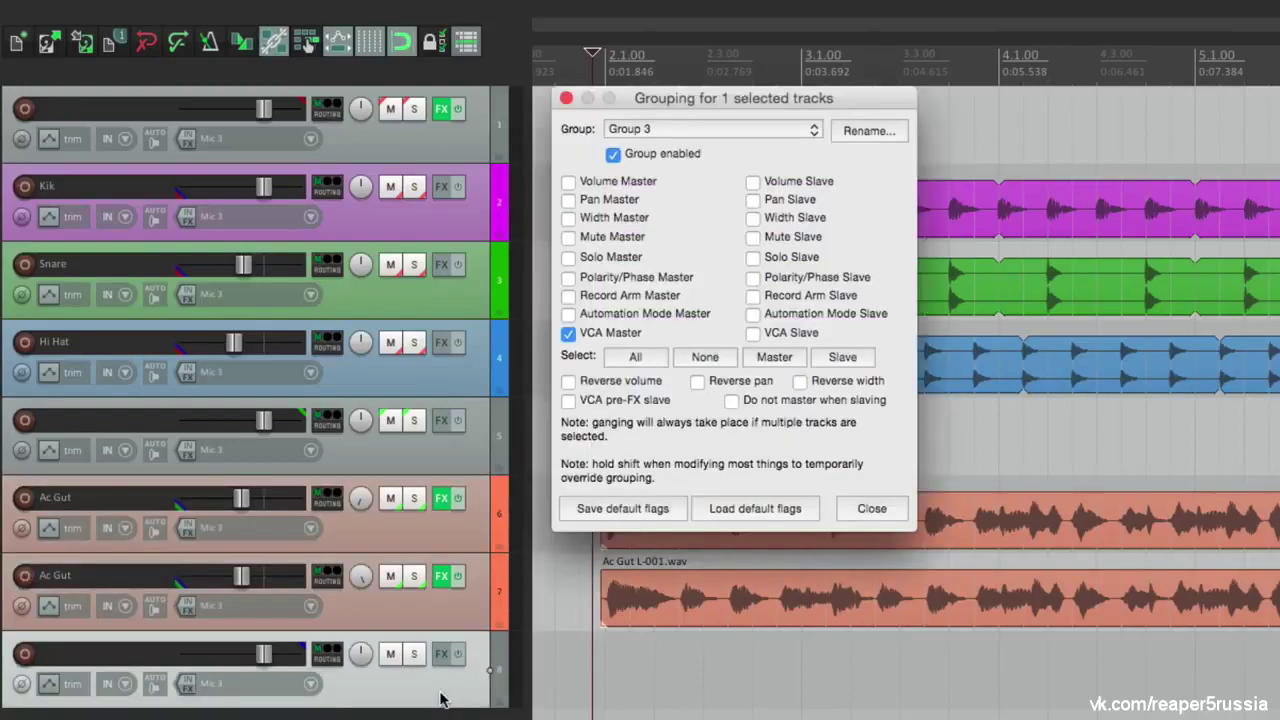
pyautogui.click(569, 238)
pyautogui.click(569, 257)
# Enable Mute Slave and Solo Slave in Group 3 for the Kik, Snare, Hi Hat and both Ac Gut tracks
pyautogui.click(420, 620)
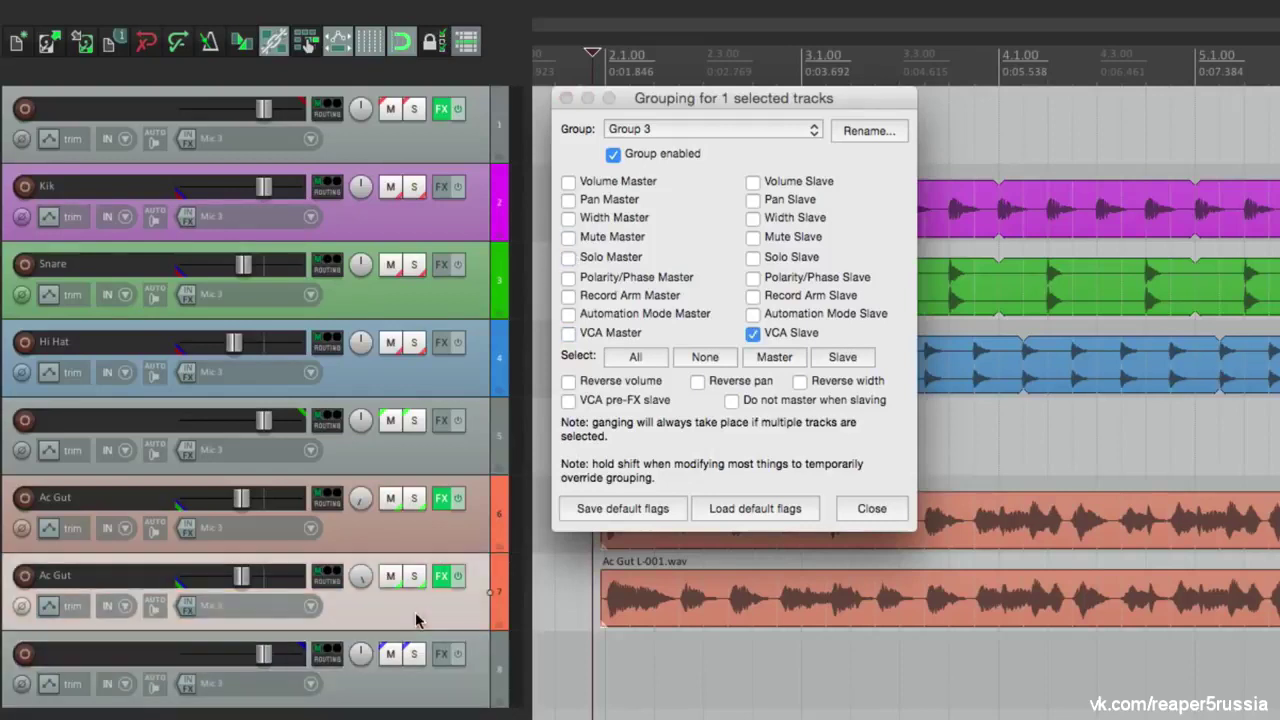
pyautogui.keyDown('super'); pyautogui.click(430, 552); pyautogui.keyUp('super')
pyautogui.keyDown('super'); pyautogui.click(446, 402); pyautogui.keyUp('super')
pyautogui.keyDown('super'); pyautogui.click(443, 311); pyautogui.keyUp('super')
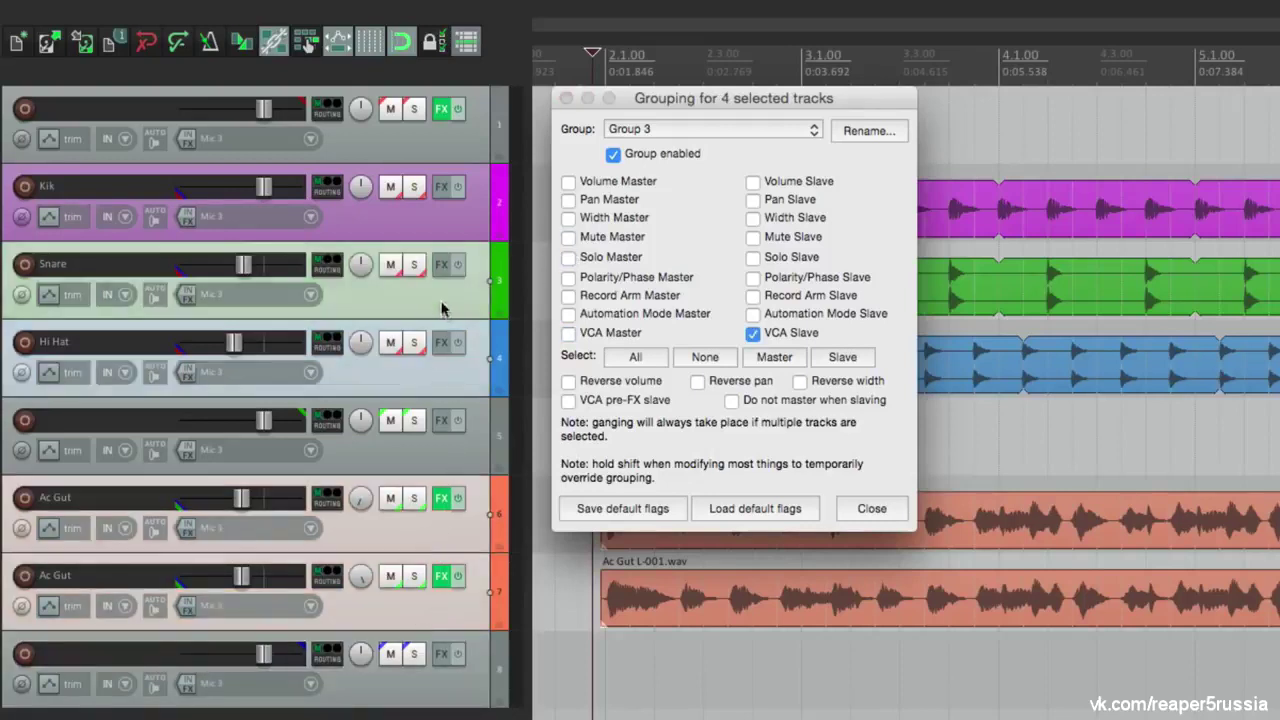
pyautogui.keyDown('super'); pyautogui.click(452, 232); pyautogui.keyUp('super')
pyautogui.click(752, 237)
pyautogui.click(752, 258)
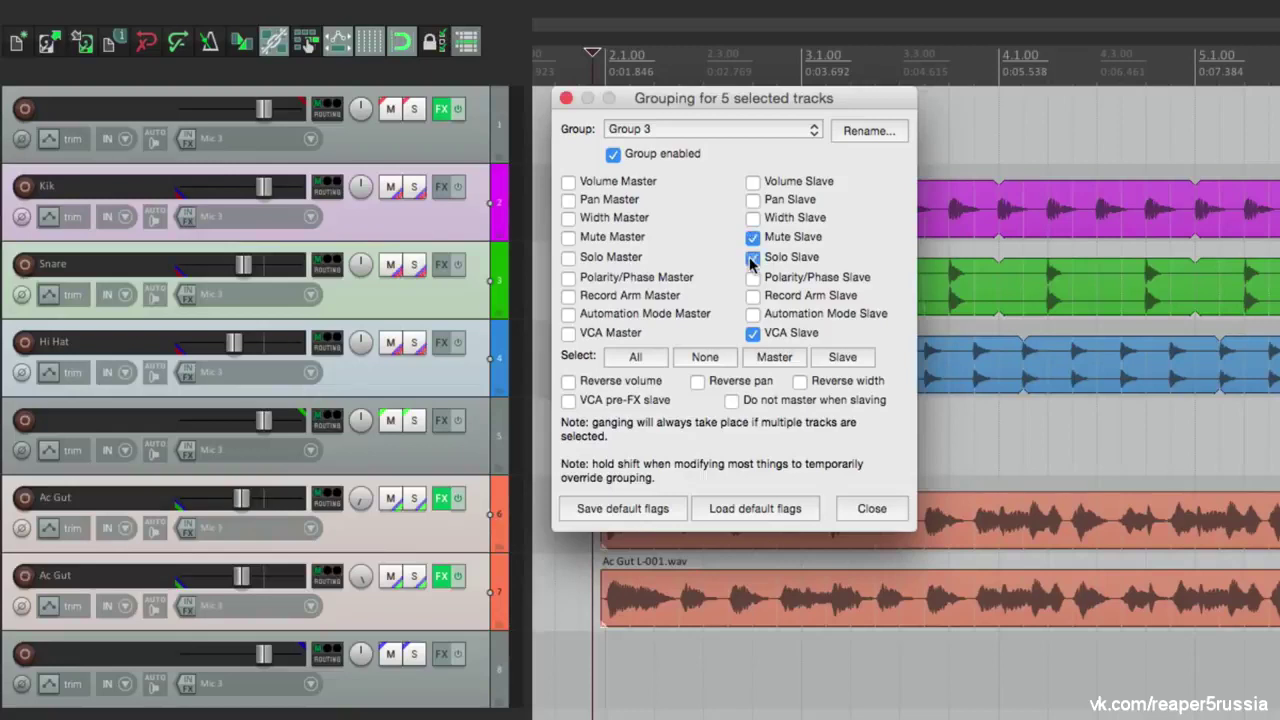
pyautogui.press('Escape')
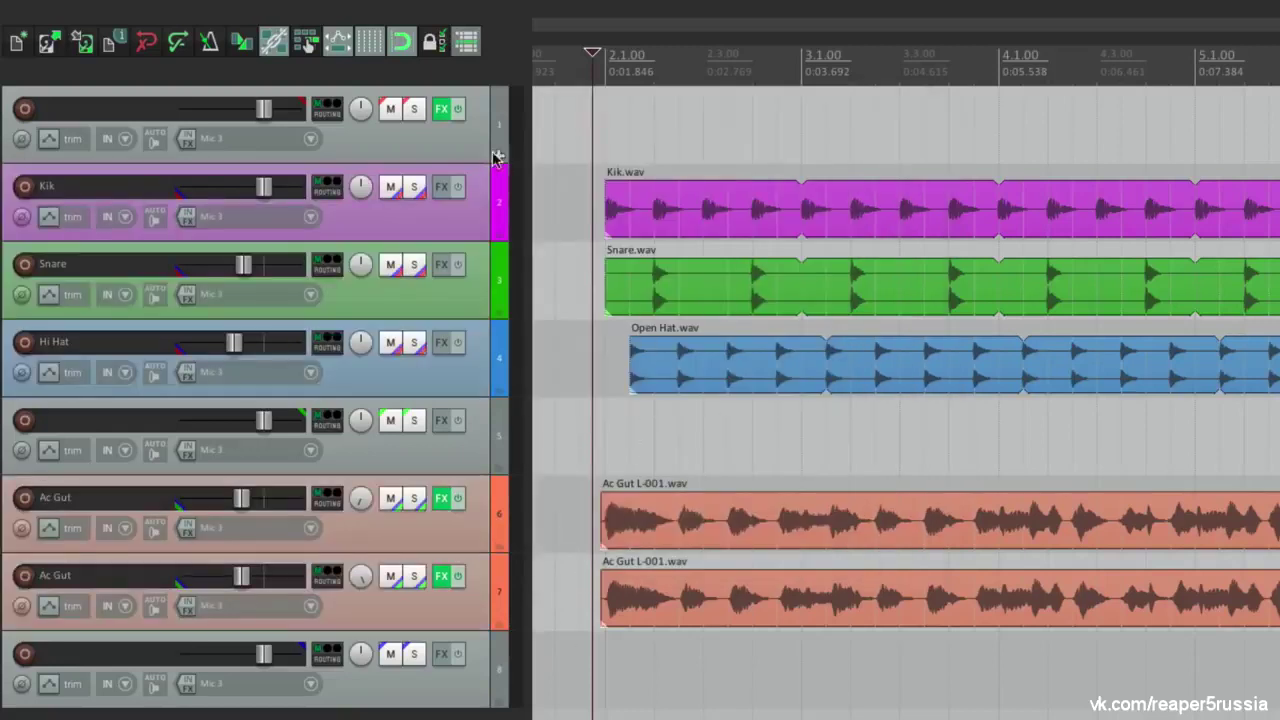
# Test track 1's mute and solo, and its volume fader during playback, restoring each control
pyautogui.click(391, 112)
pyautogui.click(391, 112)
pyautogui.click(414, 112)
pyautogui.click(414, 112)
pyautogui.moveTo(265, 115)
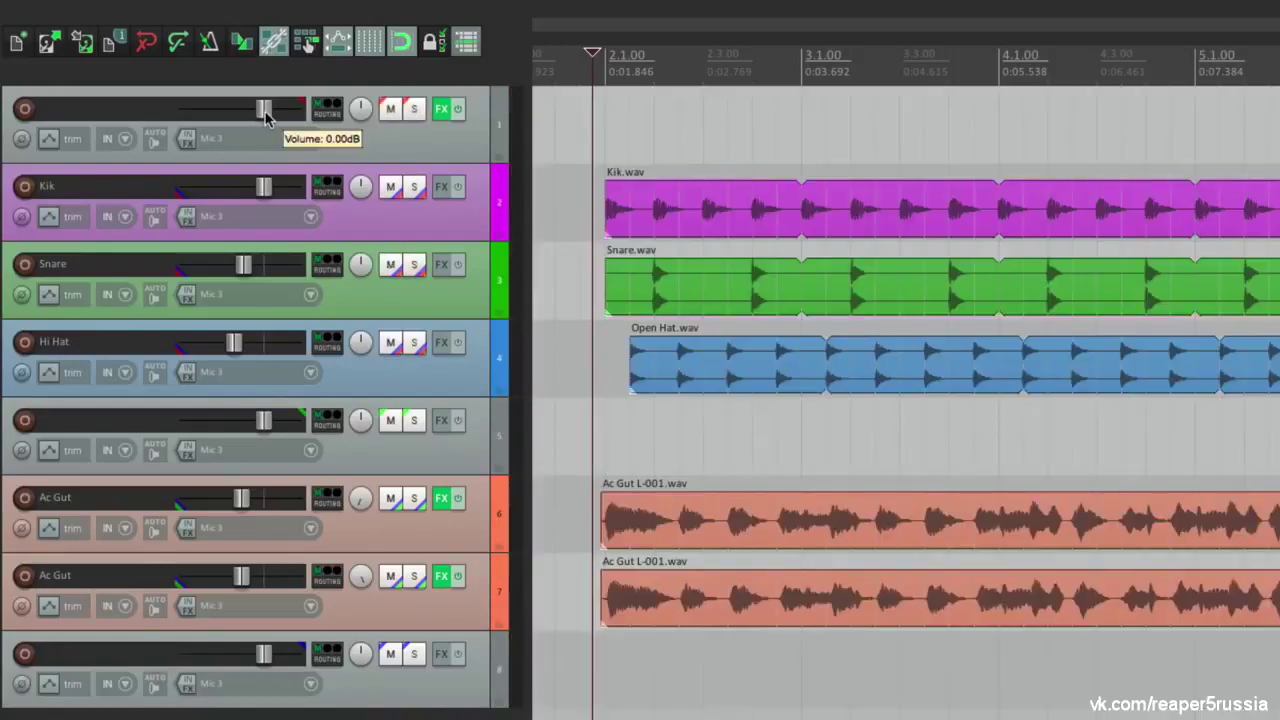
pyautogui.press('space')
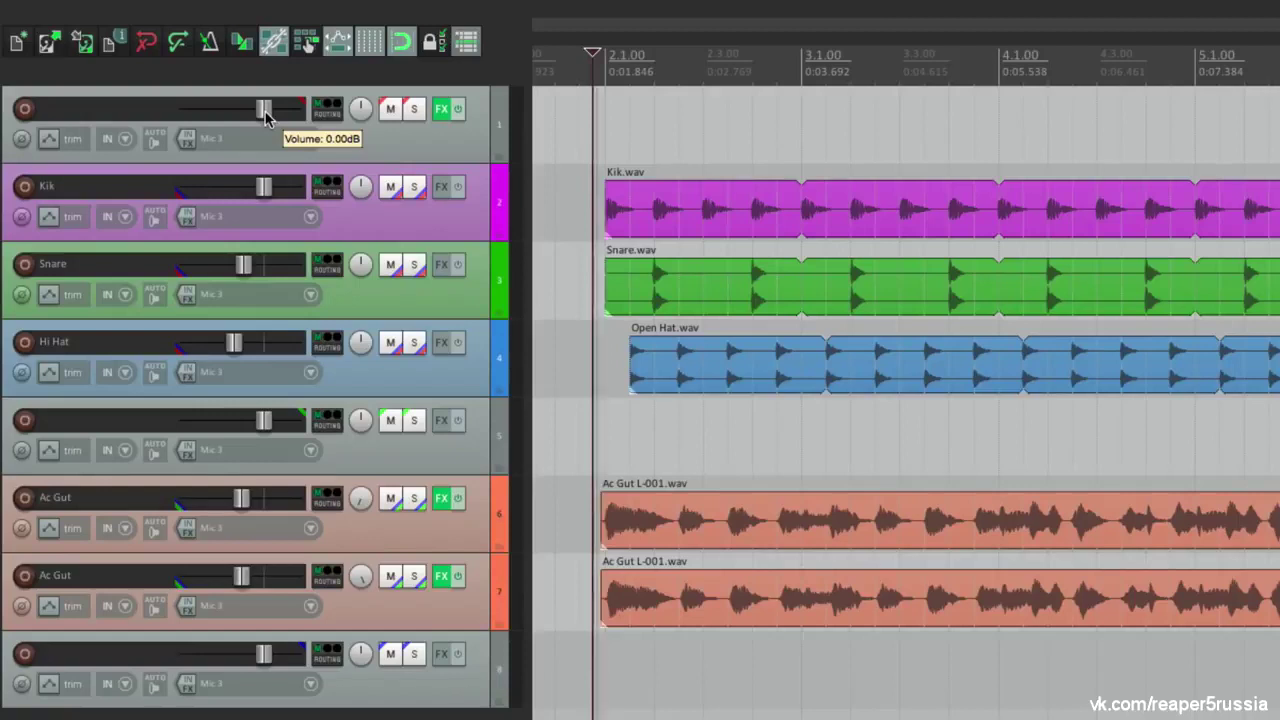
pyautogui.moveTo(265, 115); pyautogui.dragTo(240, 118)
pyautogui.doubleClick(240, 118)
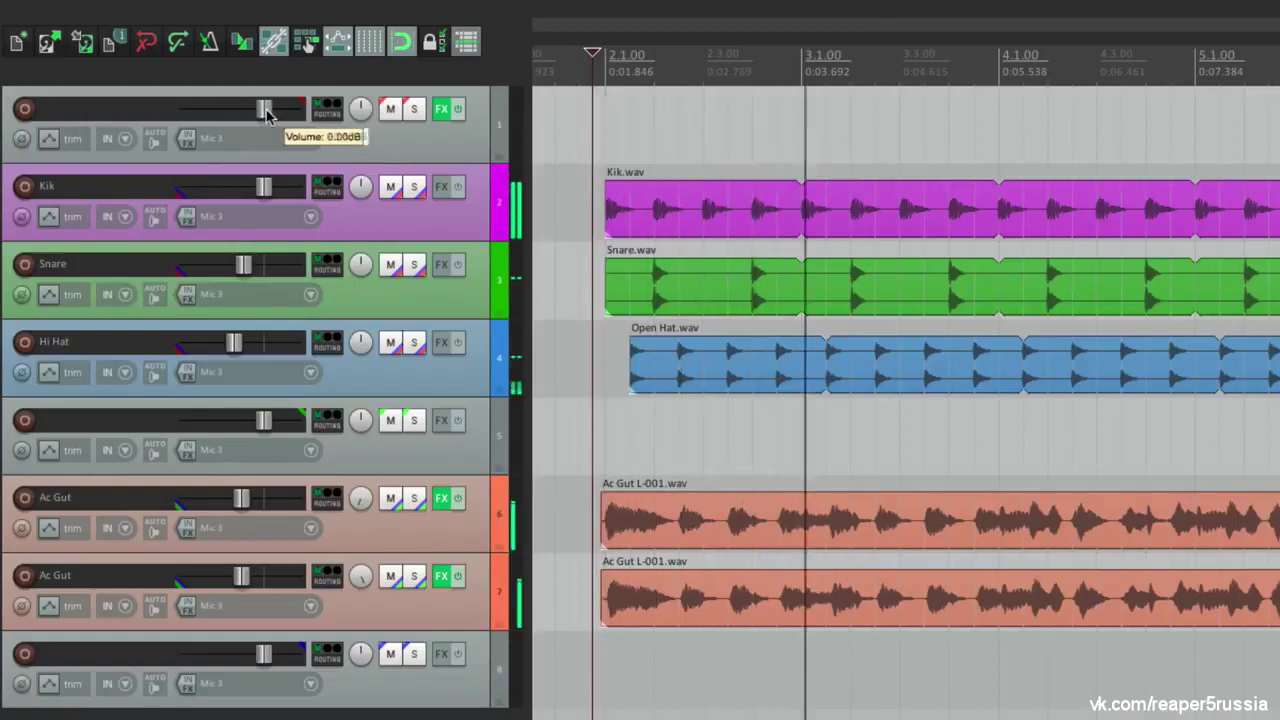
pyautogui.press('space')
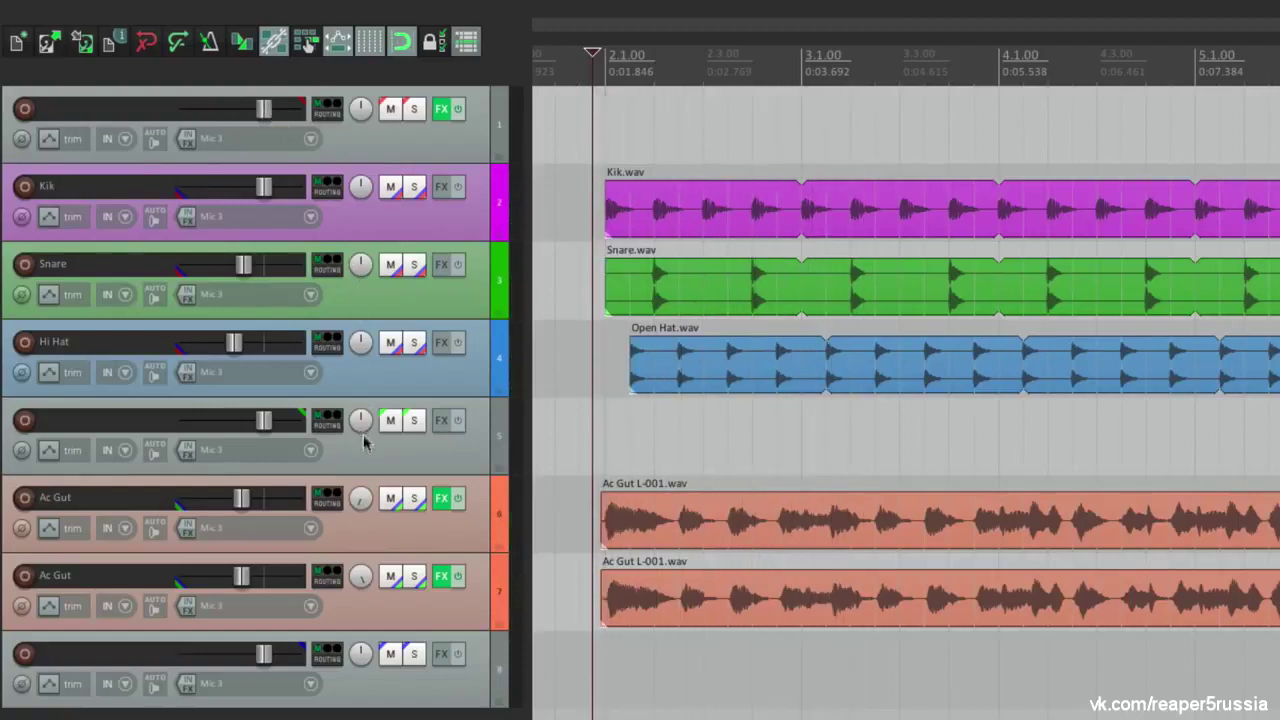
# Test track 5's mute, solo and volume fader on the guitar group during playback, restoring each control
pyautogui.click(390, 421)
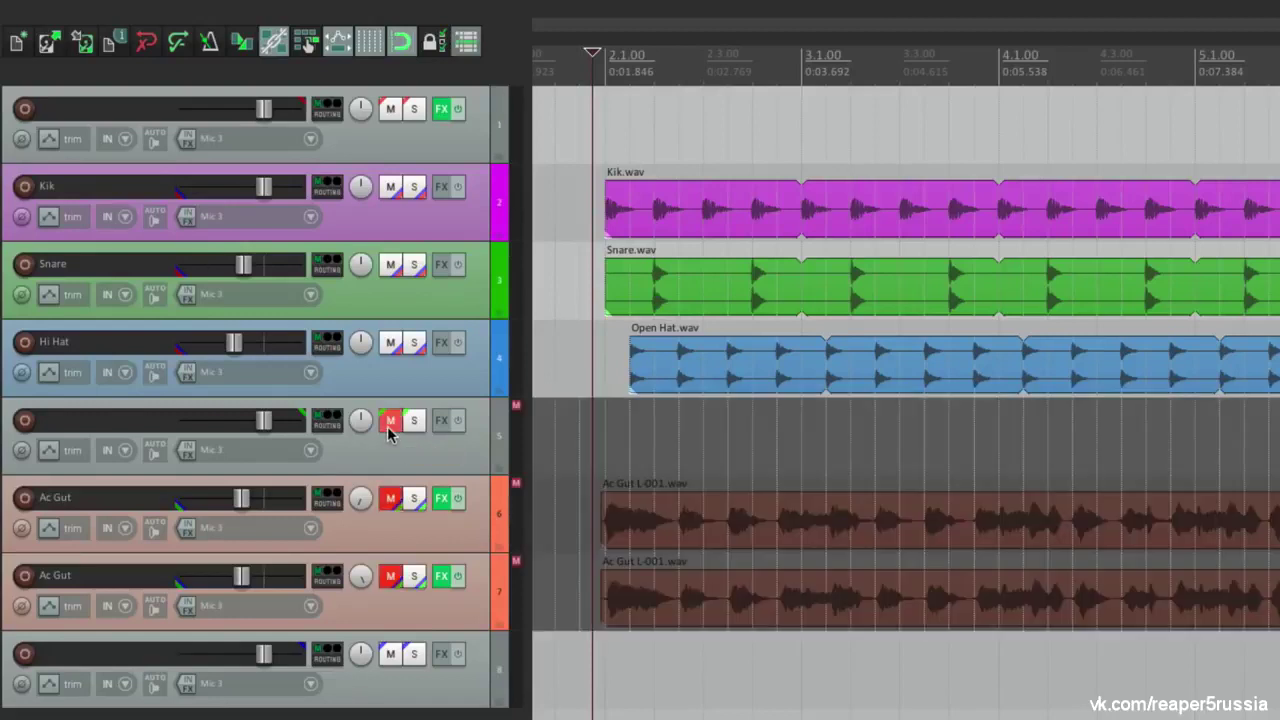
pyautogui.press('space')
pyautogui.click(390, 421)
pyautogui.click(414, 421)
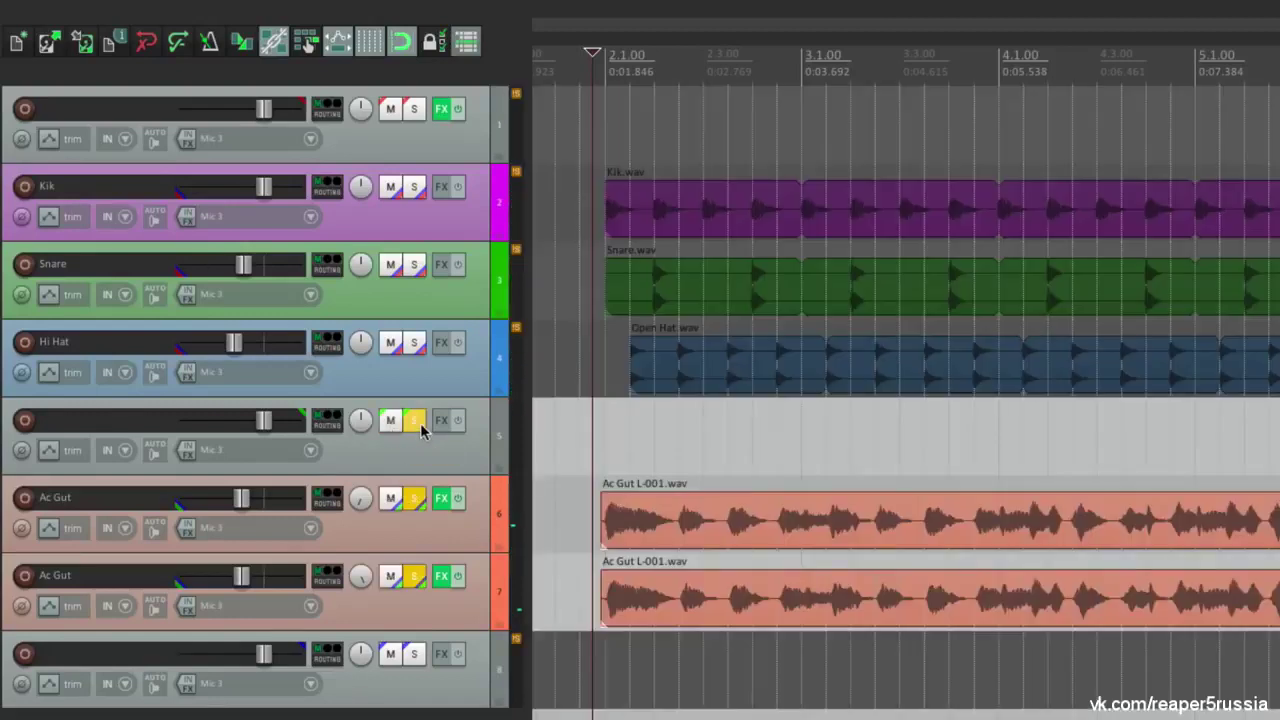
pyautogui.click(414, 421)
pyautogui.press('space')
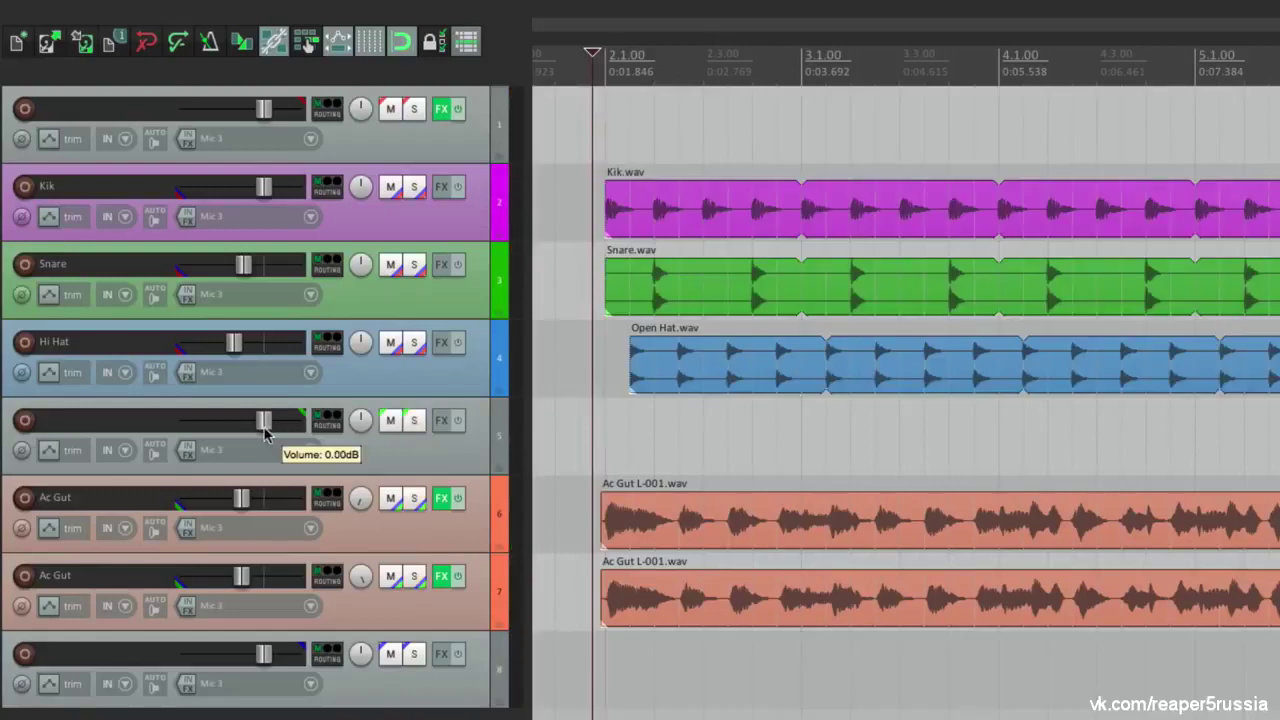
pyautogui.press('space')
pyautogui.moveTo(265, 432); pyautogui.dragTo(275, 431)
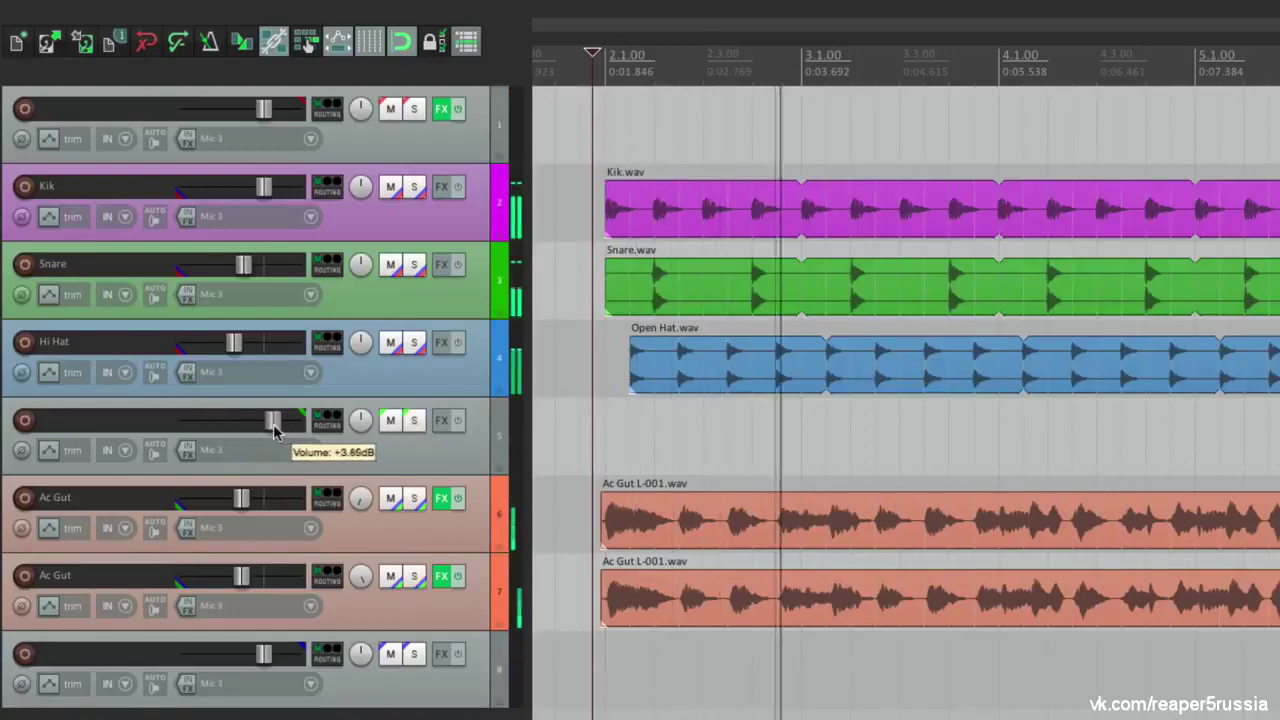
pyautogui.press('space')
pyautogui.doubleClick(250, 432)
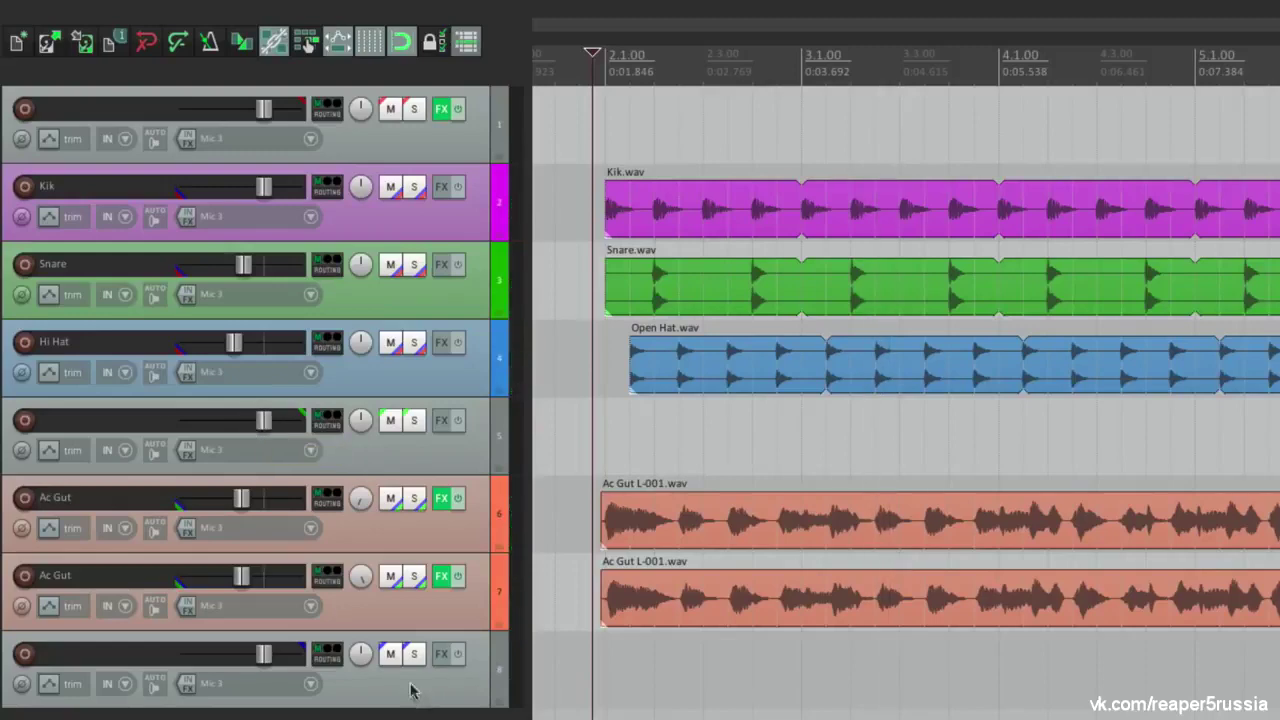
# Test track 8's mute and solo on all grouped tracks, and move its volume fader during playback
pyautogui.click(390, 654)
pyautogui.click(390, 654)
pyautogui.click(414, 654)
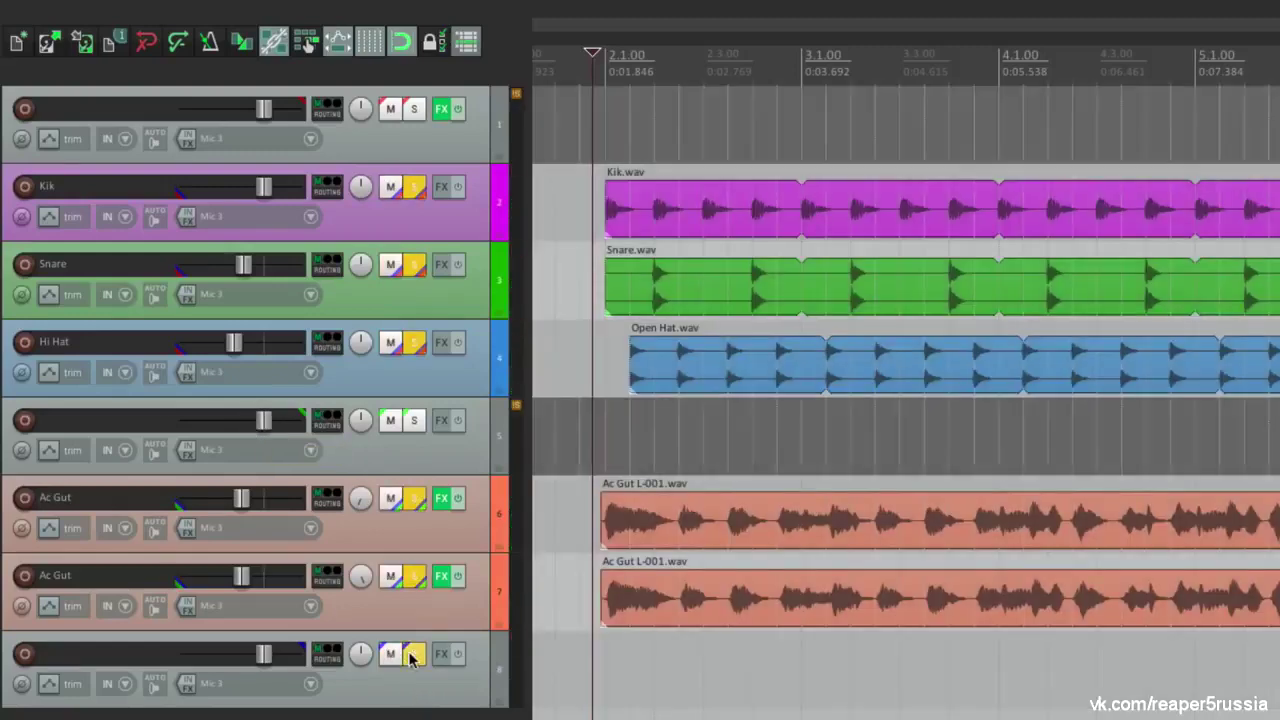
pyautogui.click(414, 654)
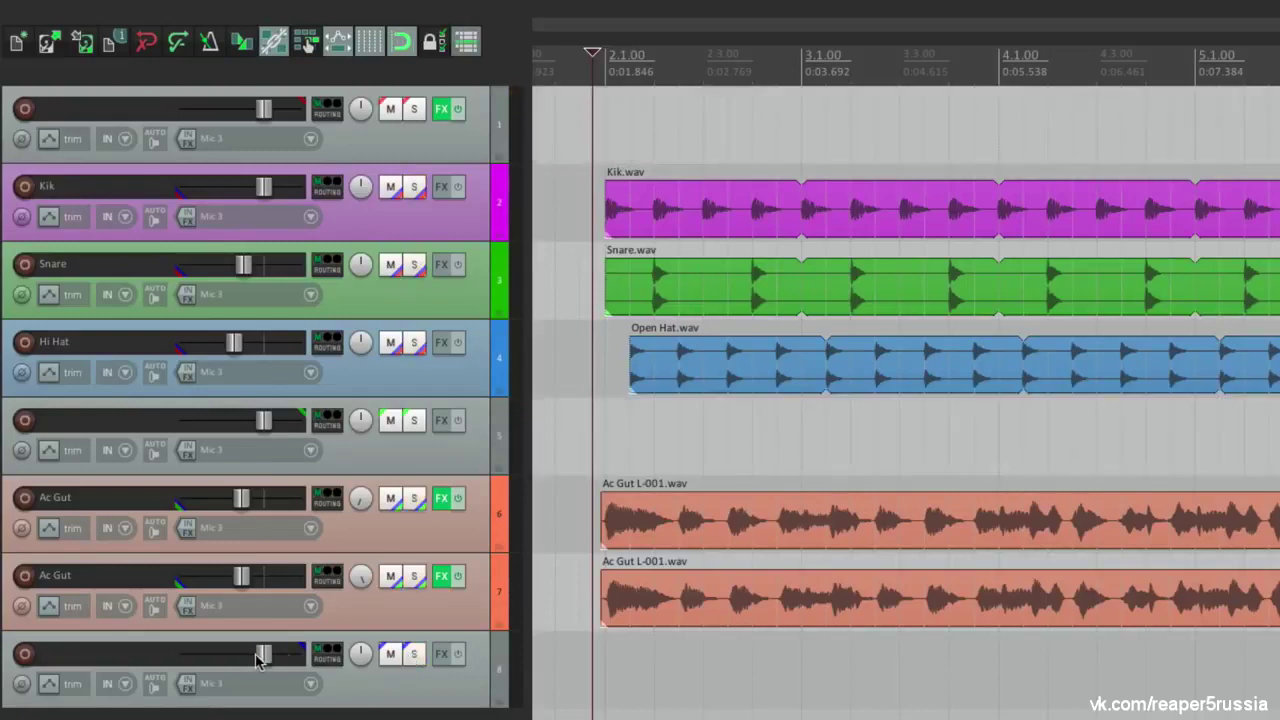
pyautogui.press('space')
pyautogui.moveTo(263, 654)
pyautogui.mouseDown()
pyautogui.moveTo(246, 654)
pyautogui.moveTo(266, 664)
pyautogui.mouseUp()
pyautogui.press('space')
pyautogui.moveTo(260, 665)
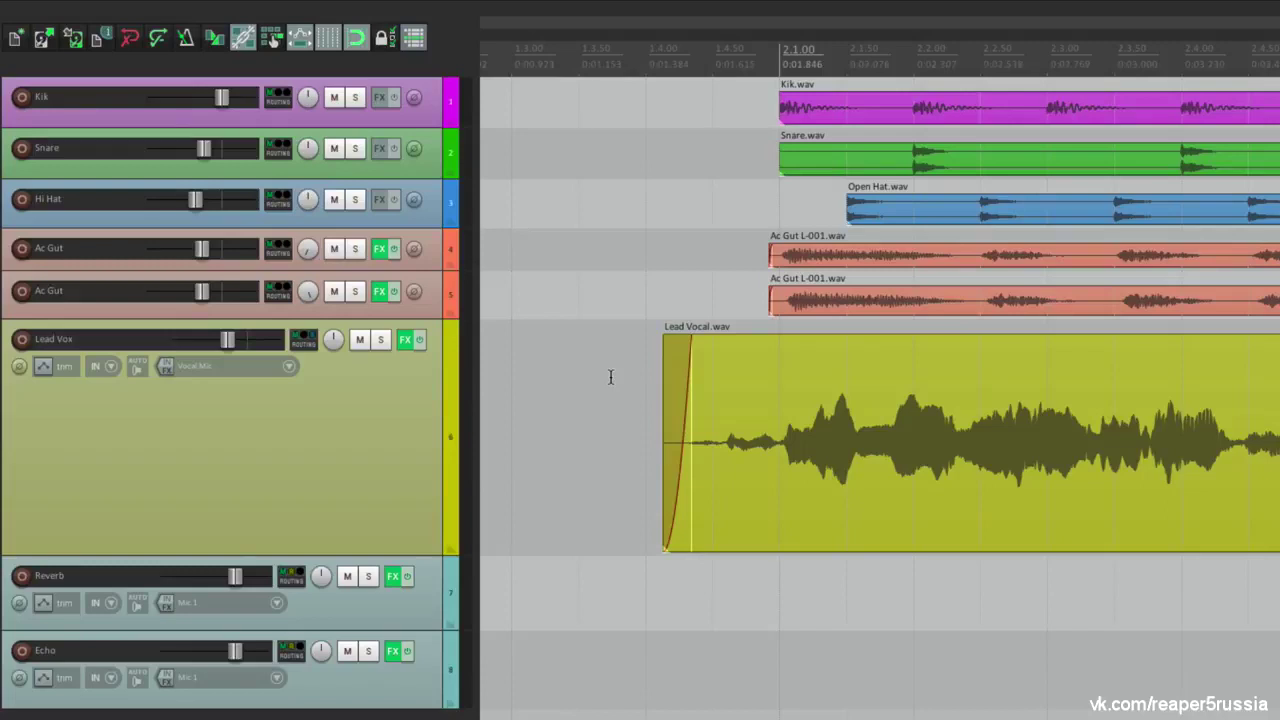
# Examine the mono input options for the Lead Vox track without changing the input
pyautogui.click(330, 430)
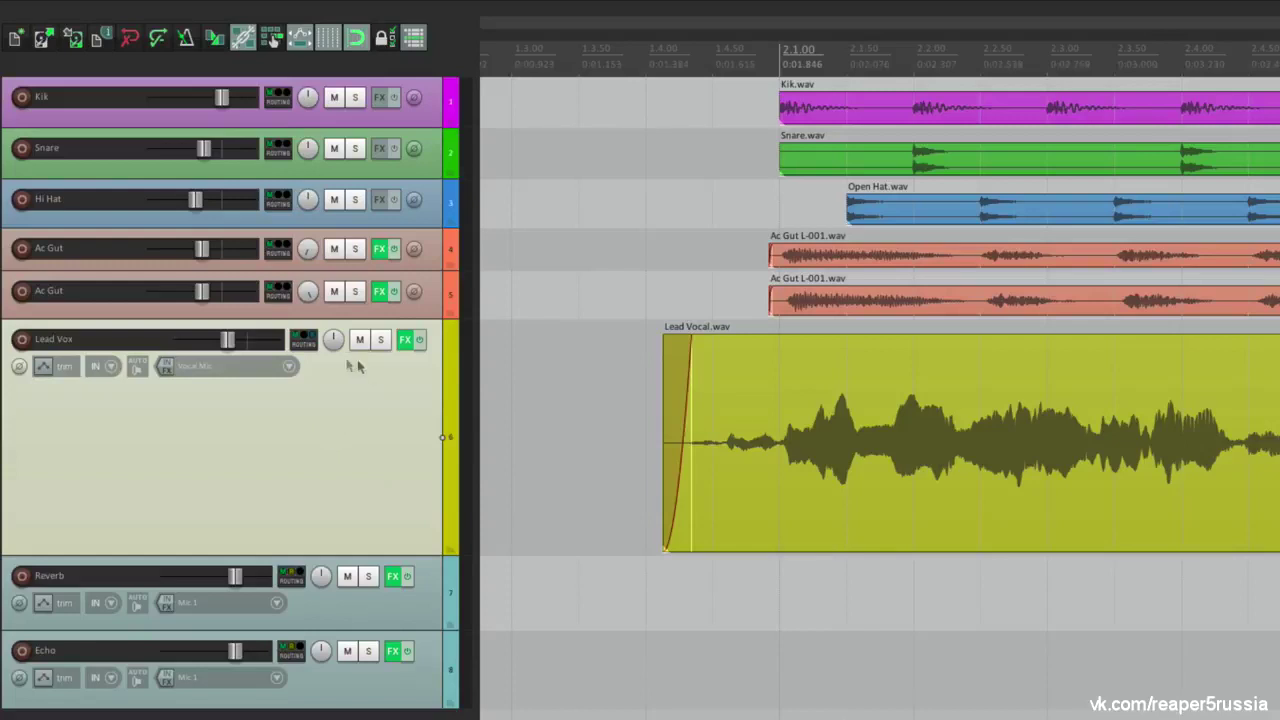
pyautogui.click(290, 367)
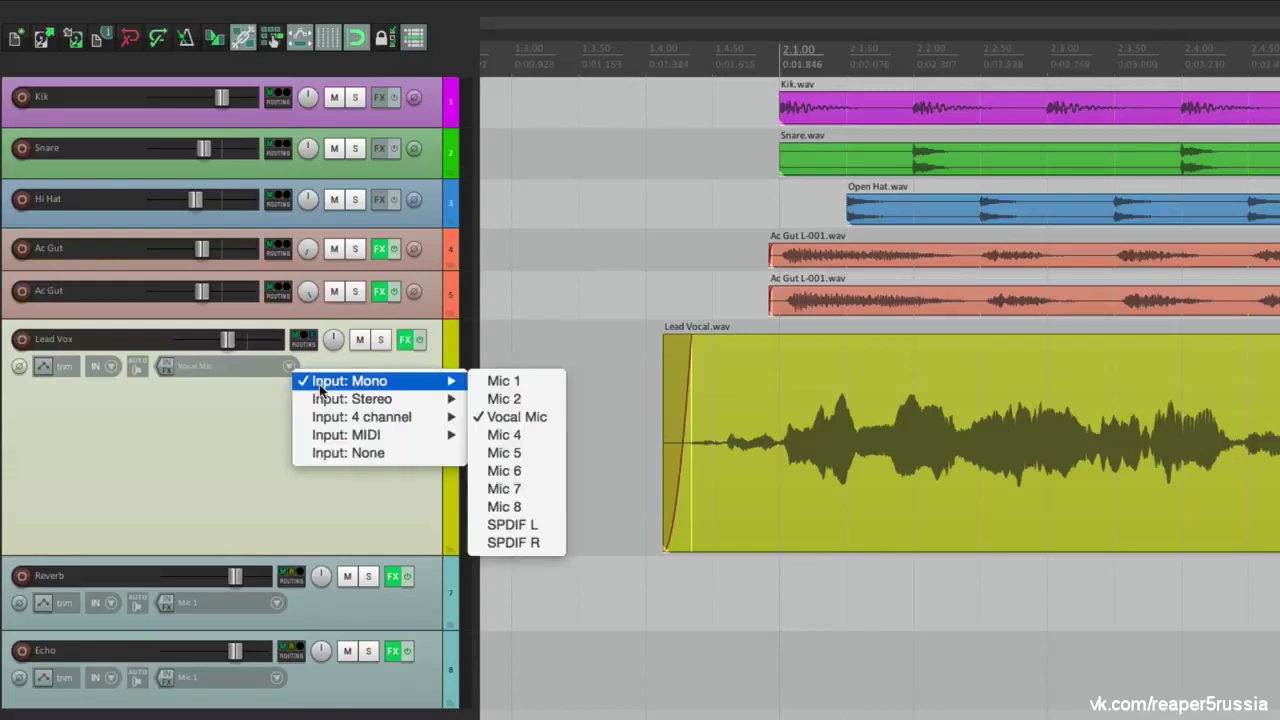
pyautogui.click(238, 418)
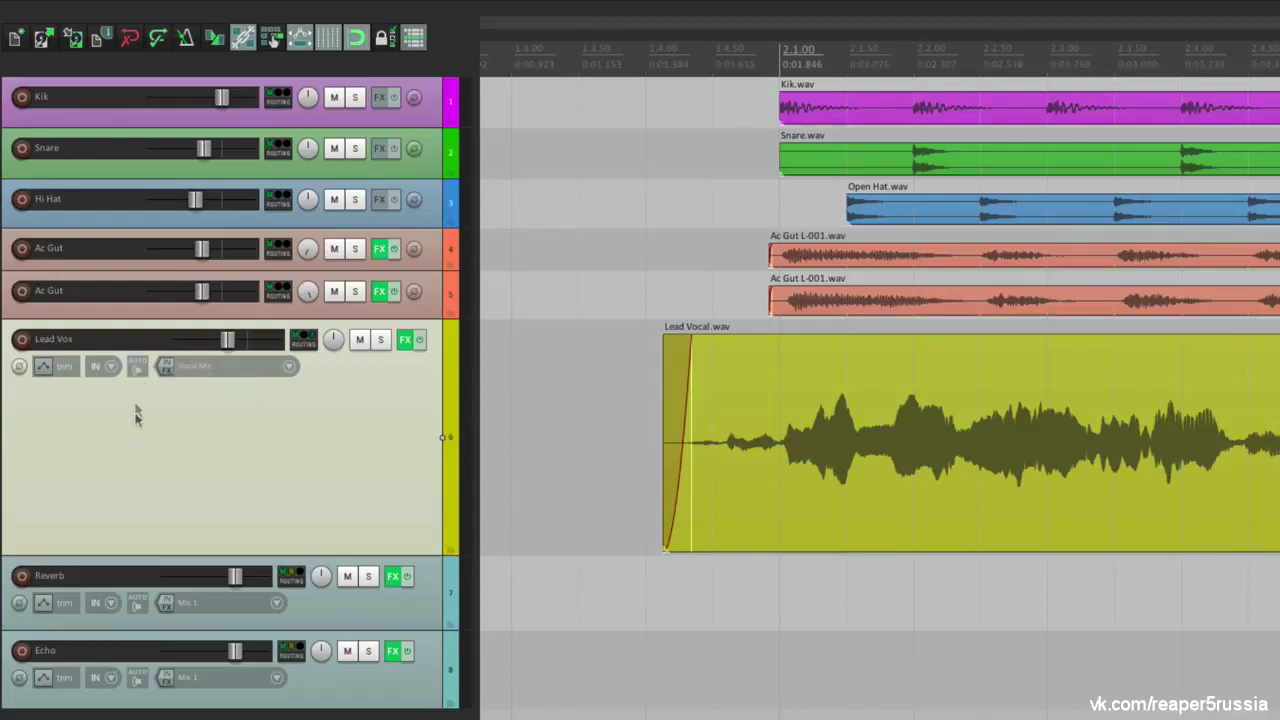
# Examine each effect in the Lead Vox FX chain: Low Pass Filter, Compress, De-Esser and Hi Freq Boost
pyautogui.click(405, 341)
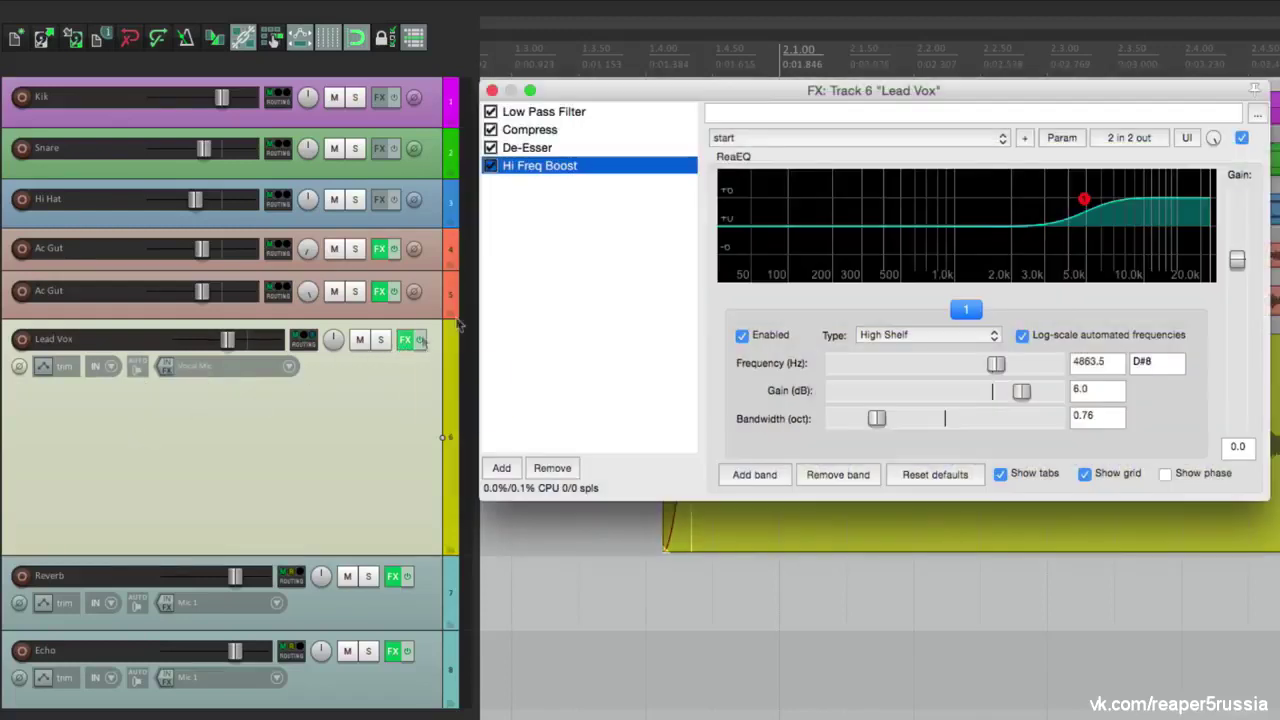
pyautogui.click(578, 113)
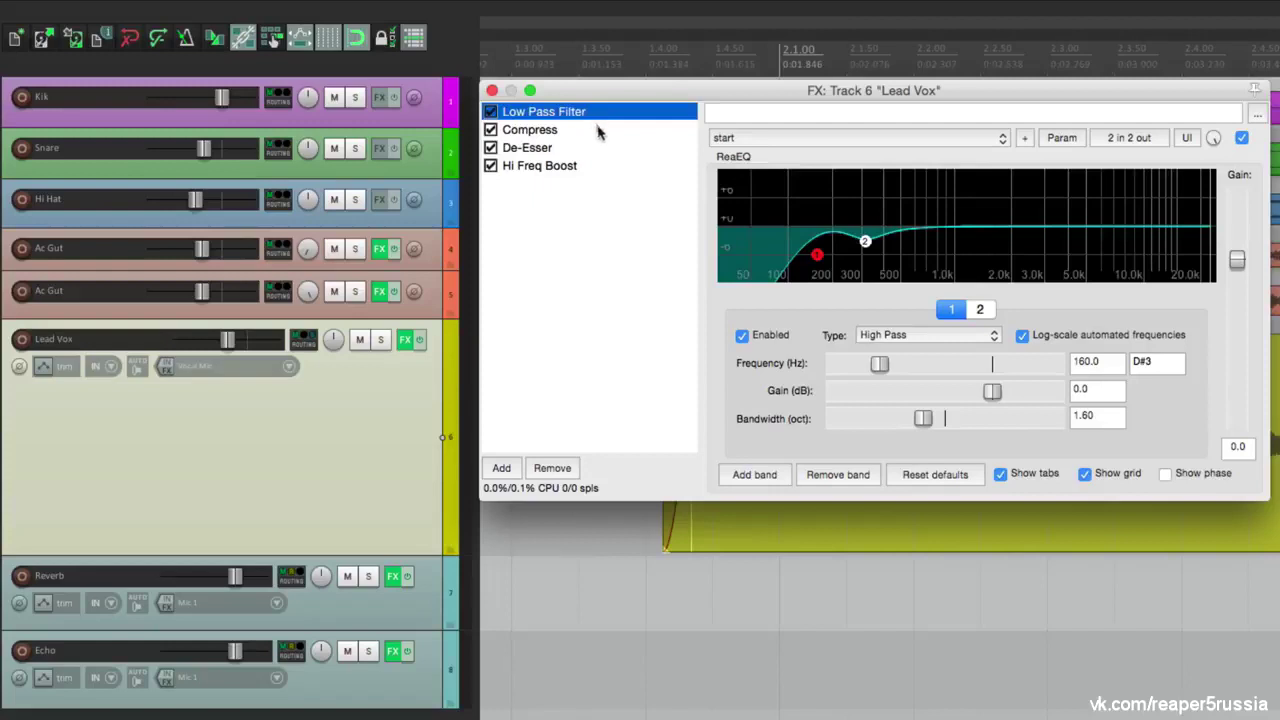
pyautogui.click(597, 131)
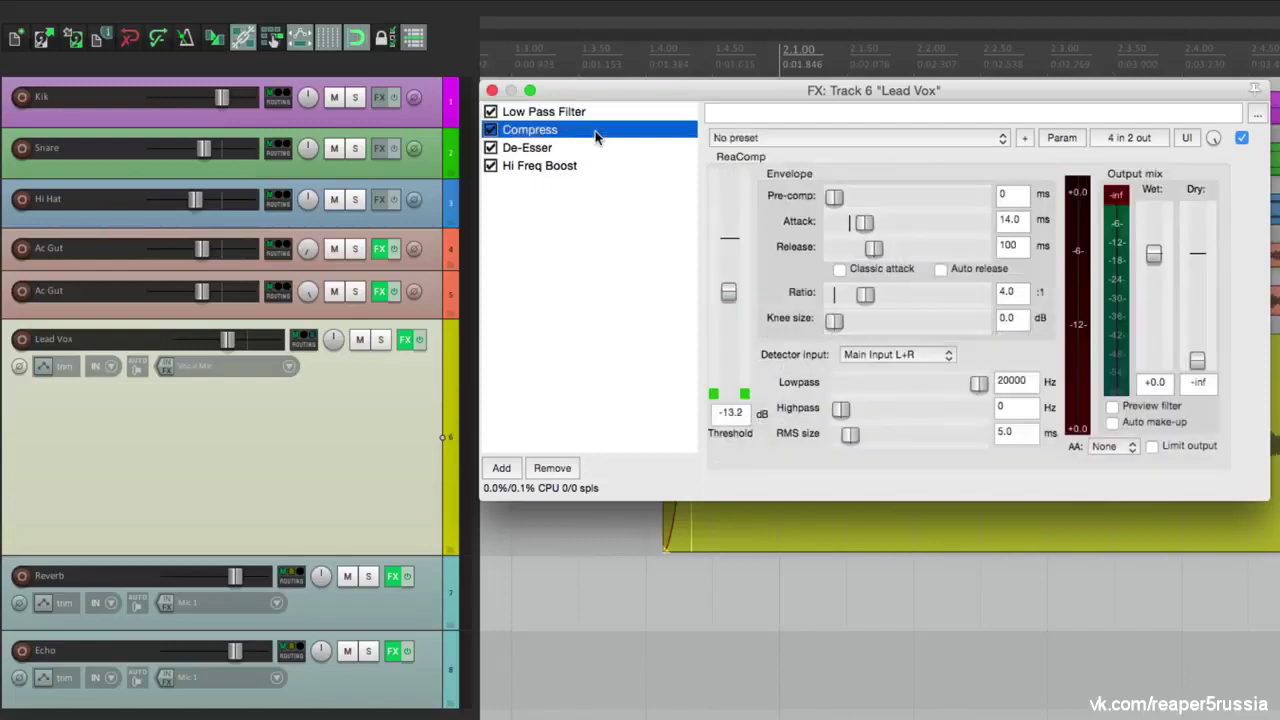
pyautogui.click(603, 148)
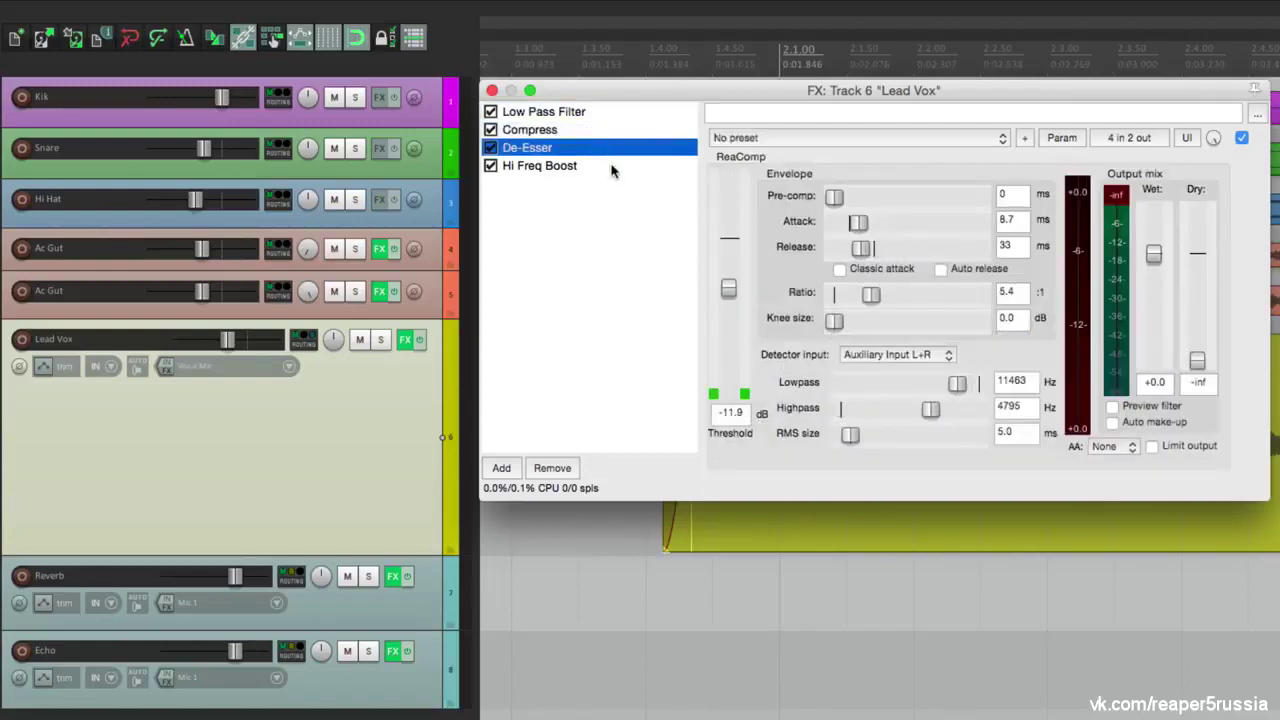
pyautogui.click(612, 168)
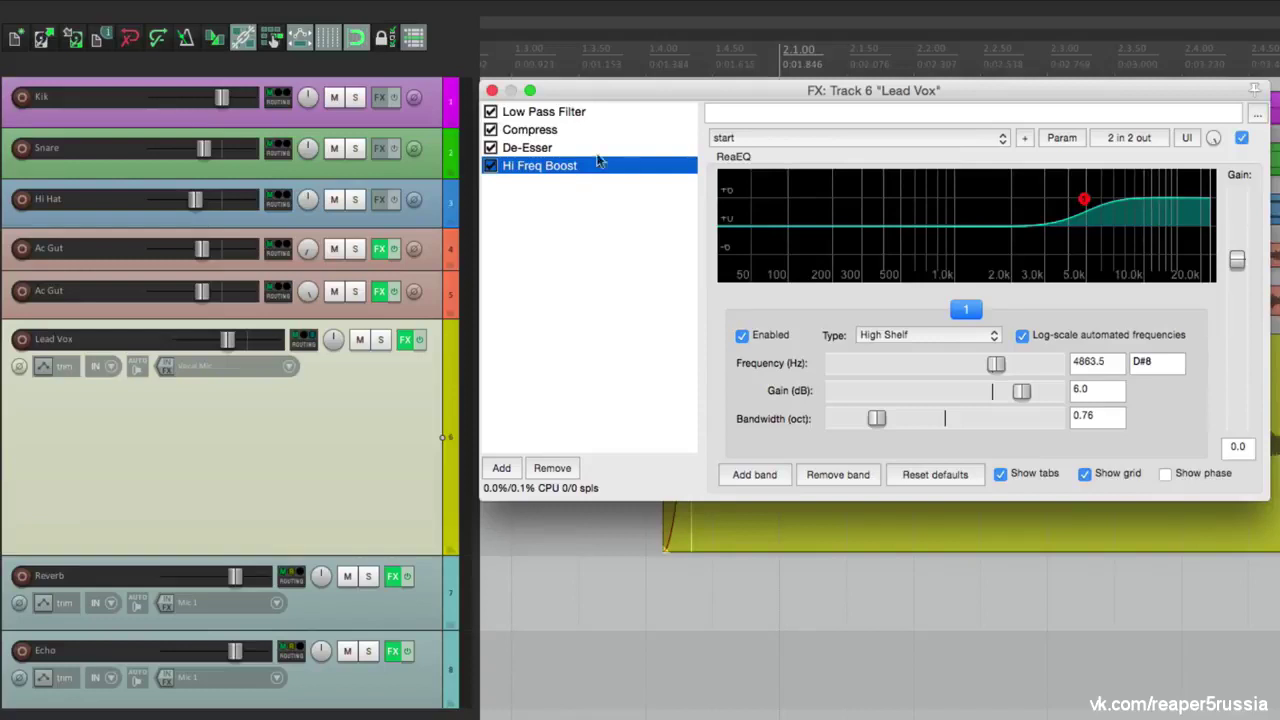
pyautogui.click(491, 91)
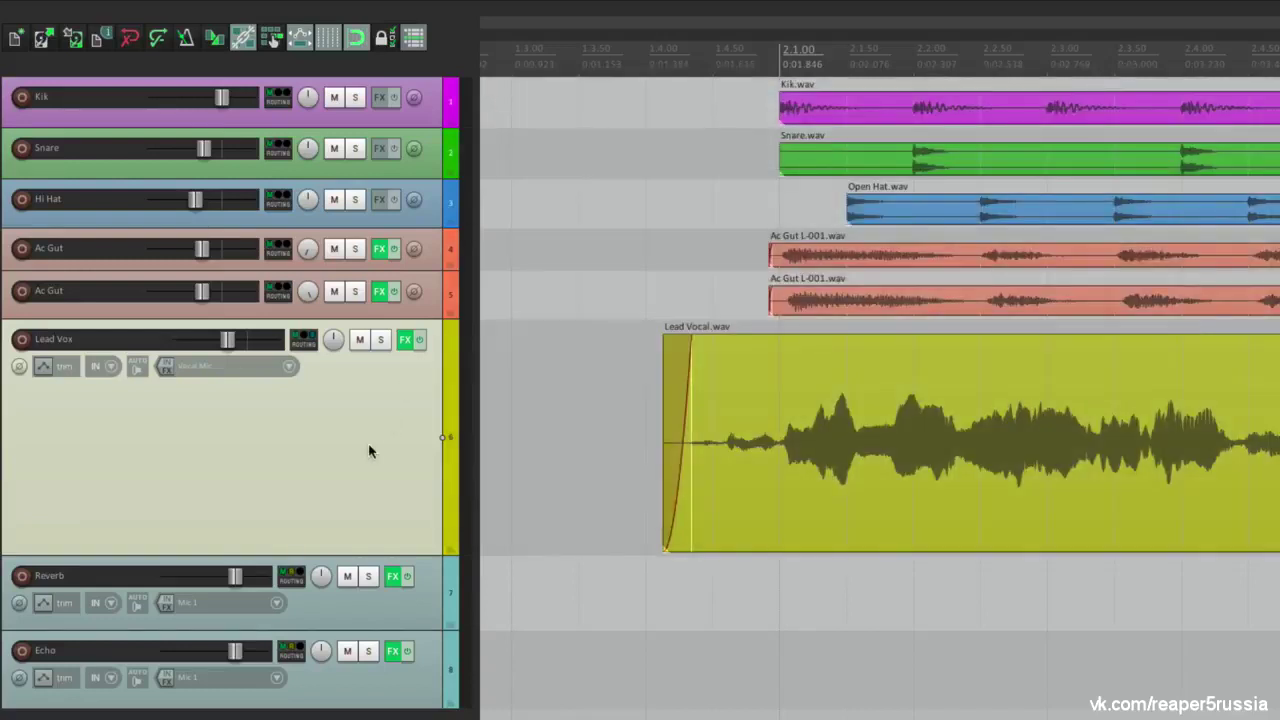
# Examine the Lead Vox track's routing, including its sends to the Reverb and Echo tracks
pyautogui.click(421, 597)
pyautogui.click(432, 686)
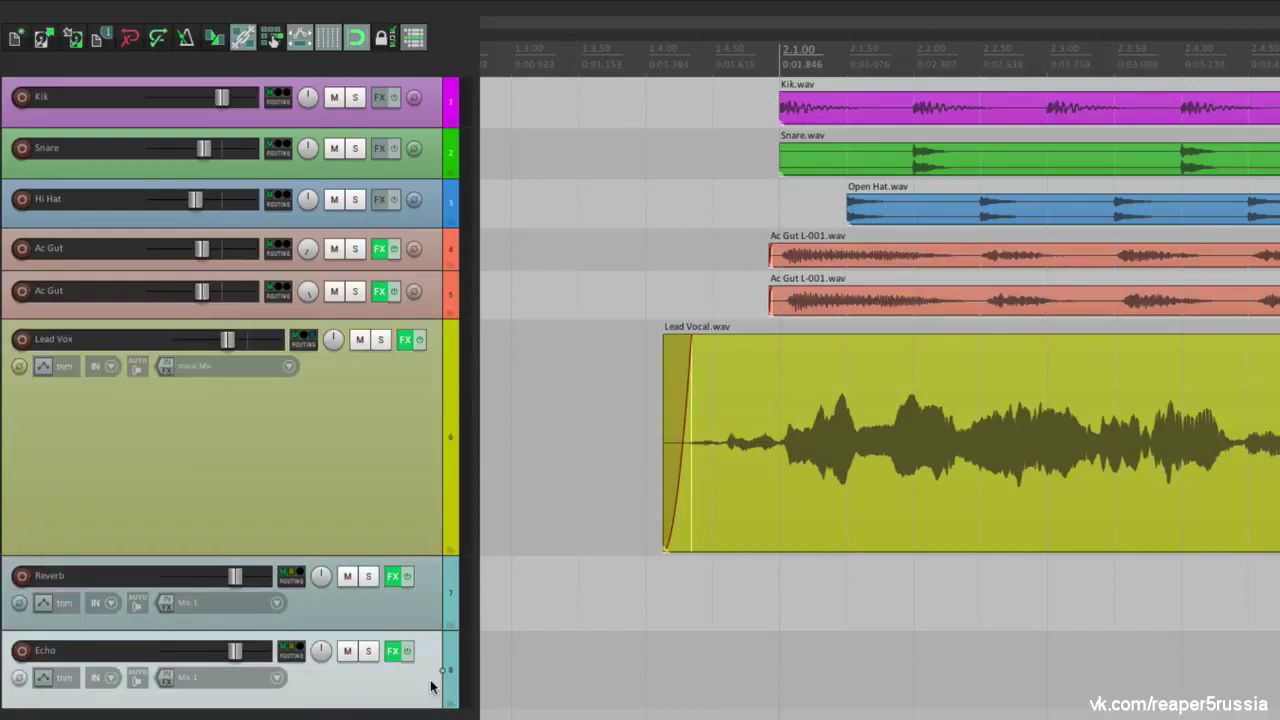
pyautogui.click(304, 341)
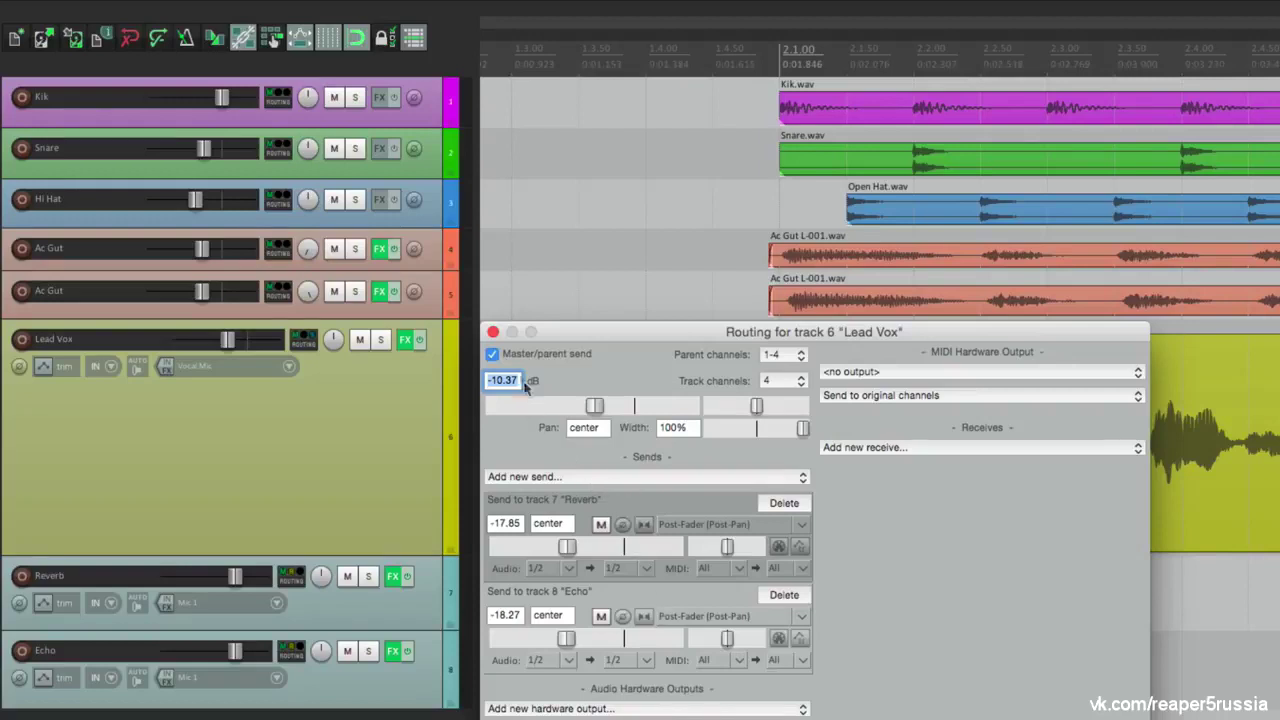
pyautogui.click(493, 333)
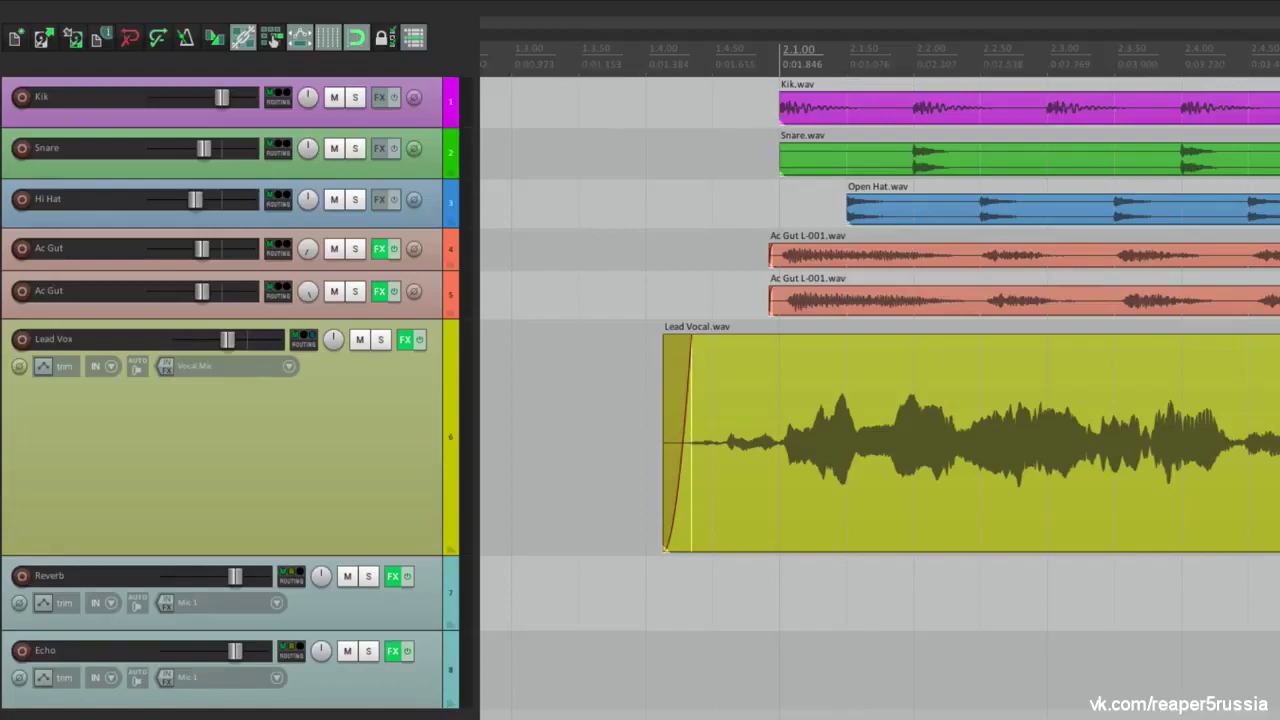
# Save the Lead Vox, Reverb and Echo tracks together as a track template named "Great Lead Vocal", without track items or envelopes
pyautogui.click(416, 480)
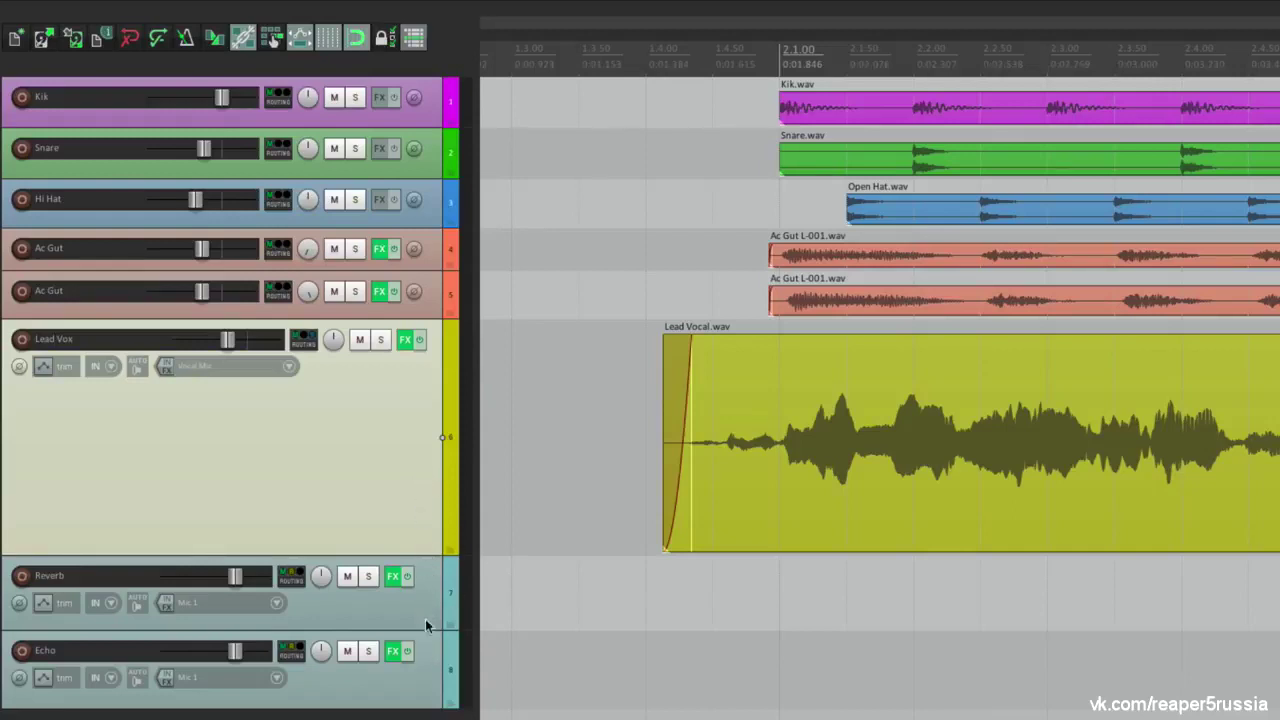
pyautogui.keyDown('shift'); pyautogui.click(425, 671); pyautogui.keyUp('shift')
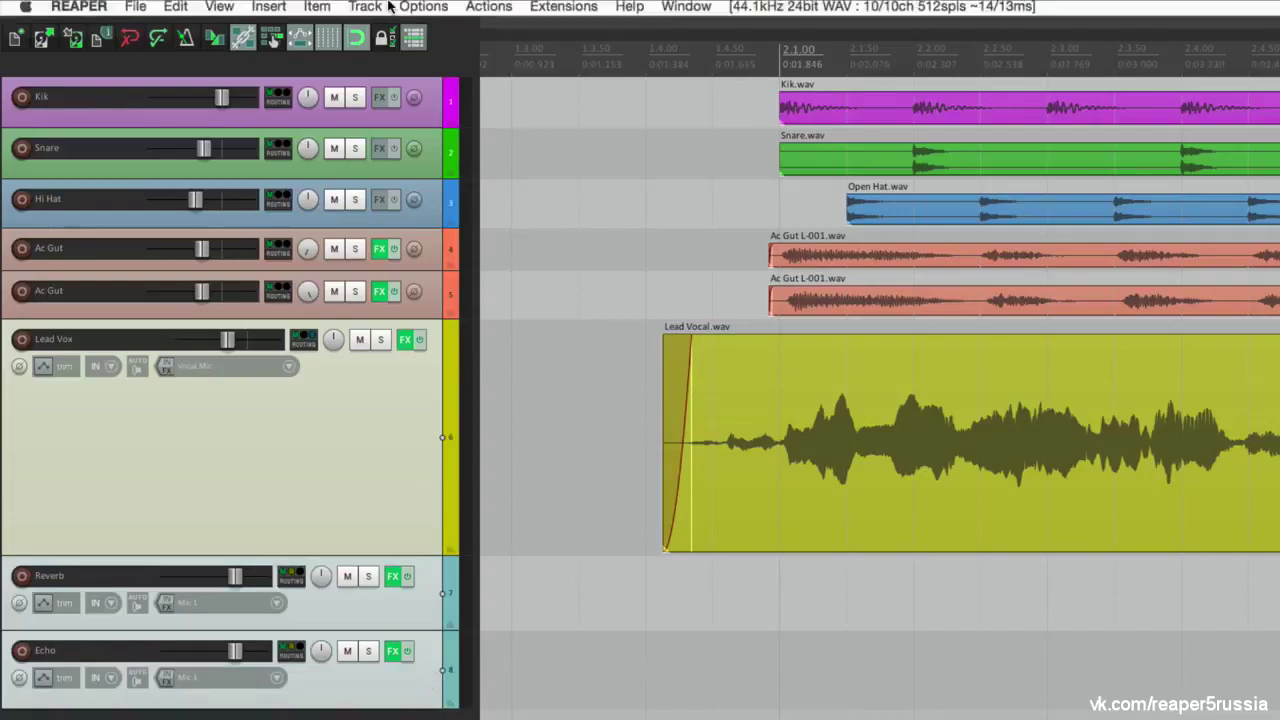
pyautogui.click(352, 9)
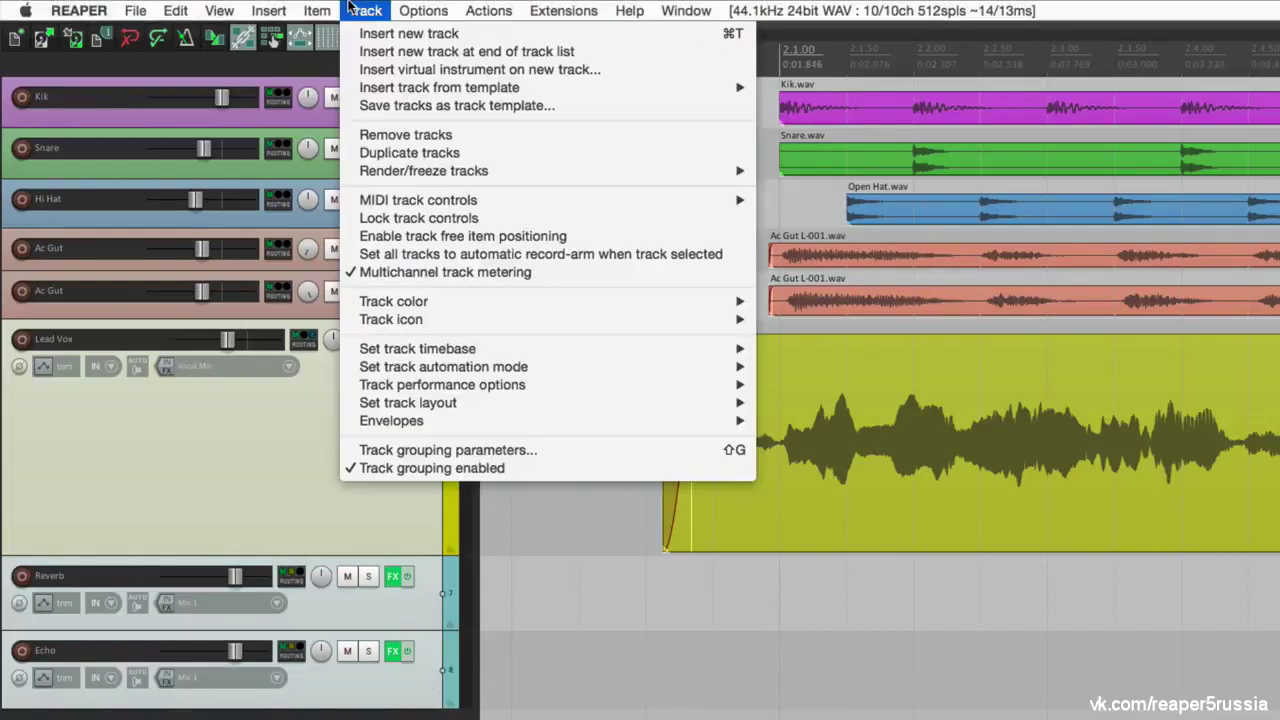
pyautogui.click(360, 106)
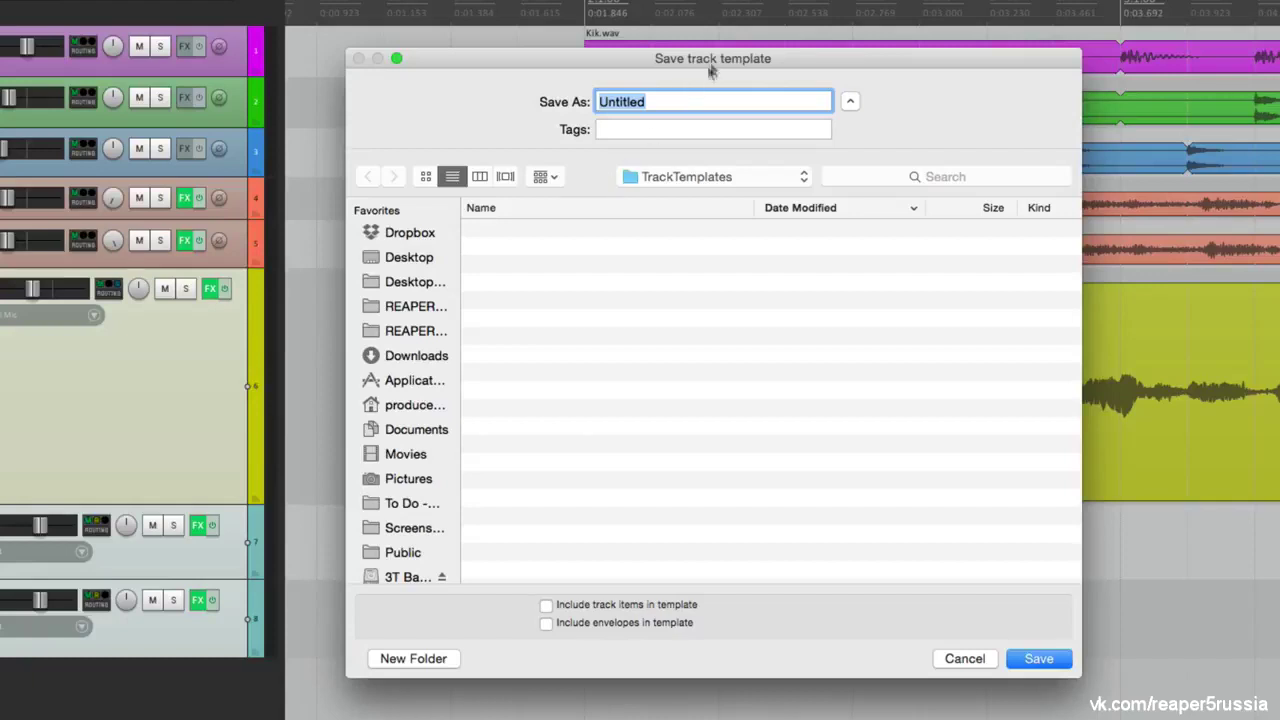
pyautogui.write('Great Lead Vocal')
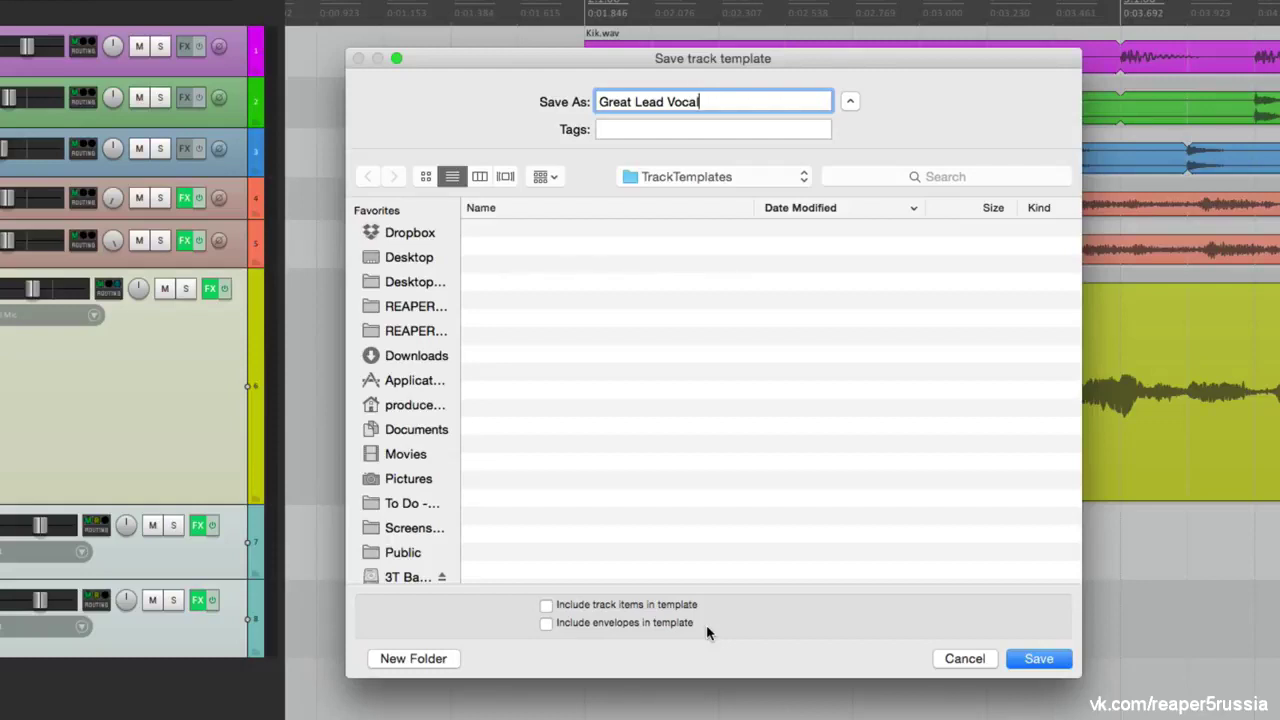
pyautogui.click(1033, 660)
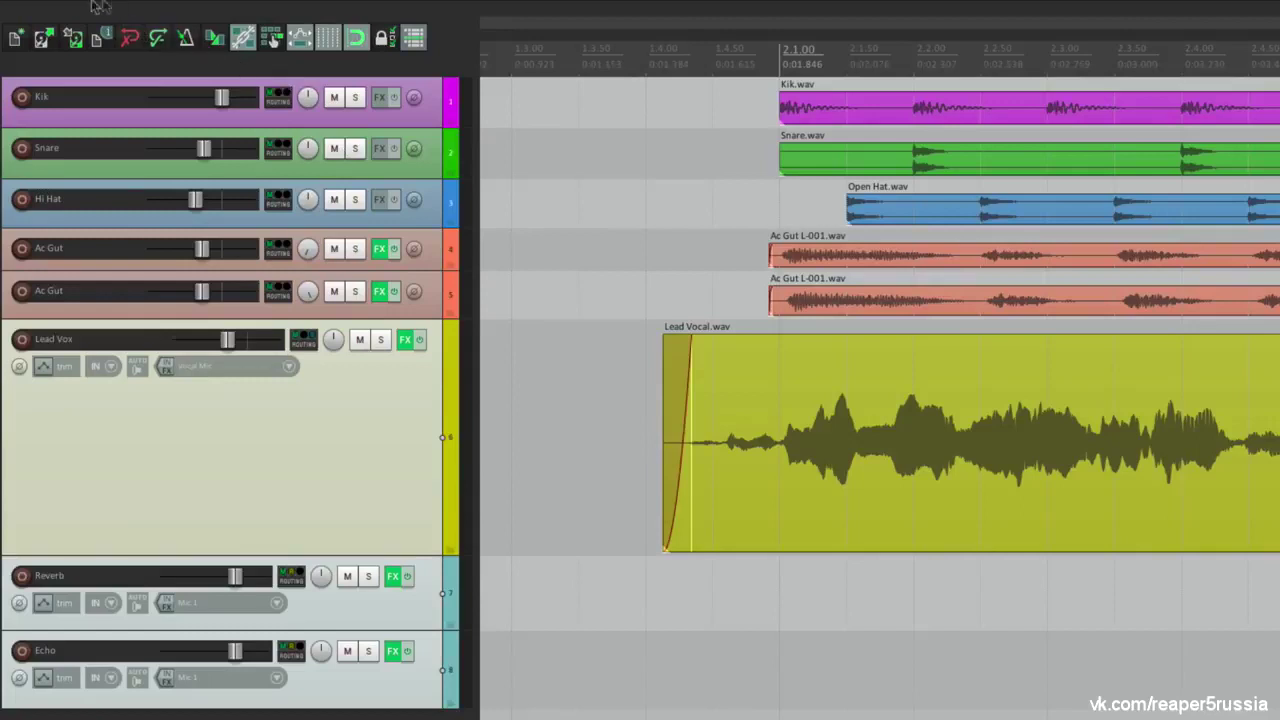
# Create a new project and add four empty tracks to it
pyautogui.click(20, 42)
pyautogui.doubleClick(391, 173)
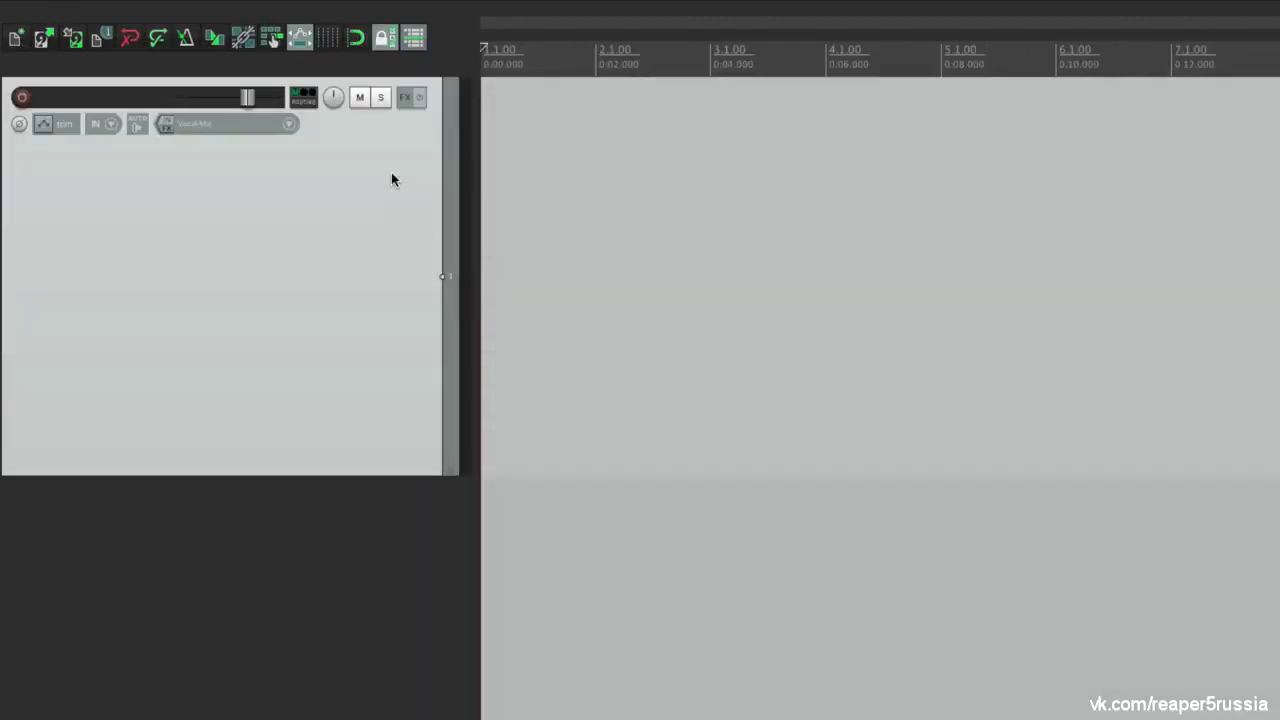
pyautogui.doubleClick(357, 682)
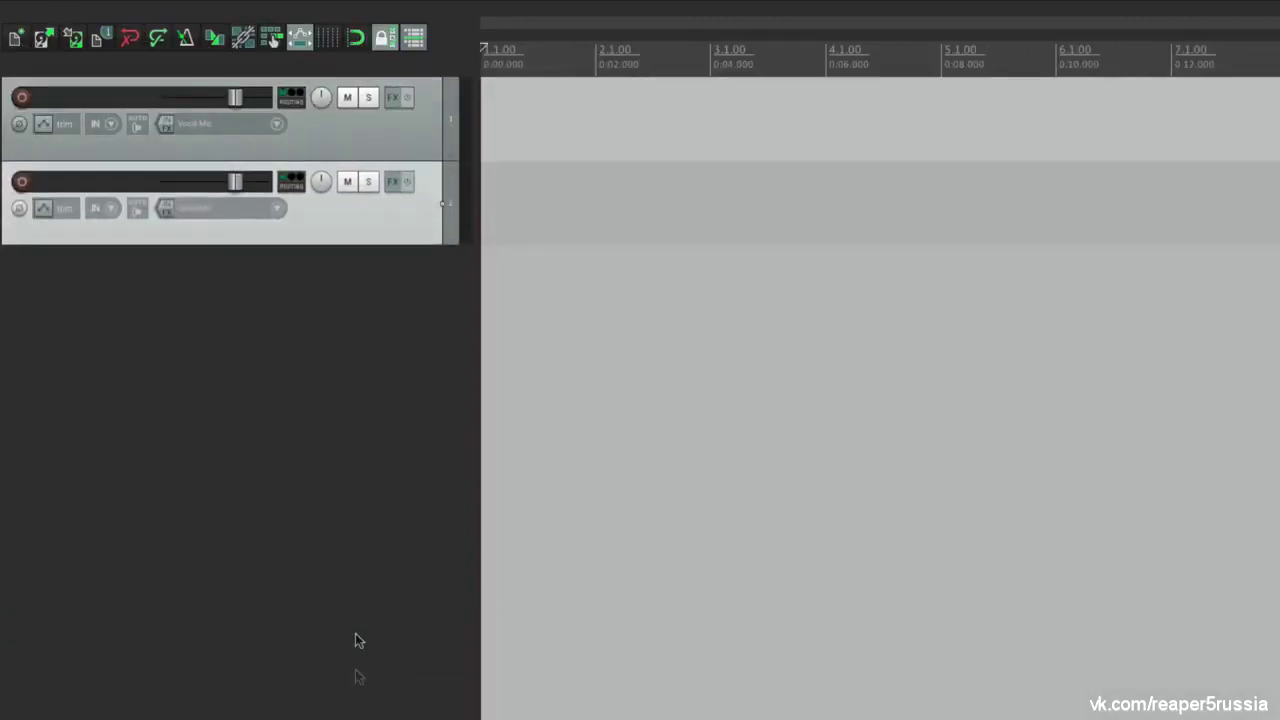
pyautogui.doubleClick(316, 437)
pyautogui.doubleClick(316, 437)
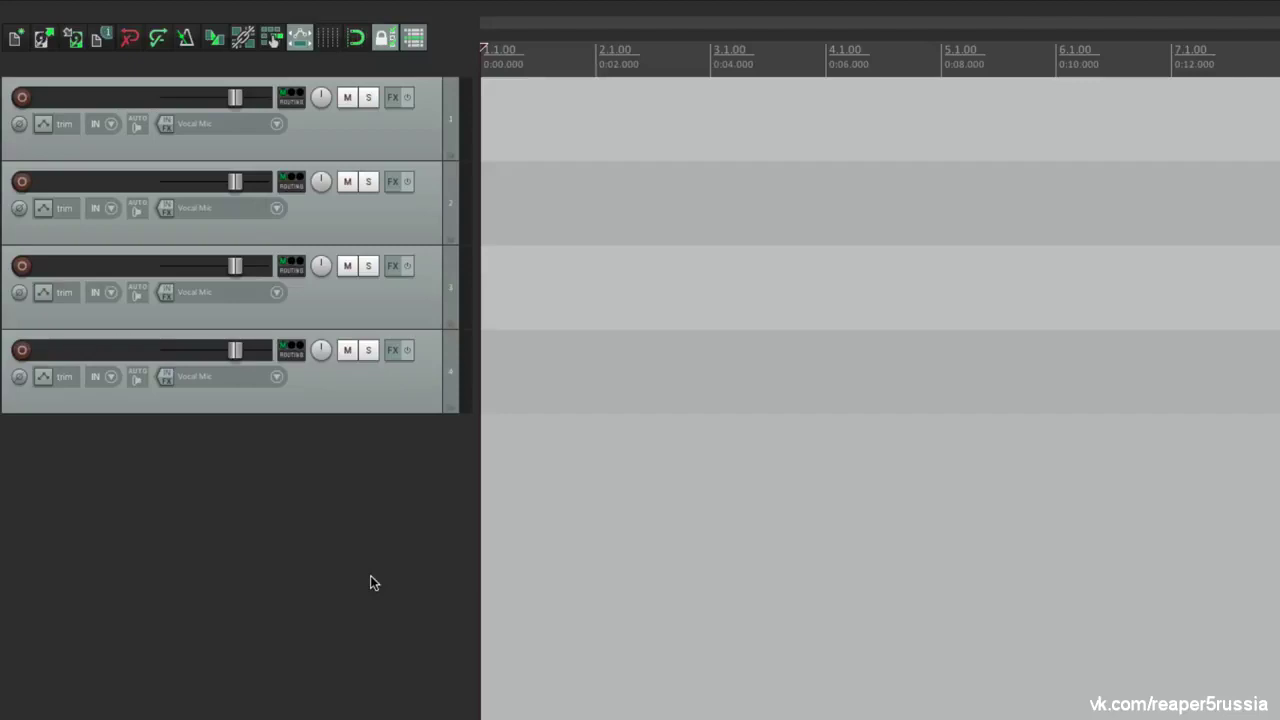
# Insert the "Great Lead Vocal" track template below the four empty tracks
pyautogui.moveTo(416, 5)
pyautogui.click(365, 9)
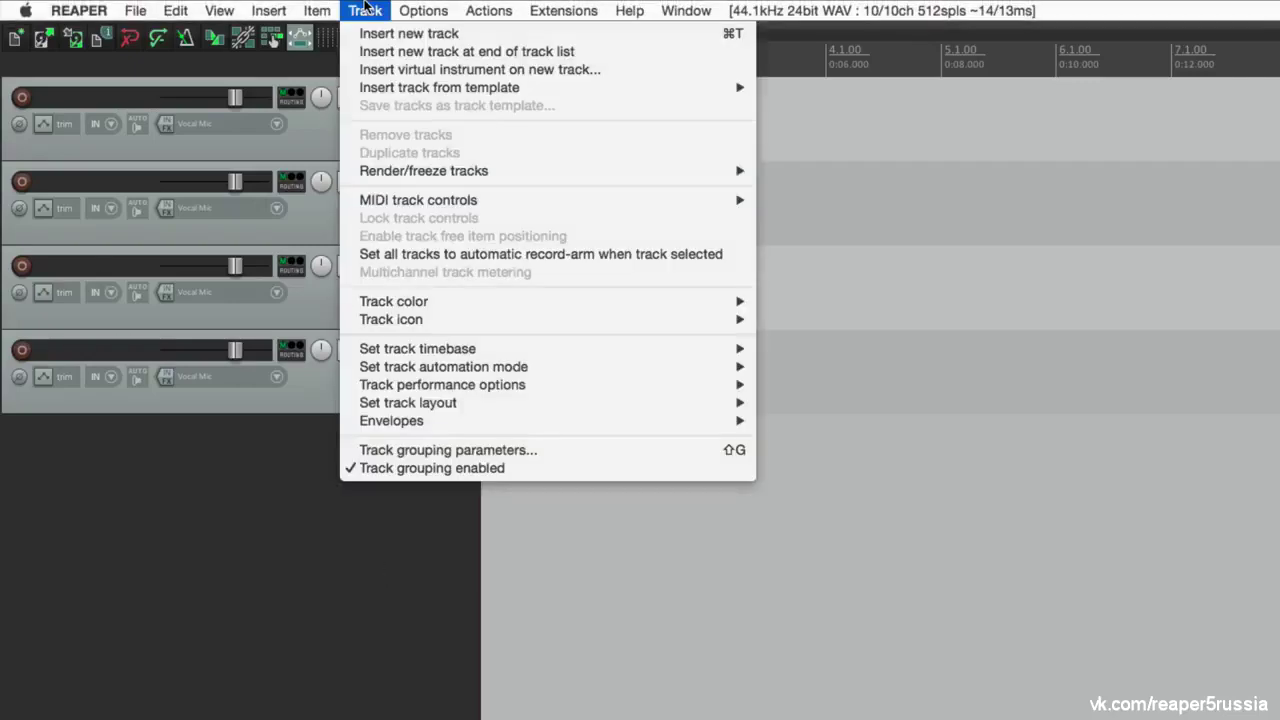
pyautogui.moveTo(361, 88)
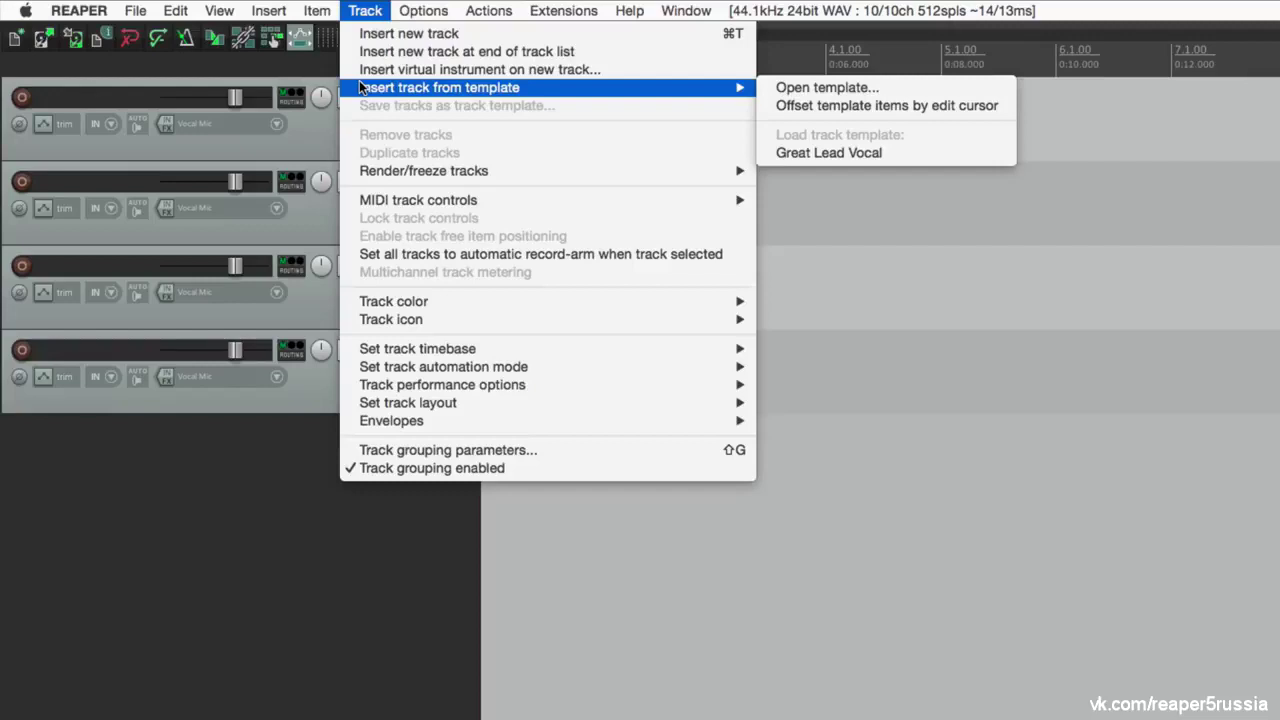
pyautogui.click(780, 155)
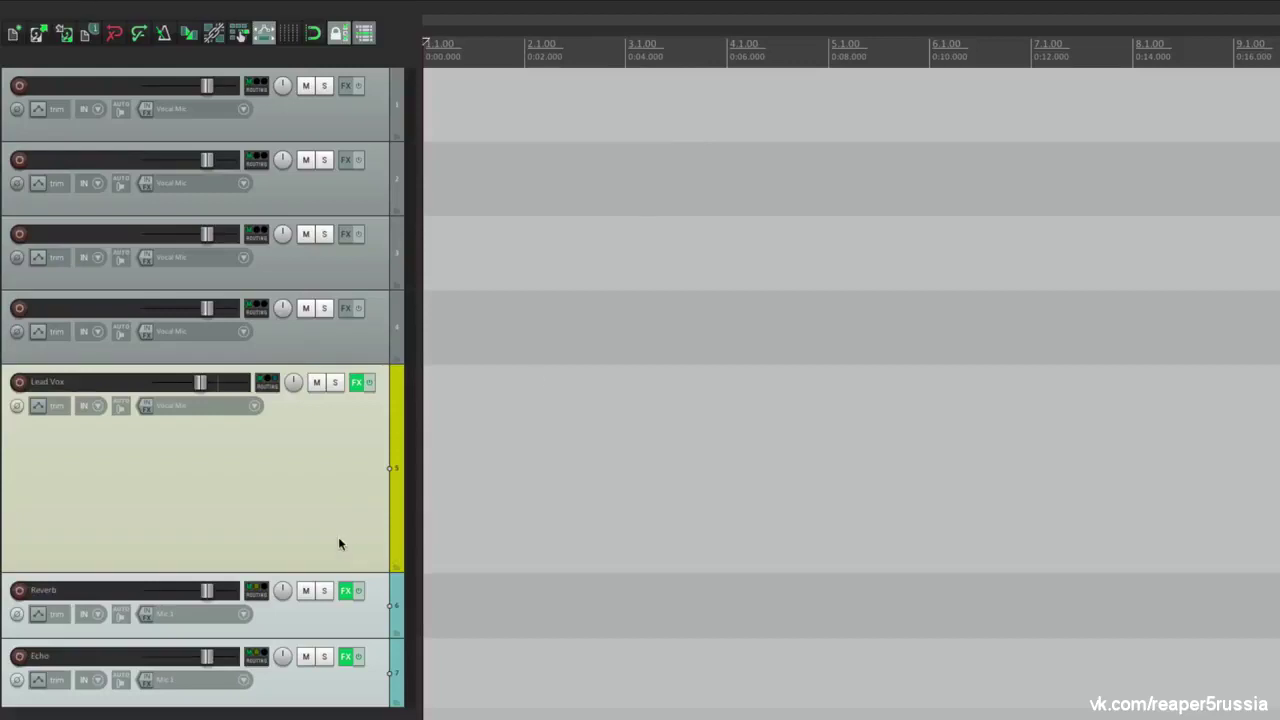
# Check the inserted Lead Vox track's mono input assignment without changing it
pyautogui.click(340, 540)
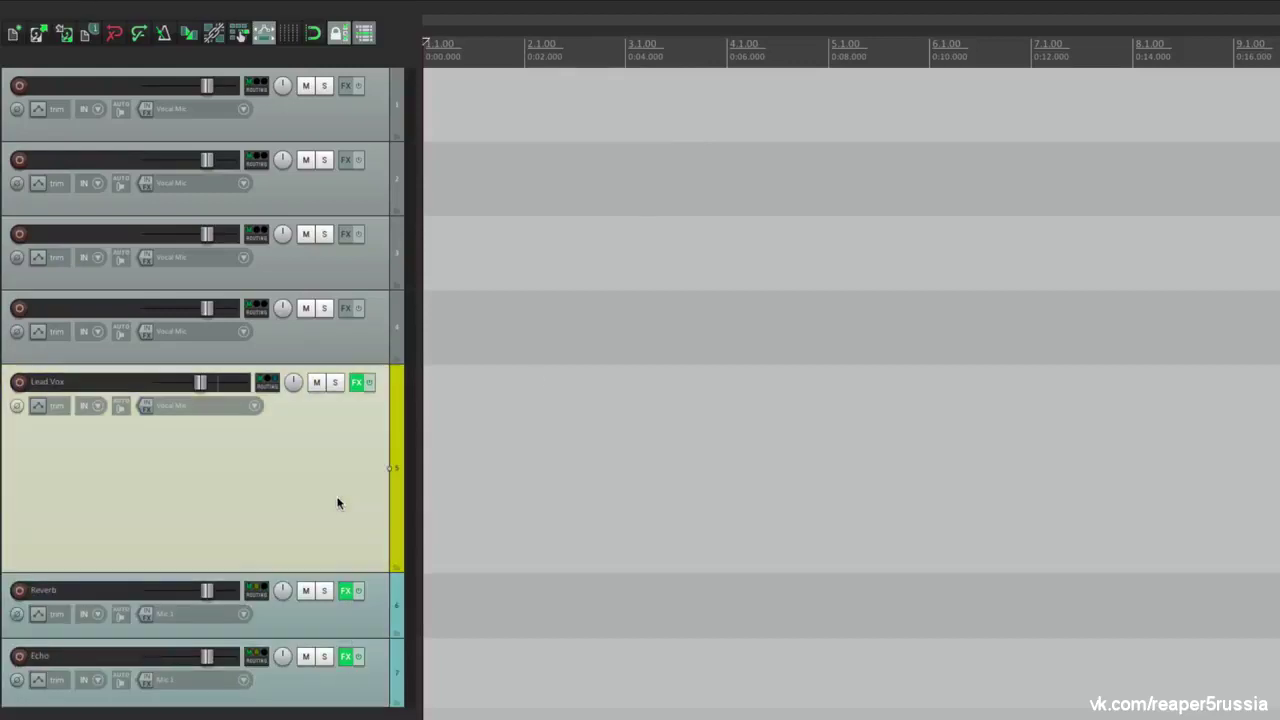
pyautogui.click(257, 405)
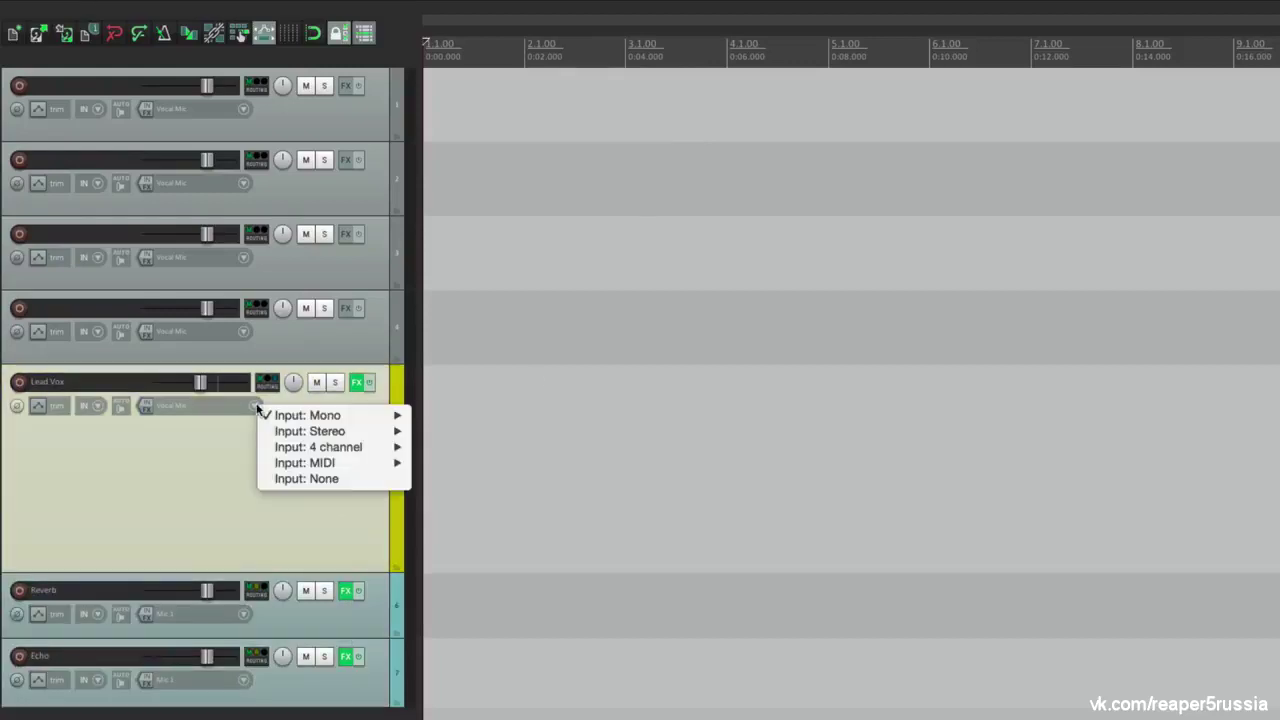
pyautogui.moveTo(266, 416)
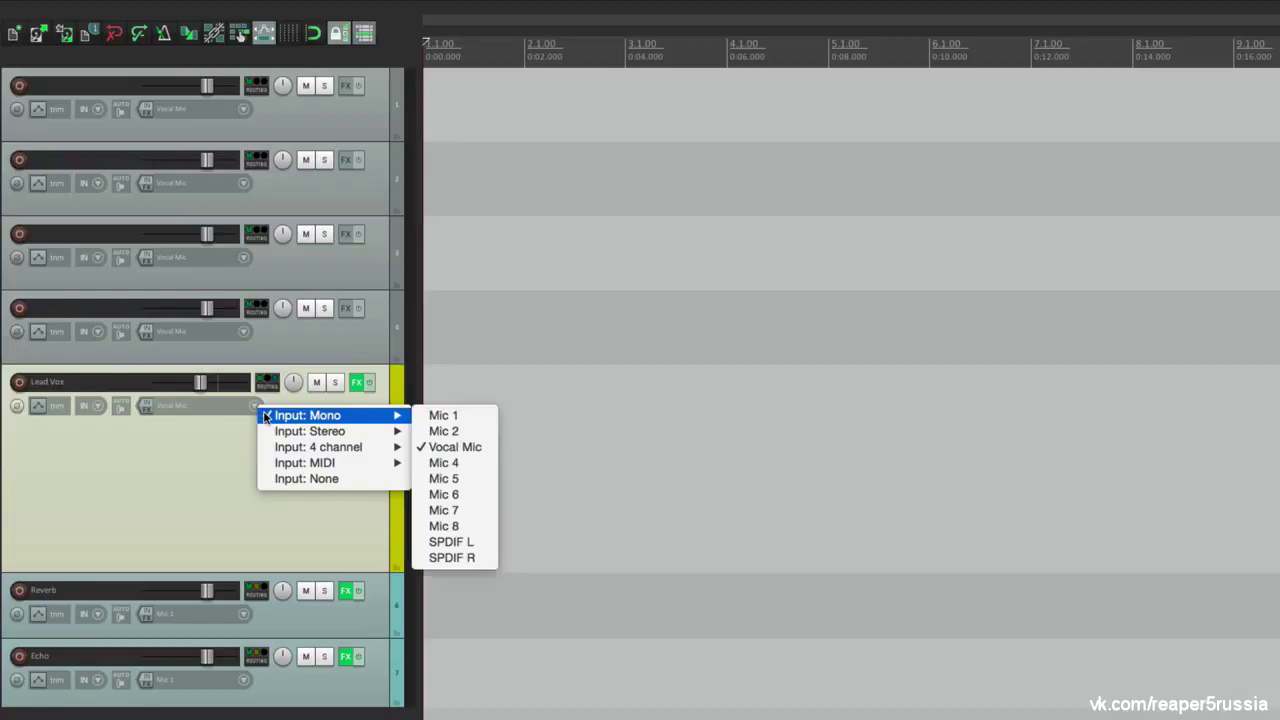
pyautogui.click(157, 457)
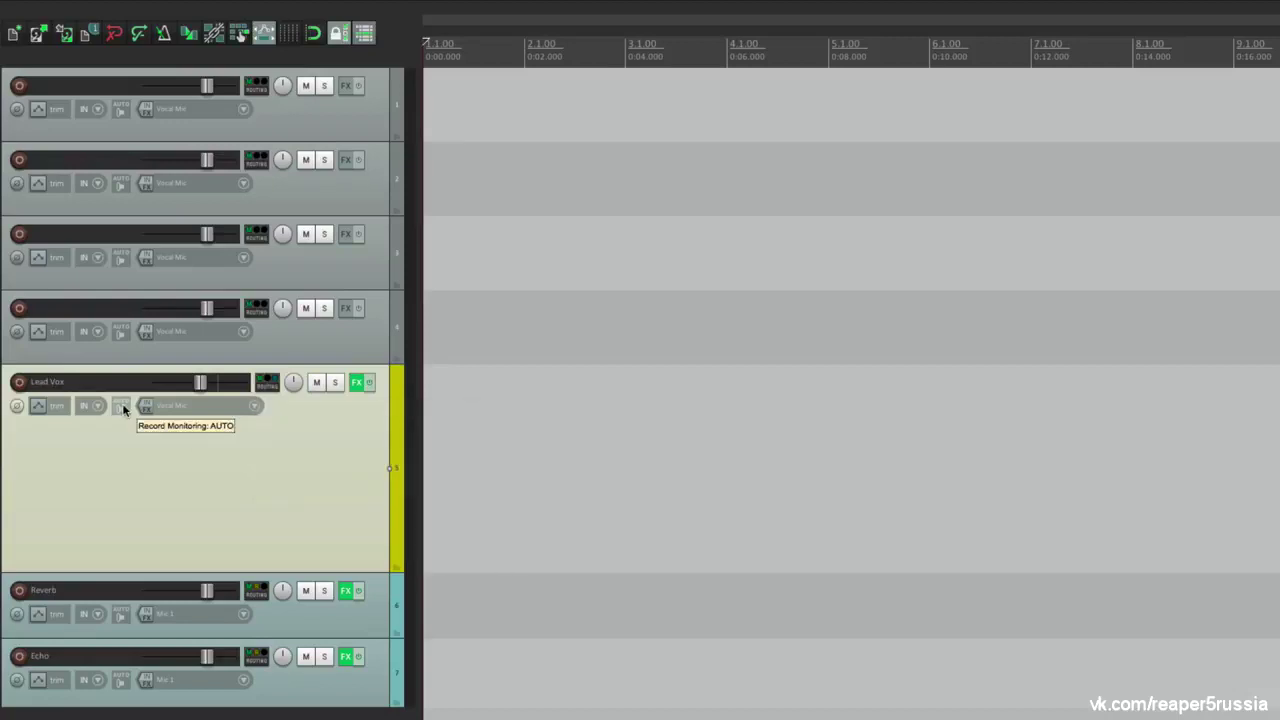
# Review the inserted Lead Vox track's FX chain, going through its effects from Low Pass Filter to Hi Freq Boost
pyautogui.click(358, 382)
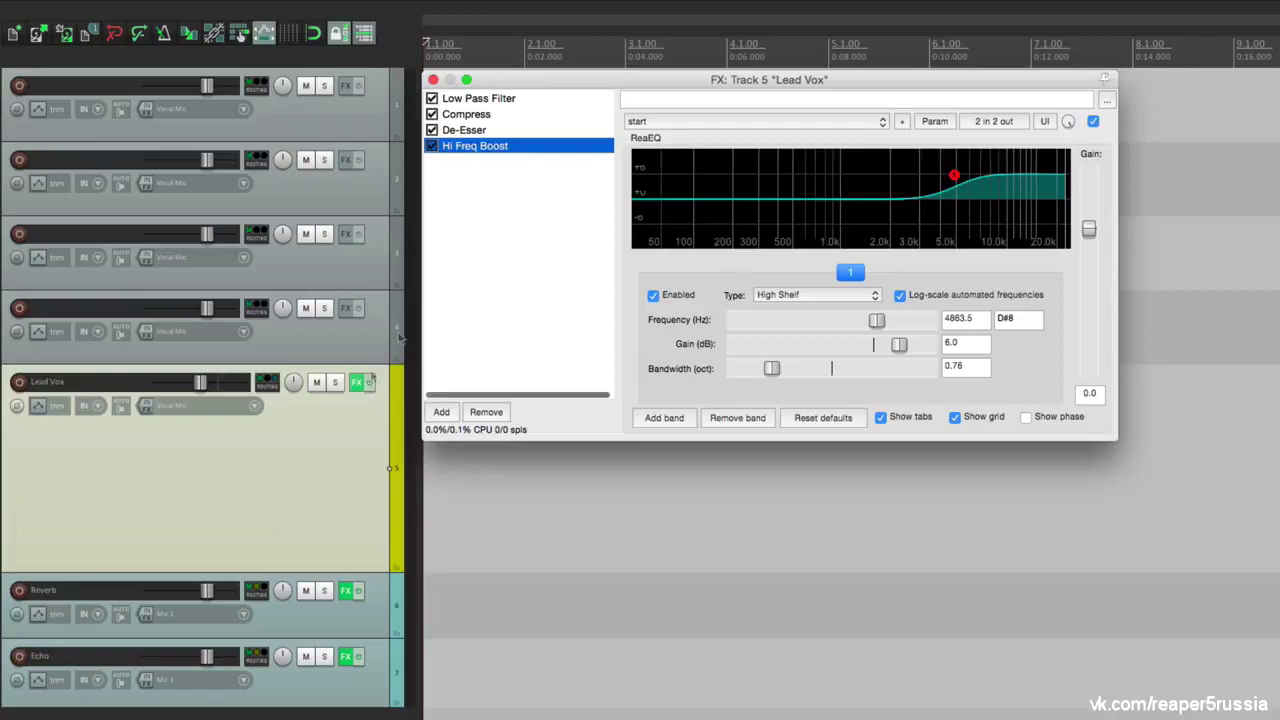
pyautogui.click(500, 97)
pyautogui.click(546, 115)
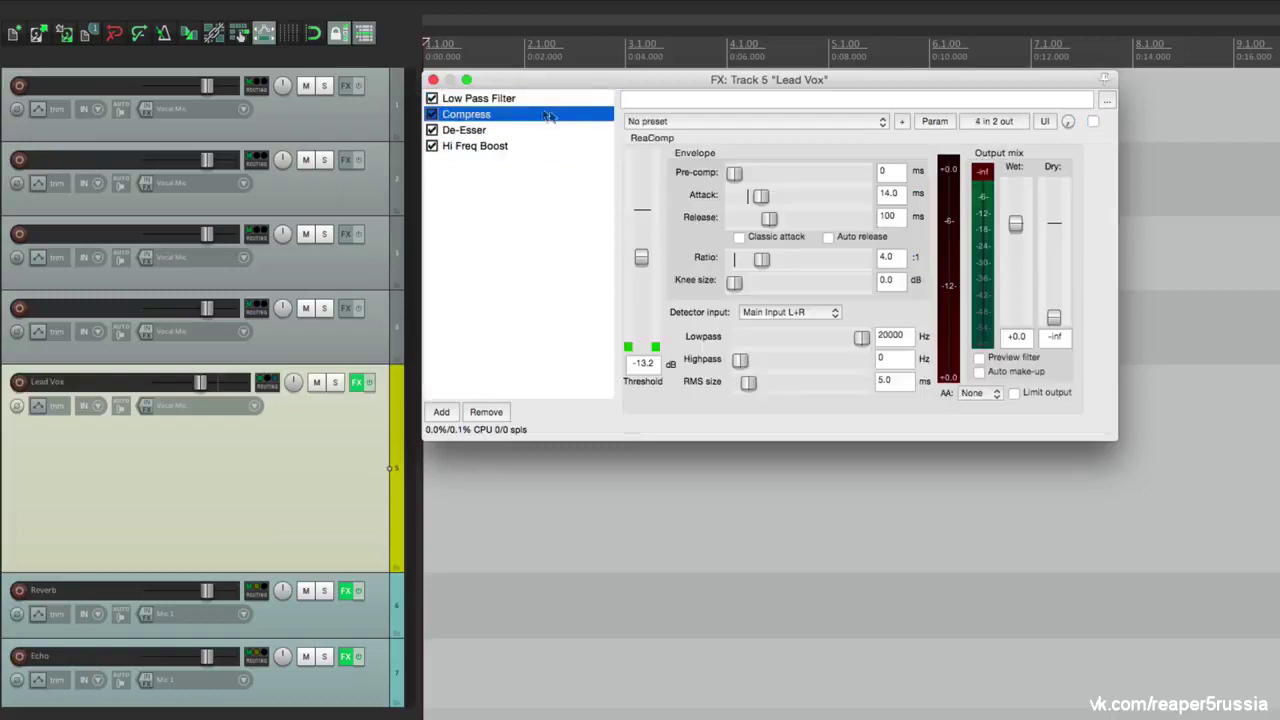
pyautogui.click(558, 130)
pyautogui.click(567, 145)
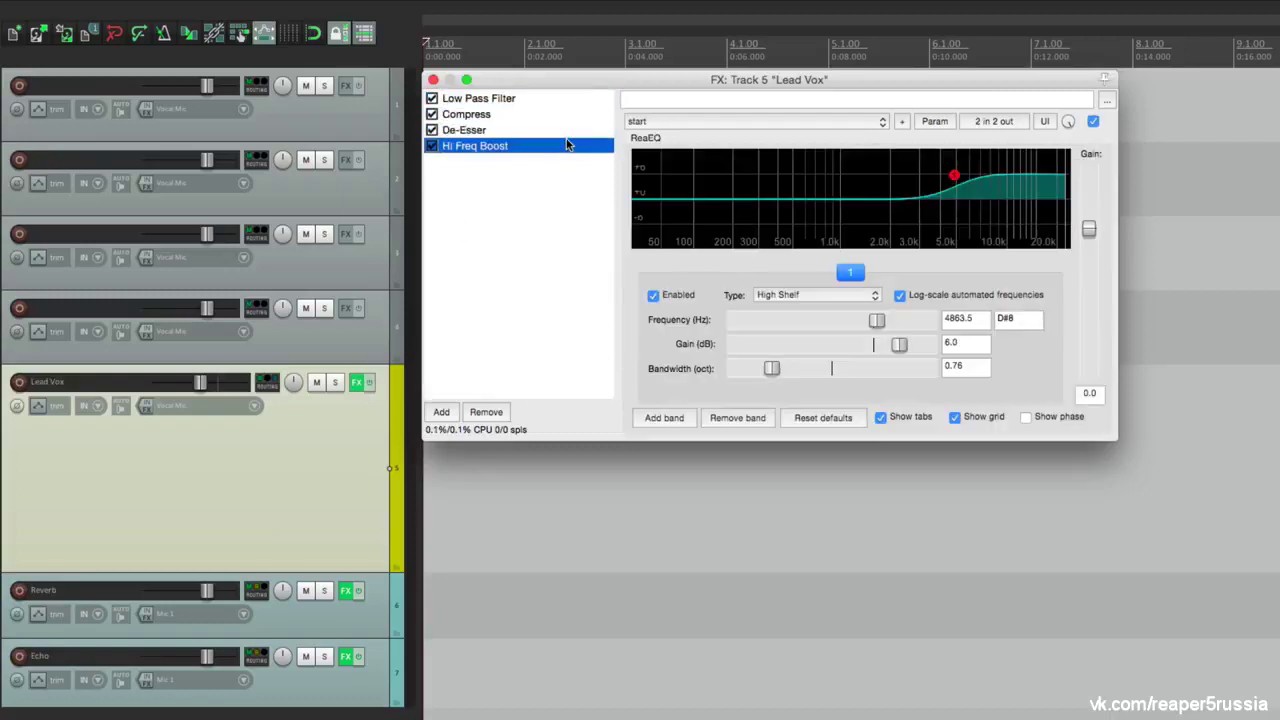
pyautogui.click(433, 80)
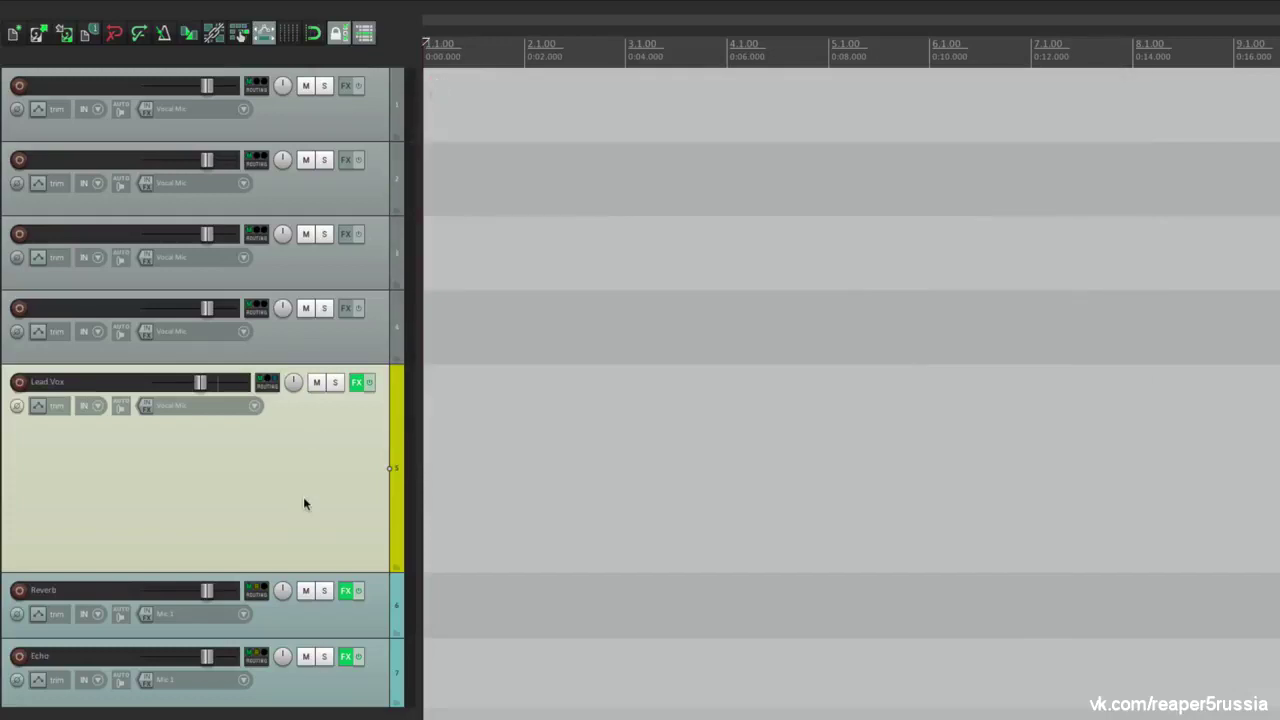
# Check the inserted Lead Vox track's sends and the effects loaded on the Reverb and Echo tracks
pyautogui.click(272, 387)
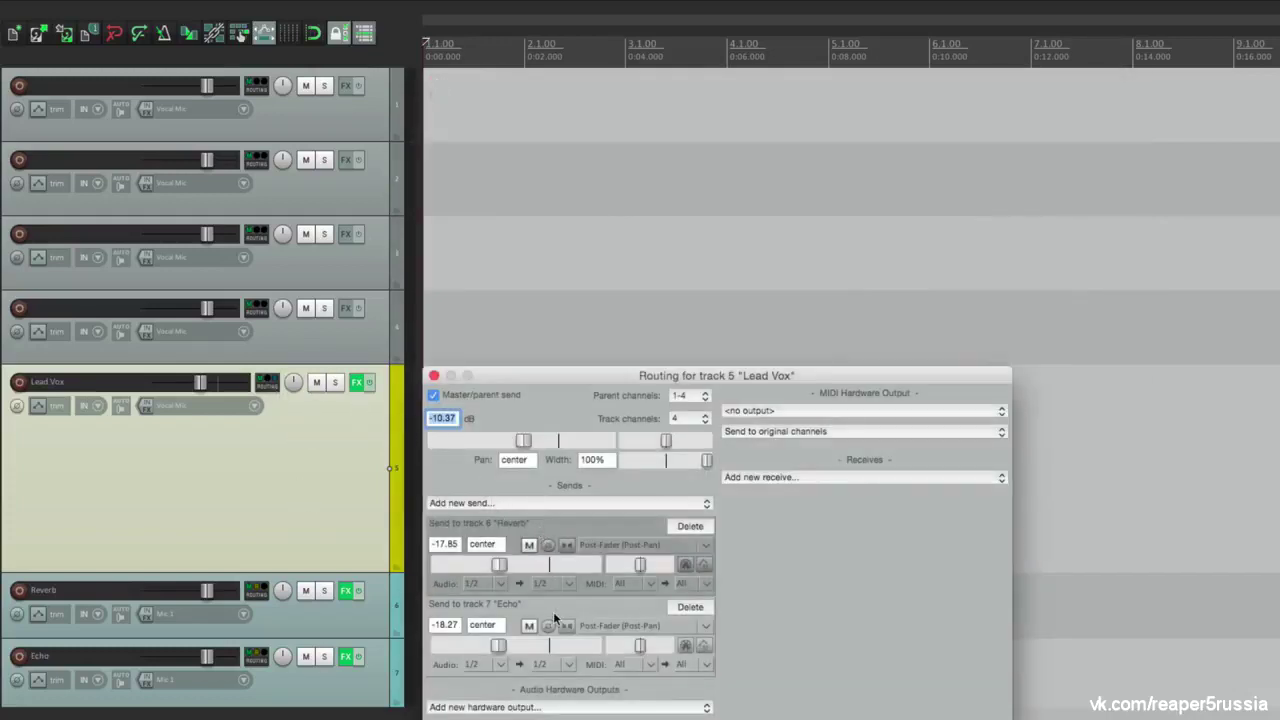
pyautogui.click(434, 376)
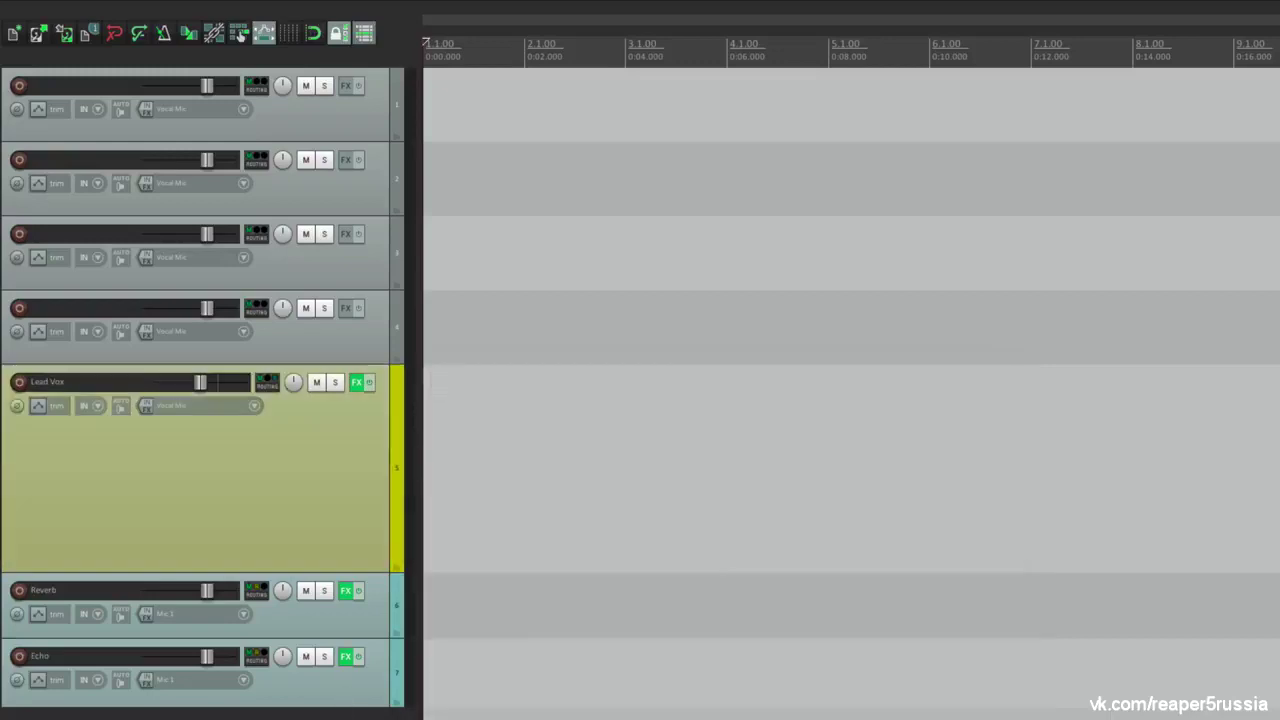
pyautogui.click(346, 592)
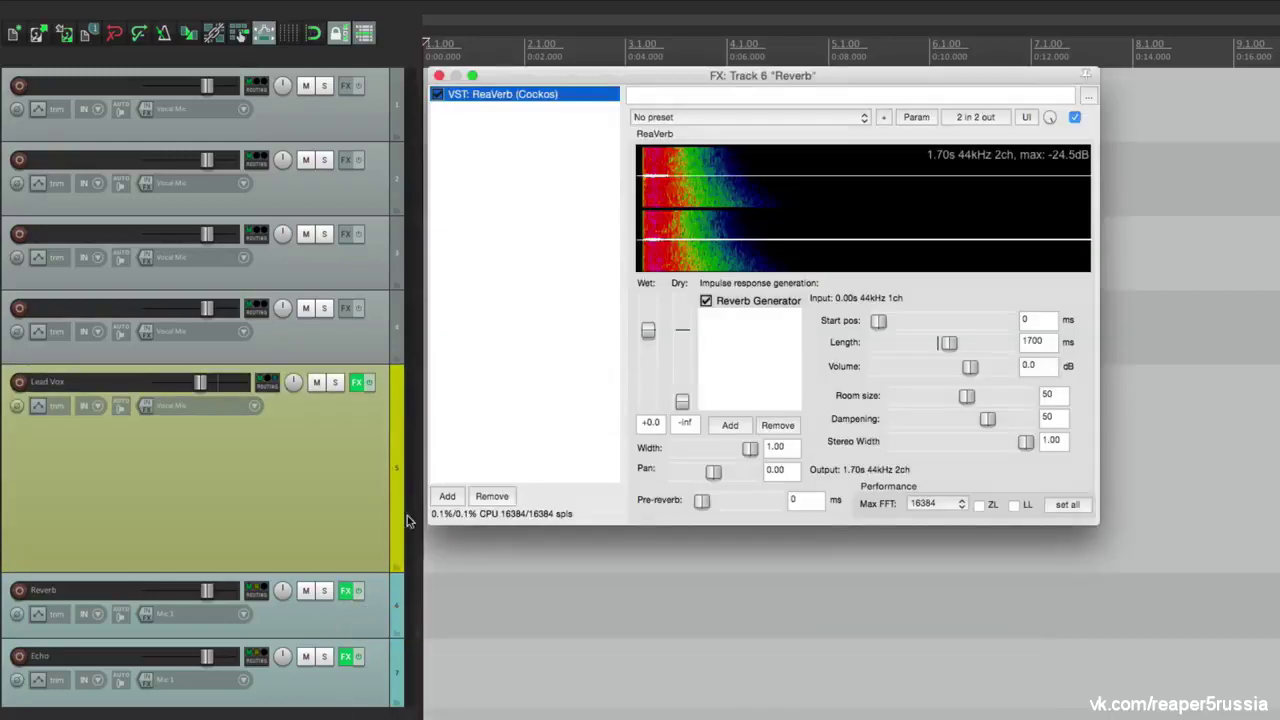
pyautogui.click(438, 76)
pyautogui.click(347, 657)
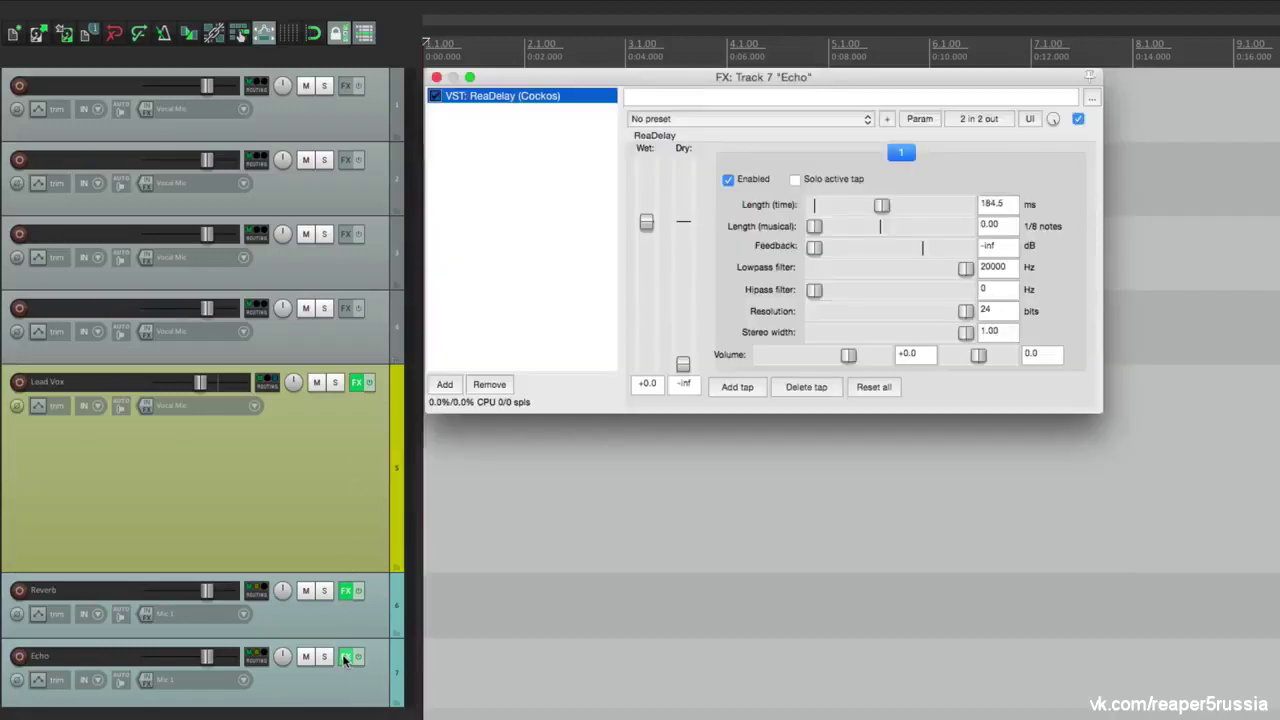
pyautogui.click(437, 77)
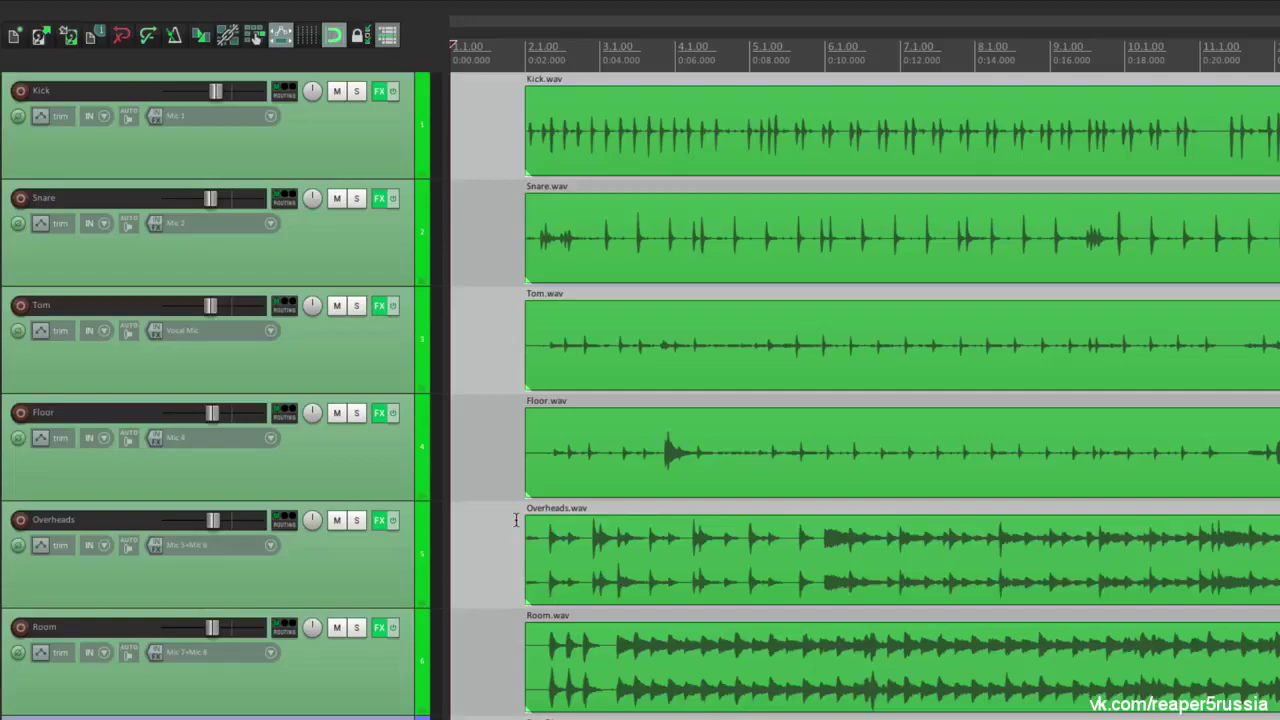
# Save the six drum tracks, Kick through Room, as a track template named "Live Drums", without track items or envelopes
pyautogui.scroll(-2, 505, 538)
pyautogui.scroll(-5, 500, 651)
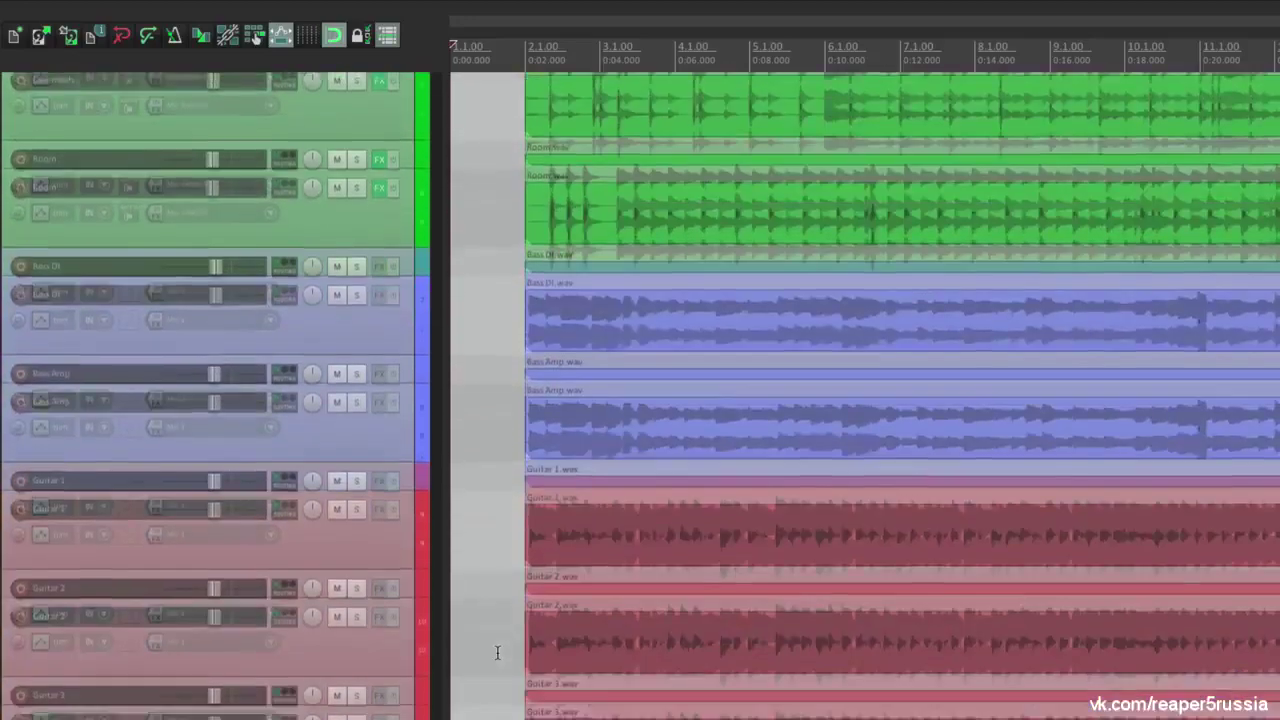
pyautogui.scroll(-4, 490, 424)
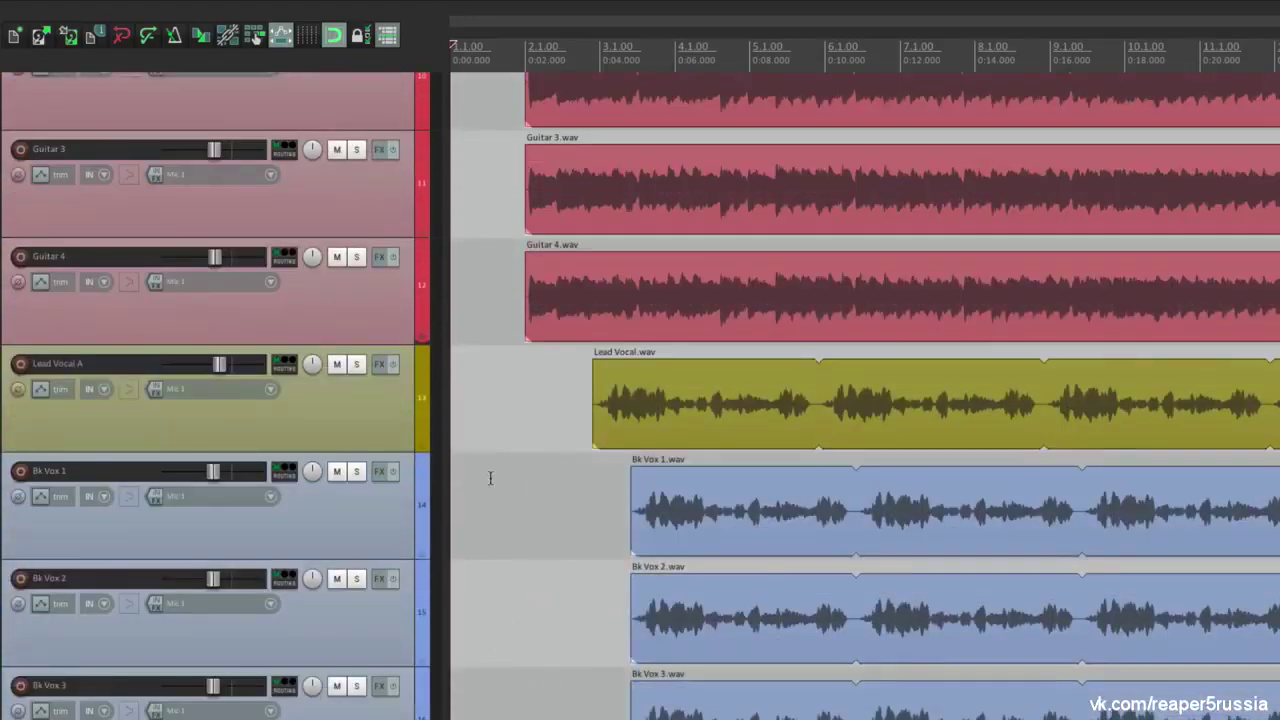
pyautogui.scroll(12, 529, 574)
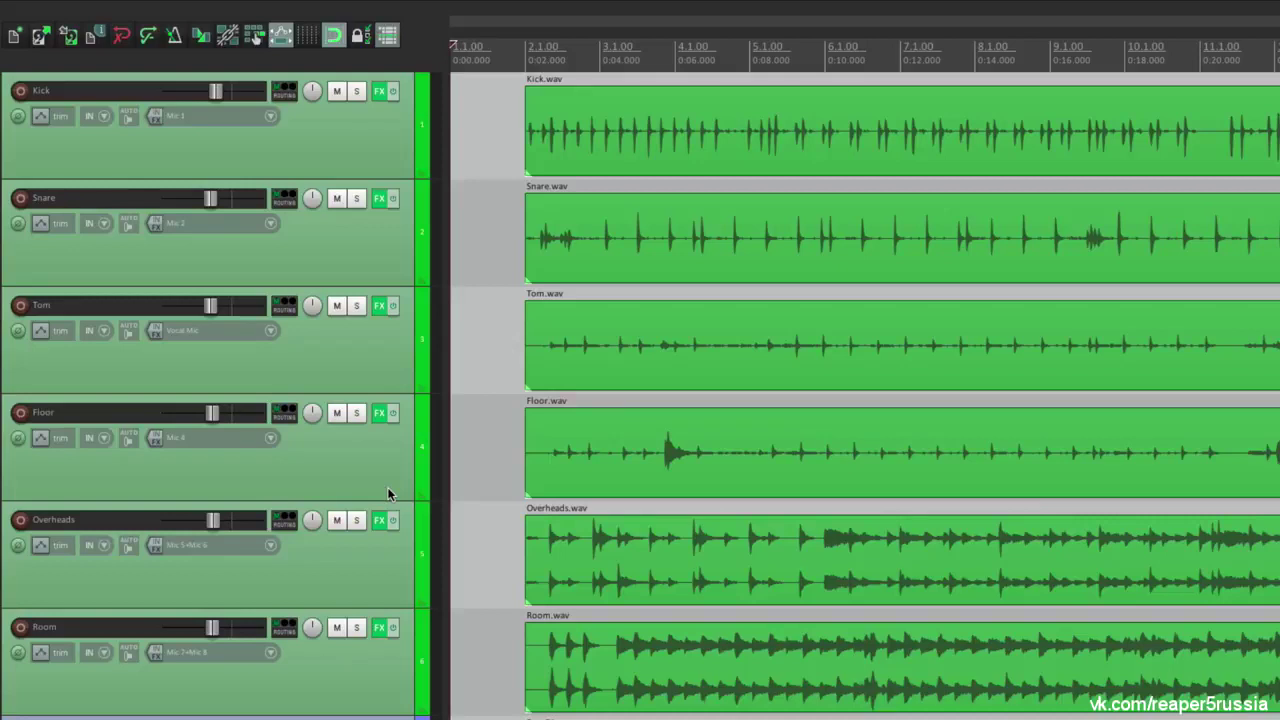
pyautogui.click(340, 168)
pyautogui.keyDown('shift'); pyautogui.click(374, 690); pyautogui.keyUp('shift')
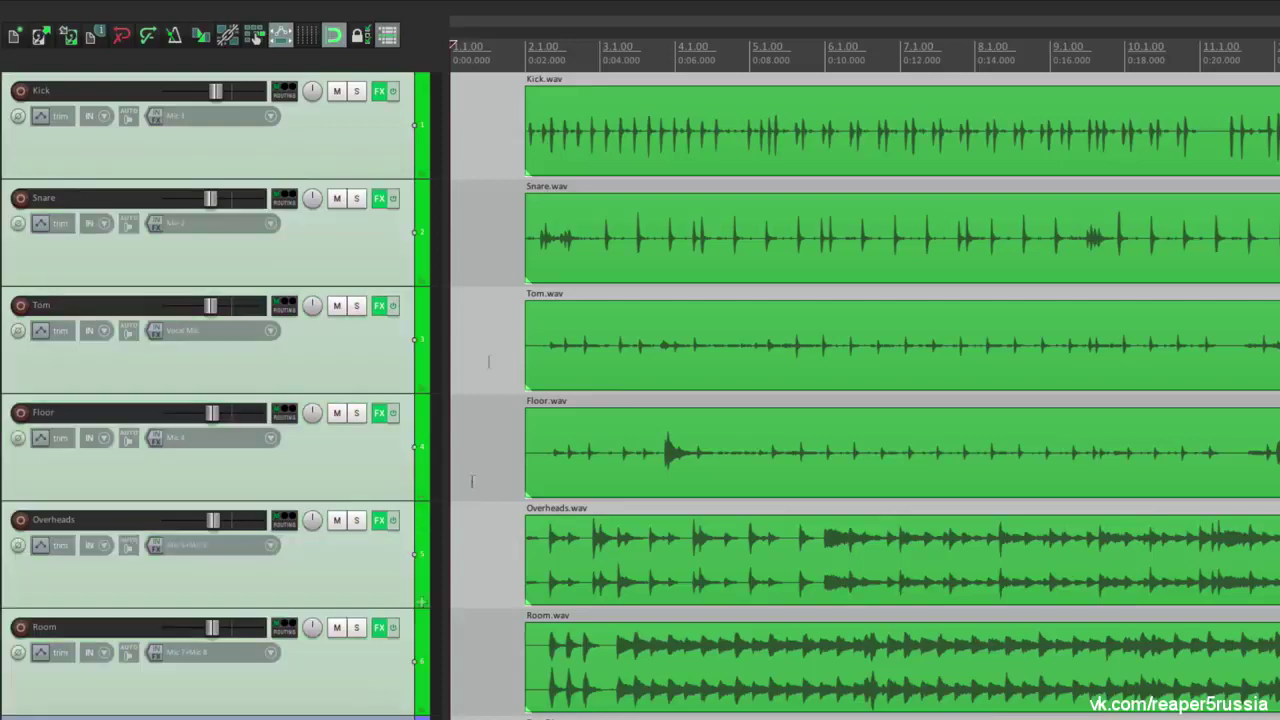
pyautogui.rightClick(389, 162)
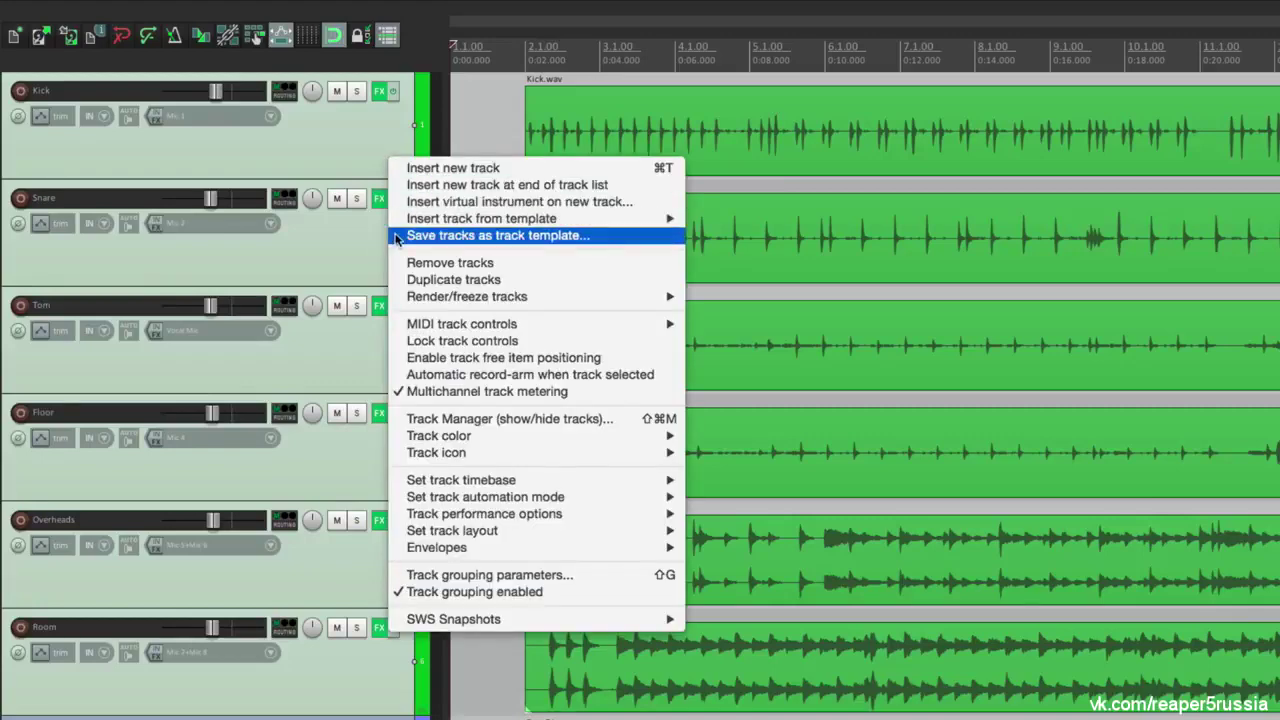
pyautogui.click(497, 235)
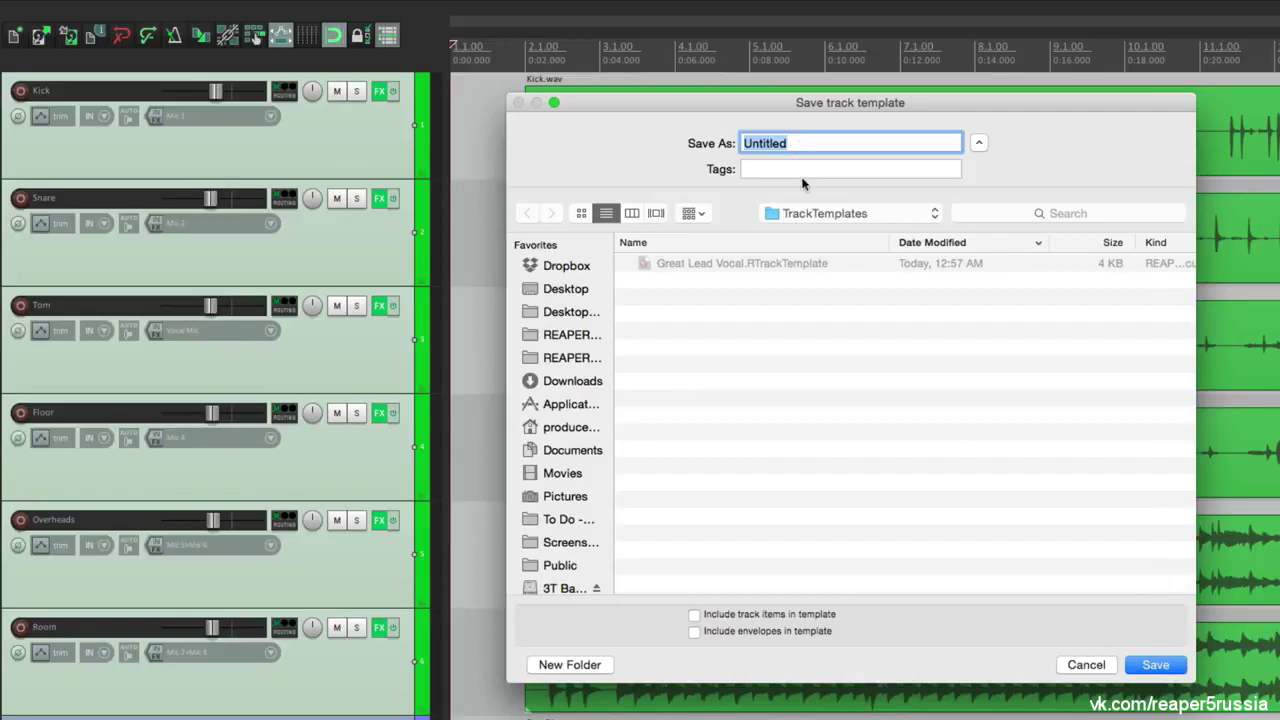
pyautogui.press('BackSpace')
pyautogui.write('Live Drums')
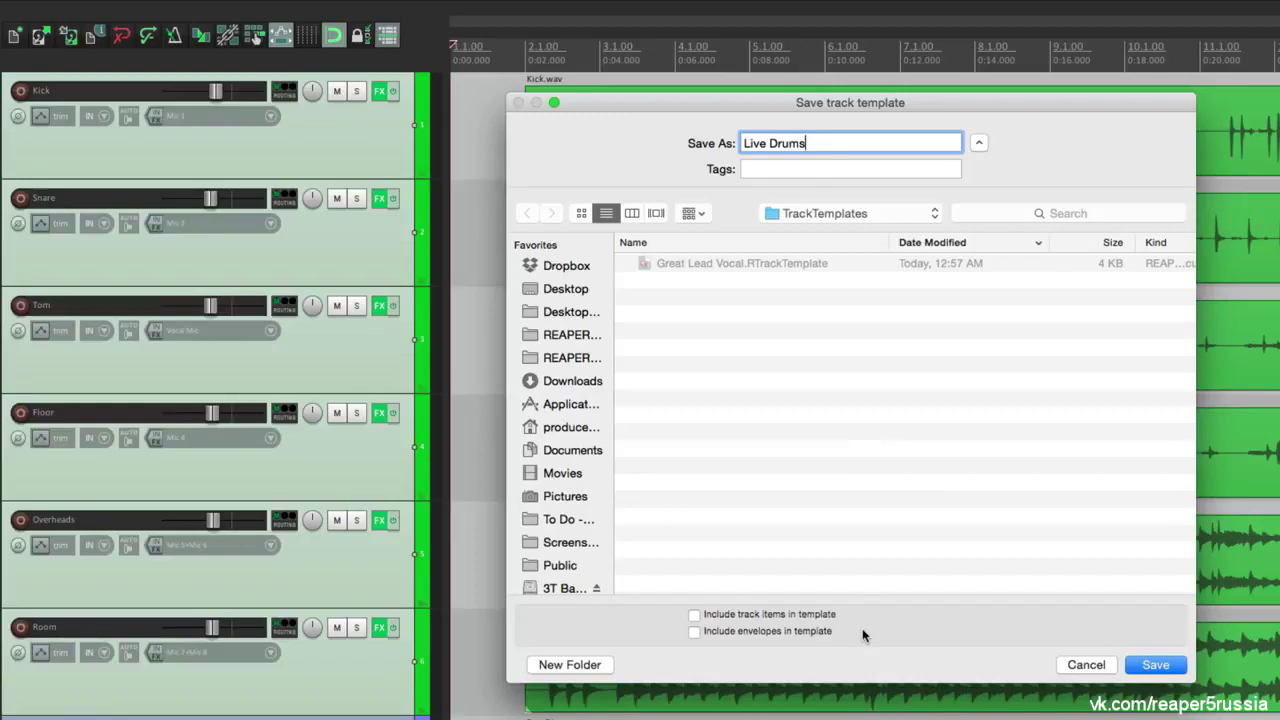
pyautogui.press('Return')
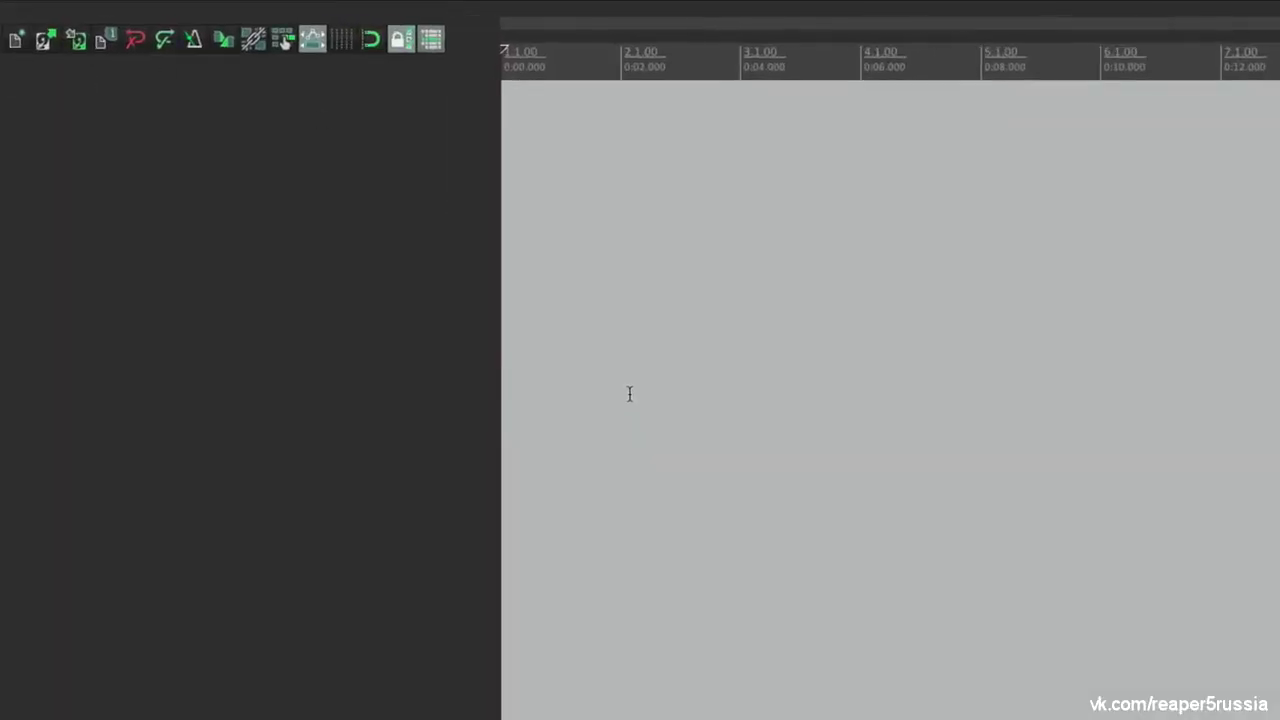
# Insert the "Live Drums" track template into the empty project
pyautogui.rightClick(359, 180)
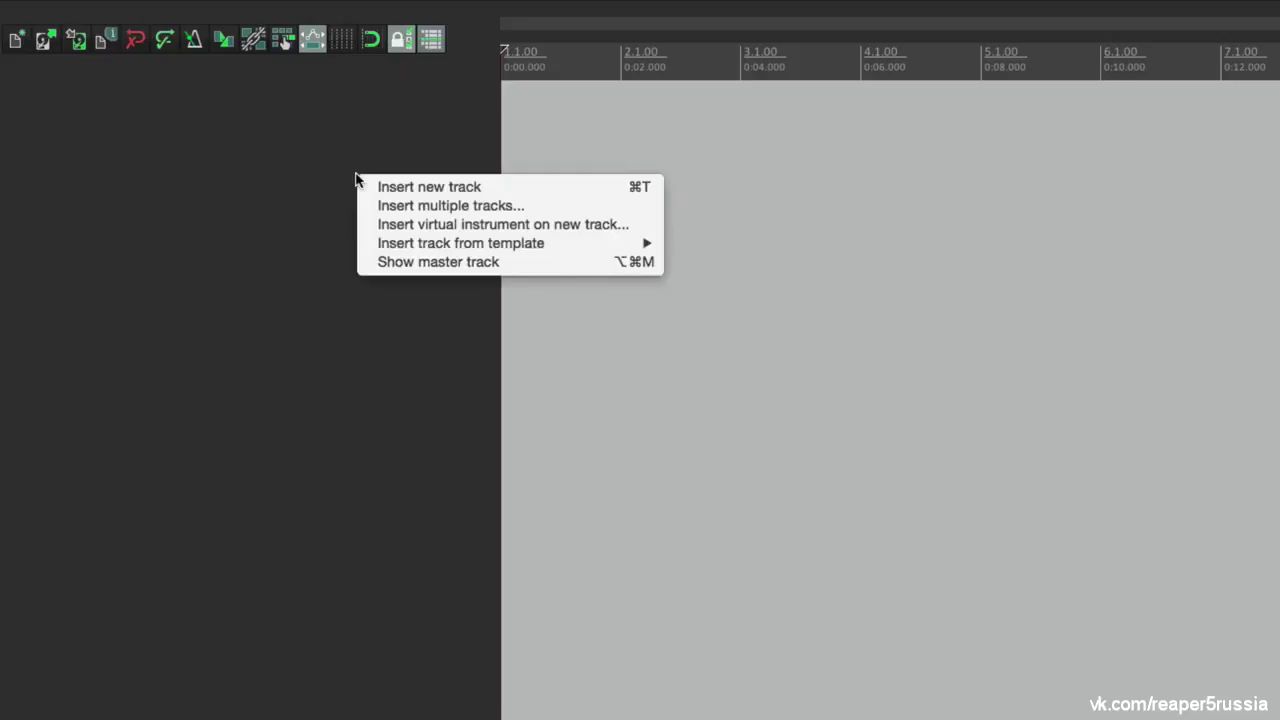
pyautogui.moveTo(362, 245)
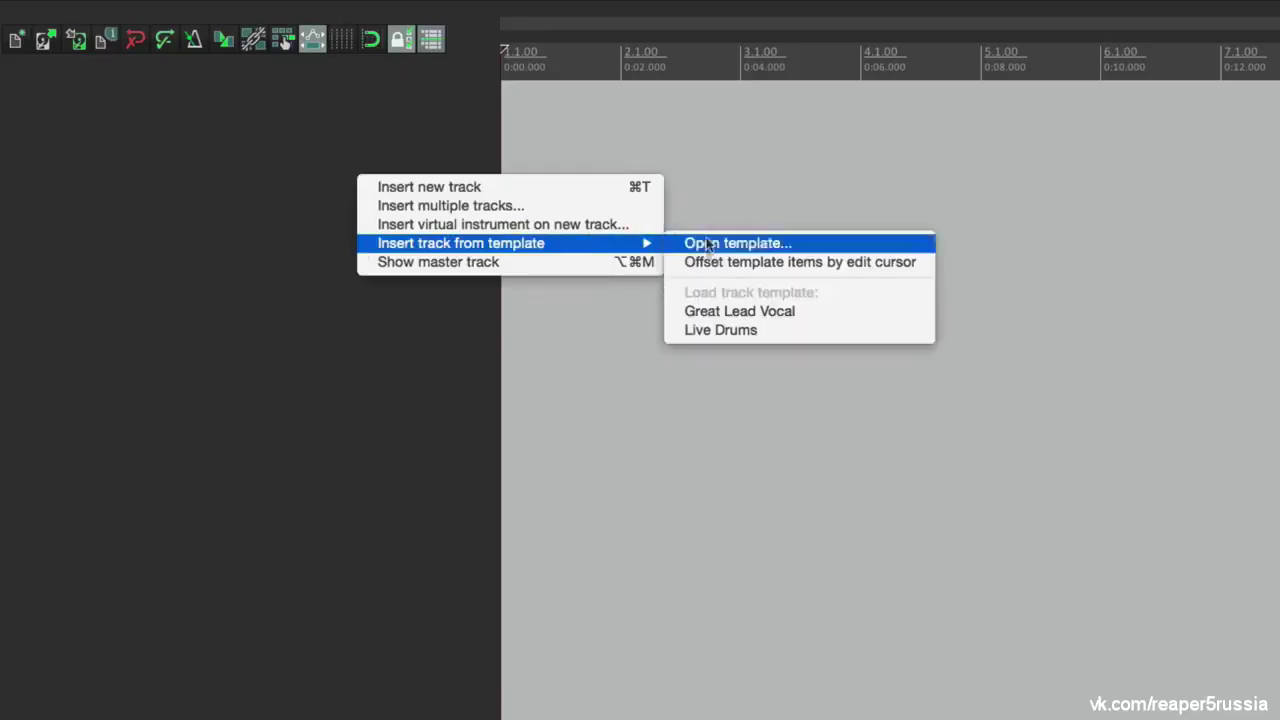
pyautogui.click(674, 332)
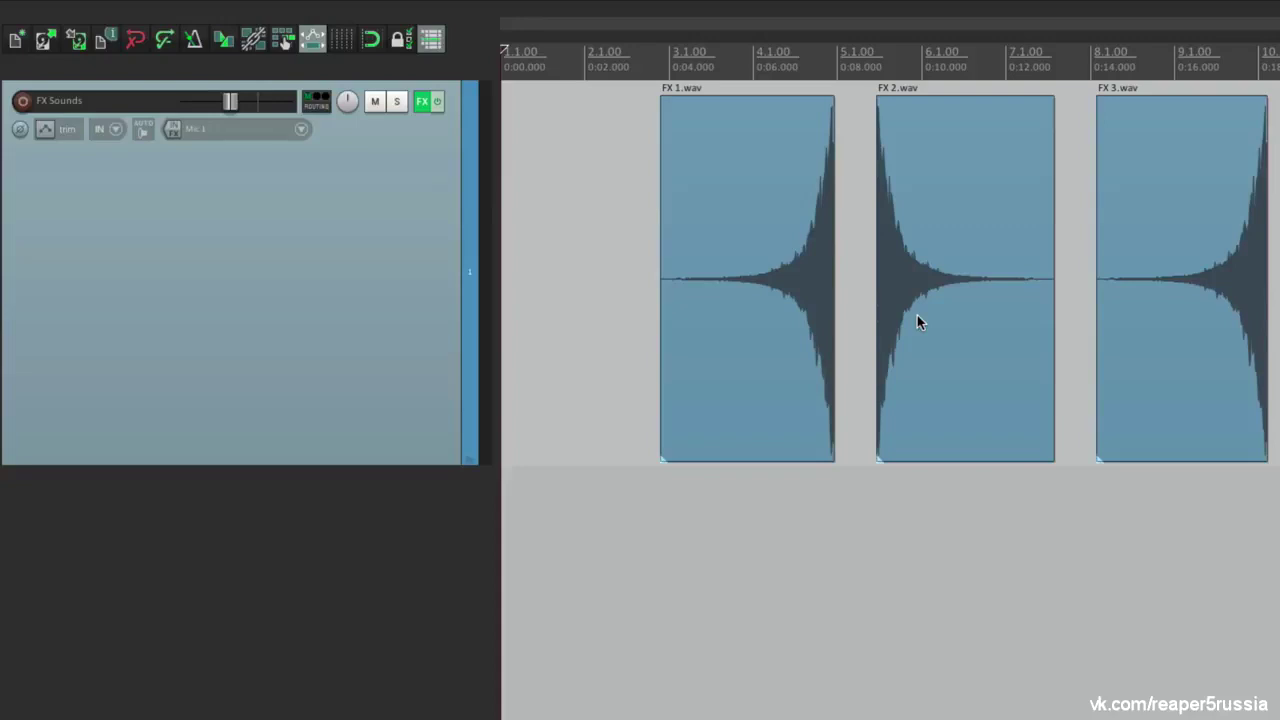
# Save the FX Sounds track as a track template named "FX Sounds", including its track items and envelopes
pyautogui.click(368, 210)
pyautogui.rightClick(368, 210)
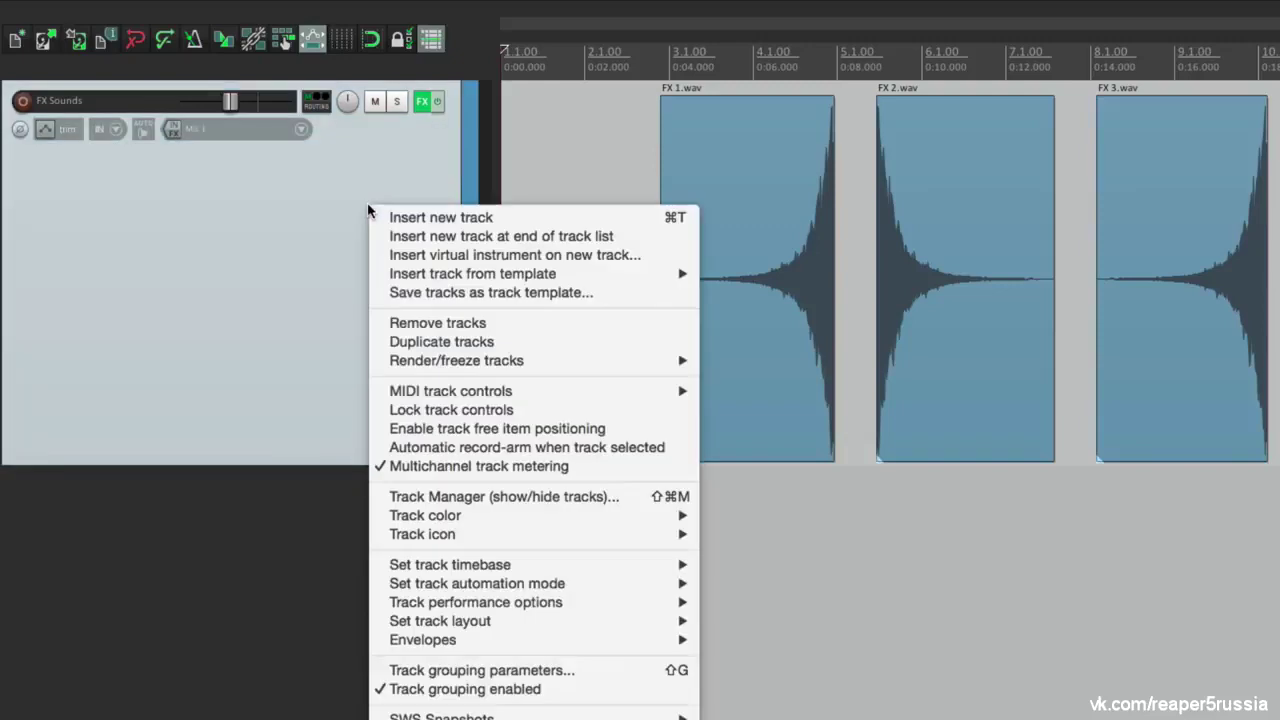
pyautogui.click(376, 291)
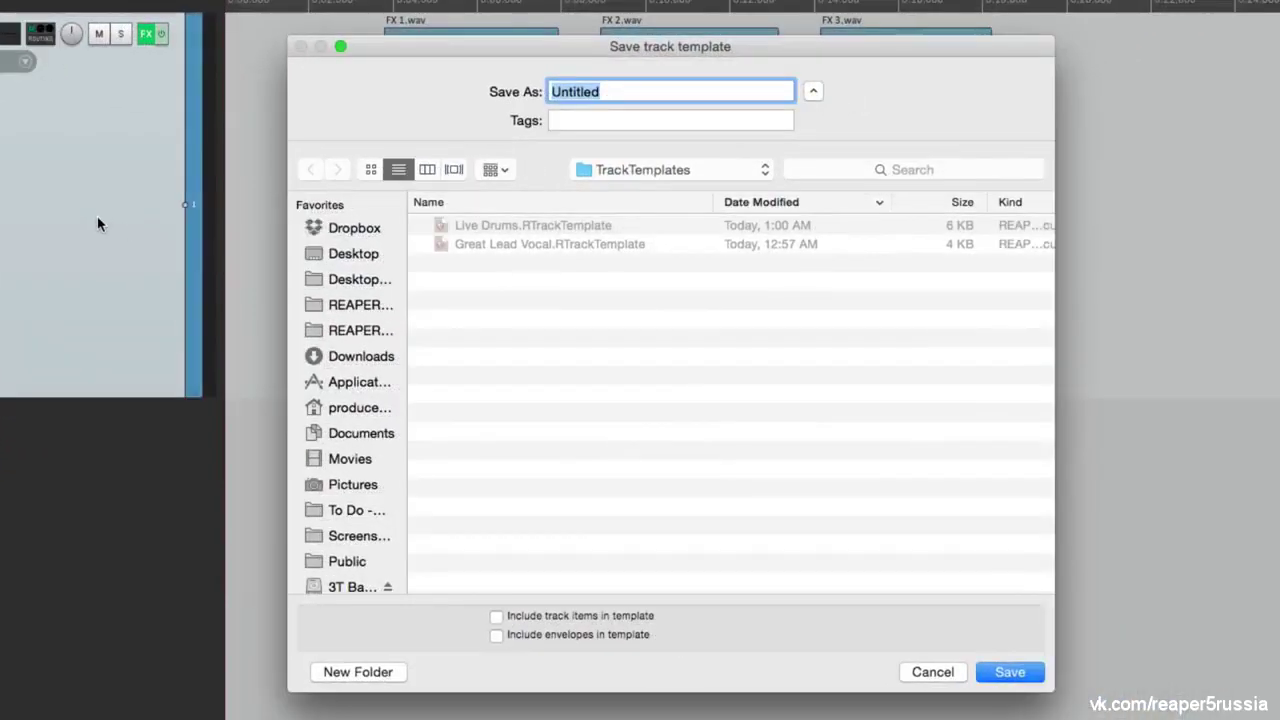
pyautogui.write('FX Sounds')
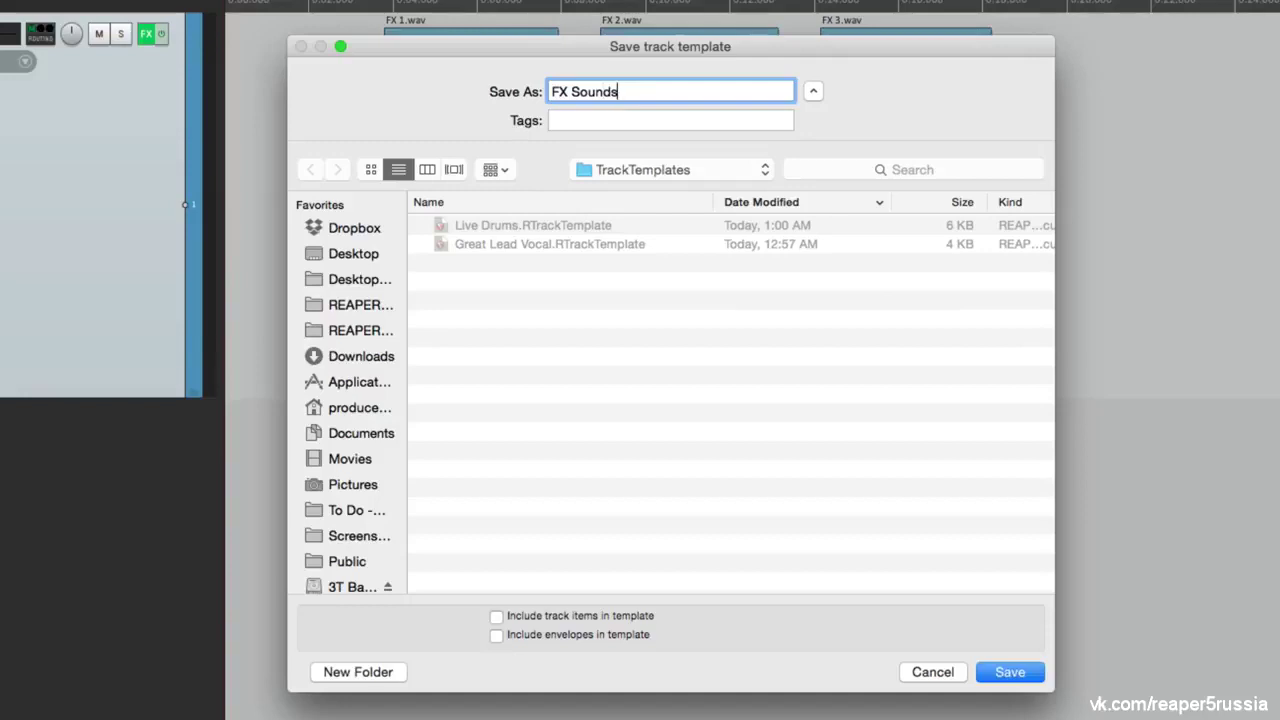
pyautogui.click(496, 619)
pyautogui.click(496, 637)
pyautogui.click(1011, 669)
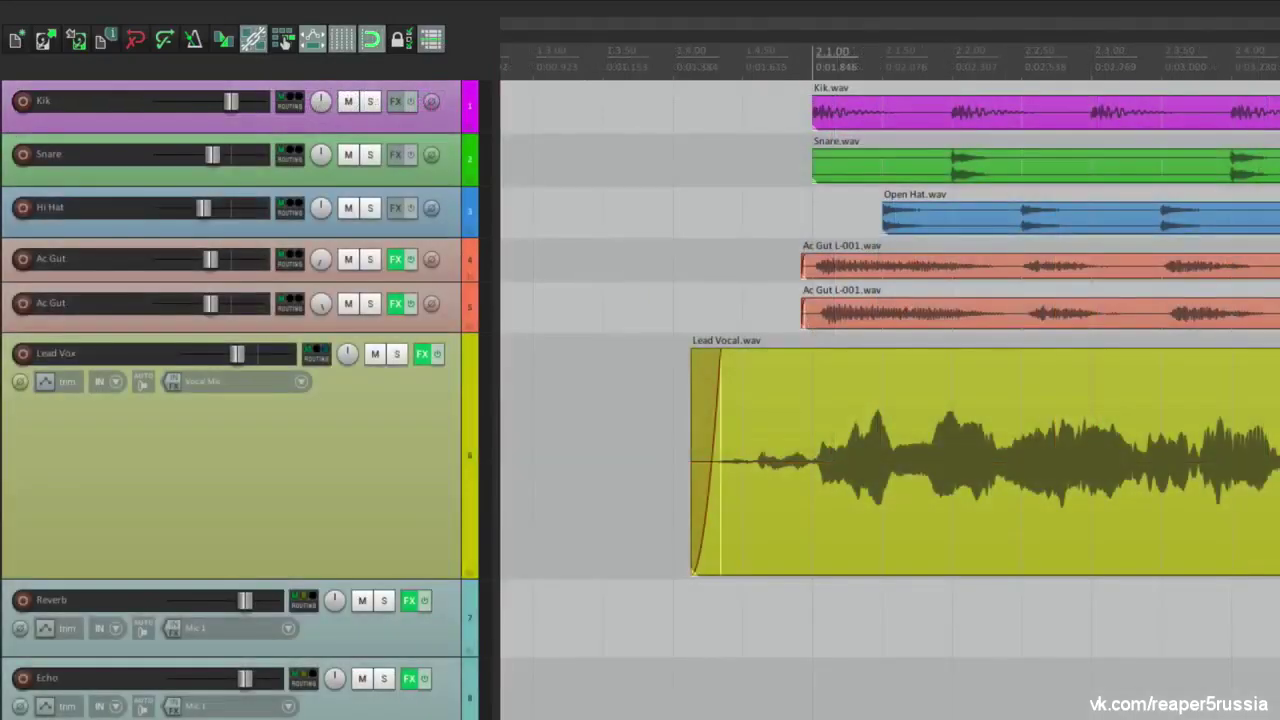
# Insert the "FX Sounds" track template below the second Ac Gut track
pyautogui.click(419, 328)
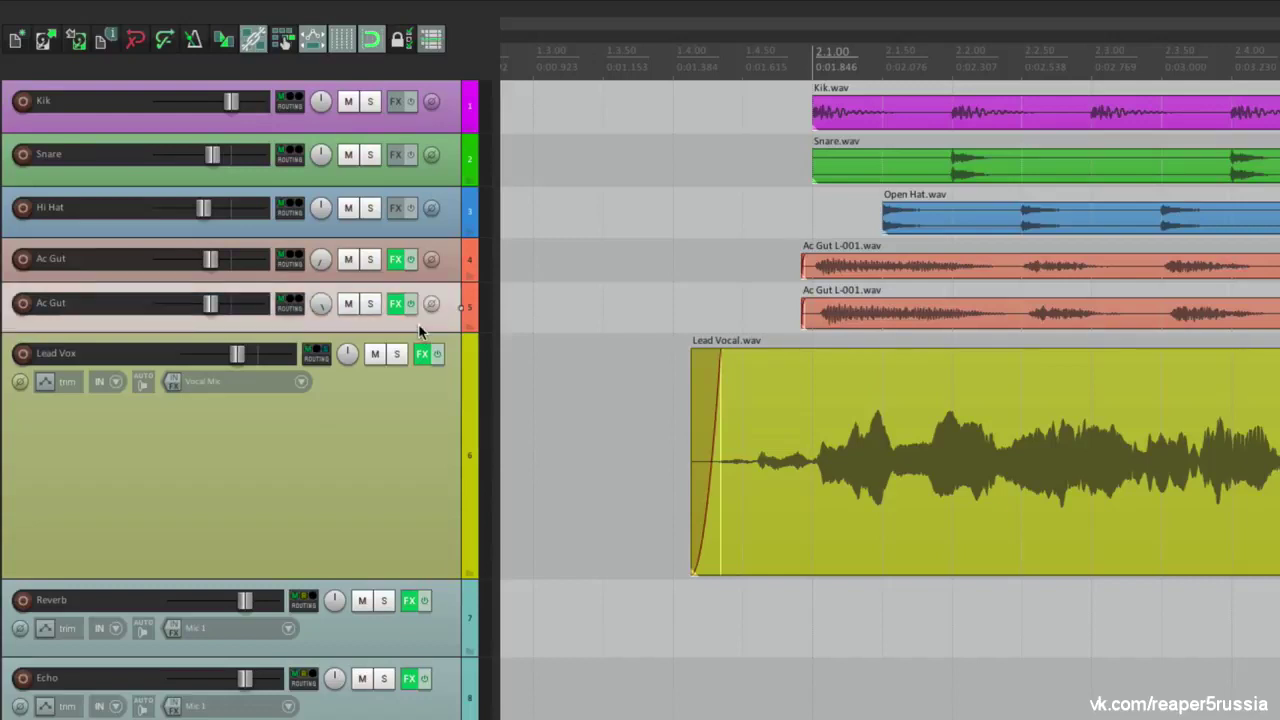
pyautogui.rightClick(419, 330)
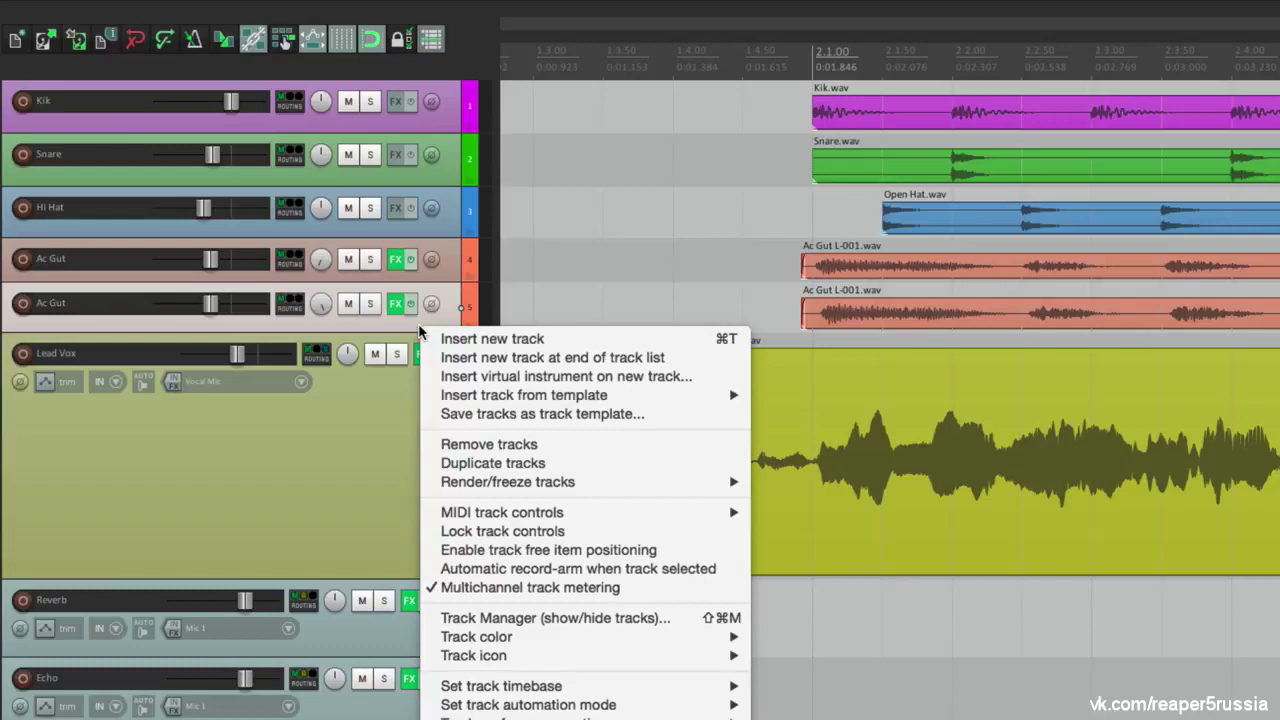
pyautogui.moveTo(436, 402)
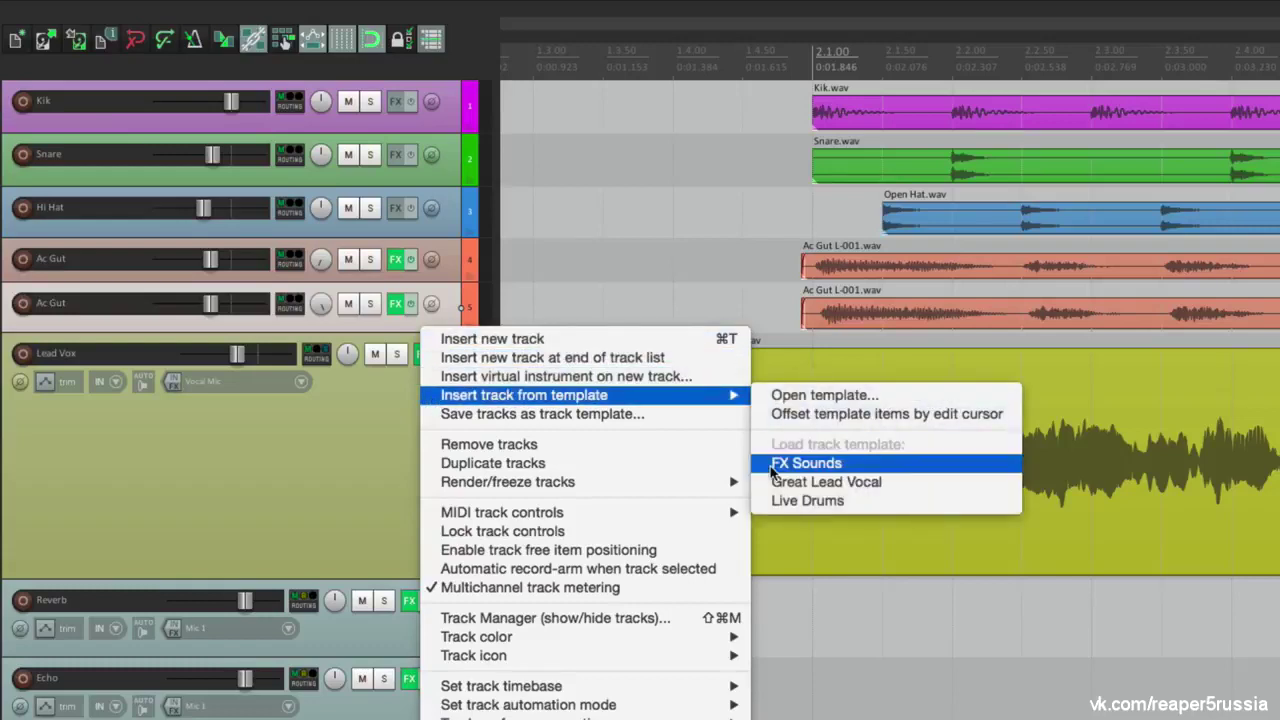
pyautogui.click(772, 466)
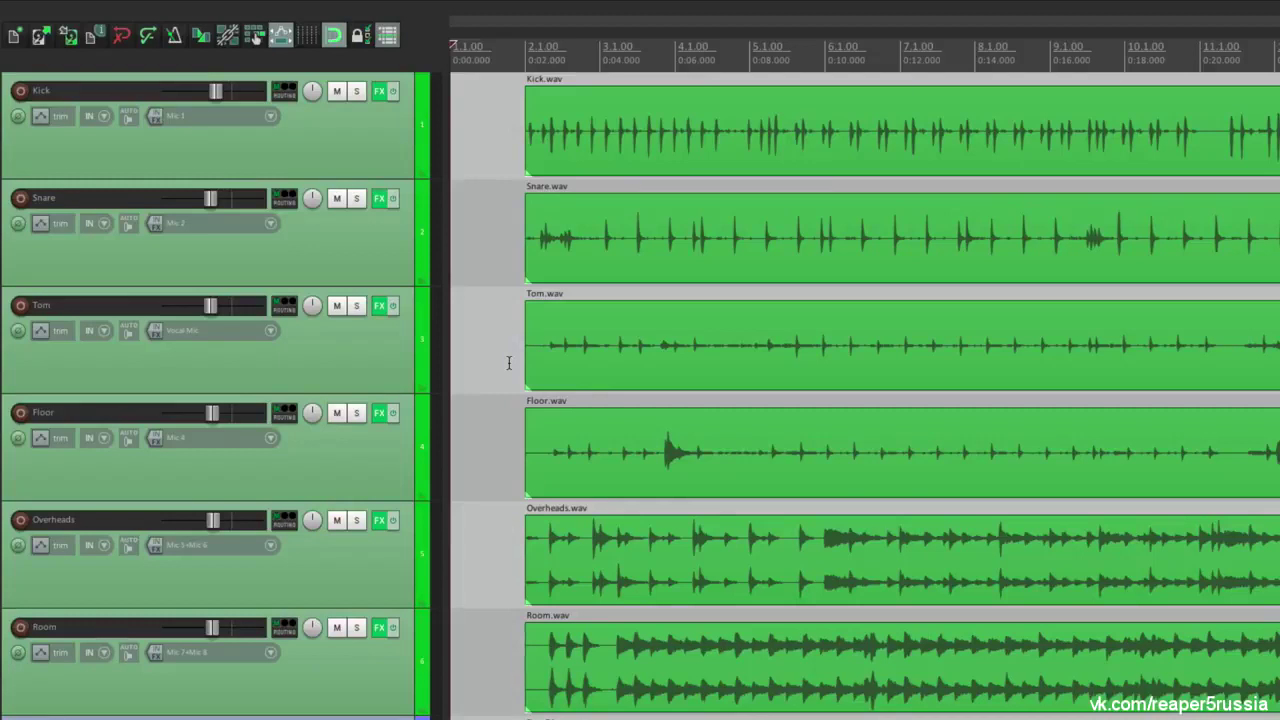
# Delete all media items from the multitrack band session, keeping its tracks
pyautogui.scroll(-5, 510, 375)
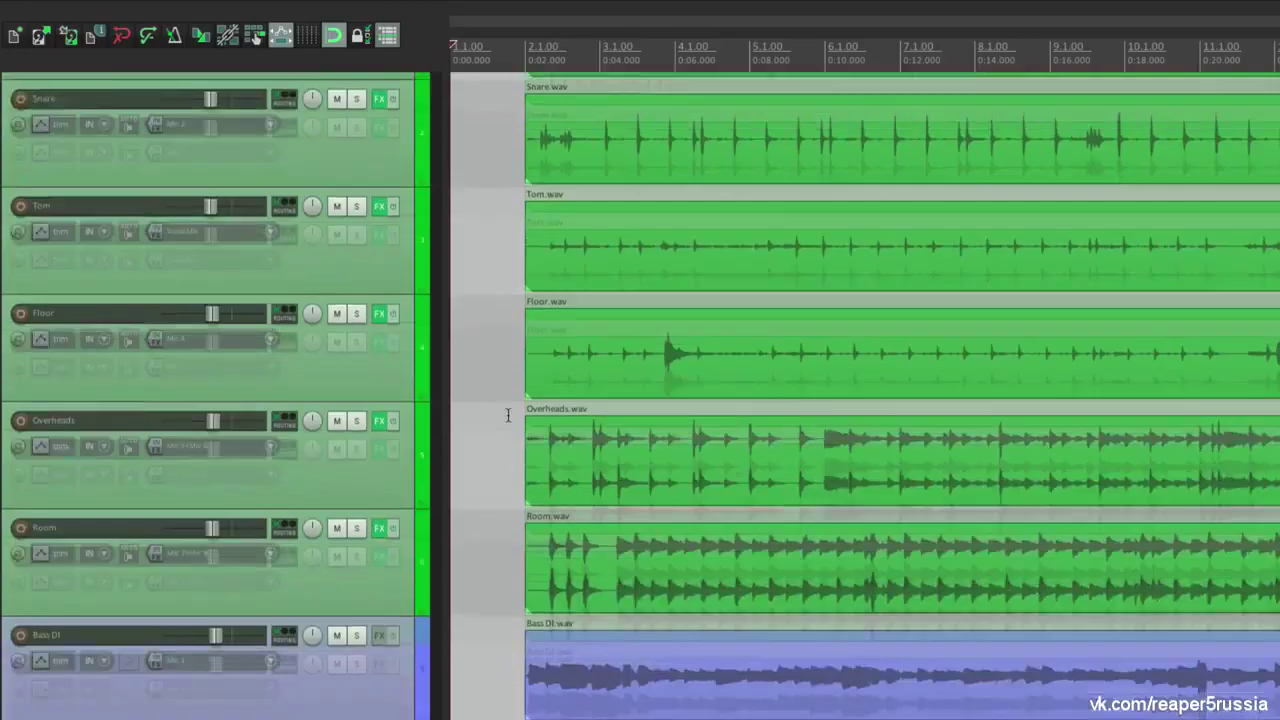
pyautogui.scroll(-10, 495, 360)
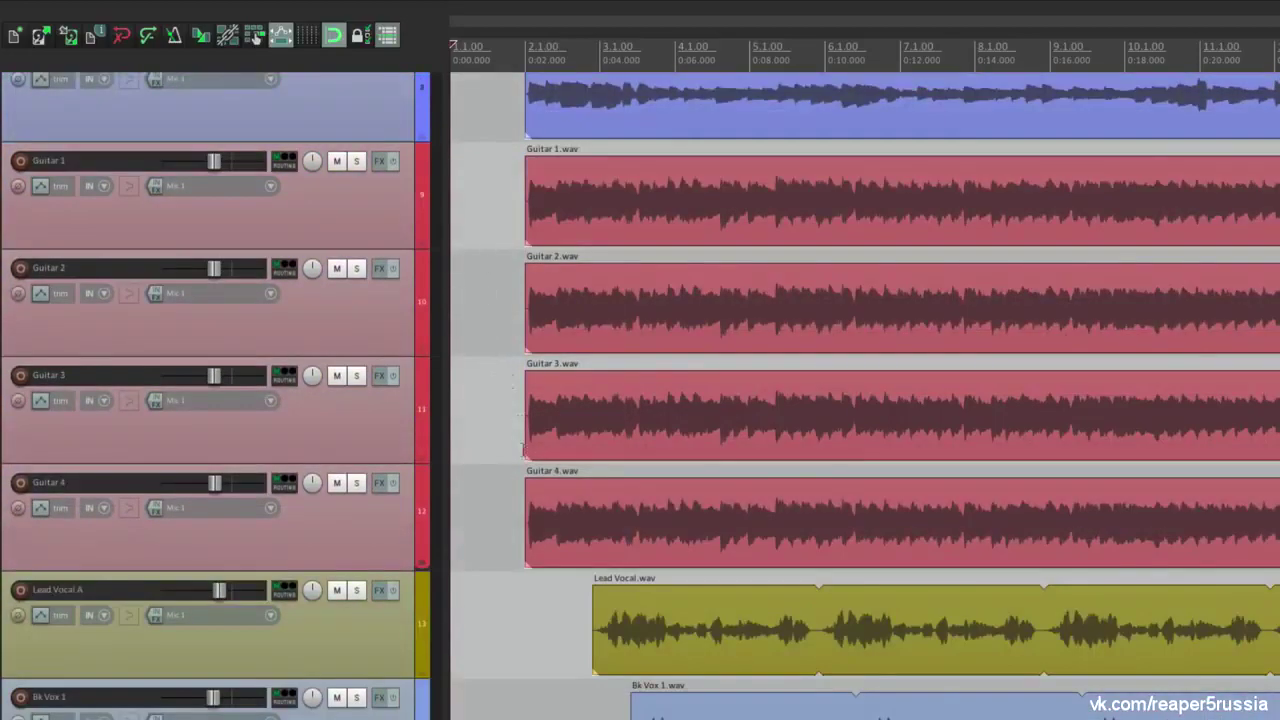
pyautogui.scroll(-4, 524, 461)
pyautogui.scroll(-5, 561, 529)
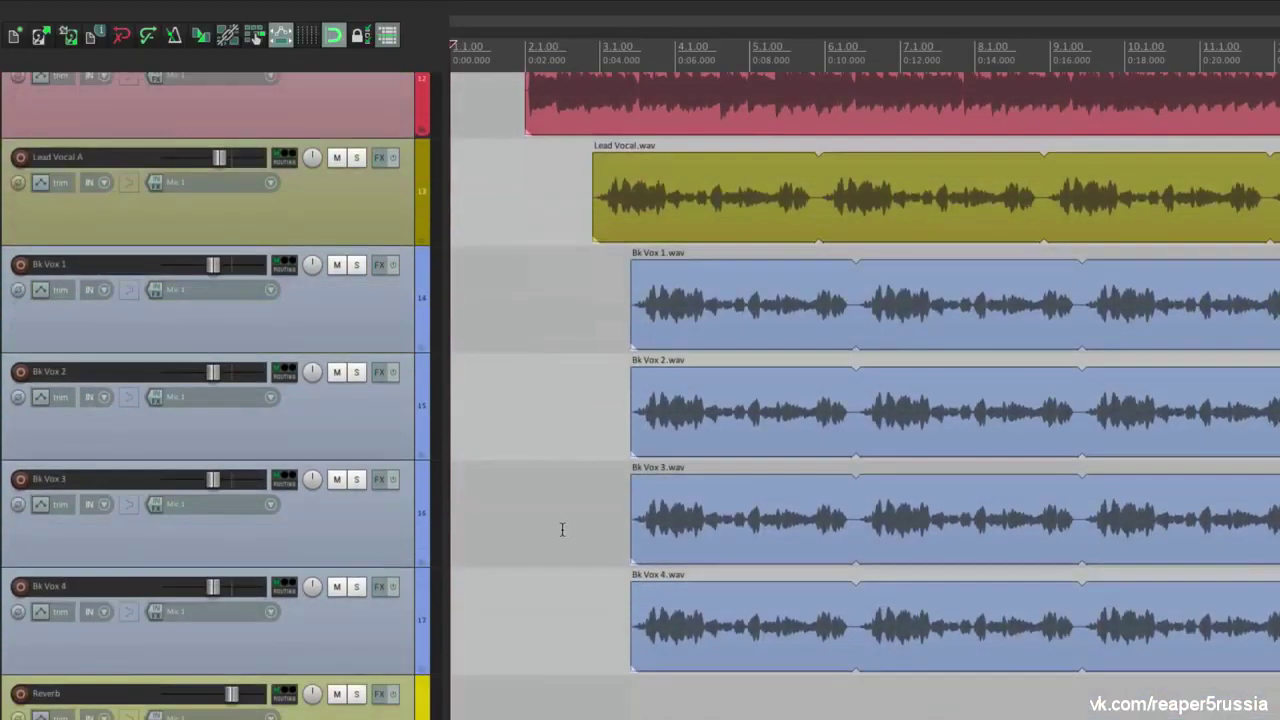
pyautogui.scroll(20, 530, 440)
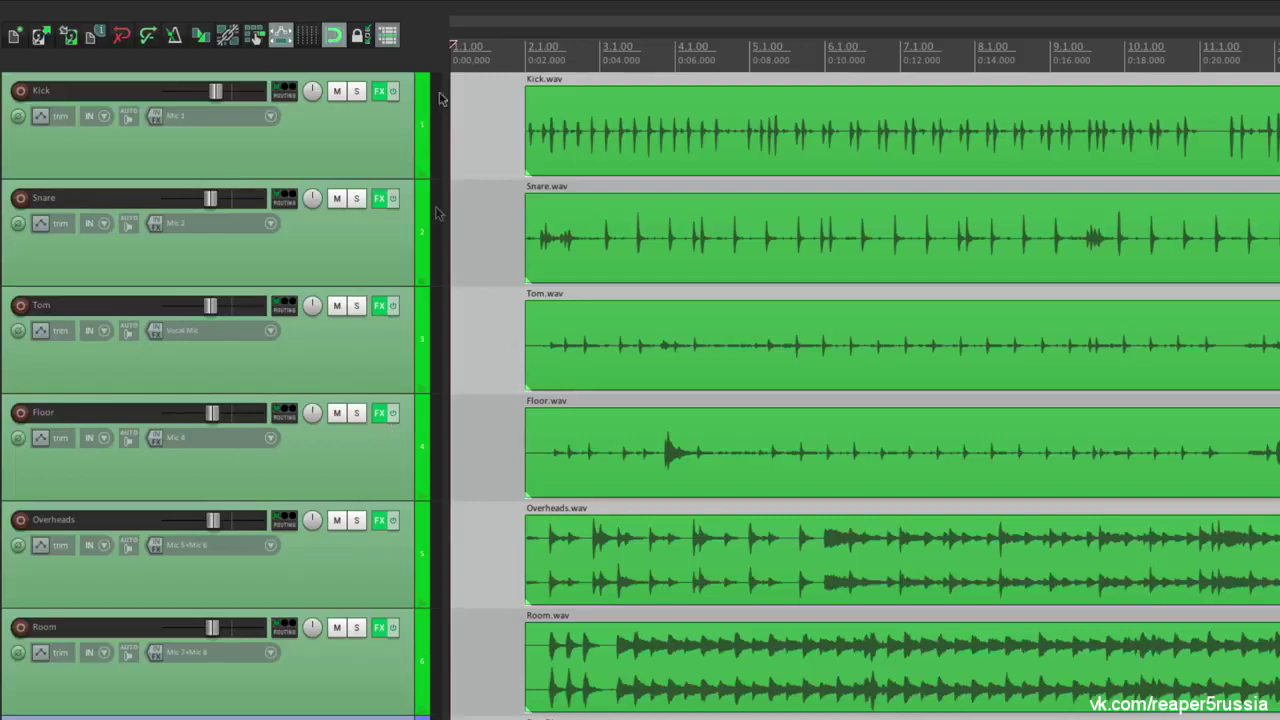
pyautogui.doubleClick(356, 132)
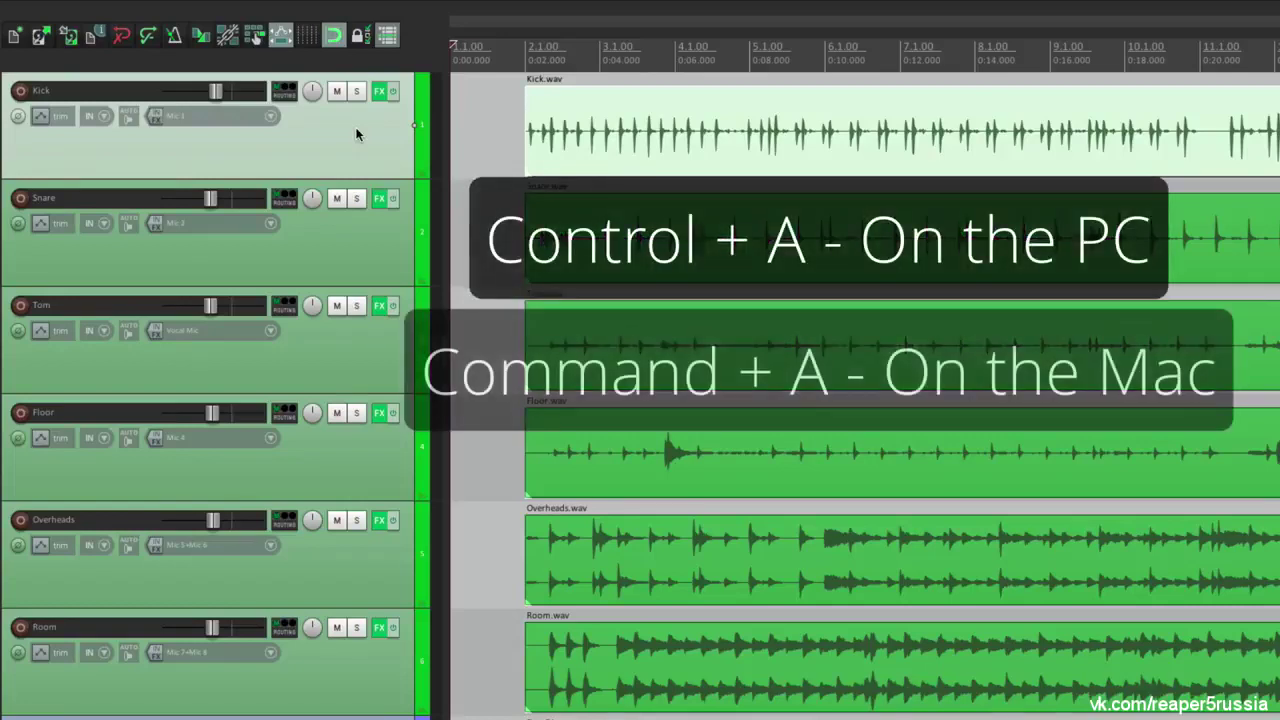
pyautogui.press('super+a')
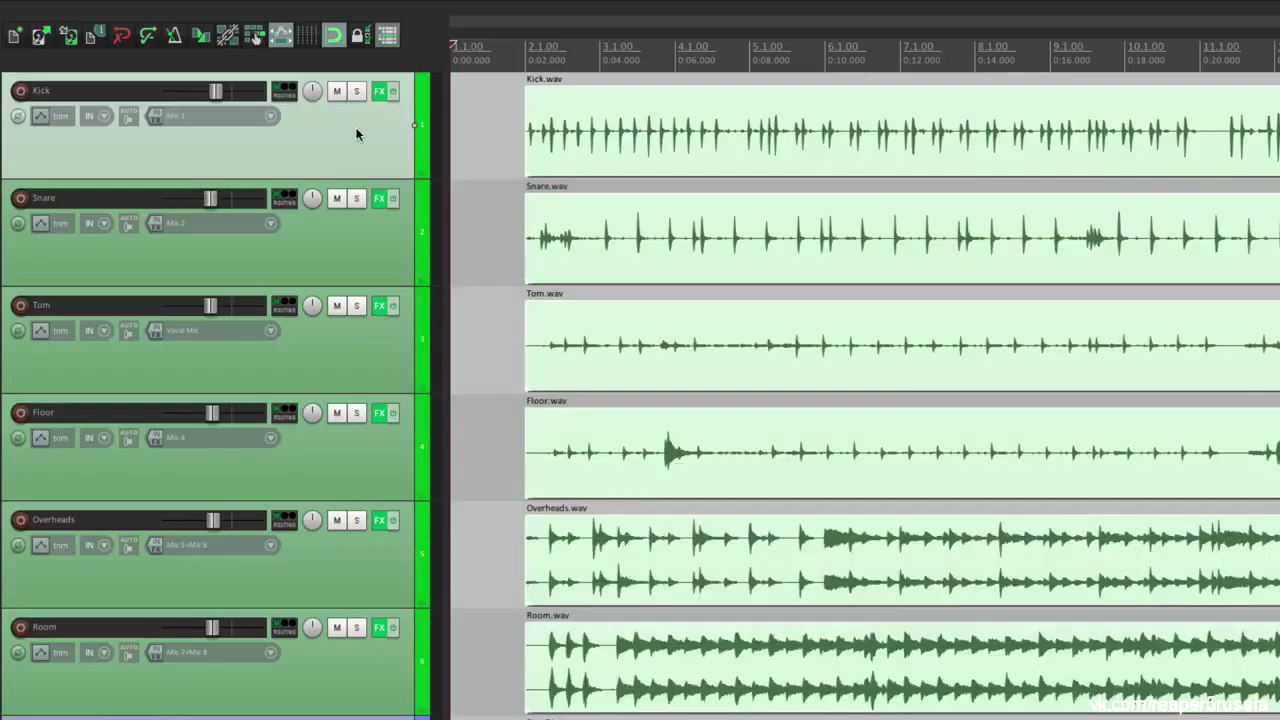
pyautogui.press('Delete')
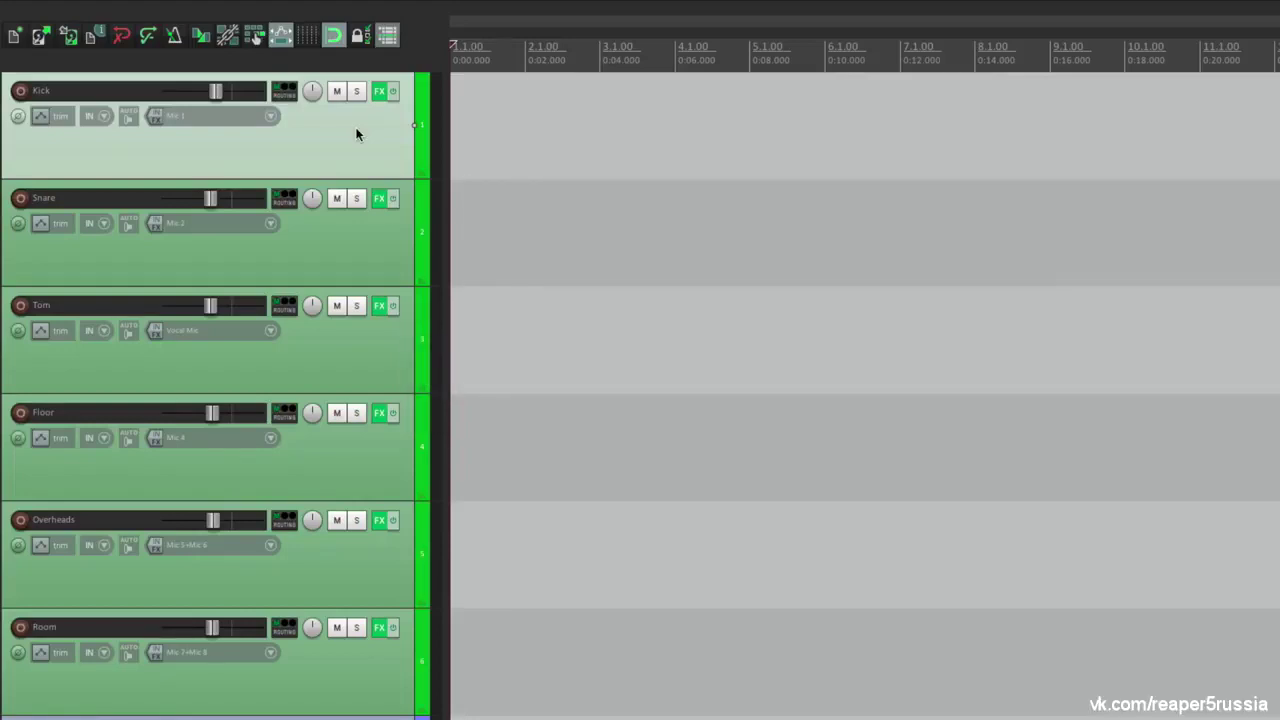
# Save the emptied band session as a project template named "Live Band Setup", with all media and subdirectory options off
pyautogui.scroll(-10, 548, 267)
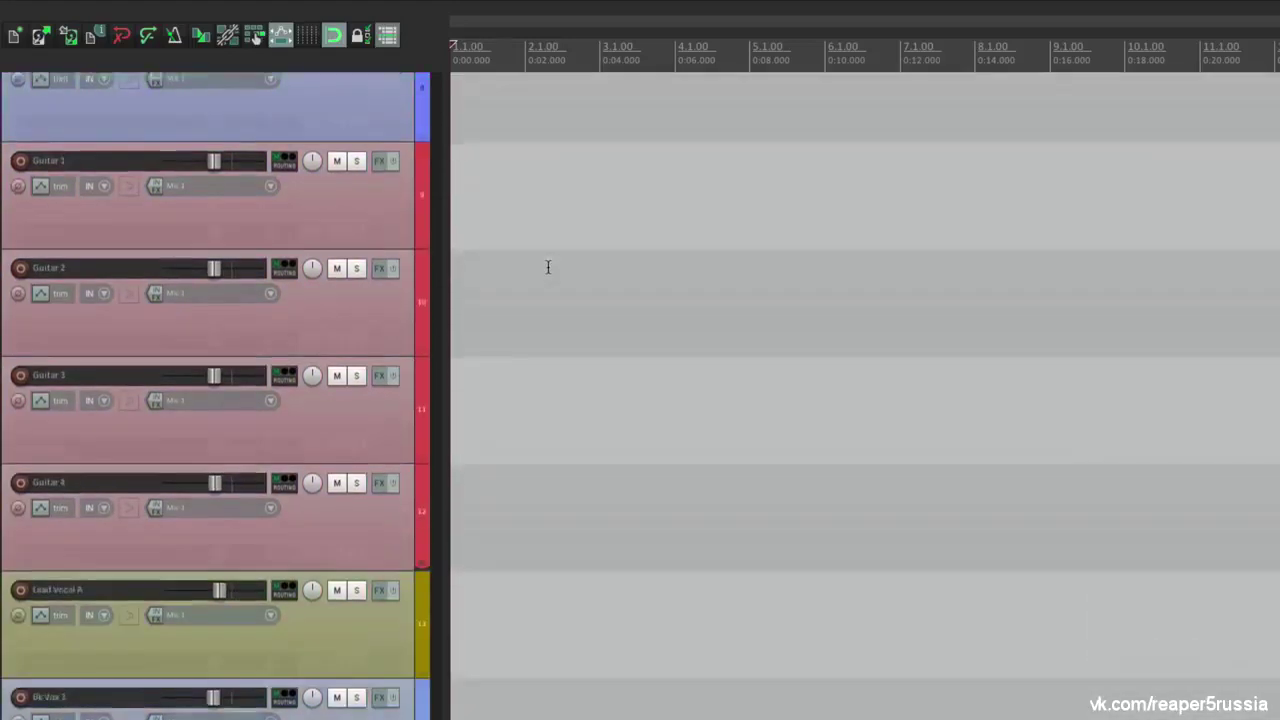
pyautogui.scroll(-3, 548, 267)
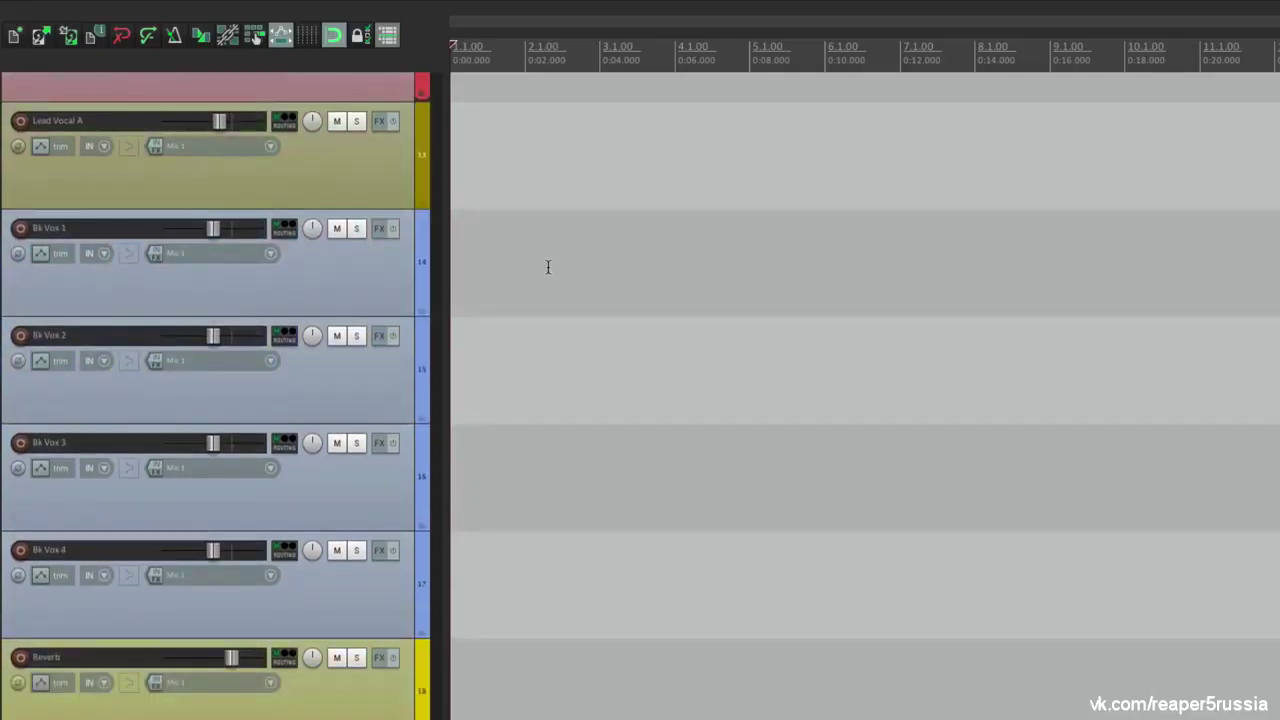
pyautogui.scroll(12, 548, 267)
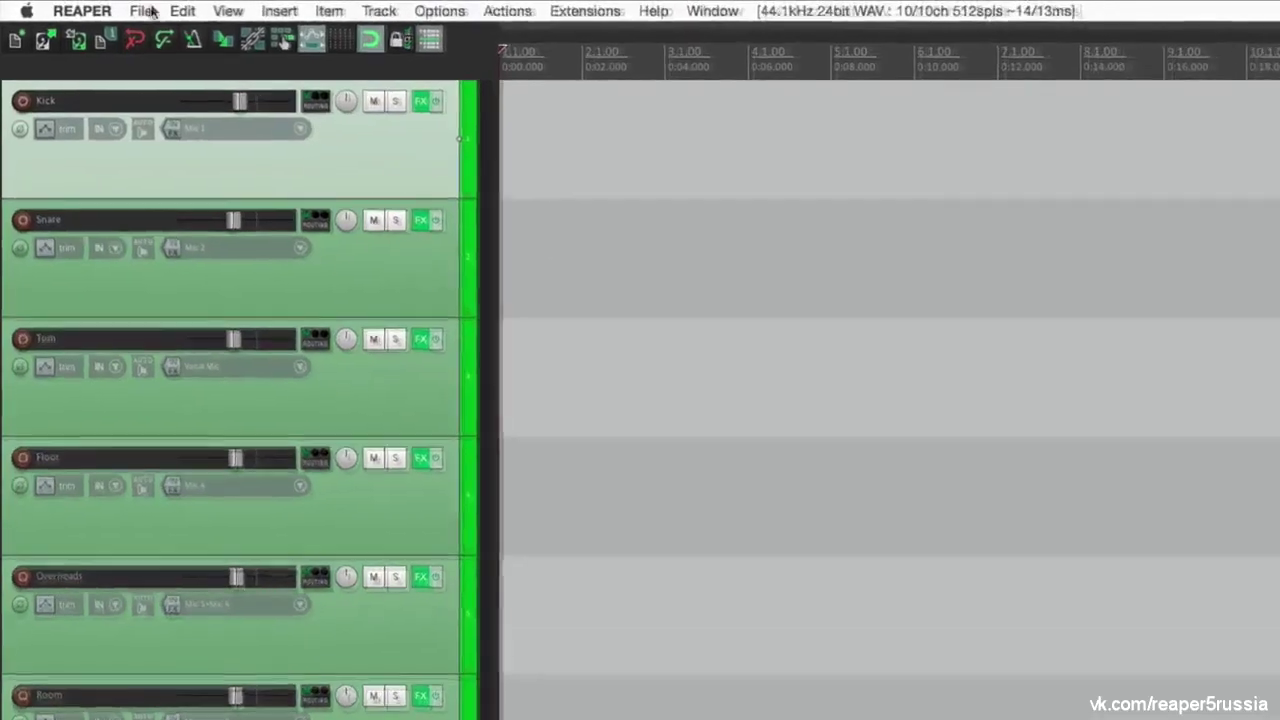
pyautogui.click(135, 11)
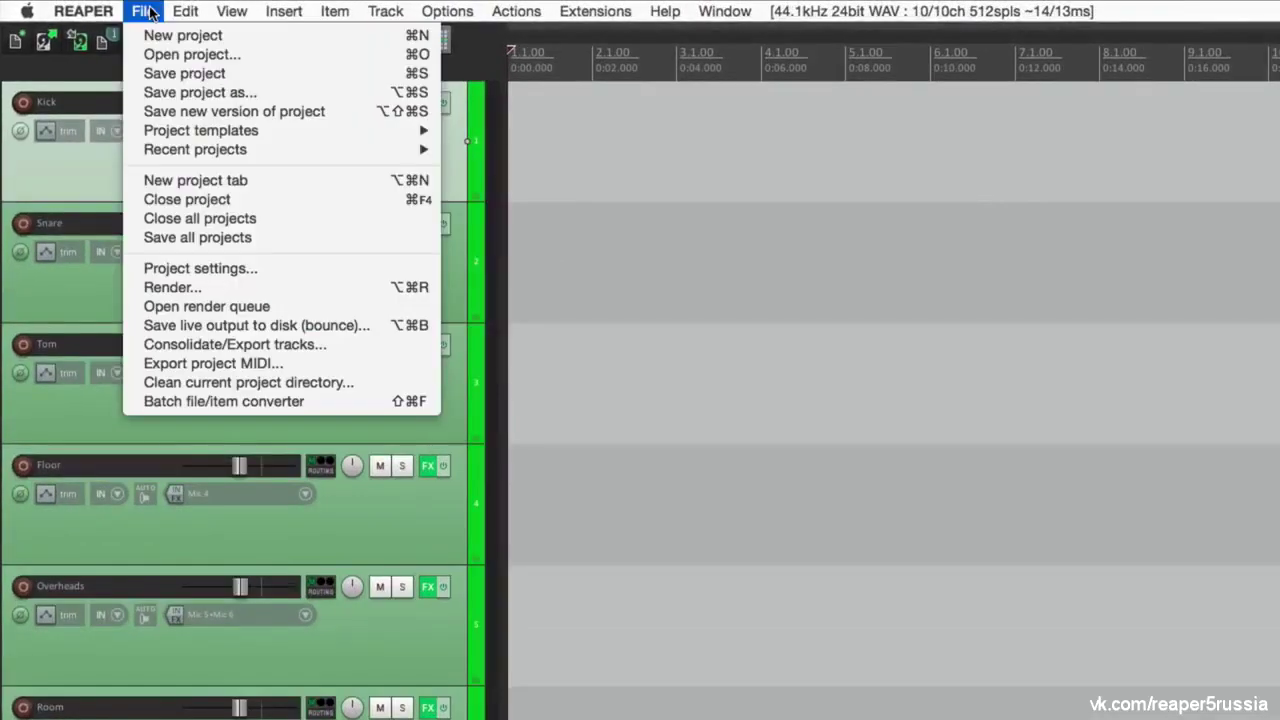
pyautogui.moveTo(143, 135)
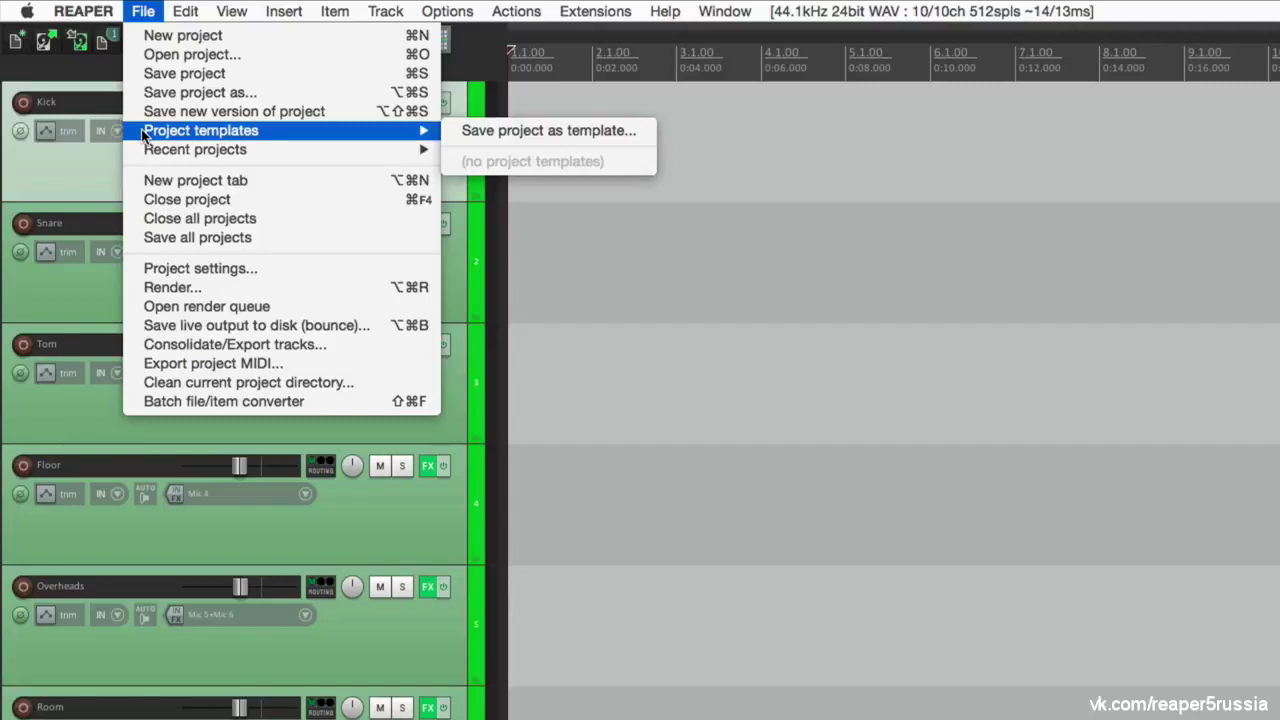
pyautogui.click(458, 133)
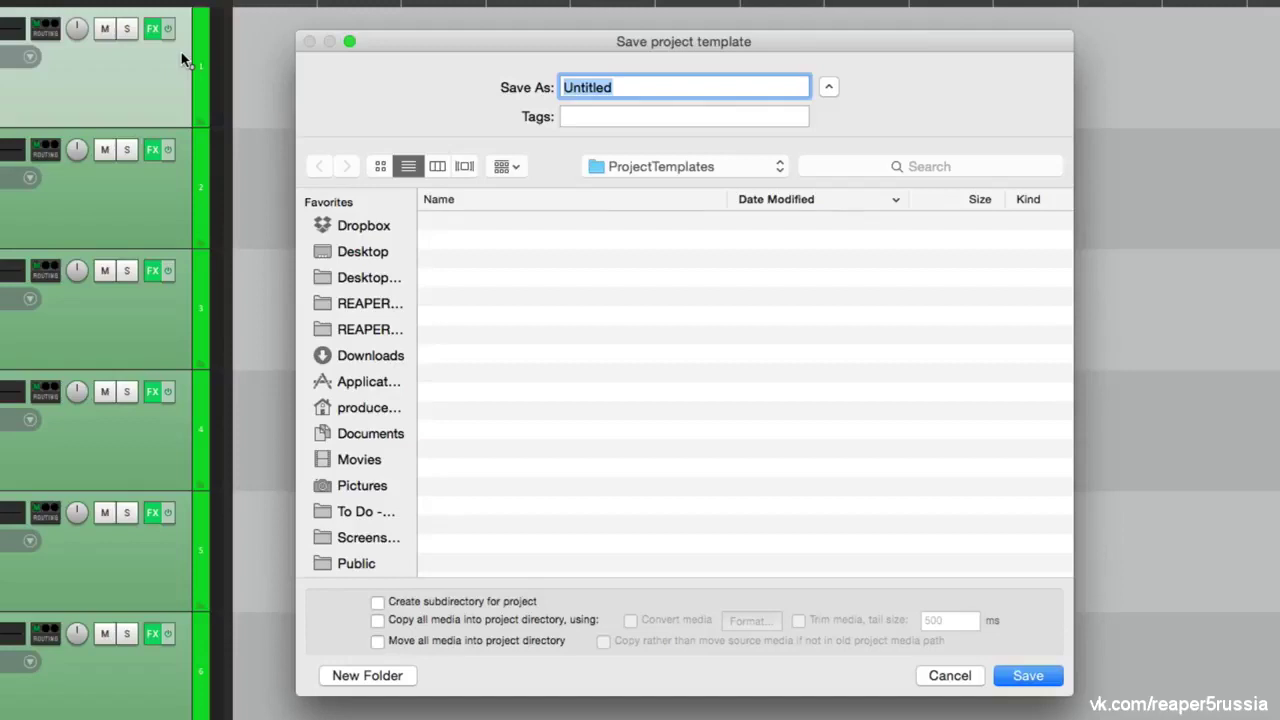
pyautogui.write('Live Band Setup')
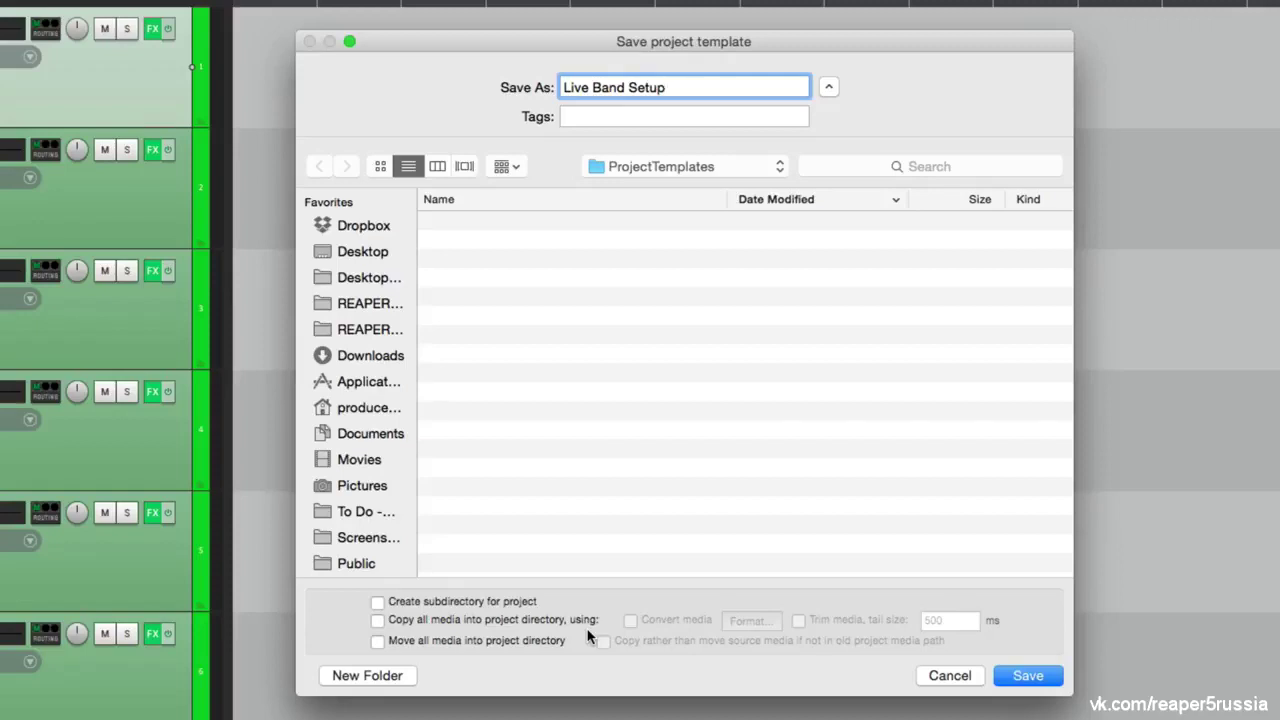
pyautogui.click(1020, 675)
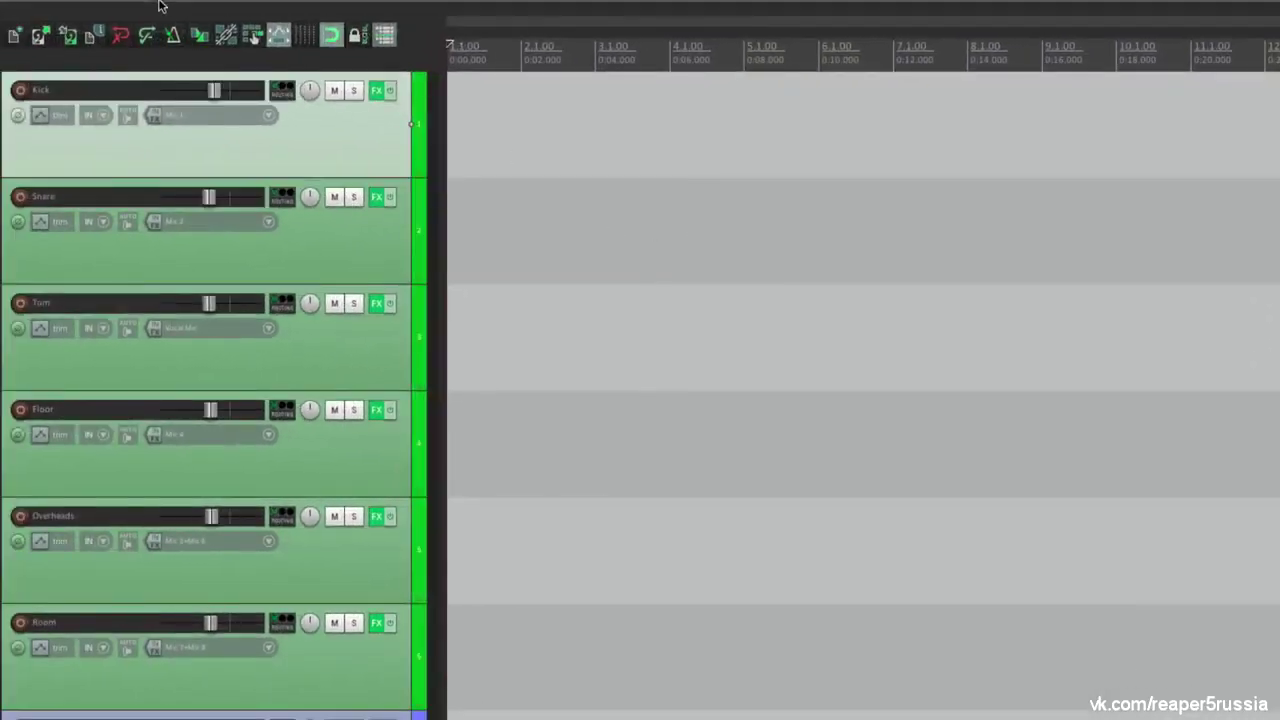
# Close the emptied band session without saving its changes
pyautogui.click(126, 9)
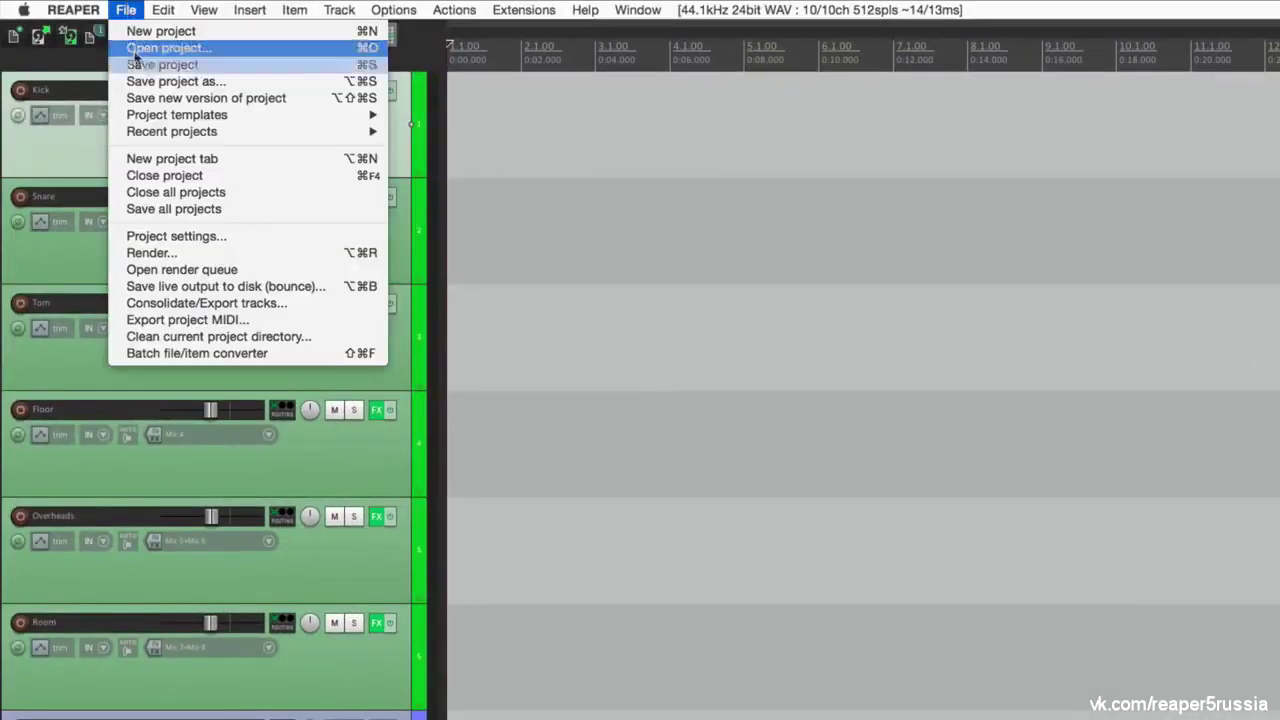
pyautogui.click(147, 176)
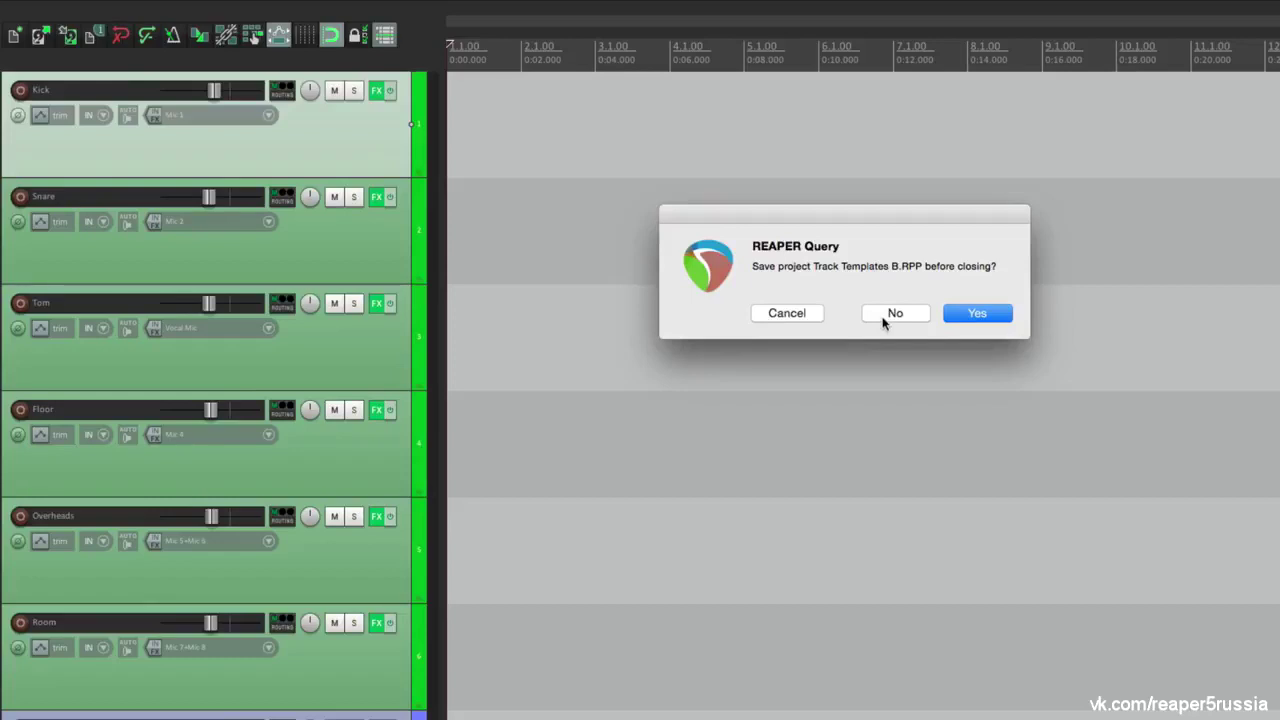
pyautogui.click(884, 318)
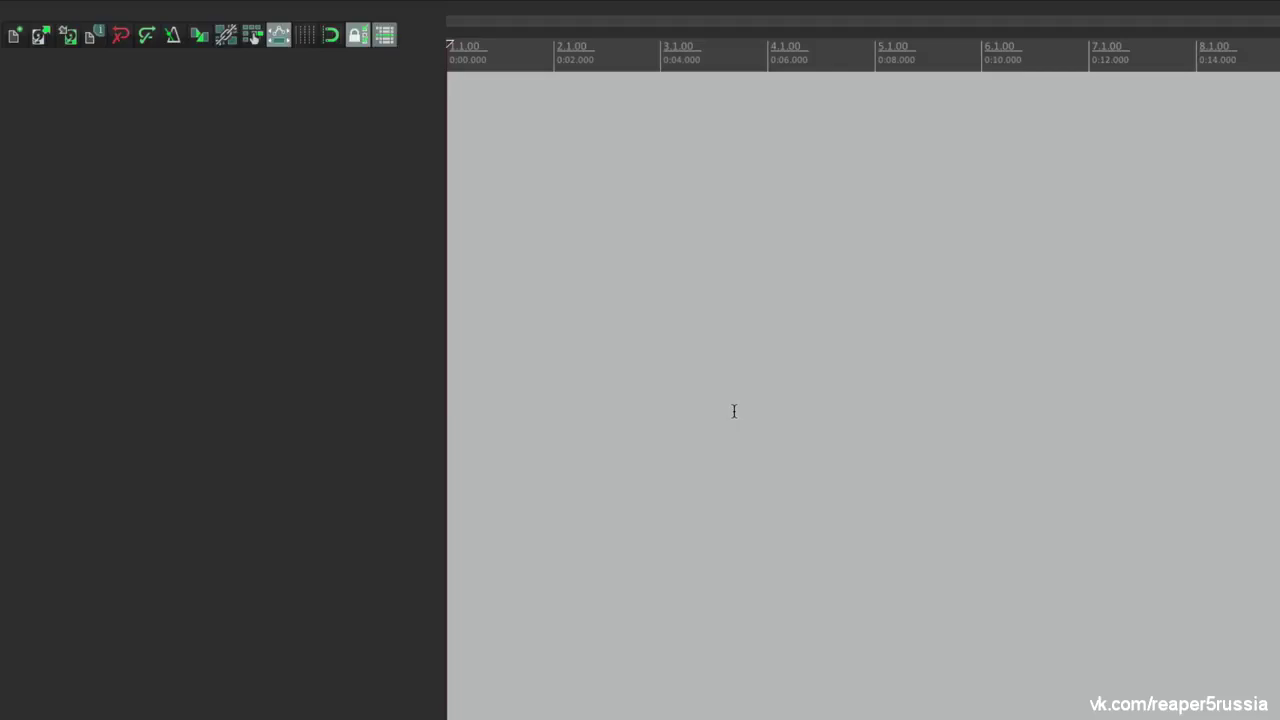
# Start a project from the "Live Band Setup" project template
pyautogui.moveTo(220, 3)
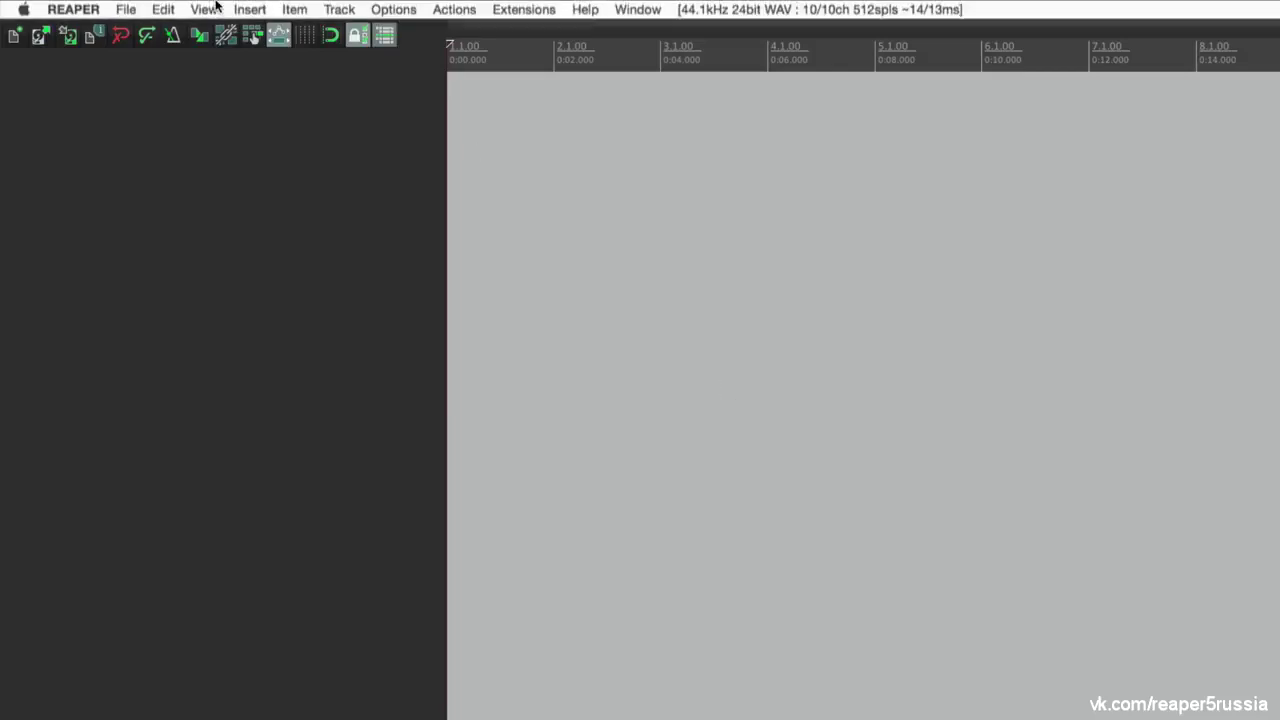
pyautogui.click(125, 9)
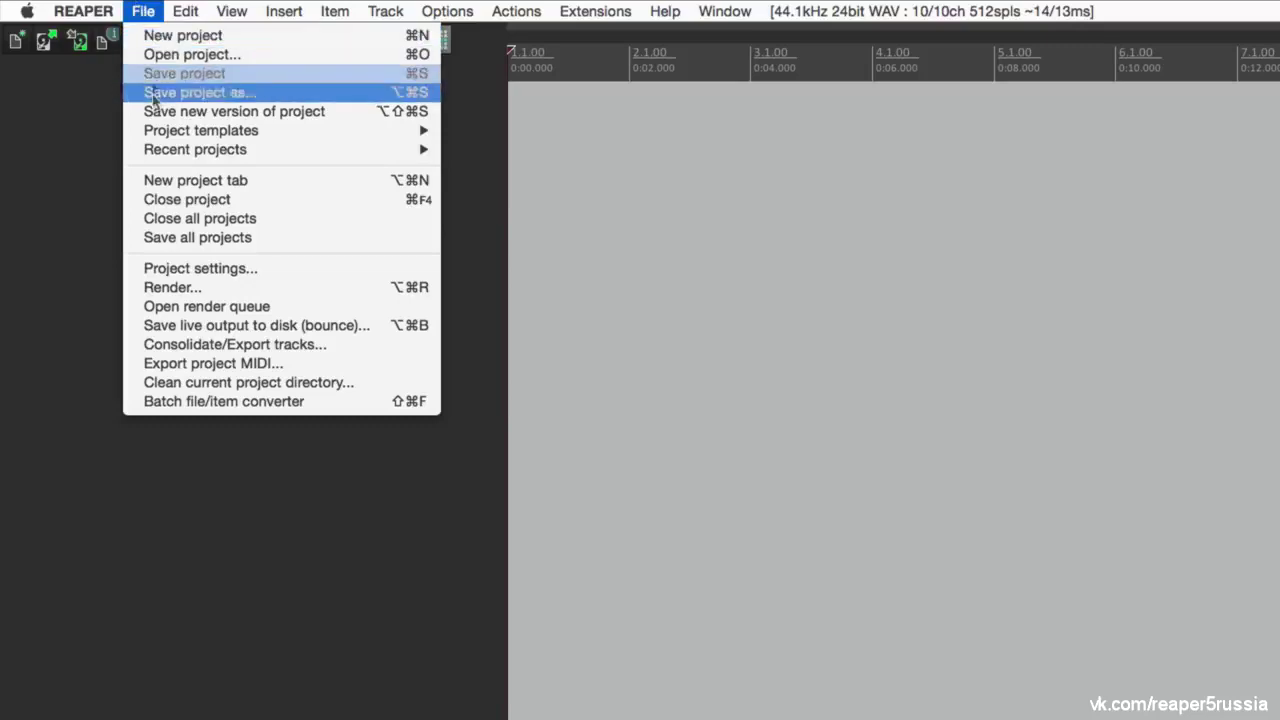
pyautogui.moveTo(153, 136)
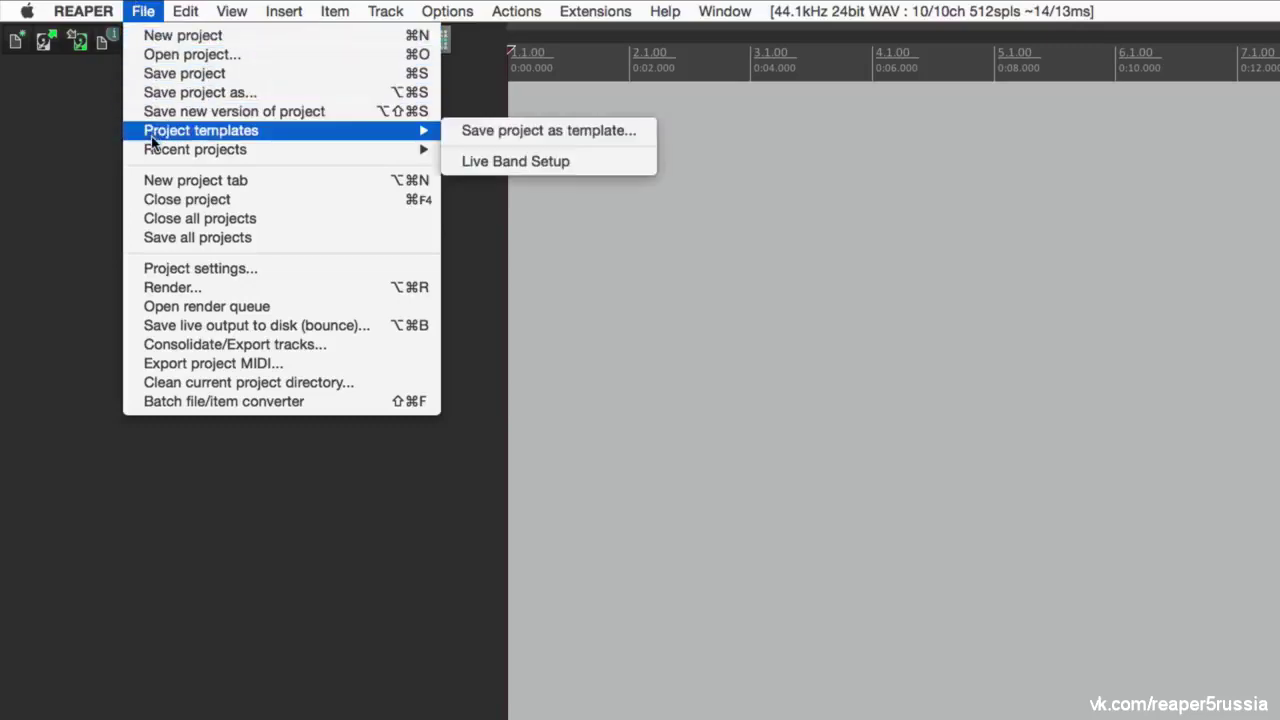
pyautogui.click(586, 162)
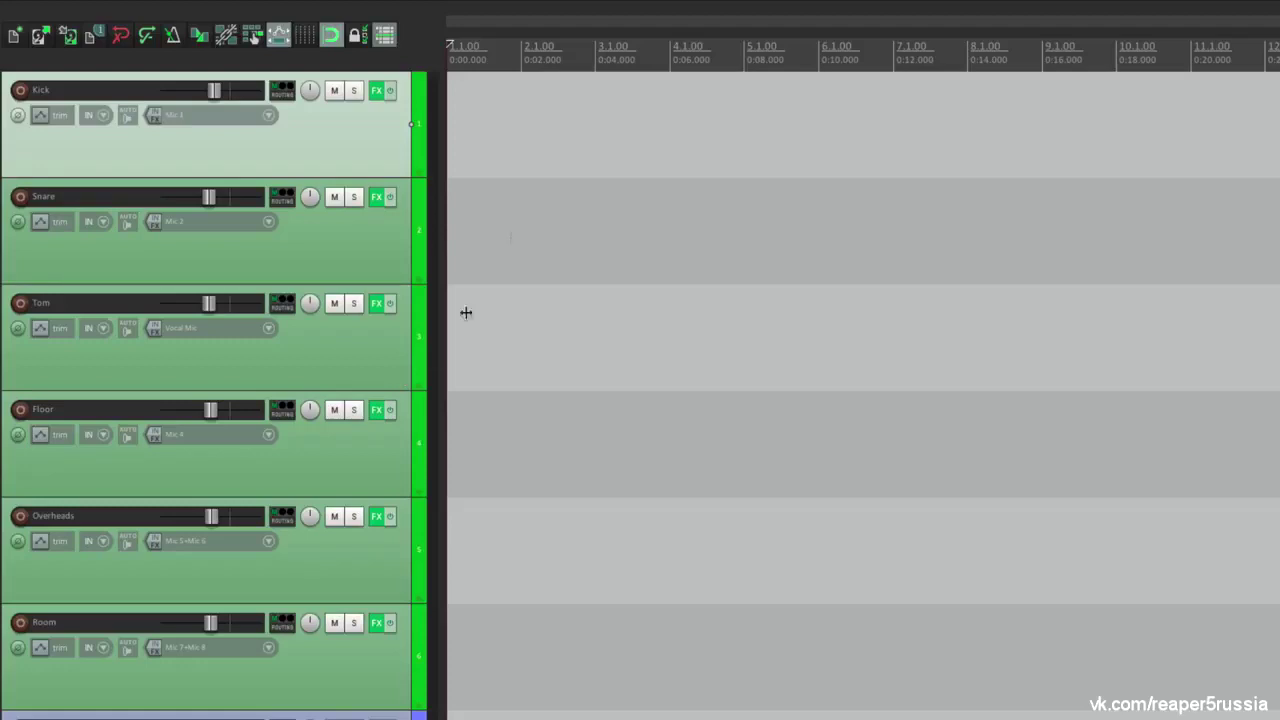
# Close the project and set "Live Band Setup.RPP" as the template file for new projects in the project preferences
pyautogui.click(123, 9)
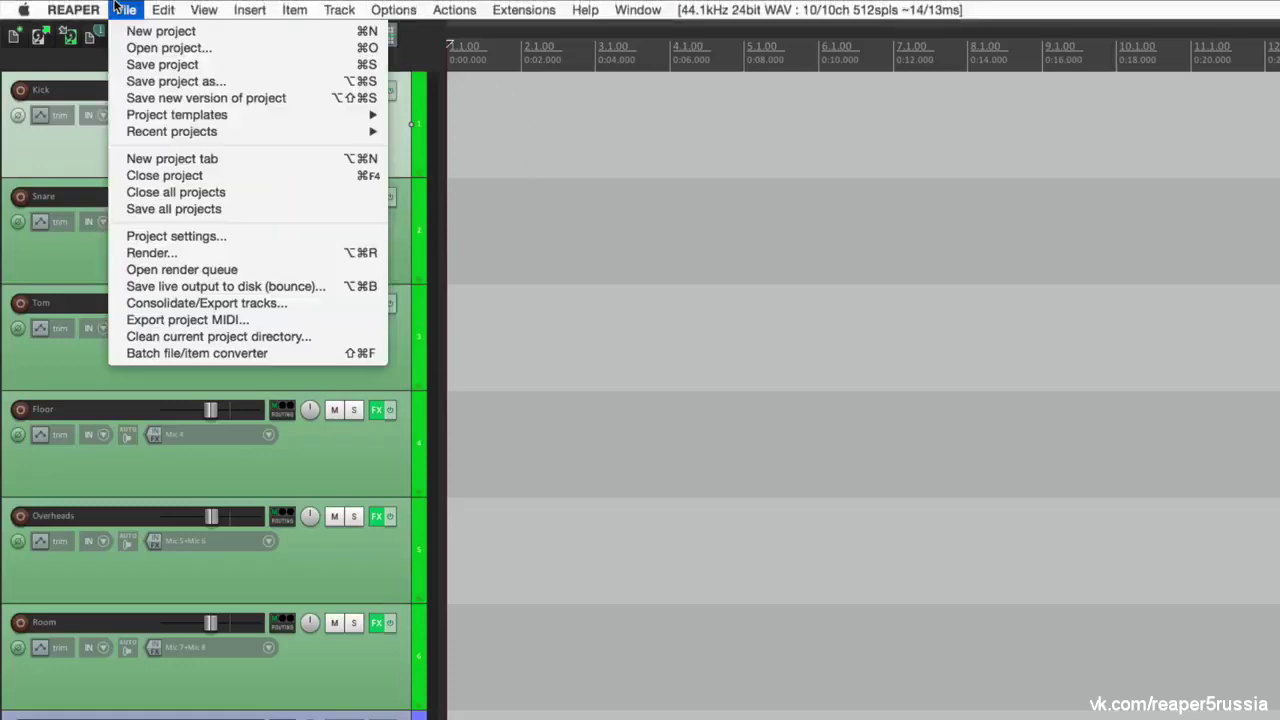
pyautogui.click(190, 175)
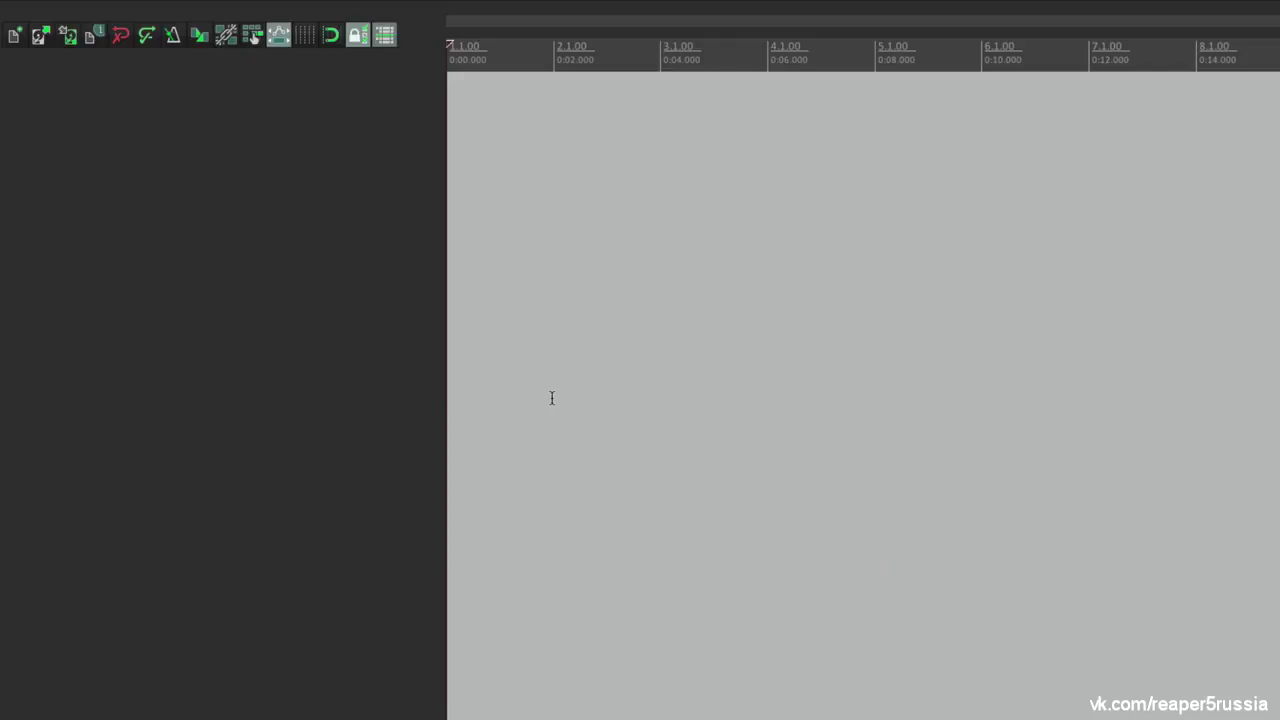
pyautogui.press('super+comma')
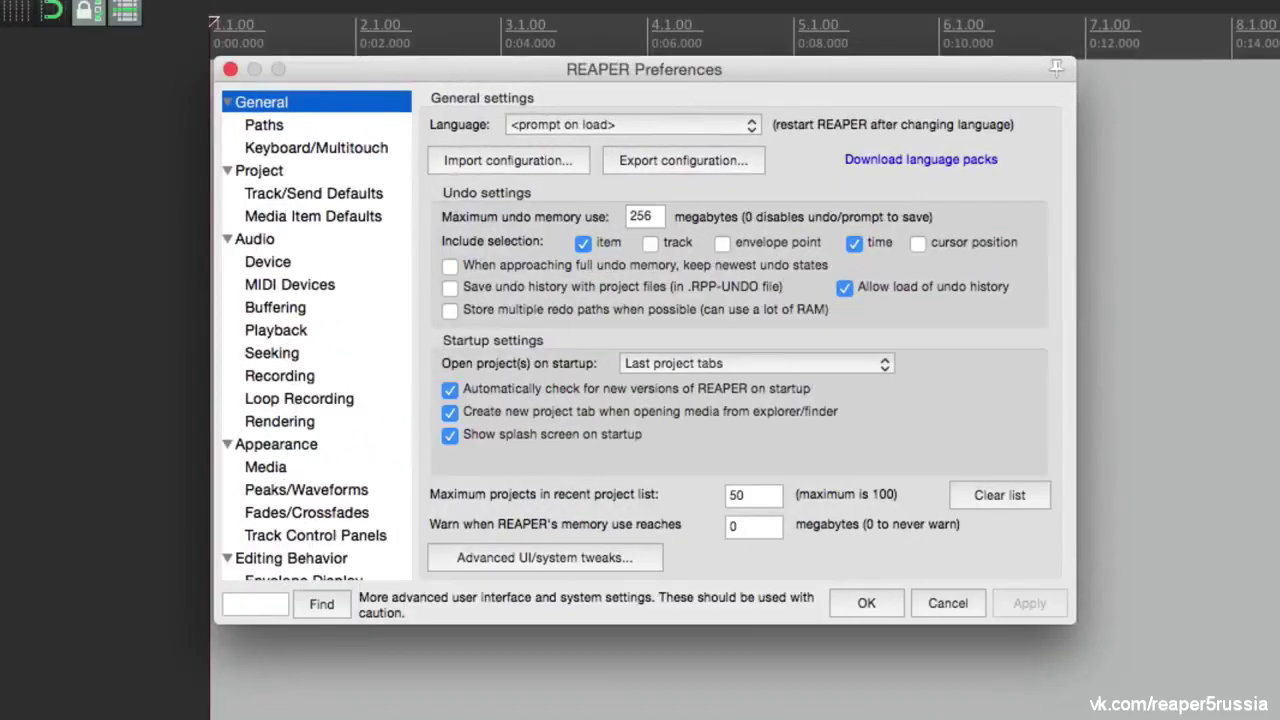
pyautogui.click(334, 178)
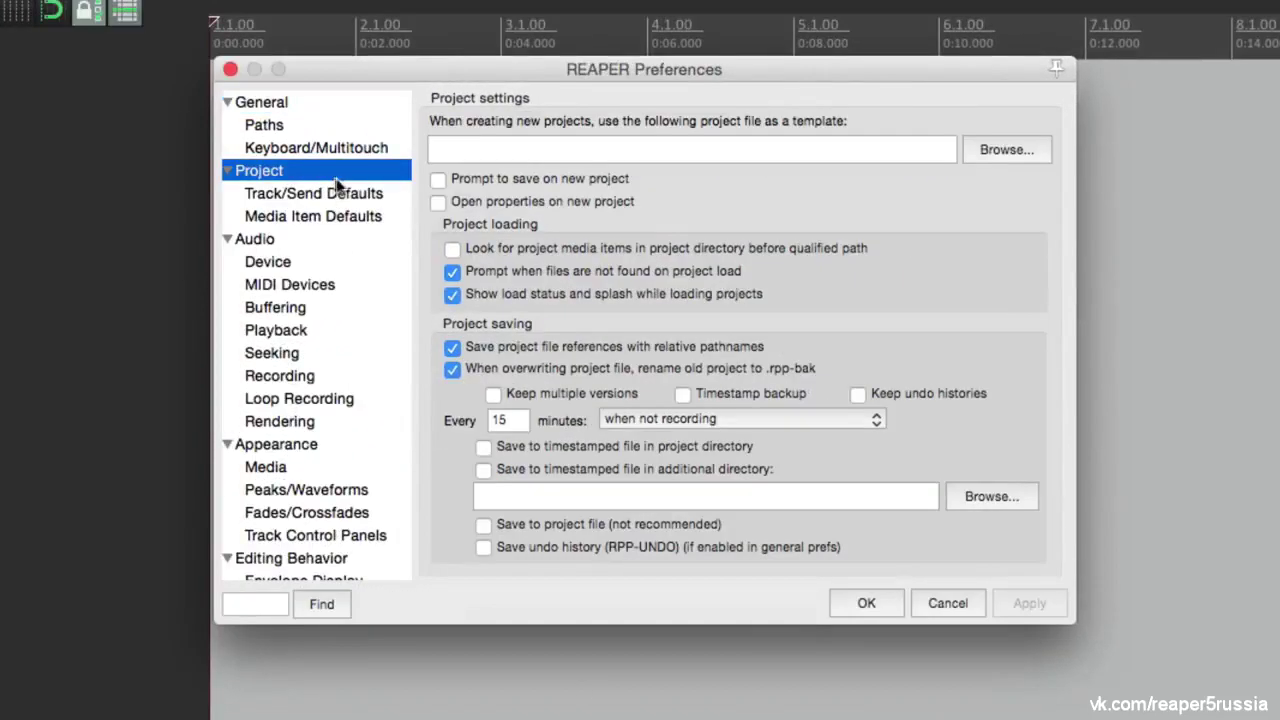
pyautogui.click(612, 150)
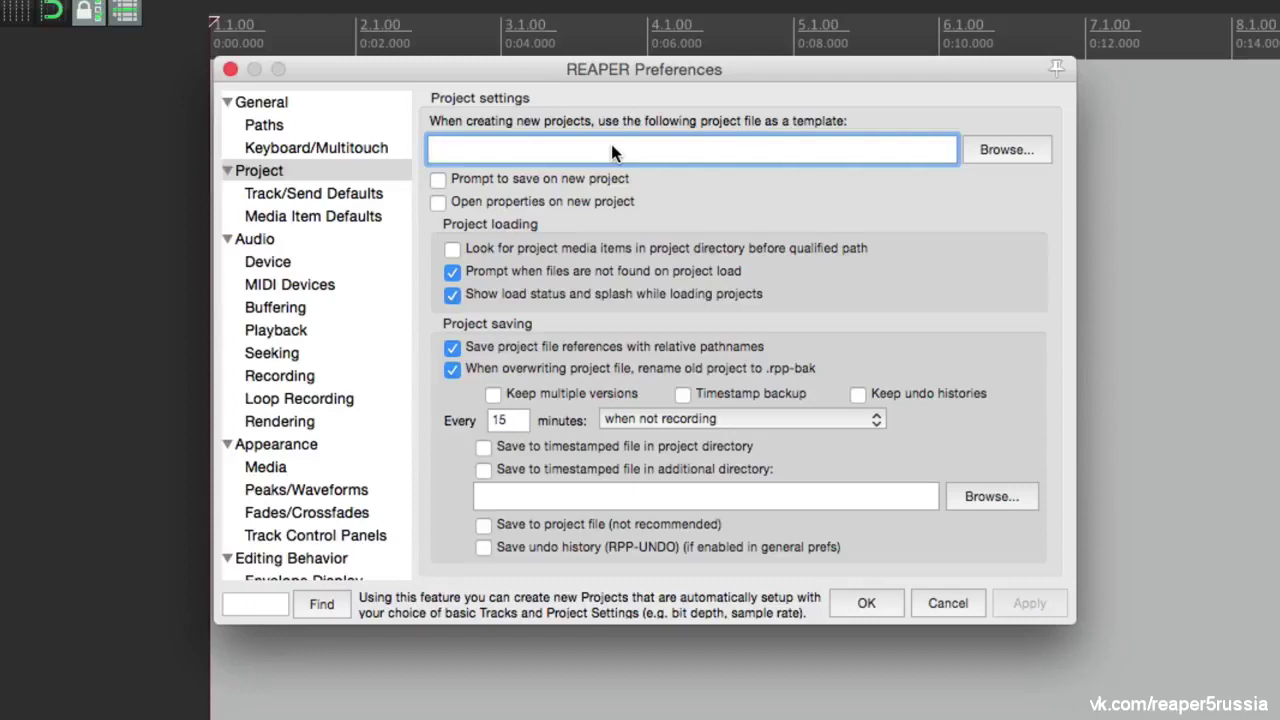
pyautogui.click(986, 145)
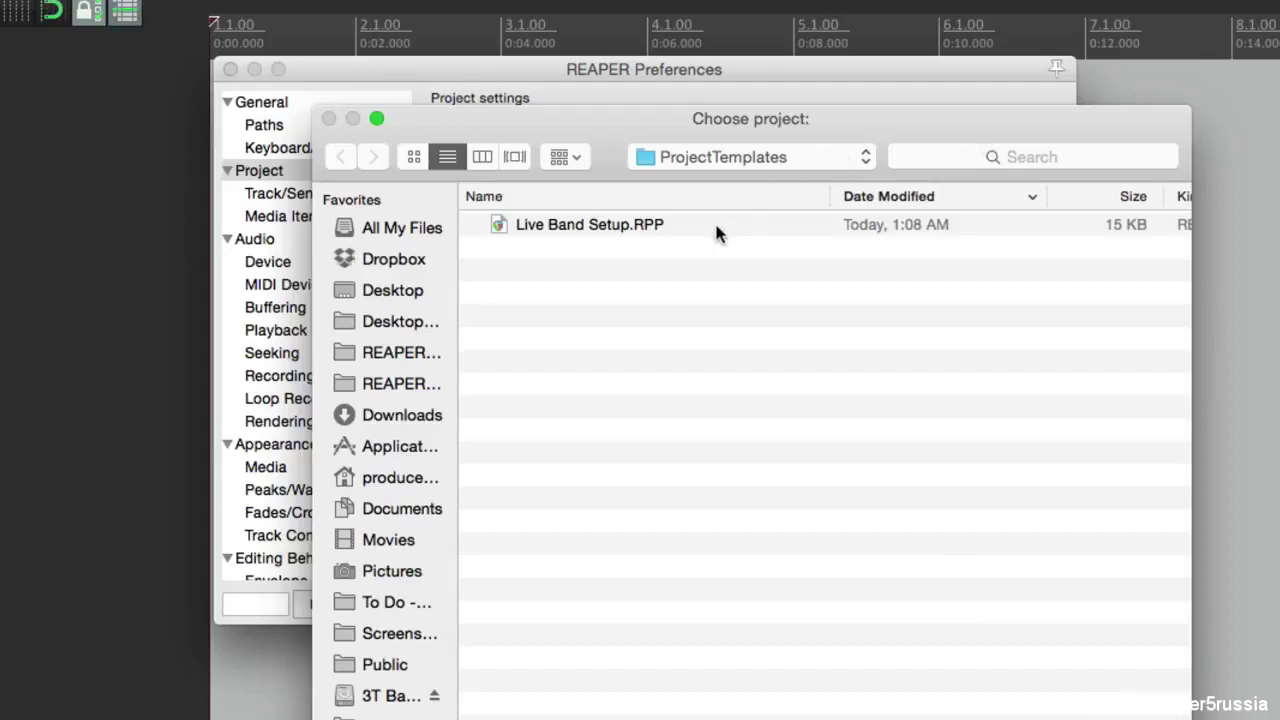
pyautogui.doubleClick(658, 224)
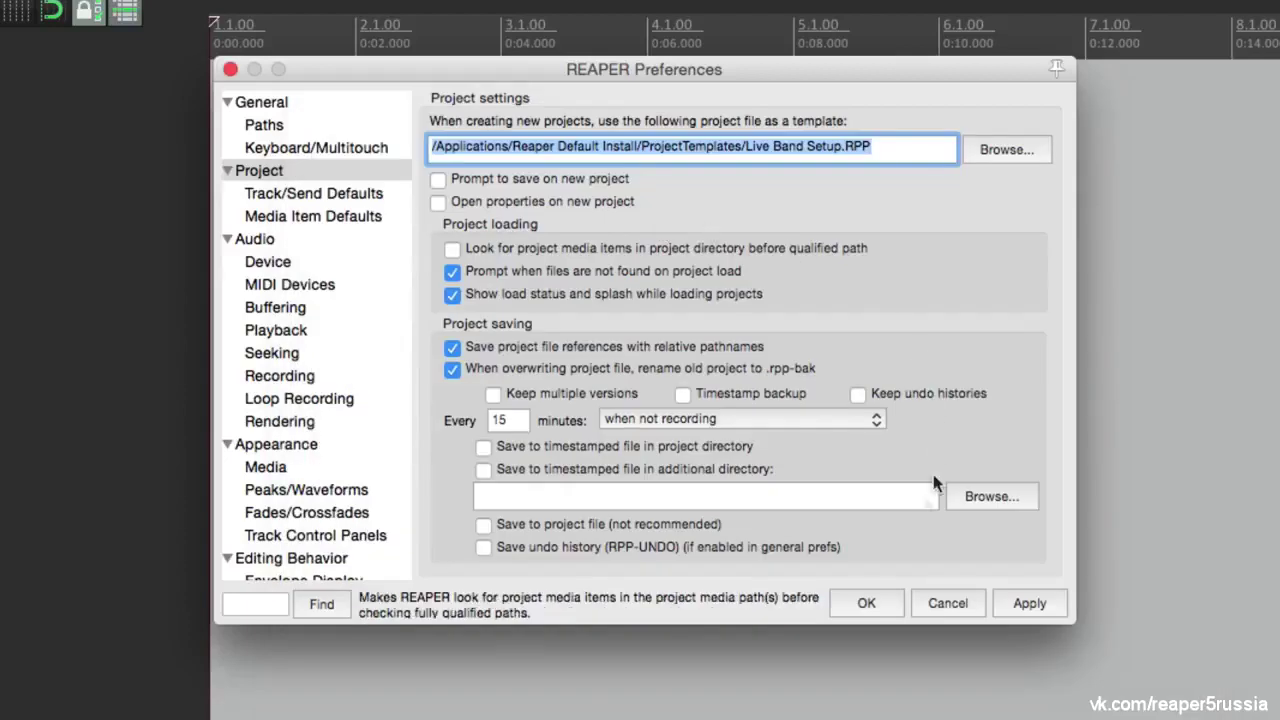
pyautogui.click(881, 600)
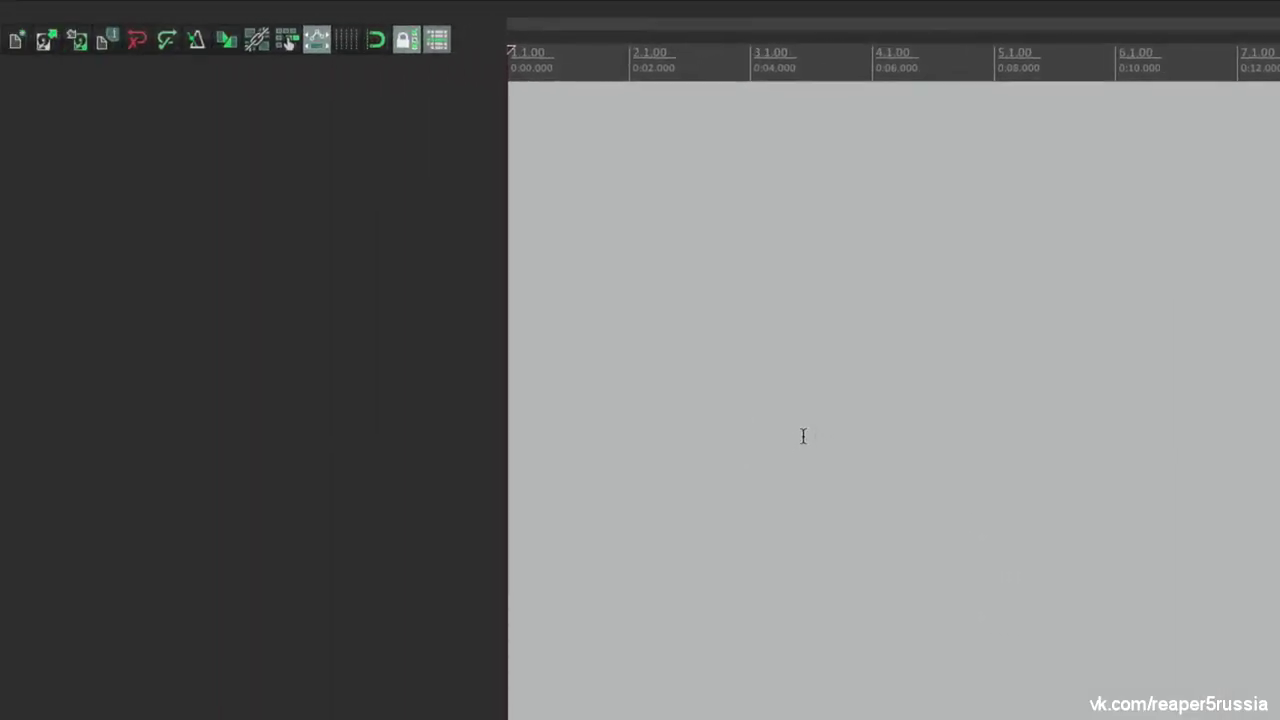
# Create a new project and look through its tracks from the drums down to the backing vocals
pyautogui.click(25, 41)
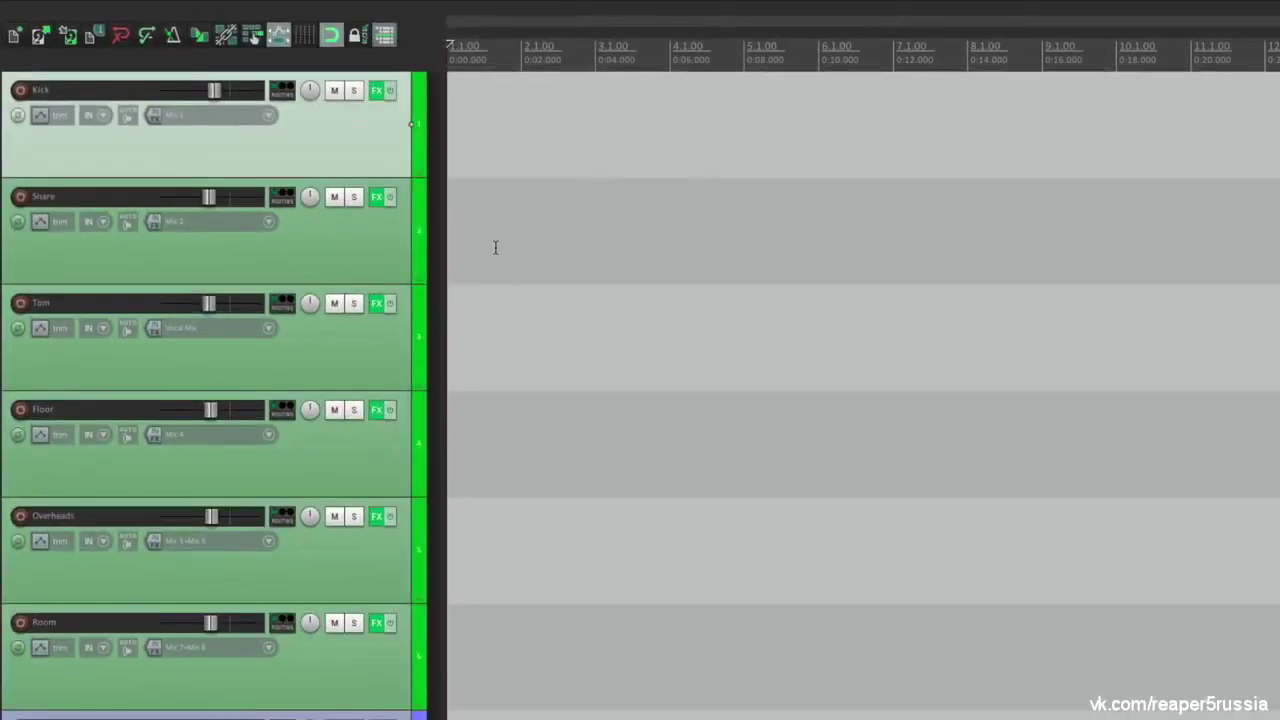
pyautogui.scroll(-5, 549, 340)
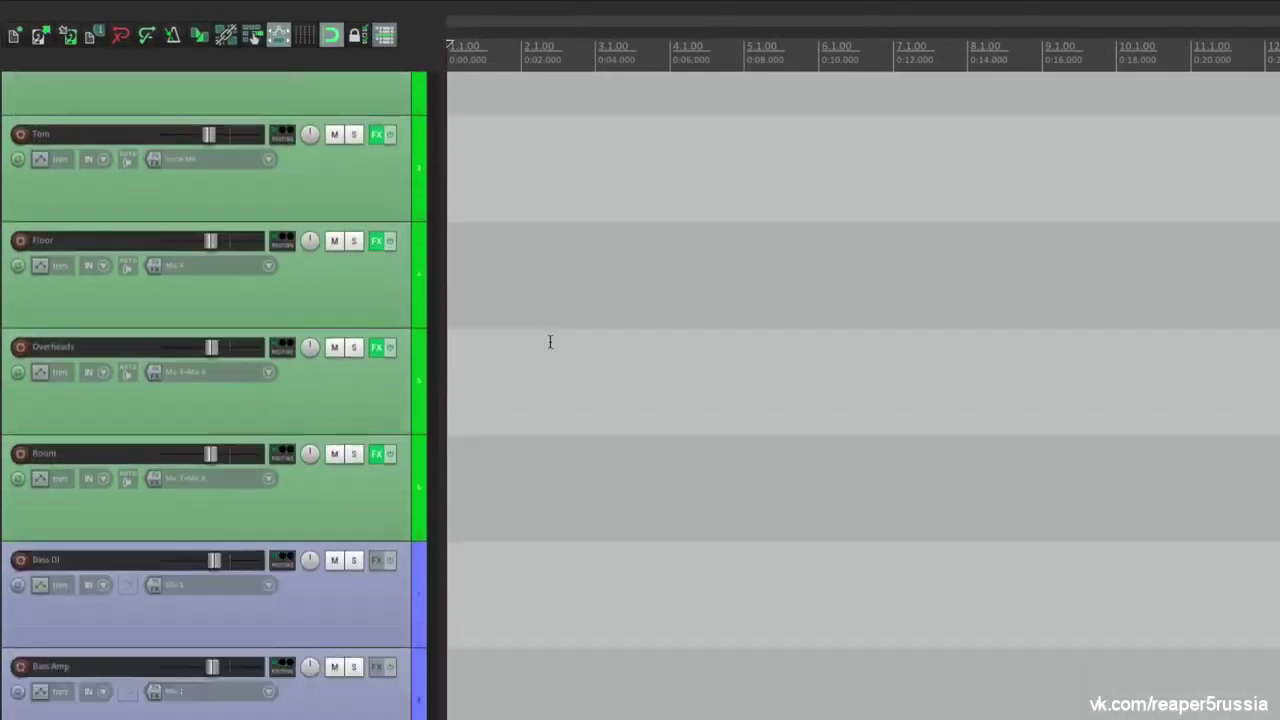
pyautogui.scroll(-5, 546, 400)
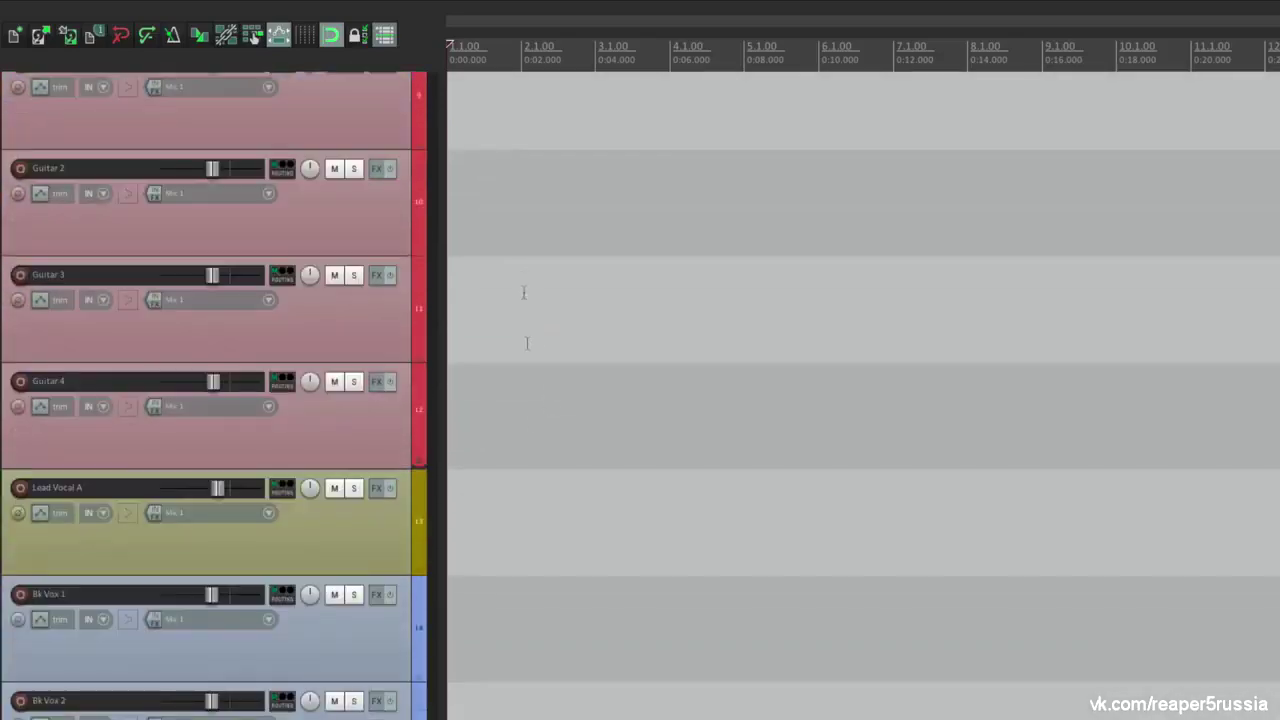
pyautogui.scroll(-4, 546, 598)
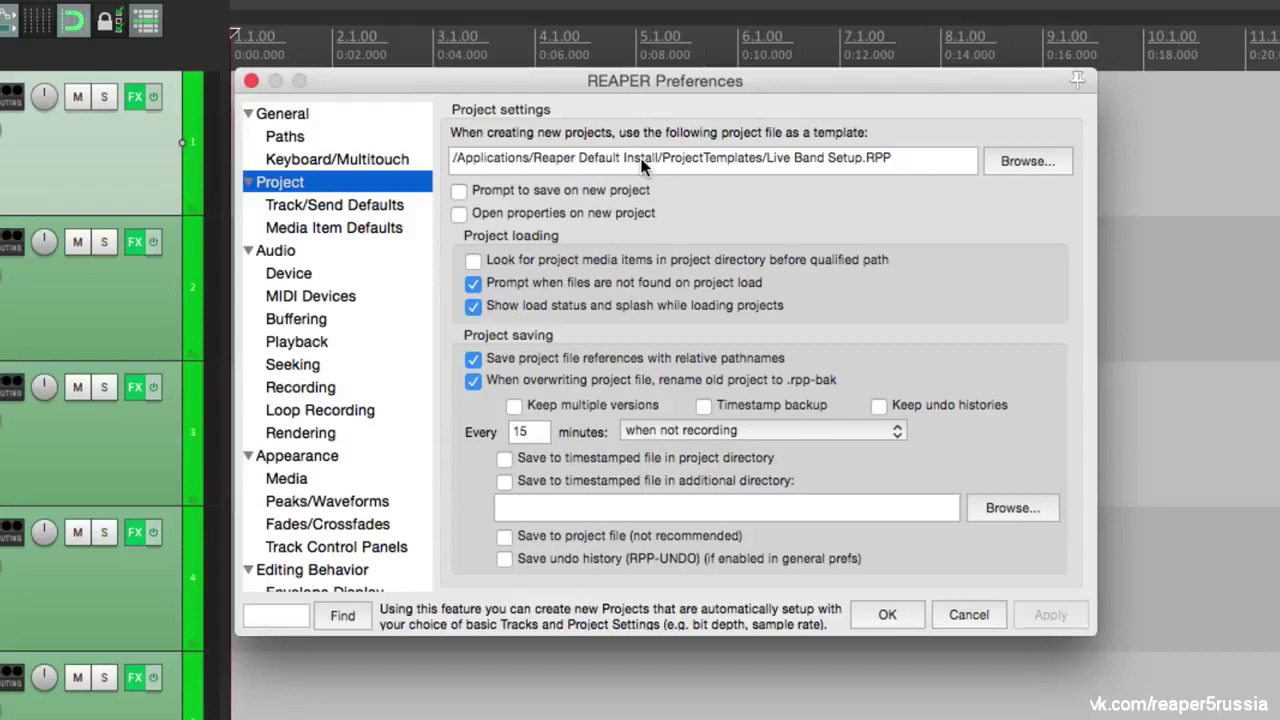
# Remove the default template path for new projects in the project preferences and apply the change
pyautogui.tripleClick(643, 166)
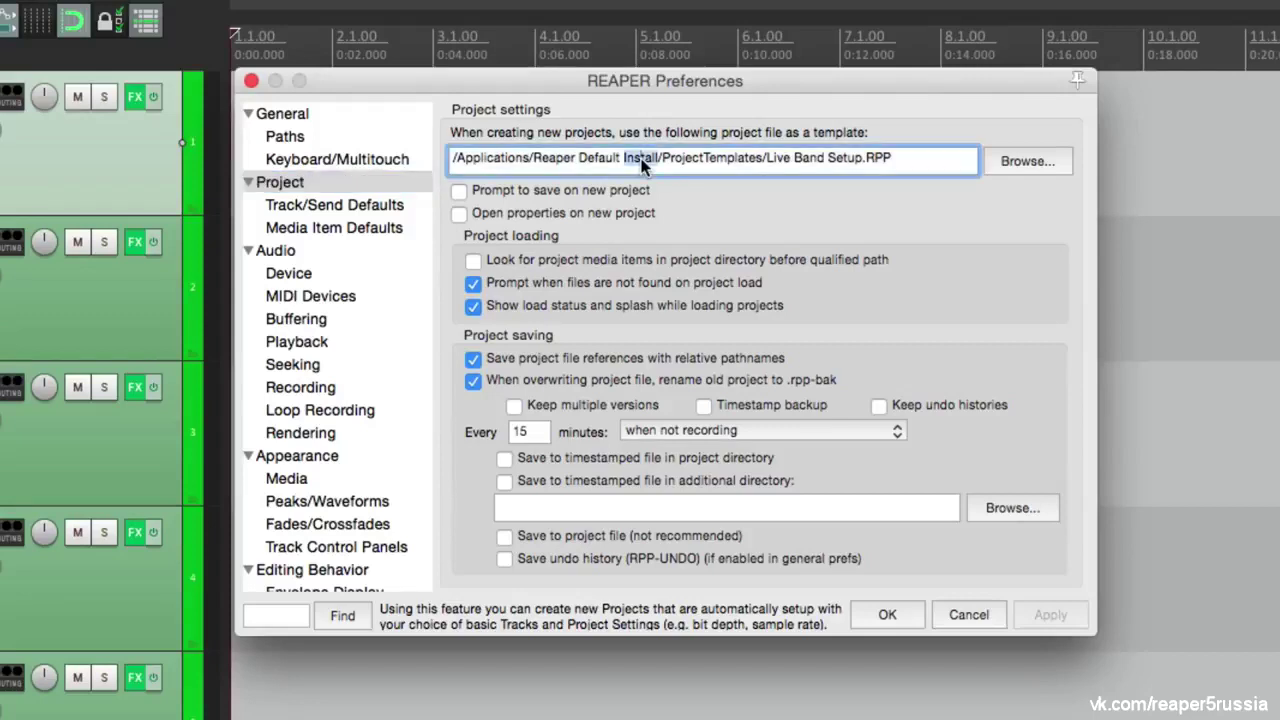
pyautogui.press('BackSpace')
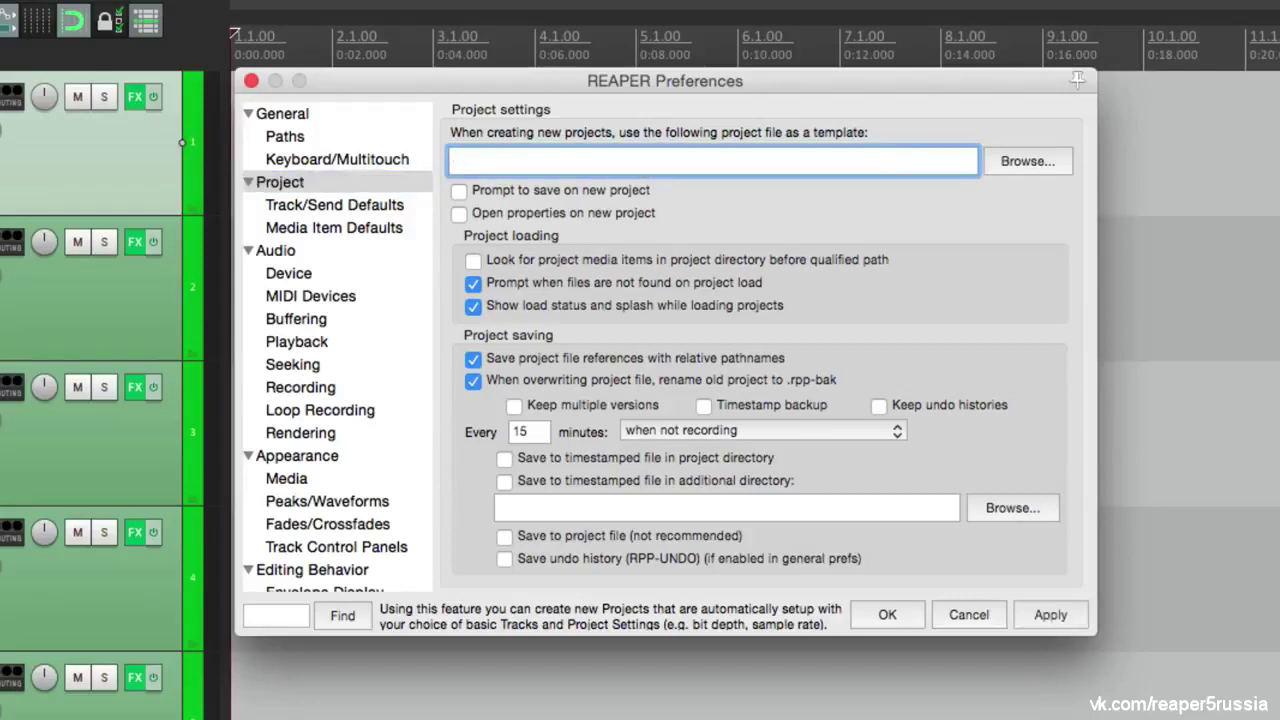
pyautogui.click(887, 615)
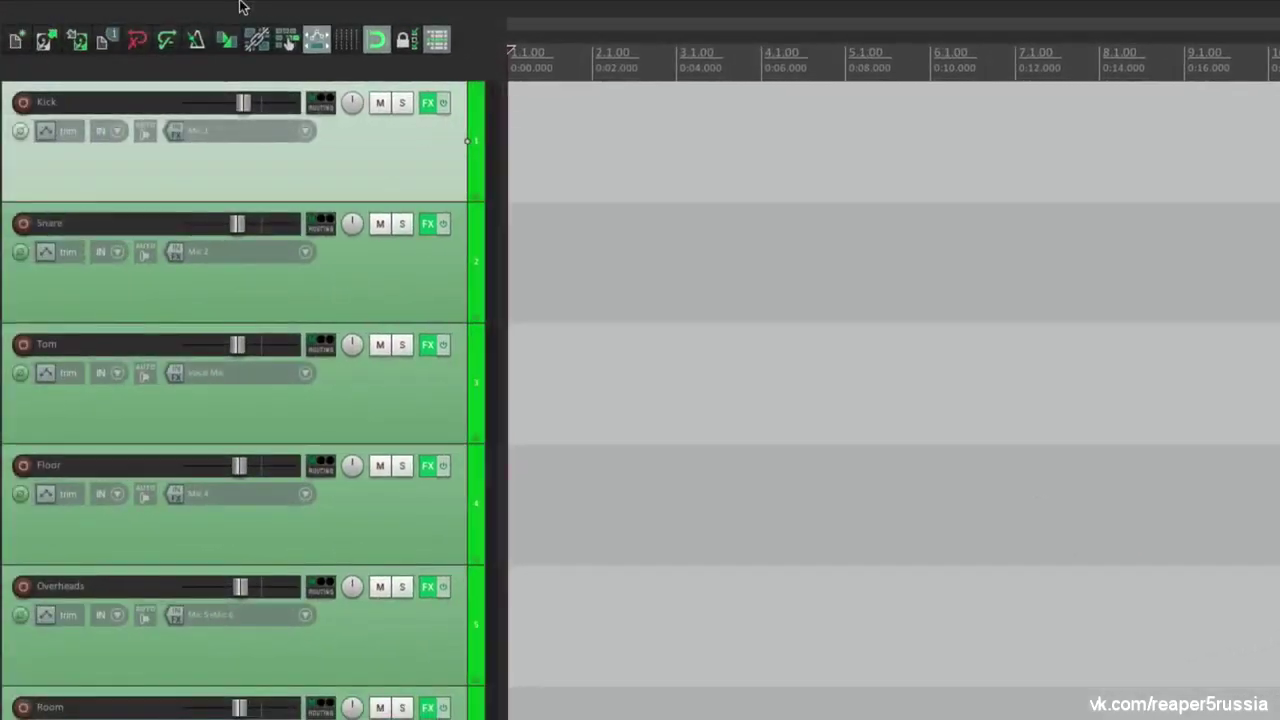
# Load the "Live Band Setup" project template from the list of saved project templates
pyautogui.click(143, 11)
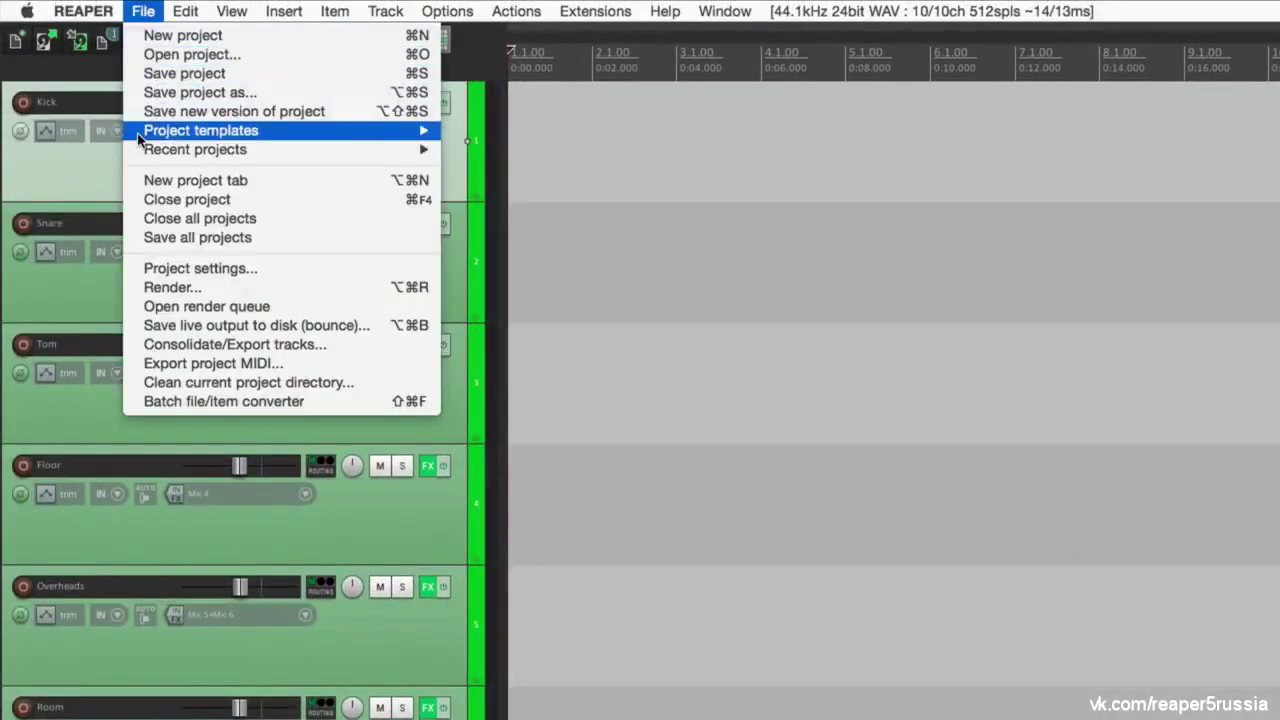
pyautogui.moveTo(141, 133)
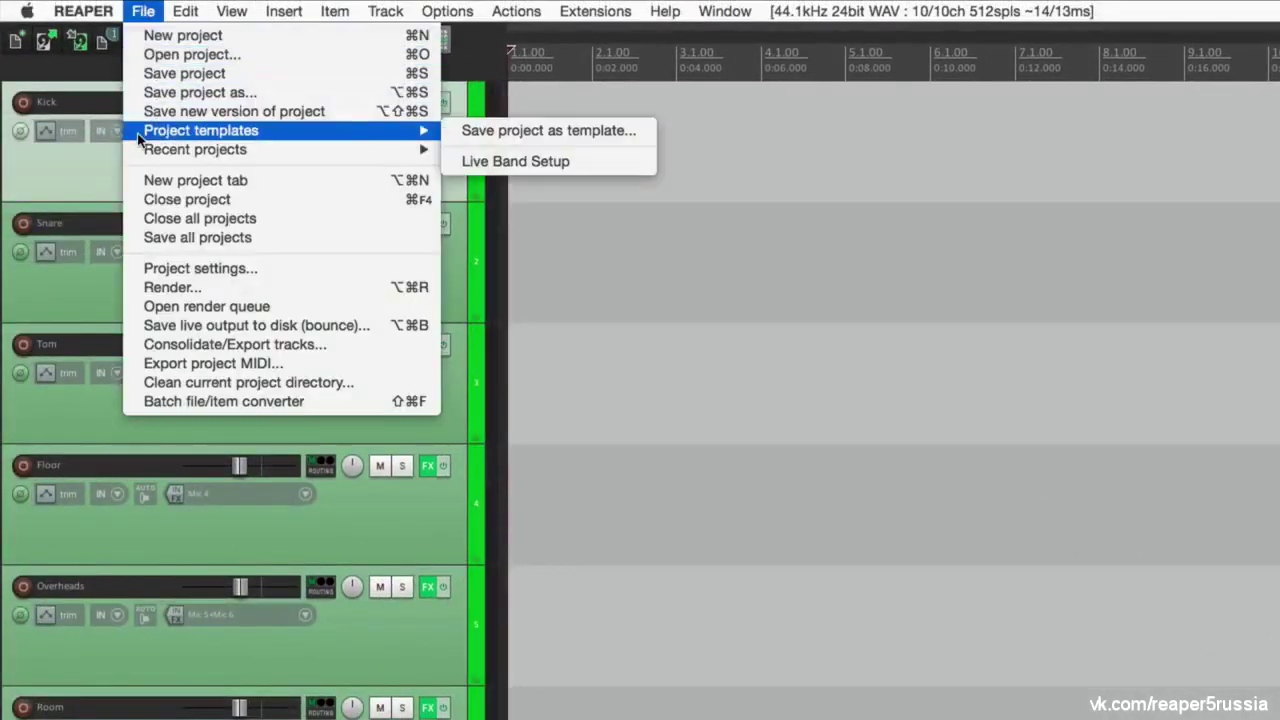
pyautogui.click(593, 160)
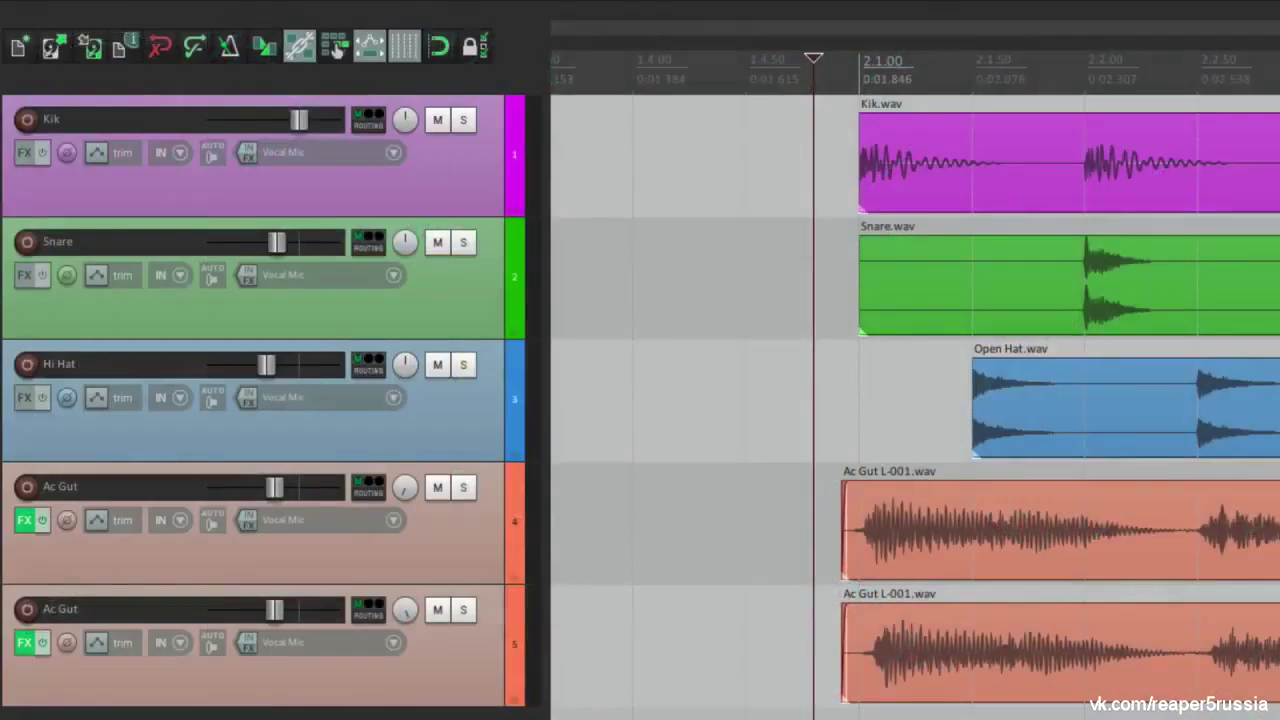
# View the Locking options for the drum and acoustic guitar project, and switch locking on and back off
pyautogui.click(476, 56)
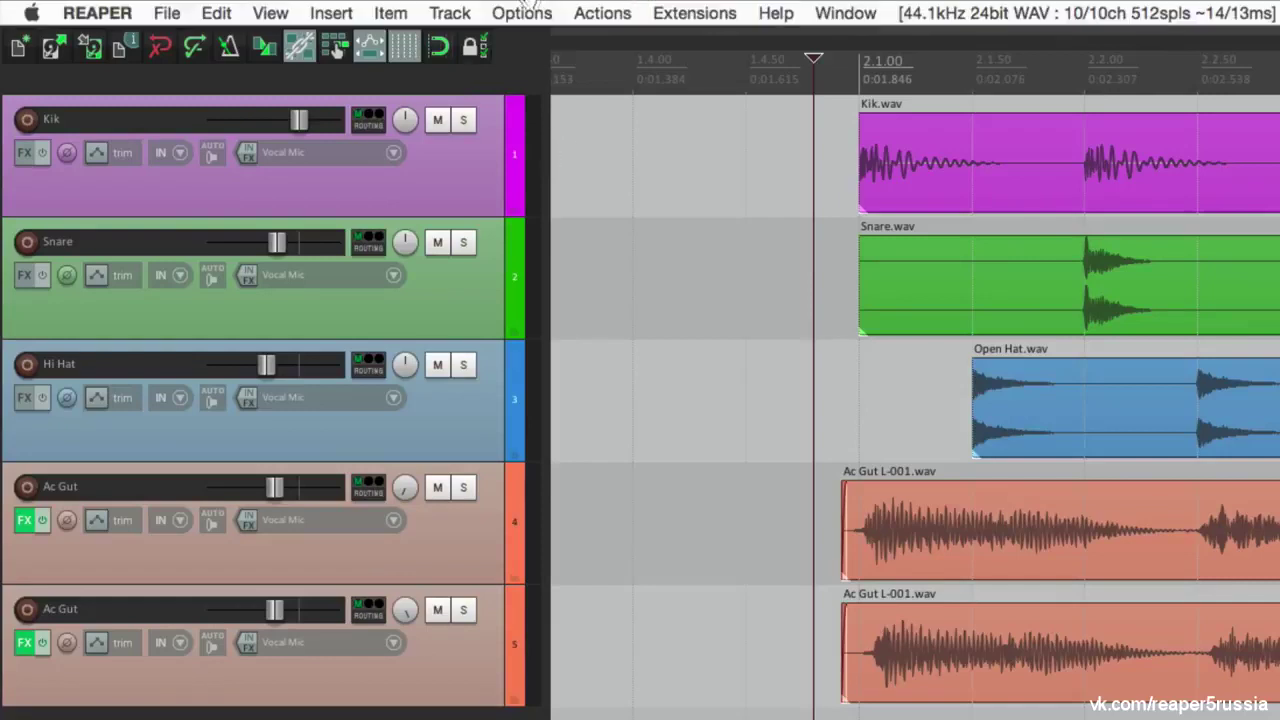
pyautogui.click(521, 12)
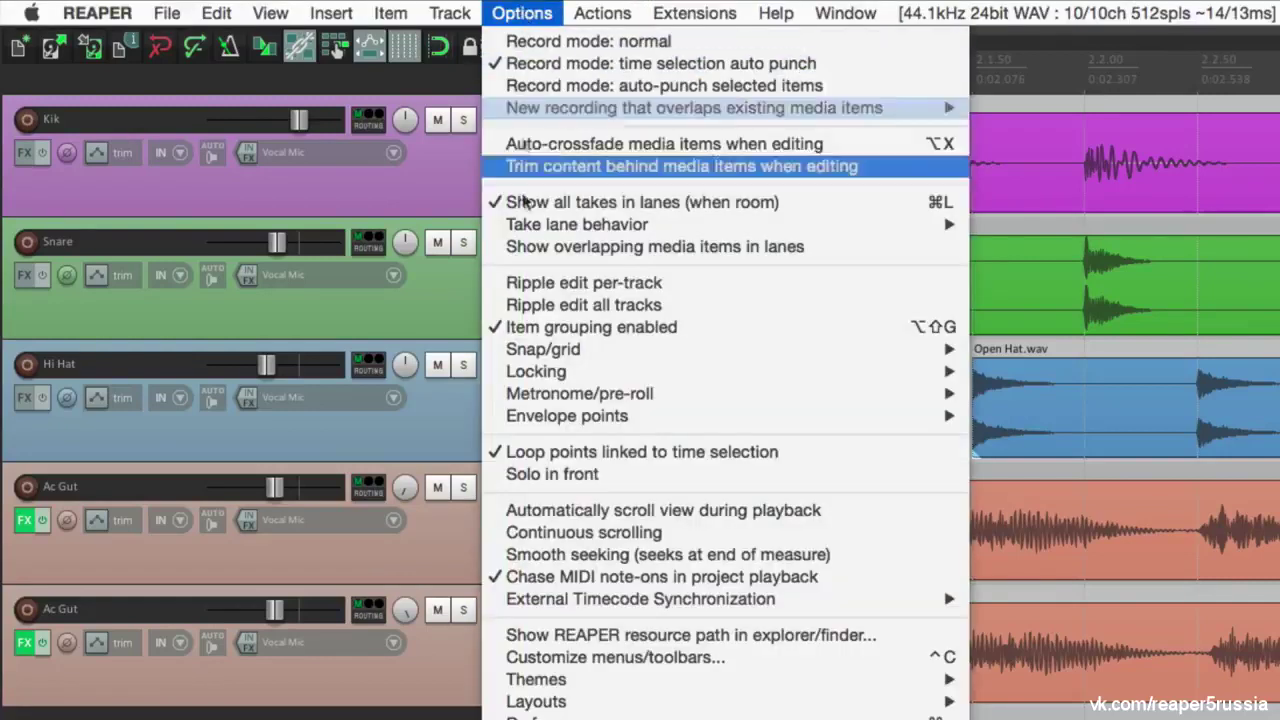
pyautogui.moveTo(503, 376)
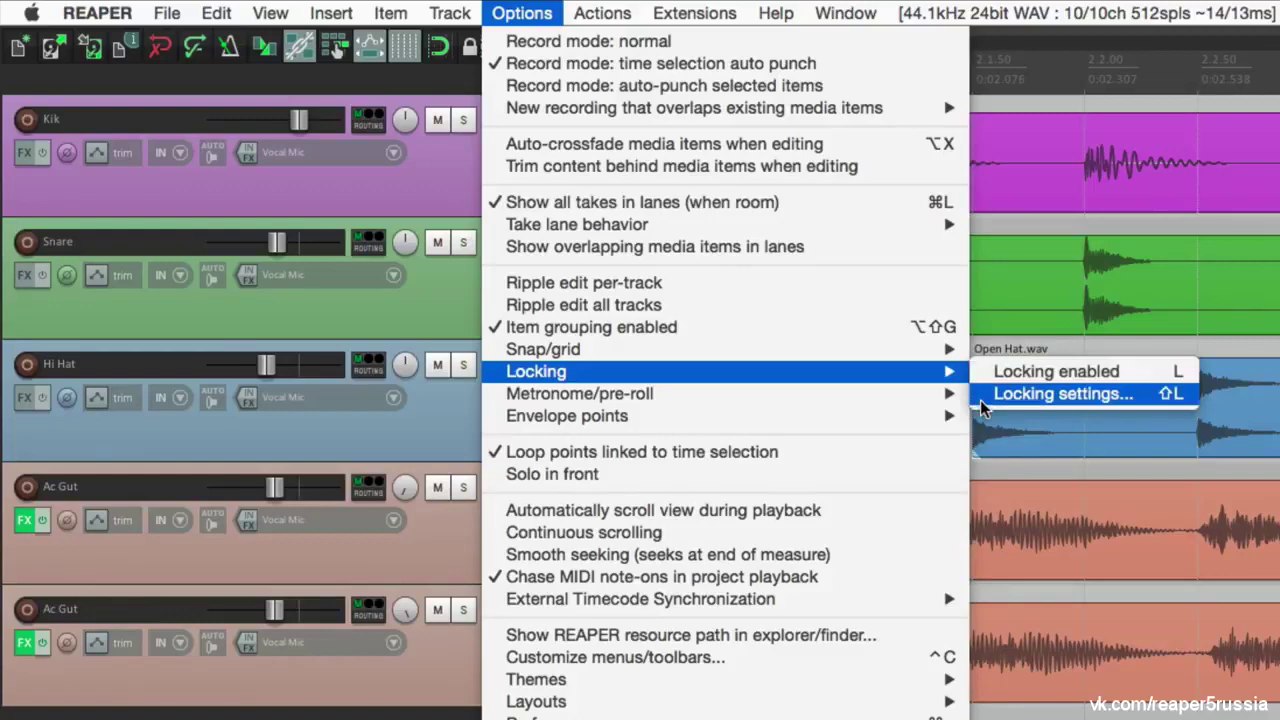
pyautogui.click(615, 657)
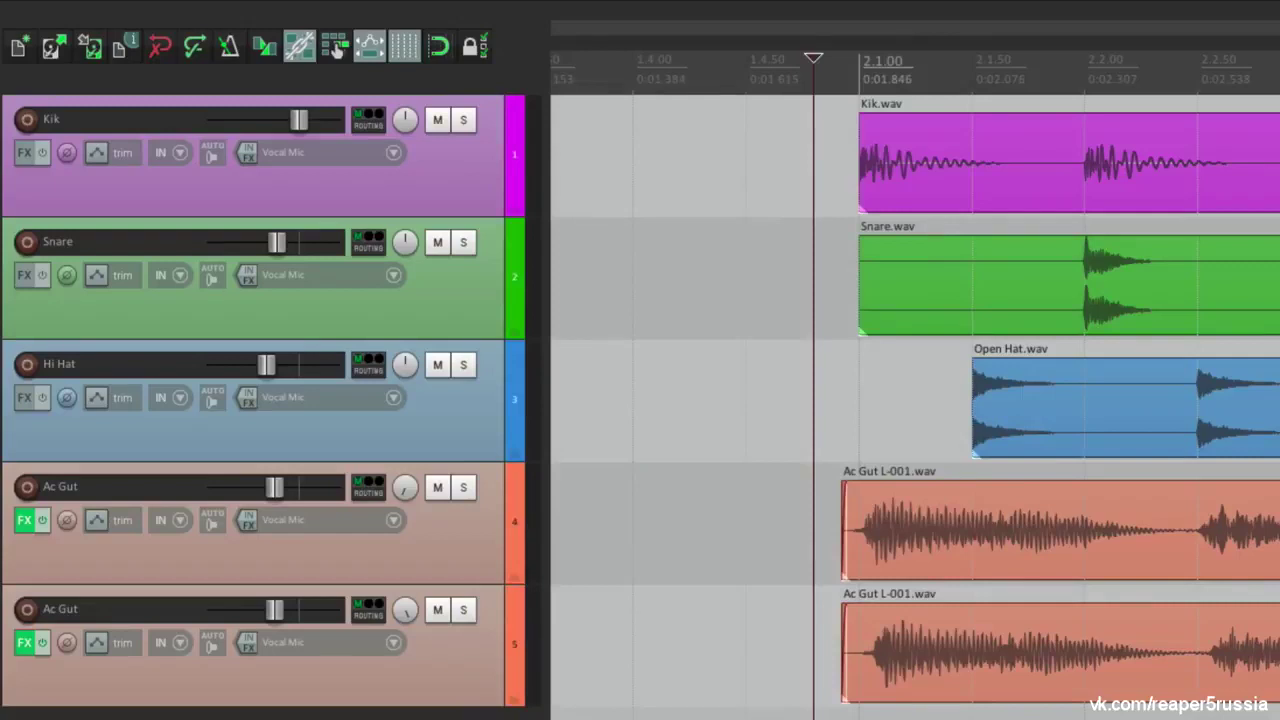
pyautogui.press('l')
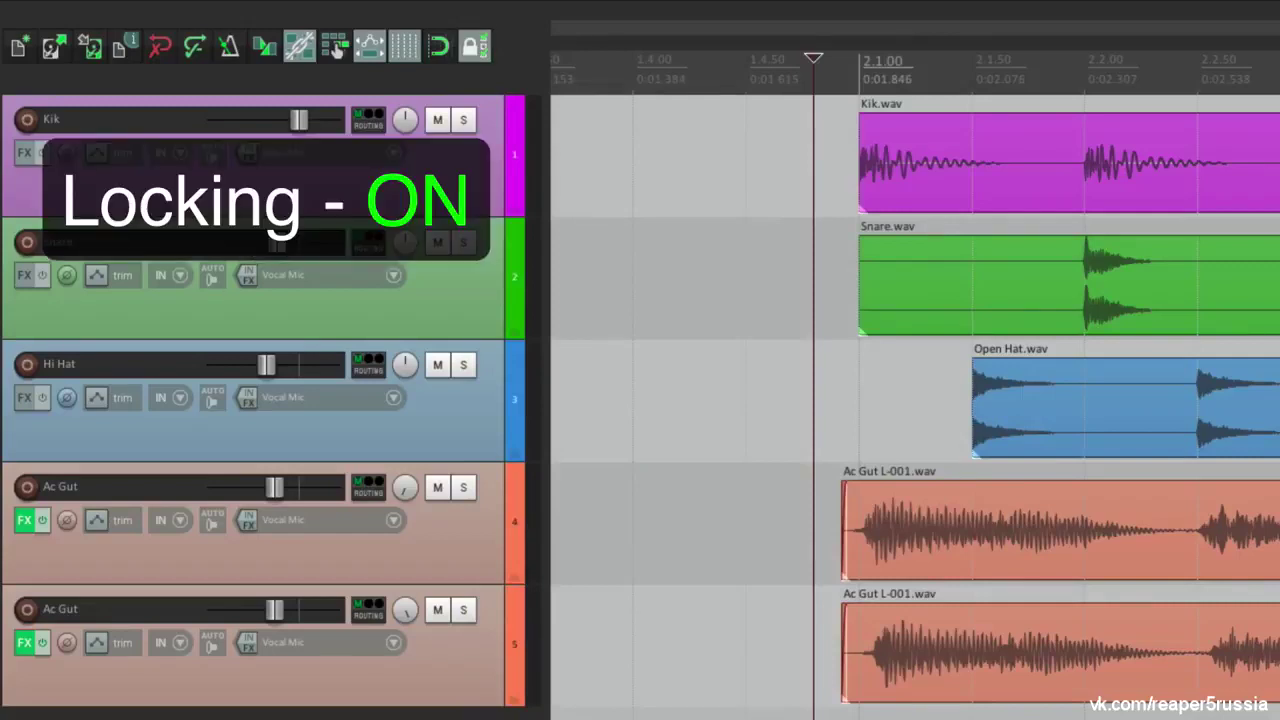
pyautogui.click(476, 63)
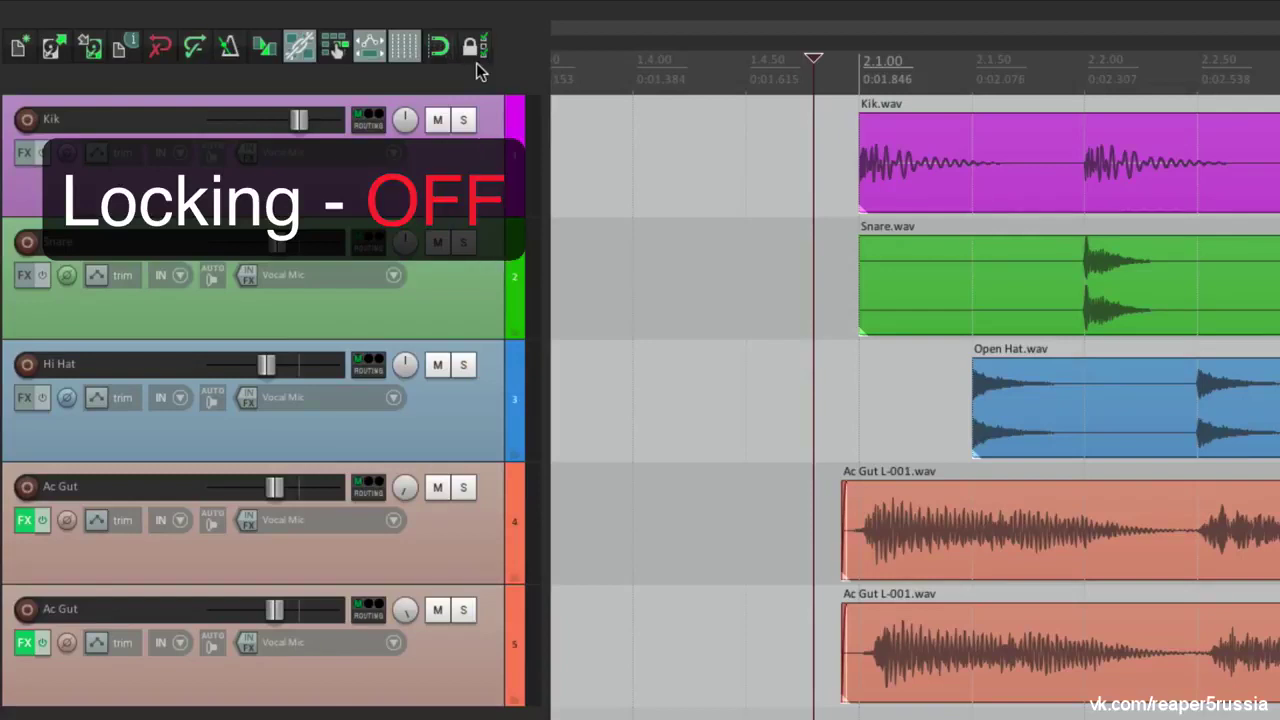
# Examine which elements can be locked in the Lock Settings, and leave locking switched off
pyautogui.rightClick(477, 64)
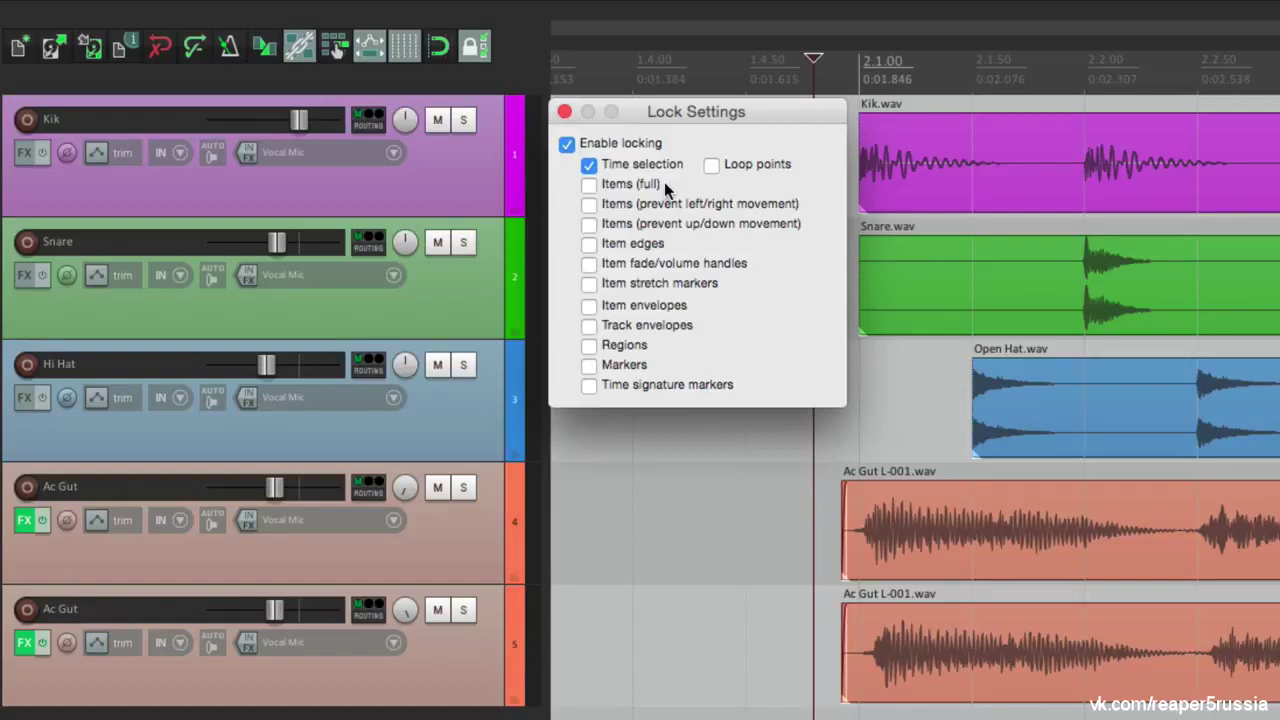
pyautogui.press('Escape')
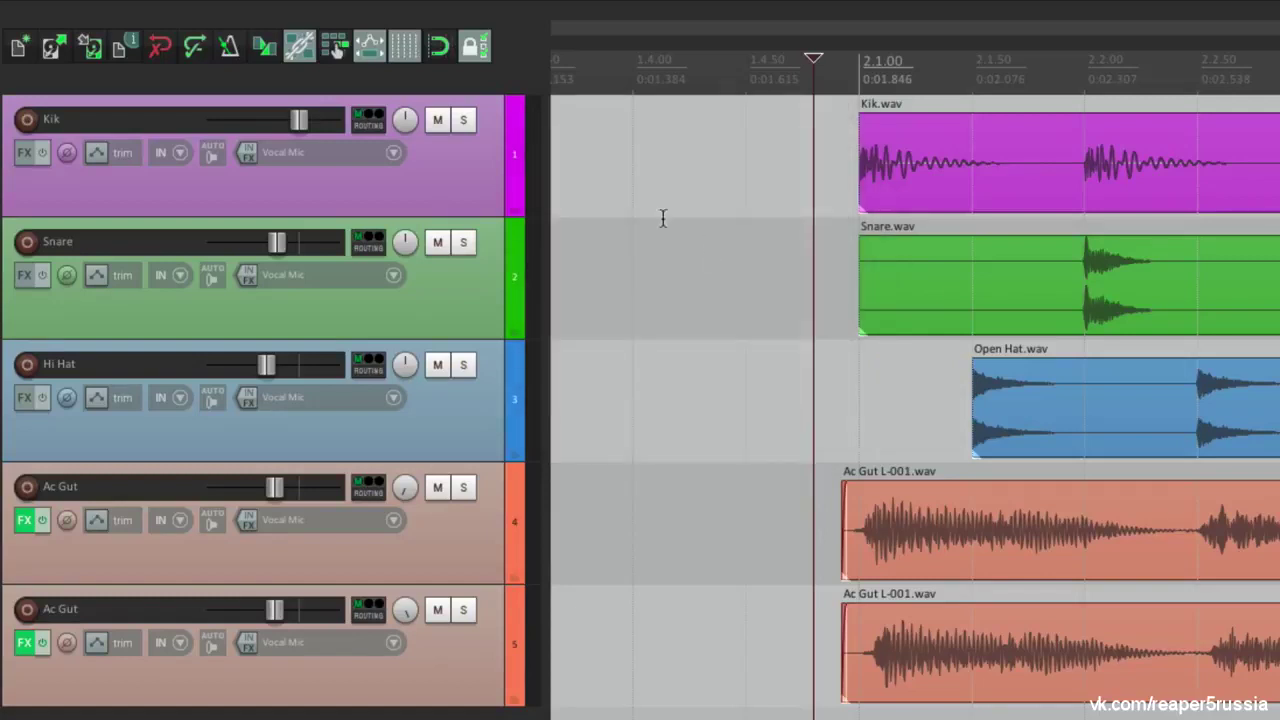
pyautogui.click(474, 46)
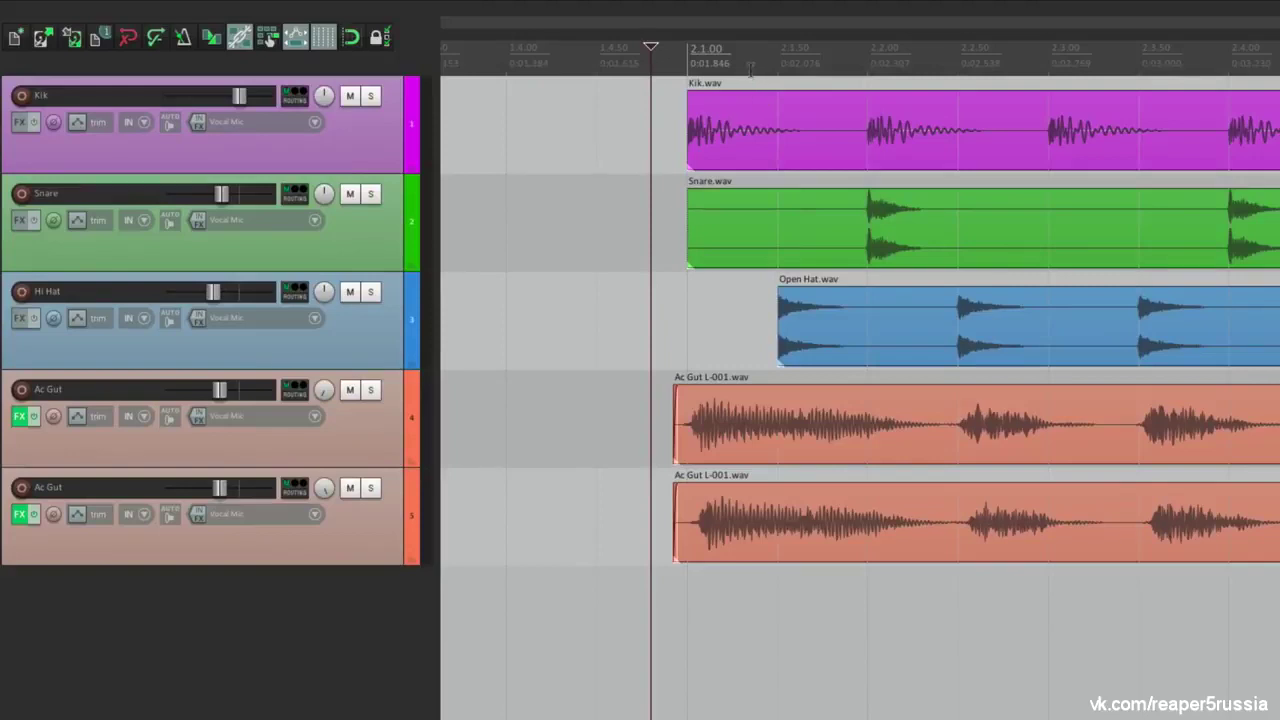
# Make a time selection over the tracks and adjust its edges to span from 2.2.00 to about 2.3.80
pyautogui.moveTo(938, 84); pyautogui.dragTo(1148, 75)
pyautogui.moveTo(917, 58); pyautogui.dragTo(1182, 72)
pyautogui.moveTo(988, 75); pyautogui.dragTo(870, 88)
pyautogui.moveTo(1178, 64); pyautogui.dragTo(1193, 72)
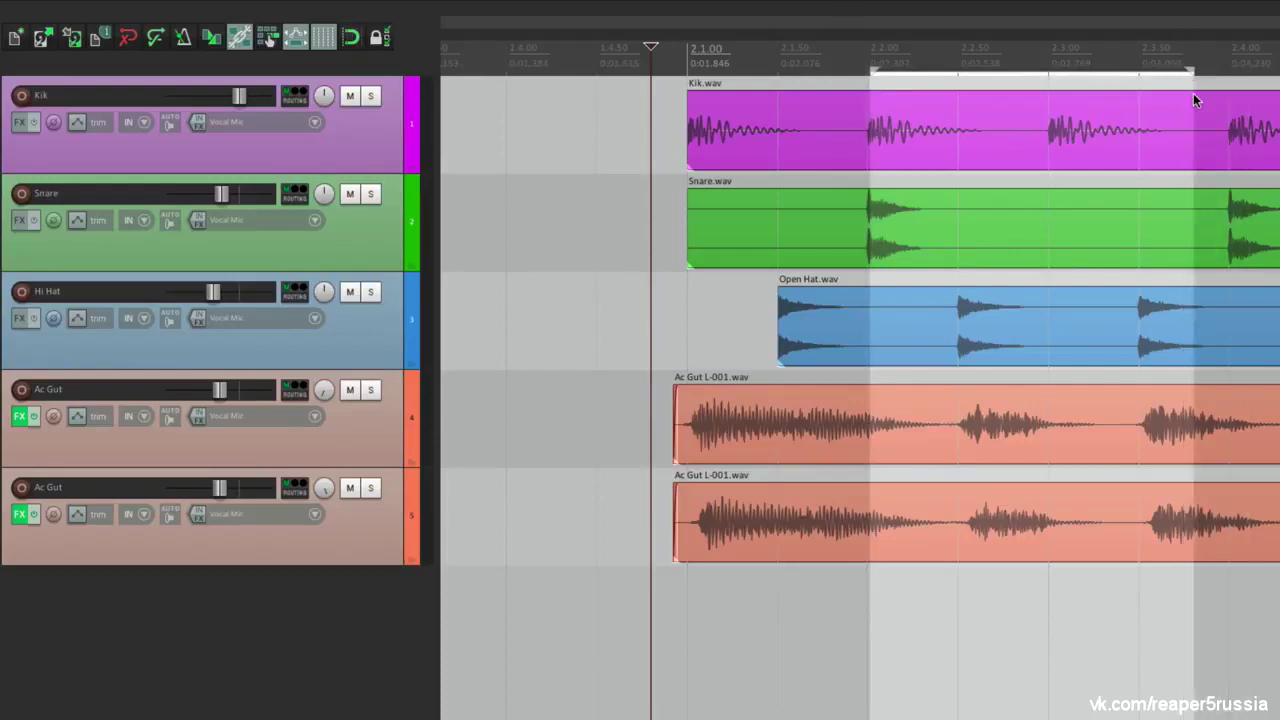
# Turn locking on and try to change the locked time selection along the timeline
pyautogui.press('l')
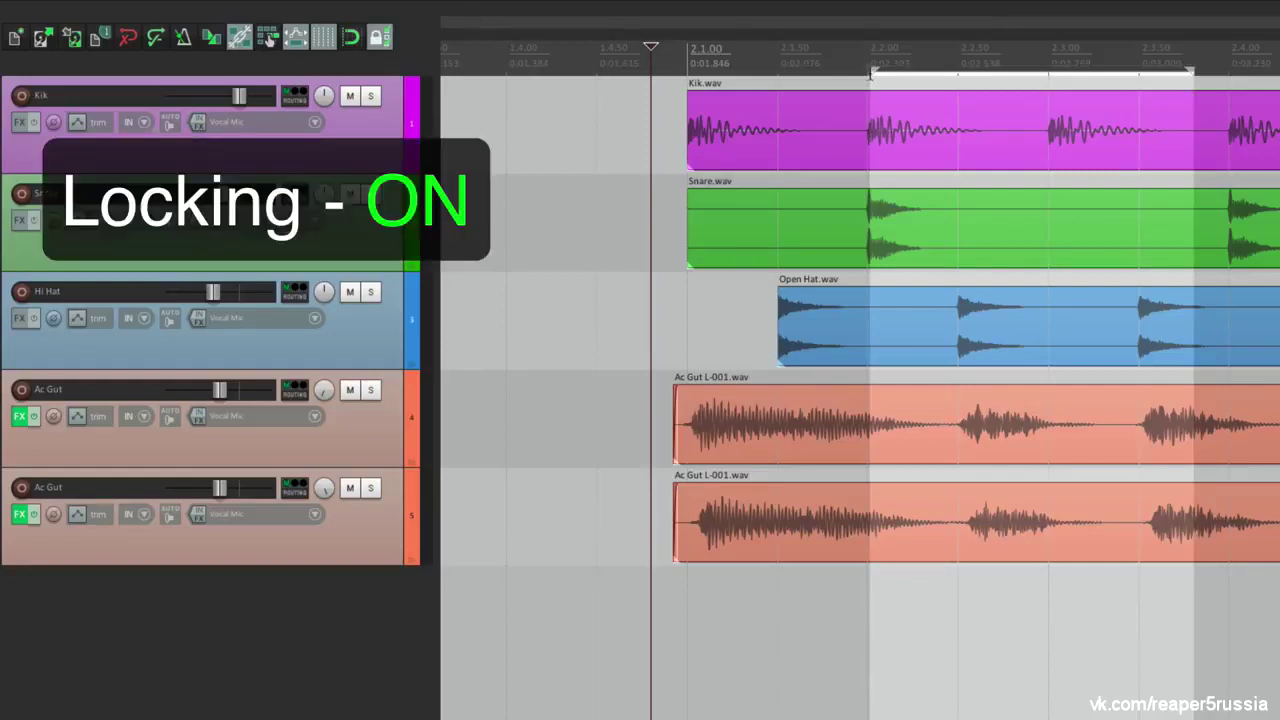
pyautogui.click(846, 72)
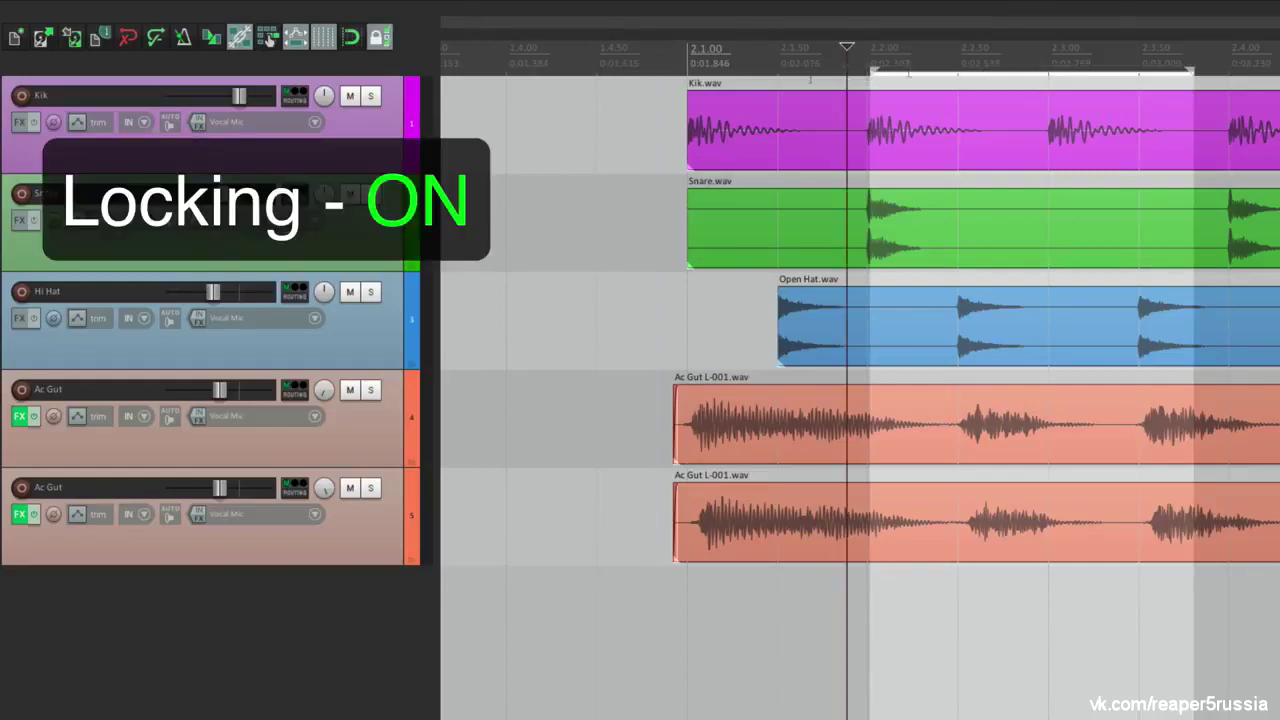
pyautogui.click(829, 68)
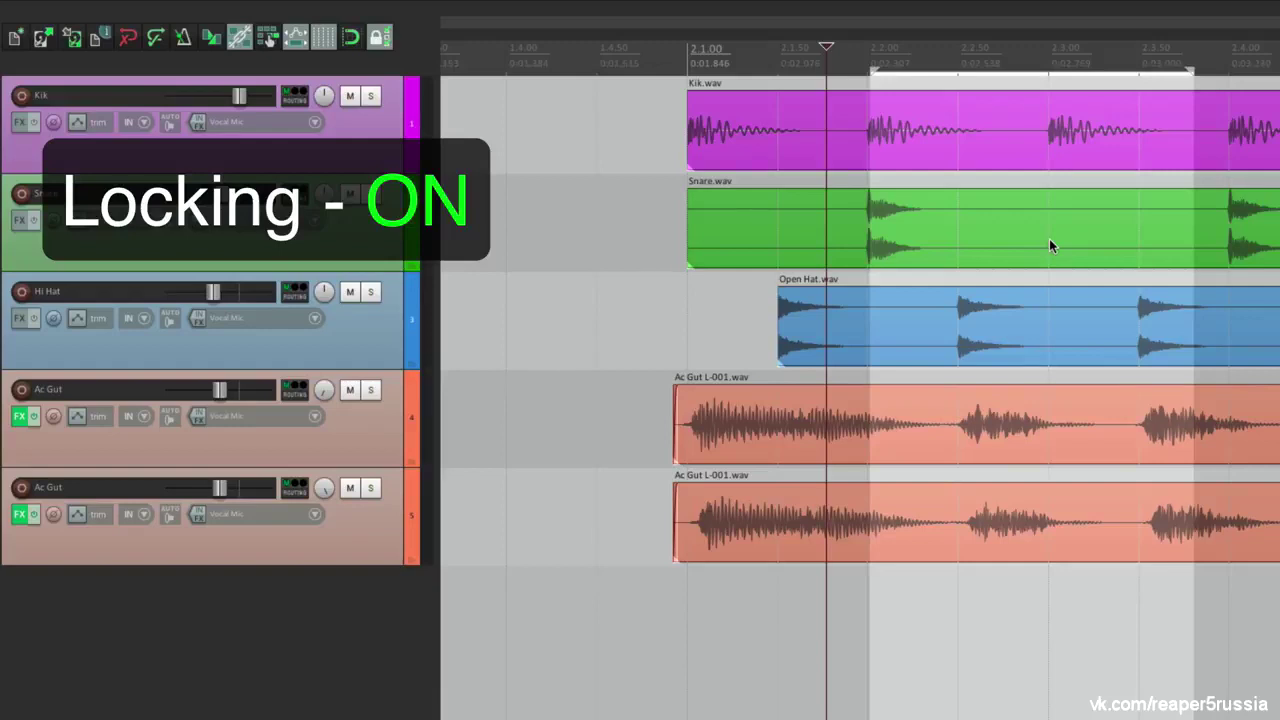
# Turn locking off and make a new time selection from about 2.2.35 to 2.4.35
pyautogui.press('l')
pyautogui.click(804, 277)
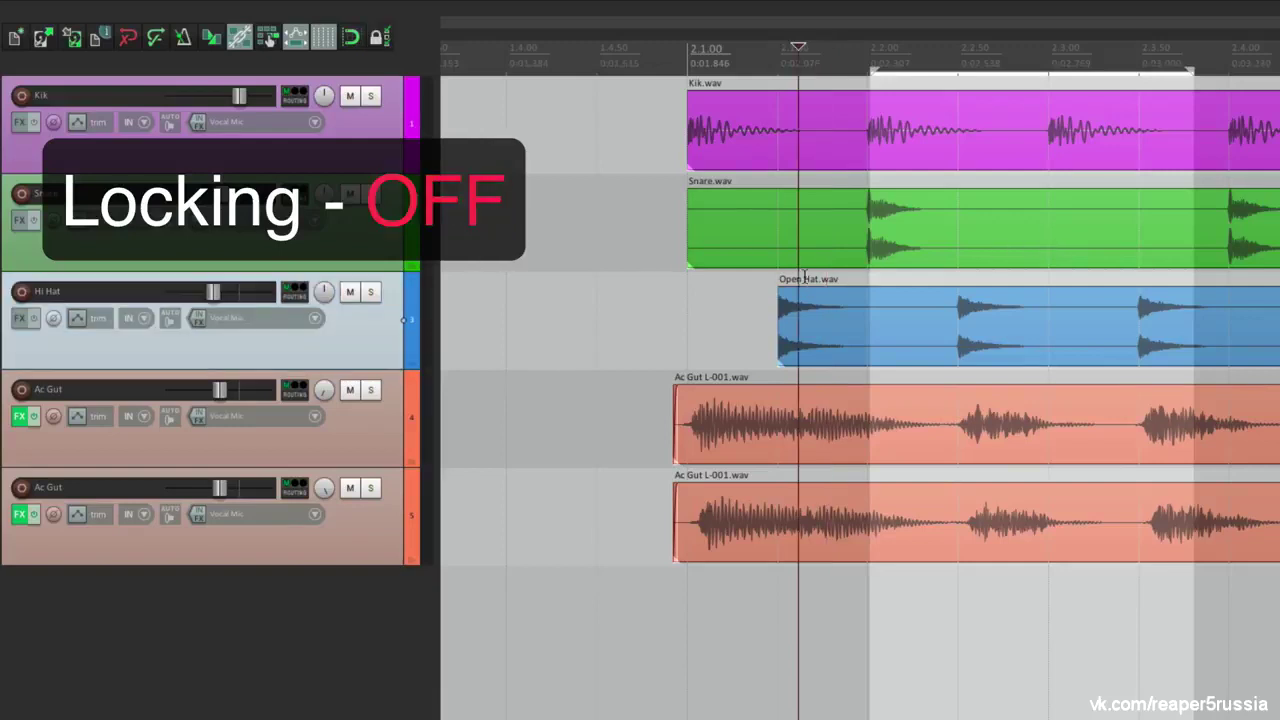
pyautogui.moveTo(804, 277); pyautogui.dragTo(662, 310)
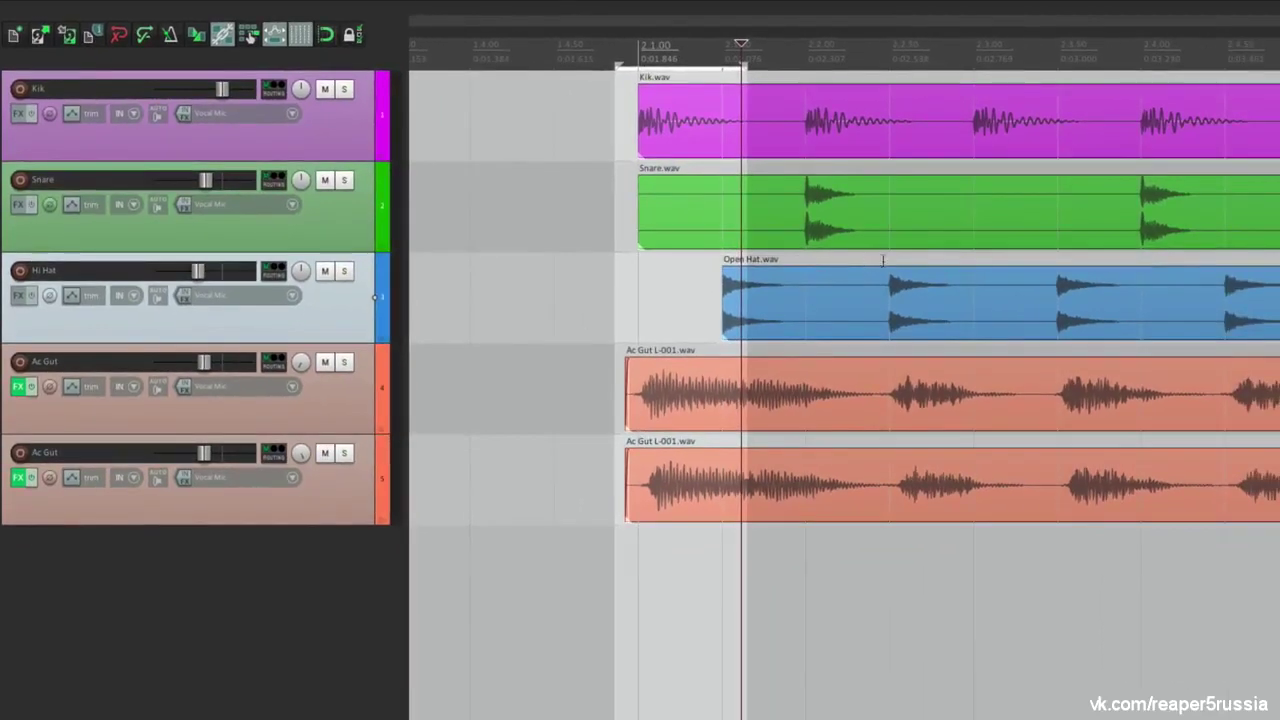
pyautogui.moveTo(931, 280); pyautogui.dragTo(1279, 277)
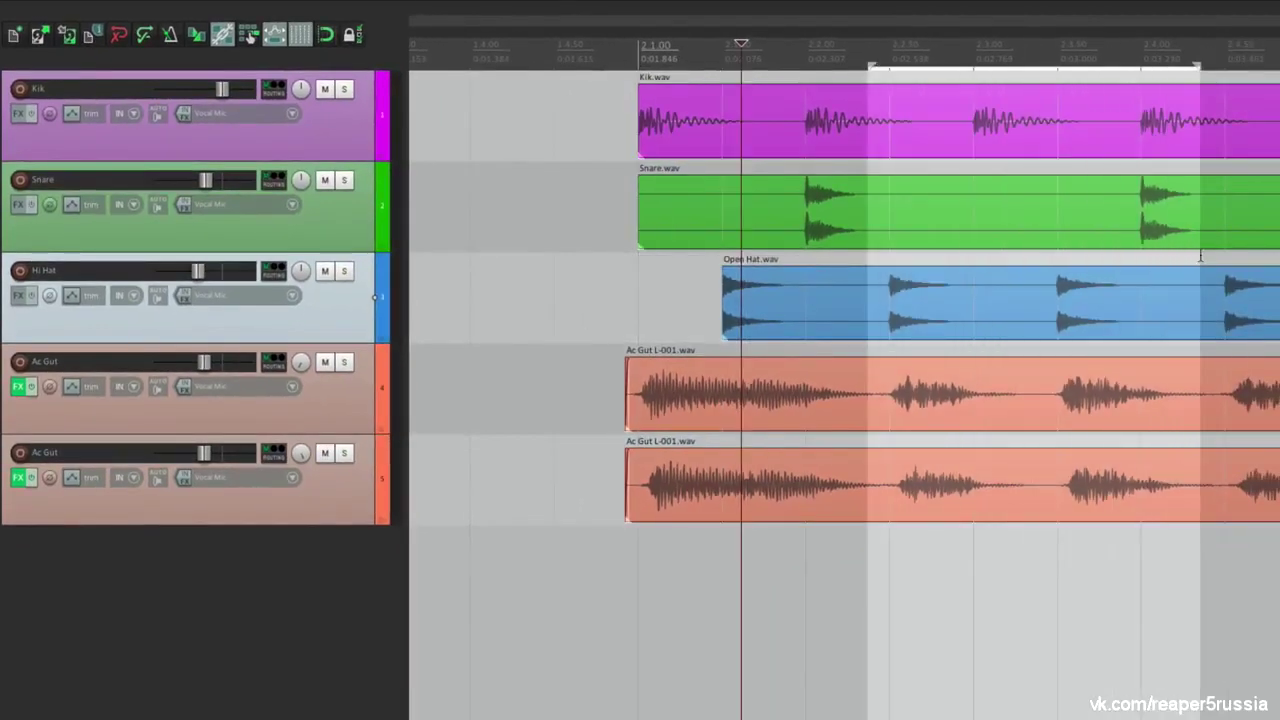
# With locking on, delete the parts of the Snare and Open Hat items inside the time selection, and undo both deletions
pyautogui.press('l')
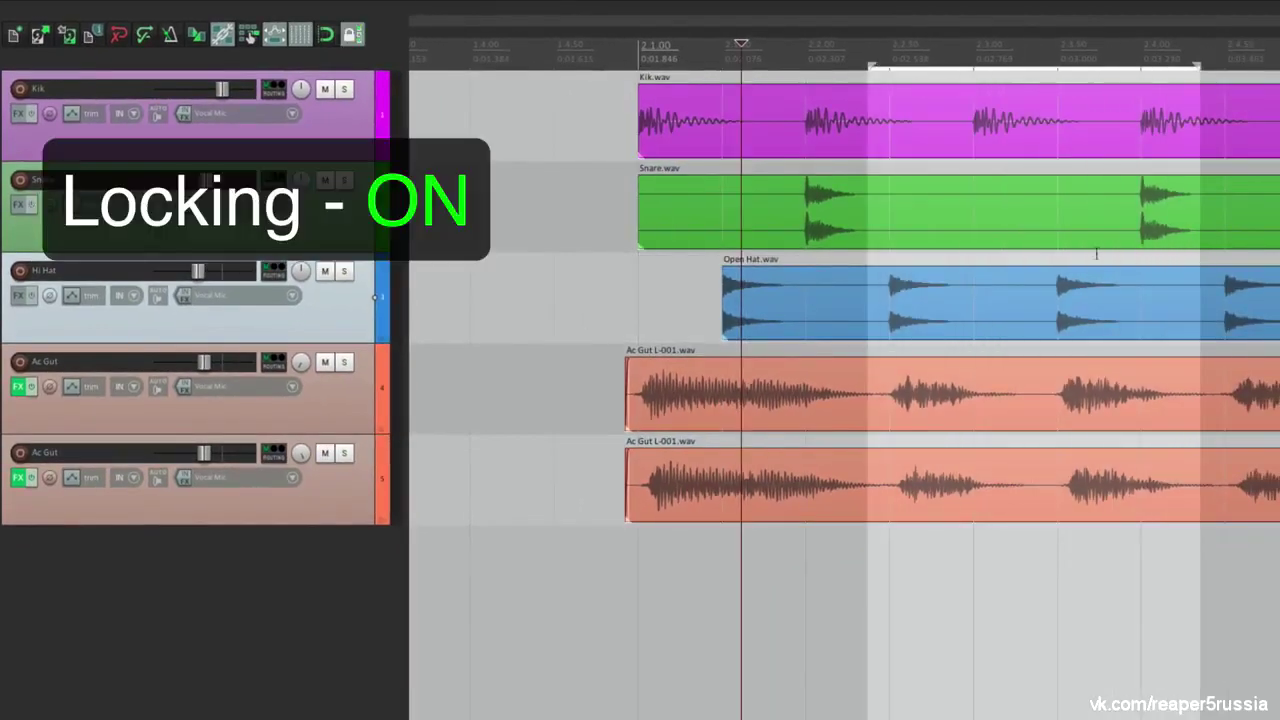
pyautogui.click(1098, 254)
pyautogui.click(1028, 197)
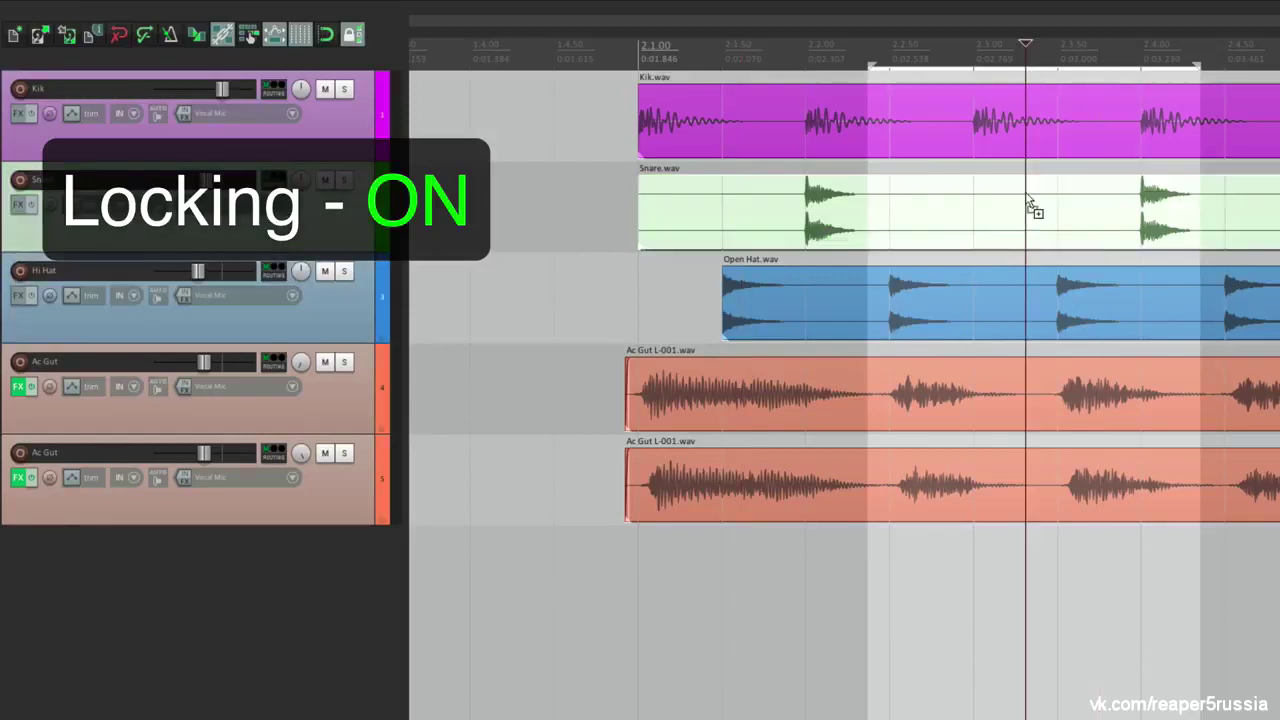
pyautogui.press('Delete')
pyautogui.click(979, 329)
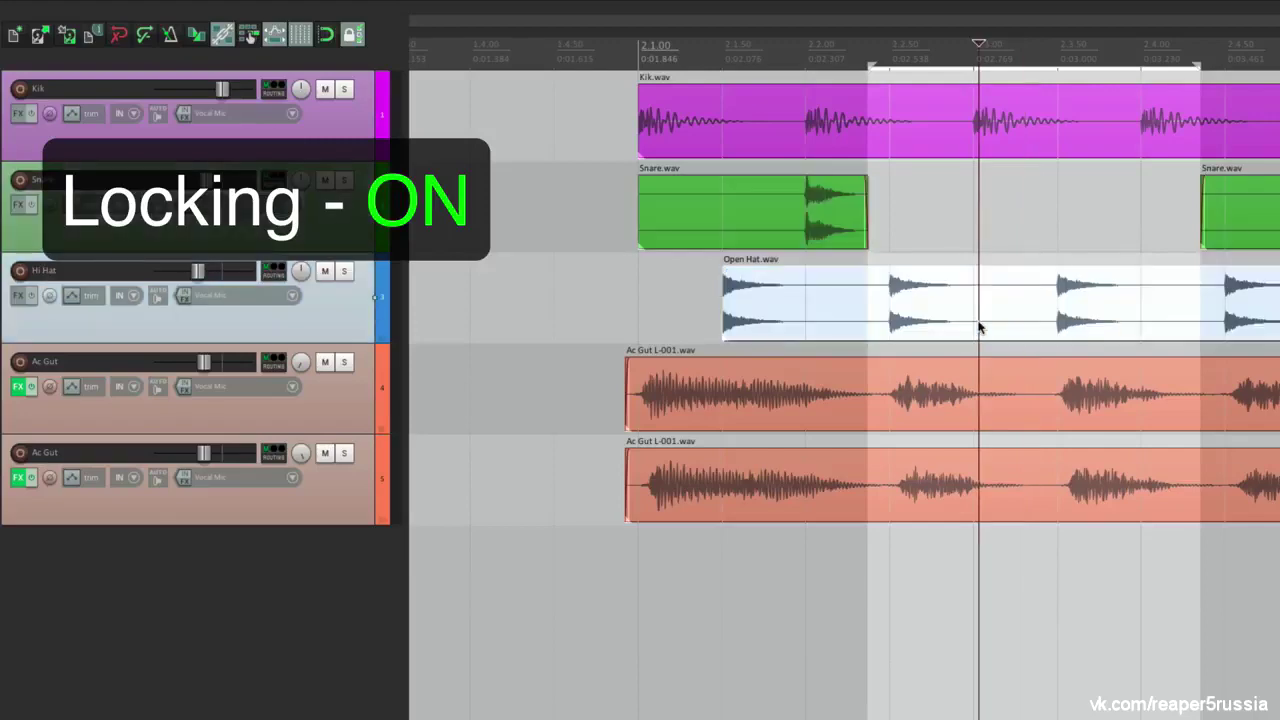
pyautogui.press('Delete')
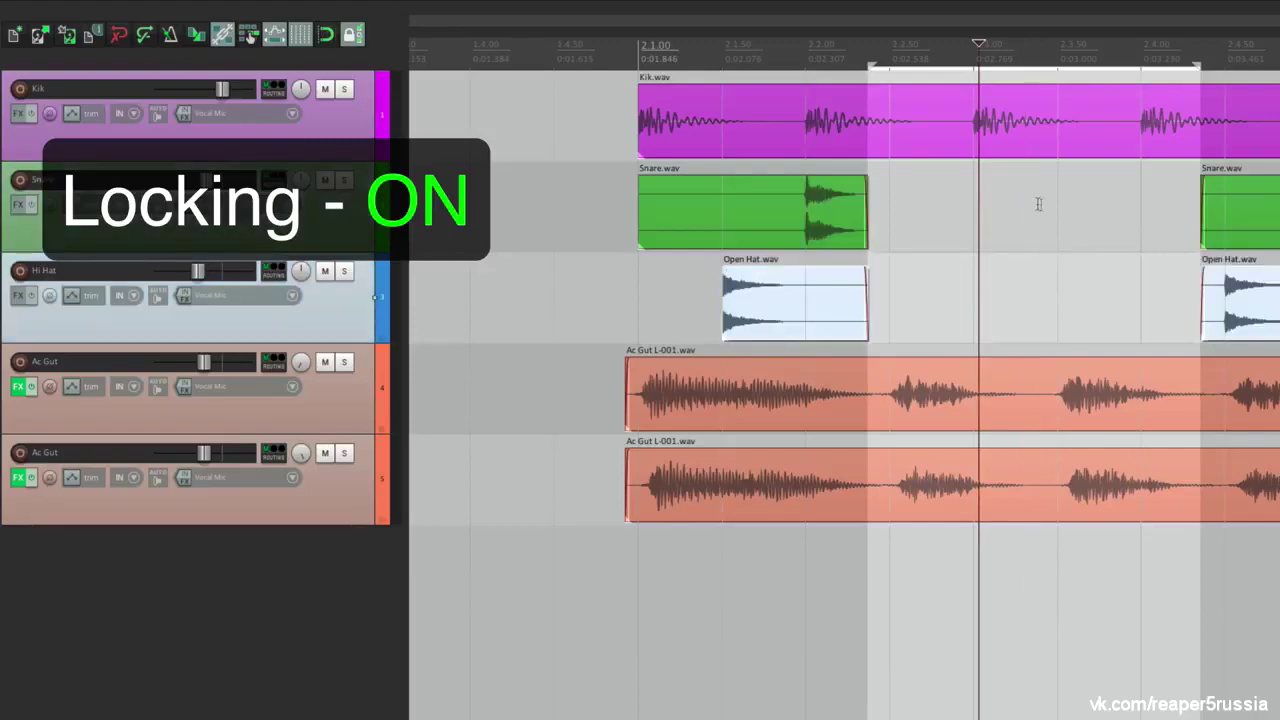
pyautogui.hotkey('ctrl', 'z')
pyautogui.hotkey('ctrl', 'z')
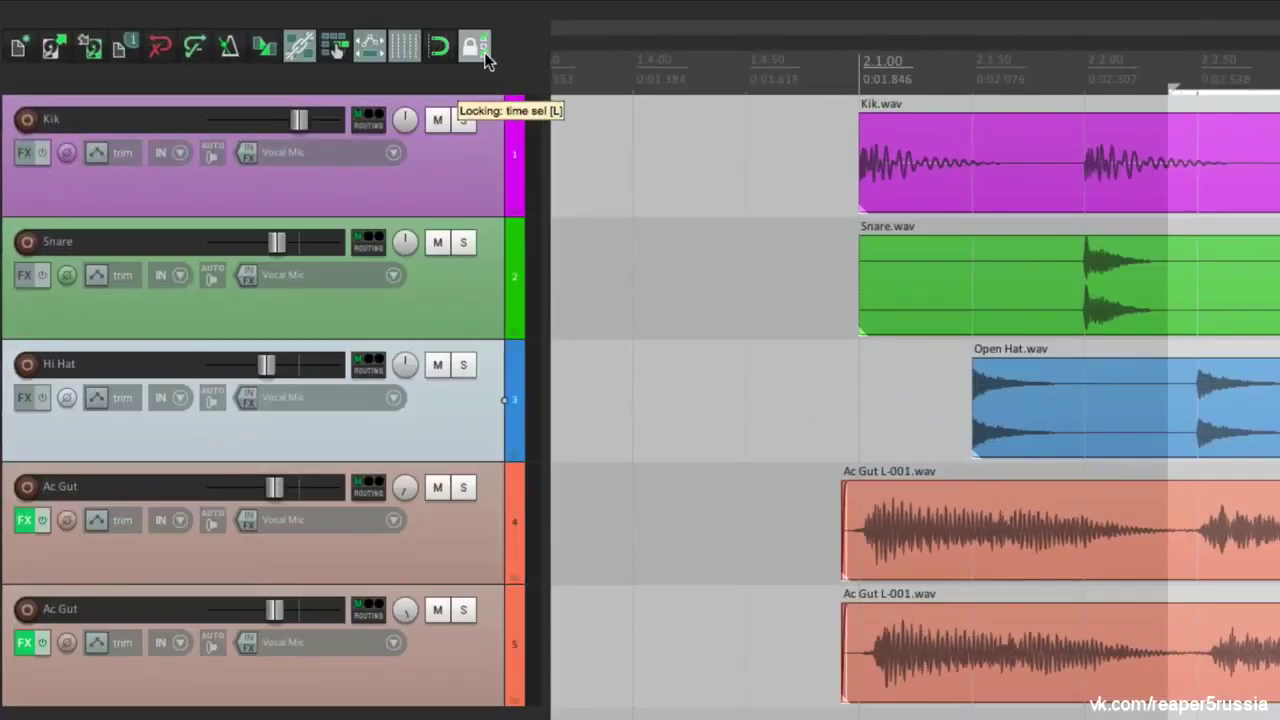
# Look at the Loop points option in the Lock Settings and the option that links loop points to the time selection
pyautogui.rightClick(484, 58)
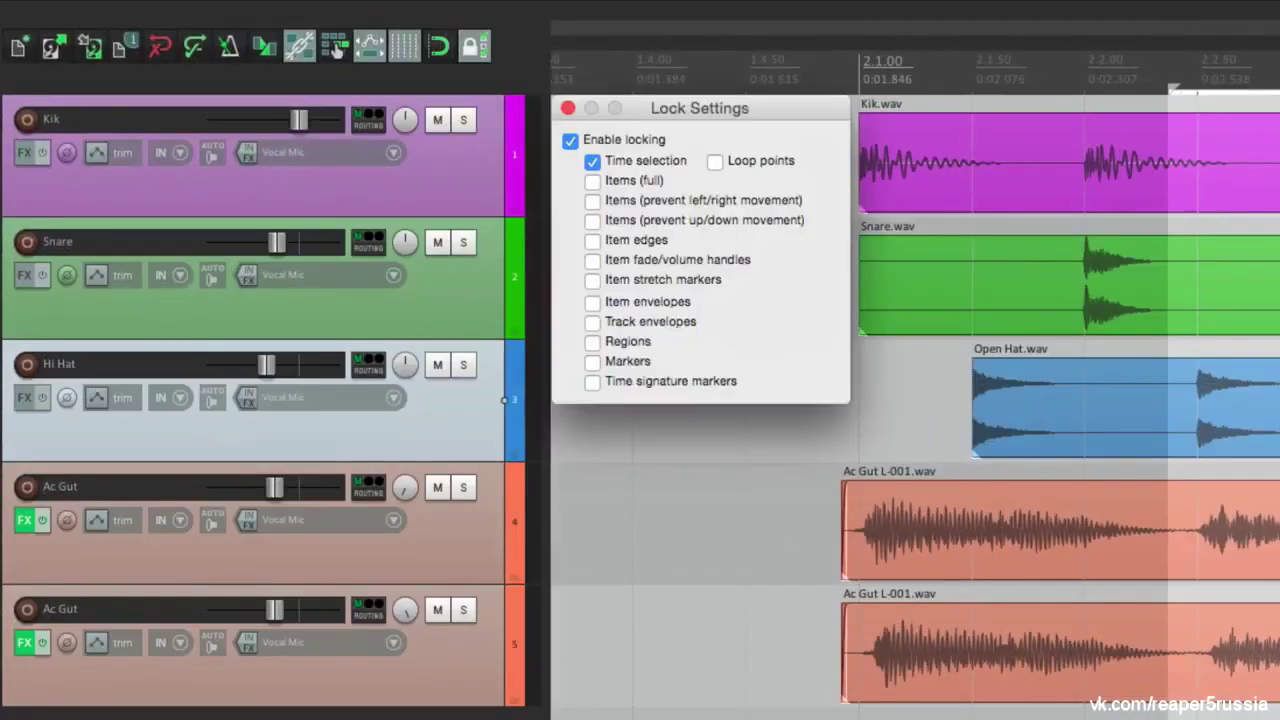
pyautogui.click(718, 163)
pyautogui.press('Escape')
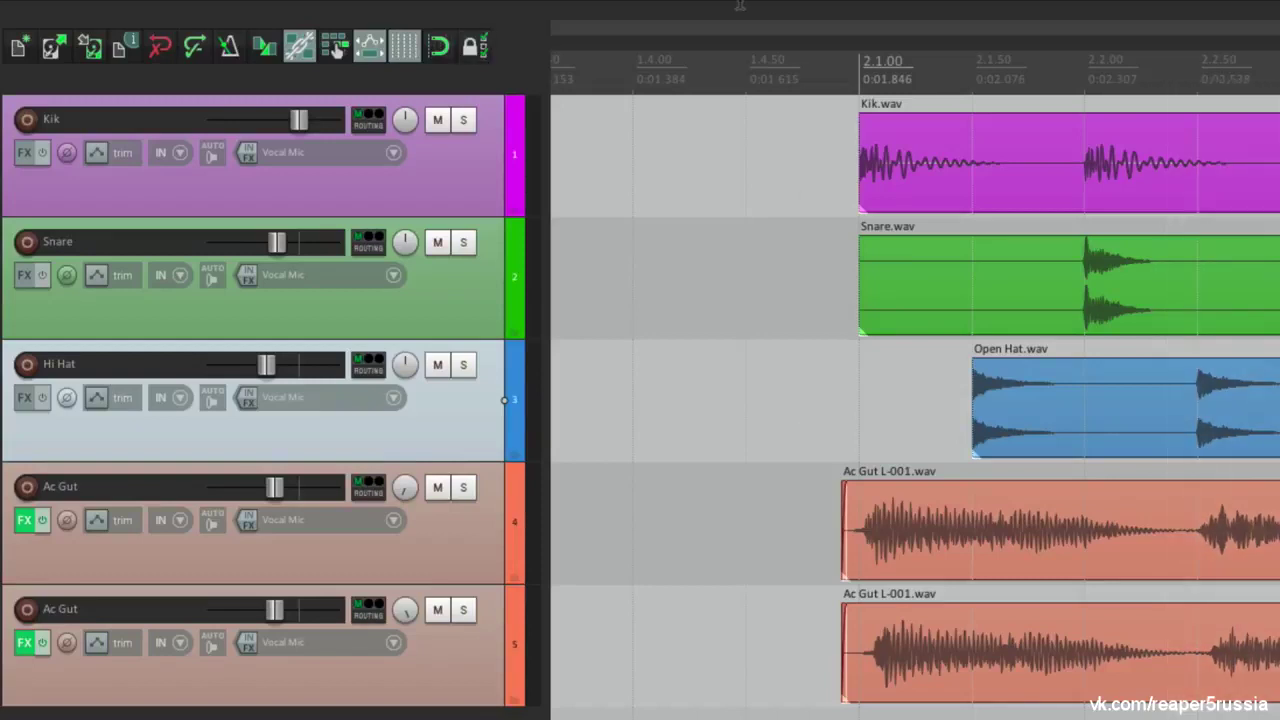
pyautogui.click(550, 10)
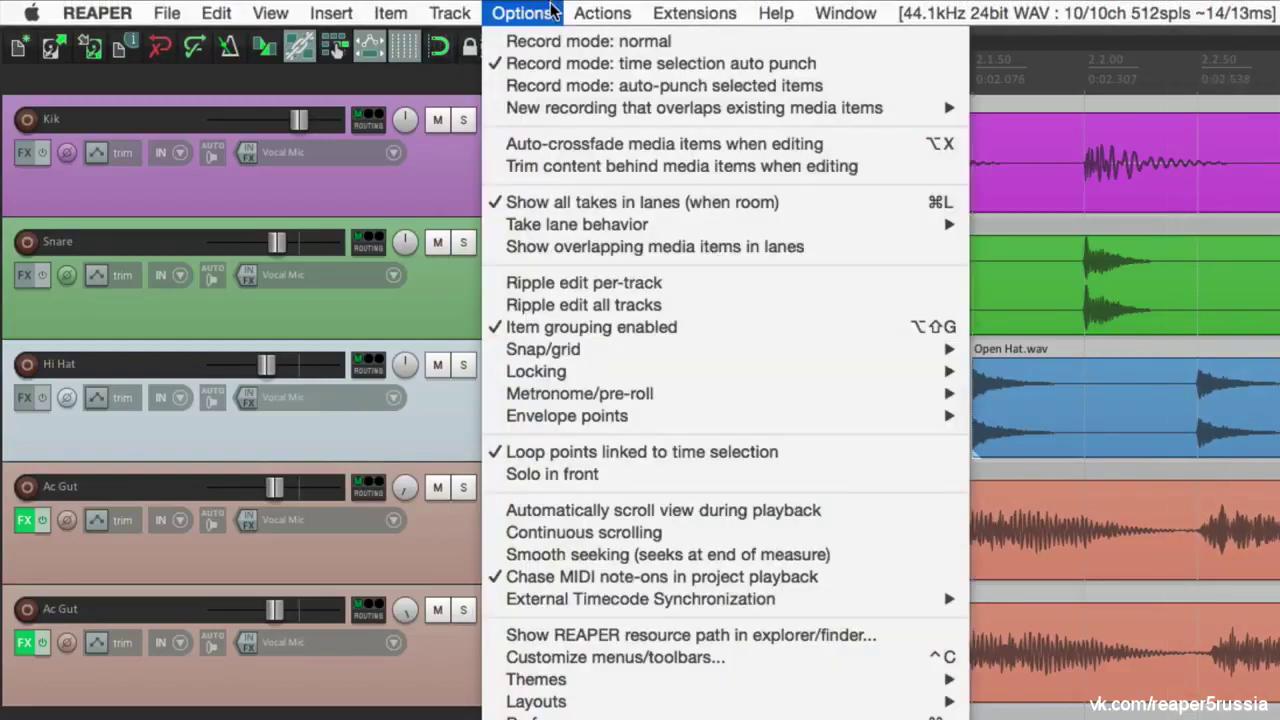
pyautogui.click(557, 462)
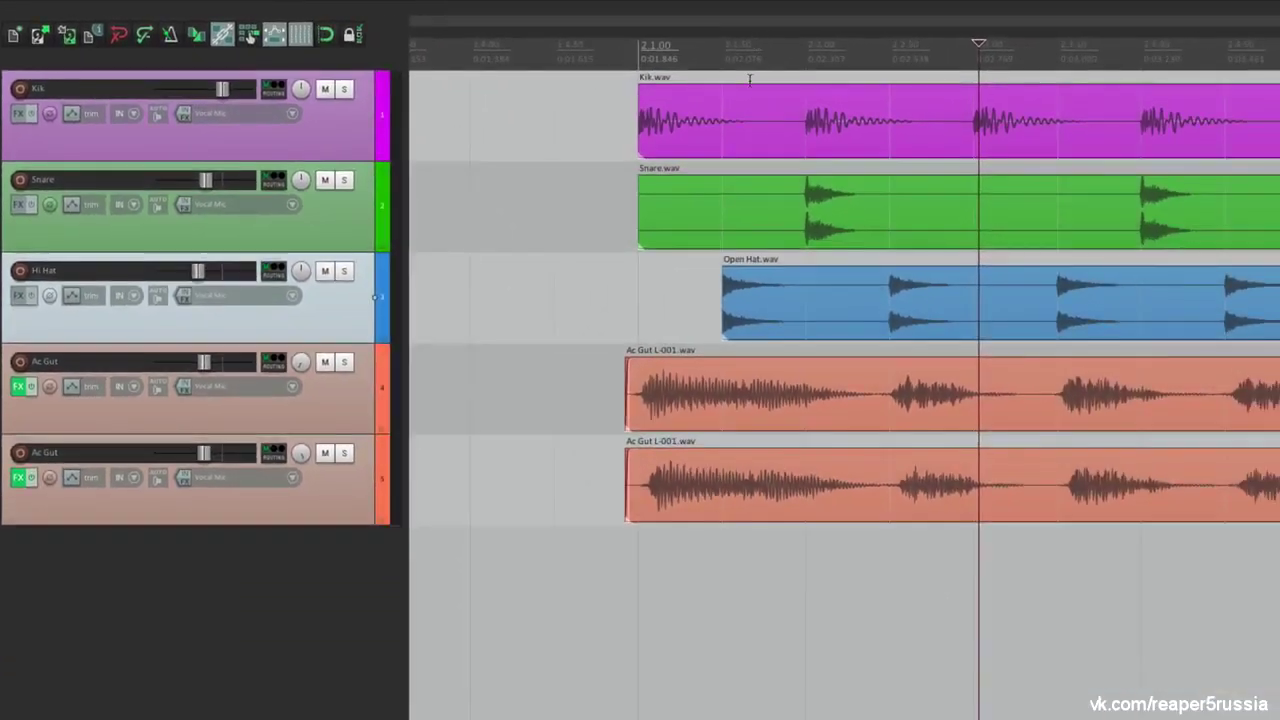
# Make time selections with the loop points linked, ending with a range from 2.2.00 to 2.3.50
pyautogui.moveTo(749, 79); pyautogui.dragTo(1020, 77)
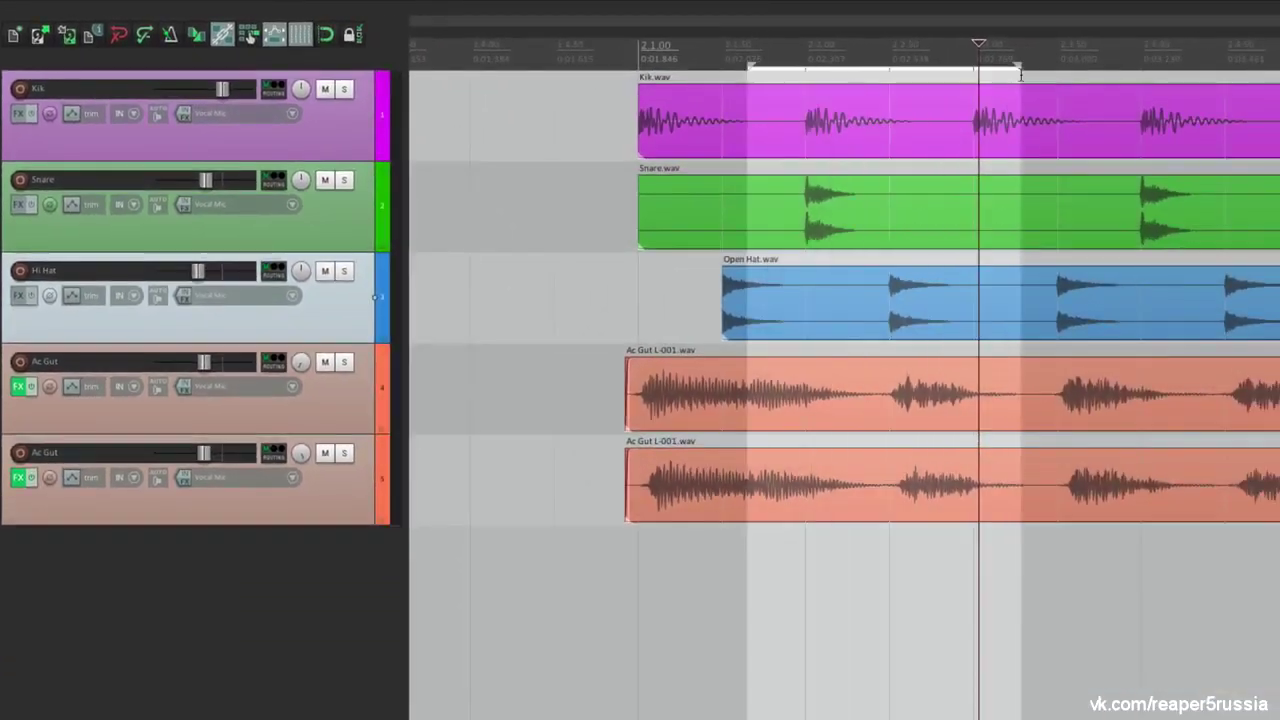
pyautogui.moveTo(1106, 72); pyautogui.dragTo(1215, 70)
pyautogui.moveTo(1058, 68); pyautogui.dragTo(804, 95)
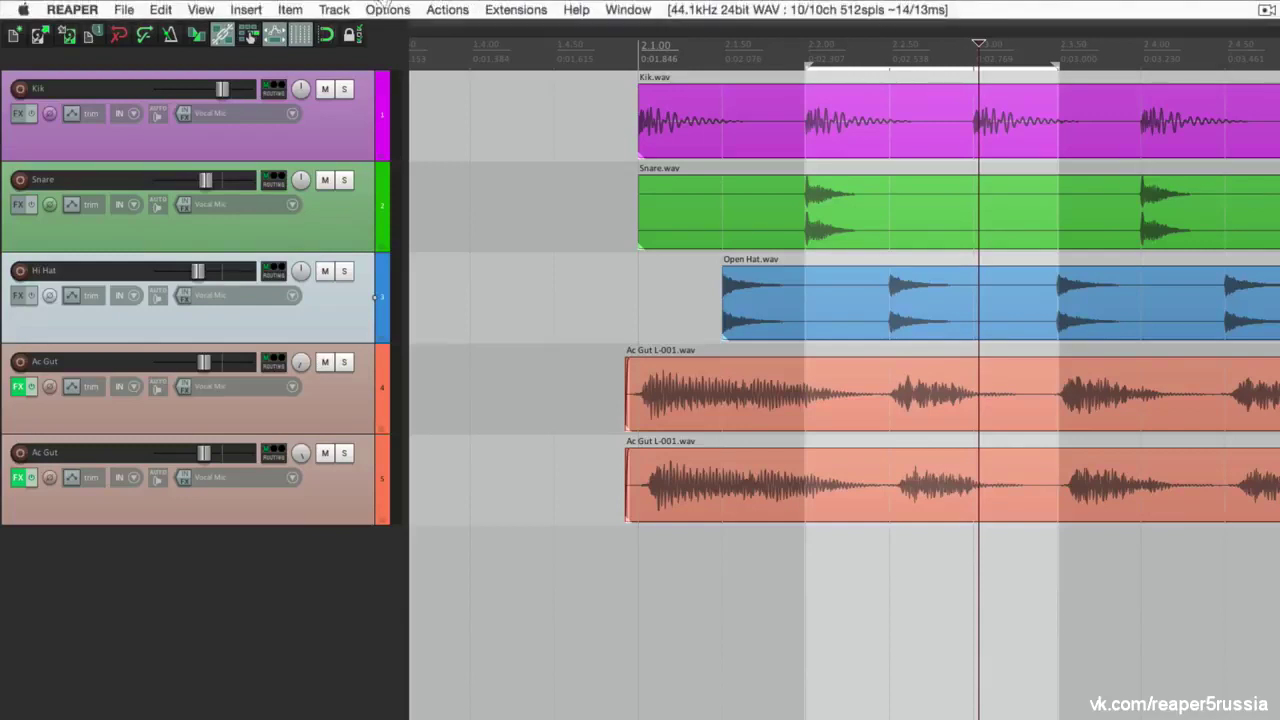
# Unlink the loop points from the time selection and set the loop range from about 1.4.20 to 2.1.55
pyautogui.click(386, 9)
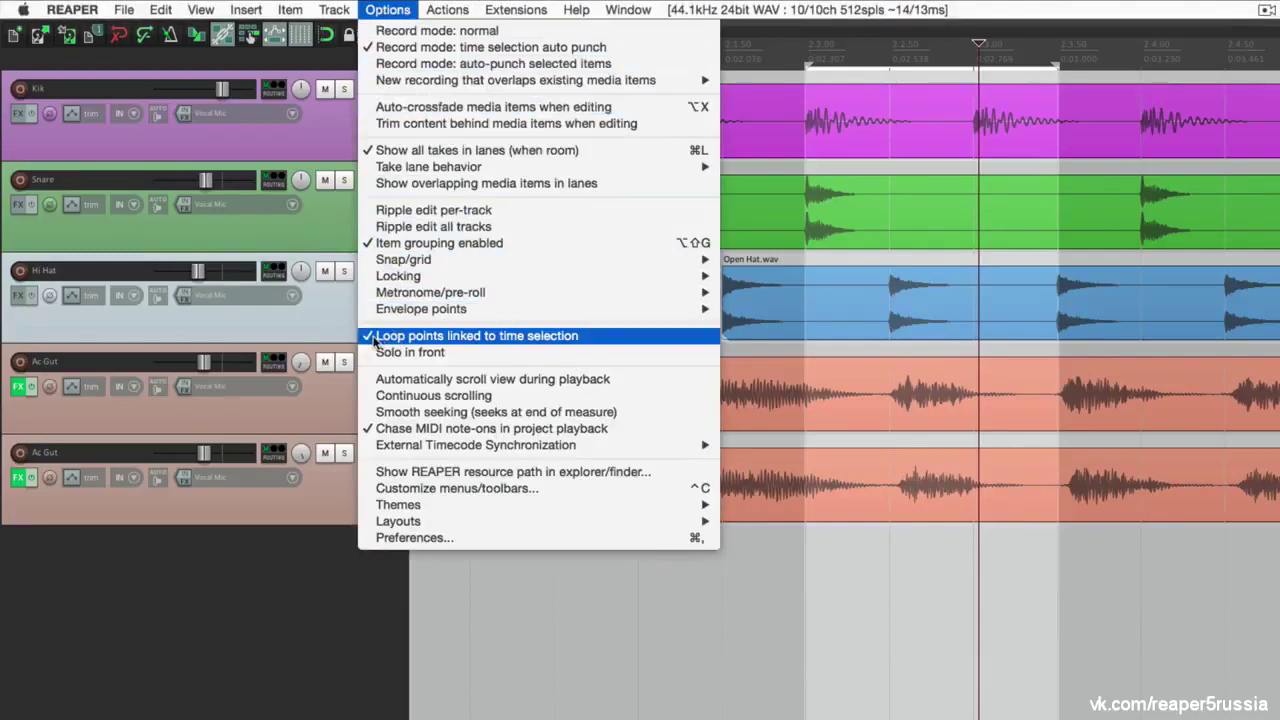
pyautogui.click(374, 337)
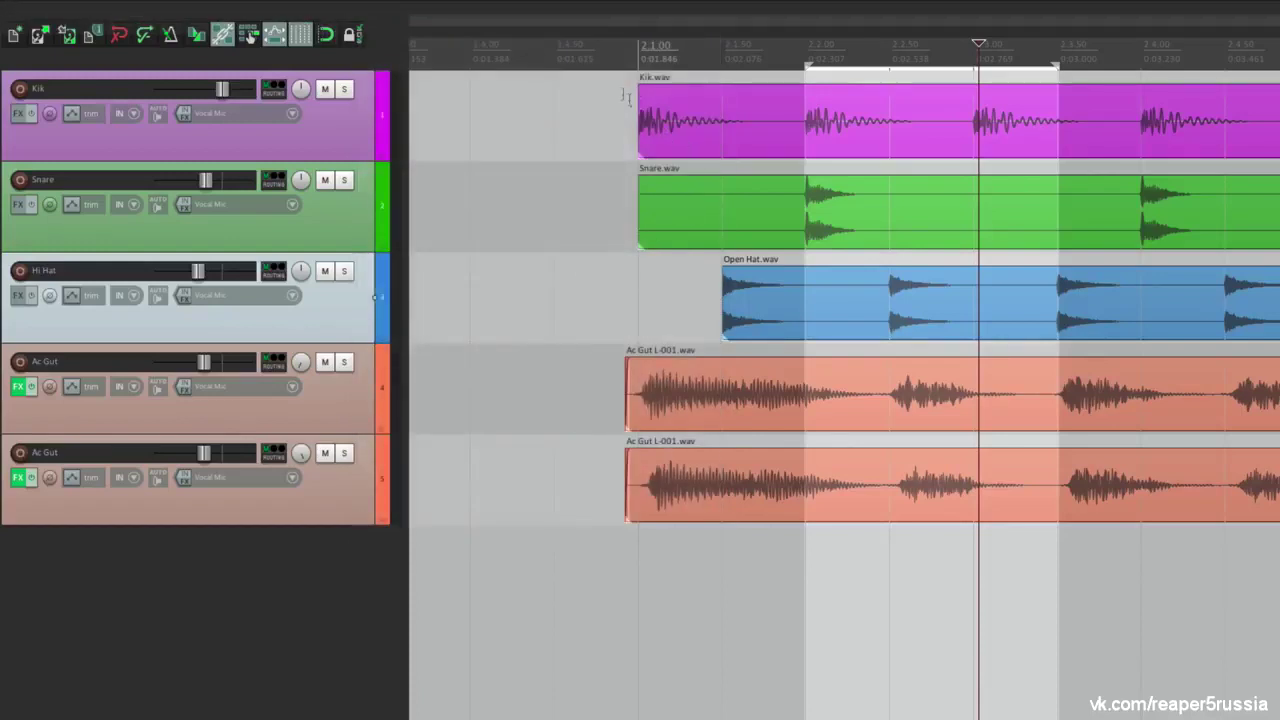
pyautogui.moveTo(576, 62); pyautogui.dragTo(740, 64)
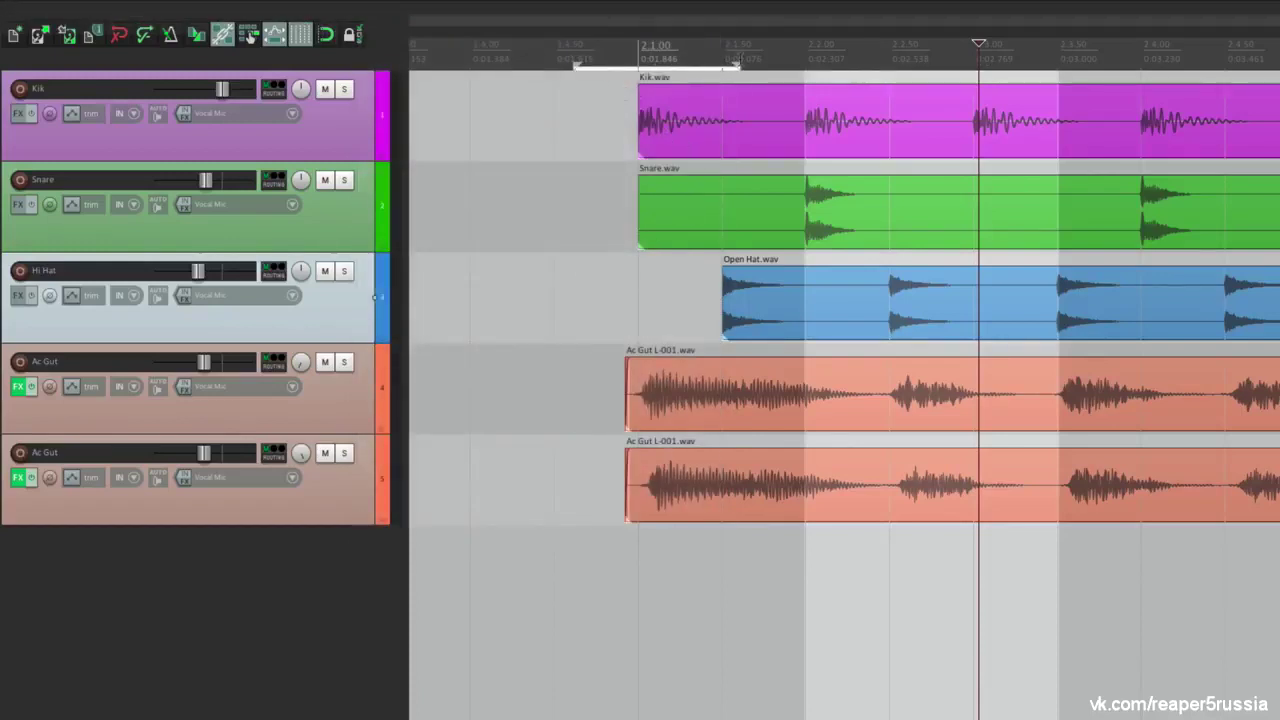
pyautogui.moveTo(510, 66); pyautogui.dragTo(728, 66)
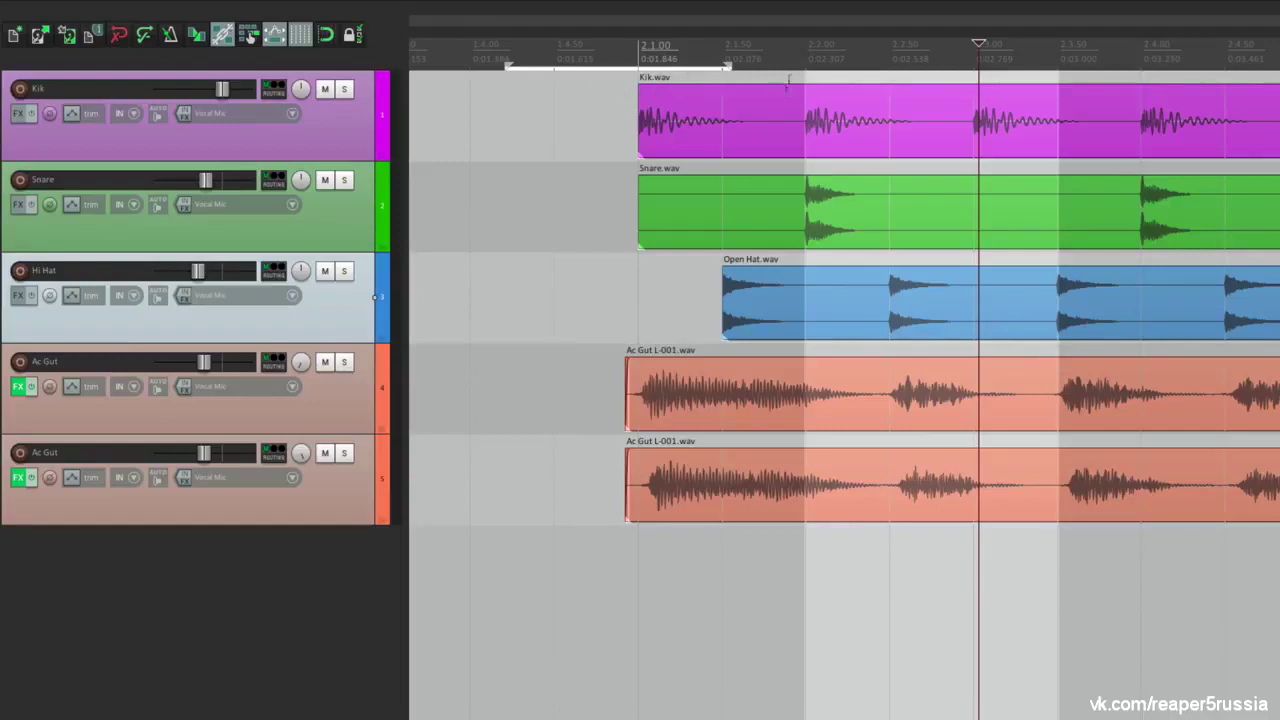
# Make a separate time selection from about 2.2.15 to 2.3.15, and play from just before the loop range
pyautogui.moveTo(790, 68); pyautogui.dragTo(1132, 62)
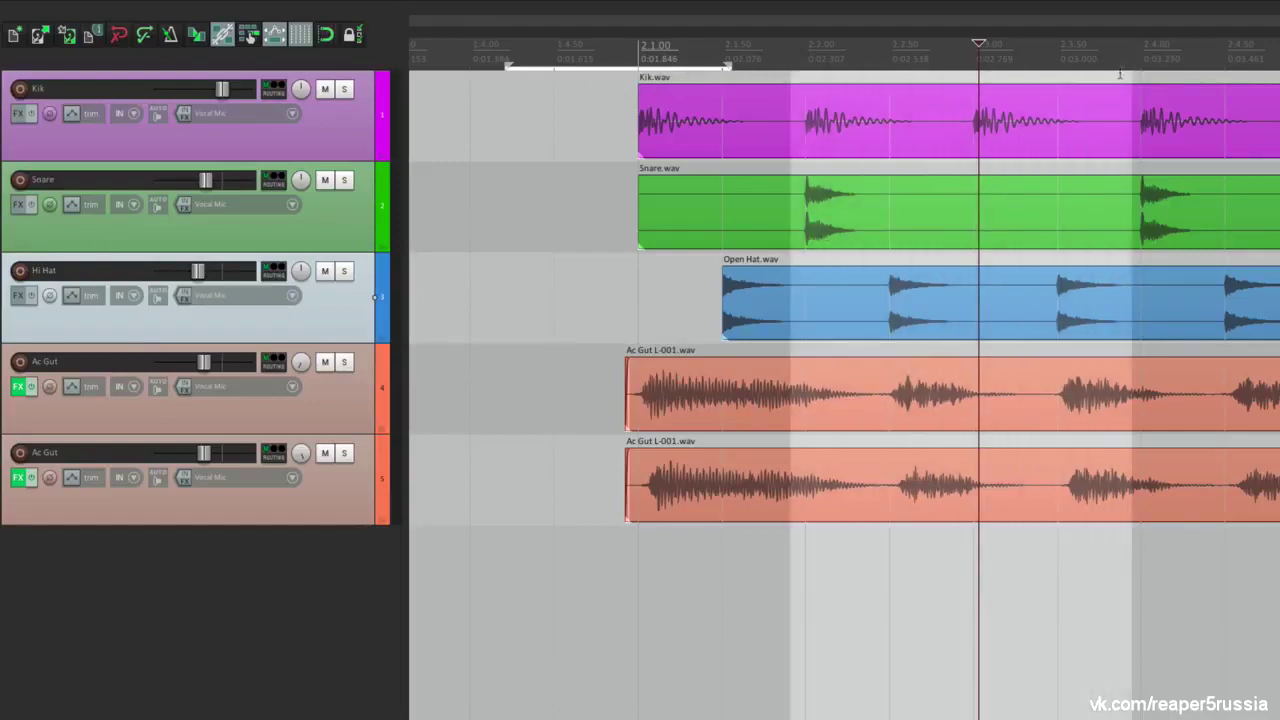
pyautogui.hotkey('alt', 'g')
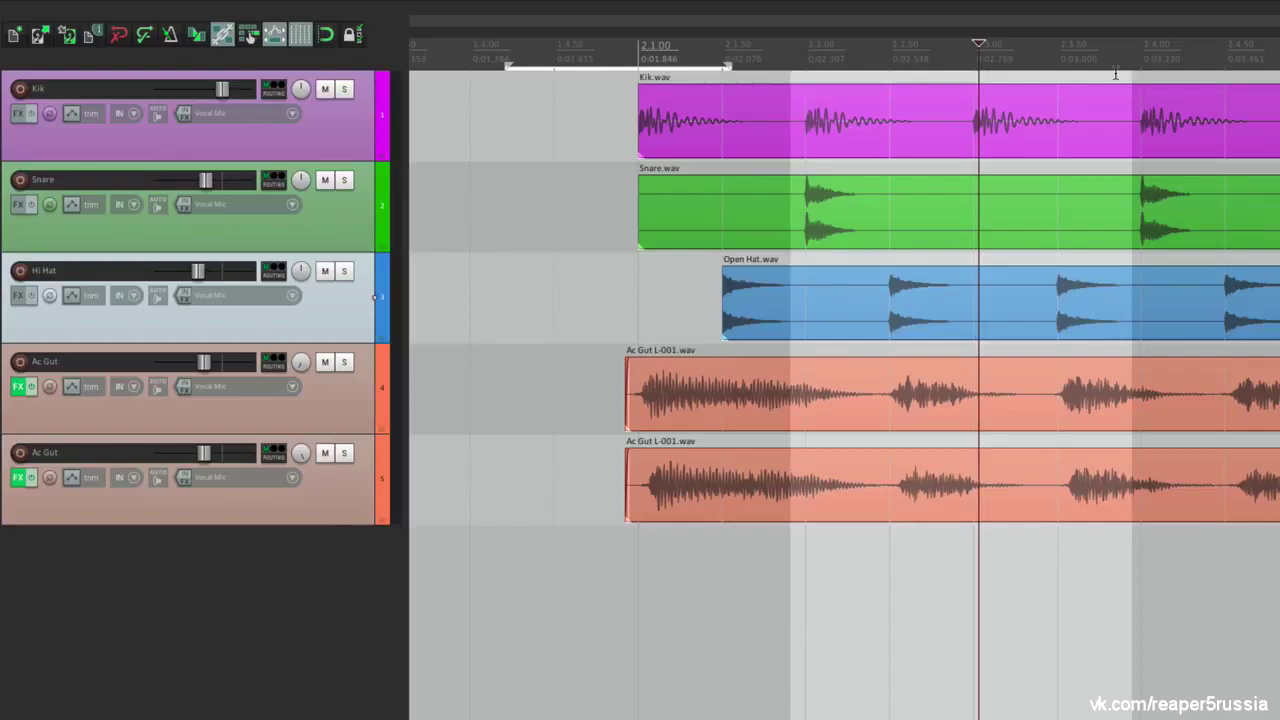
pyautogui.moveTo(1074, 76); pyautogui.dragTo(1212, 76)
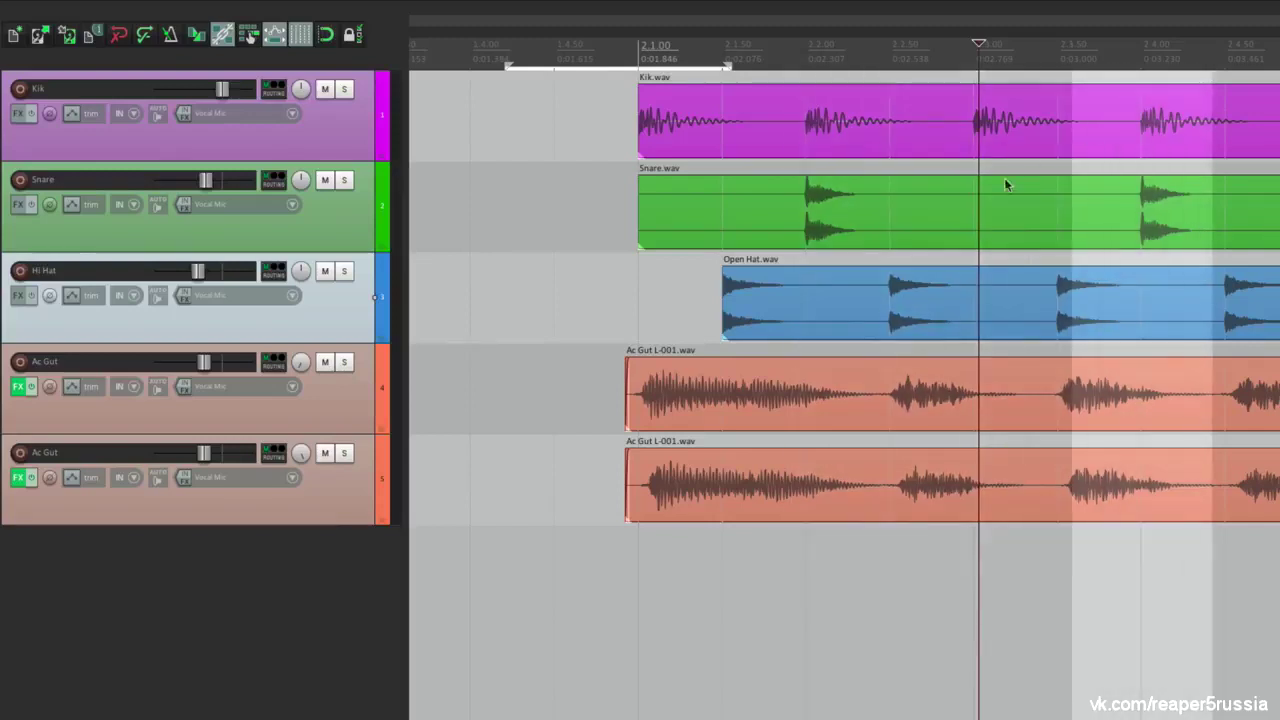
pyautogui.moveTo(1003, 175); pyautogui.dragTo(830, 195)
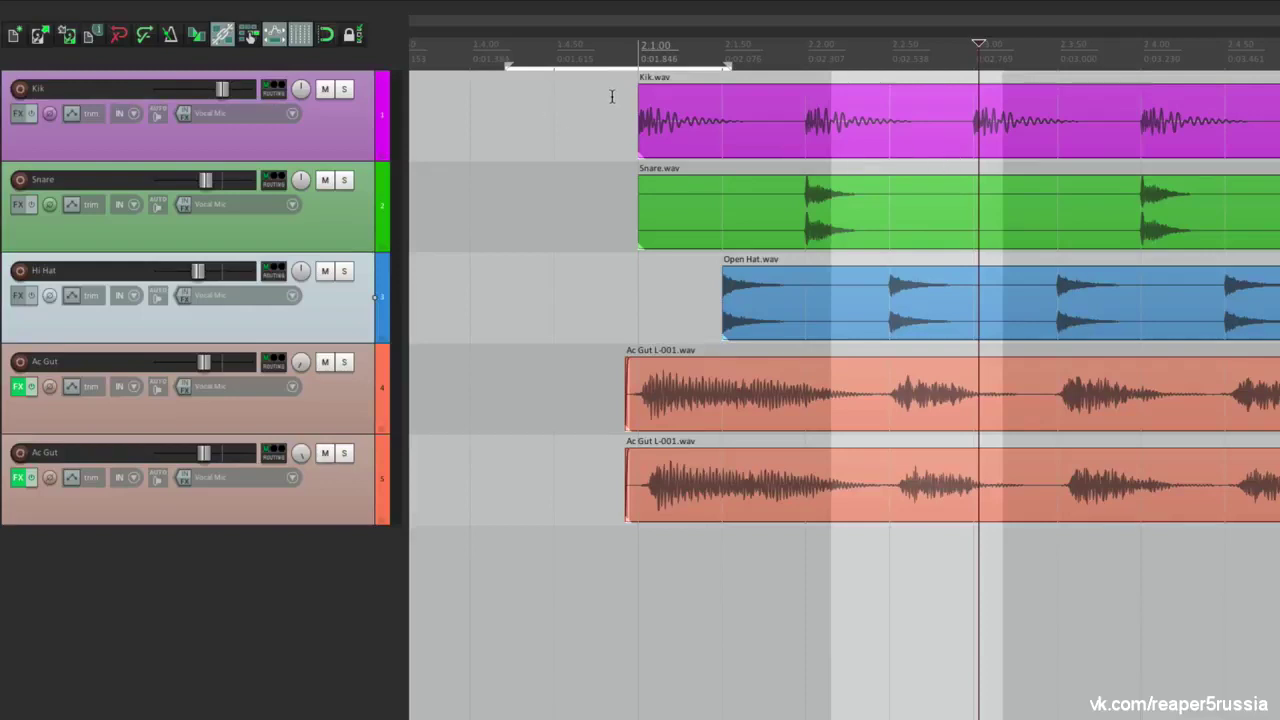
pyautogui.click(488, 62)
pyautogui.press('space')
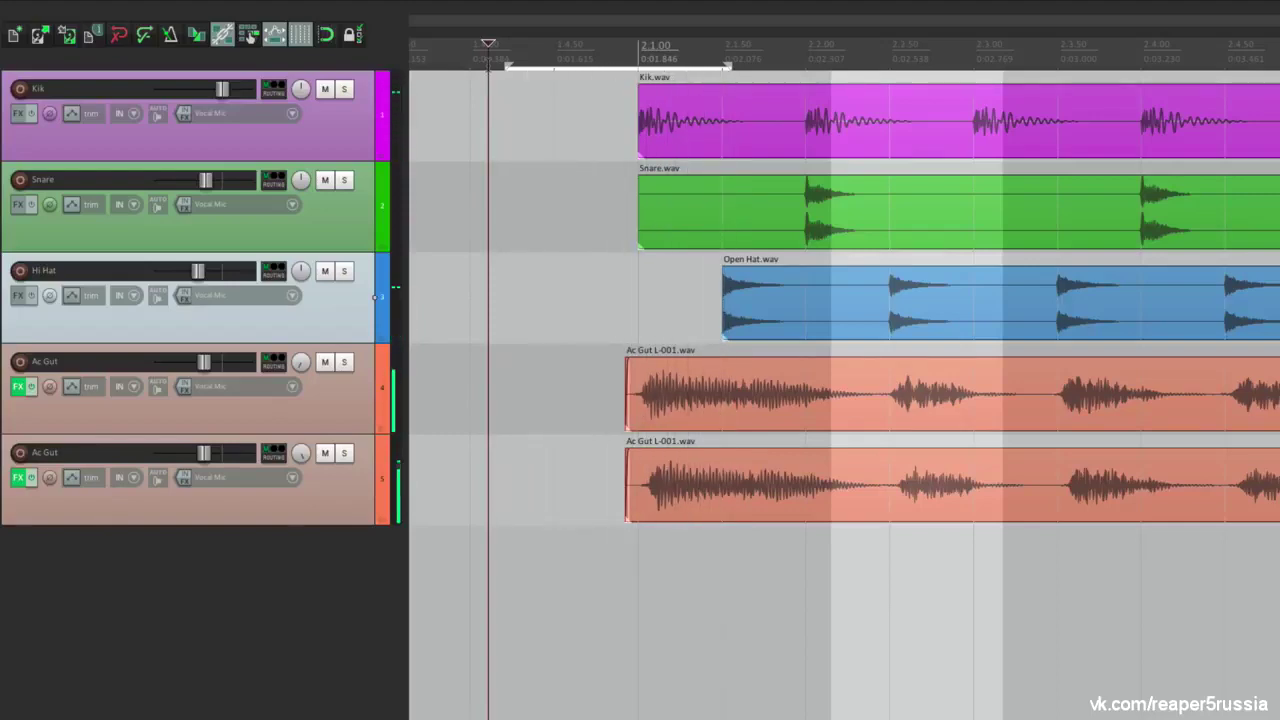
# Enable locking for the time selection only, and try to make a different time selection above the Kik item
pyautogui.rightClick(352, 36)
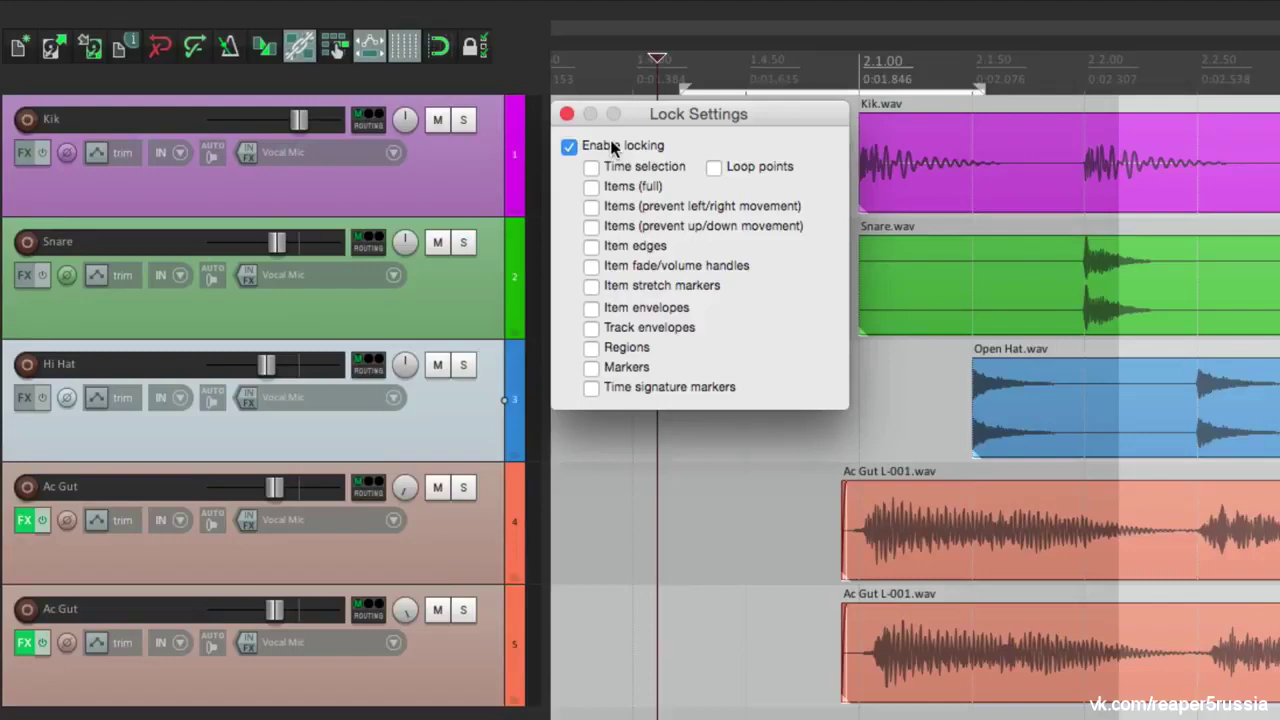
pyautogui.click(592, 168)
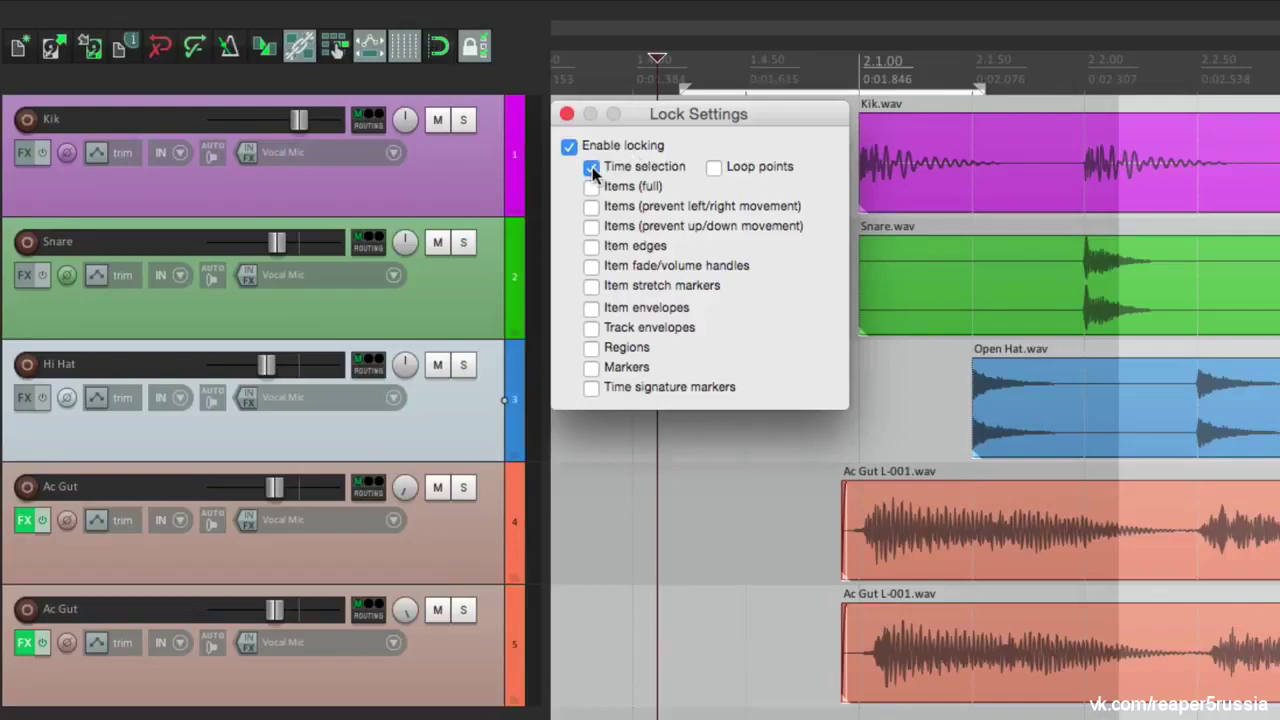
pyautogui.press('Escape')
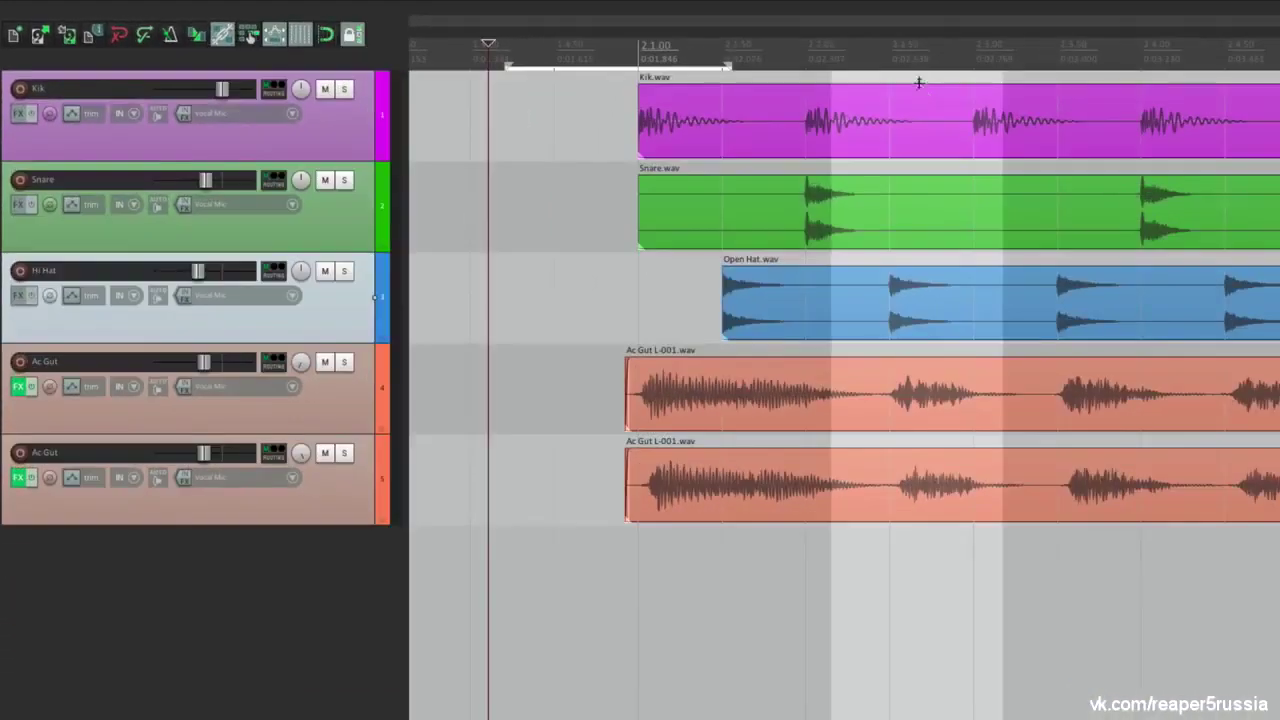
pyautogui.click(1004, 78)
pyautogui.click(1152, 78)
pyautogui.click(1270, 78)
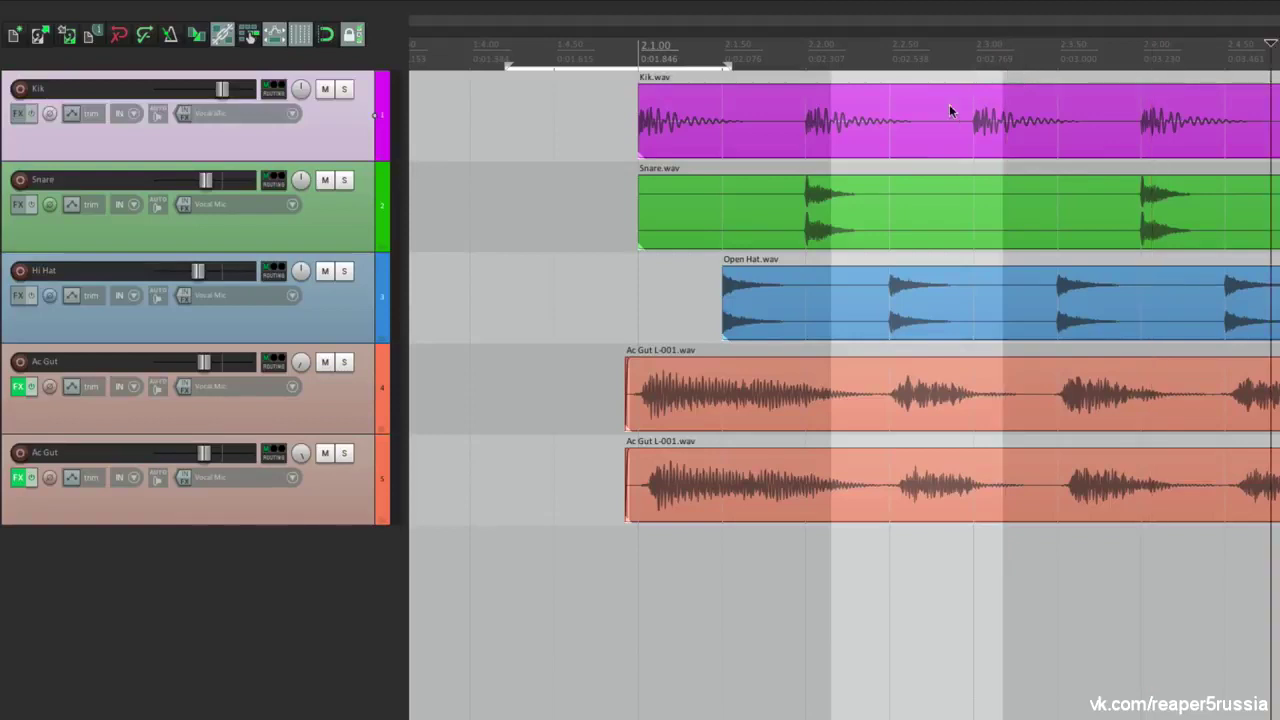
# Redraw and move the unlocked loop range so it spans from about 1.4.50 to 2.1.65
pyautogui.moveTo(783, 66); pyautogui.dragTo(640, 66)
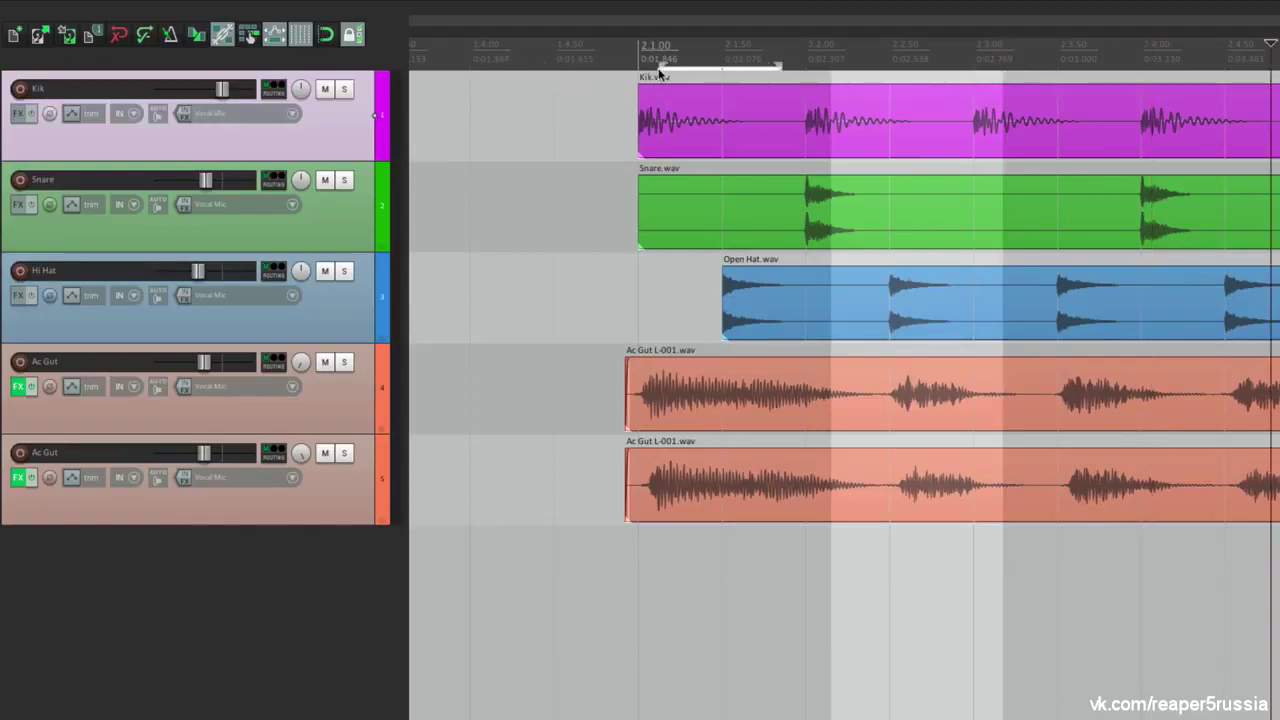
pyautogui.moveTo(486, 66); pyautogui.dragTo(660, 66)
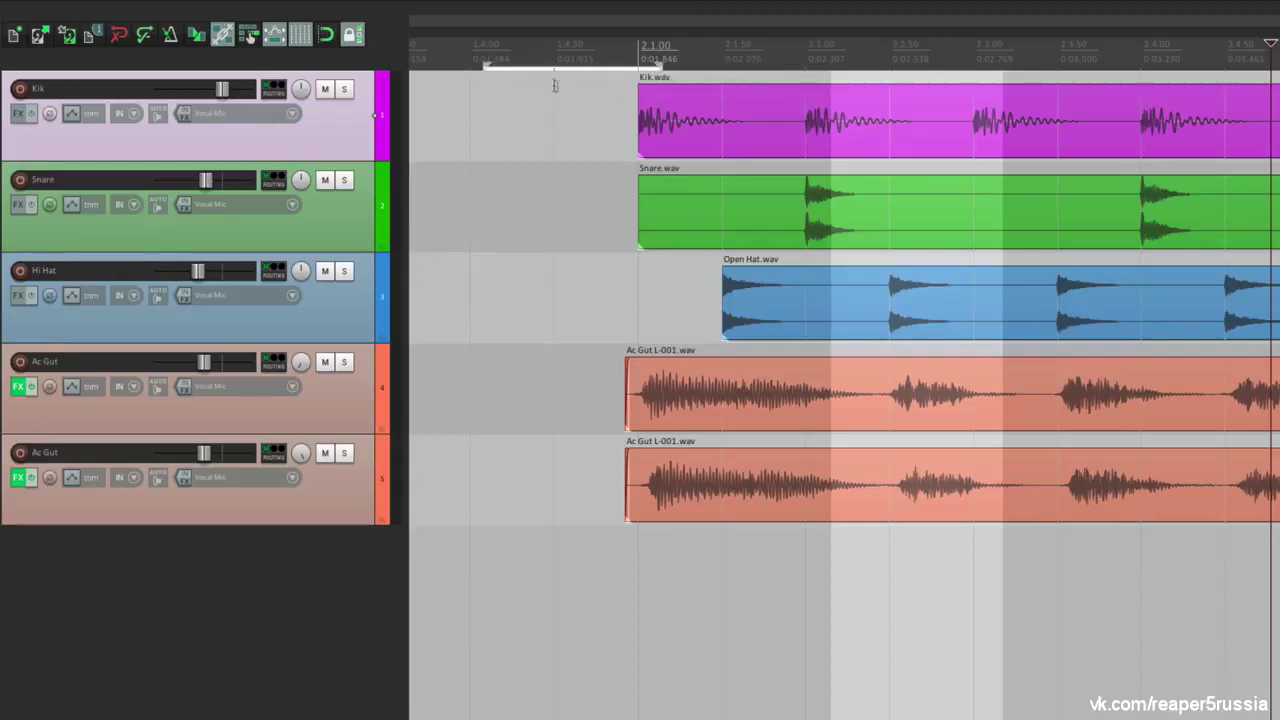
pyautogui.moveTo(491, 66); pyautogui.dragTo(565, 66)
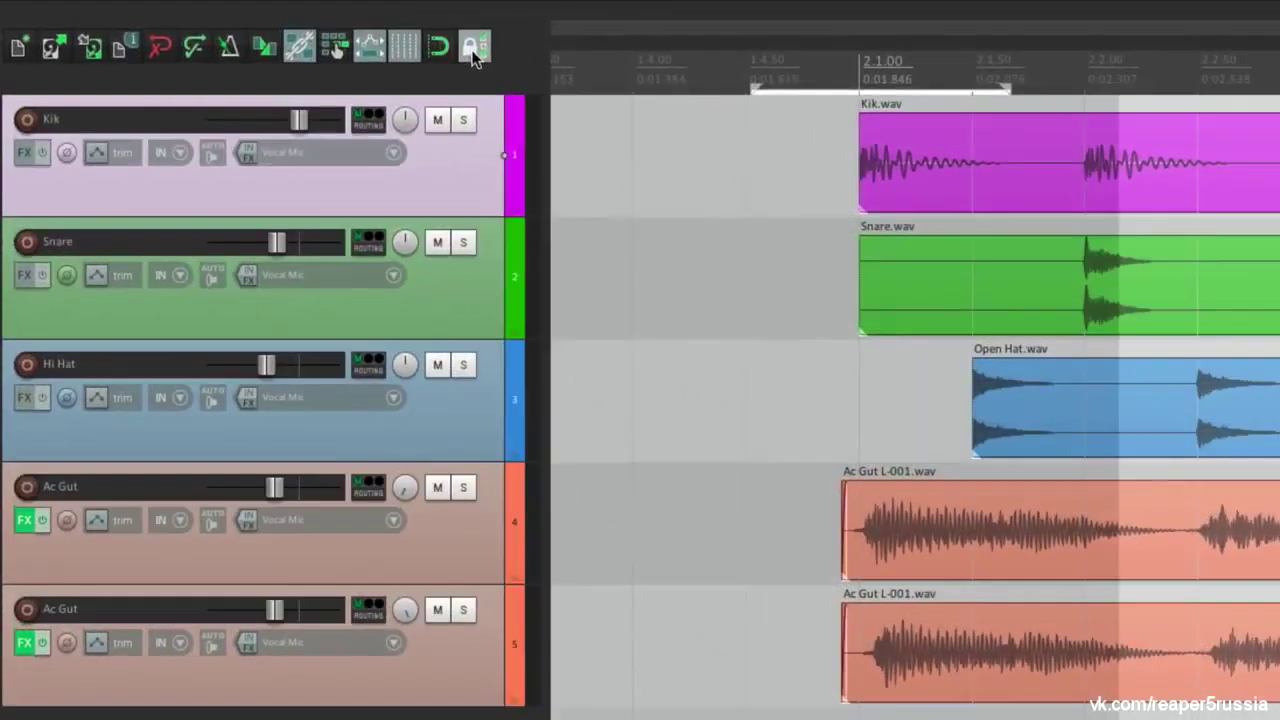
# Change the Lock Settings to unlock the time selection and lock the loop points instead
pyautogui.rightClick(474, 52)
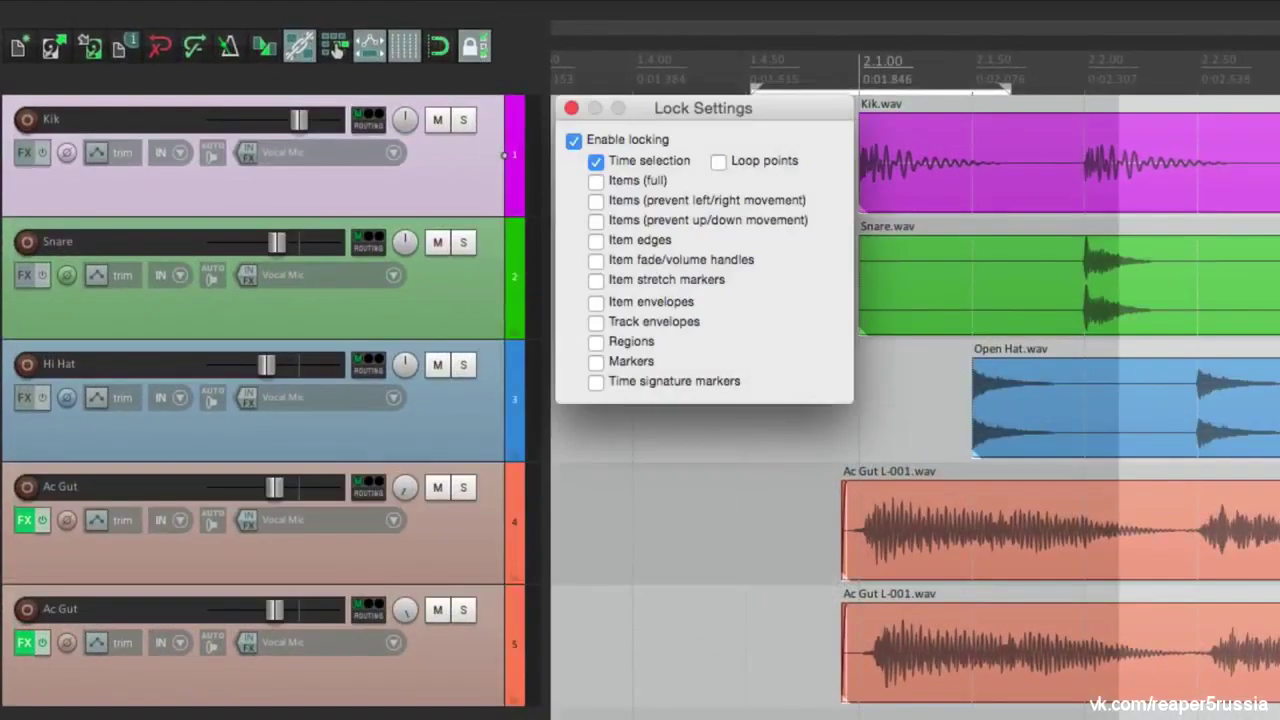
pyautogui.click(596, 161)
pyautogui.click(720, 162)
pyautogui.press('Escape')
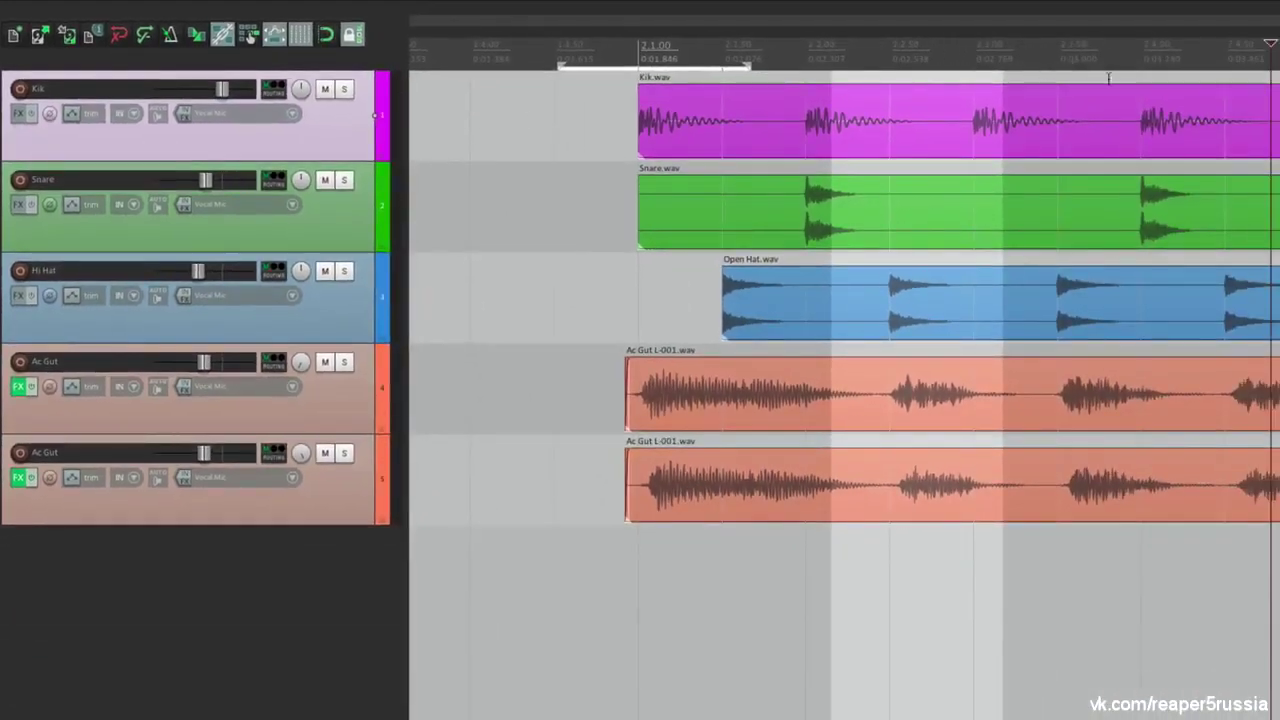
# Redraw the unlocked time selection from about 2.2.15 to 2.3.25, and try to change the locked loop points in the ruler
pyautogui.moveTo(1030, 78); pyautogui.dragTo(1200, 80)
pyautogui.moveTo(1018, 168); pyautogui.dragTo(830, 177)
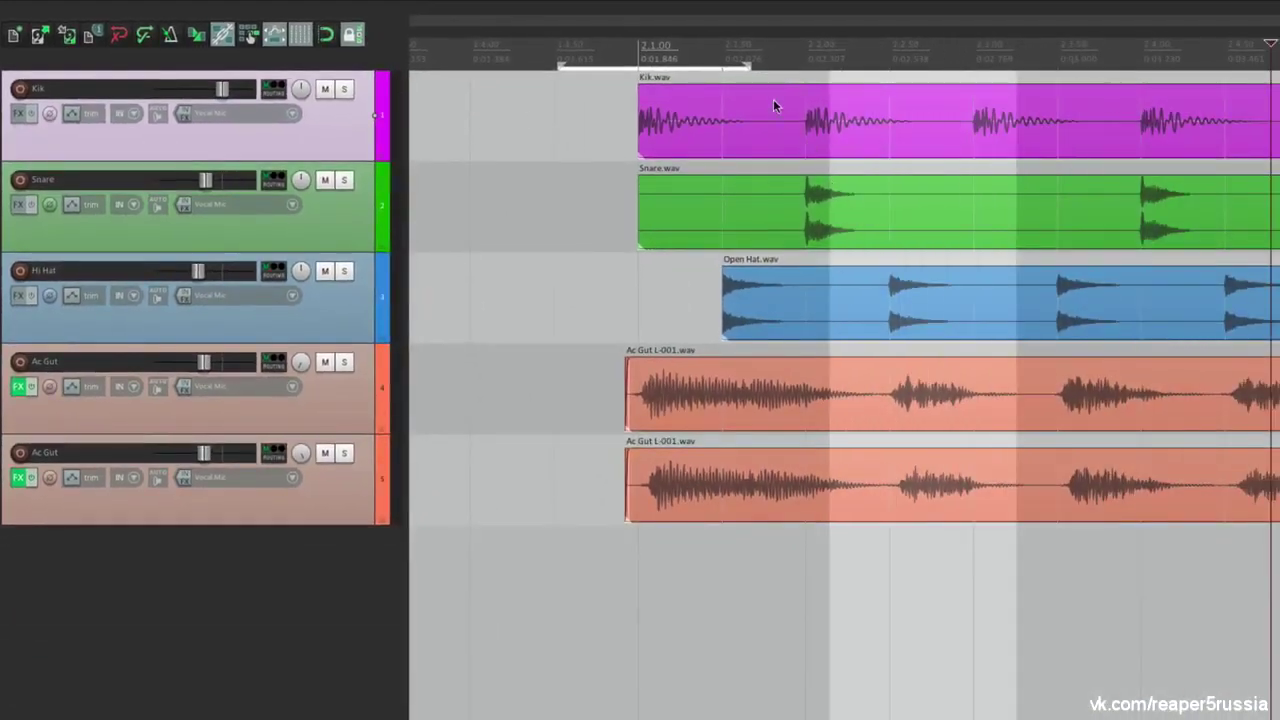
pyautogui.click(645, 66)
pyautogui.click(786, 66)
# Lock the time selection along with the loop points, and link the loop points to the time selection again
pyautogui.rightClick(358, 36)
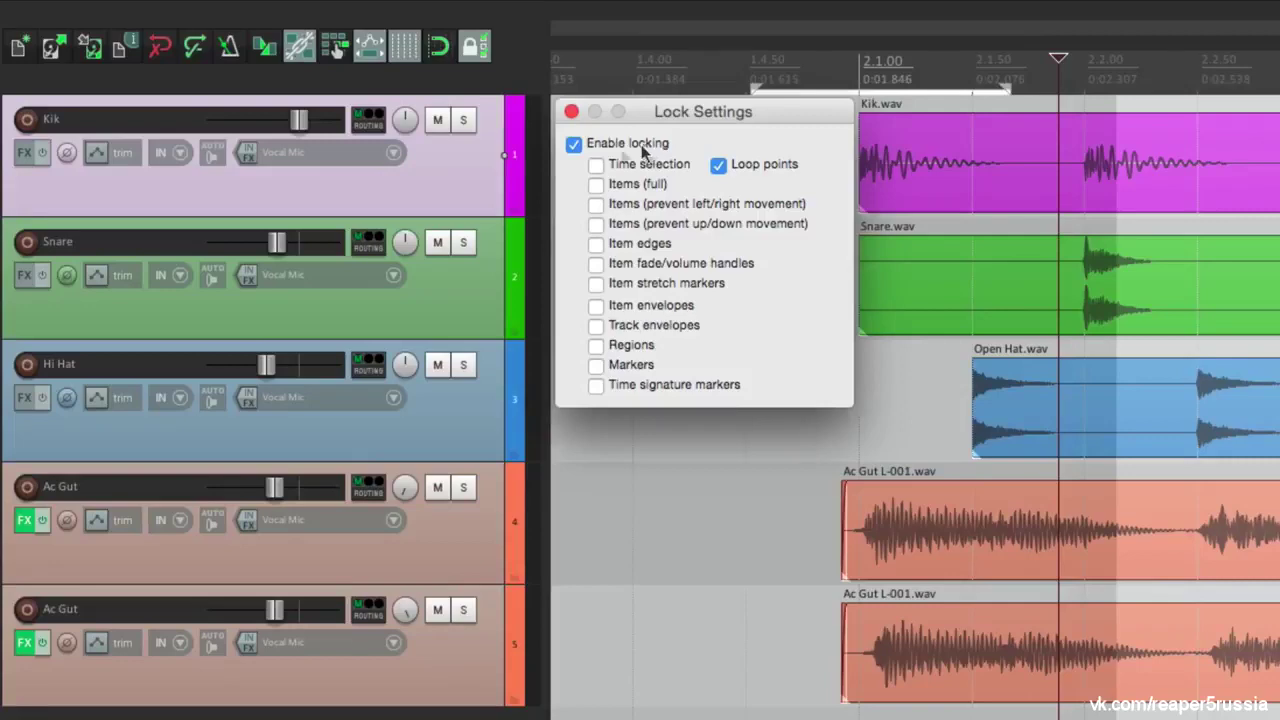
pyautogui.click(596, 166)
pyautogui.press('Escape')
pyautogui.click(462, 11)
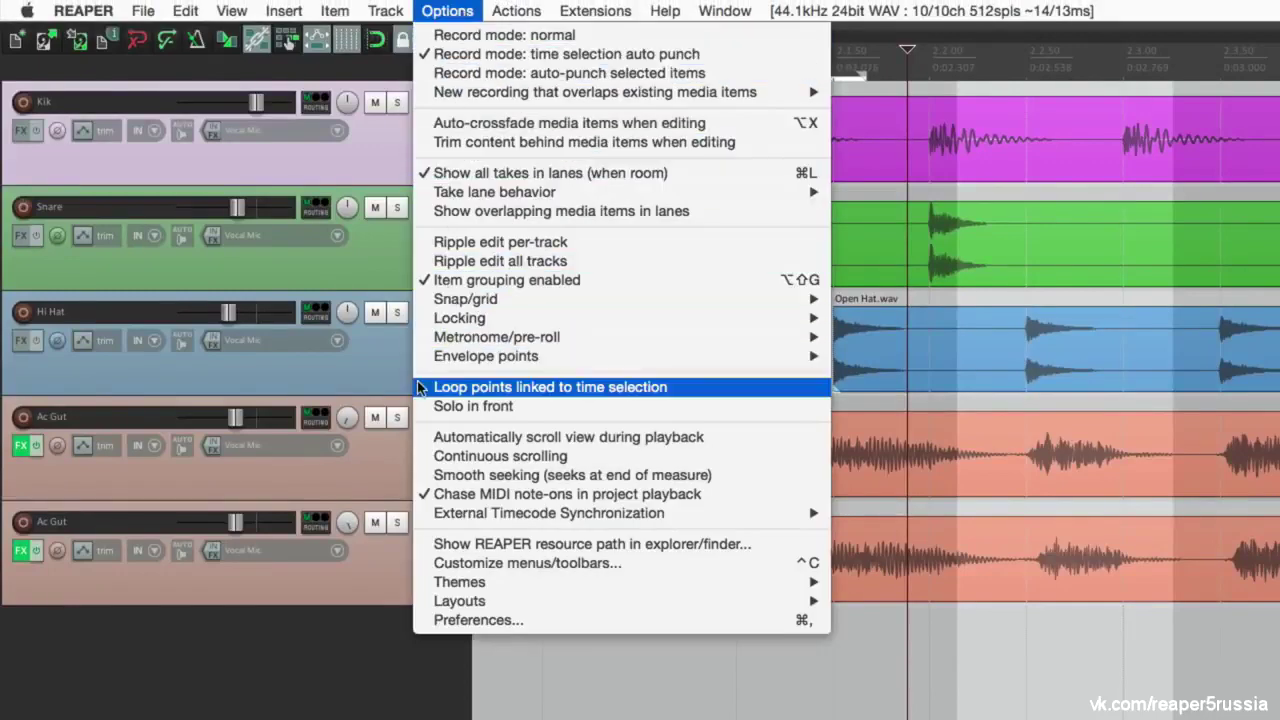
pyautogui.click(480, 387)
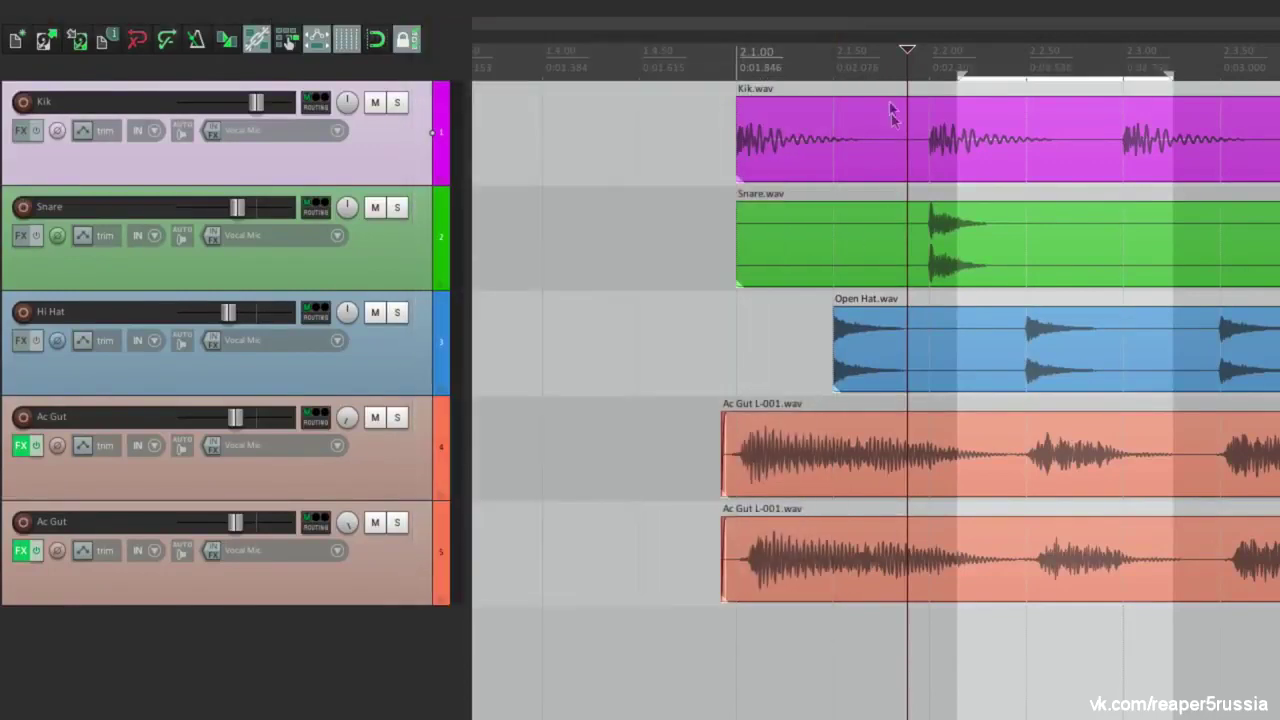
# Try to redraw the locked time selection, and with locking off make one from about 2.1.20 to 2.2.15
pyautogui.moveTo(722, 97); pyautogui.dragTo(608, 105)
pyautogui.moveTo(977, 84); pyautogui.dragTo(1114, 87)
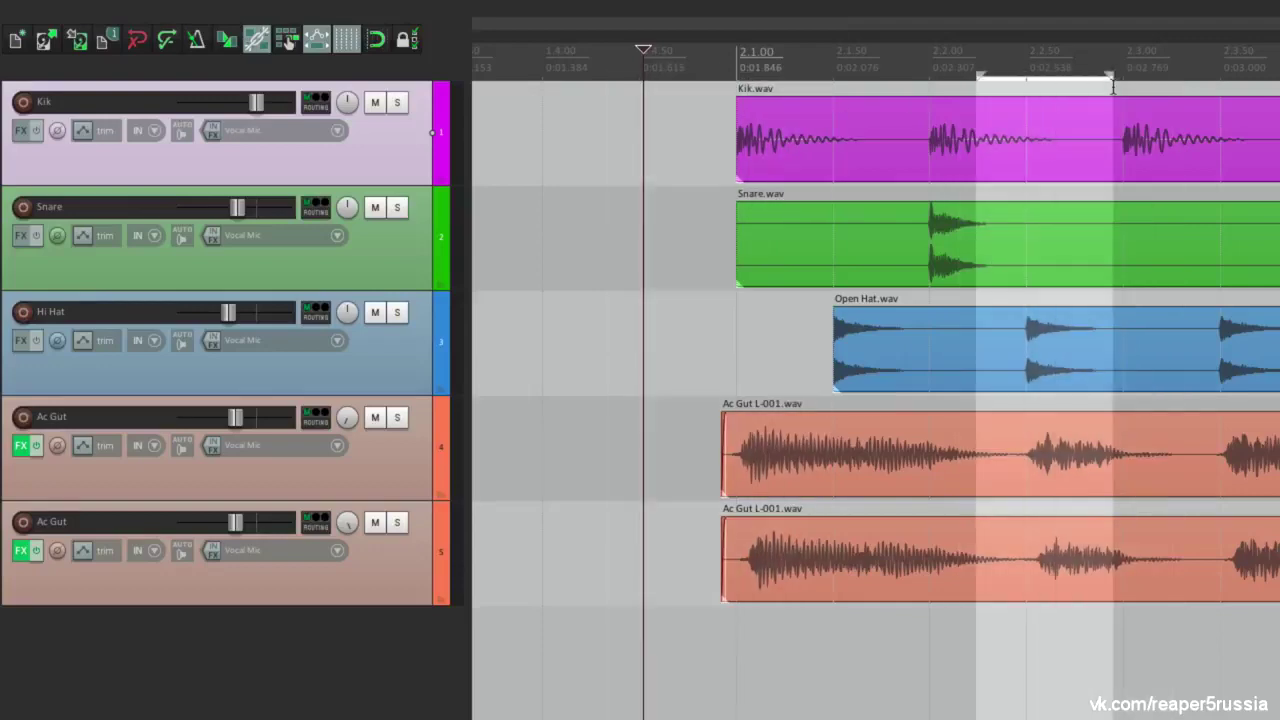
pyautogui.moveTo(953, 77); pyautogui.dragTo(776, 82)
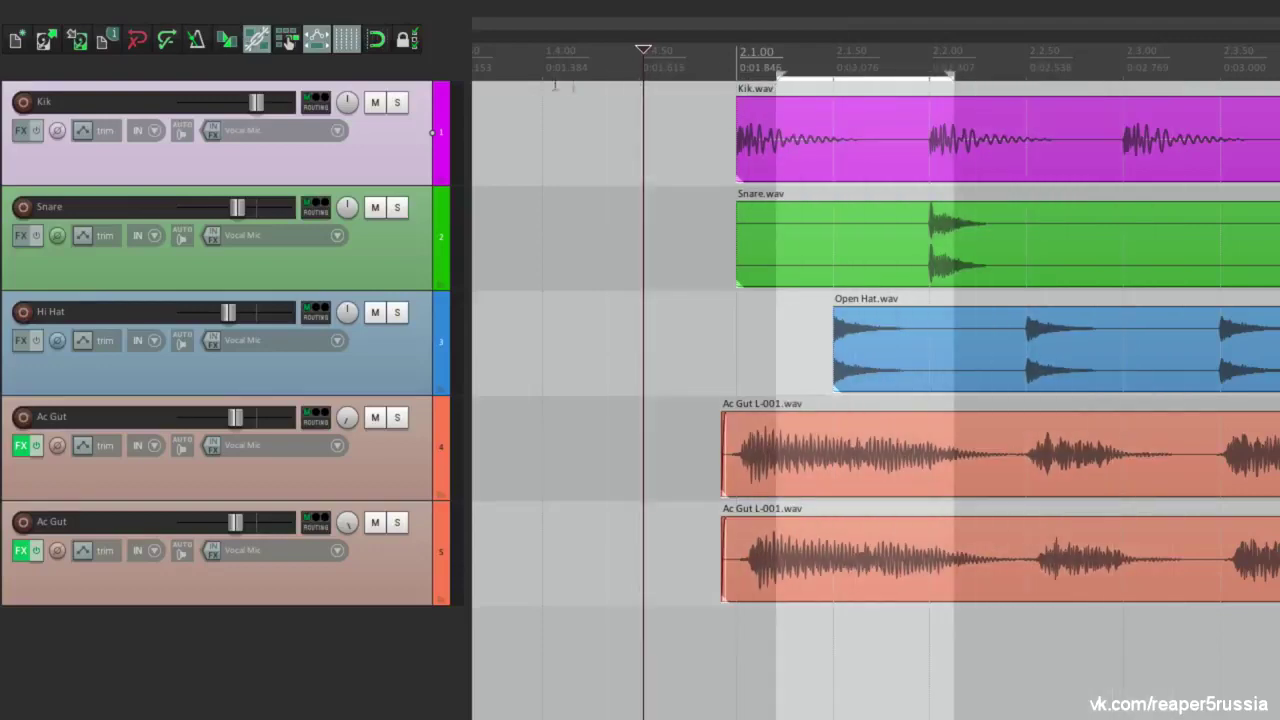
# Turn on Items (full) in the Lock Settings, enable locking, and try to move the Kik item along its track
pyautogui.rightClick(418, 46)
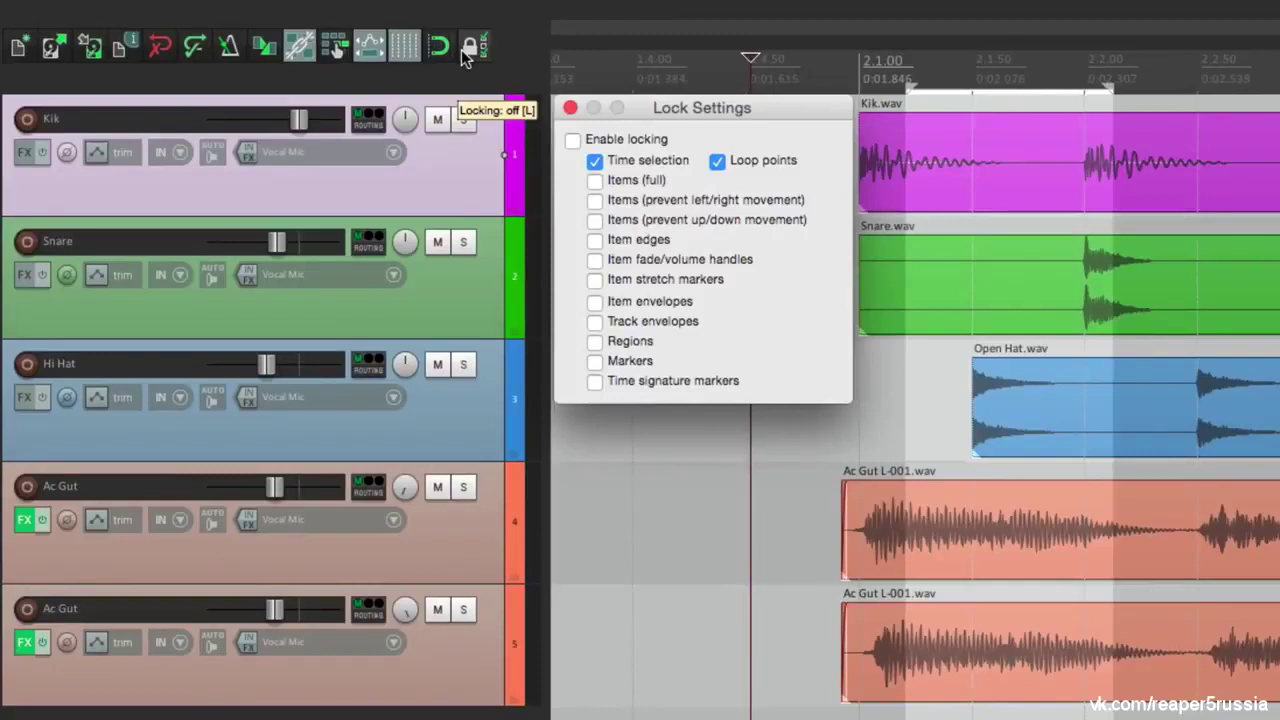
pyautogui.click(595, 182)
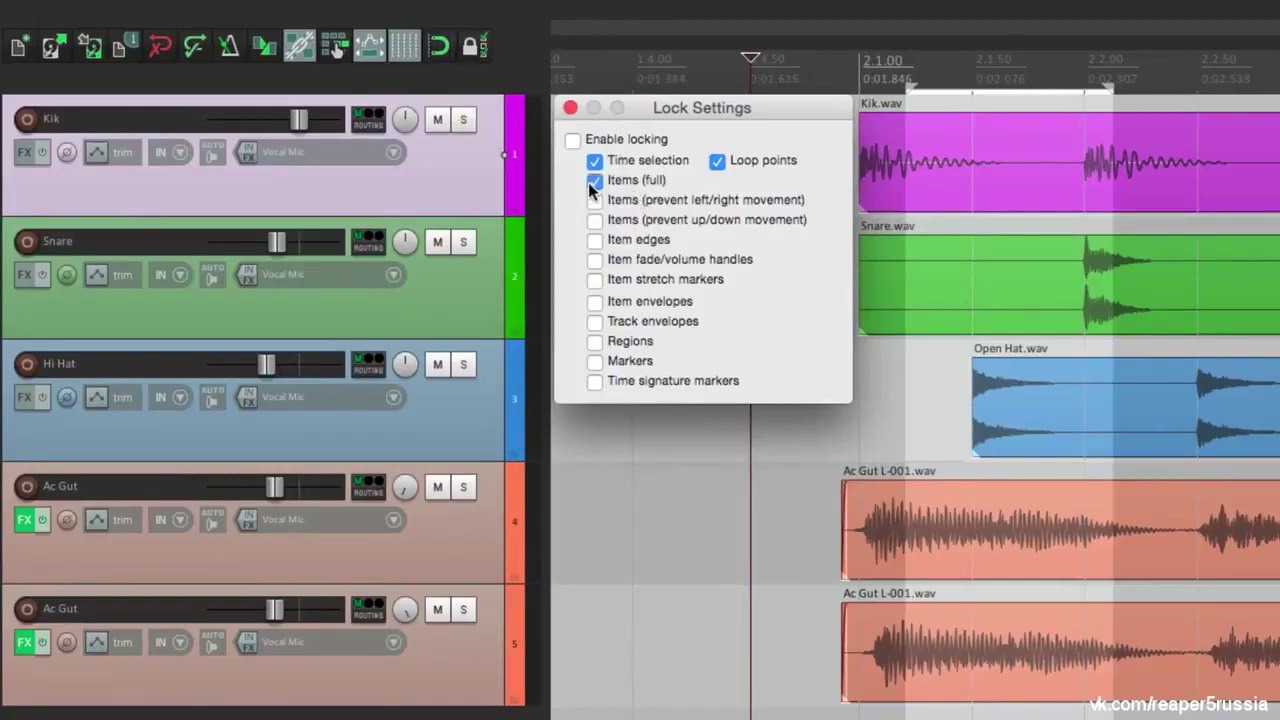
pyautogui.click(573, 140)
pyautogui.click(570, 107)
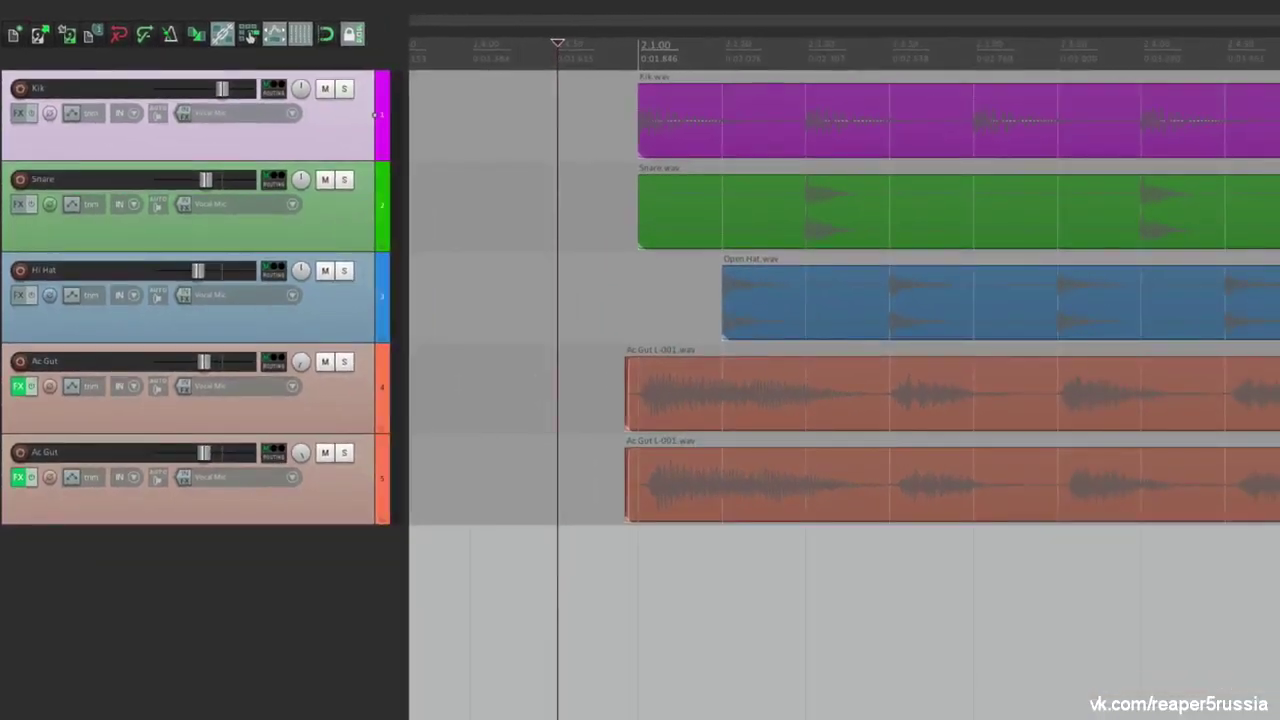
pyautogui.moveTo(750, 107); pyautogui.dragTo(912, 108)
pyautogui.press('Escape')
# Change the Lock Settings from Items (full) to Items (prevent left/right movement)
pyautogui.rightClick(351, 35)
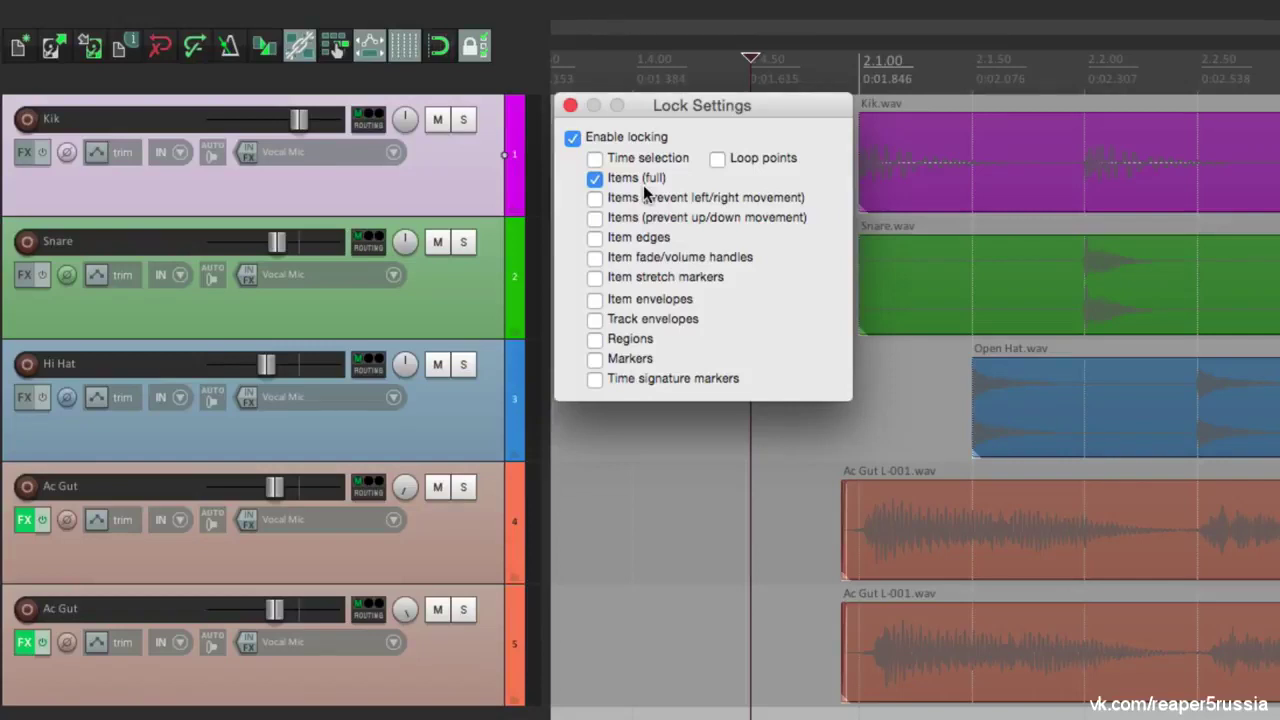
pyautogui.click(594, 178)
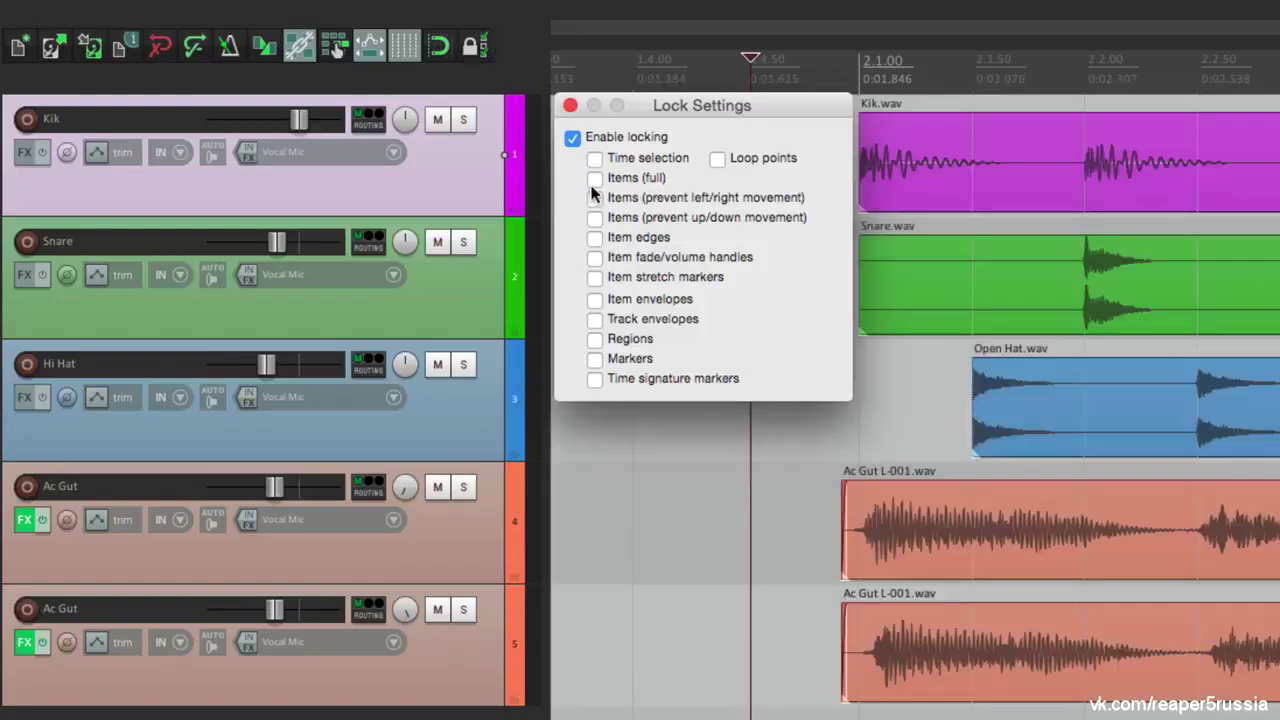
pyautogui.click(594, 198)
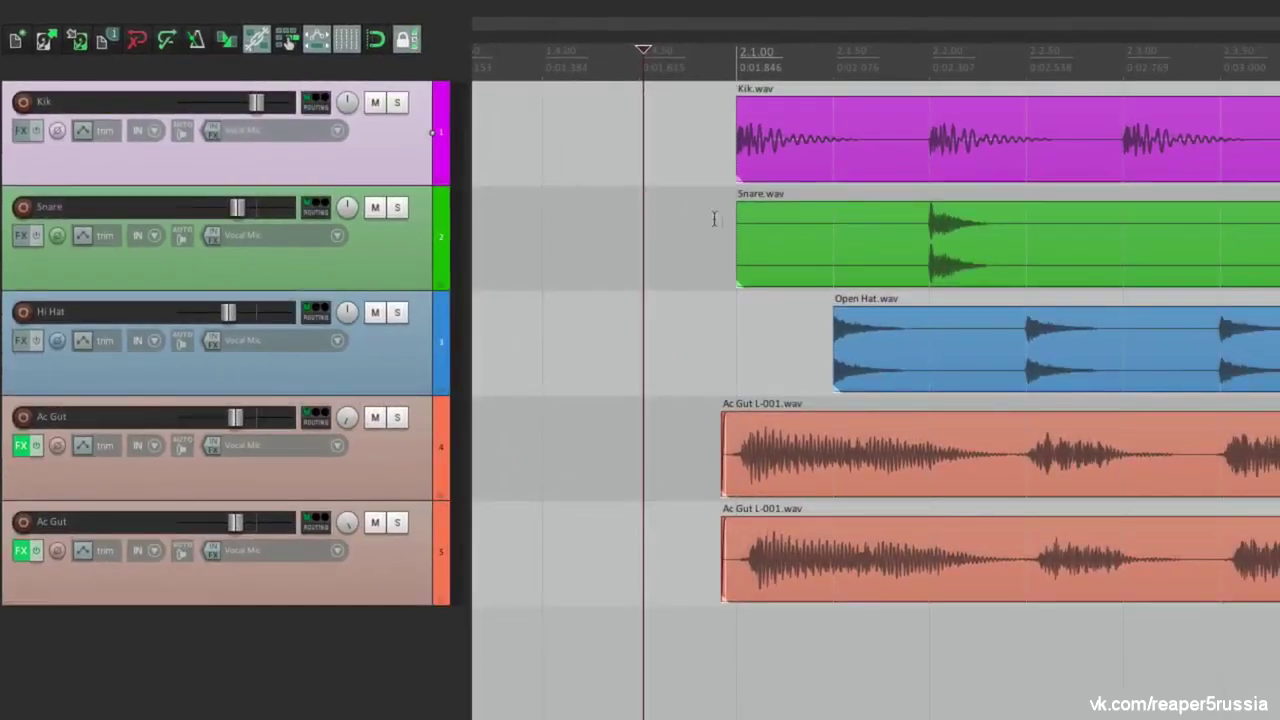
# Try to move the Snare, Open Hat and both Ac Gut items with left/right movement locked
pyautogui.moveTo(790, 230)
pyautogui.mouseDown()
pyautogui.moveTo(712, 240)
pyautogui.moveTo(801, 230)
pyautogui.mouseUp()
pyautogui.moveTo(893, 349); pyautogui.dragTo(891, 355)
pyautogui.moveTo(846, 236); pyautogui.dragTo(846, 245)
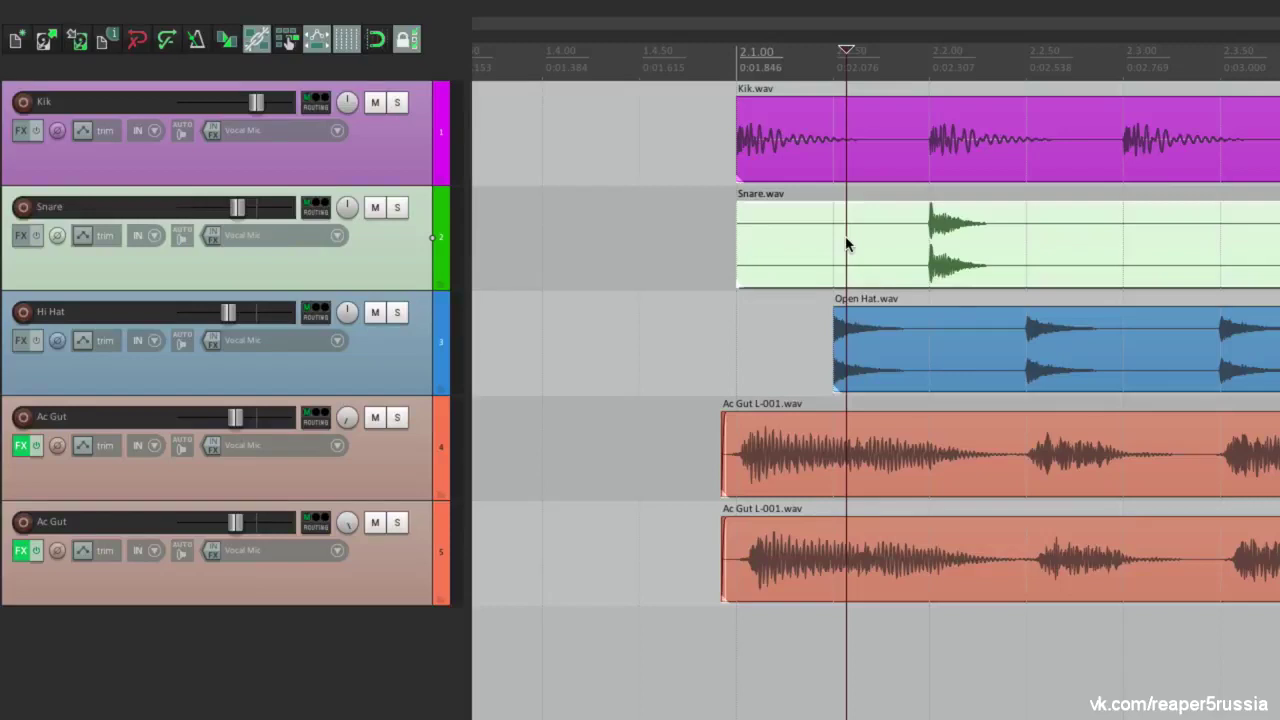
pyautogui.moveTo(868, 430); pyautogui.dragTo(875, 440)
pyautogui.moveTo(870, 546); pyautogui.dragTo(887, 546)
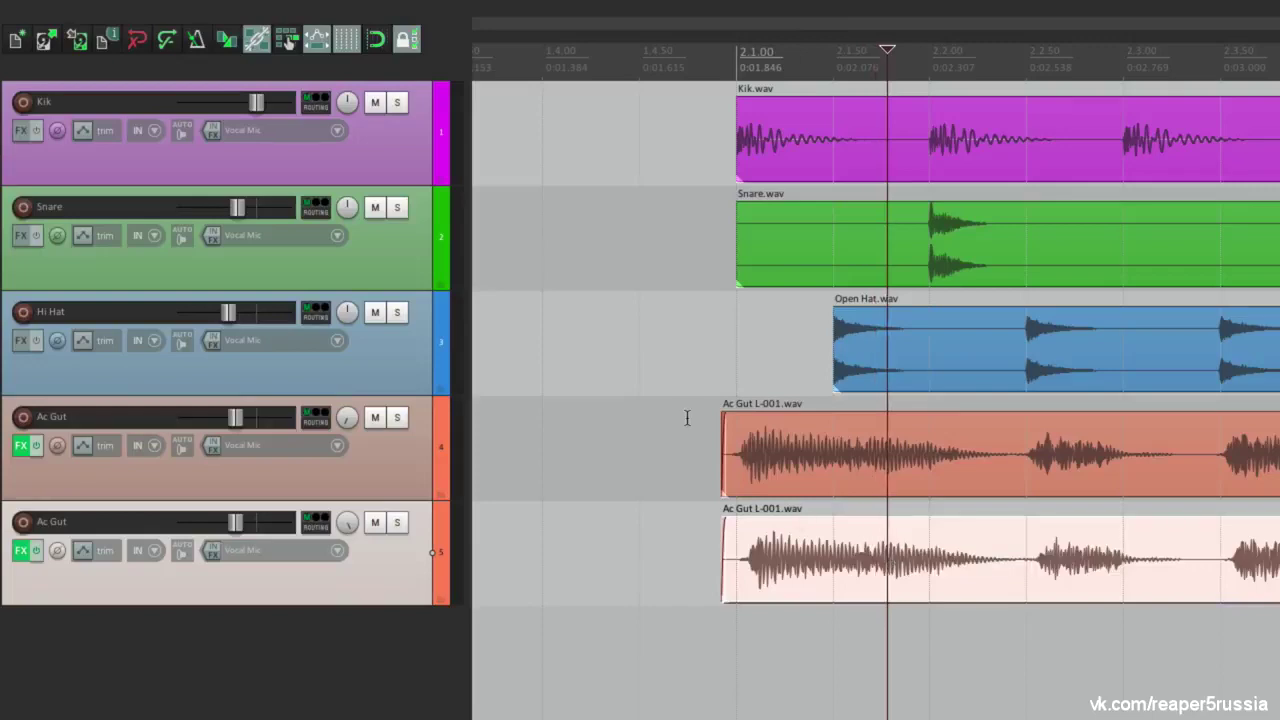
# Change the Lock Settings to lock only Items (prevent up/down movement)
pyautogui.rightClick(405, 38)
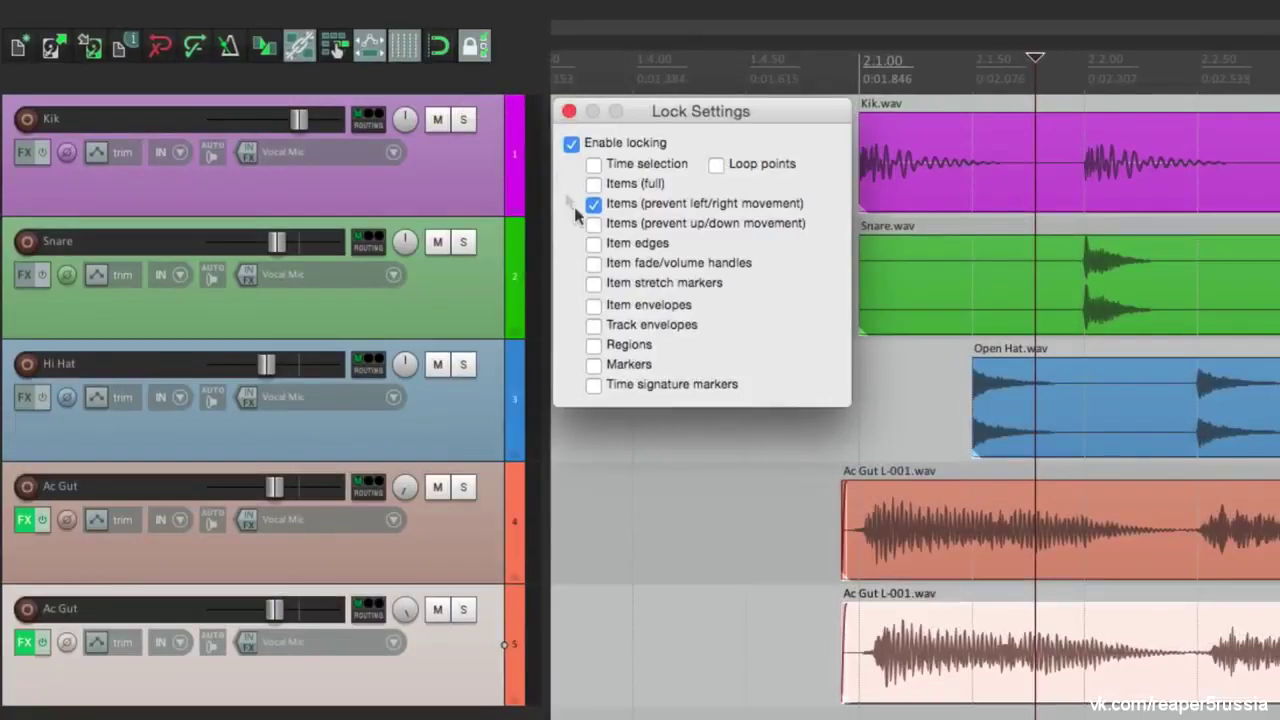
pyautogui.click(593, 227)
pyautogui.click(593, 204)
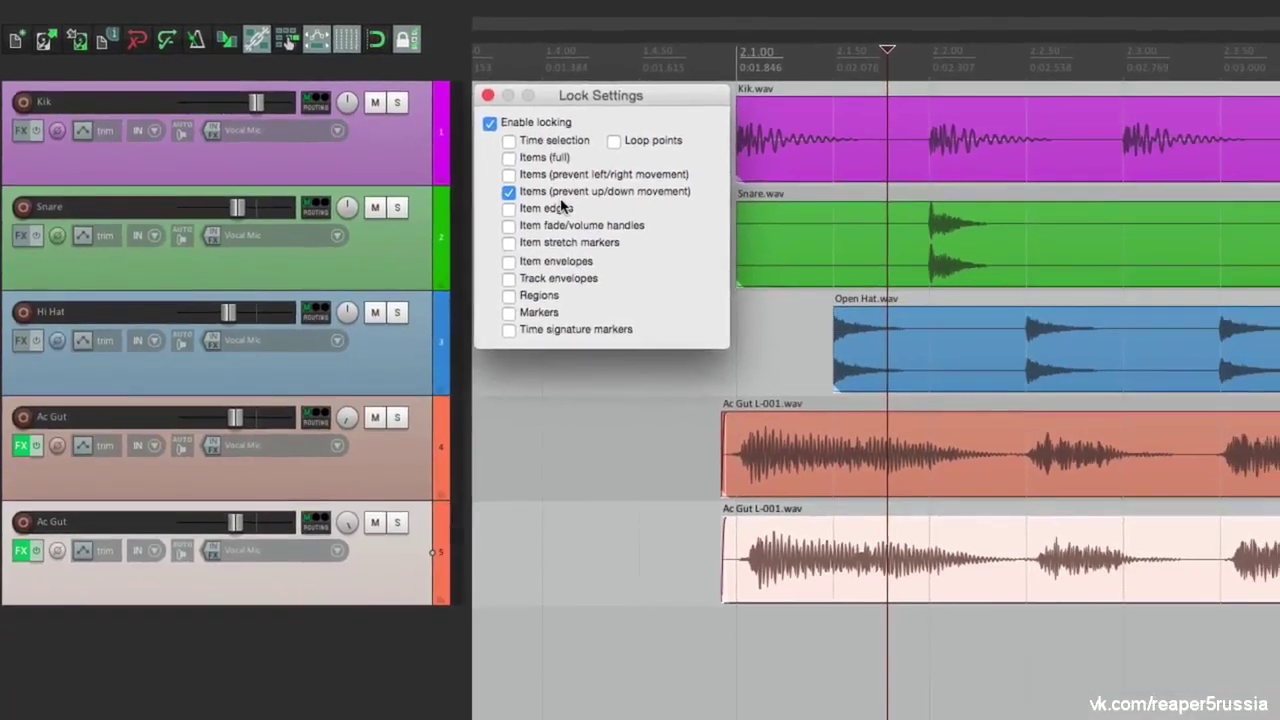
pyautogui.press('Escape')
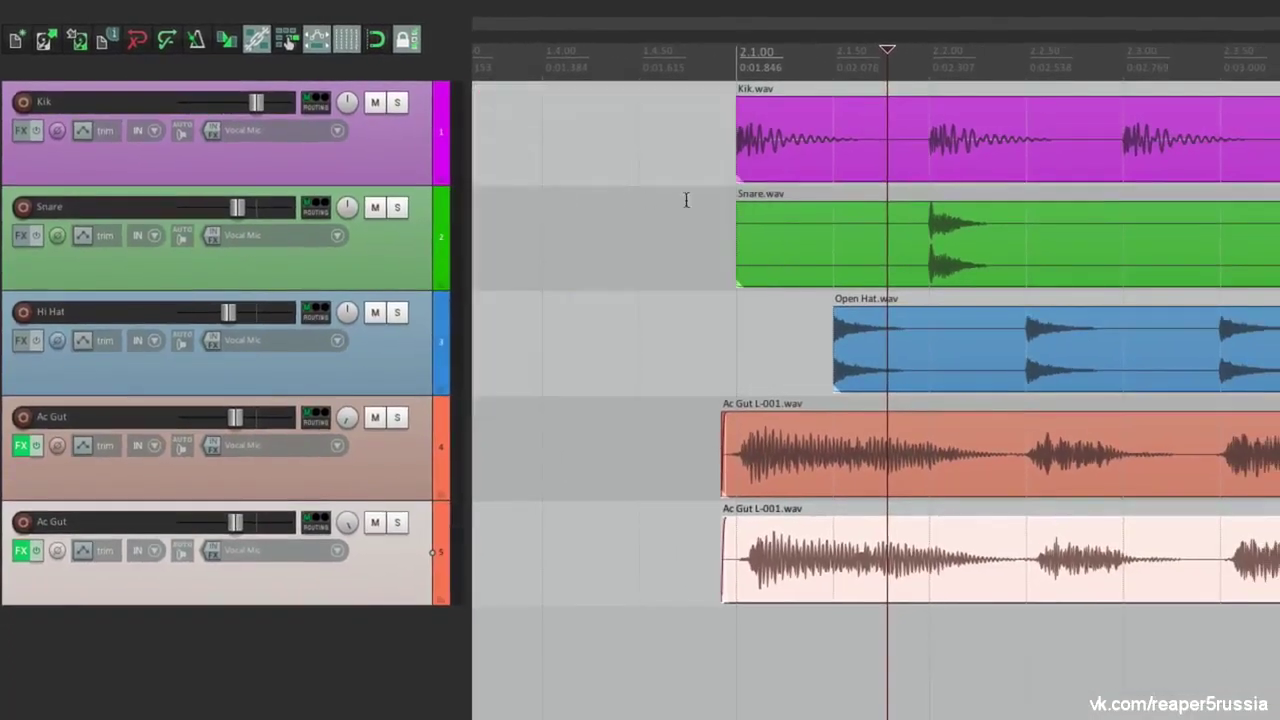
# Slide the Open Hat item earlier and back, move it with locking turned off, and turn locking back on
pyautogui.moveTo(873, 330); pyautogui.dragTo(826, 391)
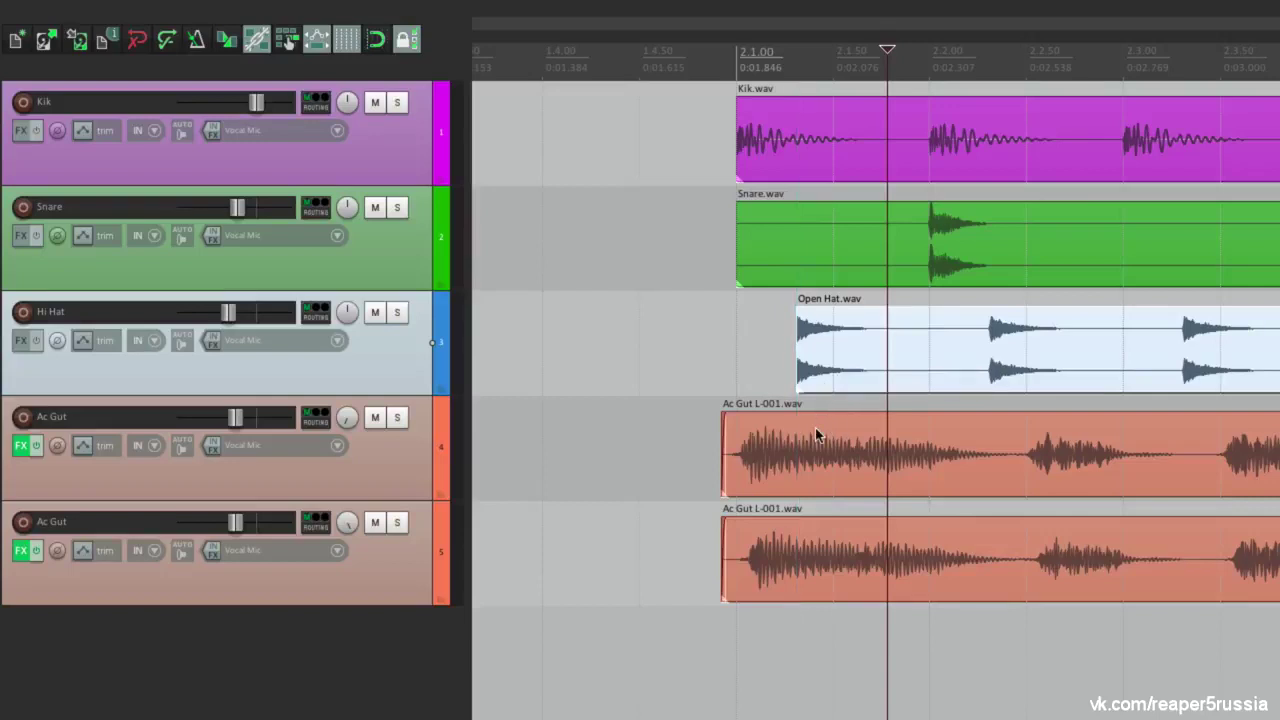
pyautogui.press('KP_6')
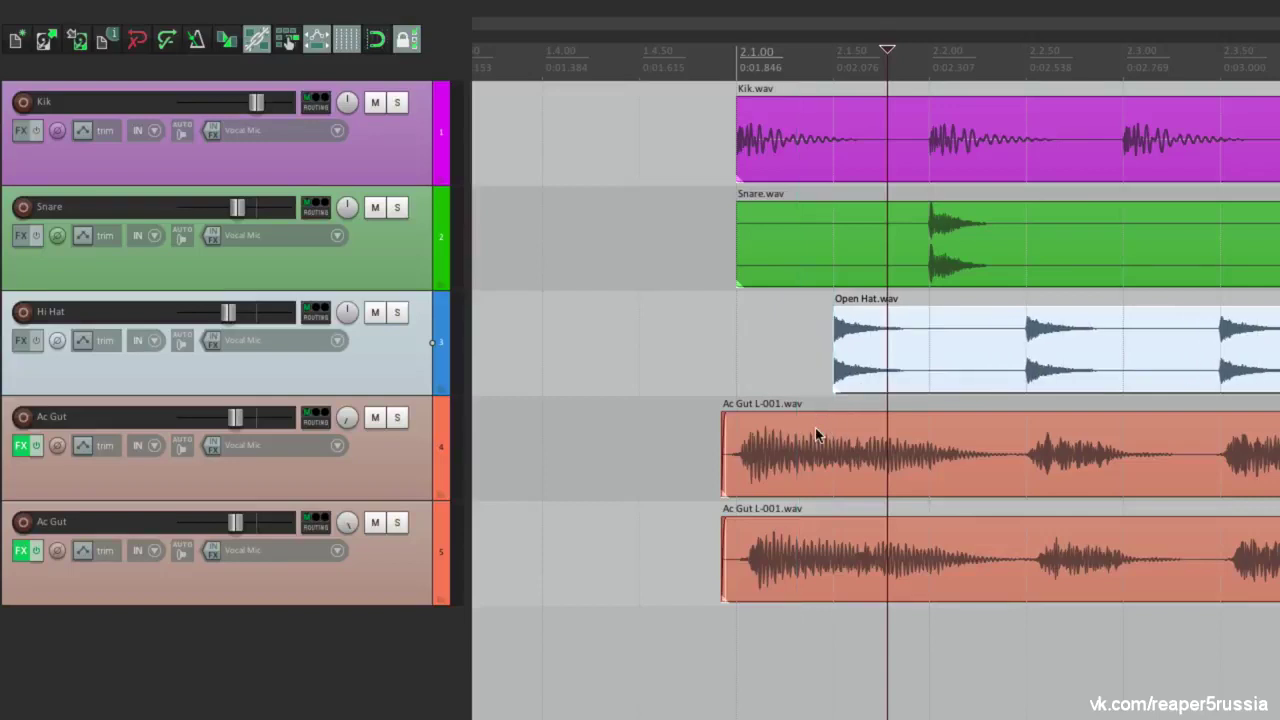
pyautogui.press('l')
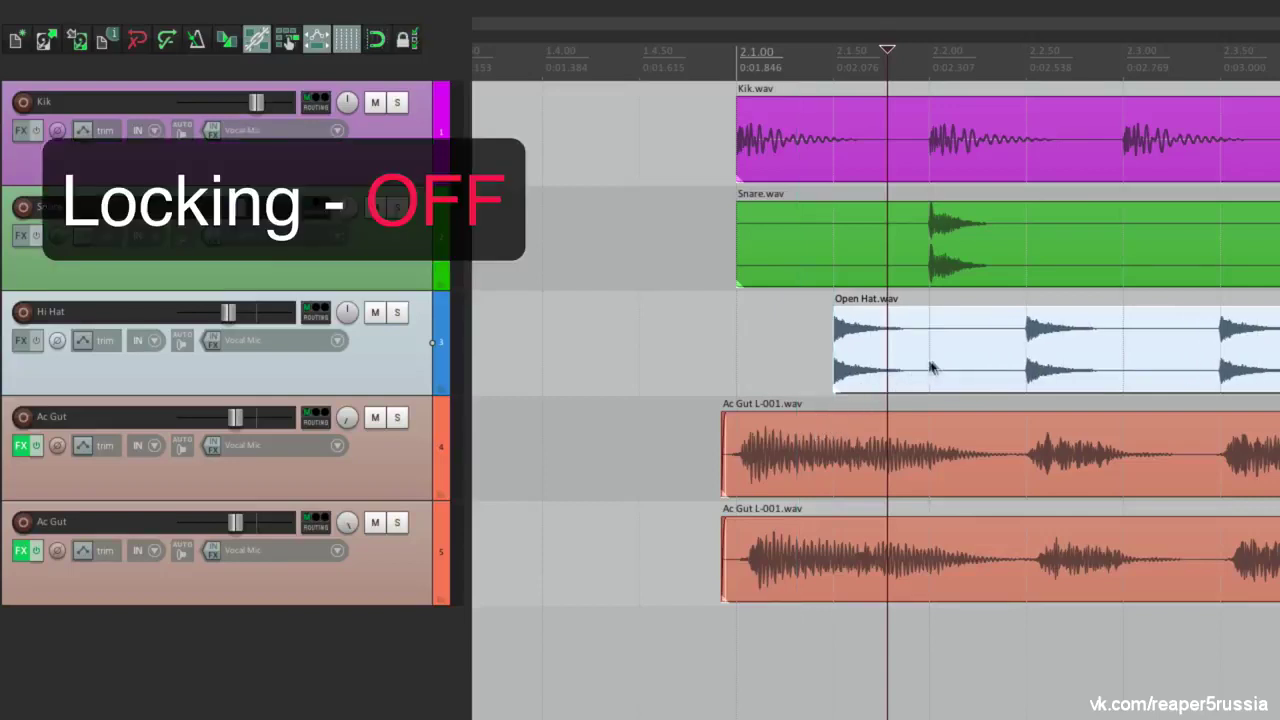
pyautogui.moveTo(937, 349)
pyautogui.mouseDown()
pyautogui.moveTo(934, 145)
pyautogui.moveTo(928, 436)
pyautogui.moveTo(921, 340)
pyautogui.mouseUp()
pyautogui.press('l')
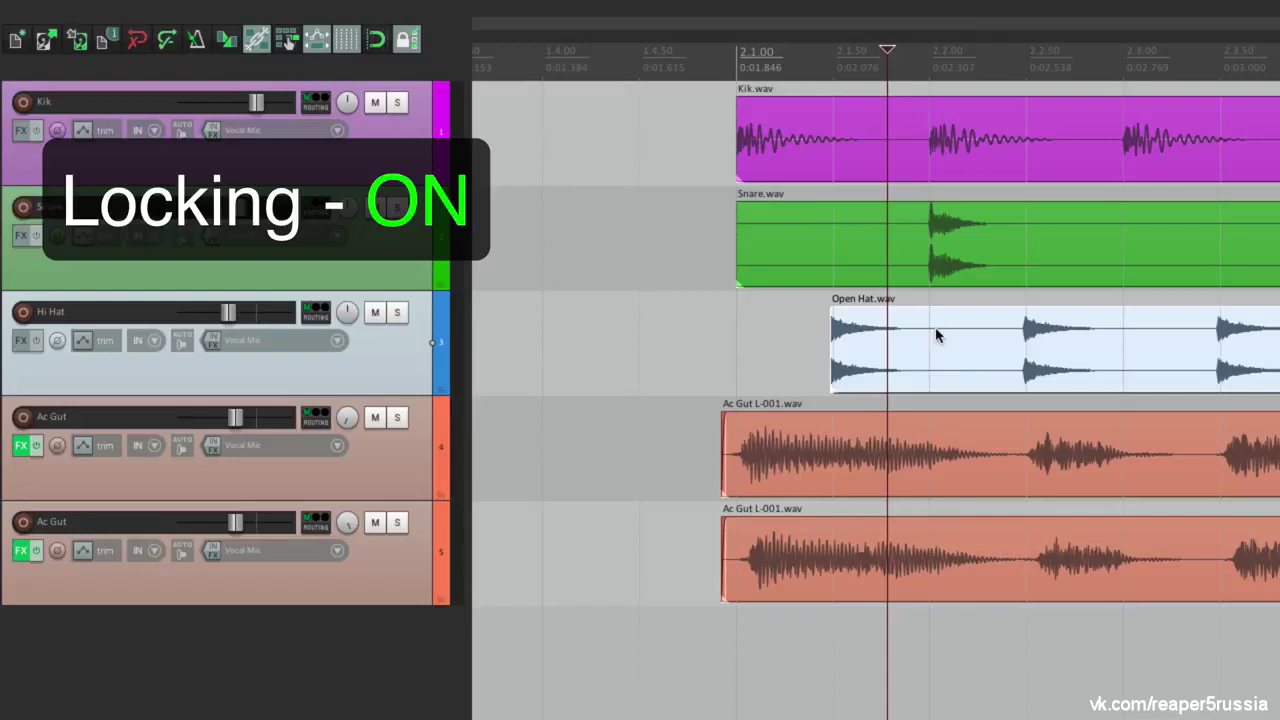
# Try to move the Open Hat item down to the Ac Gut track, and place the edit cursor at about 2.1.35
pyautogui.moveTo(950, 350); pyautogui.dragTo(945, 360)
pyautogui.click(934, 434)
pyautogui.moveTo(922, 428)
pyautogui.mouseDown()
pyautogui.moveTo(951, 432)
pyautogui.moveTo(930, 435)
pyautogui.mouseUp()
pyautogui.click(903, 390)
pyautogui.click(810, 350)
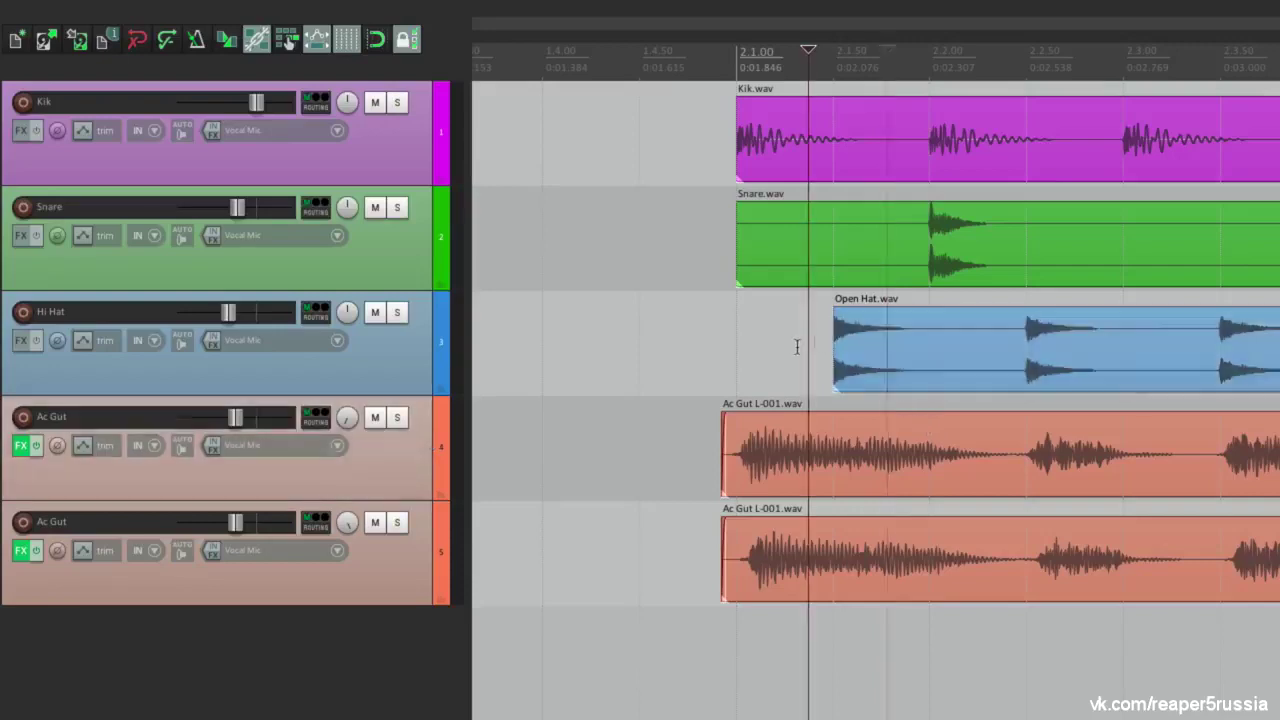
# Change the Lock Settings to lock only Item edges
pyautogui.rightClick(402, 40)
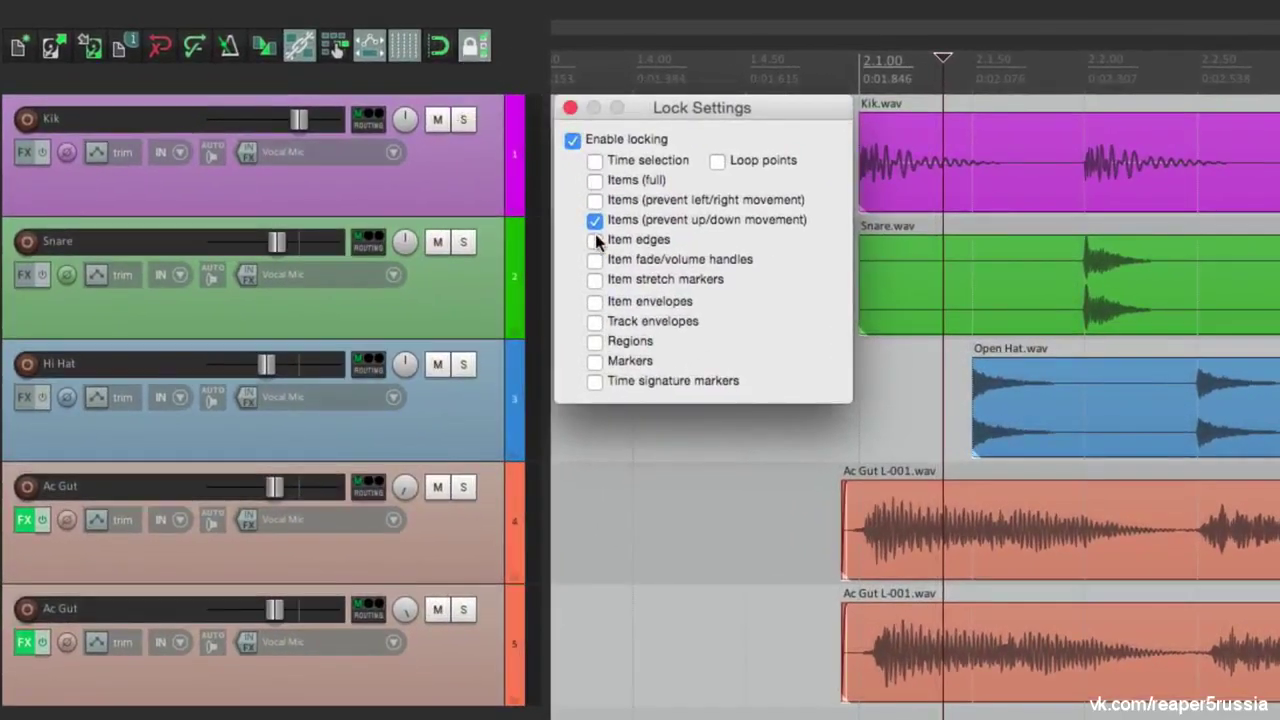
pyautogui.click(595, 220)
pyautogui.click(595, 241)
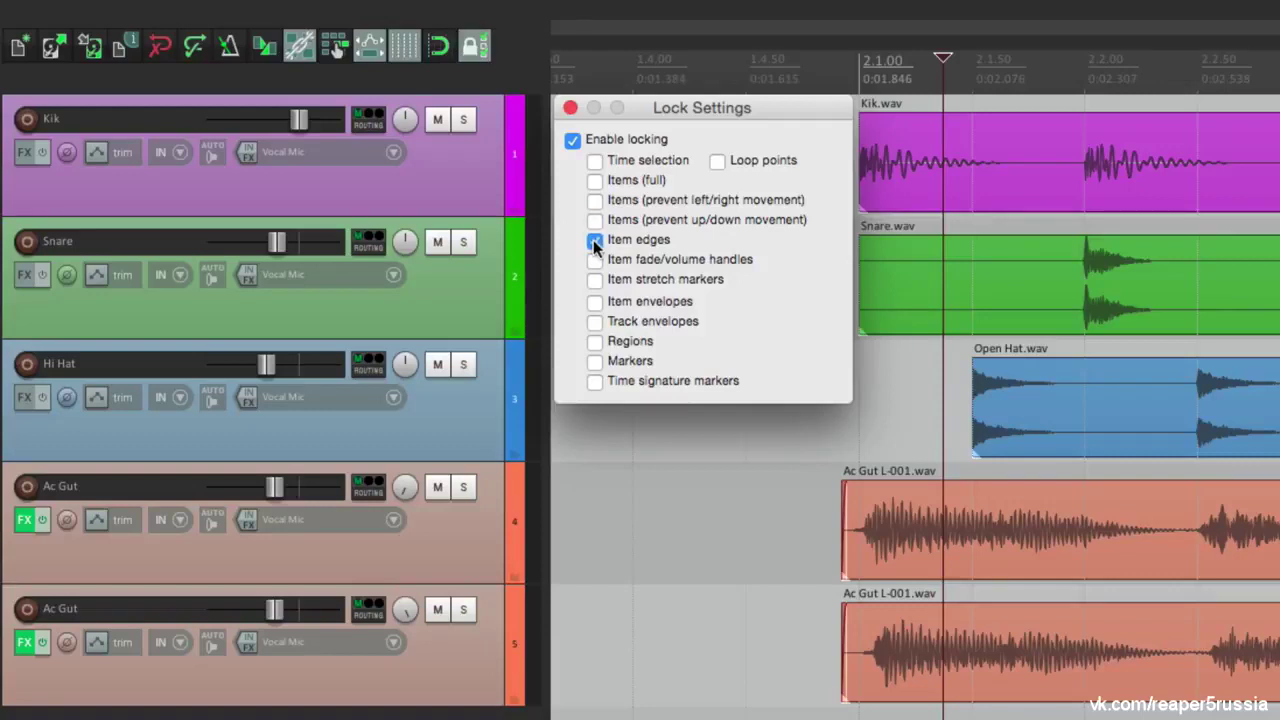
pyautogui.press('Escape')
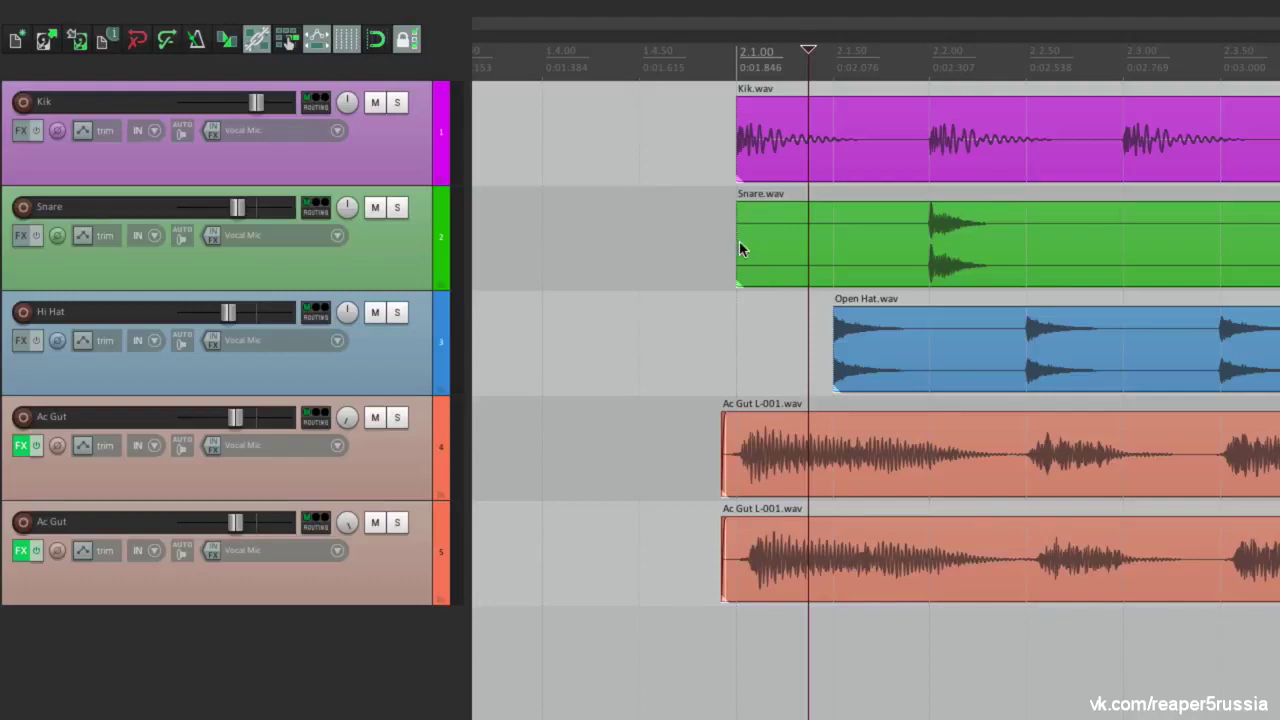
# With locking off, trim the Snare item's start to about 2.1.35 and the Open Hat's to about 2.1.80, and re-enable locking
pyautogui.press('l')
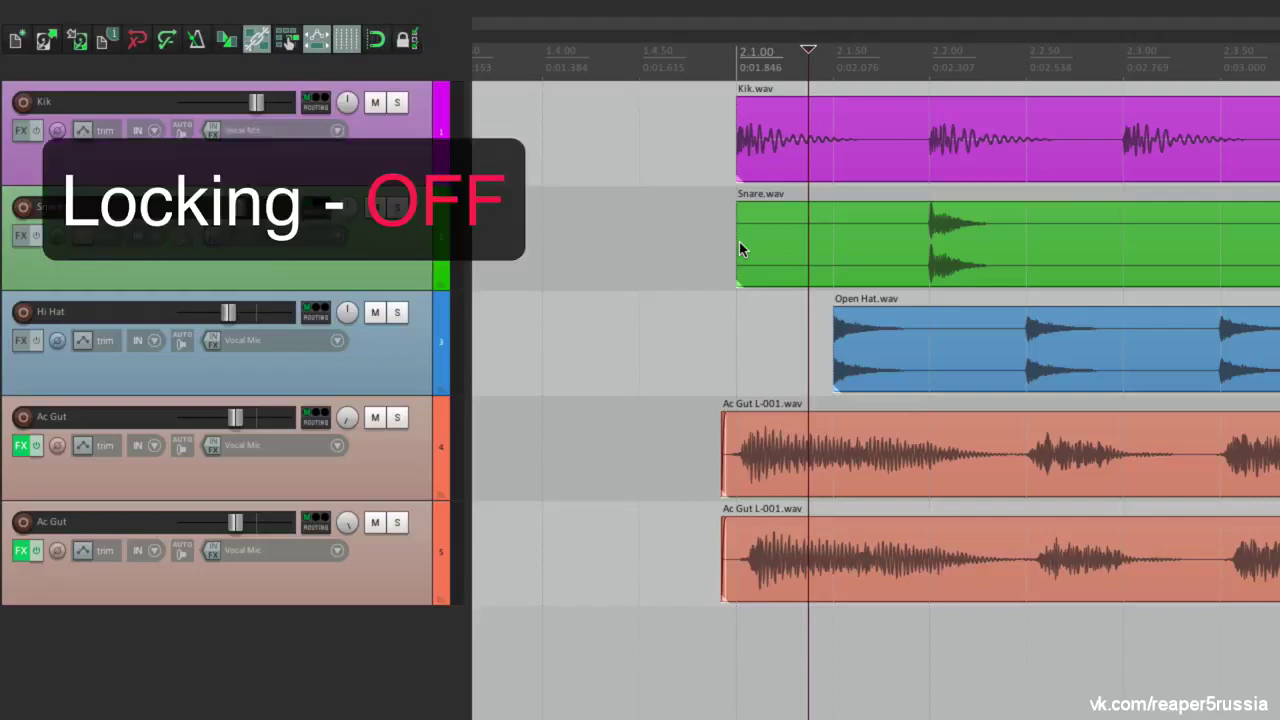
pyautogui.moveTo(737, 238); pyautogui.dragTo(809, 235)
pyautogui.moveTo(834, 350); pyautogui.dragTo(890, 352)
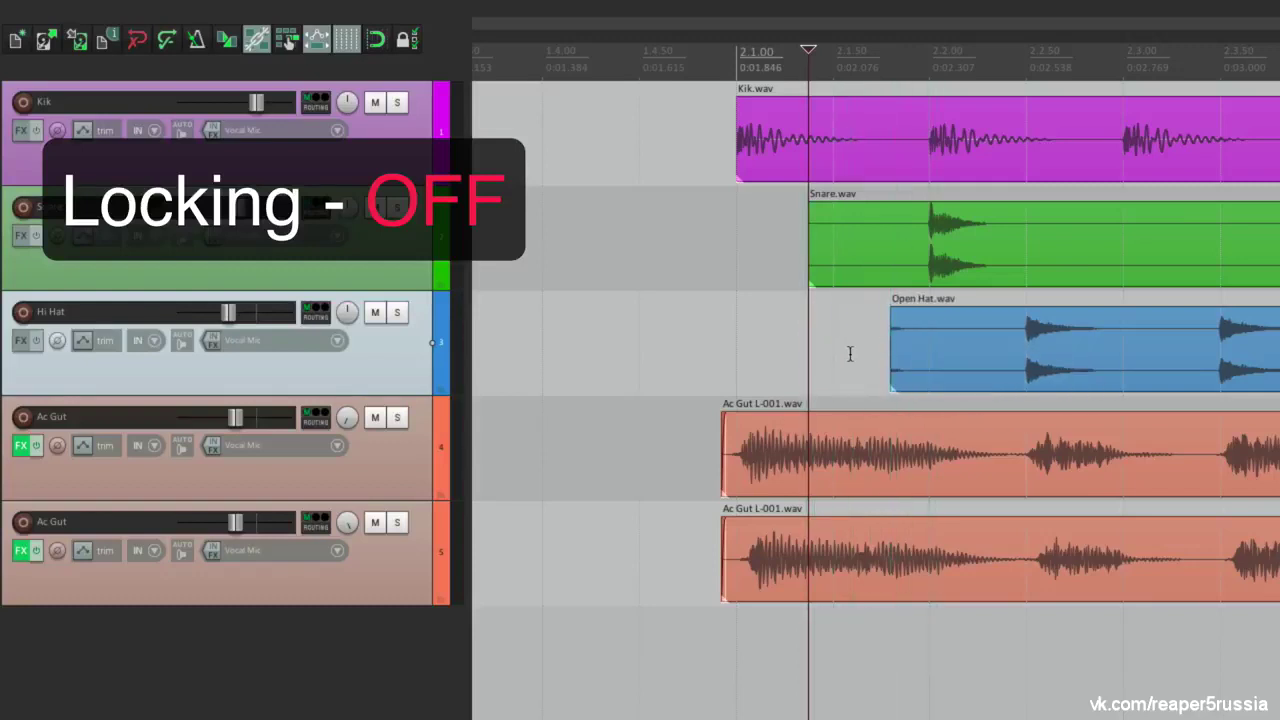
pyautogui.press('l')
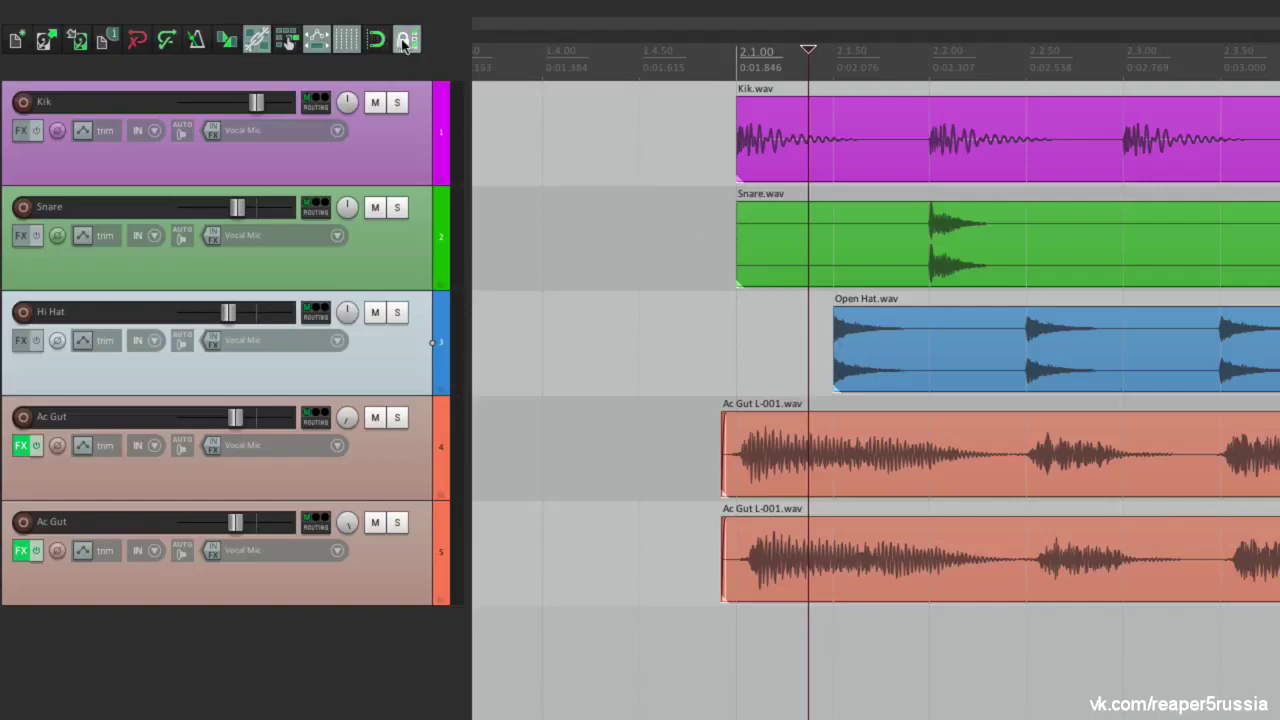
# Change the Lock Settings from Item edges to Item fade/volume handles
pyautogui.rightClick(404, 42)
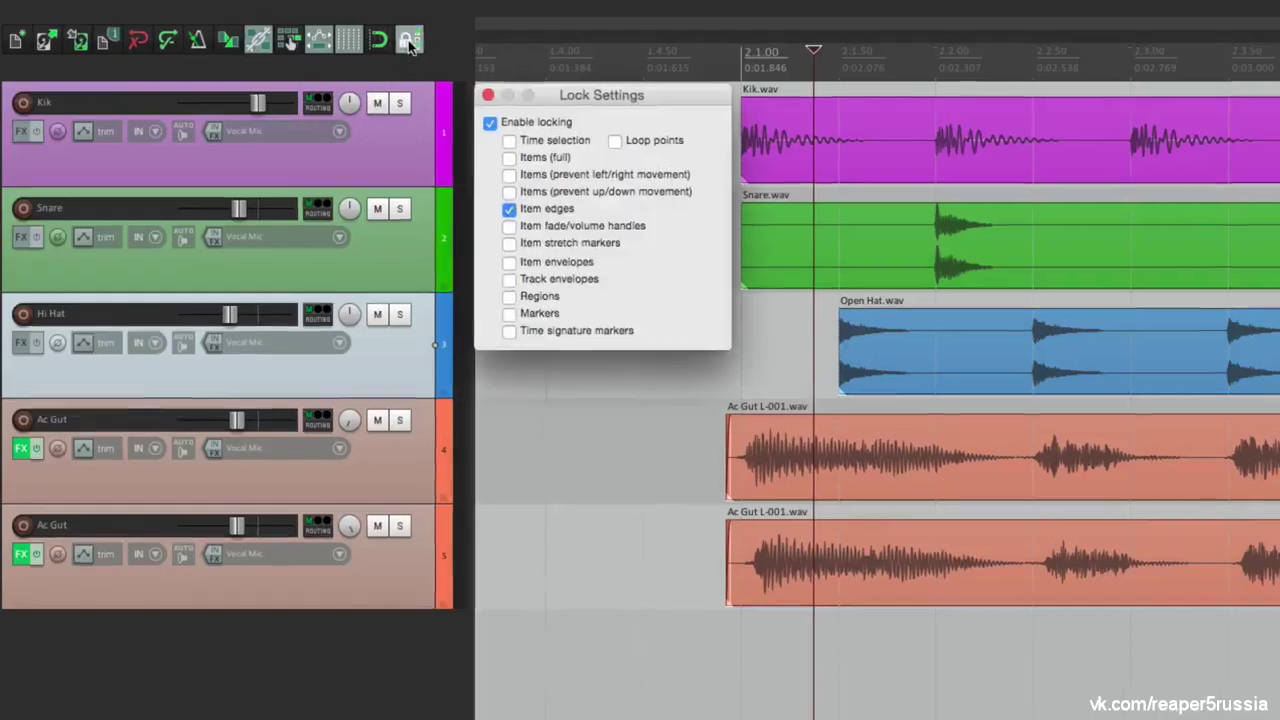
pyautogui.click(590, 242)
pyautogui.click(591, 263)
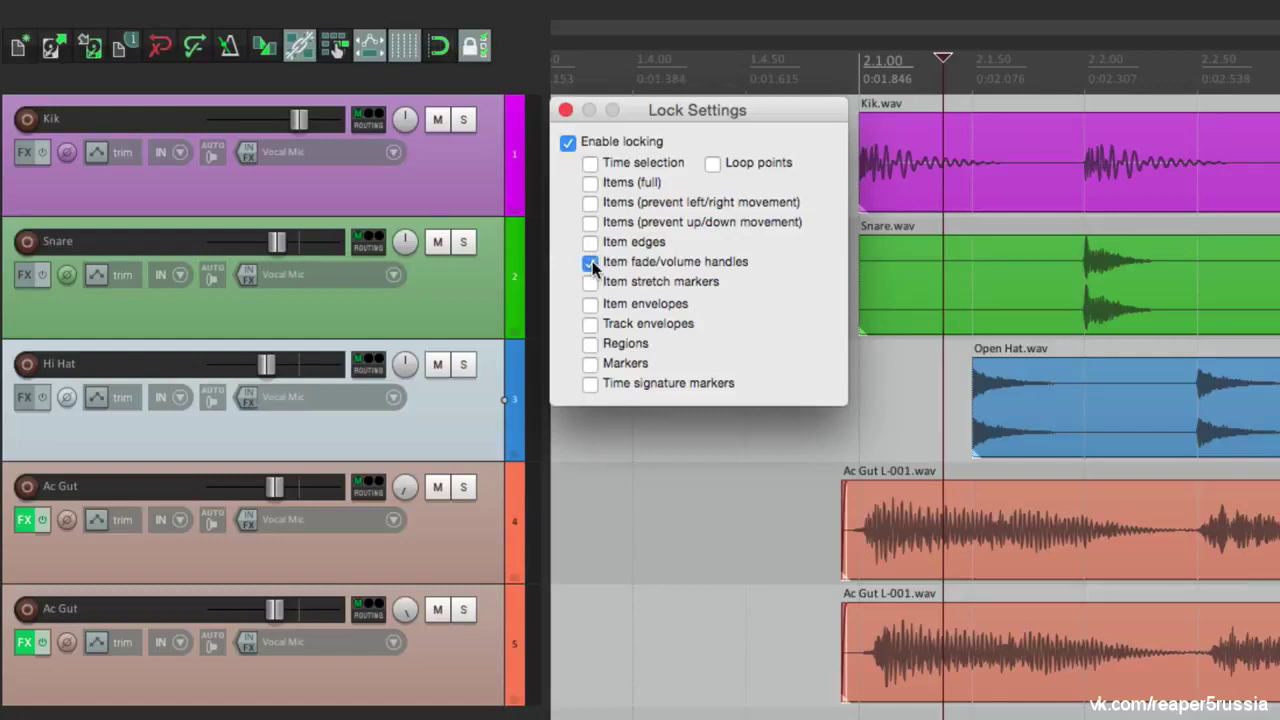
pyautogui.press('Escape')
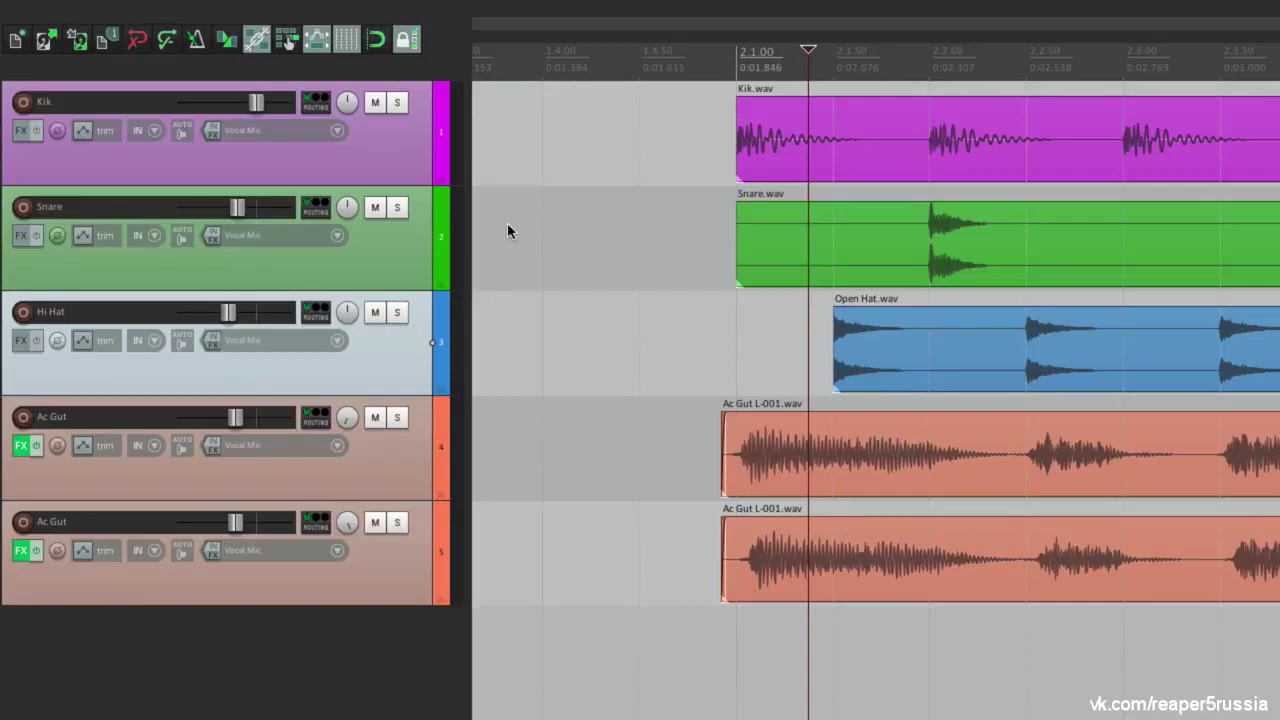
# With locking off, add fade-ins ending at about 2.1.70 on the Snare item and about 2.2.50 on the Open Hat item
pyautogui.press('l')
pyautogui.moveTo(742, 207); pyautogui.dragTo(826, 238)
pyautogui.moveTo(845, 305); pyautogui.dragTo(1030, 330)
pyautogui.moveTo(825, 238); pyautogui.dragTo(864, 245)
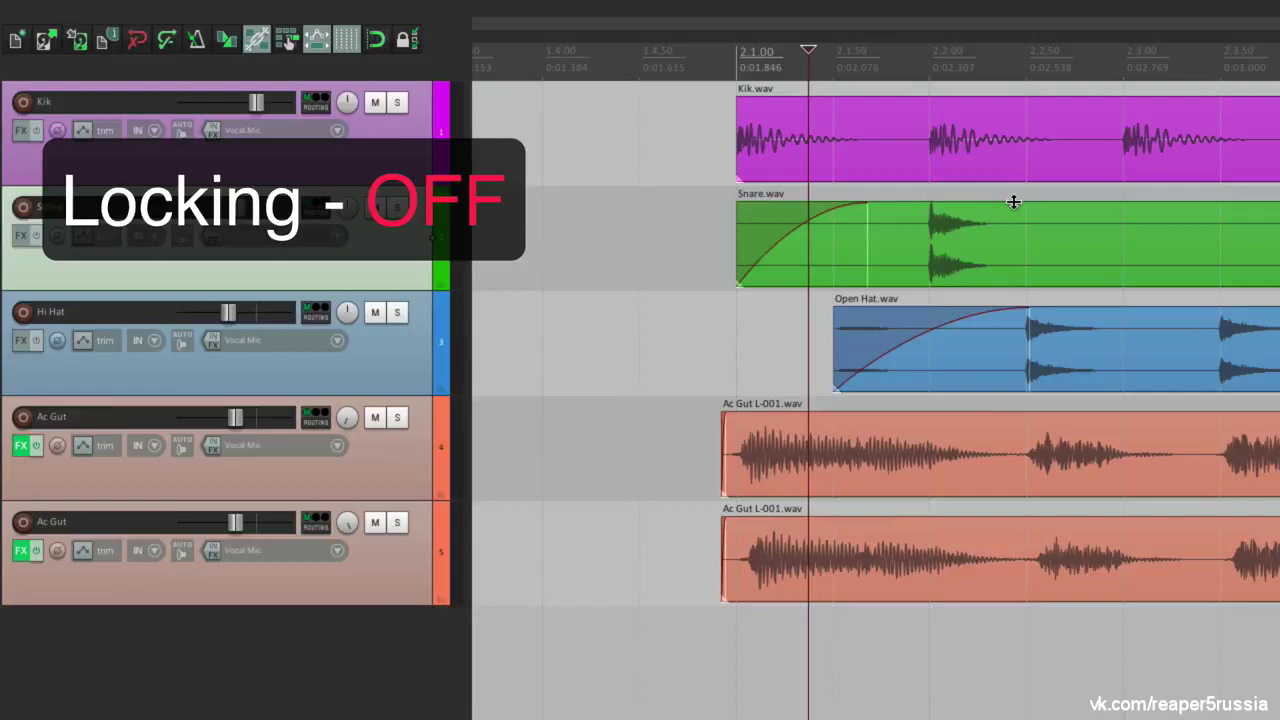
# Adjust the Snare and Open Hat volume handles, setting the Open Hat item to -1.54 dB, and turn locking back on
pyautogui.moveTo(1013, 202)
pyautogui.mouseDown()
pyautogui.moveTo(1020, 250)
pyautogui.moveTo(1020, 197)
pyautogui.mouseUp()
pyautogui.moveTo(1058, 312)
pyautogui.mouseDown()
pyautogui.moveTo(1054, 335)
pyautogui.moveTo(1063, 322)
pyautogui.mouseUp()
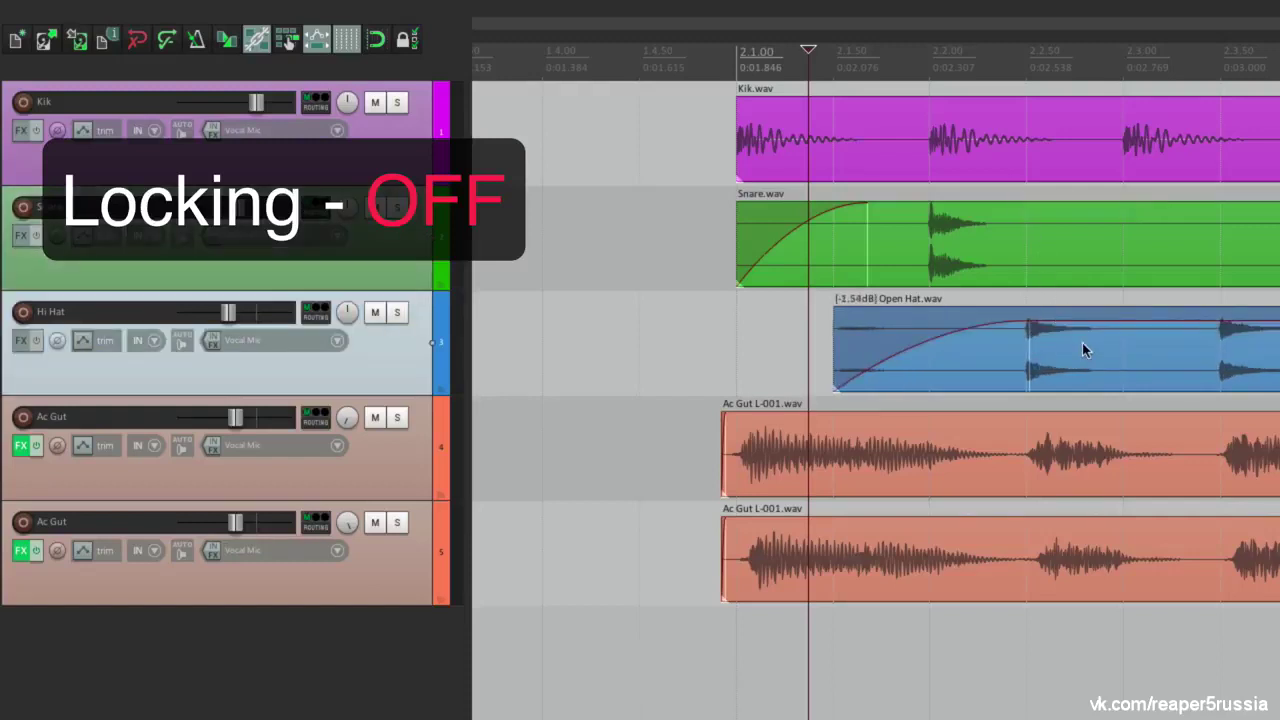
pyautogui.press('l')
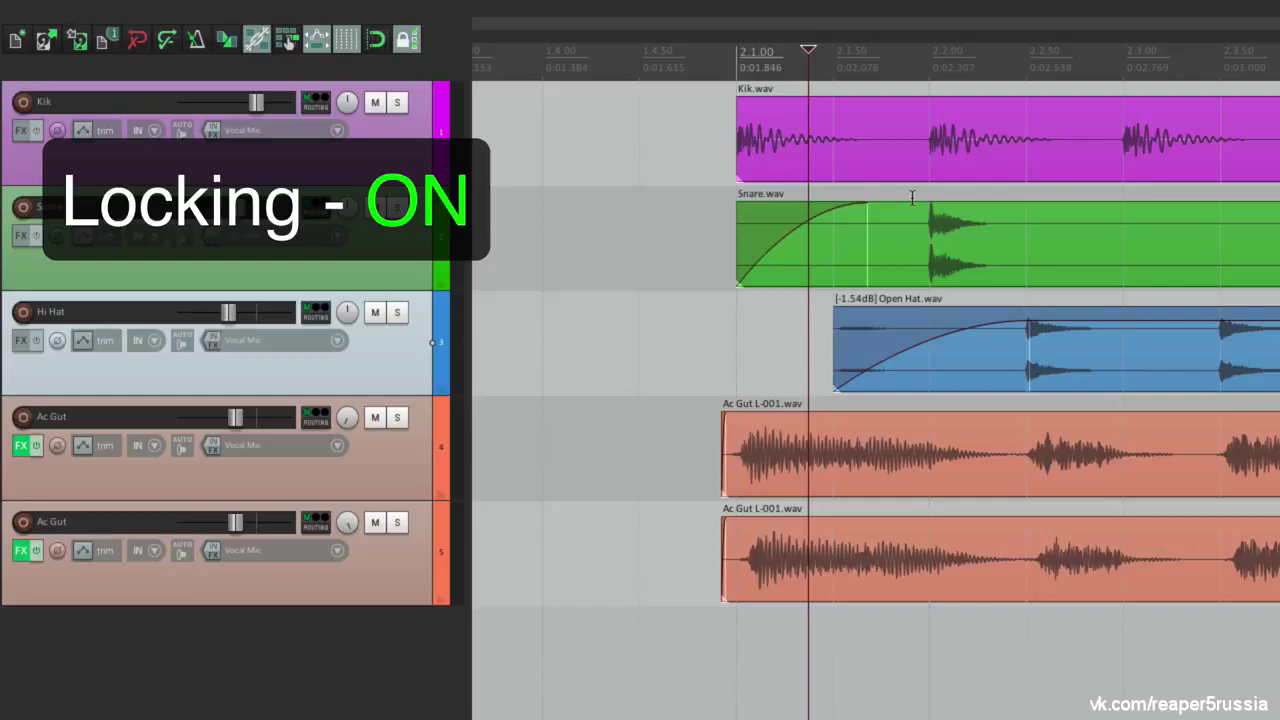
# Change the Lock Settings from Item fade/volume handles to Item stretch markers
pyautogui.rightClick(408, 40)
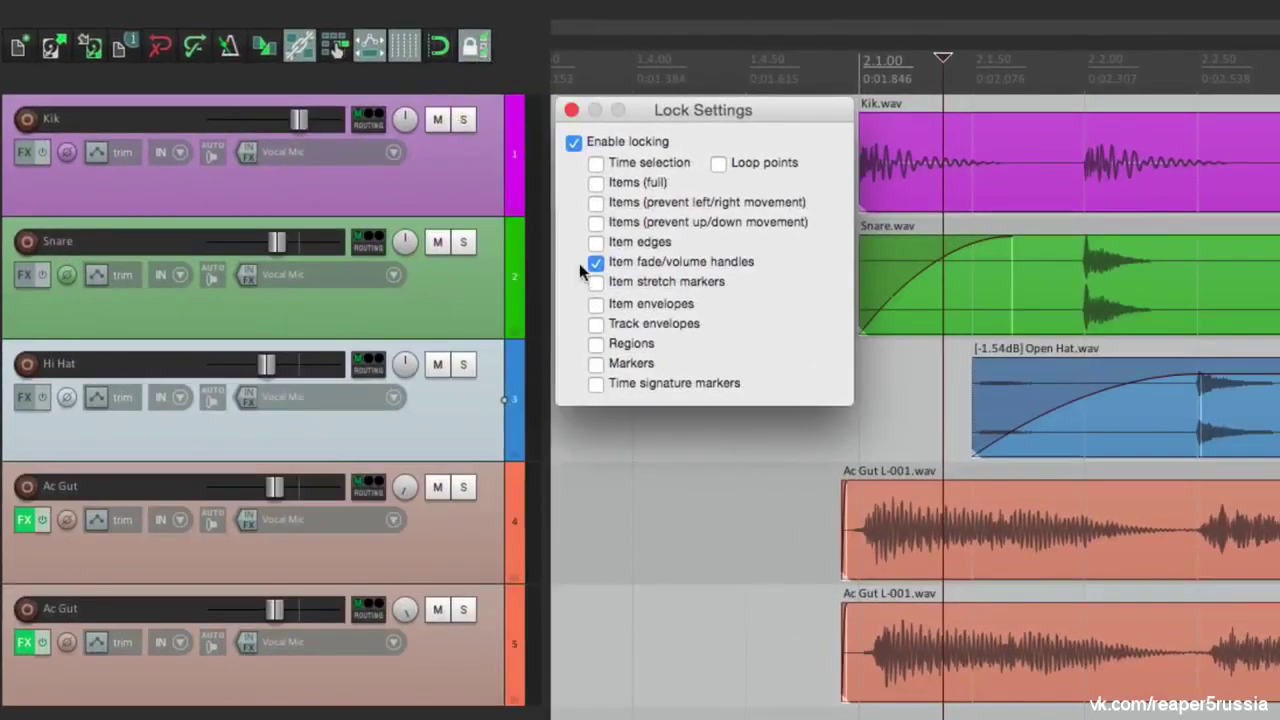
pyautogui.click(595, 263)
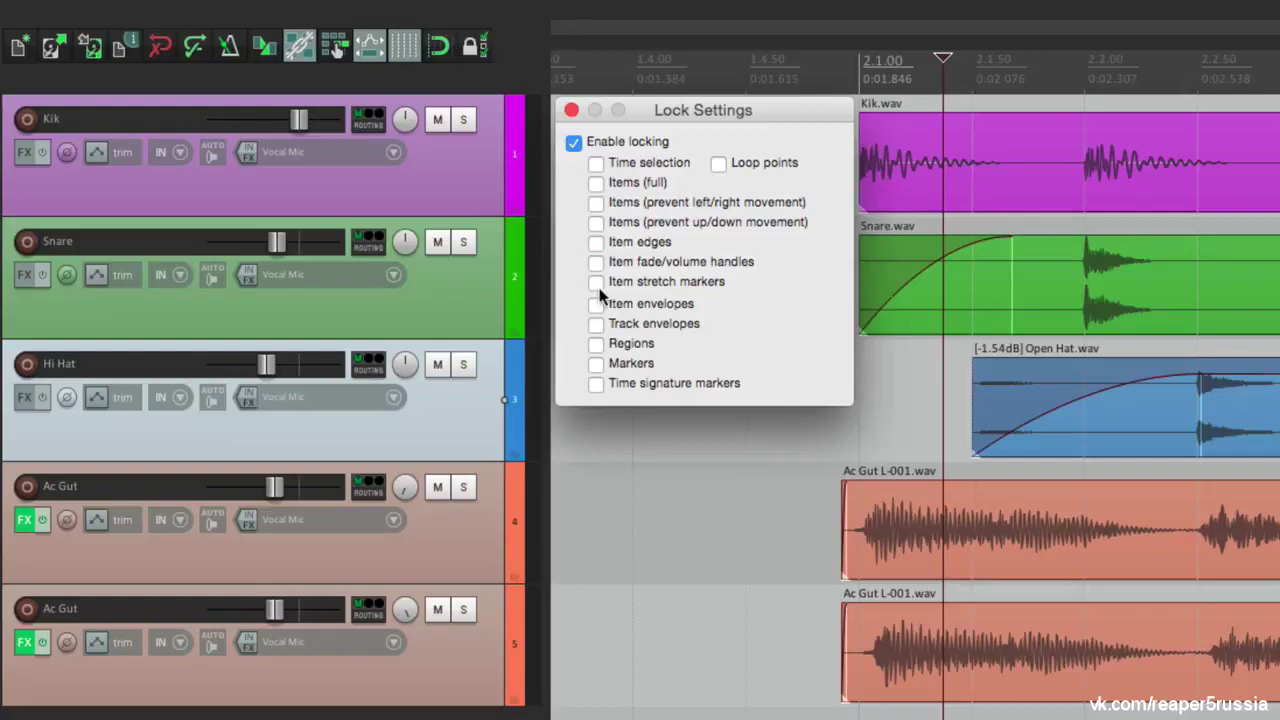
pyautogui.click(597, 283)
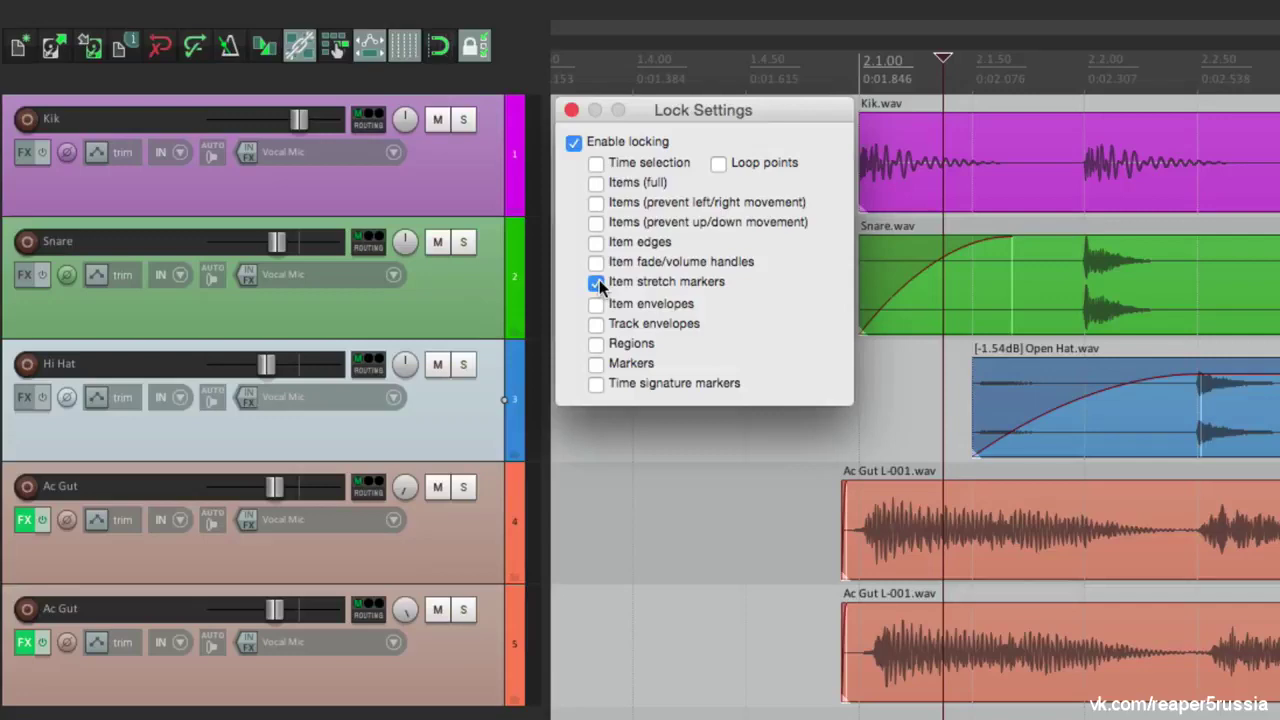
pyautogui.press('Escape')
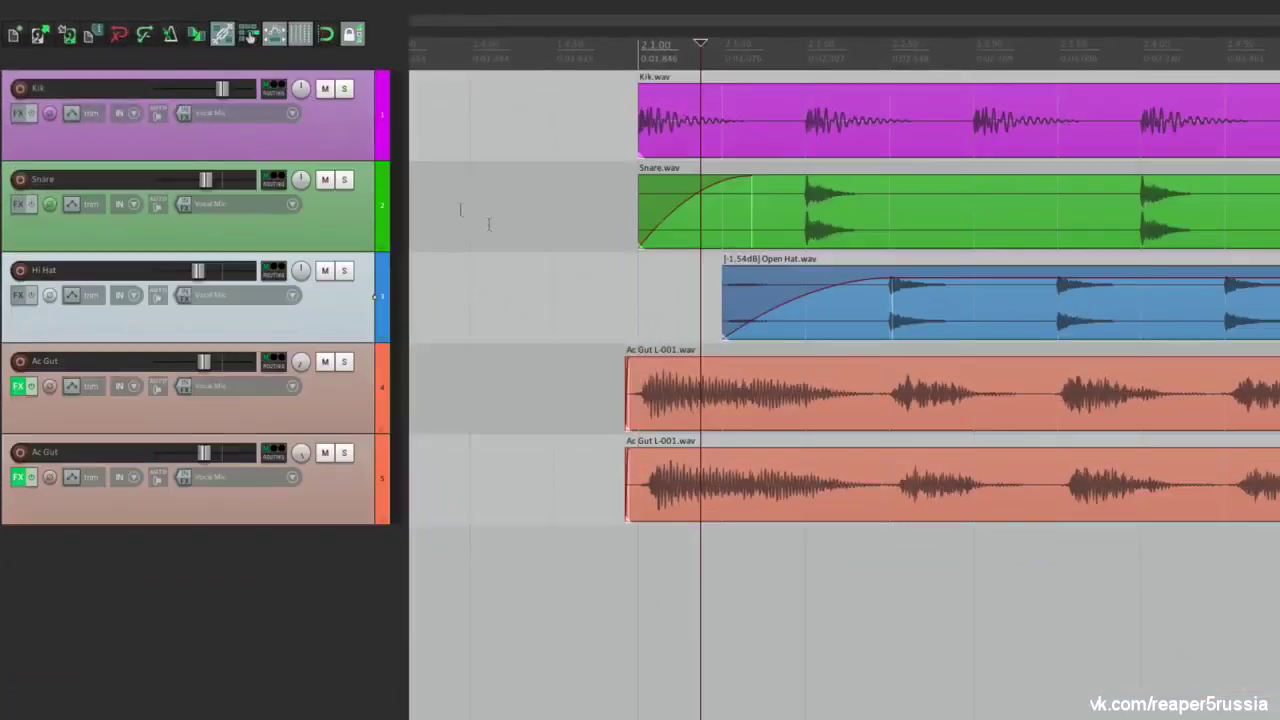
# With locking off, add stretch markers to the first Ac Gut item at about 2.2.35, 2.3.40 and 2.4.35
pyautogui.press('l')
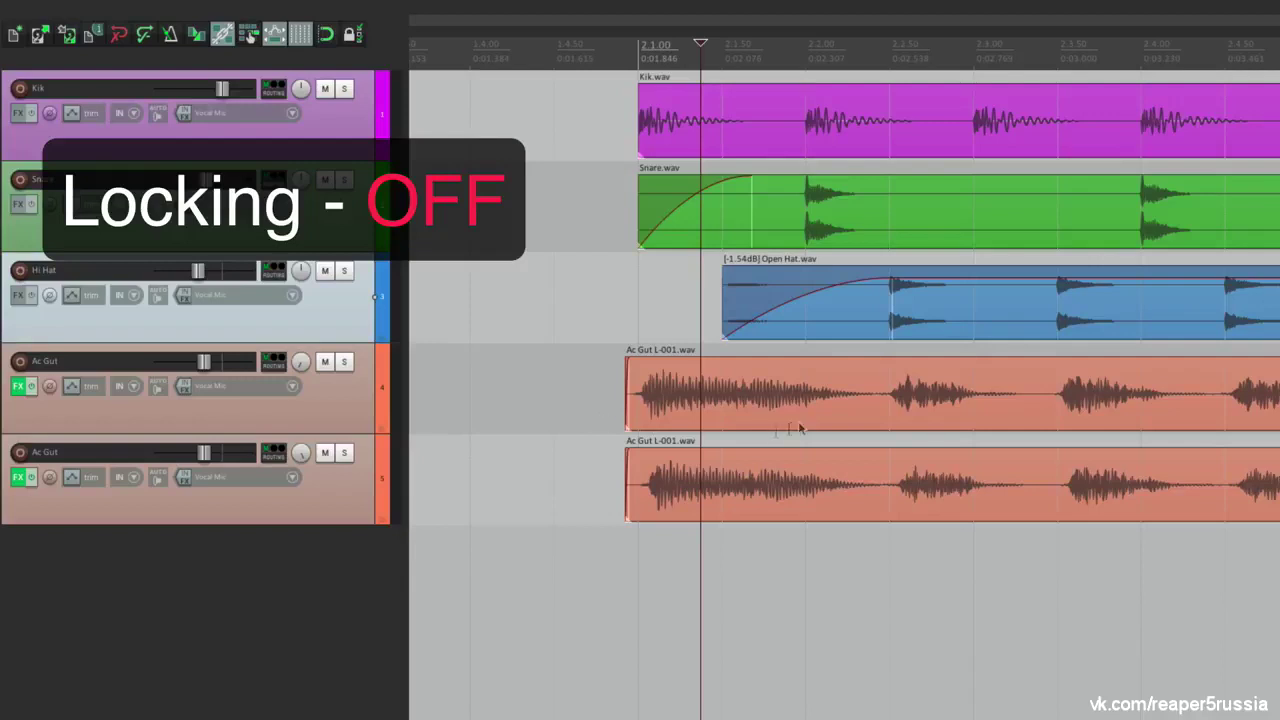
pyautogui.click(868, 390)
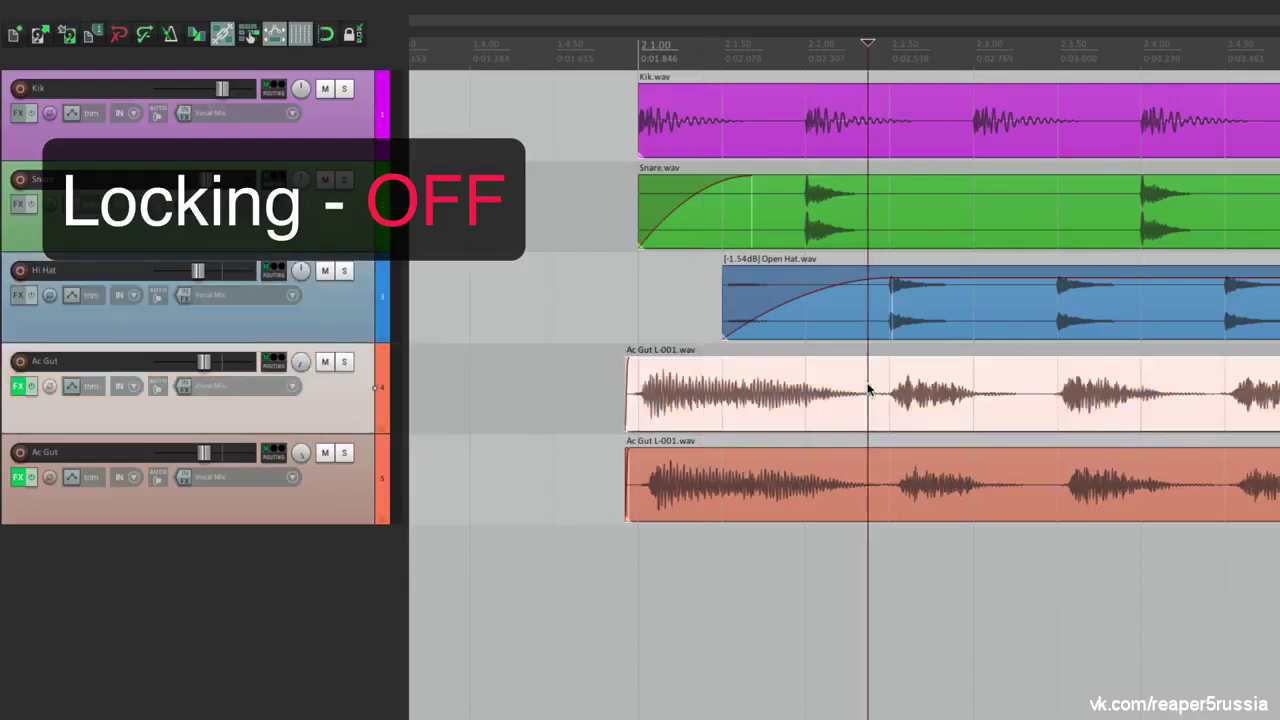
pyautogui.hotkey('shift', 'w')
pyautogui.click(1043, 372)
pyautogui.hotkey('shift', 'w')
pyautogui.click(1202, 380)
pyautogui.hotkey('shift', 'w')
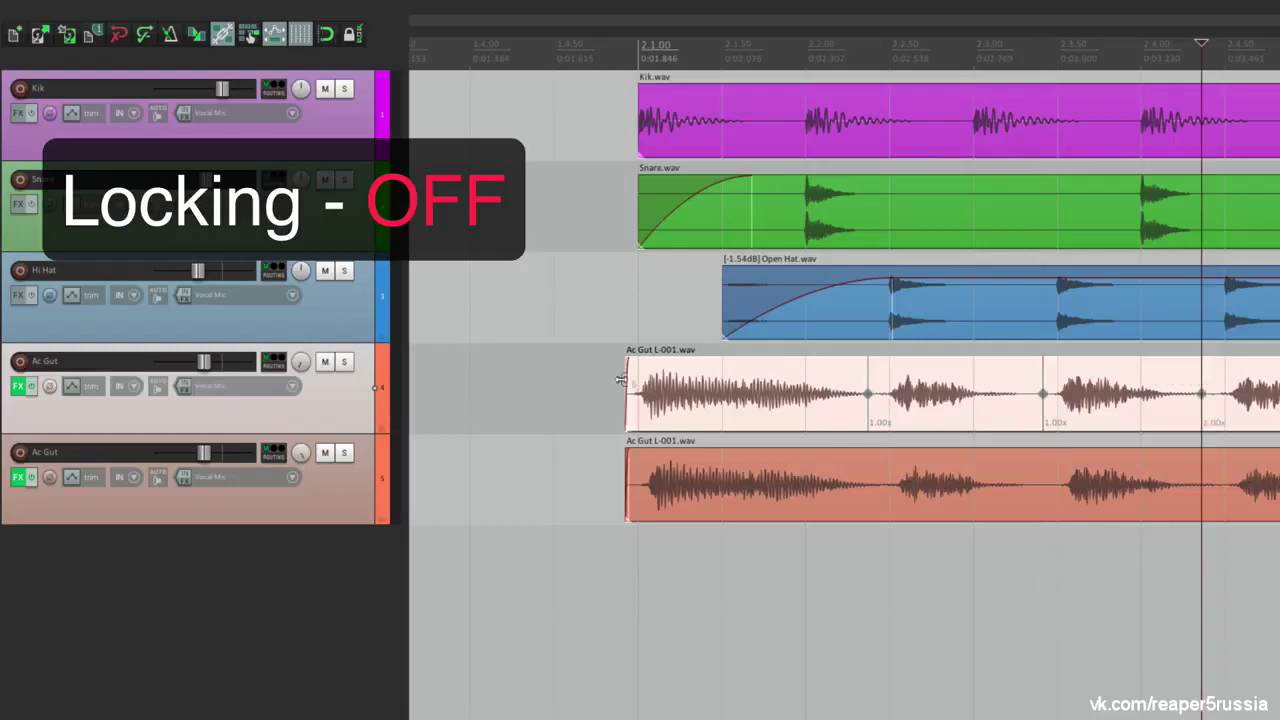
# Move the three Ac Gut stretch markers to about 2.1.70, 2.2.80 and 2.3.35, and turn locking back on
pyautogui.click(594, 388)
pyautogui.moveTo(868, 395)
pyautogui.mouseDown()
pyautogui.moveTo(710, 402)
pyautogui.moveTo(760, 402)
pyautogui.mouseUp()
pyautogui.moveTo(1050, 402)
pyautogui.mouseDown()
pyautogui.moveTo(910, 405)
pyautogui.moveTo(1037, 405)
pyautogui.moveTo(942, 406)
pyautogui.mouseUp()
pyautogui.moveTo(1178, 398)
pyautogui.mouseDown()
pyautogui.moveTo(987, 408)
pyautogui.moveTo(1058, 406)
pyautogui.moveTo(1034, 402)
pyautogui.mouseUp()
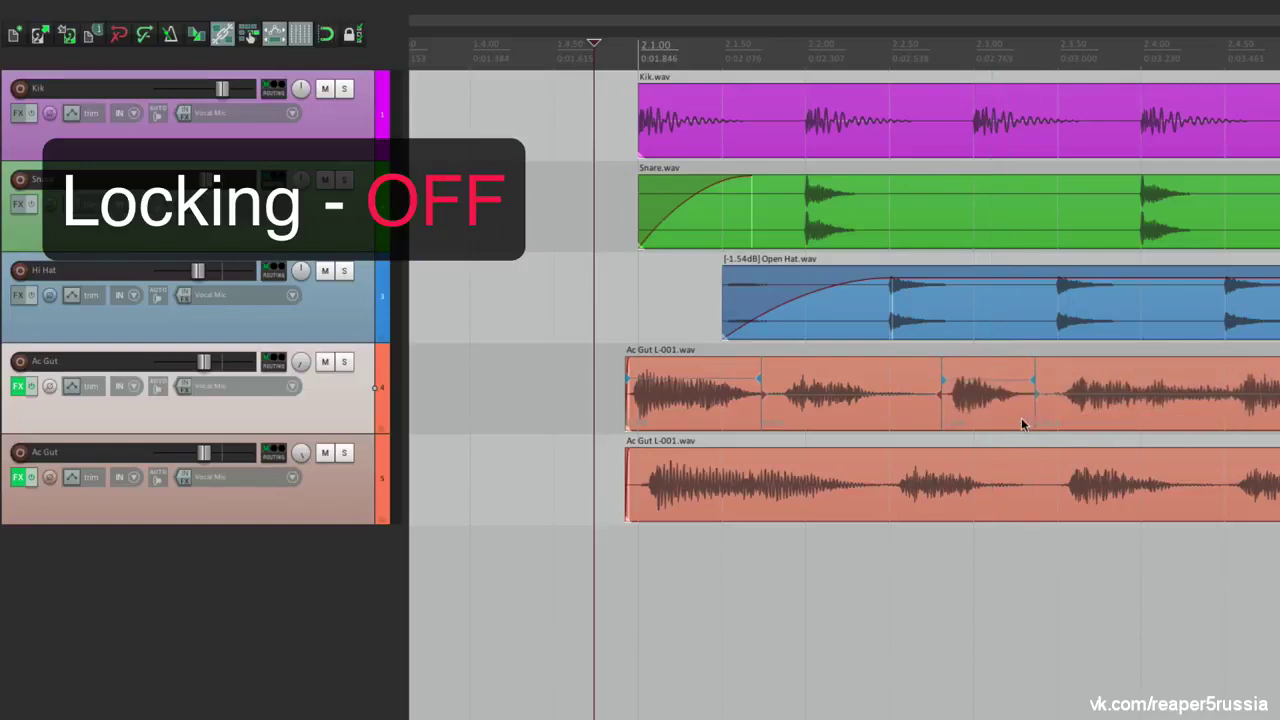
pyautogui.press('l')
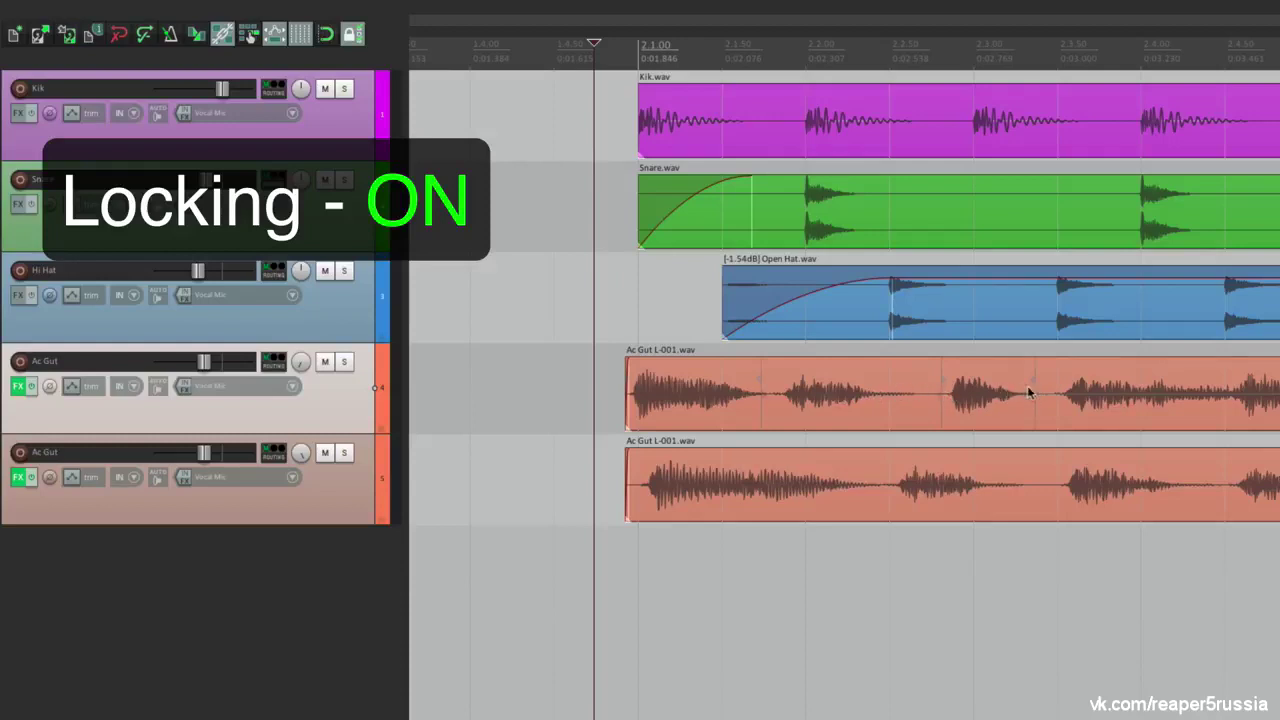
# Turn locking off and move the Ac Gut item's middle stretch marker slightly earlier
pyautogui.press('l')
pyautogui.moveTo(943, 385); pyautogui.dragTo(918, 391)
pyautogui.moveTo(955, 391)
pyautogui.mouseDown()
pyautogui.moveTo(971, 394)
pyautogui.moveTo(913, 394)
pyautogui.moveTo(971, 394)
pyautogui.moveTo(960, 396)
pyautogui.mouseUp()
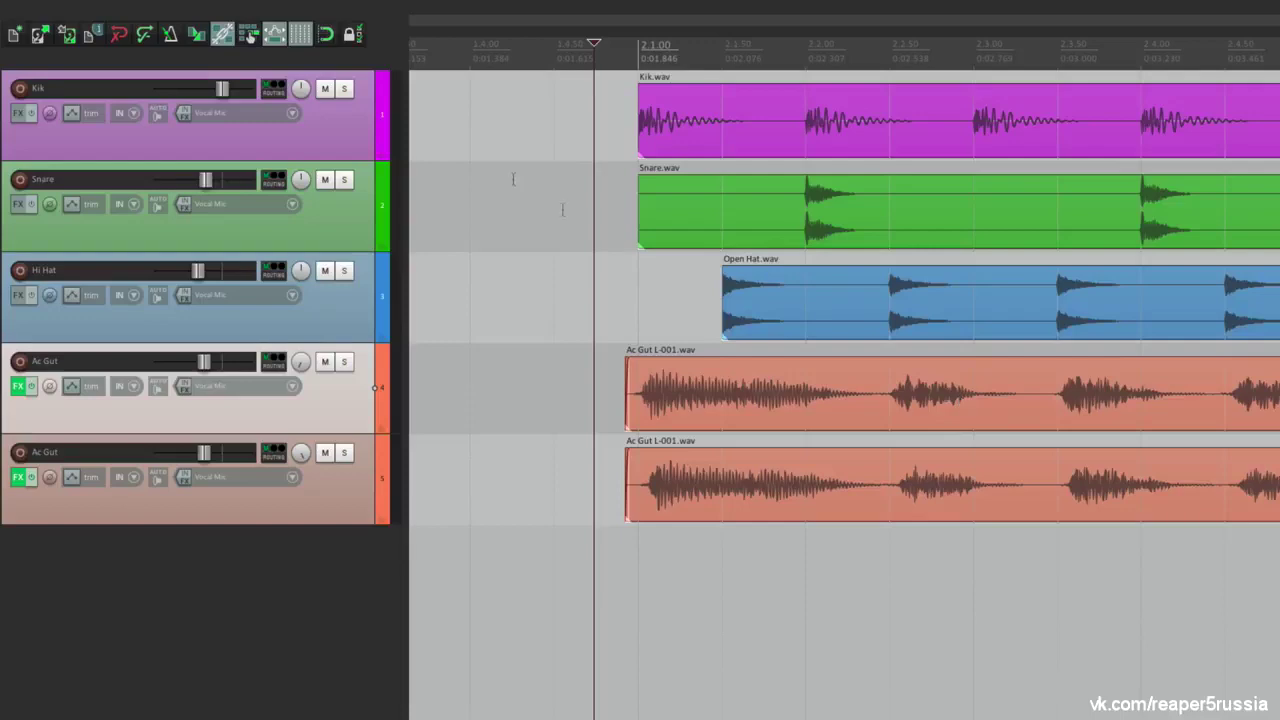
# Change the Lock Settings from Item stretch markers to Item envelopes and Track envelopes
pyautogui.rightClick(355, 35)
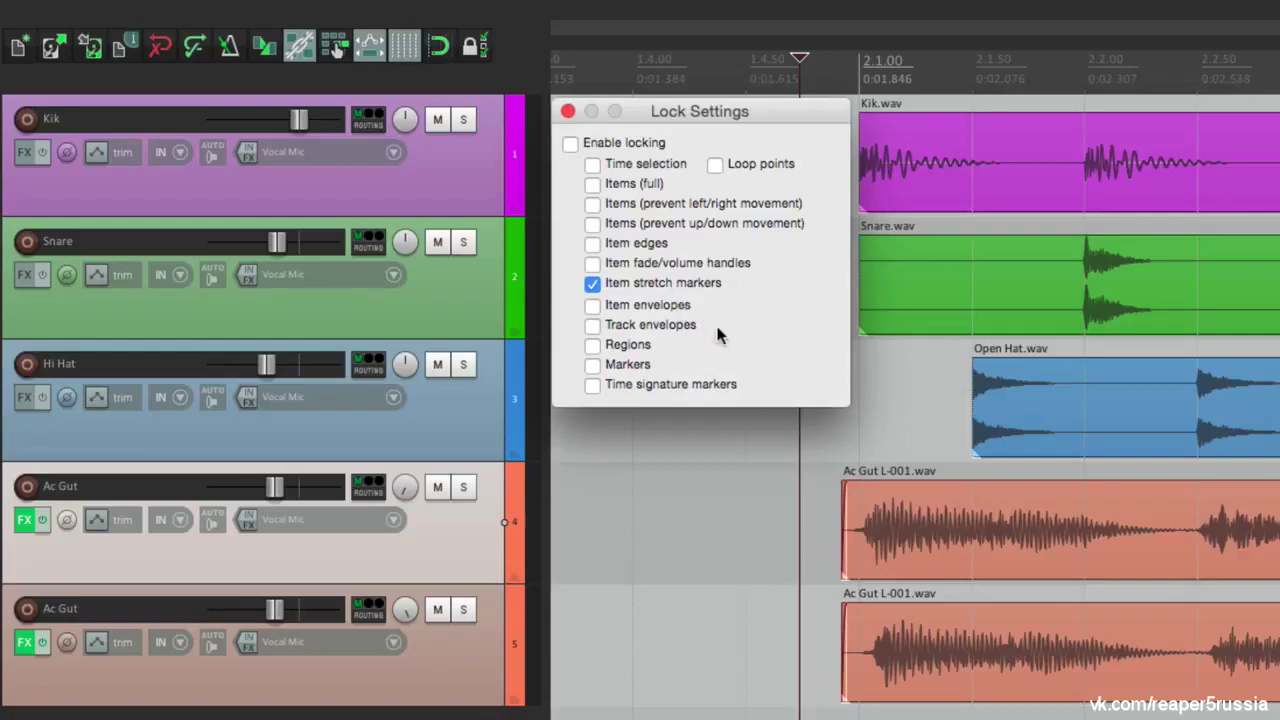
pyautogui.click(592, 284)
pyautogui.click(591, 306)
pyautogui.click(591, 325)
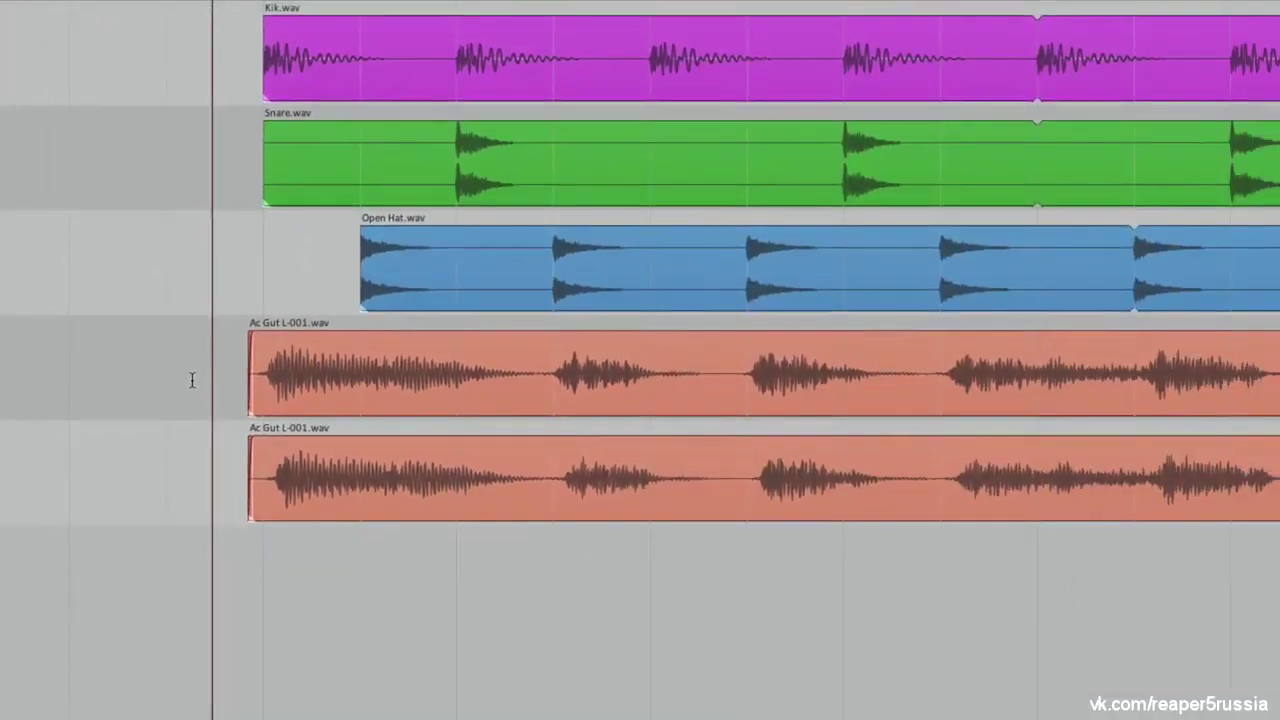
# Show the take pitch envelope on the first Ac Gut item
pyautogui.click(281, 364)
pyautogui.rightClick(301, 358)
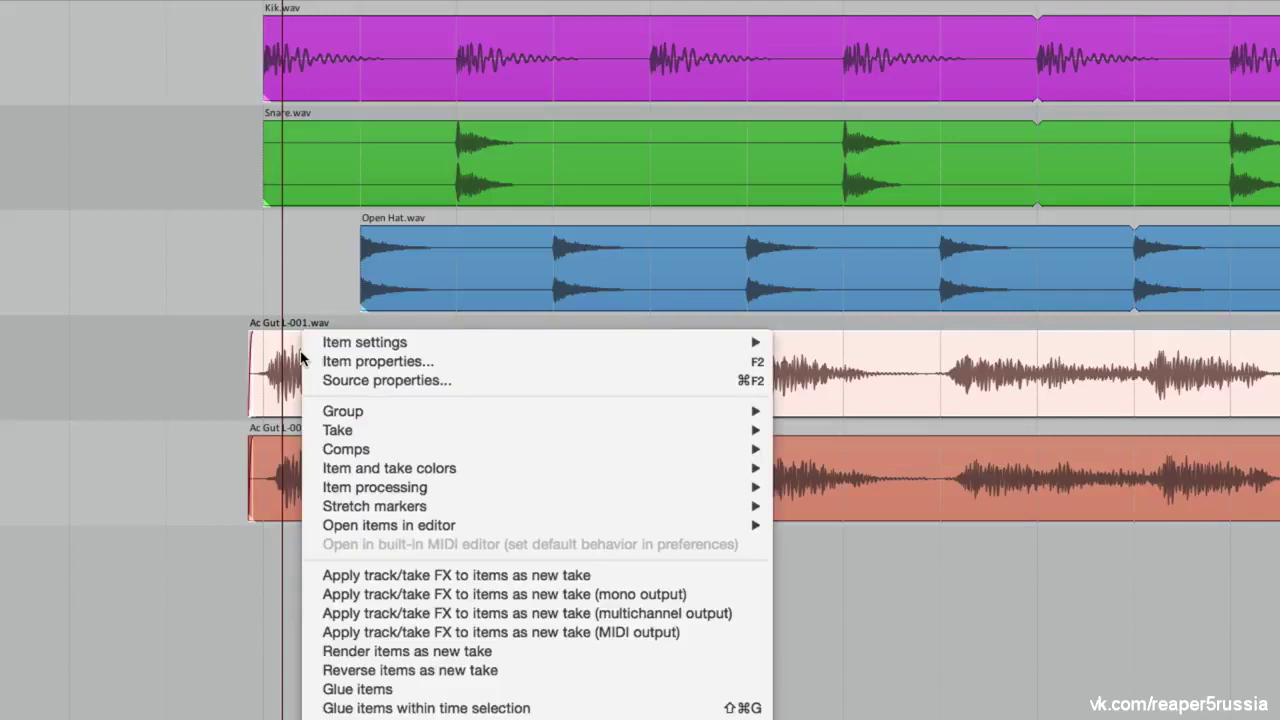
pyautogui.moveTo(360, 432)
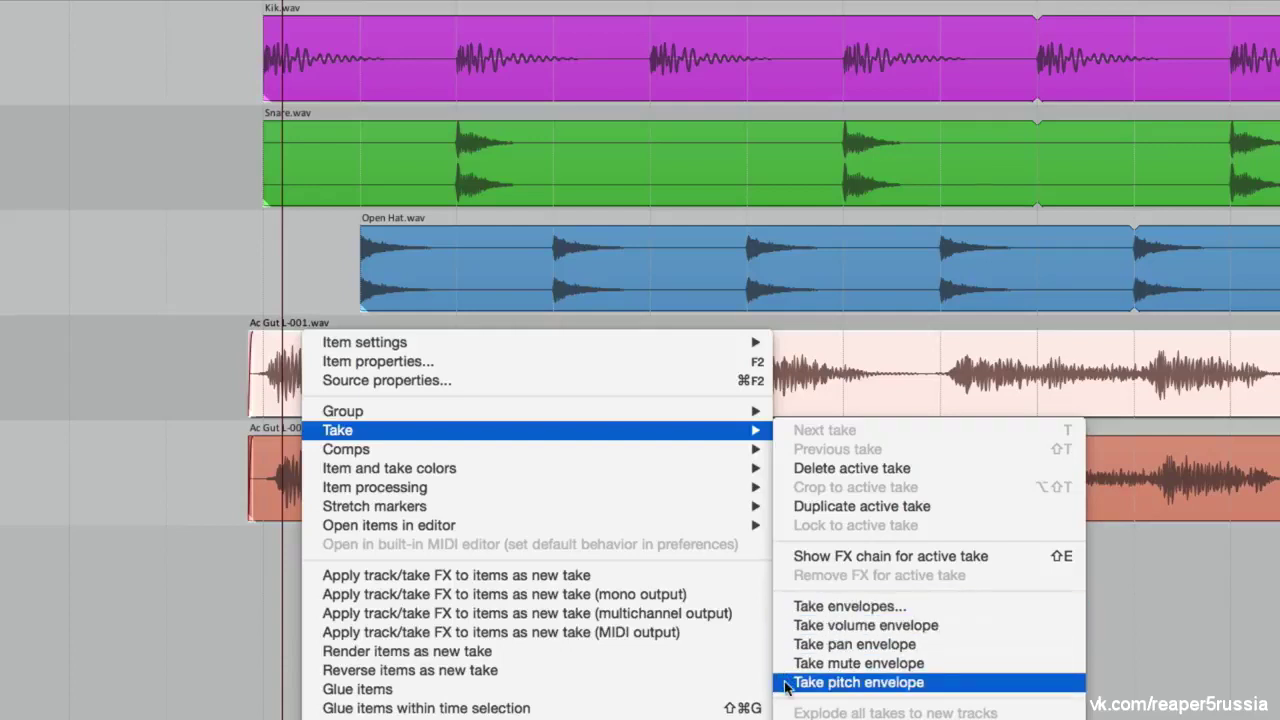
pyautogui.click(858, 682)
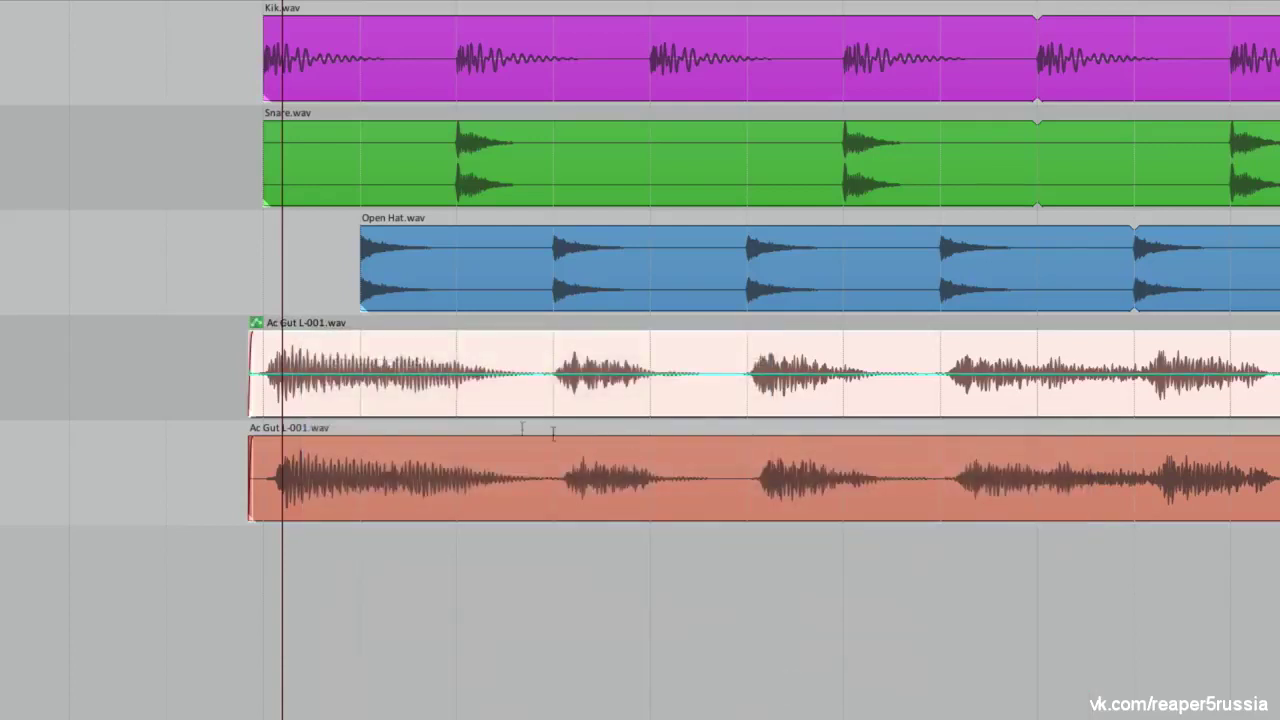
# Draw a wavy curve on the Ac Gut item's pitch envelope, shift its points slightly later, and turn locking on
pyautogui.moveTo(330, 376)
pyautogui.mouseDown()
pyautogui.moveTo(403, 355)
pyautogui.moveTo(511, 371)
pyautogui.moveTo(685, 354)
pyautogui.moveTo(822, 399)
pyautogui.moveTo(948, 340)
pyautogui.moveTo(1043, 314)
pyautogui.moveTo(1056, 410)
pyautogui.mouseUp()
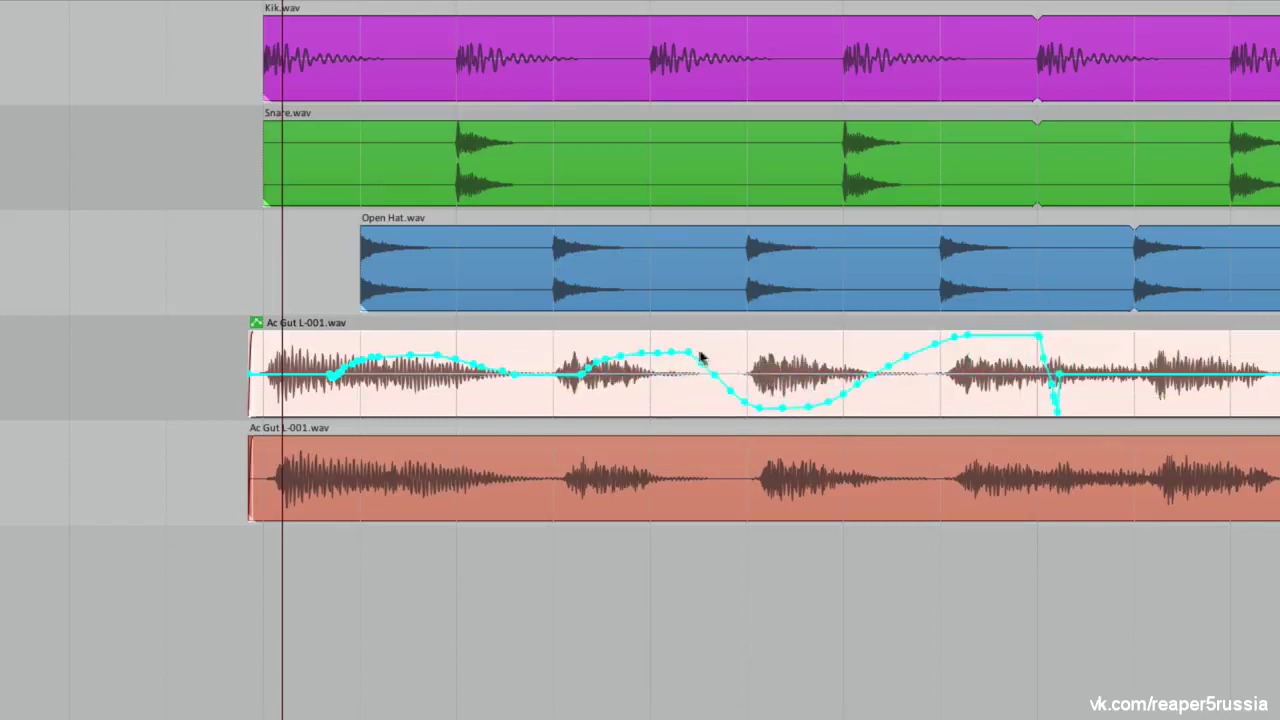
pyautogui.moveTo(685, 350)
pyautogui.moveTo(685, 350)
pyautogui.mouseDown()
pyautogui.moveTo(694, 360)
pyautogui.moveTo(675, 358)
pyautogui.mouseUp()
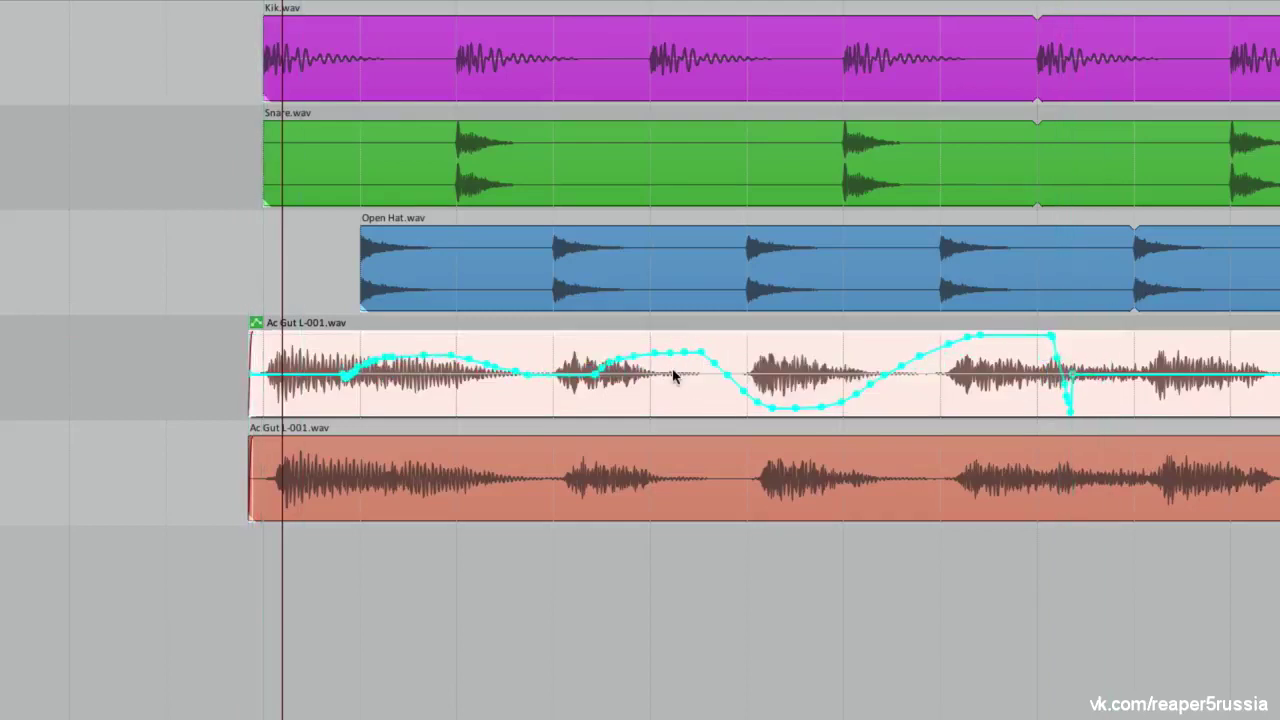
pyautogui.press('l')
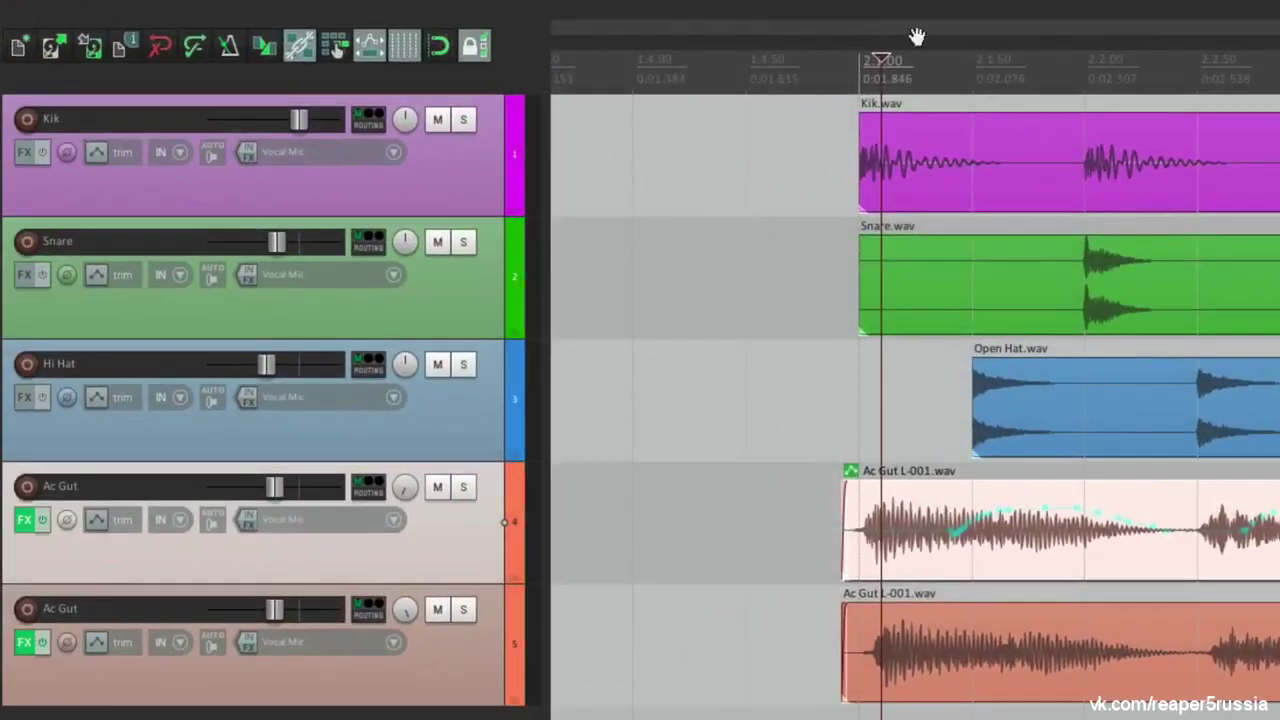
# Review the envelope options in the Lock Settings and show the volume envelope of the first Ac Gut track
pyautogui.rightClick(472, 50)
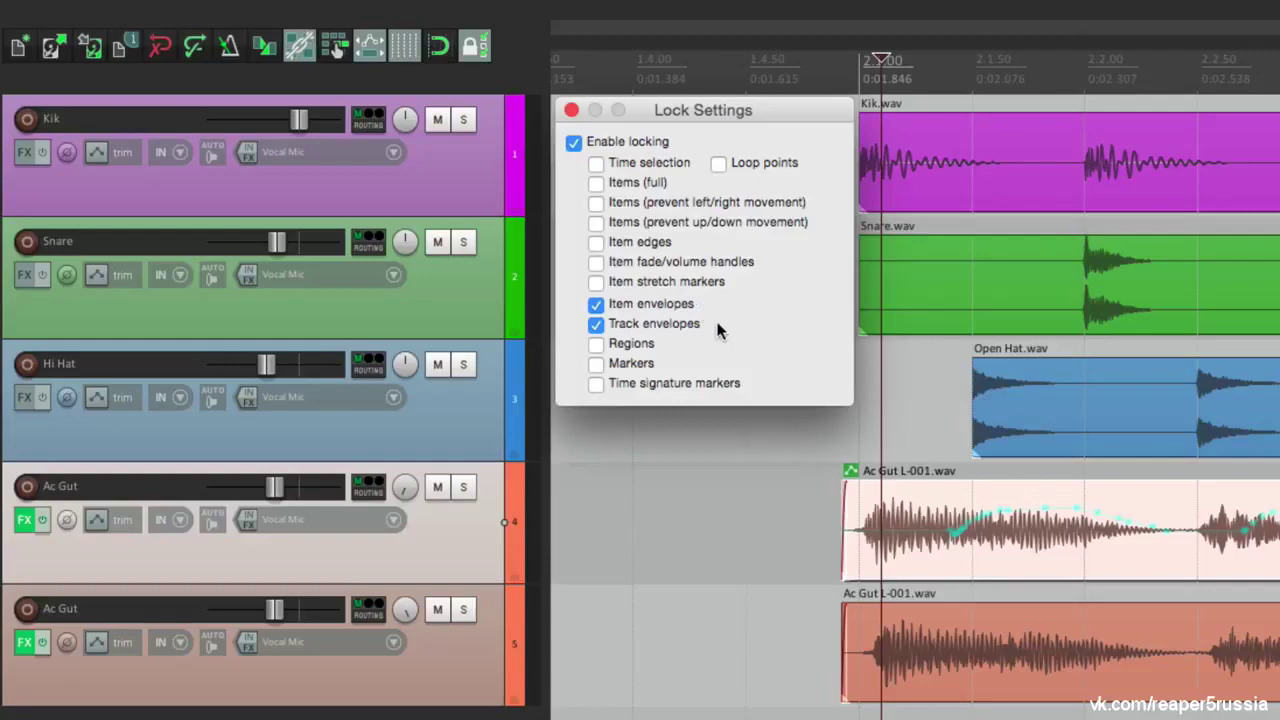
pyautogui.click(571, 110)
pyautogui.click(588, 380)
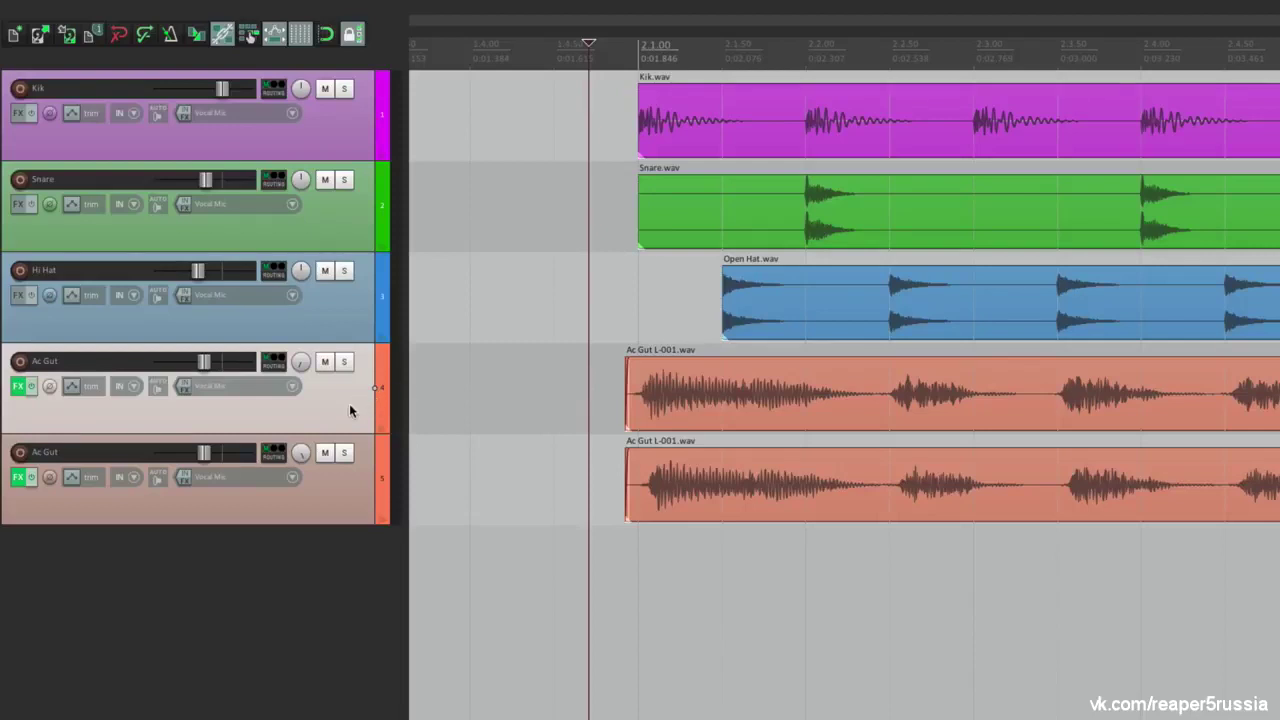
pyautogui.press('v')
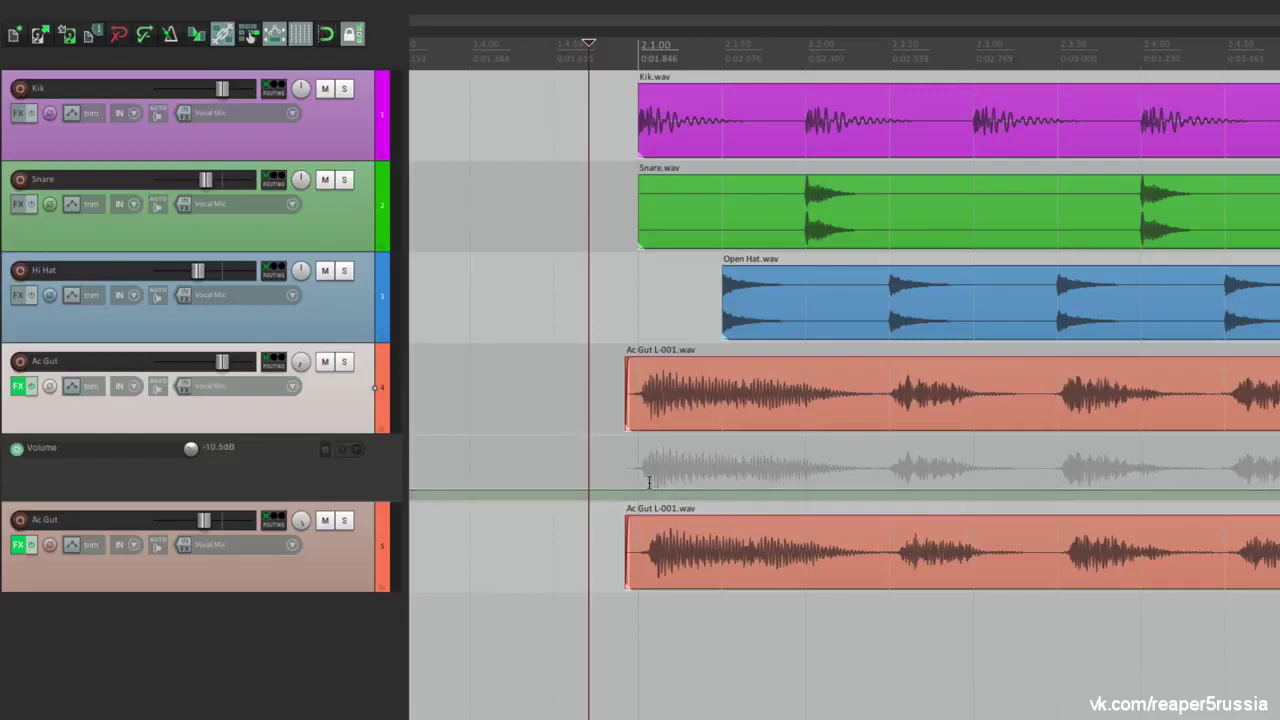
# With locking off, draw a wavy curve on the track volume envelope from about 2.1.05 to 2.4.50, and turn locking back on
pyautogui.press('l')
pyautogui.moveTo(648, 486)
pyautogui.mouseDown()
pyautogui.moveTo(852, 482)
pyautogui.moveTo(933, 453)
pyautogui.moveTo(975, 485)
pyautogui.moveTo(1076, 447)
pyautogui.moveTo(1222, 495)
pyautogui.mouseUp()
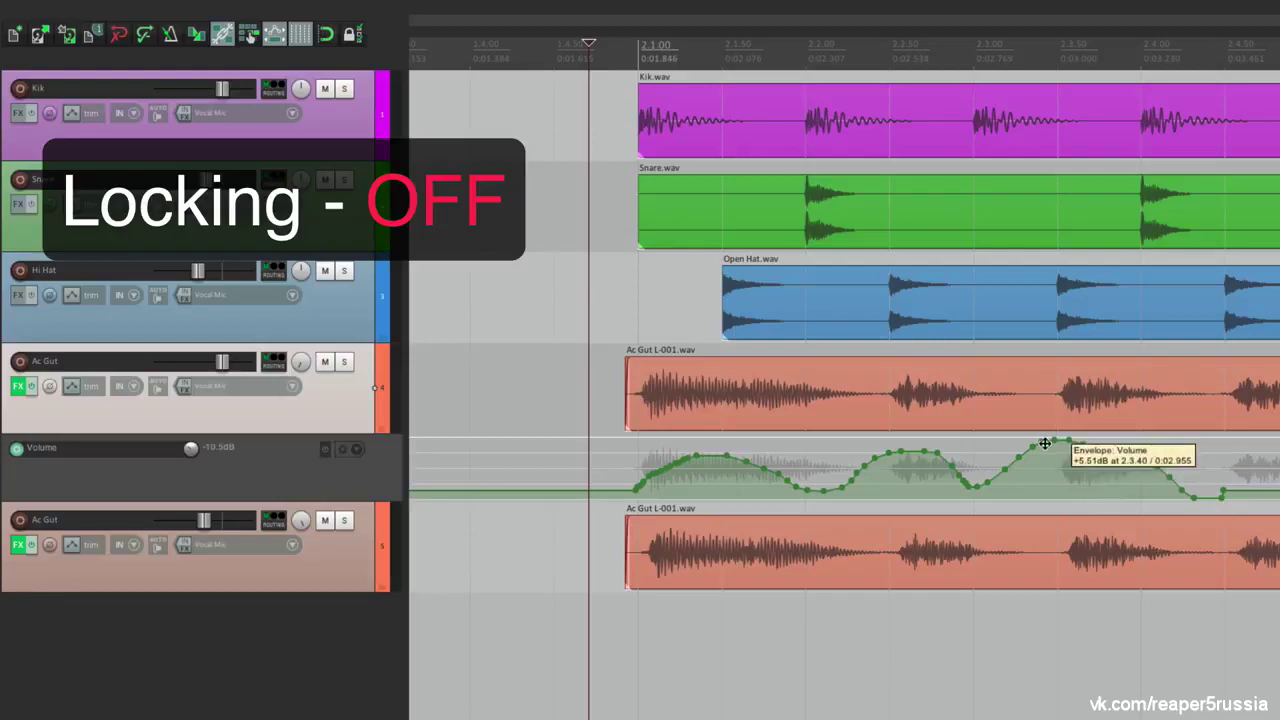
pyautogui.press('l')
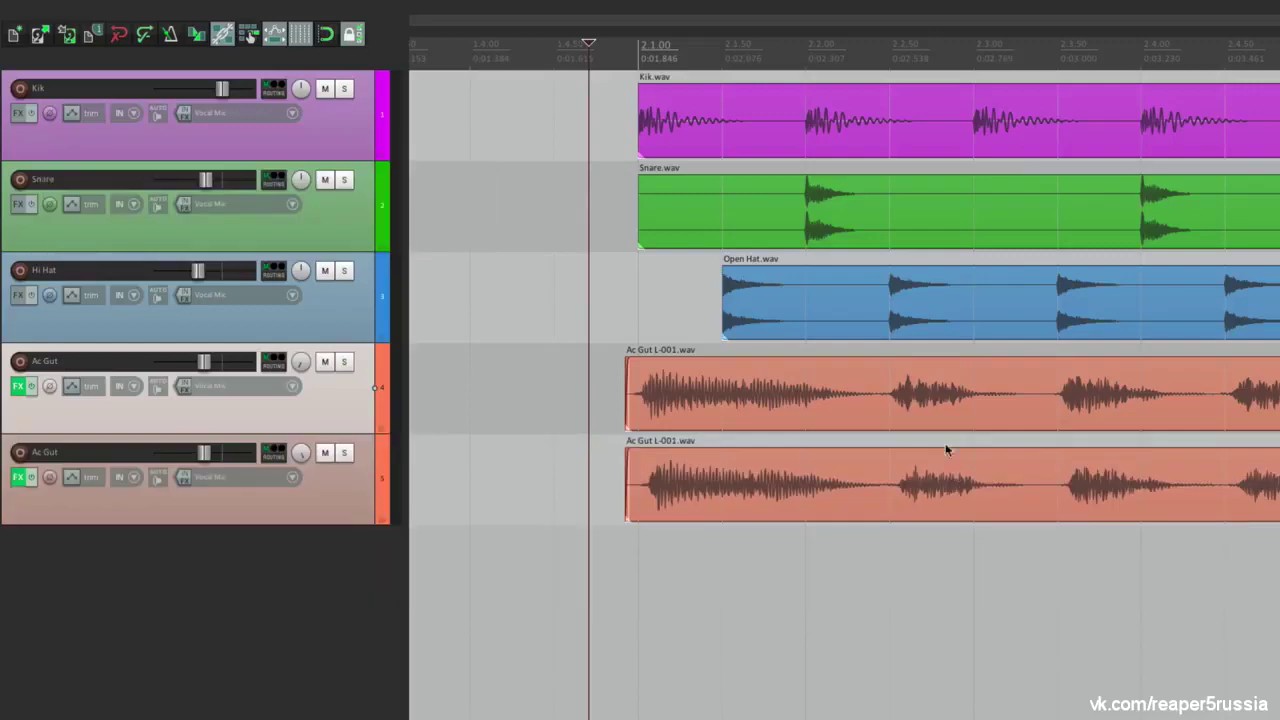
# Change the Lock Settings from Item and Track envelopes to Regions, Markers and Time signature markers
pyautogui.rightClick(352, 37)
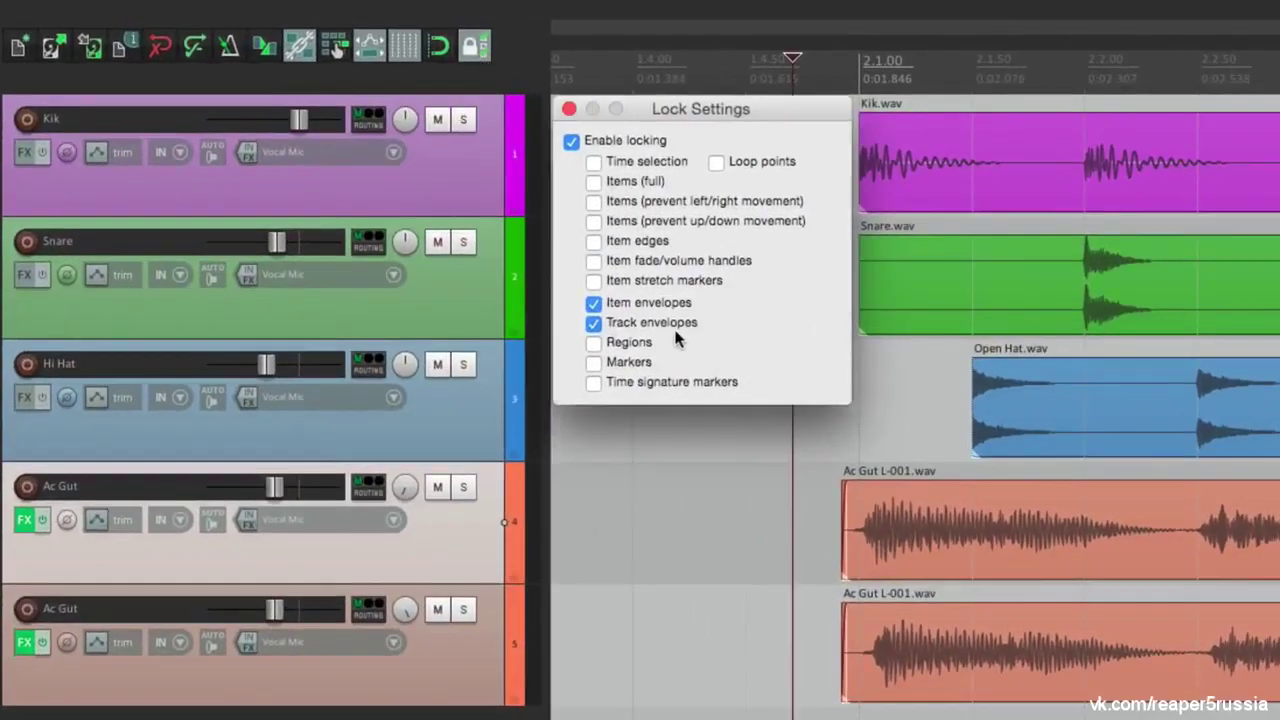
pyautogui.click(594, 322)
pyautogui.click(594, 303)
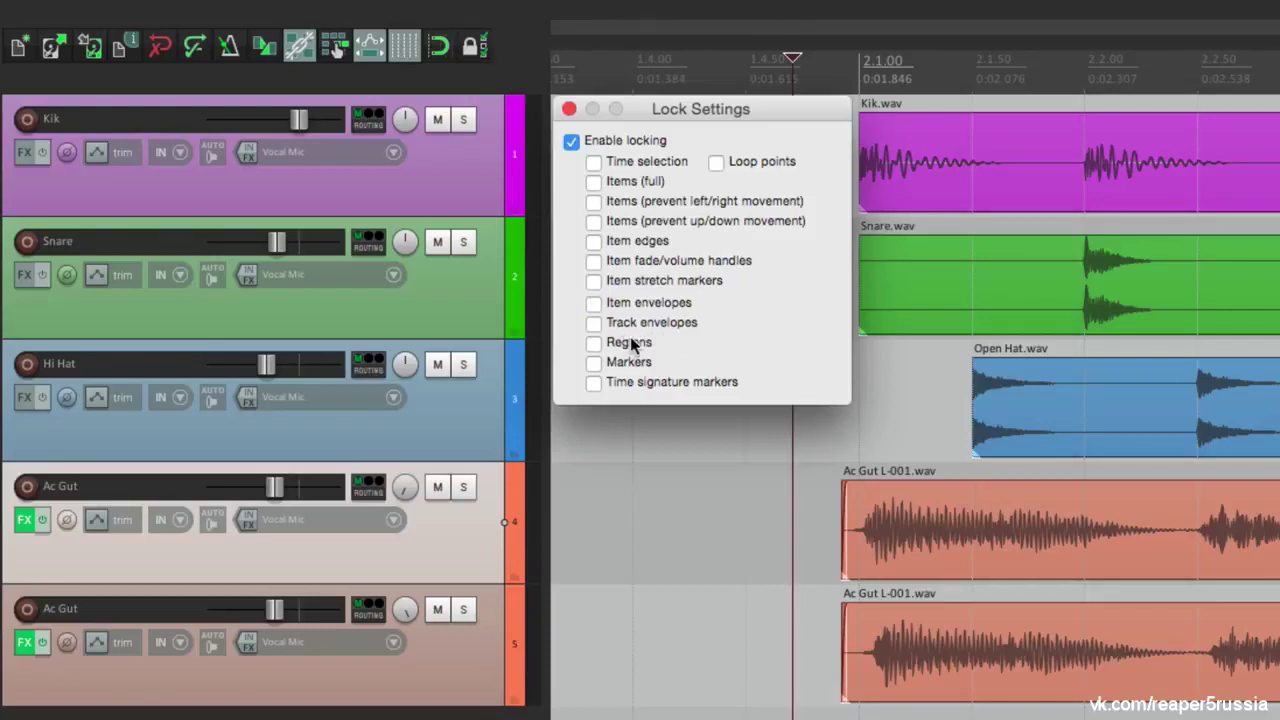
pyautogui.click(594, 342)
pyautogui.click(594, 362)
pyautogui.click(593, 384)
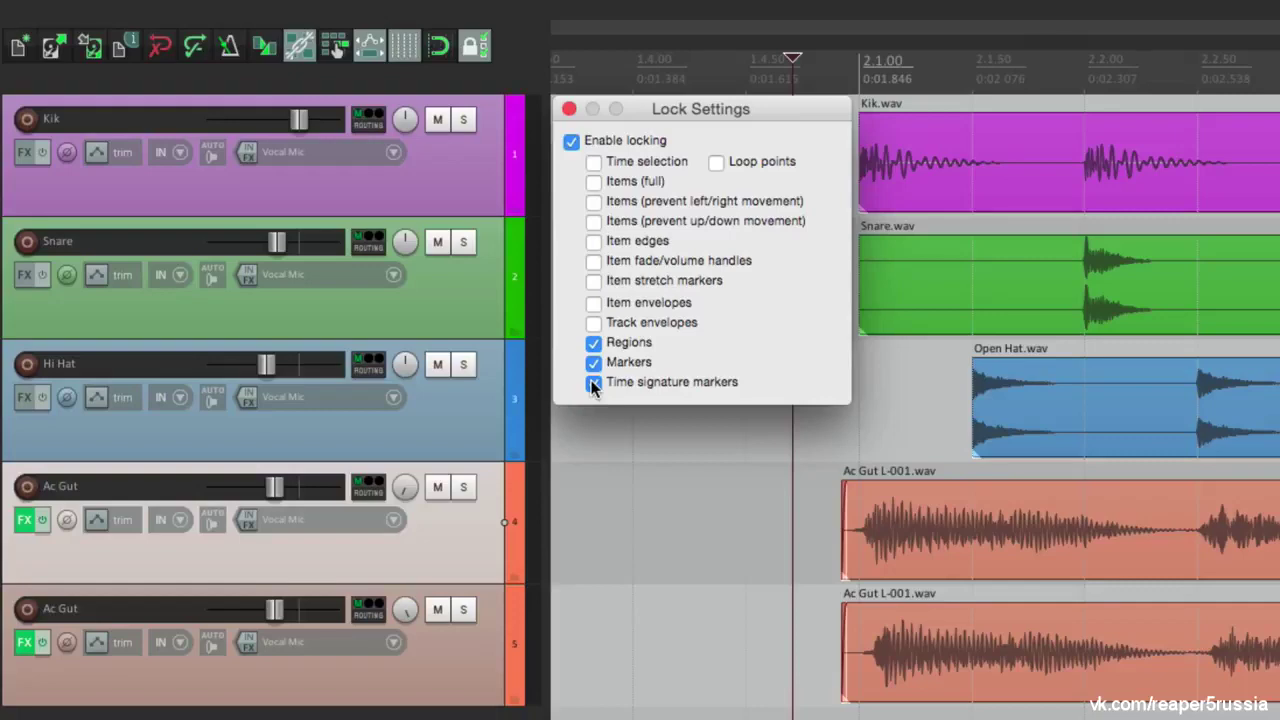
pyautogui.click(569, 108)
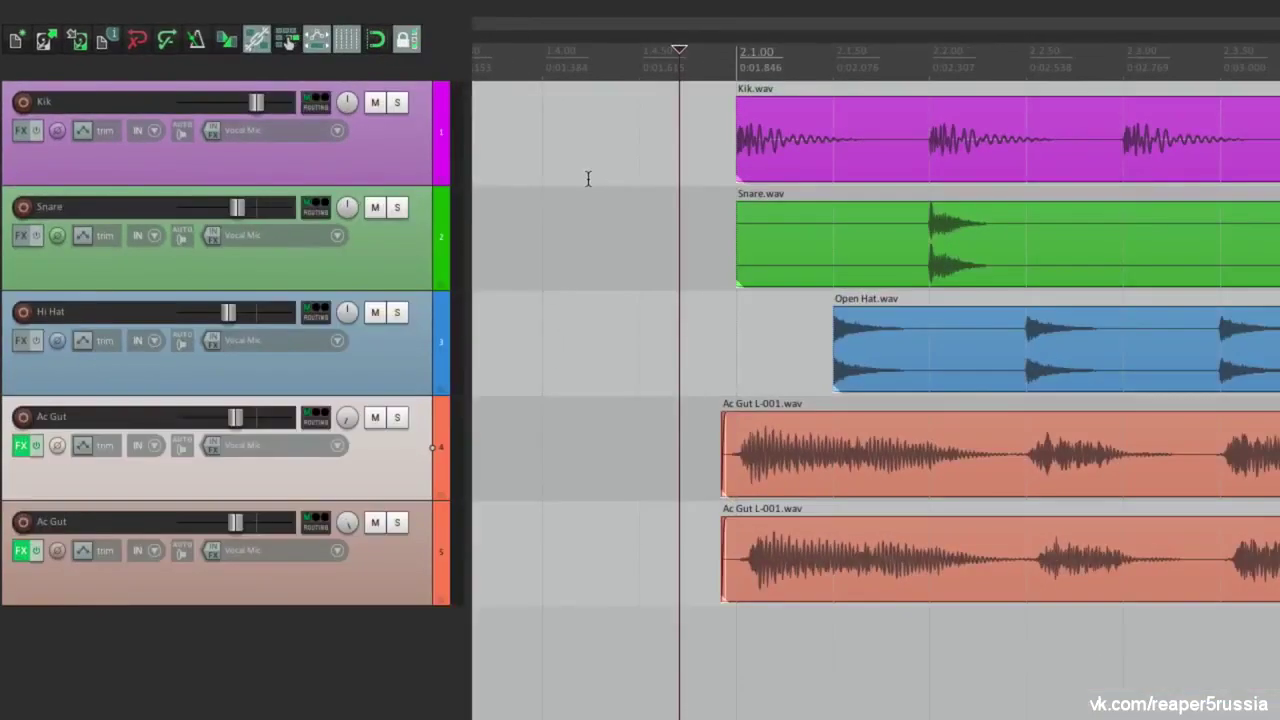
# Insert a marker named Verse 1 at 1.4.85 and try to move it with locking on
pyautogui.click(706, 68)
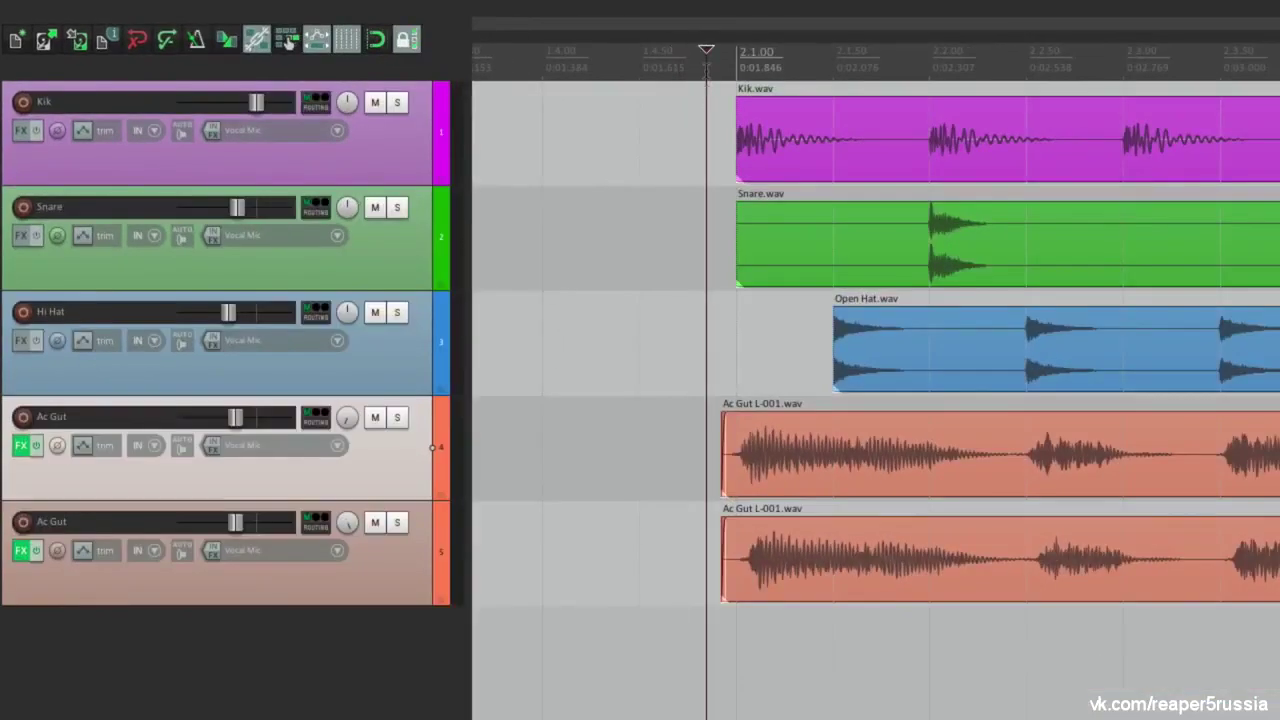
pyautogui.rightClick(706, 70)
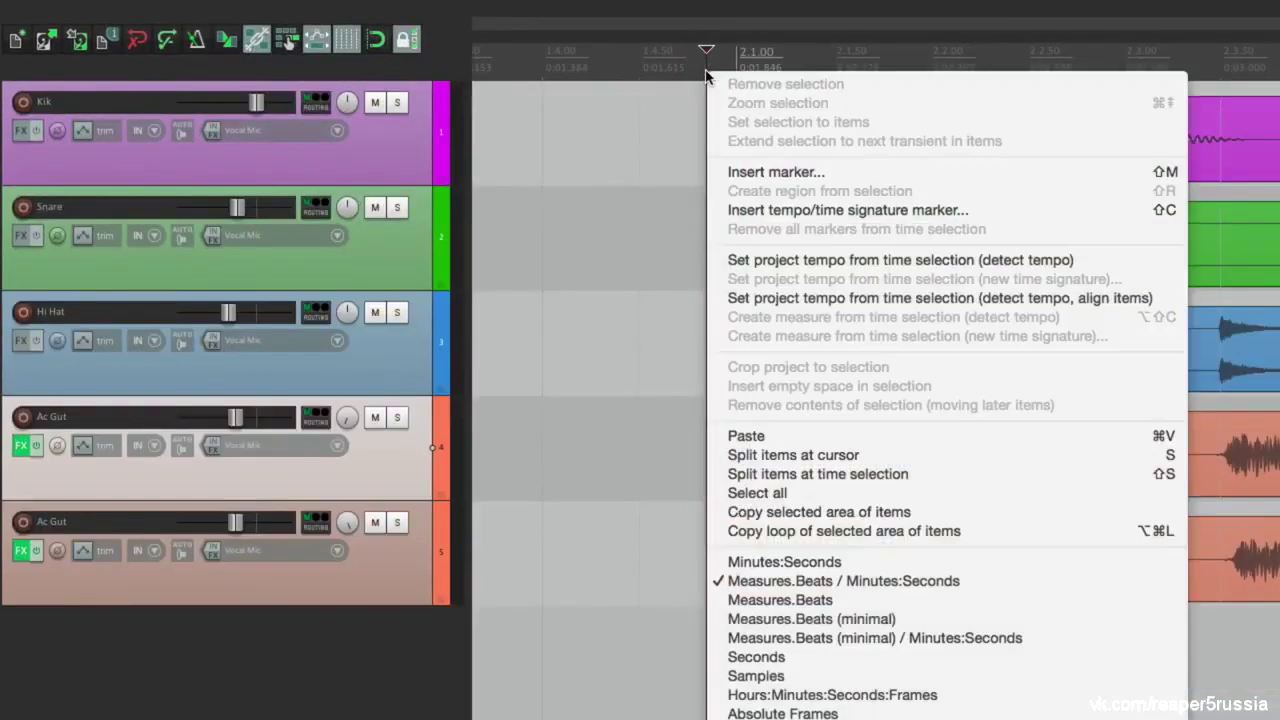
pyautogui.click(722, 172)
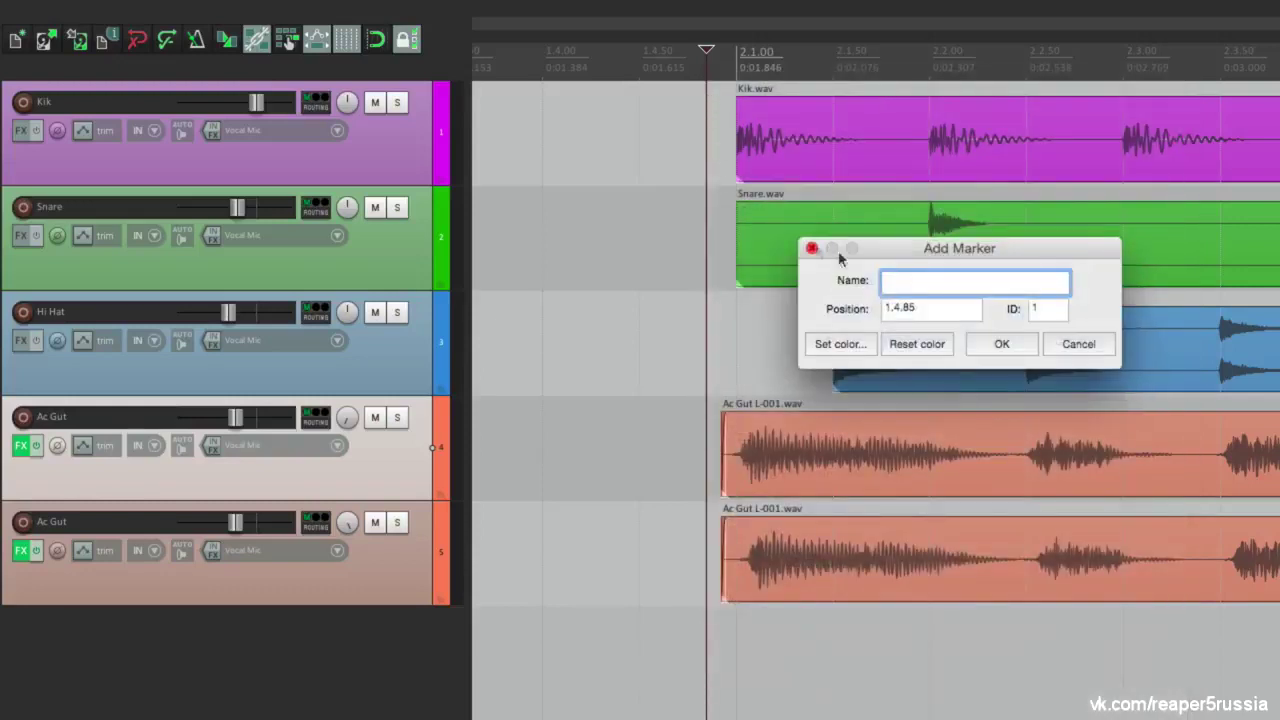
pyautogui.write('Verse 1')
pyautogui.press('Return')
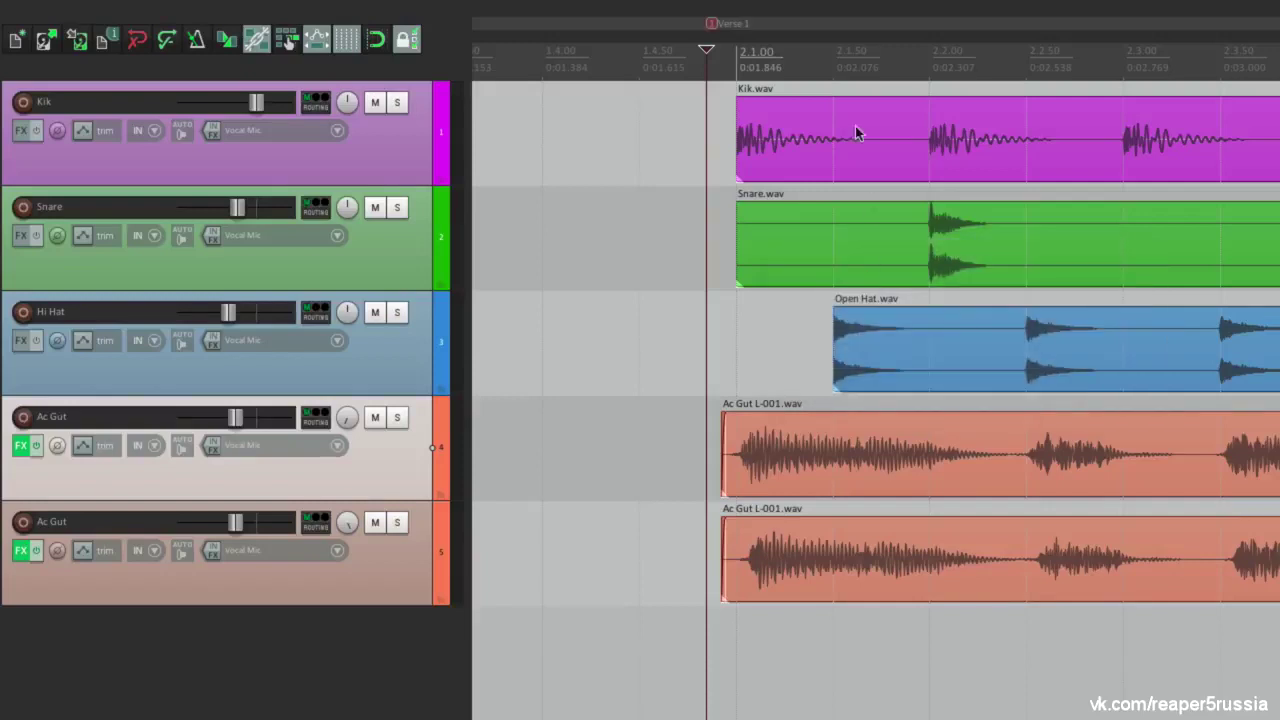
pyautogui.moveTo(708, 20)
pyautogui.mouseDown()
pyautogui.moveTo(890, 18)
pyautogui.moveTo(678, 27)
pyautogui.mouseUp()
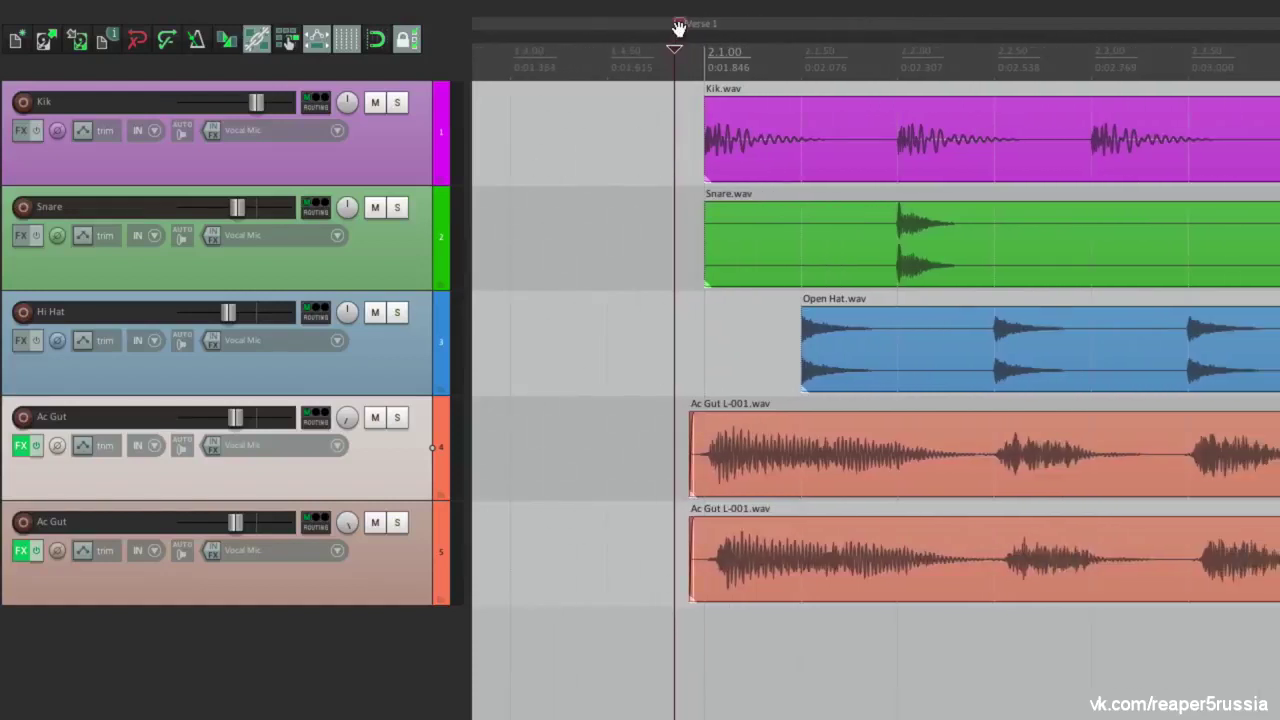
# With locking off, move the Verse 1 marker to about 2.2.80 and delete it
pyautogui.press('l')
pyautogui.moveTo(679, 27)
pyautogui.mouseDown()
pyautogui.moveTo(1056, 41)
pyautogui.moveTo(1051, 28)
pyautogui.mouseUp()
pyautogui.keyDown('alt'); pyautogui.click(1051, 21); pyautogui.keyUp('alt')
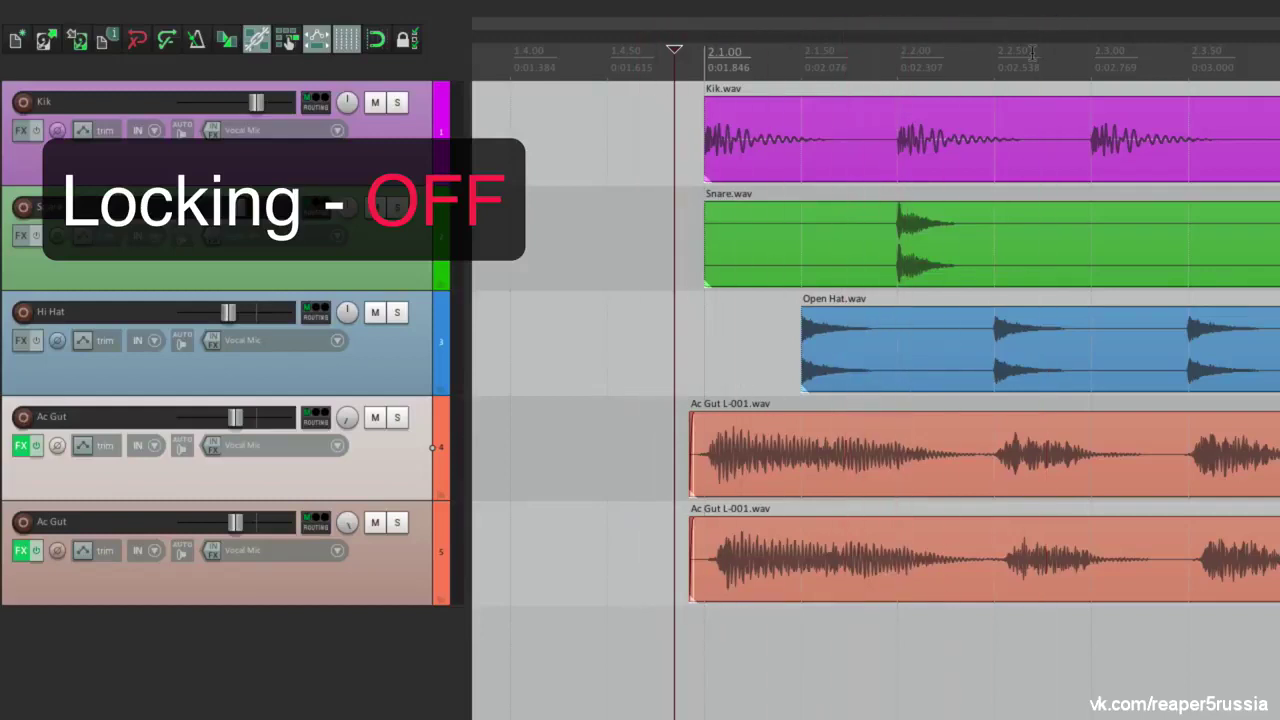
# Insert a new marker named Verse 1 at 1.4.85
pyautogui.rightClick(697, 50)
pyautogui.click(708, 152)
pyautogui.write('Verse 1')
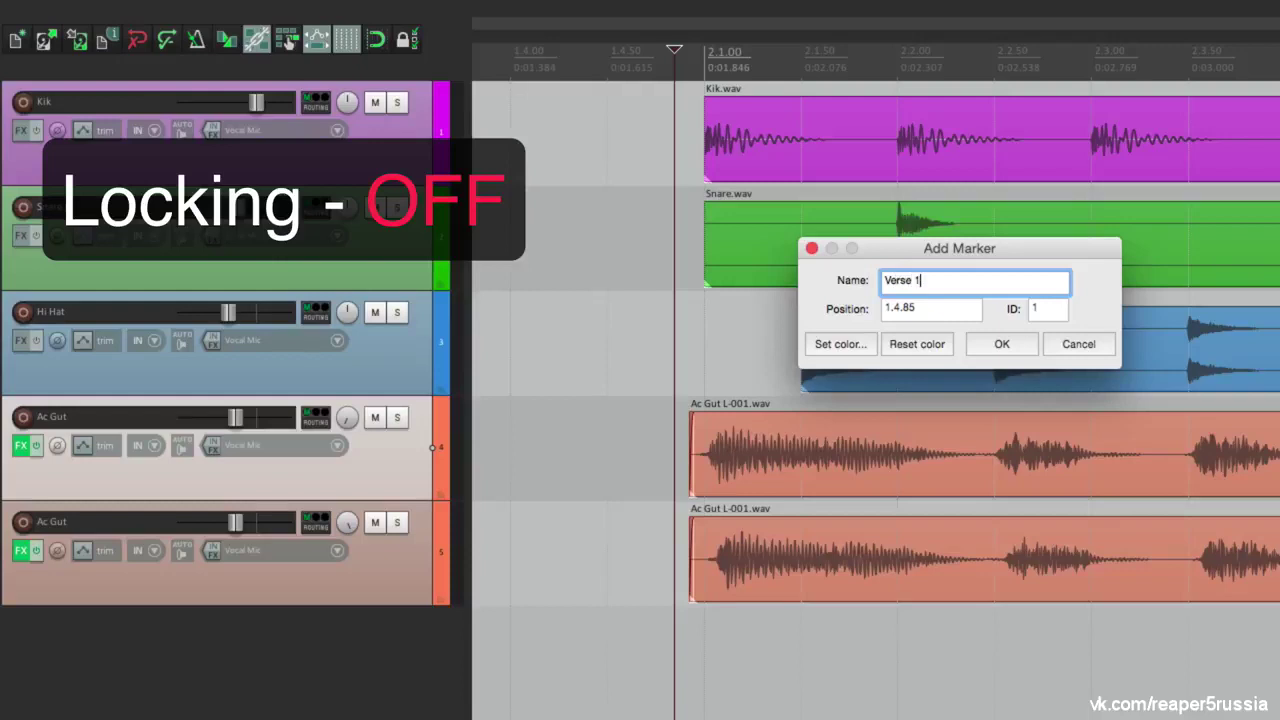
pyautogui.press('Return')
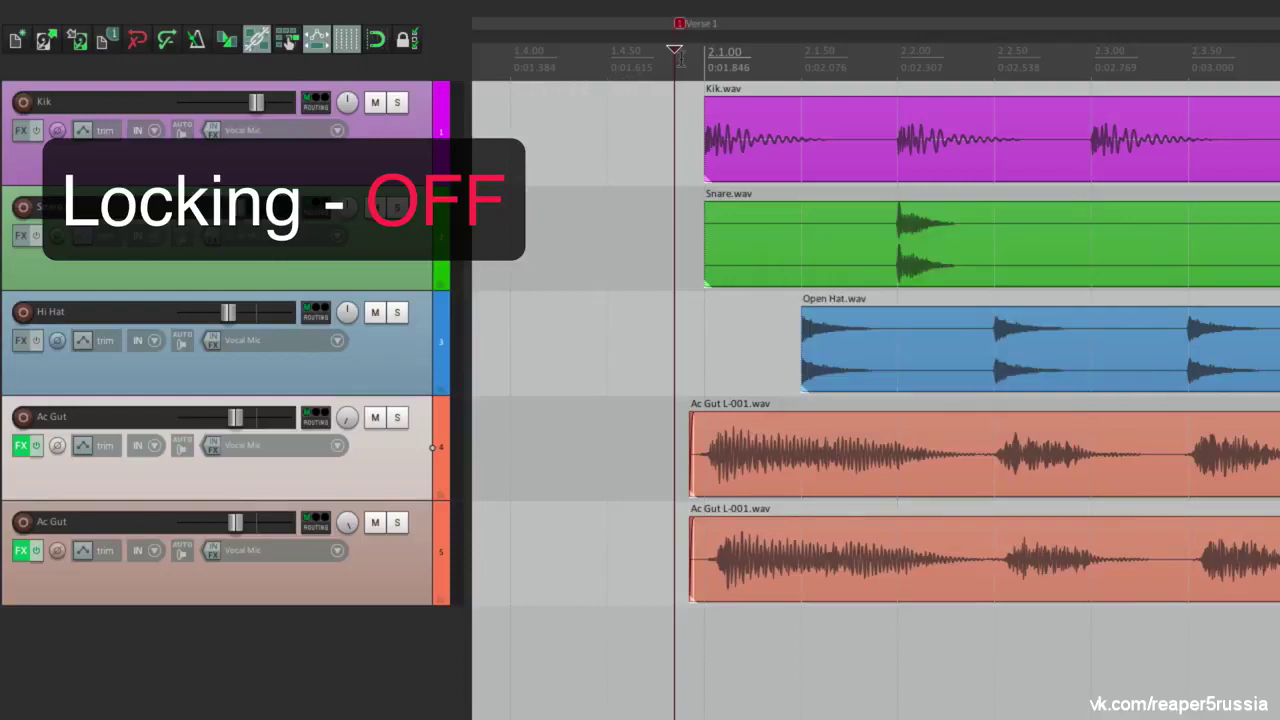
# Try to move the Verse 1 marker with locking on
pyautogui.press('l')
pyautogui.moveTo(713, 22); pyautogui.dragTo(686, 22)
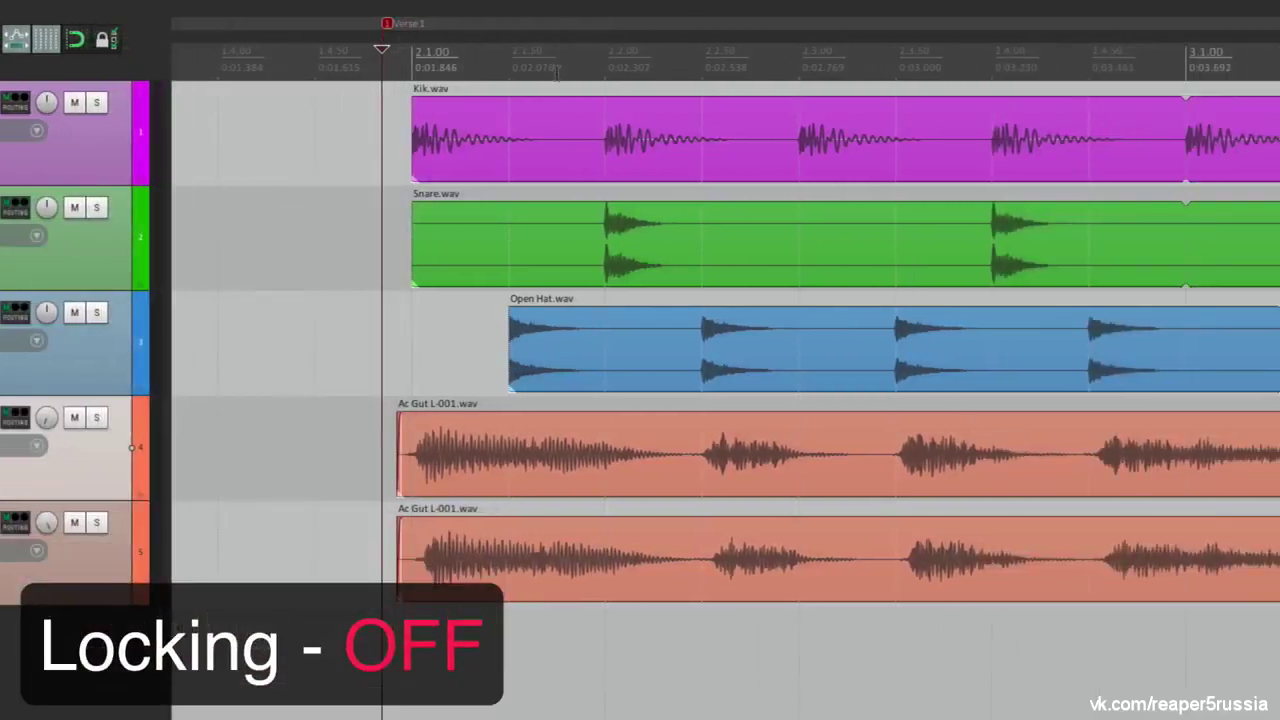
# Create a region named Verse 1 from a time selection spanning 2.1.50 to about 2.3.90
pyautogui.moveTo(510, 70); pyautogui.dragTo(970, 72)
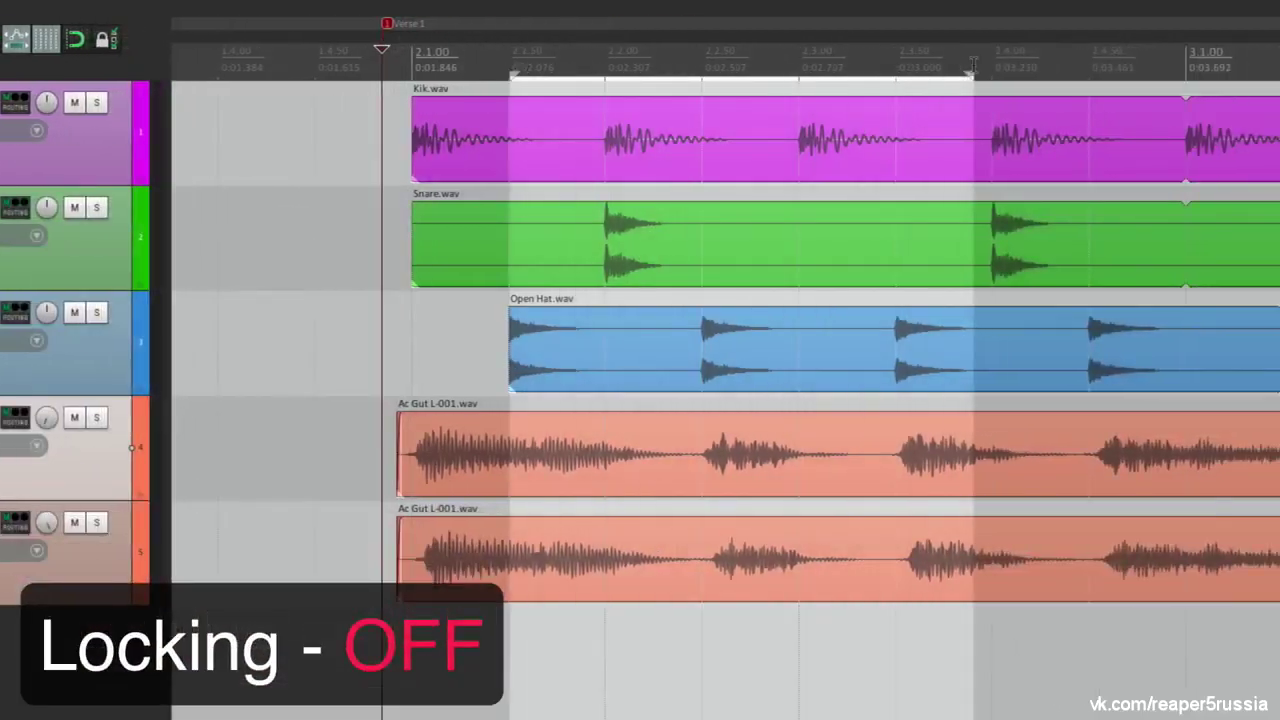
pyautogui.rightClick(735, 80)
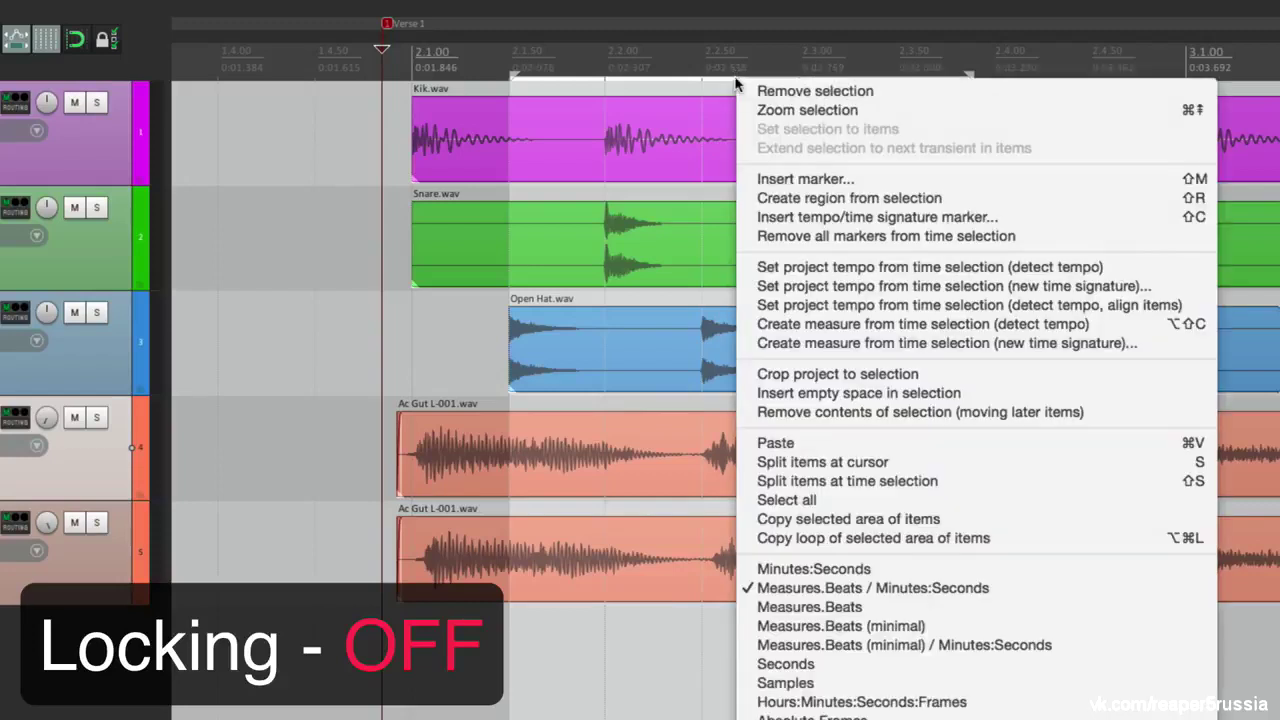
pyautogui.click(736, 198)
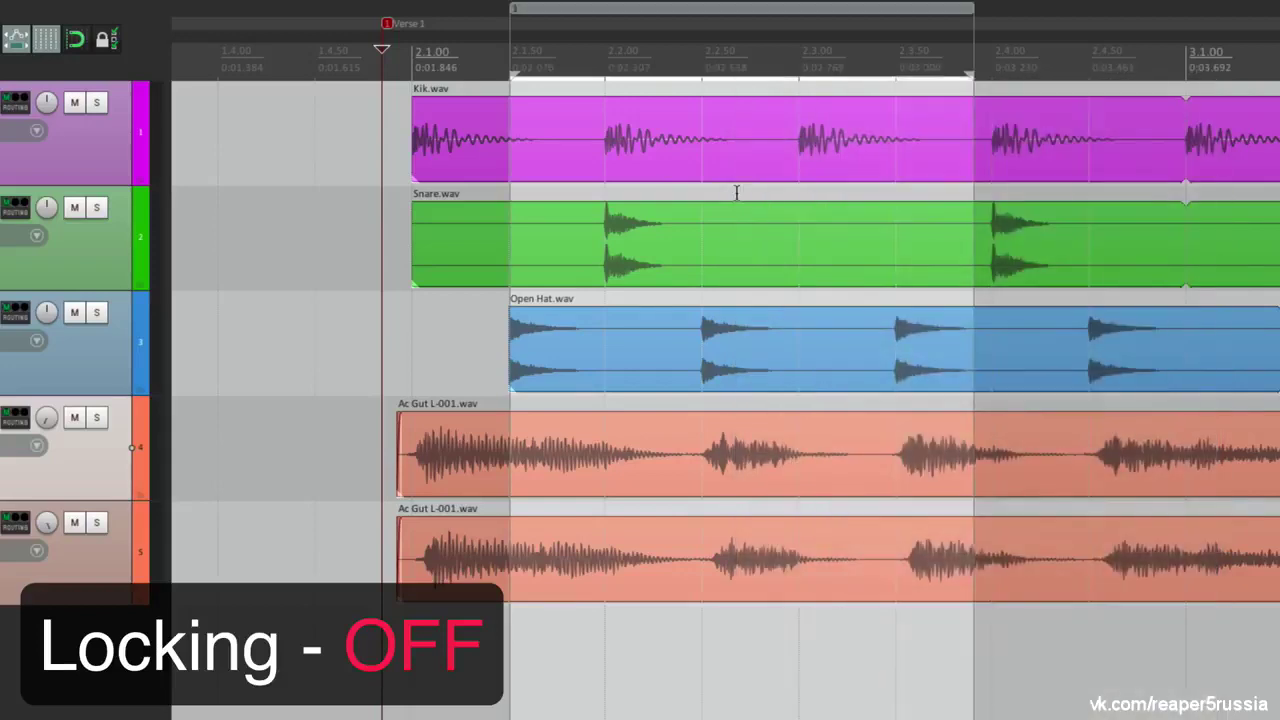
pyautogui.rightClick(701, 15)
pyautogui.click(714, 22)
pyautogui.write('Verse 1')
pyautogui.press('Return')
# With locking off, resize the Verse 1 region to run from about 2.1.43 to 2.3.35, and try to move it with locking on
pyautogui.moveTo(510, 8)
pyautogui.mouseDown()
pyautogui.moveTo(414, 8)
pyautogui.moveTo(502, 22)
pyautogui.mouseUp()
pyautogui.moveTo(972, 12); pyautogui.dragTo(868, 14)
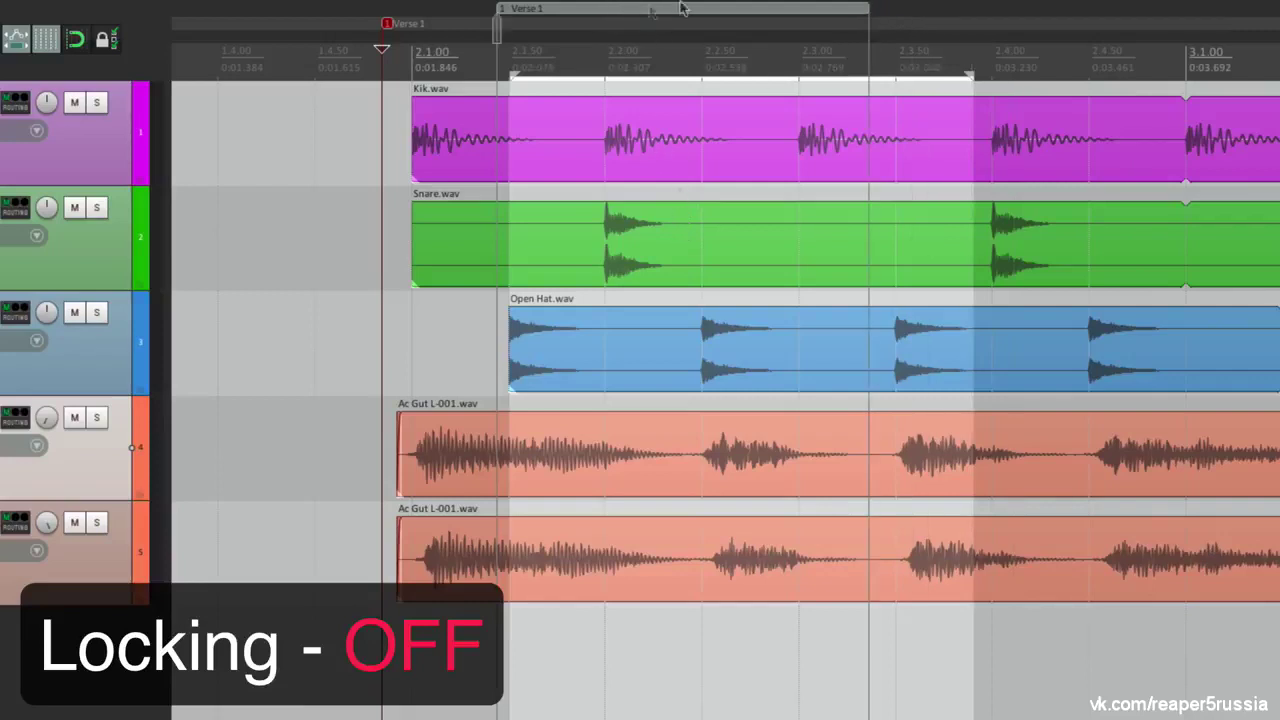
pyautogui.moveTo(1098, 6); pyautogui.dragTo(1098, 6)
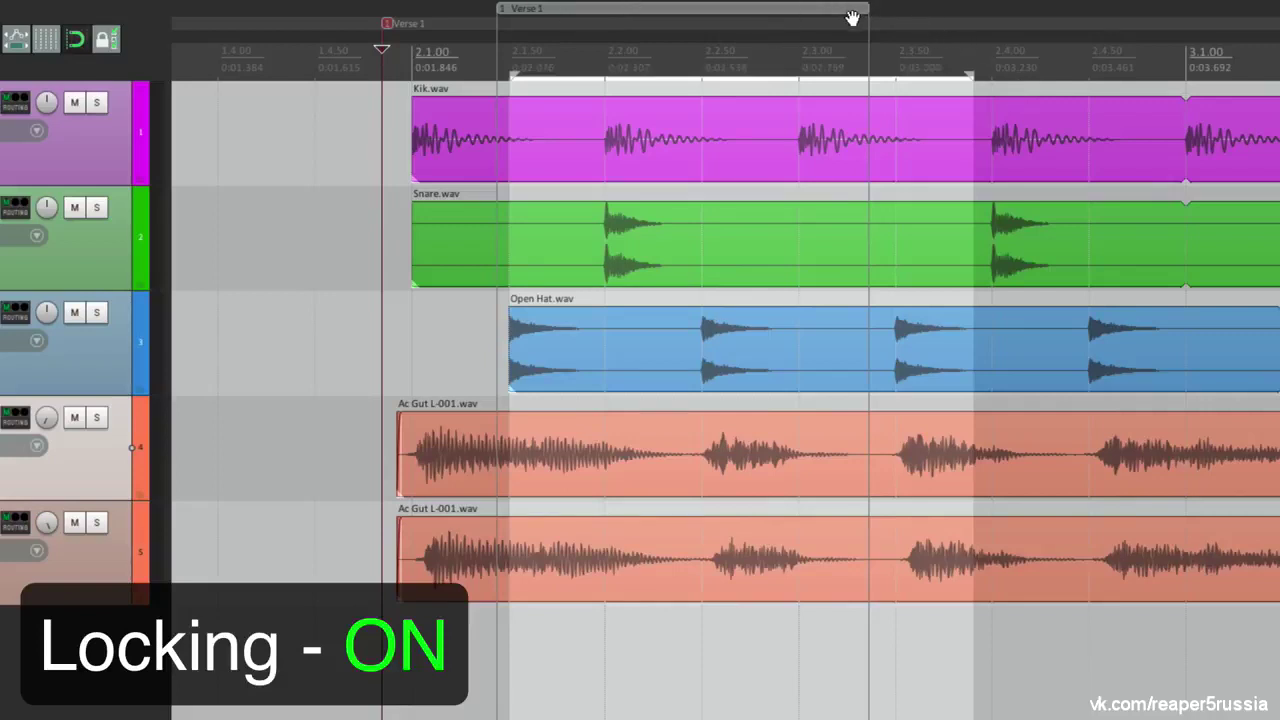
pyautogui.moveTo(786, 11)
pyautogui.mouseDown()
pyautogui.moveTo(849, 11)
pyautogui.moveTo(760, 17)
pyautogui.moveTo(748, 41)
pyautogui.mouseUp()
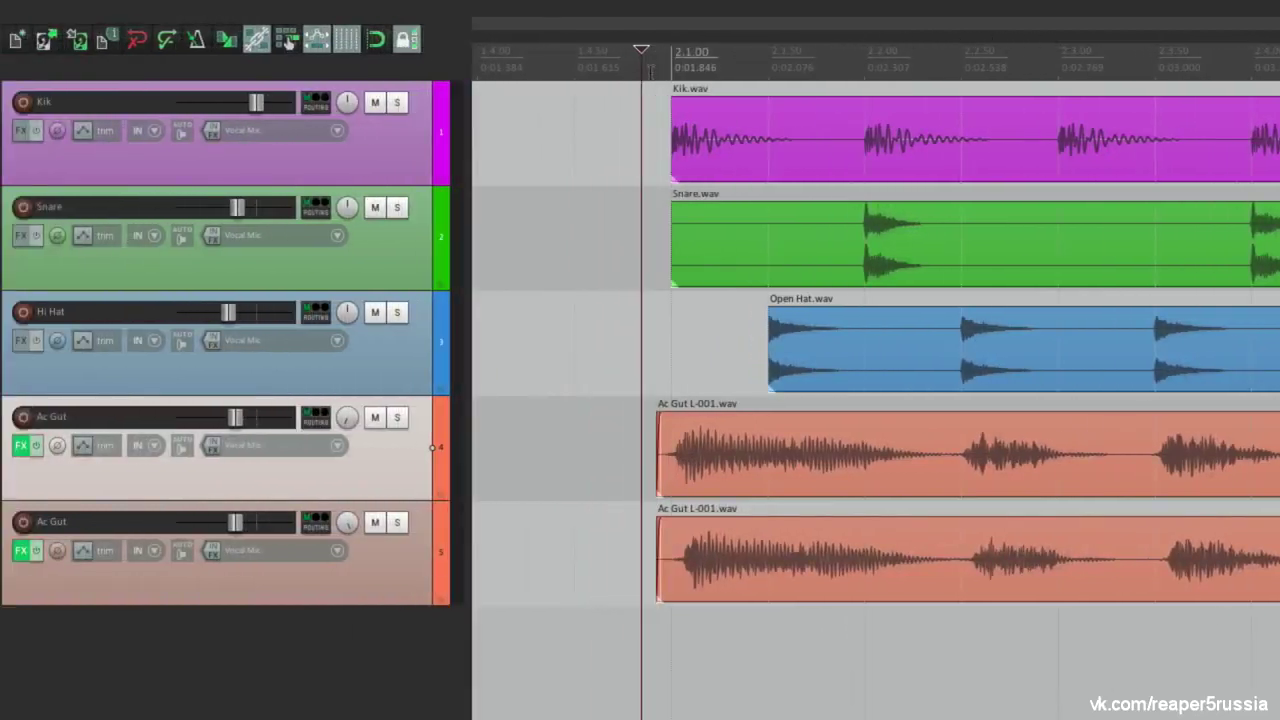
# Insert two 130 BPM tempo markers, one at about 1.4.91 and one at about 2.2.88
pyautogui.click(652, 68)
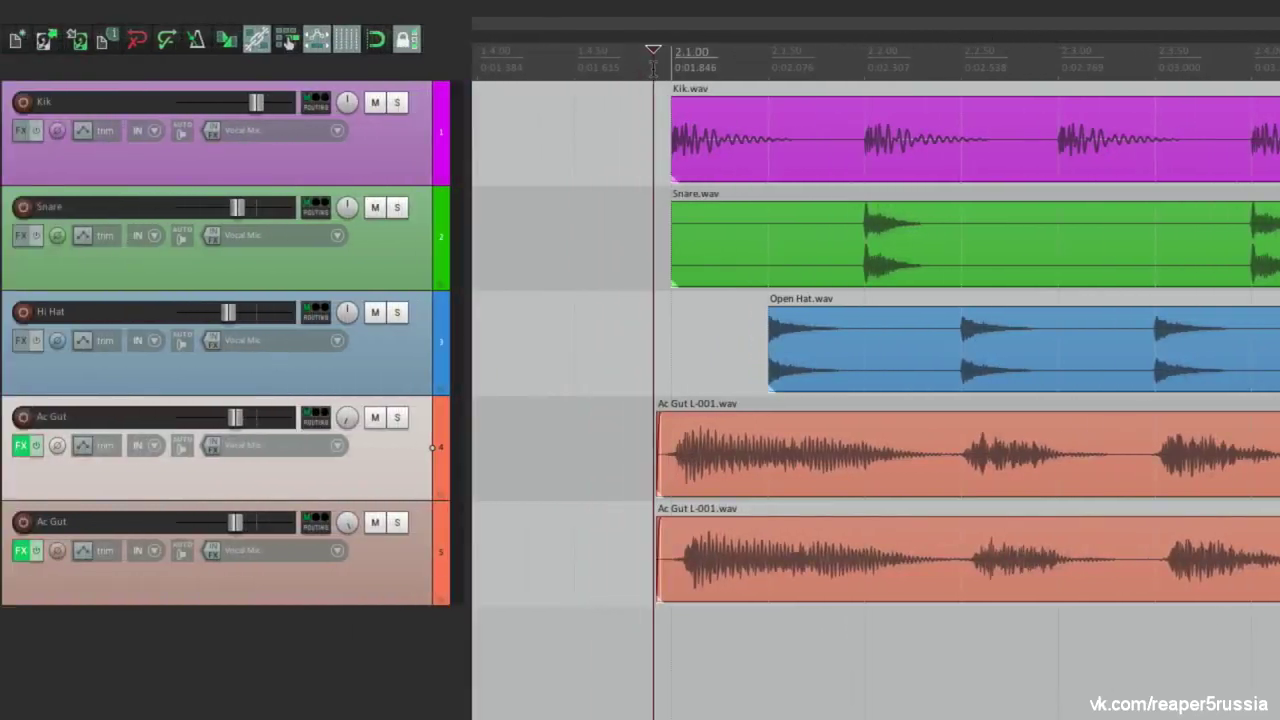
pyautogui.rightClick(654, 71)
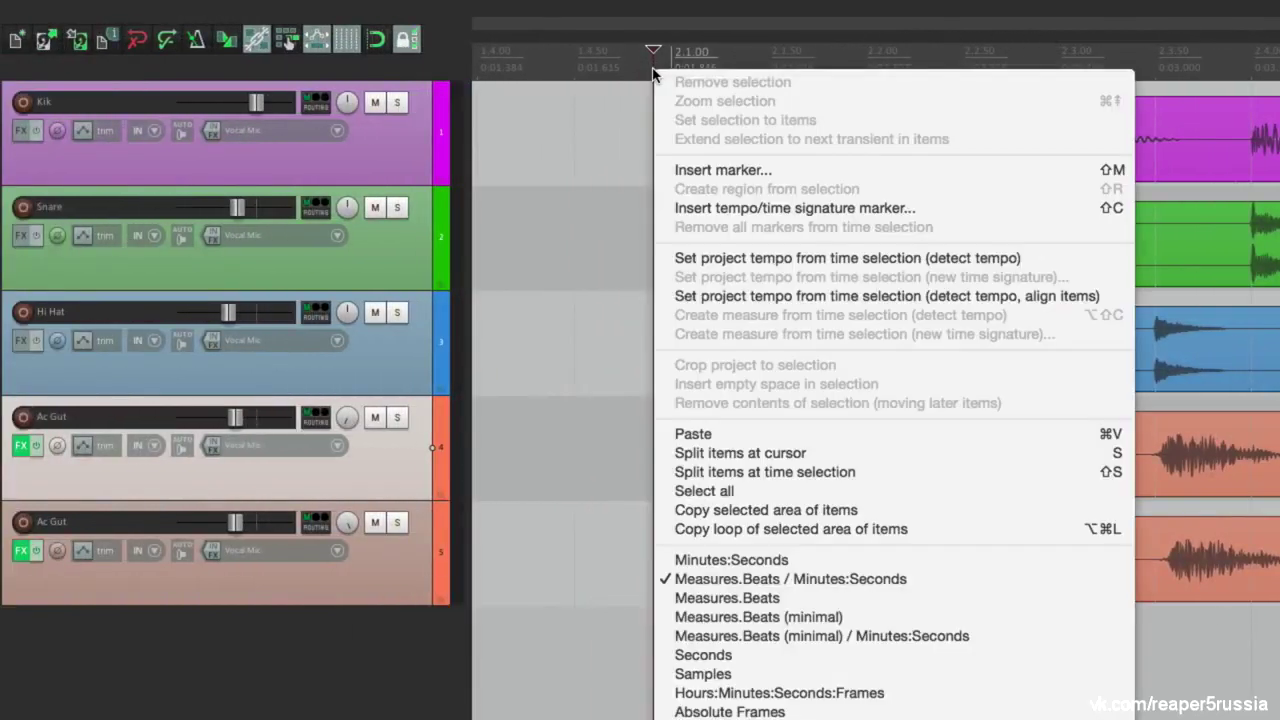
pyautogui.click(660, 208)
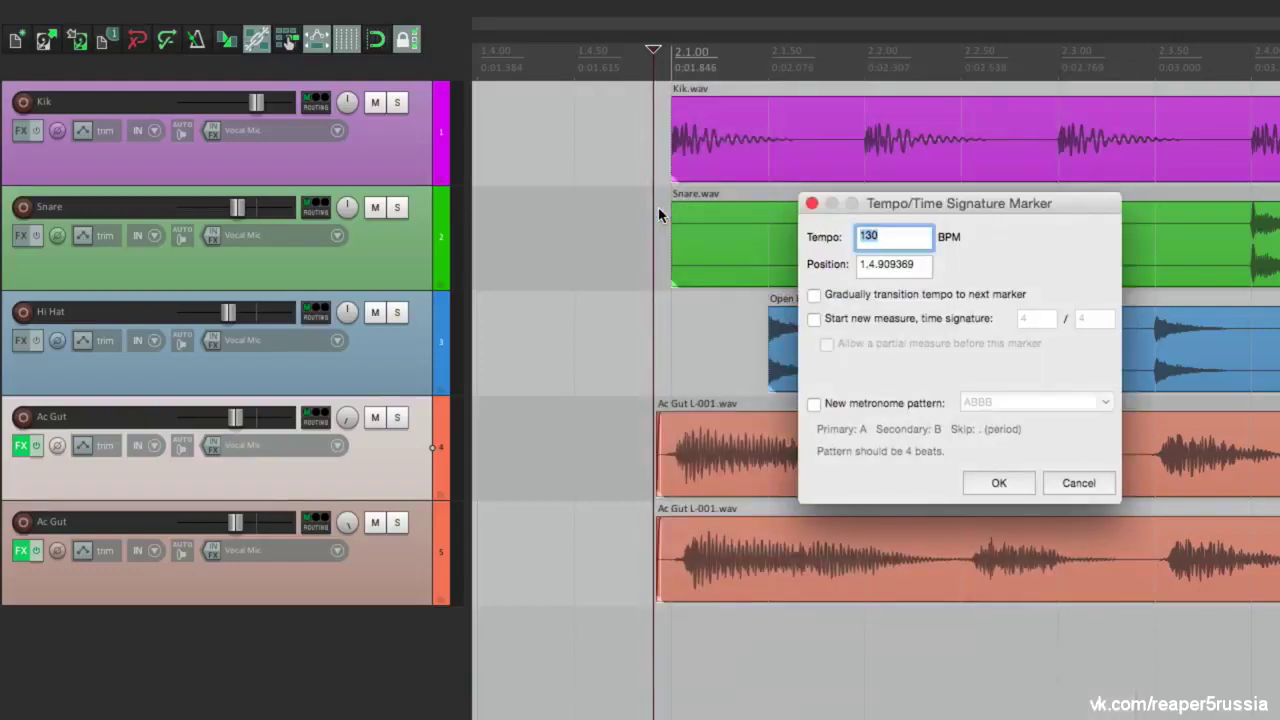
pyautogui.click(1008, 478)
pyautogui.click(939, 46)
pyautogui.rightClick(939, 46)
pyautogui.click(920, 174)
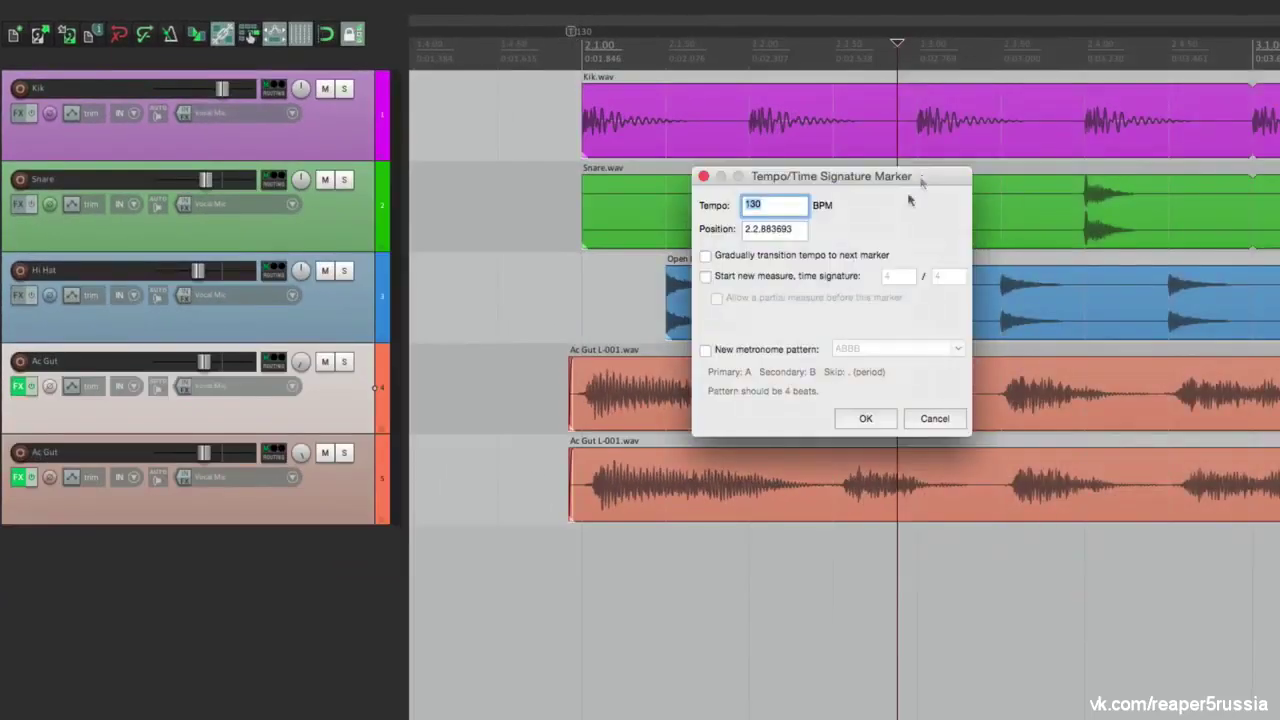
pyautogui.click(863, 417)
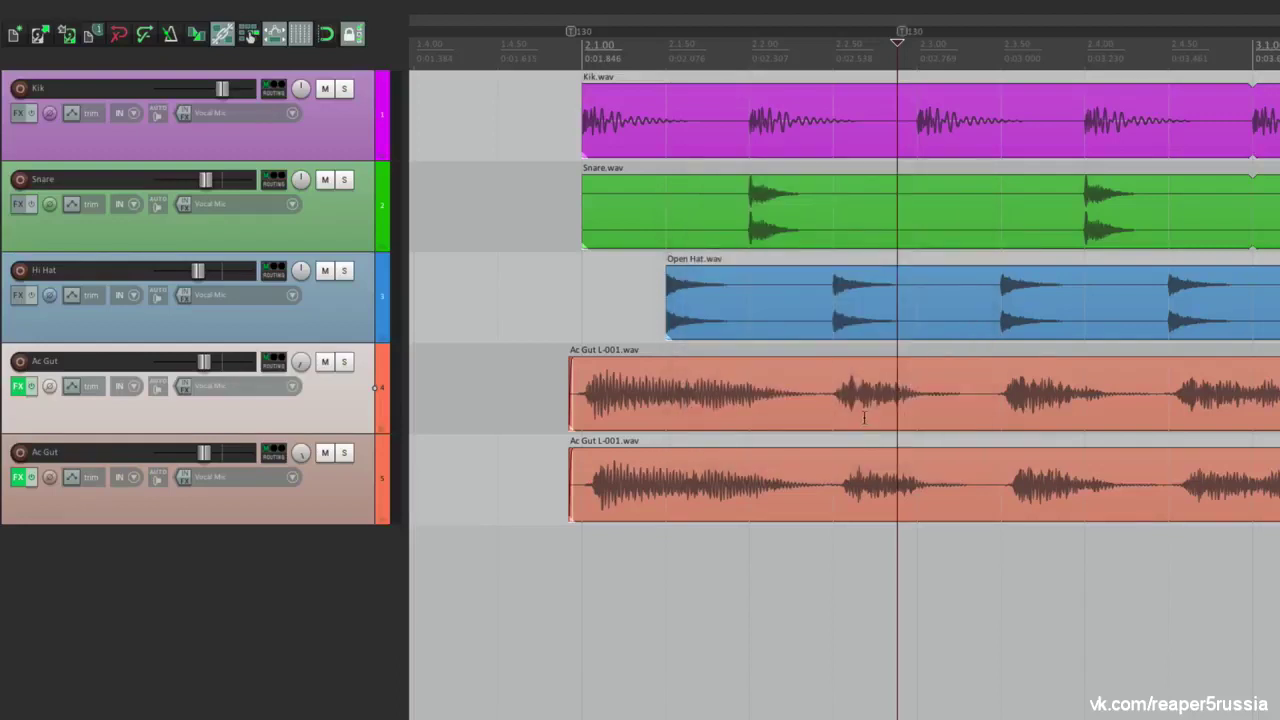
# With locking off, move the second tempo marker to about 2.4.10 and the first to about 2.1.22
pyautogui.press('l')
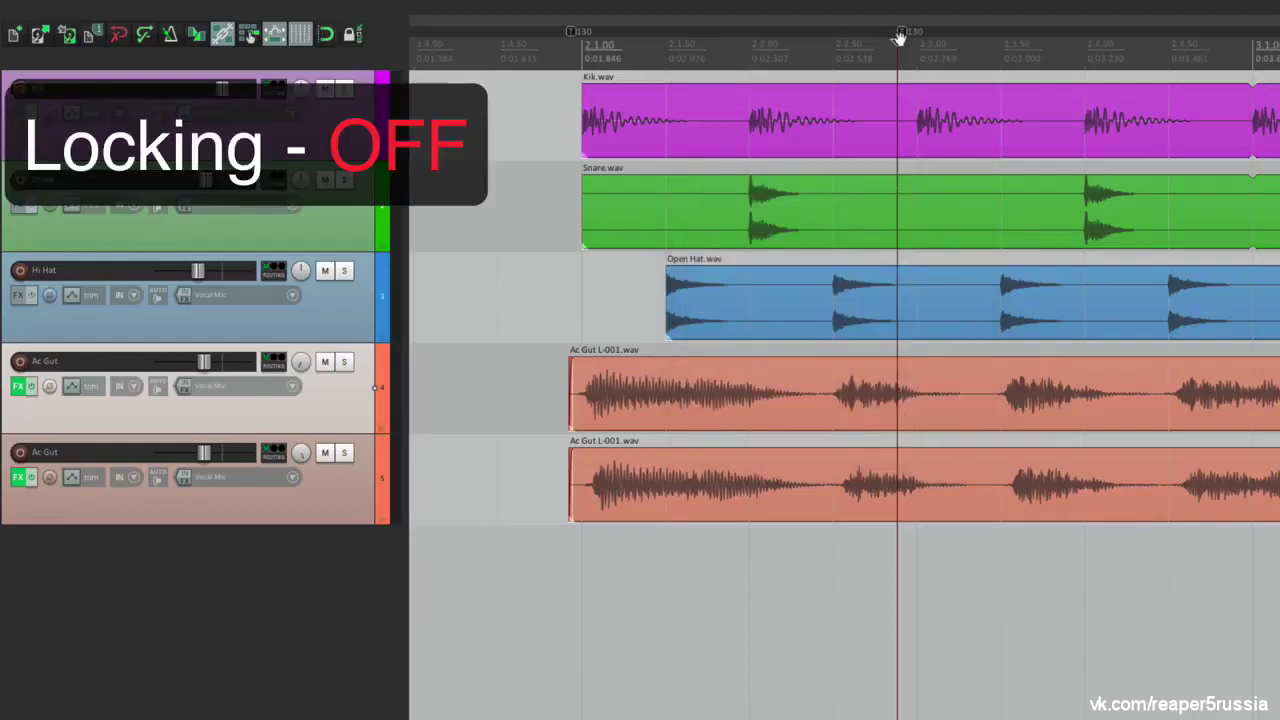
pyautogui.moveTo(902, 33); pyautogui.dragTo(1110, 38)
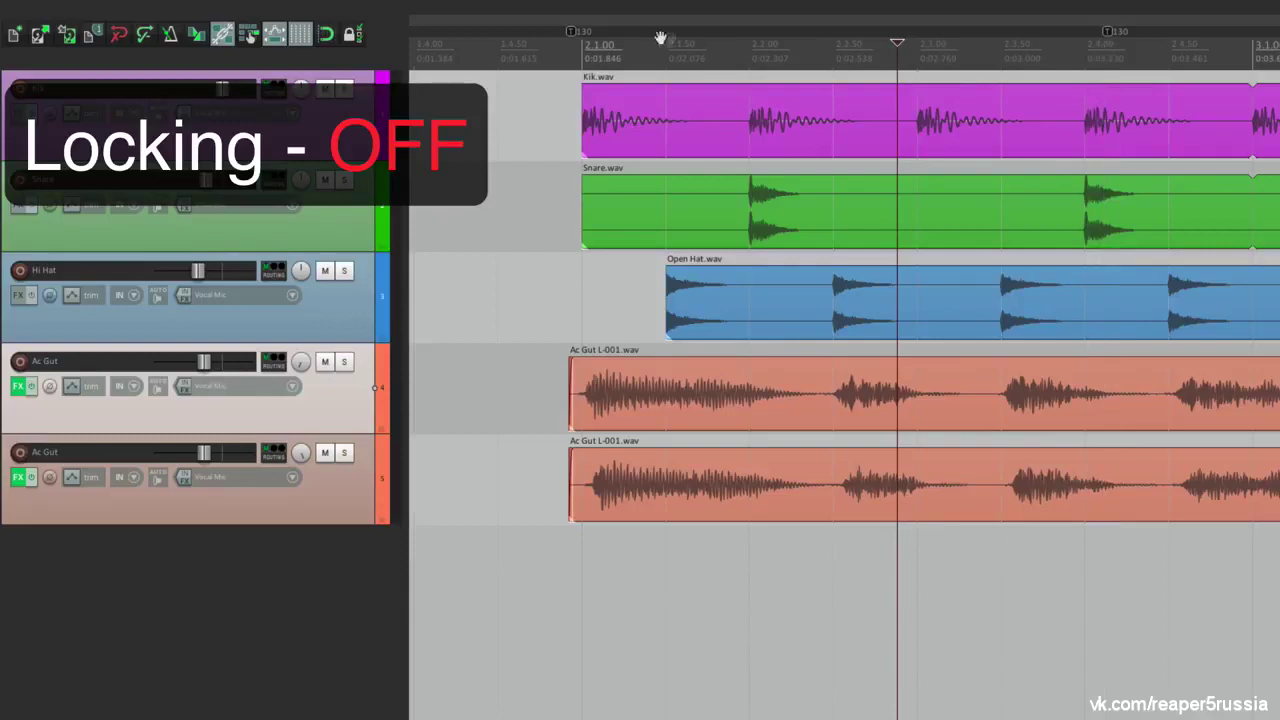
pyautogui.moveTo(577, 40)
pyautogui.mouseDown()
pyautogui.moveTo(670, 40)
pyautogui.moveTo(650, 50)
pyautogui.mouseUp()
# Turn locking on and try to move both tempo markers
pyautogui.press('l')
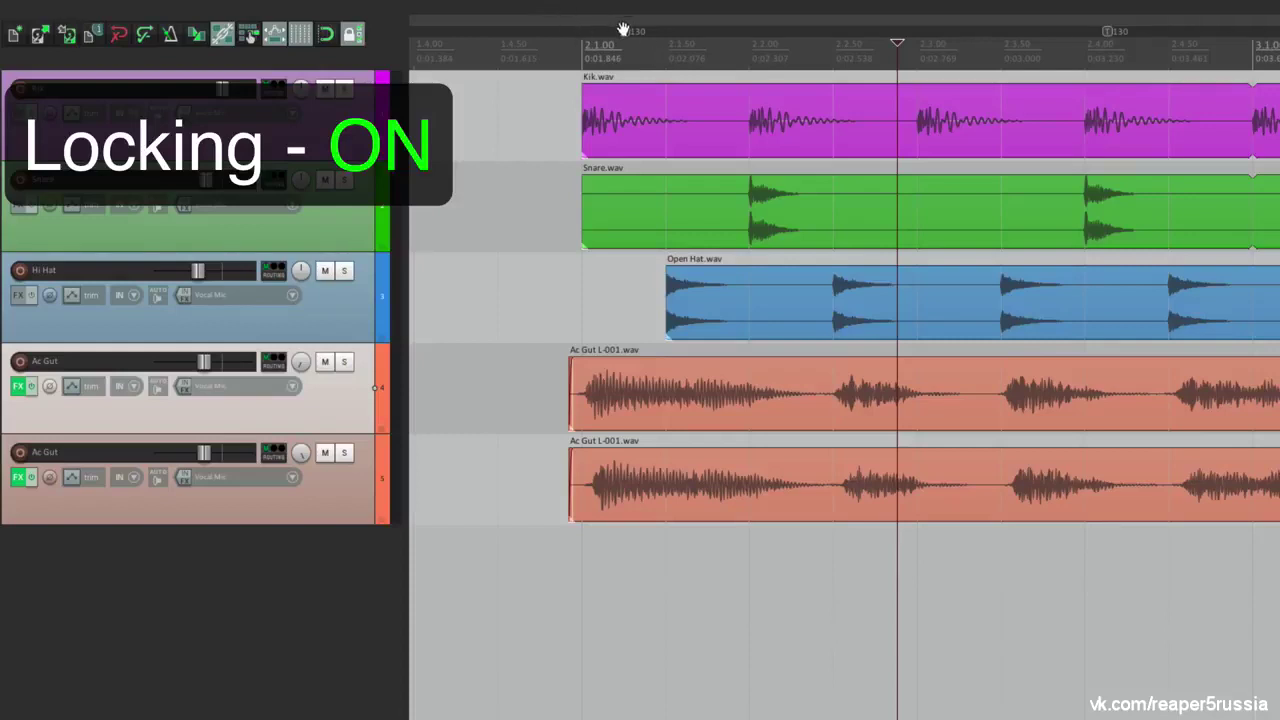
pyautogui.moveTo(623, 34)
pyautogui.mouseDown()
pyautogui.moveTo(588, 36)
pyautogui.moveTo(603, 34)
pyautogui.mouseUp()
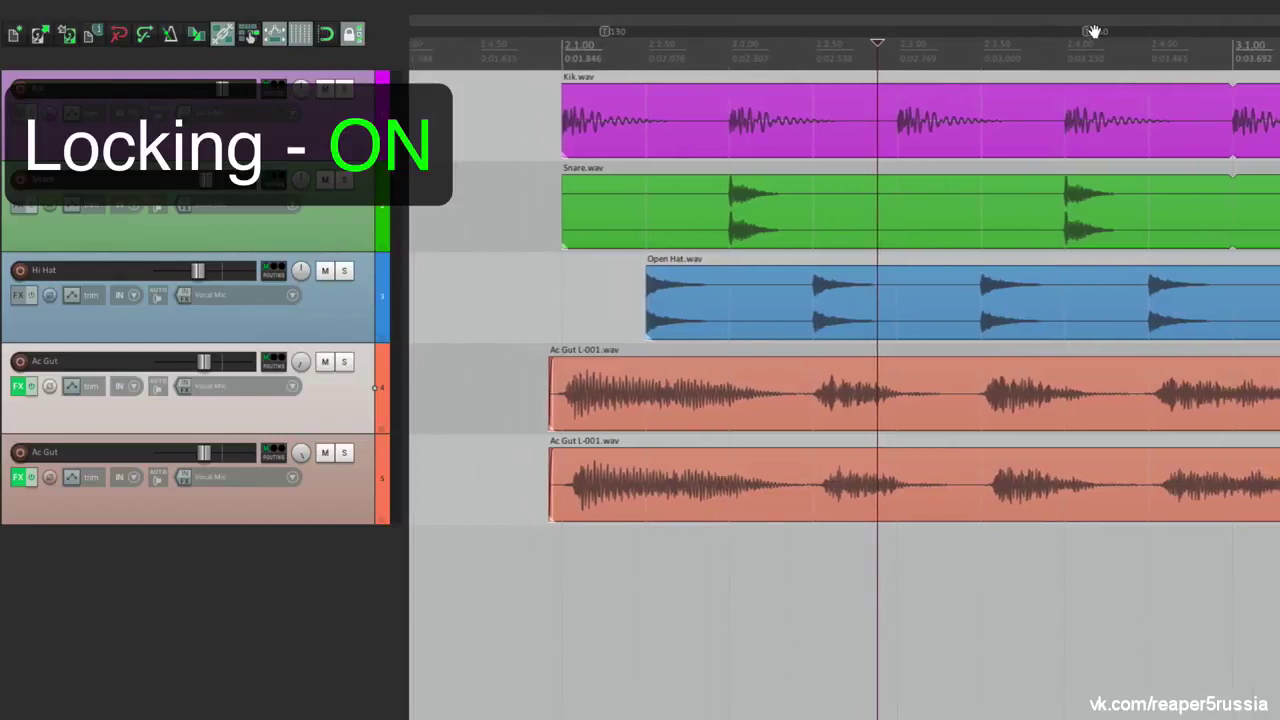
pyautogui.moveTo(1088, 34); pyautogui.dragTo(1048, 34)
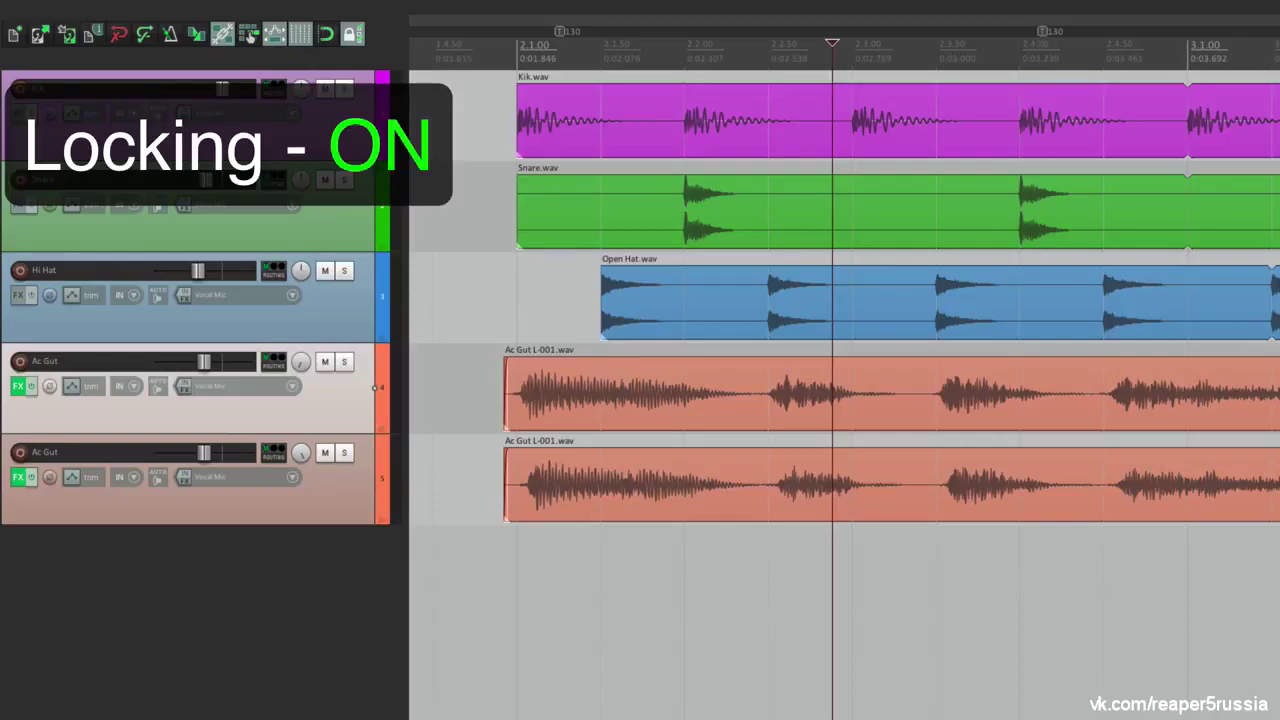
# Enable locking in the Lock Settings and close them
pyautogui.rightClick(351, 35)
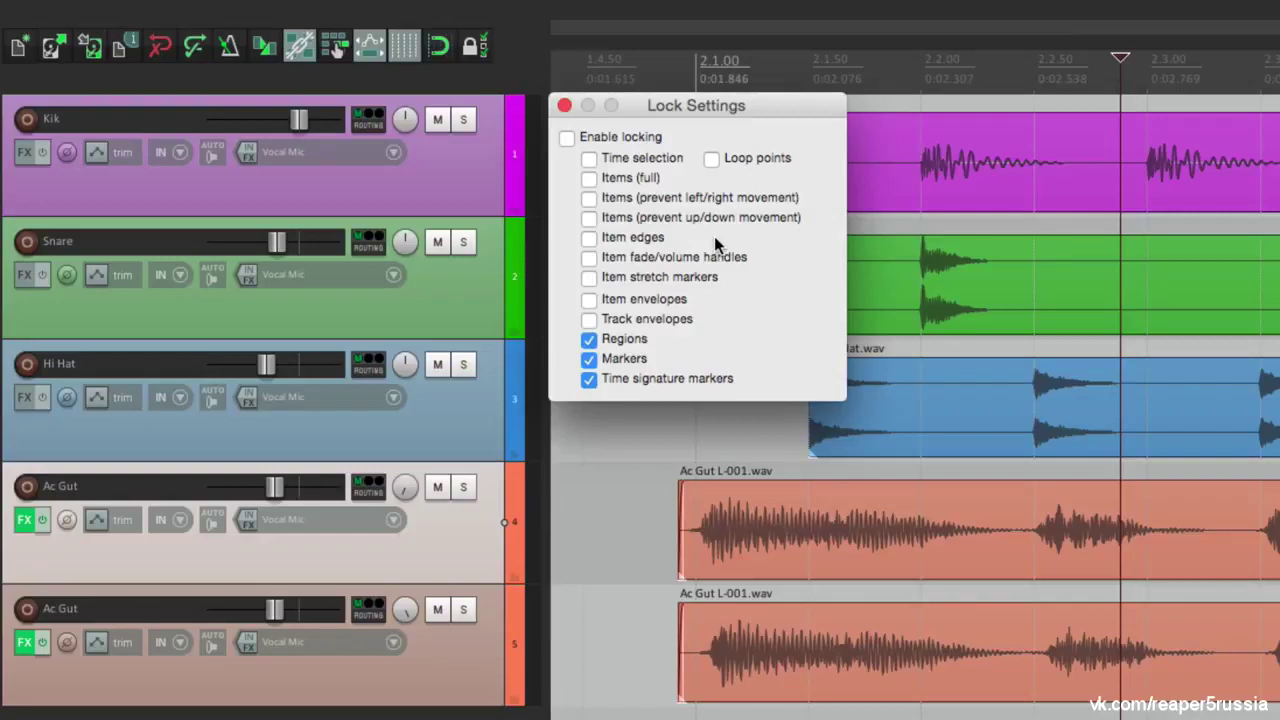
pyautogui.click(567, 138)
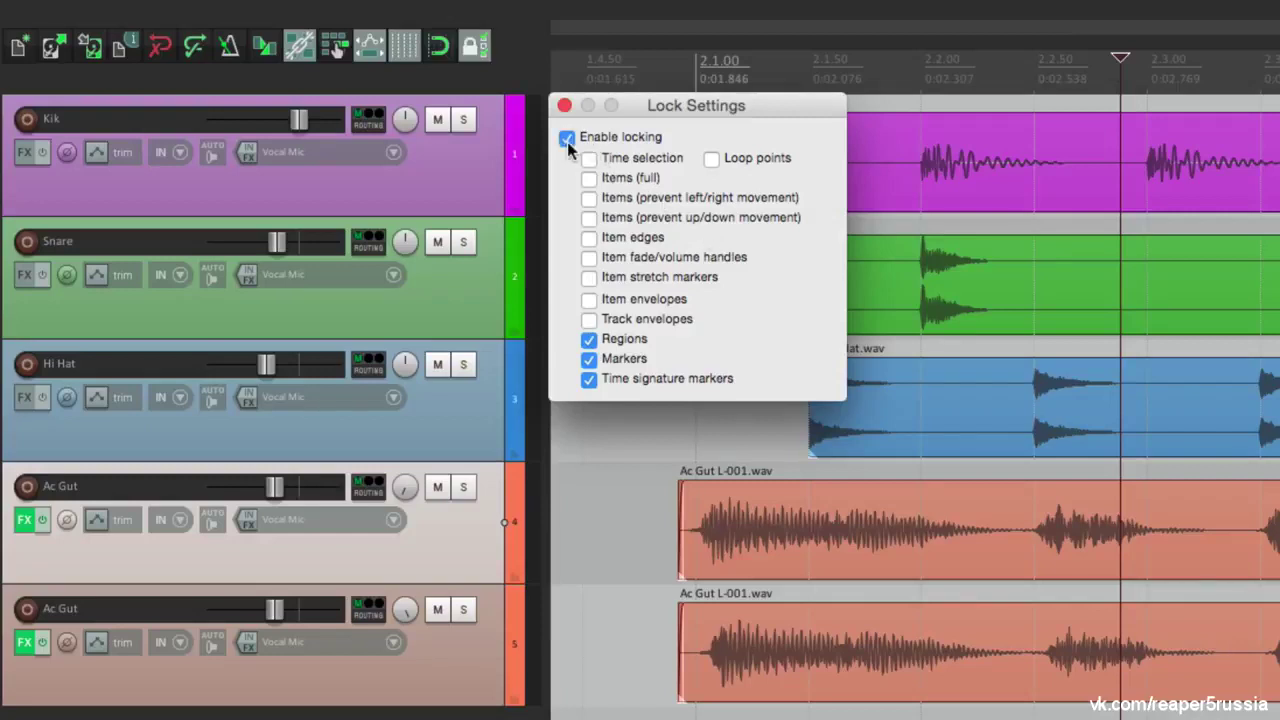
pyautogui.click(564, 106)
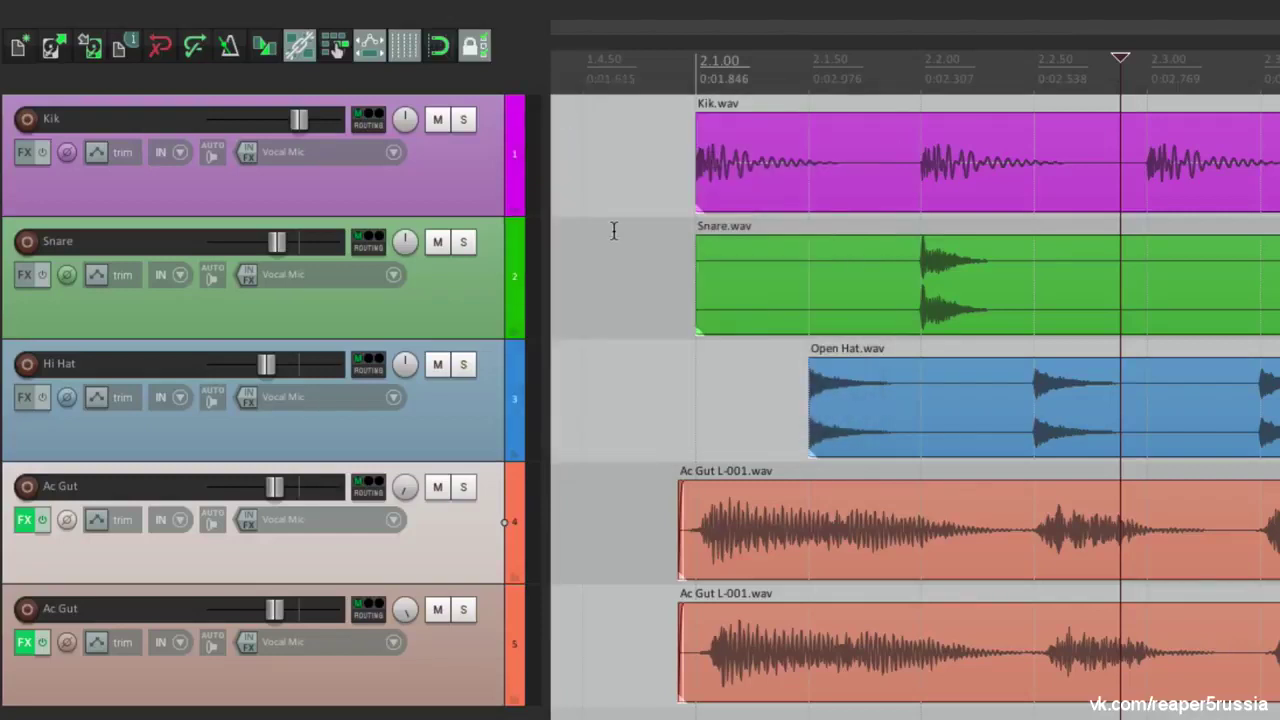
# Filter the action list by "locking" and look through the matching actions
pyautogui.click(600, 12)
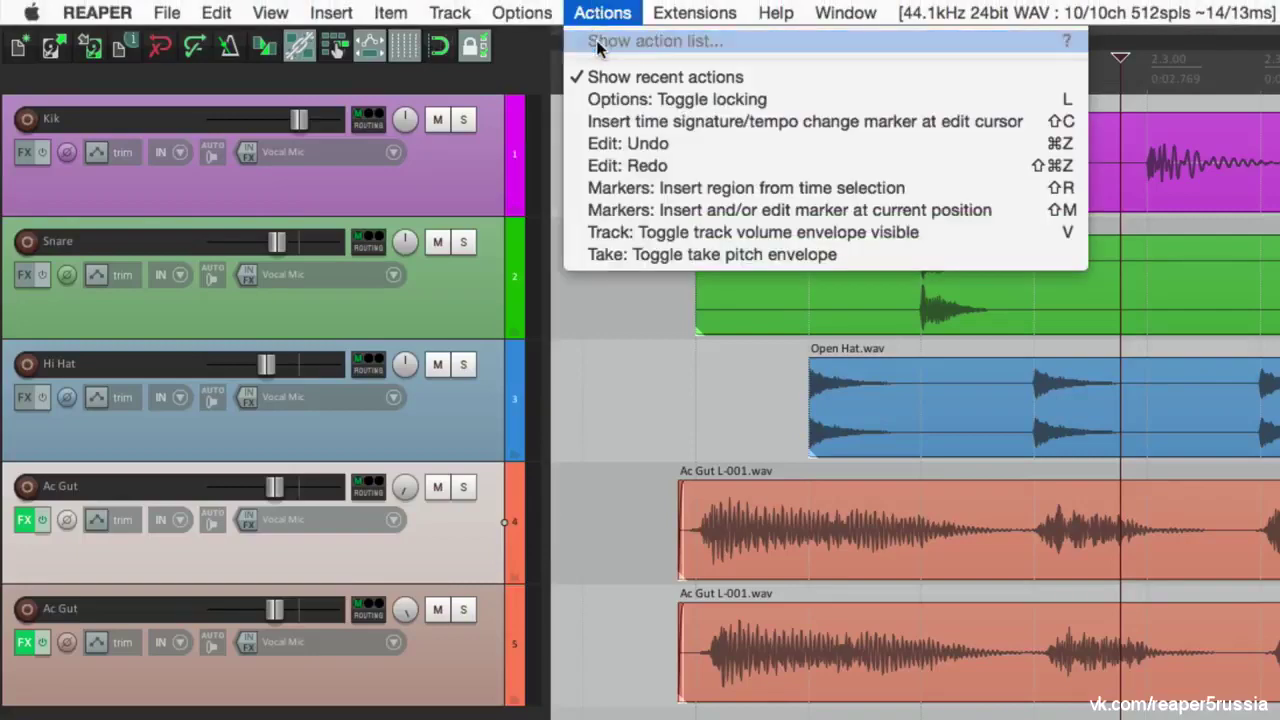
pyautogui.click(598, 44)
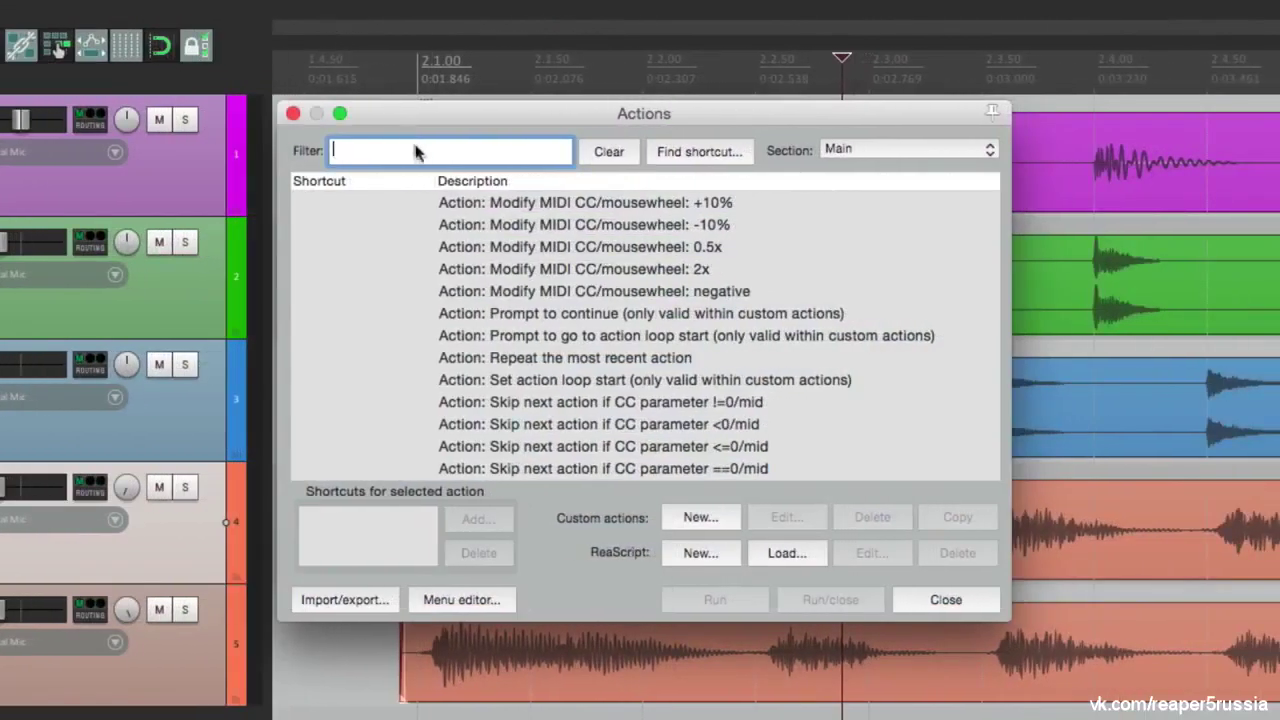
pyautogui.write('loc')
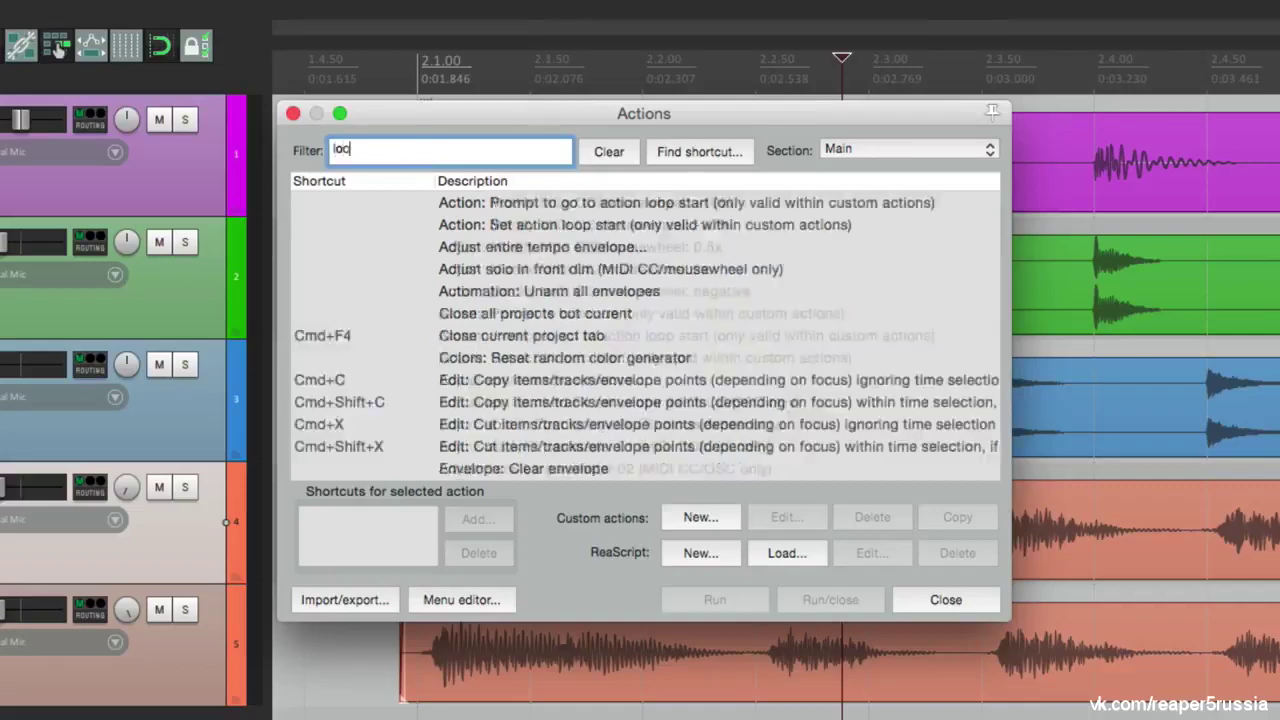
pyautogui.write('king')
pyautogui.scroll(-5, 556, 276)
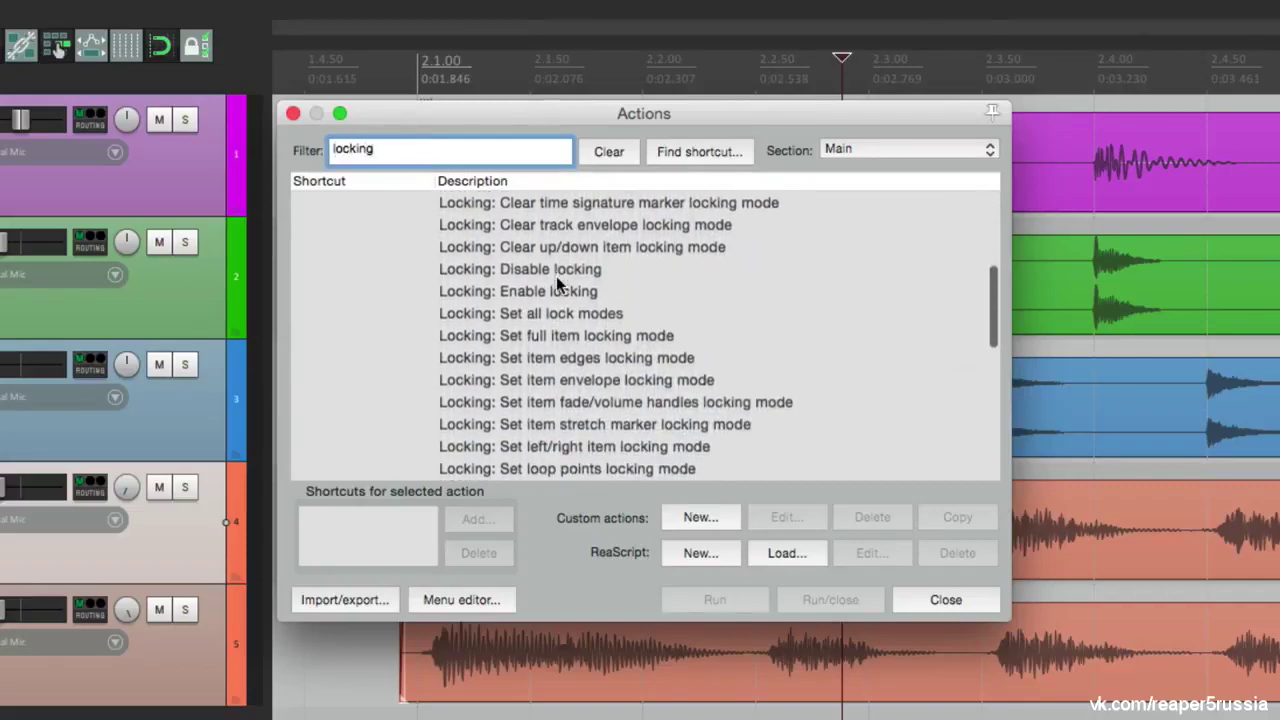
pyautogui.scroll(-2, 610, 310)
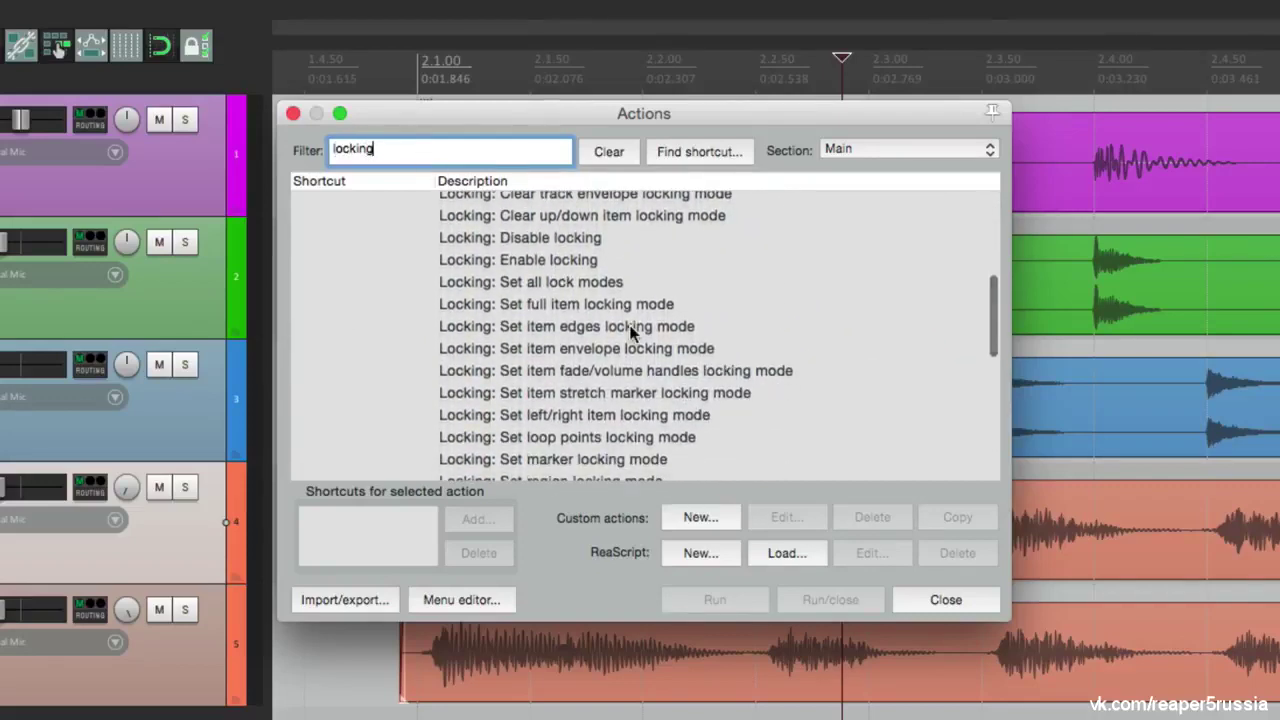
pyautogui.scroll(-1, 630, 333)
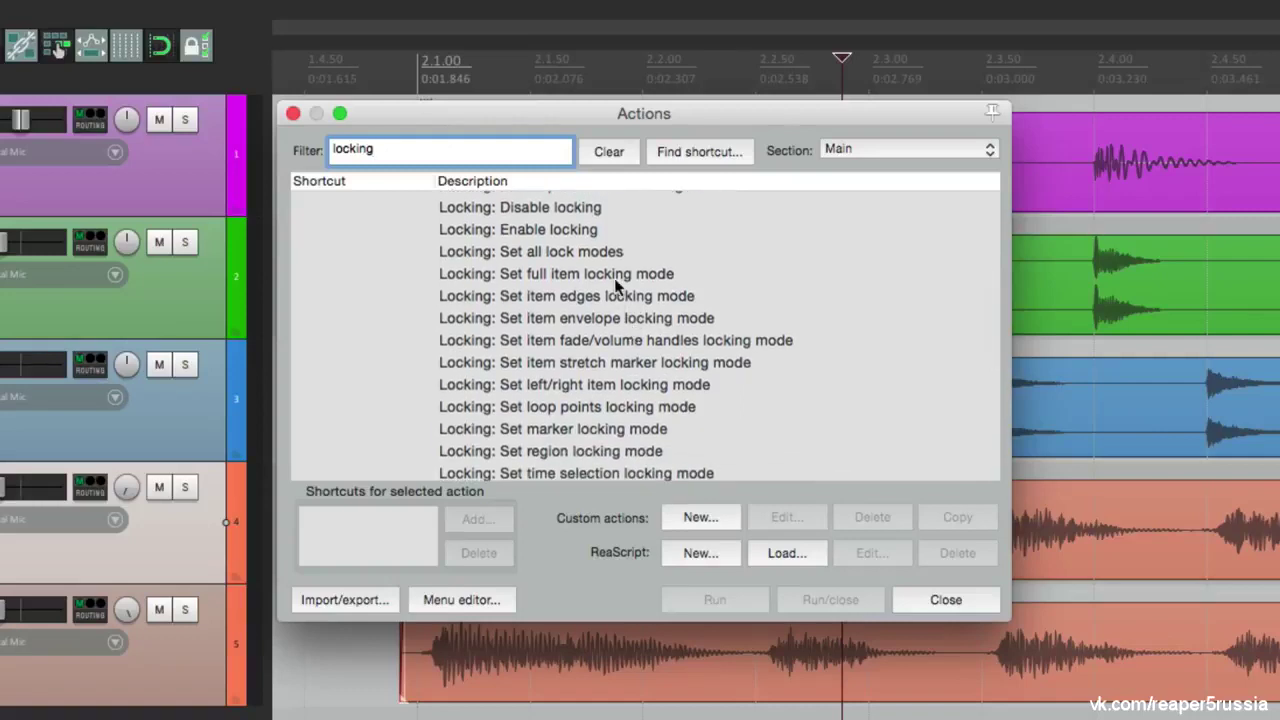
# Look over the item locking actions and the shortcut input for Set item stretch marker locking mode, without assigning a shortcut
pyautogui.click(614, 276)
pyautogui.click(636, 292)
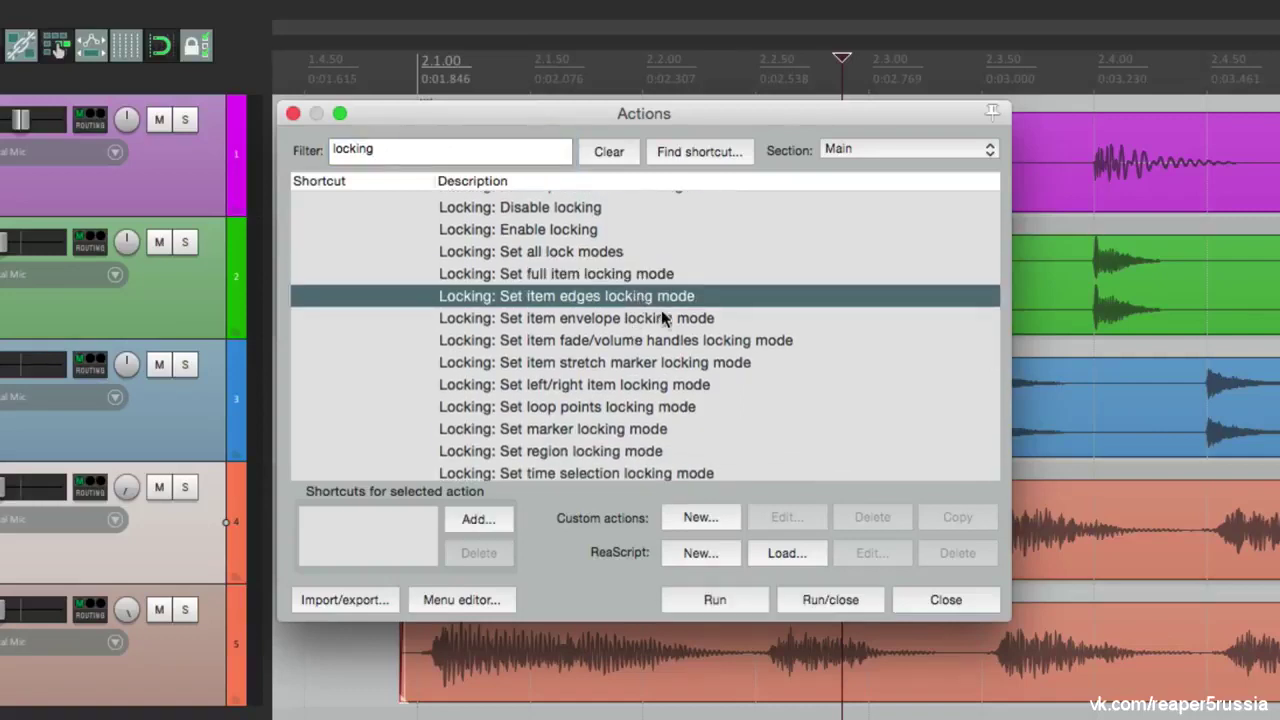
pyautogui.click(660, 316)
pyautogui.scroll(-1, 655, 351)
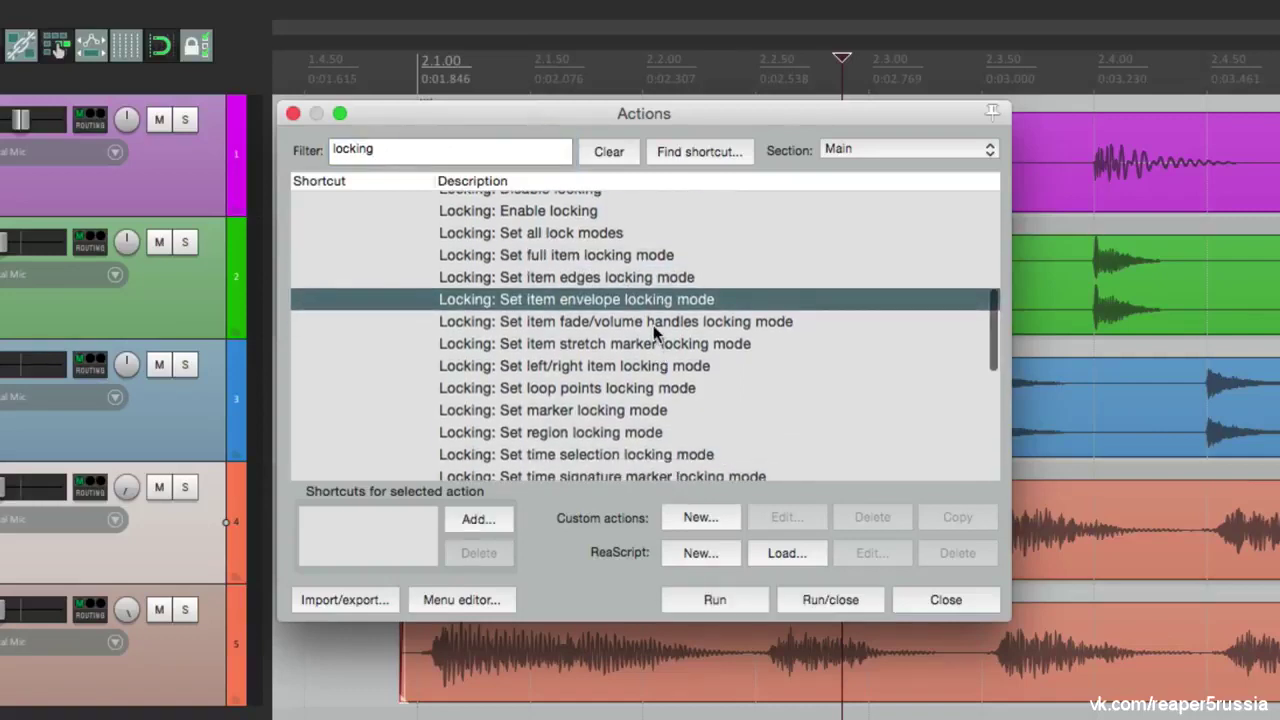
pyautogui.click(653, 325)
pyautogui.click(628, 344)
pyautogui.scroll(-2, 636, 347)
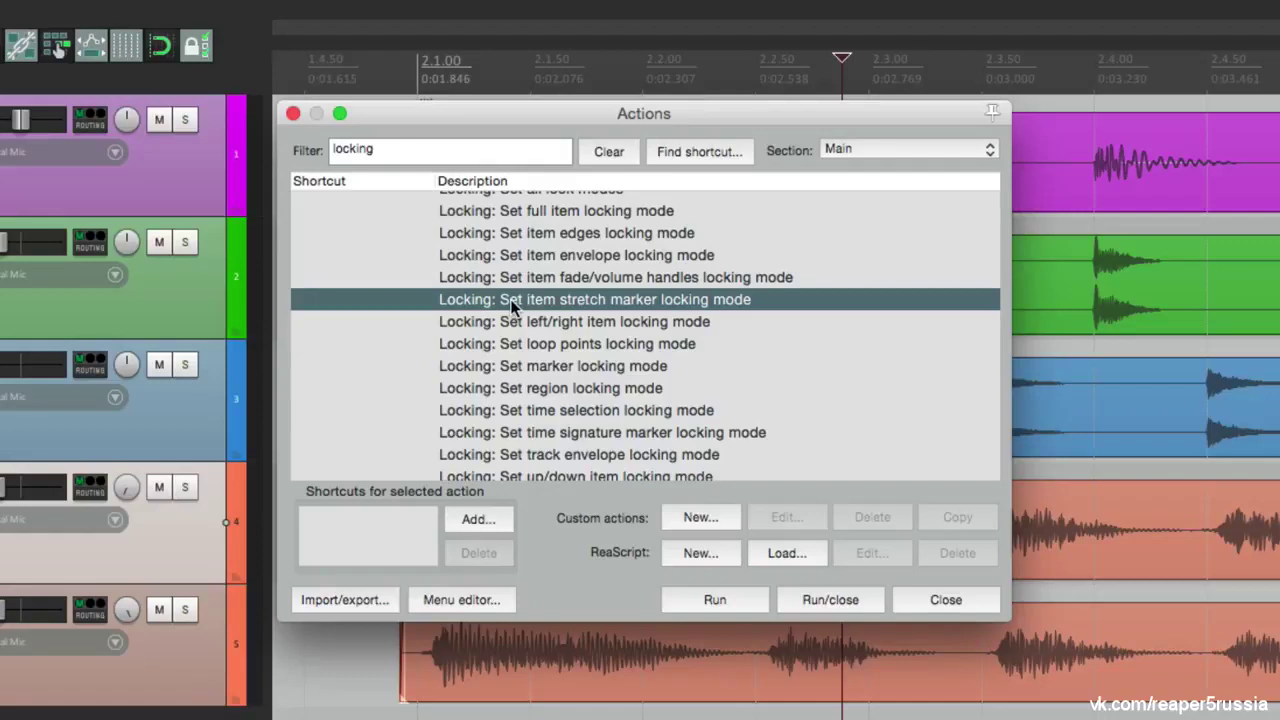
pyautogui.click(476, 522)
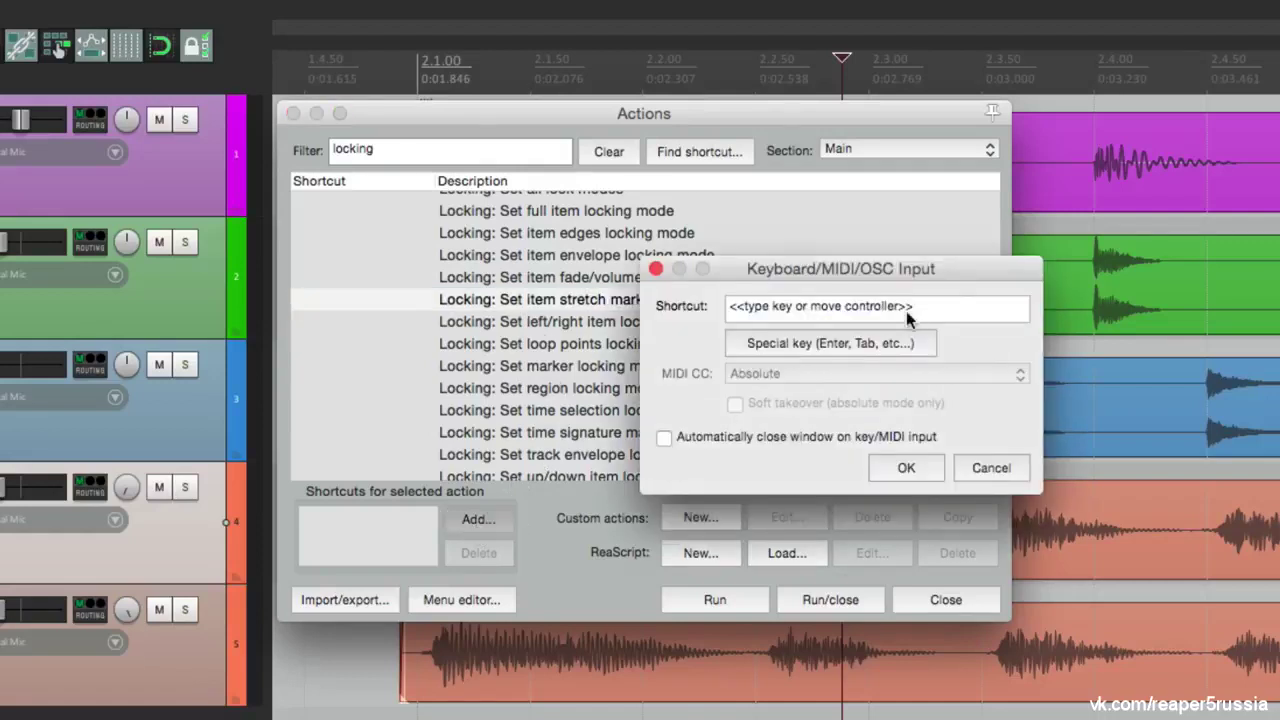
pyautogui.click(974, 467)
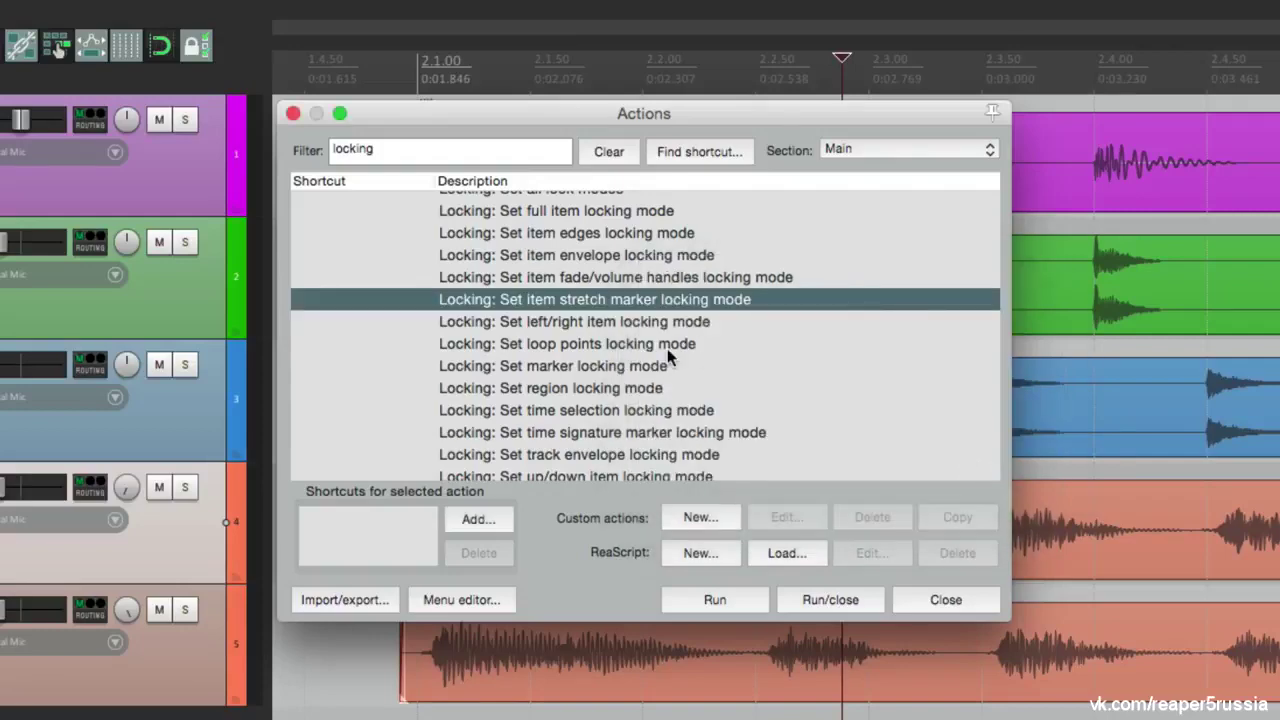
pyautogui.click(920, 600)
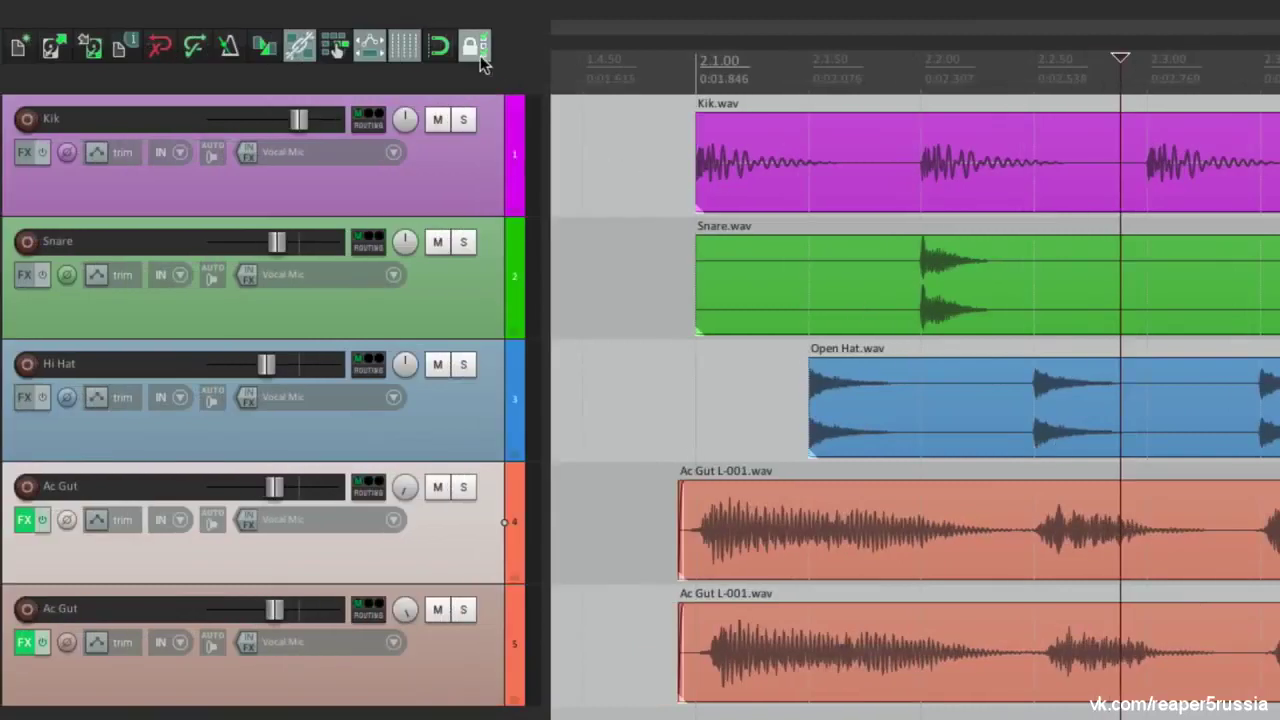
# Review the options in the Lock Settings and close them
pyautogui.rightClick(475, 46)
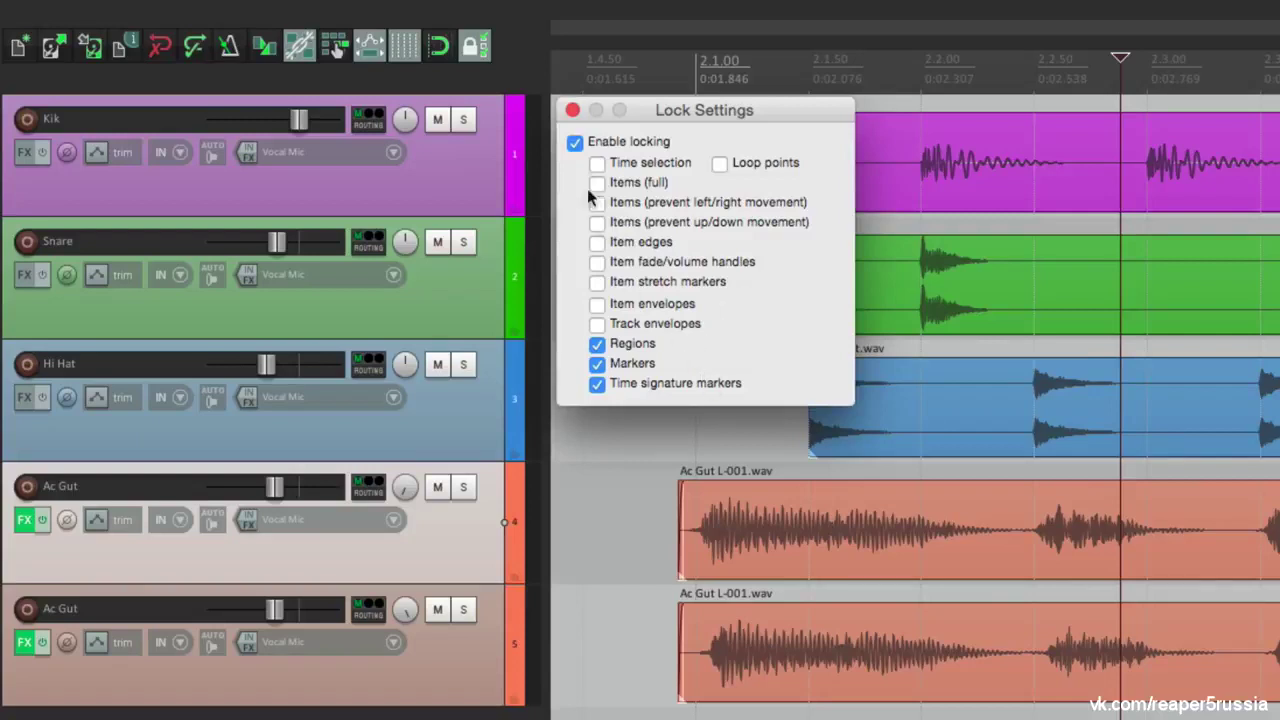
pyautogui.click(572, 110)
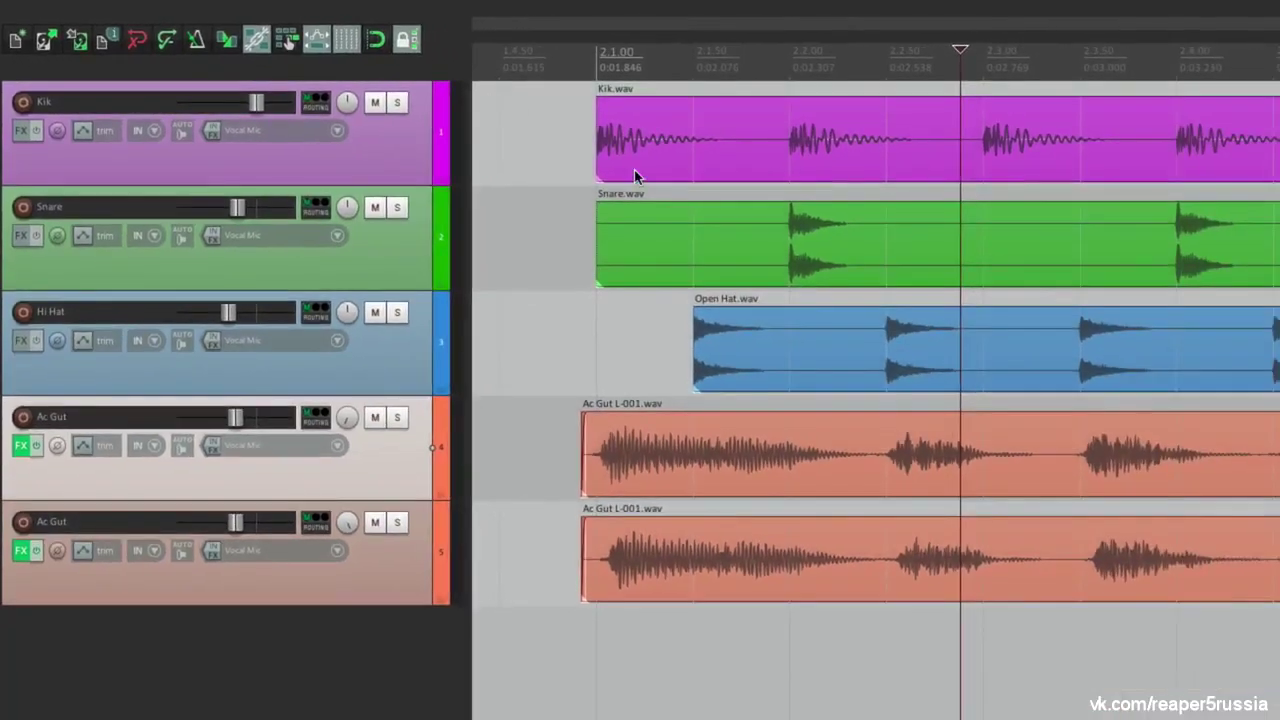
# Insert a marker just before measure 2.1.00
pyautogui.click(587, 62)
pyautogui.rightClick(587, 62)
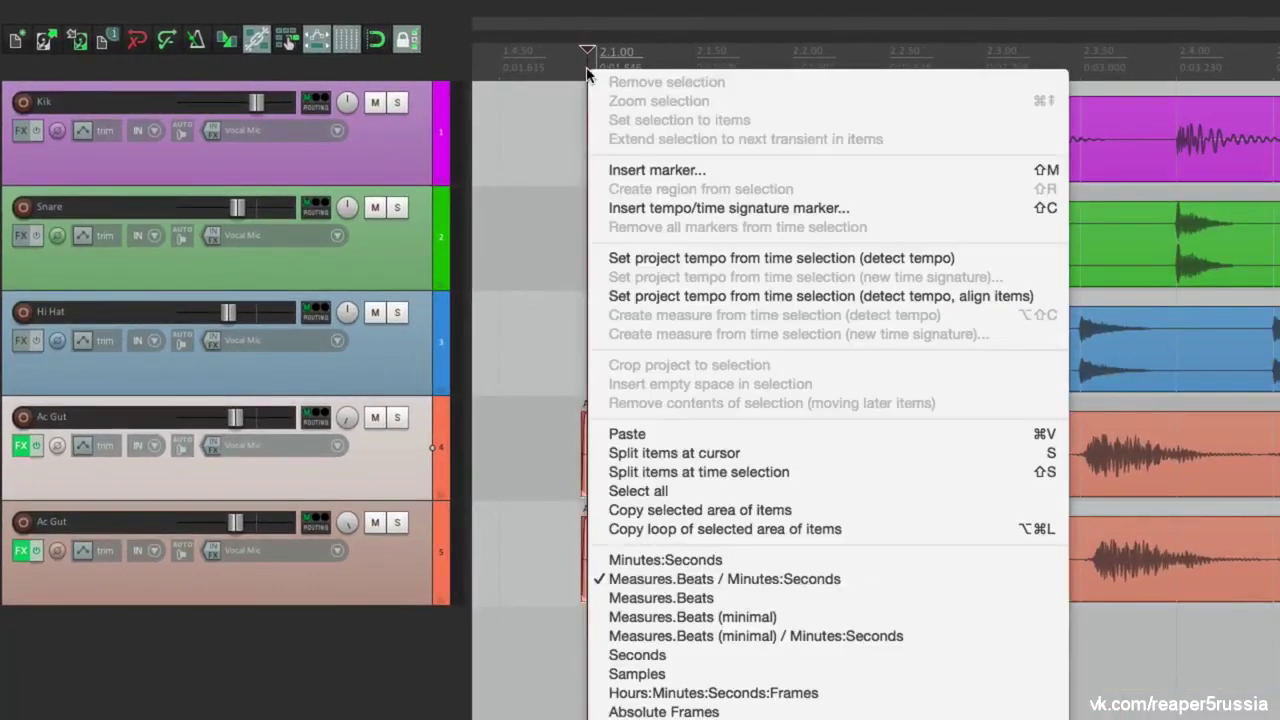
pyautogui.click(605, 165)
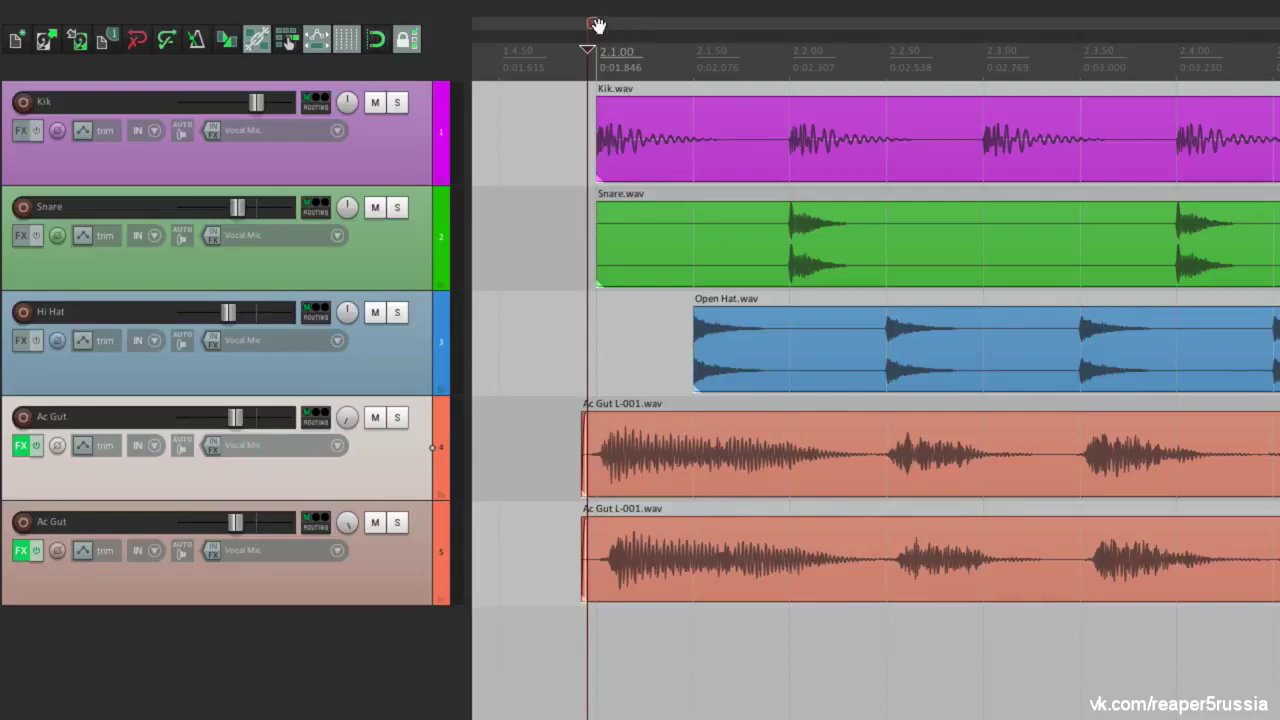
# Turn locking off, move the marker slightly earlier on the timeline, and turn locking back on
pyautogui.press('l')
pyautogui.moveTo(590, 32)
pyautogui.mouseDown()
pyautogui.moveTo(838, 37)
pyautogui.moveTo(566, 34)
pyautogui.mouseUp()
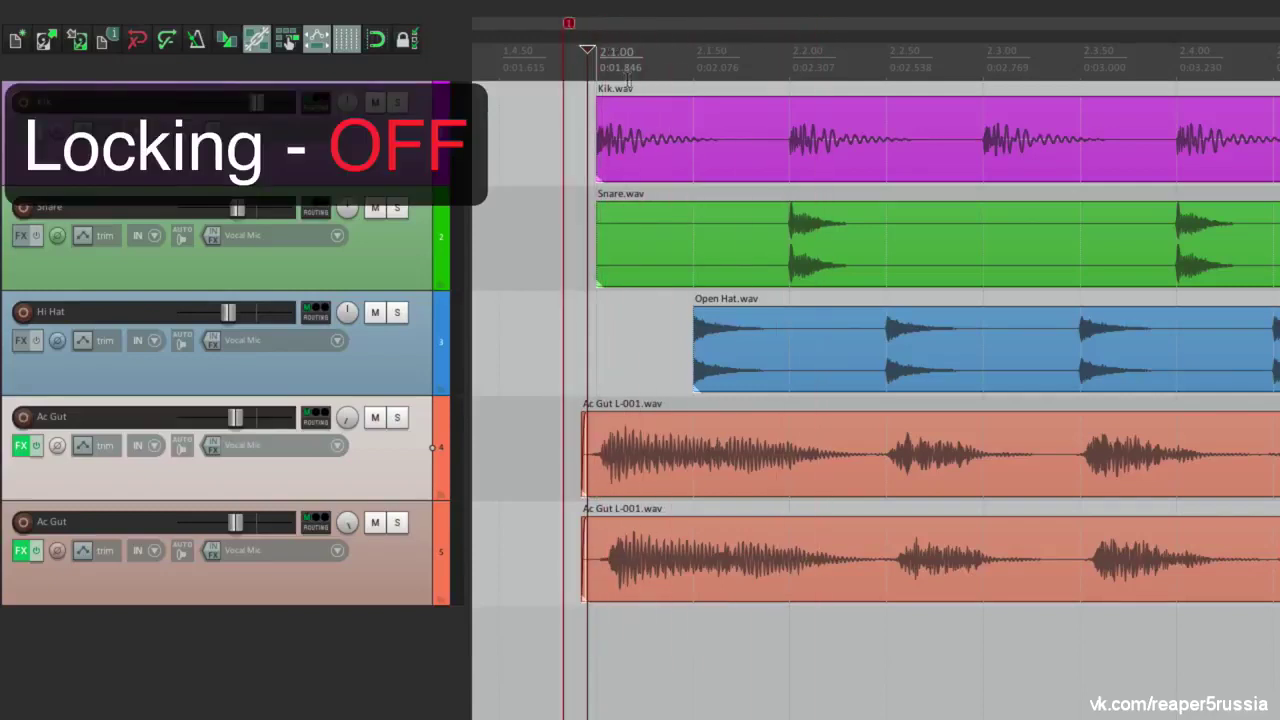
pyautogui.press('l')
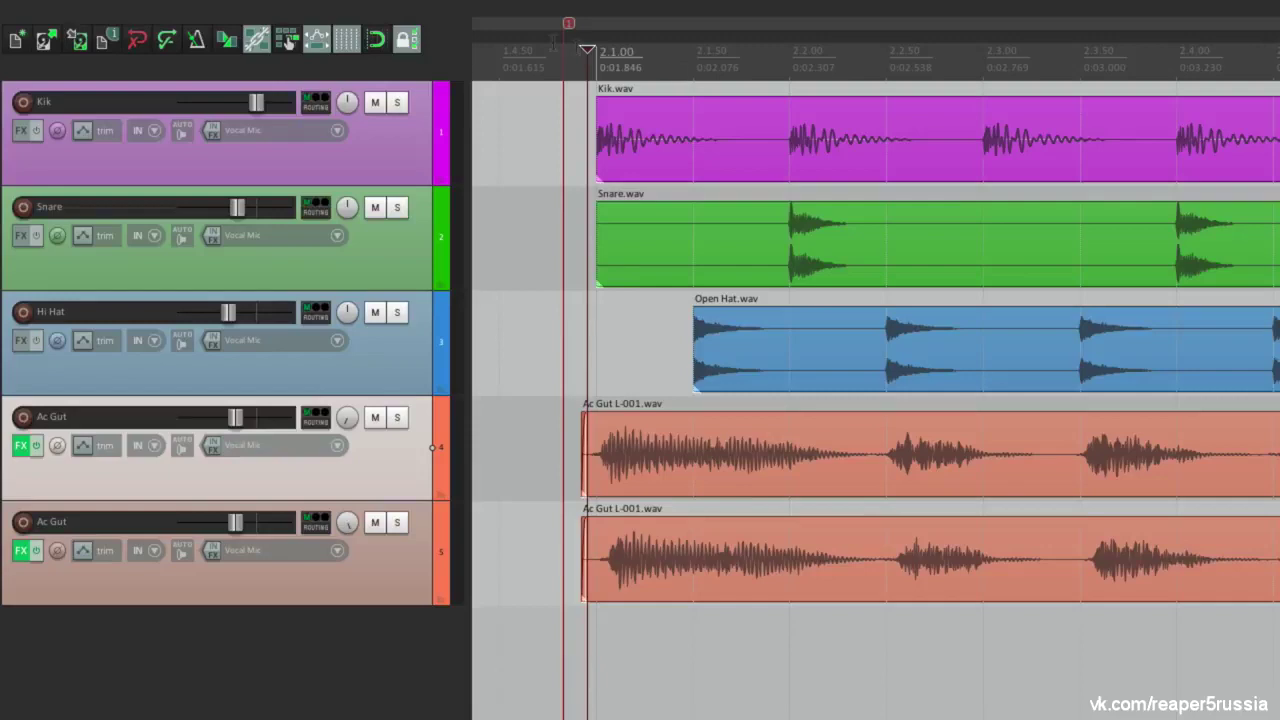
# Lock item movement, item edges and item stretch markers in the Lock Settings, and try to move the Snare and Kik items
pyautogui.rightClick(406, 40)
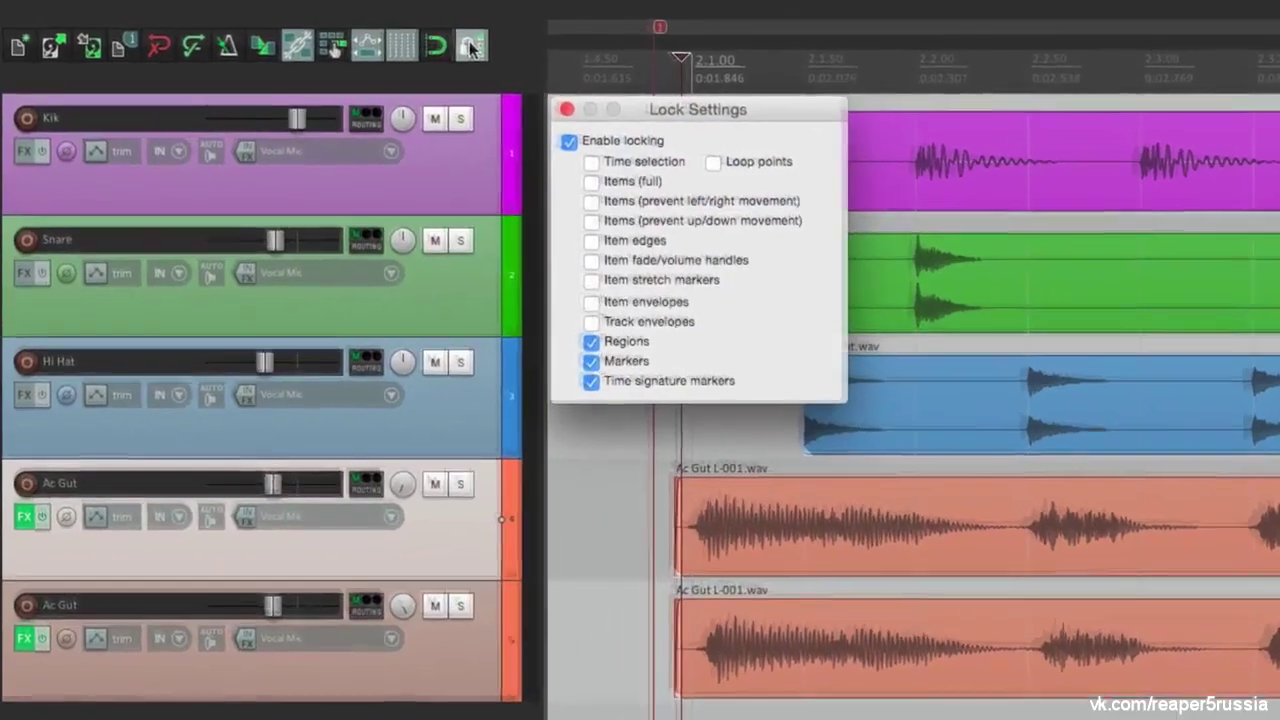
pyautogui.click(595, 222)
pyautogui.click(595, 242)
pyautogui.click(594, 283)
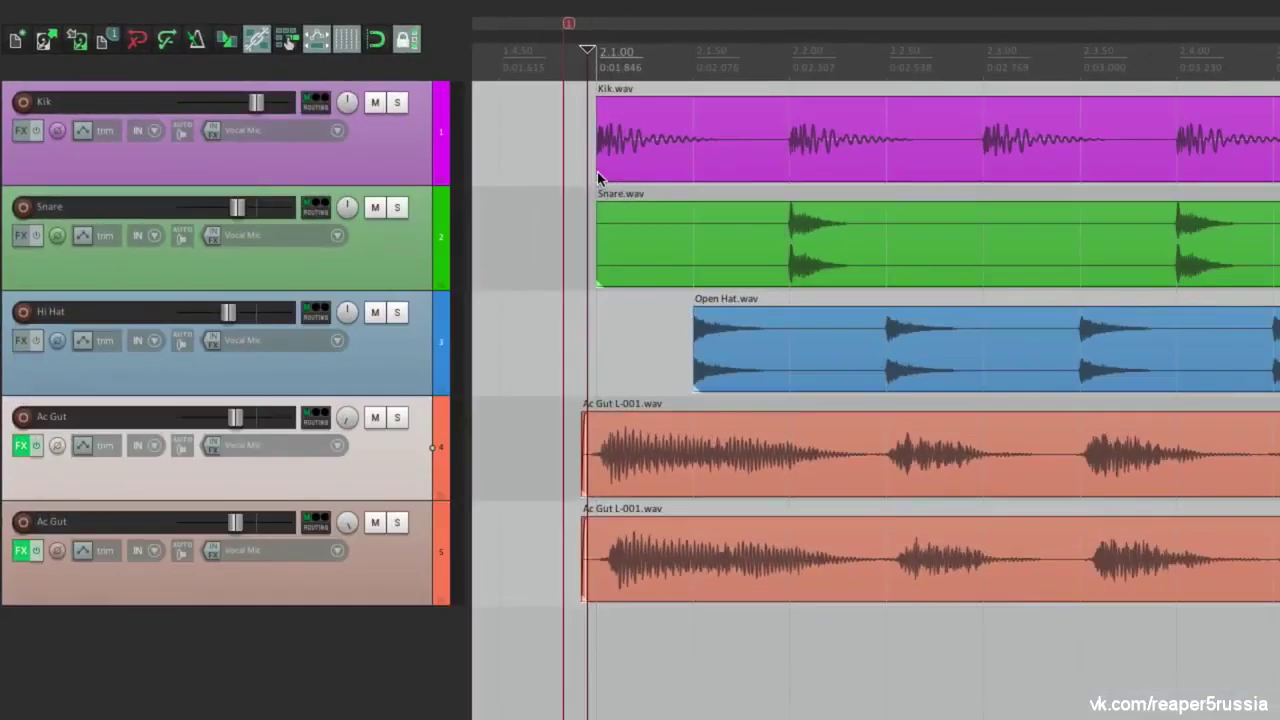
pyautogui.moveTo(662, 218); pyautogui.dragTo(710, 205)
pyautogui.moveTo(680, 118); pyautogui.dragTo(648, 170)
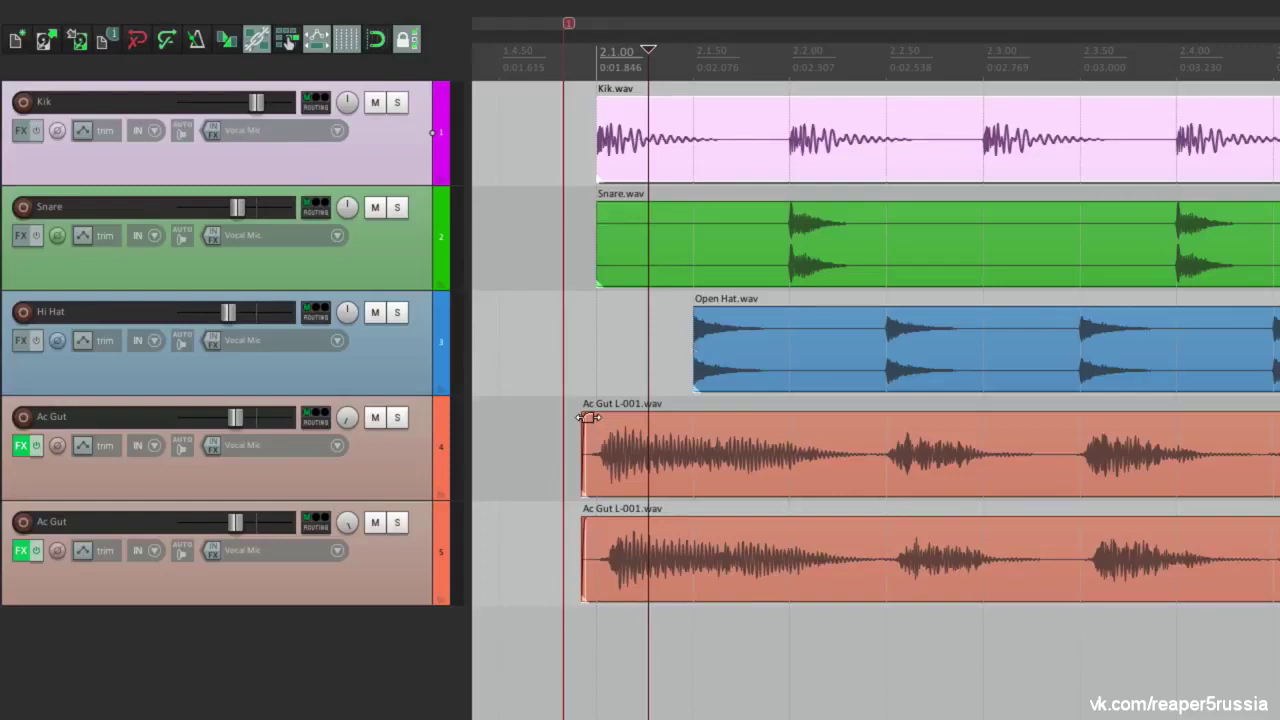
# Add fade-ins to both Ac Gut items and shorten each to end around beat 2.2.00
pyautogui.moveTo(586, 417); pyautogui.dragTo(903, 413)
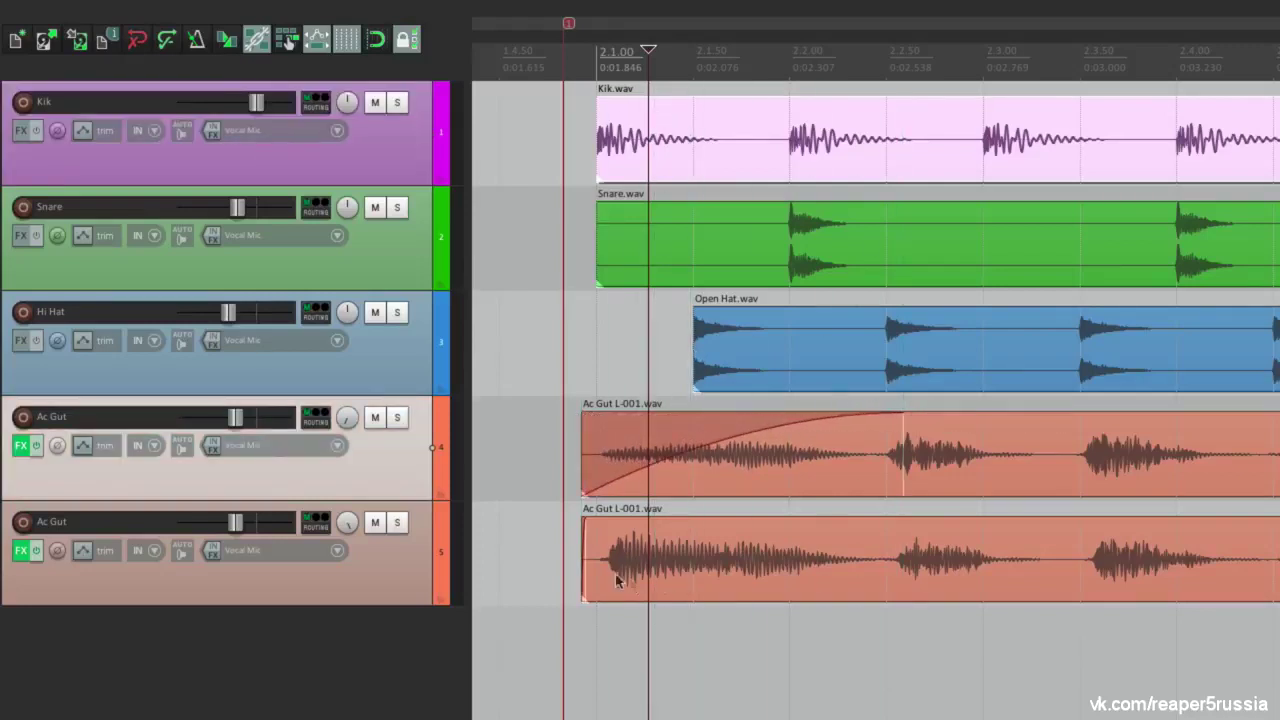
pyautogui.moveTo(588, 527); pyautogui.dragTo(882, 527)
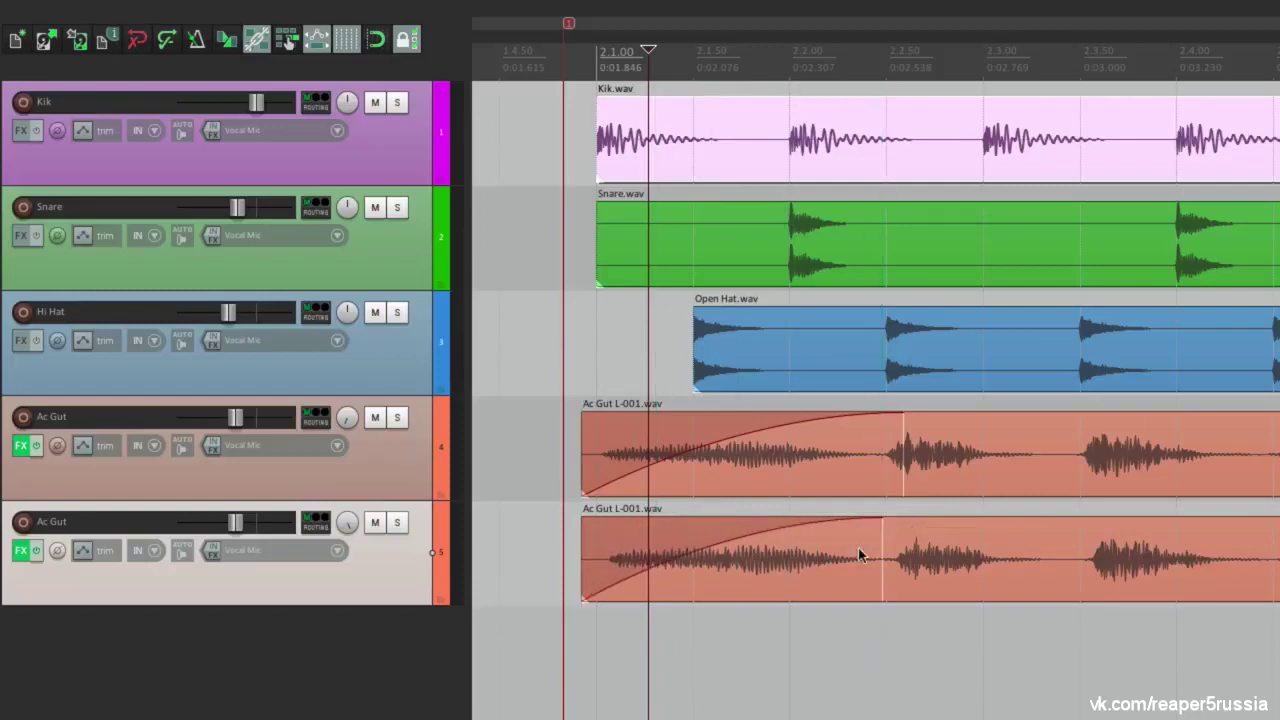
pyautogui.moveTo(900, 443); pyautogui.dragTo(790, 445)
pyautogui.moveTo(874, 543); pyautogui.dragTo(806, 549)
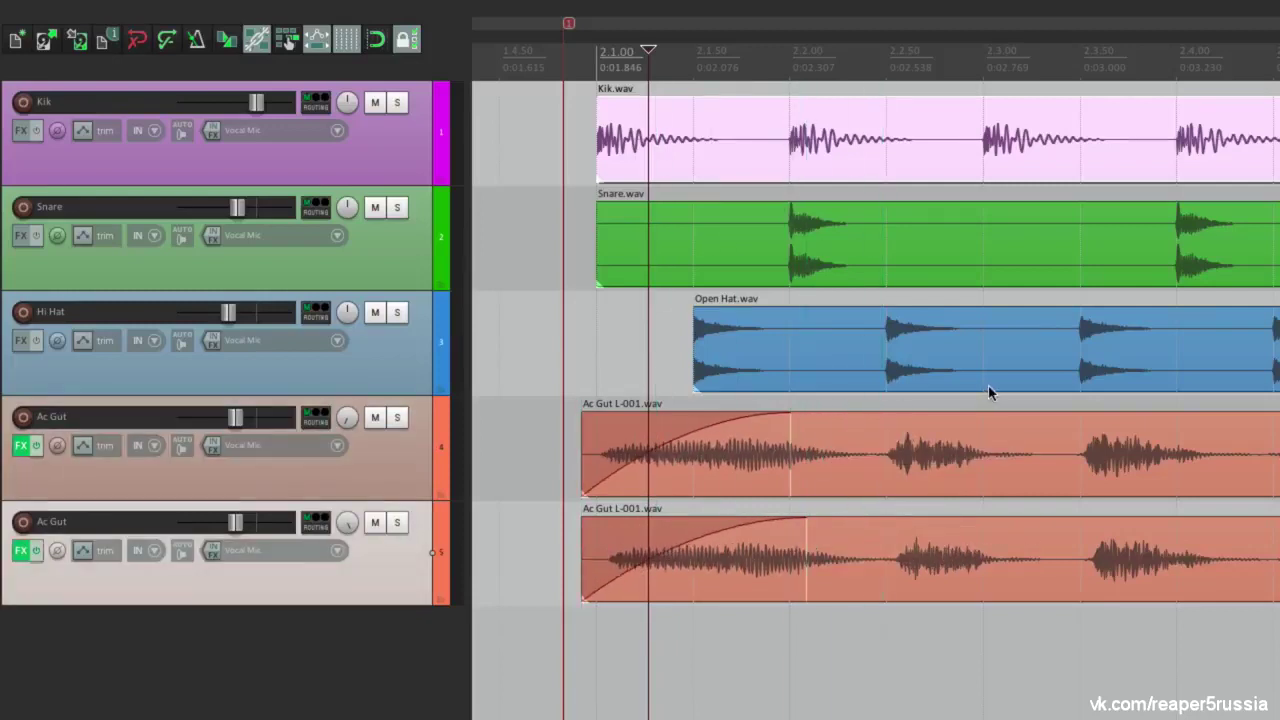
# Lower the Open Hat item's volume to -6.65 dB and the Snare item's to -3.27 dB, and turn locking off
pyautogui.moveTo(1000, 307); pyautogui.dragTo(1008, 358)
pyautogui.moveTo(980, 201); pyautogui.dragTo(981, 229)
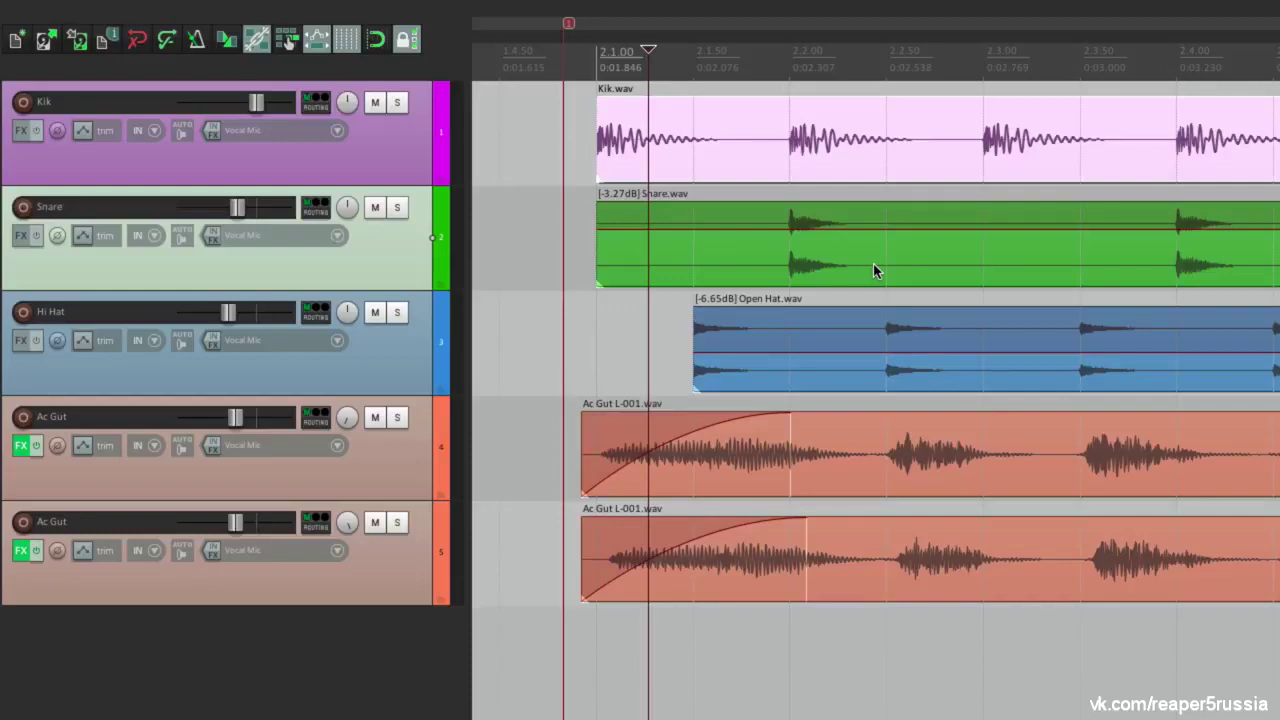
pyautogui.press('l')
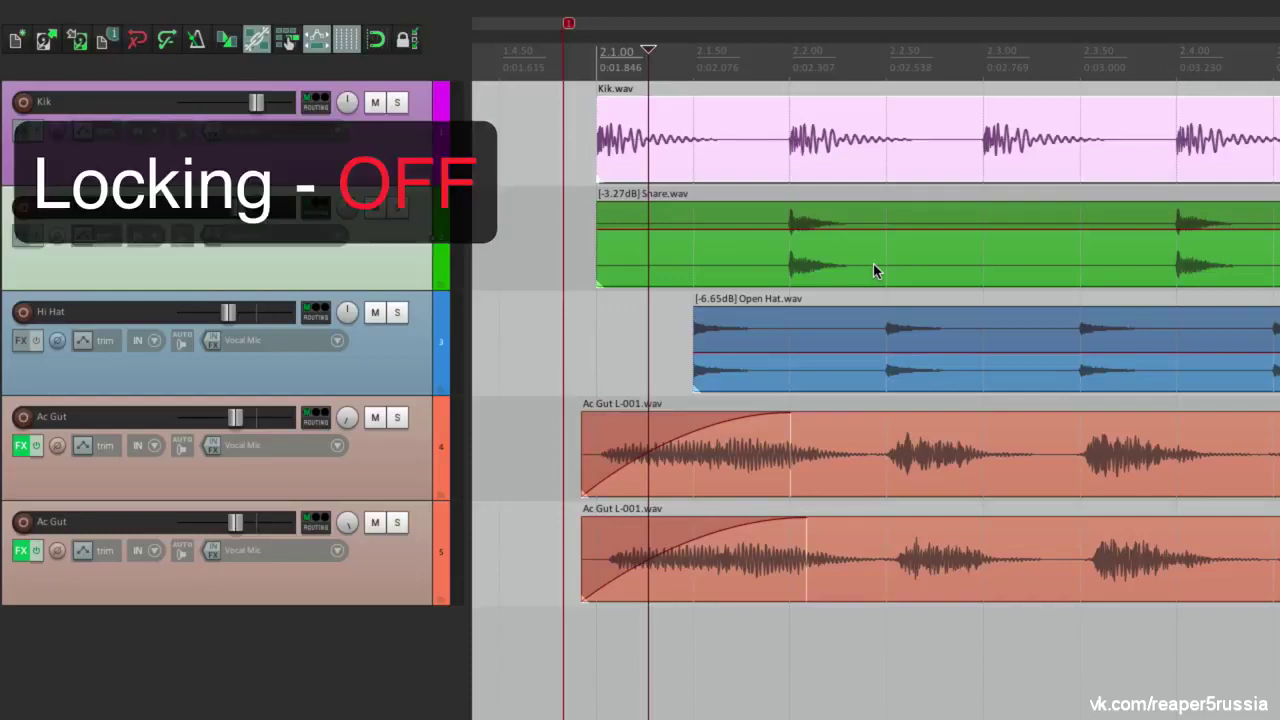
pyautogui.moveTo(790, 260)
pyautogui.mouseDown()
pyautogui.moveTo(755, 268)
pyautogui.moveTo(800, 260)
pyautogui.moveTo(802, 319)
pyautogui.moveTo(798, 248)
pyautogui.moveTo(804, 258)
pyautogui.mouseUp()
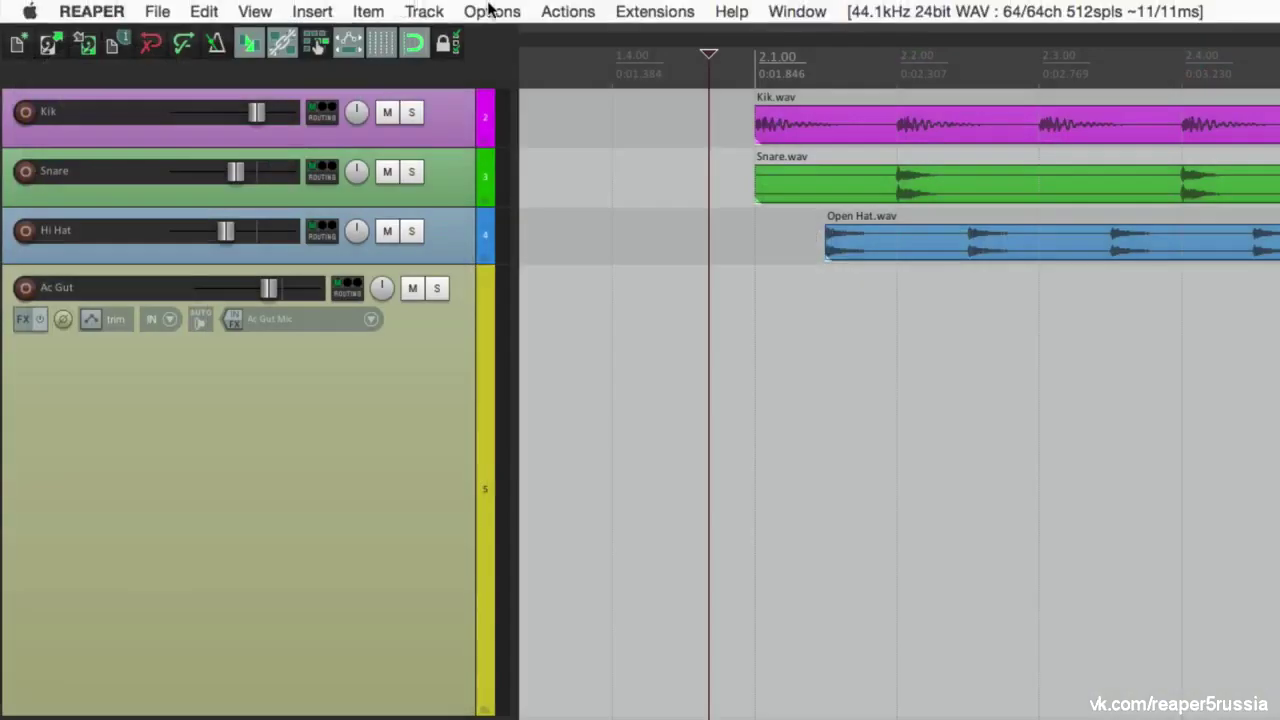
# Review the options for overlapping recordings and take lanes, leaving Show all takes in lanes enabled
pyautogui.click(491, 11)
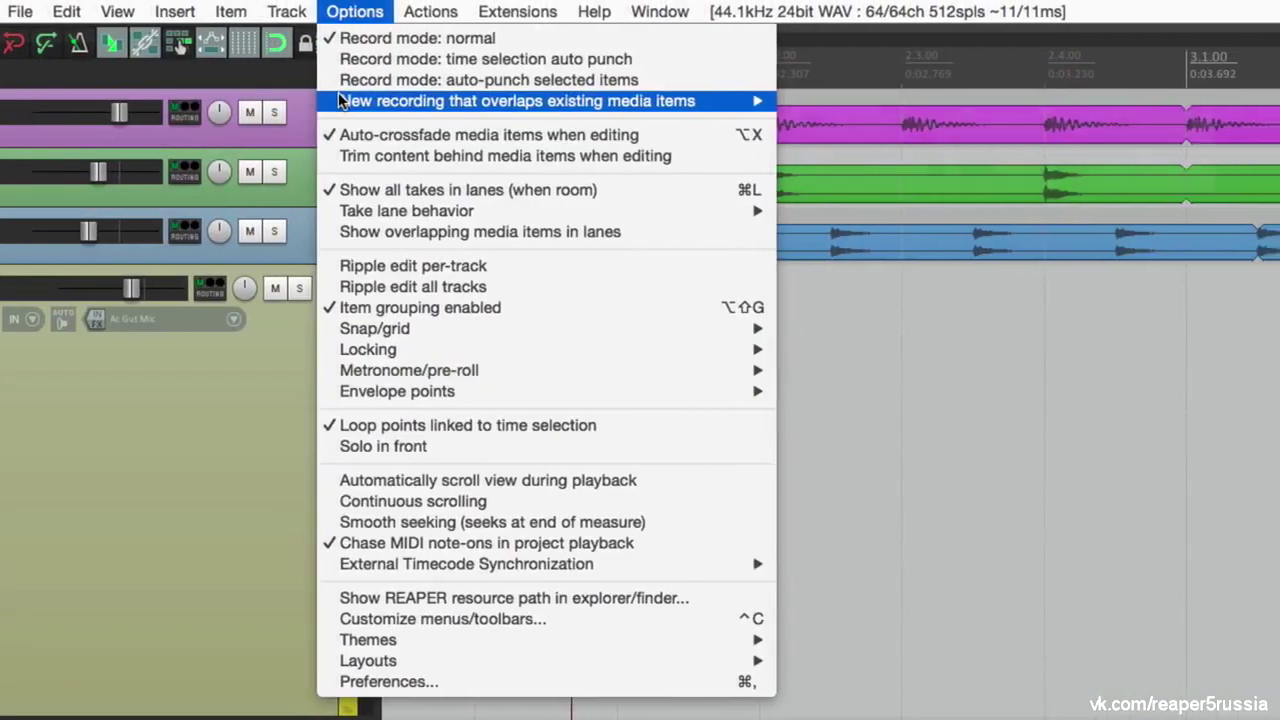
pyautogui.moveTo(475, 97)
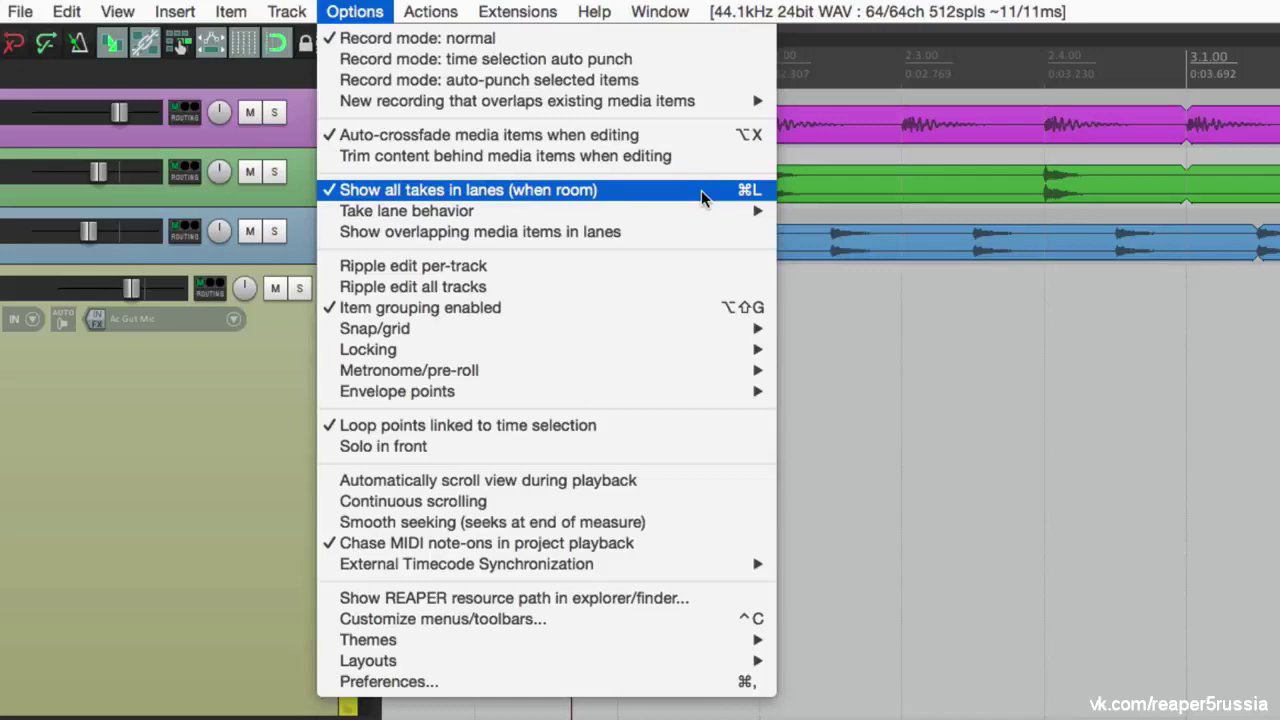
pyautogui.click(701, 190)
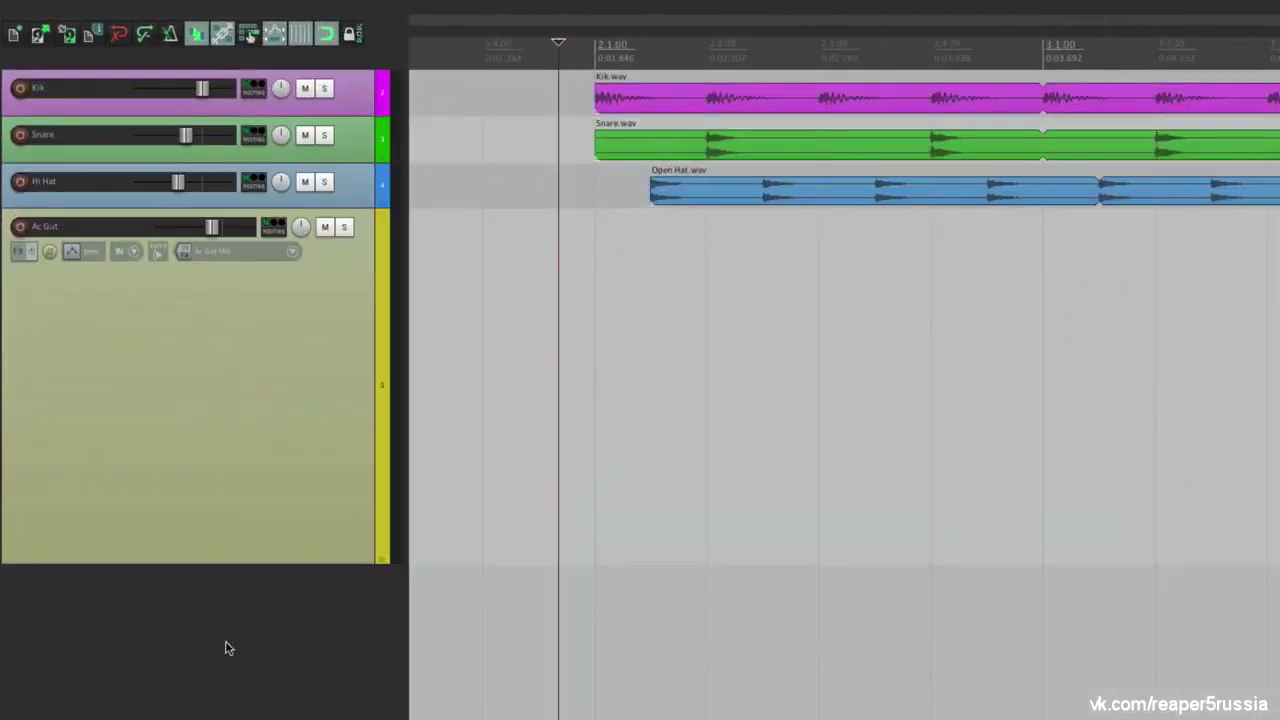
# Arm the Ac Gut track and record two takes over each other, starting just before measure 2
pyautogui.click(20, 226)
pyautogui.hotkey('ctrl', 'r')
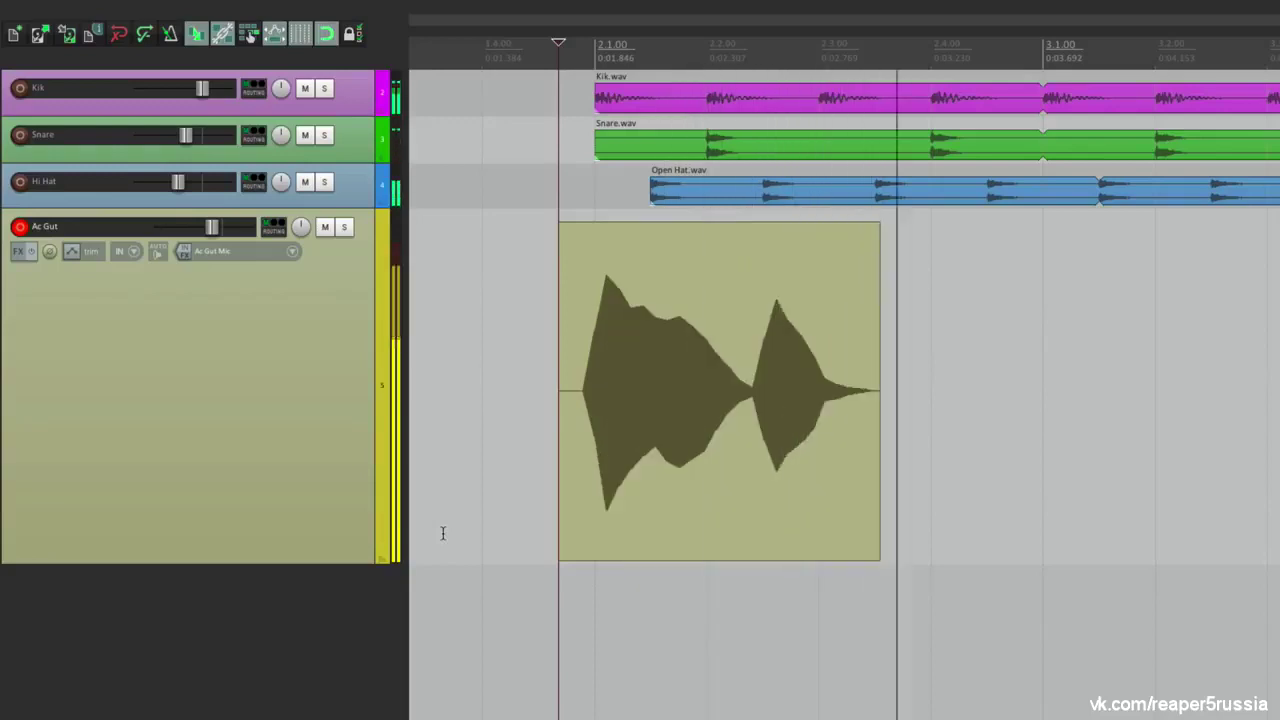
pyautogui.press('space')
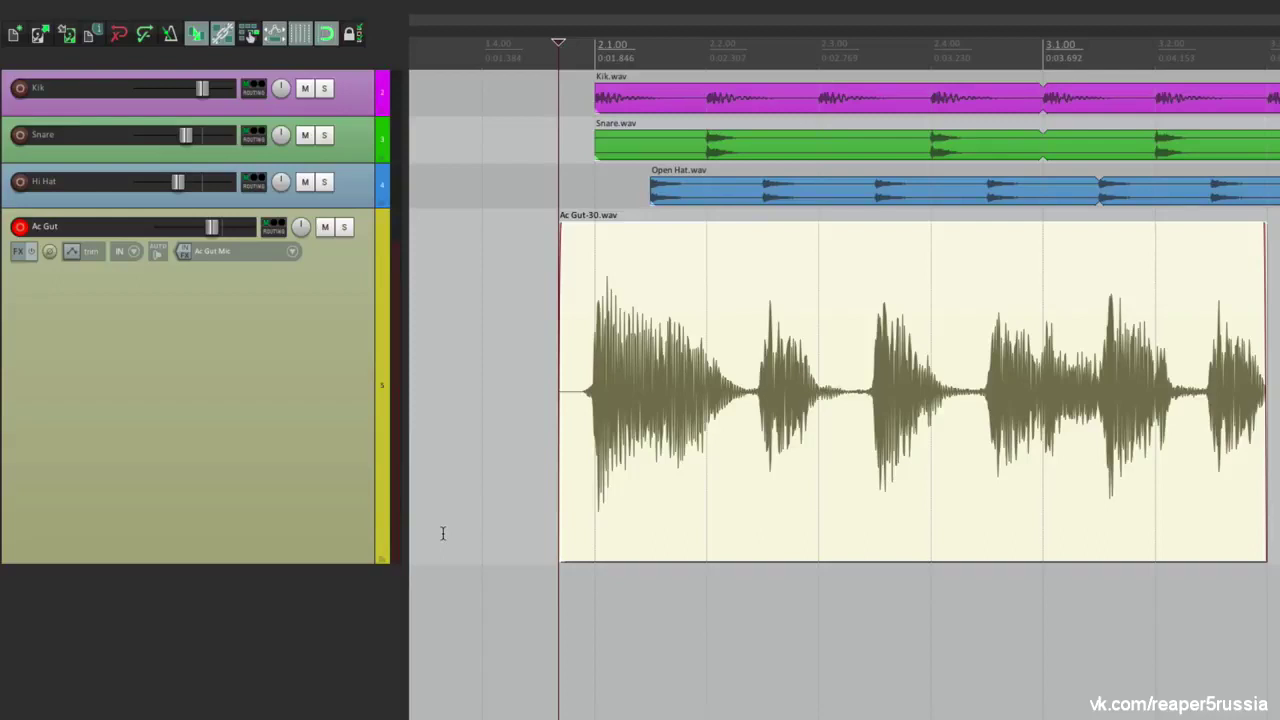
pyautogui.press('space')
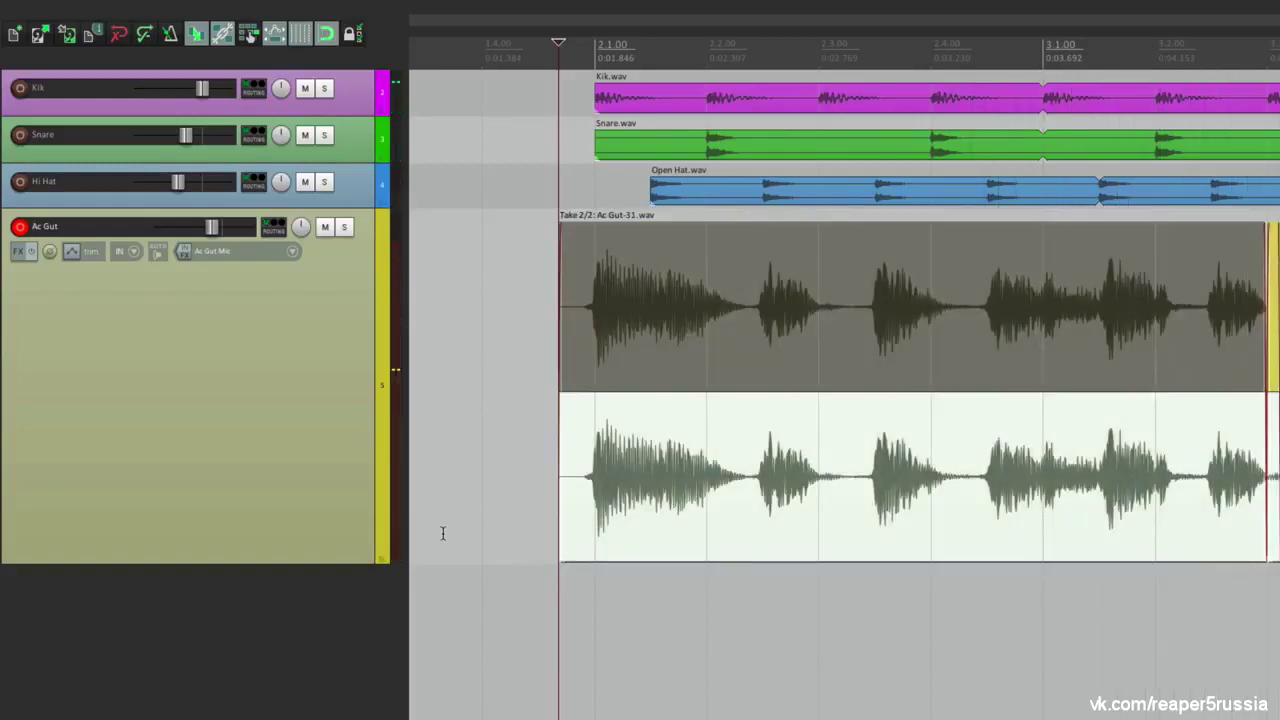
# Switch the active take between the two Ac Gut takes and return the edit cursor to the item's start
pyautogui.click(595, 304)
pyautogui.click(632, 406)
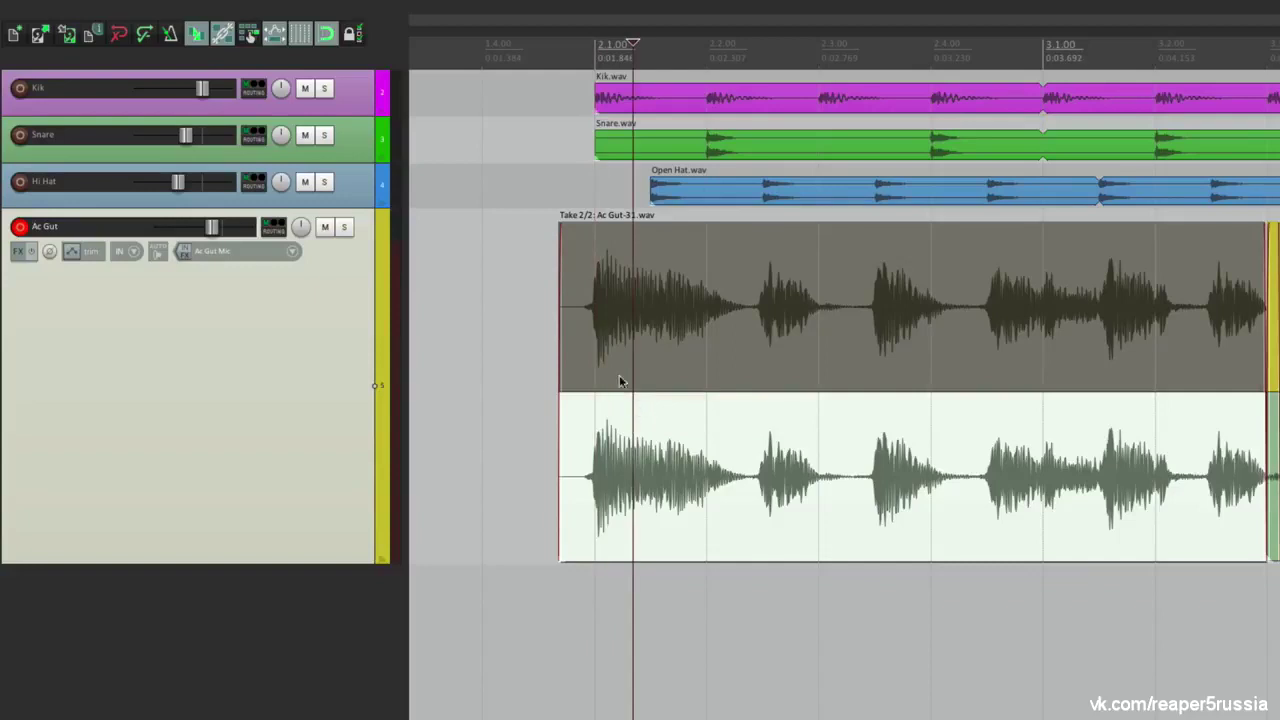
pyautogui.click(557, 252)
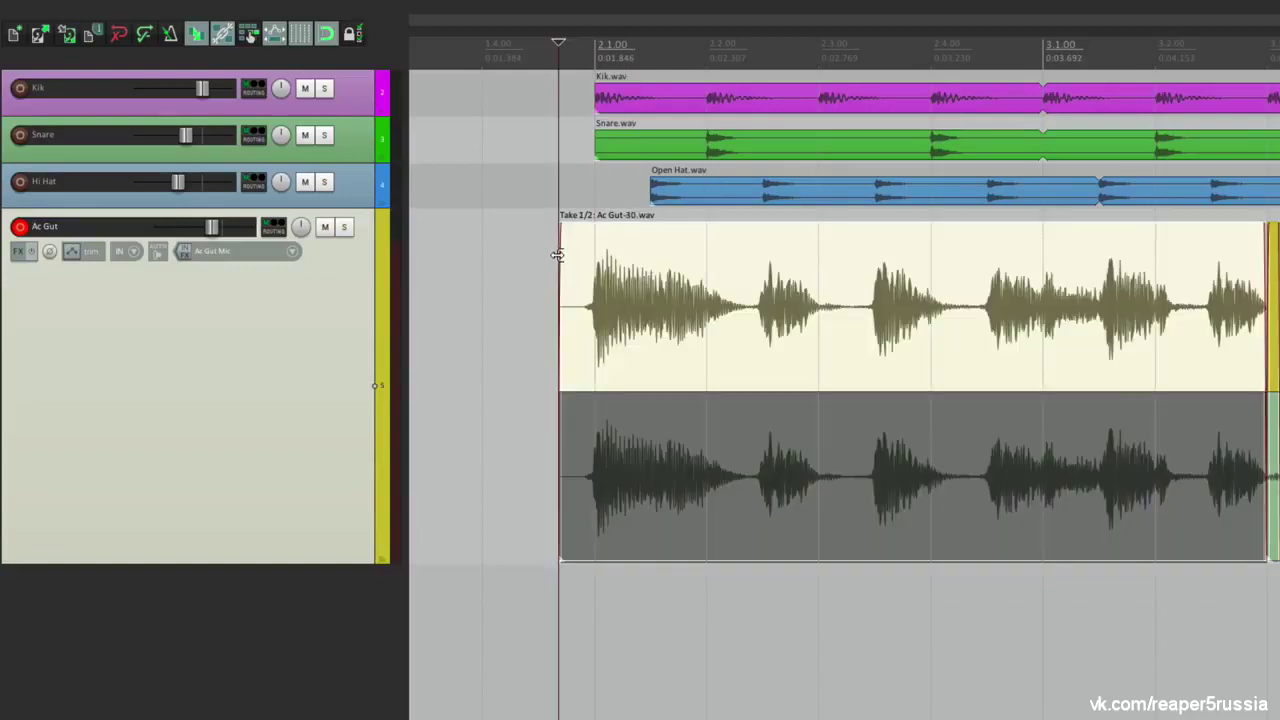
# Record a third Ac Gut take from the item's start and deselect the item
pyautogui.press('space')
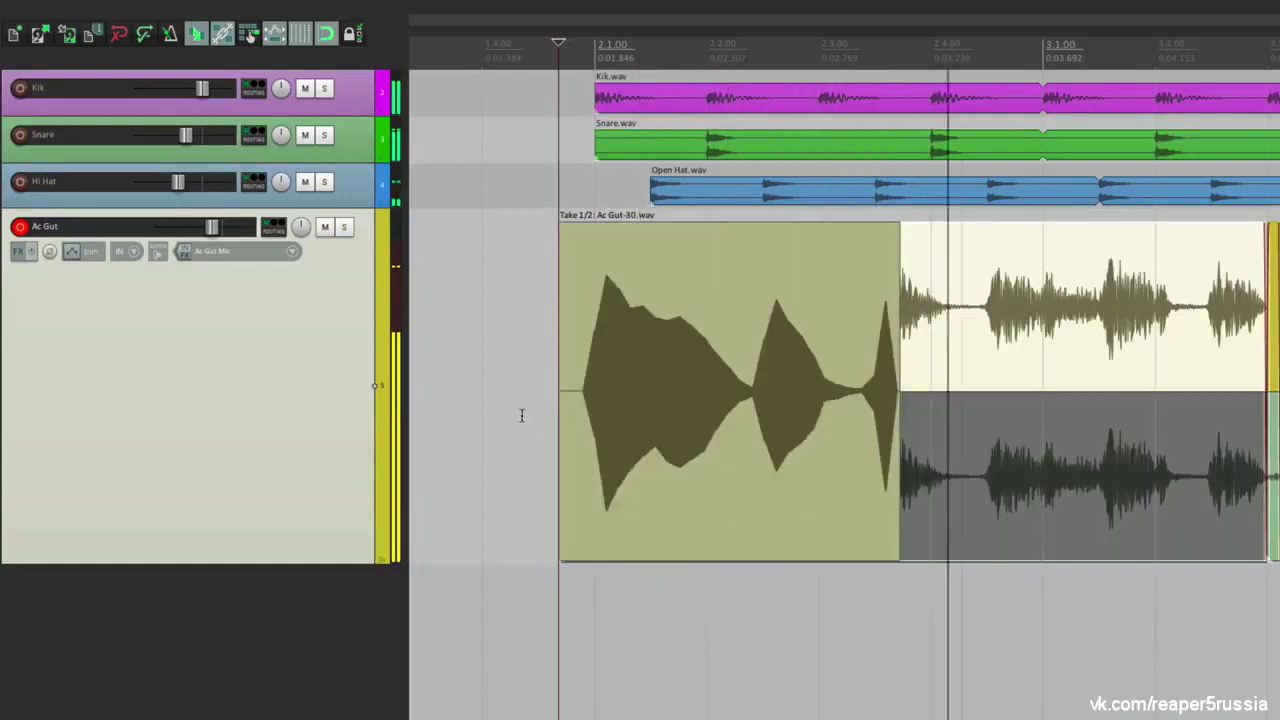
pyautogui.press('space')
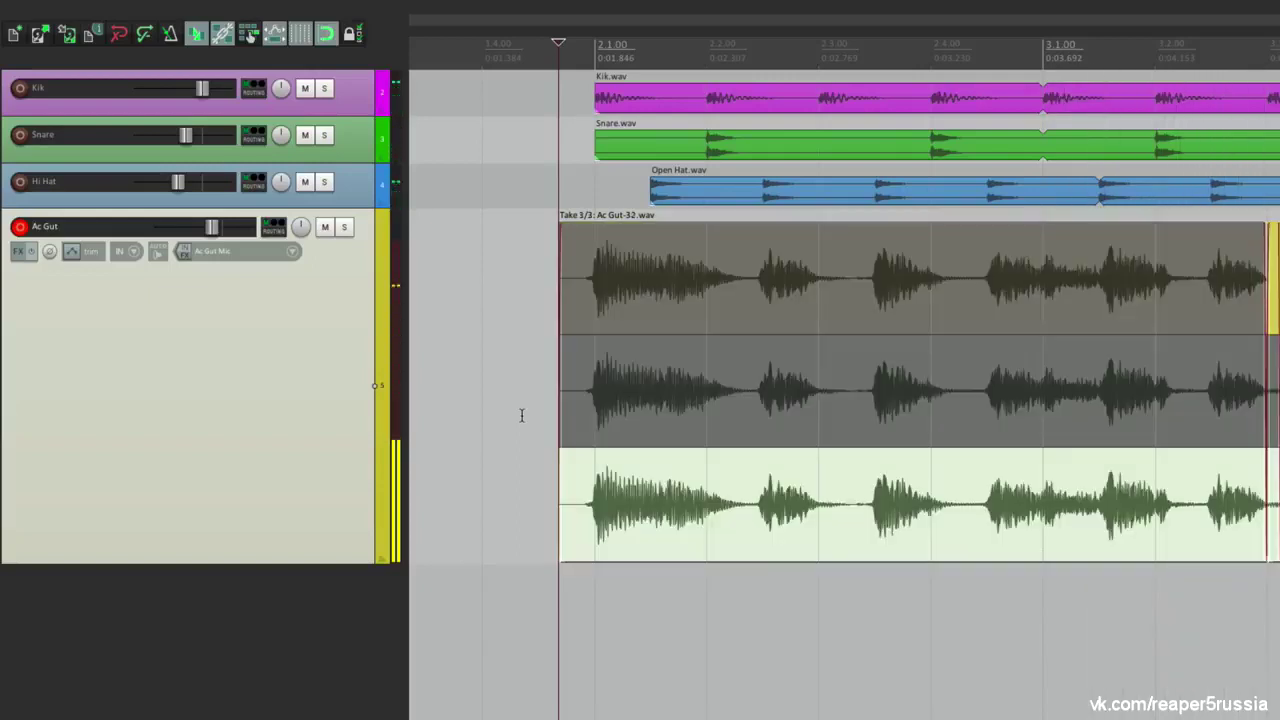
pyautogui.click(520, 370)
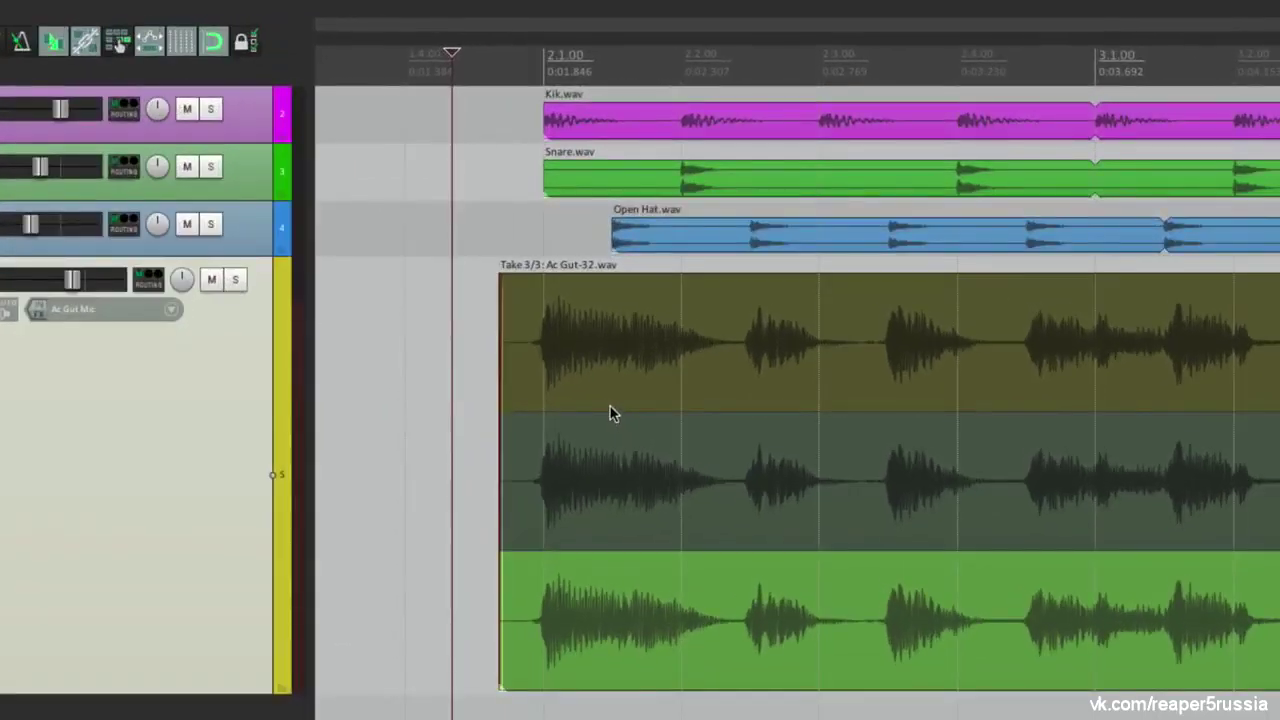
# Activate each of the three Ac Gut takes in turn, ending with take 1 as the active one
pyautogui.click(608, 331)
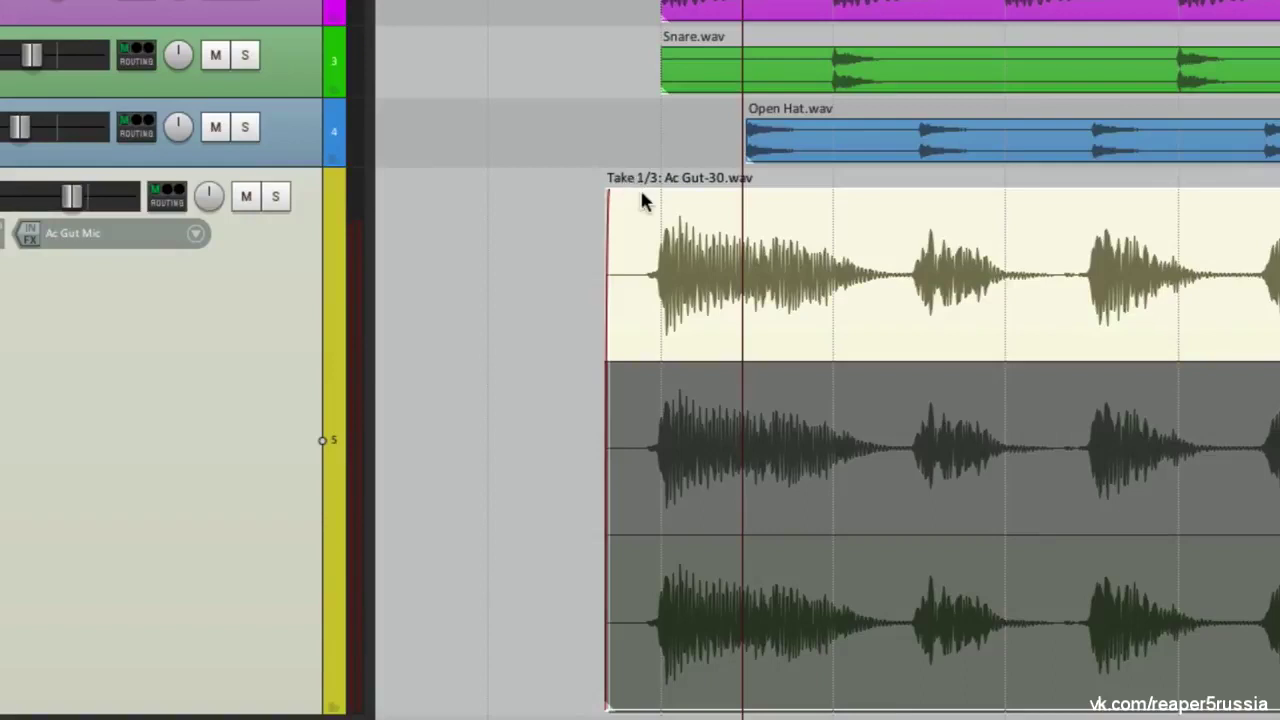
pyautogui.click(714, 414)
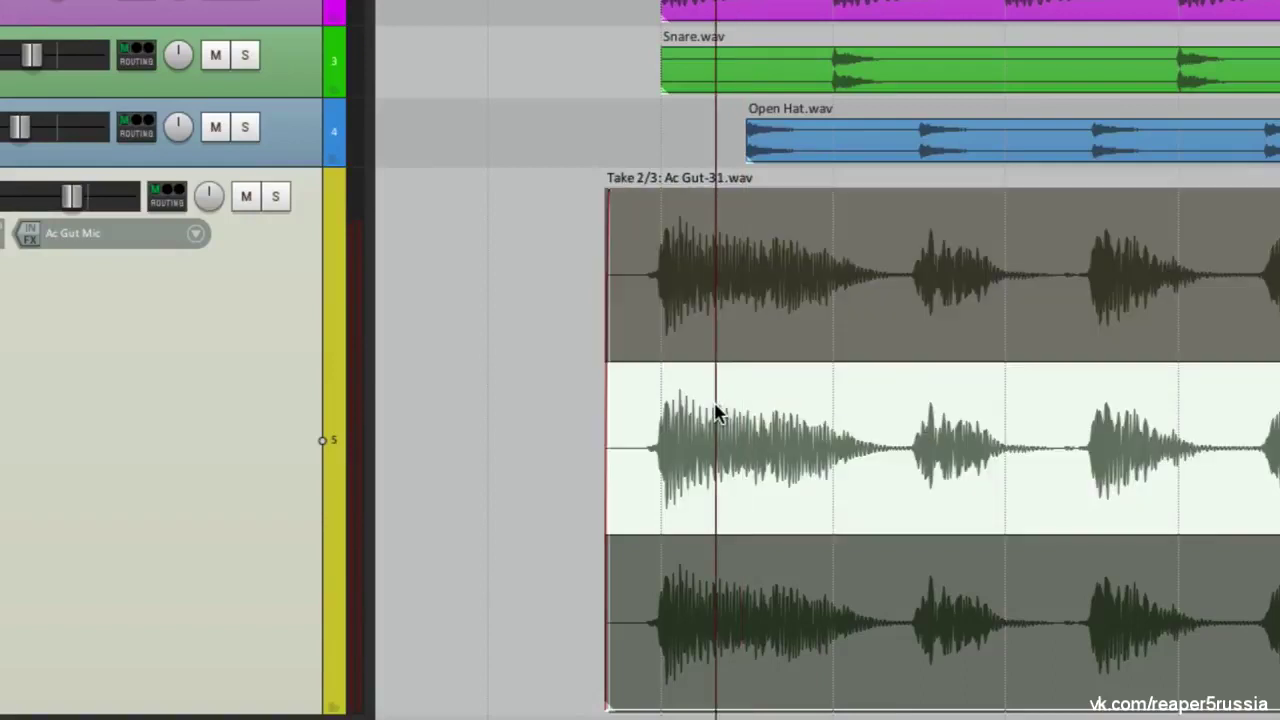
pyautogui.click(734, 605)
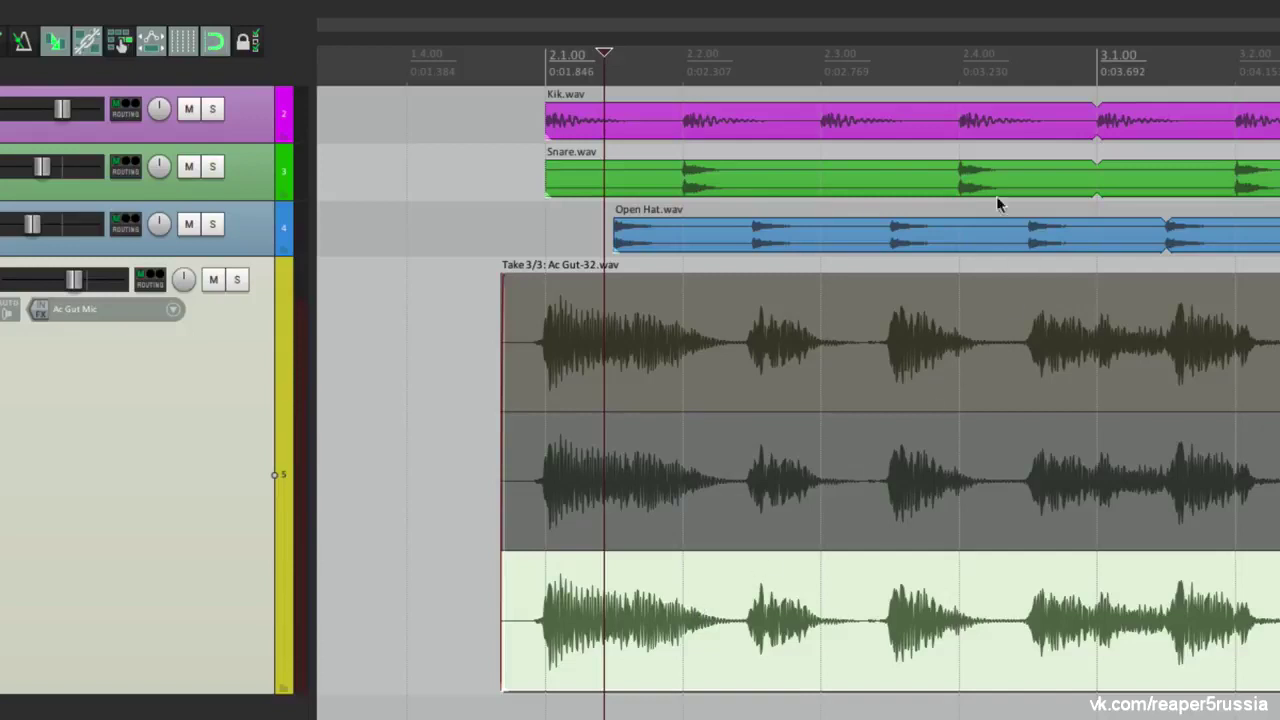
pyautogui.click(738, 306)
pyautogui.click(841, 318)
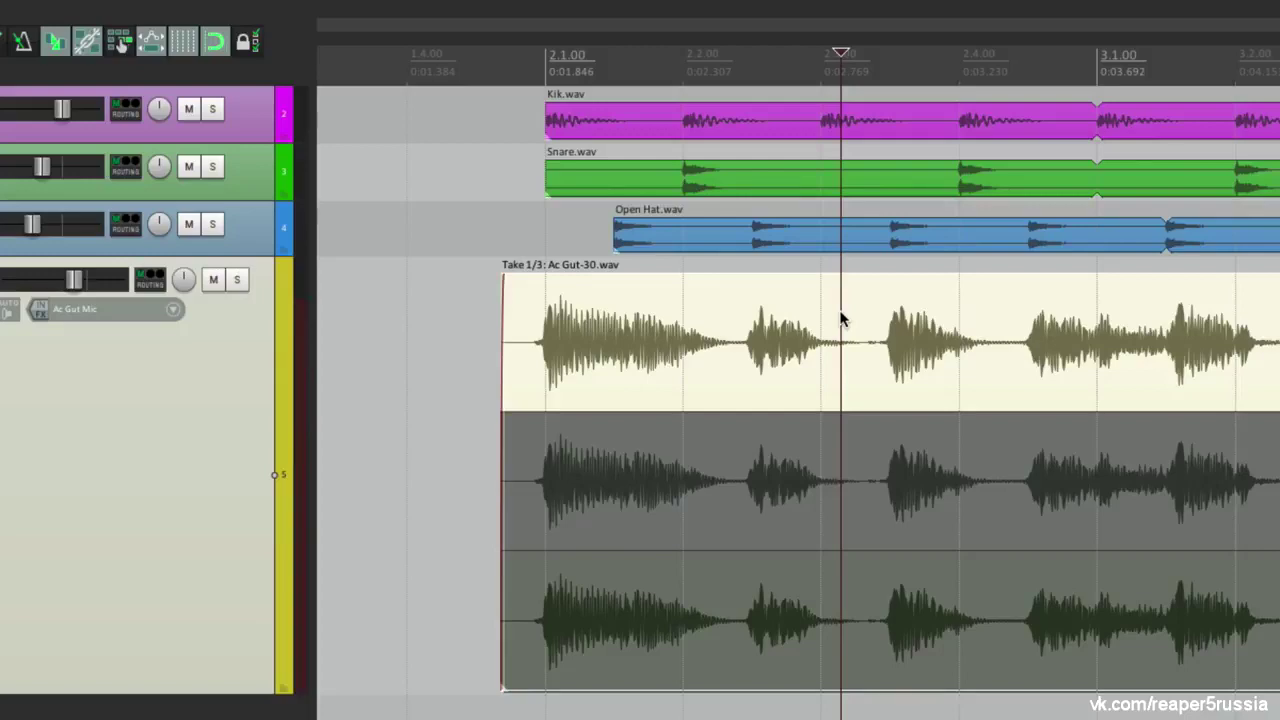
# In the mouse modifier preferences, set the default left-click action for media items to Select item and confirm
pyautogui.press('super+comma')
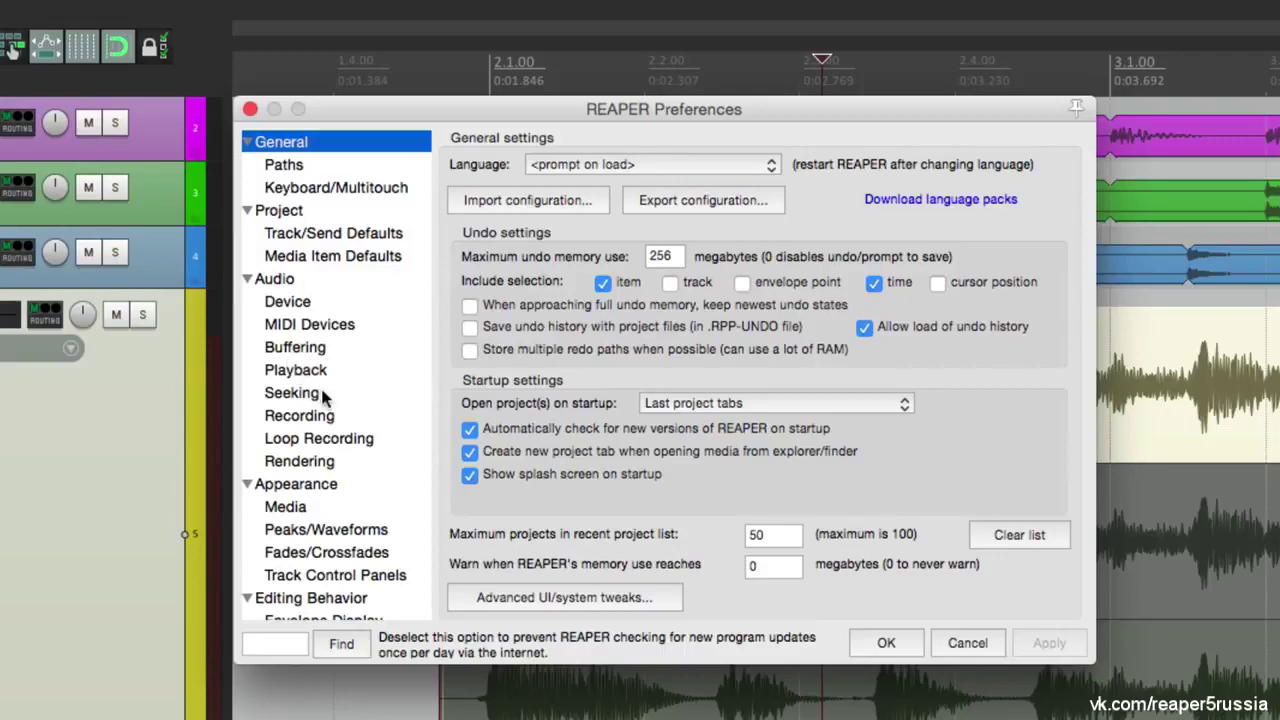
pyautogui.scroll(-5, 322, 397)
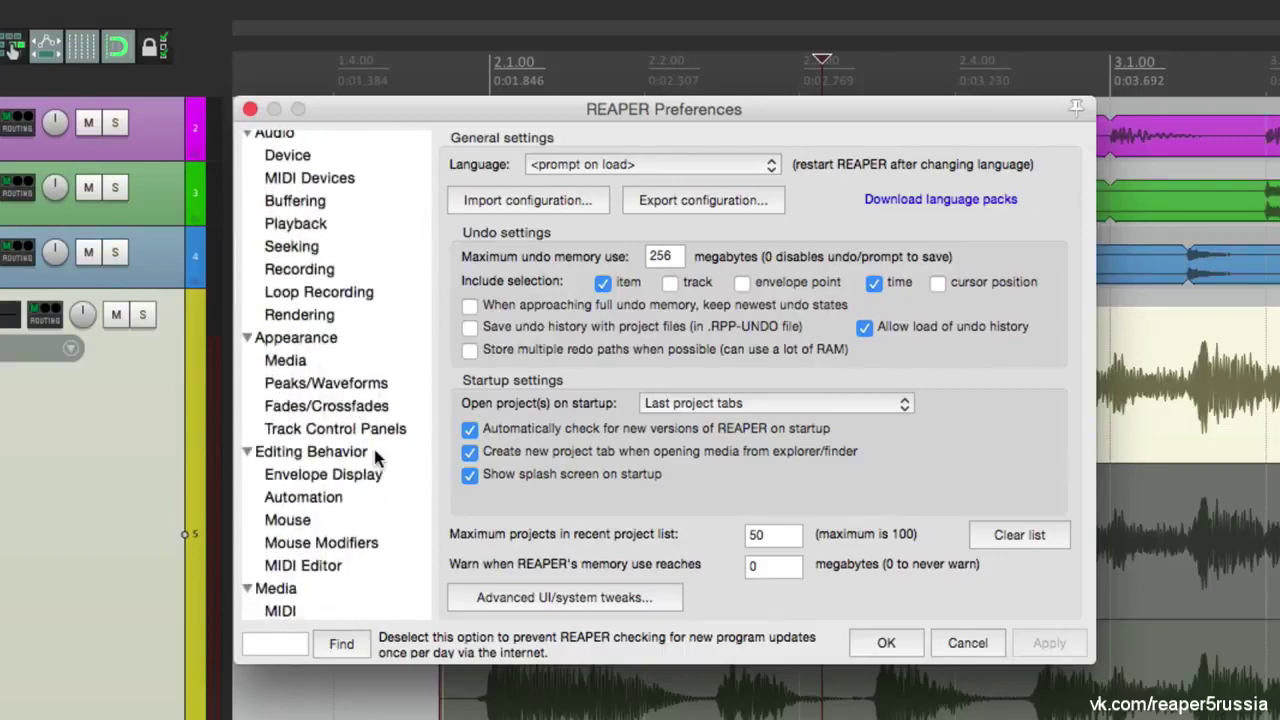
pyautogui.click(383, 543)
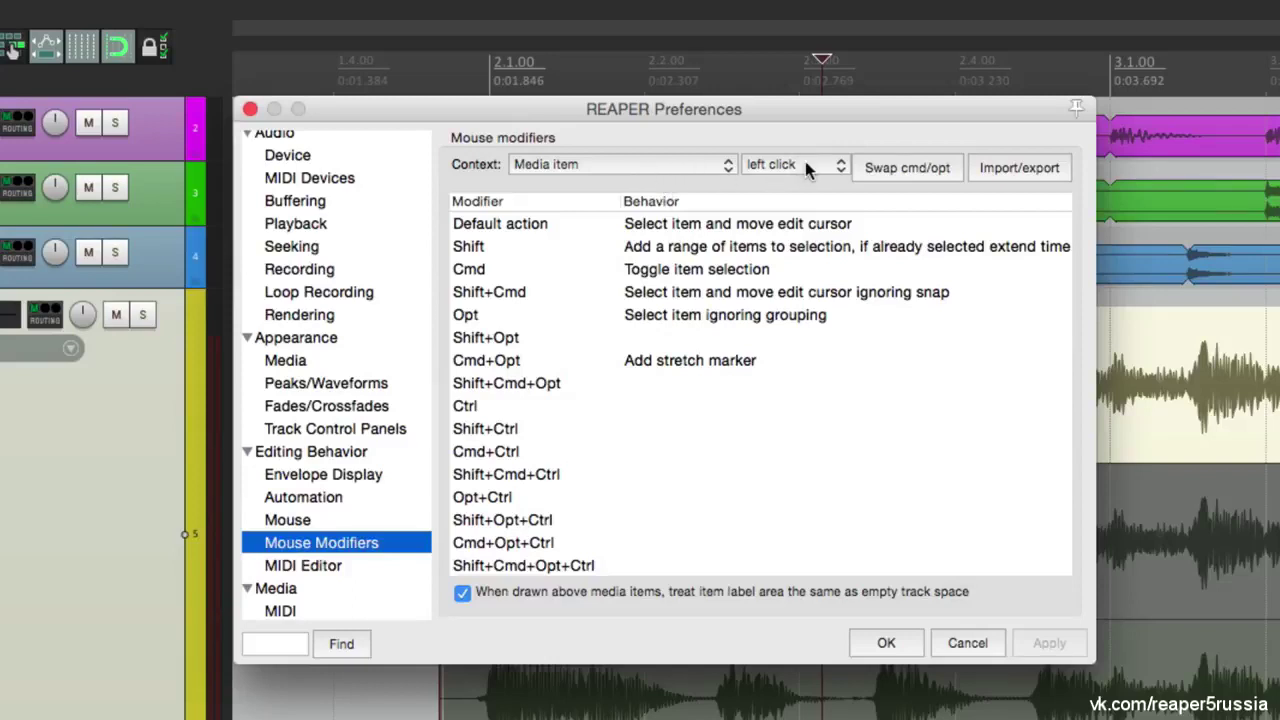
pyautogui.click(774, 222)
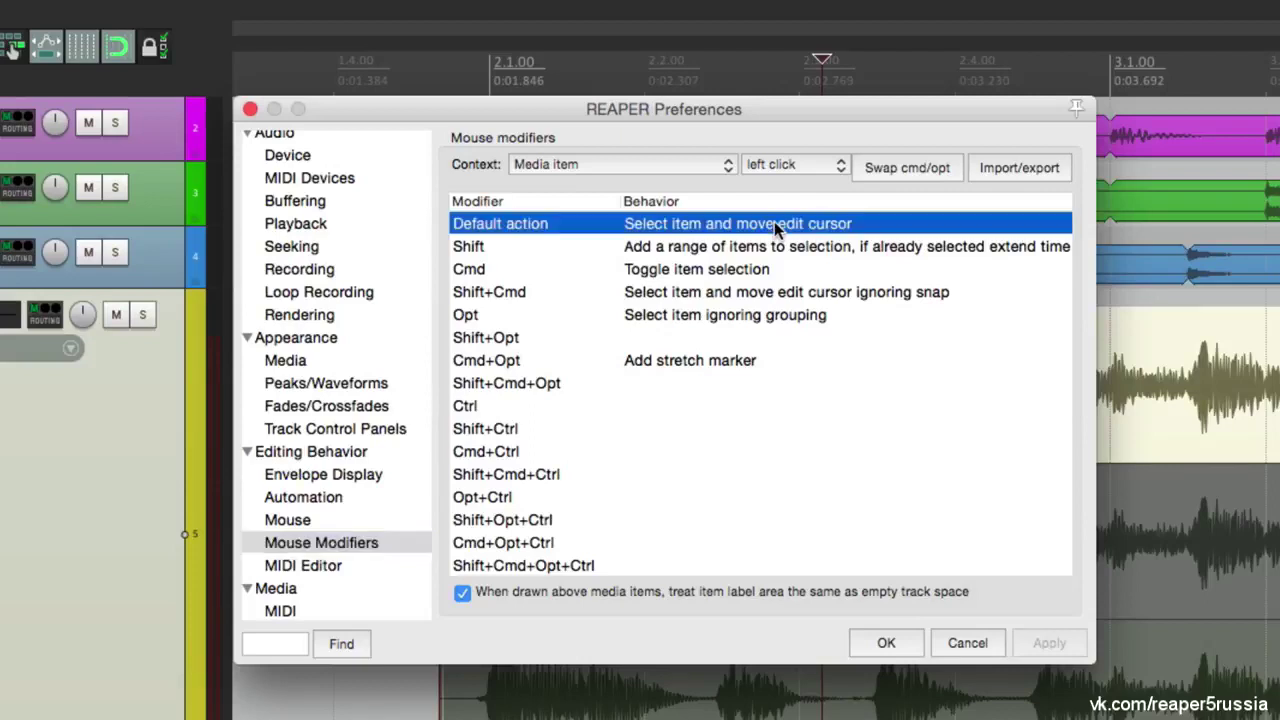
pyautogui.click(774, 222)
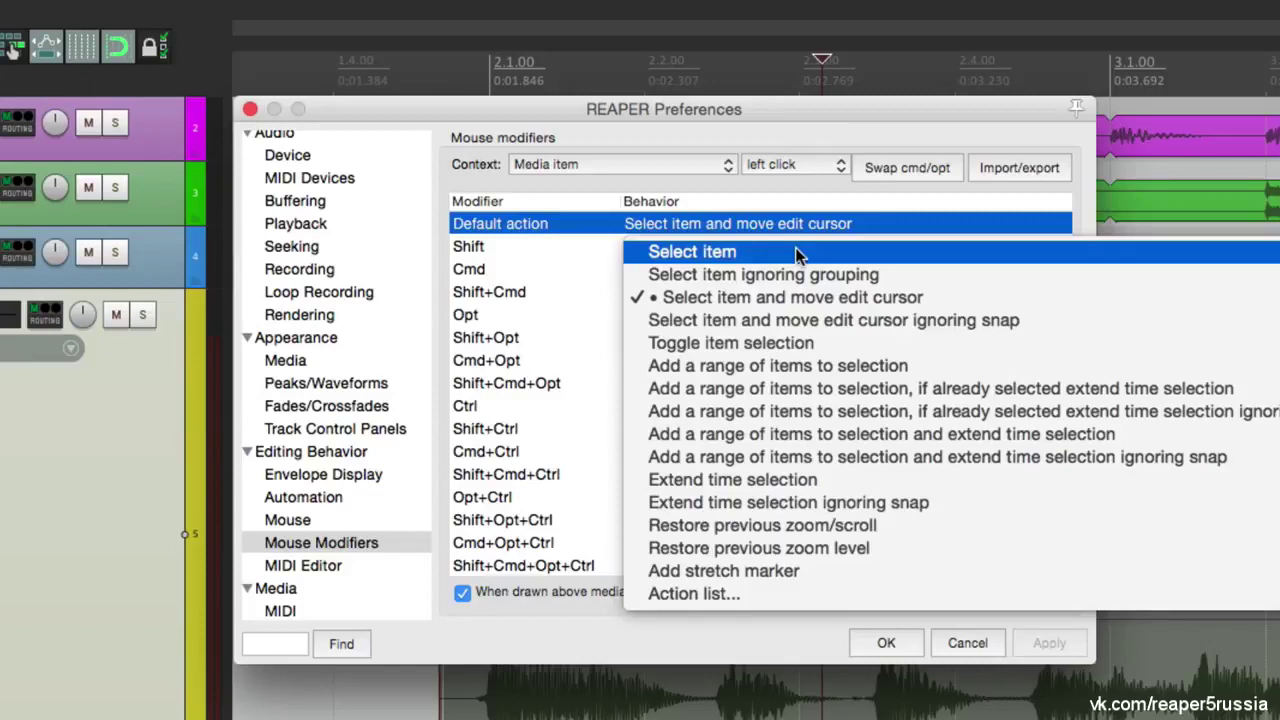
pyautogui.click(797, 254)
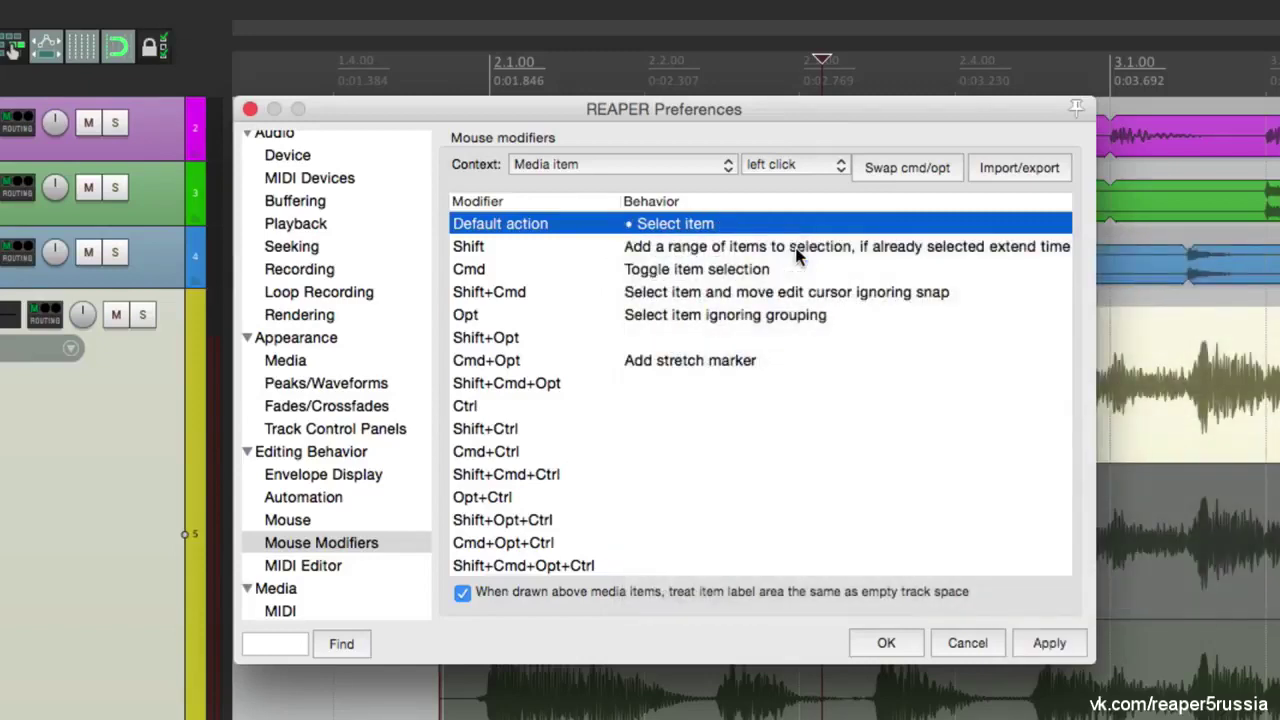
pyautogui.press('Return')
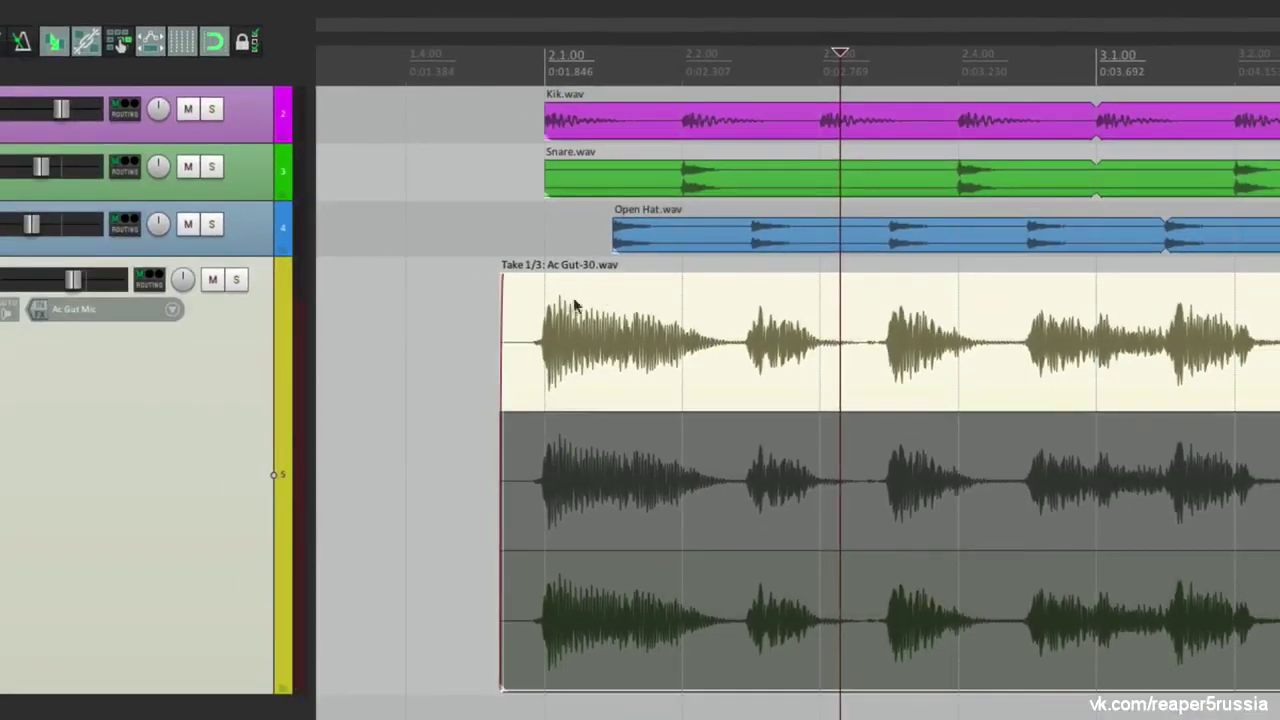
# Place the edit cursor just before the Ac Gut item and activate its three takes by turns, ending on take 1
pyautogui.click(477, 354)
pyautogui.click(682, 316)
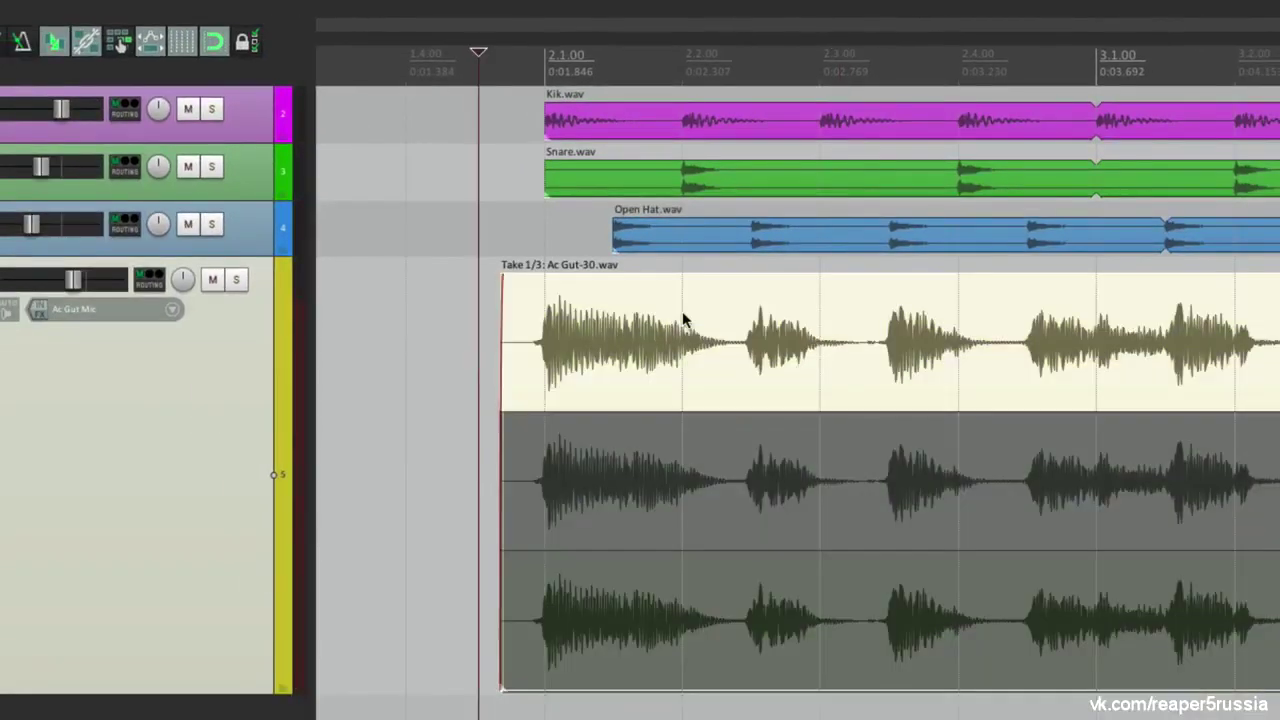
pyautogui.click(751, 476)
pyautogui.click(876, 574)
pyautogui.click(852, 490)
pyautogui.click(814, 366)
pyautogui.click(754, 506)
pyautogui.moveTo(788, 600); pyautogui.dragTo(790, 605)
pyautogui.click(728, 340)
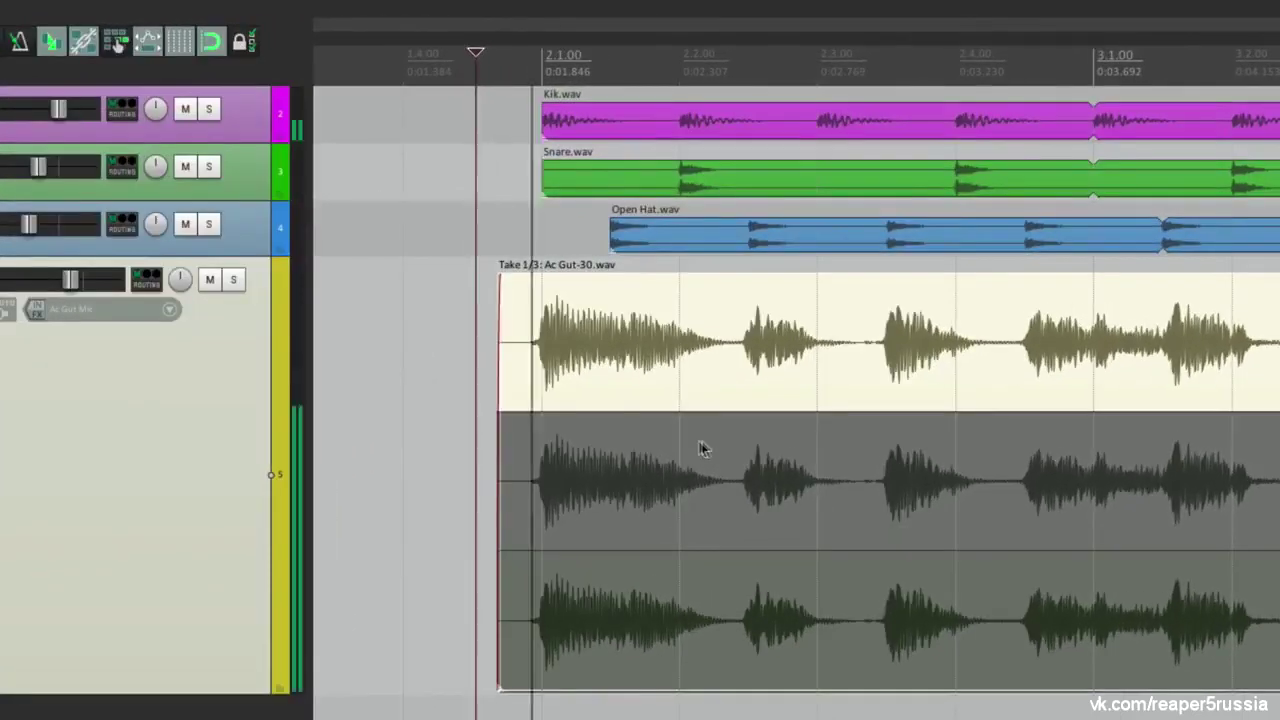
# Audition takes 2 and 3 of the Ac Gut item, stopping playback with take 3 active
pyautogui.click(698, 449)
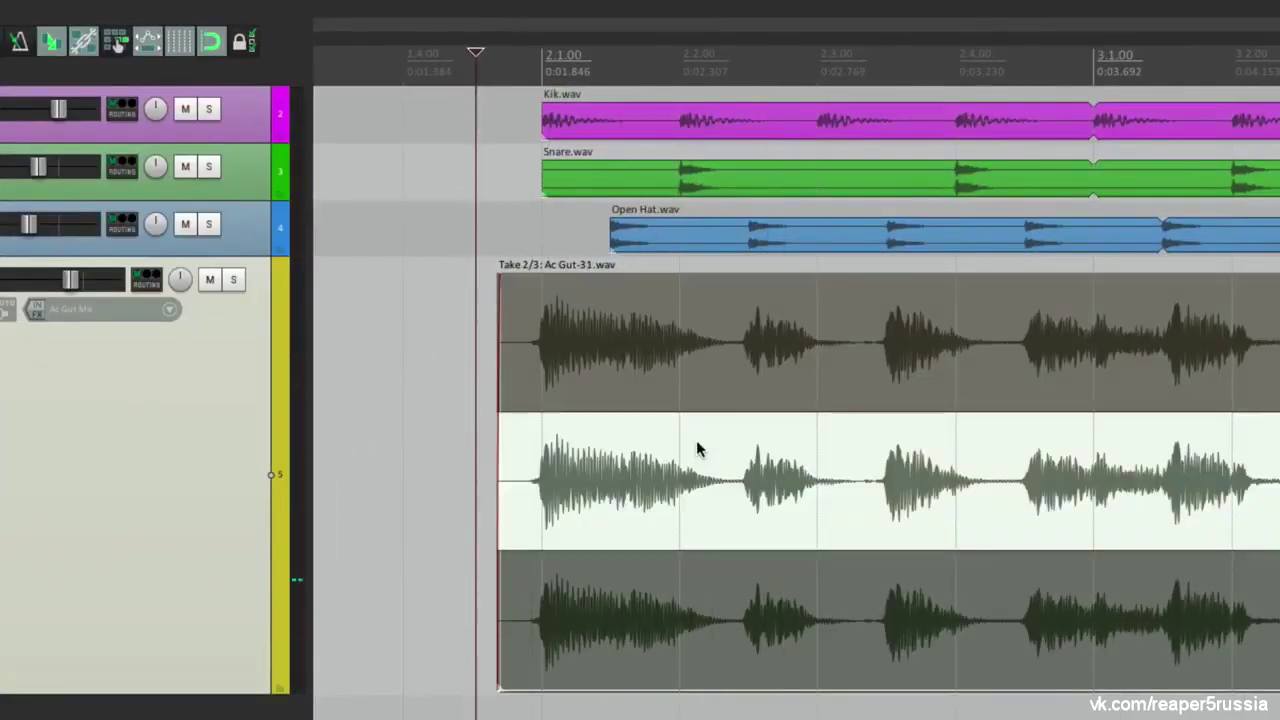
pyautogui.press('space')
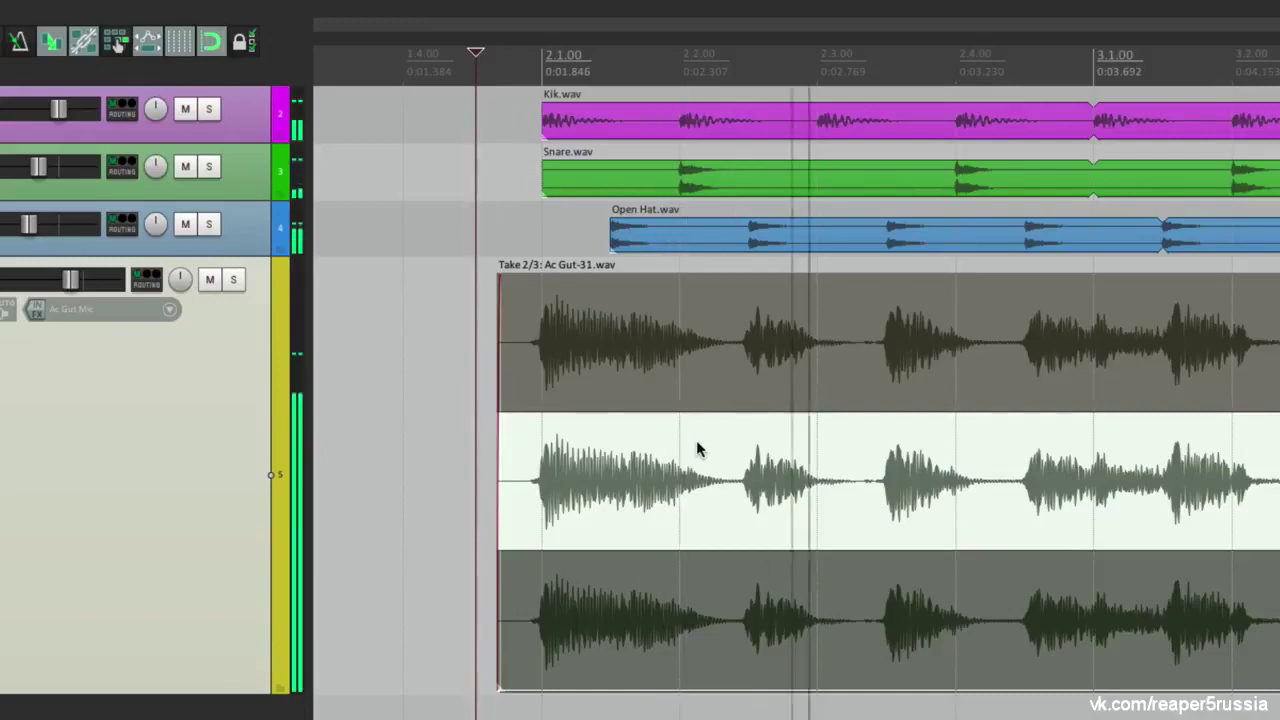
pyautogui.press('space')
pyautogui.click(740, 600)
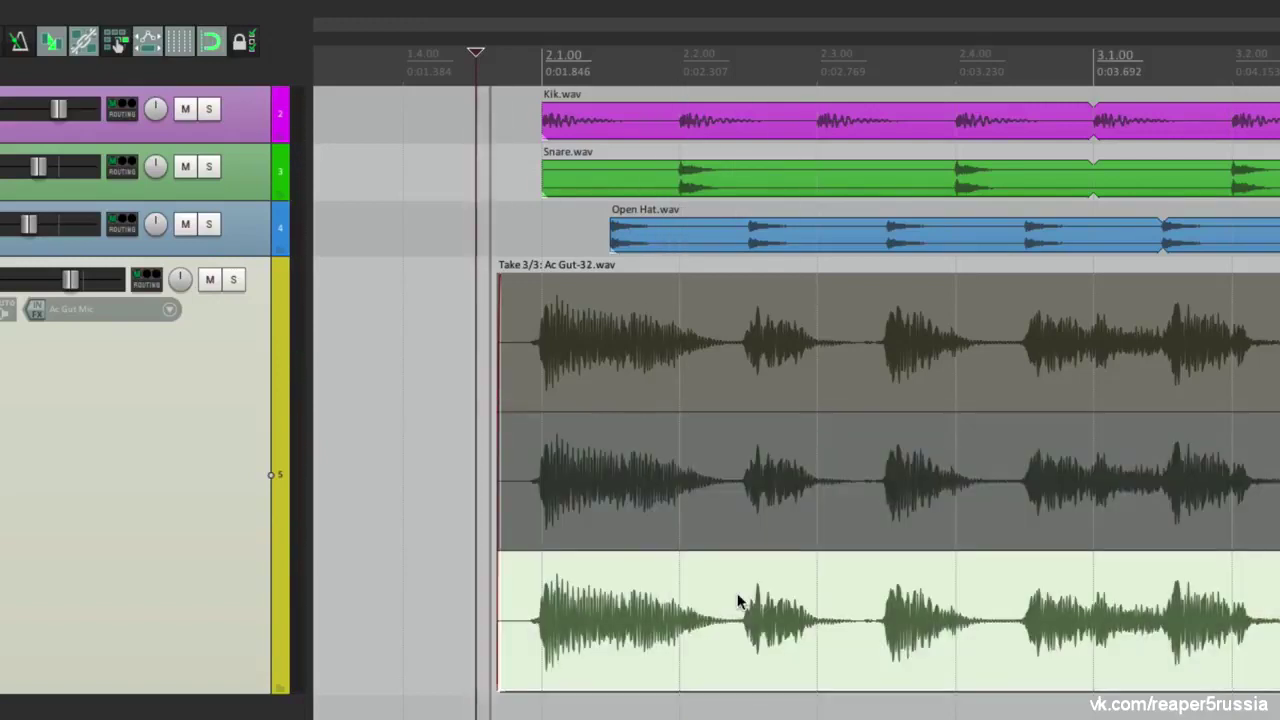
pyautogui.press('space')
pyautogui.press('space')
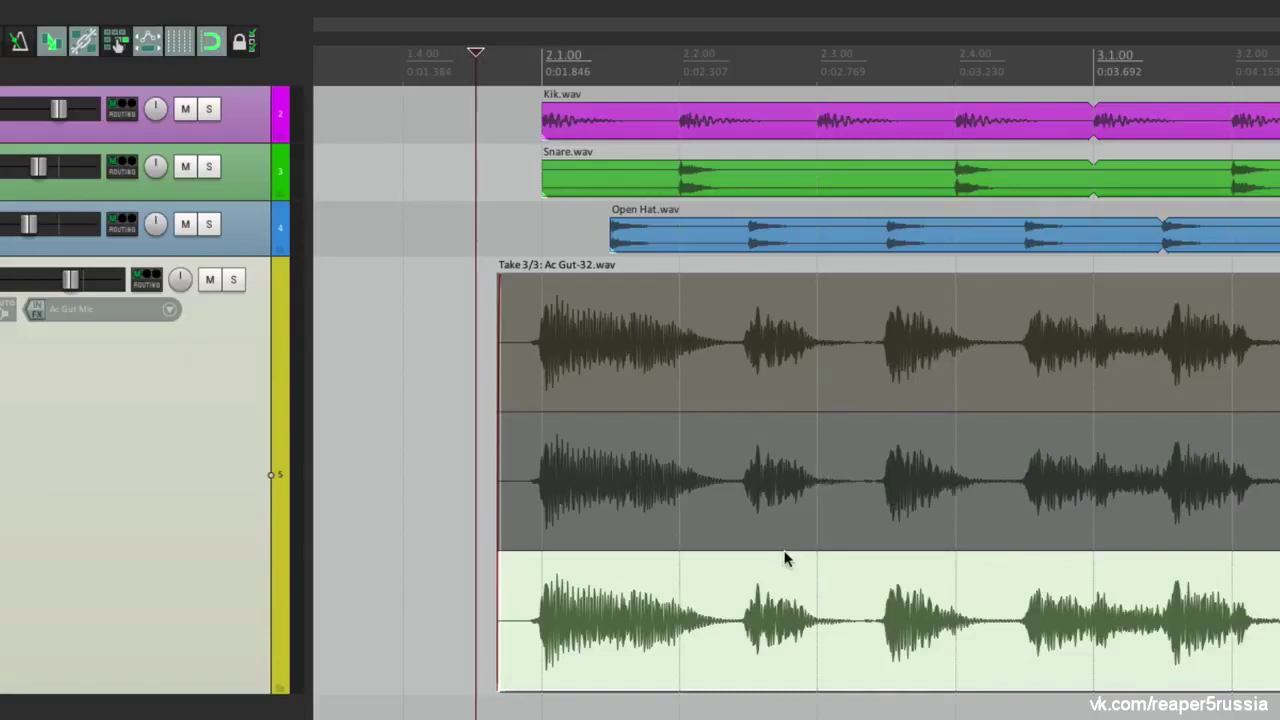
# Turn off showing all takes in lanes, deselect the Ac Gut item and place the edit cursor before it
pyautogui.moveTo(423, 7)
pyautogui.click(297, 8)
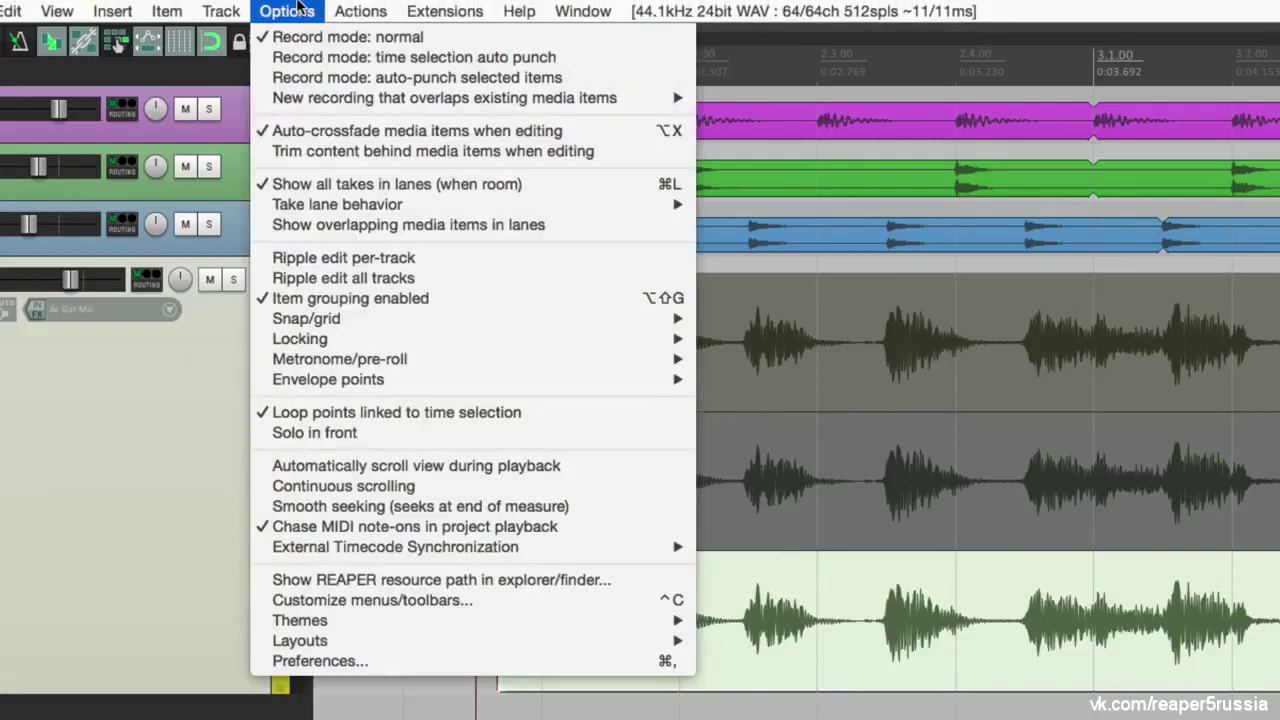
pyautogui.click(257, 183)
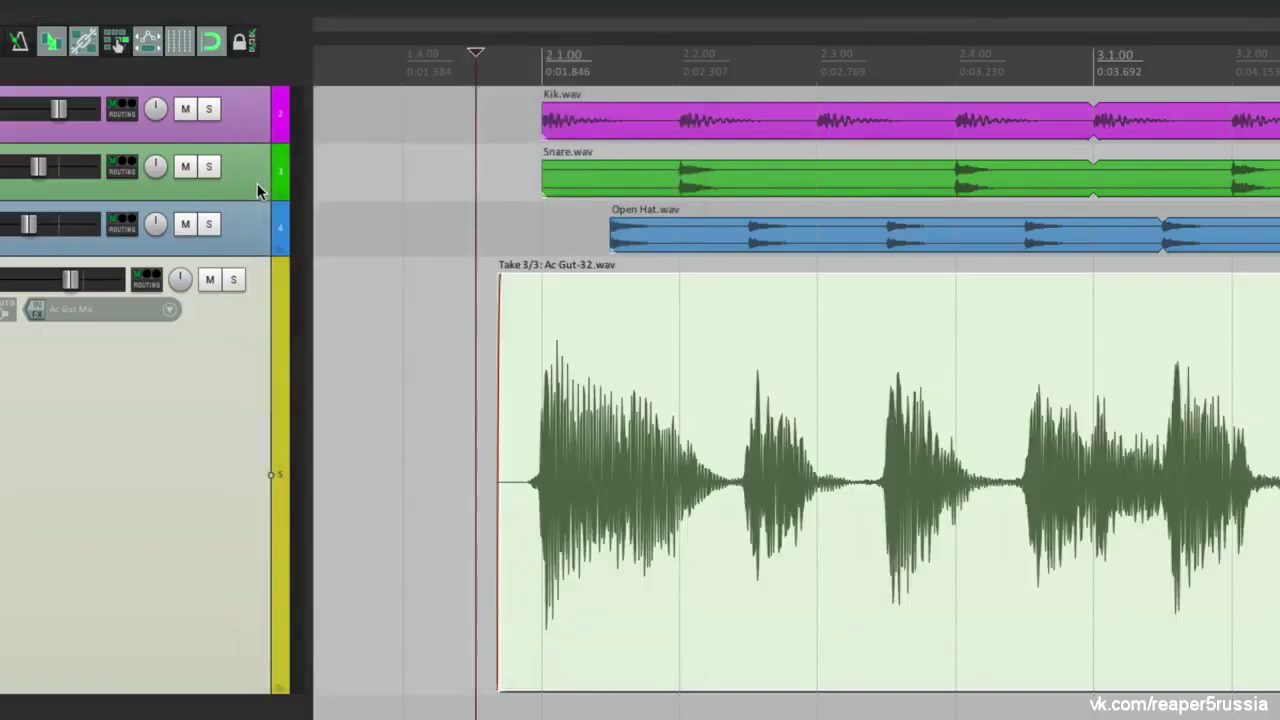
pyautogui.click(445, 413)
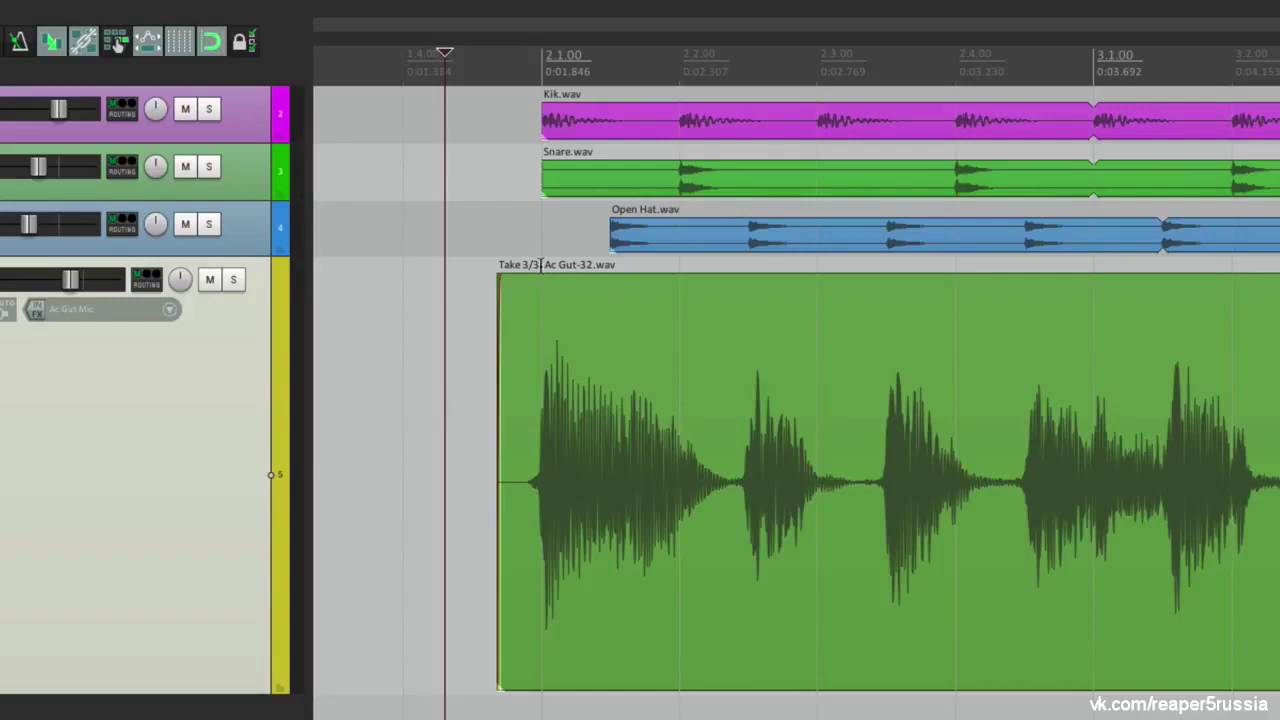
# Select the Ac Gut item, review its Take commands and switch to the next take three times
pyautogui.click(601, 392)
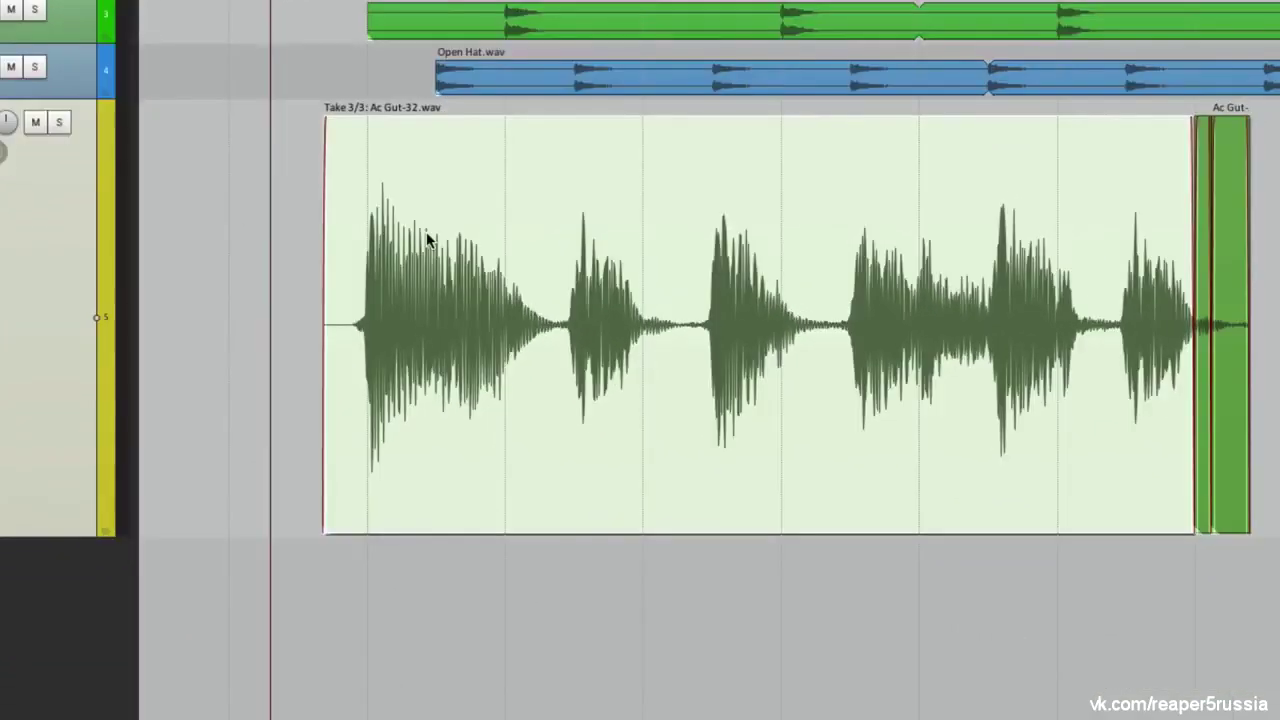
pyautogui.rightClick(605, 396)
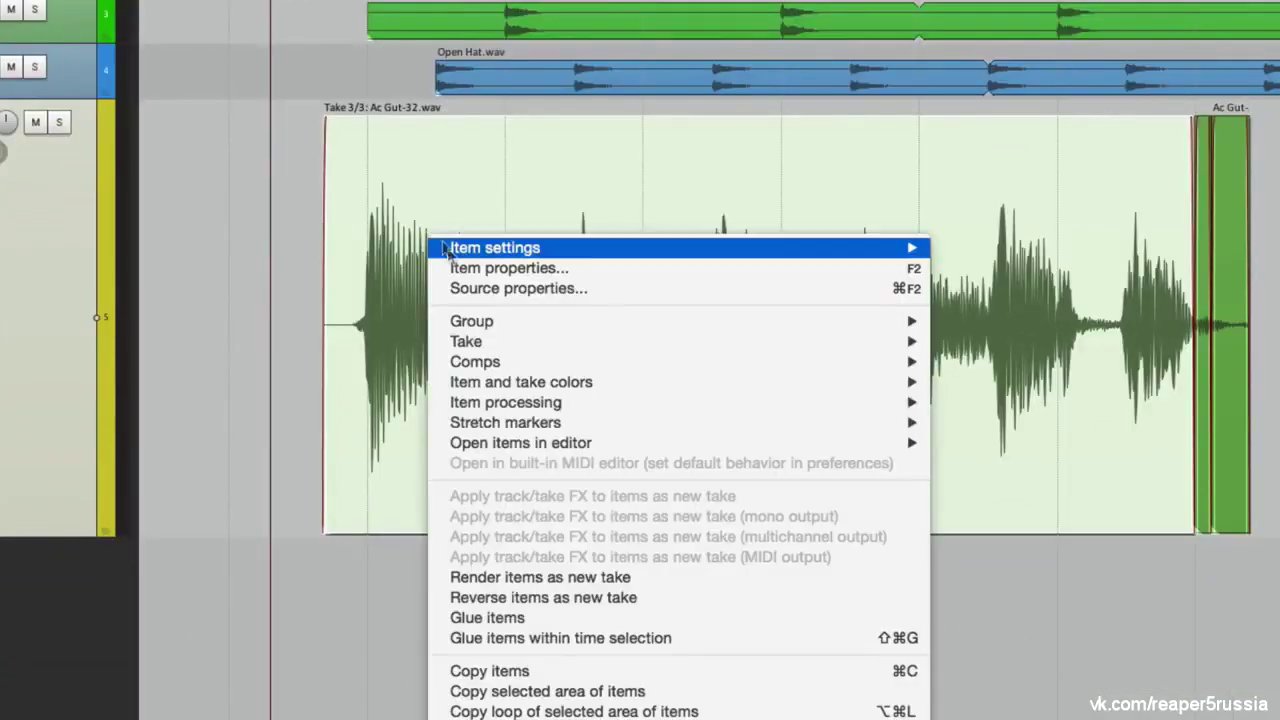
pyautogui.moveTo(446, 341)
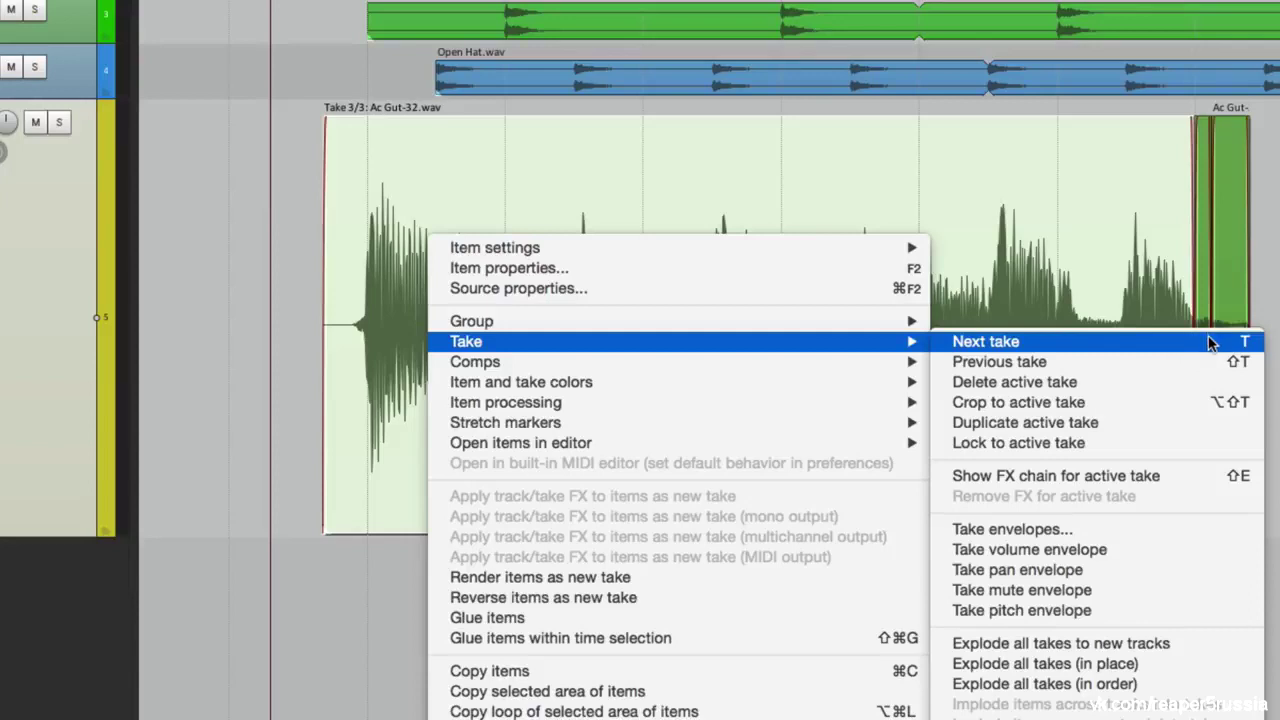
pyautogui.click(274, 249)
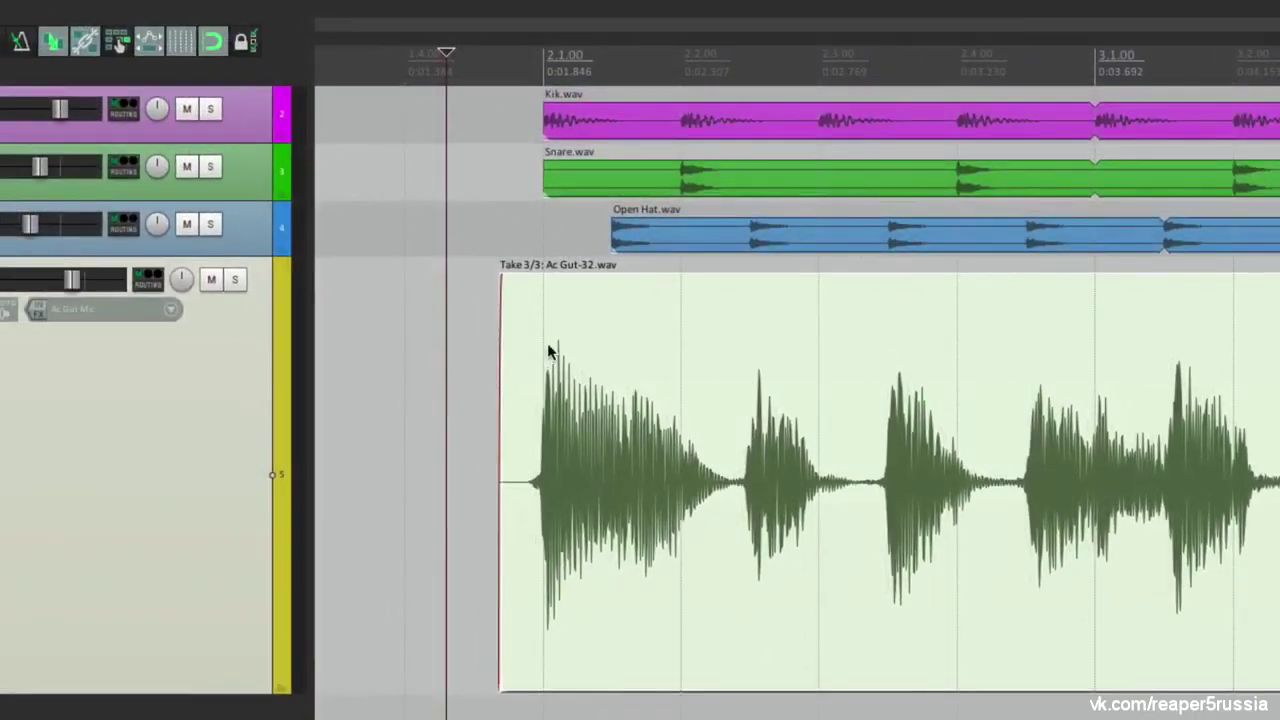
pyautogui.press('t')
pyautogui.press('t')
pyautogui.press('t')
# Turn on showing all takes in lanes
pyautogui.moveTo(200, 5)
pyautogui.click(285, 10)
pyautogui.click(277, 182)
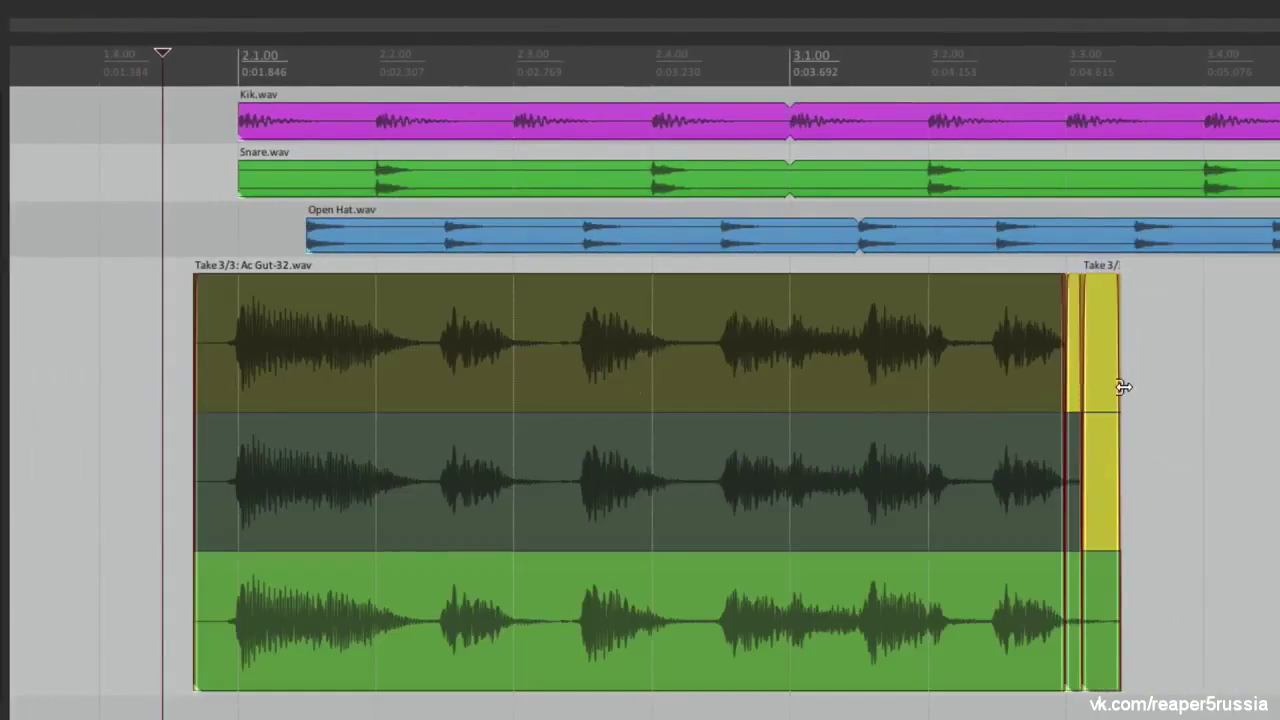
# Delete the two short leftover item pieces following the main Ac Gut item
pyautogui.scroll(5, 1154, 383)
pyautogui.hscroll(3, 838, 502)
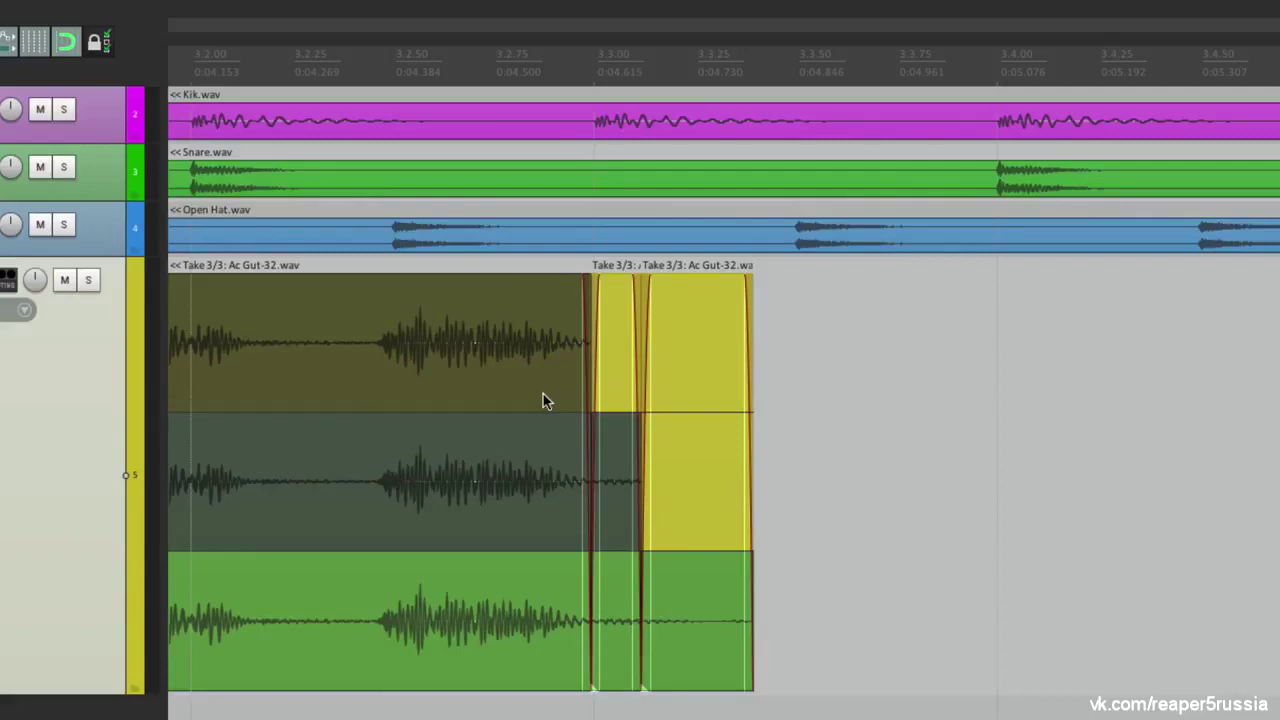
pyautogui.click(684, 337)
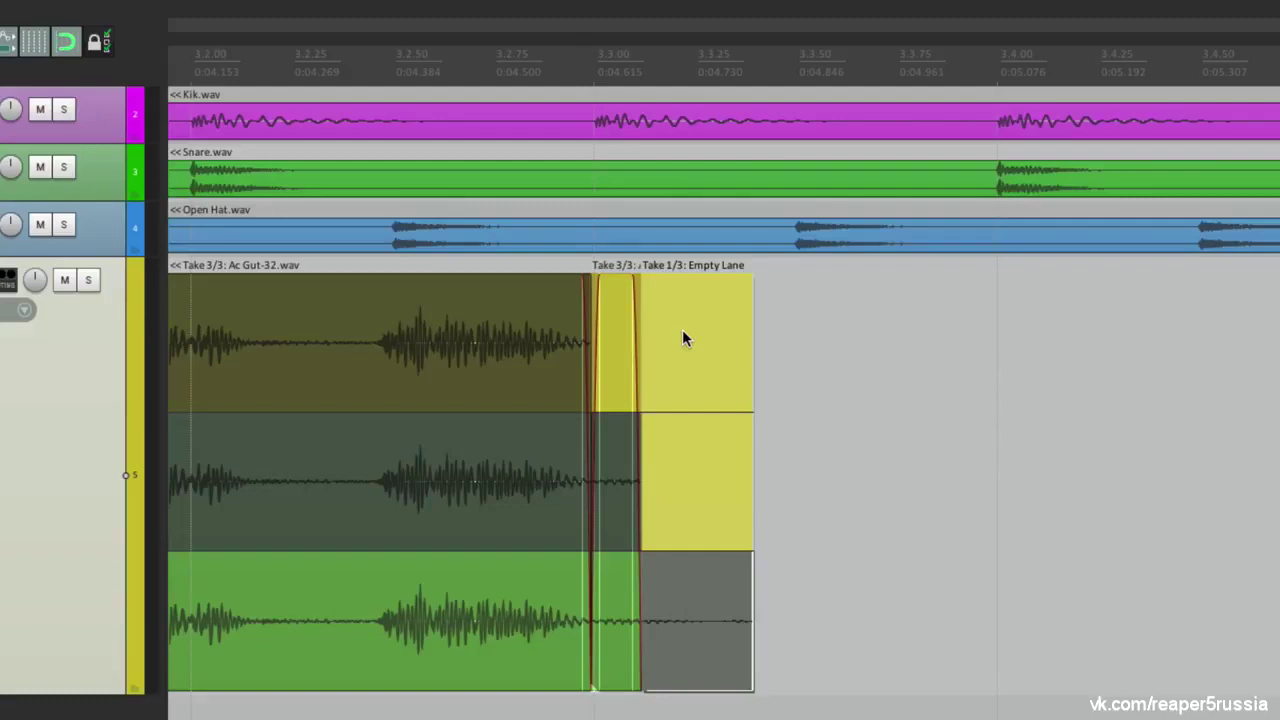
pyautogui.press('Delete')
pyautogui.press('Delete')
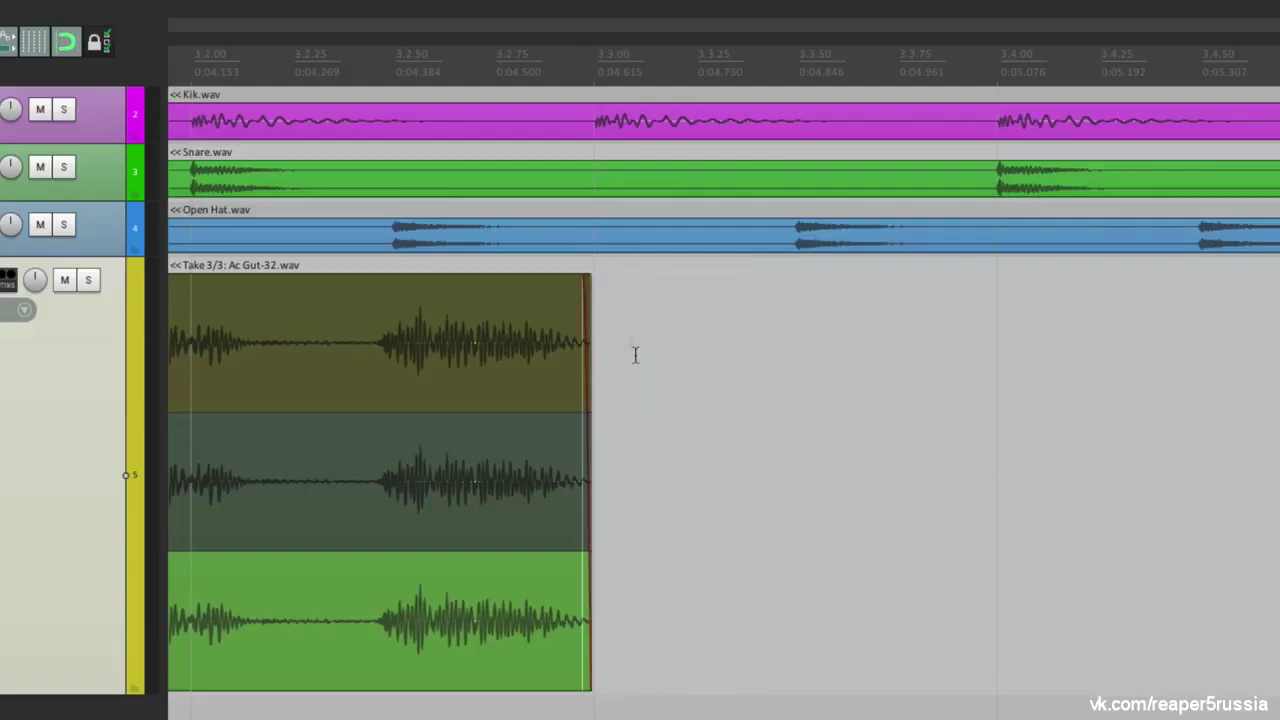
# Extend the Ac Gut item's right edge to about 3.4.60 and activate take 1
pyautogui.moveTo(586, 371); pyautogui.dragTo(1252, 352)
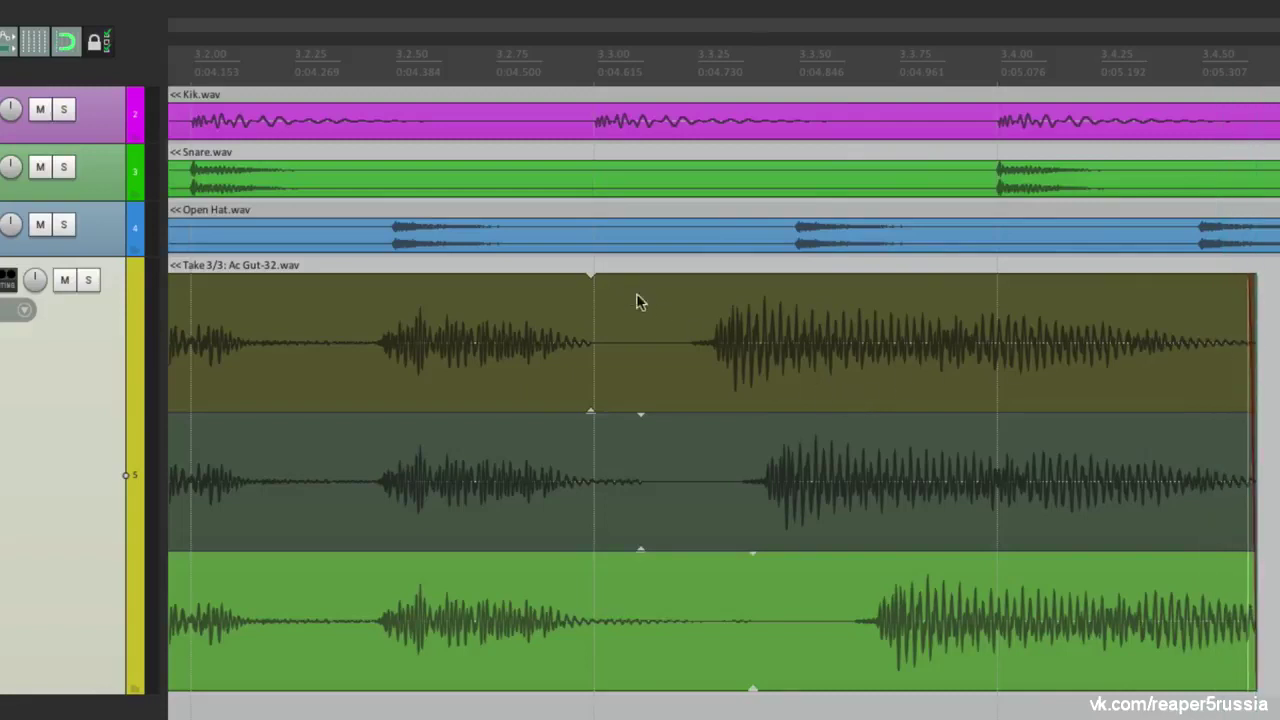
pyautogui.click(686, 345)
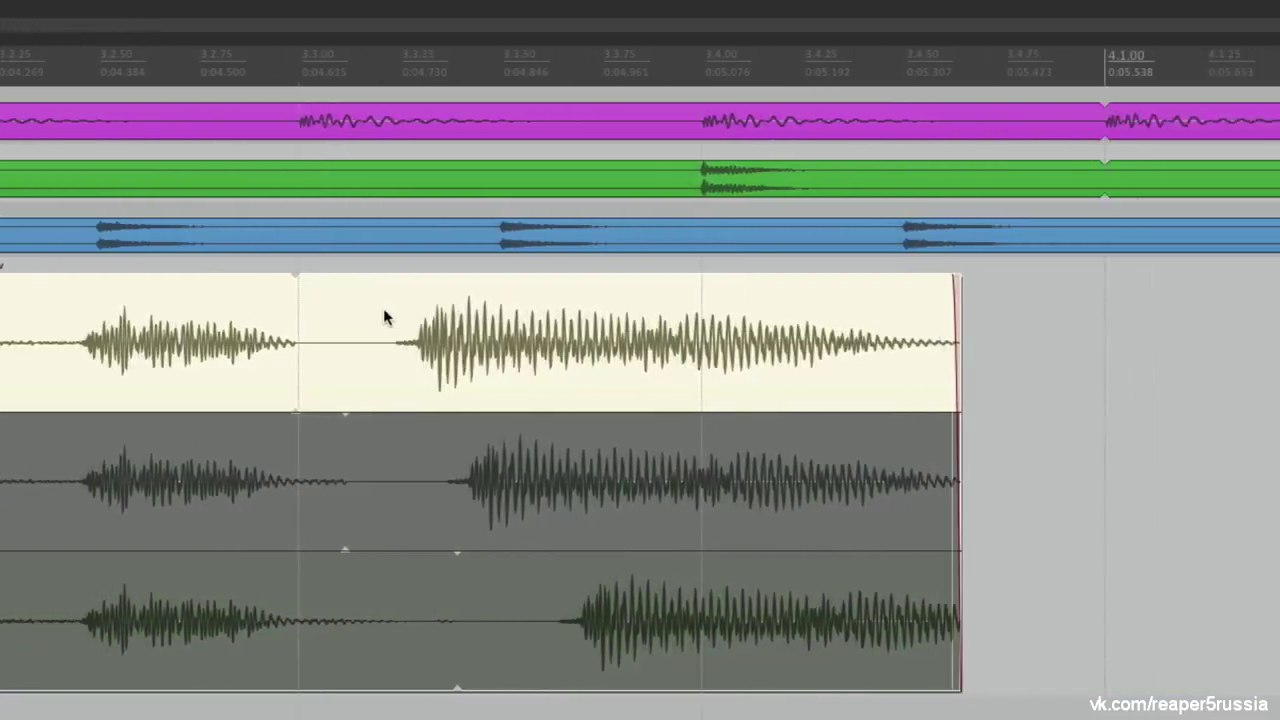
# Turn off Loop item source for the Ac Gut item and trim its right edge back to the end of the recorded audio
pyautogui.rightClick(384, 312)
pyautogui.moveTo(403, 328)
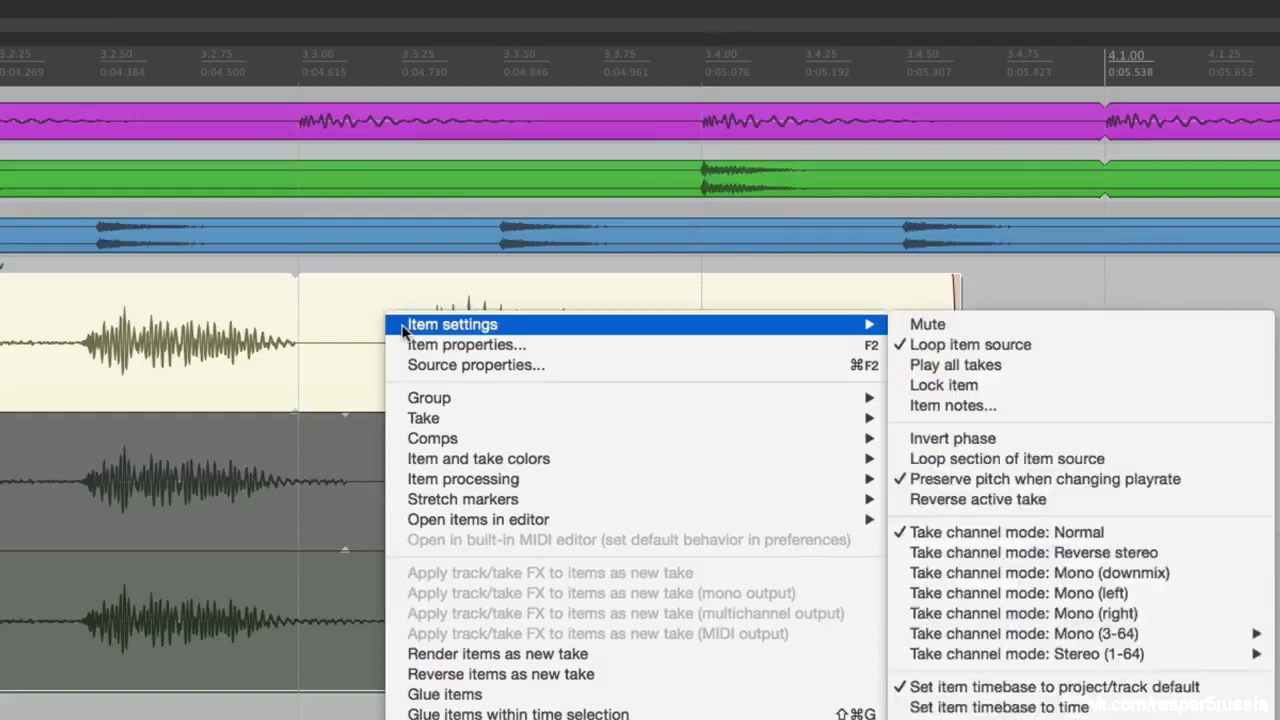
pyautogui.click(980, 349)
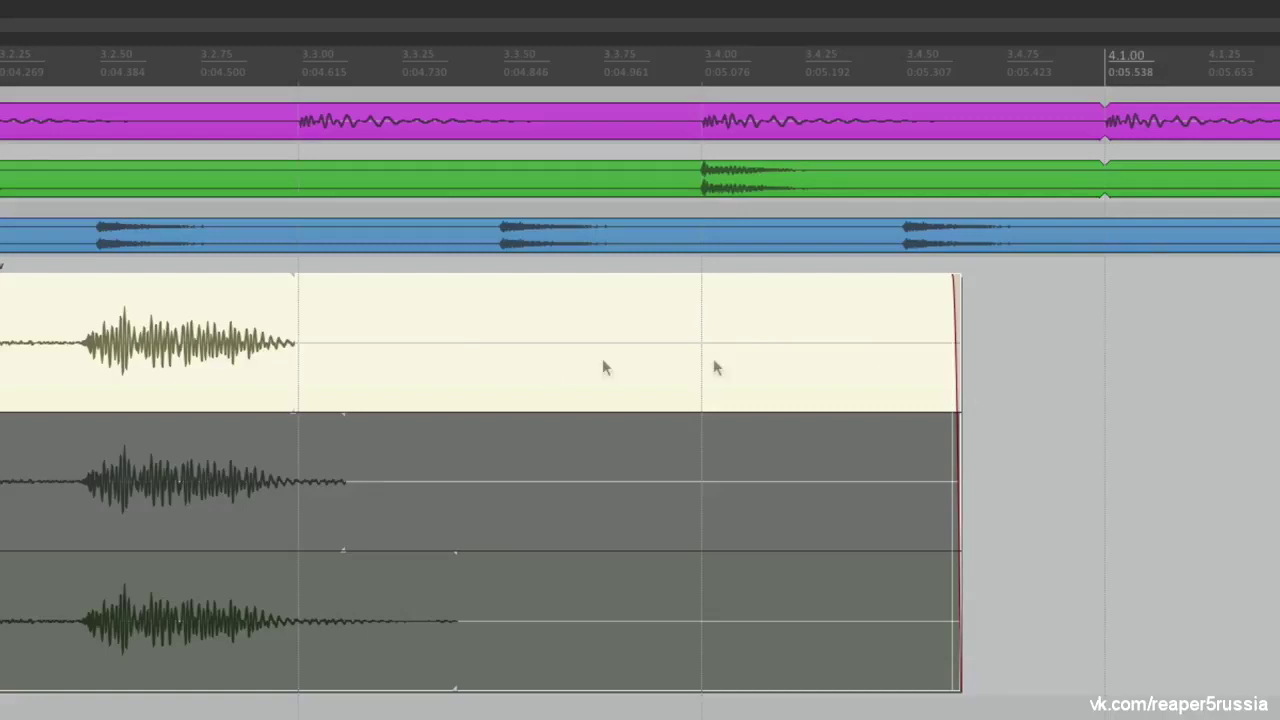
pyautogui.moveTo(943, 360); pyautogui.dragTo(450, 418)
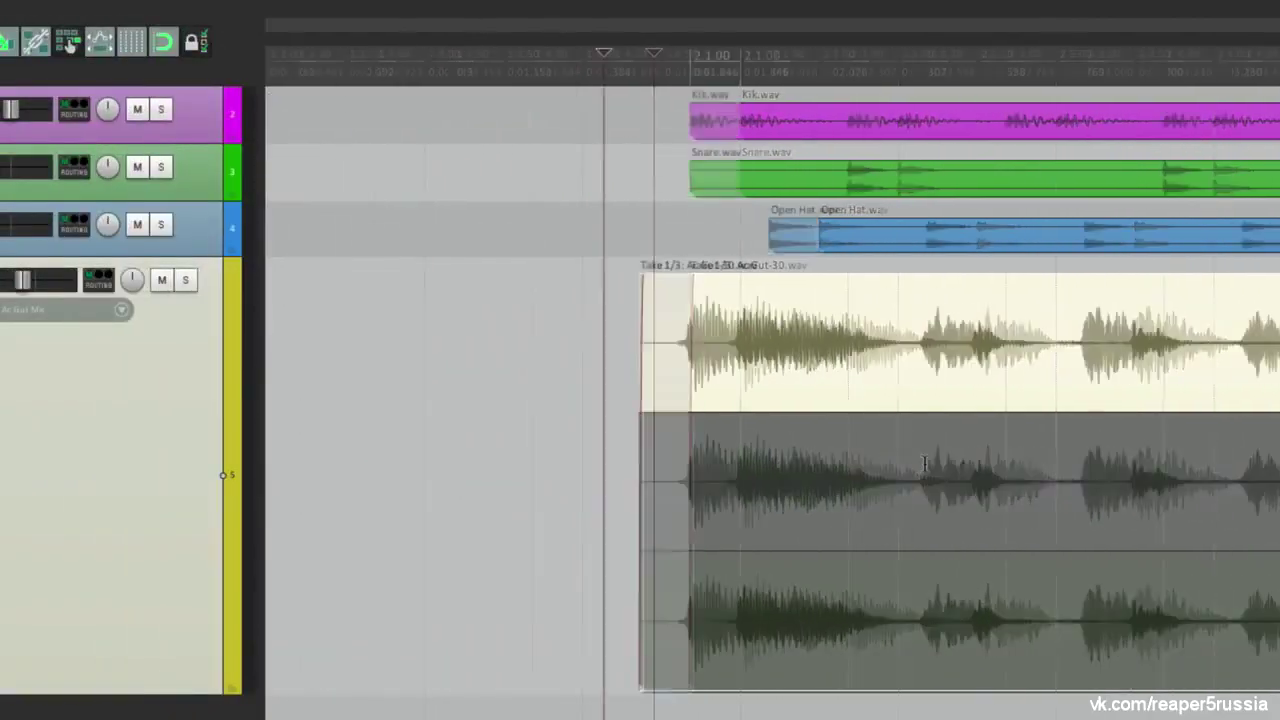
# Place the edit cursor just before the Ac Gut item and delete the item with all its takes
pyautogui.hscroll(5, 379, 330)
pyautogui.click(379, 330)
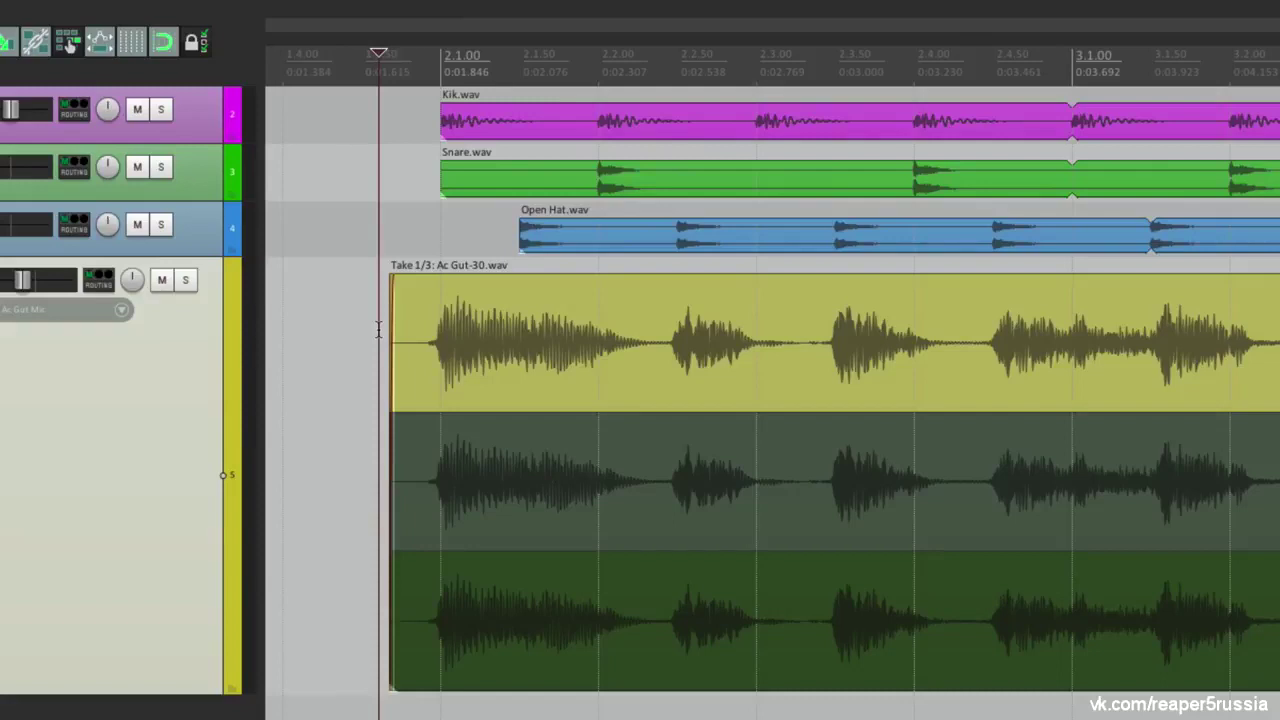
pyautogui.click(490, 336)
pyautogui.press('Delete')
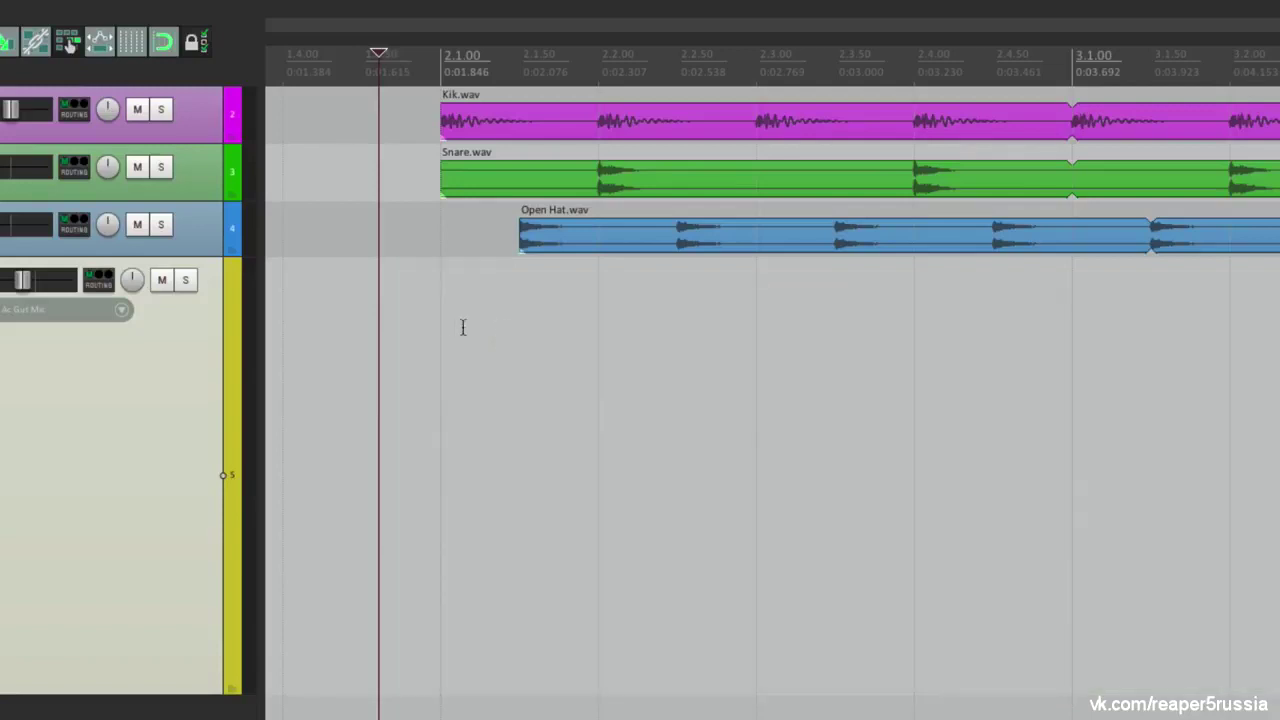
# Make a time selection from 2.1.00 to 4.1.00 and enable repeat for loop recording
pyautogui.moveTo(437, 311); pyautogui.dragTo(1279, 315)
pyautogui.moveTo(1049, 262); pyautogui.dragTo(1192, 266)
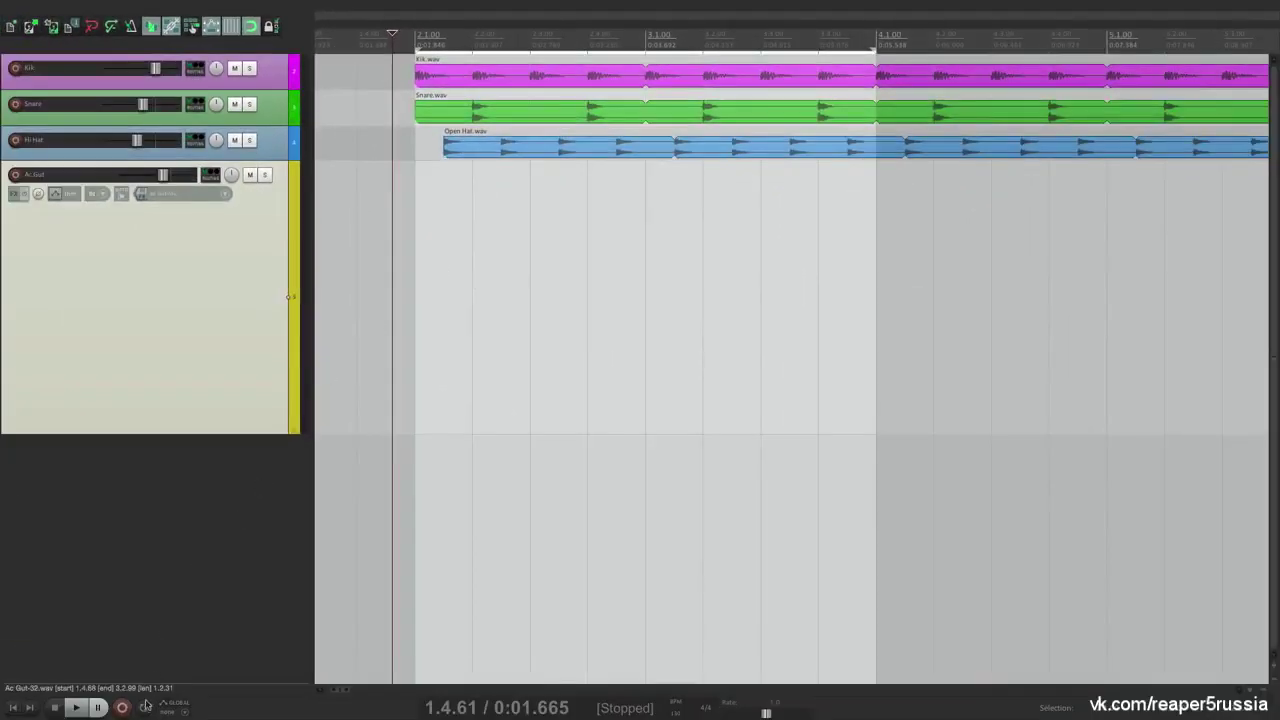
pyautogui.click(144, 707)
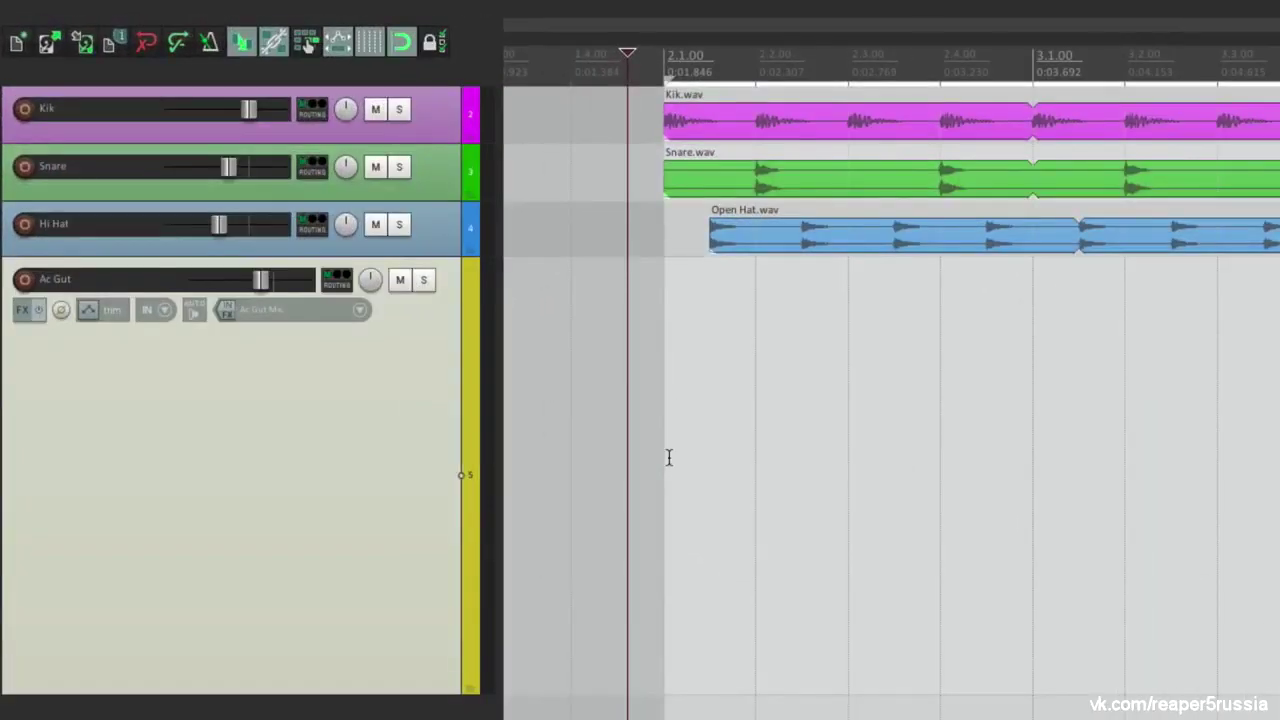
# Record-arm the Ac Gut track and loop-record several takes starting just before the time selection, stopping early in the fourth pass
pyautogui.click(625, 372)
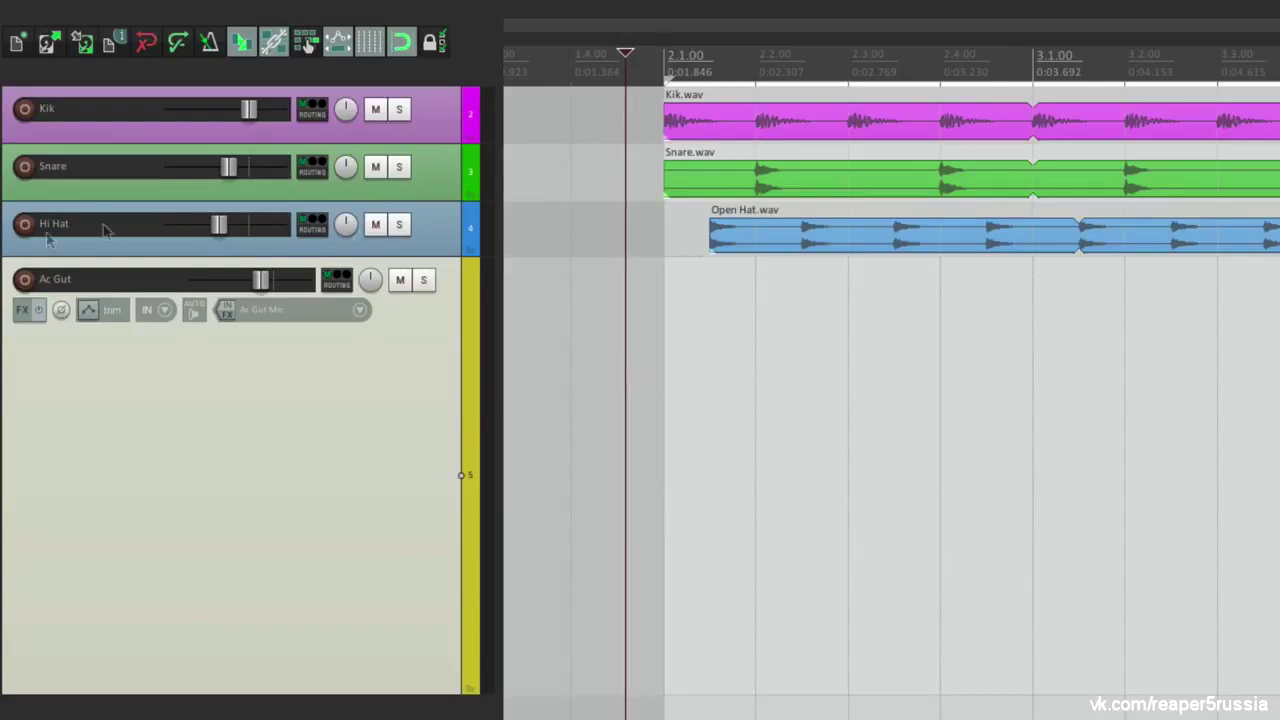
pyautogui.click(20, 279)
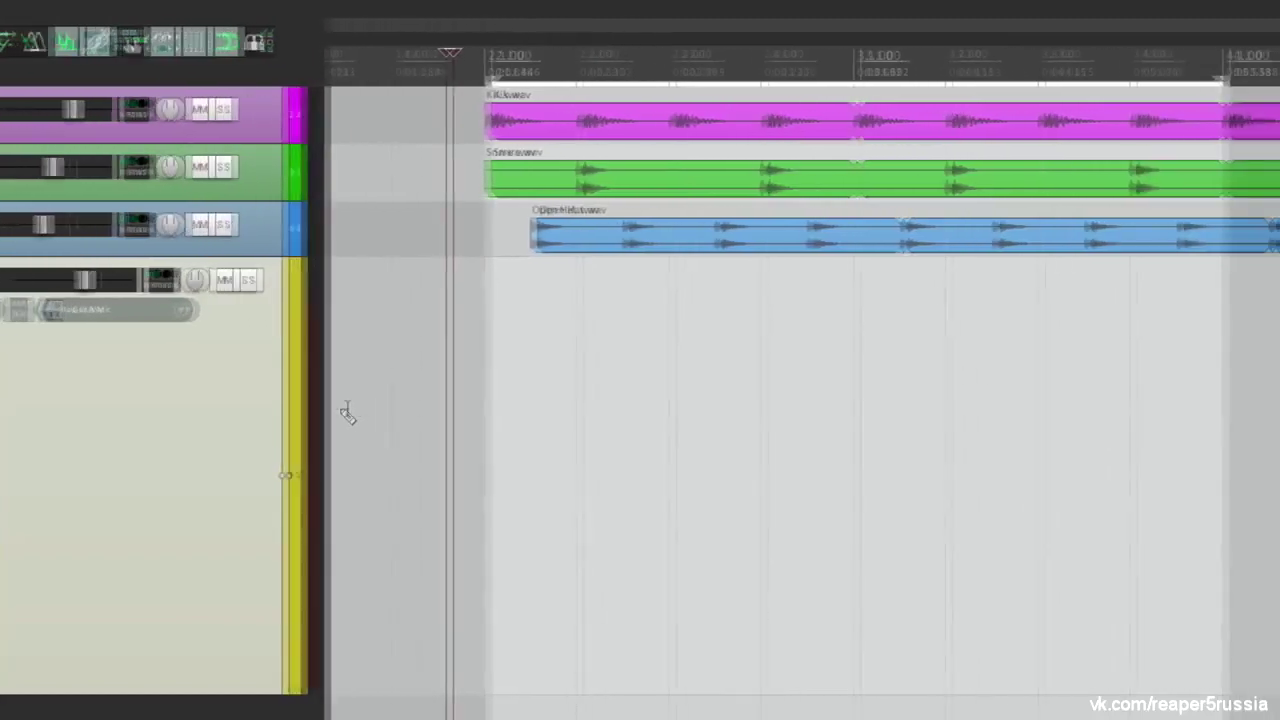
pyautogui.hotkey('ctrl', 'r')
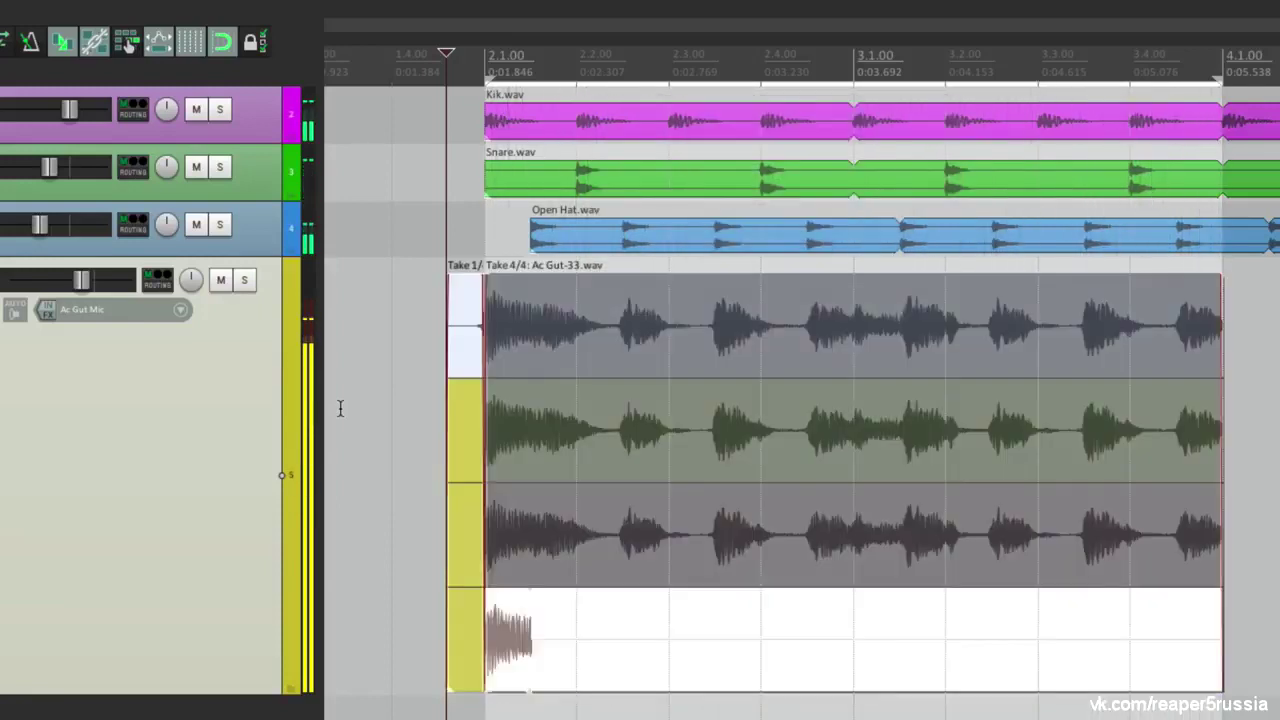
pyautogui.press('space')
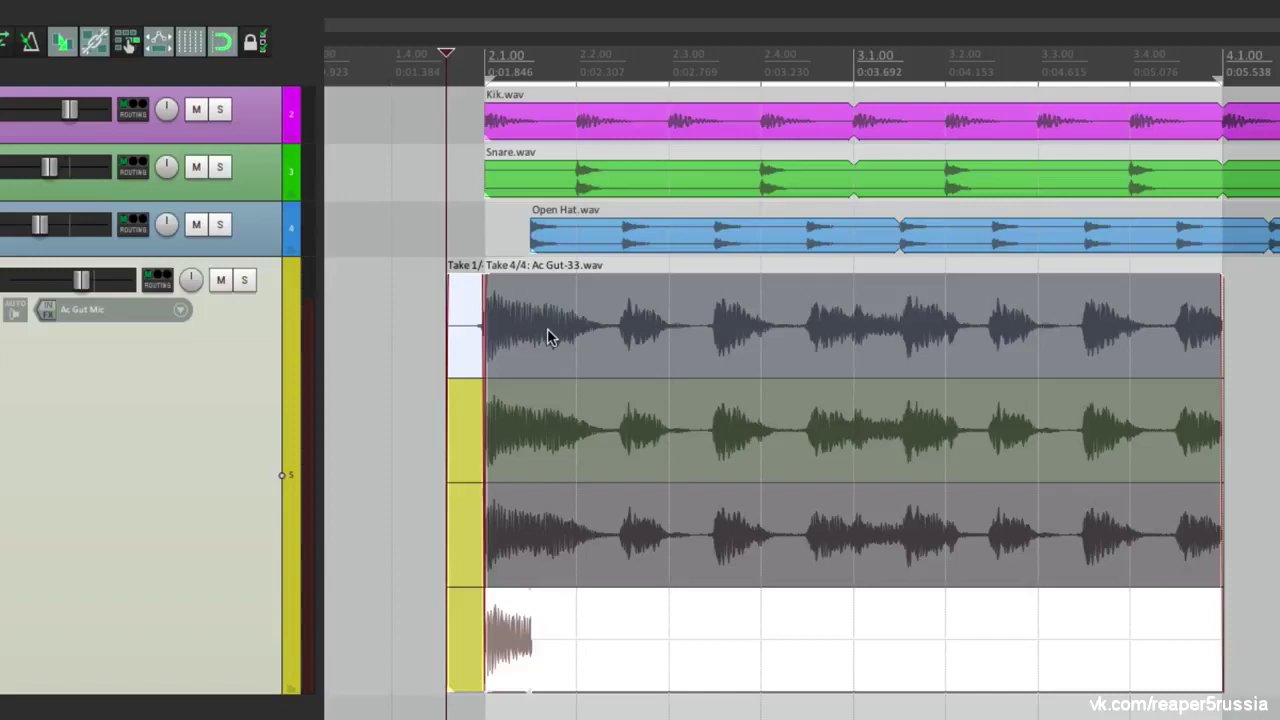
# Select the incomplete fourth take of the looped Ac Gut item and delete that active take
pyautogui.click(379, 332)
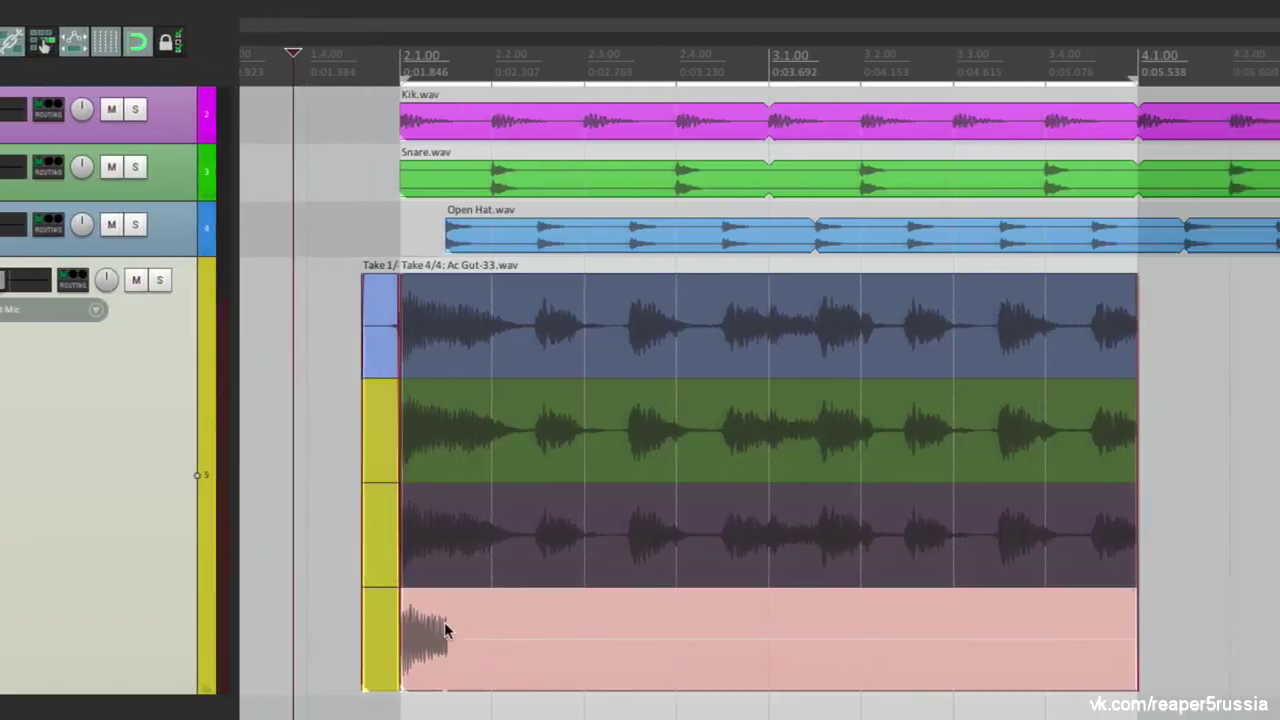
pyautogui.click(529, 630)
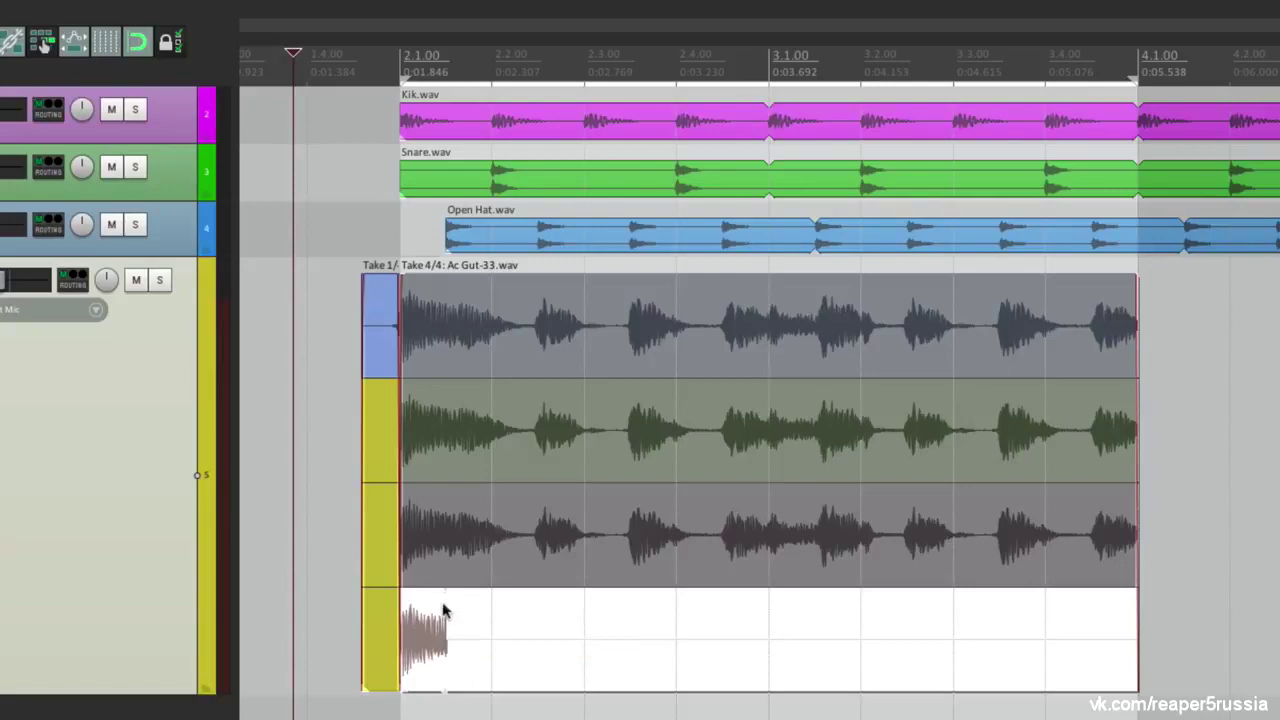
pyautogui.rightClick(443, 608)
pyautogui.moveTo(478, 548)
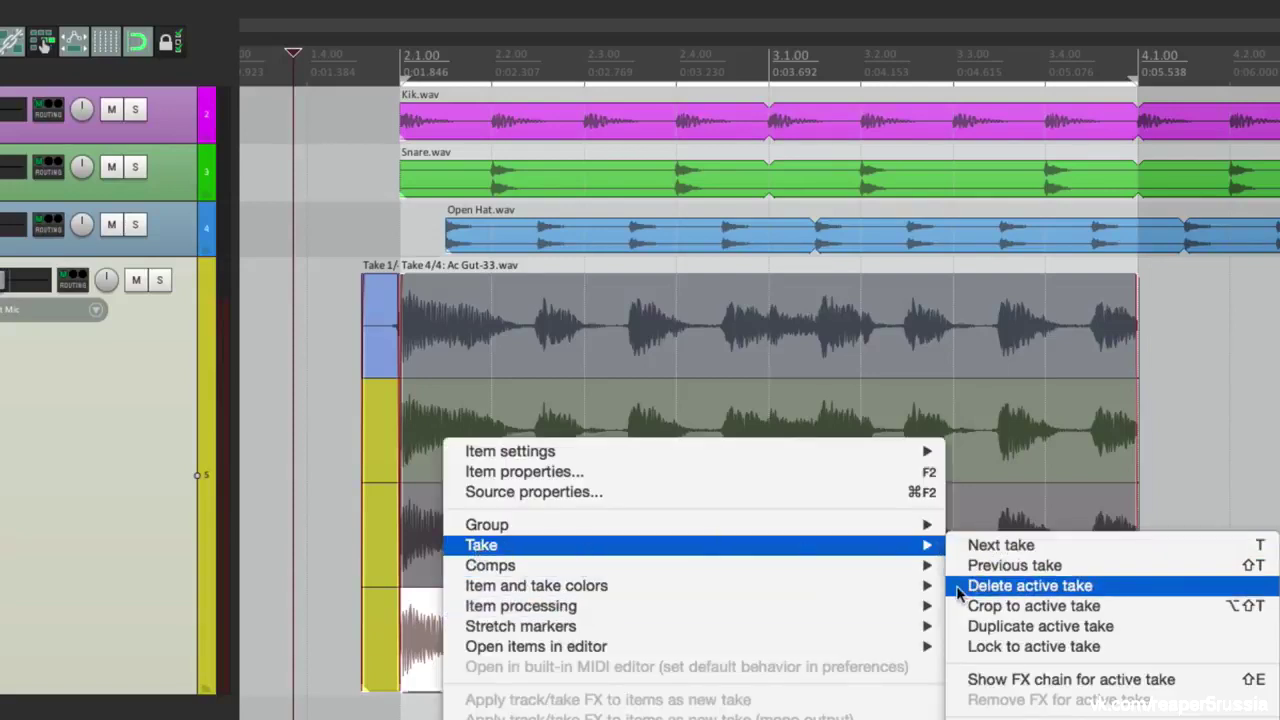
pyautogui.click(1000, 586)
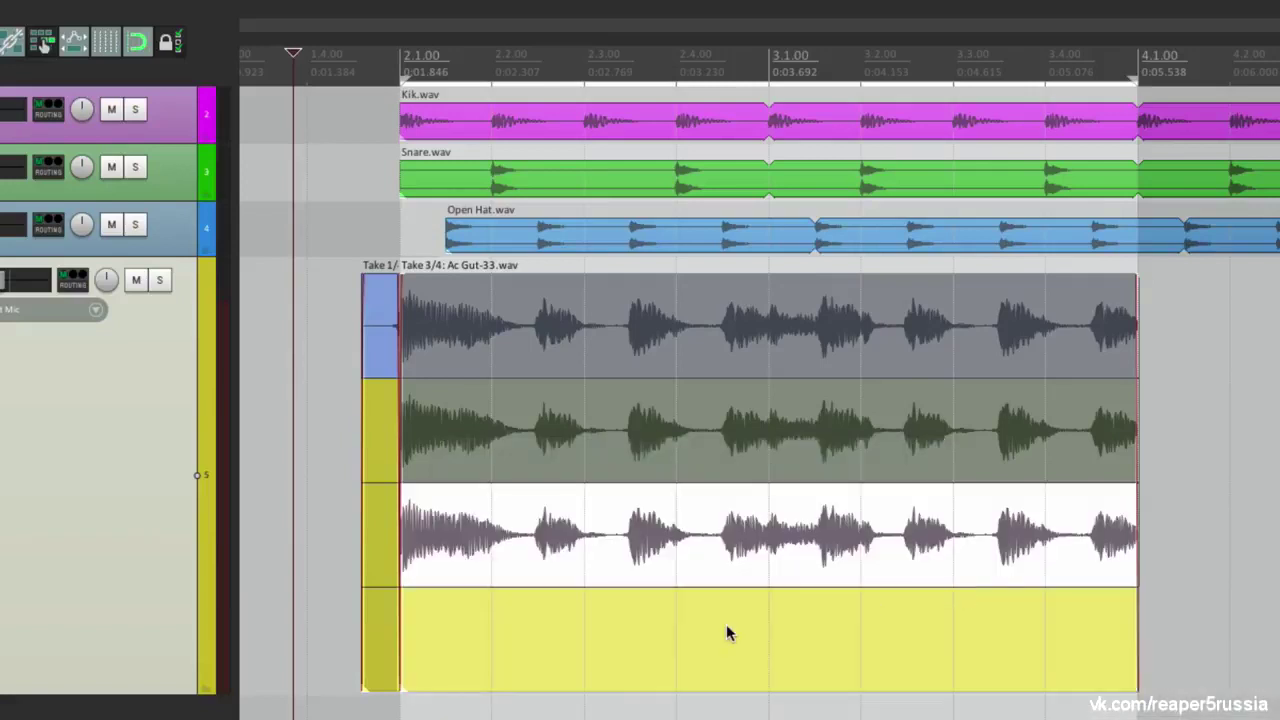
# Delete the short leading item before bar 2 and the empty fourth take of the Ac Gut item
pyautogui.click(306, 514)
pyautogui.click(378, 422)
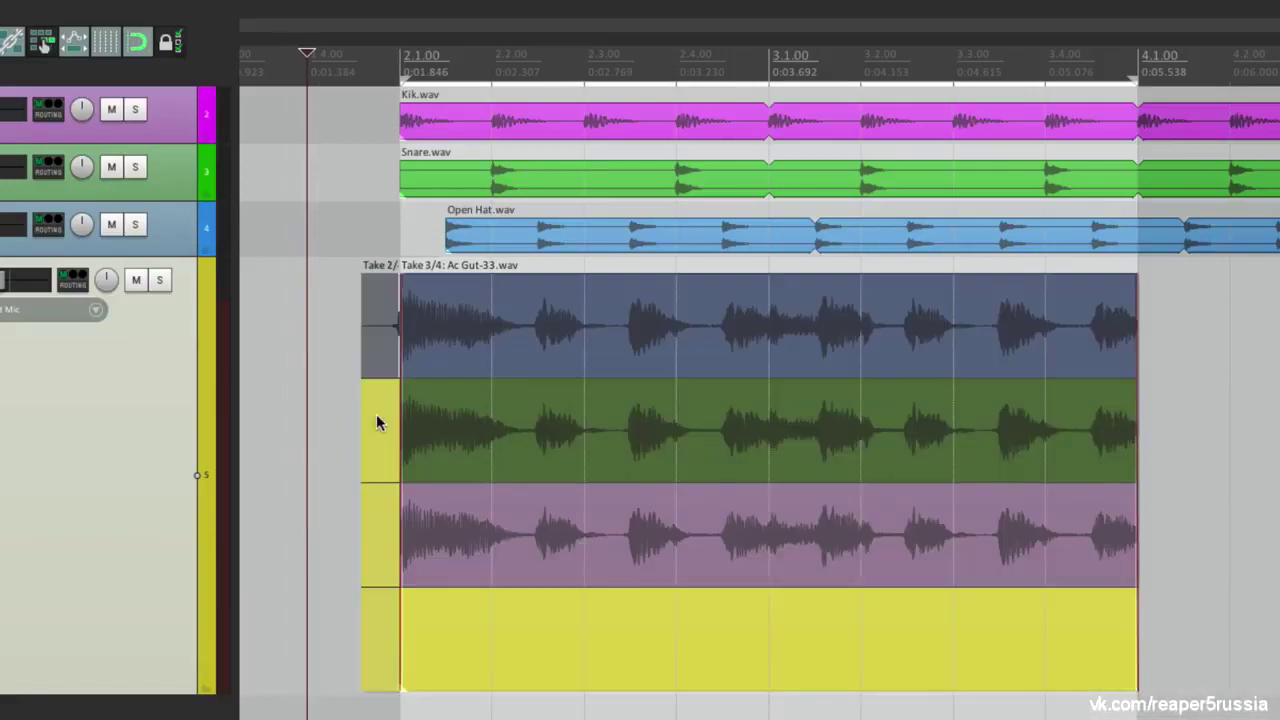
pyautogui.click(453, 623)
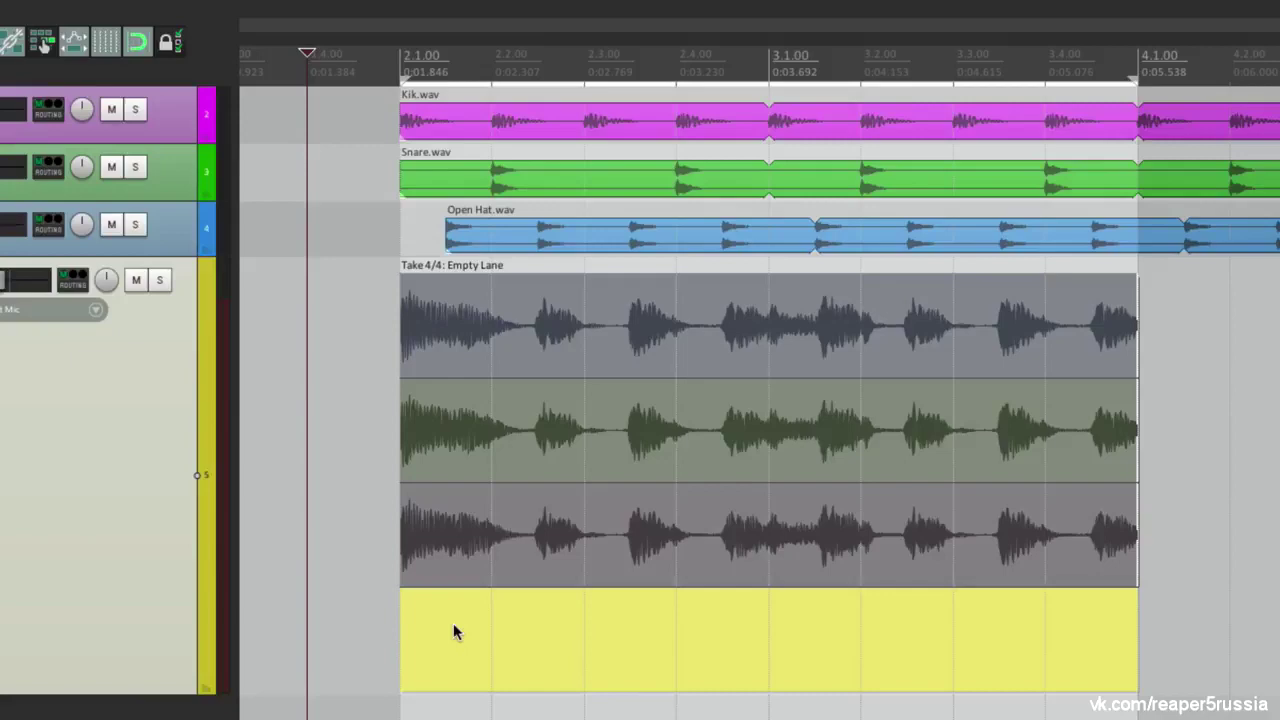
pyautogui.rightClick(453, 623)
pyautogui.moveTo(470, 548)
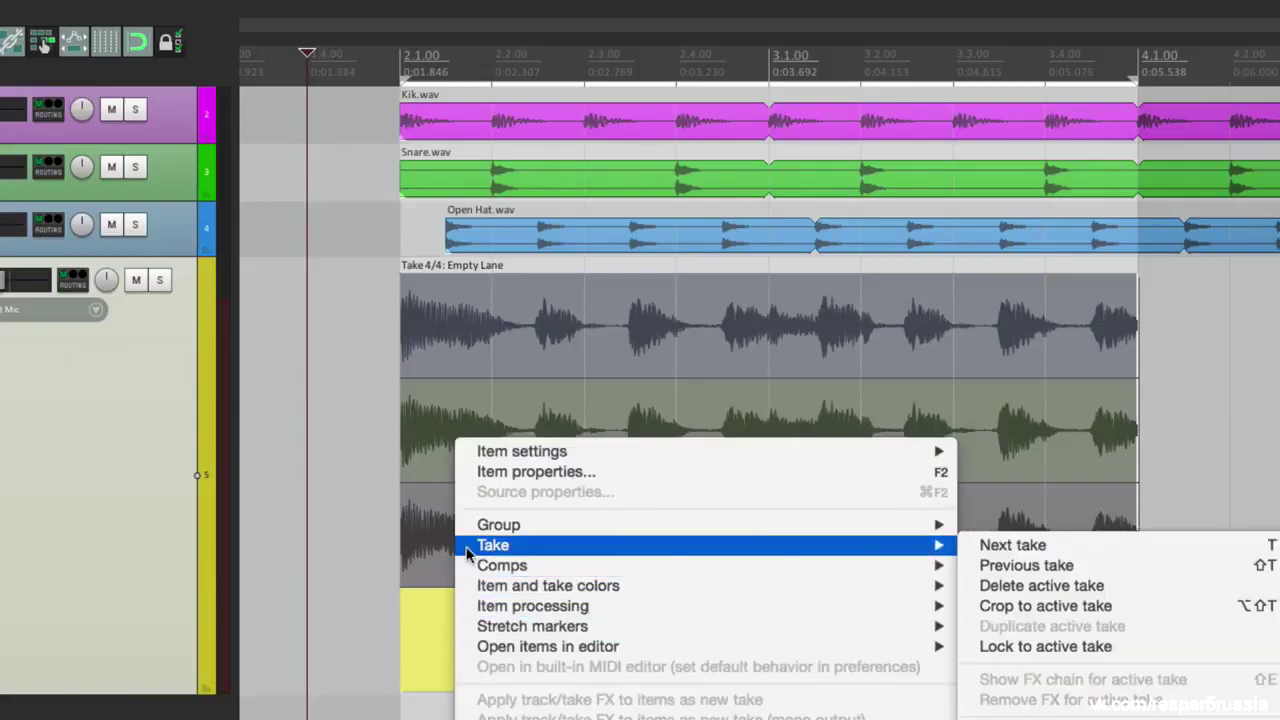
pyautogui.click(990, 587)
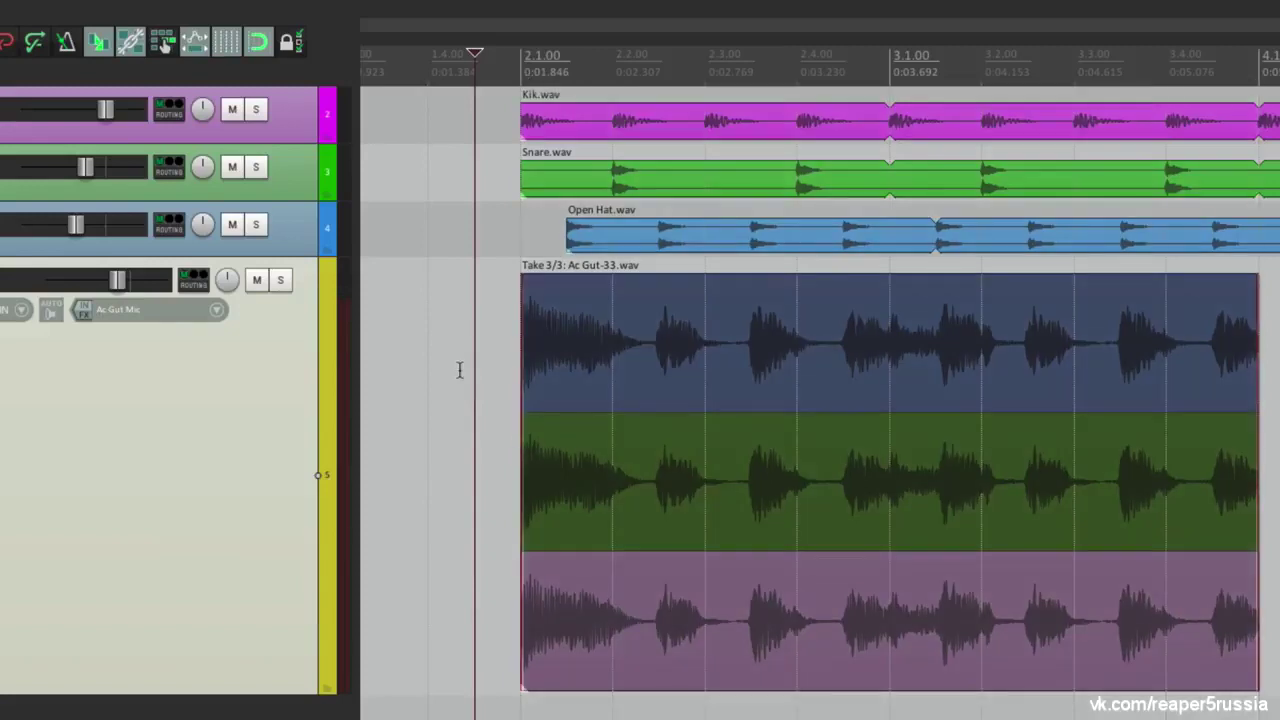
# Play from just before bar 2 and audition takes 1, 2 and 3 of the Ac Gut item
pyautogui.click(460, 371)
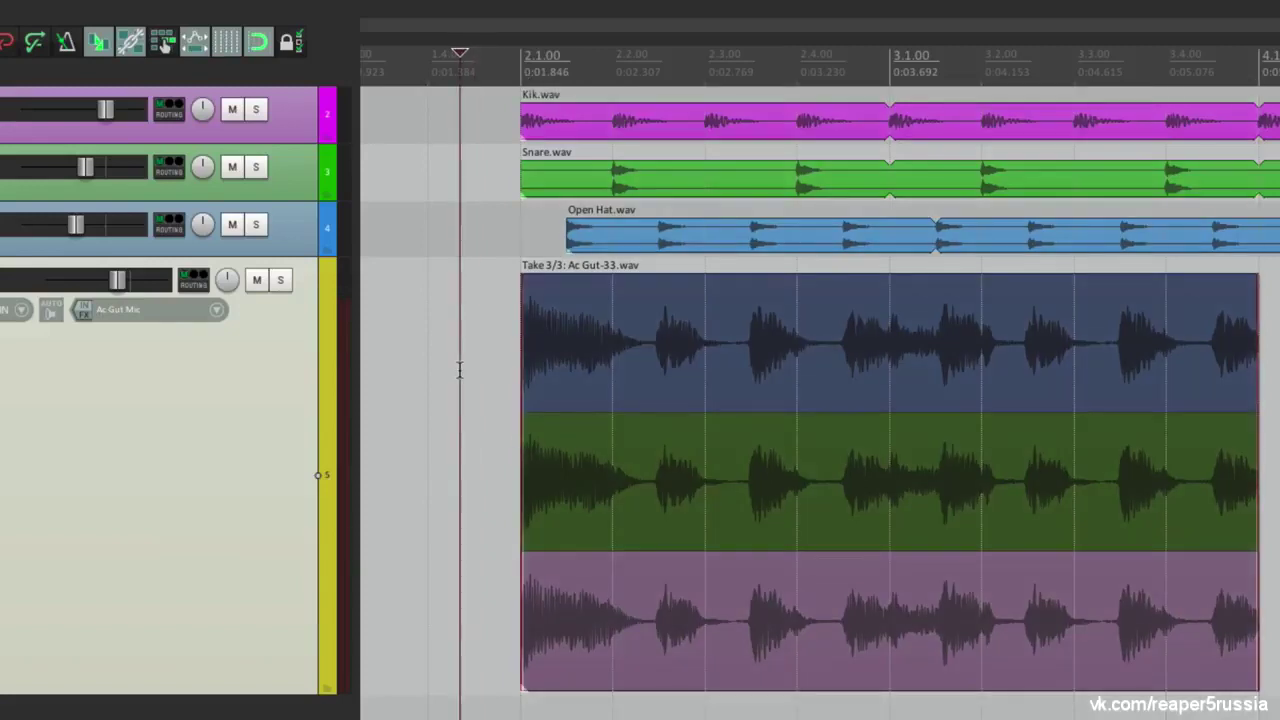
pyautogui.click(576, 340)
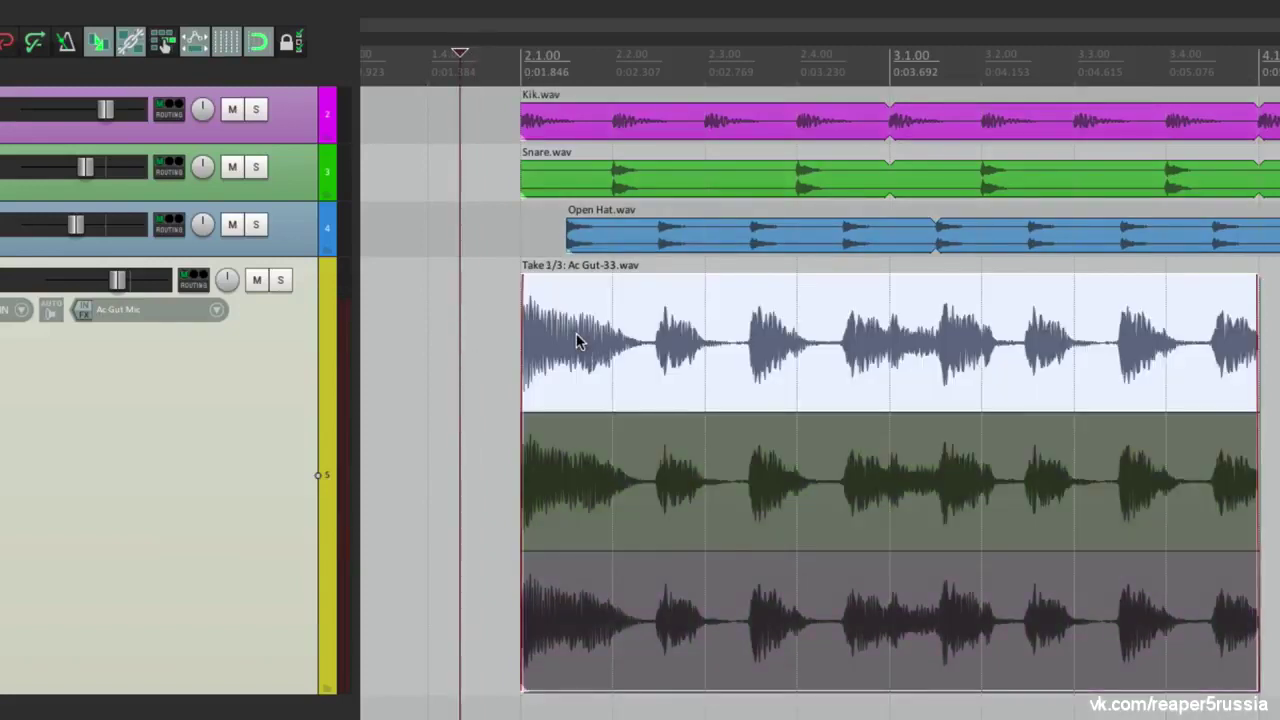
pyautogui.press('space')
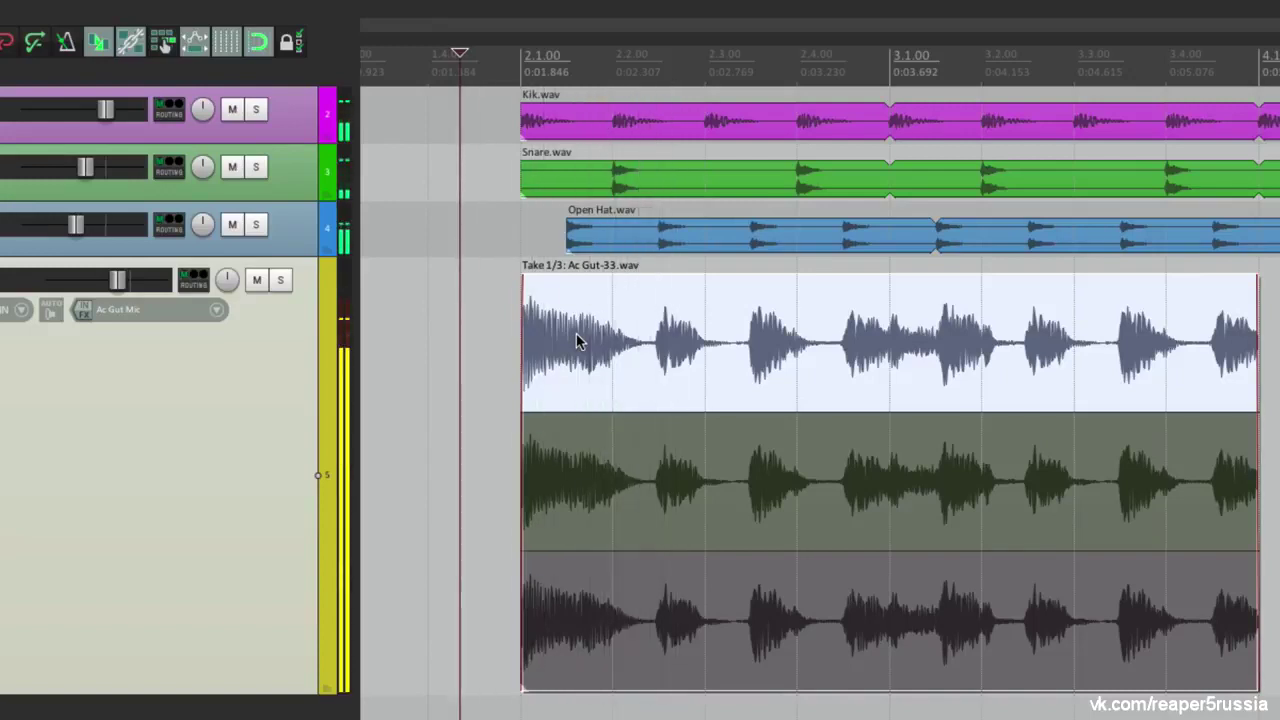
pyautogui.click(655, 452)
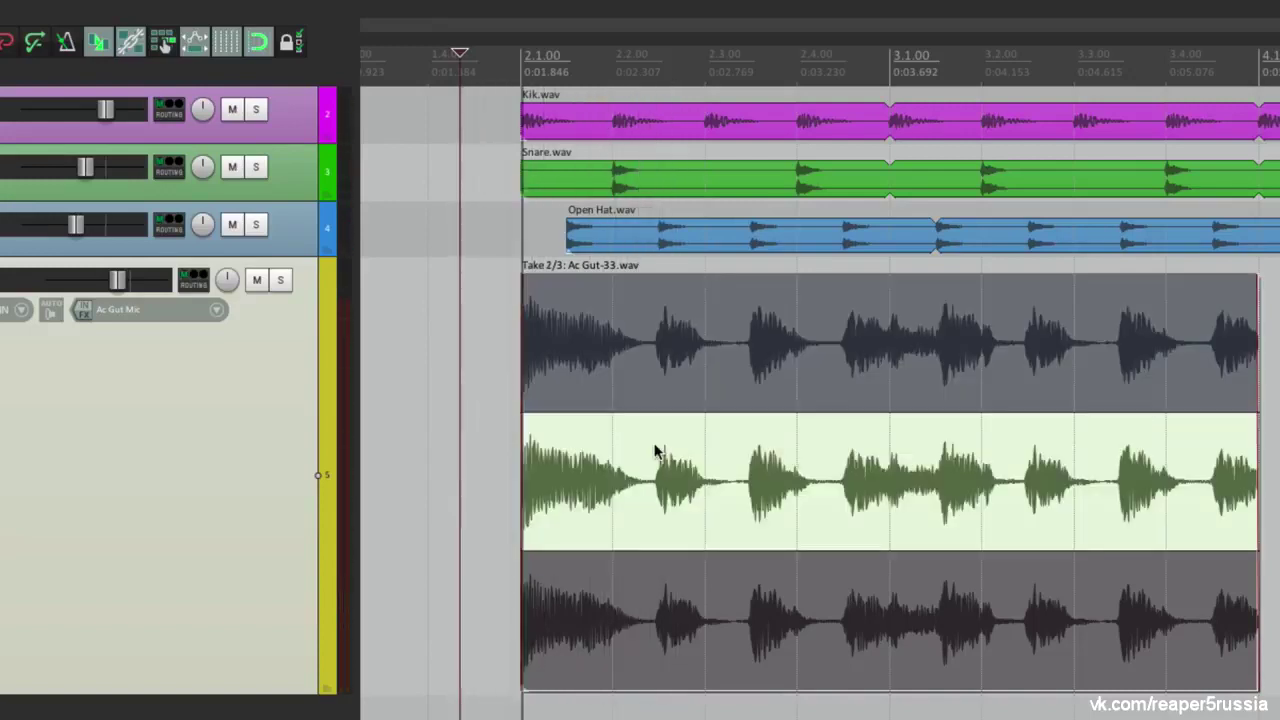
pyautogui.click(684, 612)
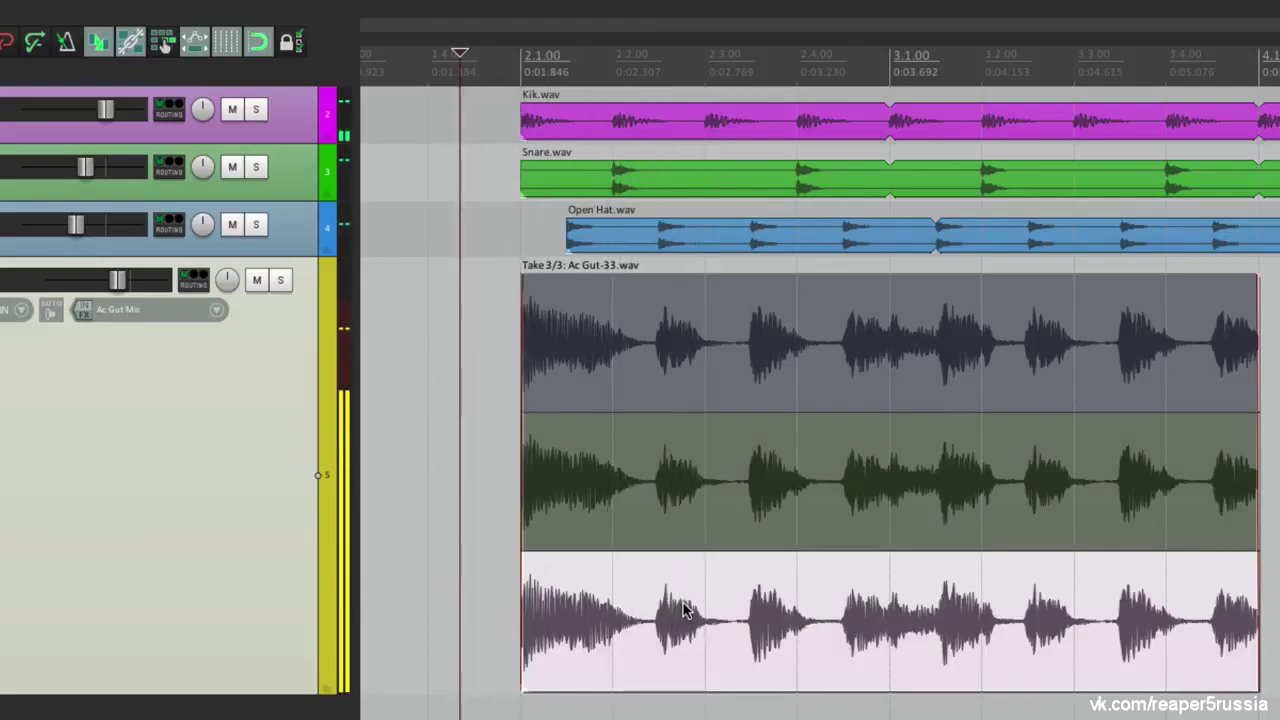
pyautogui.press('space')
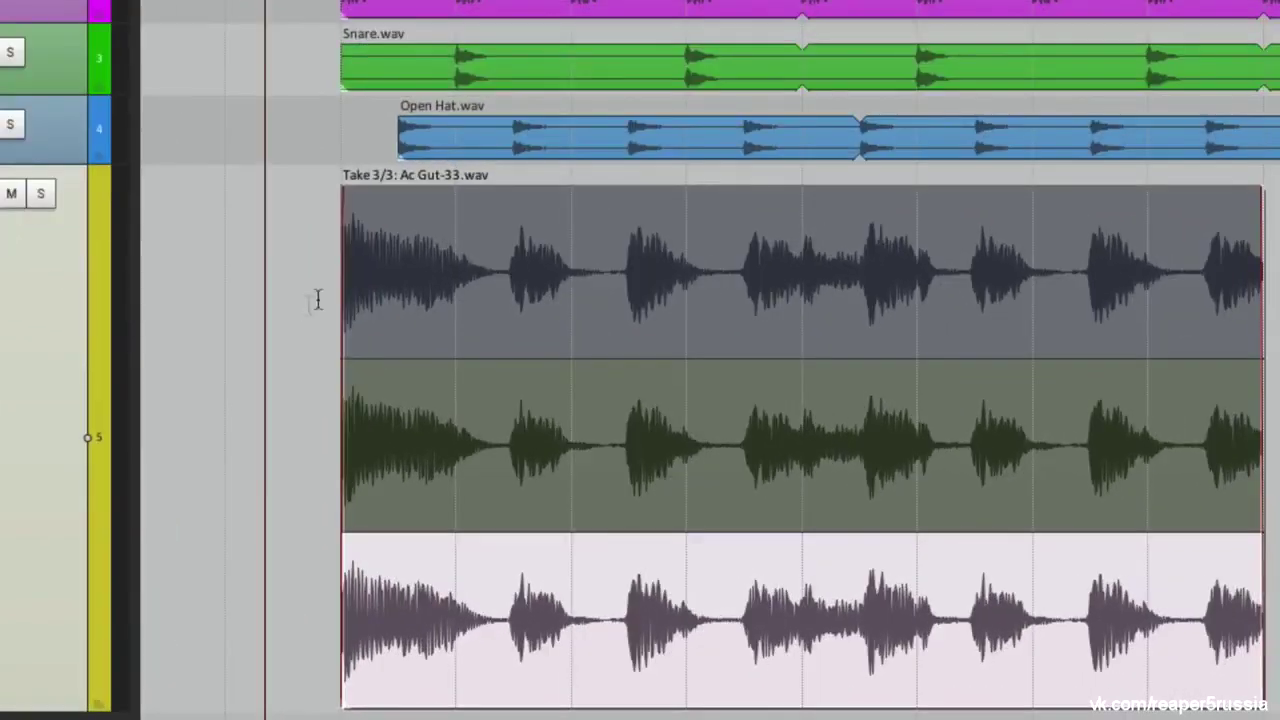
# Try splitting the Ac Gut item in the silent gap after its first phrase, examine the fades, and undo the split
pyautogui.scroll(5, 403, 357)
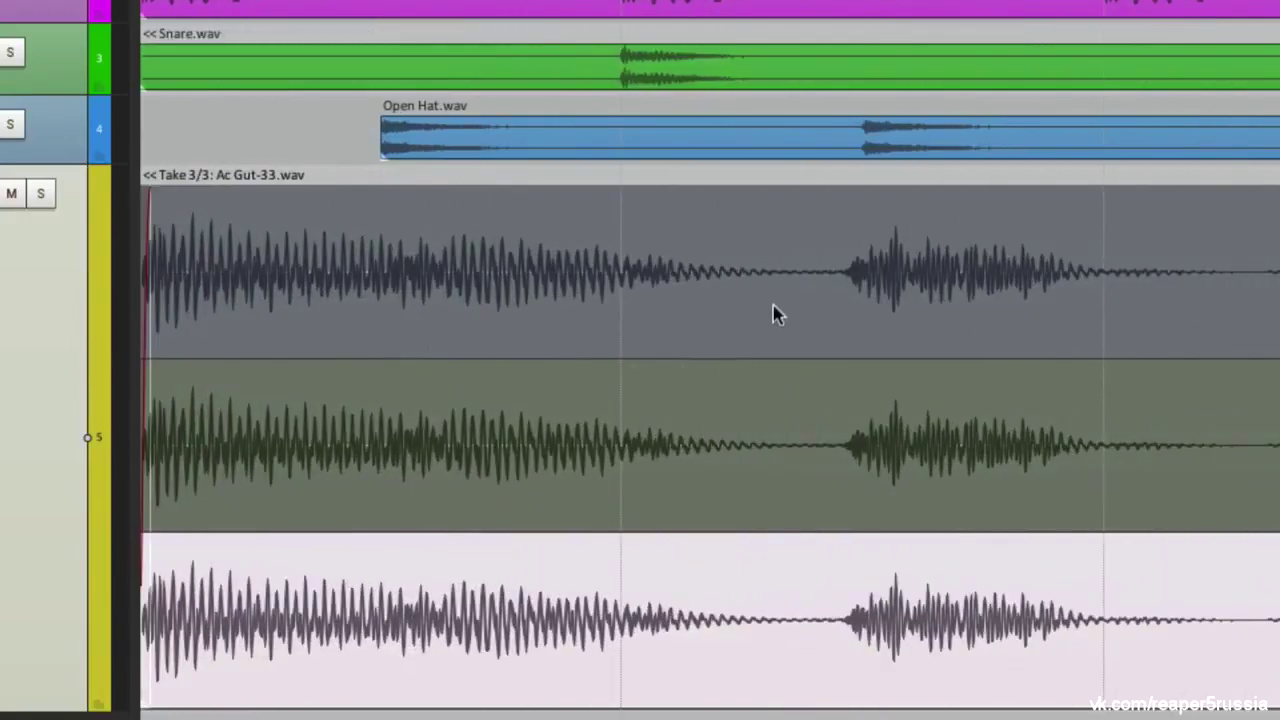
pyautogui.click(788, 313)
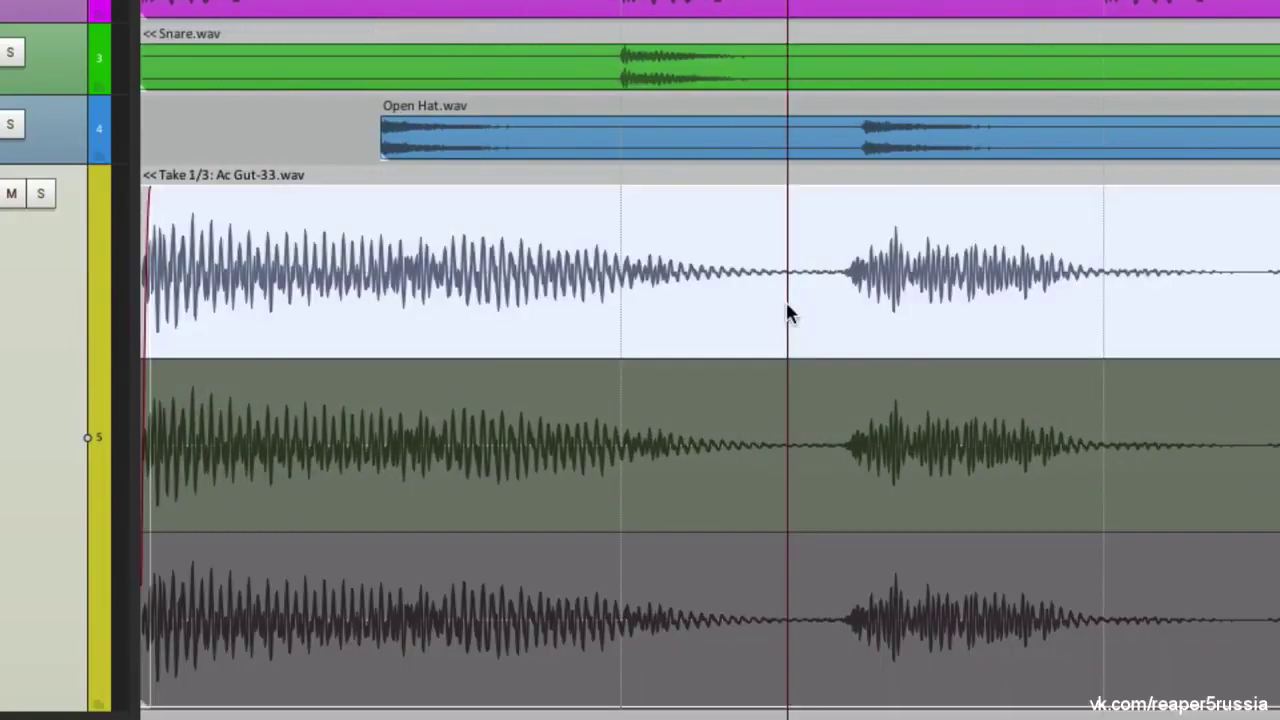
pyautogui.press('s')
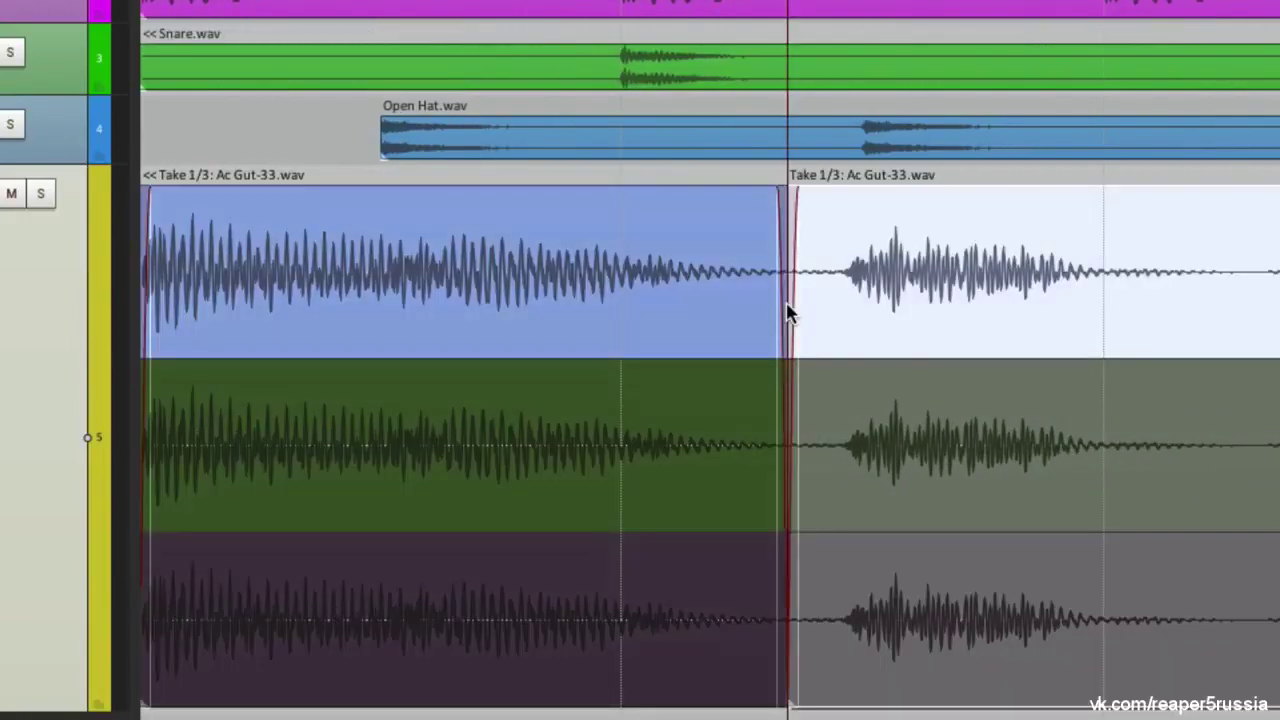
pyautogui.scroll(6, 788, 310)
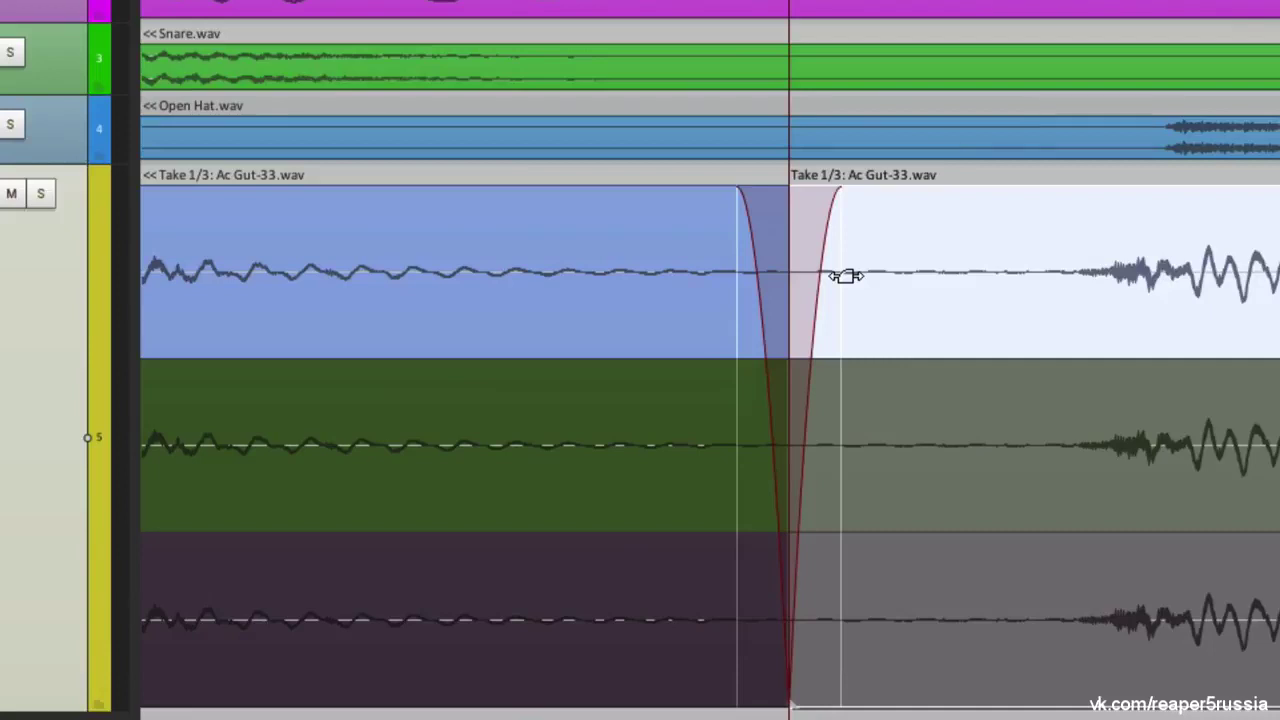
pyautogui.hotkey('ctrl', 'z')
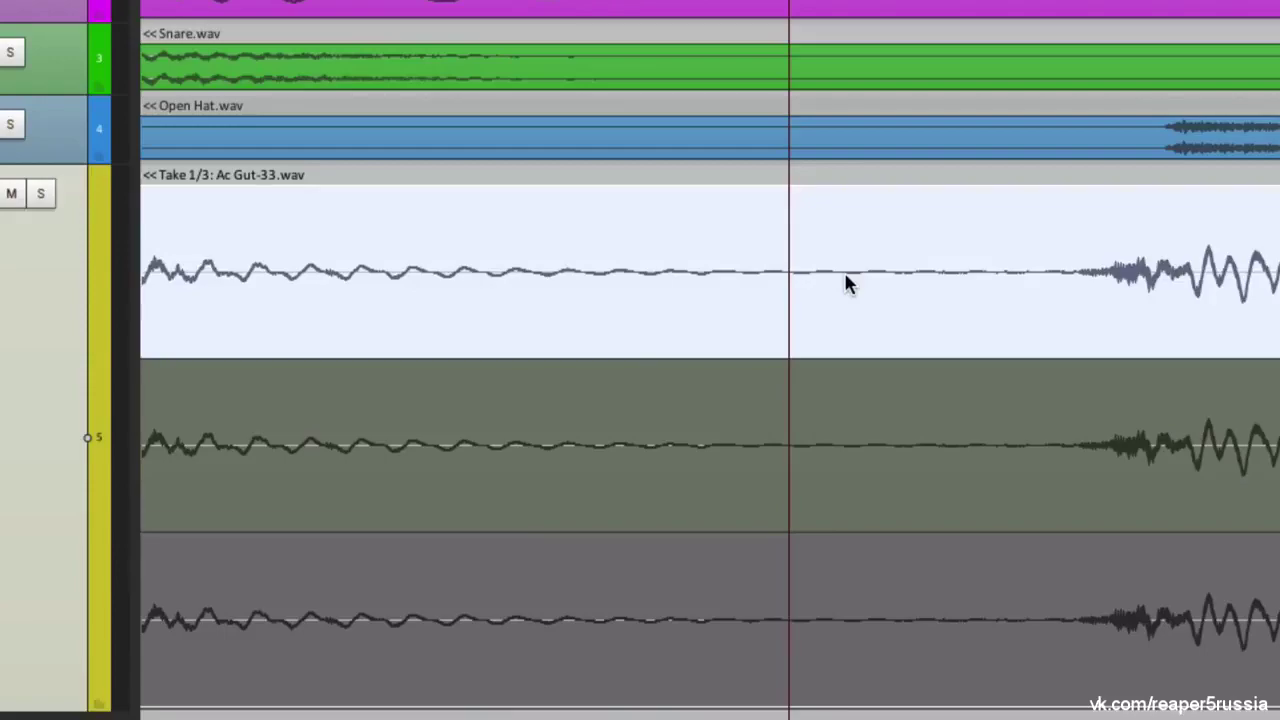
# Enable overlapping and crossfading of items when splitting in the media item default preferences
pyautogui.press('super+comma')
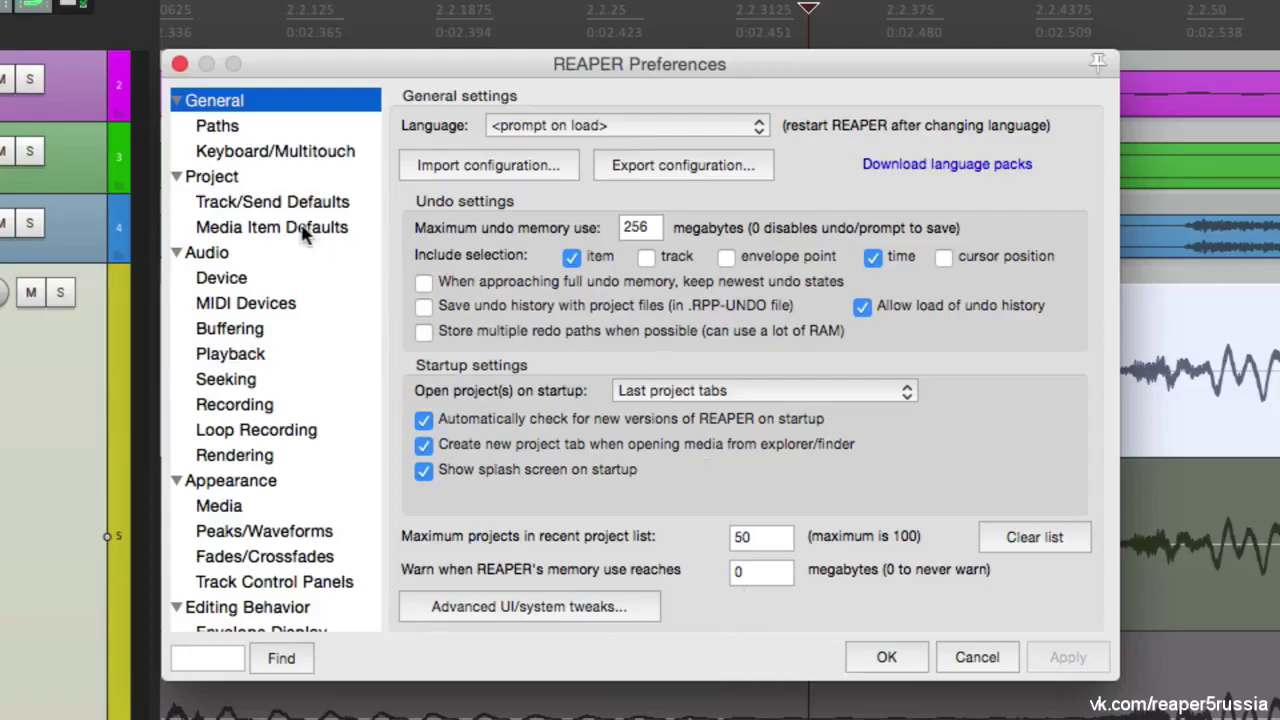
pyautogui.click(340, 229)
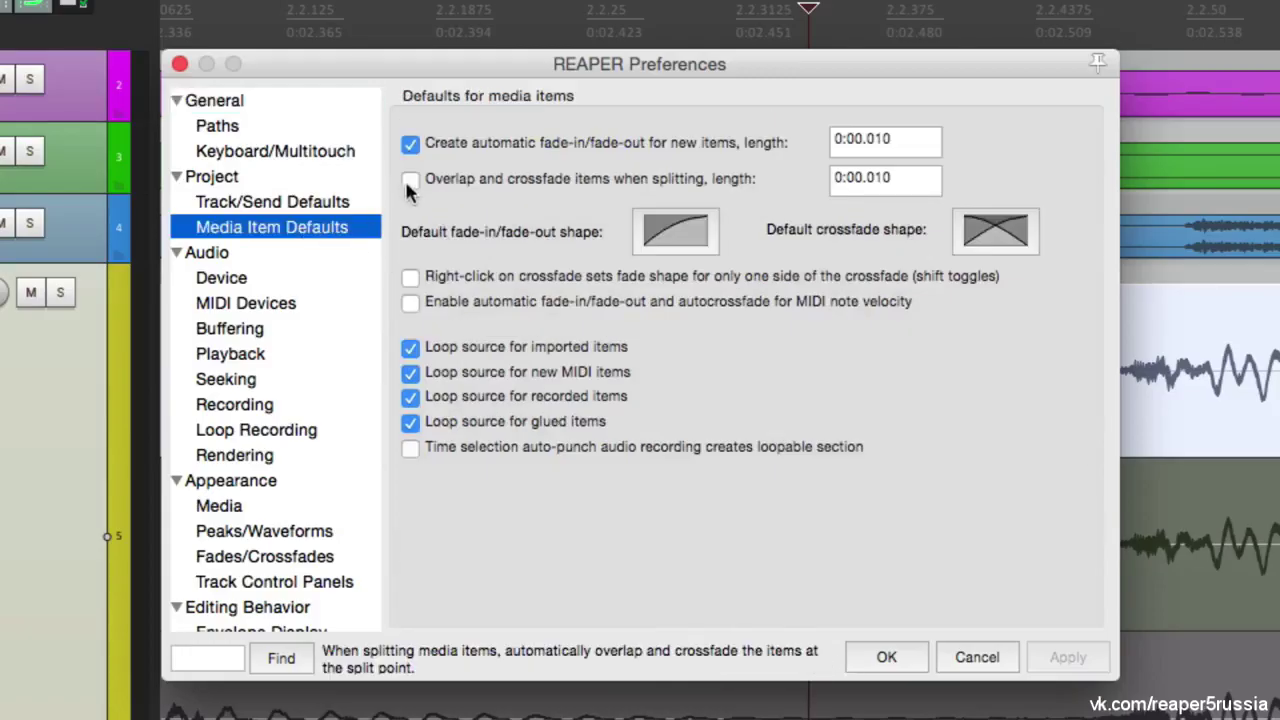
pyautogui.click(407, 190)
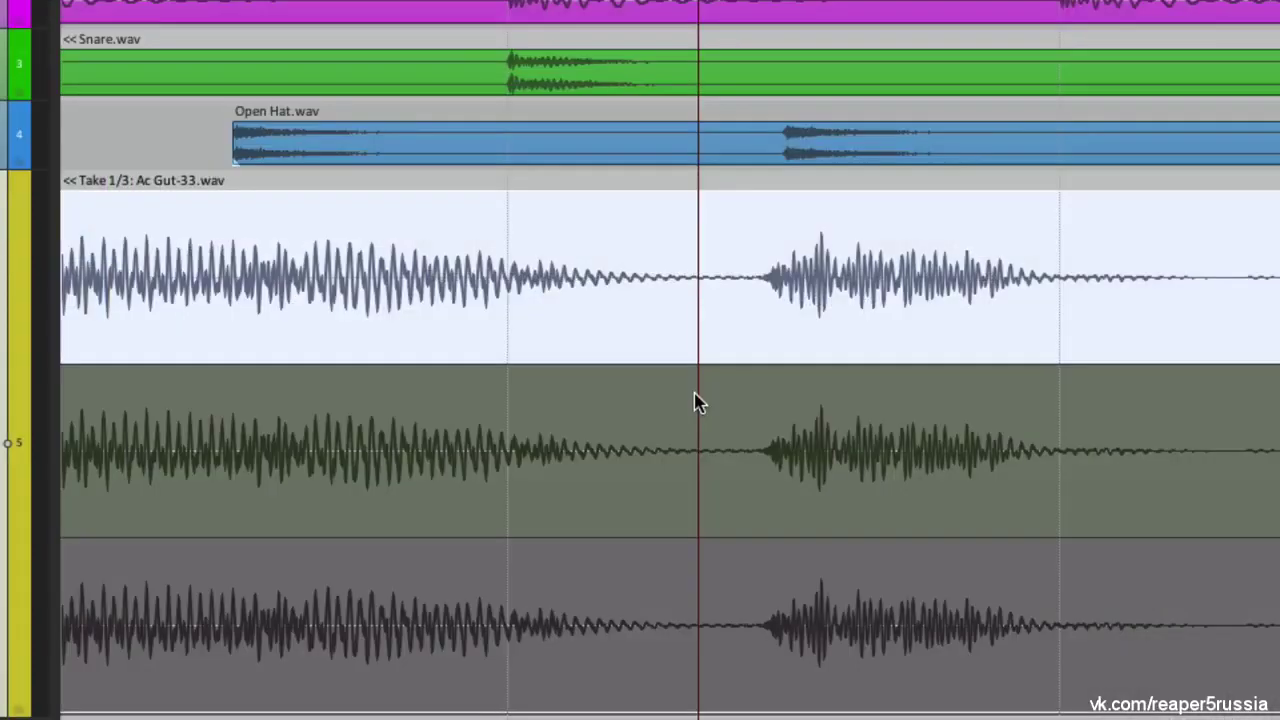
# Split the Ac Gut item at the edit cursor in the gap after its first phrase
pyautogui.scroll(5, 700, 400)
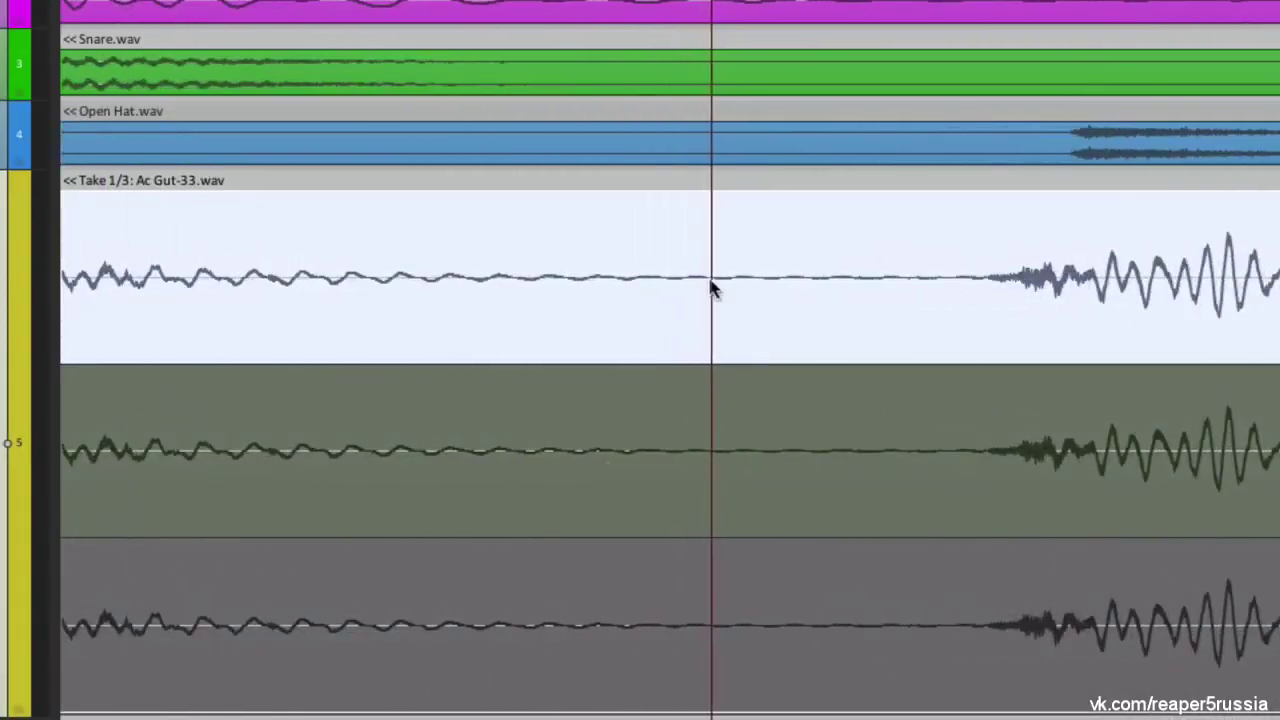
pyautogui.press('s')
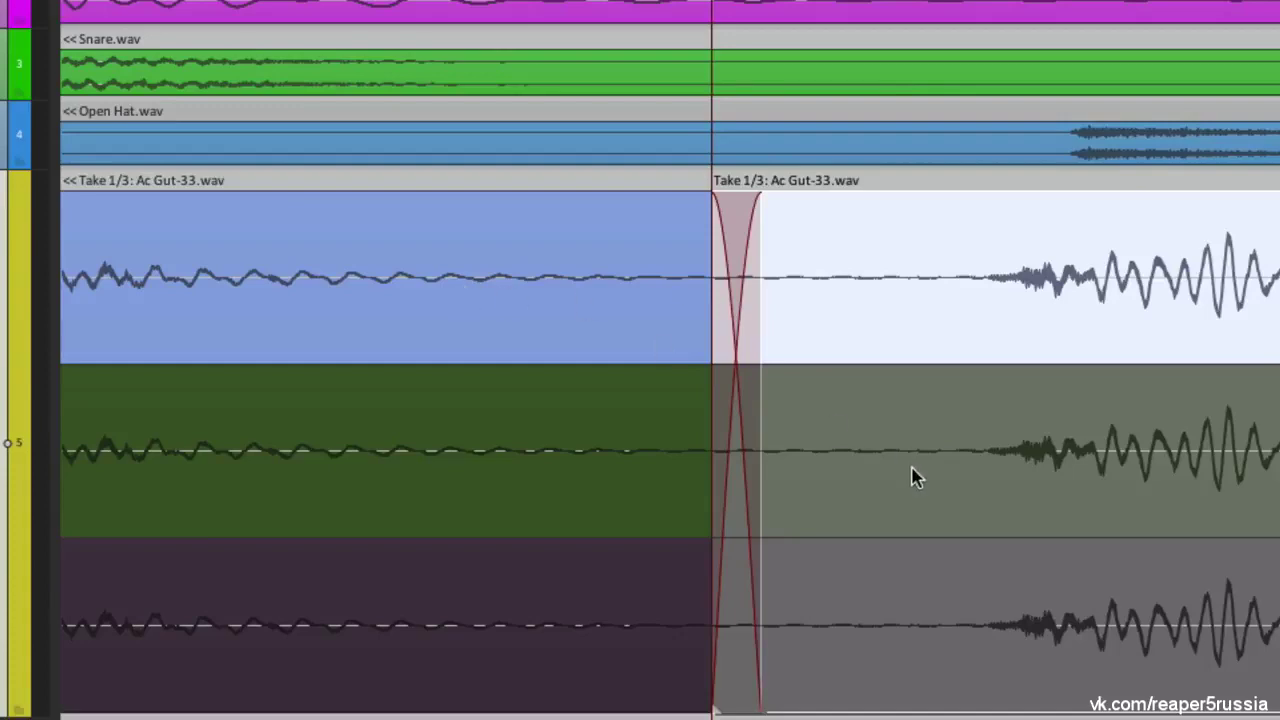
pyautogui.scroll(-5, 646, 349)
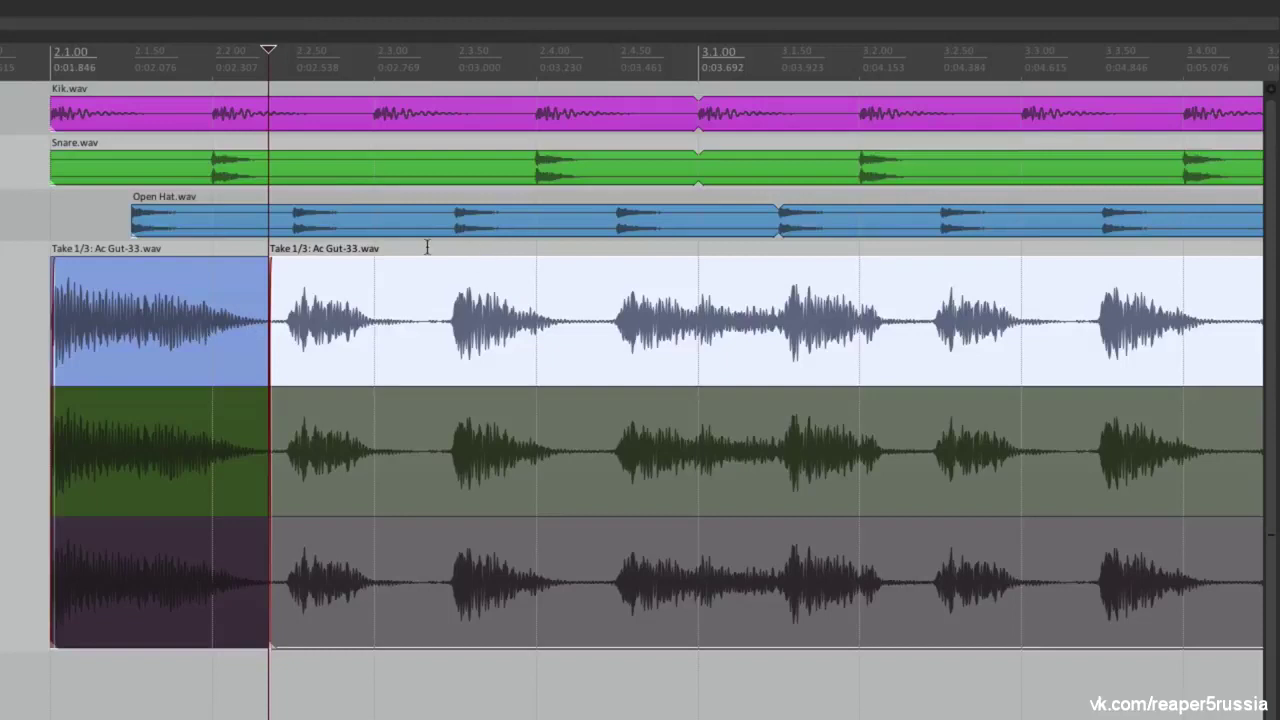
# Split the rest of the Ac Gut item in five more silent gaps between phrases, keeping the long phrase across bar 3 whole
pyautogui.click(427, 309)
pyautogui.press('s')
pyautogui.click(594, 303)
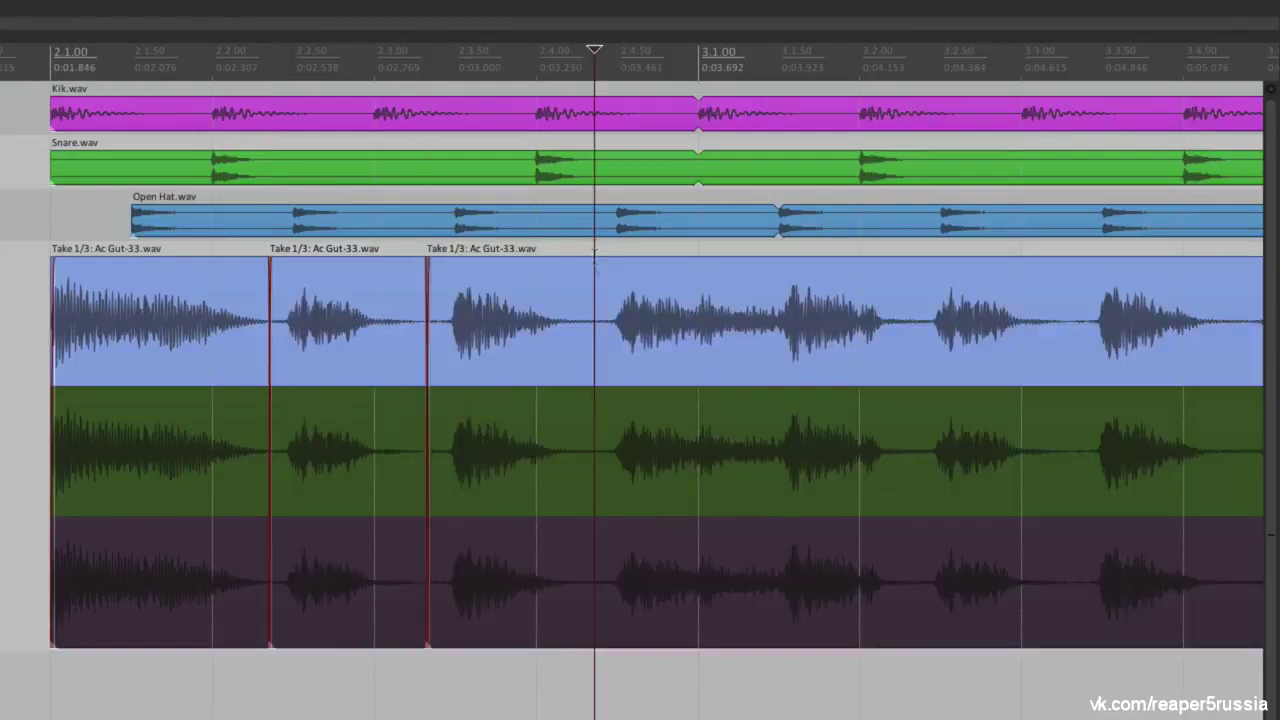
pyautogui.press('s')
pyautogui.click(911, 287)
pyautogui.press('s')
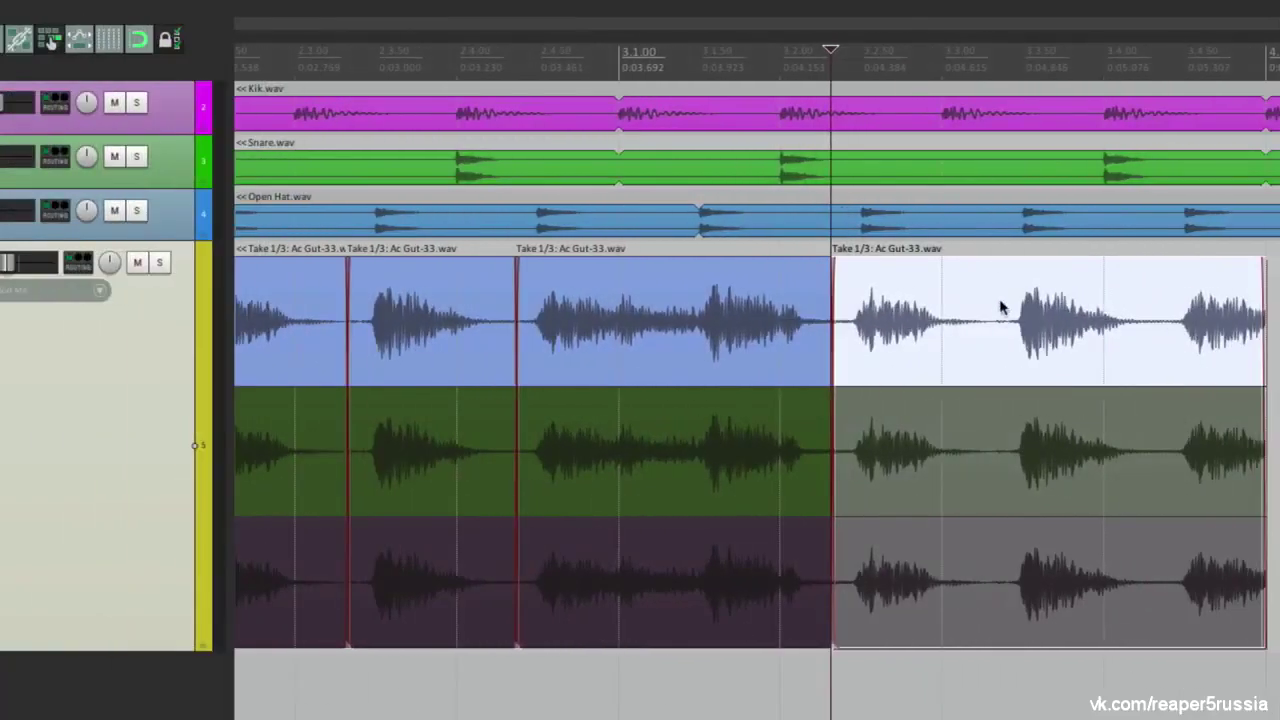
pyautogui.click(993, 303)
pyautogui.press('s')
pyautogui.click(1152, 250)
pyautogui.click(1155, 313)
pyautogui.press('s')
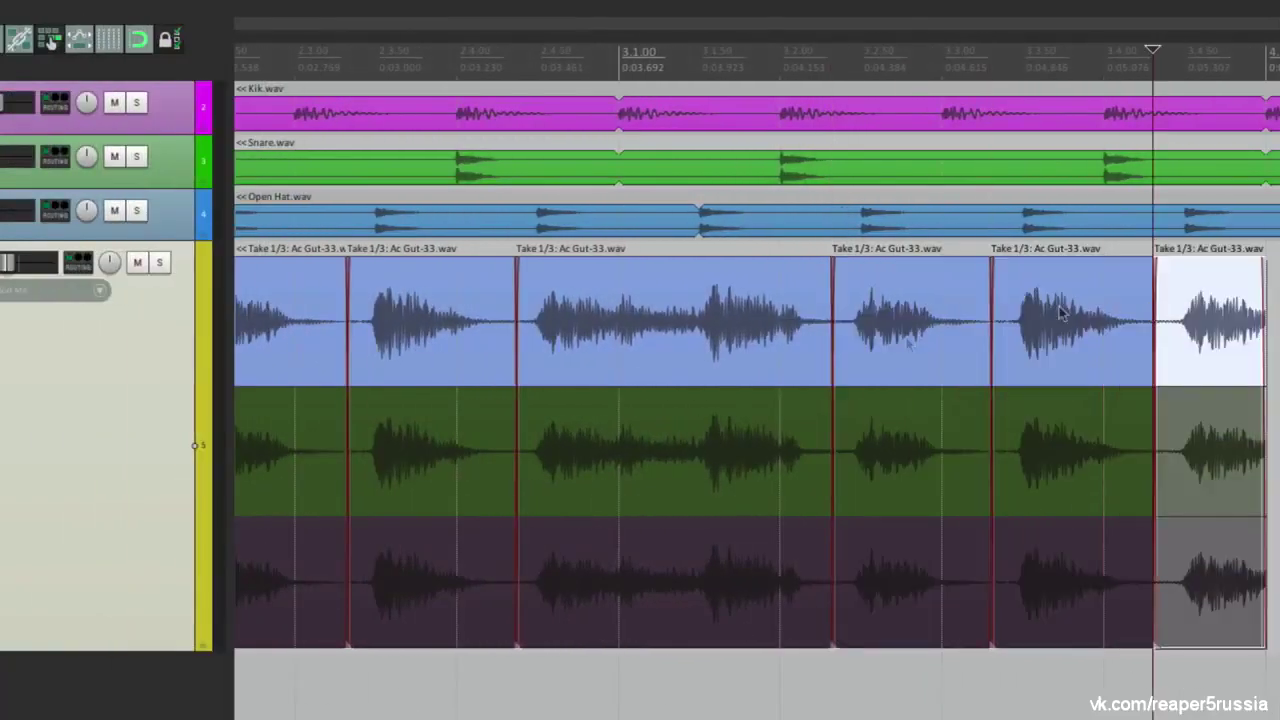
# Play from just before bar 2 and audition takes 1, 2 and 3 of the first Ac Gut section
pyautogui.scroll(-3, 828, 372)
pyautogui.hscroll(-3, 828, 372)
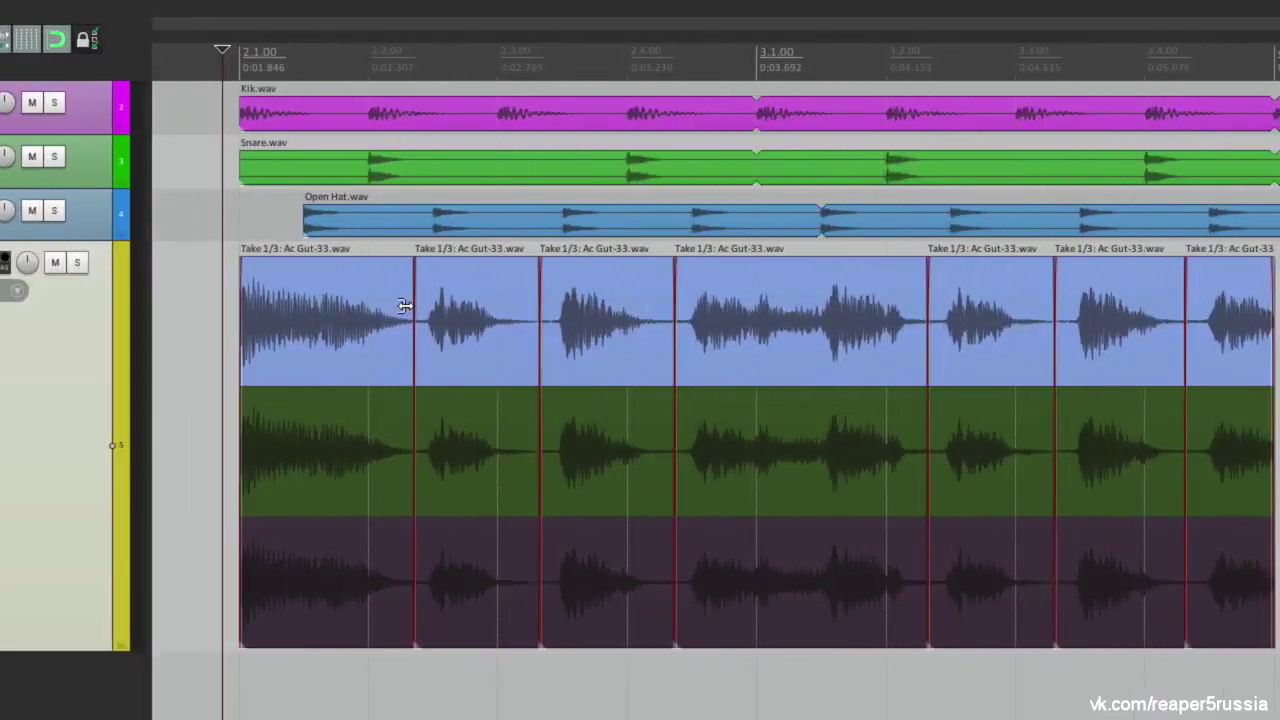
pyautogui.click(217, 313)
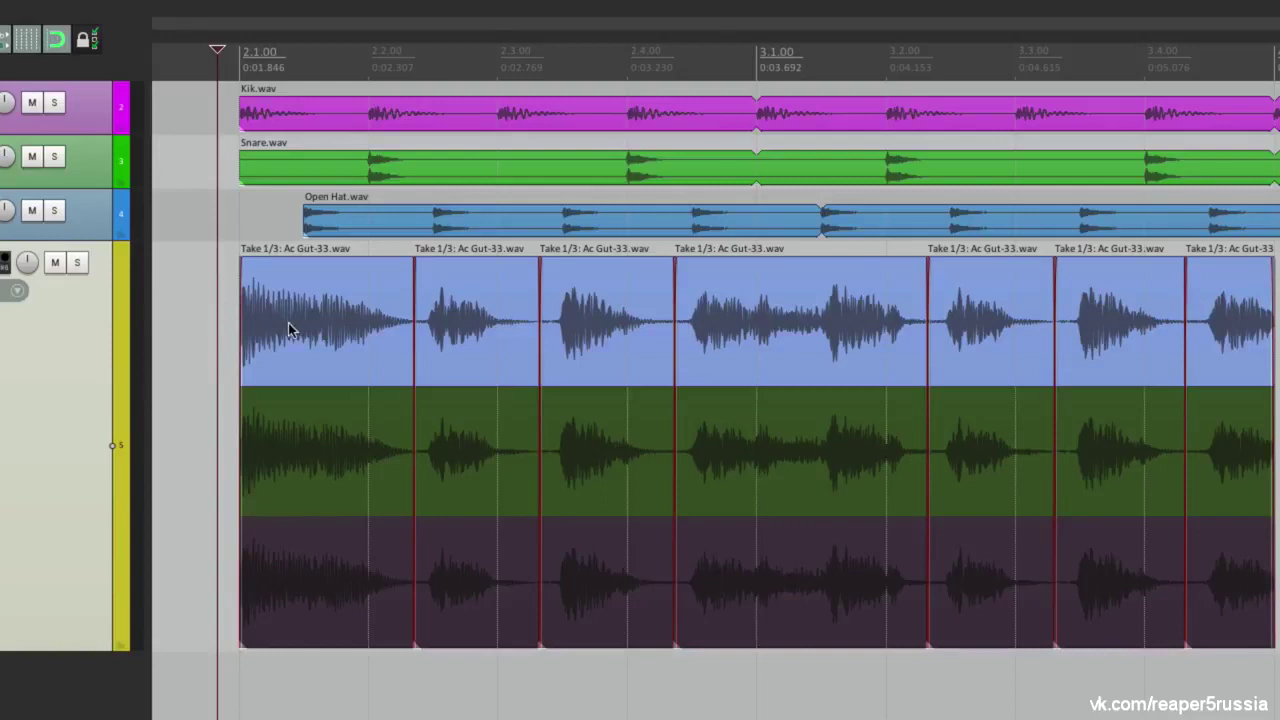
pyautogui.press('space')
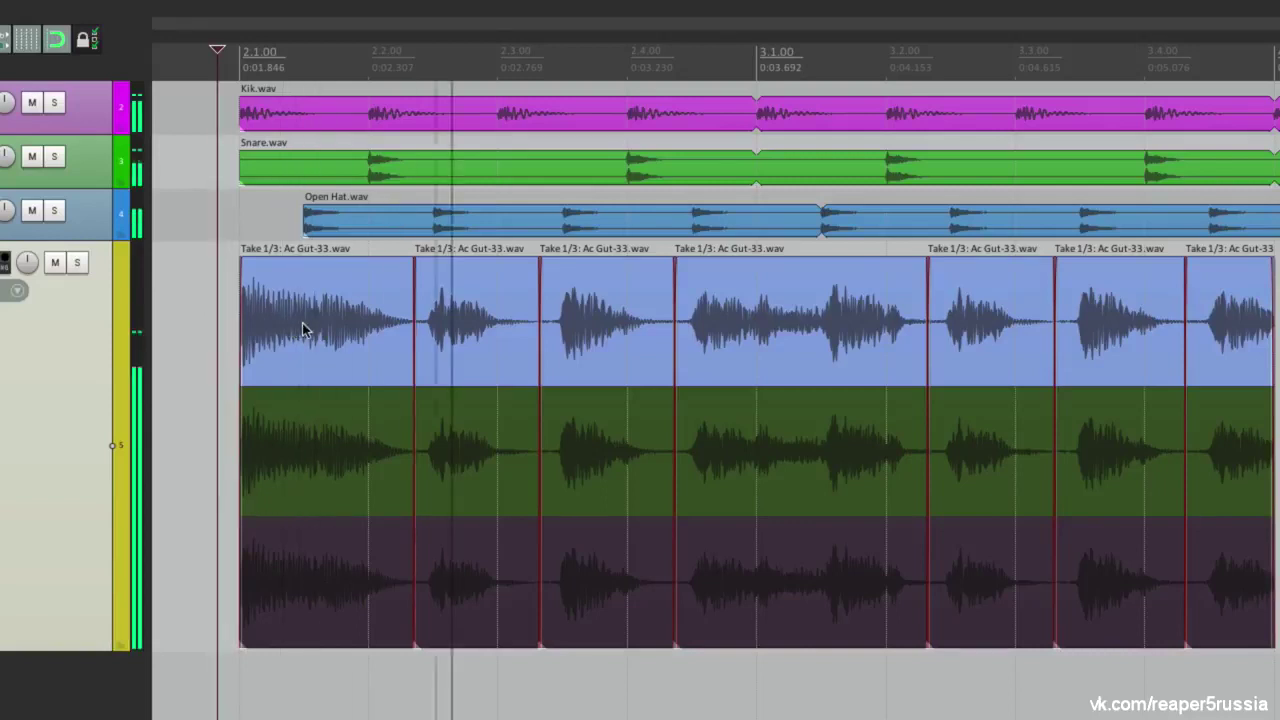
pyautogui.click(305, 407)
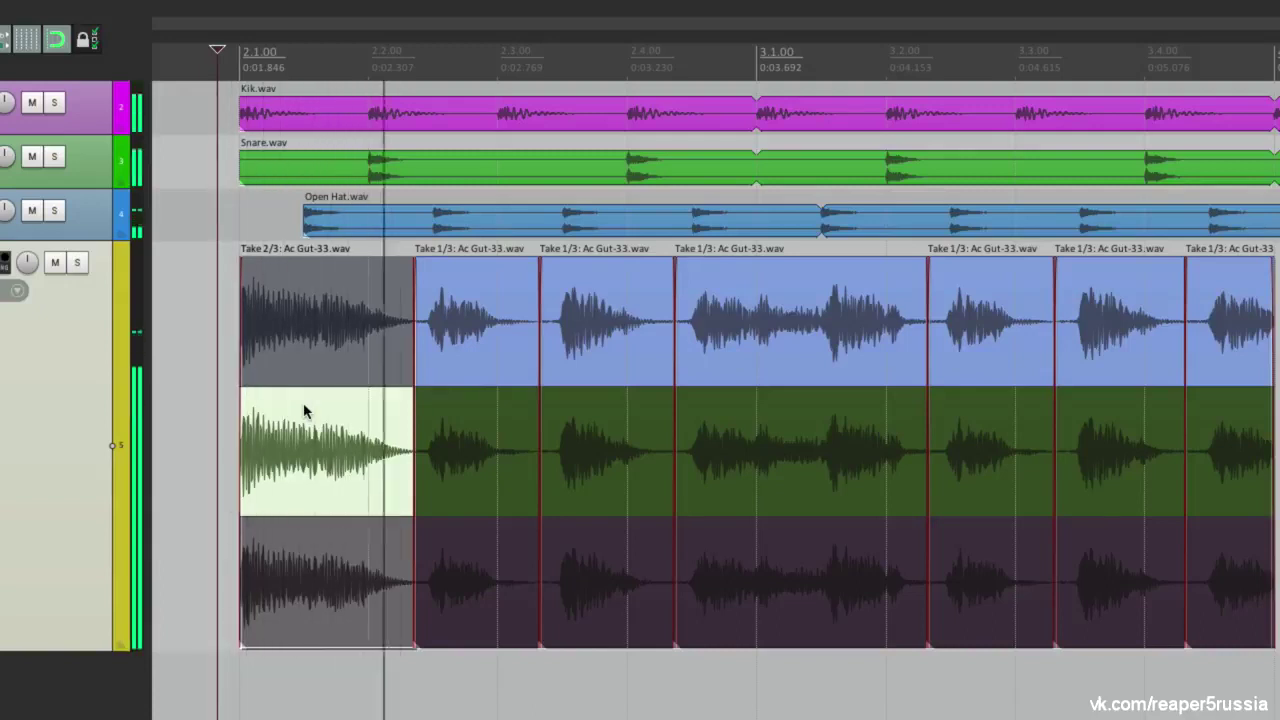
pyautogui.click(319, 534)
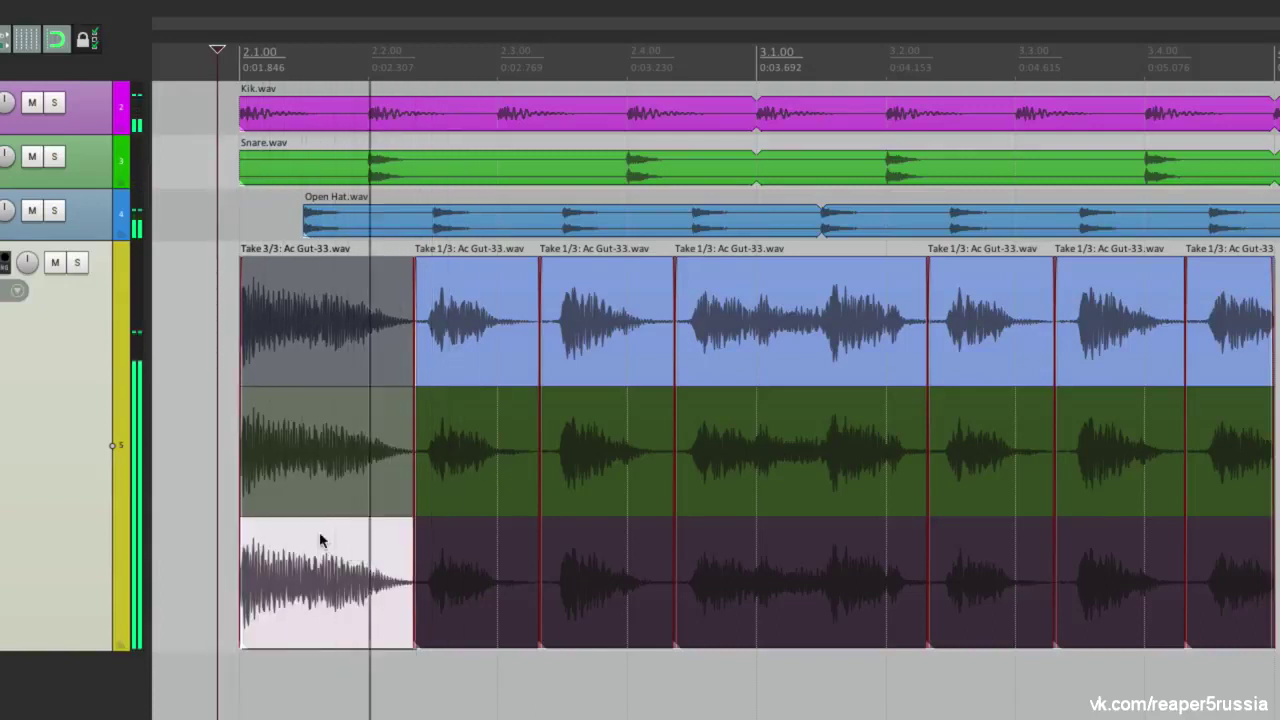
pyautogui.press('space')
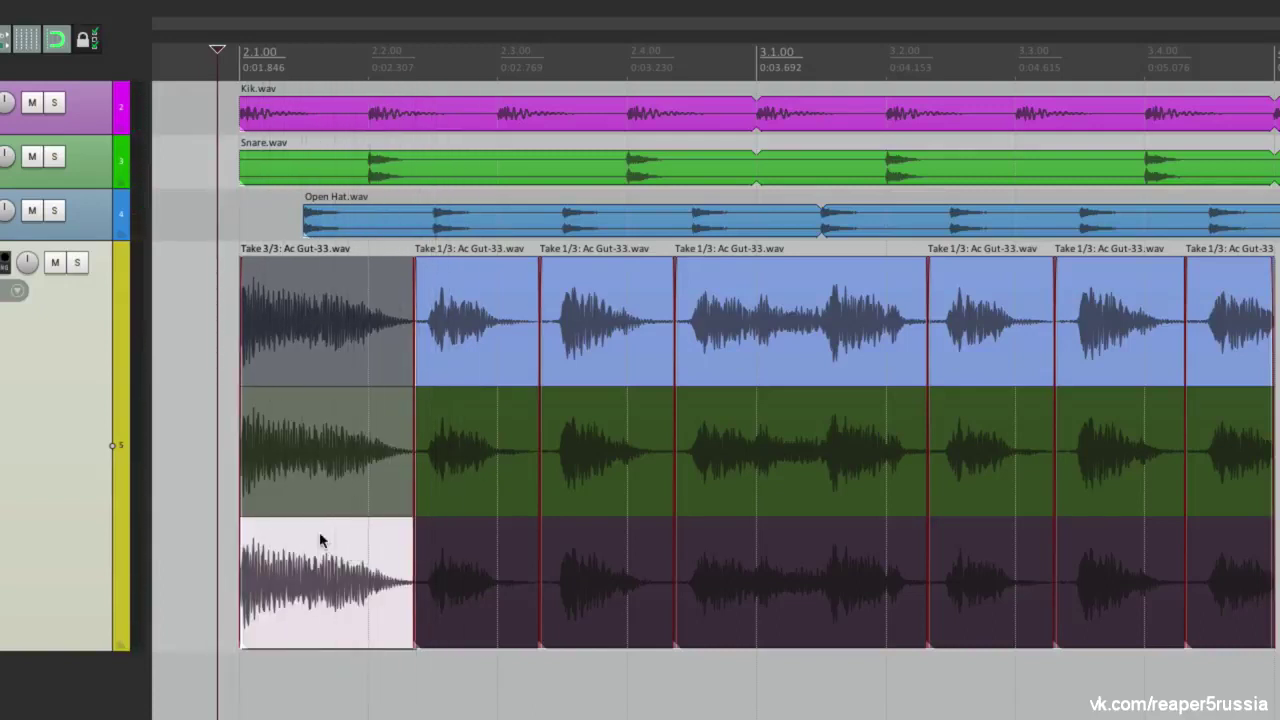
# Set the first Ac Gut section to take 1, and audition takes 1 and 2 of the second section
pyautogui.click(300, 293)
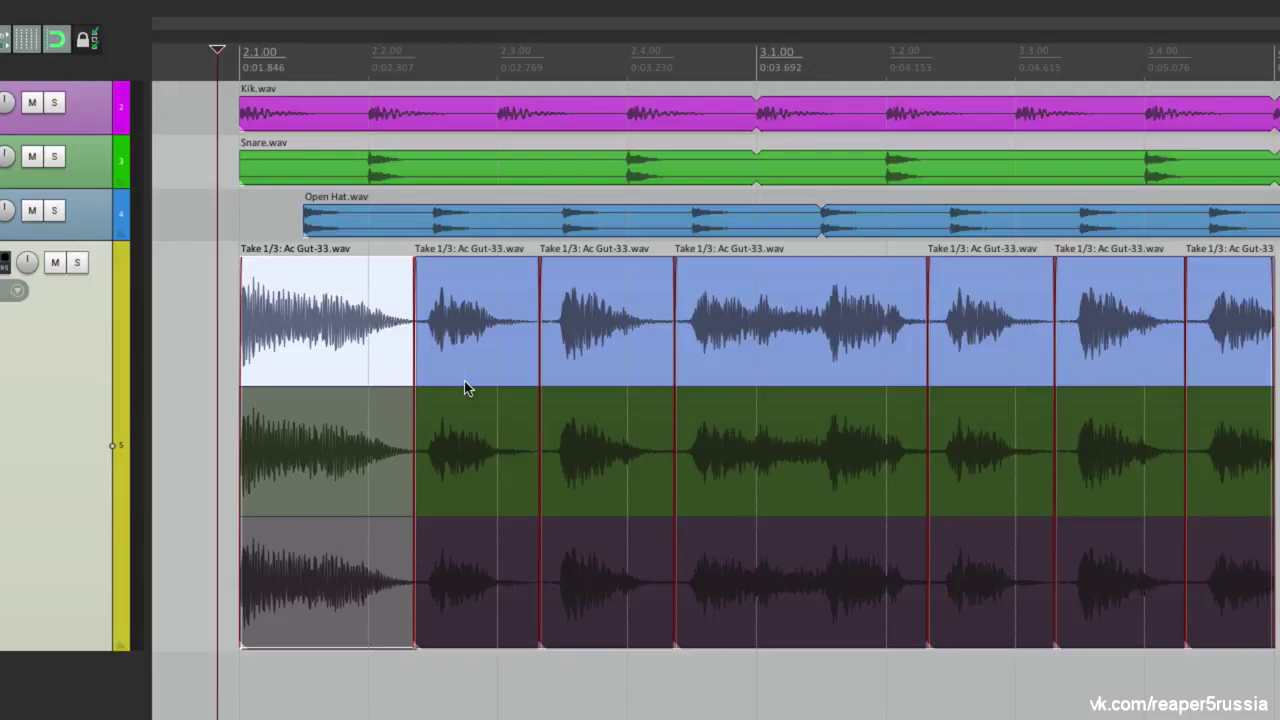
pyautogui.click(458, 322)
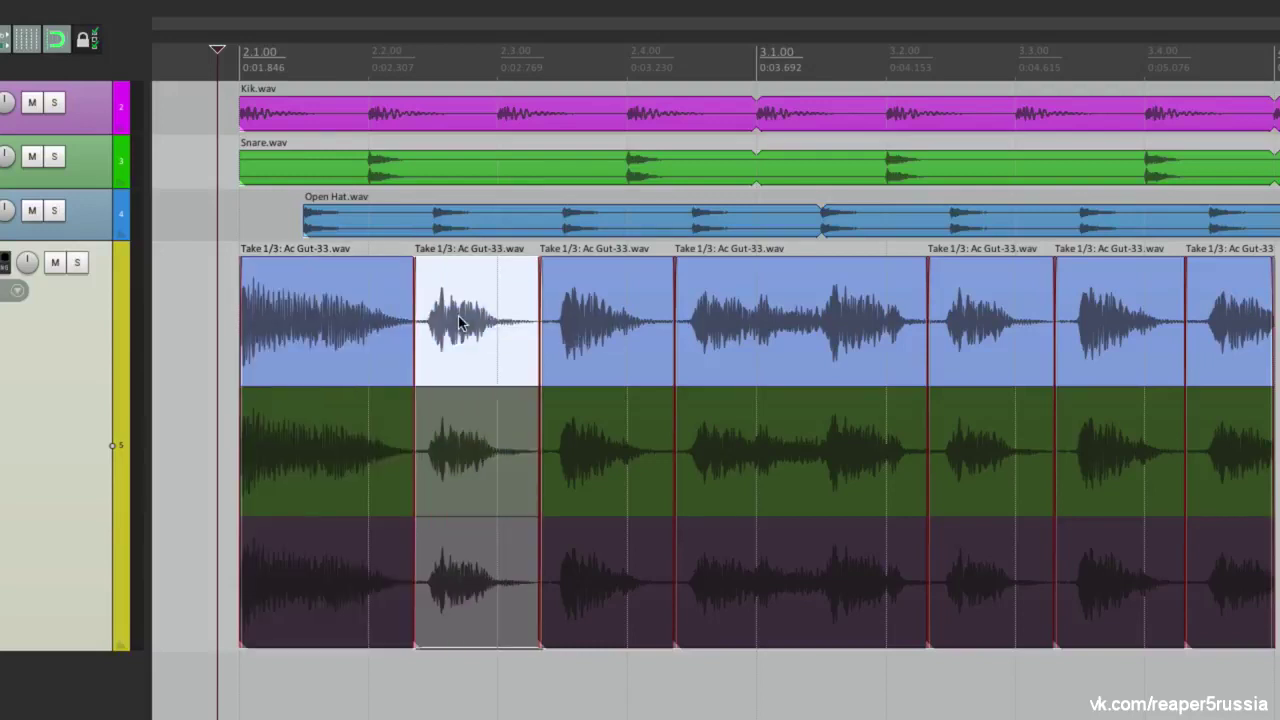
pyautogui.press('space')
pyautogui.click(479, 472)
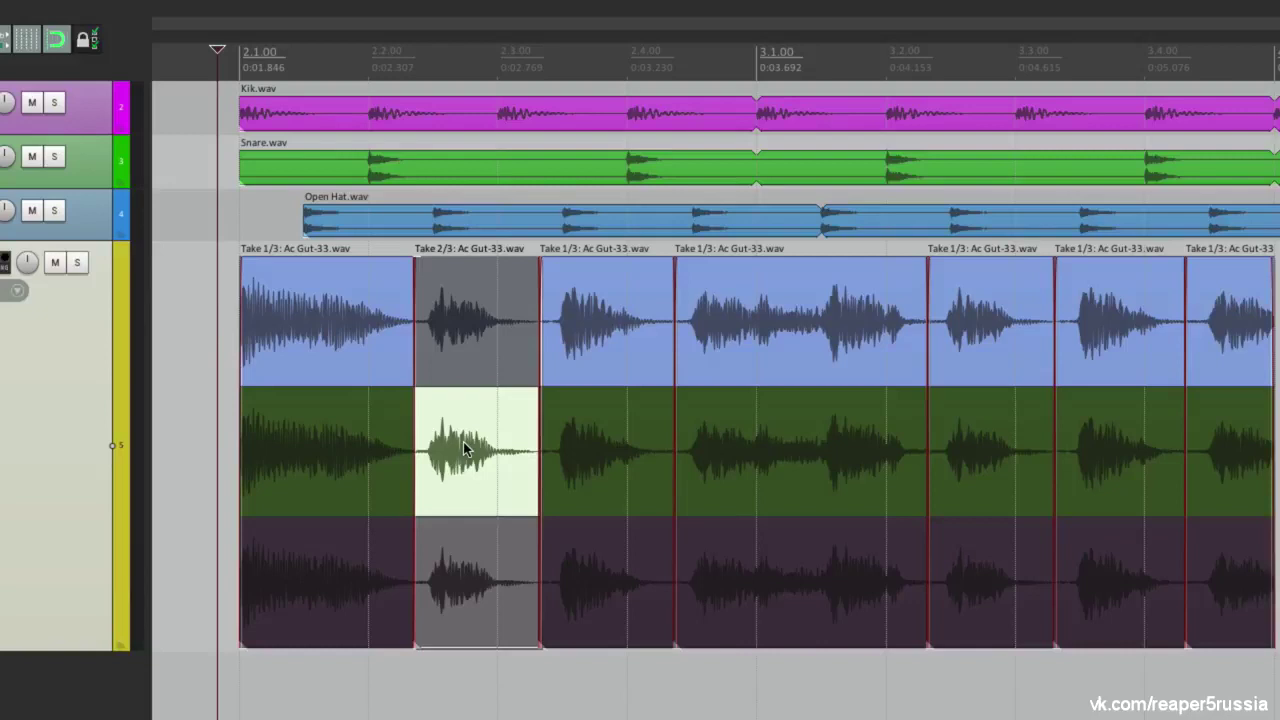
# Choose the takes for the seven Ac Gut sections in order: 1, 2, 3, 2, 1, 2 and 3
pyautogui.click(347, 346)
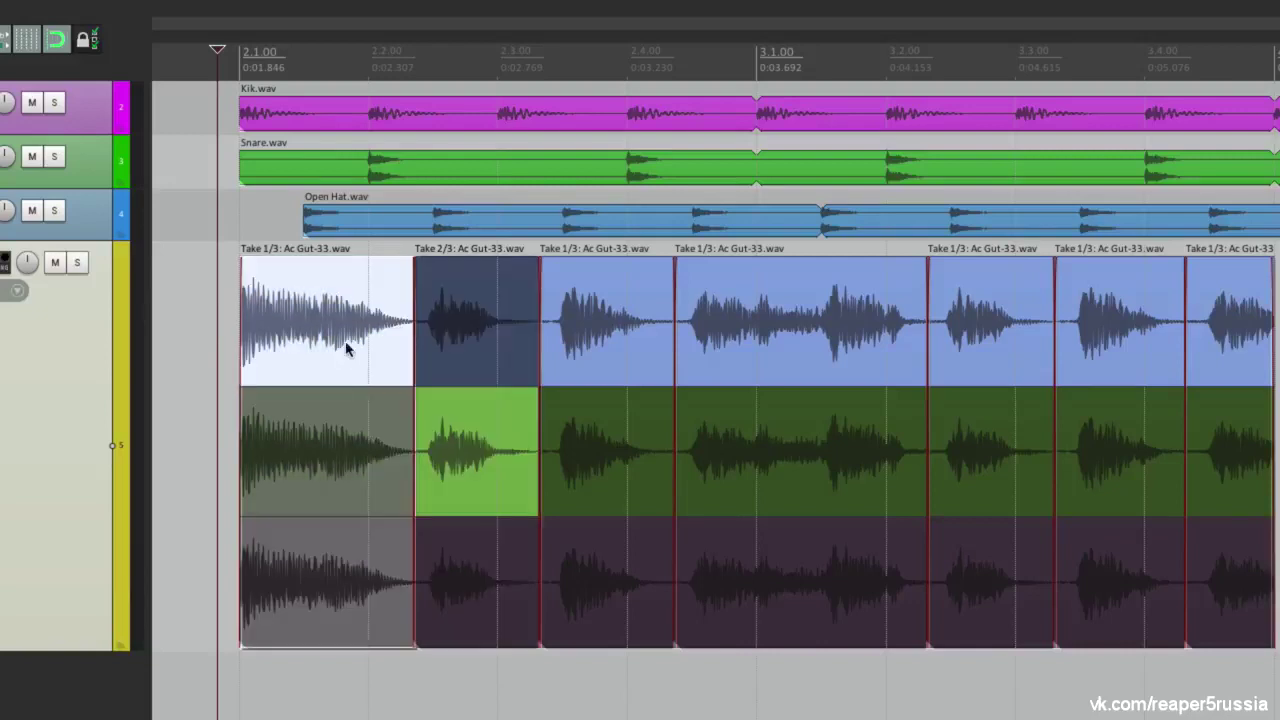
pyautogui.click(450, 428)
pyautogui.click(590, 545)
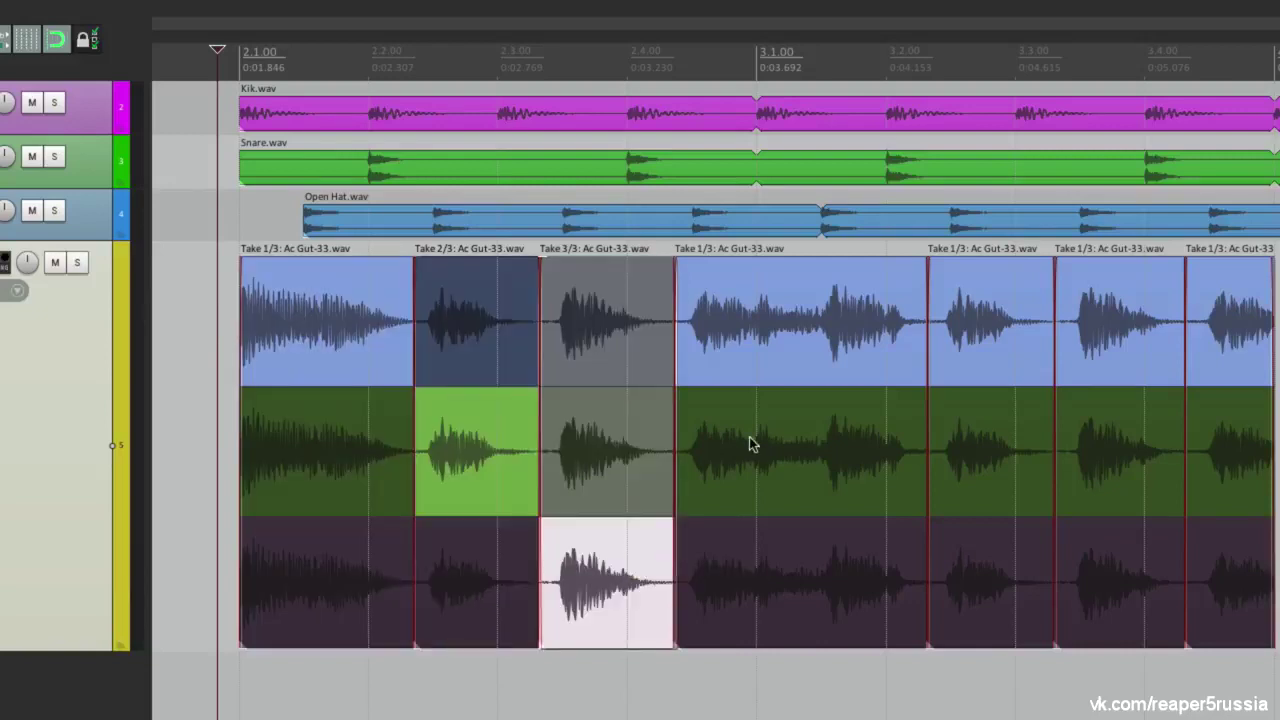
pyautogui.click(750, 440)
pyautogui.click(1015, 318)
pyautogui.click(1093, 423)
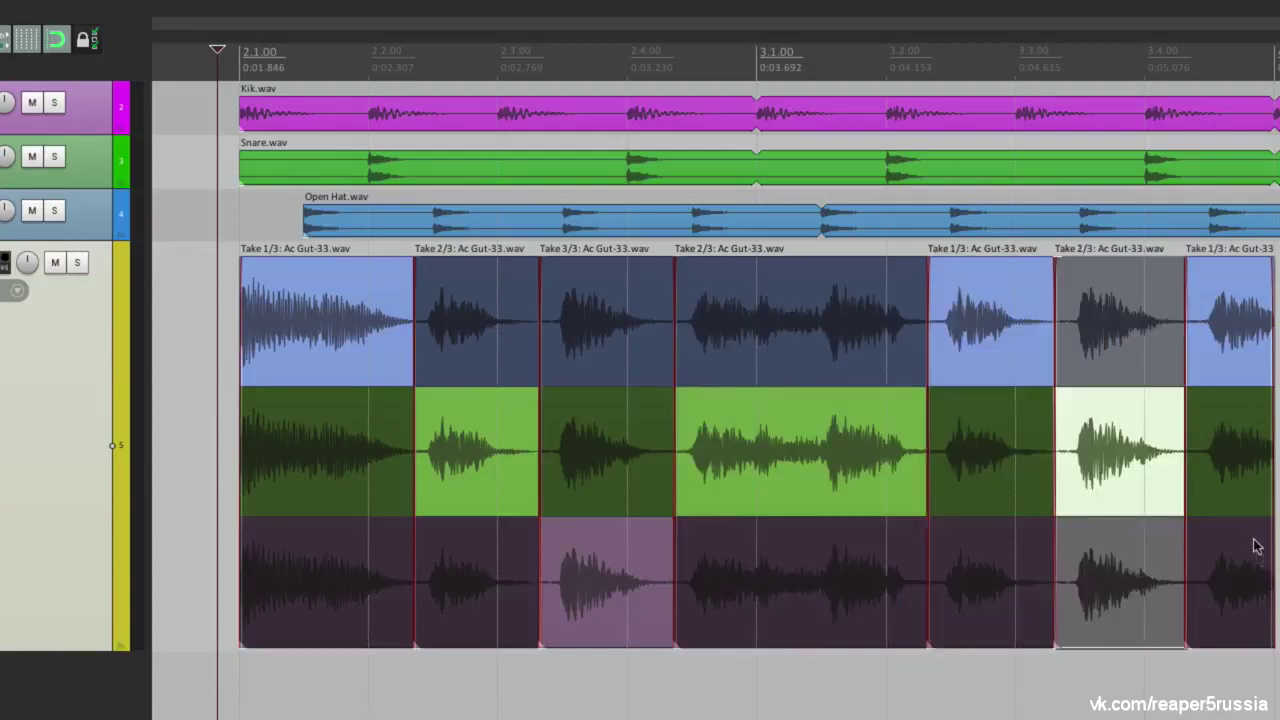
pyautogui.click(1258, 563)
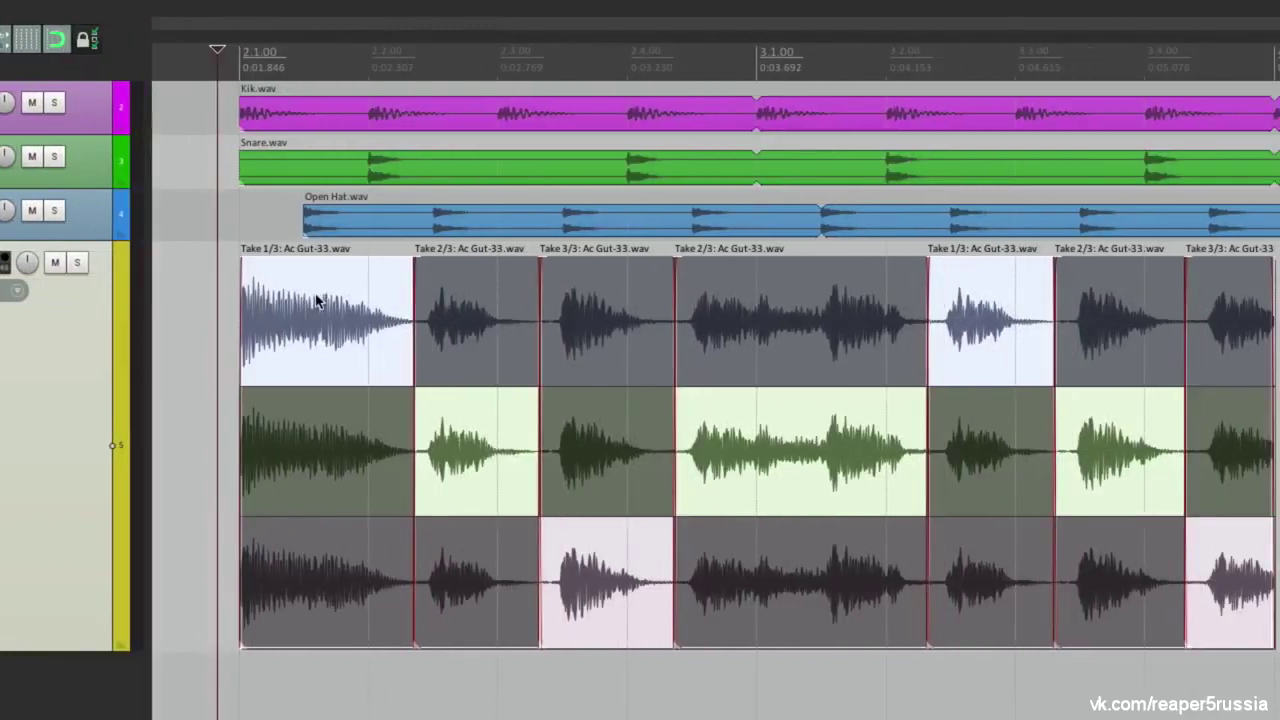
# Lock all the Ac Gut sections to their active takes and deselect them
pyautogui.rightClick(636, 300)
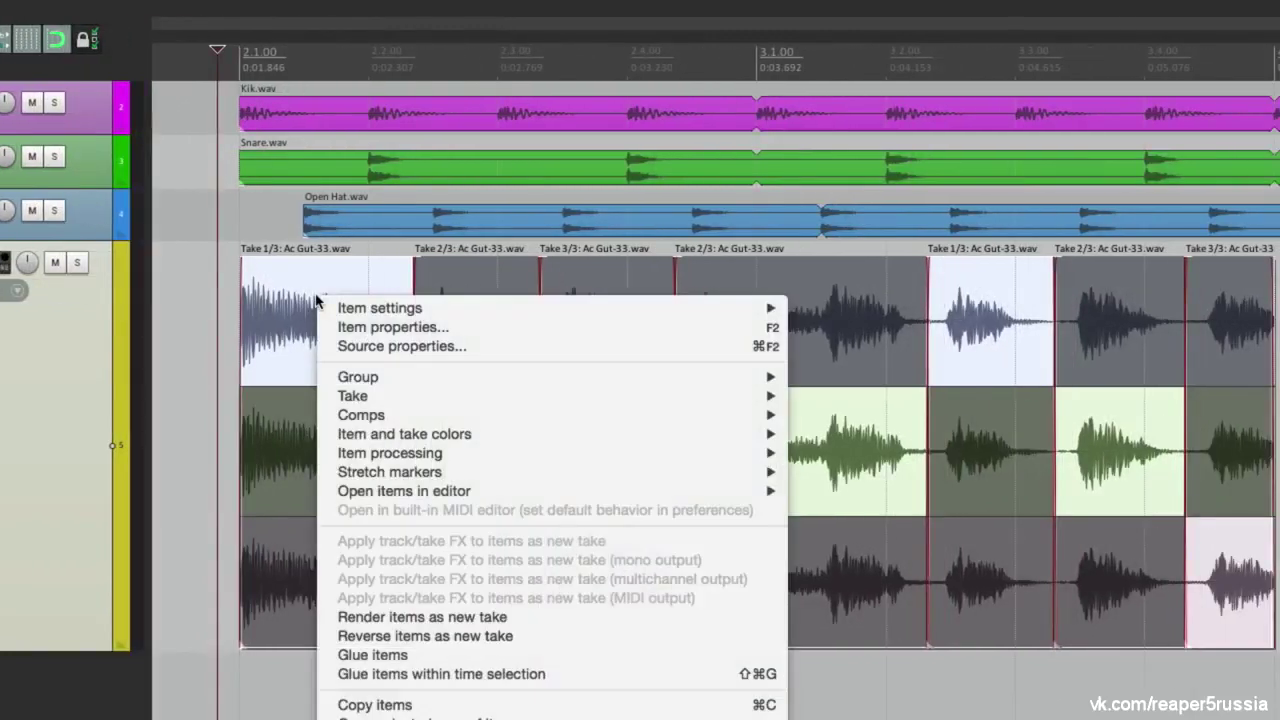
pyautogui.moveTo(330, 398)
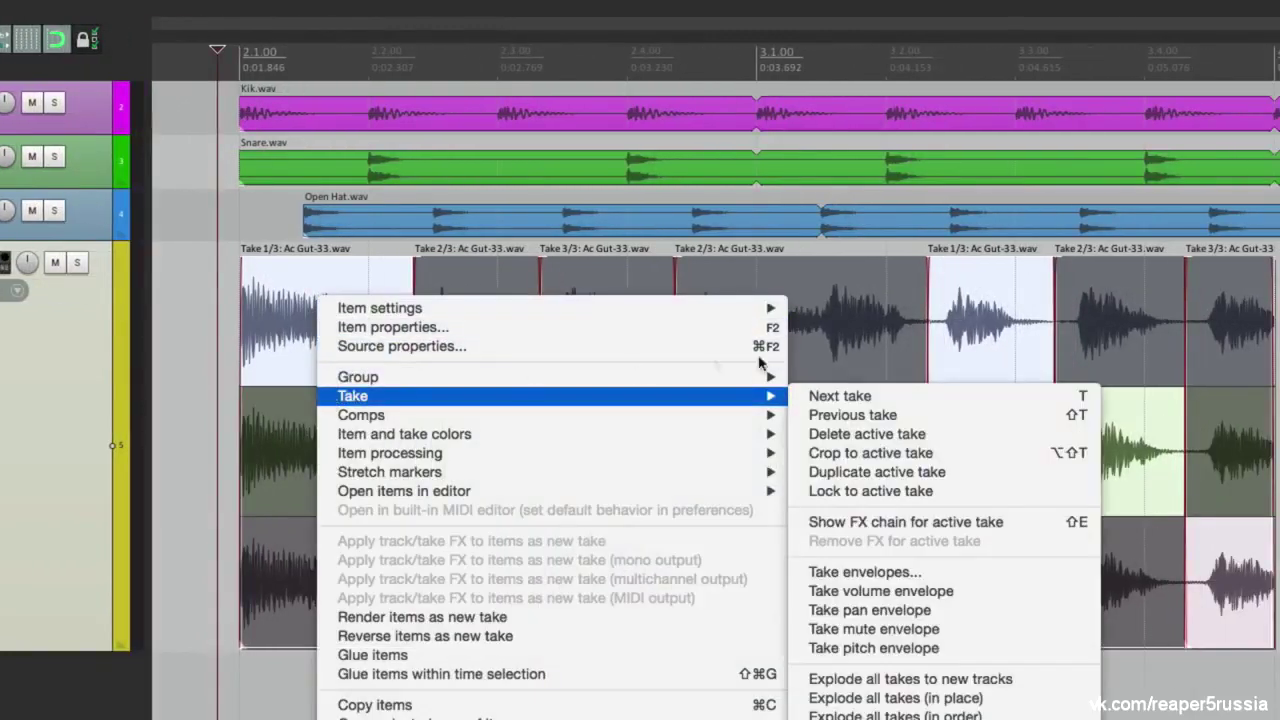
pyautogui.click(800, 490)
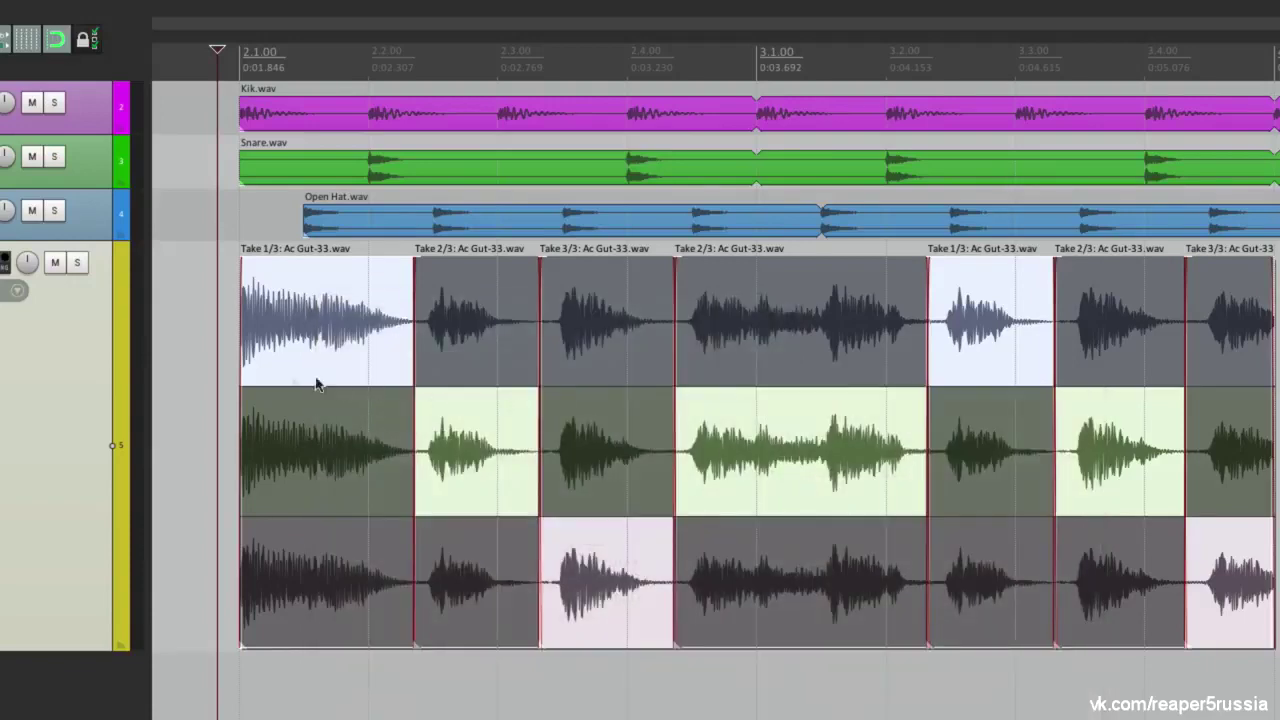
pyautogui.click(213, 372)
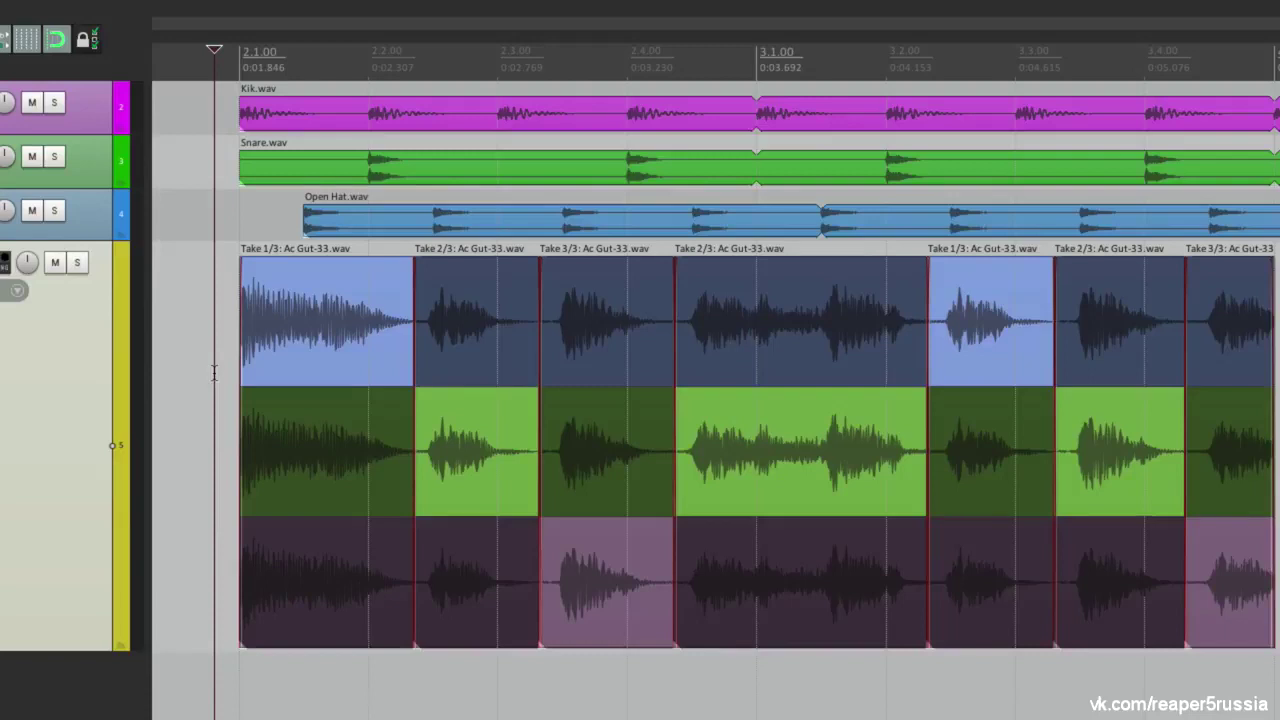
# Test the take lock by trying to activate other takes in each of the Ac Gut sections
pyautogui.click(334, 422)
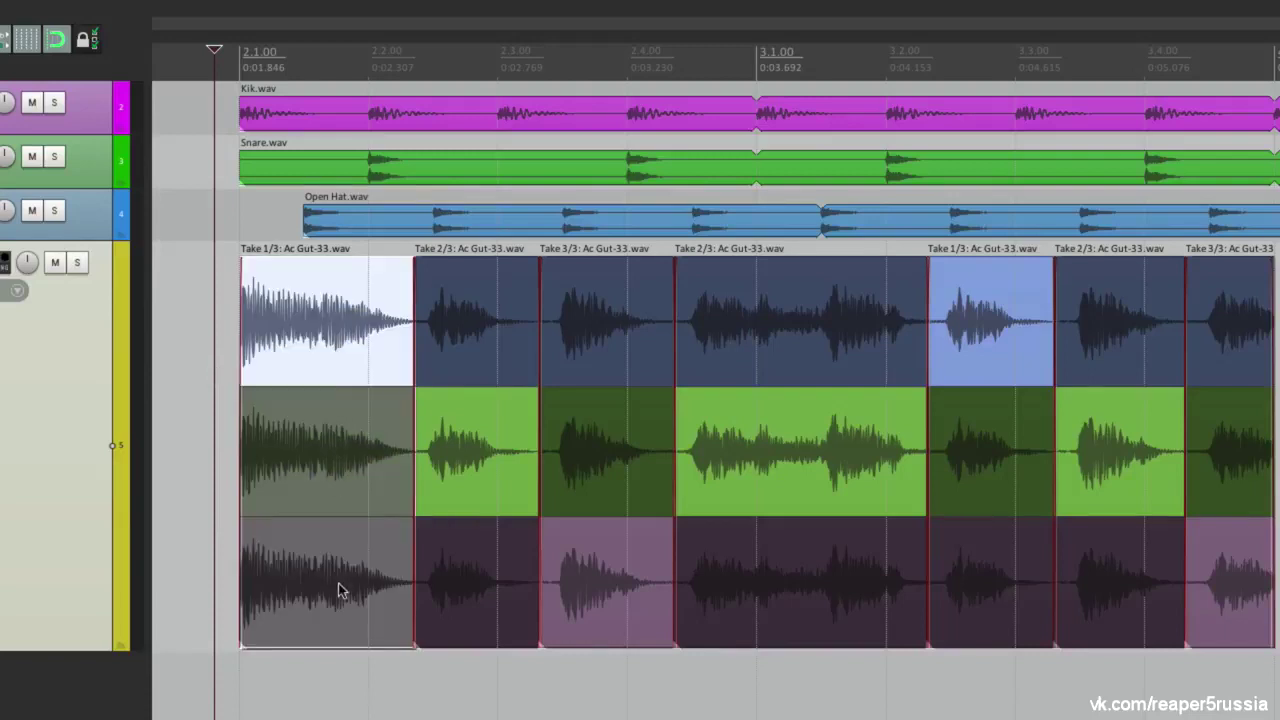
pyautogui.click(428, 365)
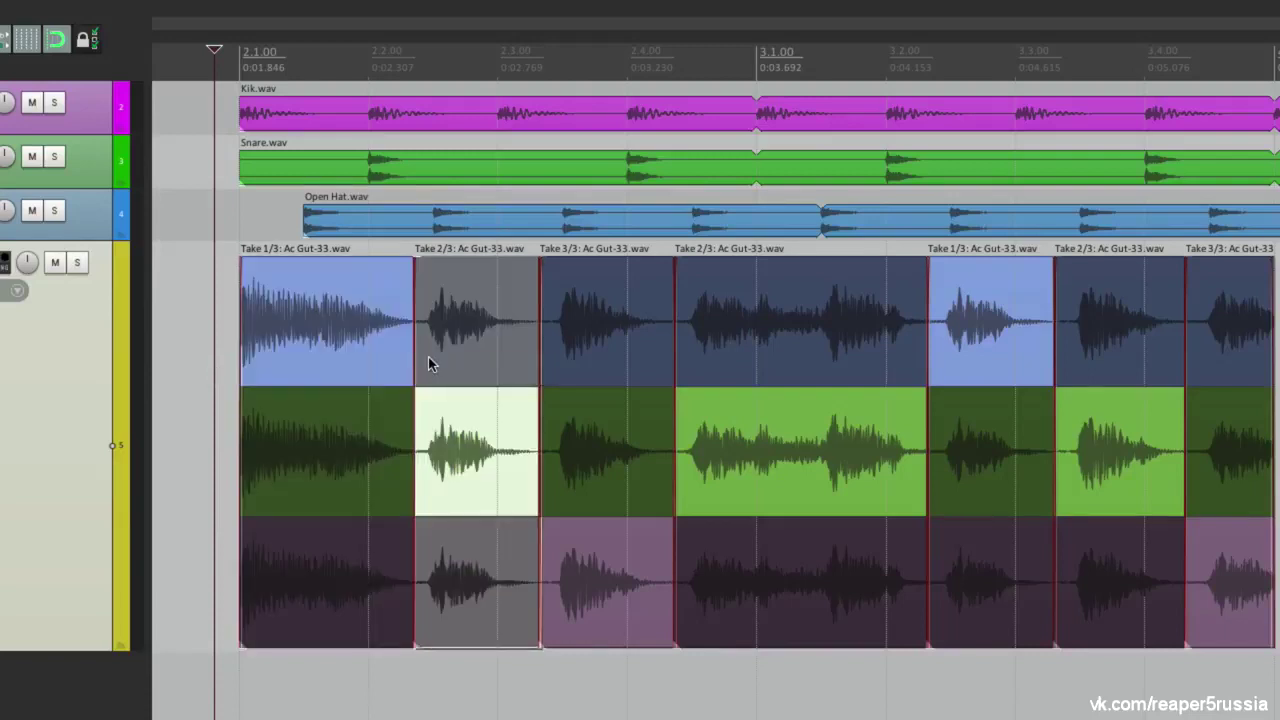
pyautogui.click(568, 343)
pyautogui.click(772, 337)
pyautogui.click(950, 335)
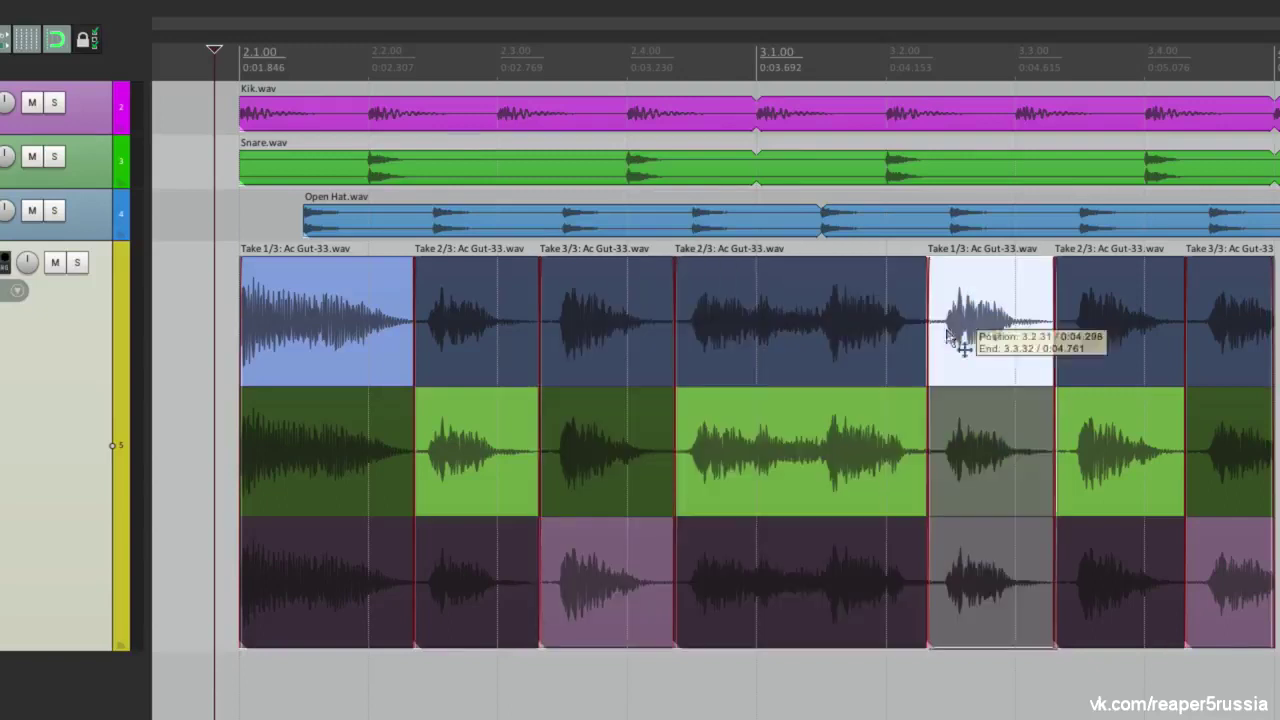
pyautogui.click(1108, 343)
pyautogui.click(1215, 450)
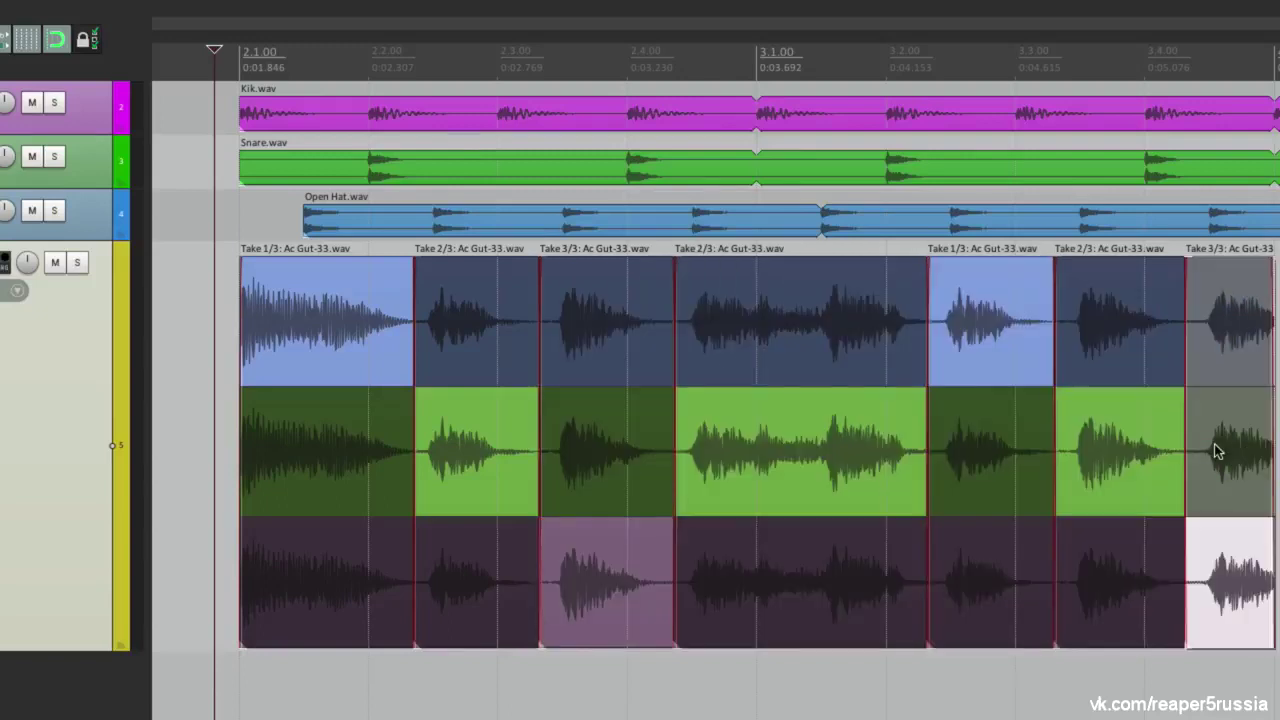
pyautogui.click(186, 392)
pyautogui.click(464, 341)
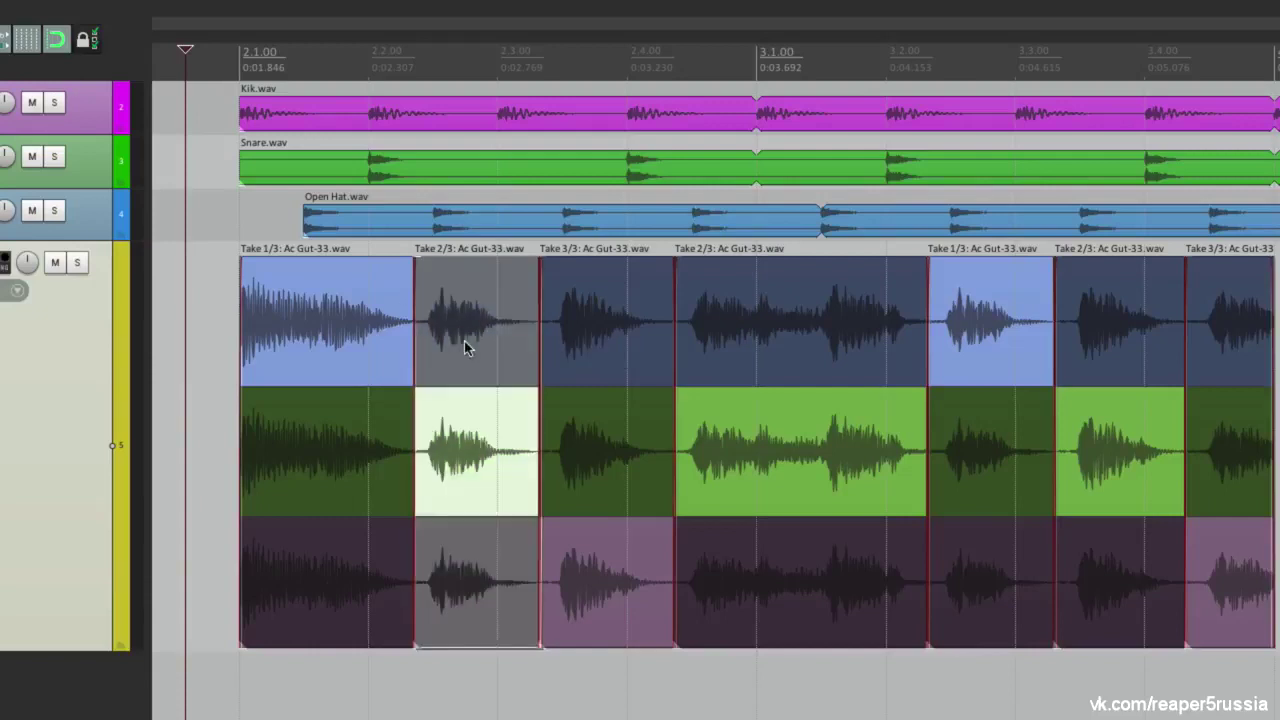
pyautogui.click(596, 328)
pyautogui.click(695, 315)
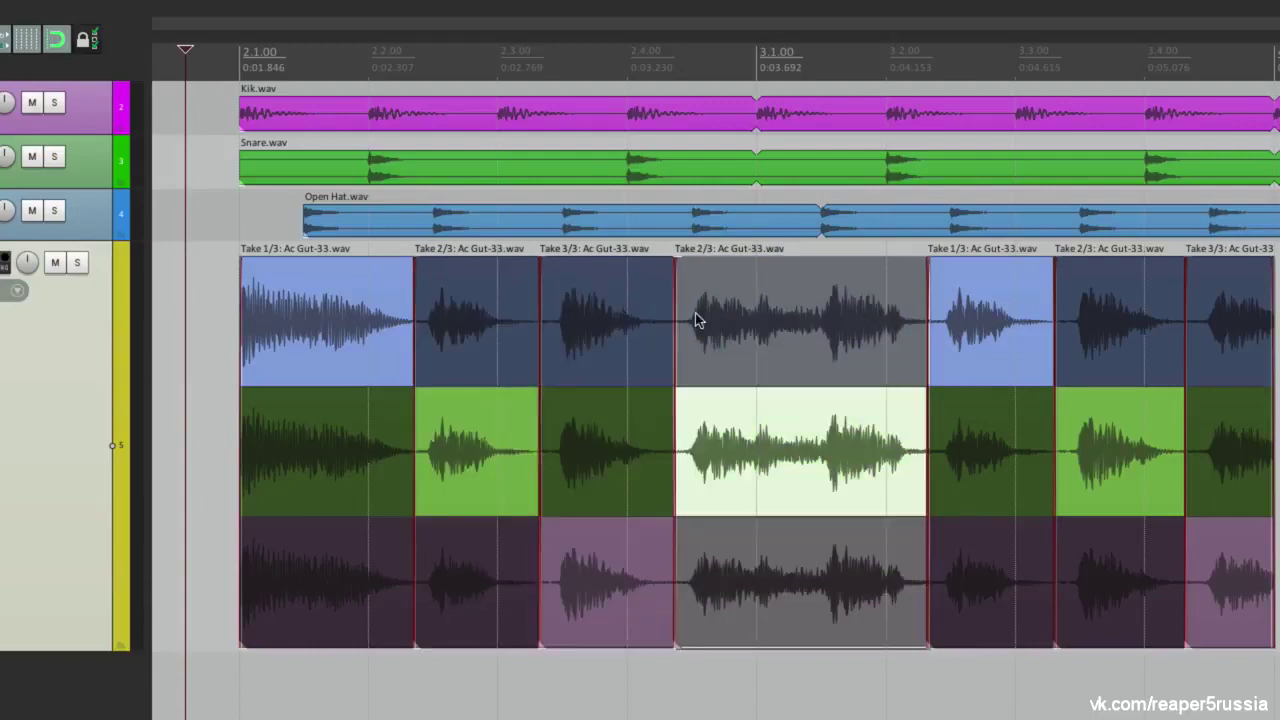
# Try to cycle through the first locked section's takes and to activate take 1 in the second, third and fourth sections
pyautogui.click(225, 370)
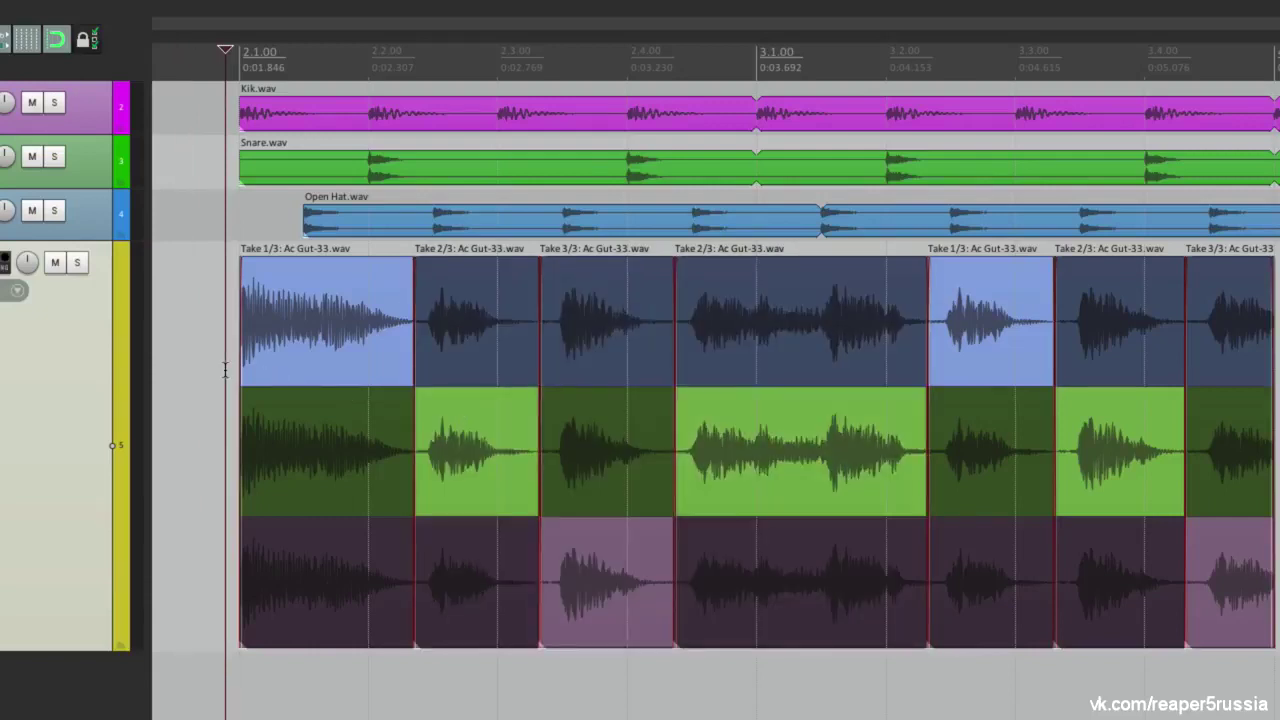
pyautogui.click(328, 294)
pyautogui.press('t')
pyautogui.press('t')
pyautogui.press('t')
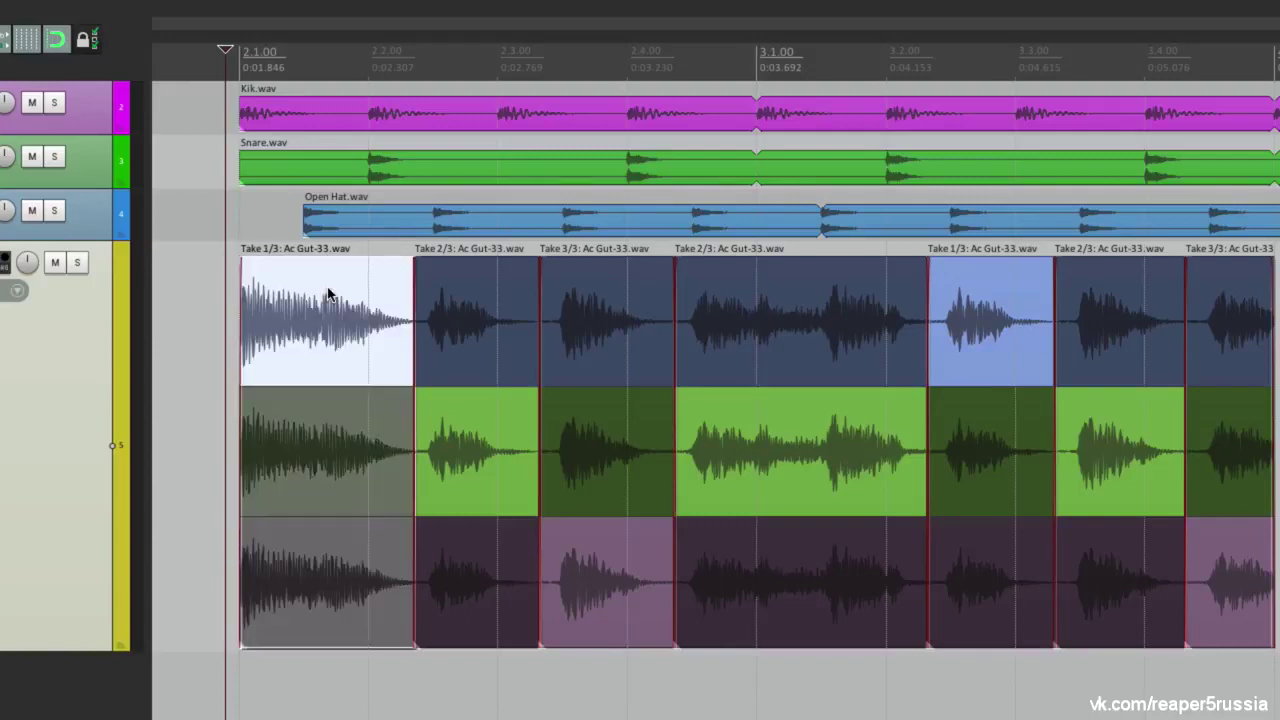
pyautogui.click(468, 310)
pyautogui.click(566, 310)
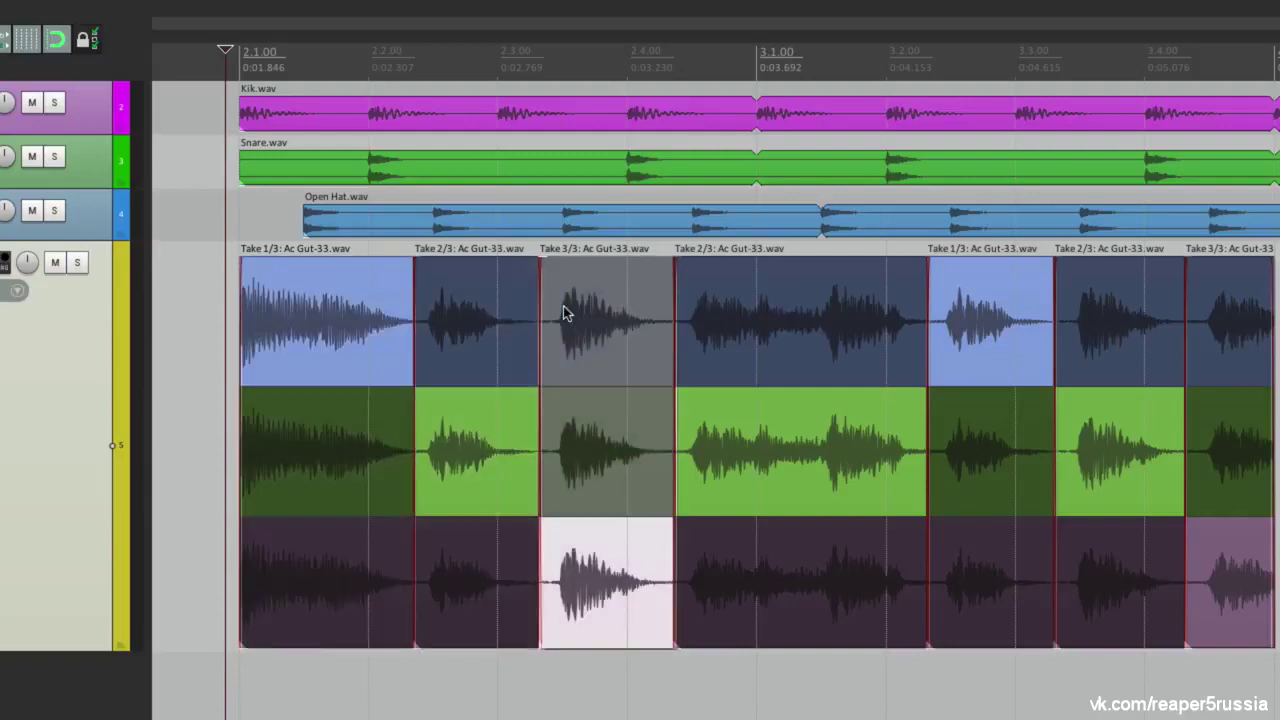
pyautogui.click(693, 306)
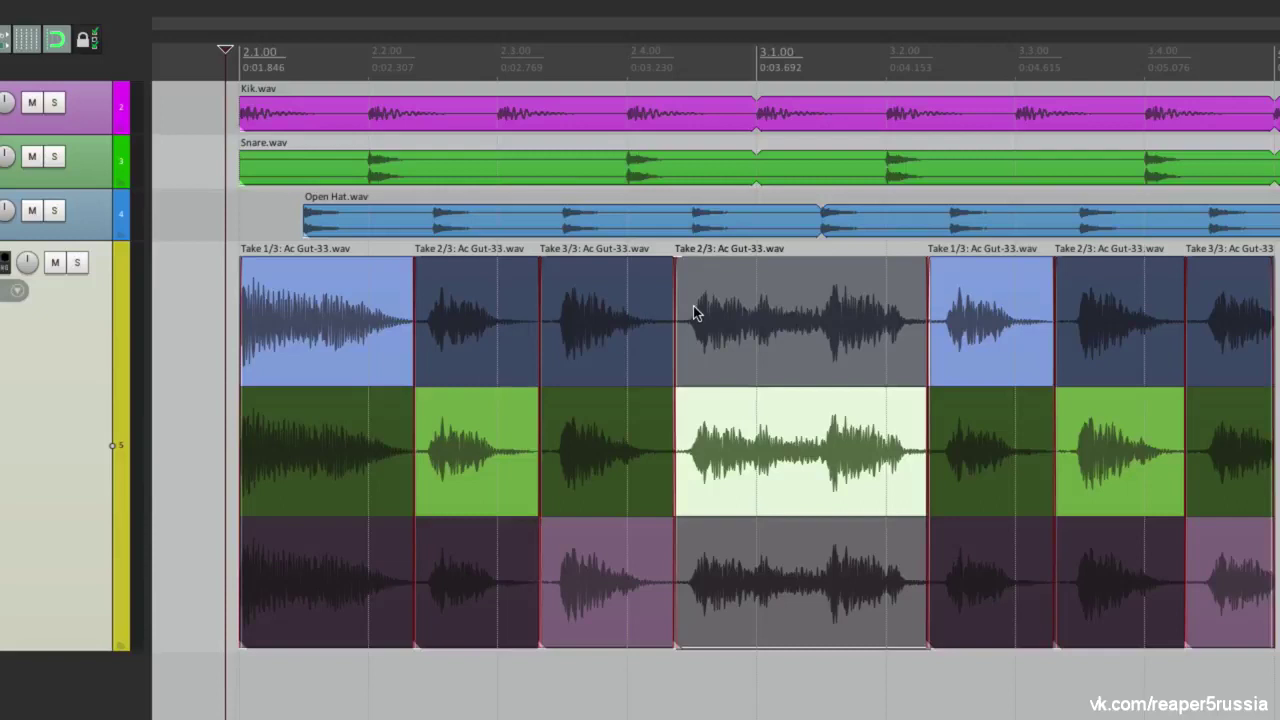
# Unlock all the Ac Gut sections from their active takes and deselect them
pyautogui.doubleClick(80, 432)
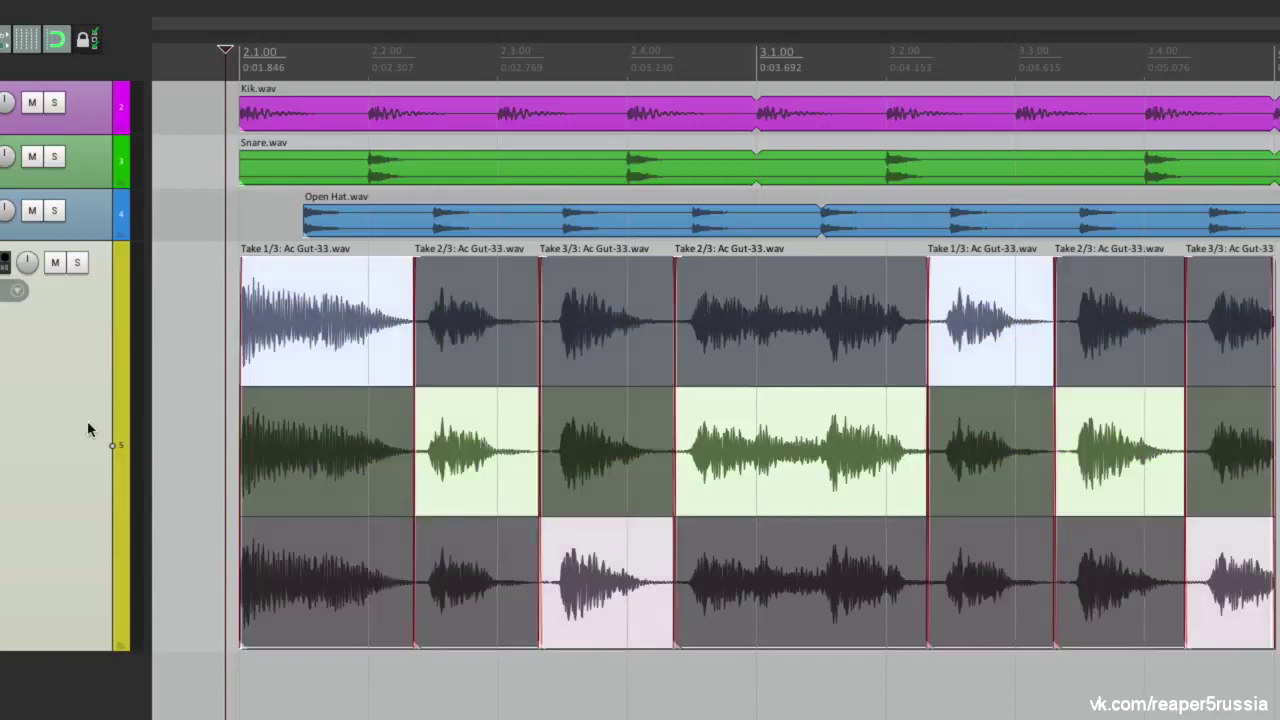
pyautogui.rightClick(385, 315)
pyautogui.moveTo(405, 409)
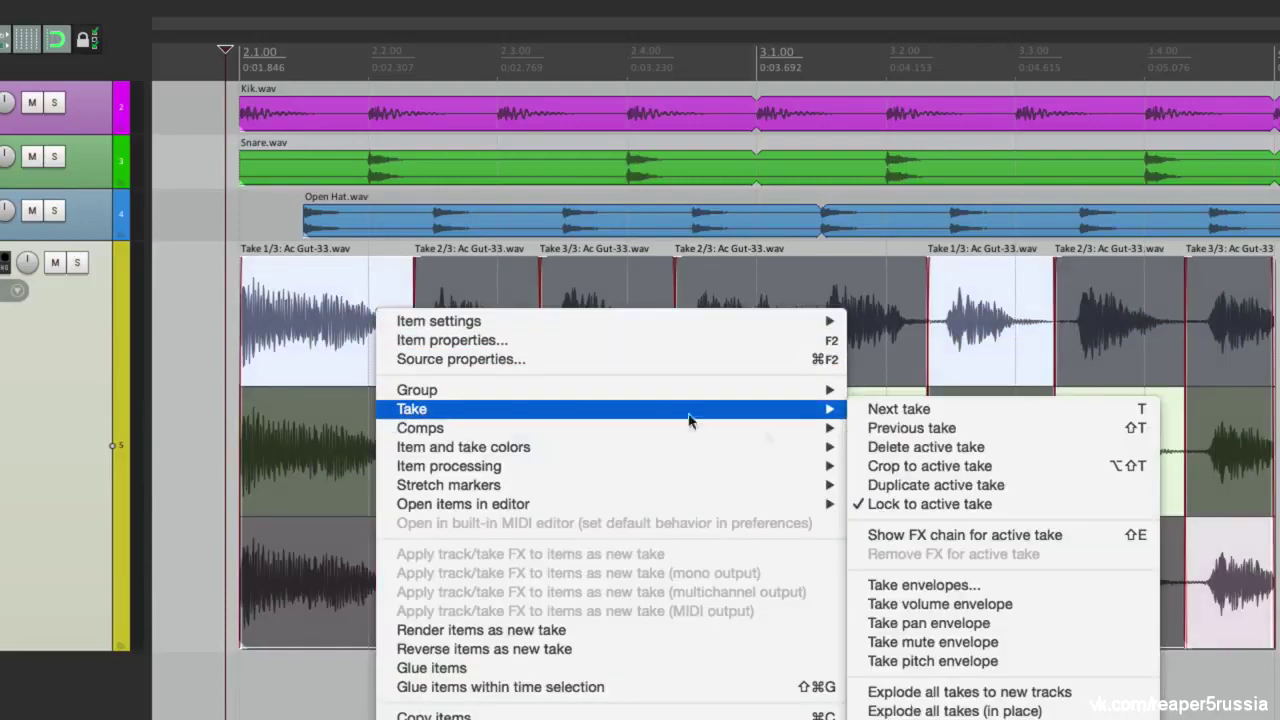
pyautogui.click(925, 503)
pyautogui.click(225, 335)
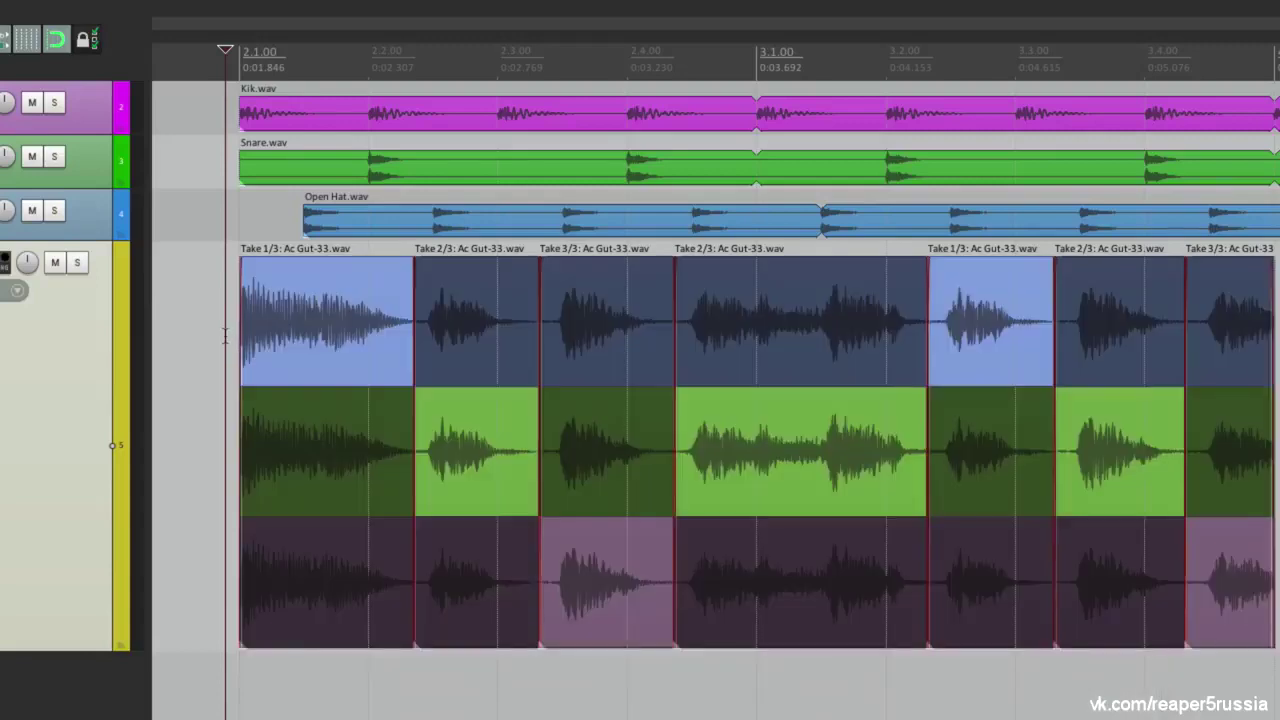
# Try take 3 in the first Ac Gut section and take 1 in the third and fourth, and restore the previous take choices
pyautogui.click(350, 565)
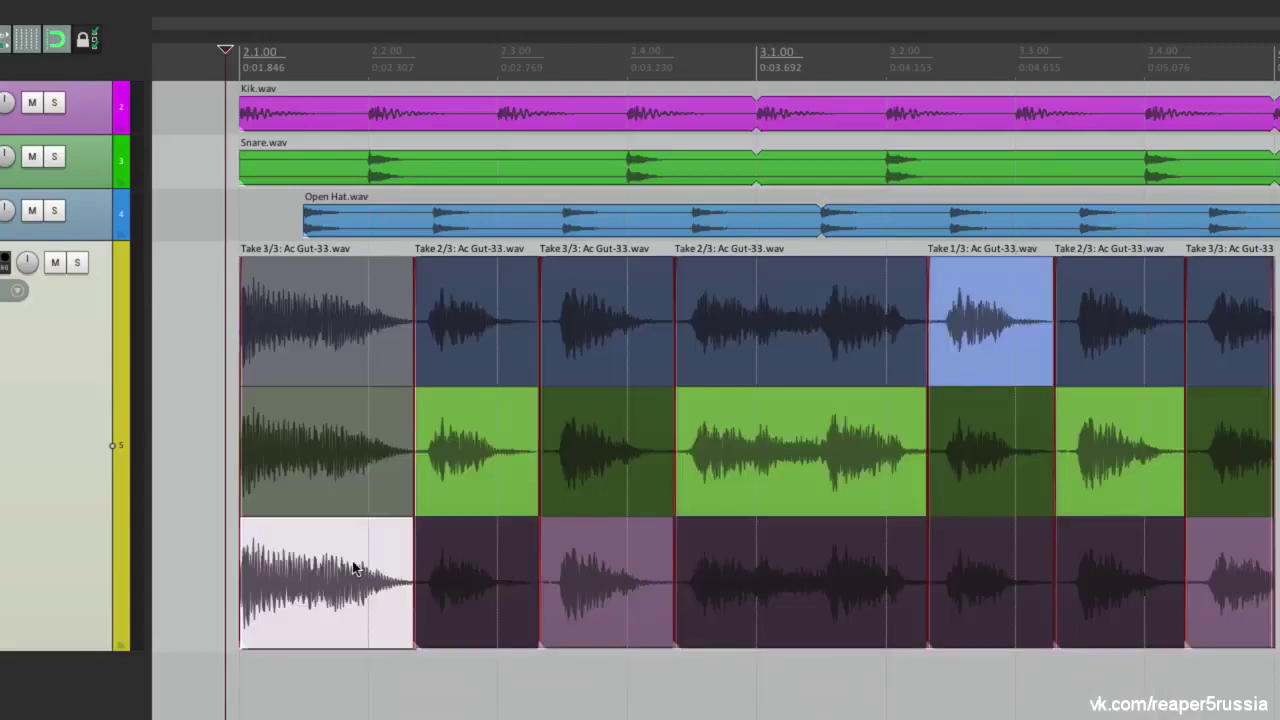
pyautogui.click(645, 325)
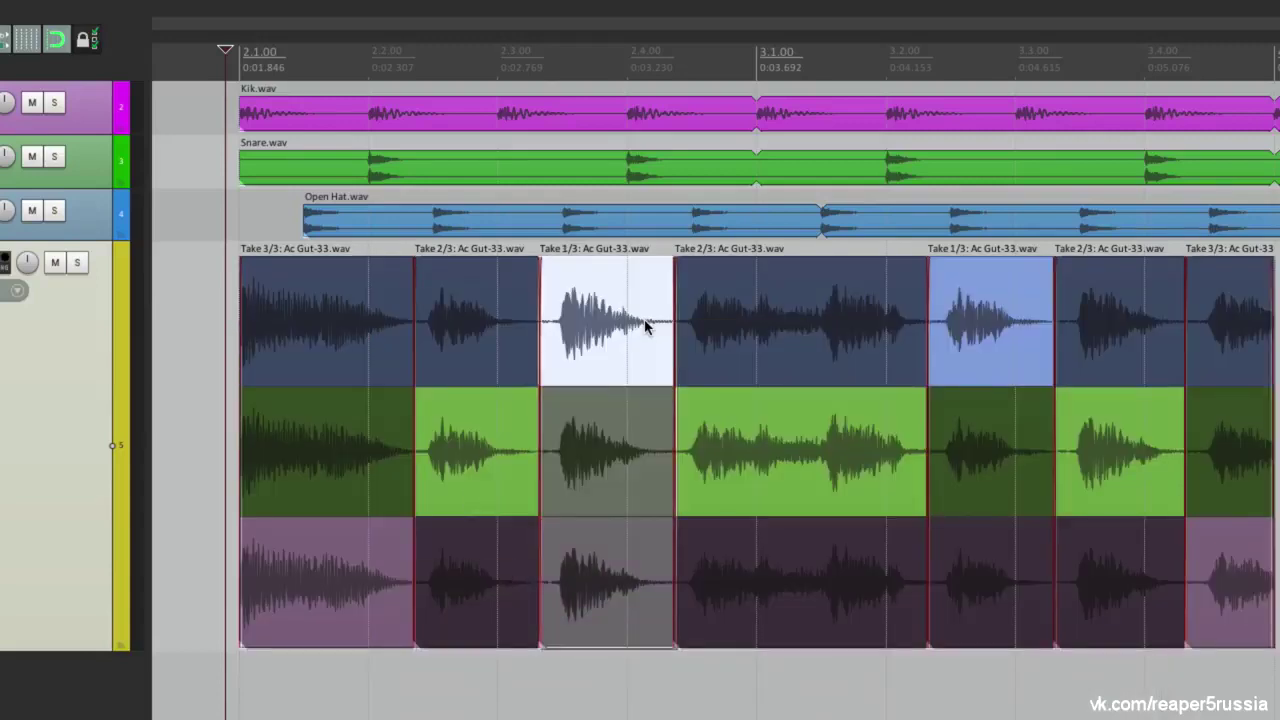
pyautogui.click(757, 315)
pyautogui.click(205, 318)
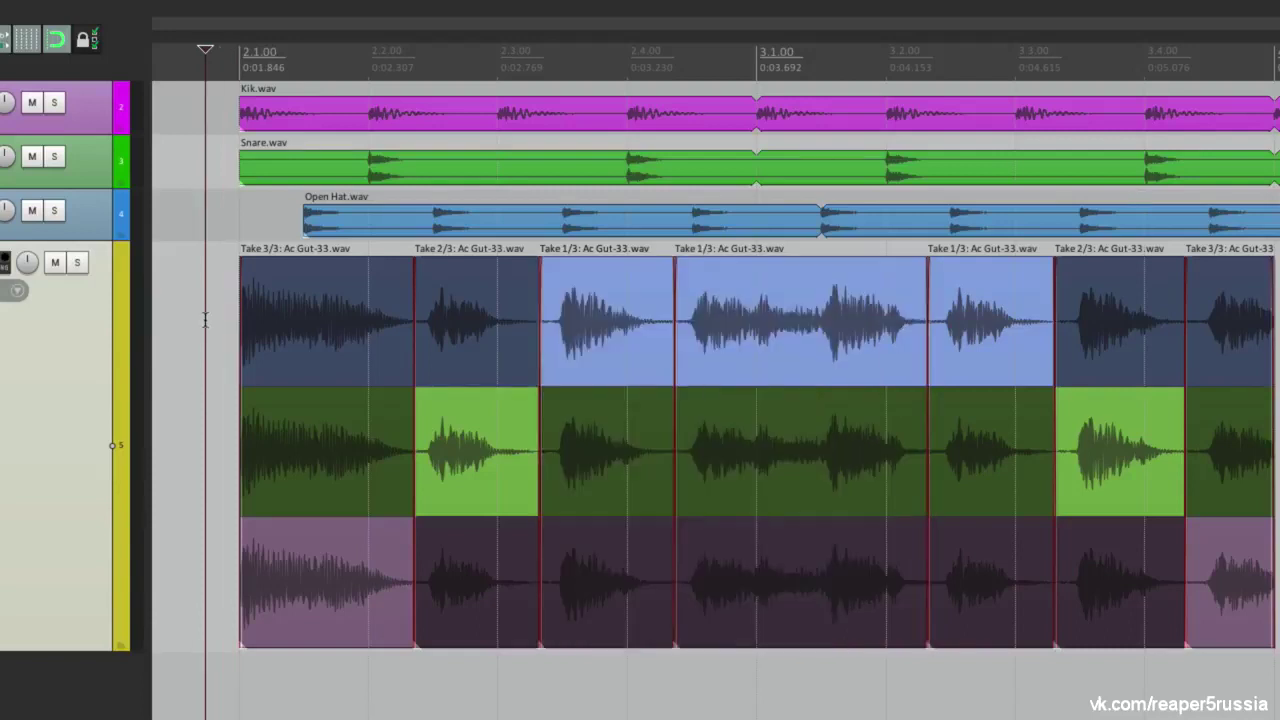
pyautogui.click(223, 318)
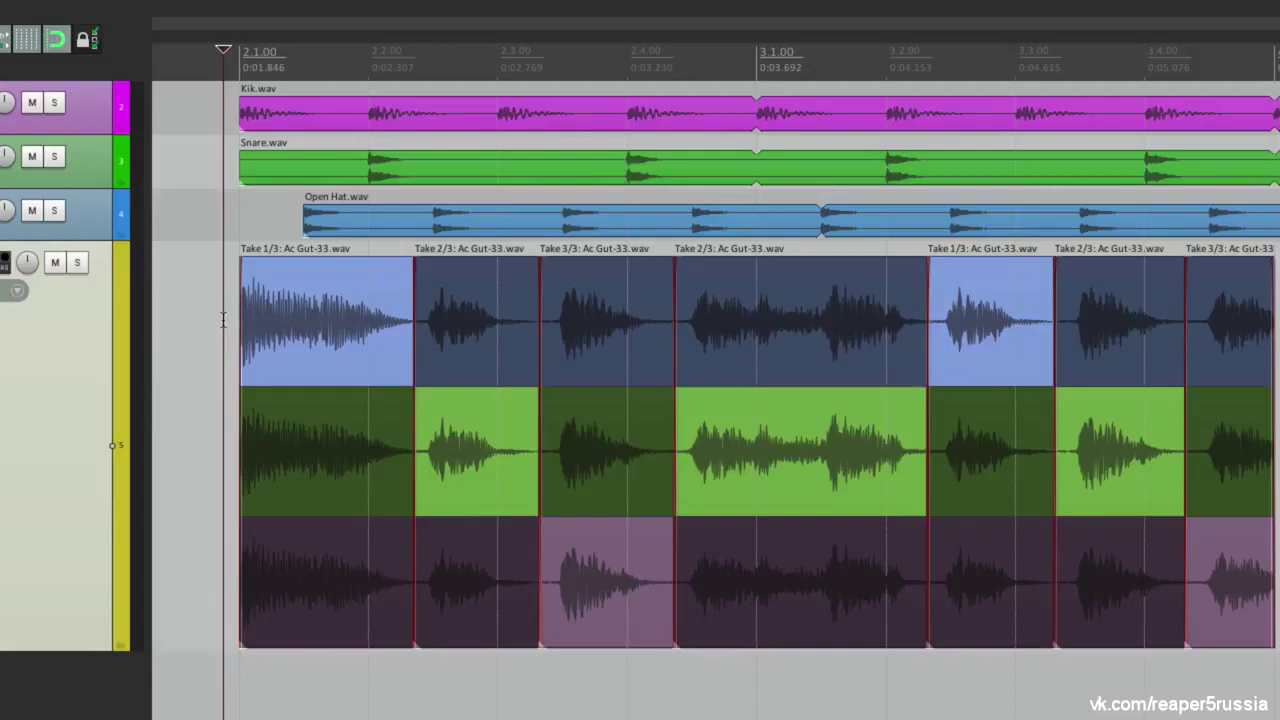
# Crop all the Ac Gut sections to their active takes, and undo the crop
pyautogui.doubleClick(25, 390)
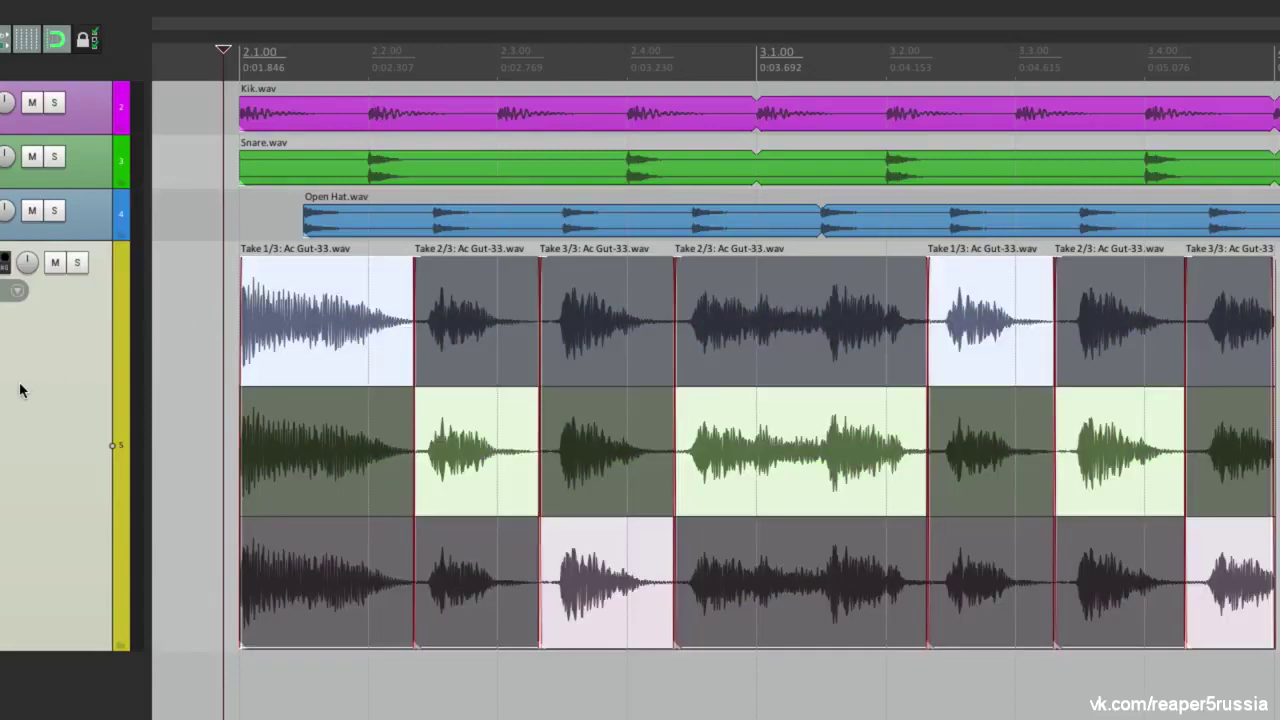
pyautogui.rightClick(293, 322)
pyautogui.moveTo(312, 420)
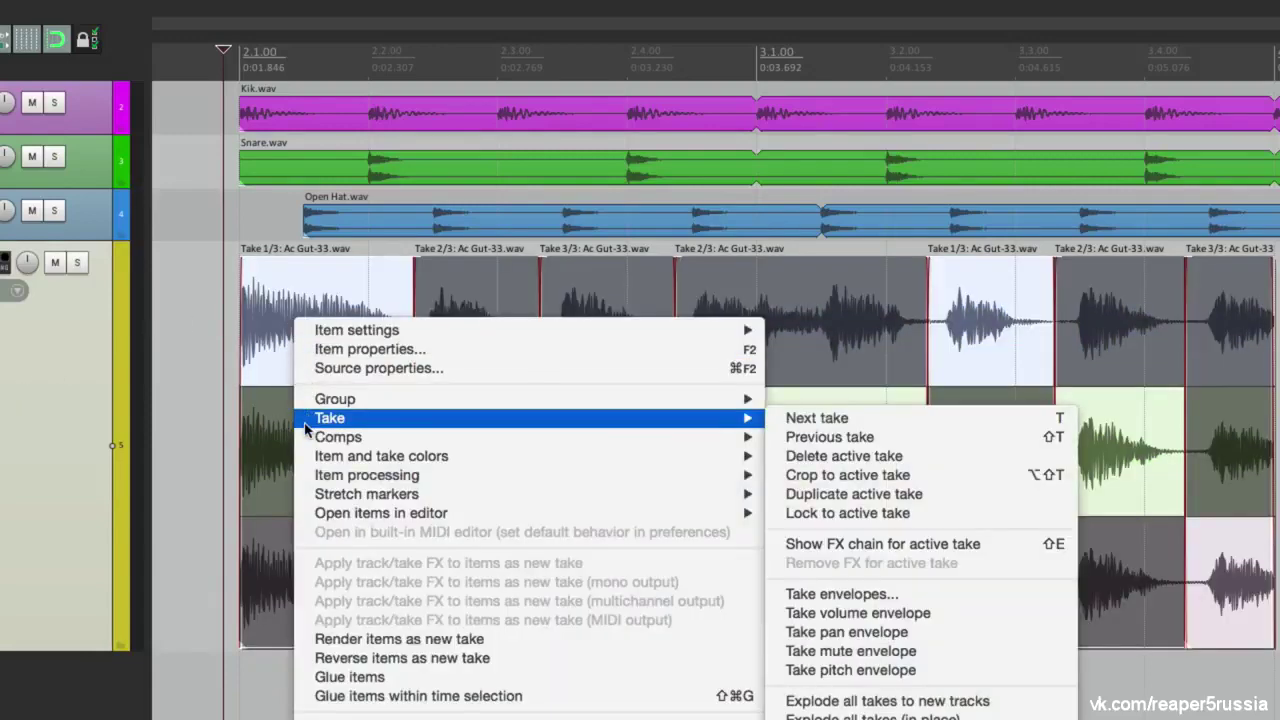
pyautogui.click(954, 476)
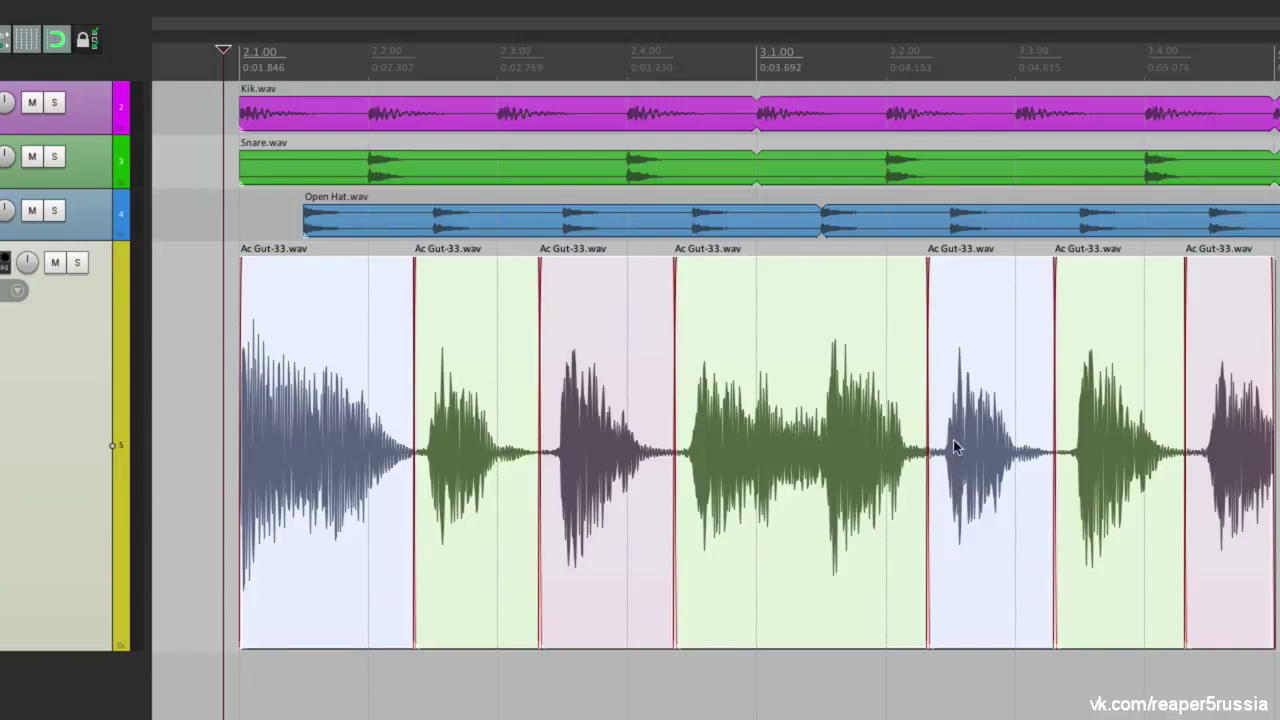
pyautogui.doubleClick(230, 371)
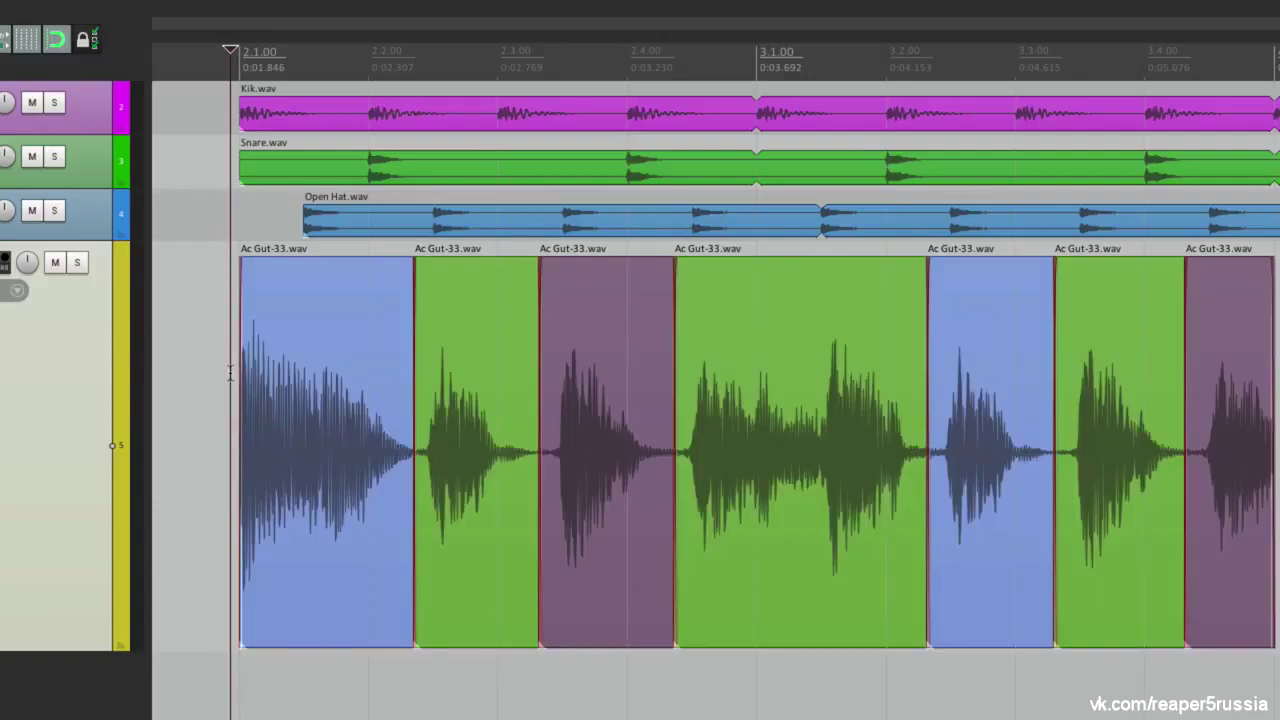
pyautogui.hotkey('ctrl', 'l')
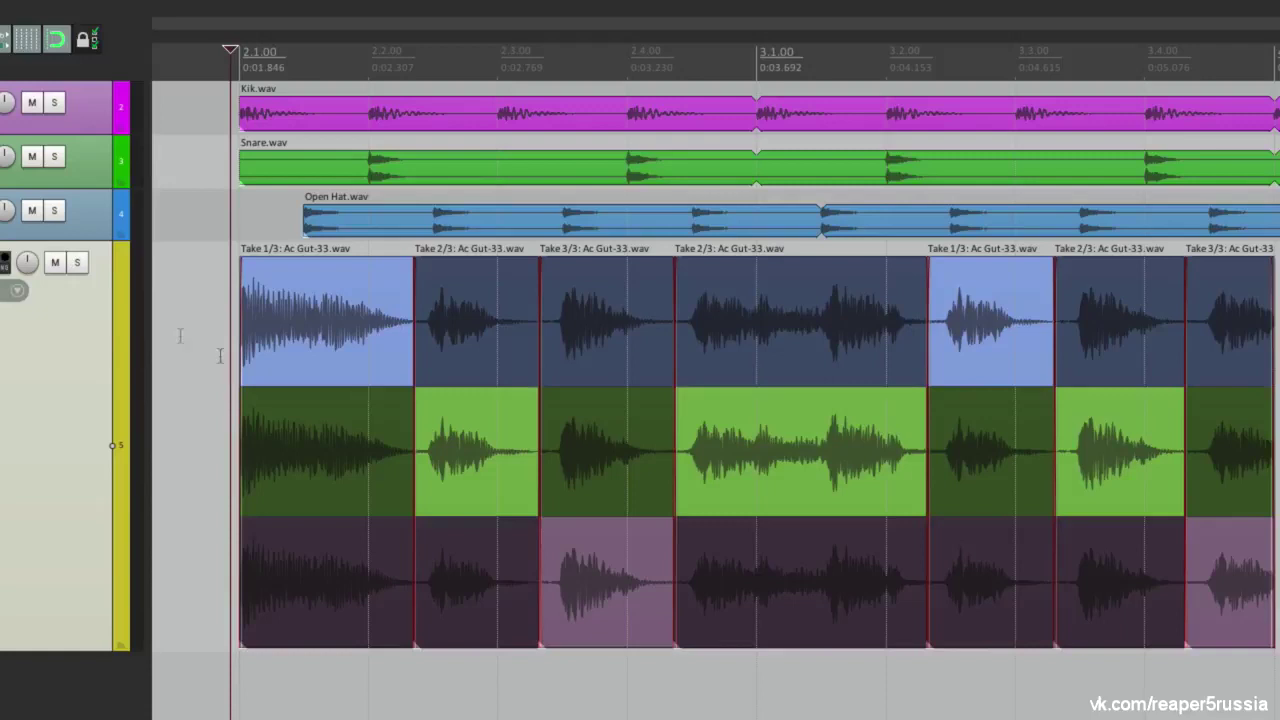
# Save the active takes of all the Ac Gut sections as a new comp named Comp 1
pyautogui.doubleClick(42, 357)
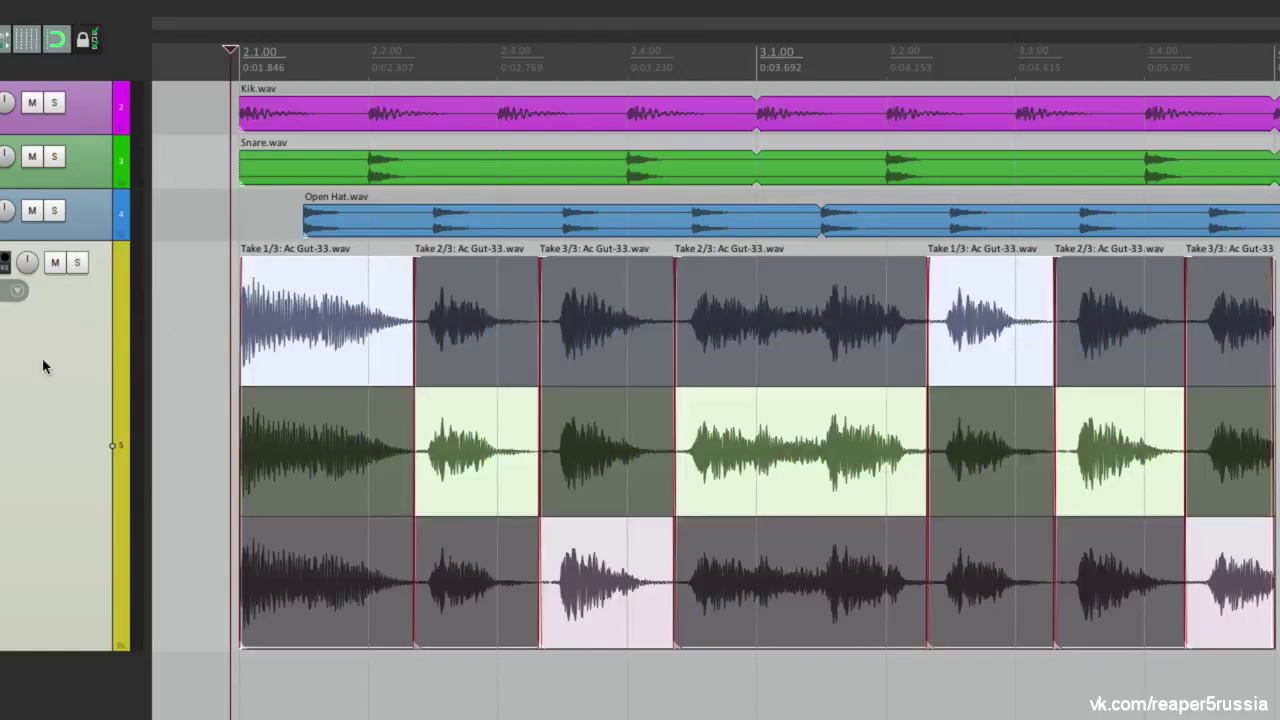
pyautogui.rightClick(308, 317)
pyautogui.moveTo(316, 444)
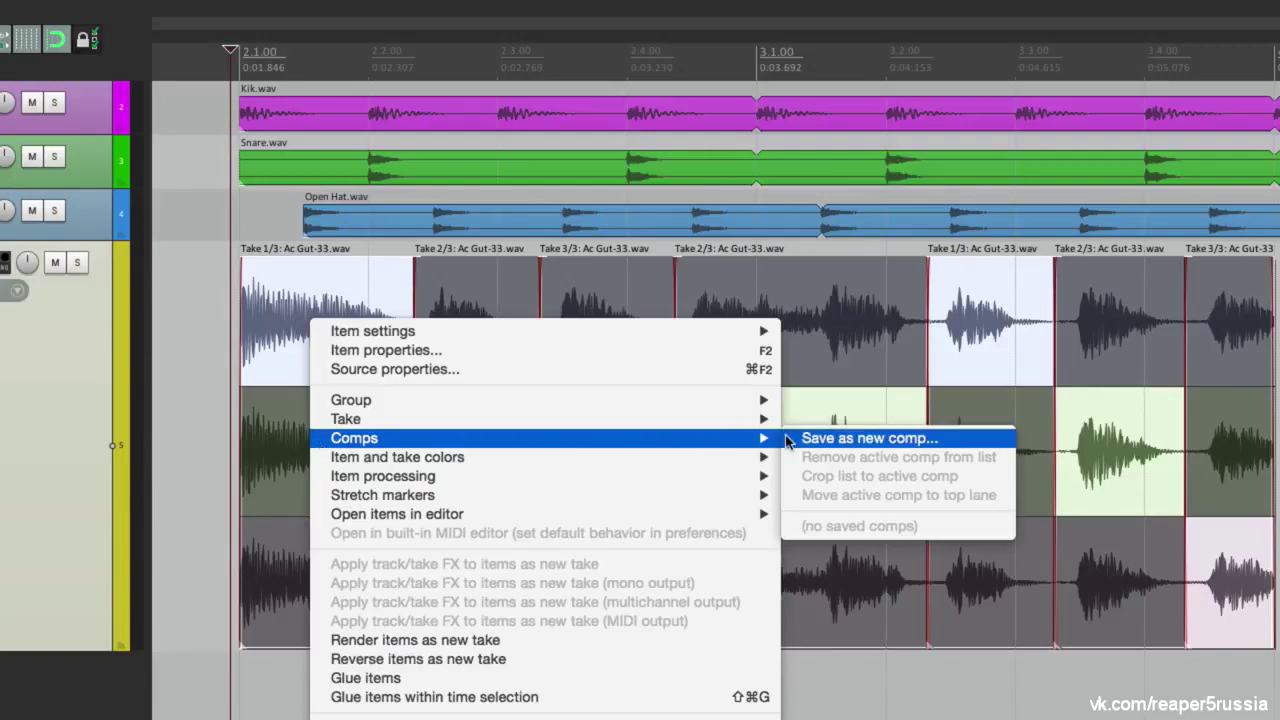
pyautogui.click(860, 438)
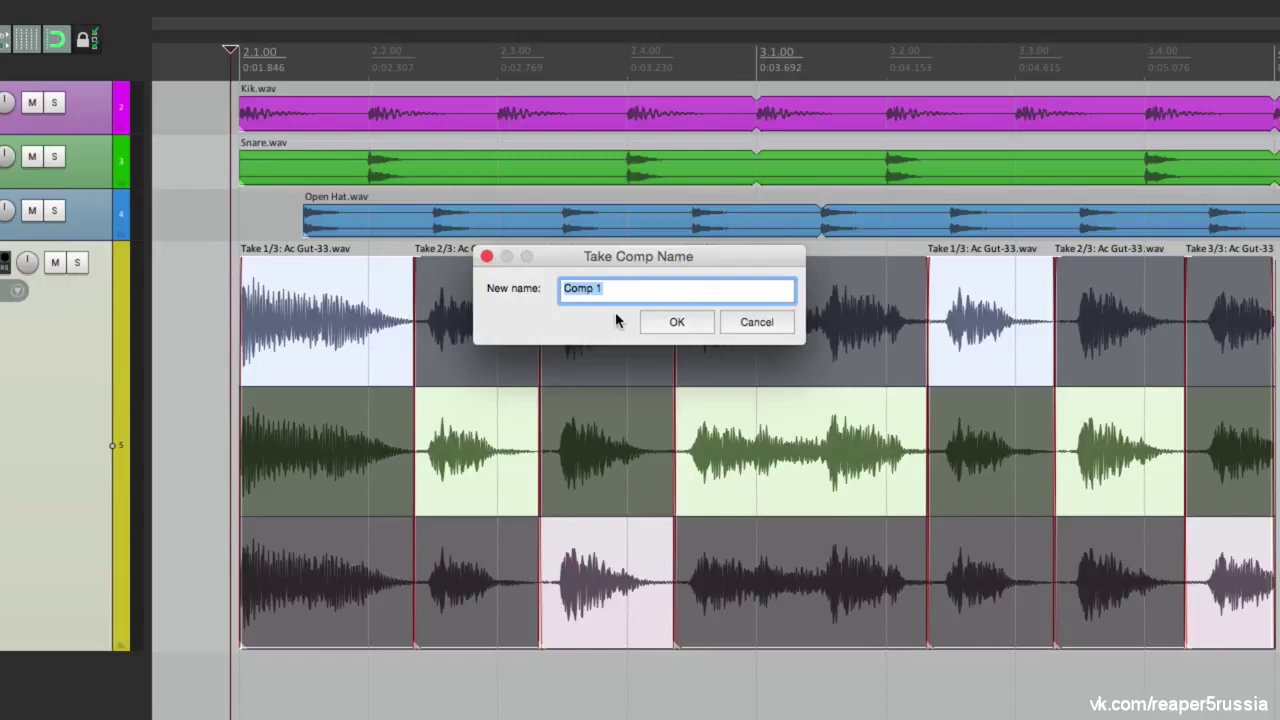
pyautogui.click(673, 321)
# Try take 2 in the first Ac Gut section and take 1 in the second and fourth sections
pyautogui.click(213, 358)
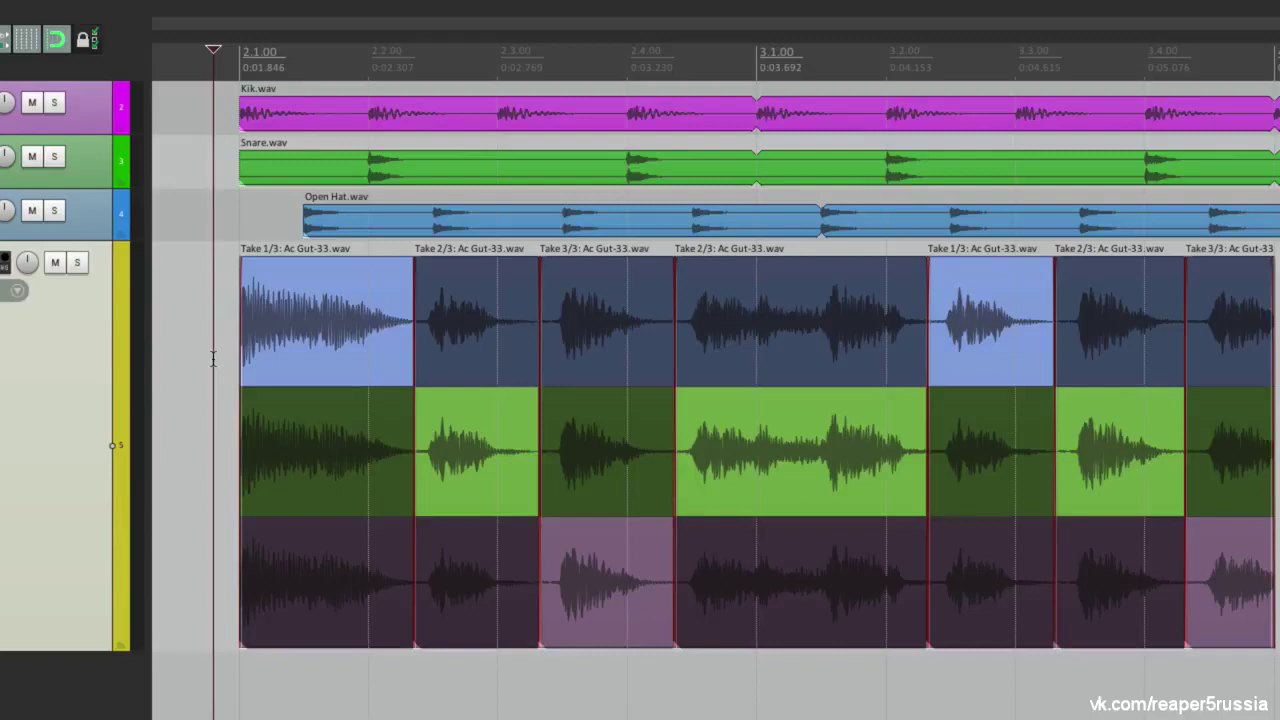
pyautogui.click(362, 432)
pyautogui.click(476, 318)
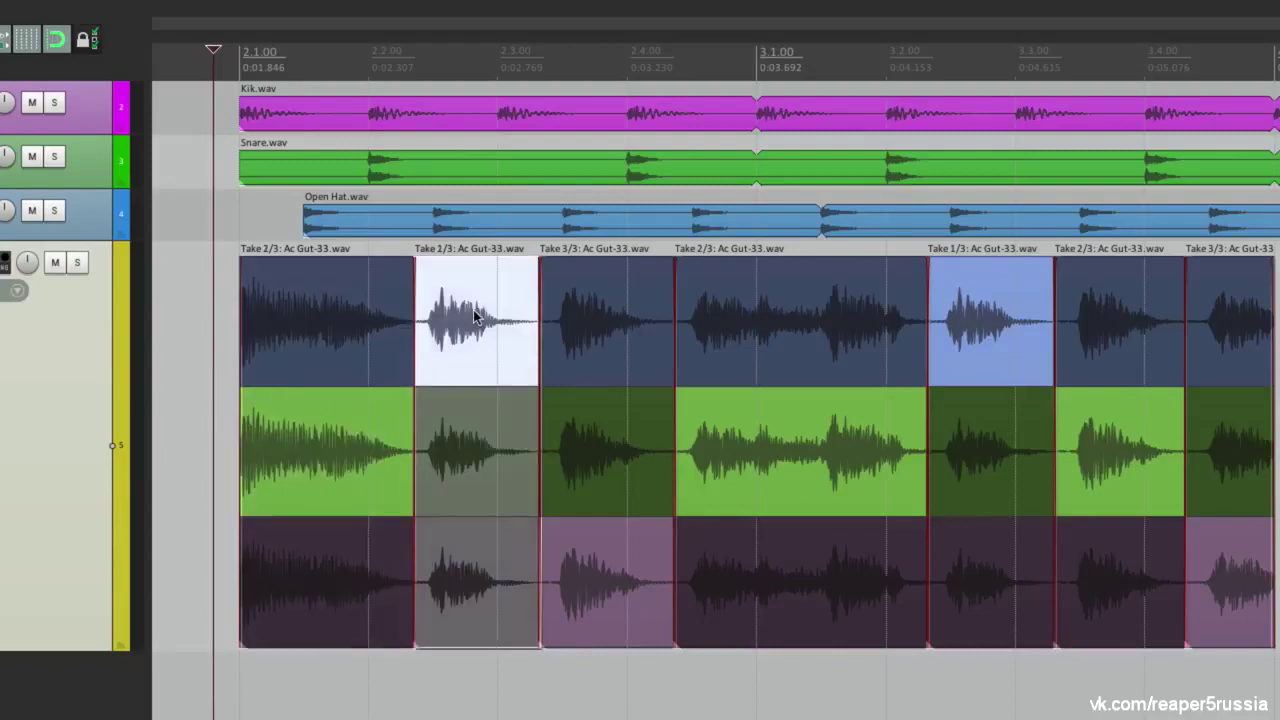
pyautogui.click(712, 437)
pyautogui.click(722, 352)
pyautogui.click(208, 354)
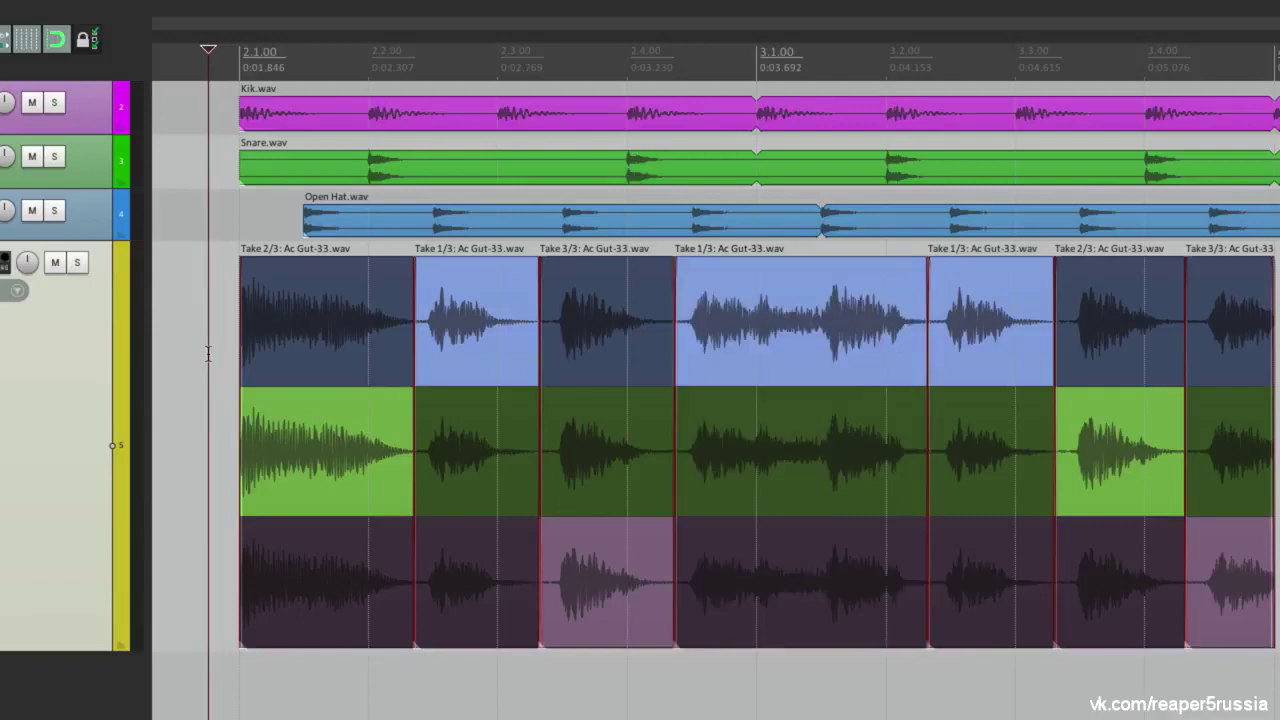
# Recall Comp 1 for all the Ac Gut sections and deselect them
pyautogui.doubleClick(55, 367)
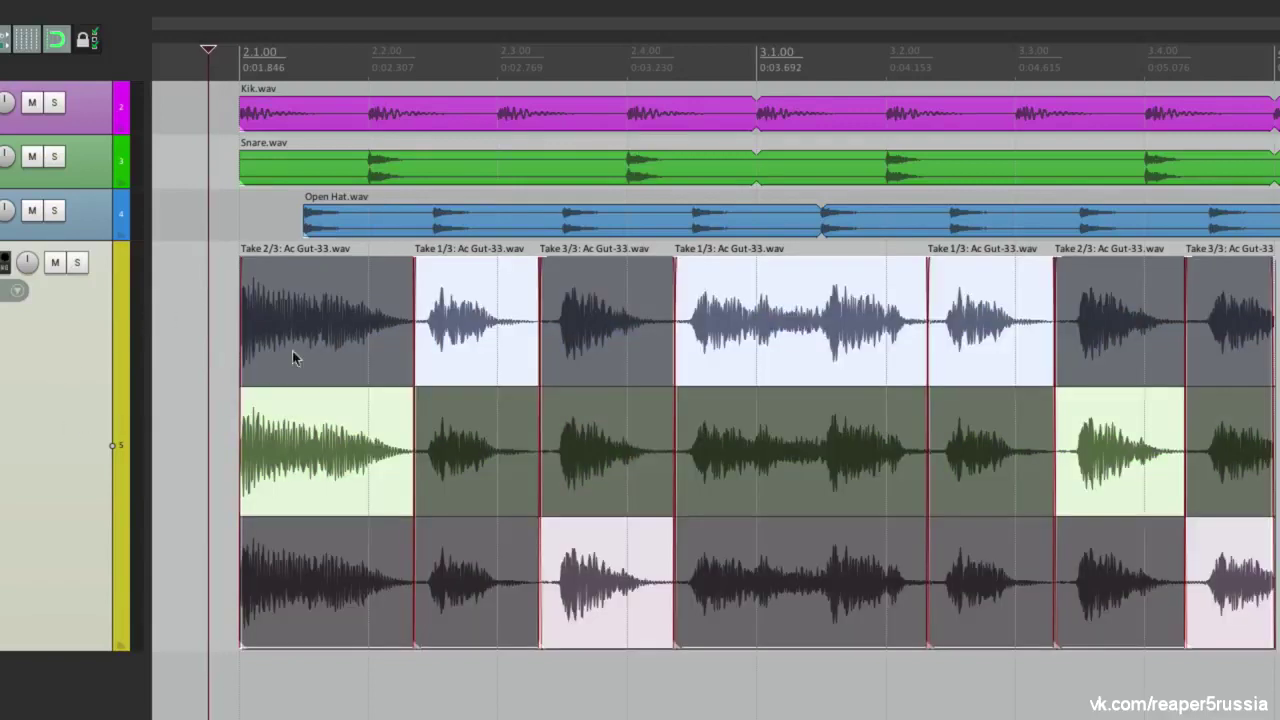
pyautogui.rightClick(300, 323)
pyautogui.moveTo(325, 445)
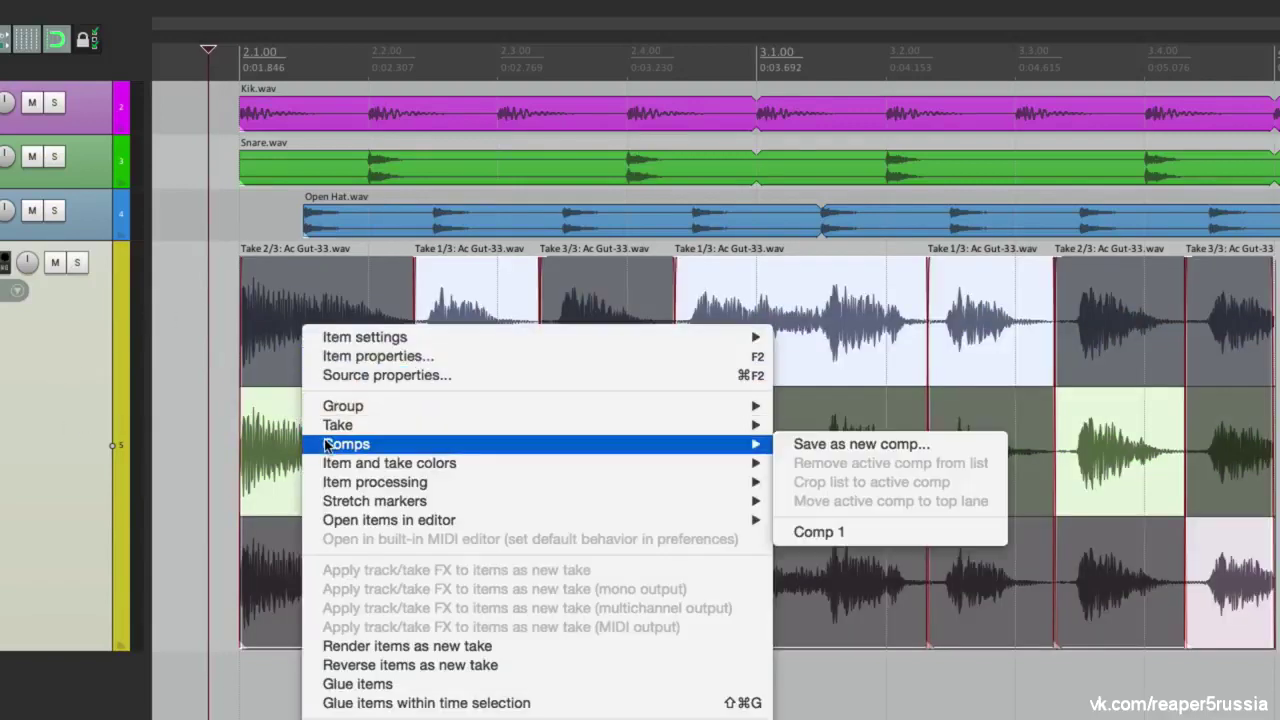
pyautogui.click(909, 533)
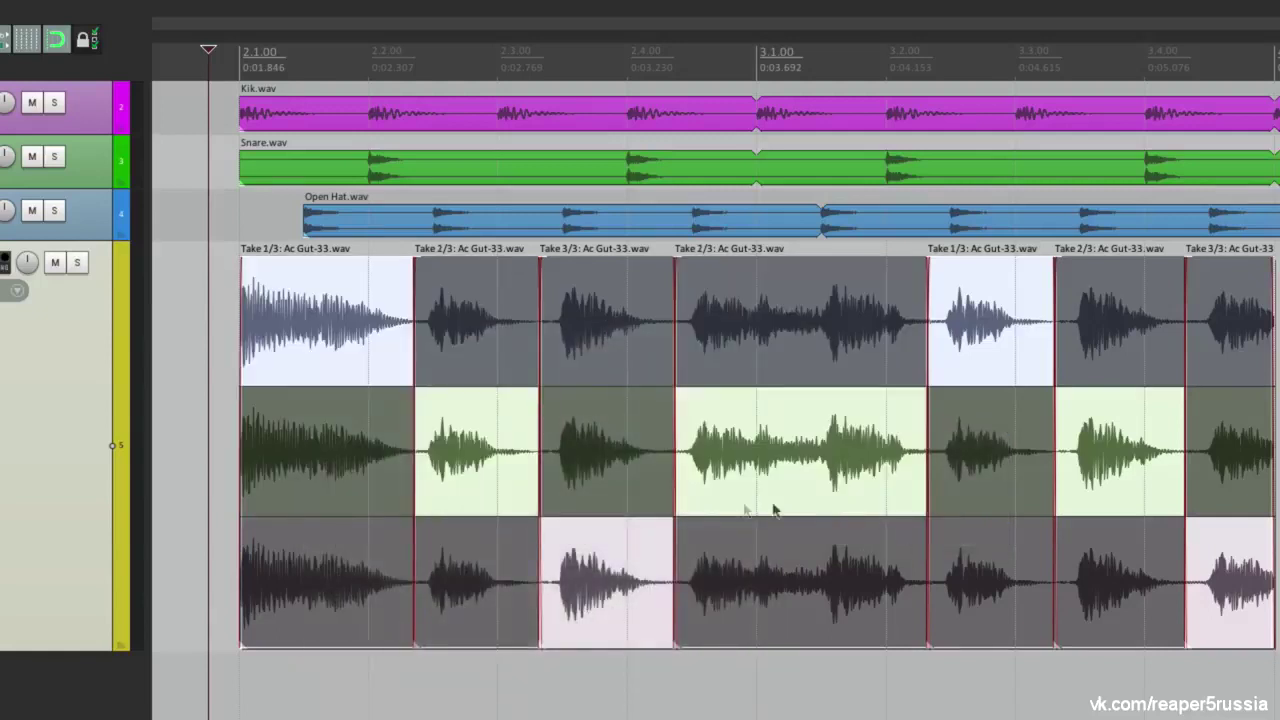
pyautogui.click(209, 384)
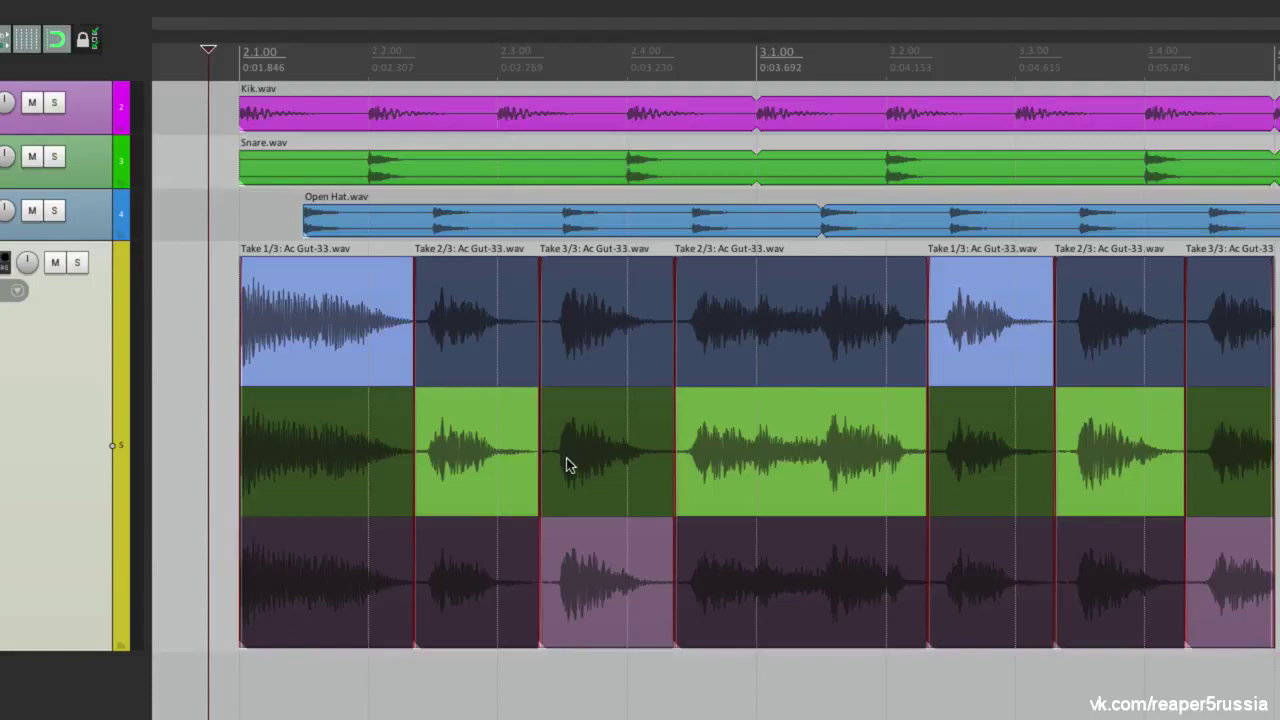
# Activate take 3 in the first, fourth and sixth Ac Gut sections and take 1 in the third
pyautogui.click(305, 562)
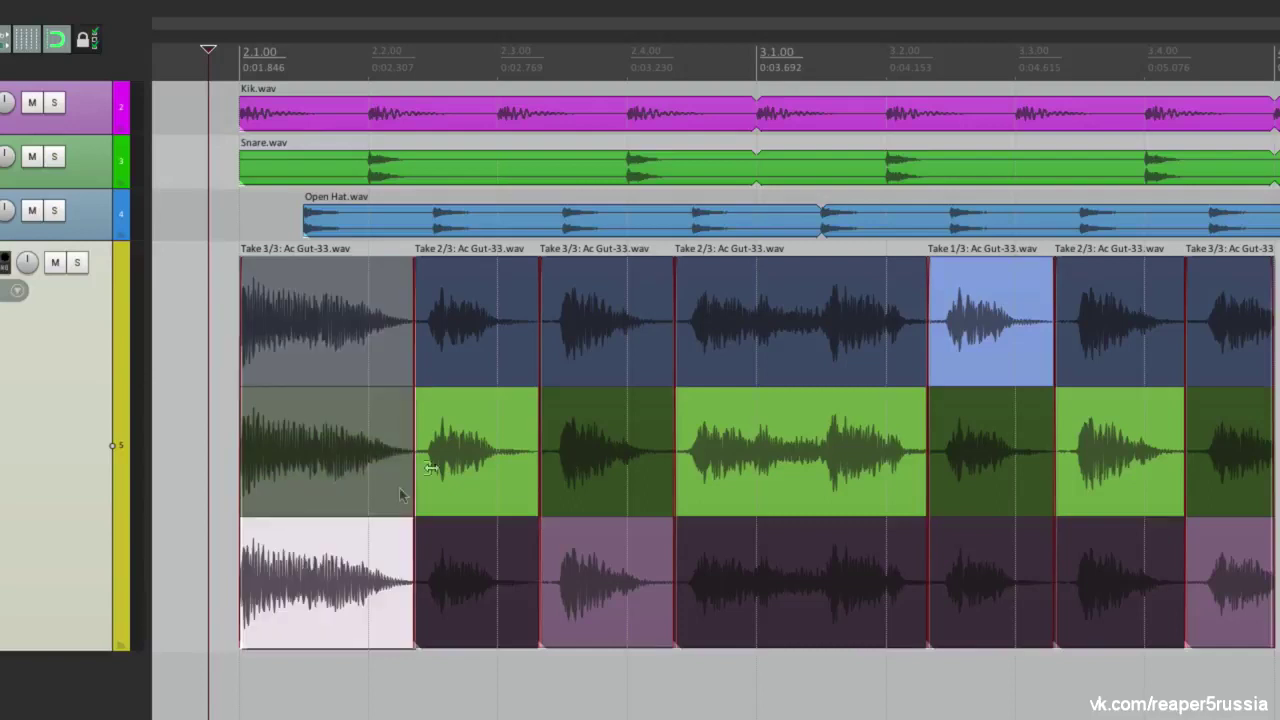
pyautogui.click(588, 338)
pyautogui.click(857, 623)
pyautogui.click(1115, 582)
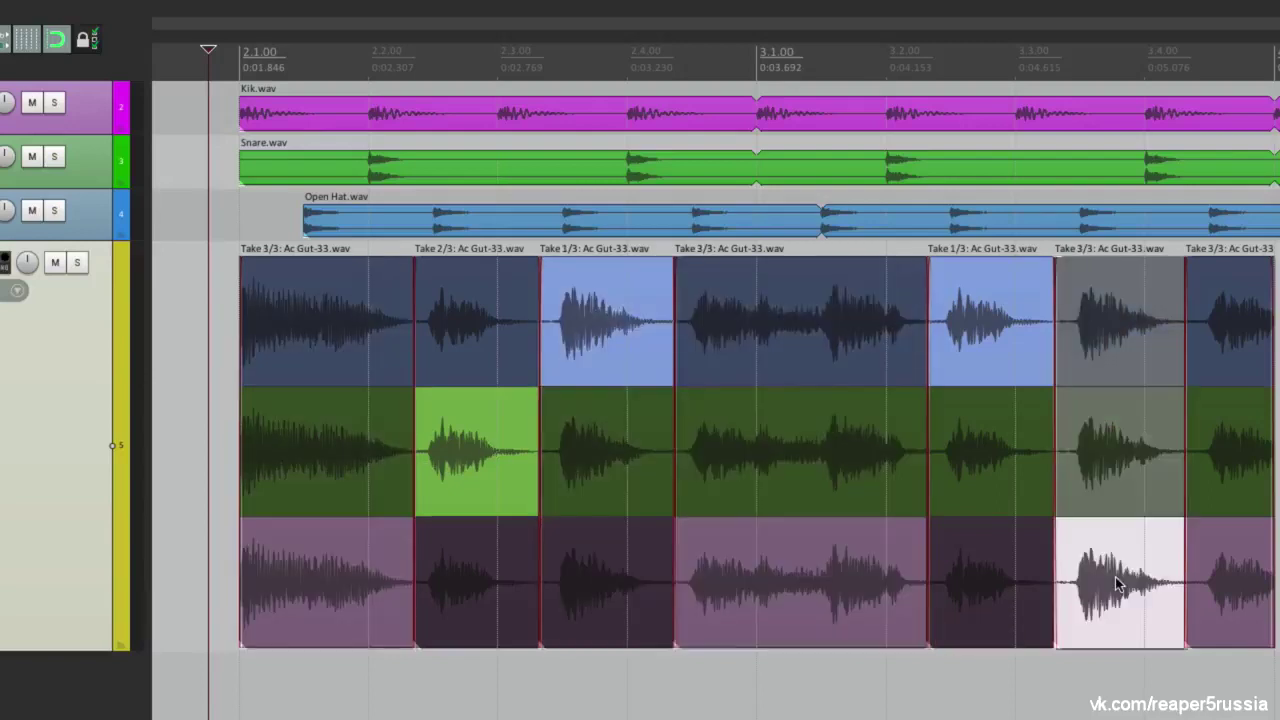
pyautogui.click(200, 360)
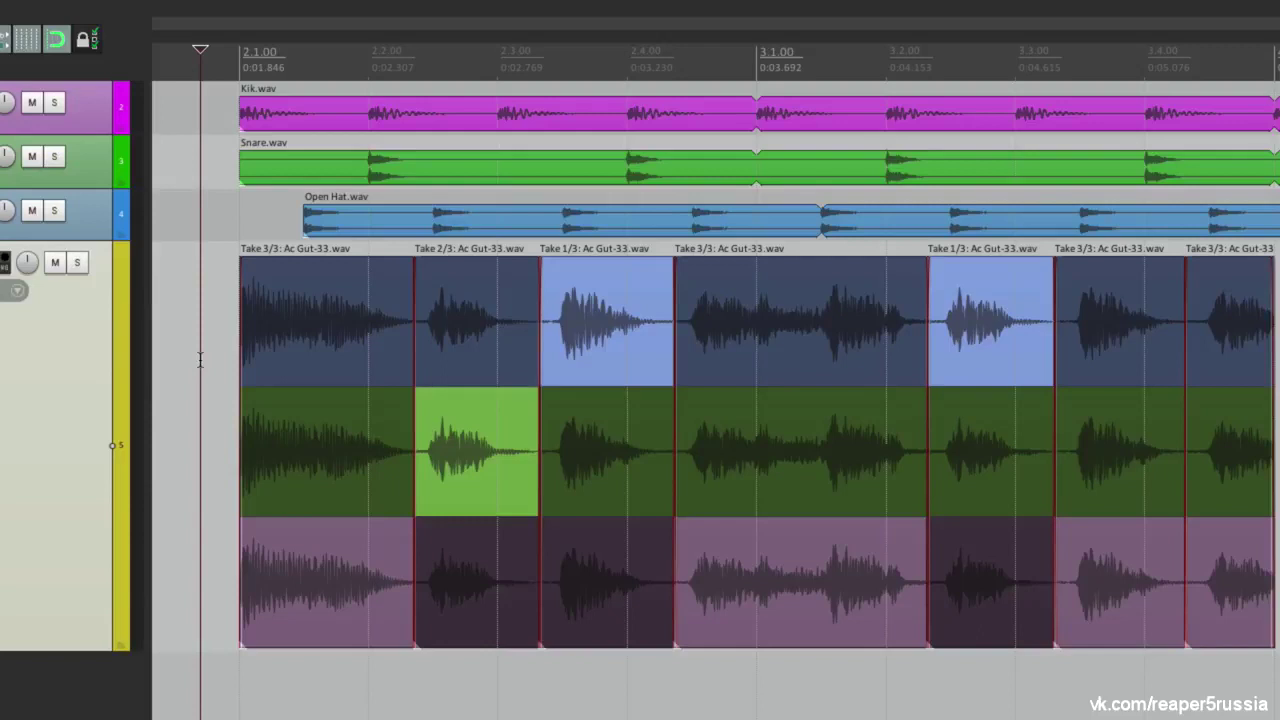
# Save the active takes of all the Ac Gut sections as a new comp named Comp 2 and deselect them
pyautogui.press('super+a')
pyautogui.rightClick(320, 341)
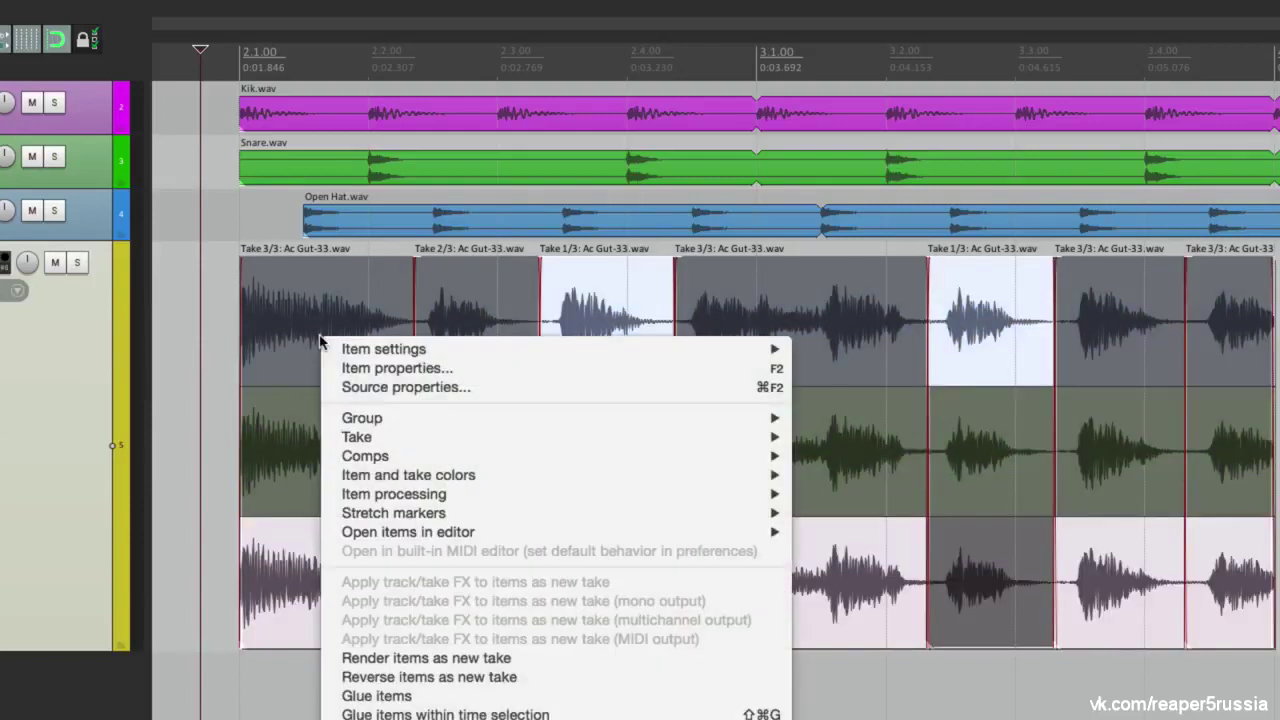
pyautogui.moveTo(727, 456)
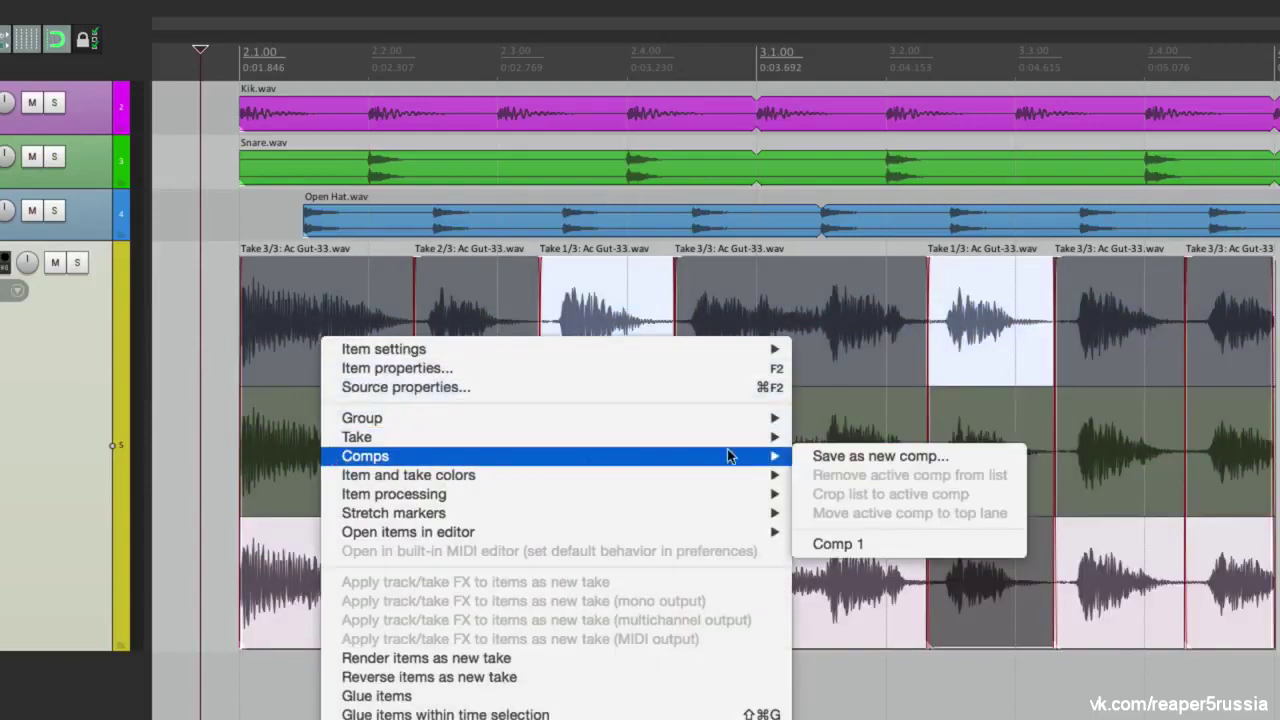
pyautogui.click(887, 456)
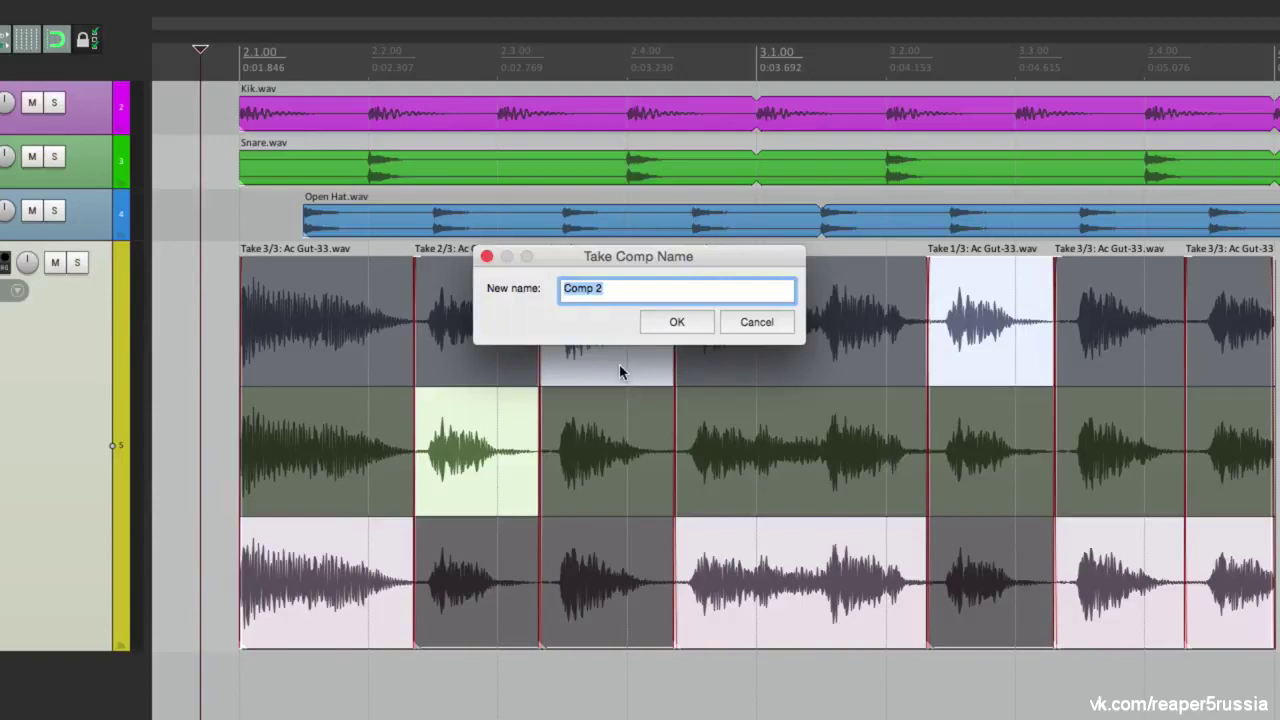
pyautogui.click(677, 321)
pyautogui.click(224, 368)
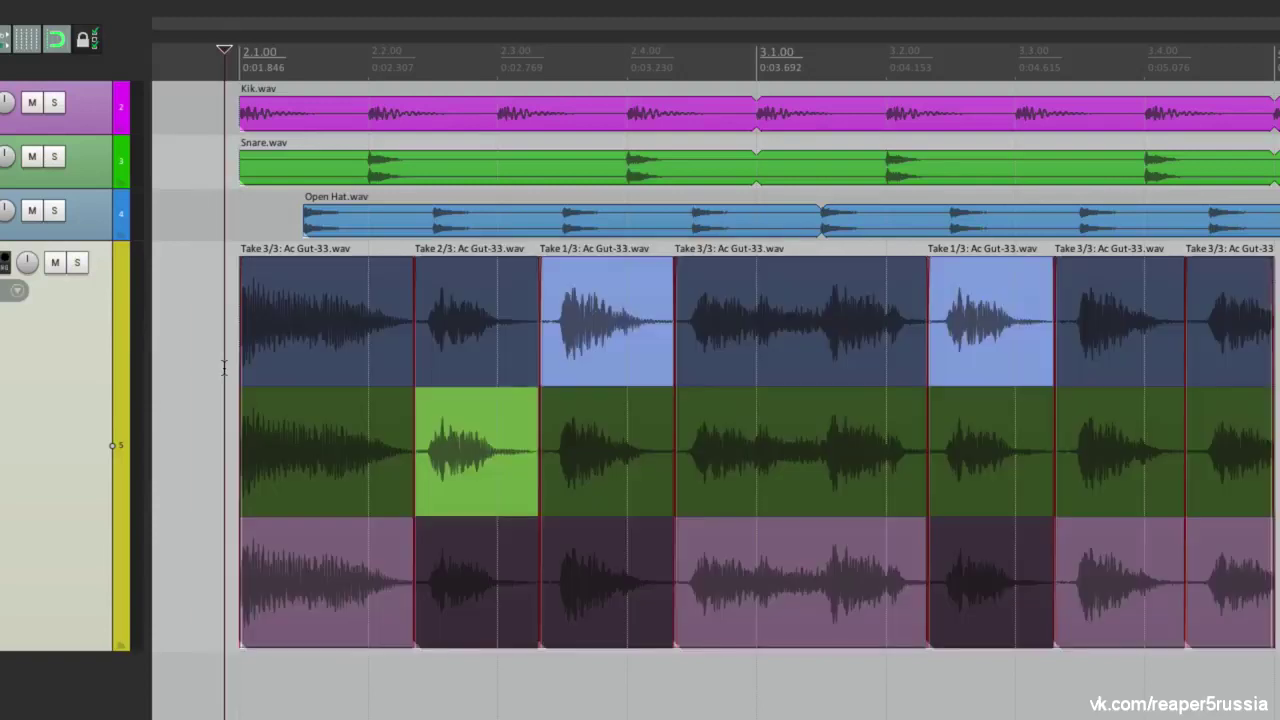
# Switch all the Ac Gut sections to Comp 1, and back to Comp 2
pyautogui.hotkey('ctrl', 'a')
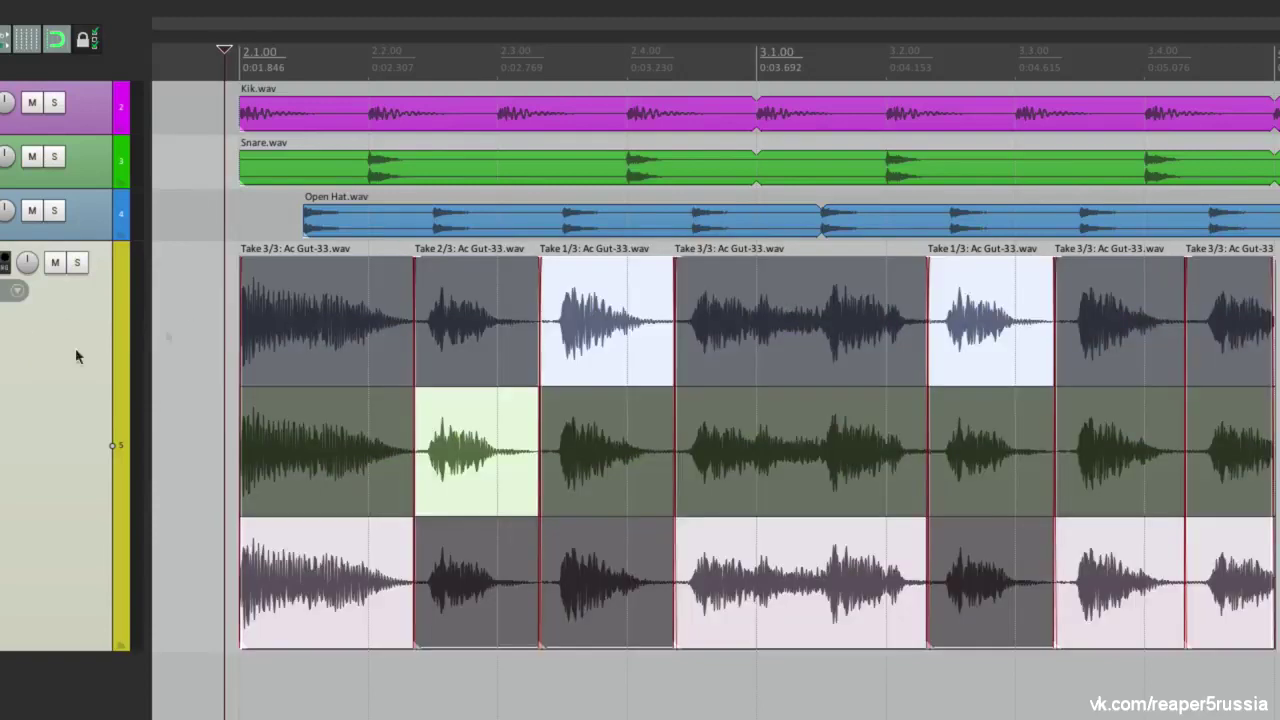
pyautogui.rightClick(293, 311)
pyautogui.moveTo(400, 432)
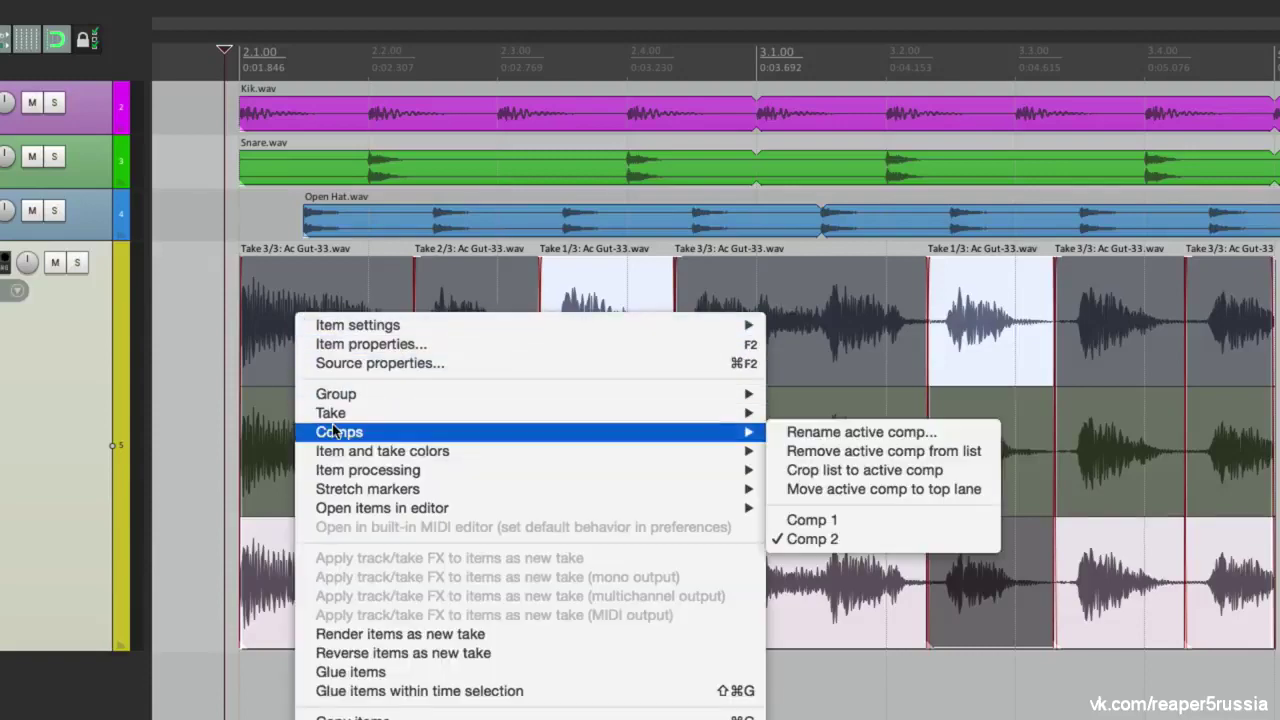
pyautogui.click(942, 518)
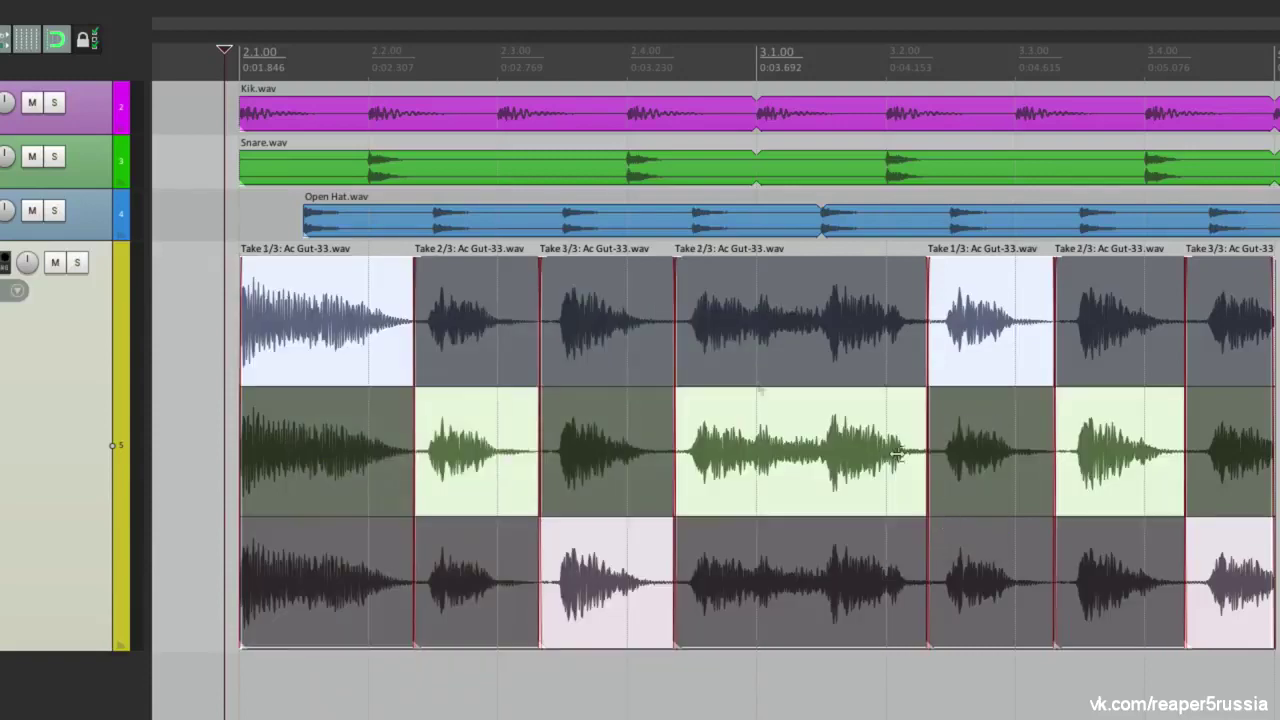
pyautogui.rightClick(367, 295)
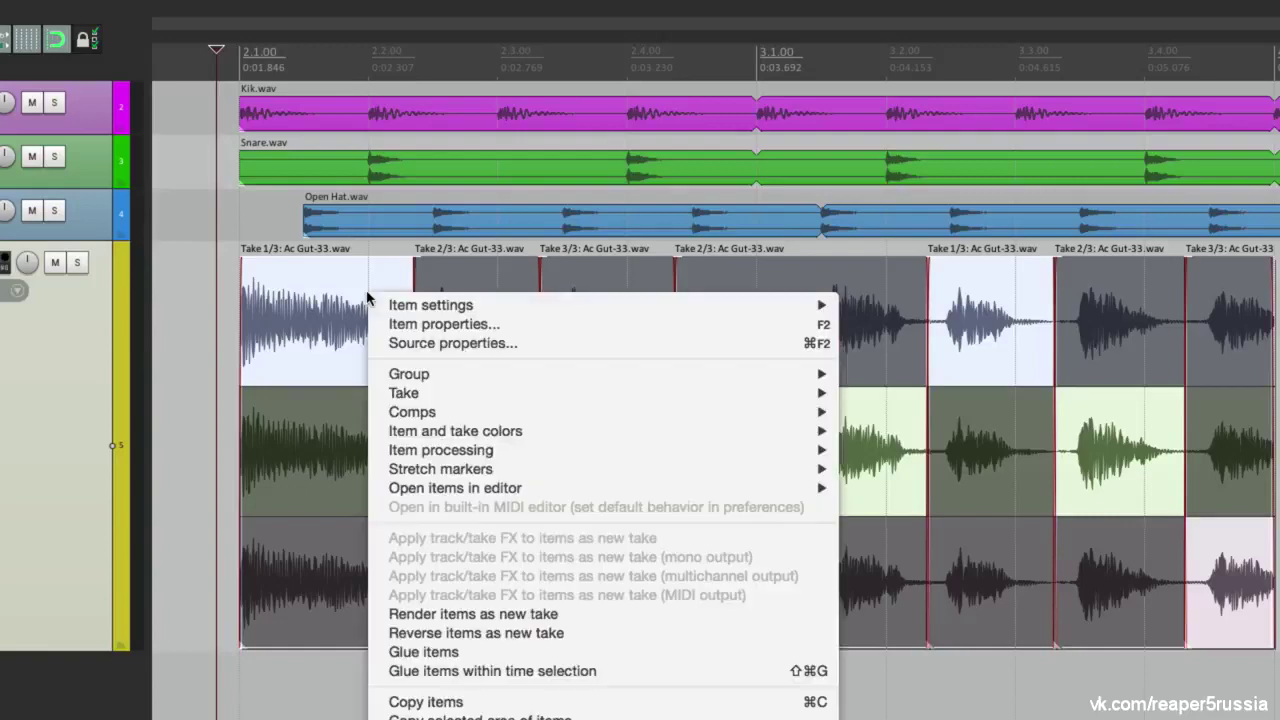
pyautogui.moveTo(418, 413)
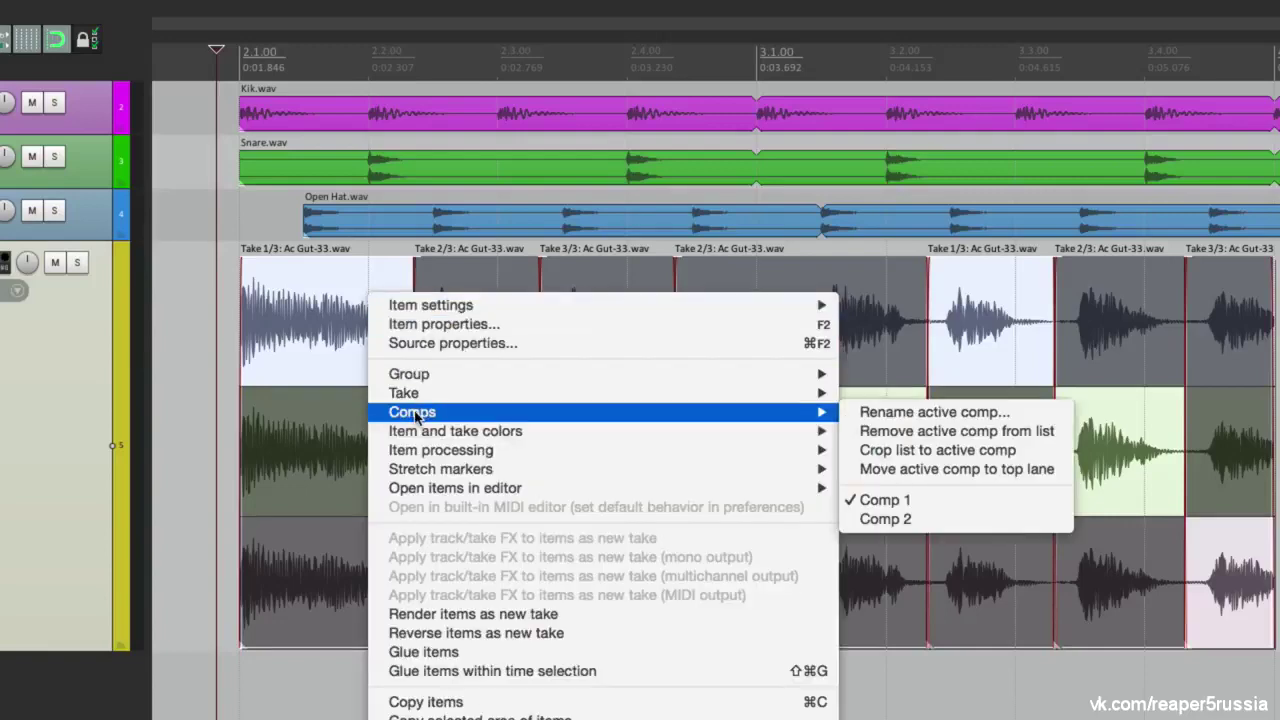
pyautogui.click(985, 524)
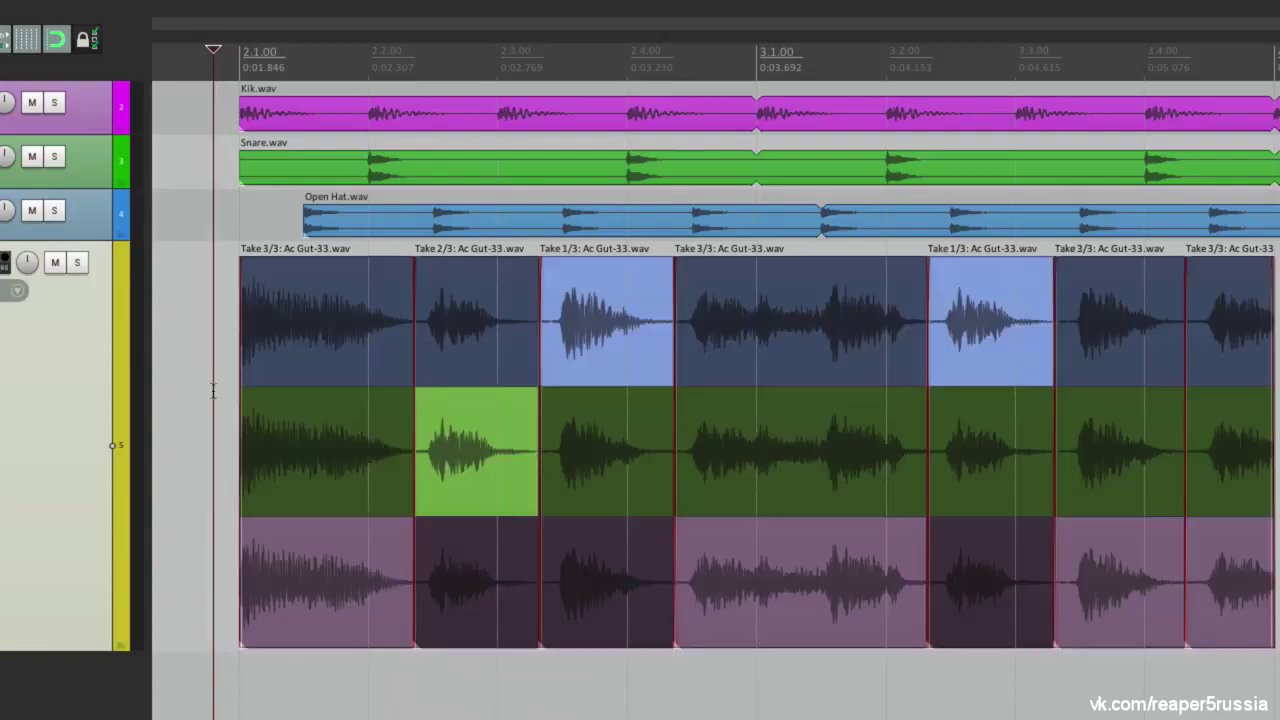
pyautogui.click(212, 390)
# Crop all the Ac Gut sections to the active takes of Comp 2, undo the crop and deselect the sections
pyautogui.doubleClick(83, 397)
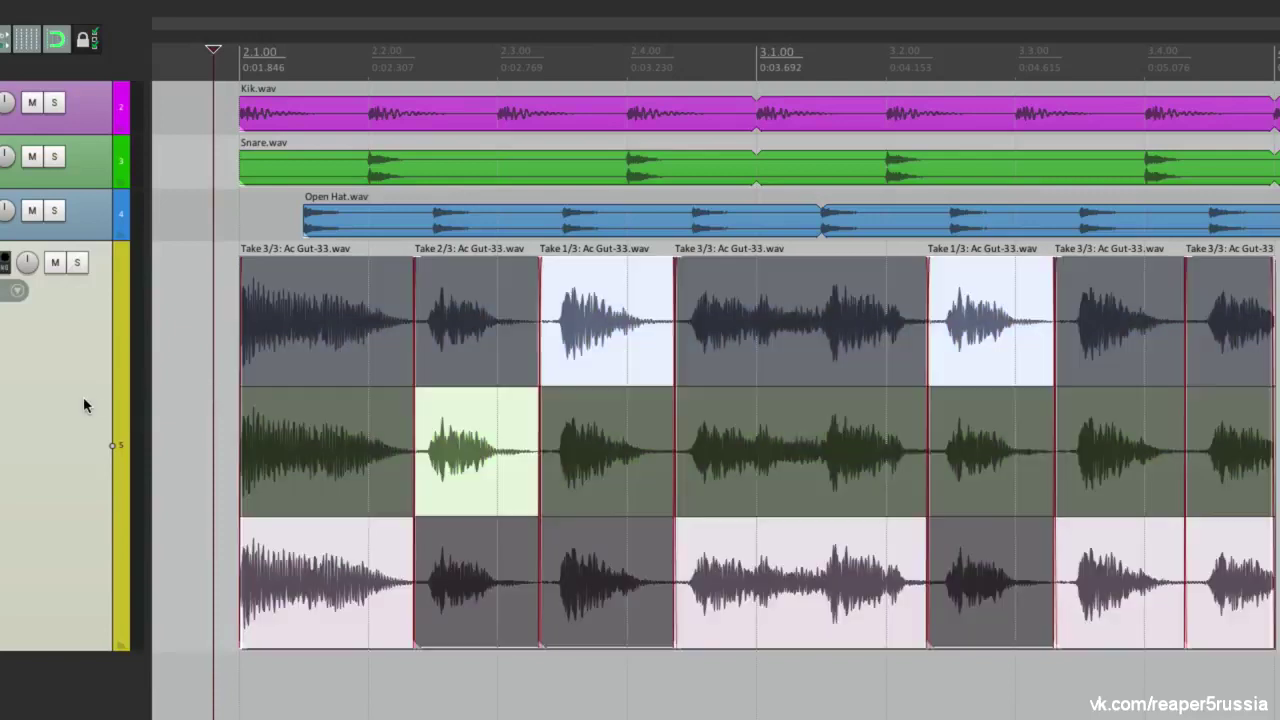
pyautogui.rightClick(286, 315)
pyautogui.moveTo(322, 436)
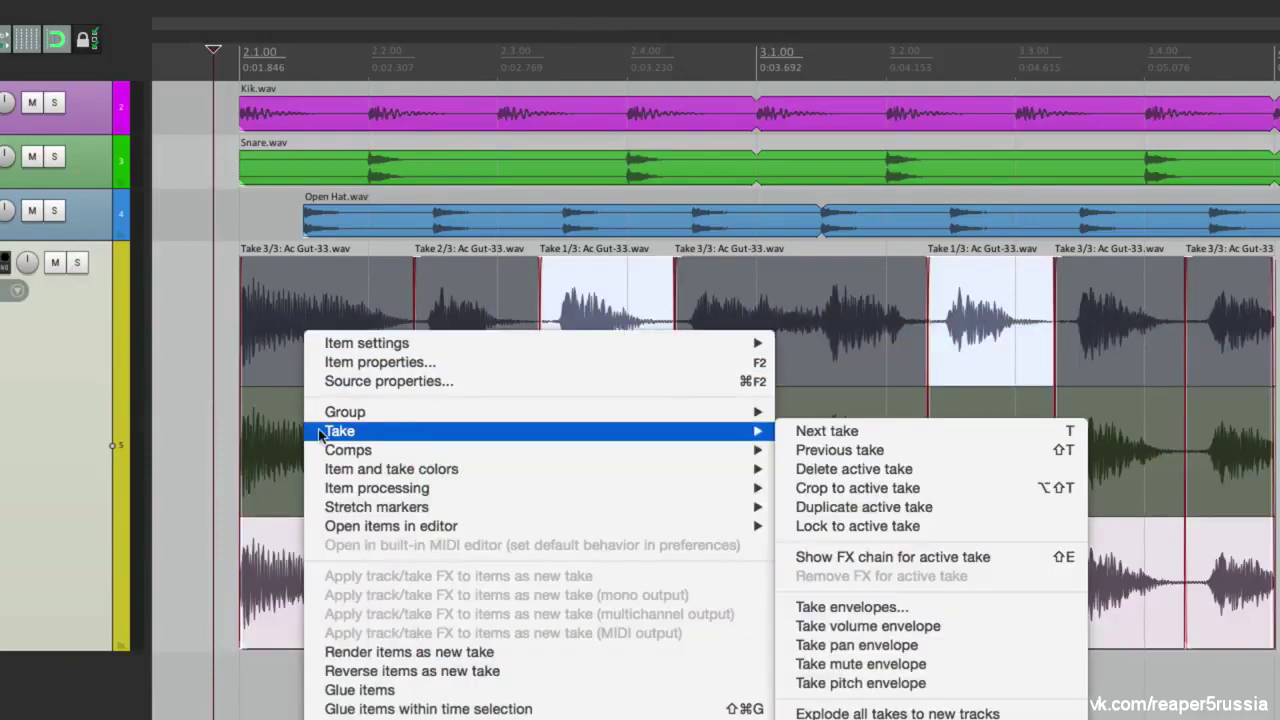
pyautogui.click(913, 489)
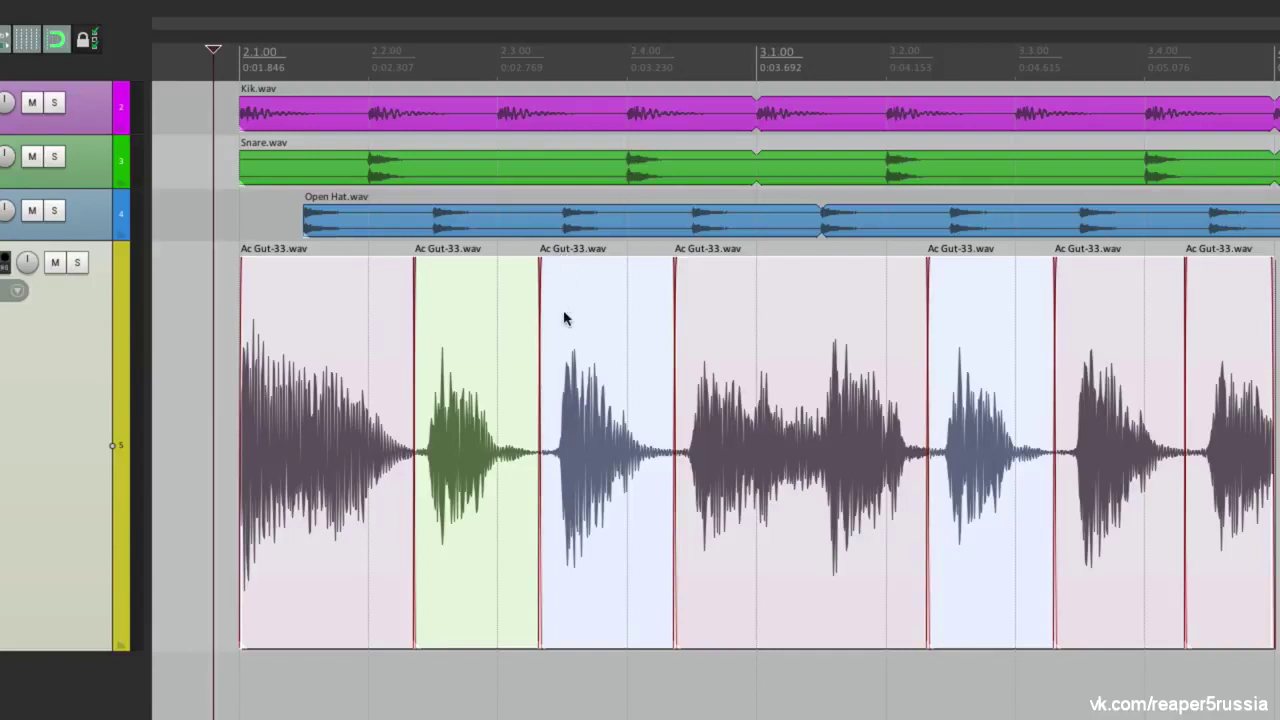
pyautogui.hotkey('ctrl', 'z')
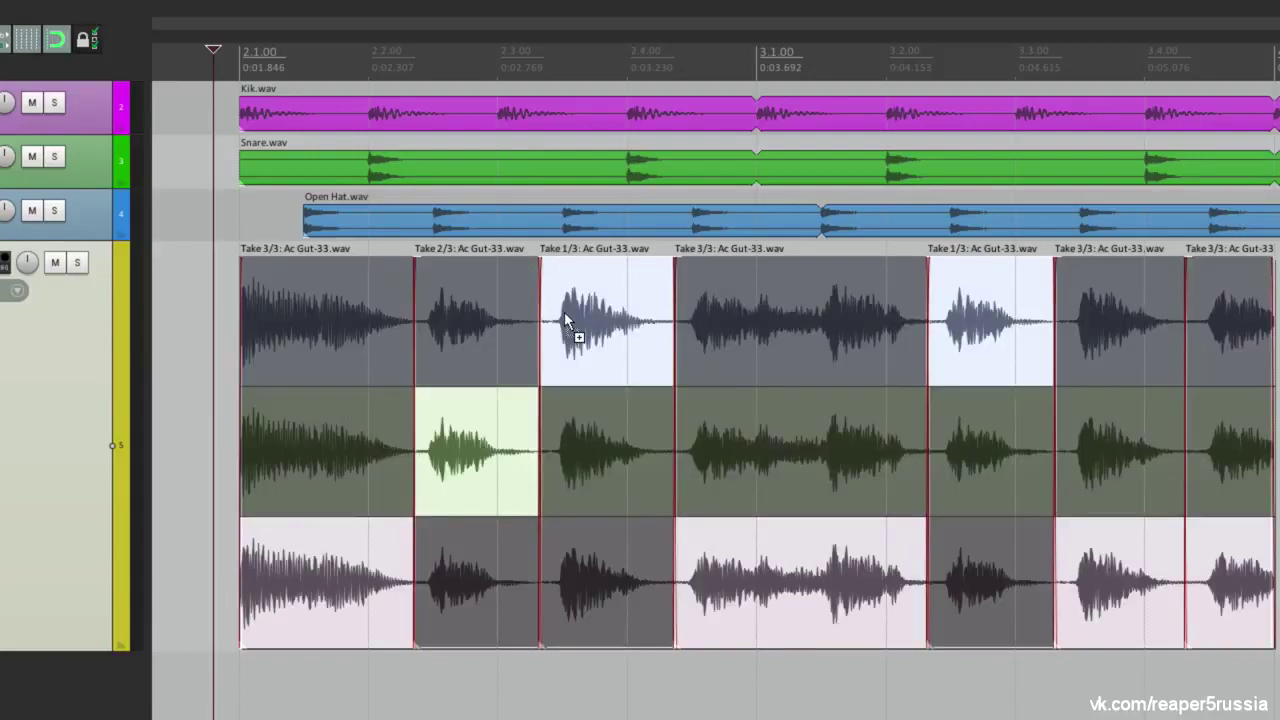
pyautogui.click(228, 312)
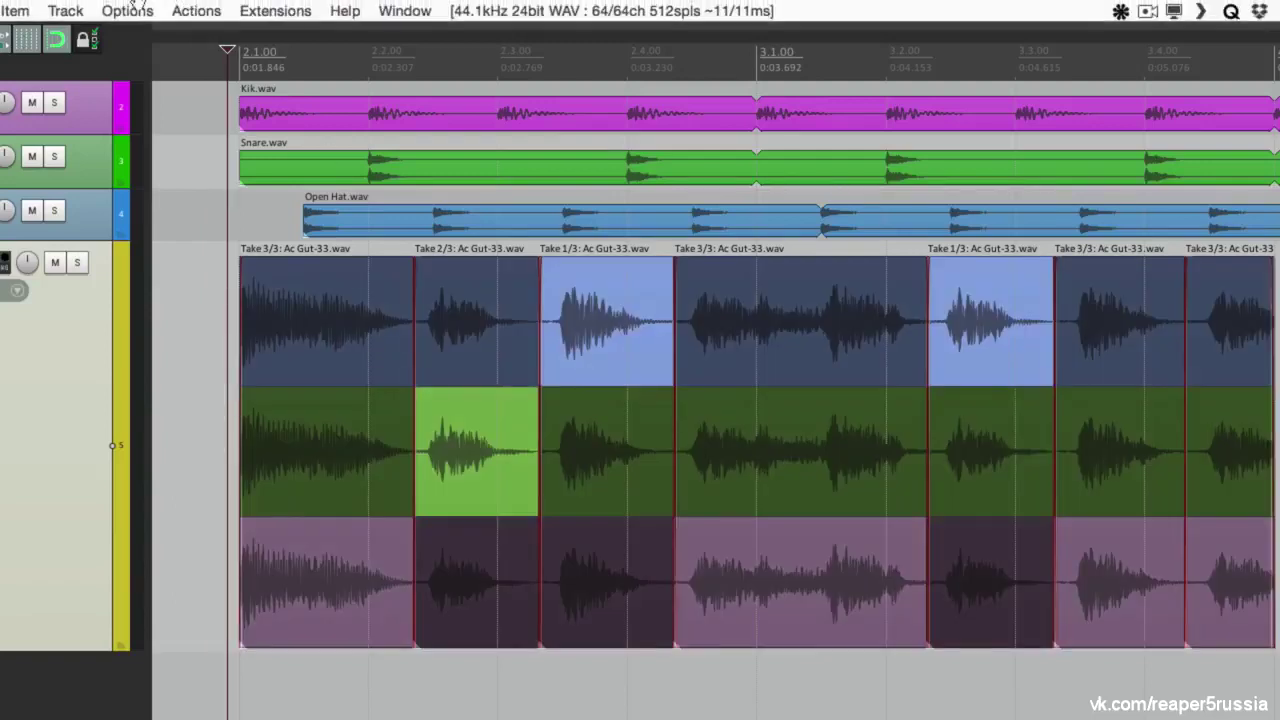
# Turn off the display of all takes in lanes so each section shows only its active take
pyautogui.click(128, 10)
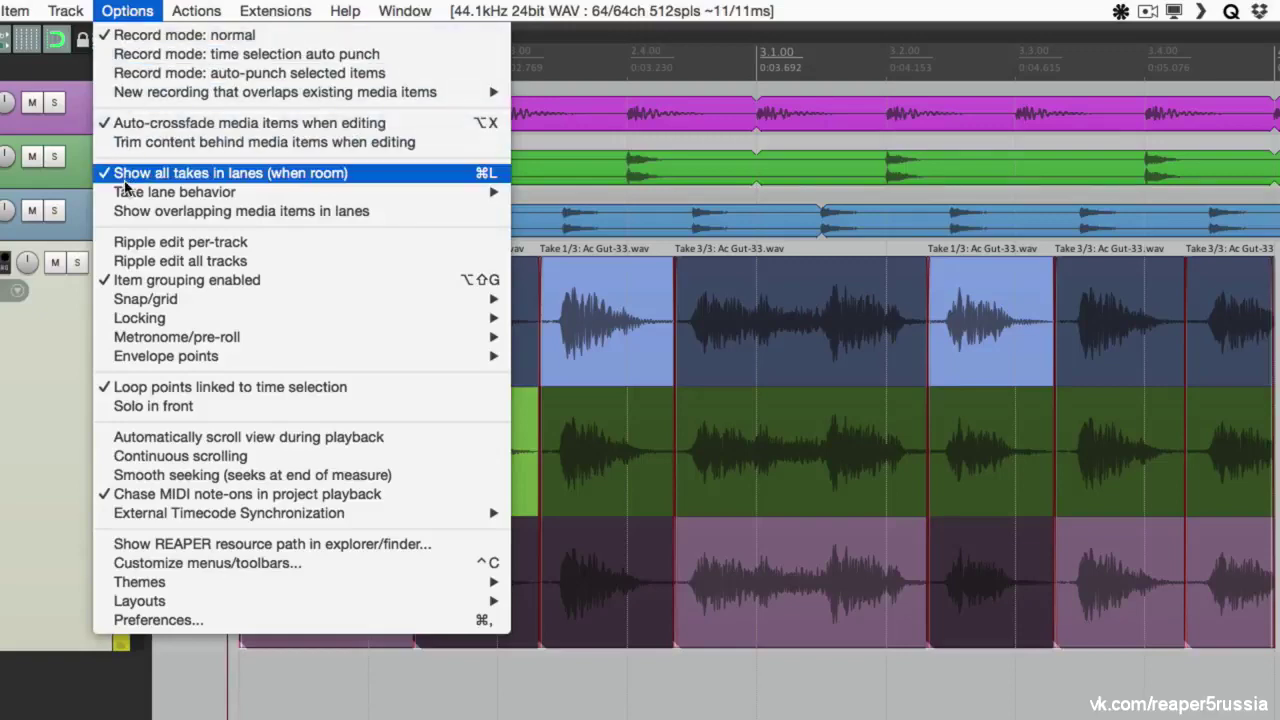
pyautogui.click(125, 178)
pyautogui.click(185, 315)
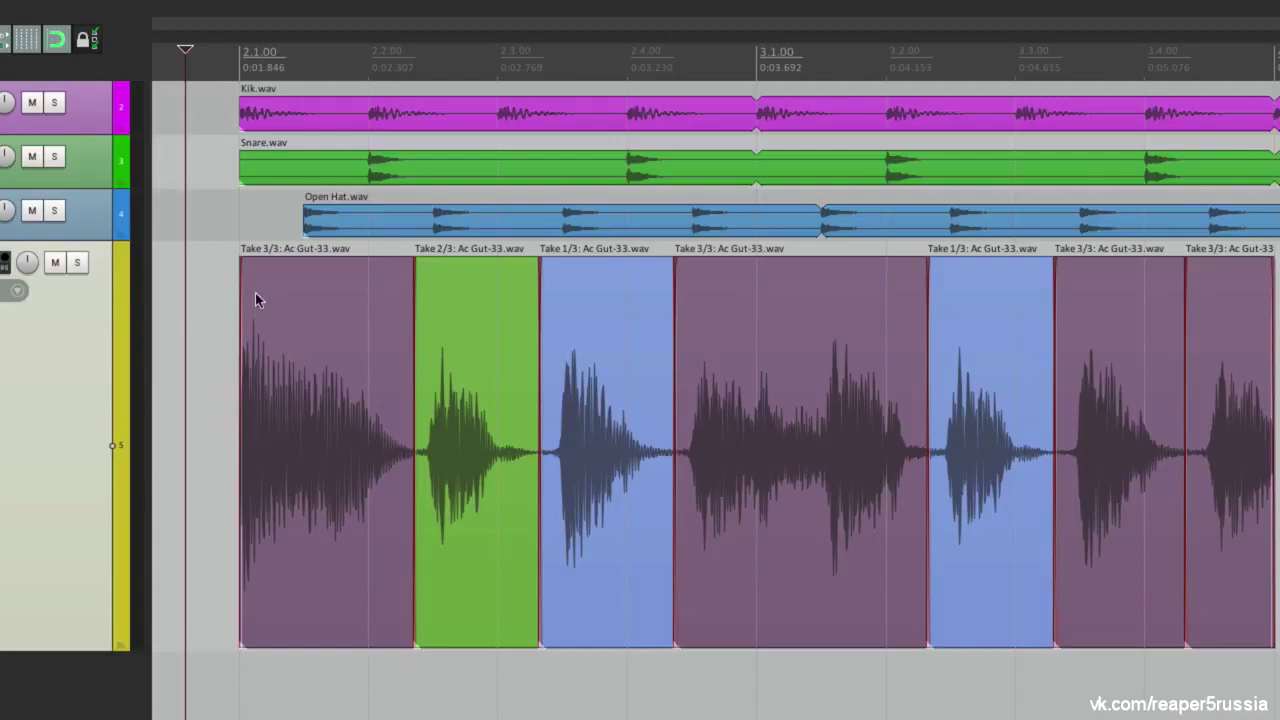
# Cycle the first Ac Gut section through its takes back to take 3, and switch the second section to take 1
pyautogui.click(316, 335)
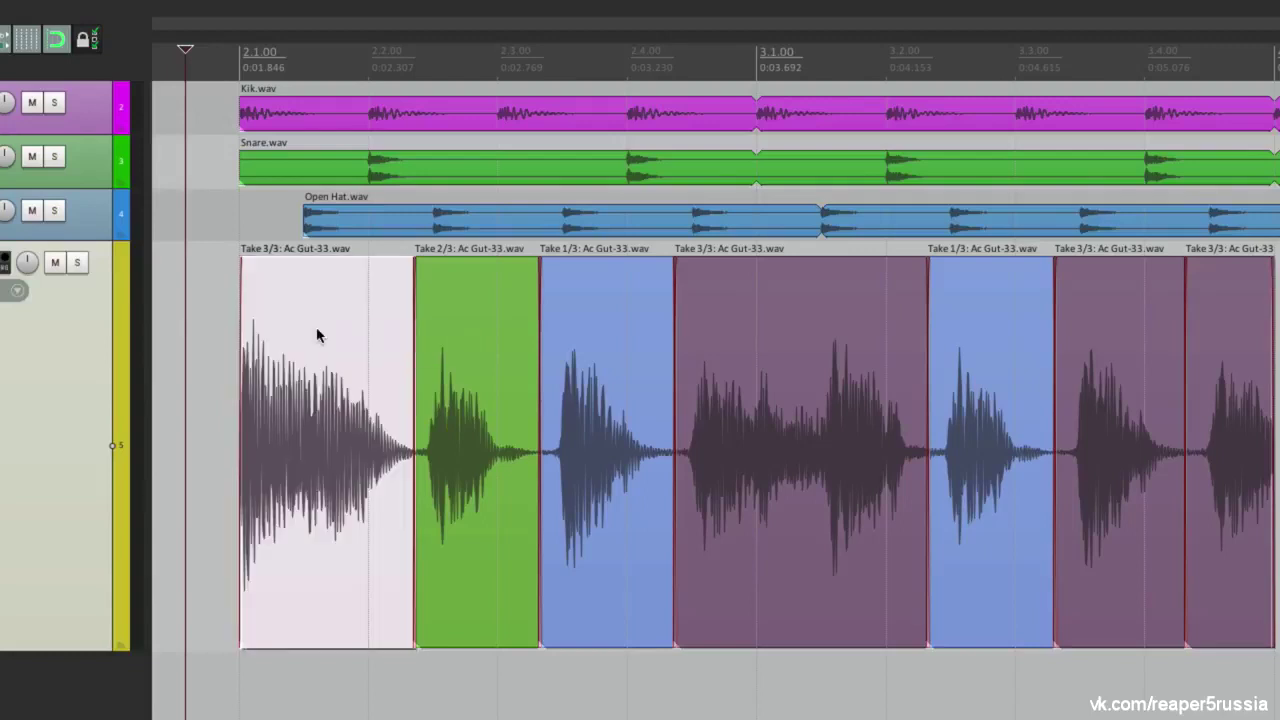
pyautogui.press('t')
pyautogui.press('t')
pyautogui.press('t')
pyautogui.click(469, 313)
pyautogui.press('t')
pyautogui.press('t')
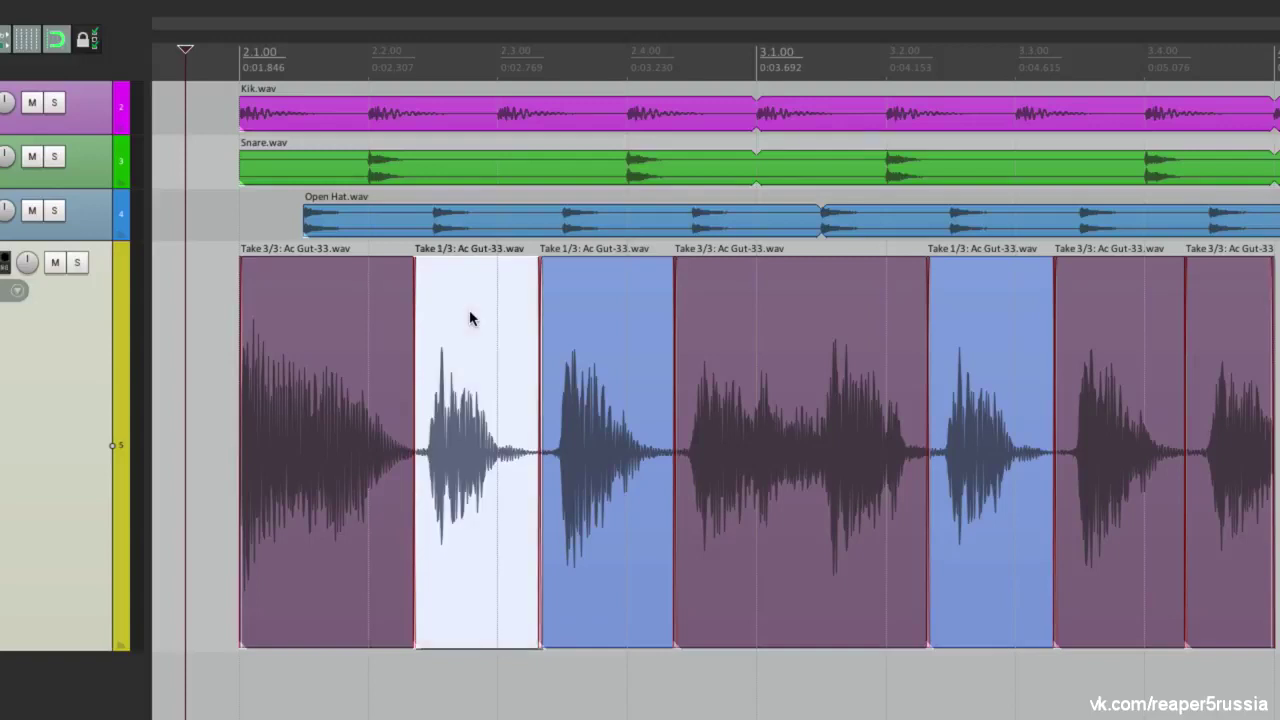
pyautogui.click(220, 308)
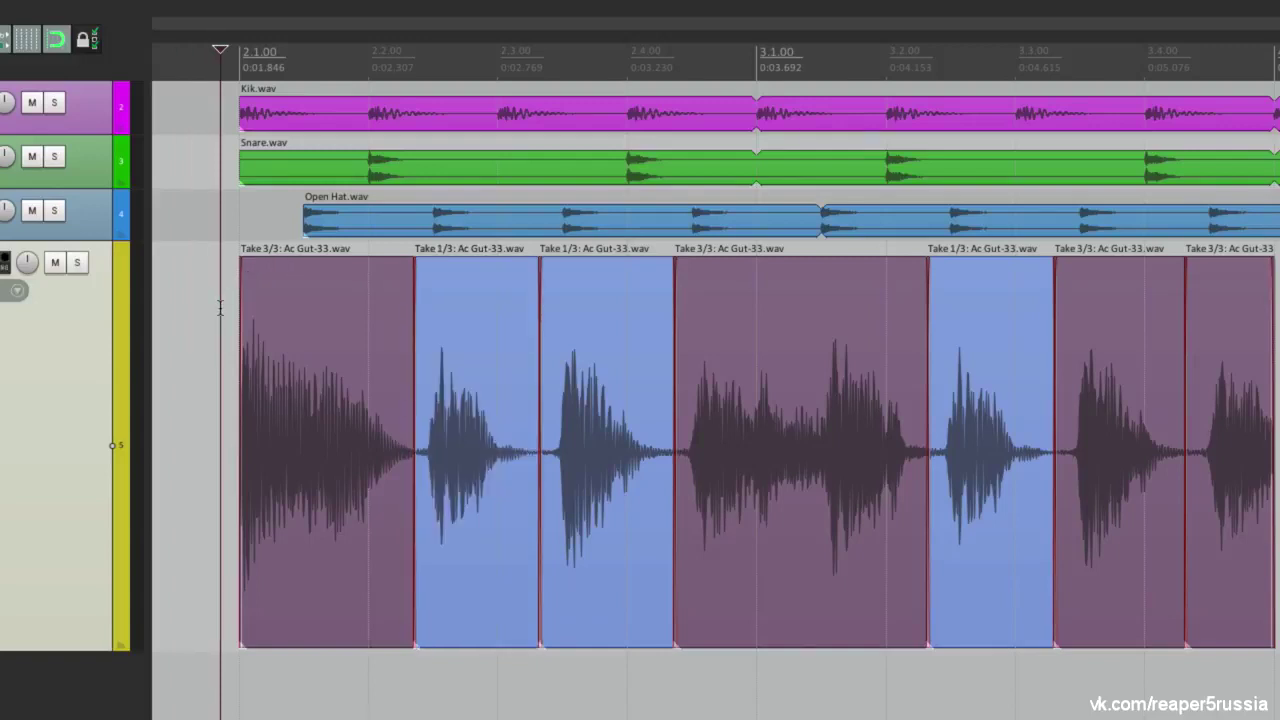
# Save the current take choices of all the Ac Gut sections as another new comp under the suggested name
pyautogui.doubleClick(38, 334)
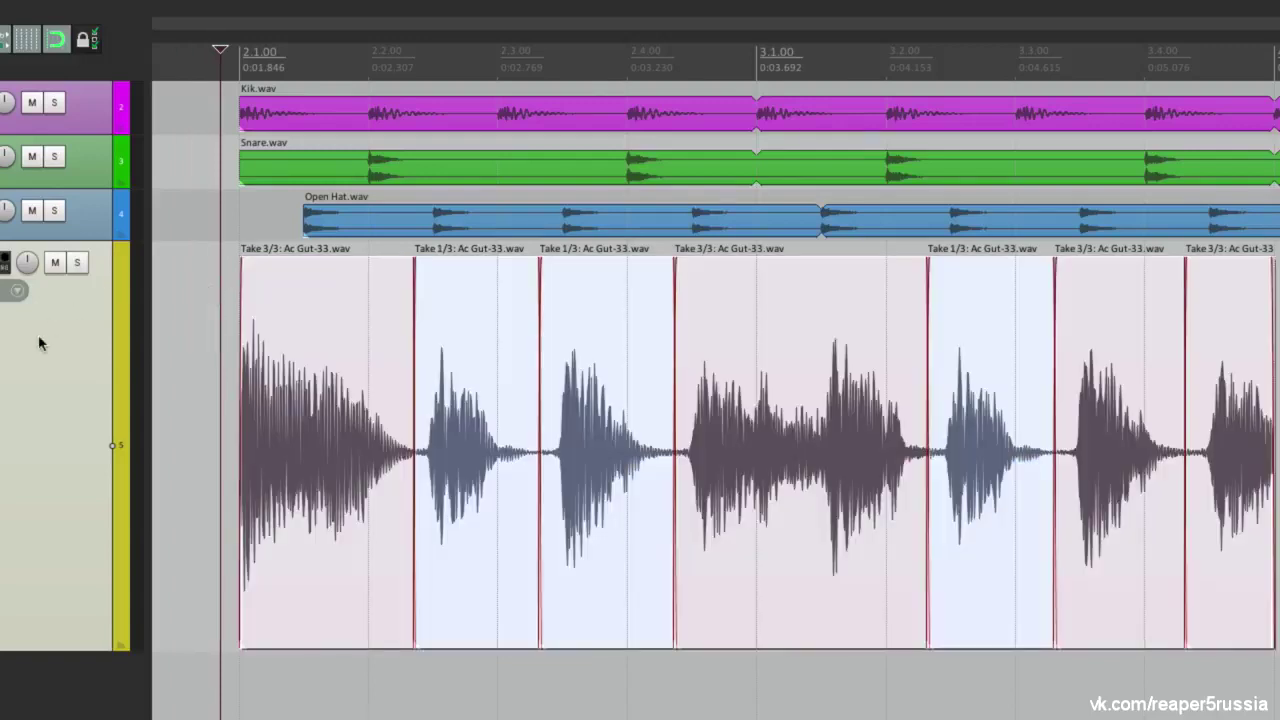
pyautogui.rightClick(285, 313)
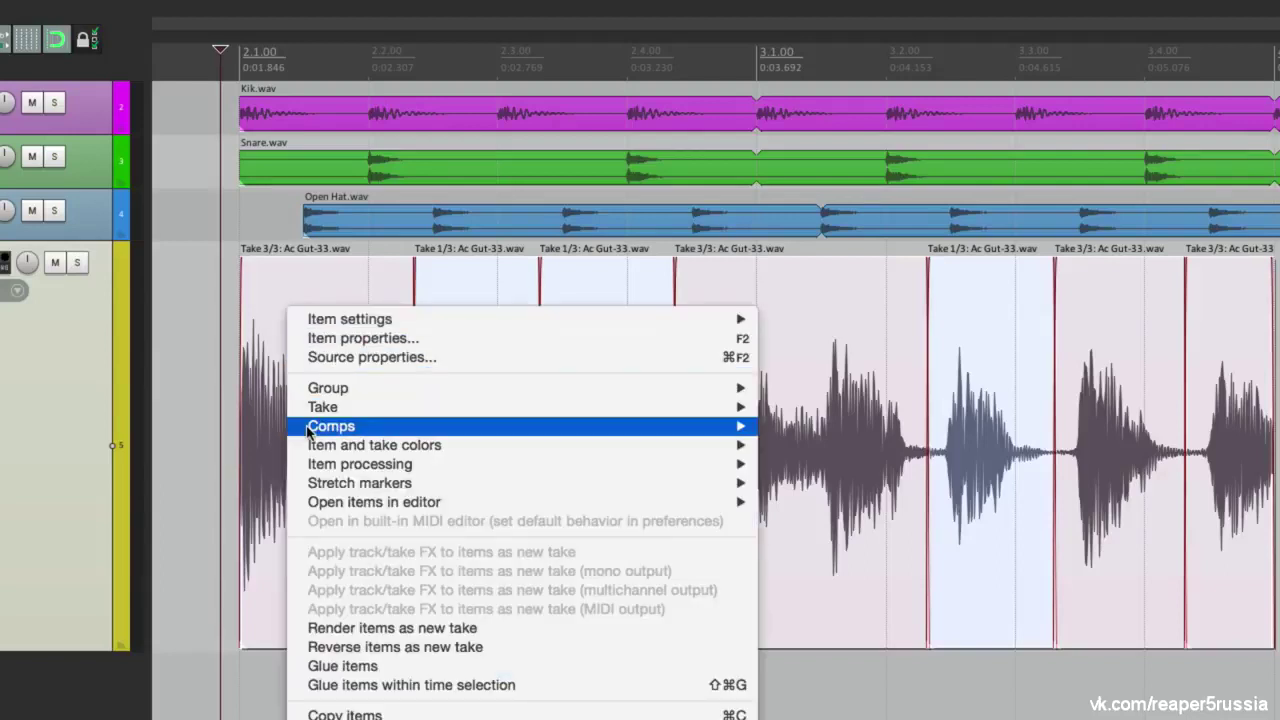
pyautogui.moveTo(700, 426)
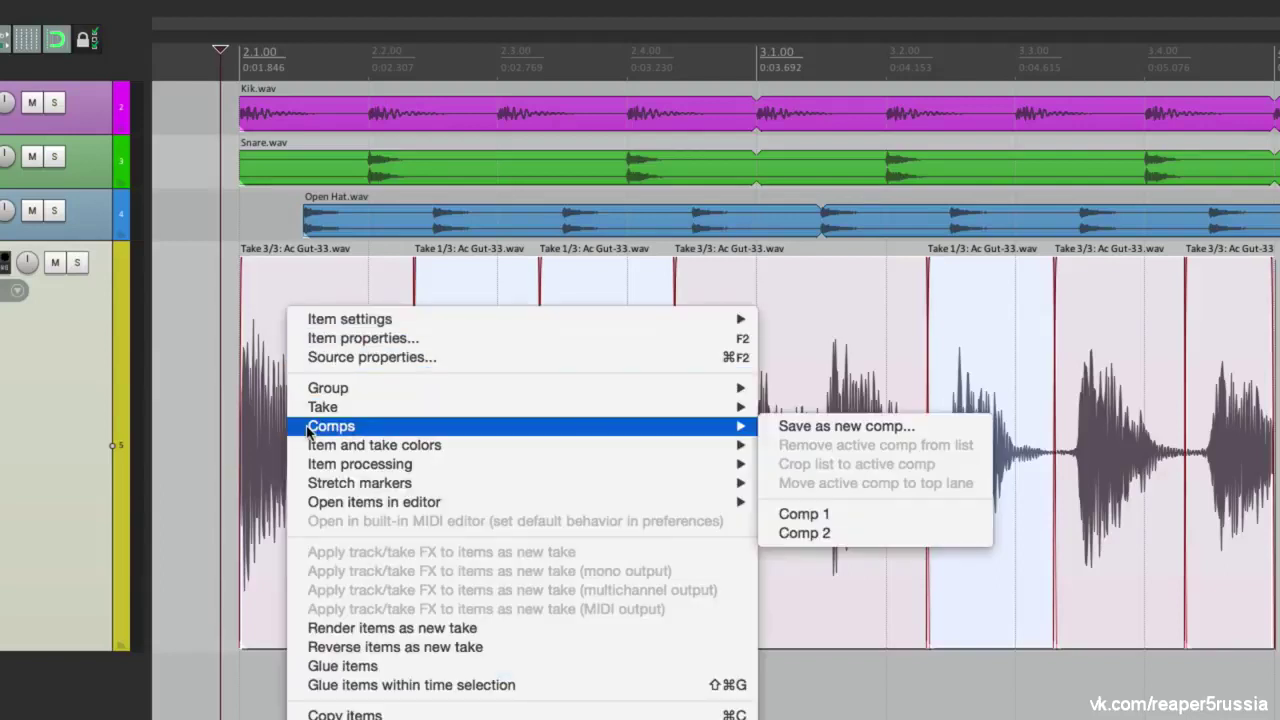
pyautogui.click(821, 426)
pyautogui.click(680, 324)
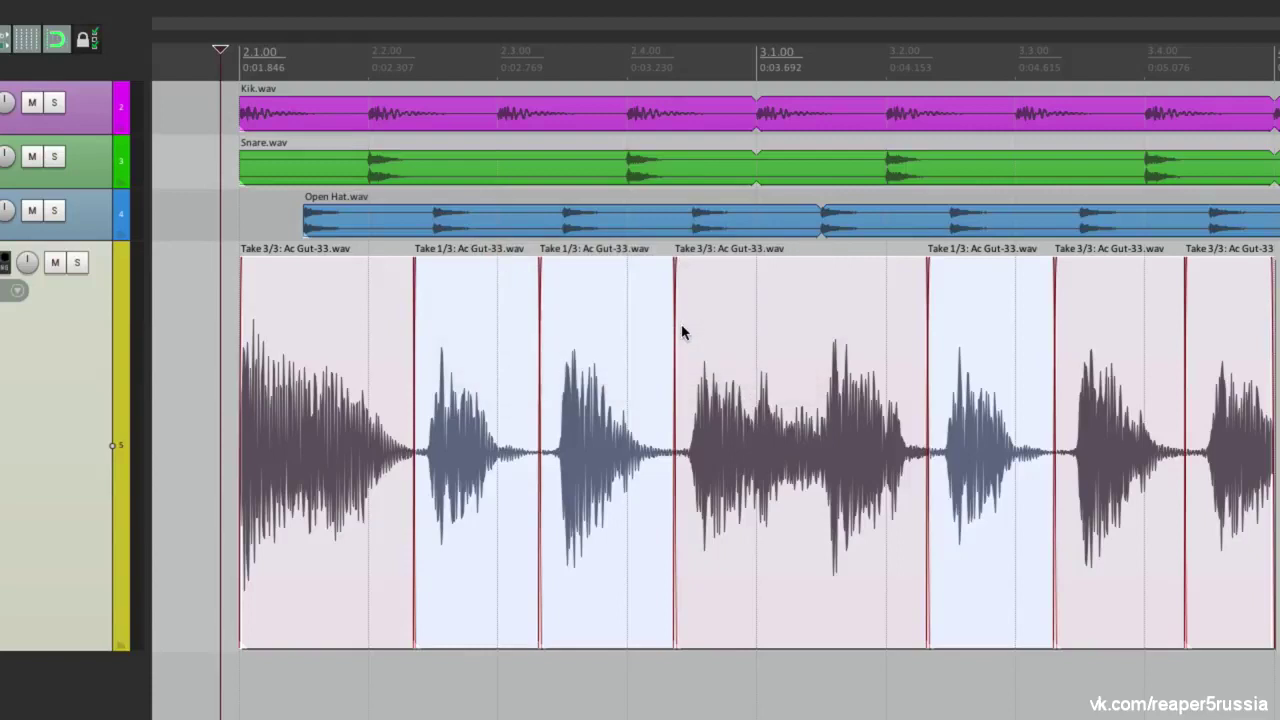
# Switch the Ac Gut sections to Comp 1, to Comp 2, and back to Comp 3 to compare the saved comps
pyautogui.rightClick(333, 338)
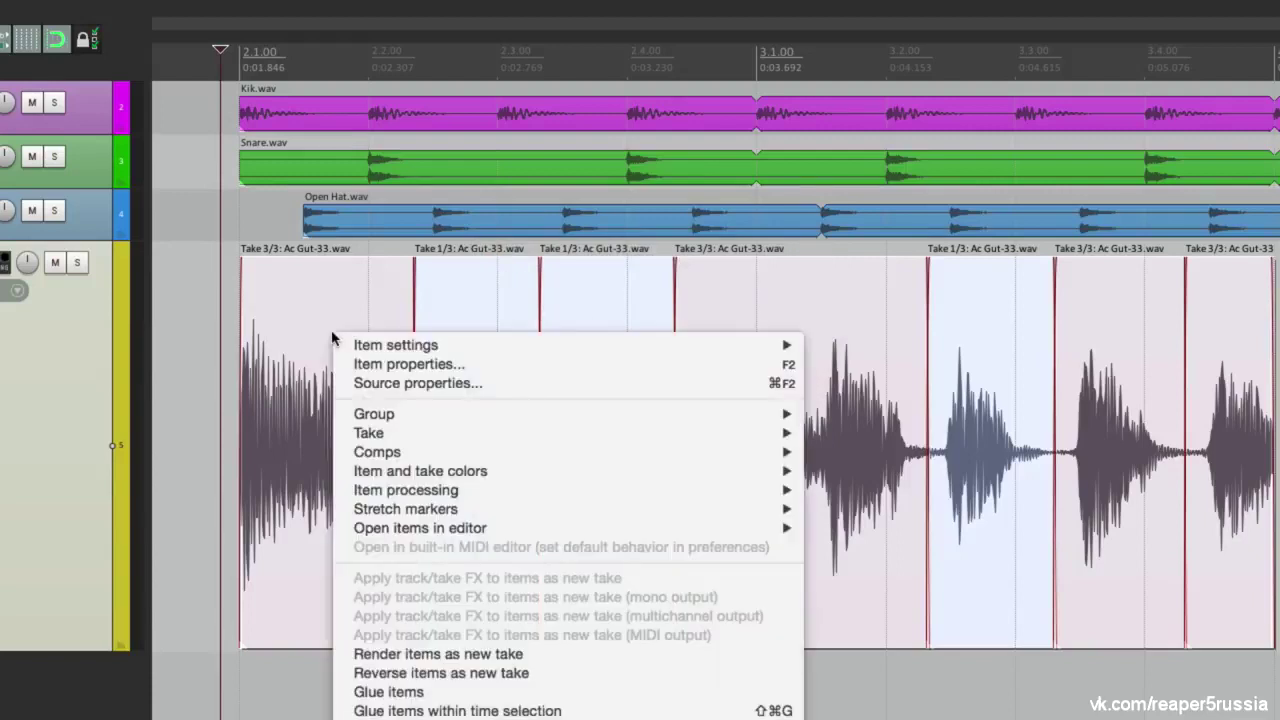
pyautogui.moveTo(674, 456)
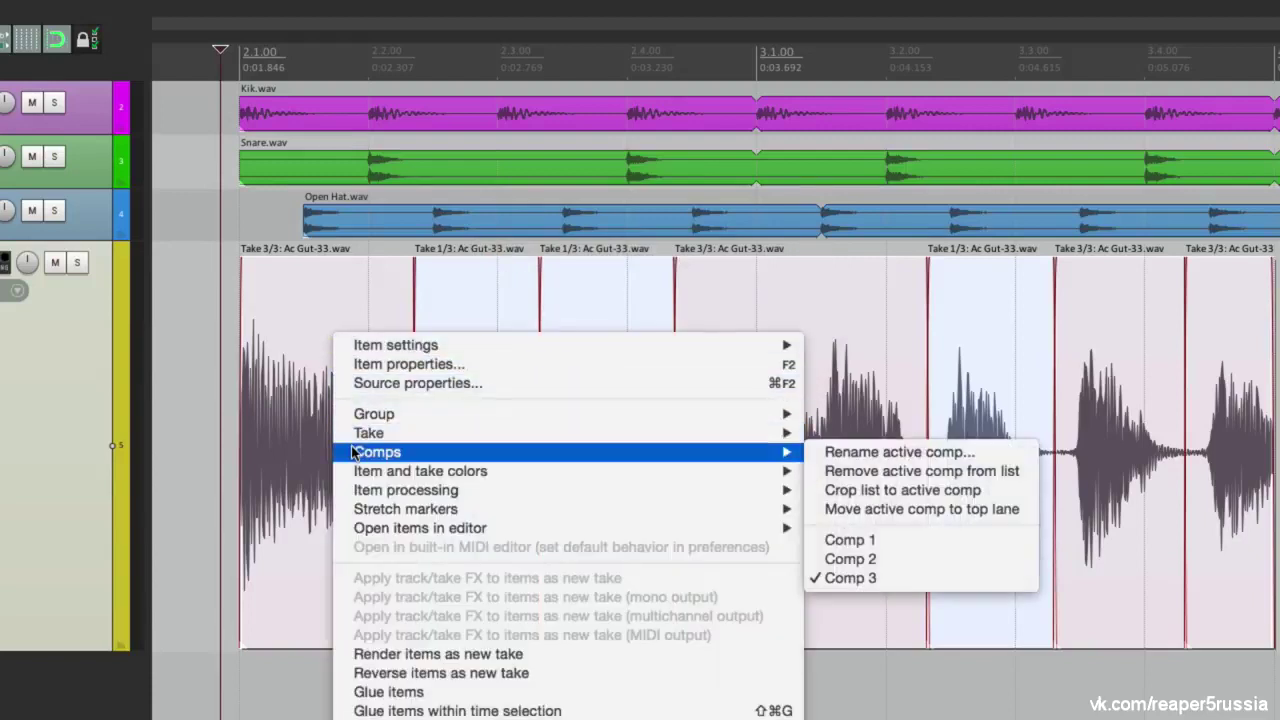
pyautogui.click(987, 538)
pyautogui.rightClick(340, 400)
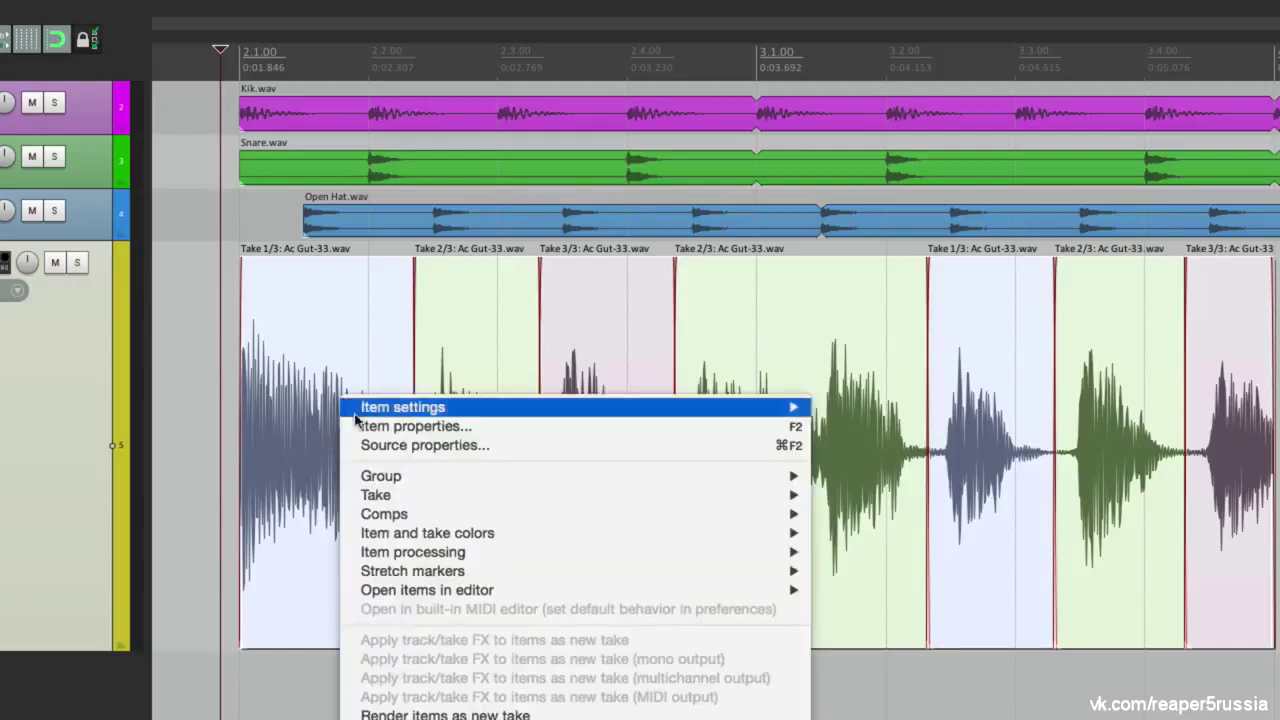
pyautogui.moveTo(700, 513)
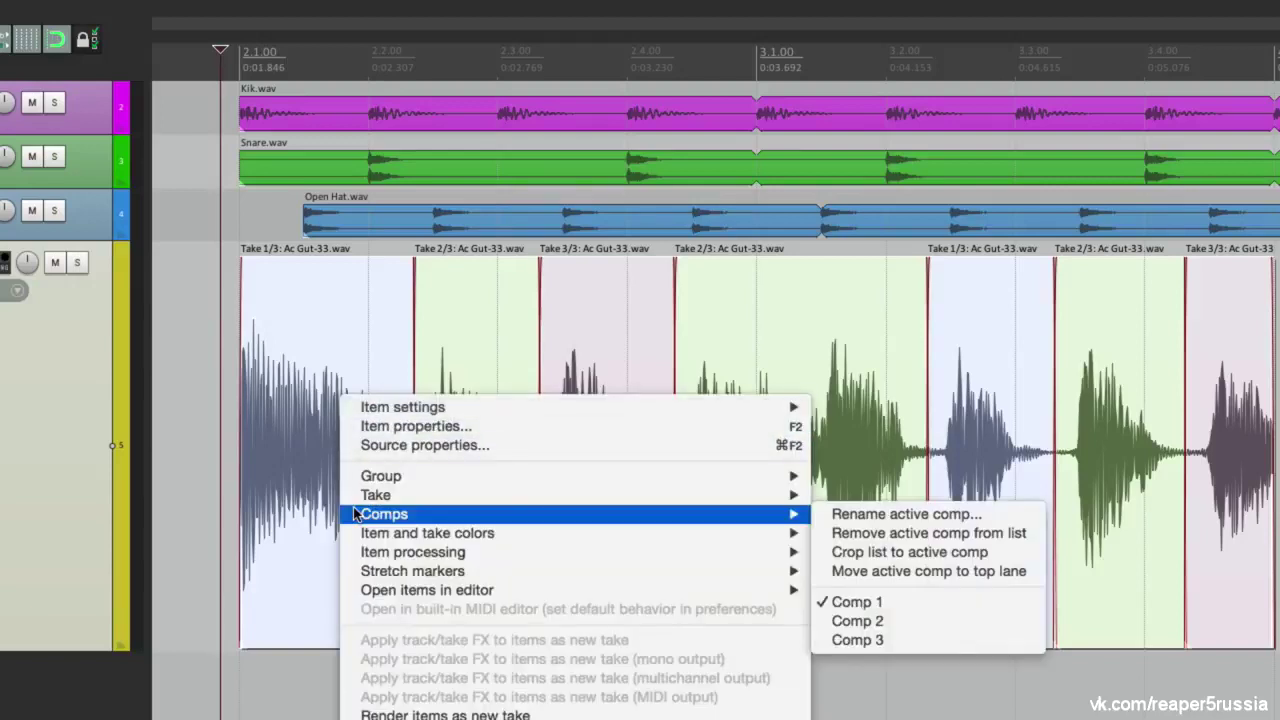
pyautogui.click(1012, 625)
pyautogui.rightClick(366, 357)
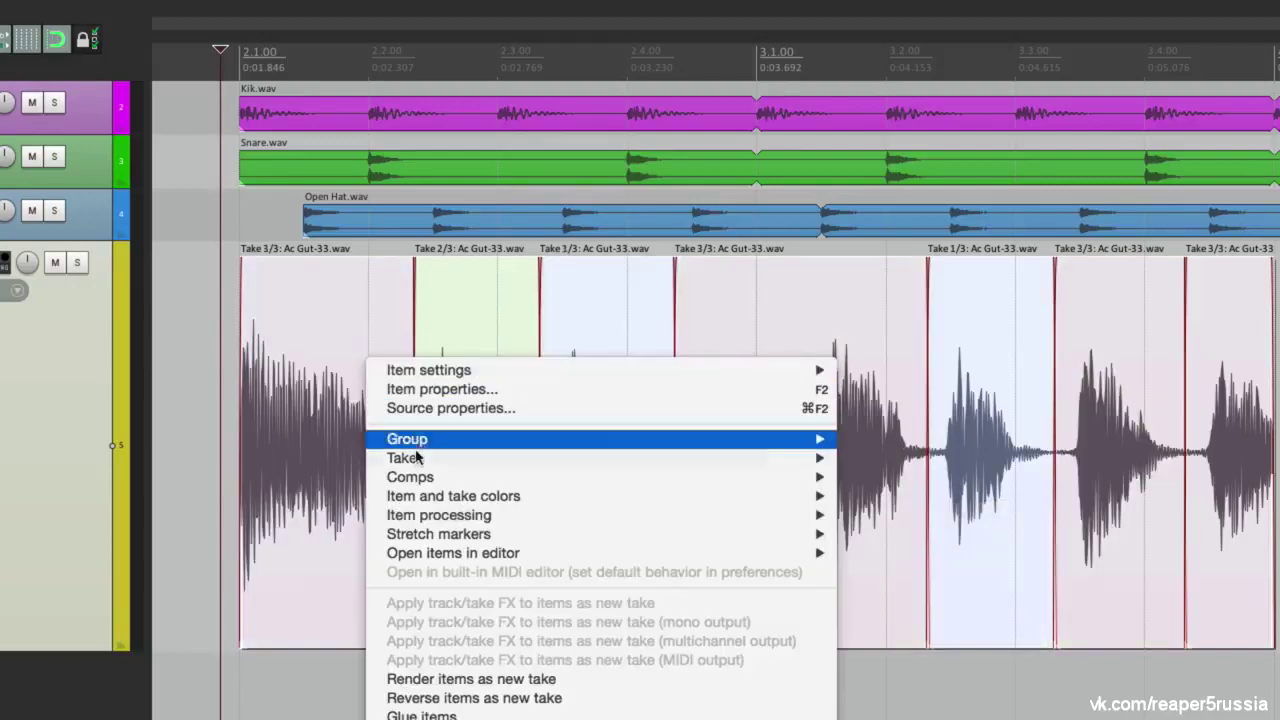
pyautogui.moveTo(415, 477)
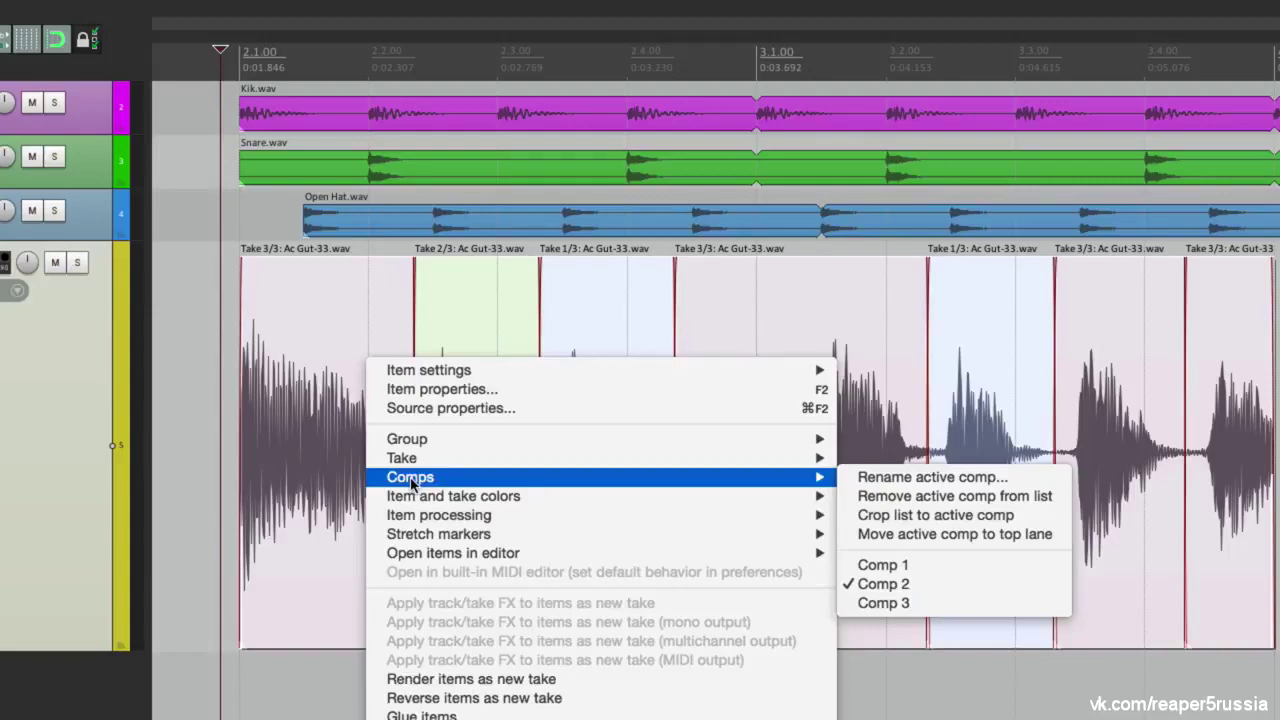
pyautogui.click(952, 605)
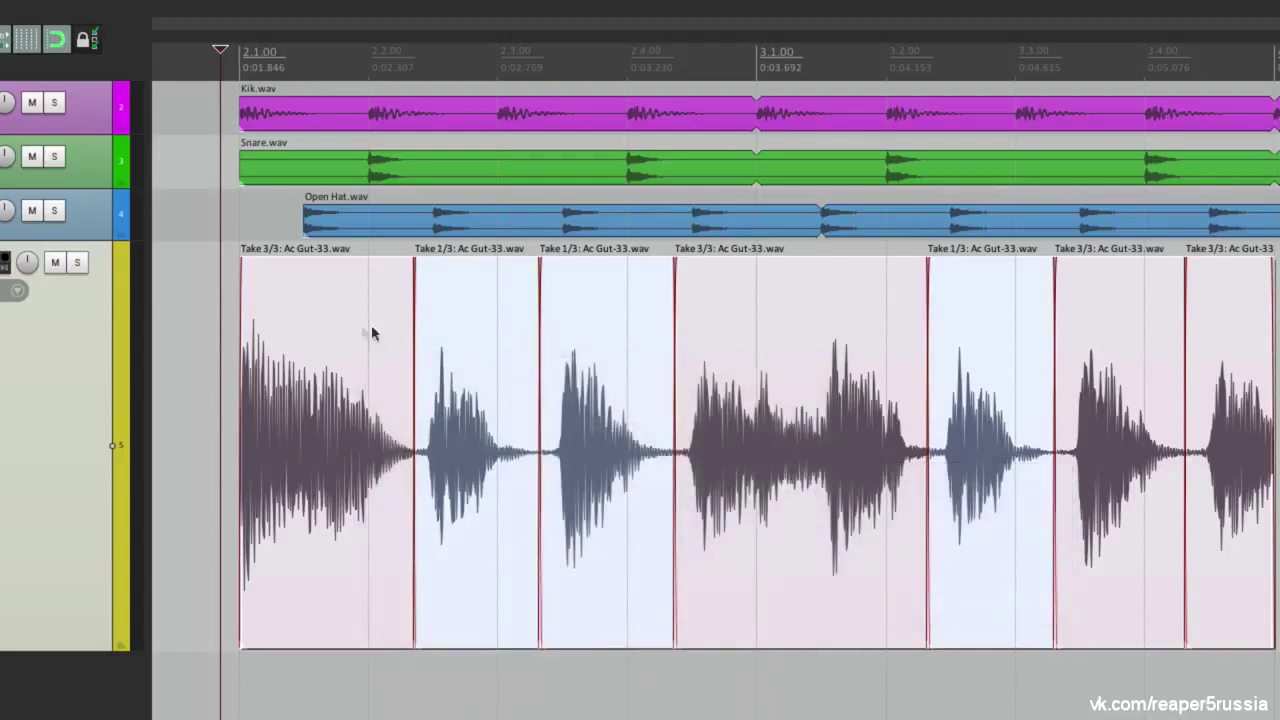
# Crop all the Ac Gut sections to the active takes of Comp 3 and deselect them
pyautogui.doubleClick(212, 365)
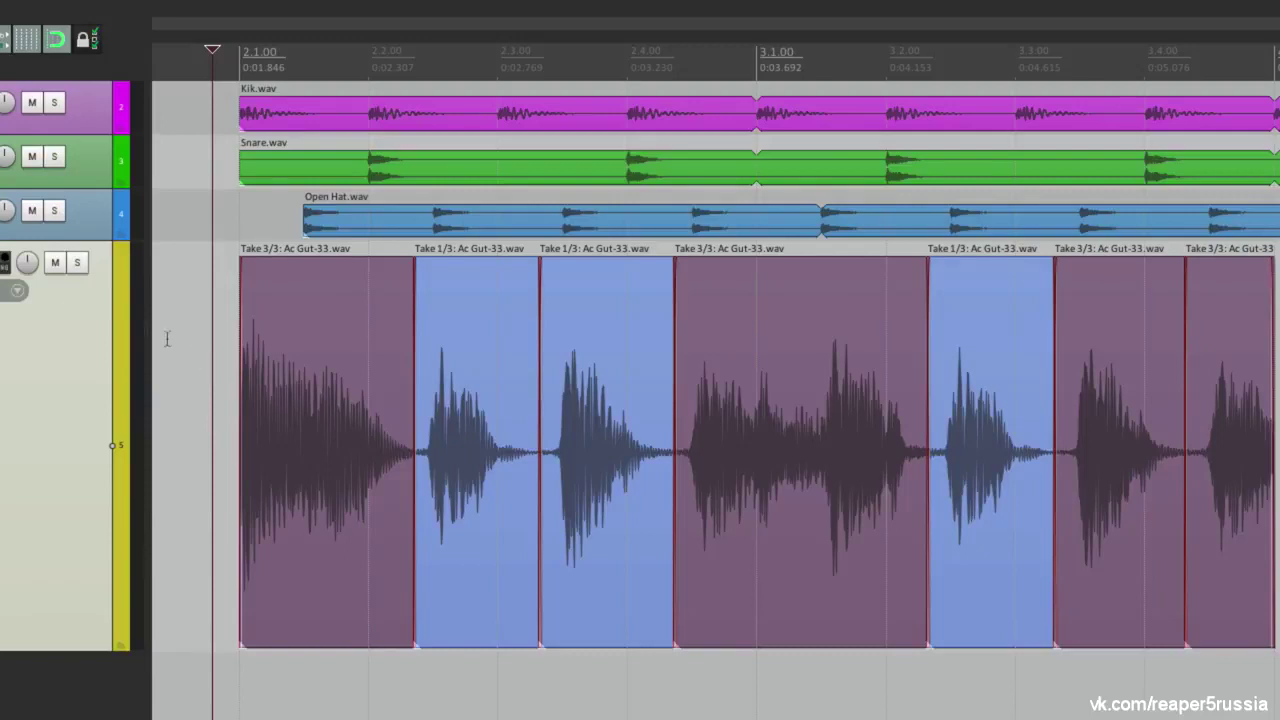
pyautogui.click(194, 354)
pyautogui.rightClick(328, 312)
pyautogui.moveTo(345, 407)
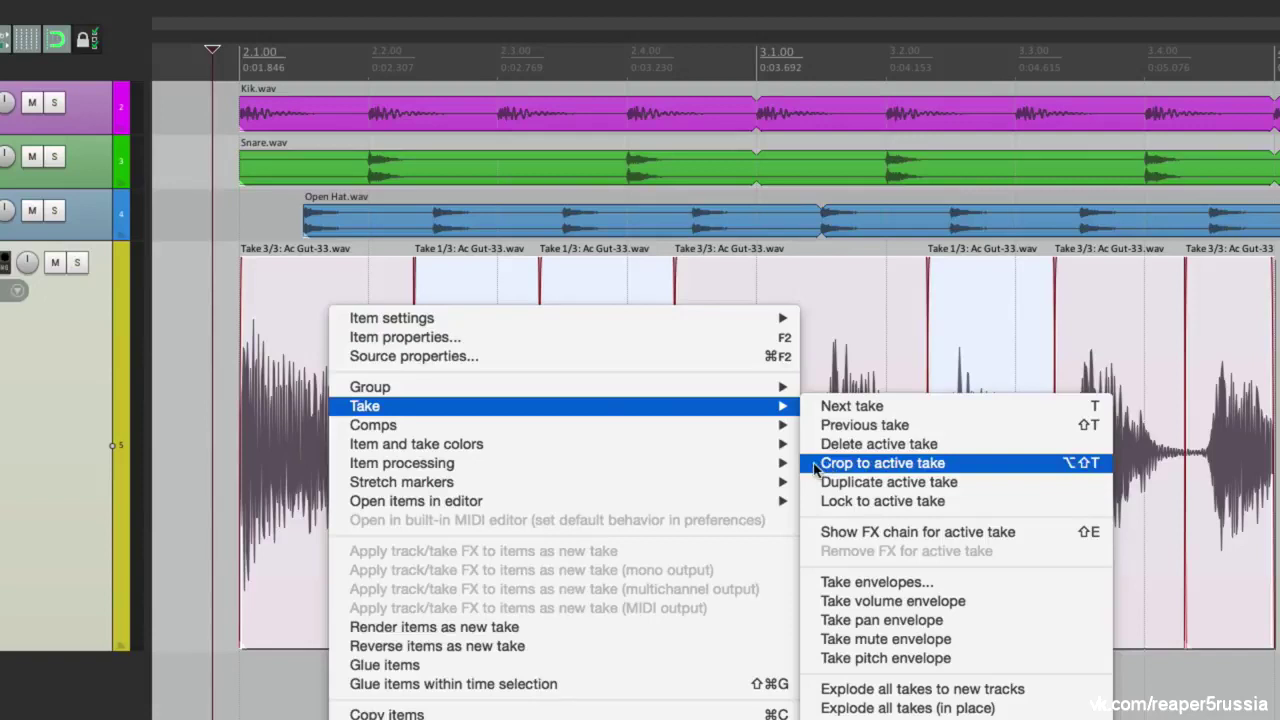
pyautogui.click(815, 463)
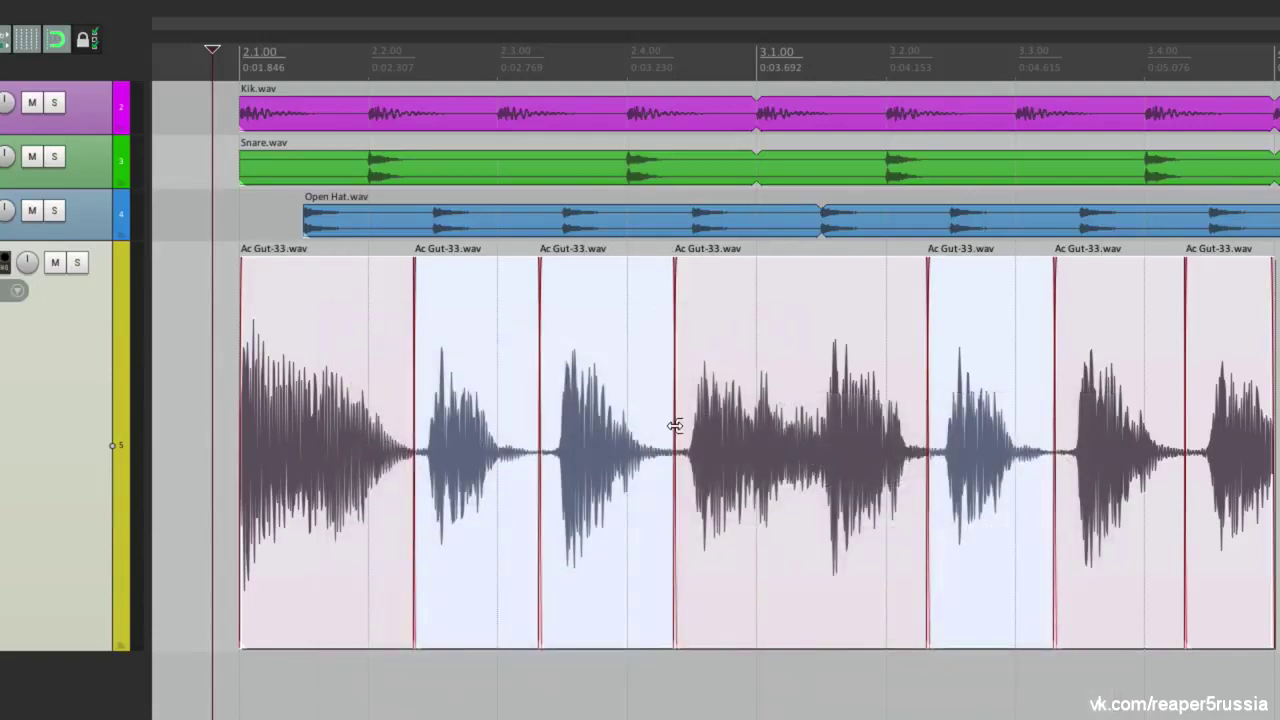
pyautogui.doubleClick(226, 357)
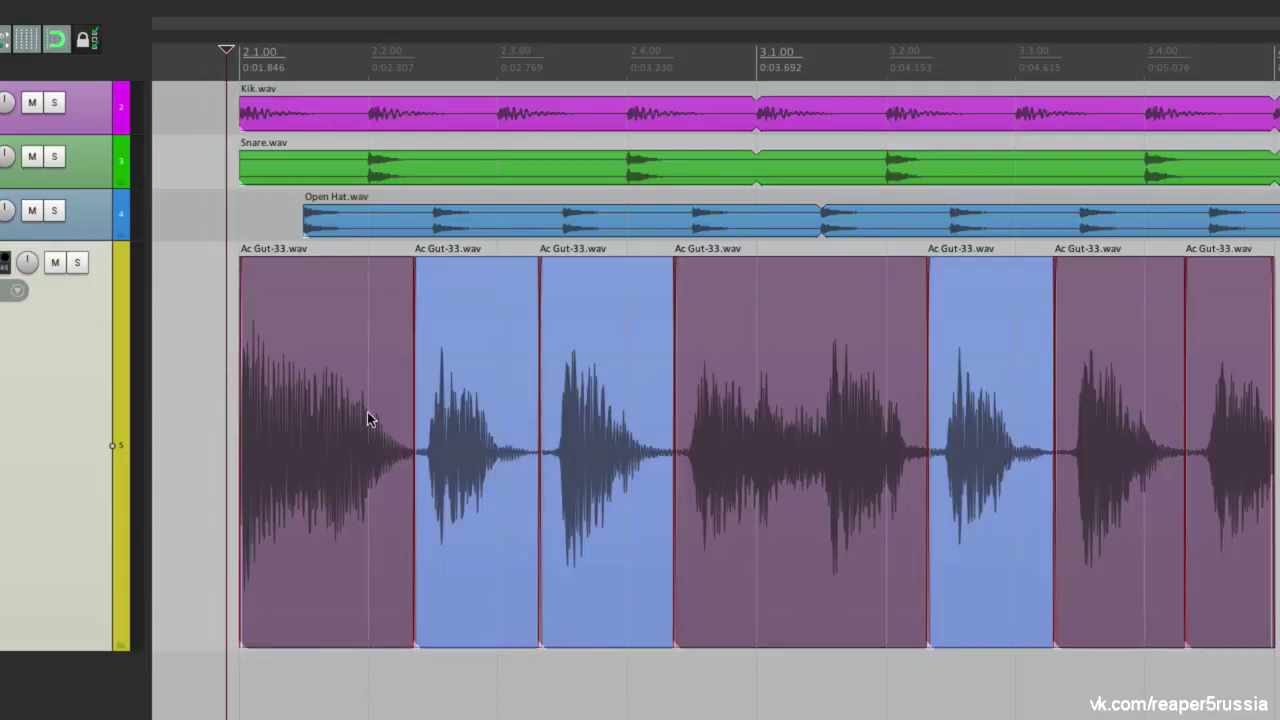
# Fine-tune the four crossfaded edit points between the first five Ac Gut sections, shifting the first one slightly later
pyautogui.scroll(3, 367, 418)
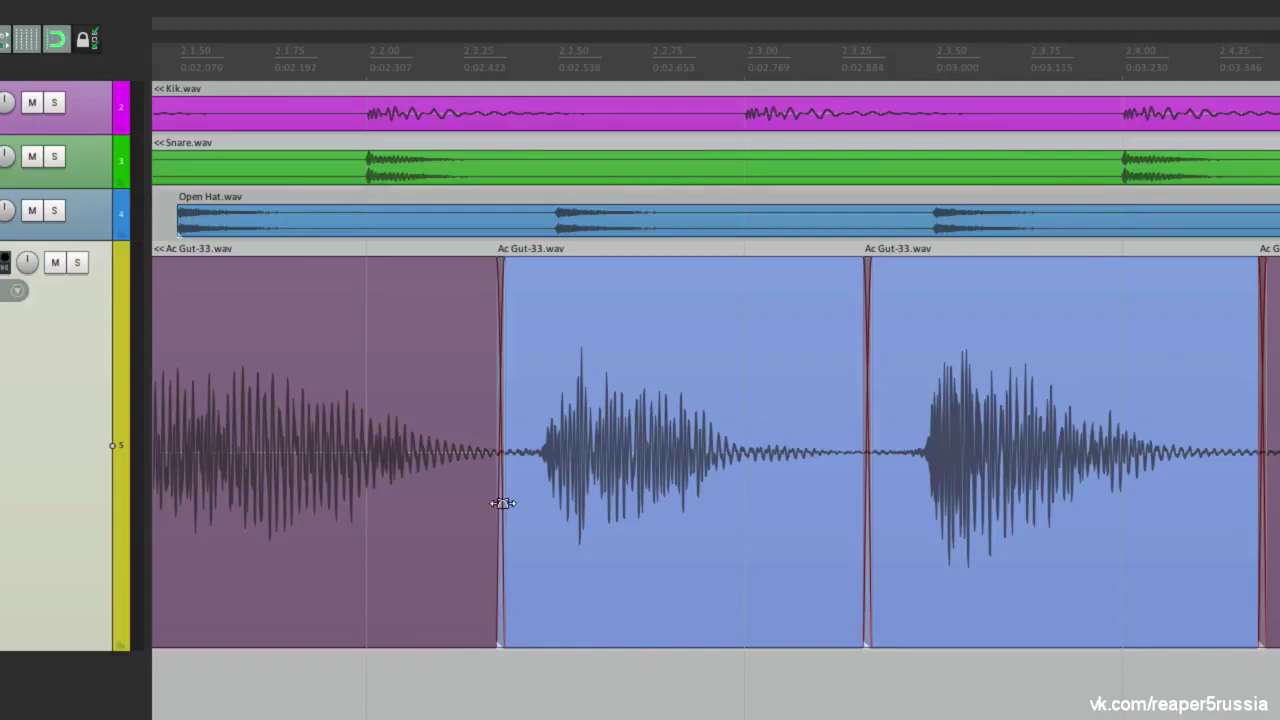
pyautogui.moveTo(502, 502)
pyautogui.mouseDown()
pyautogui.moveTo(420, 514)
pyautogui.moveTo(518, 506)
pyautogui.mouseUp()
pyautogui.moveTo(870, 480)
pyautogui.mouseDown()
pyautogui.moveTo(888, 479)
pyautogui.moveTo(829, 494)
pyautogui.moveTo(869, 486)
pyautogui.mouseUp()
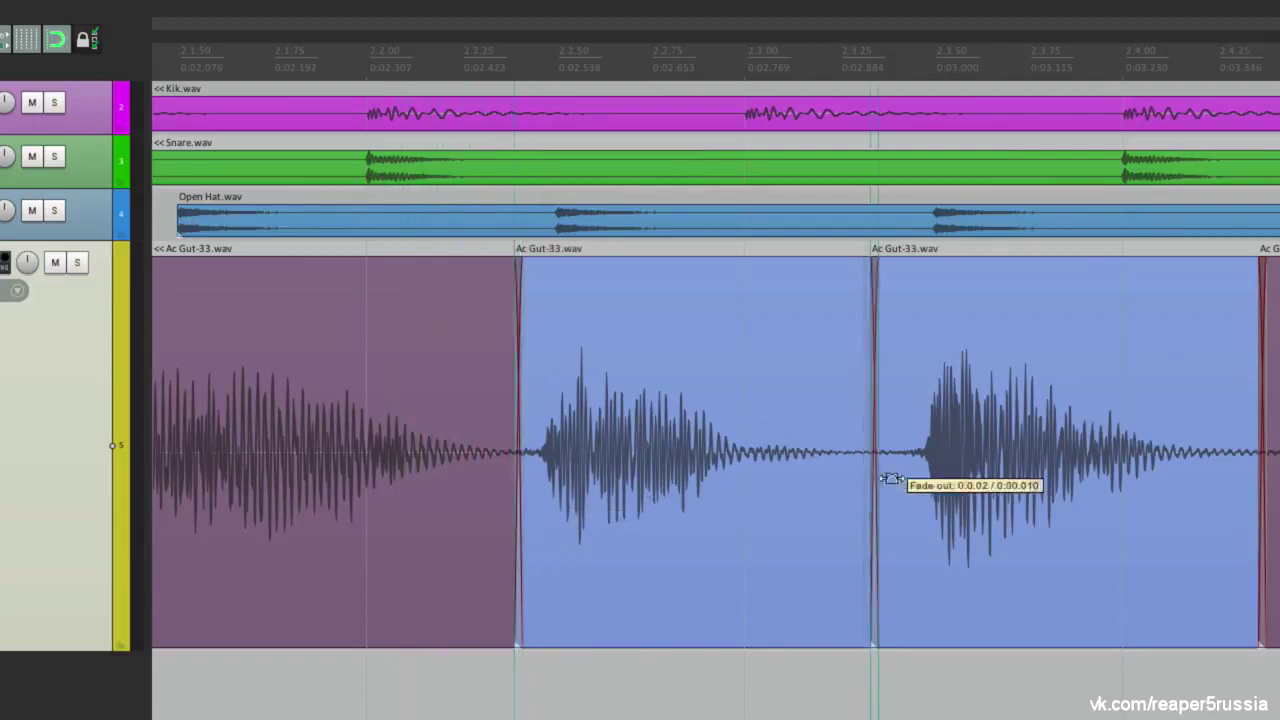
pyautogui.hscroll(5, 814, 492)
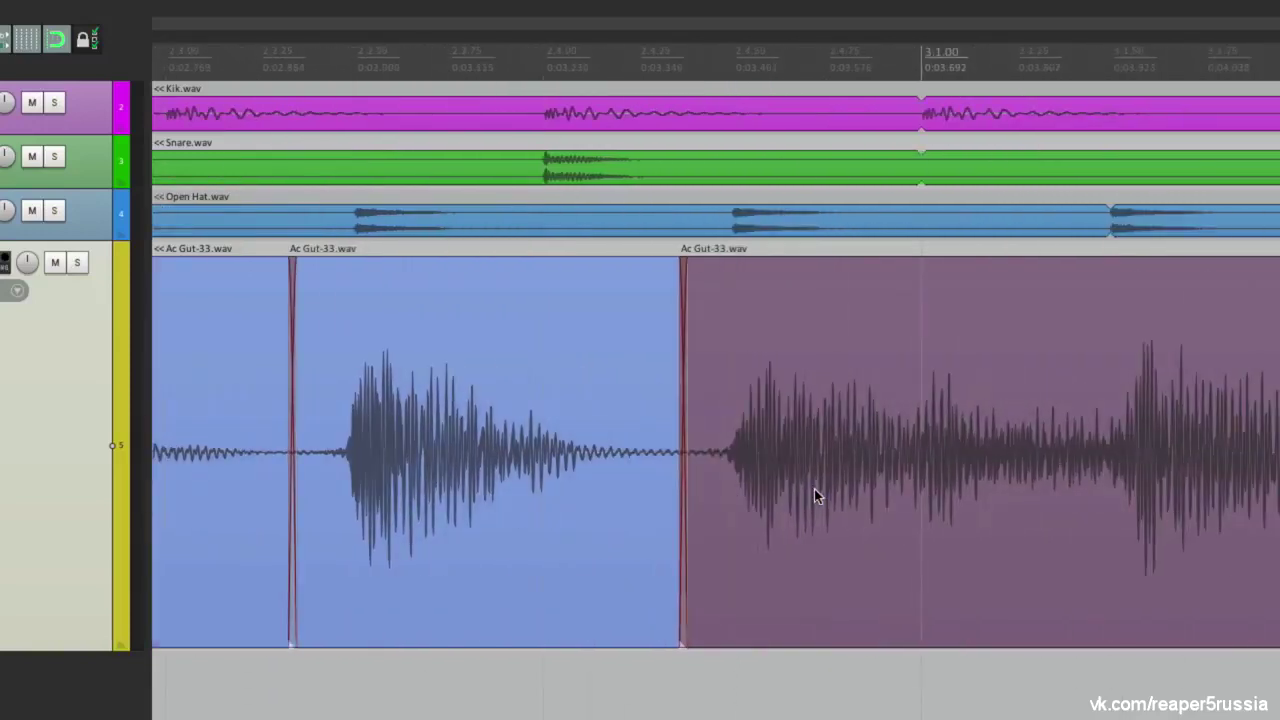
pyautogui.moveTo(682, 479); pyautogui.dragTo(677, 512)
pyautogui.hscroll(5, 677, 512)
pyautogui.moveTo(888, 495)
pyautogui.mouseDown()
pyautogui.moveTo(903, 497)
pyautogui.moveTo(878, 500)
pyautogui.mouseUp()
pyautogui.scroll(-3, 798, 486)
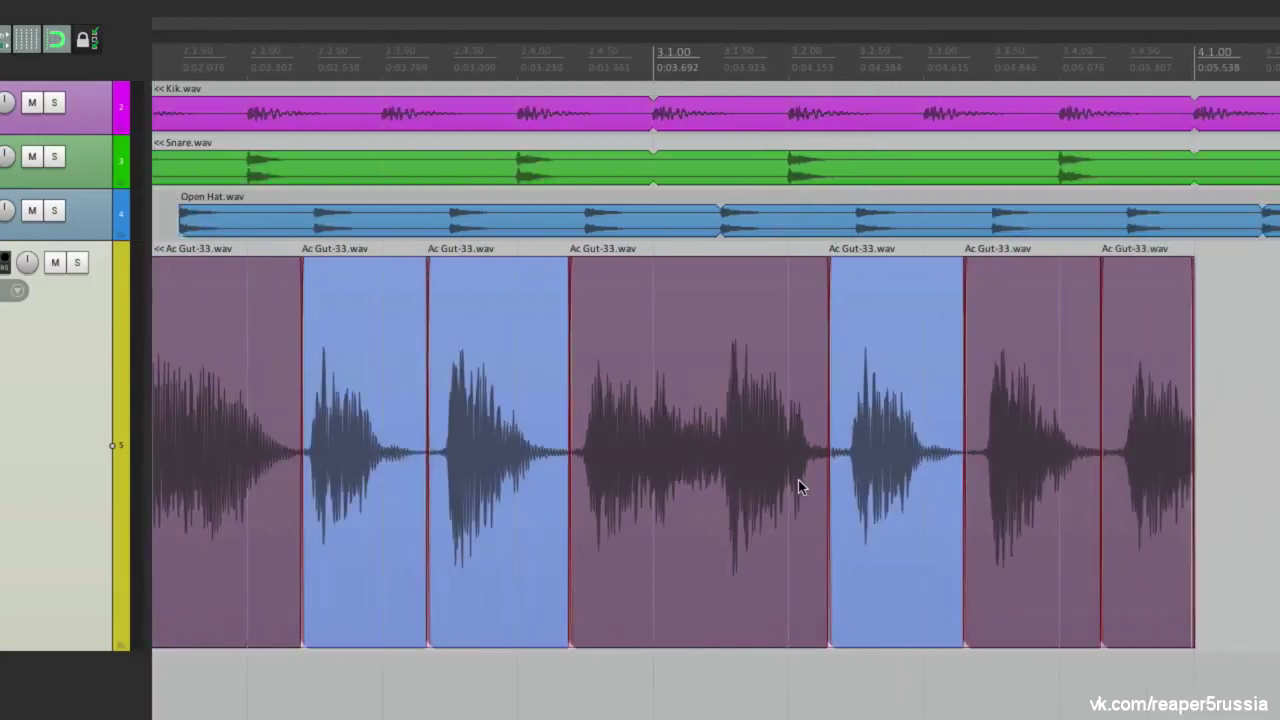
pyautogui.hscroll(-3, 798, 486)
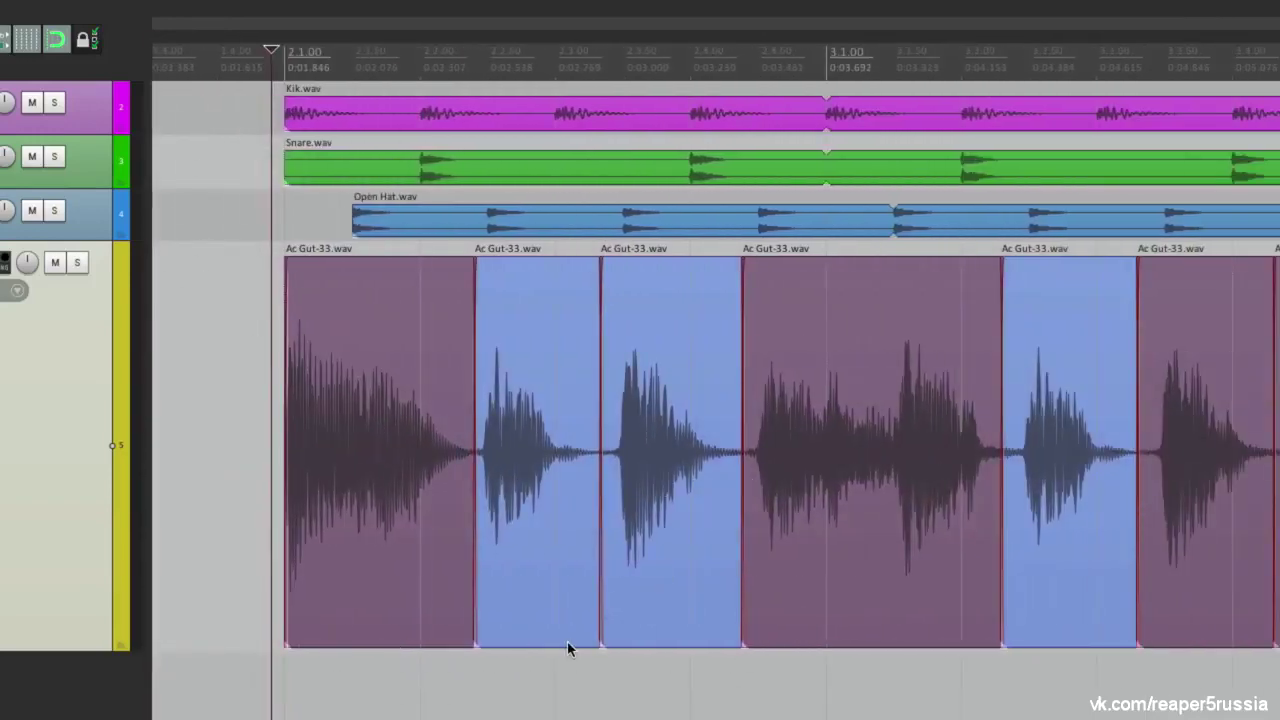
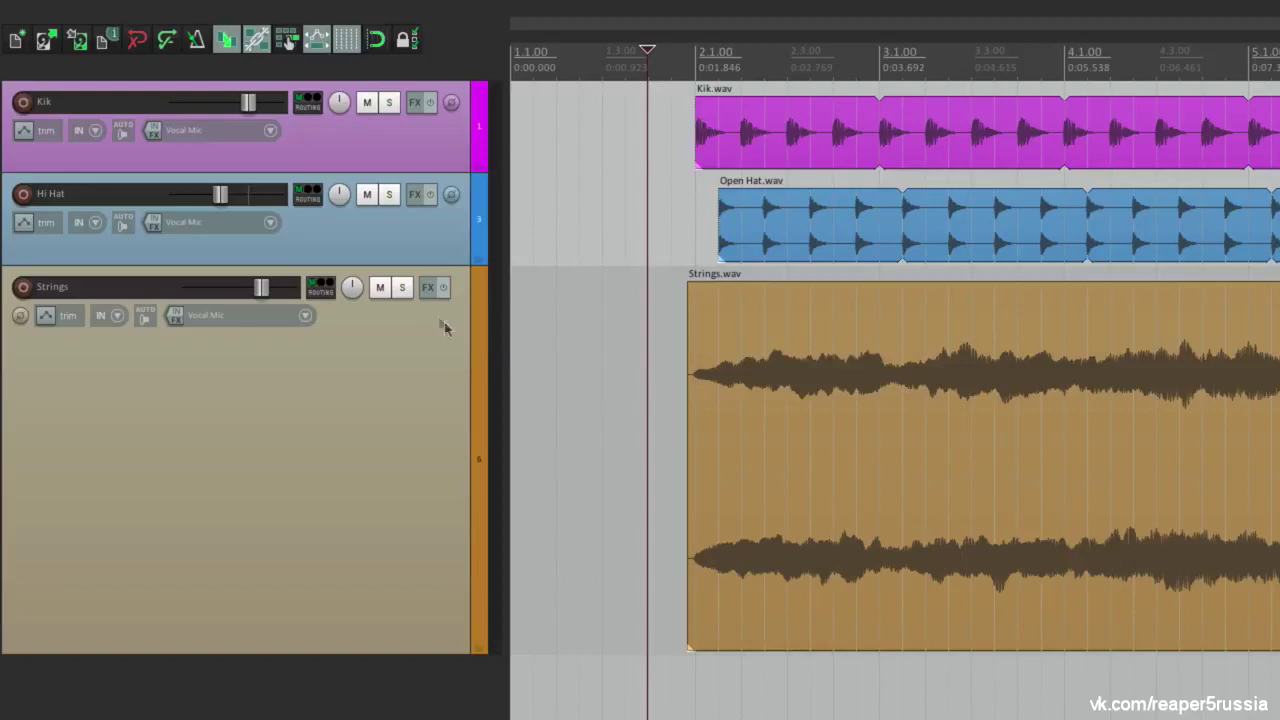
# Audition the Strings track in solo, stop playback and turn its solo off
pyautogui.click(401, 287)
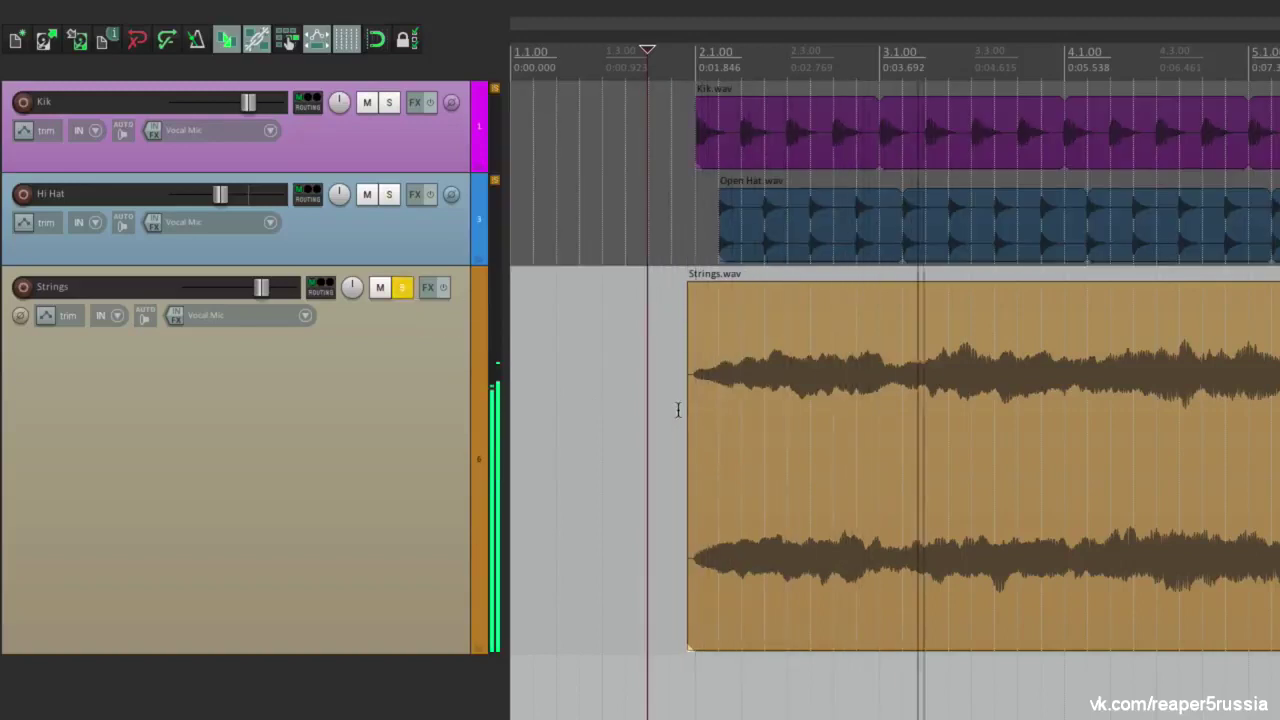
pyautogui.press('space')
pyautogui.click(401, 288)
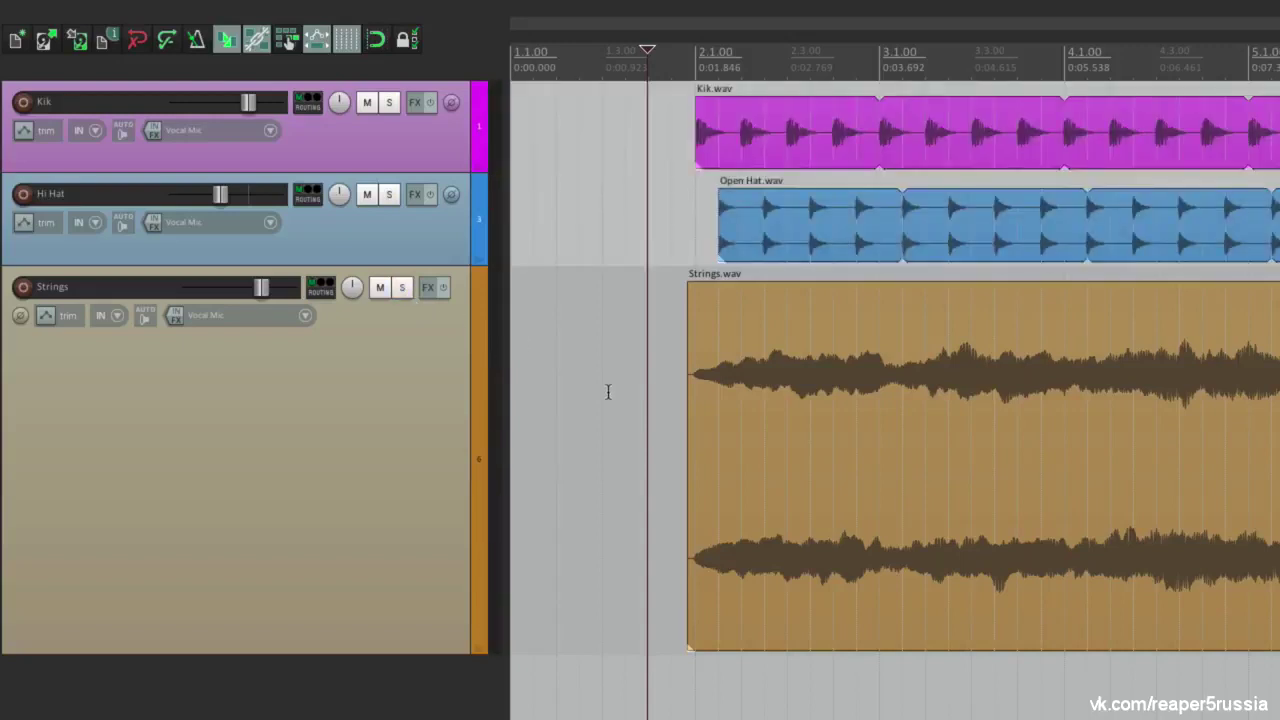
# Select the Strings item and look up the command that shows the FX chain for its active take
pyautogui.click(741, 356)
pyautogui.moveTo(374, 5)
pyautogui.click(336, 10)
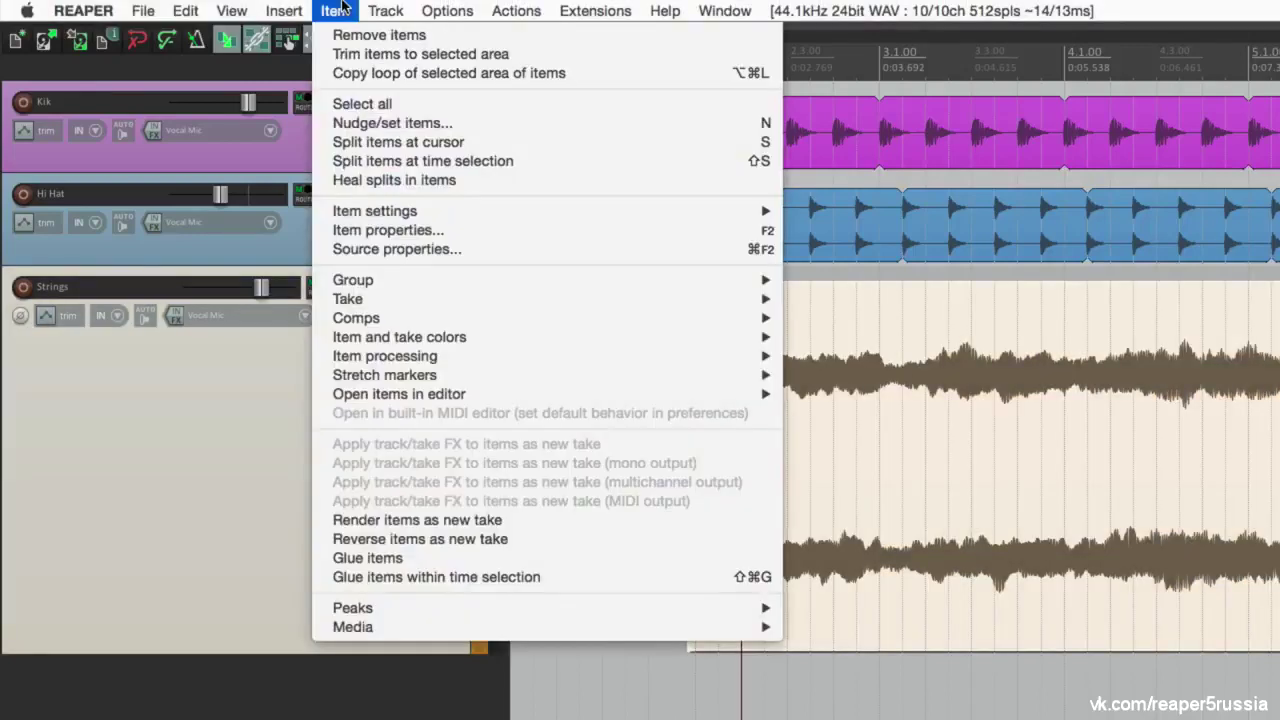
pyautogui.moveTo(329, 299)
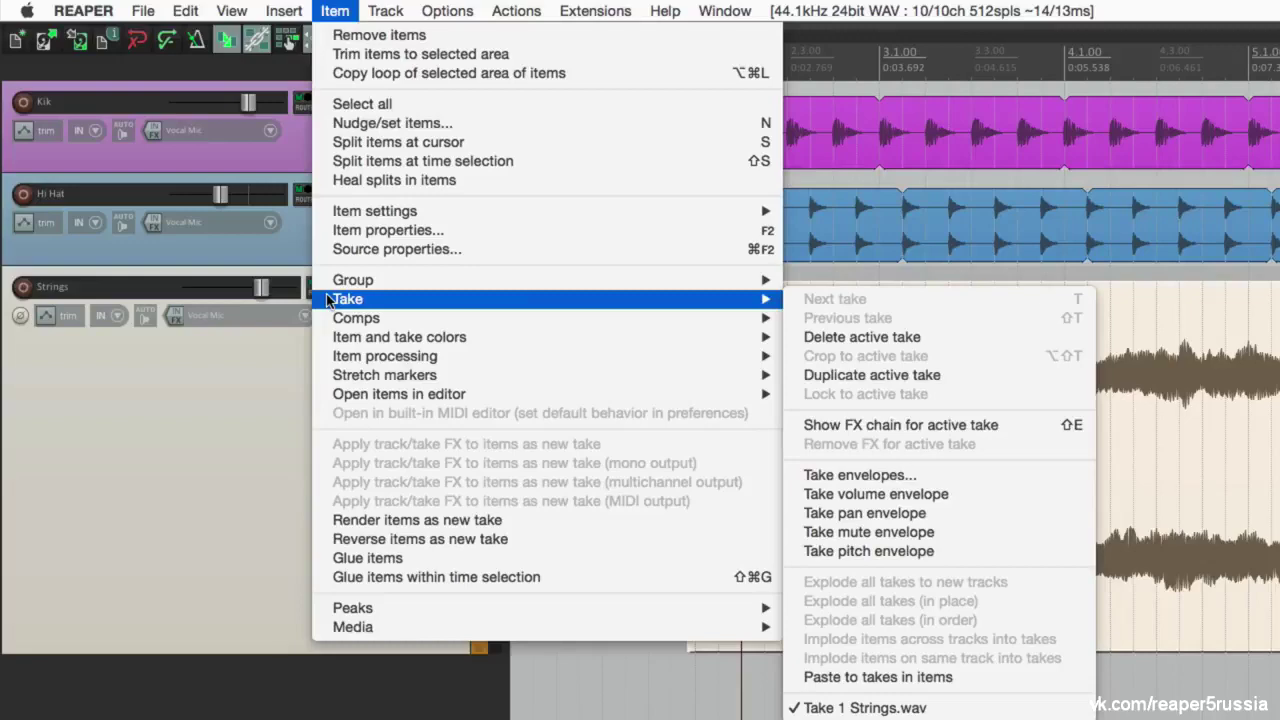
pyautogui.click(800, 425)
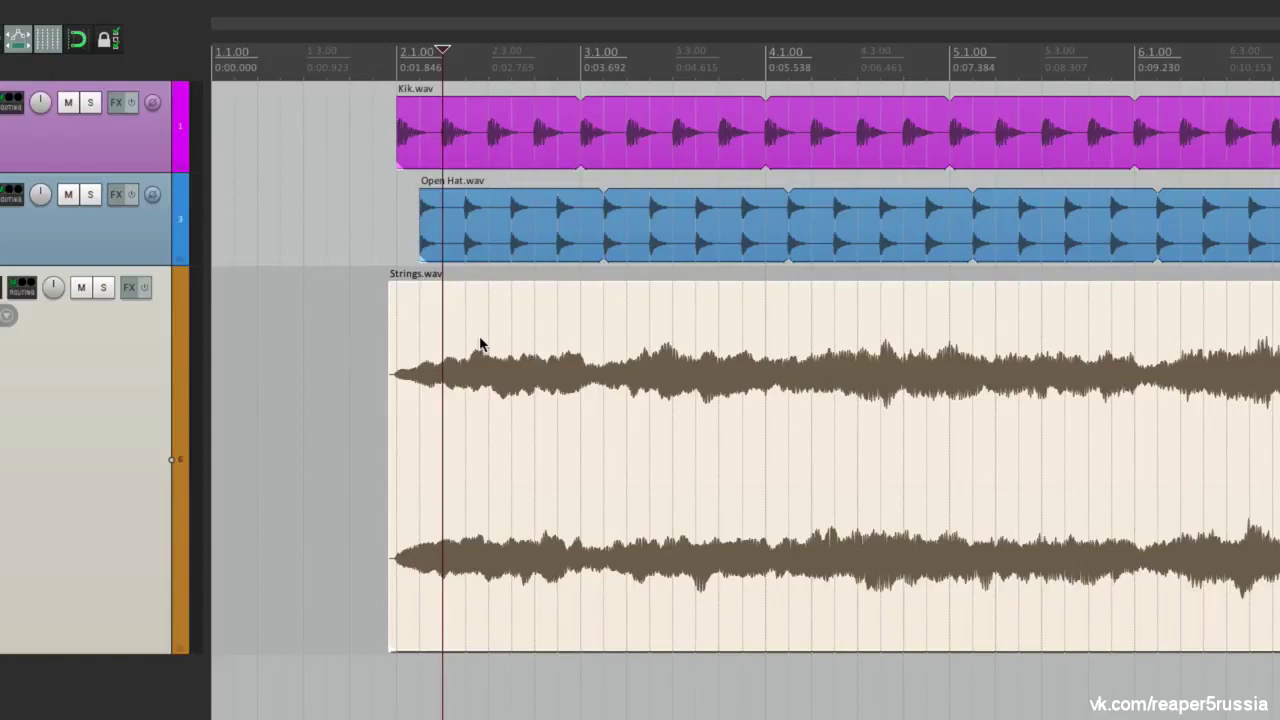
pyautogui.rightClick(476, 319)
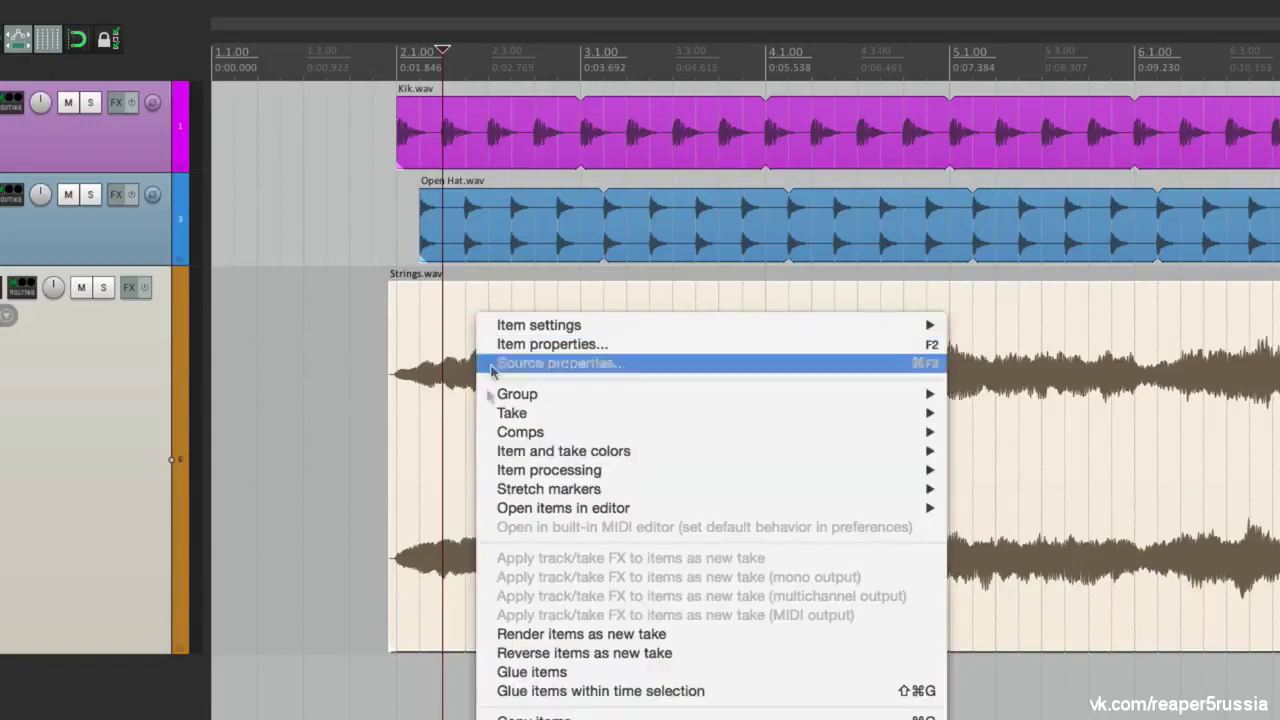
pyautogui.moveTo(481, 418)
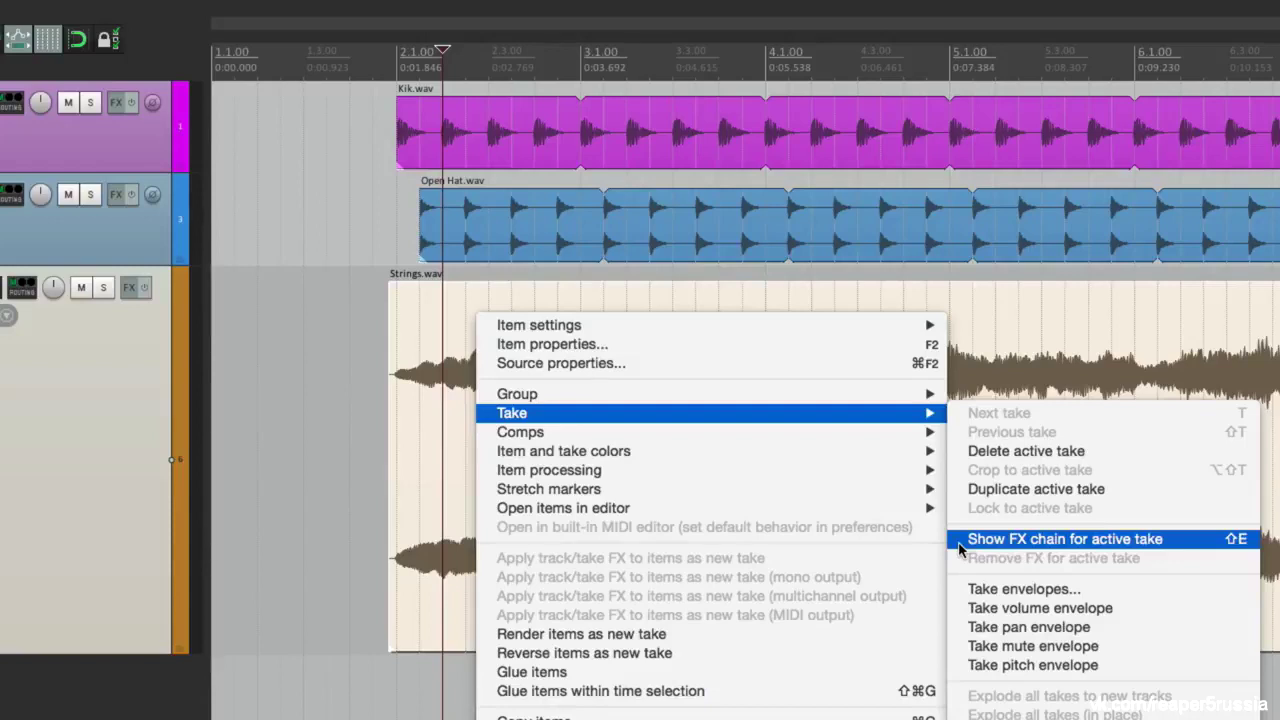
pyautogui.hotkey('shift', 'e')
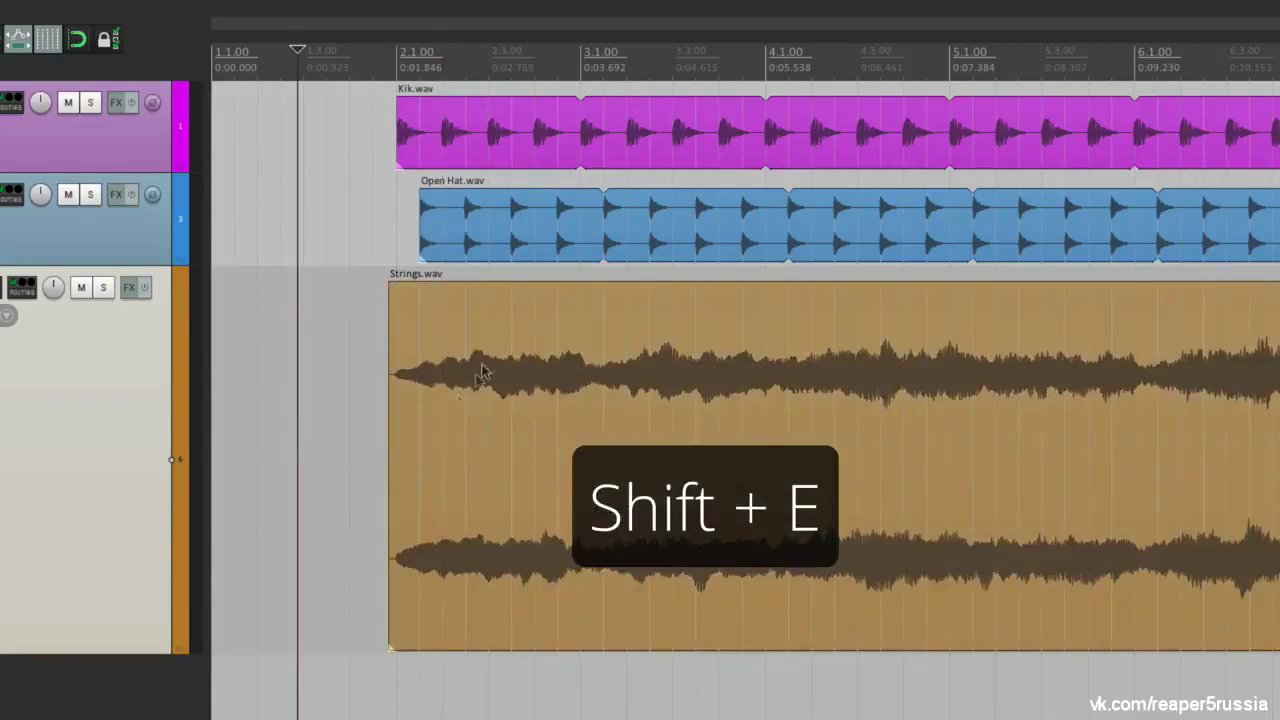
# Show the FX chain for the Strings item's active take and add ReaEQ (Cockos) from the Favorites plugin folder
pyautogui.click(488, 362)
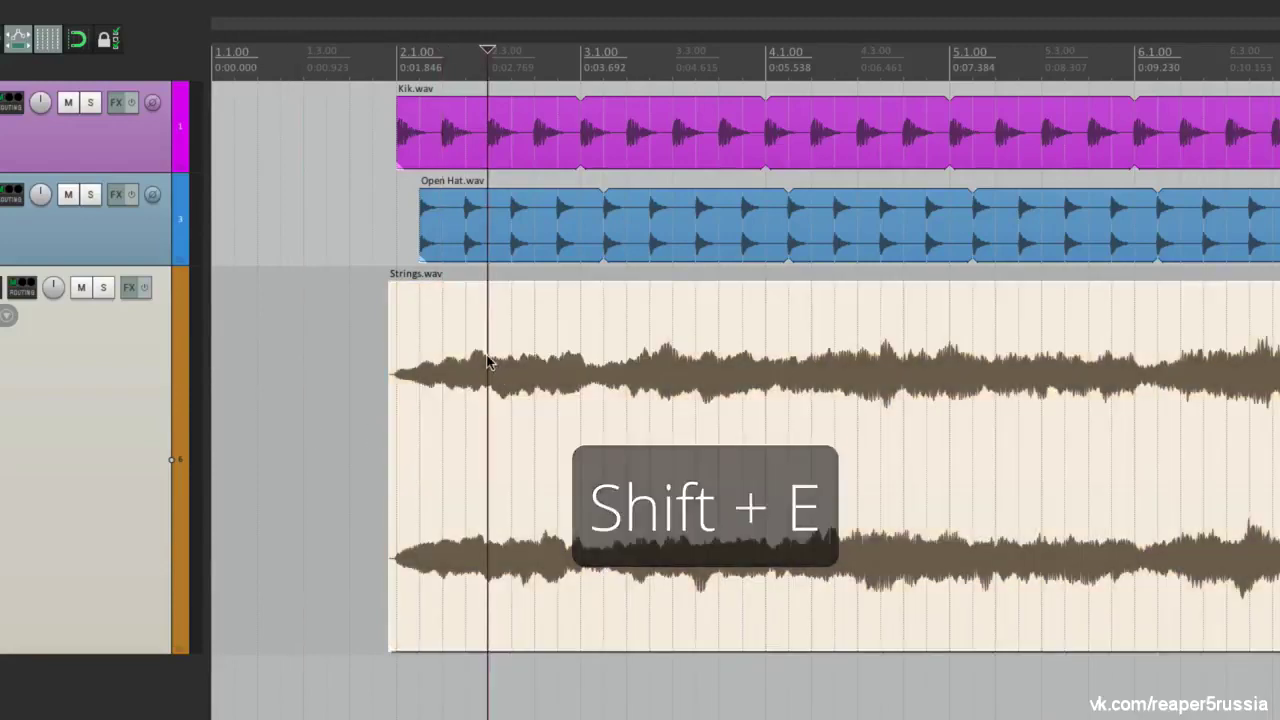
pyautogui.hotkey('shift', 'e')
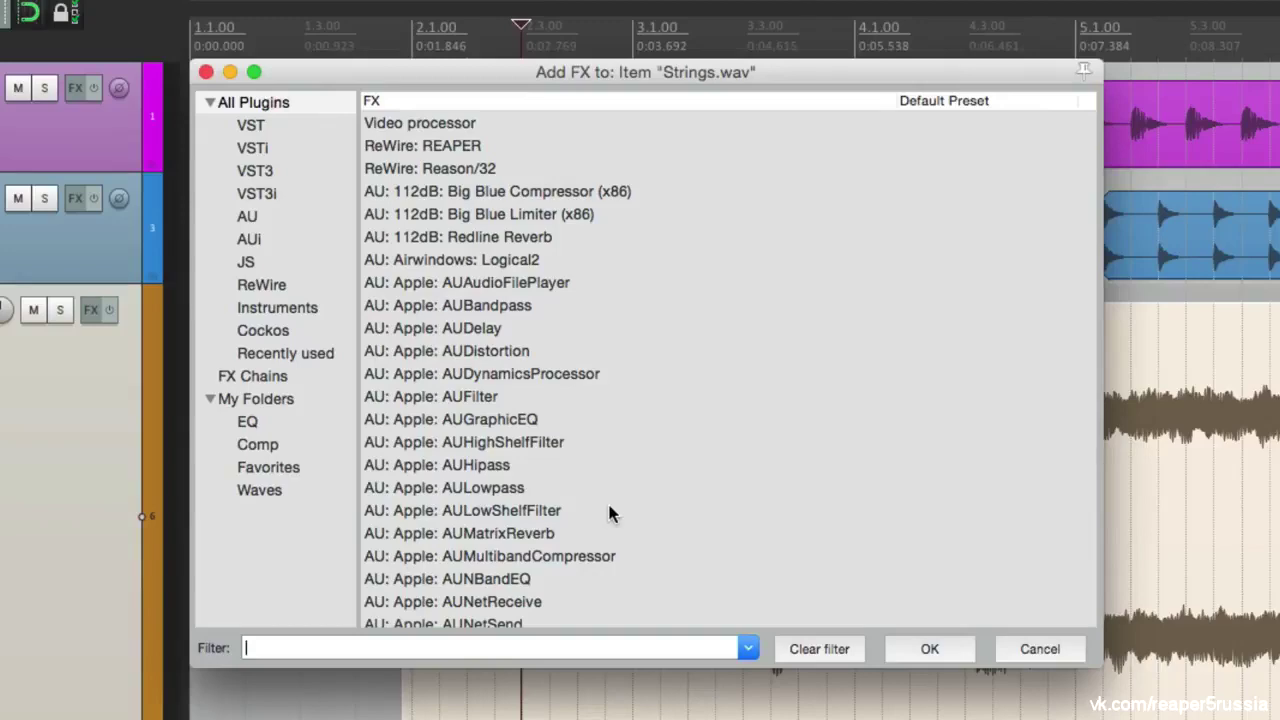
pyautogui.click(270, 467)
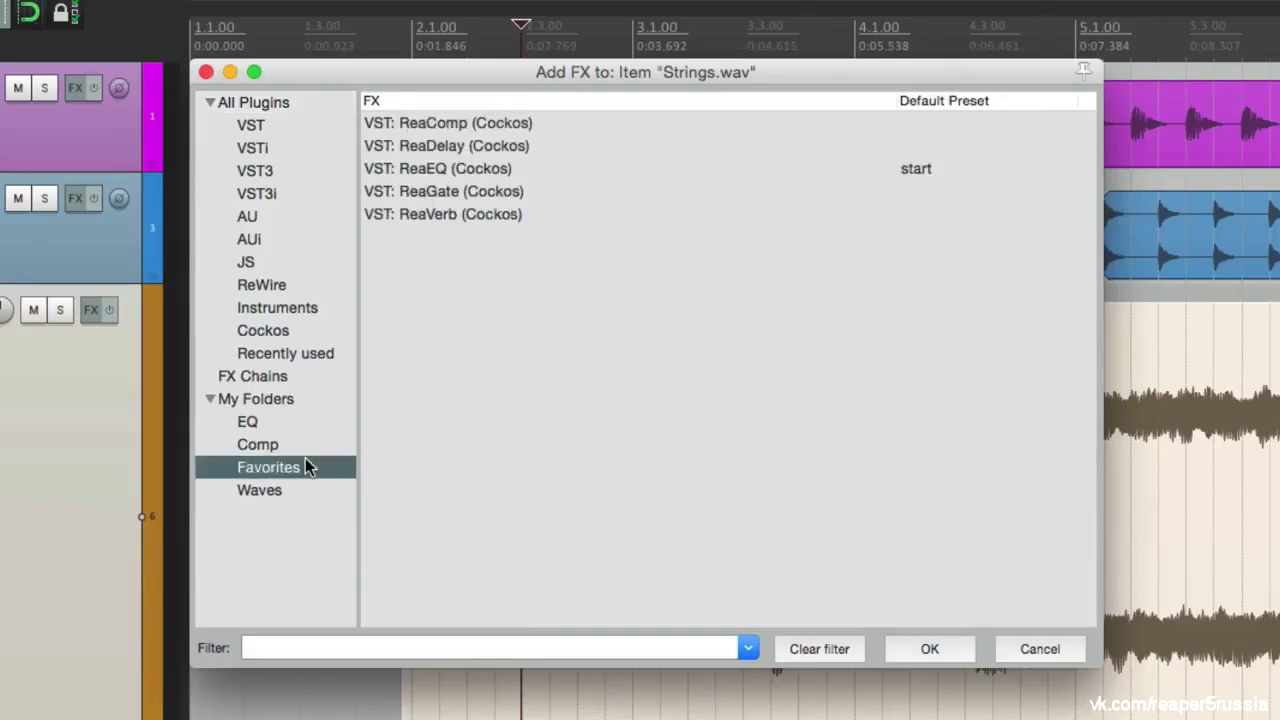
pyautogui.doubleClick(453, 170)
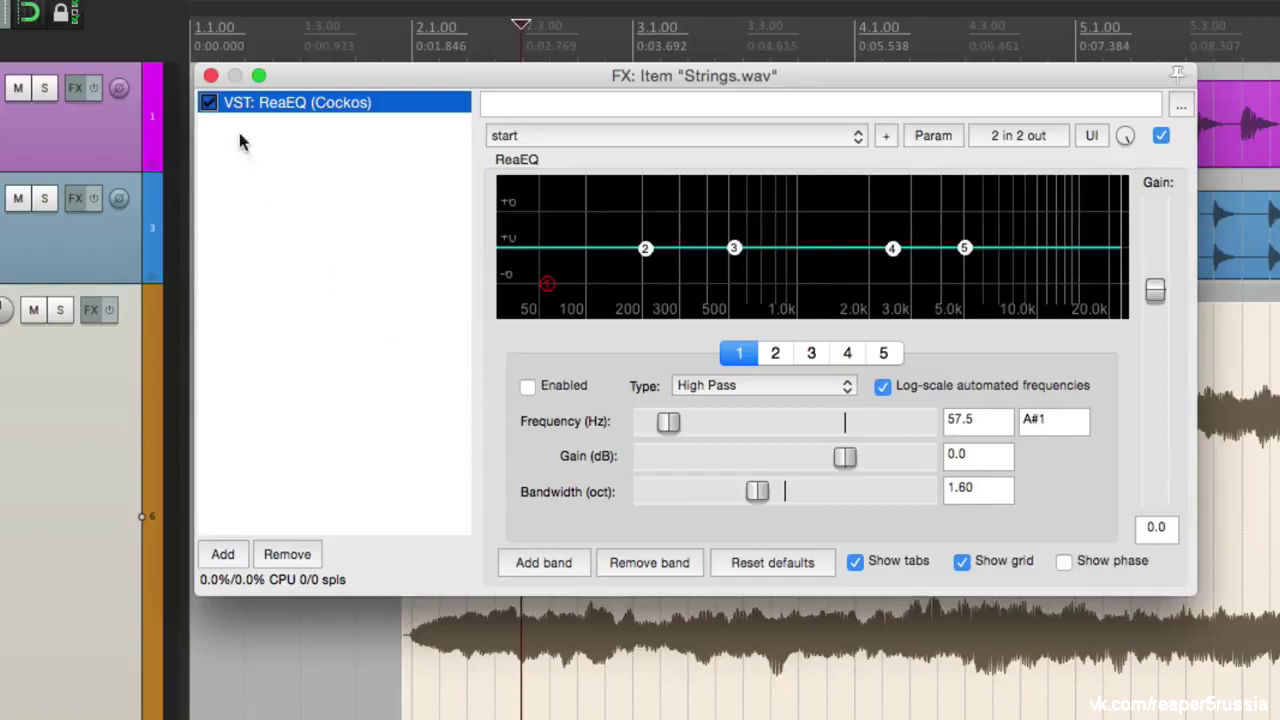
pyautogui.click(210, 75)
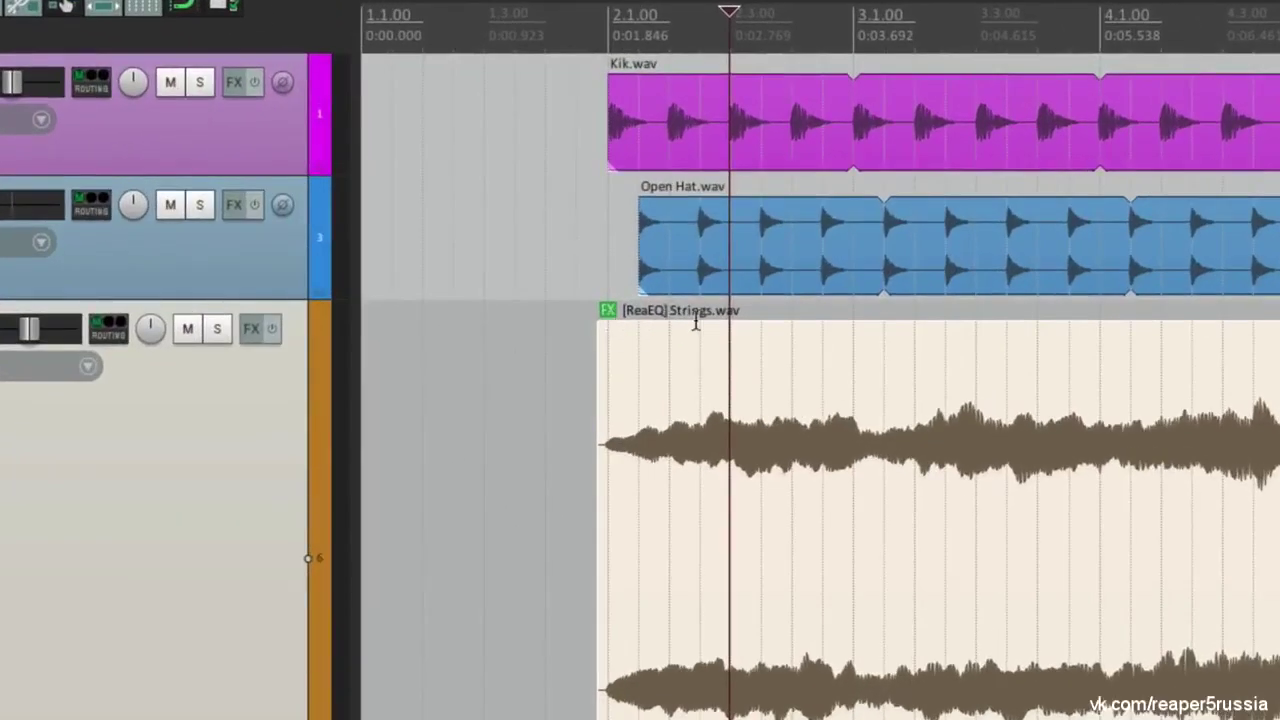
# Reopen the Strings item's FX chain and rename its ReaEQ instance as High Pass Filter
pyautogui.click(605, 312)
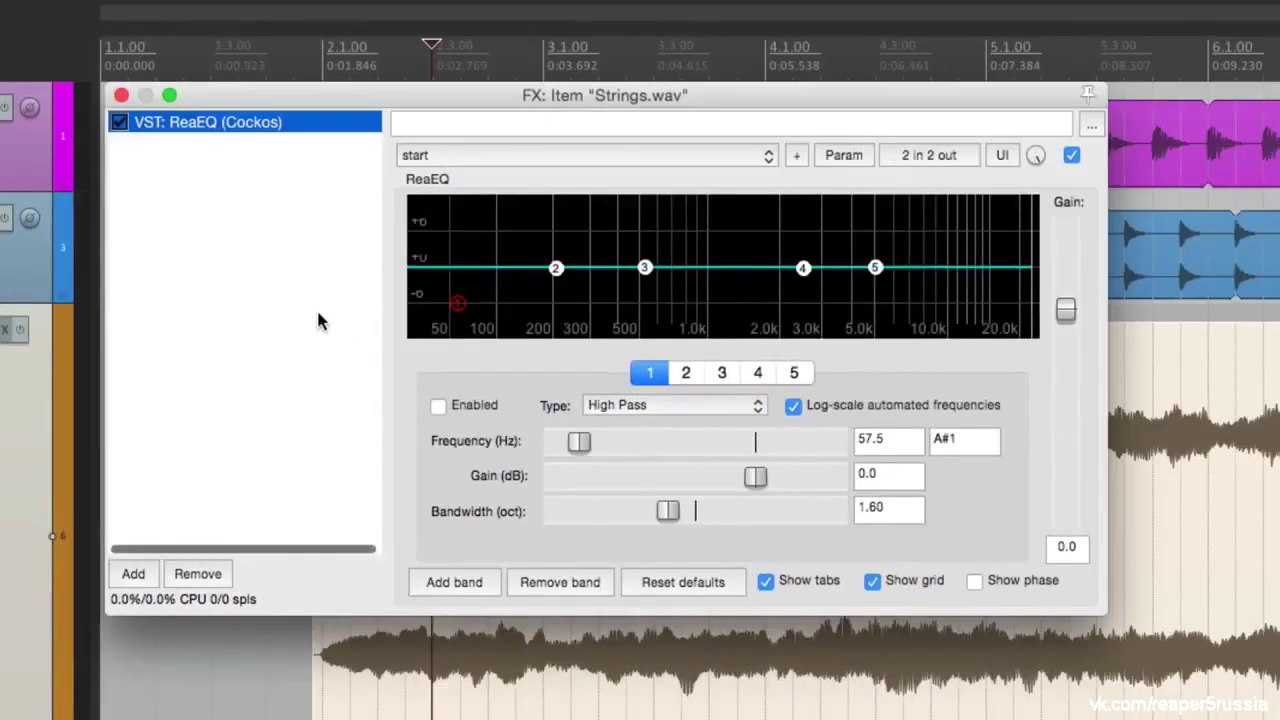
pyautogui.rightClick(262, 124)
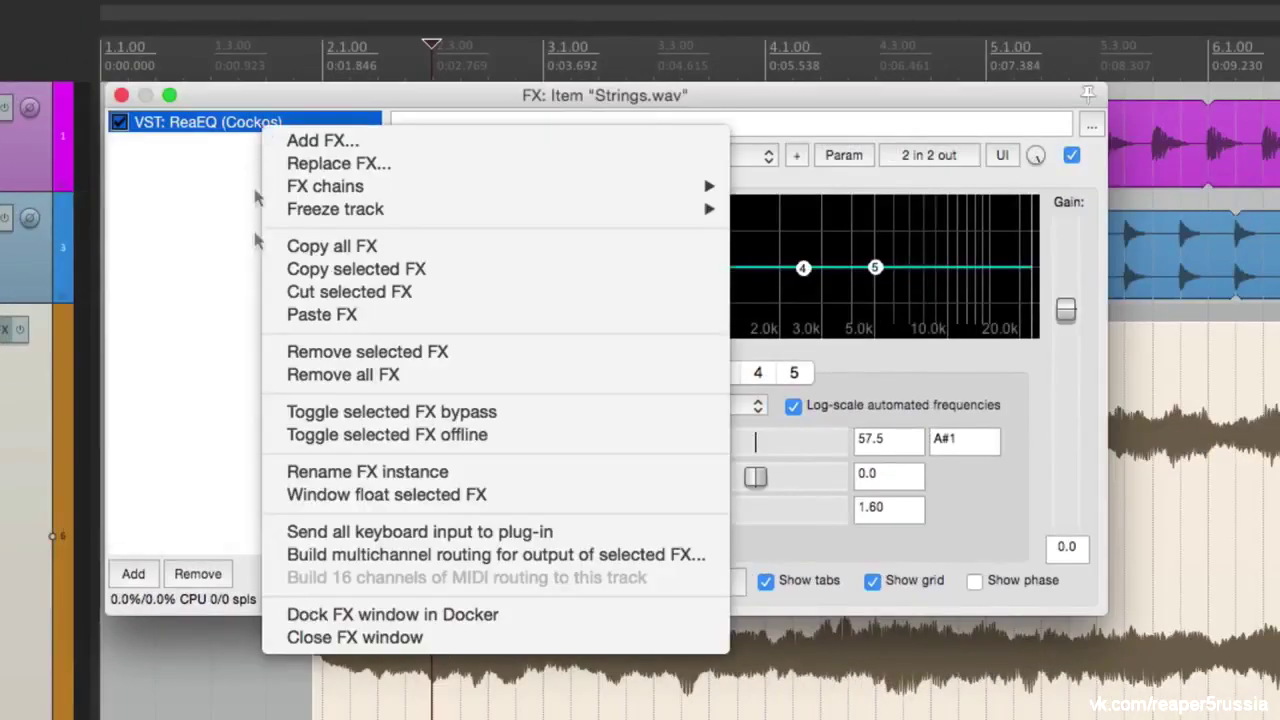
pyautogui.click(284, 472)
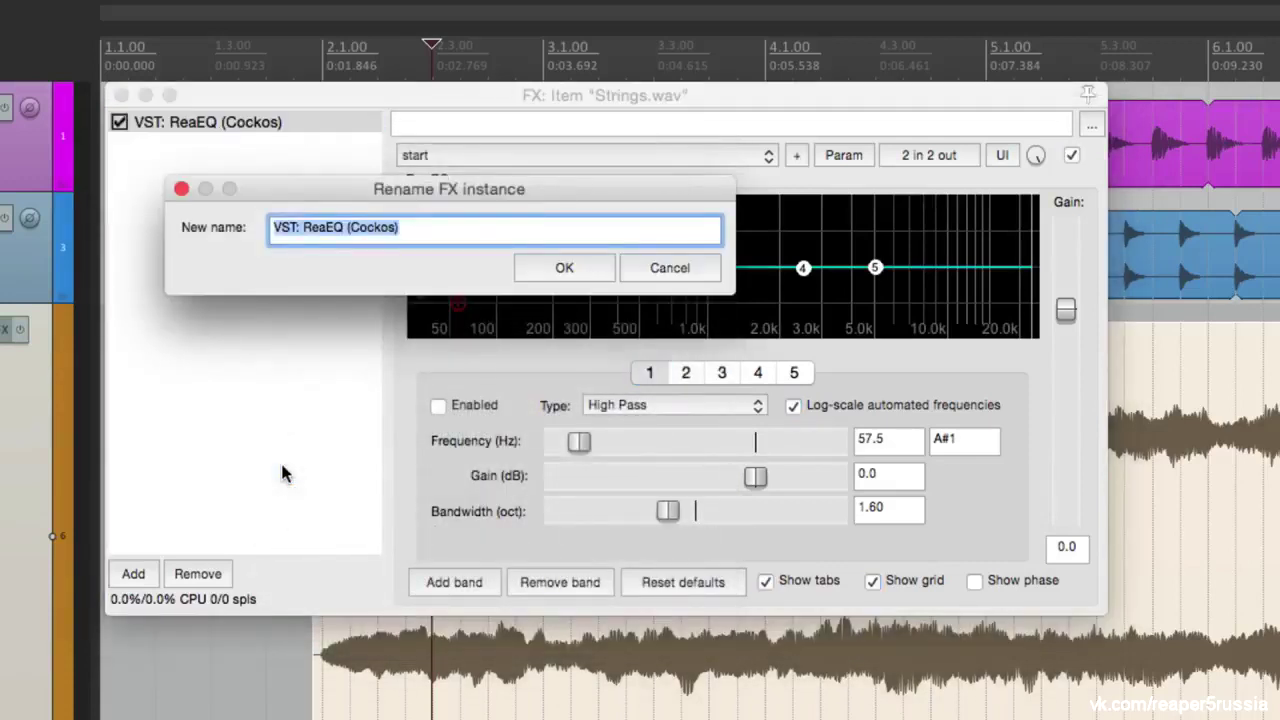
pyautogui.write('High Pass Filter')
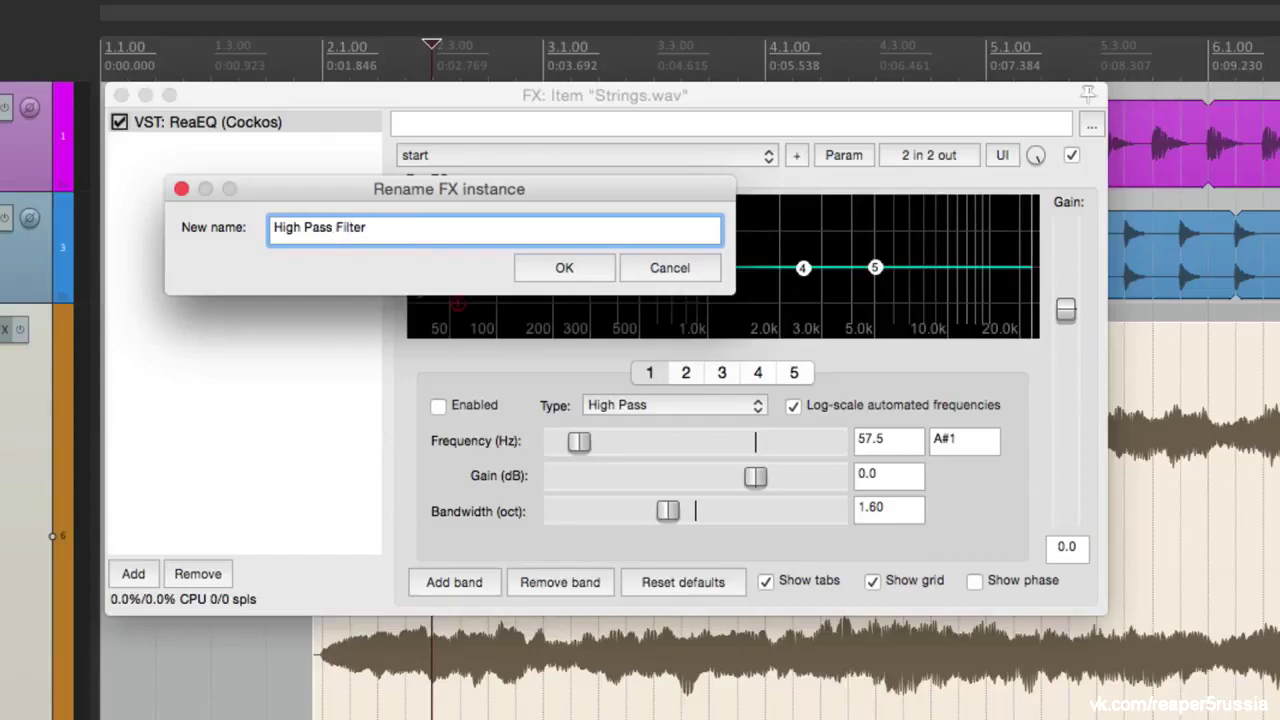
pyautogui.press('Return')
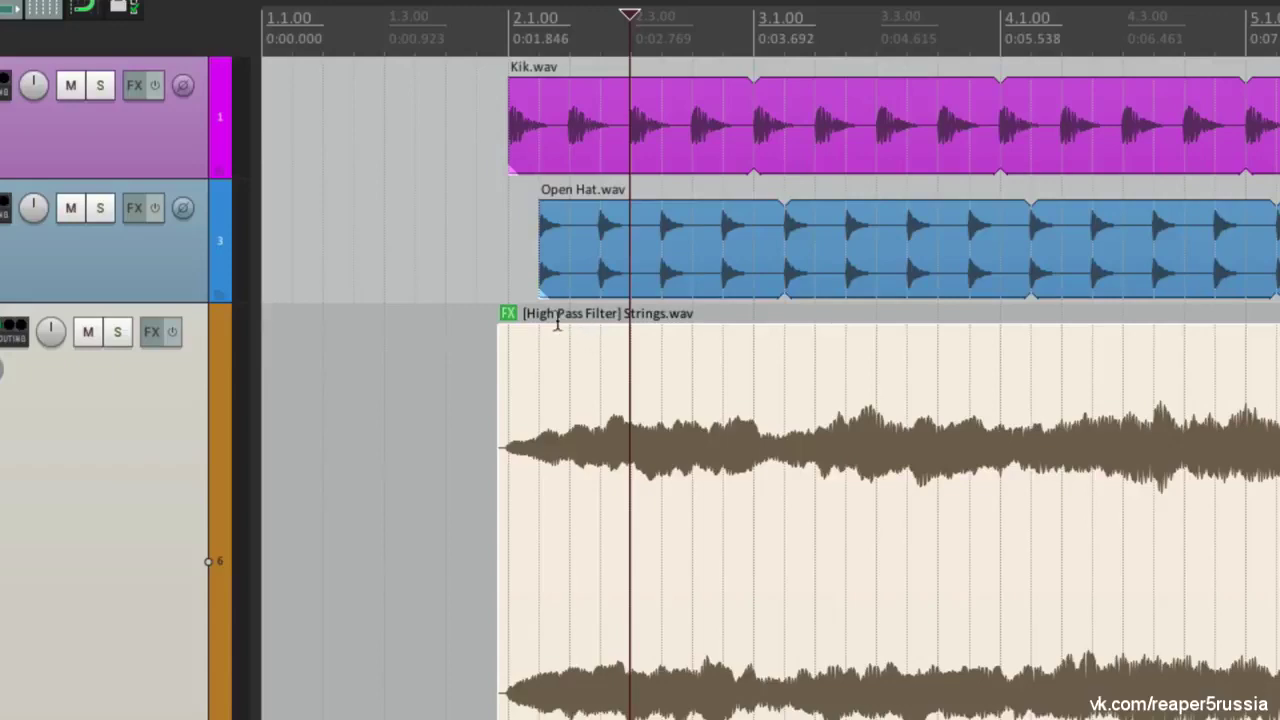
# Enable band 1 of the Strings item's High Pass Filter and raise its frequency to 1234.7 Hz while playing the track in solo
pyautogui.click(508, 313)
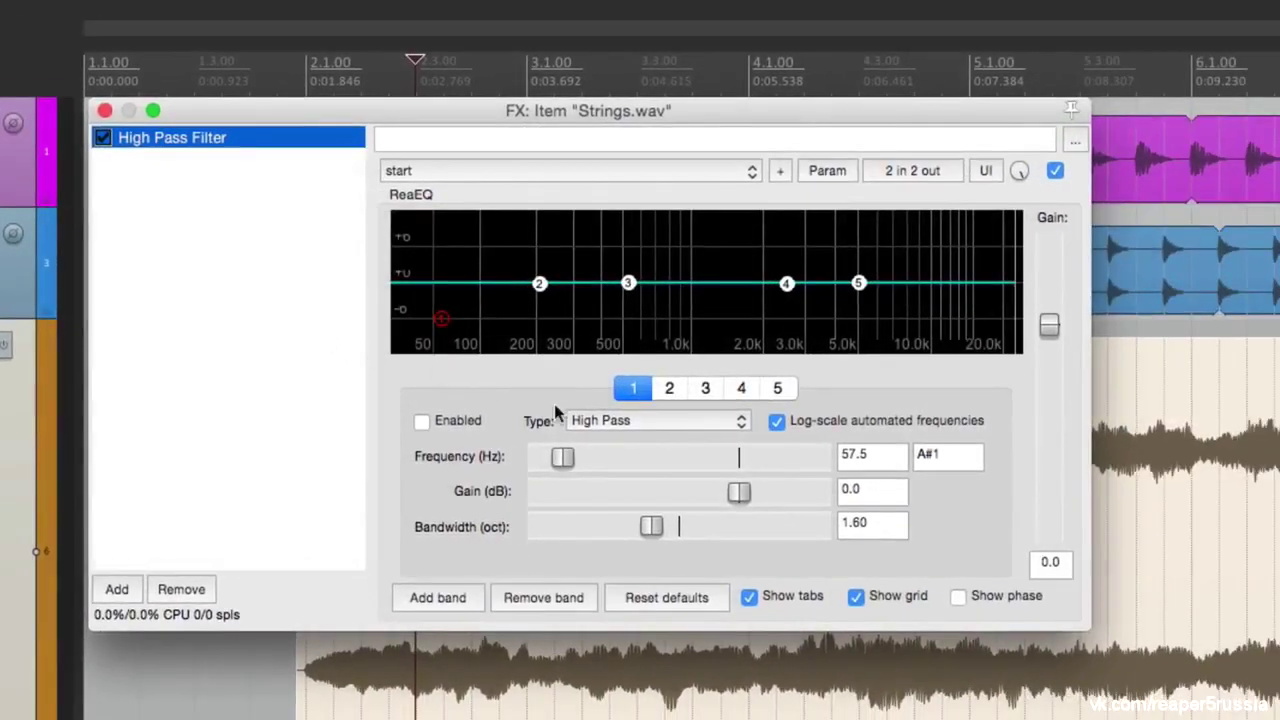
pyautogui.click(421, 421)
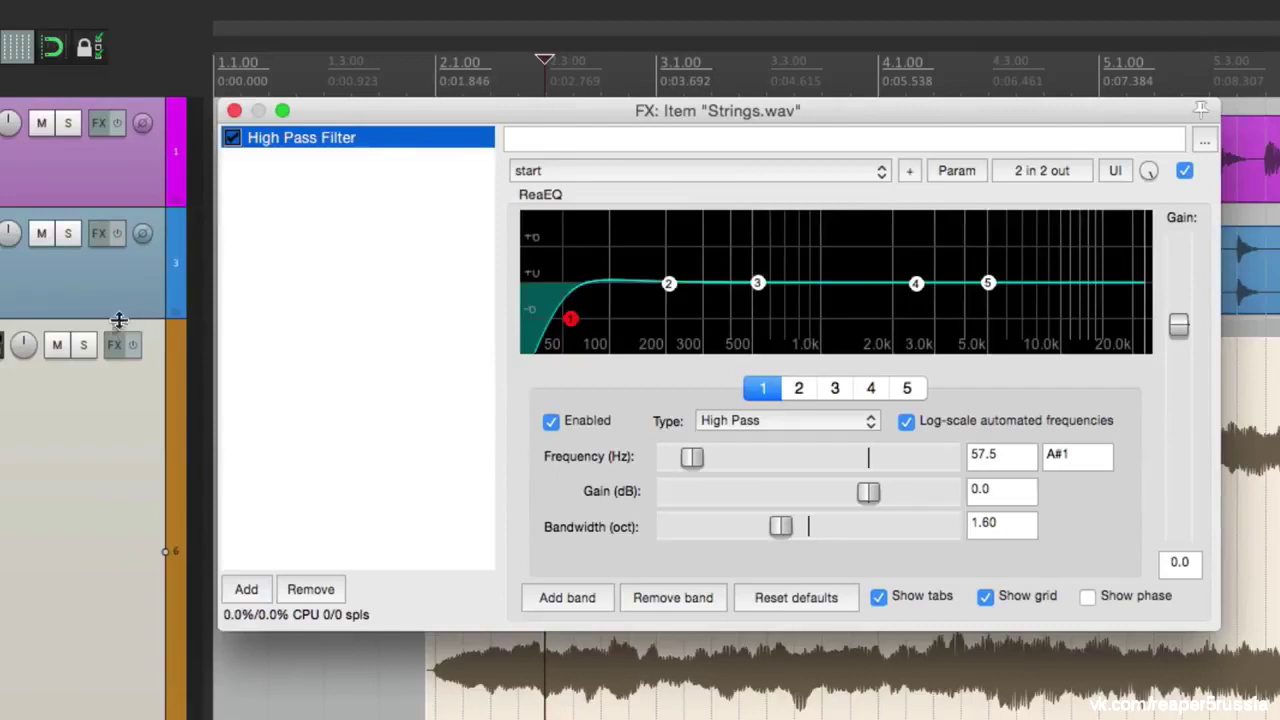
pyautogui.click(402, 350)
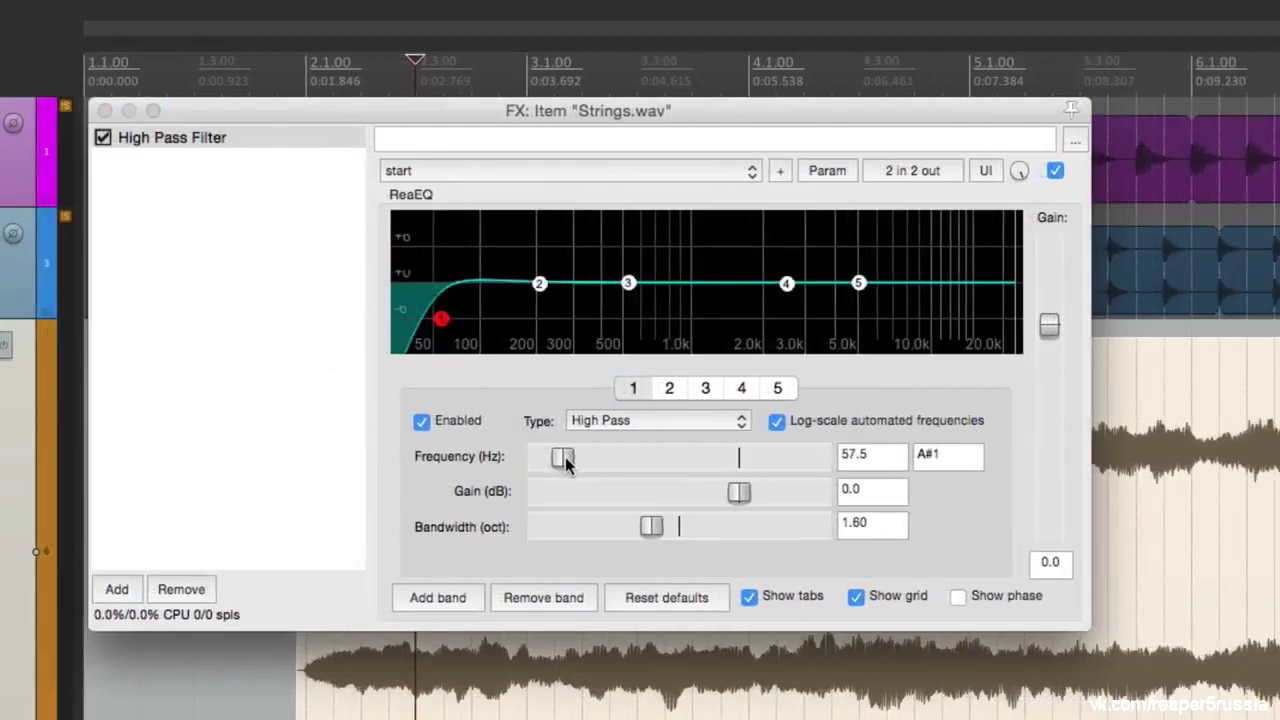
pyautogui.press('space')
pyautogui.moveTo(562, 457); pyautogui.dragTo(681, 458)
# Compare the Strings sound with the High Pass Filter bypassed and active, and turn the track's solo off
pyautogui.click(1055, 170)
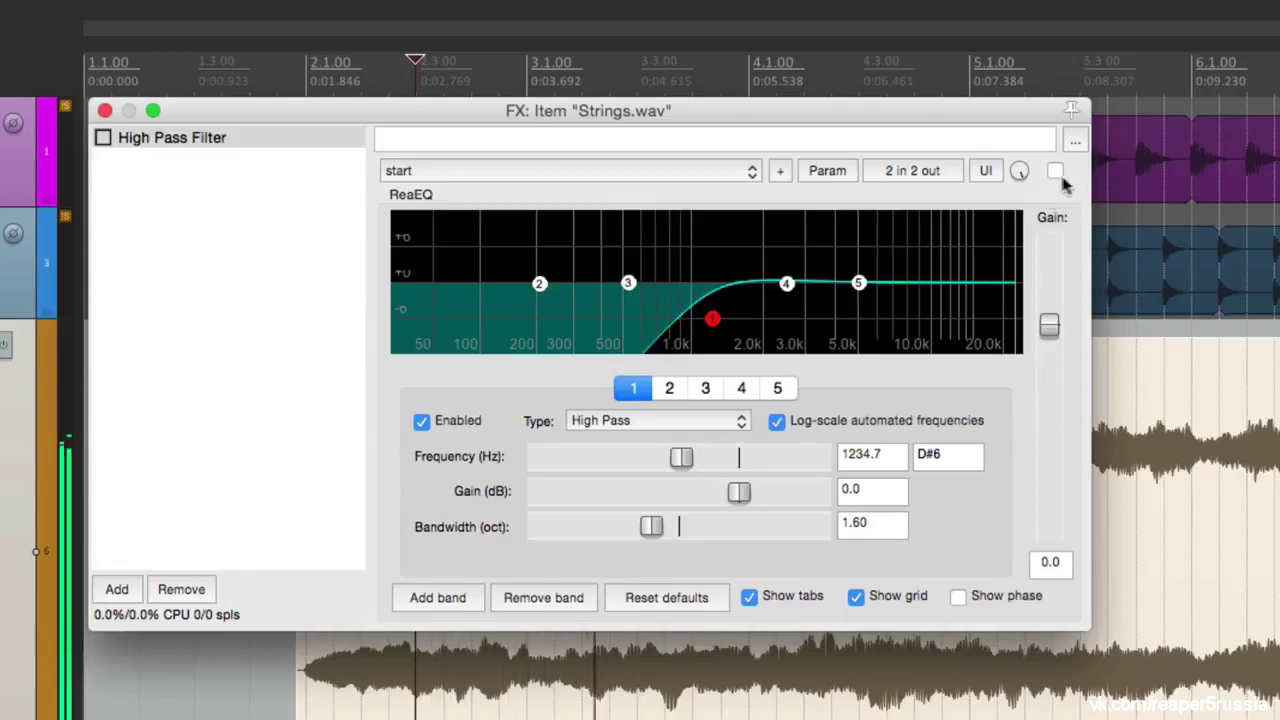
pyautogui.click(1055, 172)
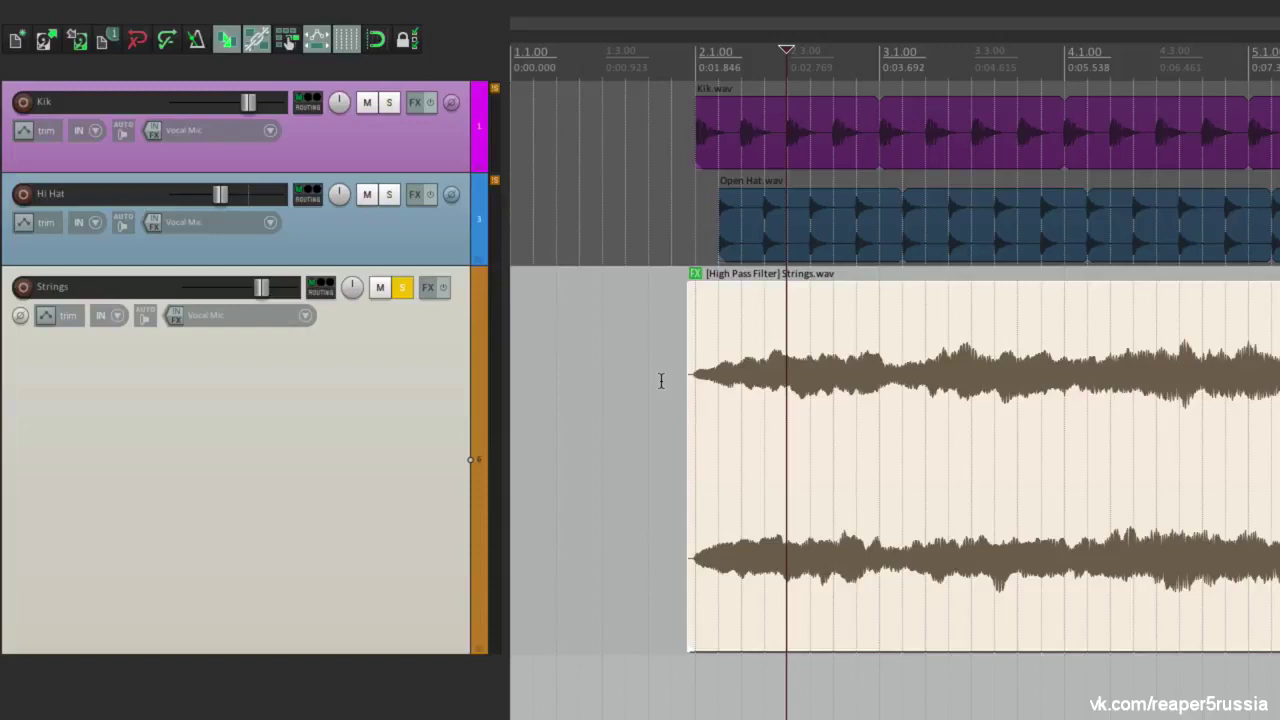
pyautogui.click(402, 288)
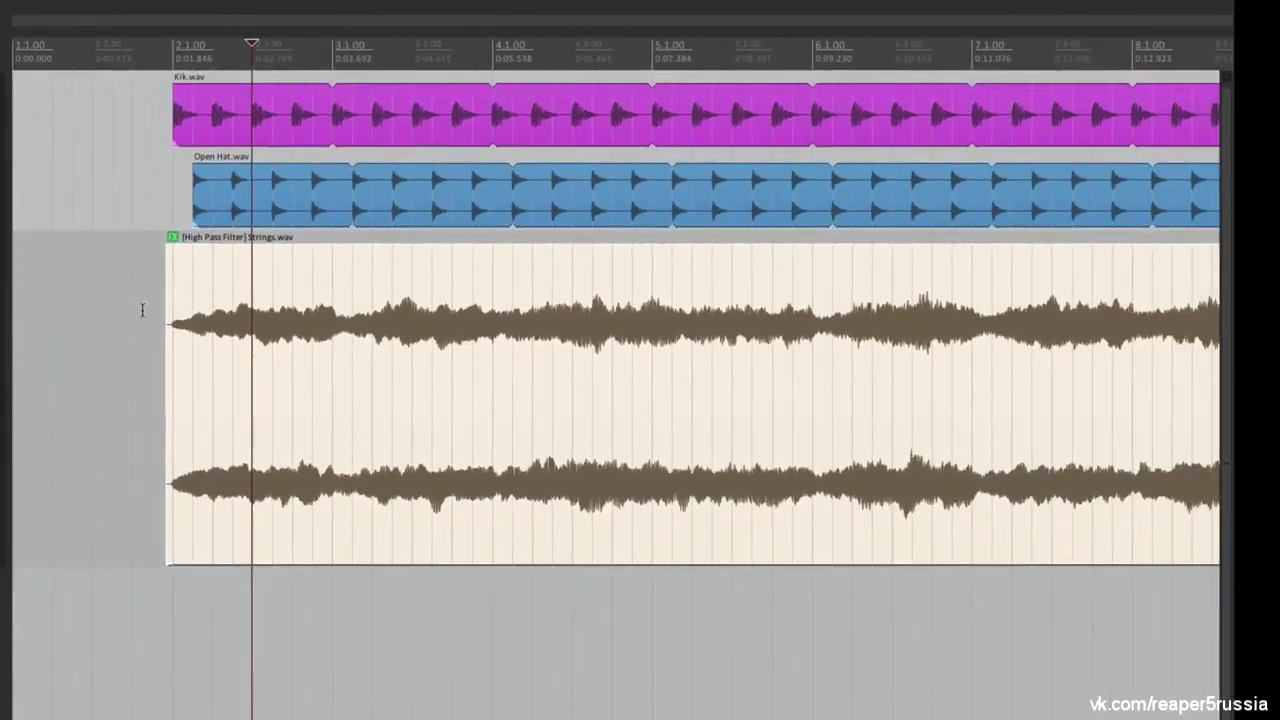
# Split the Strings item just before 6.1.00 and remove the High Pass Filter from the second part
pyautogui.click(809, 264)
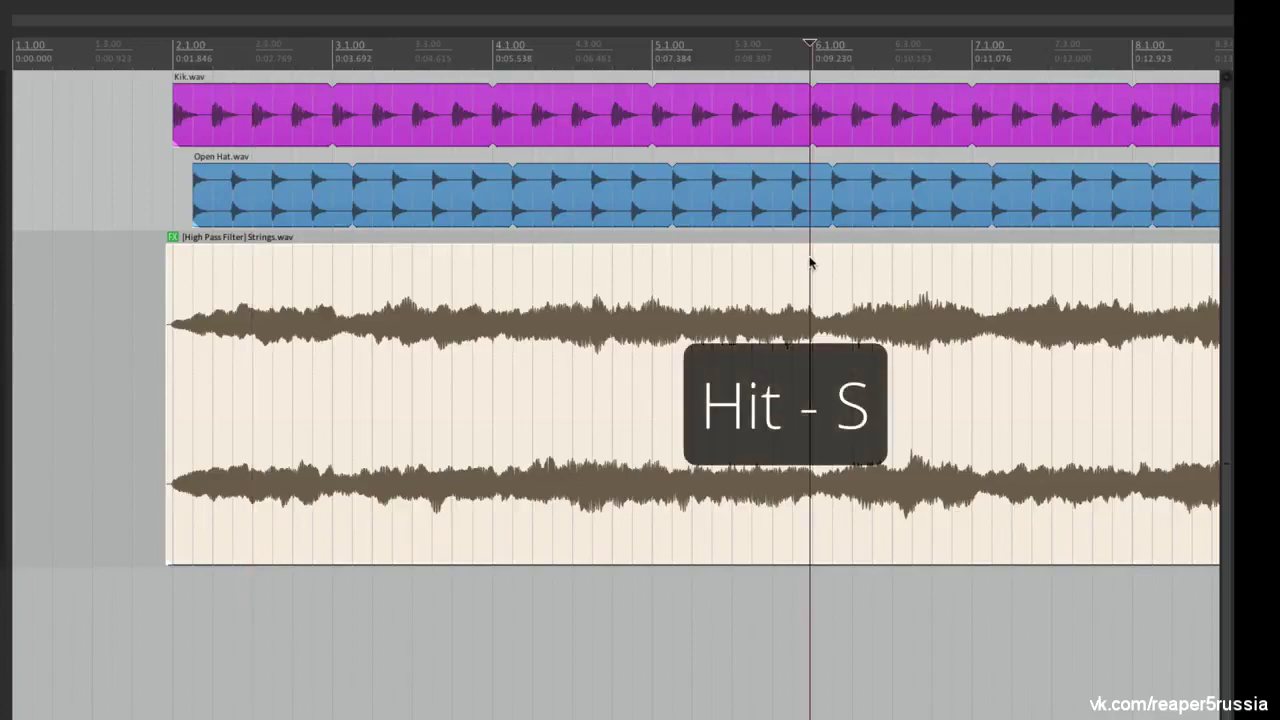
pyautogui.press('s')
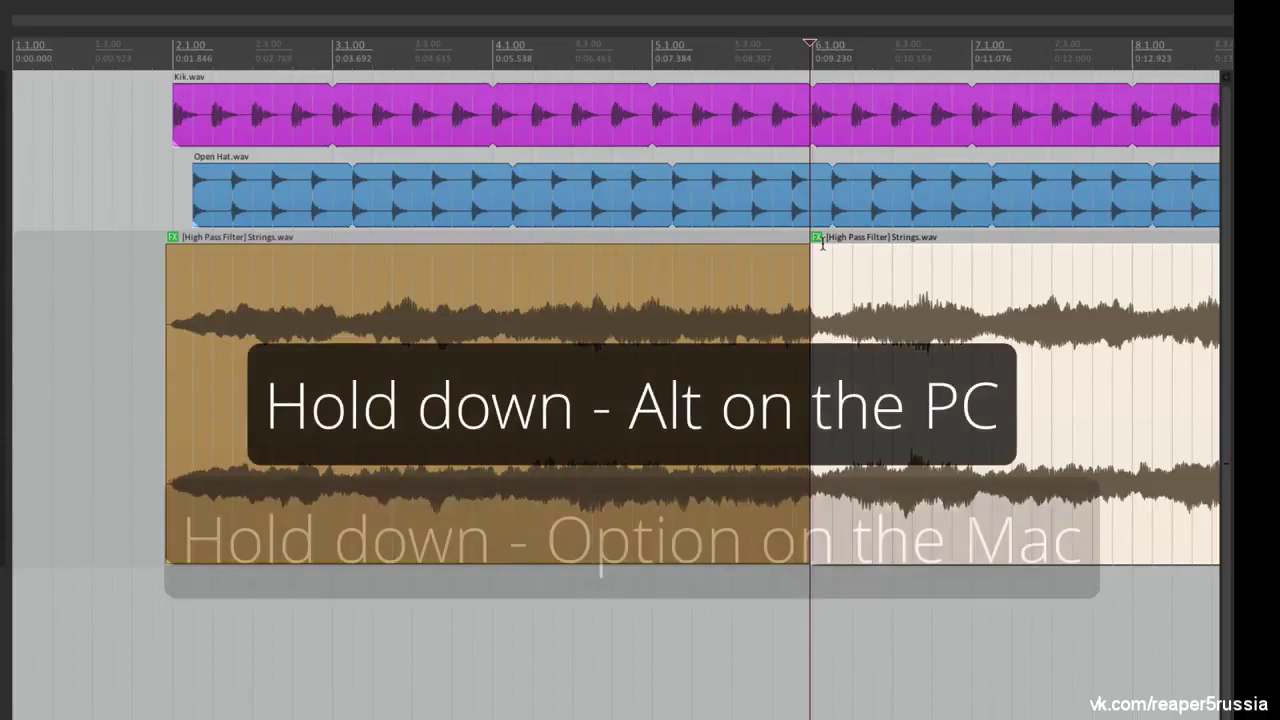
pyautogui.keyDown('alt'); pyautogui.click(820, 238); pyautogui.keyUp('alt')
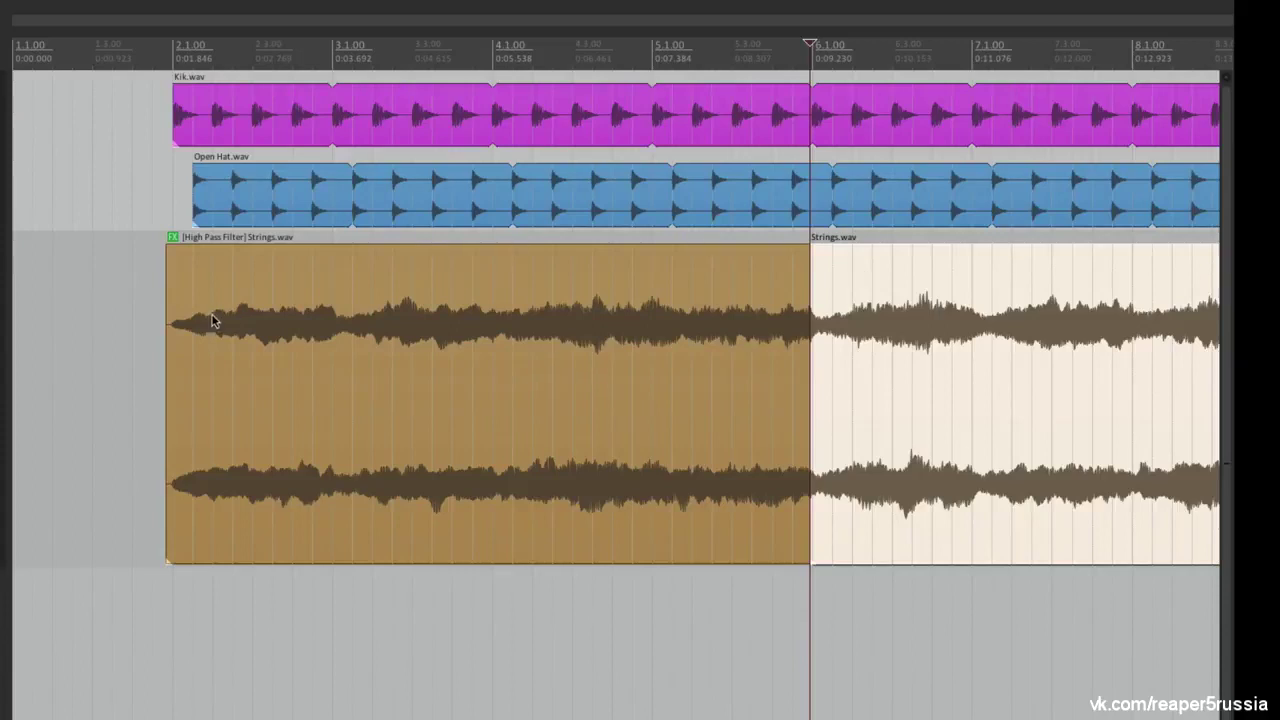
# Audition the arrangement from just before the first Strings item across the split, and stop playback
pyautogui.click(127, 322)
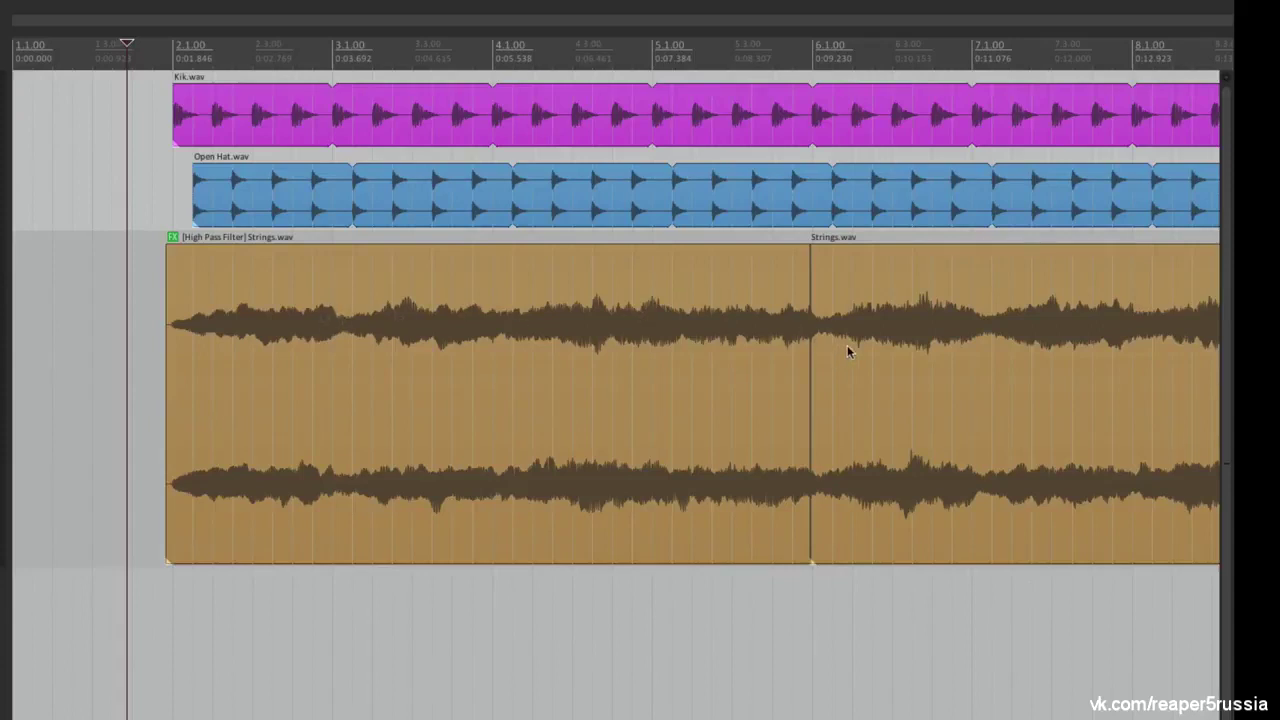
pyautogui.click(614, 620)
pyautogui.click(157, 346)
pyautogui.press('space')
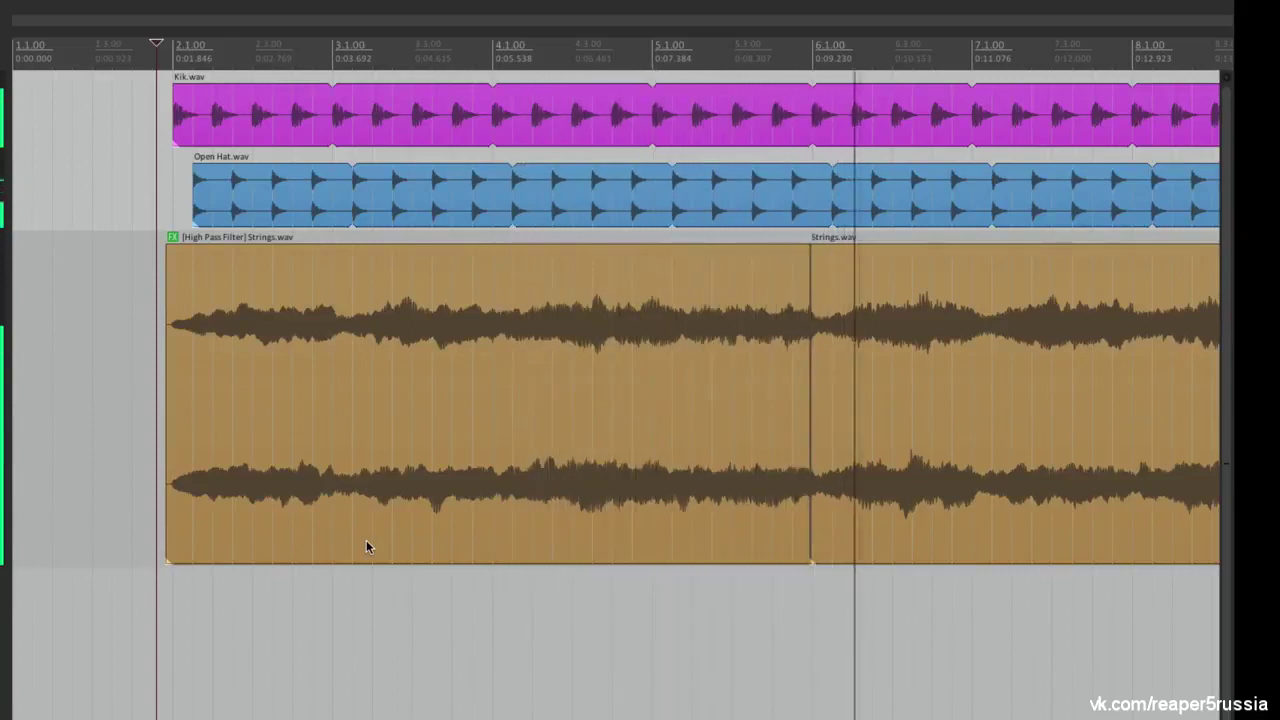
pyautogui.press('space')
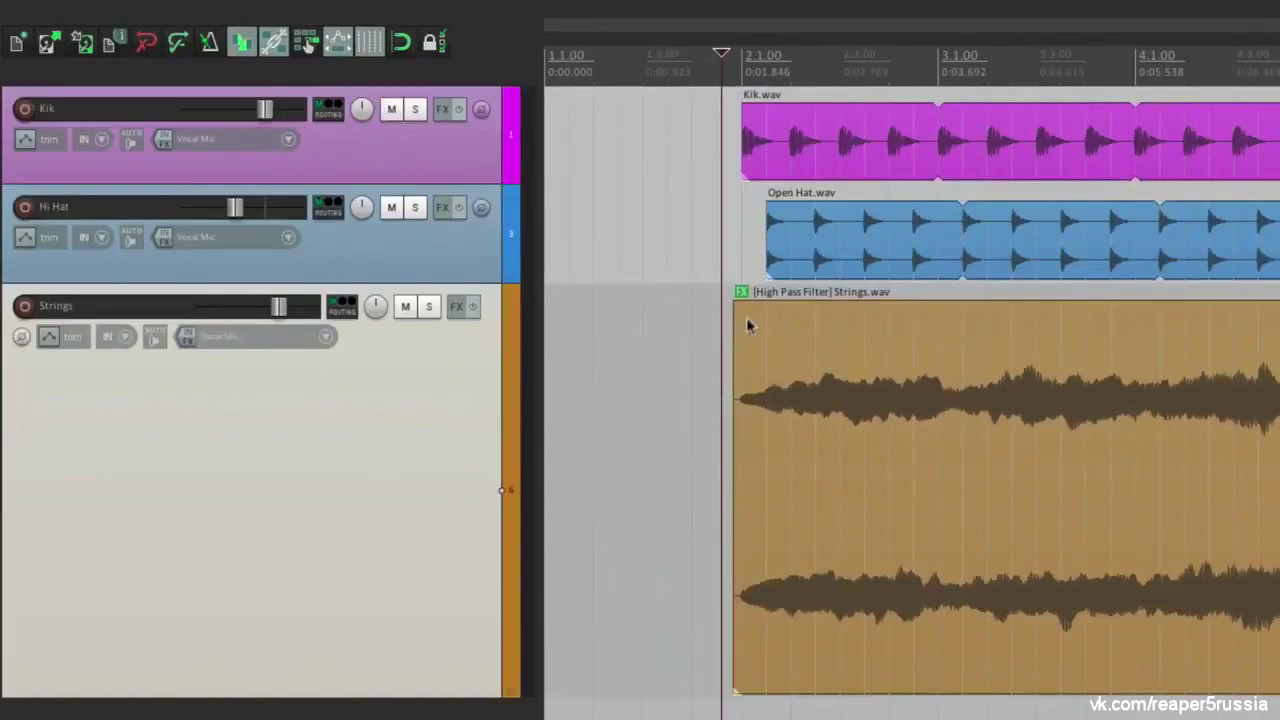
# Remove the High Pass Filter from the first Strings item and add ReaEQ (Cockos) from Favorites to the Strings track
pyautogui.keyDown('alt'); pyautogui.click(741, 292); pyautogui.keyUp('alt')
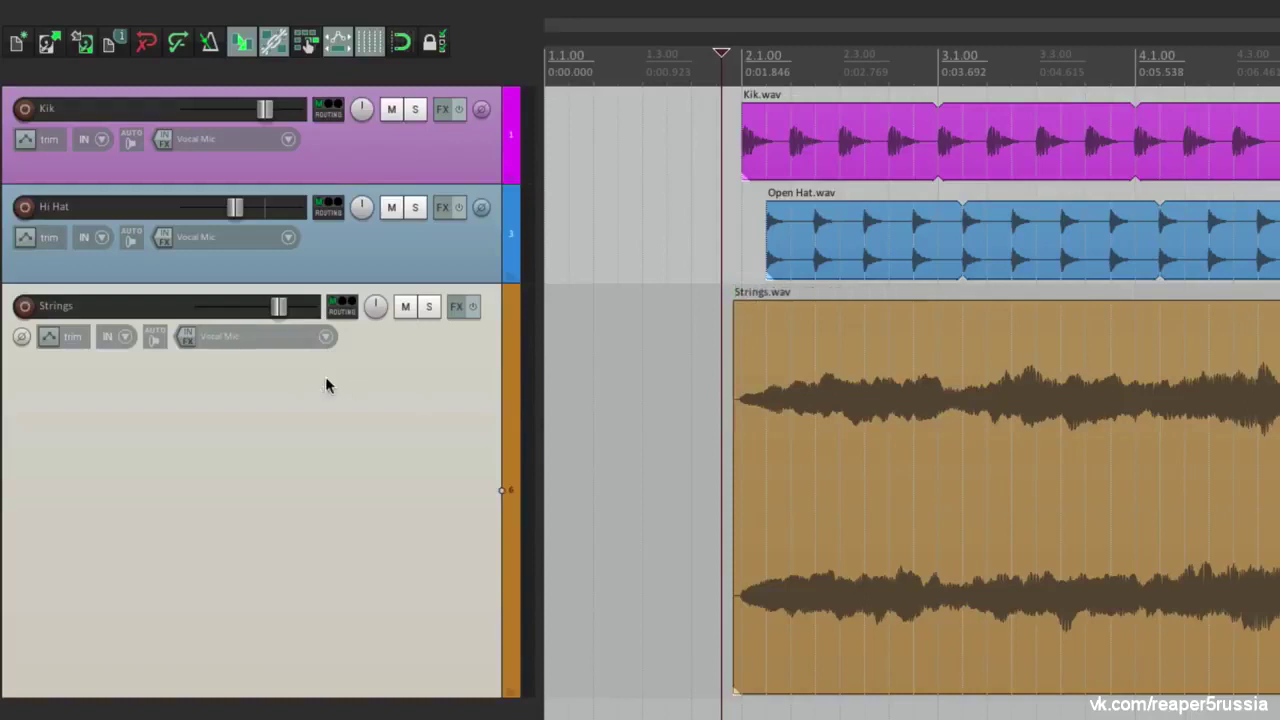
pyautogui.click(497, 337)
pyautogui.rightClick(456, 306)
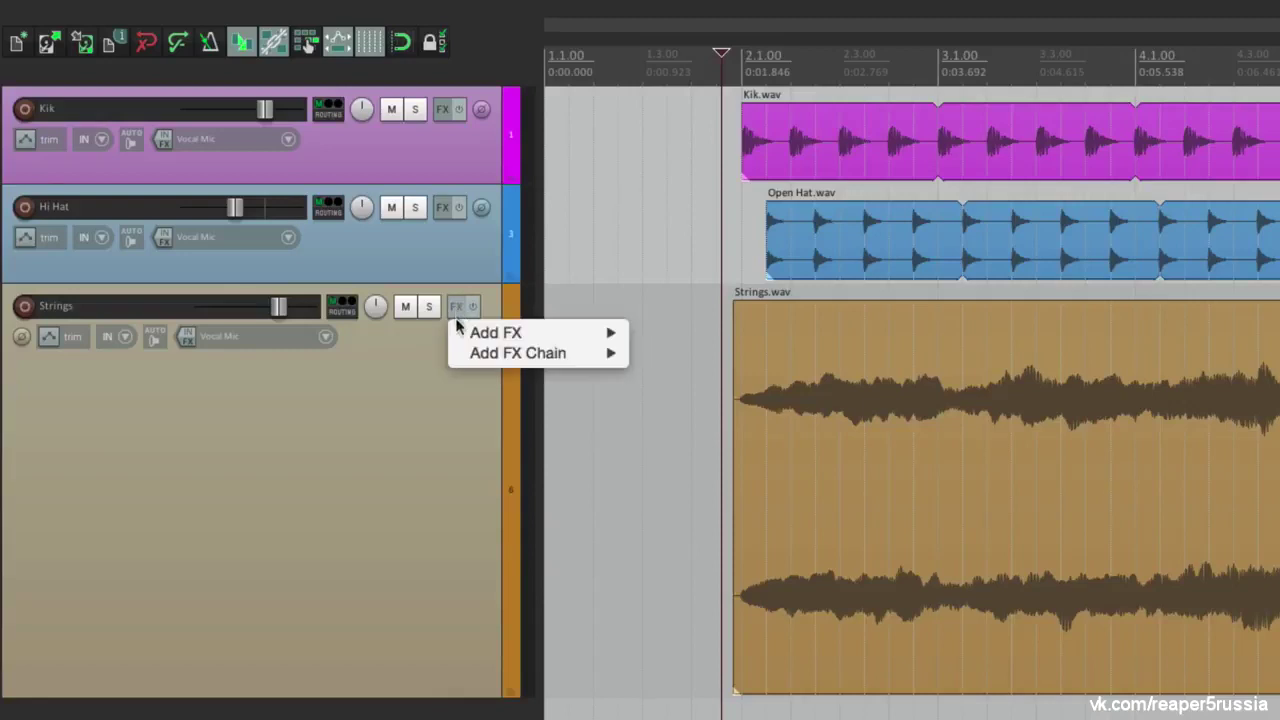
pyautogui.moveTo(460, 333)
pyautogui.moveTo(720, 396)
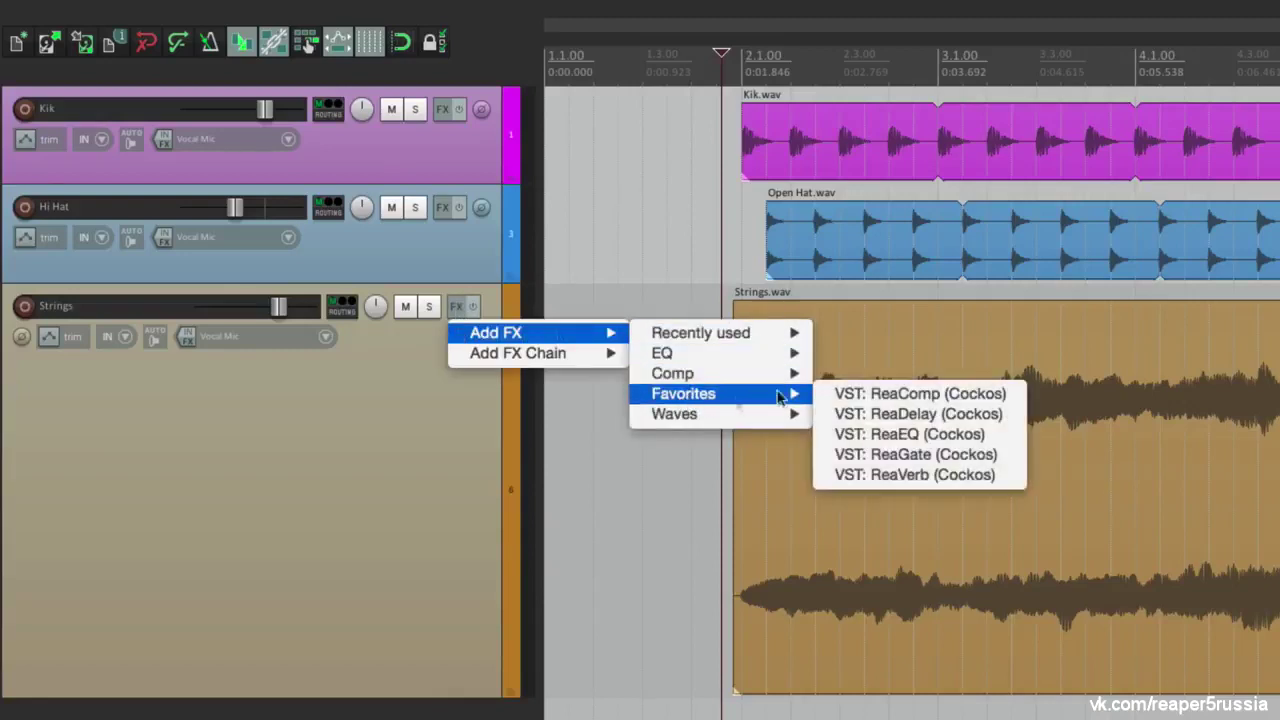
pyautogui.click(826, 434)
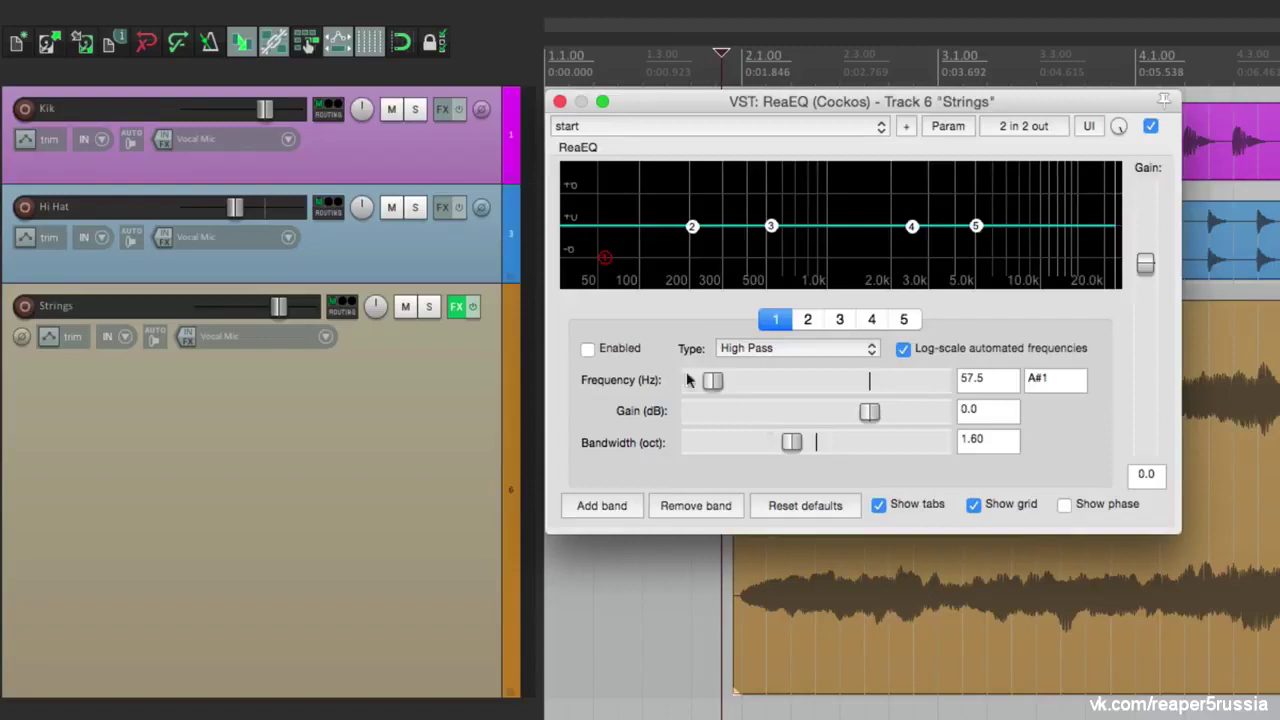
# Enable the High Pass band in the Strings track's ReaEQ, set its frequency to 1397.0 Hz and close the plugin
pyautogui.click(588, 348)
pyautogui.moveTo(722, 388); pyautogui.dragTo(822, 386)
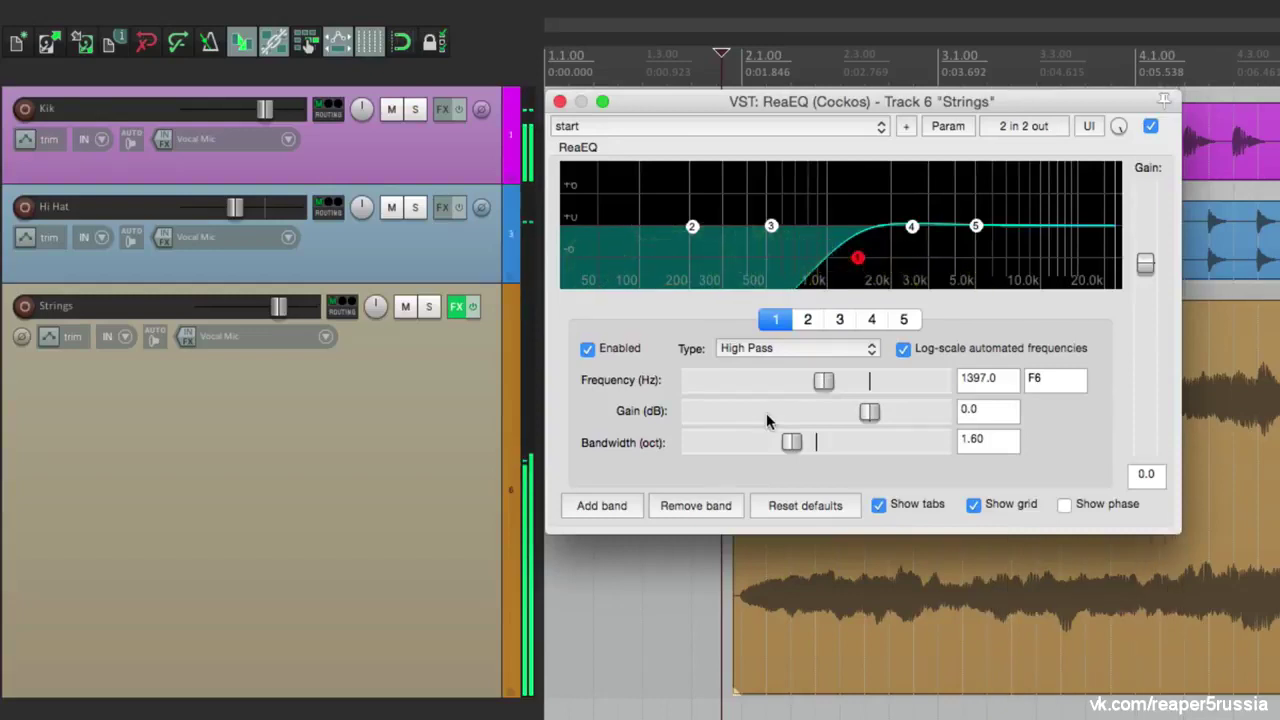
pyautogui.click(561, 102)
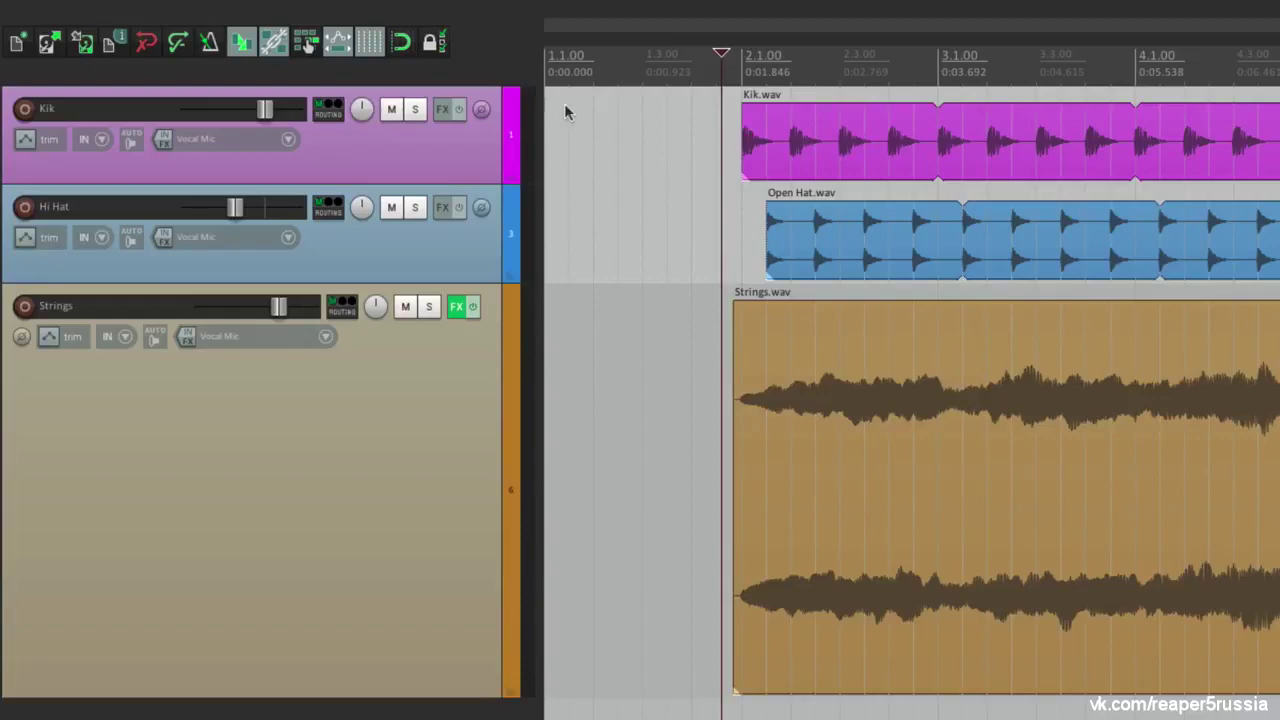
# Move ReaEQ from the Strings track's FX chain onto the first Strings item and close the FX windows
pyautogui.click(452, 308)
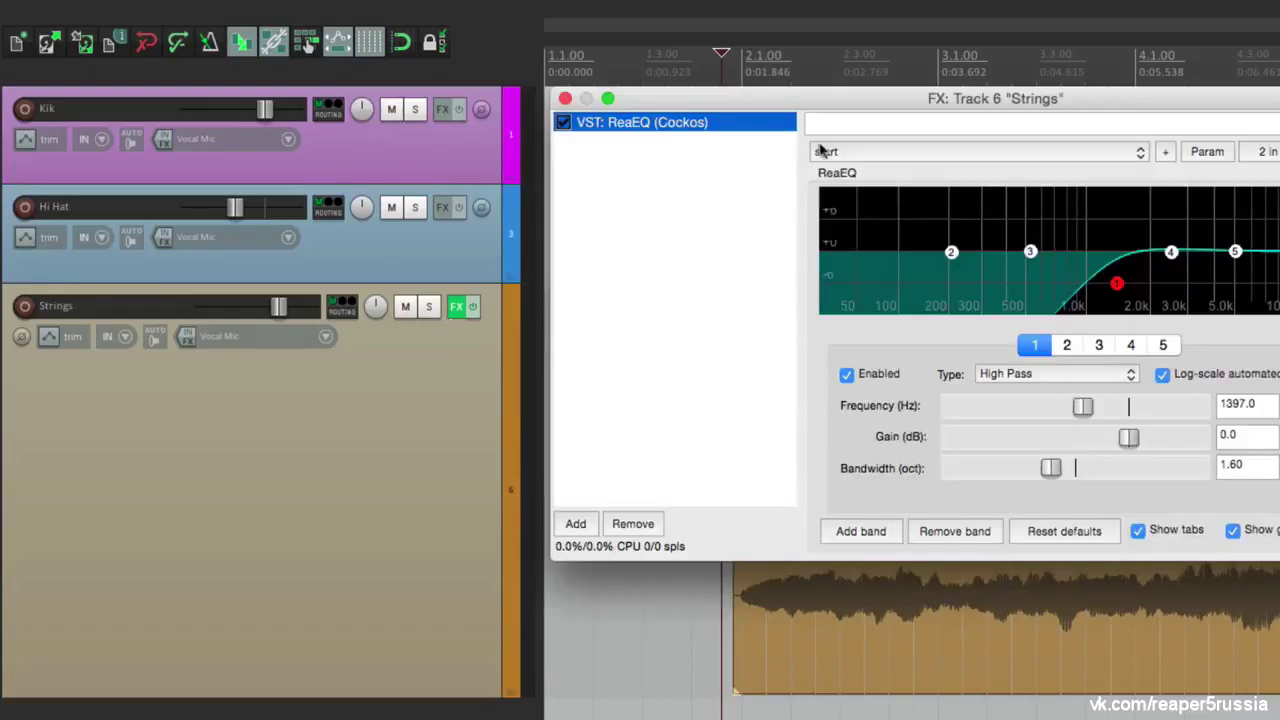
pyautogui.moveTo(757, 108); pyautogui.dragTo(1052, 118)
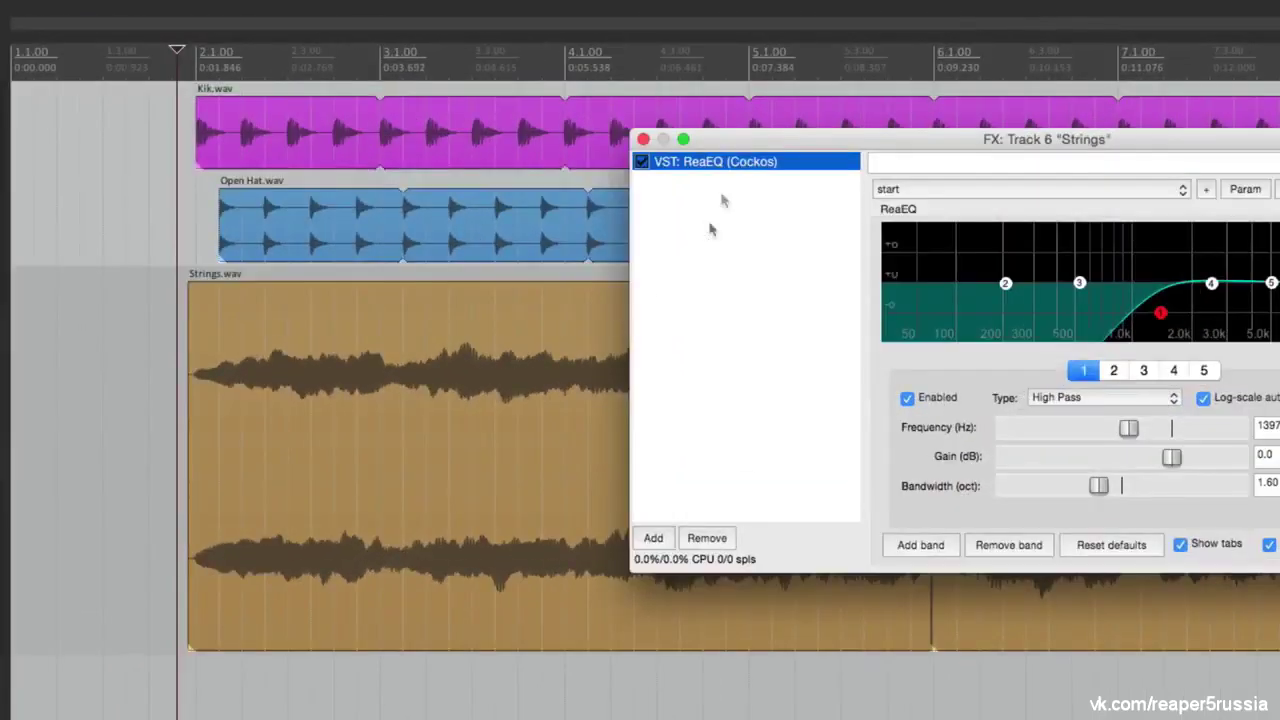
pyautogui.moveTo(713, 168); pyautogui.dragTo(328, 360)
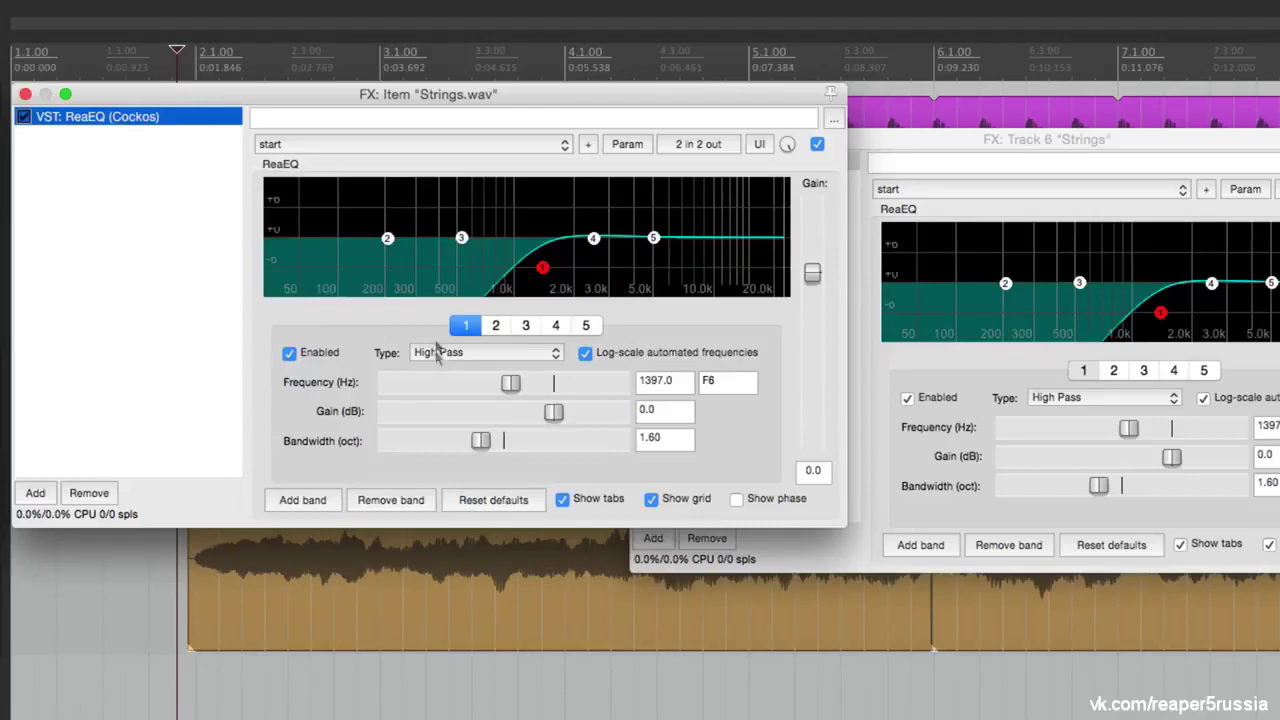
pyautogui.click(25, 94)
pyautogui.click(990, 122)
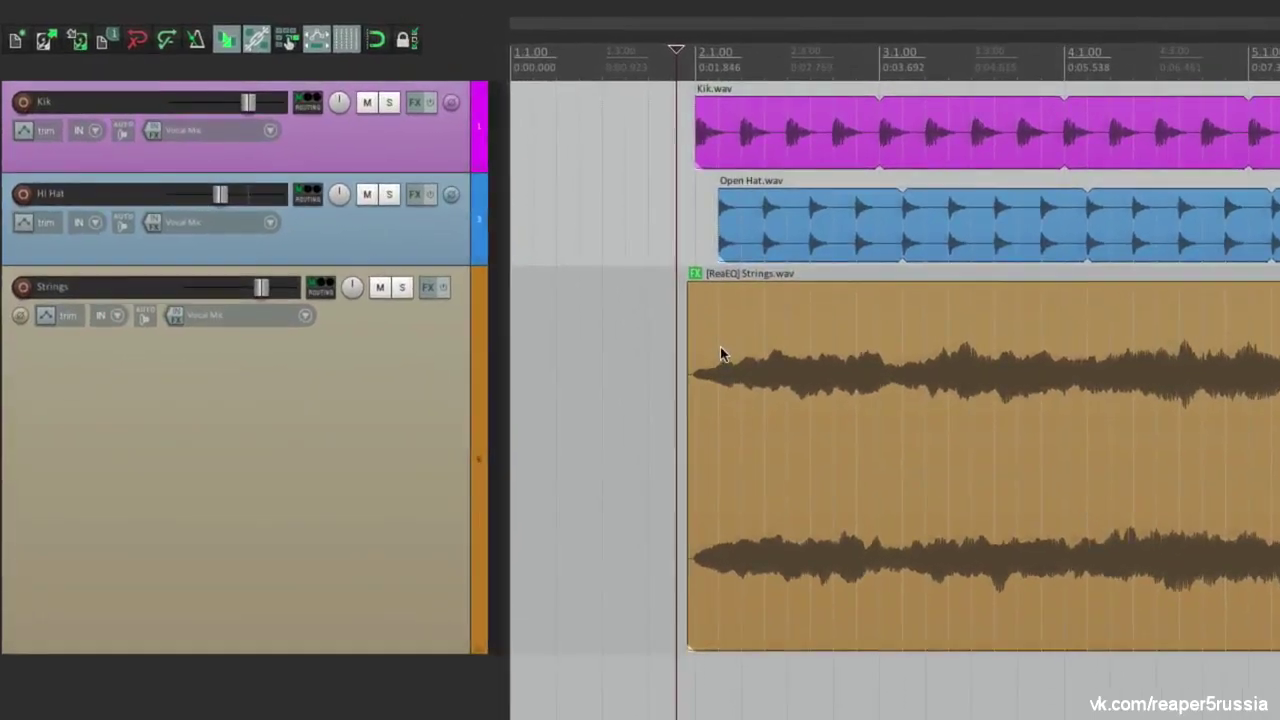
# Play the arrangement from just before the first Strings item to hear its ReaEQ, and stop playback
pyautogui.press('space')
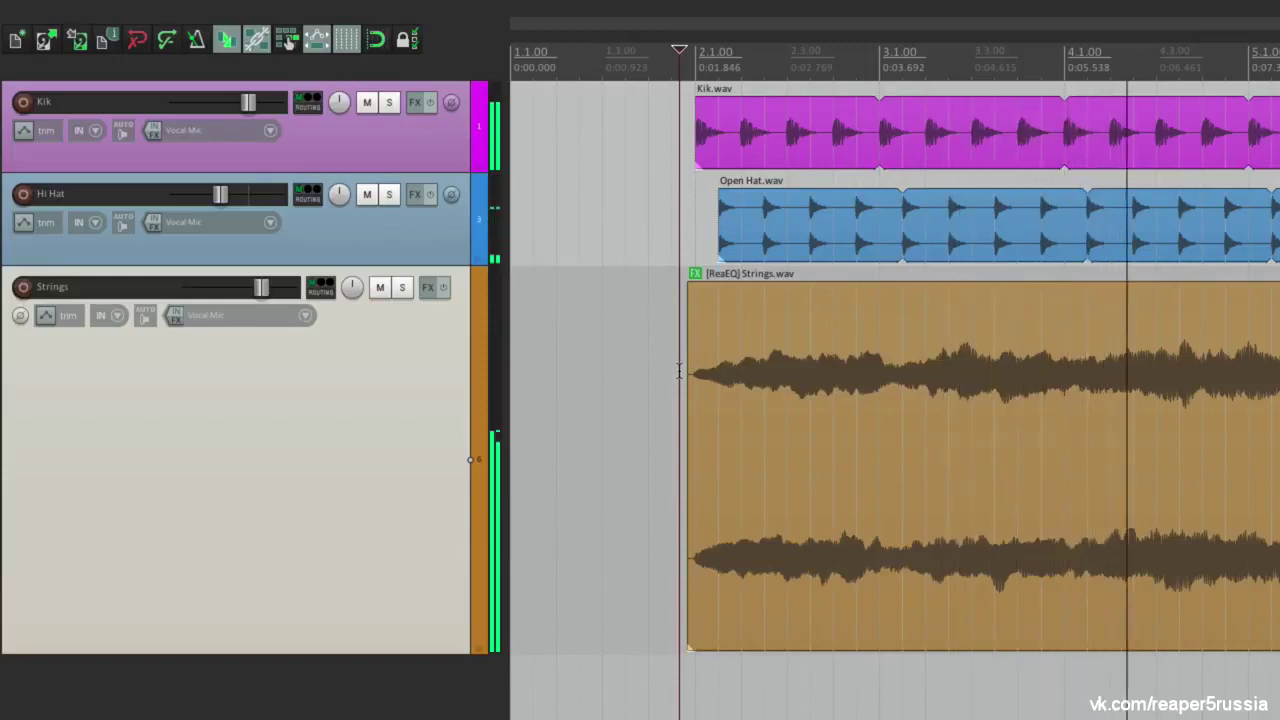
pyautogui.press('space')
pyautogui.click(869, 628)
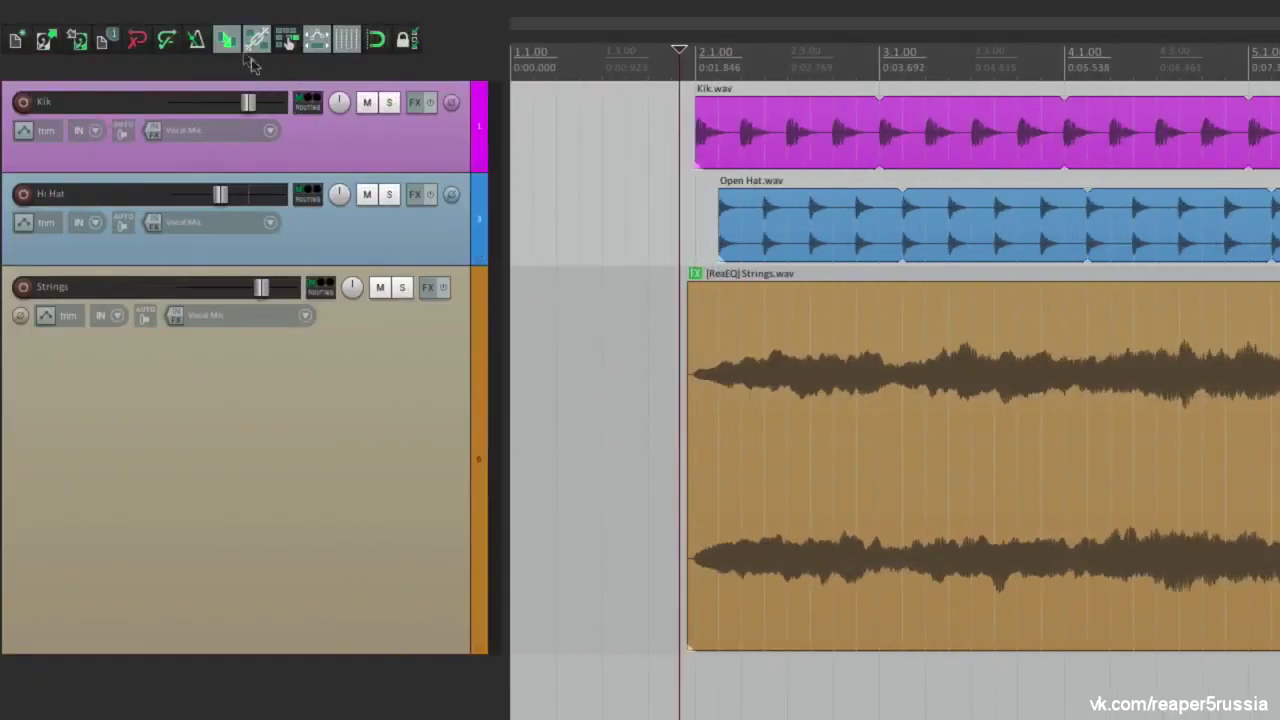
# Crossfade the two Strings items by extending the start of the second one back to about 4.1.00
pyautogui.click(231, 46)
pyautogui.click(231, 46)
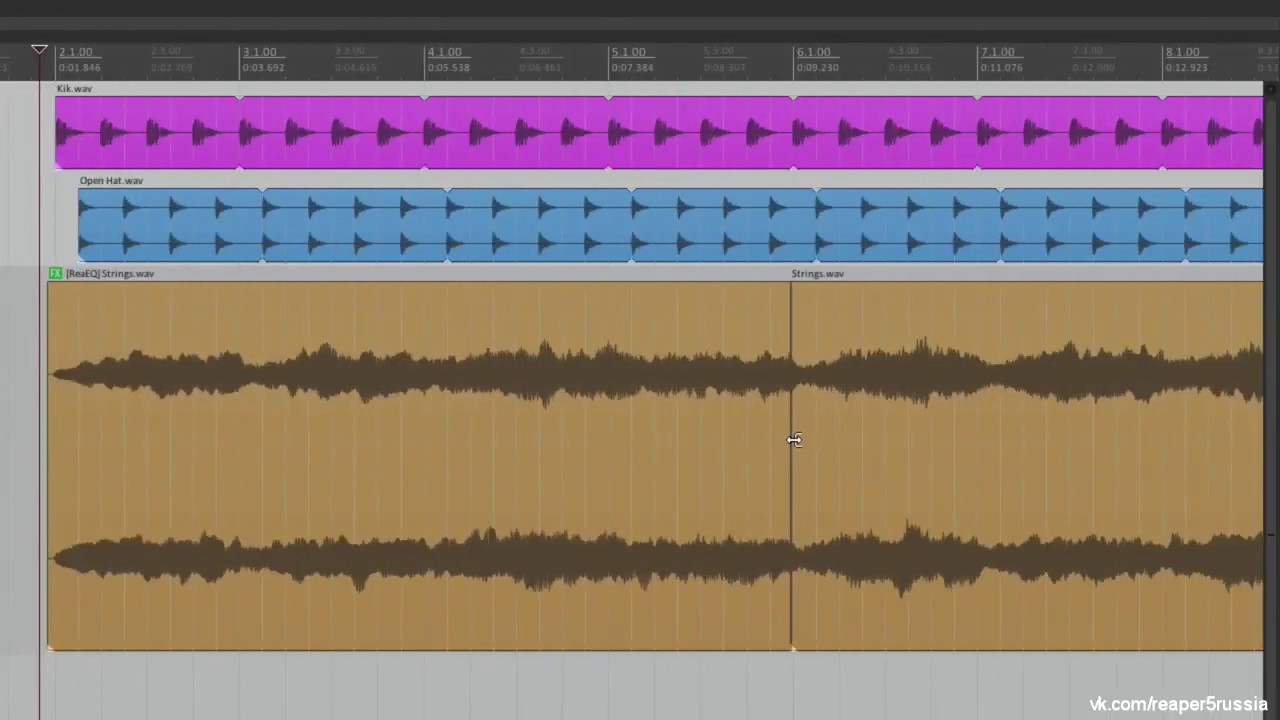
pyautogui.moveTo(794, 440); pyautogui.dragTo(434, 465)
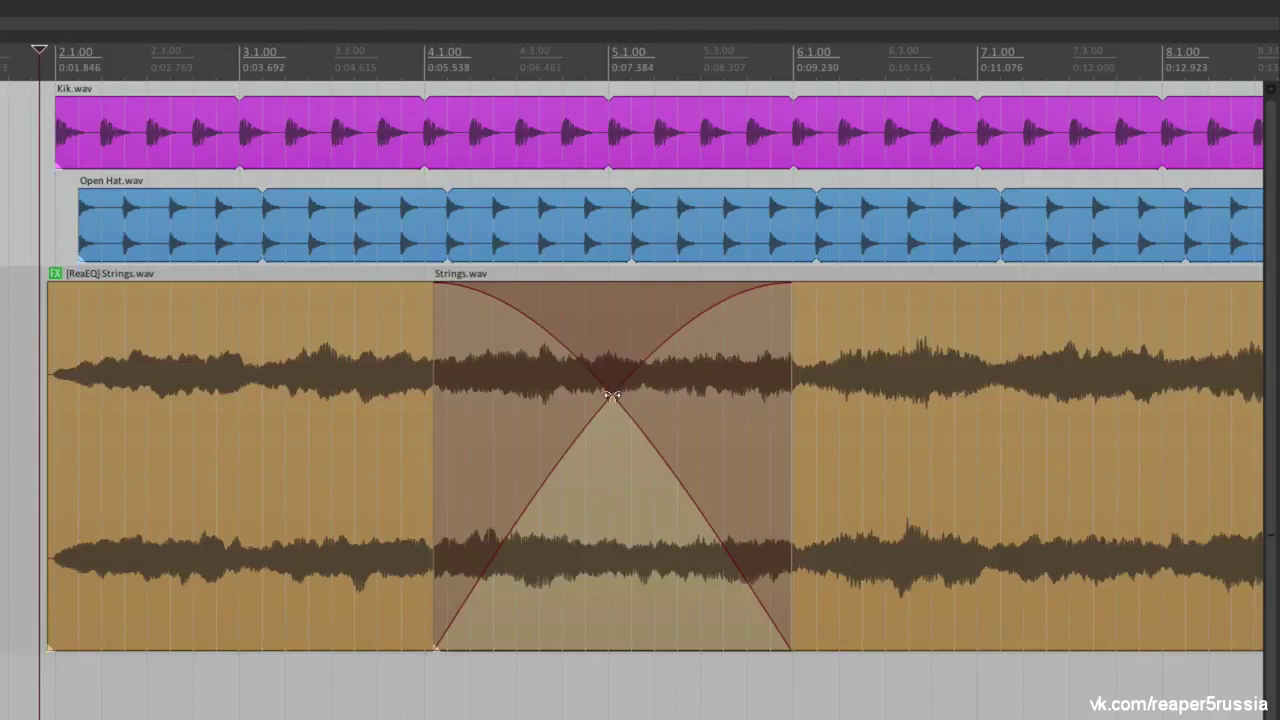
# Change the Strings crossfade to the third preset shape and audition it from just before the first item
pyautogui.rightClick(610, 395)
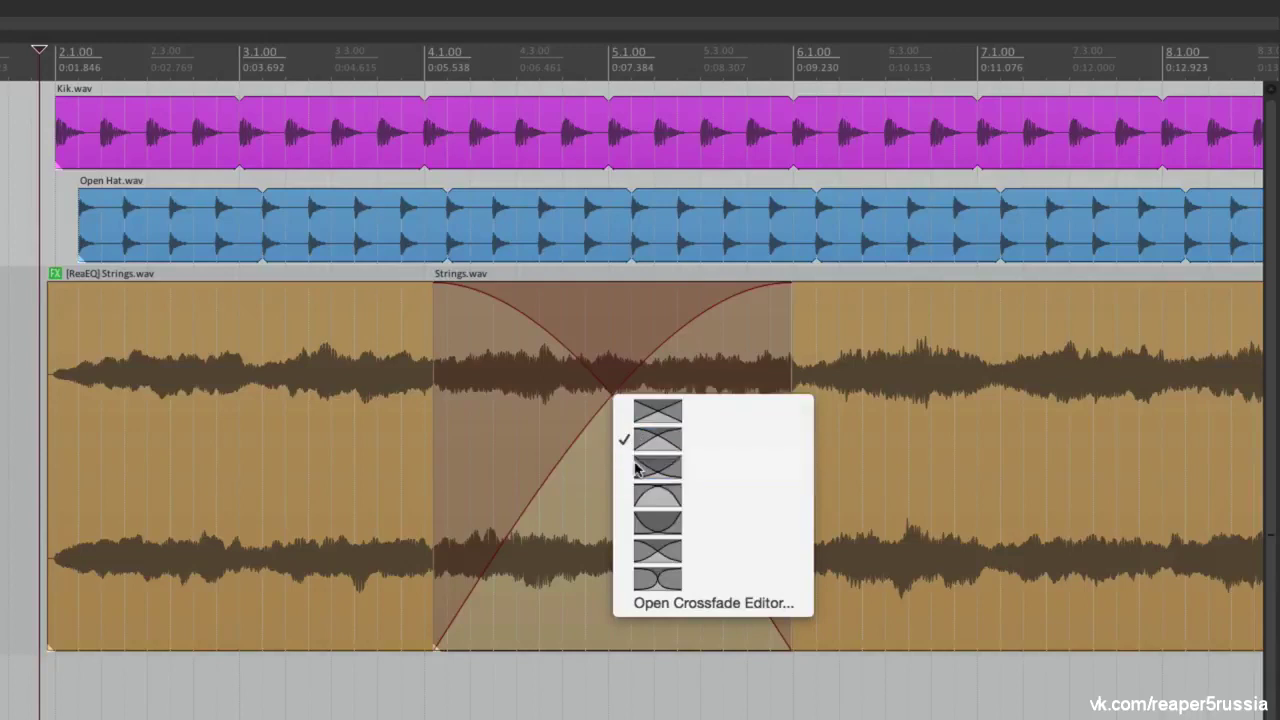
pyautogui.click(637, 468)
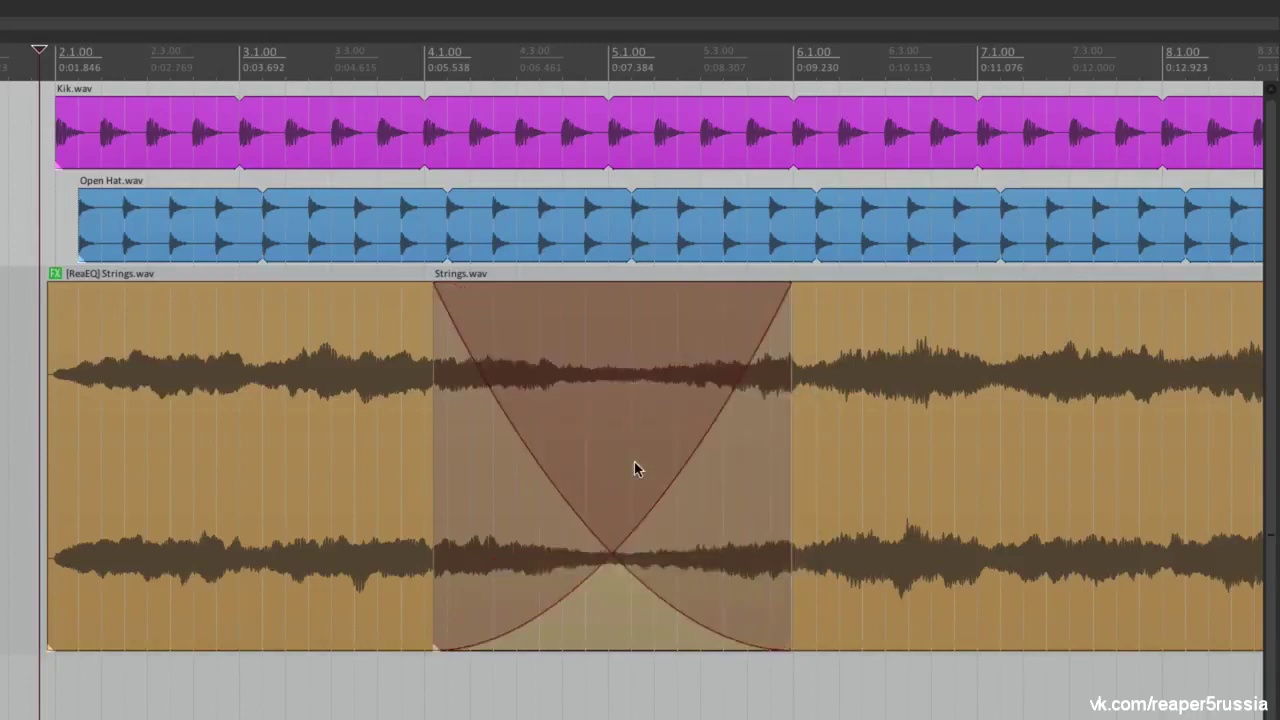
pyautogui.click(36, 395)
pyautogui.press('space')
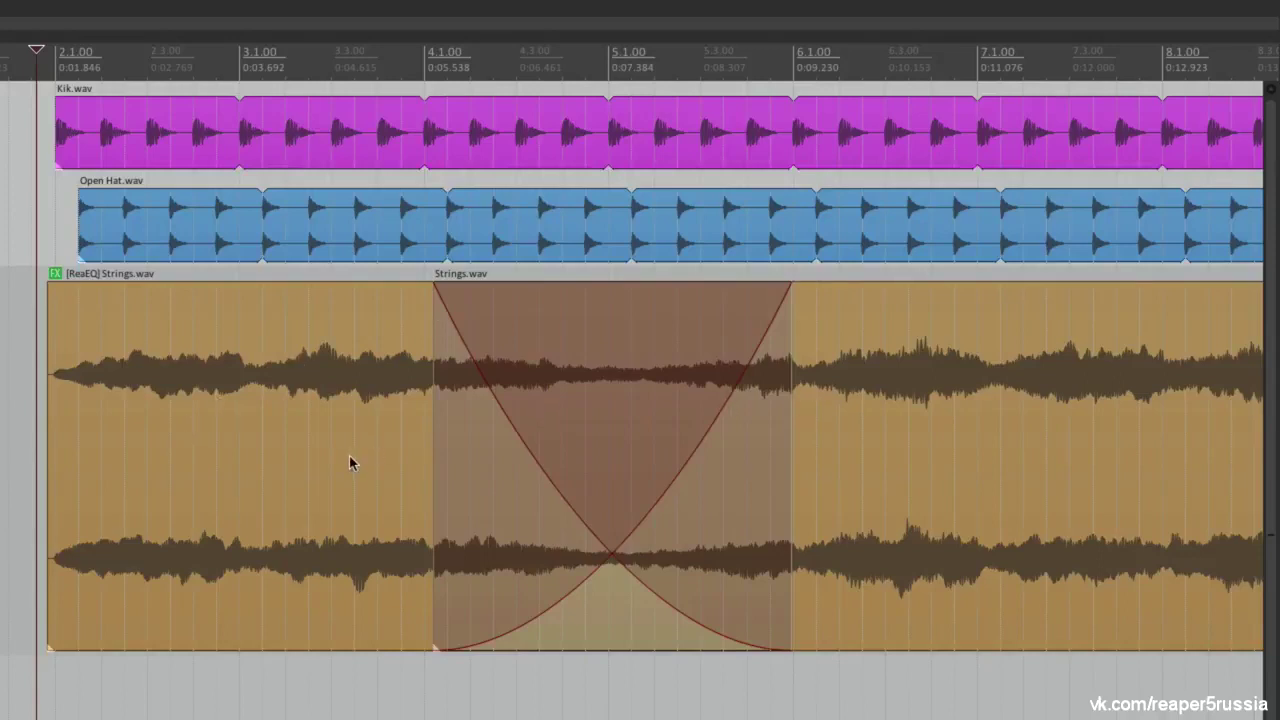
# Split the Kik item just before 6.1.00 and the Open Hat item at about 6.1.00
pyautogui.click(786, 131)
pyautogui.press('s')
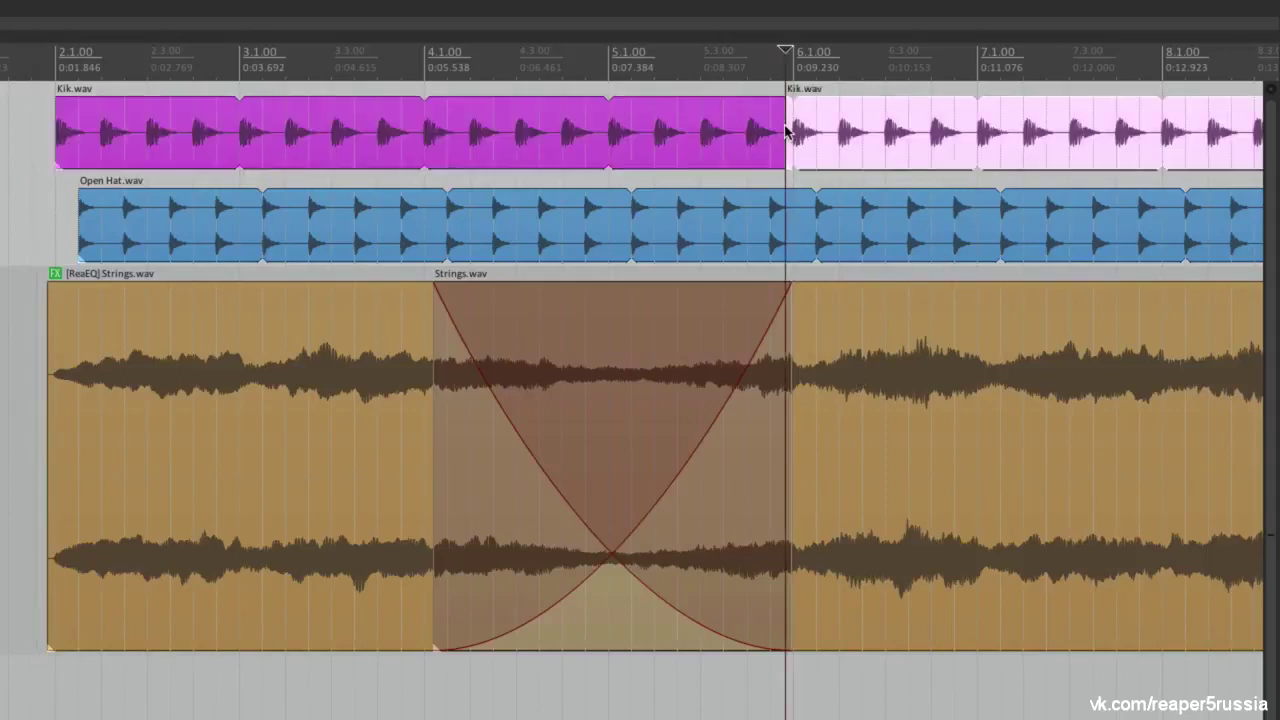
pyautogui.click(797, 215)
pyautogui.press('s')
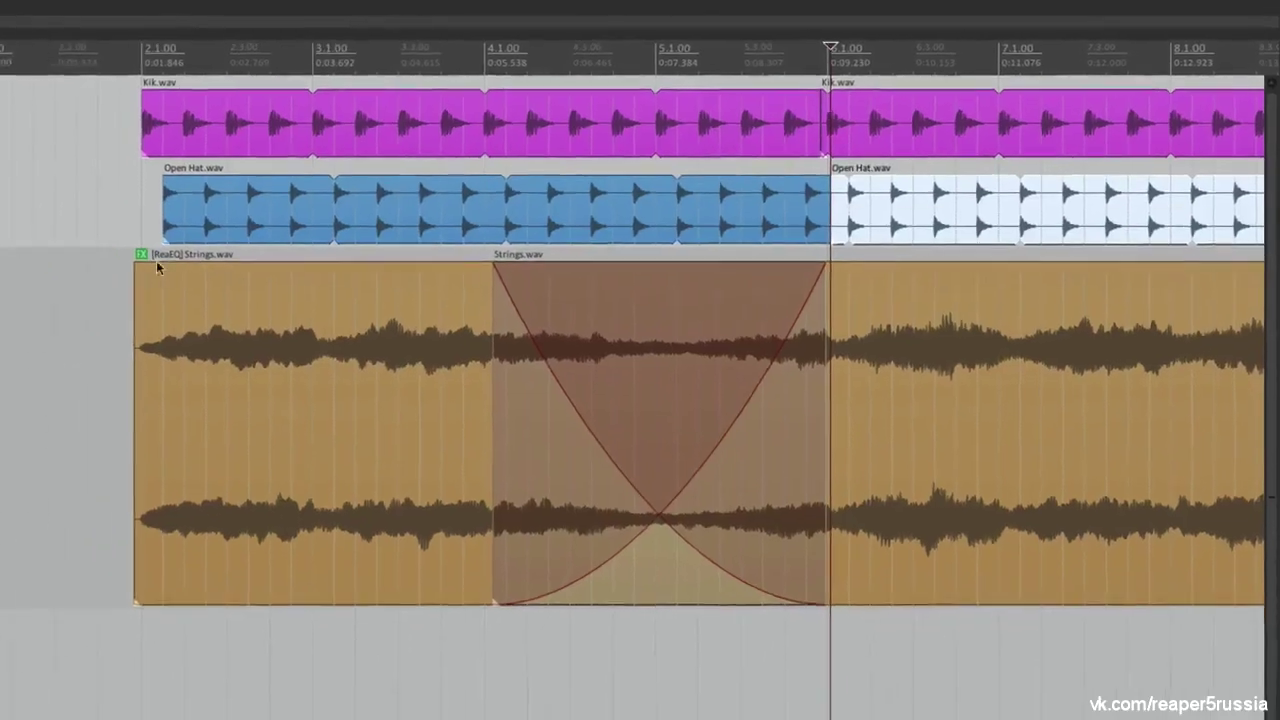
# Copy ReaEQ from the first Strings item's FX chain onto the first Open Hat and Kik items
pyautogui.click(141, 254)
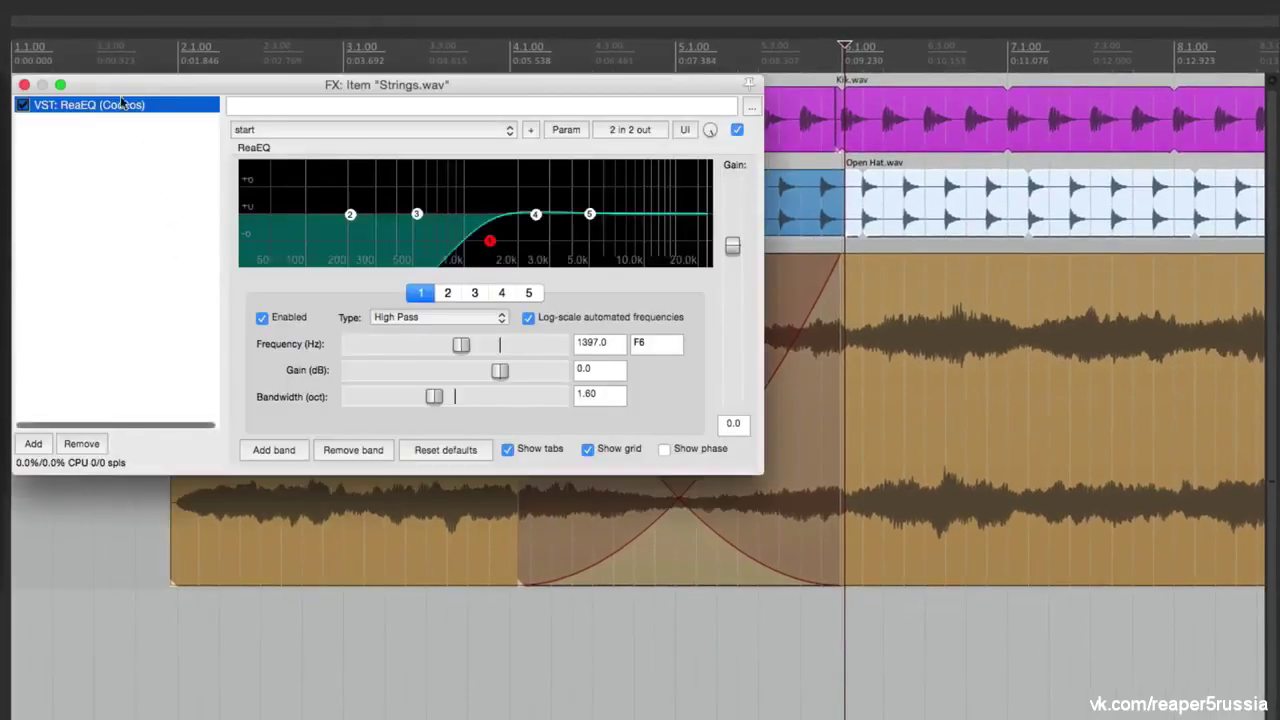
pyautogui.moveTo(142, 89); pyautogui.dragTo(571, 229)
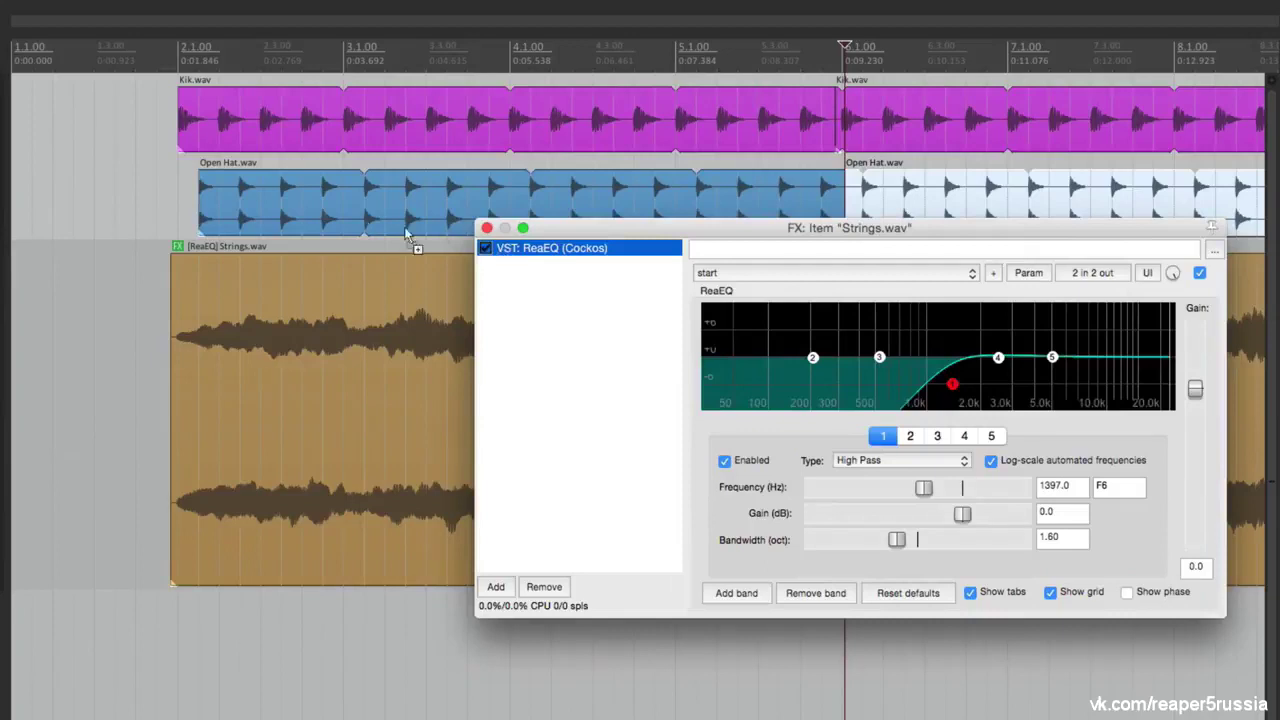
pyautogui.moveTo(260, 218); pyautogui.dragTo(260, 218)
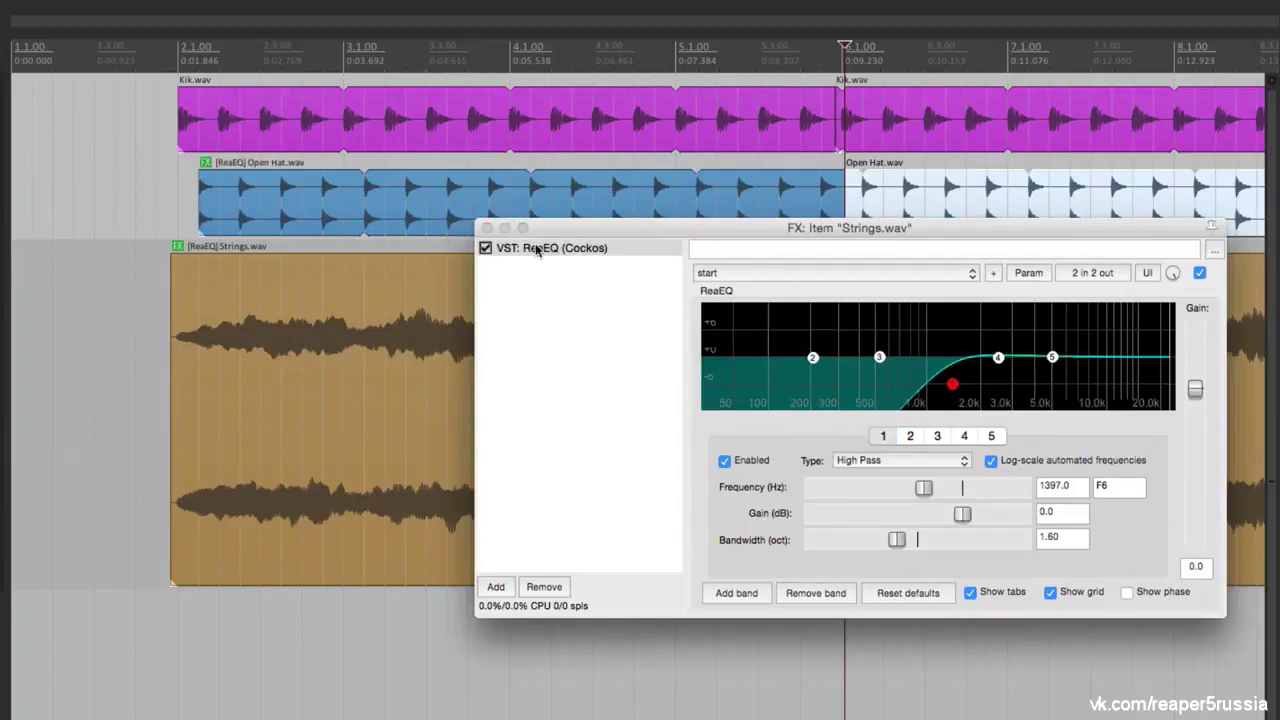
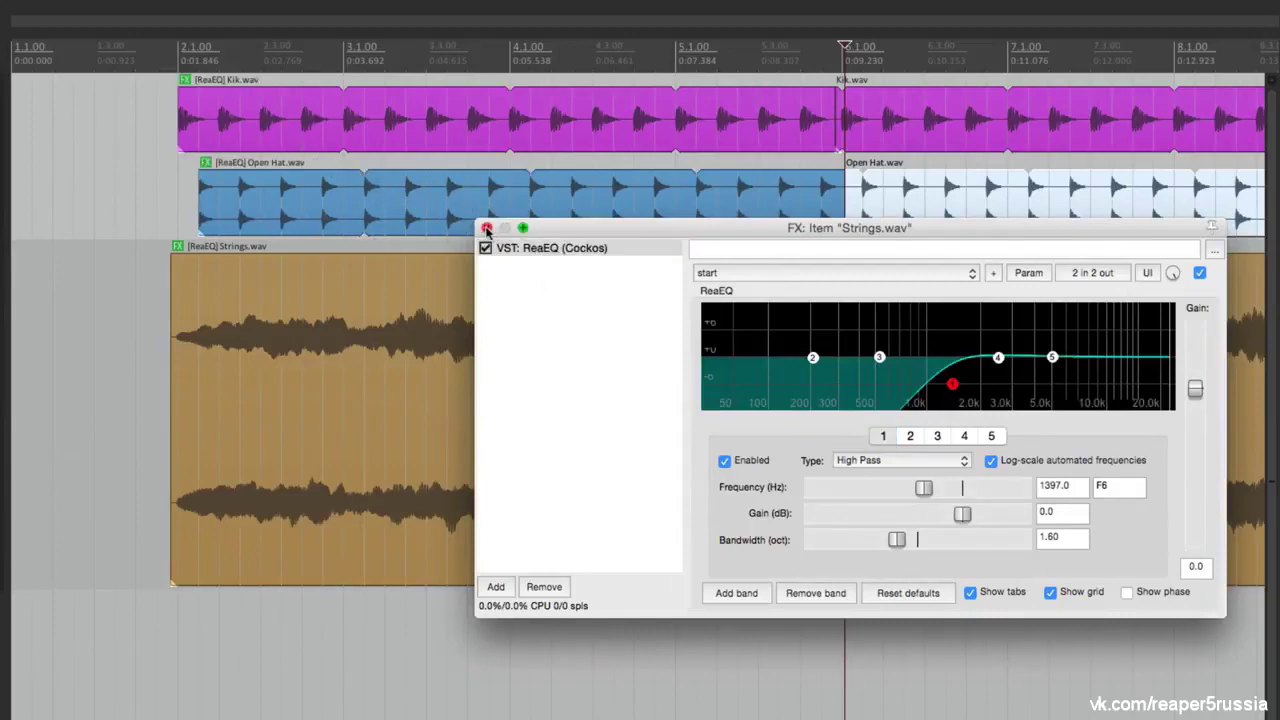
# Crossfade the split Open Hat and Kik items by extending the second ones back to about 4.1.00, using the third preset shape for both
pyautogui.moveTo(942, 228); pyautogui.dragTo(573, 237)
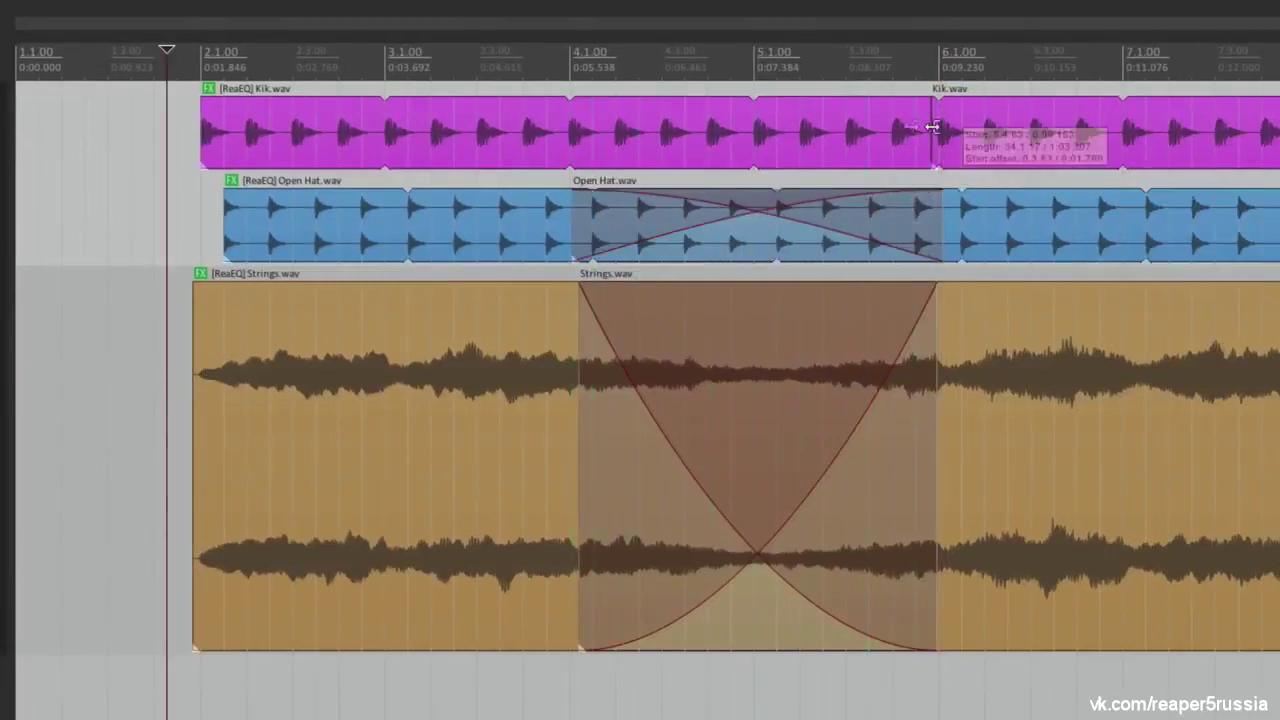
pyautogui.moveTo(933, 127); pyautogui.dragTo(572, 127)
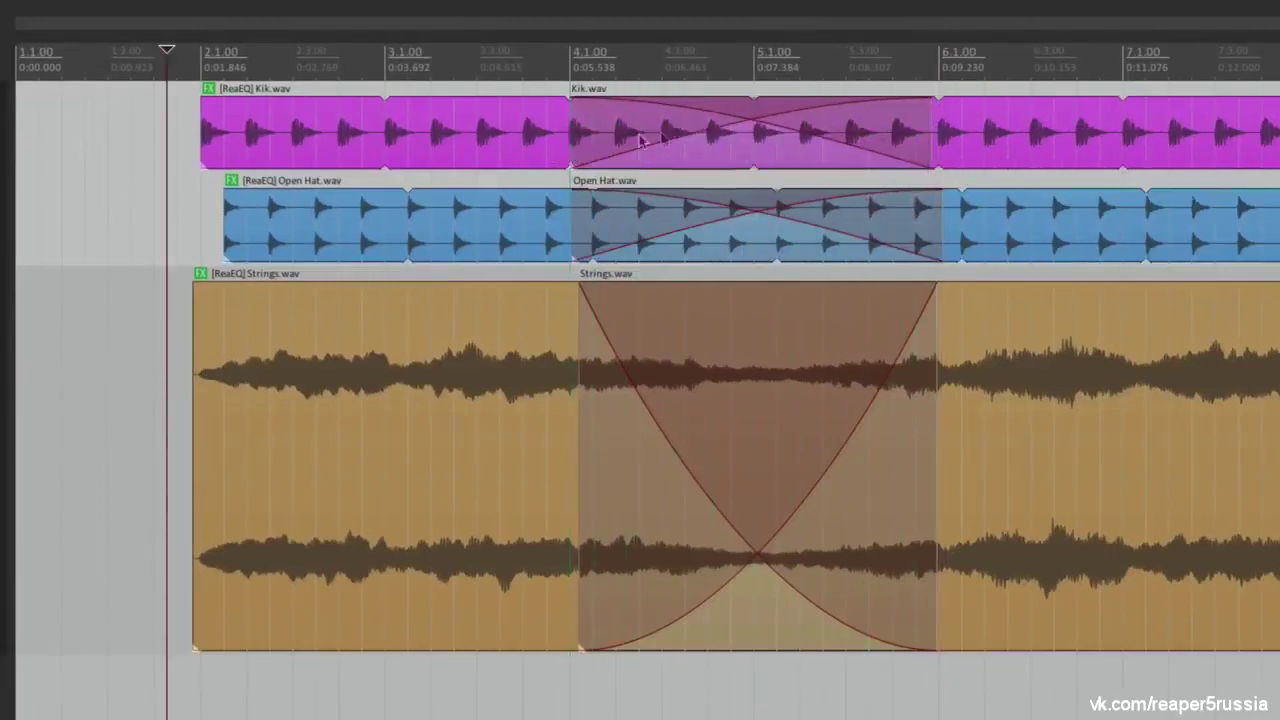
pyautogui.rightClick(756, 121)
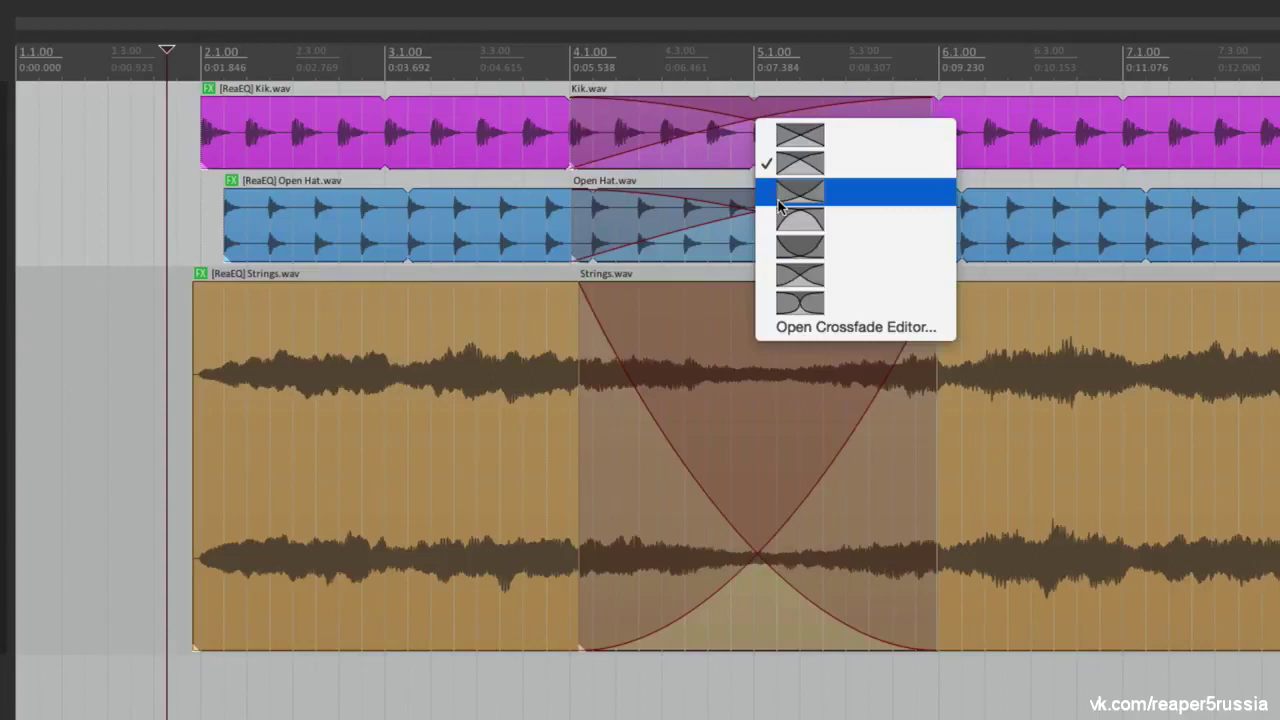
pyautogui.click(800, 191)
pyautogui.rightClick(756, 210)
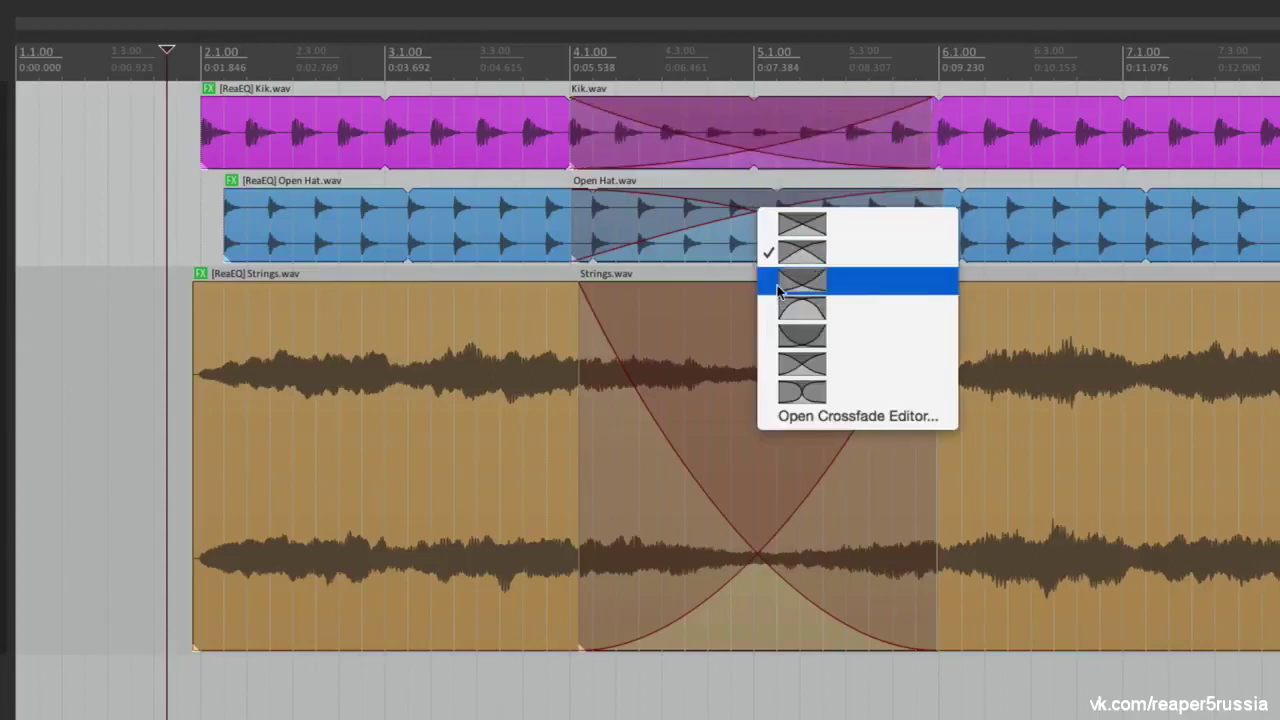
pyautogui.click(777, 282)
# Audition the crossfades on all three tracks from just before the first items
pyautogui.click(175, 374)
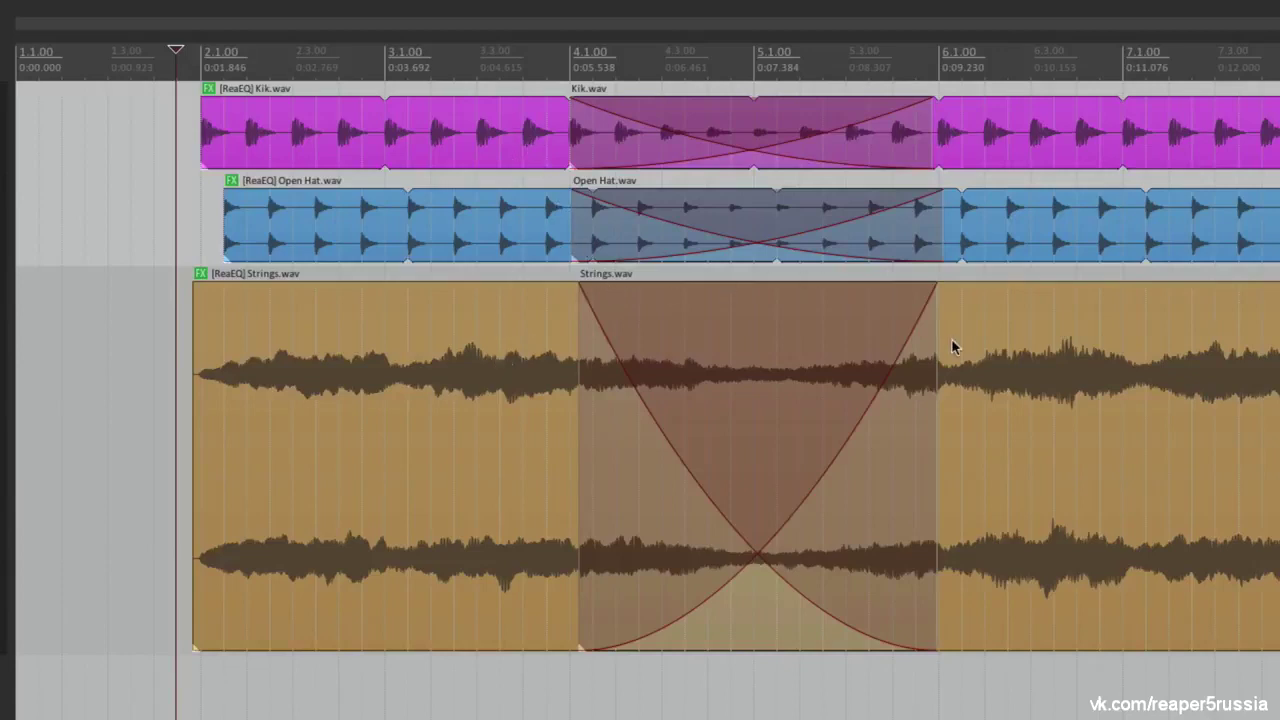
pyautogui.click(183, 365)
pyautogui.press('space')
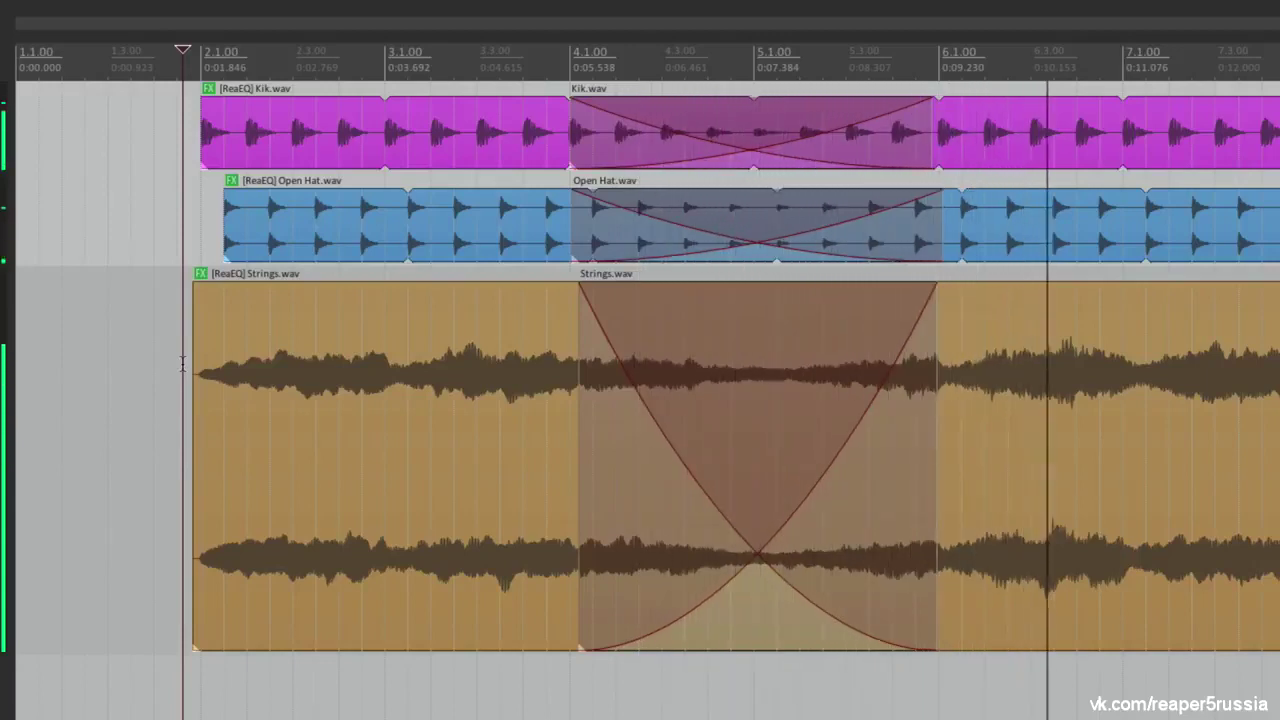
pyautogui.press('space')
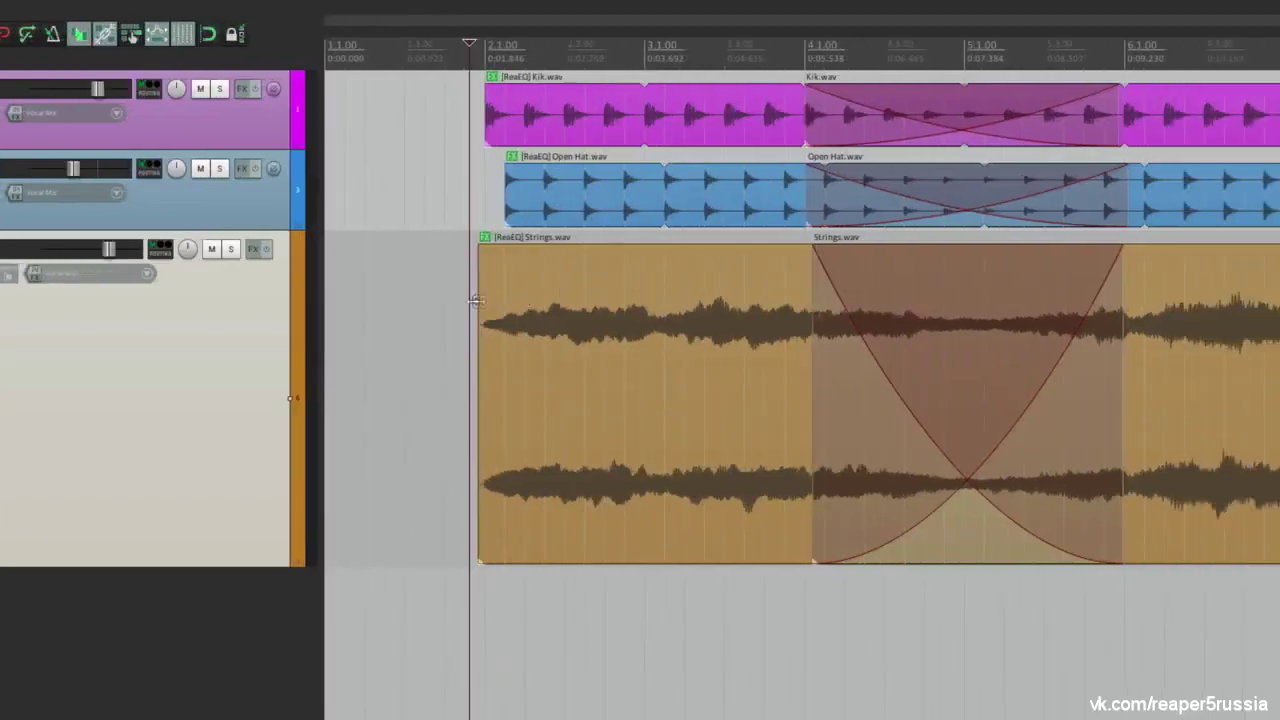
# Duplicate the active take of the first Strings item
pyautogui.click(541, 316)
pyautogui.click(711, 310)
pyautogui.click(592, 308)
pyautogui.rightClick(592, 304)
pyautogui.moveTo(622, 391)
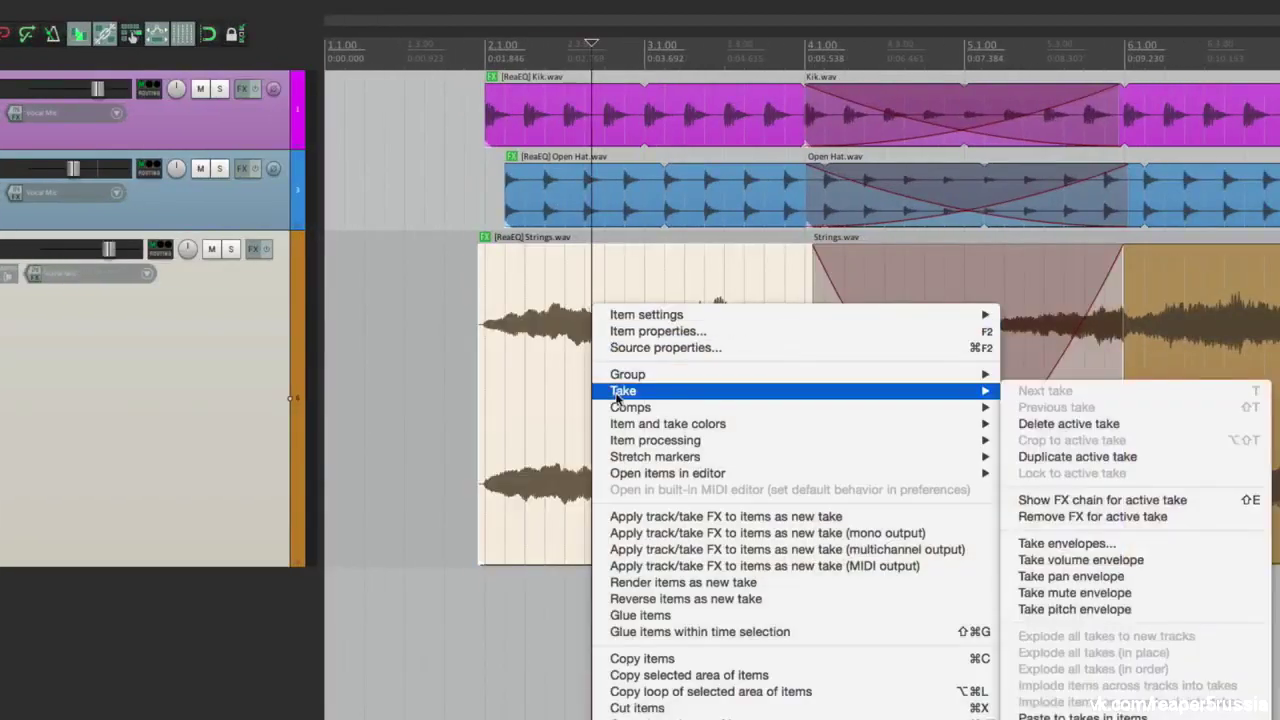
pyautogui.click(1086, 458)
pyautogui.click(428, 333)
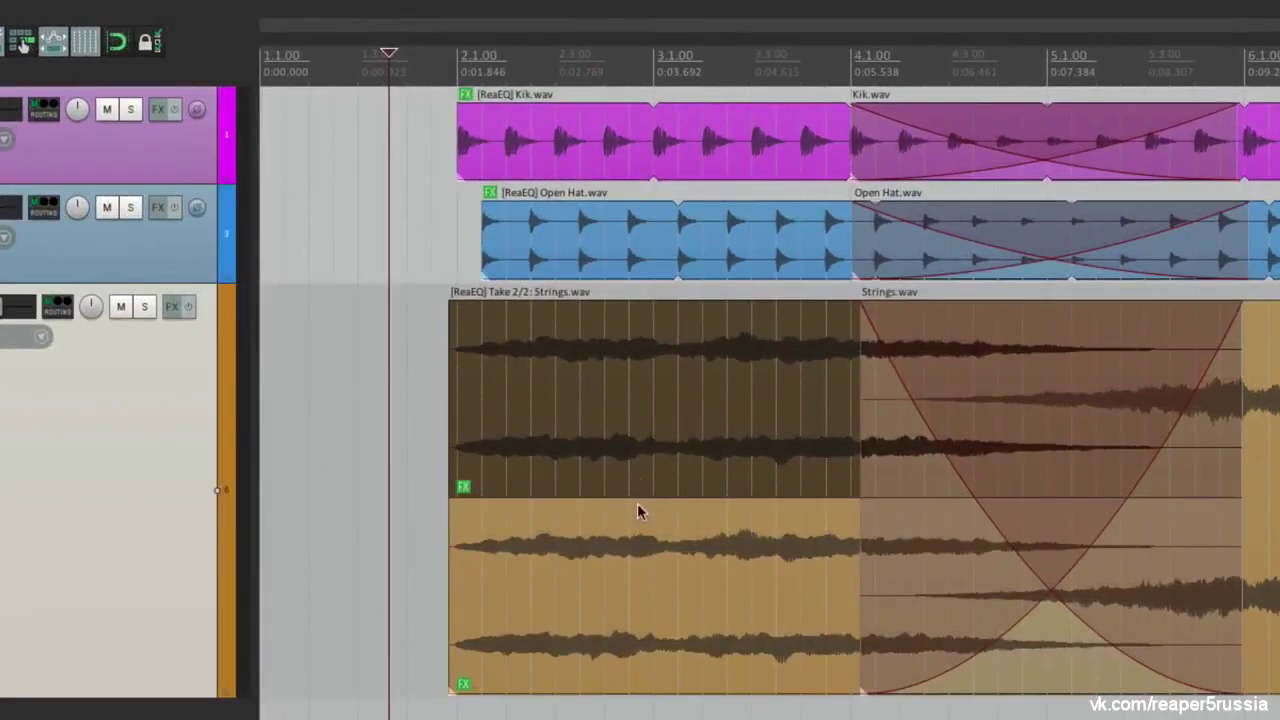
# Set band 1 of the first Strings take's ReaEQ to Low Pass at 1764.6 Hz with a bandwidth of 0.58 octaves
pyautogui.click(466, 484)
pyautogui.rightClick(466, 487)
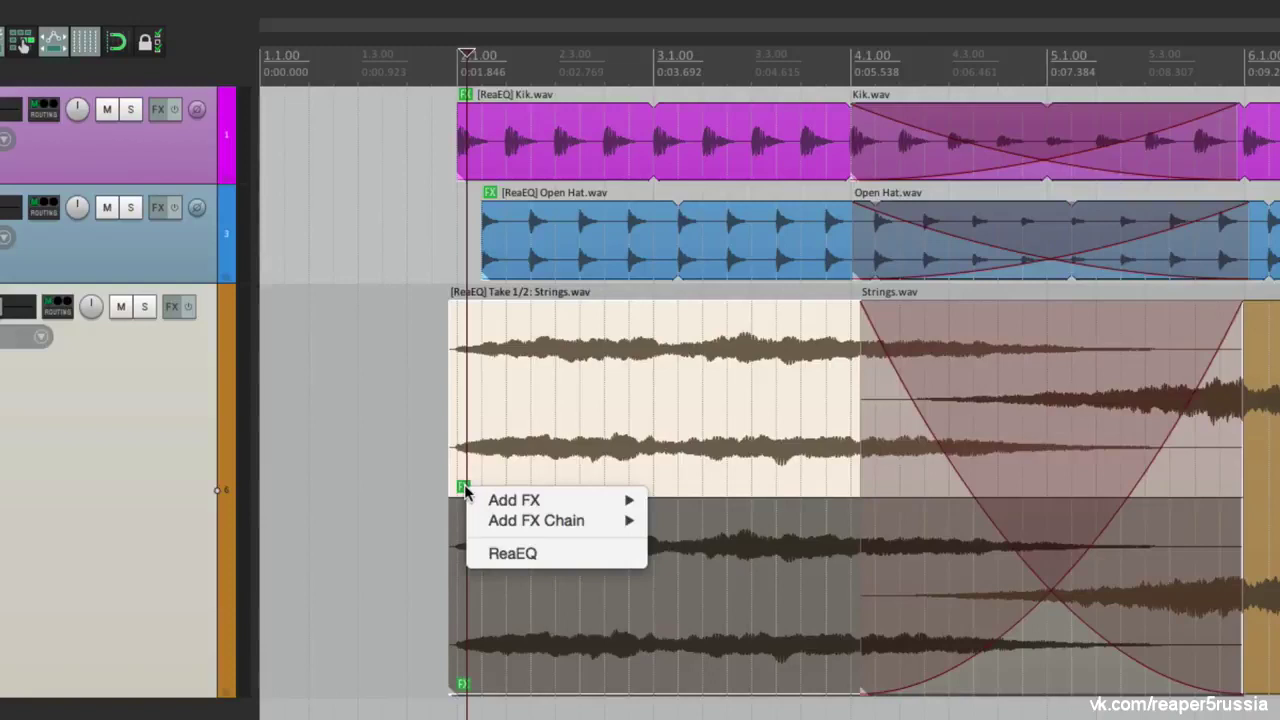
pyautogui.click(481, 556)
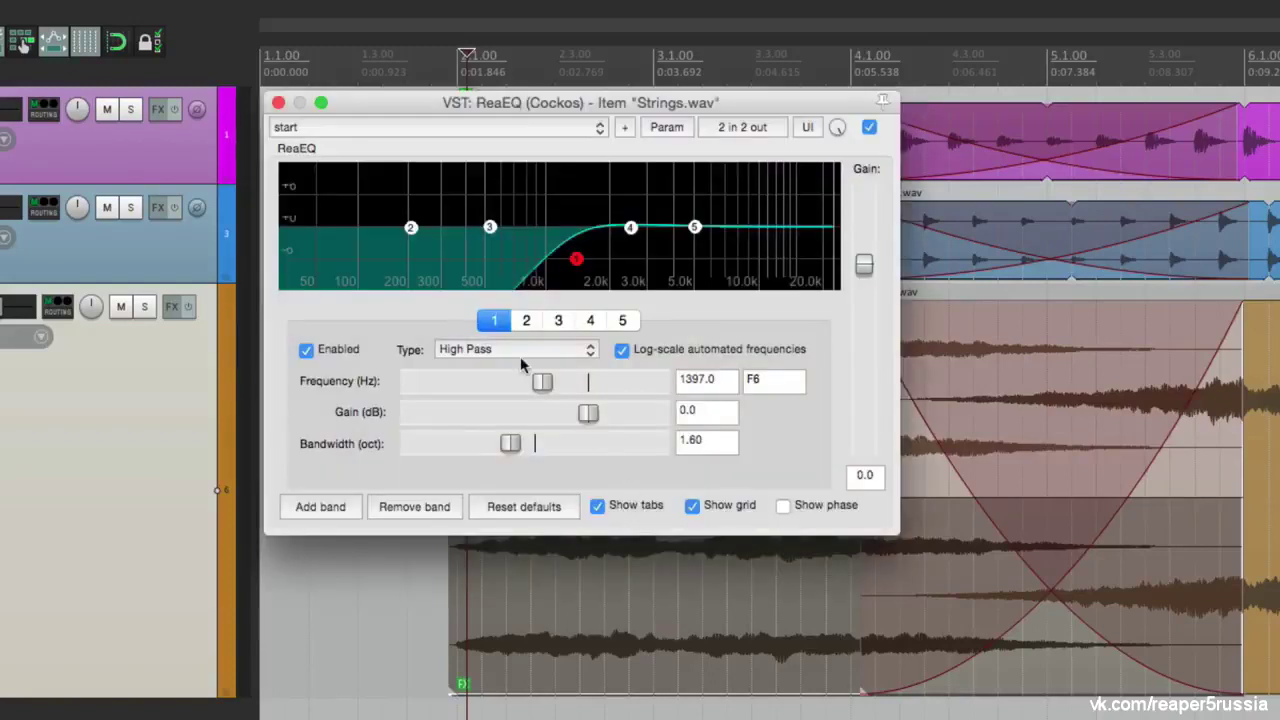
pyautogui.click(518, 359)
pyautogui.click(515, 333)
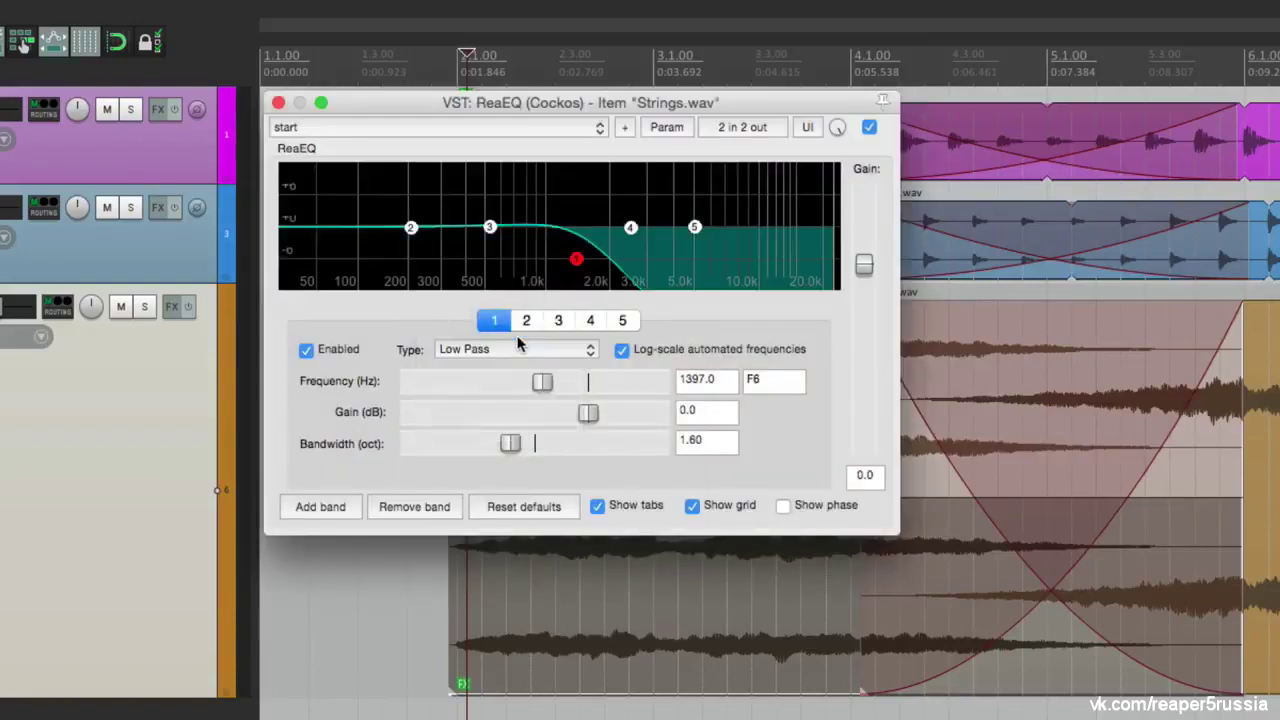
pyautogui.moveTo(510, 444); pyautogui.dragTo(447, 444)
pyautogui.moveTo(537, 390); pyautogui.dragTo(551, 389)
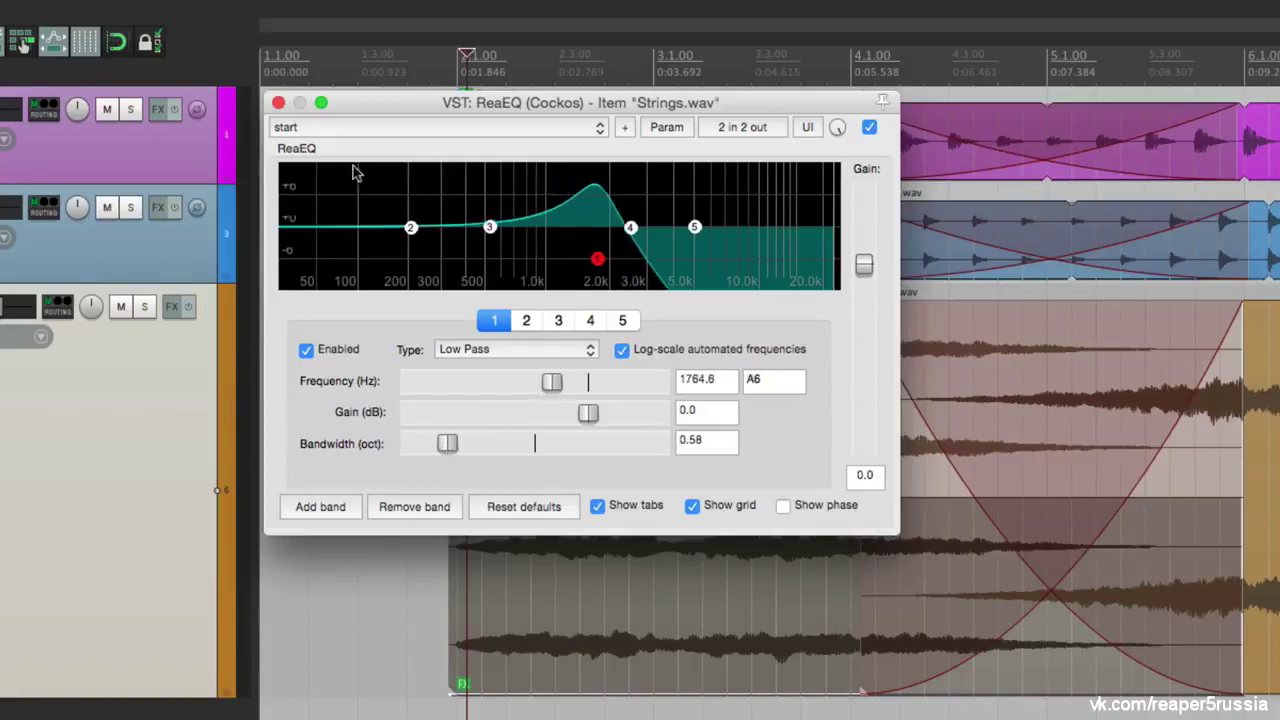
pyautogui.click(280, 103)
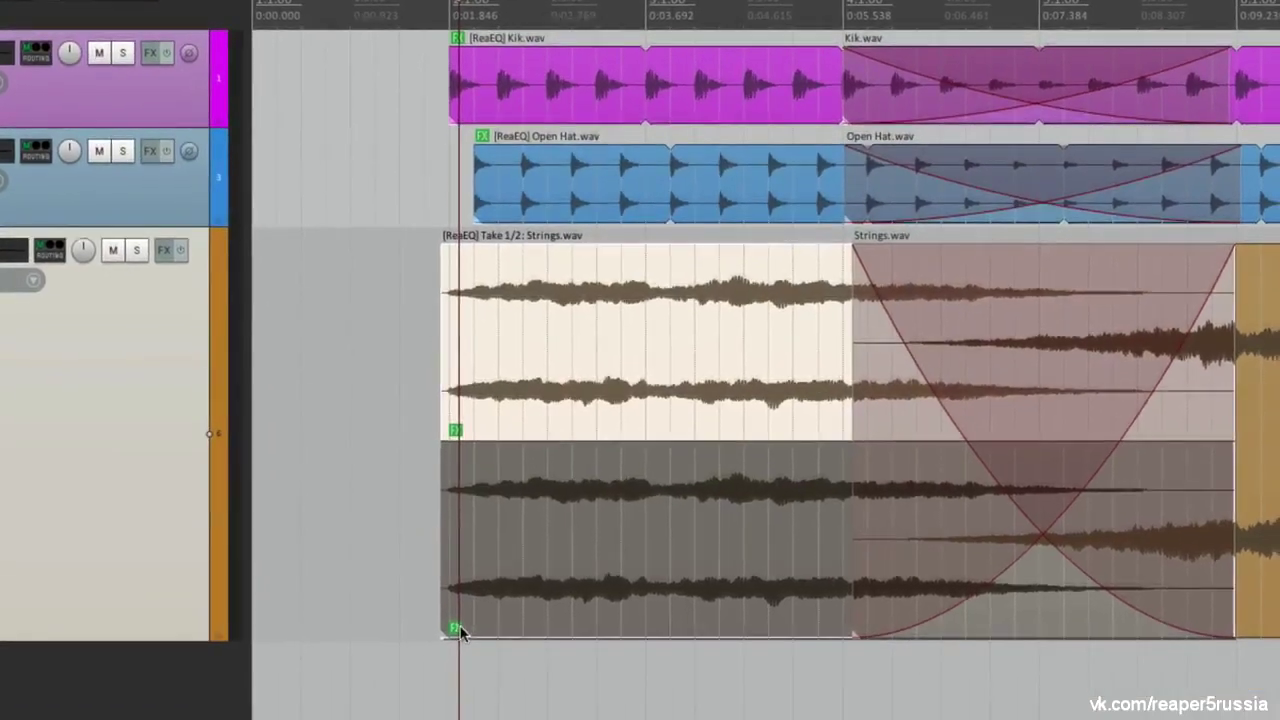
# Inspect the ReaEQ settings on the second Strings take
pyautogui.click(456, 628)
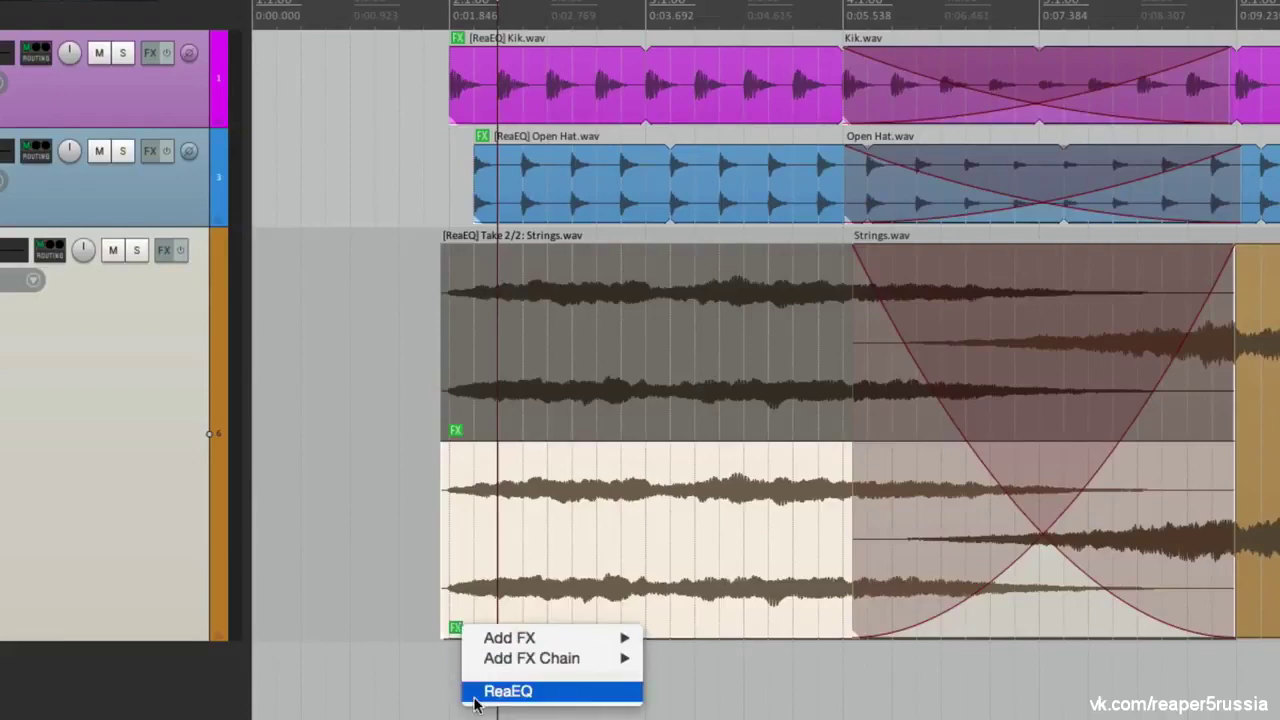
pyautogui.click(471, 691)
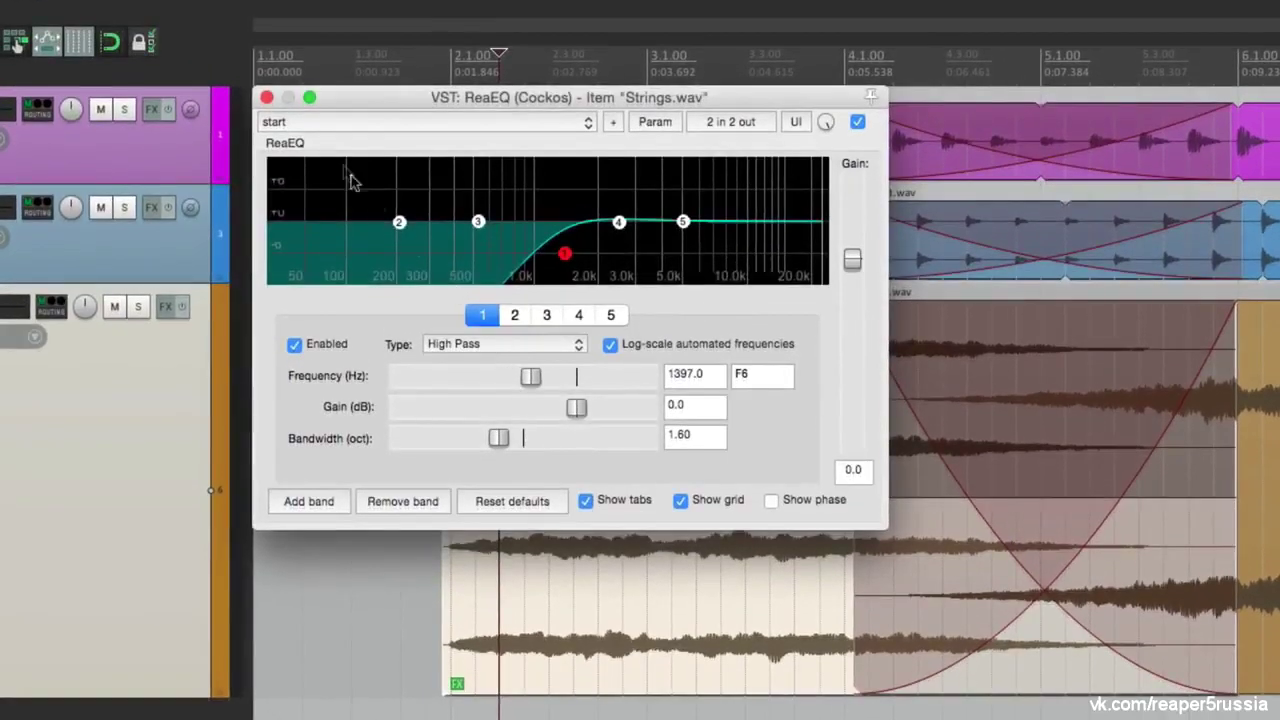
pyautogui.click(267, 97)
# Audition the second Strings take from before the item, then activate and audition the first take
pyautogui.click(422, 342)
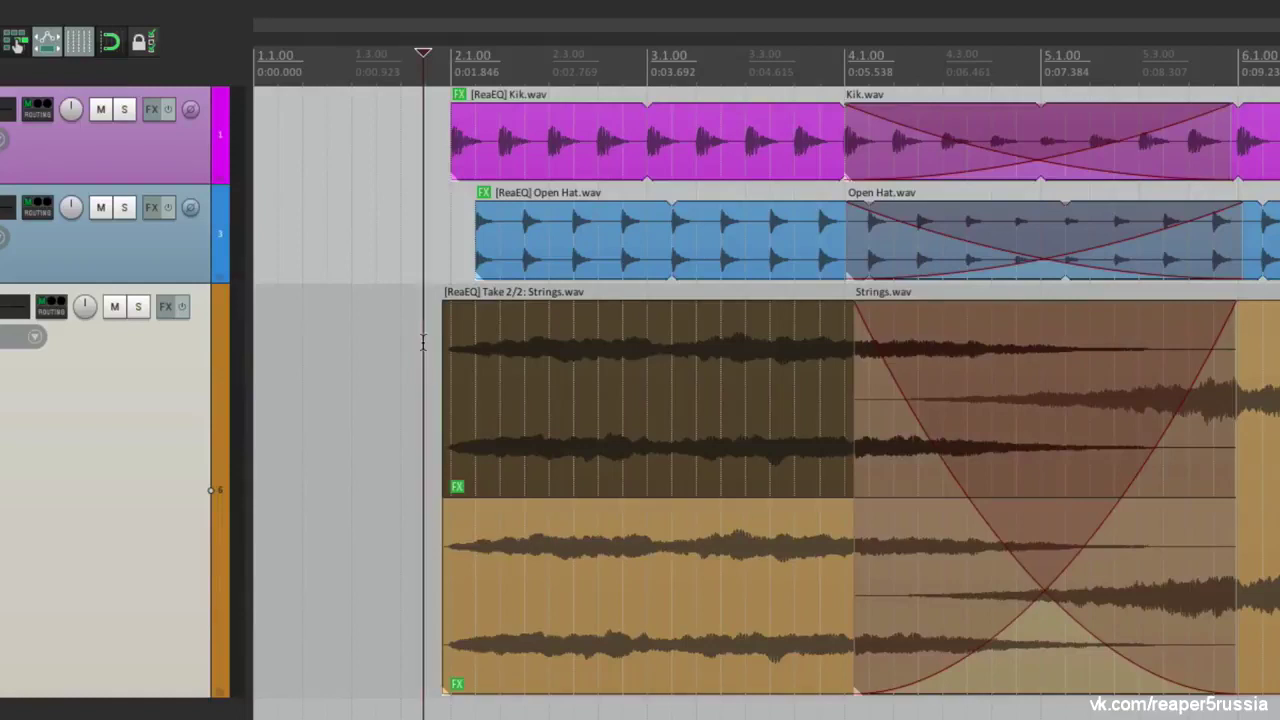
pyautogui.press('space')
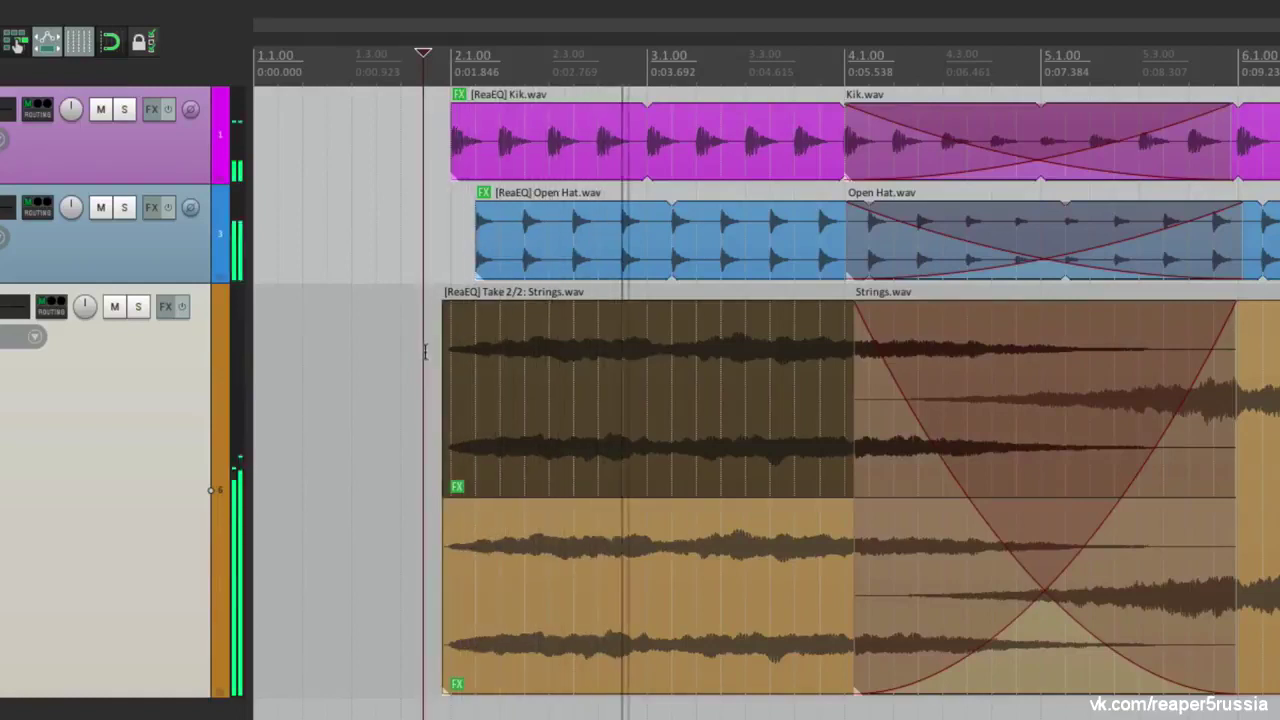
pyautogui.click(571, 357)
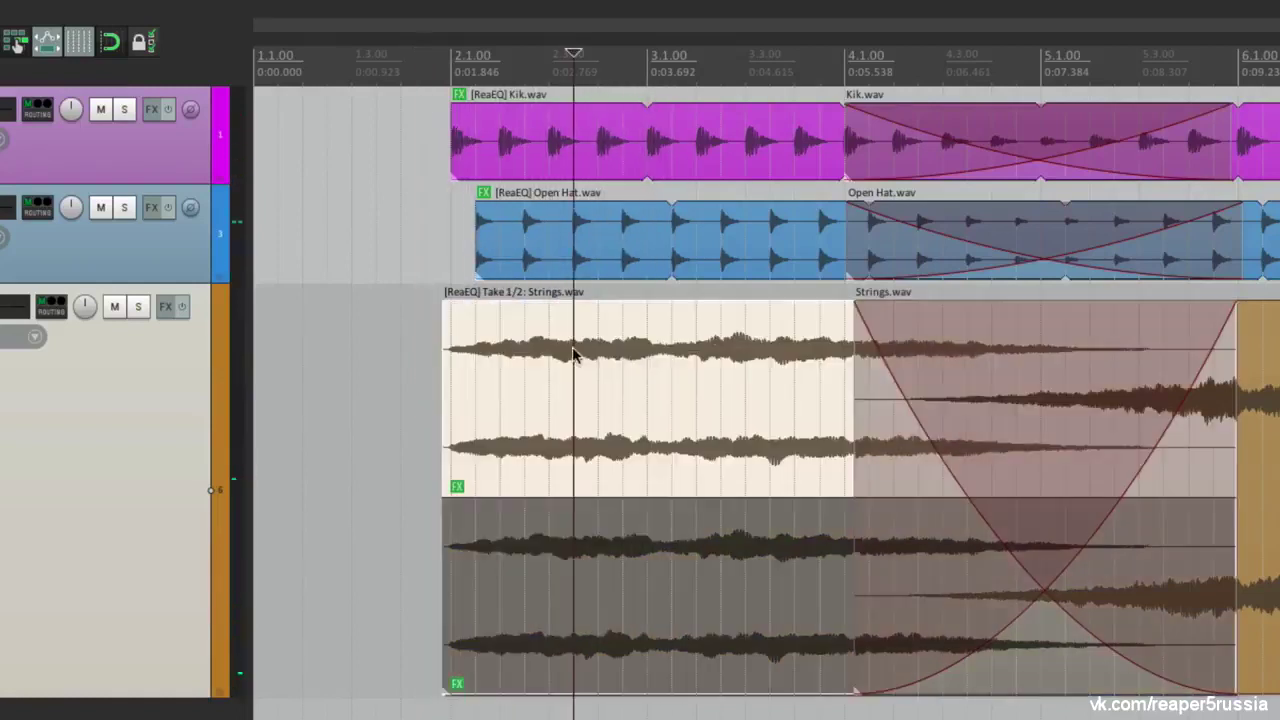
pyautogui.click(415, 357)
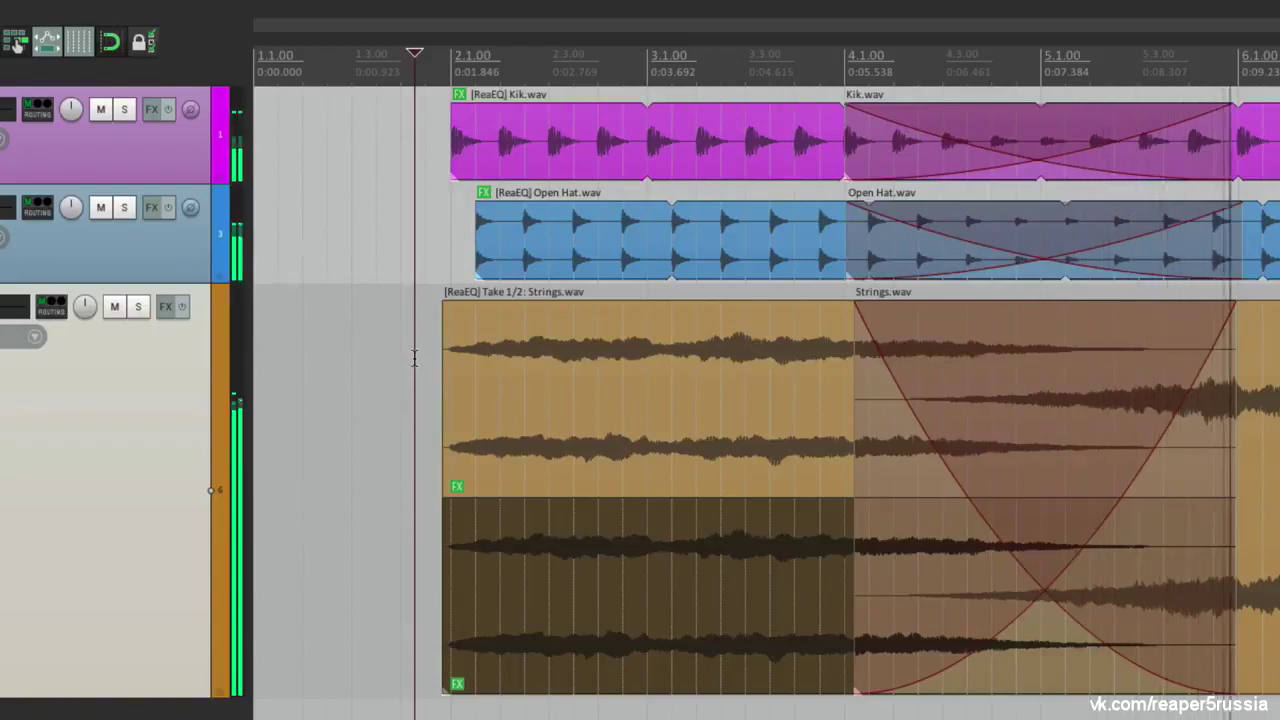
pyautogui.click(434, 363)
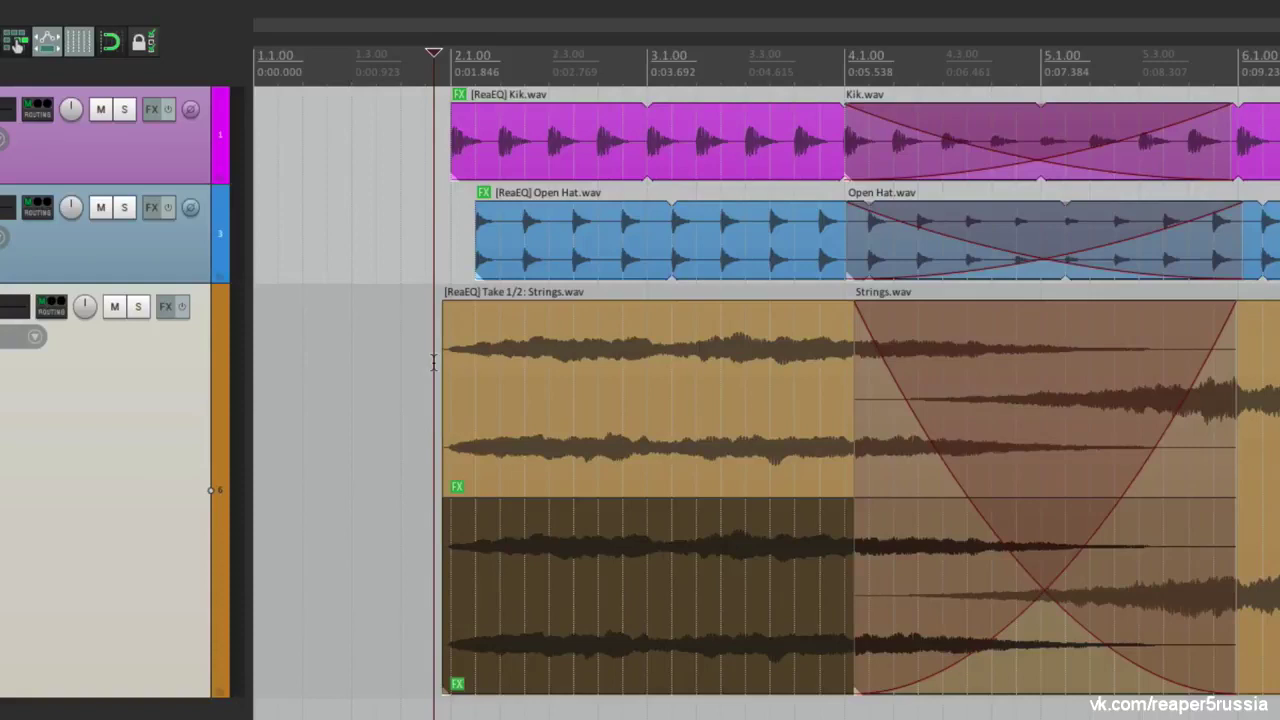
# Compare the second Strings take with the first again by activating and playing each in turn
pyautogui.click(611, 534)
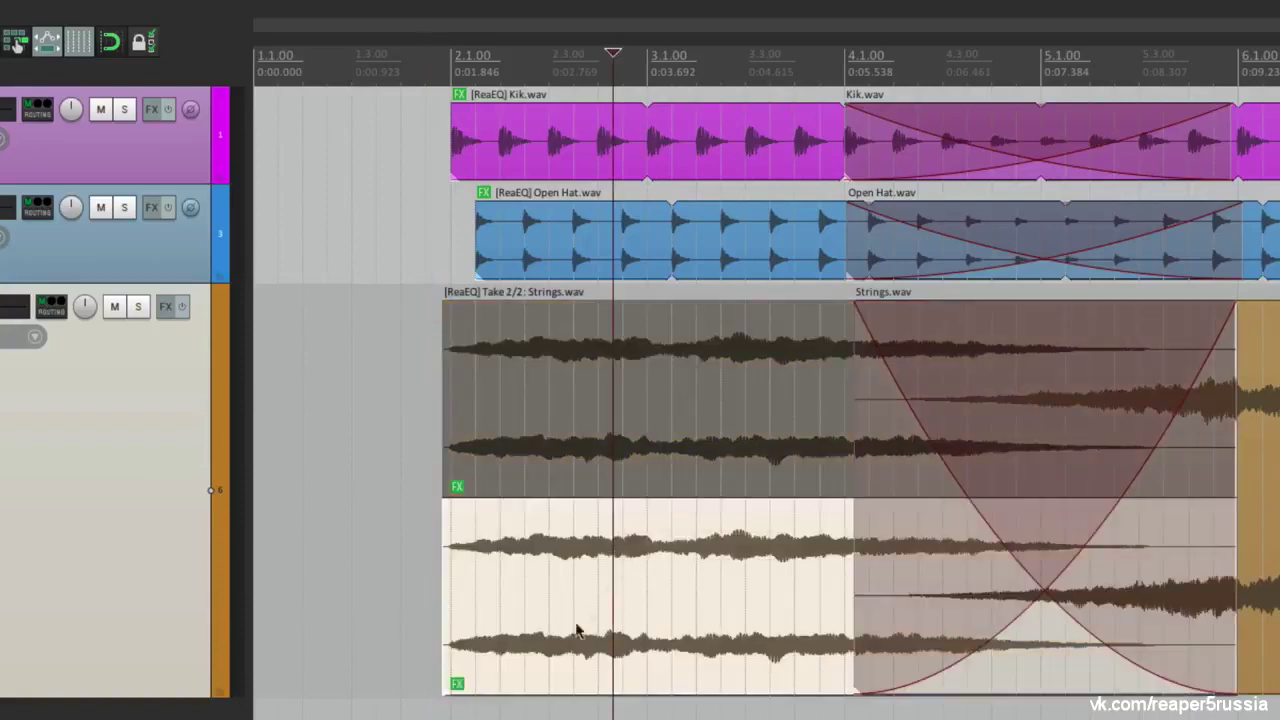
pyautogui.click(412, 552)
pyautogui.press('space')
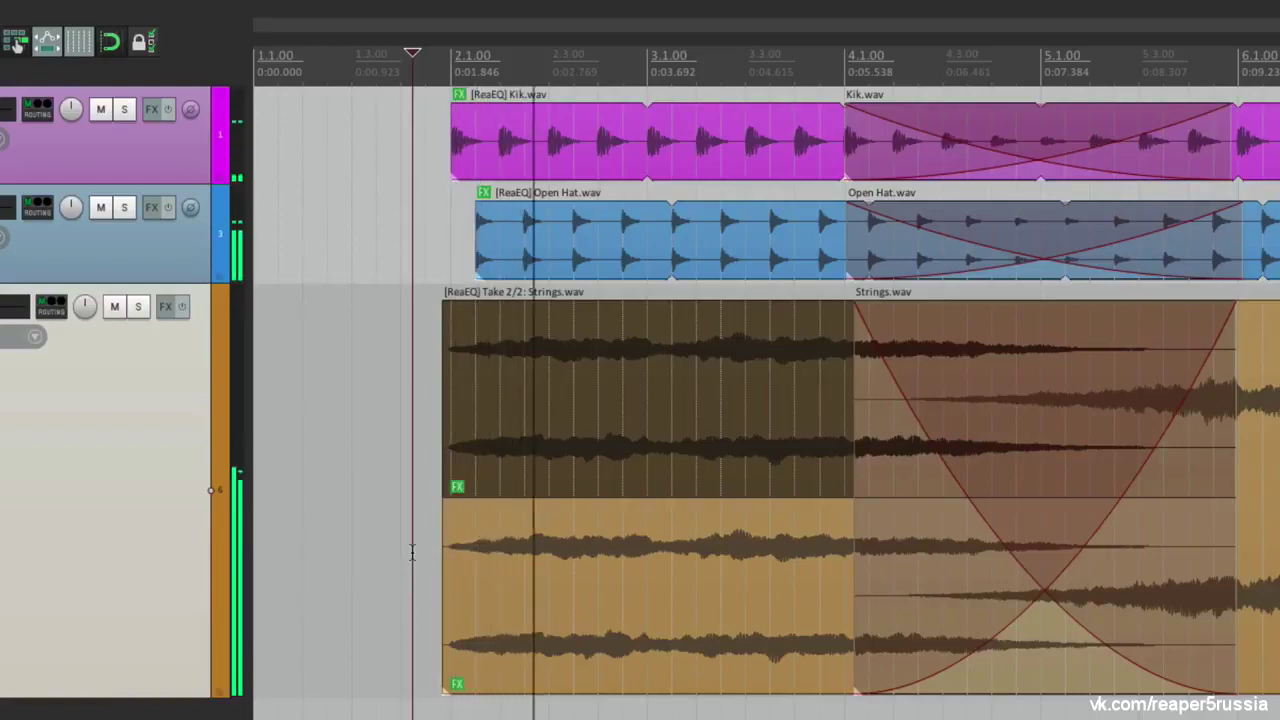
pyautogui.press('space')
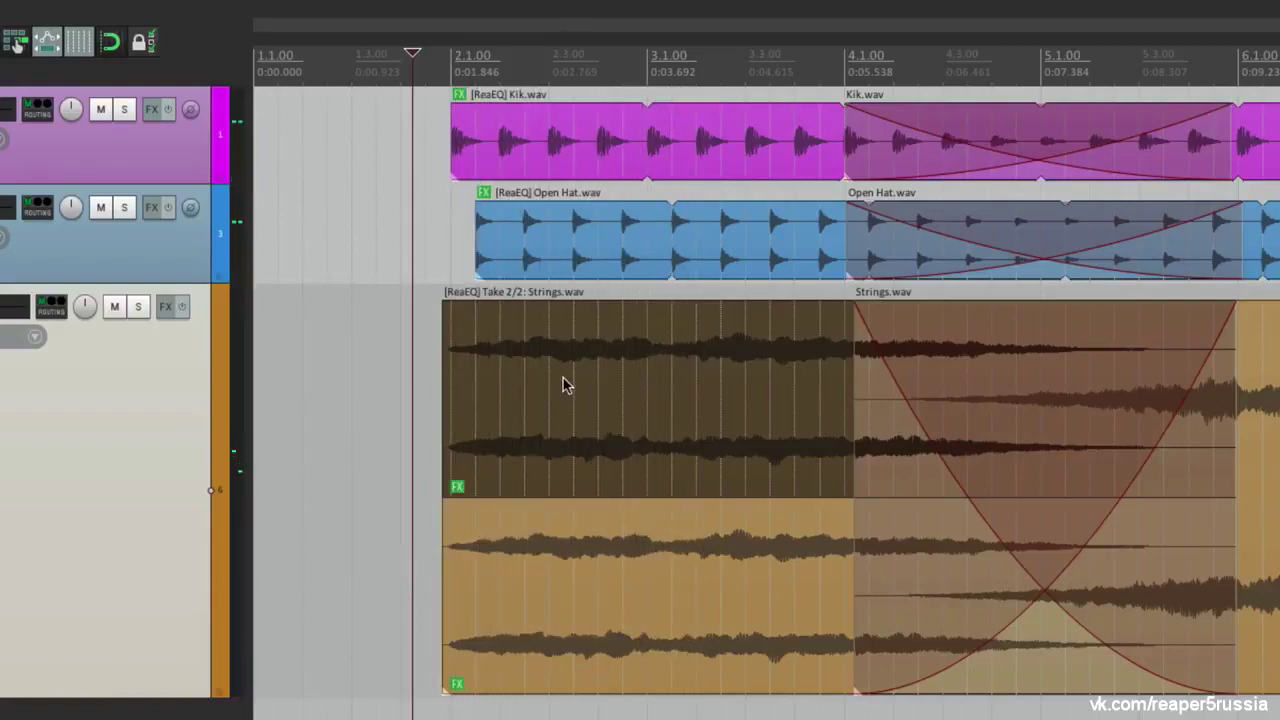
pyautogui.click(563, 380)
pyautogui.click(424, 365)
pyautogui.press('space')
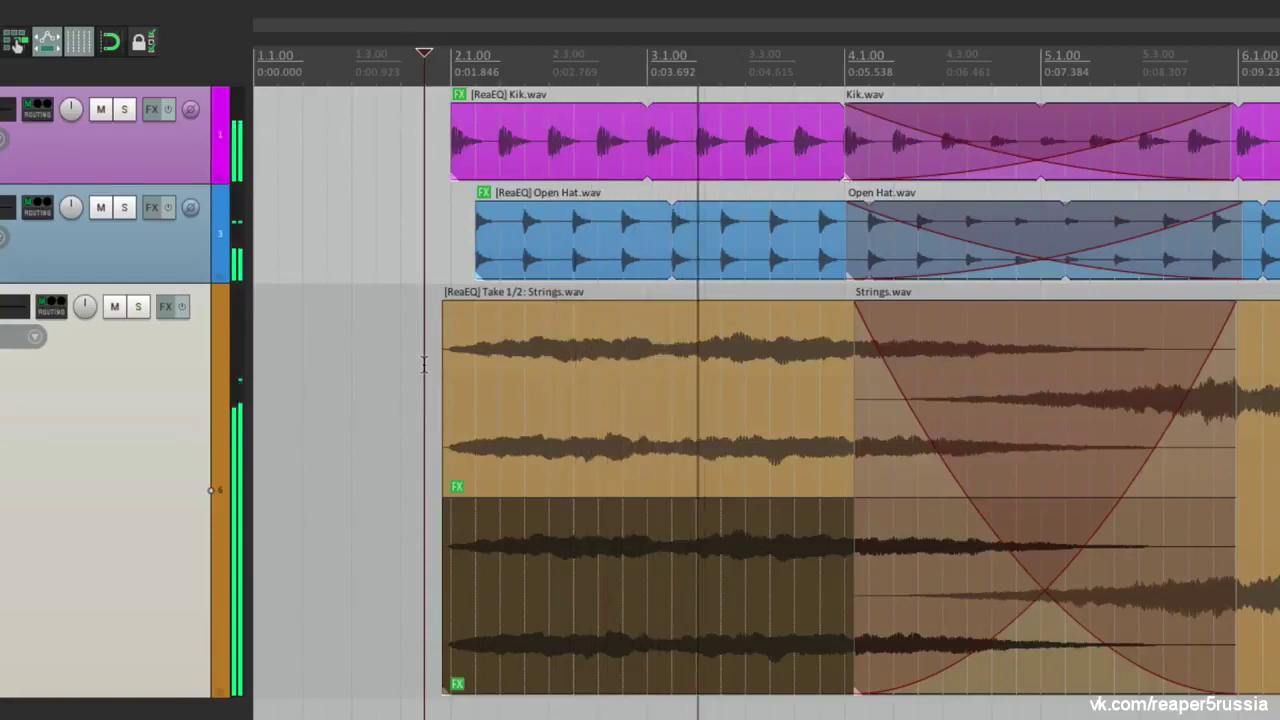
pyautogui.press('space')
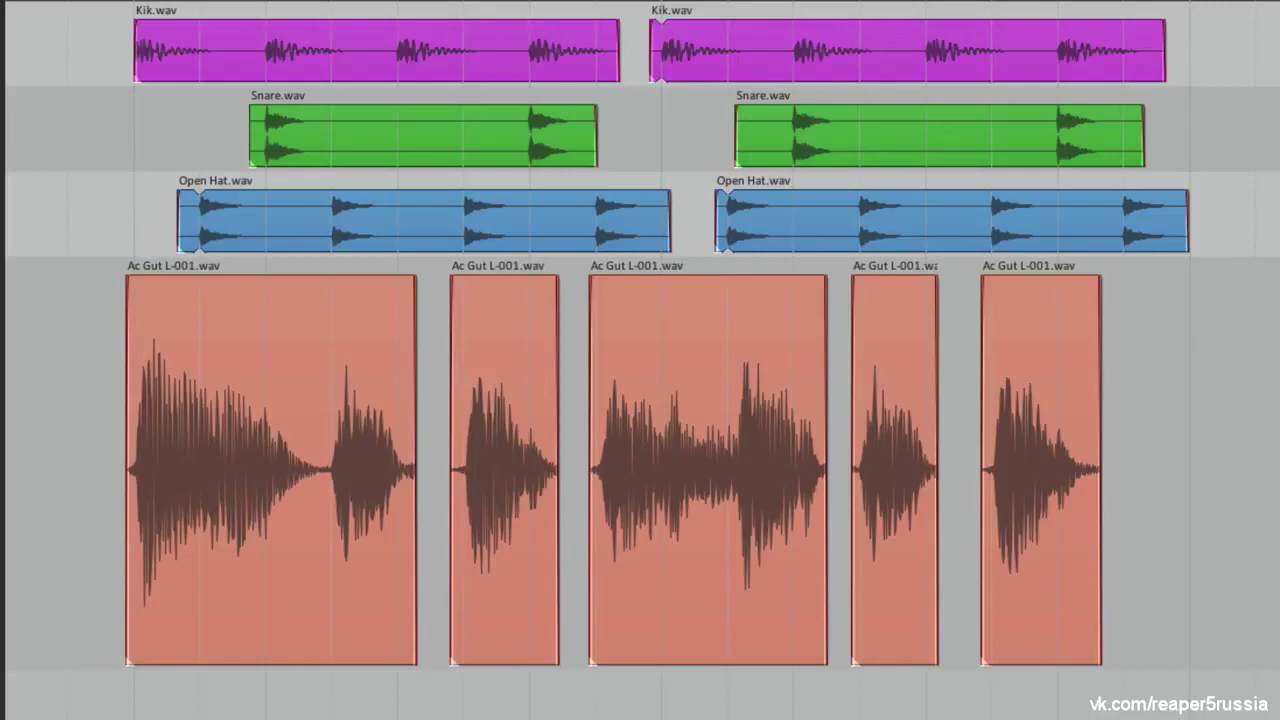
# Select the first three Ac Gut items and extend their starts slightly earlier together
pyautogui.click(201, 394)
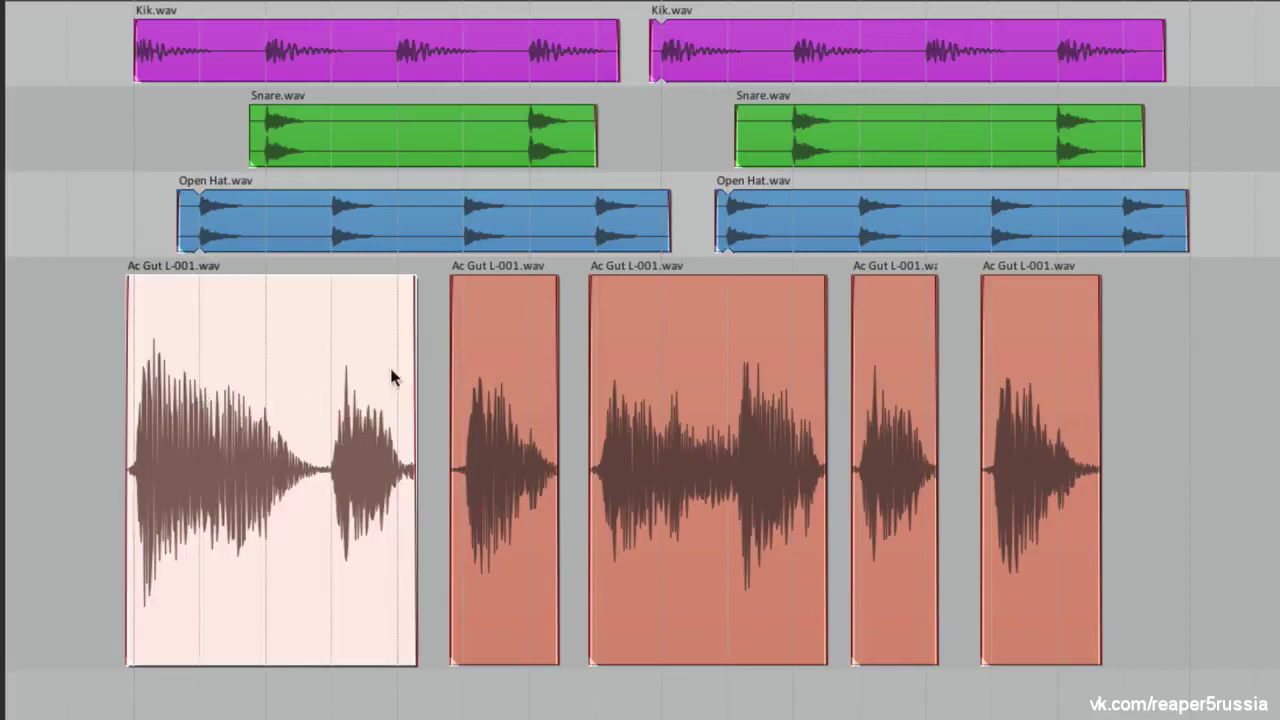
pyautogui.keyDown('ctrl'); pyautogui.click(499, 368); pyautogui.keyUp('ctrl')
pyautogui.keyDown('ctrl'); pyautogui.click(634, 360); pyautogui.keyUp('ctrl')
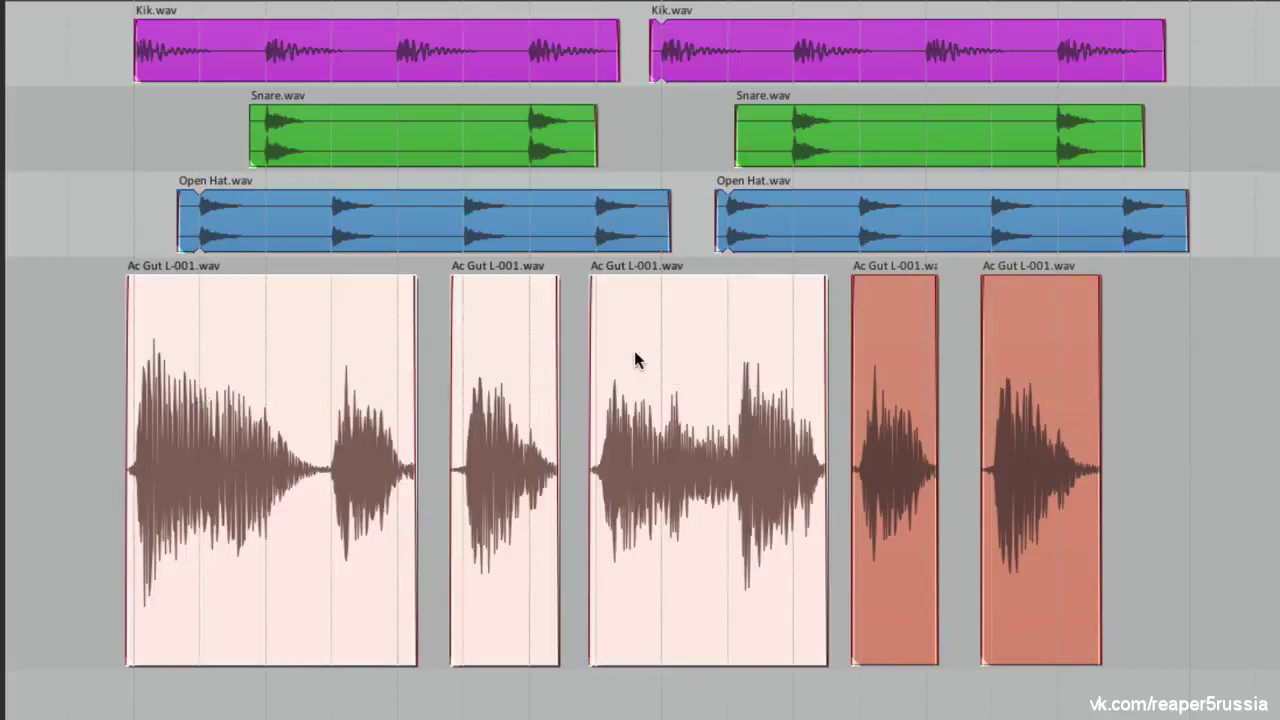
pyautogui.moveTo(128, 371)
pyautogui.mouseDown()
pyautogui.moveTo(75, 380)
pyautogui.moveTo(123, 378)
pyautogui.mouseUp()
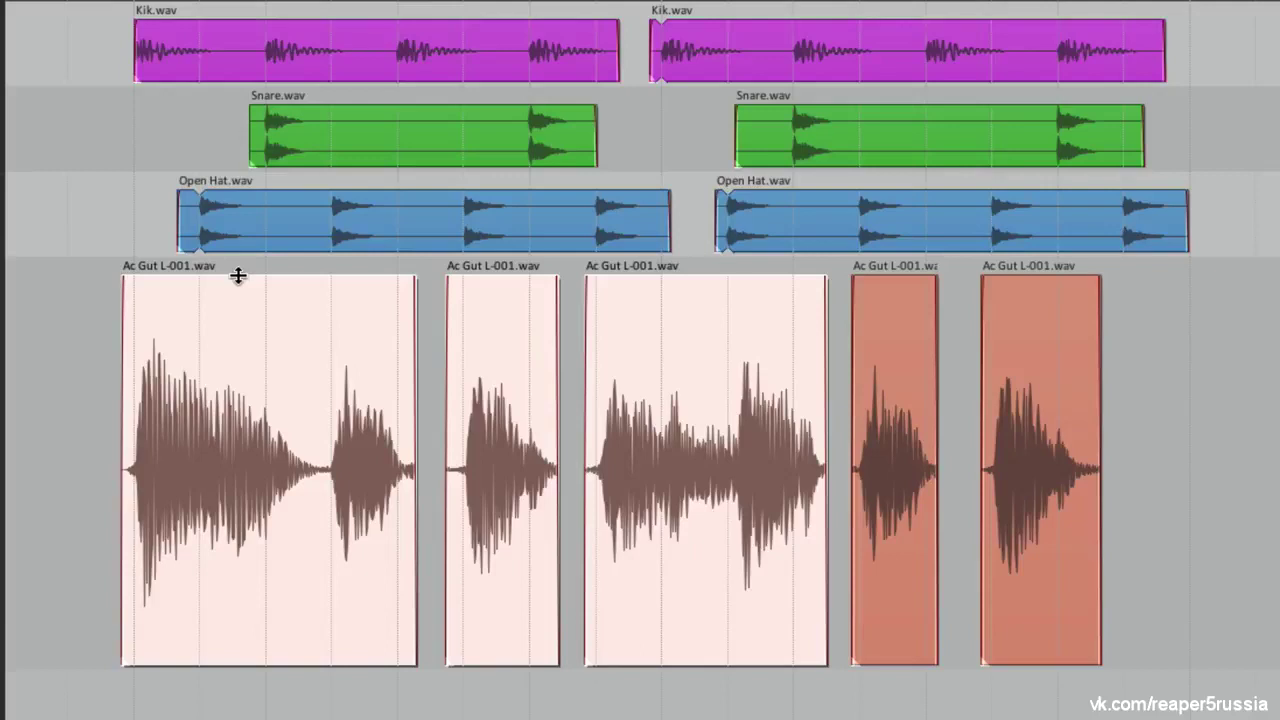
# Try adjusting the volume of the three selected Ac Gut items together, slip their contents slightly earlier and deselect them
pyautogui.moveTo(238, 276); pyautogui.dragTo(262, 290)
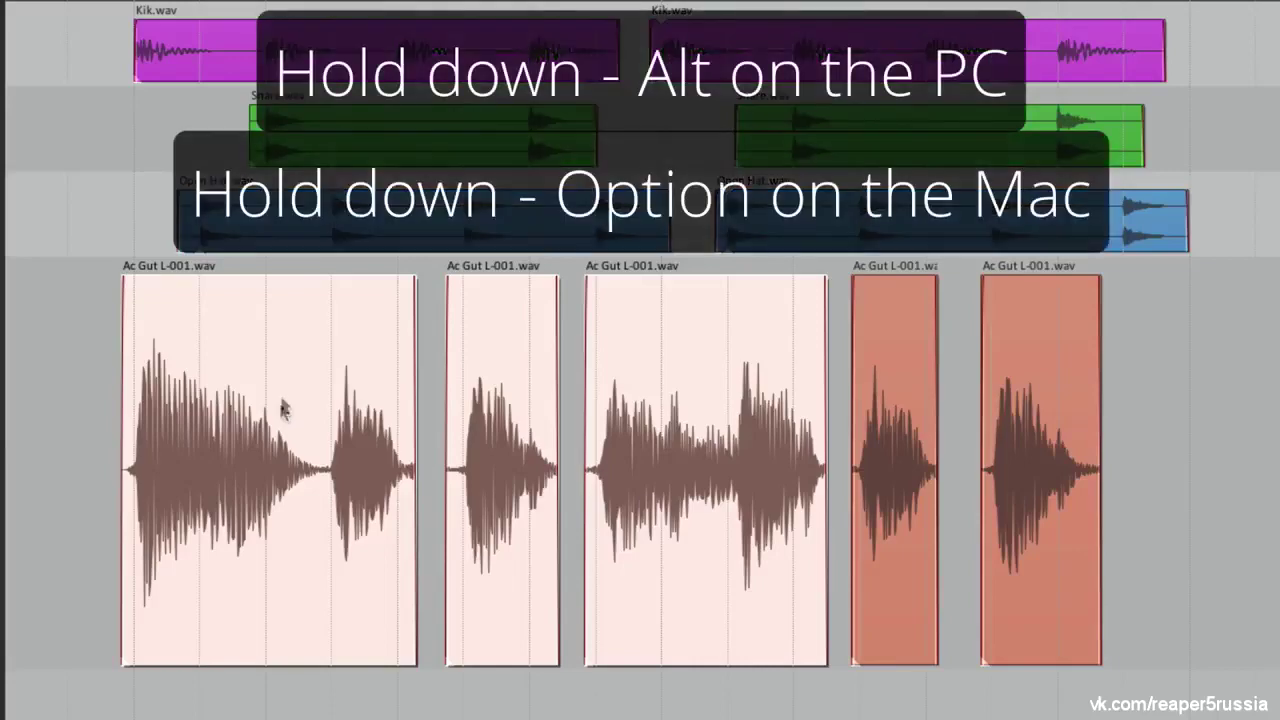
pyautogui.moveTo(252, 376); pyautogui.dragTo(242, 412)
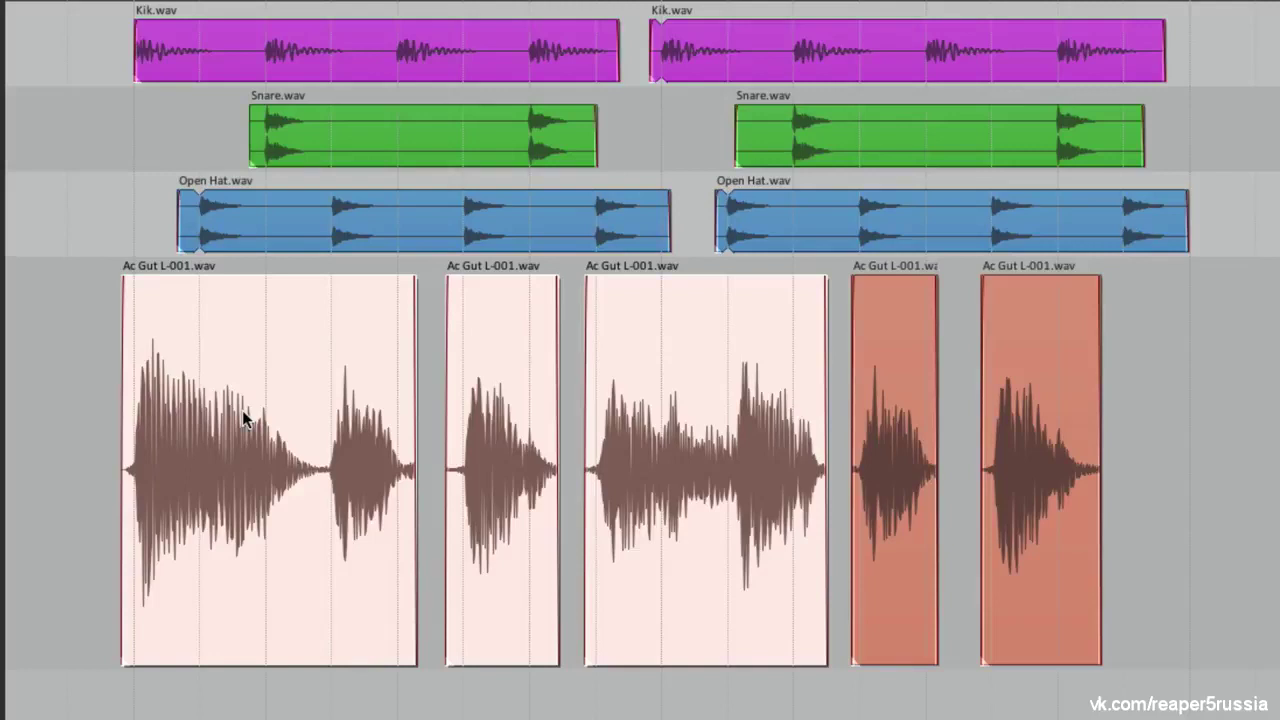
pyautogui.doubleClick(94, 344)
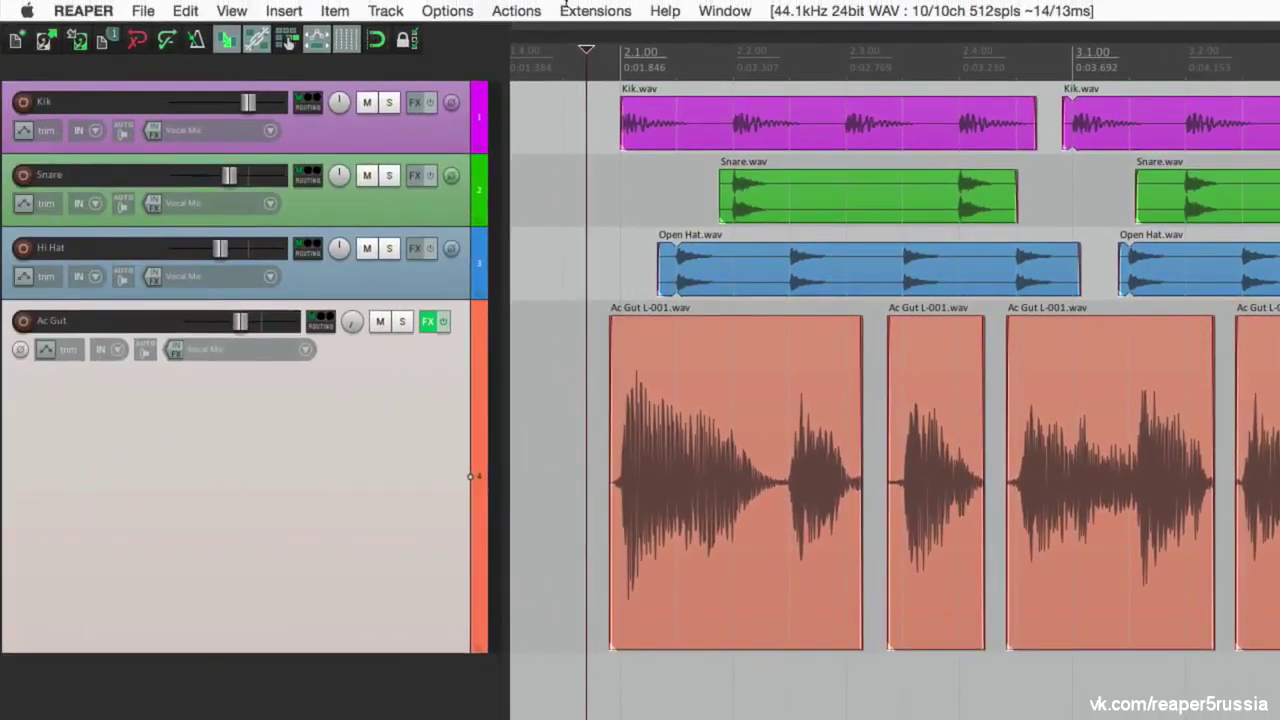
# Check the "Item grouping enabled" option and its toggle
pyautogui.click(447, 11)
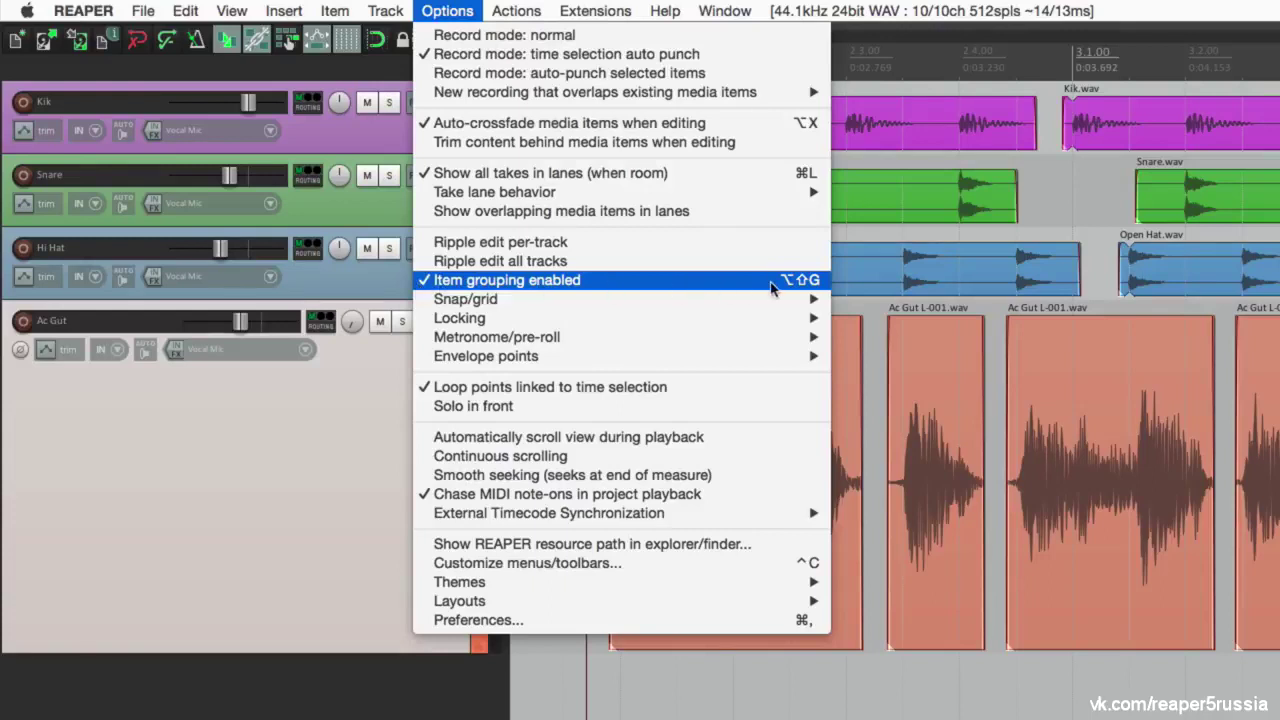
pyautogui.click(450, 10)
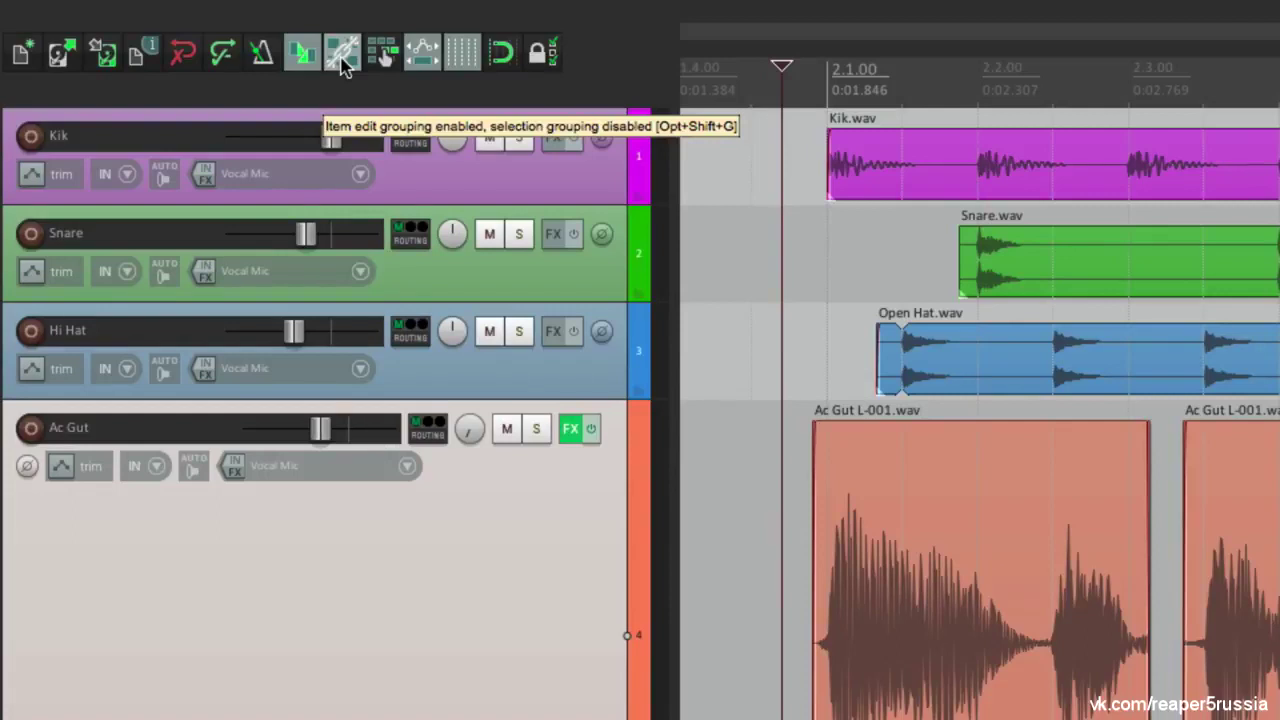
pyautogui.click(342, 55)
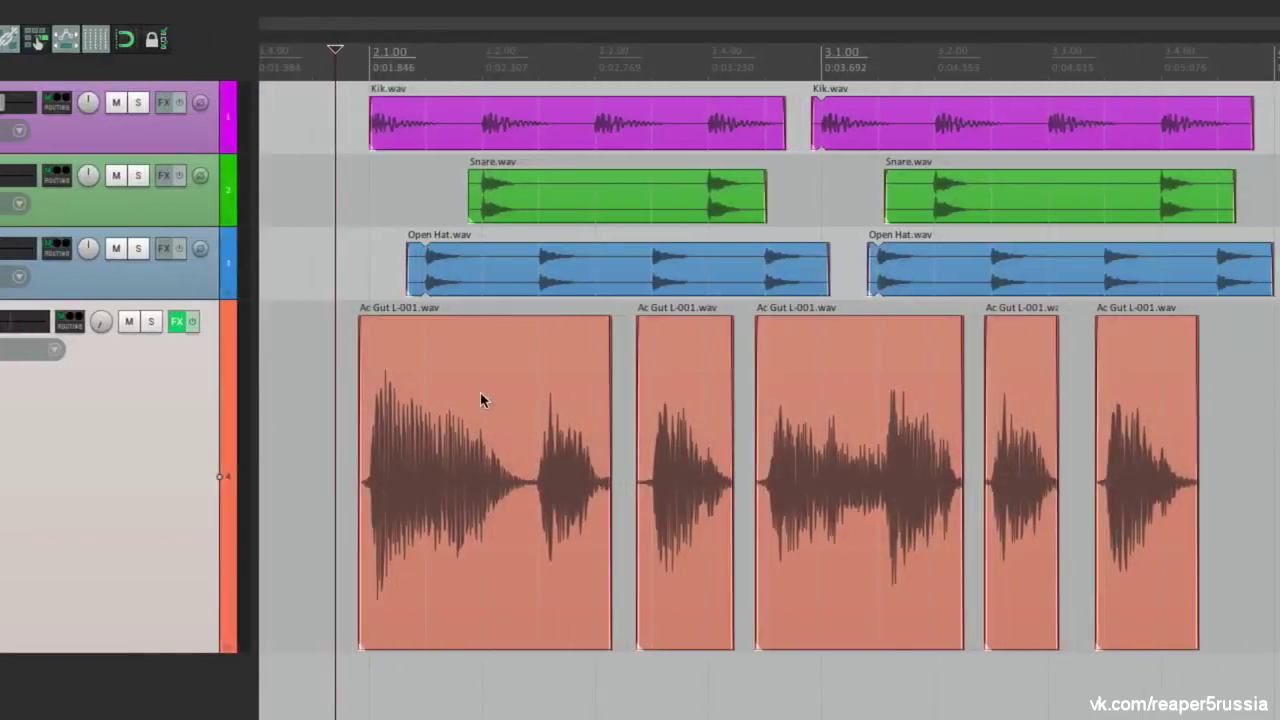
# Select the first through third Ac Gut items as a continuous range and clear the selection
pyautogui.click(480, 392)
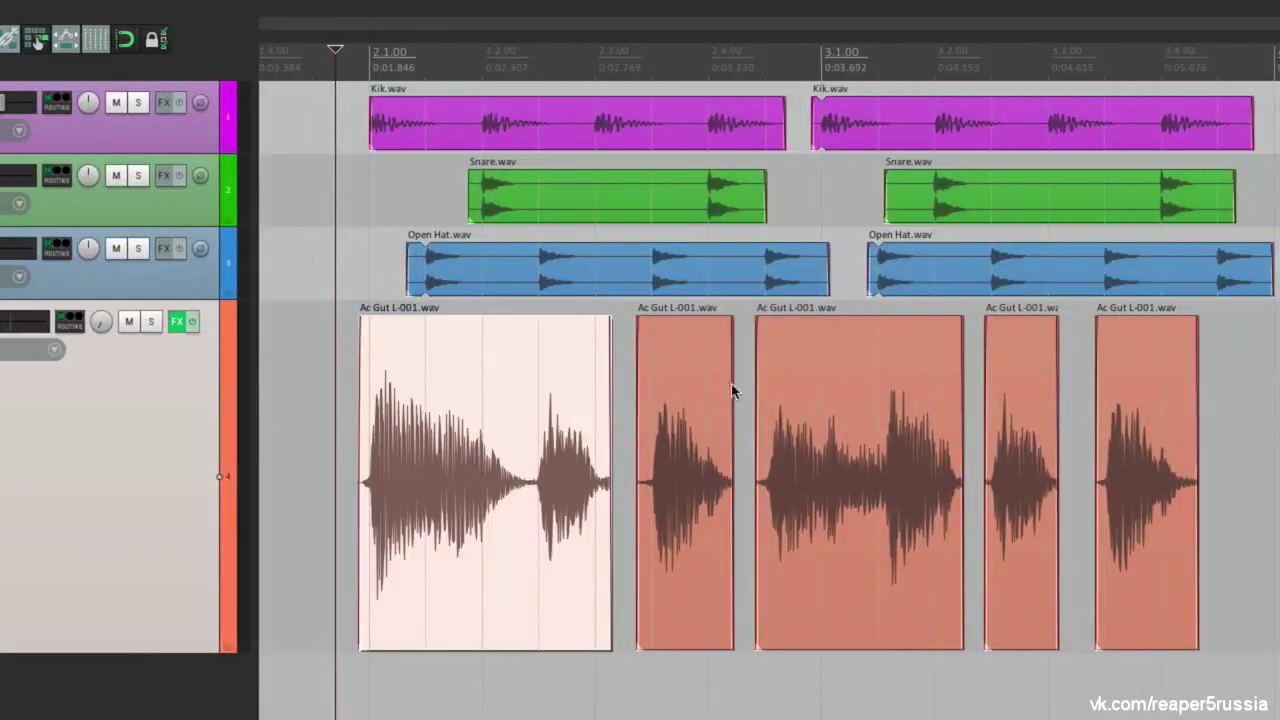
pyautogui.keyDown('shift'); pyautogui.click(799, 392); pyautogui.keyUp('shift')
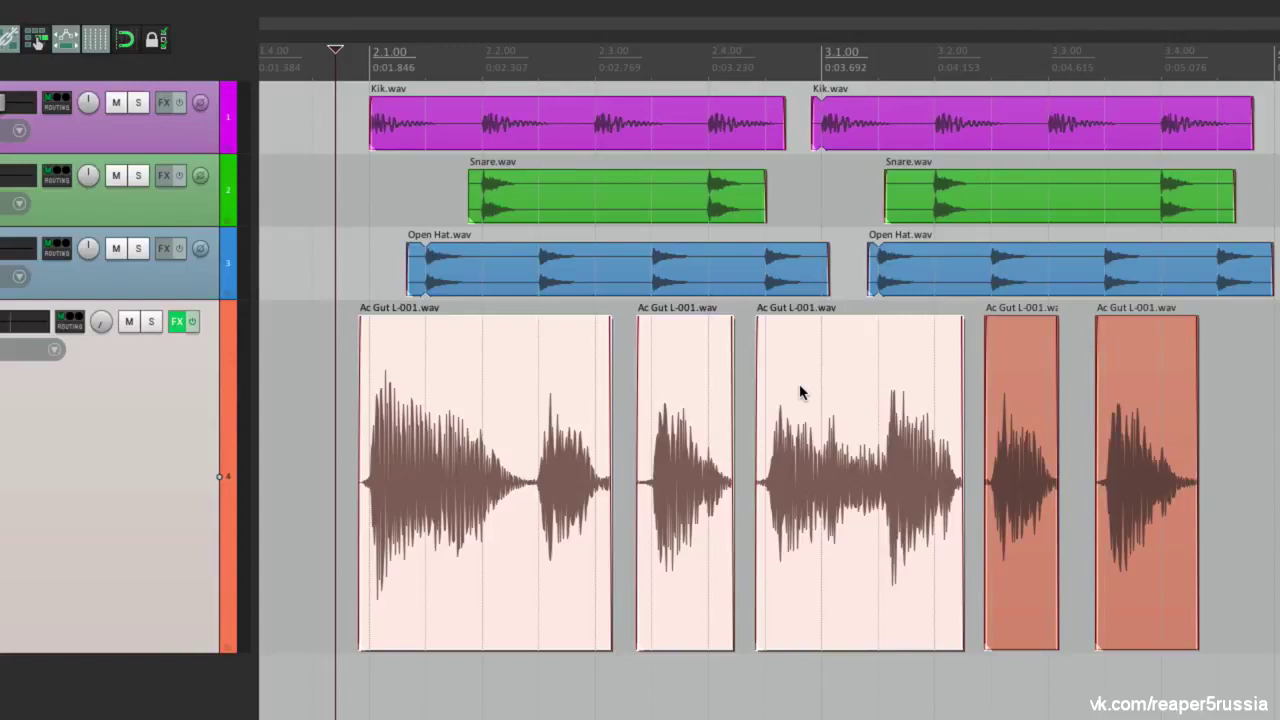
pyautogui.click(322, 400)
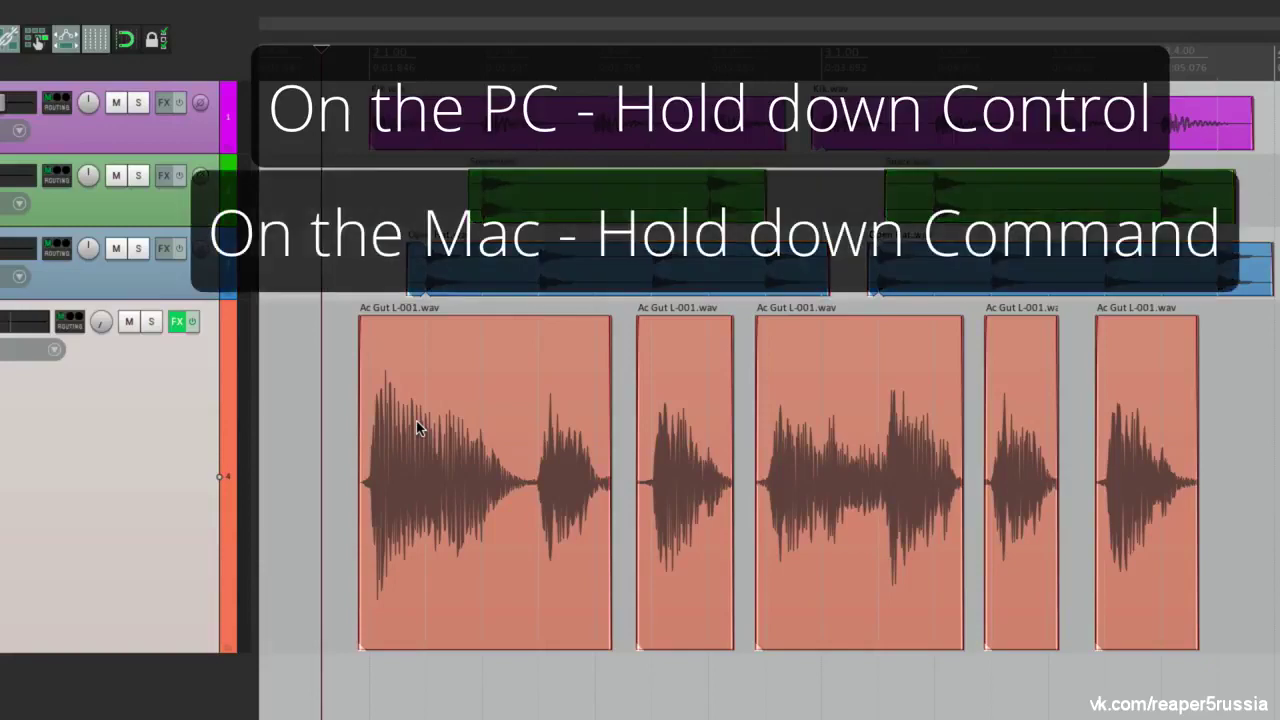
# Select the first, third and fifth Ac Gut items individually and group them
pyautogui.keyDown('ctrl'); pyautogui.click(478, 398); pyautogui.keyUp('ctrl')
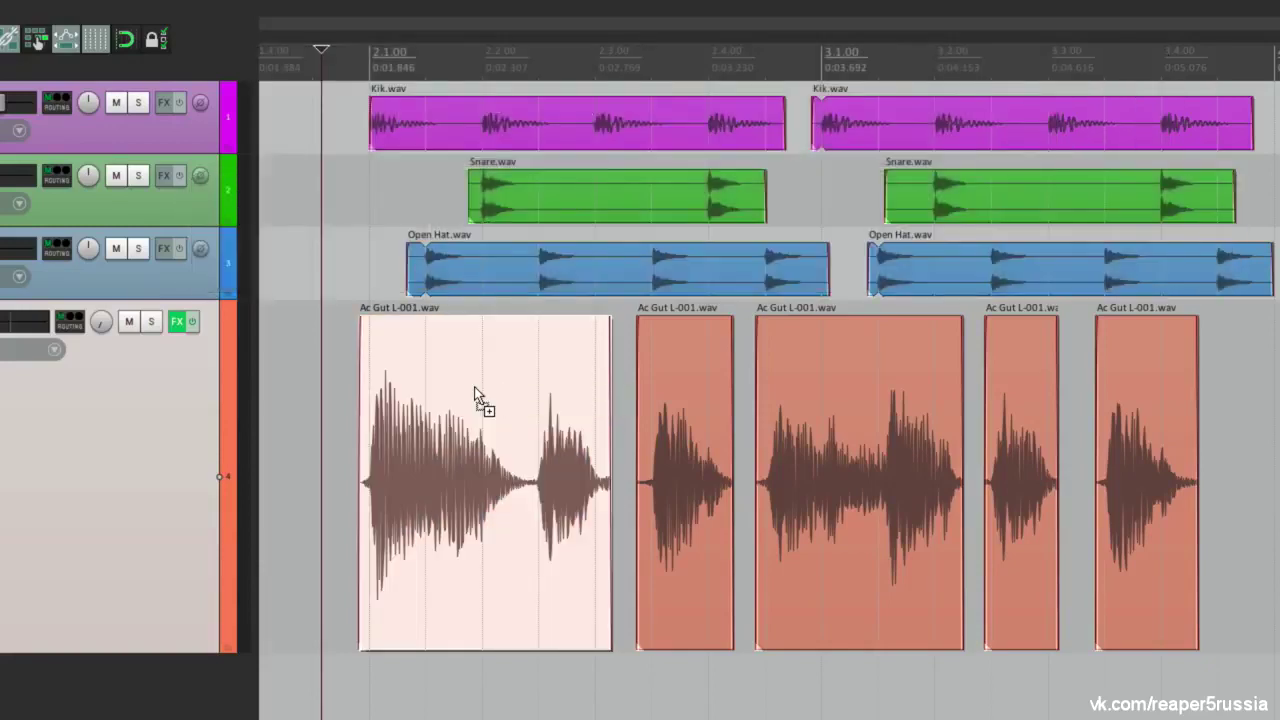
pyautogui.keyDown('ctrl'); pyautogui.click(802, 385); pyautogui.keyUp('ctrl')
pyautogui.keyDown('ctrl'); pyautogui.click(1114, 365); pyautogui.keyUp('ctrl')
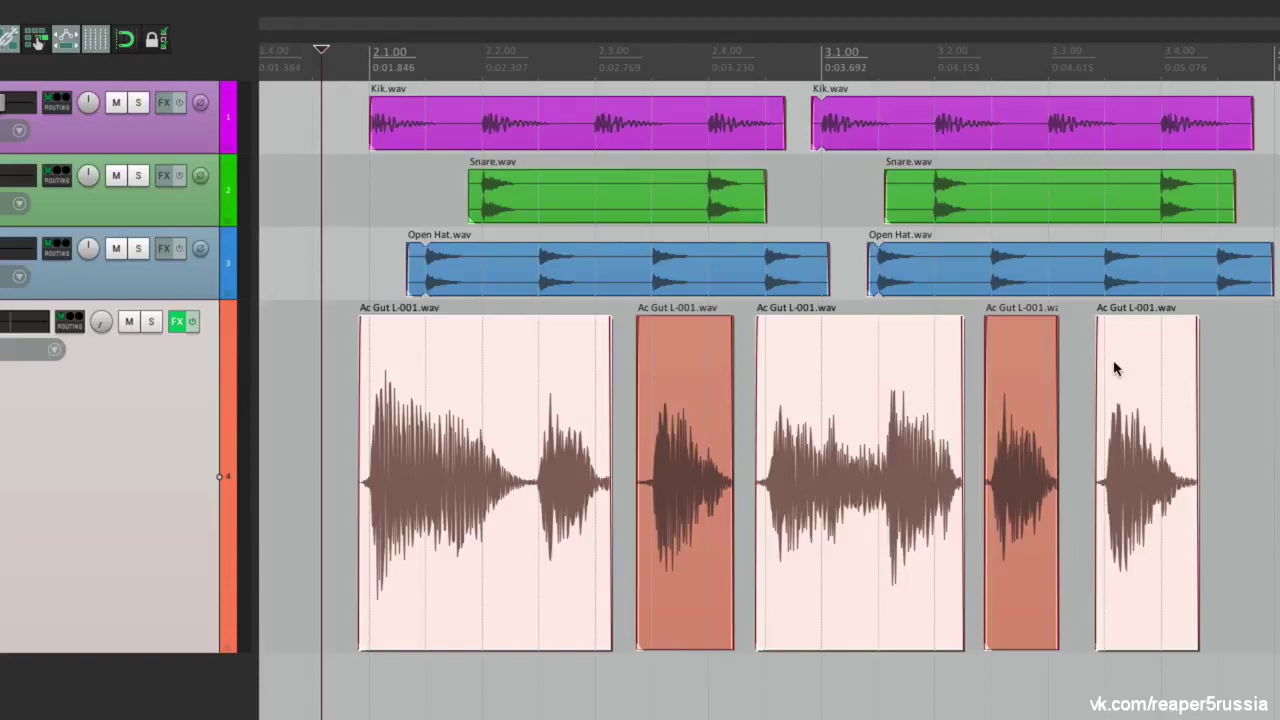
pyautogui.keyDown('ctrl'); pyautogui.click(1143, 385); pyautogui.keyUp('ctrl')
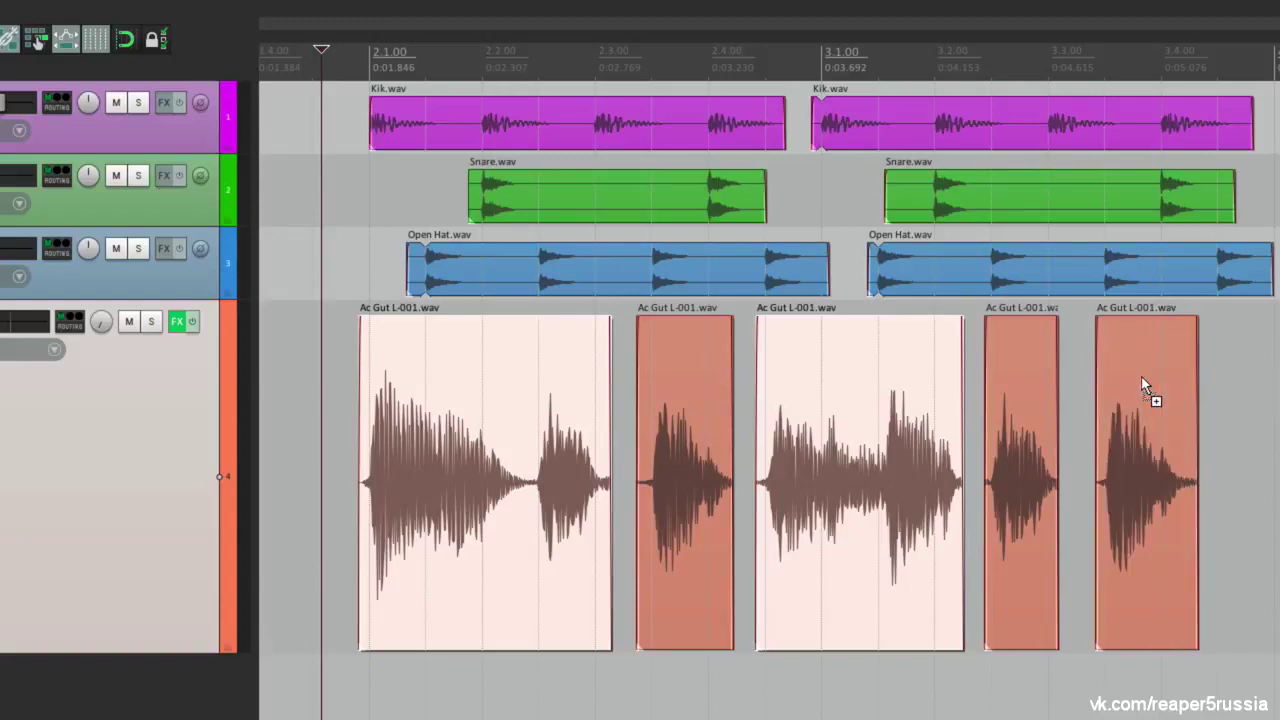
pyautogui.keyDown('ctrl'); pyautogui.click(1142, 380); pyautogui.keyUp('ctrl')
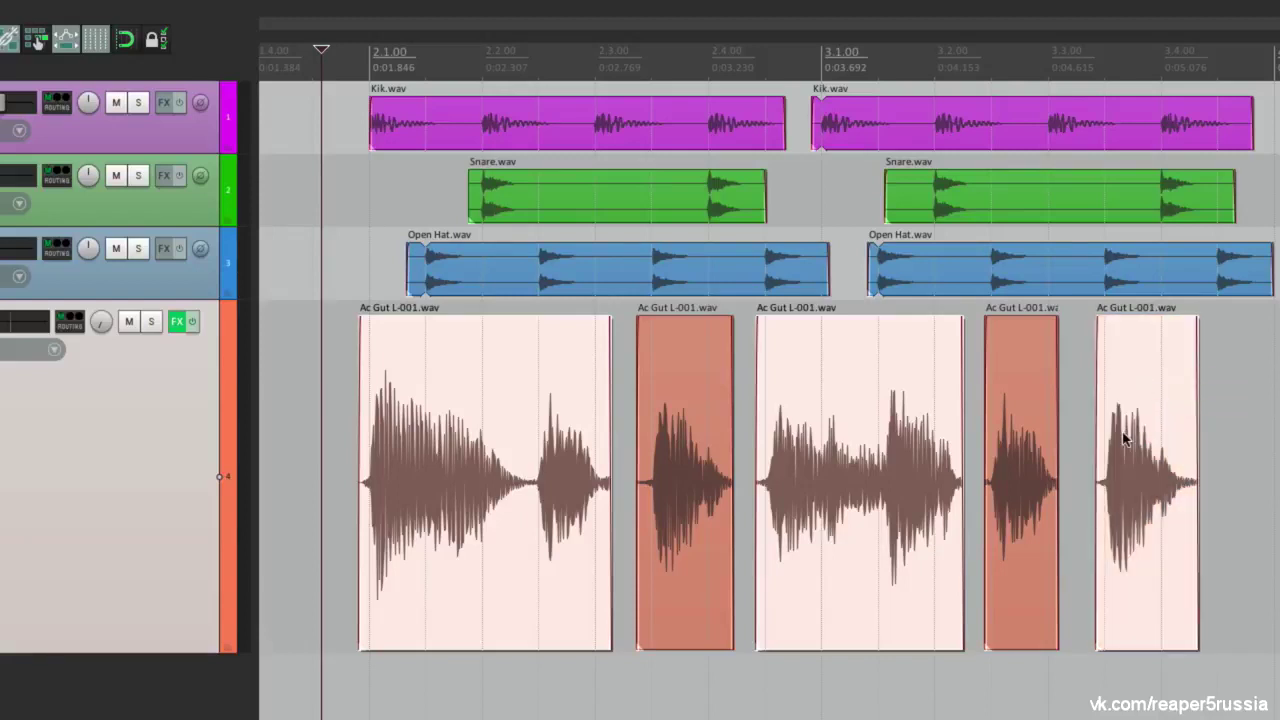
pyautogui.rightClick(560, 382)
pyautogui.moveTo(576, 466)
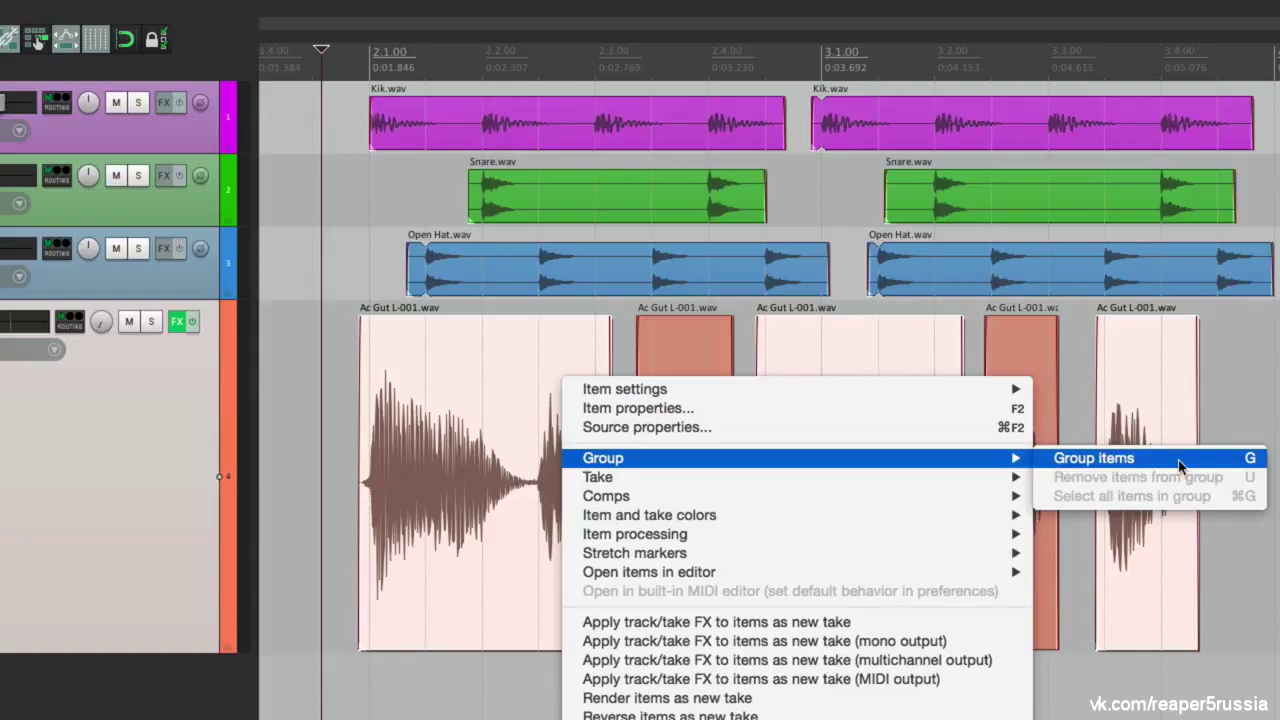
pyautogui.click(335, 441)
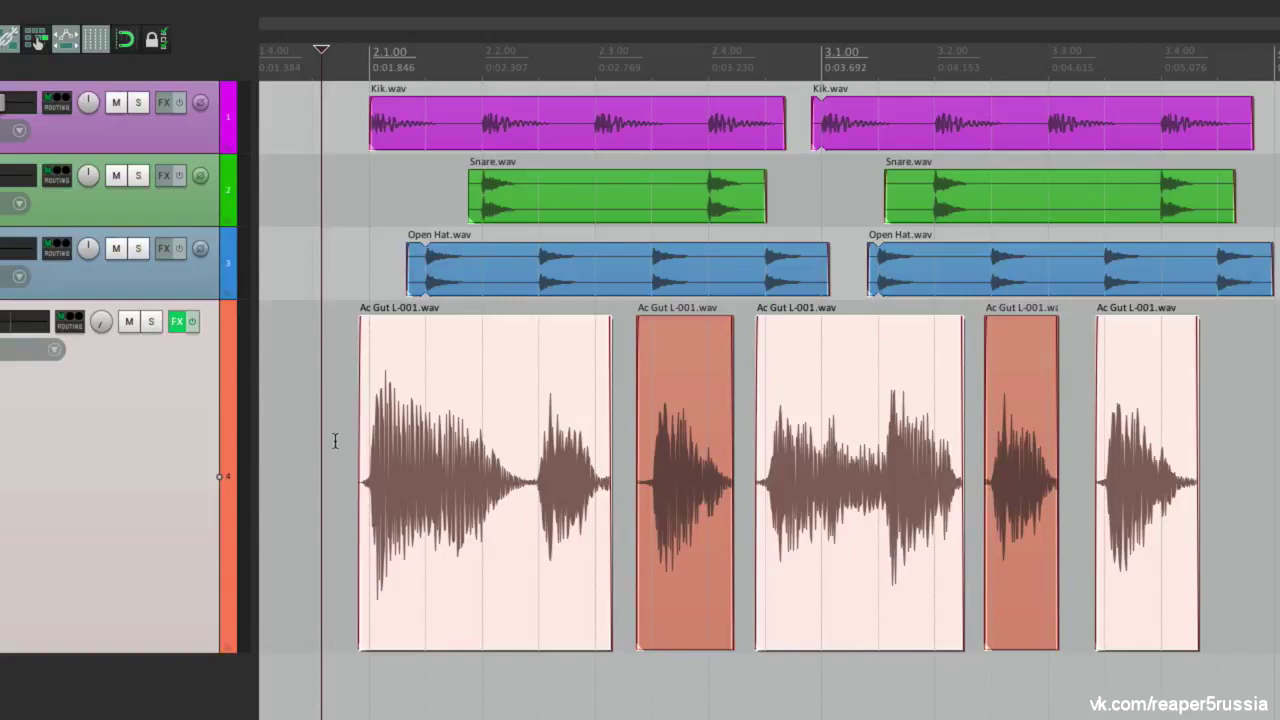
pyautogui.hotkey('ctrl', 'g')
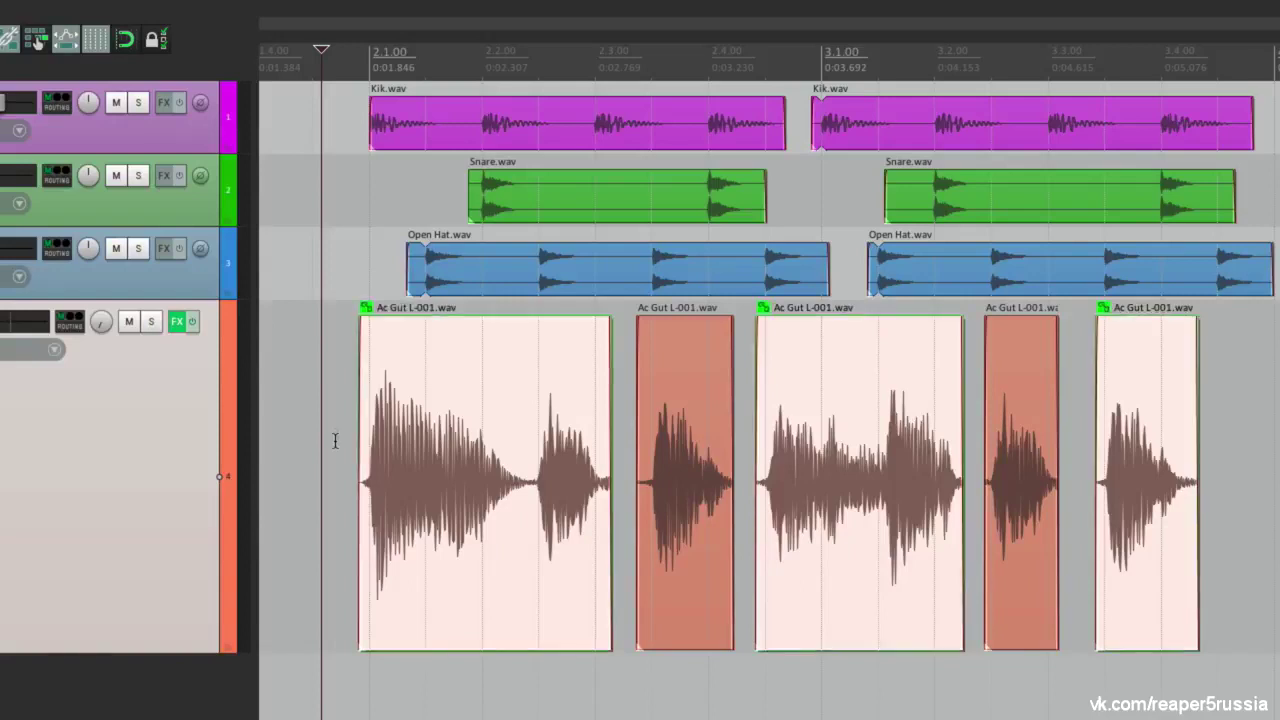
# Remove the first Ac Gut item from the group and move the remaining grouped pair slightly earlier via the third item
pyautogui.click(366, 310)
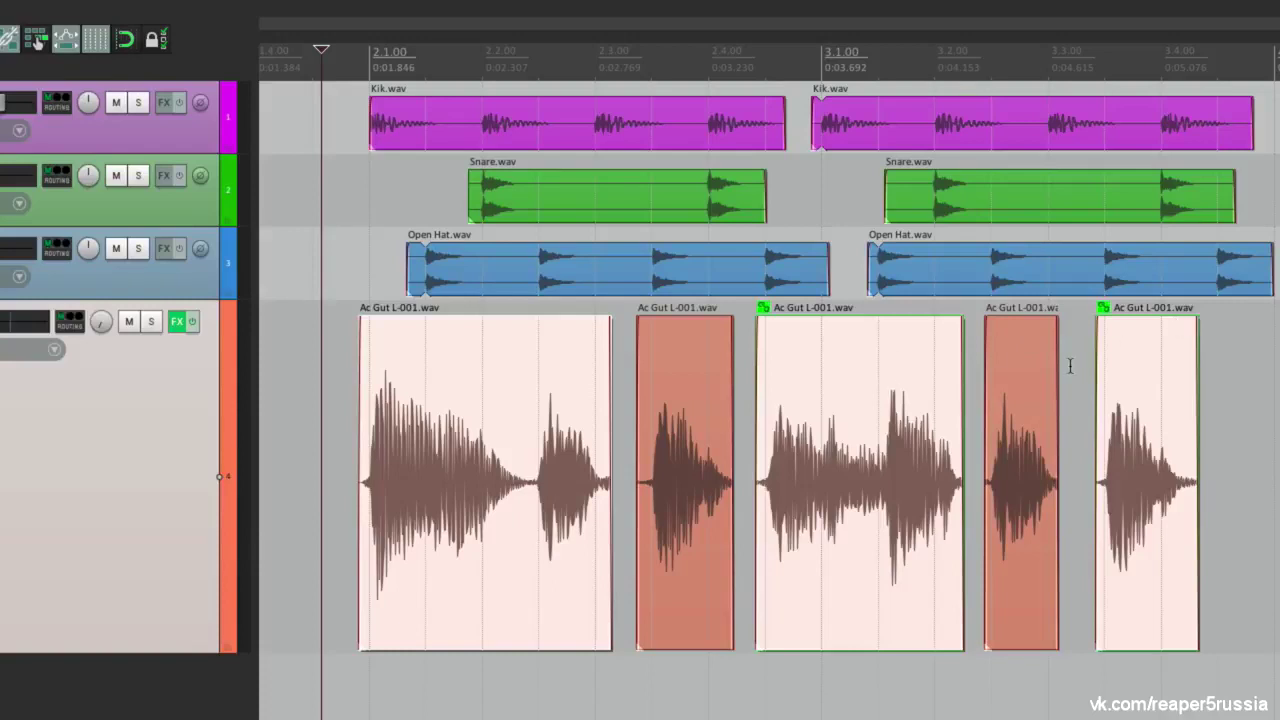
pyautogui.press('Escape')
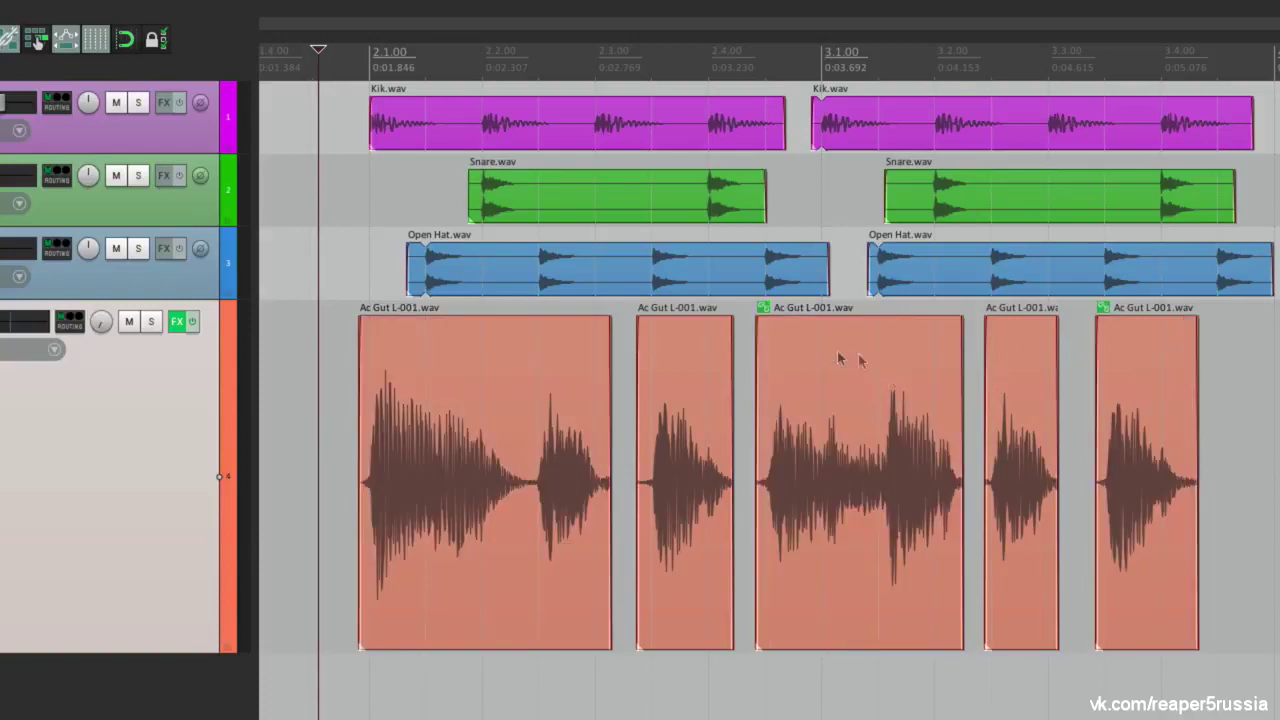
pyautogui.moveTo(802, 361); pyautogui.dragTo(805, 362)
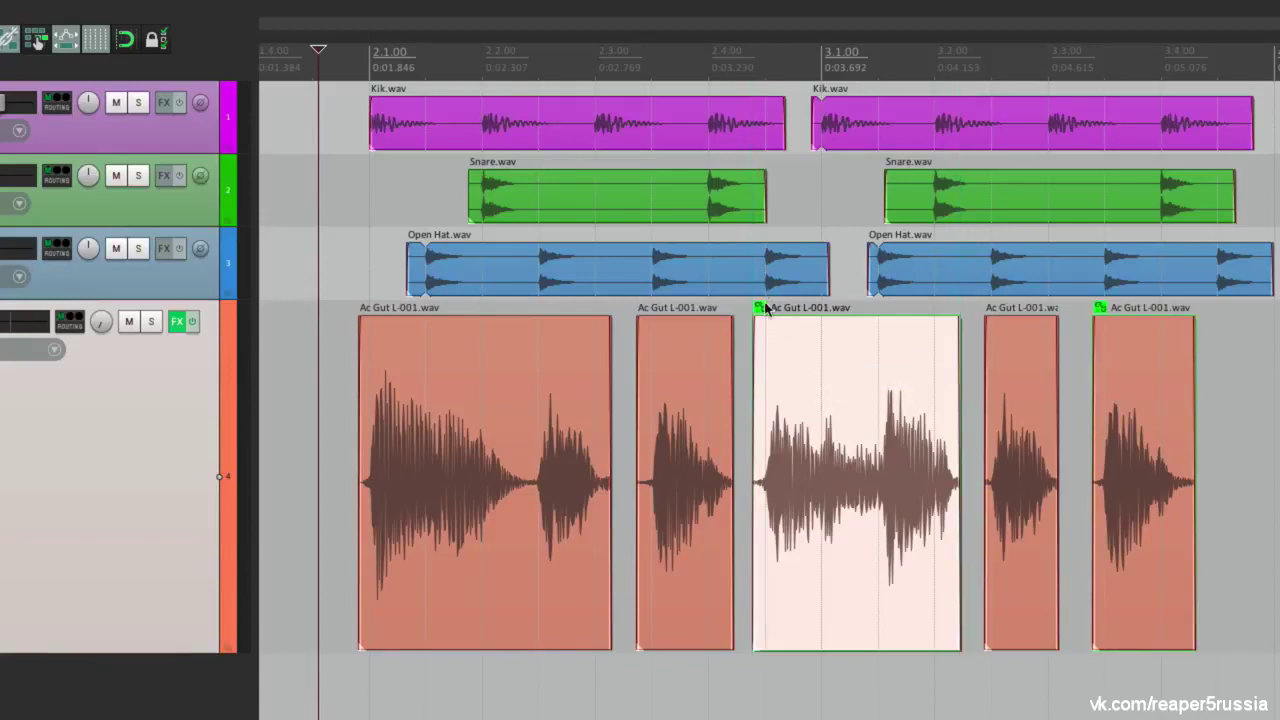
# Remove the third Ac Gut item from its group, regroup the first, third and fifth items, and deselect them
pyautogui.press('u')
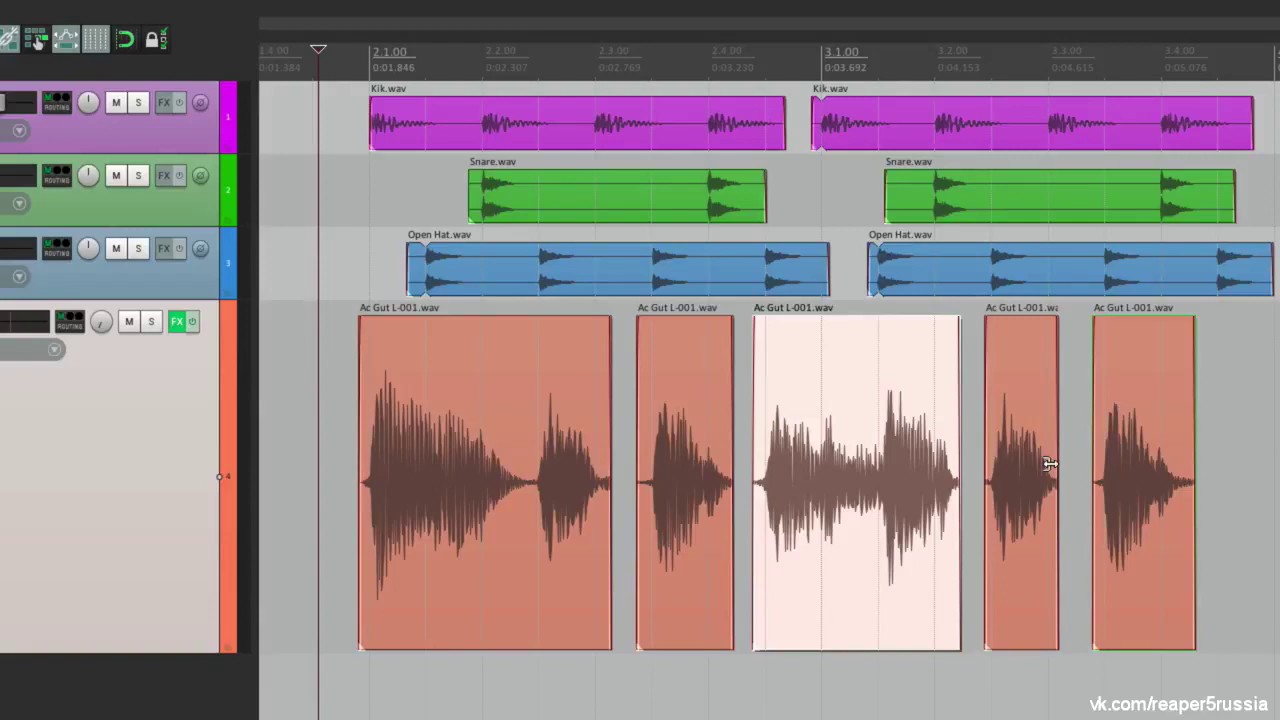
pyautogui.click(529, 494)
pyautogui.keyDown('ctrl'); pyautogui.click(837, 486); pyautogui.keyUp('ctrl')
pyautogui.keyDown('ctrl'); pyautogui.click(1120, 451); pyautogui.keyUp('ctrl')
pyautogui.press('g')
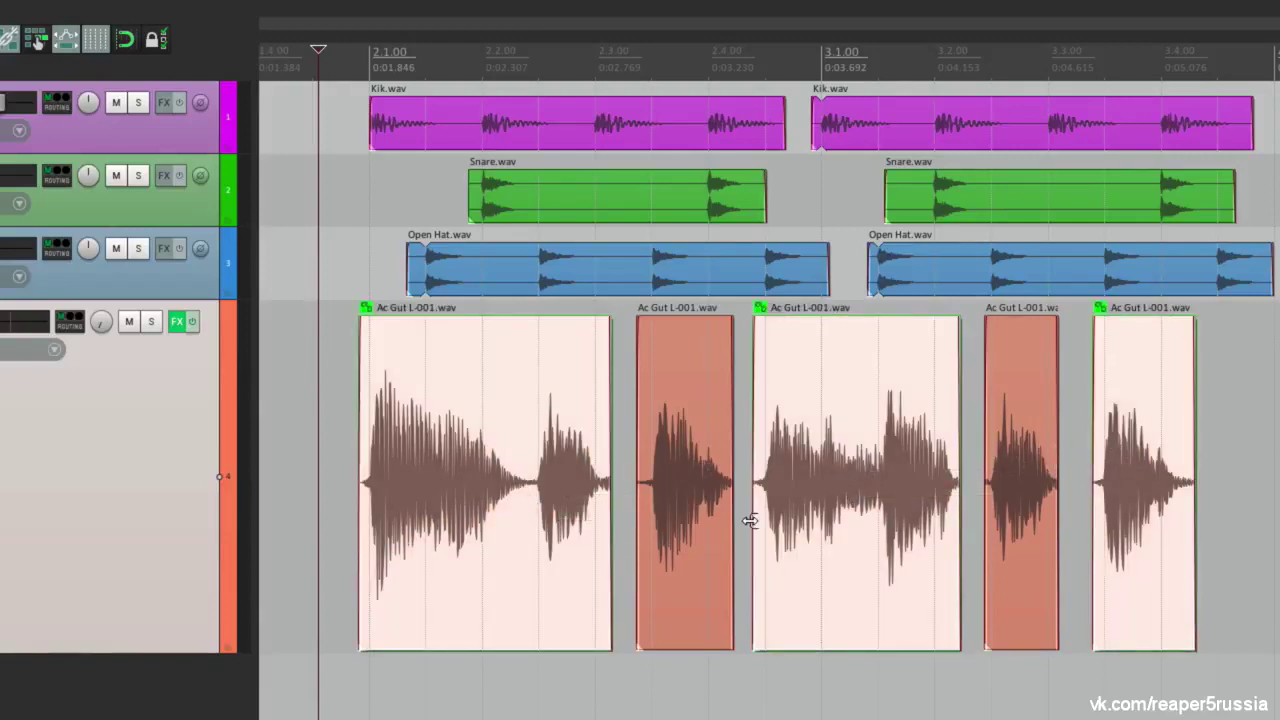
pyautogui.click(319, 424)
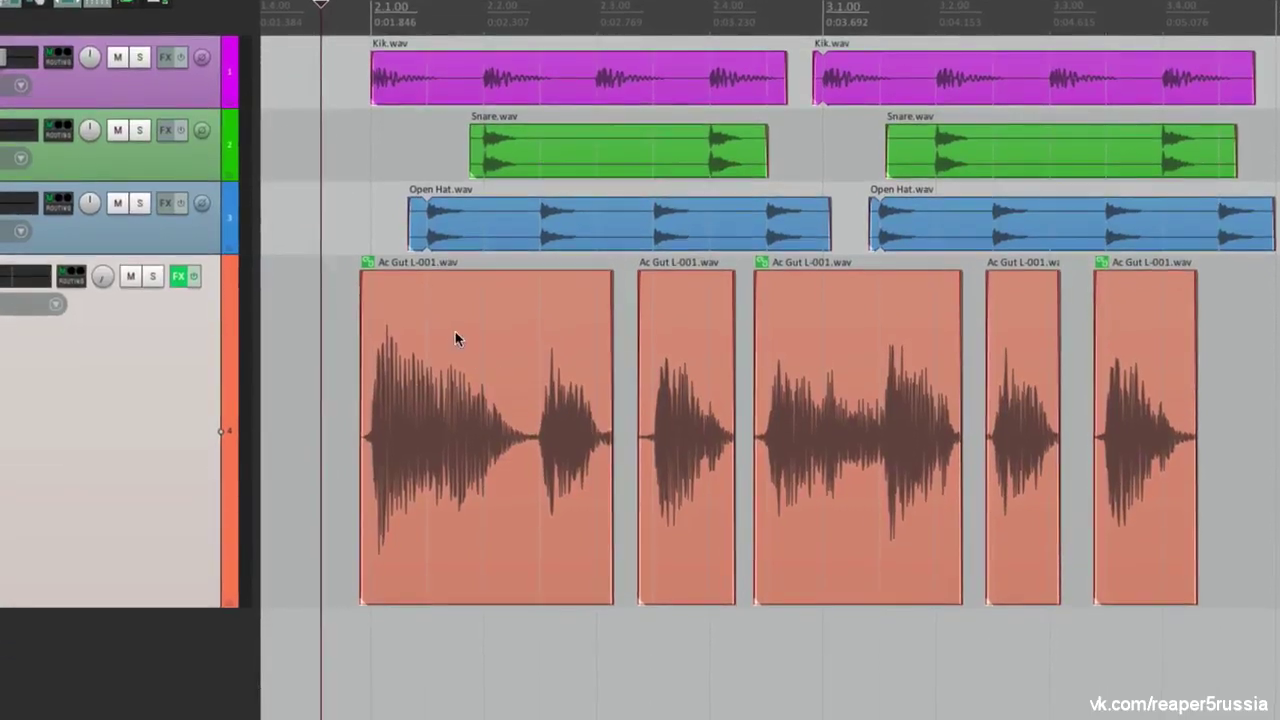
# Try moving the Ac Gut group slightly later and copying it along the timeline, undo the copy, and move the group back
pyautogui.moveTo(457, 335); pyautogui.dragTo(474, 409)
pyautogui.moveTo(463, 357); pyautogui.dragTo(958, 349)
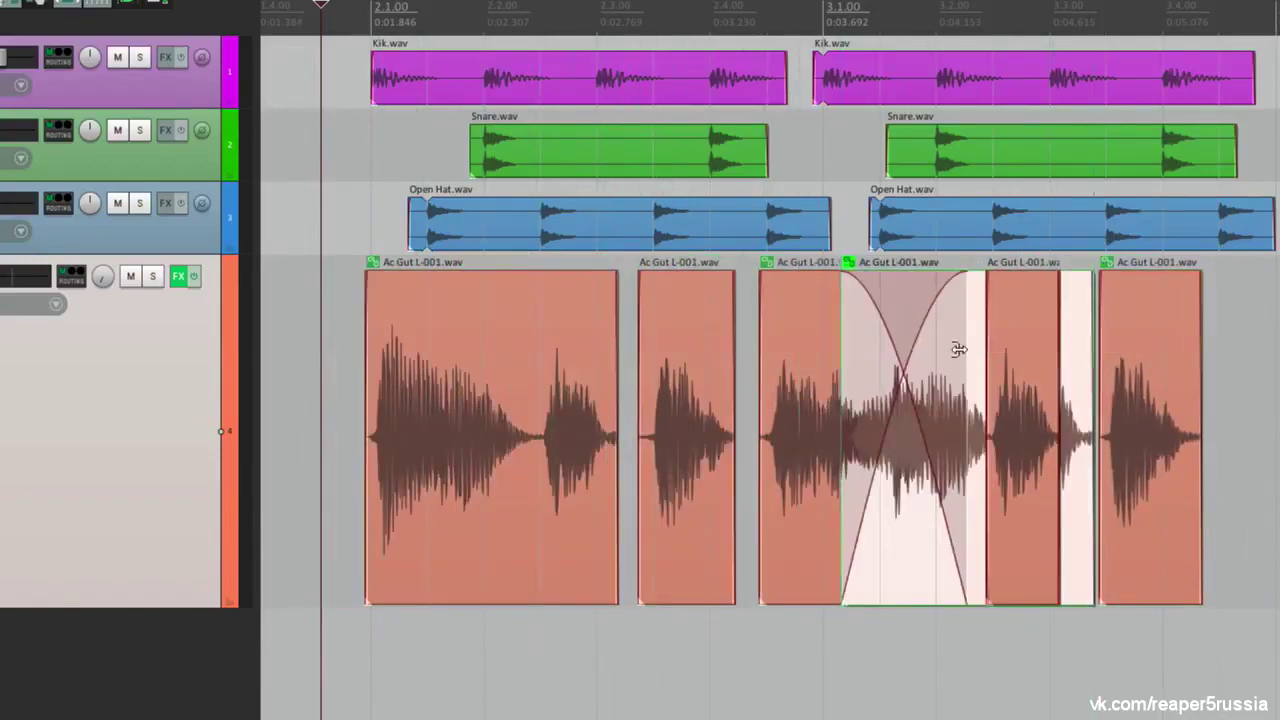
pyautogui.hotkey('ctrl', 'z')
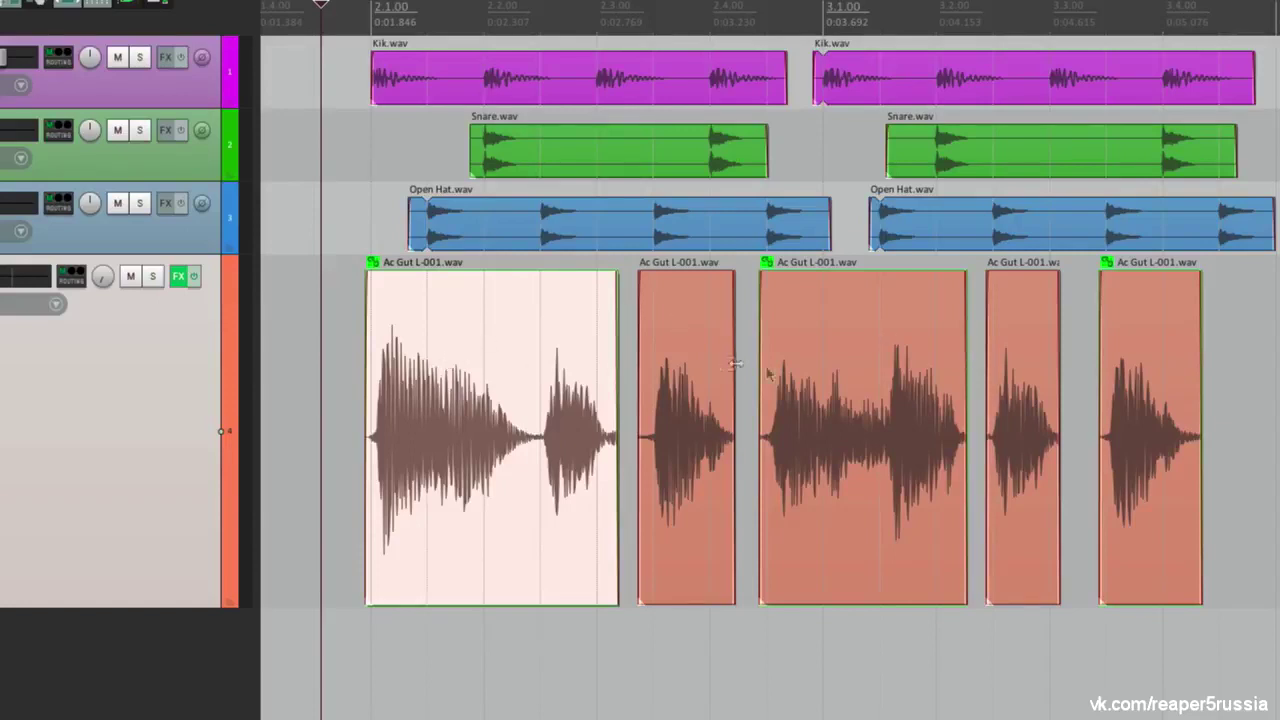
pyautogui.click(857, 374)
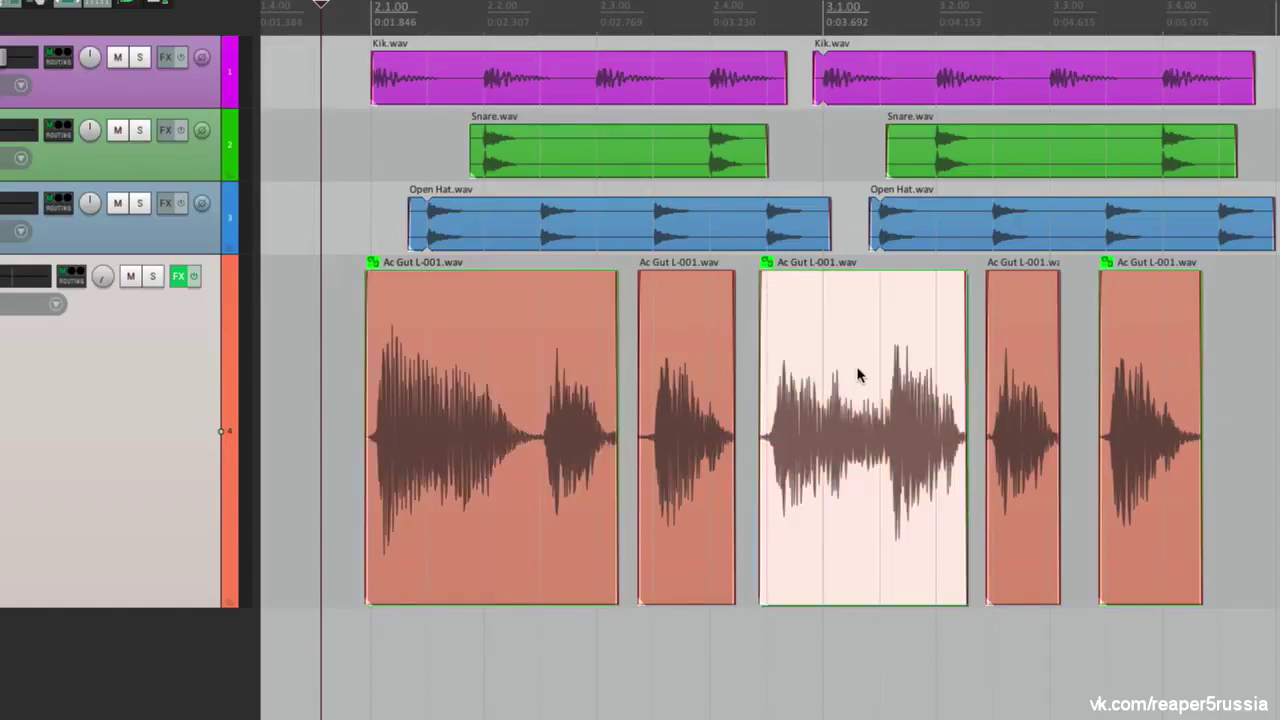
pyautogui.click(514, 380)
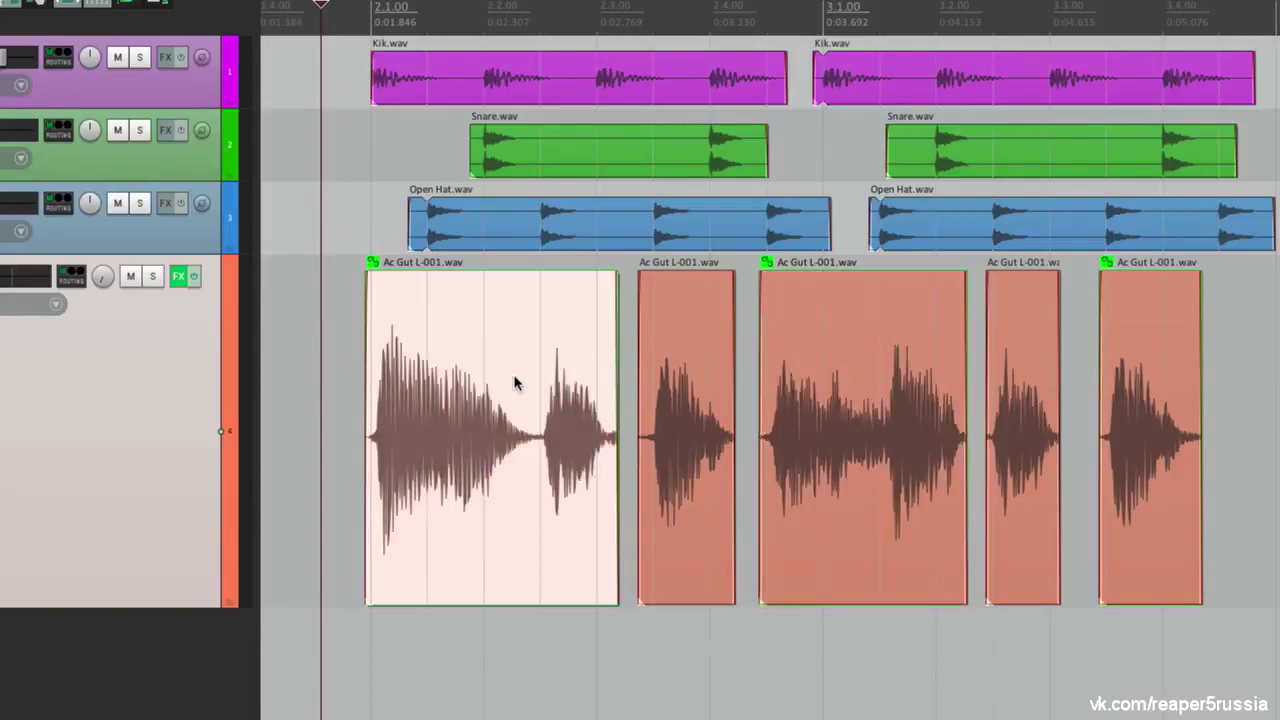
pyautogui.moveTo(494, 357); pyautogui.dragTo(497, 468)
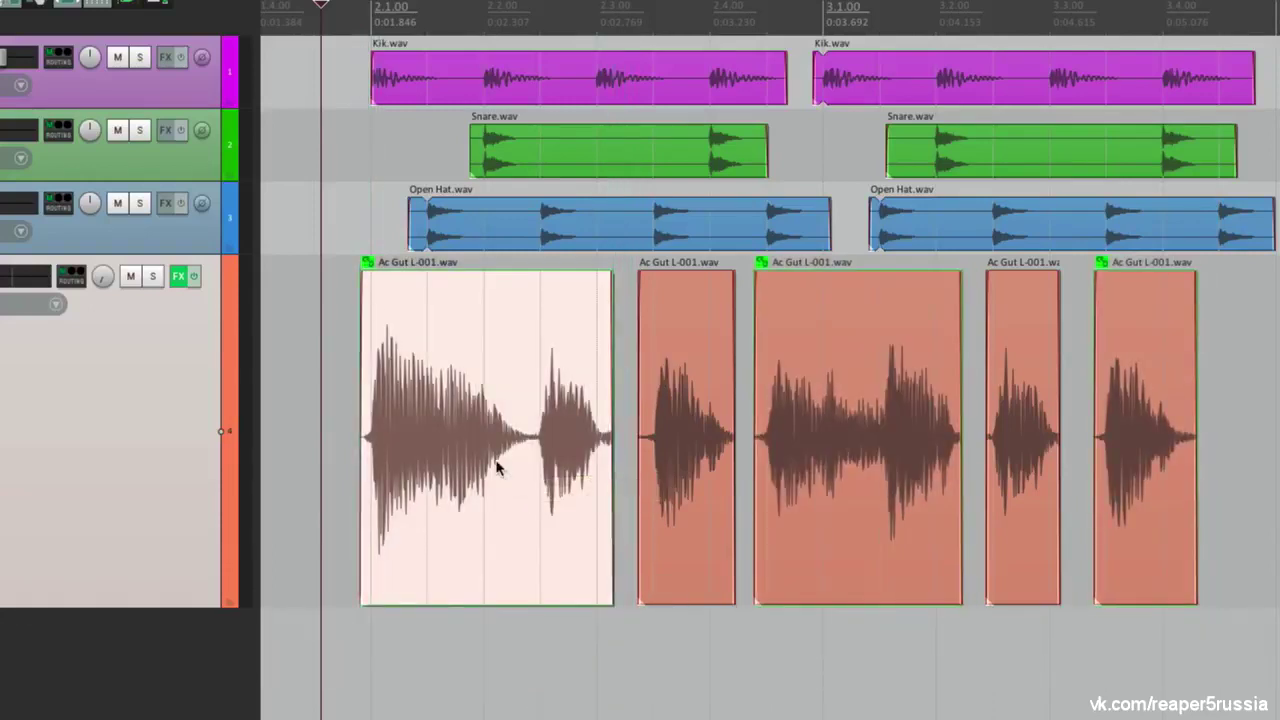
# Try deleting only the first Ac Gut item, undo the deletion, and extend that item's start slightly earlier
pyautogui.press('Delete')
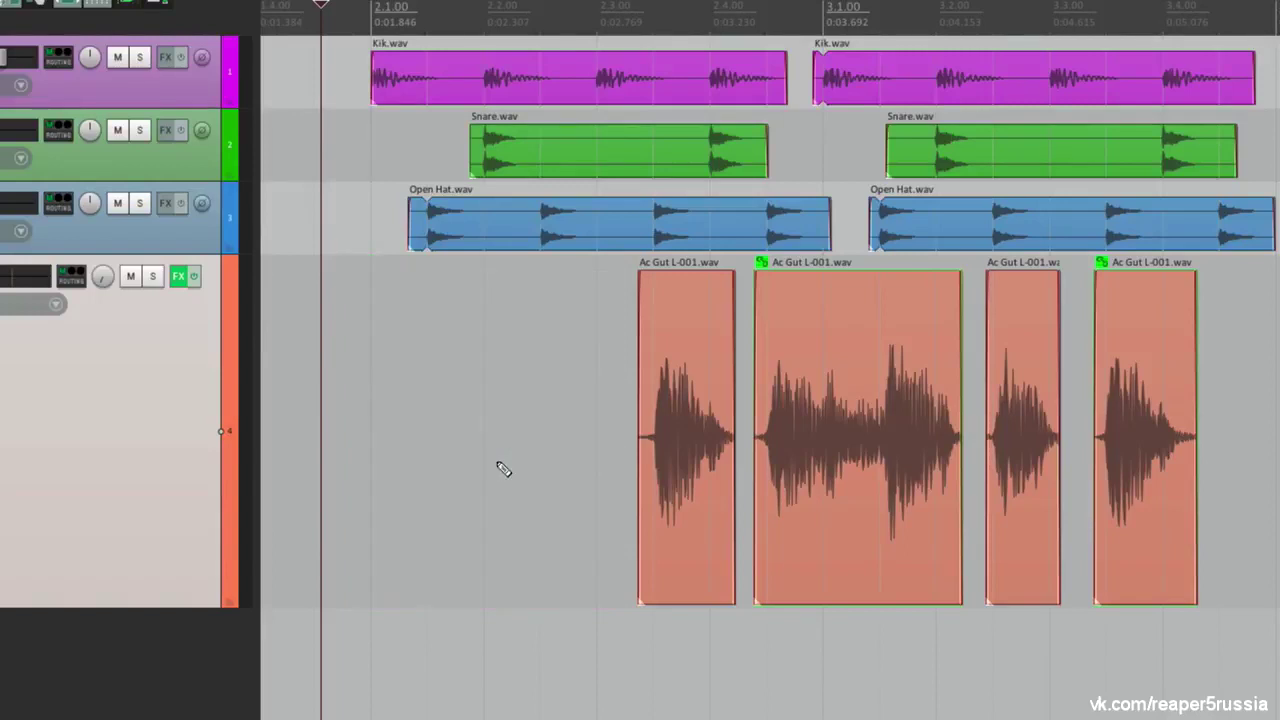
pyautogui.hotkey('ctrl', 'z')
pyautogui.moveTo(358, 381)
pyautogui.mouseDown()
pyautogui.moveTo(457, 378)
pyautogui.moveTo(351, 380)
pyautogui.mouseUp()
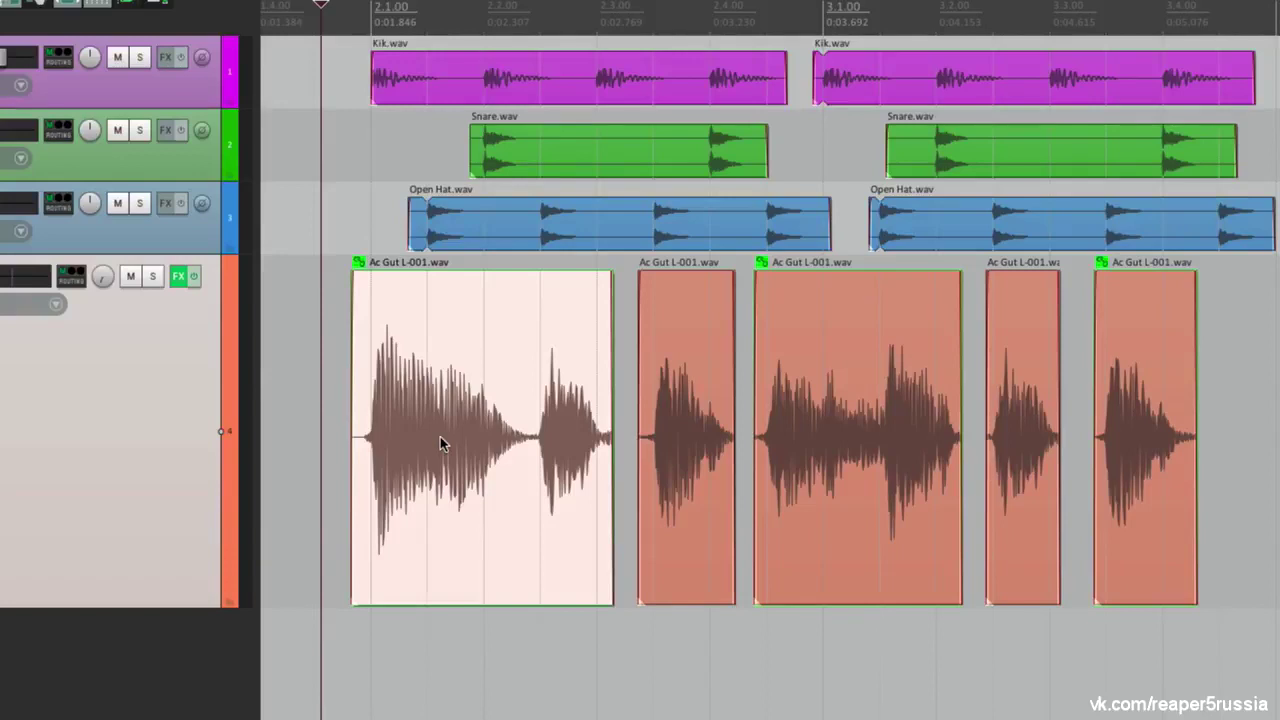
# Select all items in the first Ac Gut item's group, extending their starts and slipping their contents slightly earlier
pyautogui.rightClick(467, 363)
pyautogui.moveTo(484, 450)
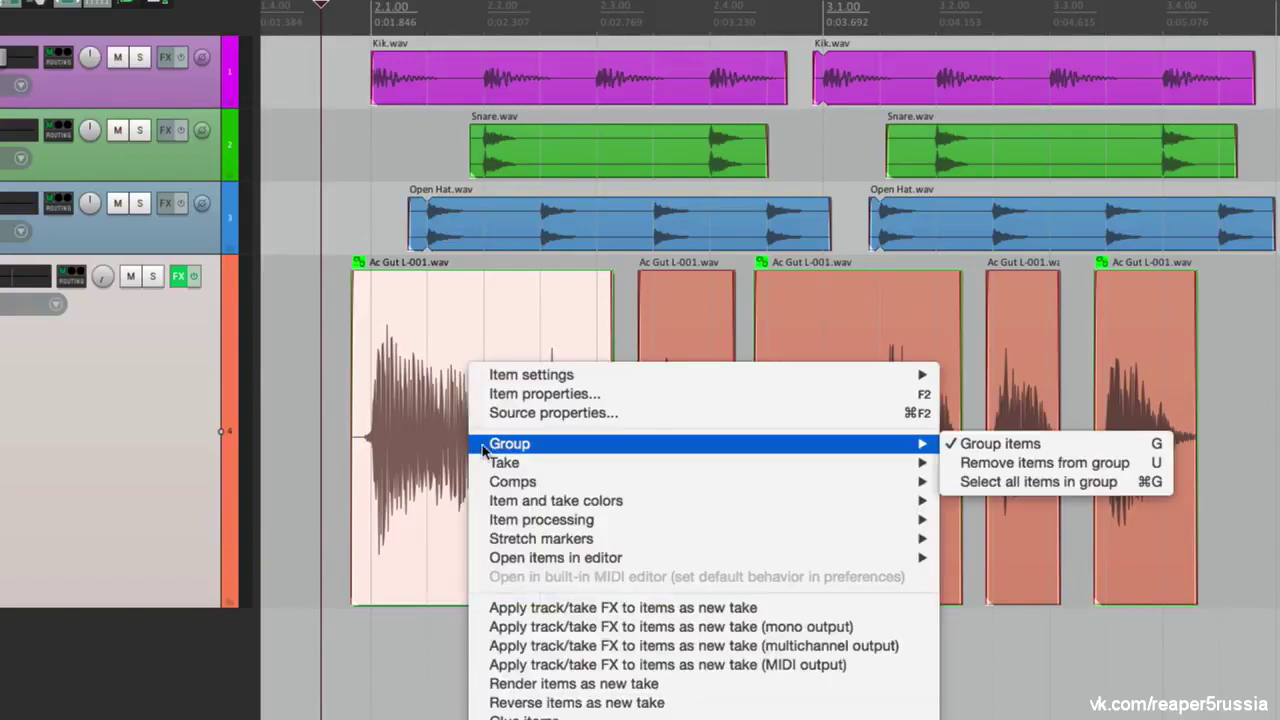
pyautogui.click(1000, 482)
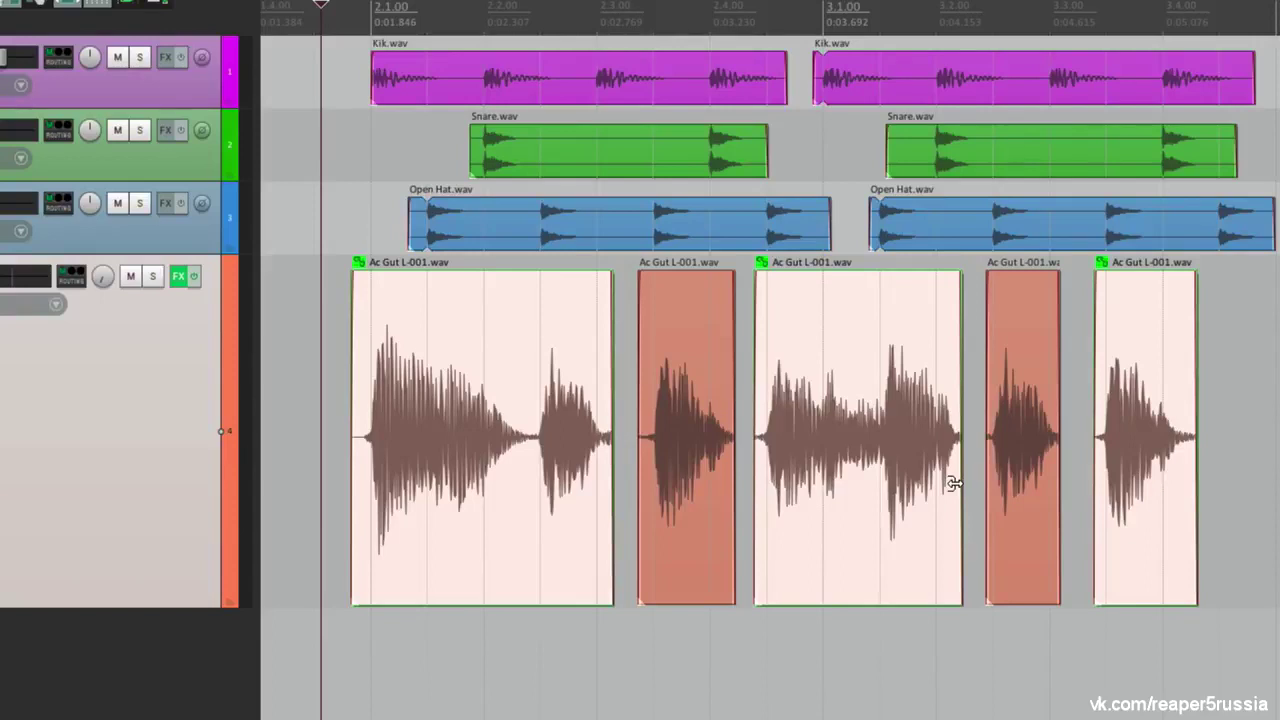
pyautogui.moveTo(355, 420); pyautogui.dragTo(395, 400)
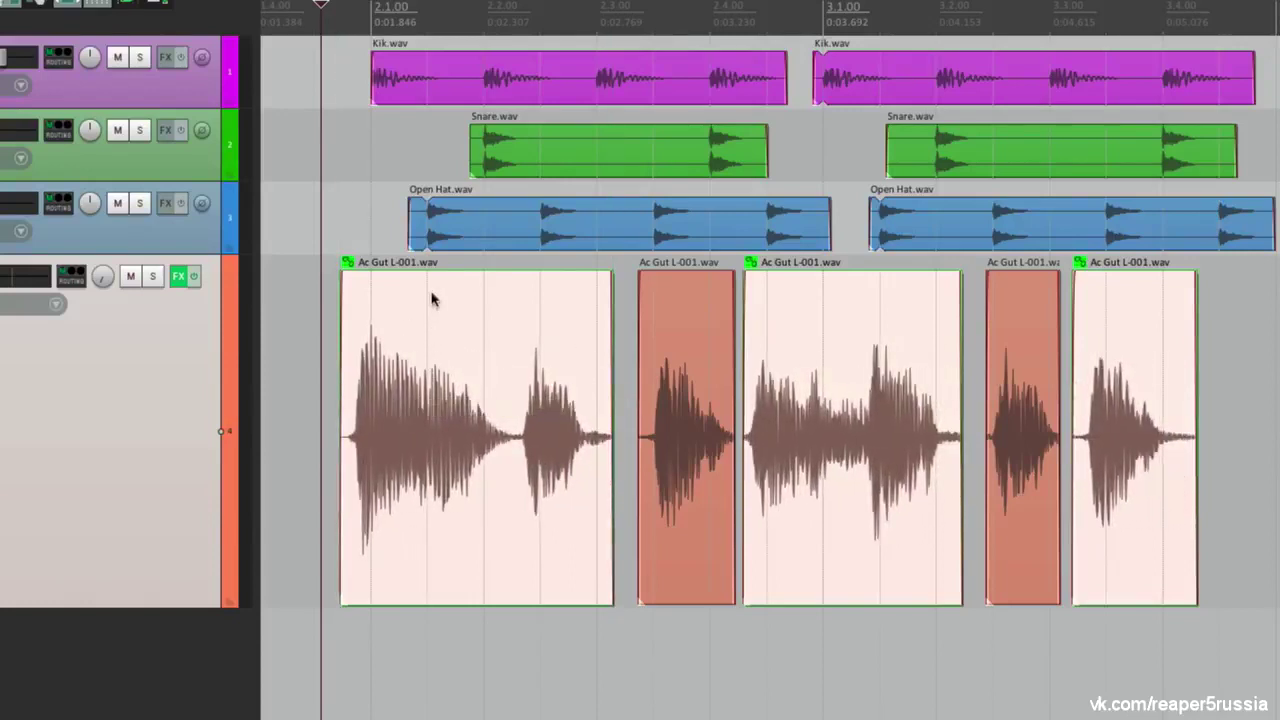
# Try adjusting the volume and the start edges of the grouped Ac Gut items together, and undo the edge change
pyautogui.moveTo(449, 271); pyautogui.dragTo(463, 205)
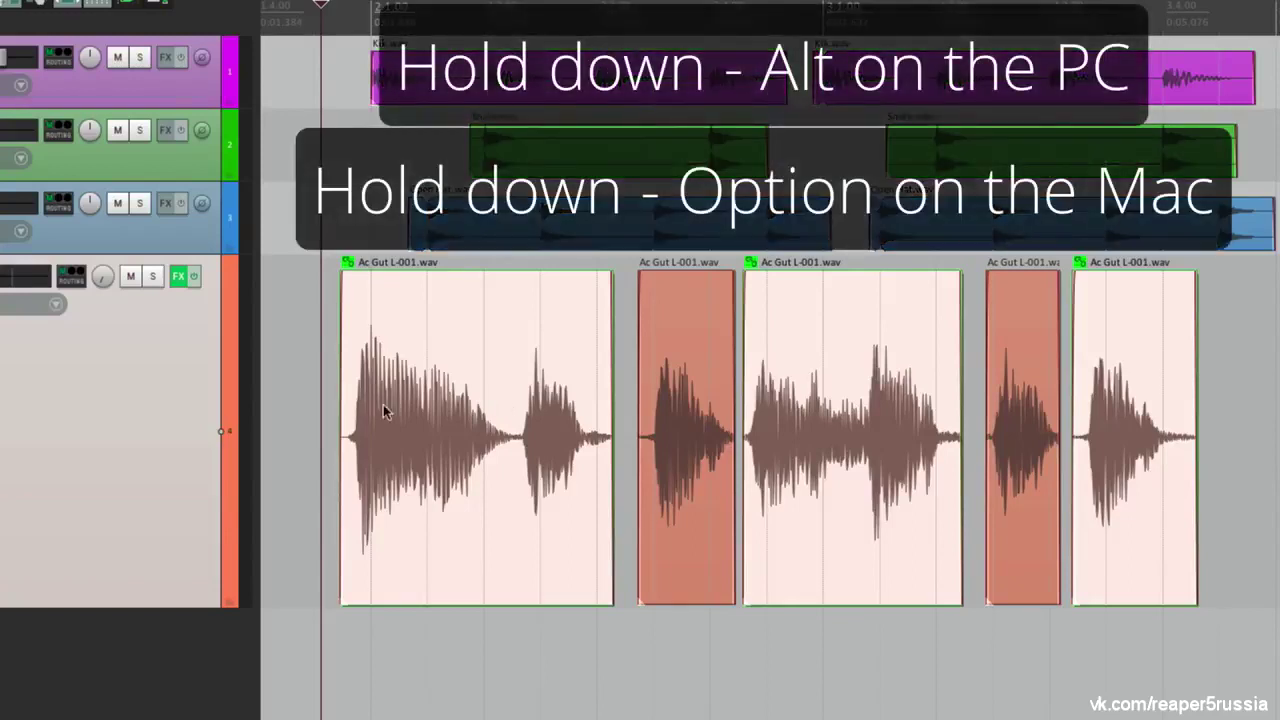
pyautogui.moveTo(337, 424); pyautogui.dragTo(385, 433)
pyautogui.hotkey('ctrl', 'z')
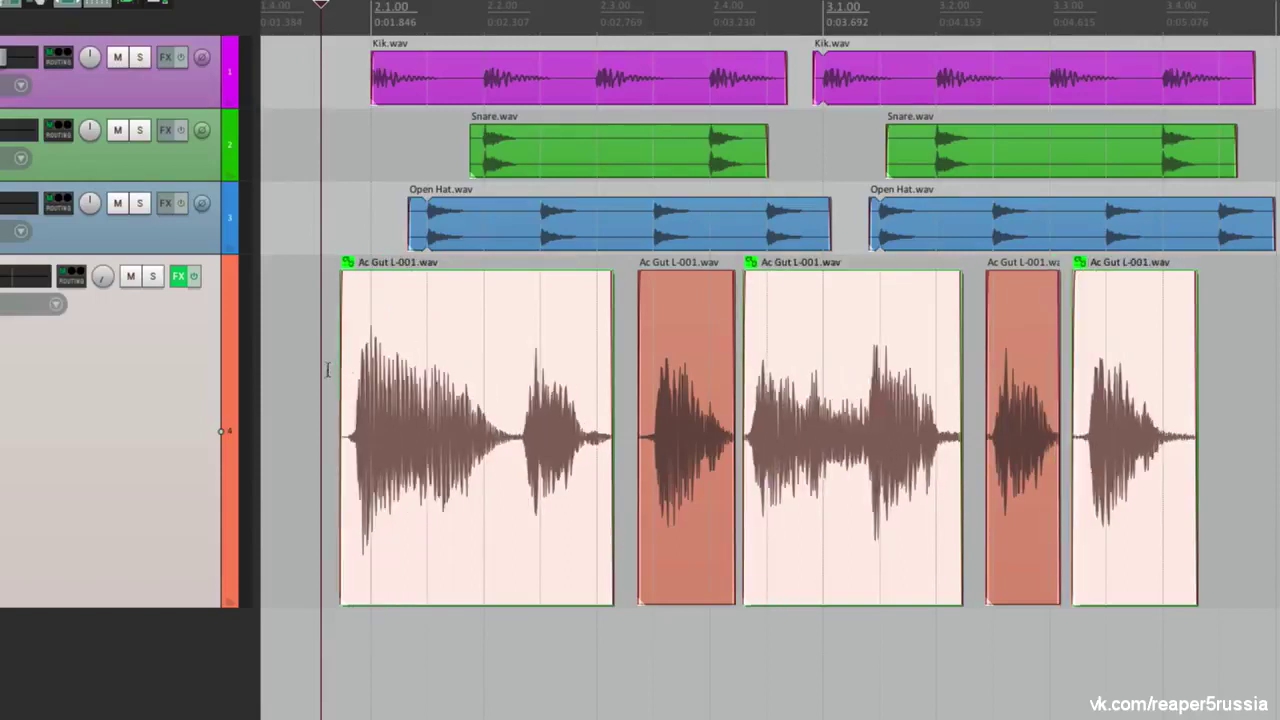
# Review the "Select all items in group" command for the first Ac Gut item and apply it
pyautogui.click(457, 328)
pyautogui.keyDown('ctrl'); pyautogui.click(478, 322); pyautogui.keyUp('ctrl')
pyautogui.rightClick(478, 322)
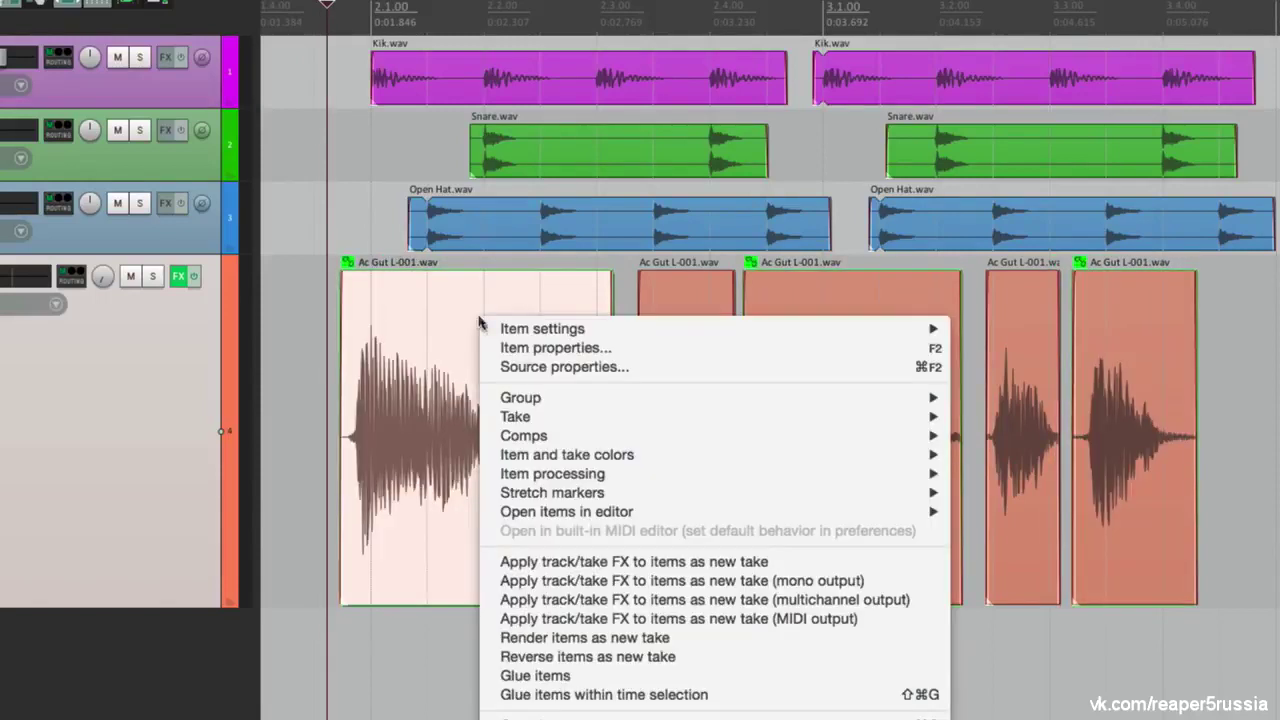
pyautogui.moveTo(497, 400)
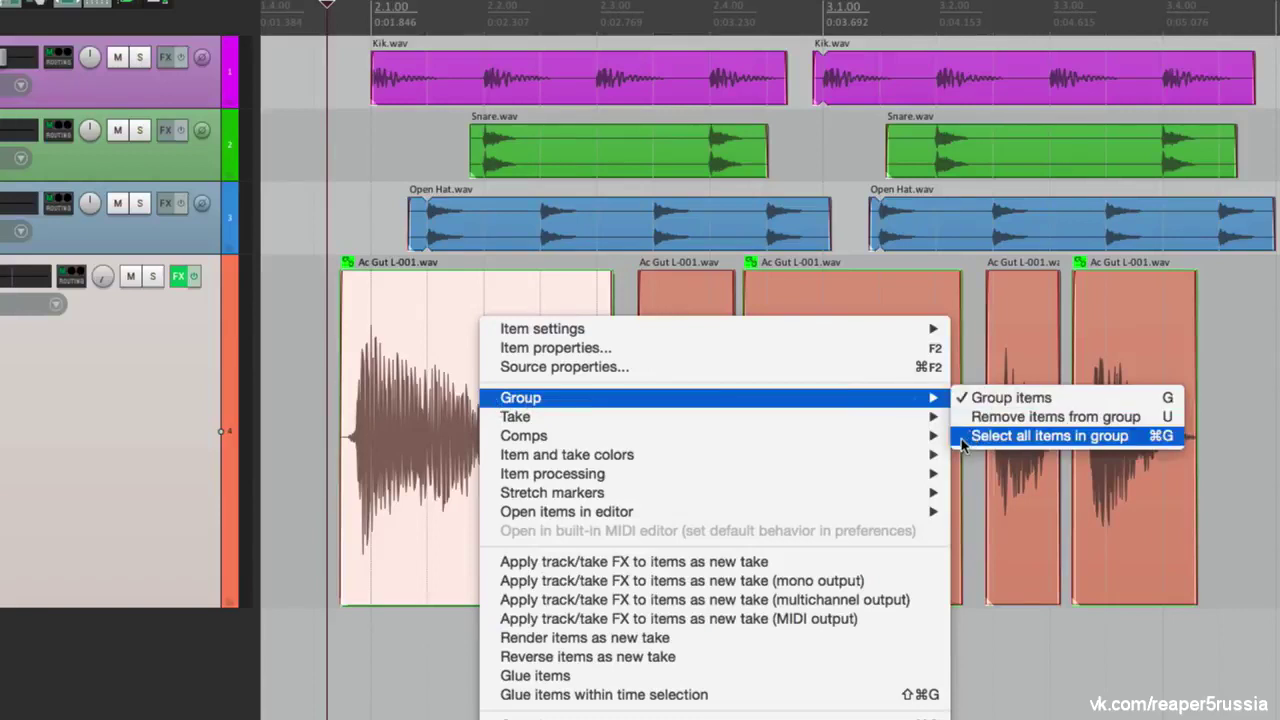
pyautogui.click(294, 392)
pyautogui.press('super+g')
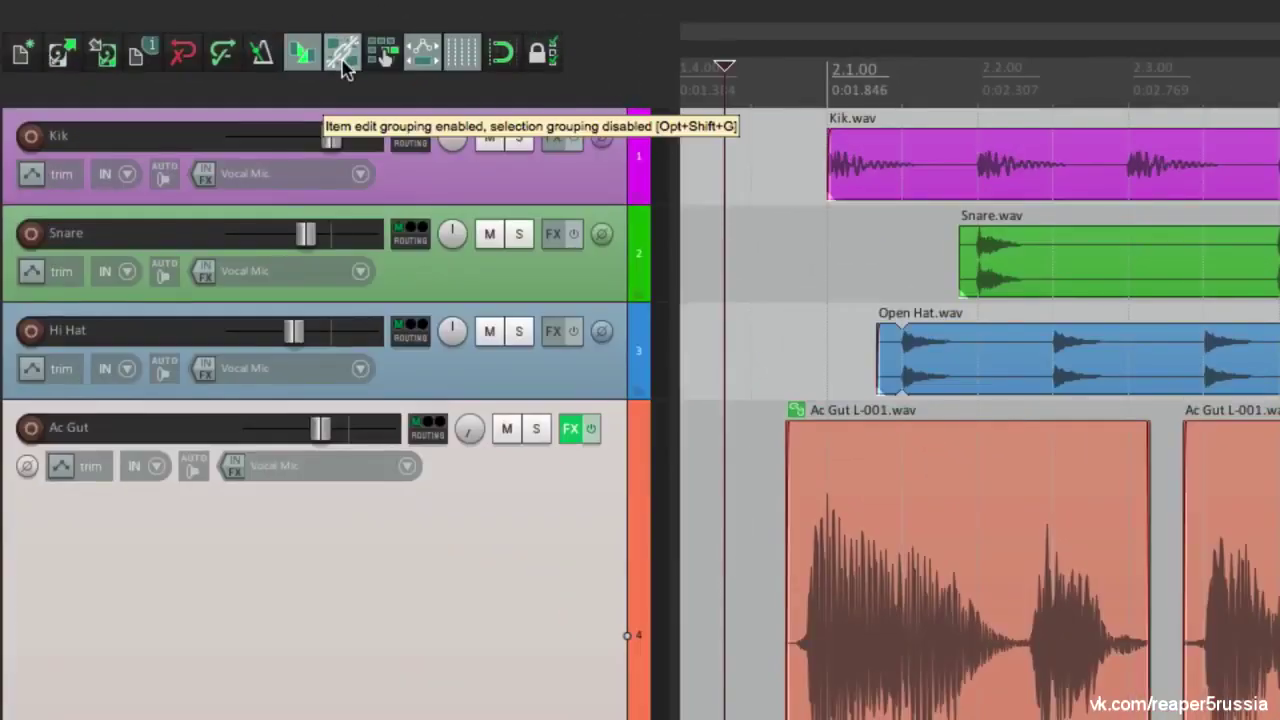
# Enable the "Selecting one item selects group" option and select the Ac Gut group through its first item
pyautogui.rightClick(342, 66)
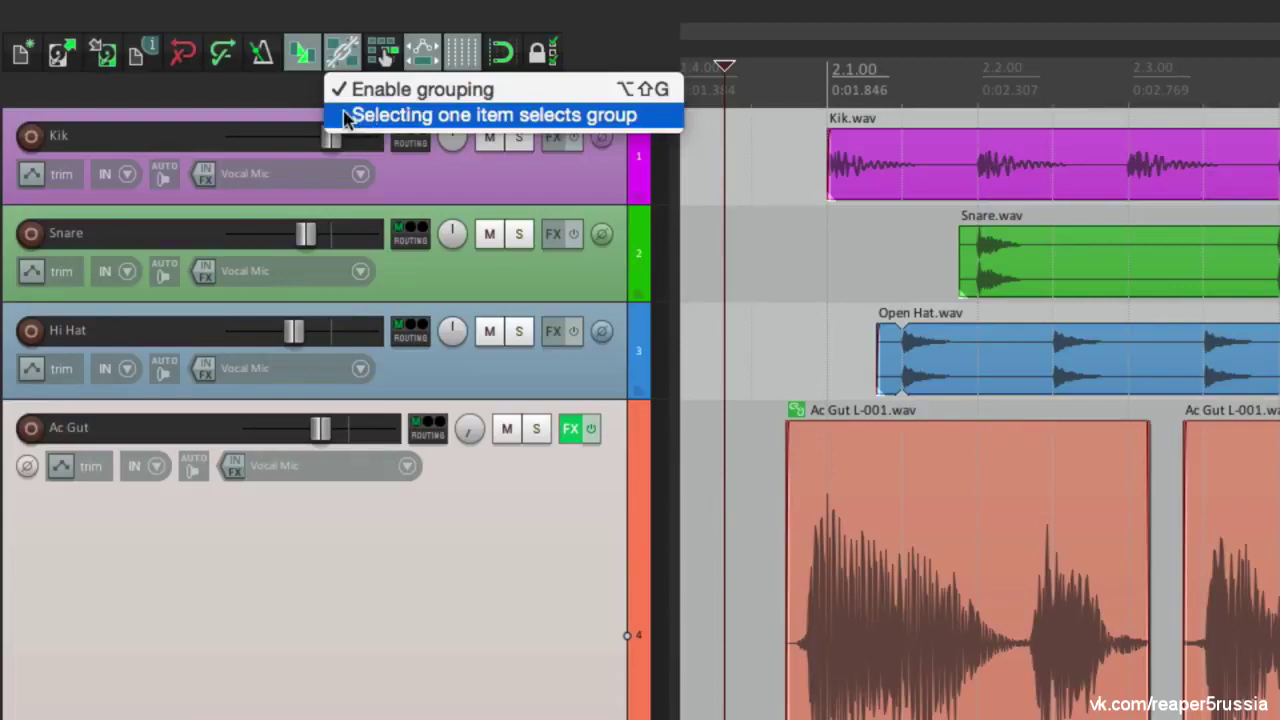
pyautogui.click(345, 116)
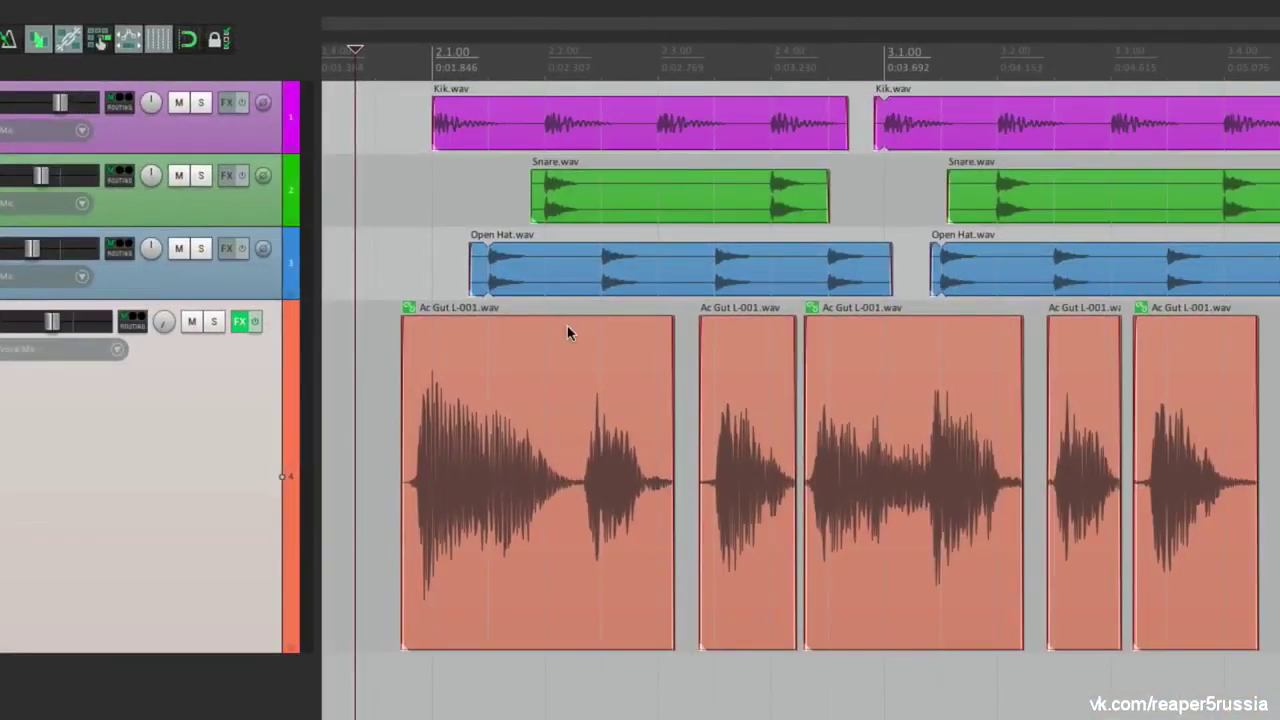
pyautogui.click(570, 358)
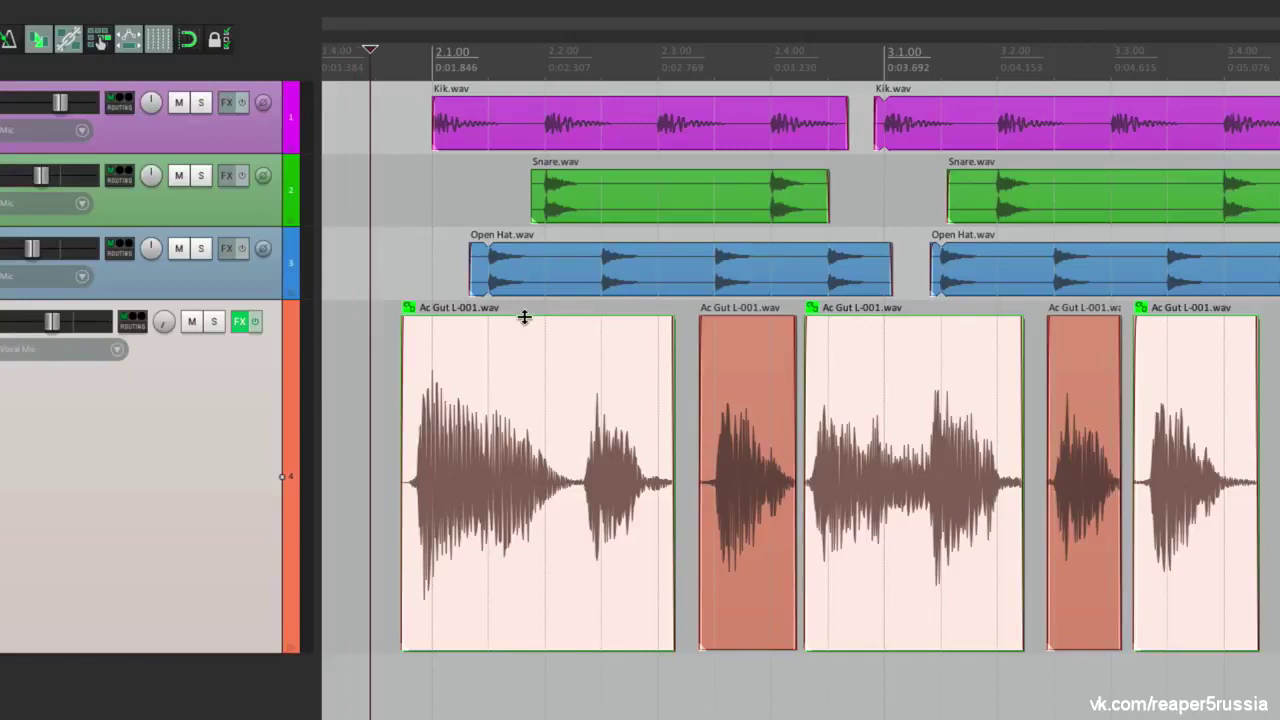
# Try changing the grouped Ac Gut items' volume and copying the group further along the timeline and below the track, undoing the changes
pyautogui.moveTo(523, 315); pyautogui.dragTo(538, 263)
pyautogui.moveTo(558, 399); pyautogui.dragTo(1279, 373)
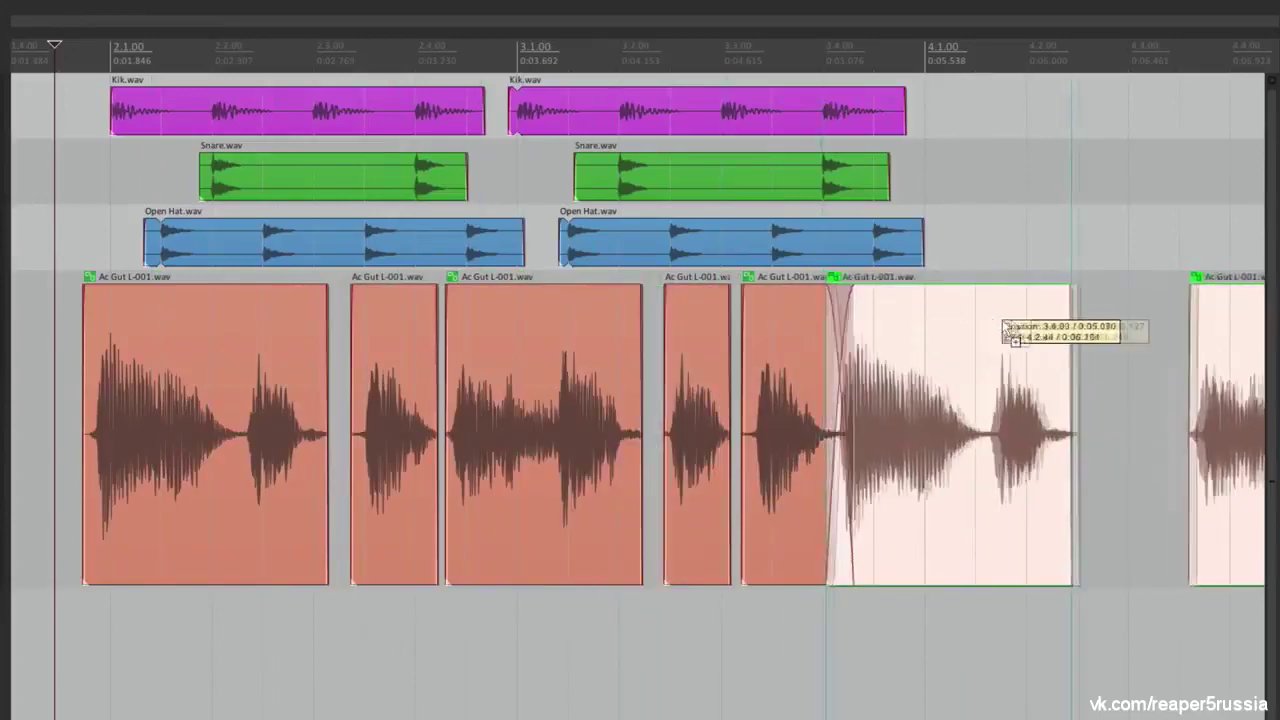
pyautogui.moveTo(1006, 327); pyautogui.dragTo(1009, 323)
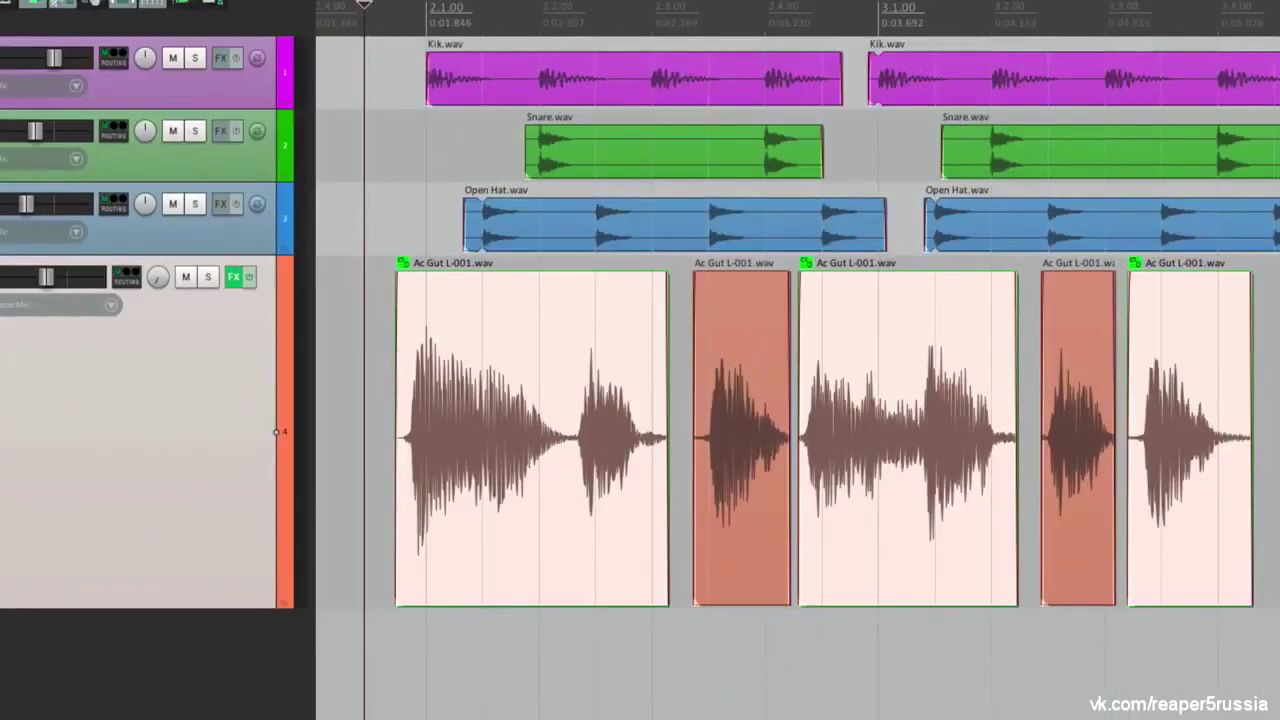
pyautogui.moveTo(560, 349); pyautogui.dragTo(598, 690)
pyautogui.hotkey('ctrl', 'z')
# Try stretching and adjusting the start edges of the grouped Ac Gut items together, undoing each change
pyautogui.moveTo(394, 423); pyautogui.dragTo(458, 438)
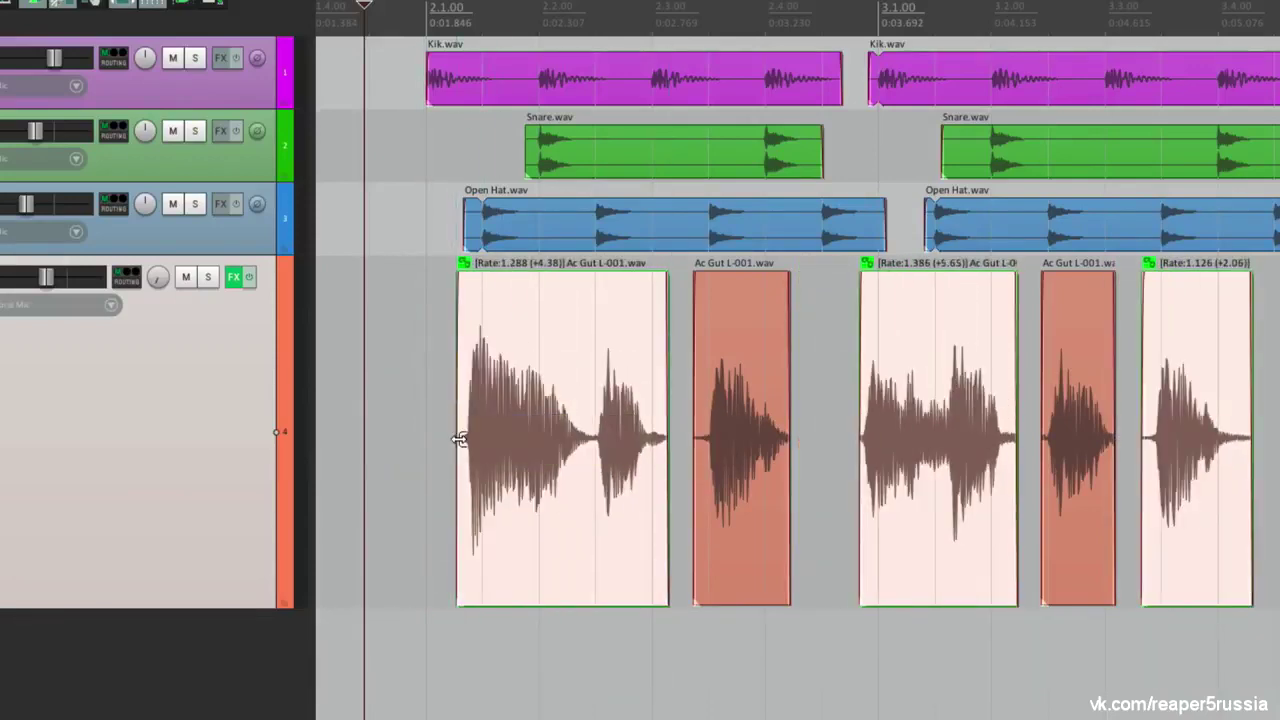
pyautogui.hotkey('ctrl', 'z')
pyautogui.moveTo(396, 397); pyautogui.dragTo(466, 409)
pyautogui.hotkey('ctrl', 'z')
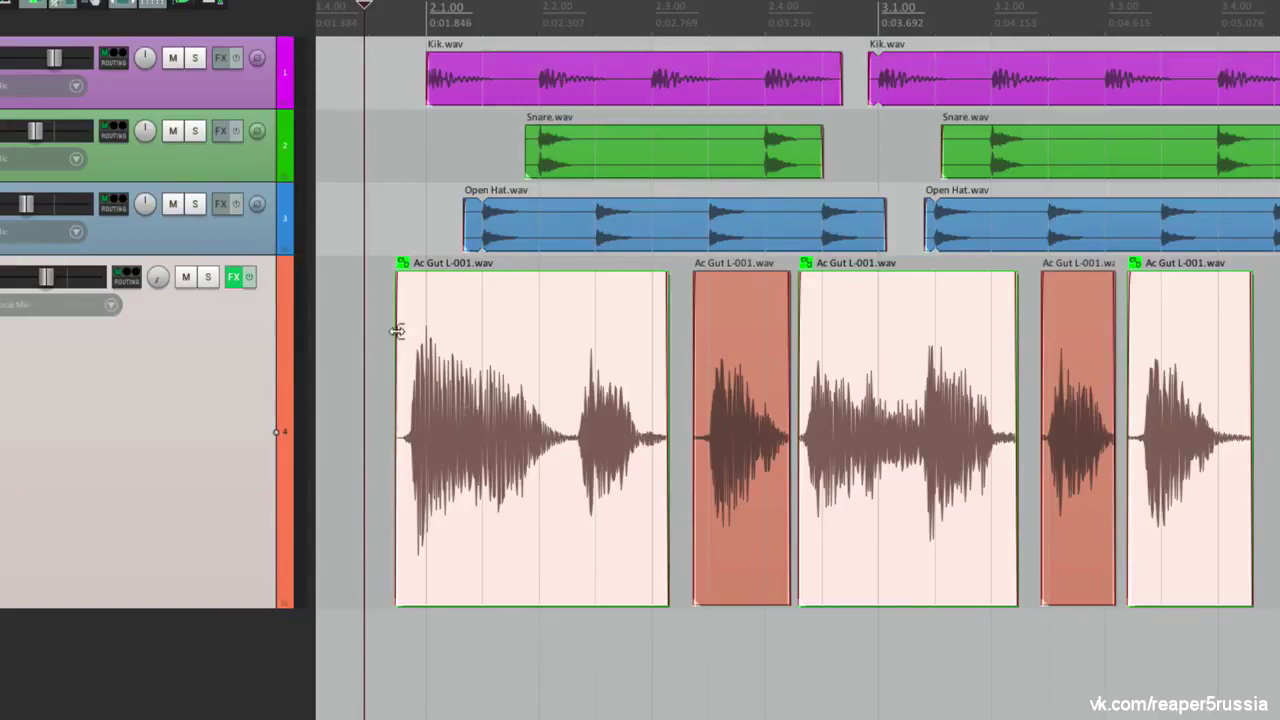
# Remove the three selected Ac Gut items from their group and clear the selection
pyautogui.rightClick(436, 316)
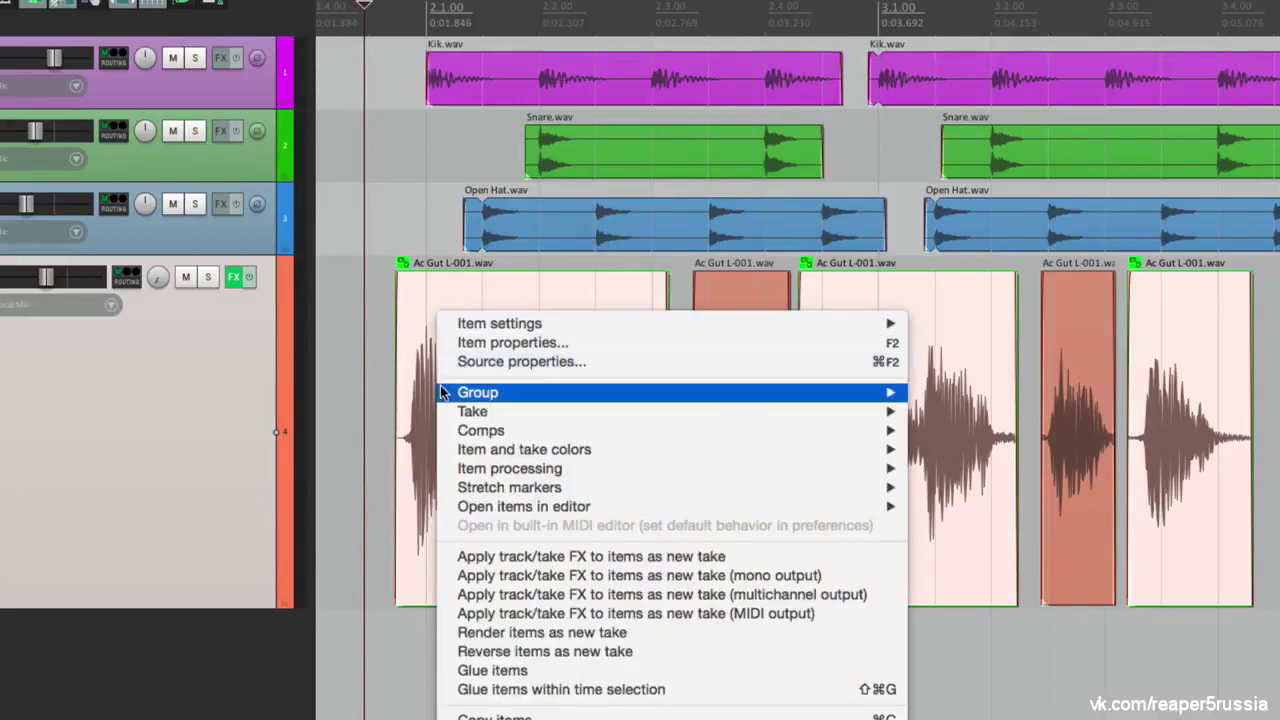
pyautogui.moveTo(445, 393)
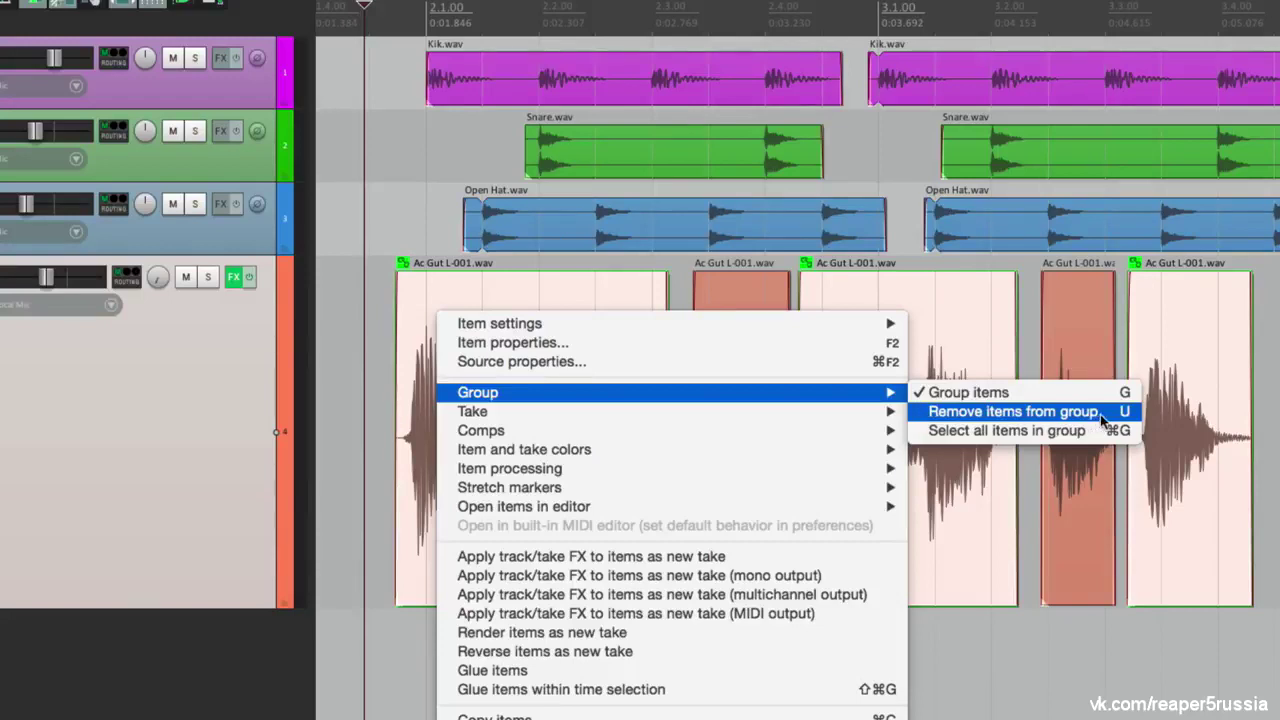
pyautogui.click(329, 336)
pyautogui.press('u')
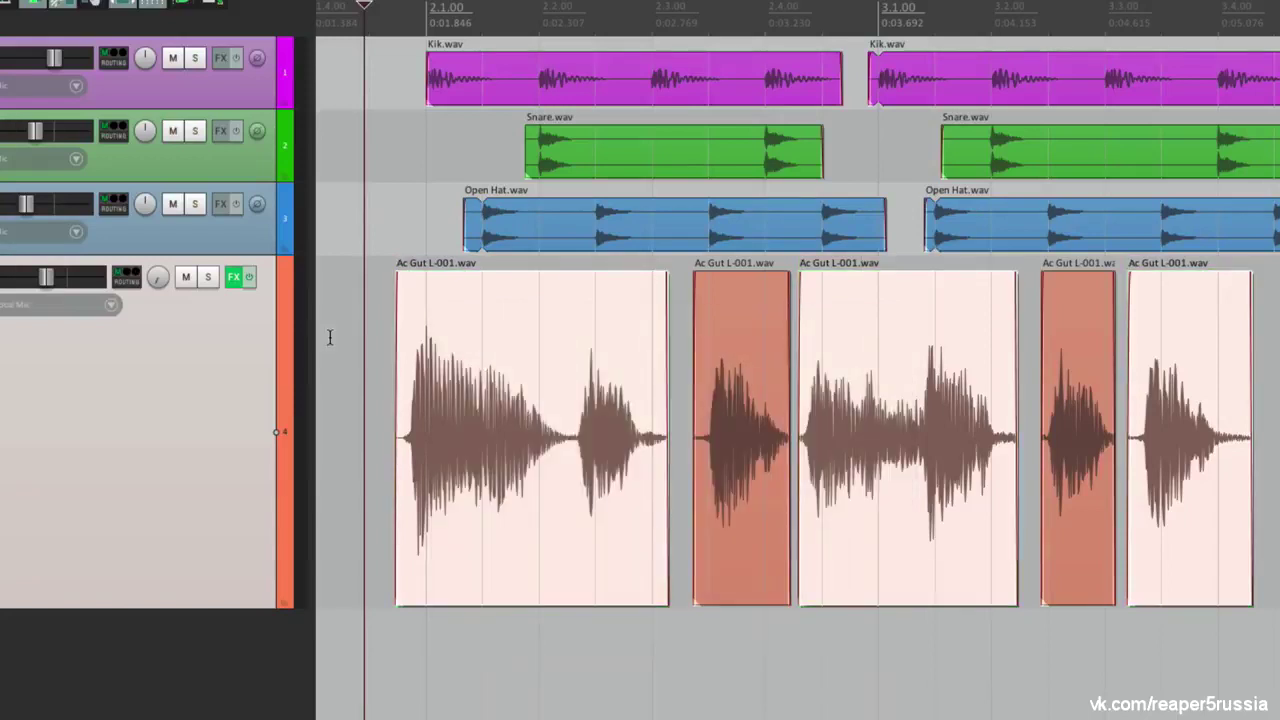
pyautogui.click(381, 308)
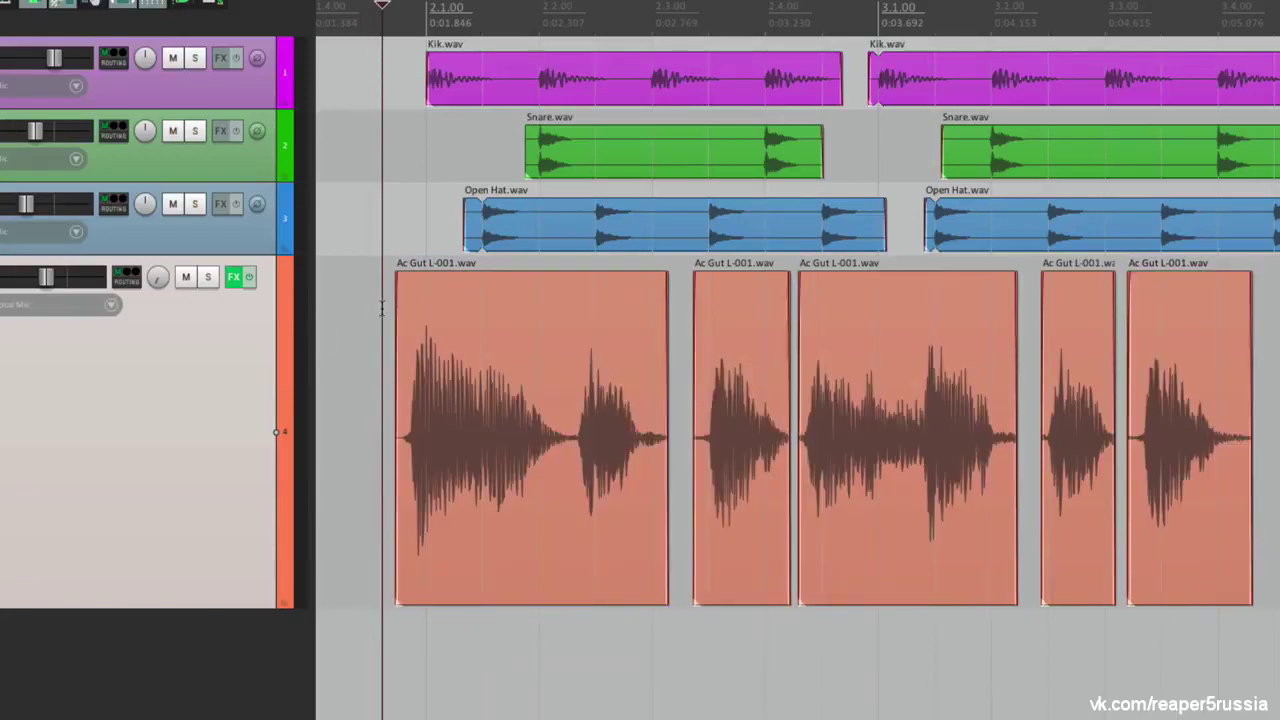
# Move the first Ac Gut item slightly later and group it with the third and fifth Ac Gut items
pyautogui.moveTo(458, 321); pyautogui.dragTo(477, 340)
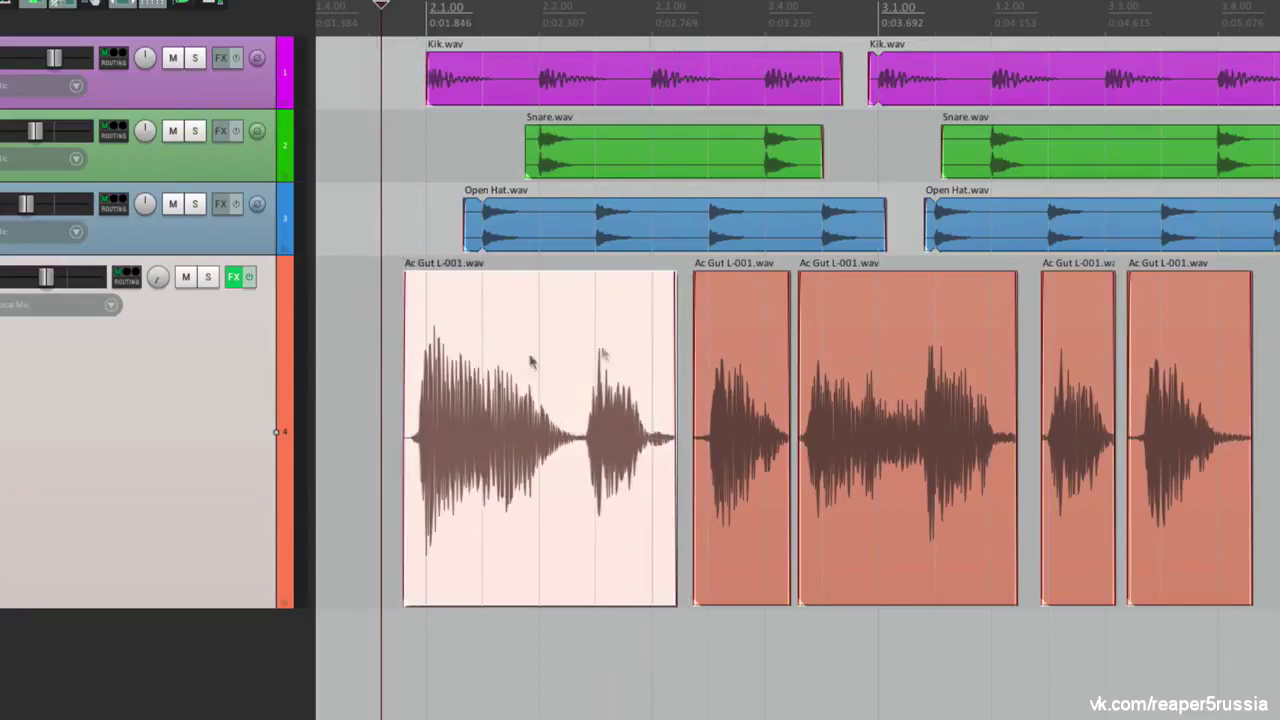
pyautogui.keyDown('ctrl'); pyautogui.click(891, 349); pyautogui.keyUp('ctrl')
pyautogui.keyDown('ctrl'); pyautogui.click(1165, 330); pyautogui.keyUp('ctrl')
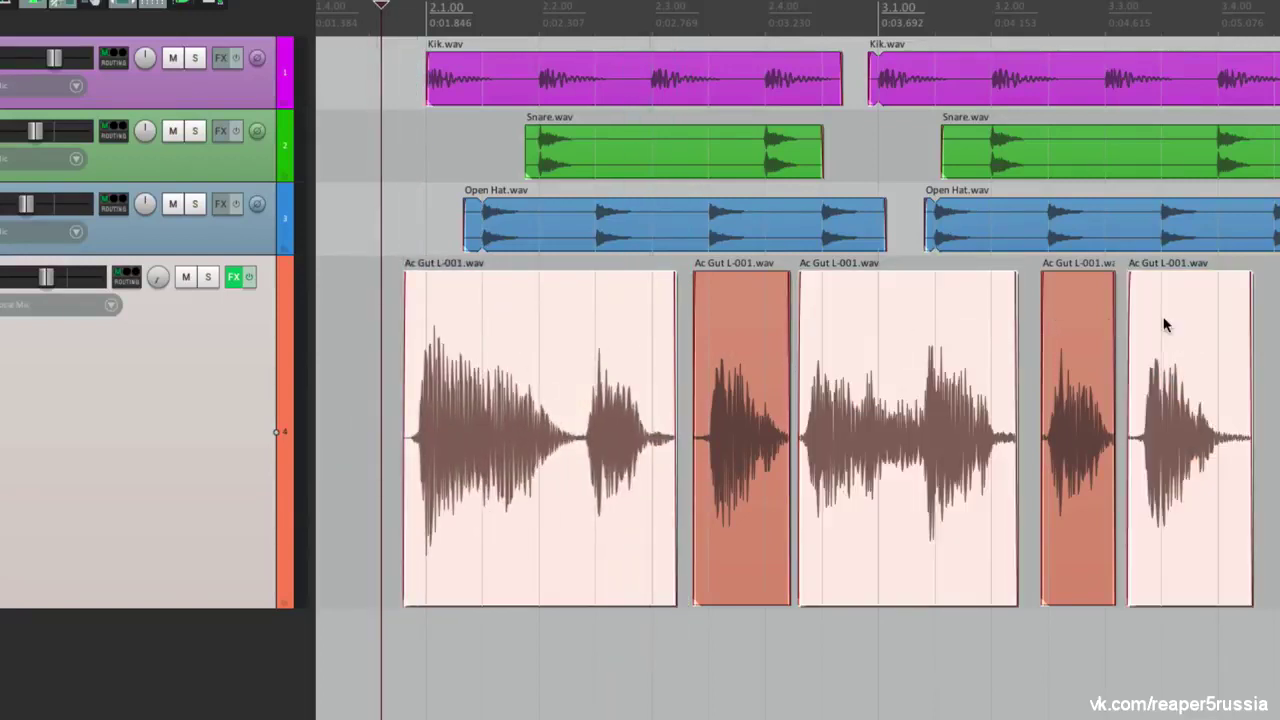
pyautogui.moveTo(455, 346)
pyautogui.mouseDown()
pyautogui.moveTo(442, 348)
pyautogui.moveTo(458, 346)
pyautogui.mouseUp()
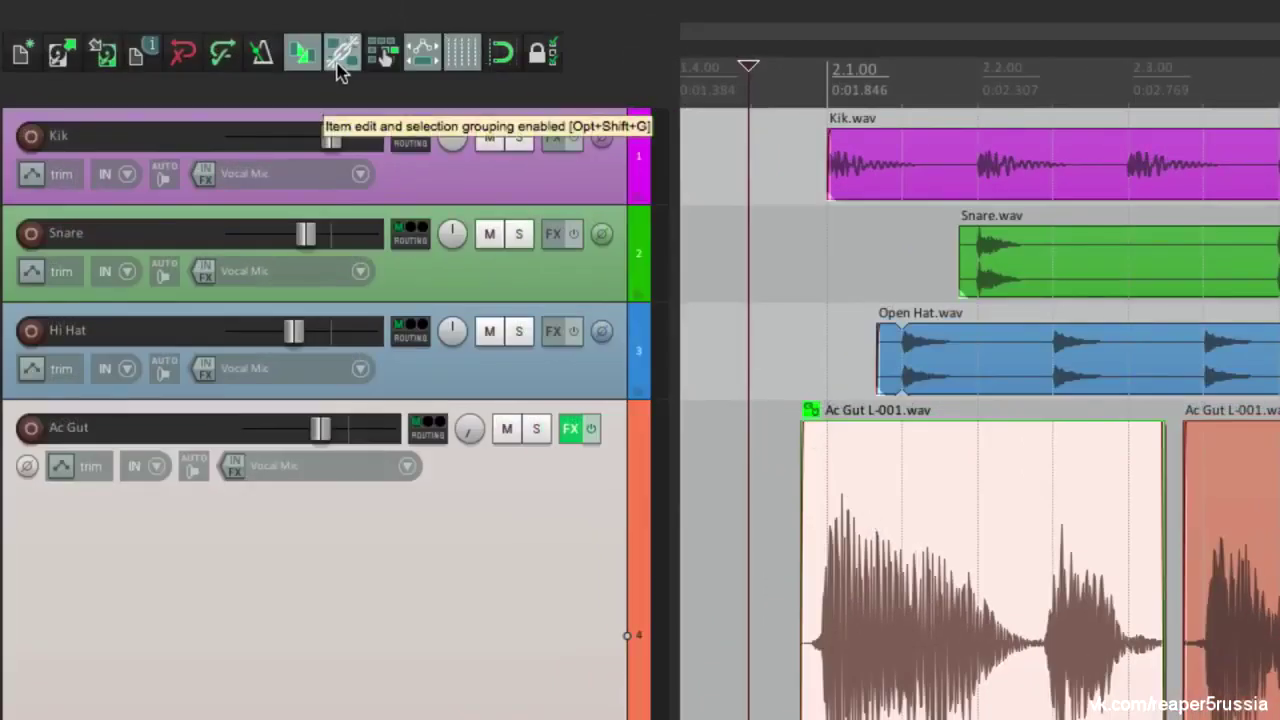
# Disable item edit and selection grouping, and move the first and third Ac Gut items independently of their group
pyautogui.click(341, 55)
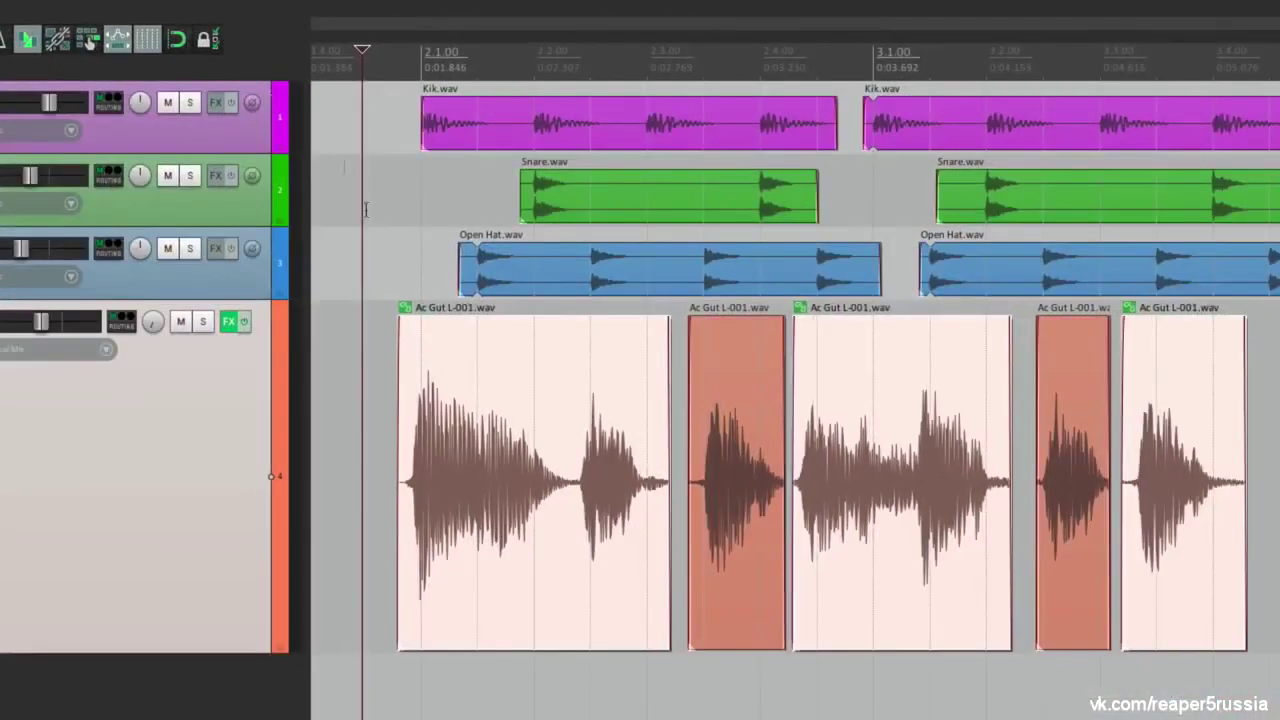
pyautogui.moveTo(491, 383)
pyautogui.mouseDown()
pyautogui.moveTo(478, 389)
pyautogui.moveTo(491, 401)
pyautogui.mouseUp()
pyautogui.moveTo(853, 394); pyautogui.dragTo(832, 393)
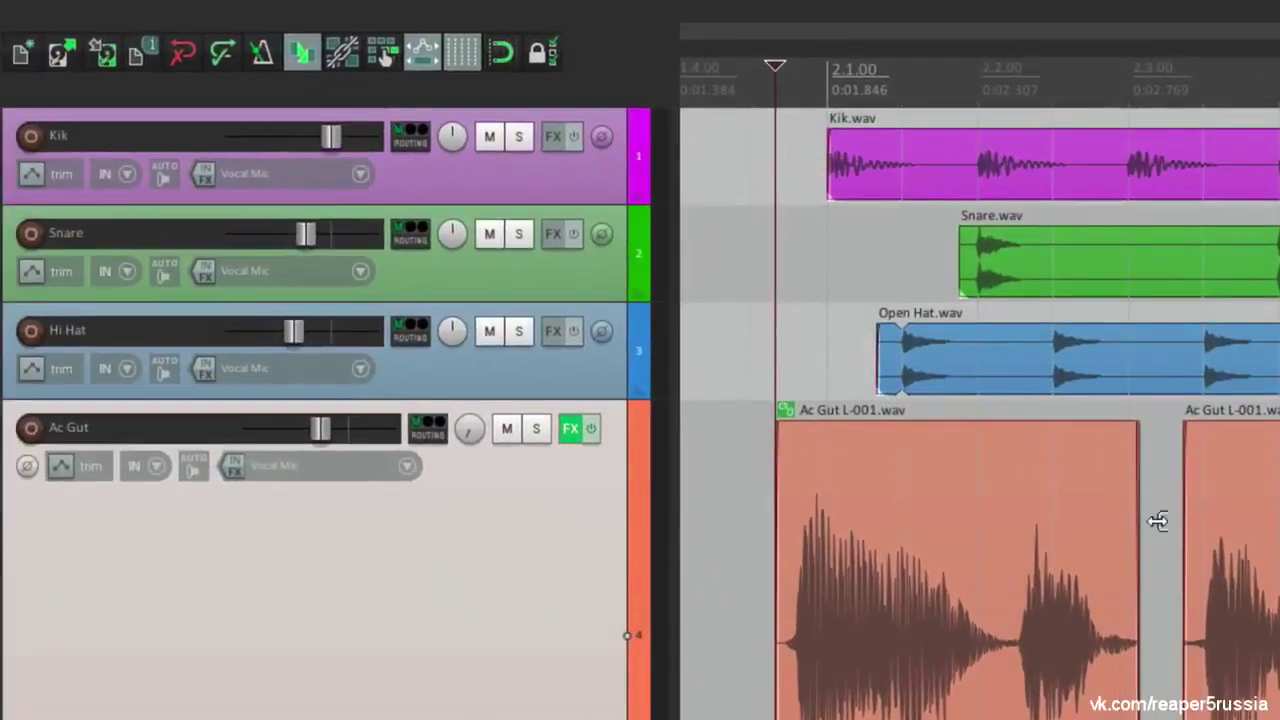
# Enable item edit and selection grouping again and move the Ac Gut group slightly later through its first item
pyautogui.click(345, 58)
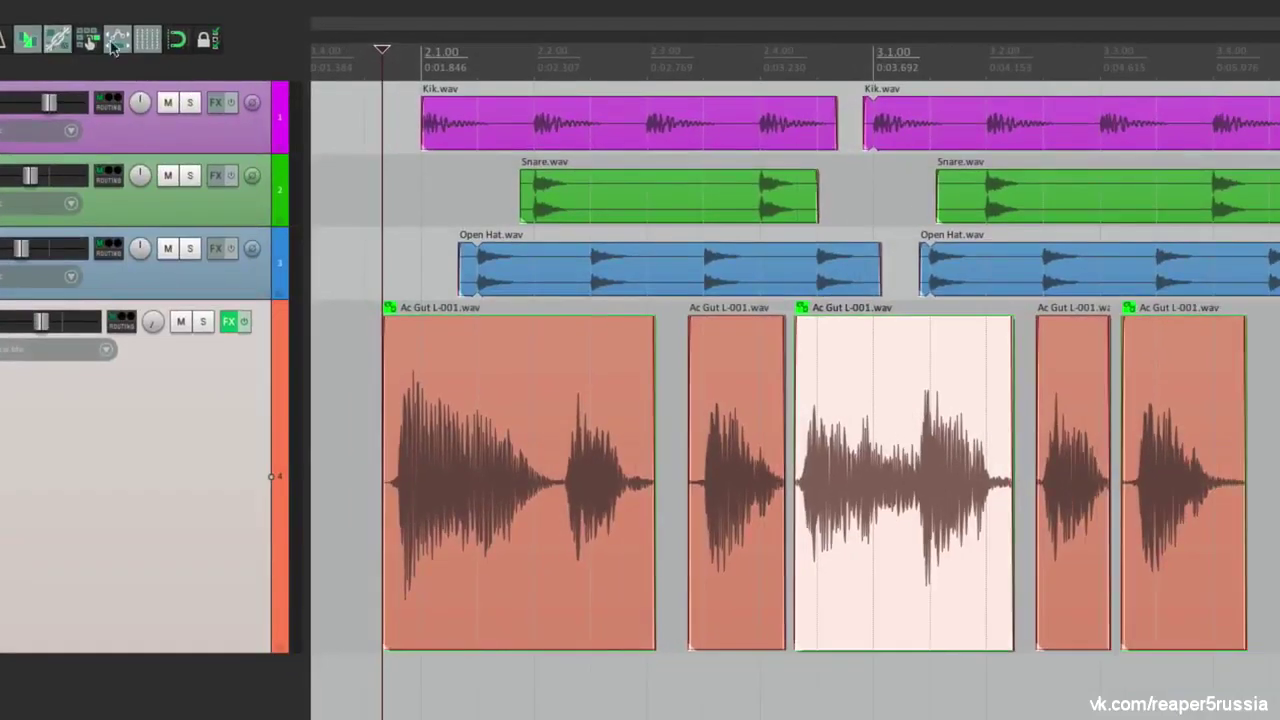
pyautogui.moveTo(493, 346); pyautogui.dragTo(514, 358)
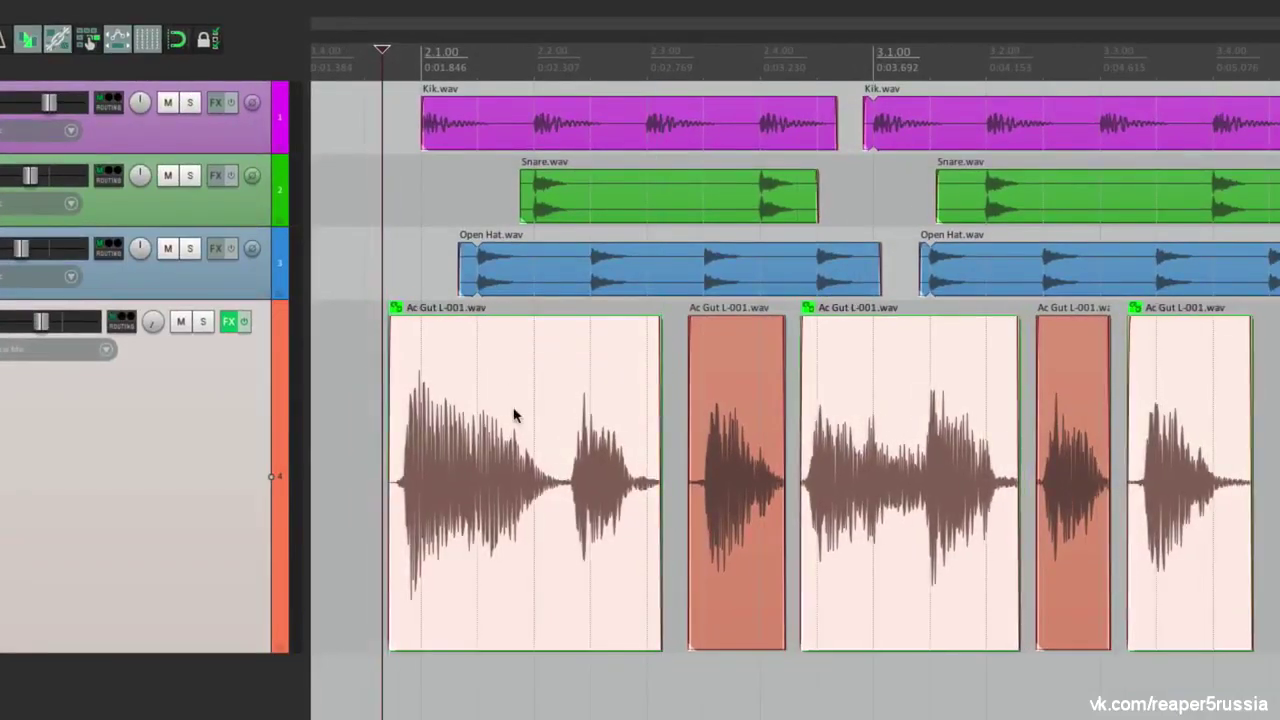
# Try deleting the Ac Gut group and moving it to a new track below, undoing each change
pyautogui.press('Delete')
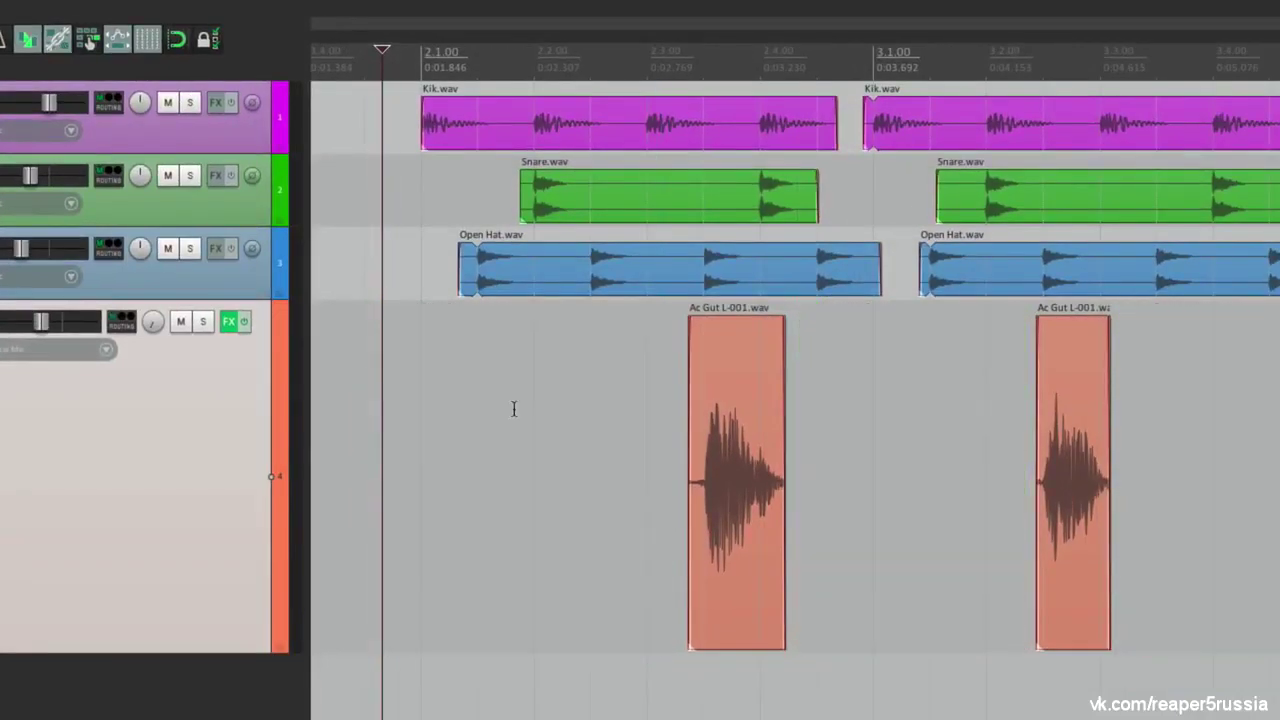
pyautogui.press('space')
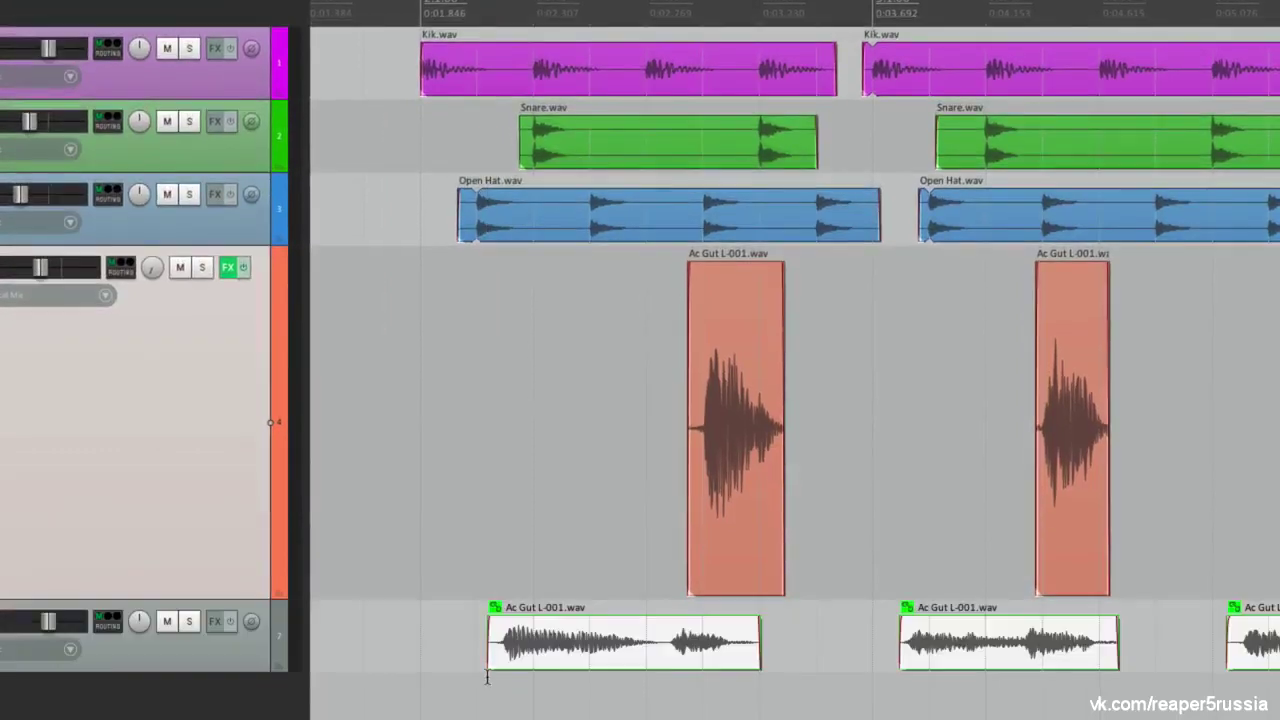
pyautogui.hotkey('ctrl', 'z')
pyautogui.hotkey('ctrl', 'z')
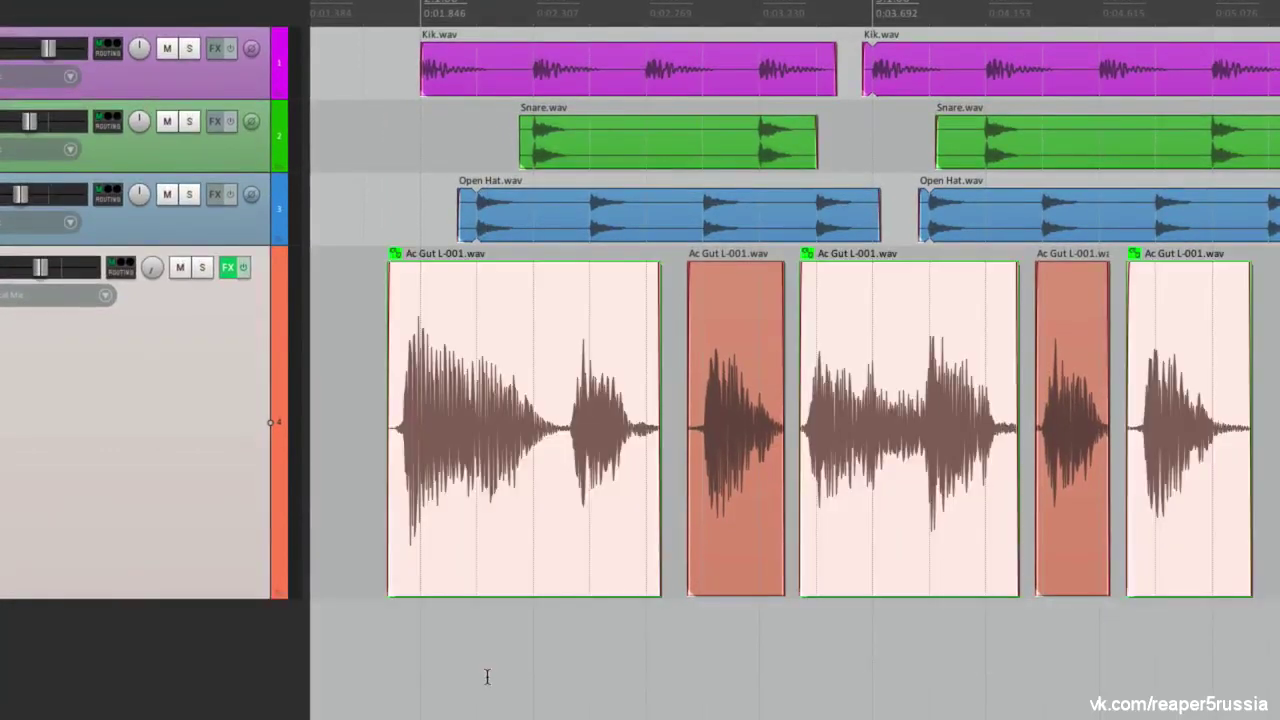
pyautogui.press('Delete')
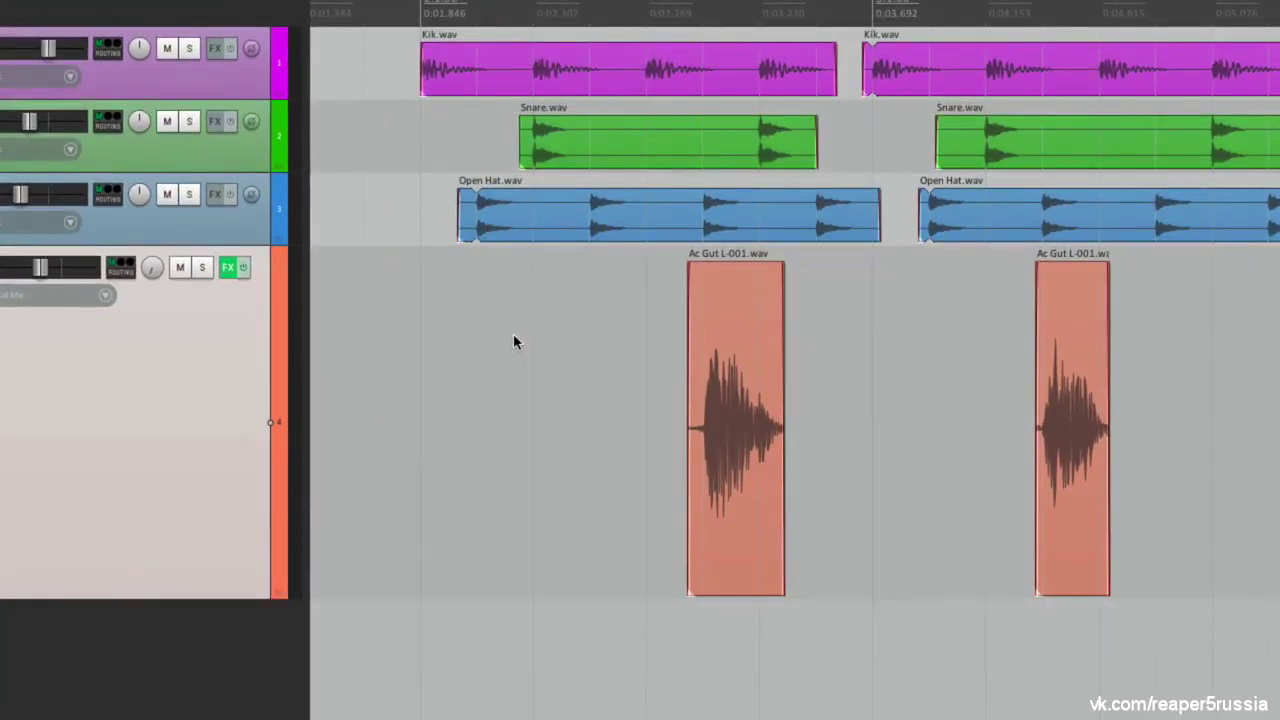
pyautogui.hotkey('ctrl', 'z')
pyautogui.moveTo(503, 330); pyautogui.dragTo(528, 642)
pyautogui.hotkey('ctrl', 'z')
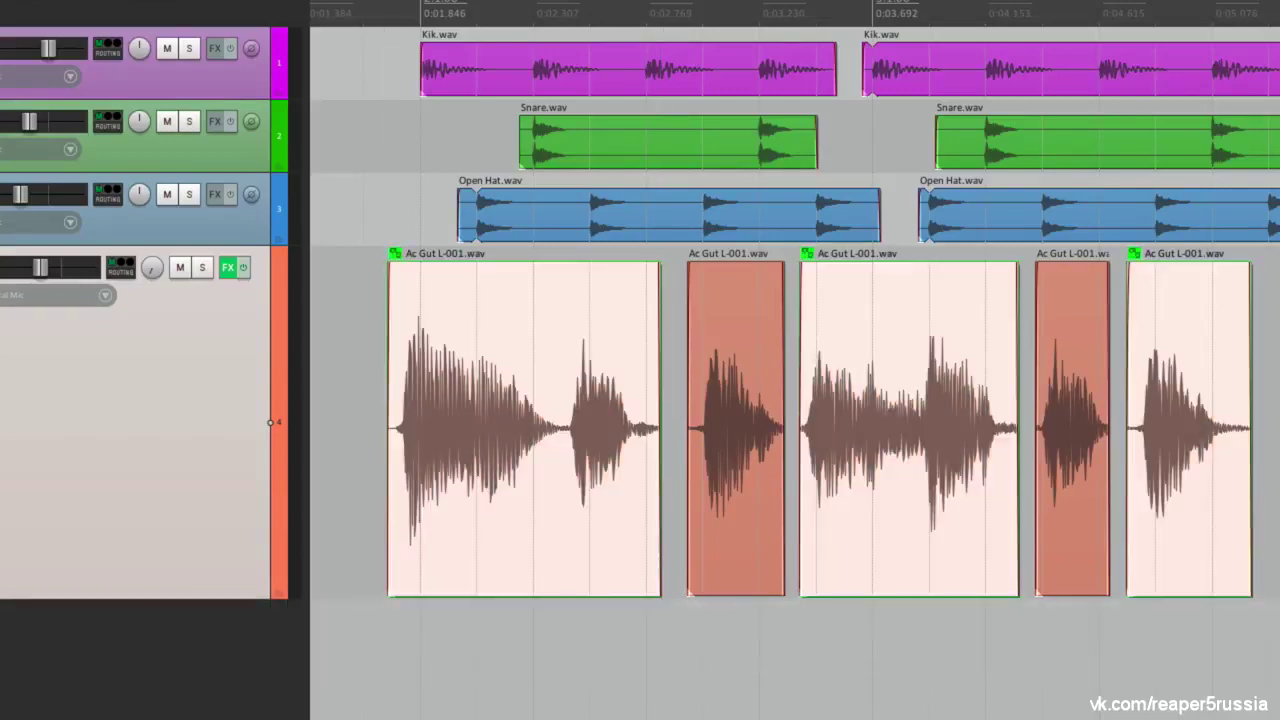
# Try moving the grouped Ac Gut items and stretching them together from their start edges, undoing both changes
pyautogui.moveTo(496, 423); pyautogui.dragTo(529, 422)
pyautogui.moveTo(391, 414); pyautogui.dragTo(449, 466)
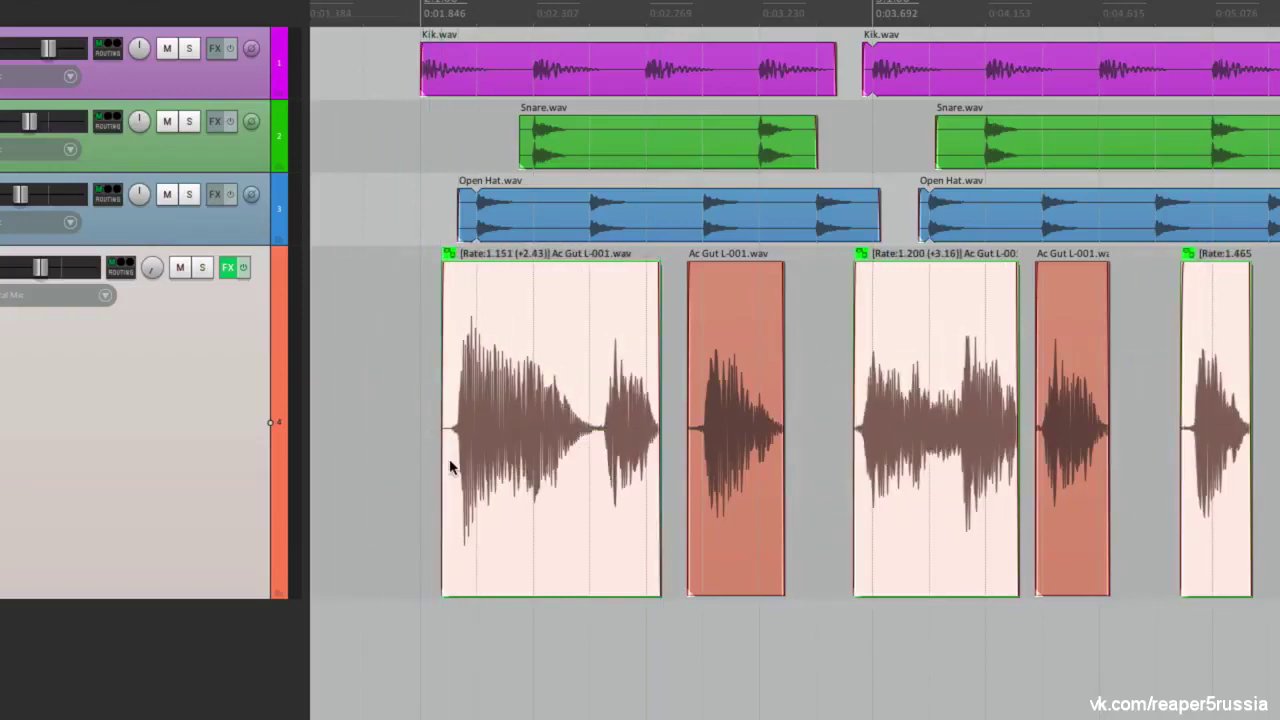
pyautogui.hotkey('ctrl', 'z')
pyautogui.hotkey('ctrl', 'z')
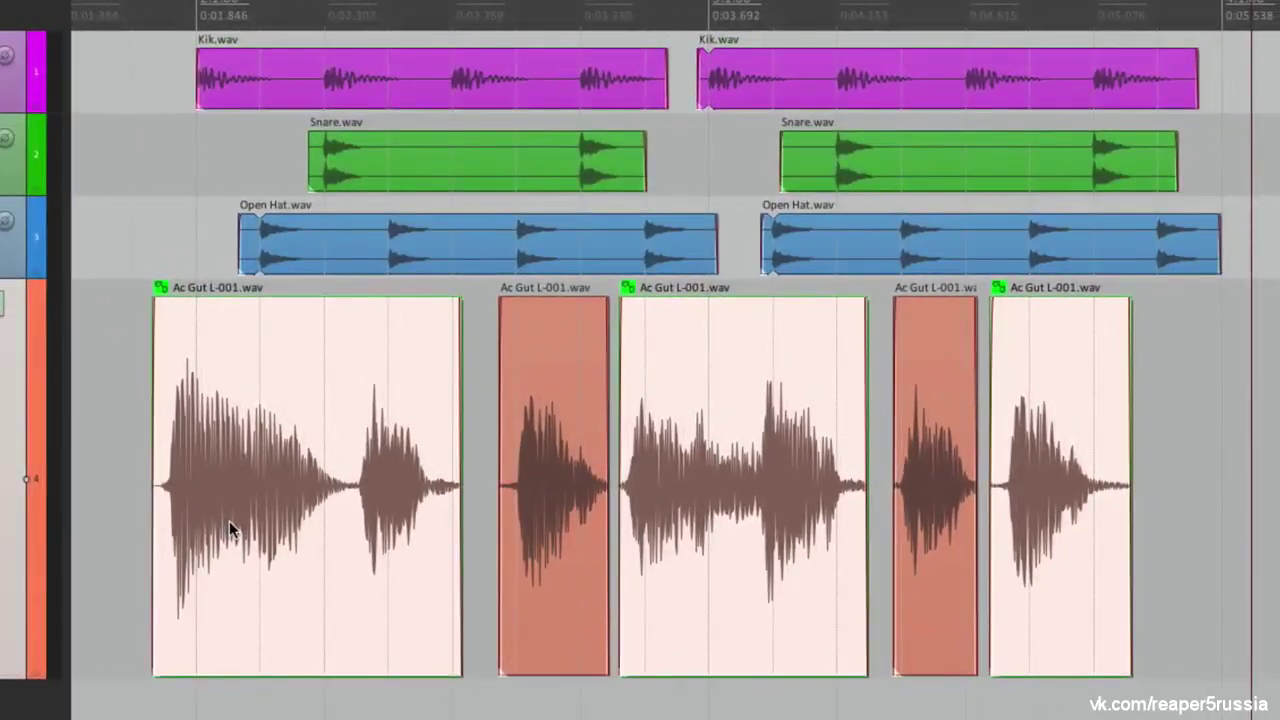
# Remove the Ac Gut items from their group and select all five items on the Ac Gut track
pyautogui.press('u')
pyautogui.doubleClick(134, 410)
pyautogui.keyDown('ctrl'); pyautogui.click(271, 380); pyautogui.keyUp('ctrl')
pyautogui.keyDown('shift'); pyautogui.click(1071, 352); pyautogui.keyUp('shift')
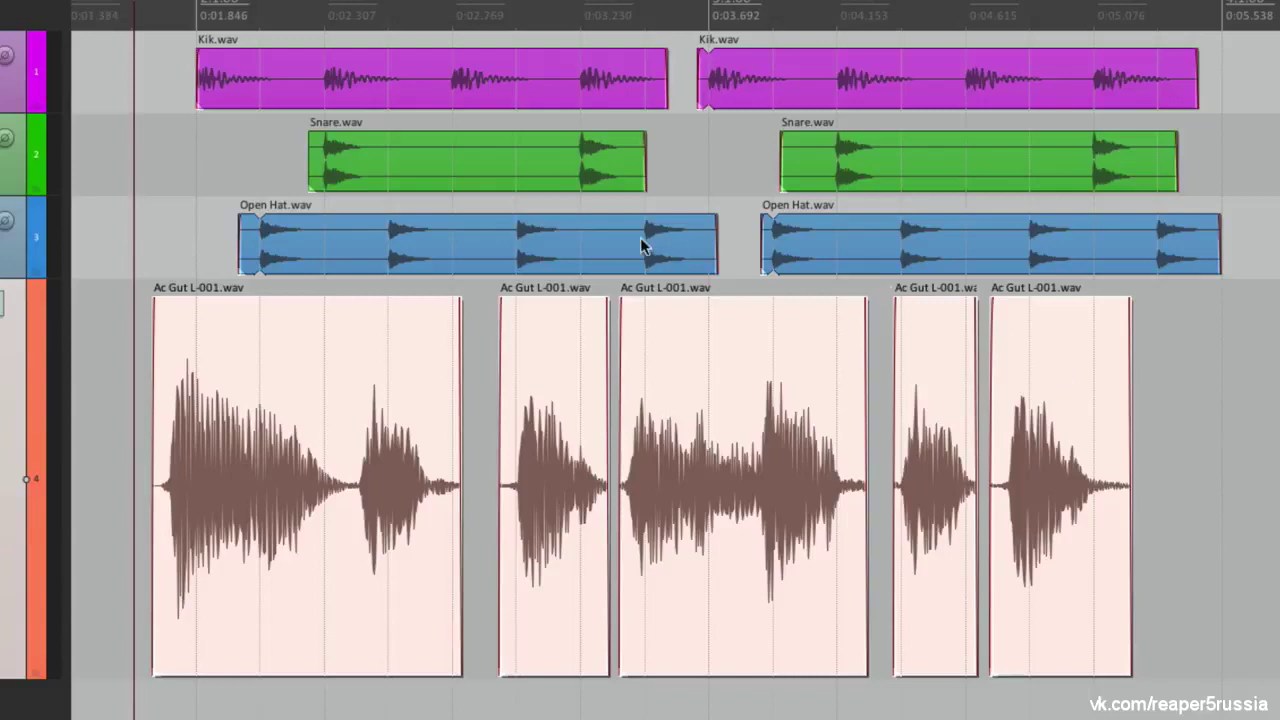
# Add every Open Hat, Snare and Kik item to the selection and group them with the Ac Gut items
pyautogui.keyDown('ctrl'); pyautogui.click(520, 248); pyautogui.keyUp('ctrl')
pyautogui.keyDown('ctrl'); pyautogui.click(819, 225); pyautogui.keyUp('ctrl')
pyautogui.keyDown('ctrl'); pyautogui.click(560, 143); pyautogui.keyUp('ctrl')
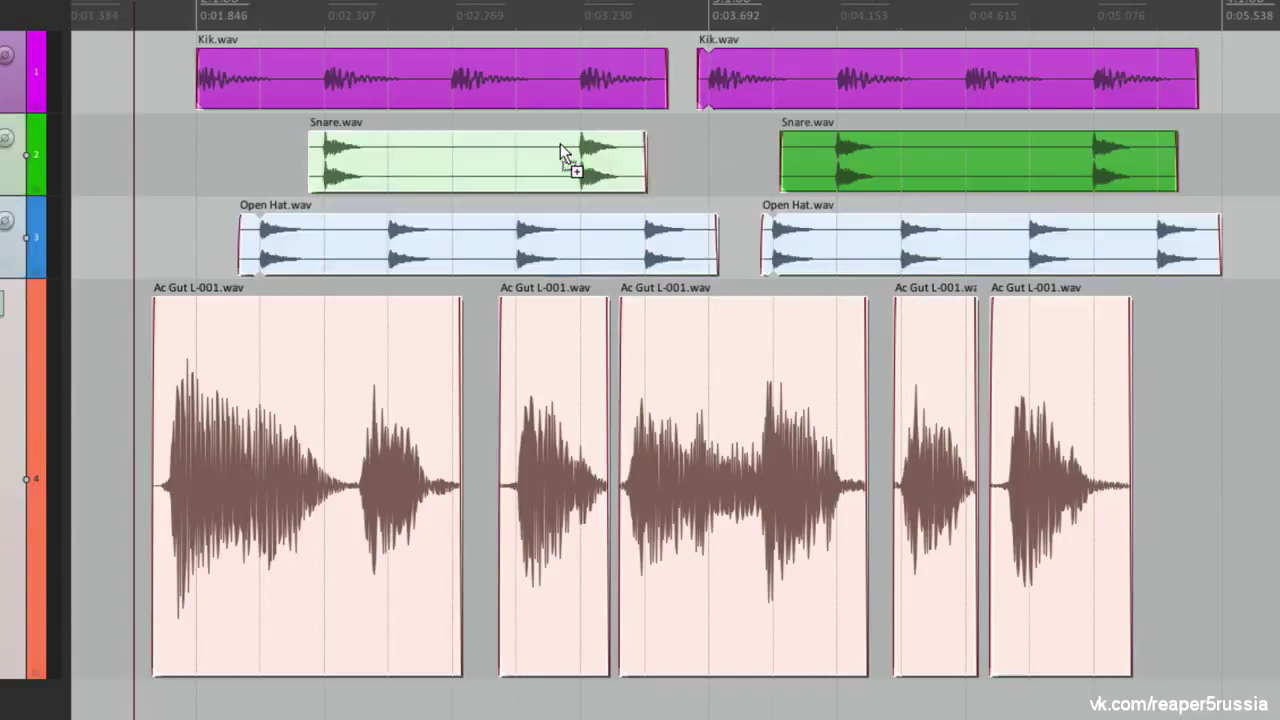
pyautogui.keyDown('ctrl'); pyautogui.click(826, 149); pyautogui.keyUp('ctrl')
pyautogui.keyDown('ctrl'); pyautogui.click(795, 62); pyautogui.keyUp('ctrl')
pyautogui.keyDown('ctrl'); pyautogui.click(608, 83); pyautogui.keyUp('ctrl')
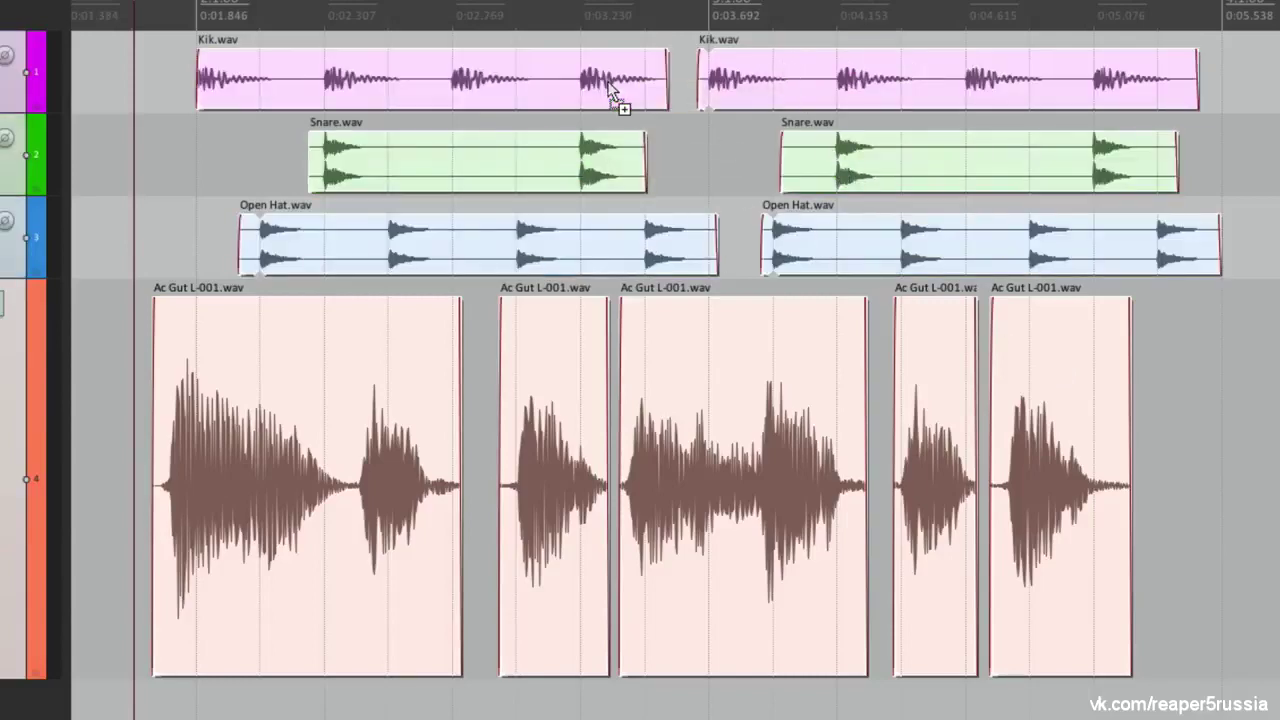
pyautogui.scroll(-4, 607, 83)
pyautogui.hscroll(3, 409, 225)
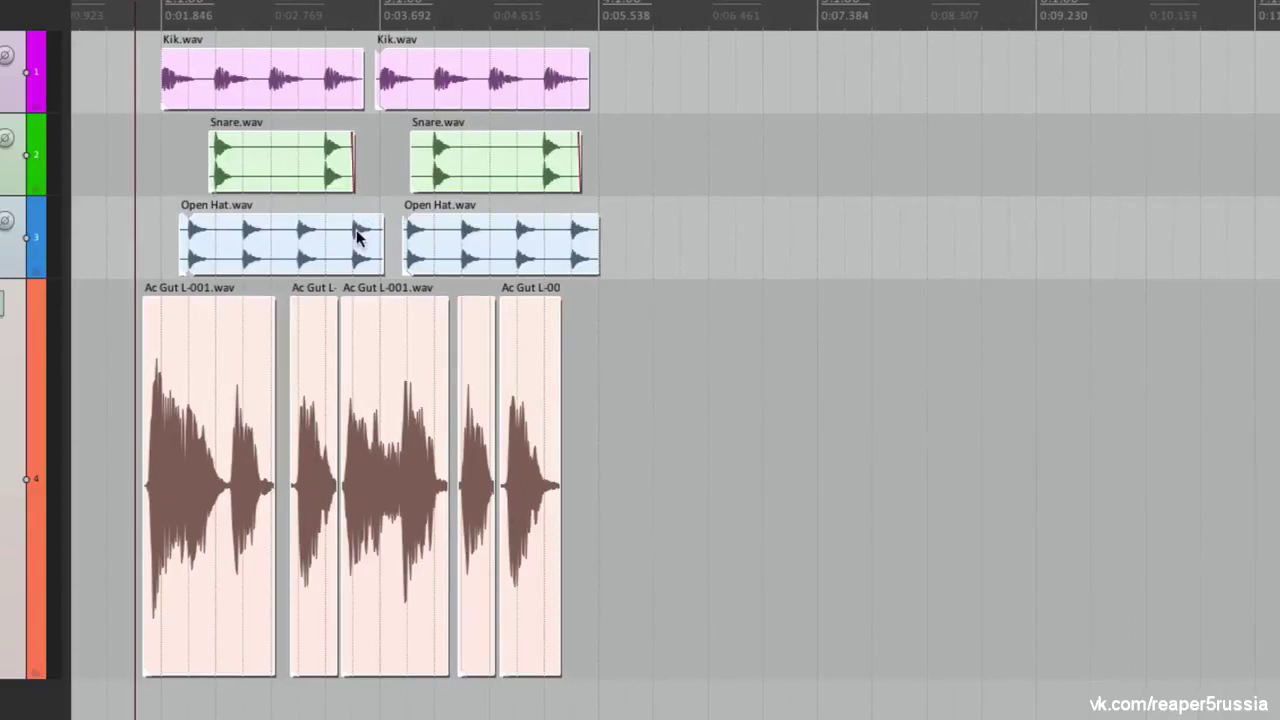
pyautogui.hotkey('ctrl', 'g')
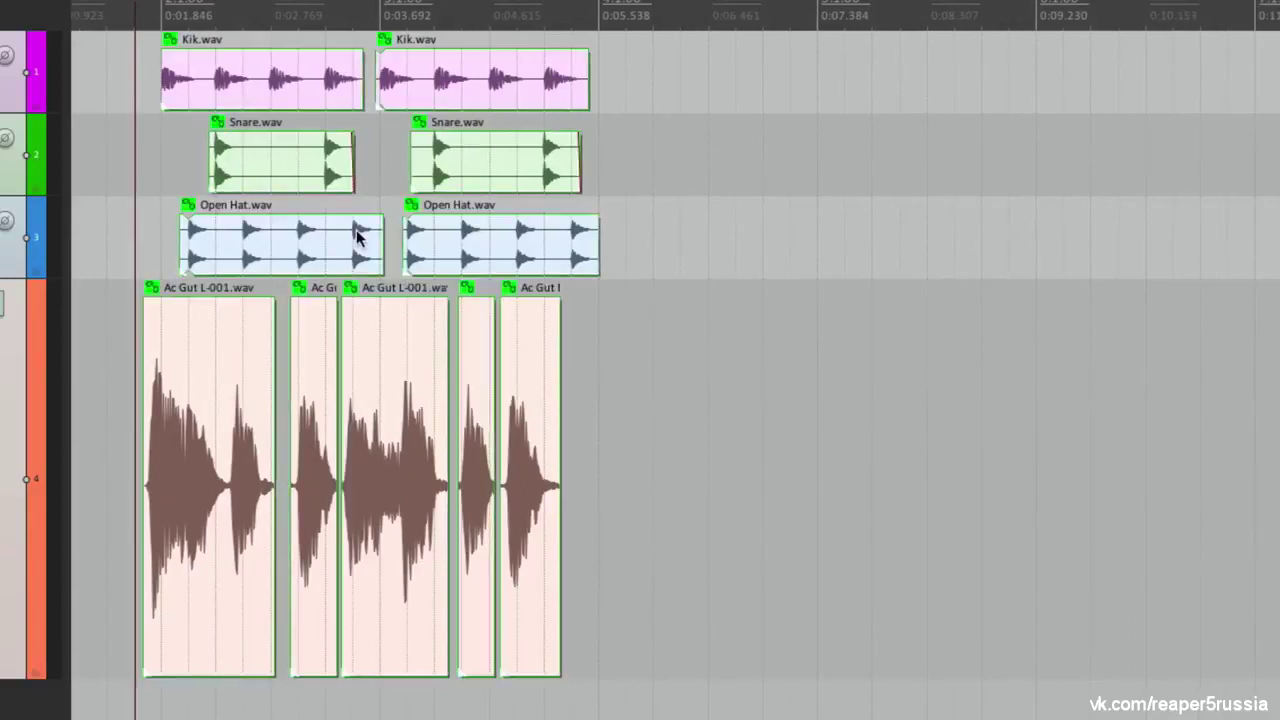
# Try copying the whole group by one of its Kik items to start near 0:05.538, and delete the copy
pyautogui.click(130, 345)
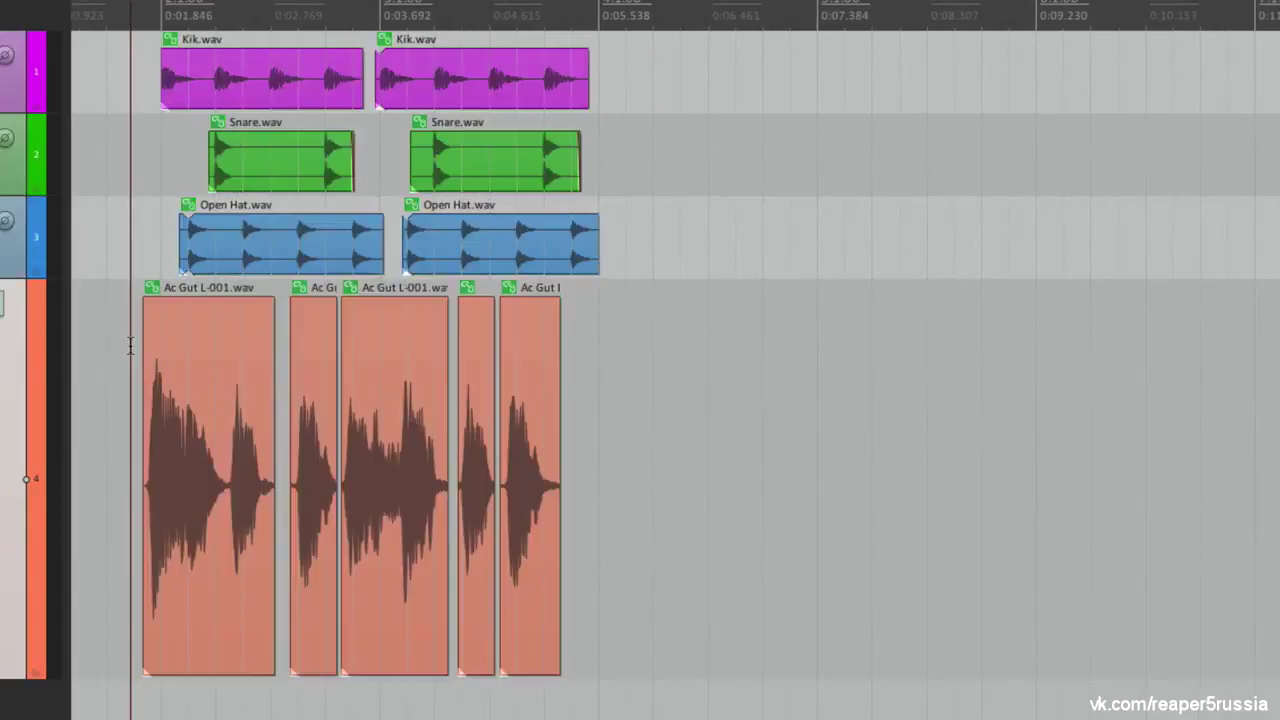
pyautogui.moveTo(244, 77); pyautogui.dragTo(695, 56)
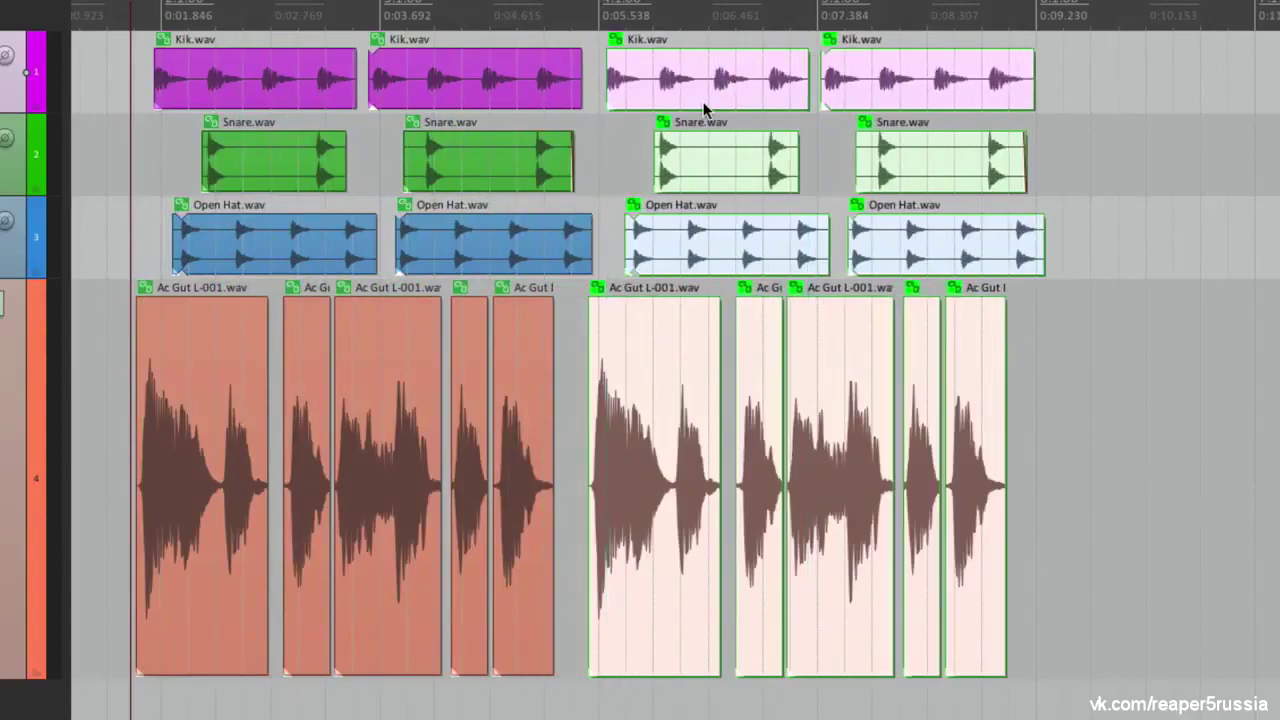
pyautogui.press('Delete')
# Select the remaining group across all four tracks, remove its items from the group, and clear the selection
pyautogui.click(246, 84)
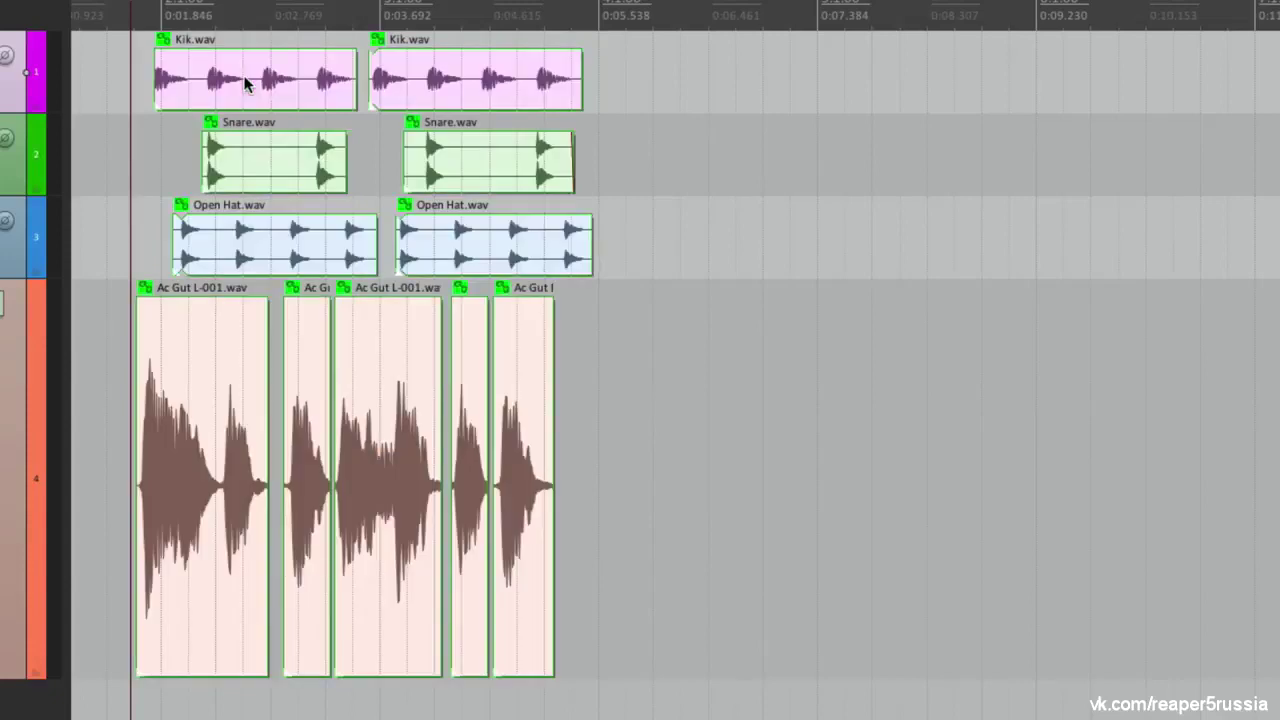
pyautogui.press('u')
pyautogui.click(122, 355)
pyautogui.hotkey('ctrl', 'a')
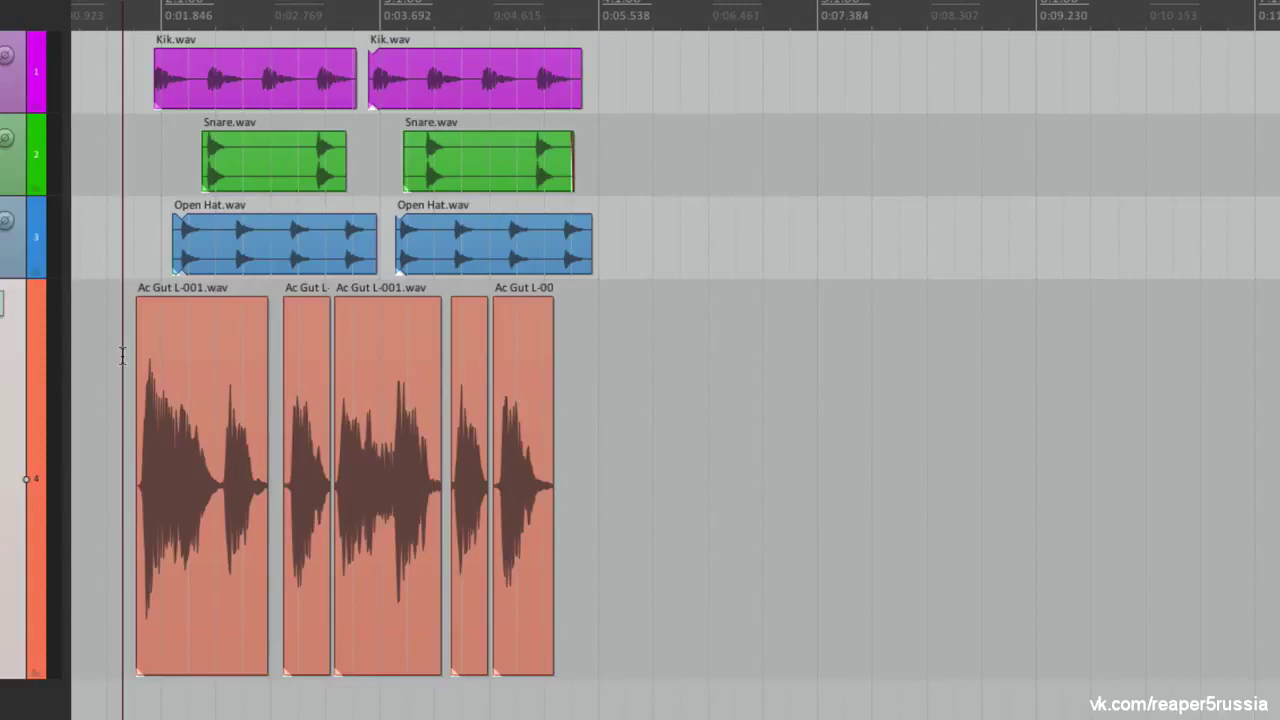
# Group the first and third Ac Gut items with the second Snare, first Kik and first Open Hat items
pyautogui.scroll(4, 122, 355)
pyautogui.click(323, 394)
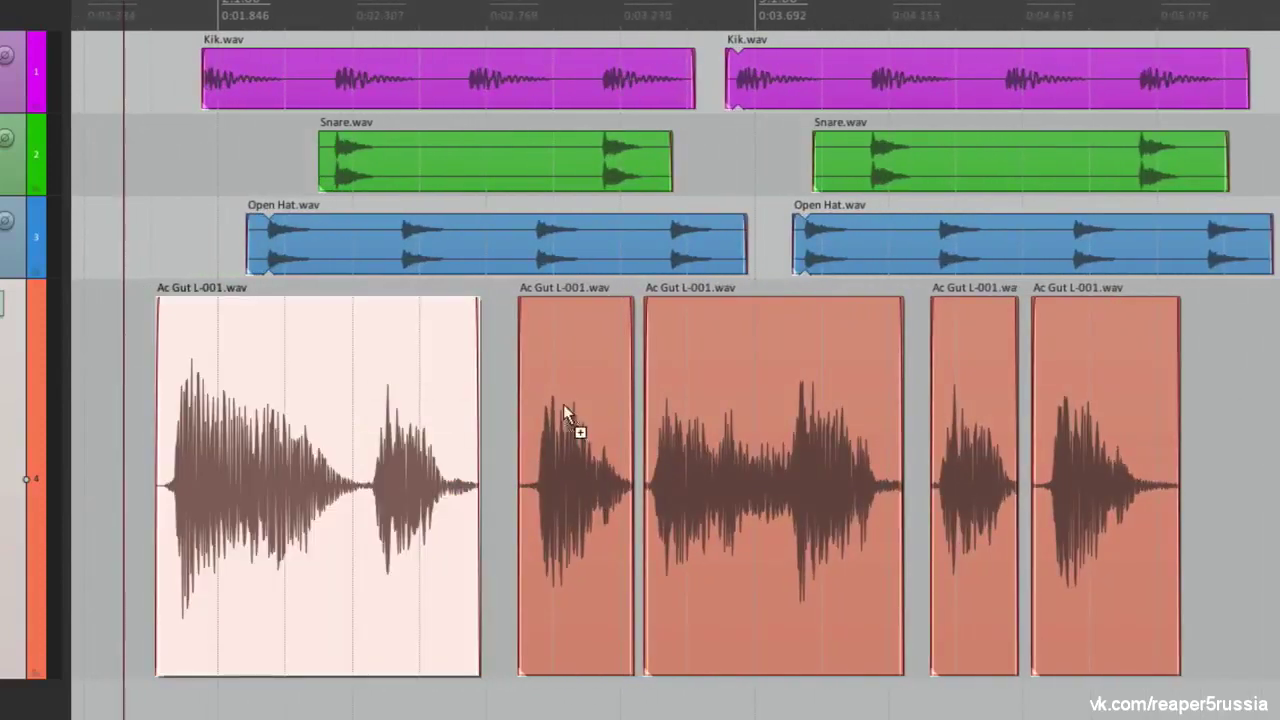
pyautogui.keyDown('ctrl'); pyautogui.click(757, 417); pyautogui.keyUp('ctrl')
pyautogui.keyDown('ctrl'); pyautogui.click(959, 164); pyautogui.keyUp('ctrl')
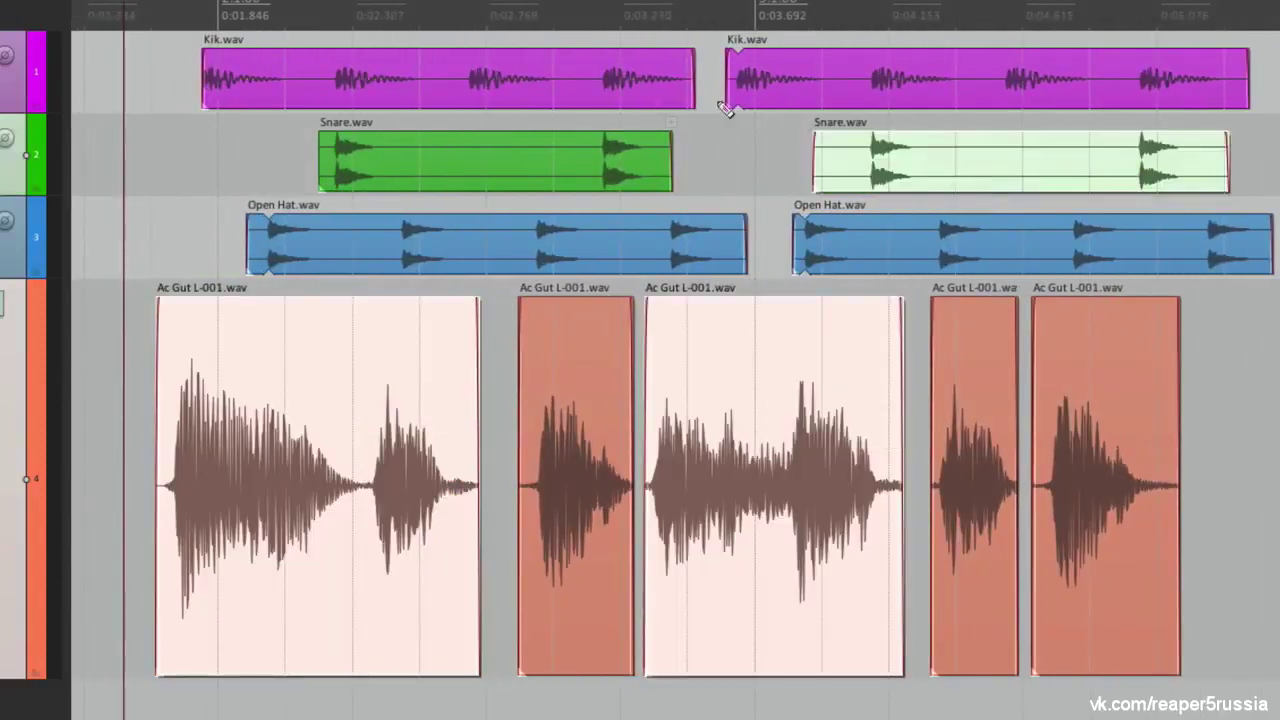
pyautogui.keyDown('ctrl'); pyautogui.click(537, 99); pyautogui.keyUp('ctrl')
pyautogui.keyDown('ctrl'); pyautogui.click(576, 234); pyautogui.keyUp('ctrl')
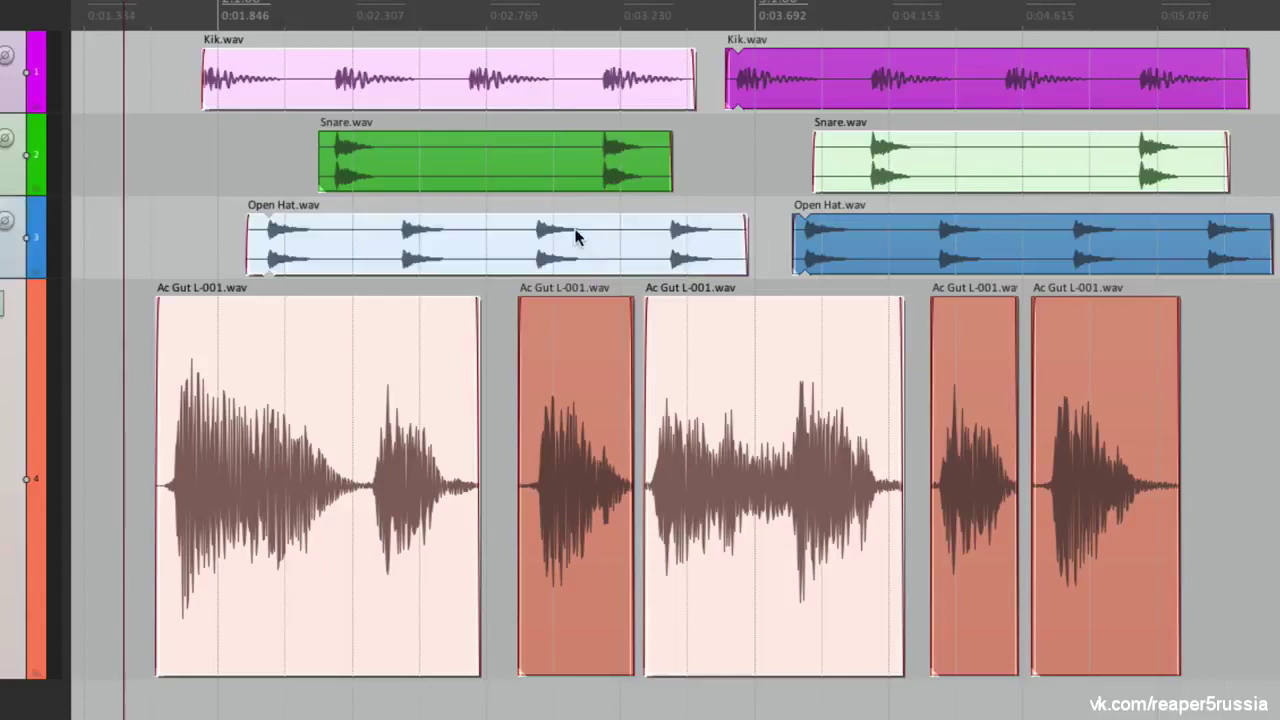
pyautogui.hotkey('ctrl', 'g')
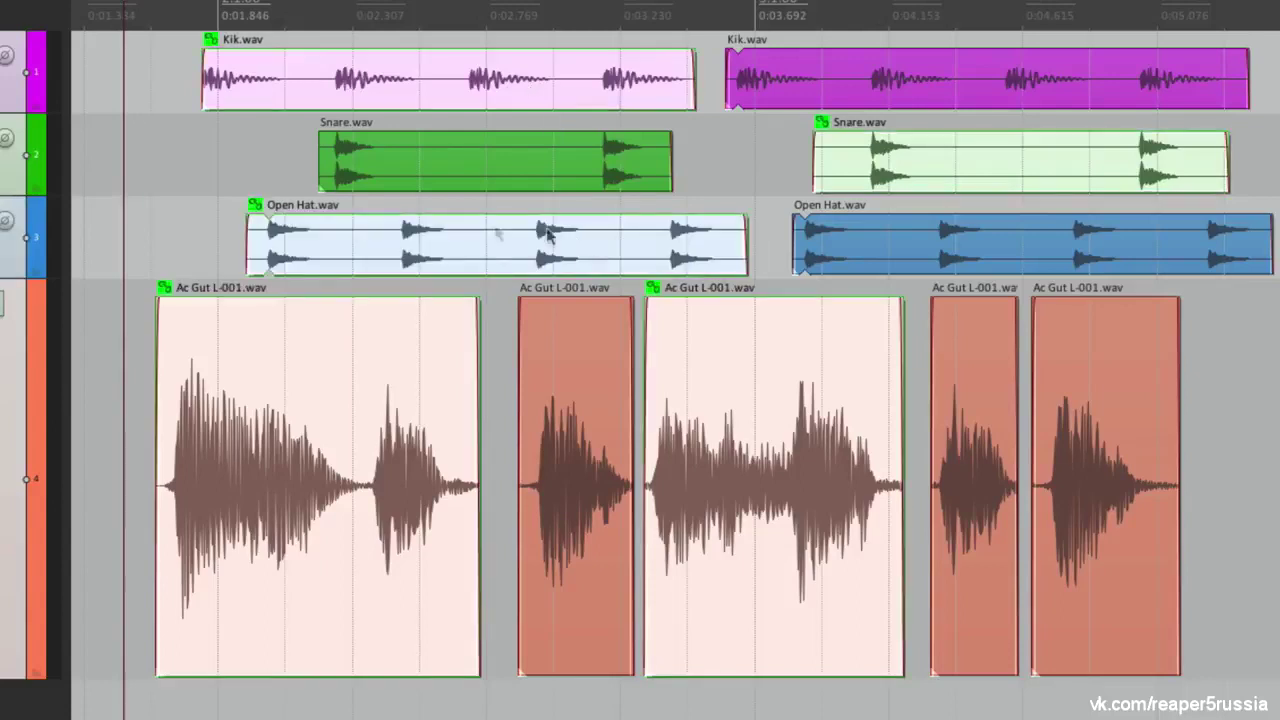
# Try deleting the whole group through its first Ac Gut item, and restore all the deleted items
pyautogui.click(136, 410)
pyautogui.click(345, 394)
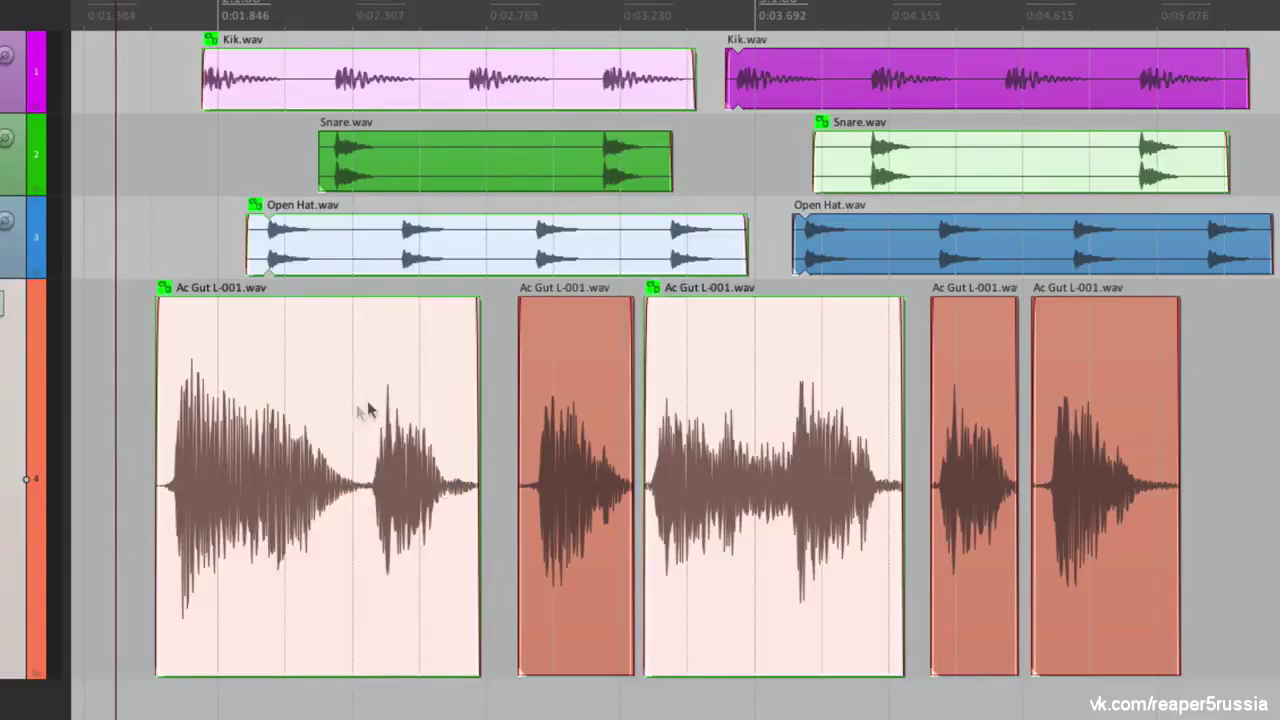
pyautogui.moveTo(333, 412); pyautogui.dragTo(320, 437)
pyautogui.click(132, 375)
pyautogui.click(271, 366)
pyautogui.press('Delete')
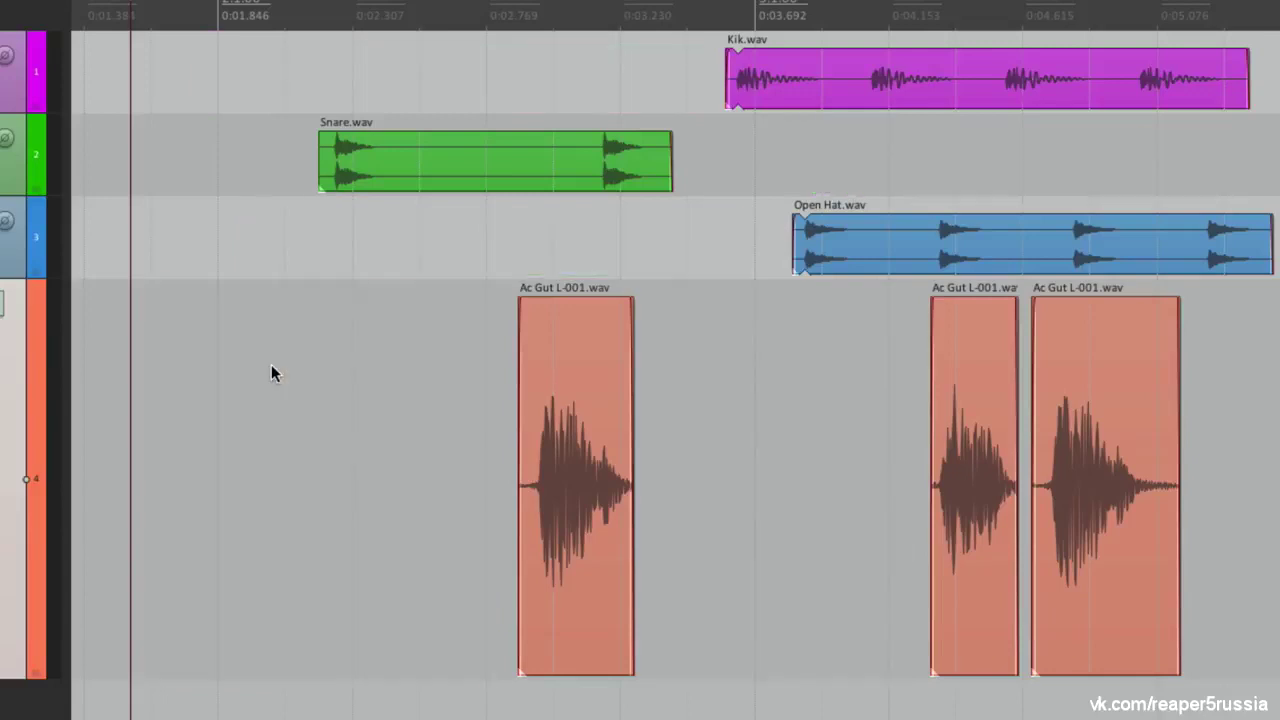
pyautogui.hotkey('ctrl', 'z')
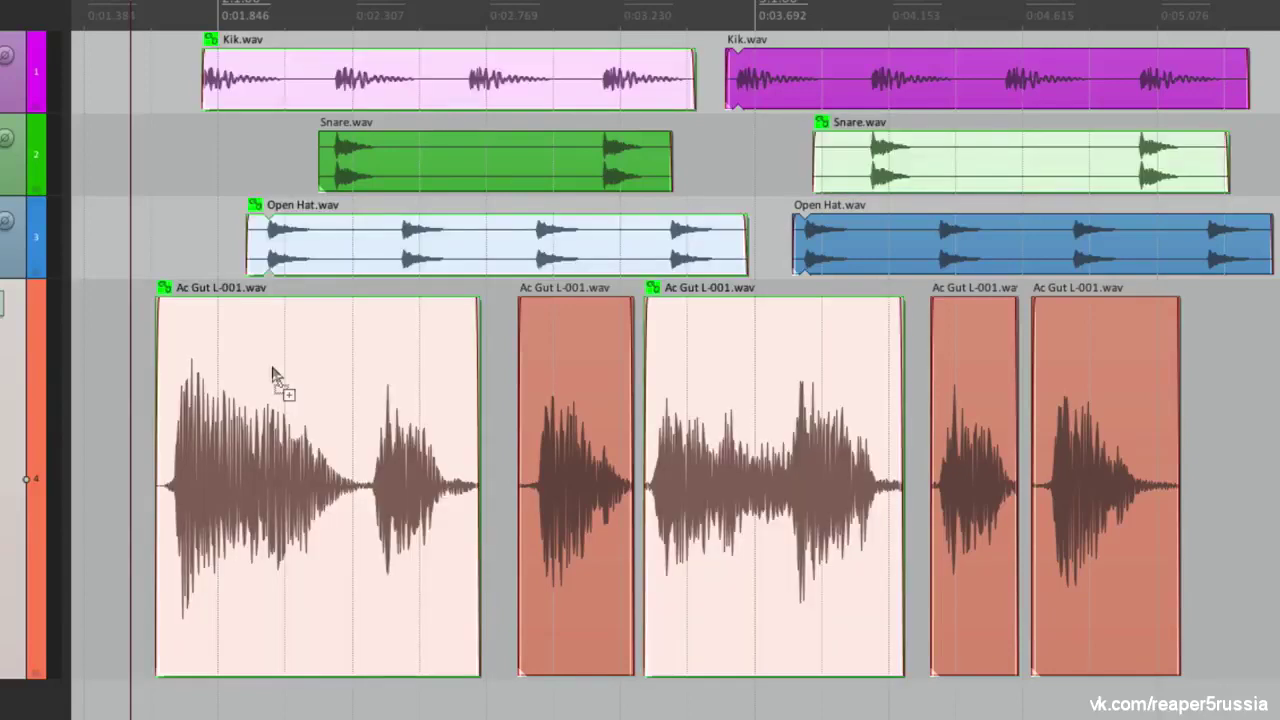
pyautogui.hotkey('ctrl', 'shift', 'z')
pyautogui.hscroll(5, 271, 366)
pyautogui.click(861, 298)
pyautogui.hotkey('ctrl', 'z')
pyautogui.hscroll(-8, 480, 94)
pyautogui.hscroll(2, 310, 92)
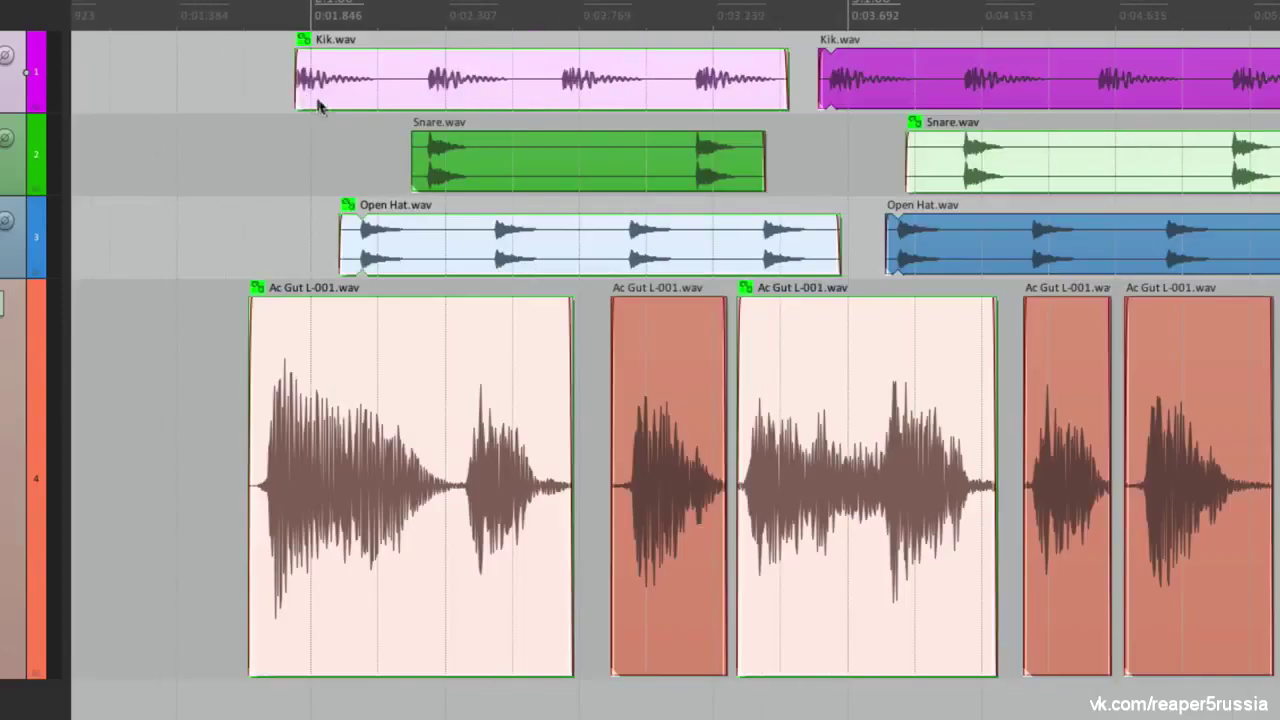
# Time-stretch the whole group by extending the first Kik item's start to an earlier point, to a Kik rate of 0.964
pyautogui.moveTo(295, 88); pyautogui.dragTo(258, 86)
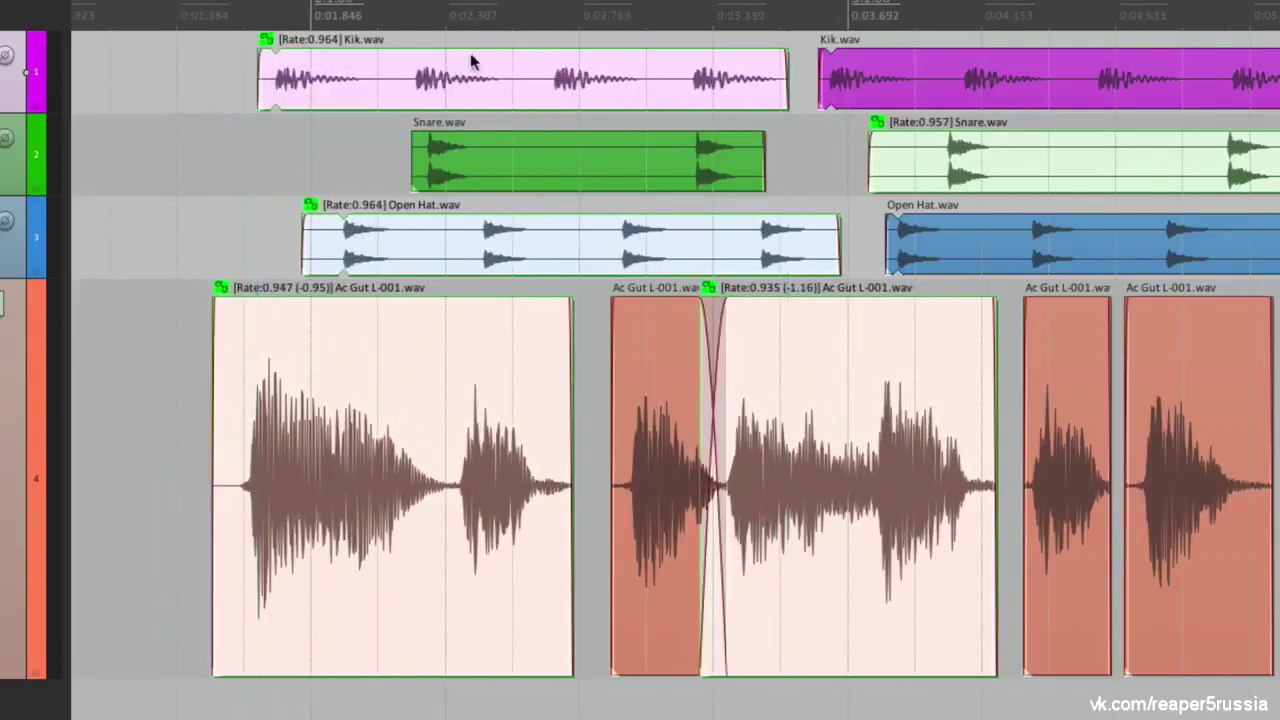
pyautogui.moveTo(471, 49)
pyautogui.mouseDown()
pyautogui.moveTo(471, 91)
pyautogui.moveTo(471, 50)
pyautogui.mouseUp()
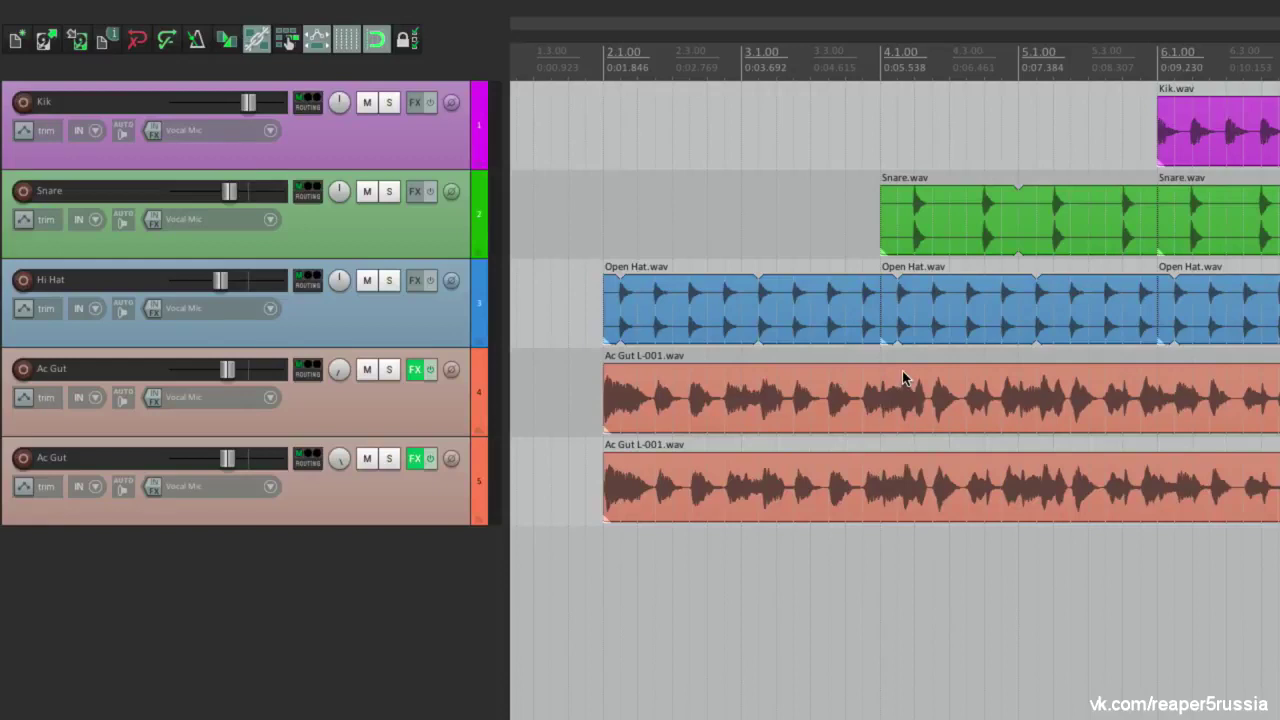
# Add a marker named Intro at 2.1.00, where the first Open Hat and Ac Gut items begin
pyautogui.hscroll(10, 902, 378)
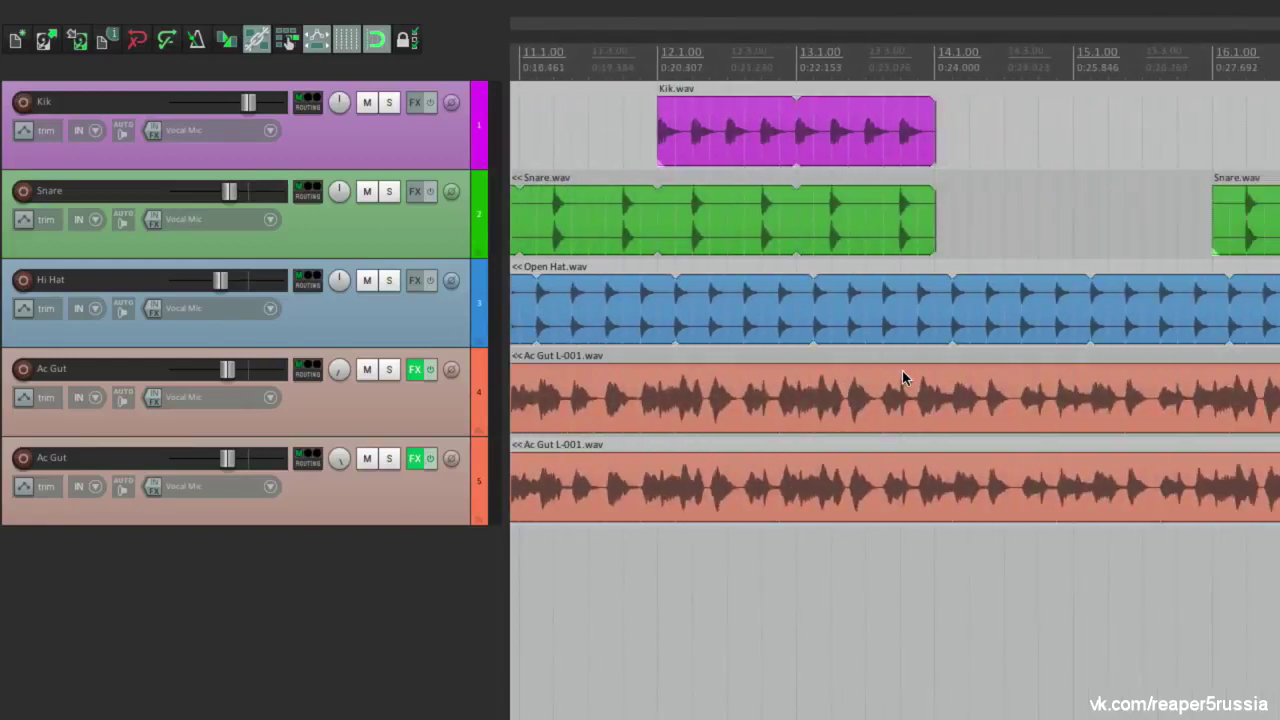
pyautogui.hscroll(-6, 902, 378)
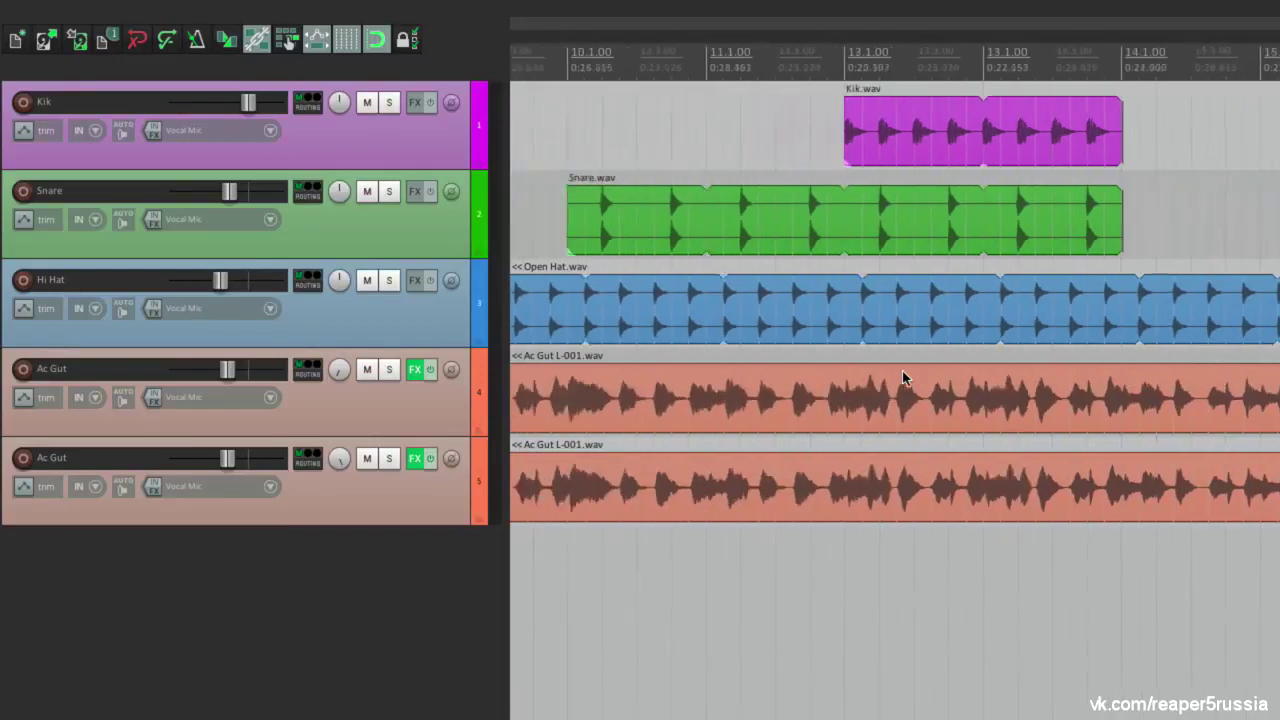
pyautogui.hscroll(-2, 902, 378)
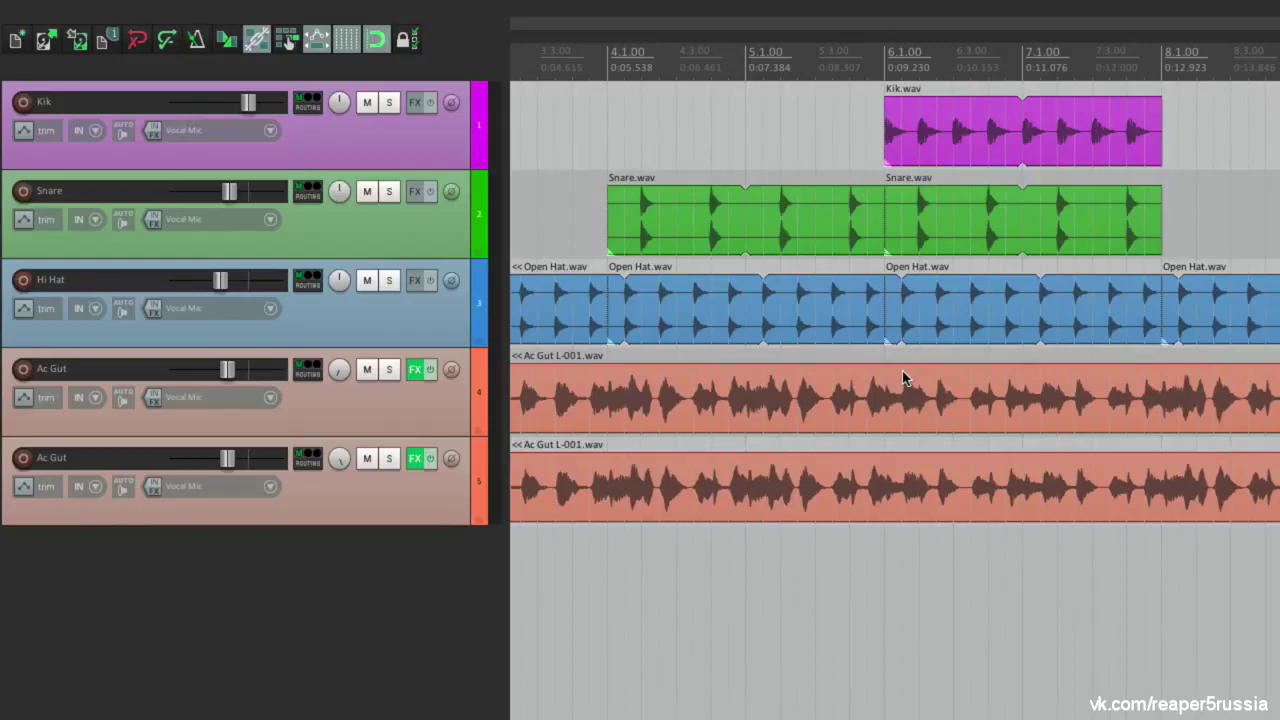
pyautogui.hscroll(-3, 902, 378)
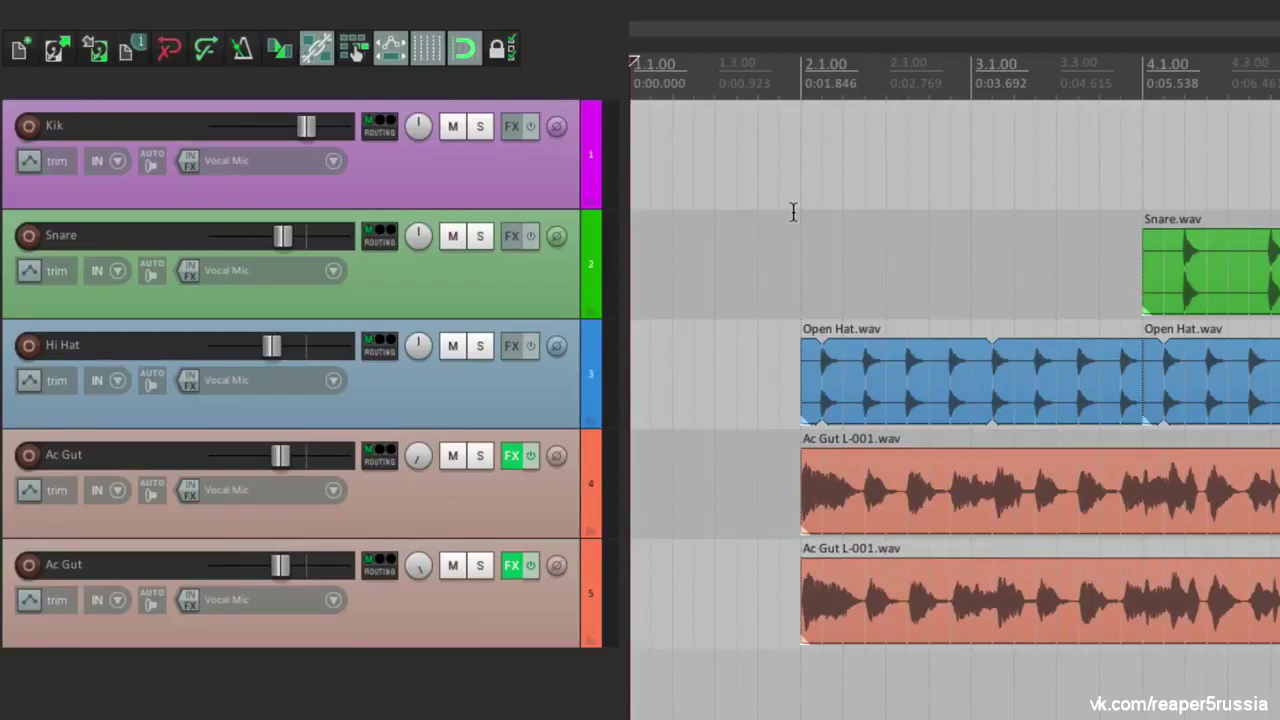
pyautogui.click(800, 80)
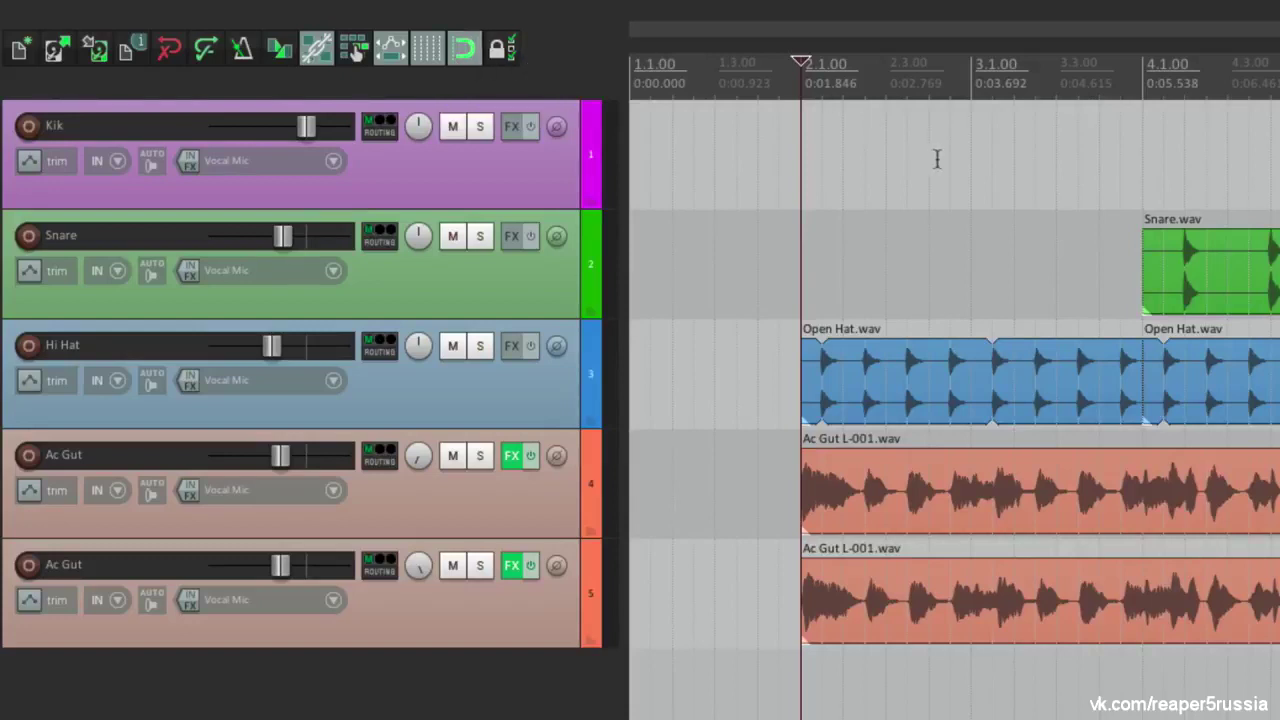
pyautogui.click(980, 152)
pyautogui.click(803, 163)
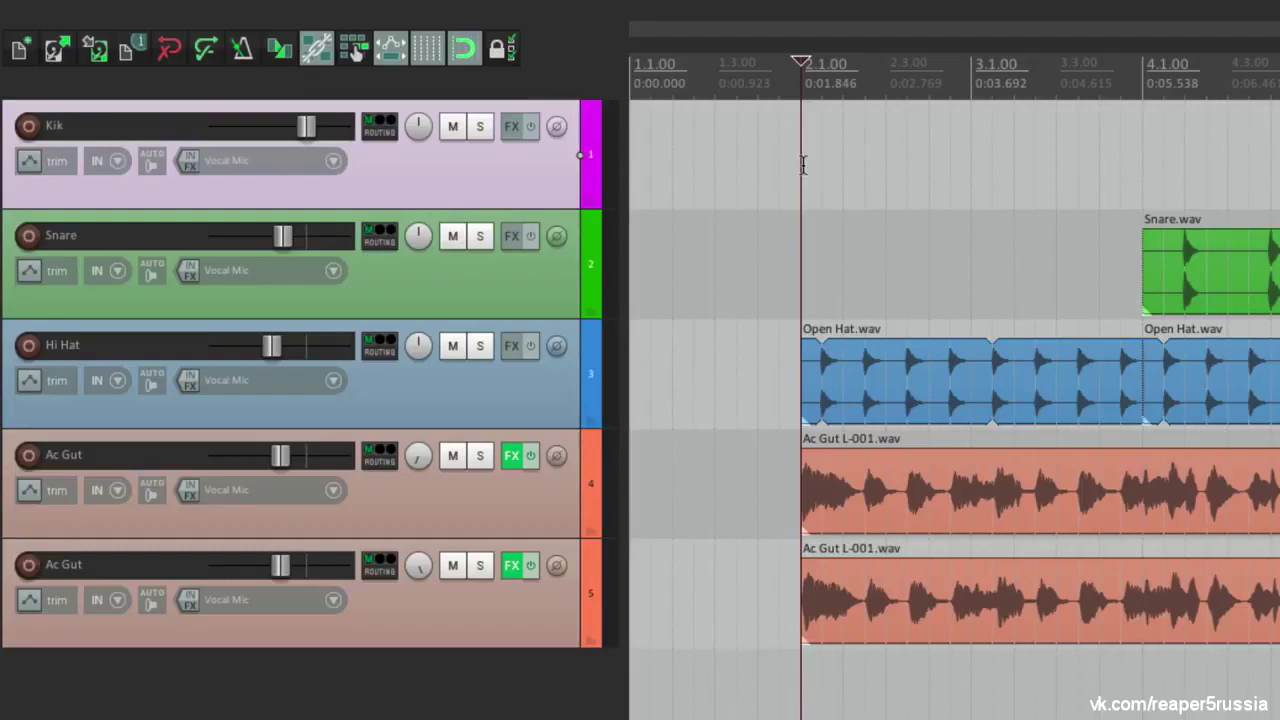
pyautogui.moveTo(400, 6)
pyautogui.click(342, 12)
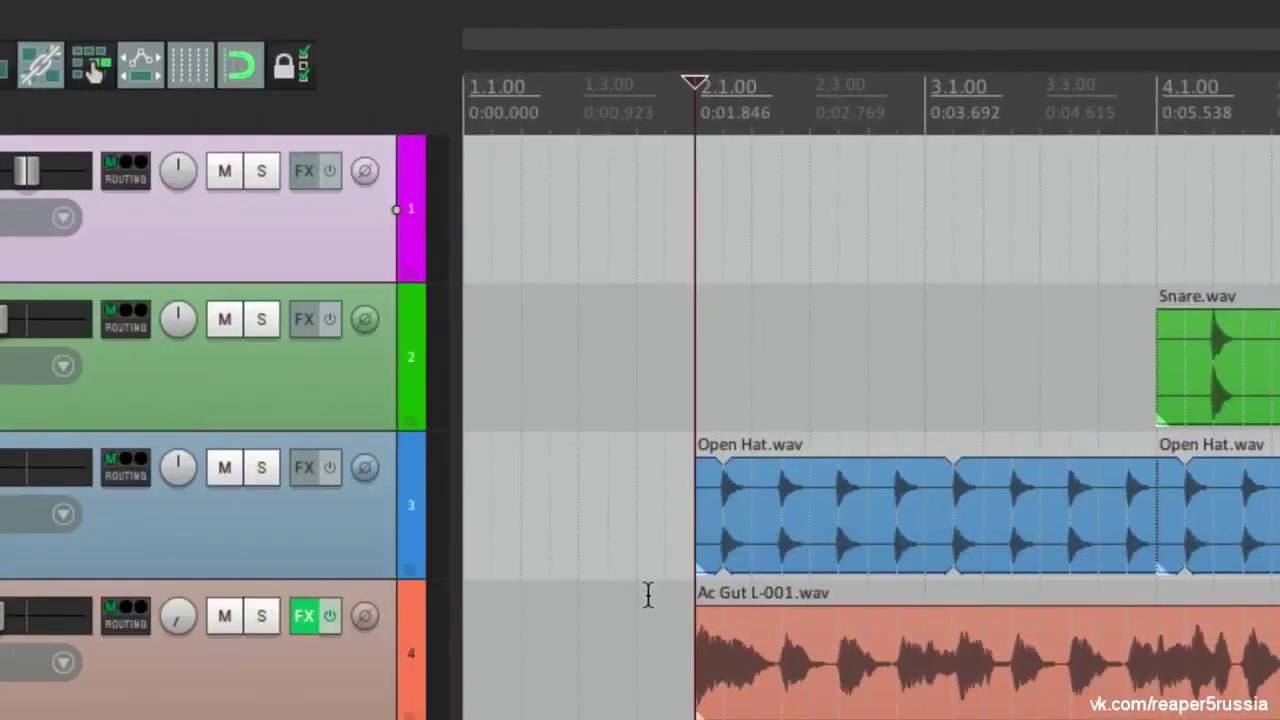
pyautogui.press('m')
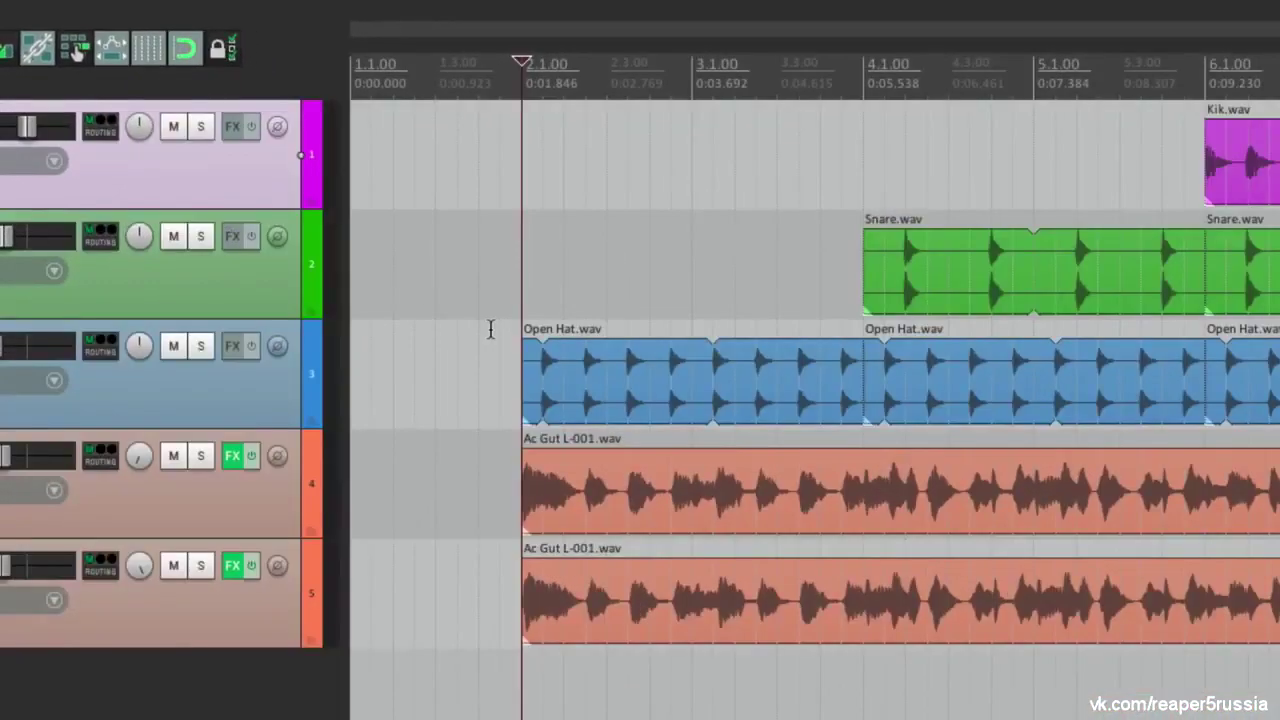
pyautogui.hotkey('shift', 'm')
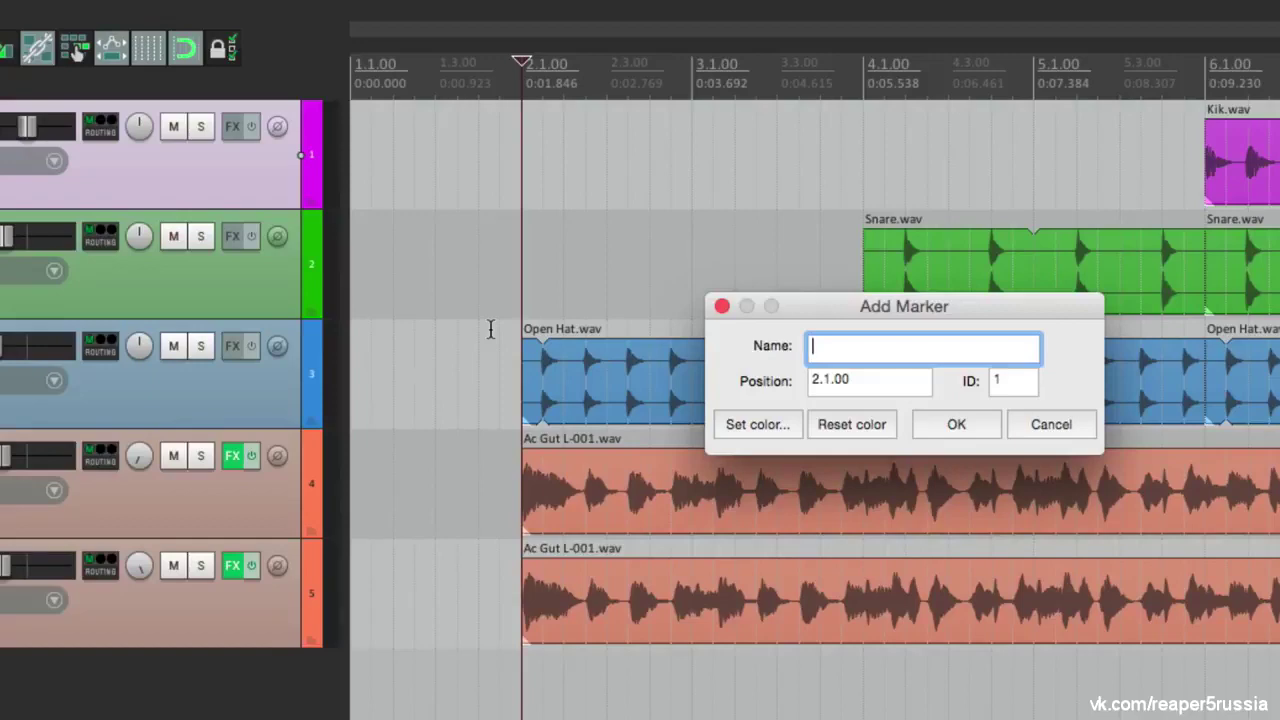
pyautogui.write('Intro')
pyautogui.press('Return')
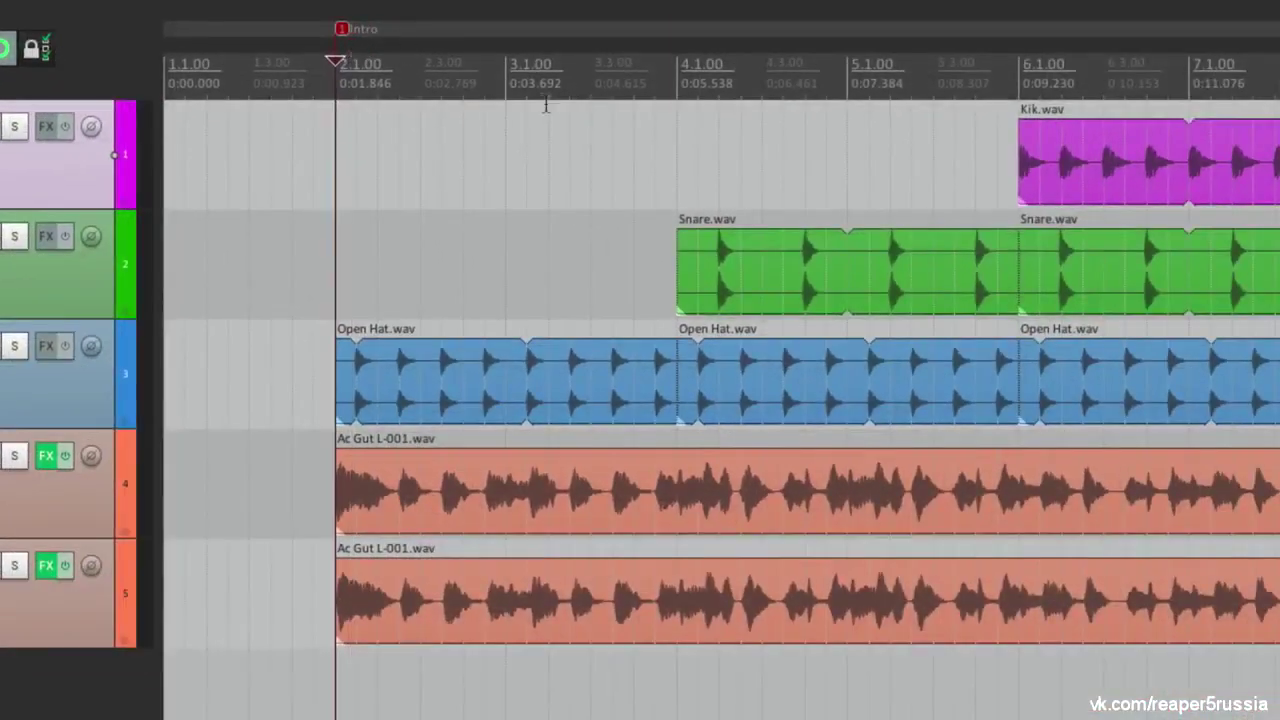
# Add a marker named Verse 1 at 4.1.00, where the first Snare item begins
pyautogui.click(1124, 182)
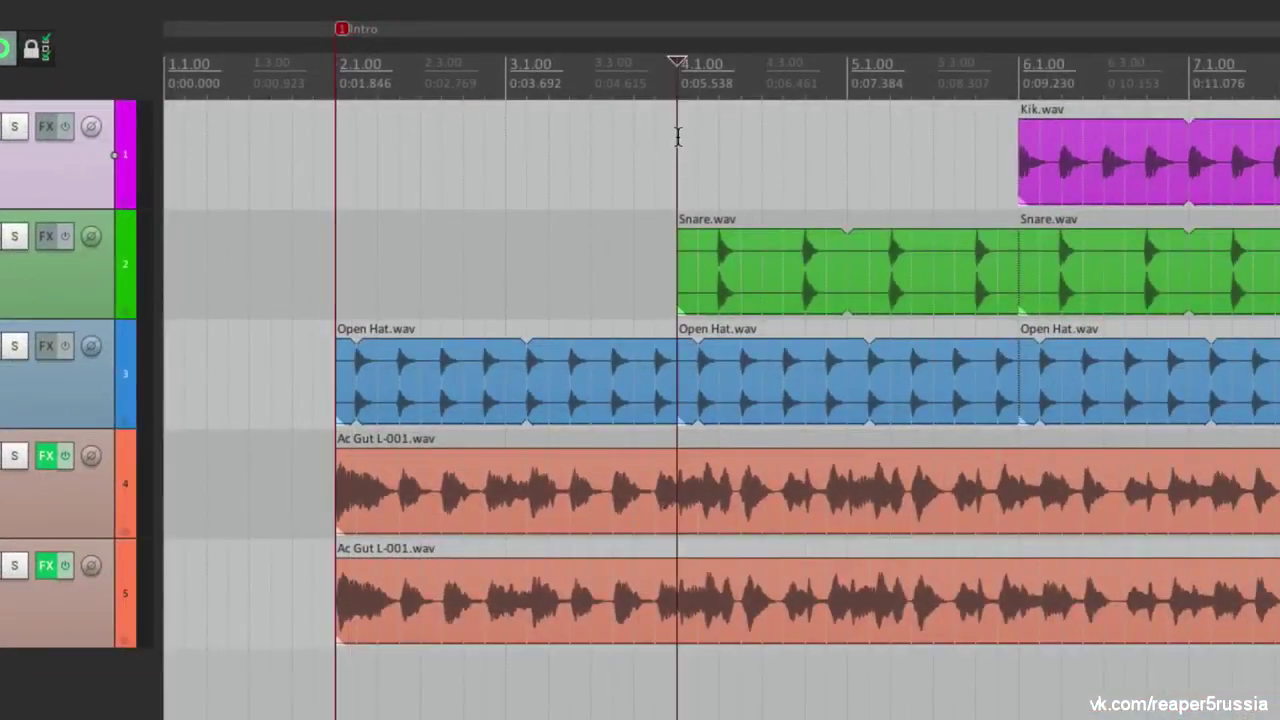
pyautogui.rightClick(676, 80)
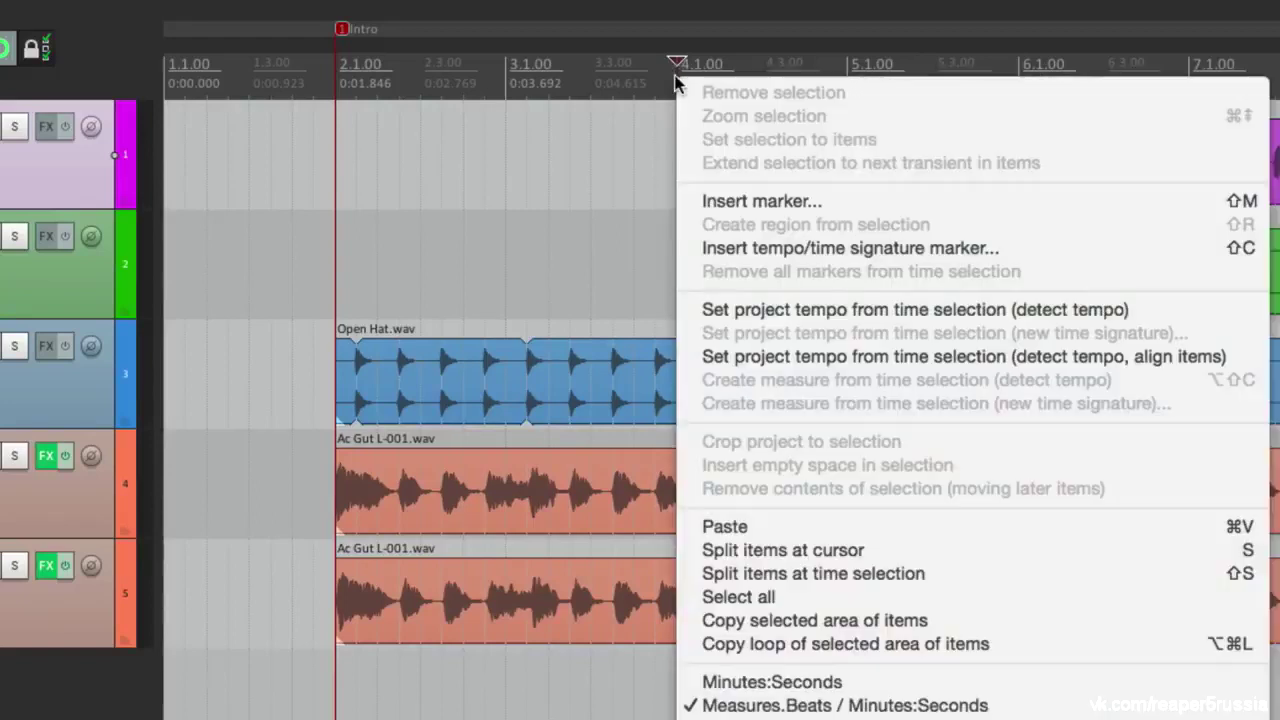
pyautogui.click(689, 201)
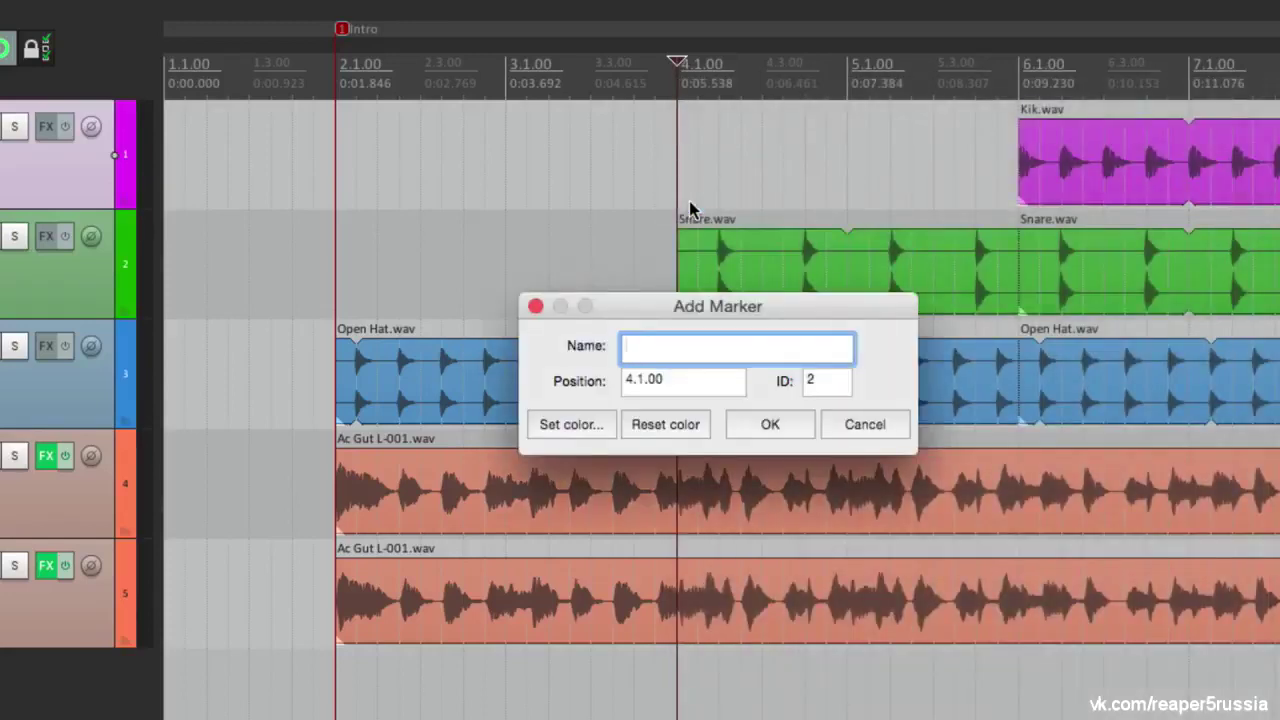
pyautogui.write('Verse 1')
pyautogui.press('Return')
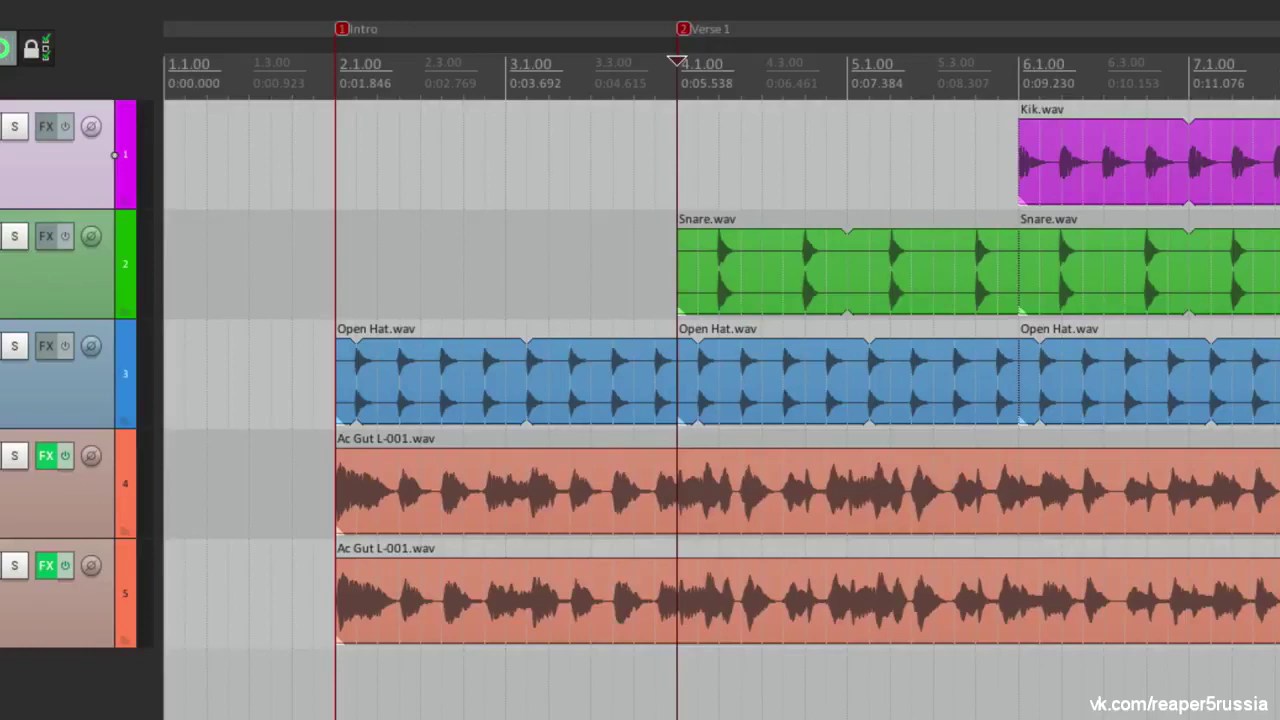
# Add a marker named Chorus 1 at 6.1.00, where the first Kik item begins
pyautogui.click(1012, 145)
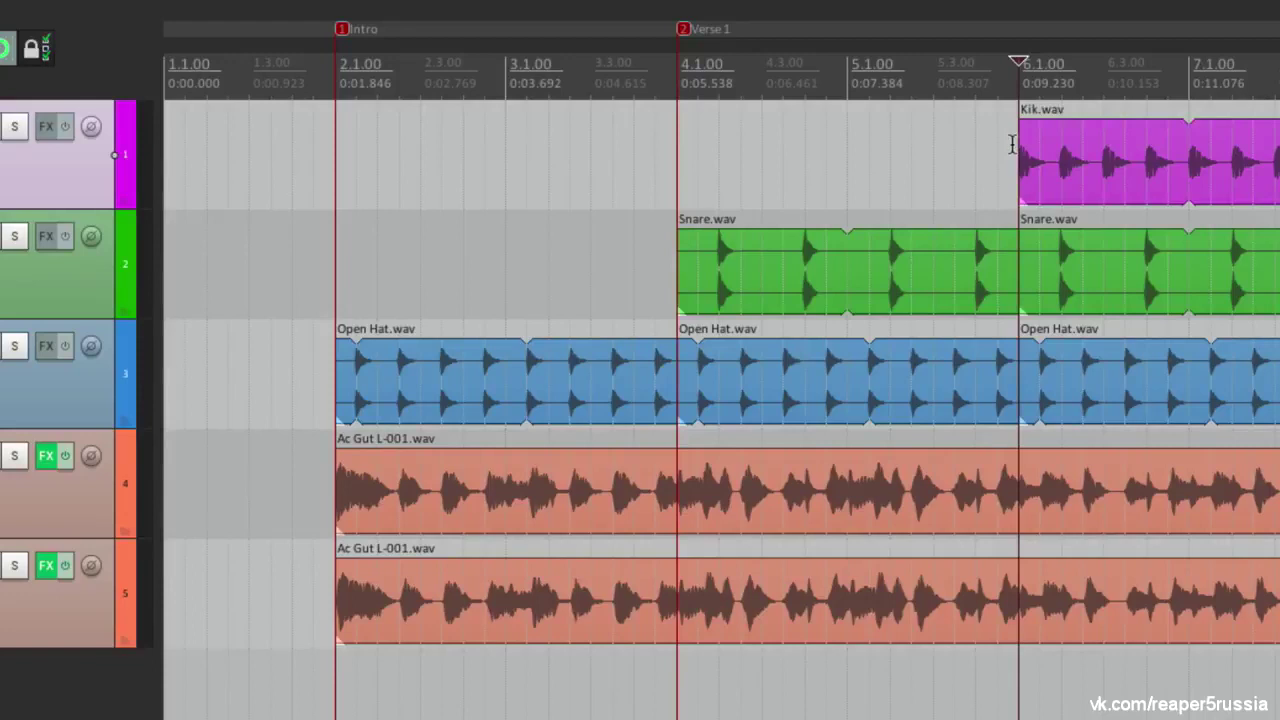
pyautogui.hotkey('shift', 'm')
pyautogui.write('Chorus 1')
pyautogui.press('Return')
# Move the edit cursor to the Intro, Verse 1 and Chorus 1 markers in turn, ending near Verse 1
pyautogui.click(330, 240)
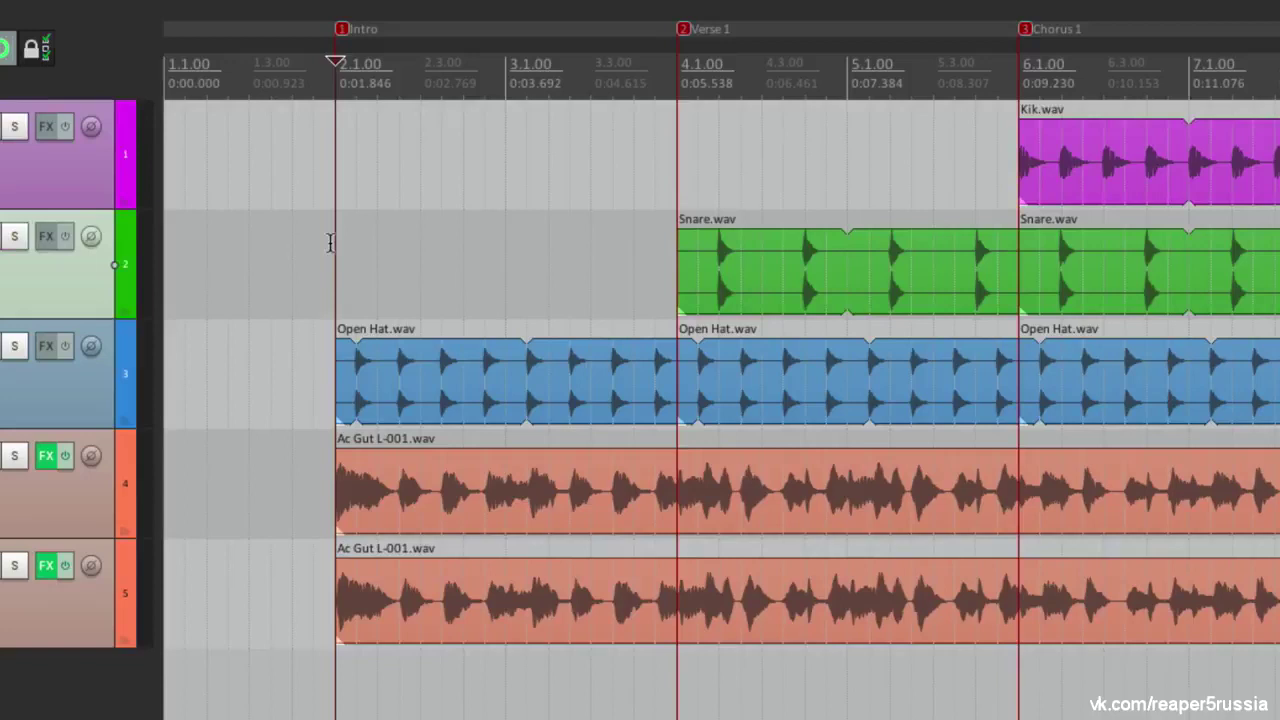
pyautogui.click(672, 157)
pyautogui.click(1011, 155)
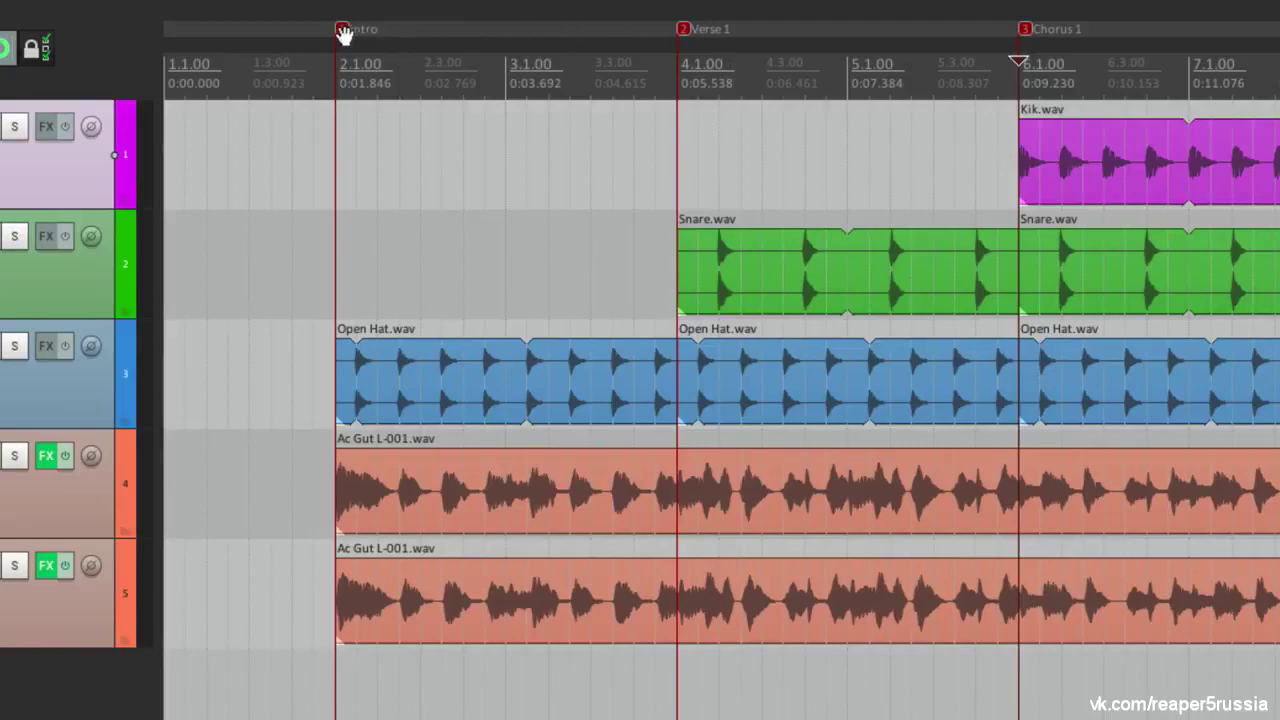
pyautogui.moveTo(340, 36)
pyautogui.mouseDown()
pyautogui.moveTo(466, 40)
pyautogui.moveTo(378, 36)
pyautogui.moveTo(440, 58)
pyautogui.moveTo(341, 57)
pyautogui.mouseUp()
pyautogui.moveTo(675, 36)
pyautogui.mouseDown()
pyautogui.moveTo(508, 33)
pyautogui.moveTo(851, 33)
pyautogui.moveTo(681, 34)
pyautogui.mouseUp()
# Open the Verse 1 marker for editing and accept its existing name and position
pyautogui.rightClick(686, 34)
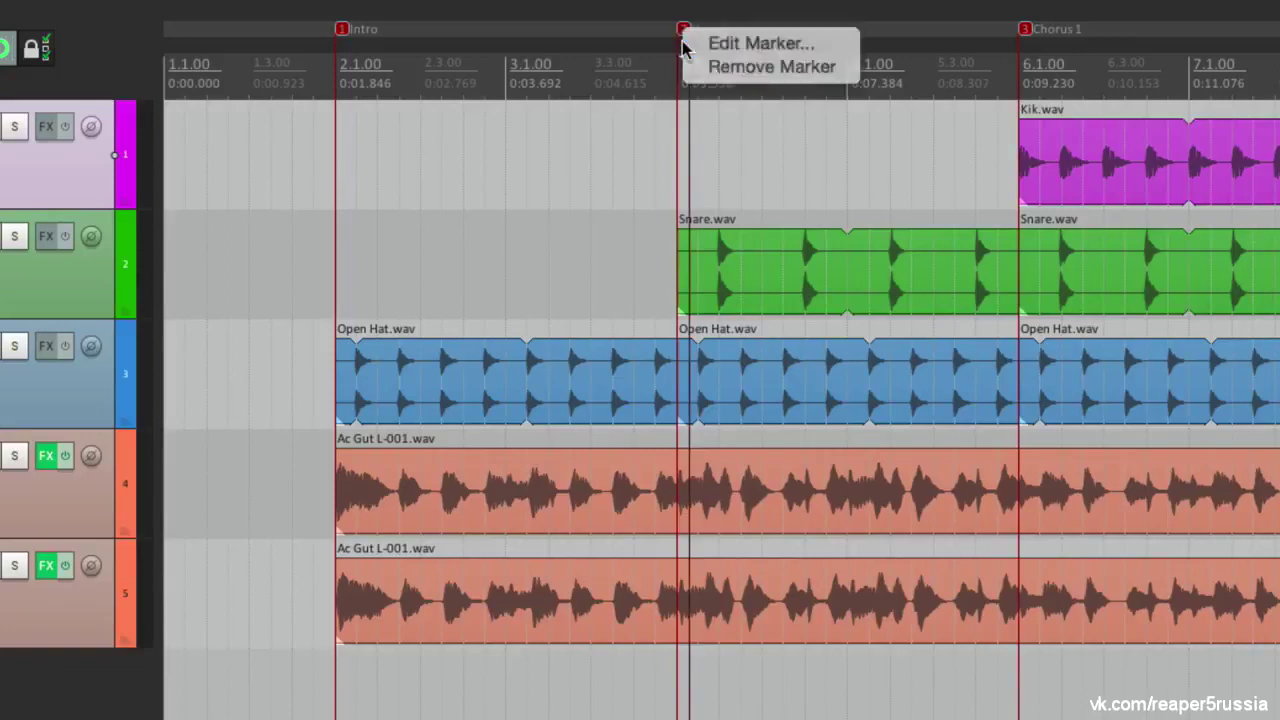
pyautogui.click(690, 44)
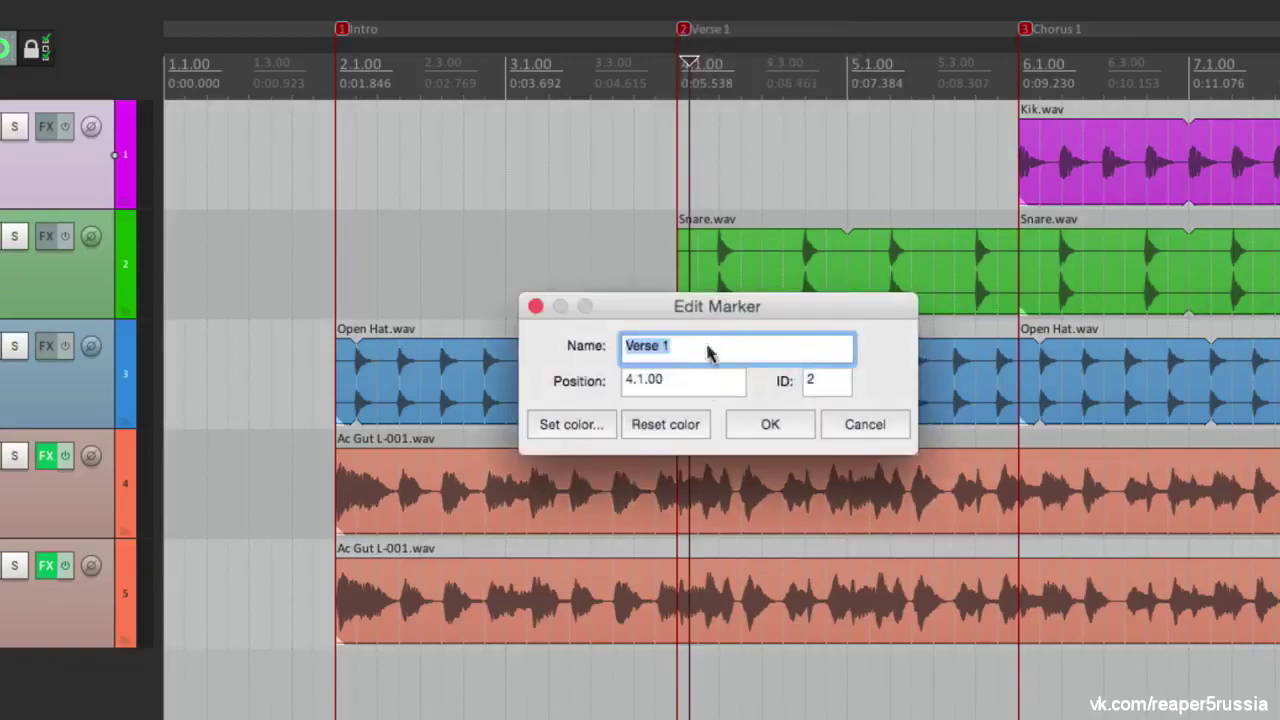
pyautogui.press('Return')
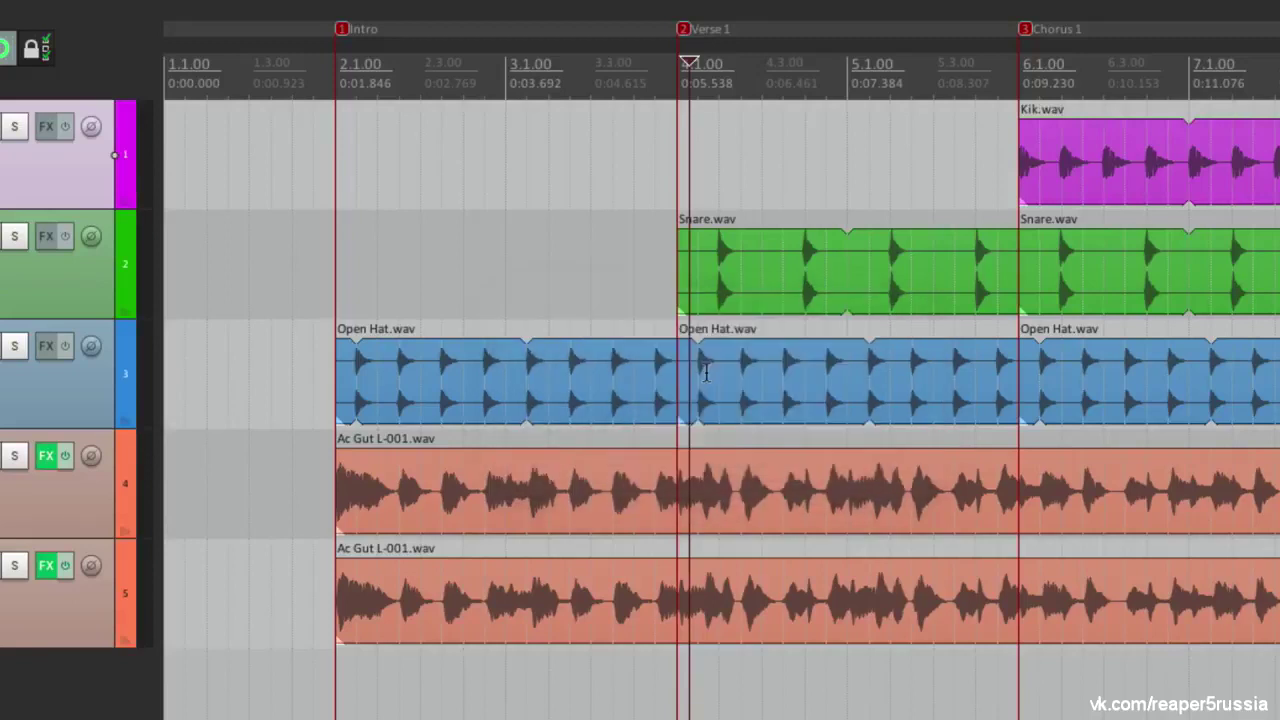
# Try removing the Intro marker, restore it, remove both the Intro and Verse 1 markers, and restore them
pyautogui.rightClick(343, 34)
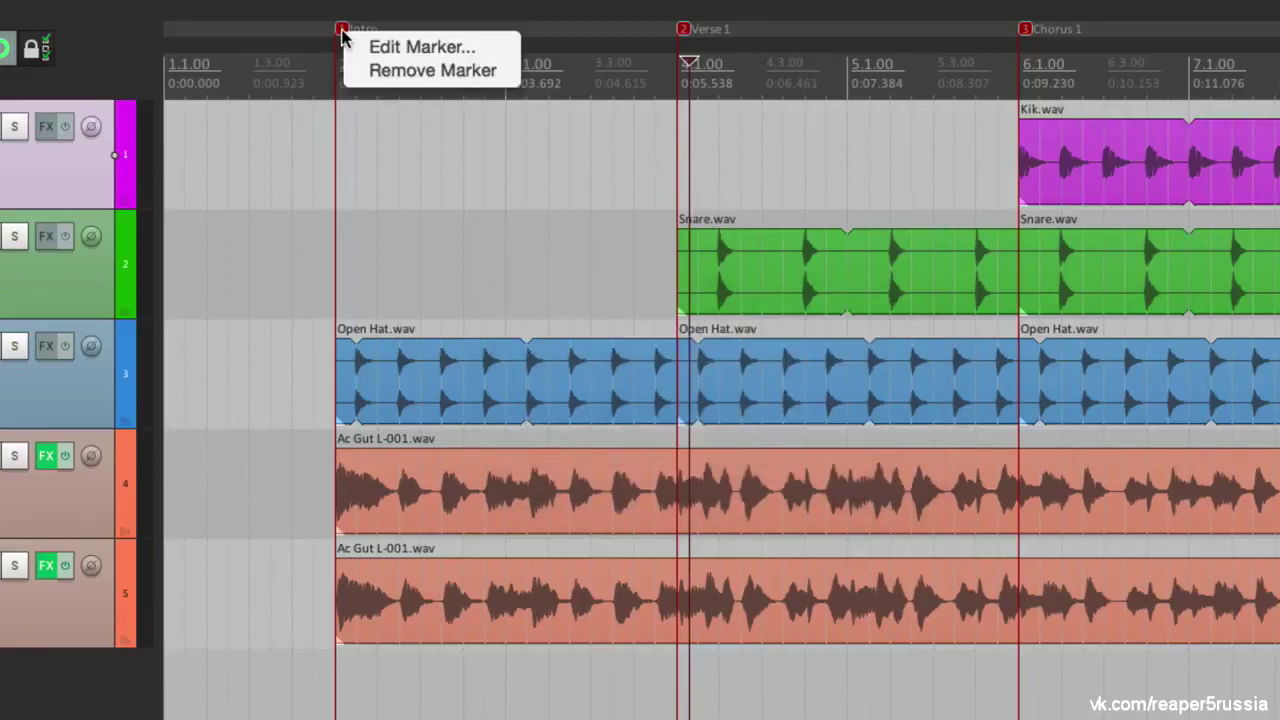
pyautogui.click(346, 78)
pyautogui.hotkey('ctrl', 'z')
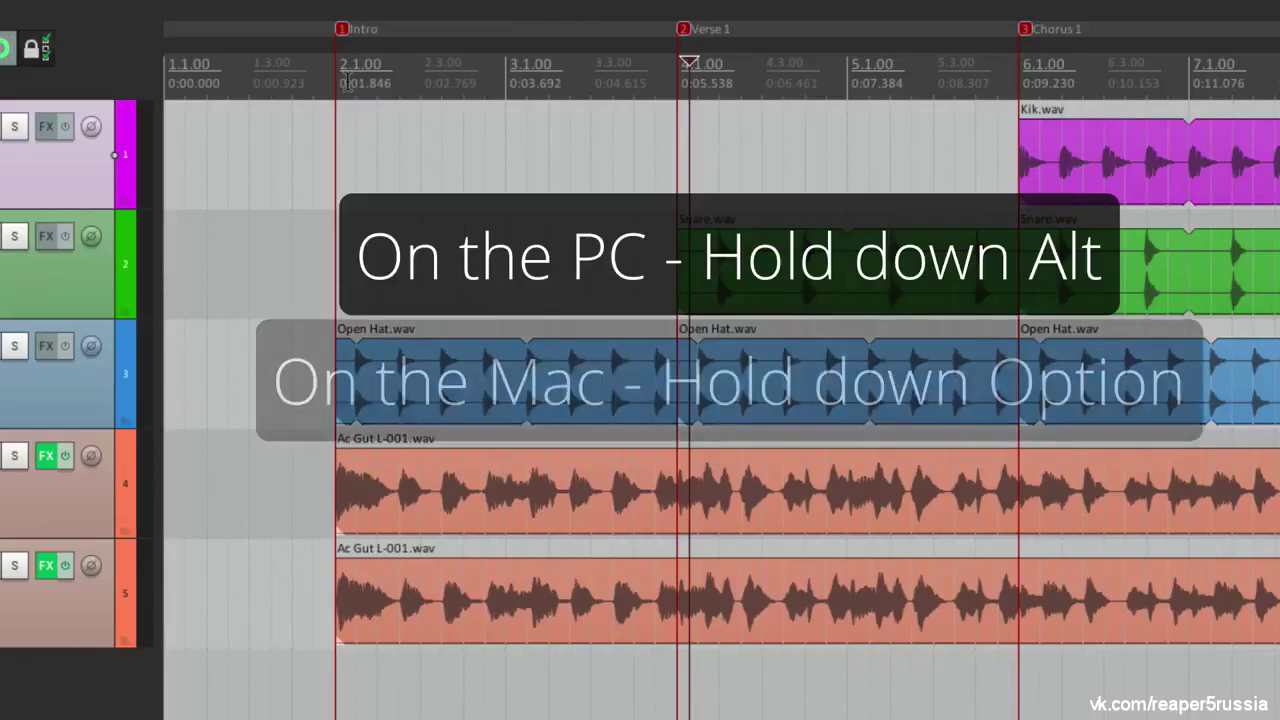
pyautogui.keyDown('alt'); pyautogui.click(341, 28); pyautogui.keyUp('alt')
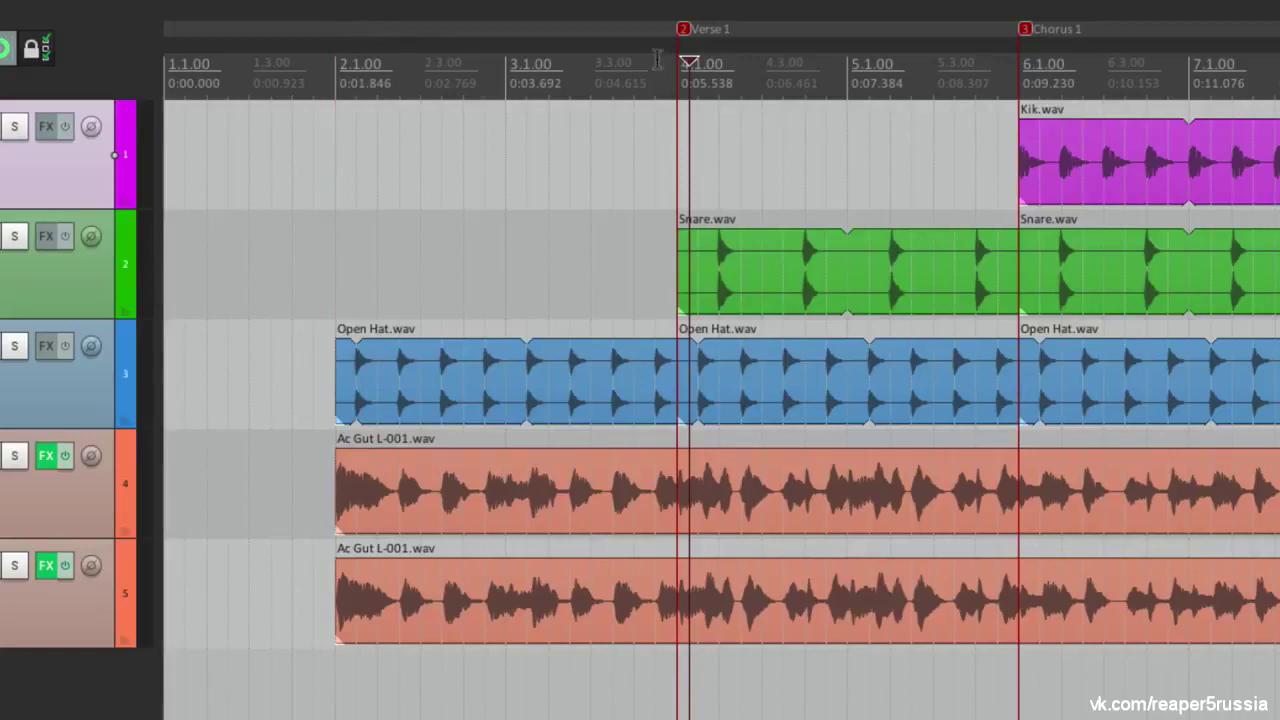
pyautogui.keyDown('alt'); pyautogui.click(682, 29); pyautogui.keyUp('alt')
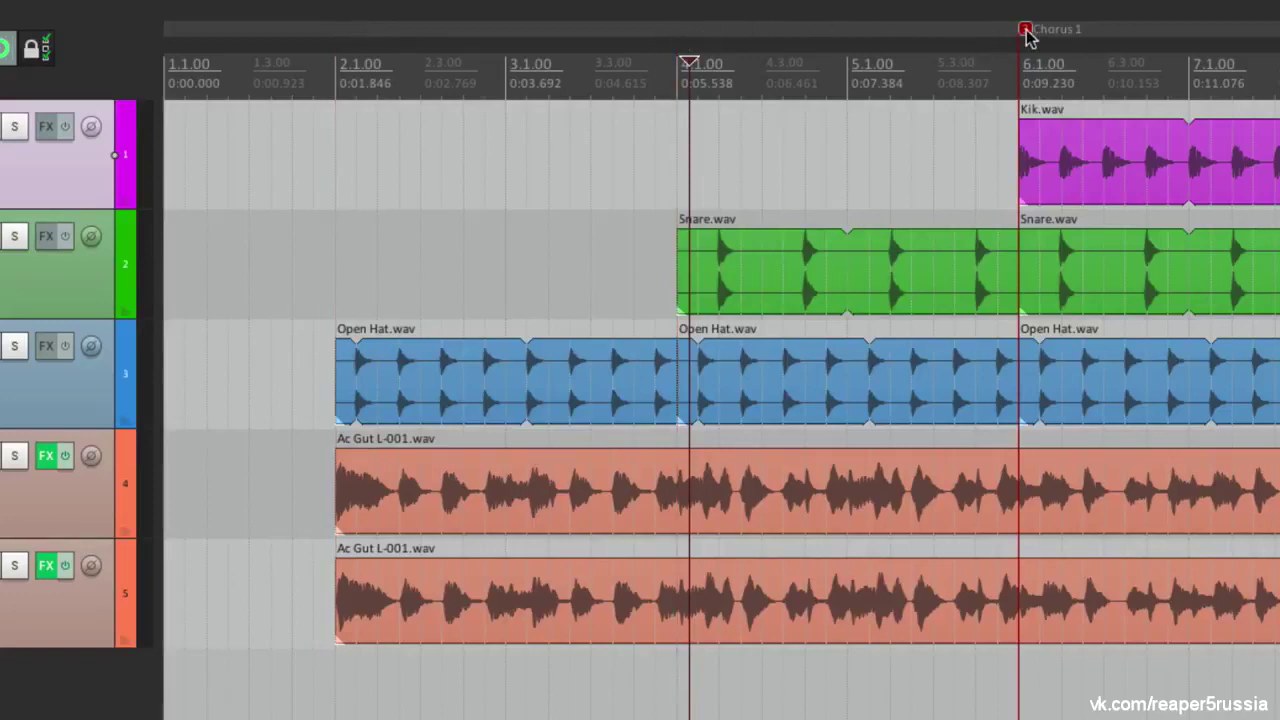
pyautogui.hotkey('ctrl', 'z')
pyautogui.hotkey('ctrl', 'z')
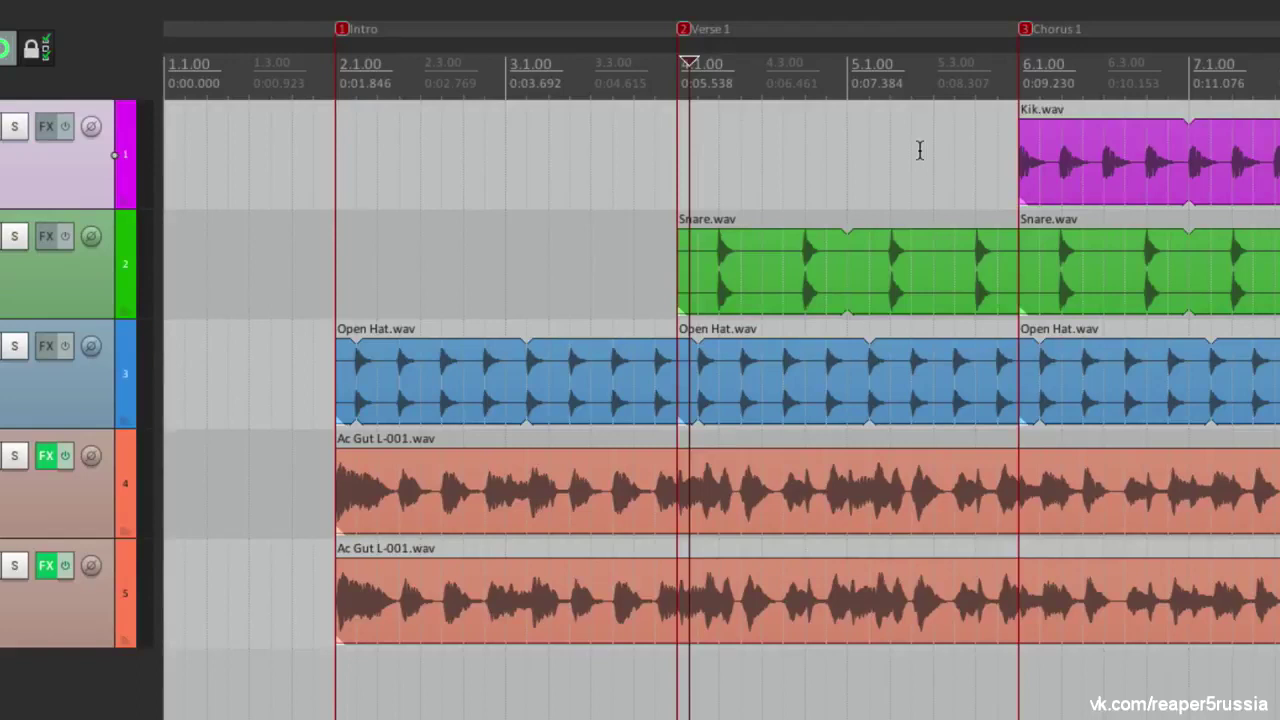
# Examine the ID, name and position settings of the Intro and Verse 1 markers, closing each without changes
pyautogui.rightClick(341, 33)
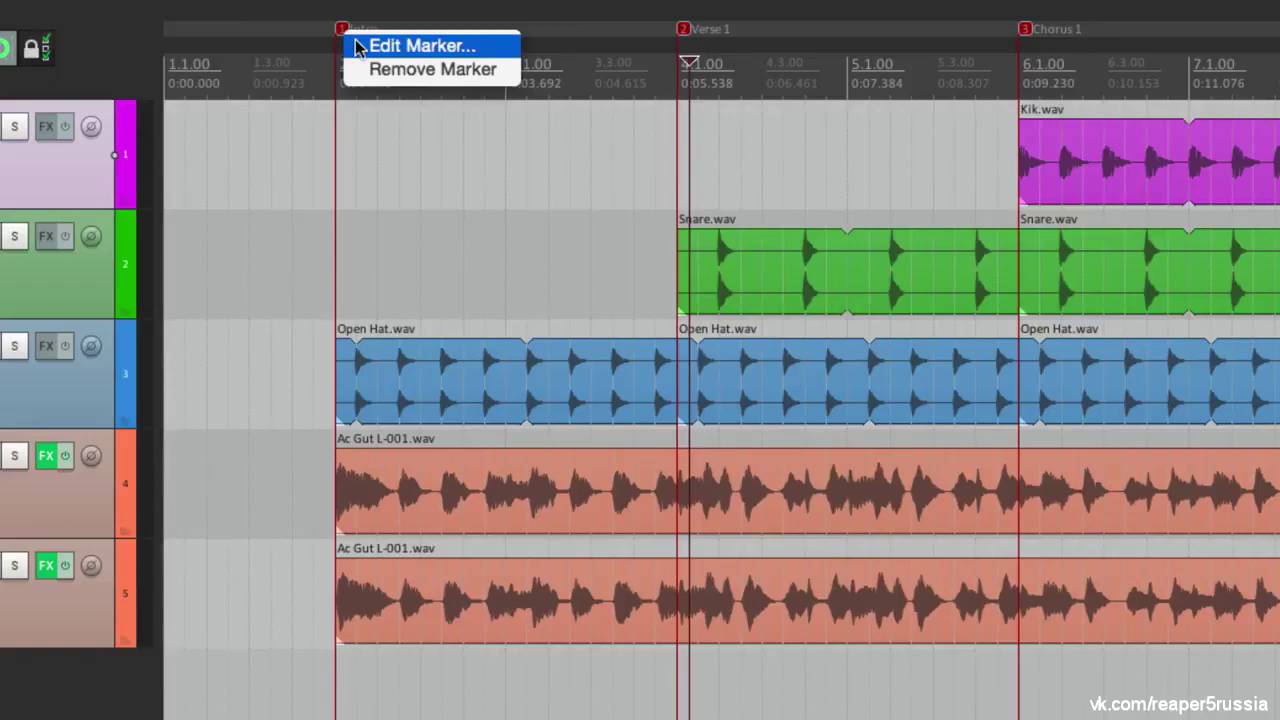
pyautogui.click(355, 47)
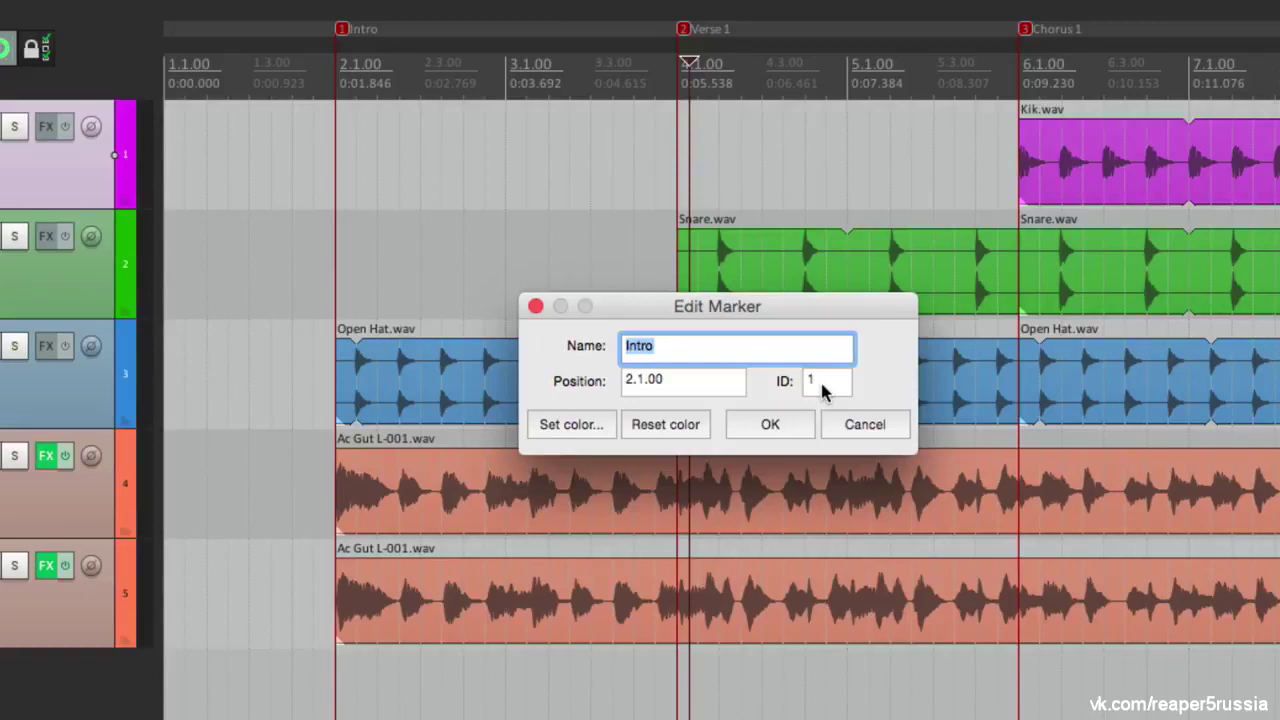
pyautogui.press('Escape')
pyautogui.rightClick(684, 31)
pyautogui.click(688, 43)
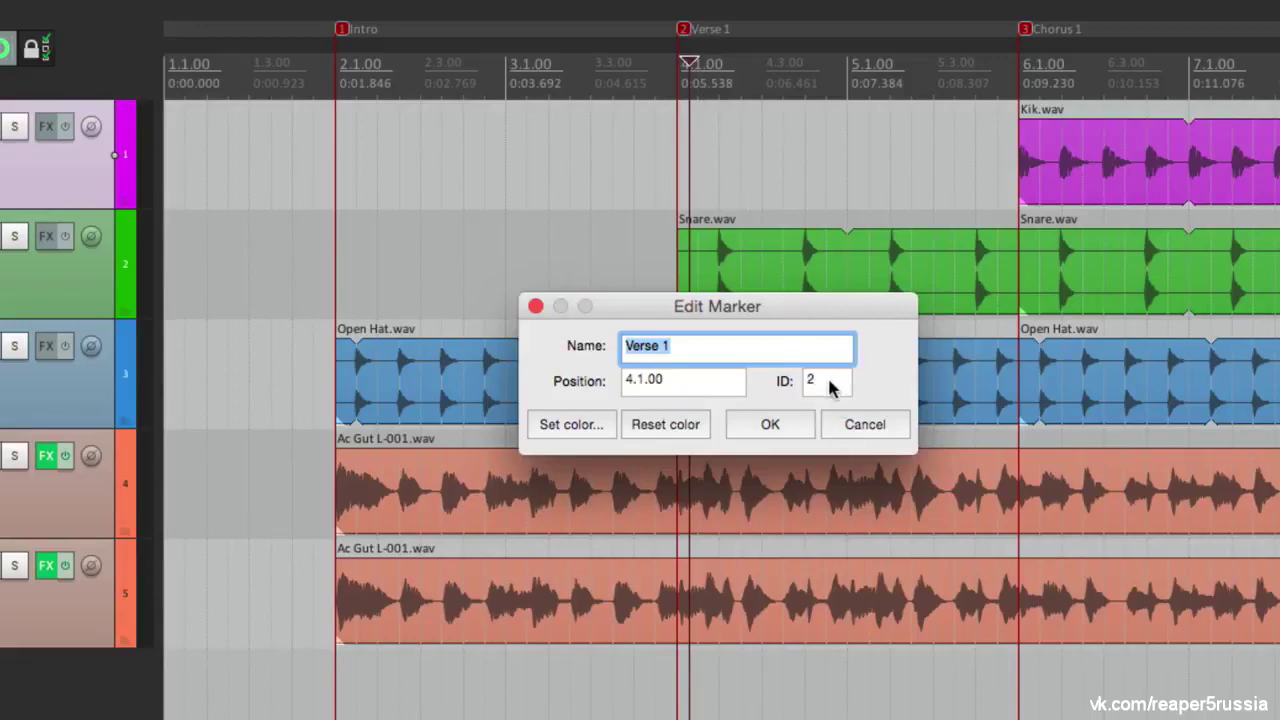
pyautogui.press('Escape')
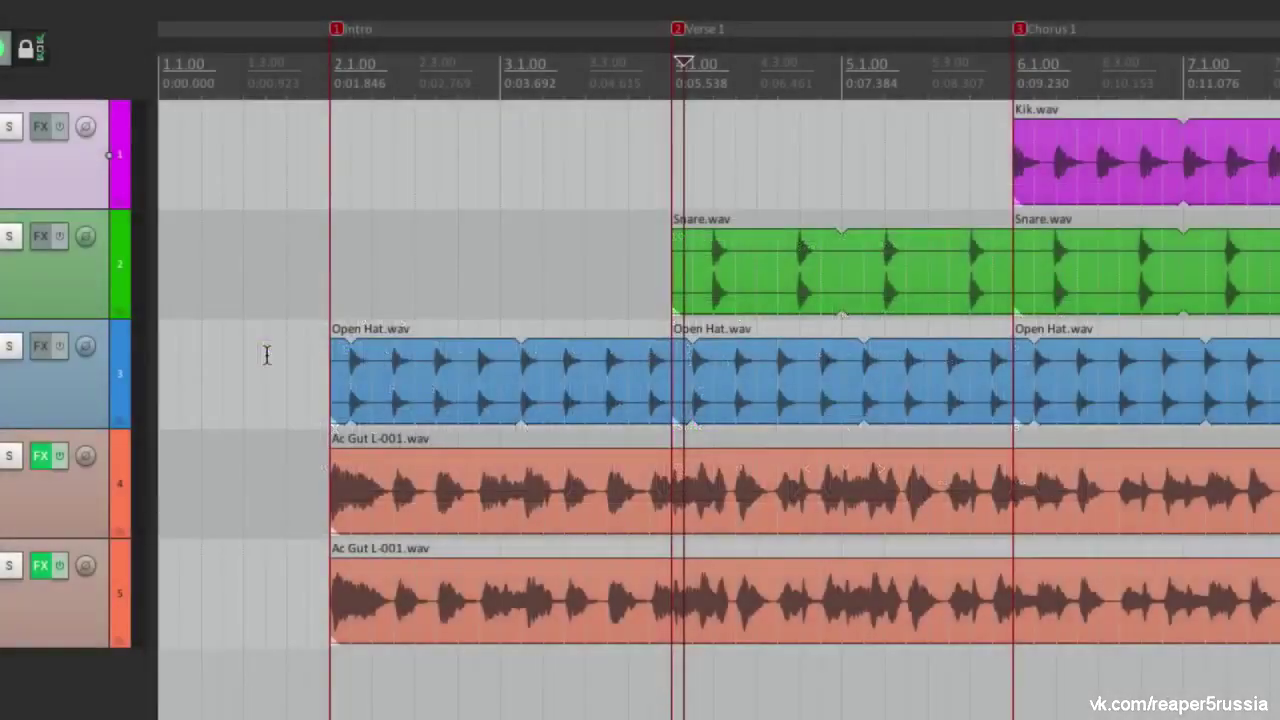
# Jump the edit cursor directly to markers 1, 2 and 3 in turn, ending at Chorus 1
pyautogui.press('1')
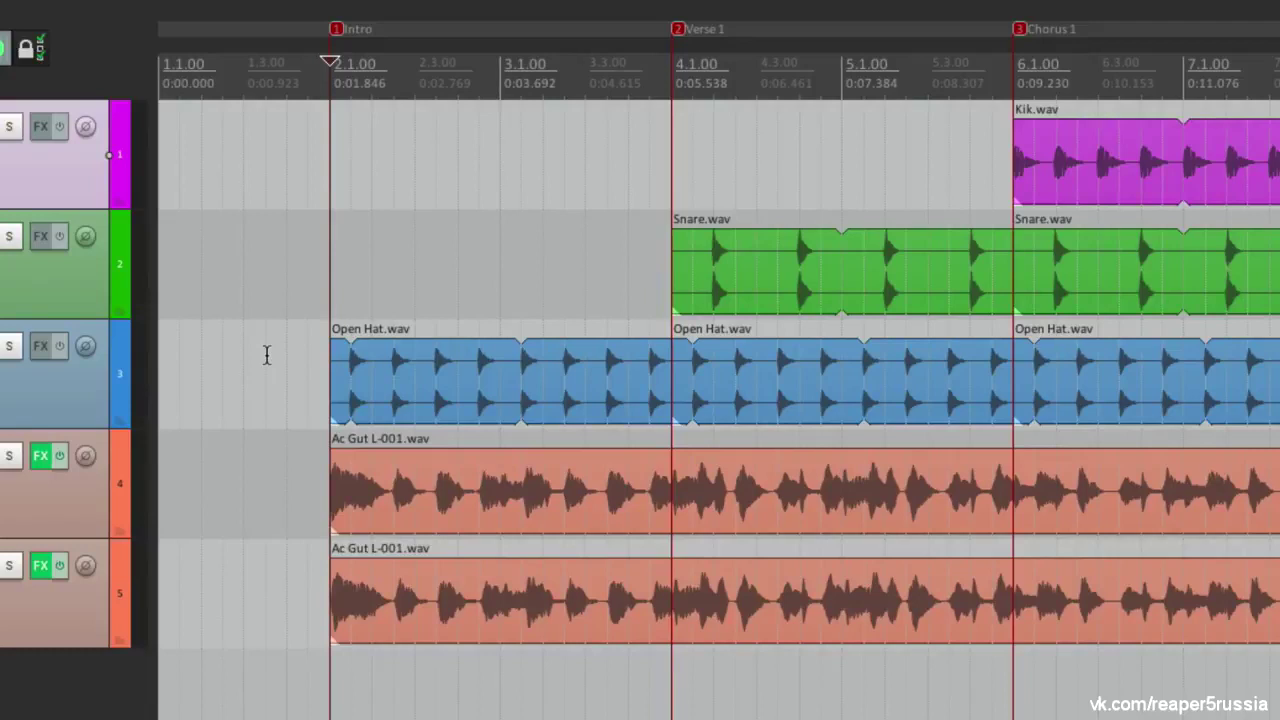
pyautogui.press('2')
pyautogui.press('3')
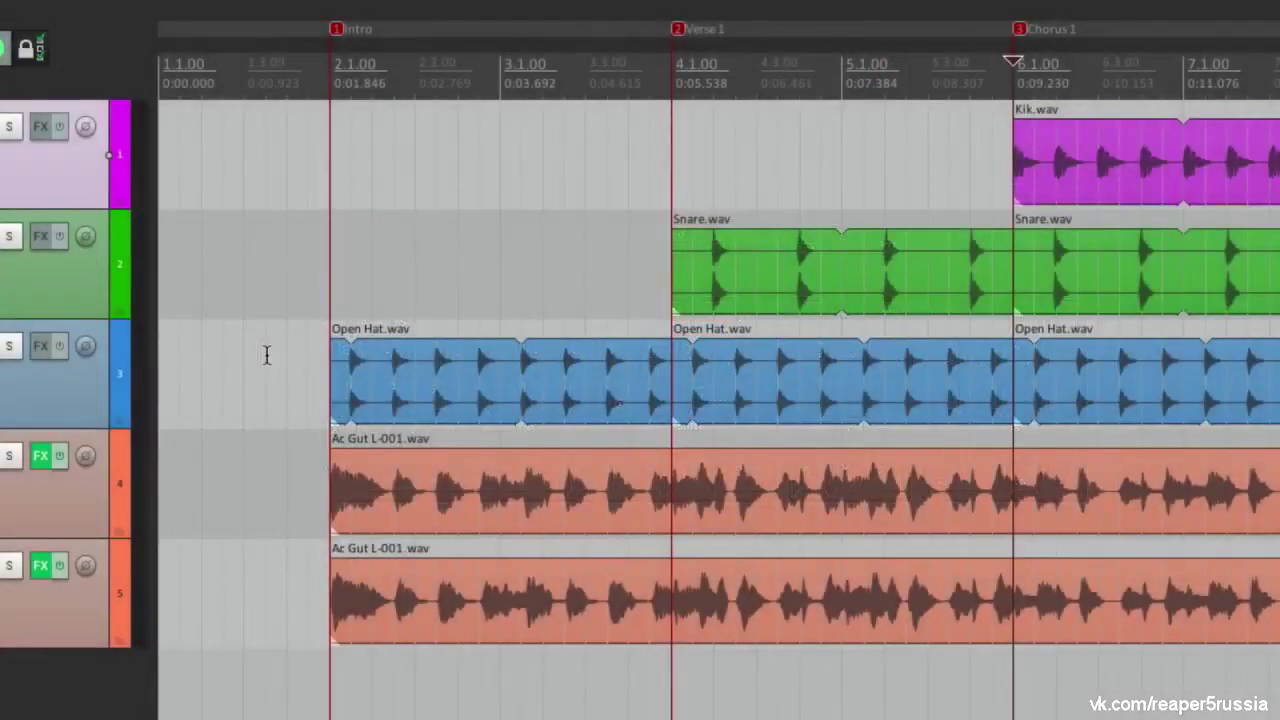
# Step the edit cursor back two markers to Intro and forward two to Chorus 1, repeating the round trip once
pyautogui.press('[')
pyautogui.press('[')
pyautogui.press(']')
pyautogui.press(']')
pyautogui.press('[')
pyautogui.press('[')
pyautogui.press(']')
pyautogui.press(']')
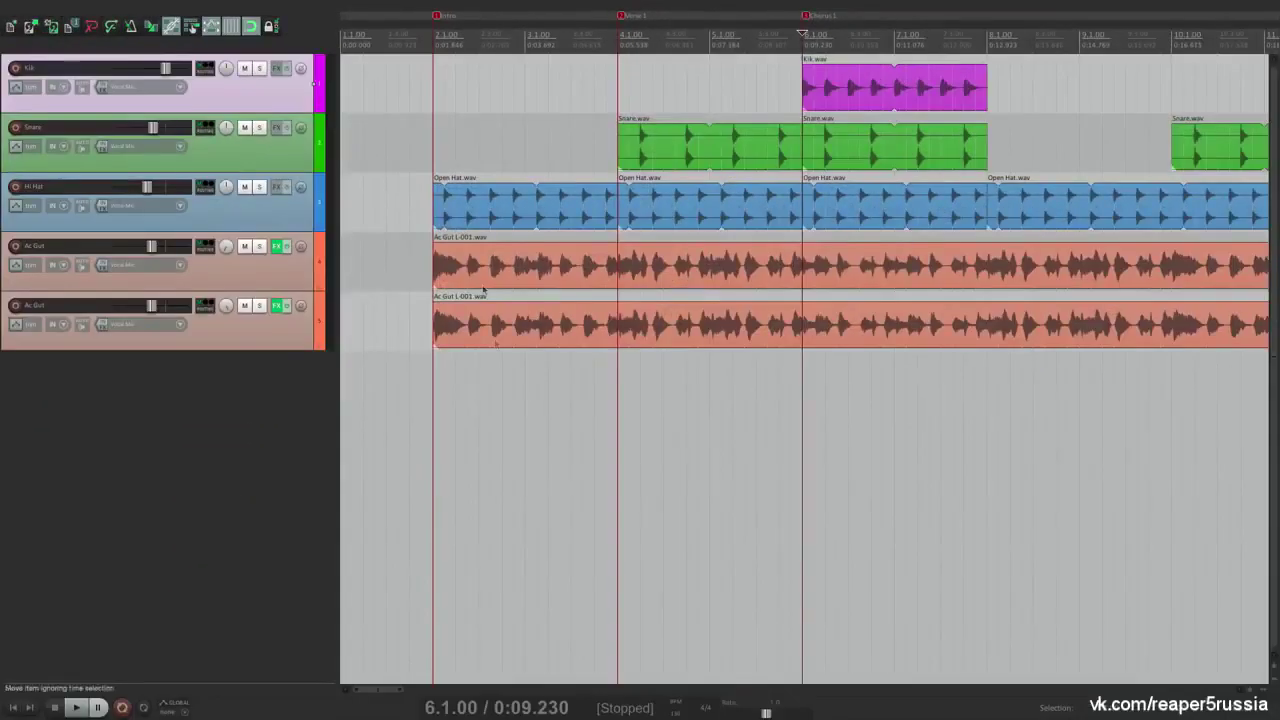
# Use the transport's Jump to marker option to move the edit cursor to Verse 1
pyautogui.rightClick(320, 703)
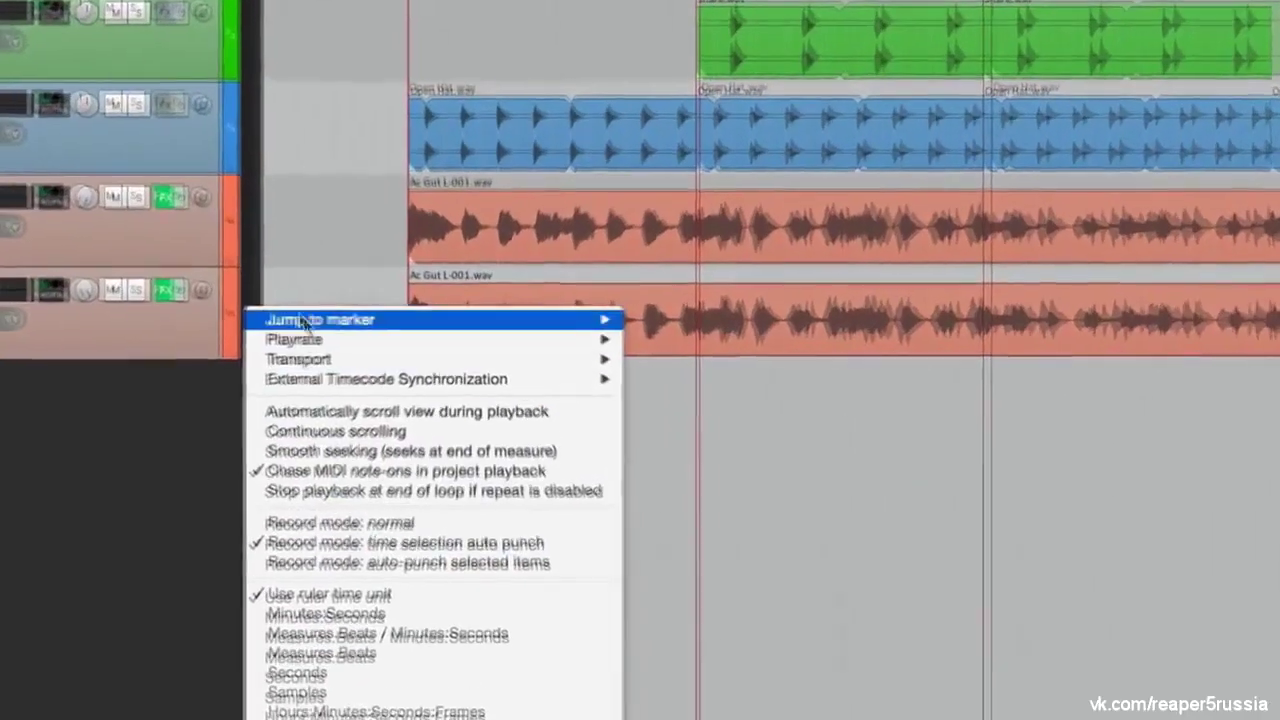
pyautogui.moveTo(307, 325)
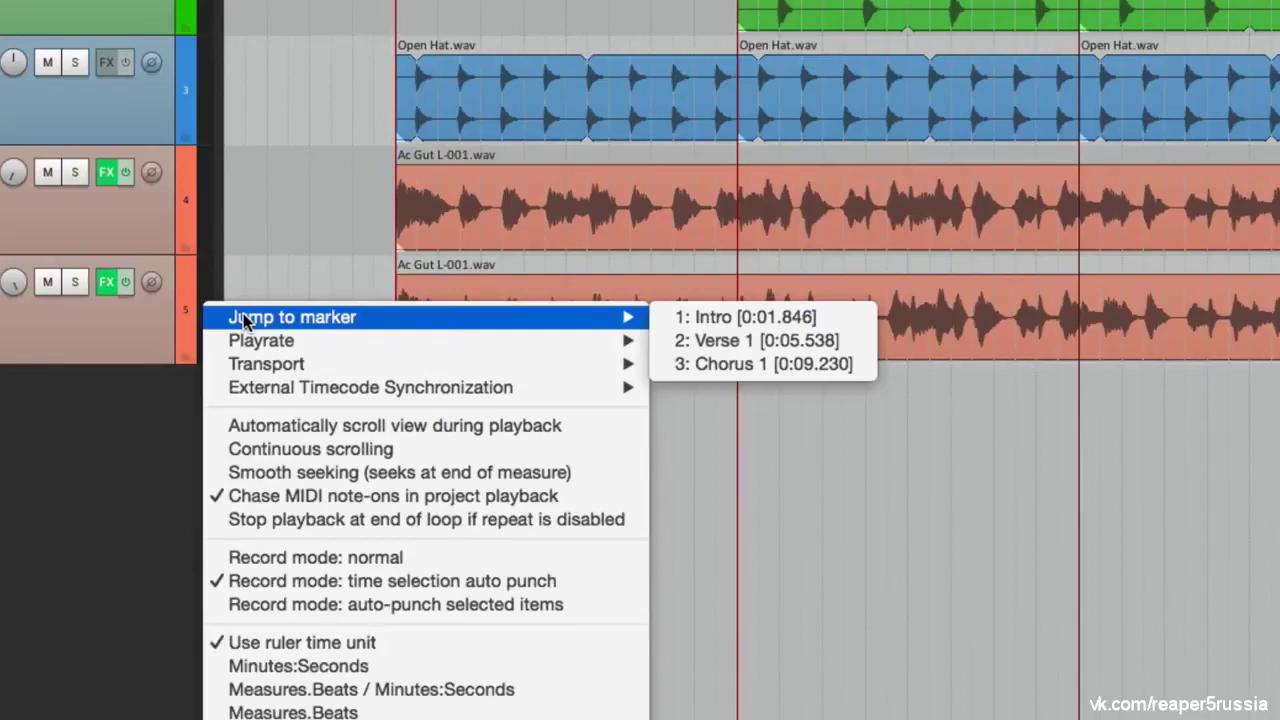
pyautogui.click(662, 343)
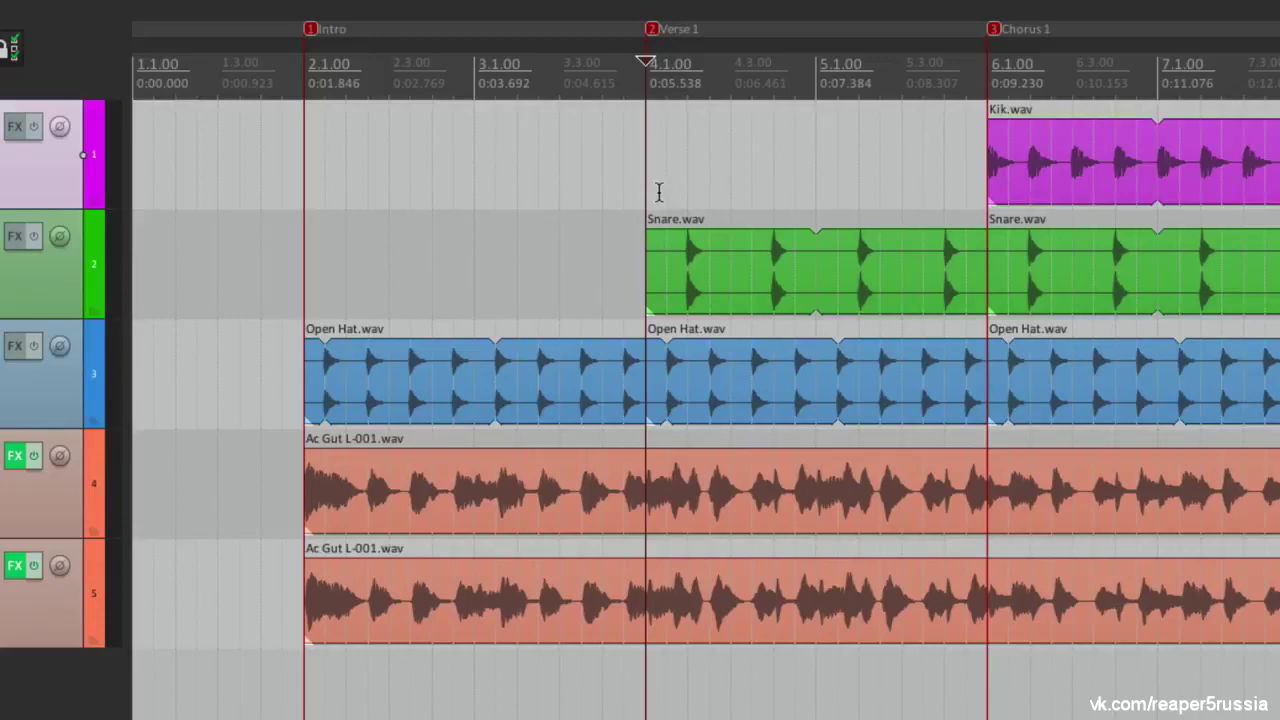
# Set the Intro marker's color to yellow
pyautogui.click(312, 36)
pyautogui.doubleClick(312, 36)
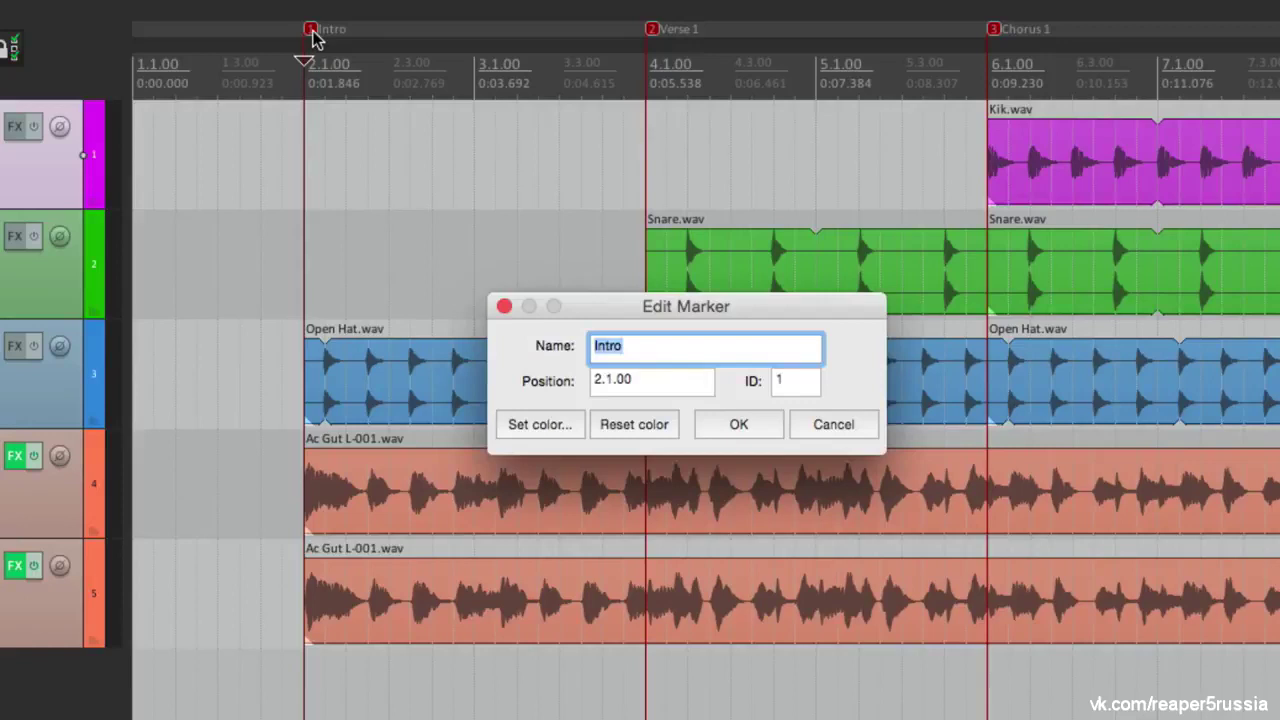
pyautogui.click(540, 425)
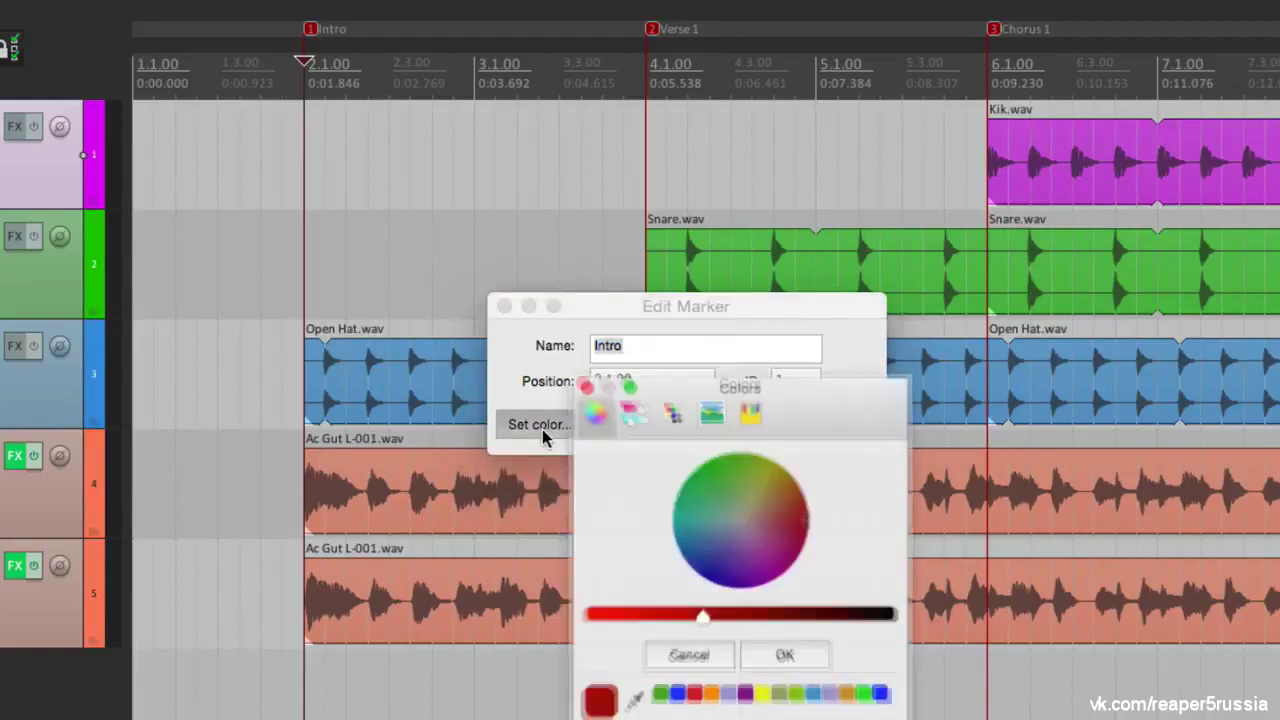
pyautogui.click(769, 477)
pyautogui.click(785, 658)
pyautogui.press('Return')
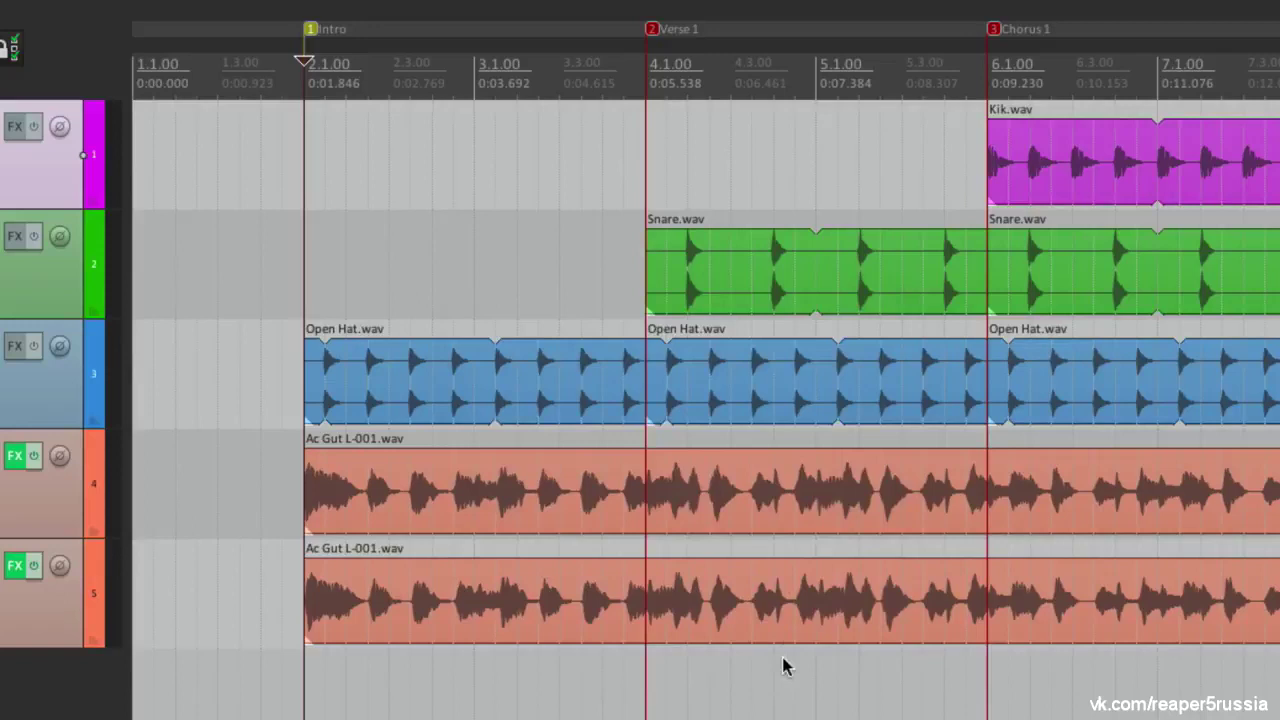
# Set the Verse 1 marker's color to green
pyautogui.click(654, 31)
pyautogui.doubleClick(655, 33)
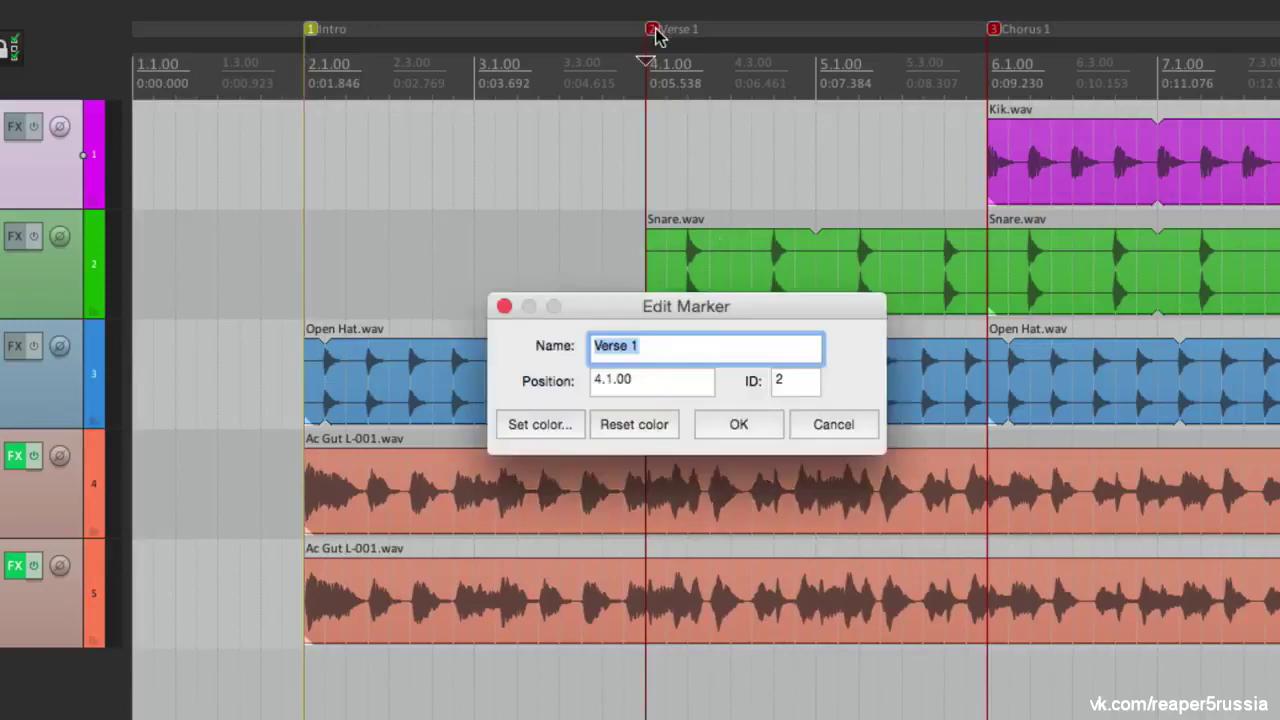
pyautogui.click(540, 424)
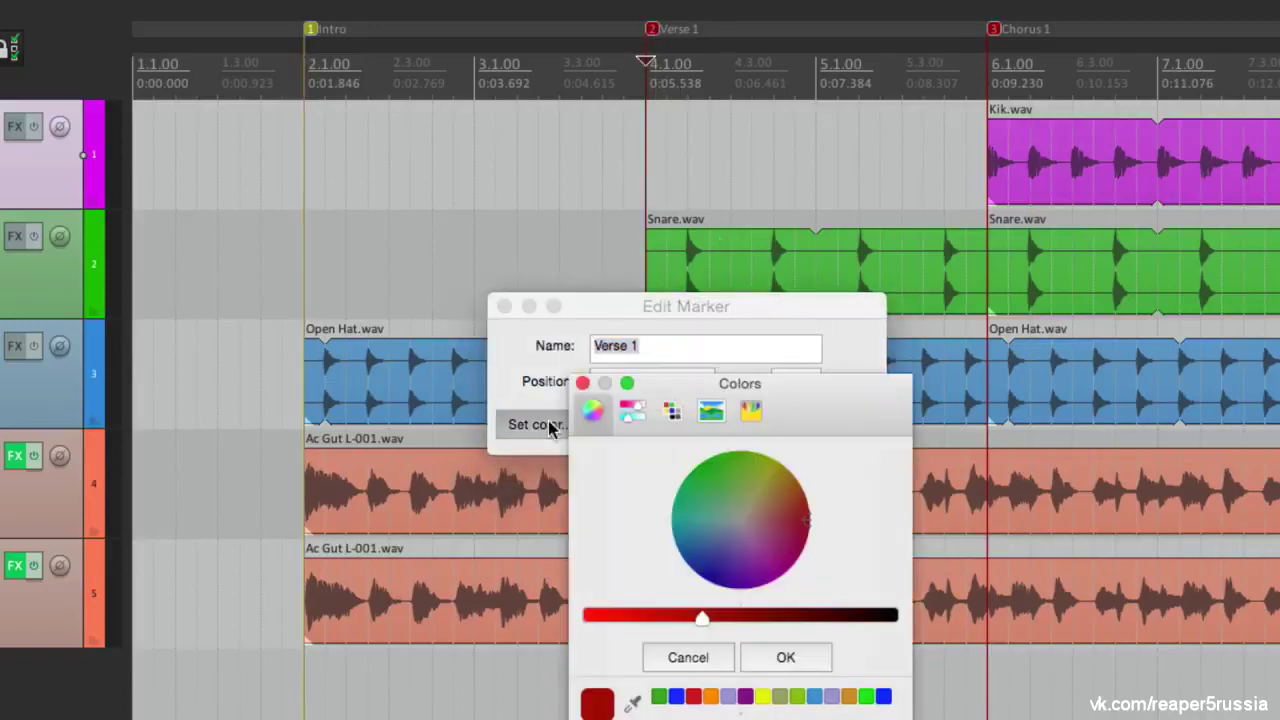
pyautogui.click(718, 484)
pyautogui.press('Return')
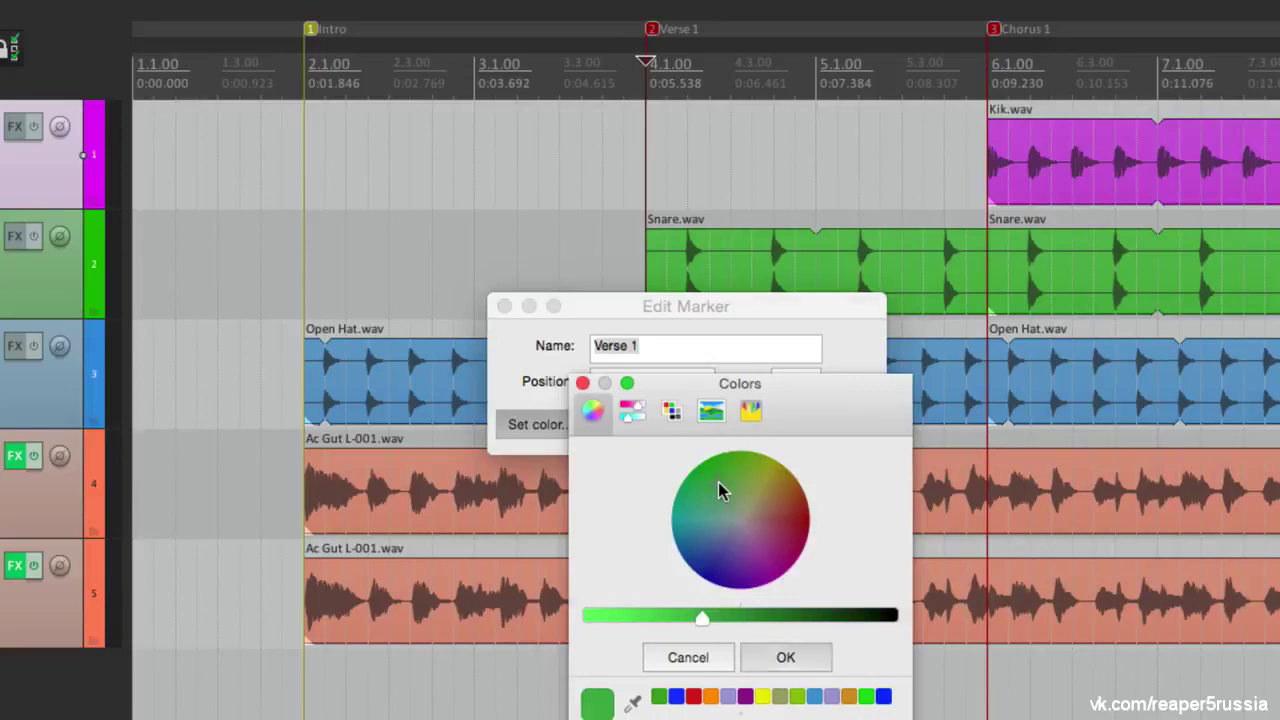
pyautogui.click(760, 427)
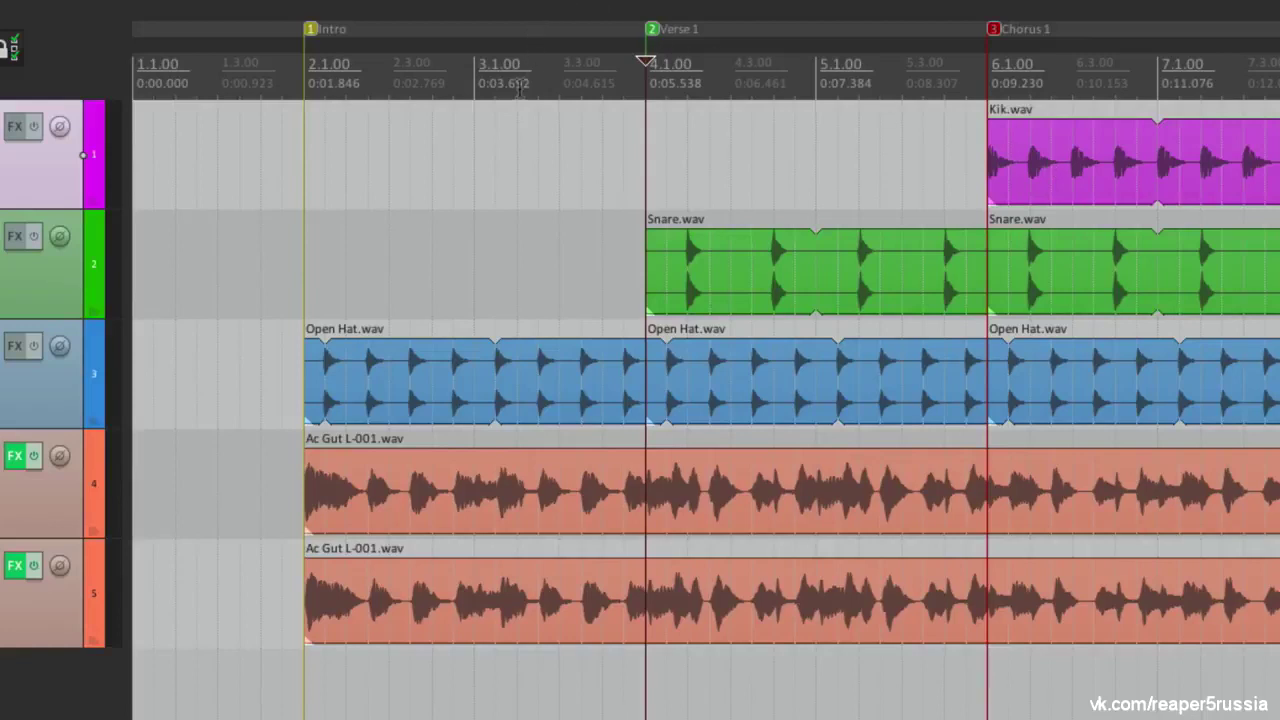
# Set the time selection from the ruler to the Intro, Verse 1 and Chorus 1 sections in turn
pyautogui.doubleClick(519, 86)
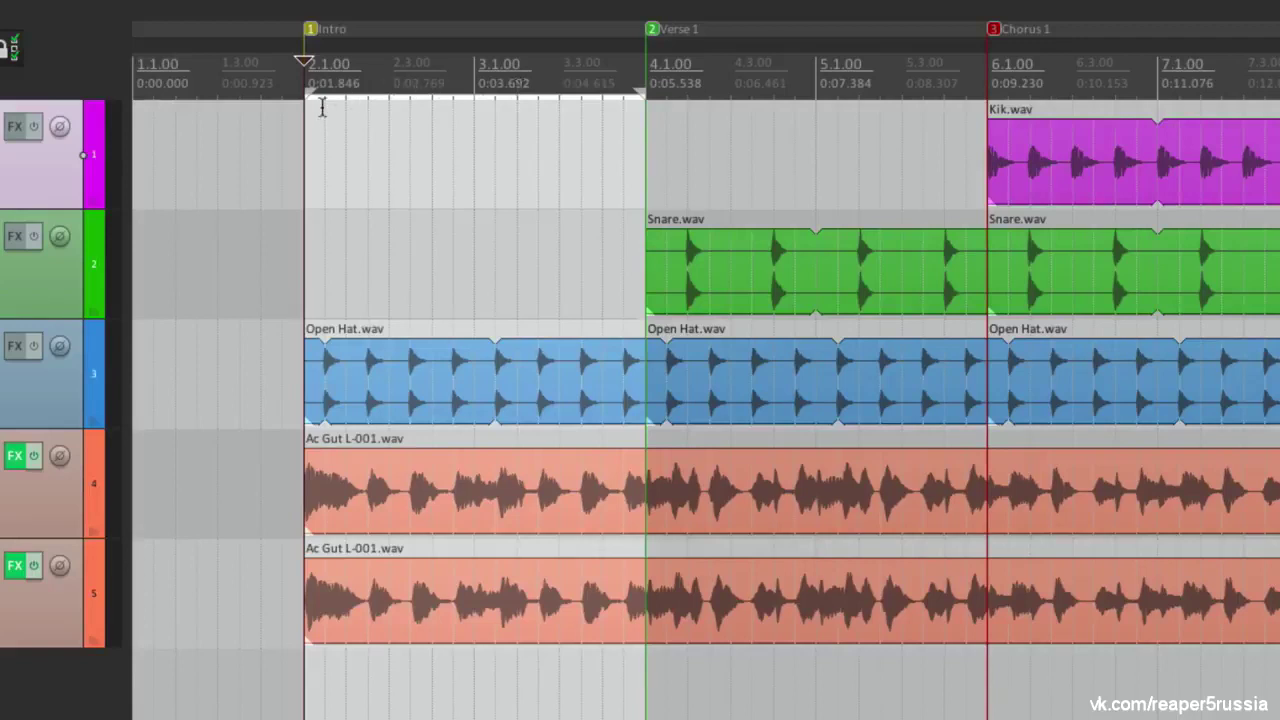
pyautogui.doubleClick(790, 88)
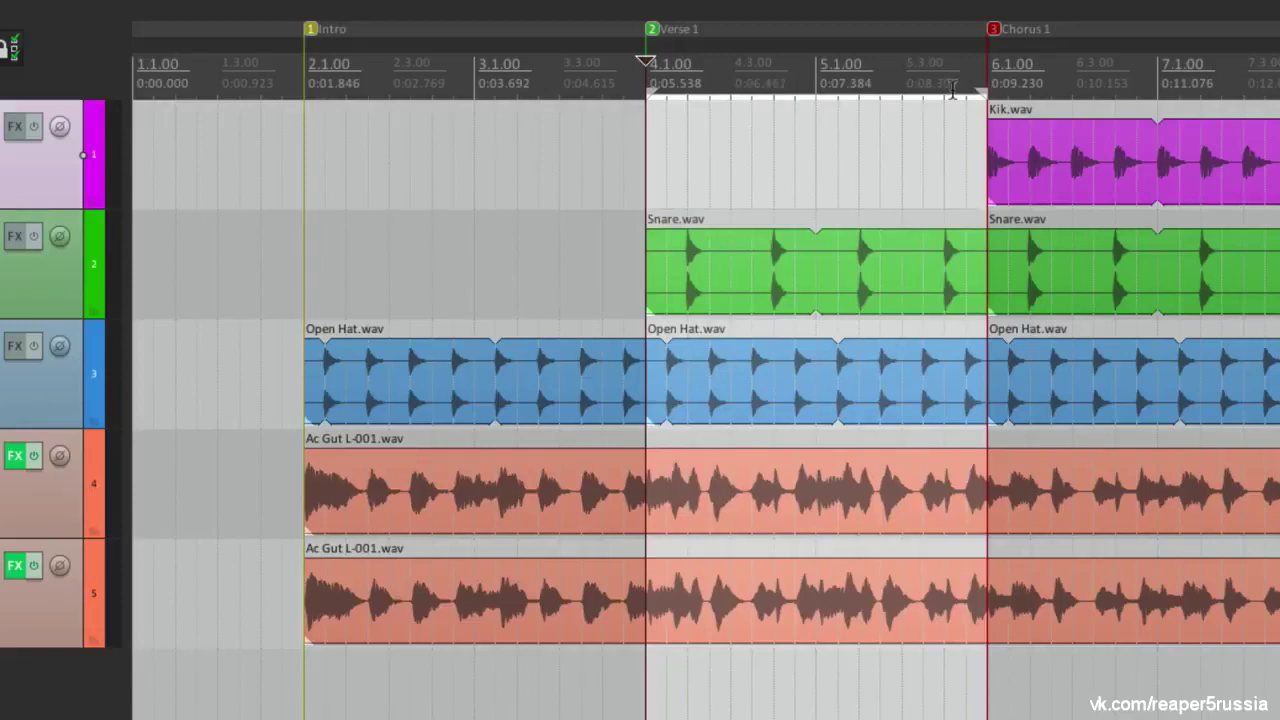
pyautogui.click(1095, 84)
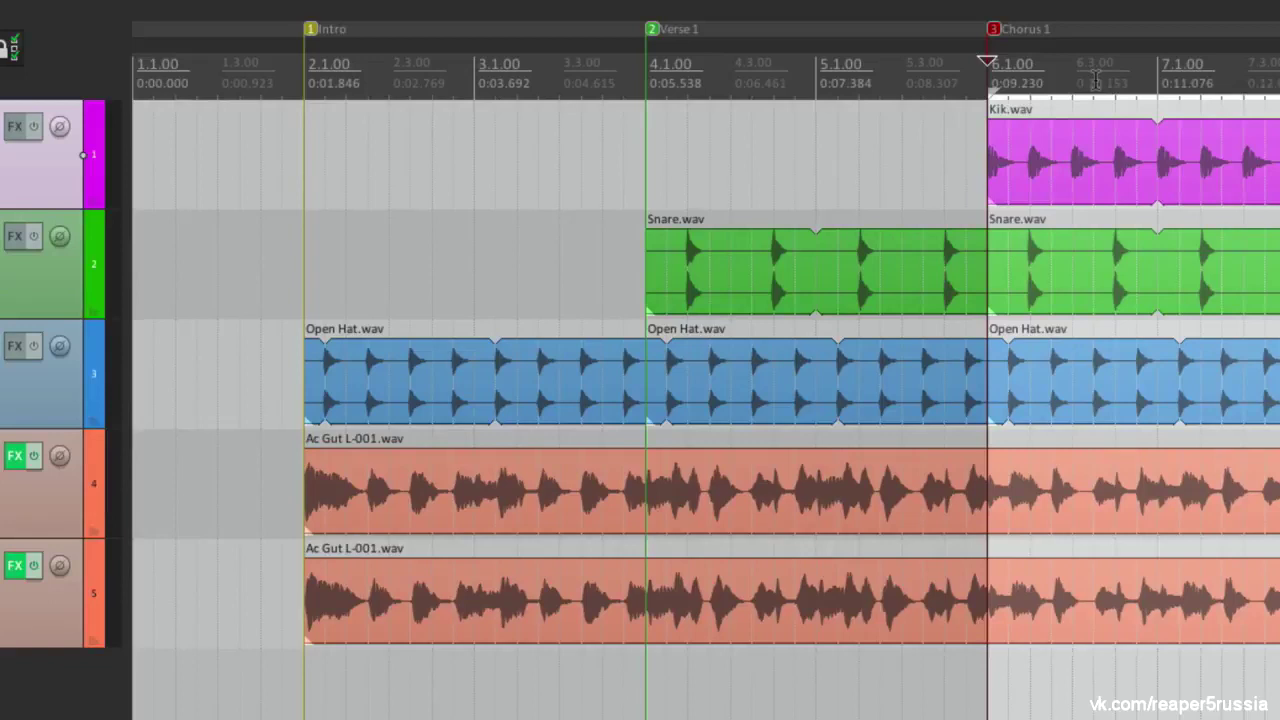
# Use the marker lane to time-select the Verse 1, Intro, Verse 1 and Chorus 1 sections one after another
pyautogui.click(796, 32)
pyautogui.doubleClick(800, 32)
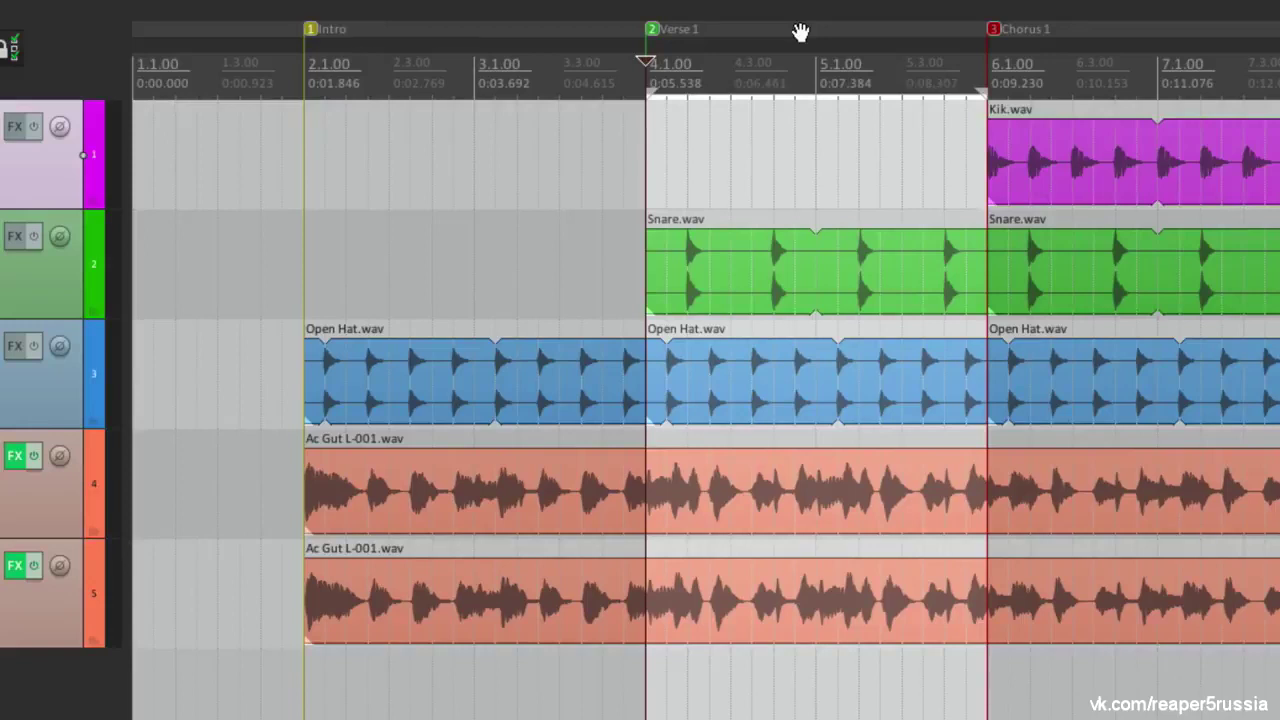
pyautogui.doubleClick(486, 27)
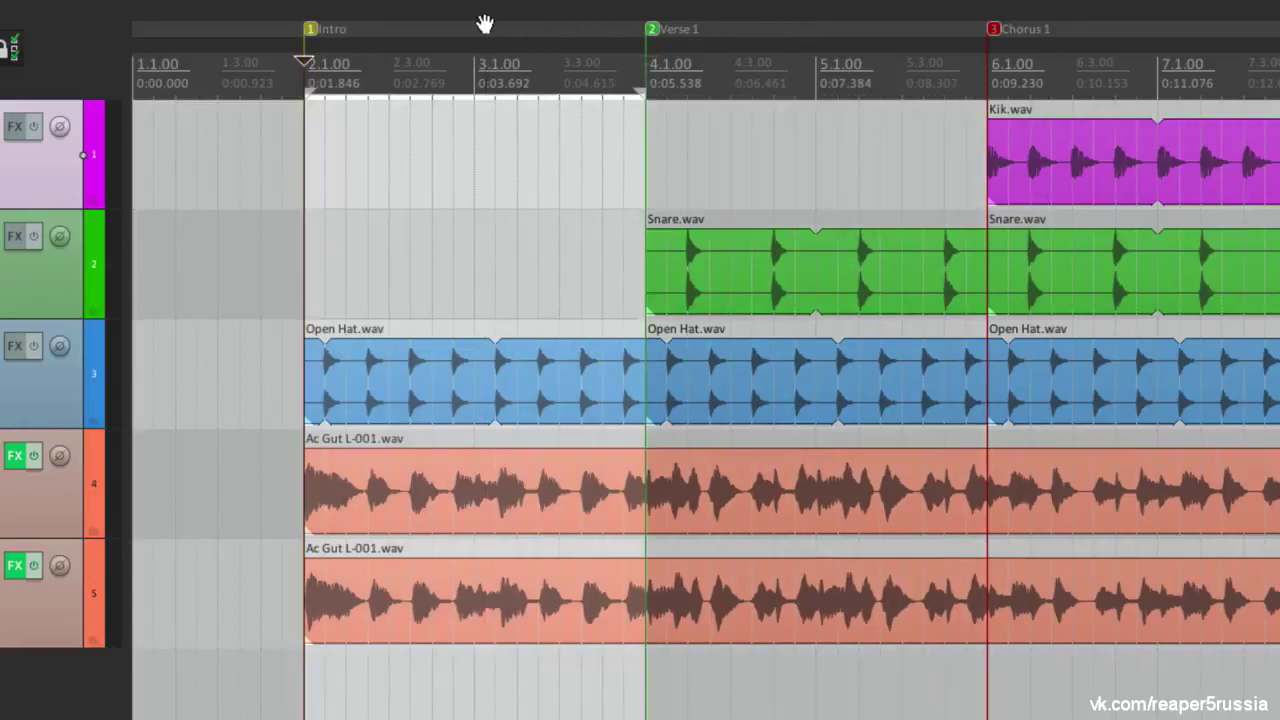
pyautogui.doubleClick(748, 18)
pyautogui.doubleClick(1105, 29)
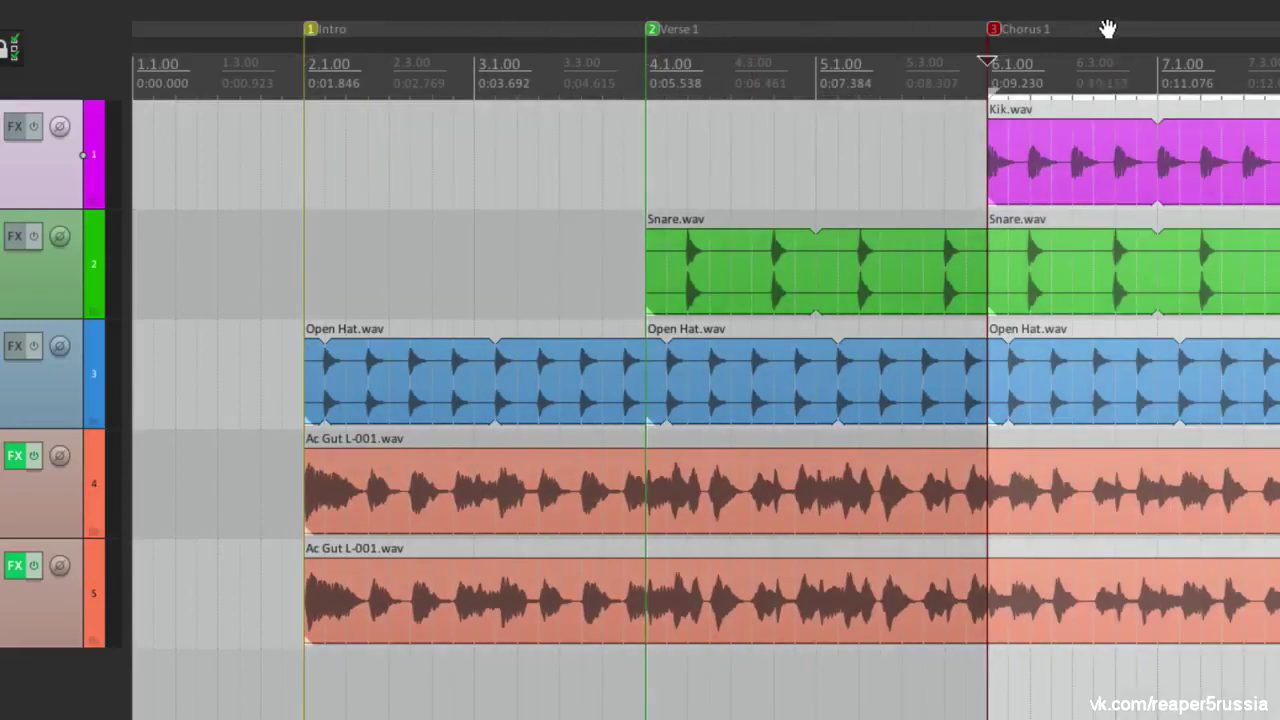
# Time-select the Intro, Verse 1, Chorus 1 and Intro sections again from the ruler, and clear the time selection
pyautogui.doubleClick(416, 78)
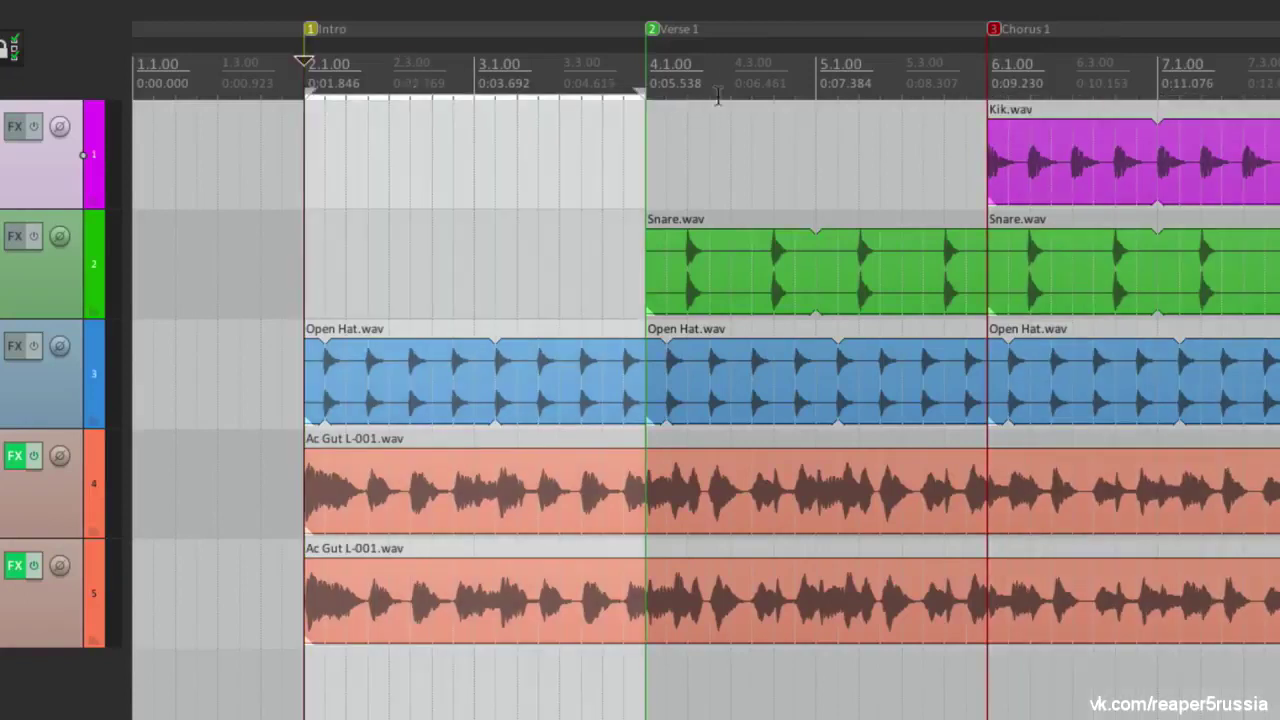
pyautogui.doubleClick(748, 85)
pyautogui.doubleClick(1090, 84)
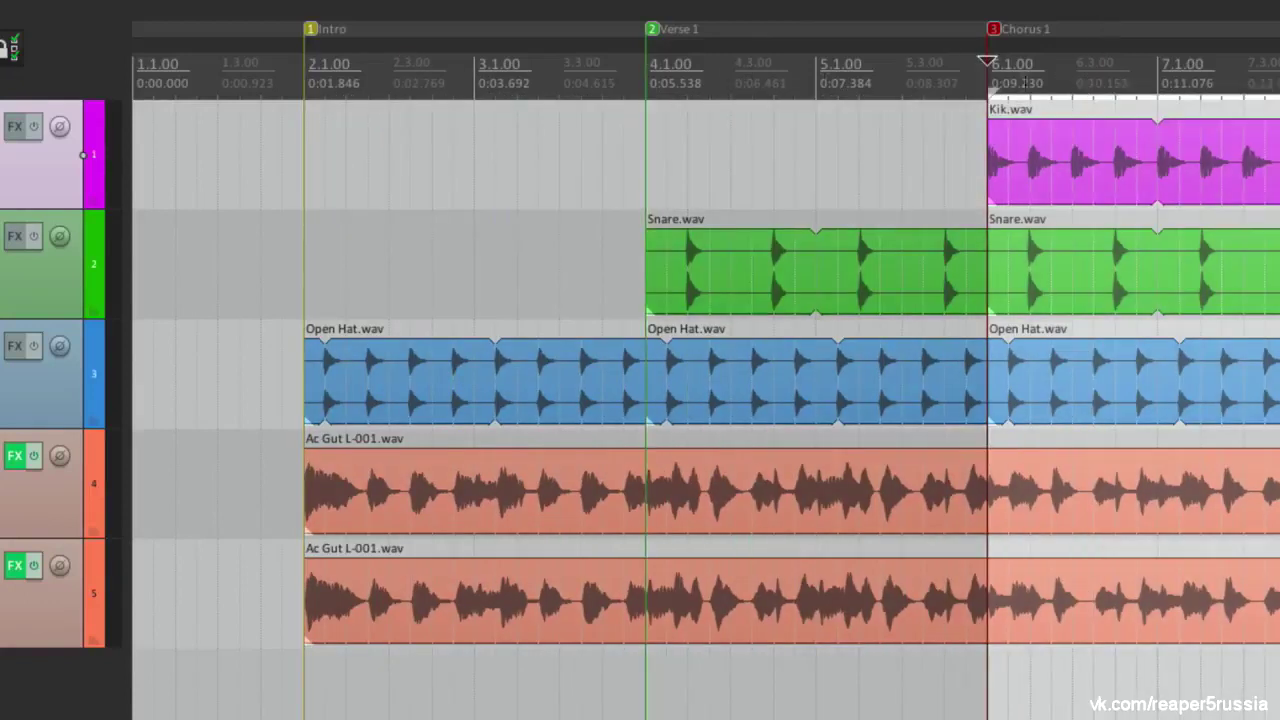
pyautogui.doubleClick(520, 86)
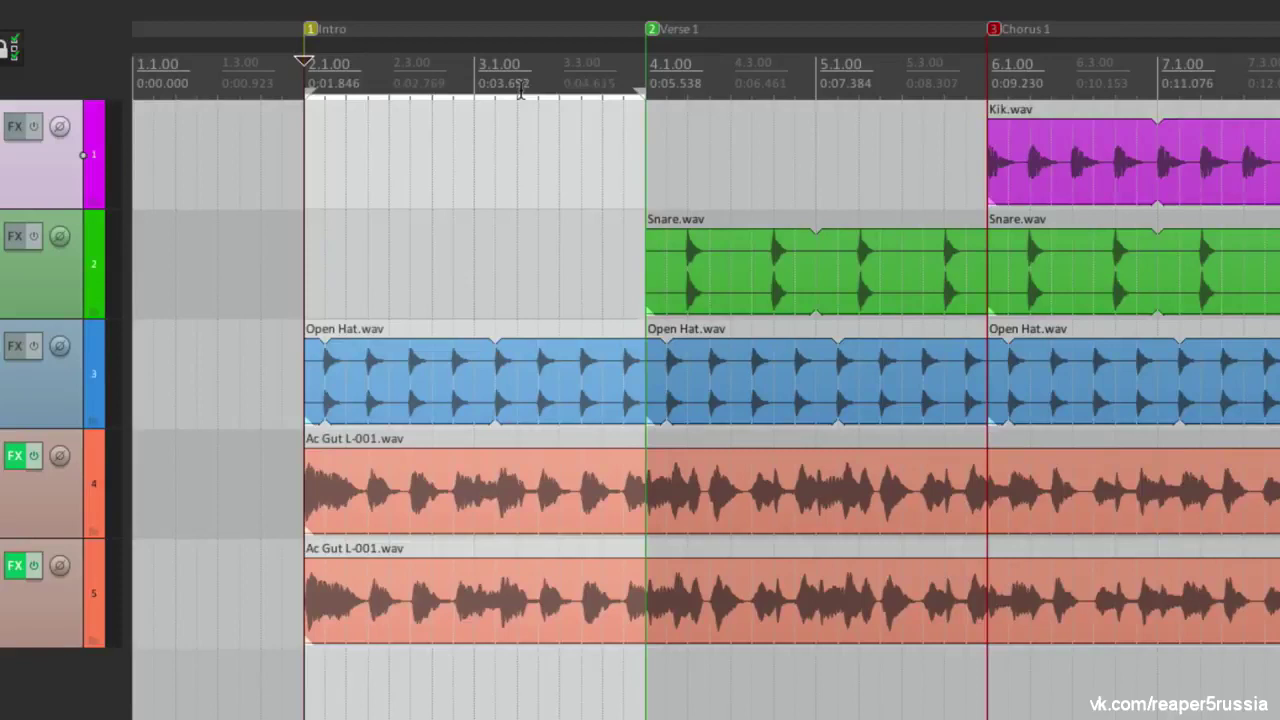
pyautogui.press('Escape')
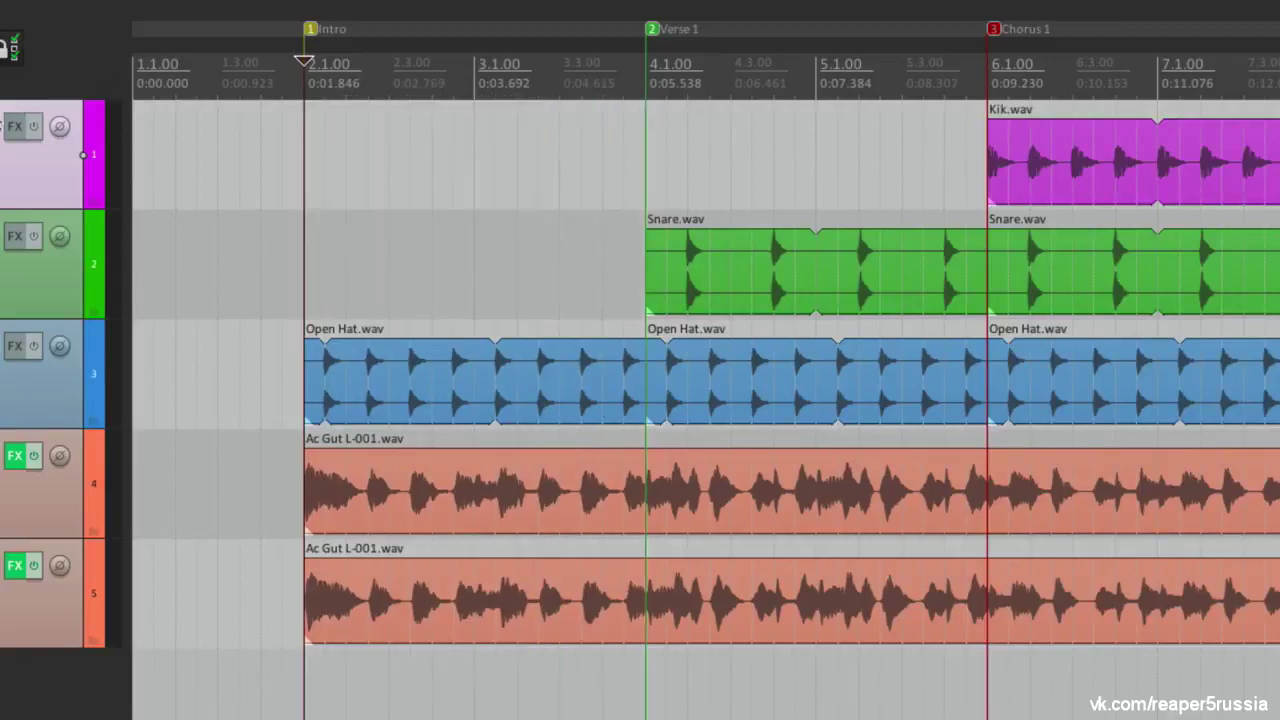
# Play from shortly before the Intro marker and drop three unnamed markers on the fly before Verse 1, stopping playback
pyautogui.click(265, 252)
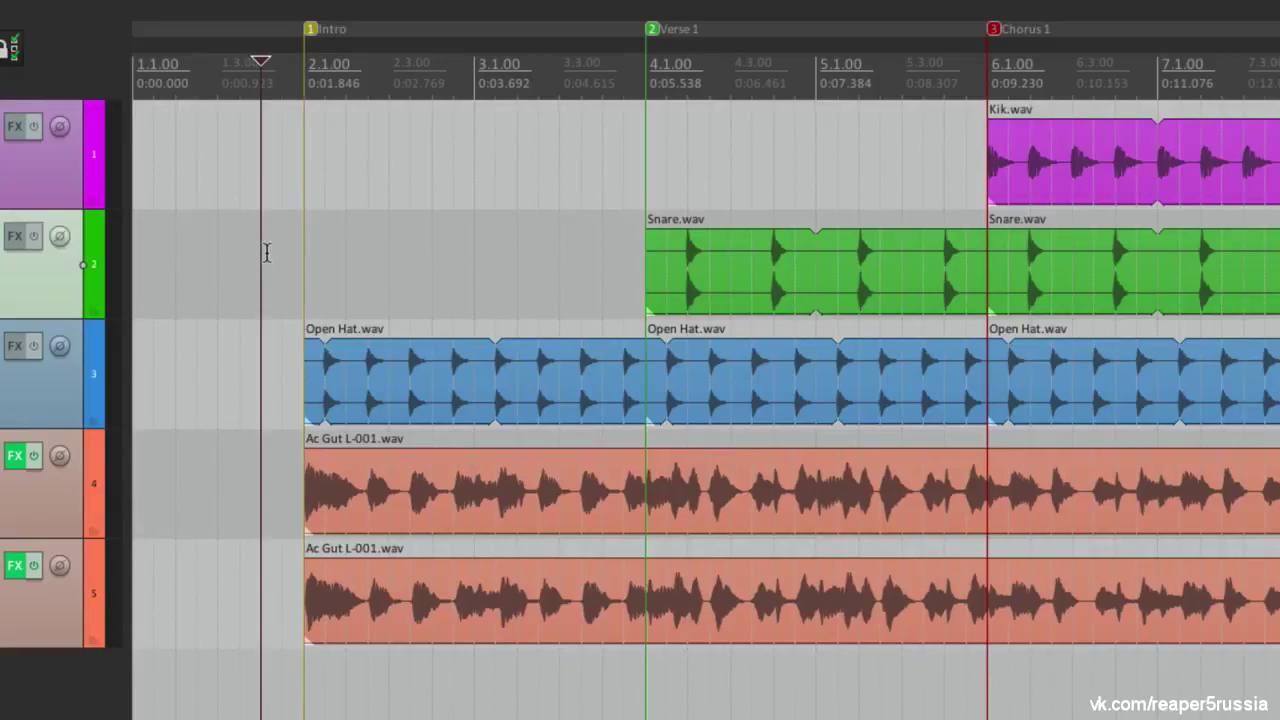
pyautogui.press('space')
pyautogui.press('m')
pyautogui.press('m')
pyautogui.press('m')
pyautogui.press('space')
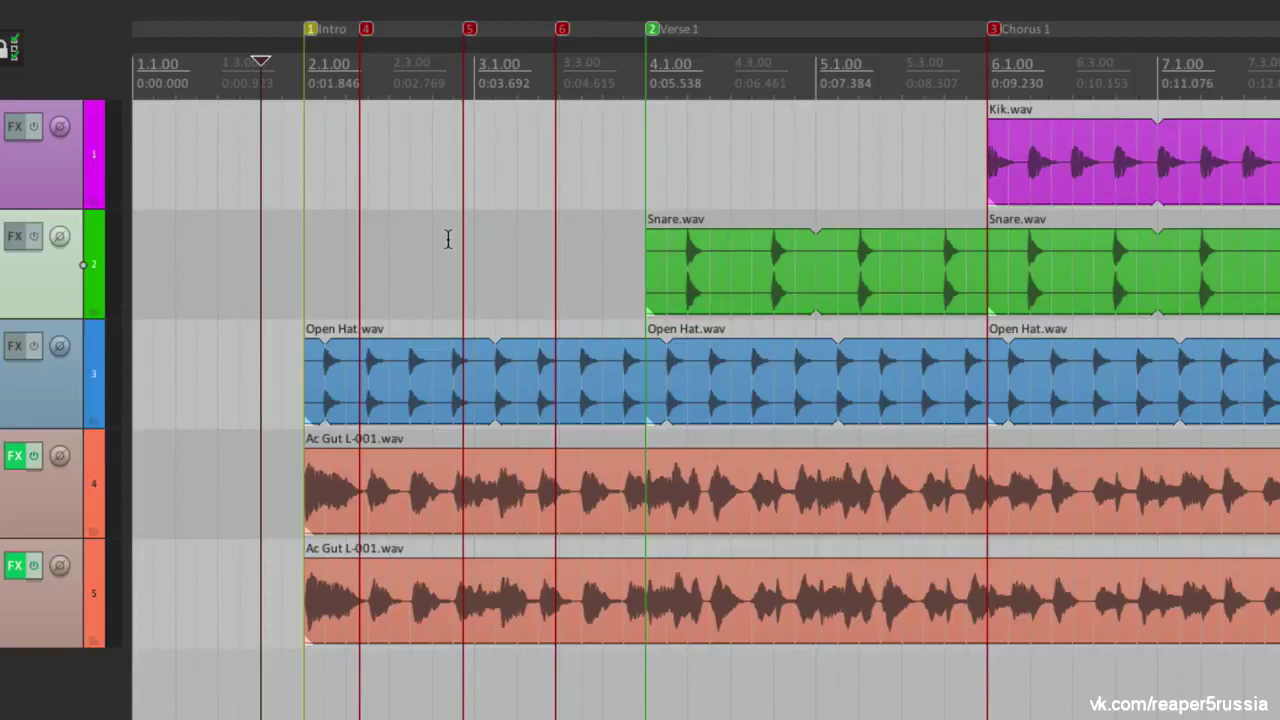
# Undo the three unnamed markers added during playback
pyautogui.hotkey('ctrl', 'z')
pyautogui.hotkey('ctrl', 'z')
pyautogui.hotkey('ctrl', 'z')
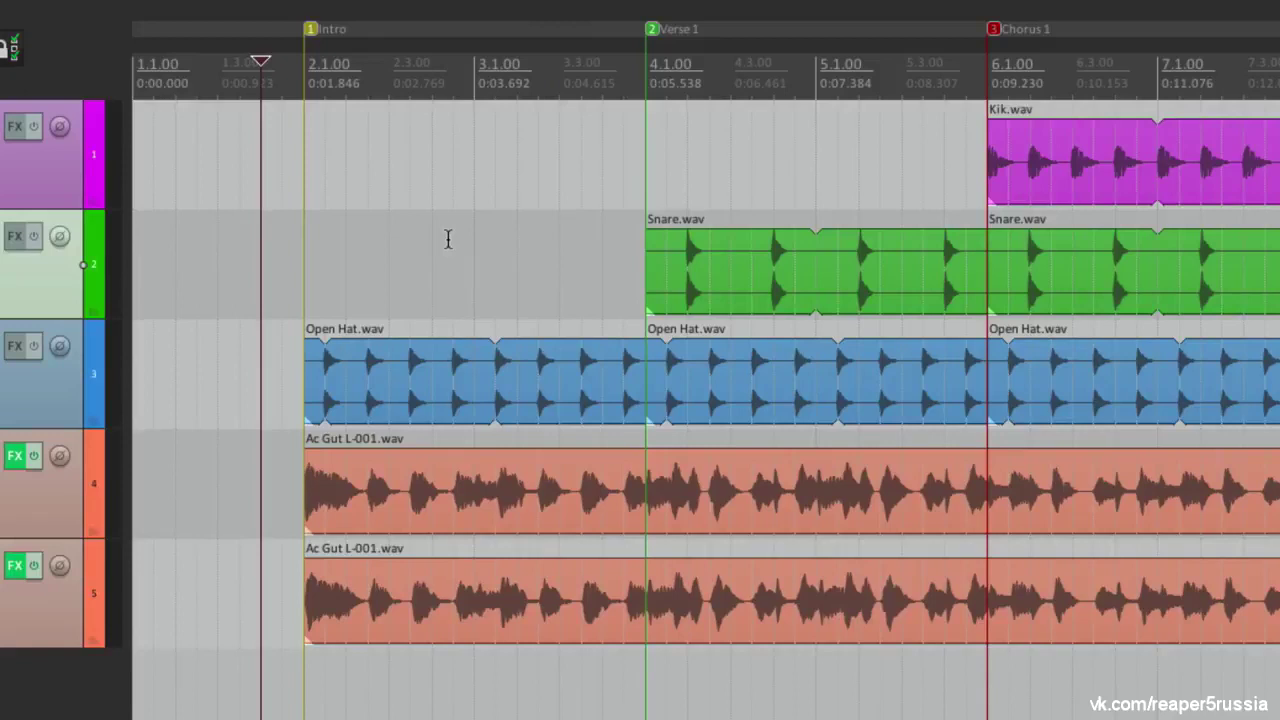
# Start adding a nameable marker at 2.3.04 during playback, cancel it, and stop playback
pyautogui.press('space')
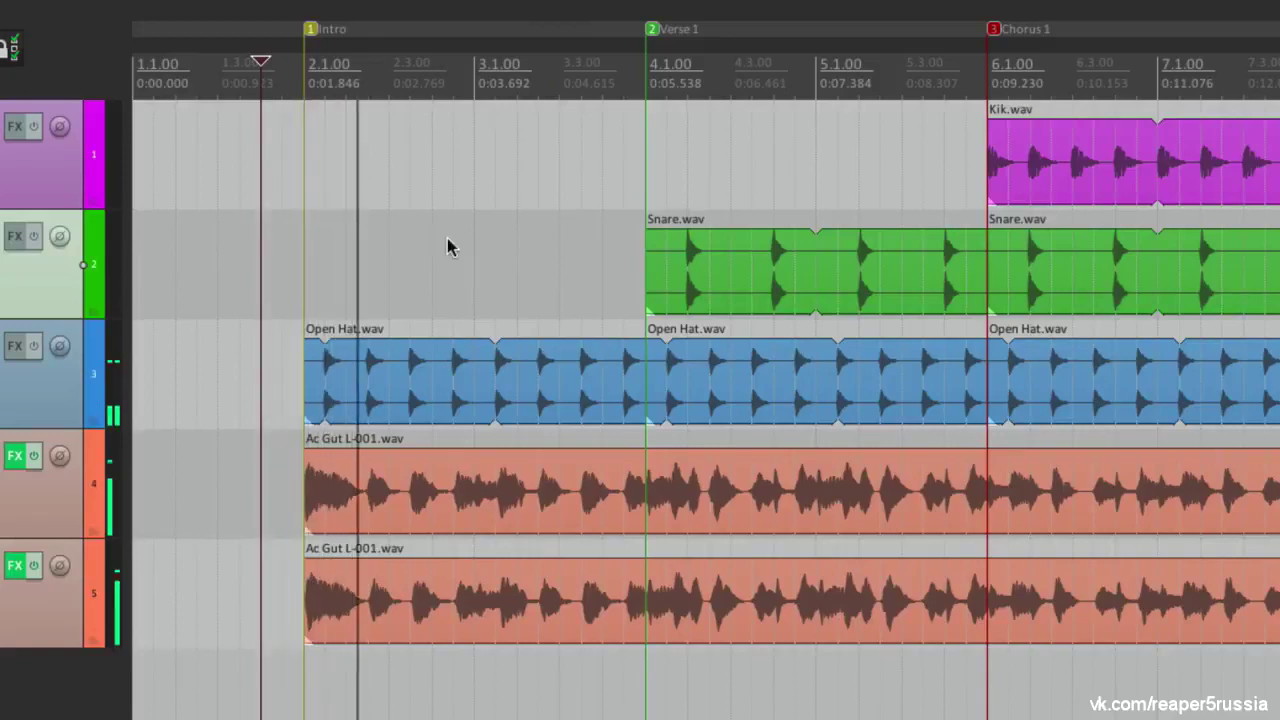
pyautogui.hotkey('shift', 'm')
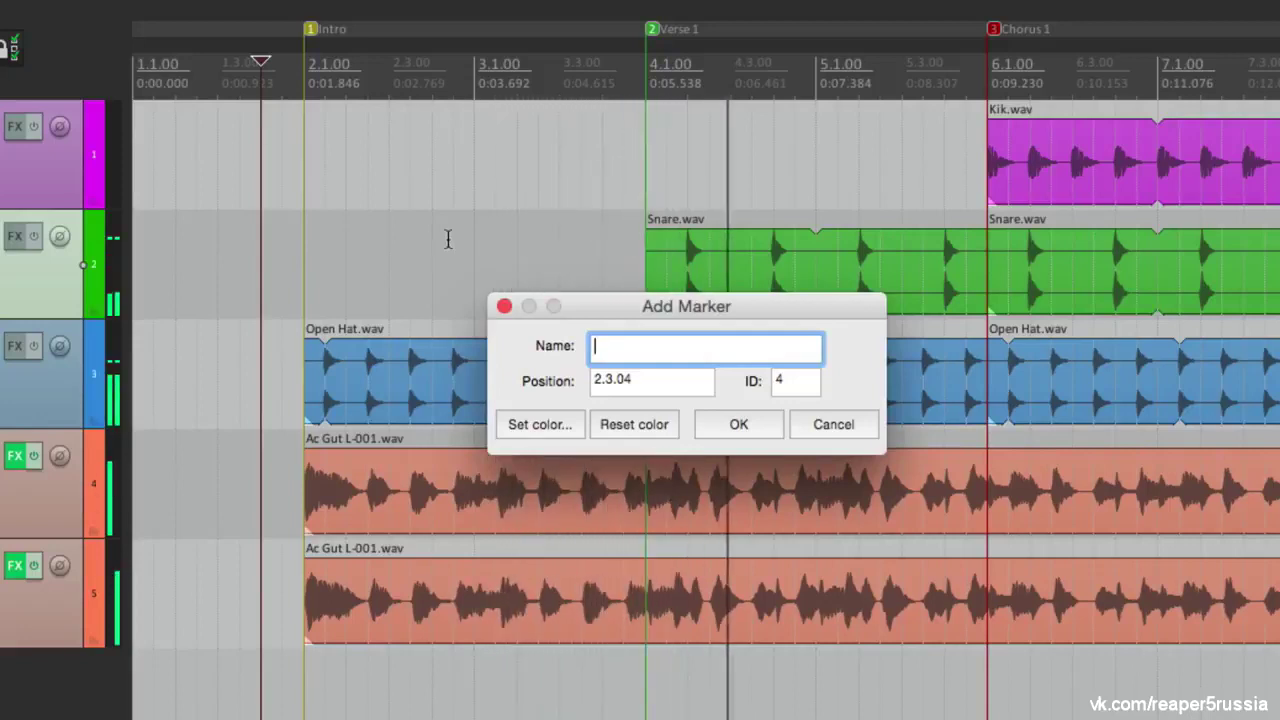
pyautogui.press('Escape')
pyautogui.press('space')
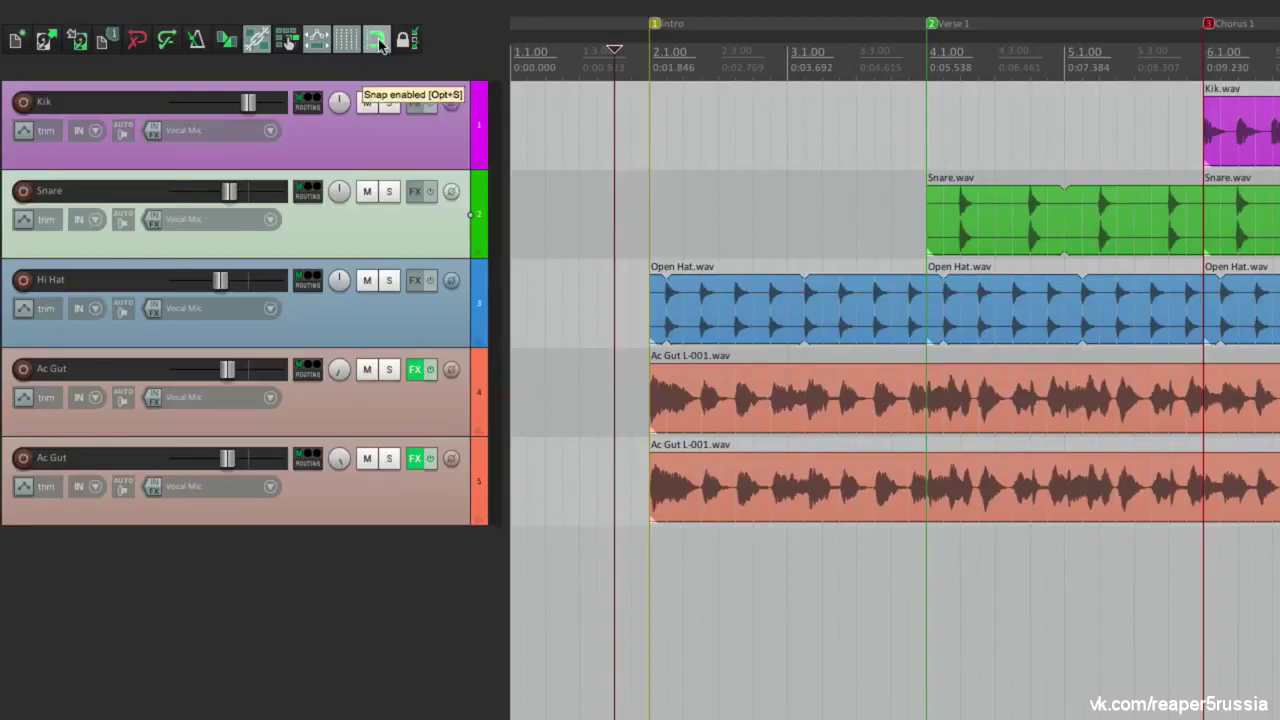
# Examine the Snap/Grid Settings for snapping media items, selection and cursor to markers, and close them
pyautogui.rightClick(380, 44)
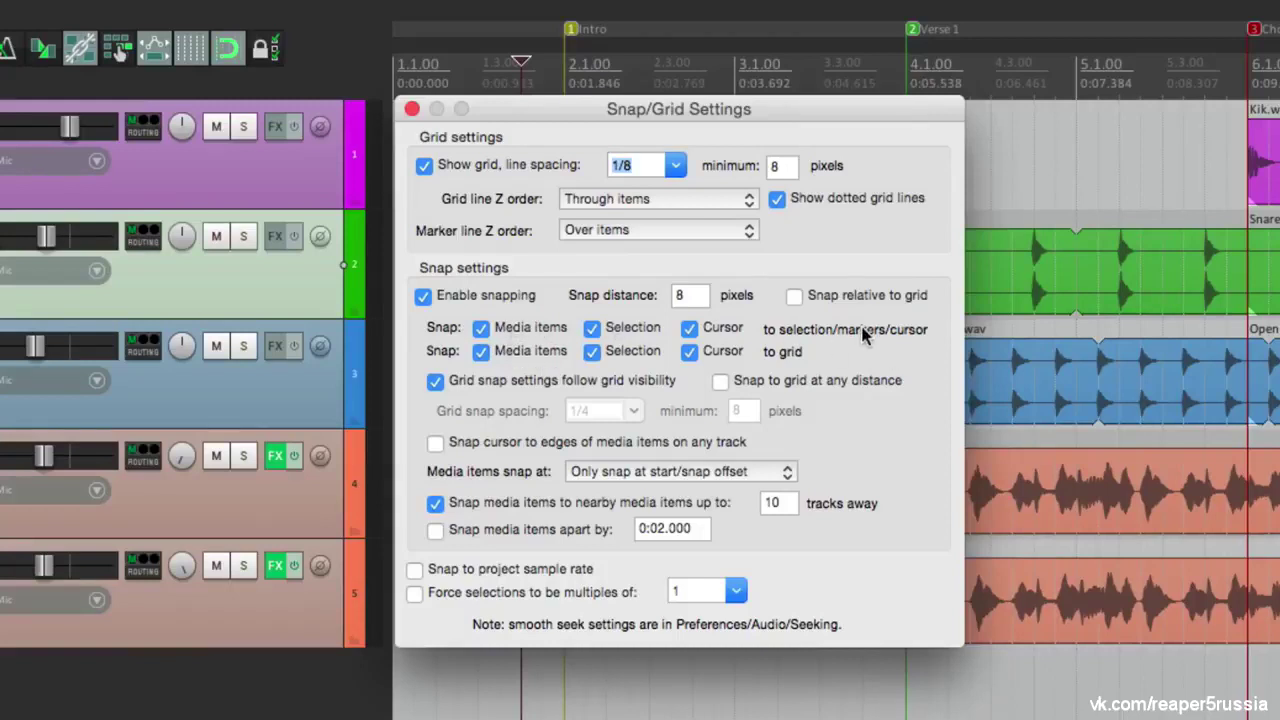
pyautogui.click(481, 329)
pyautogui.click(412, 109)
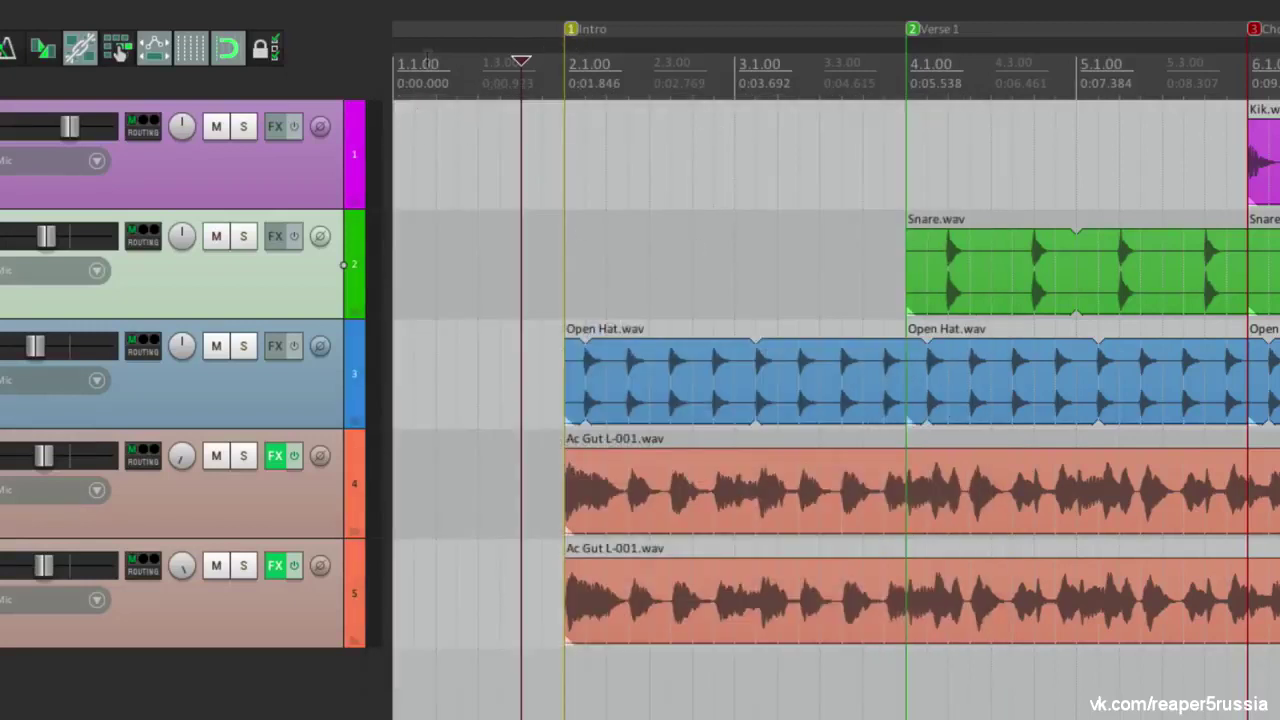
# Turn snapping off, move the Intro marker freely to a point between 2.1.00 and 2.3.00, and turn snapping back on
pyautogui.click(228, 50)
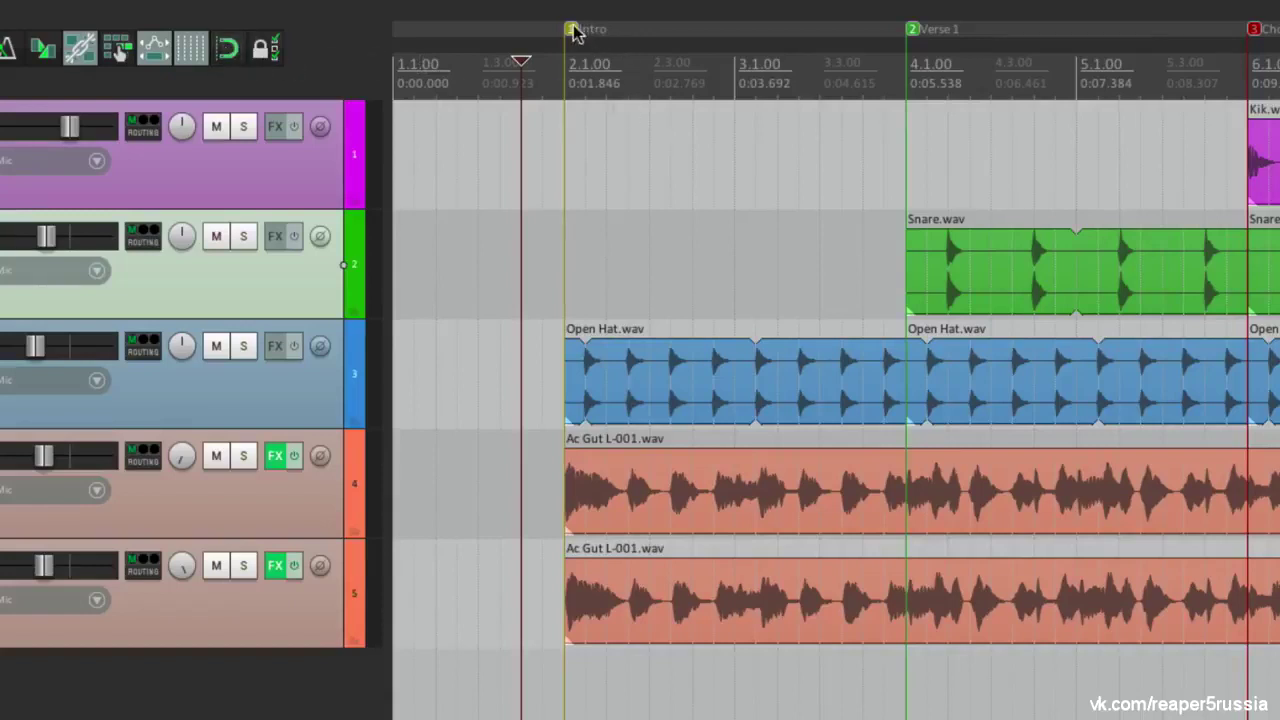
pyautogui.moveTo(571, 31); pyautogui.dragTo(640, 31)
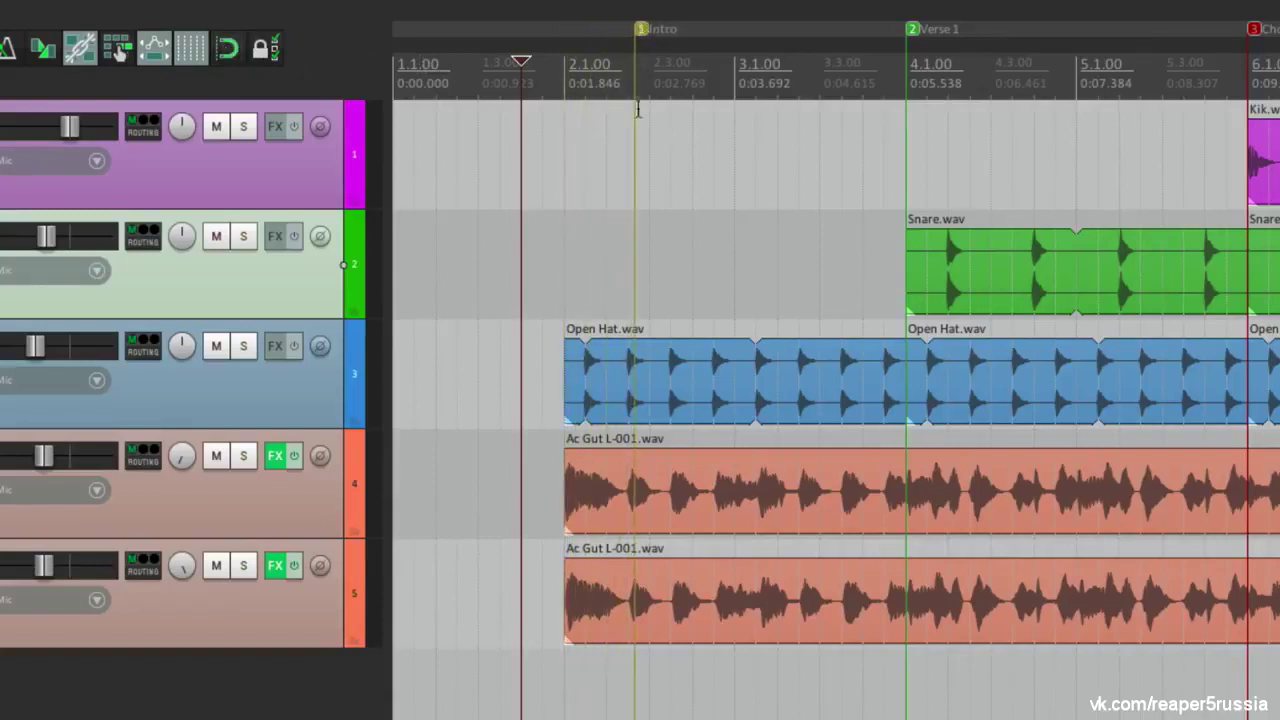
pyautogui.click(230, 50)
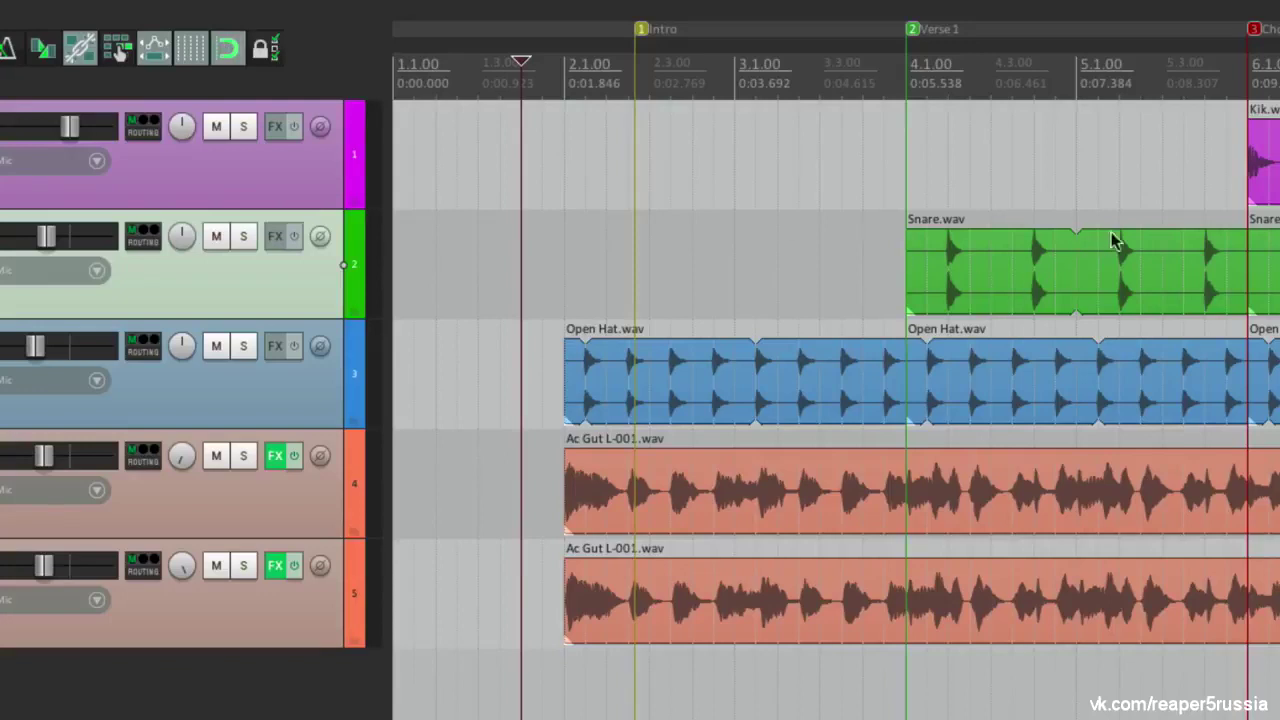
# Try moving the snare item at Verse 1 earlier toward the relocated Intro marker
pyautogui.moveTo(998, 235); pyautogui.dragTo(768, 290)
pyautogui.press('Escape')
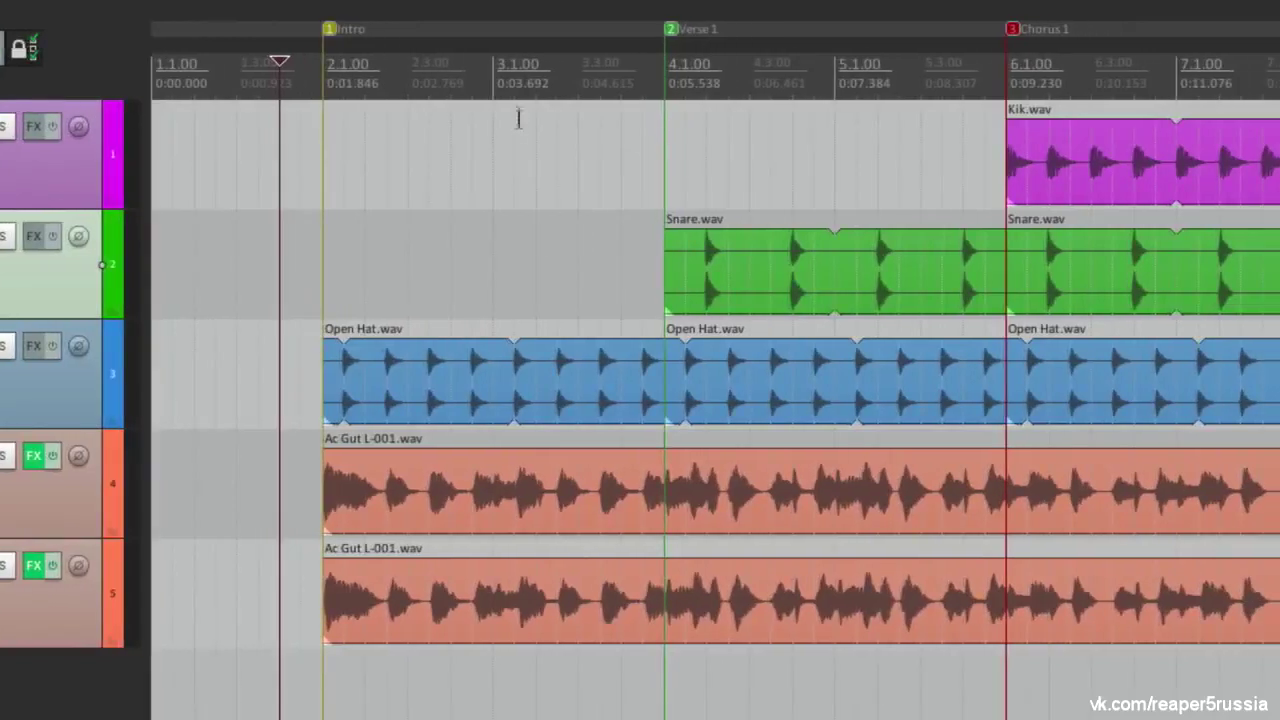
# Select the whole project length in time and remove all markers from the time selection
pyautogui.doubleClick(505, 43)
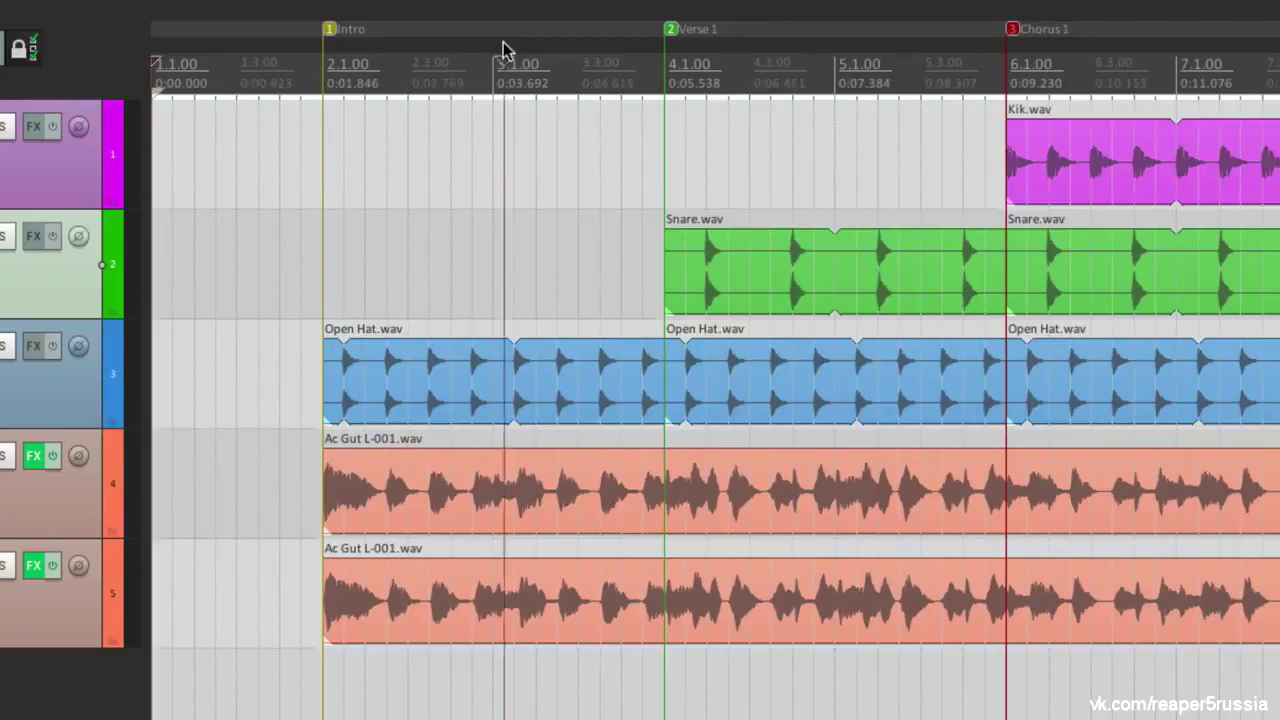
pyautogui.rightClick(503, 43)
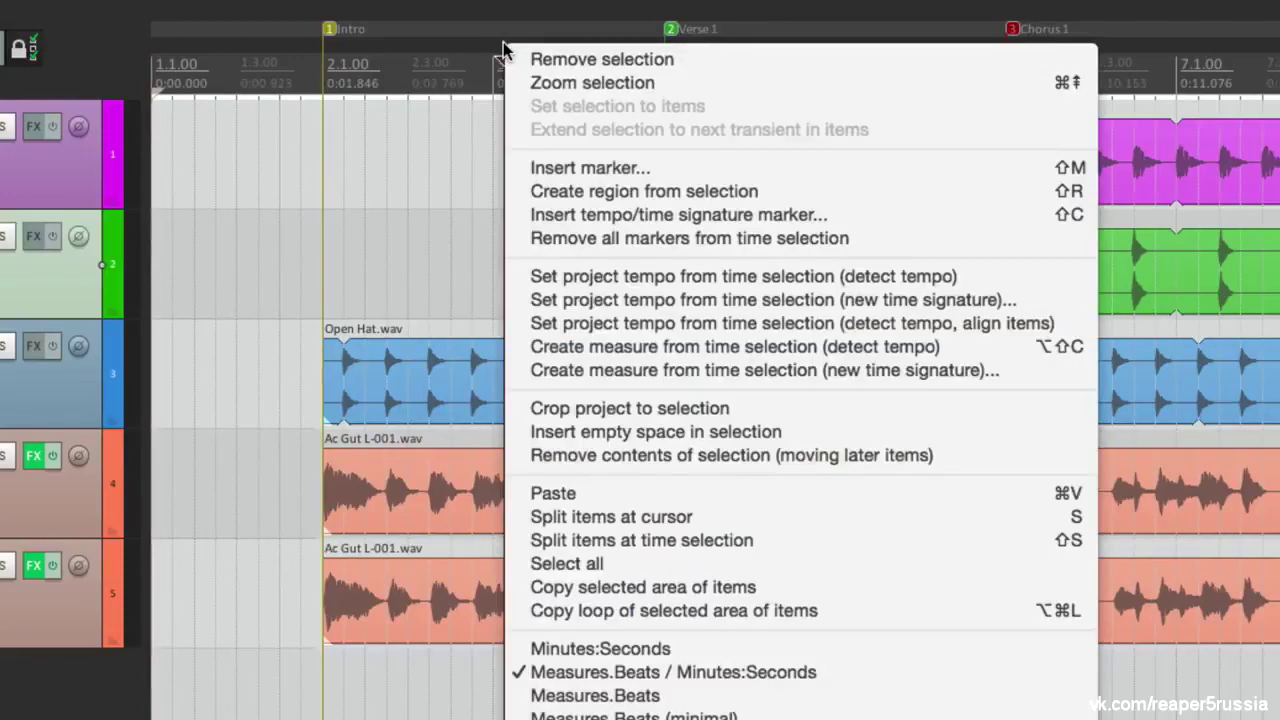
pyautogui.click(524, 238)
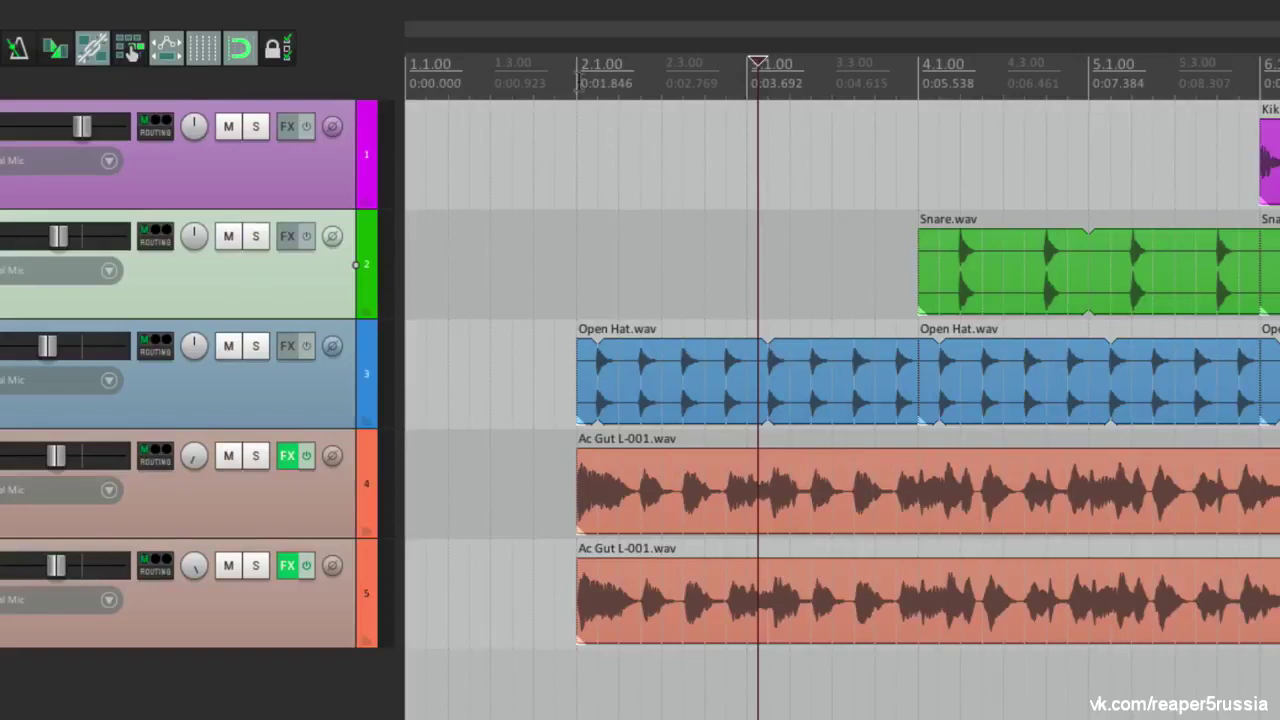
# Create a region from a time selection spanning 2.1.00 to 4.1.00 and name it Intro
pyautogui.moveTo(578, 80); pyautogui.dragTo(920, 56)
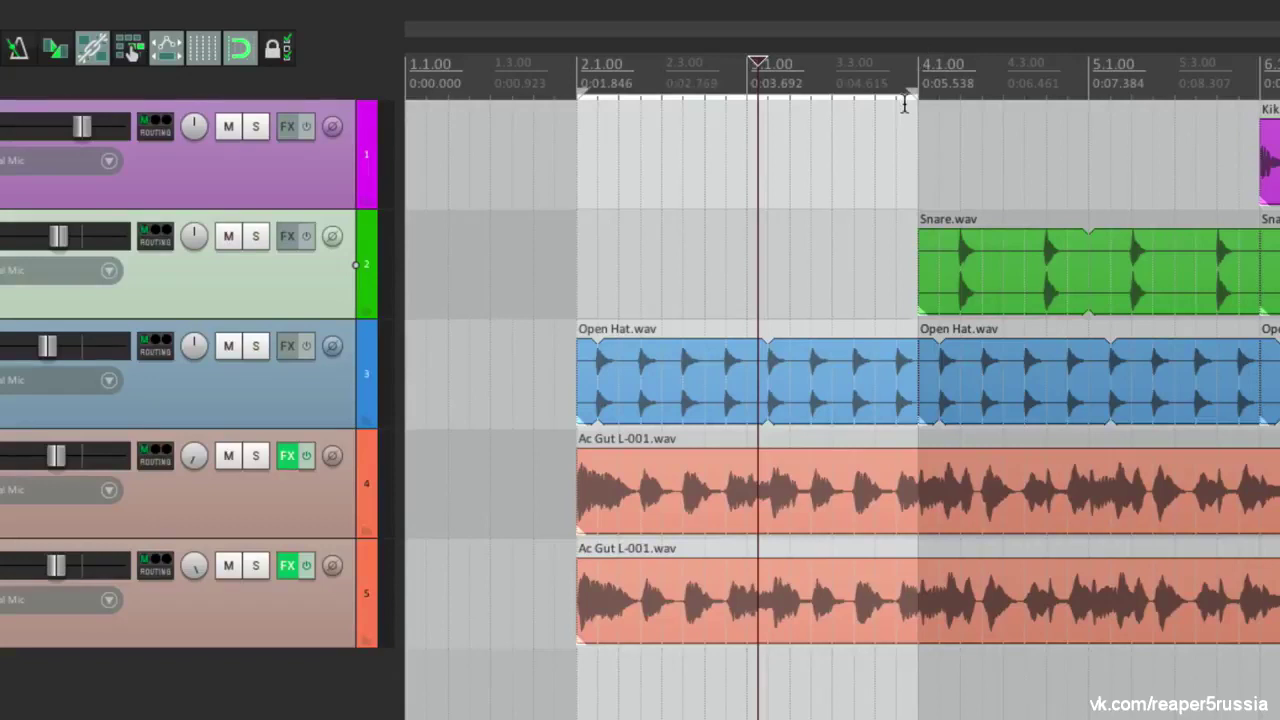
pyautogui.press('space')
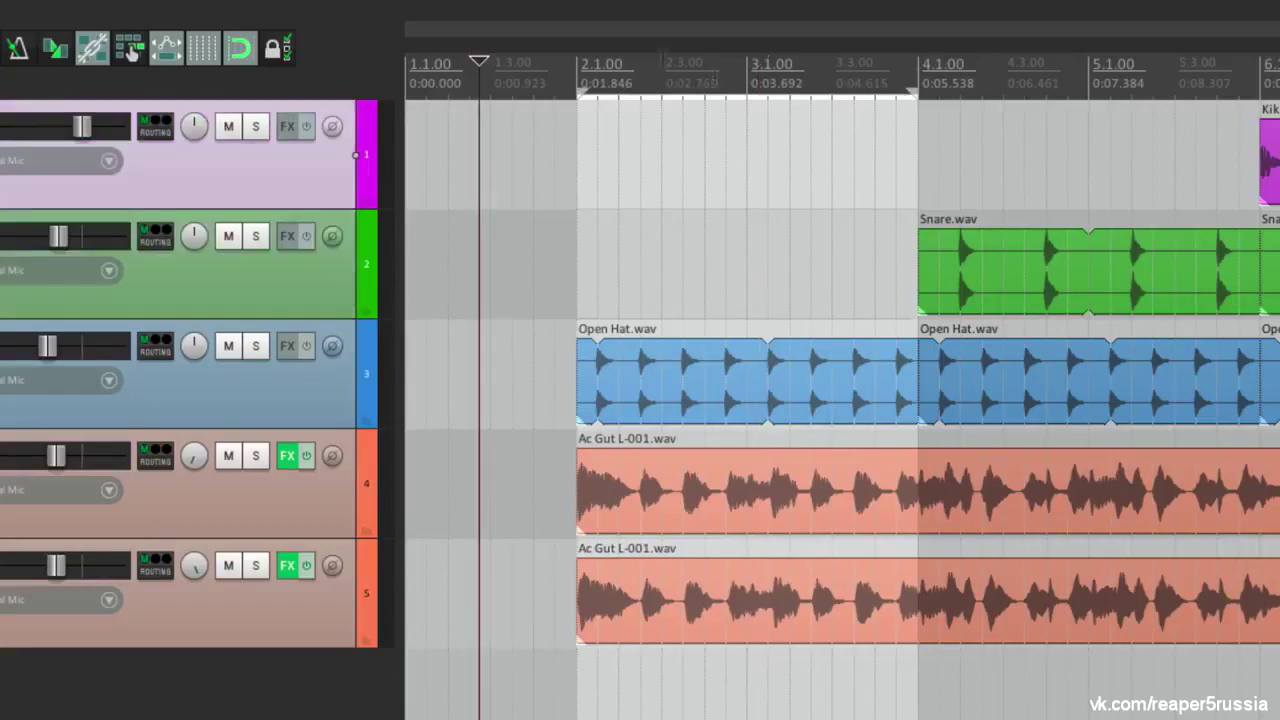
pyautogui.click(125, 13)
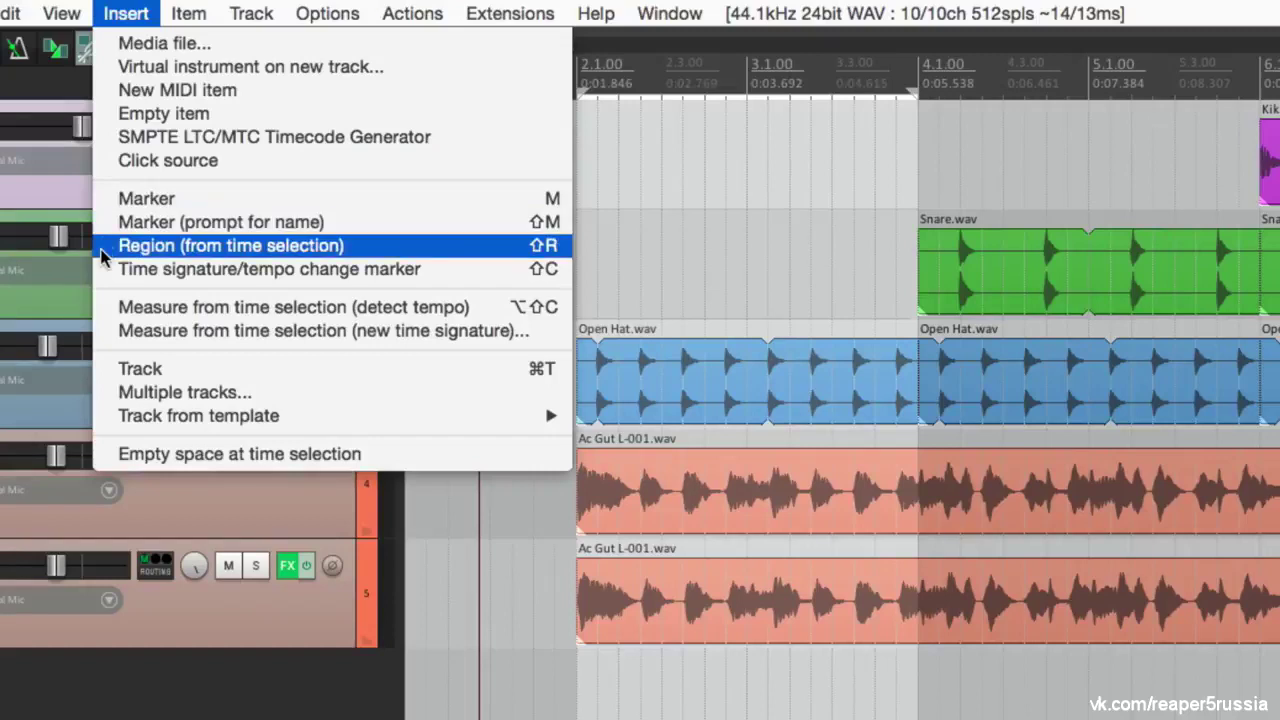
pyautogui.click(518, 246)
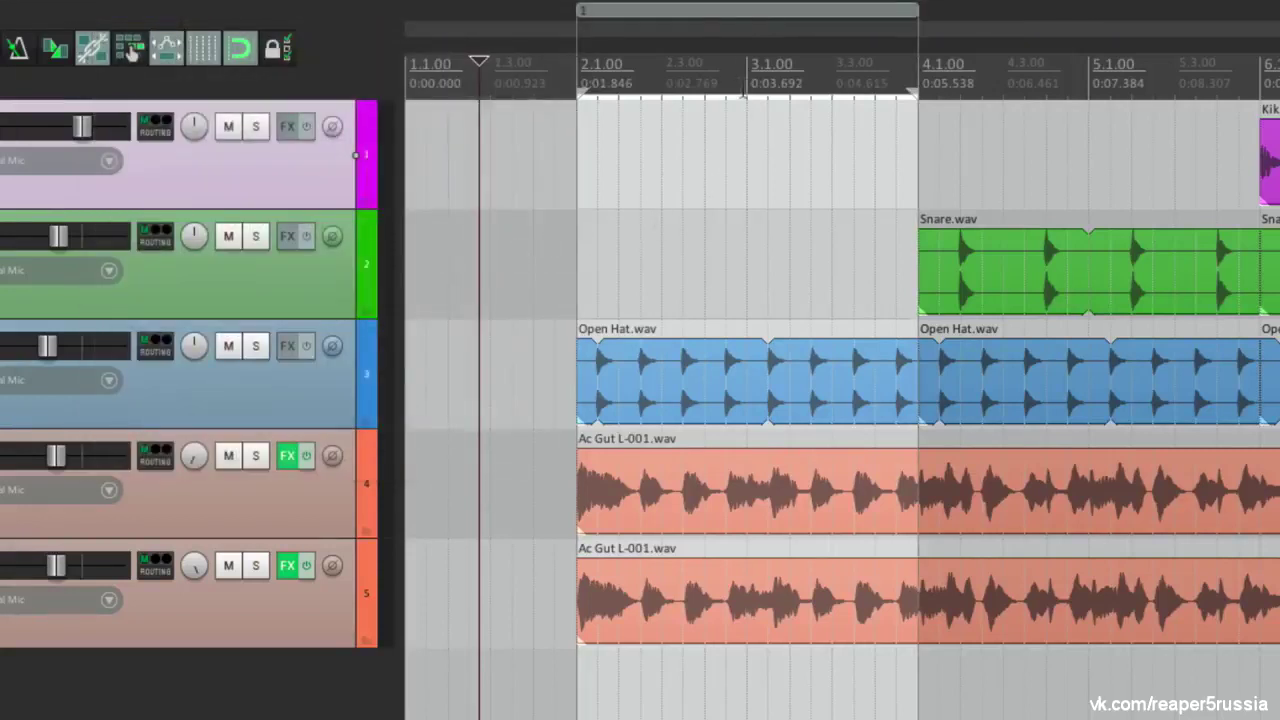
pyautogui.rightClick(750, 14)
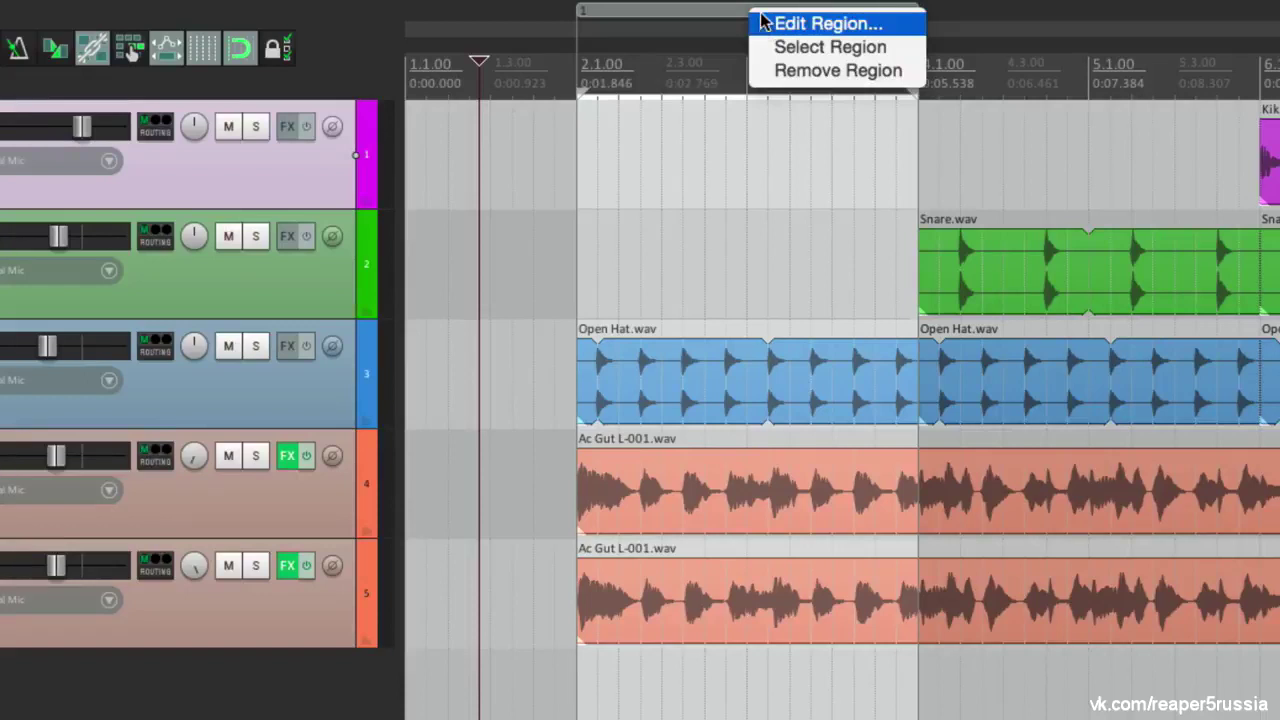
pyautogui.click(762, 23)
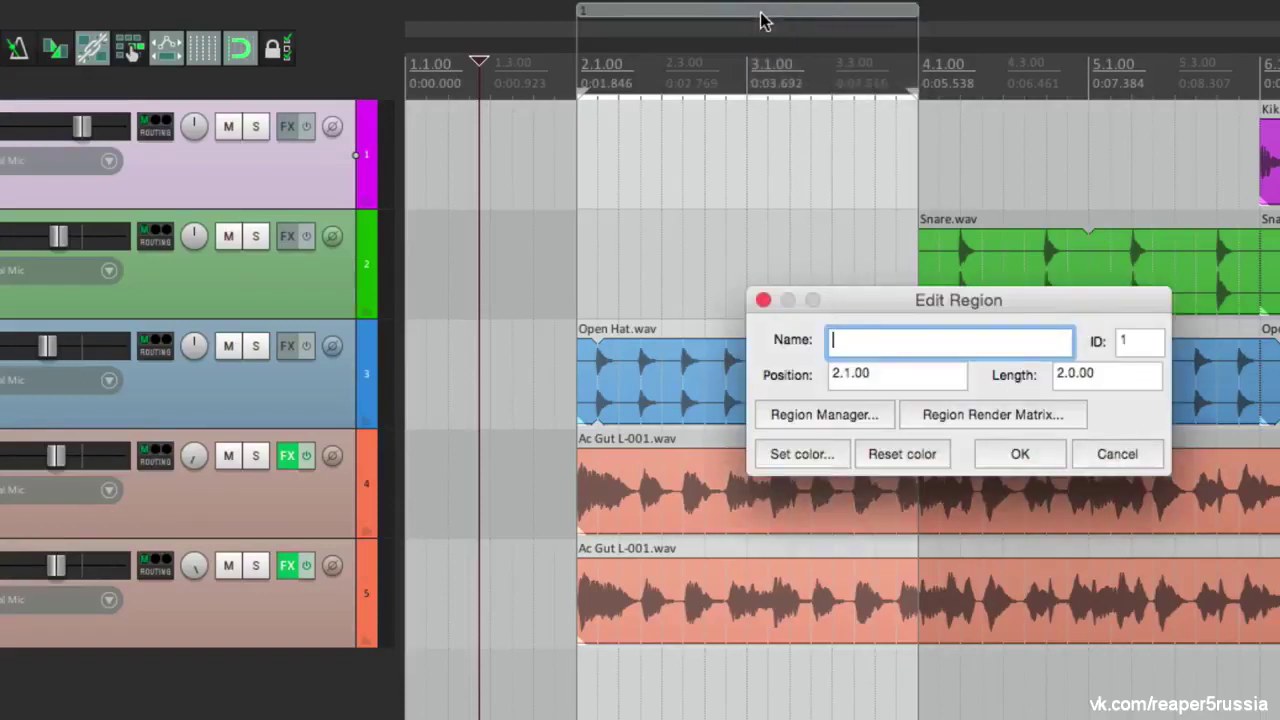
pyautogui.write('Intro')
pyautogui.press('Return')
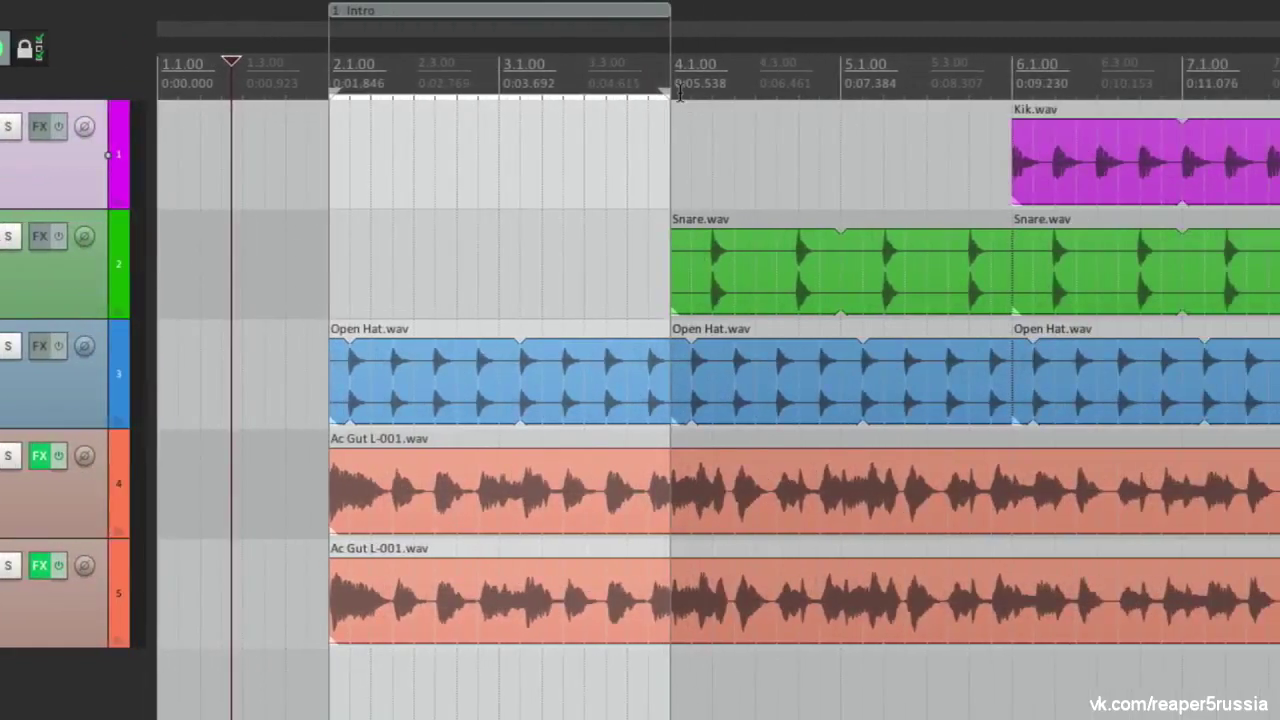
# Create a region from a time selection spanning 4.1.00 to 6.1.00 and name it Verse 1
pyautogui.moveTo(920, 80); pyautogui.dragTo(1066, 75)
pyautogui.moveTo(818, 75); pyautogui.dragTo(1010, 85)
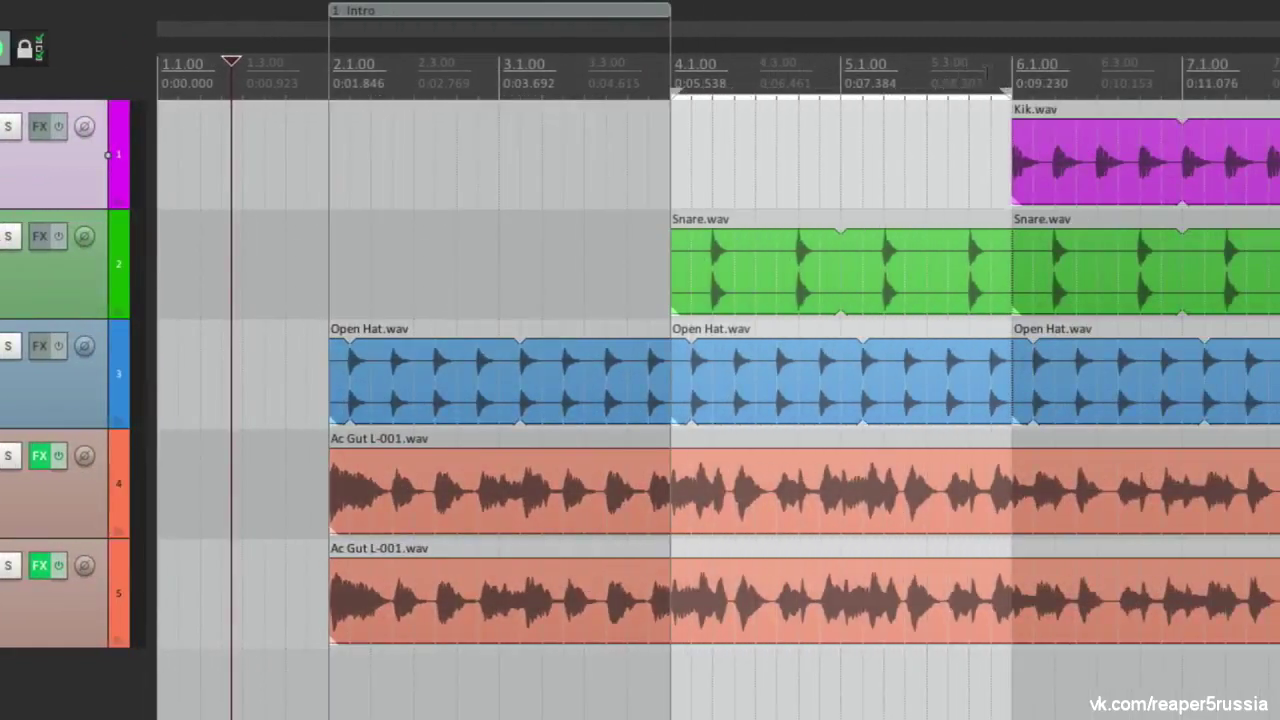
pyautogui.rightClick(848, 70)
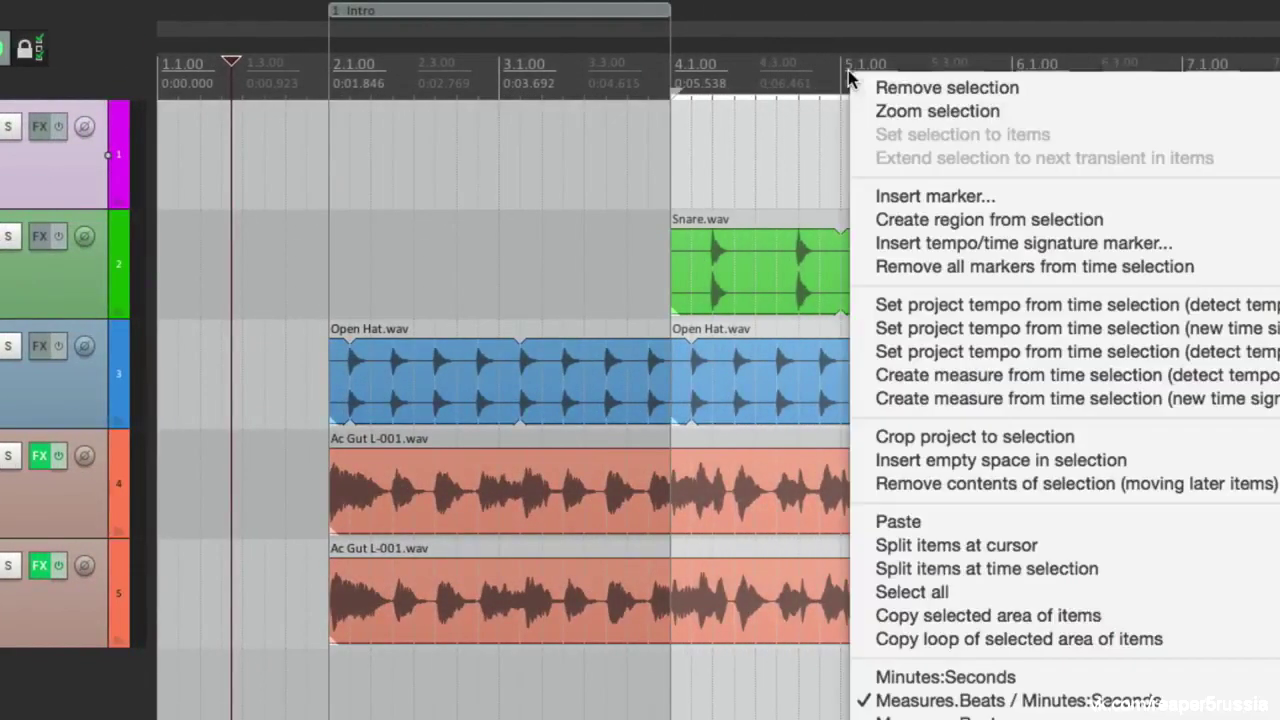
pyautogui.click(853, 222)
pyautogui.rightClick(842, 14)
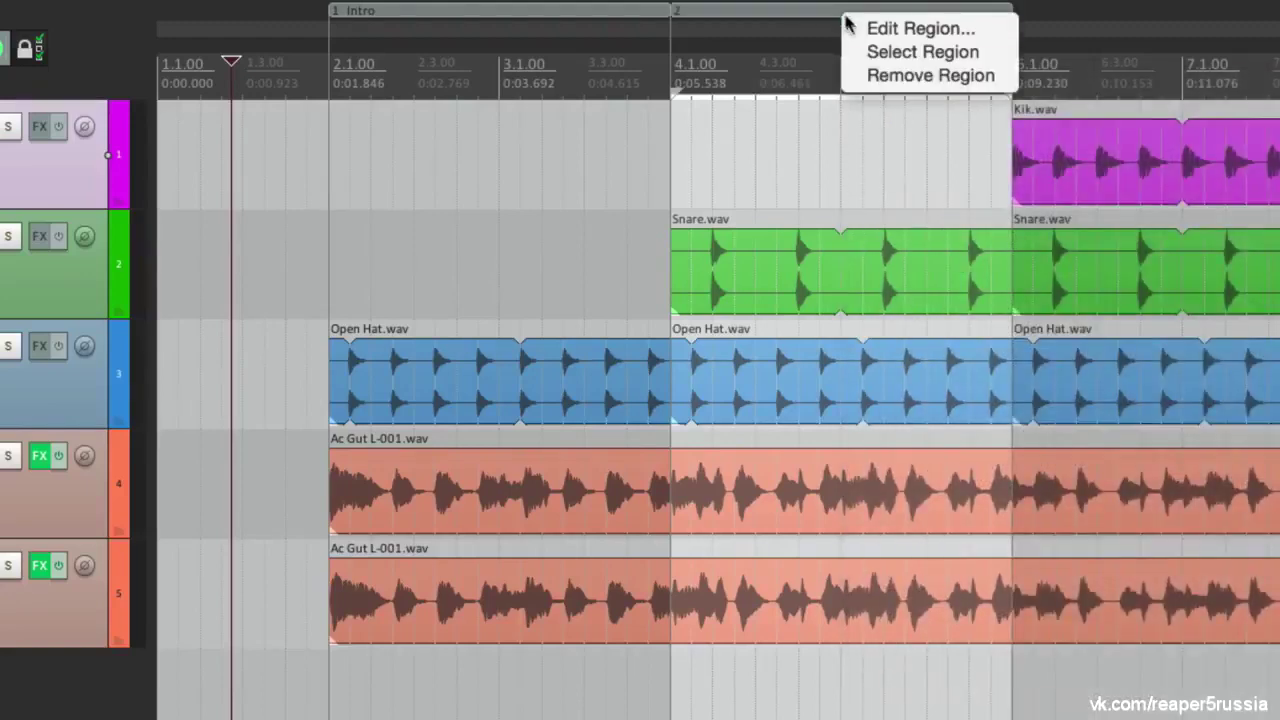
pyautogui.click(849, 30)
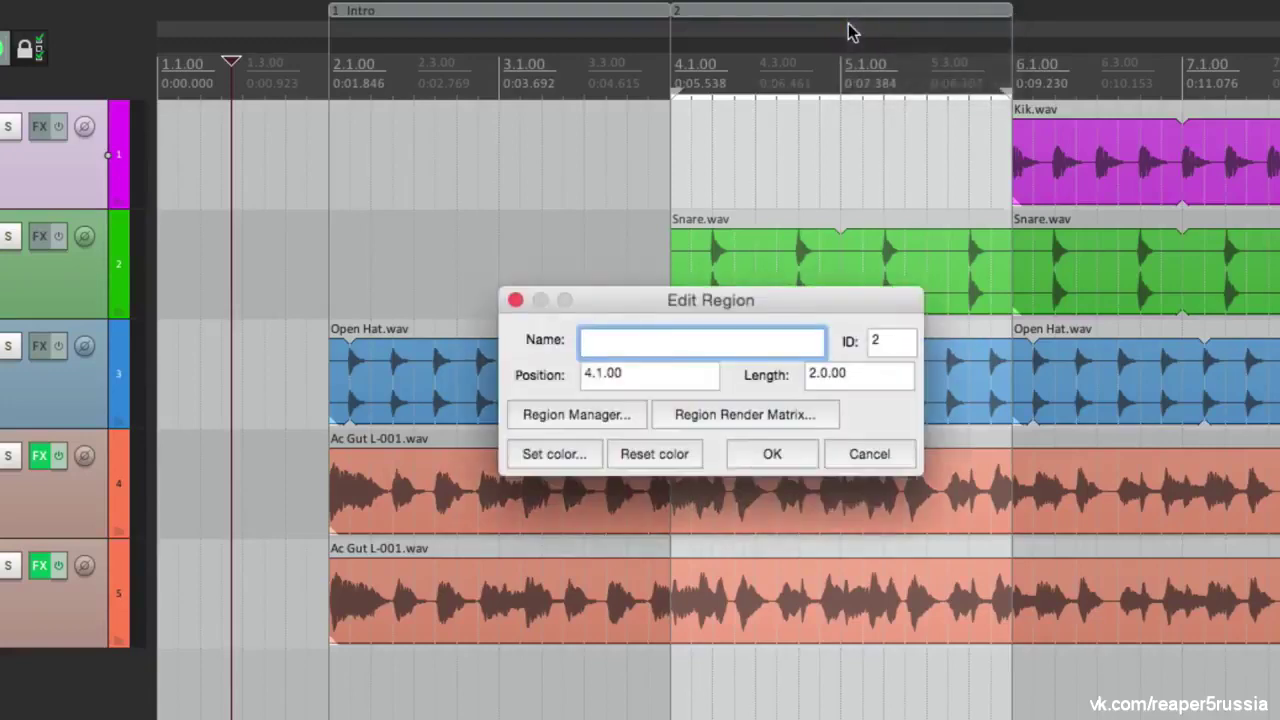
pyautogui.write('Verse 1')
pyautogui.press('Return')
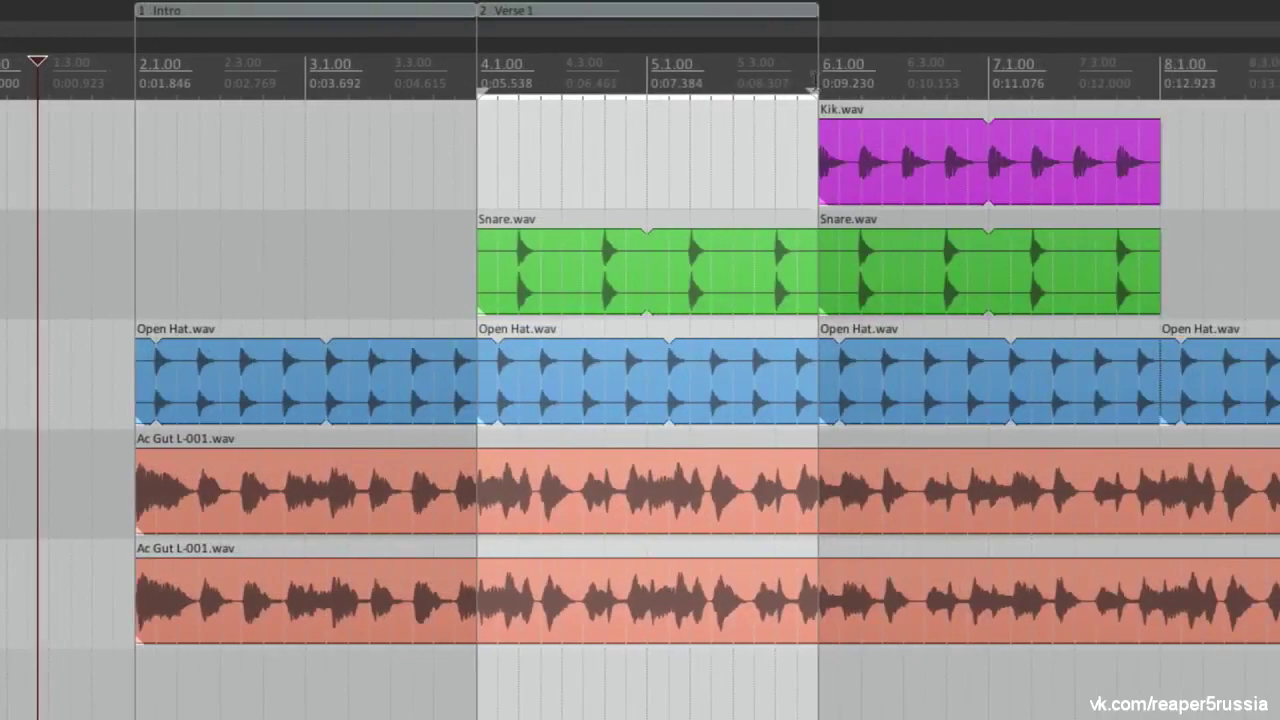
# Create a region named Chorus 1 from a time selection spanning 6.1.00 to 8.1.00, and clear the time selection
pyautogui.moveTo(822, 75); pyautogui.dragTo(1158, 90)
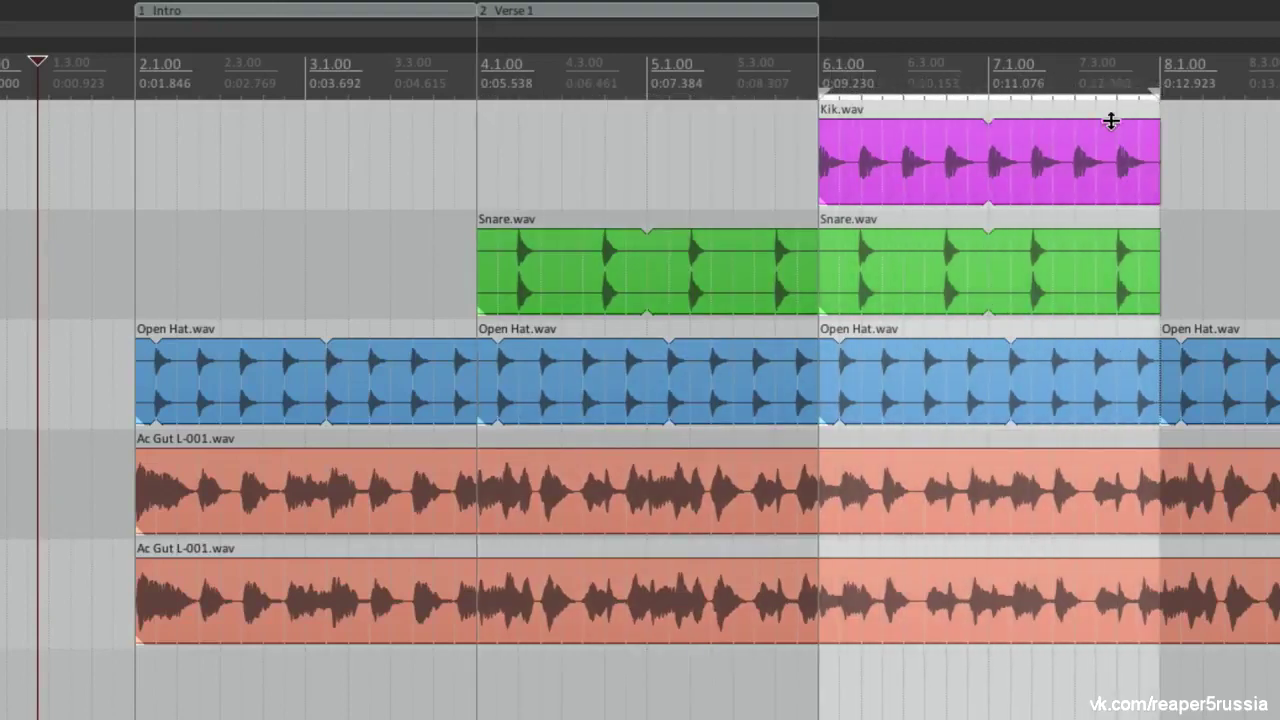
pyautogui.hotkey('shift', 'r')
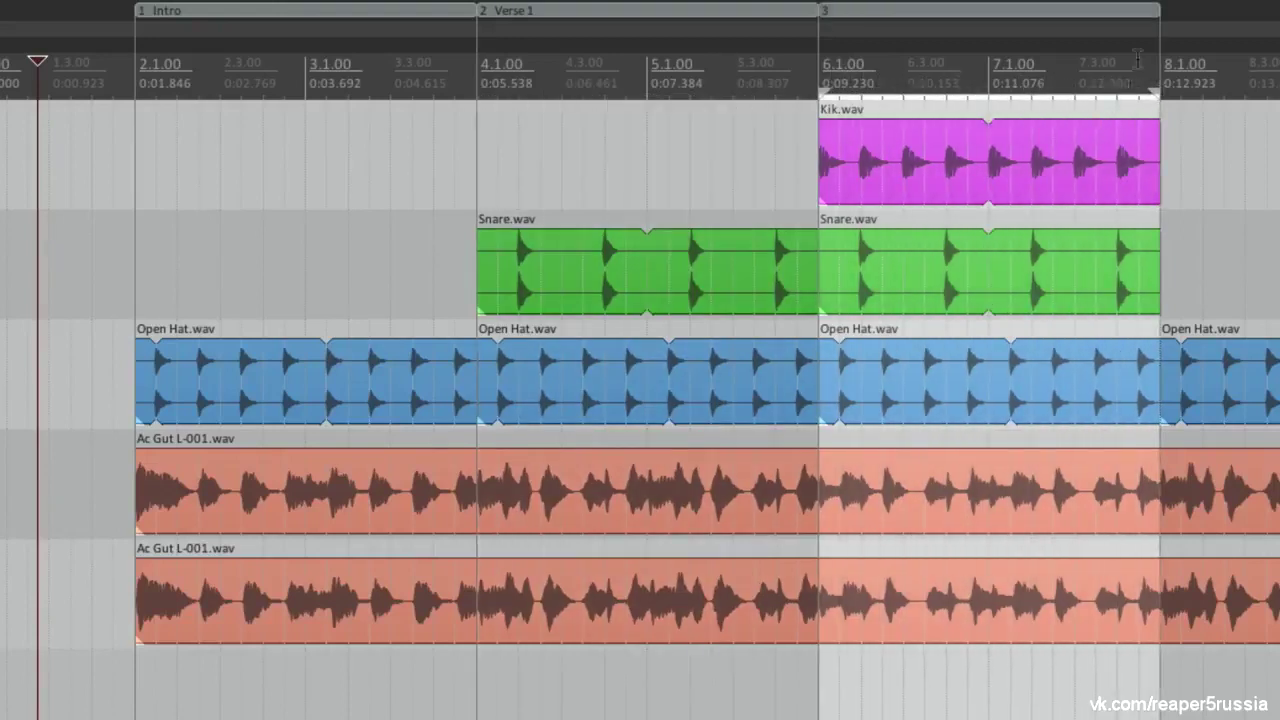
pyautogui.rightClick(1058, 26)
pyautogui.click(1060, 29)
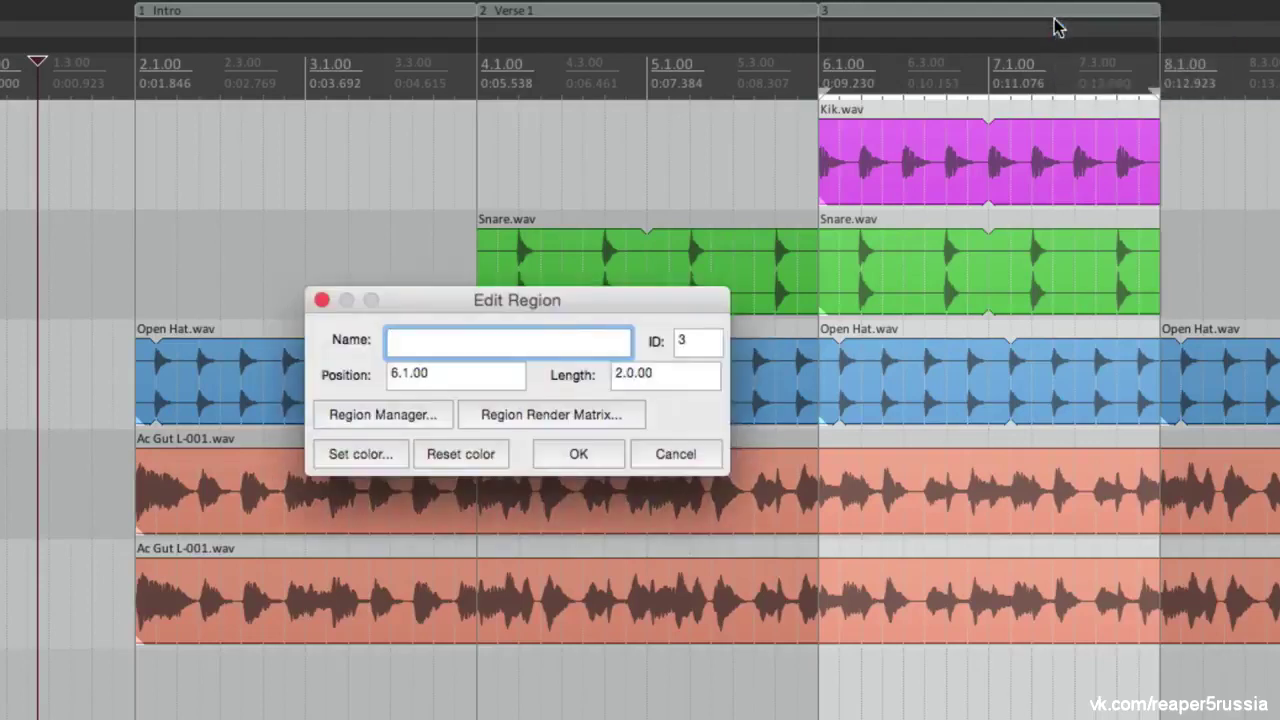
pyautogui.write('Chorus 1')
pyautogui.press('Return')
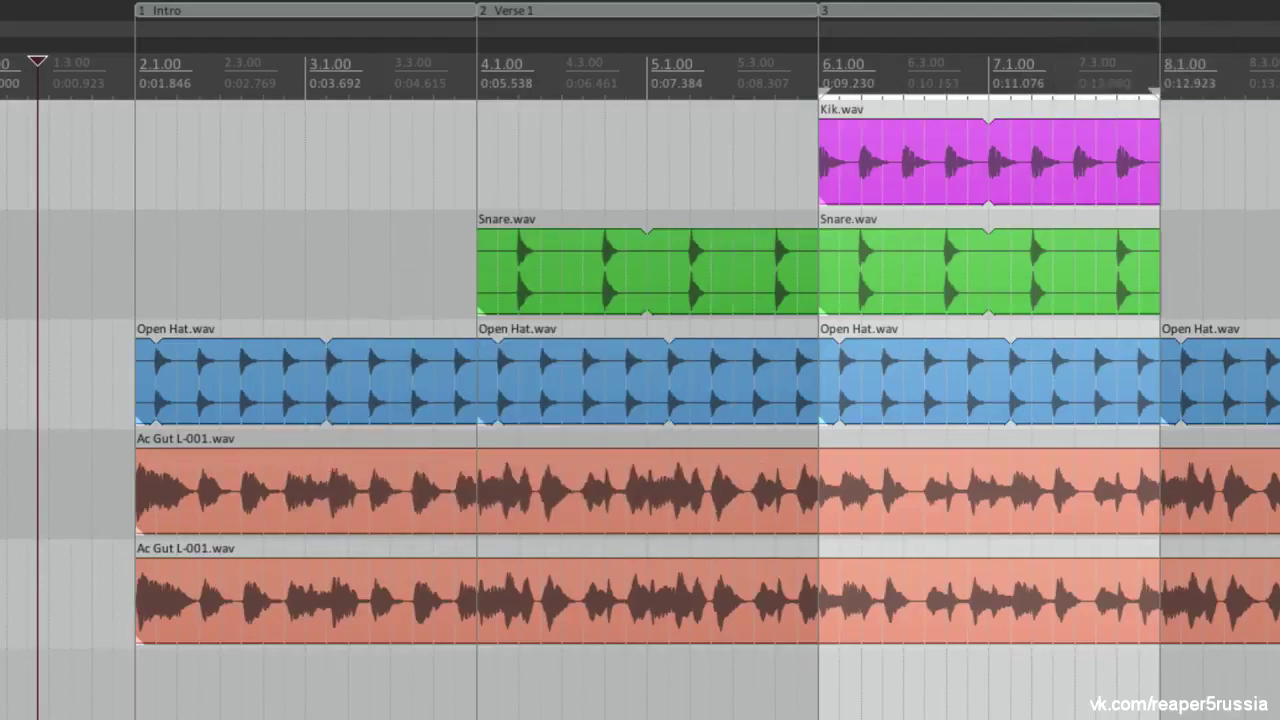
pyautogui.press('Escape')
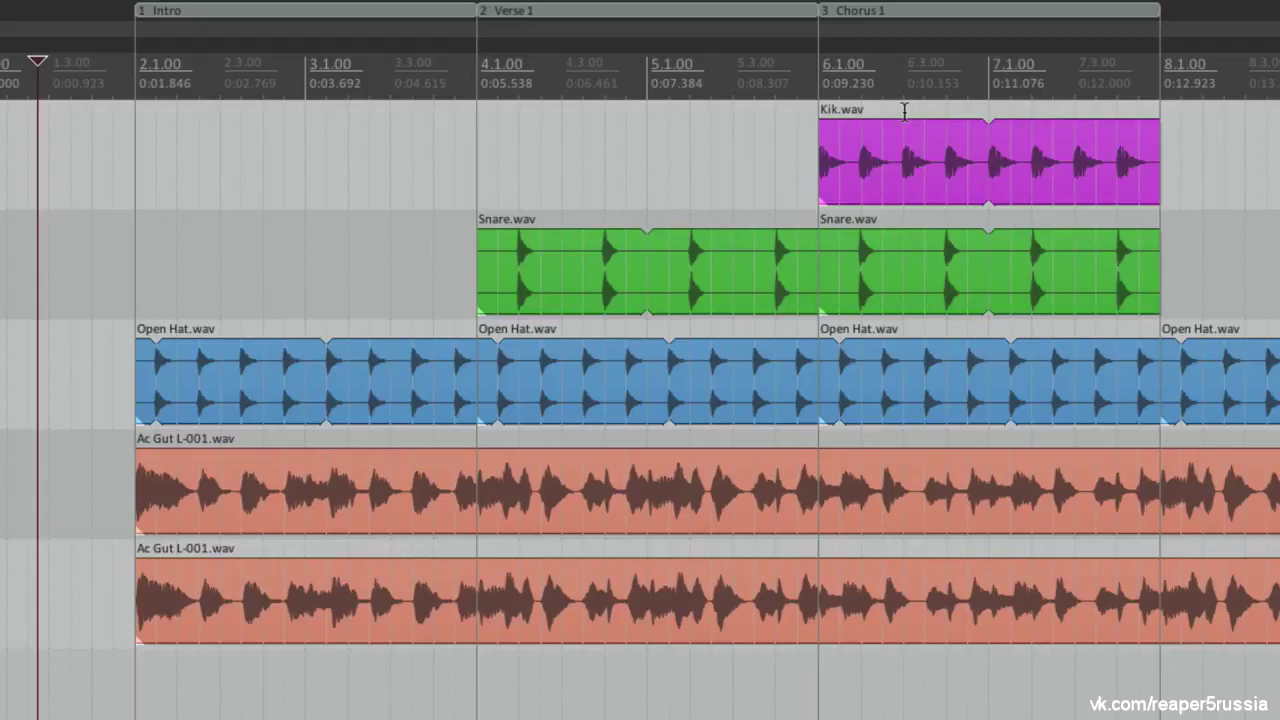
# Set the Intro region's color to olive yellow
pyautogui.rightClick(368, 14)
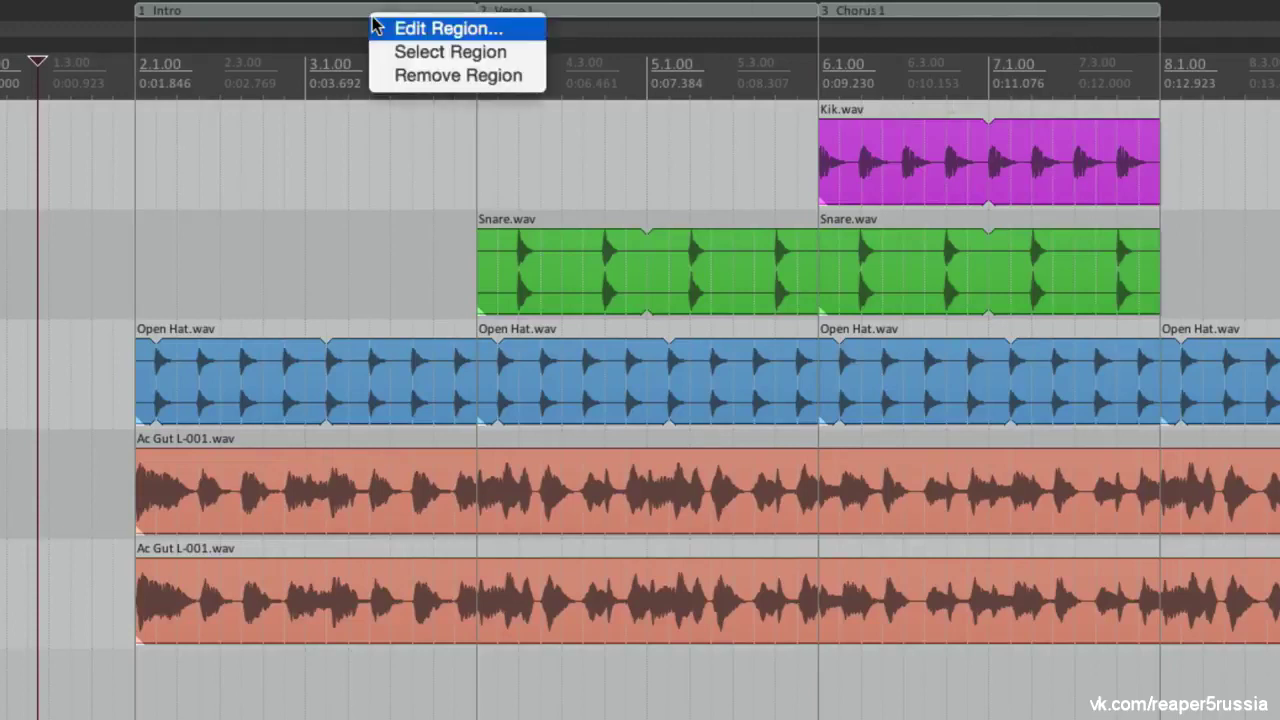
pyautogui.click(375, 27)
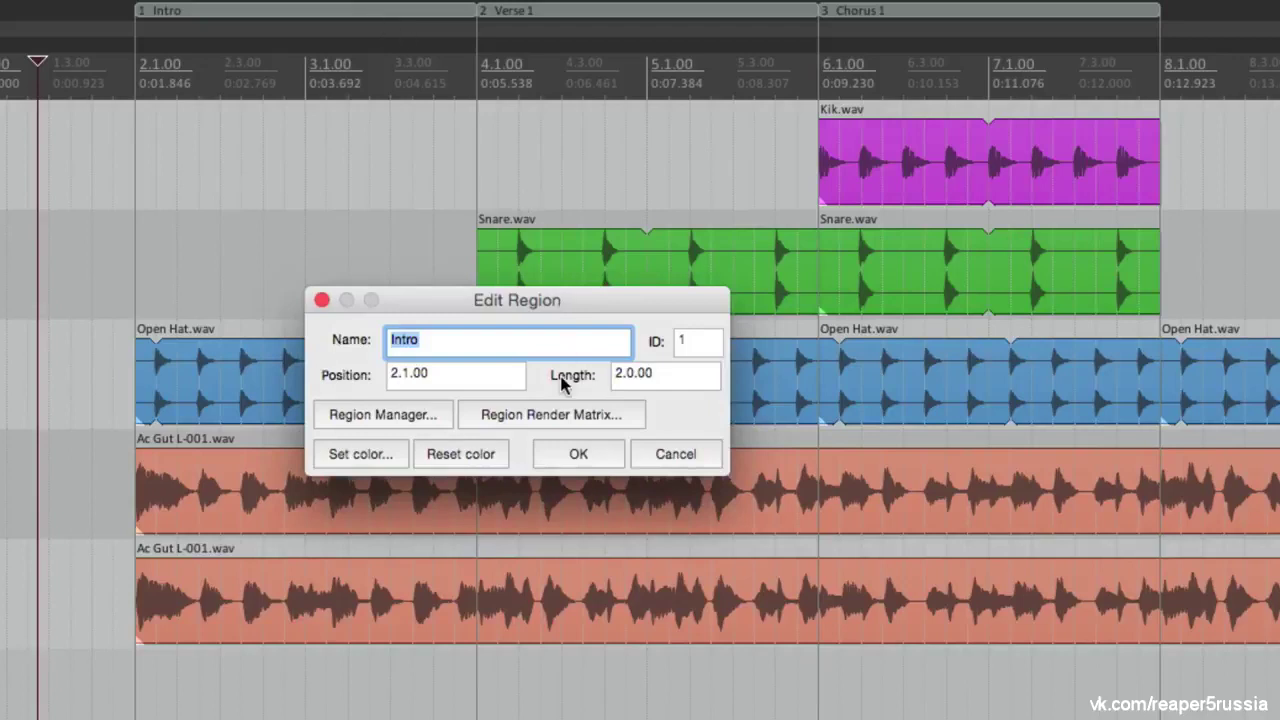
pyautogui.click(383, 455)
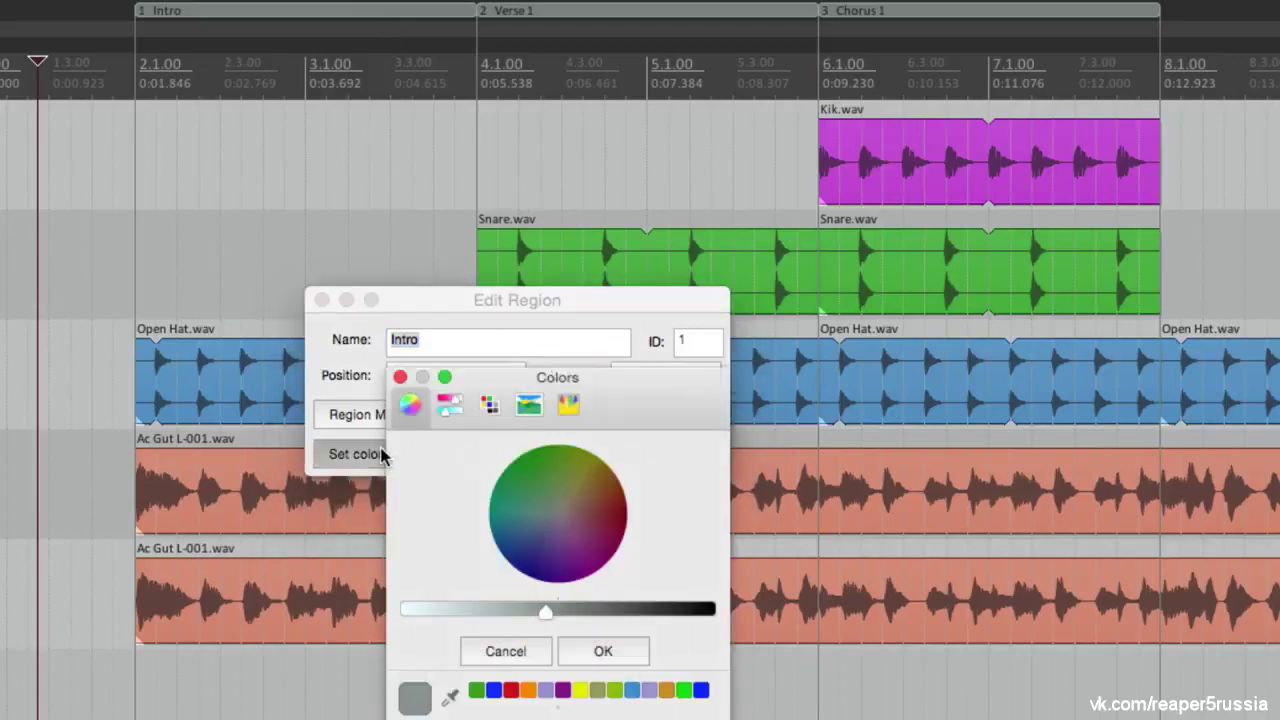
pyautogui.click(578, 471)
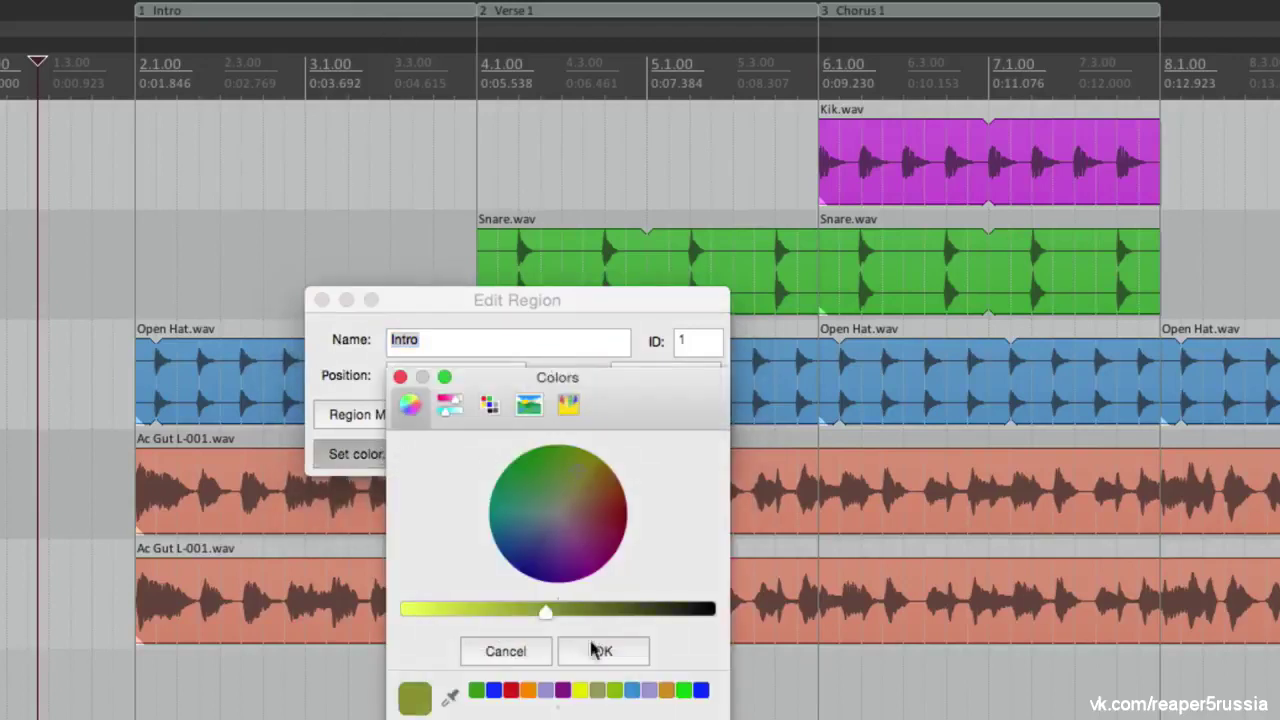
pyautogui.click(598, 651)
pyautogui.click(573, 451)
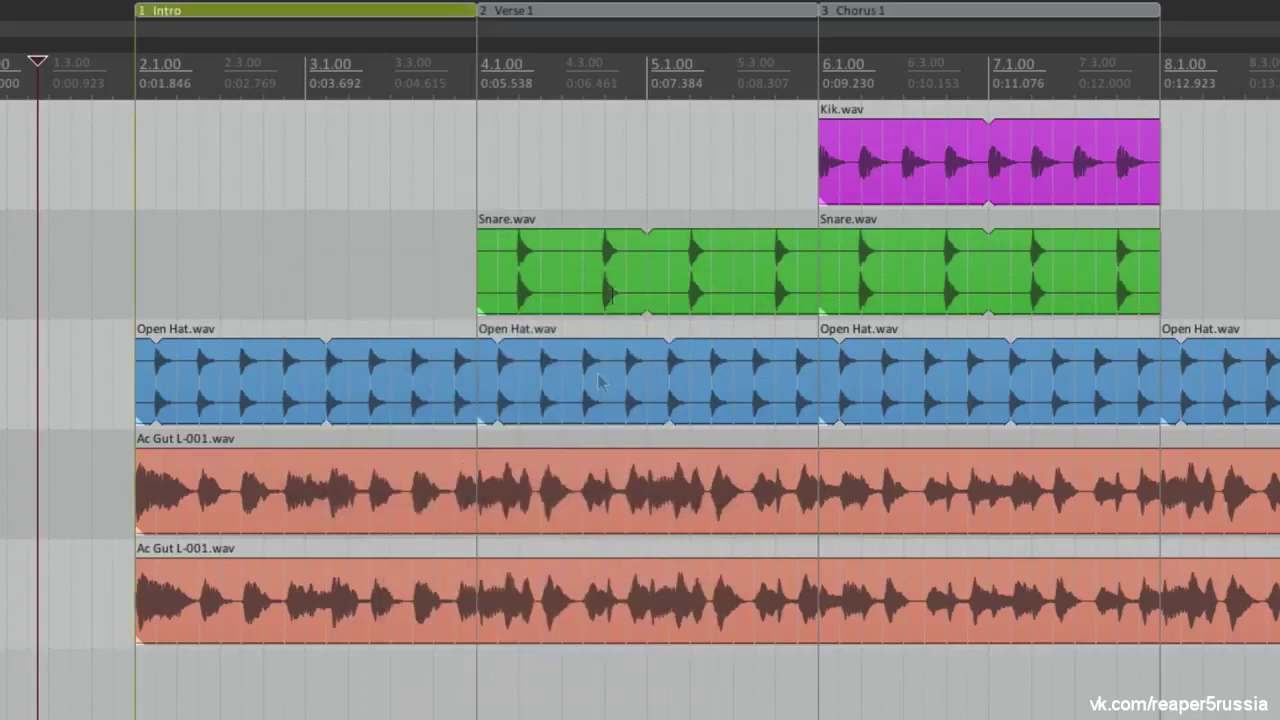
# Set the Verse 1 region's color to green
pyautogui.rightClick(603, 10)
pyautogui.click(640, 24)
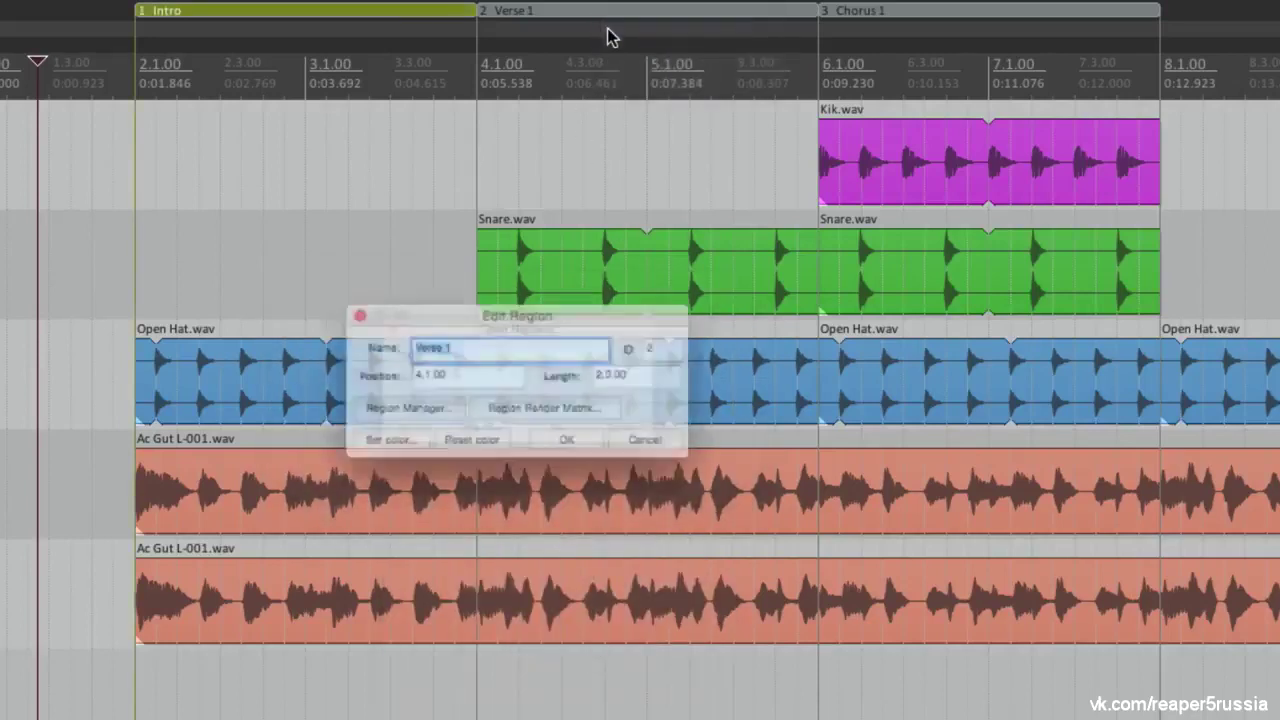
pyautogui.click(372, 455)
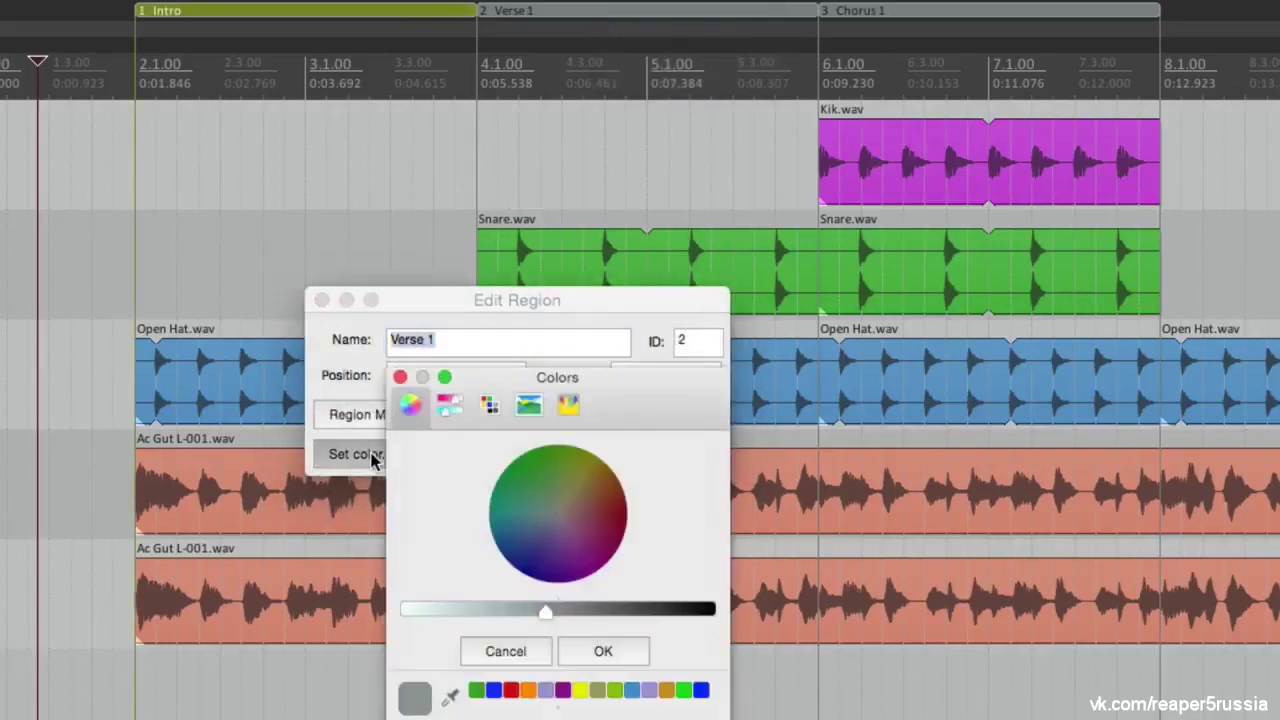
pyautogui.click(530, 489)
pyautogui.click(603, 651)
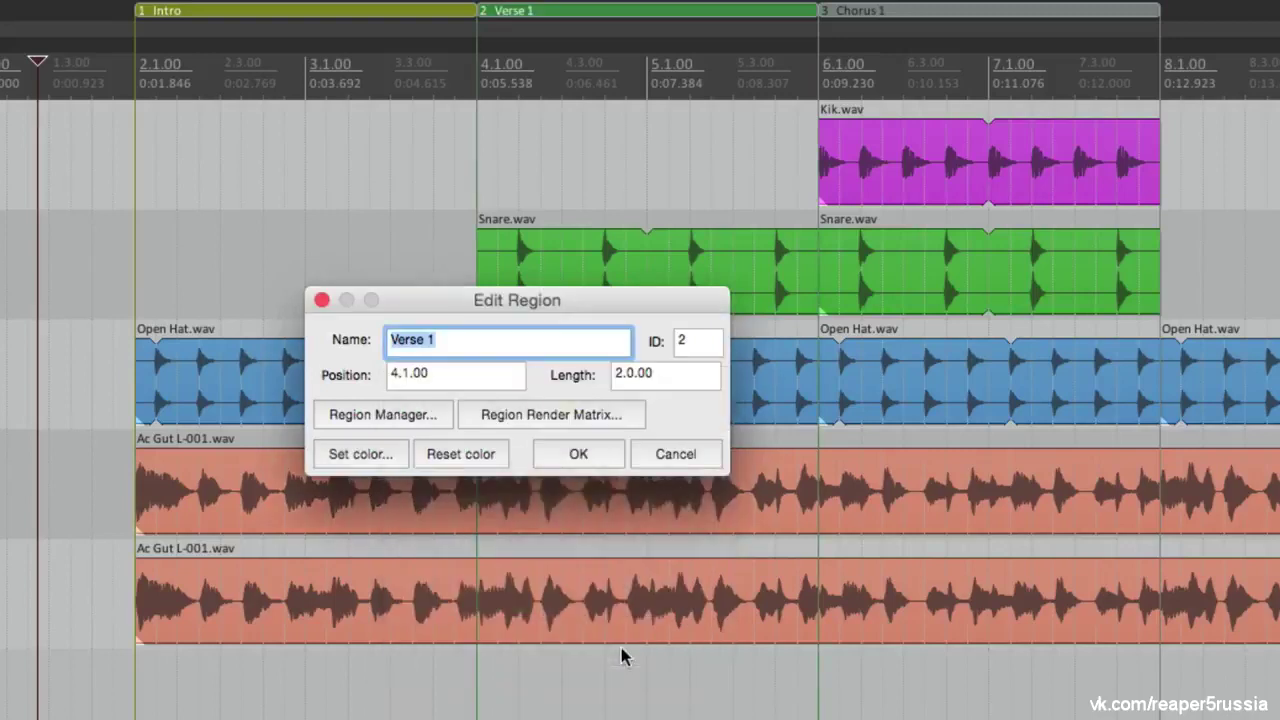
pyautogui.click(575, 452)
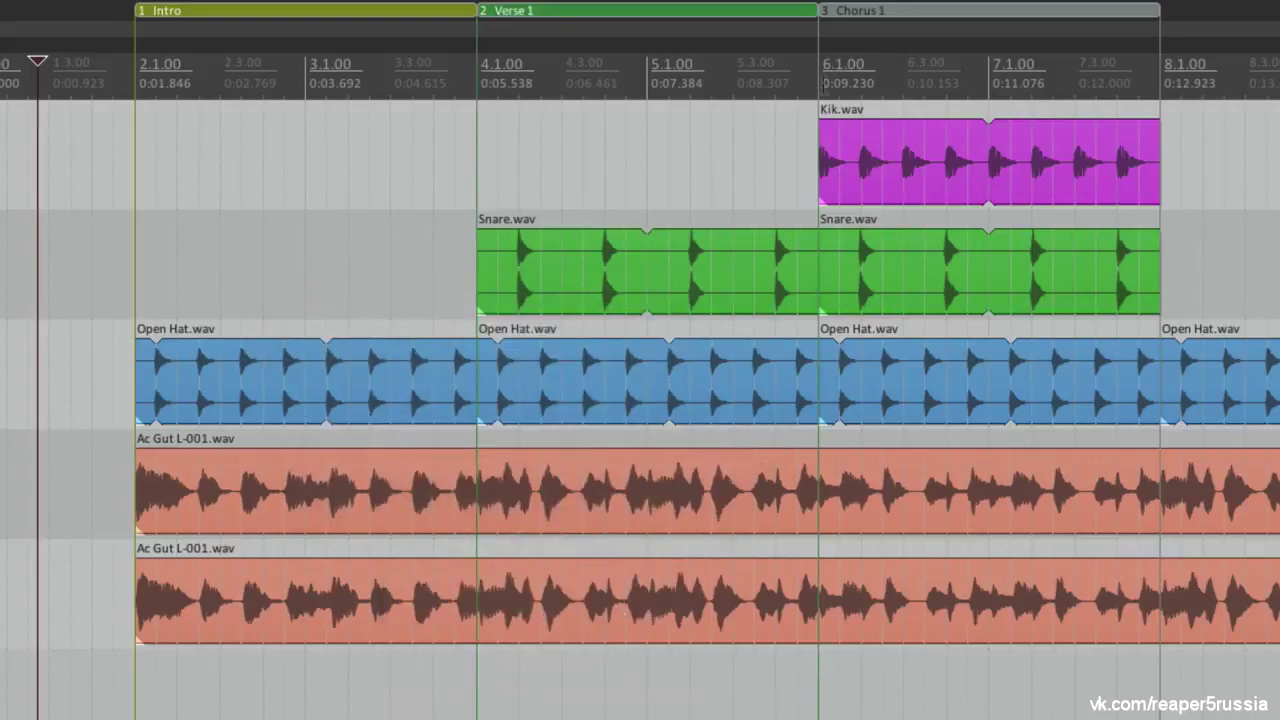
# Set the Chorus 1 region's color to red
pyautogui.rightClick(920, 20)
pyautogui.click(941, 28)
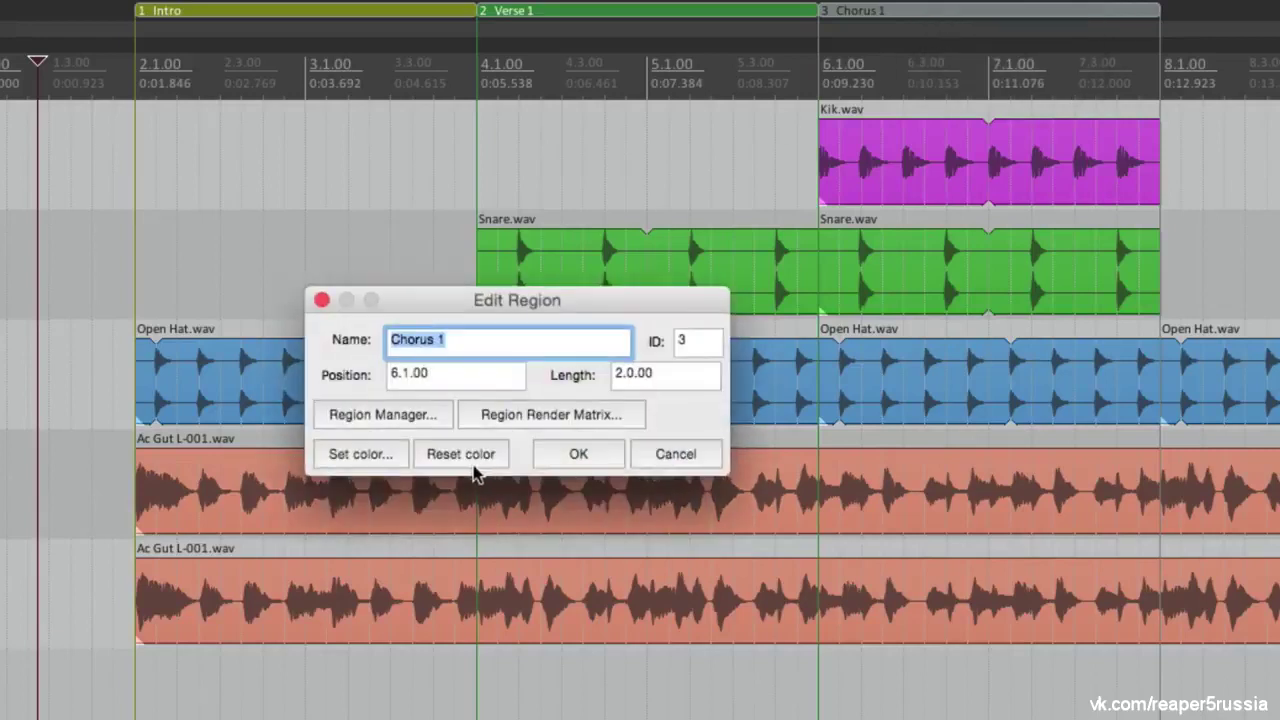
pyautogui.click(371, 457)
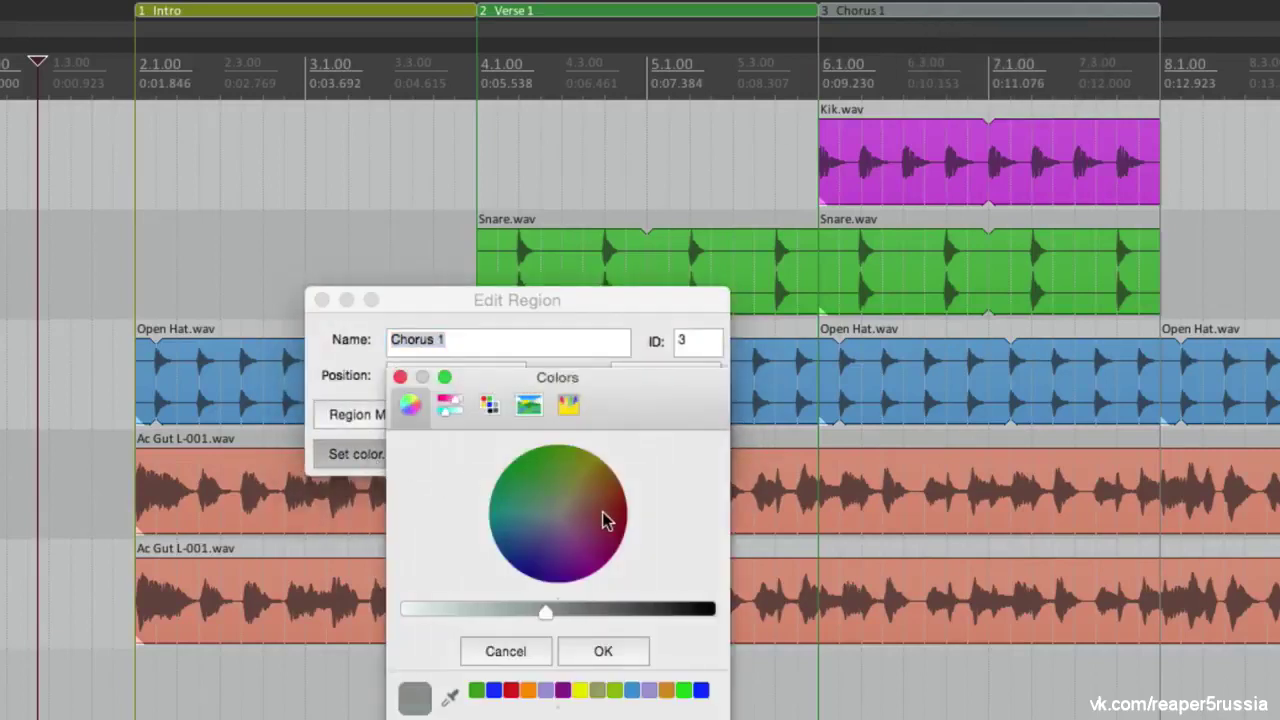
pyautogui.click(604, 519)
pyautogui.click(602, 651)
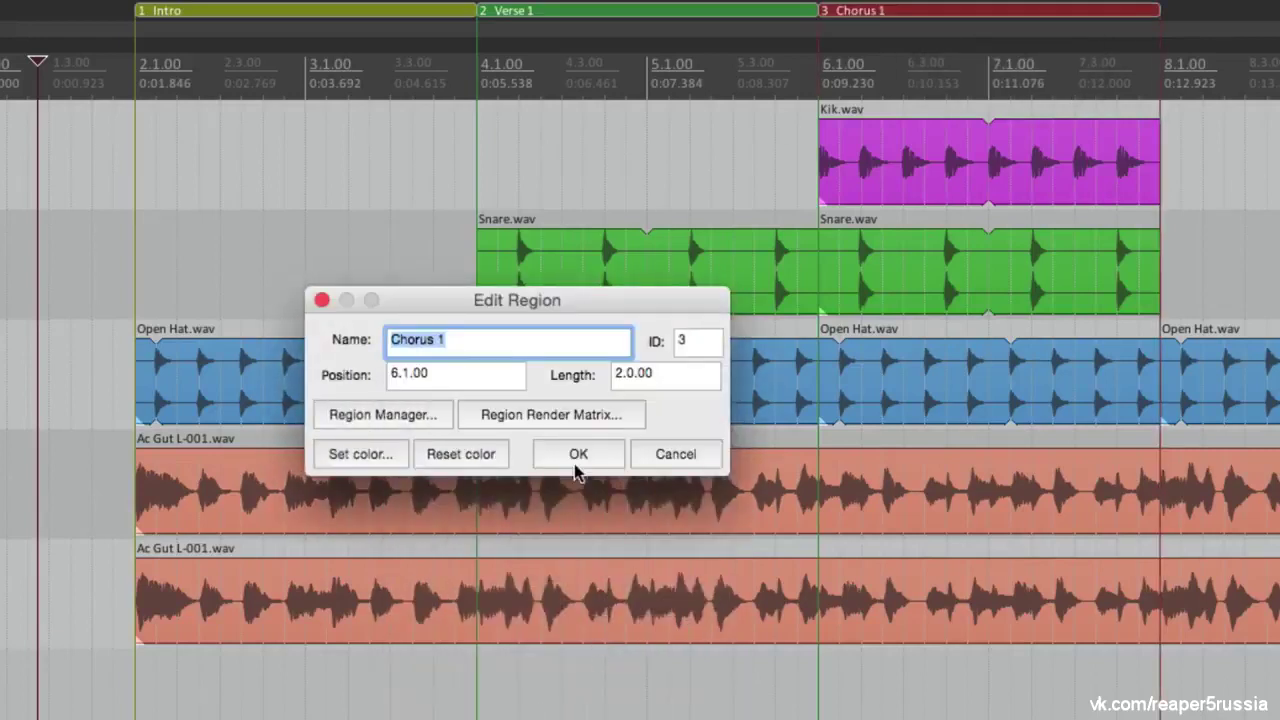
pyautogui.click(577, 456)
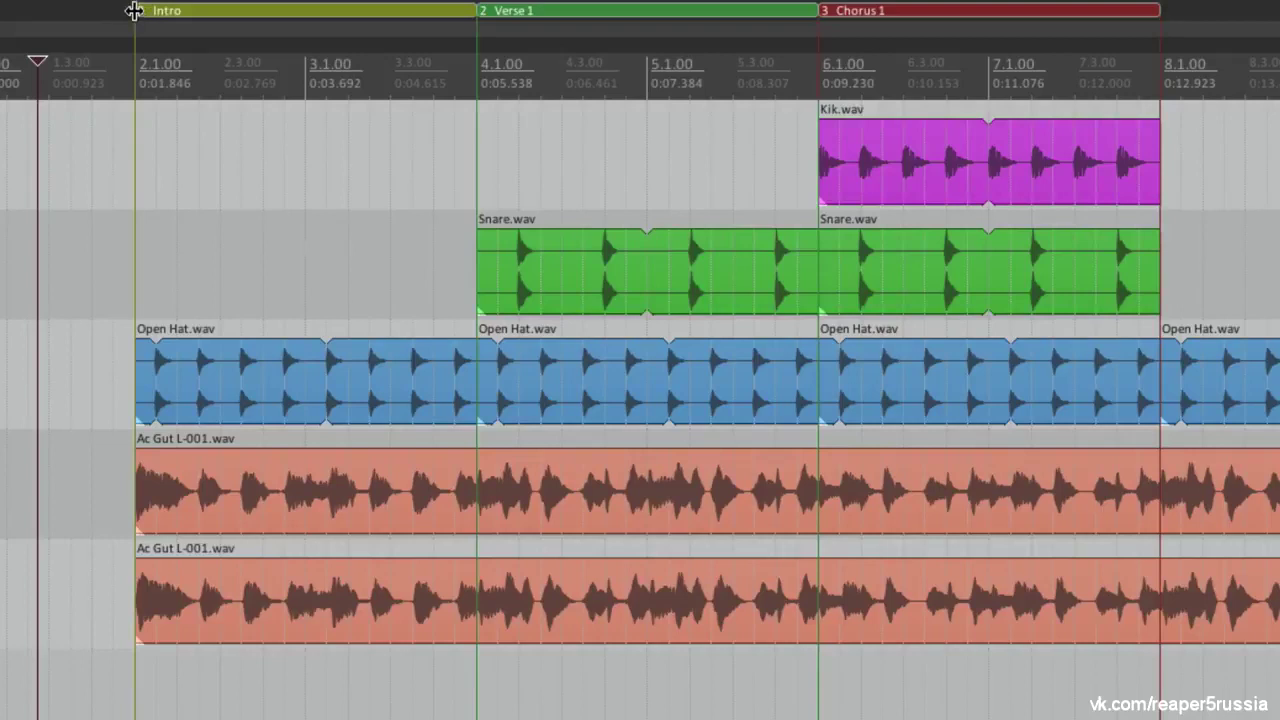
# Try shortening the Intro region to end at 3.1.00, and extend its end back to 4.1.00
pyautogui.moveTo(134, 10); pyautogui.dragTo(130, 62)
pyautogui.moveTo(474, 11); pyautogui.dragTo(306, 23)
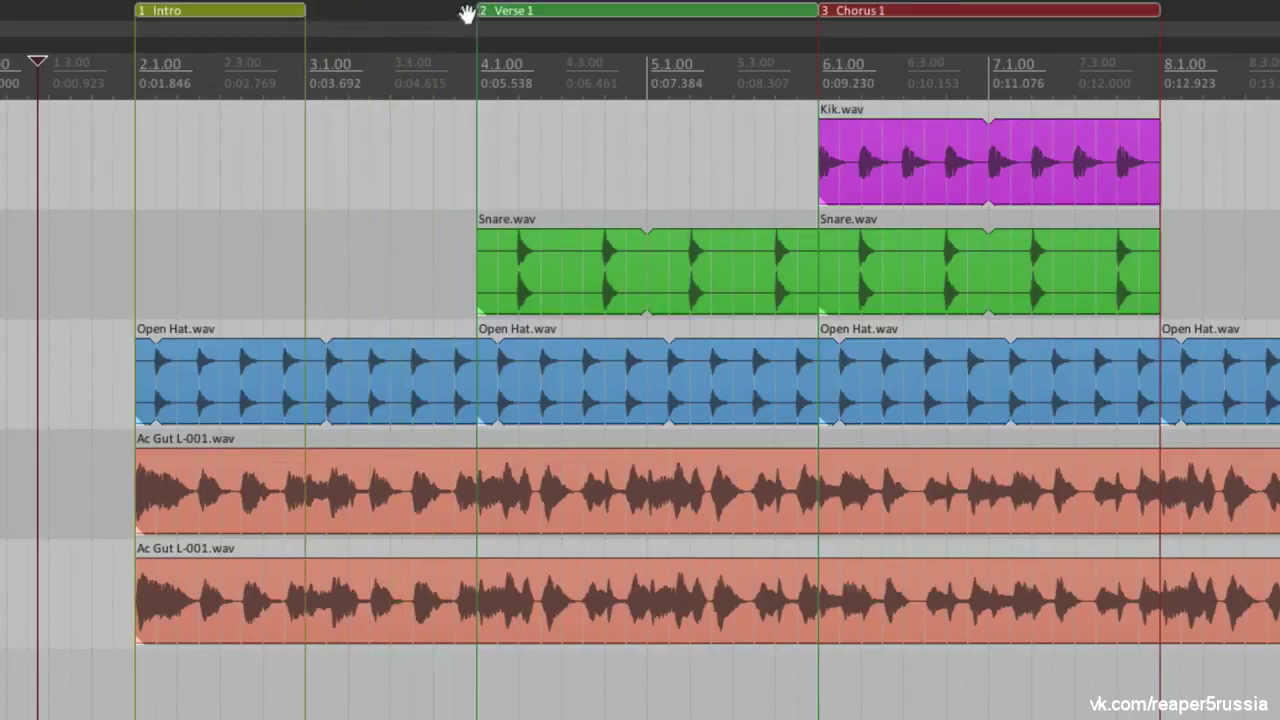
pyautogui.moveTo(464, 16); pyautogui.dragTo(480, 40)
pyautogui.moveTo(304, 12); pyautogui.dragTo(469, 37)
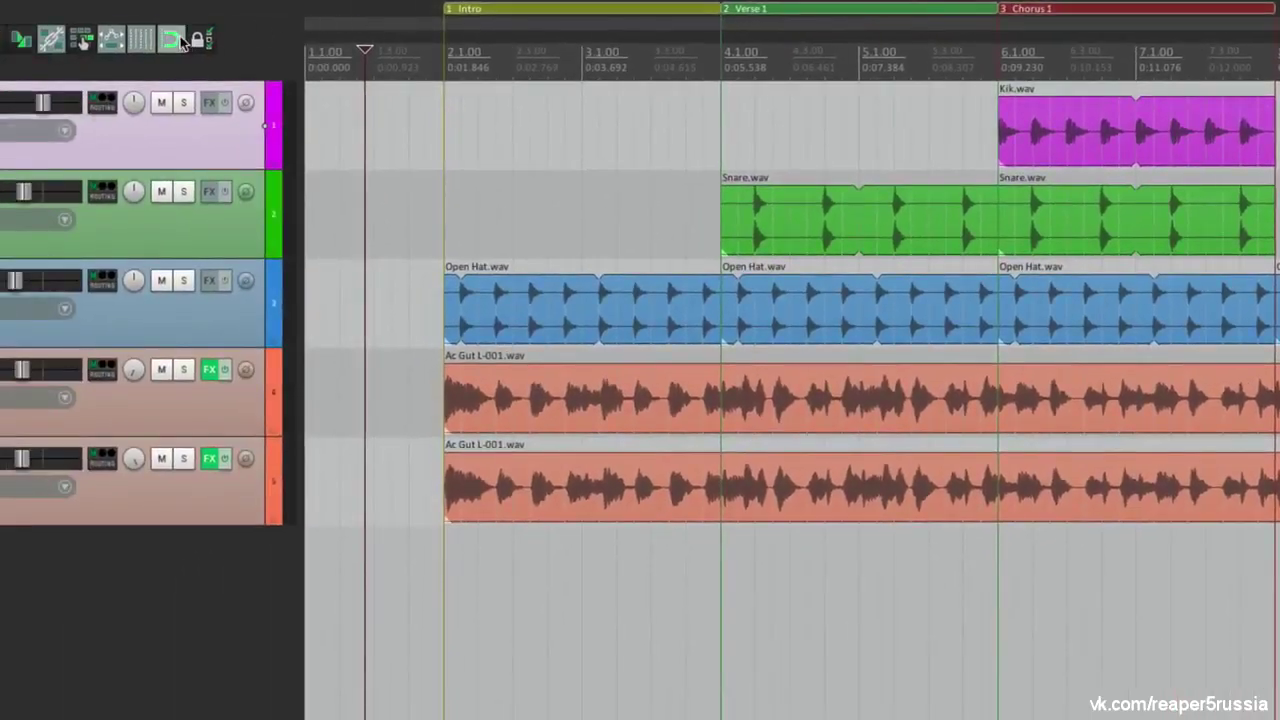
# Turn snapping off and shorten the Intro region freely so it ends between 3.3.00 and 4.1.00
pyautogui.moveTo(713, 24); pyautogui.dragTo(667, 30)
pyautogui.click(171, 39)
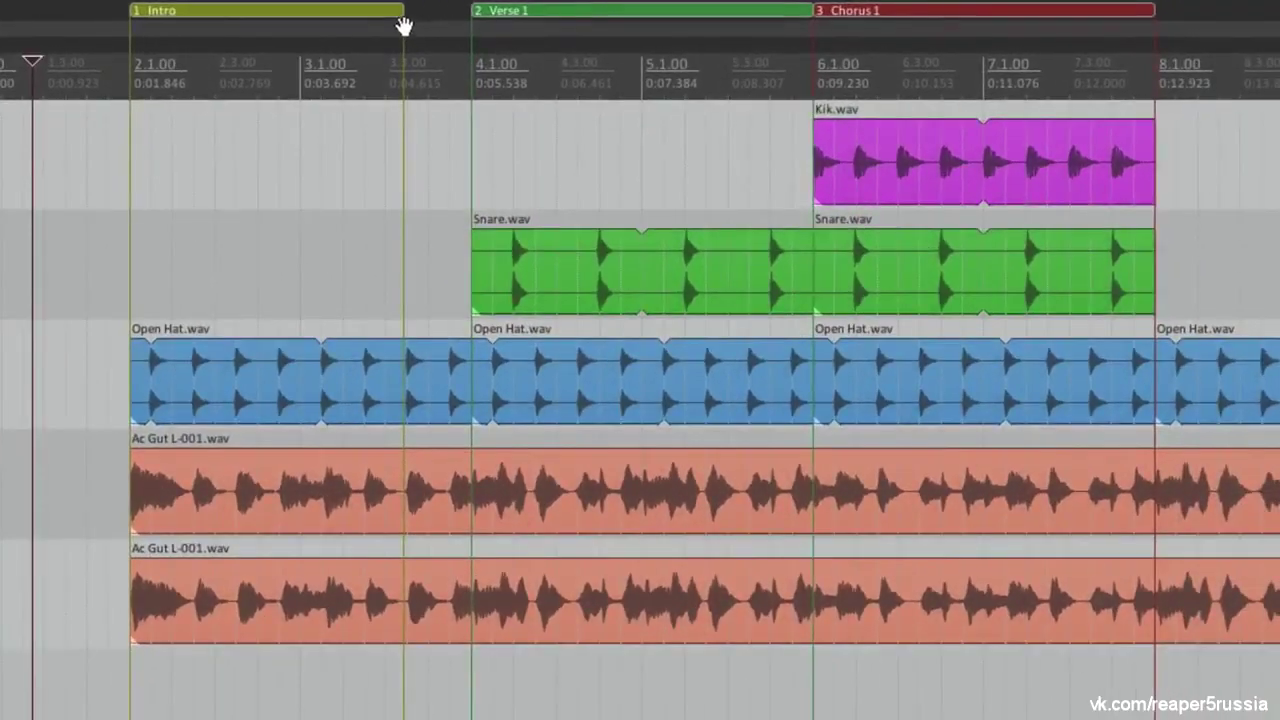
# Extend the end of the Intro region to bar 4.1.00 so it meets the start of Verse 1
pyautogui.moveTo(398, 9); pyautogui.dragTo(460, 30)
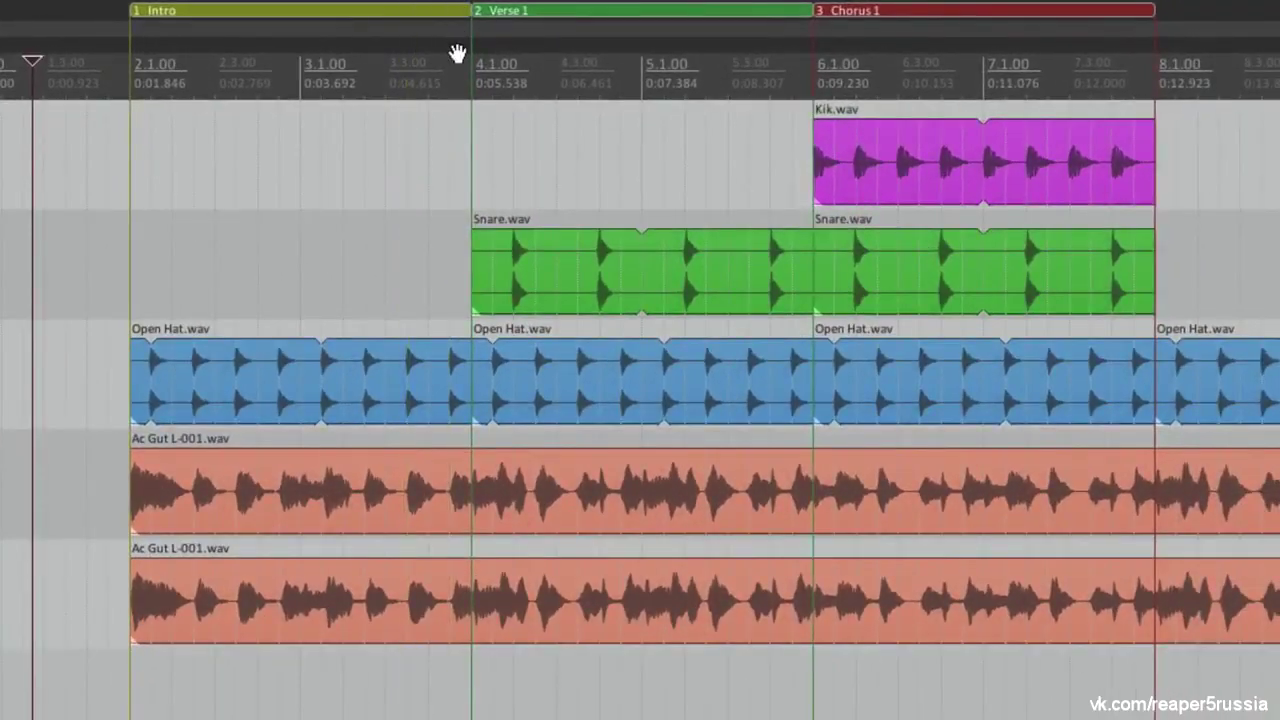
pyautogui.rightClick(362, 14)
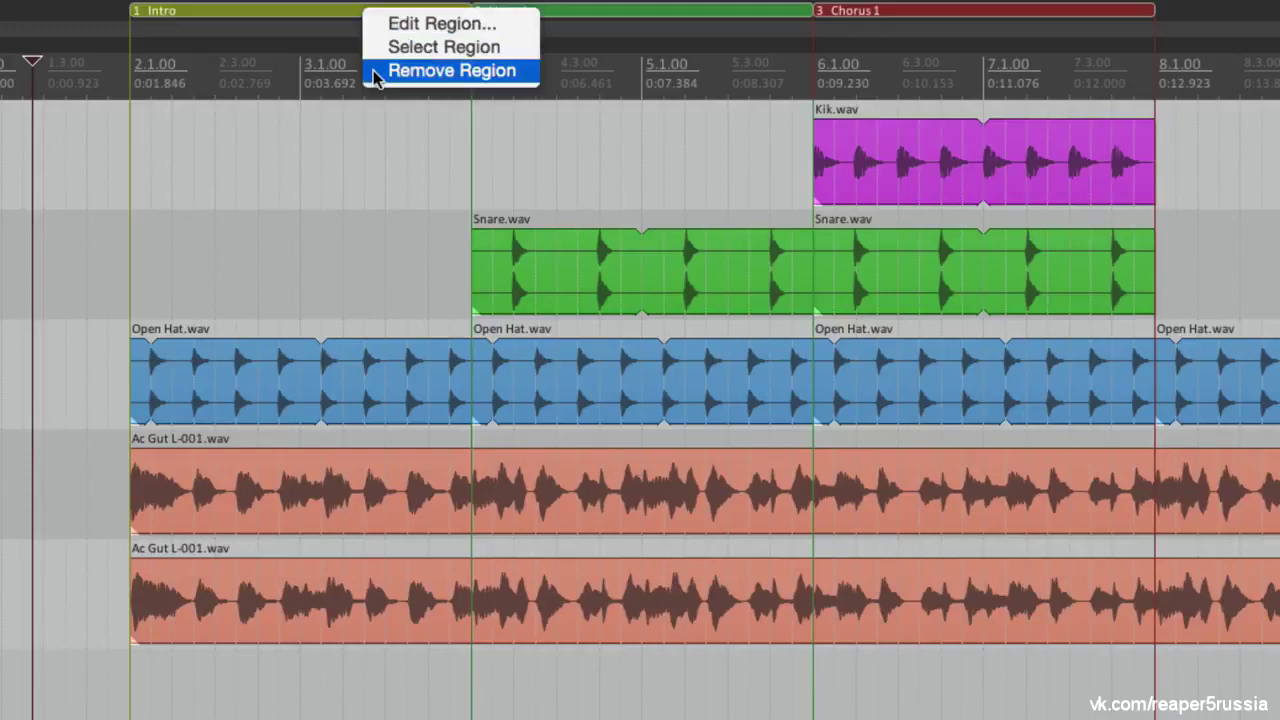
pyautogui.click(309, 77)
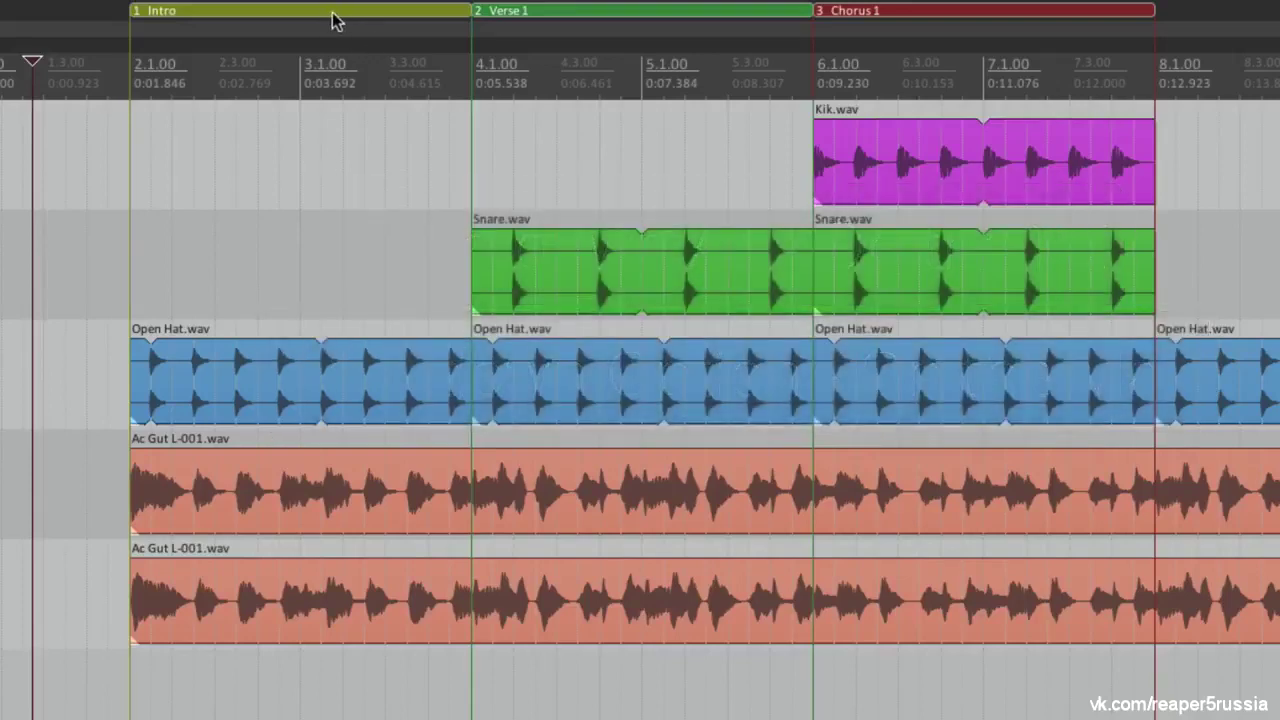
# Remove the Intro, Verse 1 and Chorus 1 regions from the timeline
pyautogui.keyDown('alt'); pyautogui.click(336, 20); pyautogui.keyUp('alt')
pyautogui.keyDown('alt'); pyautogui.click(543, 14); pyautogui.keyUp('alt')
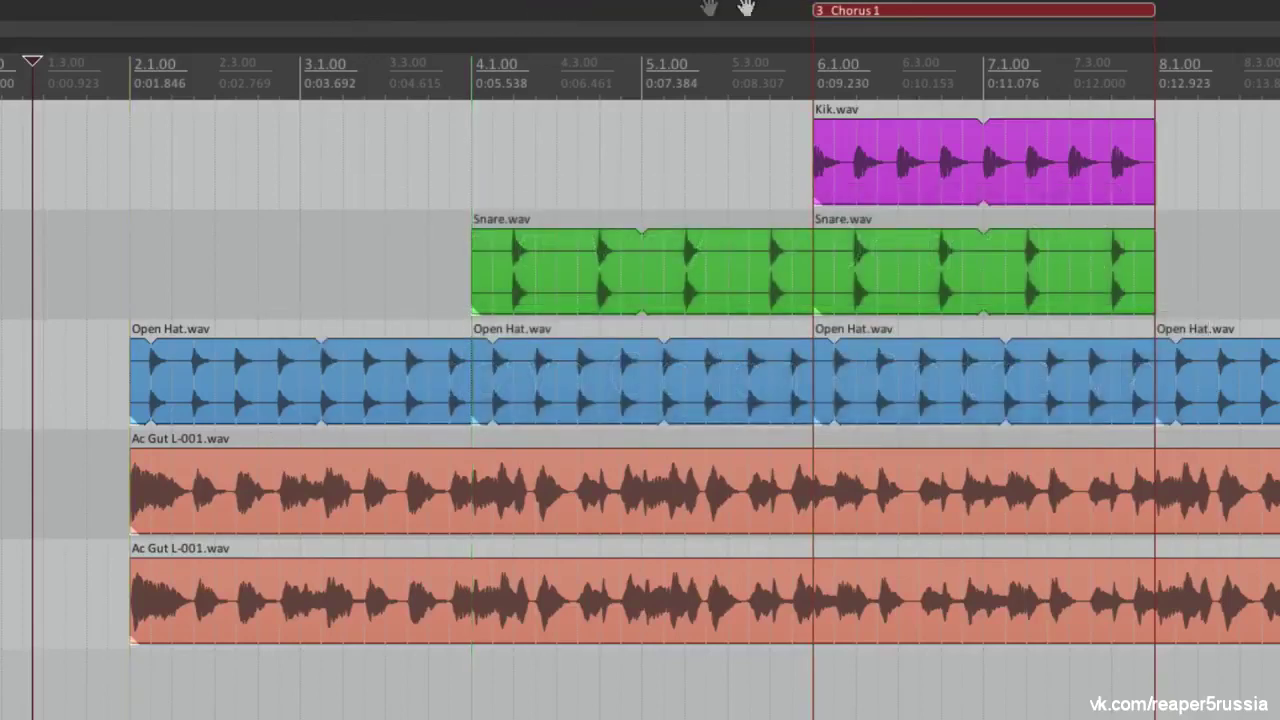
pyautogui.keyDown('alt'); pyautogui.click(890, 11); pyautogui.keyUp('alt')
# Undo the removal of the three regions
pyautogui.hotkey('ctrl', 'z')
pyautogui.hotkey('ctrl', 'z')
pyautogui.hotkey('ctrl', 'z')
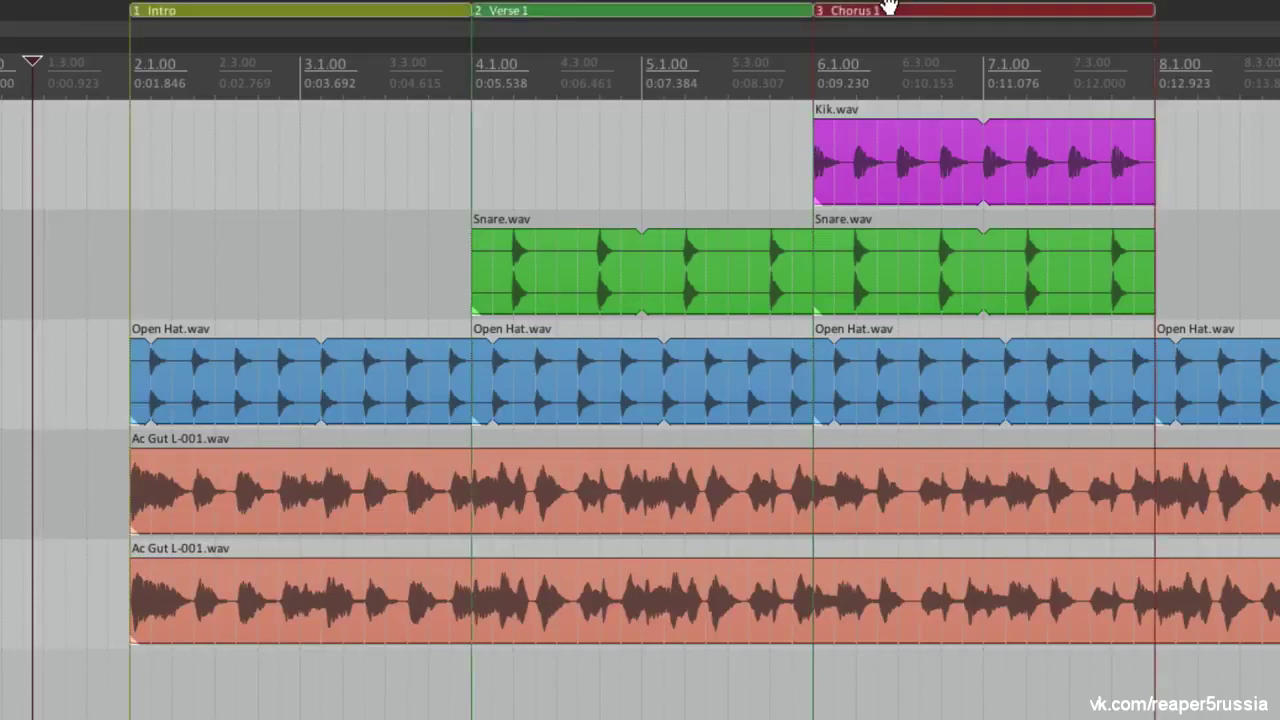
# Set the time selection to the Intro, Verse 1 and Chorus 1 regions in turn, ending on Verse 1
pyautogui.click(315, 12)
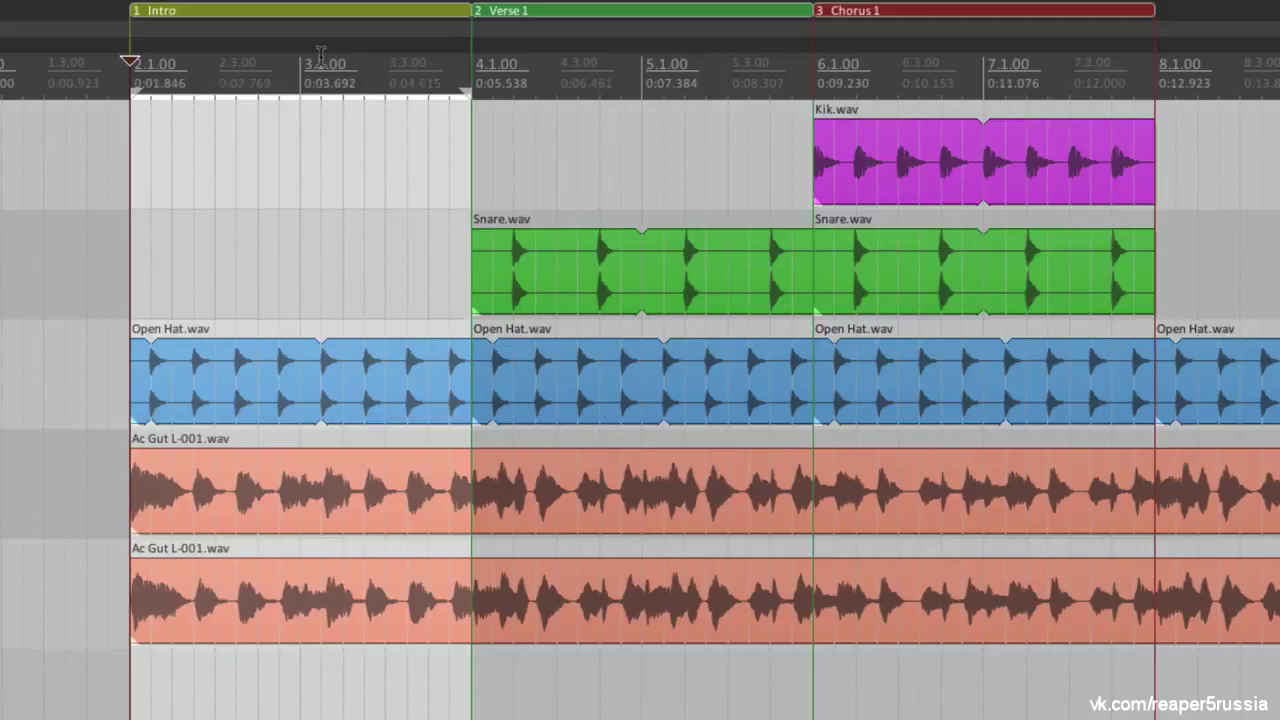
pyautogui.click(566, 18)
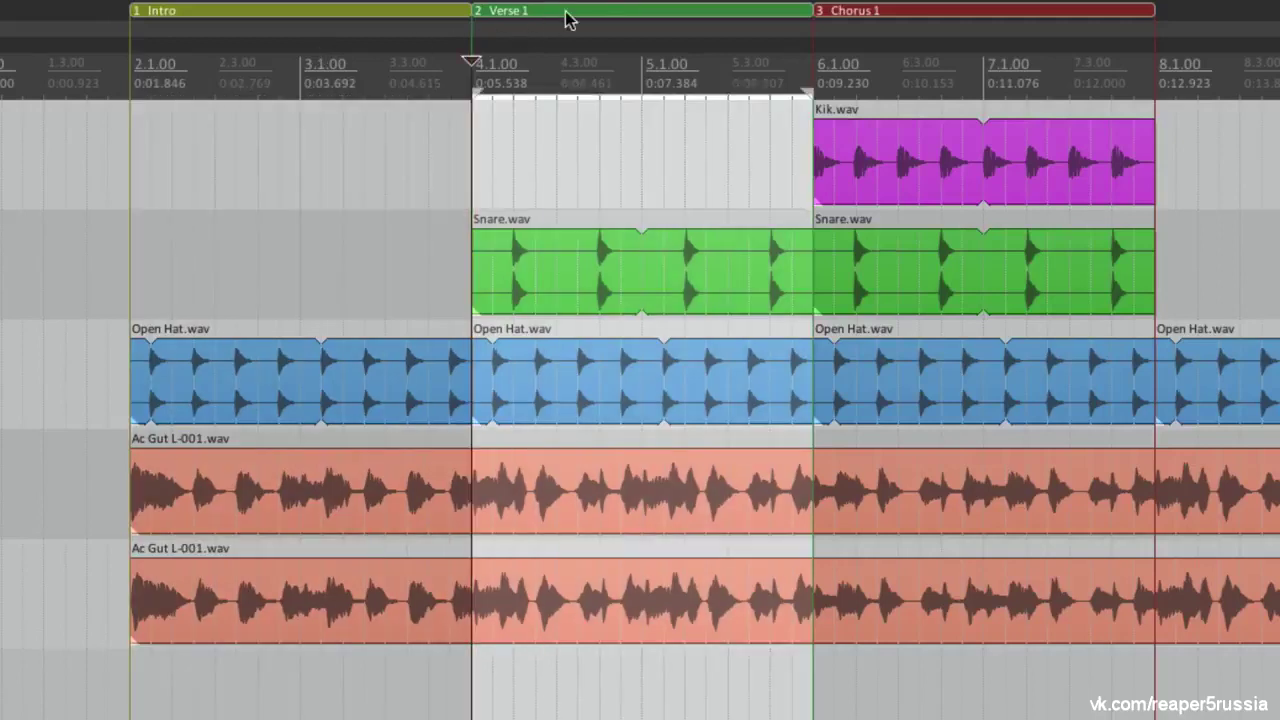
pyautogui.doubleClick(283, 80)
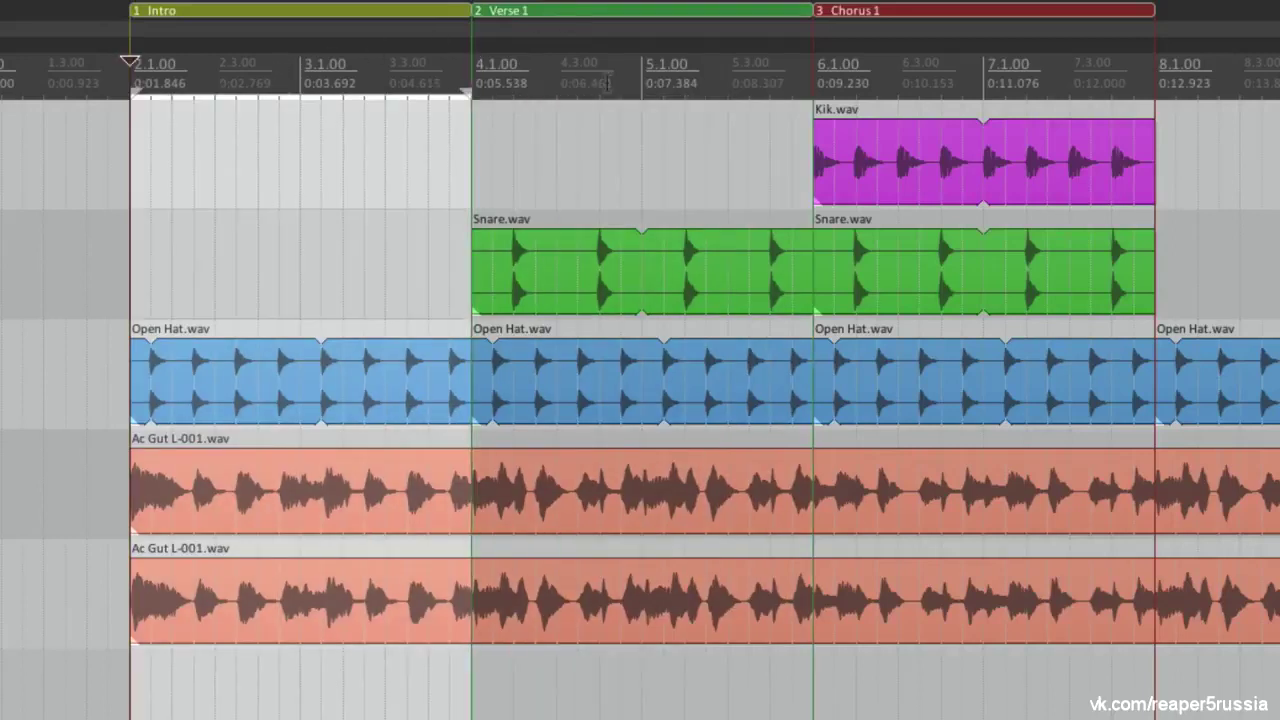
pyautogui.doubleClick(872, 79)
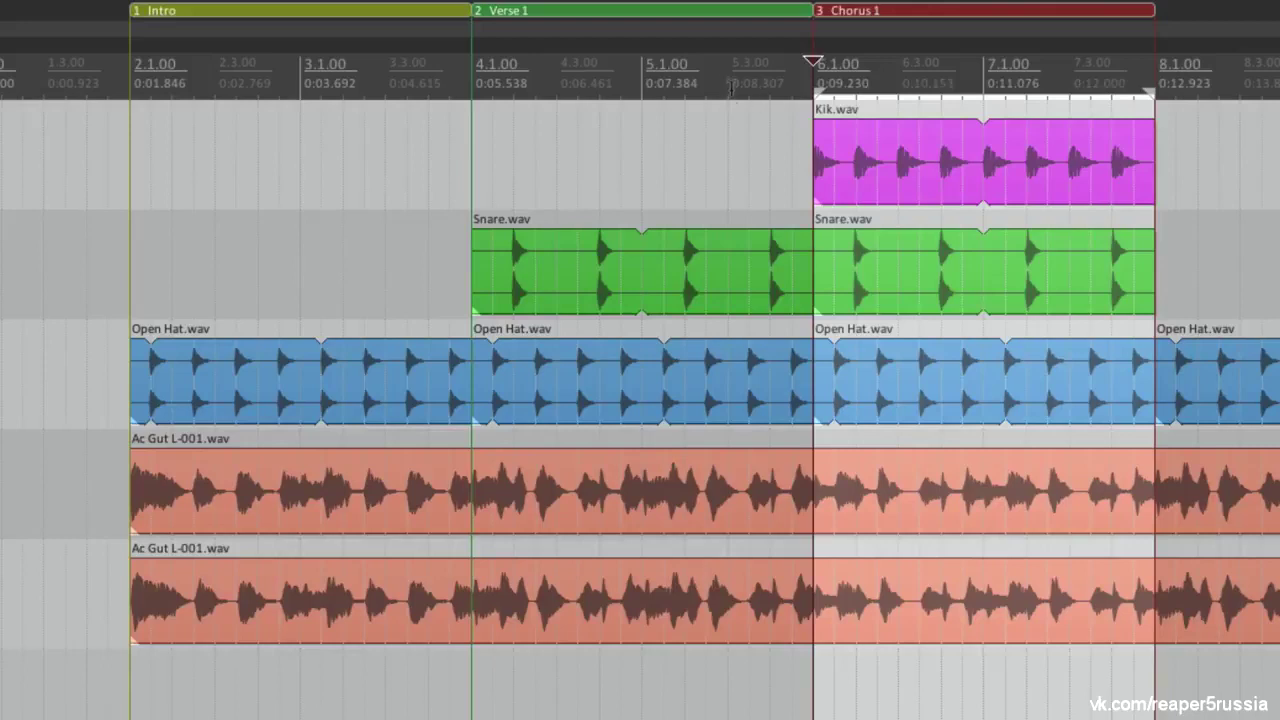
pyautogui.doubleClick(729, 86)
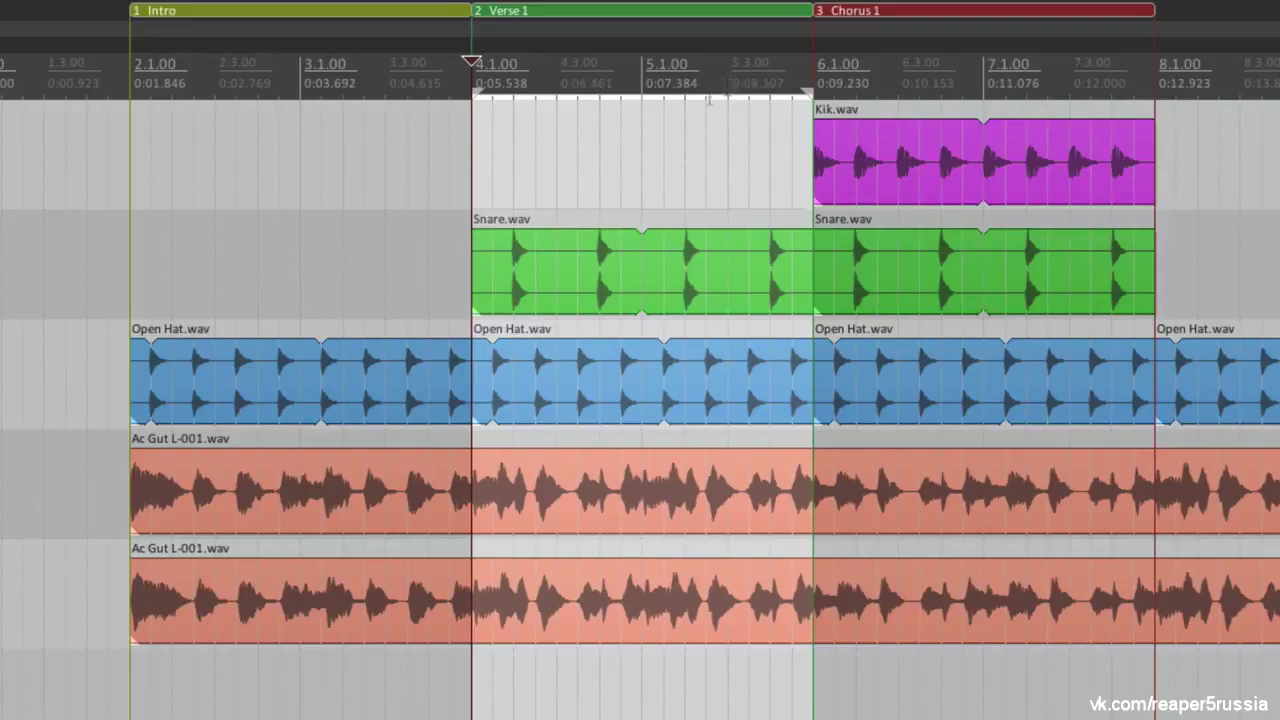
# Delete the Snare.wav item within the Verse 1 region and undo the deletion
pyautogui.click(624, 280)
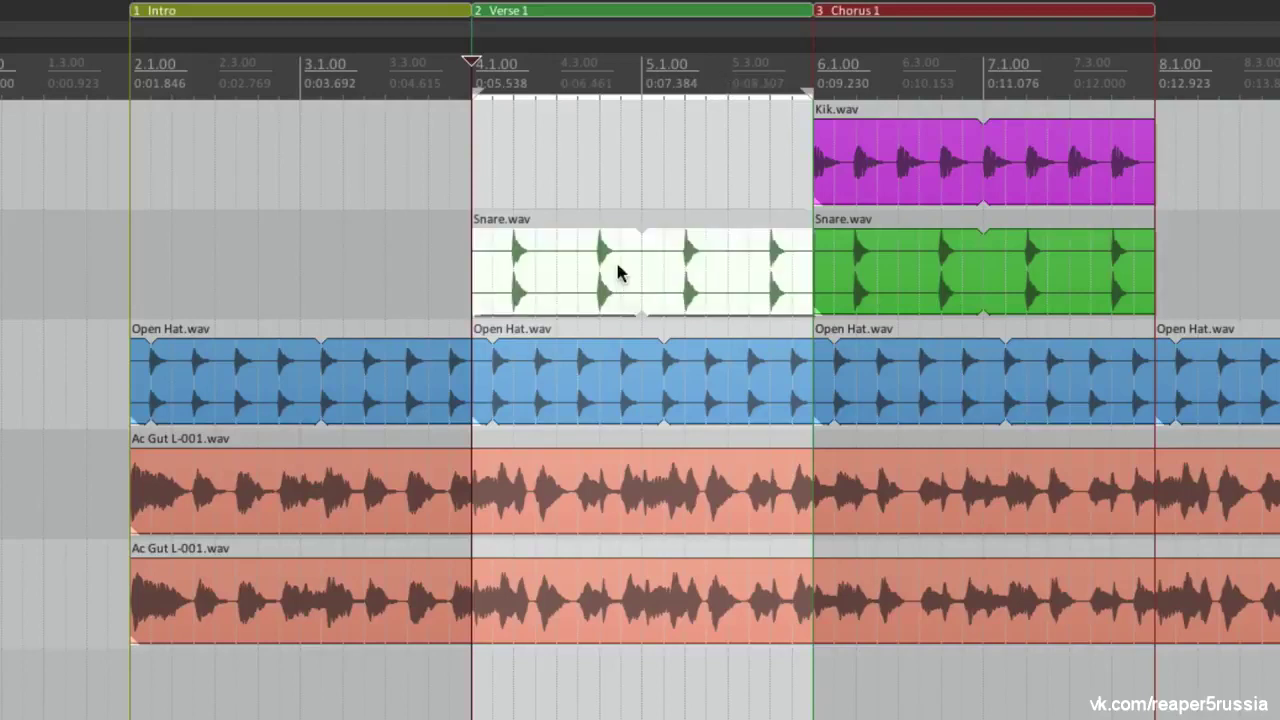
pyautogui.press('Delete')
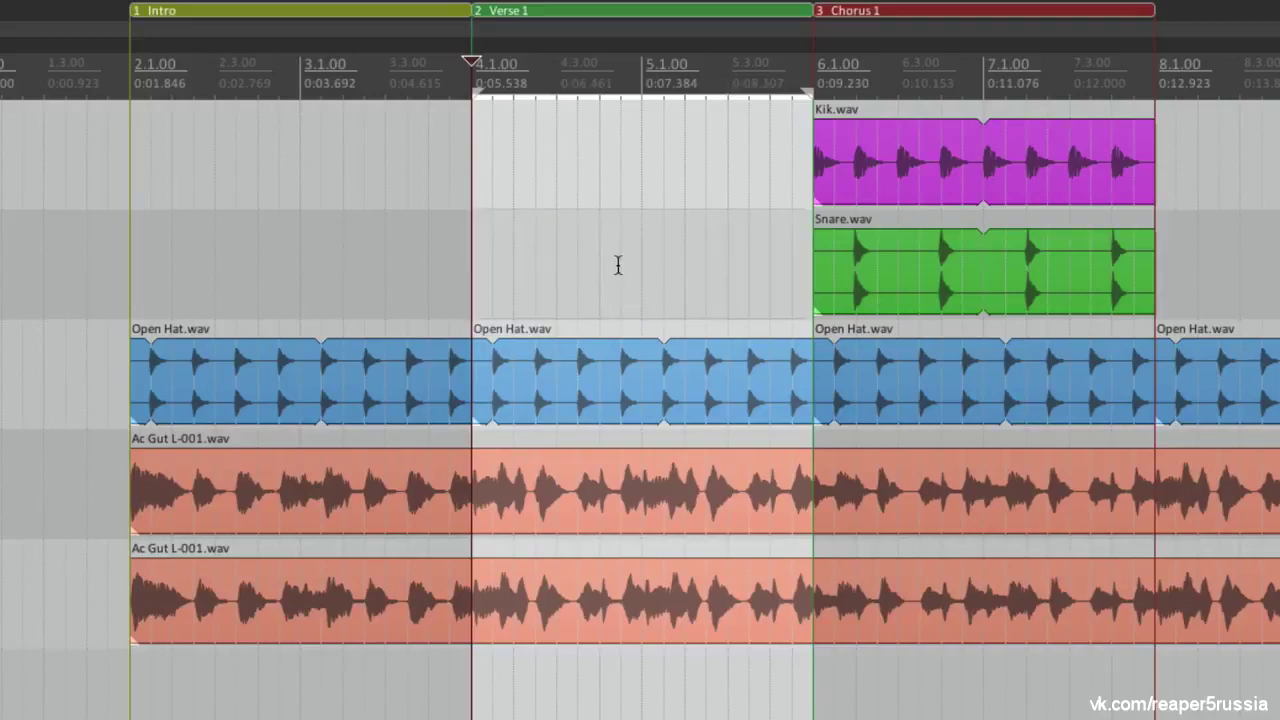
pyautogui.hotkey('ctrl', 'z')
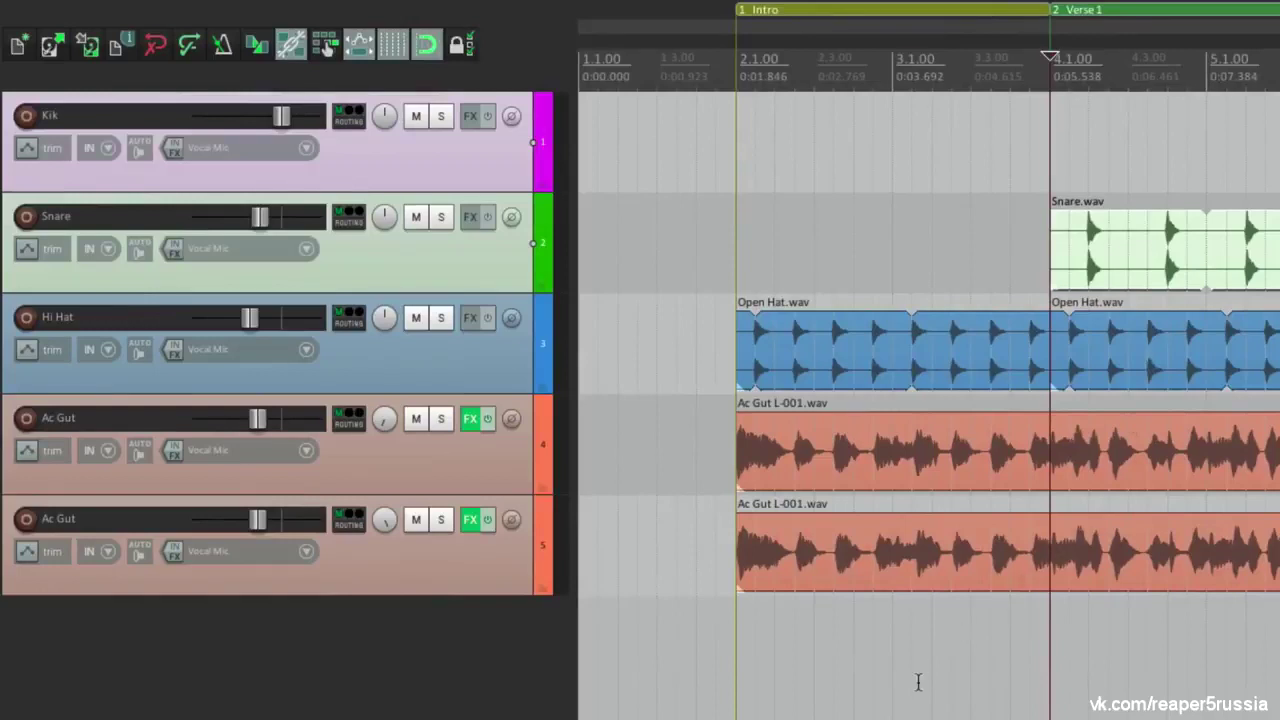
# Add a new track and move it above the Kik track as the first track
pyautogui.click(918, 682)
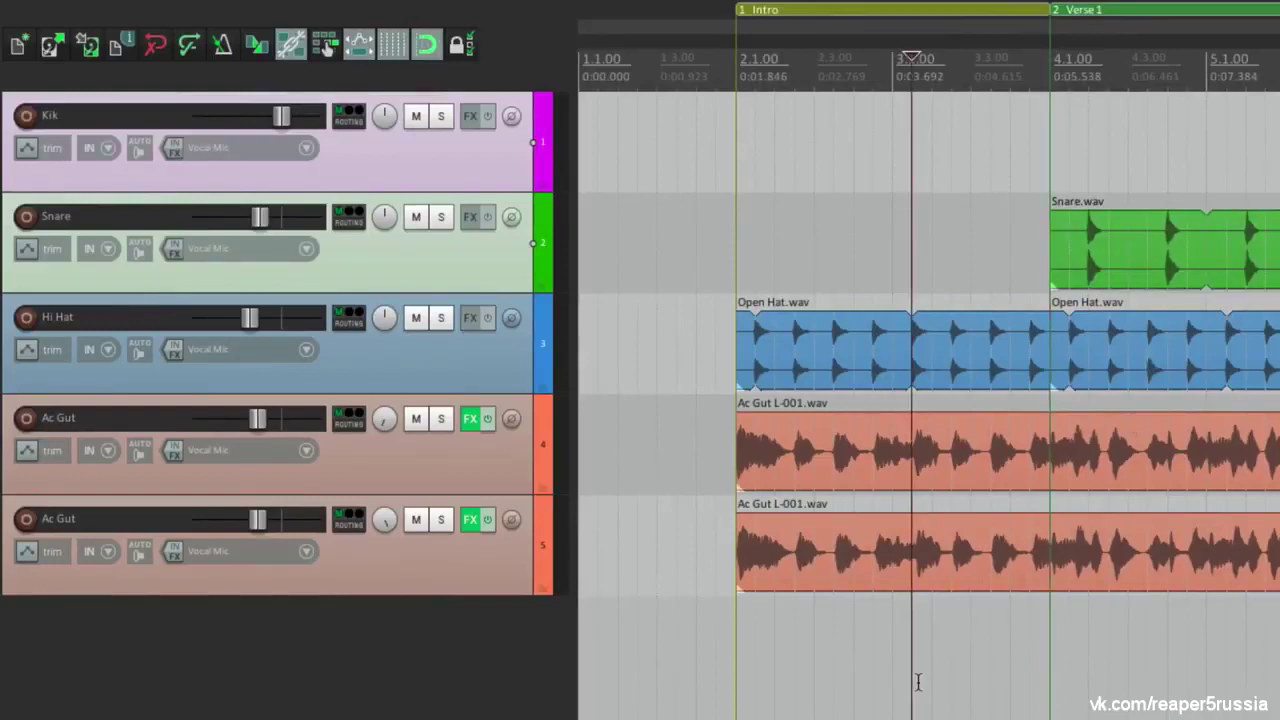
pyautogui.doubleClick(373, 676)
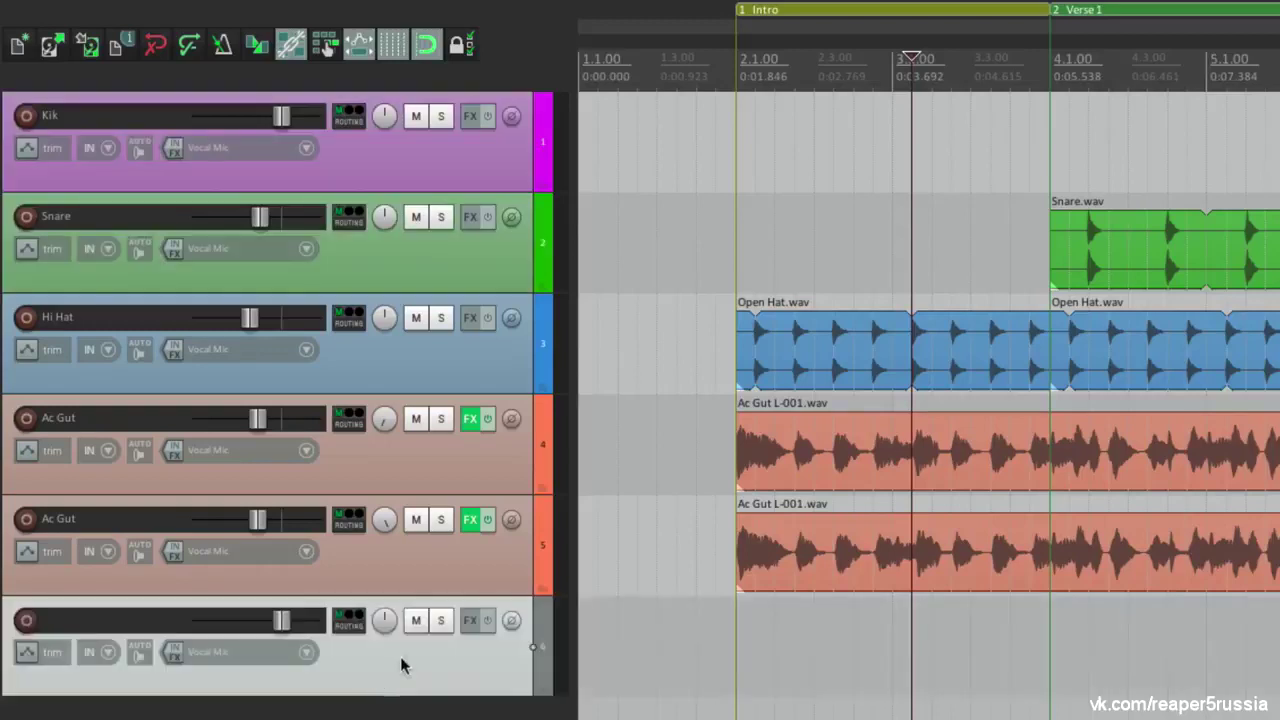
pyautogui.moveTo(382, 600); pyautogui.dragTo(380, 92)
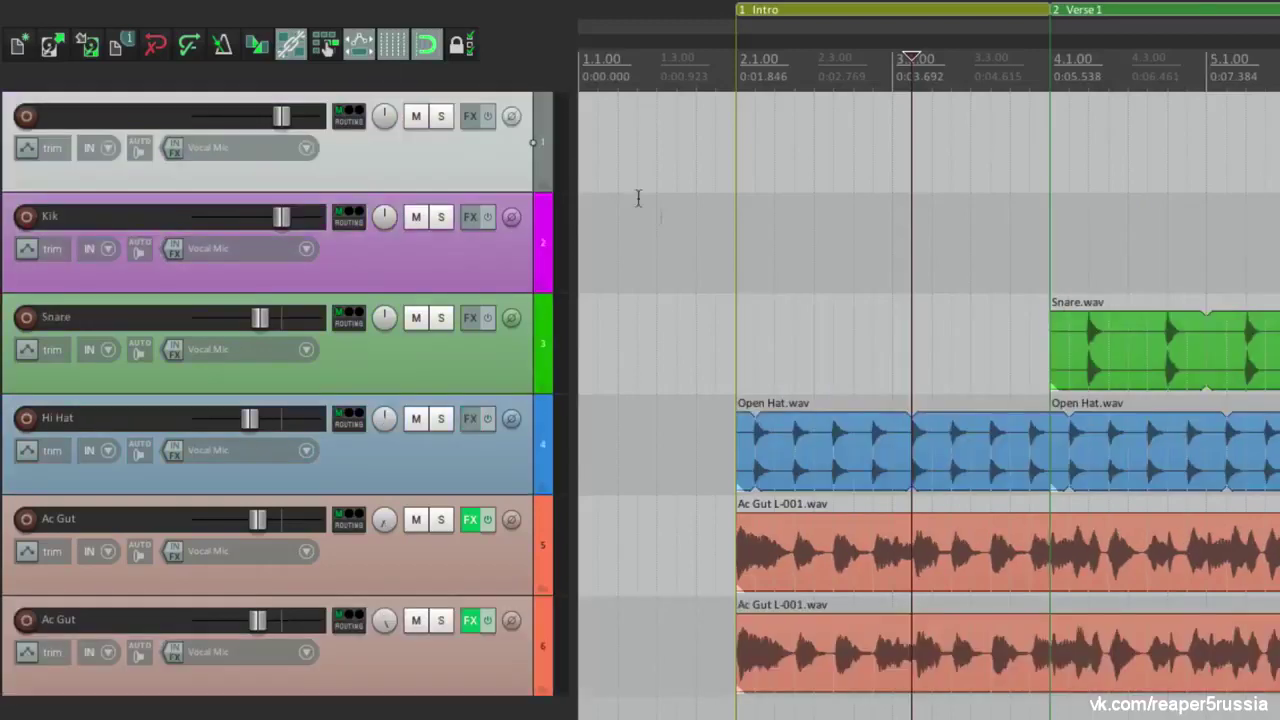
# Insert an empty item on the new first track spanning the time selection of the Intro region
pyautogui.click(870, 22)
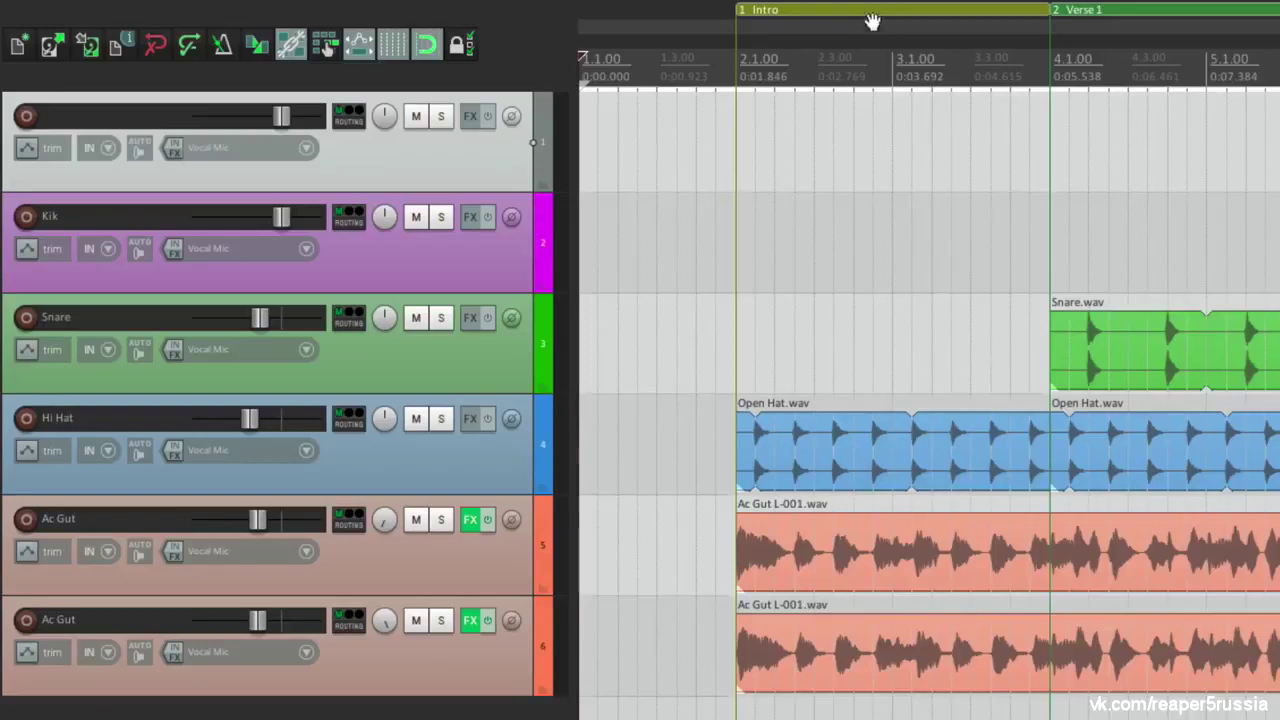
pyautogui.doubleClick(871, 18)
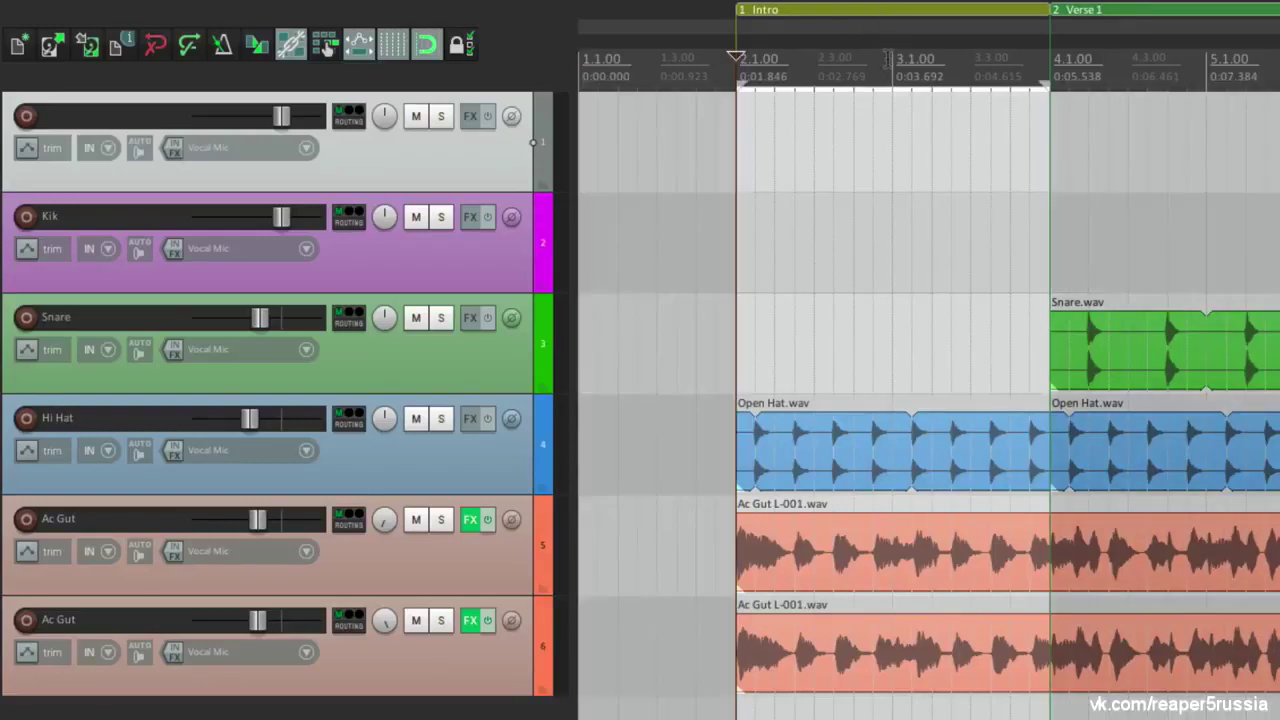
pyautogui.click(322, 12)
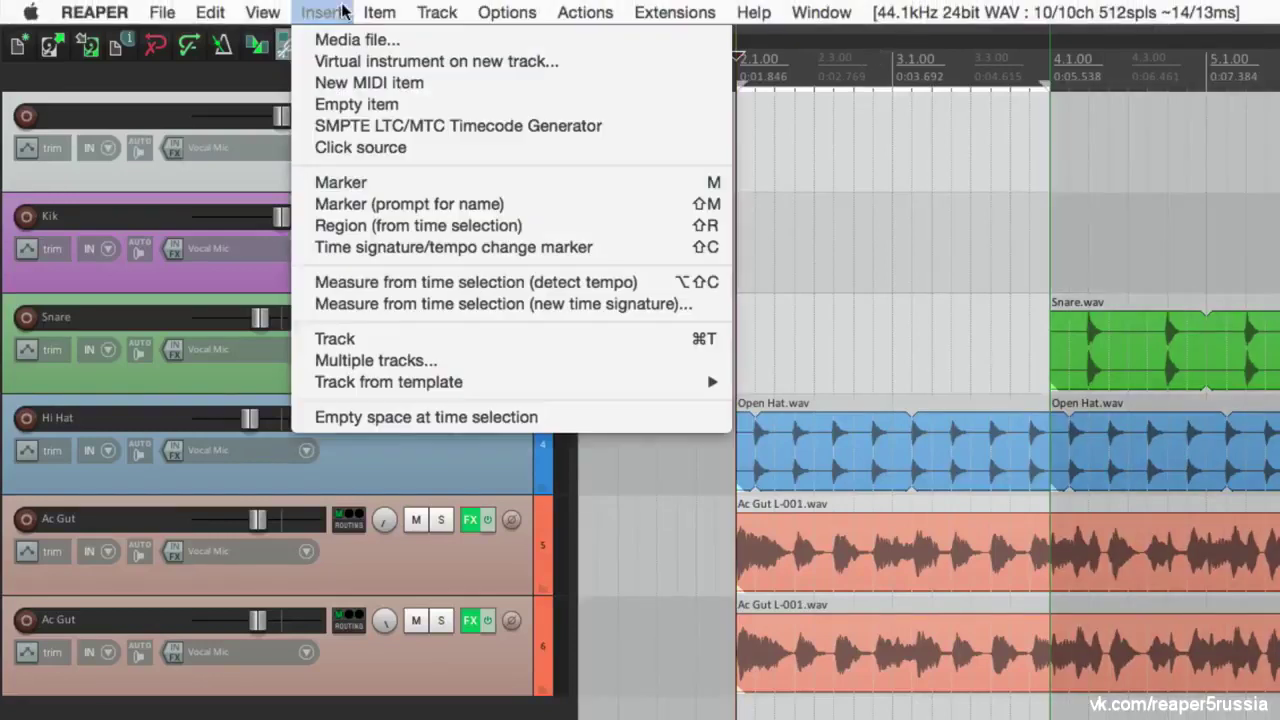
pyautogui.click(337, 106)
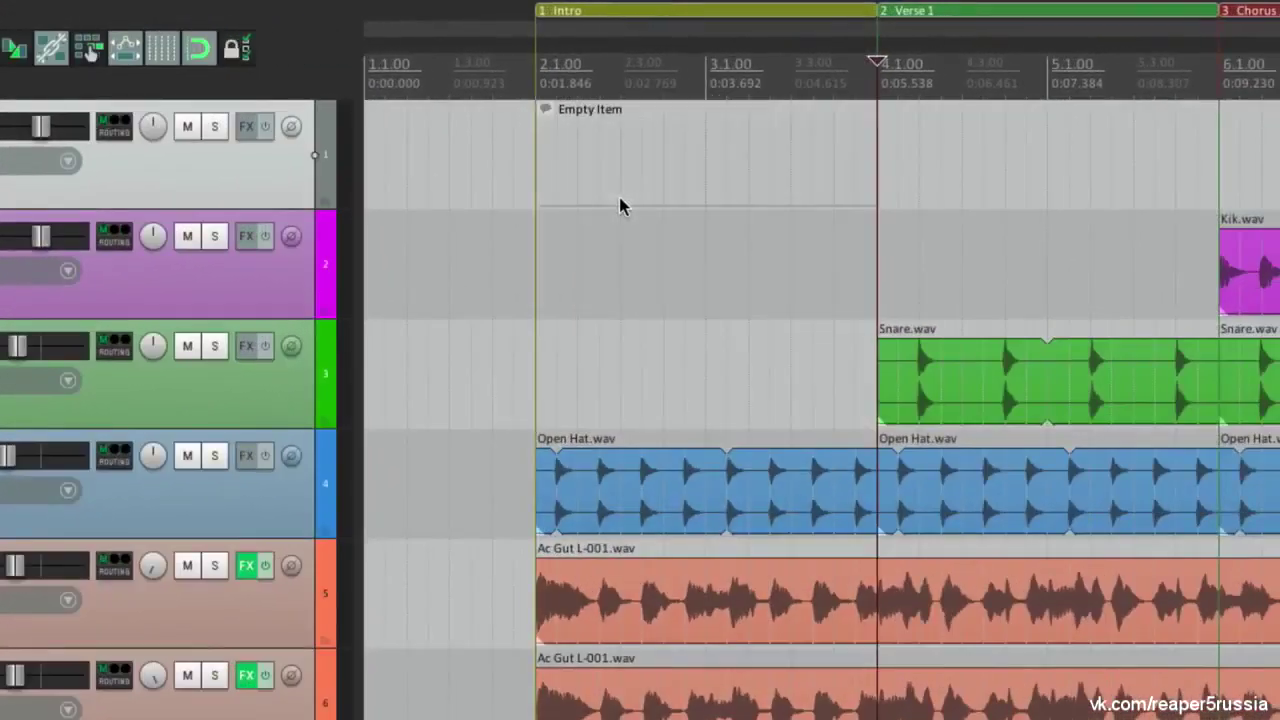
# Label the empty item "Intro" with the text stretched to fit the item, and increase the first track's height
pyautogui.doubleClick(621, 148)
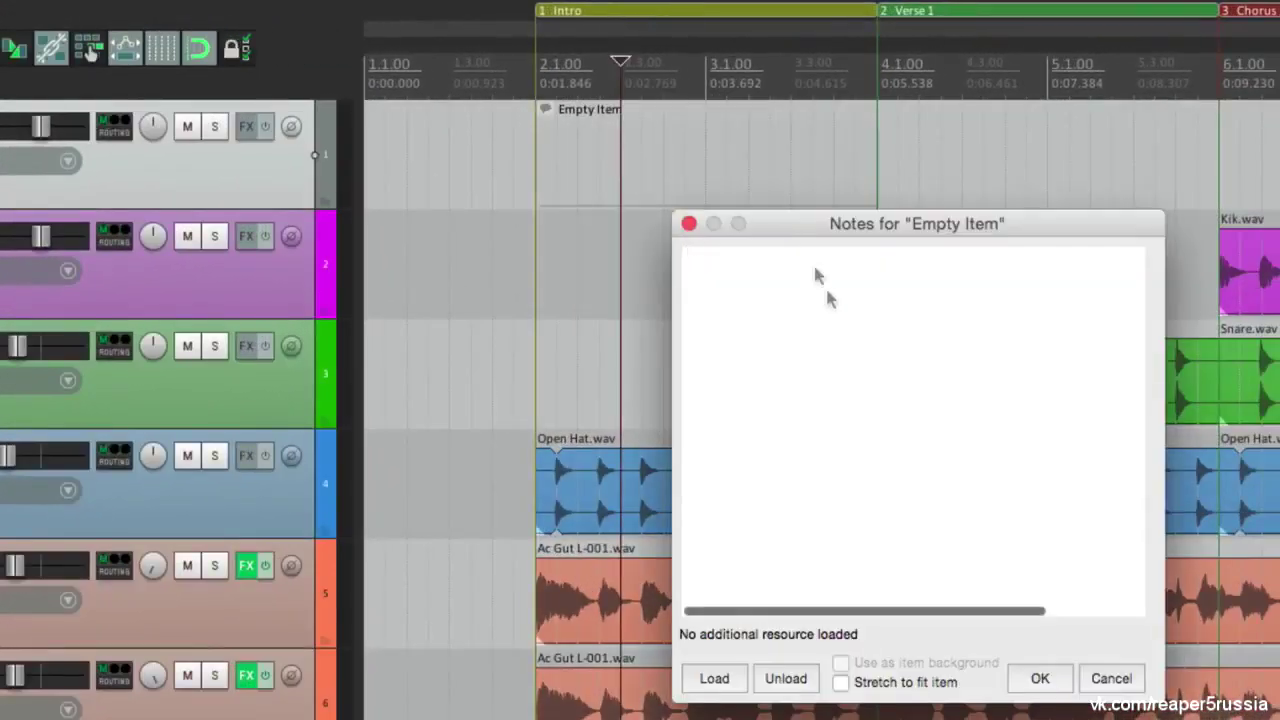
pyautogui.write('Intro')
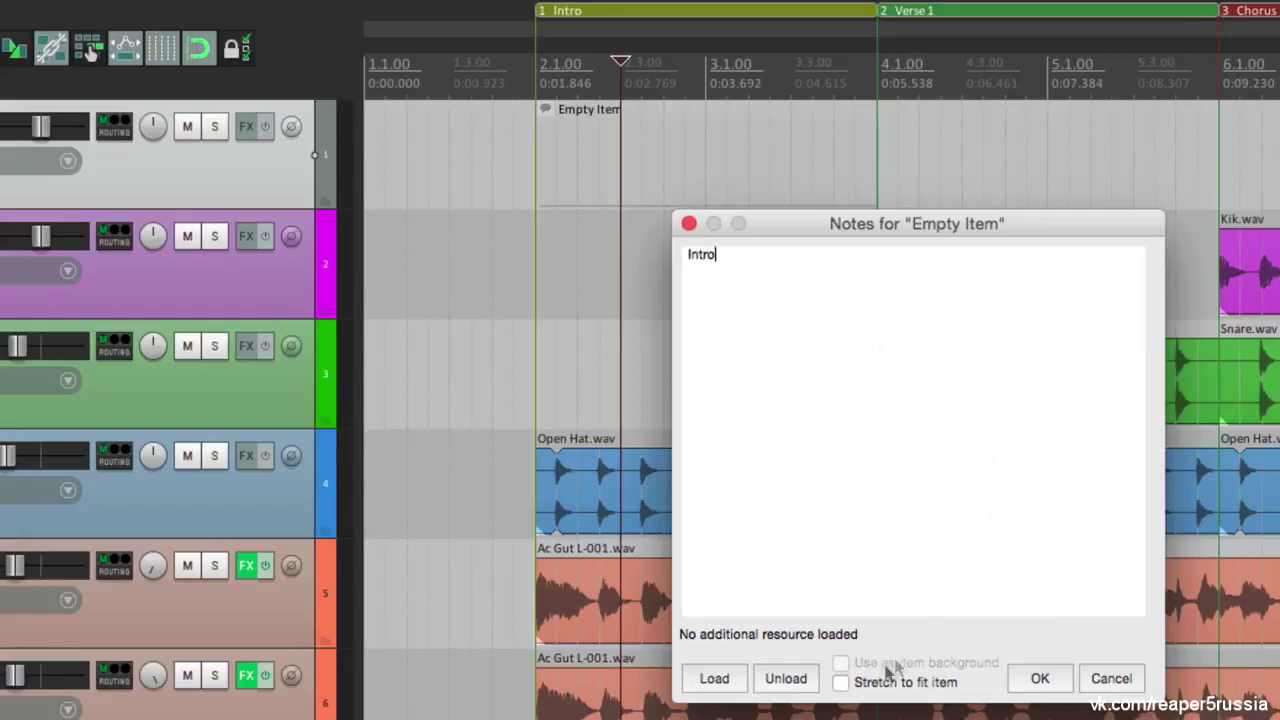
pyautogui.click(841, 682)
pyautogui.click(1038, 678)
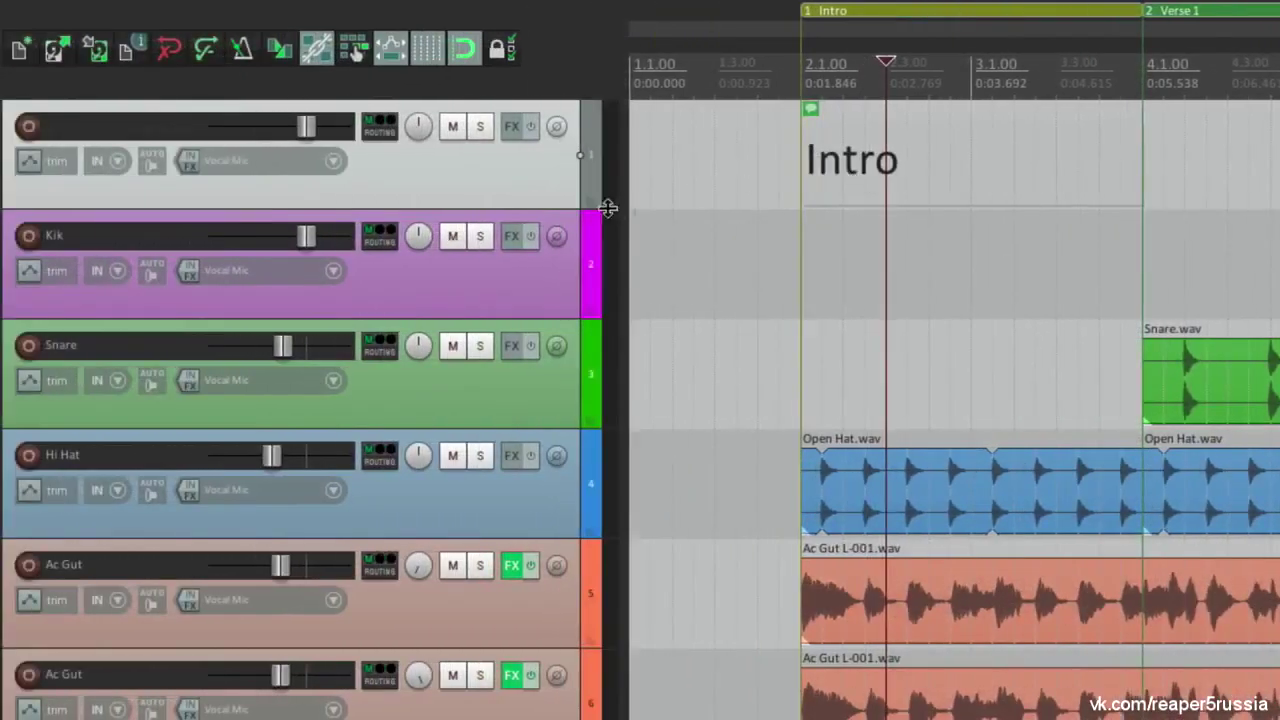
pyautogui.moveTo(553, 208); pyautogui.dragTo(157, 277)
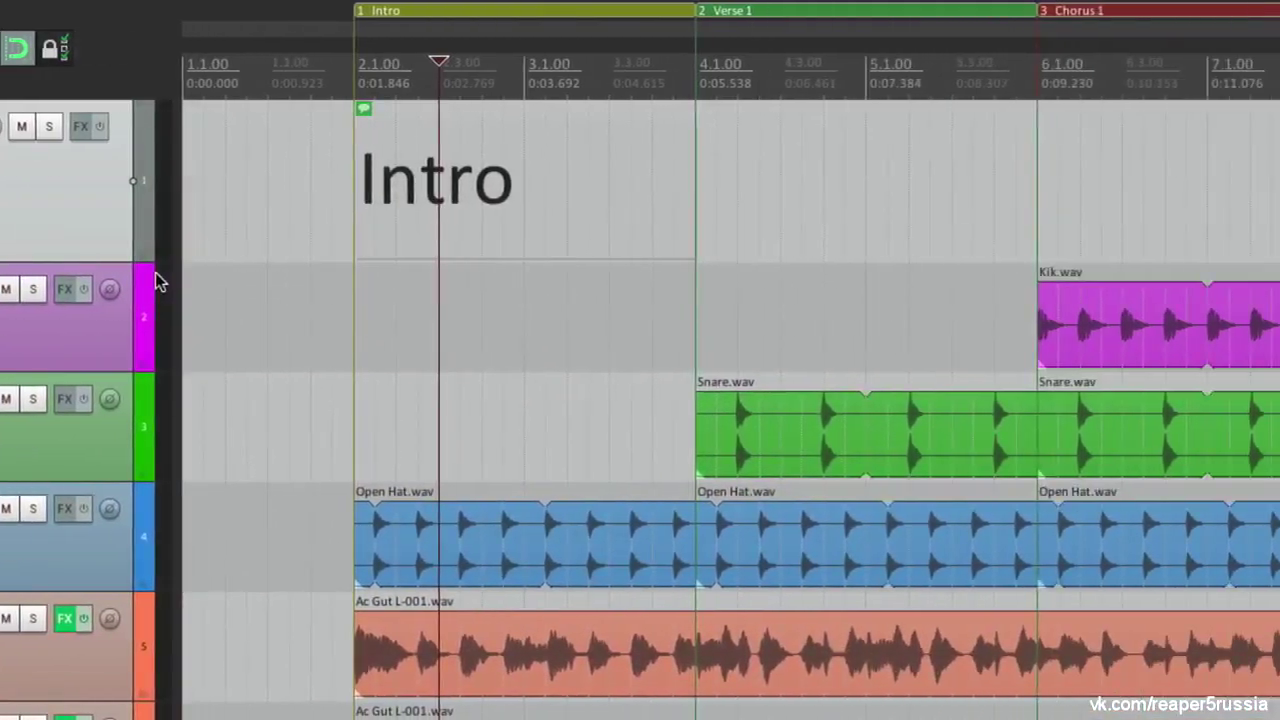
# Copy the Intro text item to the Verse 1 region and change the copy's note to "Verse 1"
pyautogui.moveTo(517, 134); pyautogui.dragTo(853, 139)
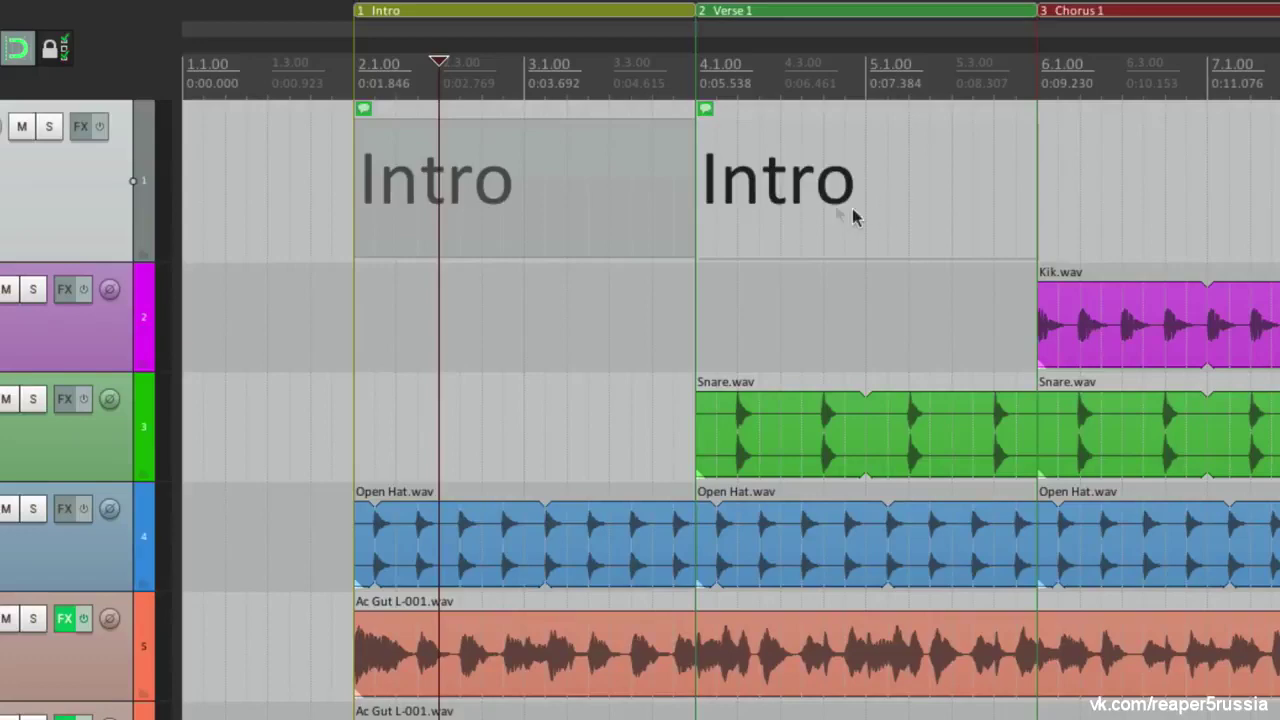
pyautogui.doubleClick(821, 204)
pyautogui.press('super+a')
pyautogui.write('Verse 1')
pyautogui.click(858, 678)
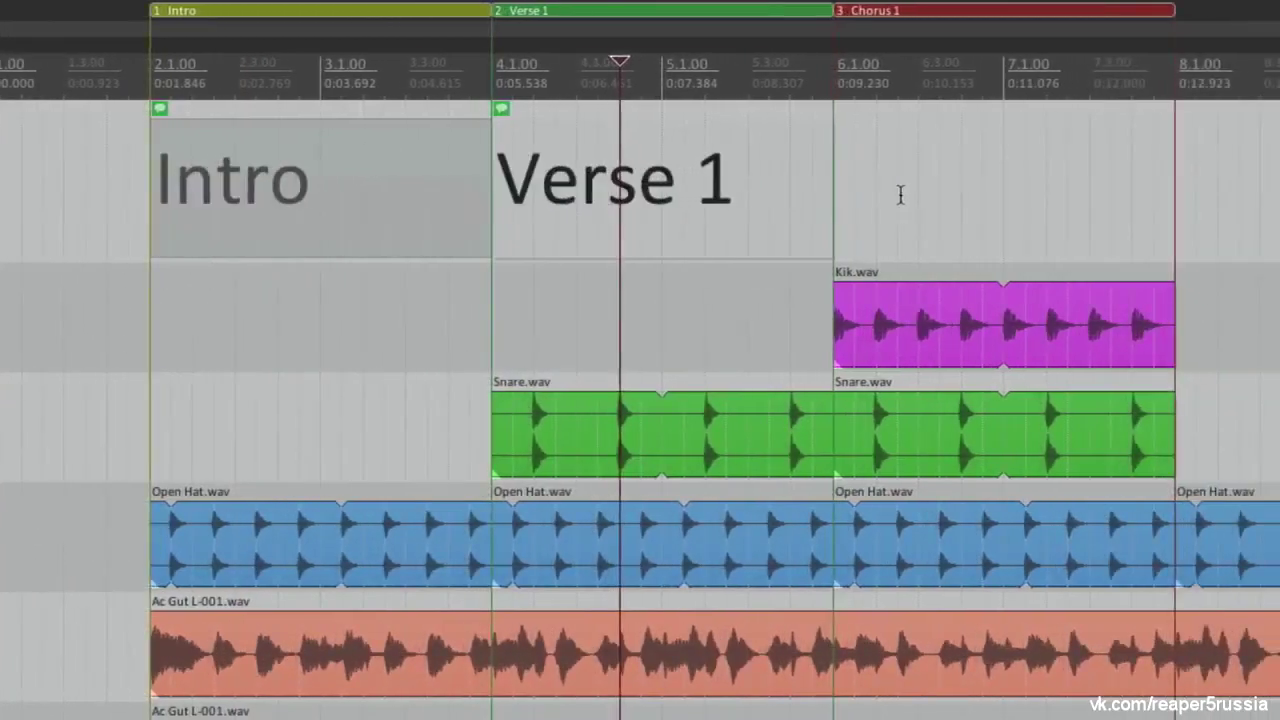
# Copy the Verse 1 text item to the Chorus 1 region and change the copy's note to "Chorus 1"
pyautogui.moveTo(672, 200); pyautogui.dragTo(1013, 195)
pyautogui.doubleClick(911, 145)
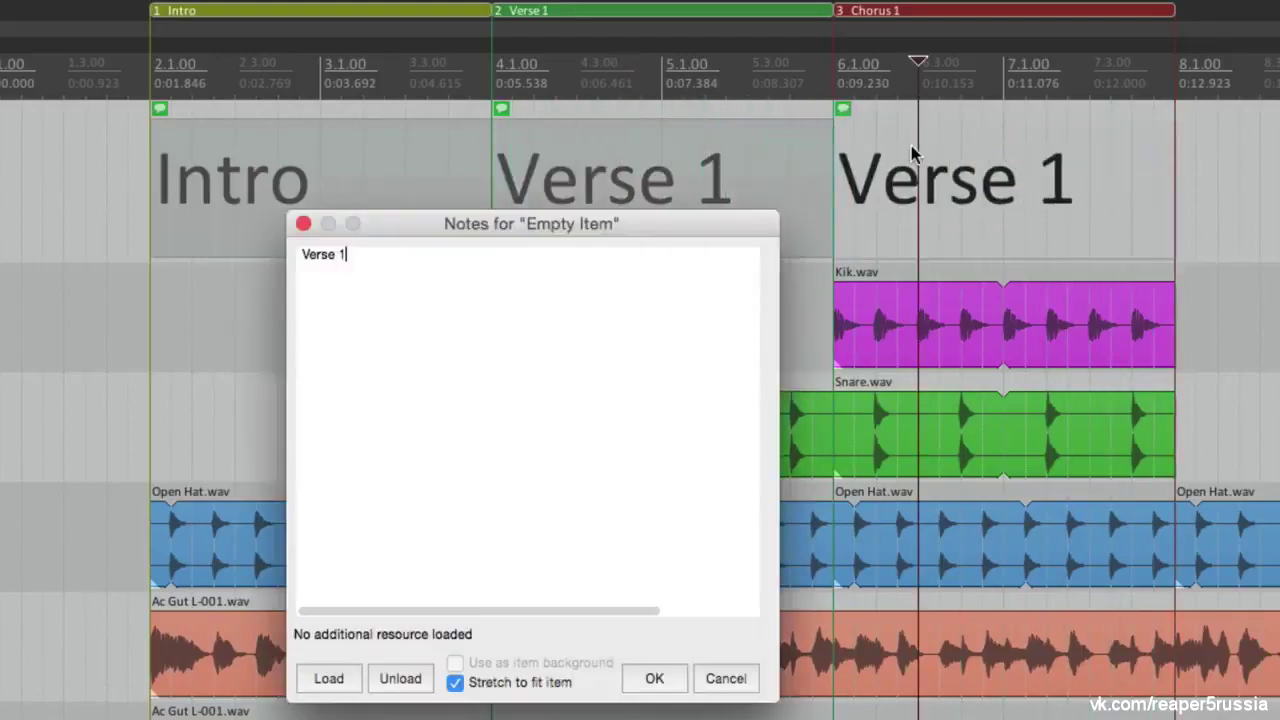
pyautogui.press('super+a')
pyautogui.write('Chorus')
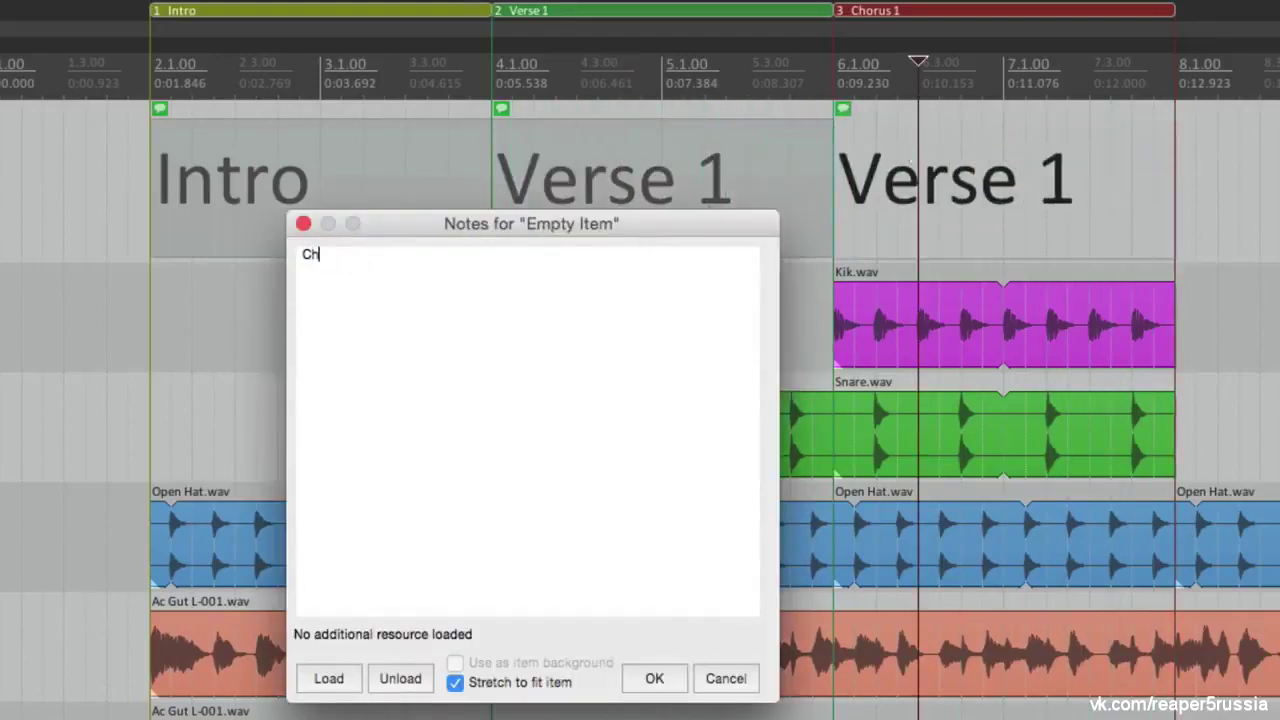
pyautogui.write(' 1')
pyautogui.click(654, 678)
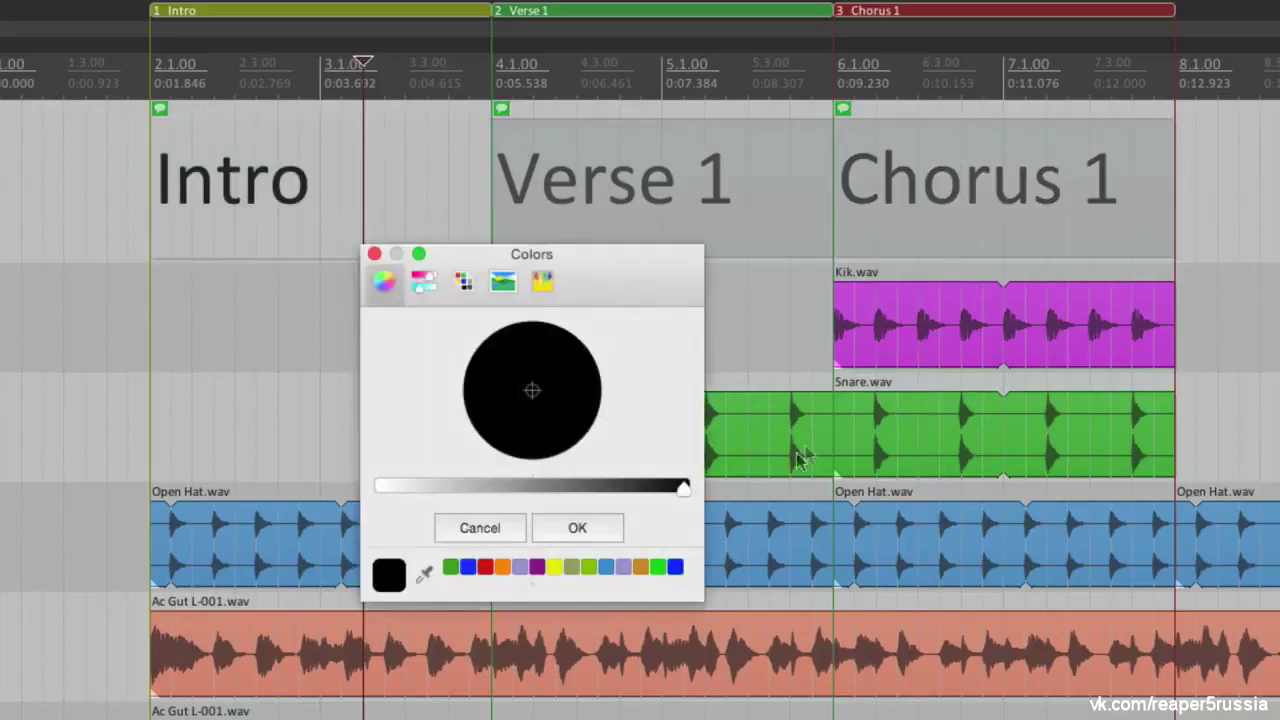
# Color the Intro text item yellow, the Verse 1 item green and the Chorus 1 item red
pyautogui.click(555, 567)
pyautogui.click(572, 530)
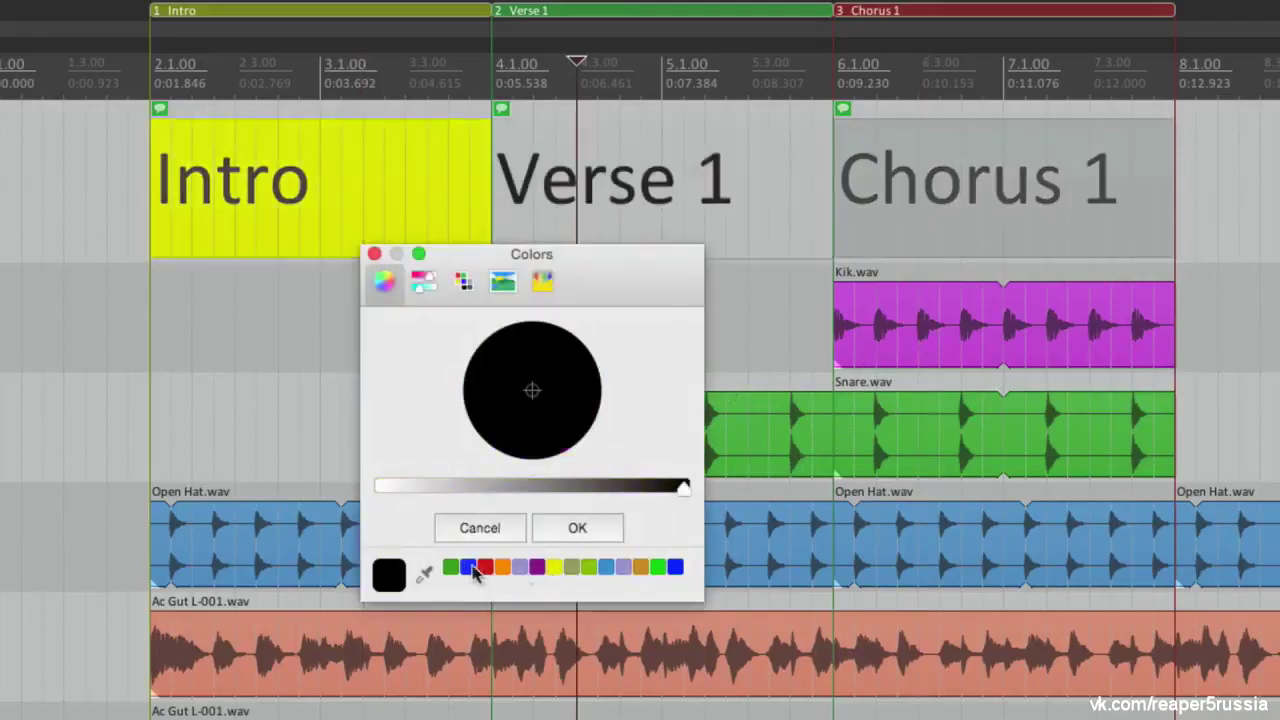
pyautogui.click(451, 567)
pyautogui.click(576, 528)
pyautogui.click(900, 177)
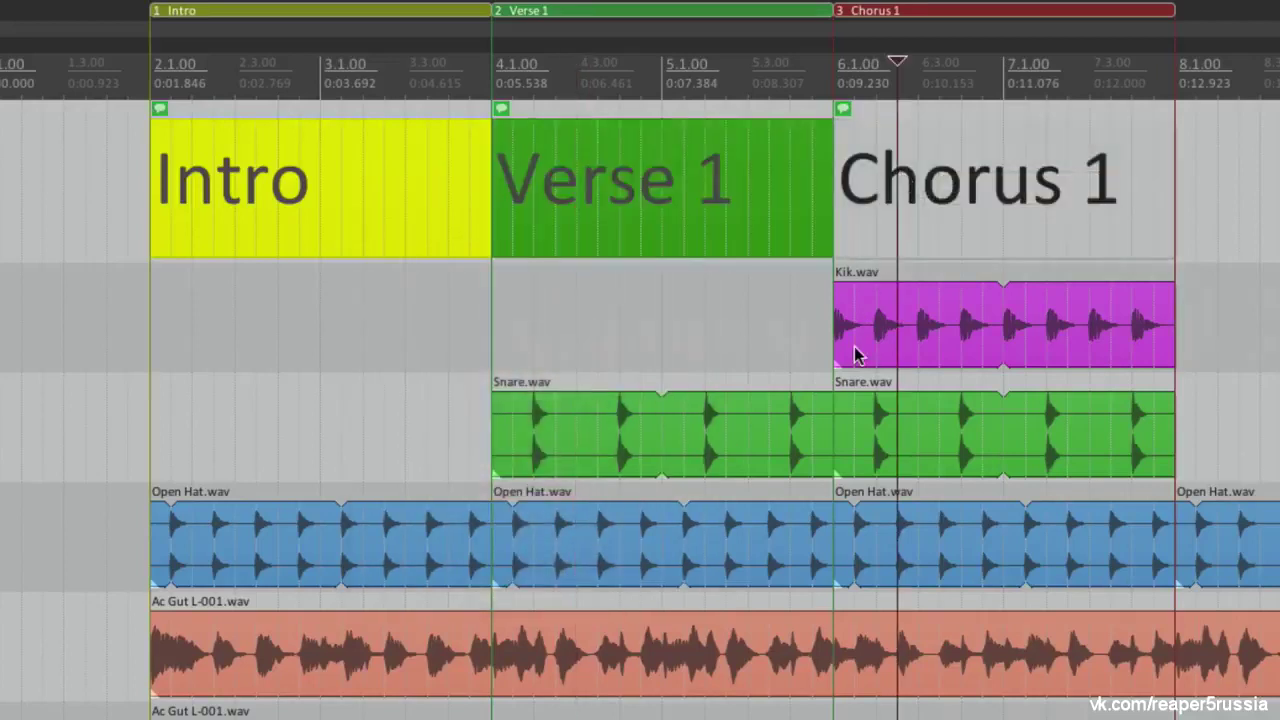
pyautogui.click(487, 567)
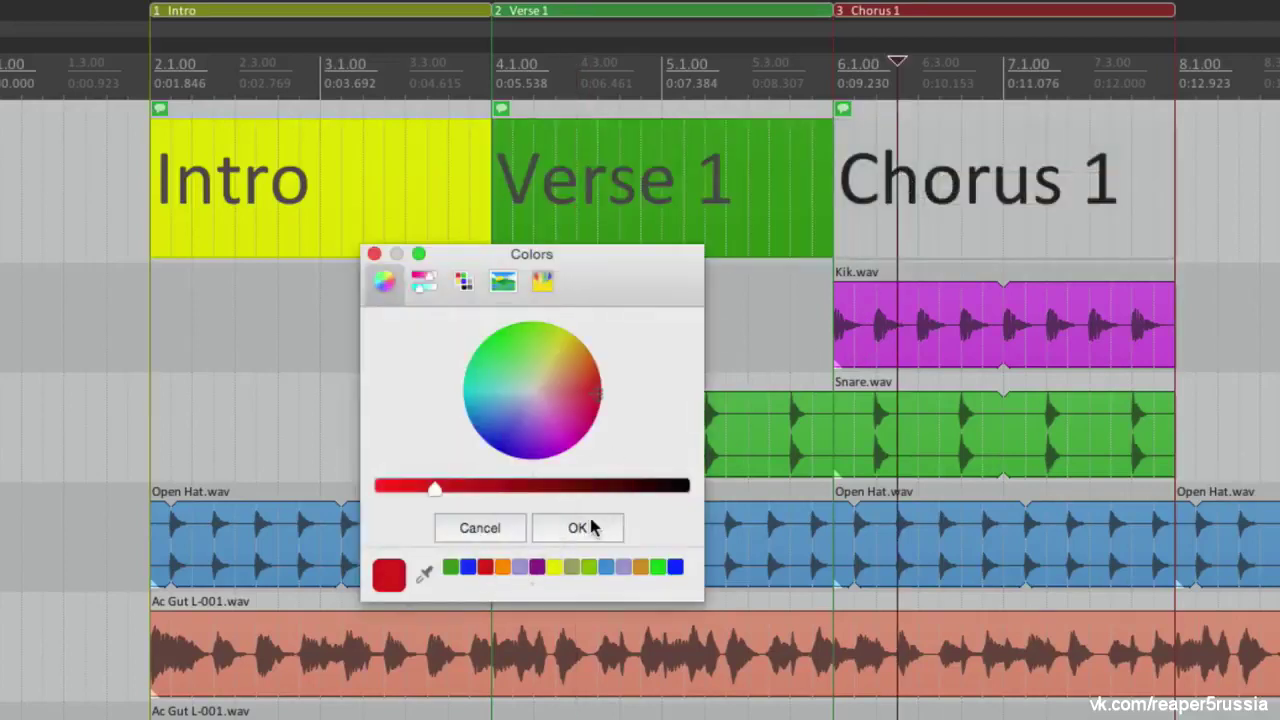
pyautogui.click(580, 528)
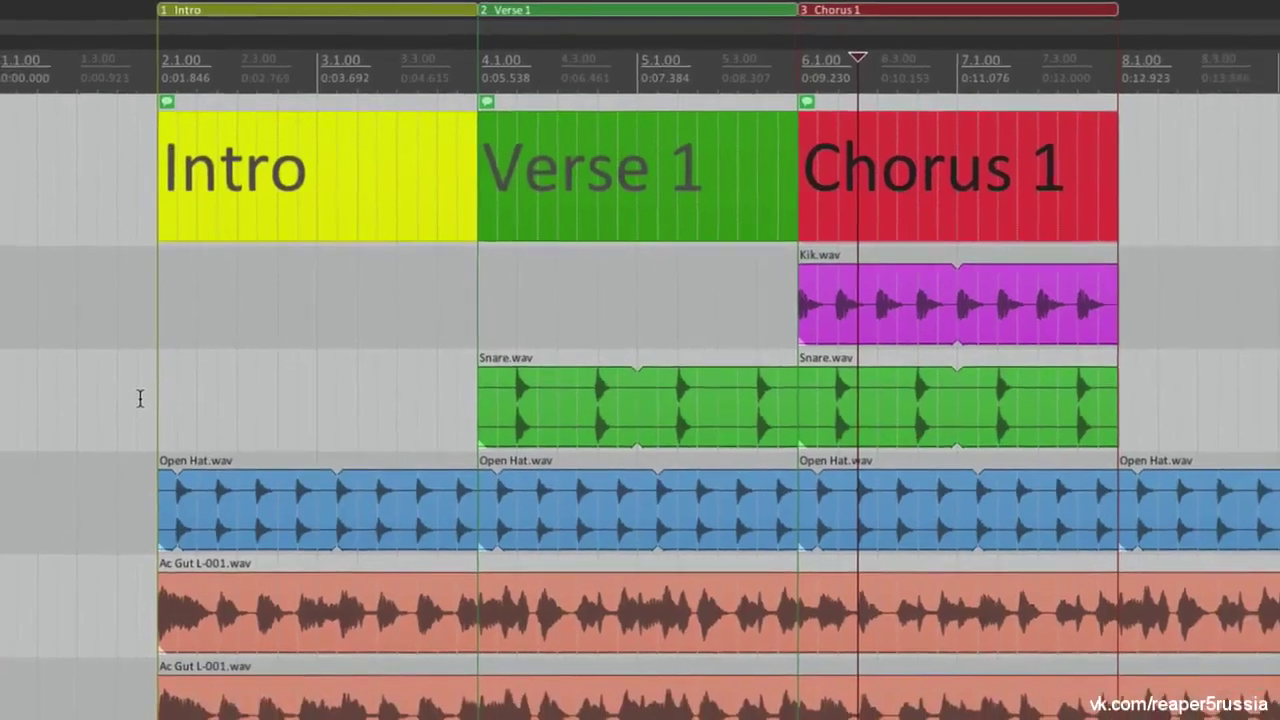
# Return the edit cursor to the project start and move the Verse 1 region ahead of the Intro region to bar 2.1.00
pyautogui.press('Home')
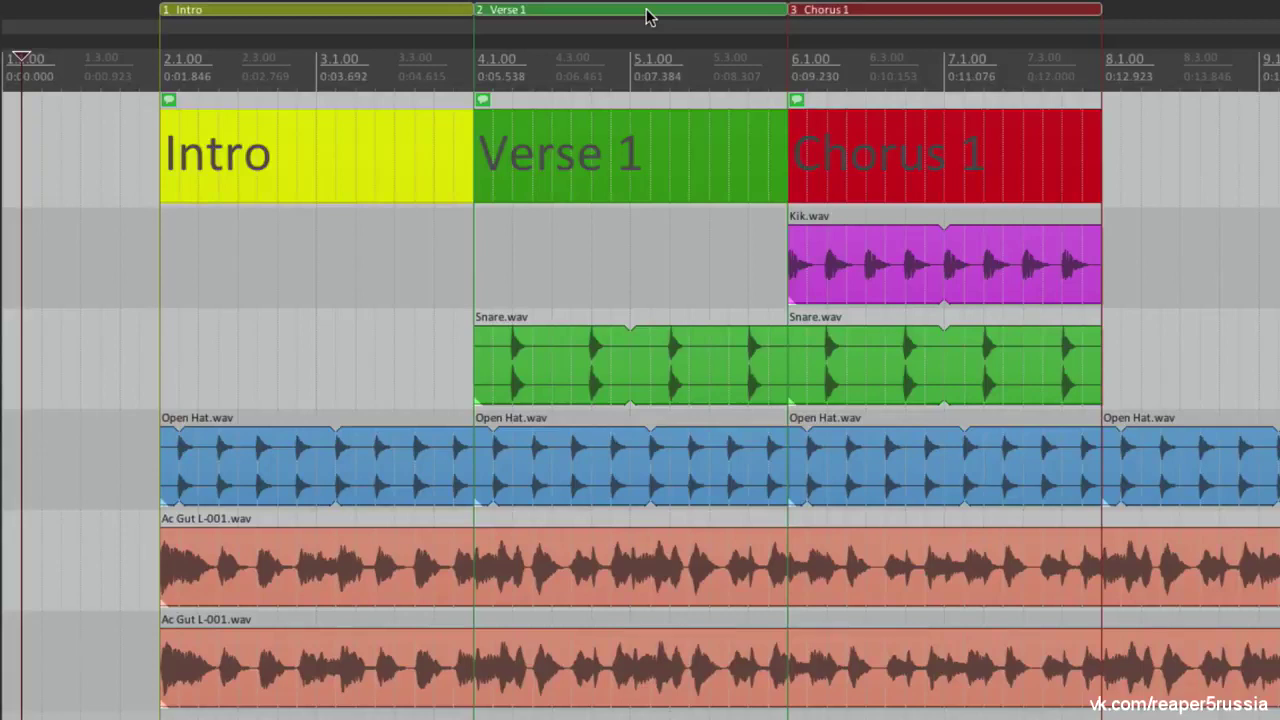
pyautogui.moveTo(645, 15); pyautogui.dragTo(198, 12)
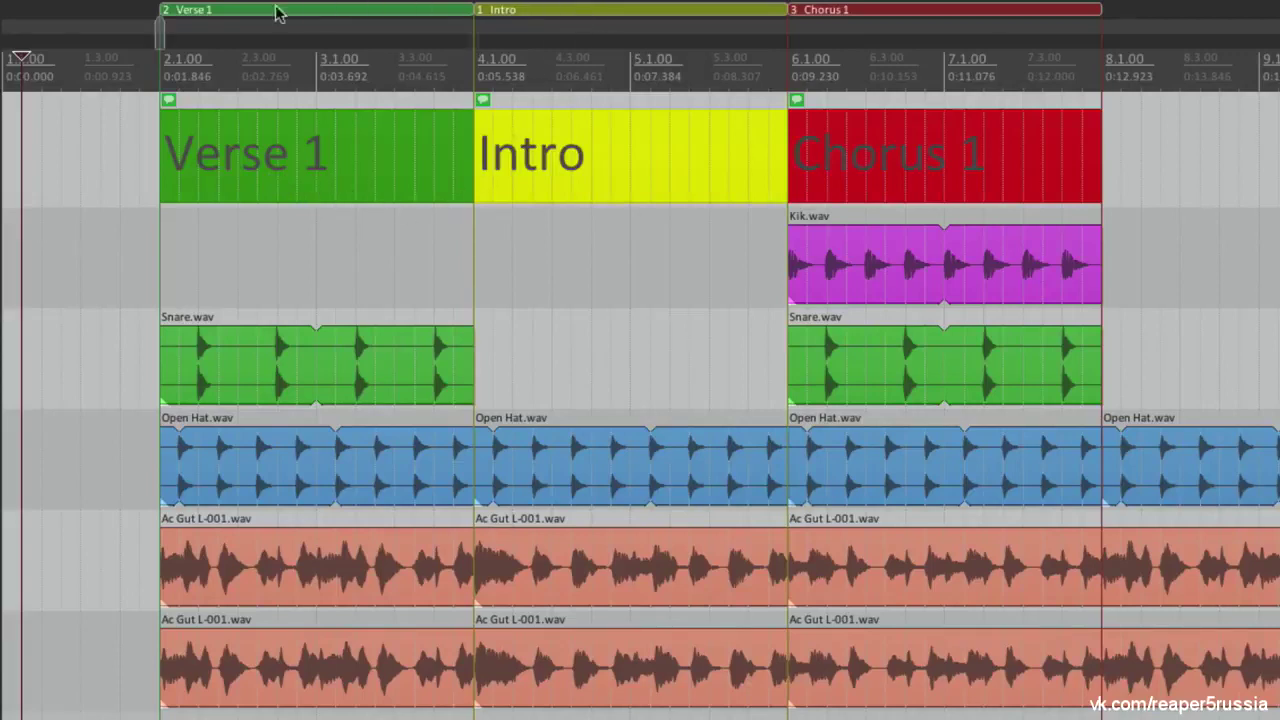
# Move the Verse 1 and Chorus 1 regions so the song runs Intro, Verse 1, Chorus 1 from bar 2.1.00
pyautogui.moveTo(278, 13); pyautogui.dragTo(592, 13)
pyautogui.moveTo(873, 18); pyautogui.dragTo(520, 20)
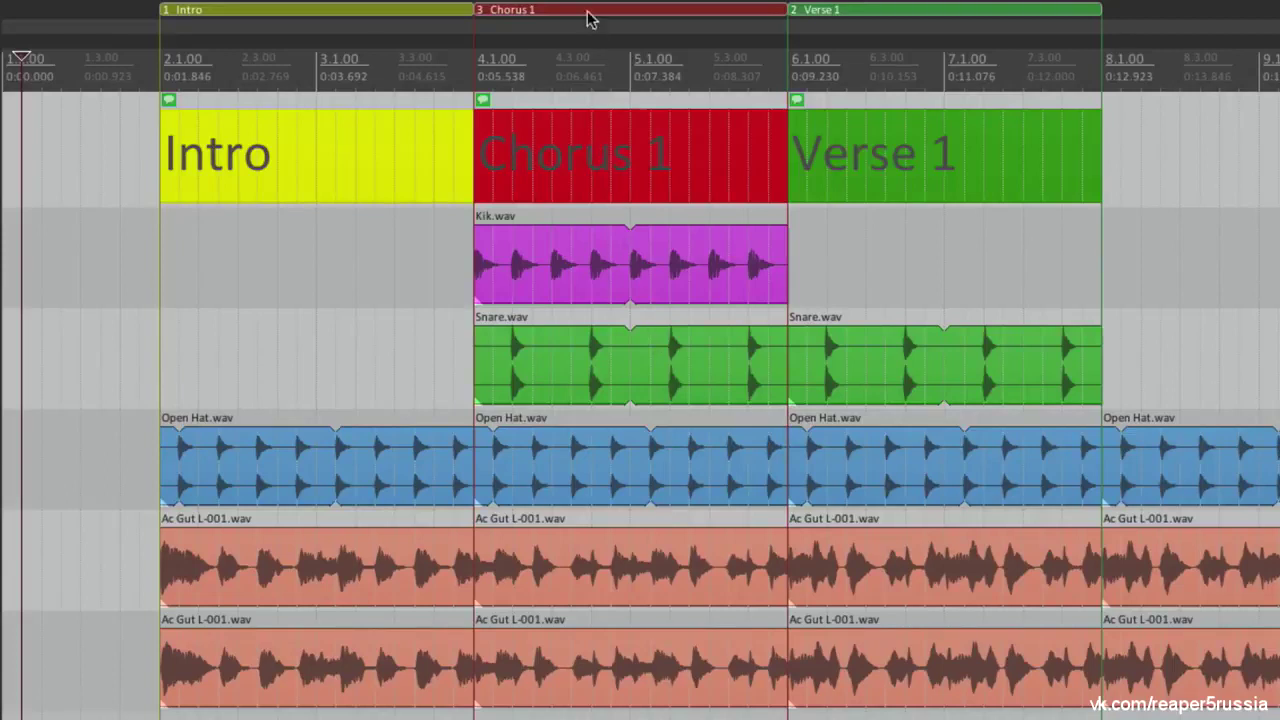
pyautogui.moveTo(1022, 12); pyautogui.dragTo(710, 241)
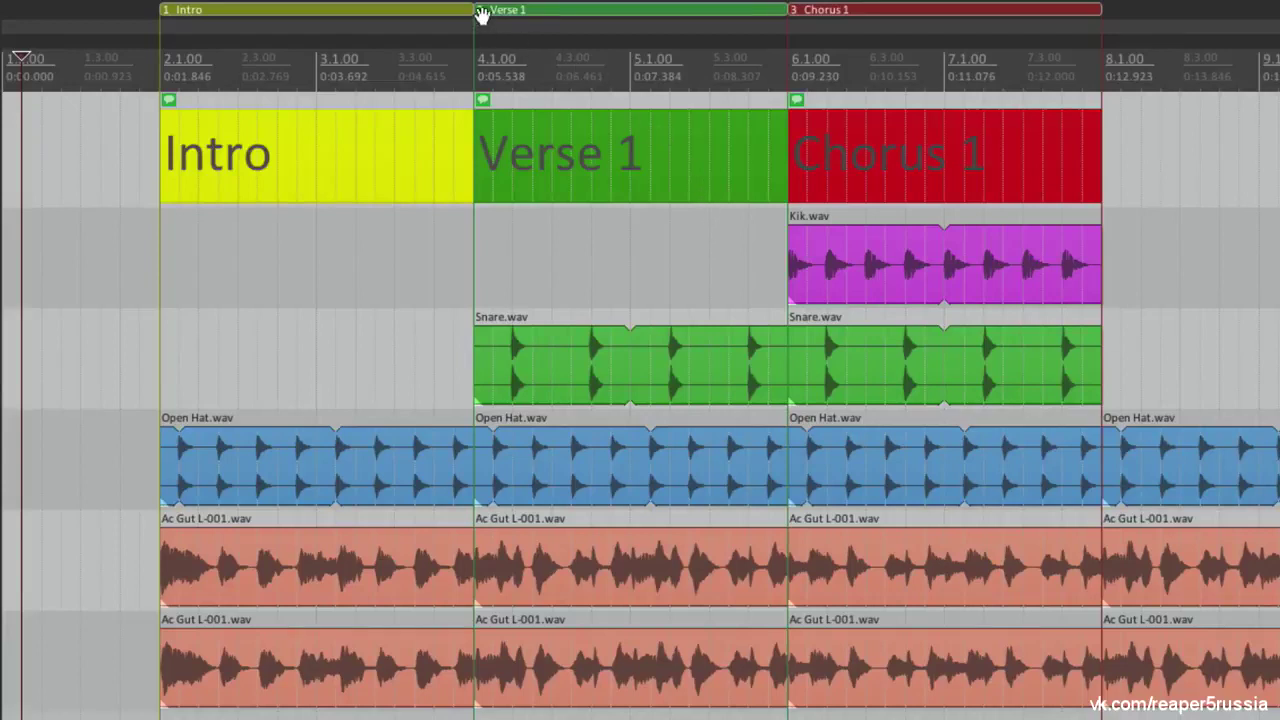
# Shorten the Verse 1 region from both ends and move the shortened region ahead of the Intro region to bar 2.1.00
pyautogui.moveTo(478, 9); pyautogui.dragTo(475, 37)
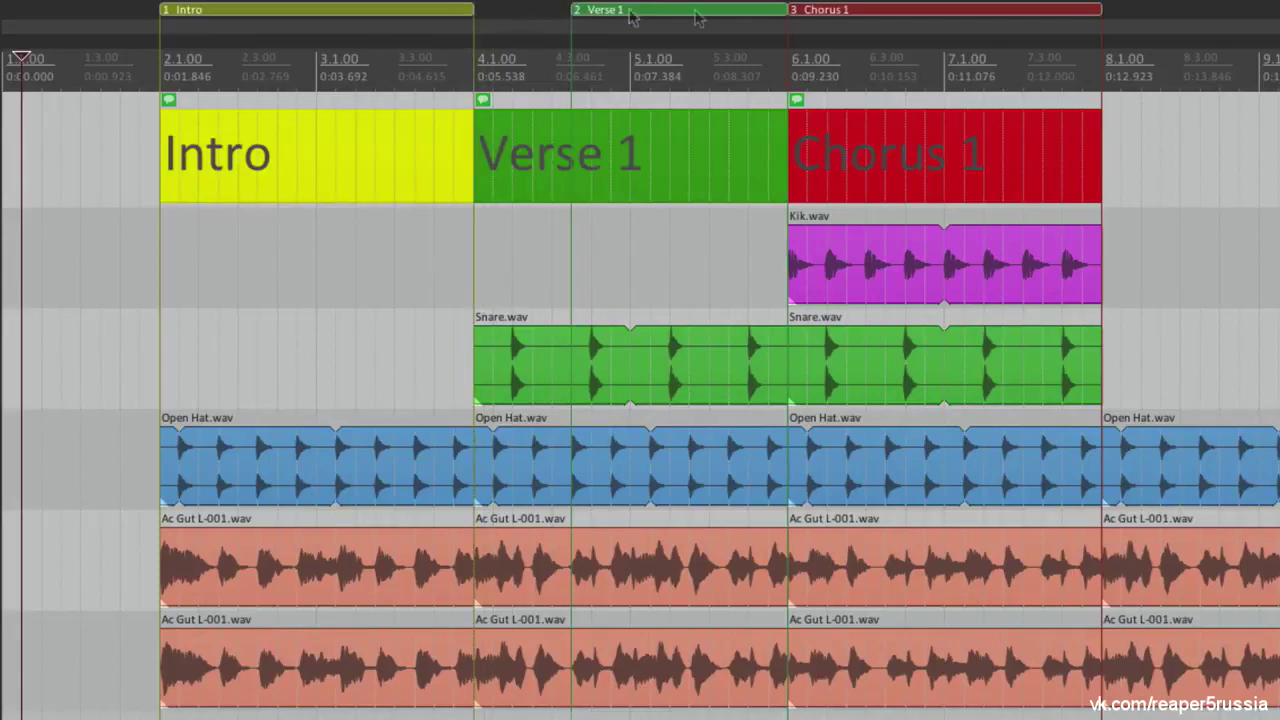
pyautogui.moveTo(784, 14); pyautogui.dragTo(668, 45)
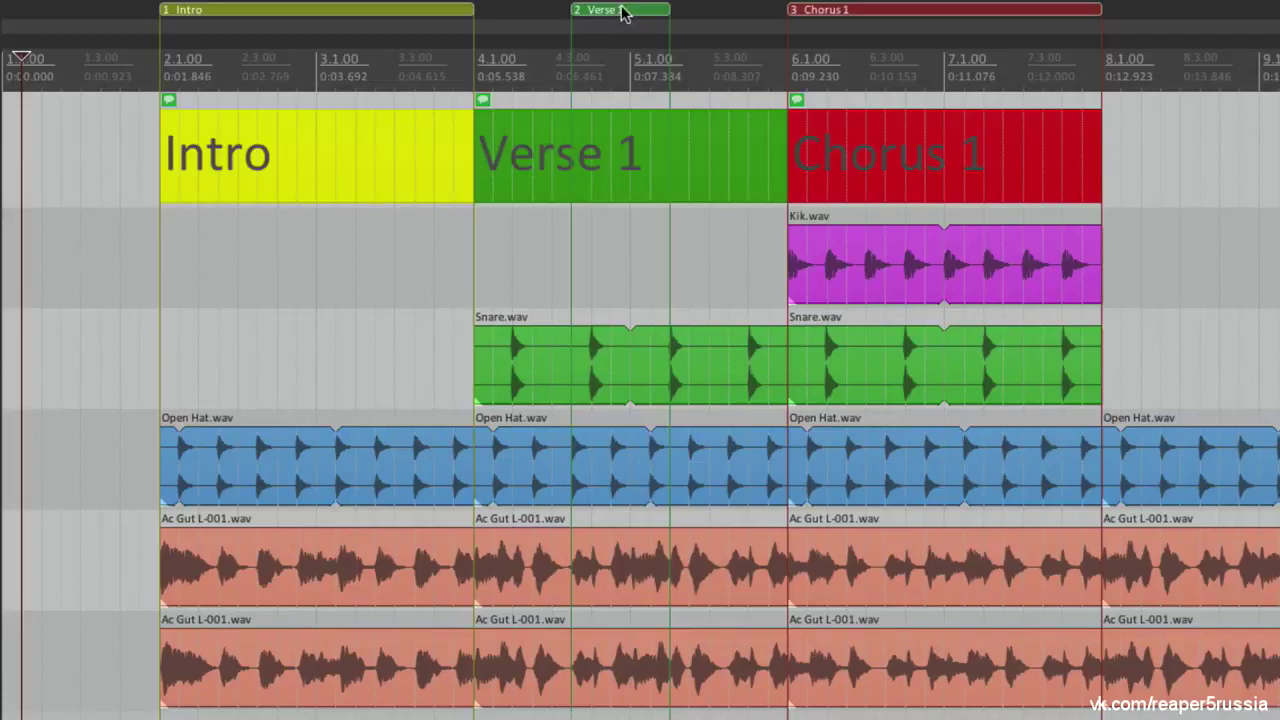
pyautogui.moveTo(508, 8); pyautogui.dragTo(170, 14)
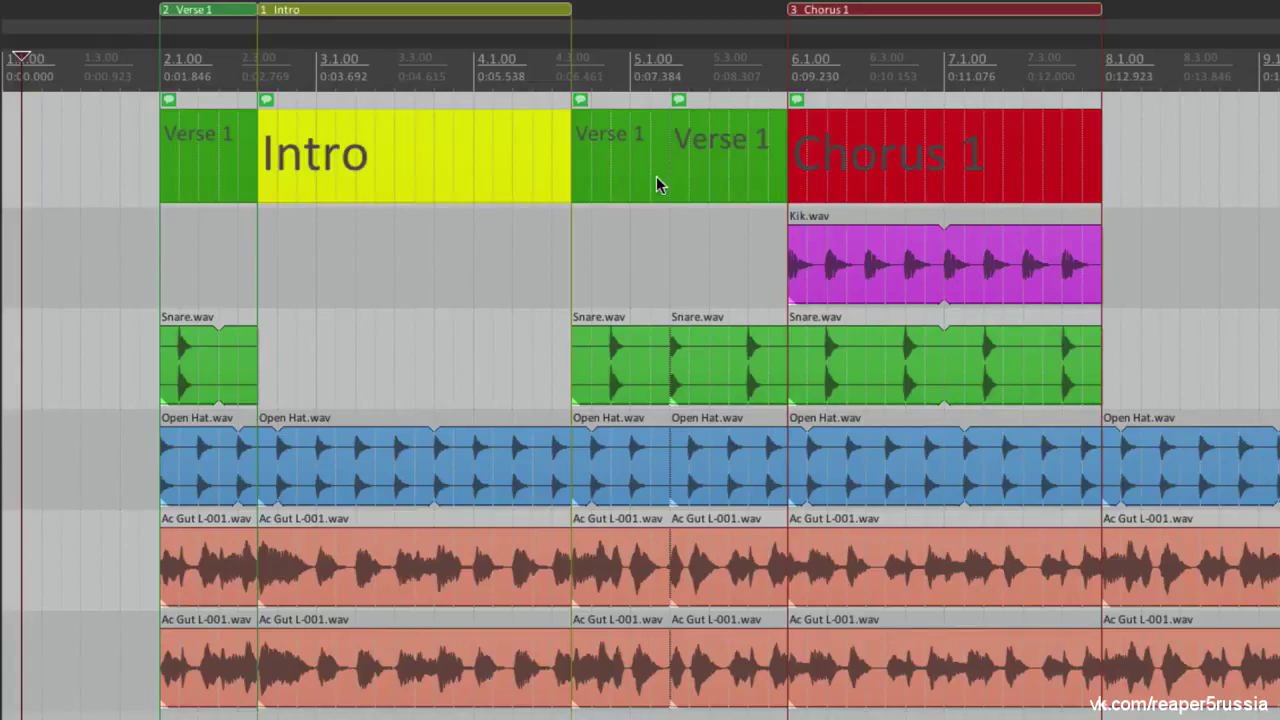
# Undo the shortened Verse 1 region's move and both changes to its region edges
pyautogui.hotkey('ctrl', 'z')
pyautogui.moveTo(666, 12); pyautogui.dragTo(186, 28)
pyautogui.hotkey('ctrl', 'z')
pyautogui.hotkey('ctrl', 'z')
pyautogui.hotkey('ctrl', 'z')
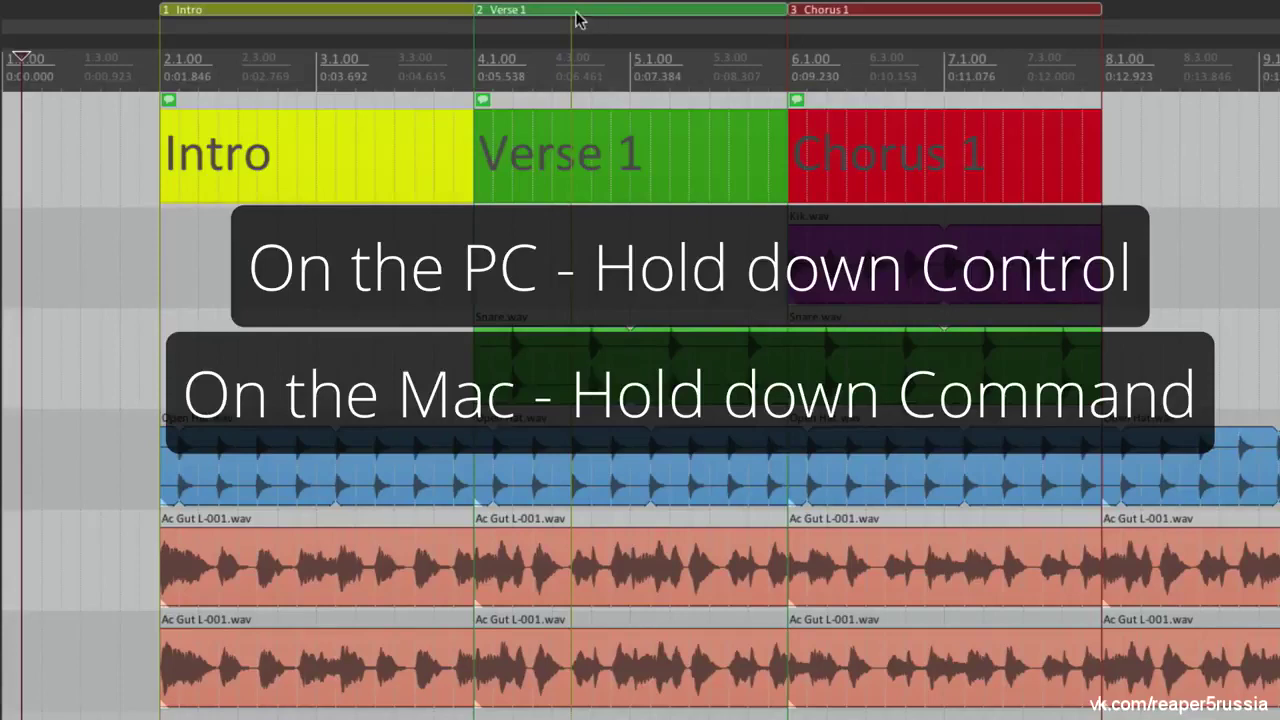
# Copy the Verse 1 region ahead of the Intro at bar 2.1.00 and the Chorus 1 region between Intro and Verse 1 at 6.1.00
pyautogui.moveTo(569, 14); pyautogui.dragTo(190, 30)
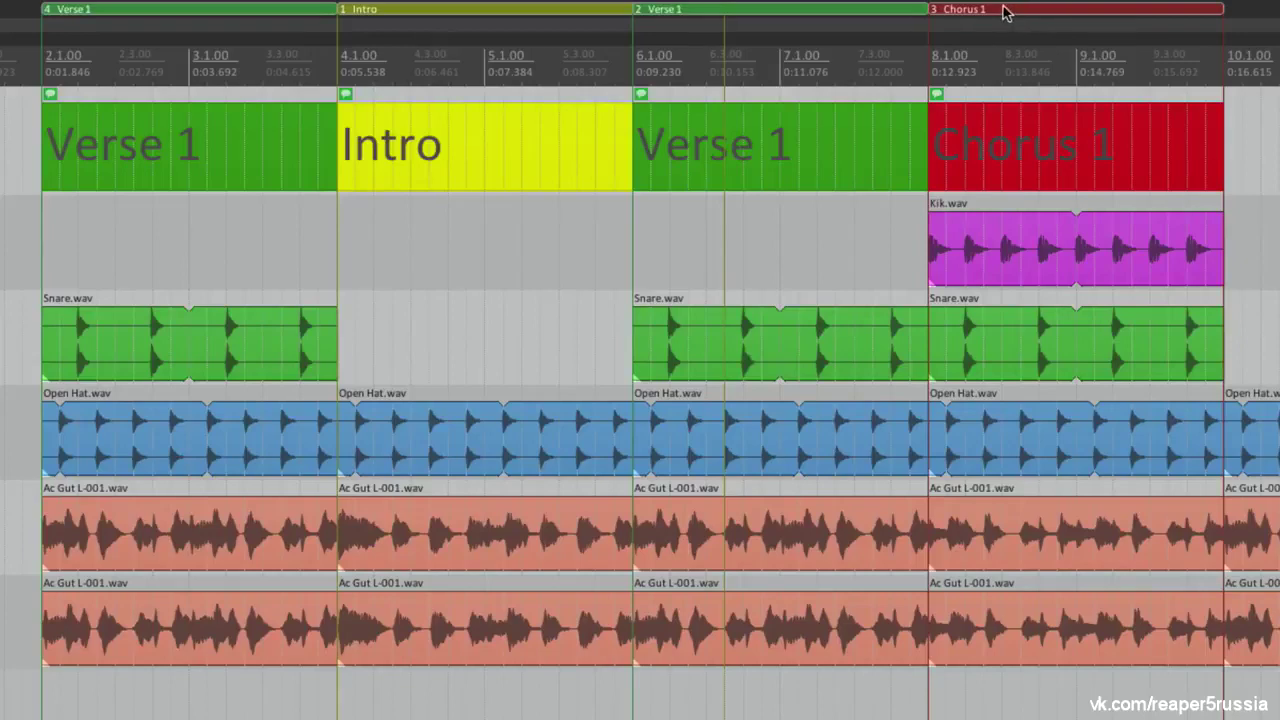
pyautogui.moveTo(1005, 12); pyautogui.dragTo(724, 38)
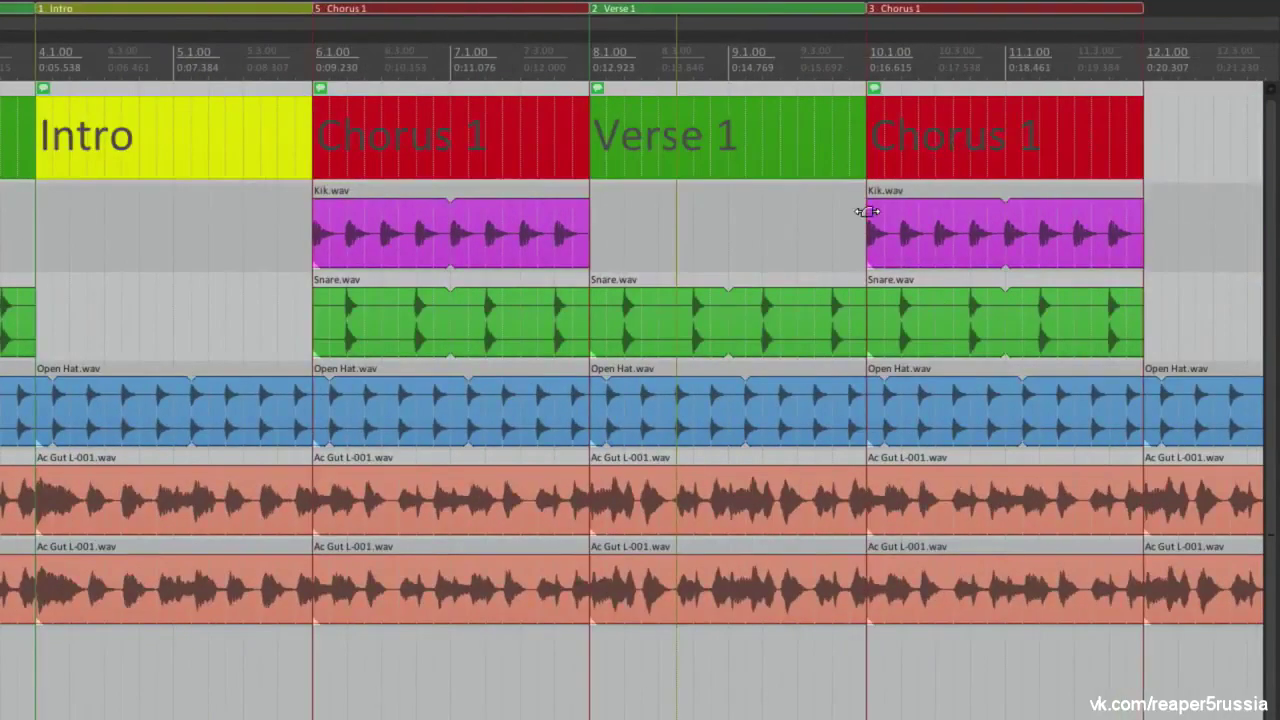
# Try moving the copied Chorus 1 region ahead of the Intro region to bar 4.1.00 and undo the move
pyautogui.hscroll(-3, 868, 210)
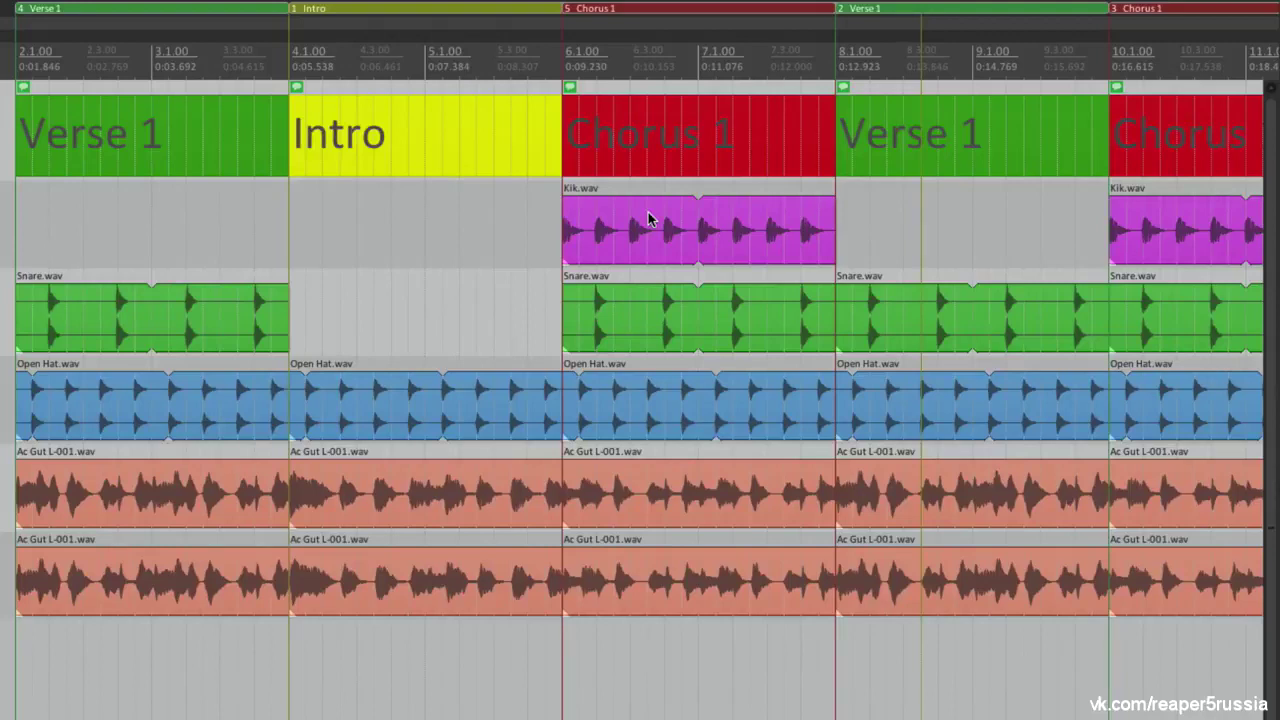
pyautogui.moveTo(652, 12); pyautogui.dragTo(375, 16)
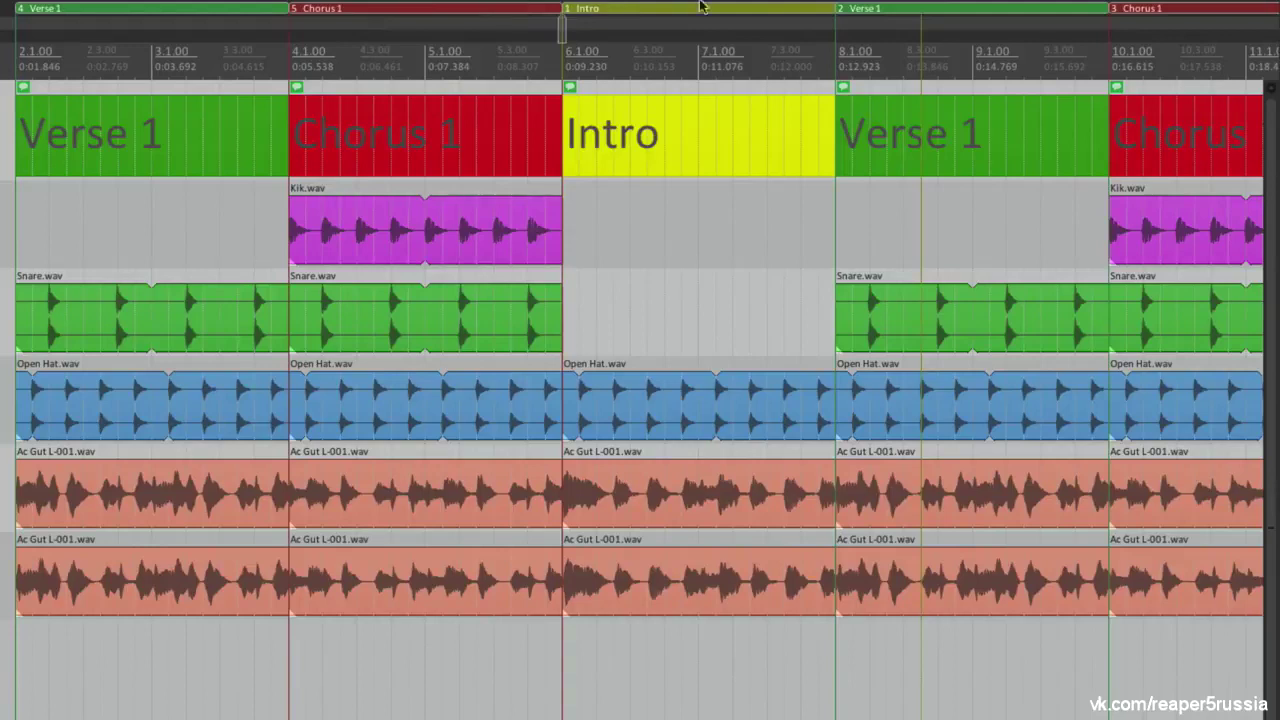
pyautogui.hotkey('ctrl', 'z')
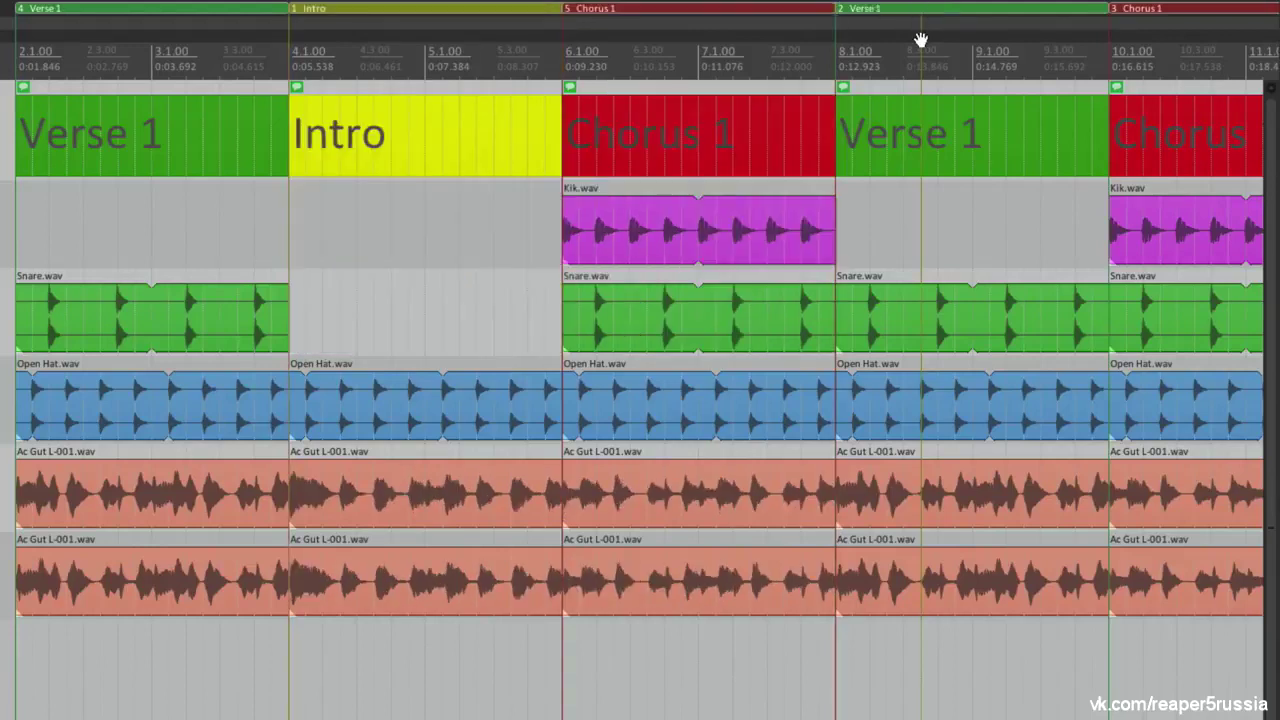
pyautogui.moveTo(653, 14); pyautogui.dragTo(191, 145)
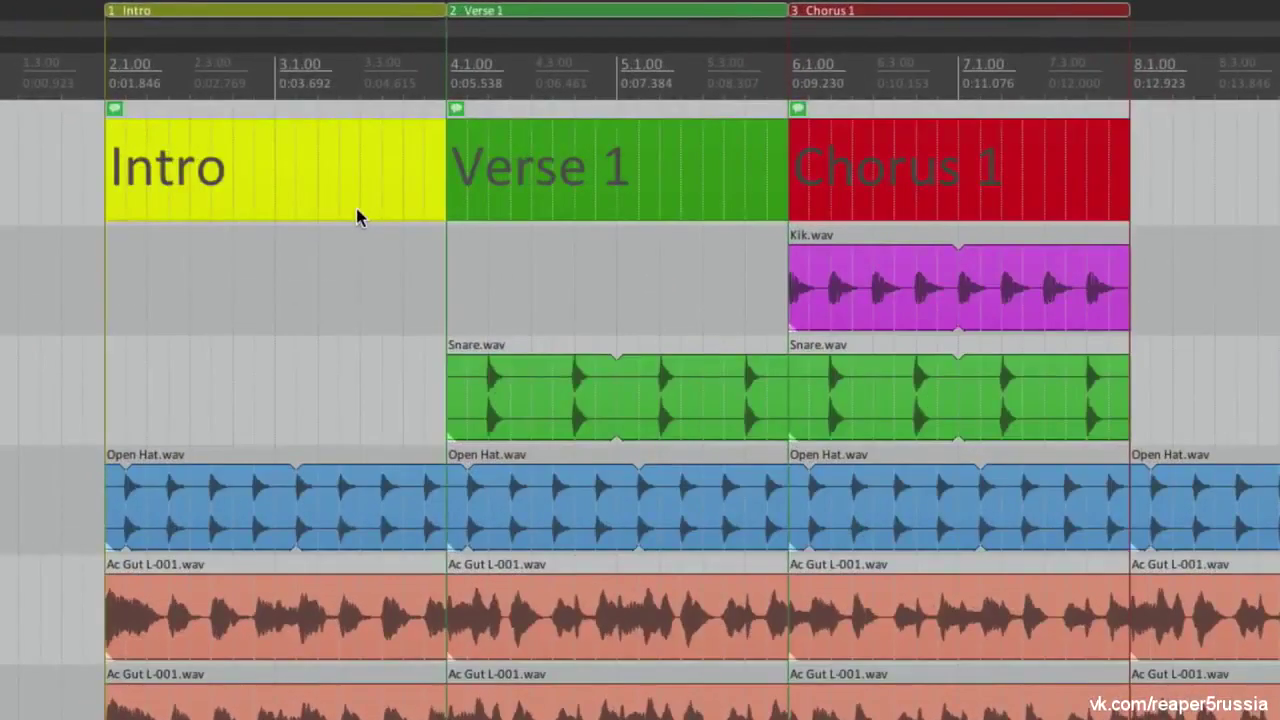
# Open the Intro region's edit dialog to view its options and close it without changing any settings
pyautogui.rightClick(332, 11)
pyautogui.click(343, 28)
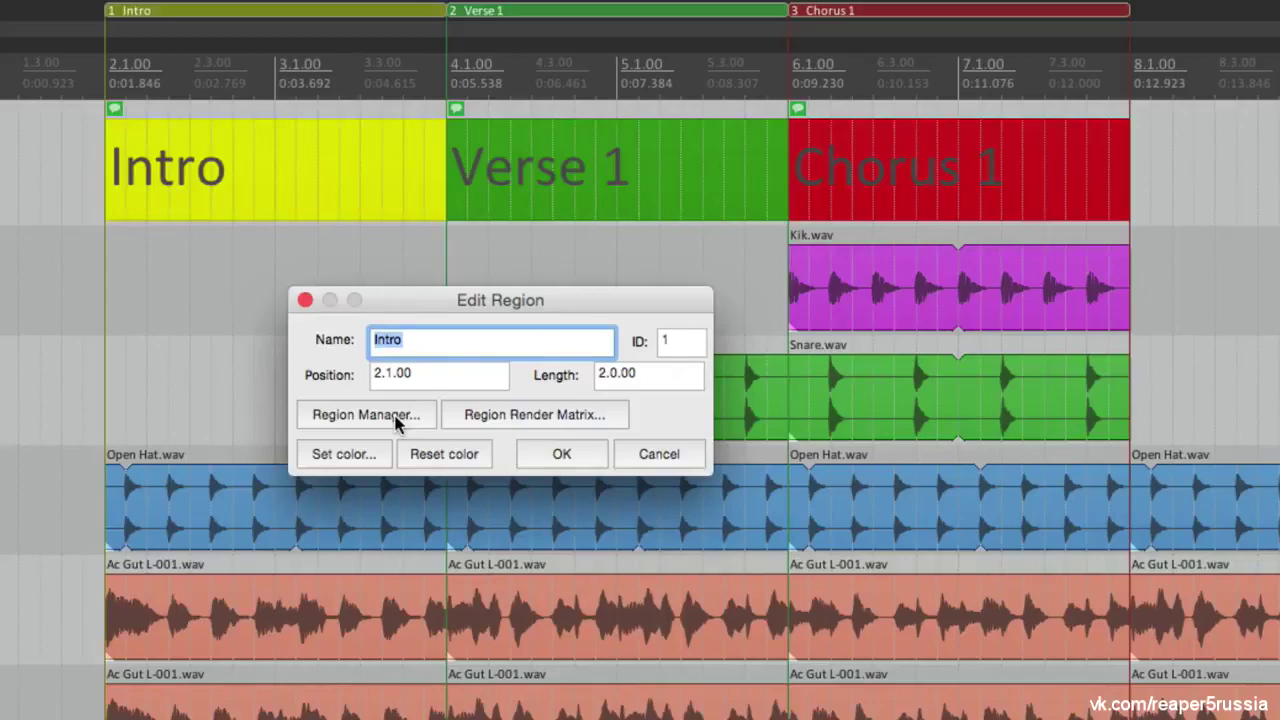
pyautogui.click(540, 457)
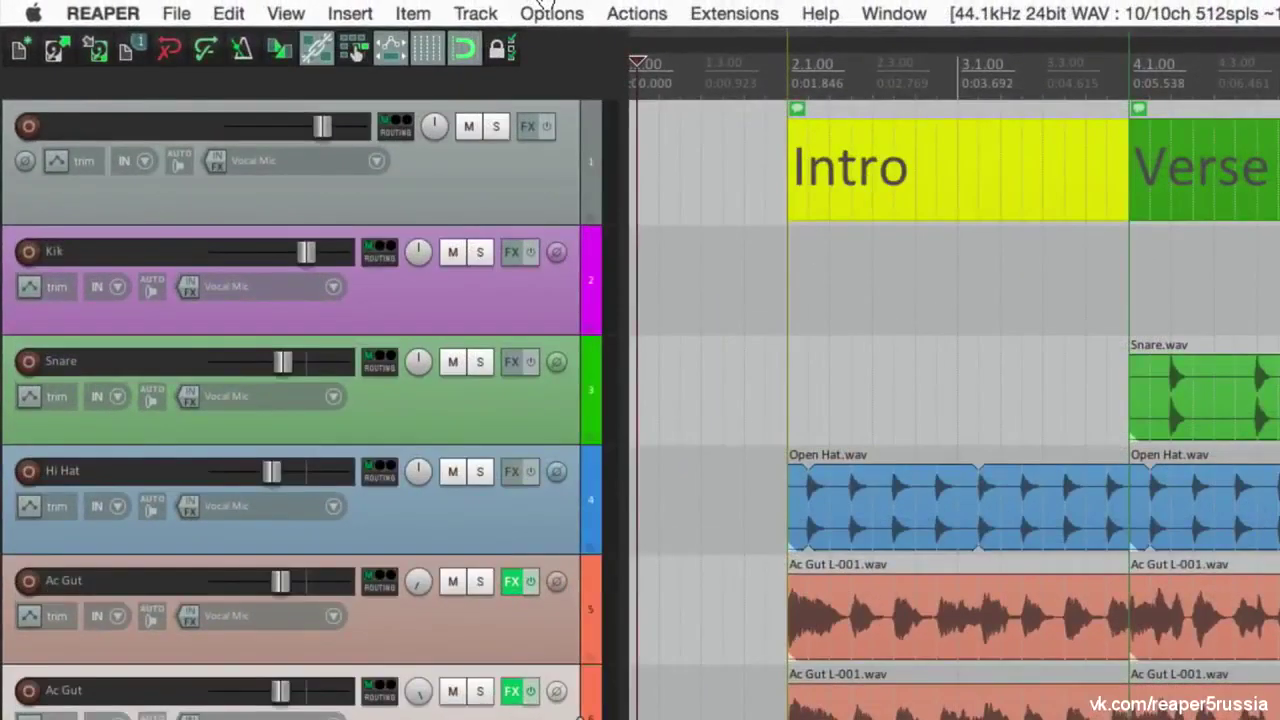
# Open the Region/Marker Manager and jump the edit cursor to the Verse 1, Chorus 1 and Intro regions from its list
pyautogui.click(285, 12)
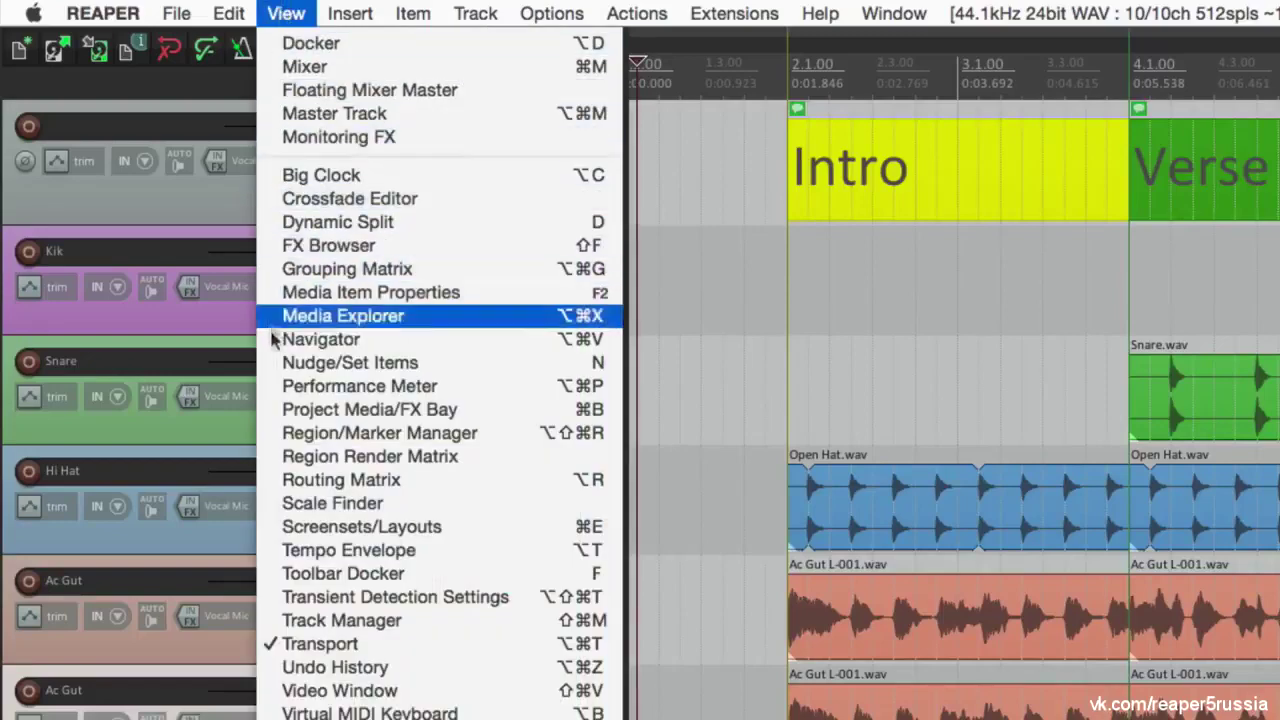
pyautogui.click(269, 435)
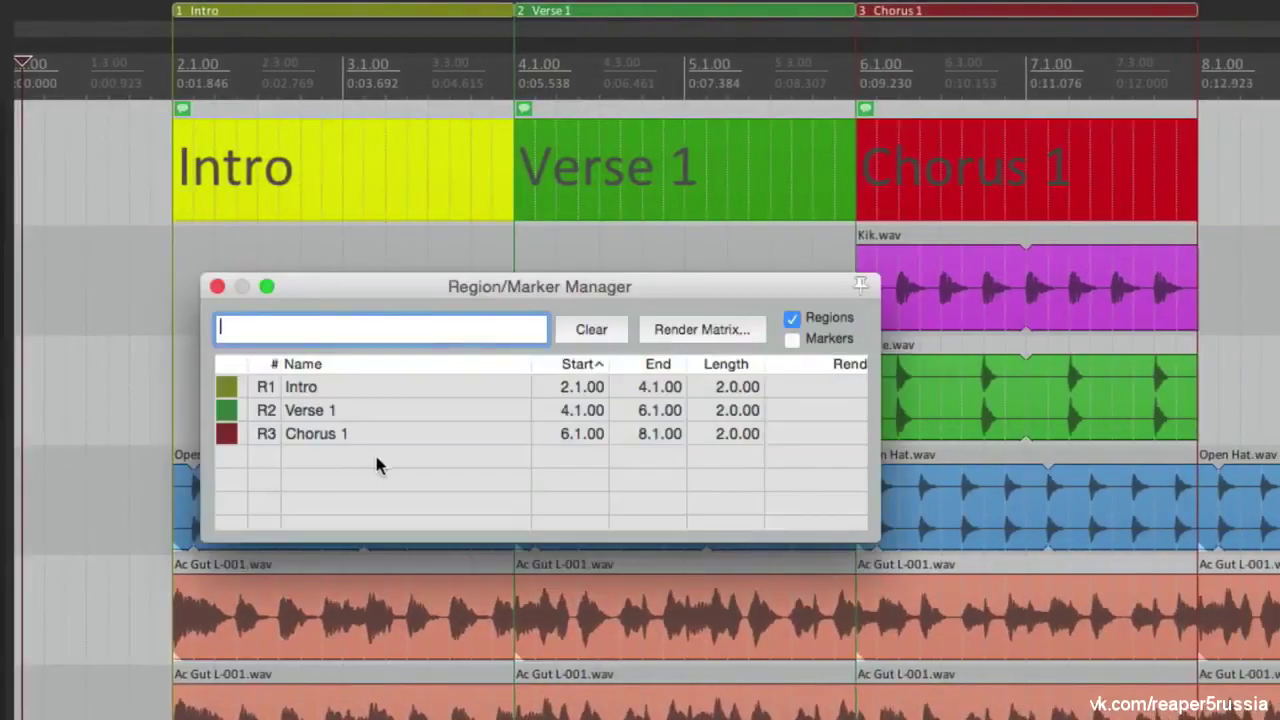
pyautogui.click(370, 388)
pyautogui.click(391, 414)
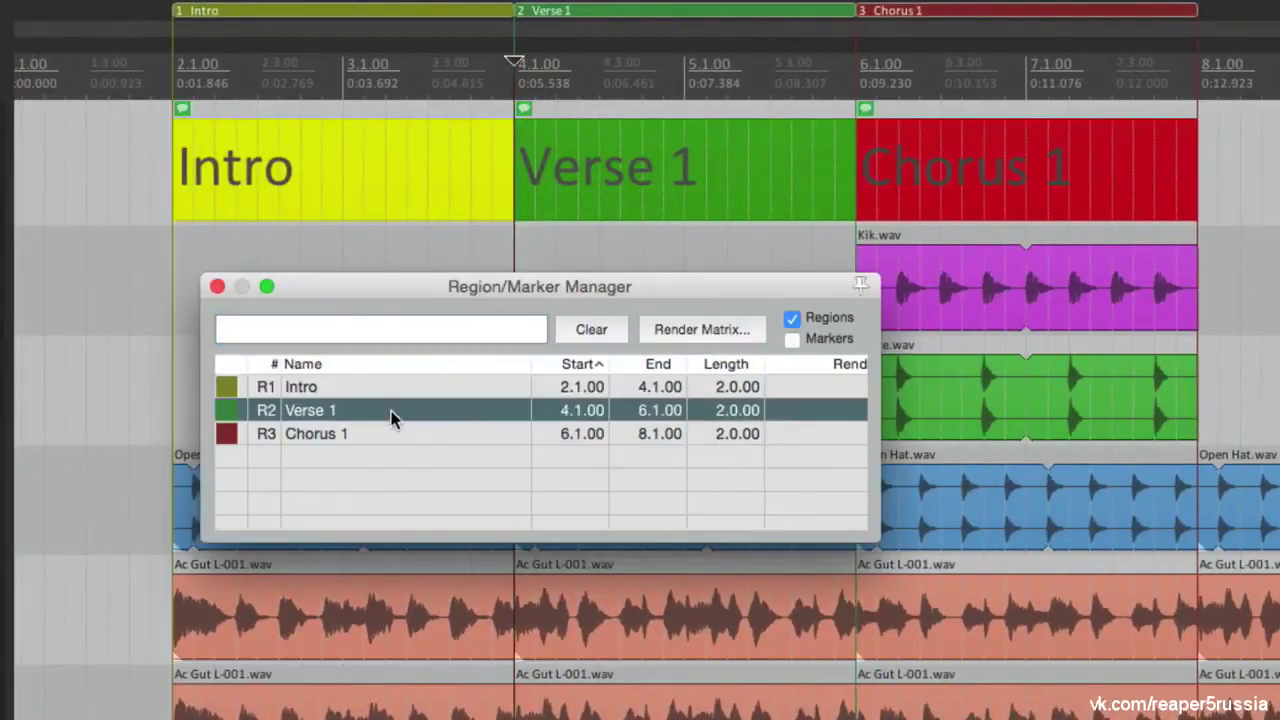
pyautogui.click(405, 436)
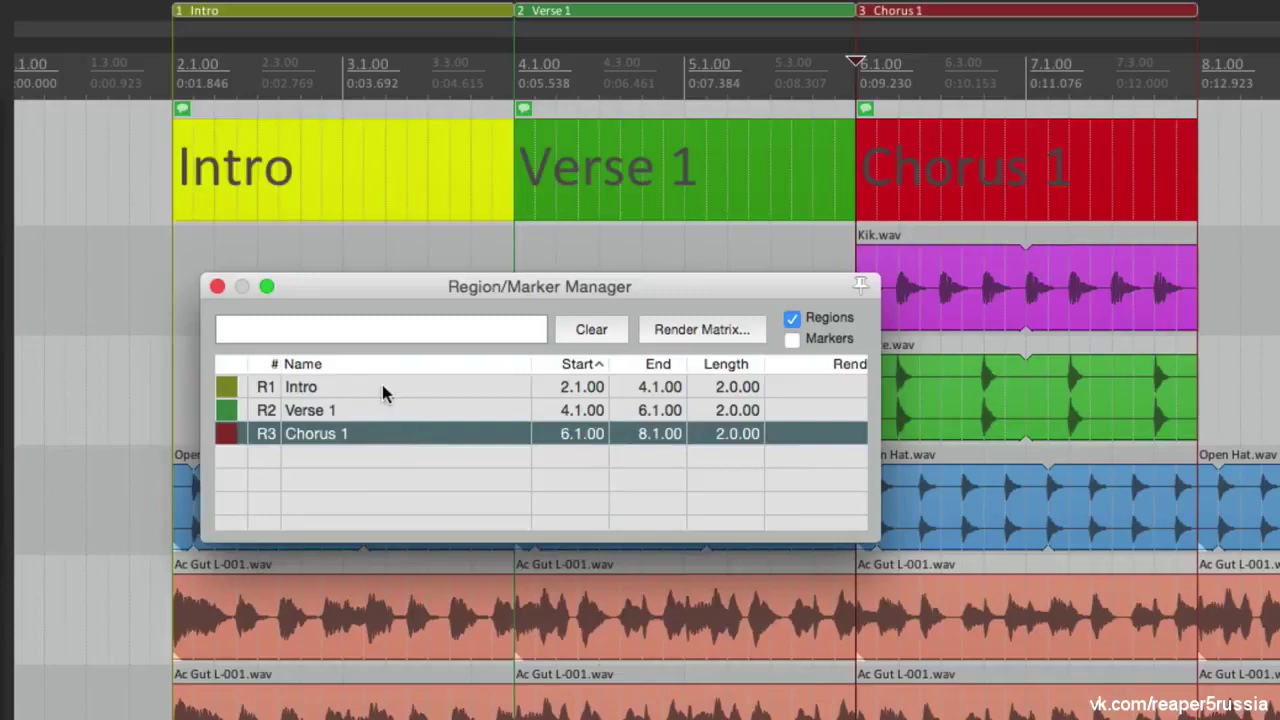
pyautogui.click(382, 390)
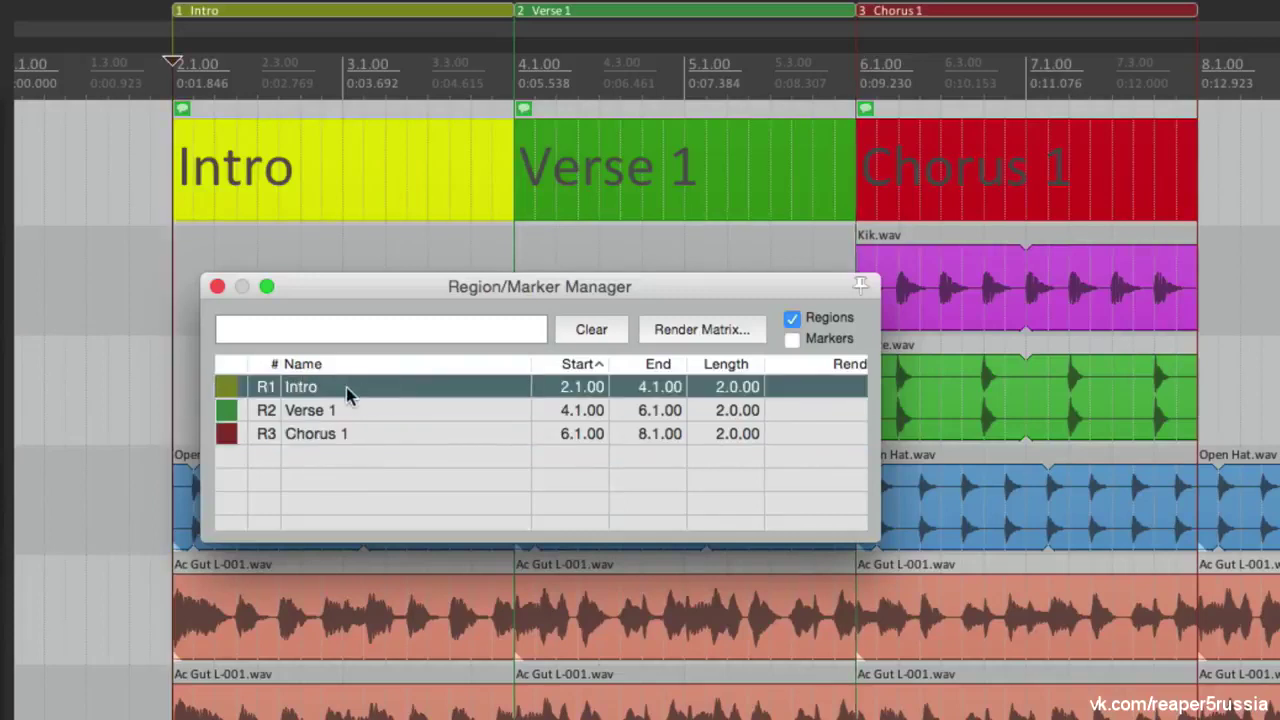
# Check the Intro region's name editing and the color choosers of the Intro and Verse 1 regions, leaving everything as is
pyautogui.doubleClick(346, 387)
pyautogui.press('Escape')
pyautogui.click(228, 386)
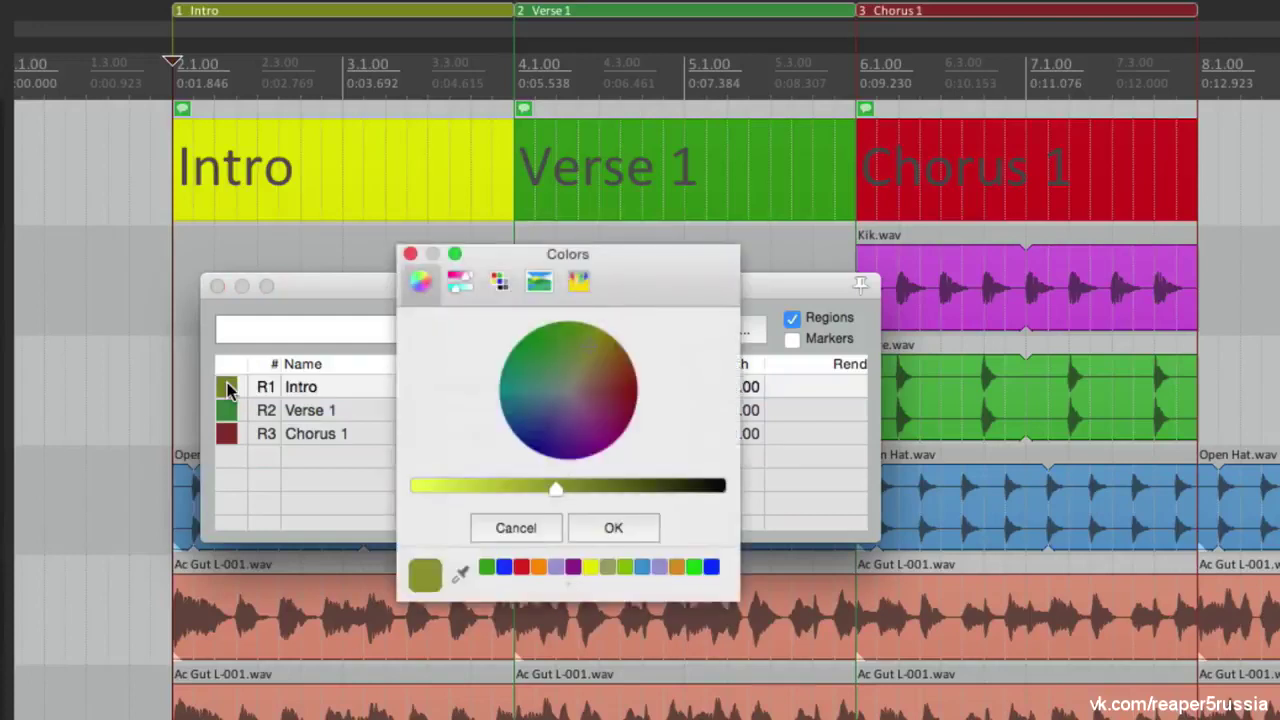
pyautogui.click(410, 253)
pyautogui.click(227, 416)
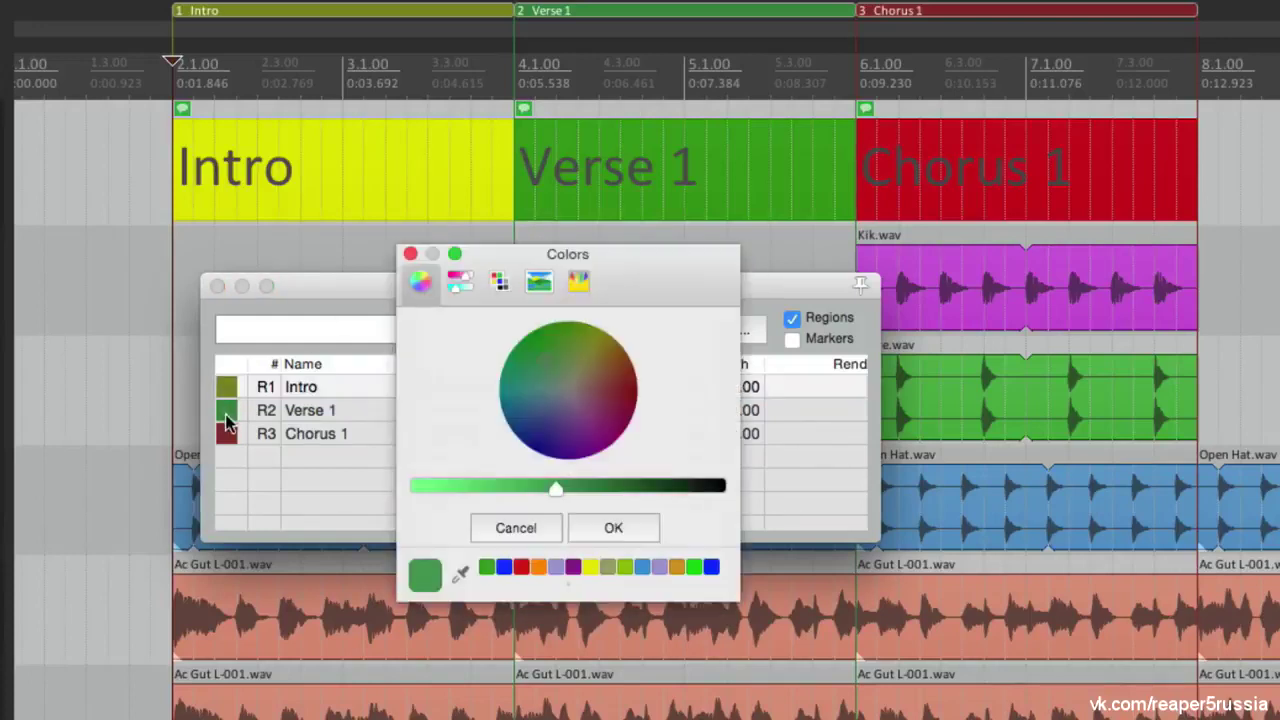
pyautogui.click(410, 253)
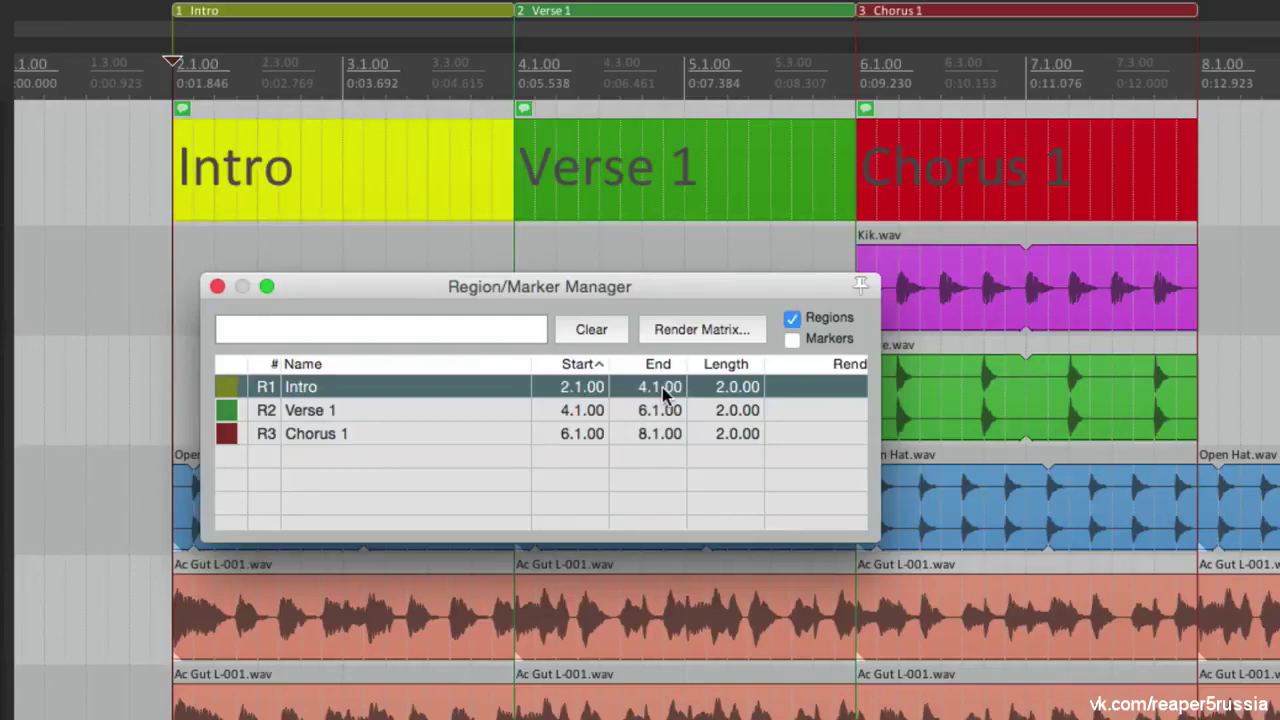
# Zoom the arrangement to the Intro, Verse 1 and Chorus 1 regions in turn from the Region/Marker Manager, and close the manager
pyautogui.doubleClick(265, 390)
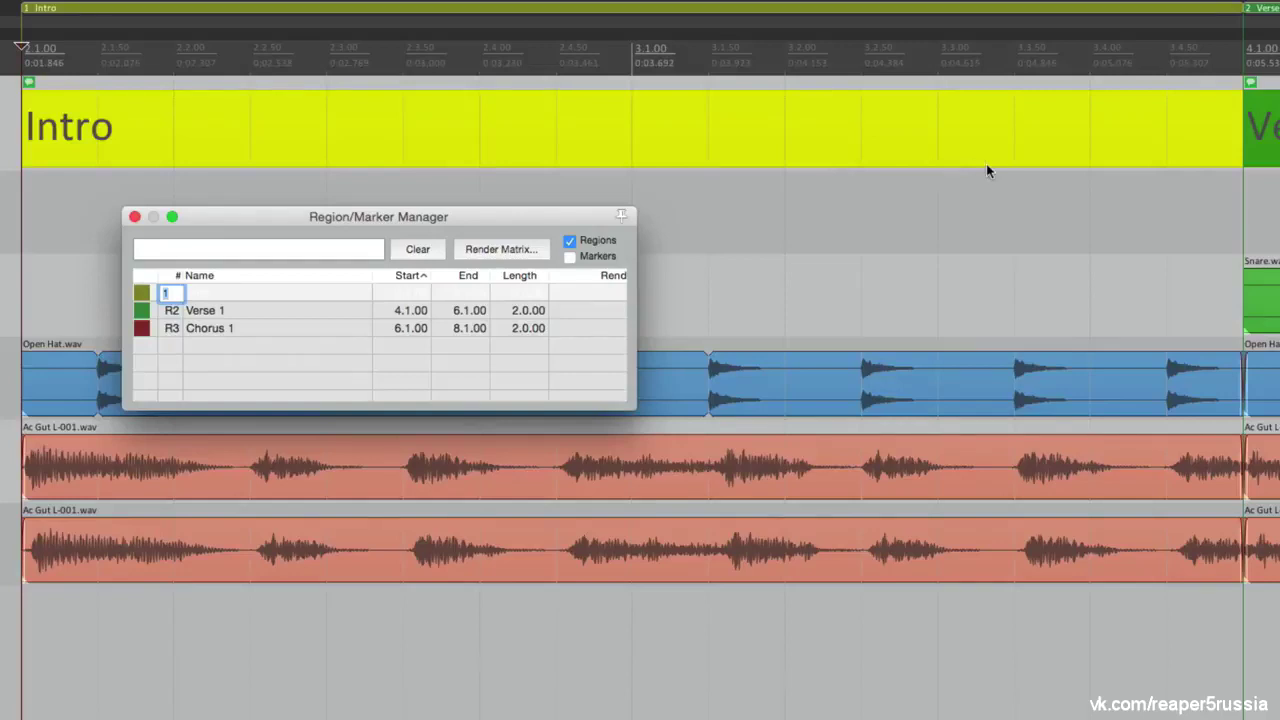
pyautogui.doubleClick(172, 312)
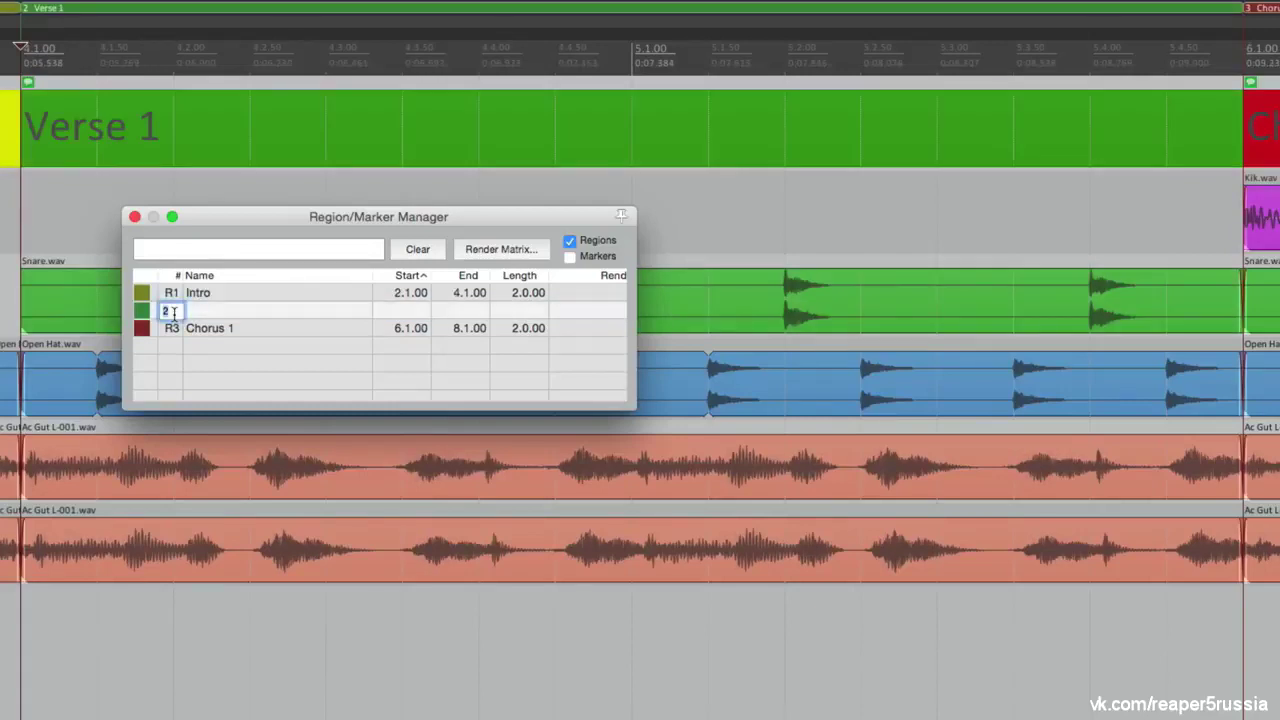
pyautogui.doubleClick(172, 328)
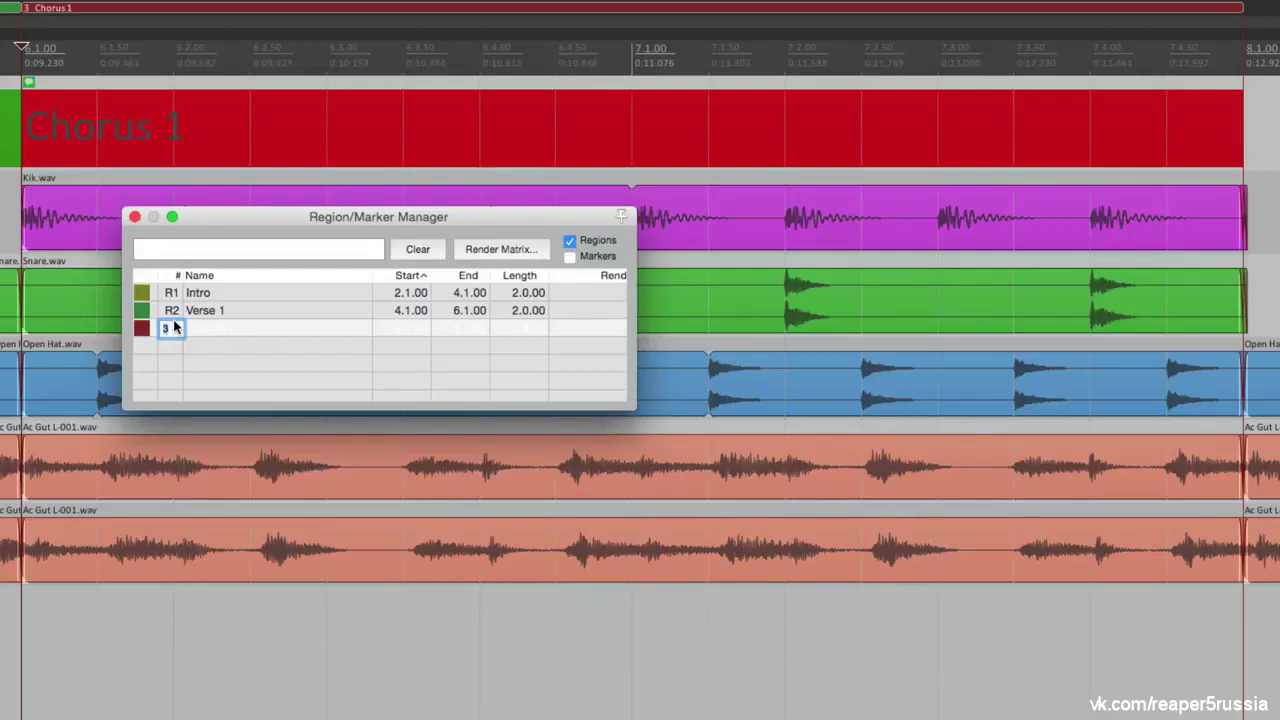
pyautogui.doubleClick(170, 293)
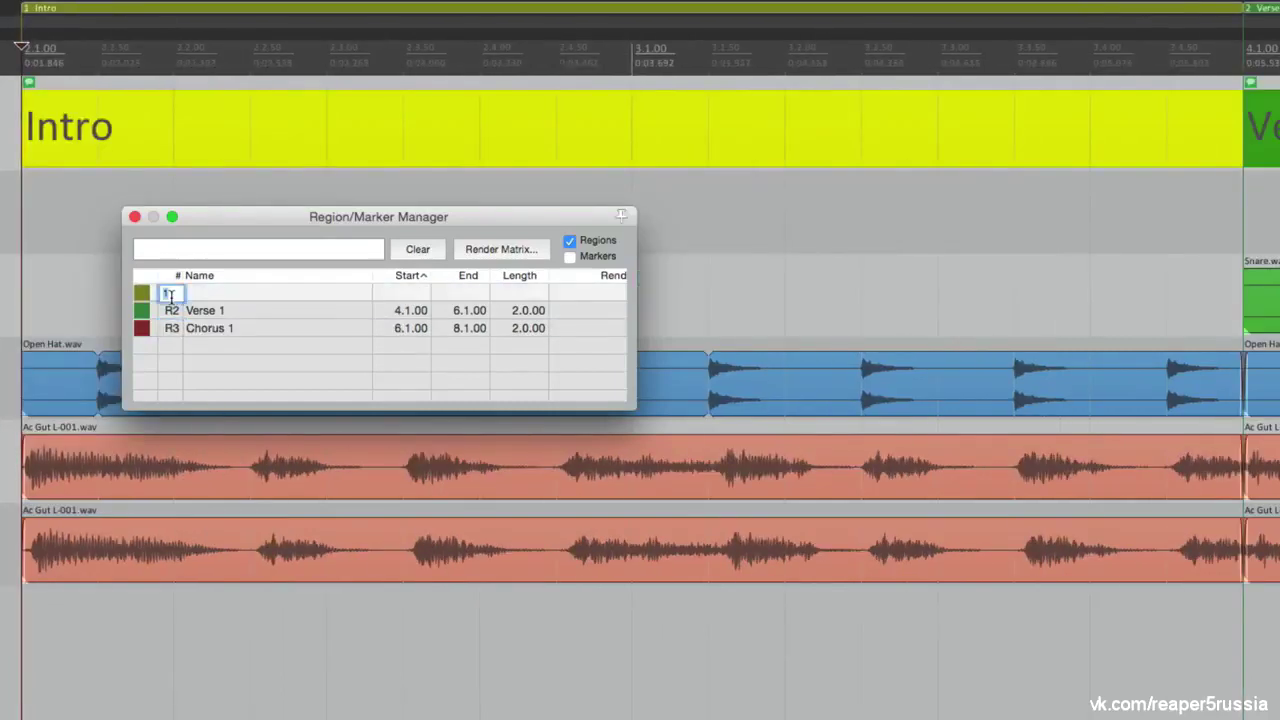
pyautogui.doubleClick(168, 311)
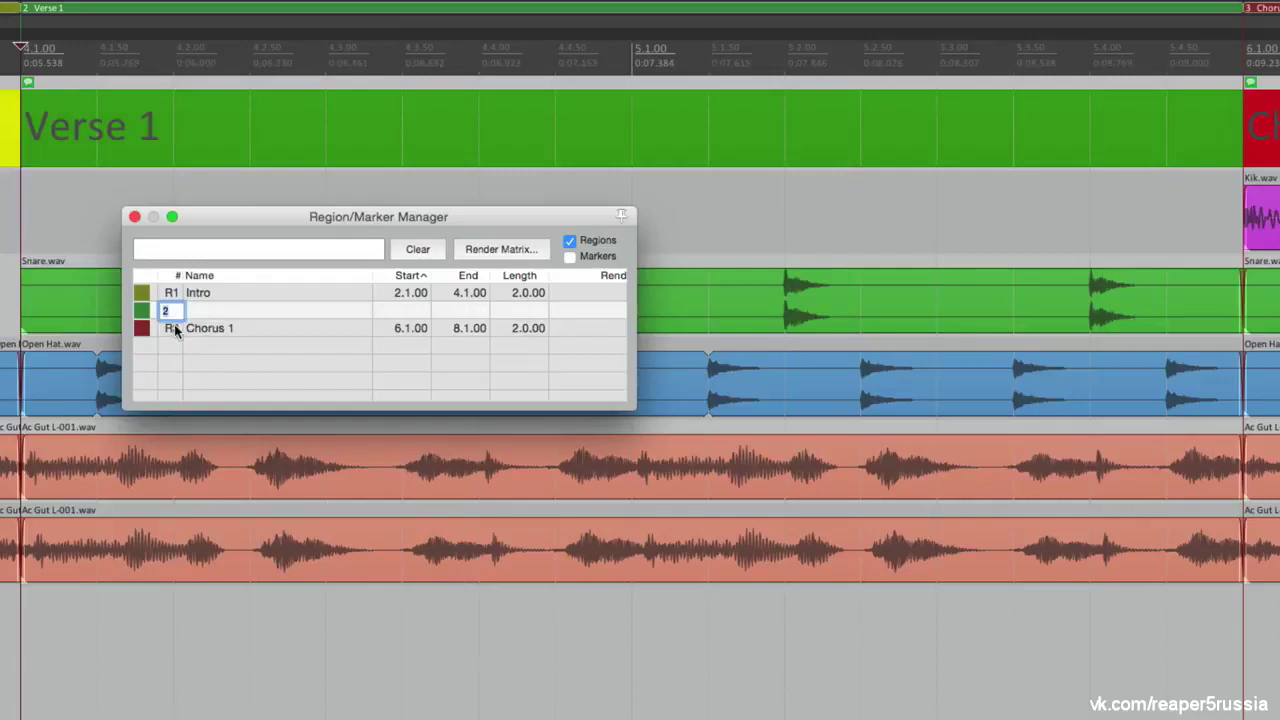
pyautogui.doubleClick(172, 329)
pyautogui.click(134, 216)
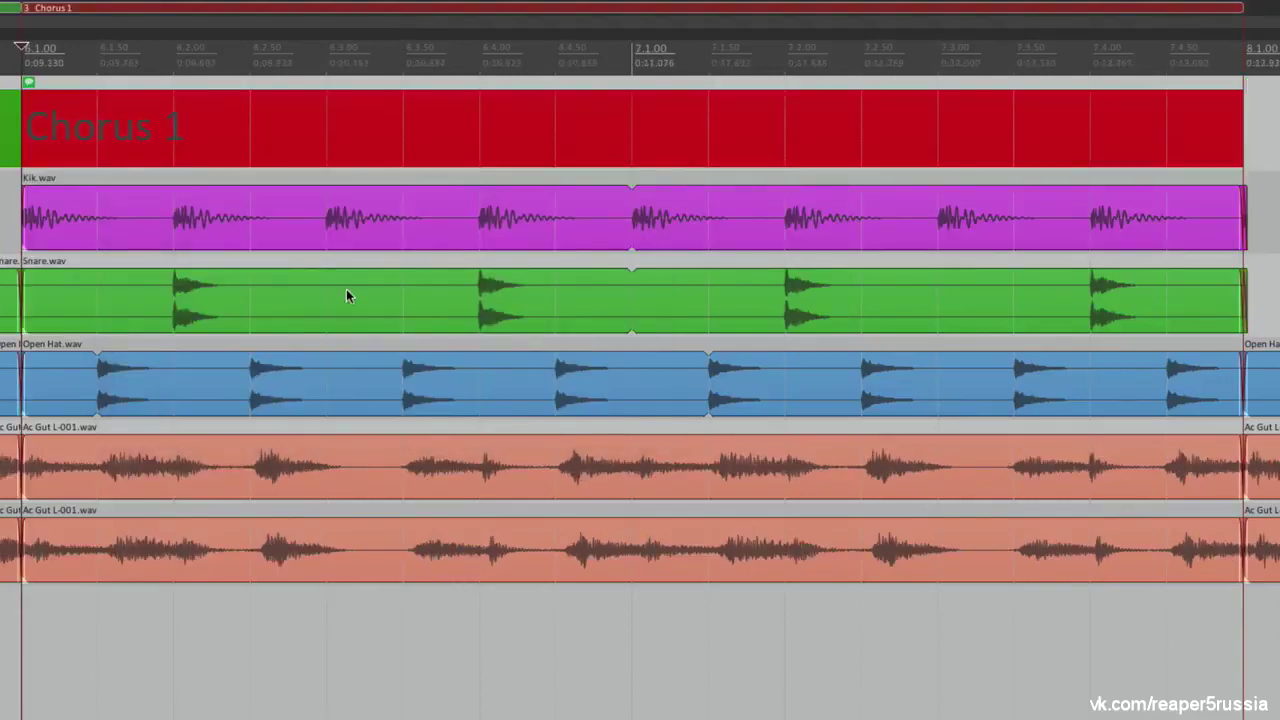
pyautogui.scroll(-5, 404, 340)
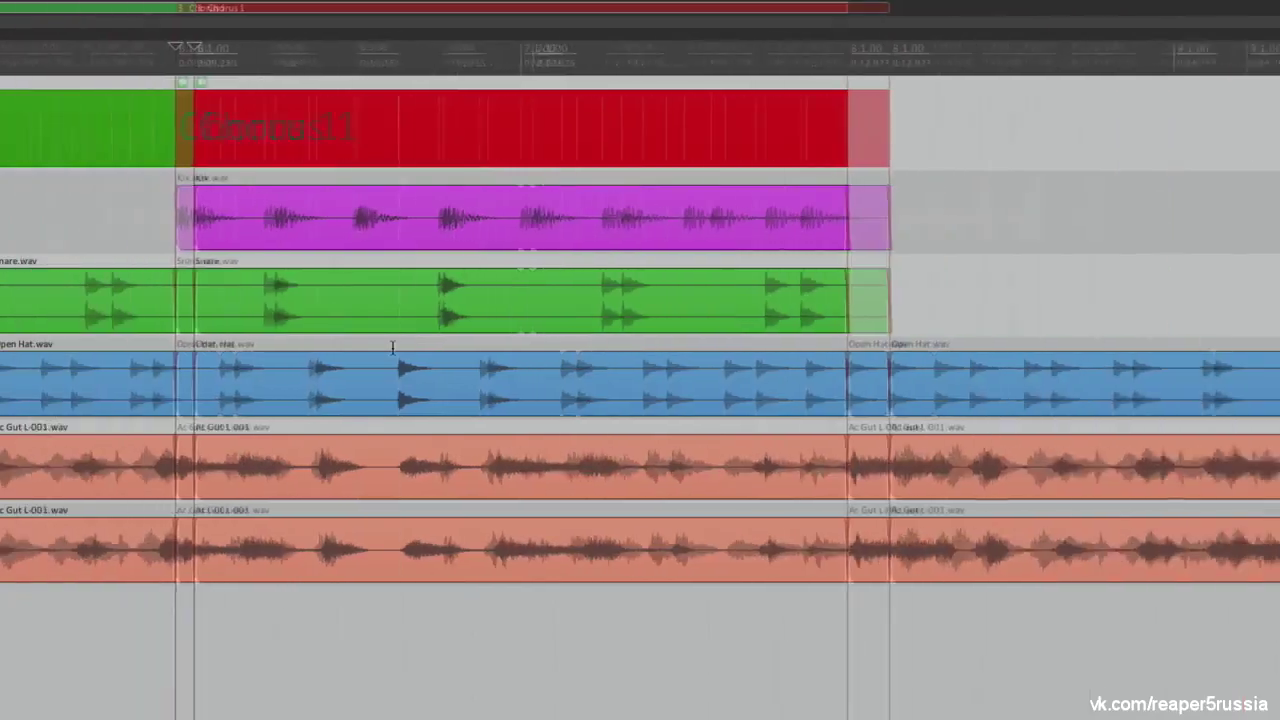
pyautogui.hscroll(-6, 541, 461)
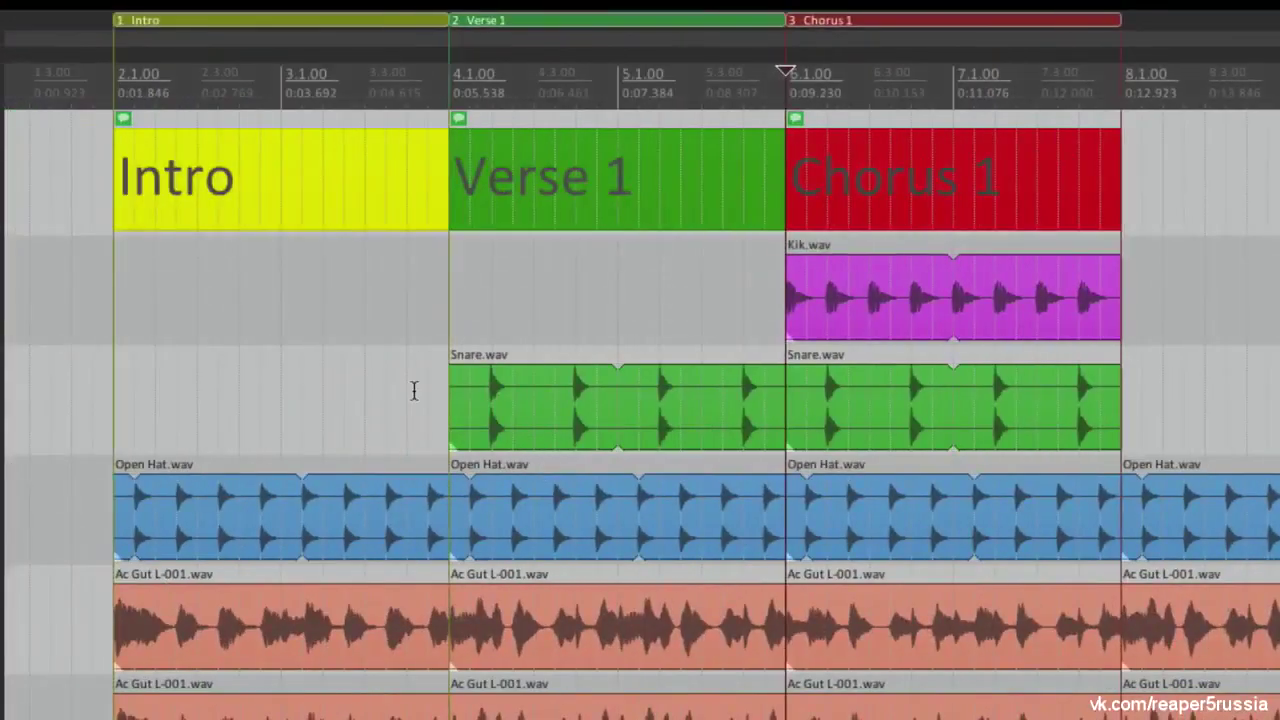
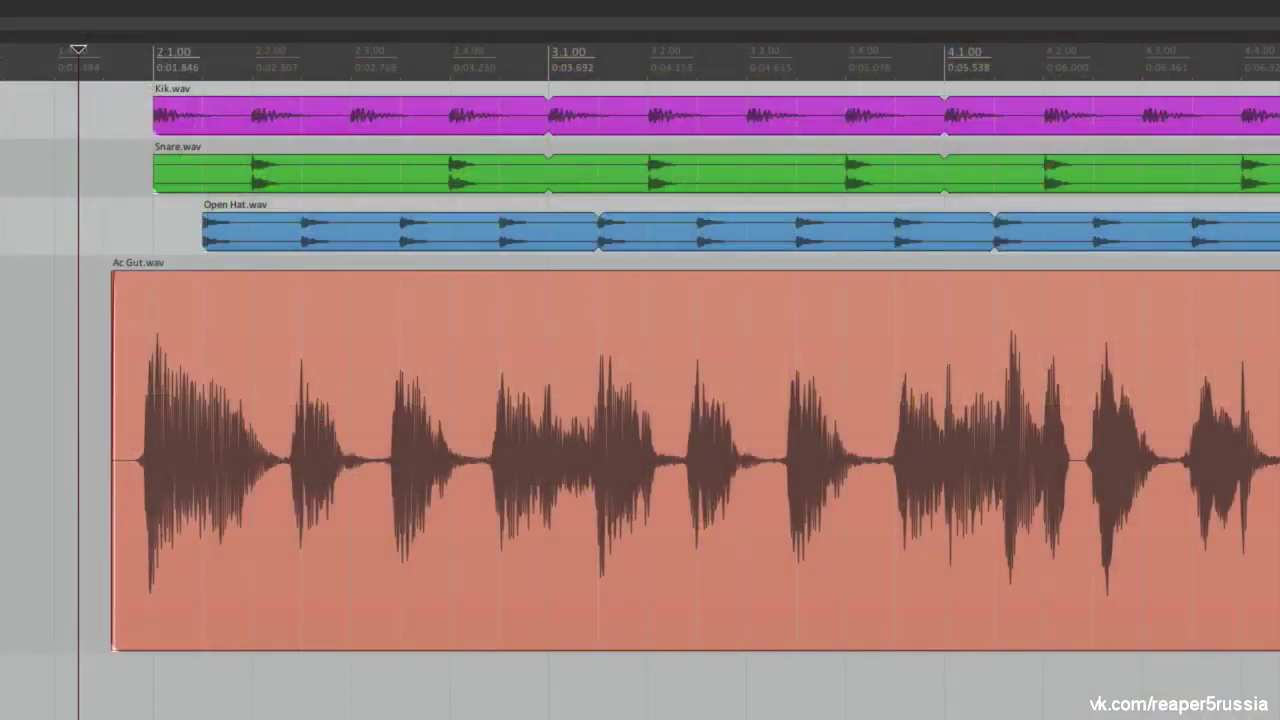
# Play back the drums with the Ac Gut.wav guitar item twice and place the edit cursor just before the item
pyautogui.press('space')
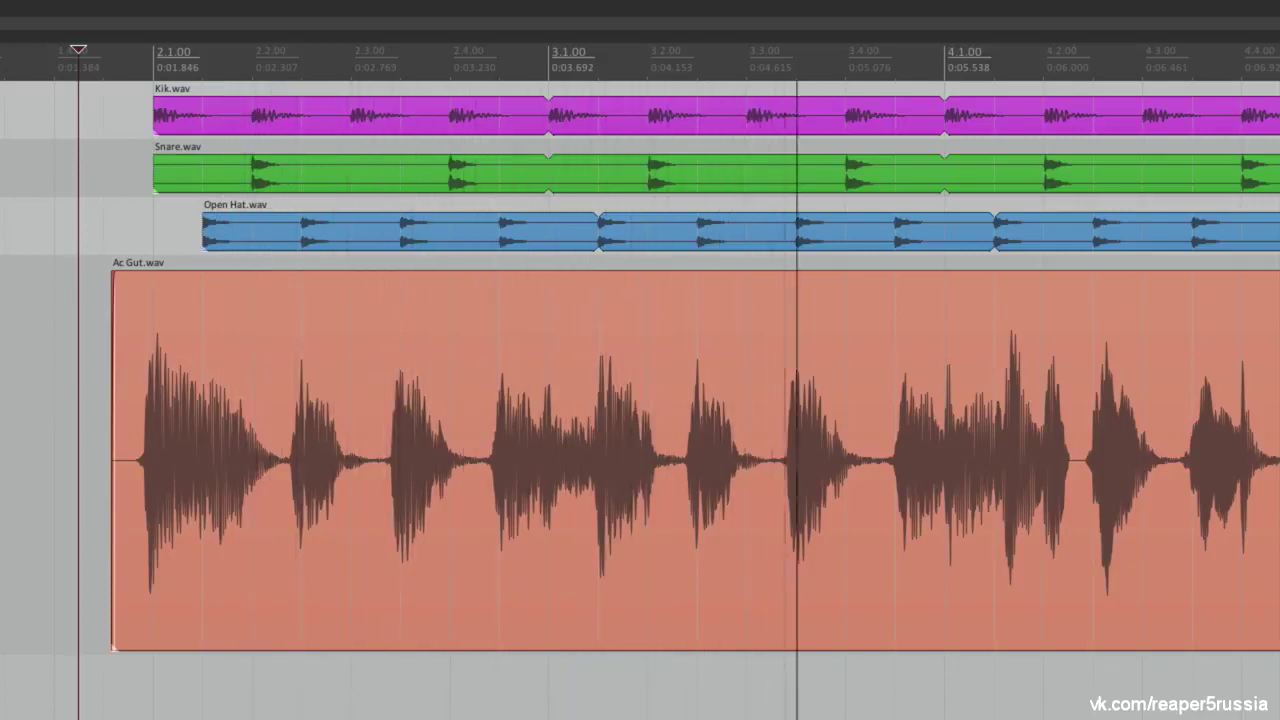
pyautogui.press('space')
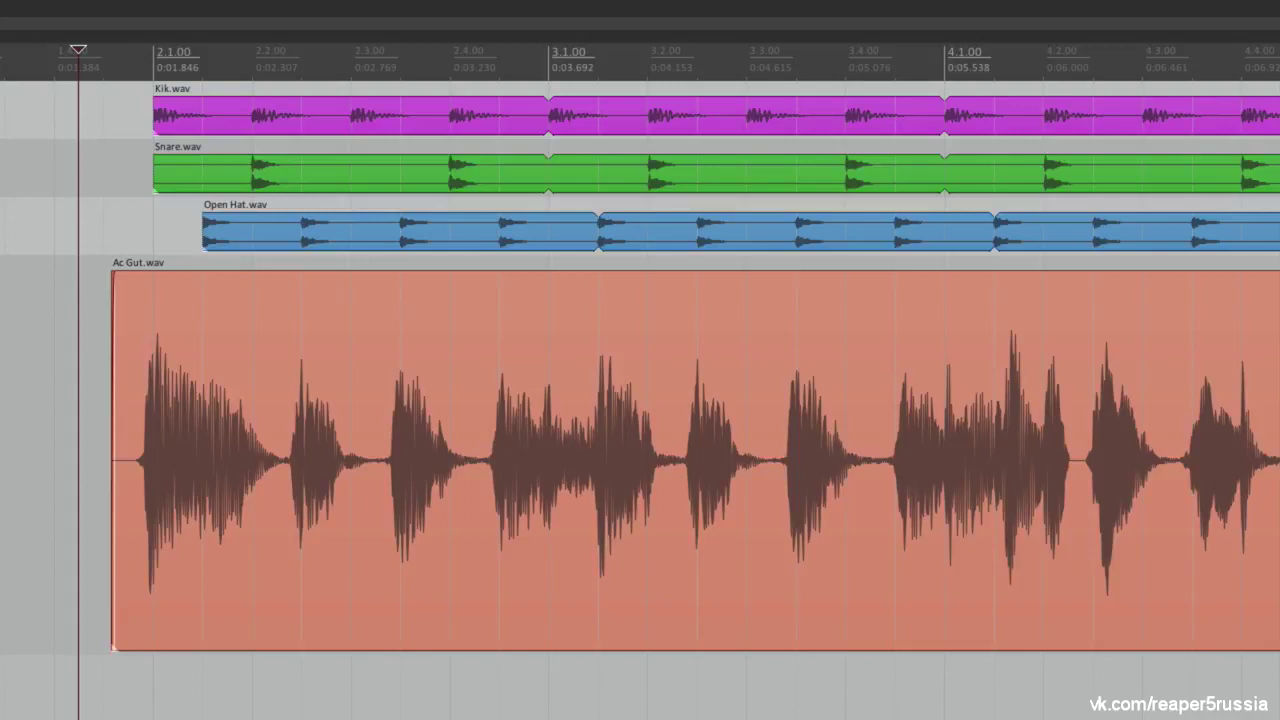
pyautogui.press('space')
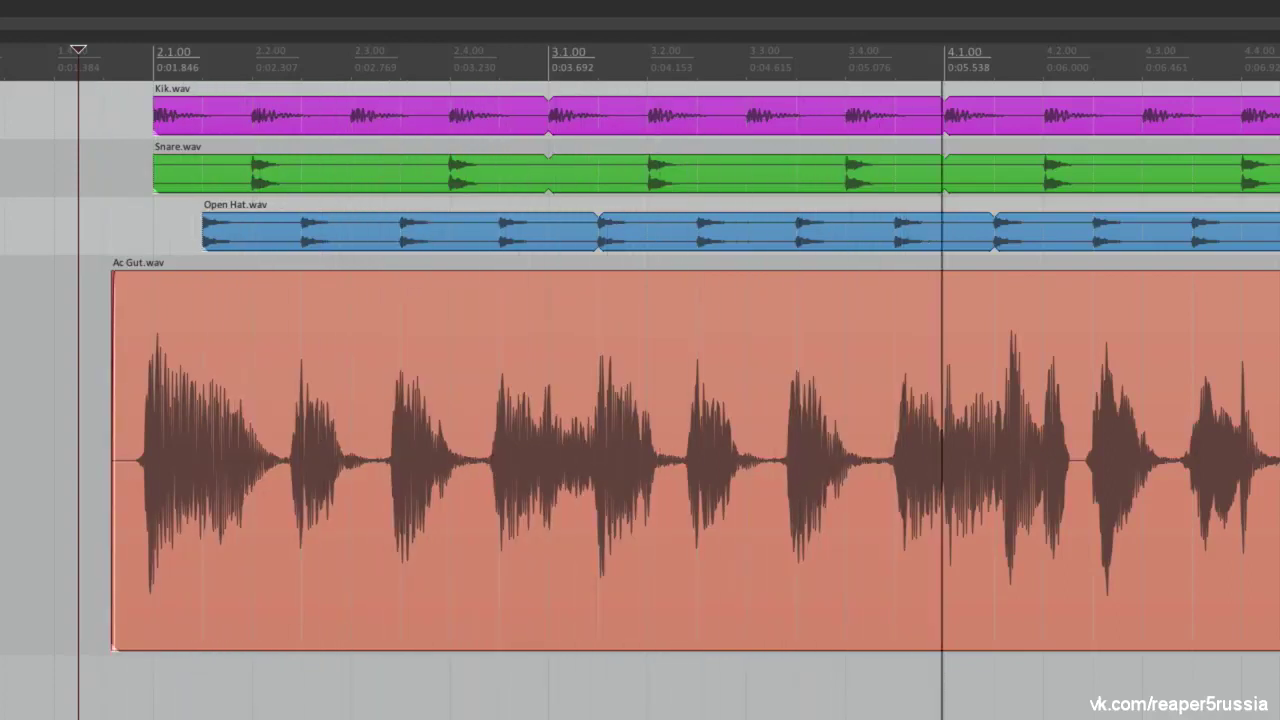
pyautogui.click(64, 60)
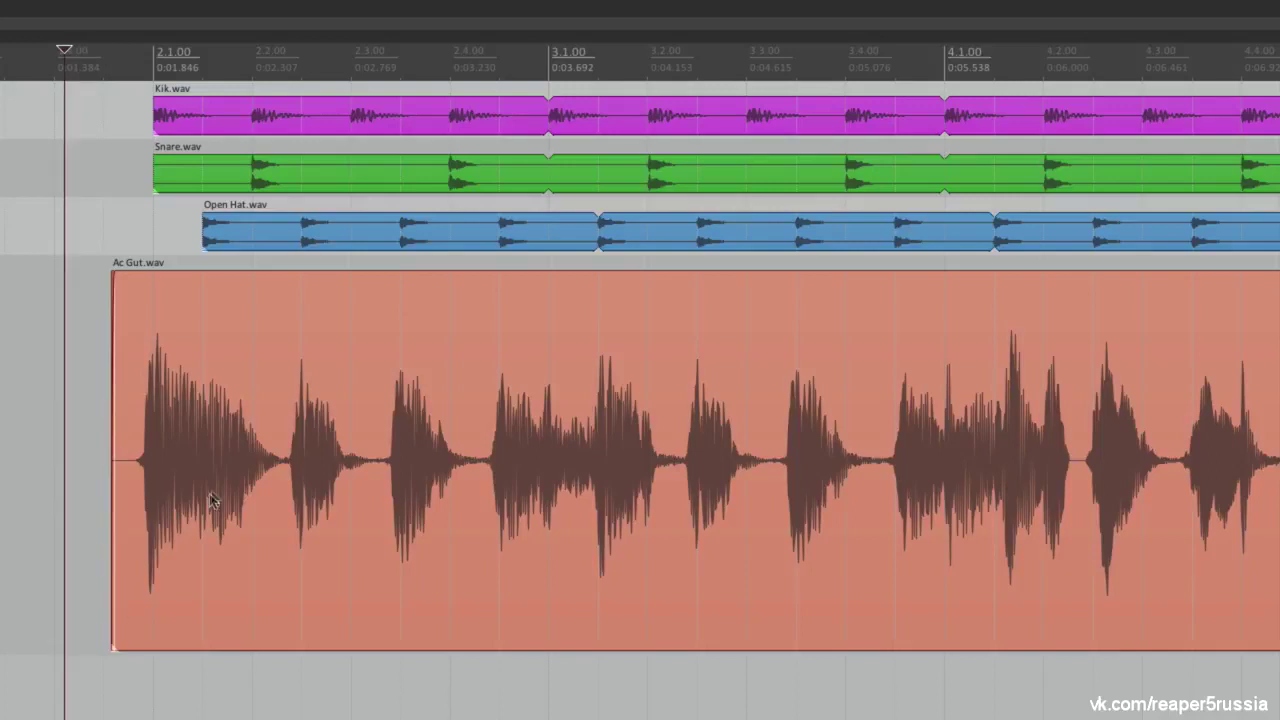
# Add a stretch marker to the Ac Gut.wav item at the onset of its first note, just before 2.1.00
pyautogui.scroll(5, 183, 491)
pyautogui.scroll(5, 183, 491)
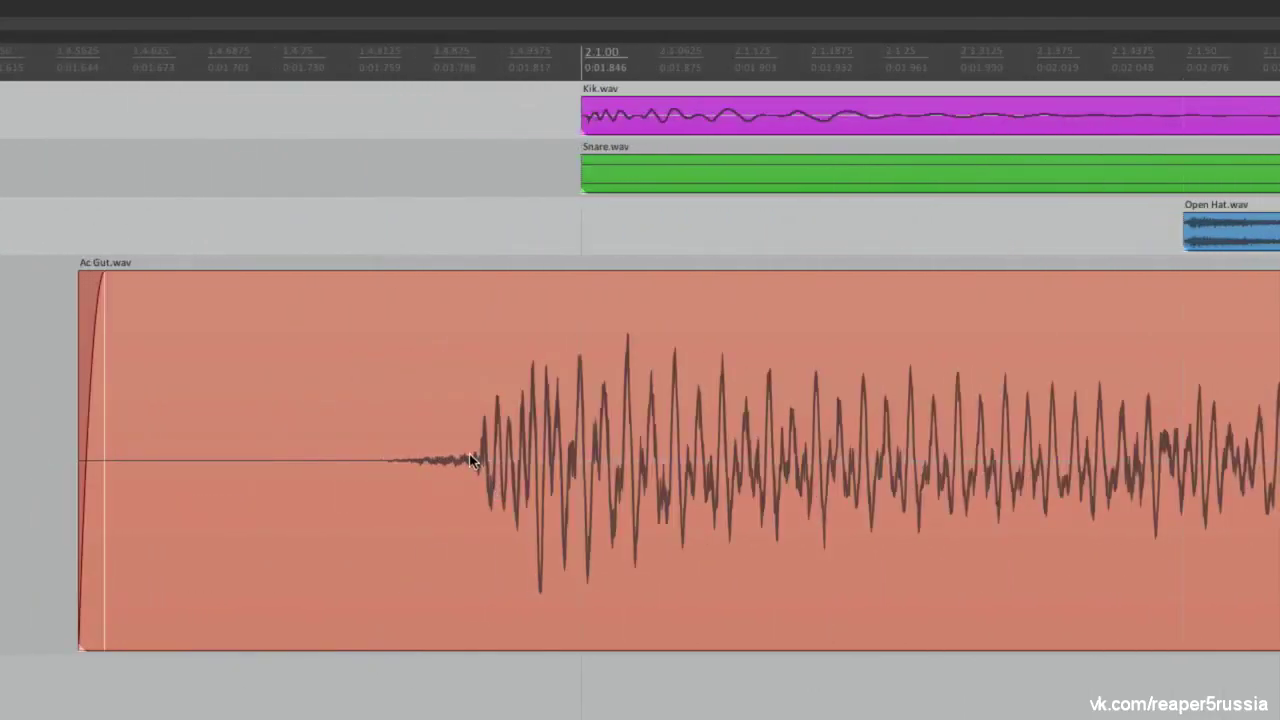
pyautogui.click(472, 460)
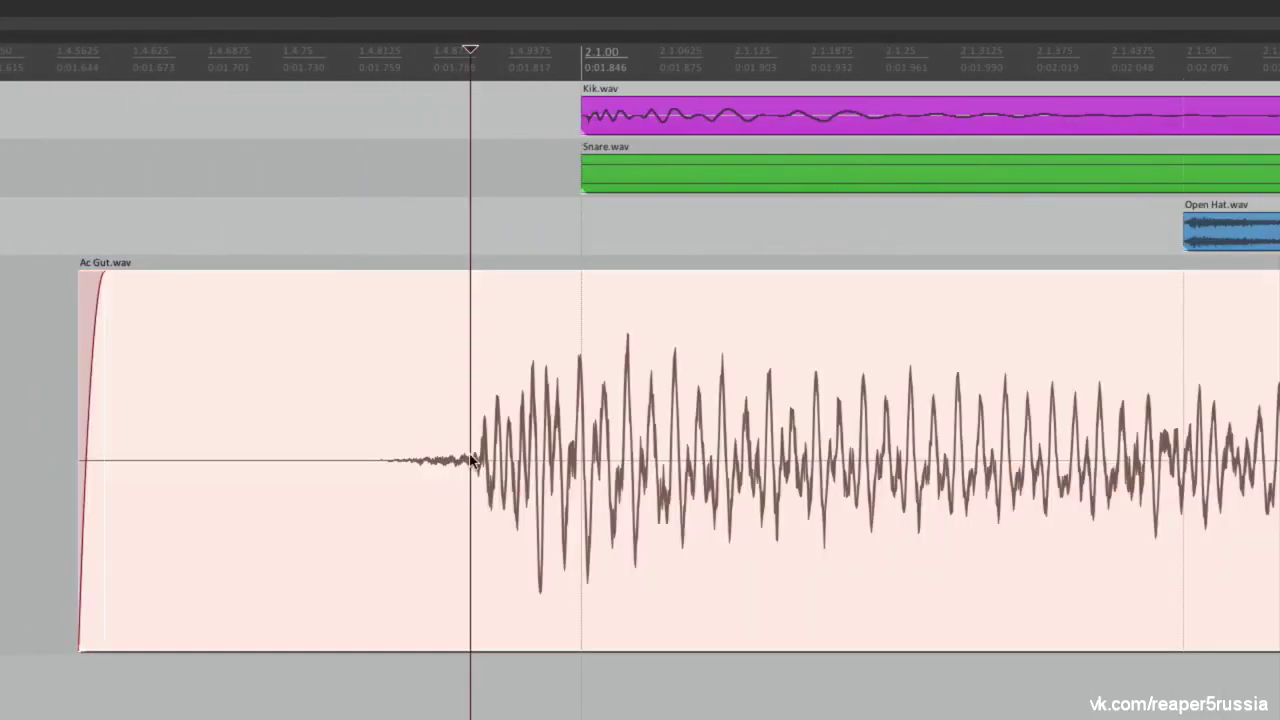
pyautogui.rightClick(479, 286)
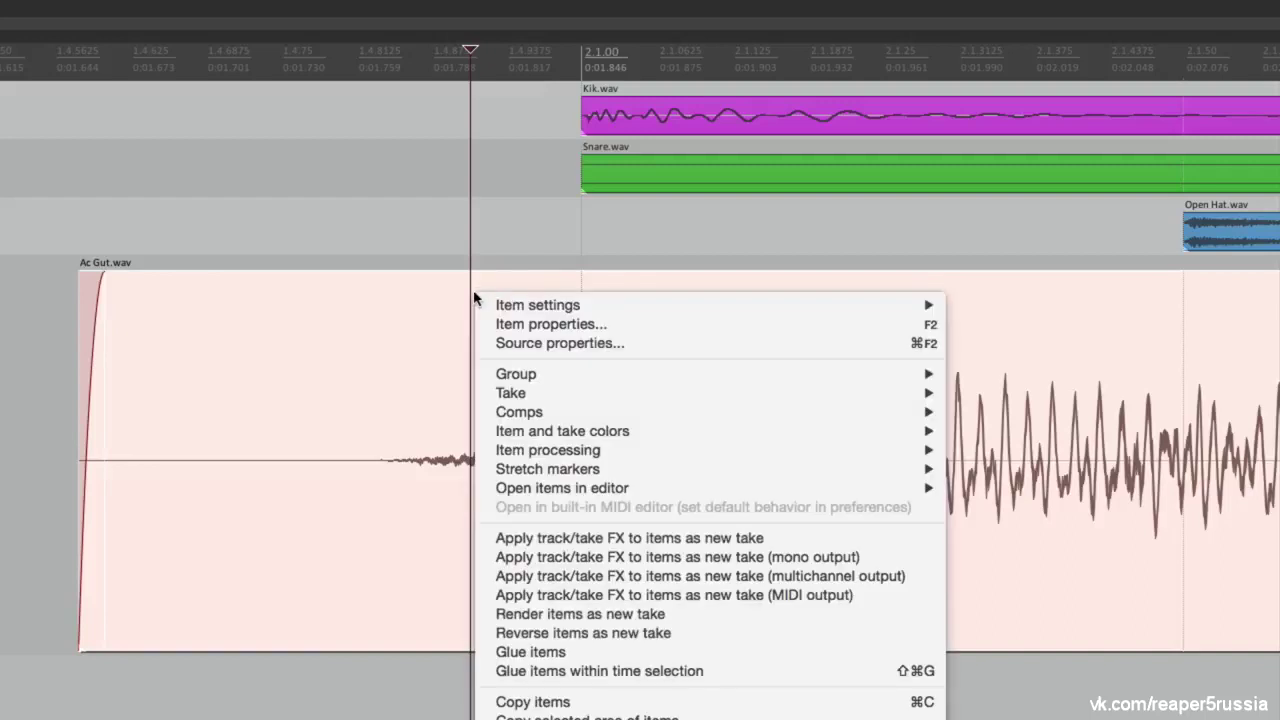
pyautogui.moveTo(487, 472)
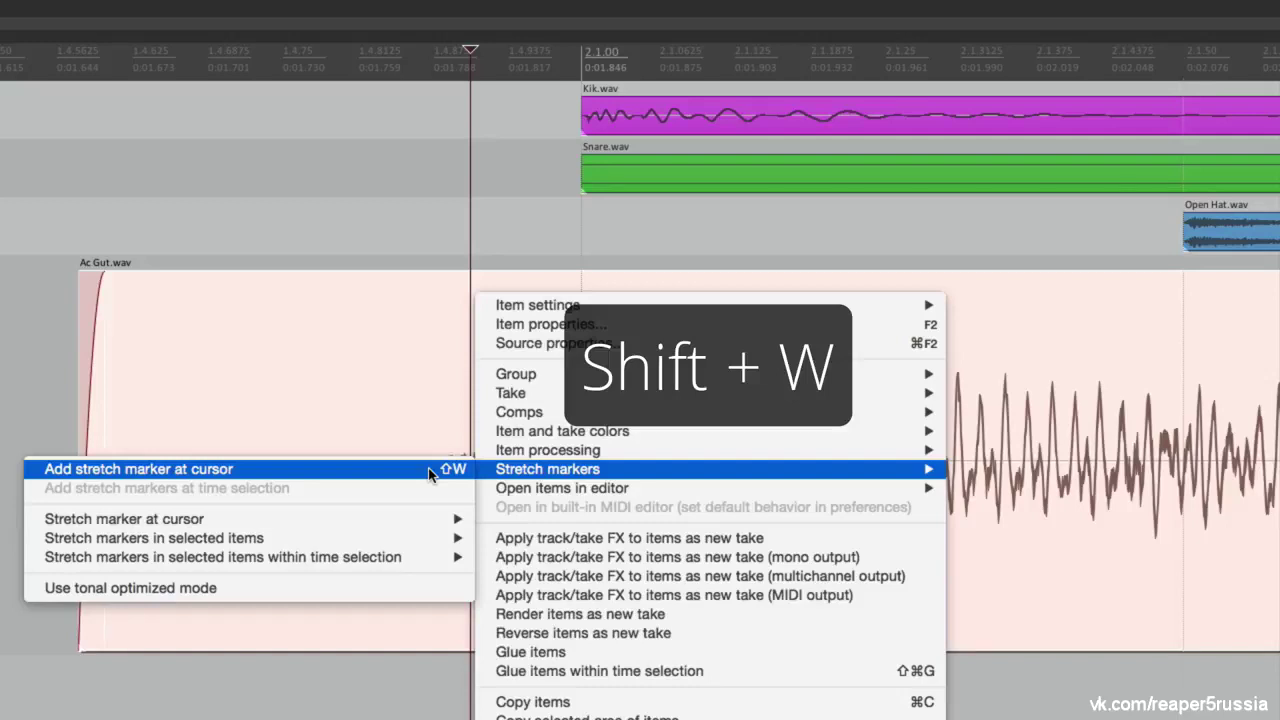
pyautogui.click(330, 470)
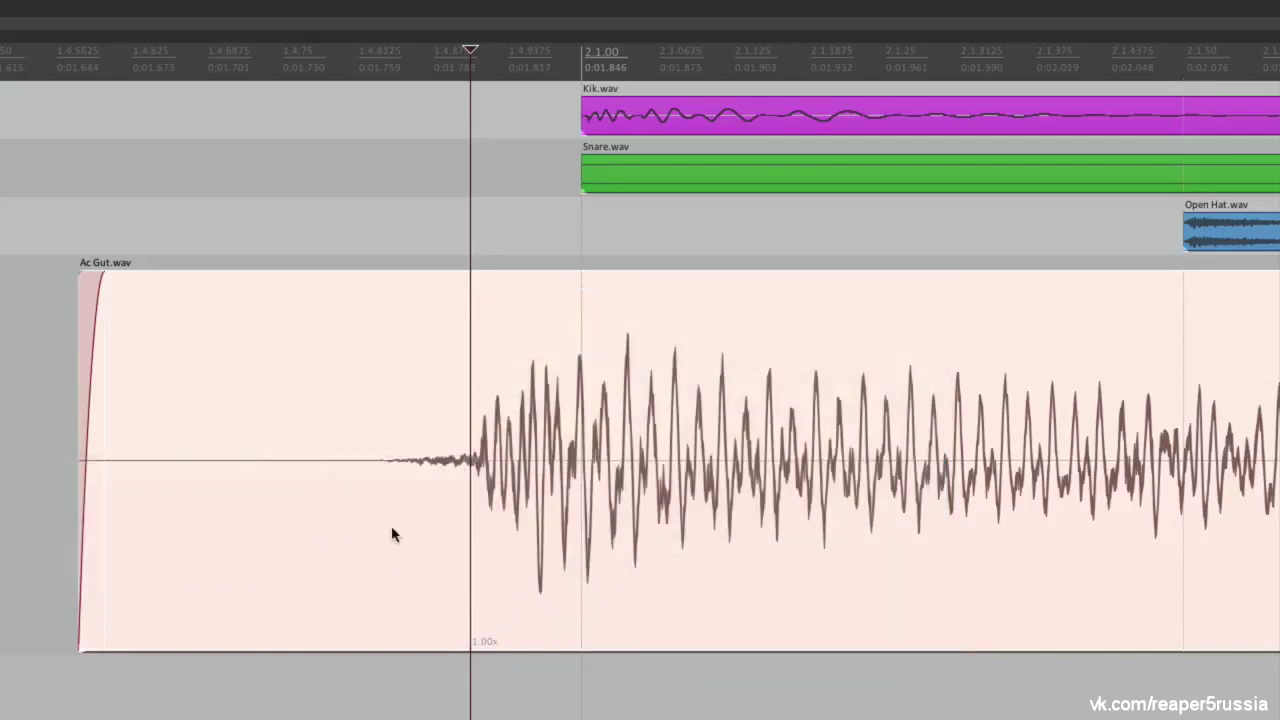
pyautogui.click(444, 520)
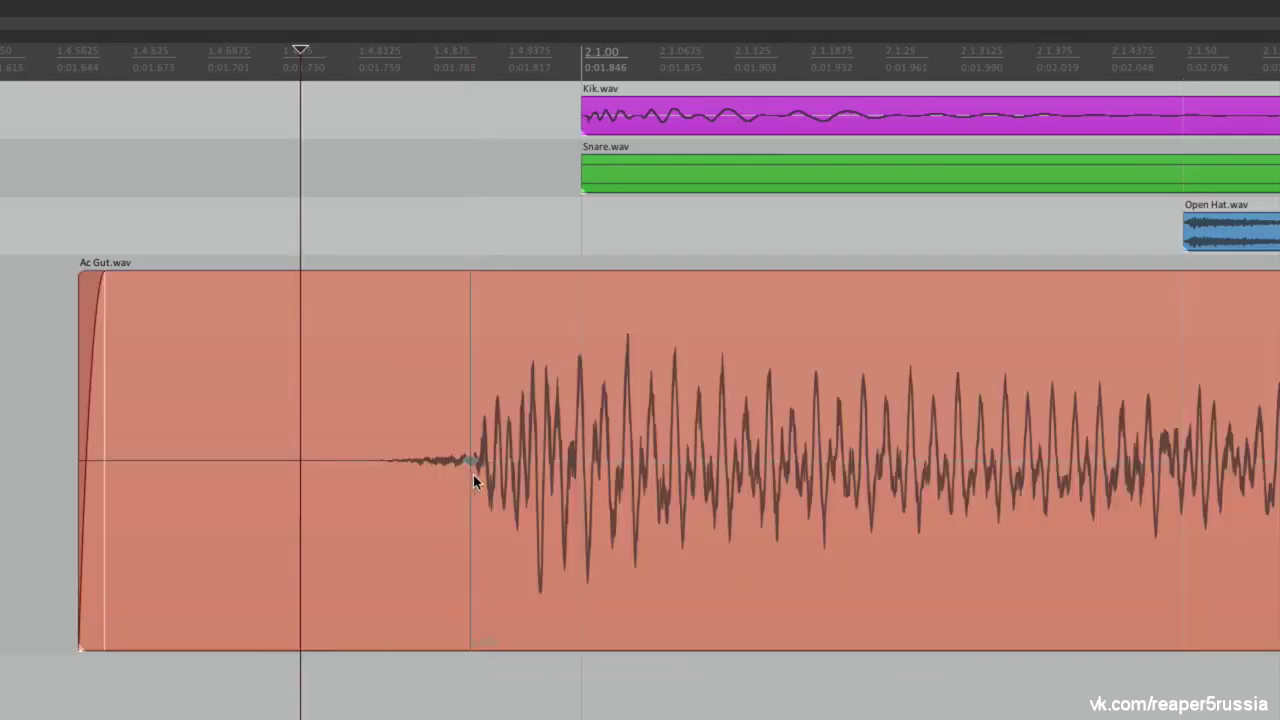
# Try moving the single stretch marker slightly earlier and then well past 2.1.00, undoing each move
pyautogui.moveTo(471, 457)
pyautogui.mouseDown()
pyautogui.moveTo(541, 452)
pyautogui.moveTo(405, 458)
pyautogui.moveTo(443, 460)
pyautogui.mouseUp()
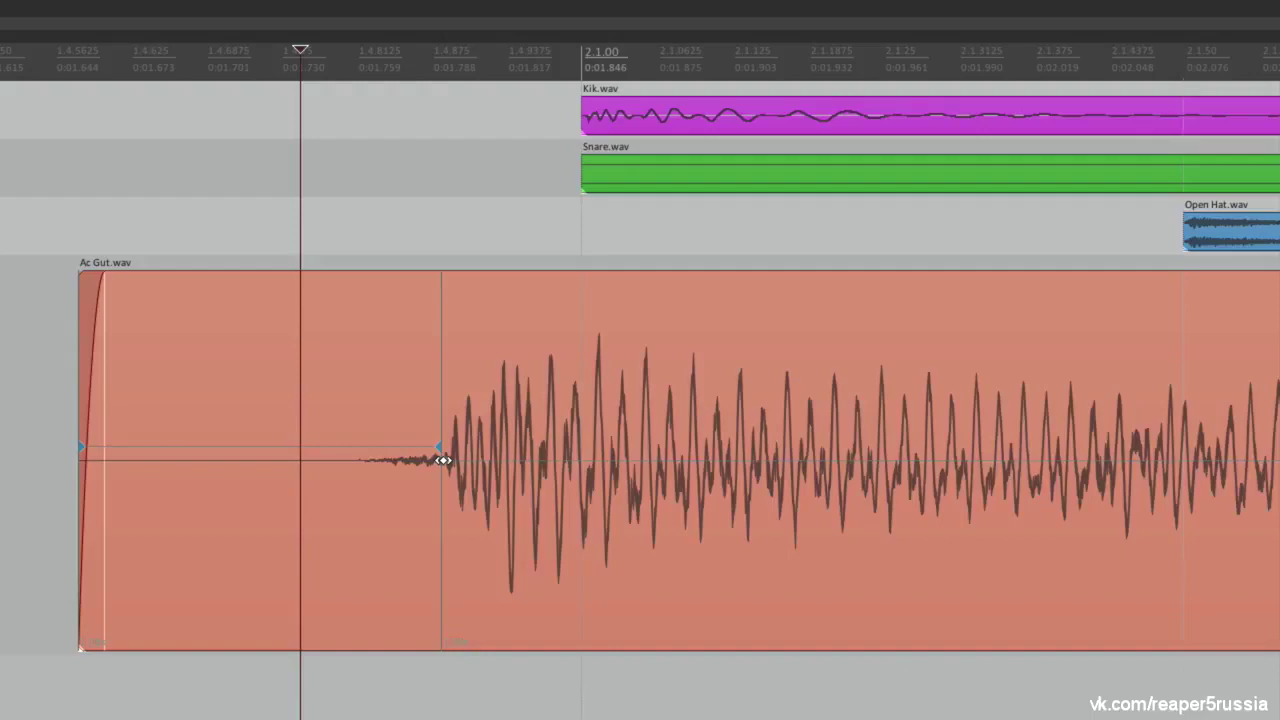
pyautogui.hotkey('ctrl', 'z')
pyautogui.scroll(-10, 408, 440)
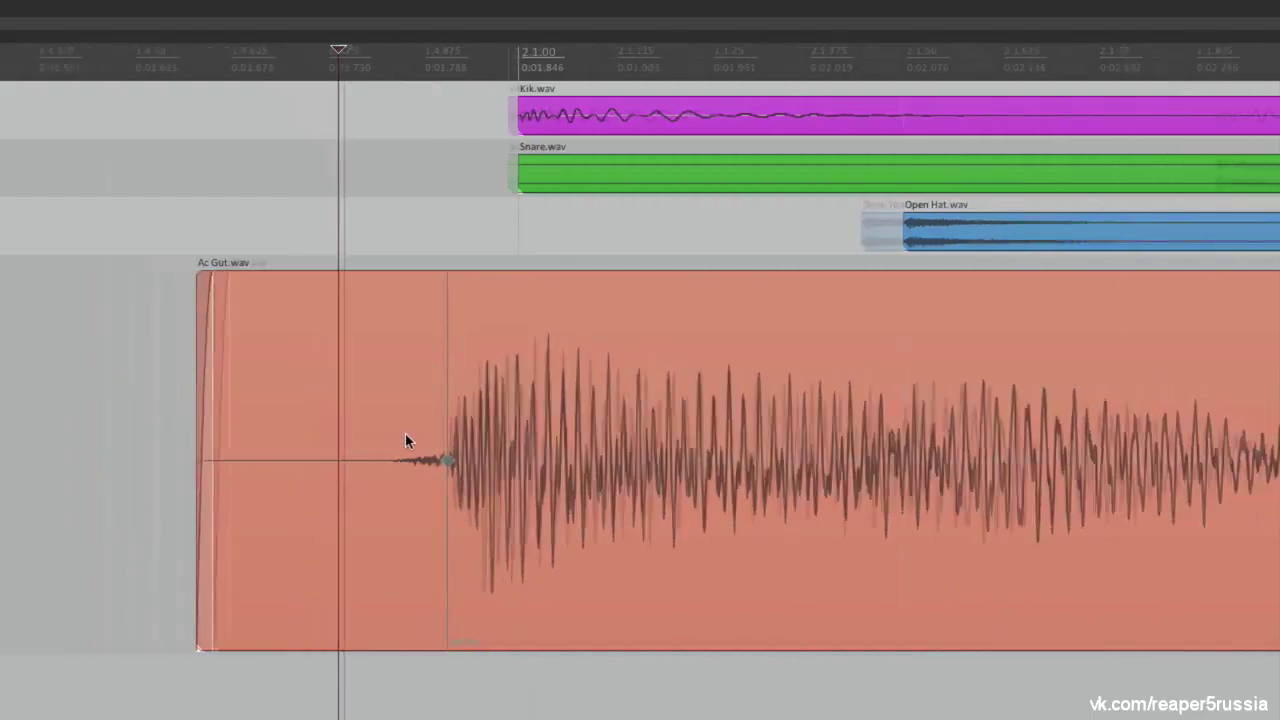
pyautogui.moveTo(329, 462)
pyautogui.mouseDown()
pyautogui.moveTo(410, 480)
pyautogui.moveTo(578, 480)
pyautogui.moveTo(430, 482)
pyautogui.mouseUp()
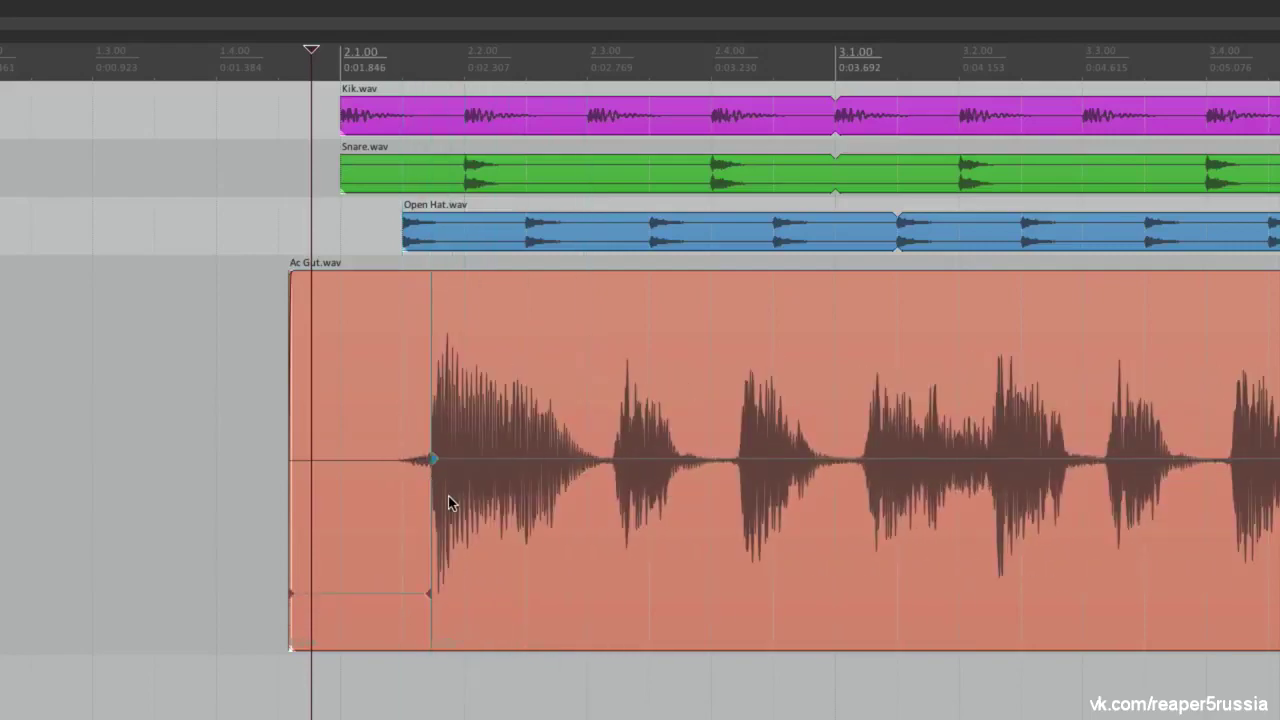
pyautogui.hotkey('ctrl', 'z')
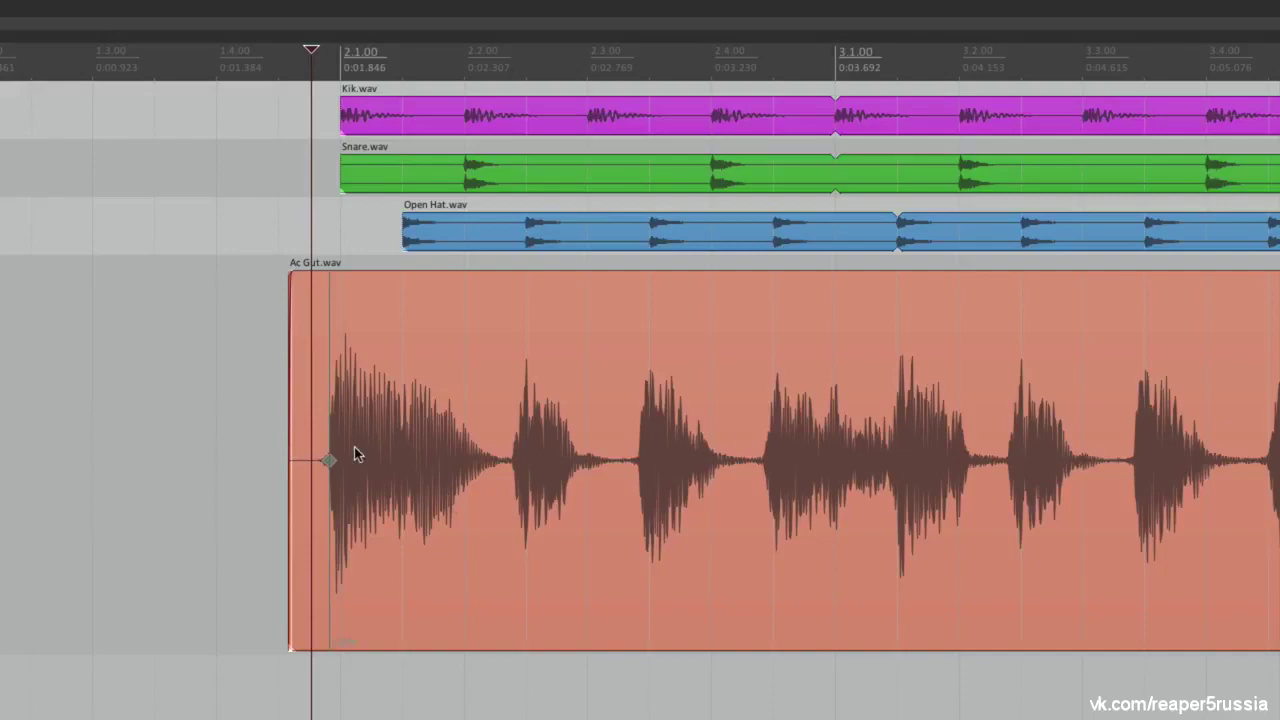
# Add stretch markers in the quiet parts just before and just after the first guitar note
pyautogui.scroll(5, 355, 455)
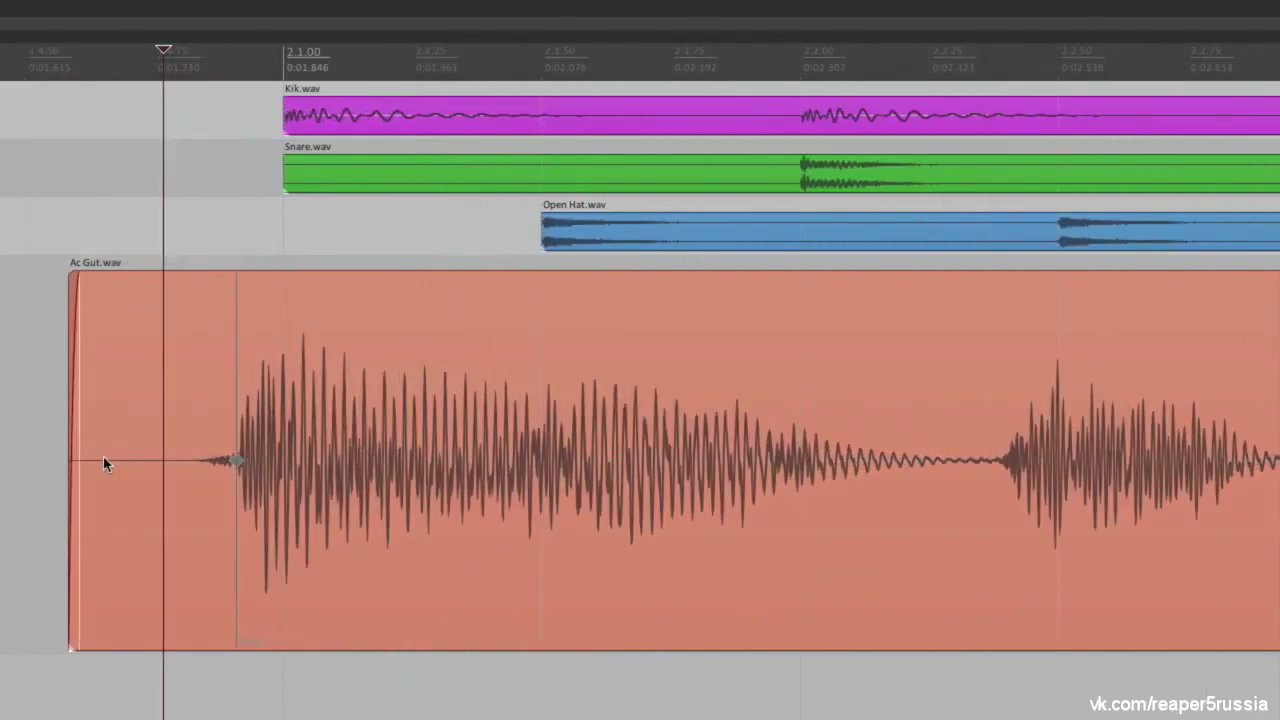
pyautogui.click(104, 460)
pyautogui.click(945, 459)
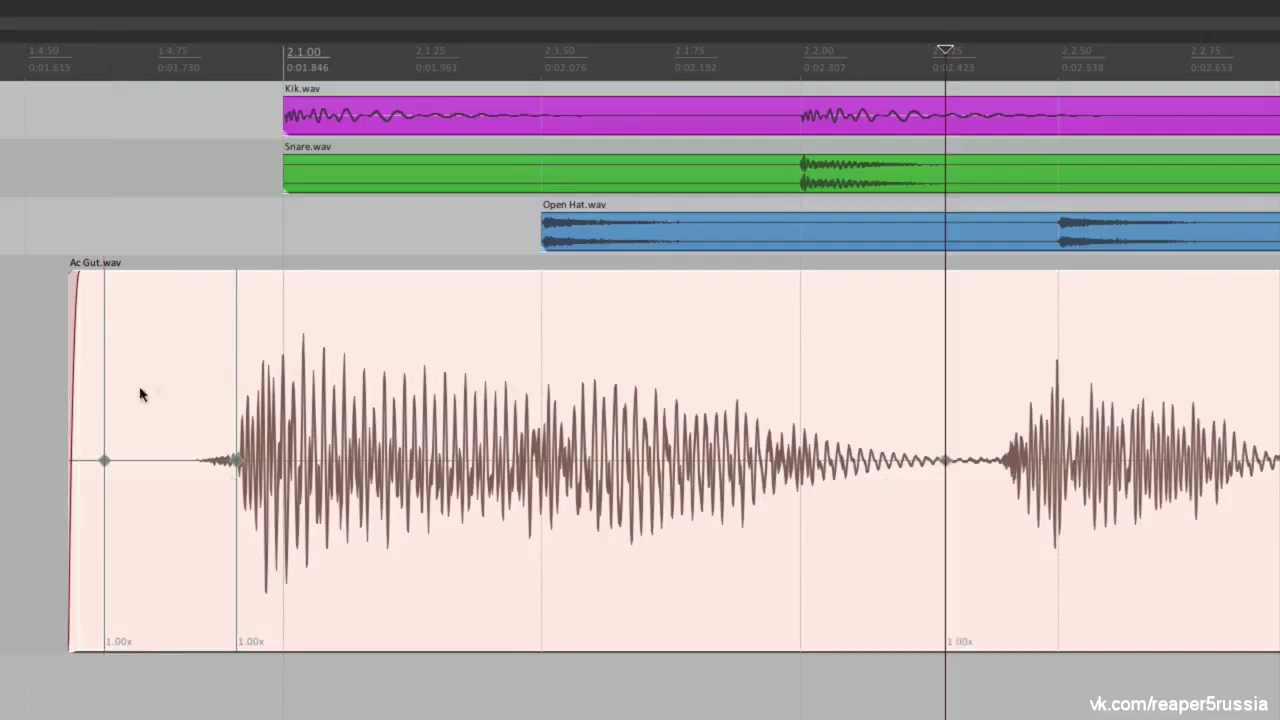
pyautogui.click(54, 433)
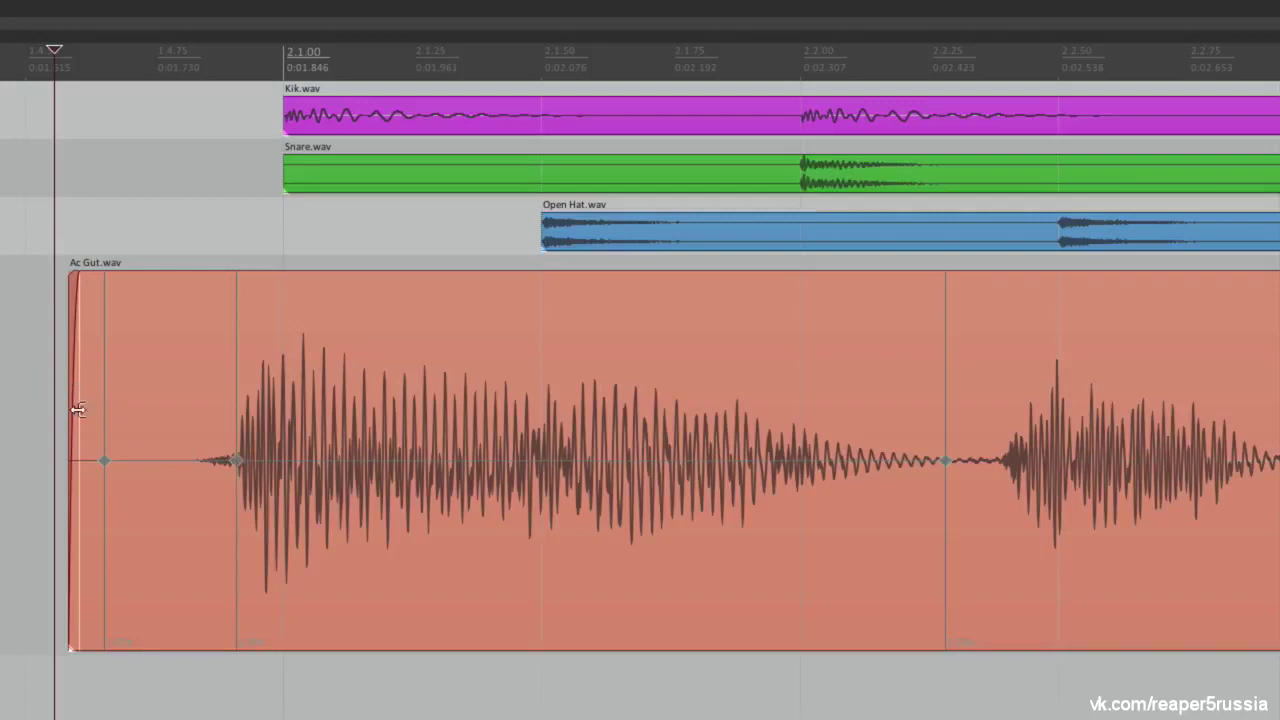
# Move the middle stretch marker later and back again, and align it with the kick at 2.1.00
pyautogui.scroll(-4, 647, 422)
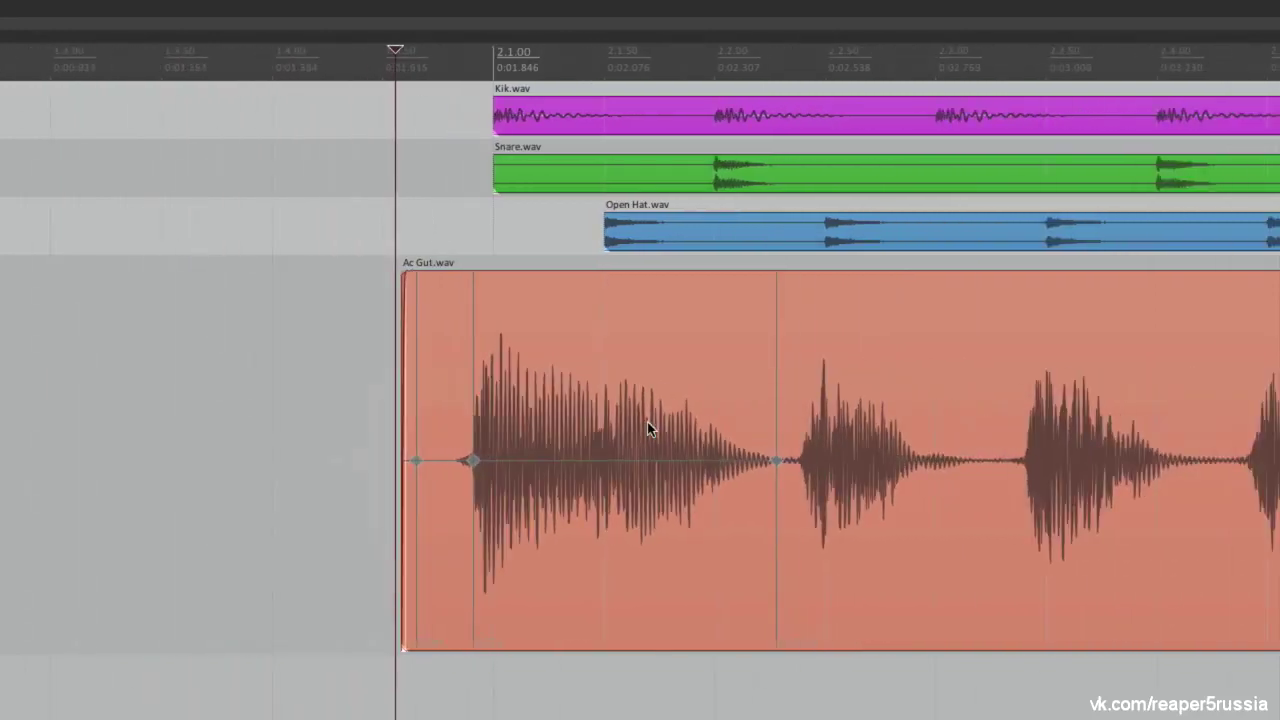
pyautogui.moveTo(466, 460); pyautogui.dragTo(557, 462)
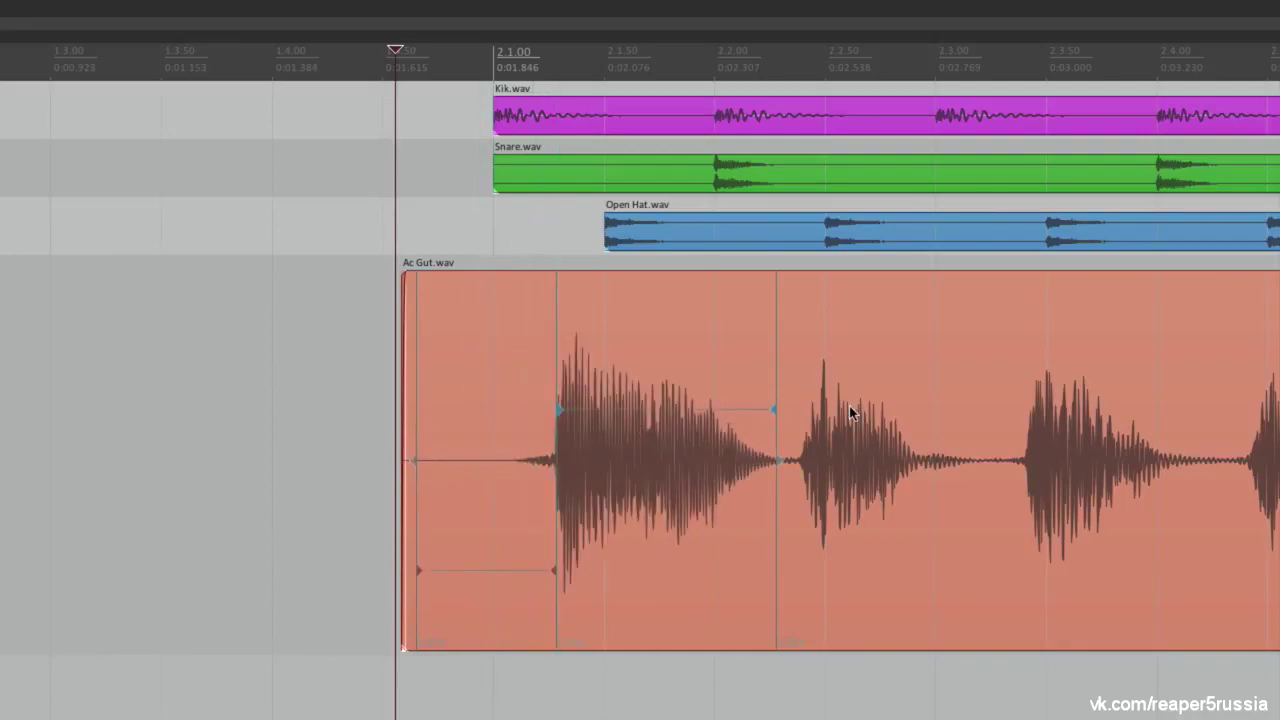
pyautogui.moveTo(558, 410)
pyautogui.mouseDown()
pyautogui.moveTo(475, 424)
pyautogui.moveTo(566, 430)
pyautogui.moveTo(487, 434)
pyautogui.mouseUp()
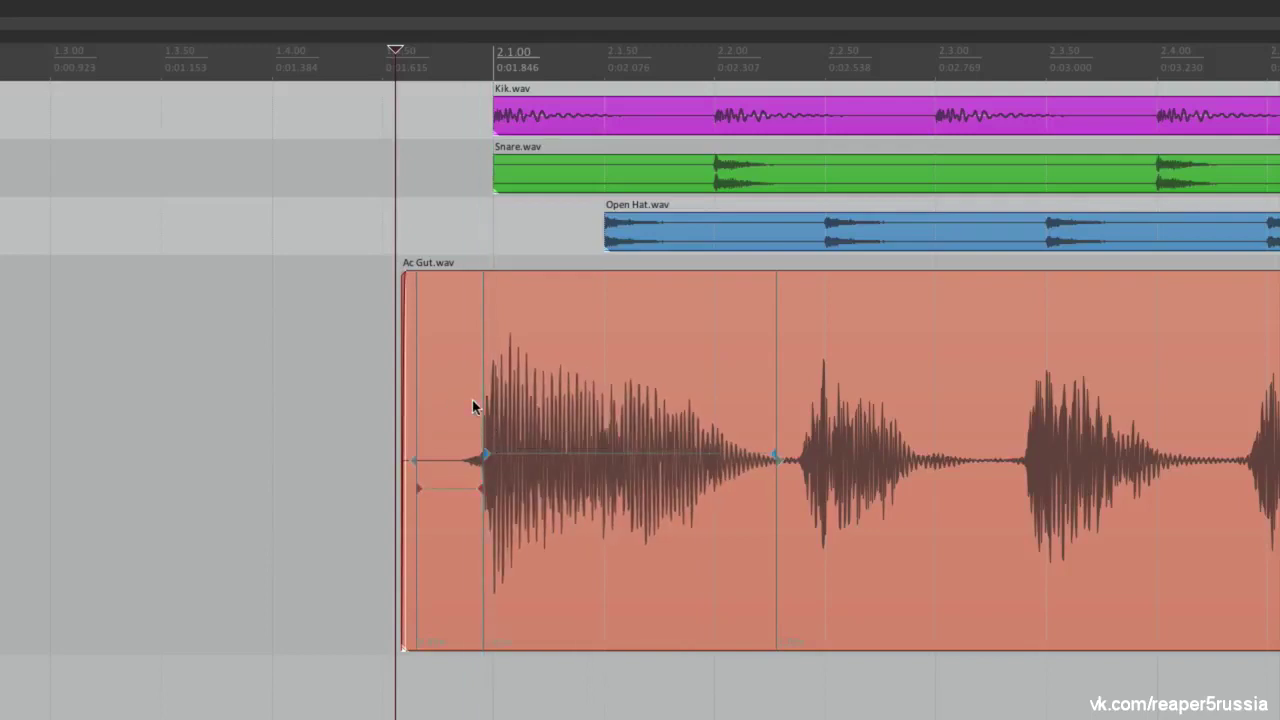
pyautogui.moveTo(486, 458)
pyautogui.mouseDown()
pyautogui.moveTo(562, 455)
pyautogui.moveTo(494, 458)
pyautogui.mouseUp()
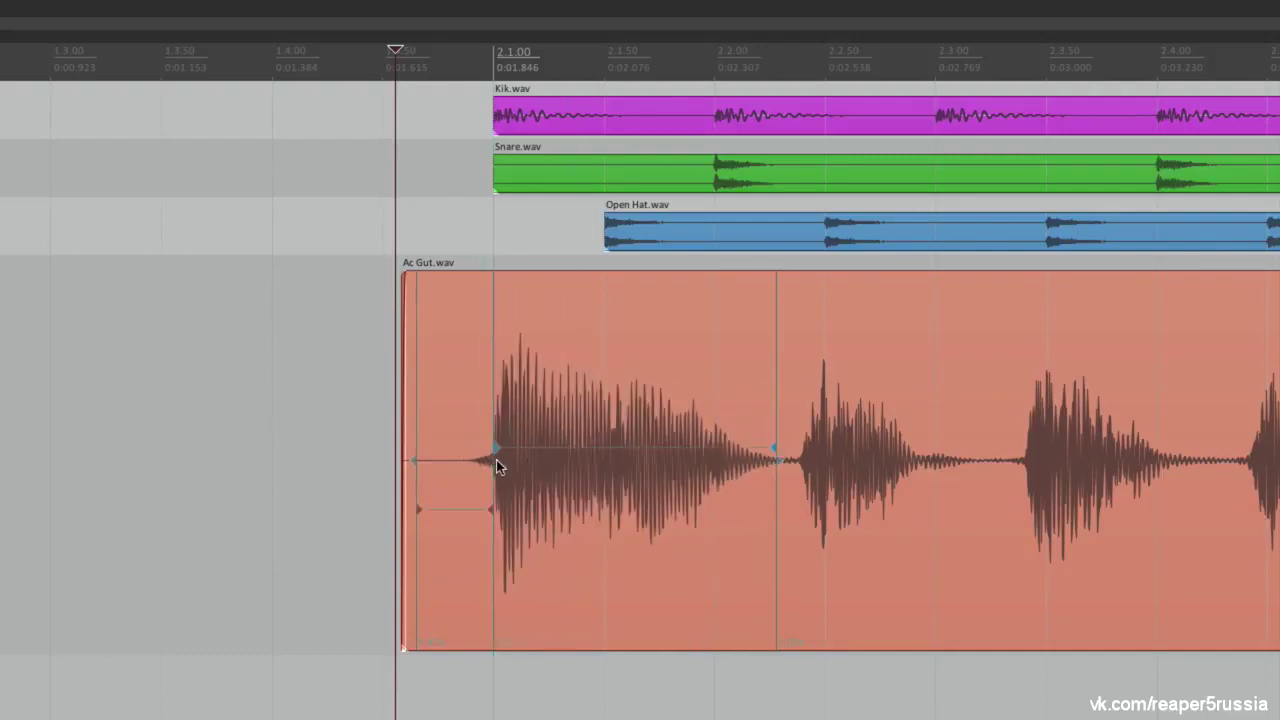
# Remove all stretch markers from the Ac Gut.wav item
pyautogui.scroll(-3, 499, 448)
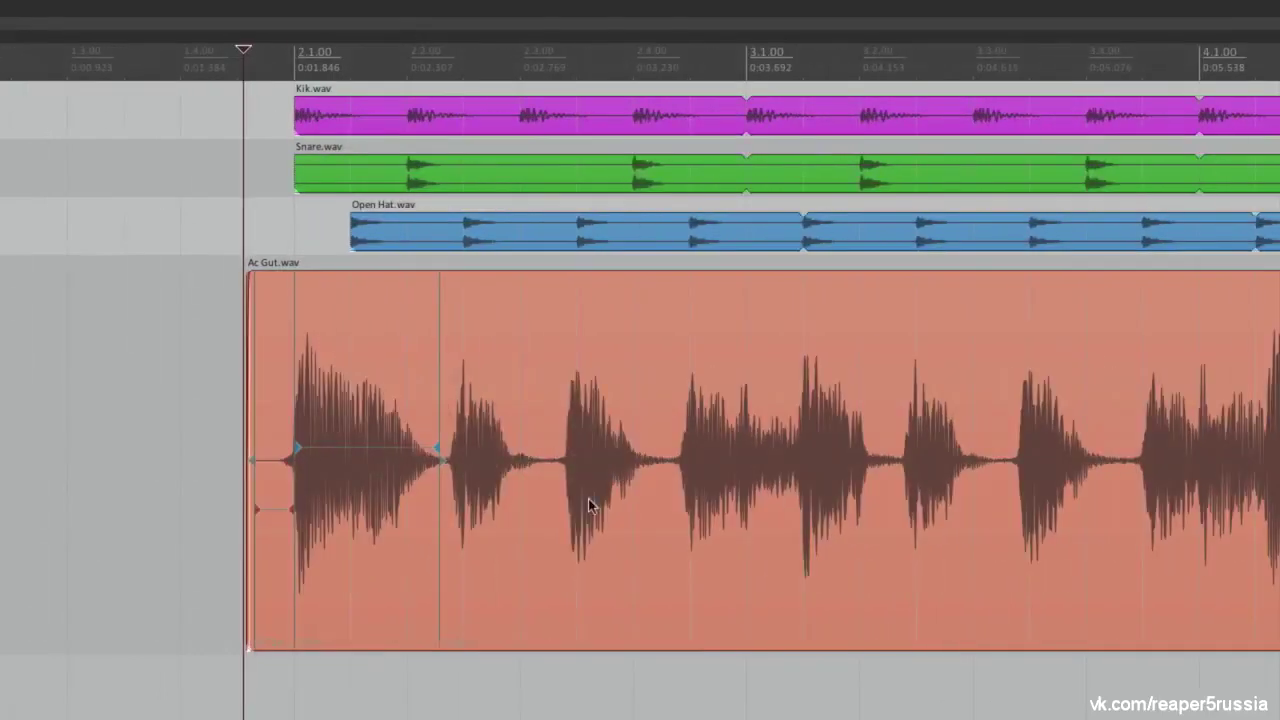
pyautogui.click(300, 453)
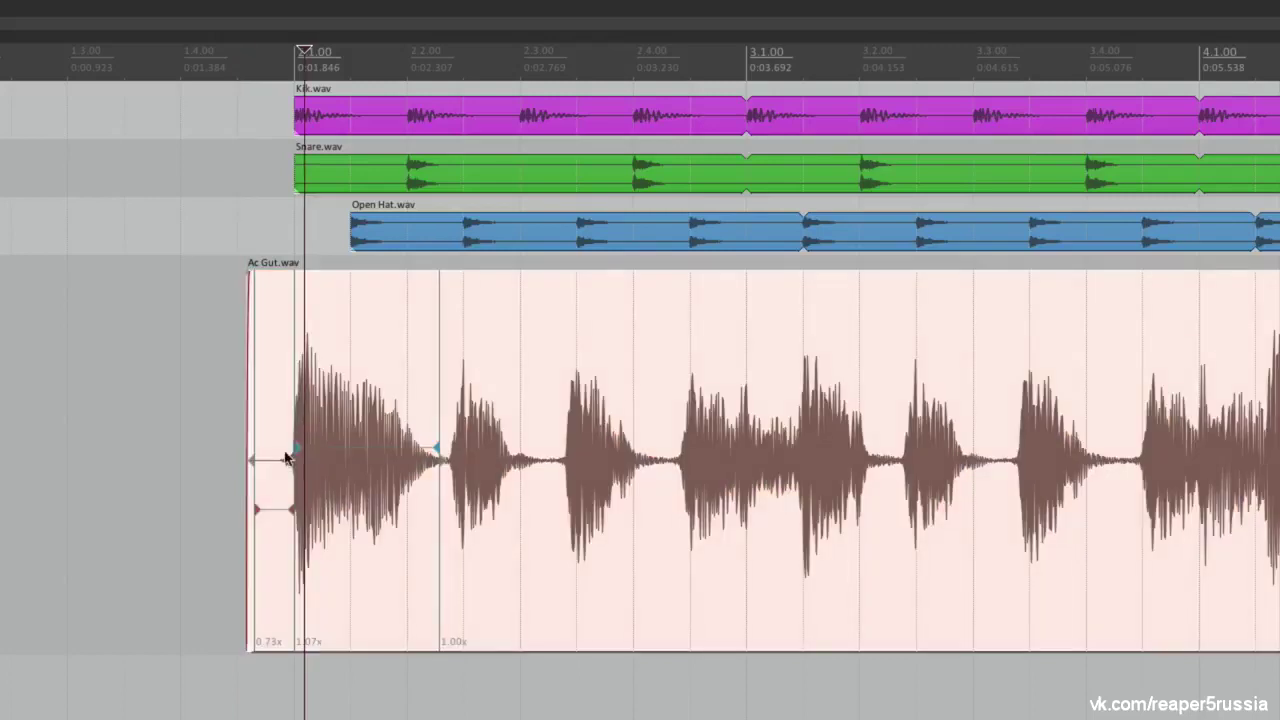
pyautogui.rightClick(292, 301)
pyautogui.moveTo(317, 478)
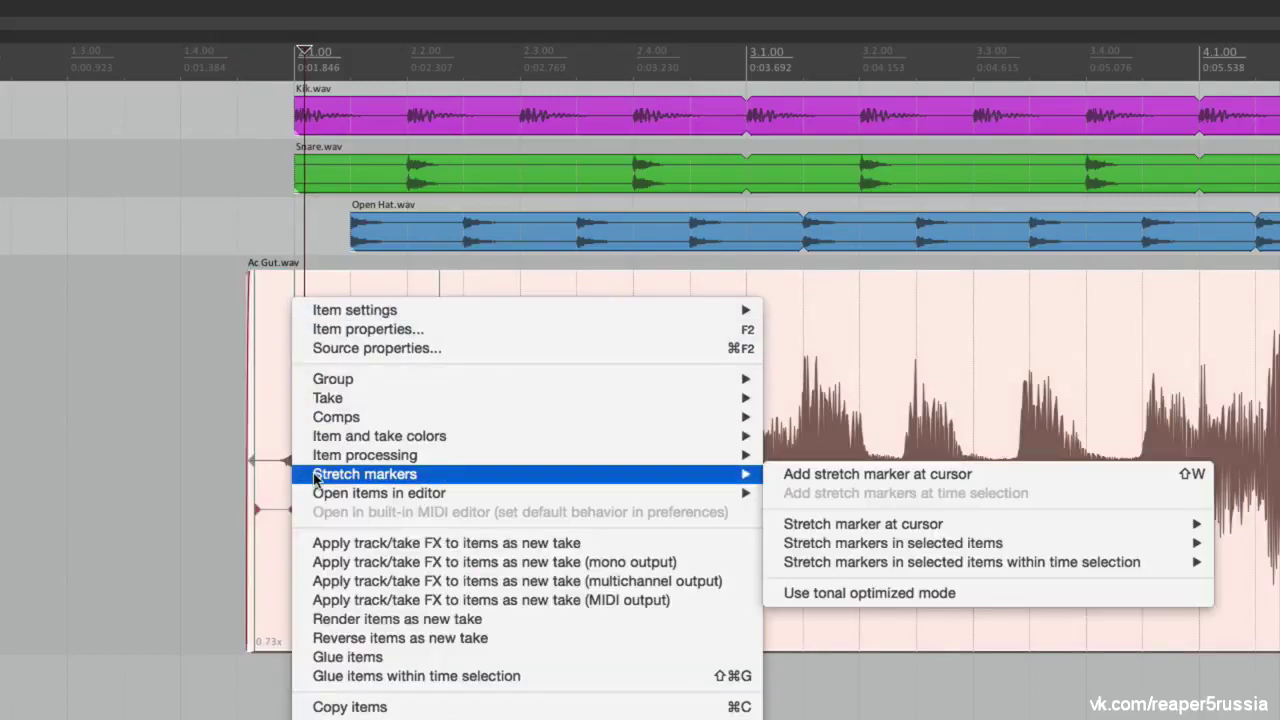
pyautogui.moveTo(780, 549)
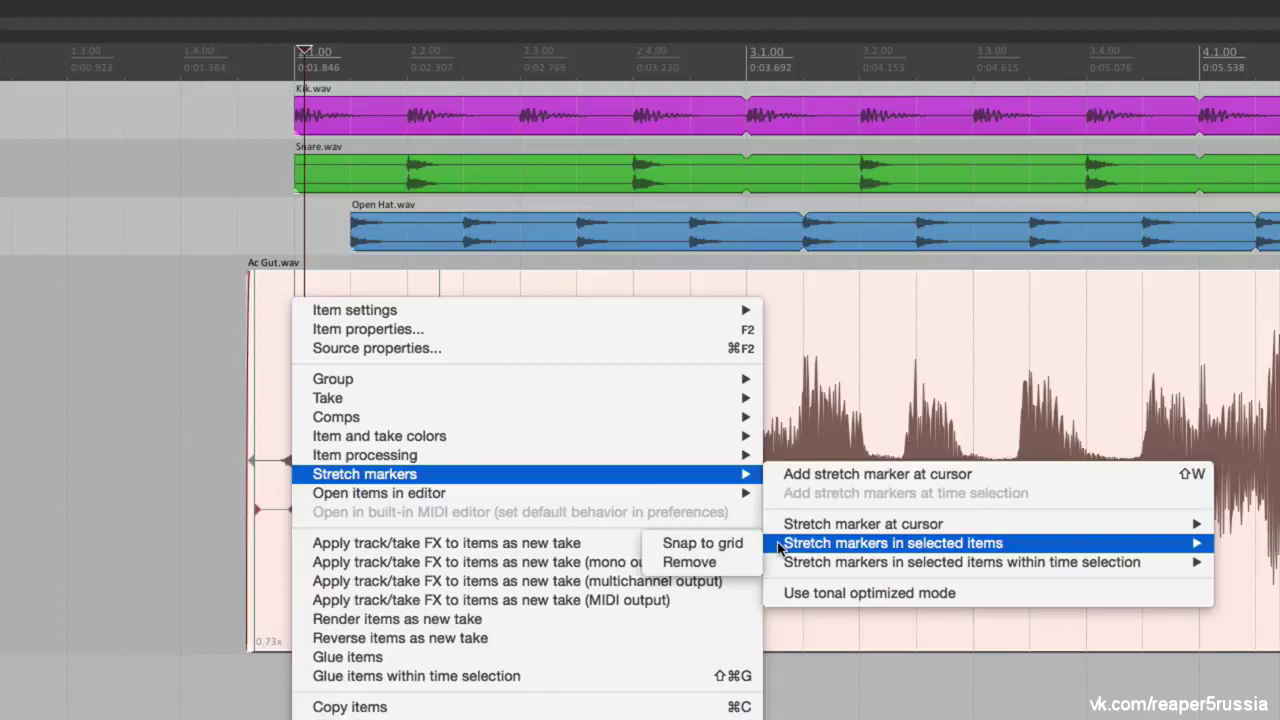
pyautogui.click(705, 565)
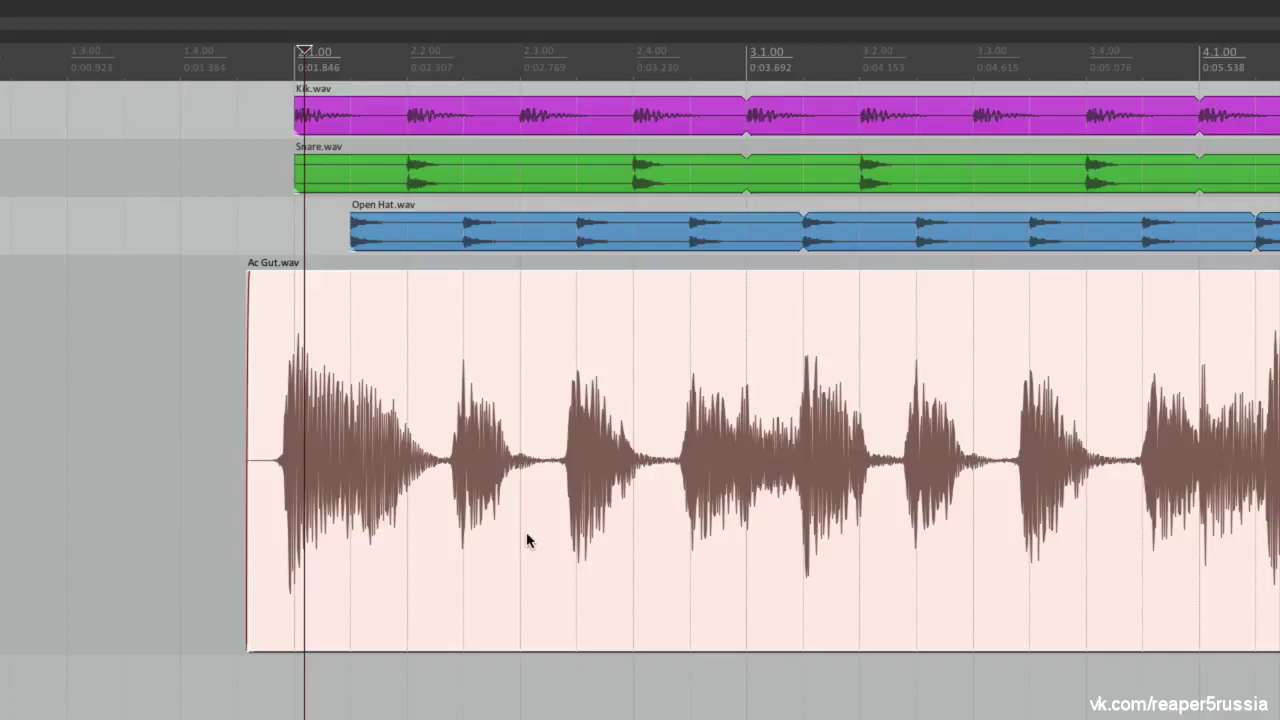
# Add a stretch marker in the silence at the start of Ac Gut.wav and another just before the note at 3.4.50
pyautogui.scroll(5, 238, 438)
pyautogui.click(211, 444)
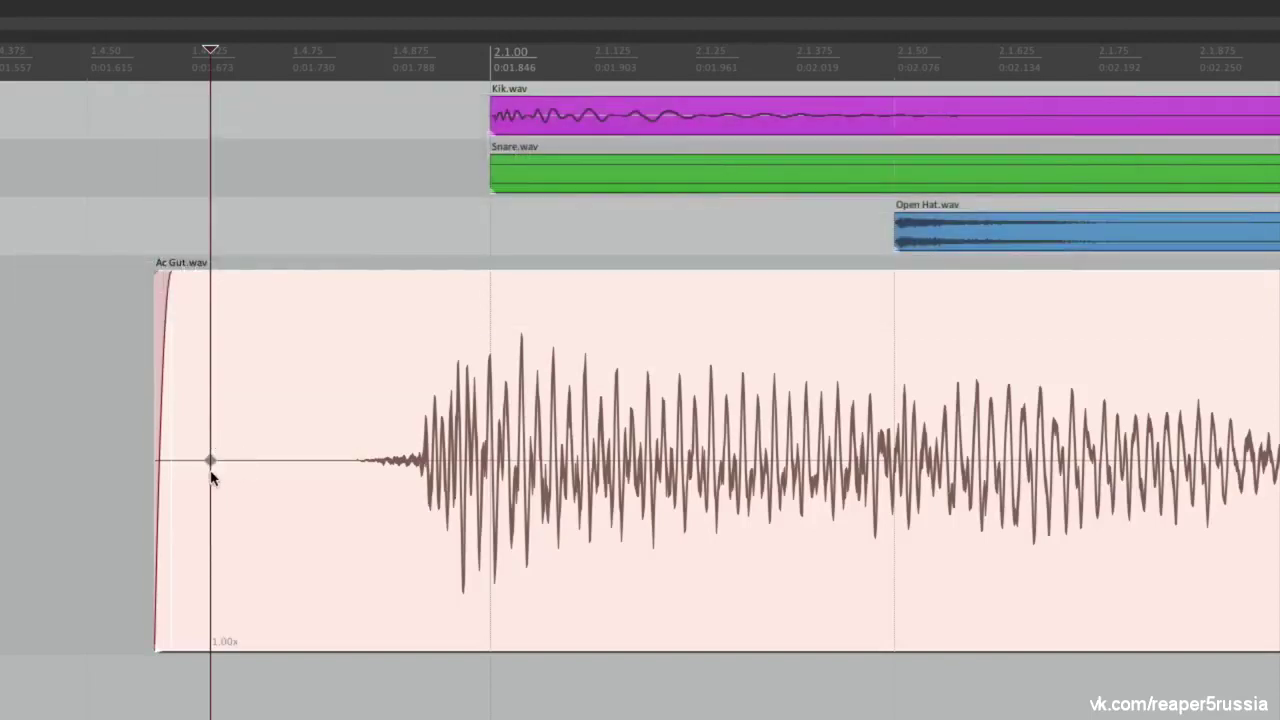
pyautogui.scroll(-10, 210, 478)
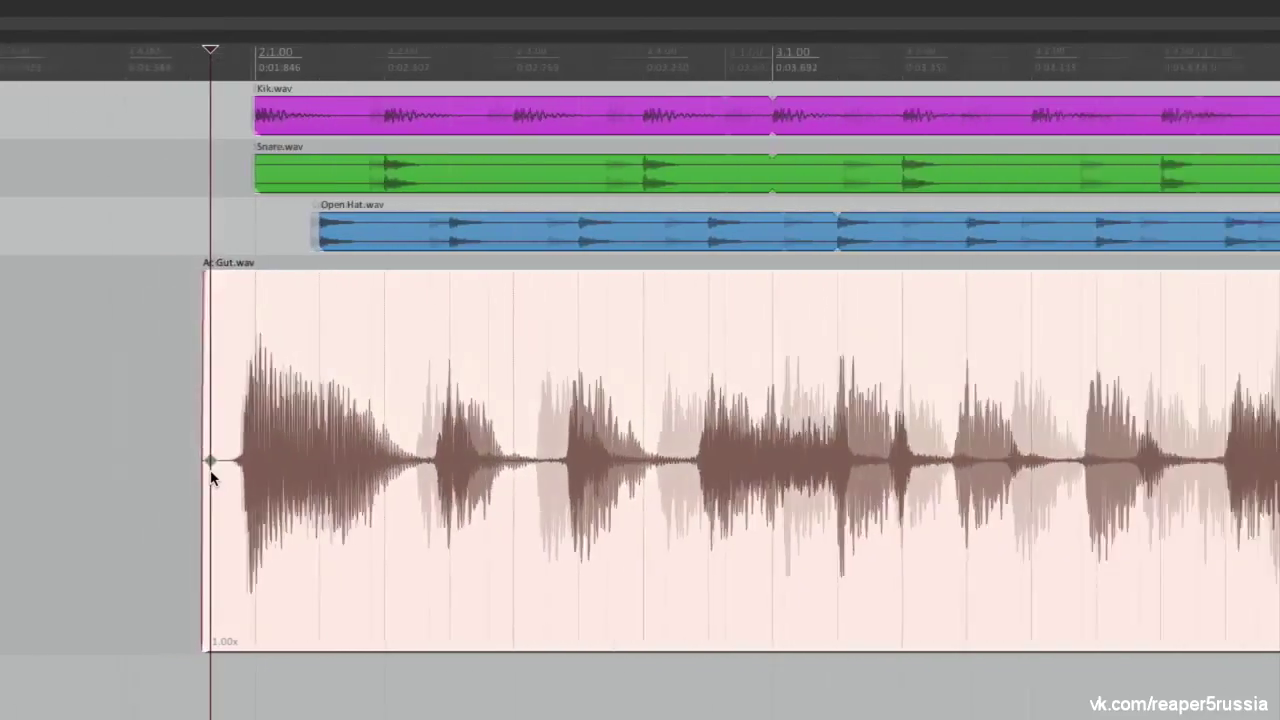
pyautogui.hscroll(3, 268, 471)
pyautogui.scroll(3, 633, 468)
pyautogui.scroll(2, 635, 465)
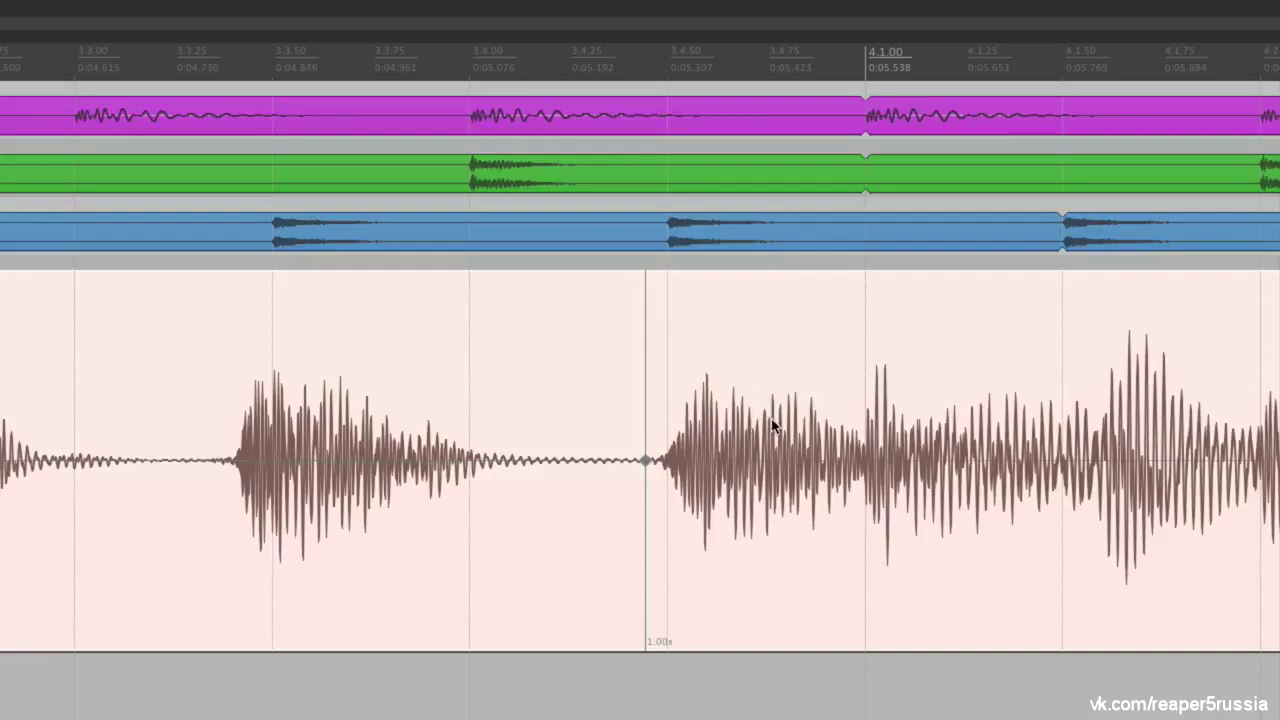
pyautogui.scroll(-5, 430, 422)
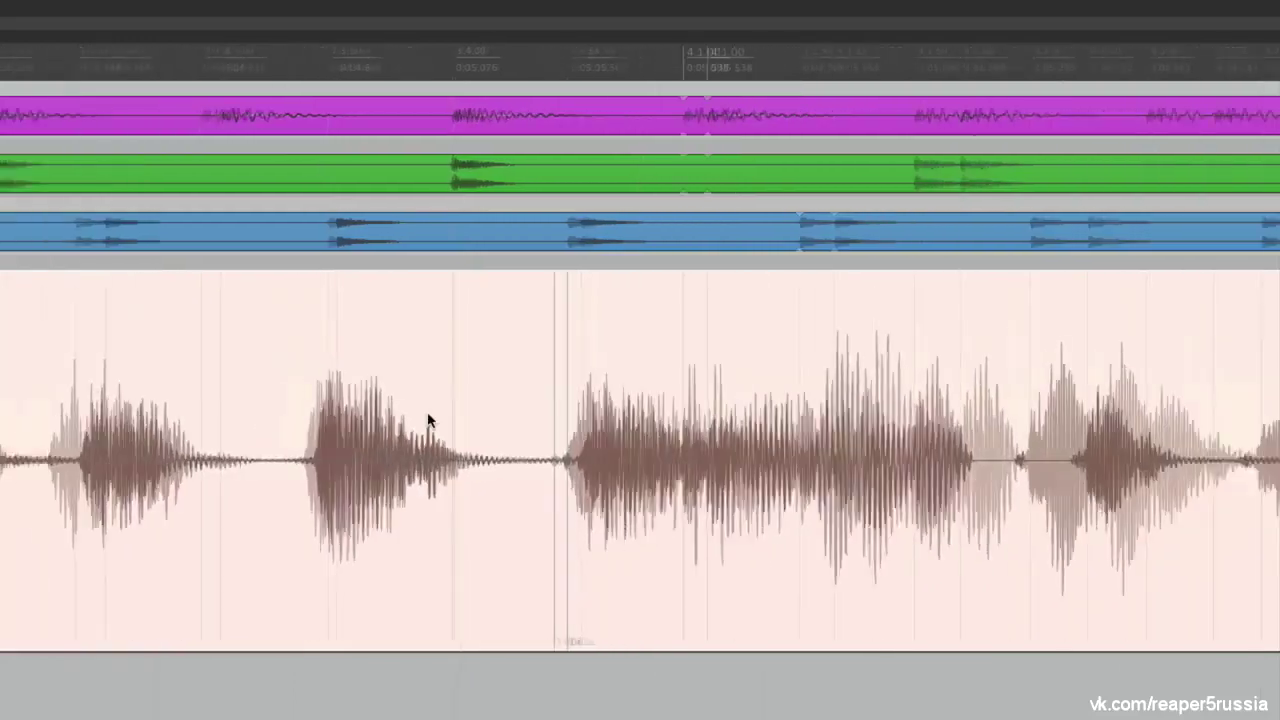
pyautogui.hscroll(-5, 343, 406)
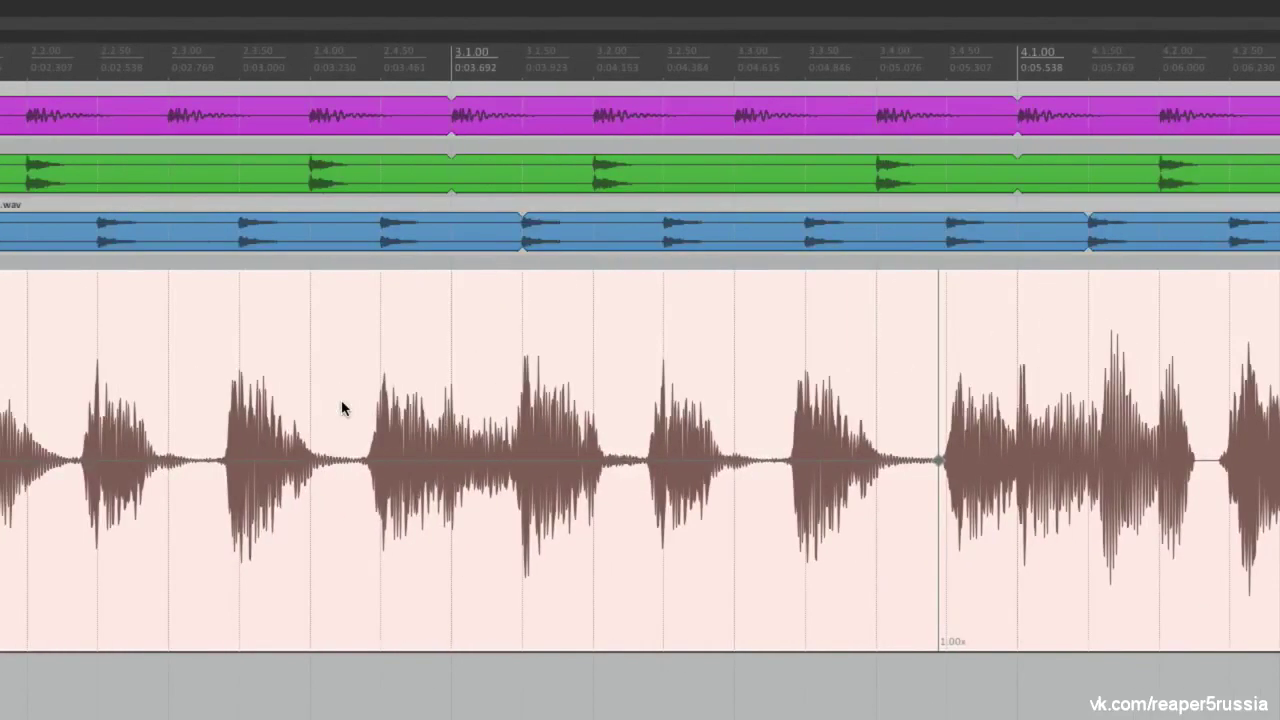
pyautogui.scroll(-2, 371, 409)
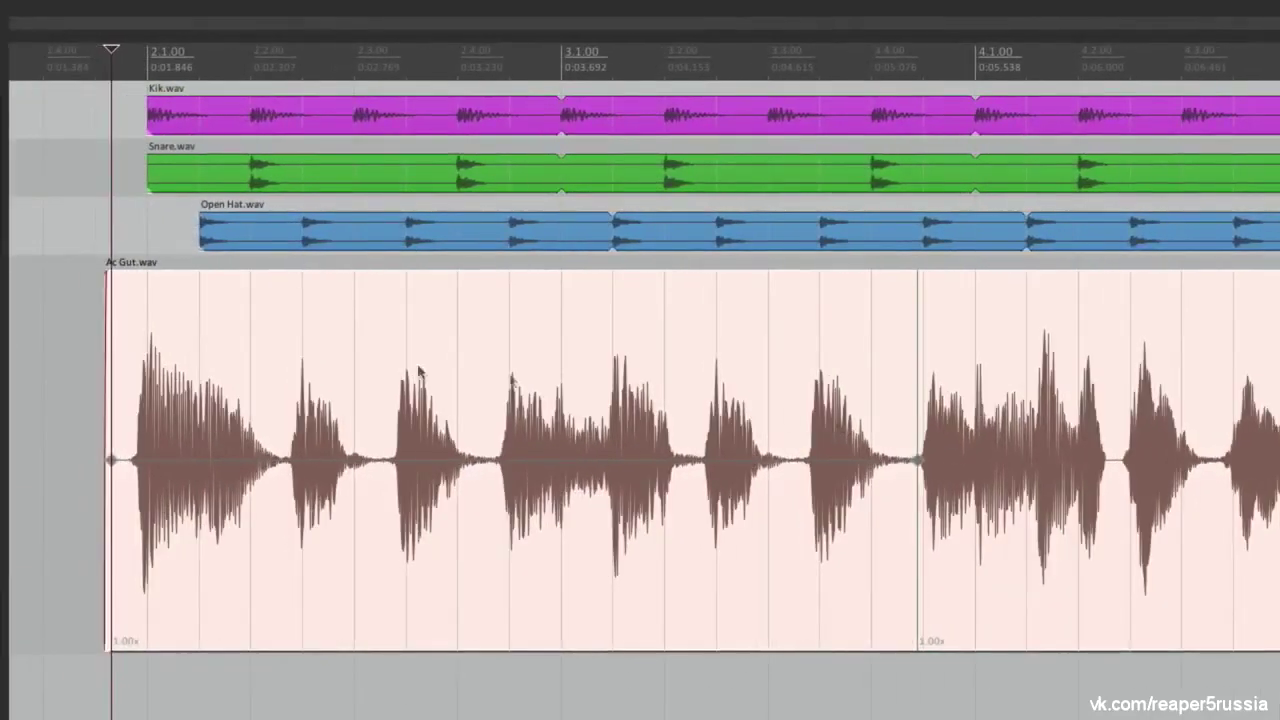
# Add a stretch marker at the first guitar note's onset and align it with the kick at 2.1.00
pyautogui.scroll(1, 95, 458)
pyautogui.scroll(3, 95, 458)
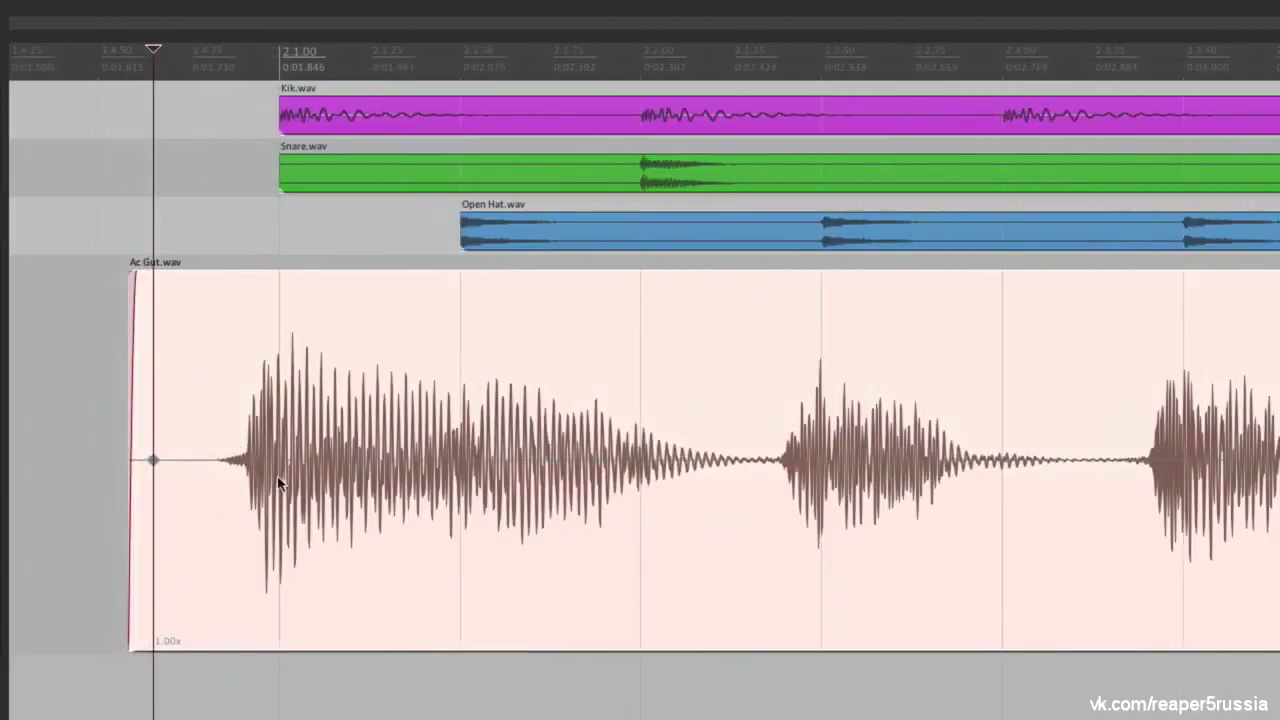
pyautogui.scroll(4, 277, 476)
pyautogui.hotkey('shift', 'w')
pyautogui.moveTo(378, 460); pyautogui.dragTo(497, 459)
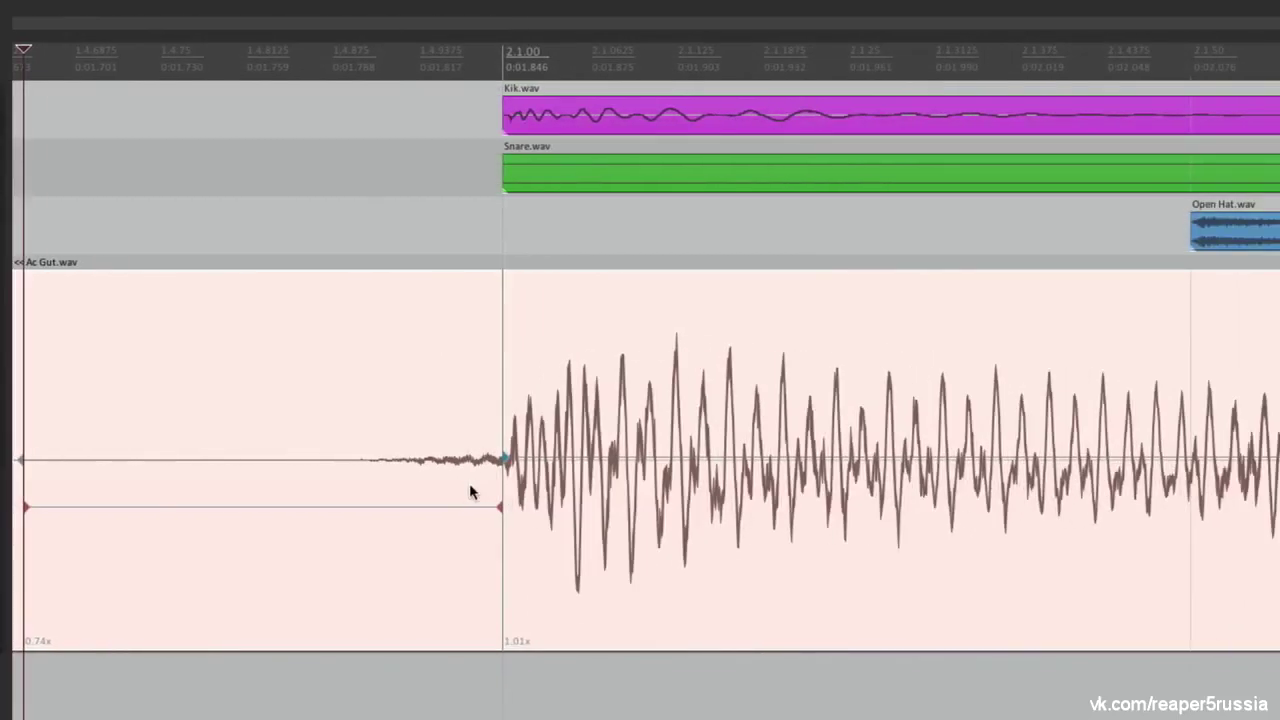
pyautogui.moveTo(503, 459)
pyautogui.mouseDown()
pyautogui.moveTo(409, 458)
pyautogui.moveTo(594, 463)
pyautogui.moveTo(491, 474)
pyautogui.mouseUp()
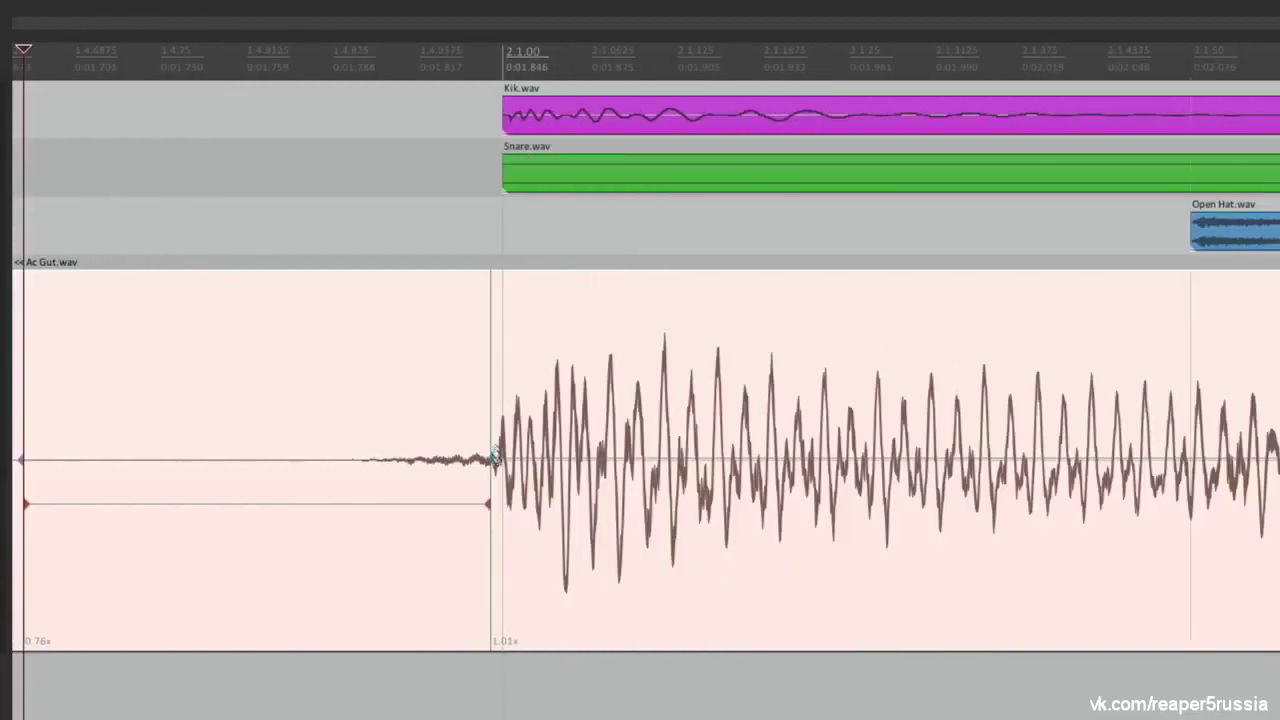
pyautogui.moveTo(494, 458)
pyautogui.mouseDown()
pyautogui.moveTo(457, 466)
pyautogui.moveTo(502, 464)
pyautogui.mouseUp()
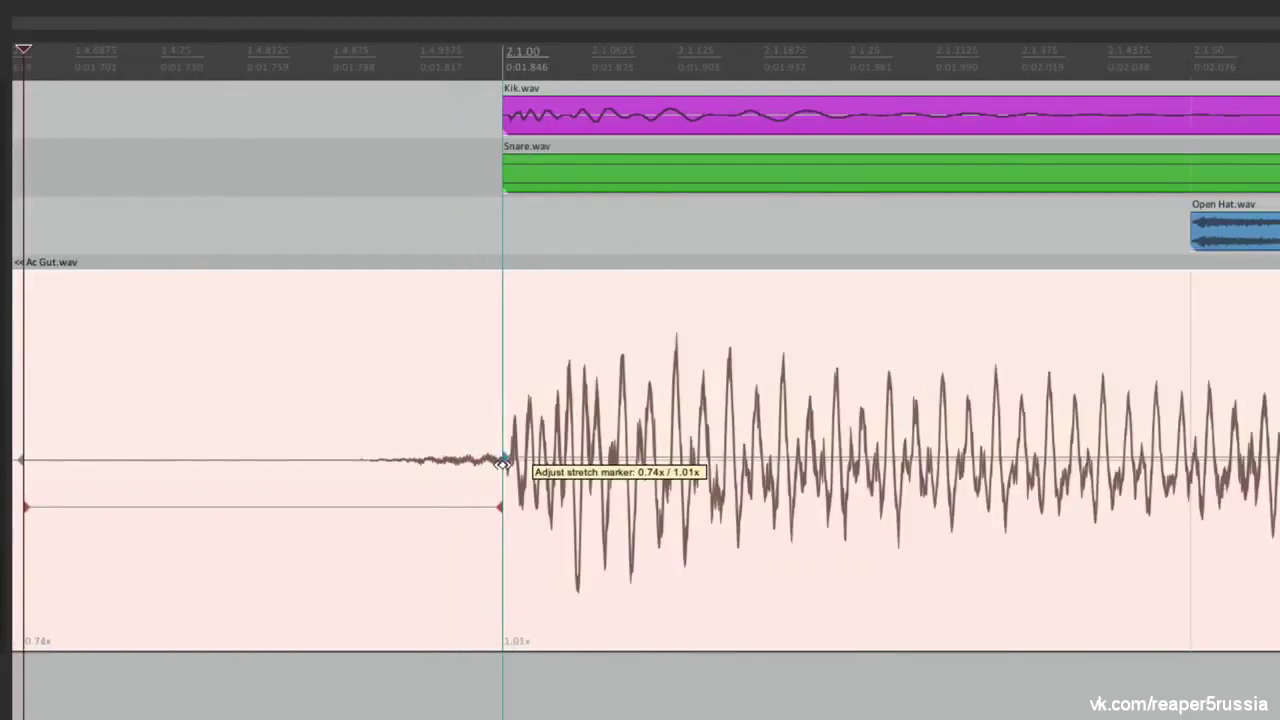
# Add stretch markers at the onsets of the second and third guitar notes and align them with the hi-hats at 2.2.50 and 2.3.50
pyautogui.scroll(-3, 502, 464)
pyautogui.hscroll(5, 540, 480)
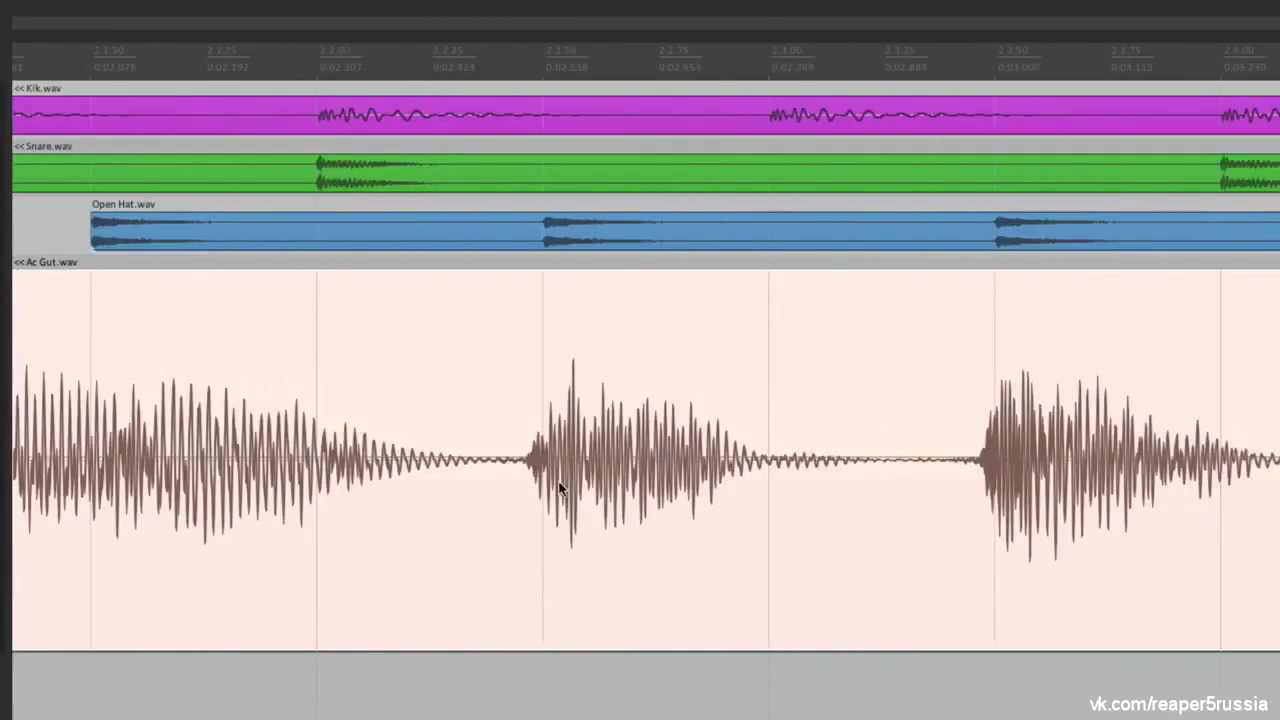
pyautogui.scroll(4, 560, 487)
pyautogui.moveTo(474, 457)
pyautogui.moveTo(474, 457); pyautogui.dragTo(519, 459)
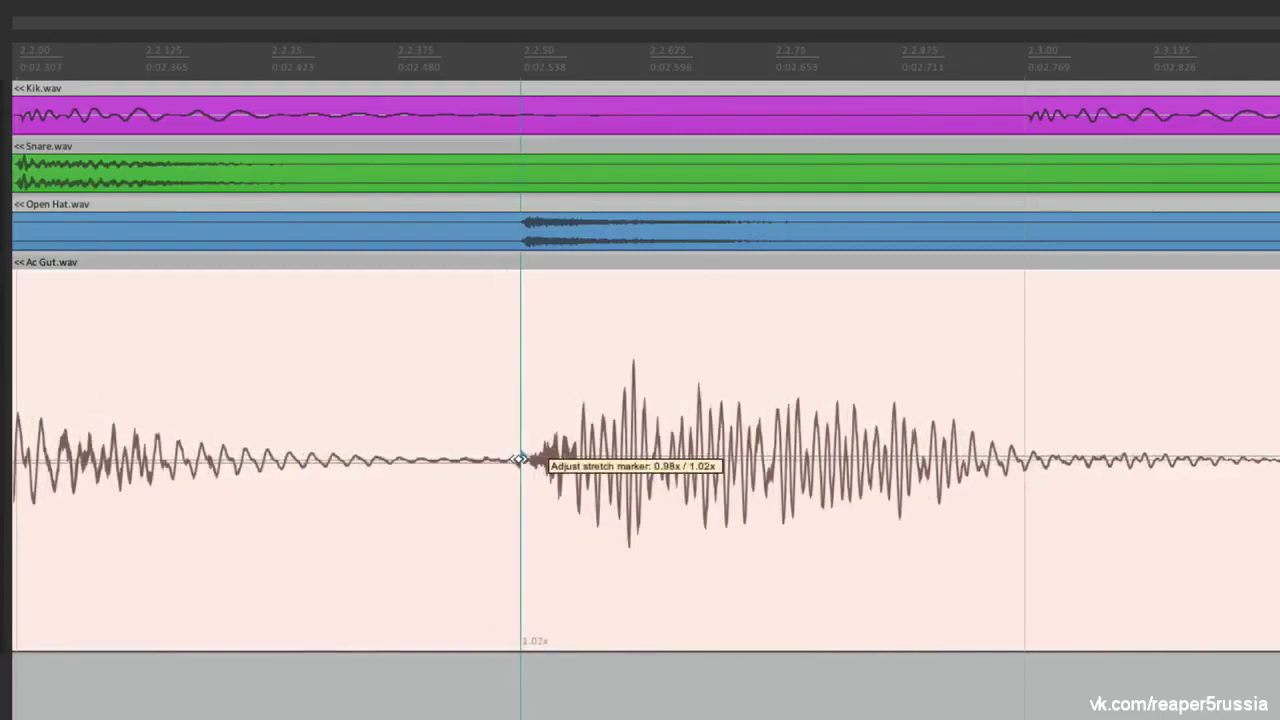
pyautogui.scroll(-4, 514, 495)
pyautogui.scroll(5, 514, 496)
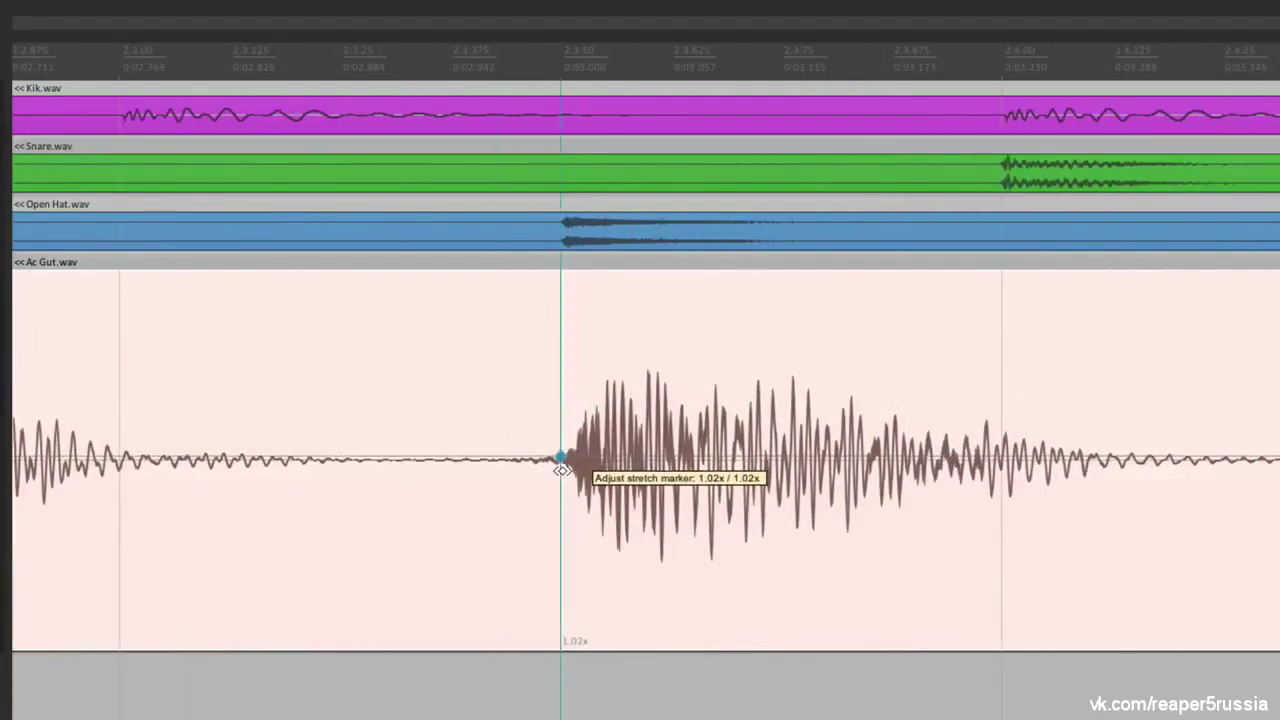
# Add stretch markers at the next two guitar note onsets and align them with the hi-hats at 2.4.50 and 3.1.50
pyautogui.hscroll(5, 600, 462)
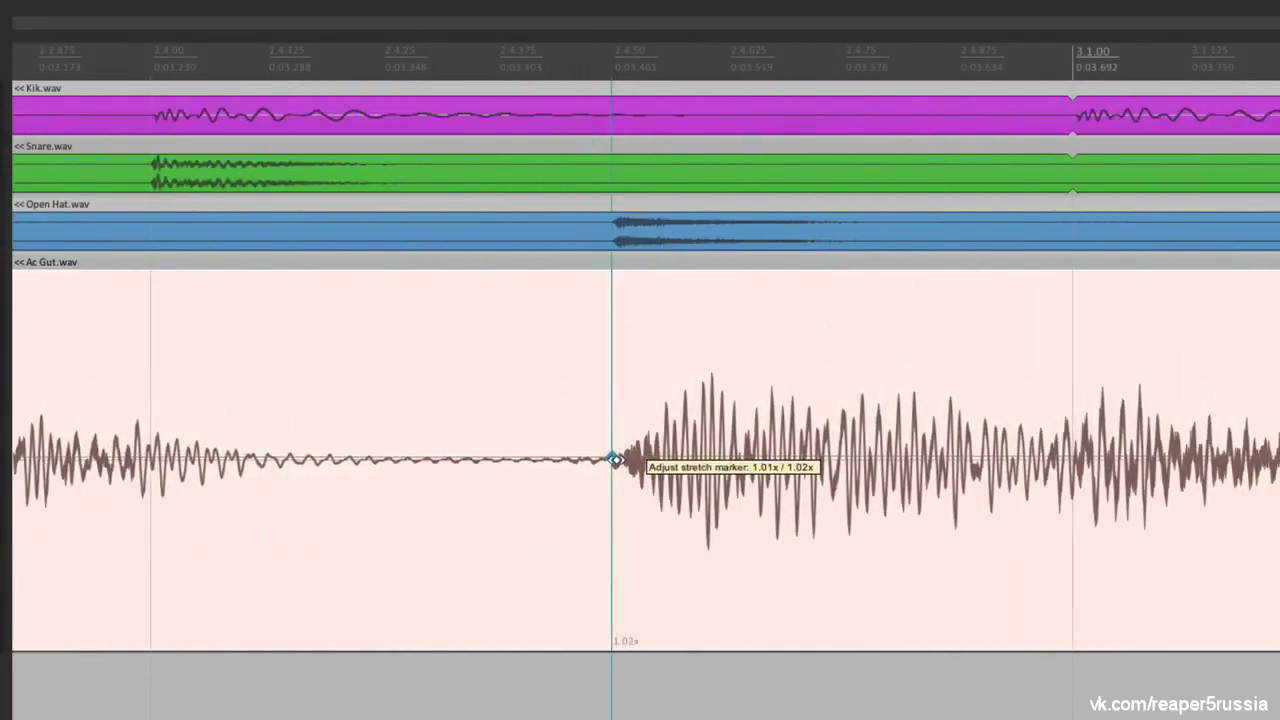
pyautogui.scroll(-3, 607, 457)
pyautogui.scroll(5, 731, 449)
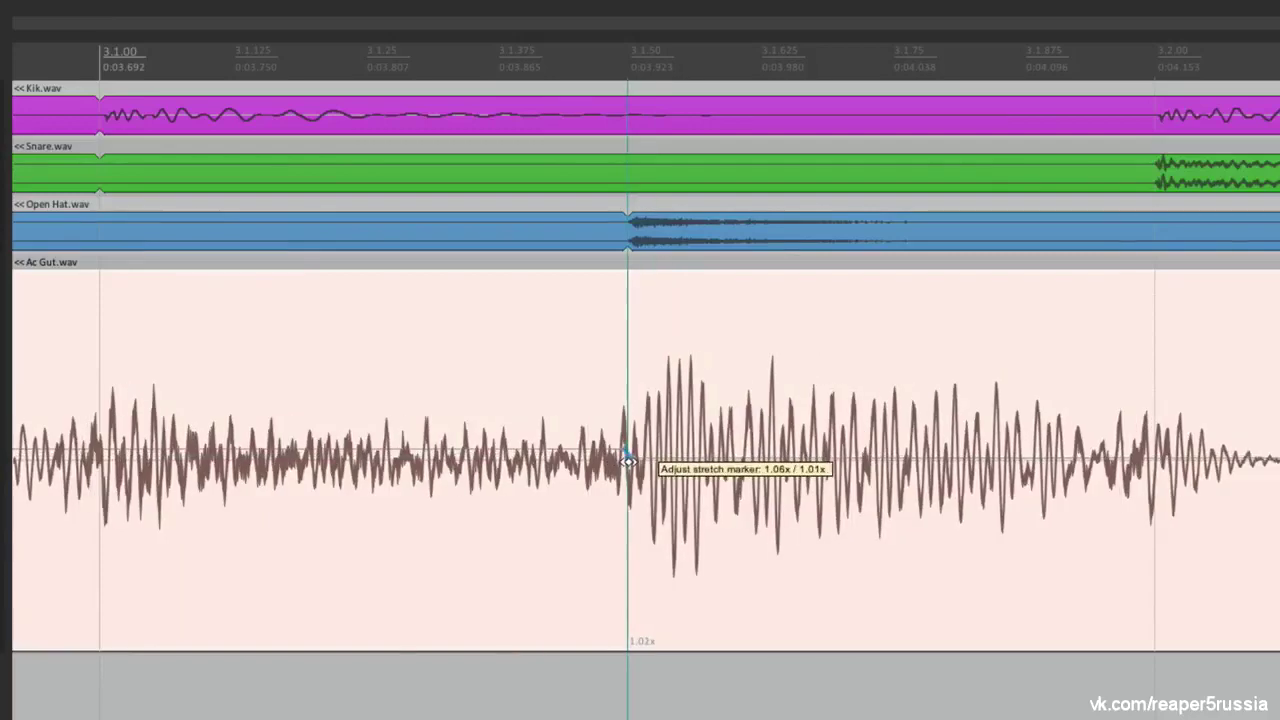
# Add stretch markers at the following two guitar note onsets and align them with the hi-hats at 3.2.50 and 3.3.50
pyautogui.hscroll(5, 607, 455)
pyautogui.moveTo(718, 462)
pyautogui.mouseDown()
pyautogui.moveTo(809, 463)
pyautogui.moveTo(788, 463)
pyautogui.mouseUp()
pyautogui.scroll(-3, 788, 463)
pyautogui.scroll(3, 815, 457)
pyautogui.moveTo(623, 477); pyautogui.dragTo(606, 455)
pyautogui.scroll(-3, 592, 453)
pyautogui.scroll(-3, 592, 453)
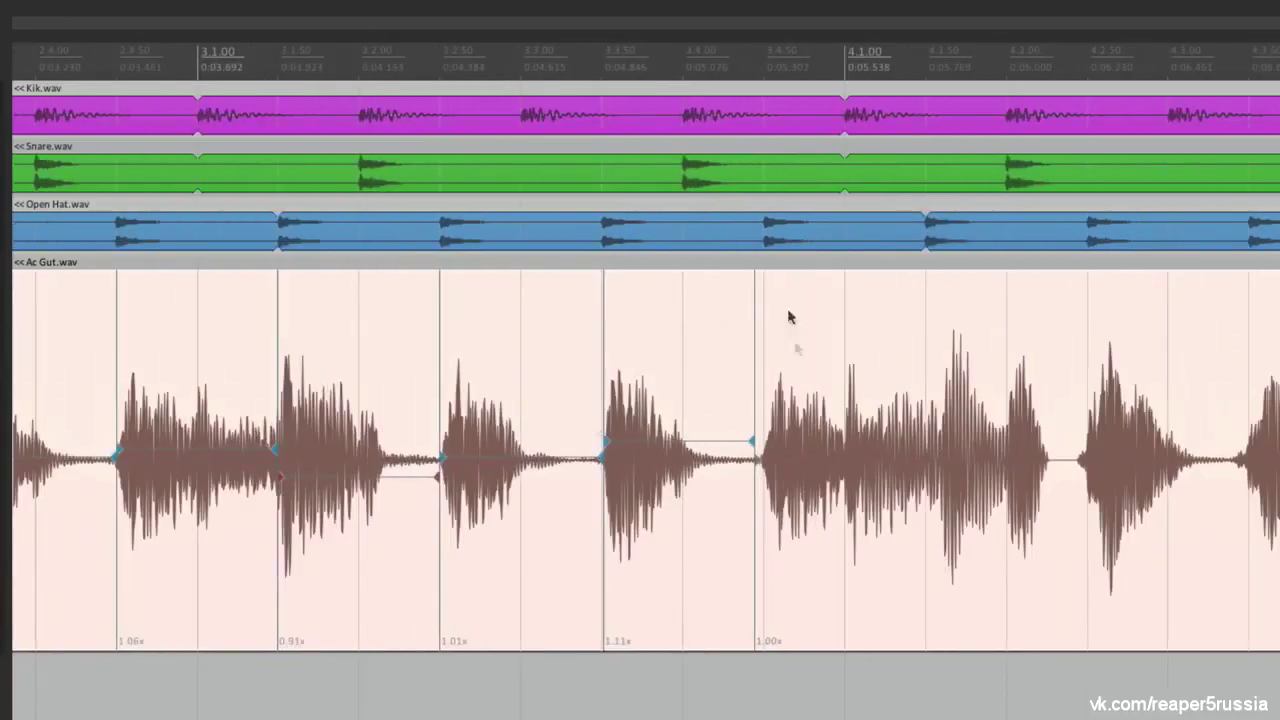
# Try shifting the stretch marker at 3.3.50 slightly earlier, and play the aligned guitar from just before the item
pyautogui.moveTo(604, 452)
pyautogui.mouseDown()
pyautogui.moveTo(566, 445)
pyautogui.moveTo(604, 450)
pyautogui.mouseUp()
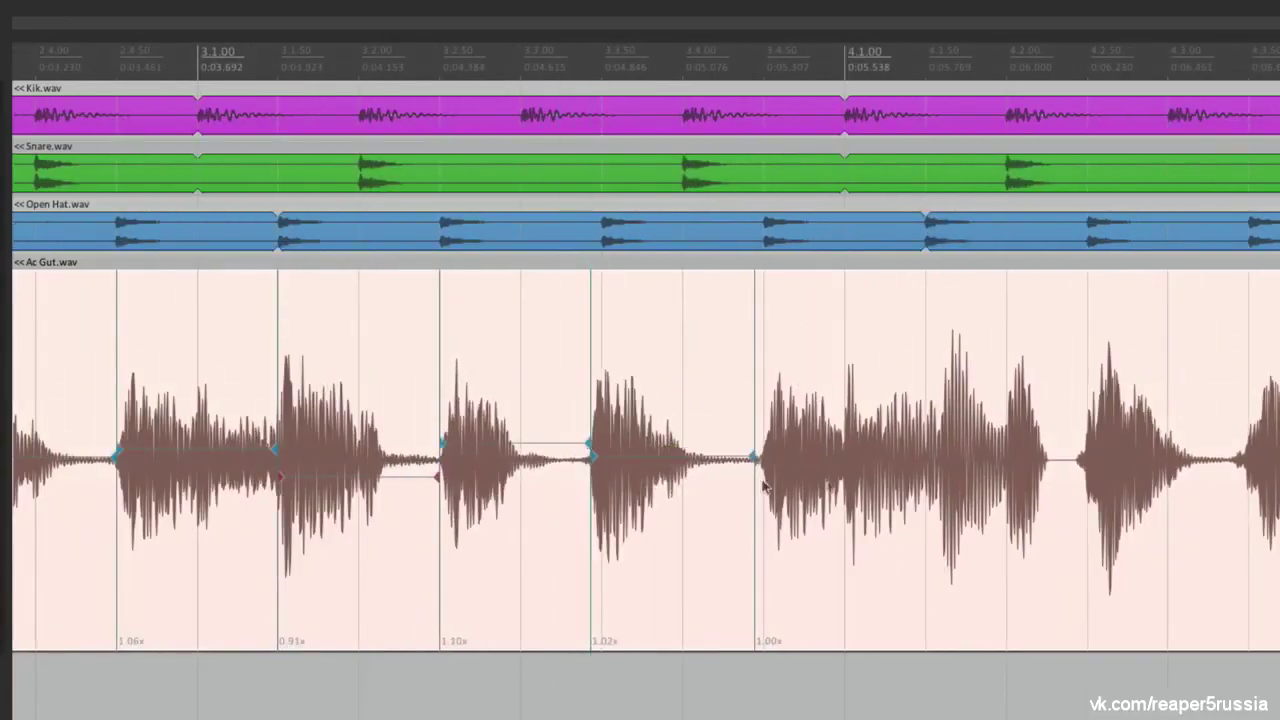
pyautogui.scroll(-5, 509, 389)
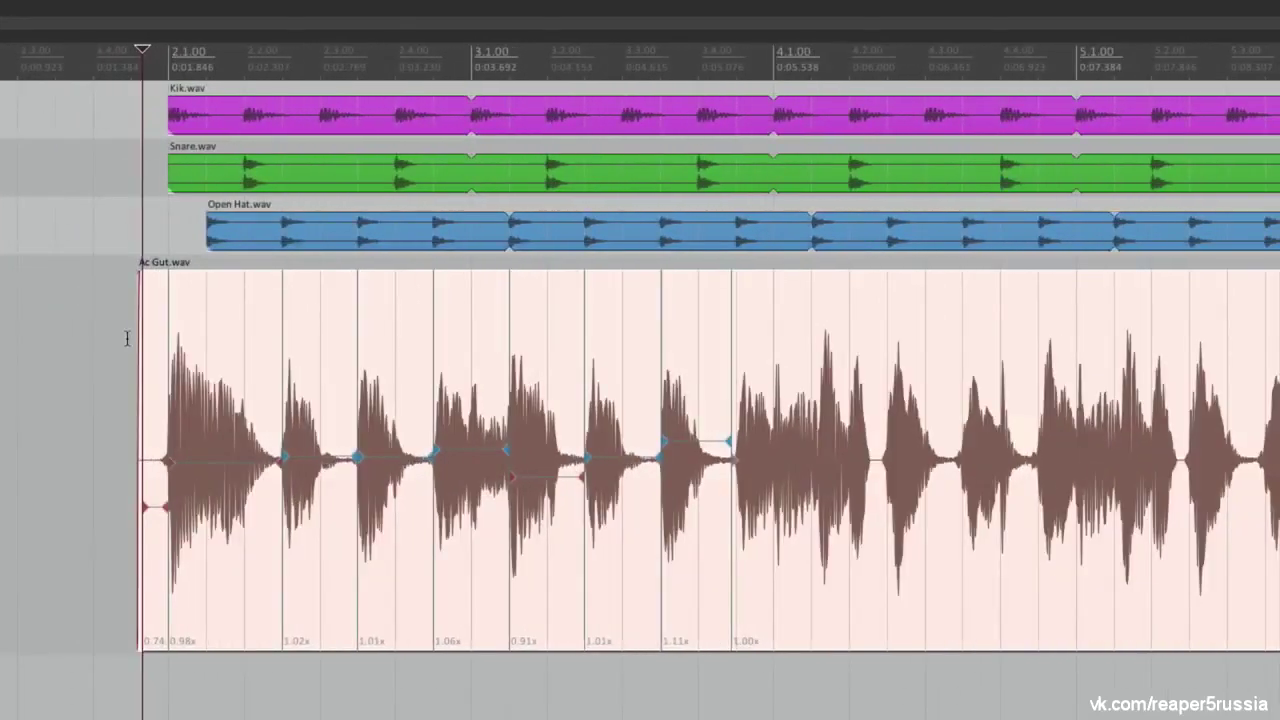
pyautogui.doubleClick(115, 356)
pyautogui.press('space')
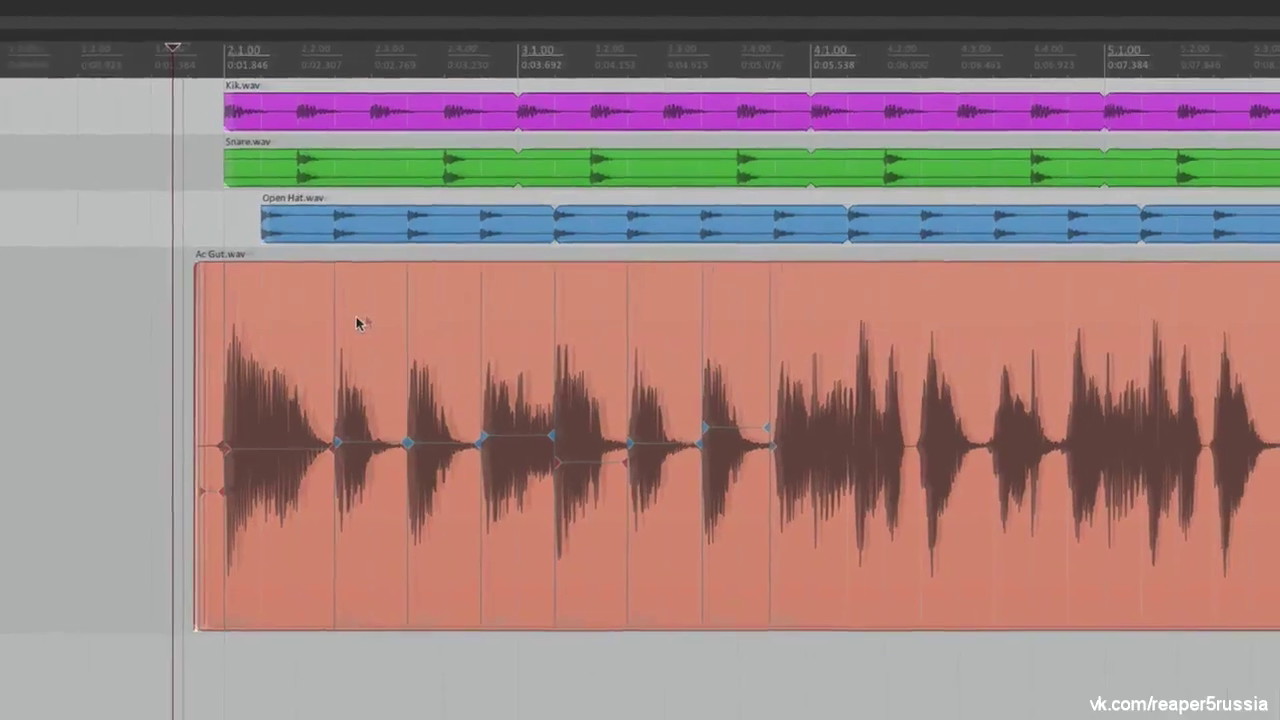
# Enable Preserve pitch when changing rate in the Ac Gut.wav item's properties
pyautogui.doubleClick(305, 333)
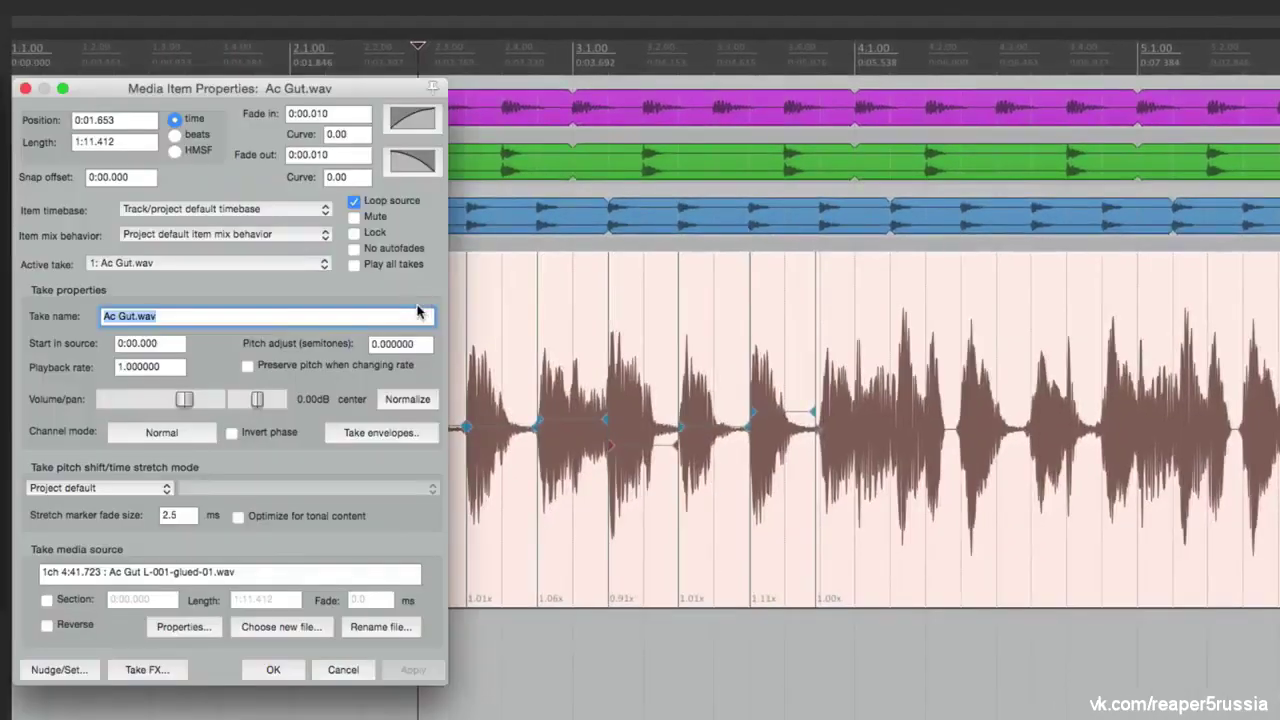
pyautogui.click(248, 367)
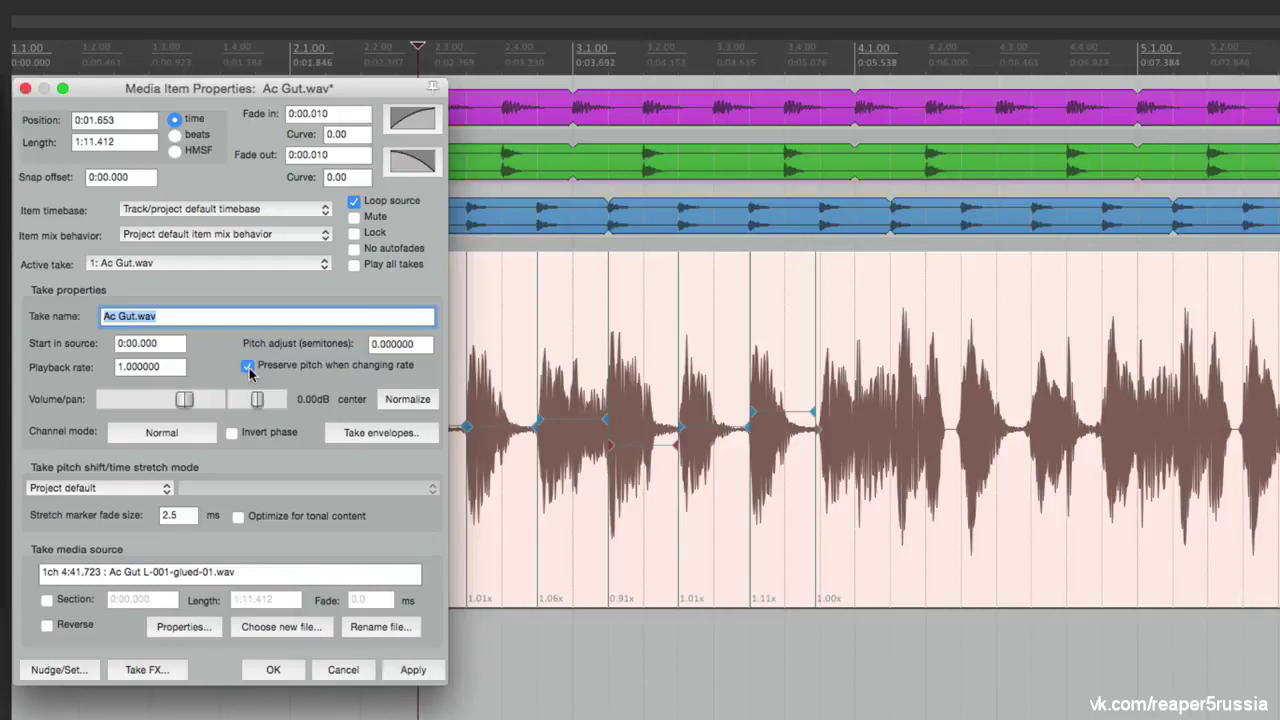
pyautogui.click(290, 669)
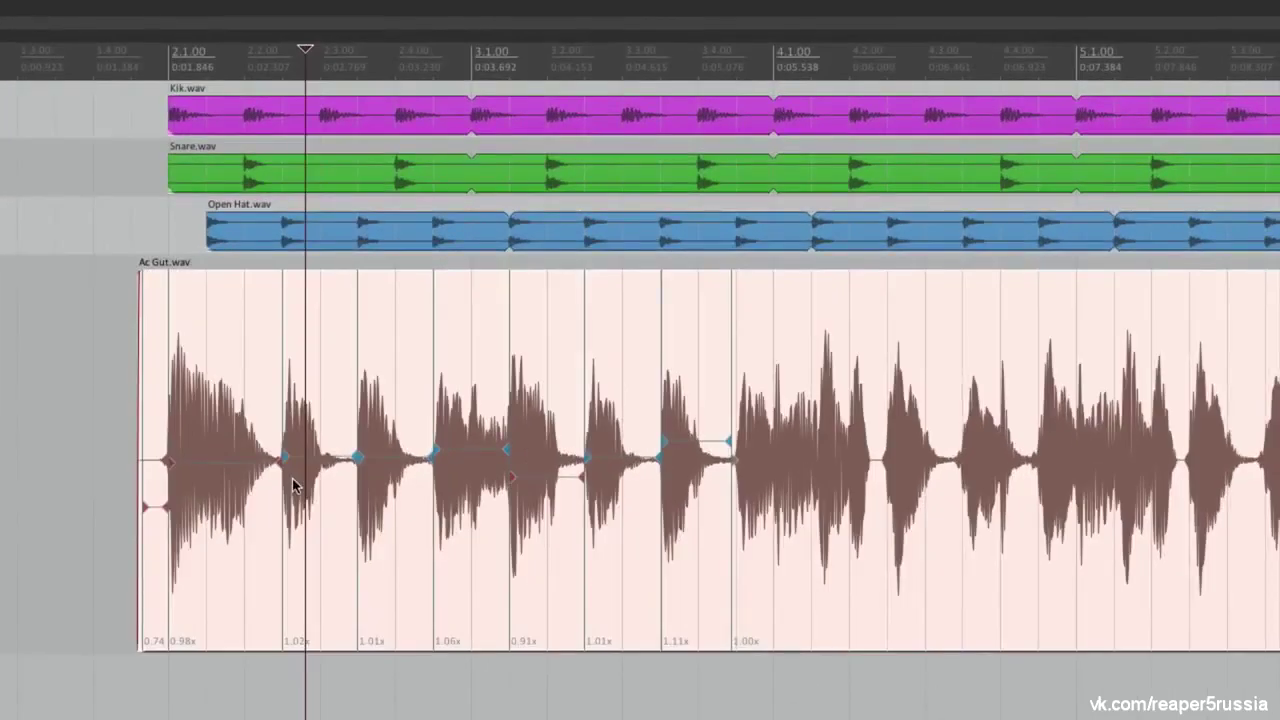
# Play the guitar and drums from just before the item to hear the pitch-preserved stretching
pyautogui.doubleClick(118, 444)
pyautogui.press('space')
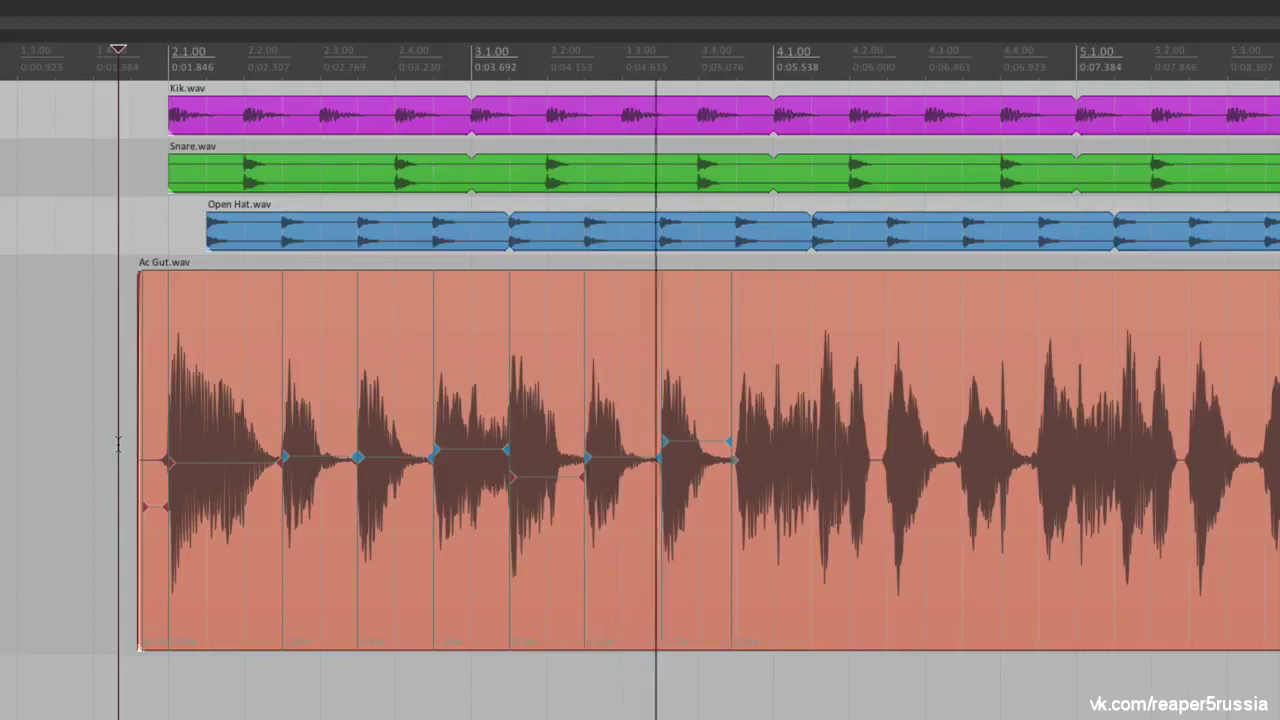
pyautogui.press('space')
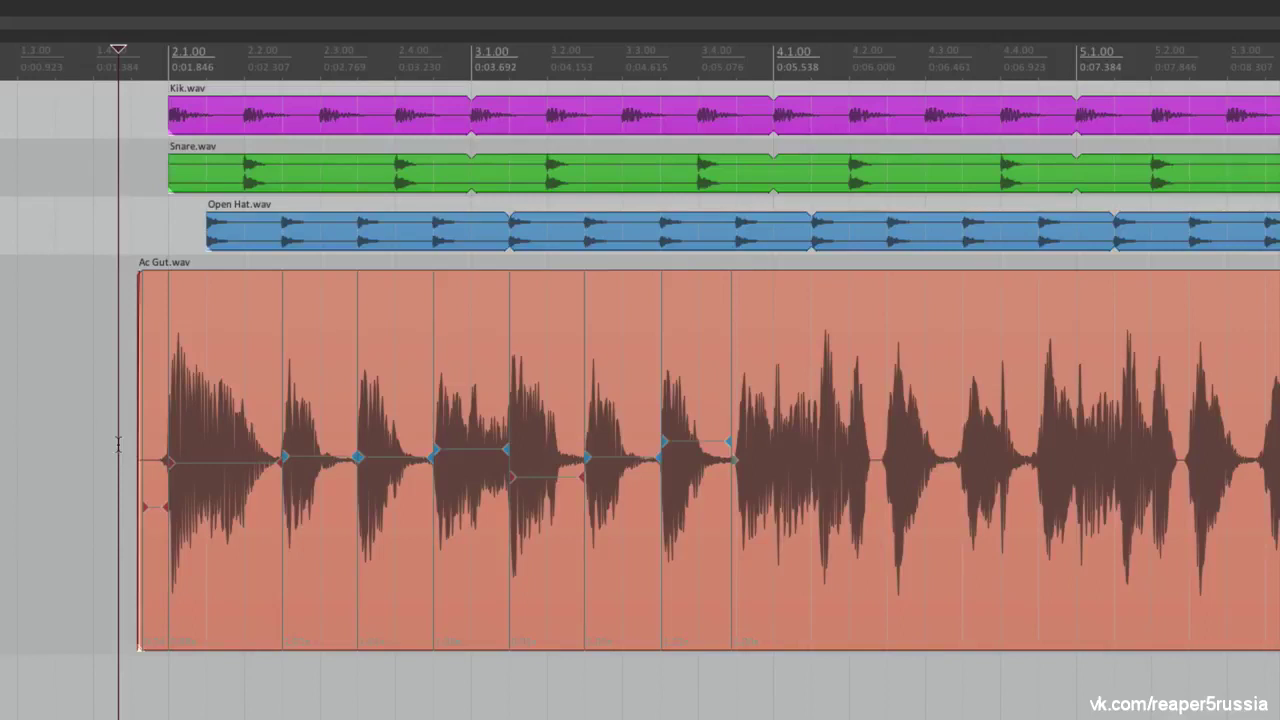
# Remove all stretch markers from the Ac Gut.wav item and play the unstretched guitar from before its start
pyautogui.click(165, 403)
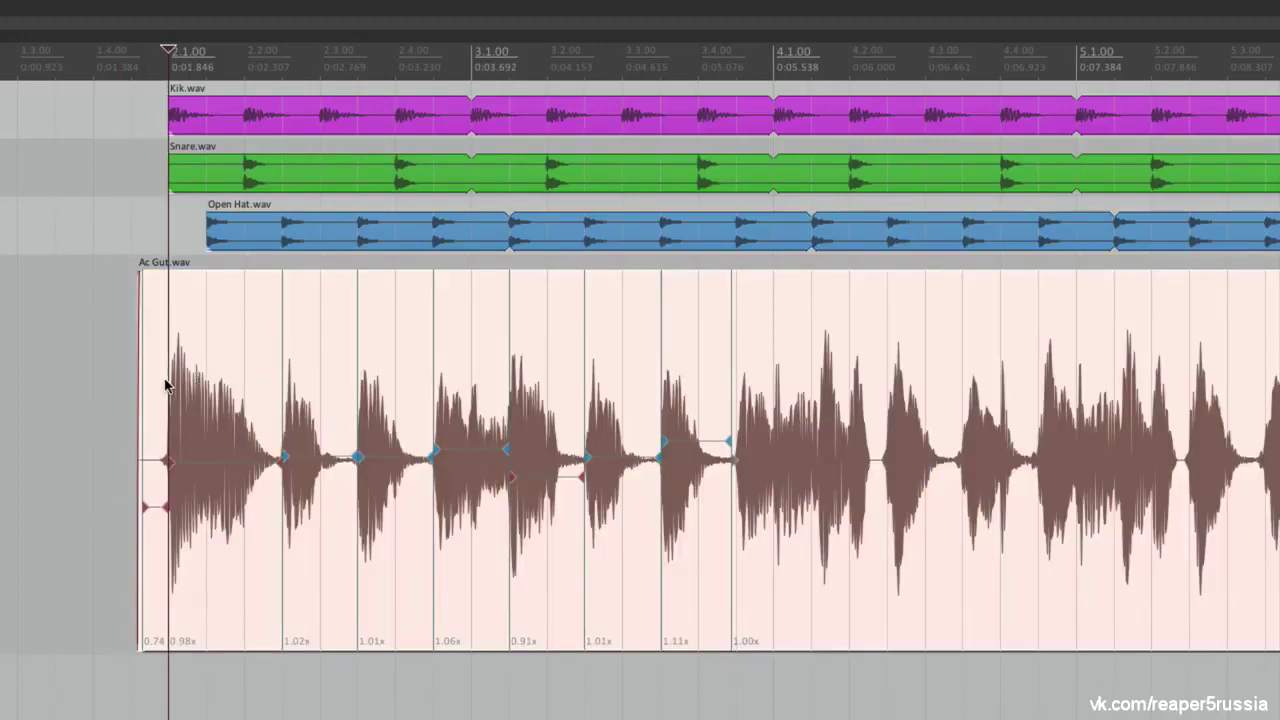
pyautogui.rightClick(170, 301)
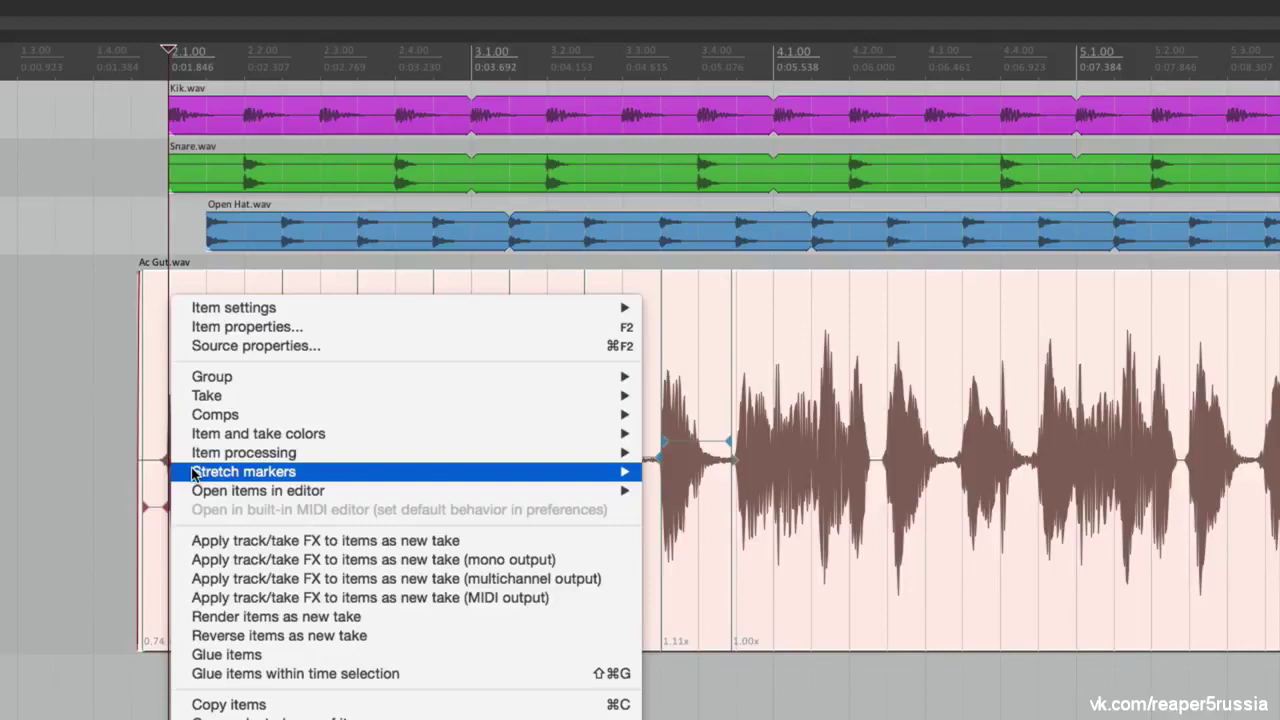
pyautogui.moveTo(185, 478)
pyautogui.moveTo(678, 545)
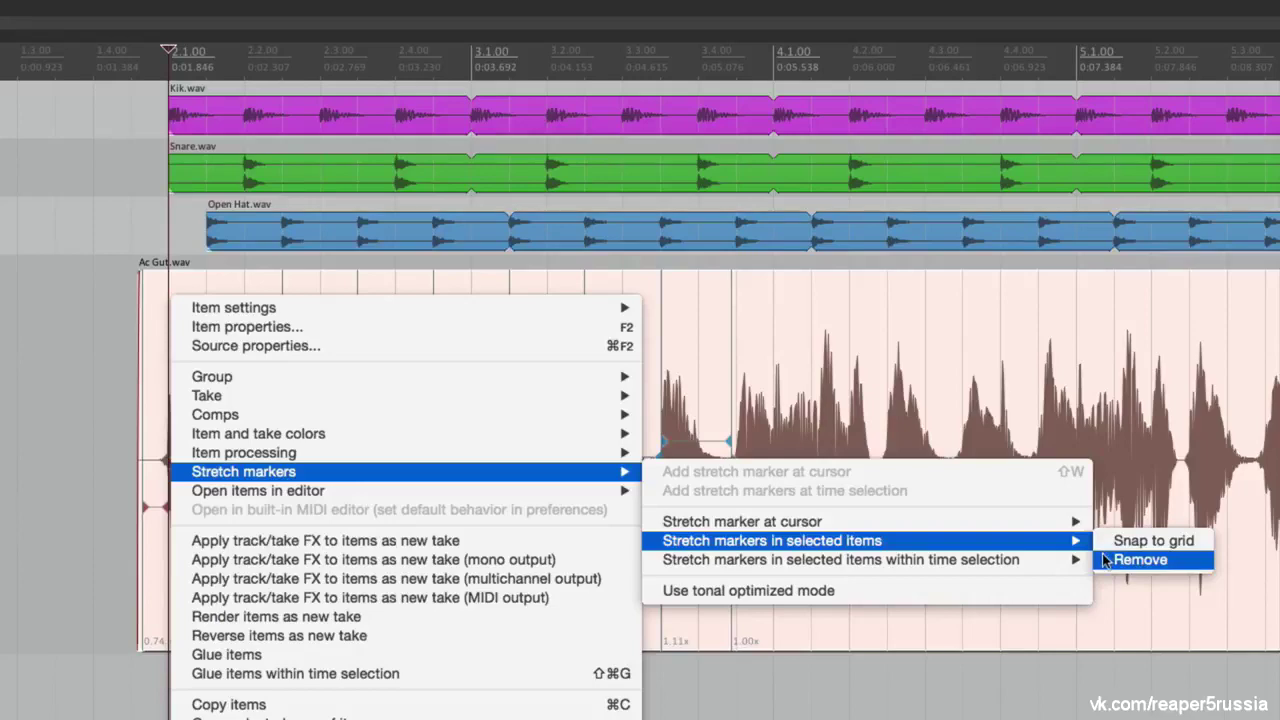
pyautogui.click(1140, 560)
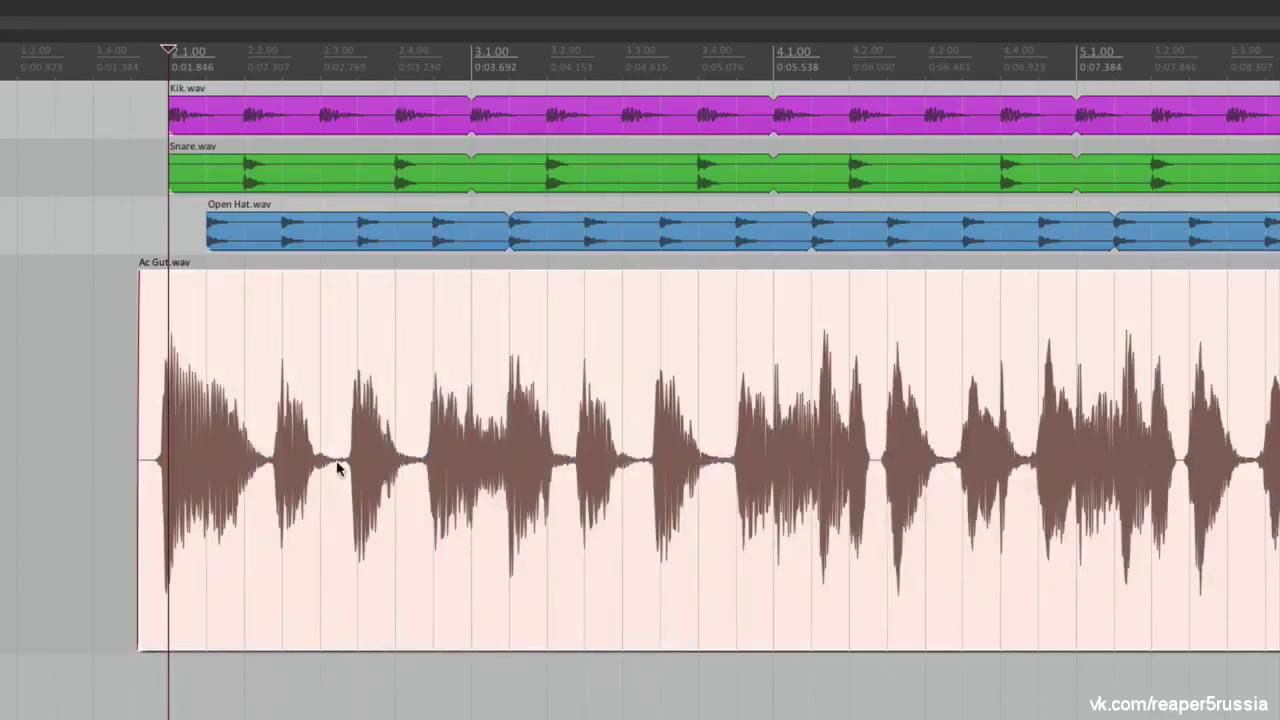
pyautogui.click(98, 352)
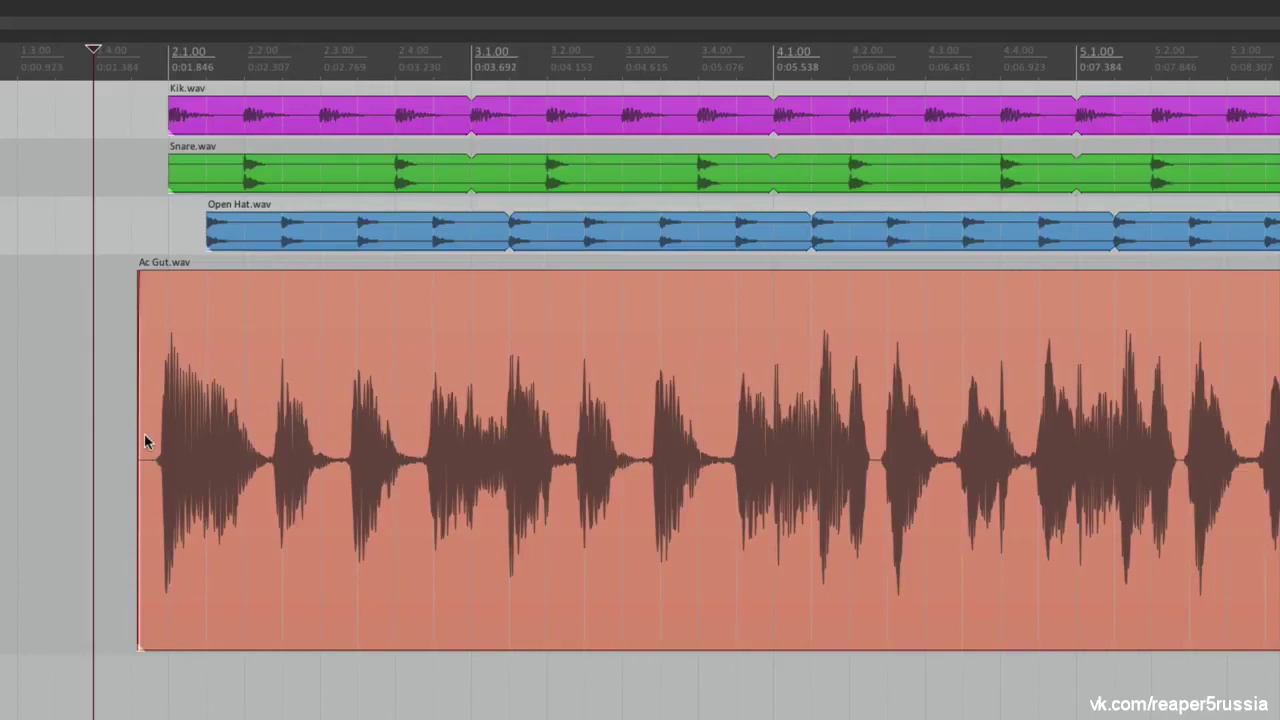
pyautogui.press('space')
# Add one stretch marker in the silence just before the note at 3.4.50 and another in the silence at the item's start
pyautogui.scroll(4, 740, 470)
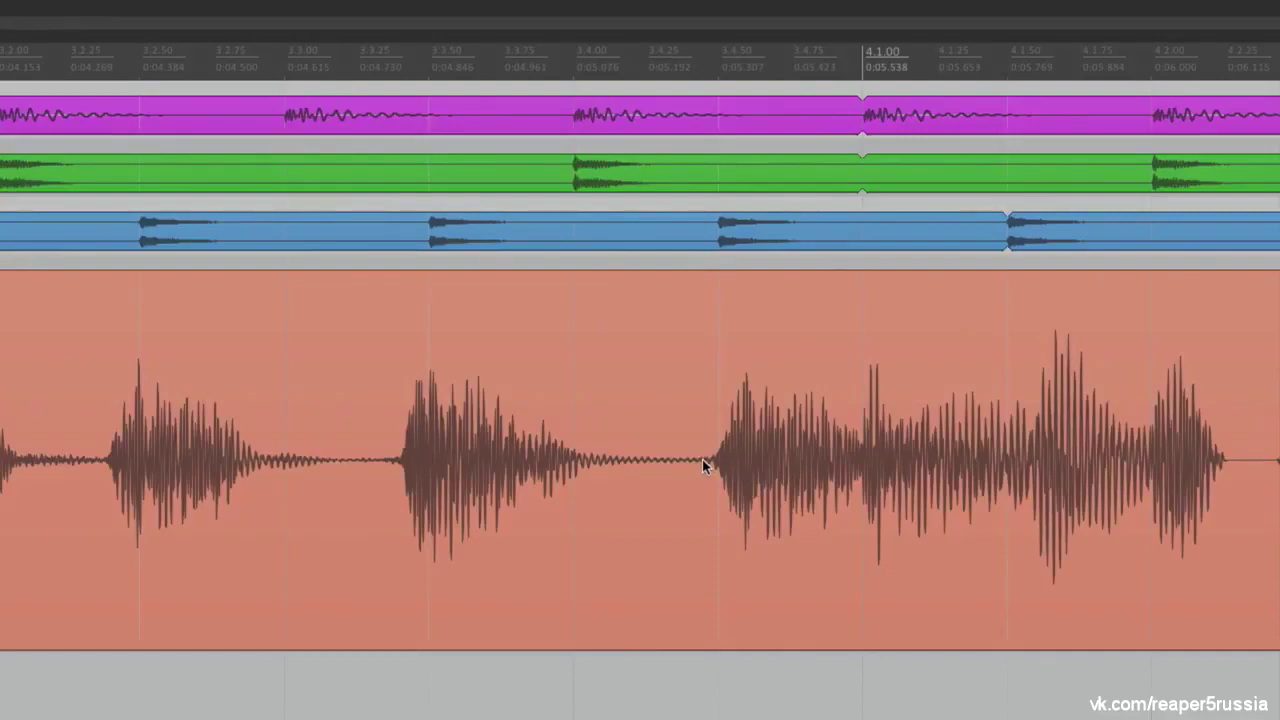
pyautogui.hotkey('shift', 'w')
pyautogui.scroll(-2, 573, 447)
pyautogui.scroll(-4, 573, 447)
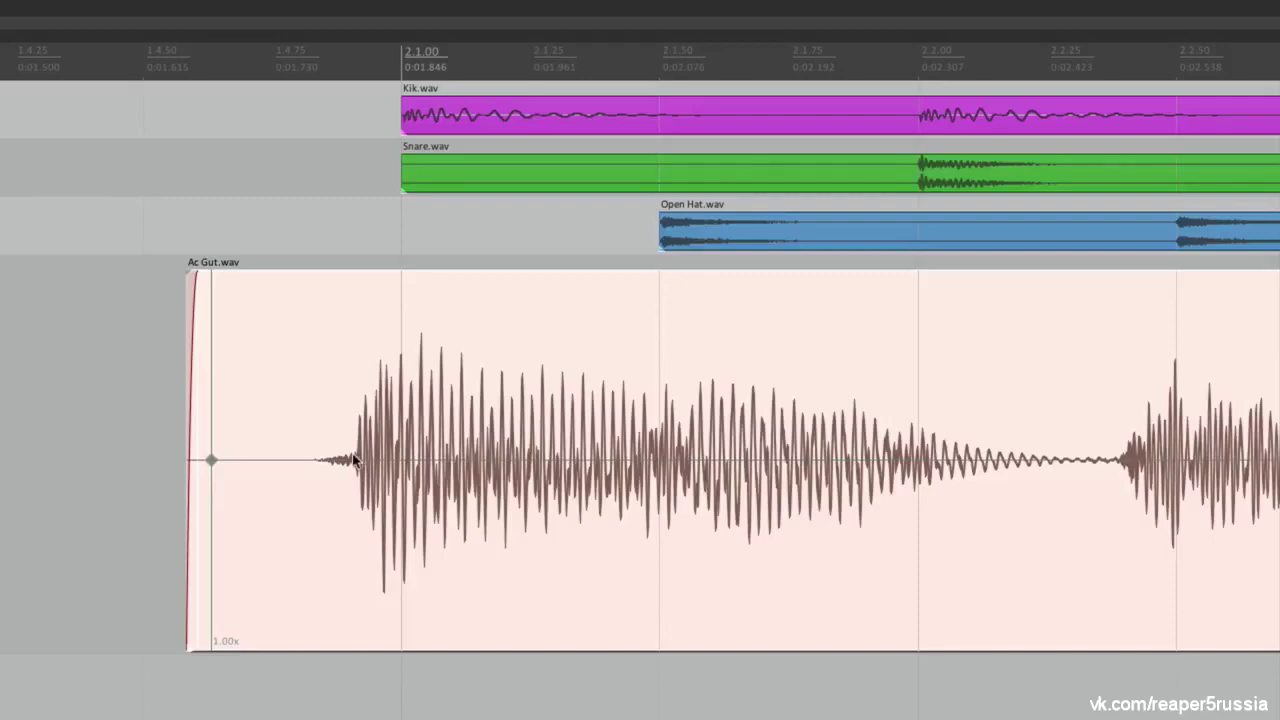
# Add stretch markers at the onsets of the seven guitar notes between 2.1.00 and 3.3.50, leaving their timing unshifted
pyautogui.hscroll(10, 359, 503)
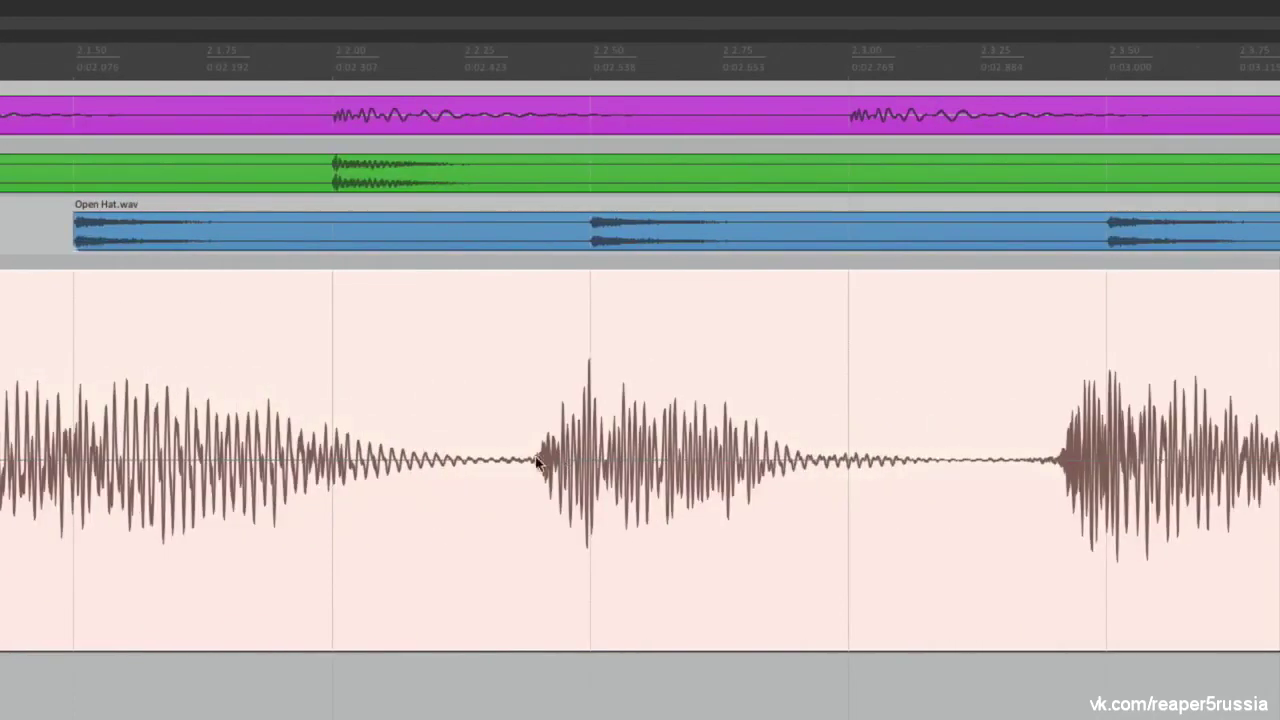
pyautogui.hscroll(-4, 549, 478)
pyautogui.hscroll(5, 464, 460)
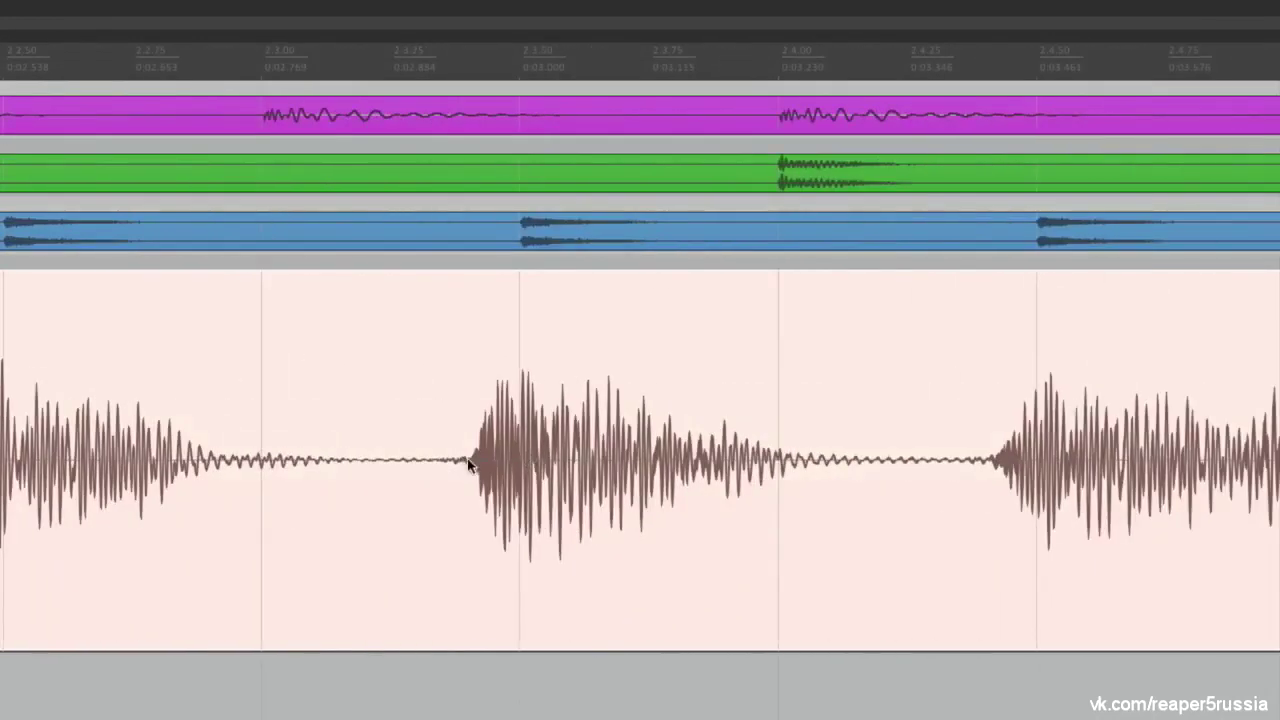
pyautogui.hscroll(2, 468, 460)
pyautogui.hscroll(7, 468, 460)
pyautogui.hscroll(8, 440, 458)
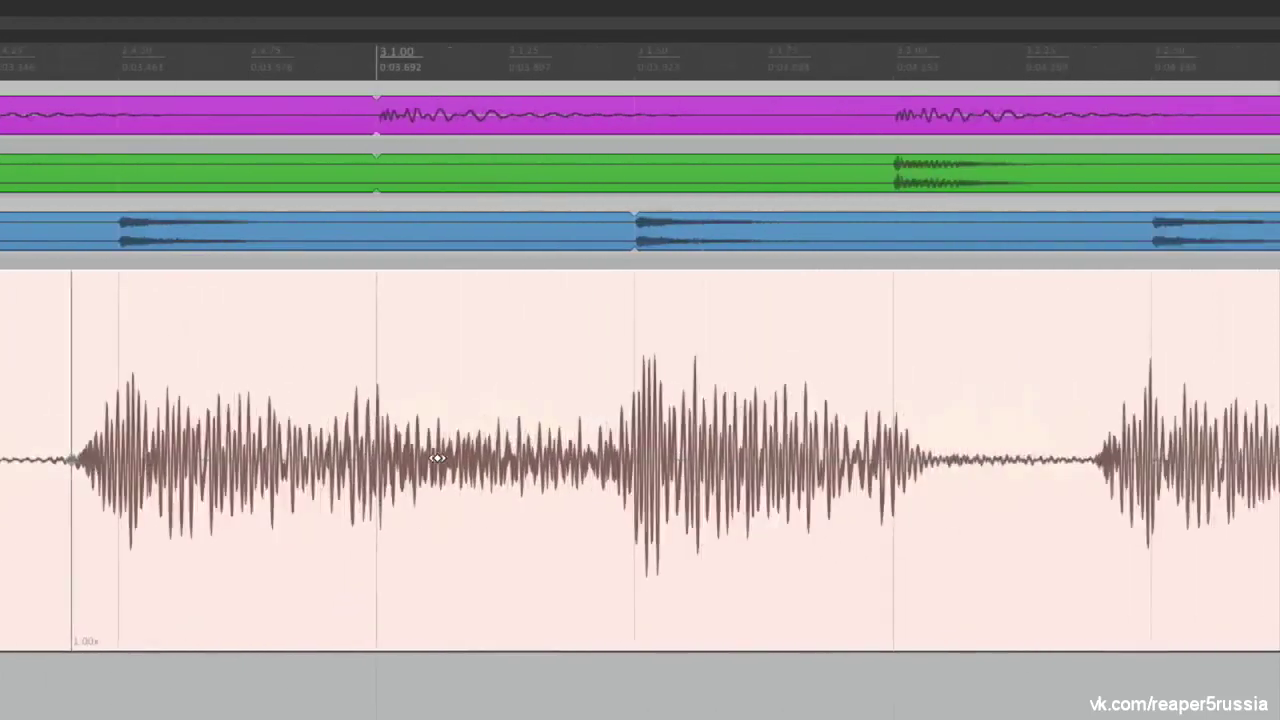
pyautogui.hscroll(16, 497, 462)
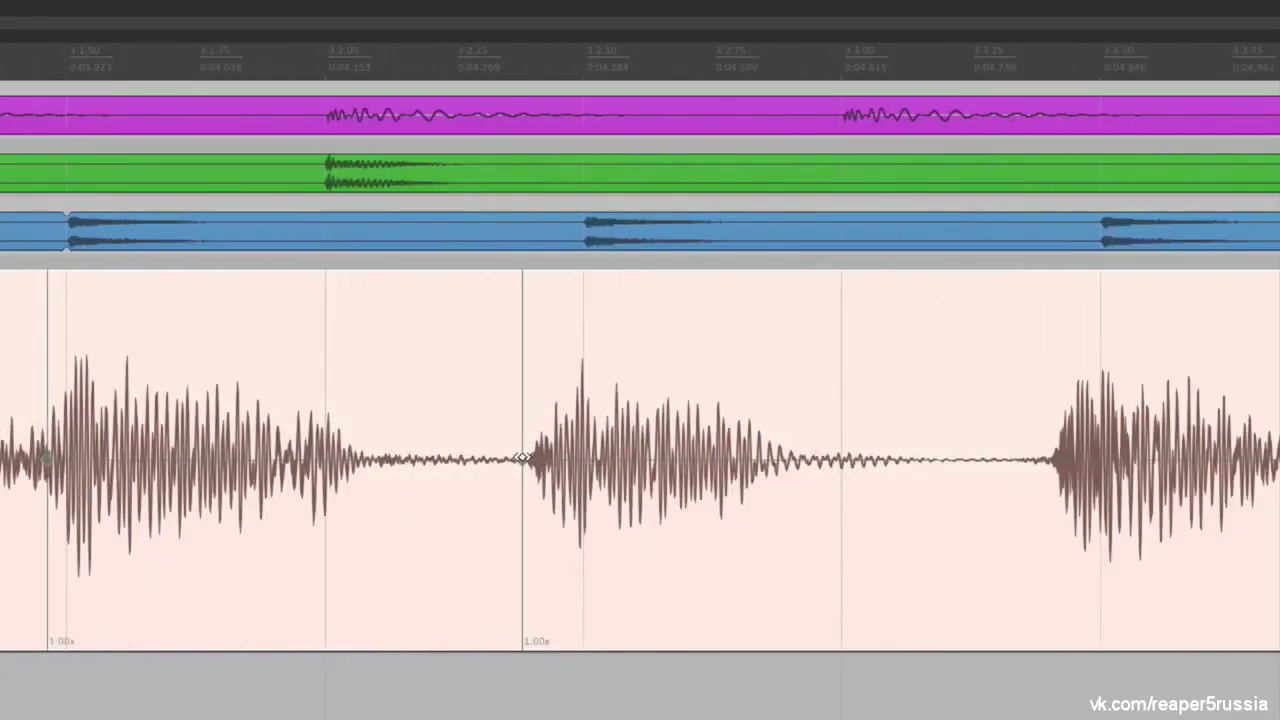
pyautogui.hscroll(9, 549, 470)
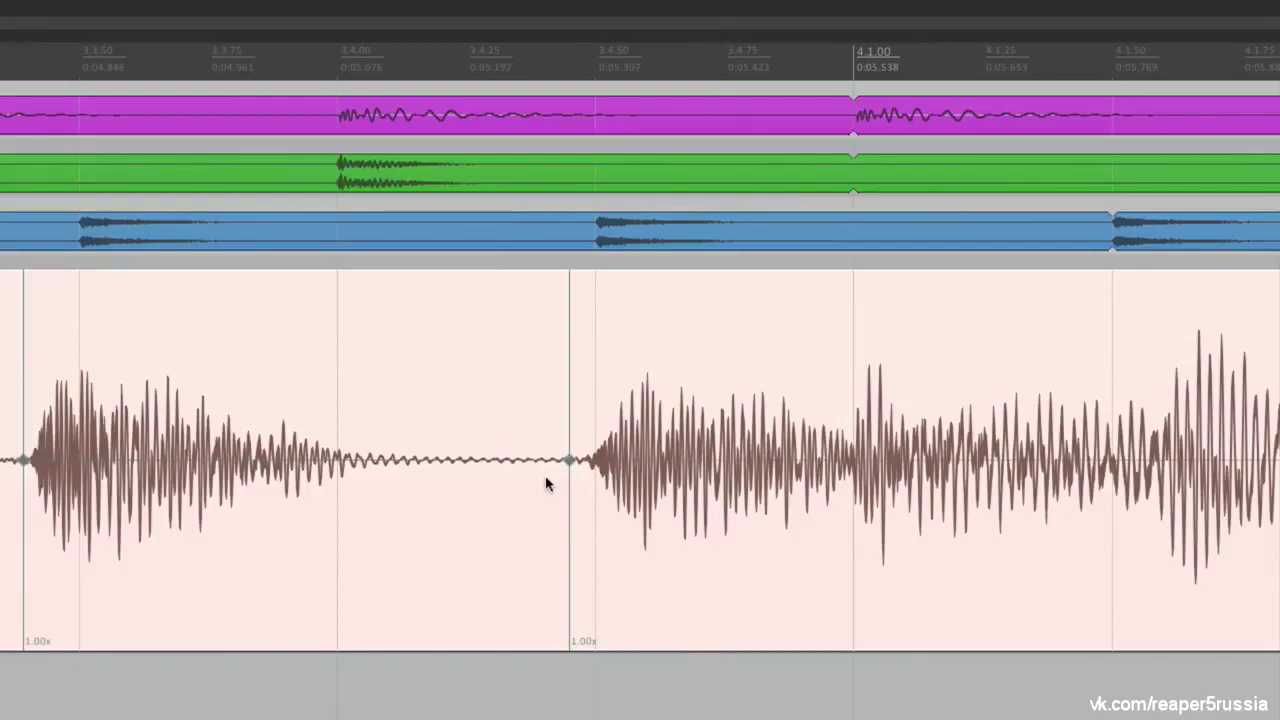
pyautogui.scroll(-8, 468, 475)
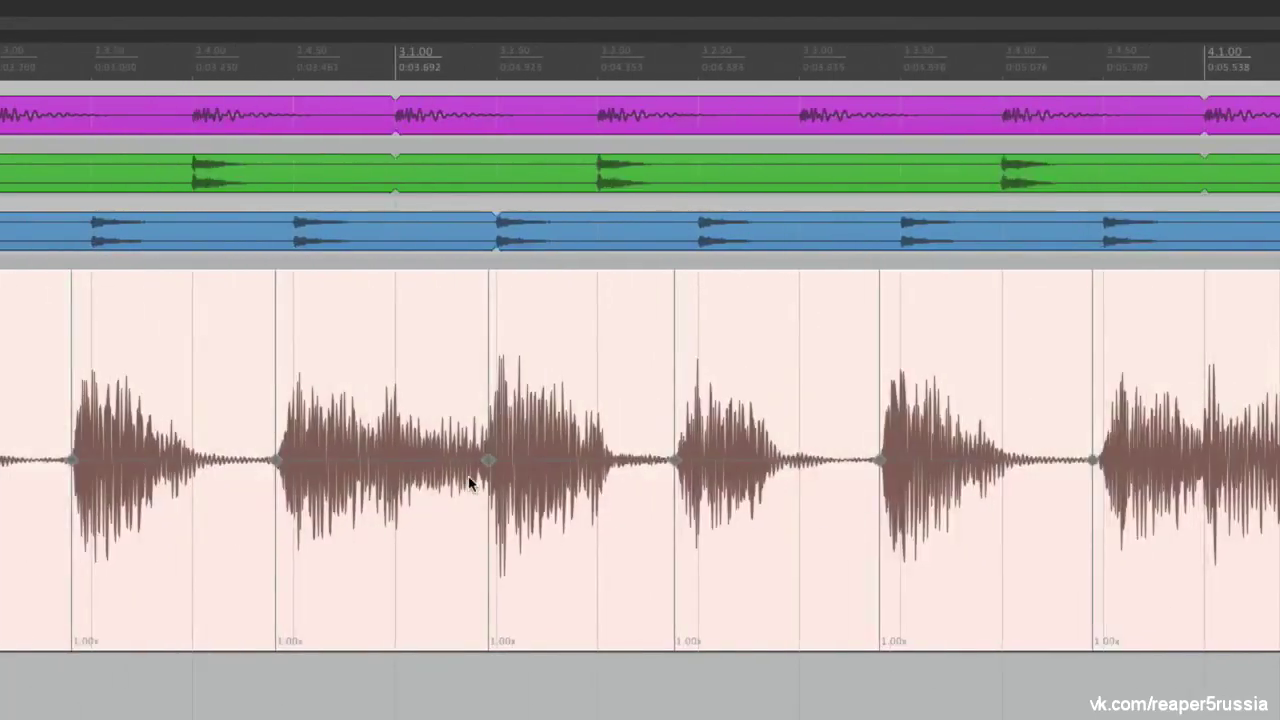
pyautogui.scroll(-4, 468, 476)
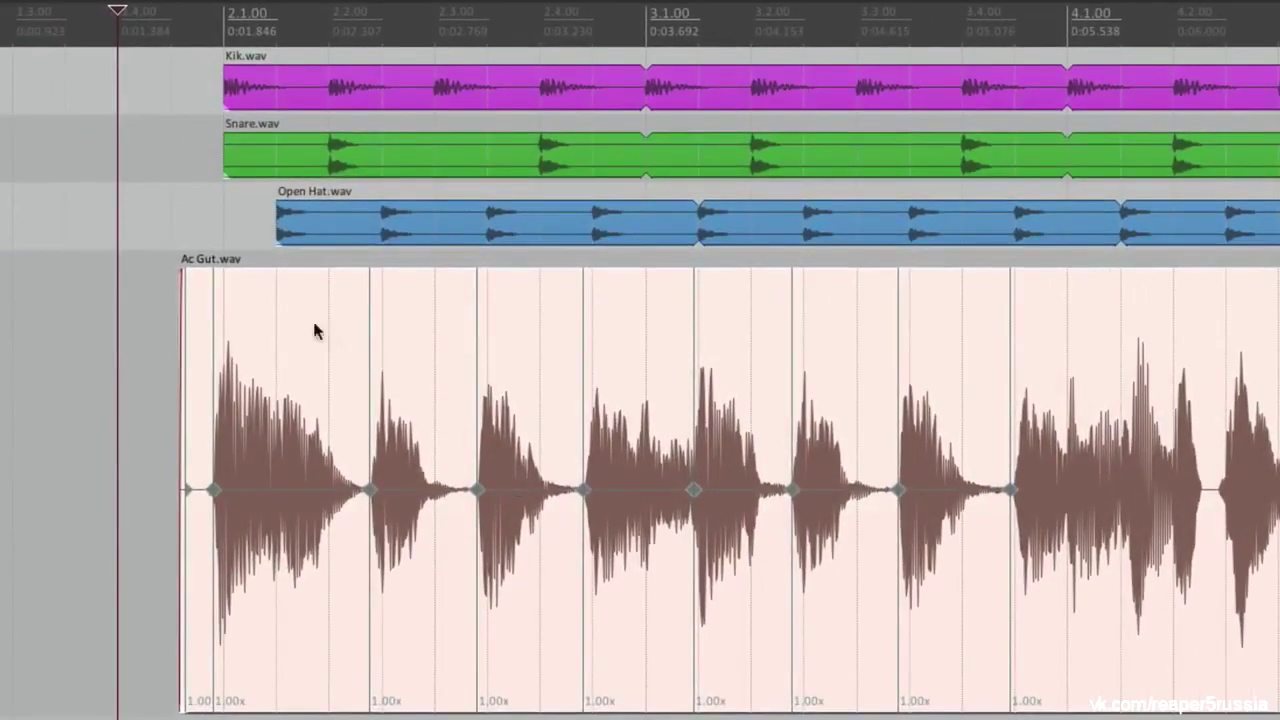
# Select the time range from just before 2.1.00 to about 3.4.00 and snap the item's stretch markers within it to the grid
pyautogui.moveTo(205, 276); pyautogui.dragTo(977, 392)
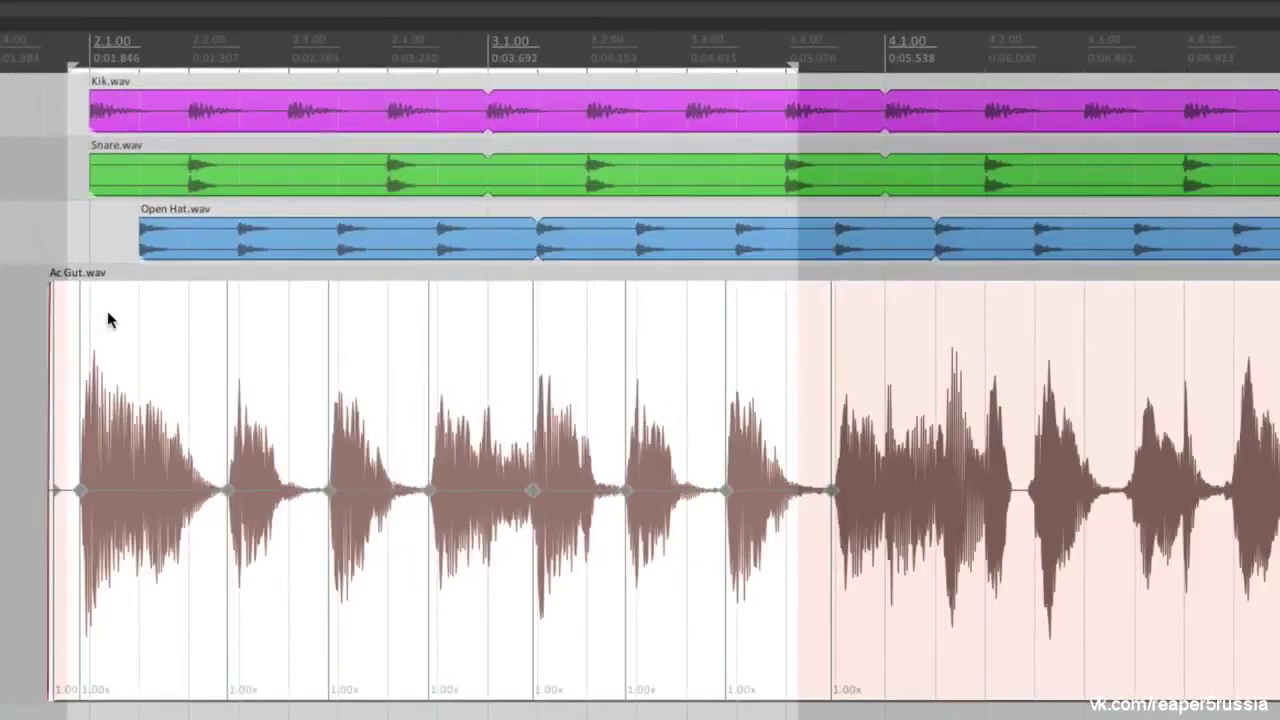
pyautogui.rightClick(245, 307)
pyautogui.moveTo(128, 515)
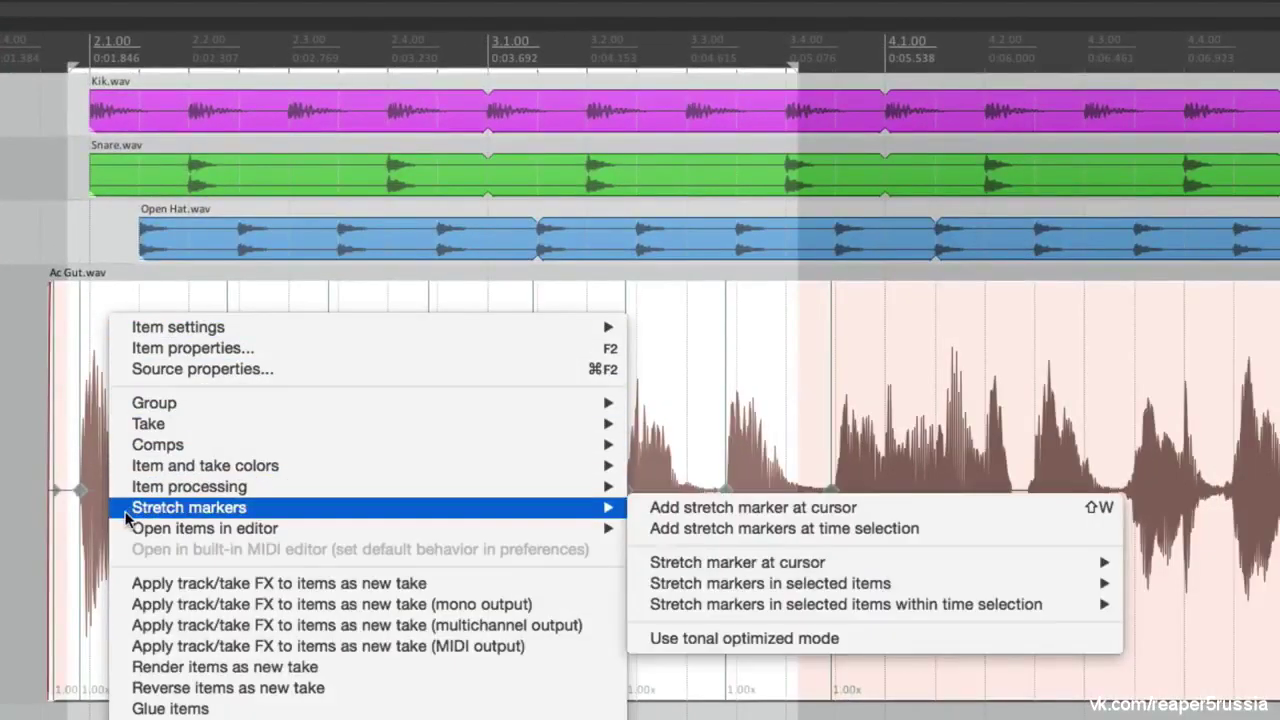
pyautogui.moveTo(637, 604)
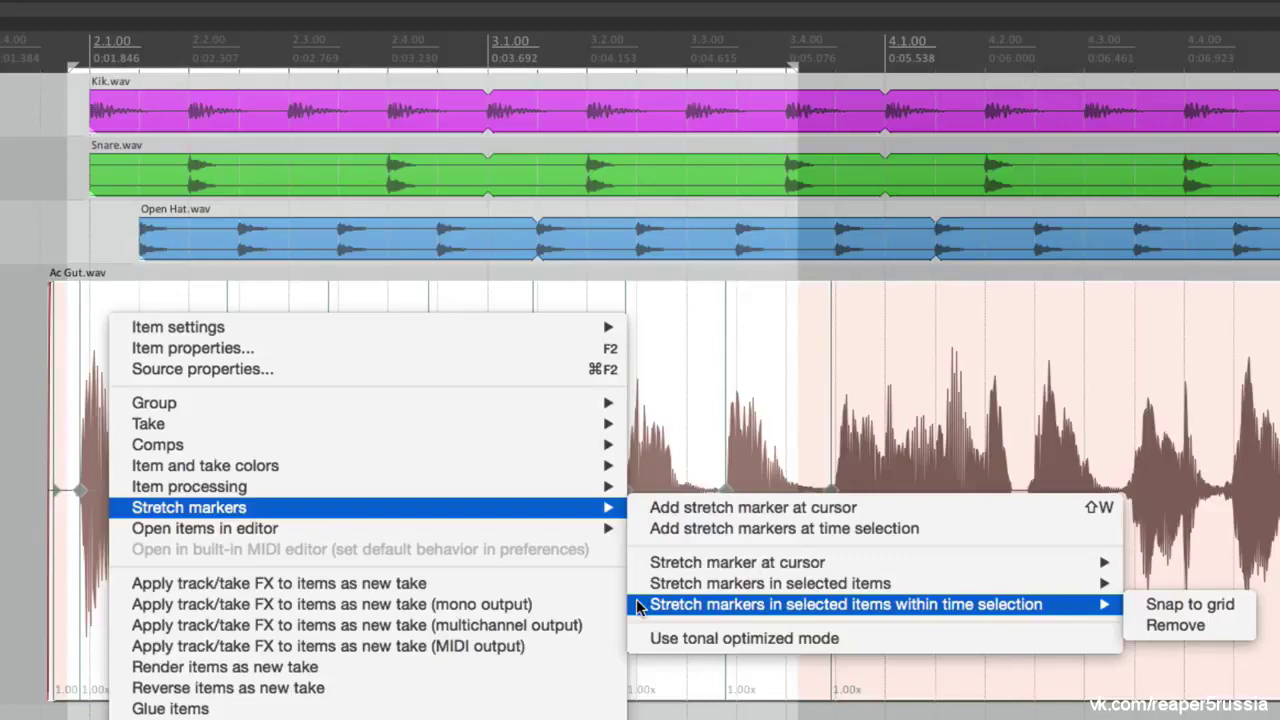
pyautogui.click(1244, 614)
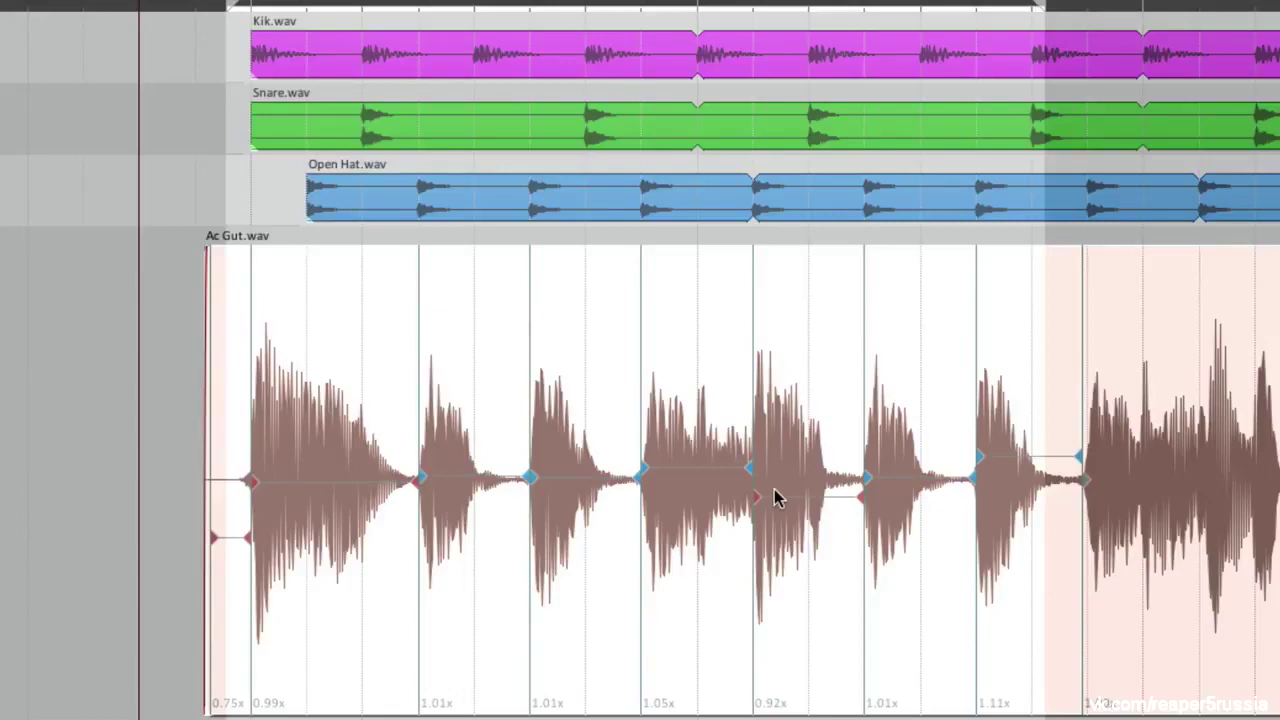
# Clear the time selection and play the grid-snapped guitar against the drums from just before the item
pyautogui.click(206, 337)
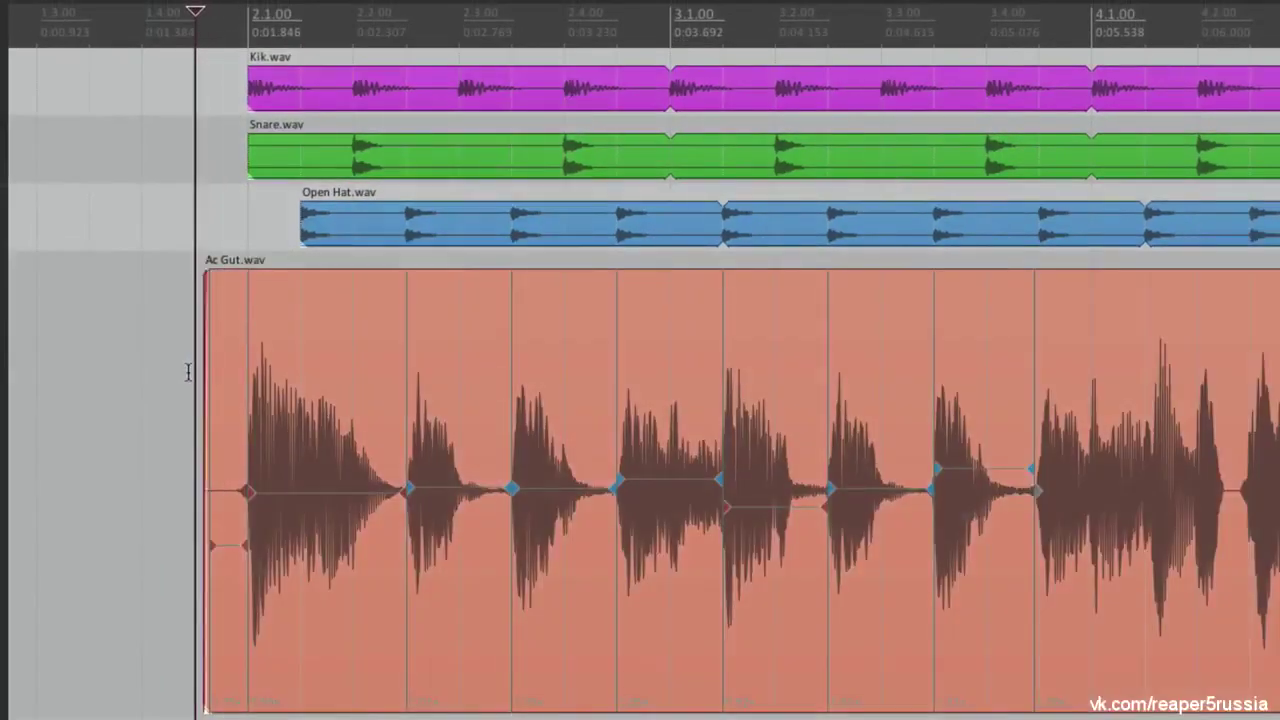
pyautogui.press('space')
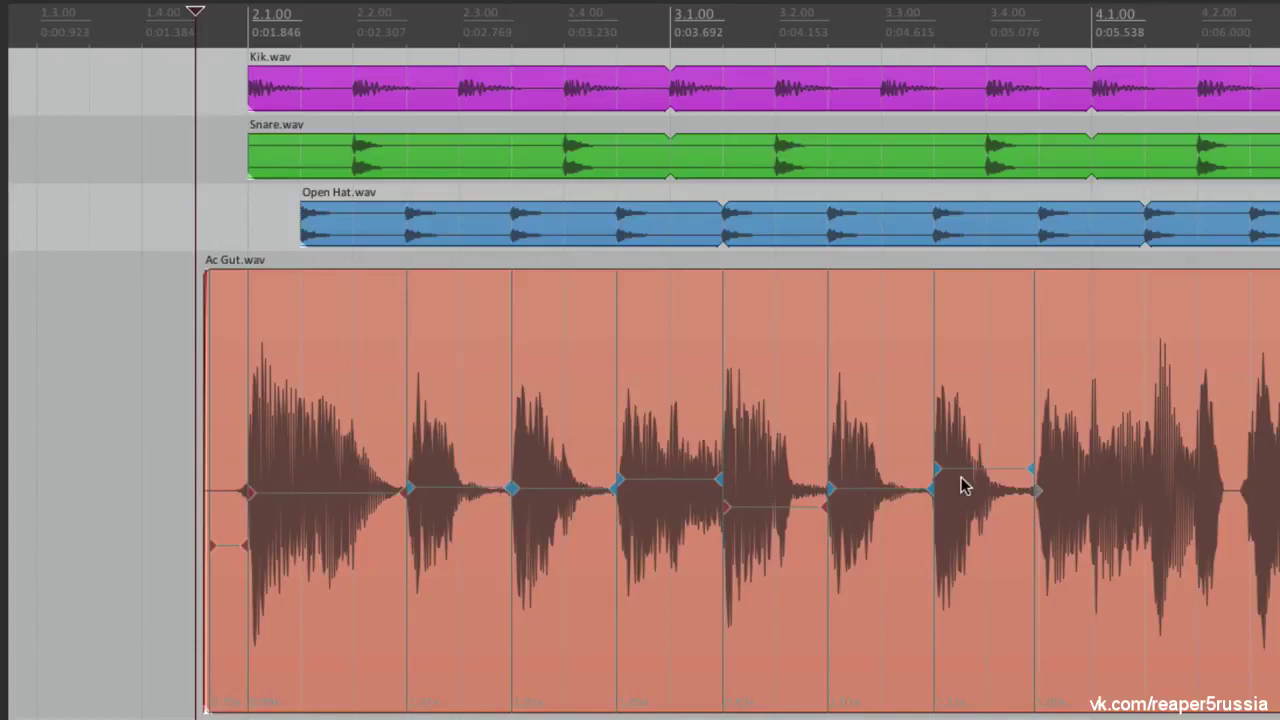
pyautogui.press('space')
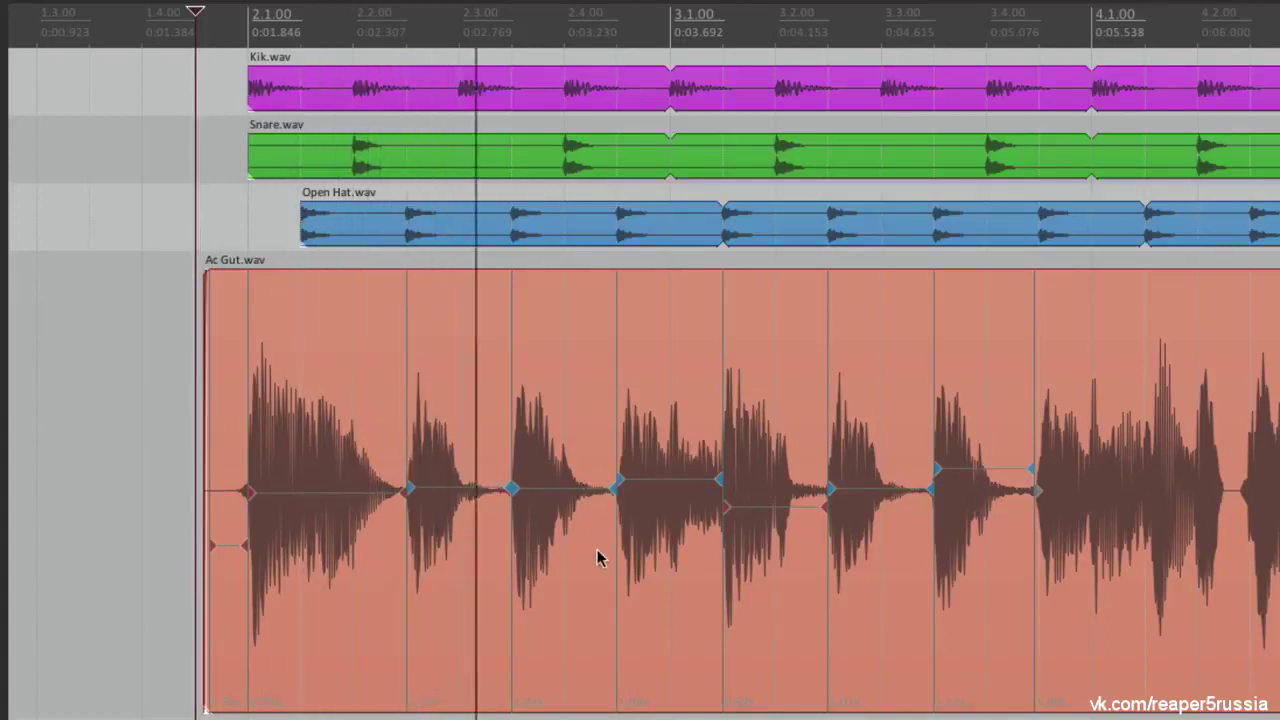
pyautogui.press('space')
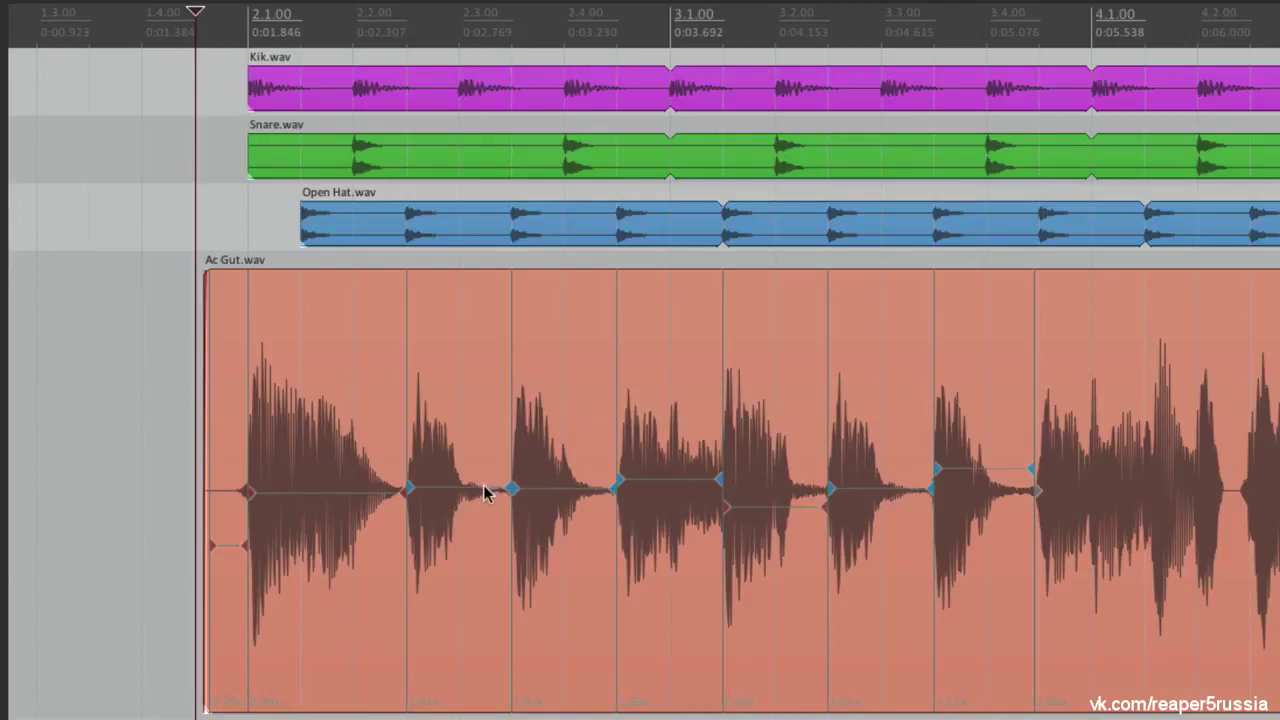
# Add a stretch marker in the silence between the second and third guitar notes, shortly after 2.3.00
pyautogui.scroll(5, 394, 480)
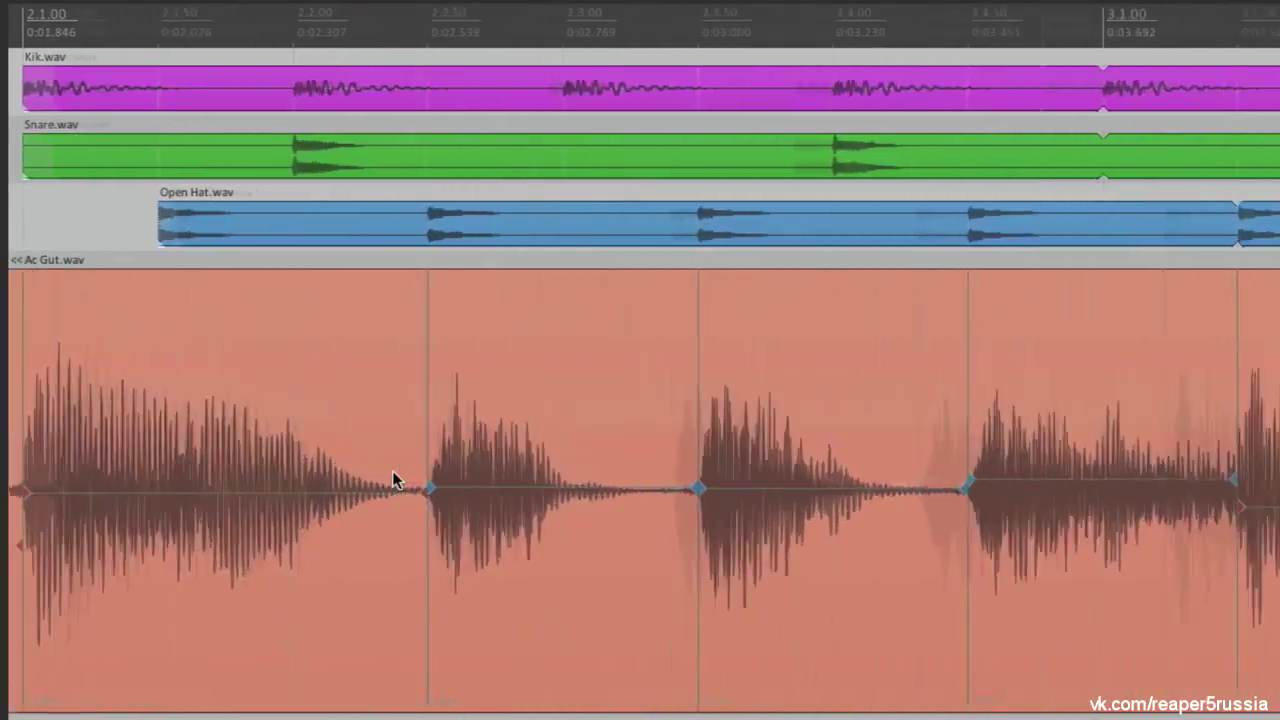
pyautogui.click(725, 488)
pyautogui.press('w')
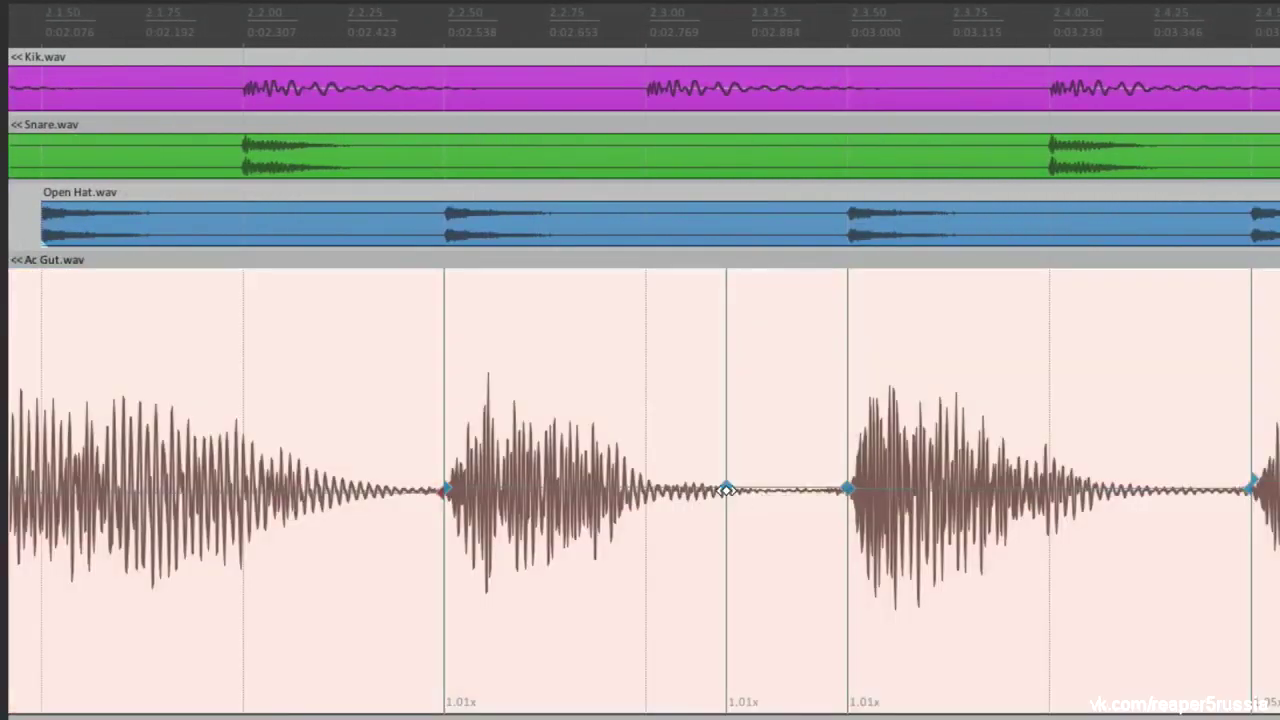
# Shorten the second and third guitar notes by moving the marker between them to 2.3.00 and a new marker after the third to 2.4.00
pyautogui.moveTo(726, 490); pyautogui.dragTo(637, 492)
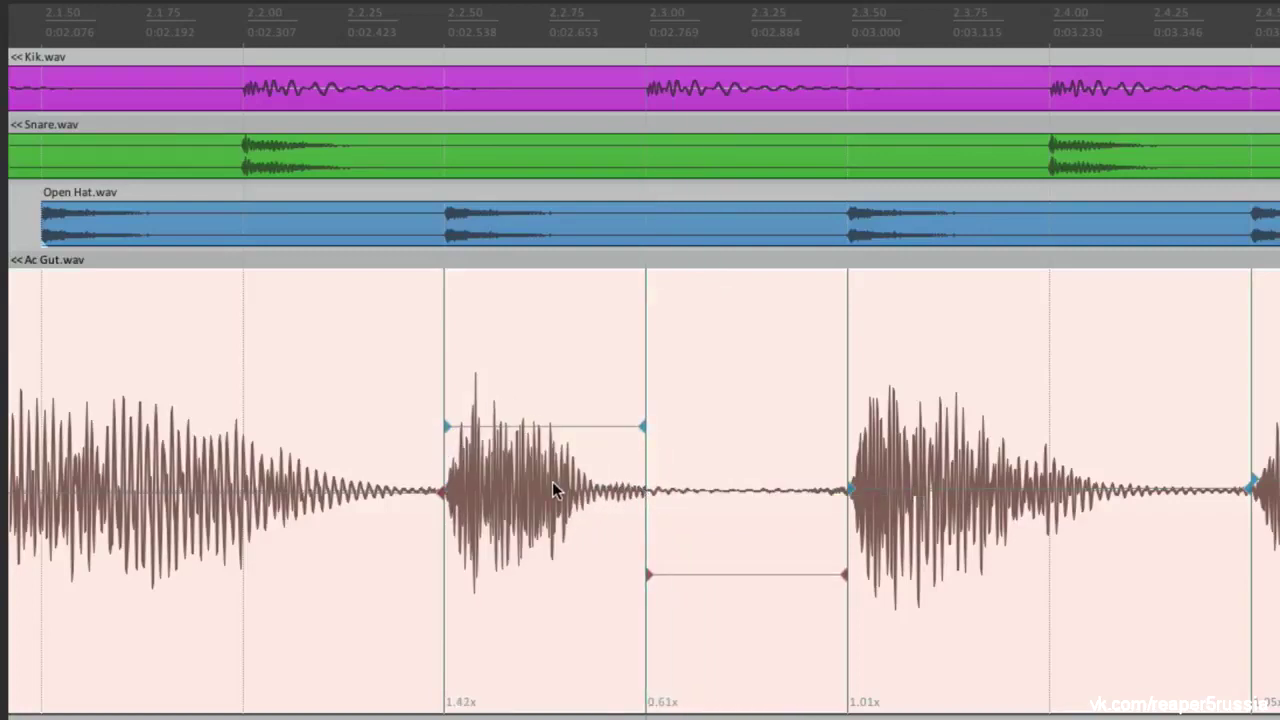
pyautogui.hscroll(5, 1119, 524)
pyautogui.press('w')
pyautogui.moveTo(985, 490); pyautogui.dragTo(889, 493)
pyautogui.scroll(-5, 806, 513)
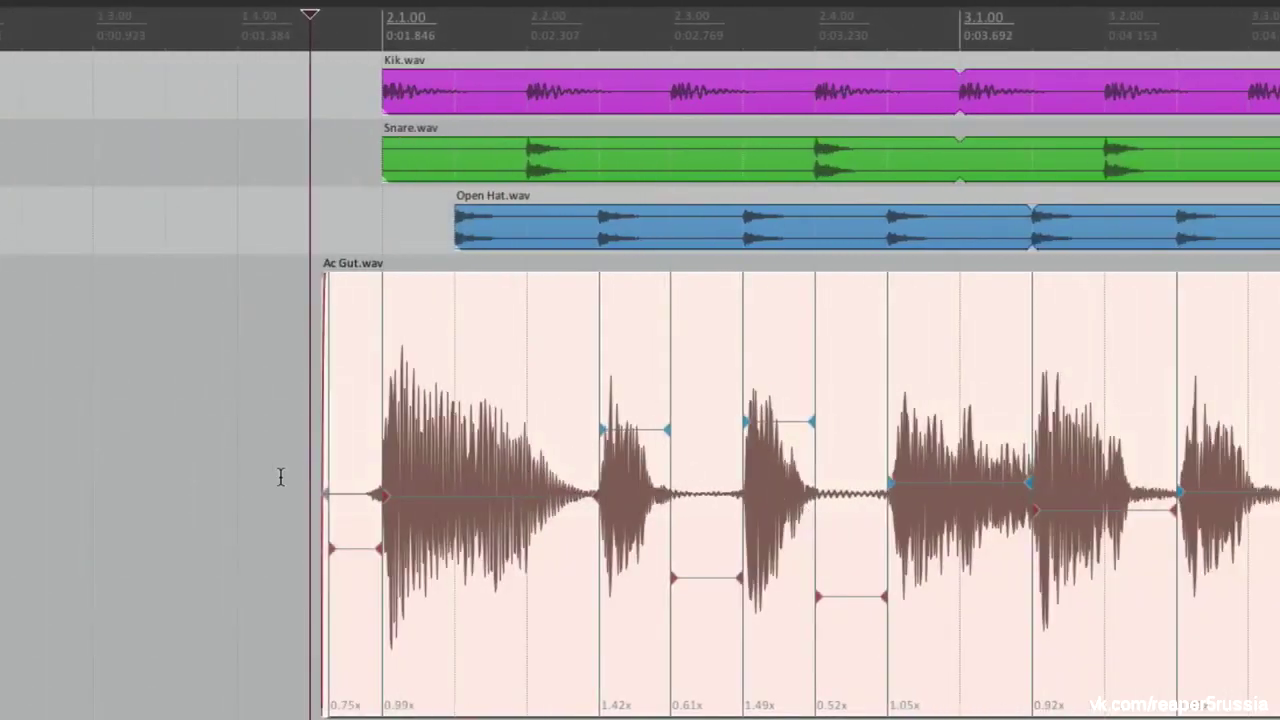
# Play the guitar from just before the item to hear the shortened second and third notes against the drums
pyautogui.click(280, 476)
pyautogui.hscroll(7, 306, 503)
pyautogui.press('space')
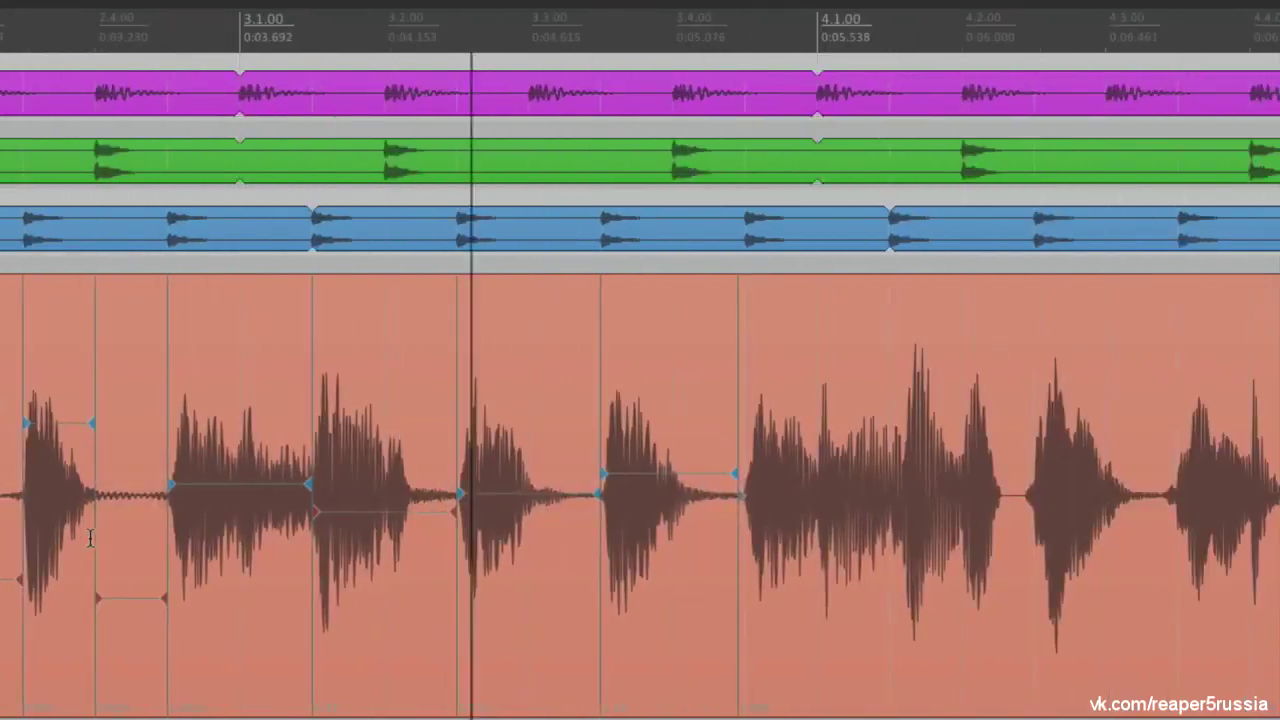
pyautogui.press('space')
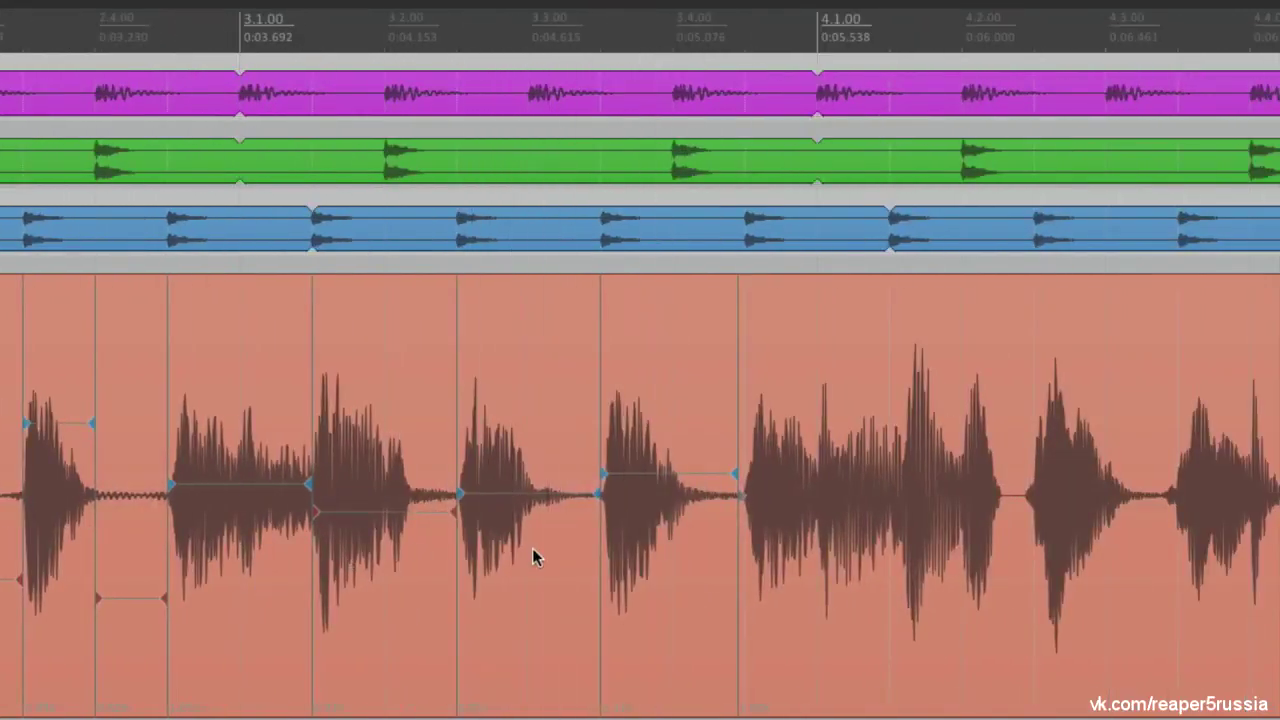
# Add stretch markers in the silences after the guitar notes at 3.2.50 and 3.3.50 and move them to 3.3.00 and 3.4.00
pyautogui.scroll(5, 622, 505)
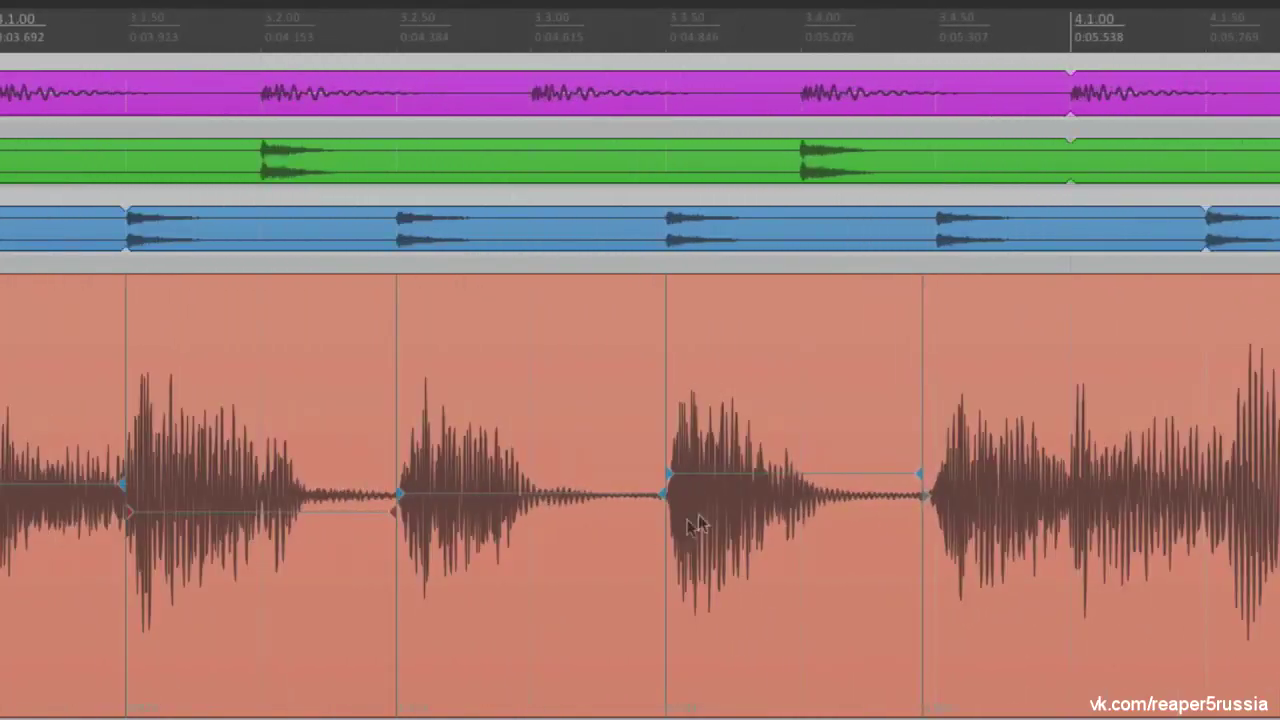
pyautogui.click(602, 497)
pyautogui.hotkey('shift', 'w')
pyautogui.hotkey('shift', 'w')
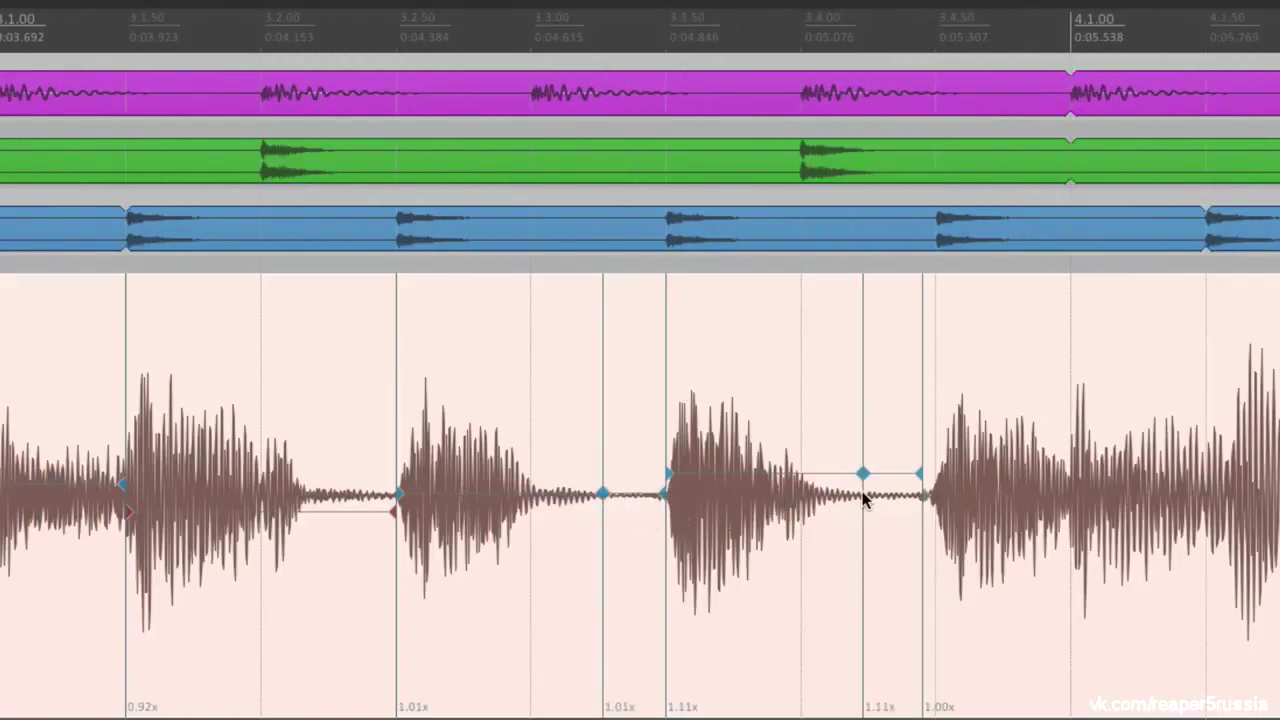
pyautogui.moveTo(860, 475); pyautogui.dragTo(792, 485)
pyautogui.moveTo(603, 497); pyautogui.dragTo(534, 506)
pyautogui.scroll(-3, 534, 506)
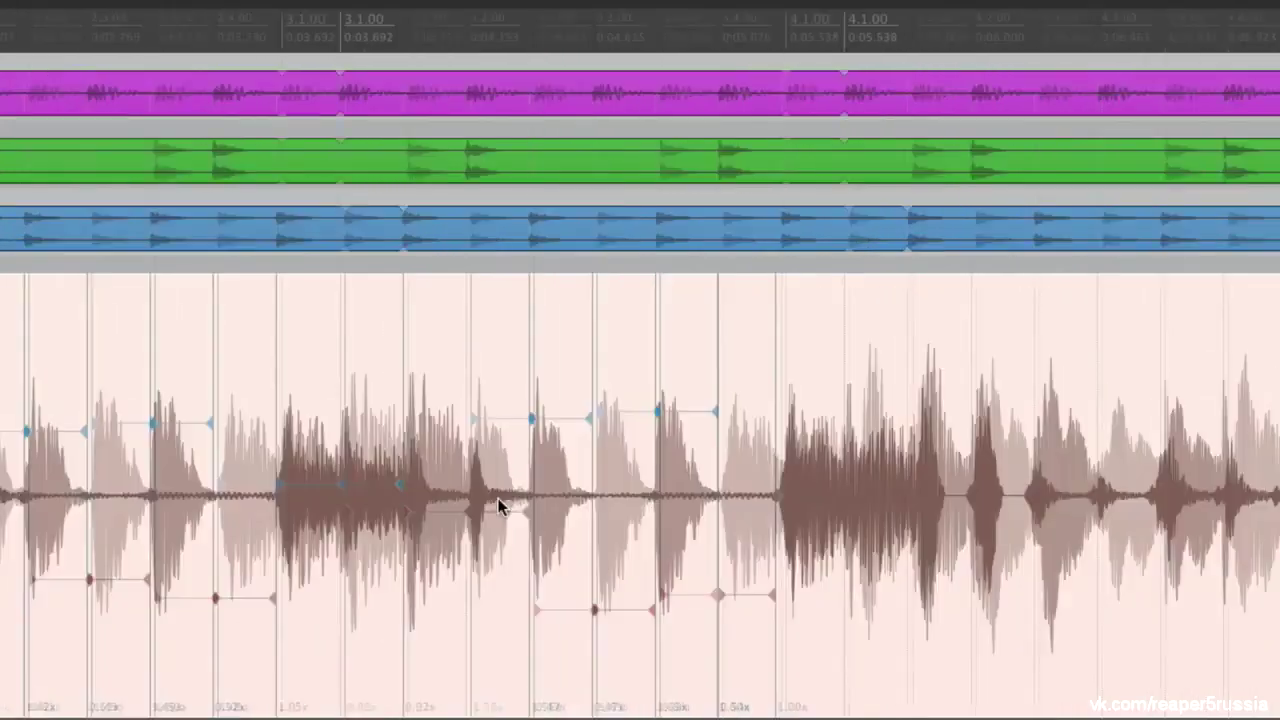
# Play the shortened guitar notes and compare them with the earlier unshortened version, returning to the shortened state
pyautogui.hscroll(-5, 480, 496)
pyautogui.hscroll(-2, 88, 452)
pyautogui.press('space')
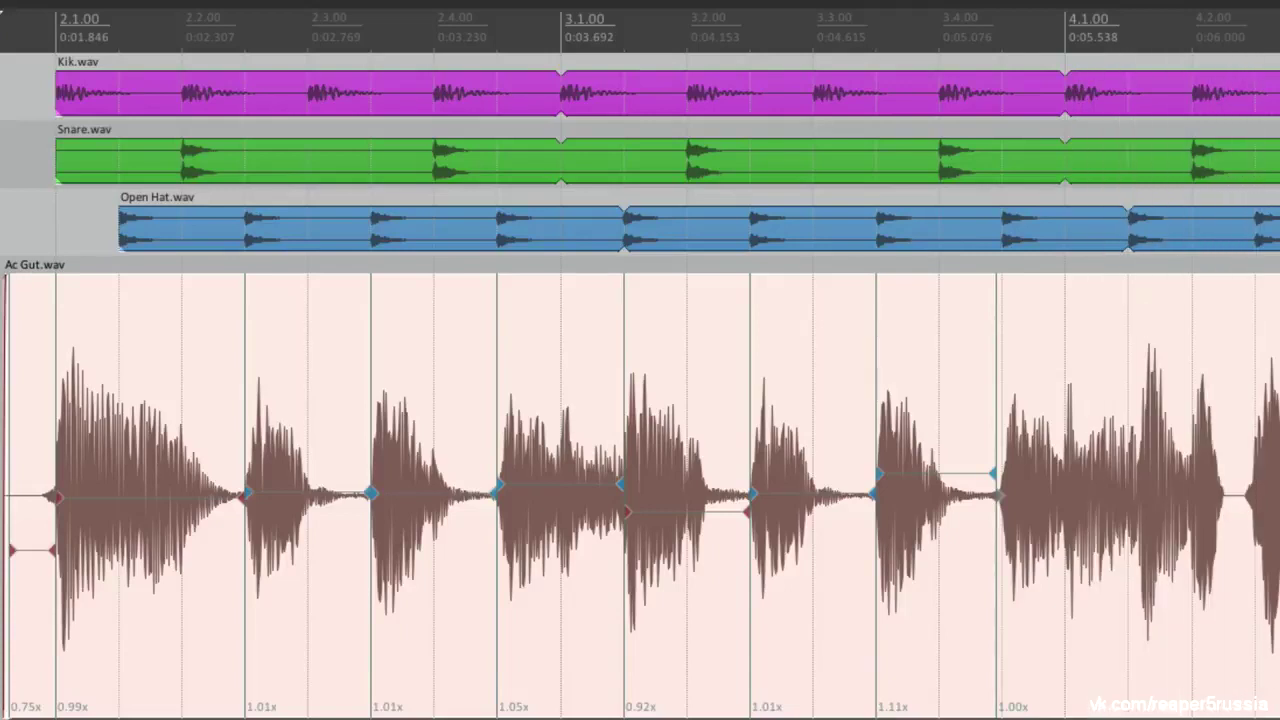
pyautogui.hotkey('ctrl', 'z')
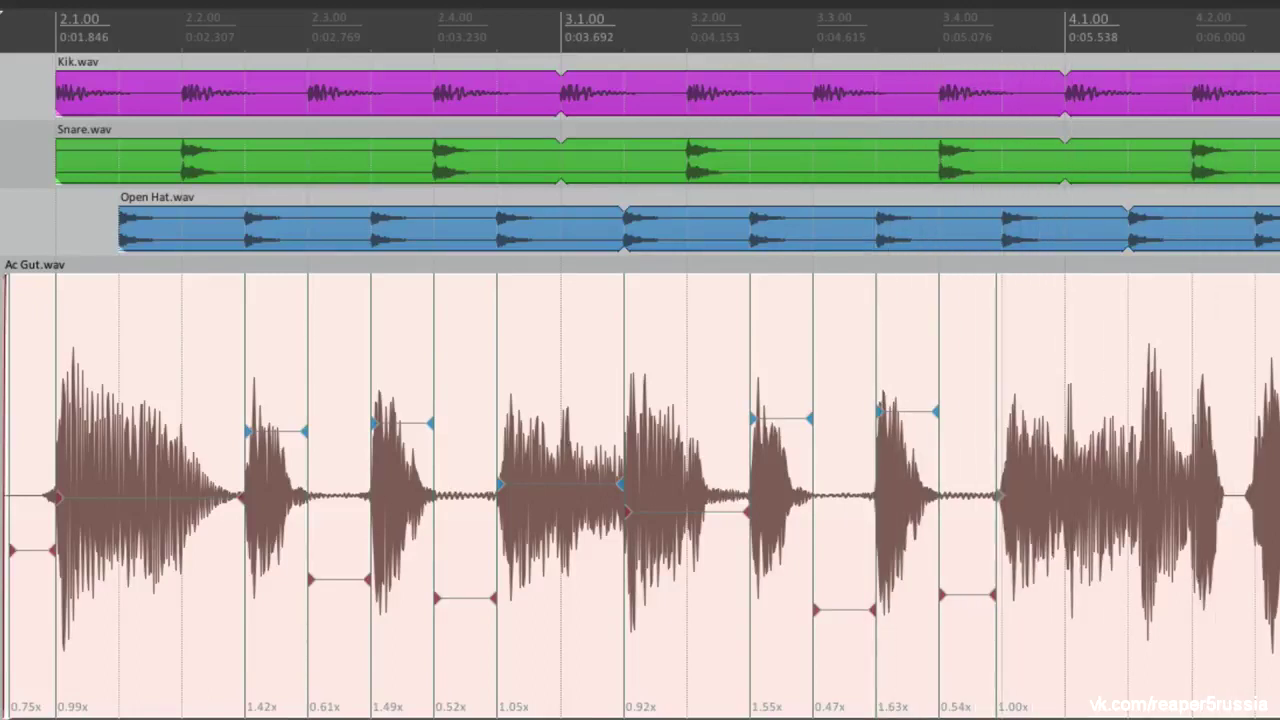
# Lengthen the second and third guitar notes by moving their end markers from 2.3.00 and 2.4.00 to 2.3.50 and 2.4.50
pyautogui.click(221, 505)
pyautogui.scroll(4, 221, 505)
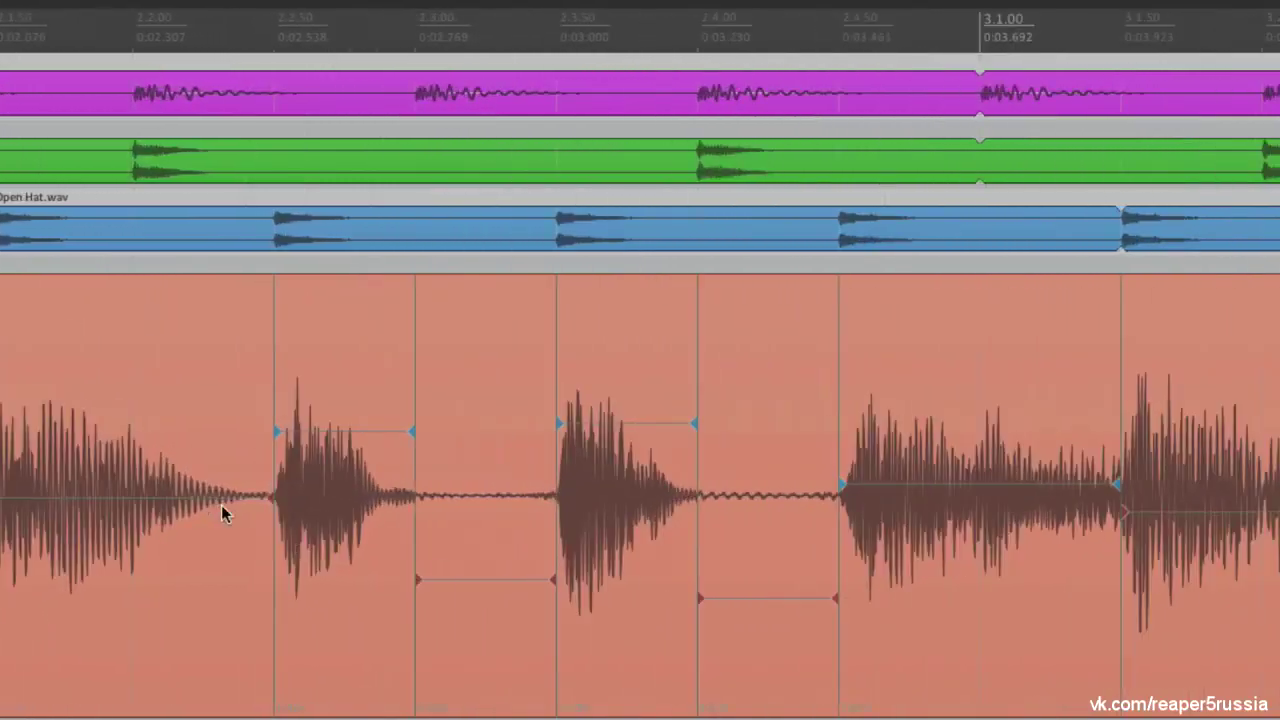
pyautogui.moveTo(415, 433); pyautogui.dragTo(551, 437)
pyautogui.moveTo(694, 420); pyautogui.dragTo(834, 426)
# Lengthen the sixth and seventh guitar notes by moving their end markers to 3.3.50 and just before 3.4.50
pyautogui.scroll(-4, 697, 465)
pyautogui.scroll(2, 695, 466)
pyautogui.scroll(3, 695, 467)
pyautogui.moveTo(645, 434); pyautogui.dragTo(698, 430)
pyautogui.moveTo(797, 411); pyautogui.dragTo(877, 418)
# Play the lengthened guitar notes against the drums from just before the item
pyautogui.scroll(-5, 785, 457)
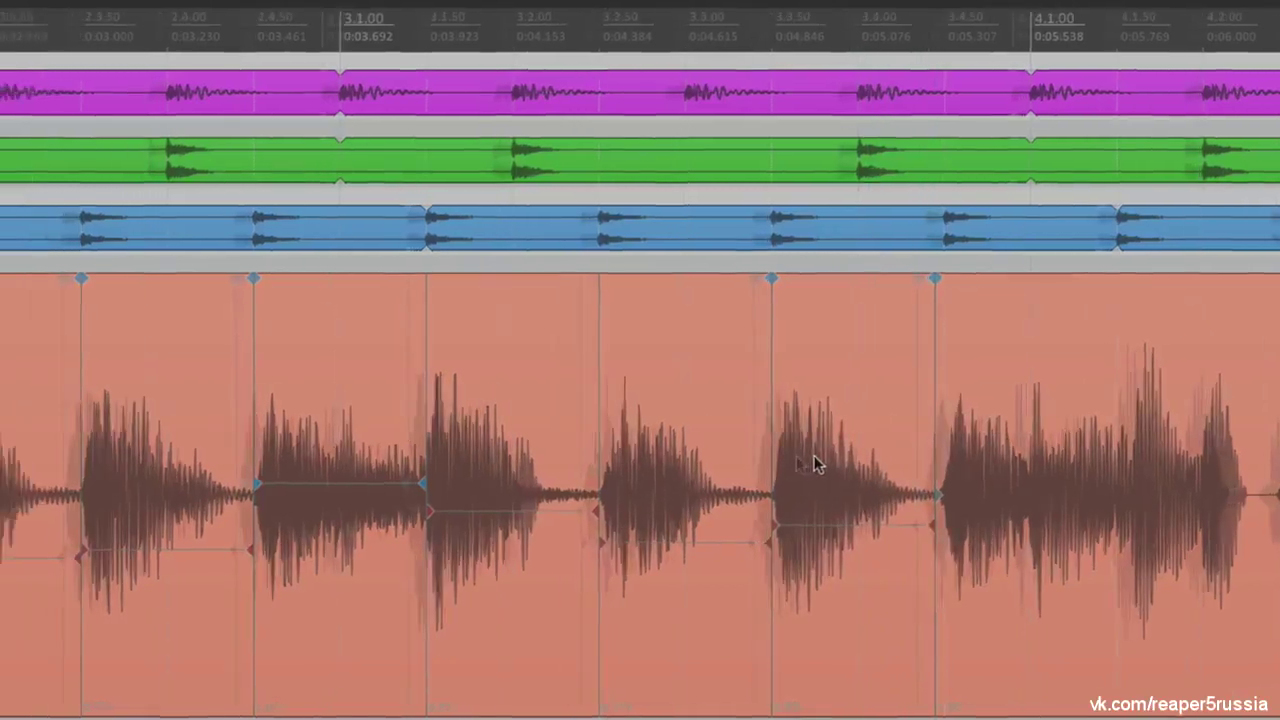
pyautogui.press('space')
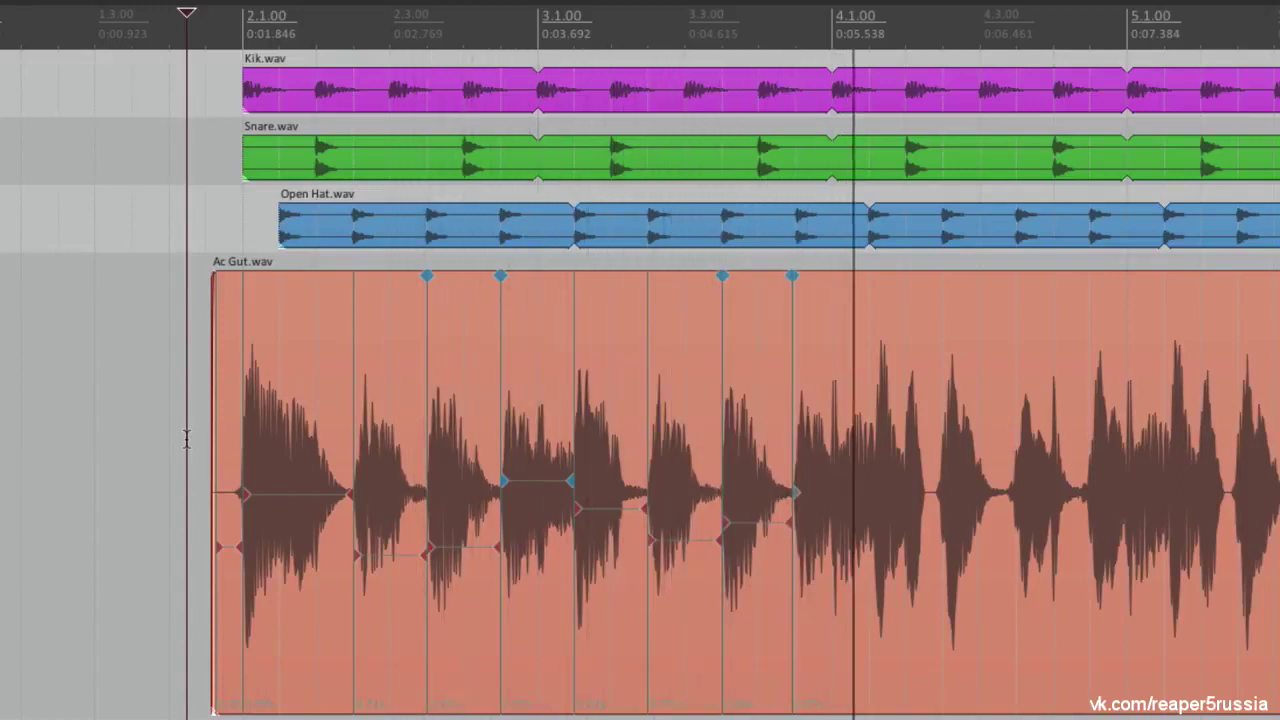
pyautogui.press('space')
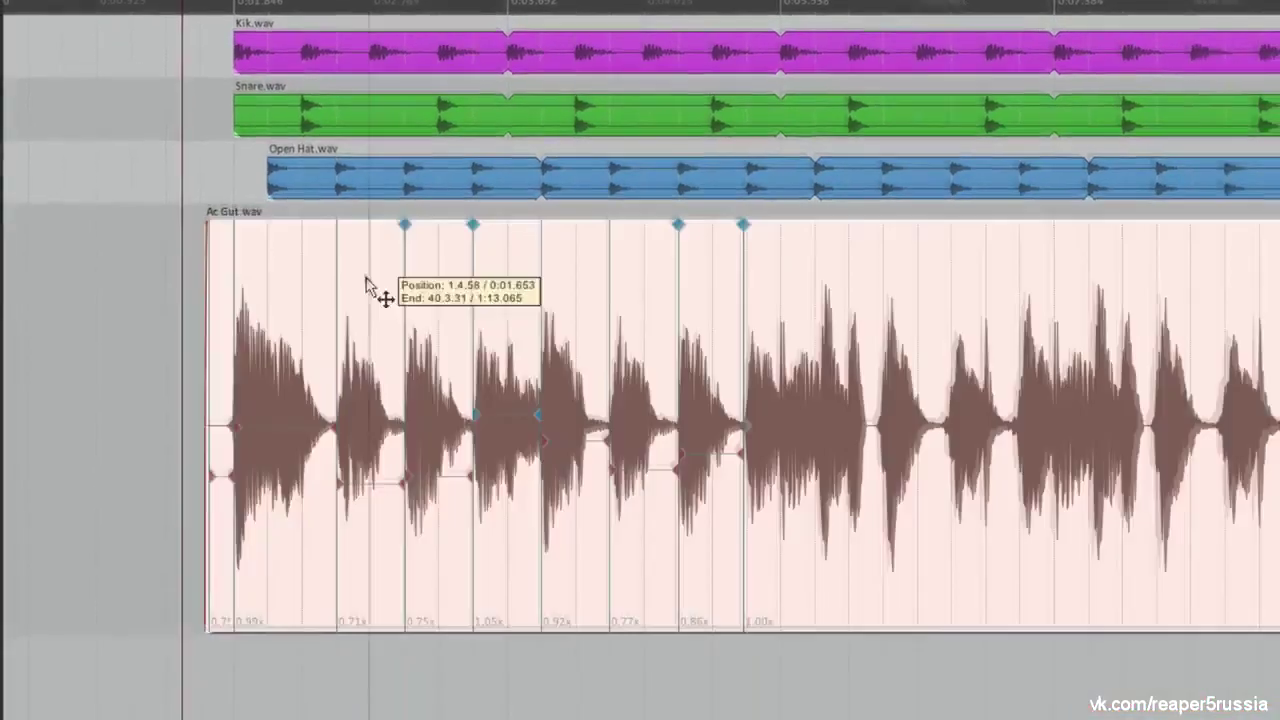
# Check the guitar take's pitch shift/time stretch mode and the default pitch shift mode in the project settings
pyautogui.doubleClick(400, 330)
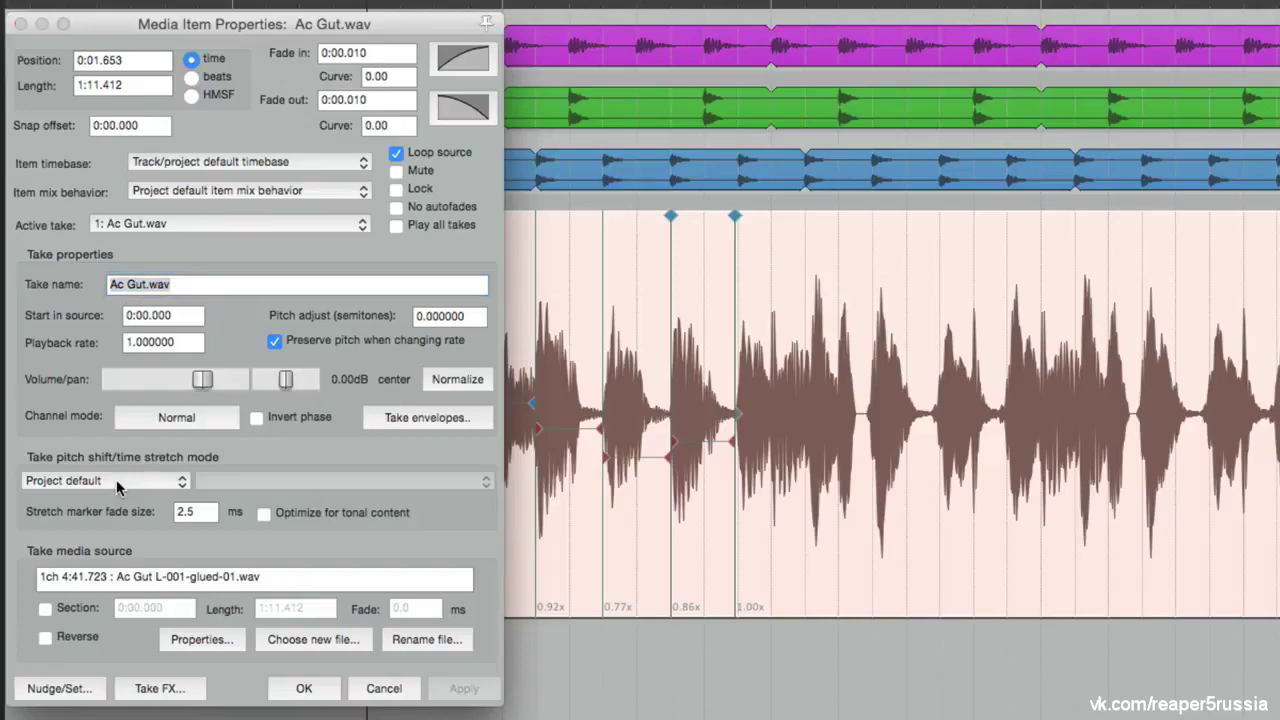
pyautogui.click(318, 688)
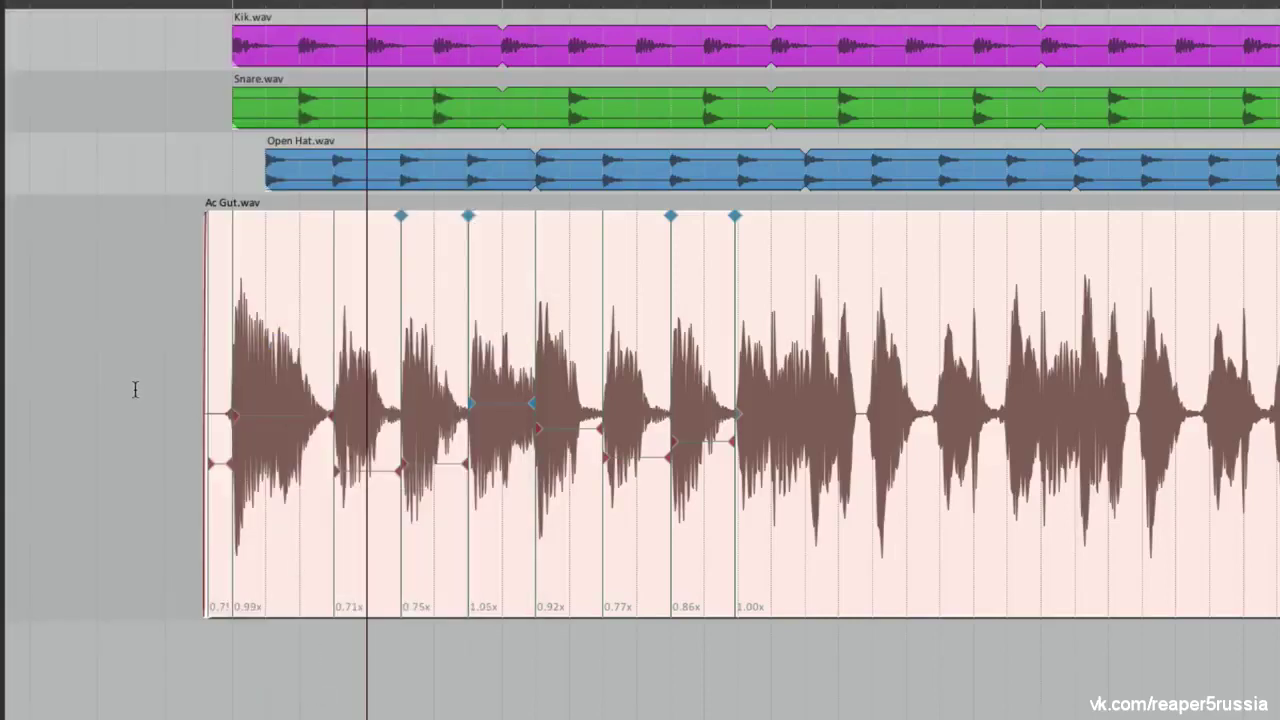
pyautogui.hotkey('alt', 'Return')
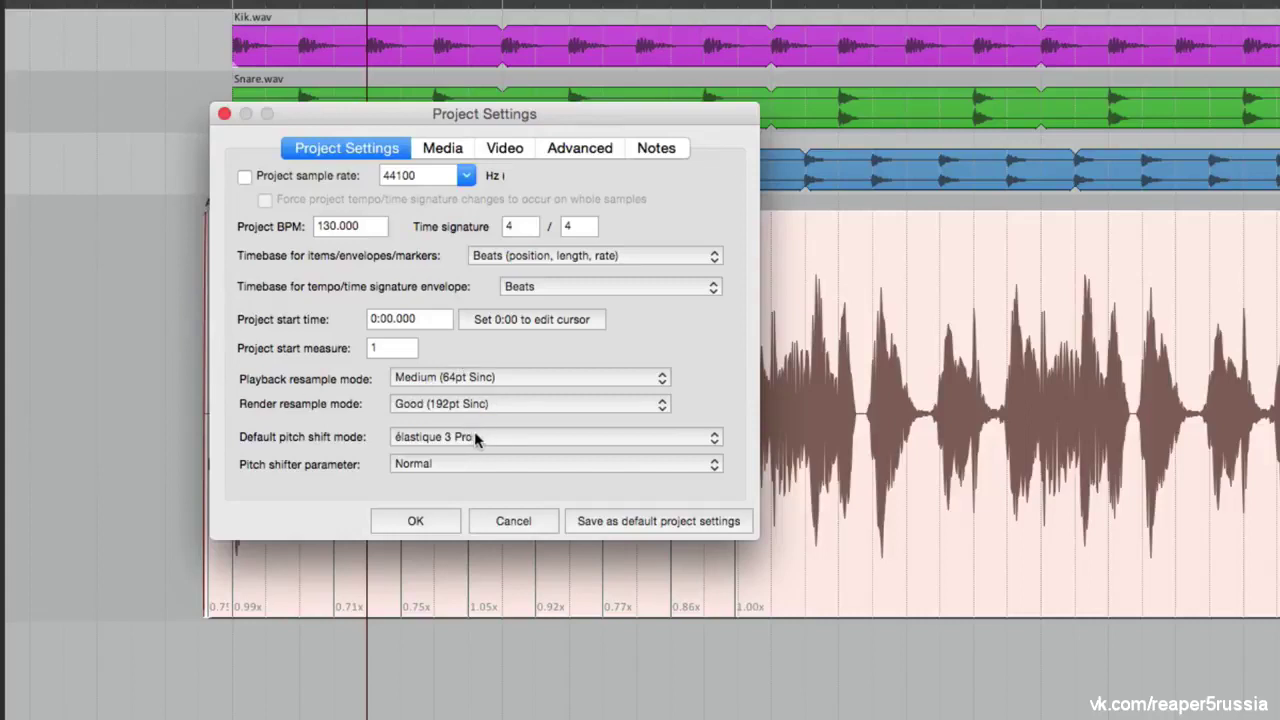
pyautogui.click(224, 114)
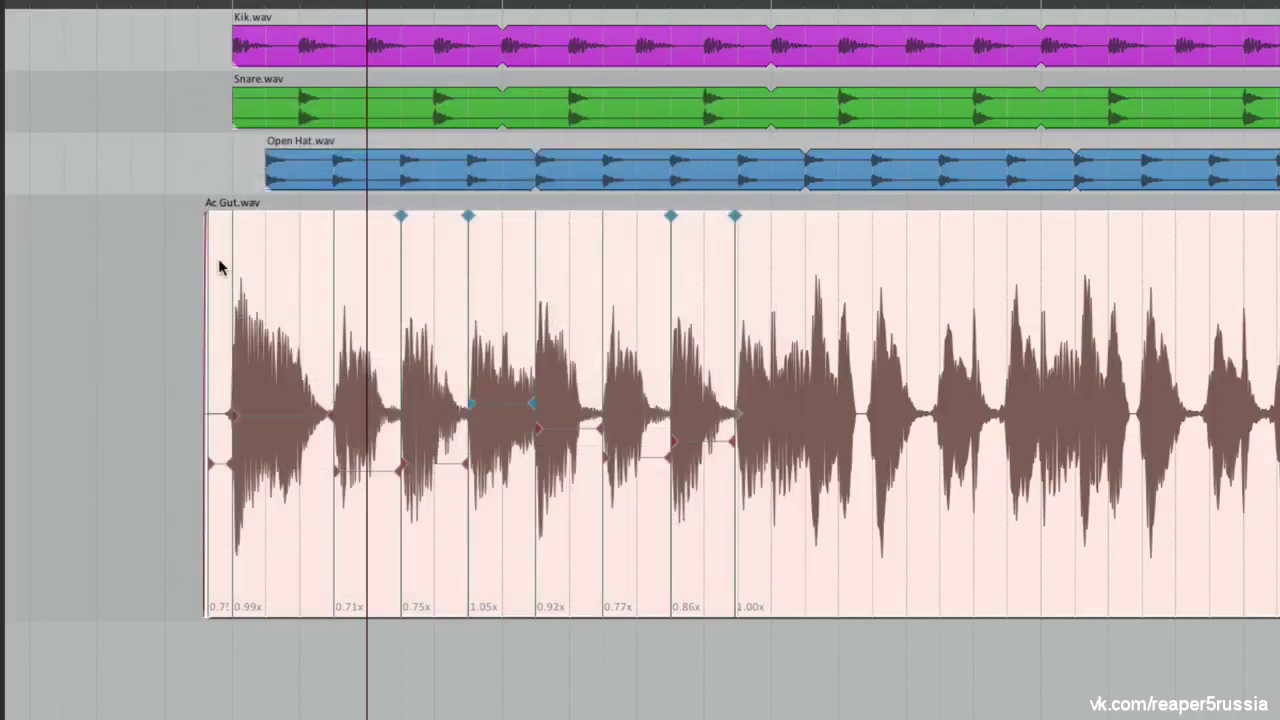
# Review the guitar take's available pitch shift/time stretch modes and try the option to optimize for tonal content
pyautogui.doubleClick(283, 286)
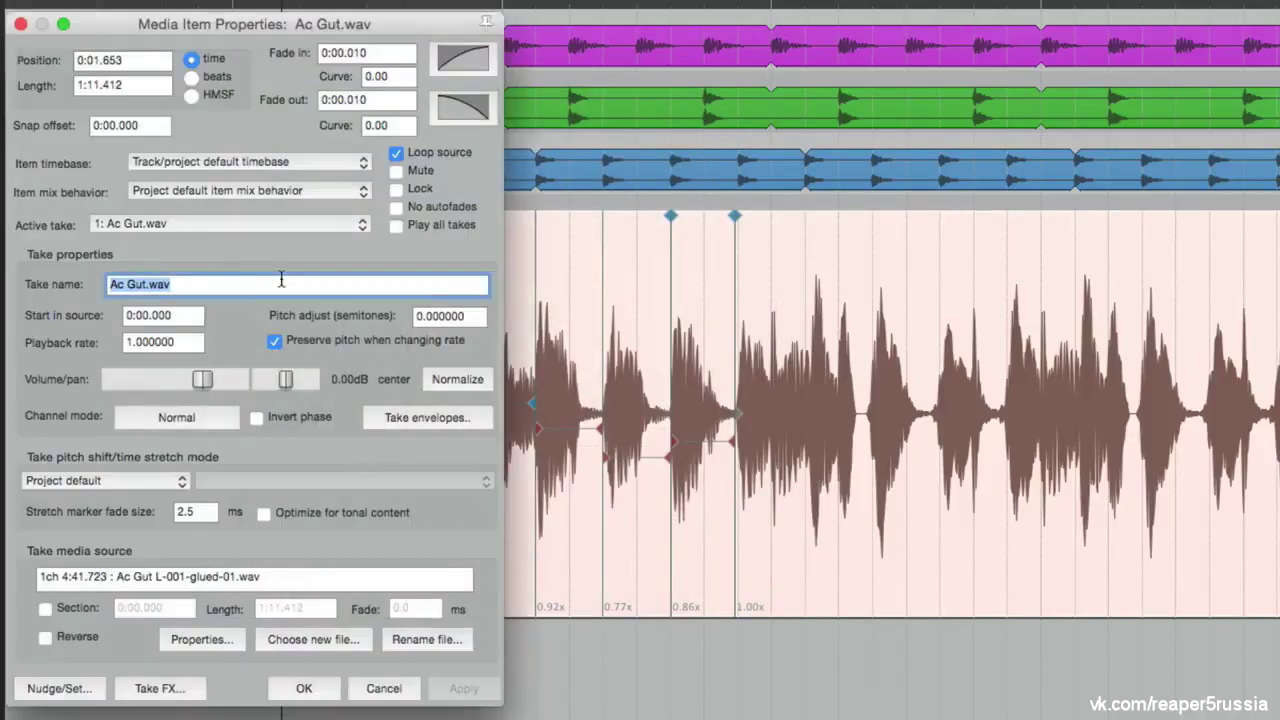
pyautogui.click(106, 481)
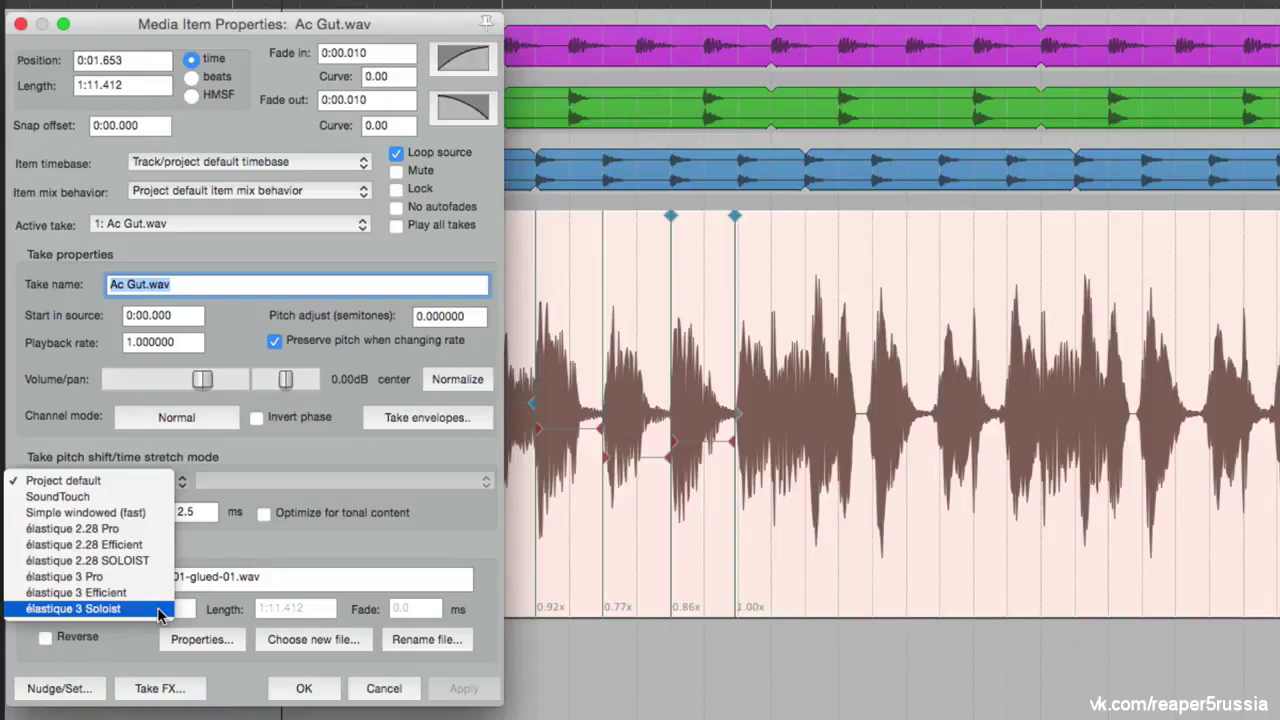
pyautogui.click(303, 578)
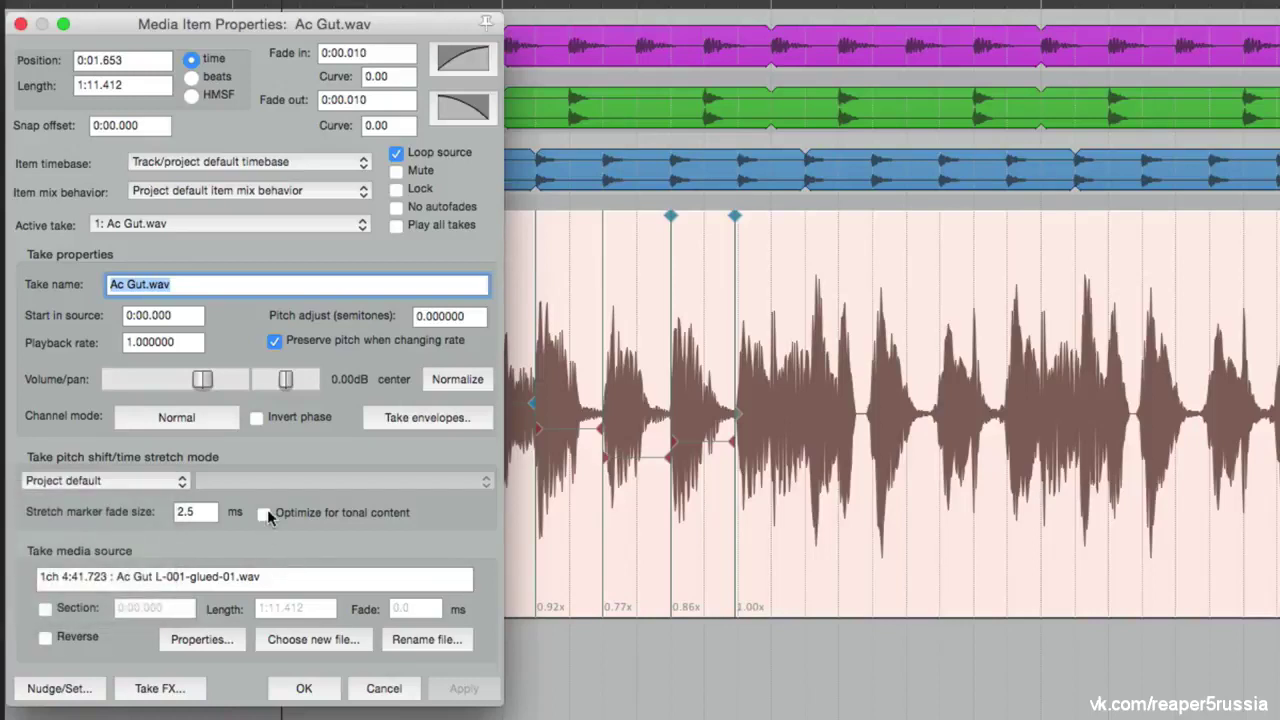
pyautogui.click(265, 512)
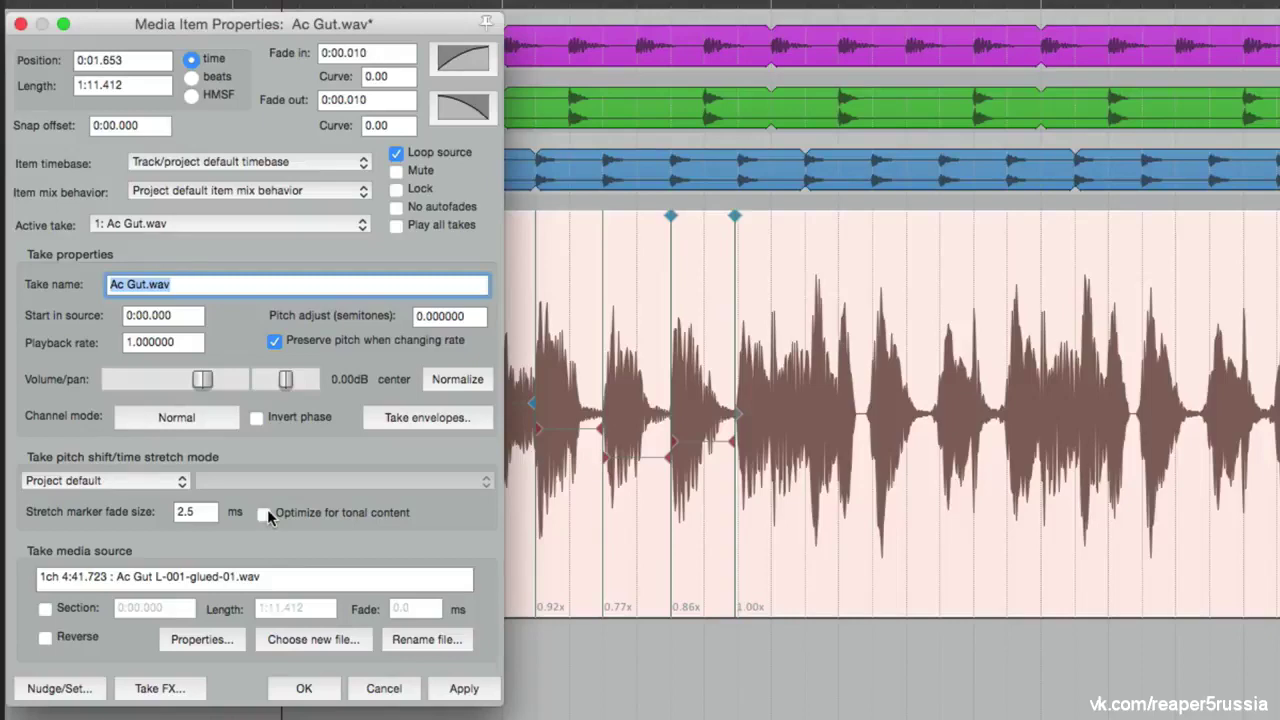
pyautogui.click(314, 692)
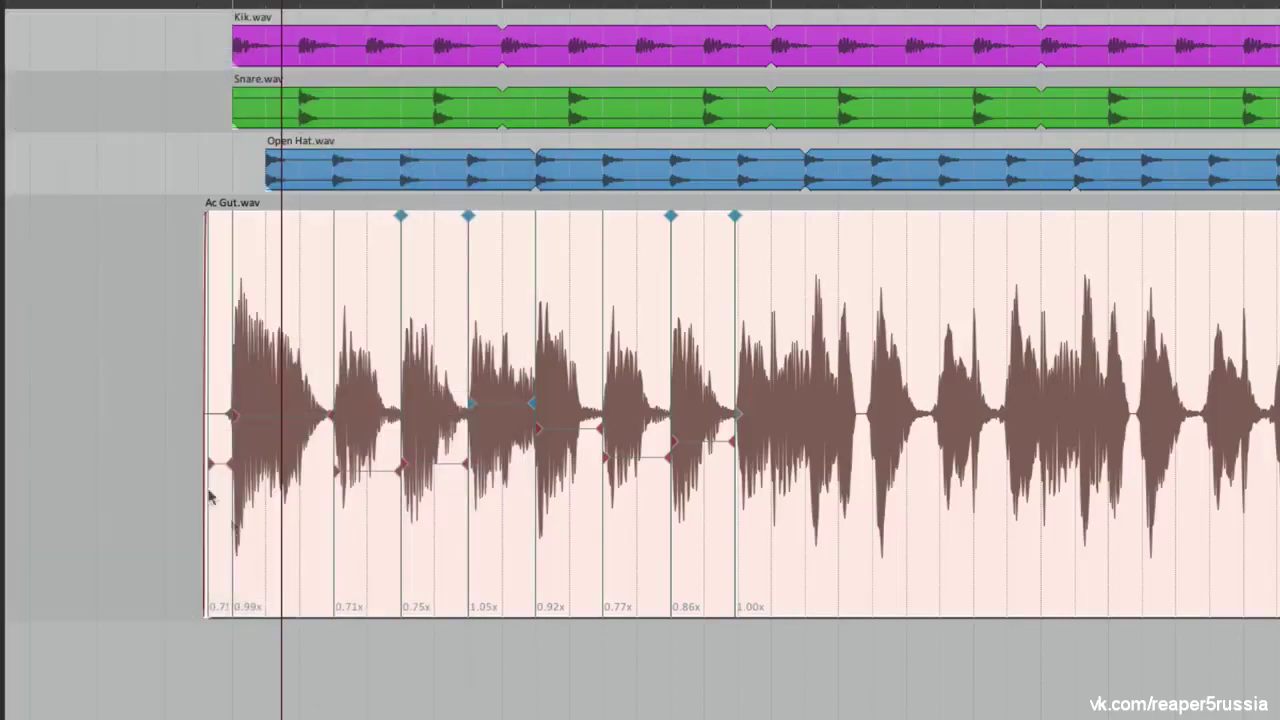
# Glue the guitar item with its stretch edits into a new audio file, and undo the glue
pyautogui.click(167, 402)
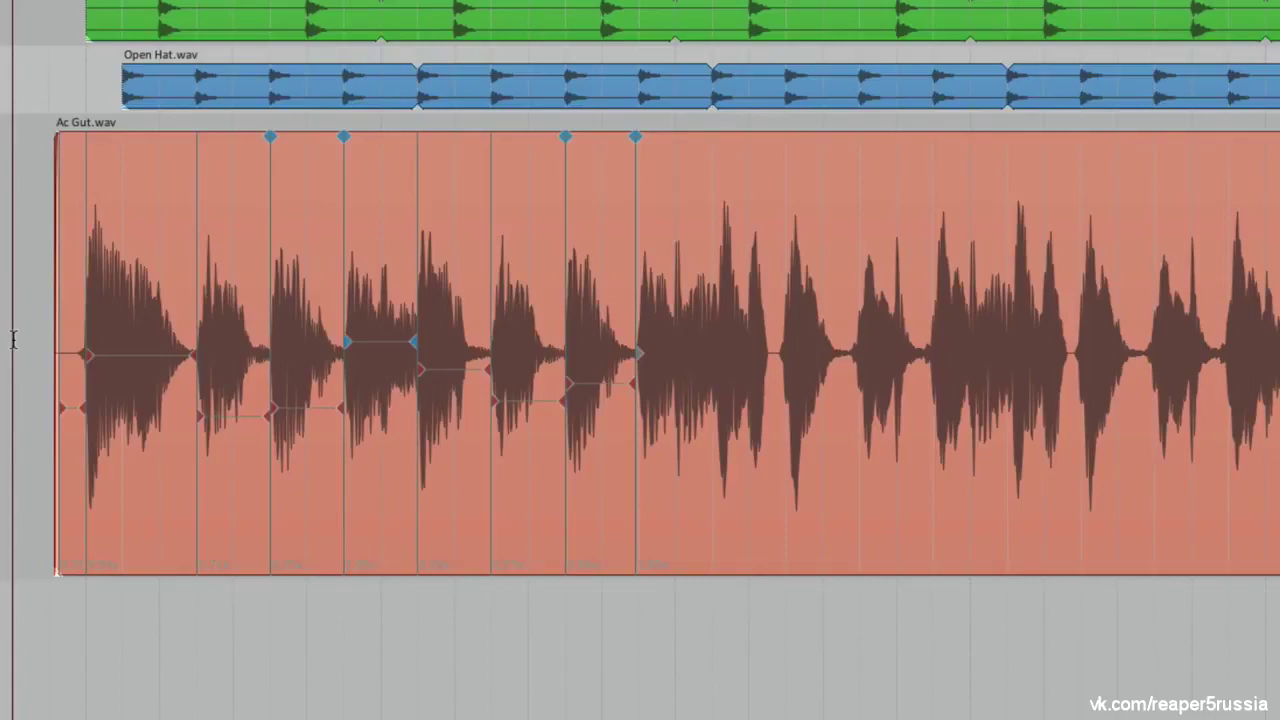
pyautogui.click(128, 218)
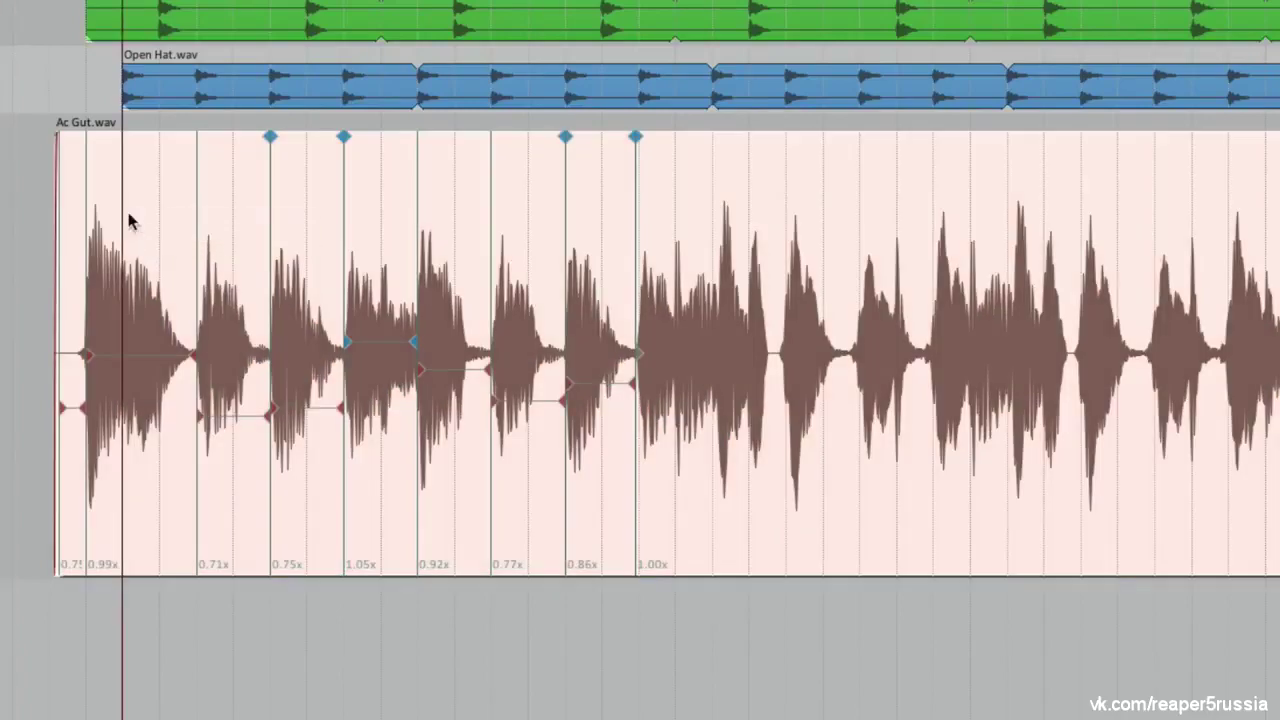
pyautogui.rightClick(129, 220)
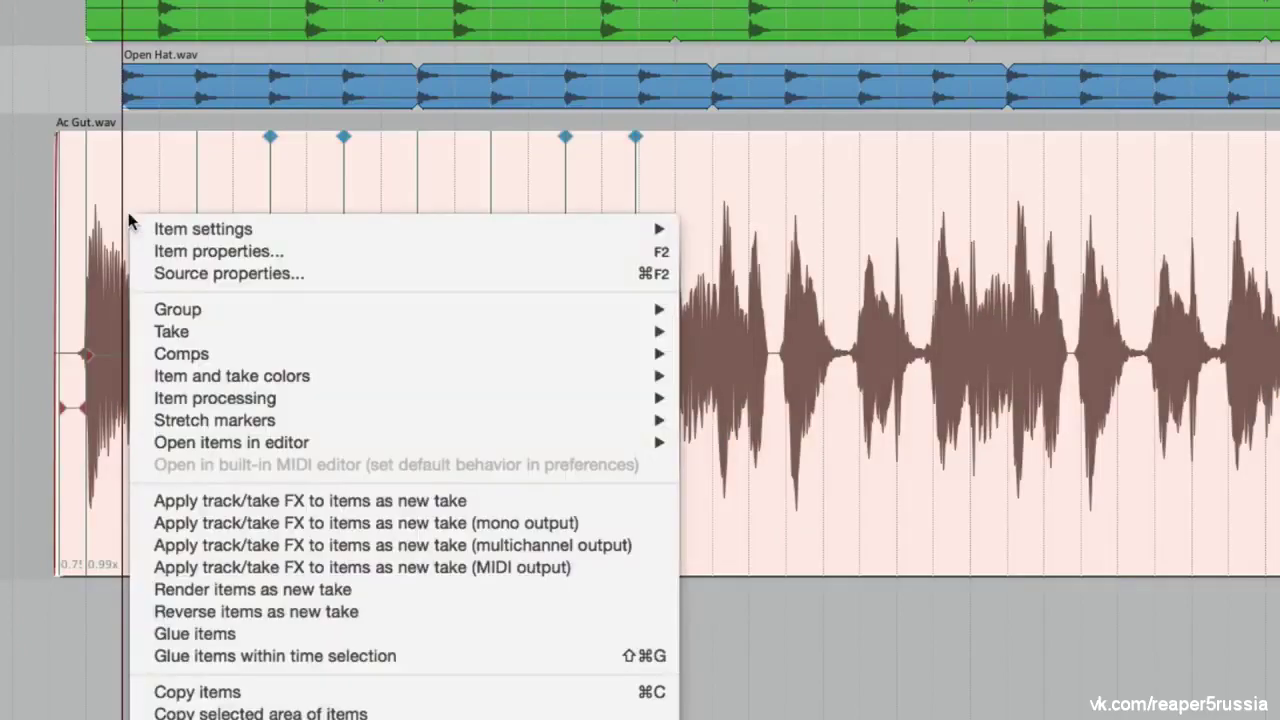
pyautogui.click(161, 636)
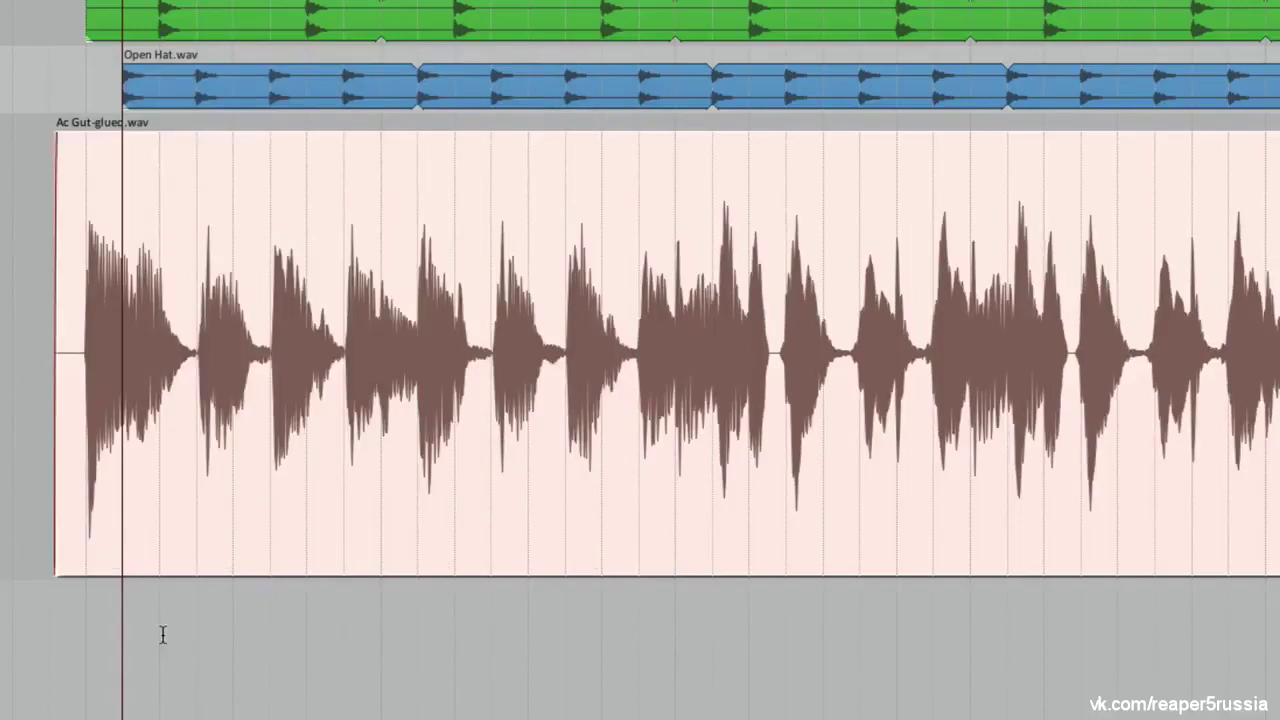
pyautogui.click(44, 362)
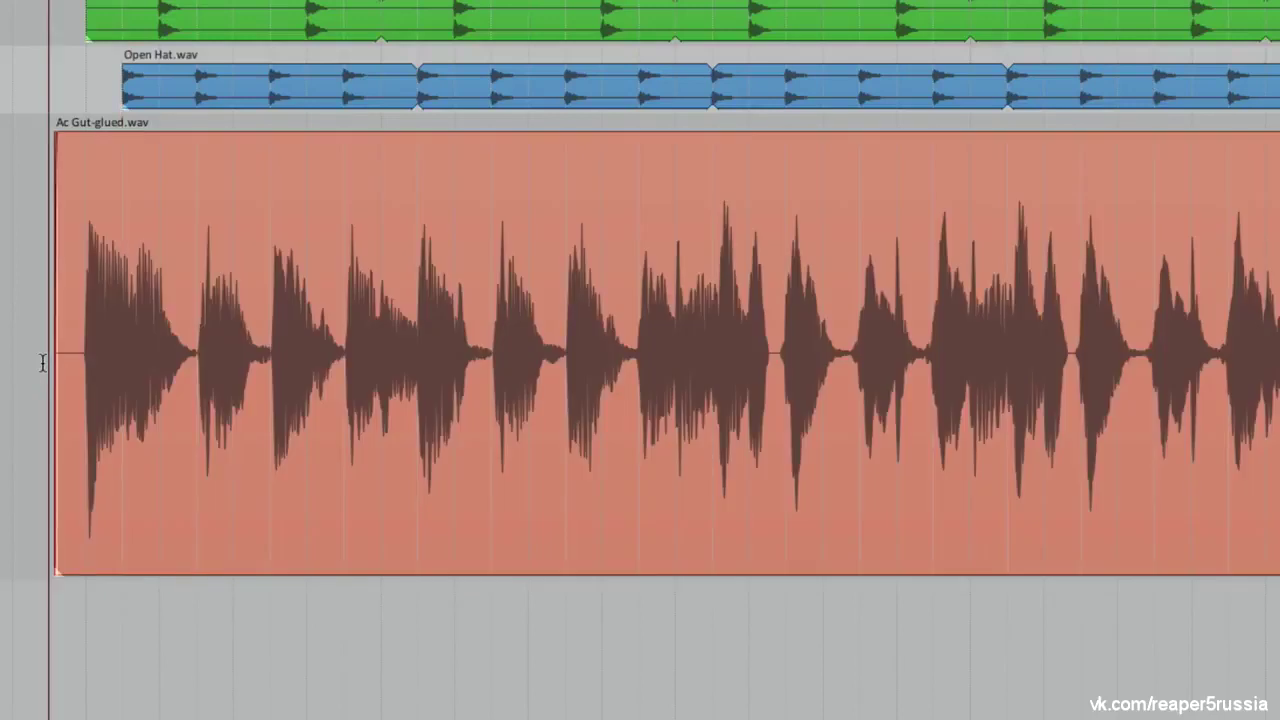
pyautogui.hotkey('ctrl', 'z')
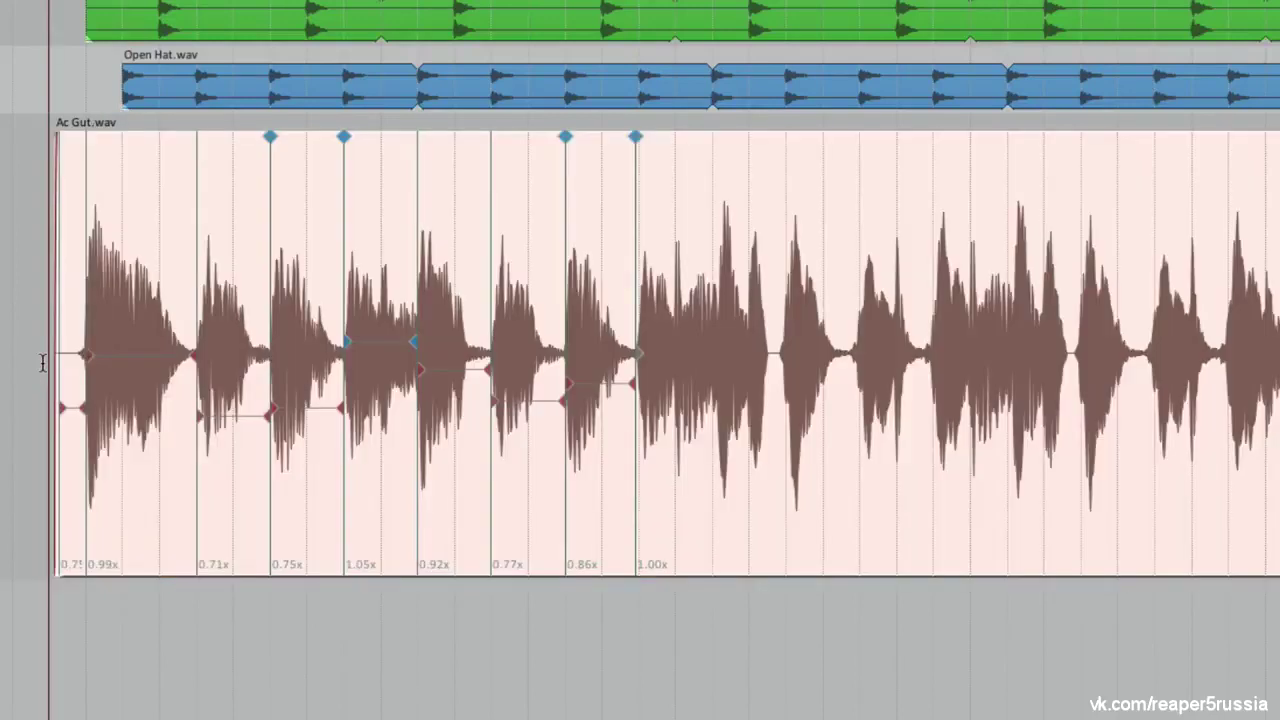
pyautogui.click(43, 362)
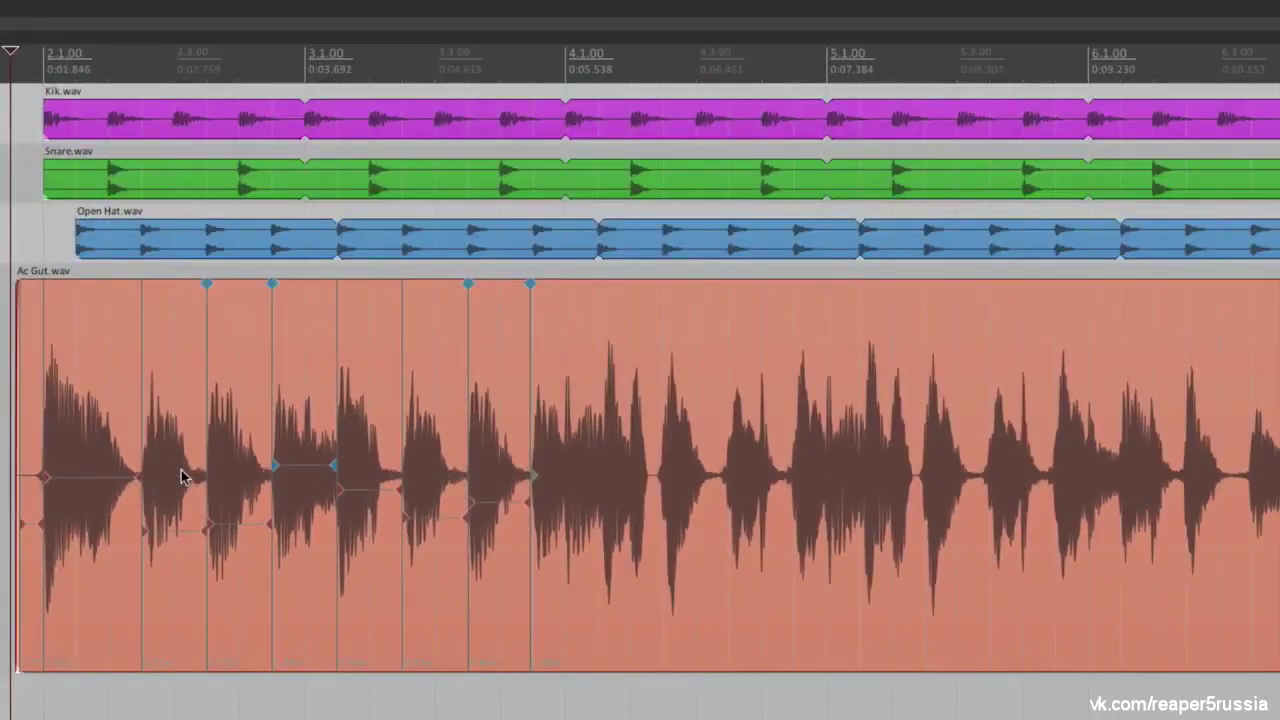
# Remove all stretch markers from the Ac Gut.wav guitar item and deselect it
pyautogui.click(142, 380)
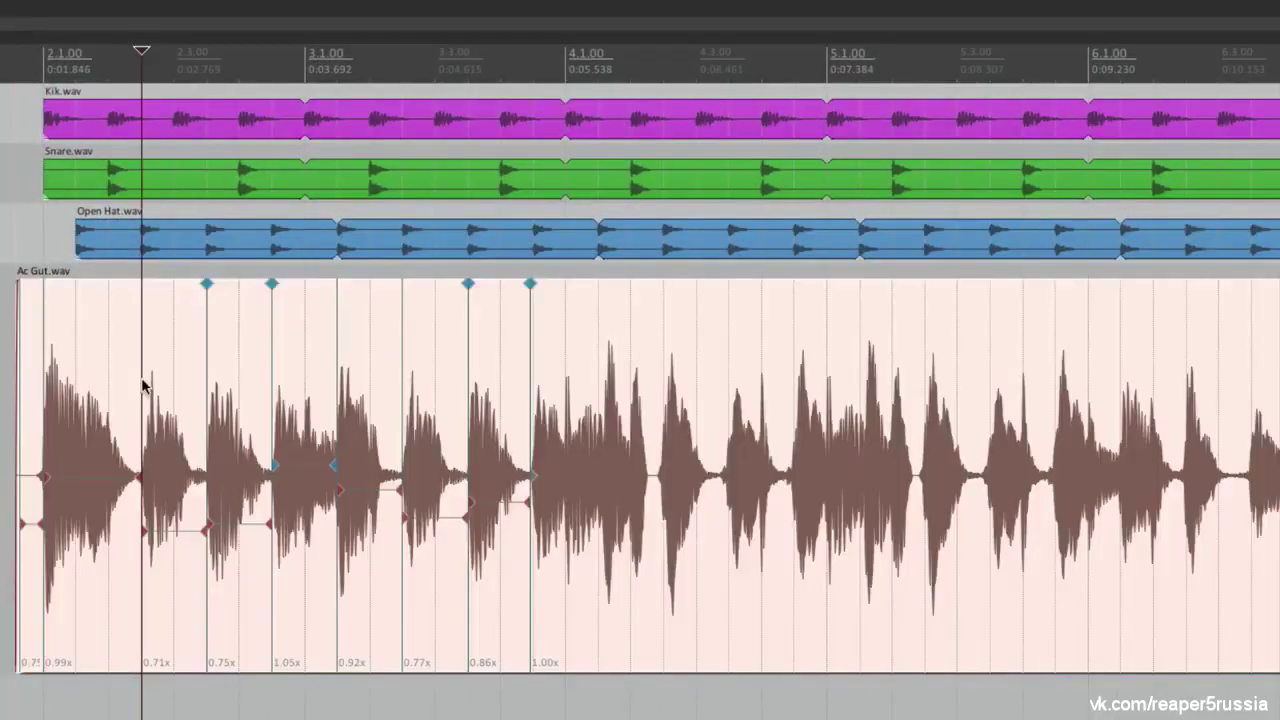
pyautogui.rightClick(143, 386)
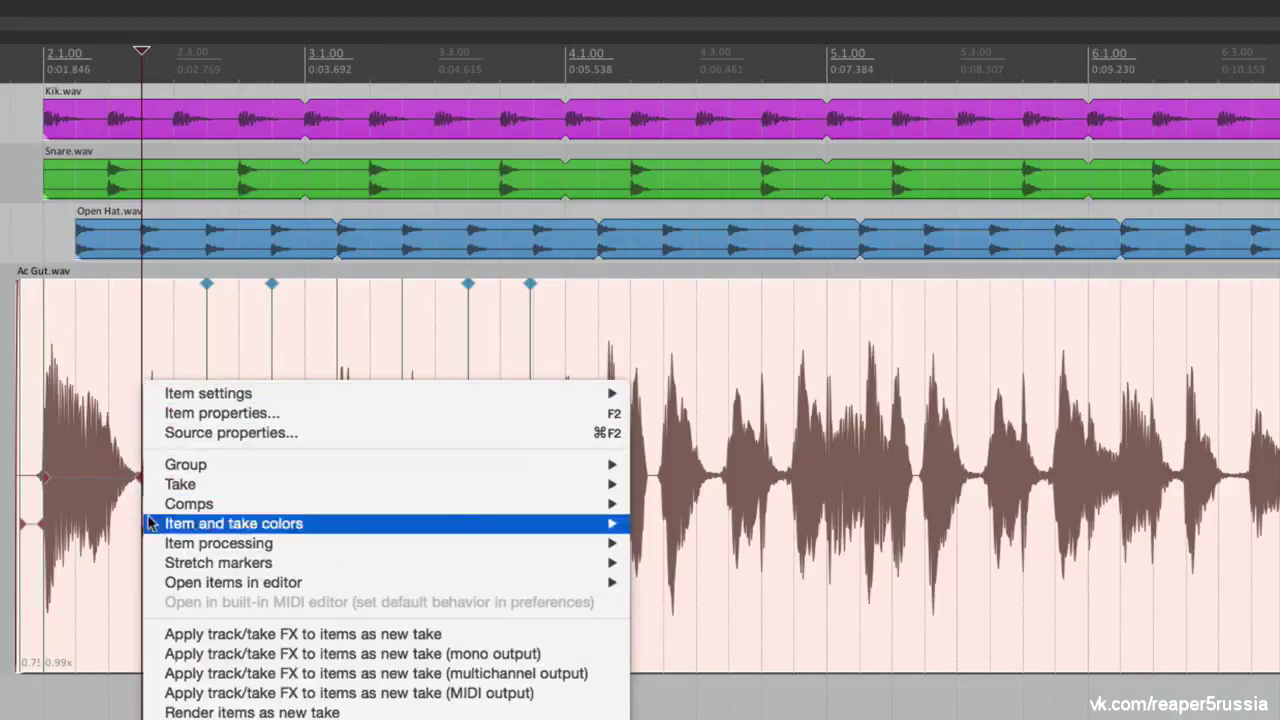
pyautogui.moveTo(162, 566)
pyautogui.moveTo(852, 634)
pyautogui.click(1140, 654)
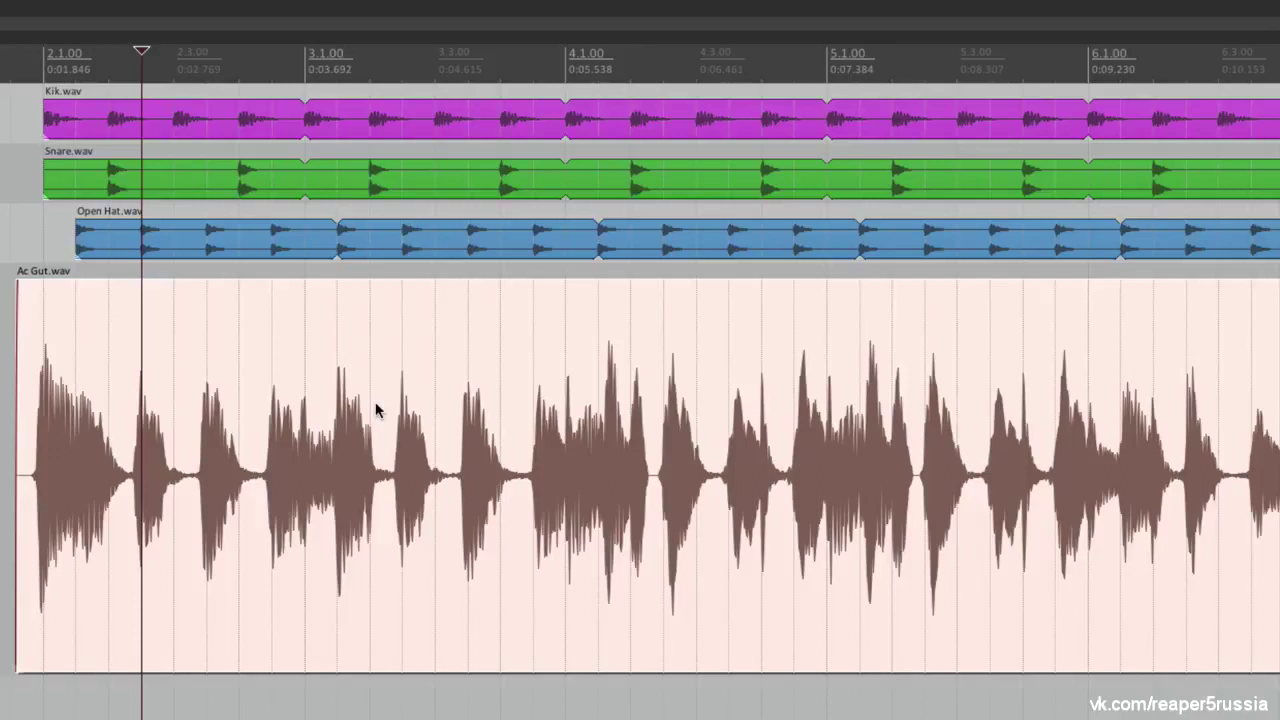
pyautogui.click(44, 386)
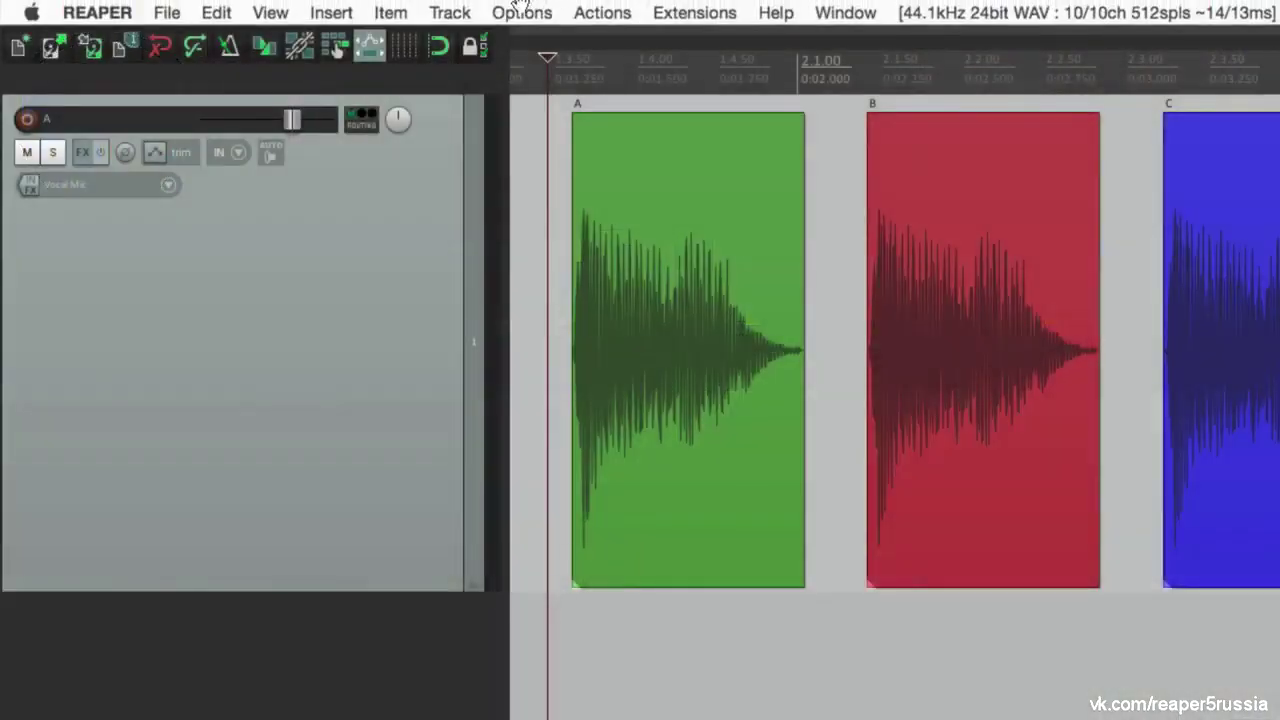
# Examine the per-track and all-tracks ripple editing options in the project with items A, B and C
pyautogui.click(522, 12)
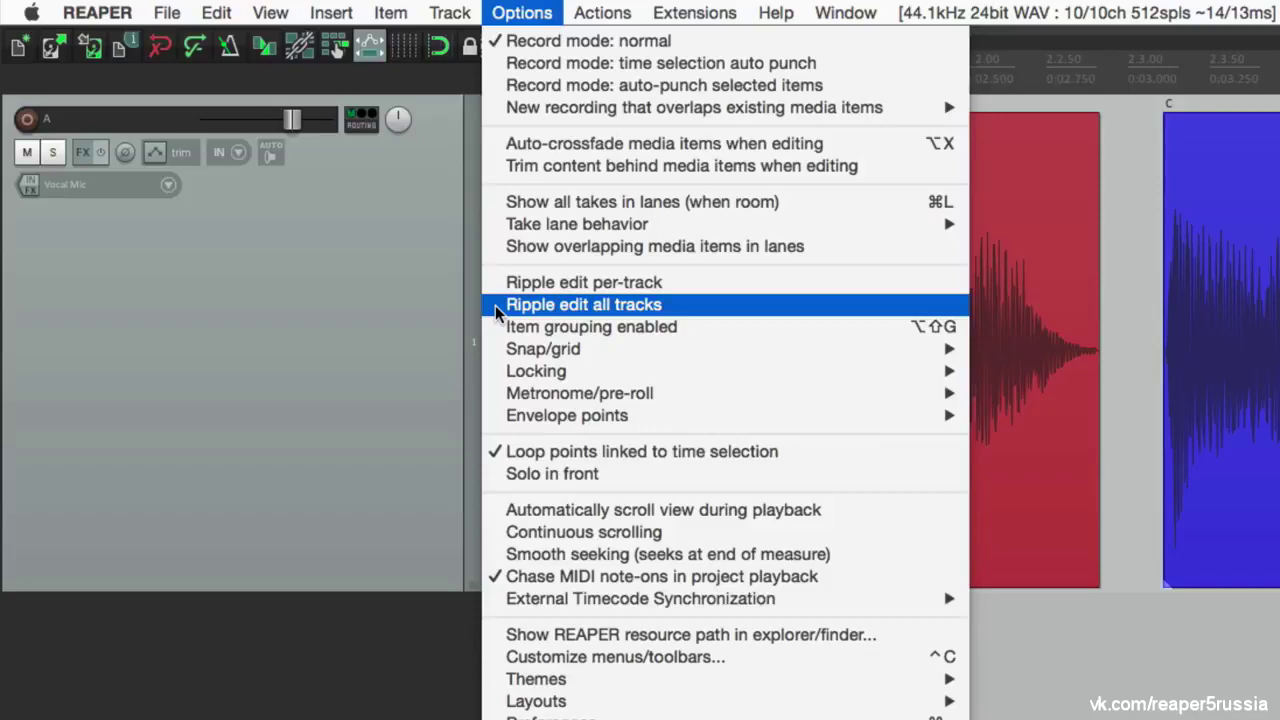
pyautogui.click(390, 657)
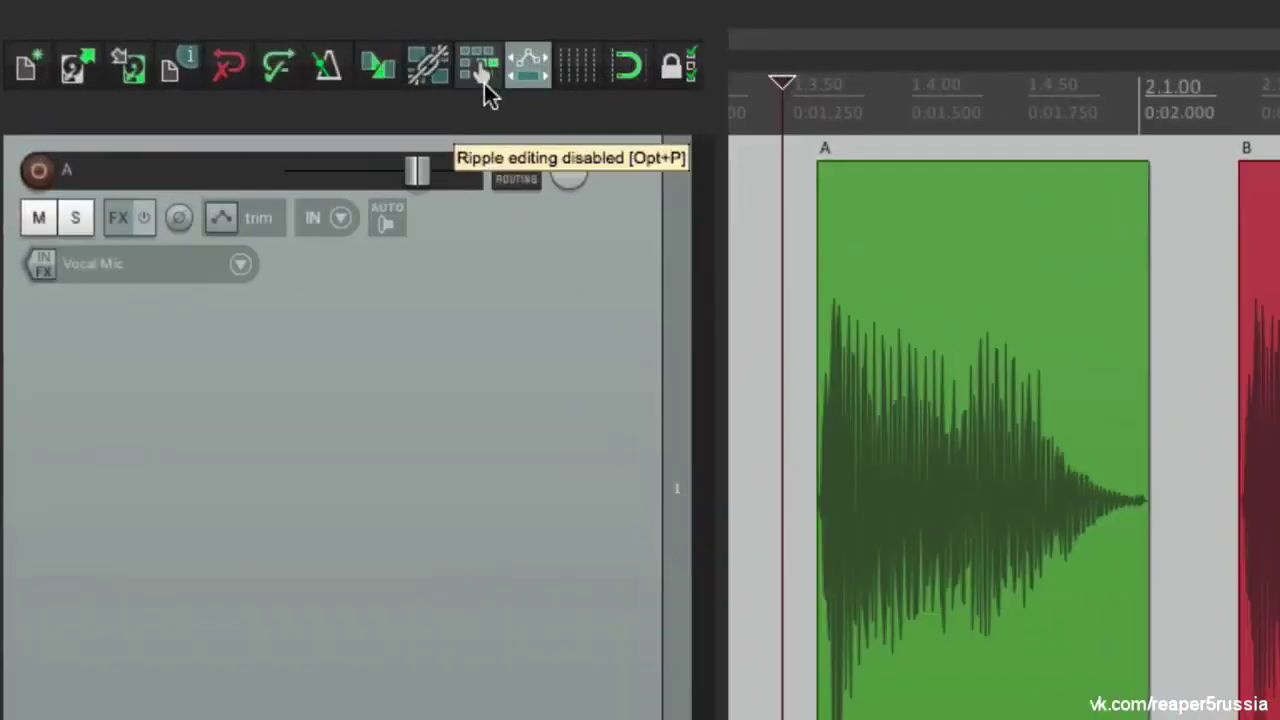
# With ripple editing disabled, paste a copy of item B in the gap between items C and D, and remove the copy
pyautogui.click(484, 83)
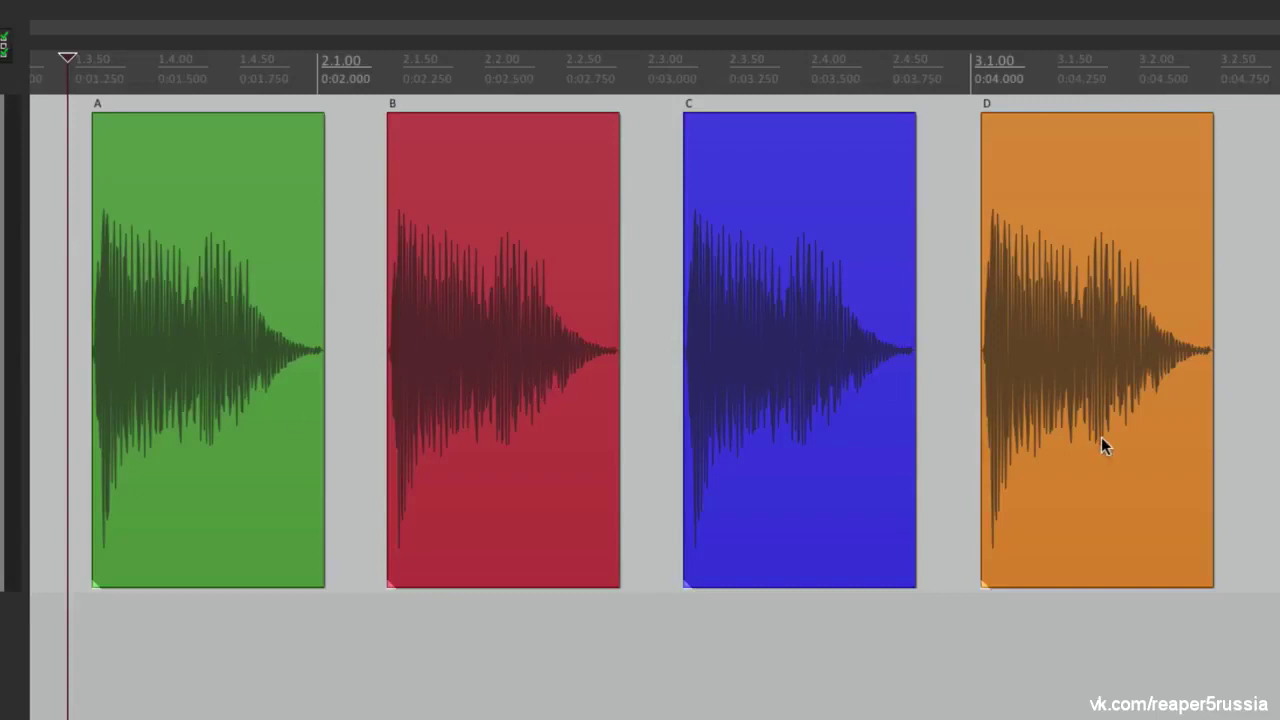
pyautogui.click(514, 270)
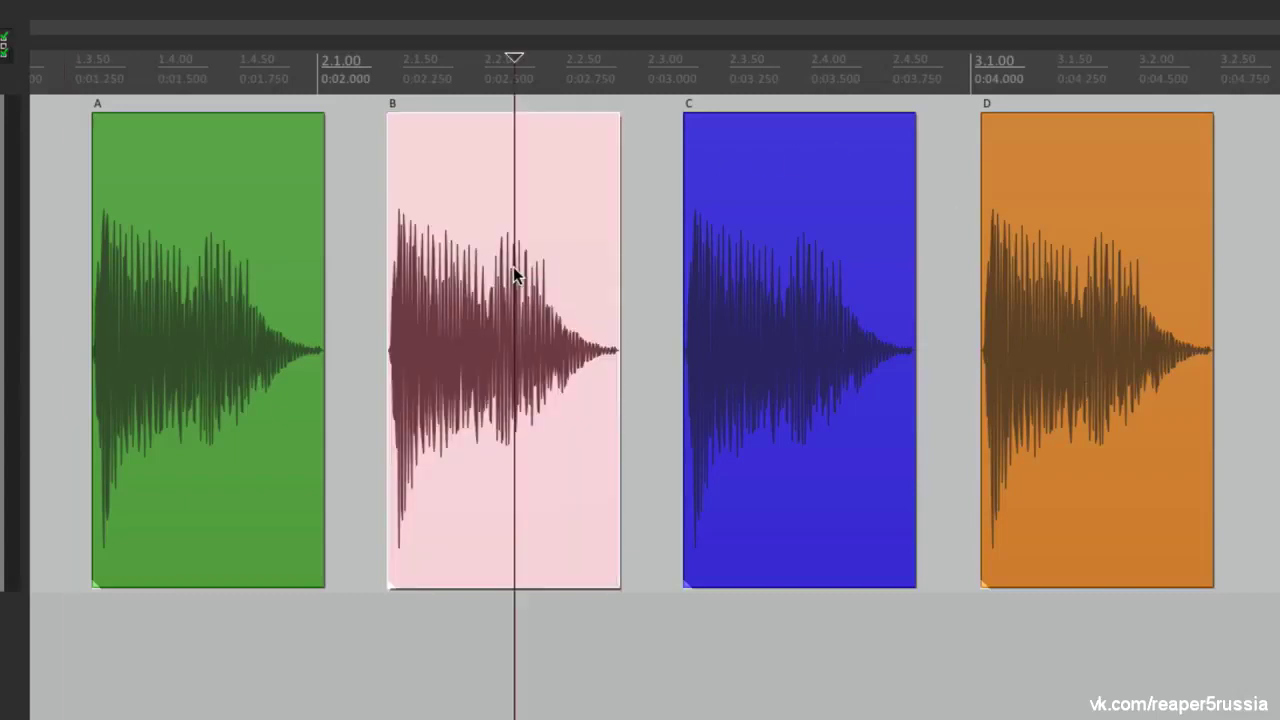
pyautogui.click(938, 255)
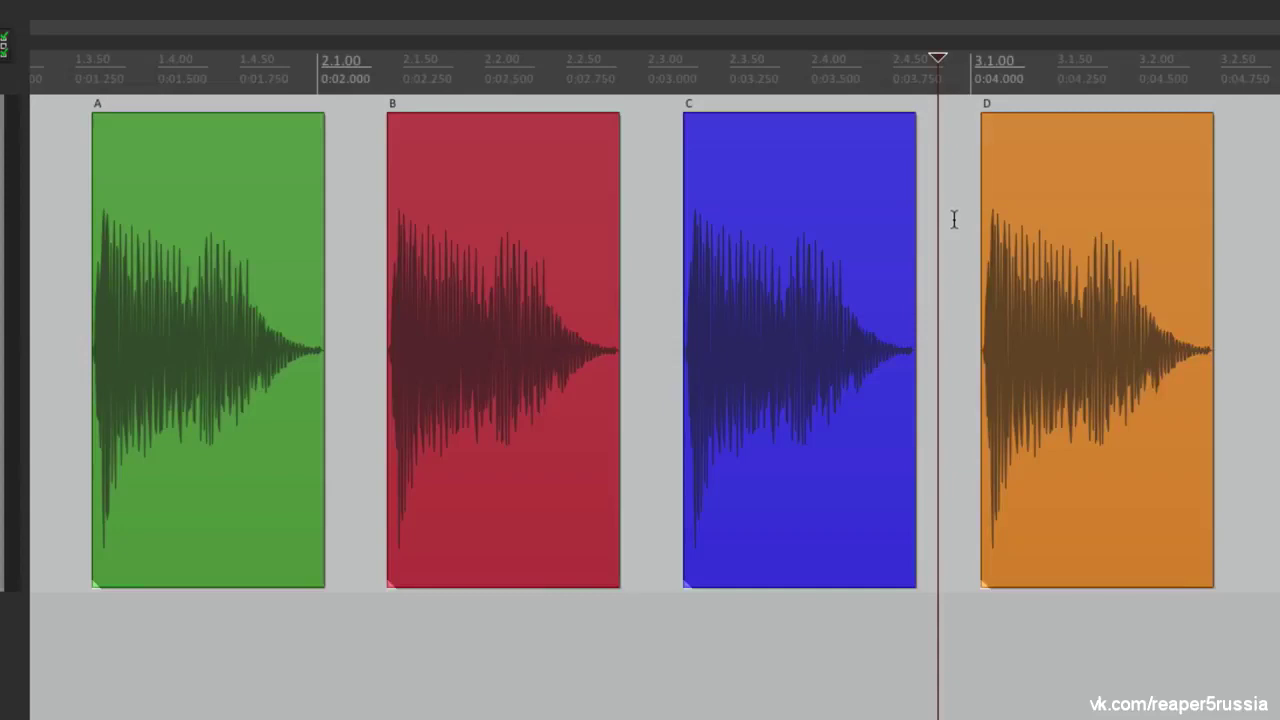
pyautogui.hotkey('ctrl', 'v')
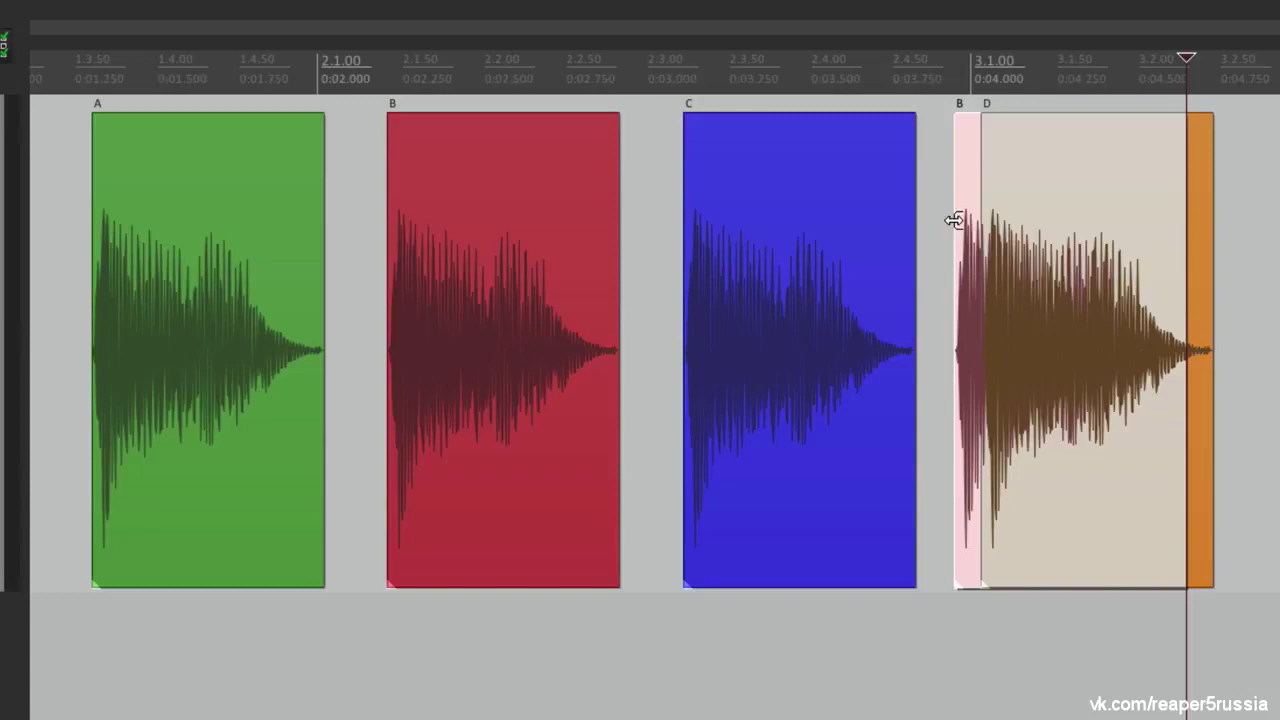
pyautogui.press('Delete')
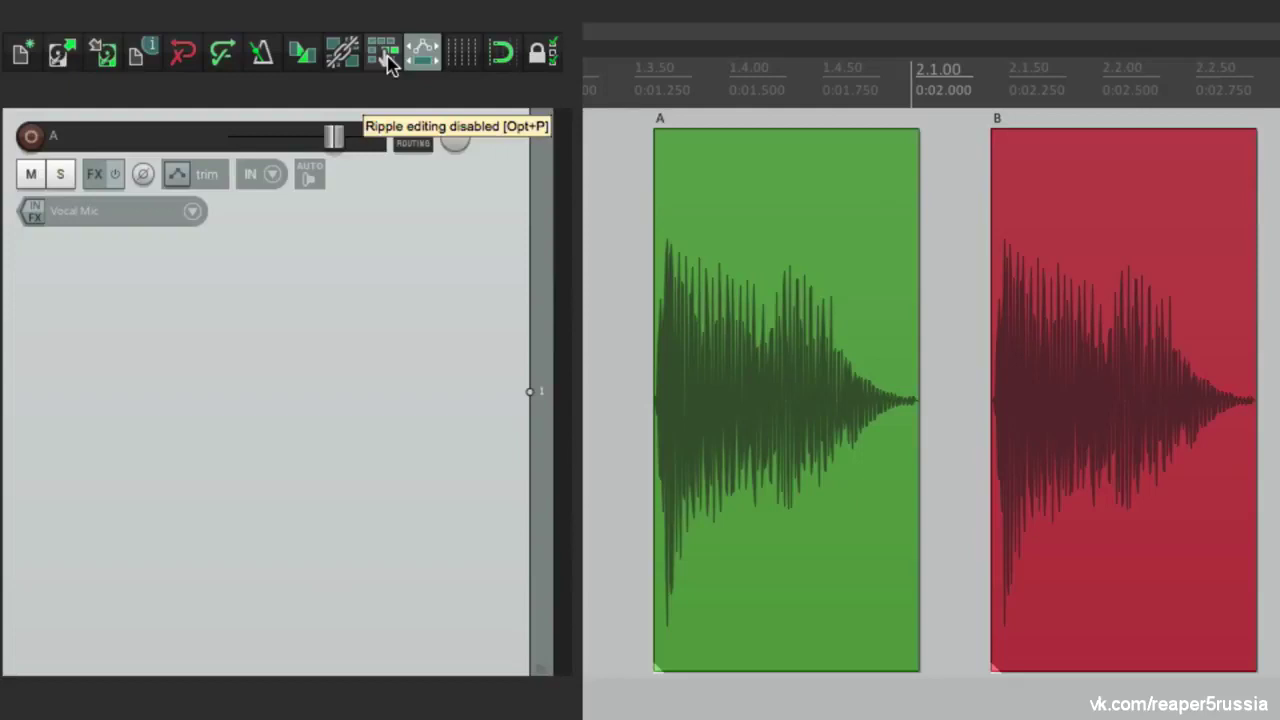
# Enable per-track ripple editing, and try pasting a copy of item B between items C and D and deleting that copy
pyautogui.click(388, 60)
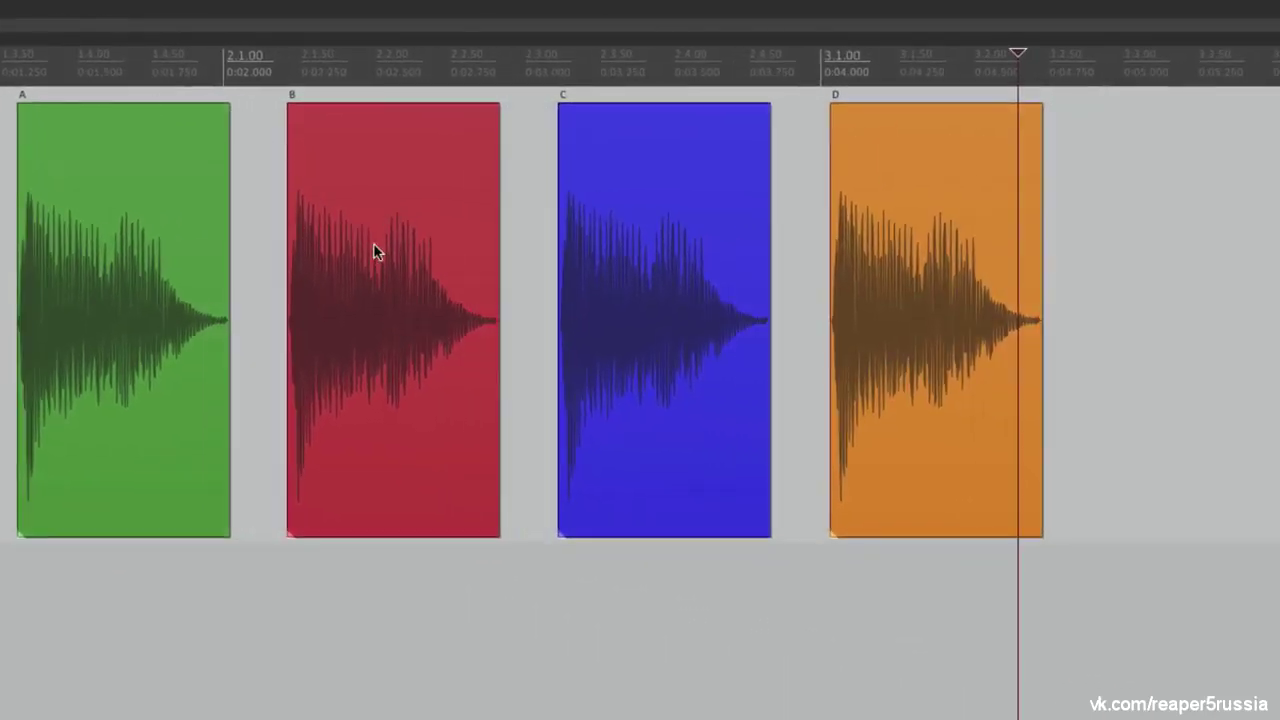
pyautogui.click(376, 251)
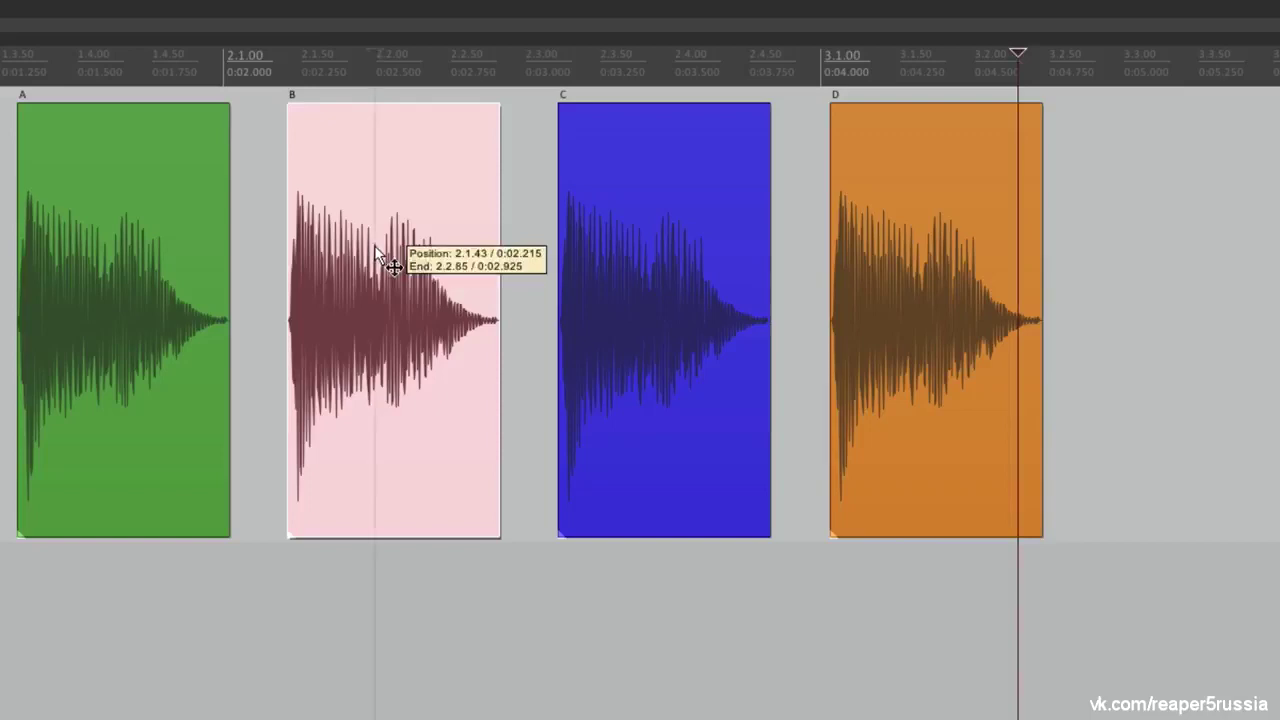
pyautogui.click(801, 215)
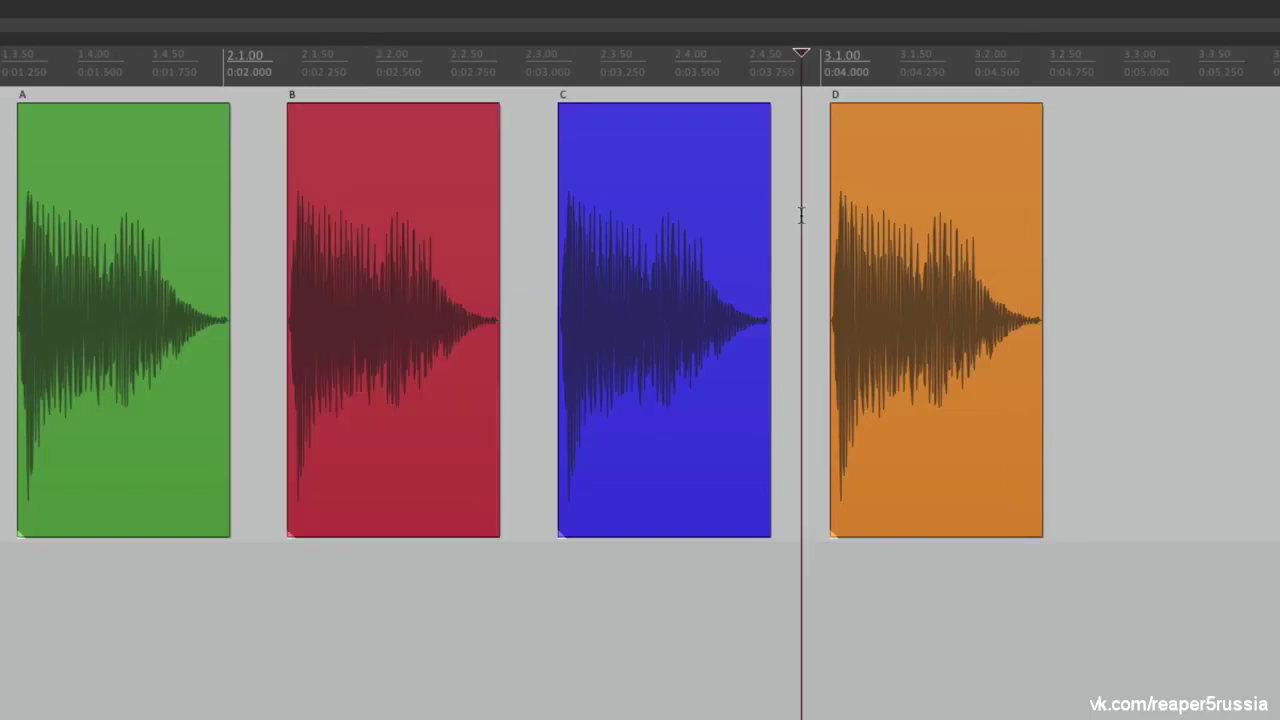
pyautogui.hotkey('ctrl', 'v')
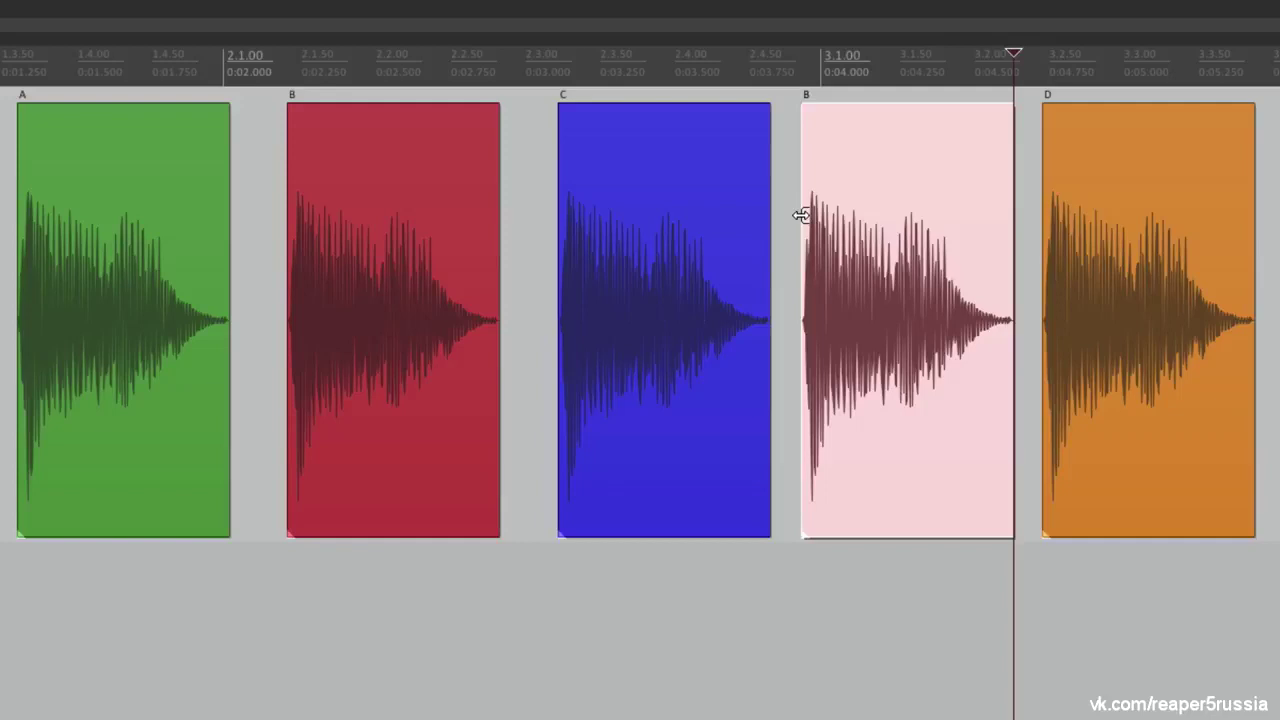
pyautogui.click(801, 664)
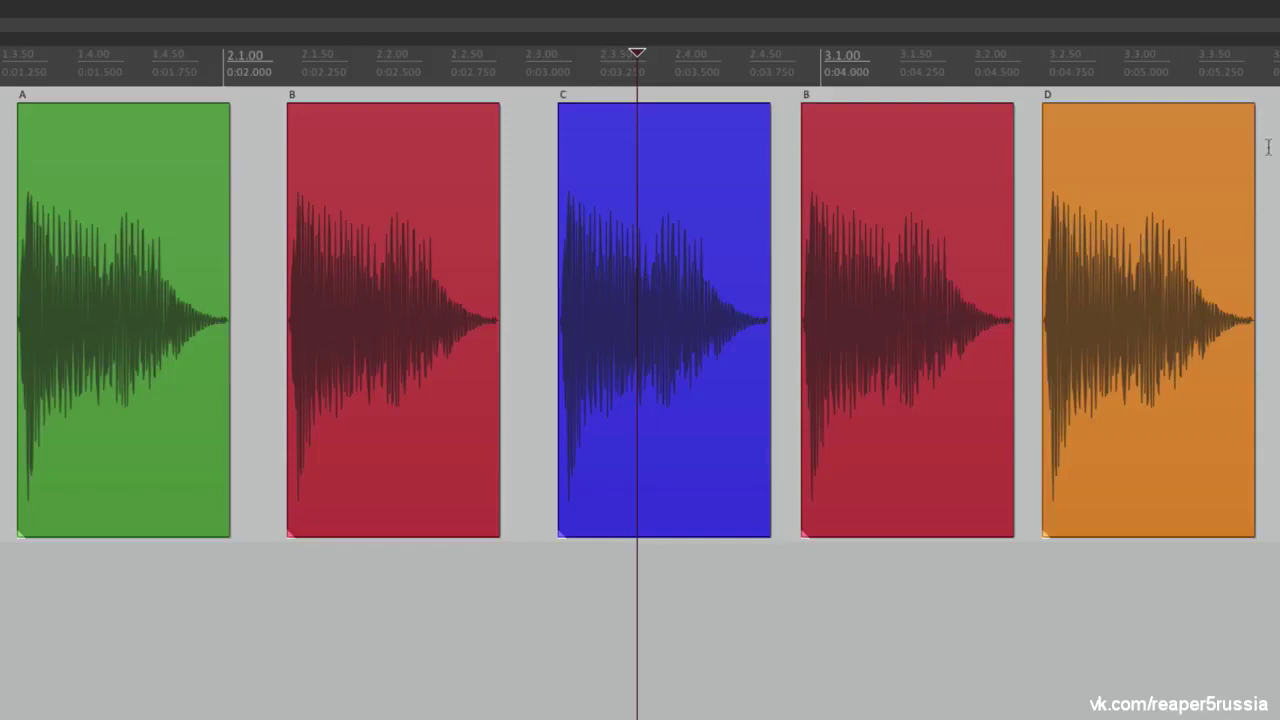
pyautogui.click(880, 187)
pyautogui.press('Delete')
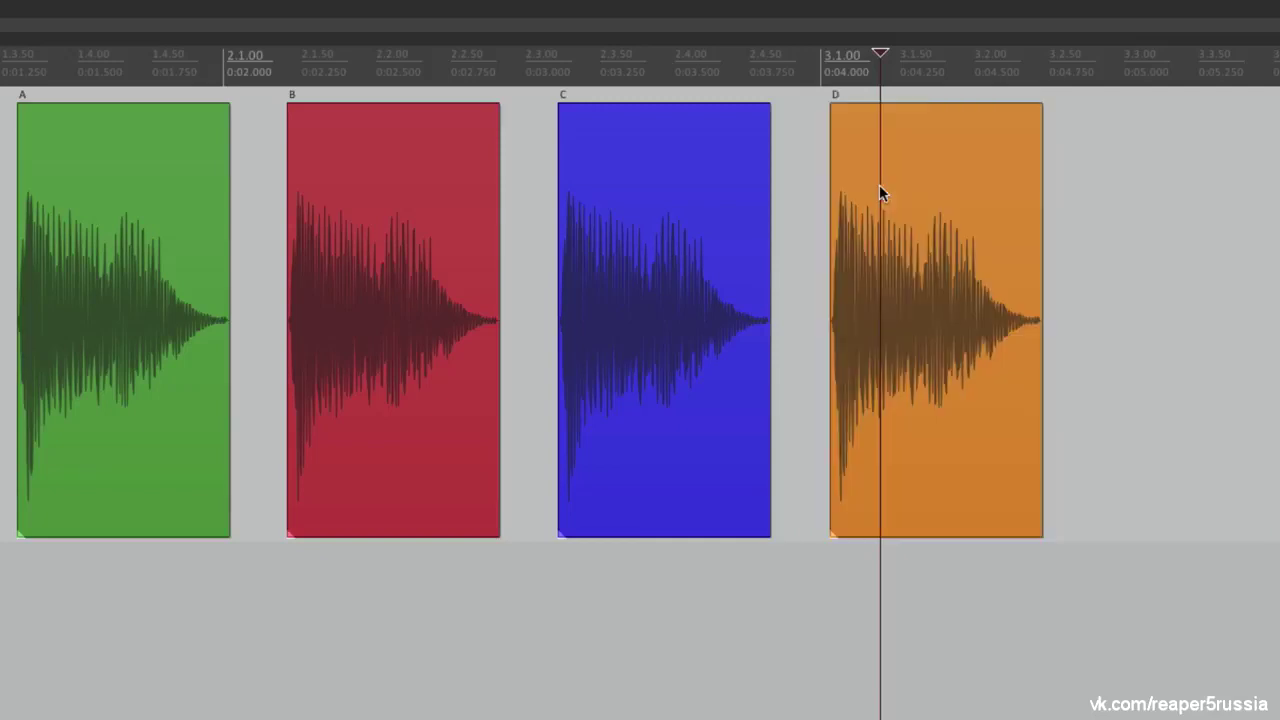
# Delete item C with ripple editing on, and undo the deletion
pyautogui.click(655, 193)
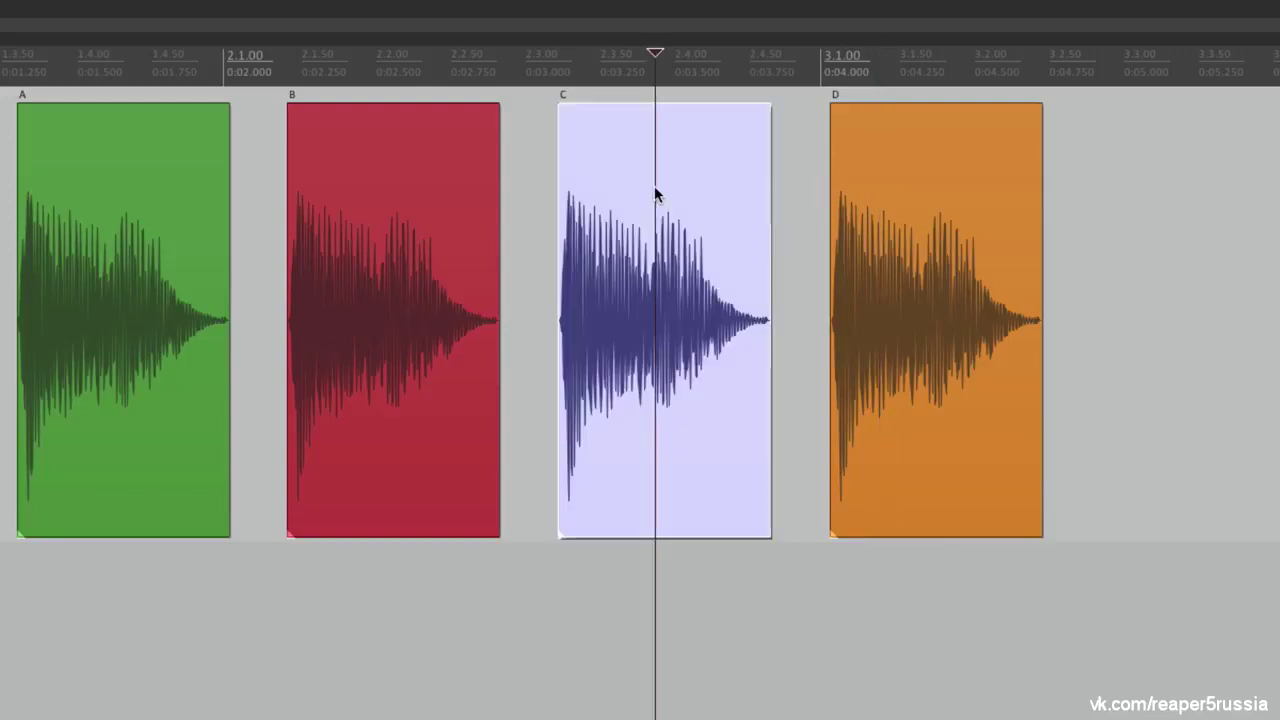
pyautogui.press('Delete')
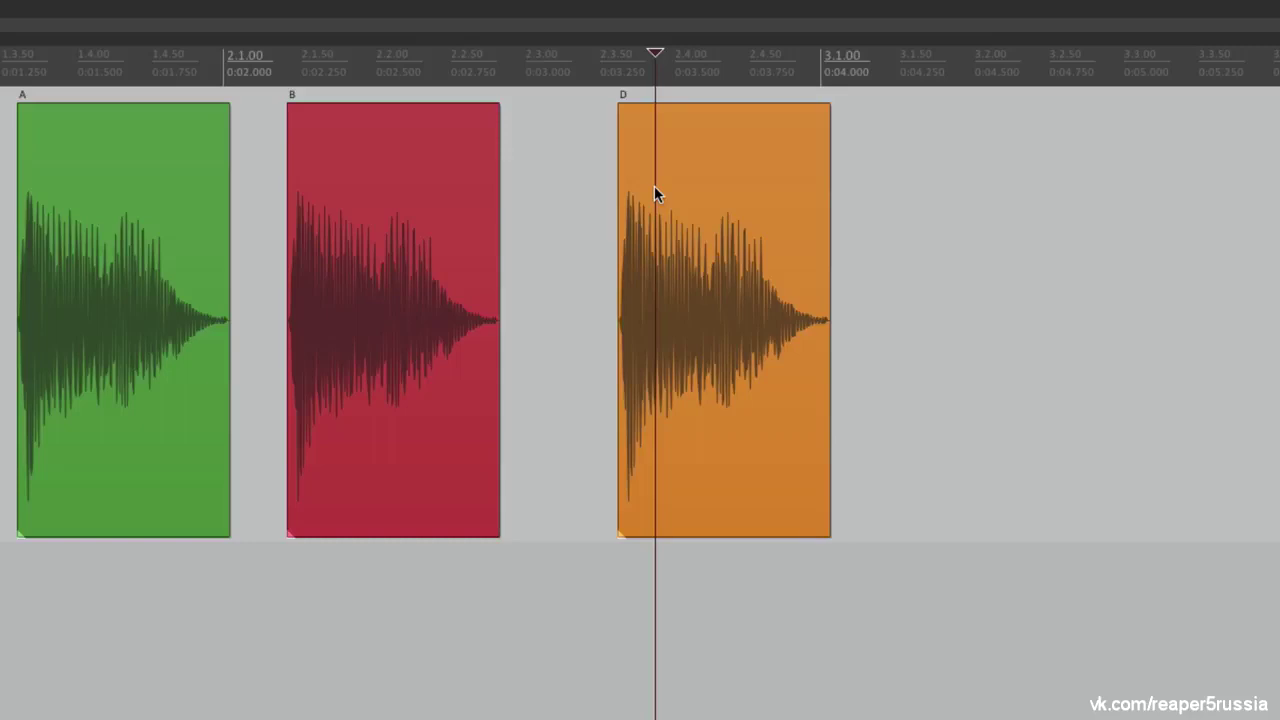
pyautogui.hotkey('ctrl', 'z')
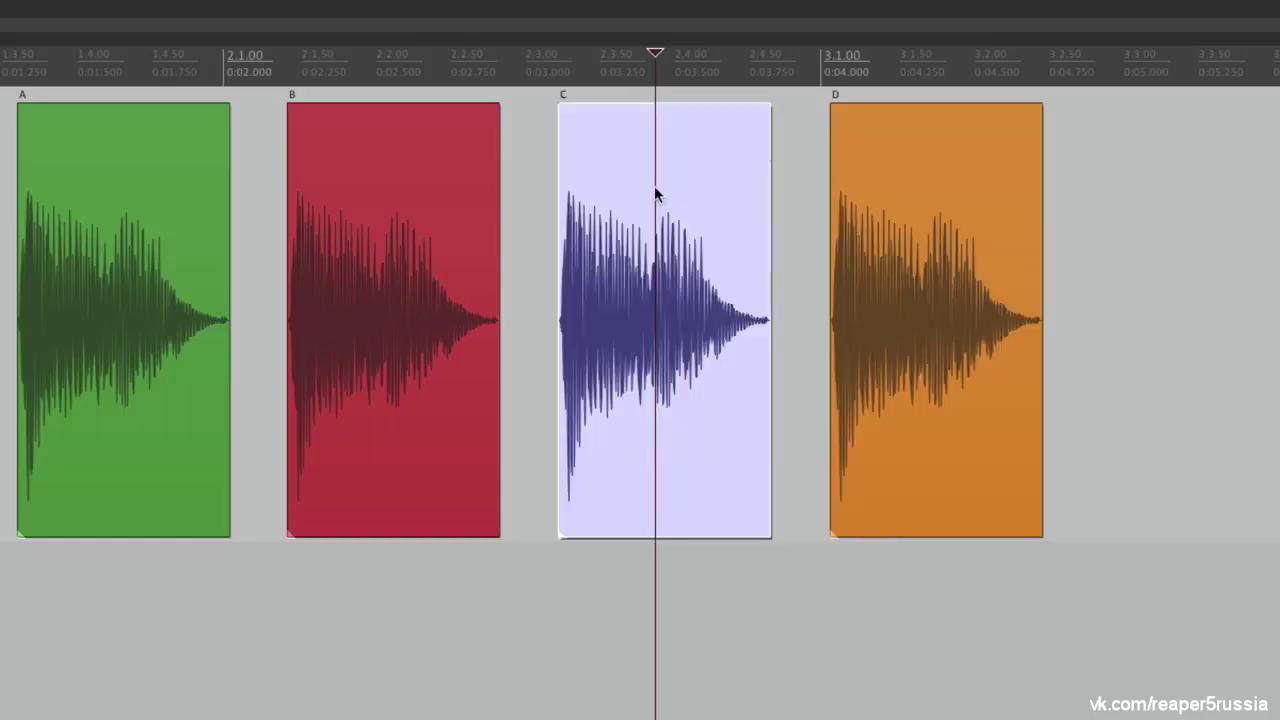
pyautogui.click(536, 190)
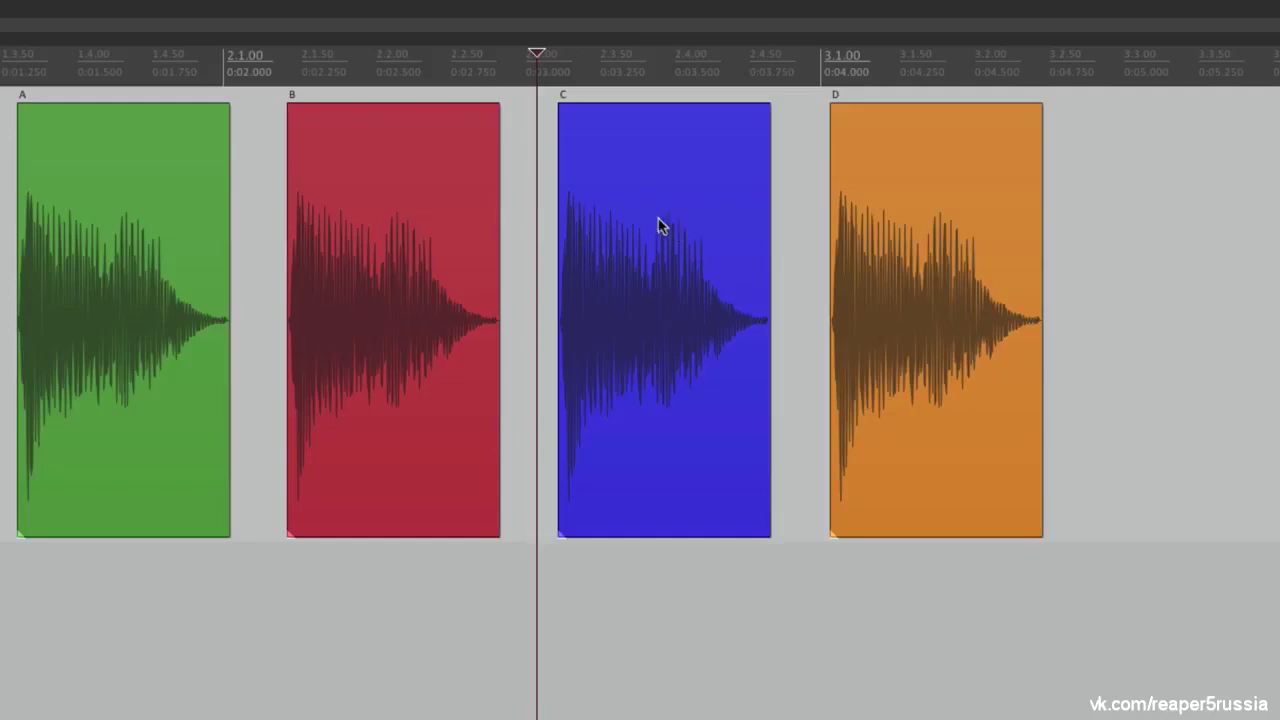
# Shift items C, B and A slightly later in the timeline one after another with ripple editing on, and clear the selection
pyautogui.moveTo(642, 214); pyautogui.dragTo(683, 220)
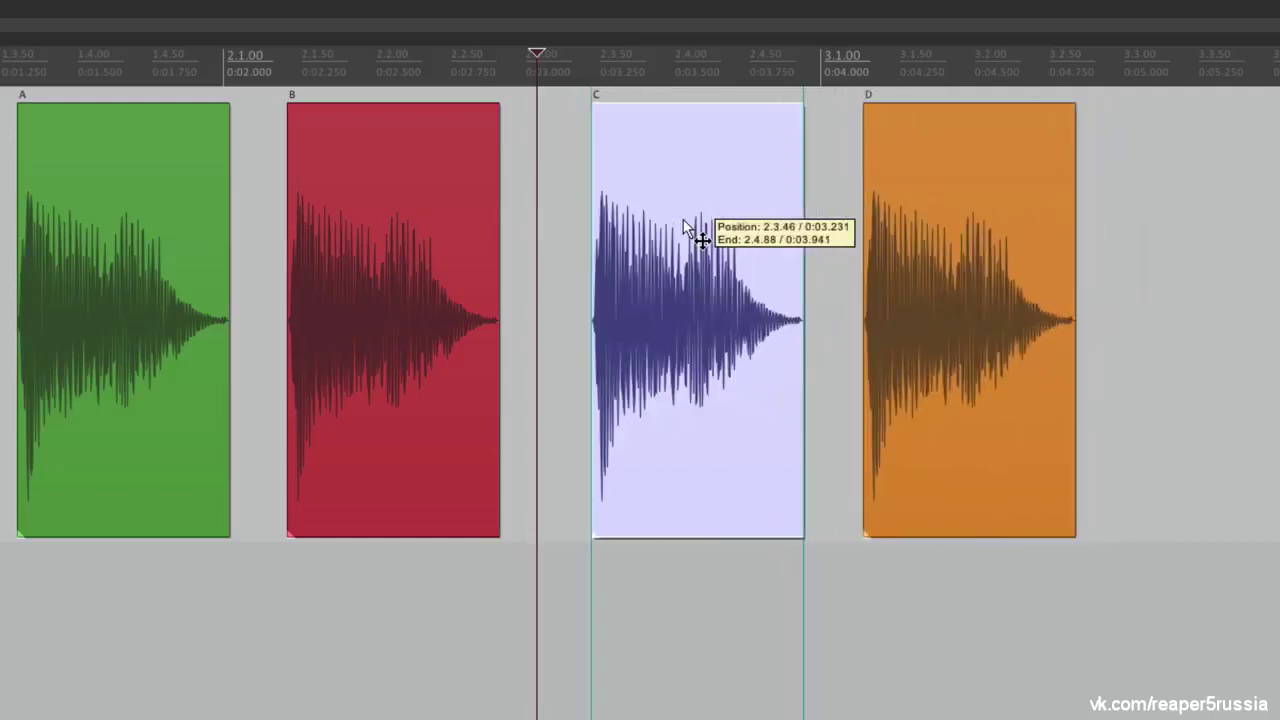
pyautogui.moveTo(684, 221)
pyautogui.mouseDown()
pyautogui.moveTo(642, 222)
pyautogui.moveTo(671, 226)
pyautogui.mouseUp()
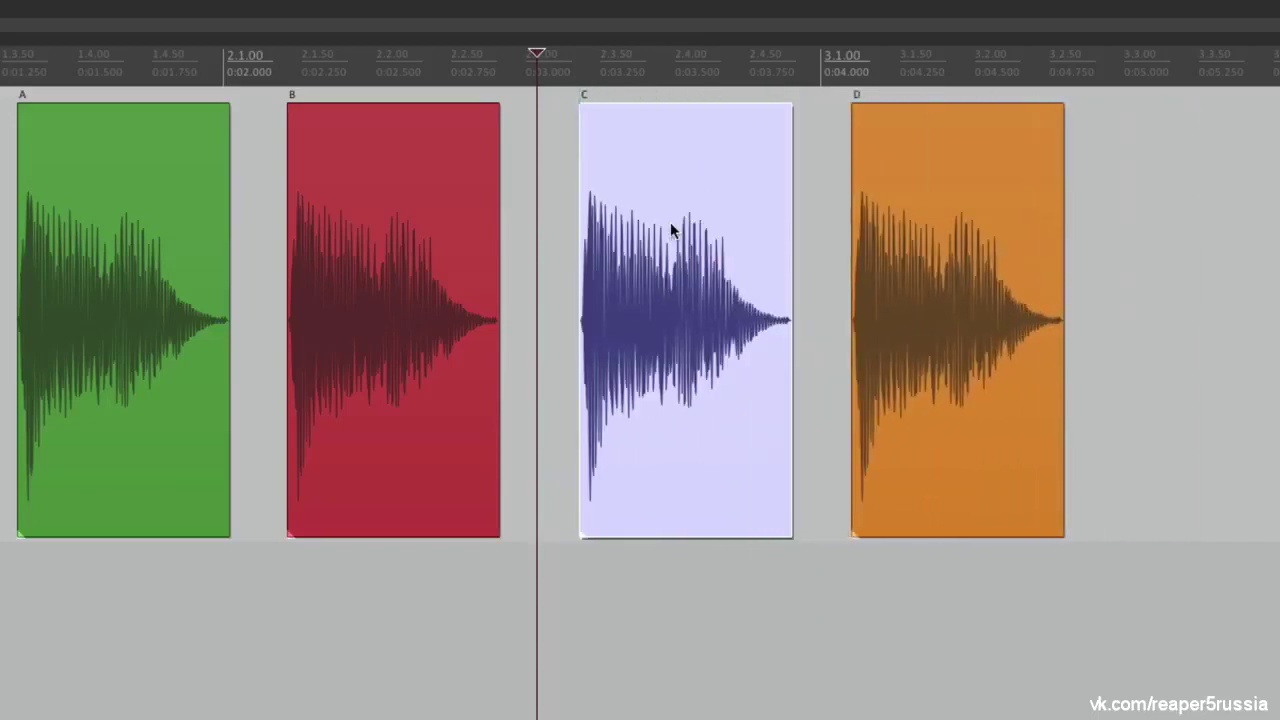
pyautogui.click(393, 241)
pyautogui.moveTo(391, 220)
pyautogui.mouseDown()
pyautogui.moveTo(623, 218)
pyautogui.moveTo(405, 222)
pyautogui.mouseUp()
pyautogui.moveTo(139, 215); pyautogui.dragTo(180, 236)
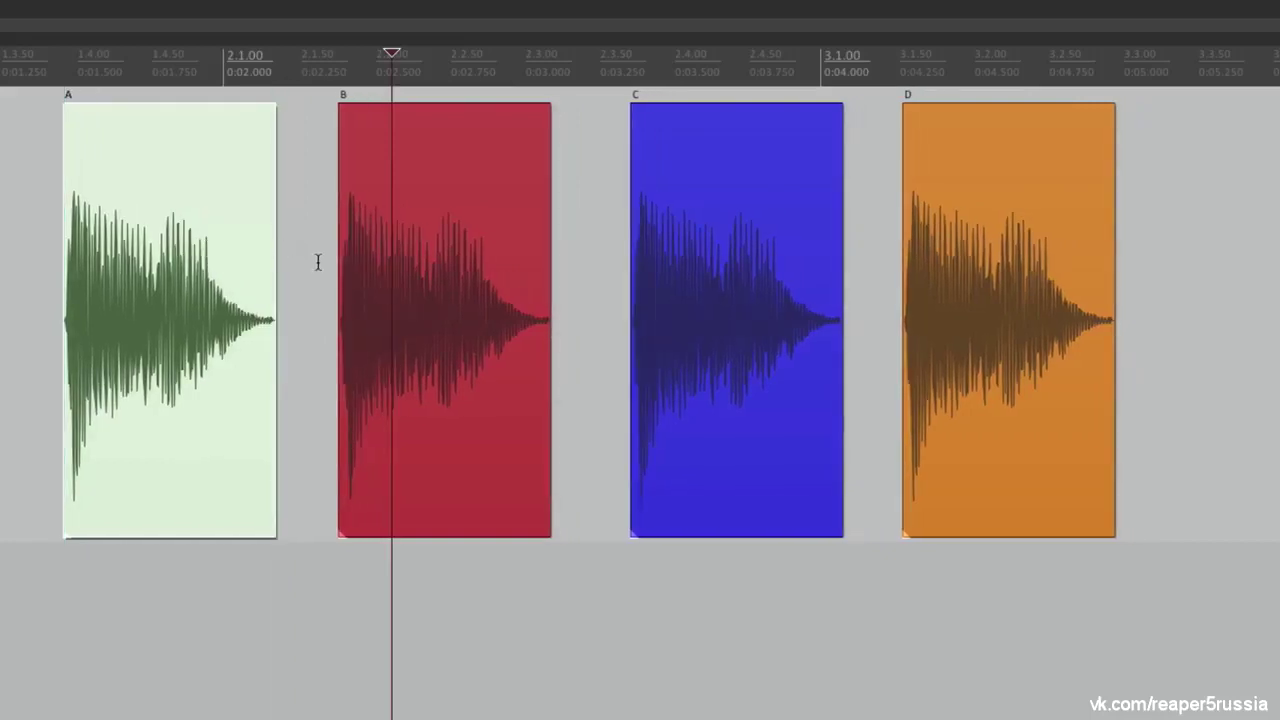
pyautogui.click(318, 262)
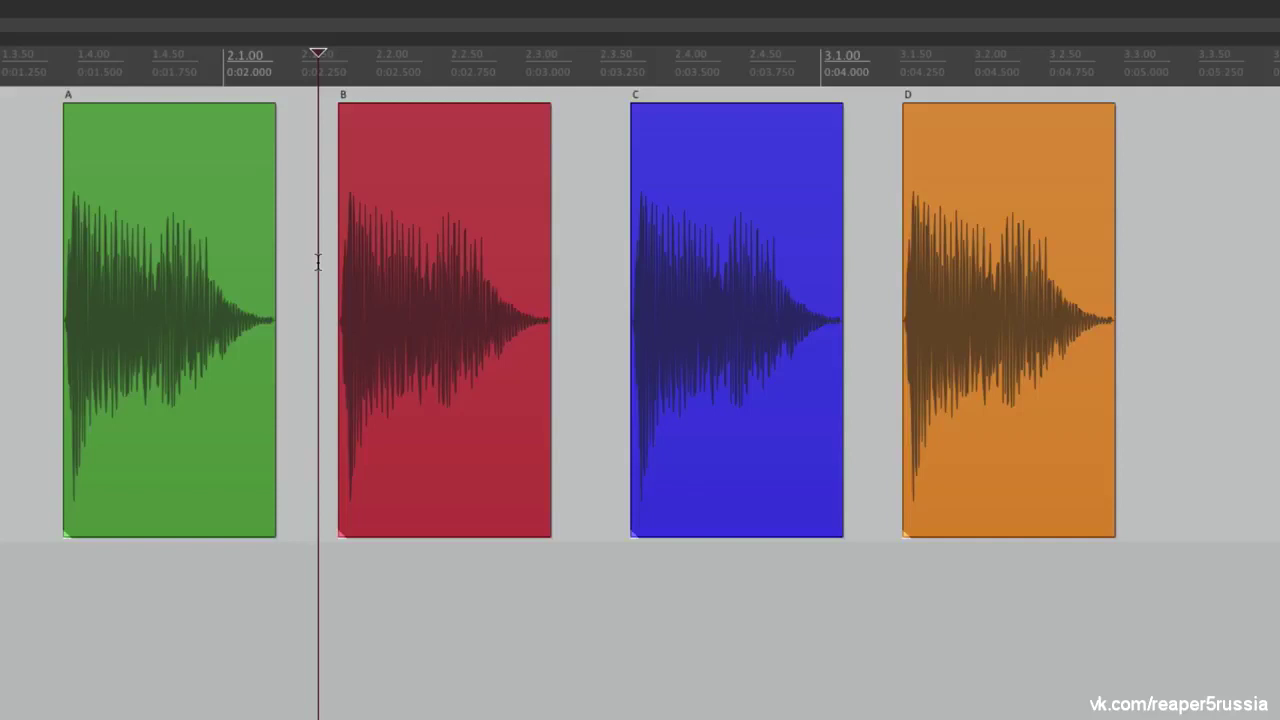
# Close the gaps by moving items B, C and D earlier until each meets the end of the preceding item
pyautogui.moveTo(387, 229); pyautogui.dragTo(324, 229)
pyautogui.moveTo(614, 203); pyautogui.dragTo(527, 220)
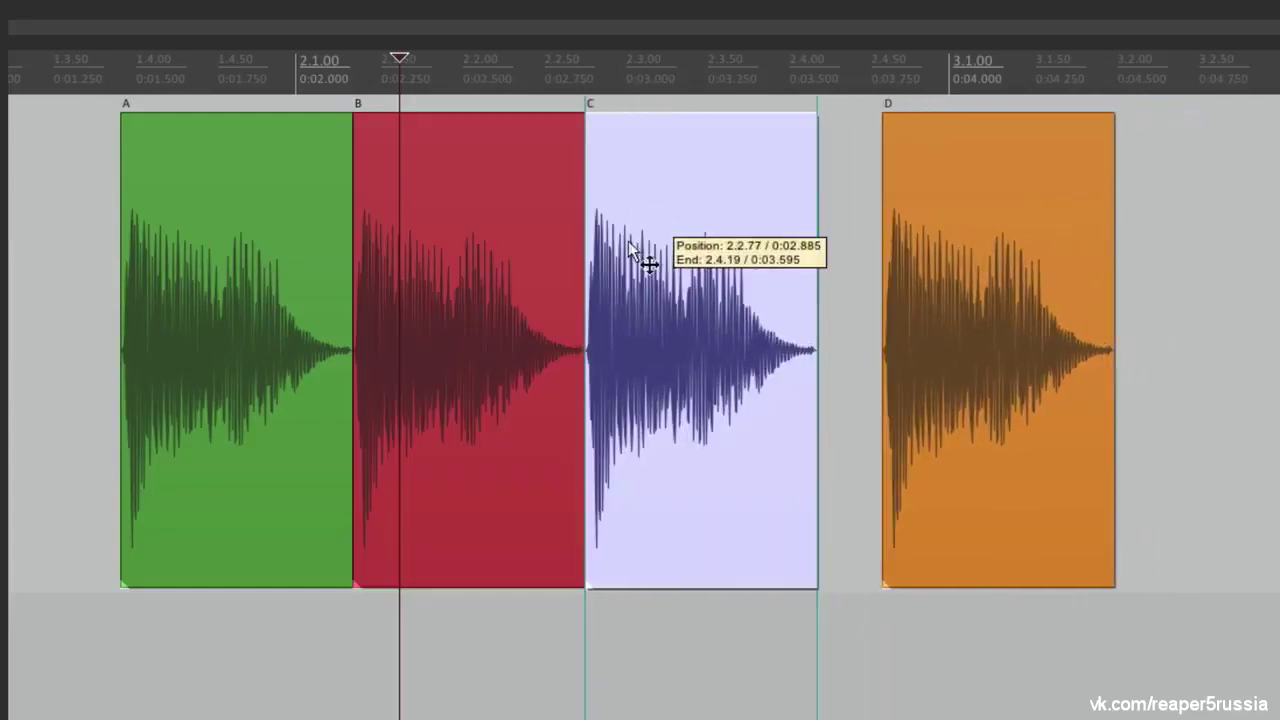
pyautogui.moveTo(929, 268); pyautogui.dragTo(863, 268)
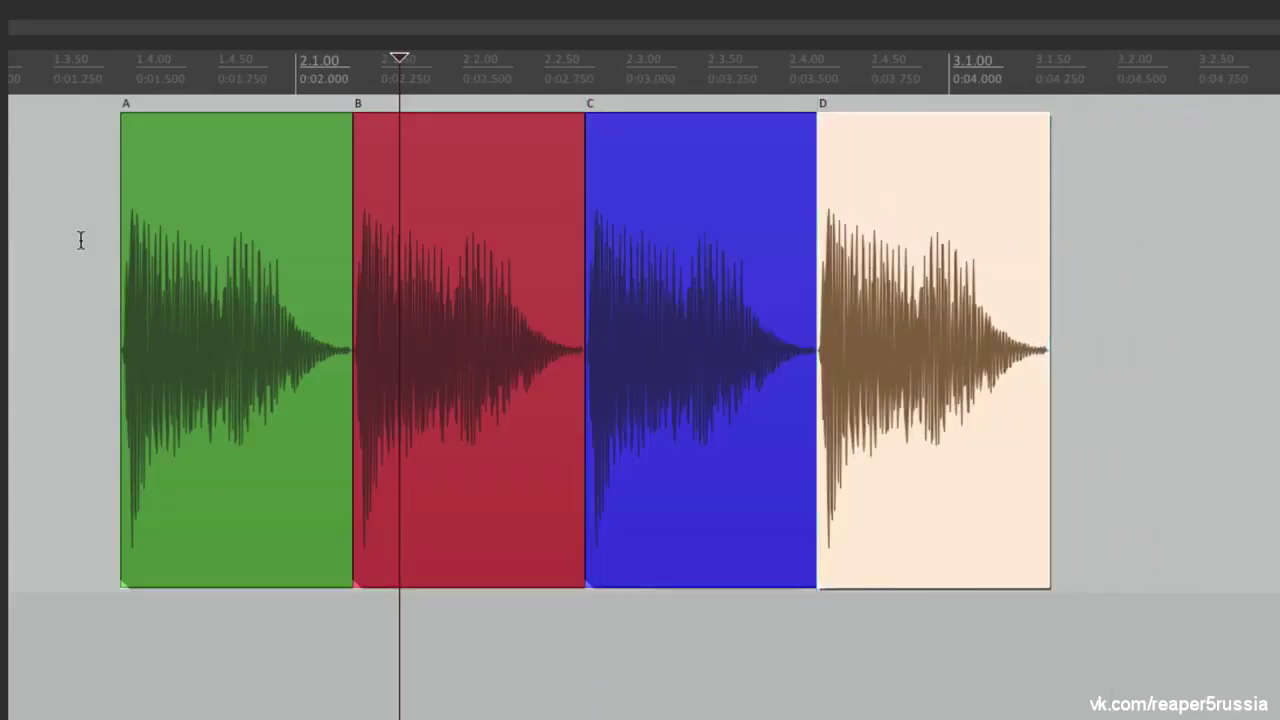
pyautogui.click(64, 240)
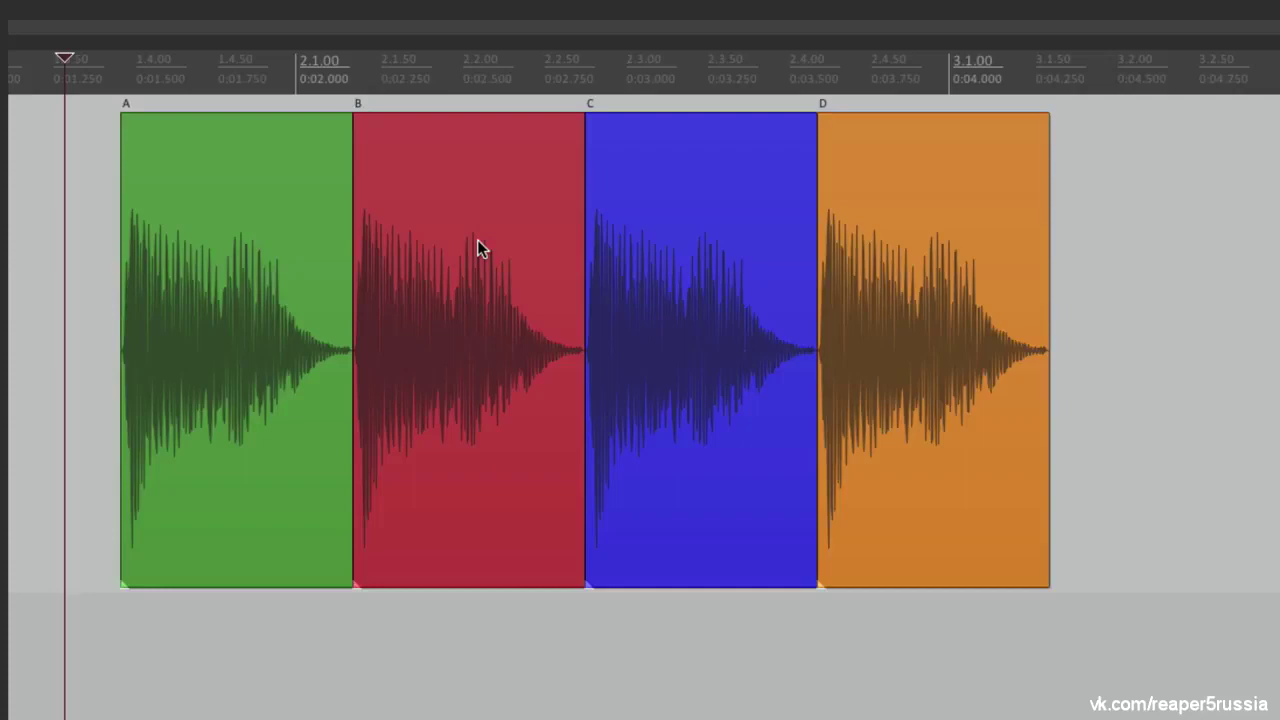
# Turn ripple editing off and delete item B from between items A and C
pyautogui.click(475, 208)
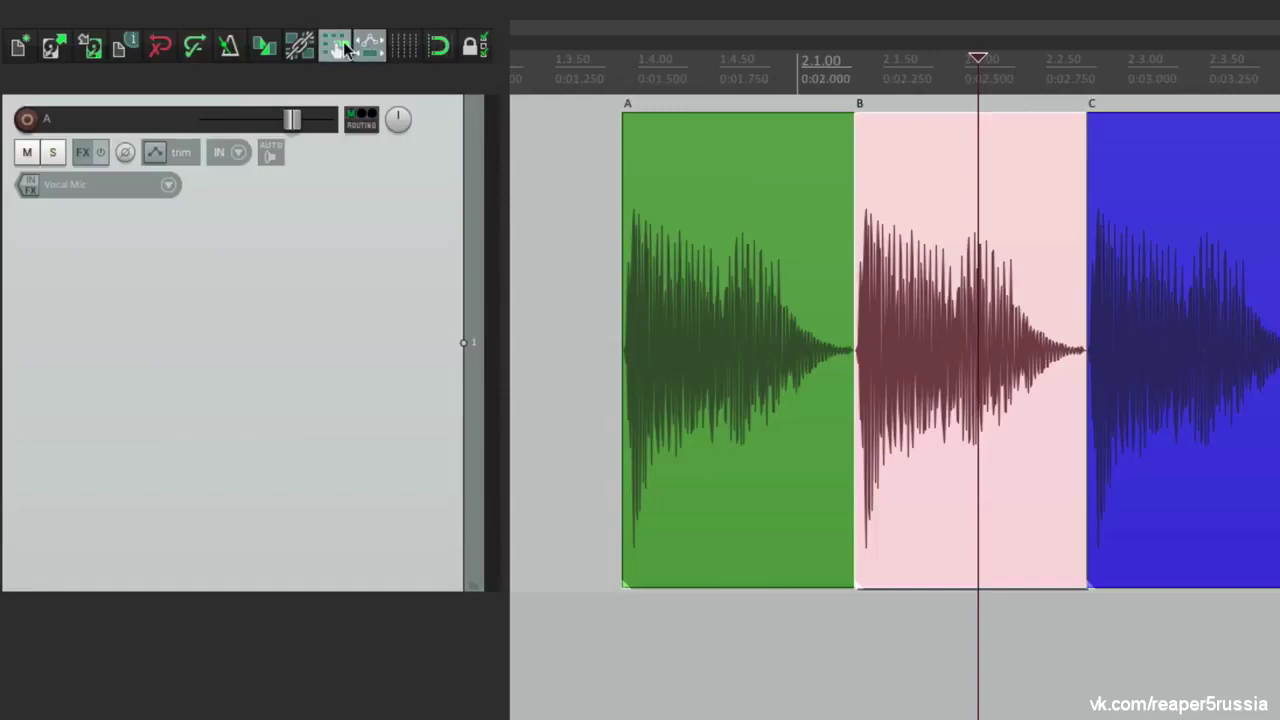
pyautogui.click(340, 47)
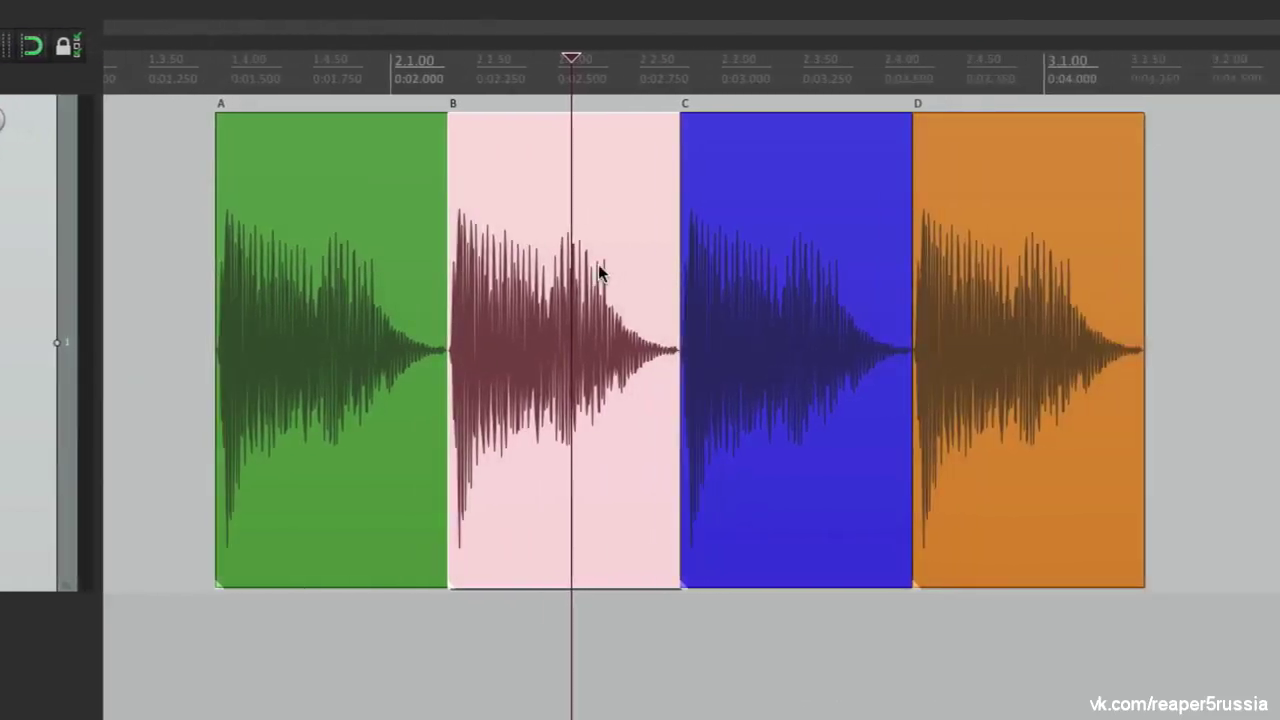
pyautogui.press('Delete')
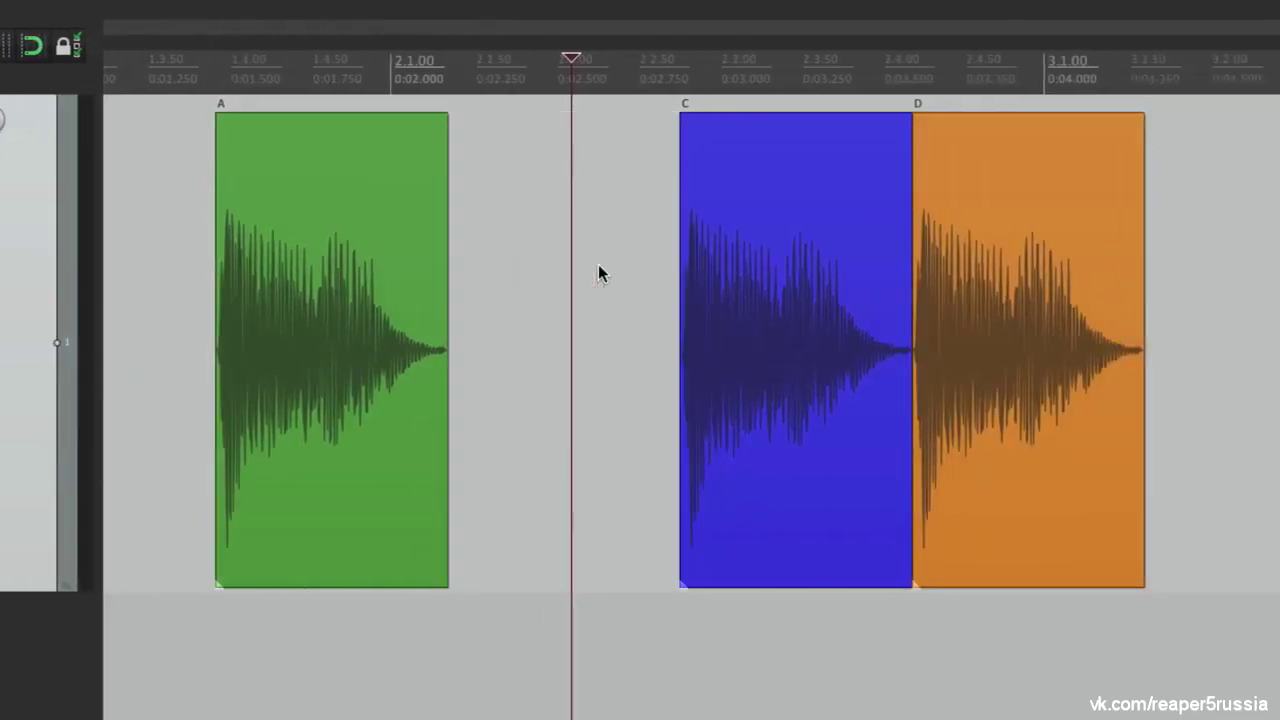
# Select items C and D together and move them earlier to meet the end of item A
pyautogui.click(780, 240)
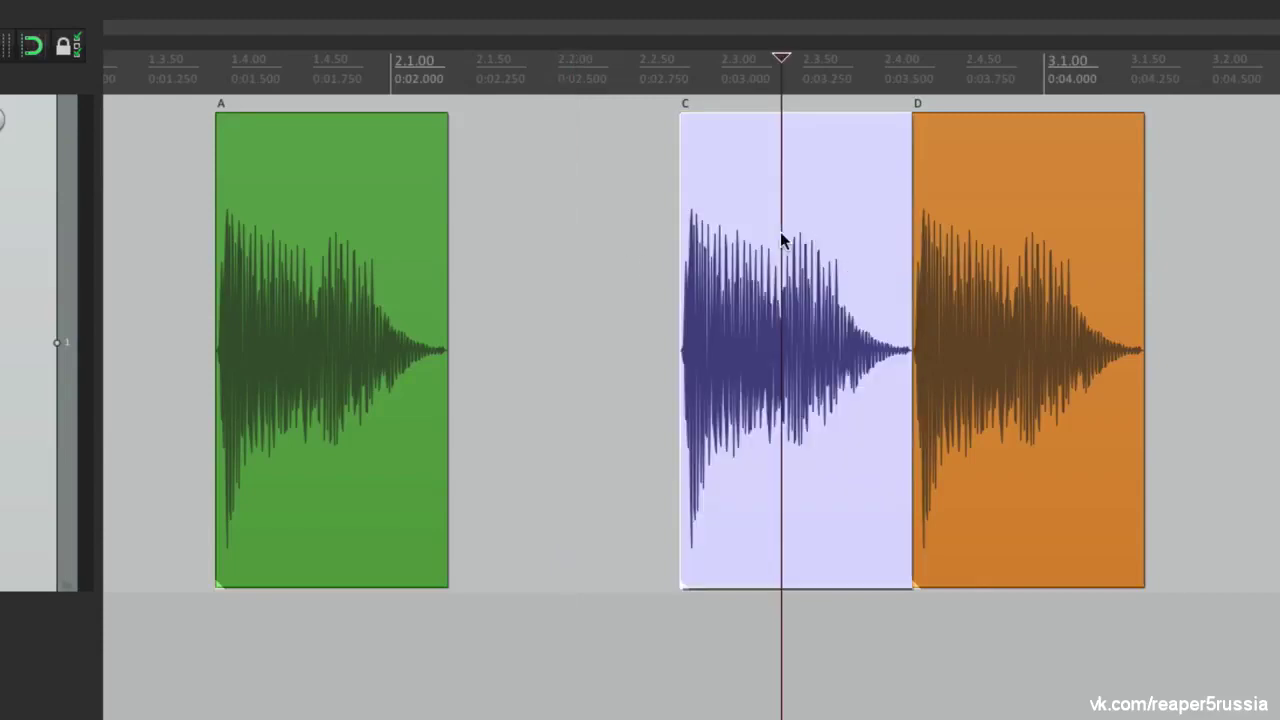
pyautogui.keyDown('ctrl'); pyautogui.click(948, 243); pyautogui.keyUp('ctrl')
pyautogui.moveTo(770, 213); pyautogui.dragTo(529, 226)
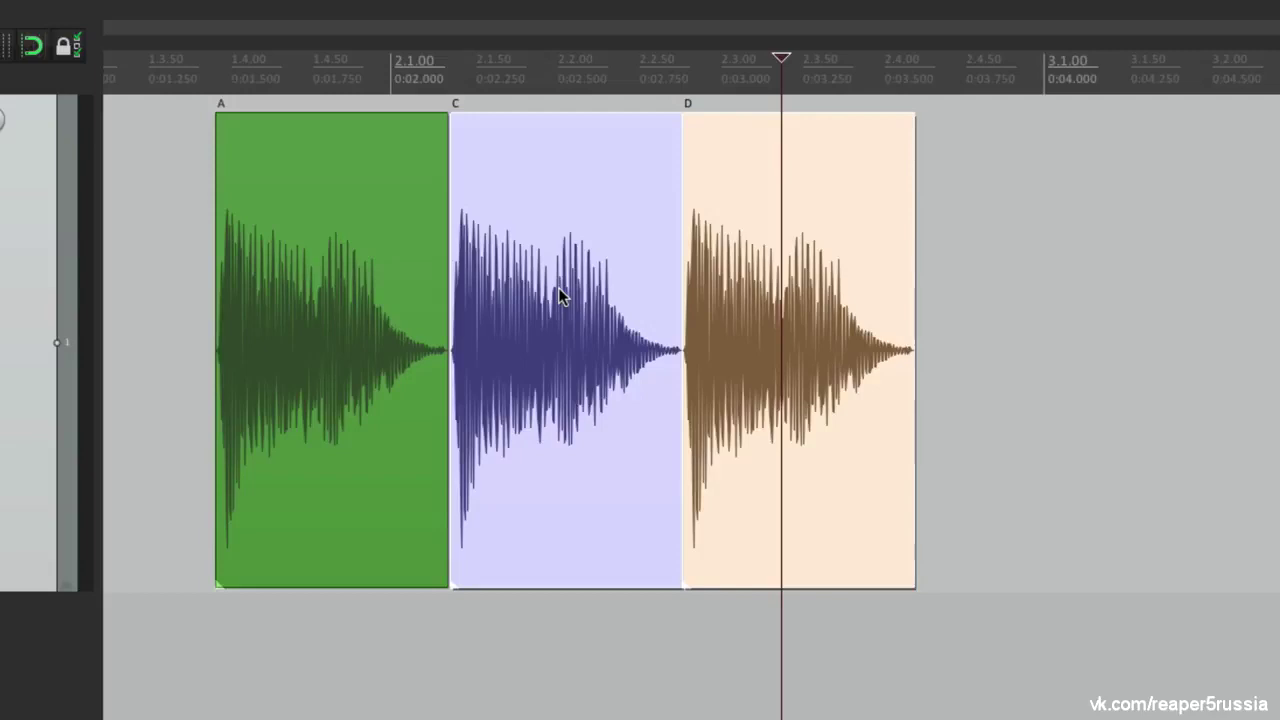
# Undo the move of items C and D and the deletion of item B, and clear the selection
pyautogui.hotkey('ctrl', 'z')
pyautogui.hotkey('ctrl', 'z')
pyautogui.hotkey('ctrl', 'z')
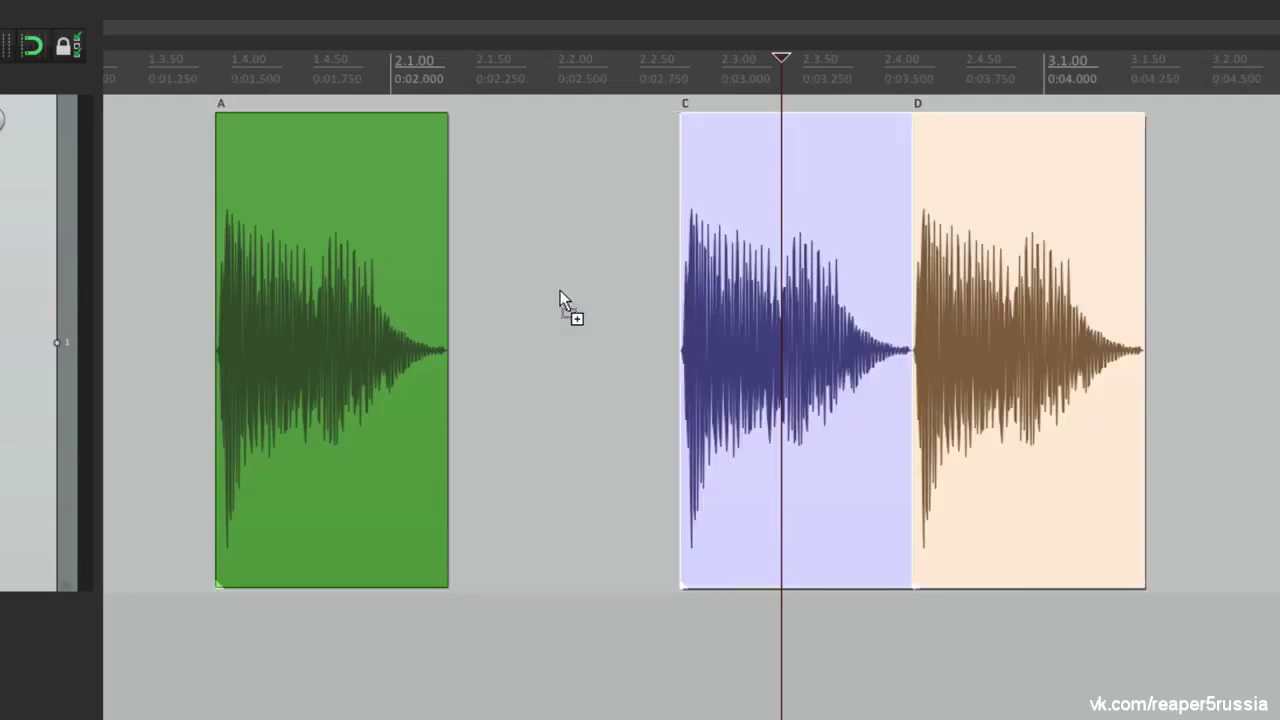
pyautogui.hotkey('ctrl', 'z')
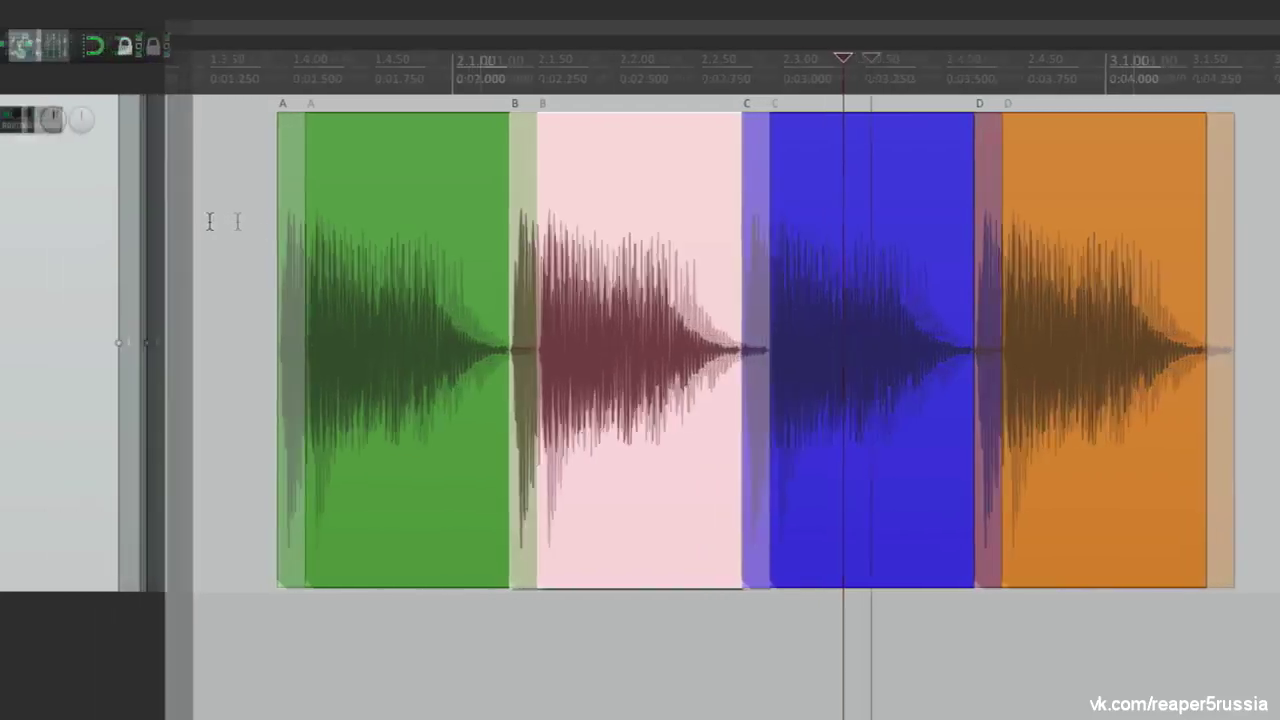
pyautogui.click(145, 217)
# Turn per-track ripple editing back on, and try deleting item B before undoing that deletion
pyautogui.click(334, 46)
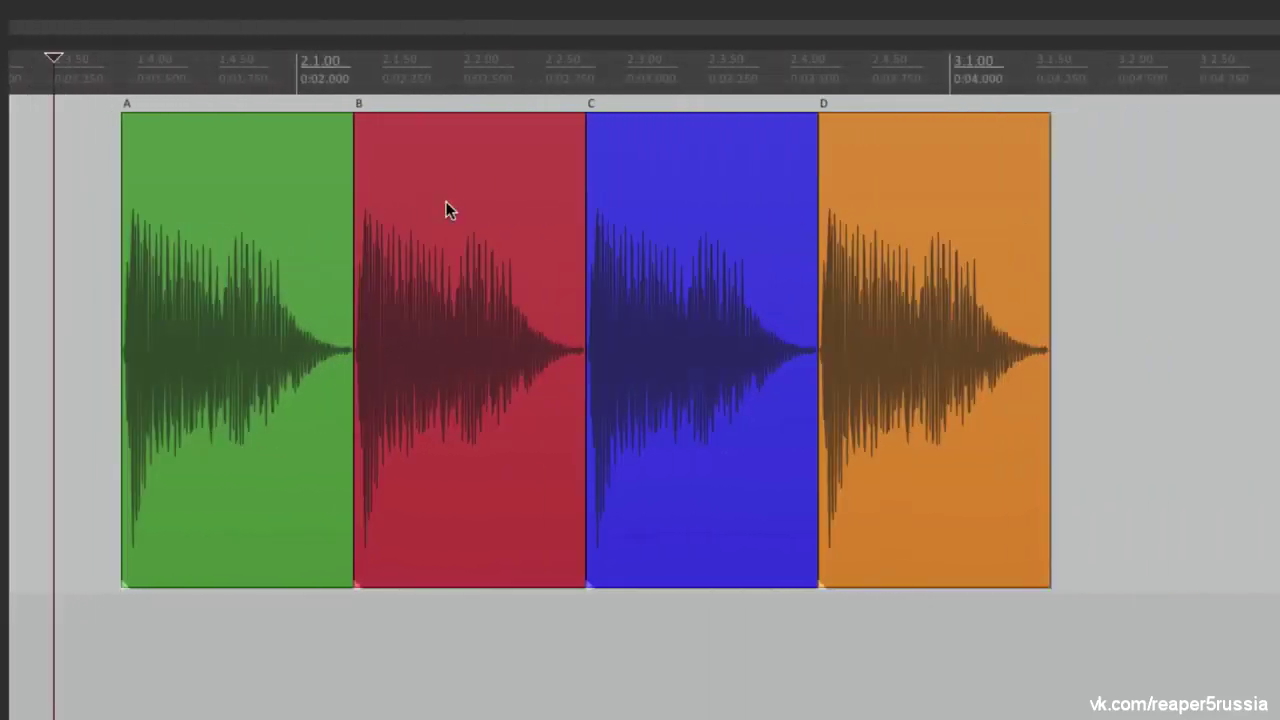
pyautogui.click(446, 205)
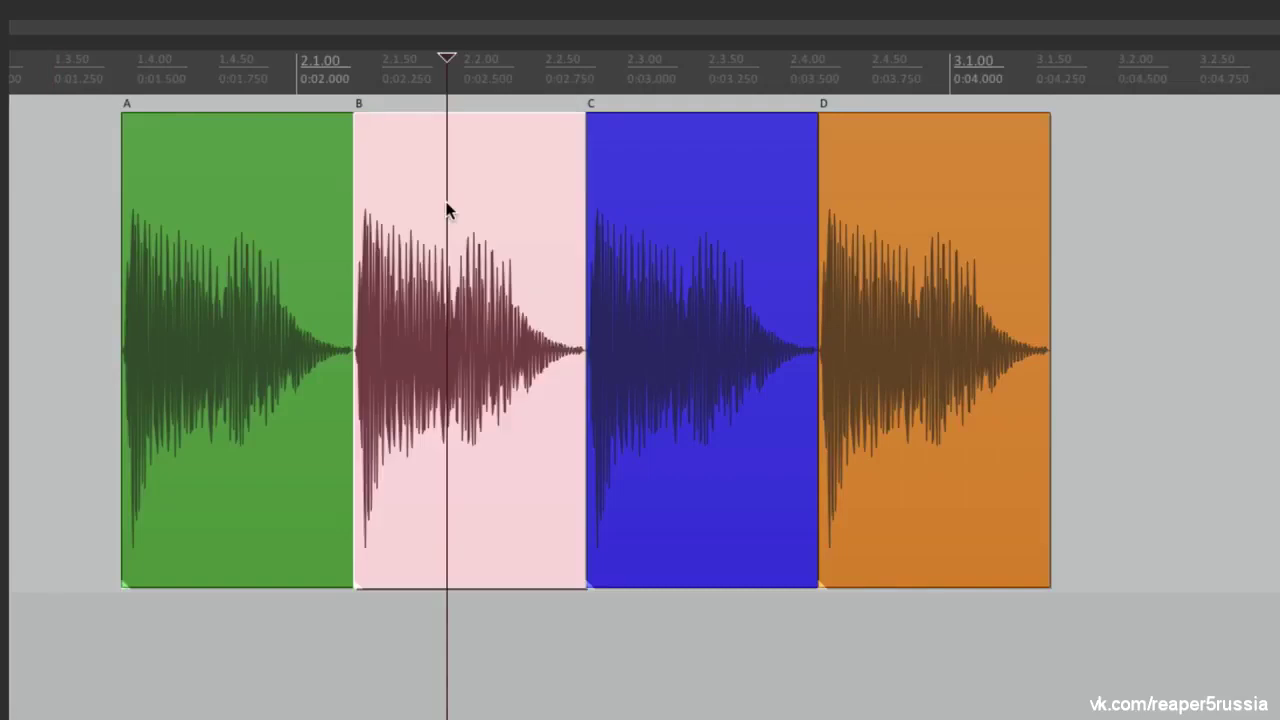
pyautogui.press('Delete')
pyautogui.scroll(1, 447, 209)
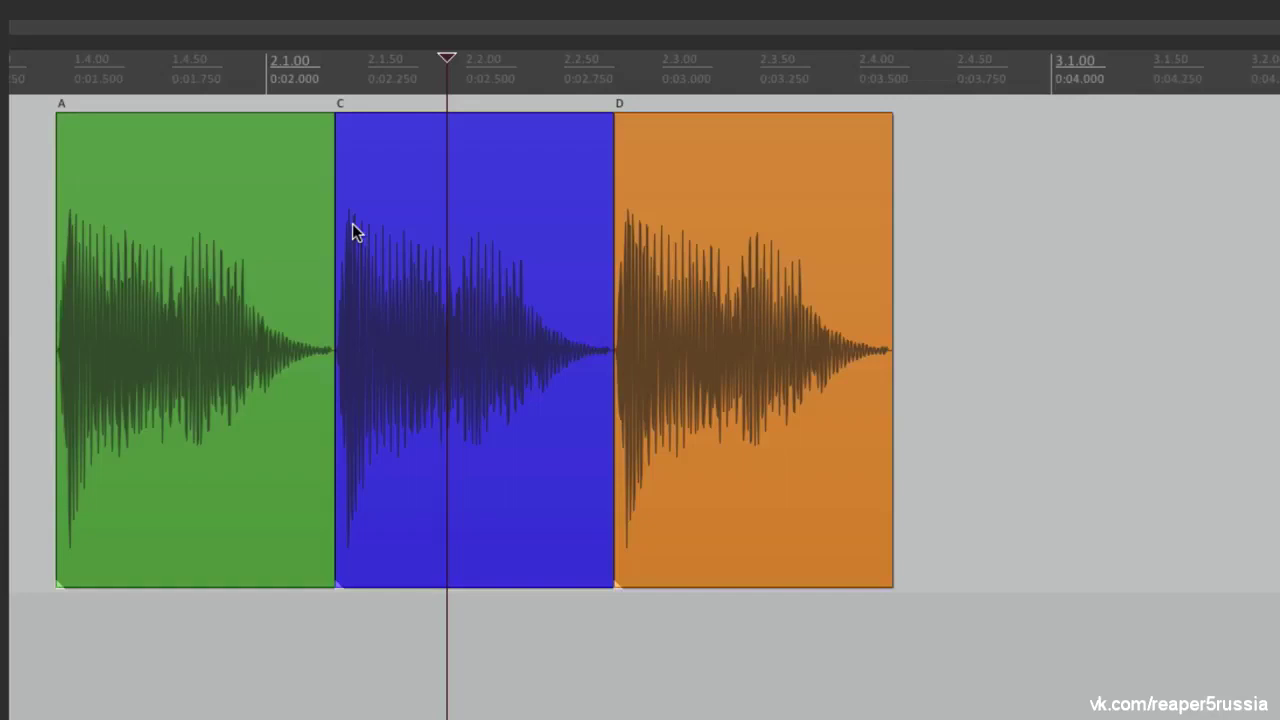
pyautogui.hotkey('ctrl', 'z')
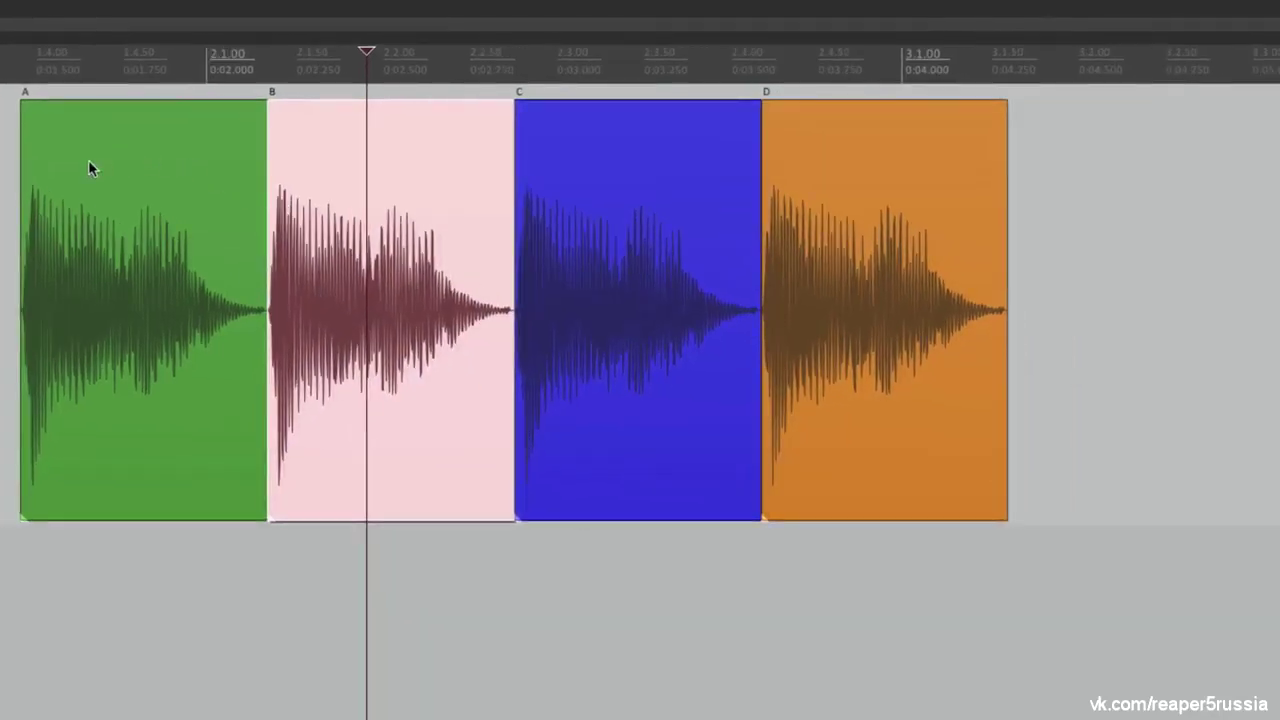
# Paste a copy of item B at the boundary between items C and D, and clear the selection
pyautogui.click(5, 185)
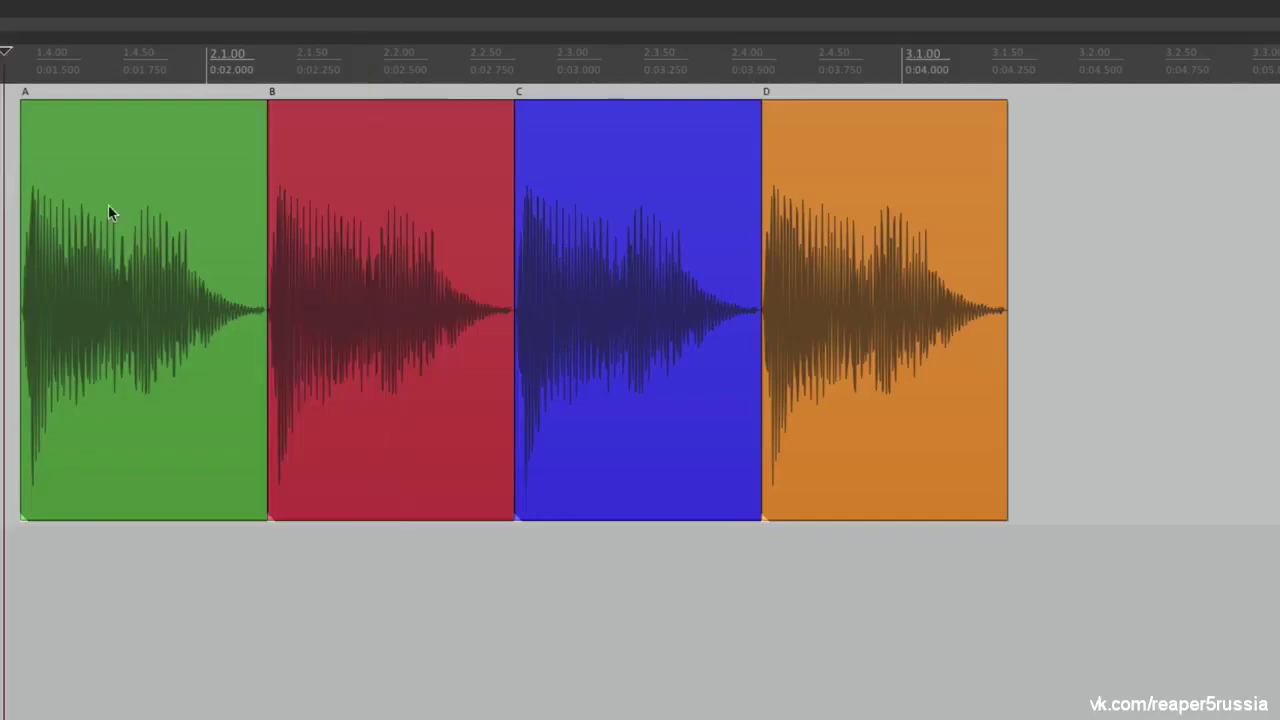
pyautogui.click(351, 186)
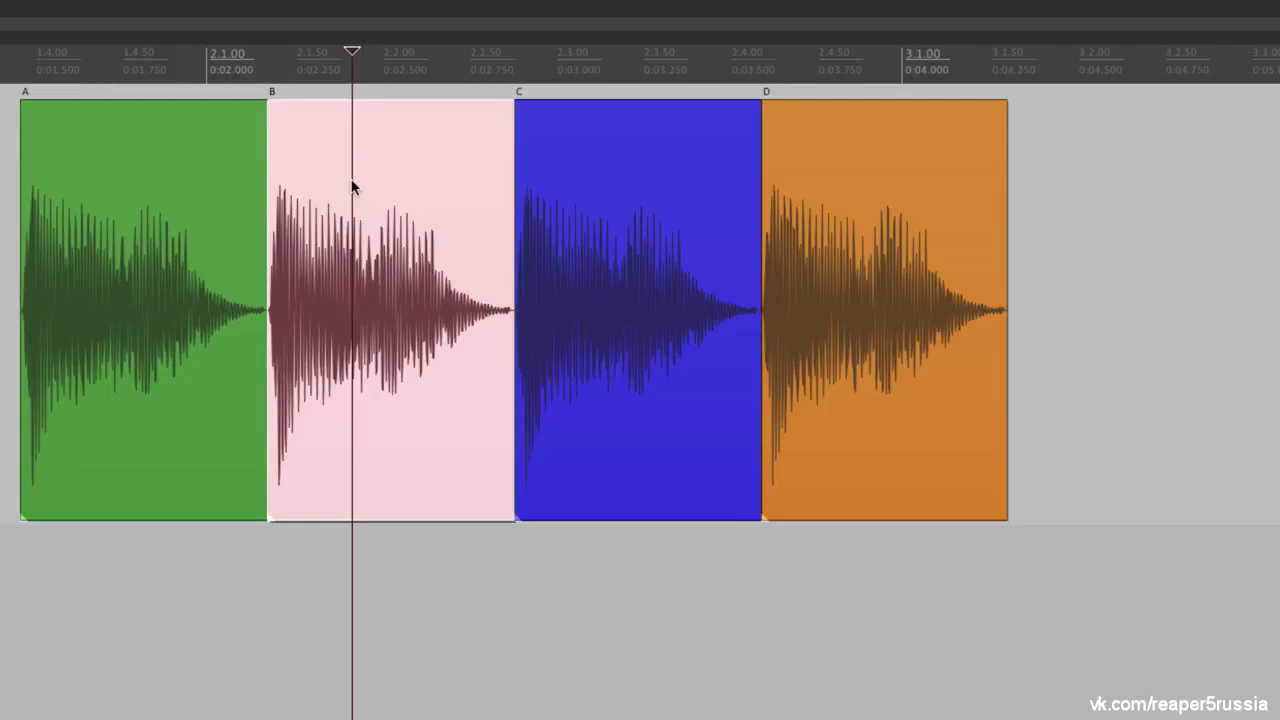
pyautogui.click(759, 173)
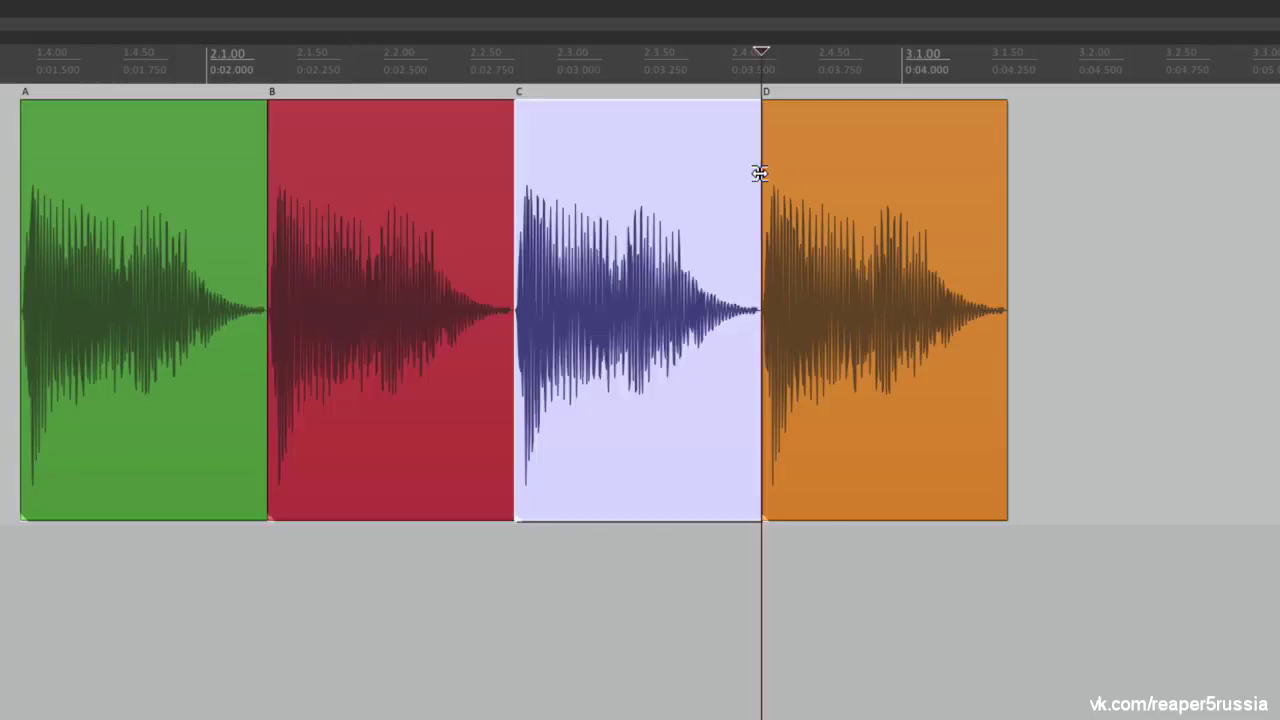
pyautogui.hotkey('ctrl', 'v')
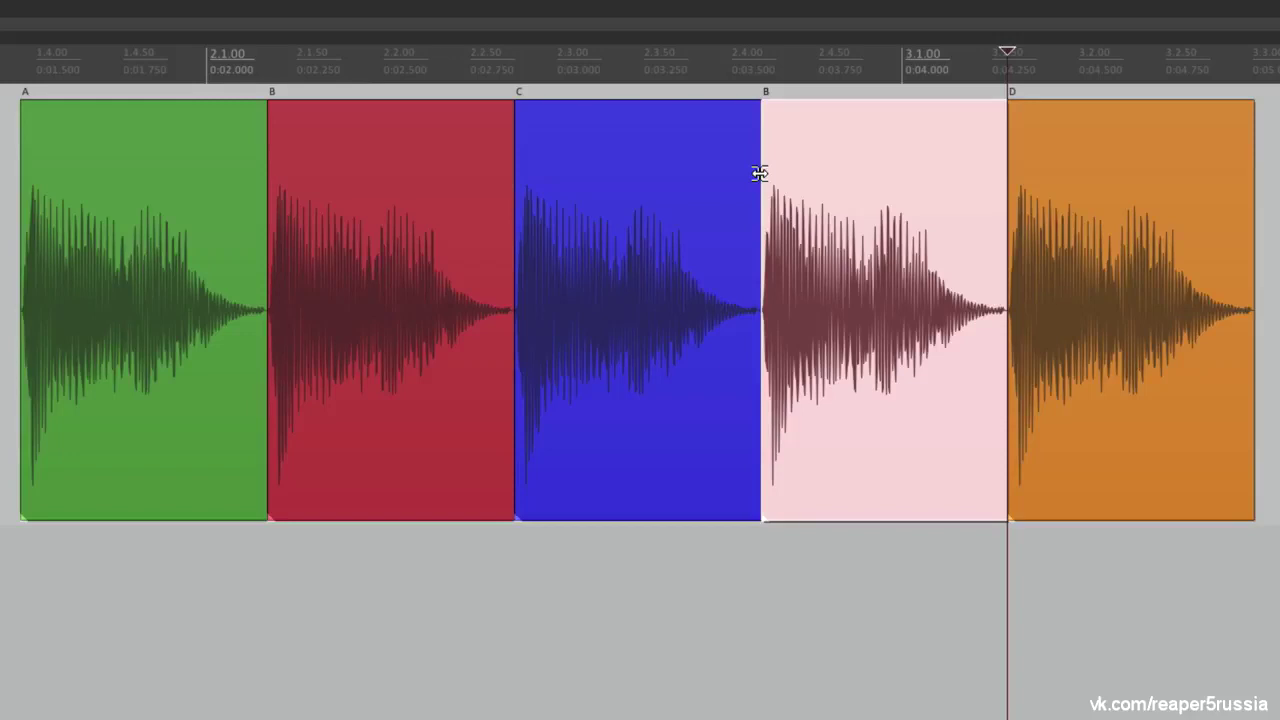
pyautogui.click(731, 540)
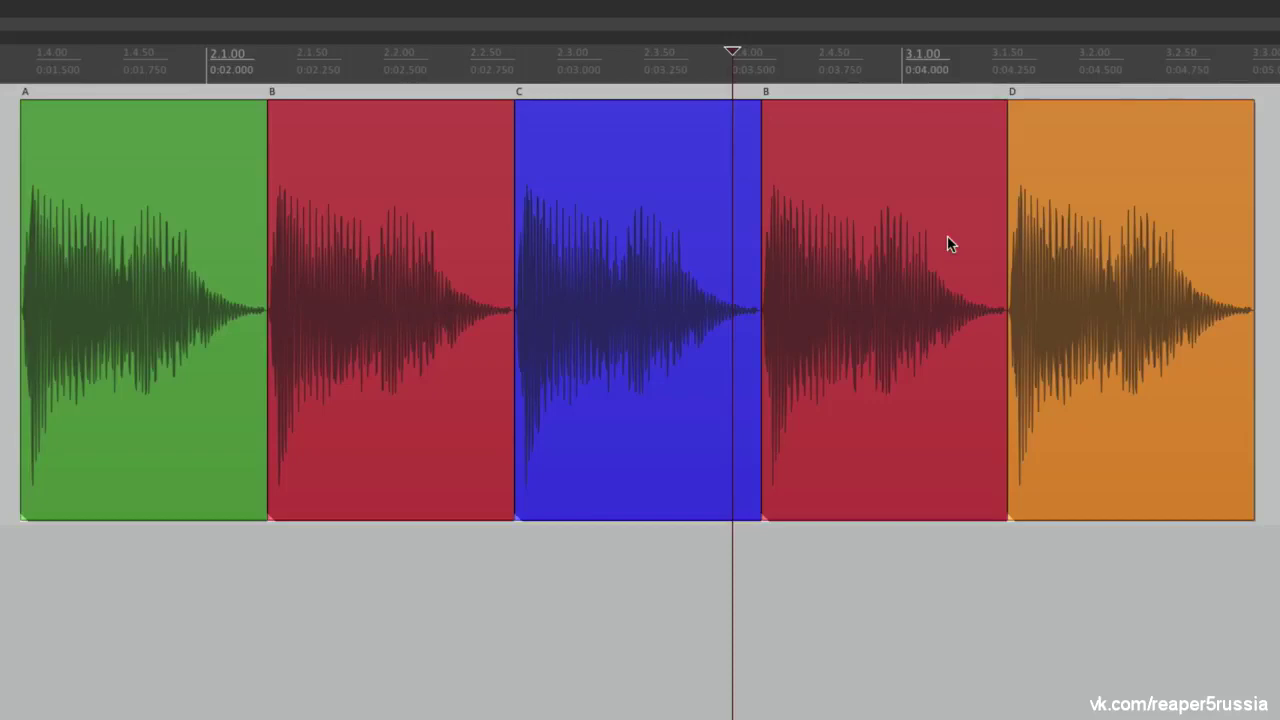
# Split item C at two points and delete the section between the cuts
pyautogui.click(581, 153)
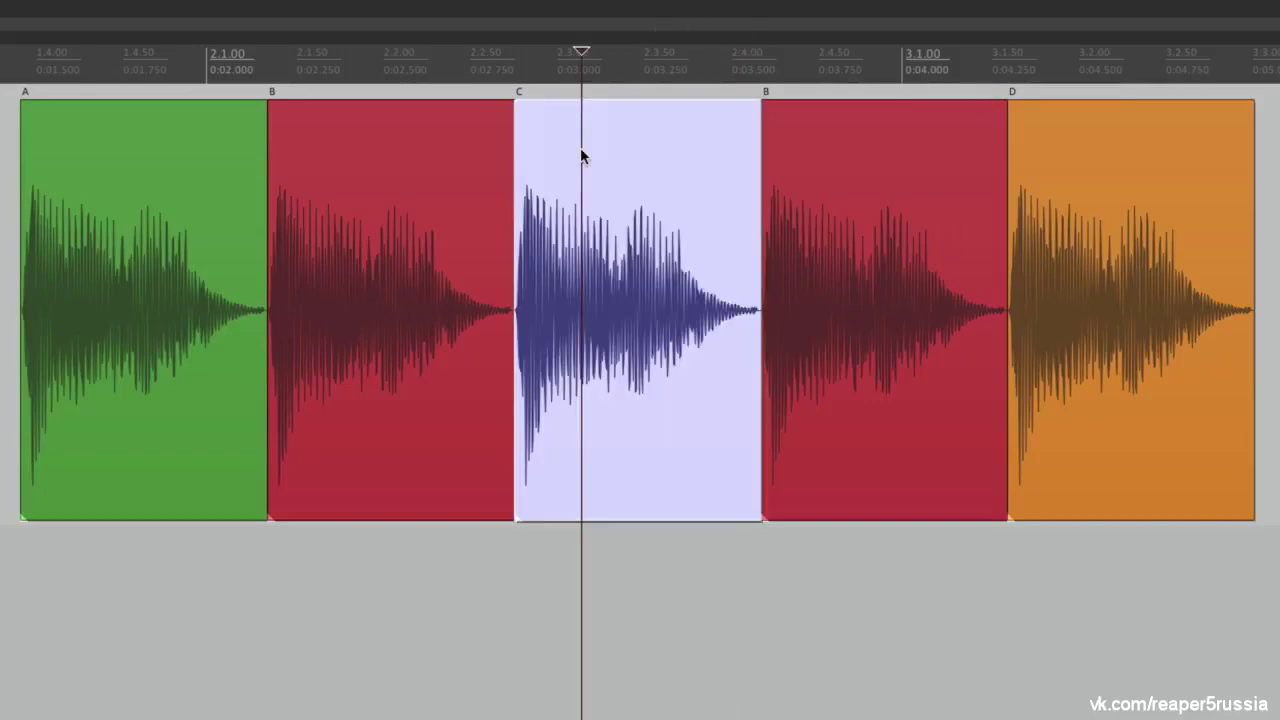
pyautogui.press('s')
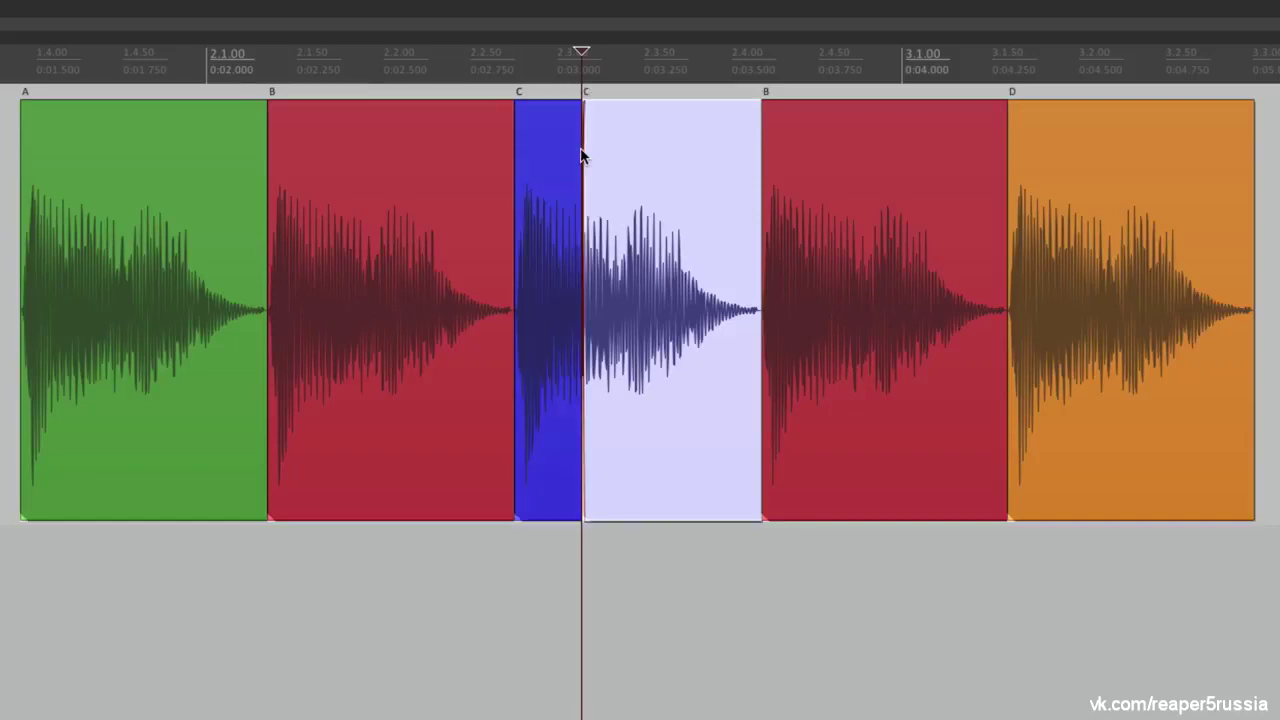
pyautogui.click(678, 153)
pyautogui.press('s')
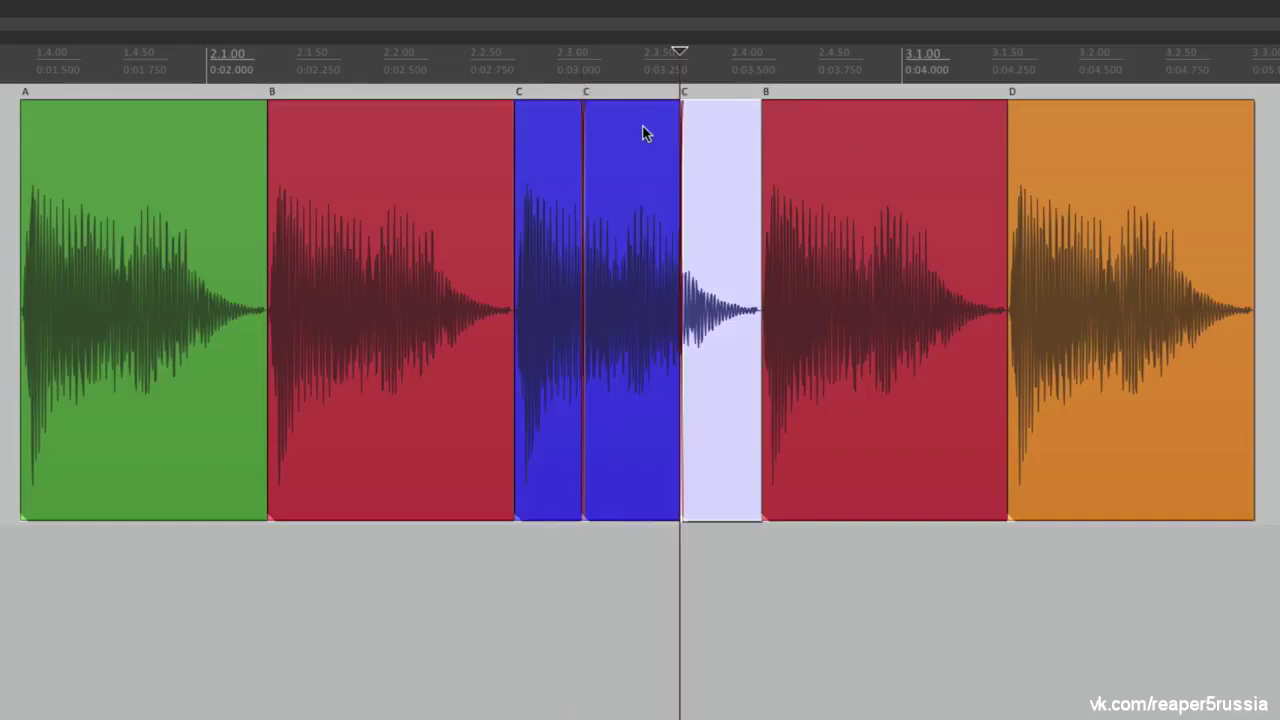
pyautogui.click(643, 133)
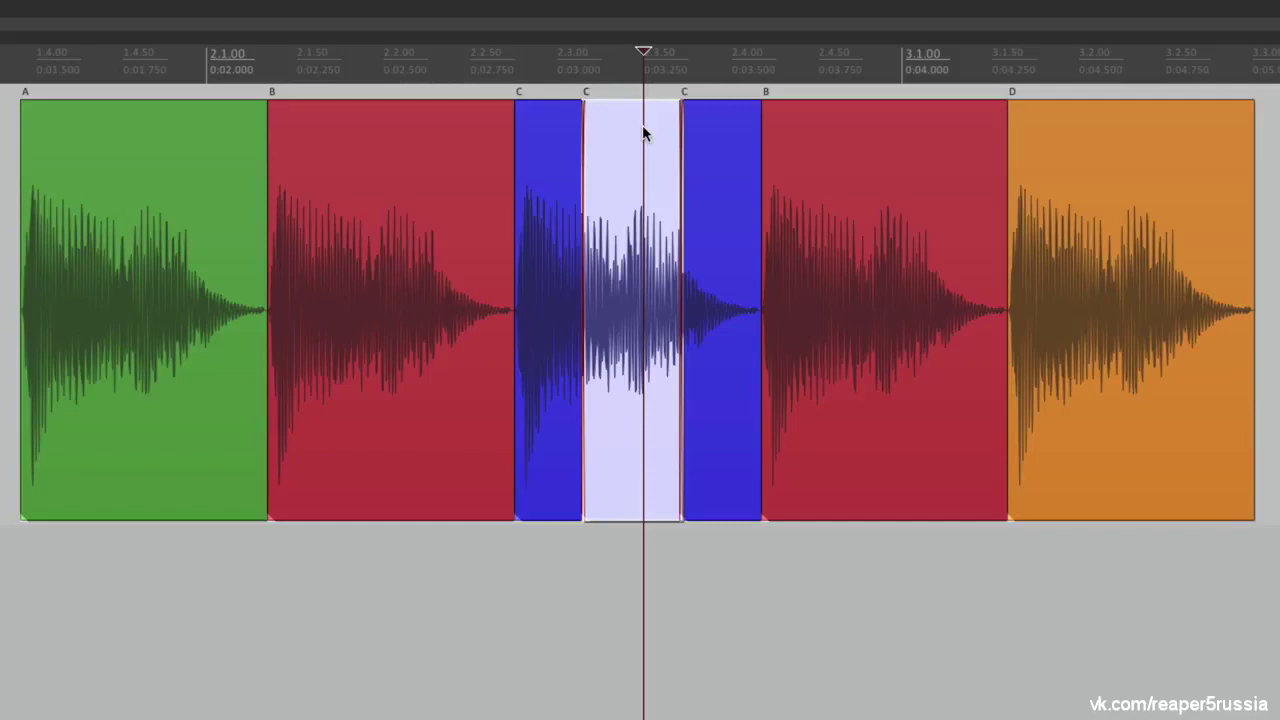
pyautogui.press('Delete')
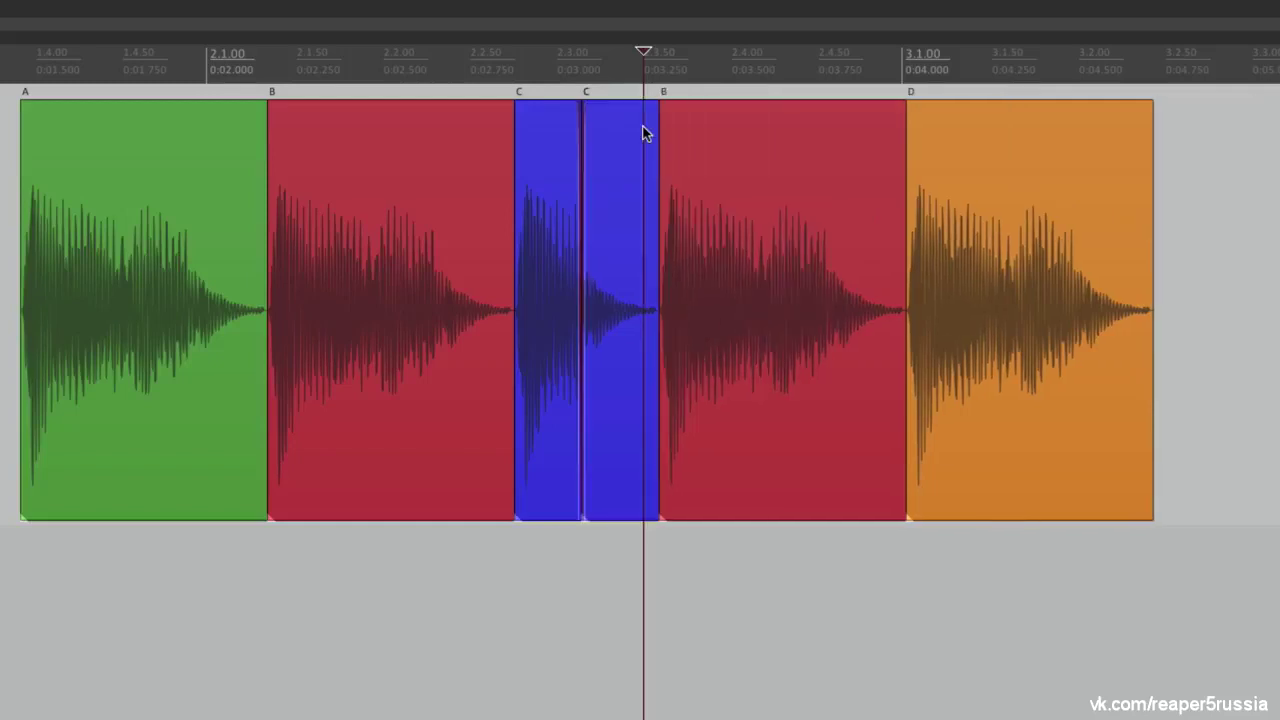
pyautogui.hotkey('ctrl', 'z')
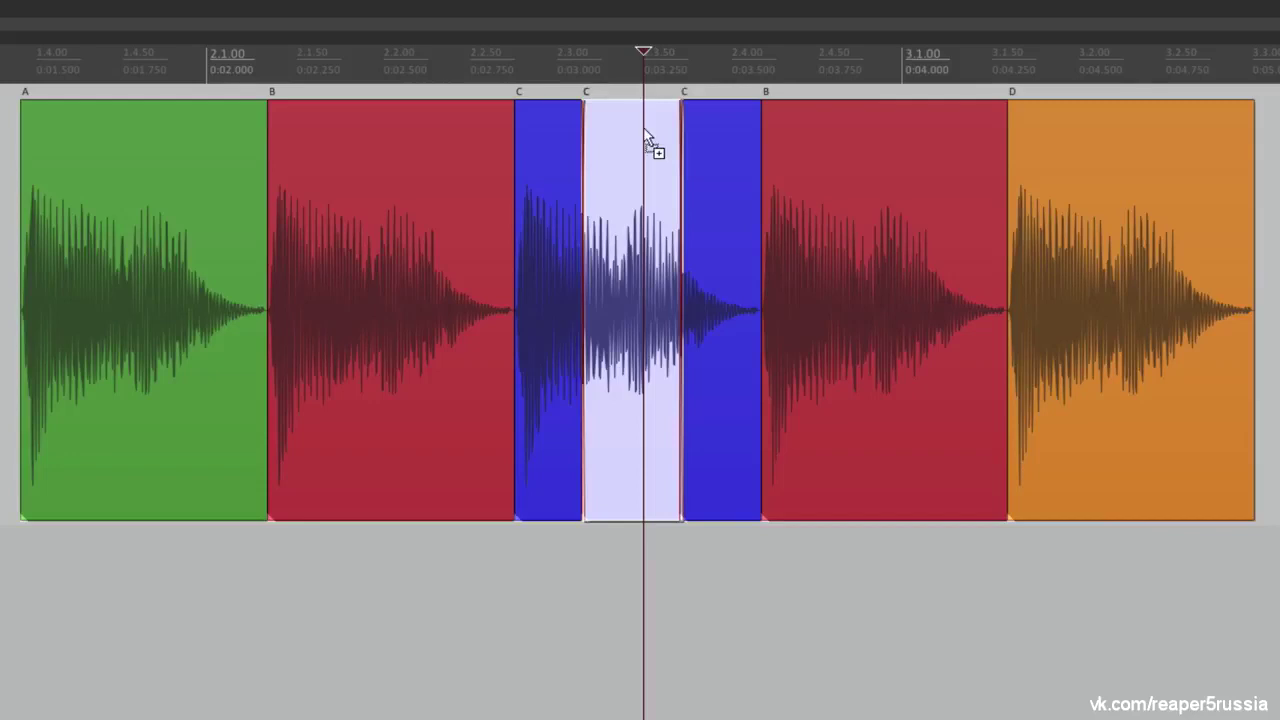
pyautogui.press('Delete')
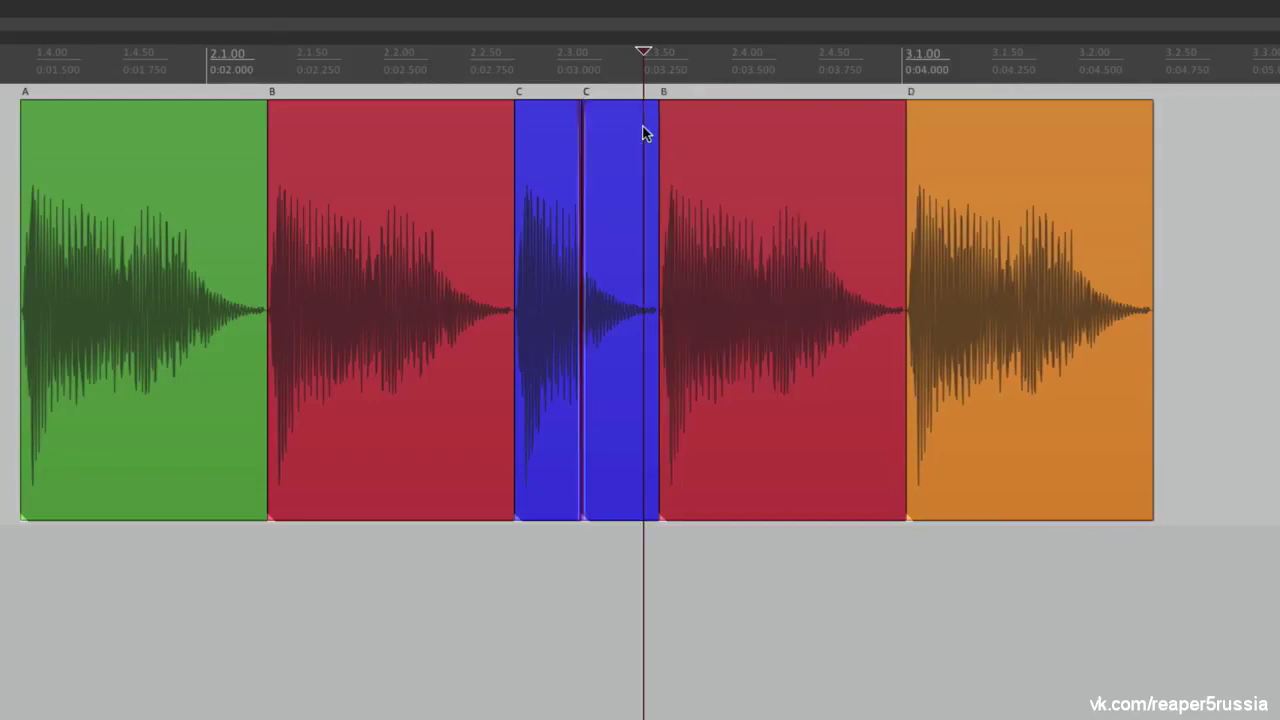
# Restore the original sequence of items A to D, and try moving items C and B later in turn, undoing each move
pyautogui.click(906, 138)
pyautogui.hotkey('ctrl', 'v')
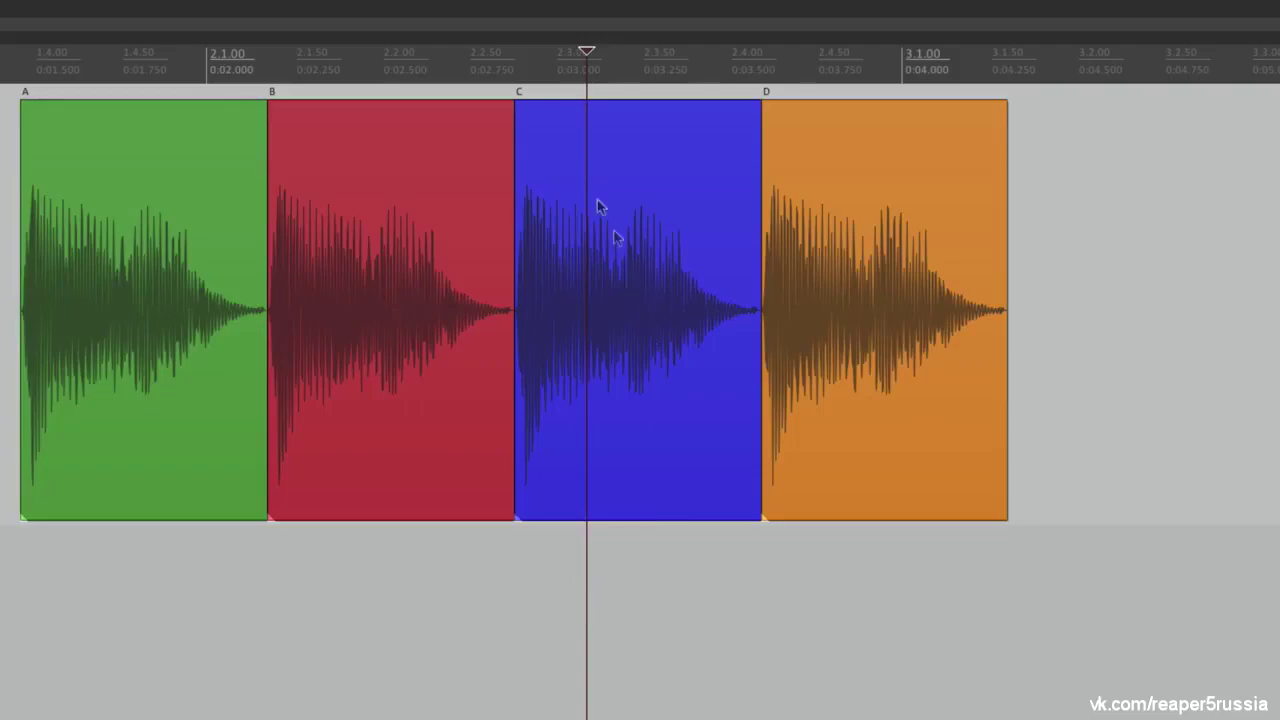
pyautogui.moveTo(608, 200); pyautogui.dragTo(800, 212)
pyautogui.hotkey('ctrl', 'z')
pyautogui.moveTo(402, 186); pyautogui.dragTo(544, 192)
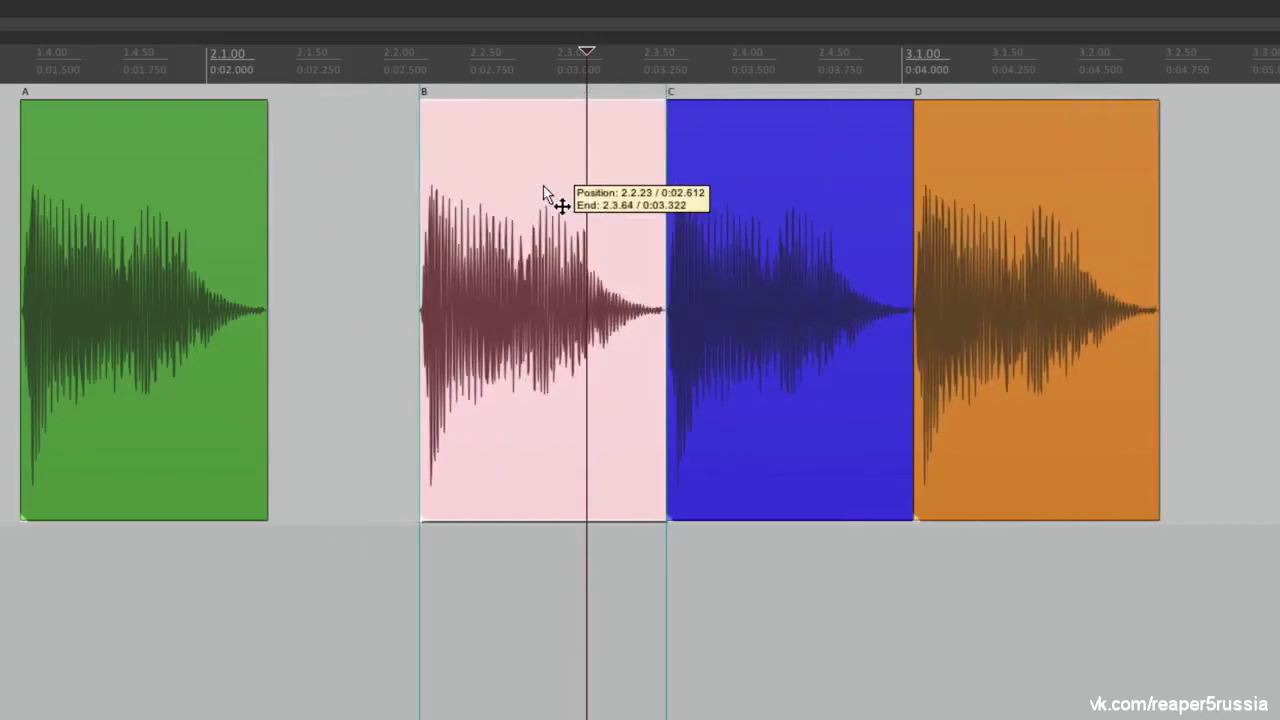
pyautogui.moveTo(544, 192); pyautogui.dragTo(543, 194)
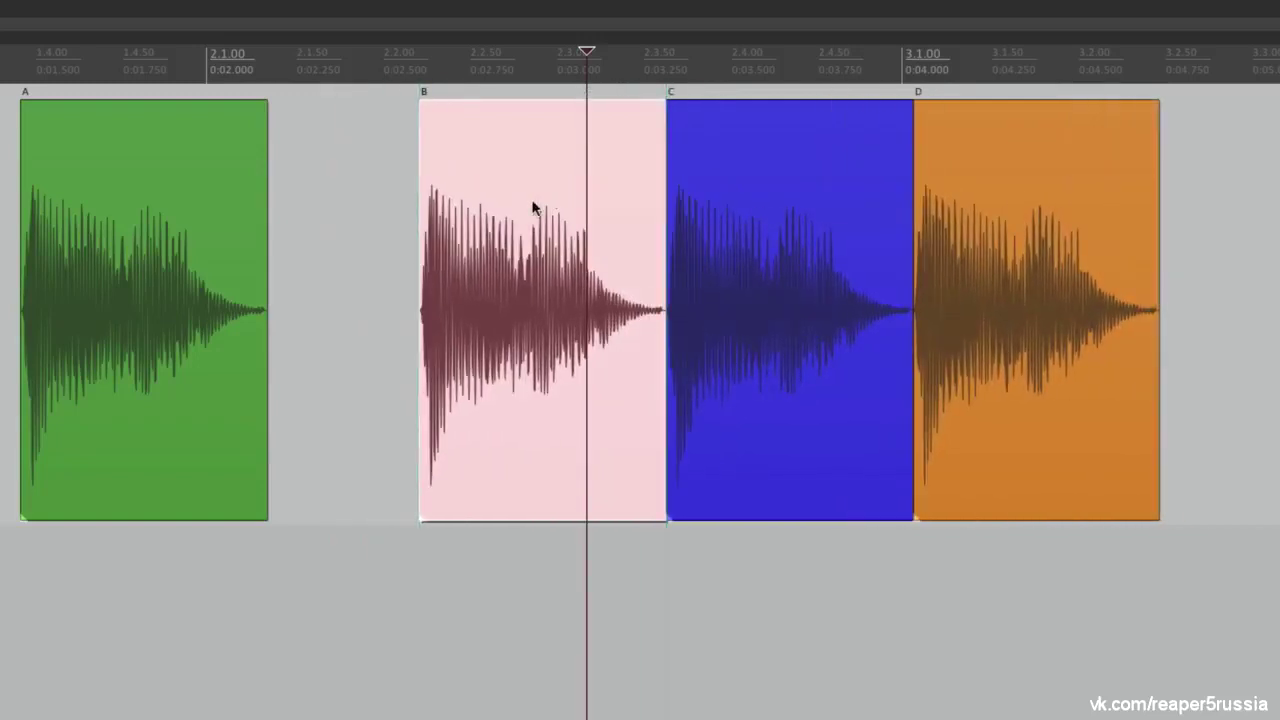
pyautogui.hotkey('ctrl', 'z')
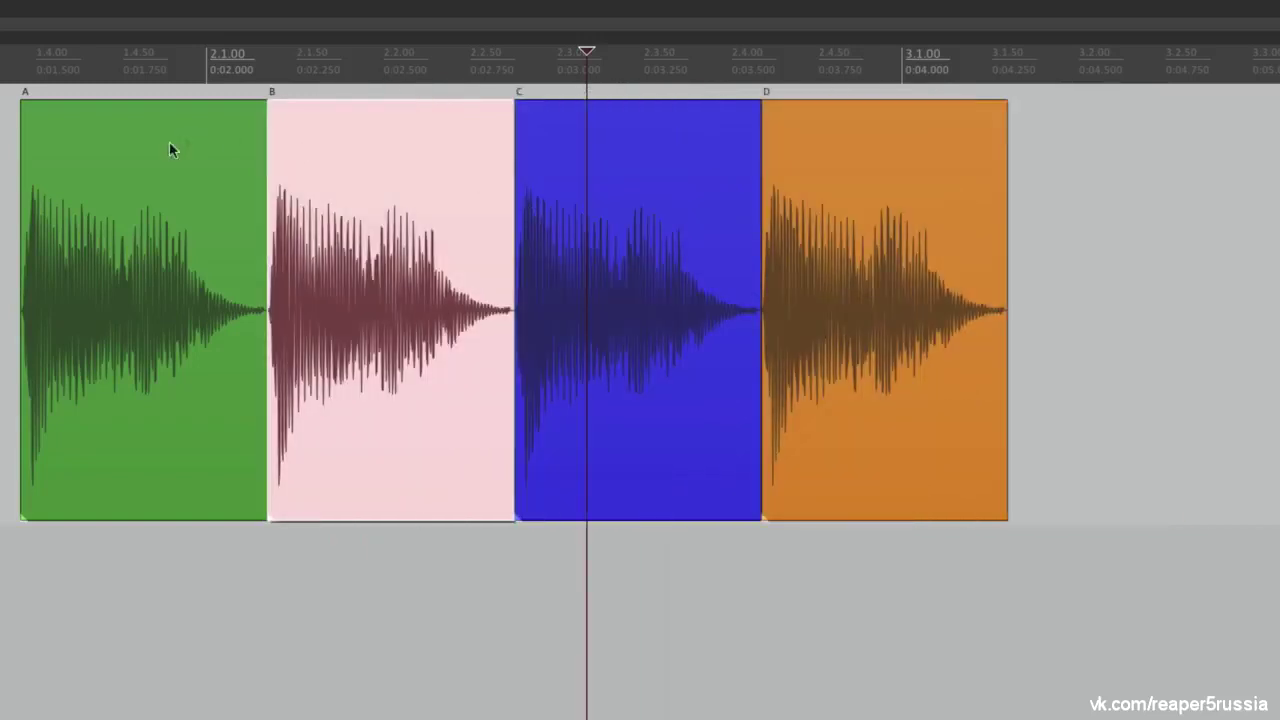
# Move item A later on the track to about position 2.1.11, and clear the selection
pyautogui.moveTo(137, 200); pyautogui.dragTo(348, 204)
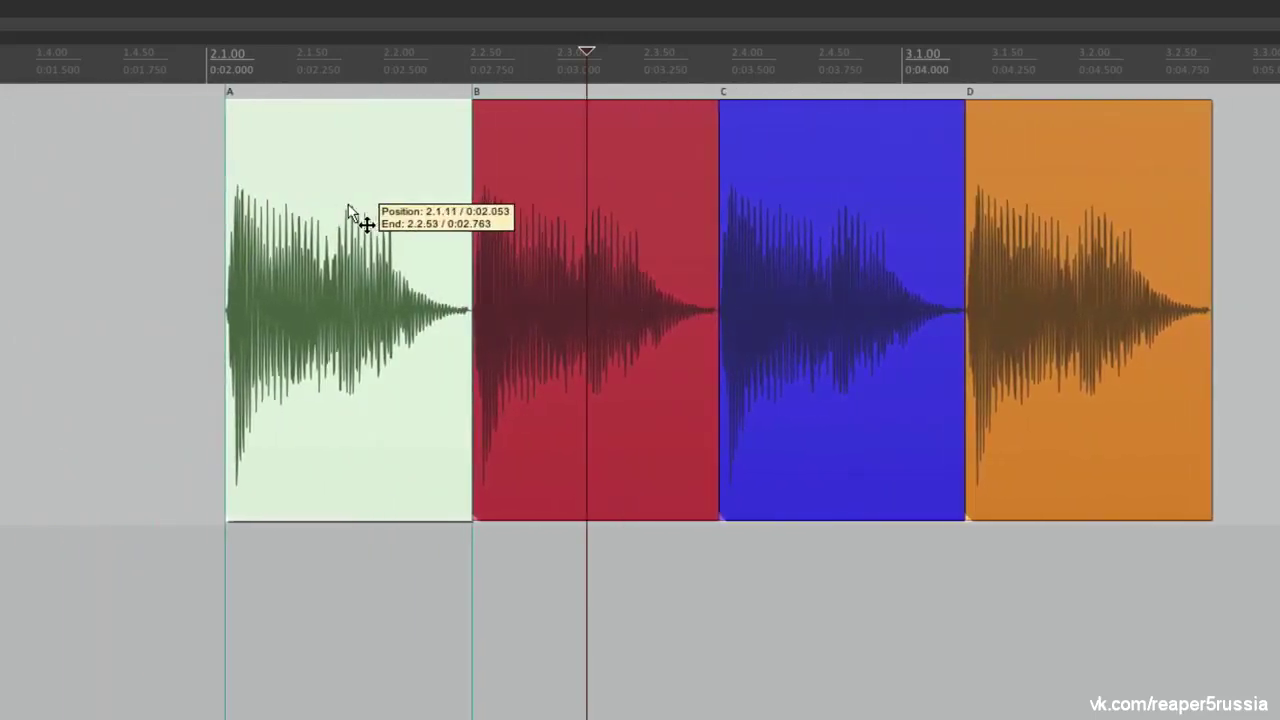
pyautogui.moveTo(348, 204); pyautogui.dragTo(331, 217)
pyautogui.click(153, 217)
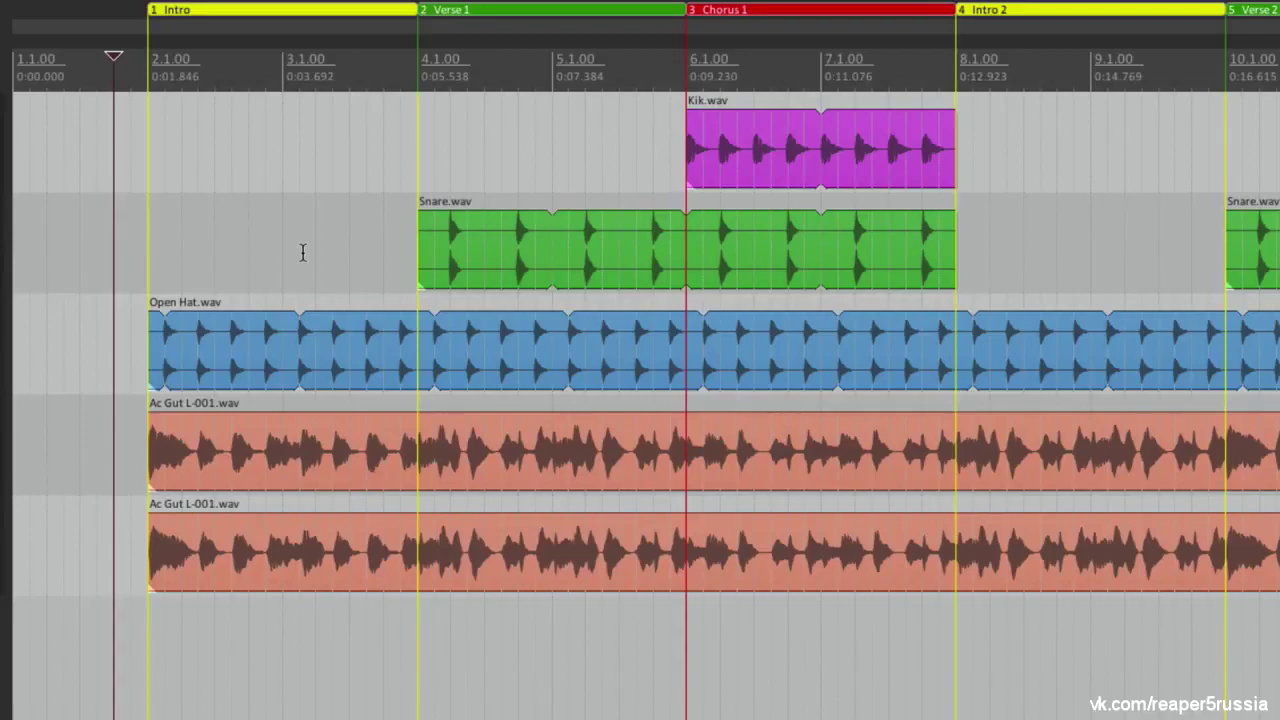
# In the song project, try moving the first Snare.wav item slightly later from the start of Verse 1, and undo that move
pyautogui.moveTo(457, 237); pyautogui.dragTo(493, 235)
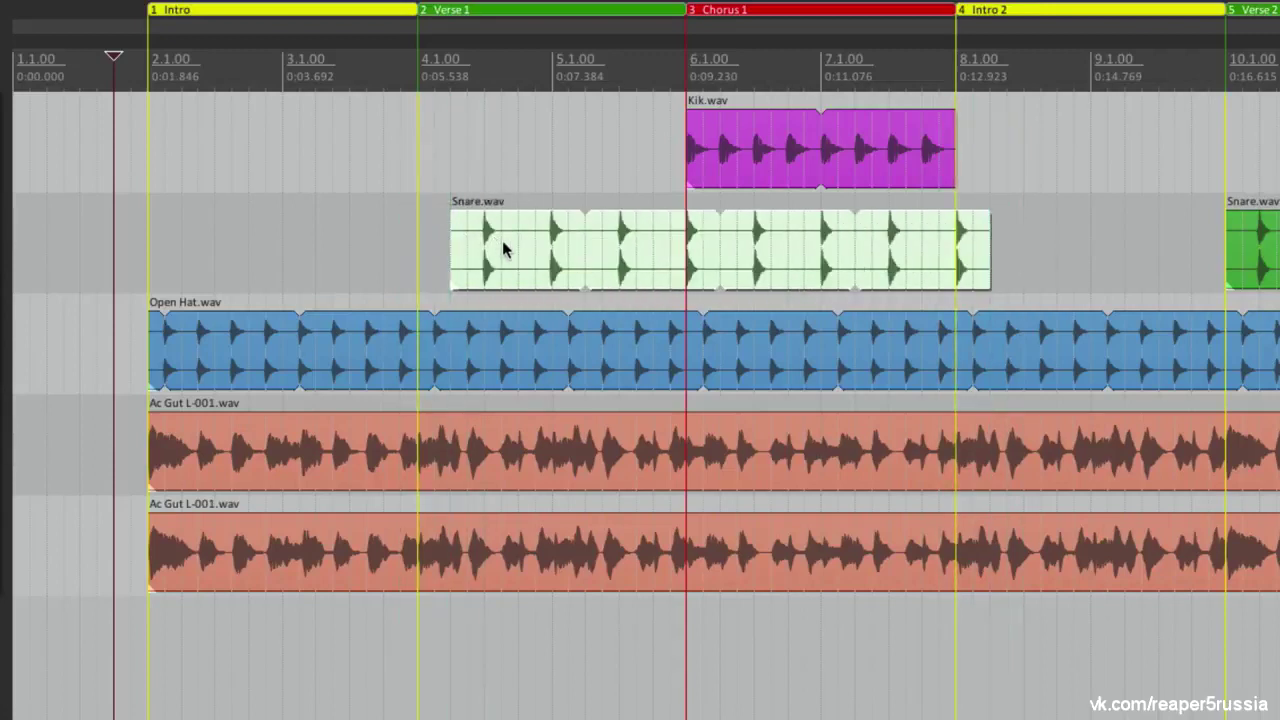
pyautogui.hotkey('ctrl', 'z')
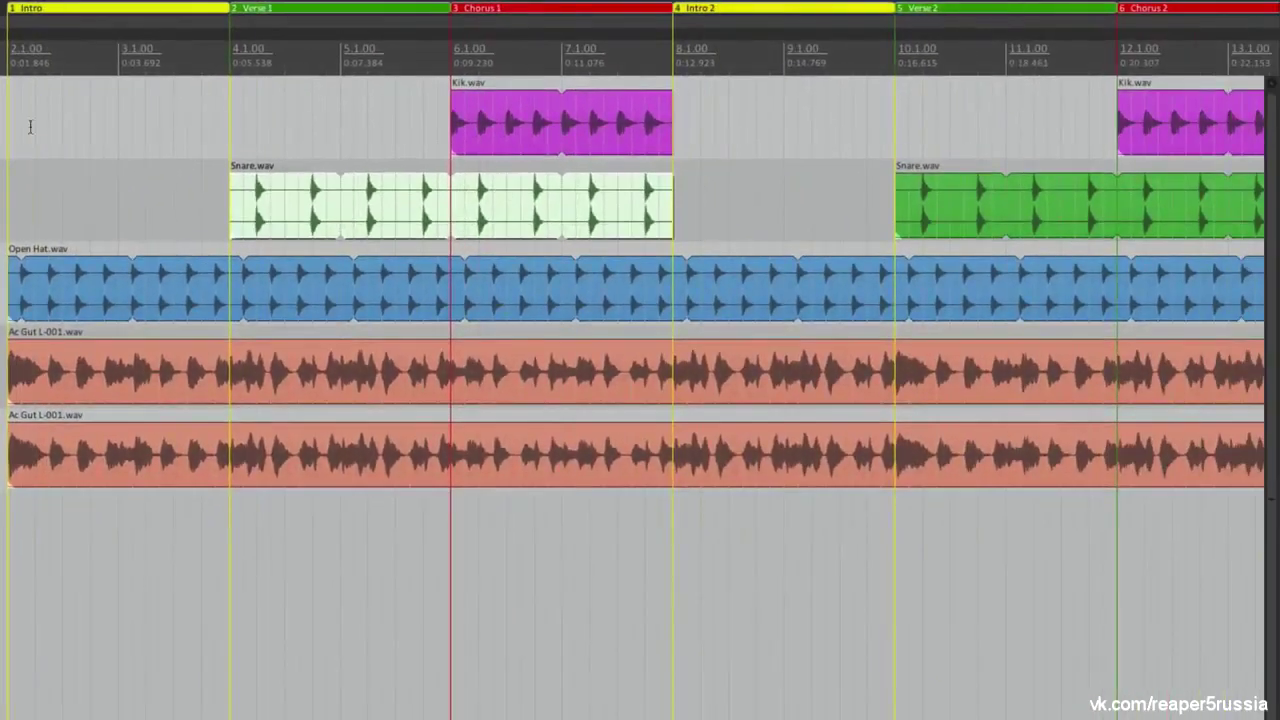
pyautogui.moveTo(316, 210)
pyautogui.mouseDown()
pyautogui.moveTo(304, 212)
pyautogui.moveTo(322, 210)
pyautogui.mouseUp()
pyautogui.hotkey('ctrl', 'pagedown')
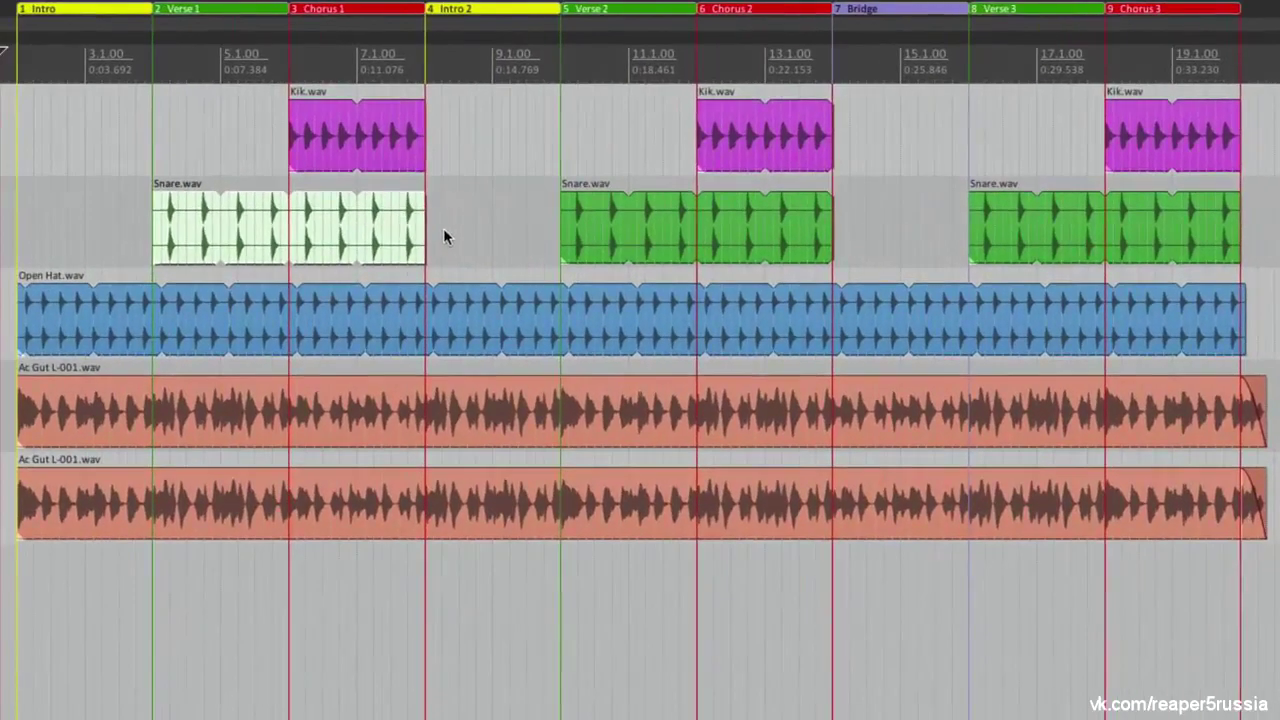
# Shift the first Snare.wav item and the later snare items to the right, and return them to their original region positions
pyautogui.moveTo(245, 234); pyautogui.dragTo(295, 240)
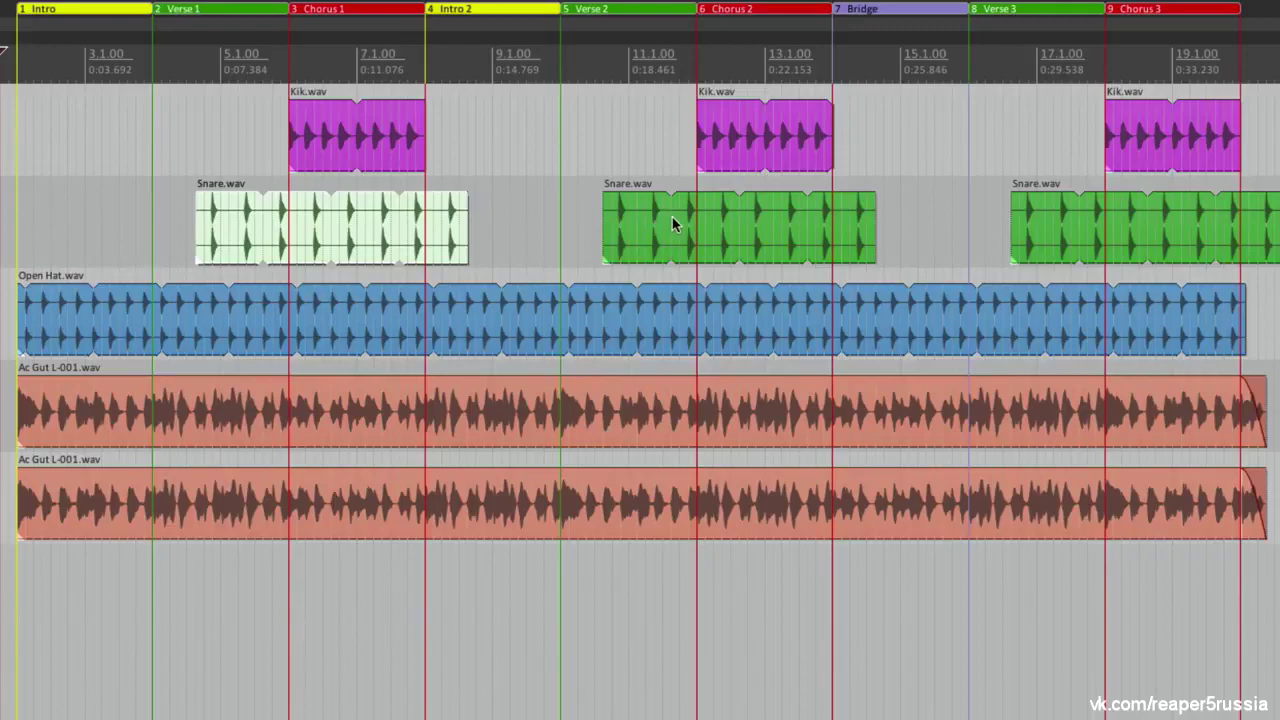
pyautogui.moveTo(425, 243); pyautogui.dragTo(374, 249)
pyautogui.hotkey('ctrl', 'z')
pyautogui.hotkey('ctrl', 'shift', 'z')
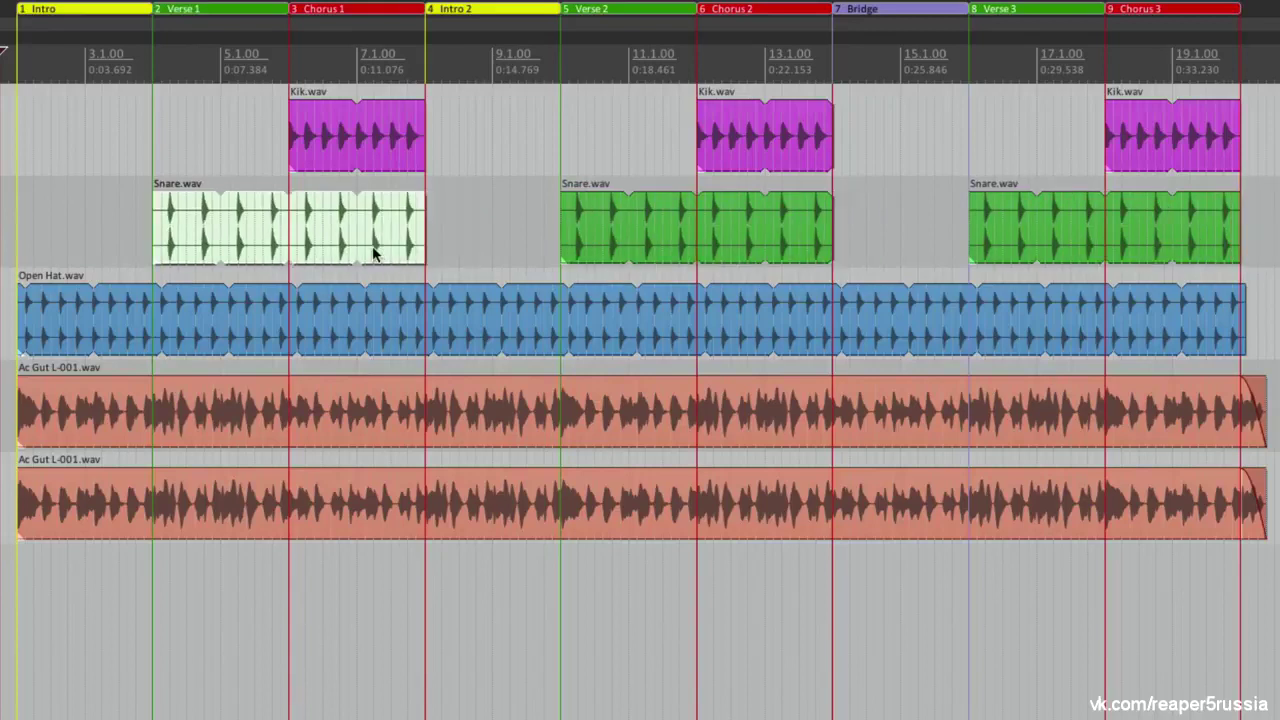
# Try deleting the Snare.wav item that spans Verse 1 and Chorus 1, and undo the deletion
pyautogui.click(137, 210)
pyautogui.click(222, 192)
pyautogui.hotkey('ctrl', 'z')
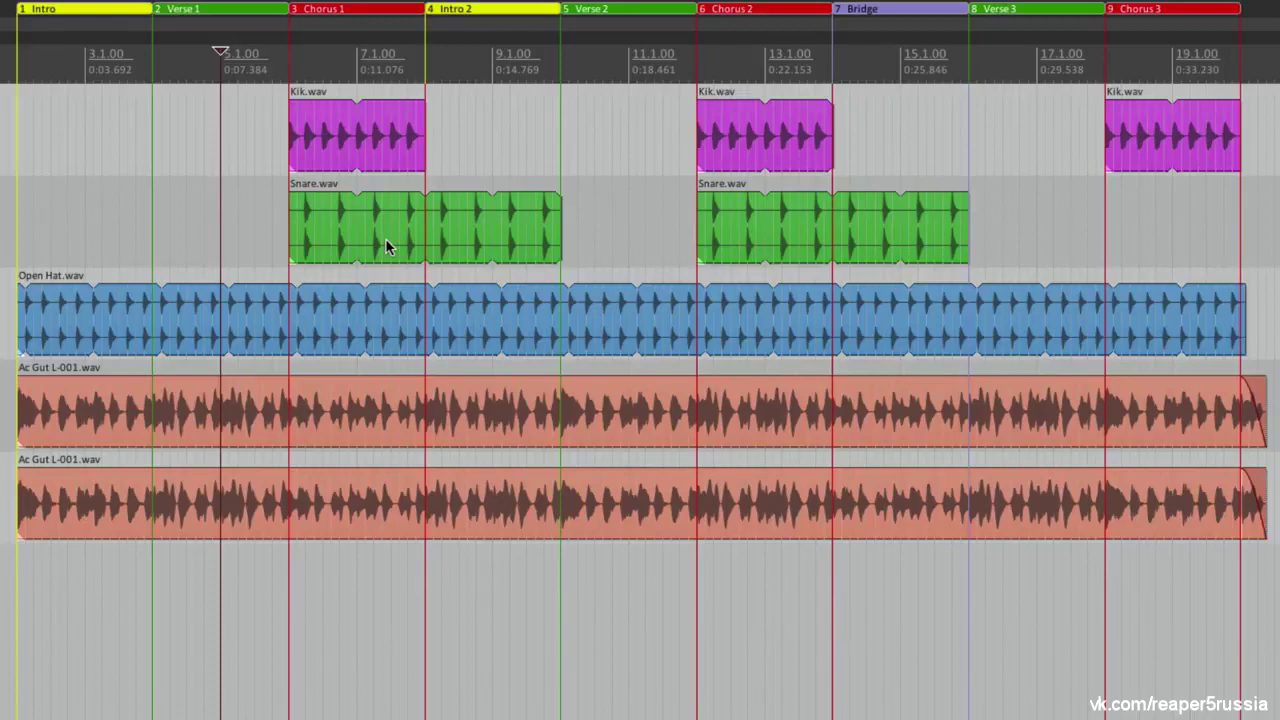
pyautogui.hotkey('ctrl', 'shift', 'z')
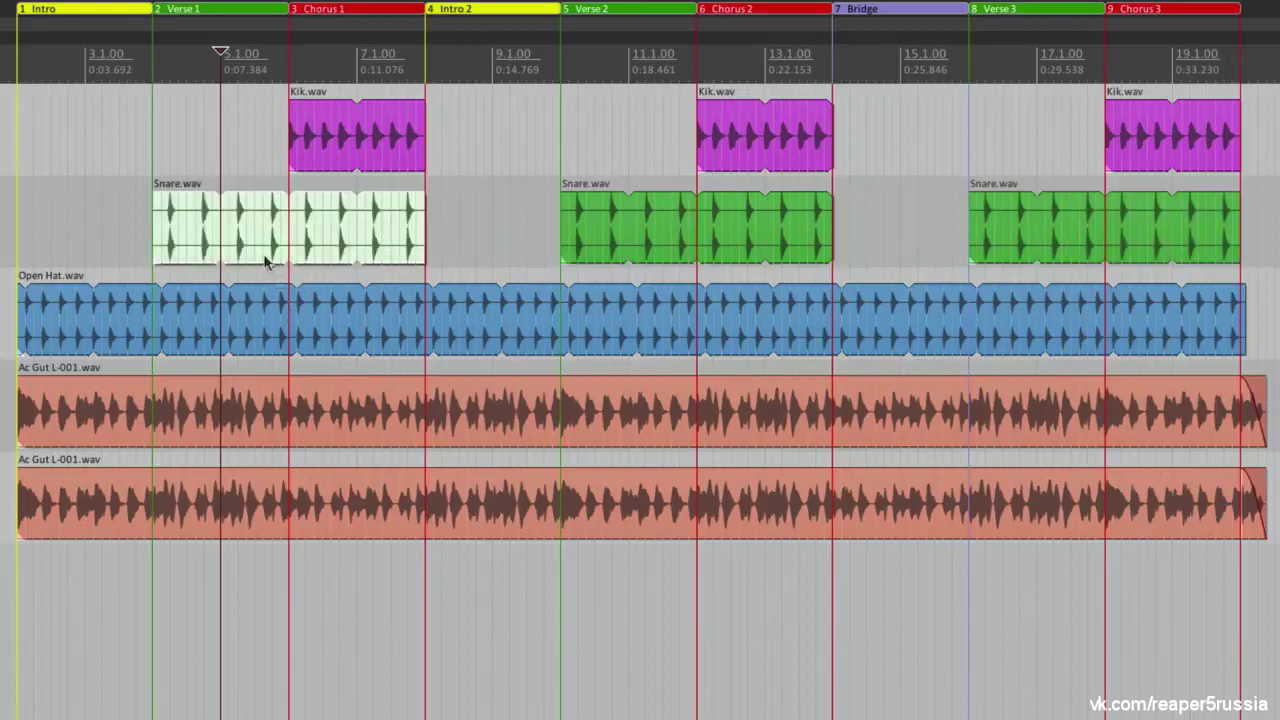
# Try pasting a copy of the snare item at the start of Intro 2, and undo the paste
pyautogui.click(427, 214)
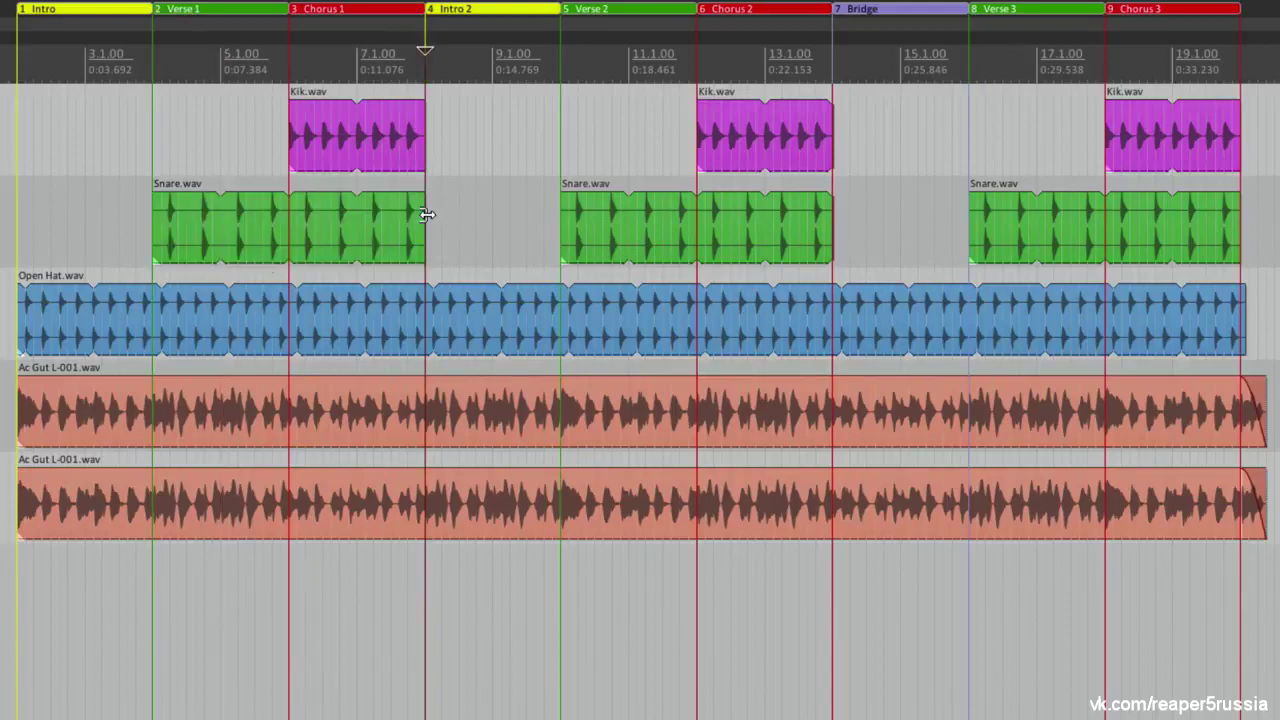
pyautogui.hotkey('ctrl', 'v')
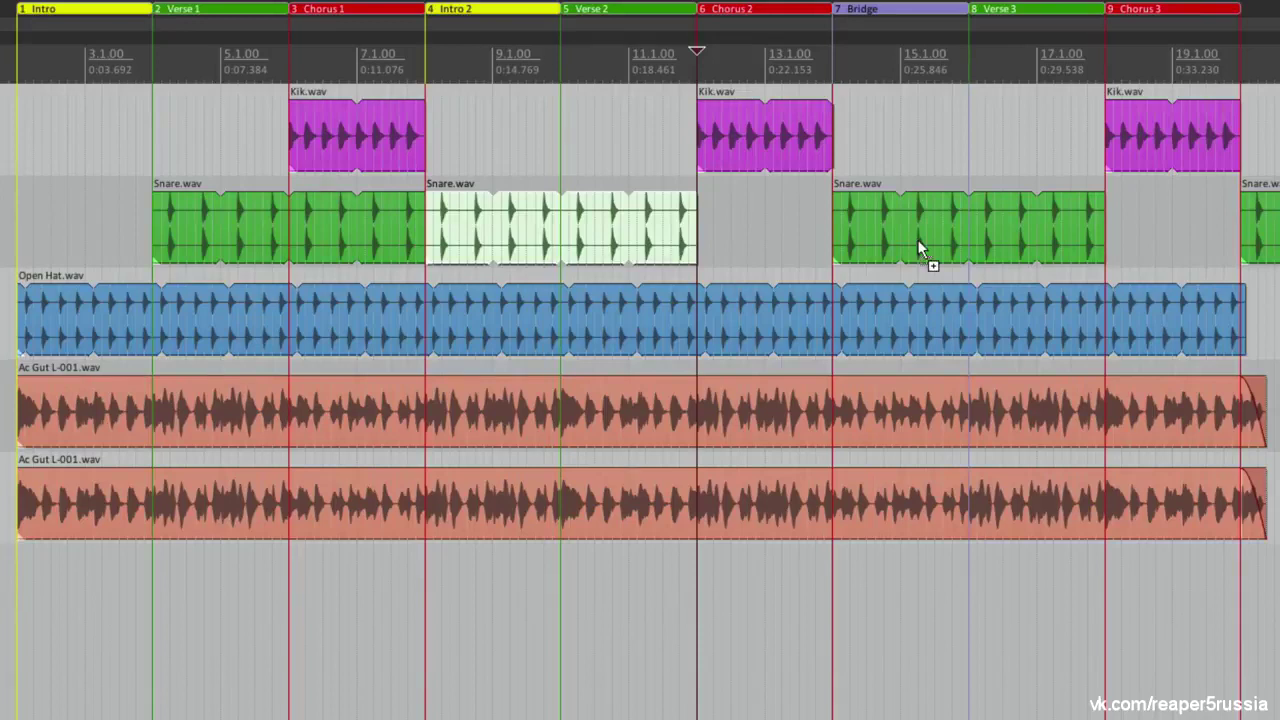
pyautogui.hotkey('ctrl', 'z')
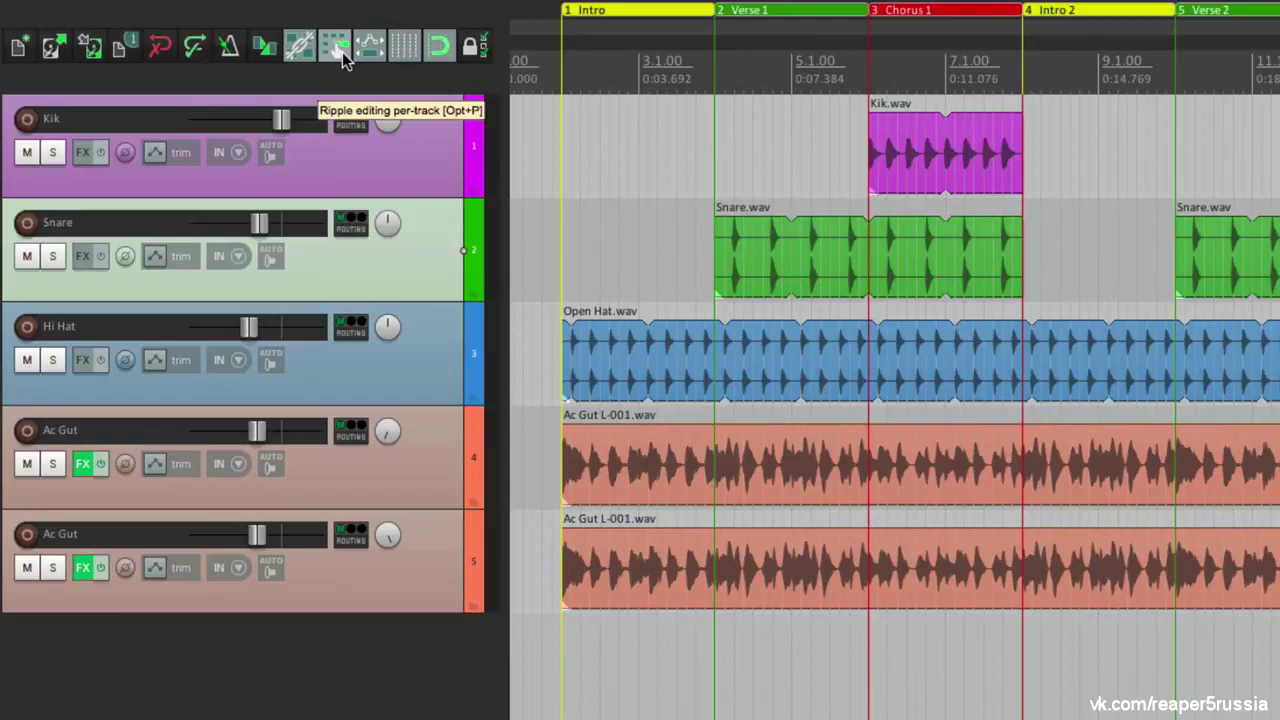
# Switch ripple editing from per-track to all tracks, and try deleting the Chorus 1 Kik.wav item before undoing that deletion
pyautogui.click(342, 52)
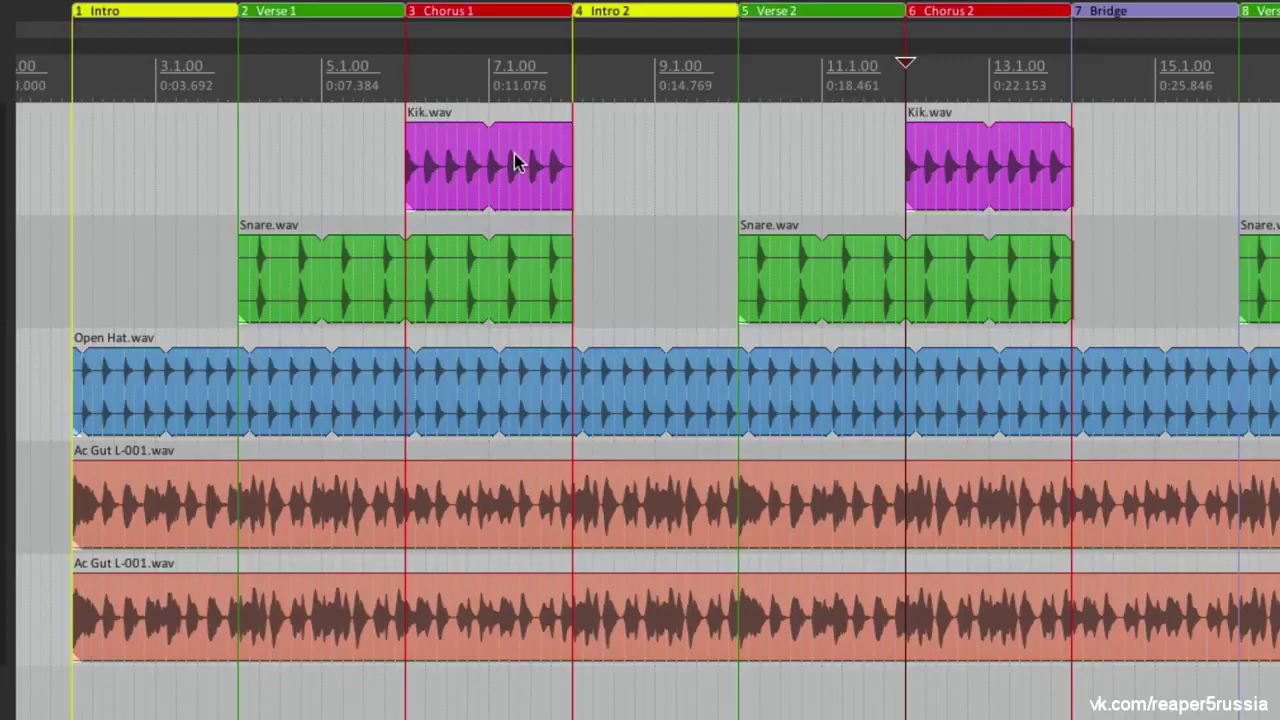
pyautogui.click(448, 154)
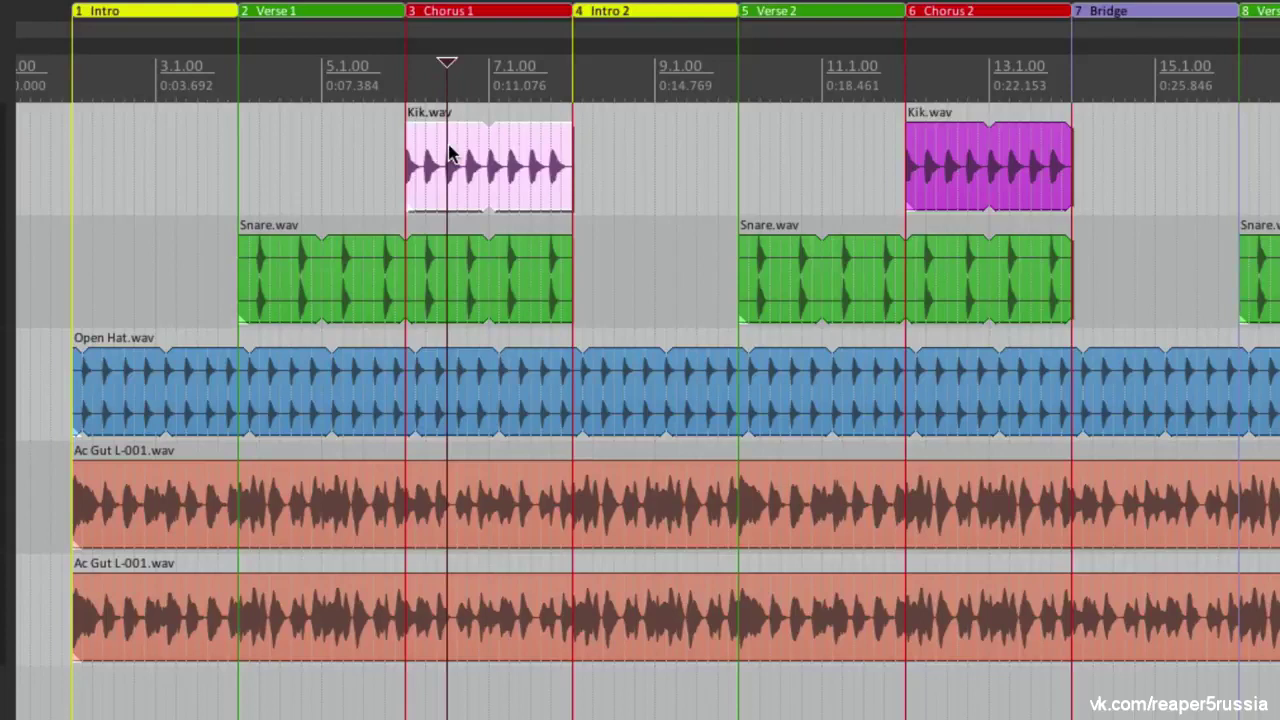
pyautogui.hotkey('ctrl', 'Delete')
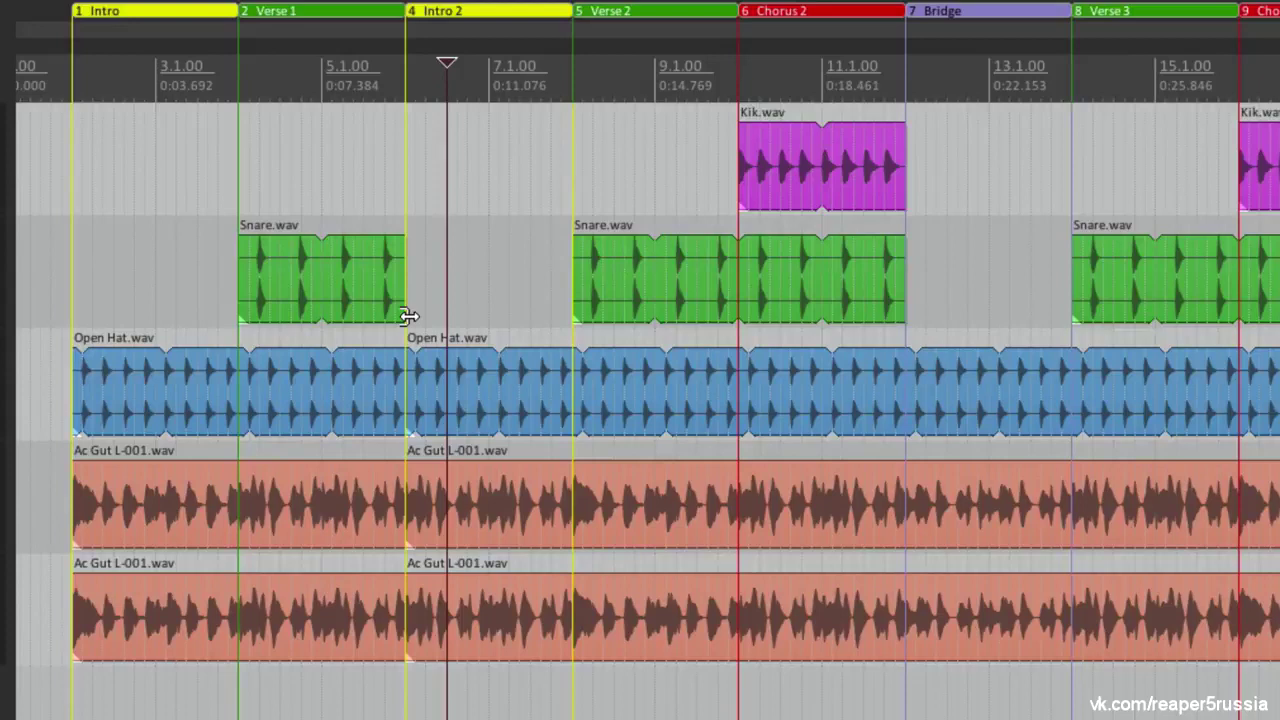
pyautogui.hotkey('ctrl', 'z')
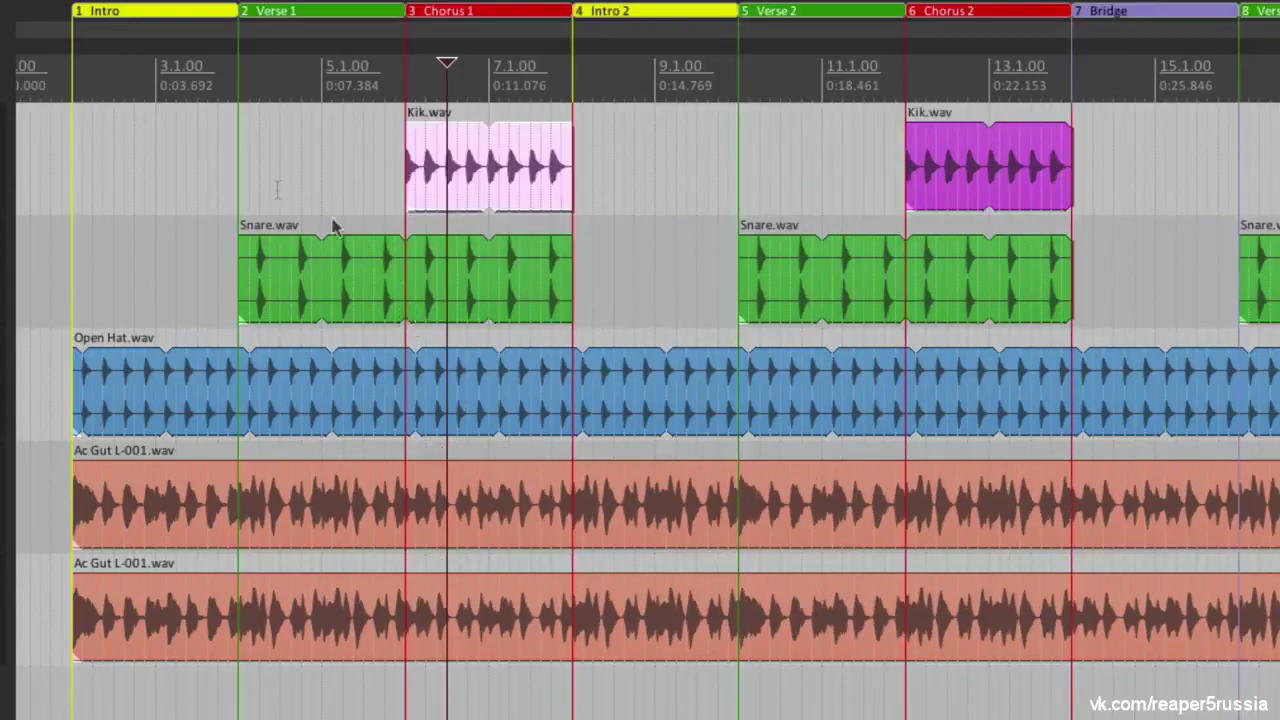
# Try removing the whole Verse 1 section from all tracks, and undo the removal
pyautogui.click(187, 207)
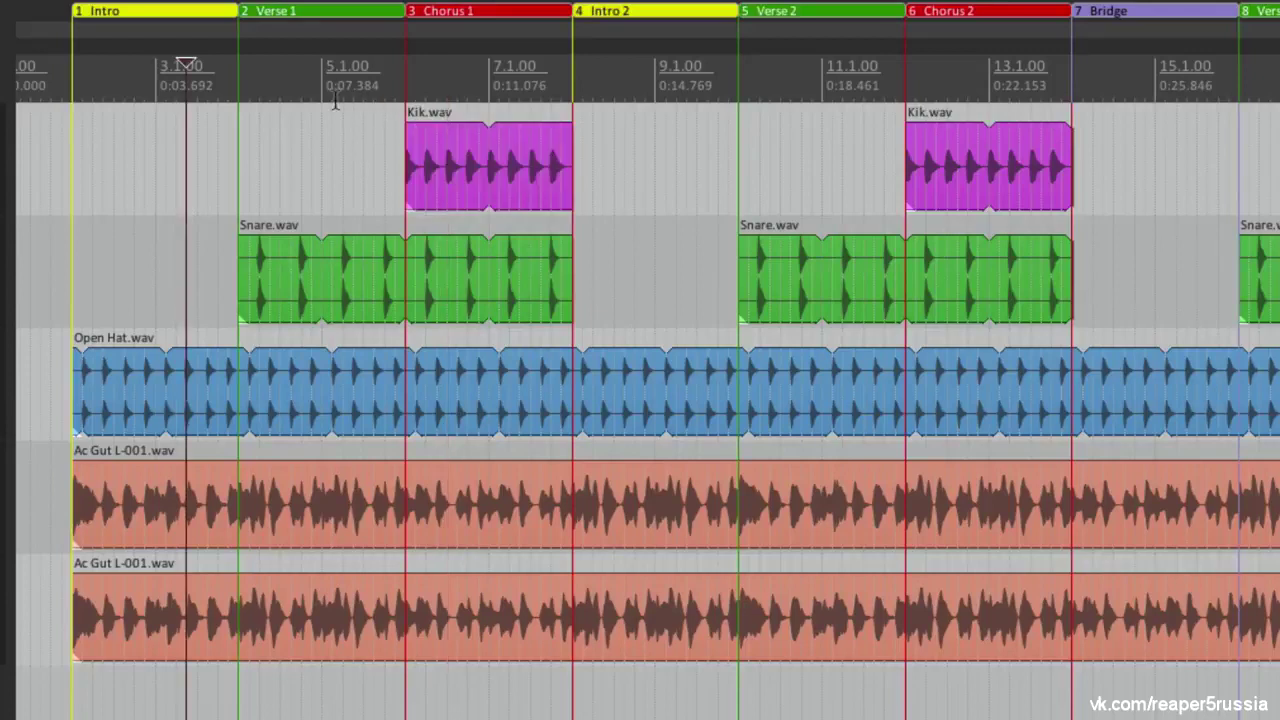
pyautogui.click(312, 20)
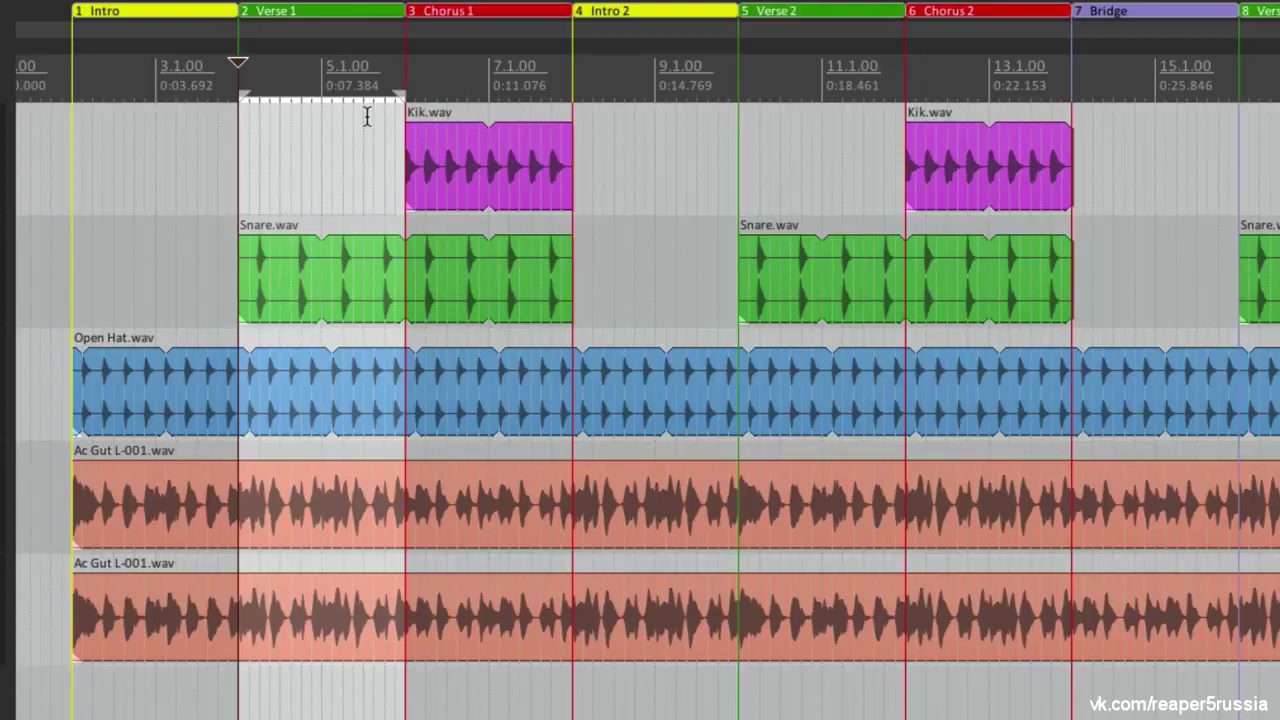
pyautogui.click(337, 287)
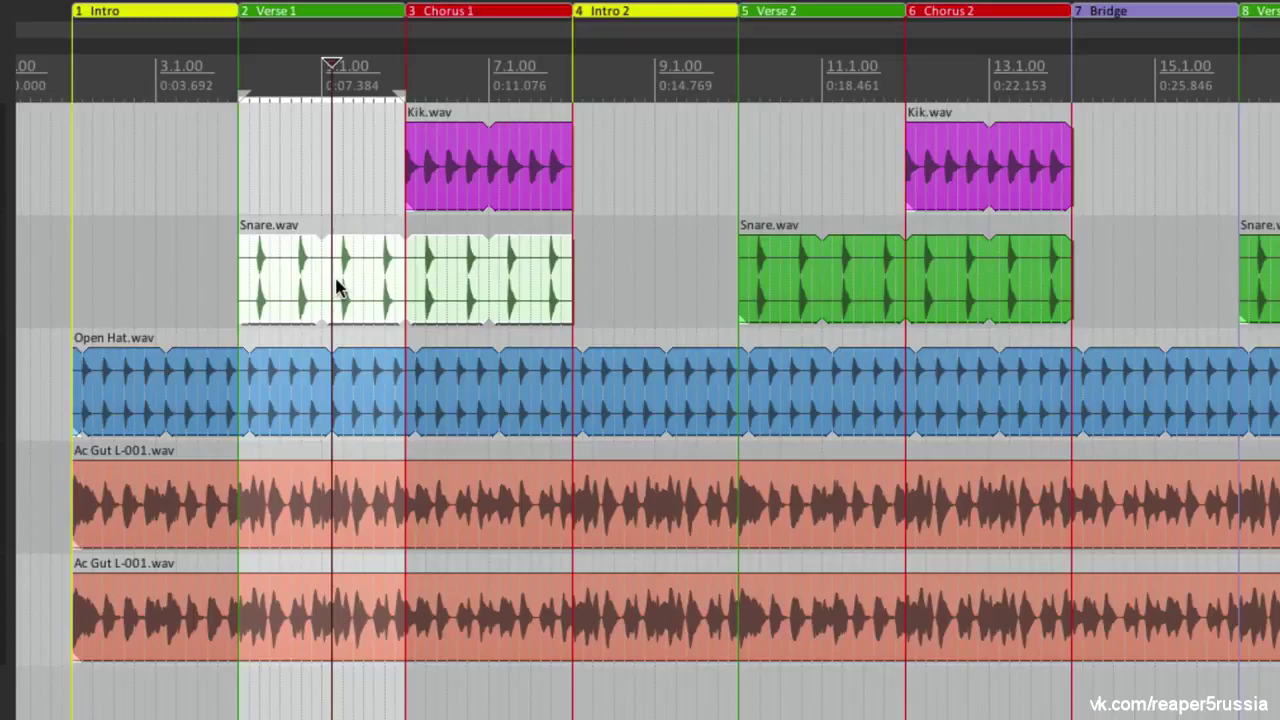
pyautogui.hotkey('ctrl', 'Delete')
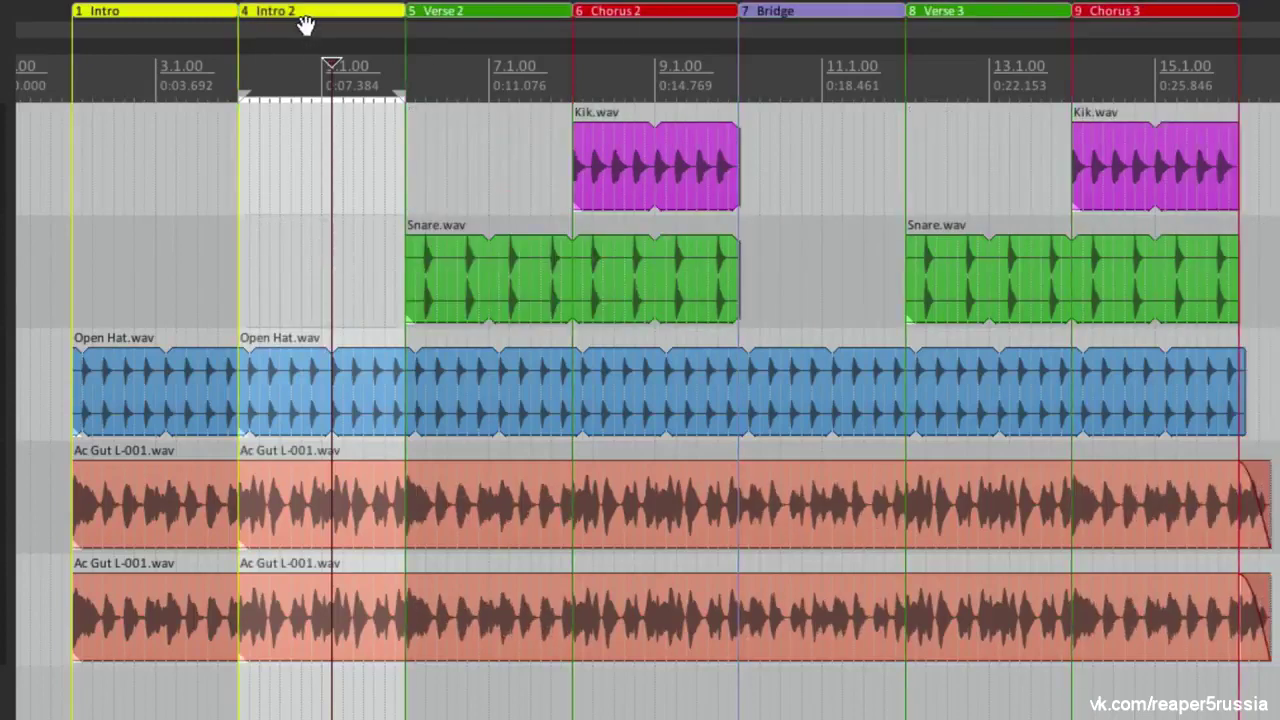
pyautogui.hotkey('ctrl', 'z')
pyautogui.hotkey('ctrl', 'z')
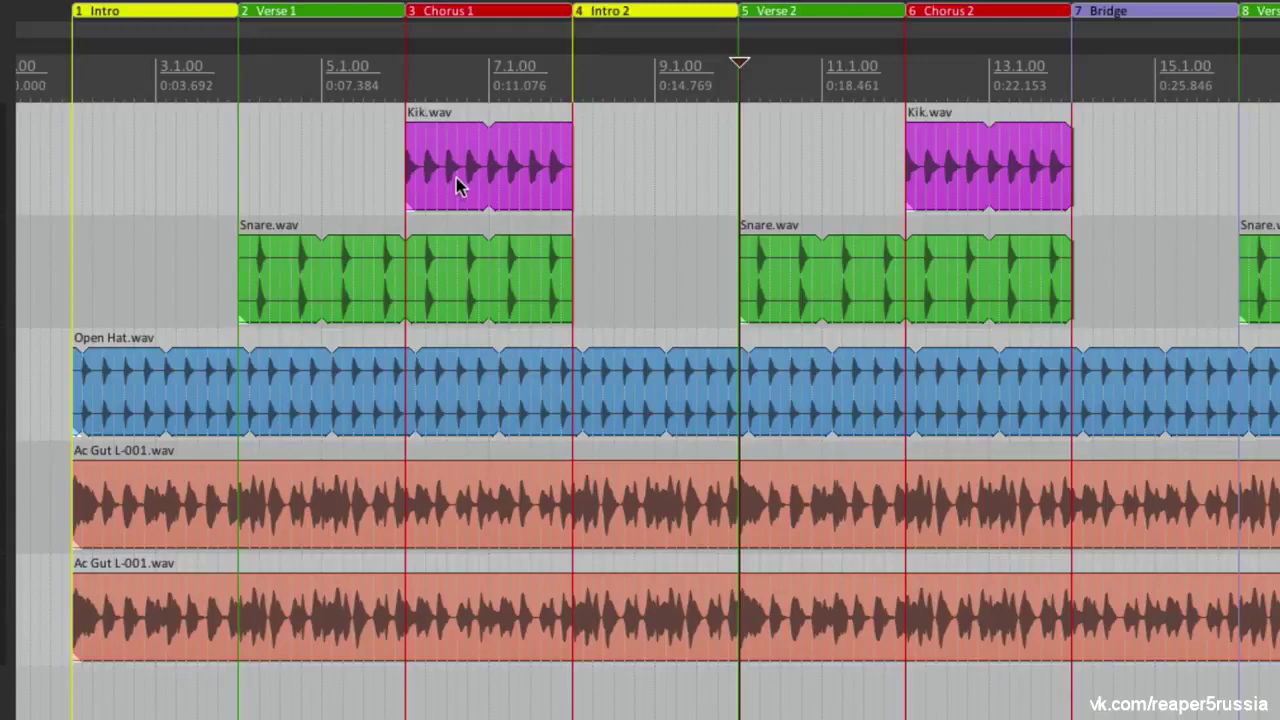
# Try cutting the Chorus 1 time range out of all tracks, and restore the original arrangement
pyautogui.click(486, 18)
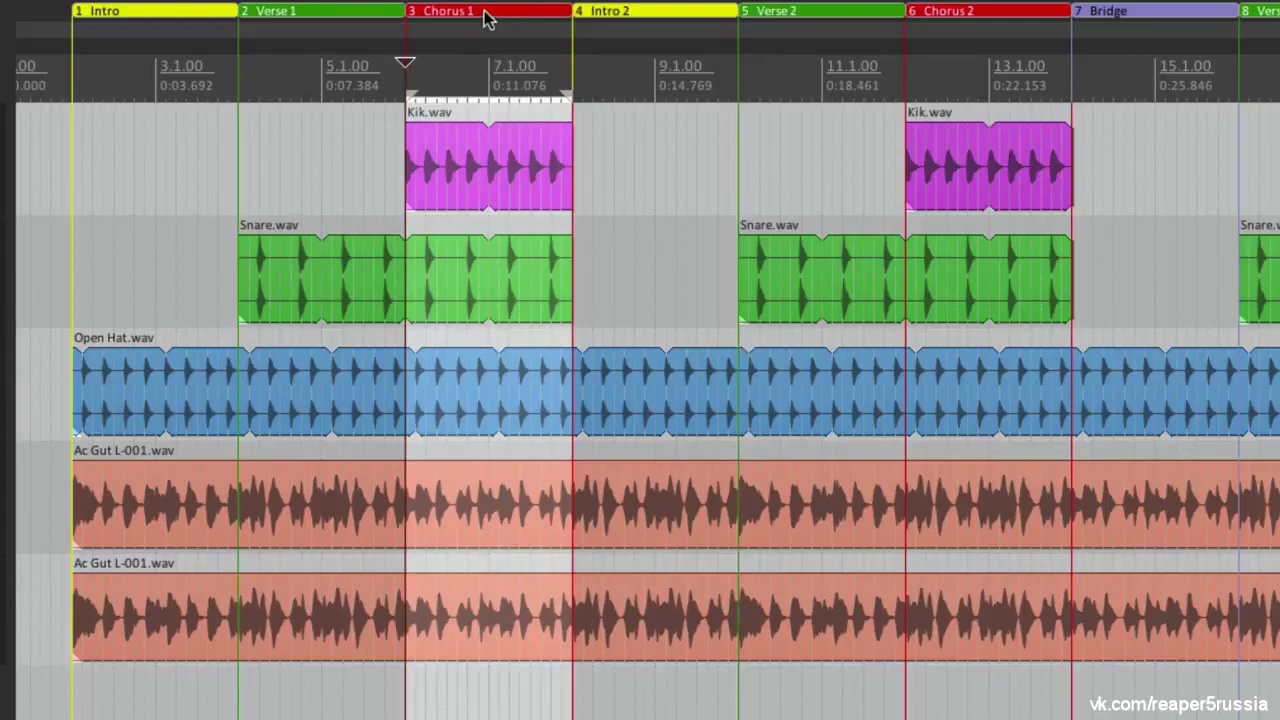
pyautogui.click(480, 178)
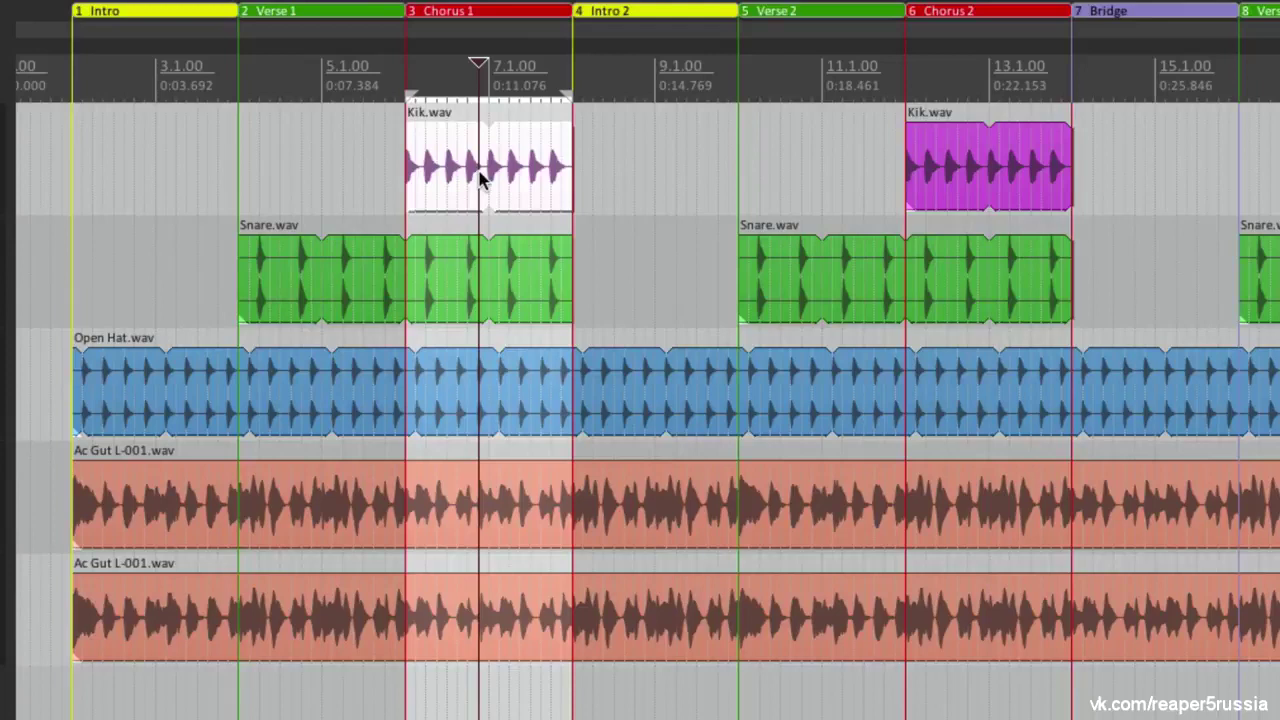
pyautogui.hotkey('ctrl', 'Delete')
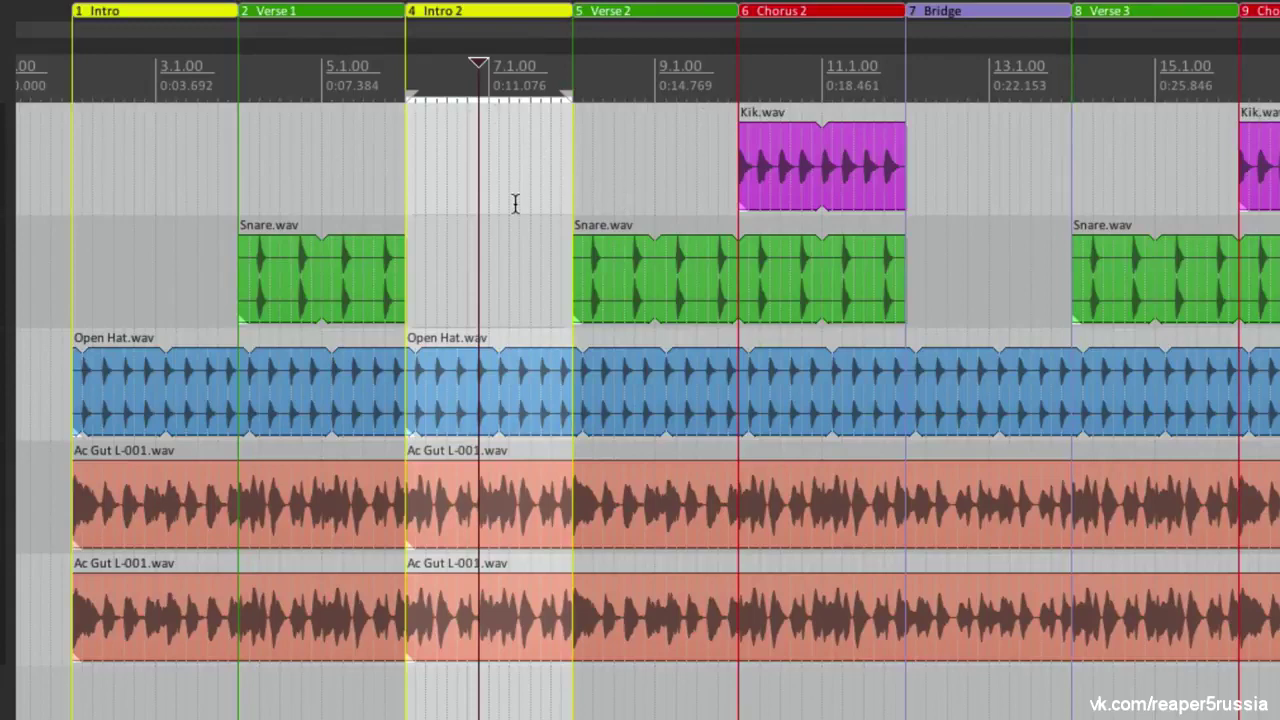
pyautogui.hotkey('ctrl', 'v')
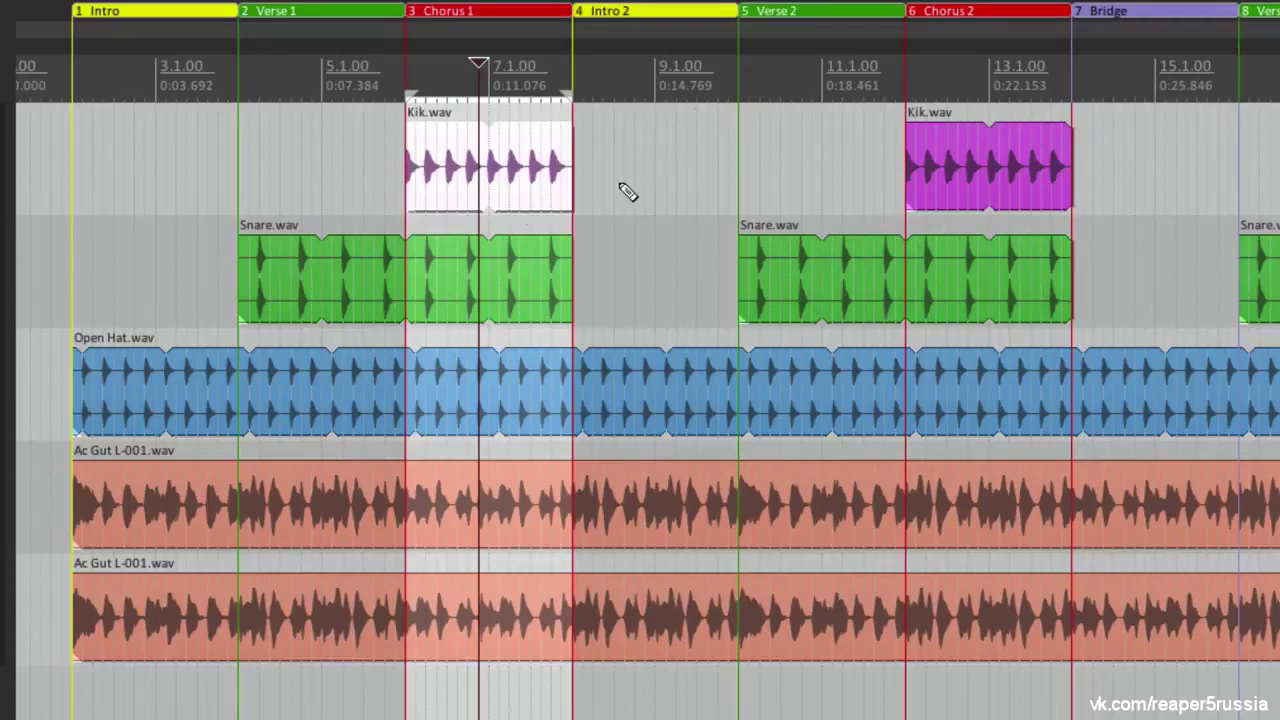
pyautogui.hotkey('ctrl', 'z')
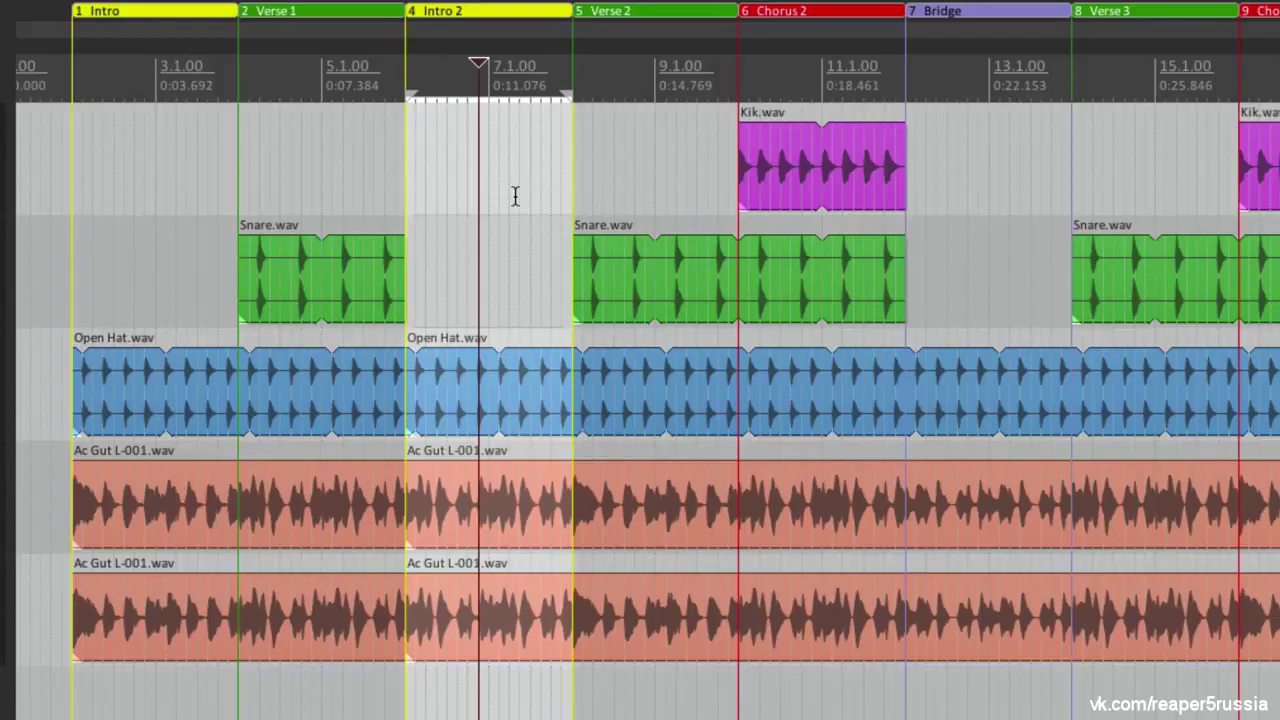
pyautogui.hotkey('ctrl', 'shift', 'z')
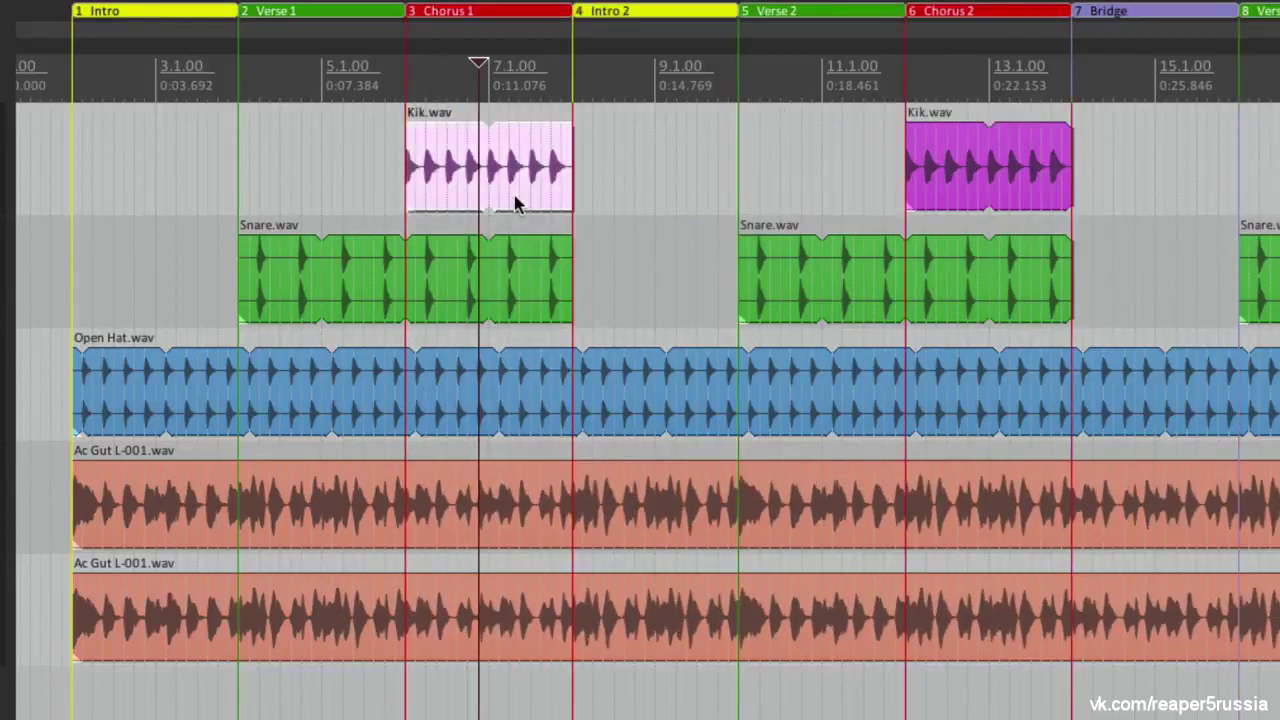
# Shift the Verse 1 Snare.wav item to 5.2.50 with all-track ripple, and return it to the start of Verse 1
pyautogui.click(311, 157)
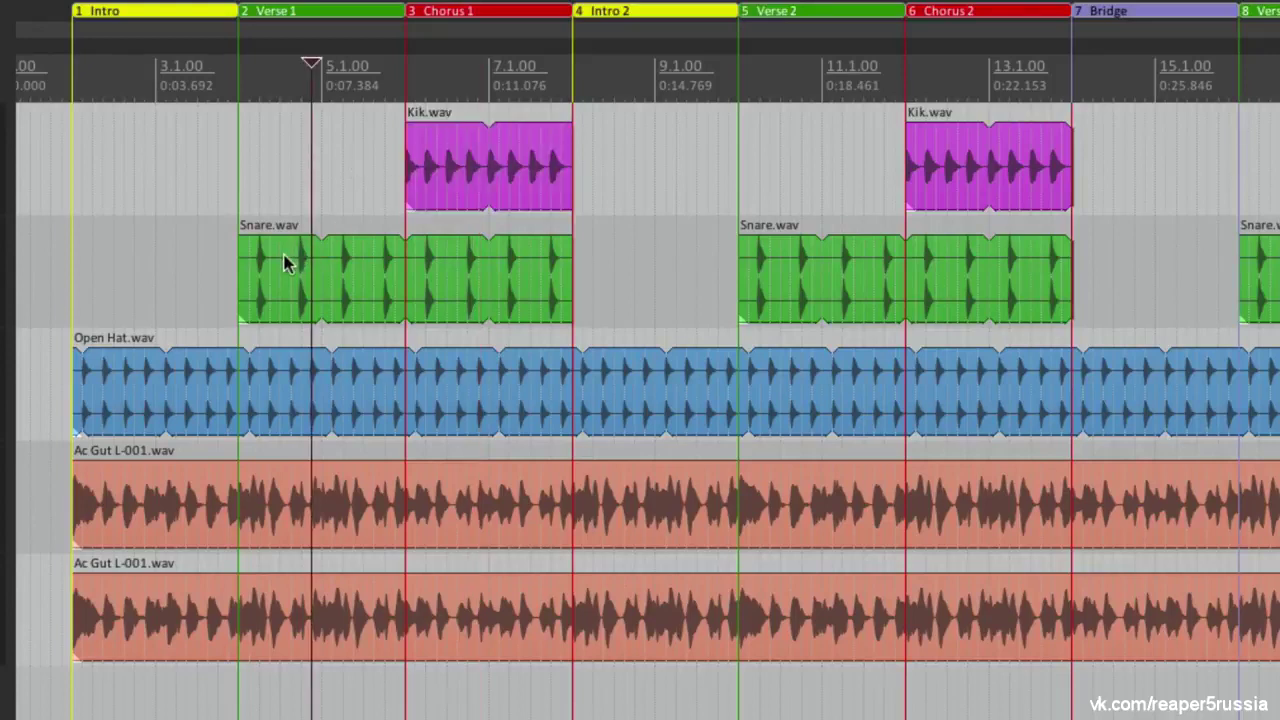
pyautogui.moveTo(285, 262); pyautogui.dragTo(405, 268)
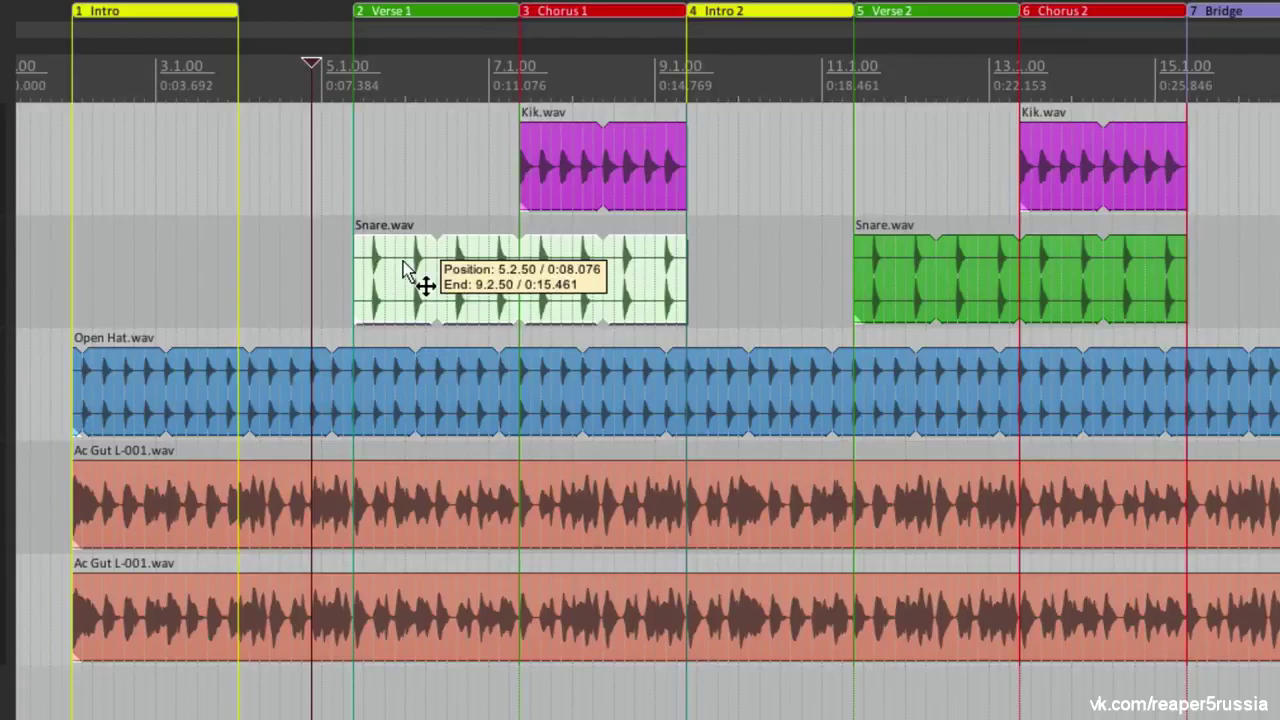
pyautogui.moveTo(403, 263); pyautogui.dragTo(286, 263)
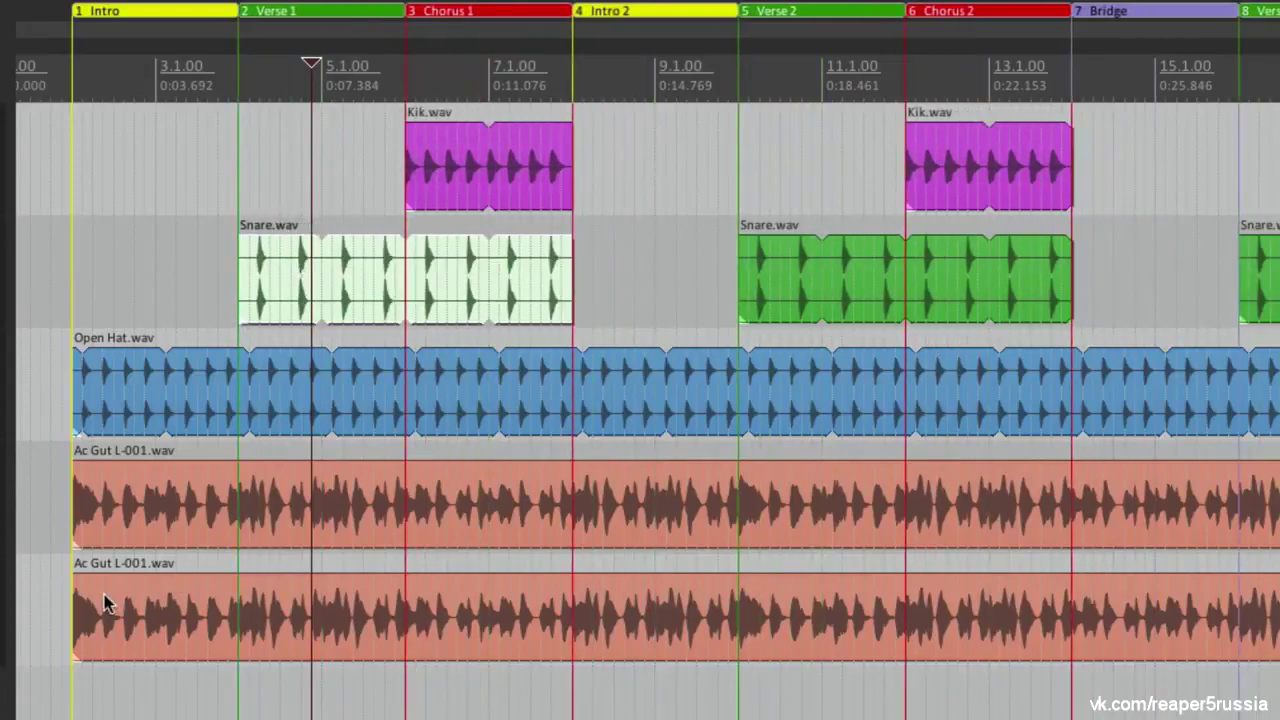
# Try moving the lower Ac Gut L-001.wav item to the right from the song's start, and undo the move
pyautogui.moveTo(105, 604); pyautogui.dragTo(200, 607)
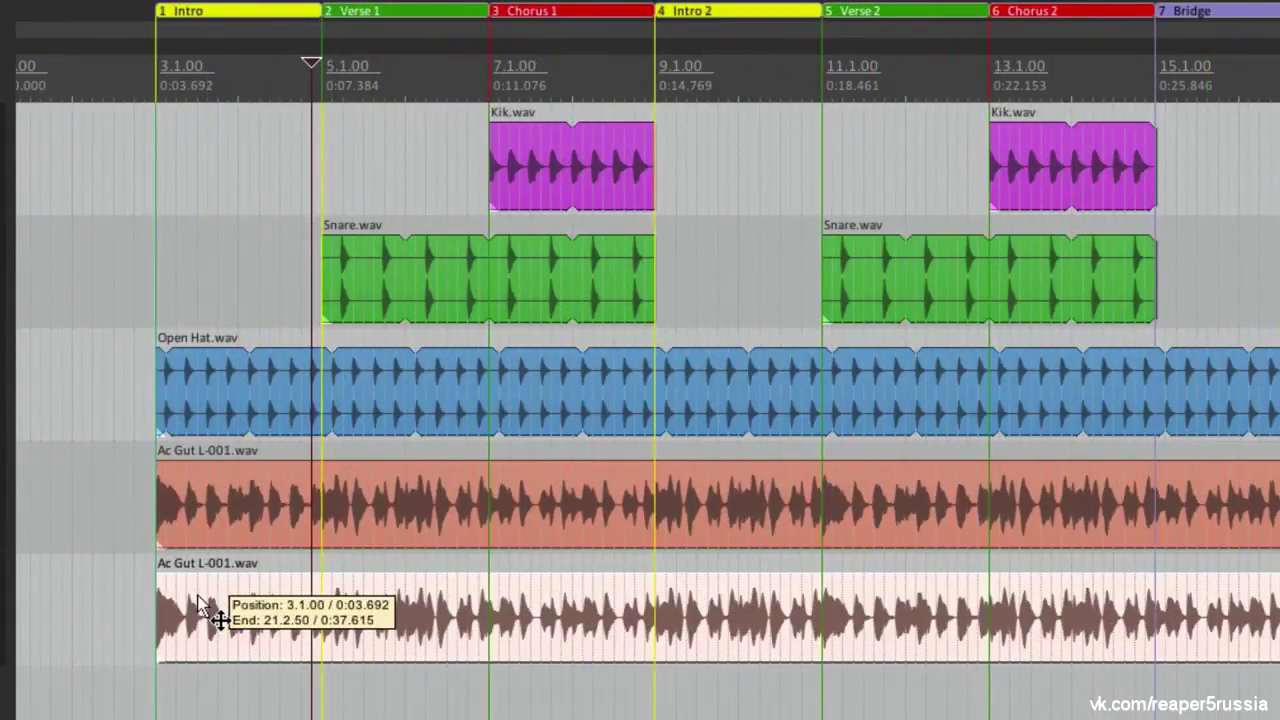
pyautogui.moveTo(200, 607); pyautogui.dragTo(697, 590)
pyautogui.hotkey('ctrl', 'z')
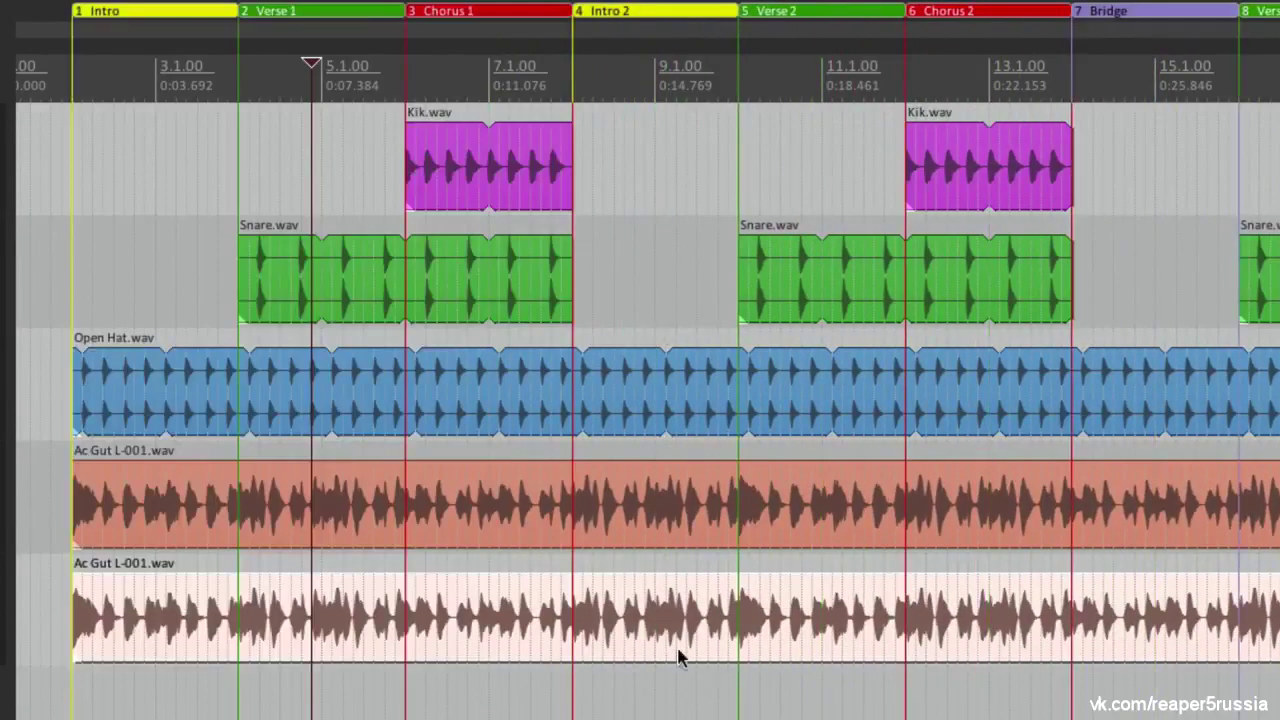
# Try nudging the Verse 1 Snare.wav item slightly later, check the unsplit hat and guitar items, and undo the nudge
pyautogui.click(175, 244)
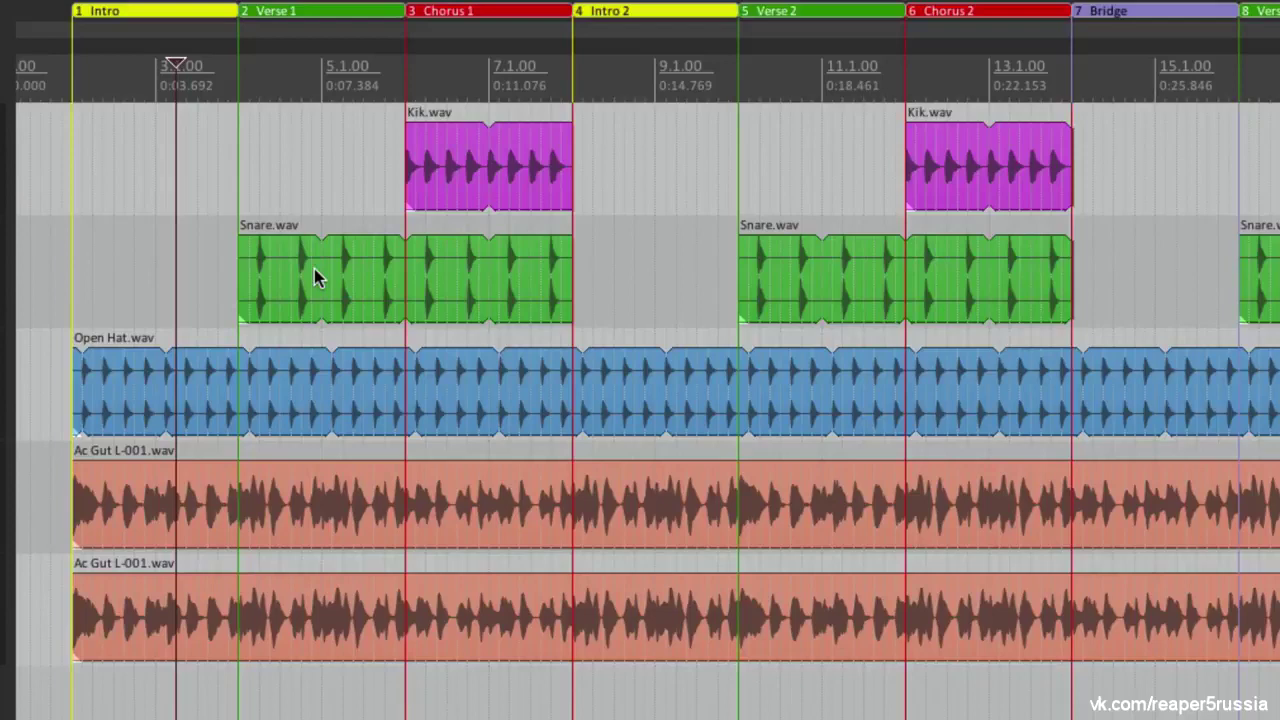
pyautogui.moveTo(314, 278)
pyautogui.mouseDown()
pyautogui.moveTo(400, 279)
pyautogui.moveTo(322, 280)
pyautogui.mouseUp()
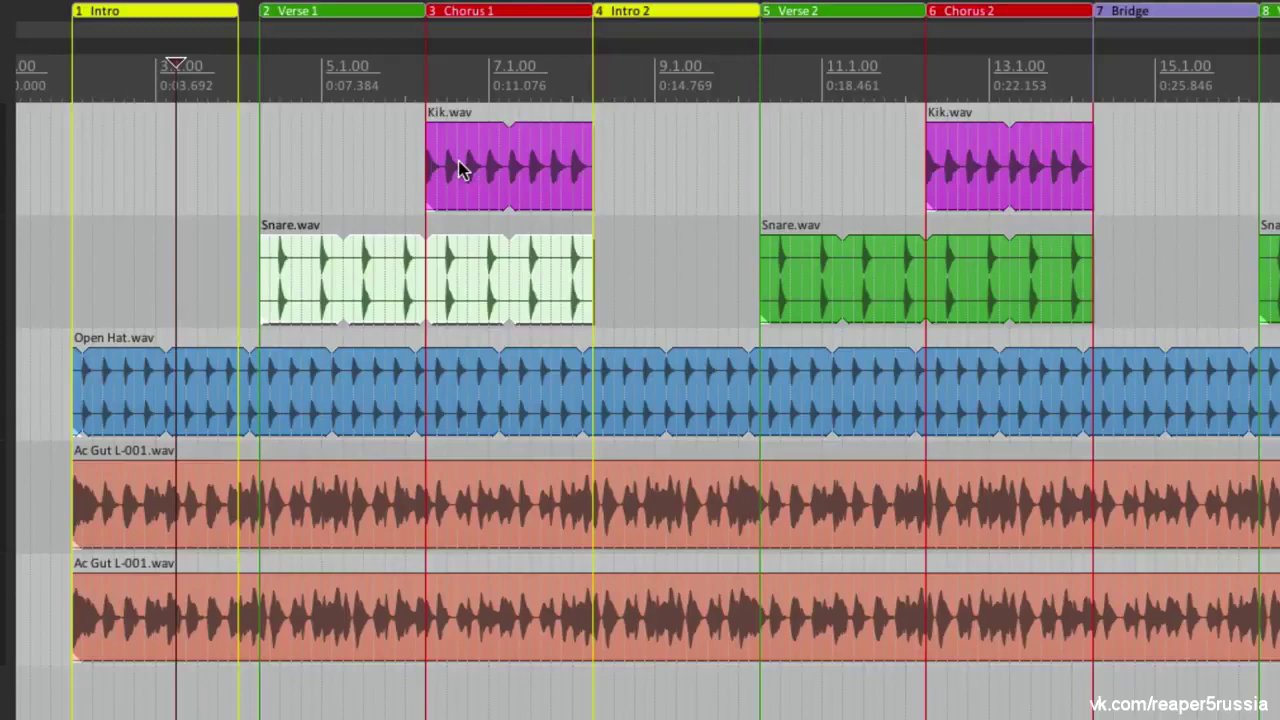
pyautogui.click(550, 410)
pyautogui.click(543, 524)
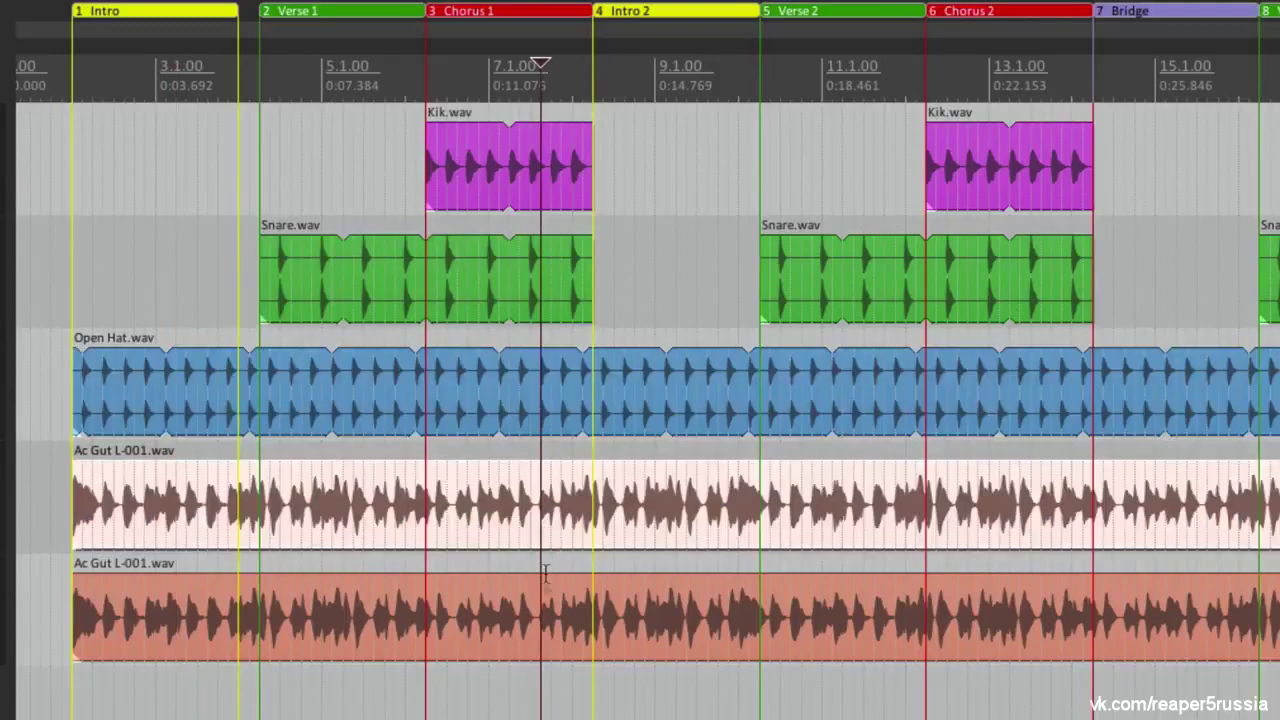
pyautogui.click(543, 583)
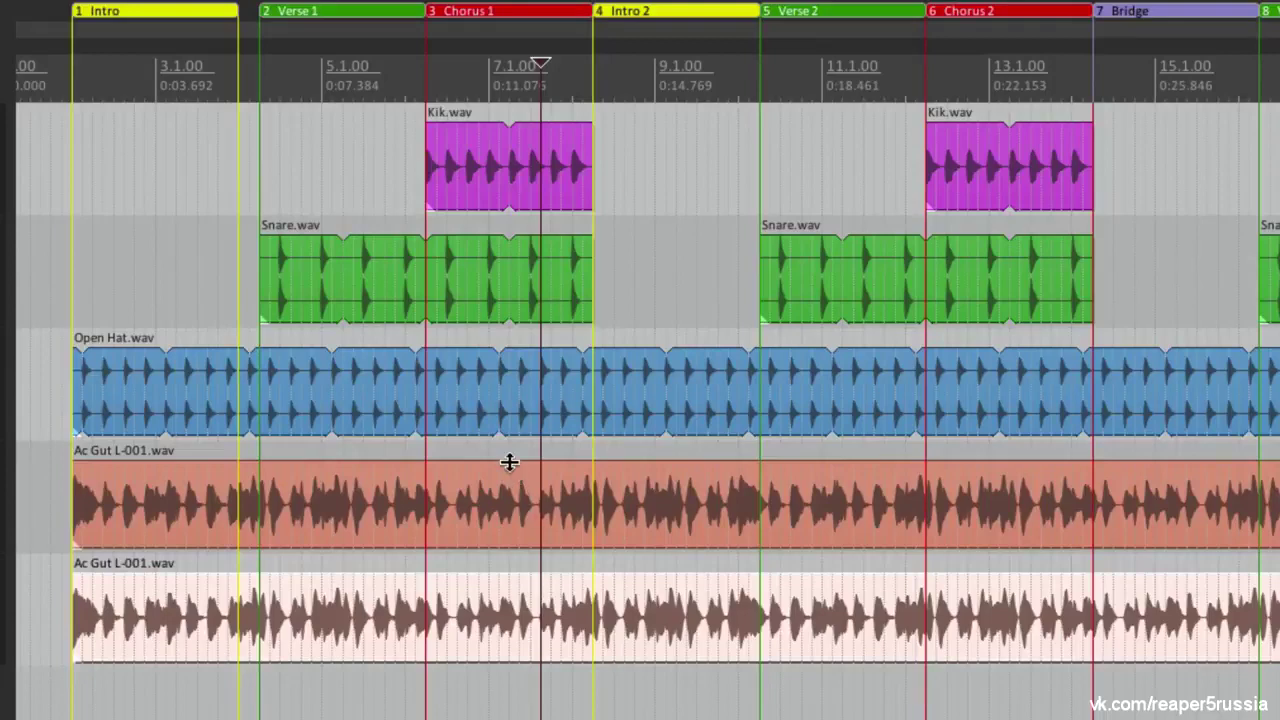
pyautogui.hotkey('ctrl', 'z')
pyautogui.click(206, 232)
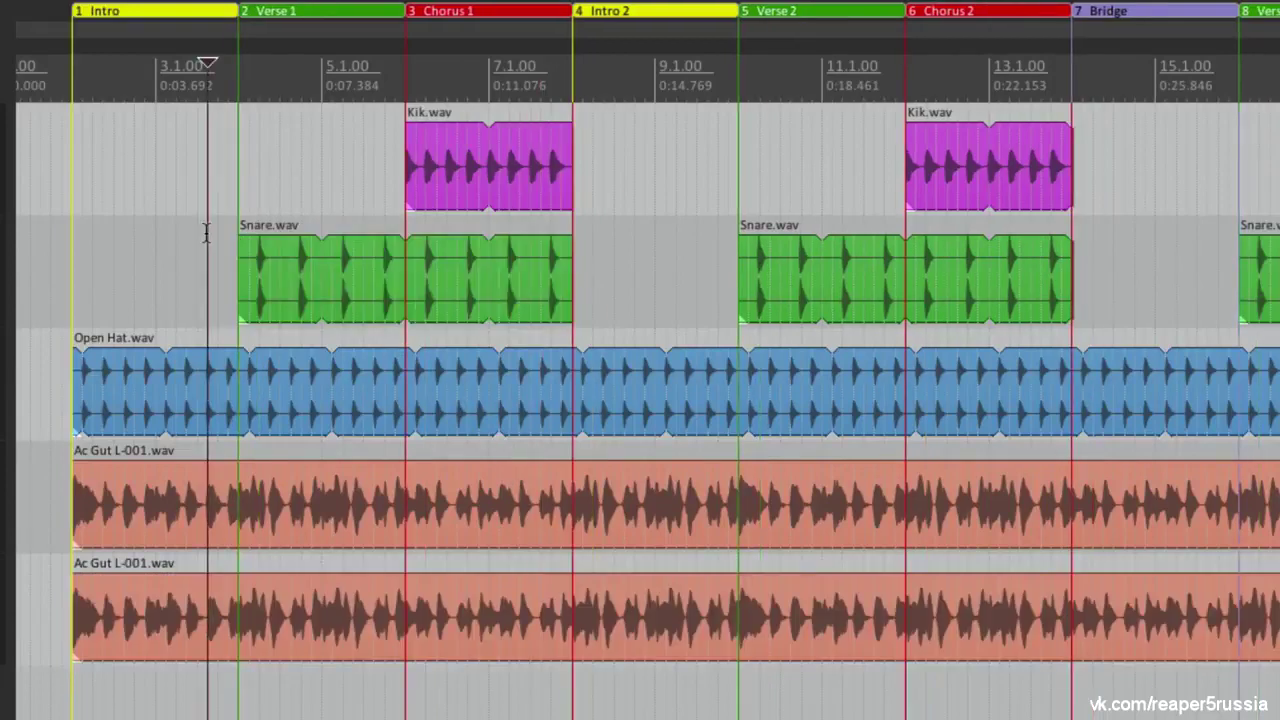
# Split the Open Hat.wav item and both Ac Gut L-001.wav items at 4.1.00, the start of Verse 1
pyautogui.scroll(3, 190, 255)
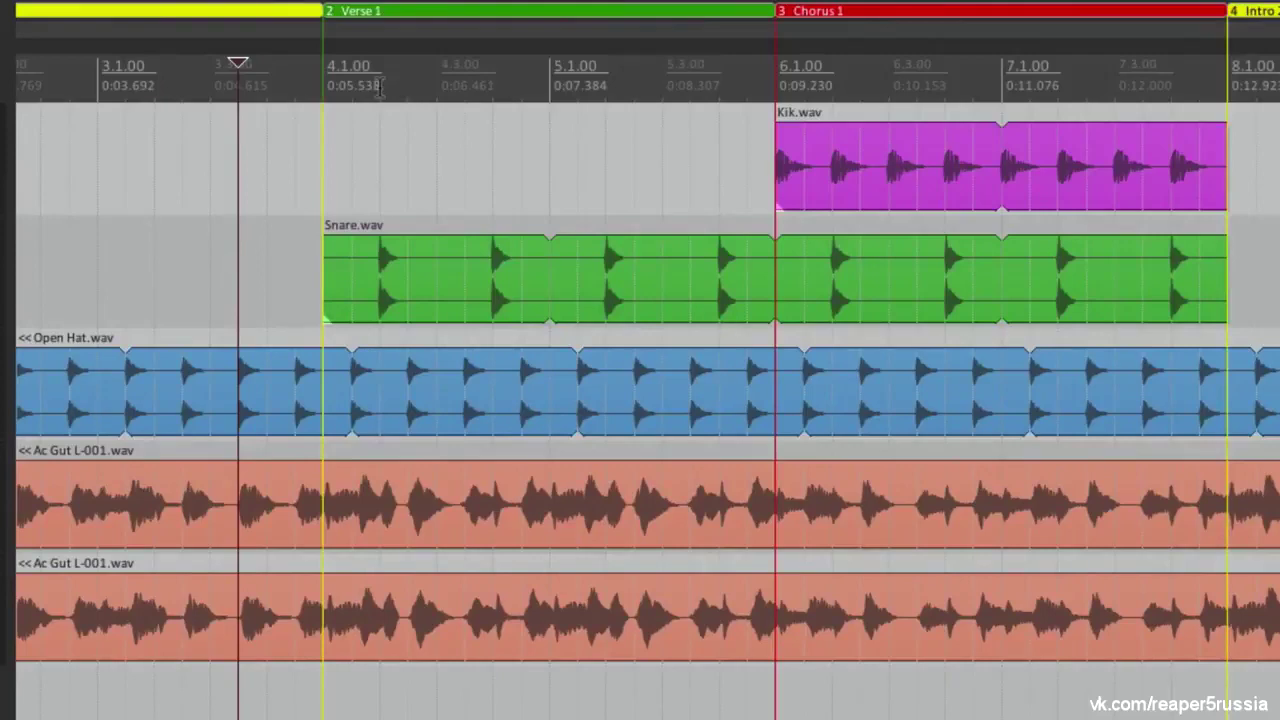
pyautogui.scroll(4, 540, 167)
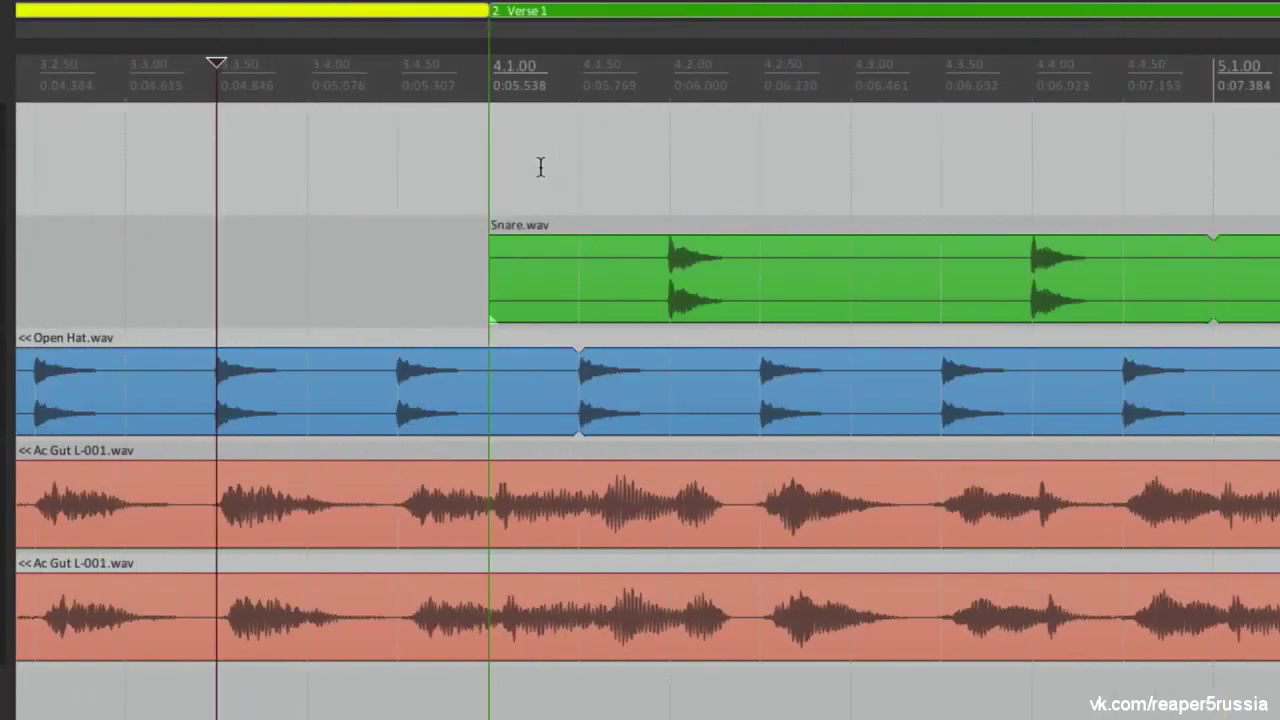
pyautogui.click(489, 392)
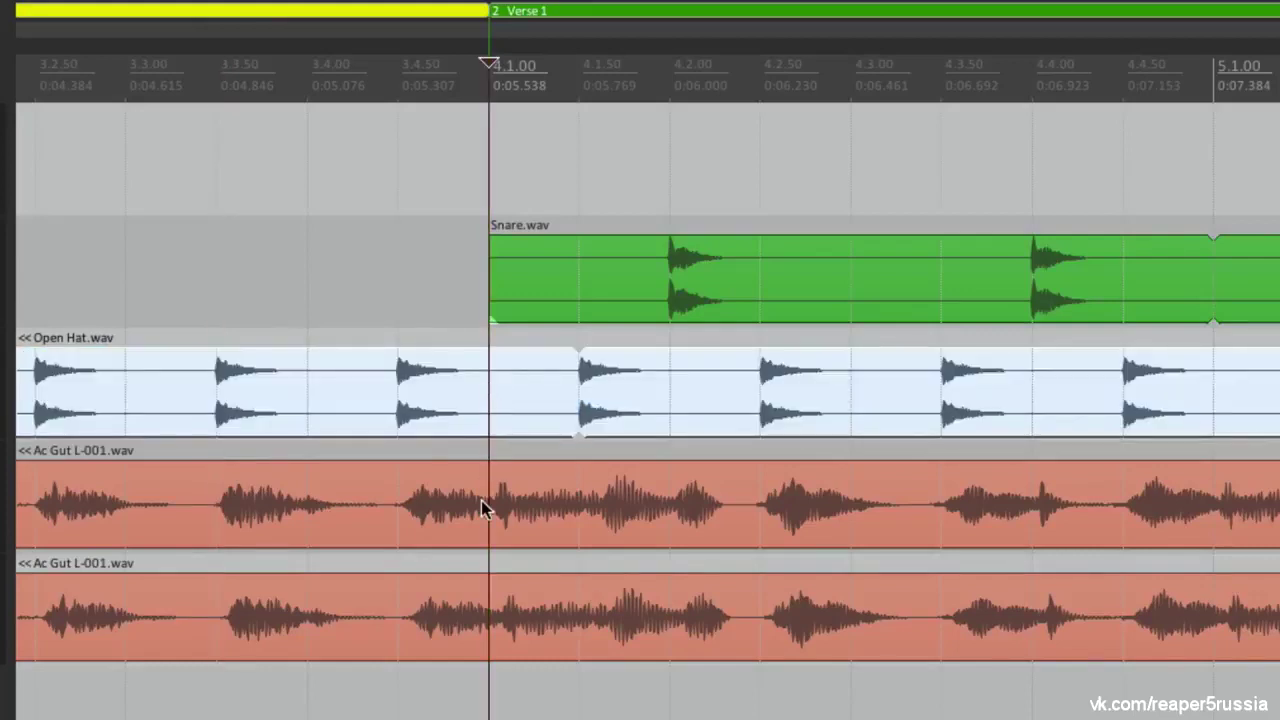
pyautogui.keyDown('ctrl'); pyautogui.click(485, 508); pyautogui.keyUp('ctrl')
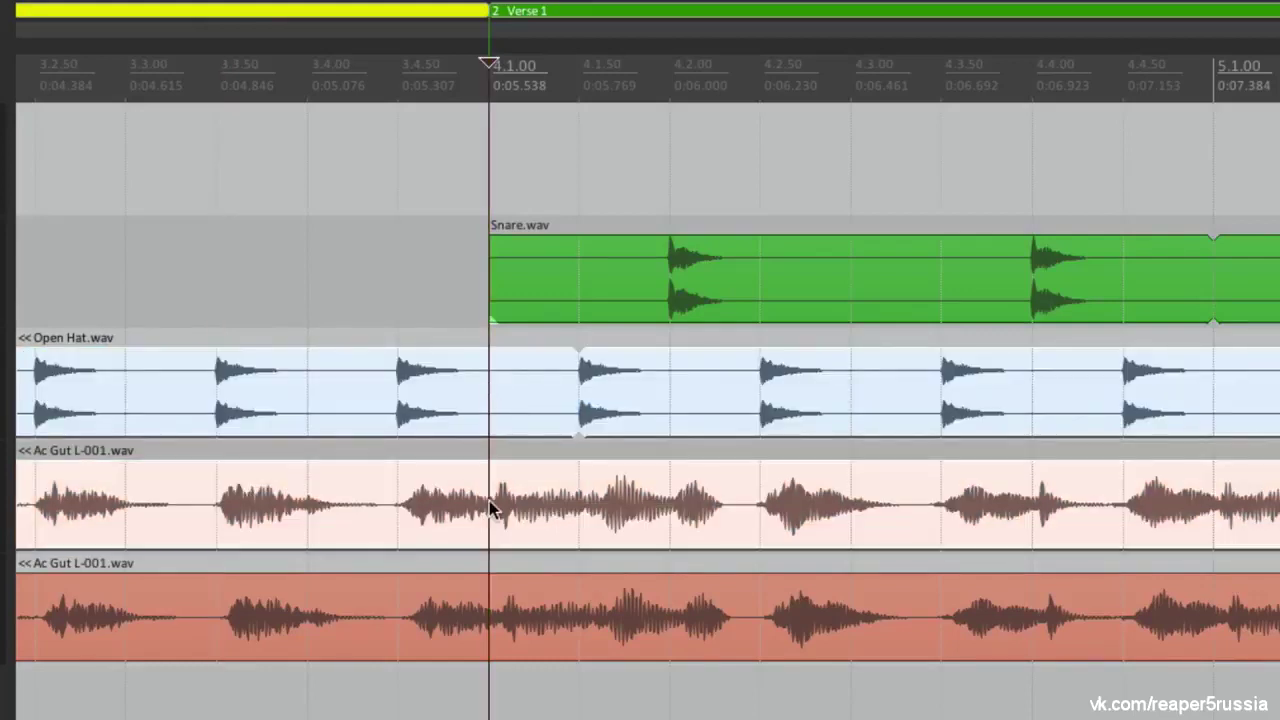
pyautogui.keyDown('ctrl'); pyautogui.click(485, 617); pyautogui.keyUp('ctrl')
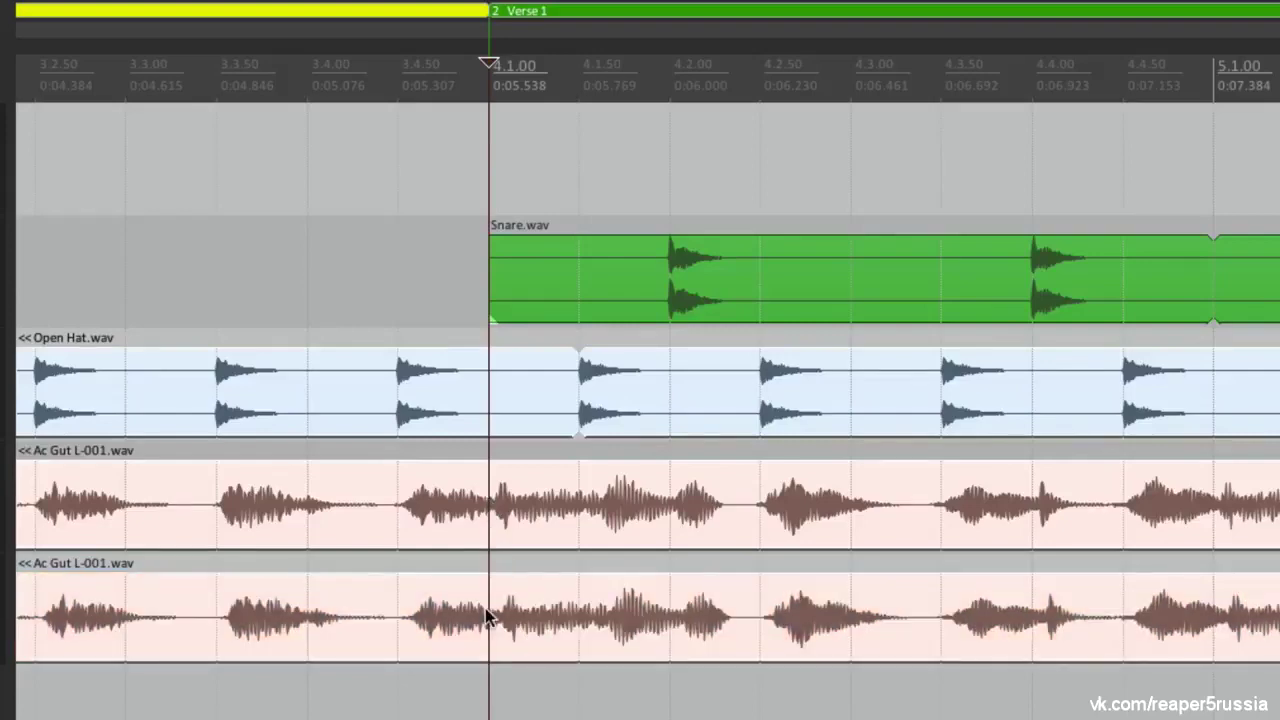
pyautogui.press('s')
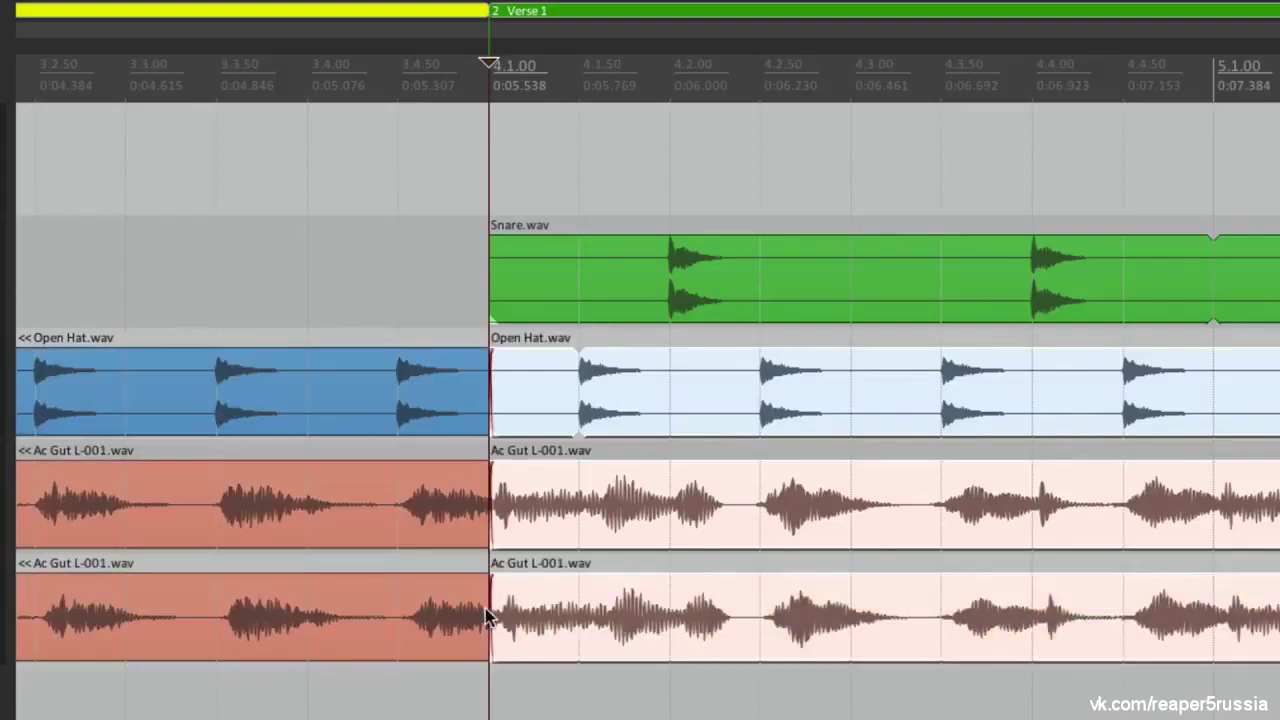
# Shift the Verse 1 Snare.wav item and everything after it to 6.1.00, and return it to 4.1.00
pyautogui.scroll(-8, 521, 574)
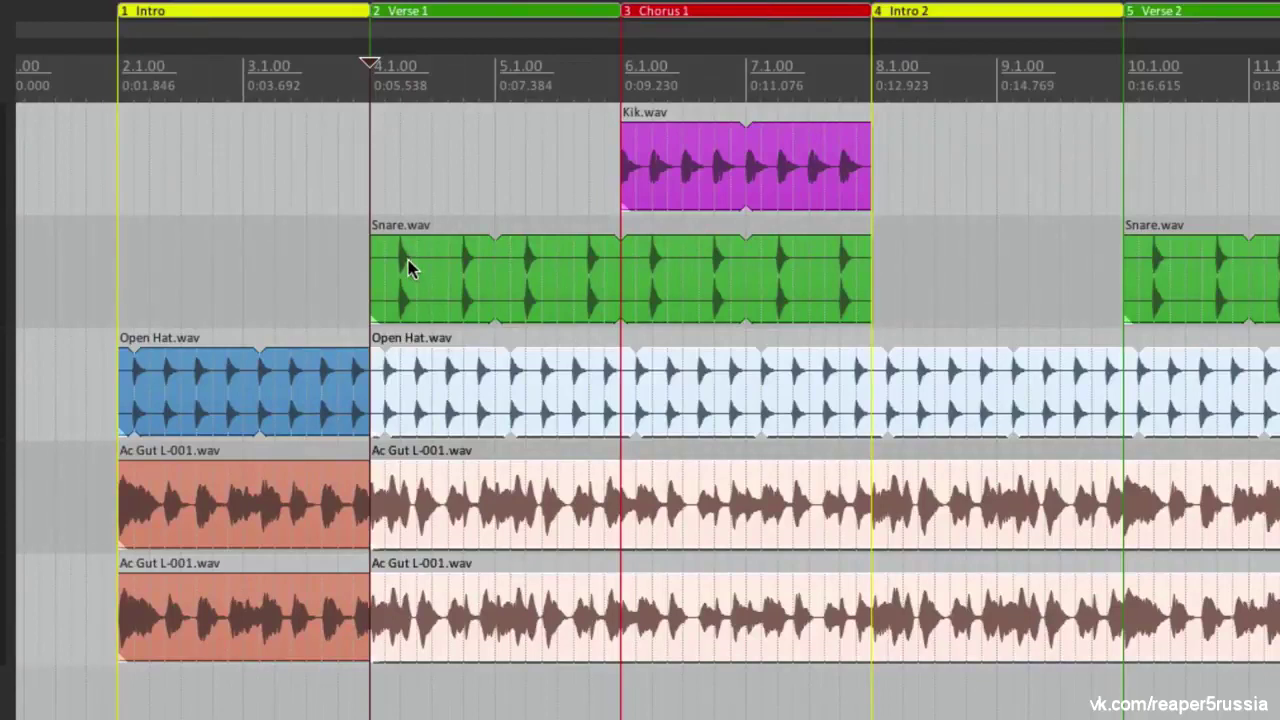
pyautogui.moveTo(443, 260); pyautogui.dragTo(716, 252)
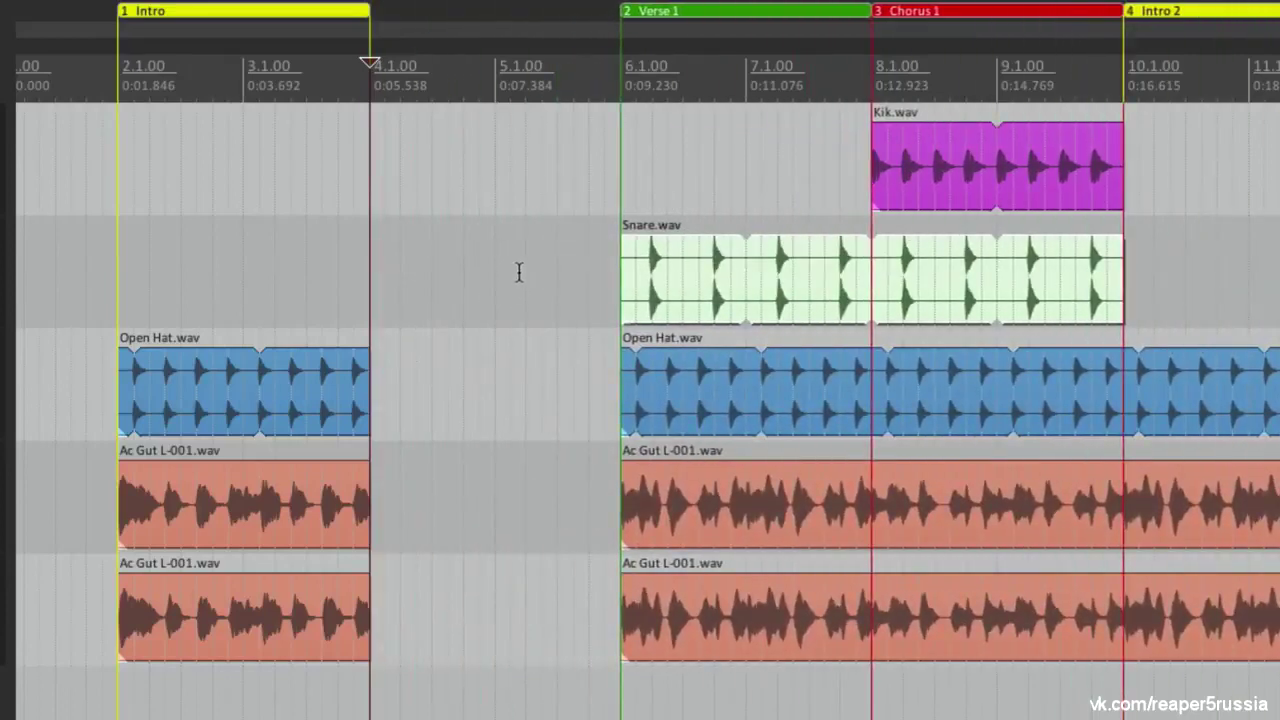
pyautogui.moveTo(654, 286); pyautogui.dragTo(406, 306)
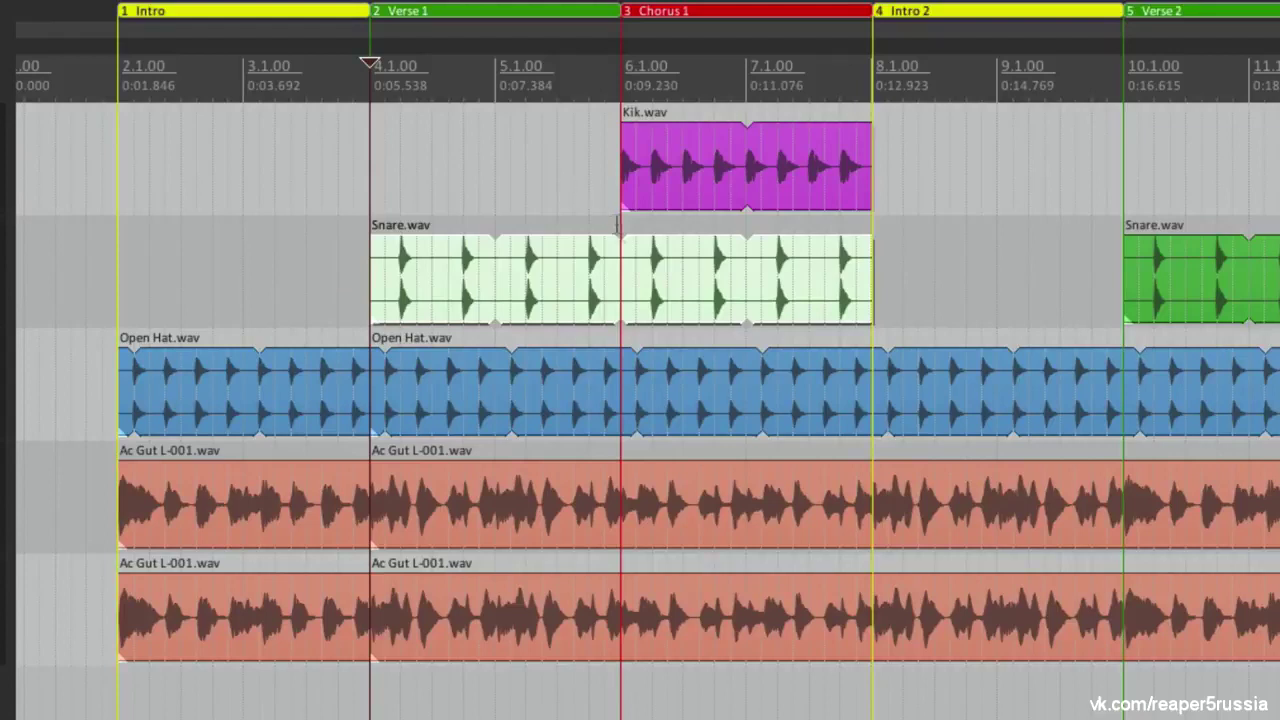
# Split the Snare.wav, Open Hat.wav and both Ac Gut L-001.wav items at 6.1.00, the start of Chorus 1
pyautogui.click(623, 277)
pyautogui.keyDown('ctrl'); pyautogui.click(628, 363); pyautogui.keyUp('ctrl')
pyautogui.keyDown('ctrl'); pyautogui.click(621, 490); pyautogui.keyUp('ctrl')
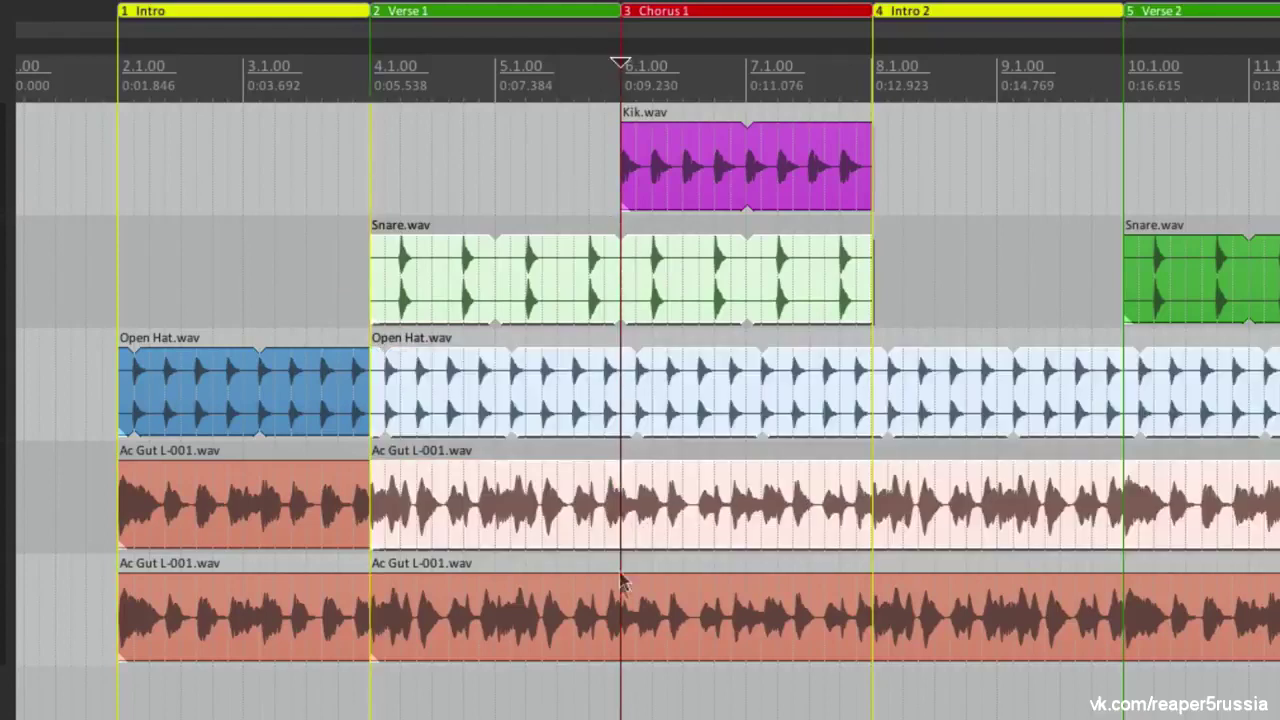
pyautogui.keyDown('ctrl'); pyautogui.click(624, 588); pyautogui.keyUp('ctrl')
pyautogui.press('s')
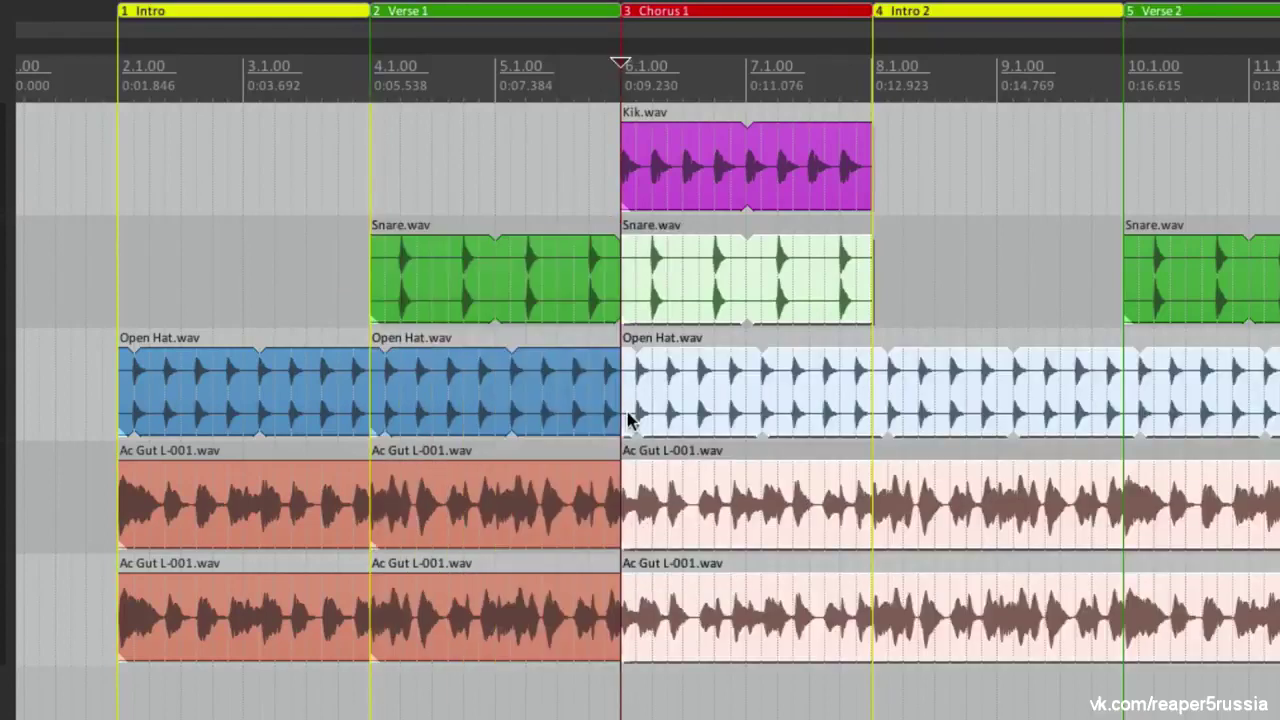
# Shift the Chorus 1 Snare.wav item and the material after it to the right, and do the same from the Intro's lower guitar item
pyautogui.moveTo(663, 257); pyautogui.dragTo(700, 277)
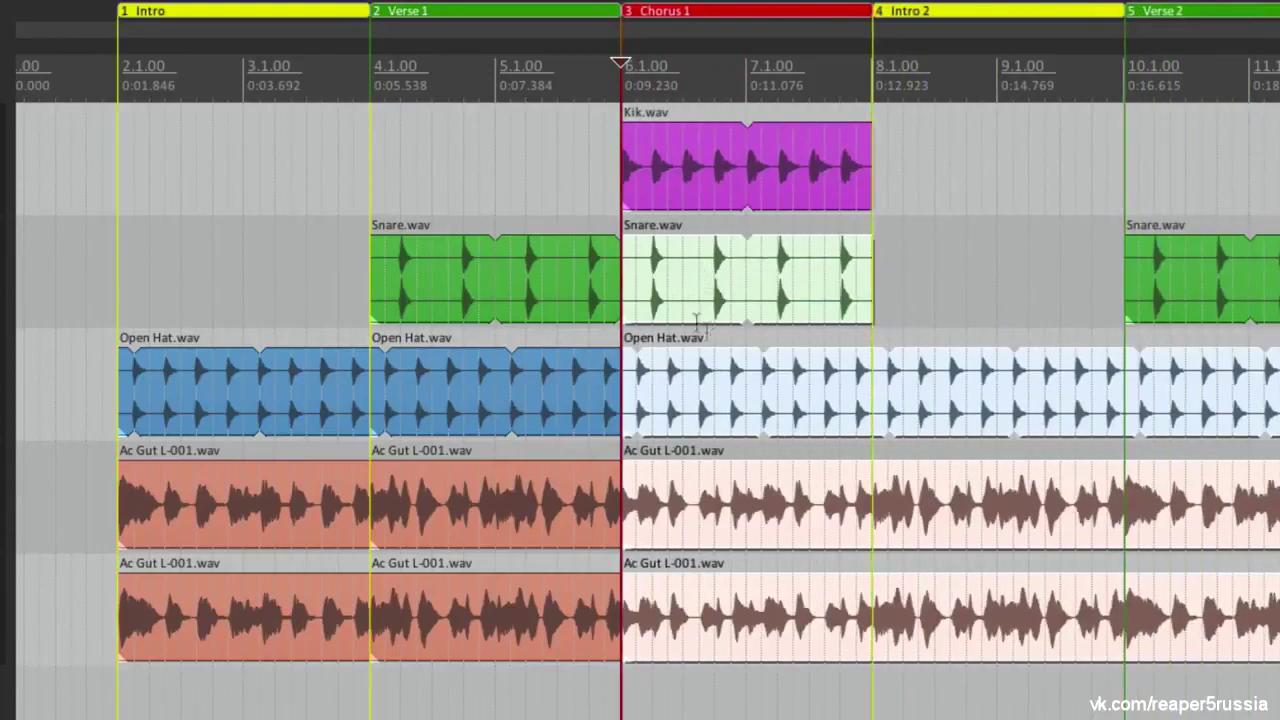
pyautogui.moveTo(663, 280); pyautogui.dragTo(702, 312)
pyautogui.moveTo(155, 597); pyautogui.dragTo(318, 617)
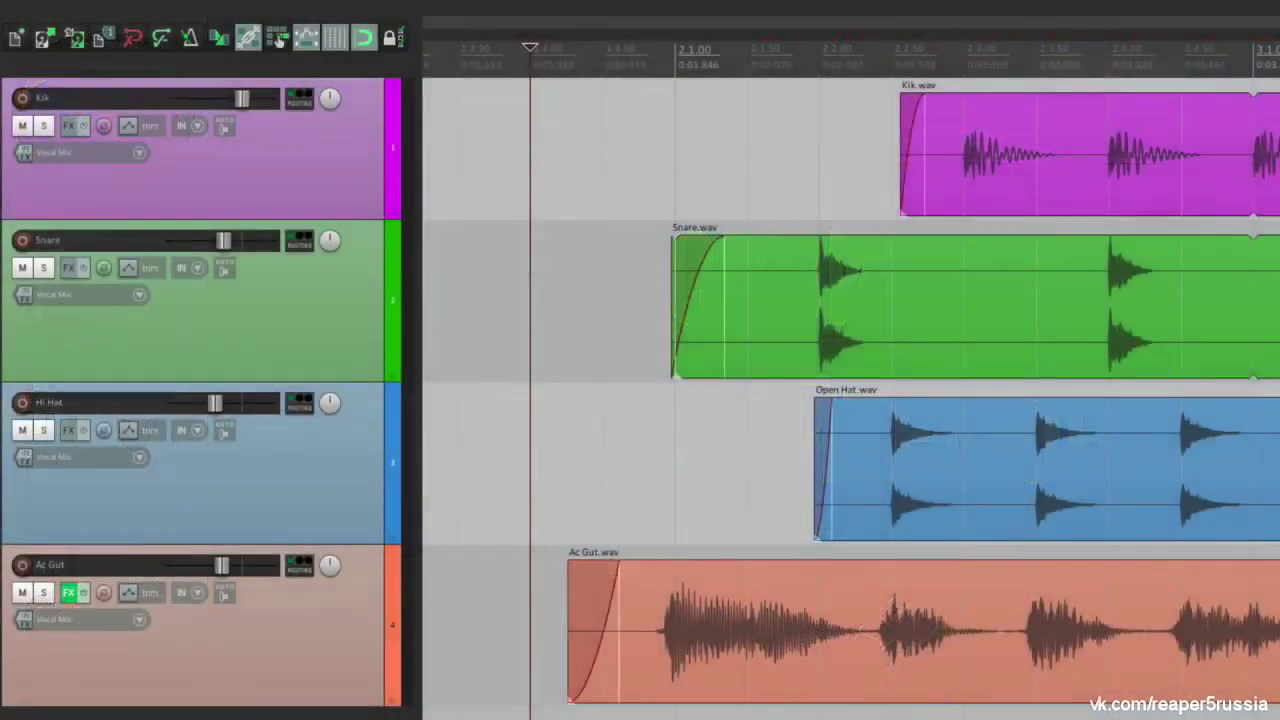
# Open the item properties of the Ac Gut.wav item
pyautogui.click(742, 588)
pyautogui.moveTo(635, 4)
pyautogui.click(323, 9)
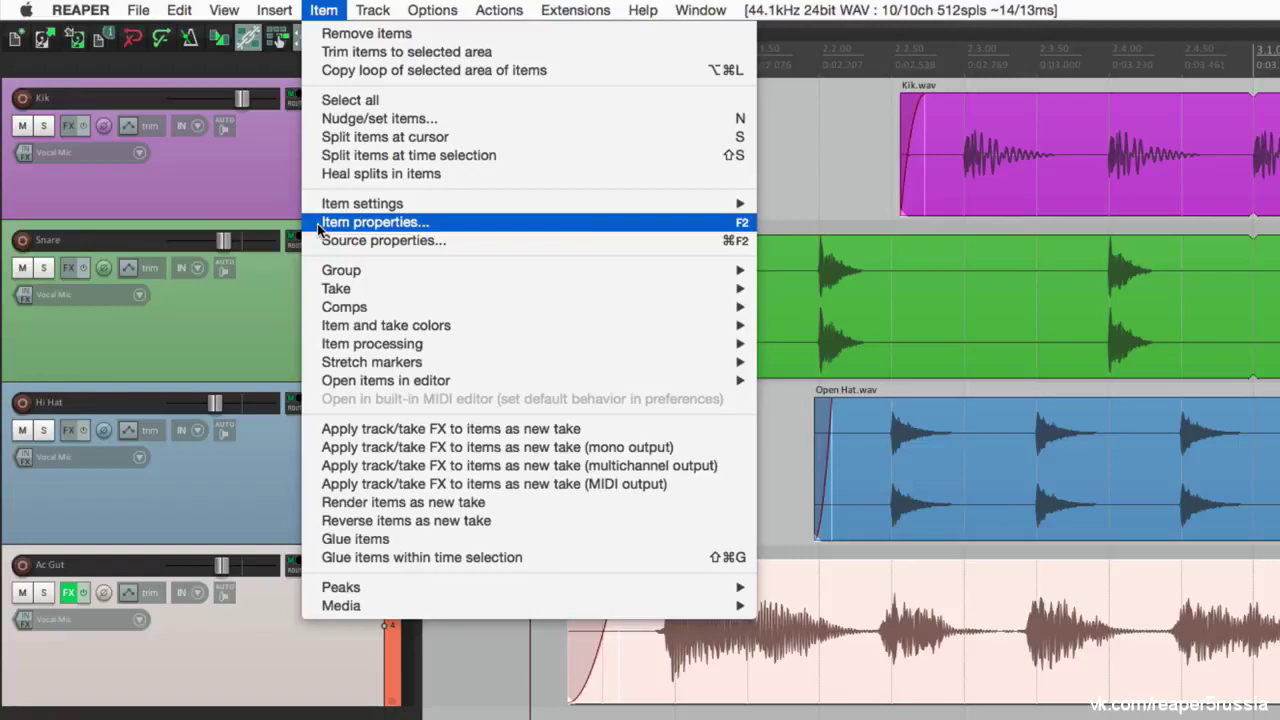
pyautogui.click(708, 225)
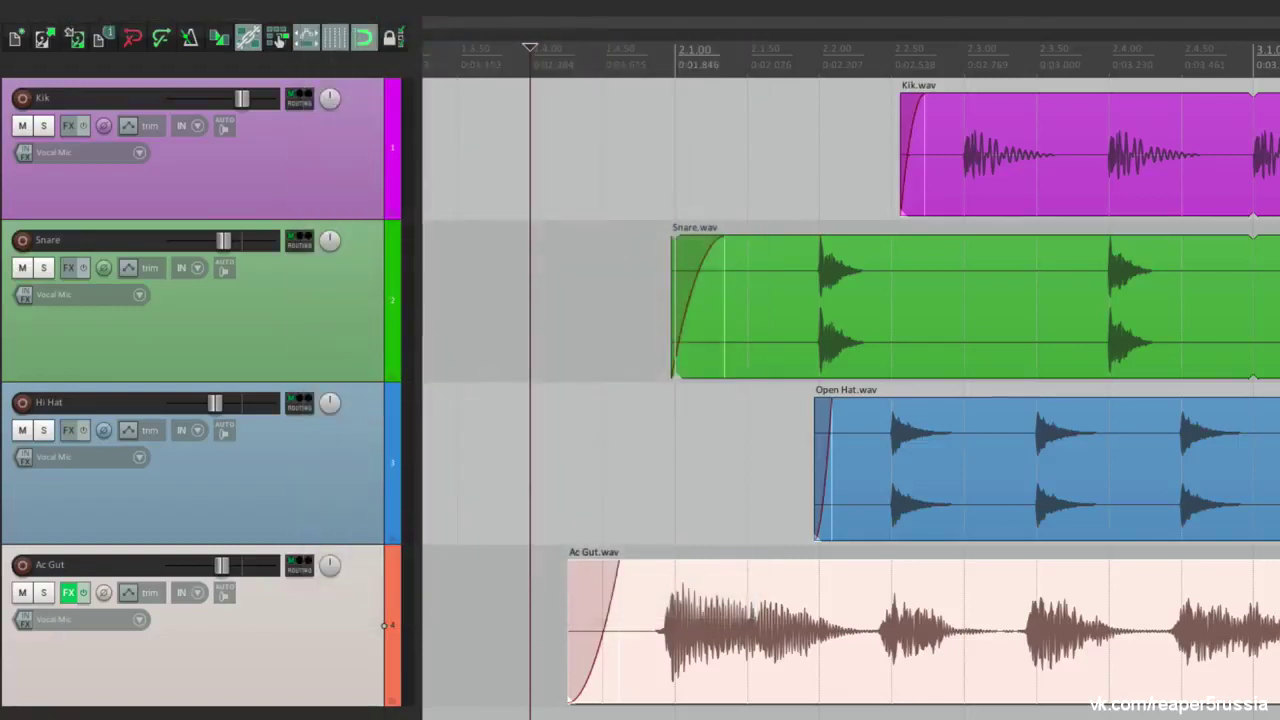
pyautogui.doubleClick(728, 614)
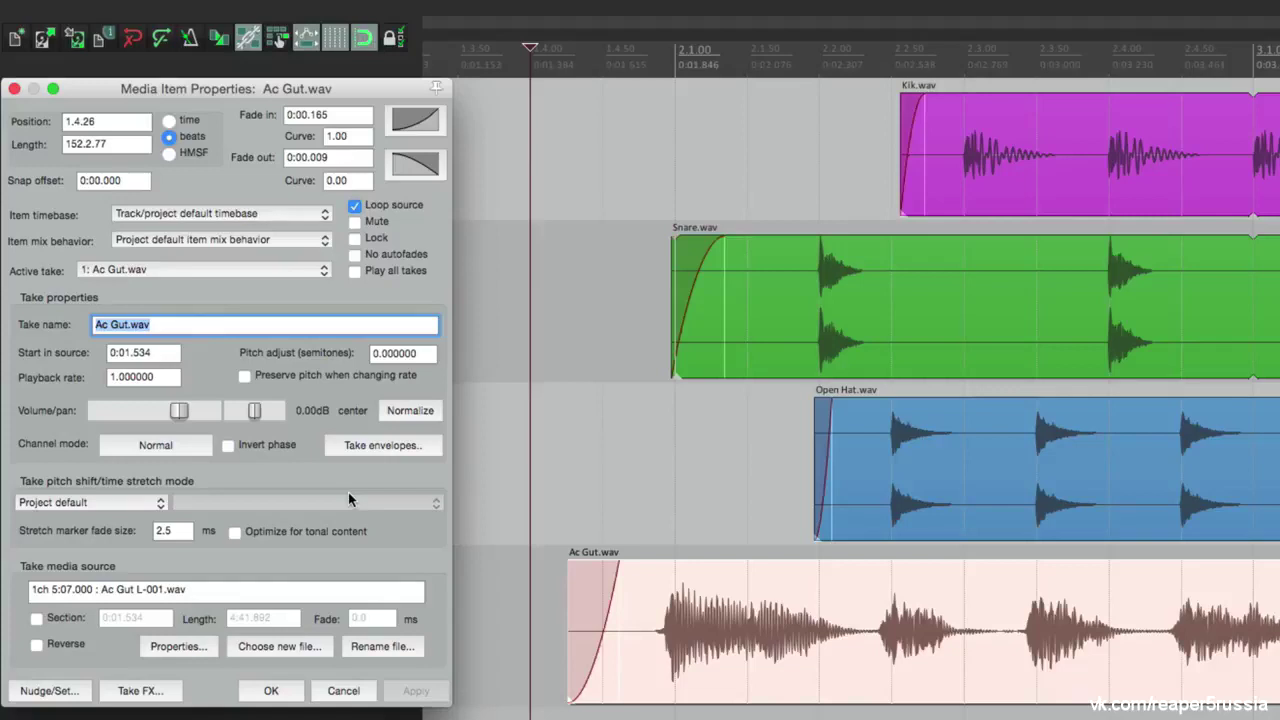
# Inspect the item properties of Open Hat.wav, Snare.wav and Kik.wav in turn, and those of all four items together
pyautogui.click(948, 434)
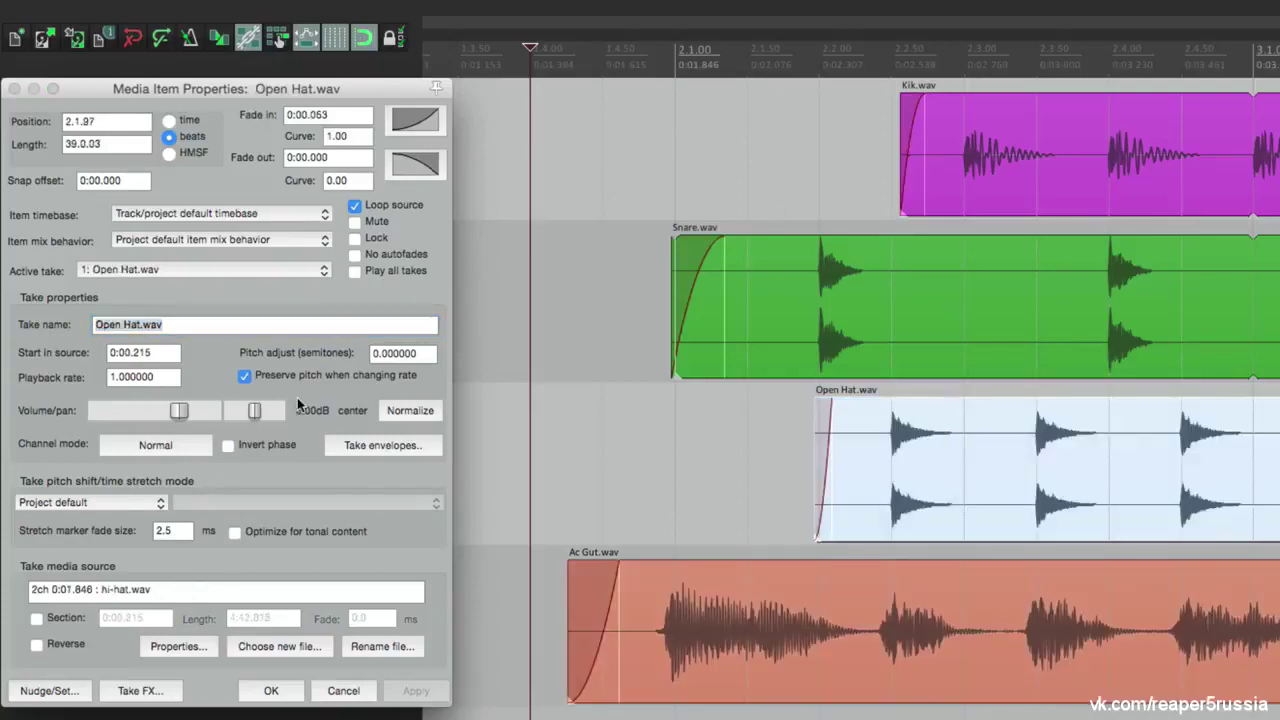
pyautogui.click(868, 276)
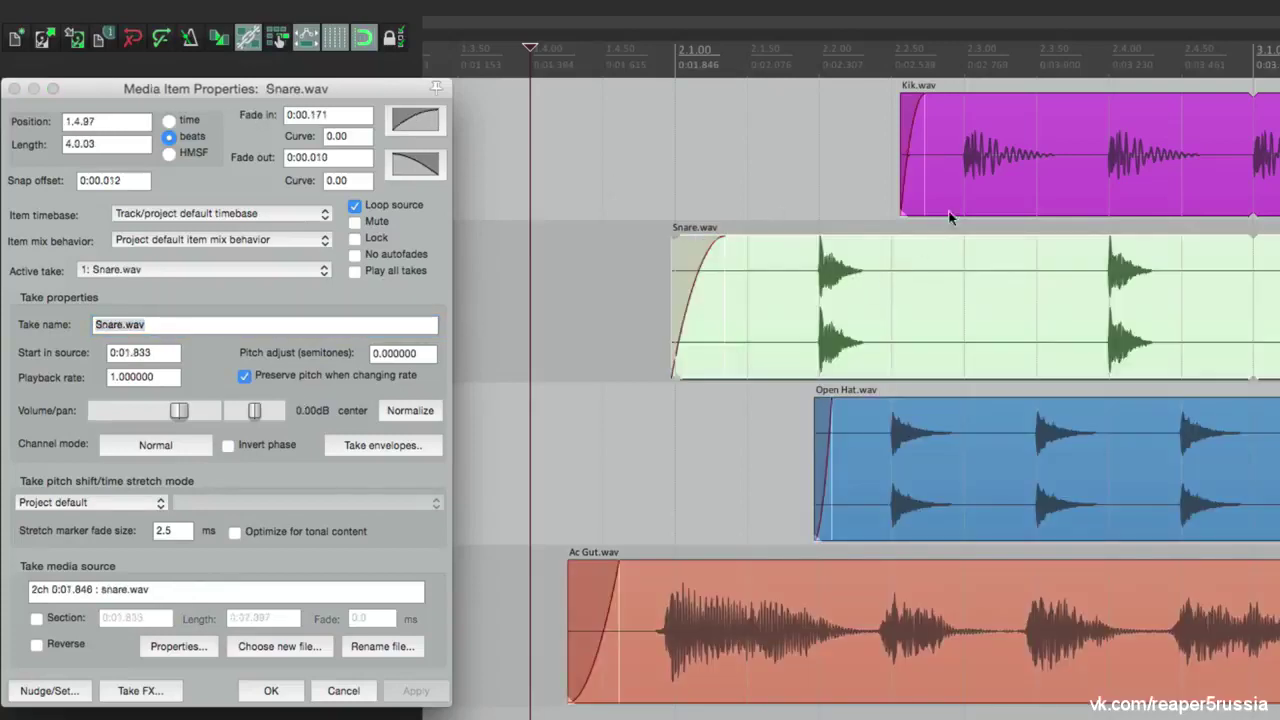
pyautogui.click(977, 147)
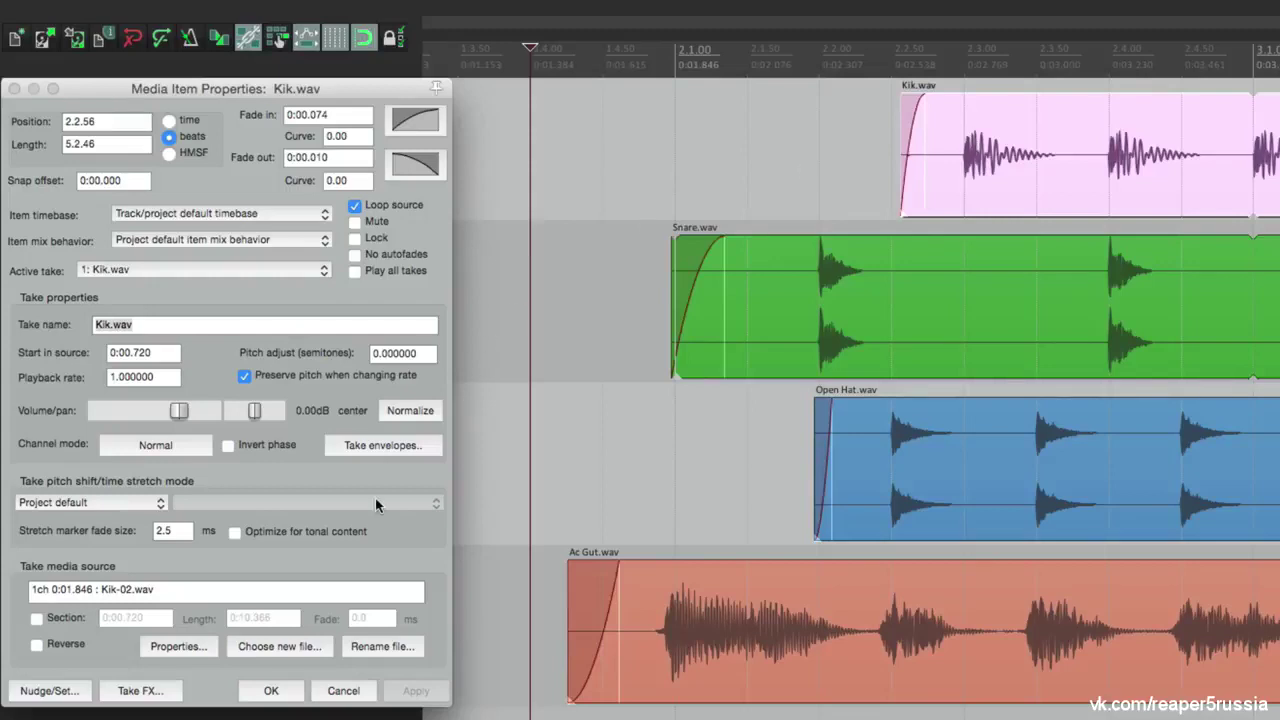
pyautogui.press('super+a')
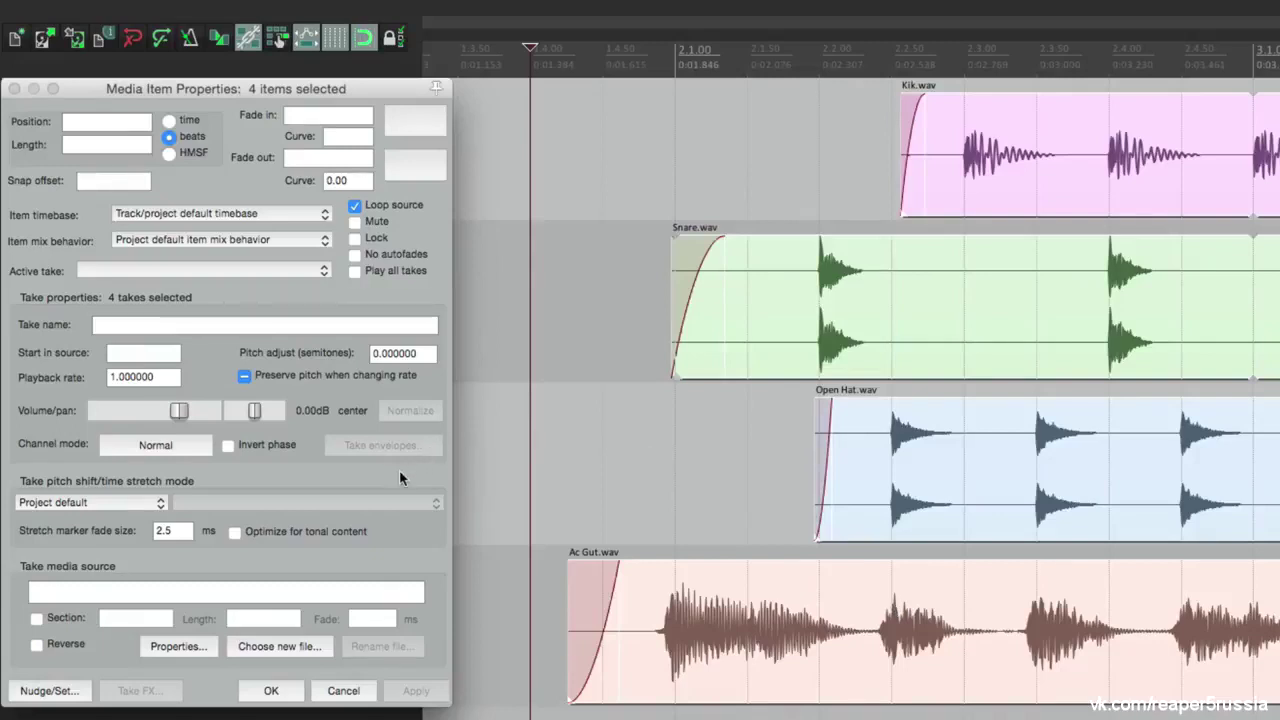
# Set the position of the Ac Gut.wav item alone to 2.1.00 in its item properties
pyautogui.click(553, 628)
pyautogui.click(703, 614)
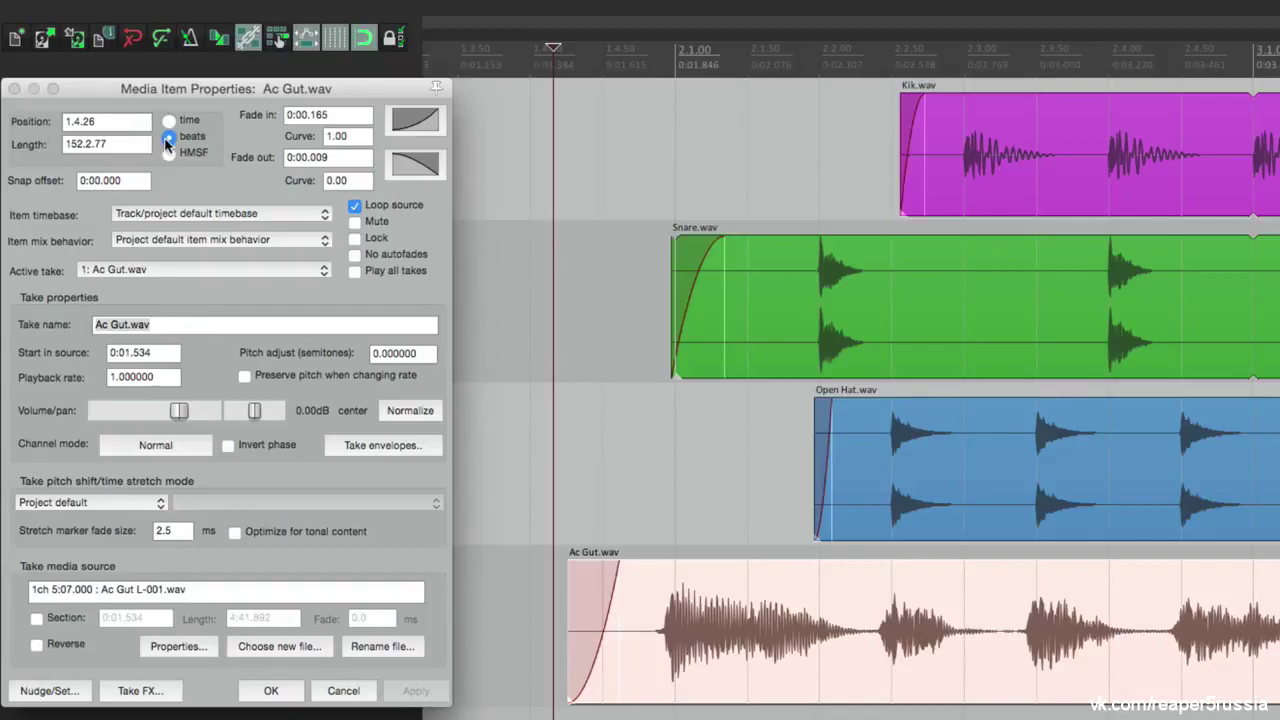
pyautogui.click(109, 122)
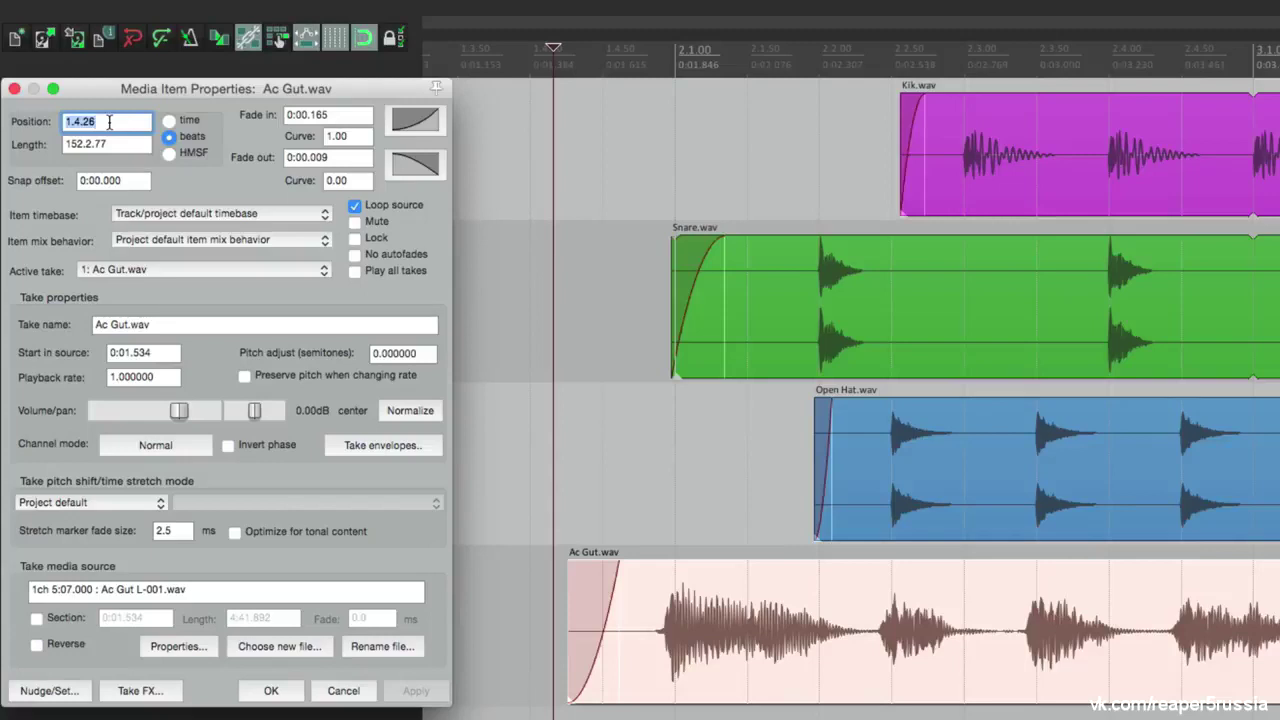
pyautogui.write('2')
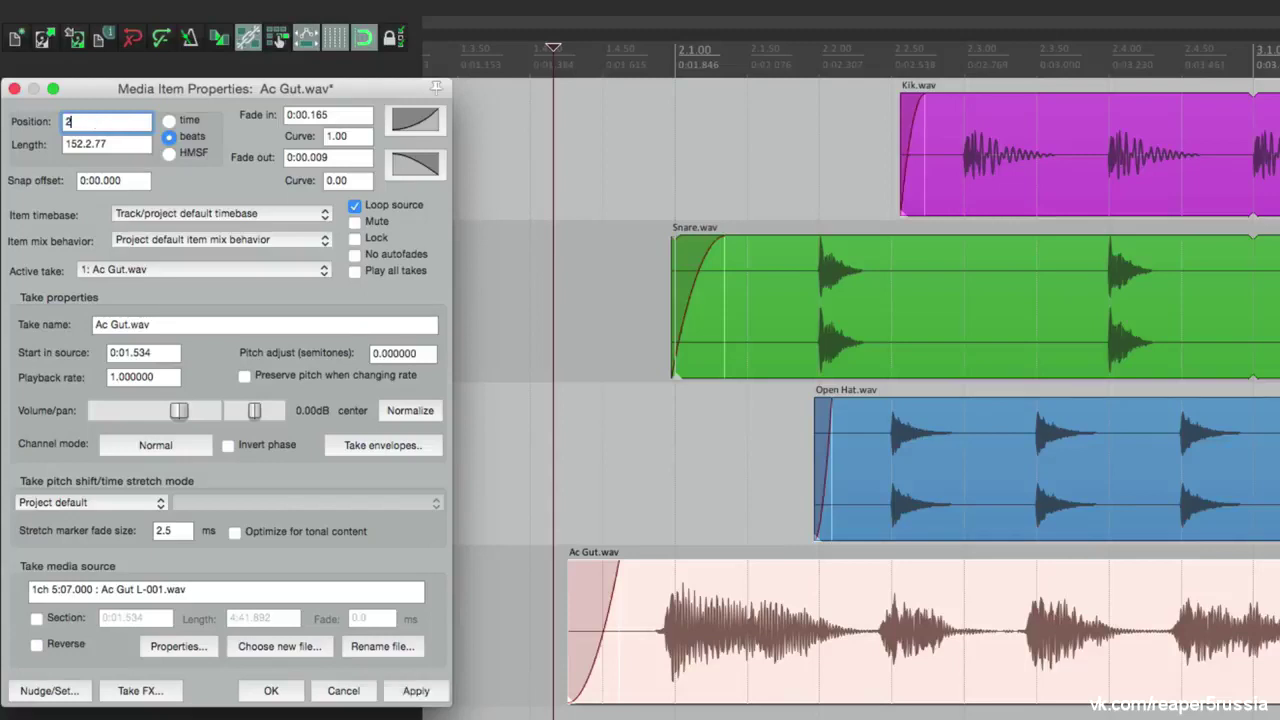
pyautogui.click(418, 690)
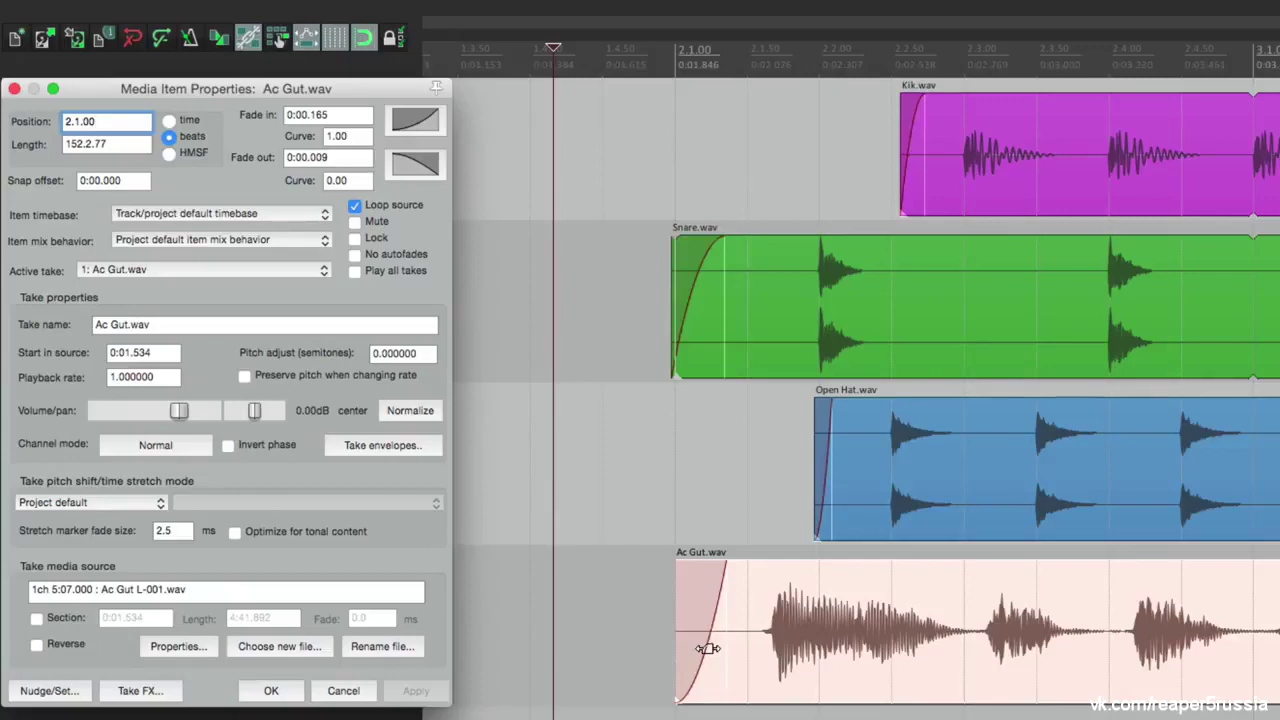
pyautogui.click(271, 691)
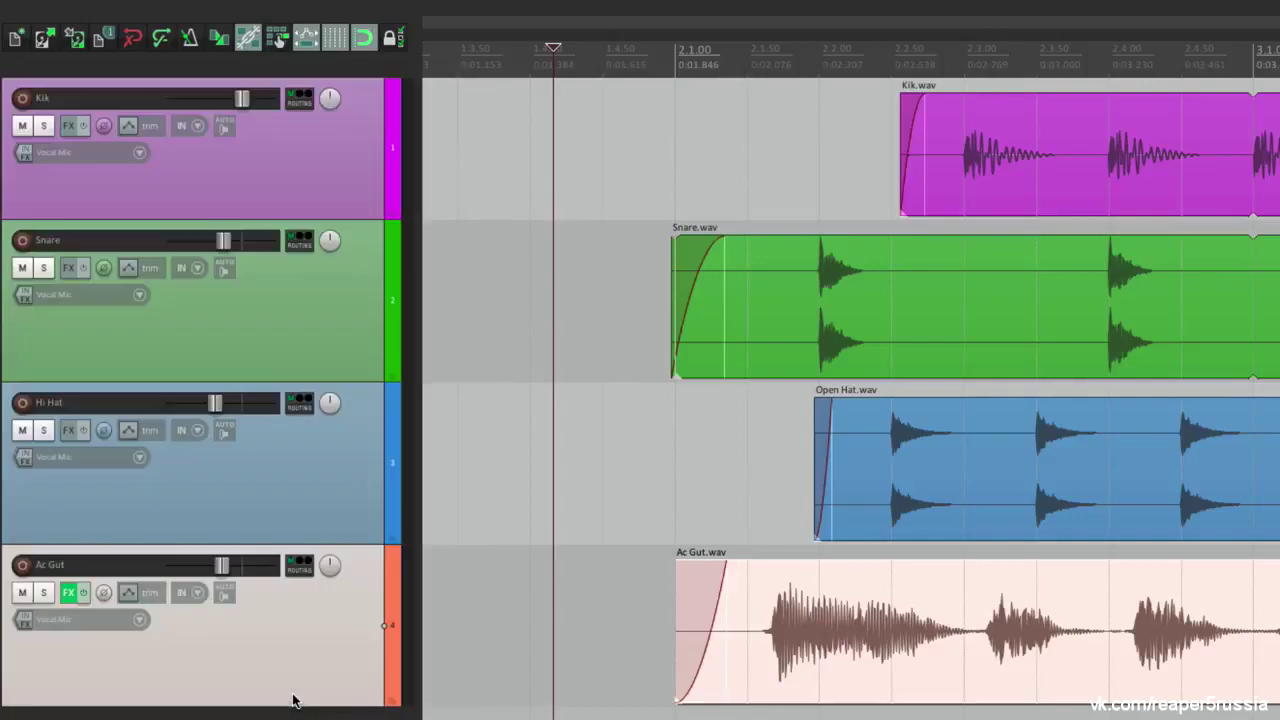
pyautogui.doubleClick(810, 601)
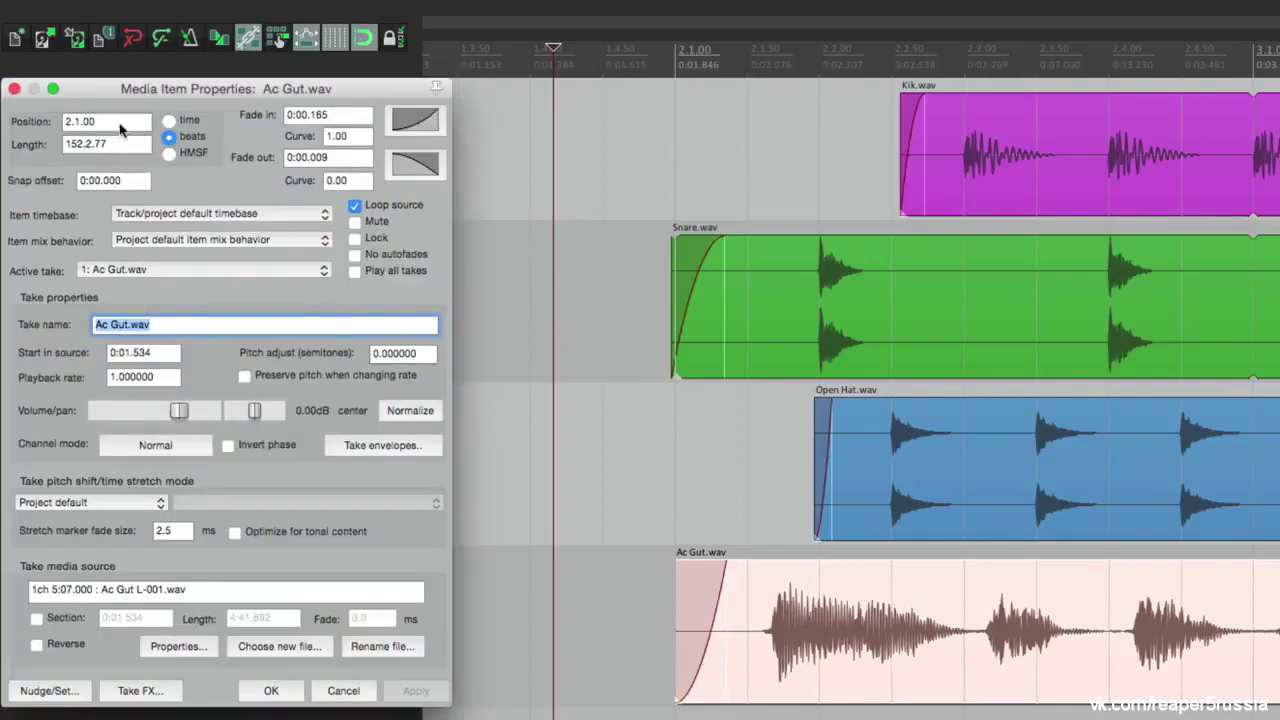
pyautogui.doubleClick(119, 122)
pyautogui.write('3')
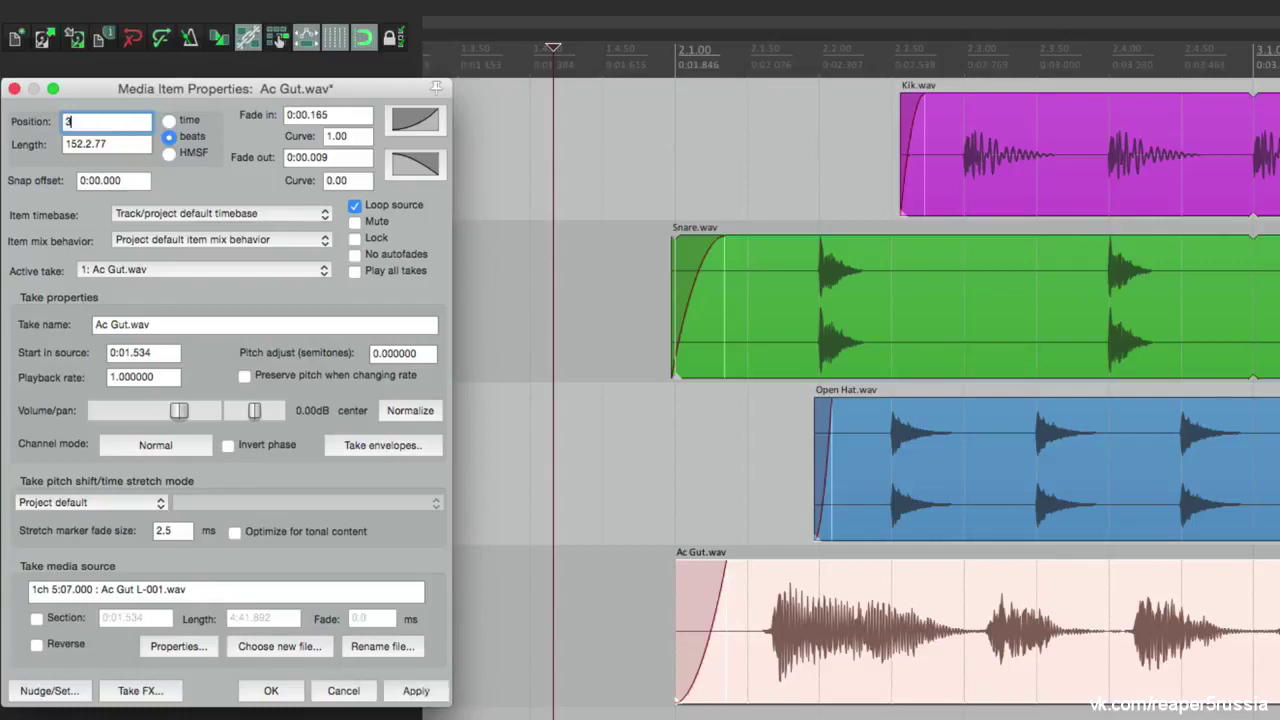
pyautogui.click(14, 88)
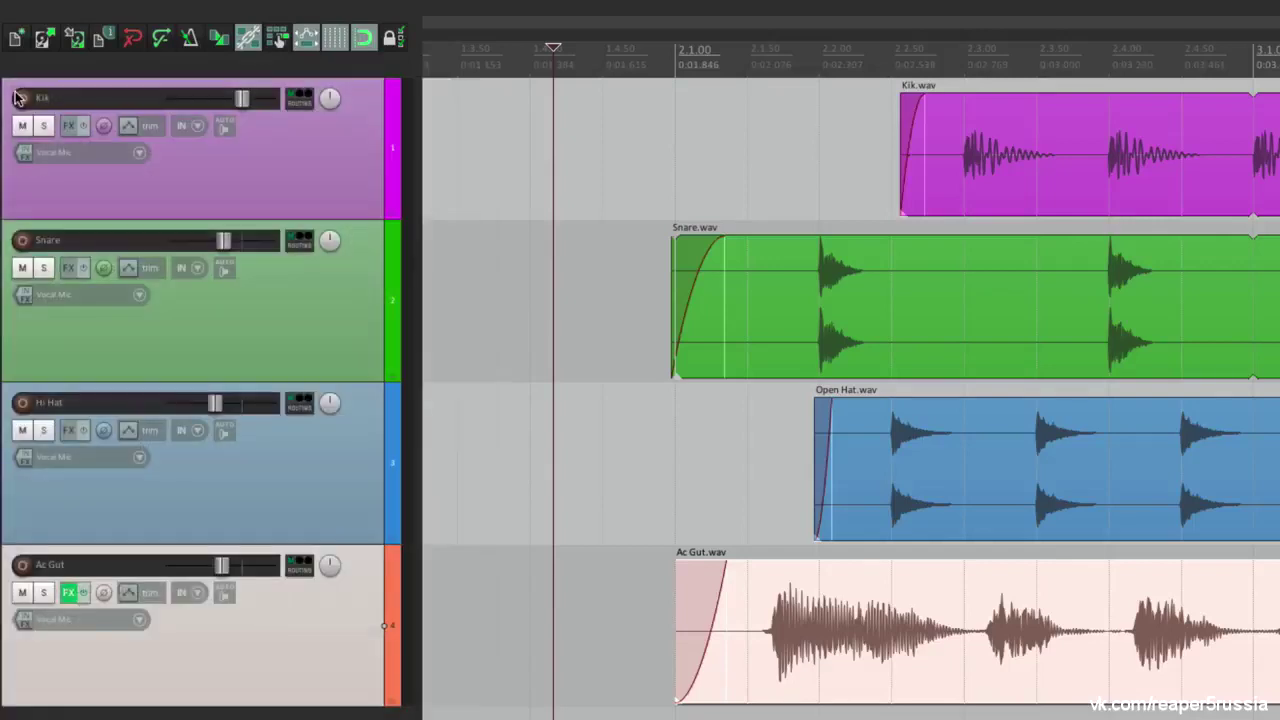
# Compare the Ac Gut.wav item's position and length in time, HMSF and beats formats, ending with beats
pyautogui.doubleClick(786, 621)
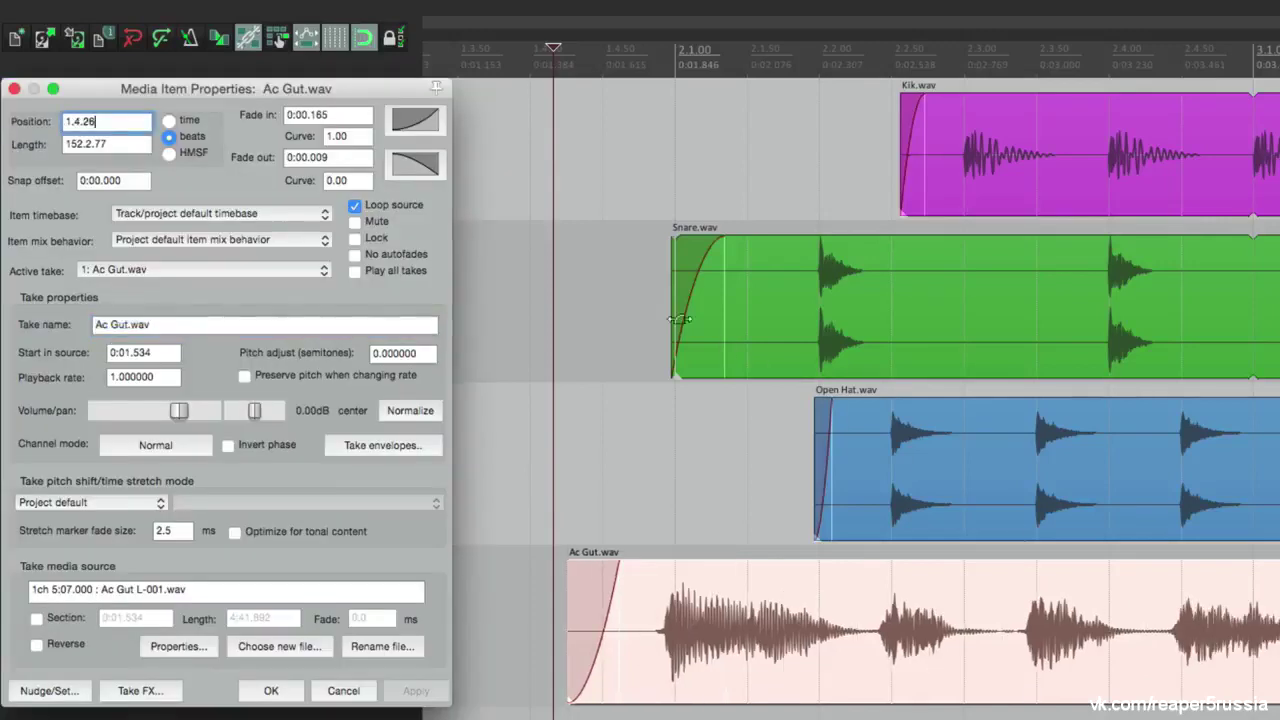
pyautogui.click(168, 121)
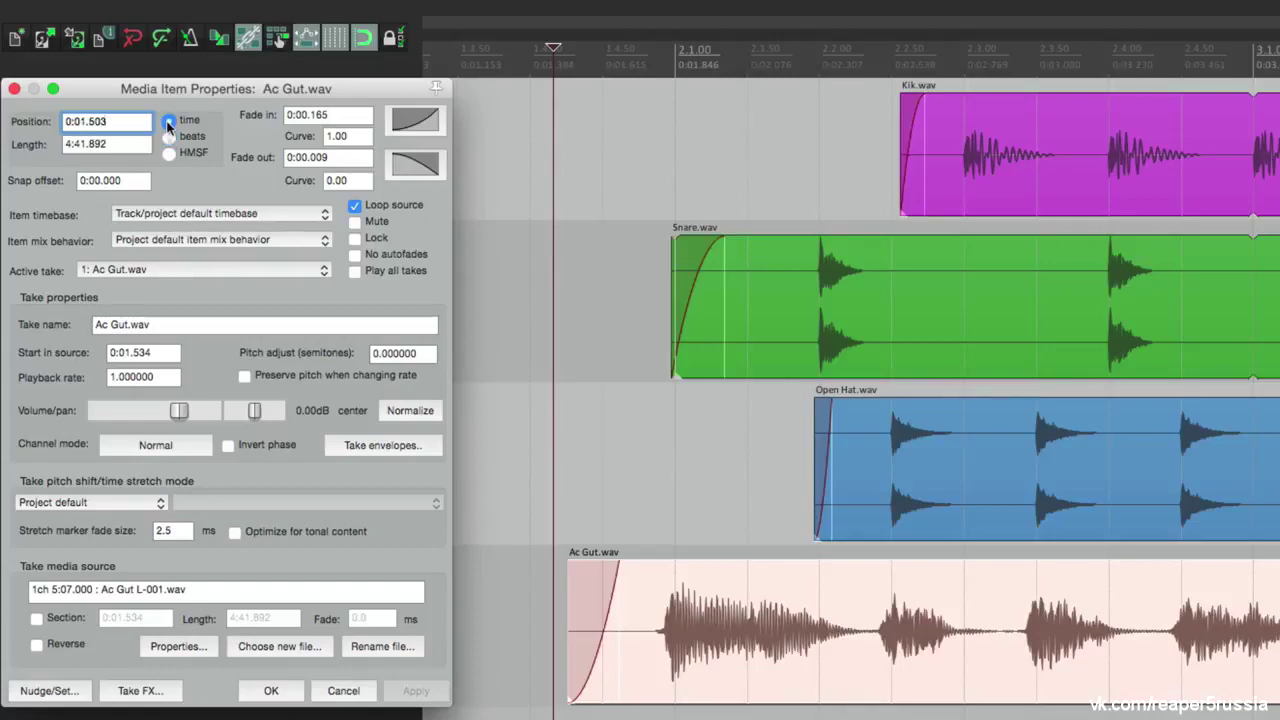
pyautogui.click(168, 153)
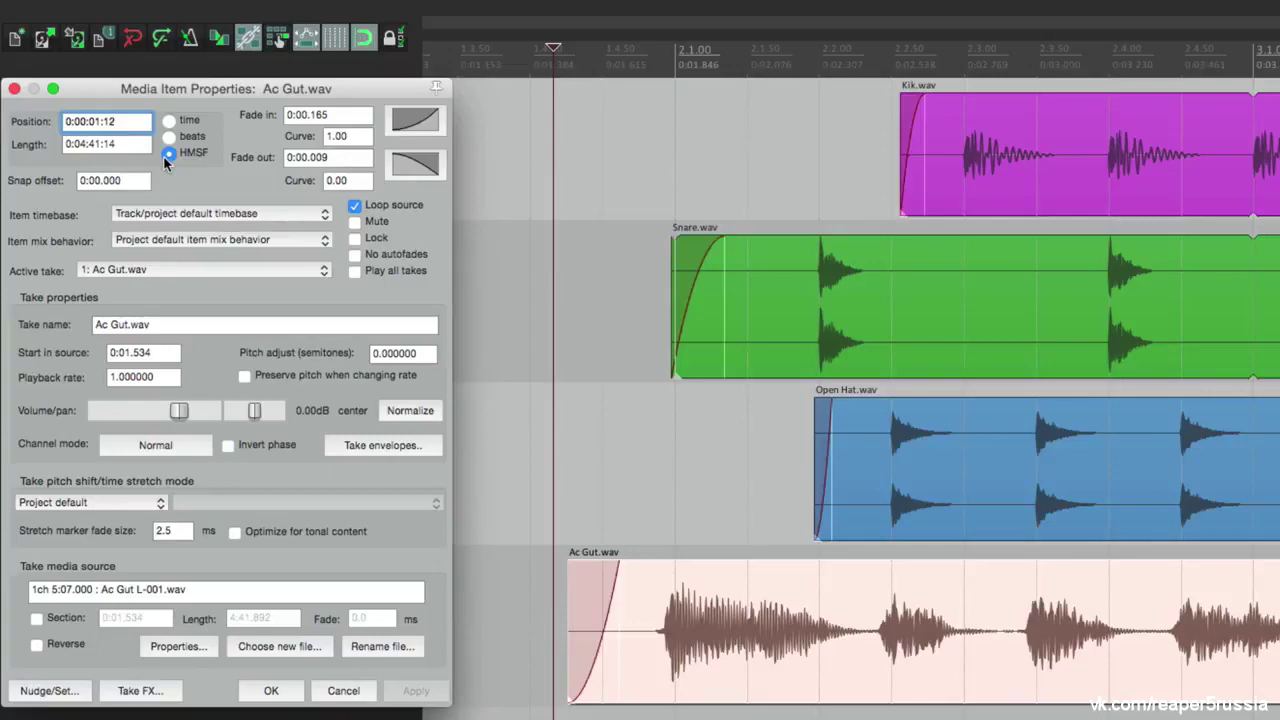
pyautogui.click(168, 136)
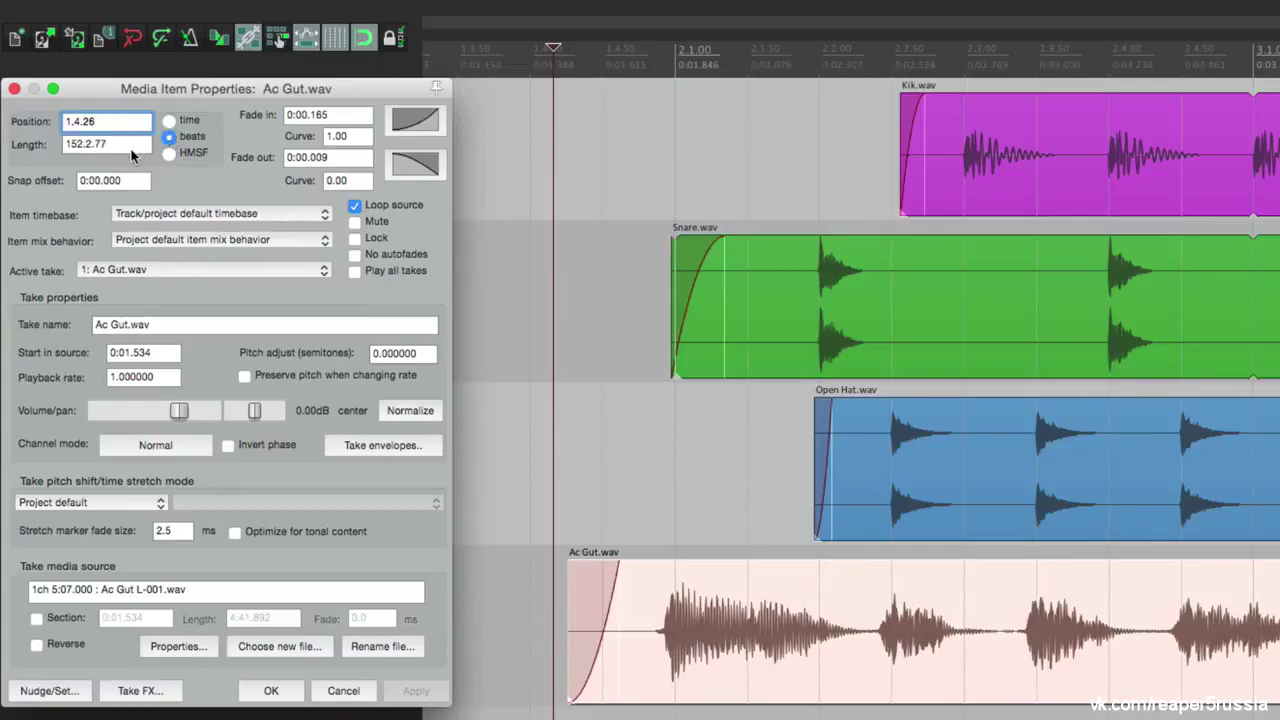
# Set the Ac Gut.wav item's length to 1.0.00 and undo the length change
pyautogui.click(131, 145)
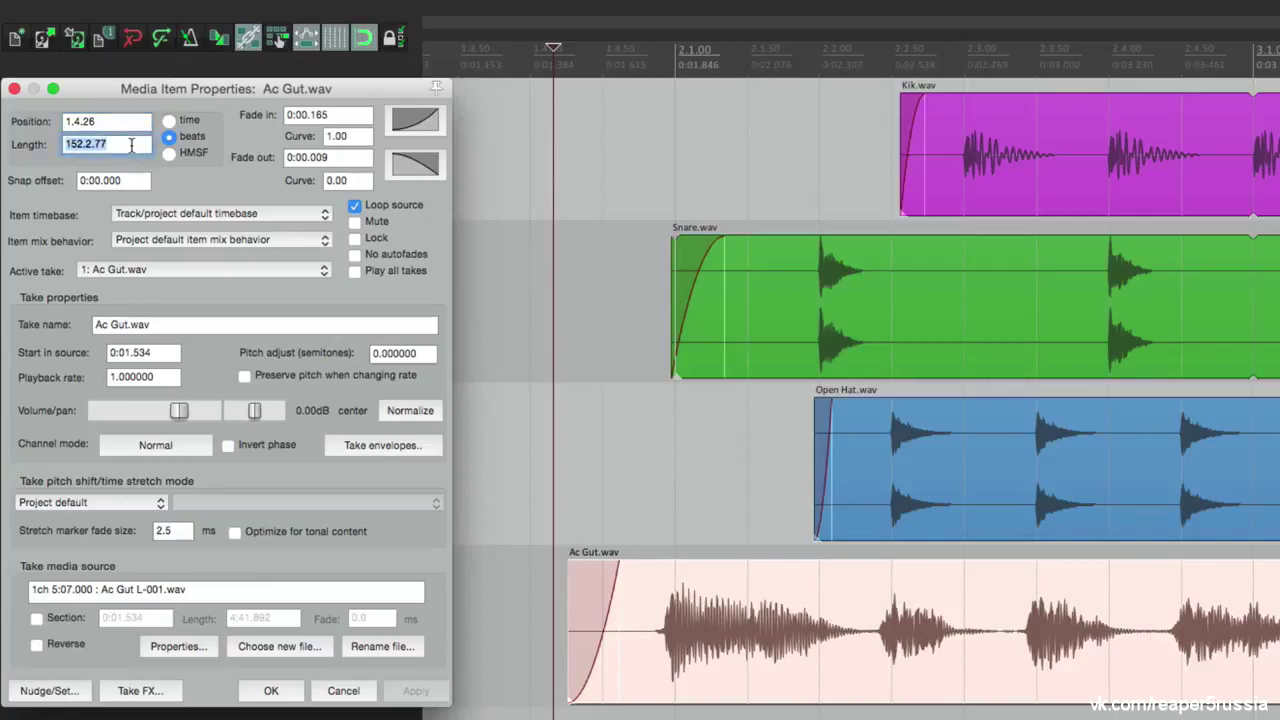
pyautogui.write('1')
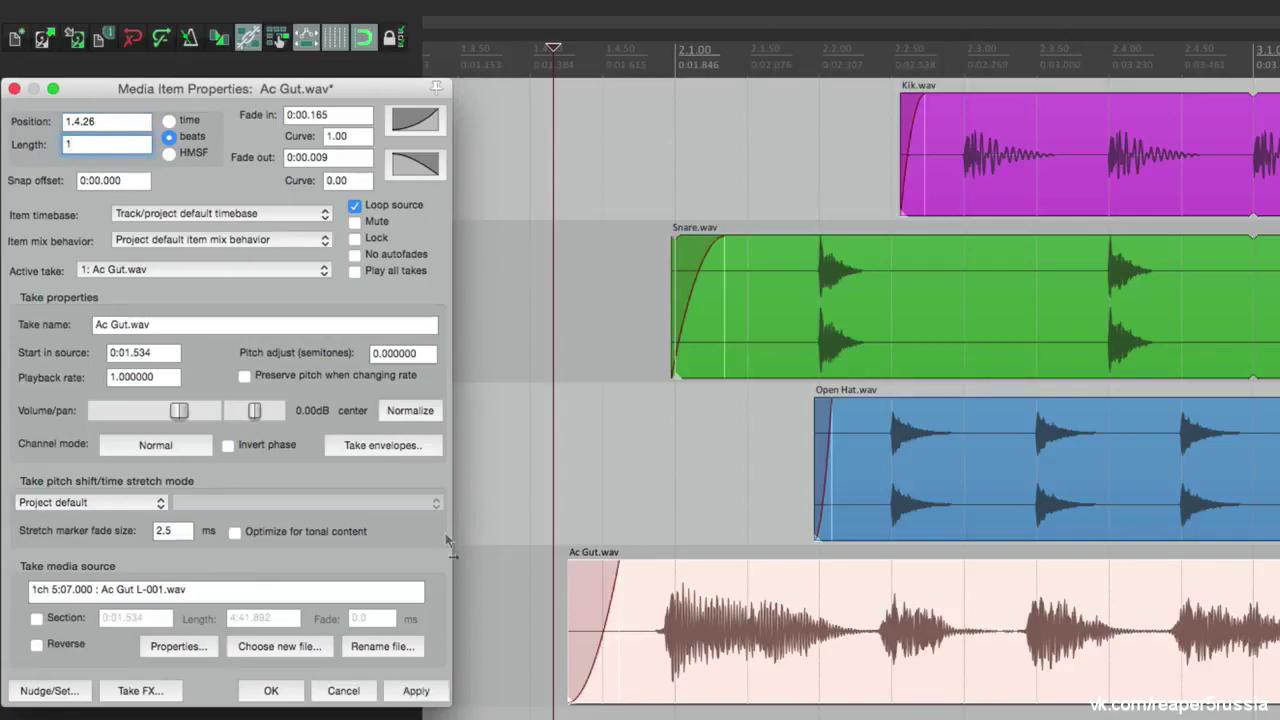
pyautogui.click(428, 696)
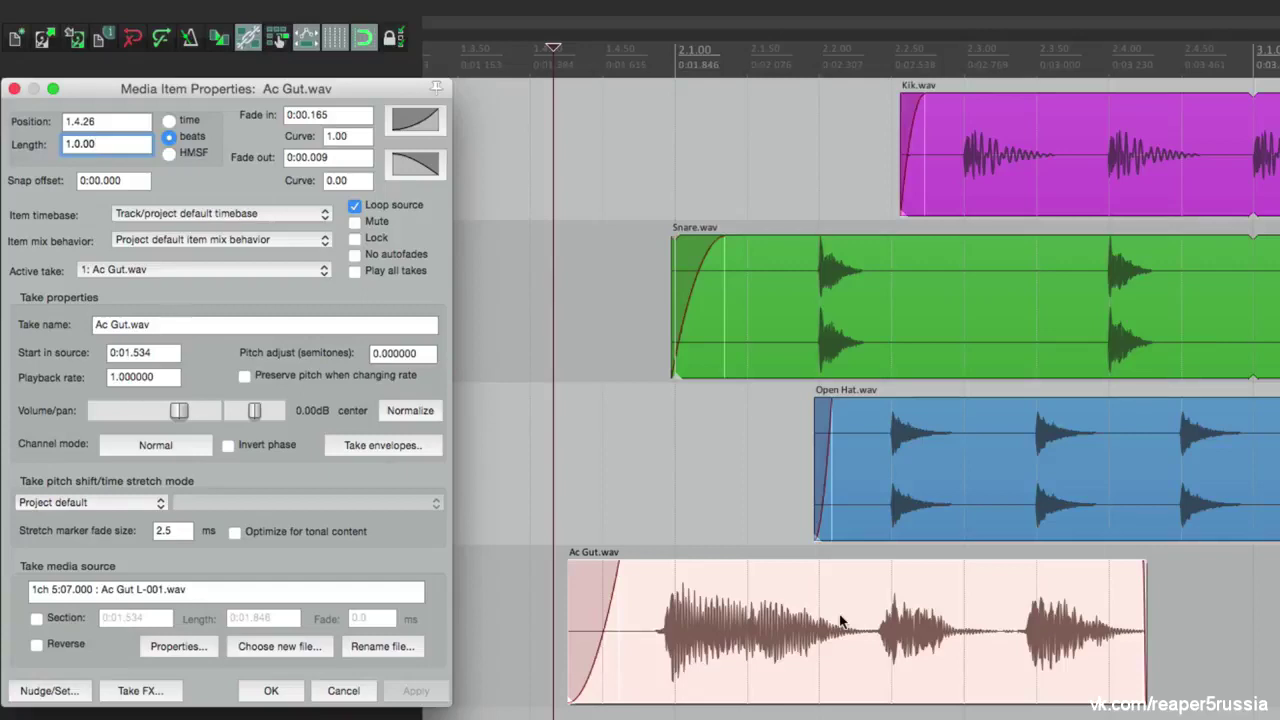
pyautogui.press('super+z')
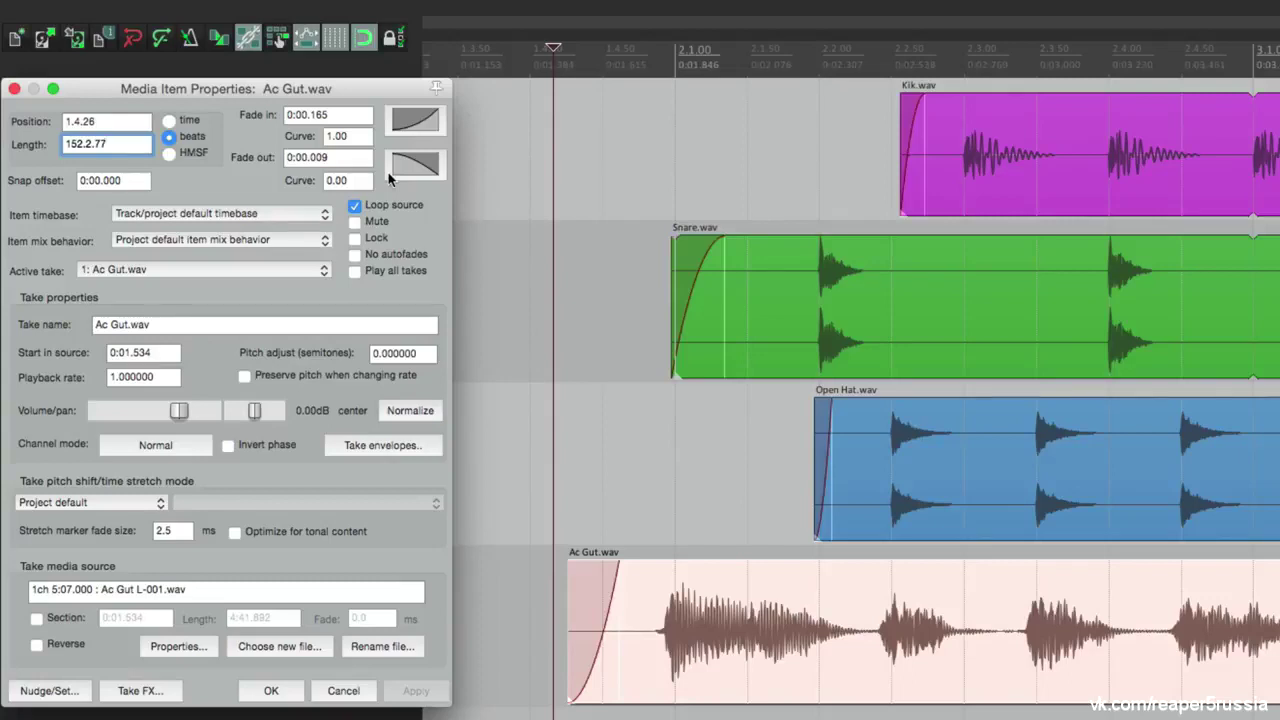
# Lengthen the Snare.wav item's fade-in slightly on the timeline and clear the item selection
pyautogui.moveTo(716, 290); pyautogui.dragTo(753, 301)
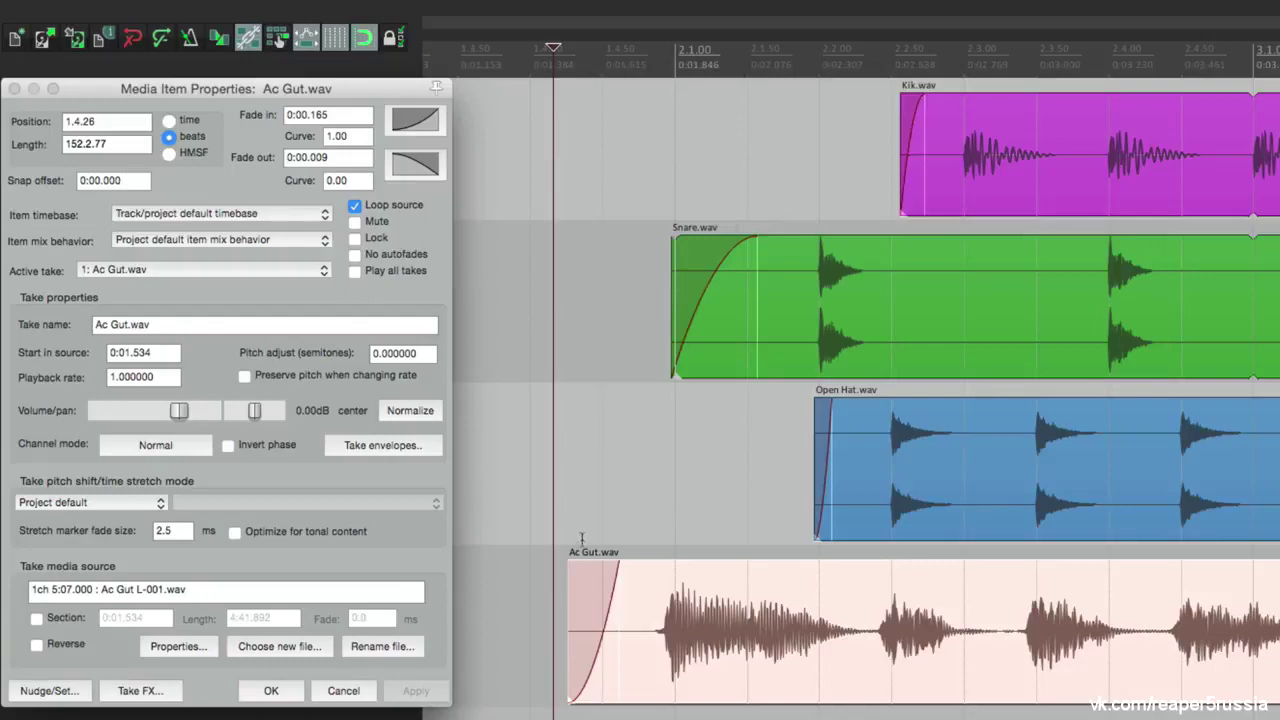
pyautogui.click(549, 592)
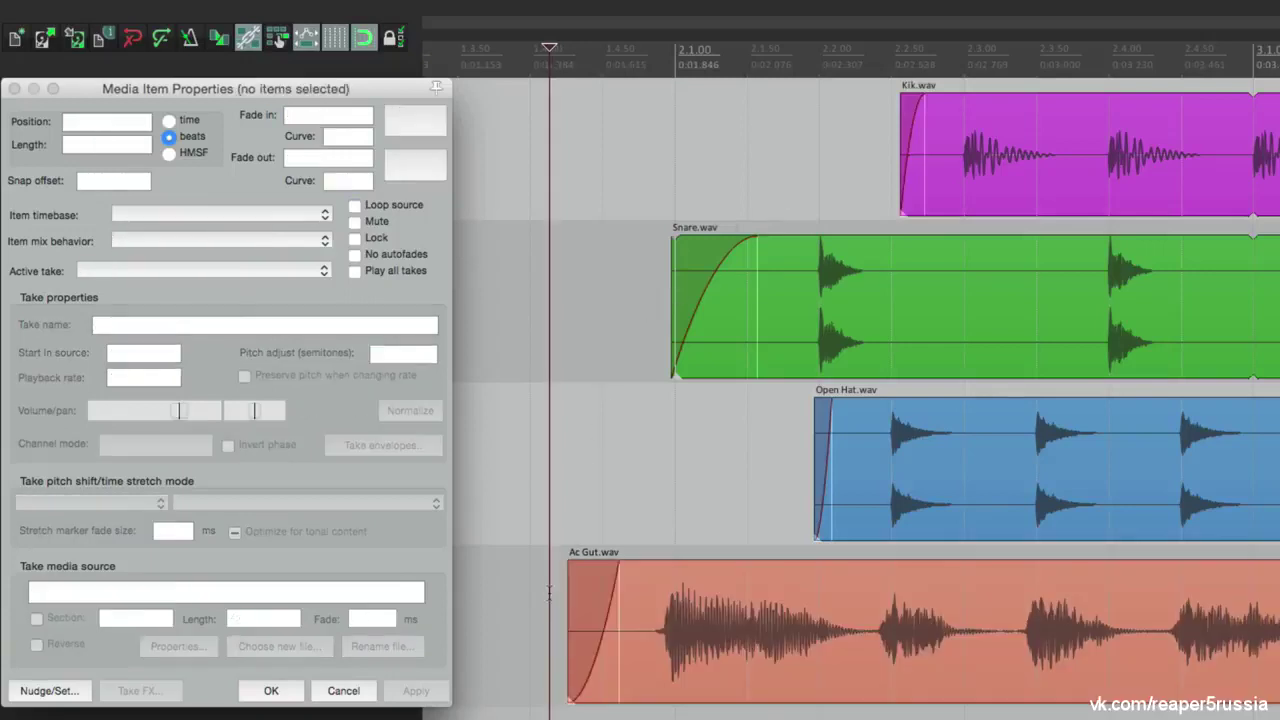
# Select the Ac Gut.wav, Open Hat.wav, Snare.wav and Kik.wav items together
pyautogui.click(831, 663)
pyautogui.keyDown('ctrl'); pyautogui.click(912, 482); pyautogui.keyUp('ctrl')
pyautogui.keyDown('ctrl'); pyautogui.click(904, 316); pyautogui.keyUp('ctrl')
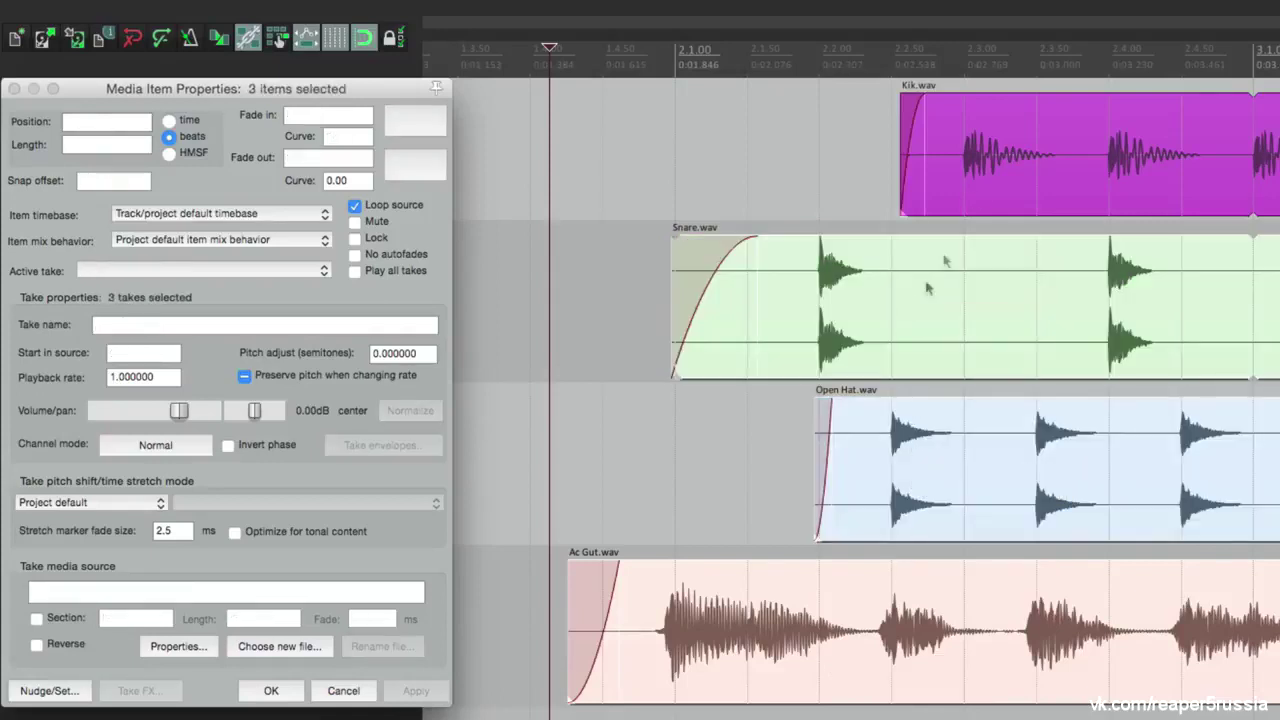
pyautogui.keyDown('ctrl'); pyautogui.click(977, 184); pyautogui.keyUp('ctrl')
pyautogui.moveTo(1031, 94)
pyautogui.mouseDown()
pyautogui.moveTo(1035, 118)
pyautogui.moveTo(1037, 82)
pyautogui.mouseUp()
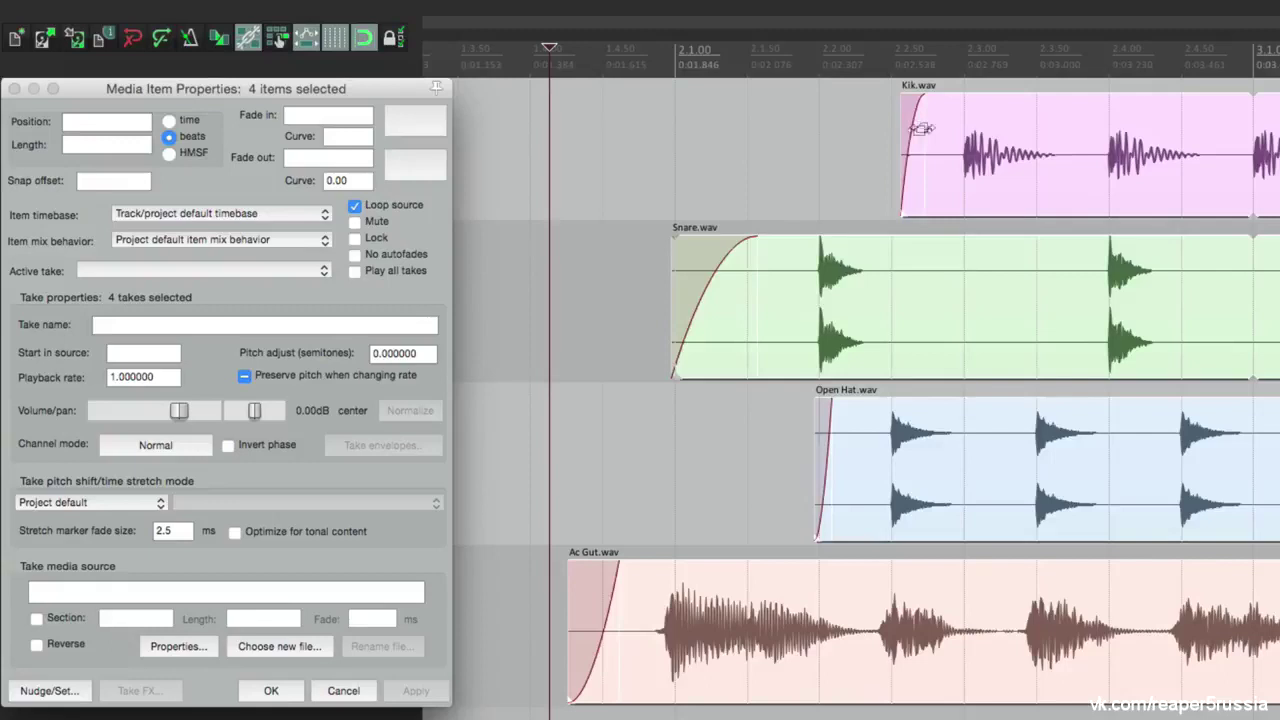
# Undo the adjustment made at the start of the Kik.wav item and slightly lengthen its fade-in on the timeline
pyautogui.moveTo(902, 160); pyautogui.dragTo(885, 168)
pyautogui.press('super+z')
pyautogui.moveTo(918, 168); pyautogui.dragTo(938, 185)
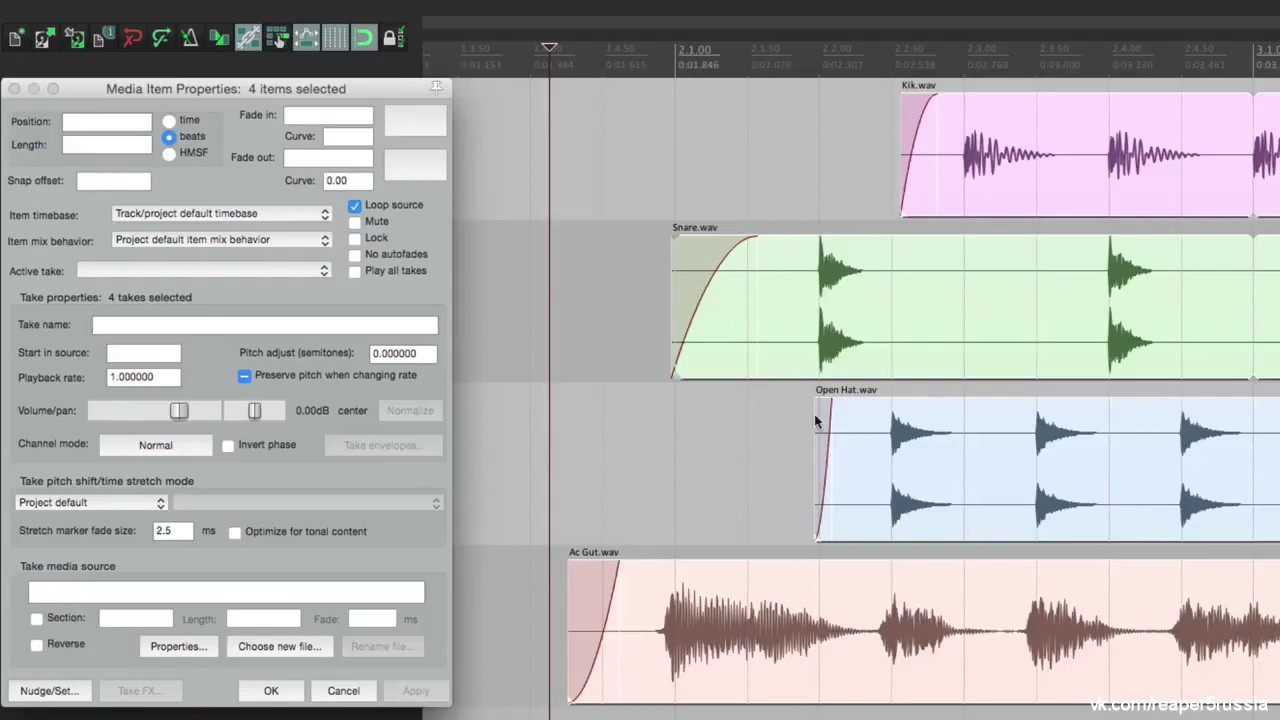
# Give all four selected items a 0.250-second fade-in with the slow-start curve of 1.00
pyautogui.click(355, 117)
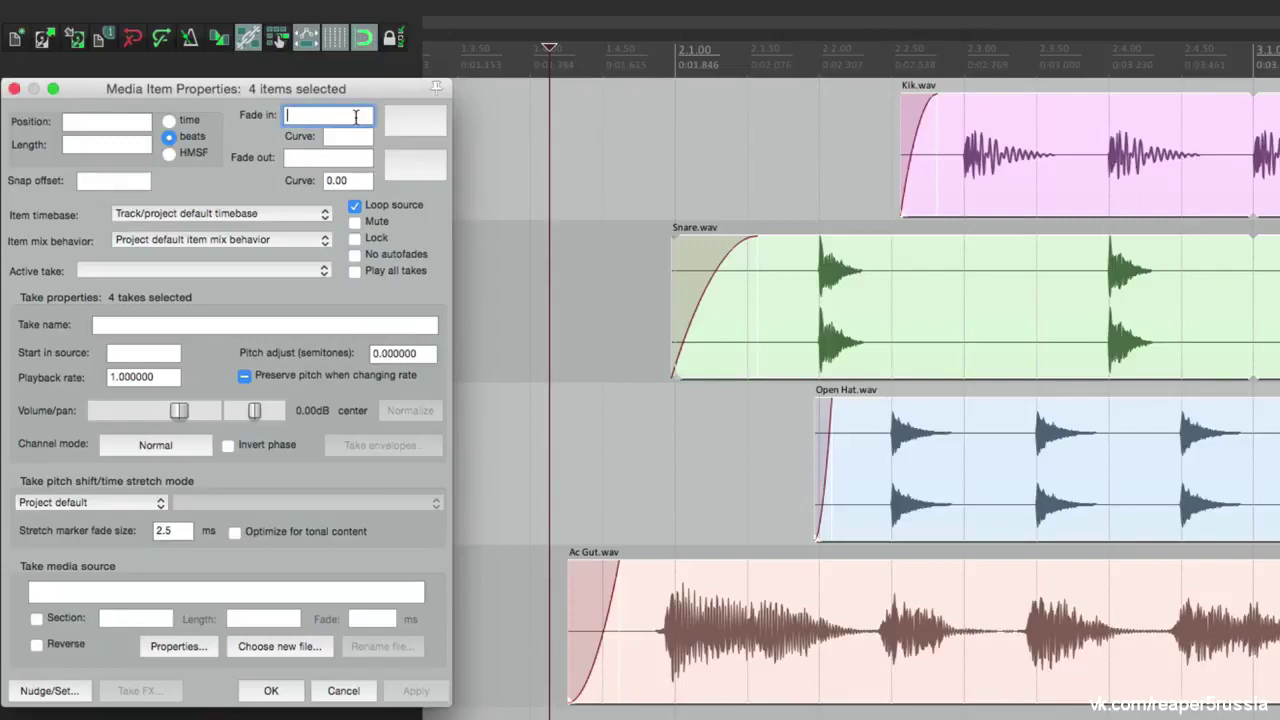
pyautogui.write('.250')
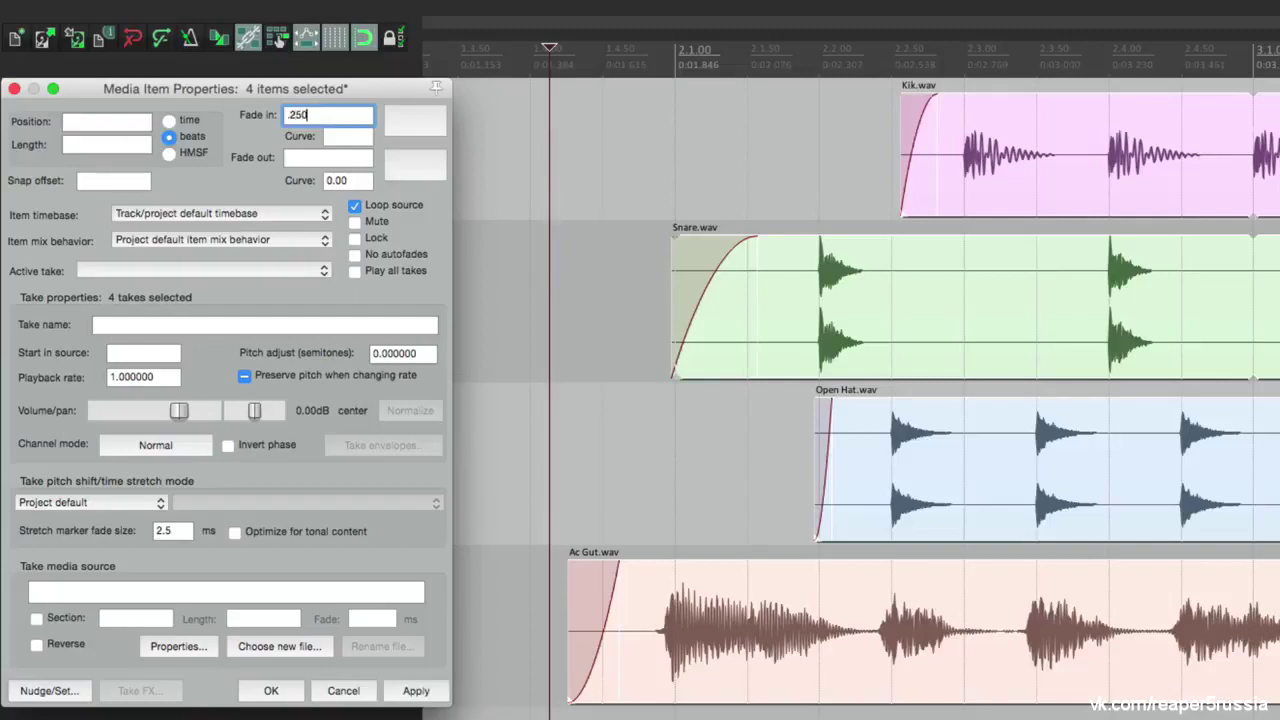
pyautogui.click(418, 128)
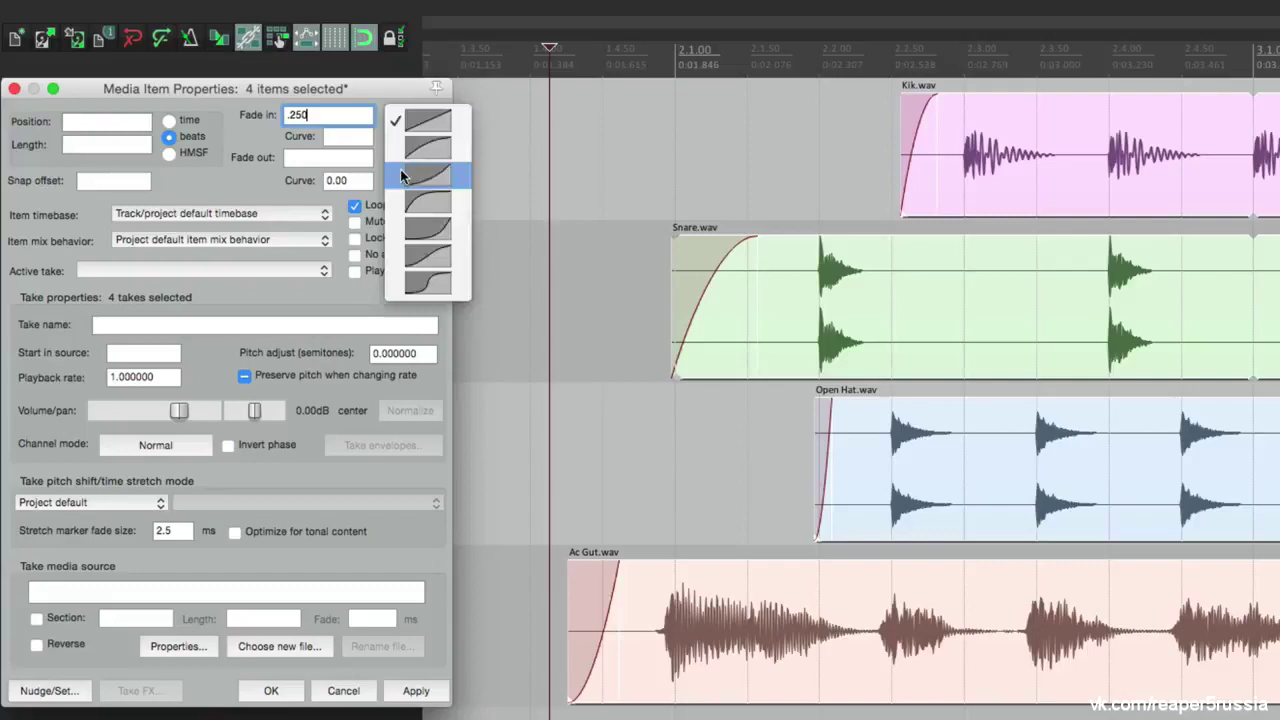
pyautogui.click(400, 174)
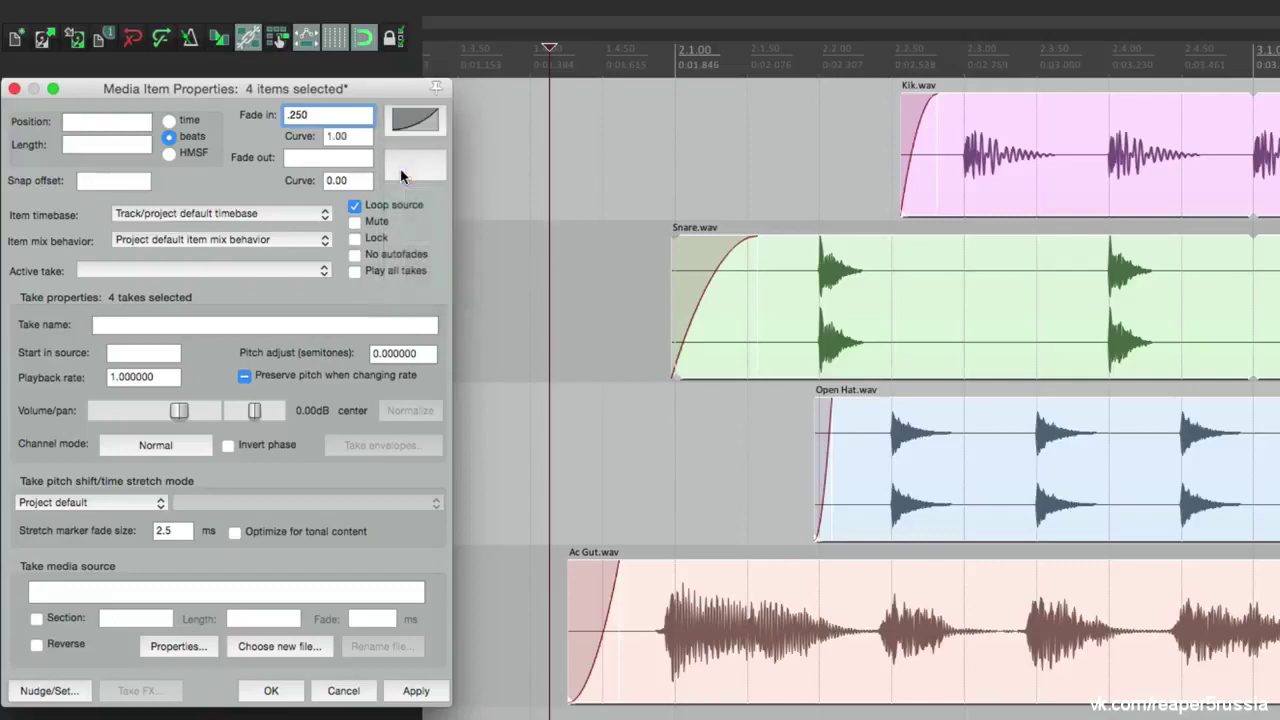
pyautogui.click(418, 690)
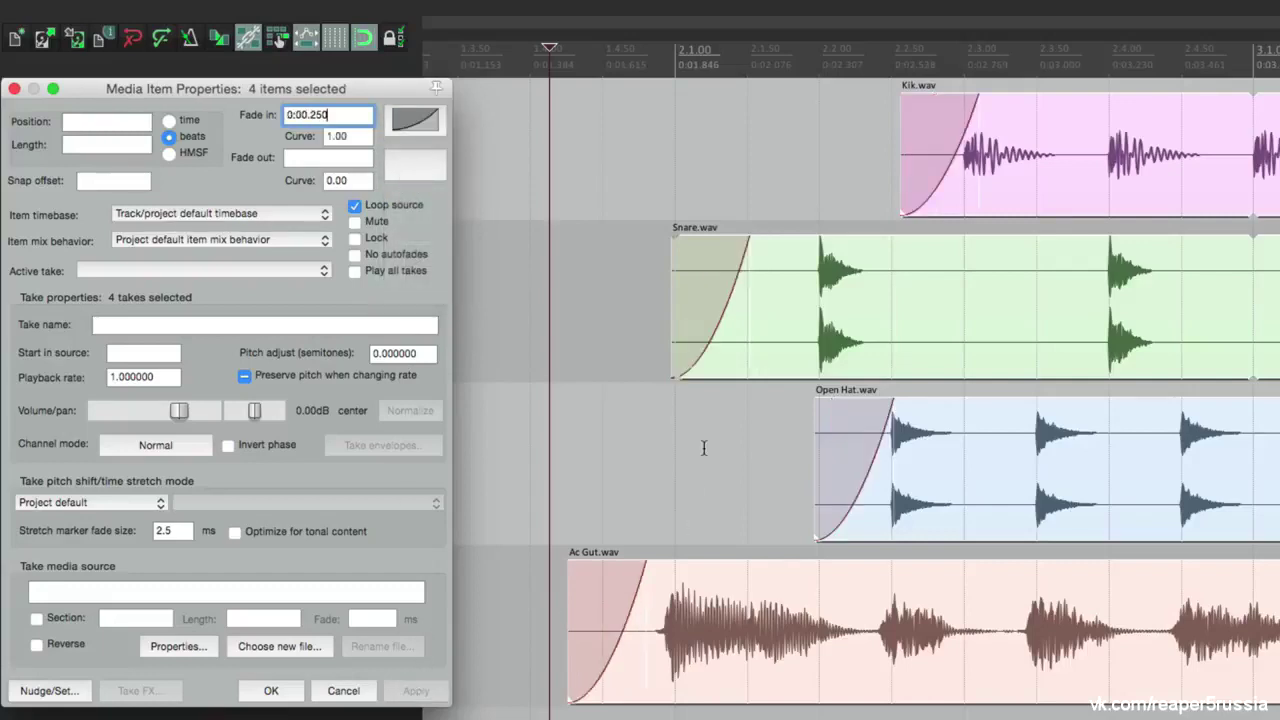
# Set the fade-in of all four selected items to 0:00.500
pyautogui.doubleClick(352, 117)
pyautogui.write('0:00.500')
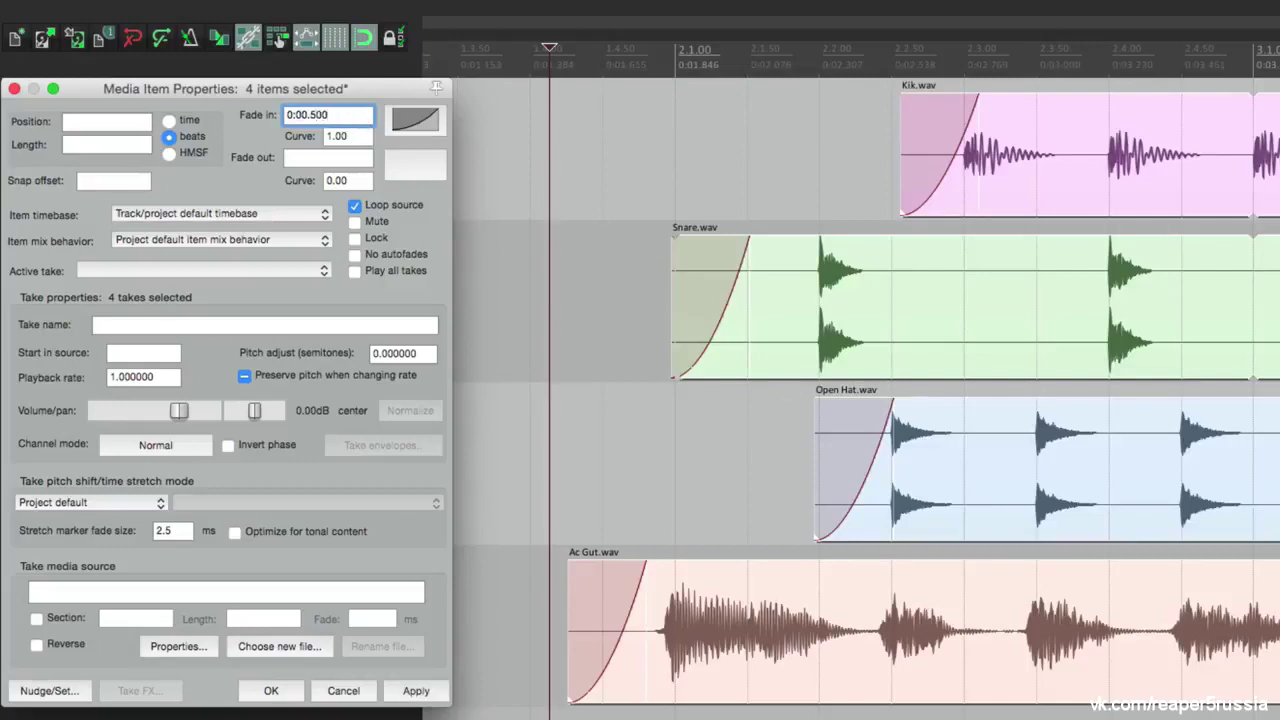
pyautogui.click(413, 690)
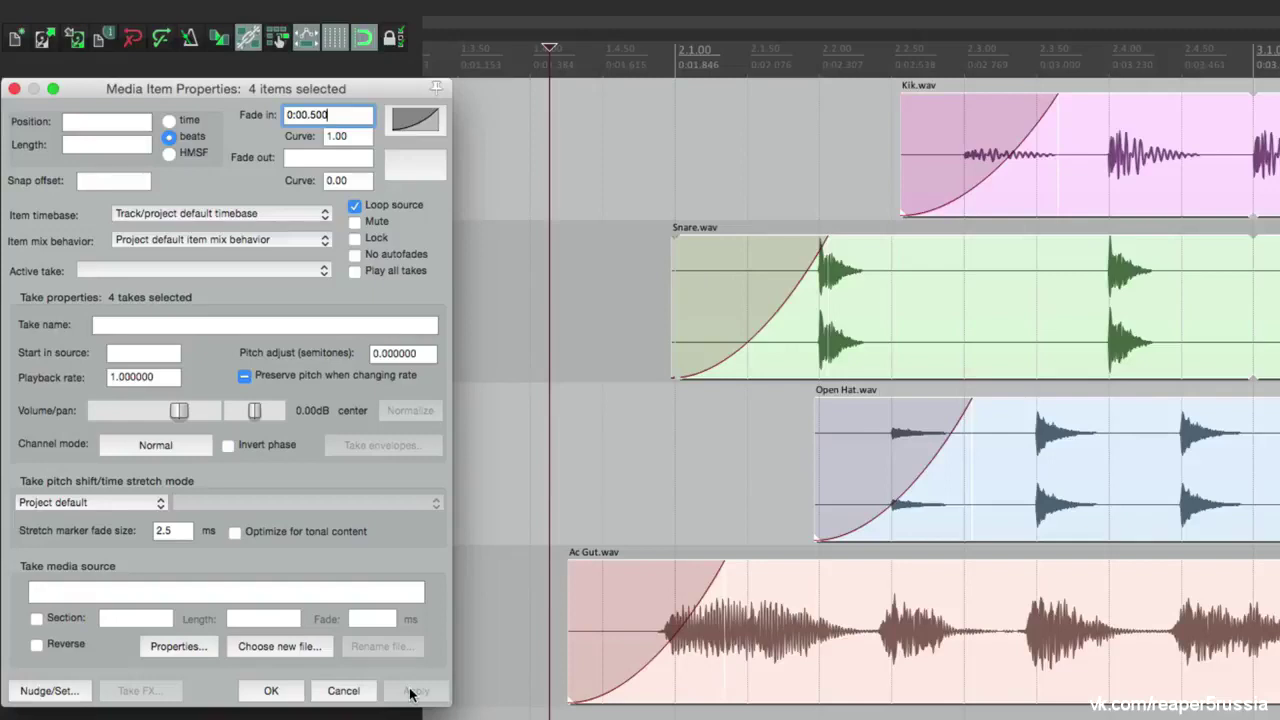
# Change the fade-in shape of all four selected items to linear and apply it
pyautogui.click(431, 126)
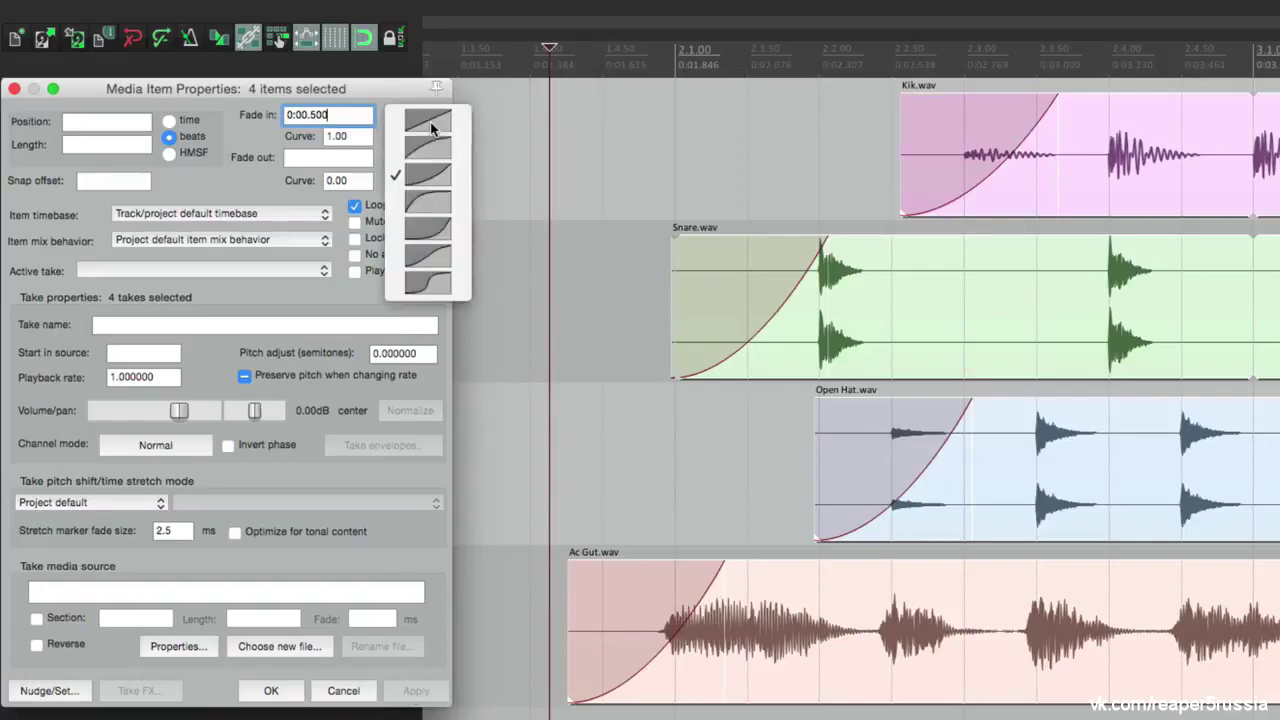
pyautogui.click(433, 122)
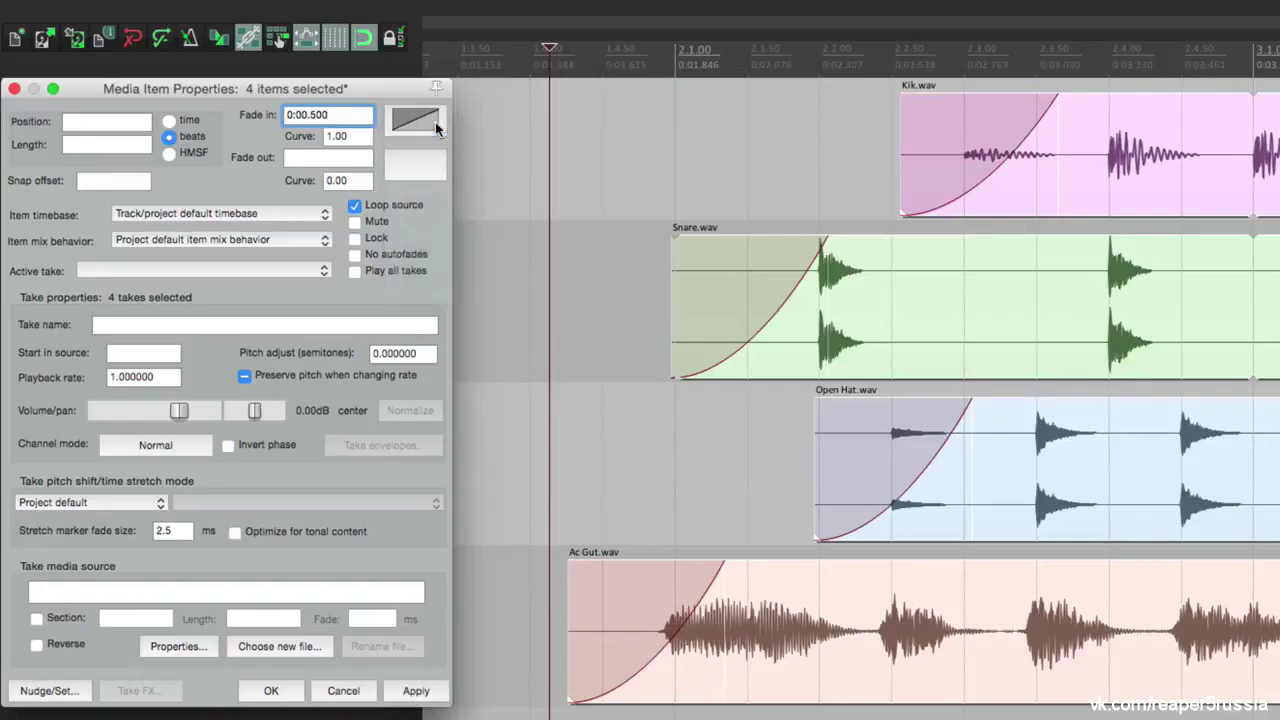
pyautogui.click(417, 691)
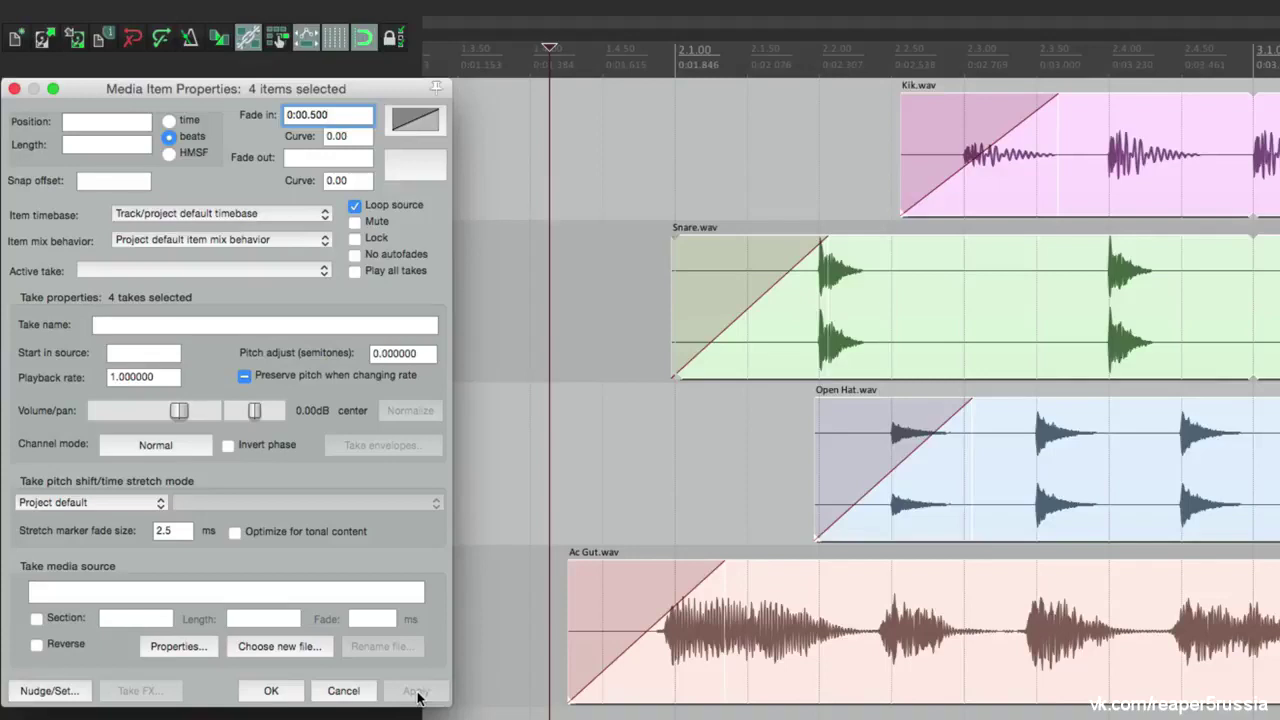
pyautogui.click(416, 692)
pyautogui.click(329, 157)
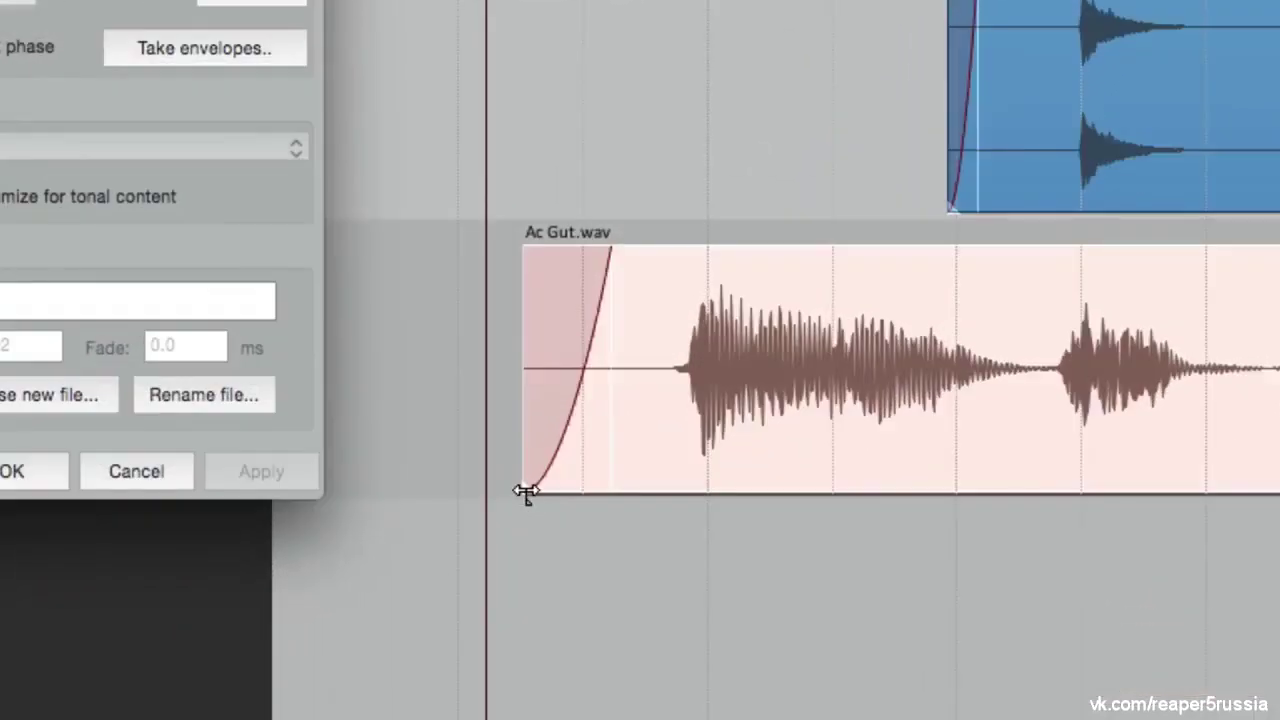
# Place the snap offset about 0.992 s into the Ac Gut.wav item and move the item to position 1.4.85
pyautogui.moveTo(525, 490); pyautogui.dragTo(899, 488)
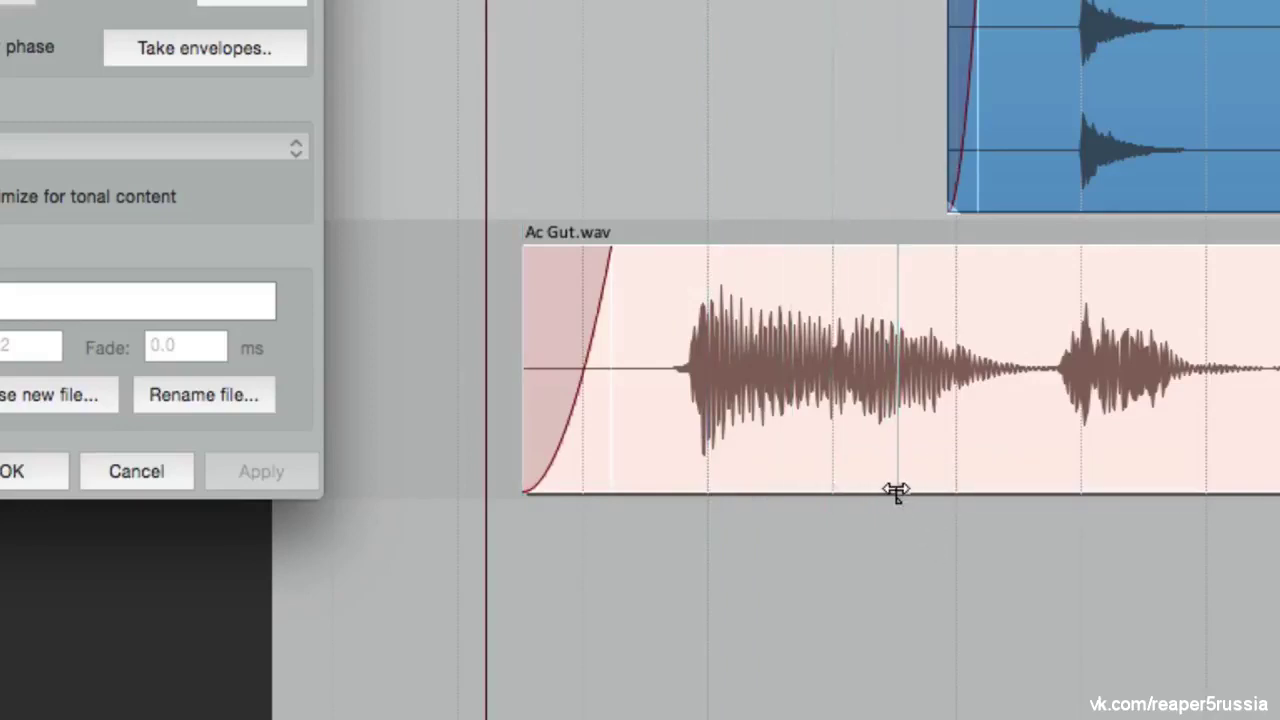
pyautogui.moveTo(899, 491); pyautogui.dragTo(1061, 490)
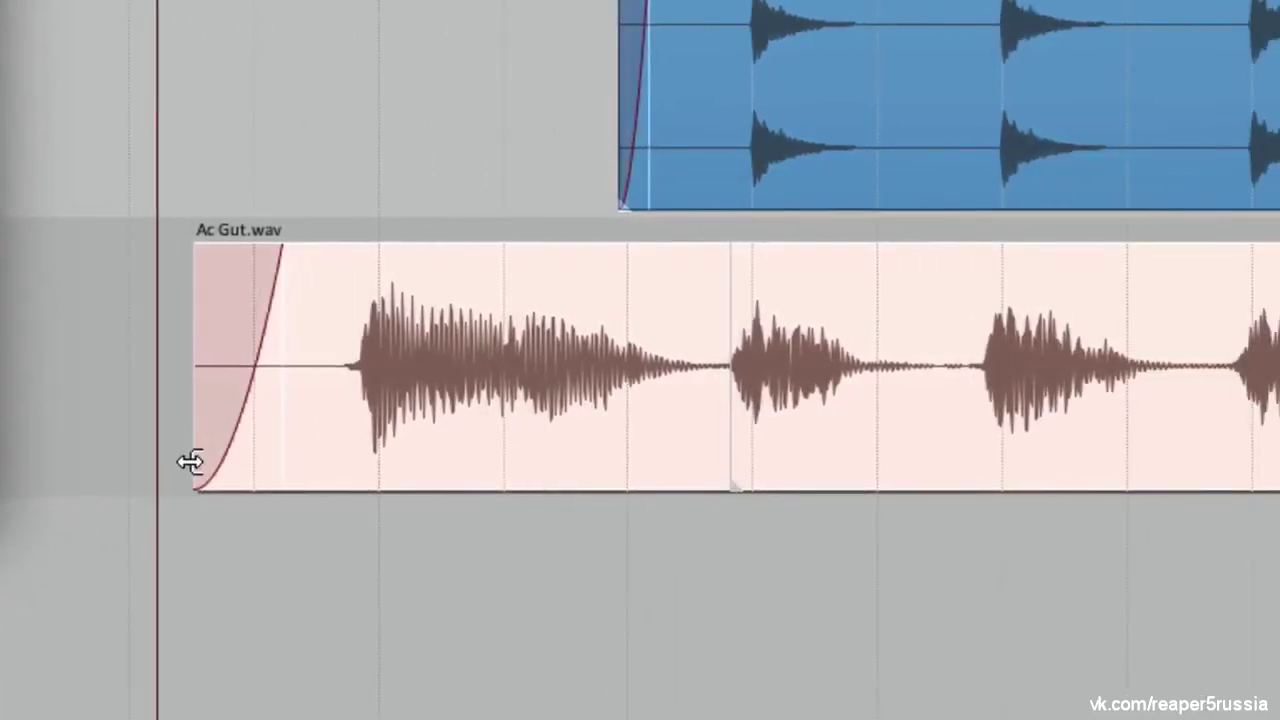
pyautogui.moveTo(800, 349); pyautogui.dragTo(918, 360)
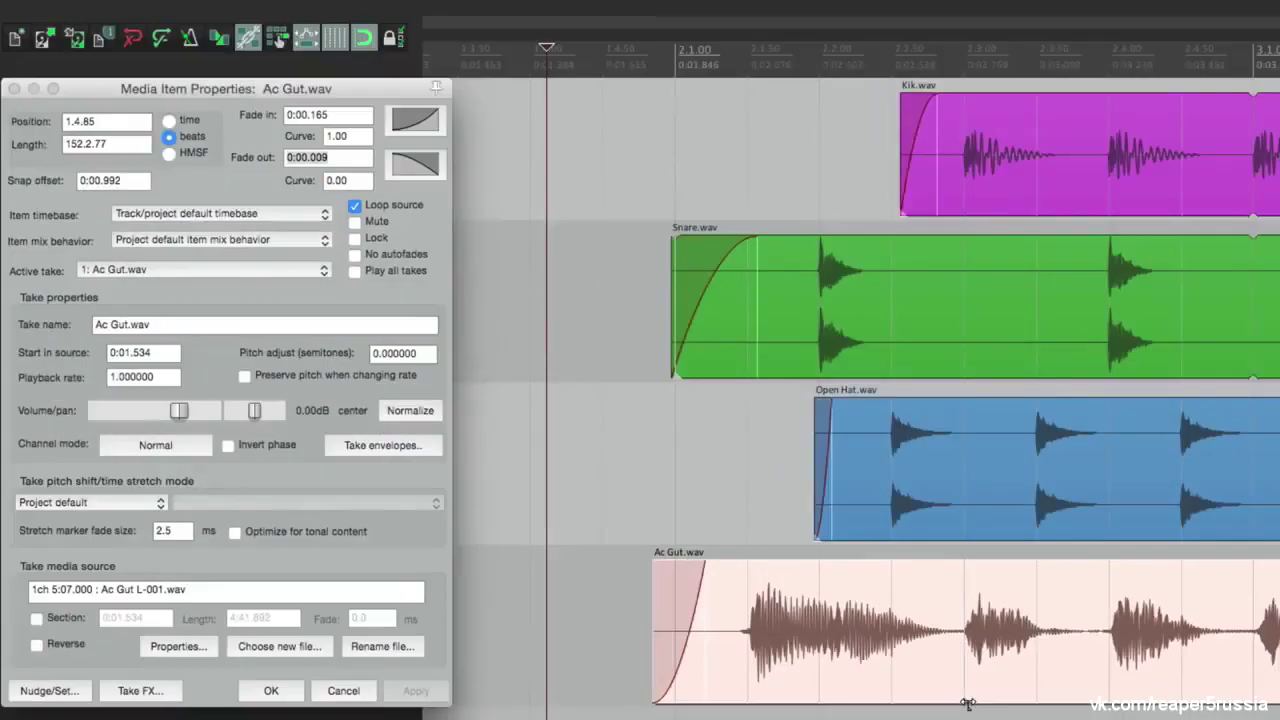
# Set the snap offset of the Ac Gut.wav item to 0 in its item properties
pyautogui.doubleClick(141, 183)
pyautogui.write('0')
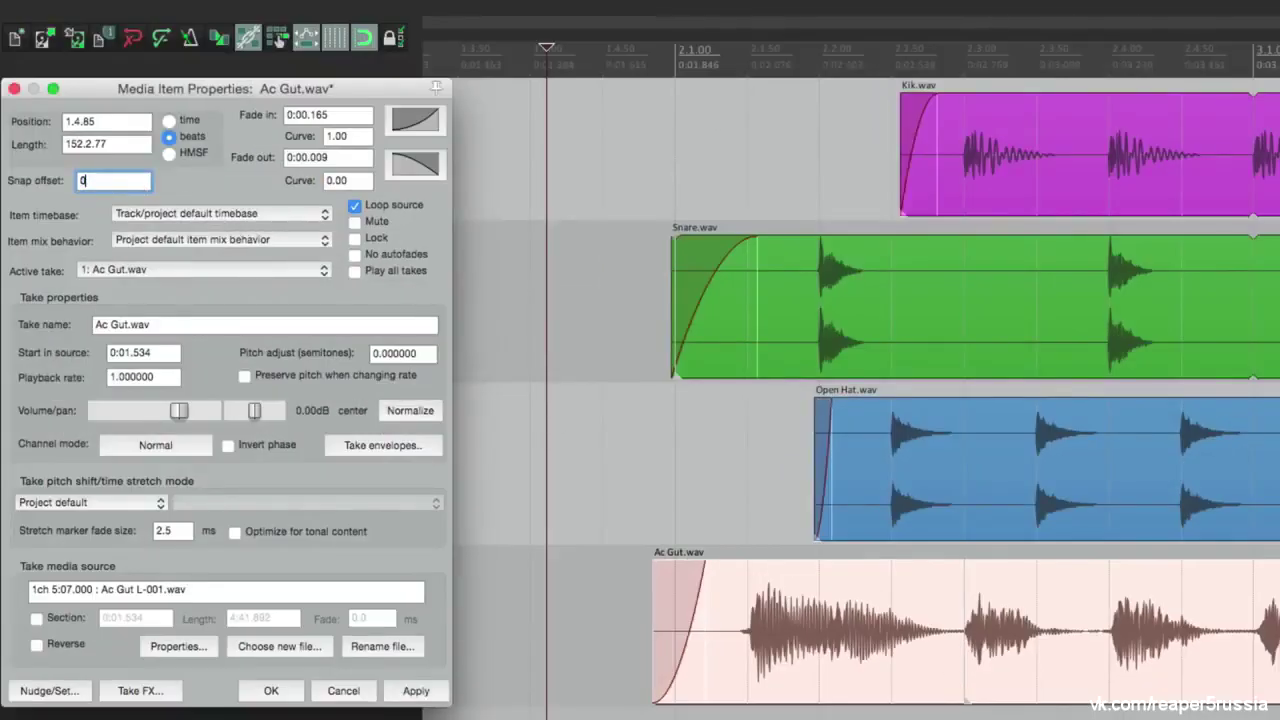
pyautogui.click(413, 690)
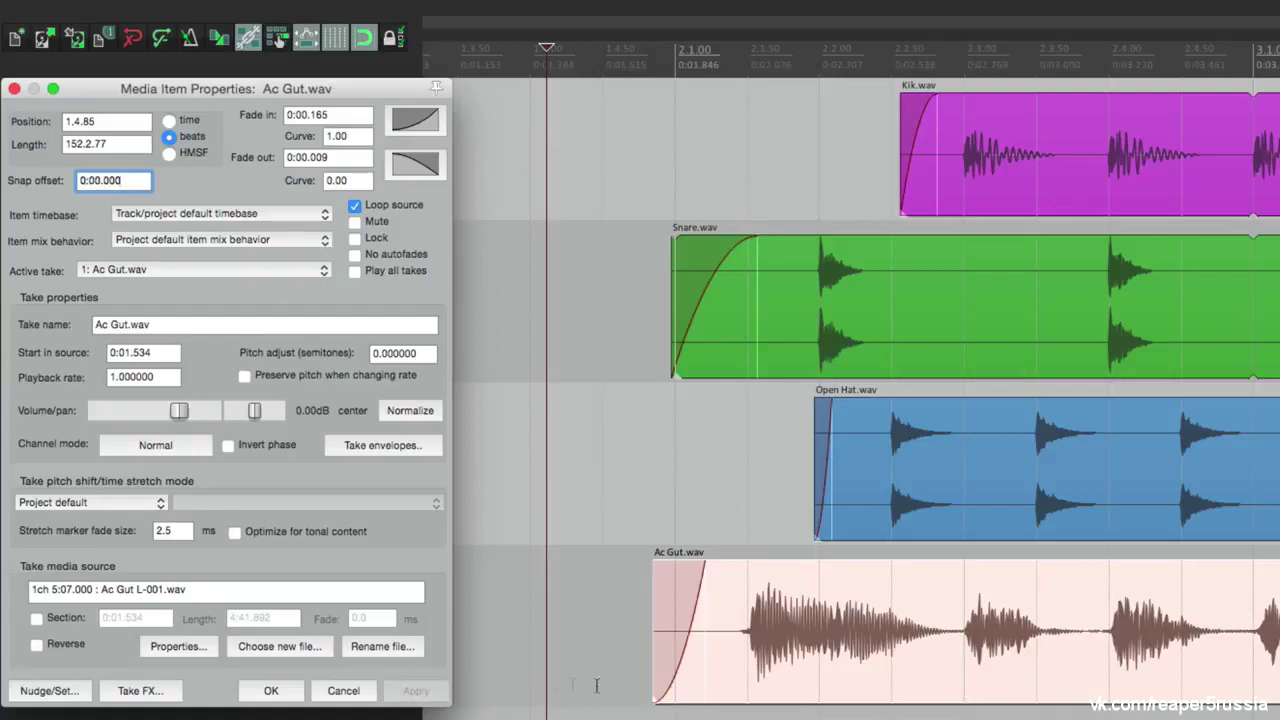
# Place the Ac Gut.wav snap offset about 0.696 s into the item and reset it to 0:00.000
pyautogui.moveTo(652, 703); pyautogui.dragTo(873, 703)
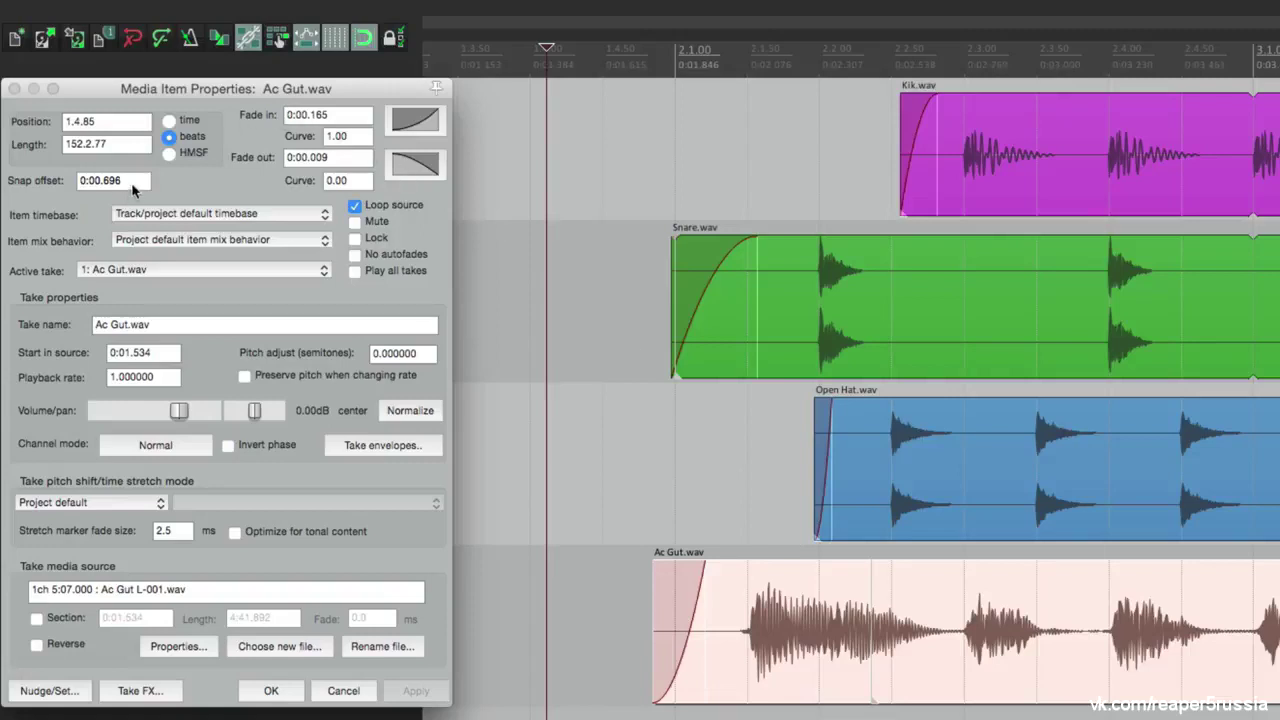
pyautogui.click(132, 184)
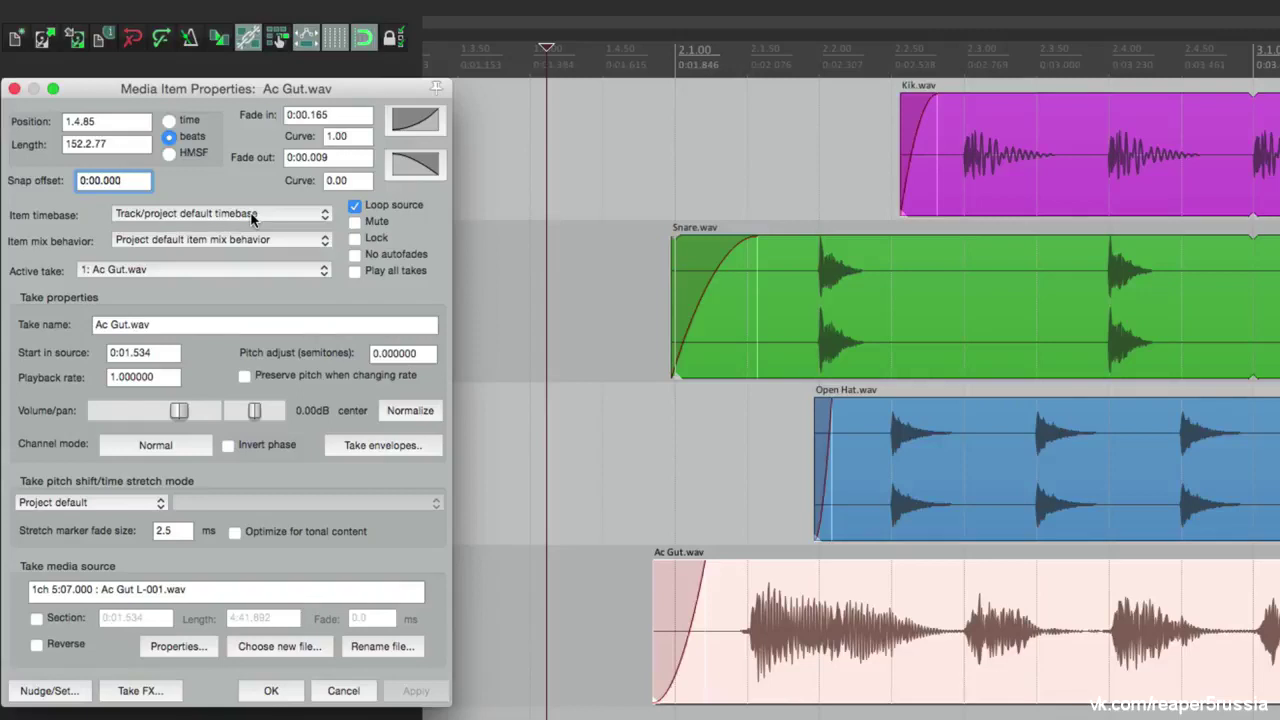
# Check the timebase for items, envelopes and markers in the project settings
pyautogui.hotkey('alt', 'Return')
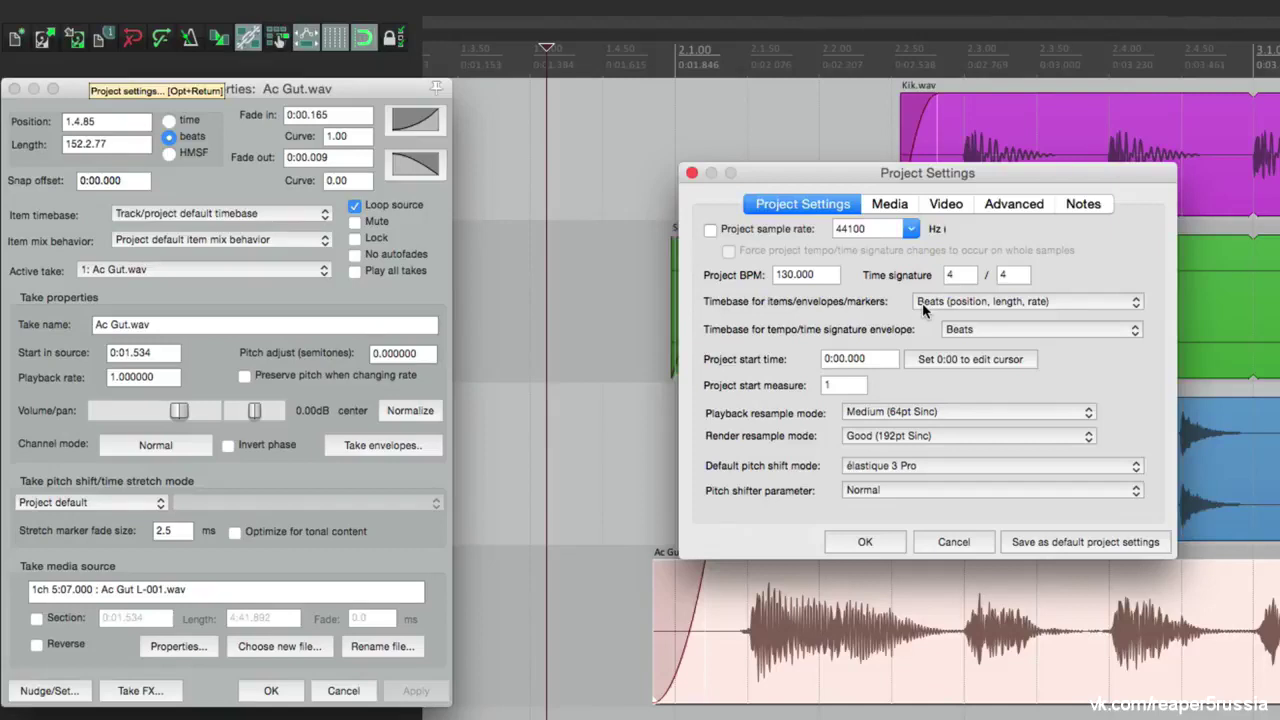
pyautogui.click(870, 540)
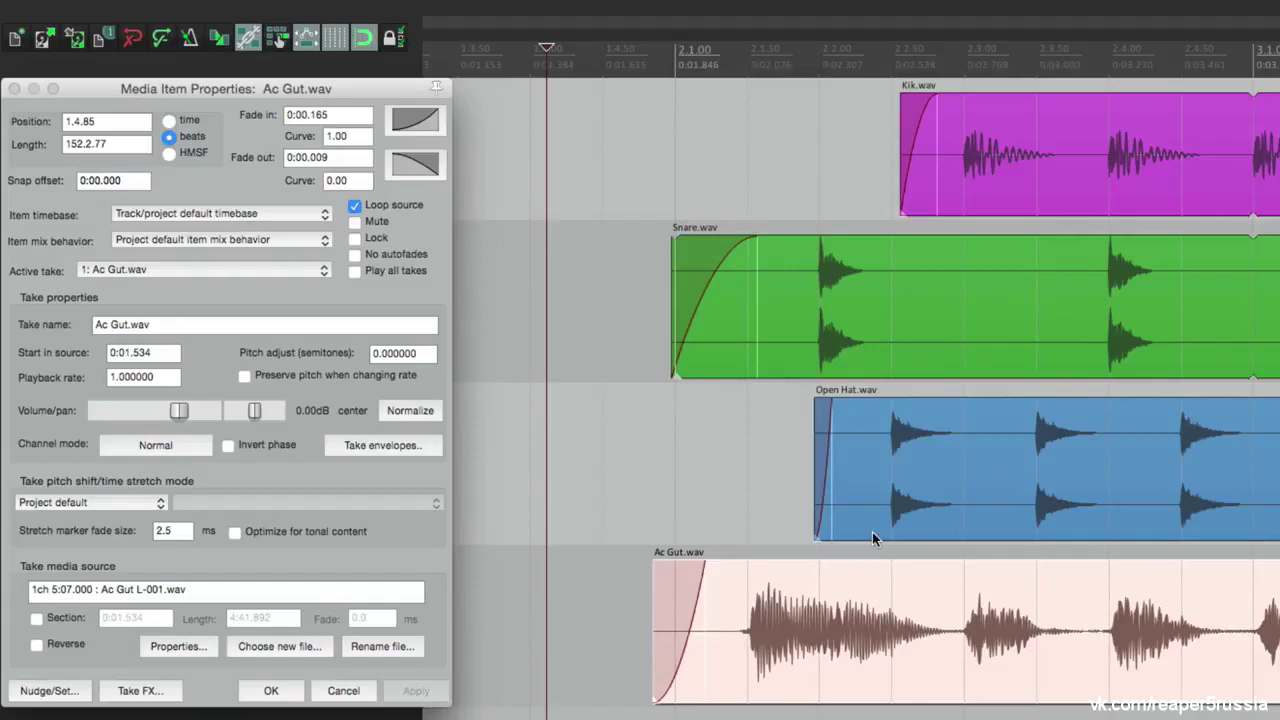
# Insert a 120 BPM tempo marker at the edit cursor just before the Ac Gut.wav item and play the project
pyautogui.click(643, 615)
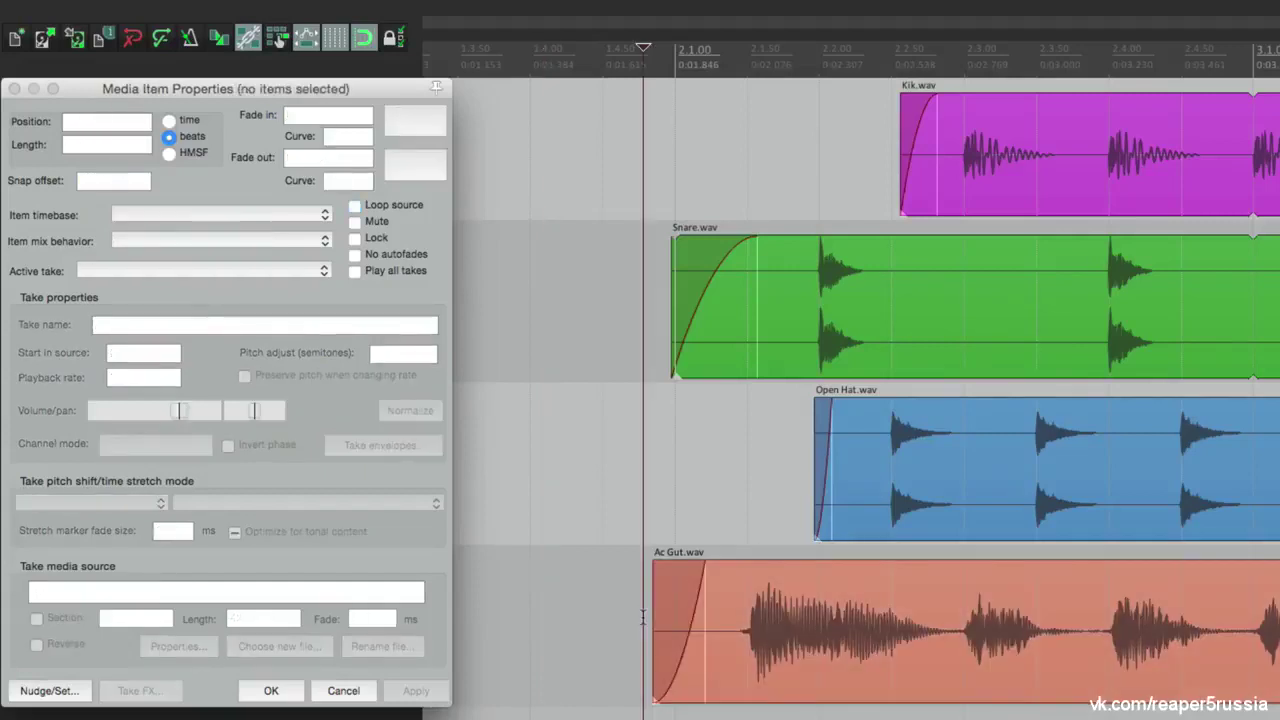
pyautogui.moveTo(643, 615); pyautogui.dragTo(562, 622)
pyautogui.press('space')
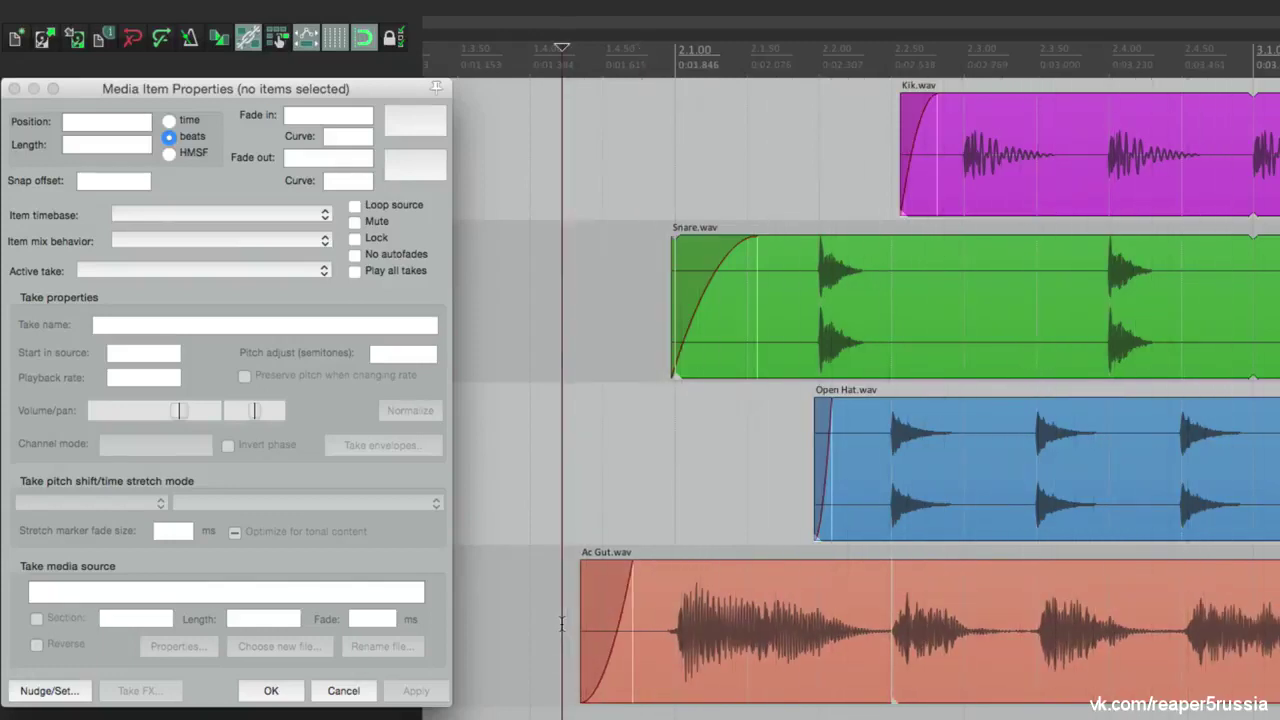
pyautogui.hotkey('shift', 'c')
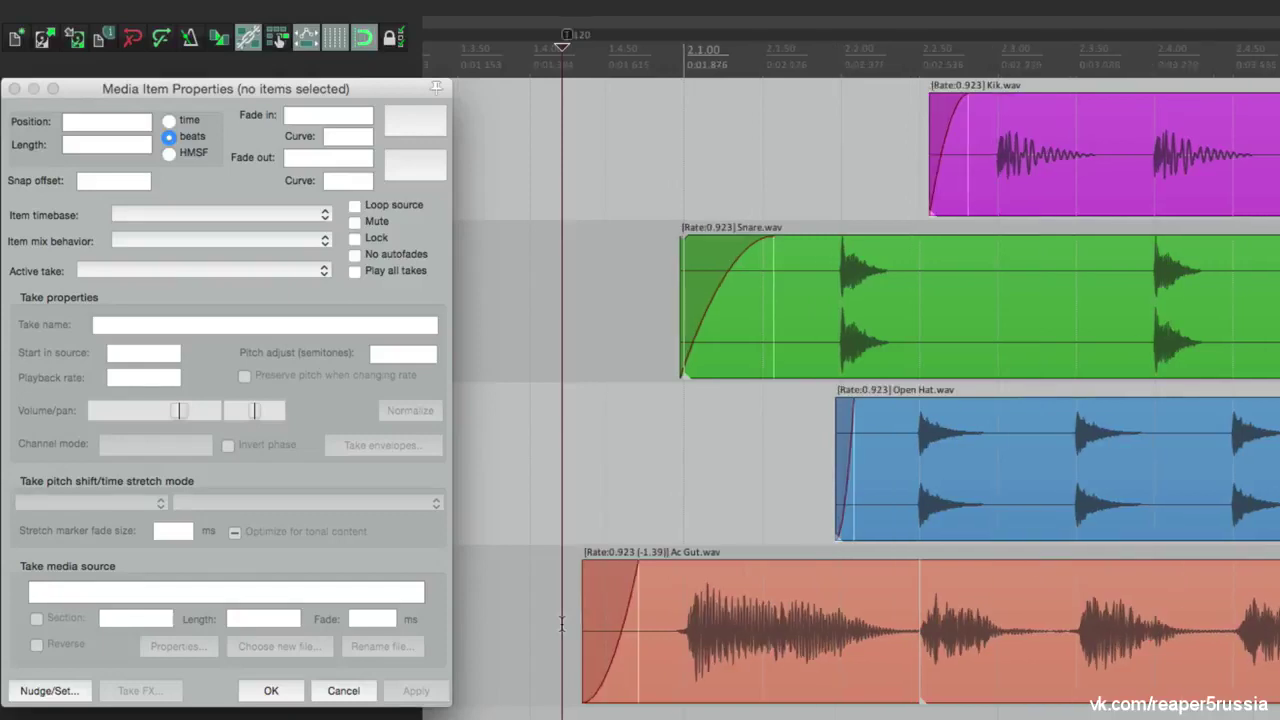
pyautogui.press('space')
# Try the tempo marker at 140 BPM with playback and return it to 130 BPM
pyautogui.click(595, 620)
pyautogui.click(551, 623)
pyautogui.press('space')
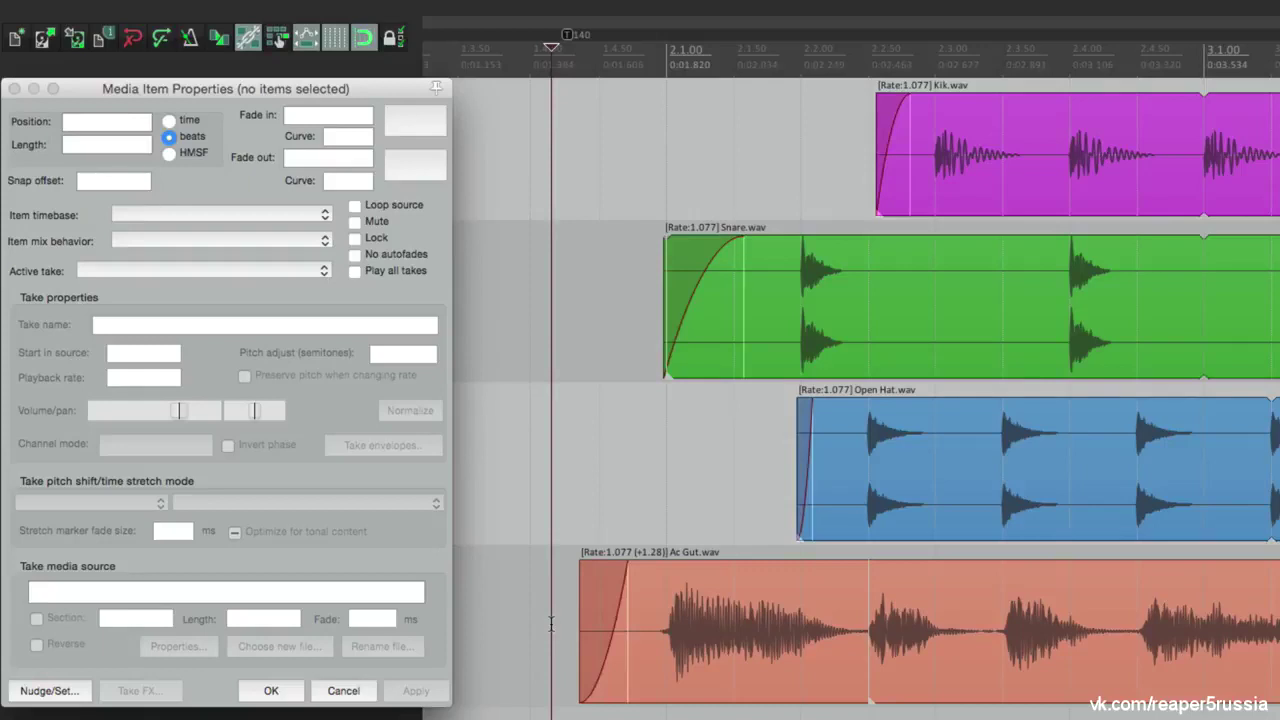
pyautogui.hotkey('ctrl', 'z')
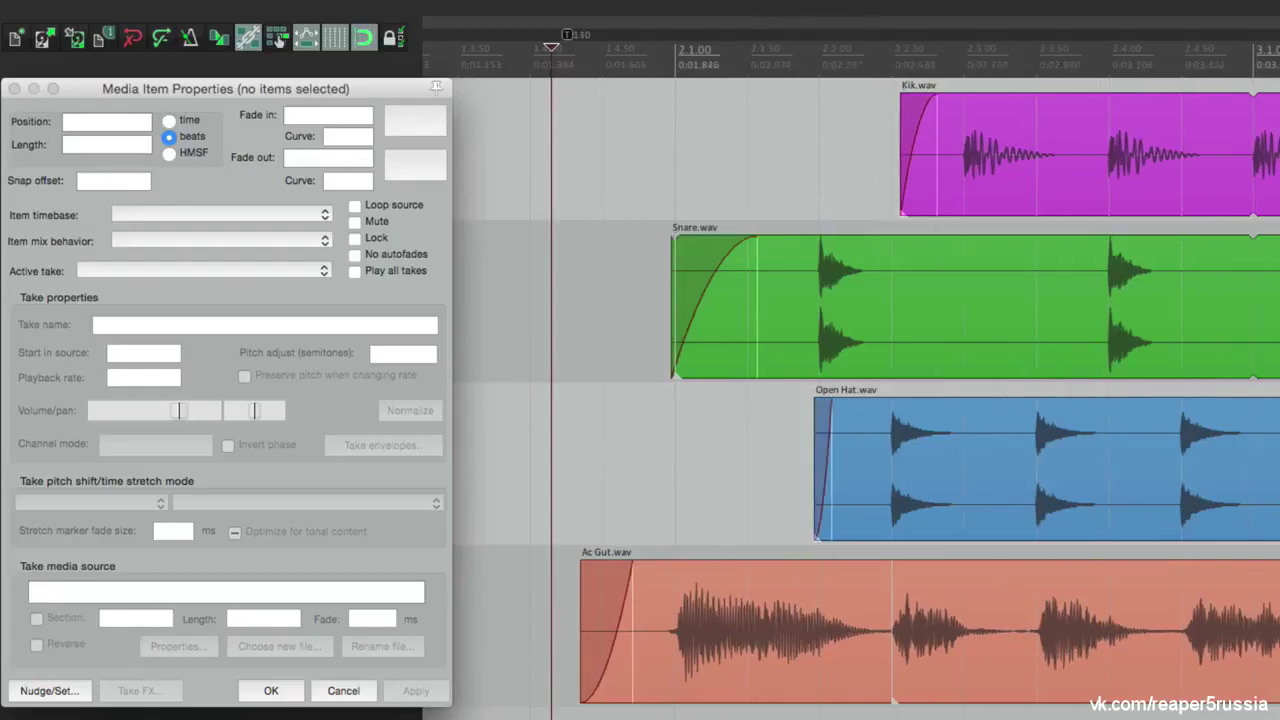
# Set the project timebase for items, envelopes and markers to Beats (position only)
pyautogui.hotkey('alt', 'Return')
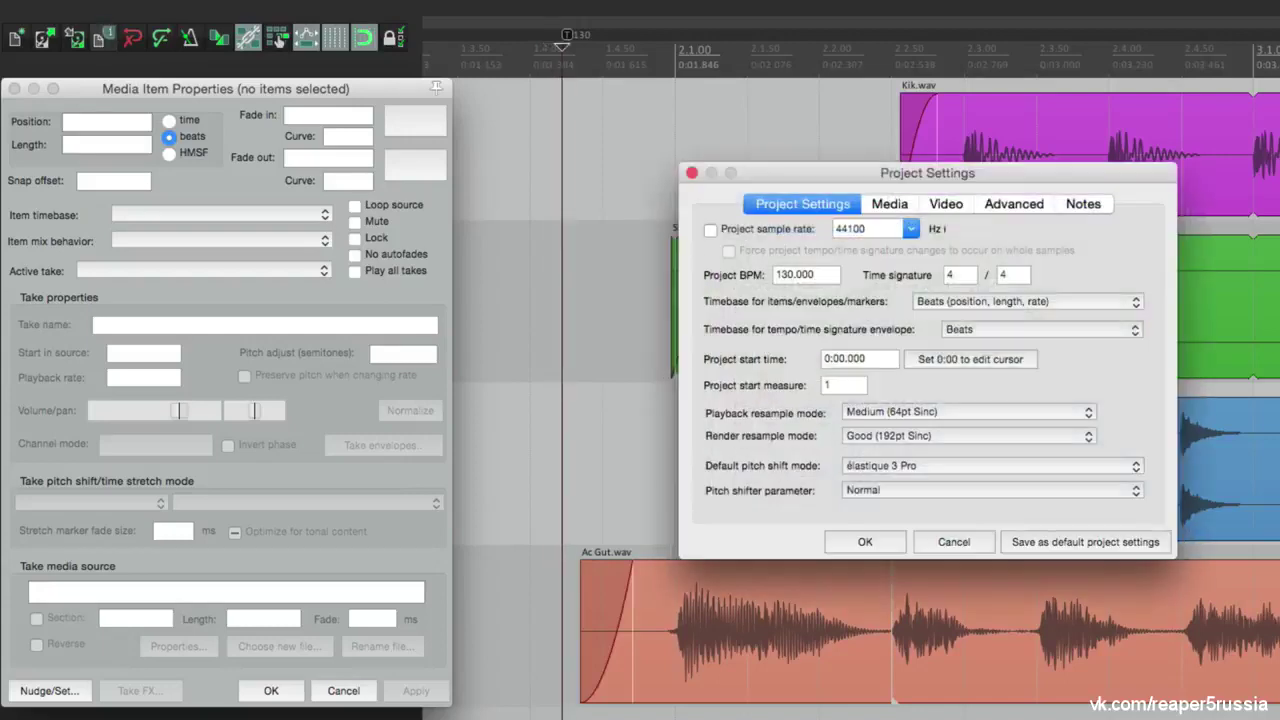
pyautogui.click(933, 304)
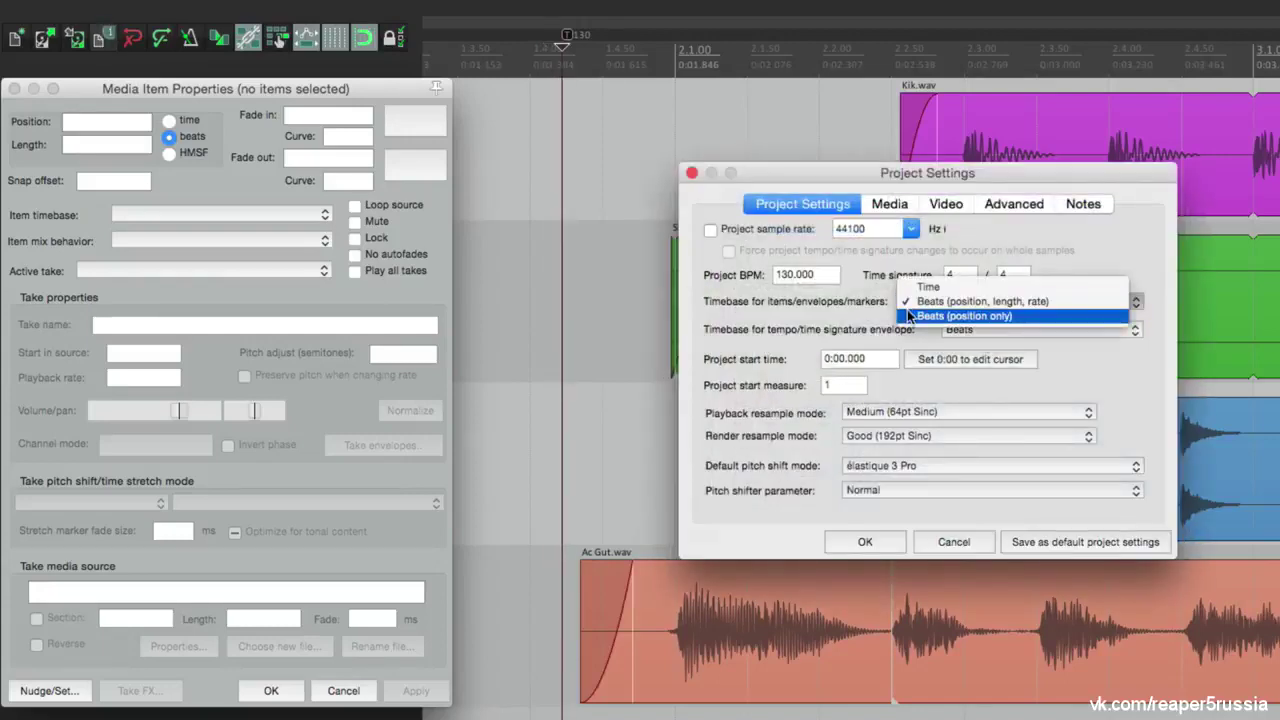
pyautogui.click(908, 313)
pyautogui.click(866, 542)
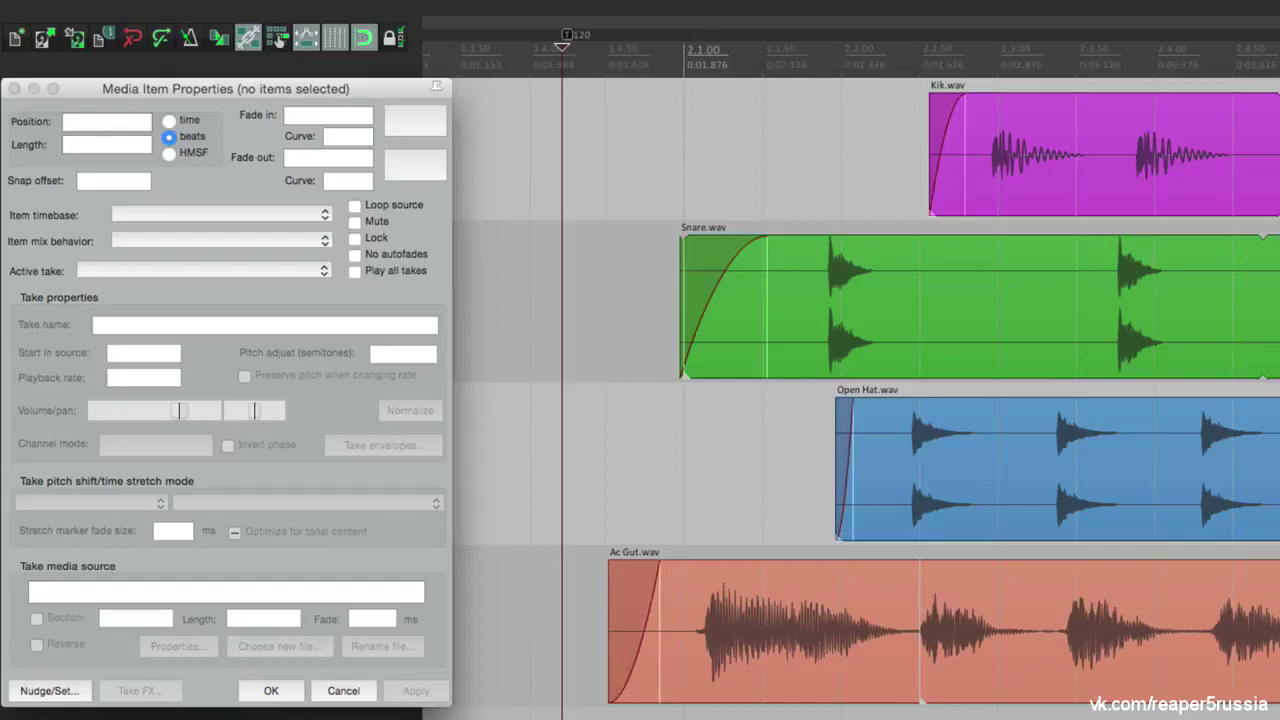
# Set the project timebase for items, envelopes and markers to Time and play the items with the tempo marker at 100 BPM
pyautogui.click(279, 38)
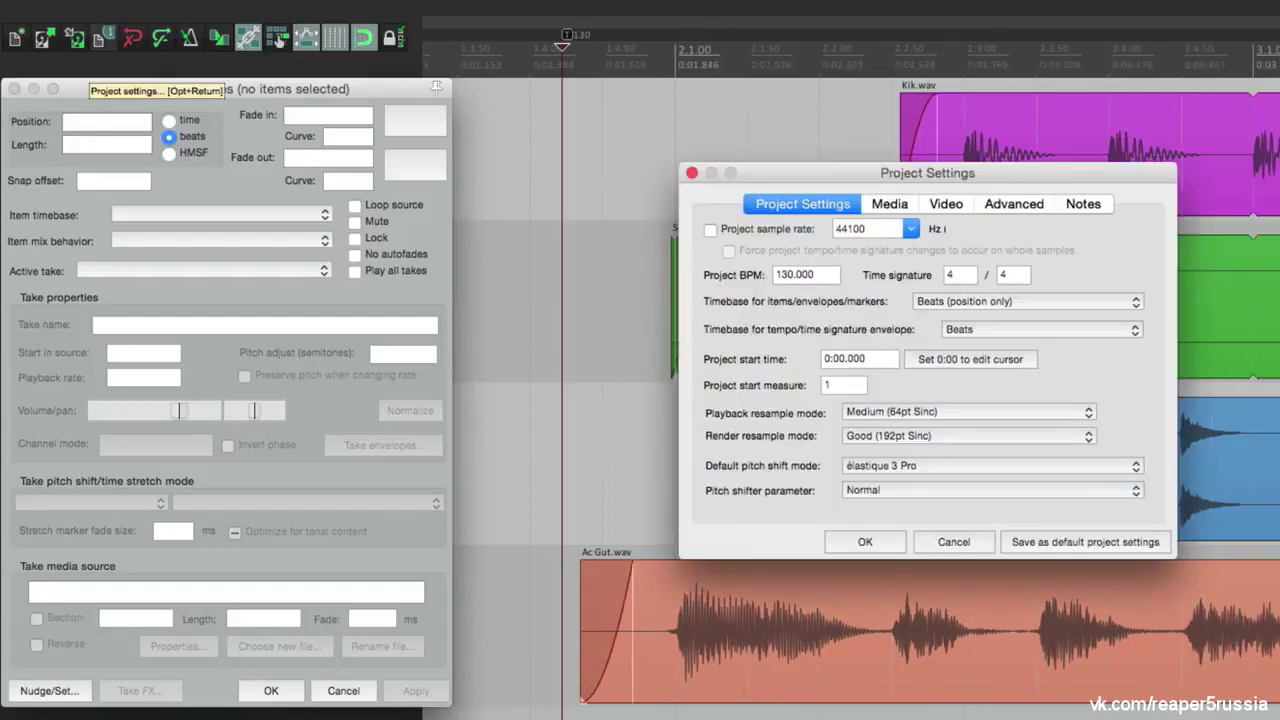
pyautogui.click(962, 302)
pyautogui.click(966, 273)
pyautogui.click(882, 541)
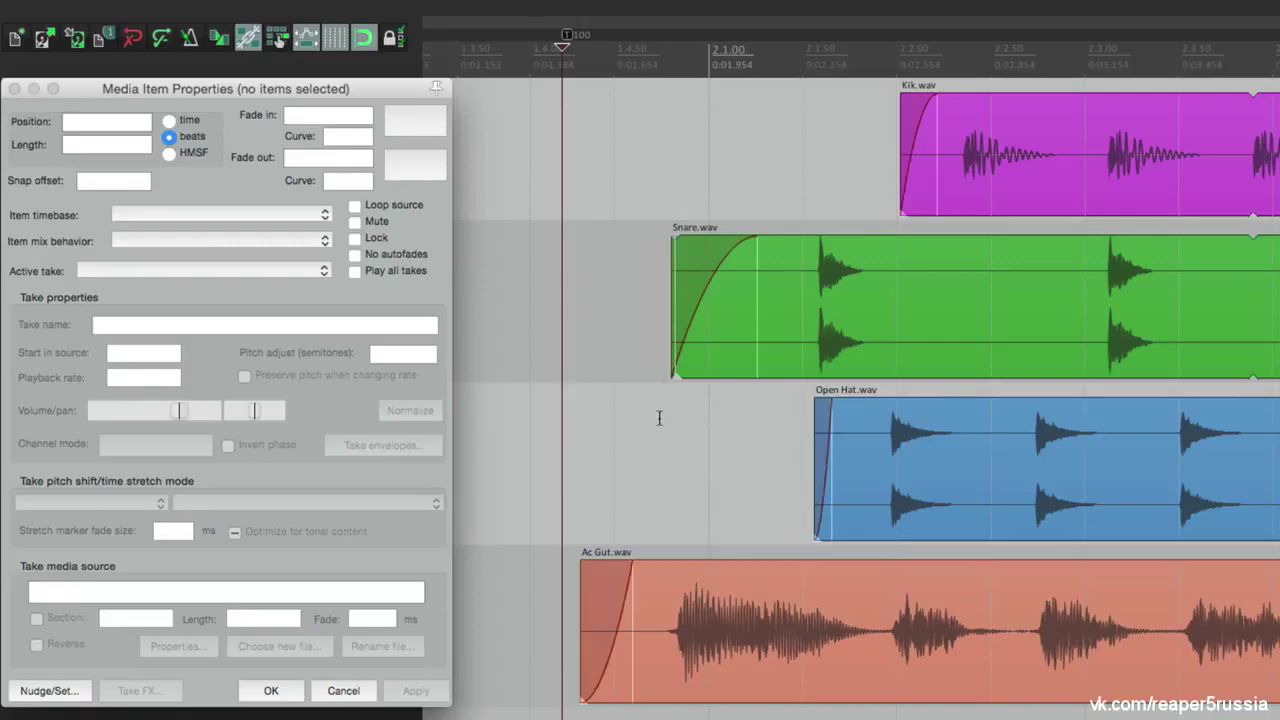
pyautogui.press('space')
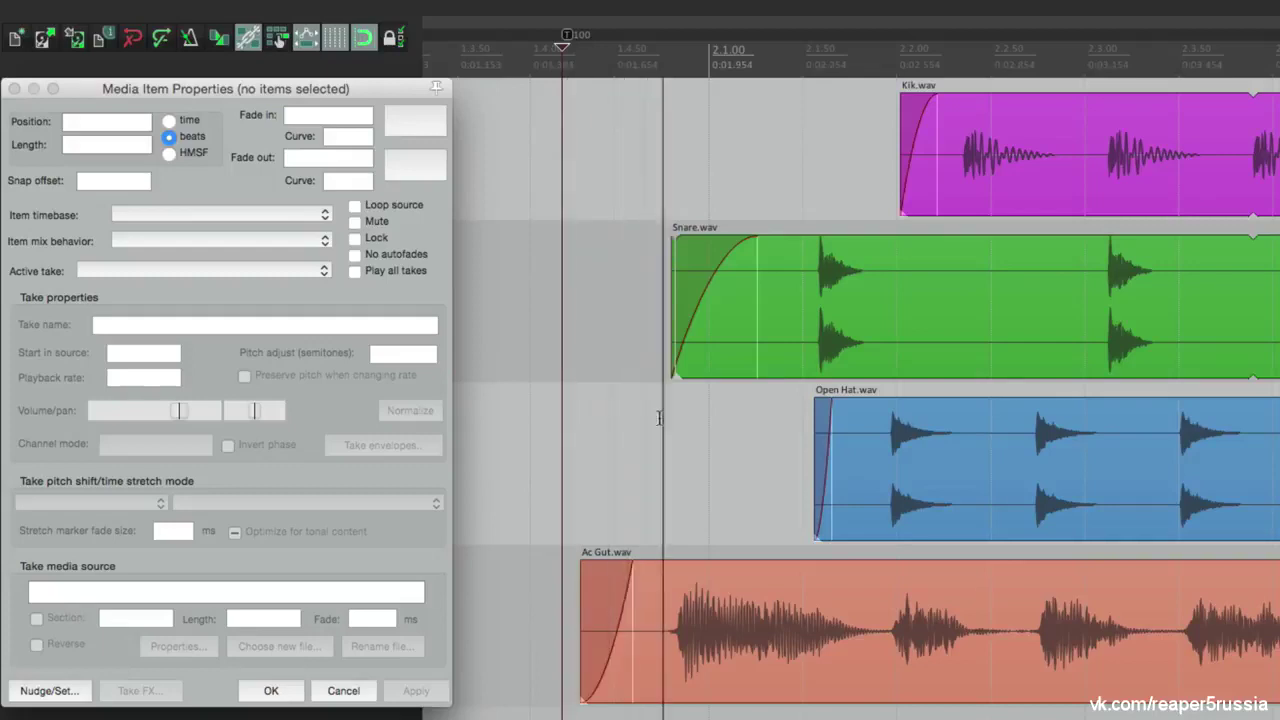
pyautogui.press('space')
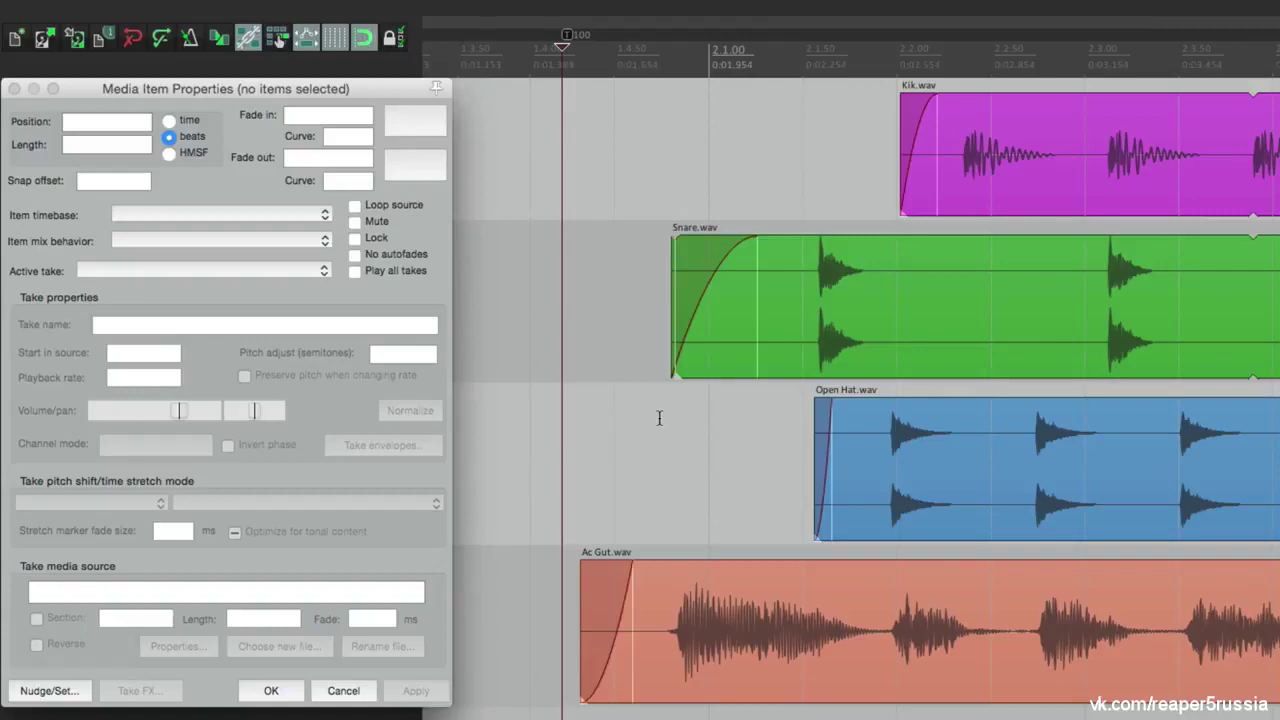
# Set the project timebase for items, envelopes and markers back to Beats (position, length, rate)
pyautogui.hotkey('alt', 'Return')
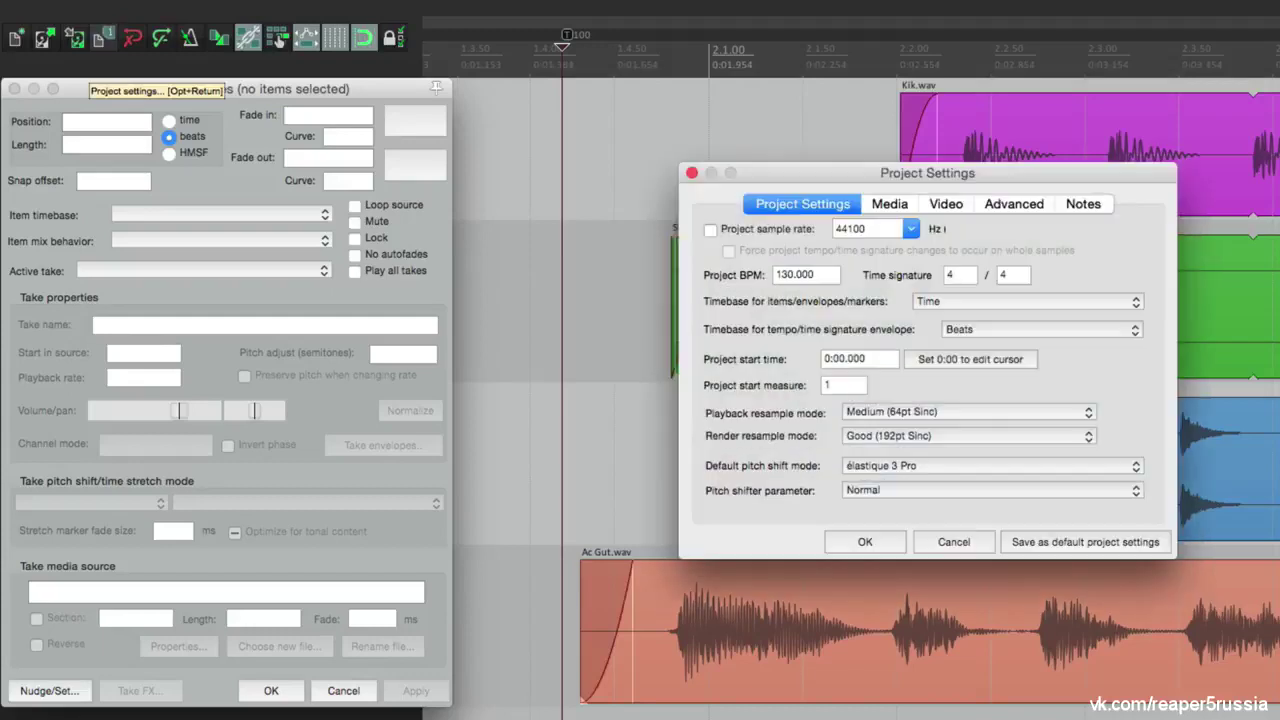
pyautogui.click(942, 302)
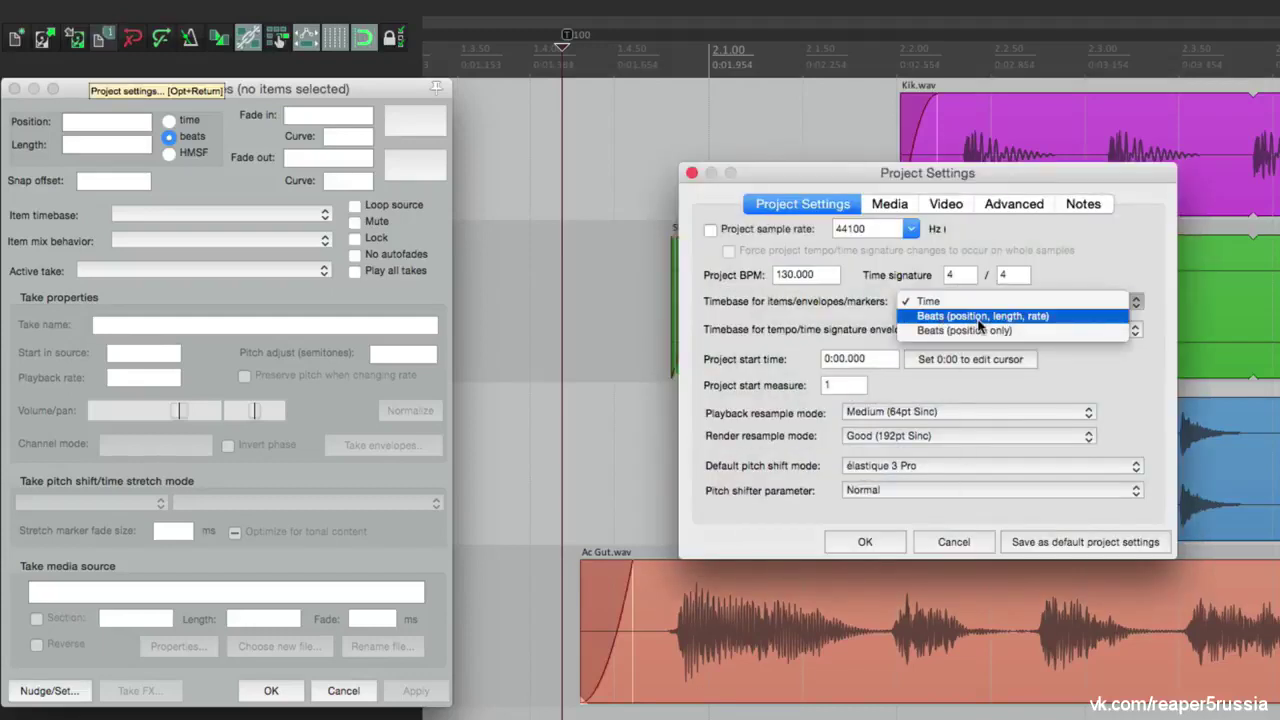
pyautogui.click(979, 316)
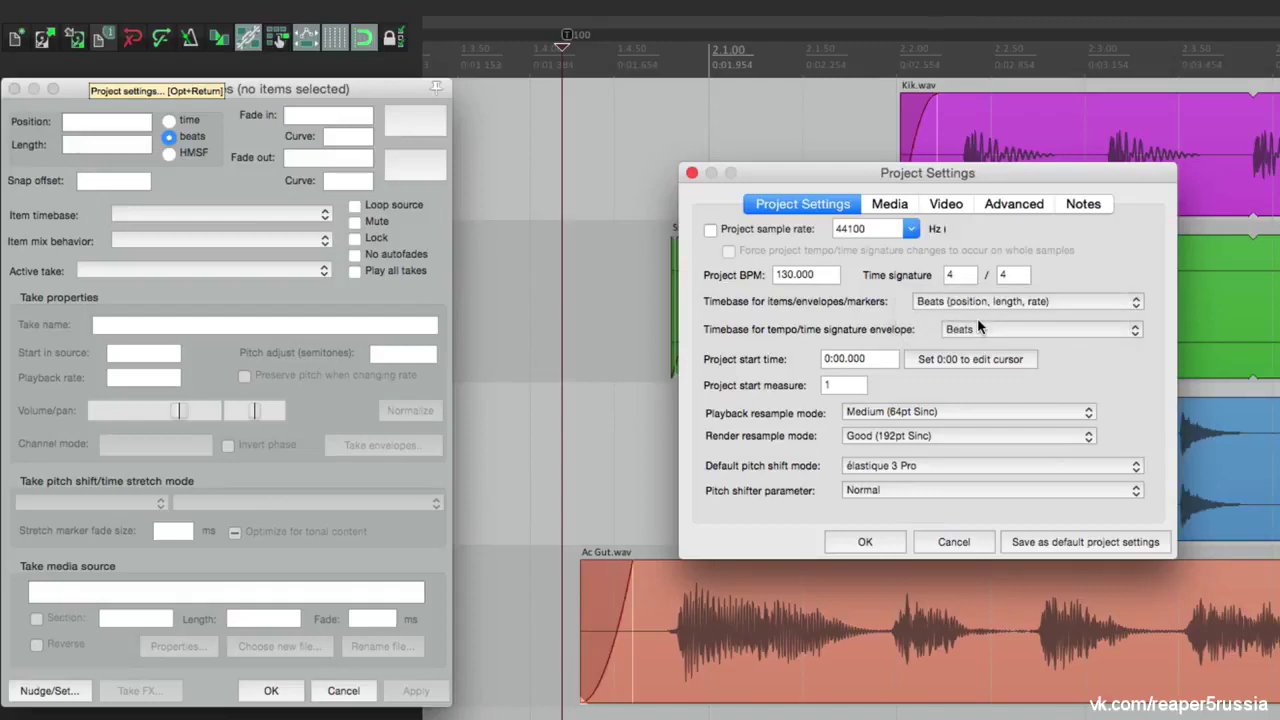
pyautogui.click(885, 535)
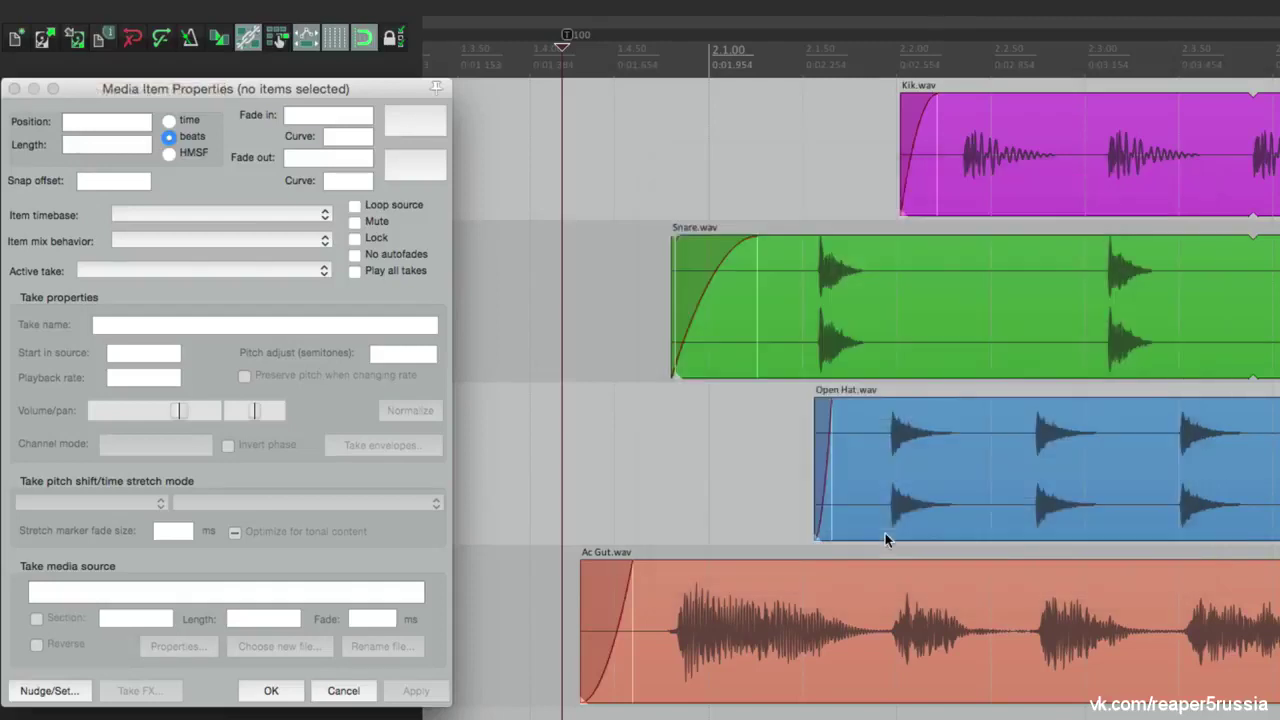
# Select the Ac Gut.wav item and examine its item timebase and item mix behavior options
pyautogui.click(690, 600)
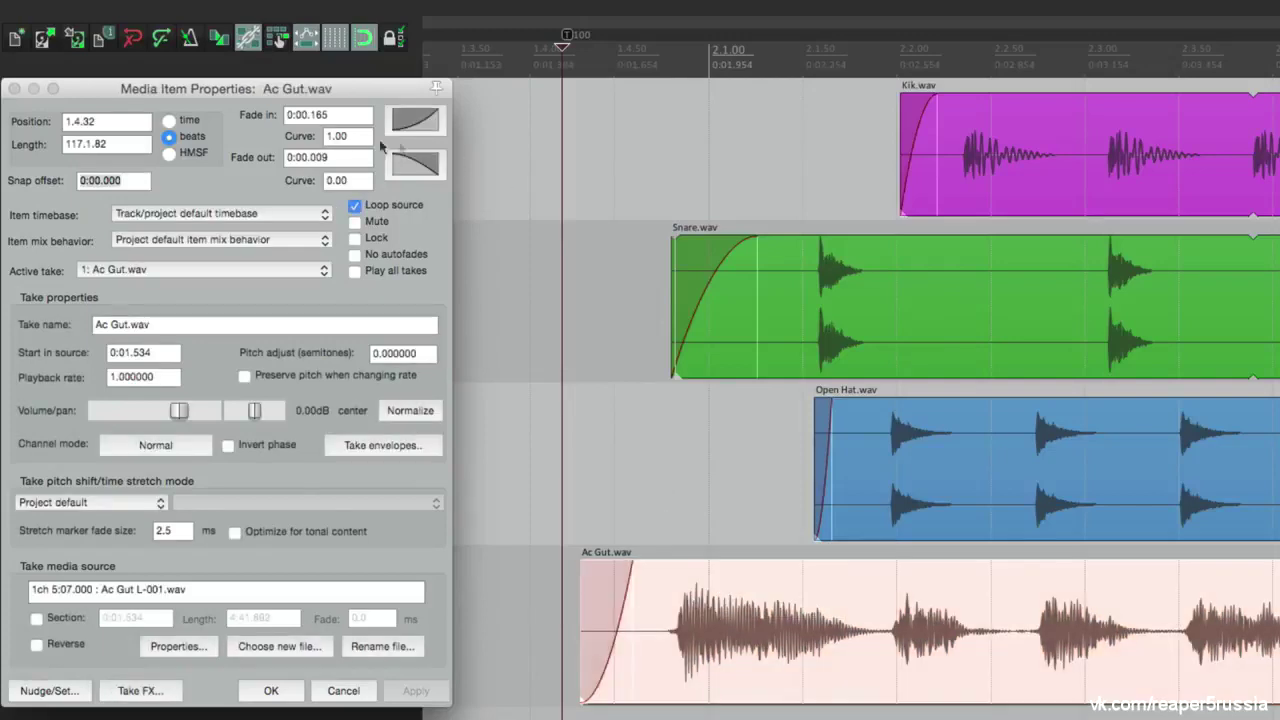
pyautogui.click(247, 212)
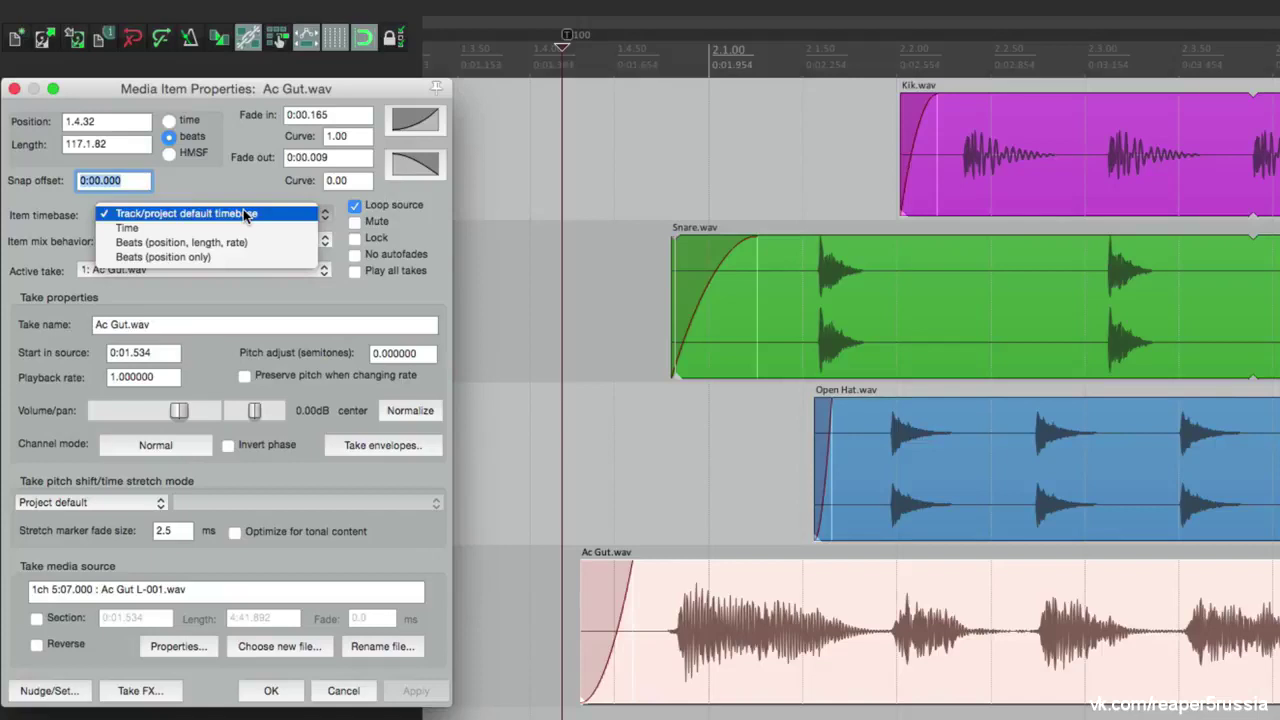
pyautogui.click(290, 243)
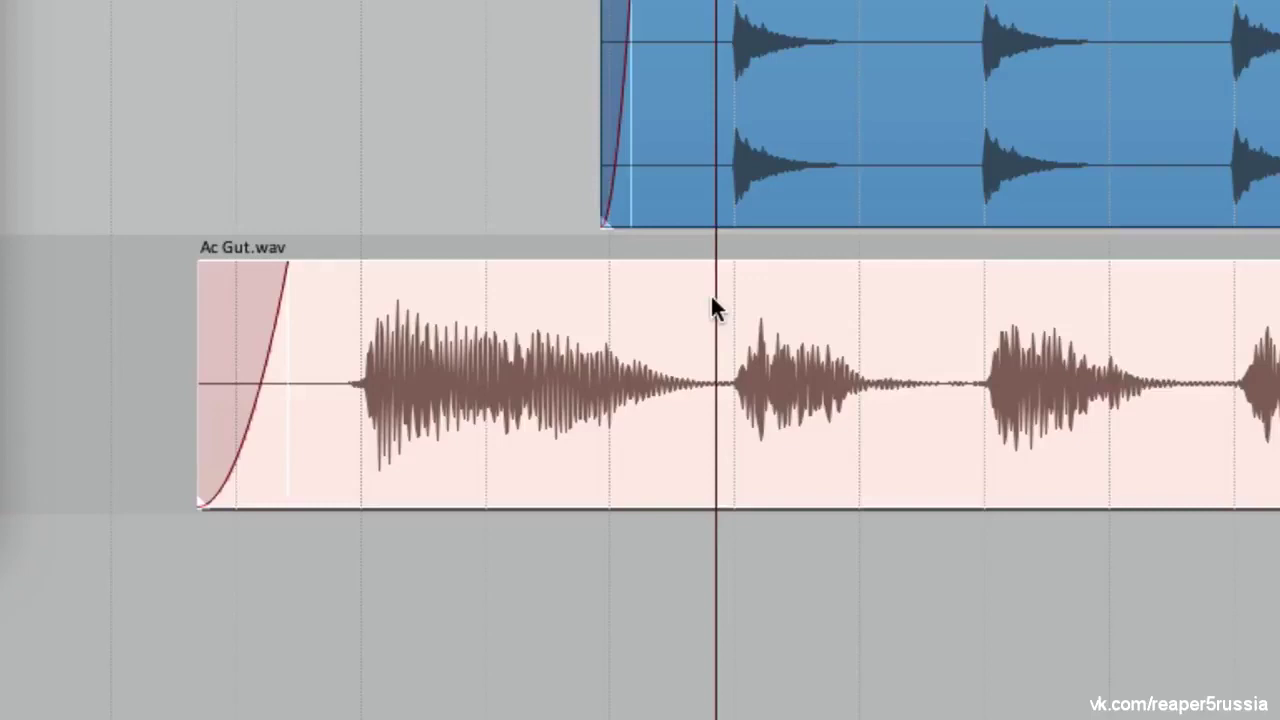
# Split the Ac Gut.wav item before its second and third notes and move the middle piece onto the first one
pyautogui.press('s')
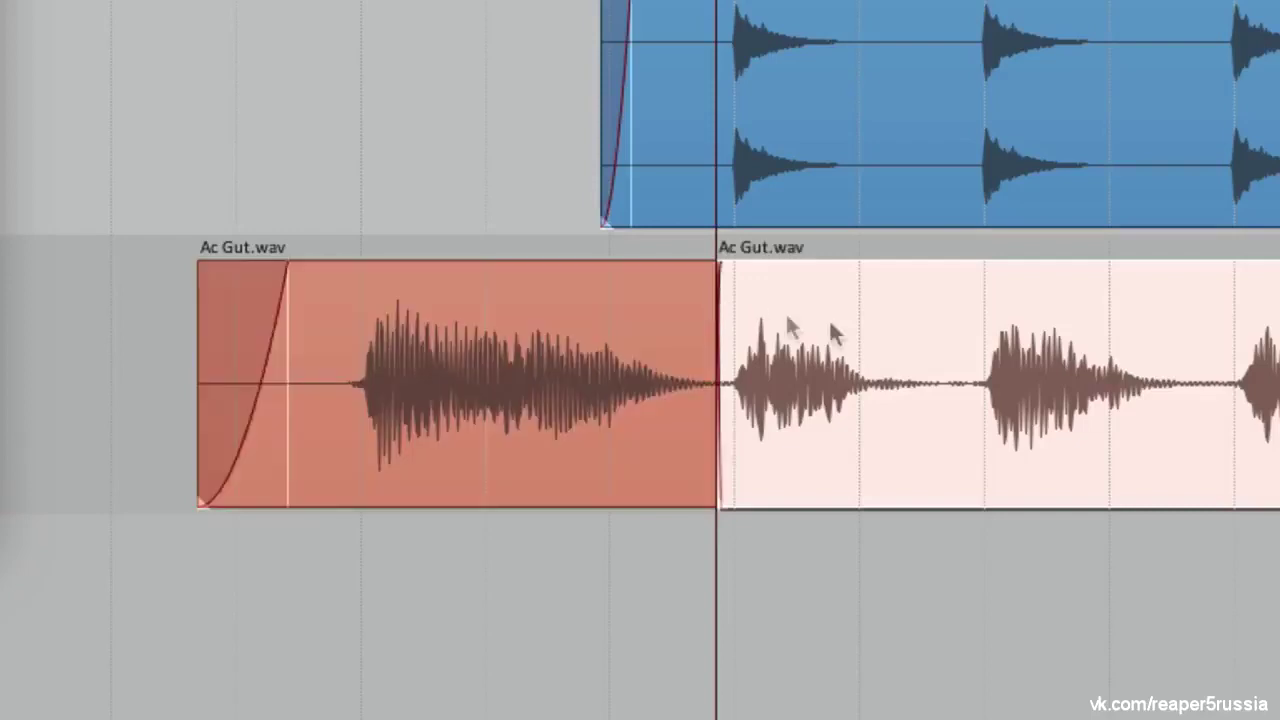
pyautogui.press('s')
pyautogui.click(138, 322)
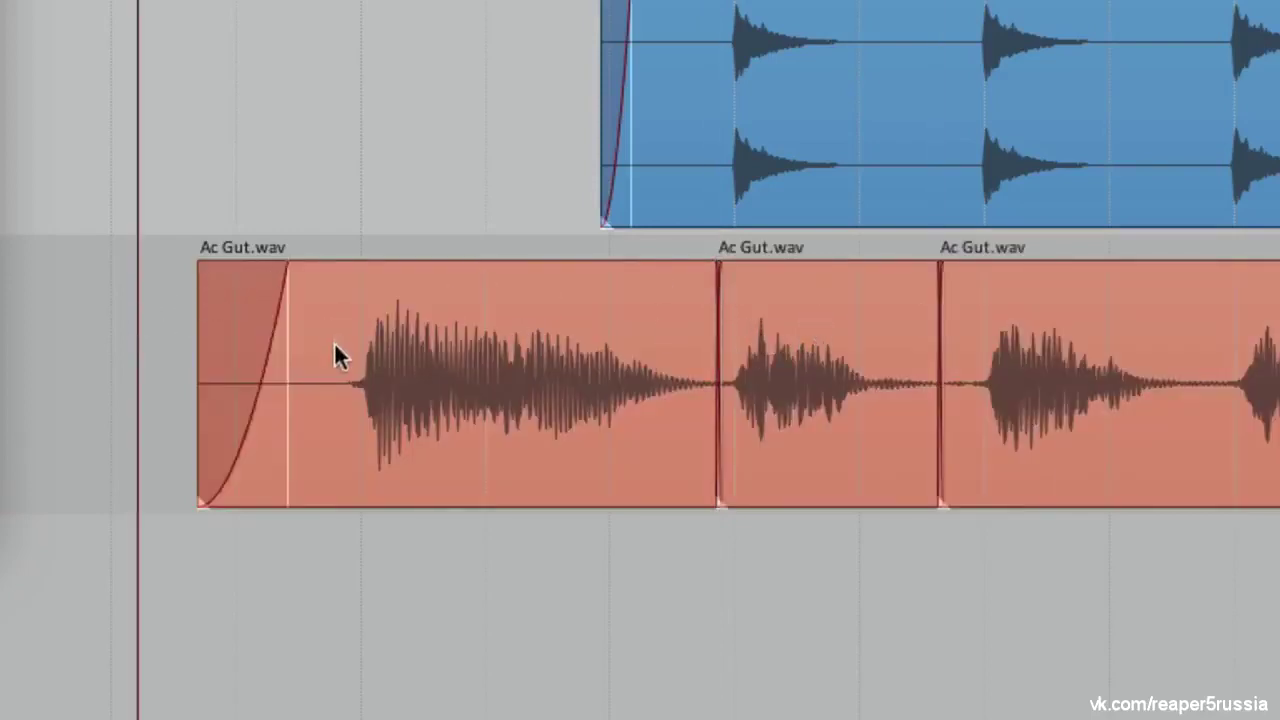
pyautogui.moveTo(815, 358); pyautogui.dragTo(478, 418)
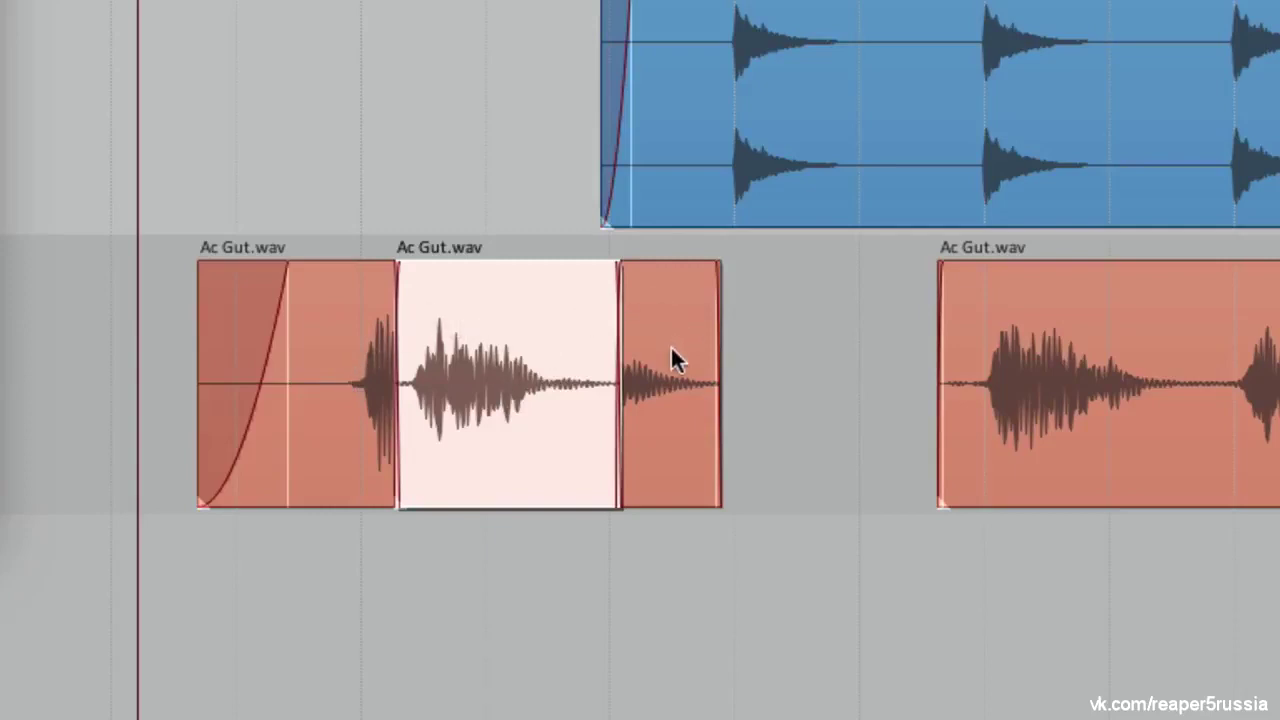
# Slide the middle Ac Gut.wav piece past the first piece's end and start, and return it inside the first piece
pyautogui.moveTo(476, 368); pyautogui.dragTo(687, 368)
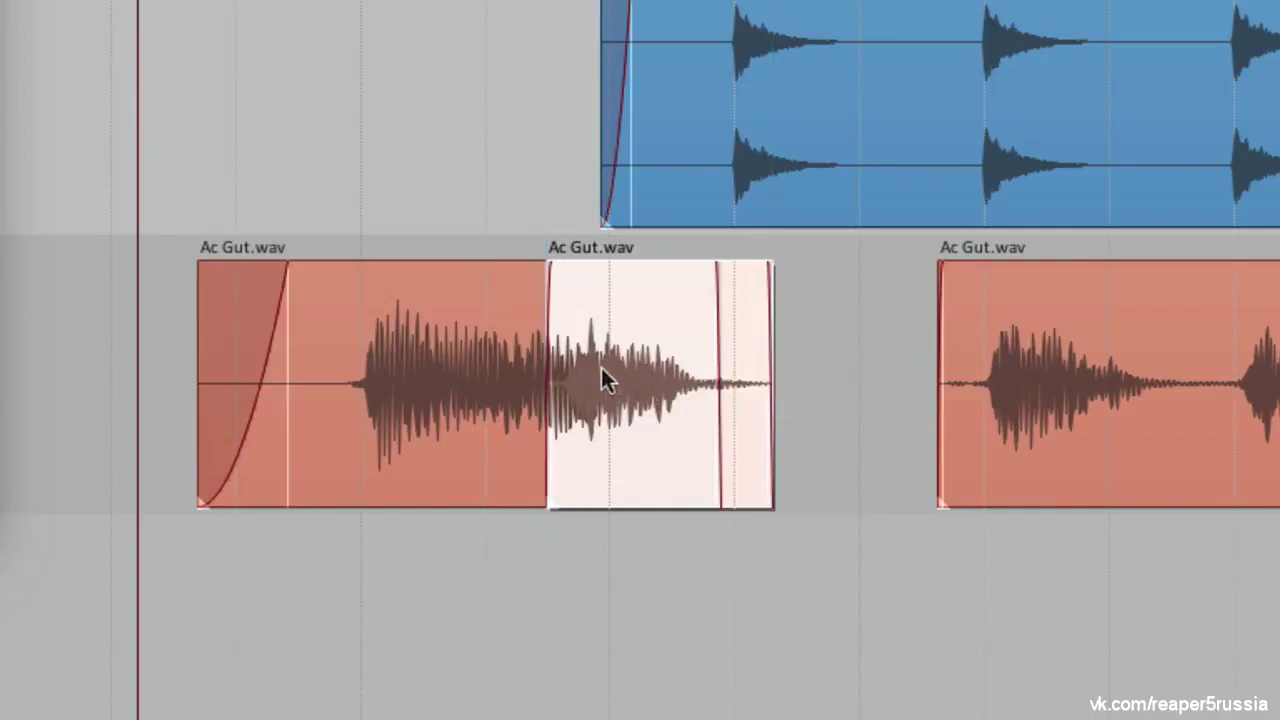
pyautogui.moveTo(634, 345); pyautogui.dragTo(206, 350)
pyautogui.moveTo(207, 410); pyautogui.dragTo(293, 450)
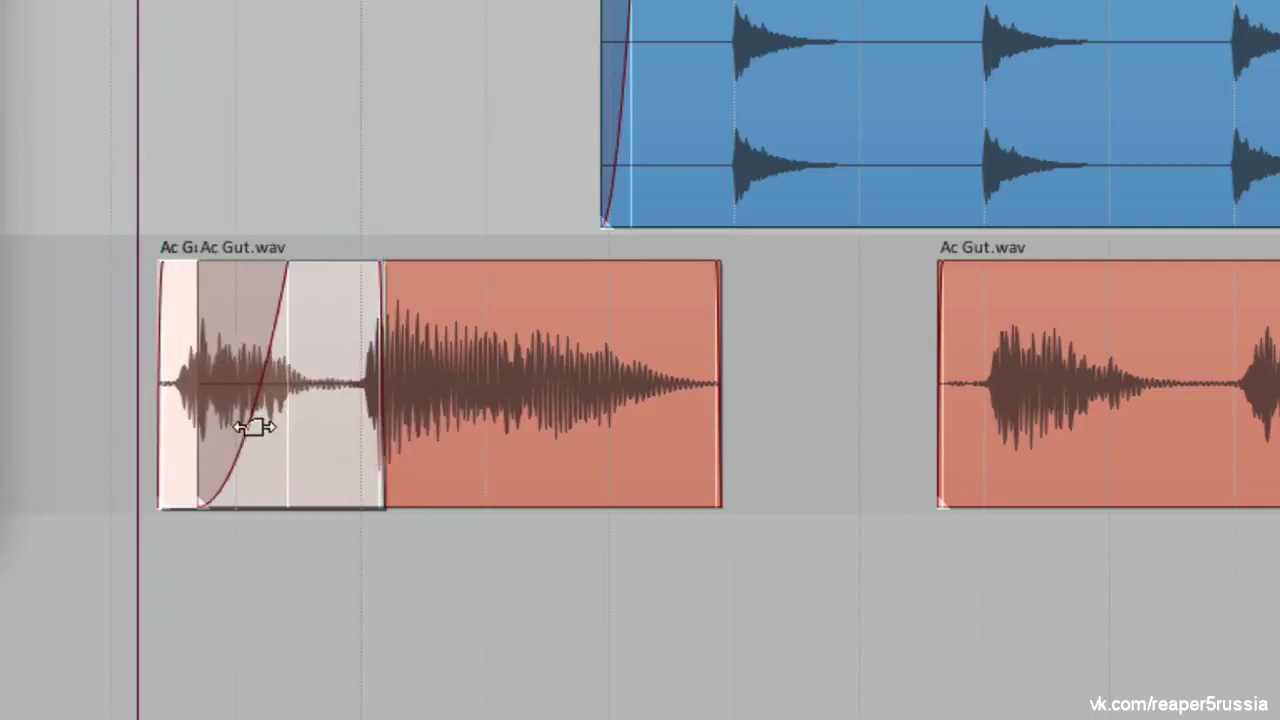
pyautogui.moveTo(186, 414); pyautogui.dragTo(418, 418)
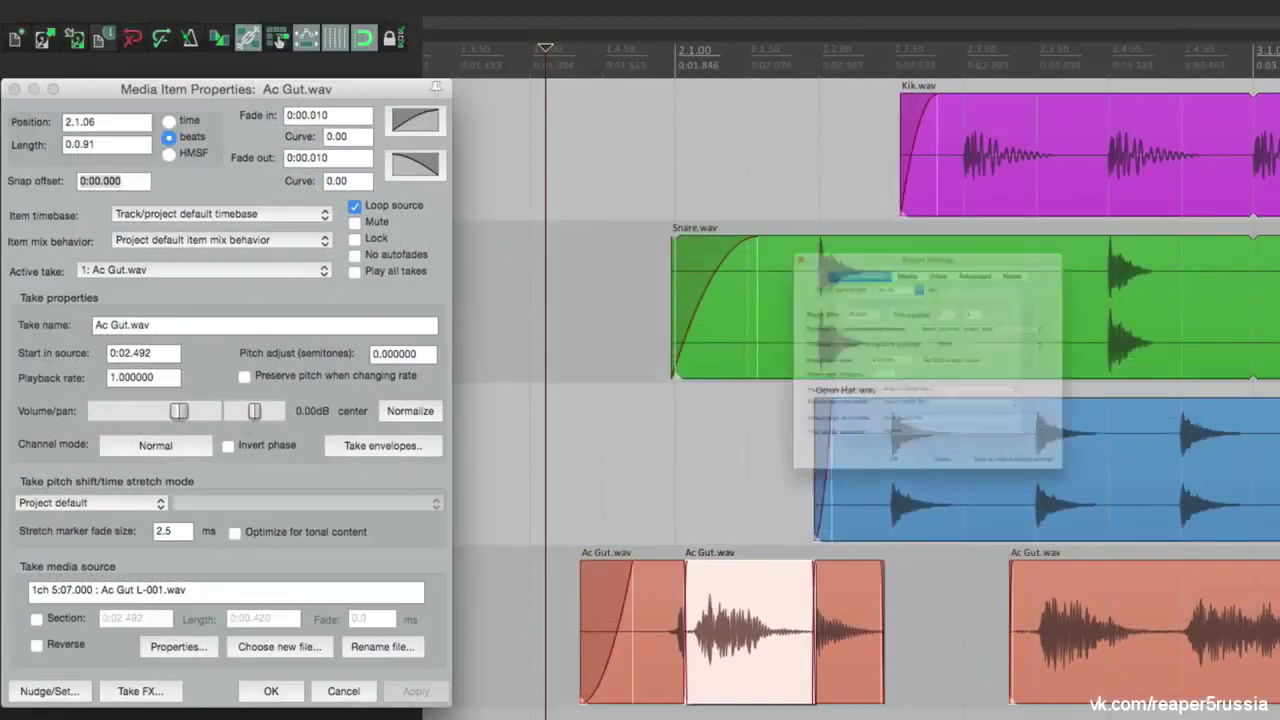
# Set the project's item mix behavior to Items always mix and shift the middle Ac Gut.wav piece within the first one
pyautogui.hotkey('alt', 'Return')
pyautogui.click(996, 205)
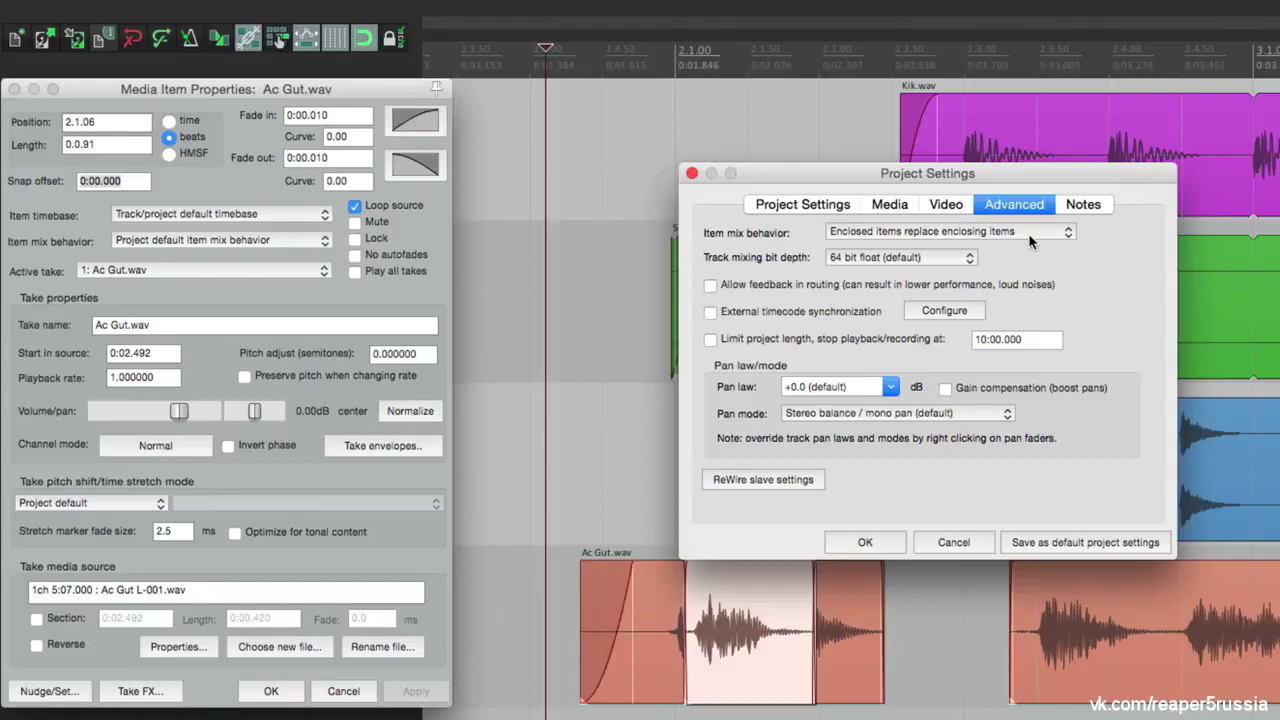
pyautogui.click(930, 236)
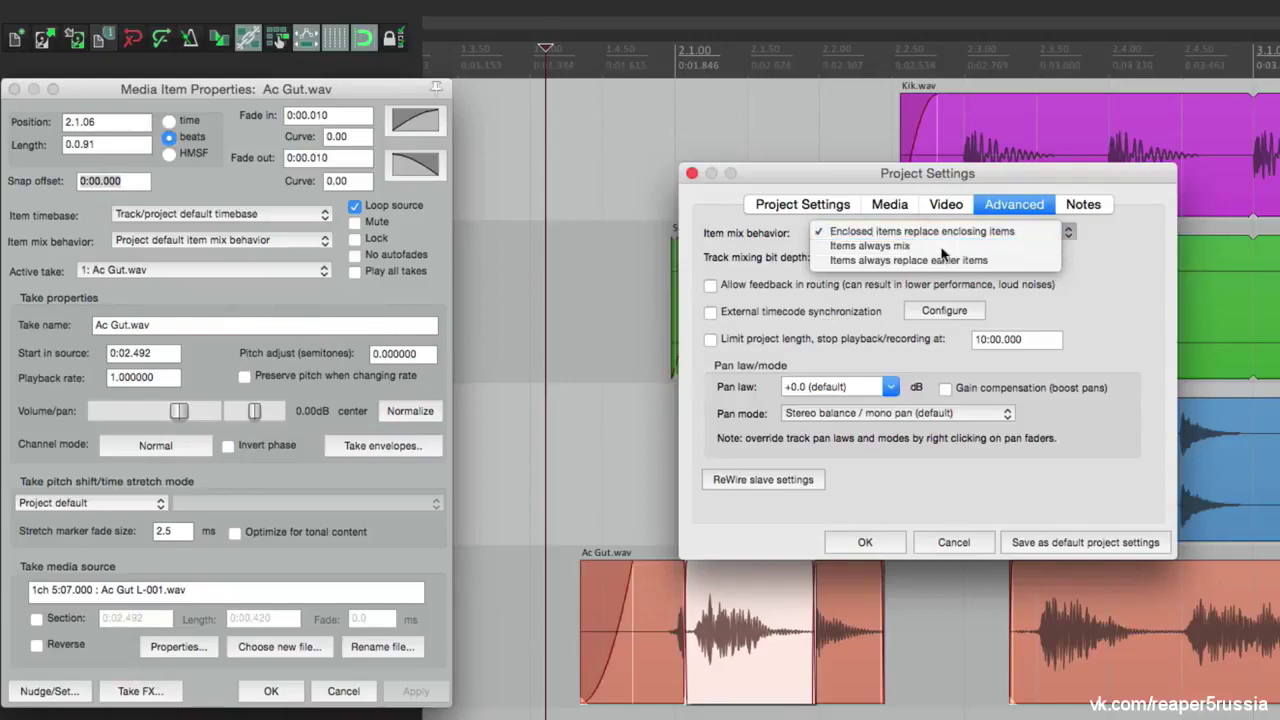
pyautogui.click(940, 247)
pyautogui.click(882, 541)
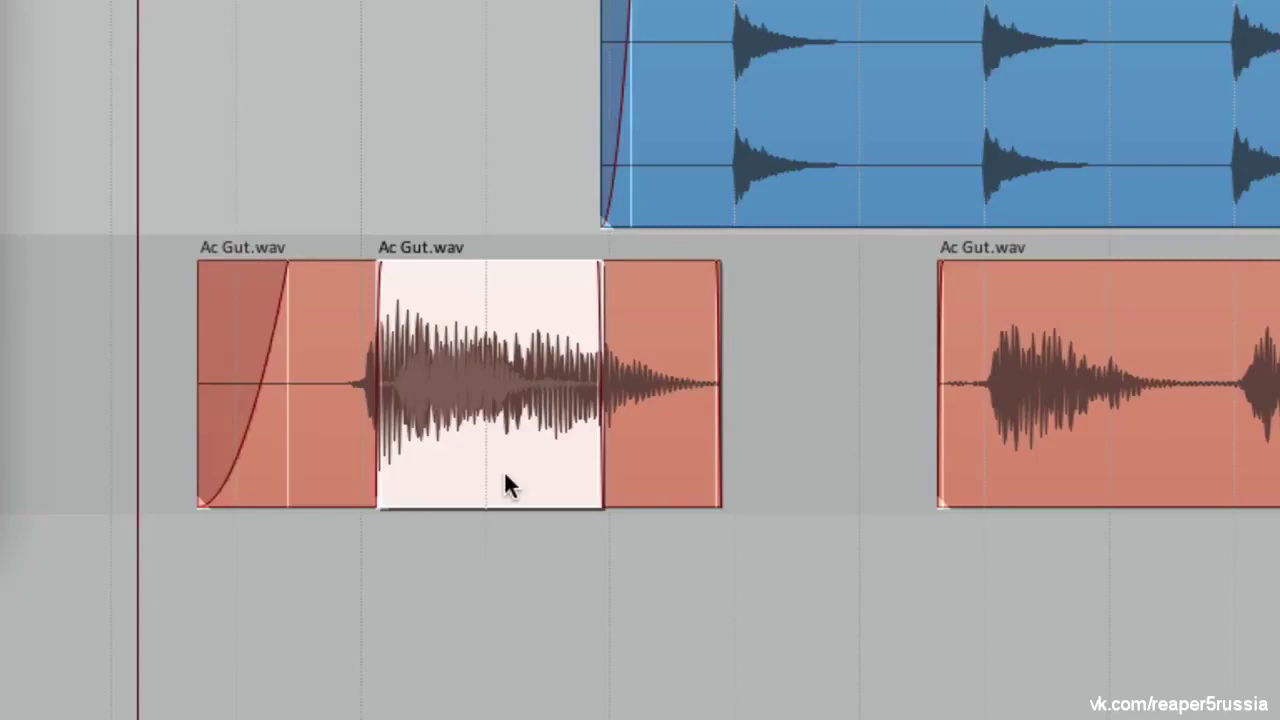
pyautogui.moveTo(500, 329); pyautogui.dragTo(542, 385)
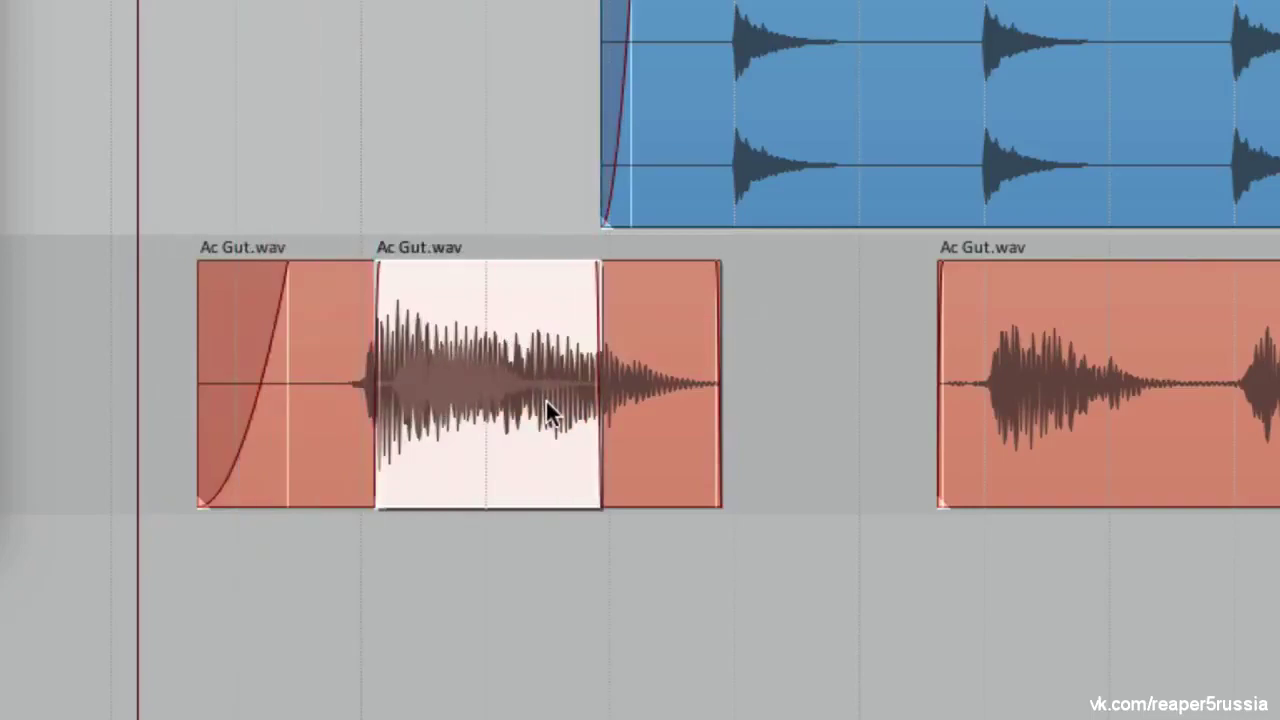
# Set the project's item mix behavior to Items always replace earlier items
pyautogui.doubleClick(548, 415)
pyautogui.hotkey('alt', 'Return')
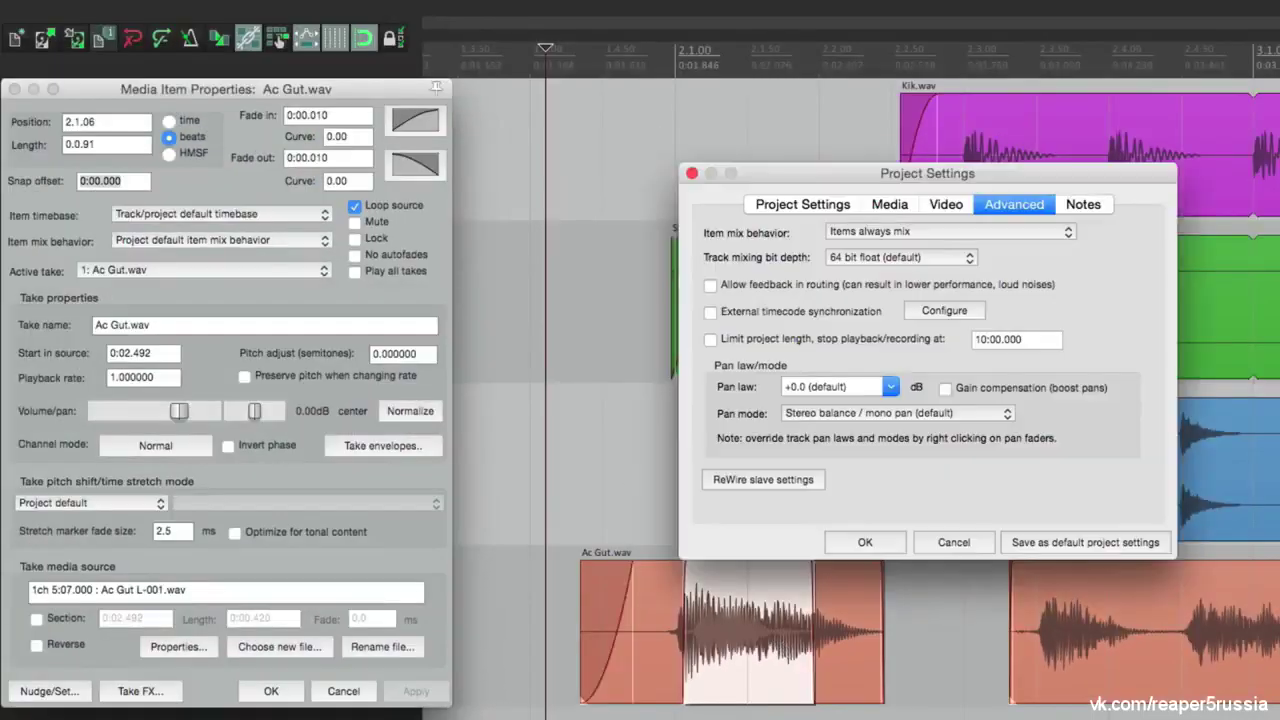
pyautogui.click(922, 236)
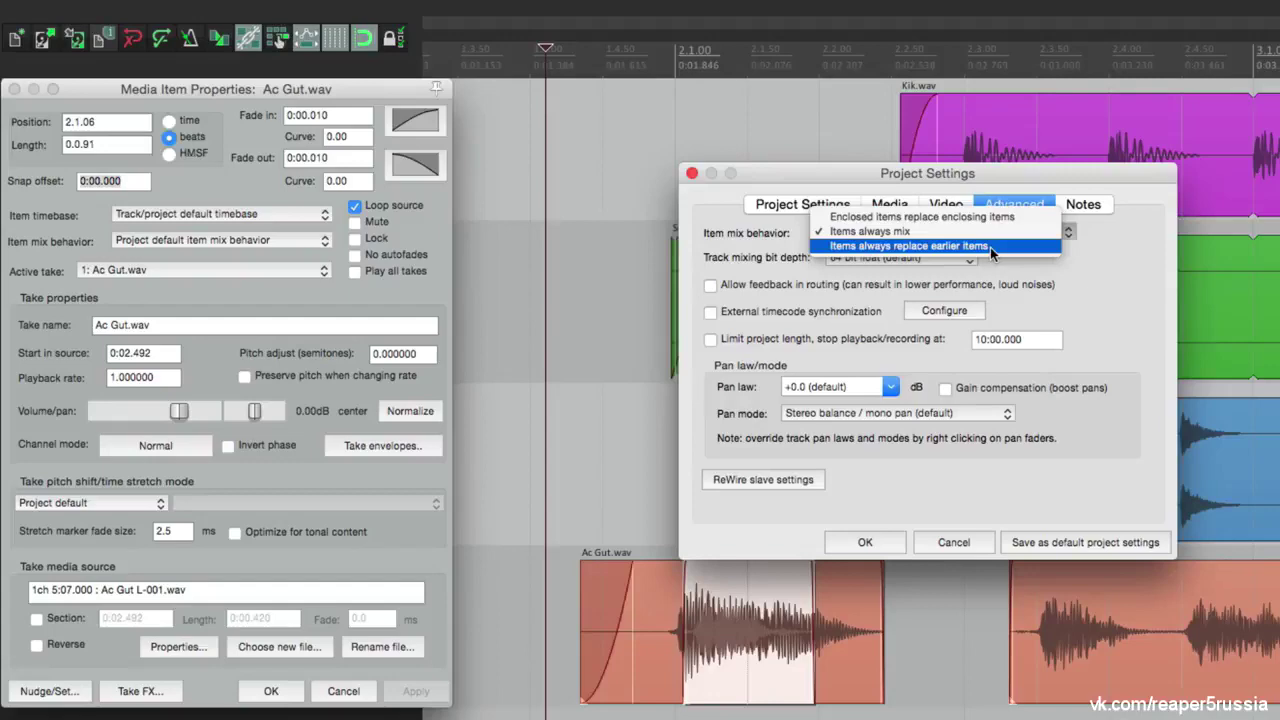
pyautogui.click(990, 247)
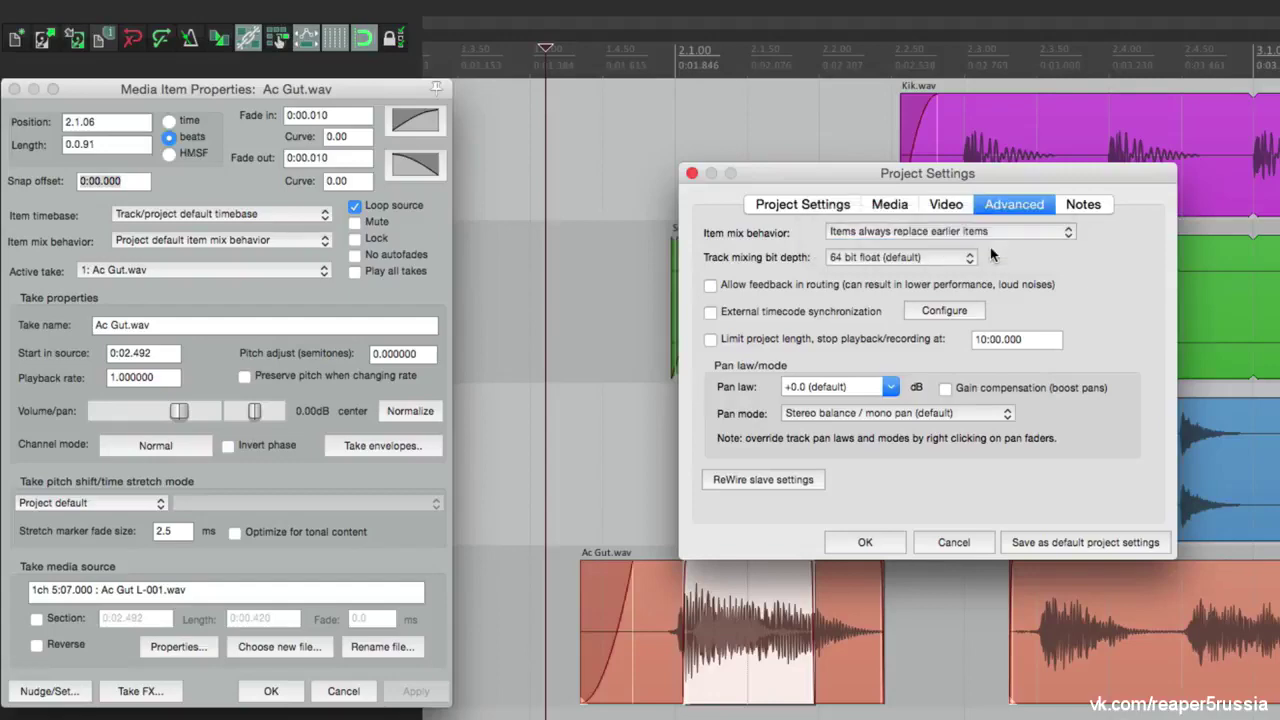
pyautogui.click(883, 542)
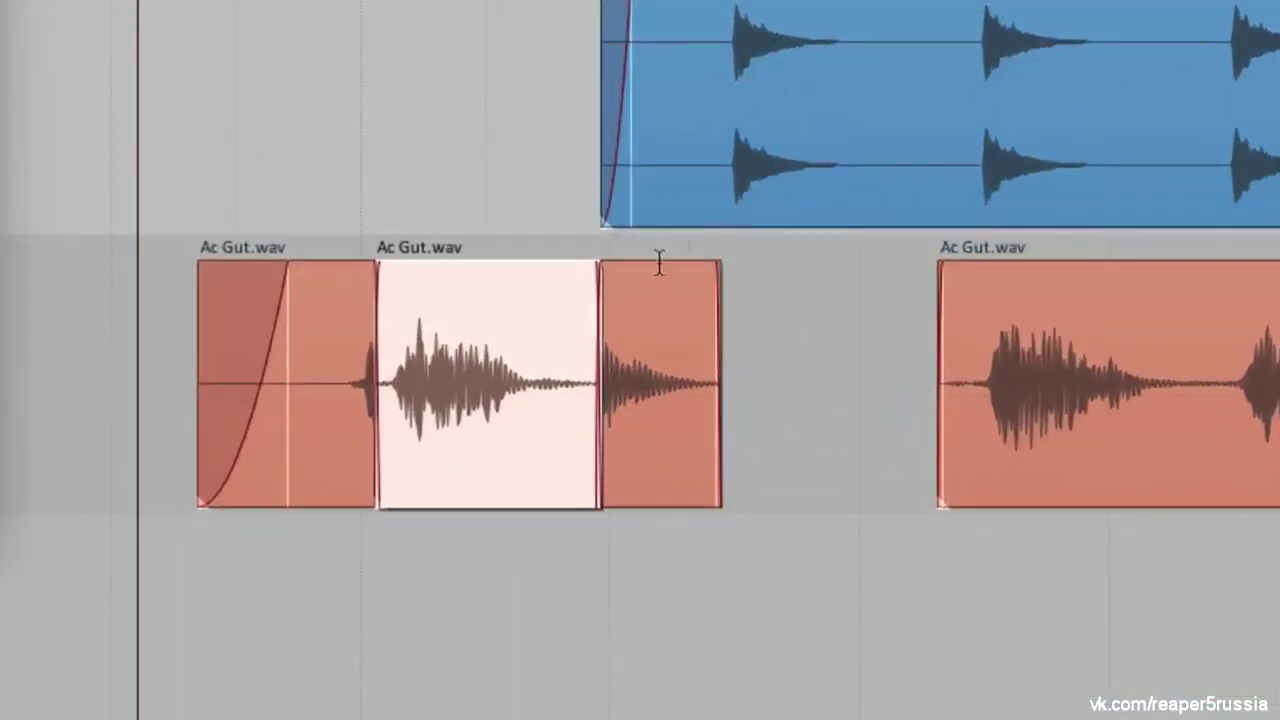
# Move the middle Ac Gut.wav piece over the end of the first, and slide the third piece onto it and back off
pyautogui.moveTo(773, 615); pyautogui.dragTo(879, 616)
pyautogui.moveTo(713, 358); pyautogui.dragTo(733, 358)
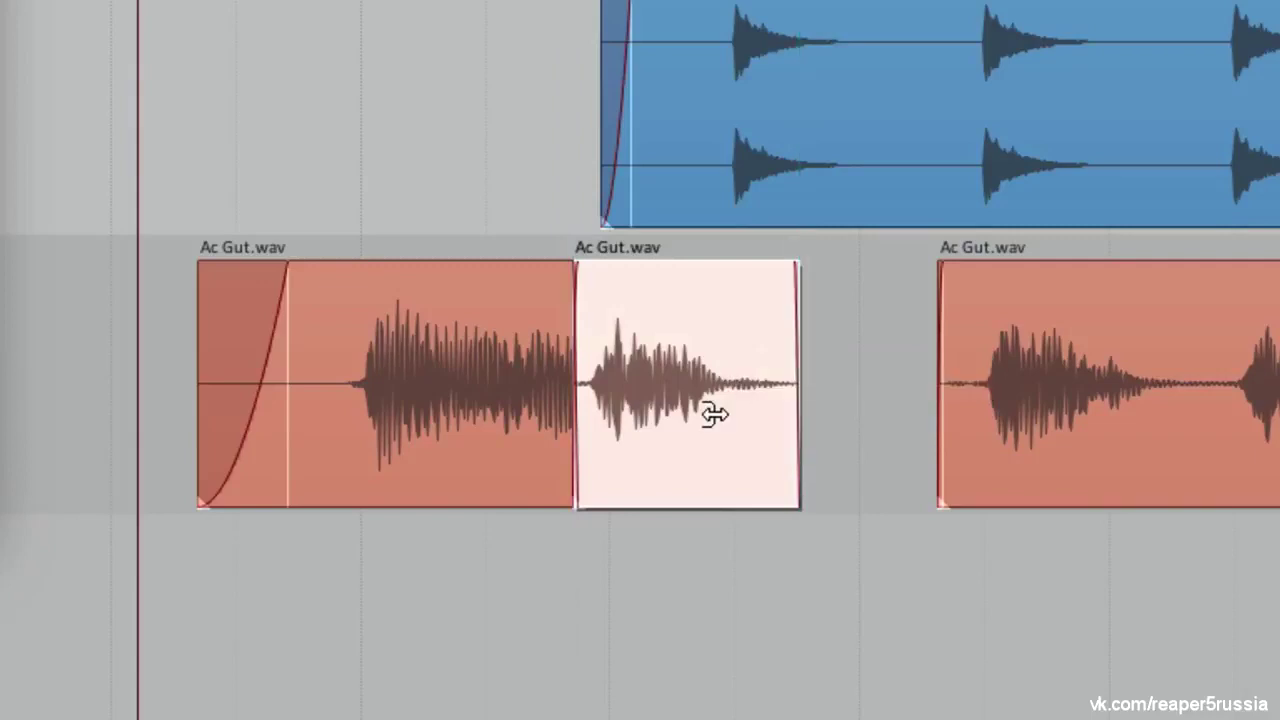
pyautogui.moveTo(1117, 375); pyautogui.dragTo(866, 474)
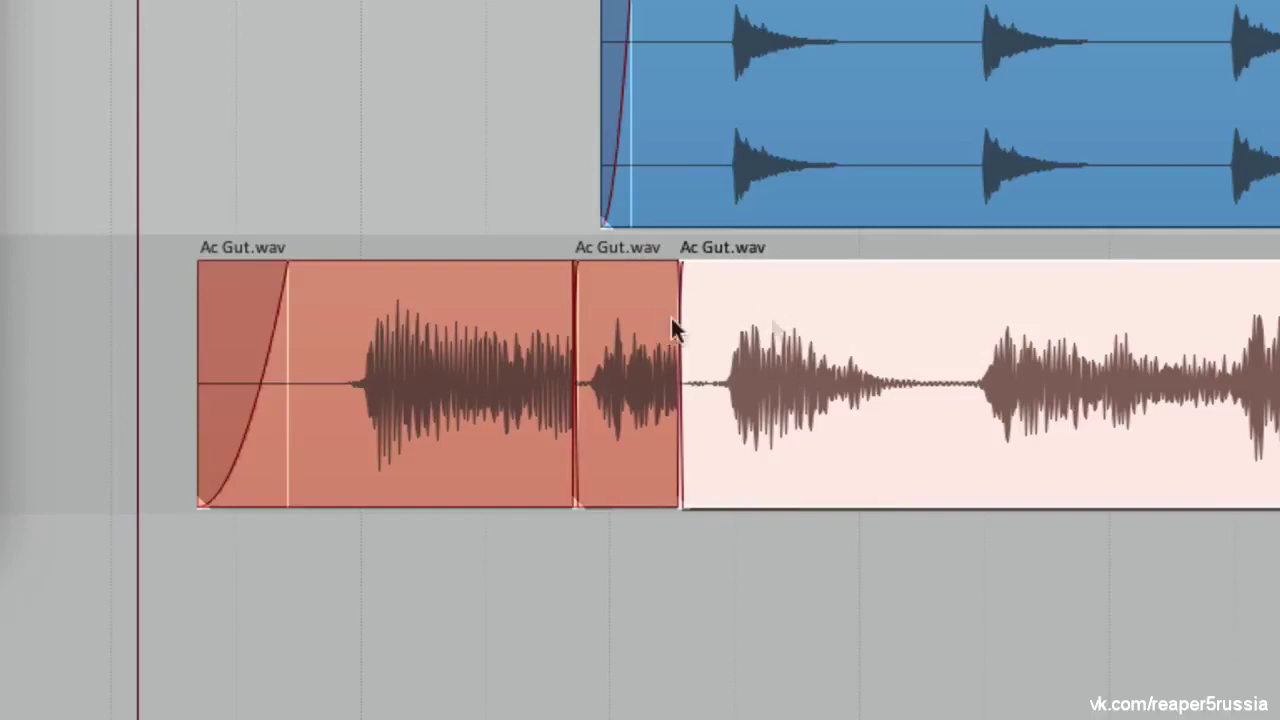
pyautogui.moveTo(920, 337); pyautogui.dragTo(1135, 341)
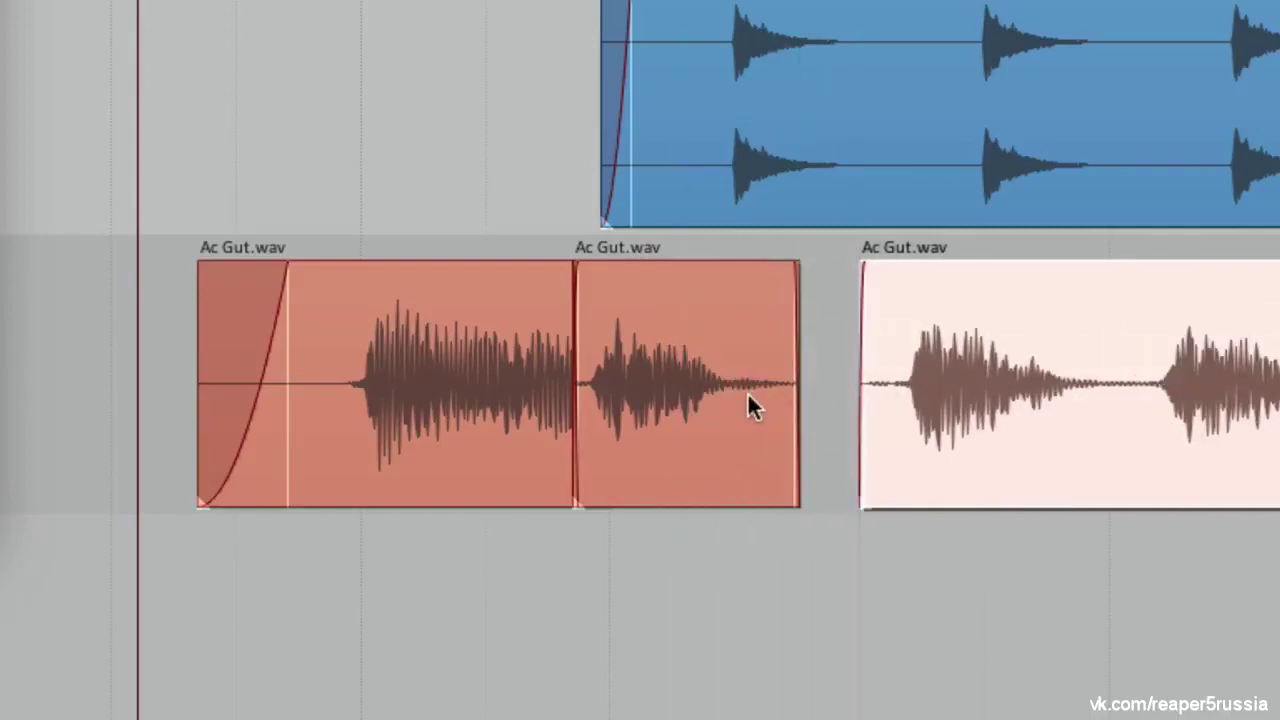
# Overlap the third Ac Gut.wav piece with the middle one and reposition the three pieces against each other
pyautogui.moveTo(991, 350); pyautogui.dragTo(828, 392)
pyautogui.moveTo(611, 366); pyautogui.dragTo(591, 389)
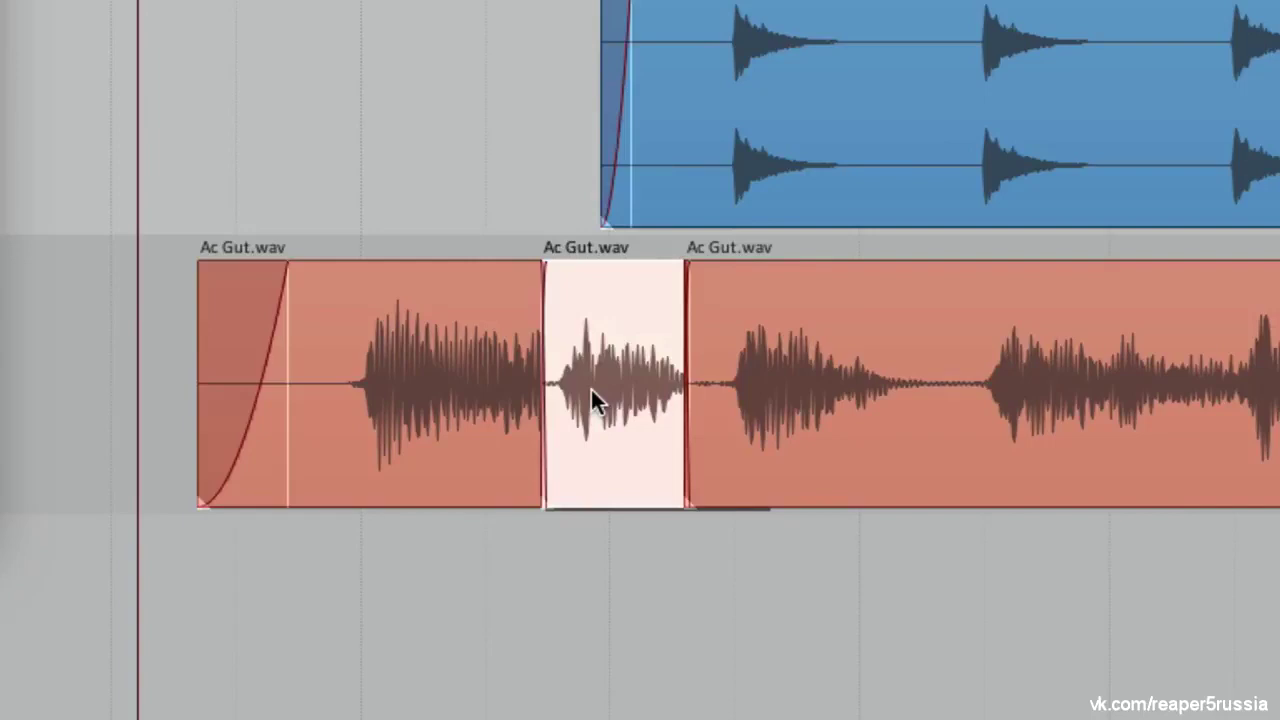
pyautogui.moveTo(363, 403)
pyautogui.mouseDown()
pyautogui.moveTo(349, 423)
pyautogui.moveTo(344, 373)
pyautogui.moveTo(382, 386)
pyautogui.mouseUp()
pyautogui.moveTo(608, 366); pyautogui.dragTo(542, 381)
pyautogui.moveTo(814, 360); pyautogui.dragTo(757, 408)
# Set the project's item mix behavior back to Enclosed items replace enclosing items
pyautogui.doubleClick(734, 449)
pyautogui.hotkey('alt', 'Return')
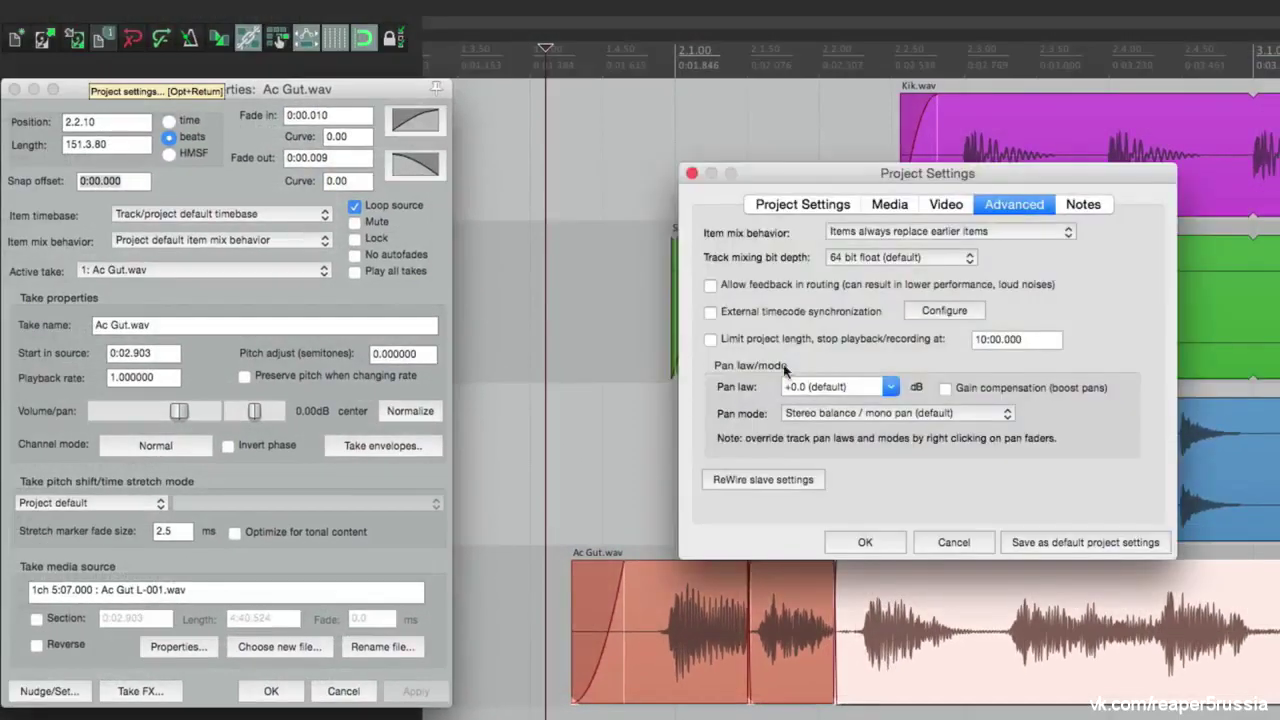
pyautogui.click(929, 231)
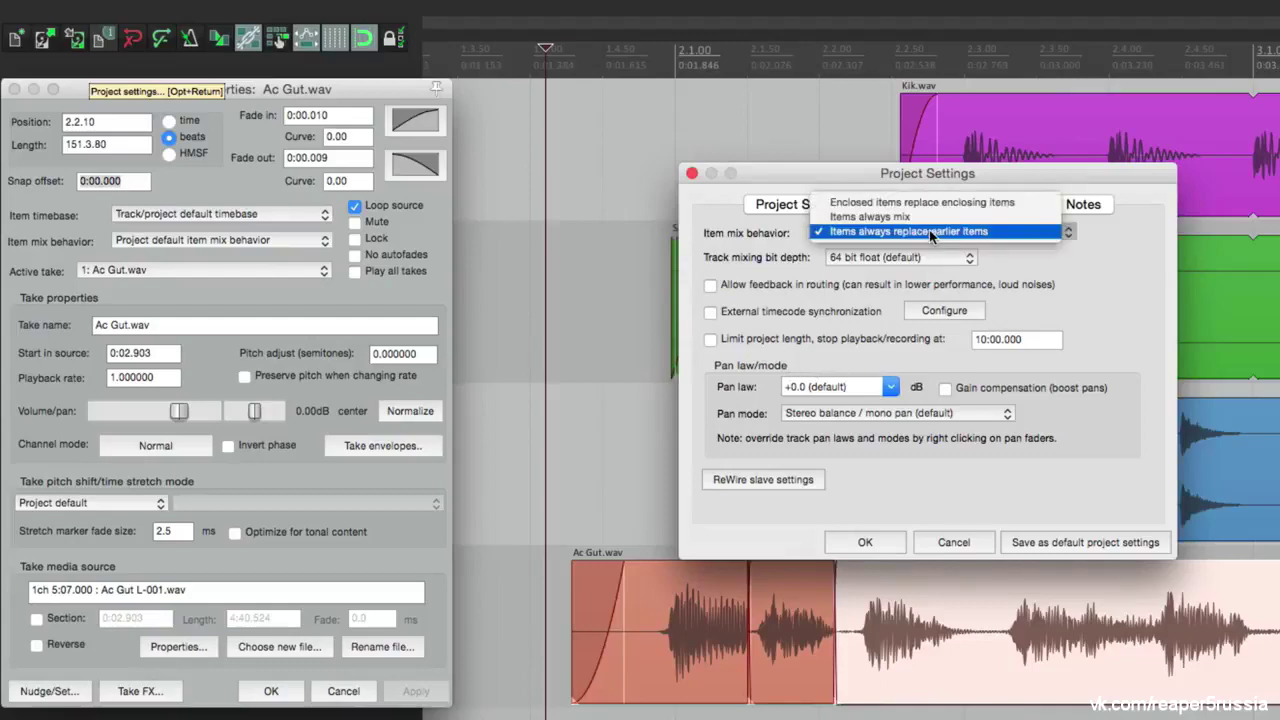
pyautogui.click(937, 204)
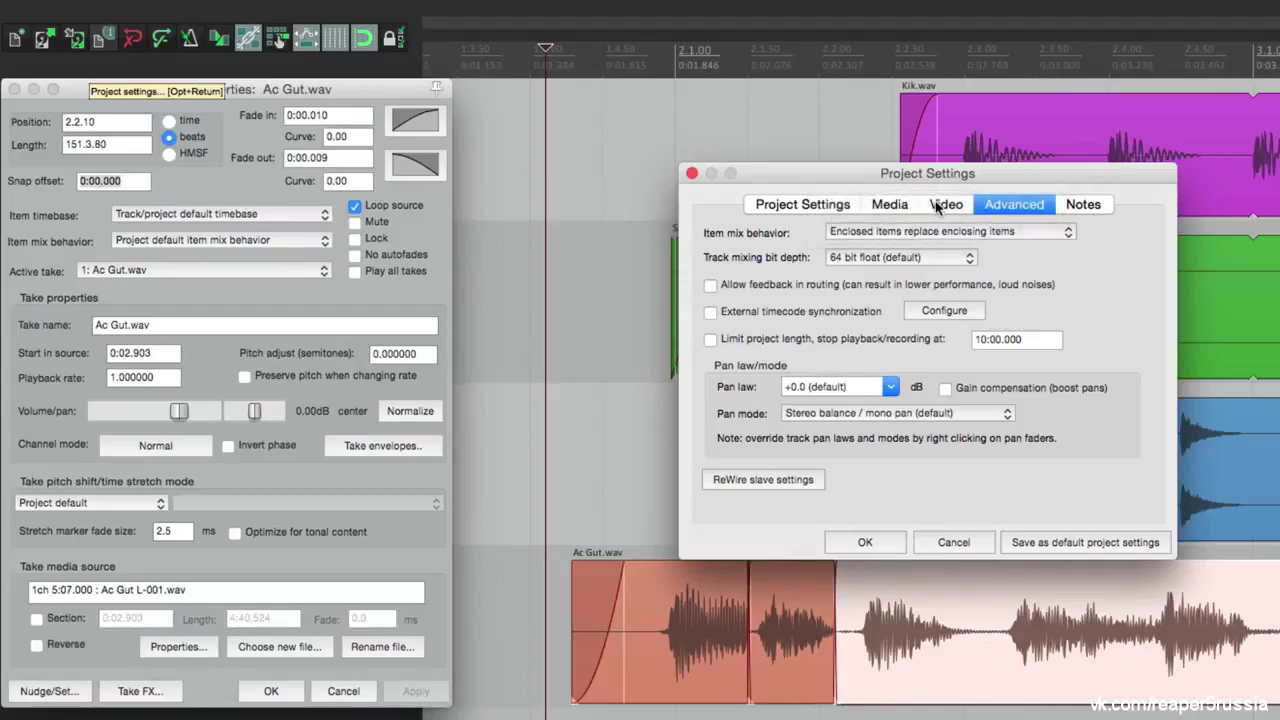
pyautogui.click(865, 542)
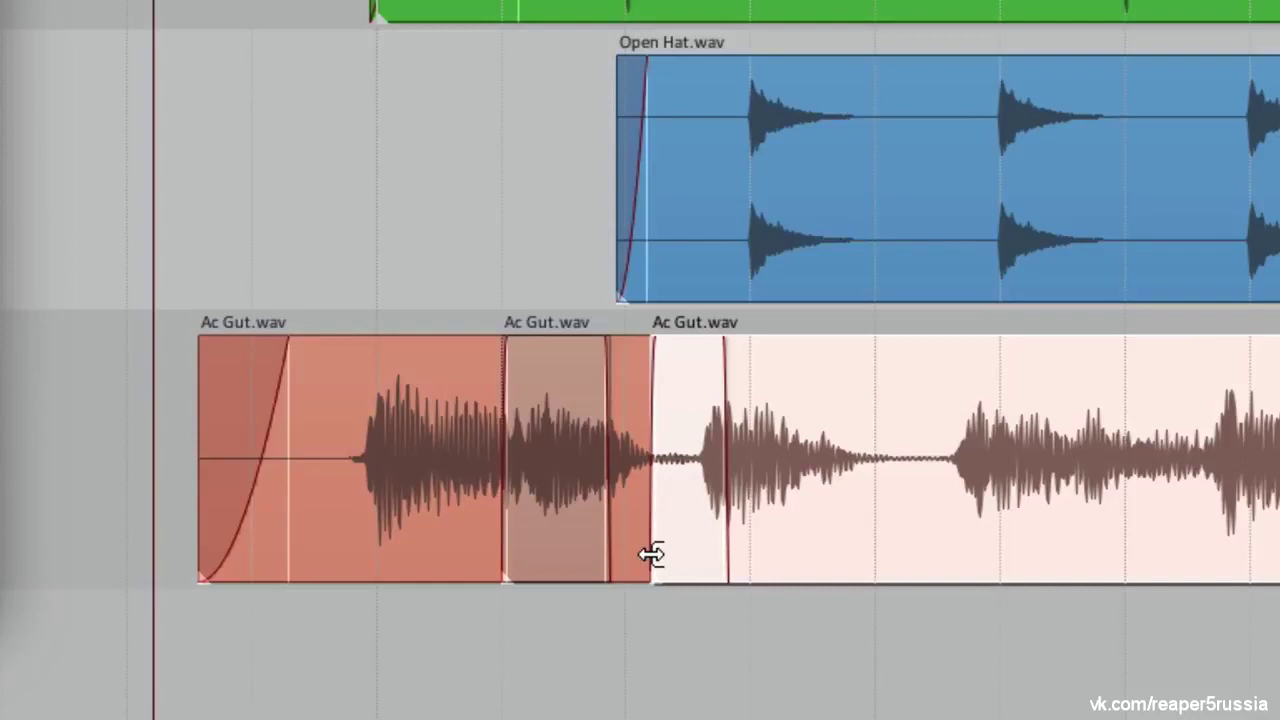
# Separate the overlapping Ac Gut.wav pieces, placing the middle one in the gap between the first and third
pyautogui.moveTo(895, 440); pyautogui.dragTo(1243, 430)
pyautogui.moveTo(638, 405); pyautogui.dragTo(440, 480)
pyautogui.moveTo(449, 391); pyautogui.dragTo(833, 484)
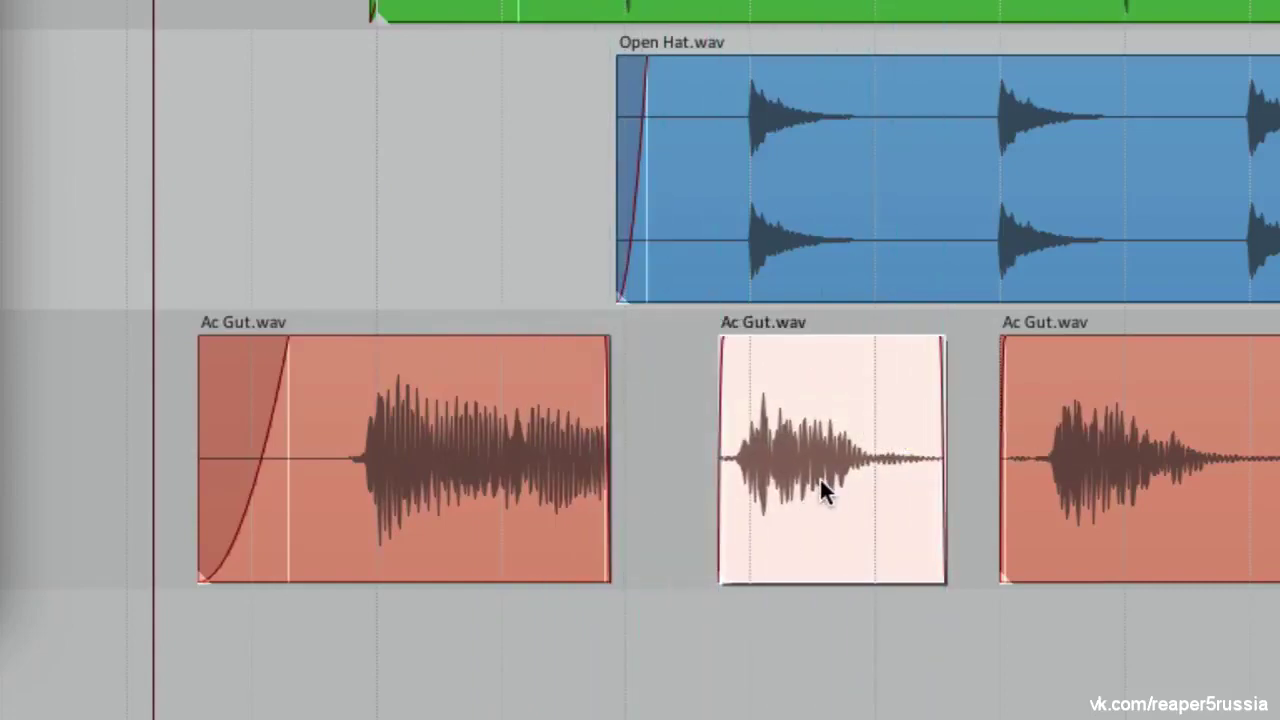
# Apply Items always mix as the middle Ac Gut.wav item's mix behavior and move it over the first piece and back
pyautogui.doubleClick(819, 476)
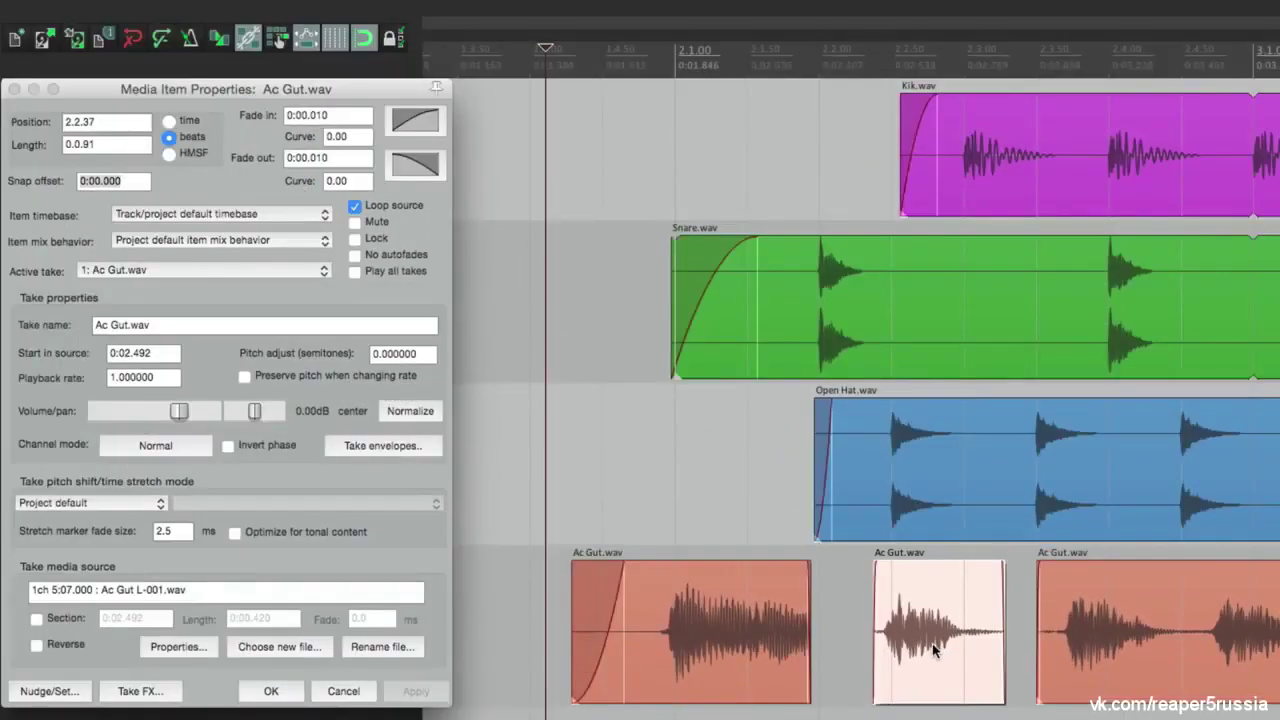
pyautogui.moveTo(932, 643); pyautogui.dragTo(926, 643)
pyautogui.click(263, 241)
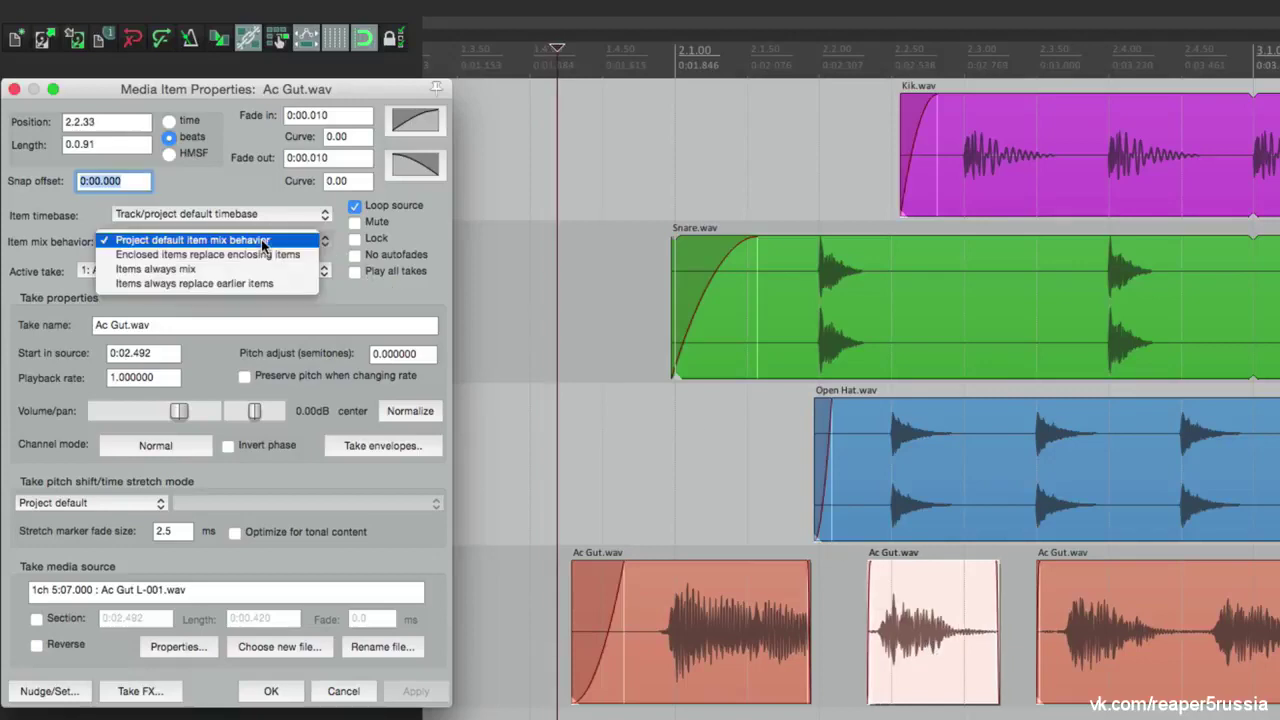
pyautogui.click(267, 270)
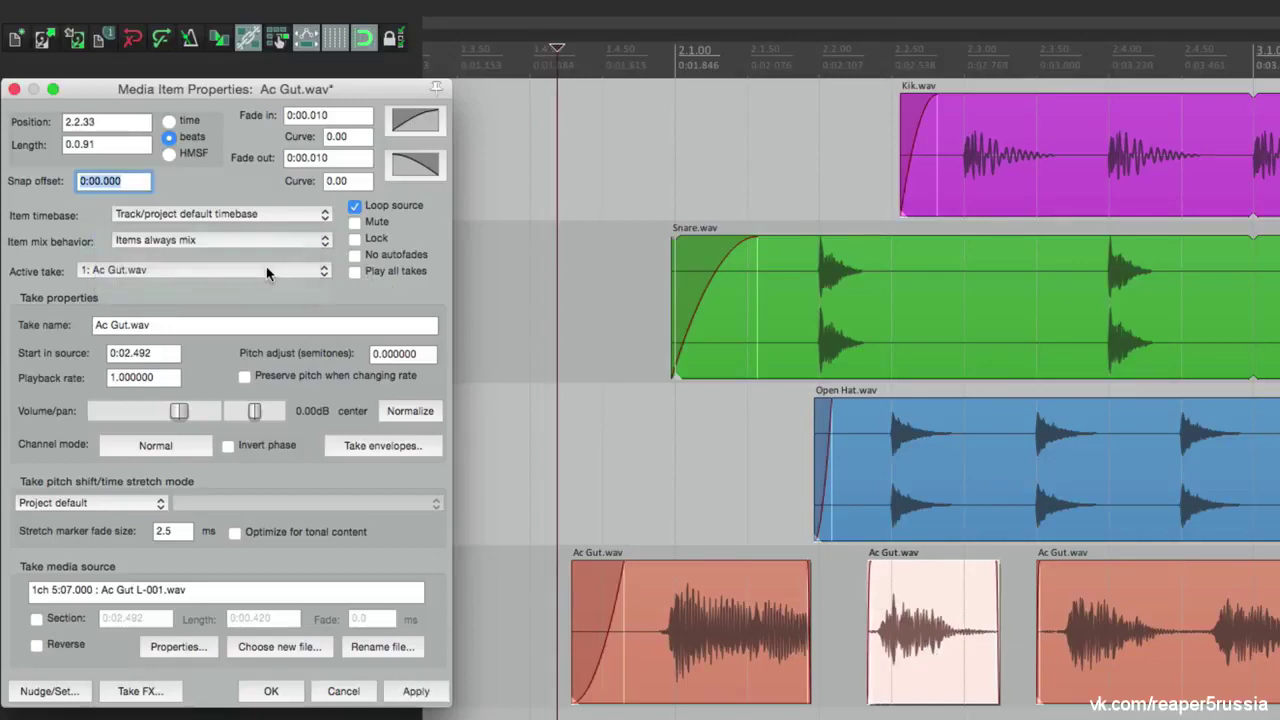
pyautogui.click(416, 691)
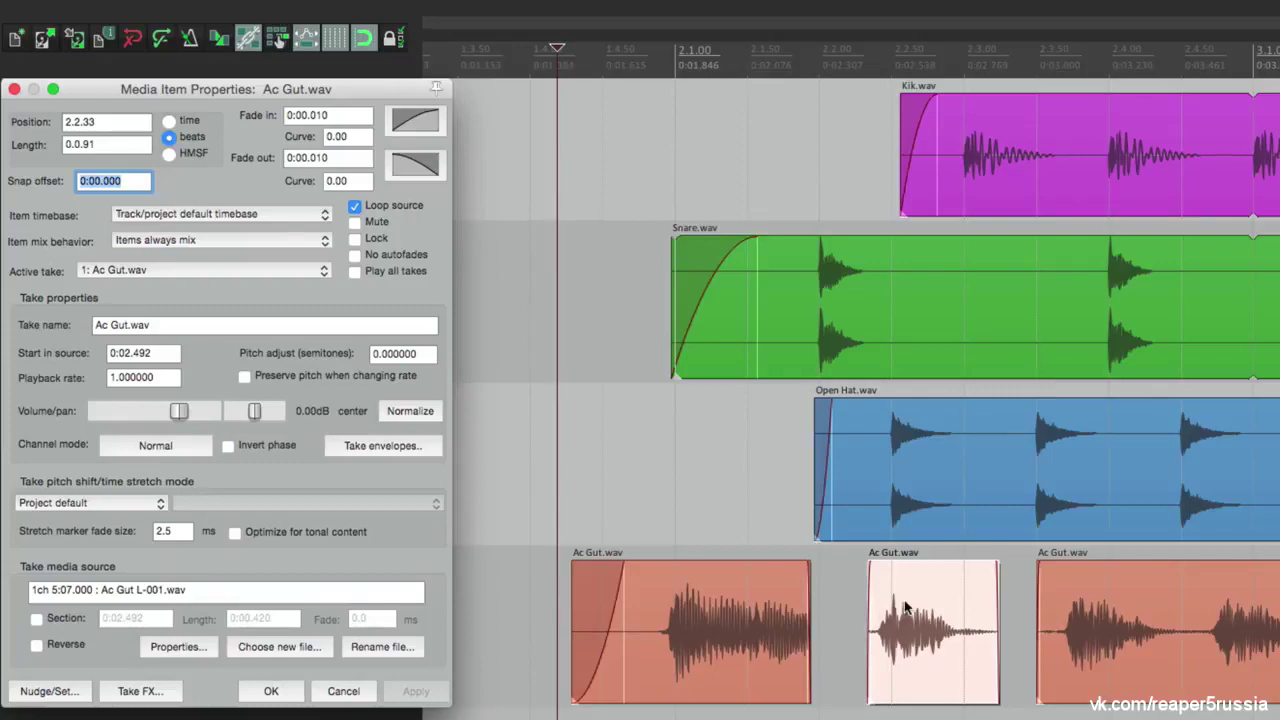
pyautogui.moveTo(905, 607); pyautogui.dragTo(675, 608)
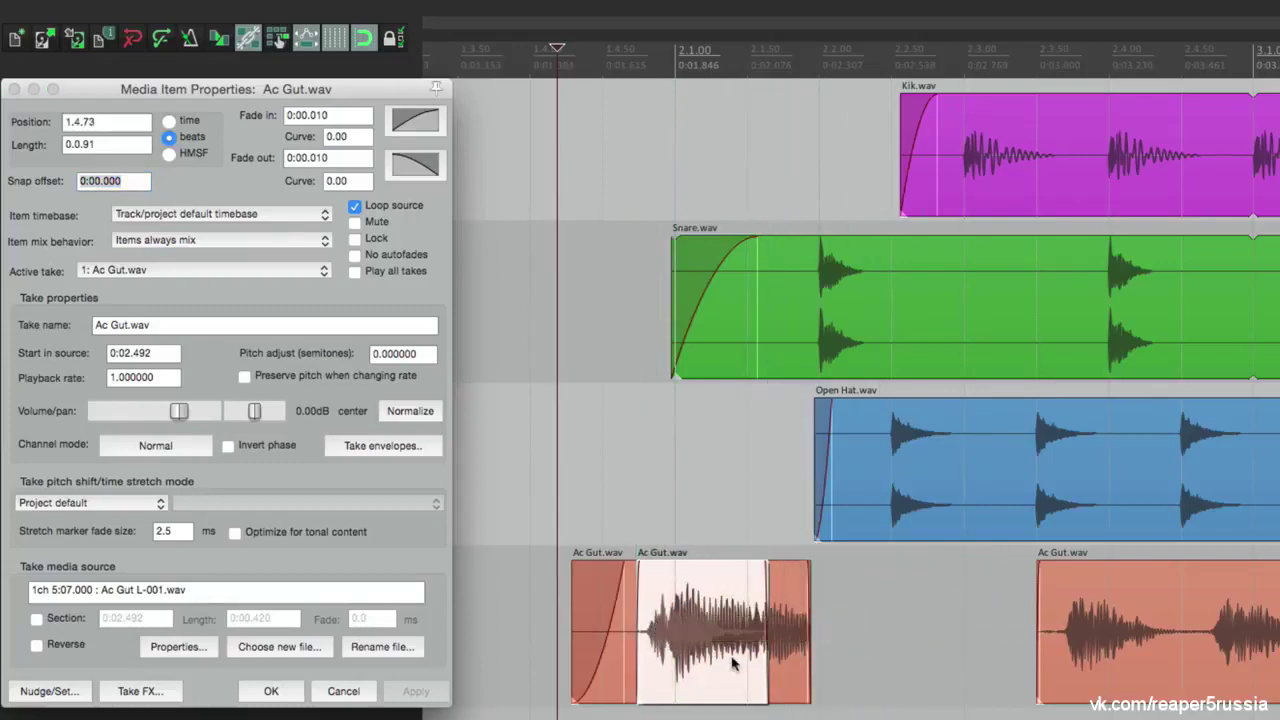
pyautogui.moveTo(729, 671); pyautogui.dragTo(949, 662)
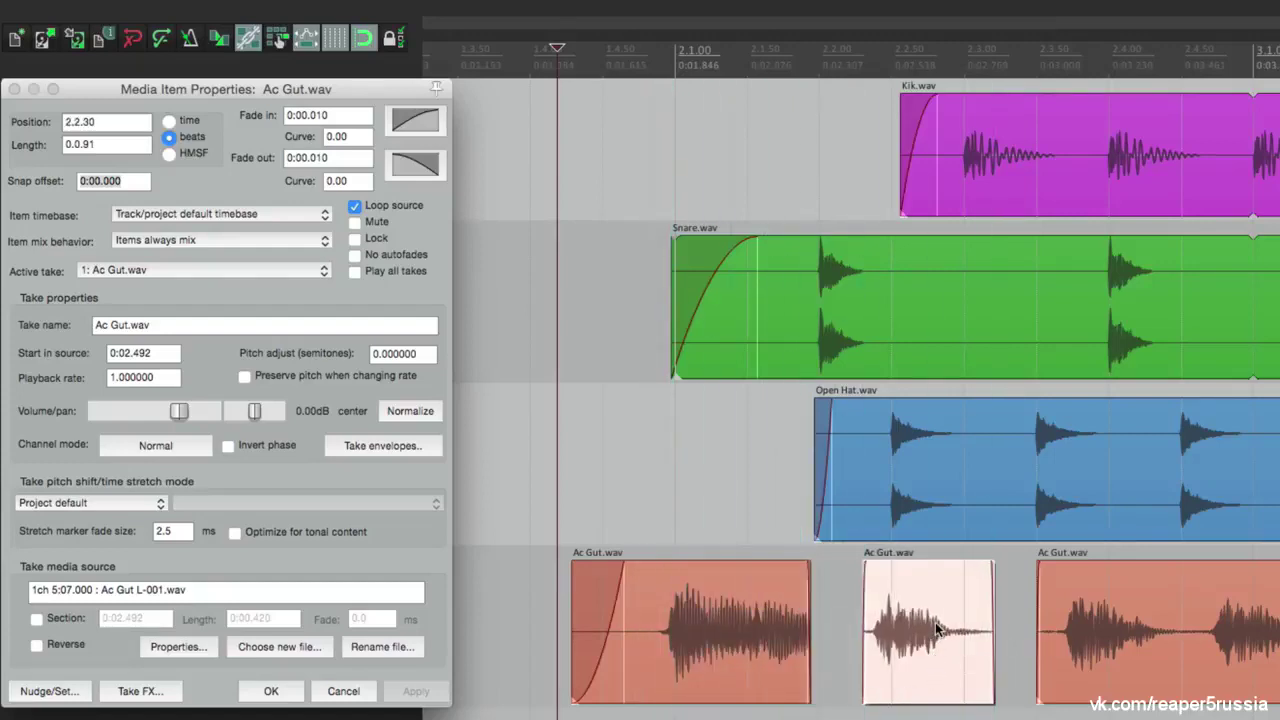
# Apply Project default item mix behavior to the middle Ac Gut.wav item
pyautogui.click(220, 240)
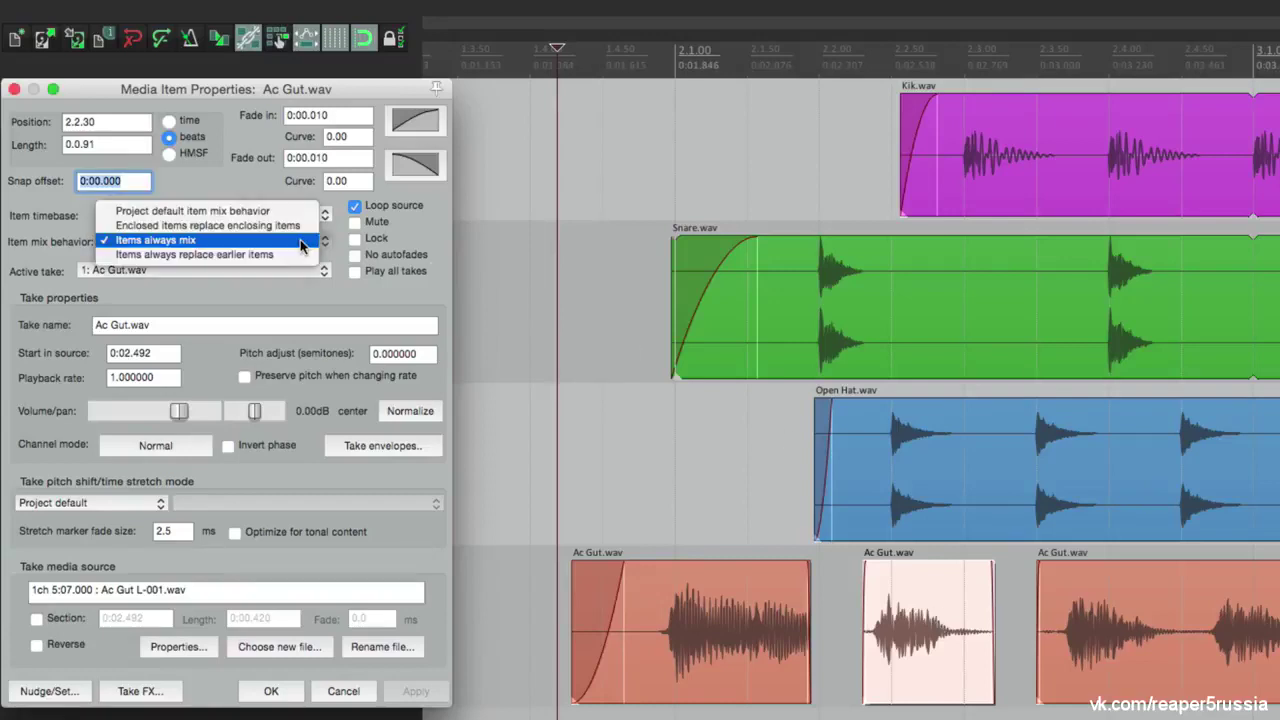
pyautogui.click(200, 209)
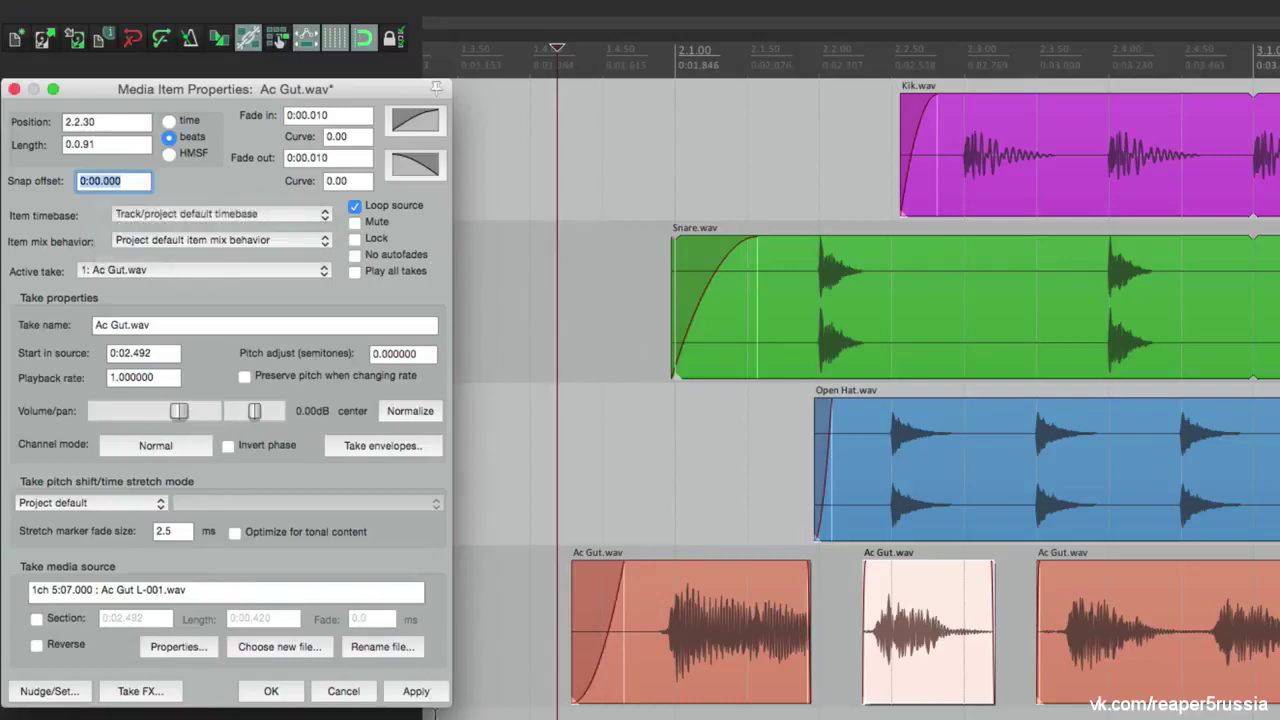
pyautogui.click(416, 691)
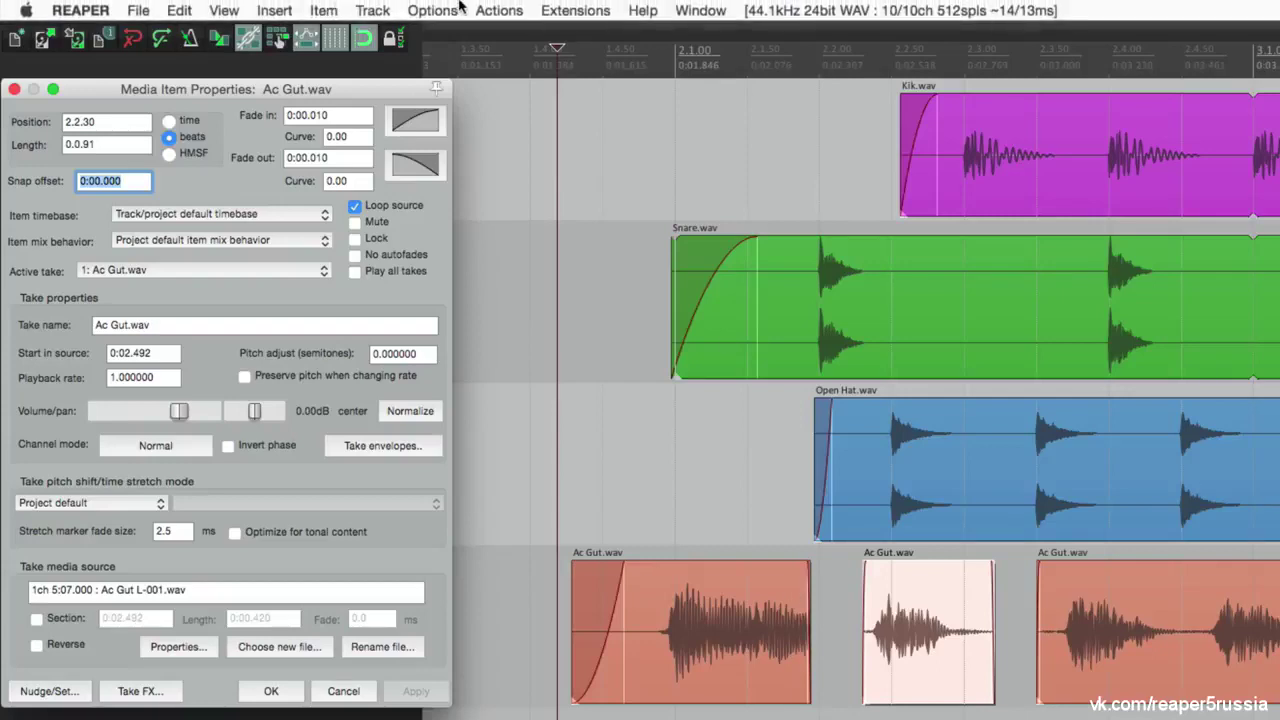
# Enable Trim content behind media items when editing, and cut back the first and third Ac Gut.wav pieces by moving the middle one over each
pyautogui.click(440, 10)
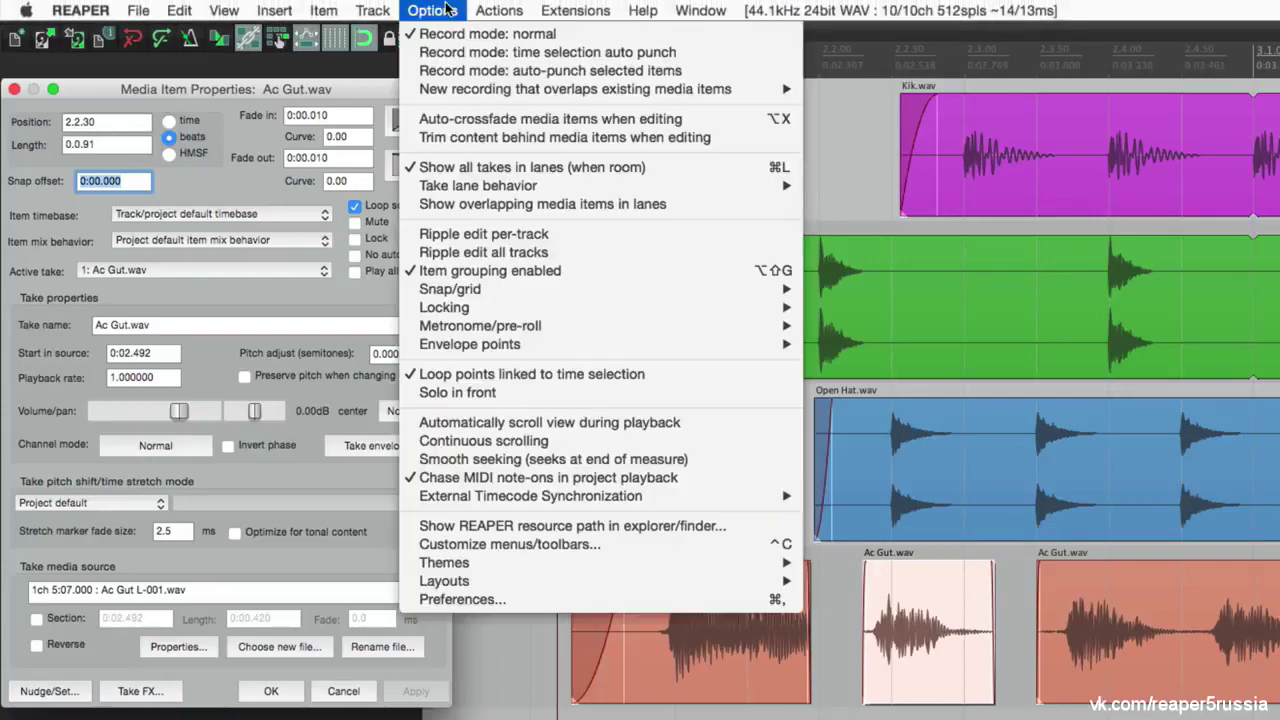
pyautogui.click(409, 137)
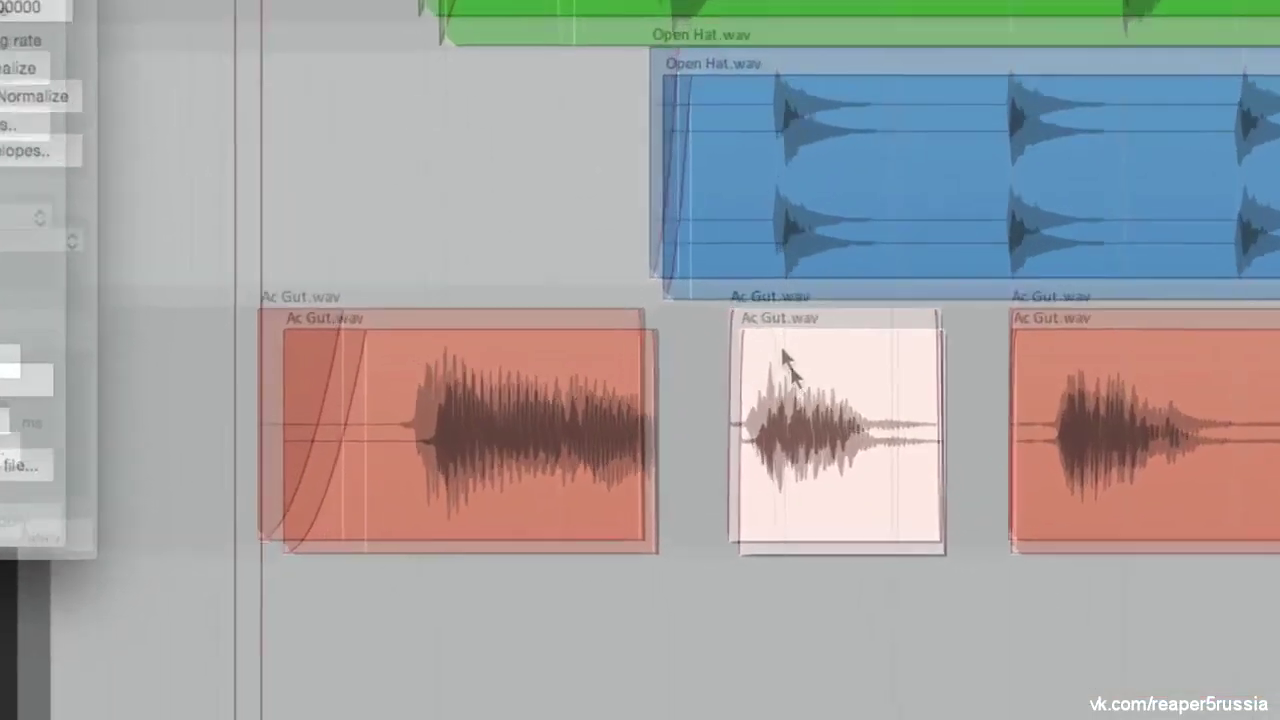
pyautogui.moveTo(767, 320); pyautogui.dragTo(514, 366)
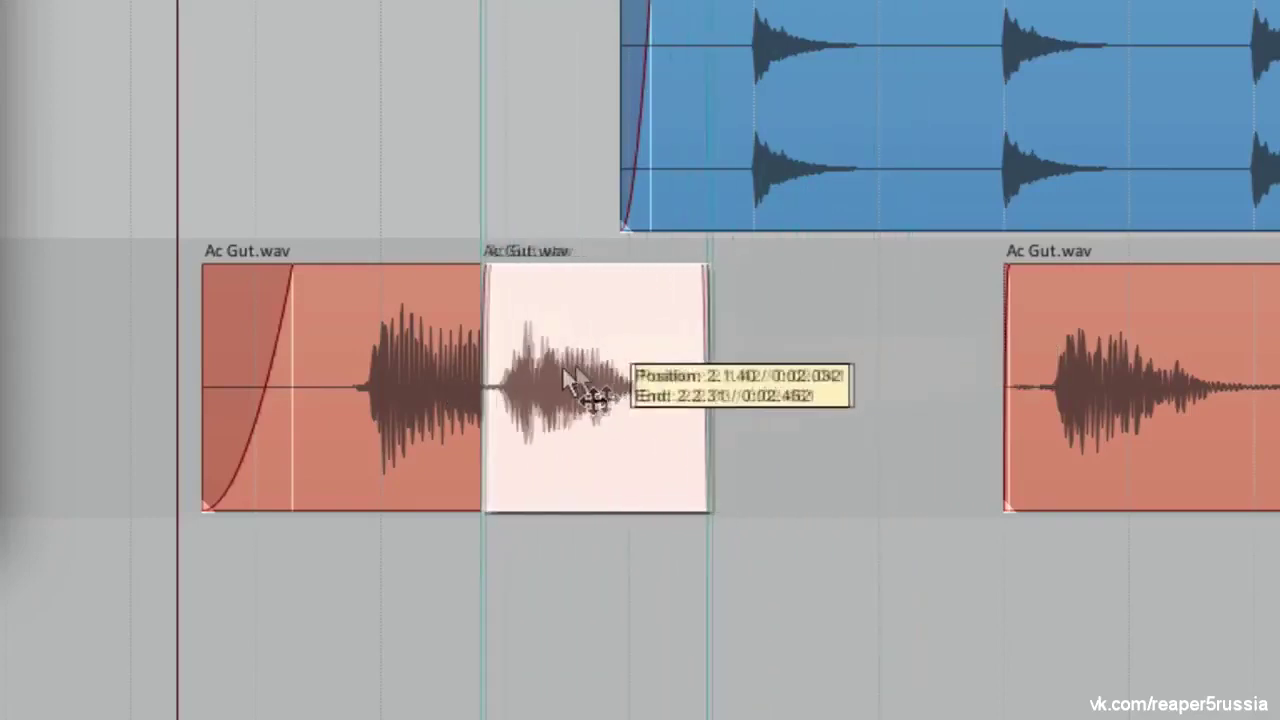
pyautogui.moveTo(597, 378); pyautogui.dragTo(645, 403)
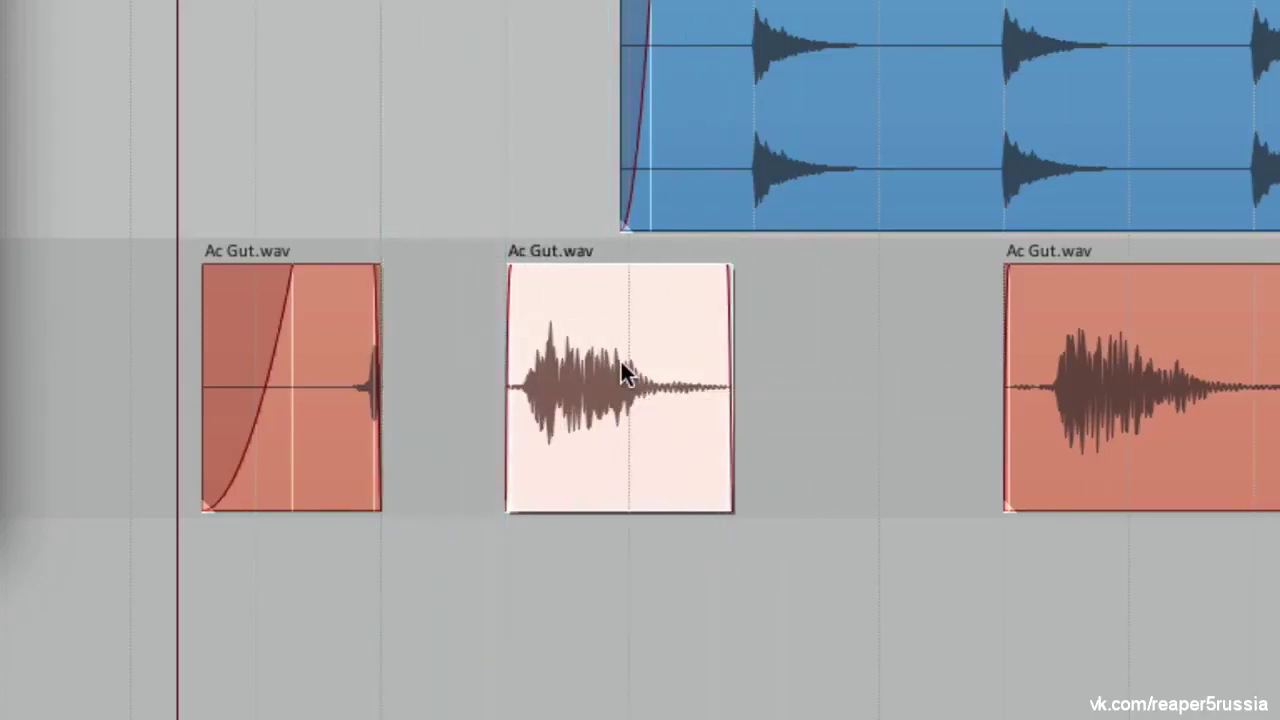
pyautogui.moveTo(462, 320); pyautogui.dragTo(946, 484)
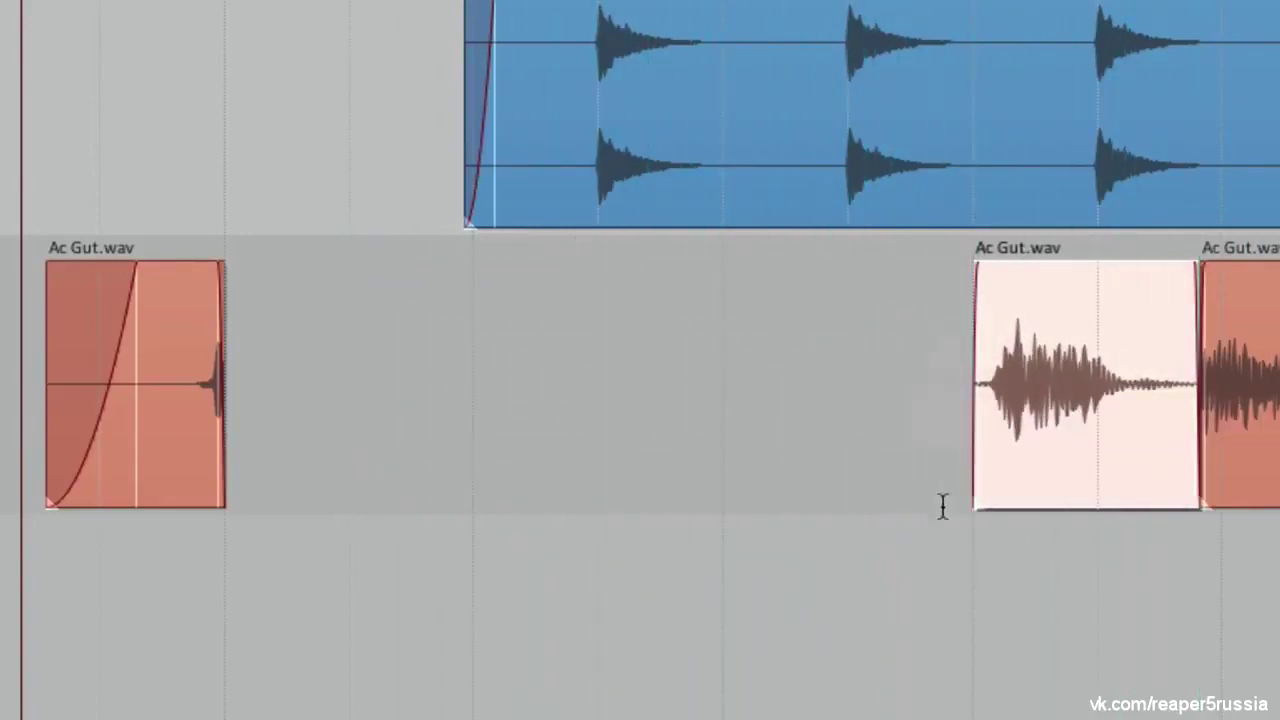
pyautogui.moveTo(1045, 395); pyautogui.dragTo(781, 415)
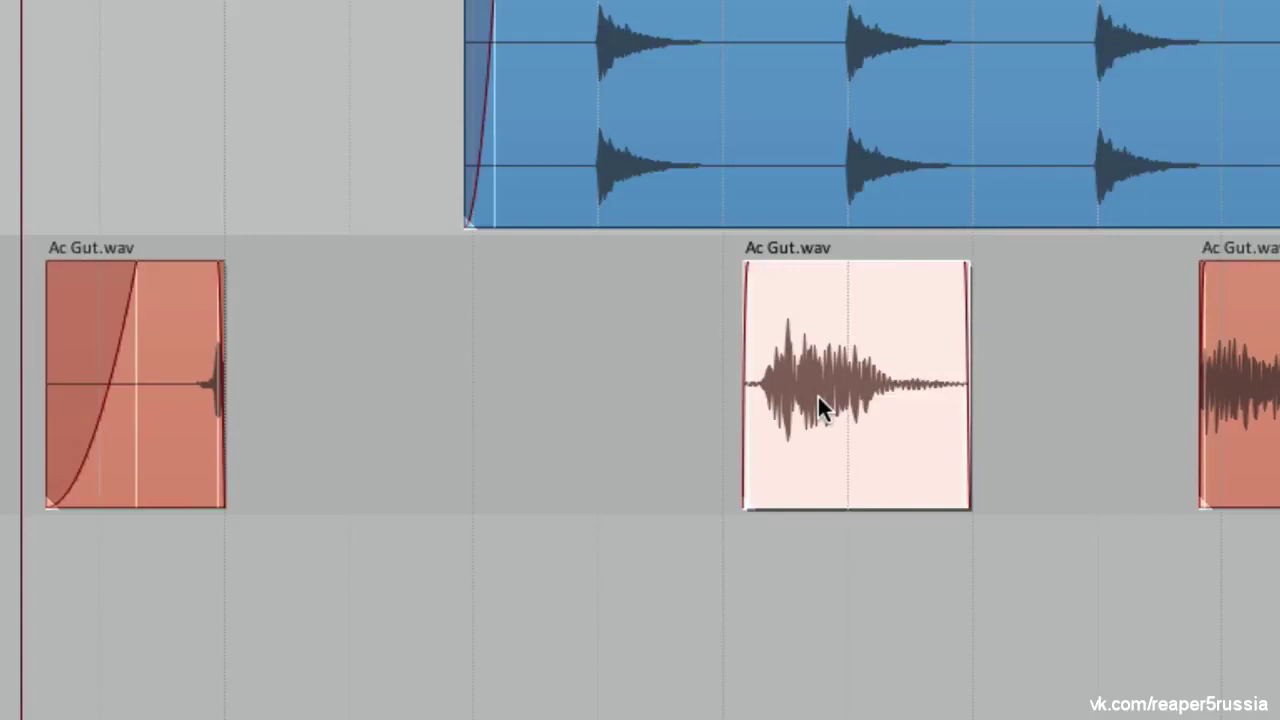
# Open the properties of the middle Ac Gut.wav piece and turn off trimming of content behind media items when editing
pyautogui.doubleClick(818, 397)
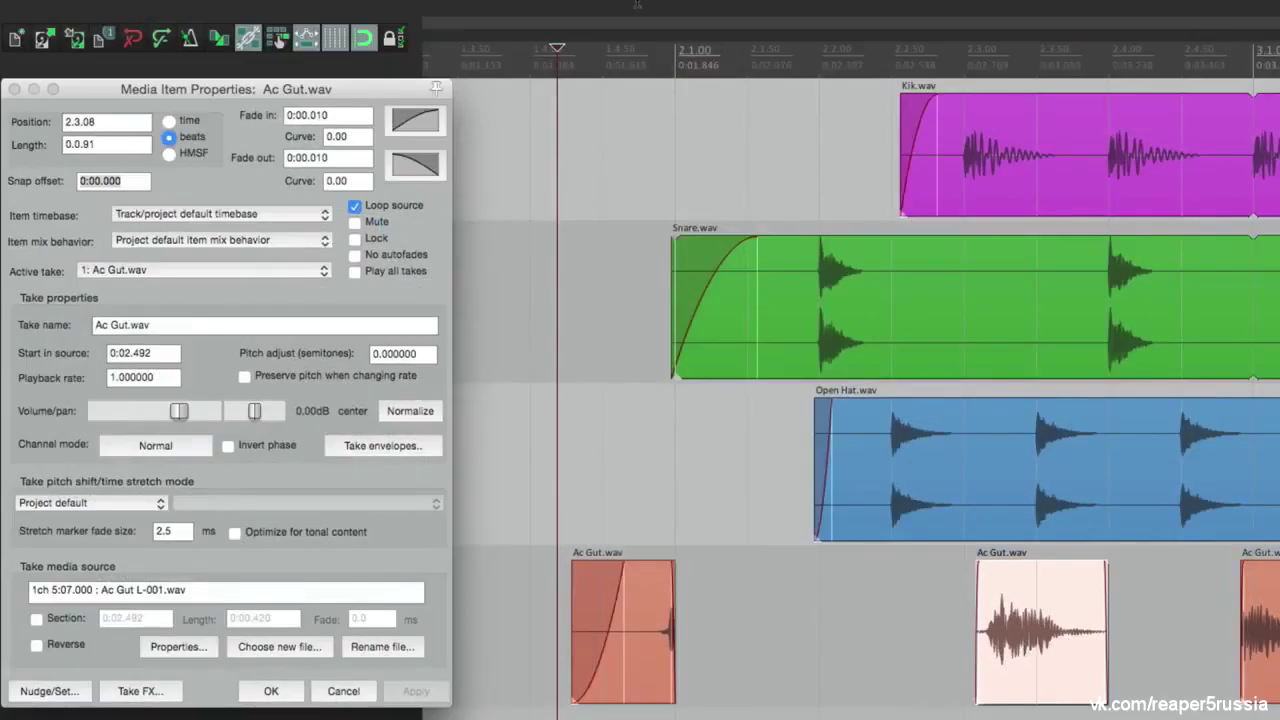
pyautogui.click(432, 10)
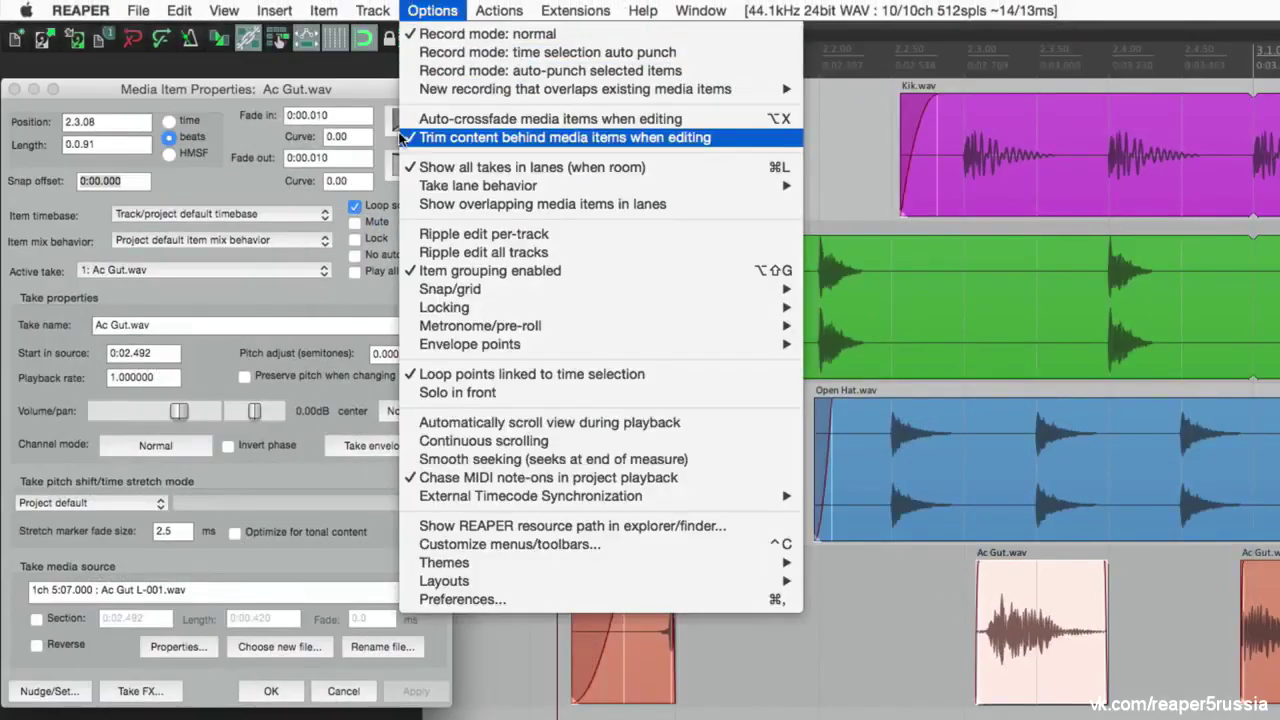
pyautogui.click(565, 137)
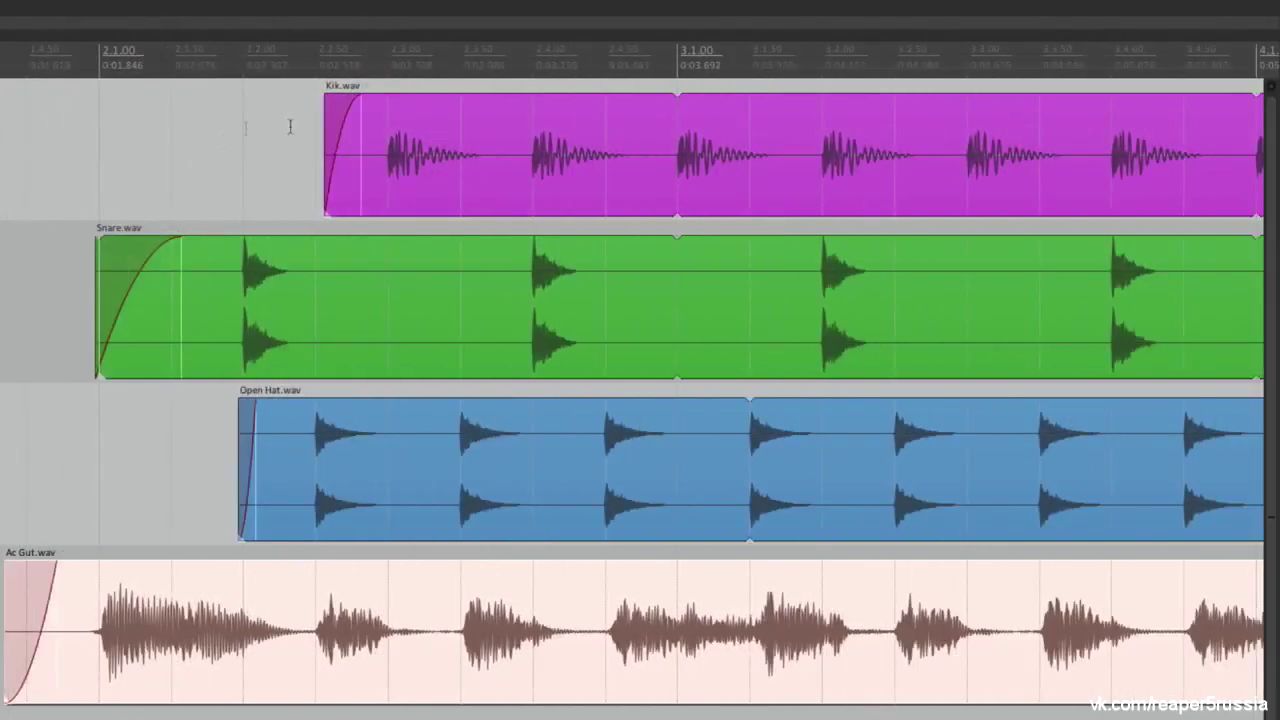
# In the Kik.wav item's properties, apply Loop source switched off and restore it to on
pyautogui.click(994, 145)
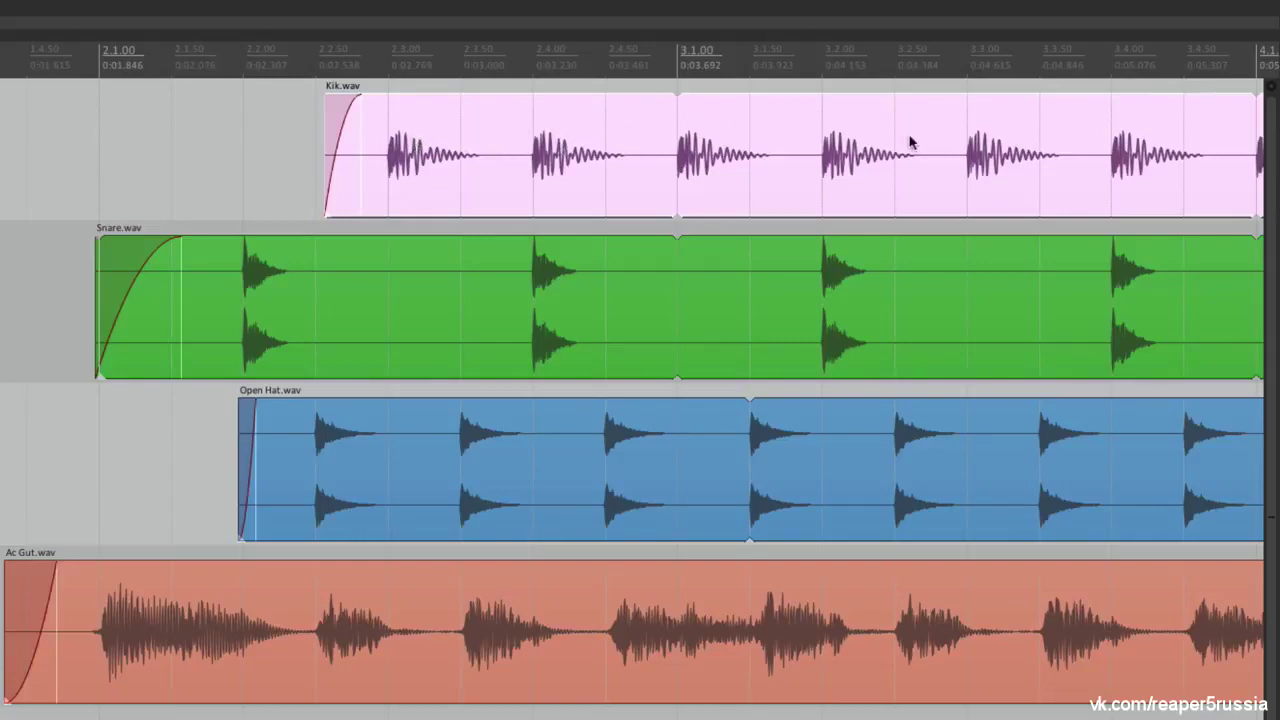
pyautogui.doubleClick(641, 150)
pyautogui.click(354, 206)
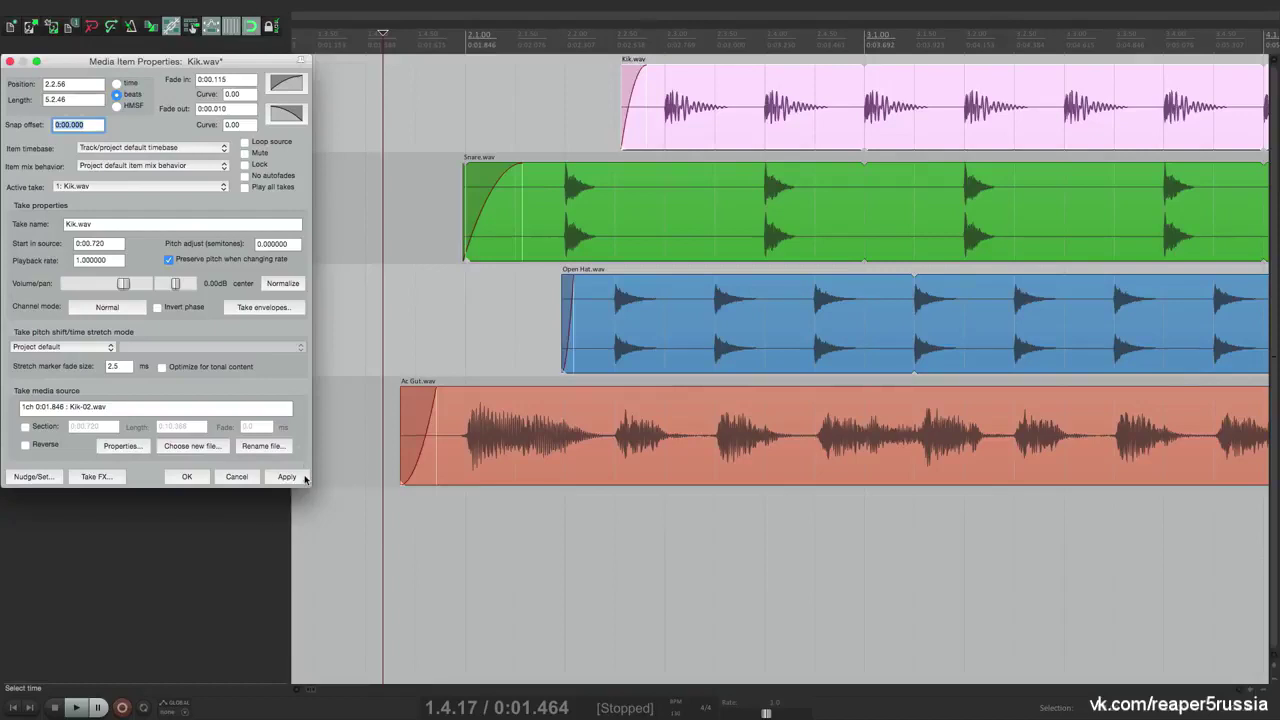
pyautogui.click(303, 477)
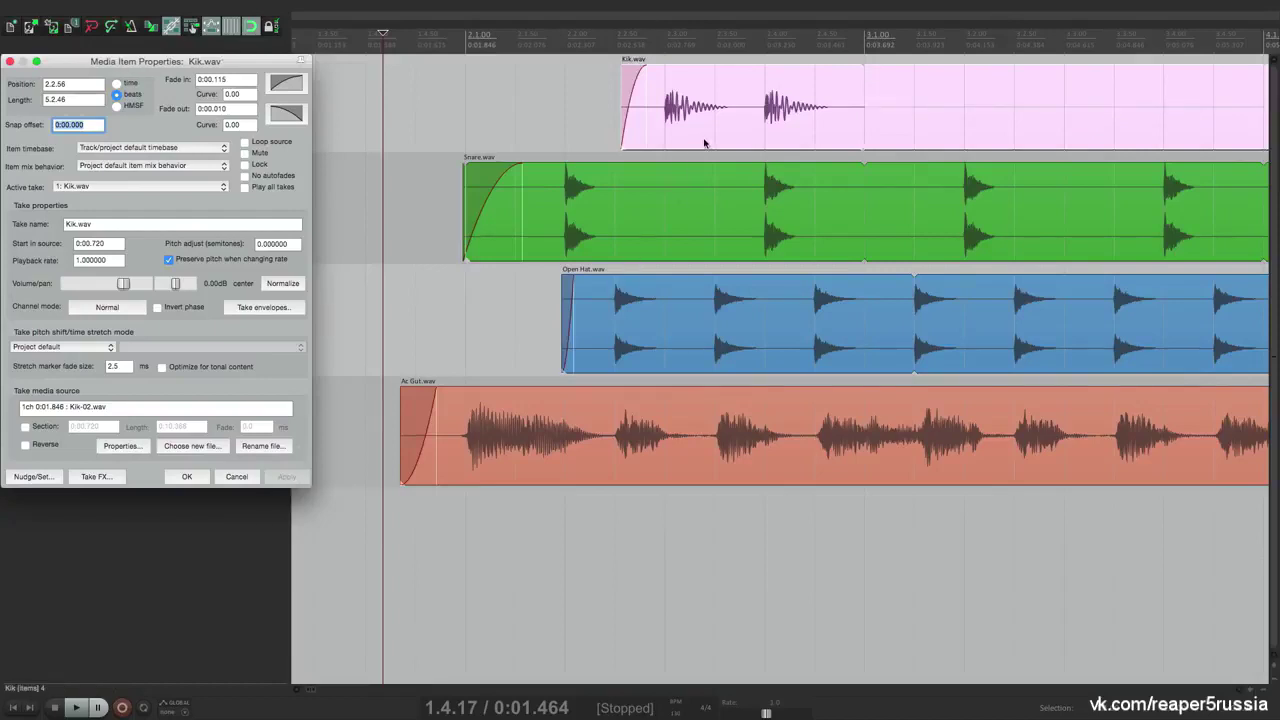
pyautogui.click(244, 142)
pyautogui.click(286, 476)
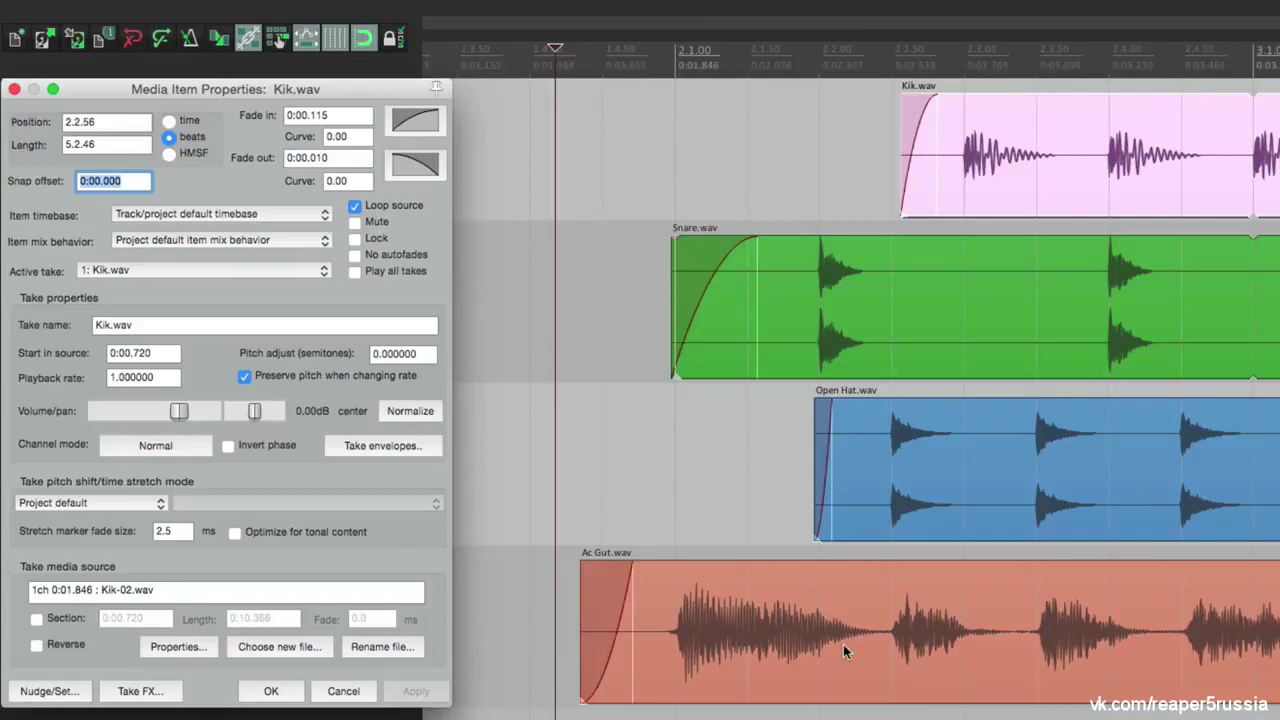
# Split the Ac Gut.wav item before and after its second chord, isolating a piece at about 2.2.38 with length about 0.0.94
pyautogui.click(876, 618)
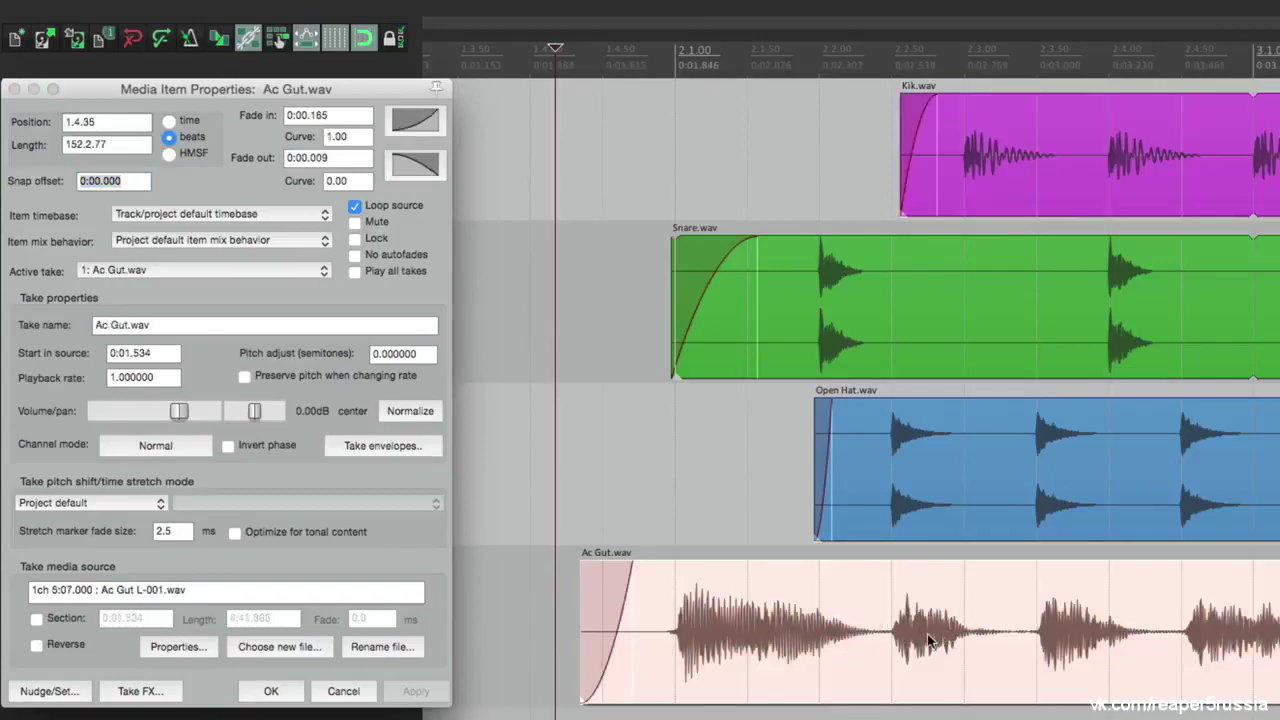
pyautogui.click(875, 598)
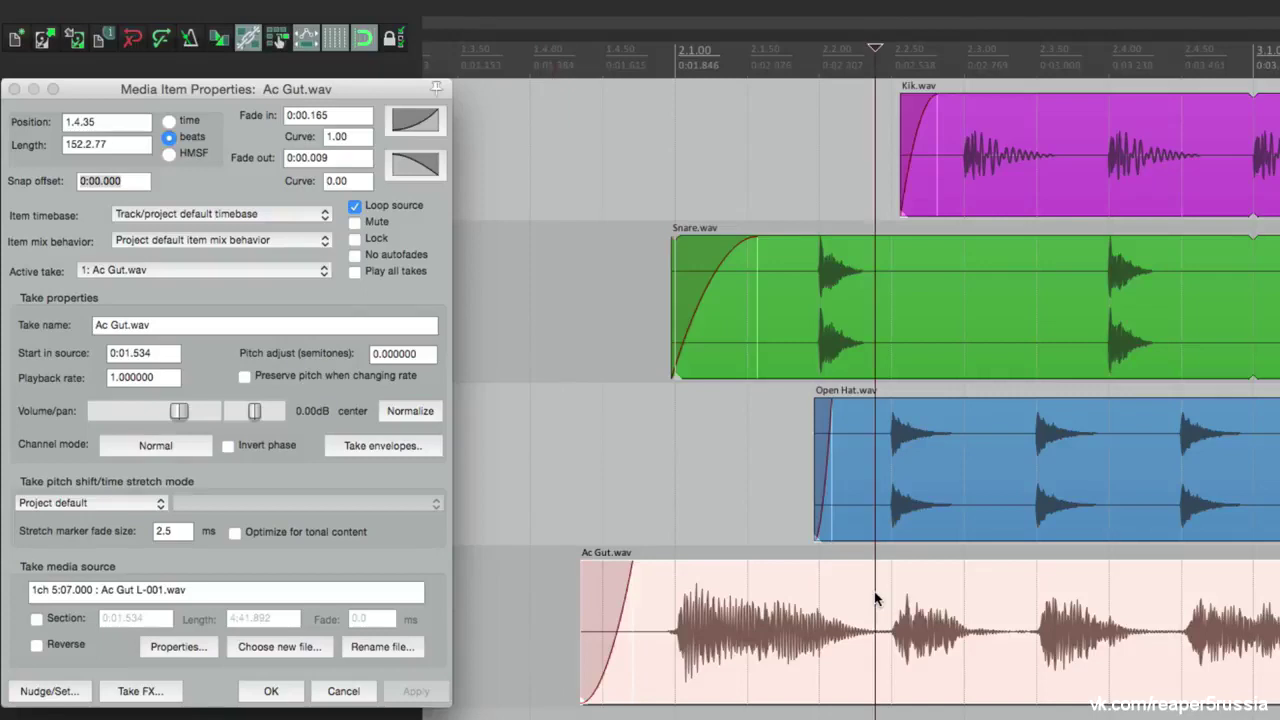
pyautogui.press('s')
pyautogui.click(1008, 604)
pyautogui.press('s')
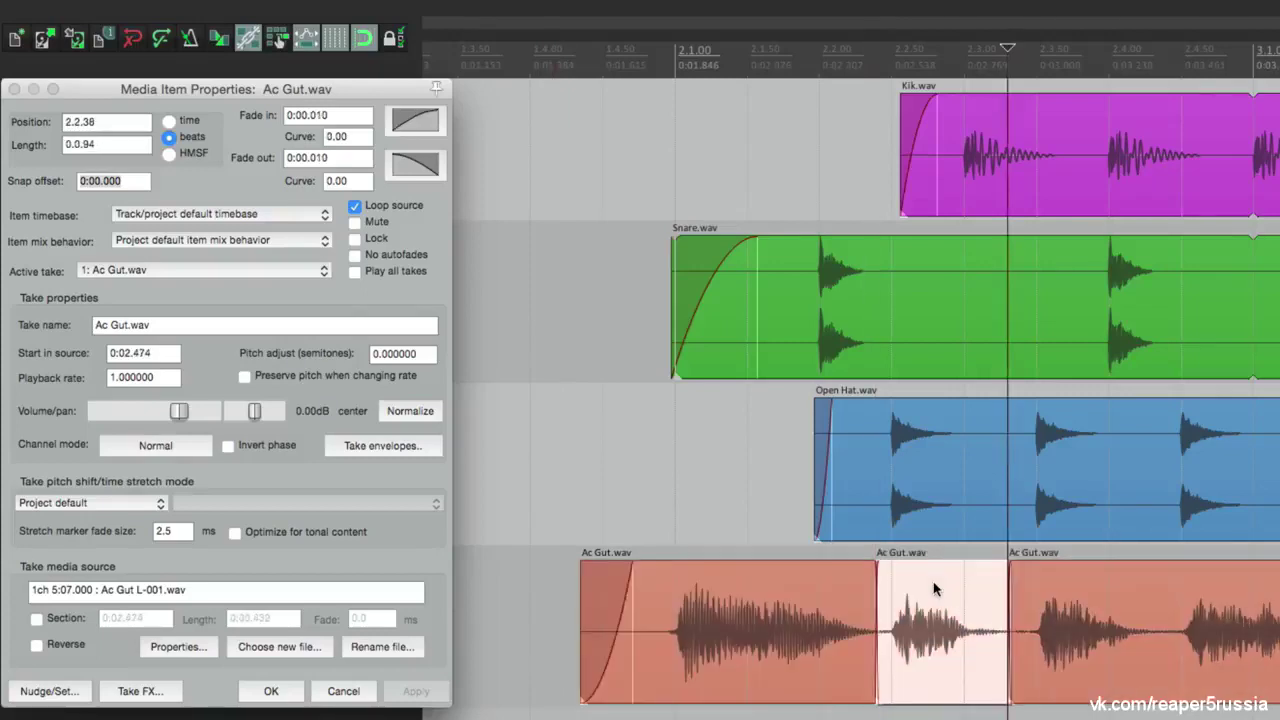
# Mute the isolated Ac Gut.wav piece through its item properties and apply the change
pyautogui.click(355, 222)
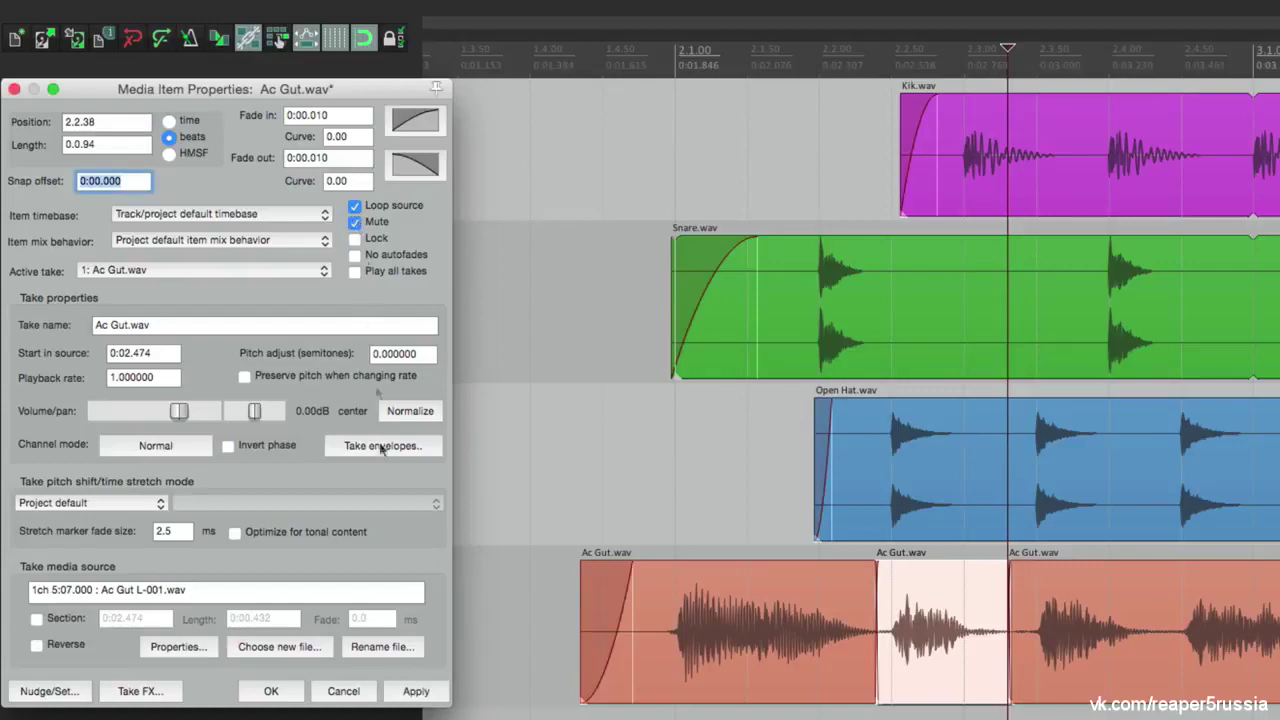
pyautogui.click(416, 690)
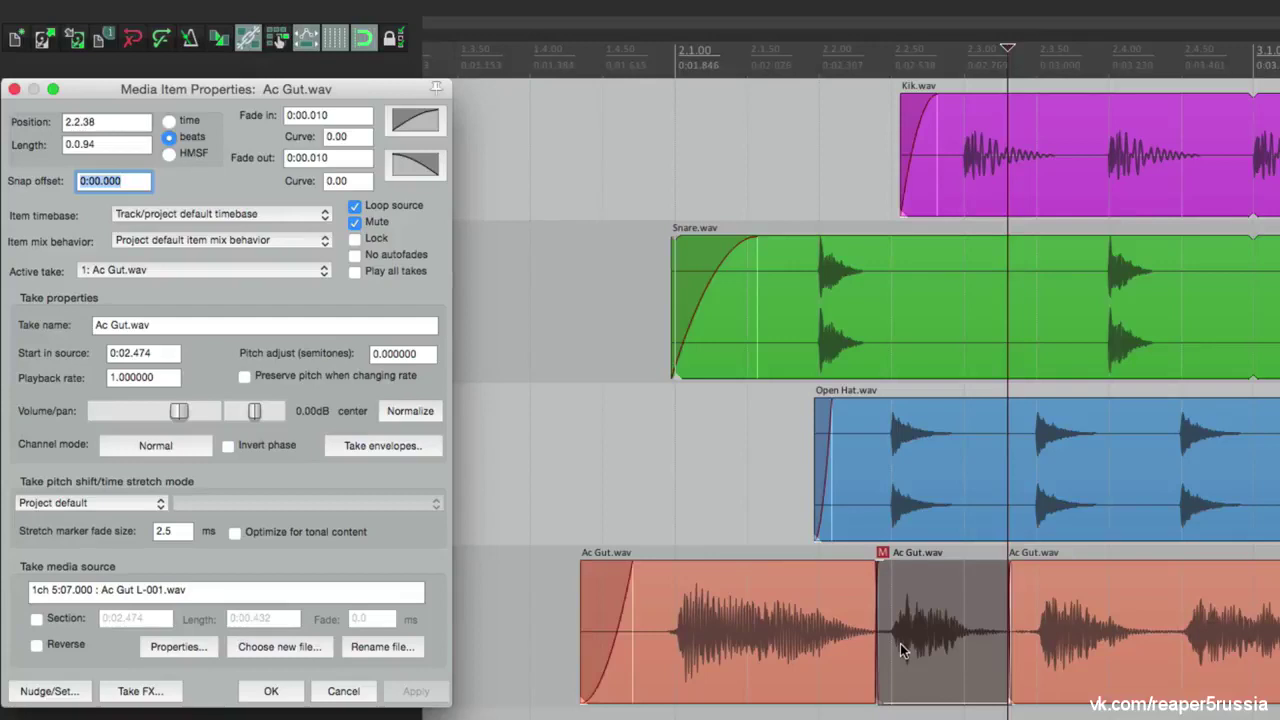
# Delete the muted middle Ac Gut.wav piece and undo the deletion
pyautogui.click(950, 614)
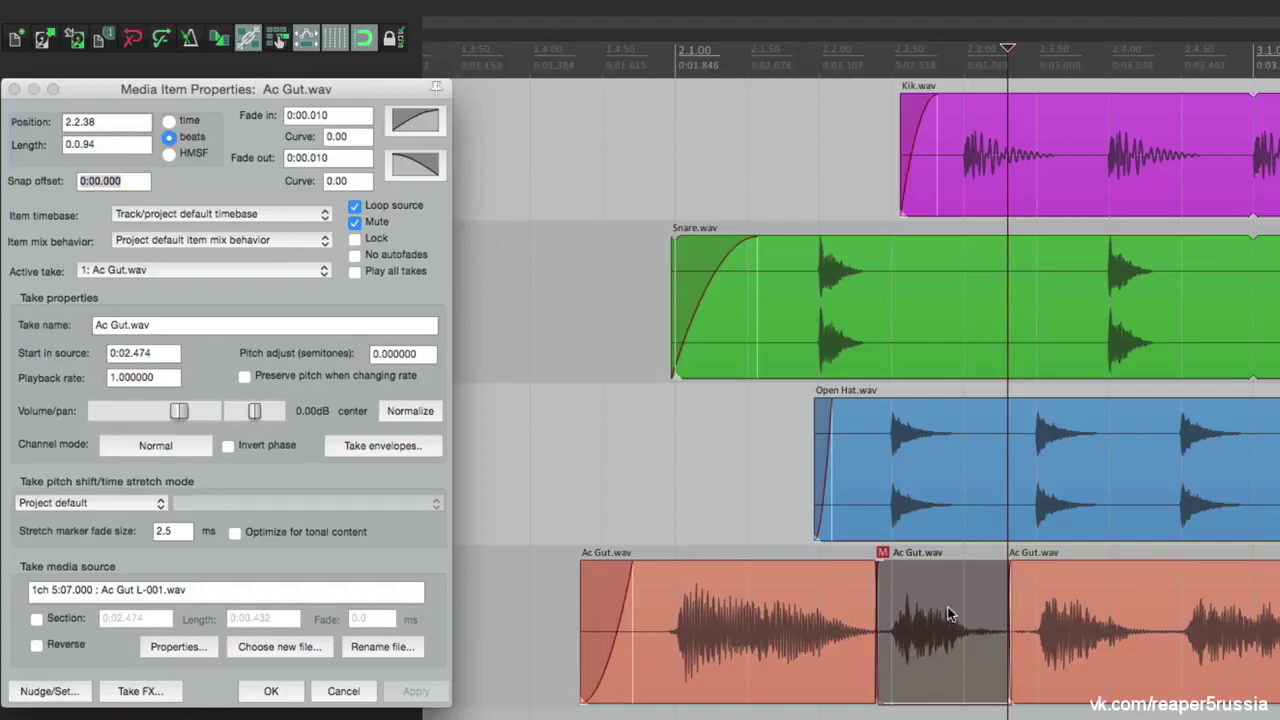
pyautogui.press('Delete')
pyautogui.press('super+z')
# Unmute the middle Ac Gut.wav piece, mute it again and unmute it once more
pyautogui.click(882, 553)
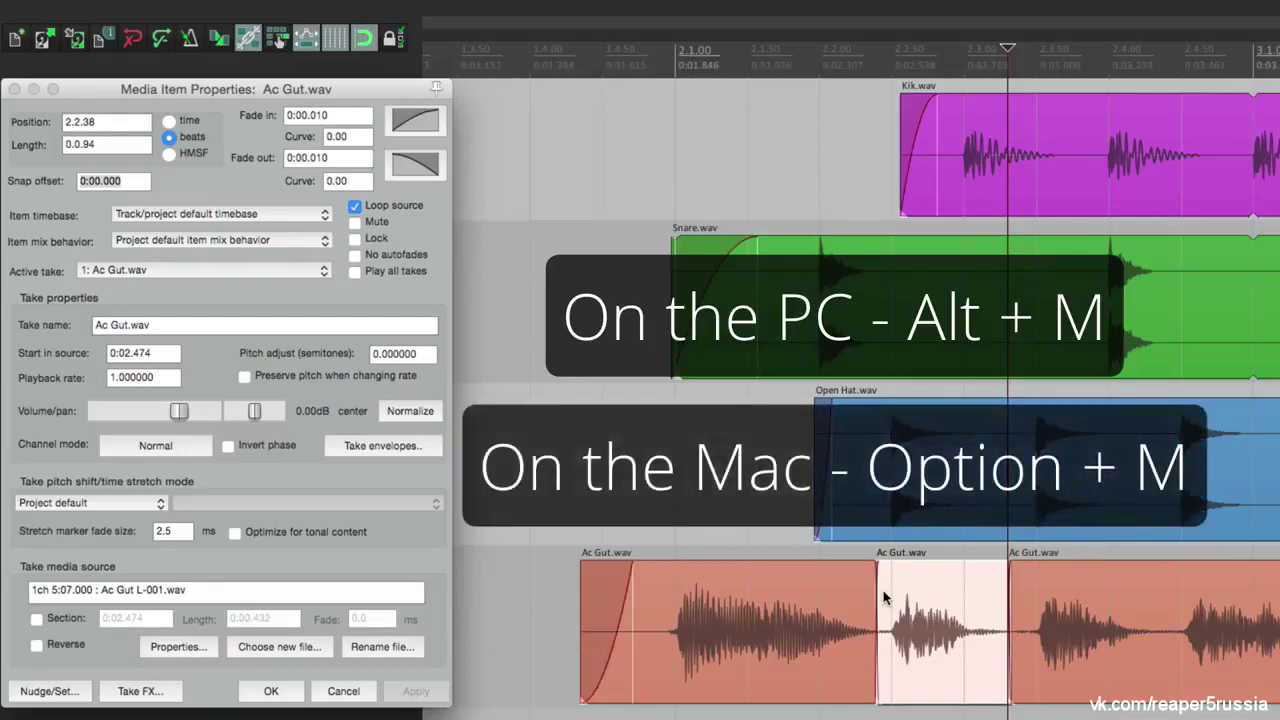
pyautogui.hotkey('alt', 'm')
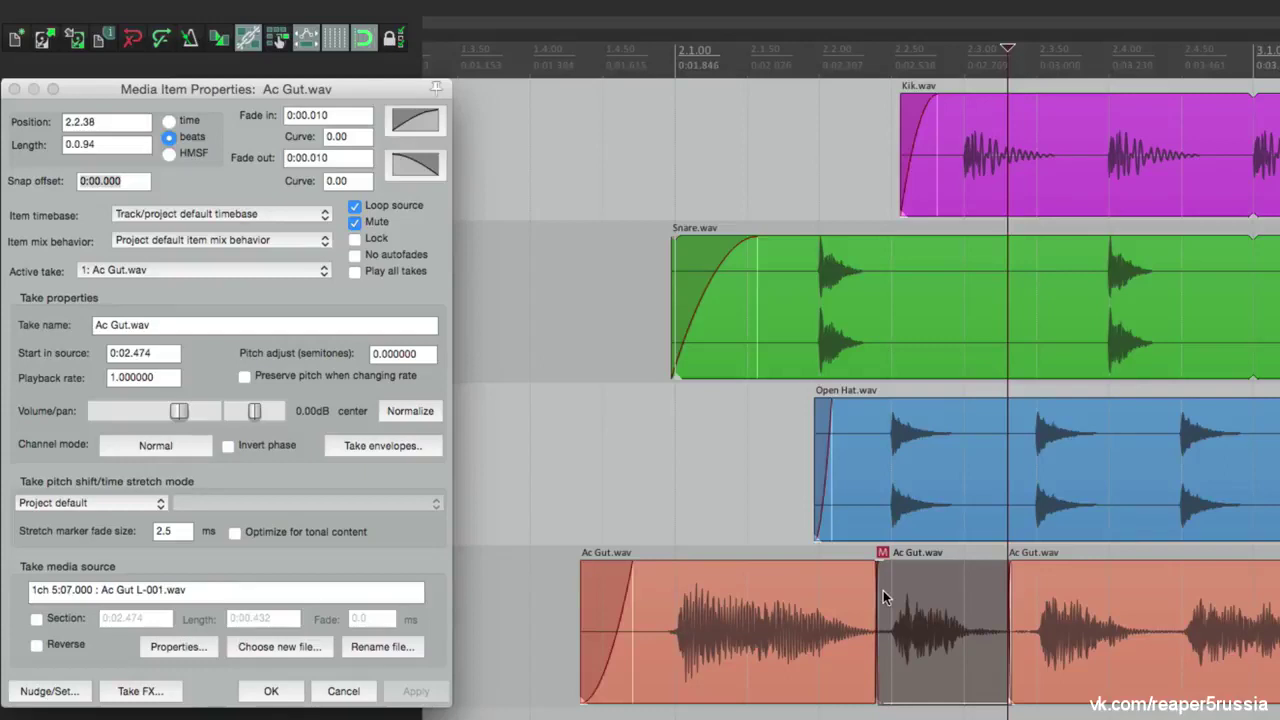
pyautogui.hotkey('alt', 'm')
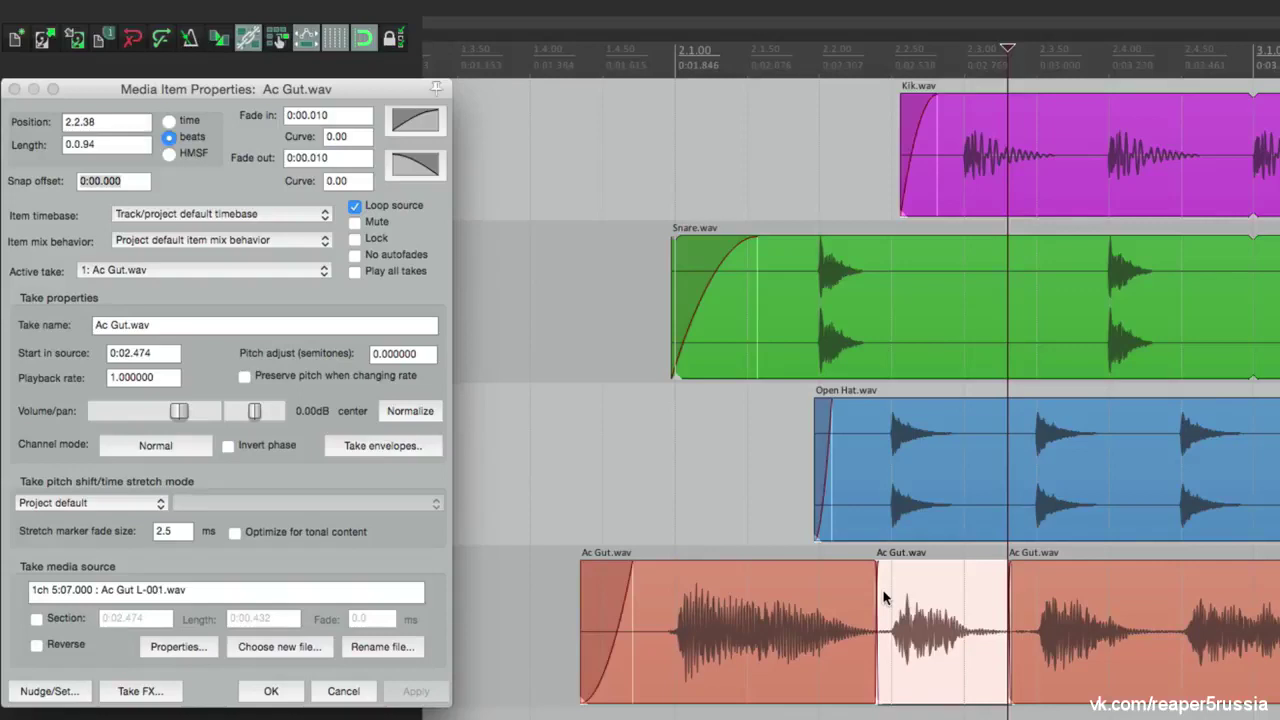
# Select the Open Hat.wav item and toggle its mute, leaving it muted
pyautogui.click(912, 459)
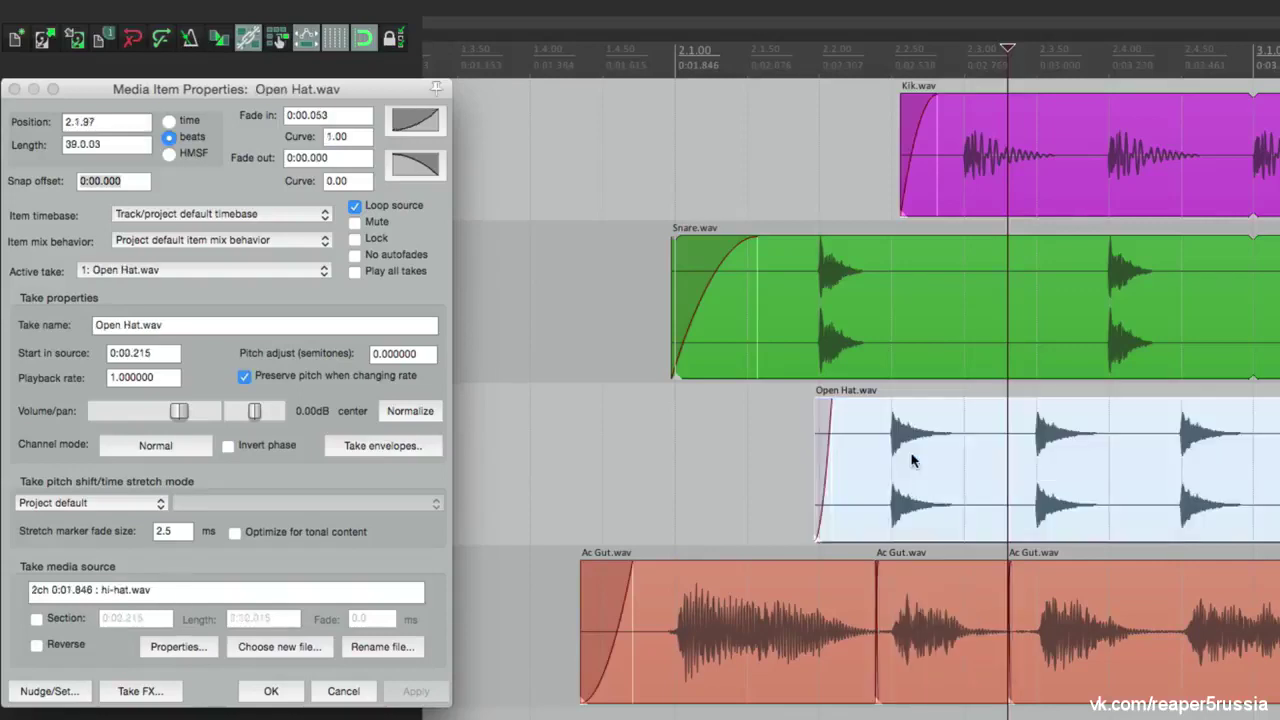
pyautogui.hotkey('alt', 'm')
pyautogui.hotkey('alt', 'm')
pyautogui.hotkey('alt', 'm')
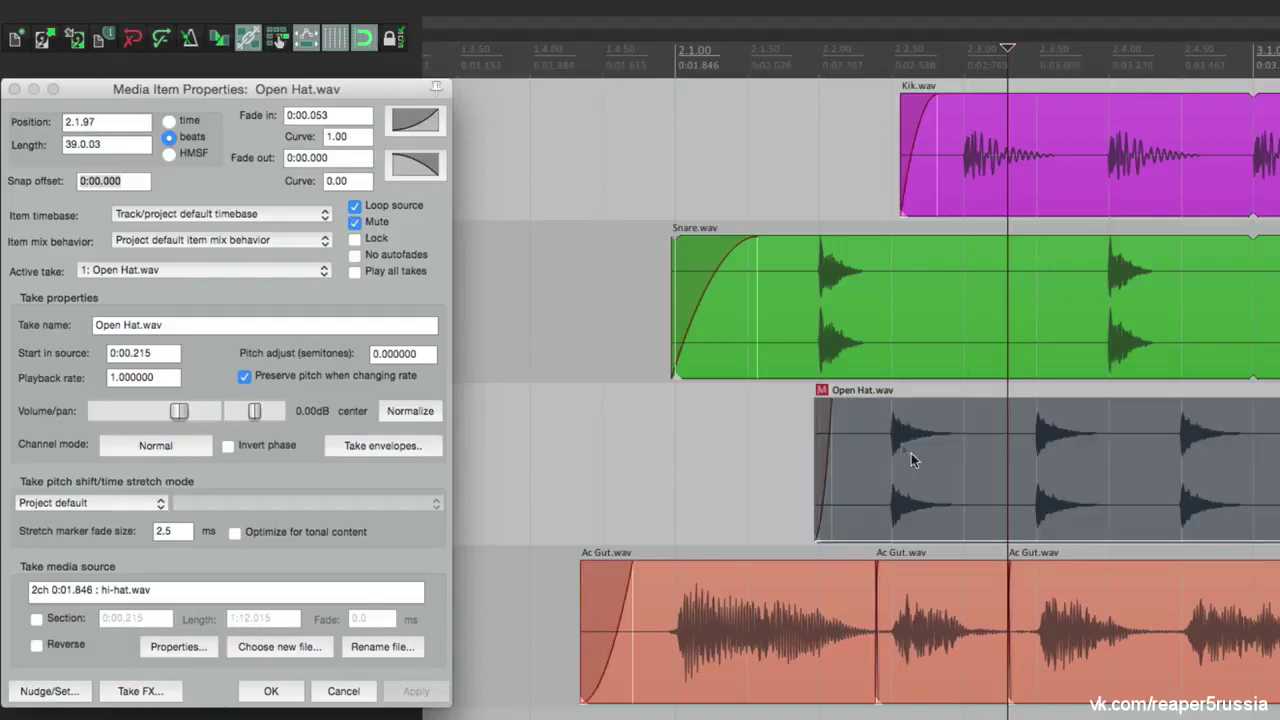
# Unmute the Open Hat.wav item through its item properties, apply the change and clear the selection
pyautogui.click(354, 222)
pyautogui.click(354, 222)
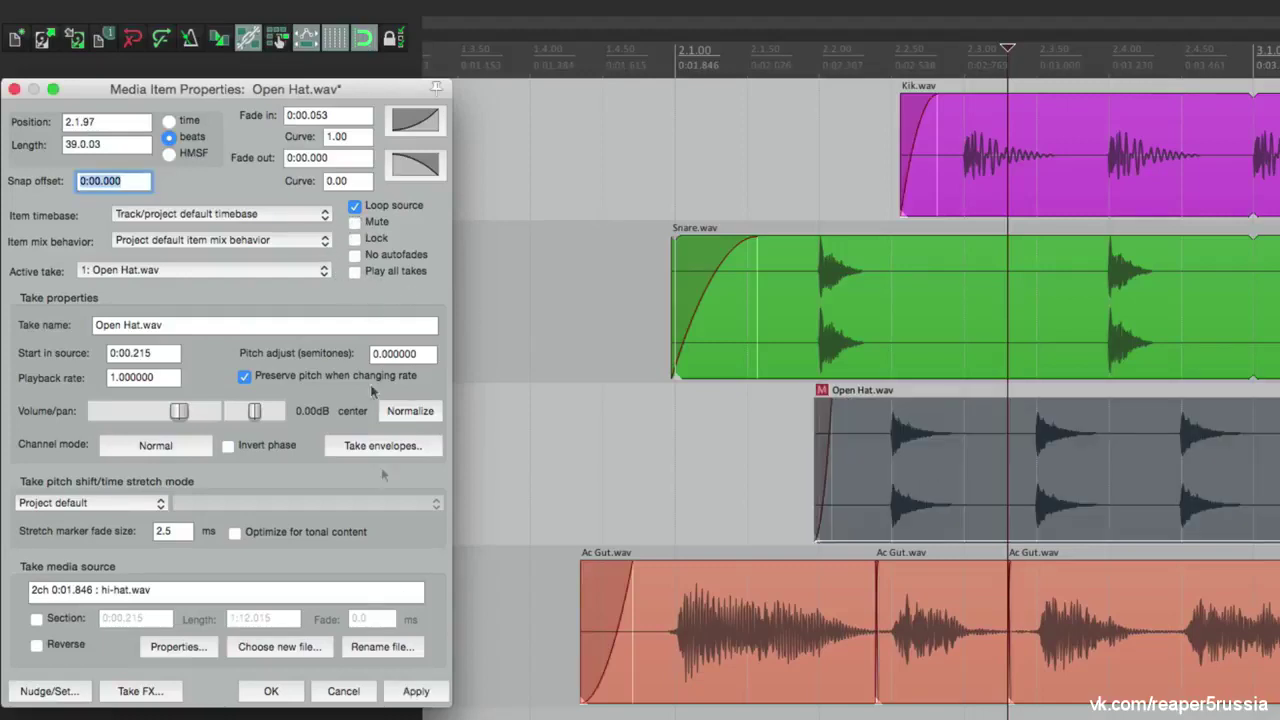
pyautogui.click(424, 690)
pyautogui.click(558, 618)
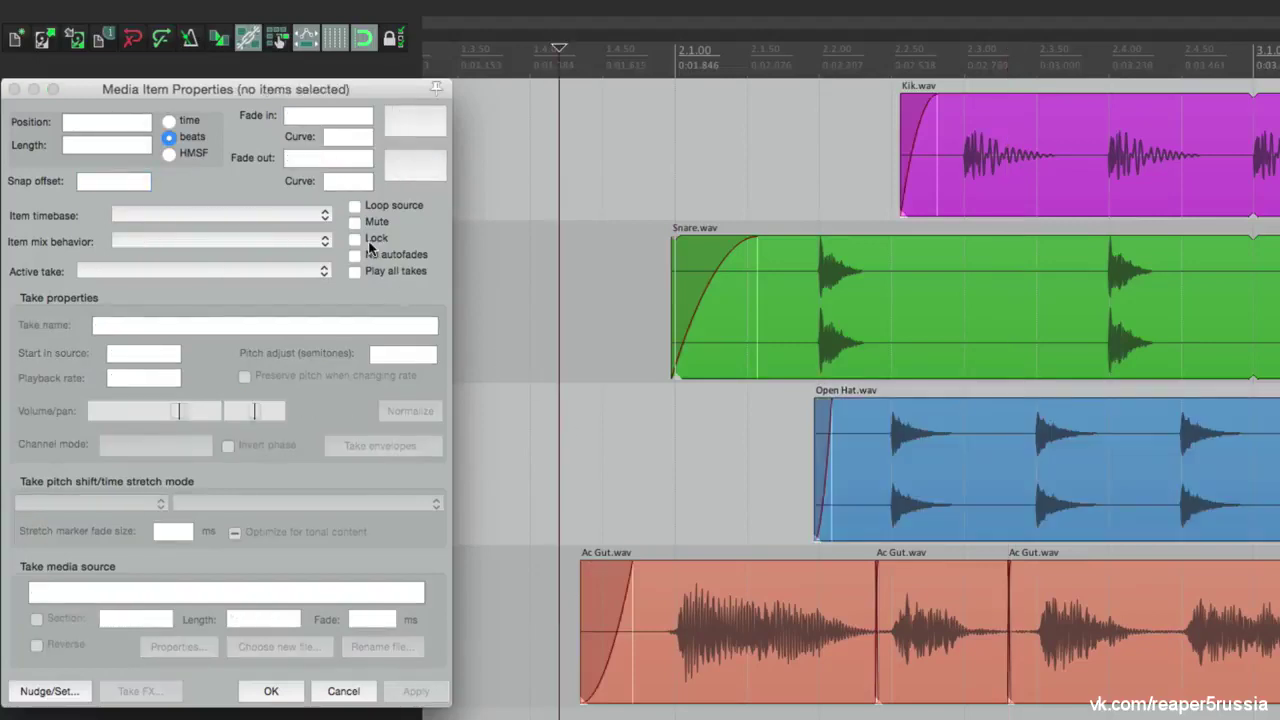
# Select all three Ac Gut.wav pieces, turn on Lock in their item properties, apply it and clear the selection
pyautogui.click(718, 605)
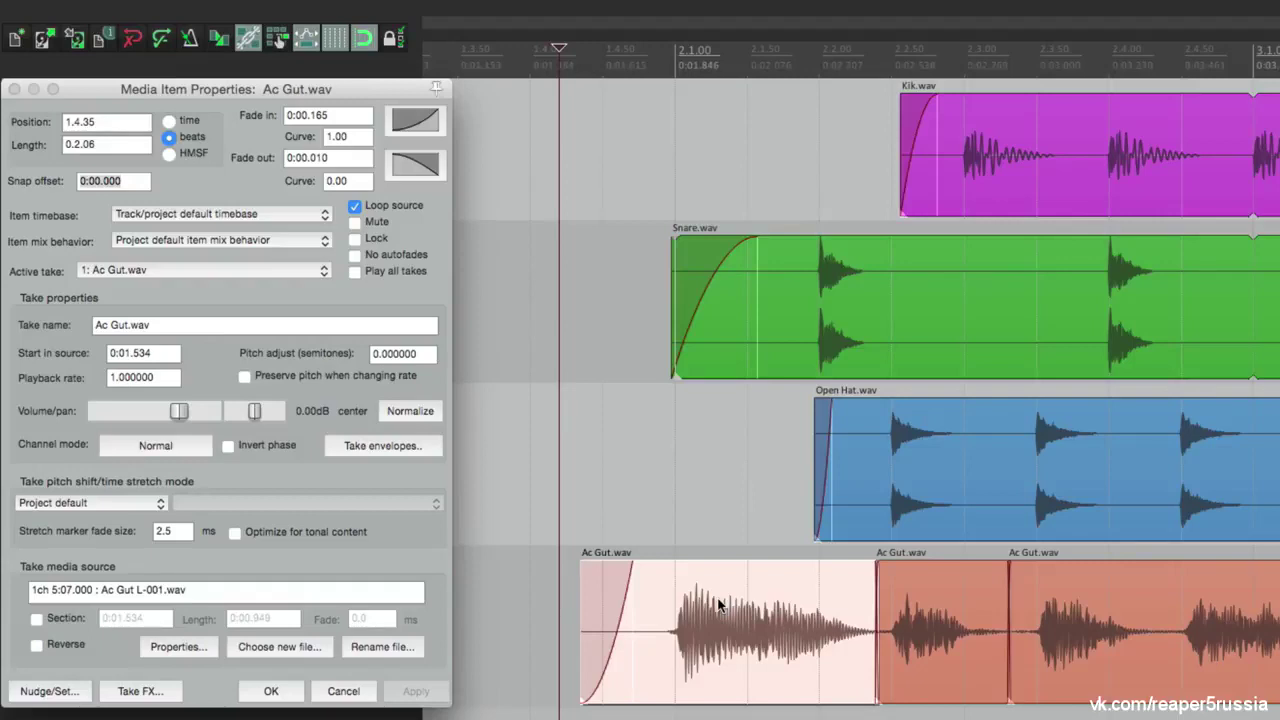
pyautogui.moveTo(718, 605)
pyautogui.mouseDown()
pyautogui.moveTo(695, 560)
pyautogui.moveTo(698, 475)
pyautogui.moveTo(718, 617)
pyautogui.mouseUp()
pyautogui.keyDown('shift'); pyautogui.click(1110, 605); pyautogui.keyUp('shift')
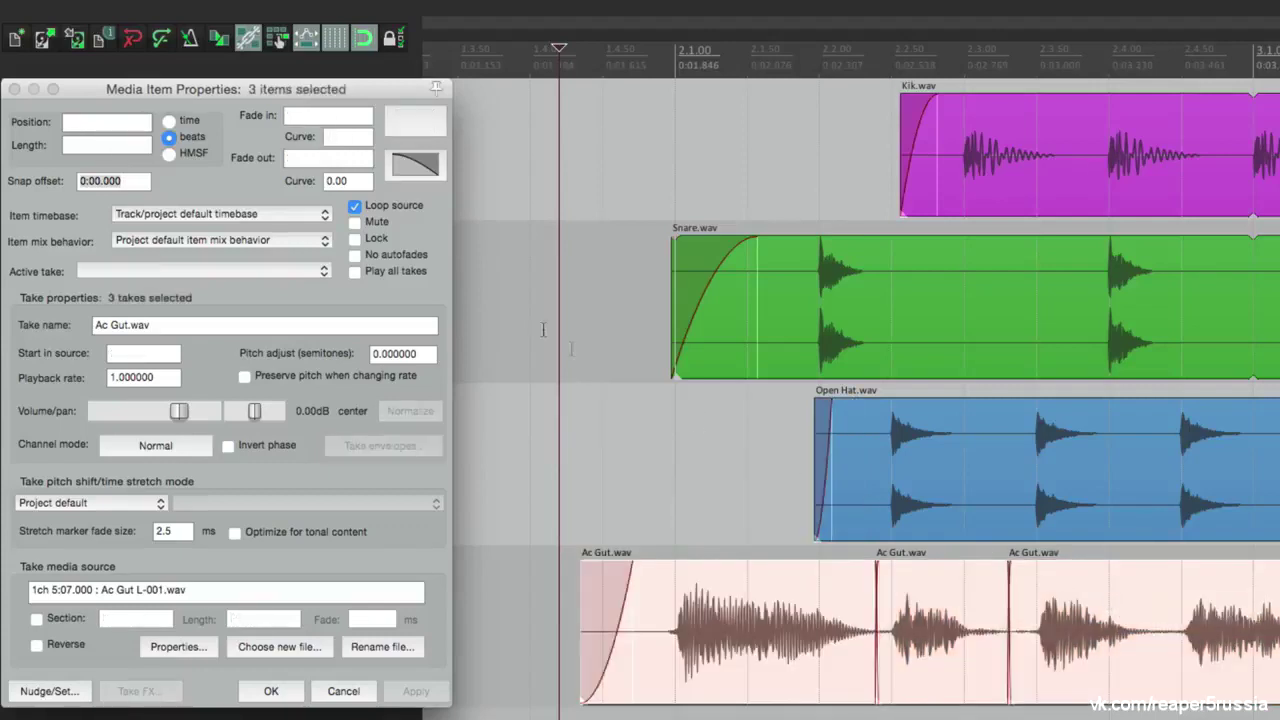
pyautogui.click(355, 238)
pyautogui.click(440, 696)
pyautogui.click(548, 614)
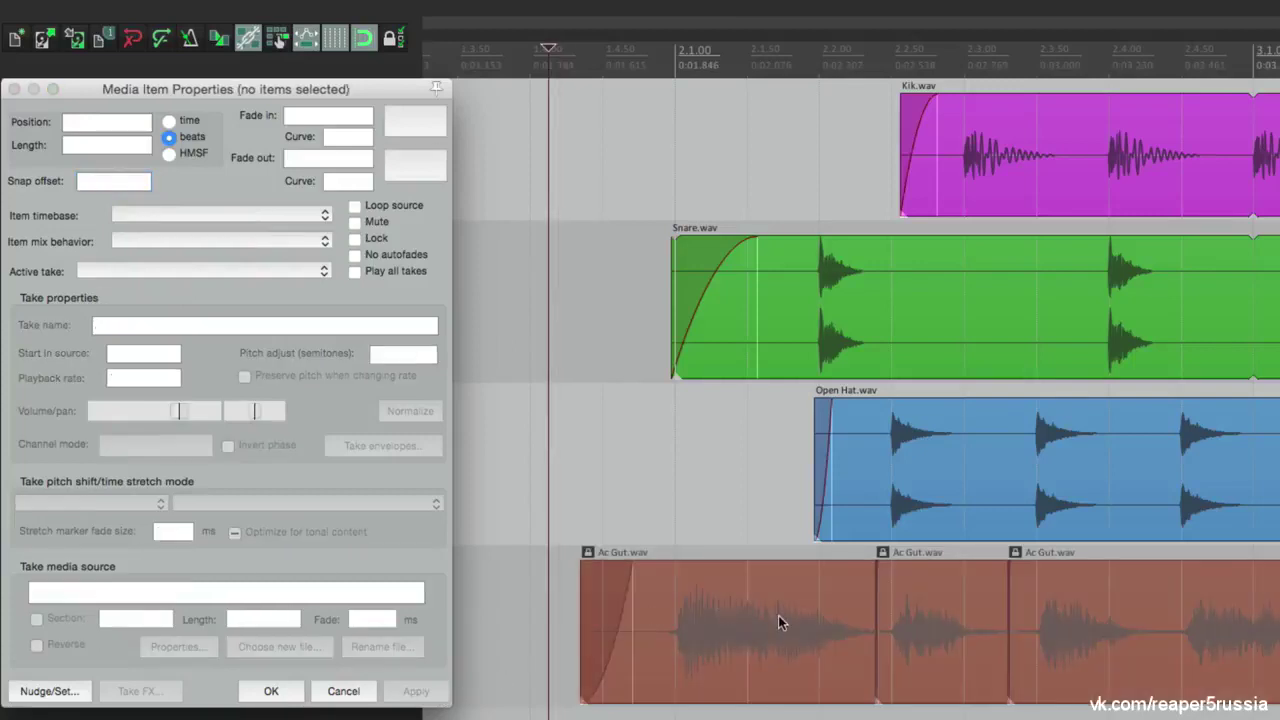
# Select the locked first Ac Gut.wav piece and try to move it along the track
pyautogui.click(736, 610)
pyautogui.moveTo(796, 639)
pyautogui.mouseDown()
pyautogui.moveTo(769, 578)
pyautogui.moveTo(768, 521)
pyautogui.moveTo(786, 640)
pyautogui.mouseUp()
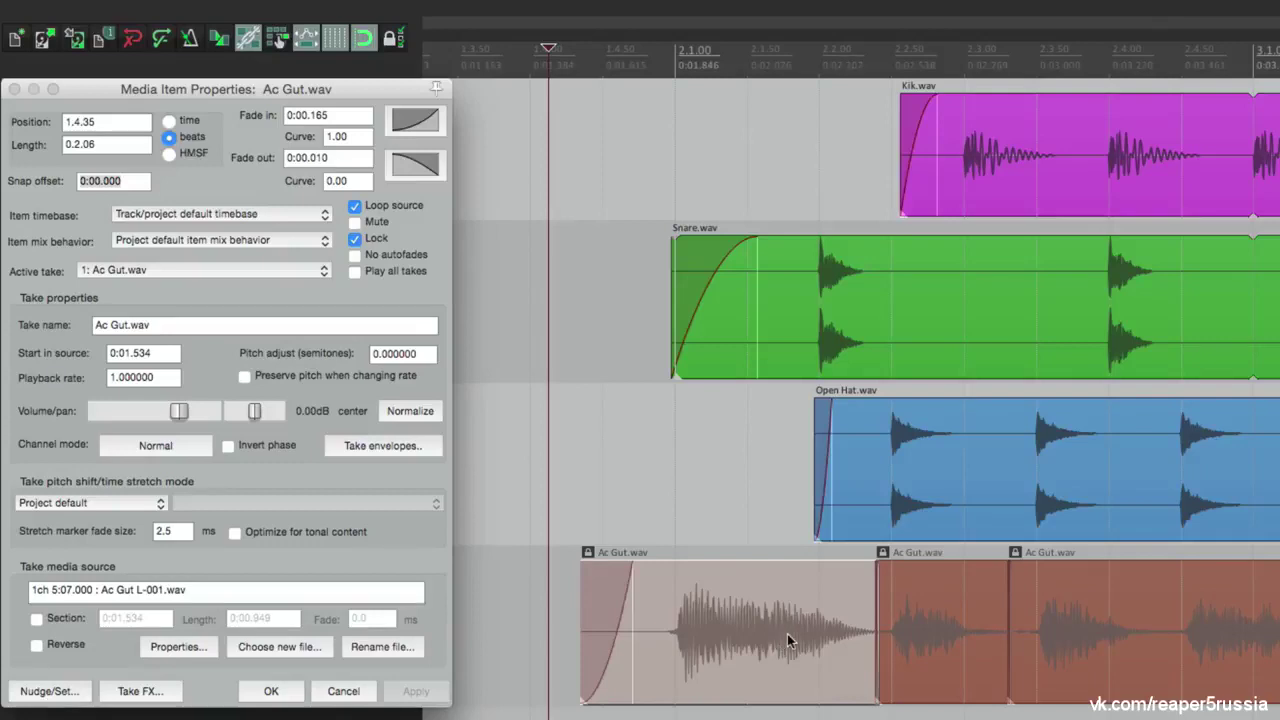
pyautogui.moveTo(748, 633); pyautogui.dragTo(738, 640)
# Enable locking in the lock settings with left/right item movement prevented, switching full item locking on and off again
pyautogui.rightClick(391, 38)
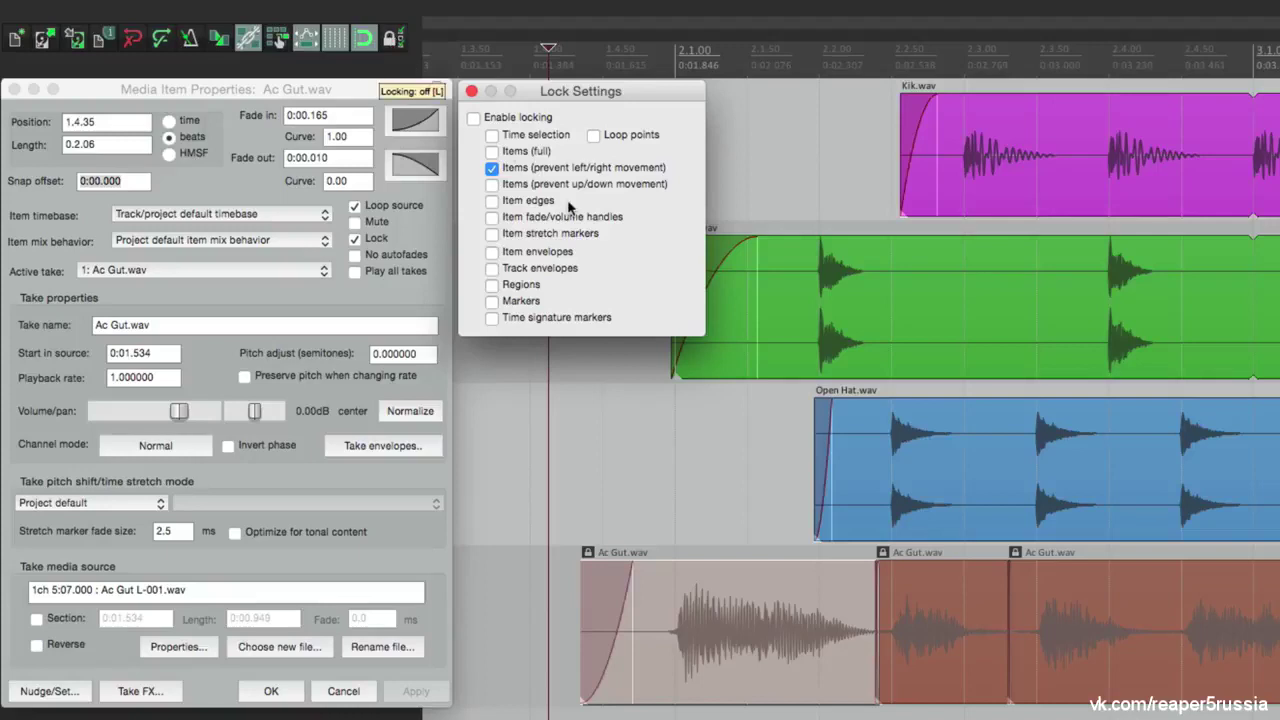
pyautogui.click(474, 119)
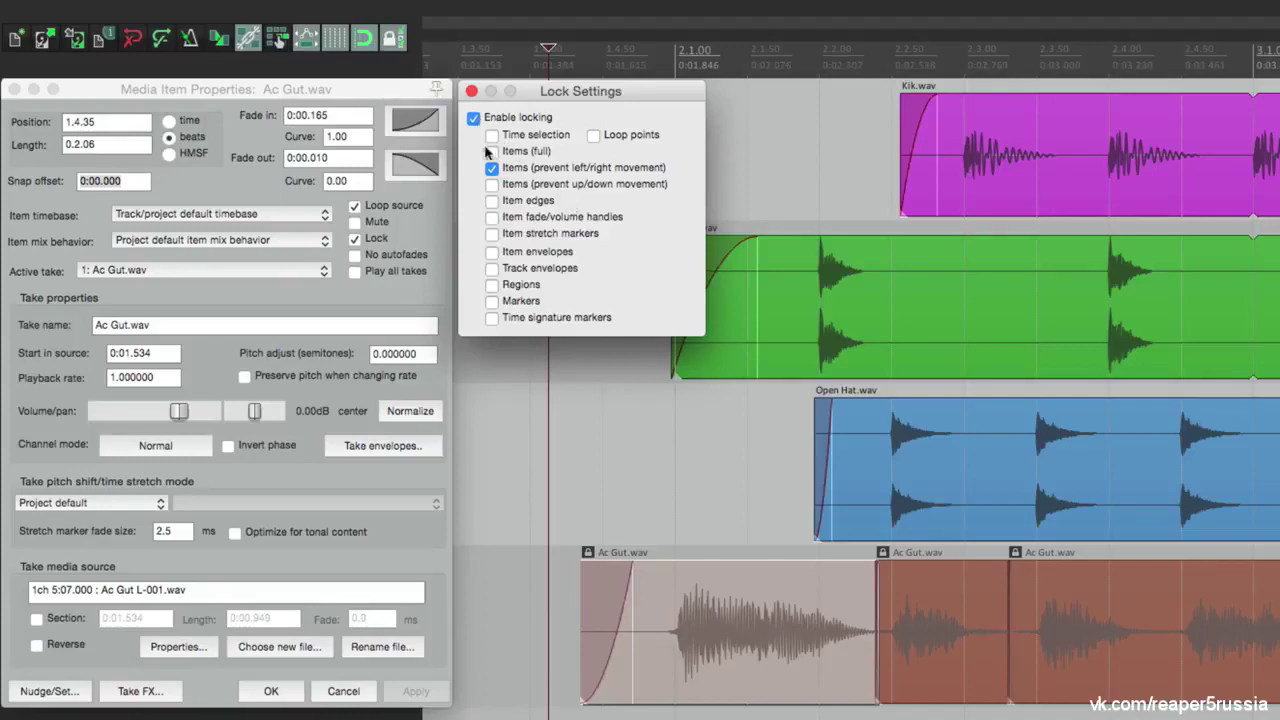
pyautogui.click(491, 151)
pyautogui.click(491, 151)
# Try to move the Snare.wav item, turn off Enable locking and close the lock settings
pyautogui.click(881, 262)
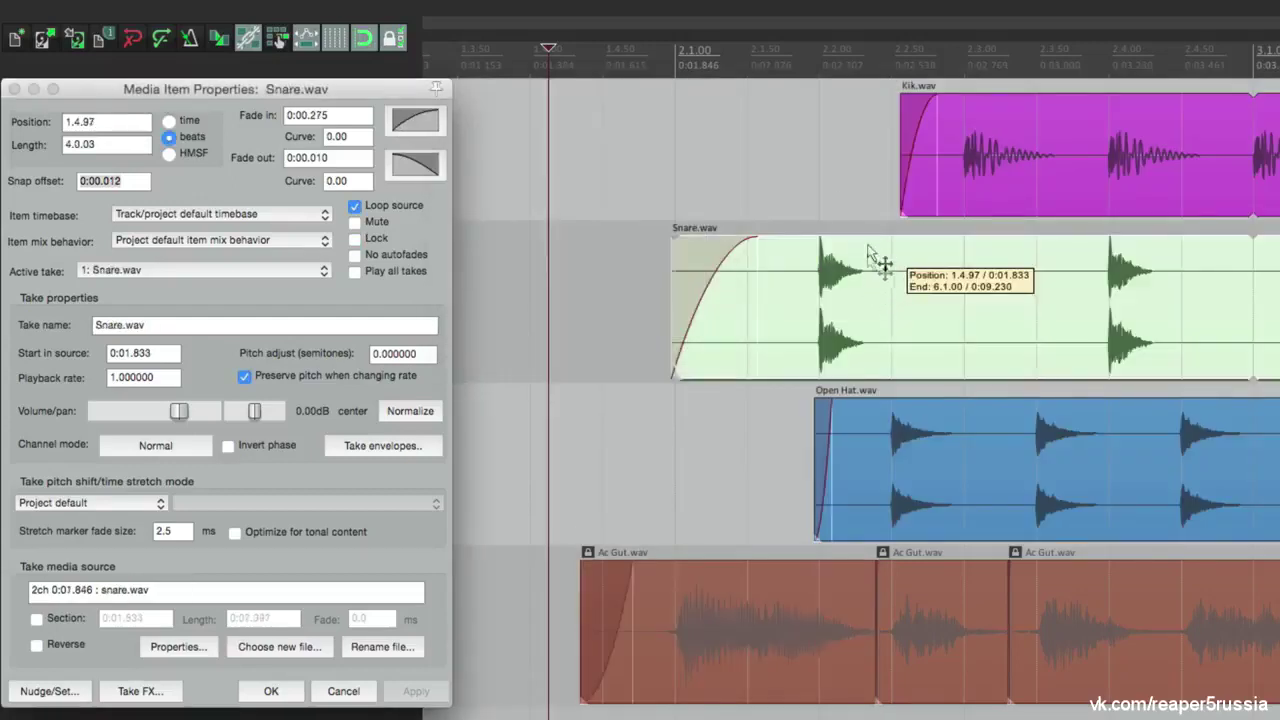
pyautogui.rightClick(392, 38)
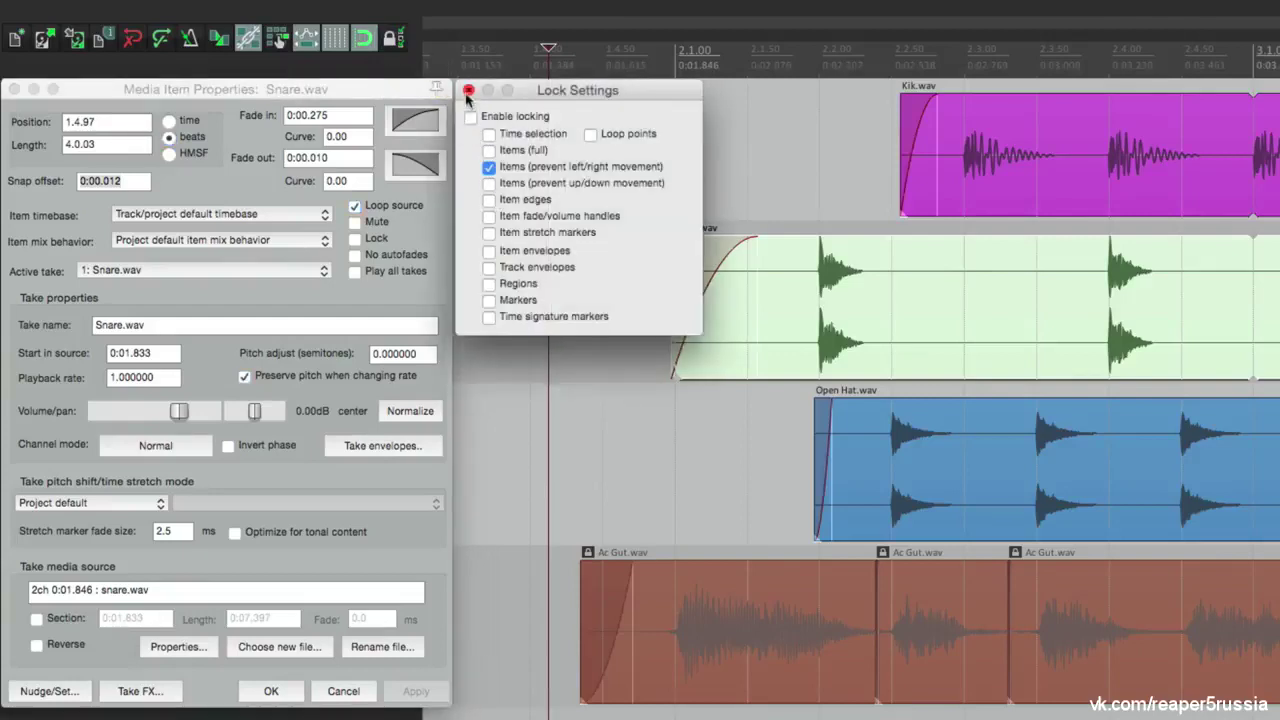
pyautogui.click(468, 90)
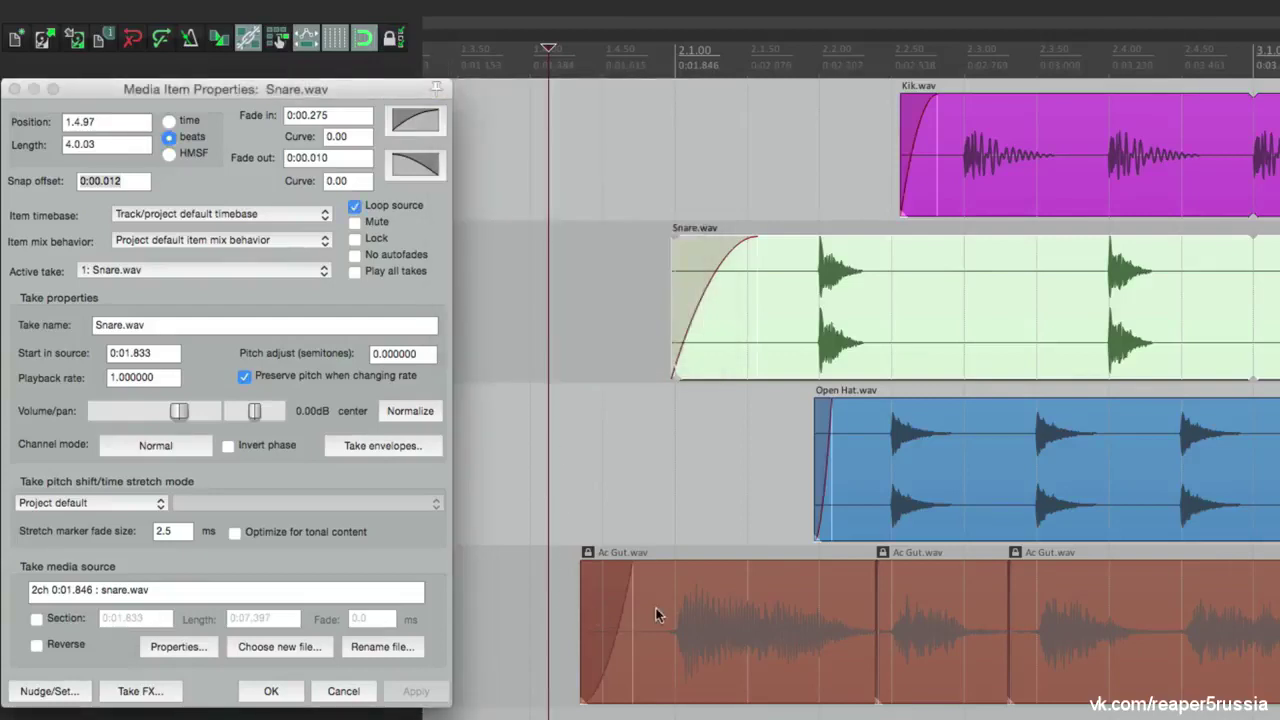
# Try moving the locked first Ac Gut.wav piece and shift the Open Hat.wav item slightly for comparison
pyautogui.click(729, 604)
pyautogui.moveTo(905, 492); pyautogui.dragTo(895, 492)
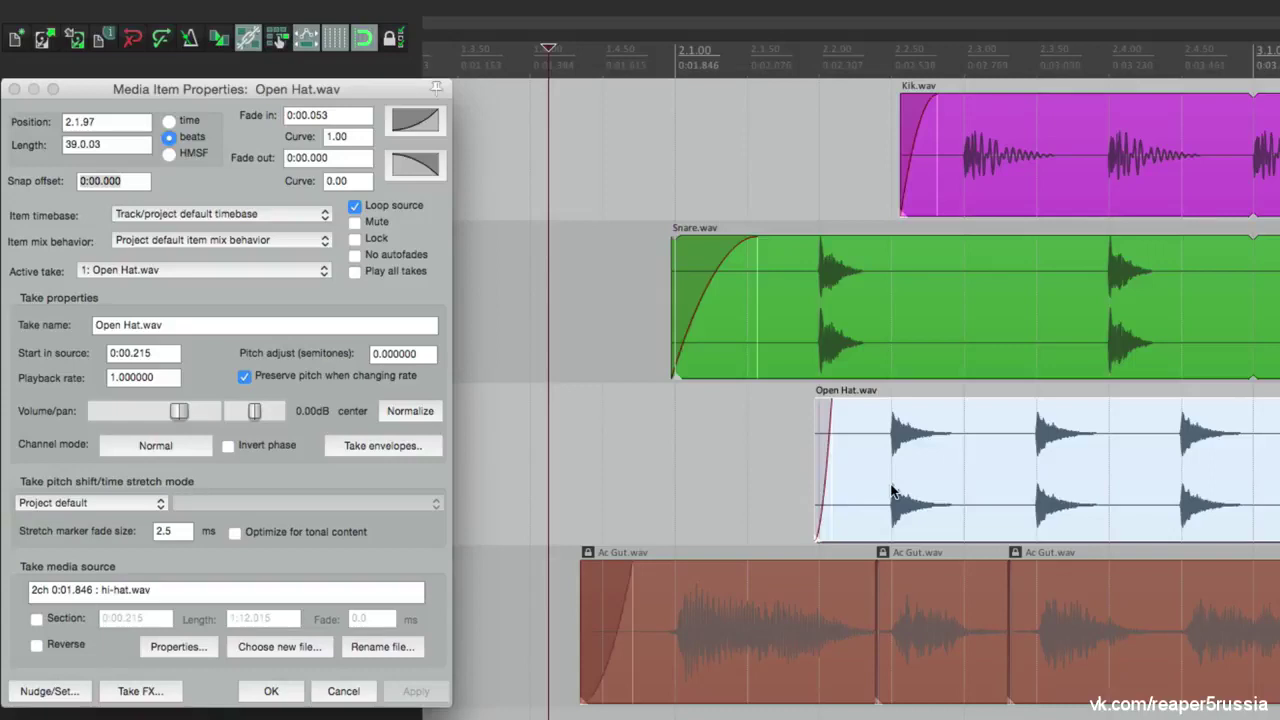
# Unlock the three Ac Gut.wav pieces, enable auto-crossfade and clear the selection
pyautogui.click(588, 590)
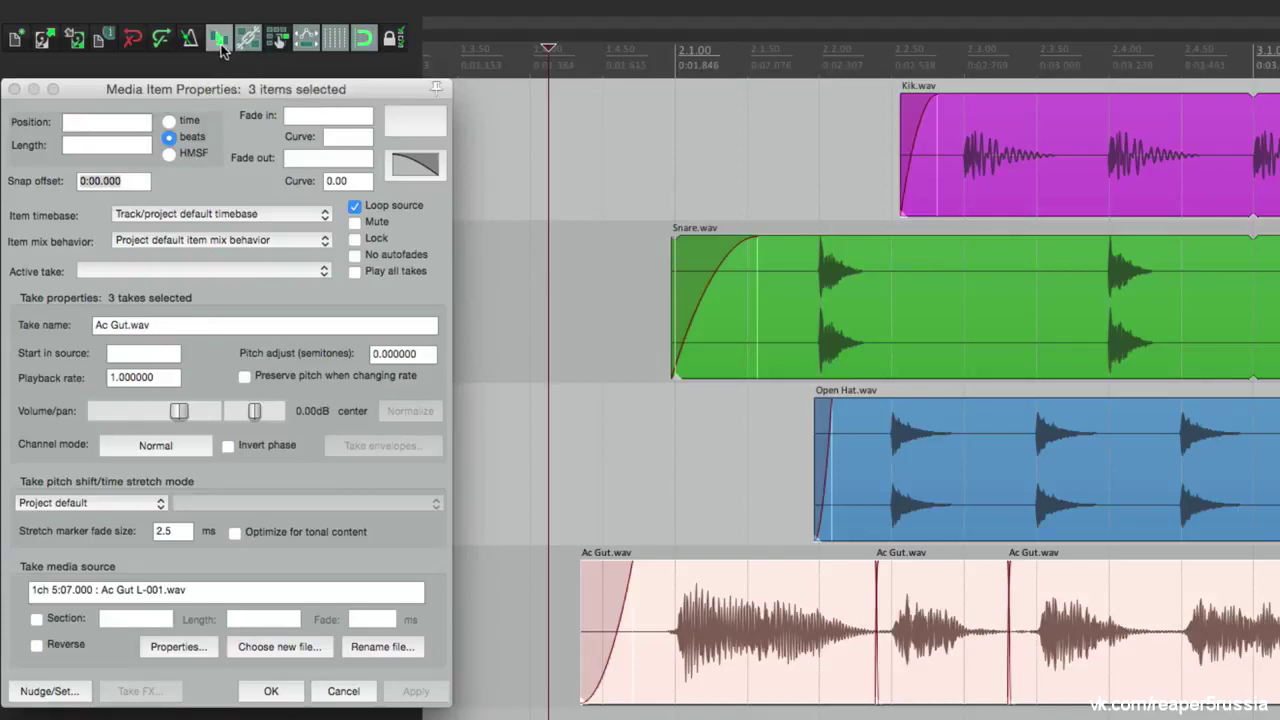
pyautogui.click(560, 626)
# Move the first Ac Gut.wav piece earlier to about 1.4.06 and reduce the second piece's fade-in to 0:00.000
pyautogui.moveTo(835, 657); pyautogui.dragTo(776, 665)
pyautogui.moveTo(835, 568); pyautogui.dragTo(863, 568)
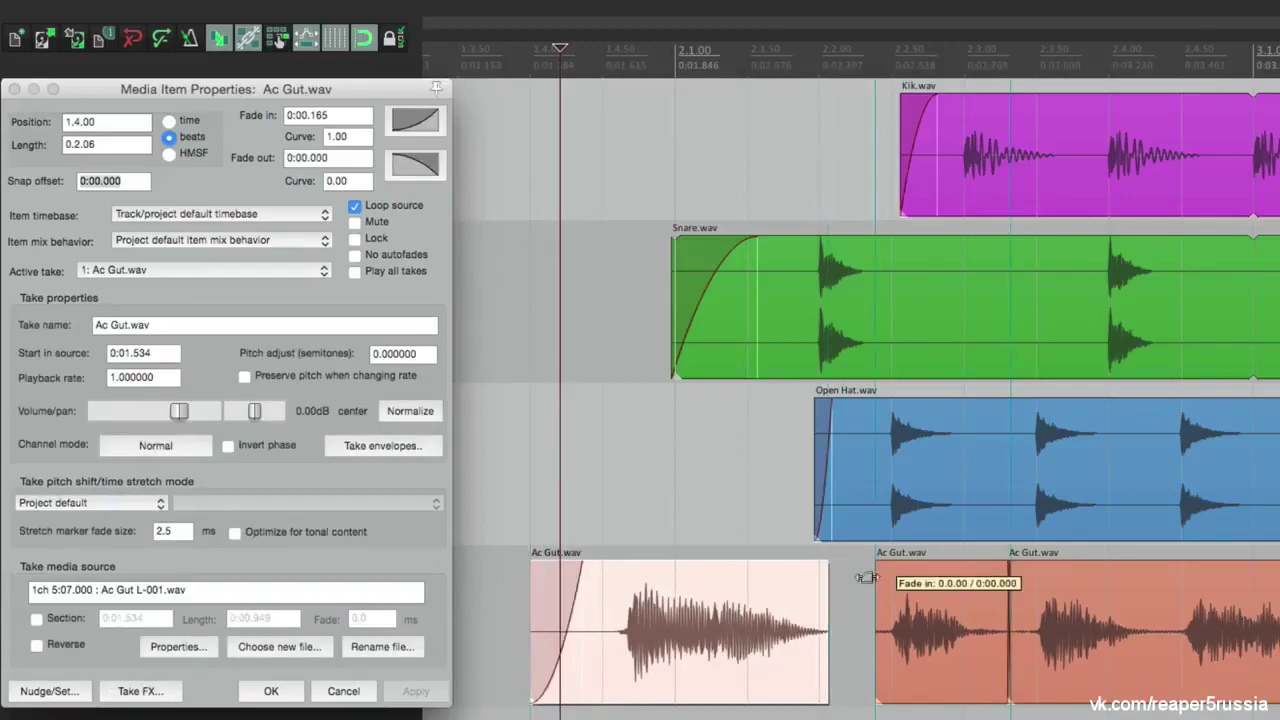
pyautogui.moveTo(700, 633)
pyautogui.mouseDown()
pyautogui.moveTo(792, 626)
pyautogui.moveTo(714, 628)
pyautogui.moveTo(721, 639)
pyautogui.mouseUp()
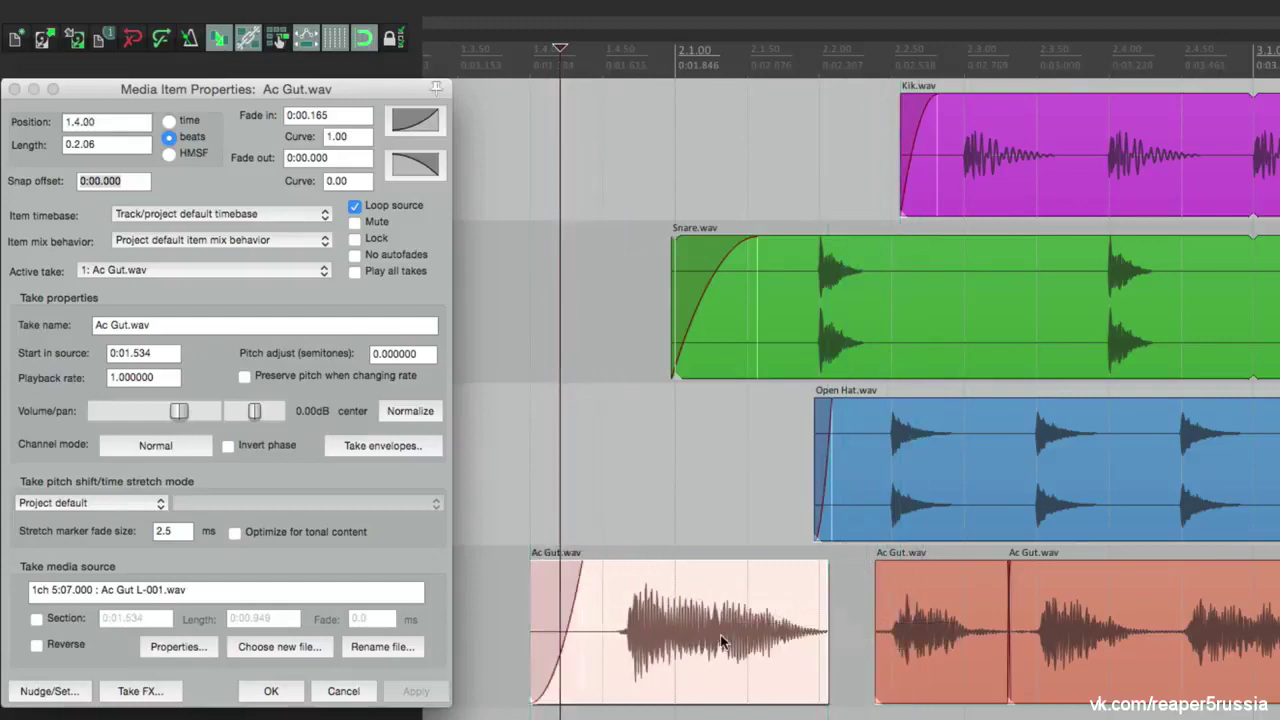
pyautogui.moveTo(701, 618); pyautogui.dragTo(734, 633)
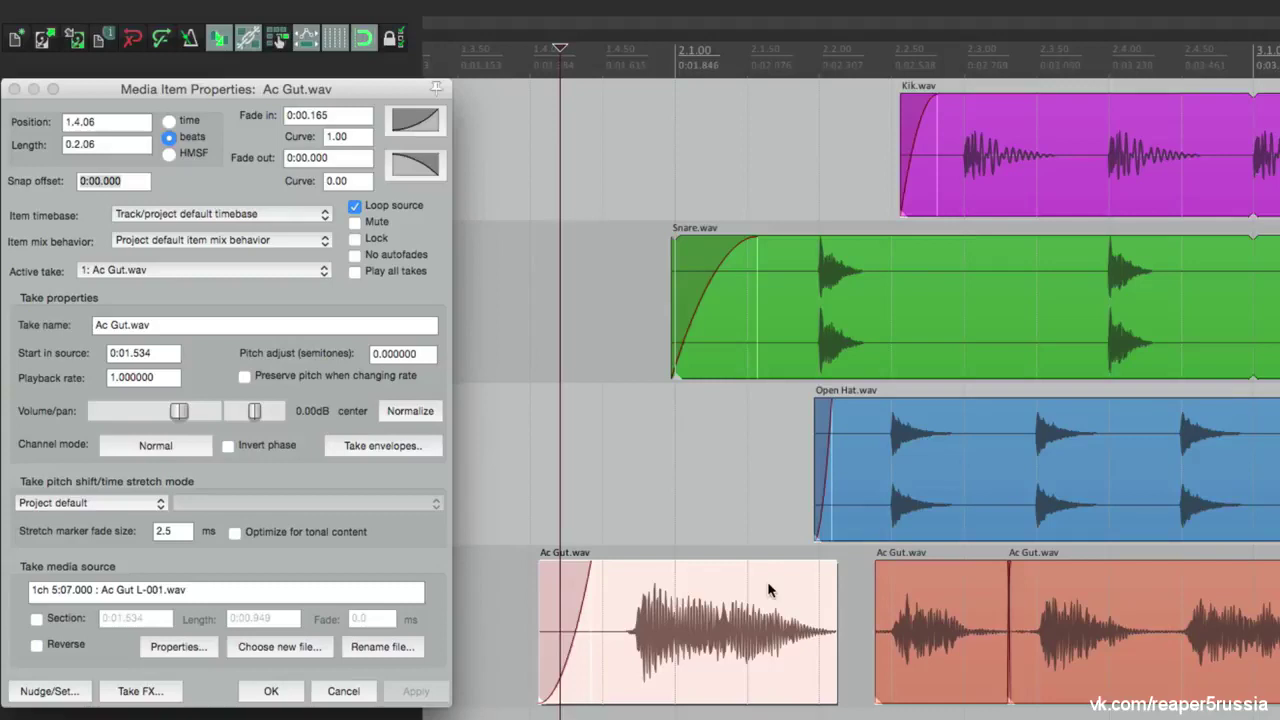
# Turn on No autofades for the first Ac Gut.wav piece and move it later to about 1.4.12
pyautogui.click(358, 258)
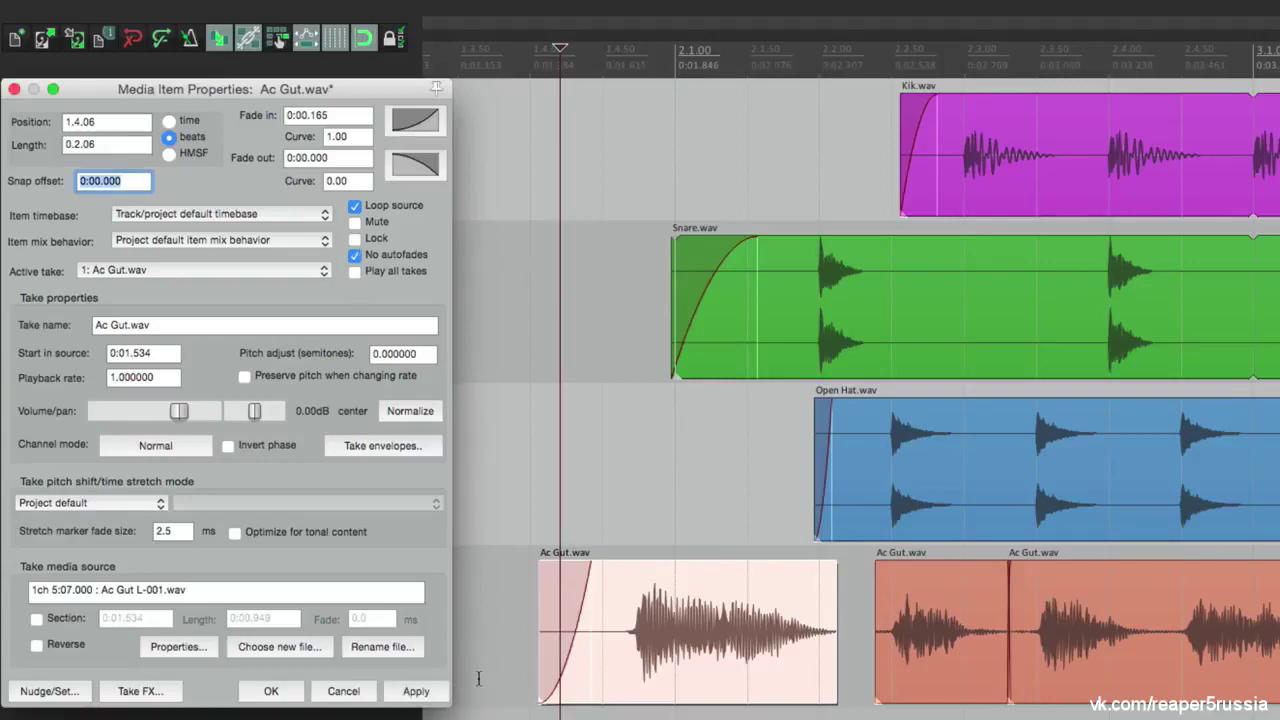
pyautogui.click(416, 692)
pyautogui.moveTo(670, 615); pyautogui.dragTo(688, 643)
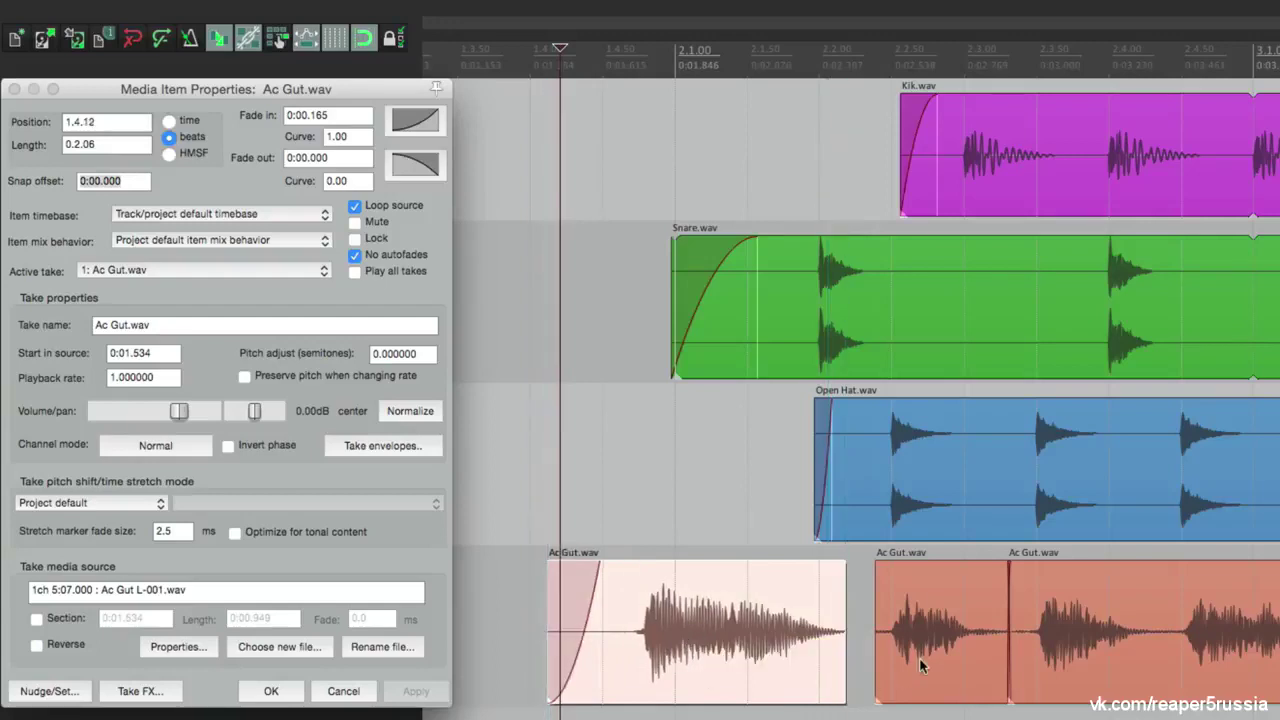
# Move the second Ac Gut.wav piece to about 2.2.65, overlapping the third, and restore the single unsplit Ac Gut.wav item
pyautogui.moveTo(934, 584); pyautogui.dragTo(976, 625)
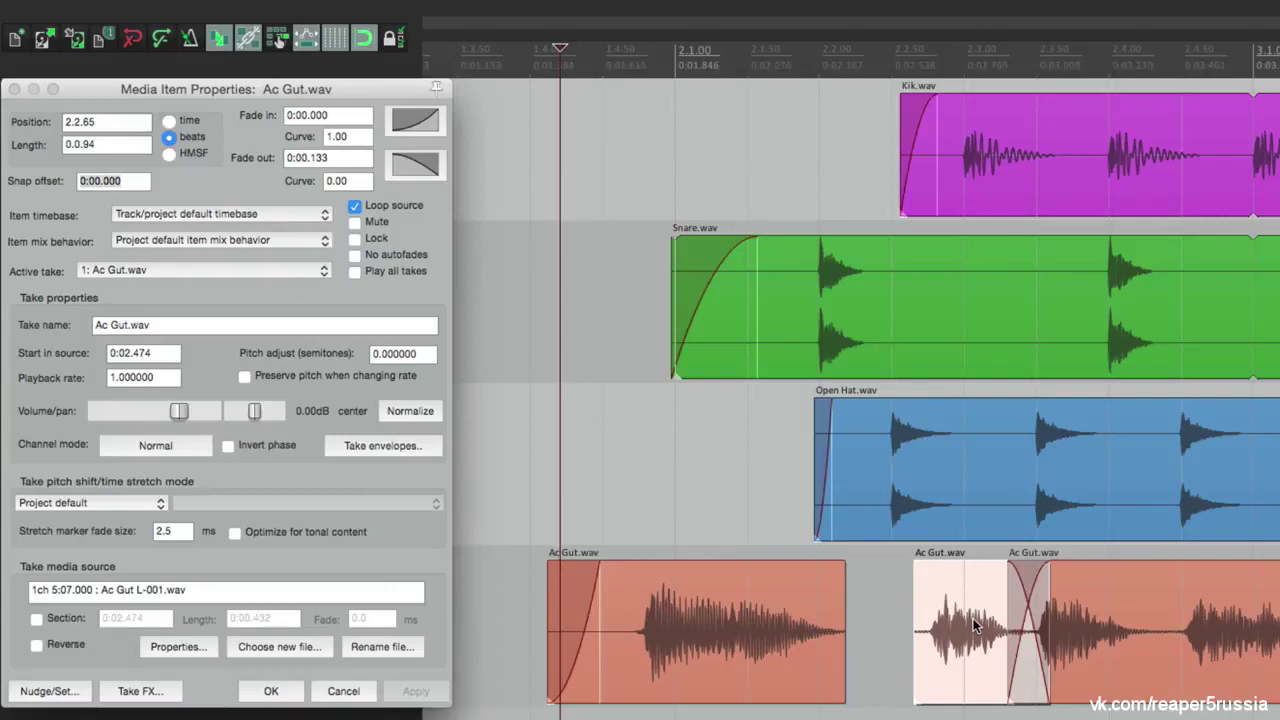
pyautogui.press('super+g')
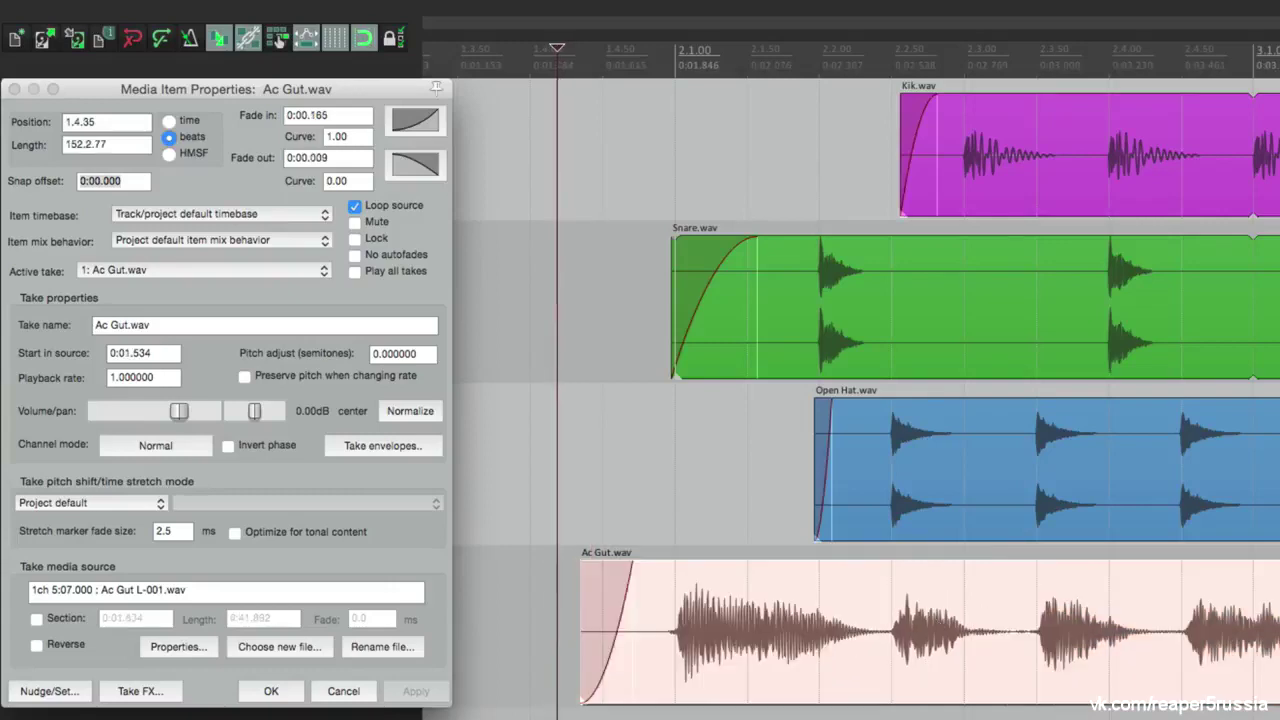
# Examine the active take choices of the Ac Gut.wav item, keeping take 1: Ac Gut.wav
pyautogui.click(231, 271)
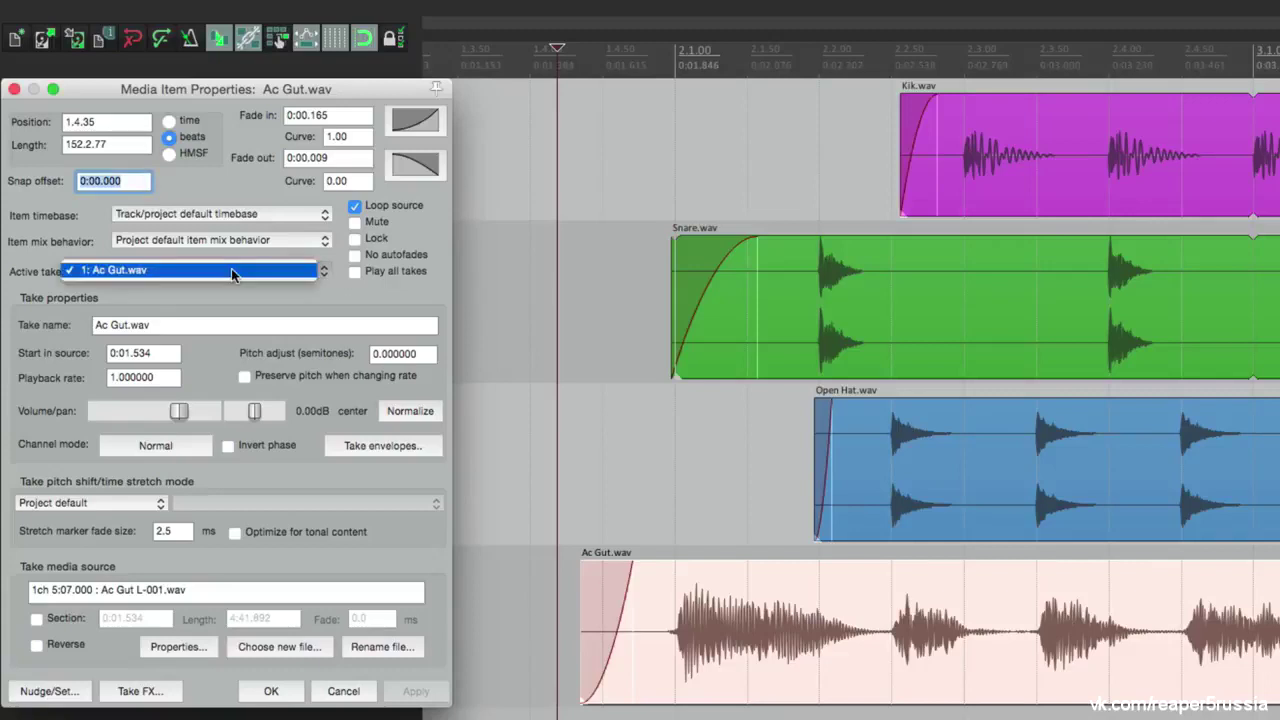
pyautogui.click(231, 269)
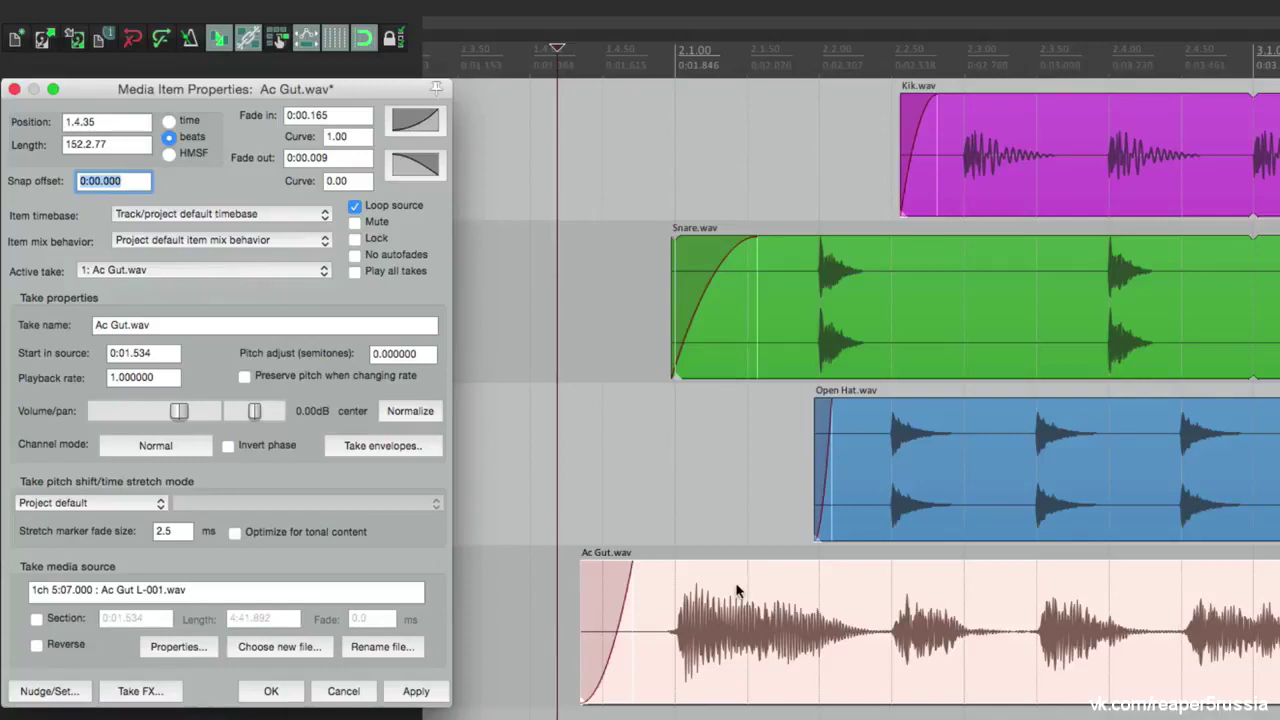
pyautogui.click(230, 269)
pyautogui.click(230, 269)
# Rename the take to Keeper Ac Gut.wav and apply the change
pyautogui.click(96, 325)
pyautogui.write('Keeper')
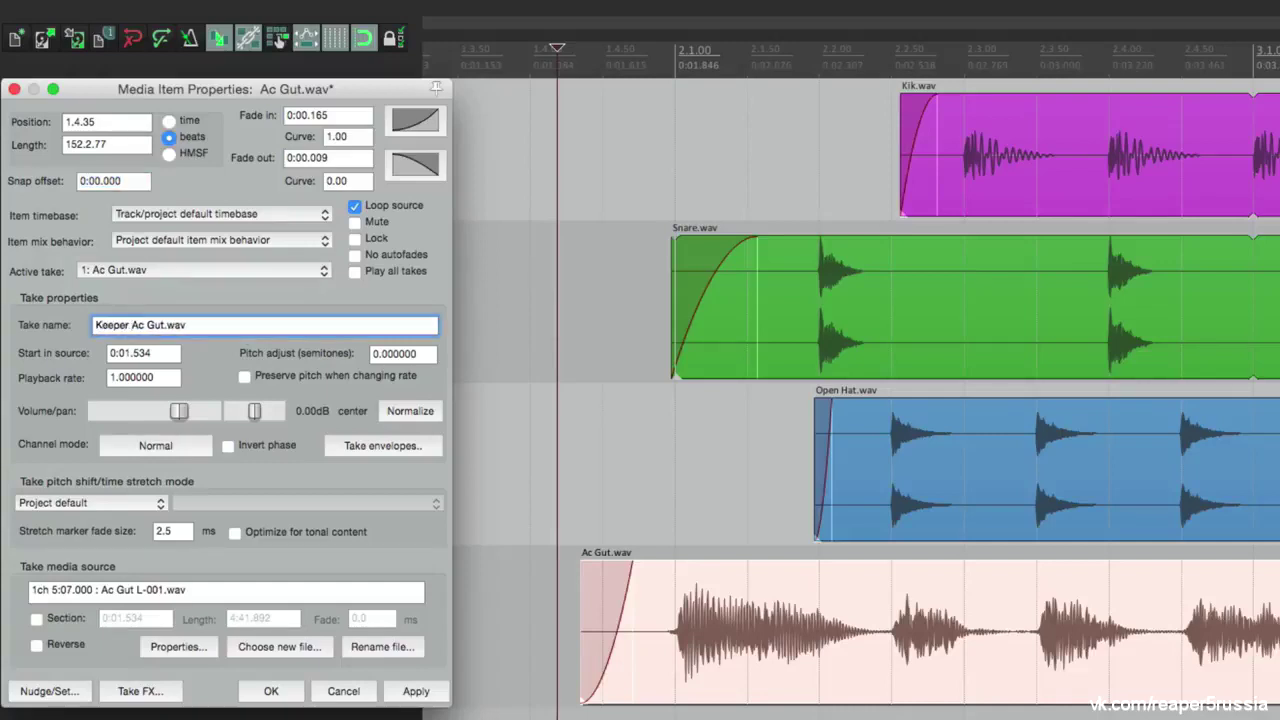
pyautogui.click(415, 690)
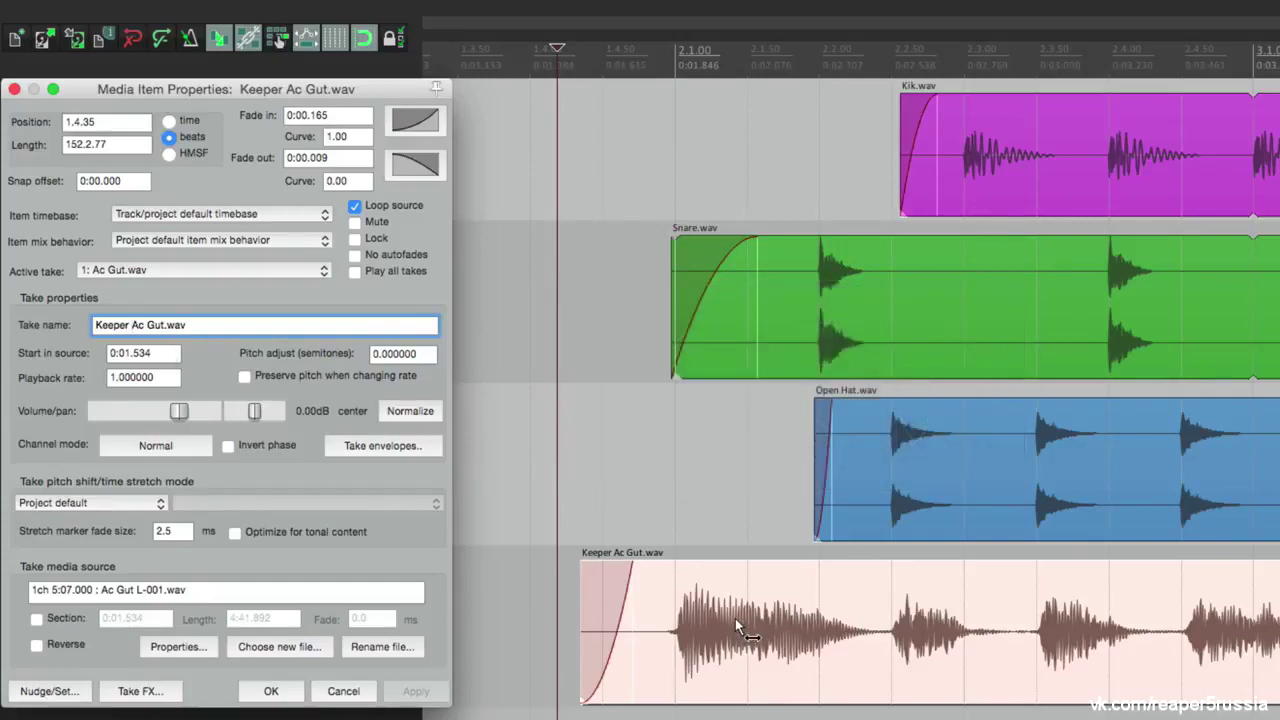
# Slip the audio inside the Keeper Ac Gut.wav item slightly later and set its start in source to 0
pyautogui.moveTo(734, 618); pyautogui.dragTo(745, 632)
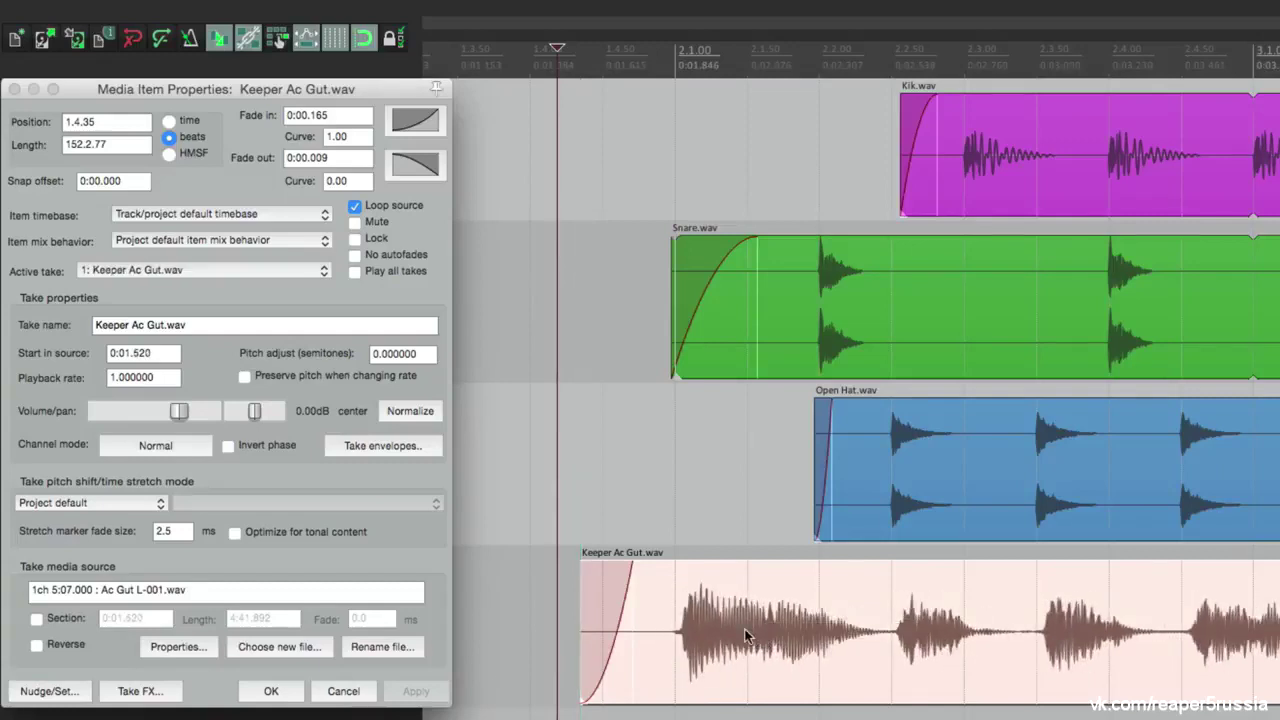
pyautogui.click(167, 354)
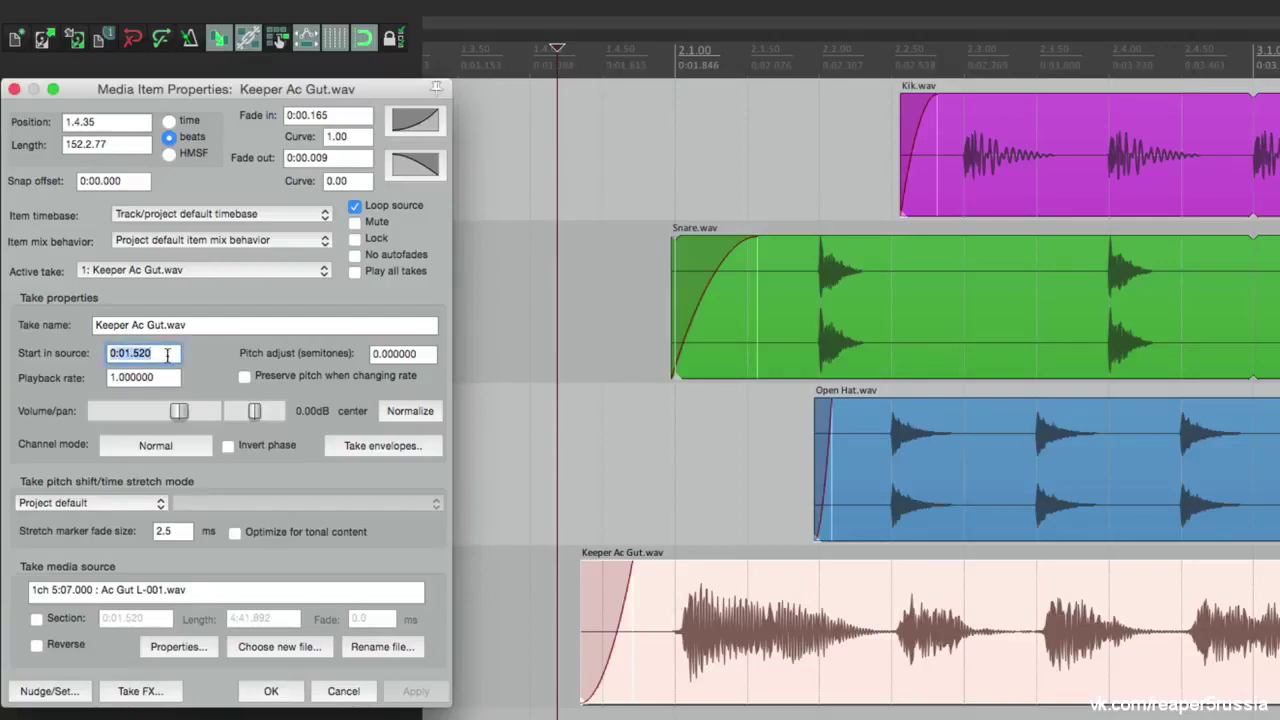
pyautogui.write('0')
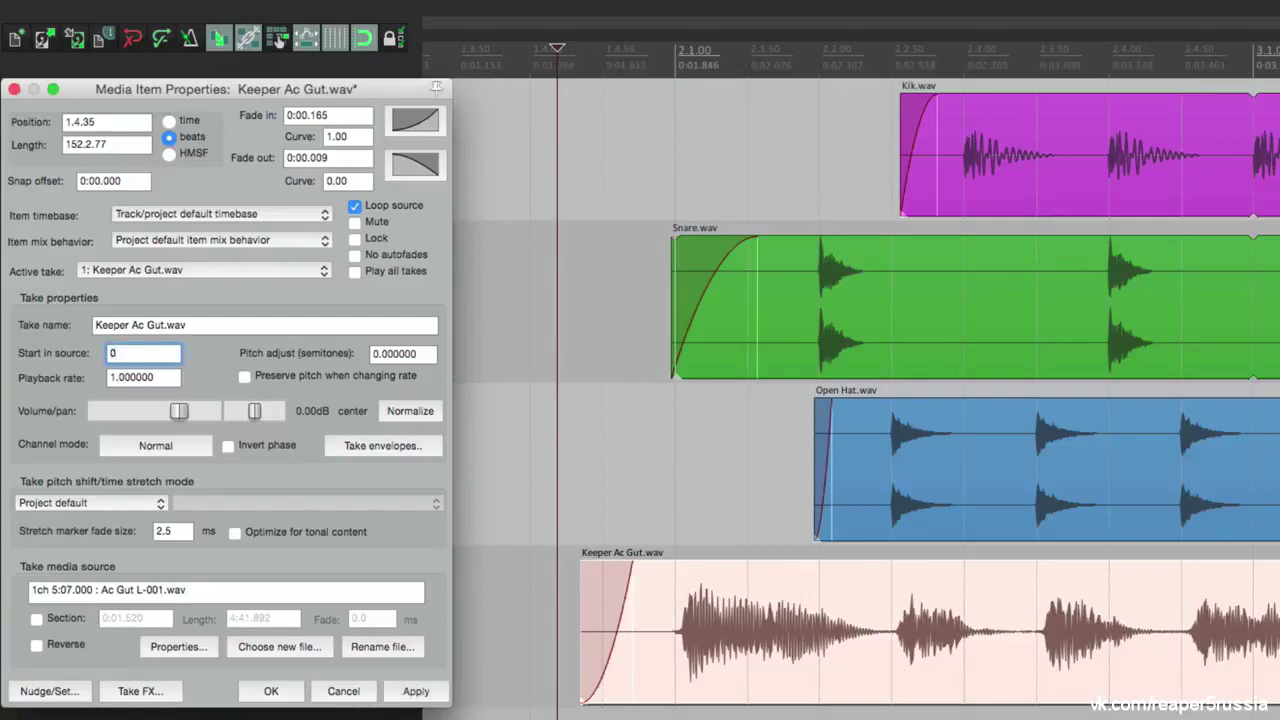
pyautogui.click(403, 697)
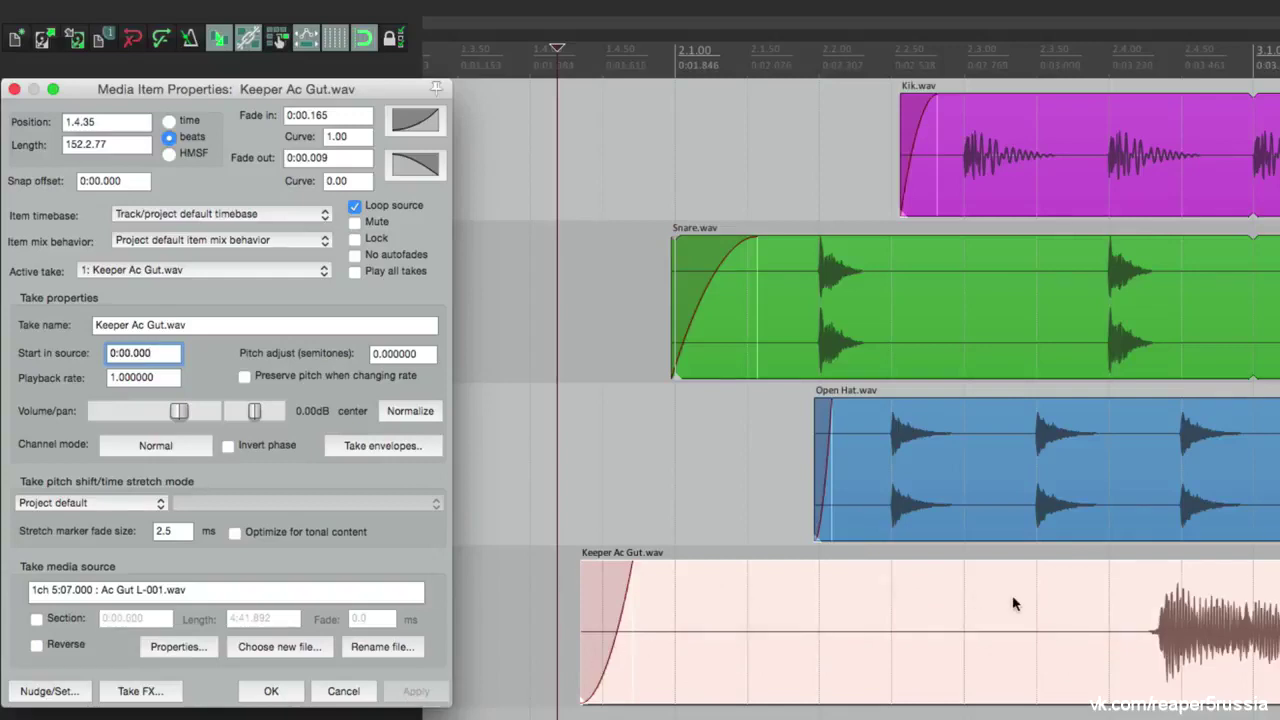
# Slip the Keeper Ac Gut.wav audio earlier to a source start of about 0:00.882, and set start in source to 1.52
pyautogui.moveTo(1167, 635); pyautogui.dragTo(895, 662)
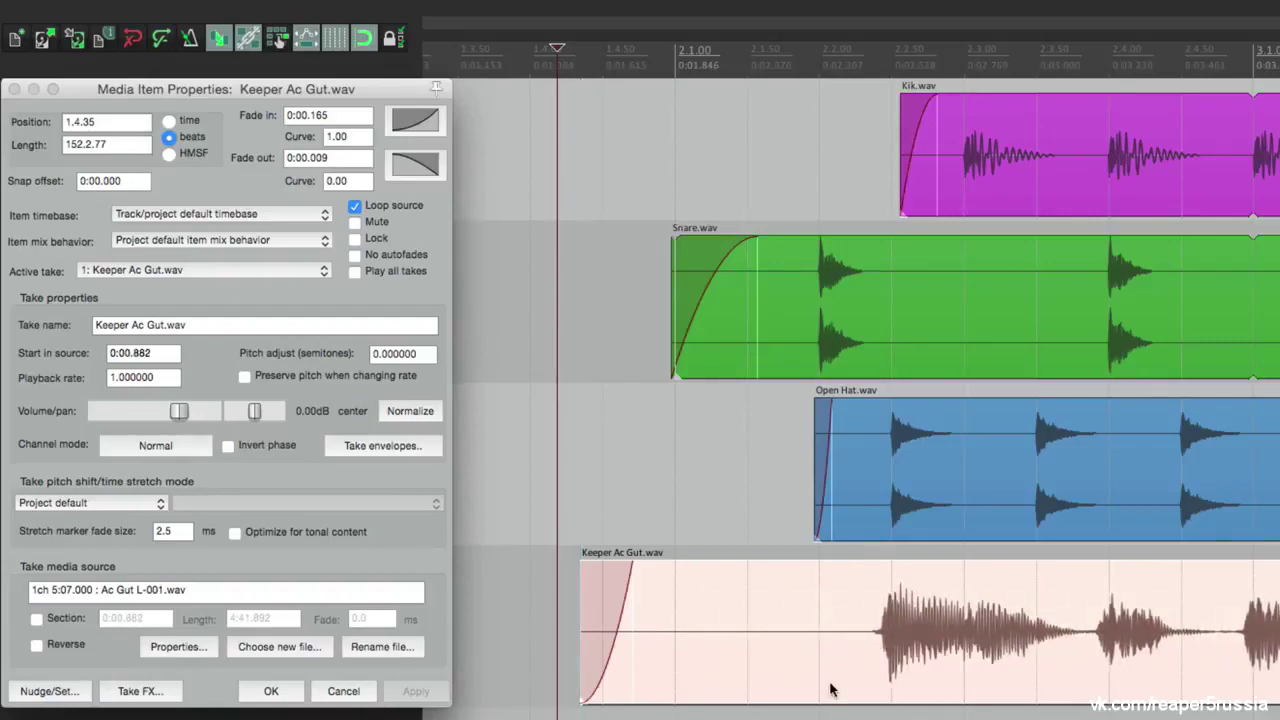
pyautogui.click(165, 355)
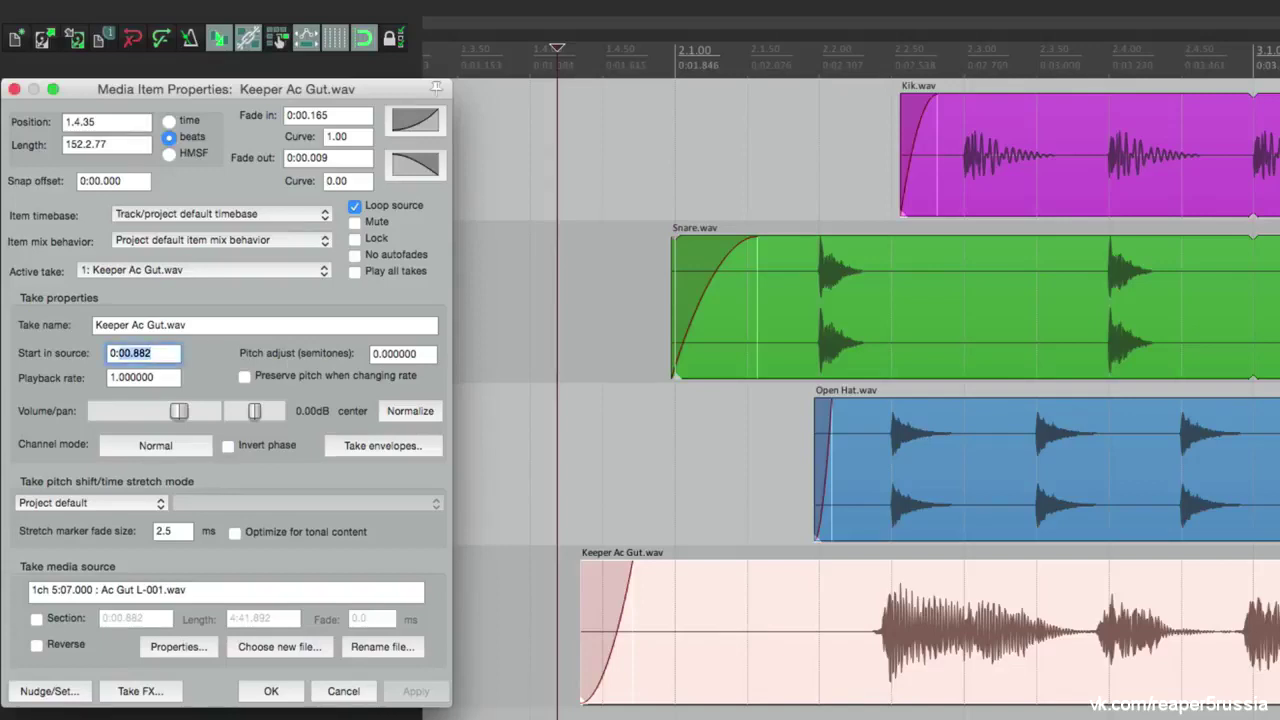
pyautogui.write('1.52')
pyautogui.press('Tab')
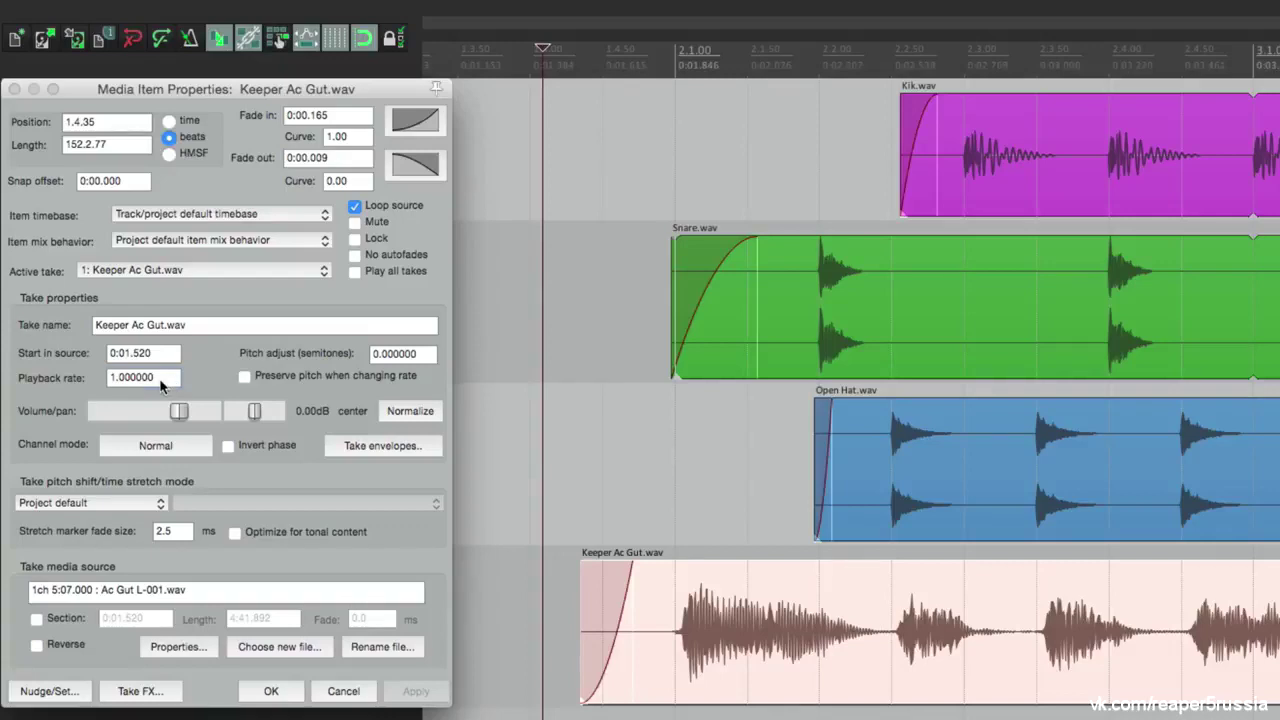
# Set the playback rate of Keeper Ac Gut.wav to 1.5 and play the guitar item
pyautogui.click(160, 382)
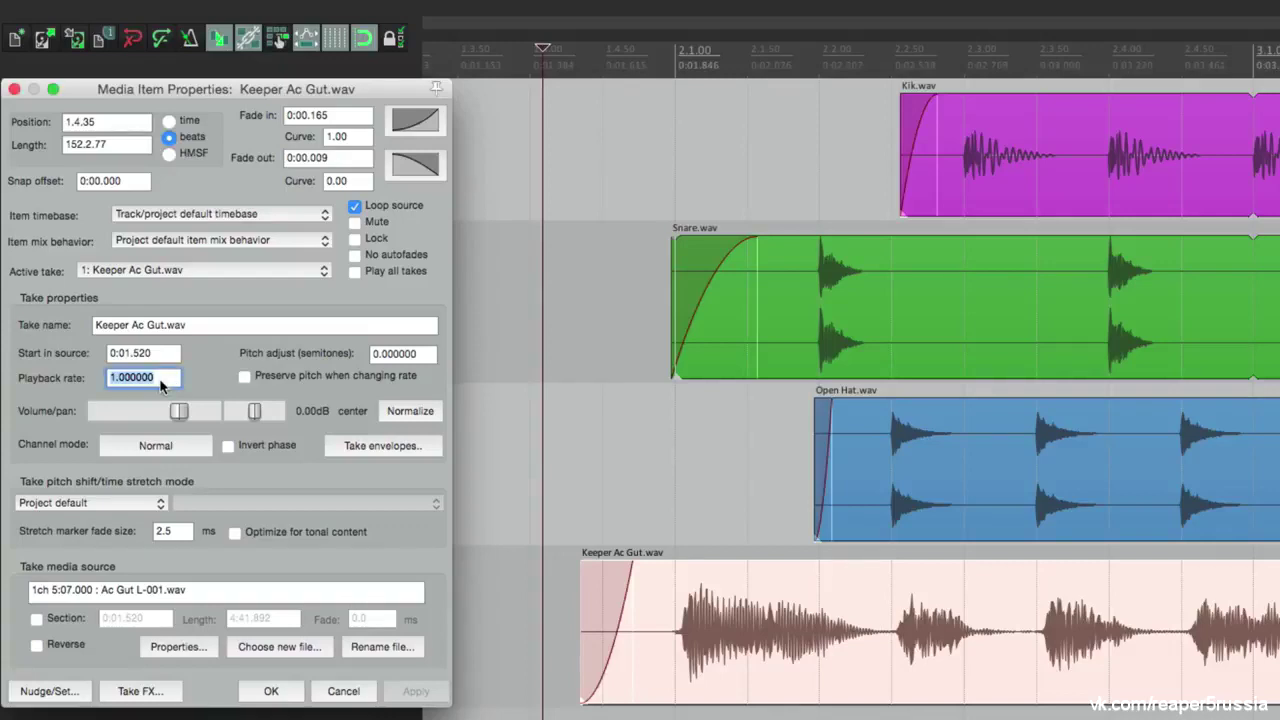
pyautogui.write('1.5')
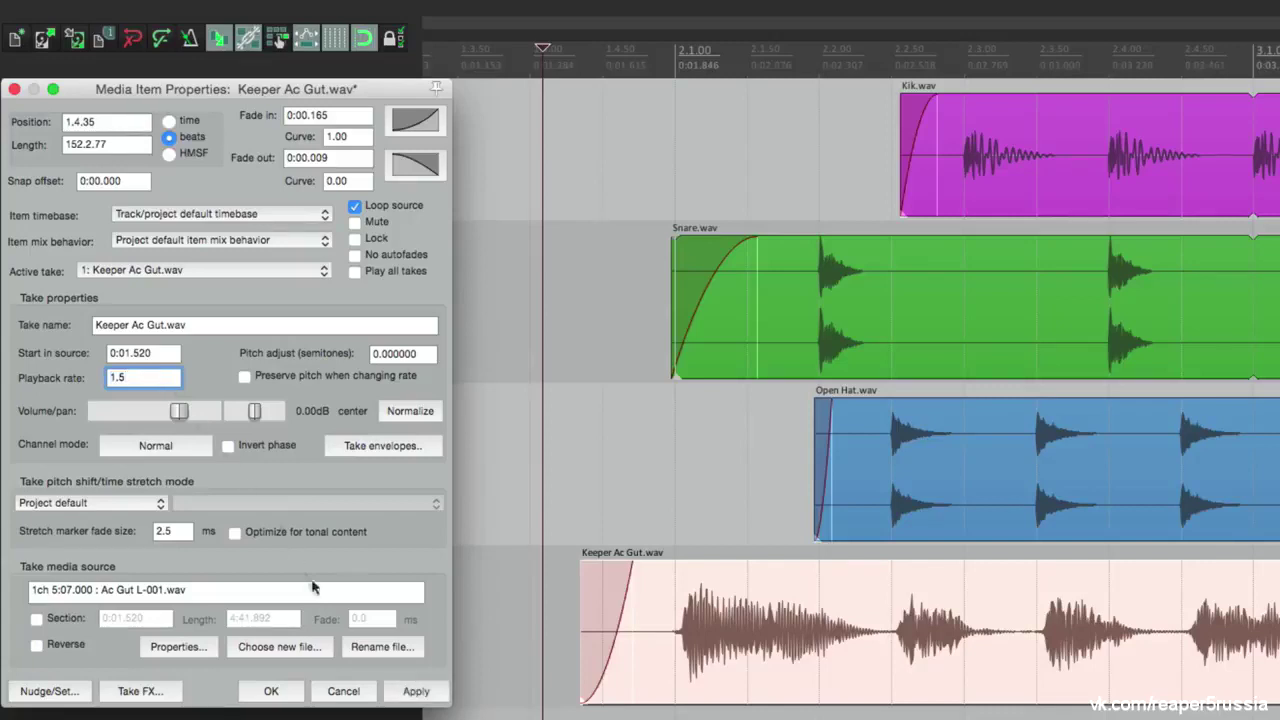
pyautogui.click(410, 691)
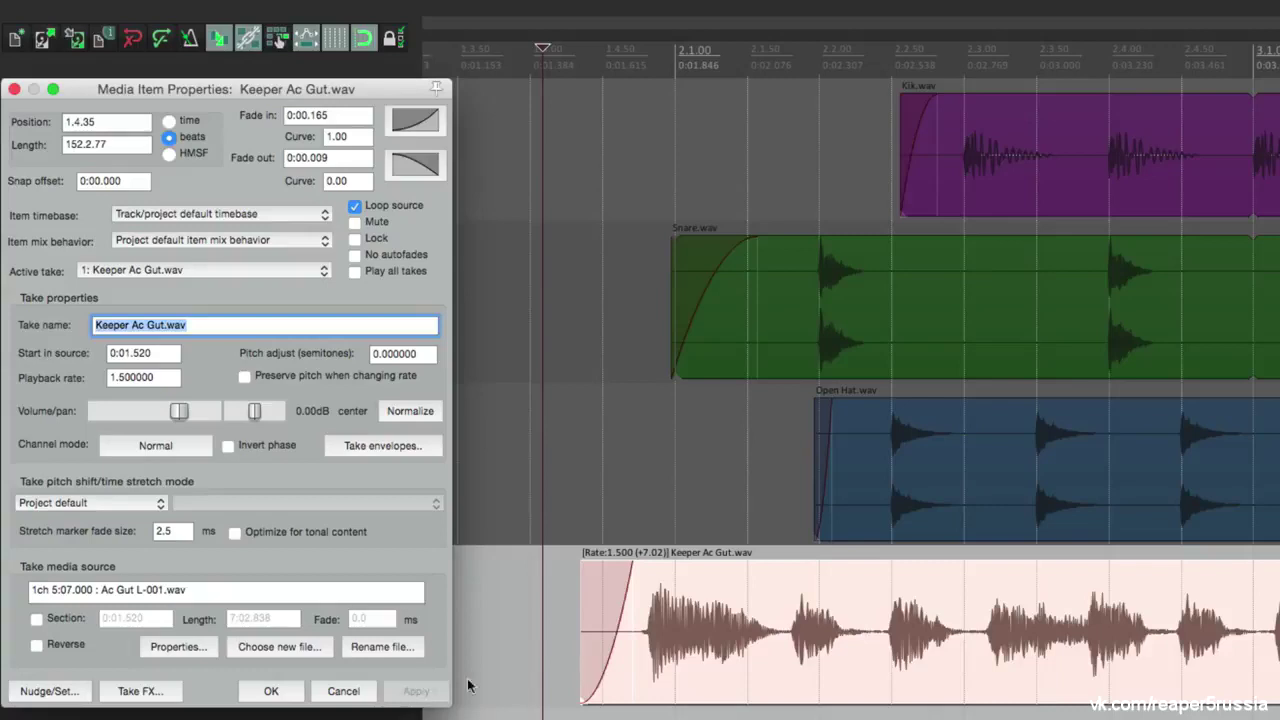
pyautogui.click(566, 625)
pyautogui.press('space')
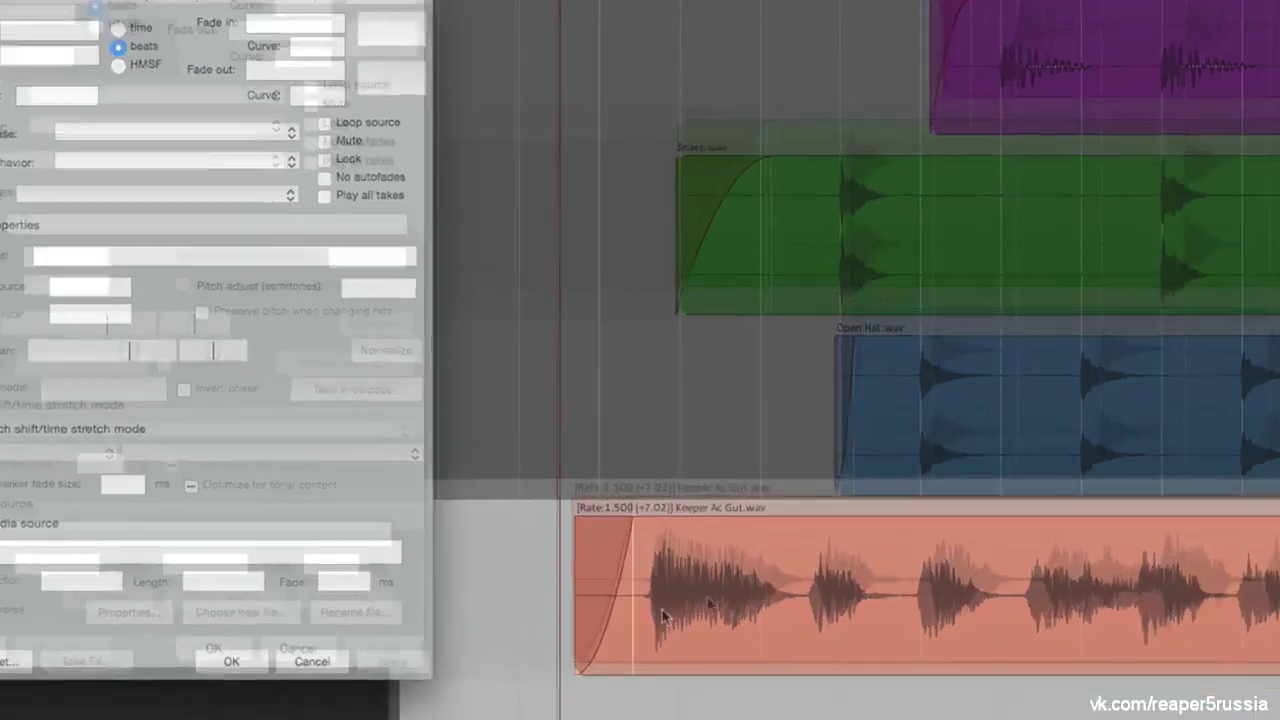
# Turn on Preserve pitch when changing rate for the 1.5-rate guitar take and play it
pyautogui.click(763, 626)
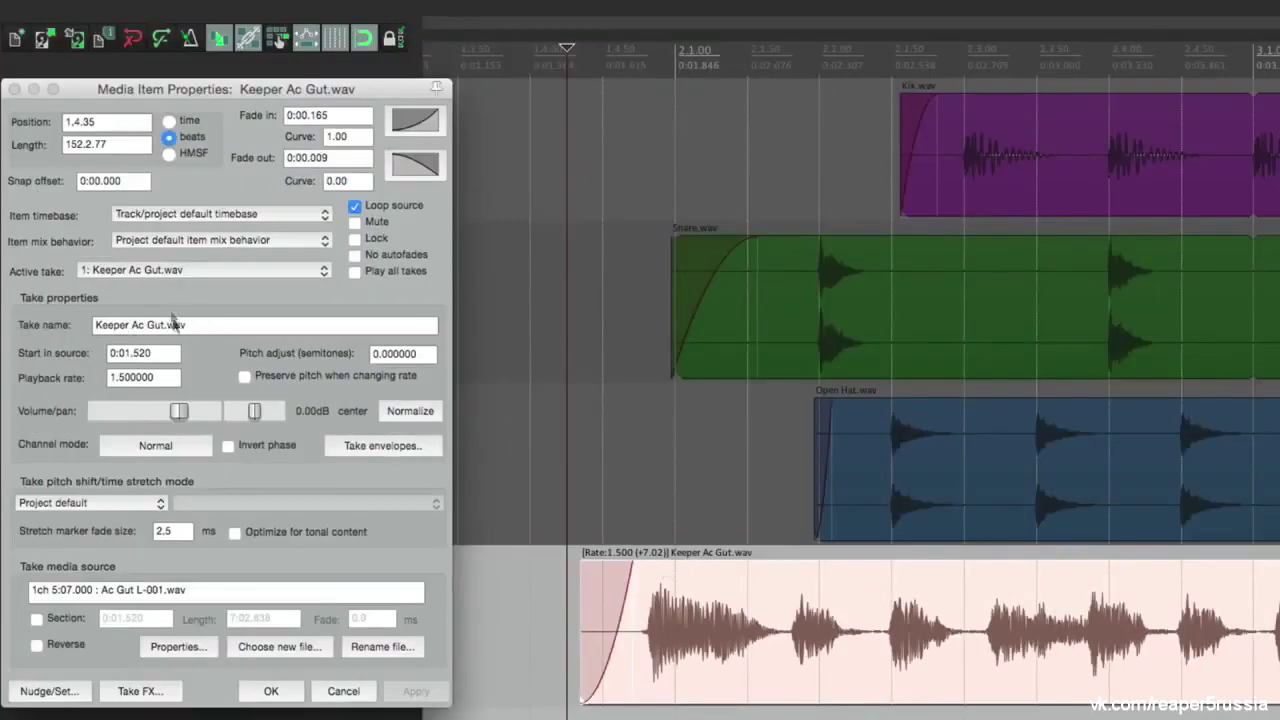
pyautogui.click(245, 378)
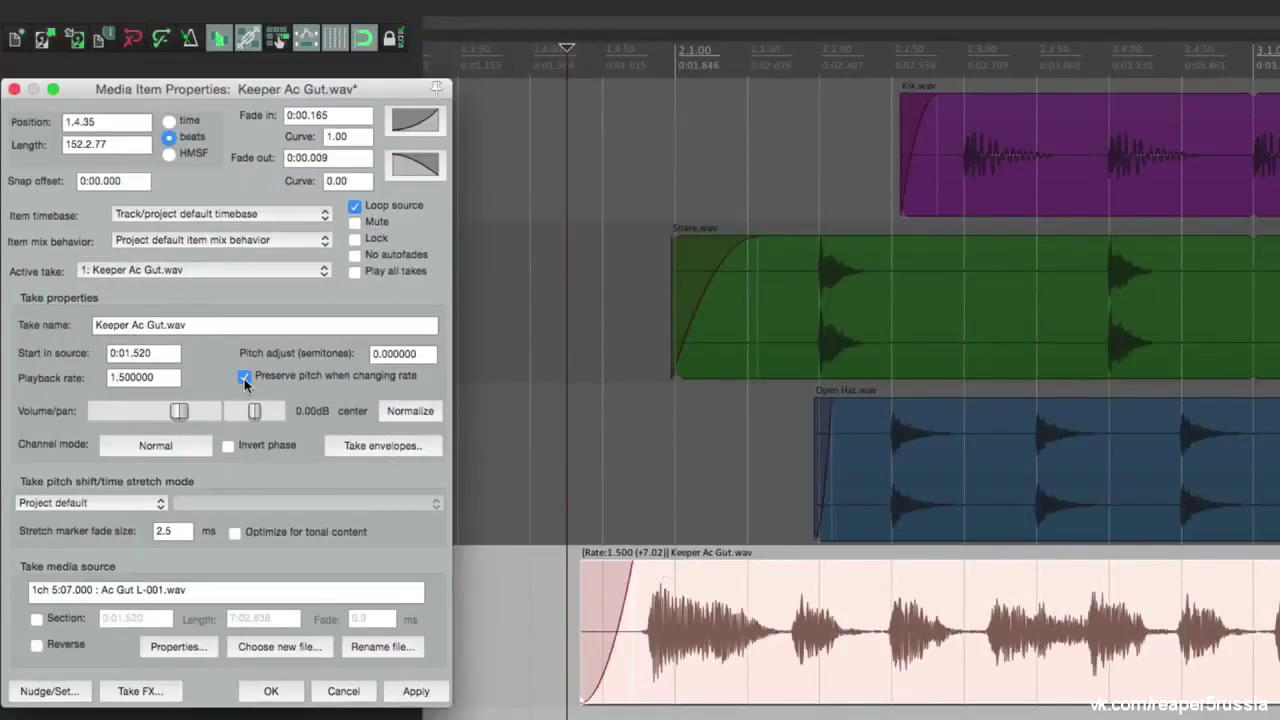
pyautogui.click(415, 691)
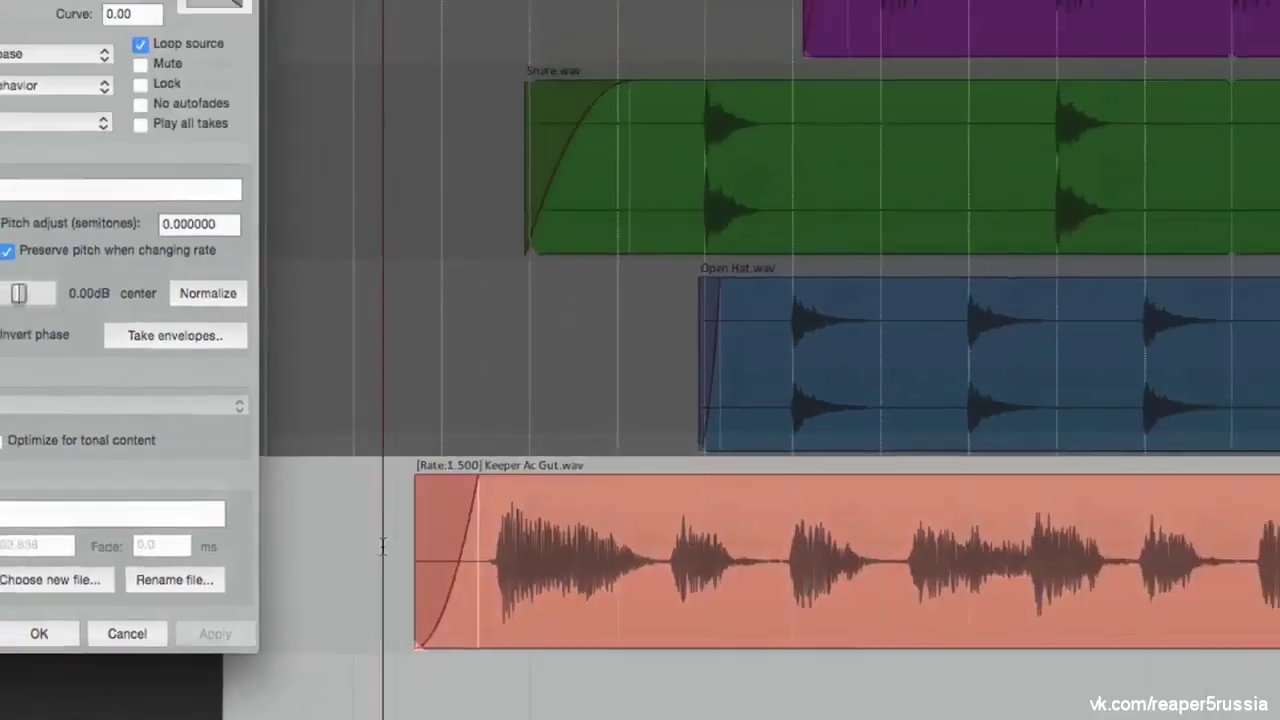
pyautogui.click(497, 369)
pyautogui.press('space')
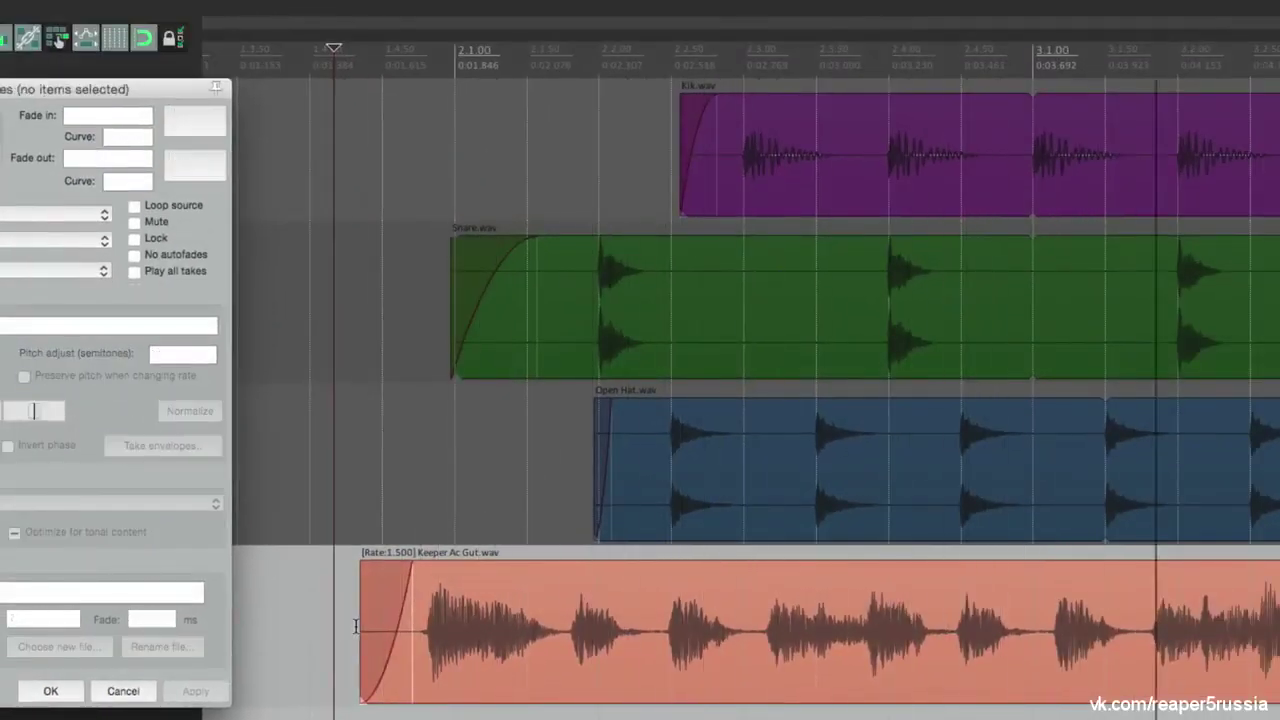
# Set the guitar take's playback rate to .75 and play the slowed item
pyautogui.click(495, 615)
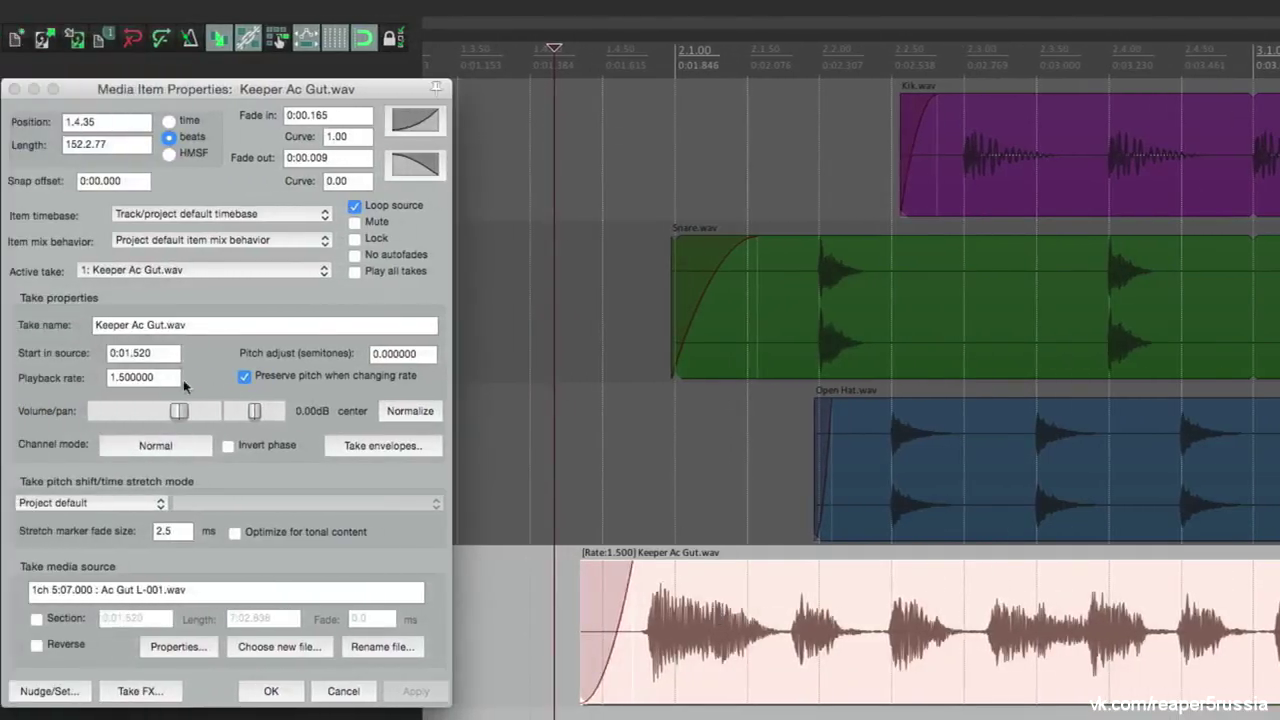
pyautogui.click(167, 378)
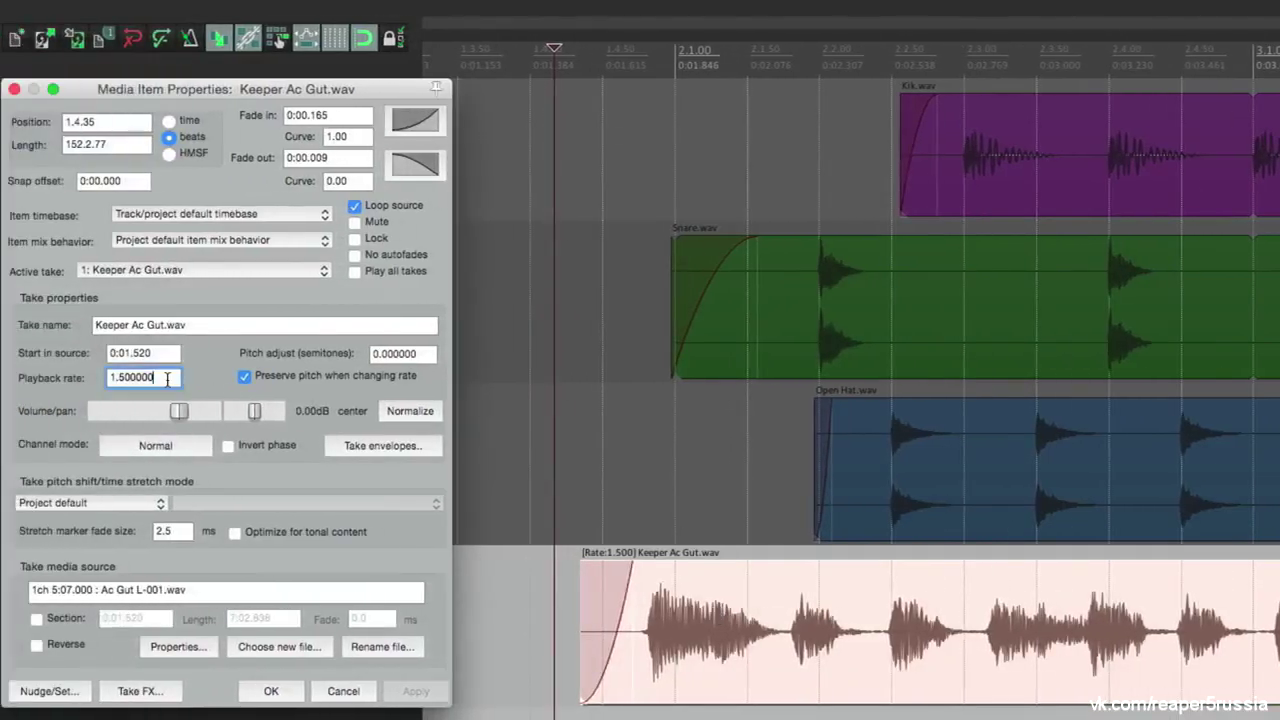
pyautogui.doubleClick(167, 378)
pyautogui.write('.75')
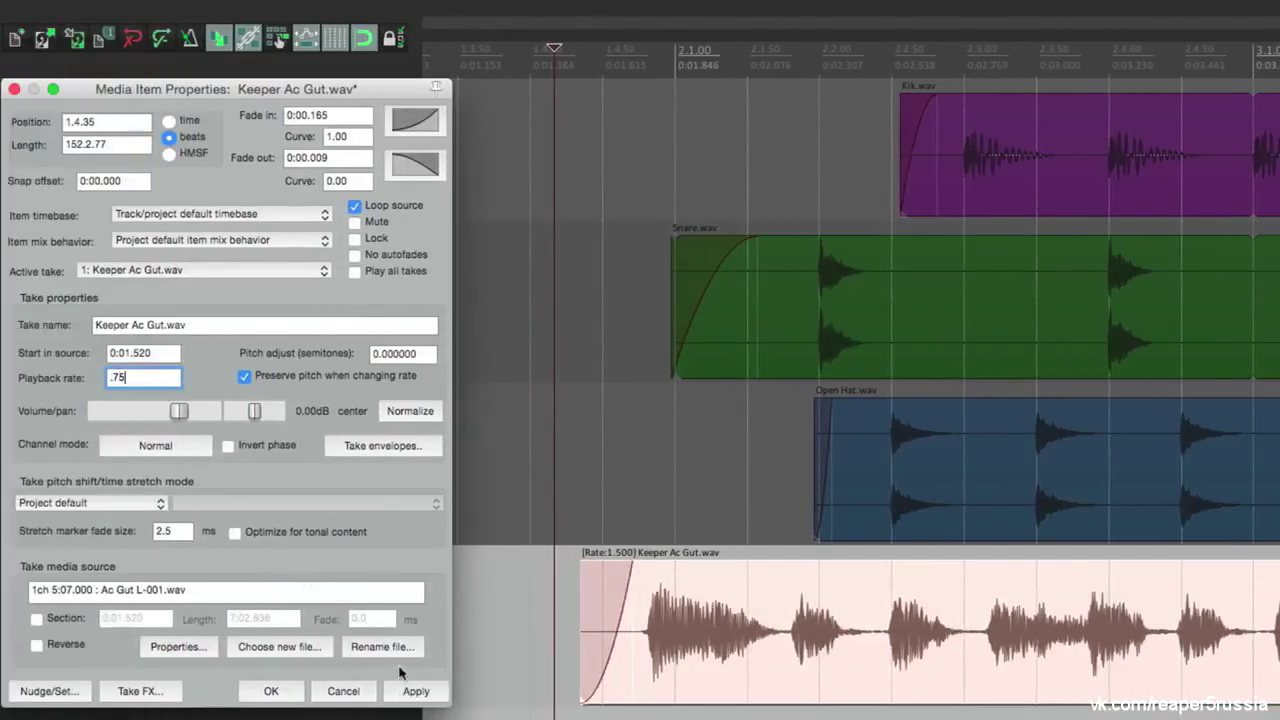
pyautogui.click(412, 690)
pyautogui.press('space')
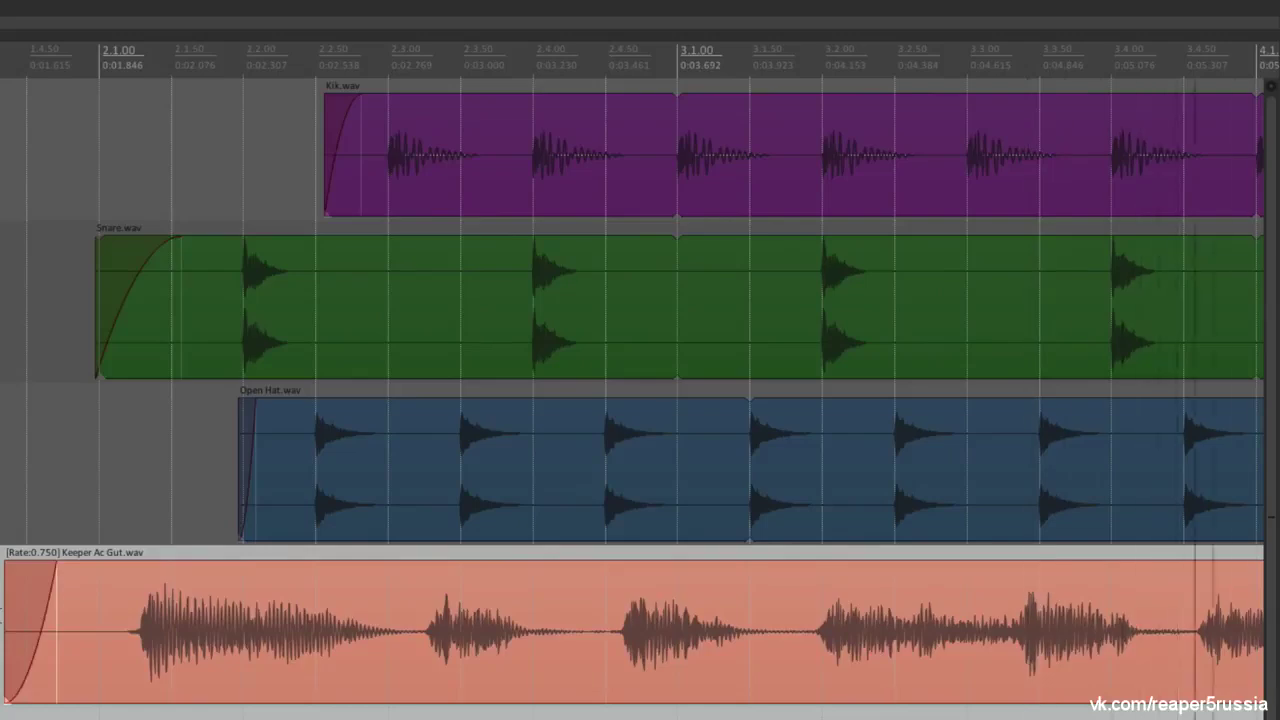
# Turn off Preserve pitch when changing rate for the slowed guitar take and play it
pyautogui.click(146, 592)
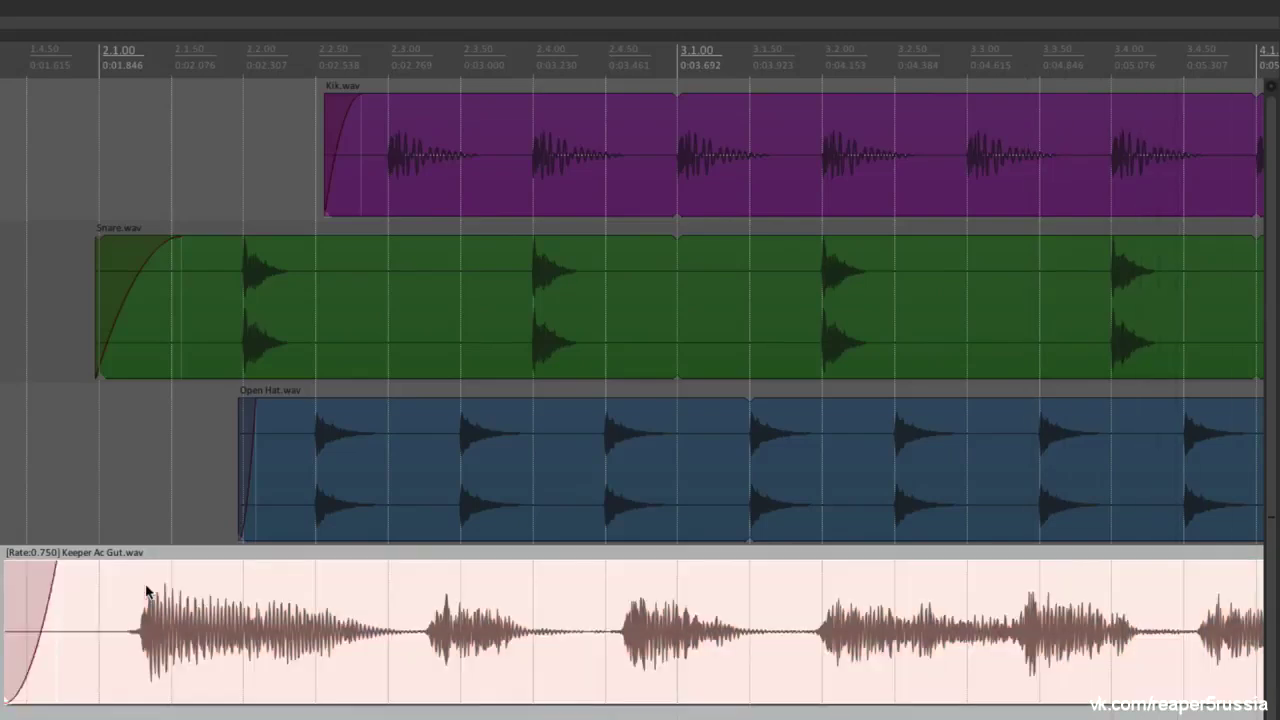
pyautogui.doubleClick(146, 592)
pyautogui.click(246, 378)
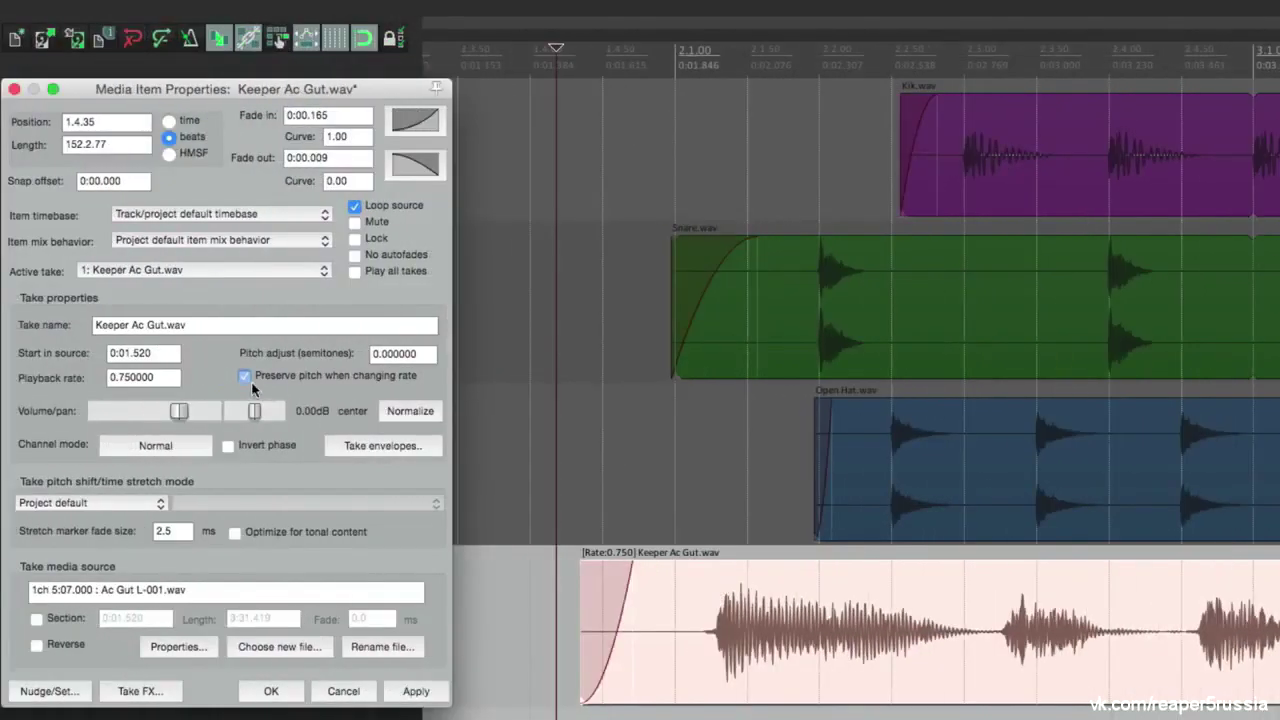
pyautogui.click(414, 689)
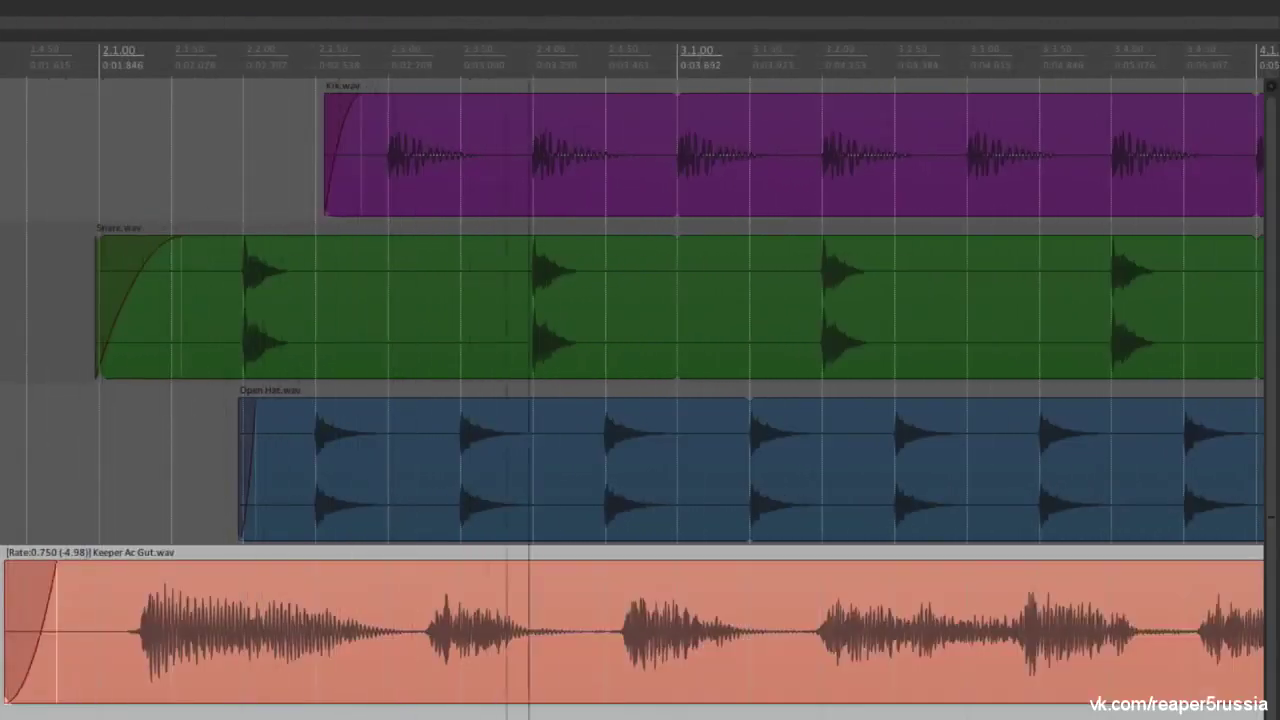
# Turn Preserve pitch when changing rate back on and set the Keeper Ac Gut.wav playback rate to 1
pyautogui.click(145, 610)
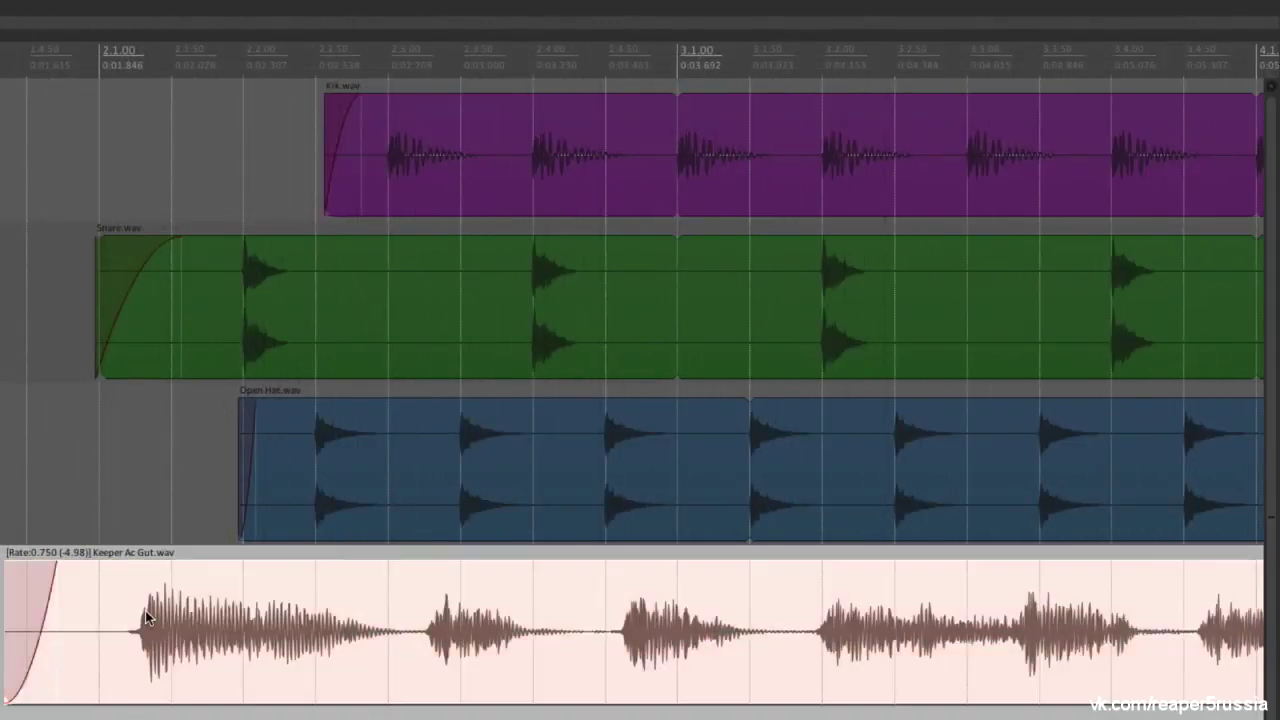
pyautogui.doubleClick(145, 610)
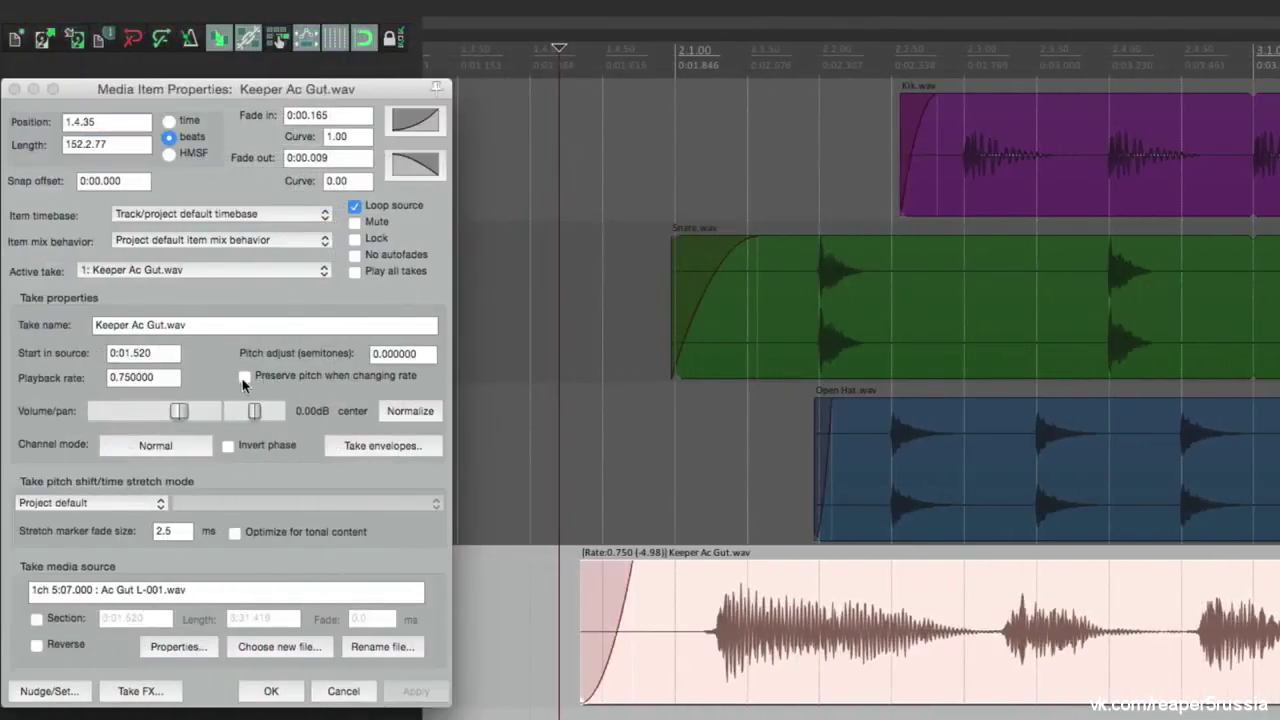
pyautogui.click(244, 377)
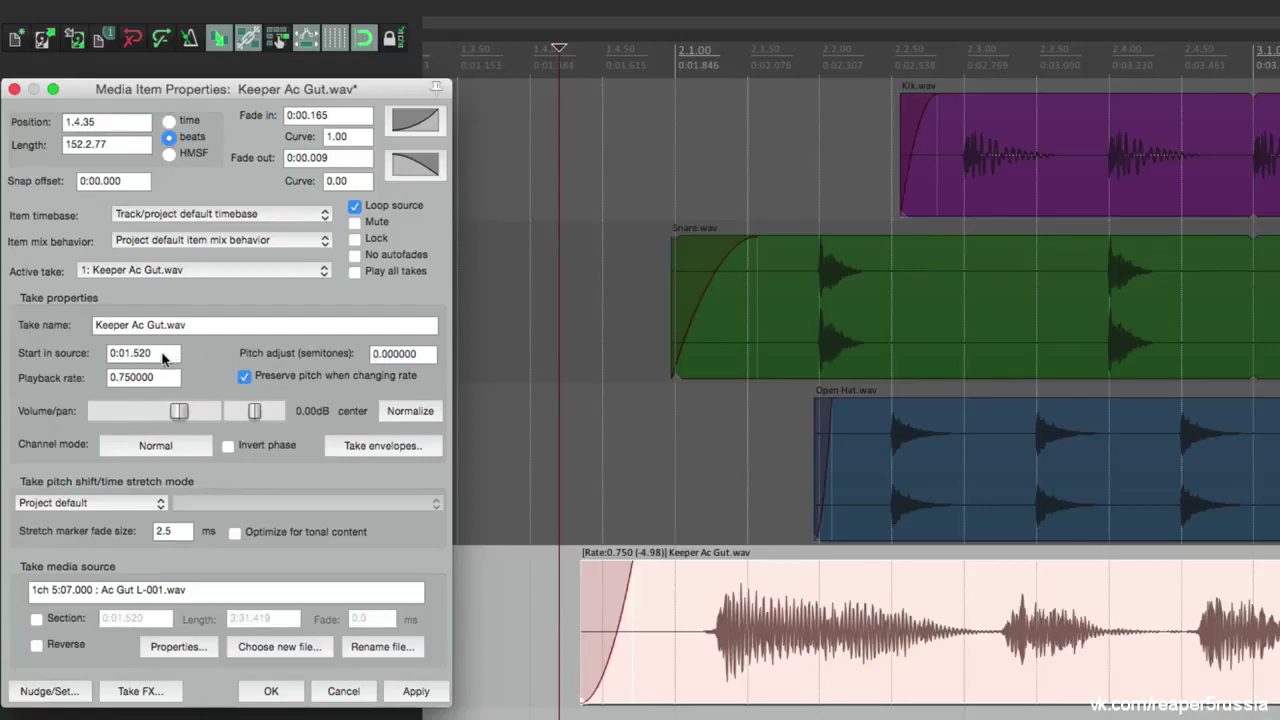
pyautogui.doubleClick(162, 377)
pyautogui.write('1')
pyautogui.click(405, 689)
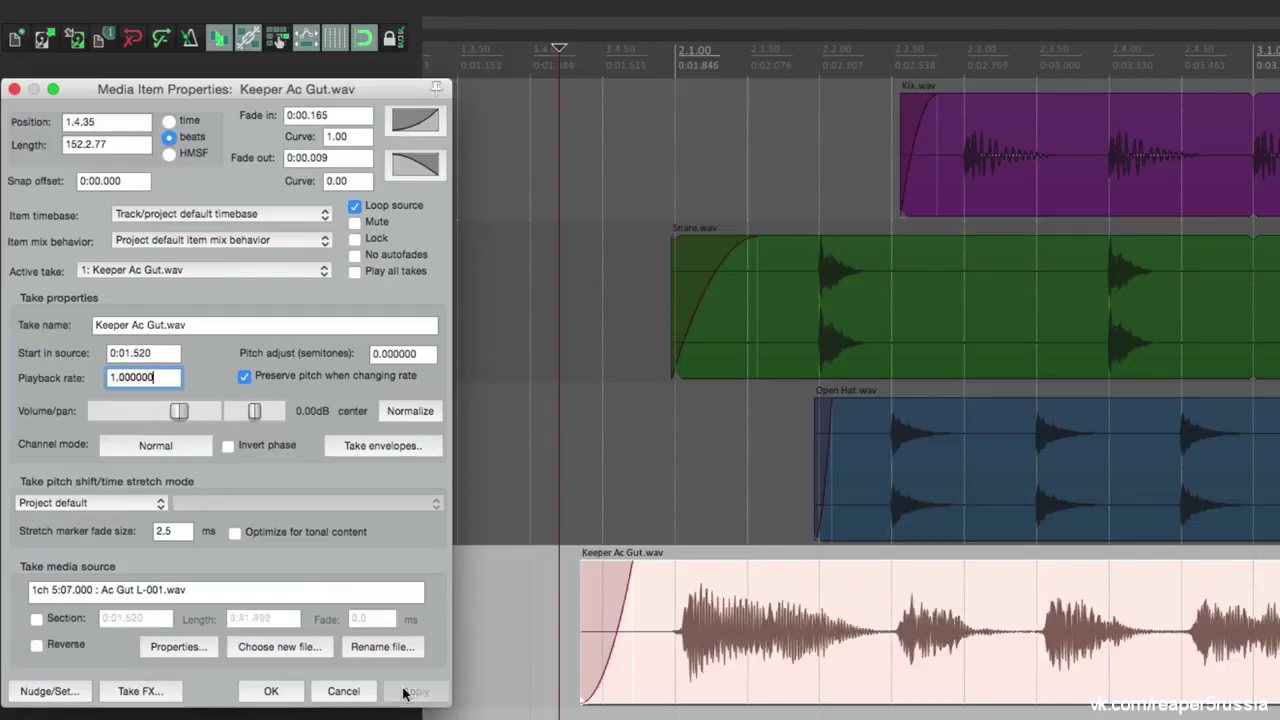
# Set the guitar take's pitch adjust to 2 semitones, apply it and play the item from just before its start
pyautogui.click(397, 355)
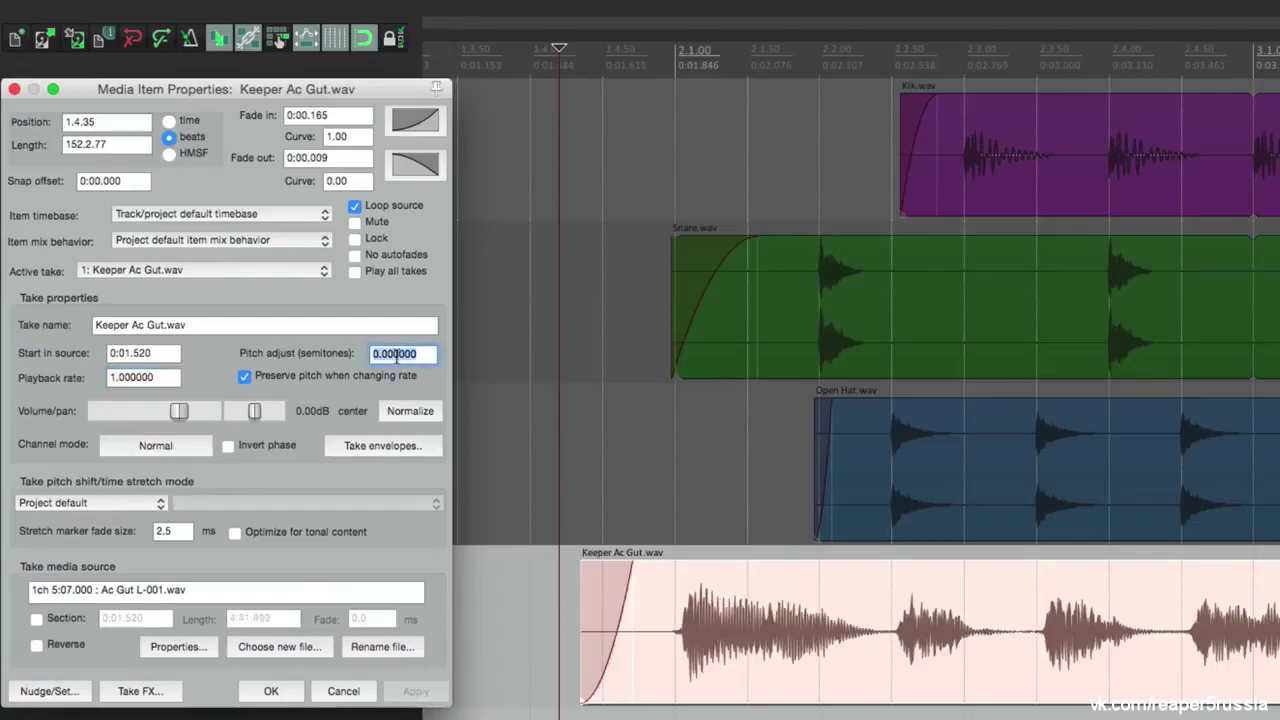
pyautogui.write('2')
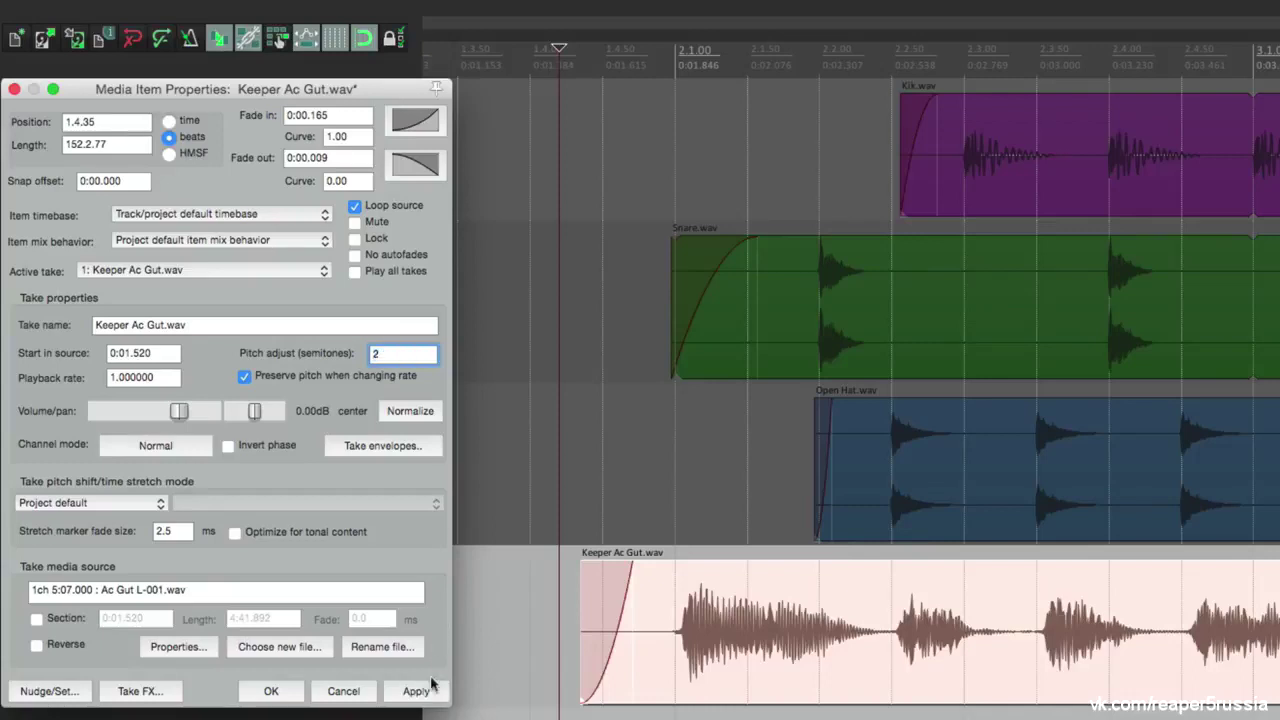
pyautogui.click(430, 688)
pyautogui.click(561, 612)
pyautogui.press('space')
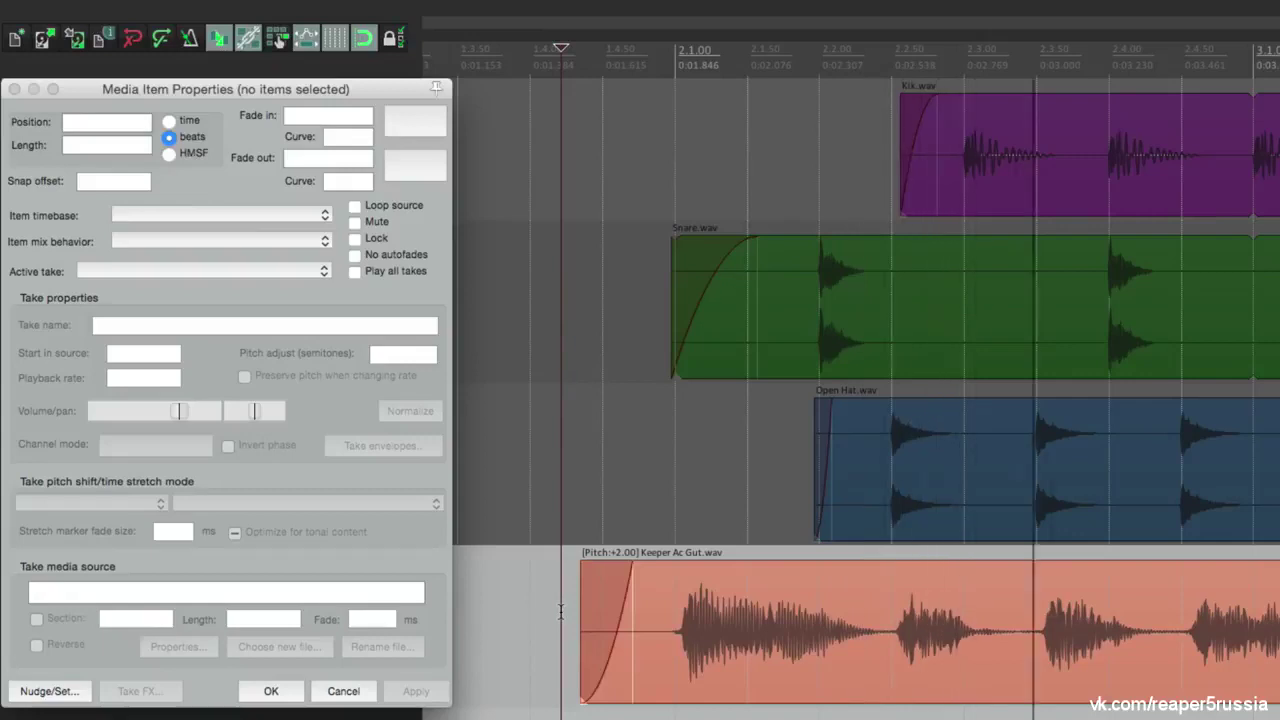
# Set the Keeper Ac Gut.wav pitch adjust to -2 semitones and play the lowered item
pyautogui.click(694, 609)
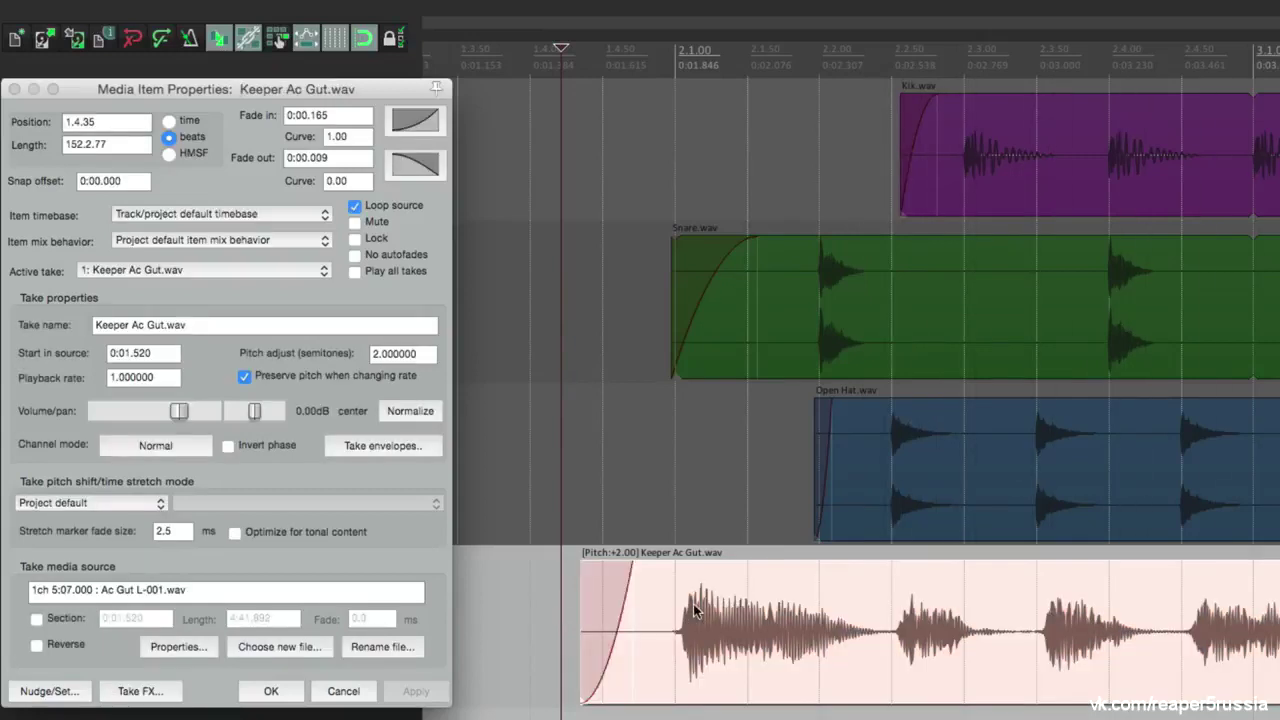
pyautogui.click(394, 356)
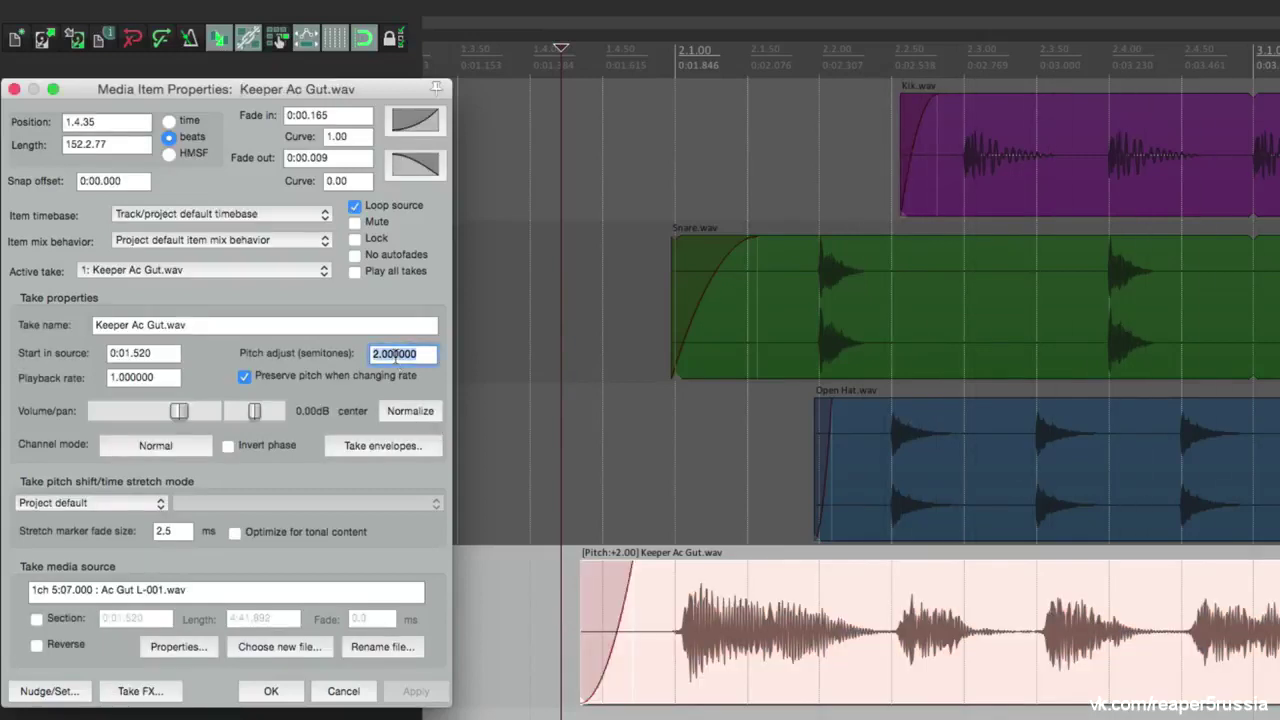
pyautogui.write('-2')
pyautogui.click(436, 696)
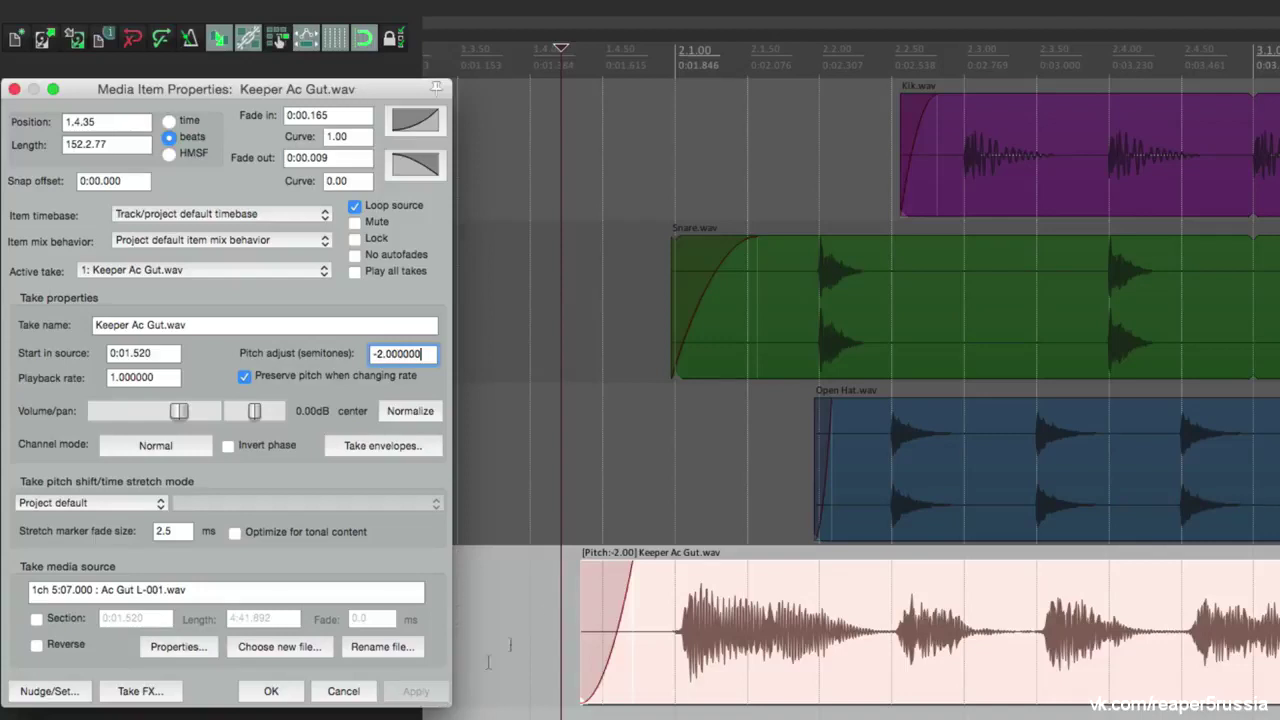
pyautogui.click(563, 598)
pyautogui.press('space')
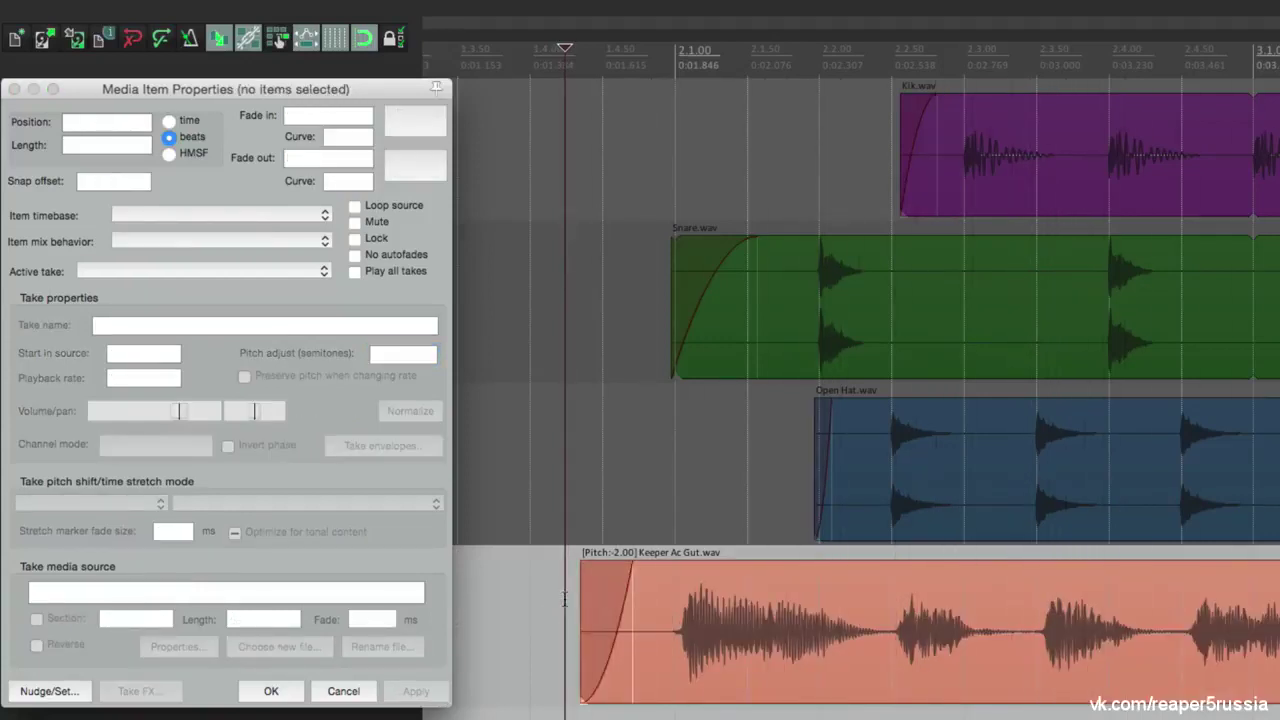
# Set the guitar take's pitch adjust back to 0 semitones and apply it
pyautogui.click(727, 609)
pyautogui.doubleClick(404, 356)
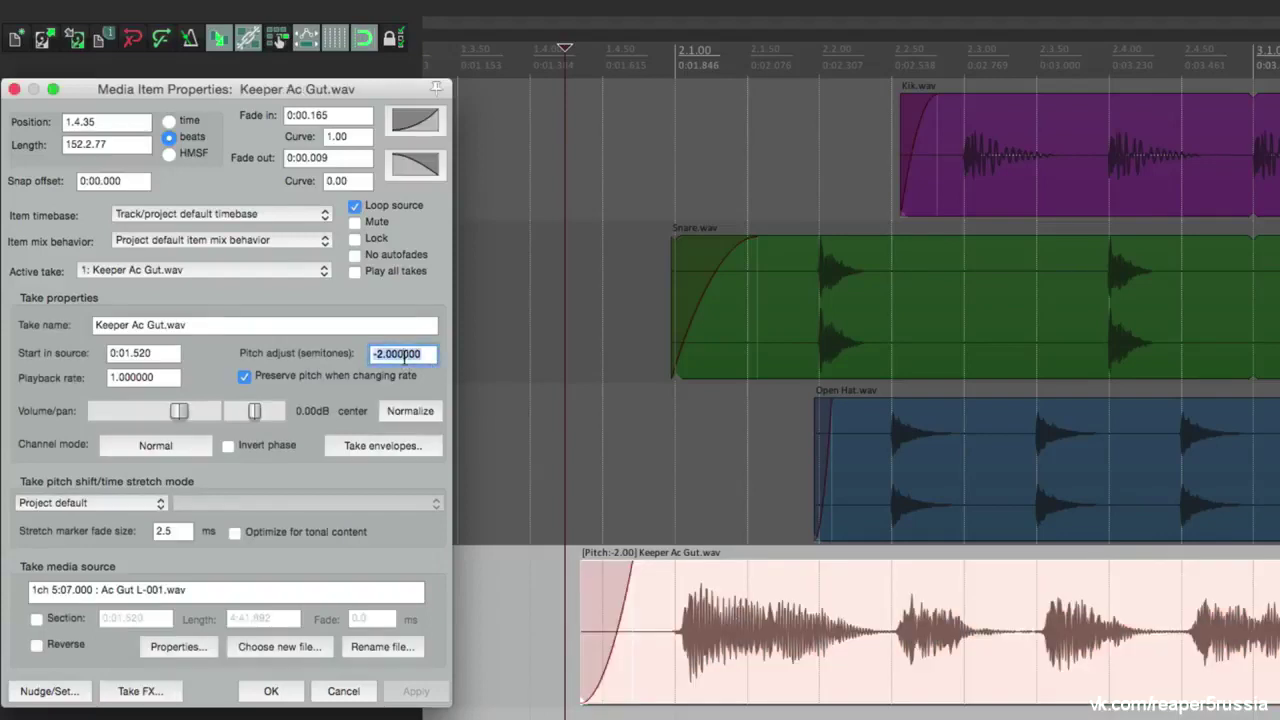
pyautogui.write('0')
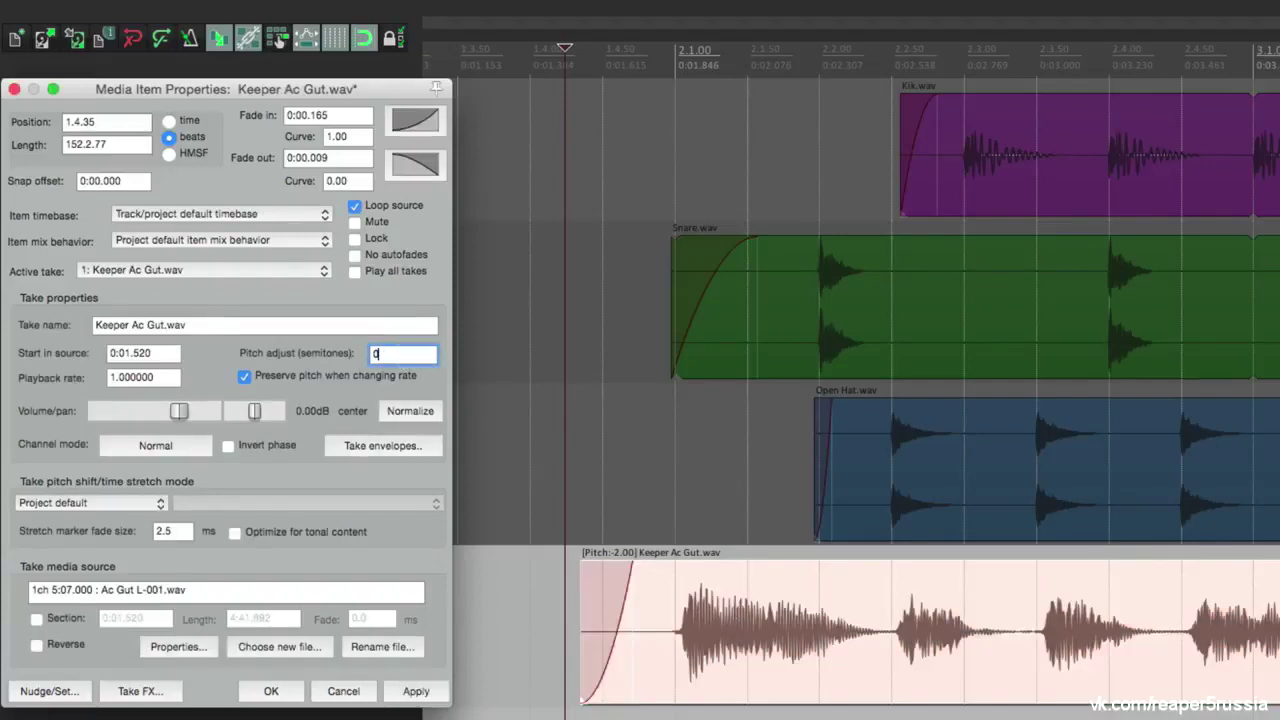
pyautogui.click(416, 691)
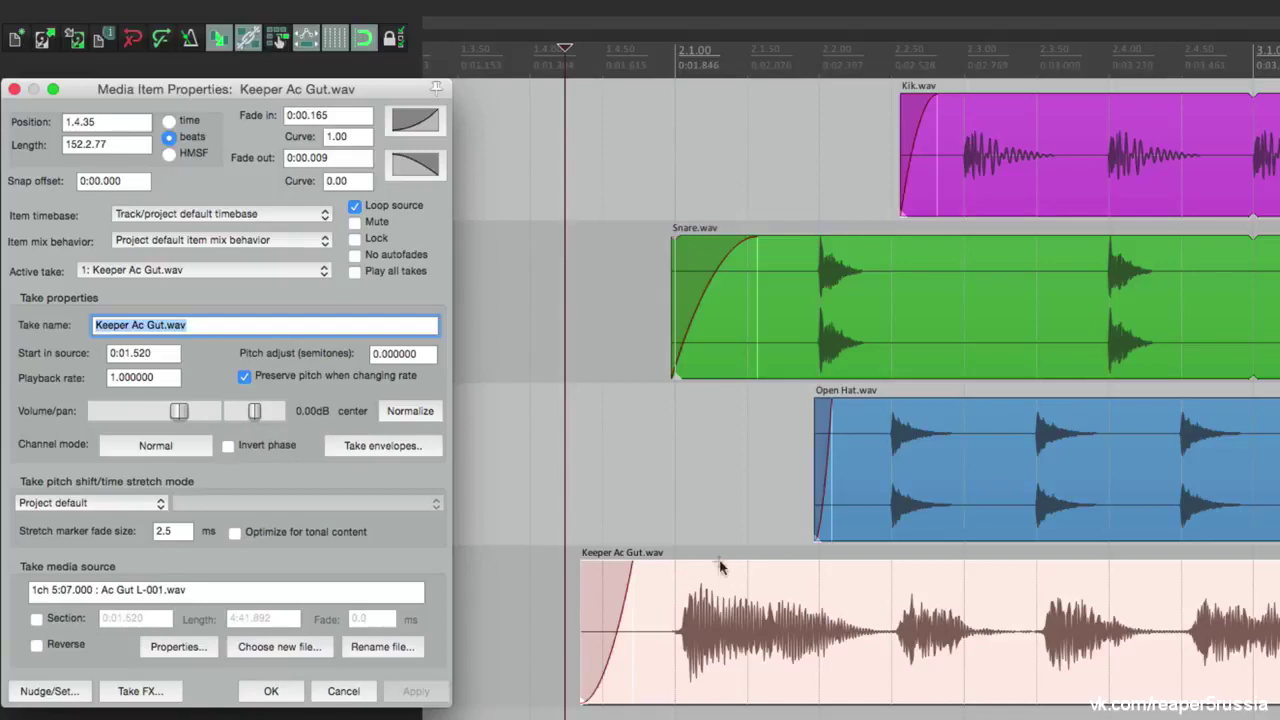
# Lower the guitar take's volume to about -3.19 dB in the item properties and apply it
pyautogui.moveTo(718, 561); pyautogui.dragTo(715, 533)
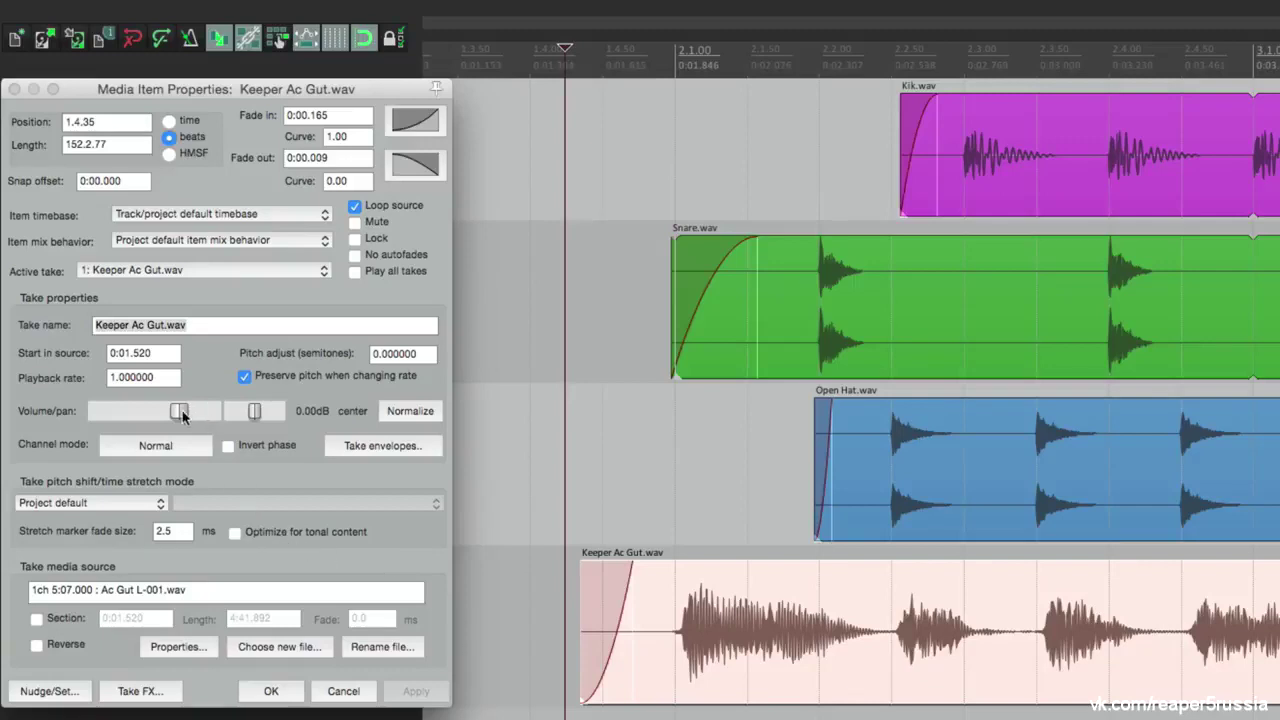
pyautogui.moveTo(179, 414); pyautogui.dragTo(170, 418)
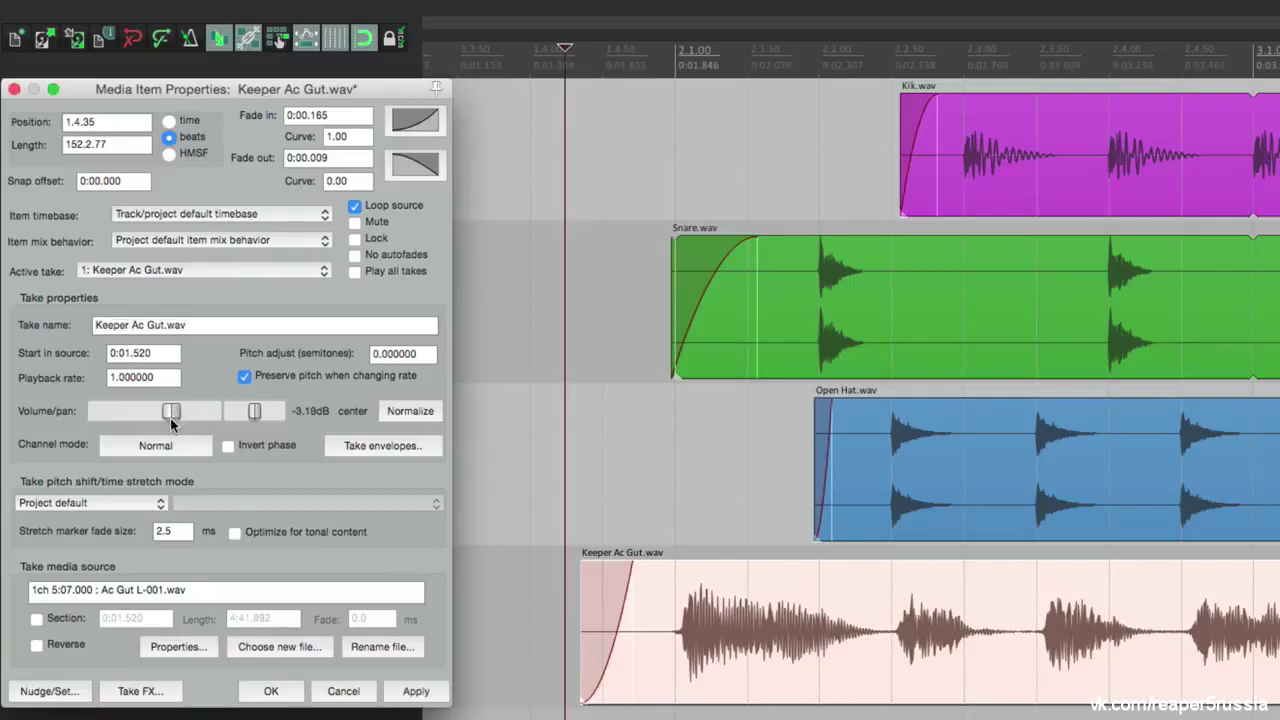
pyautogui.click(402, 695)
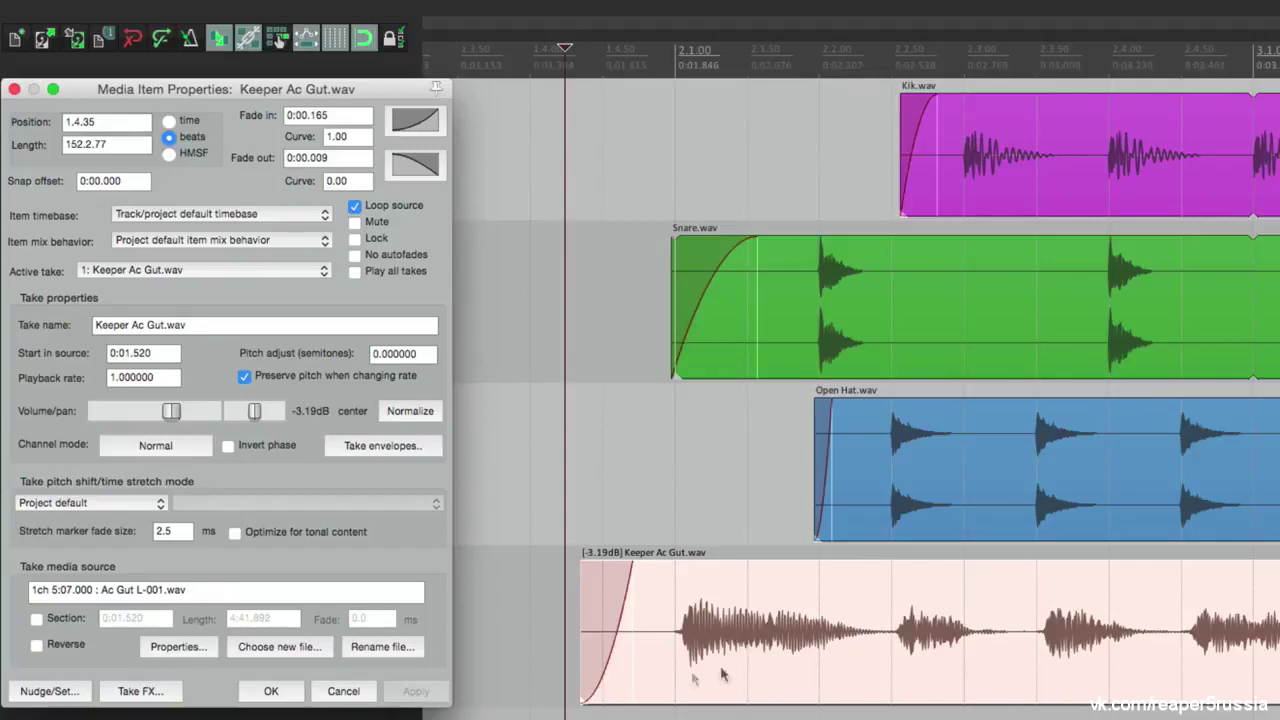
pyautogui.moveTo(761, 561)
pyautogui.mouseDown()
pyautogui.moveTo(748, 592)
pyautogui.moveTo(762, 607)
pyautogui.moveTo(762, 549)
pyautogui.mouseUp()
# Reset the guitar take's volume to 0.00 dB, pan it 100% right and apply both settings
pyautogui.doubleClick(173, 411)
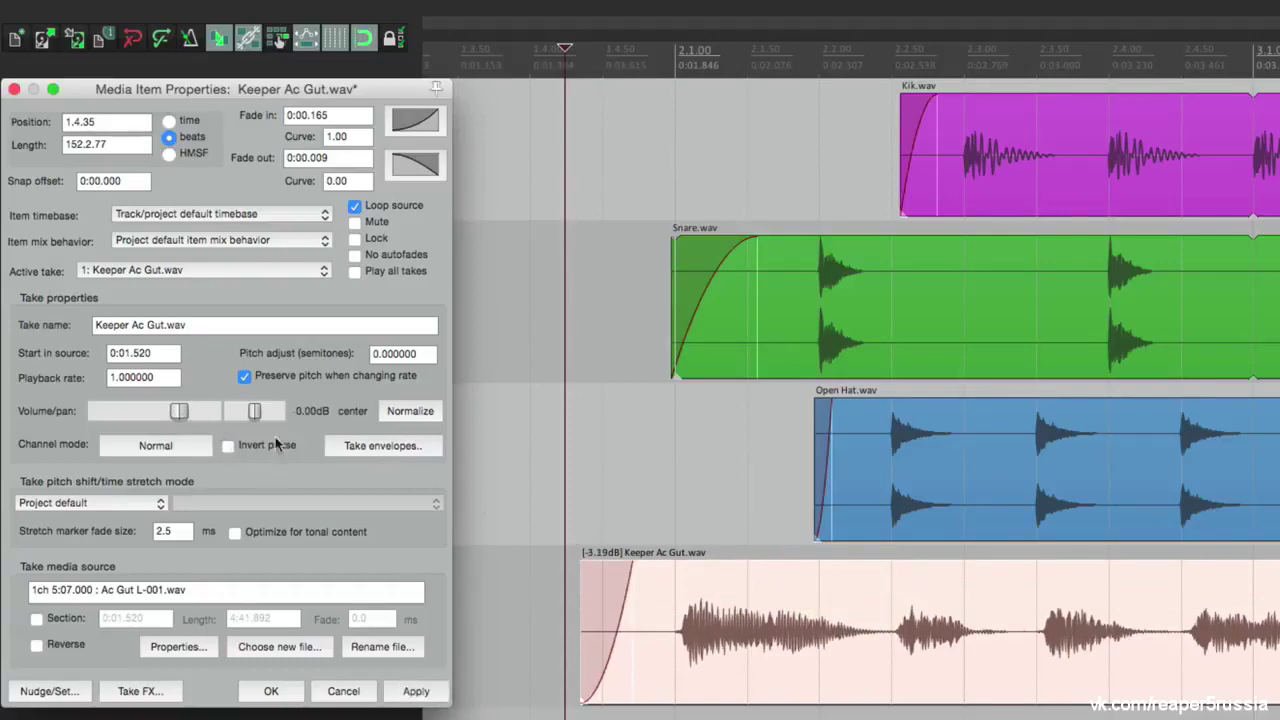
pyautogui.moveTo(250, 421); pyautogui.dragTo(292, 414)
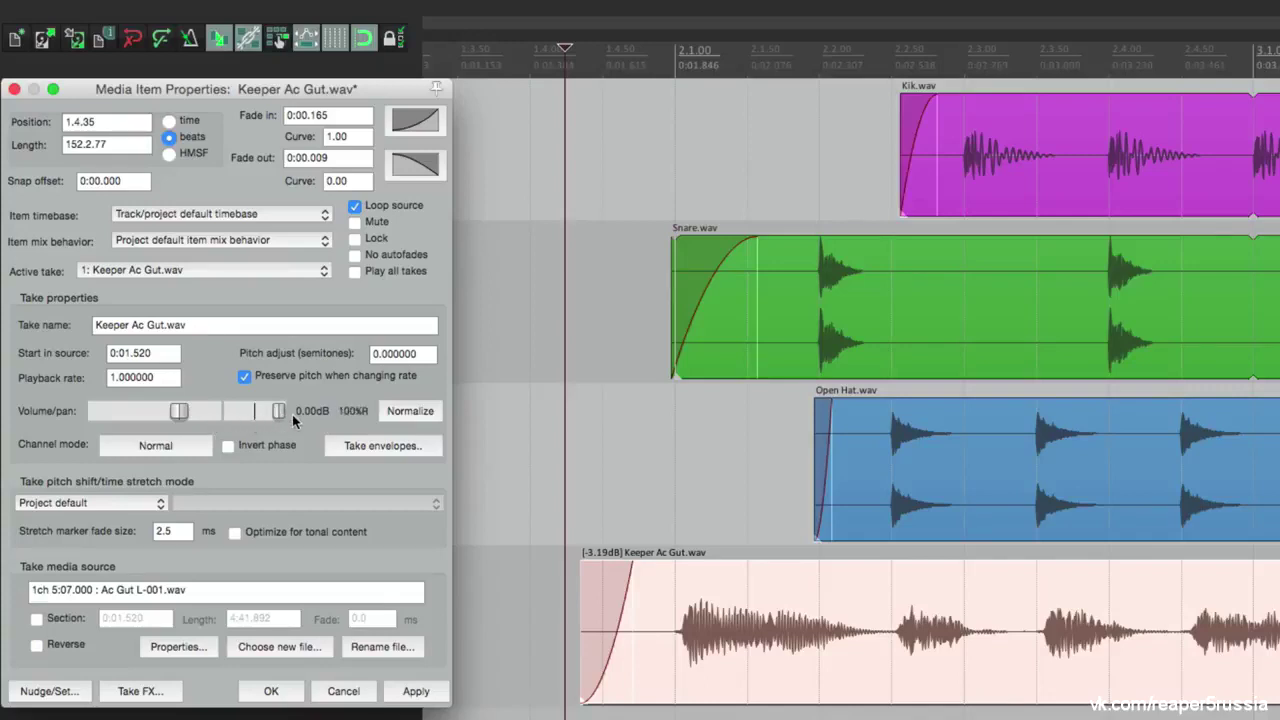
pyautogui.click(409, 690)
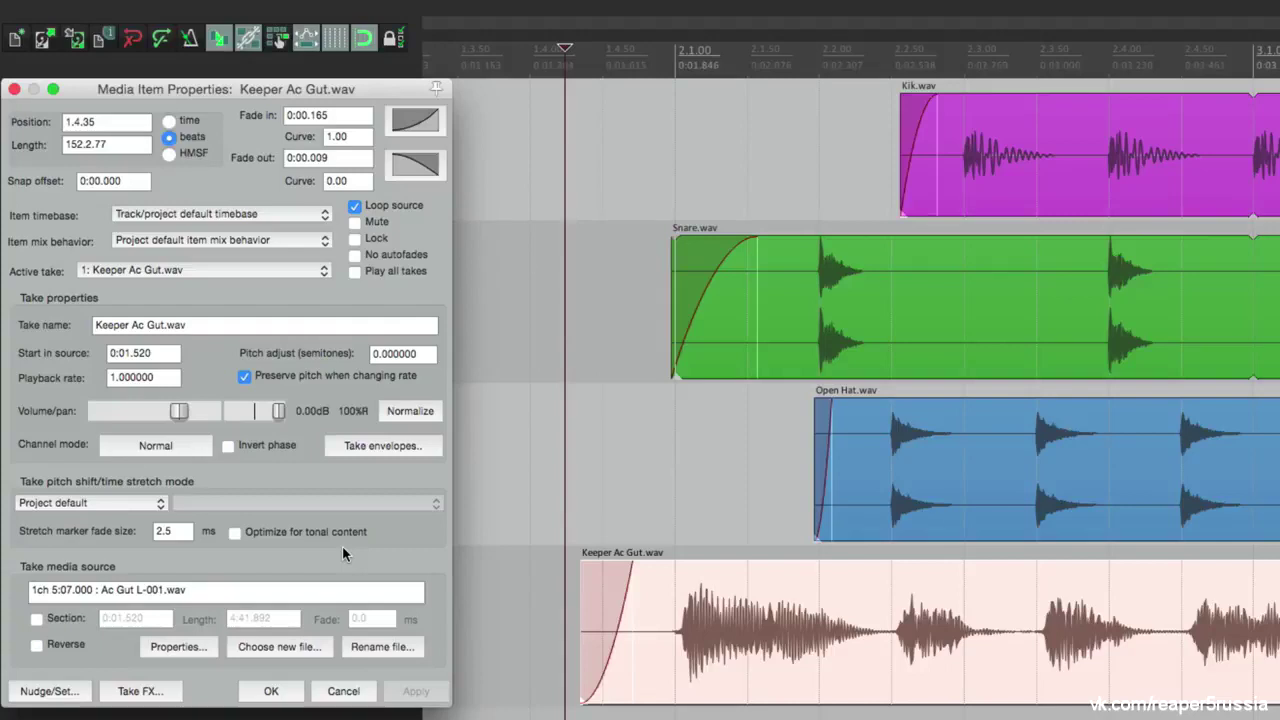
# Return the guitar take's pan to center and apply it
pyautogui.doubleClick(280, 412)
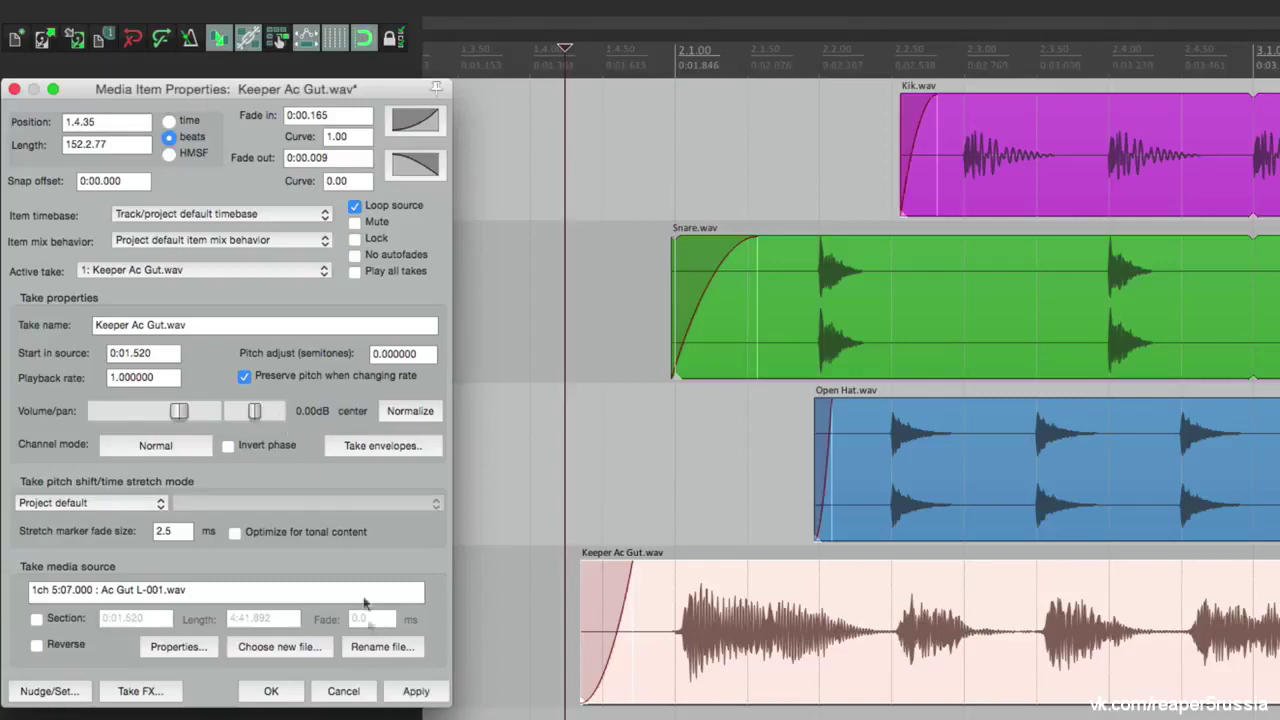
pyautogui.click(414, 690)
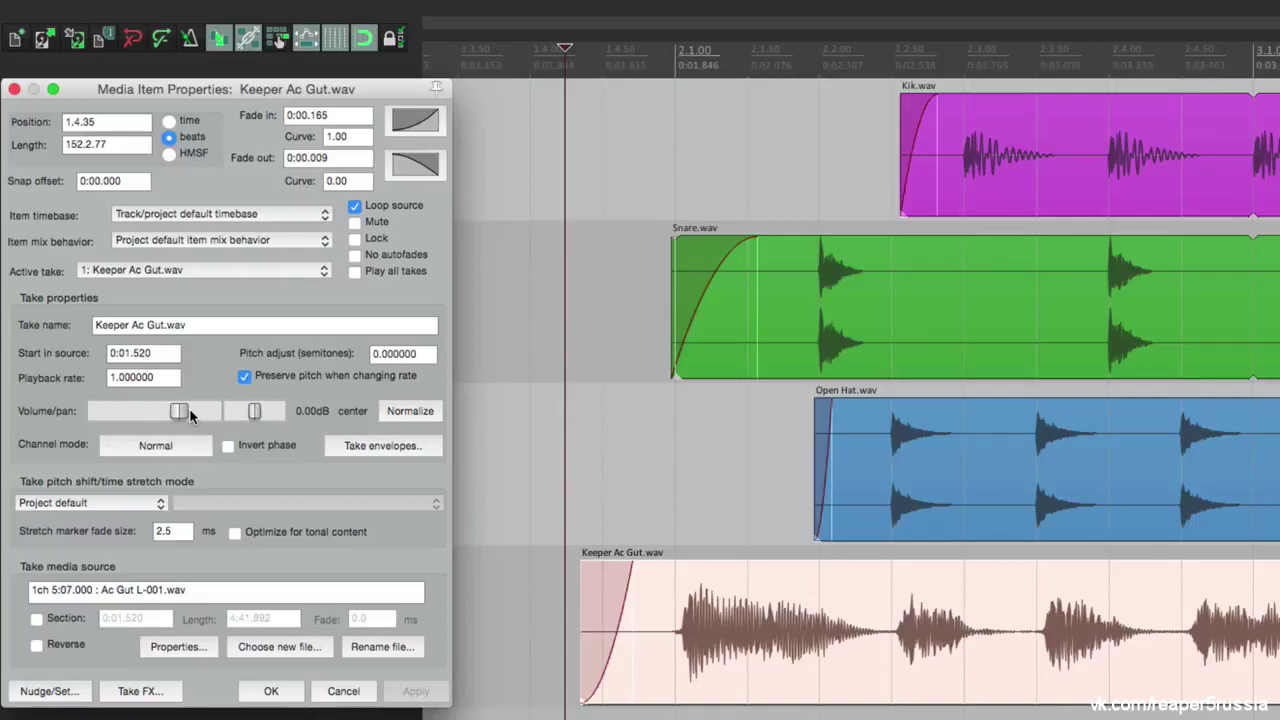
# Normalize the guitar take and apply it, then reset the take volume to 0.00 dB
pyautogui.click(414, 420)
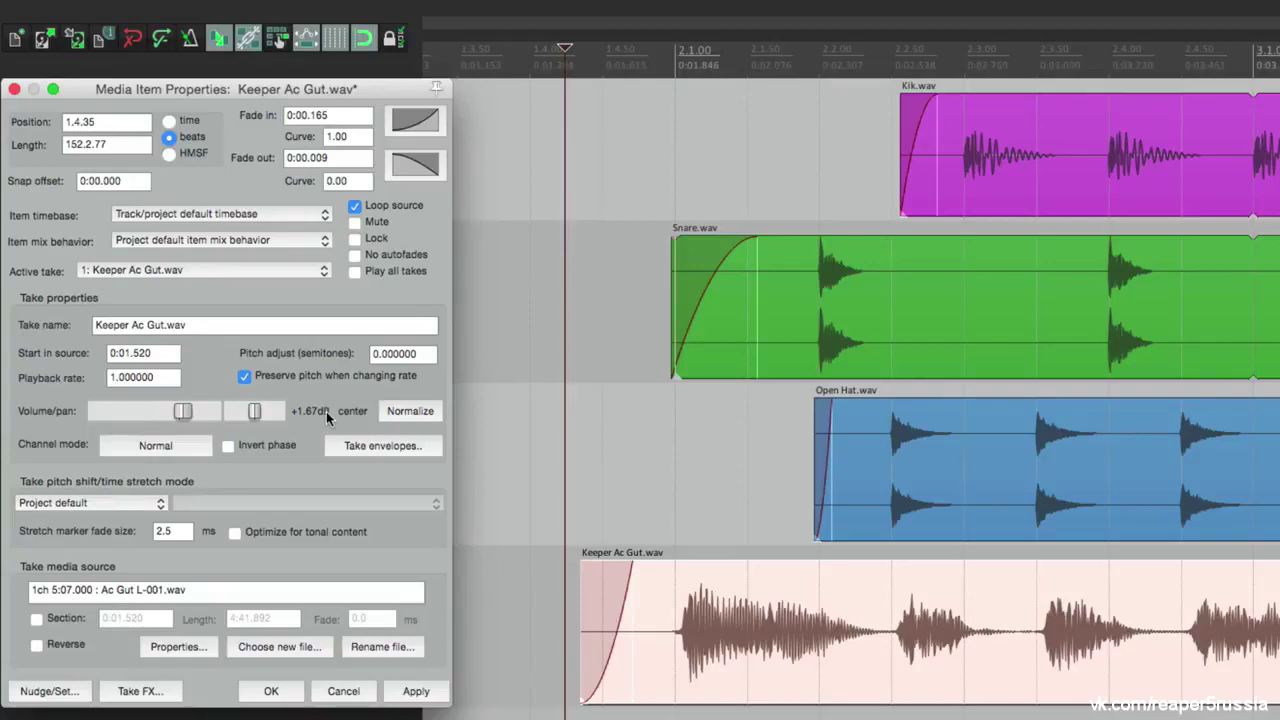
pyautogui.click(415, 690)
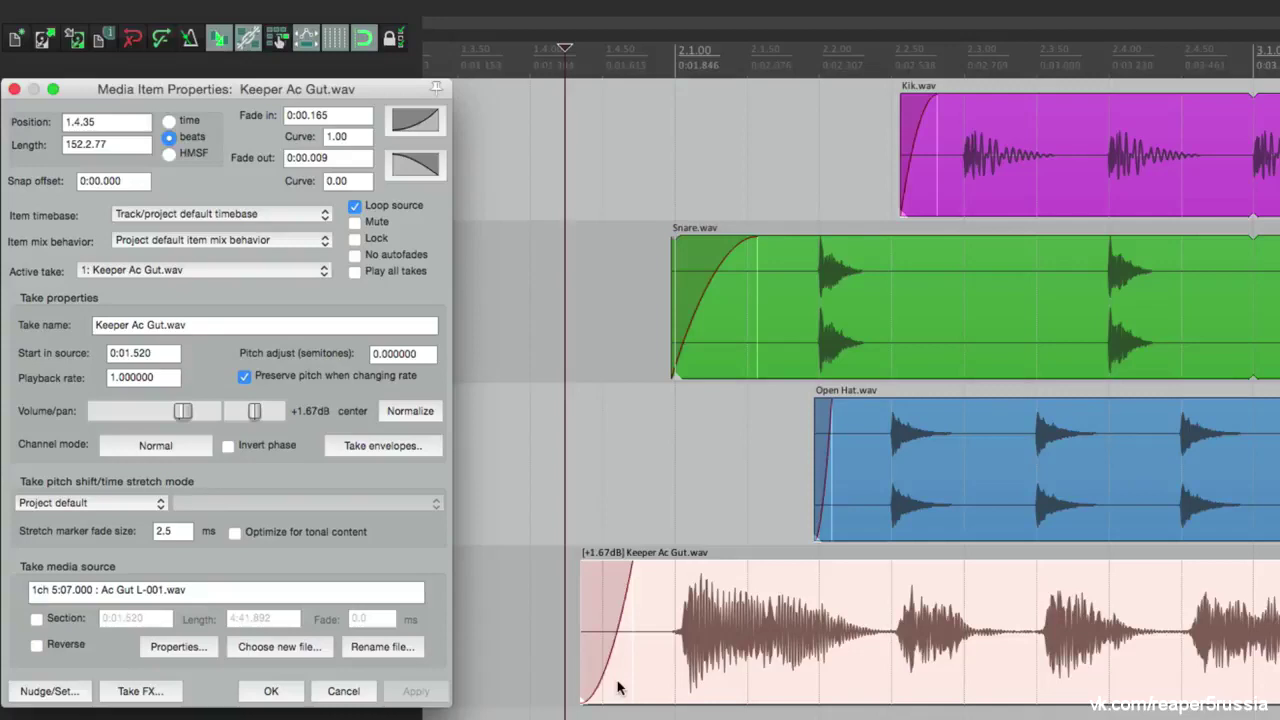
pyautogui.doubleClick(182, 410)
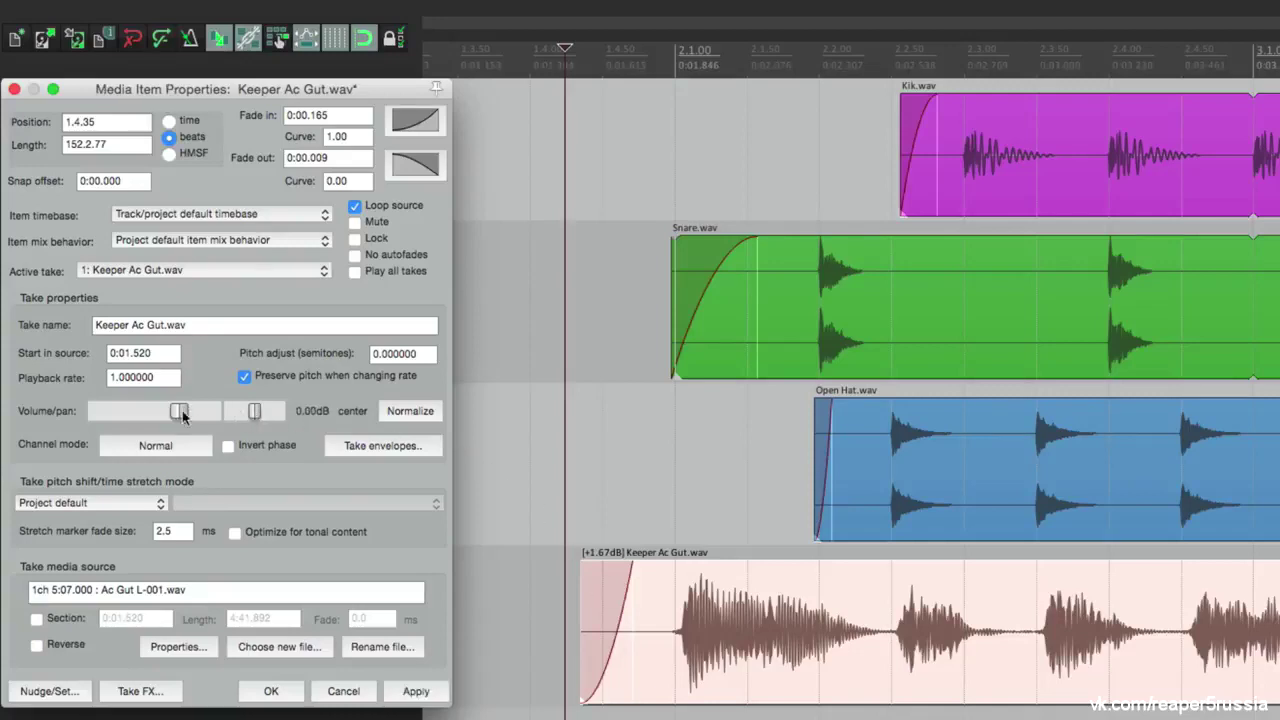
pyautogui.click(415, 691)
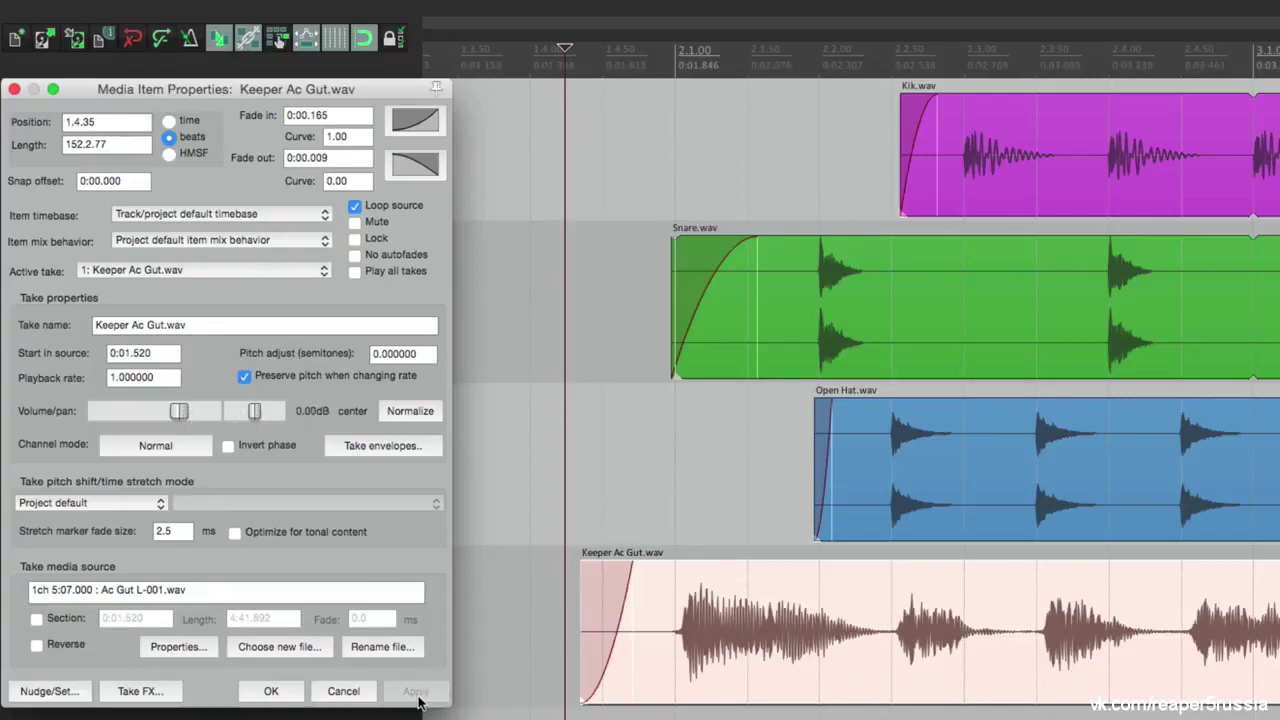
# Normalize the Keeper Ac Gut.wav take once more, then restore its volume to 0.00 dB
pyautogui.click(411, 410)
pyautogui.click(419, 695)
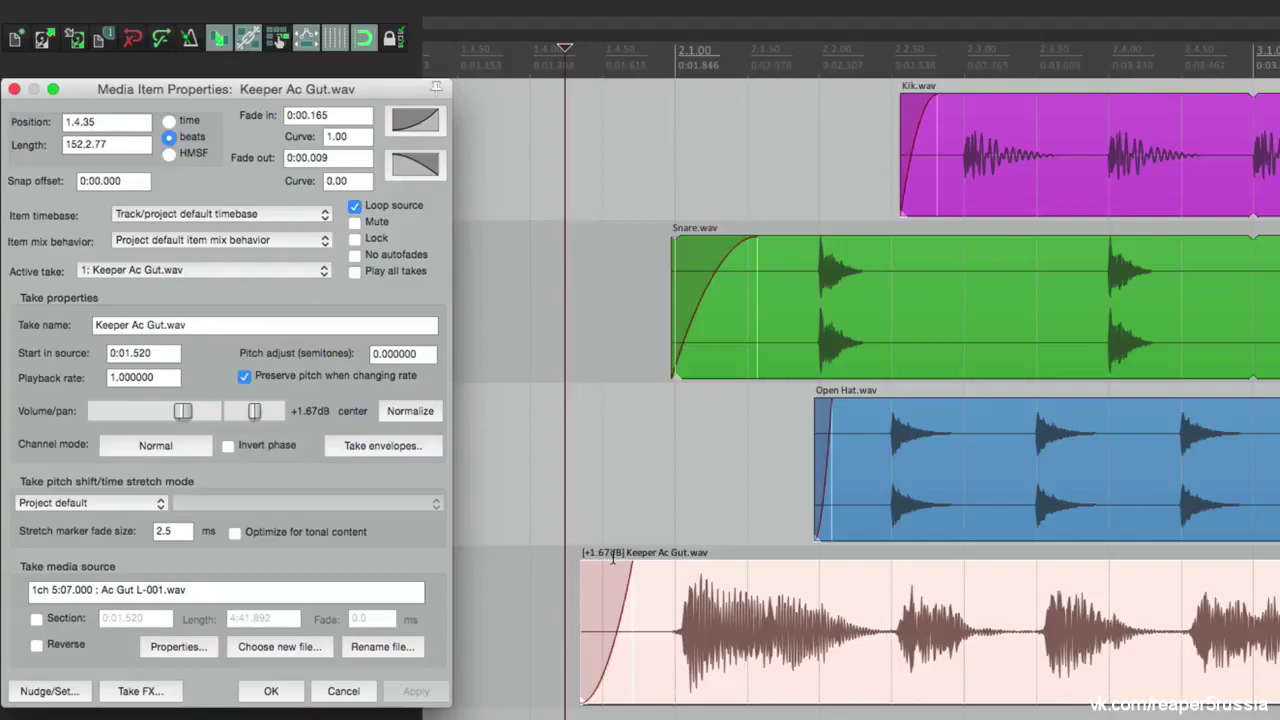
pyautogui.doubleClick(175, 410)
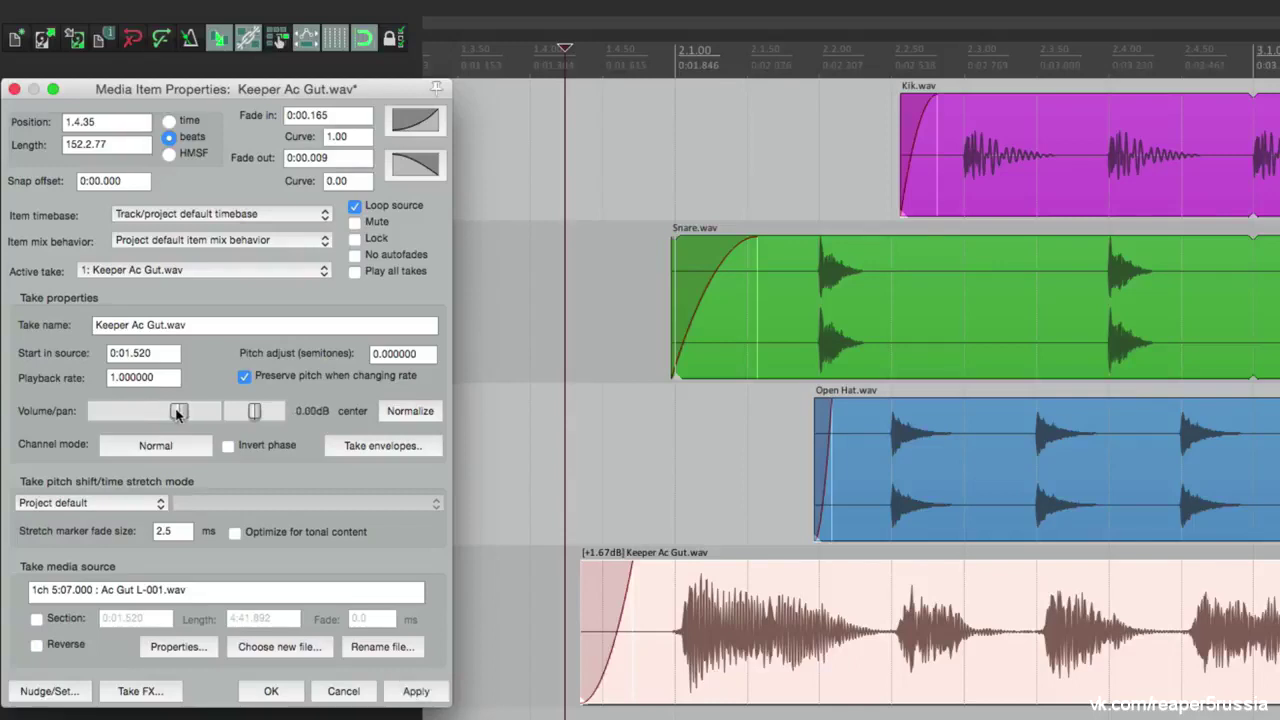
pyautogui.click(419, 693)
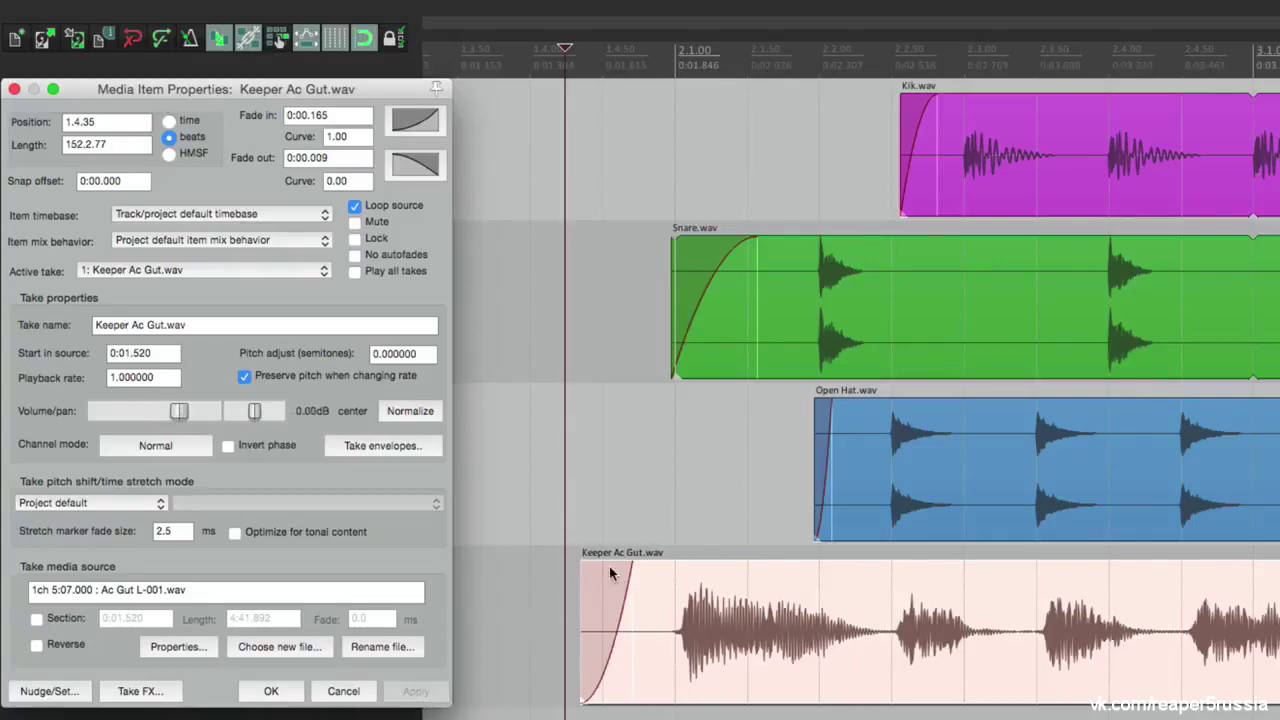
# Show the available channel modes for the guitar take without choosing one, then close the item properties
pyautogui.click(184, 451)
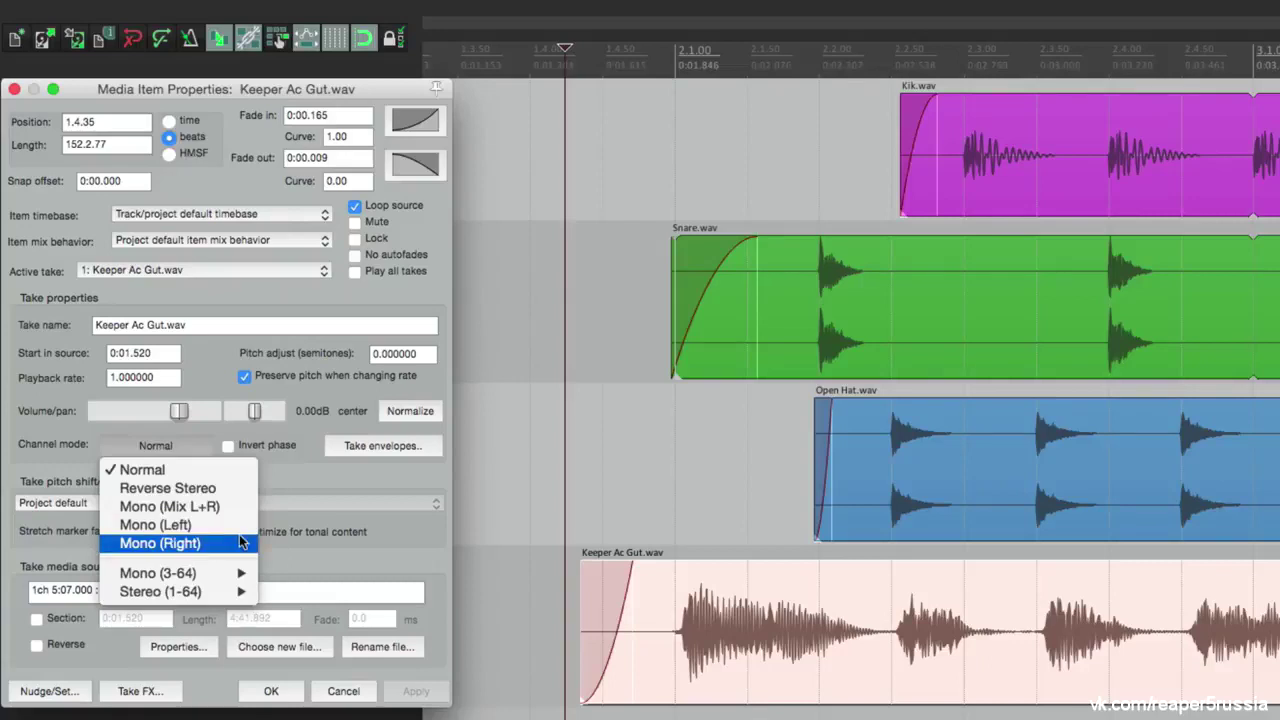
pyautogui.press('Escape')
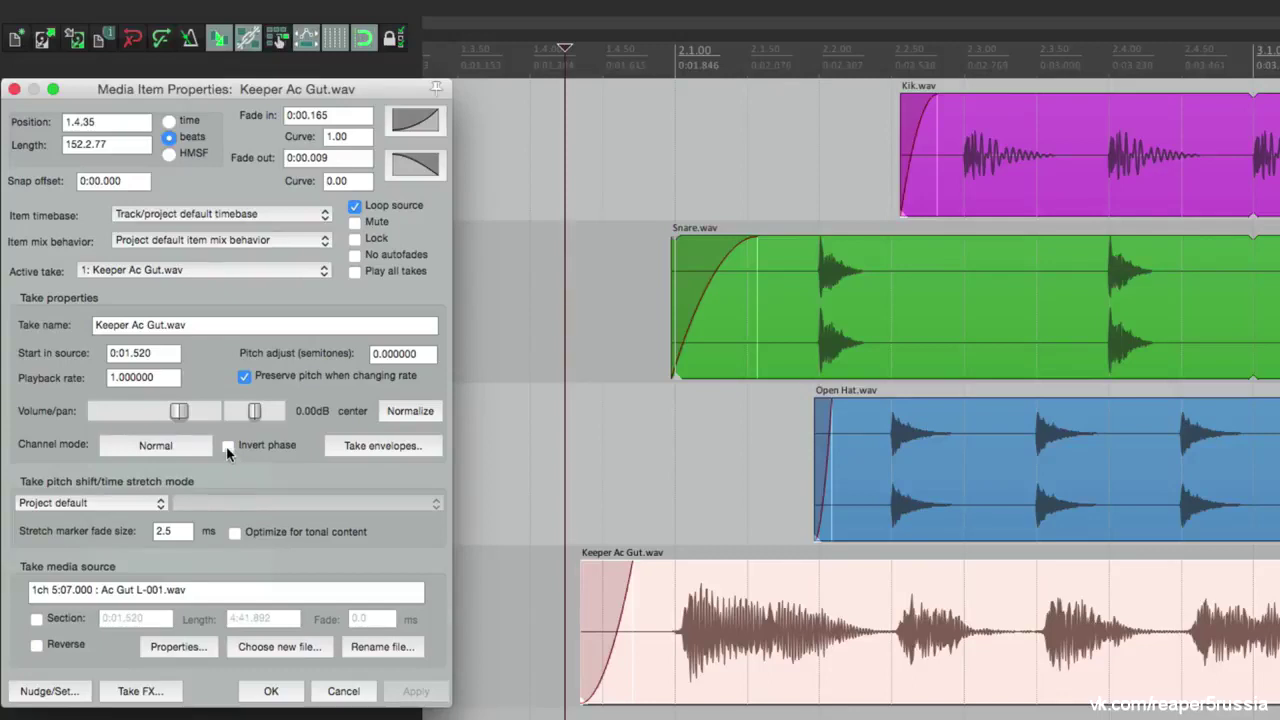
pyautogui.click(265, 692)
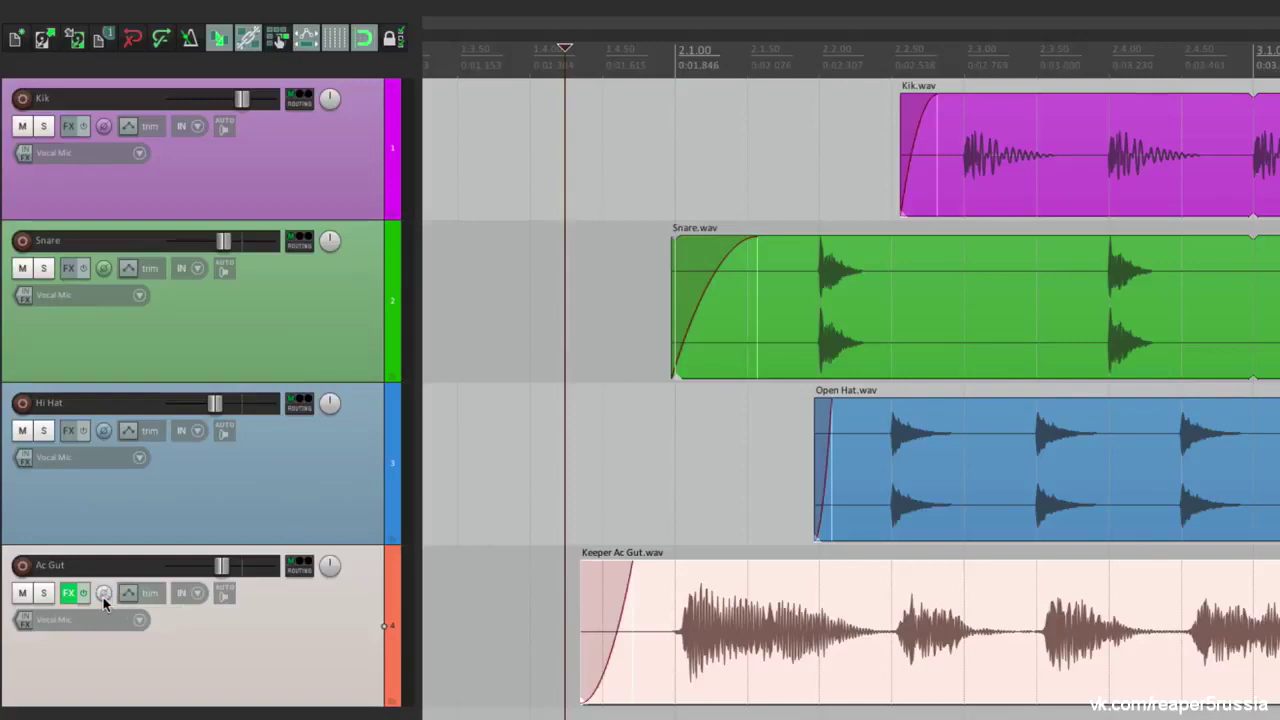
# Reopen the guitar item's properties, apply Invert phase to the take and undo the inversion
pyautogui.doubleClick(693, 604)
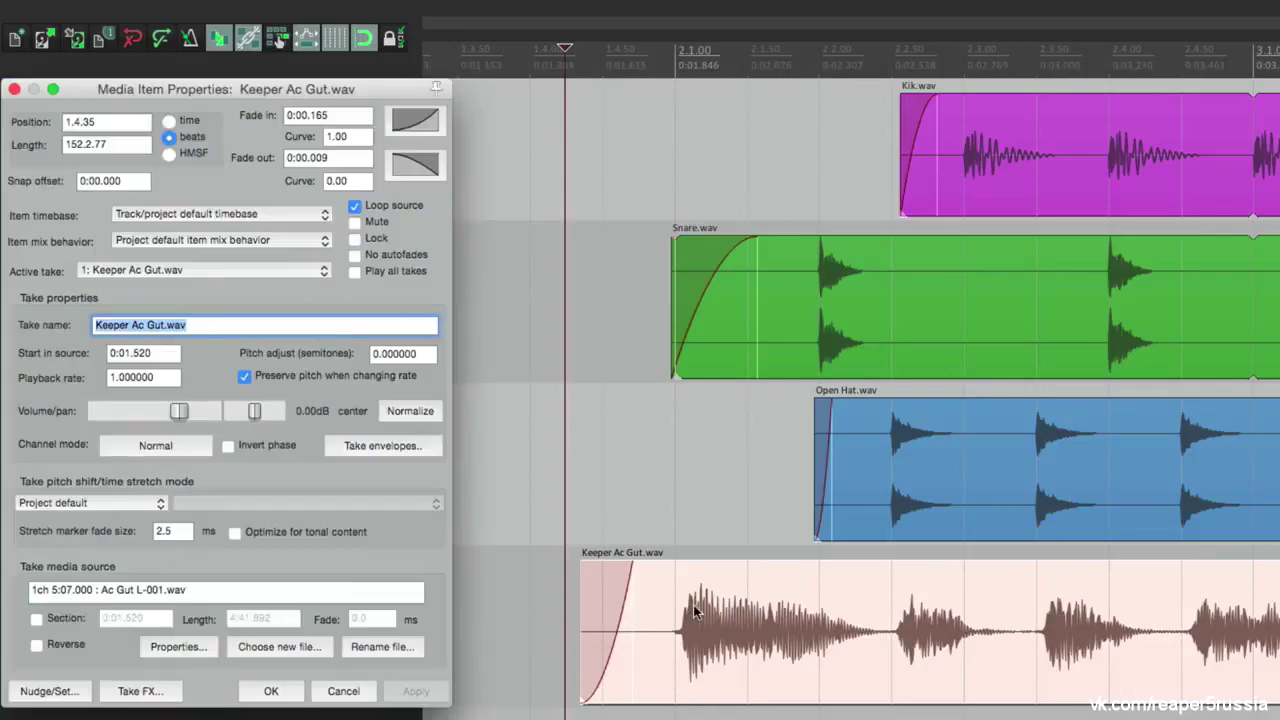
pyautogui.click(228, 446)
pyautogui.click(414, 690)
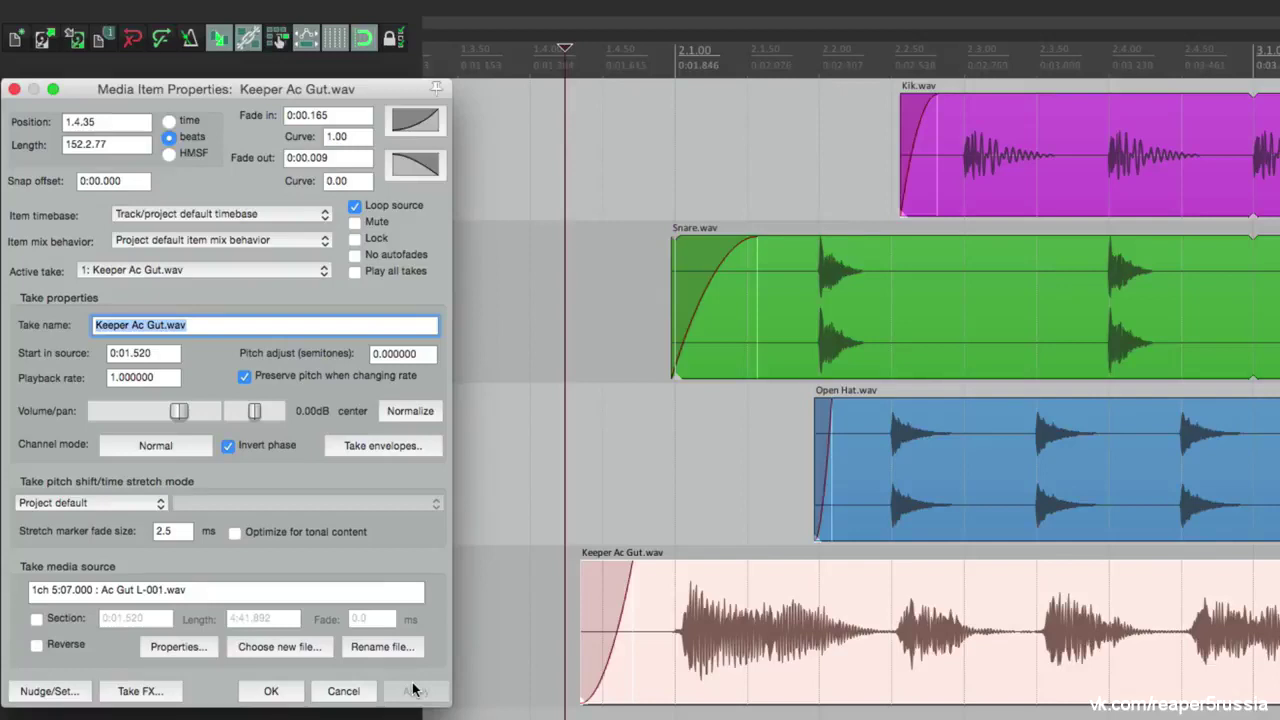
pyautogui.press('super+z')
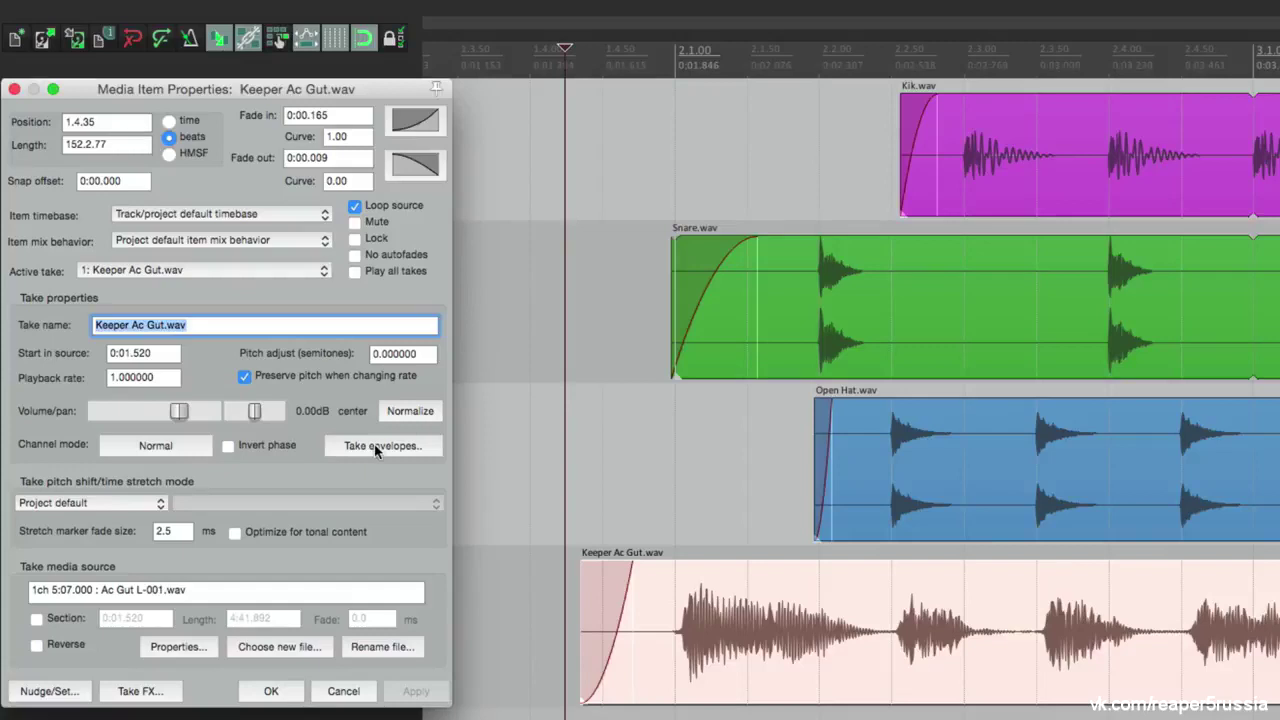
# Show the take envelopes available for Keeper Ac Gut.wav, then close their window
pyautogui.click(376, 449)
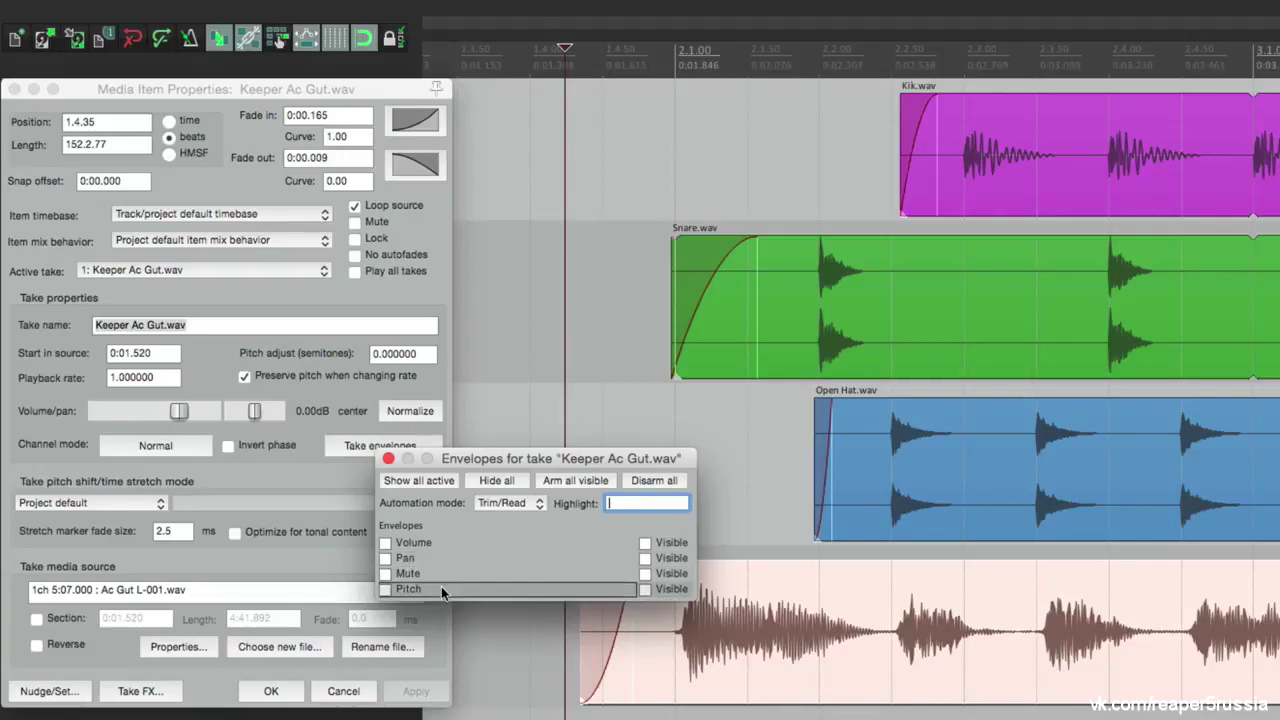
pyautogui.click(388, 458)
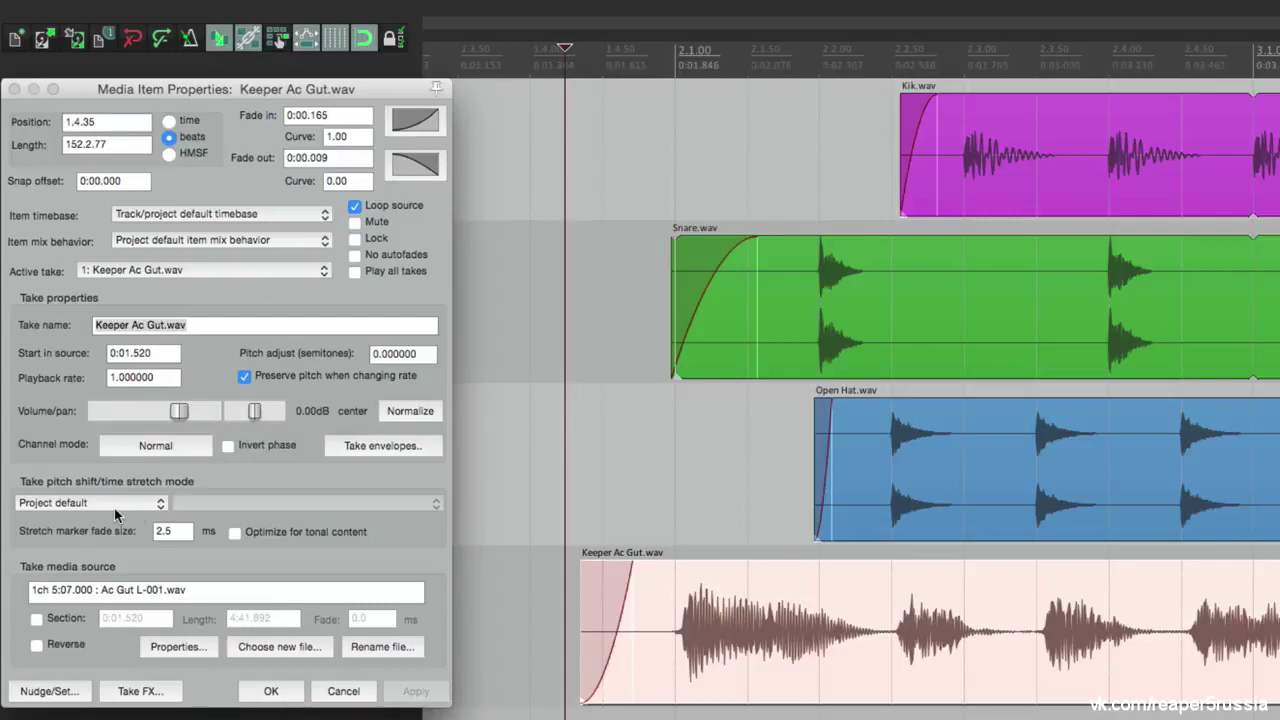
# Open the general project settings to examine the default pitch shift mode and pitch shifter parameter
pyautogui.hotkey('alt', 'Return')
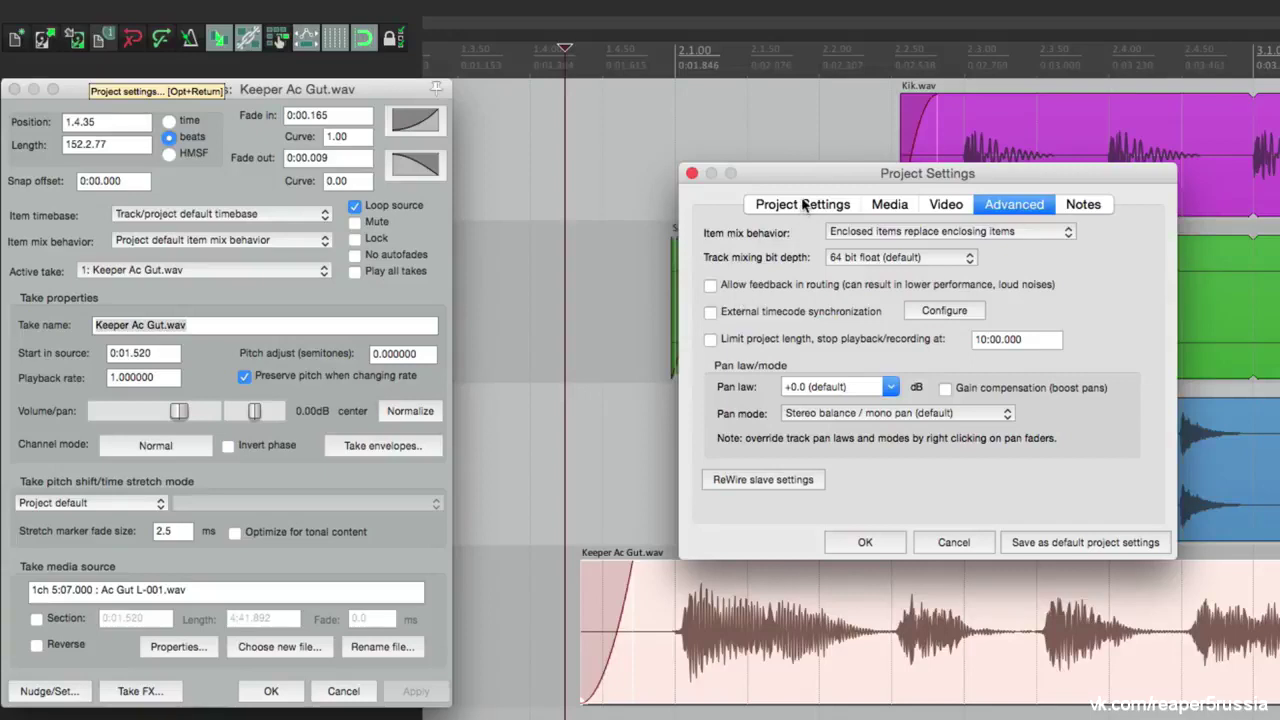
pyautogui.click(805, 205)
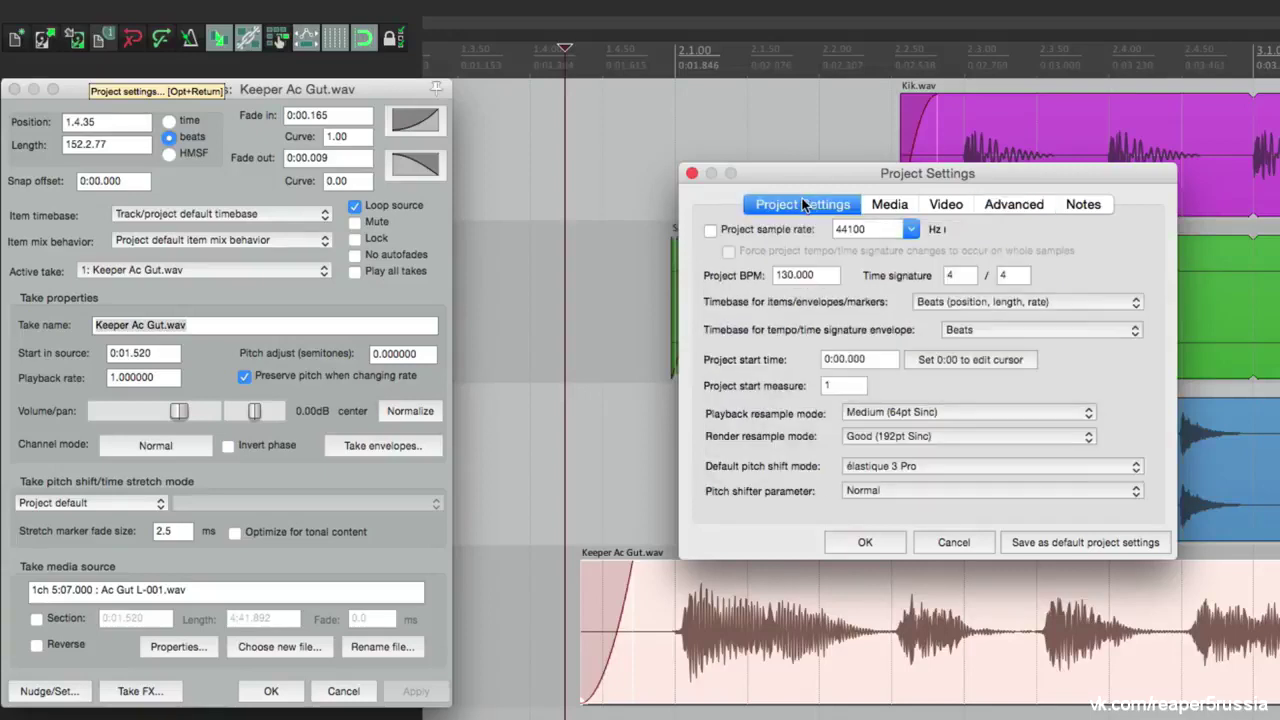
# Examine the default pitch shift modes in the project settings, keep élastique 3 Pro and close the settings
pyautogui.click(931, 467)
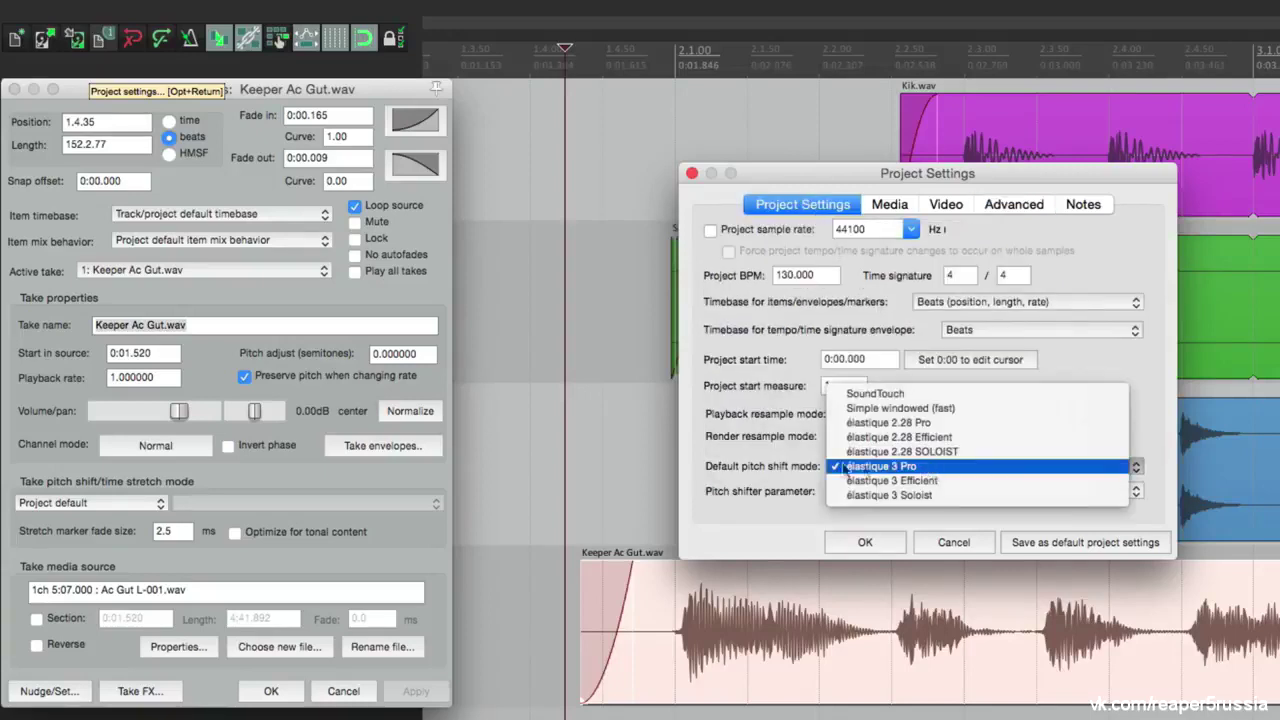
pyautogui.click(931, 466)
pyautogui.click(870, 543)
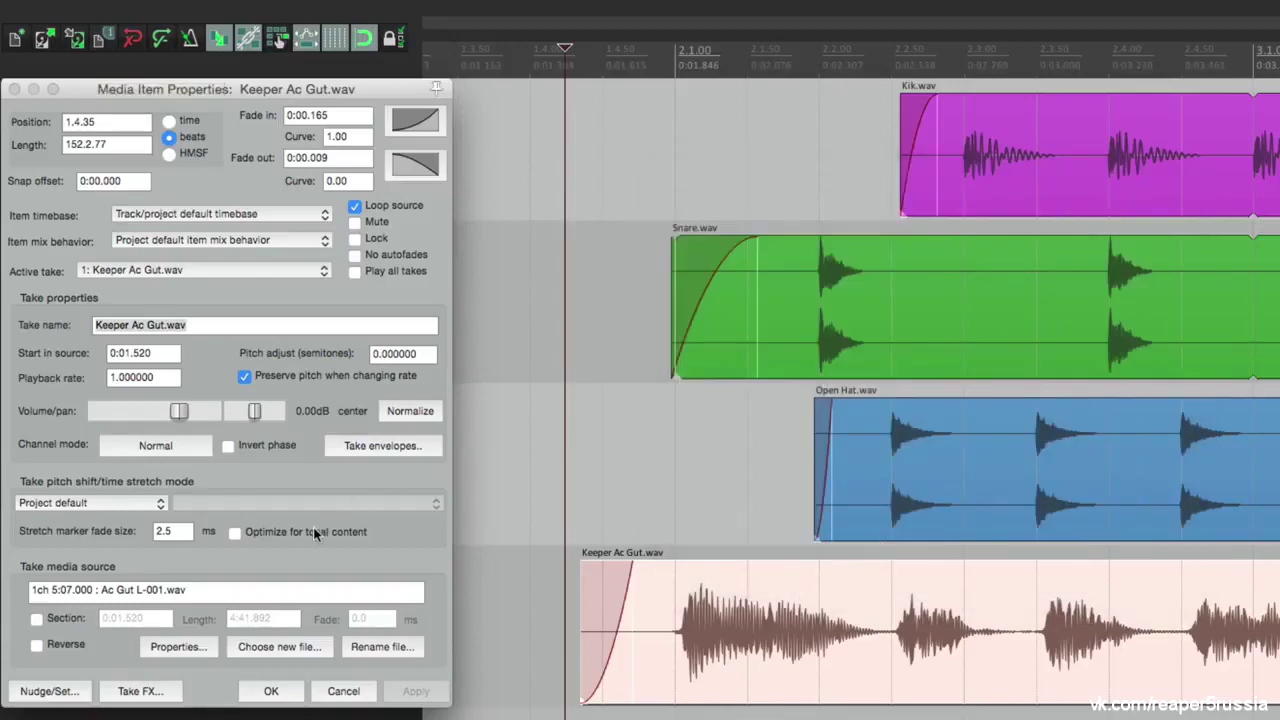
# Set the guitar take's pitch shift mode to élastique 2.28 SOLOIST and show that mode's parameter options
pyautogui.click(127, 502)
pyautogui.click(126, 575)
pyautogui.click(253, 507)
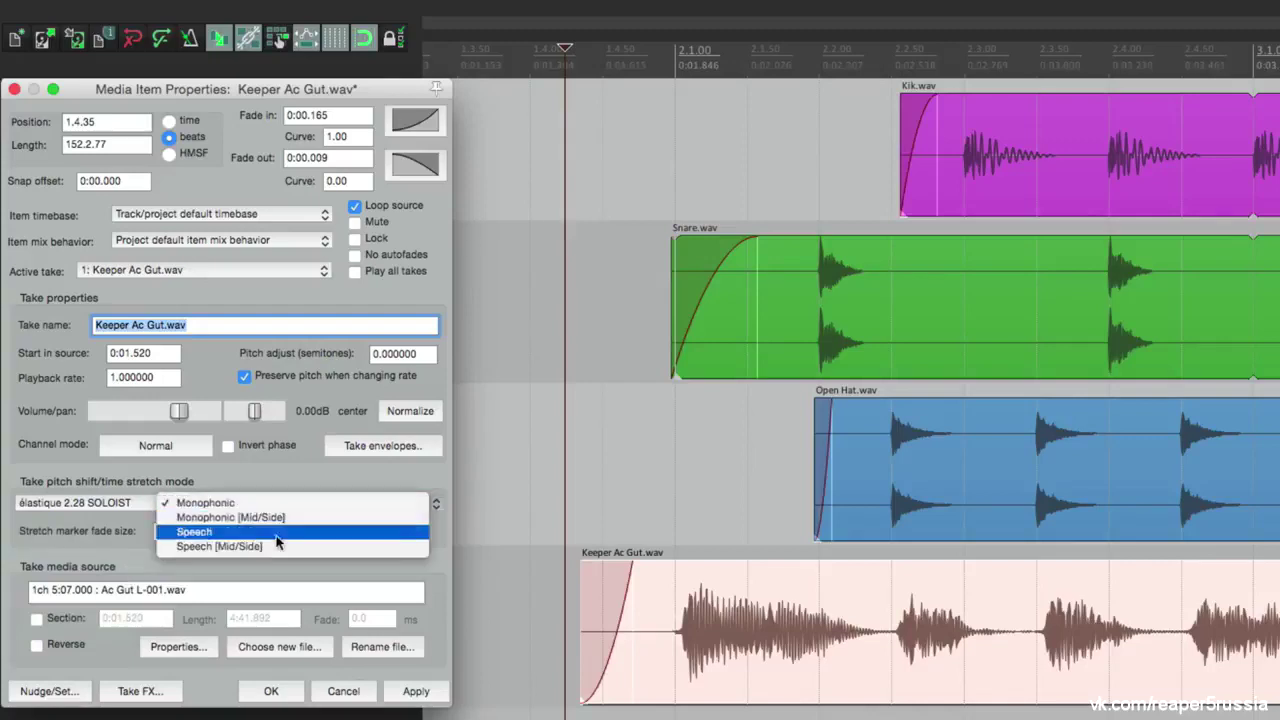
# Try élastique 3 Pro on the take, show its formant parameters, and restore the pitch shift mode to Project default
pyautogui.click(121, 506)
pyautogui.click(125, 520)
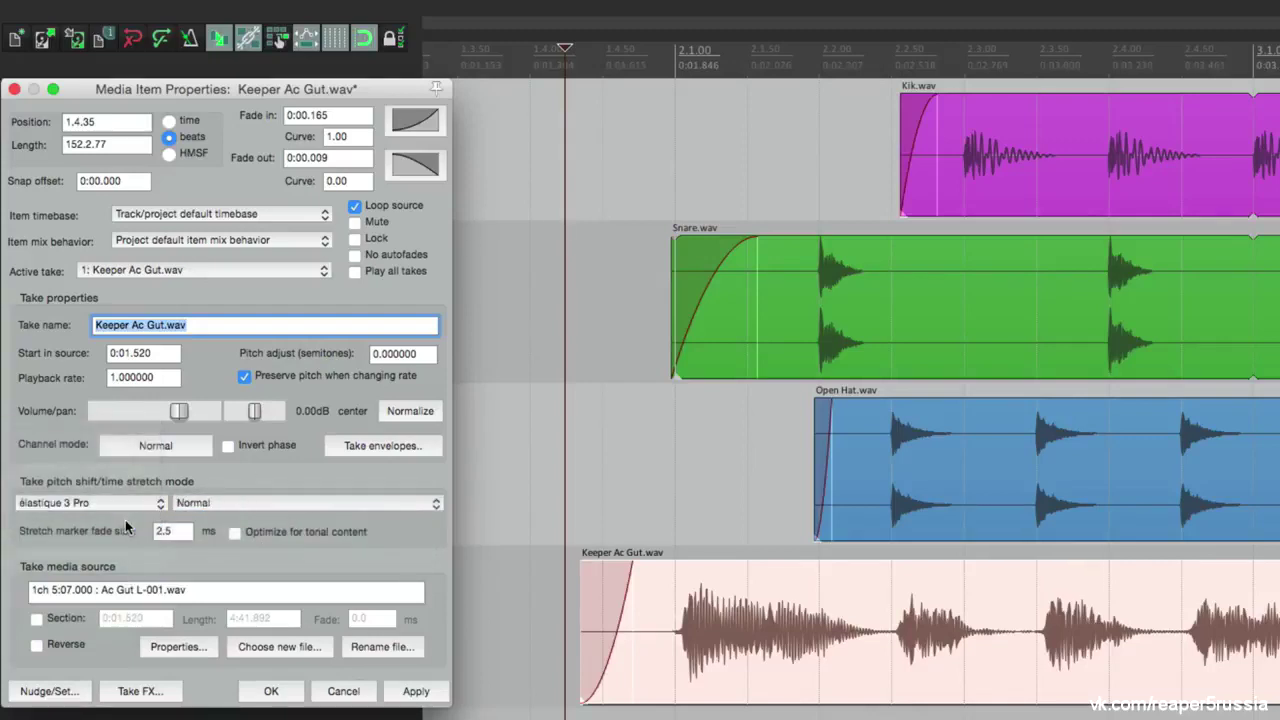
pyautogui.click(221, 504)
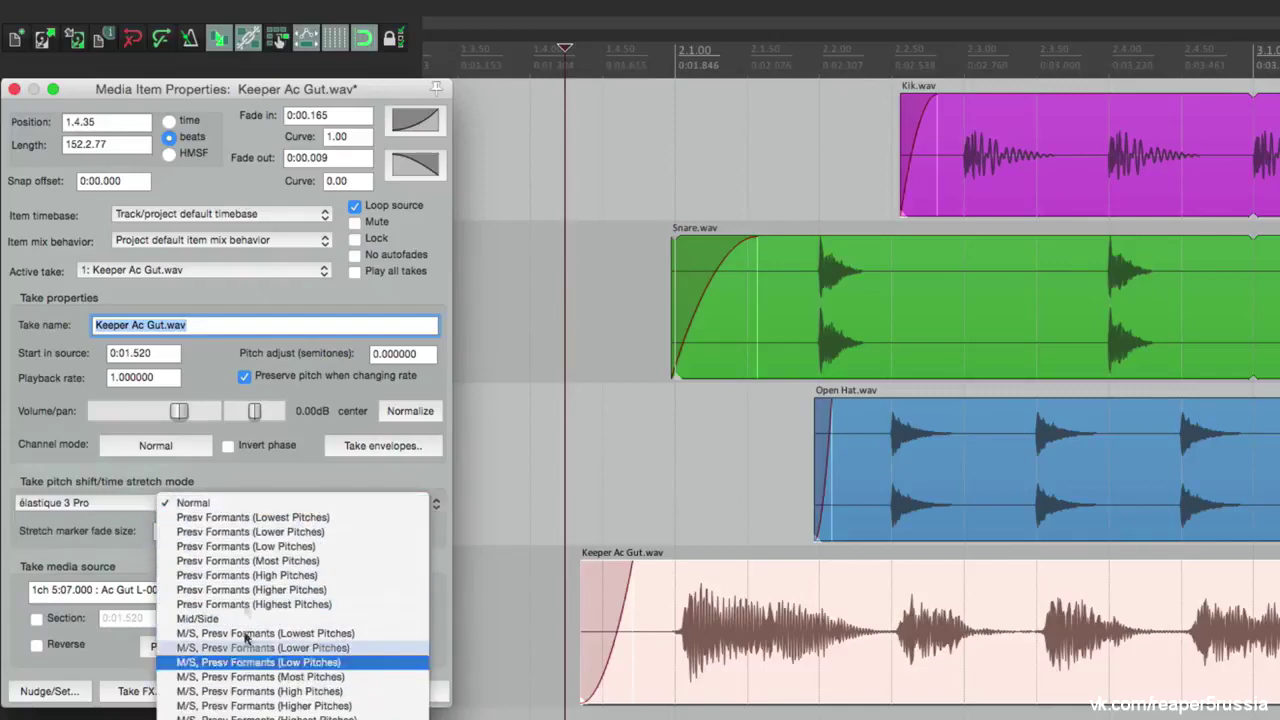
pyautogui.click(246, 488)
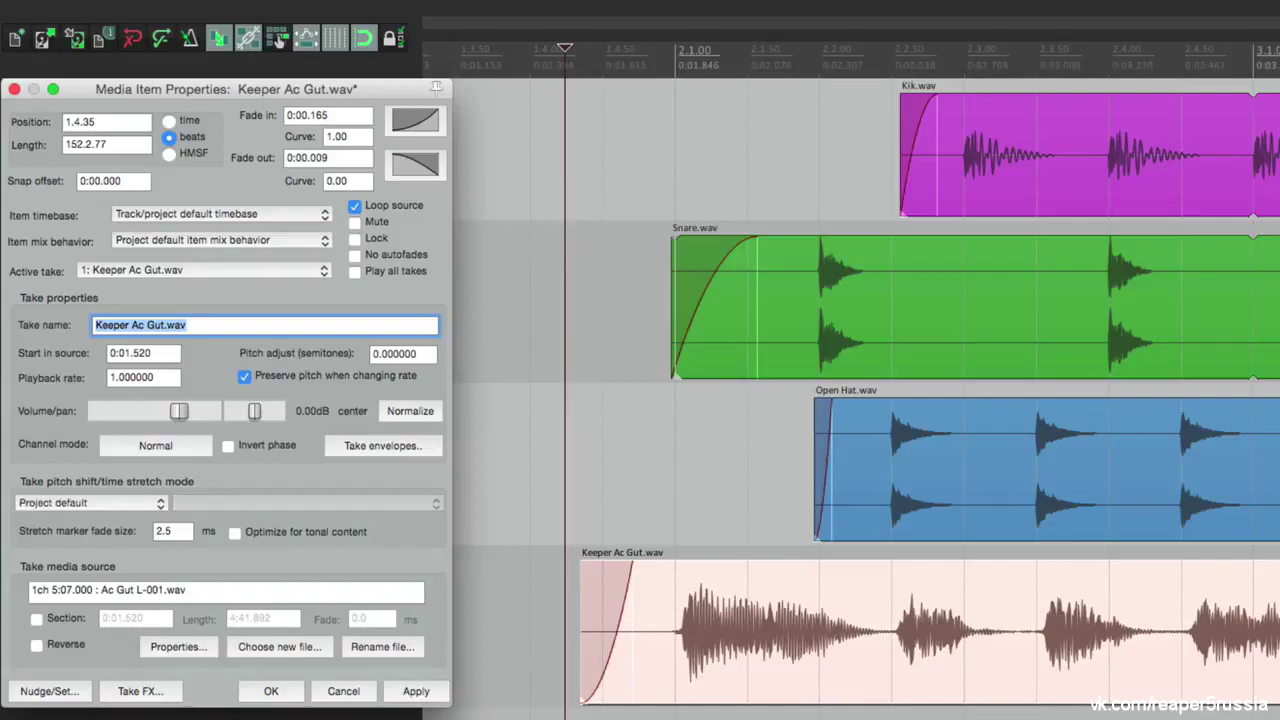
pyautogui.click(234, 533)
pyautogui.click(414, 693)
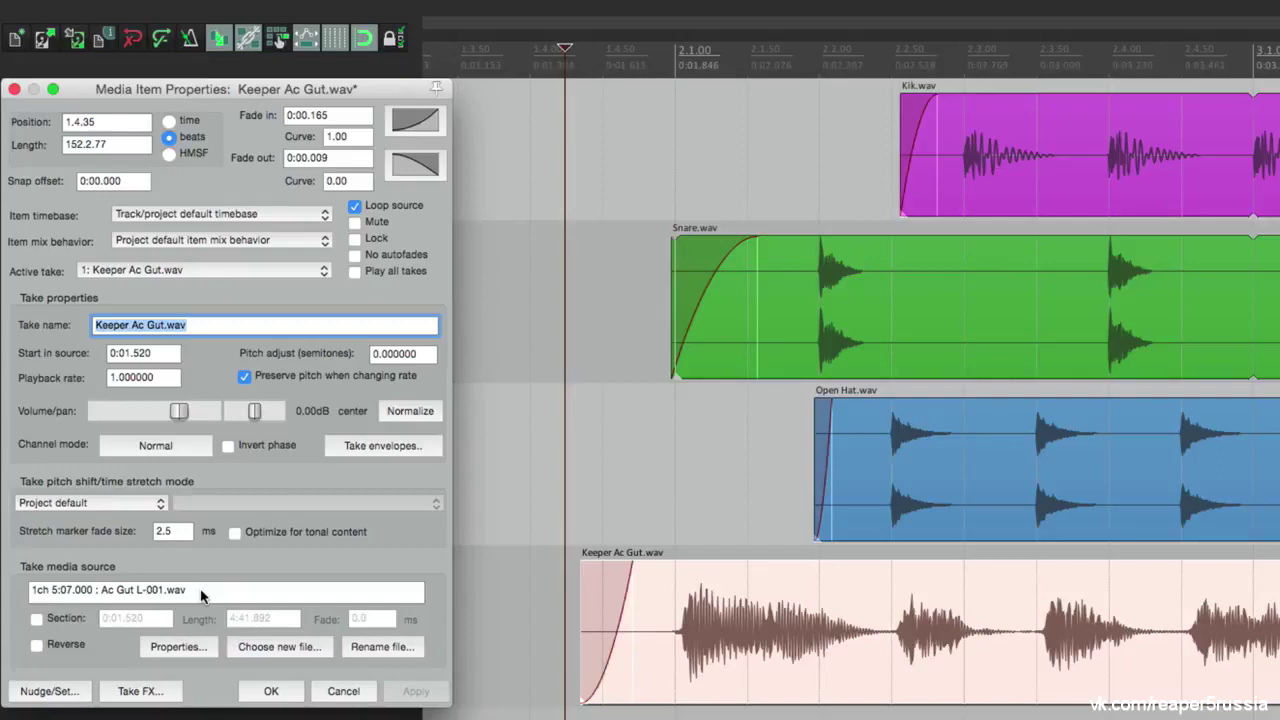
# Limit the guitar take's media source to a section with a length of 1 second and apply it
pyautogui.click(36, 621)
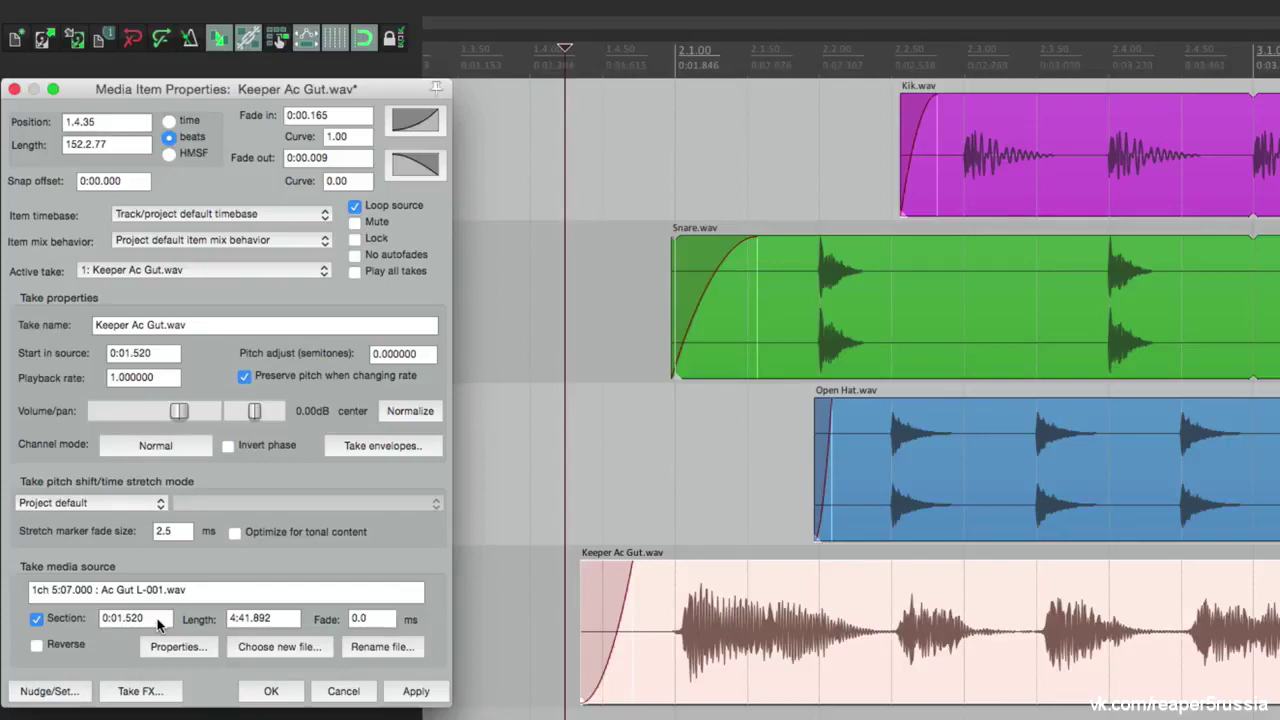
pyautogui.click(289, 621)
pyautogui.doubleClick(287, 620)
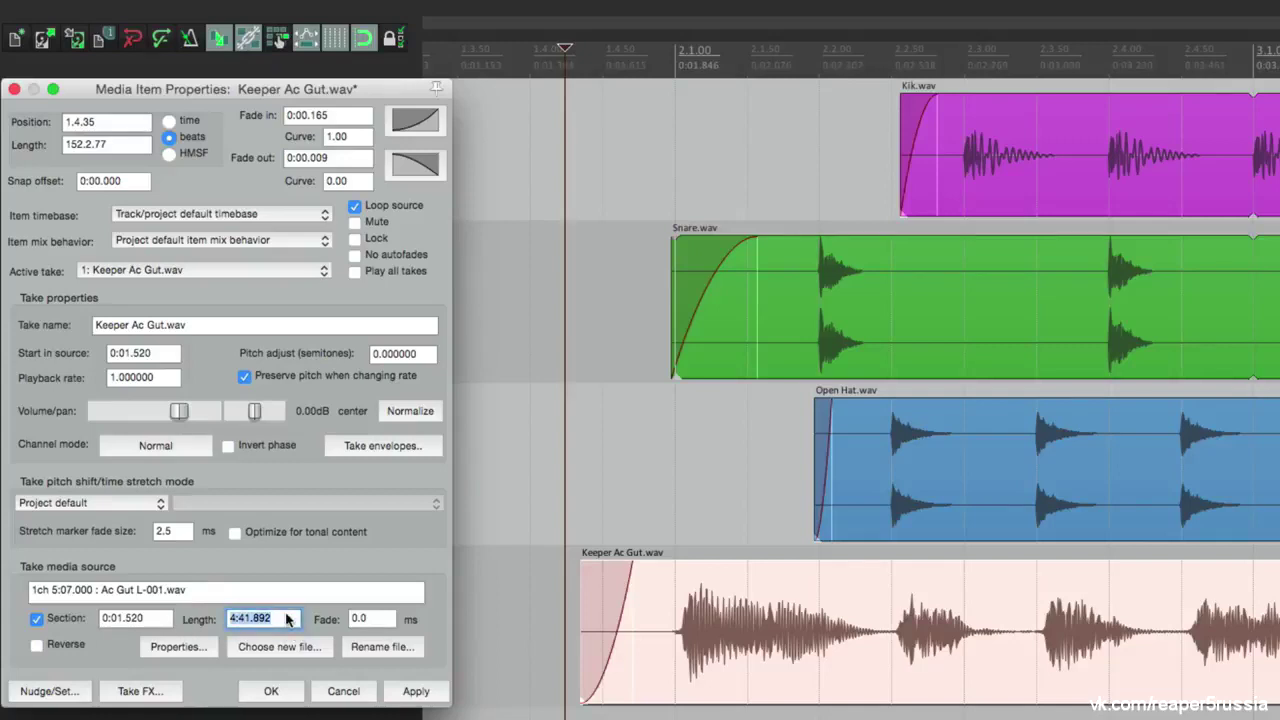
pyautogui.write('1')
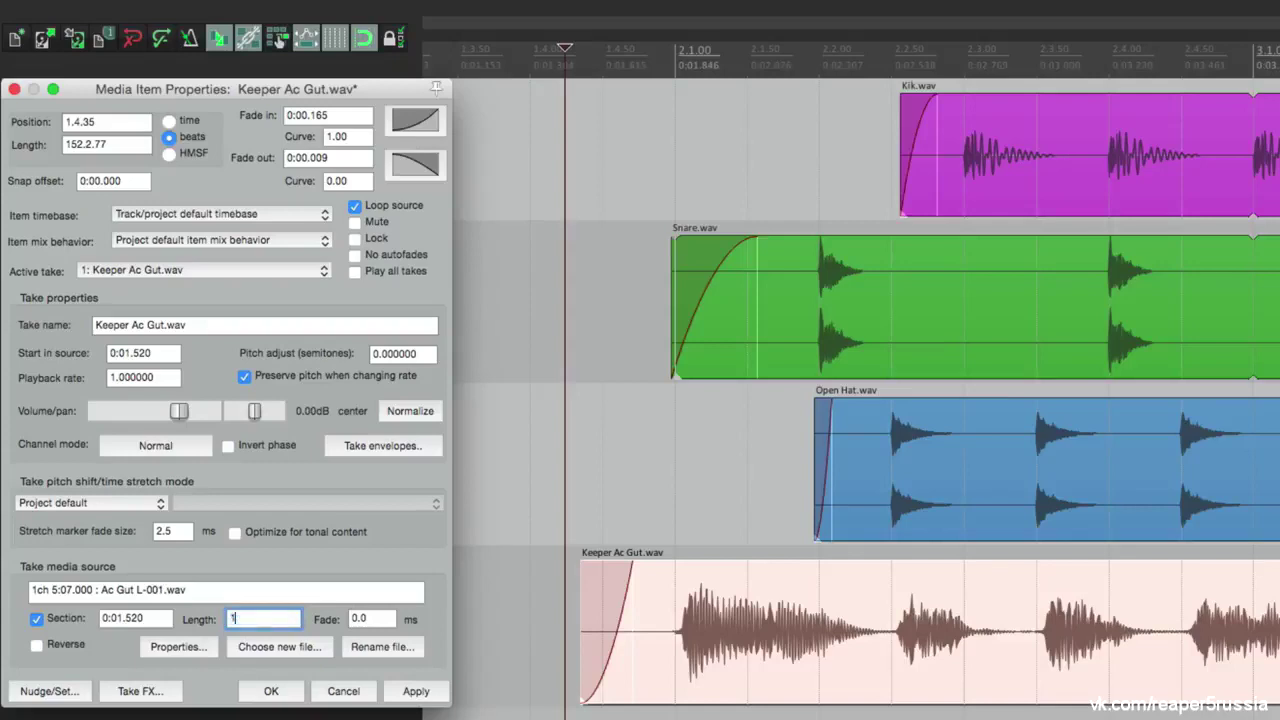
pyautogui.click(415, 691)
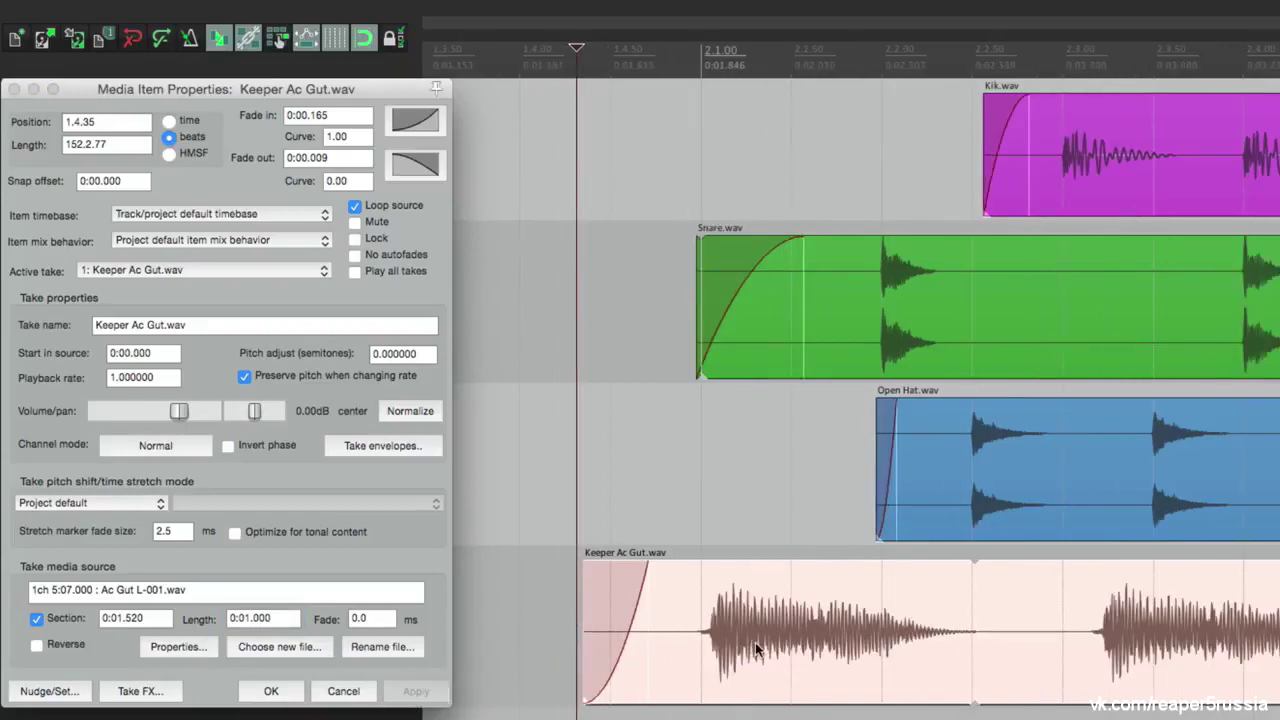
# Turn off Loop source for the guitar item and disable the media source section, applying each change
pyautogui.click(352, 206)
pyautogui.click(416, 691)
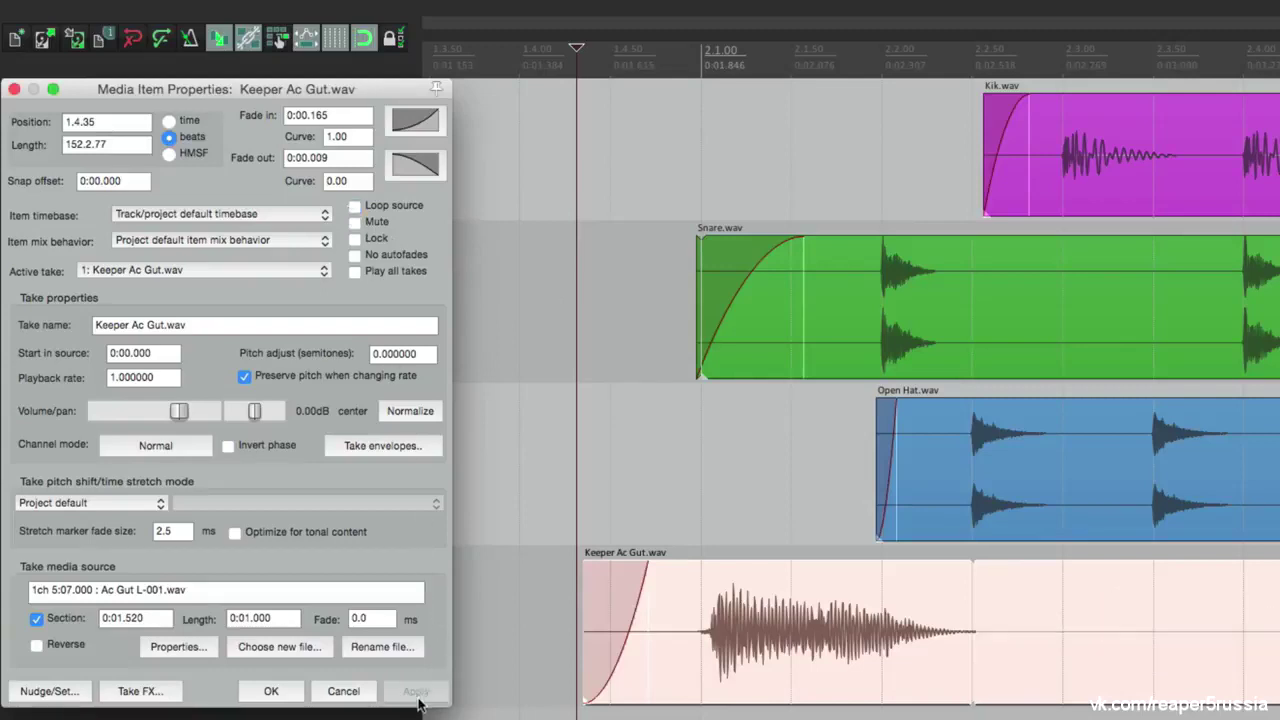
pyautogui.click(37, 618)
pyautogui.click(414, 691)
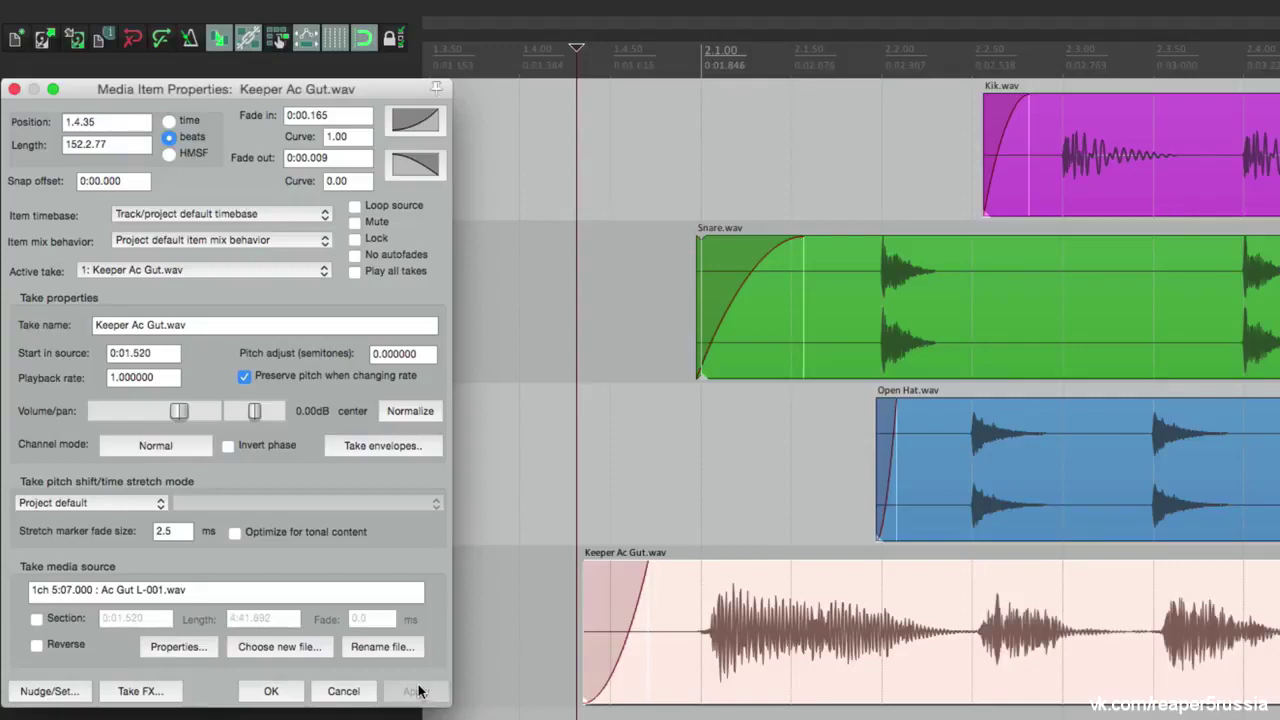
# Apply a 1-second source section again with looping off, and disable the section to restore the full source
pyautogui.click(37, 618)
pyautogui.doubleClick(262, 618)
pyautogui.write('1')
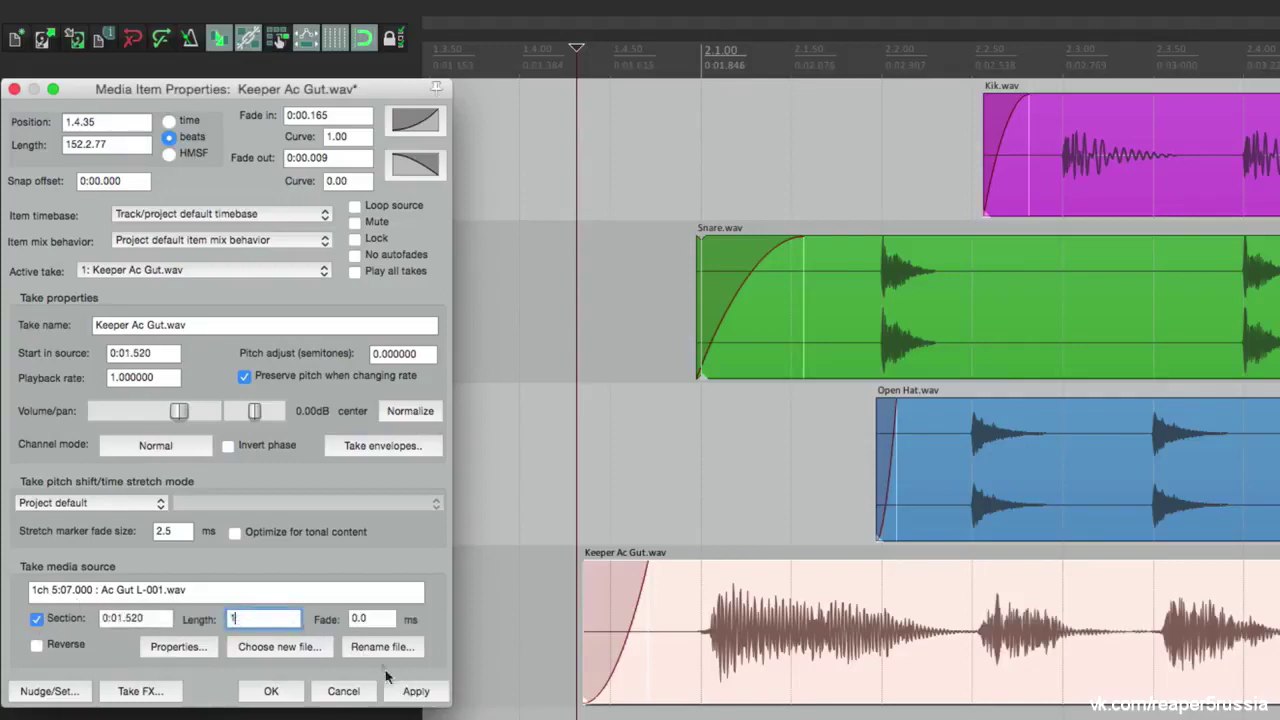
pyautogui.click(415, 691)
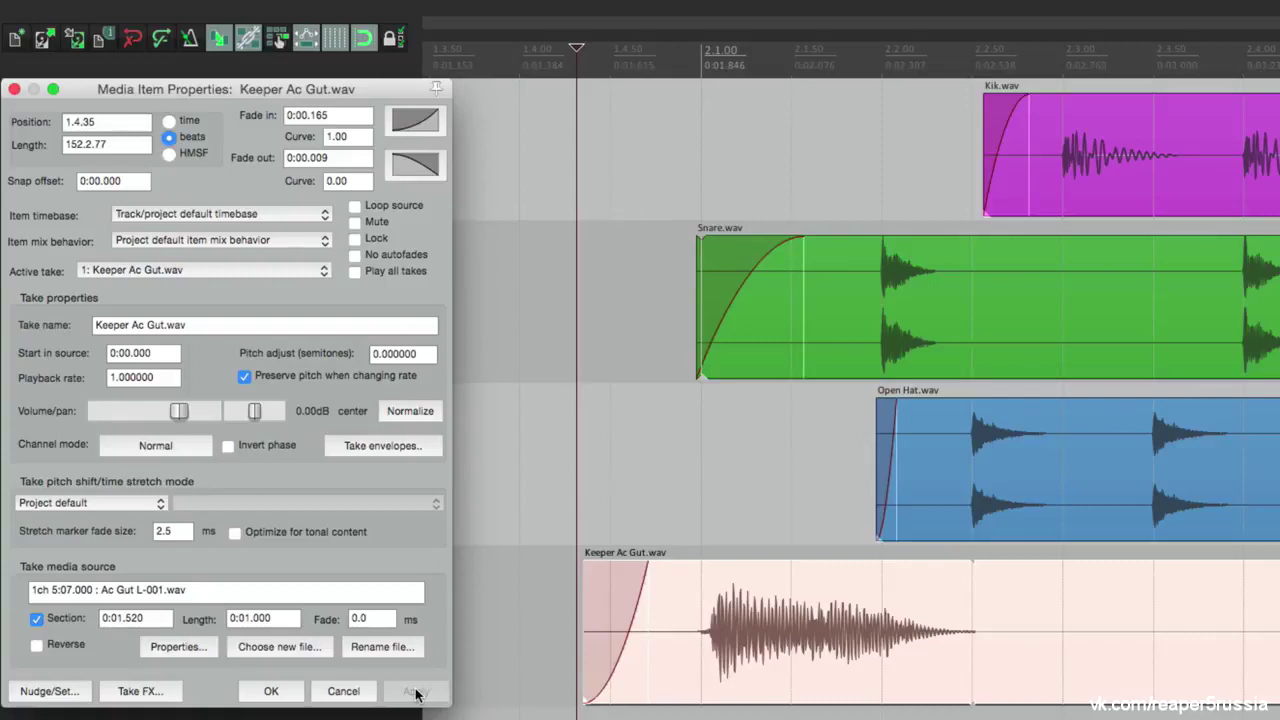
pyautogui.click(37, 619)
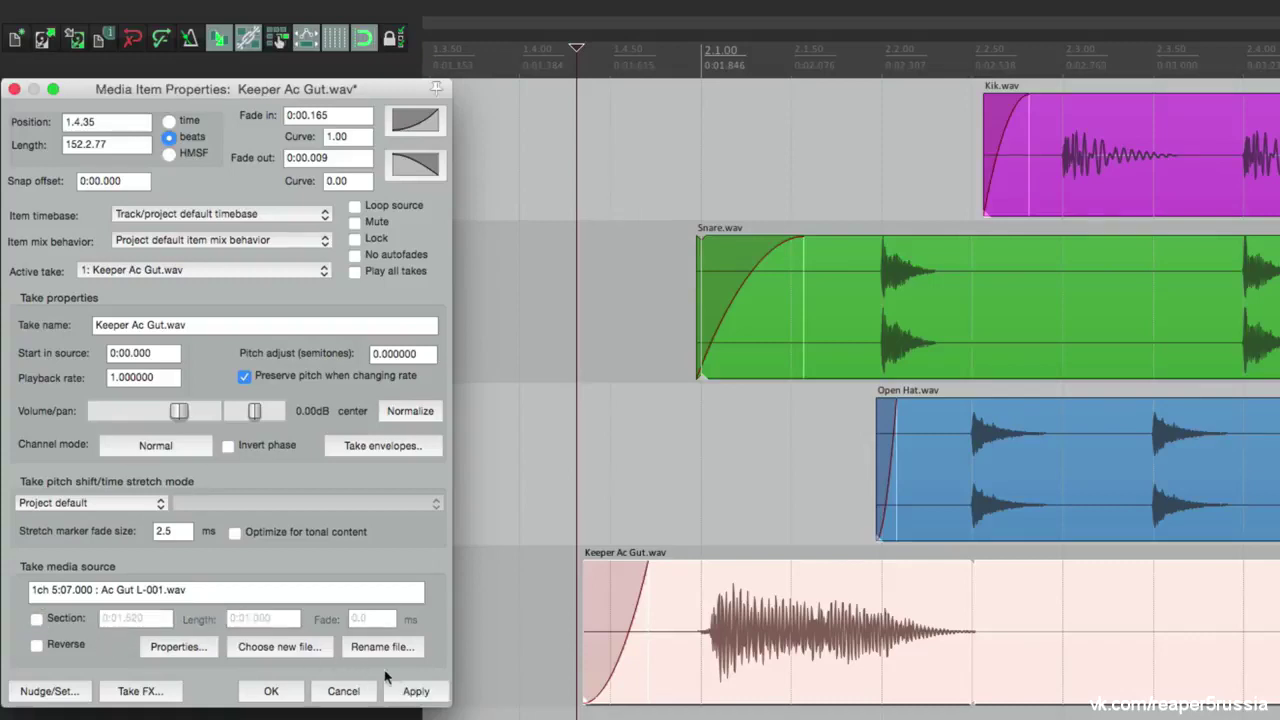
pyautogui.click(409, 691)
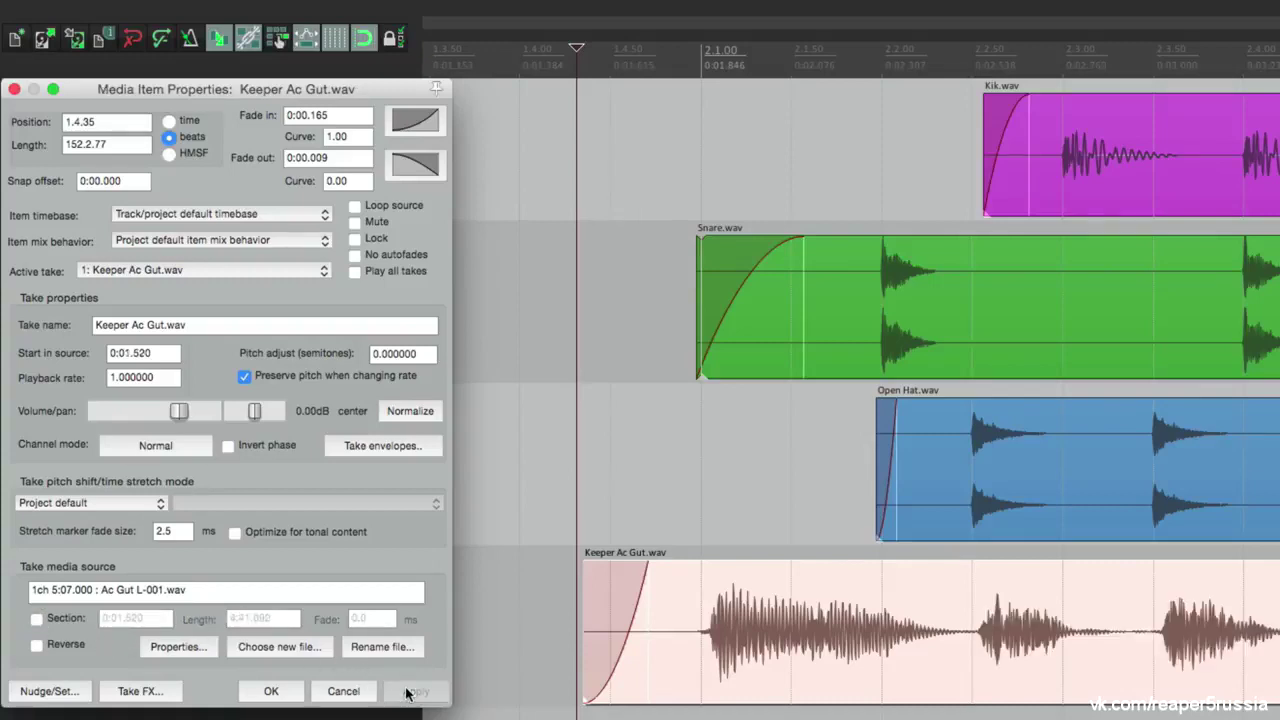
# Reverse the guitar take's media source, apply it, and play the reversed audio from just after measure 7
pyautogui.click(37, 646)
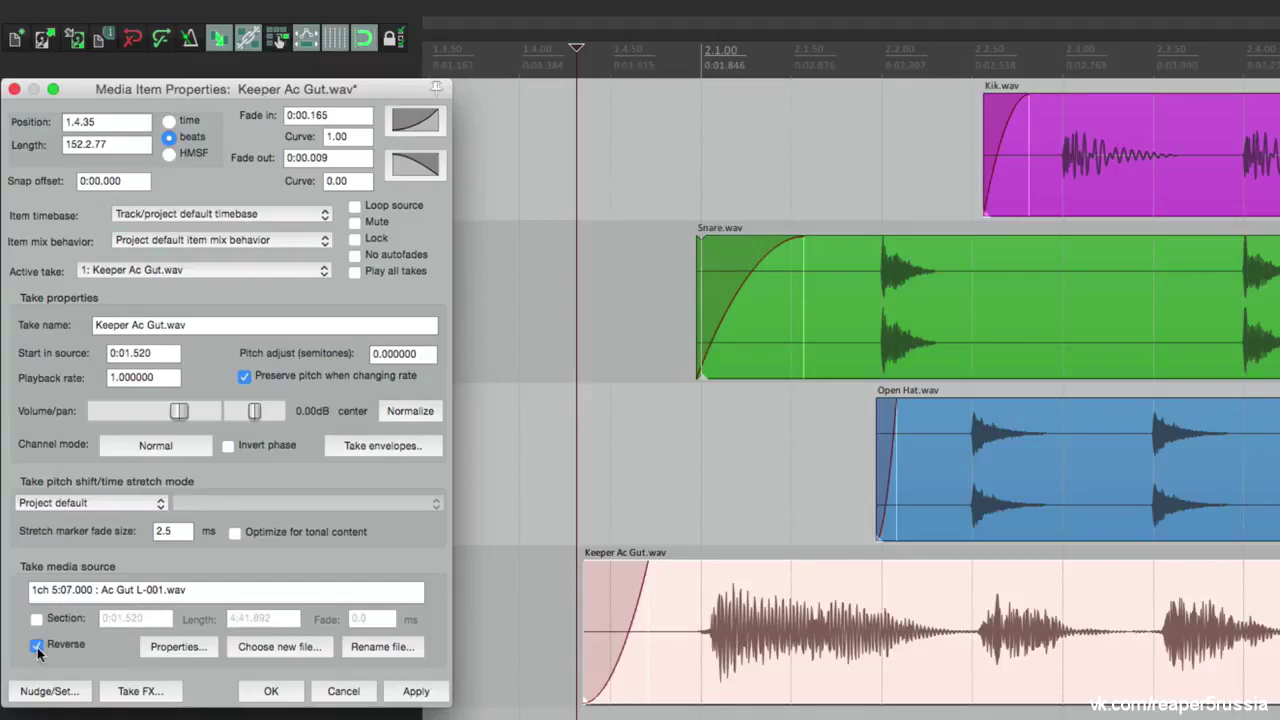
pyautogui.click(415, 691)
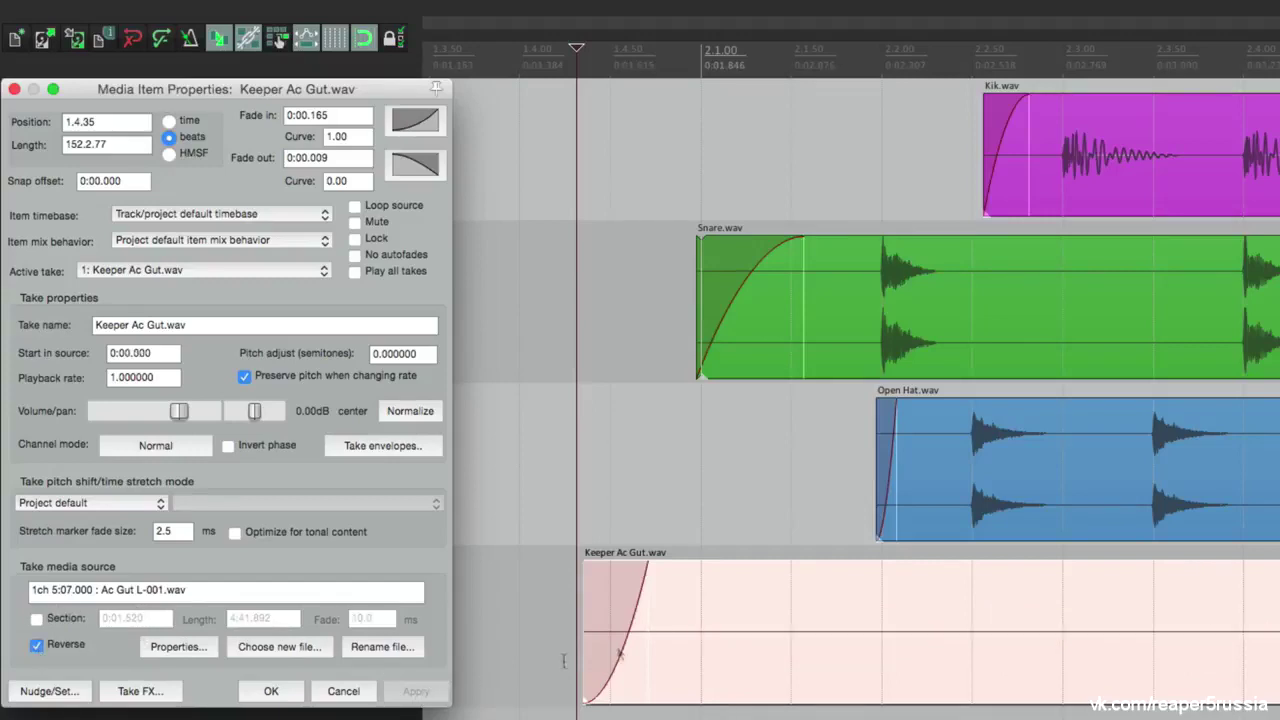
pyautogui.scroll(-8, 556, 632)
pyautogui.scroll(8, 604, 630)
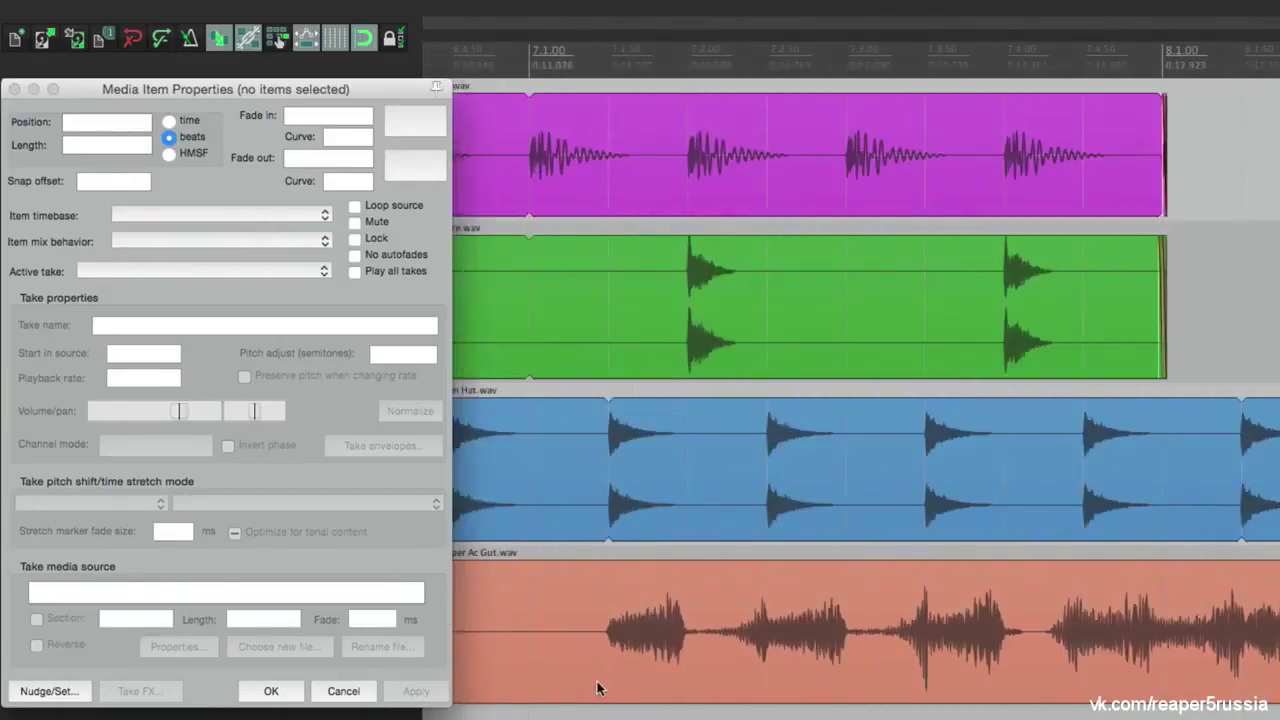
pyautogui.click(596, 551)
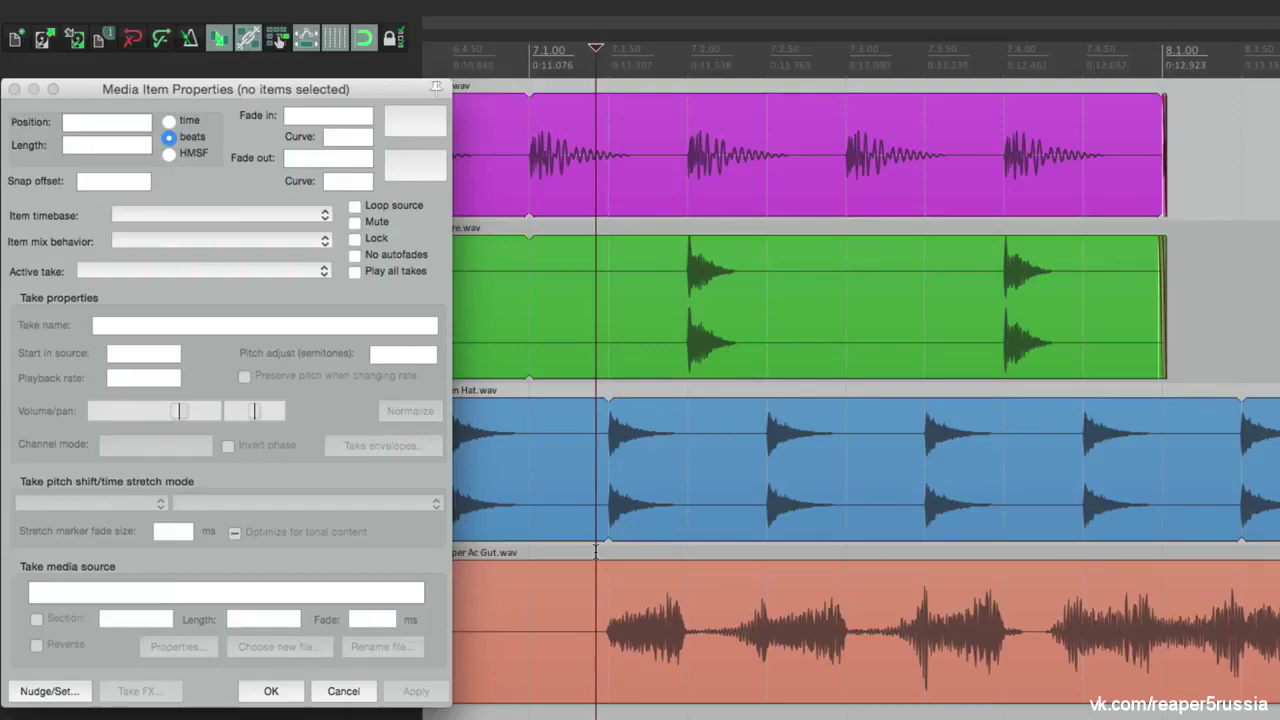
pyautogui.press('space')
pyautogui.scroll(-3, 760, 591)
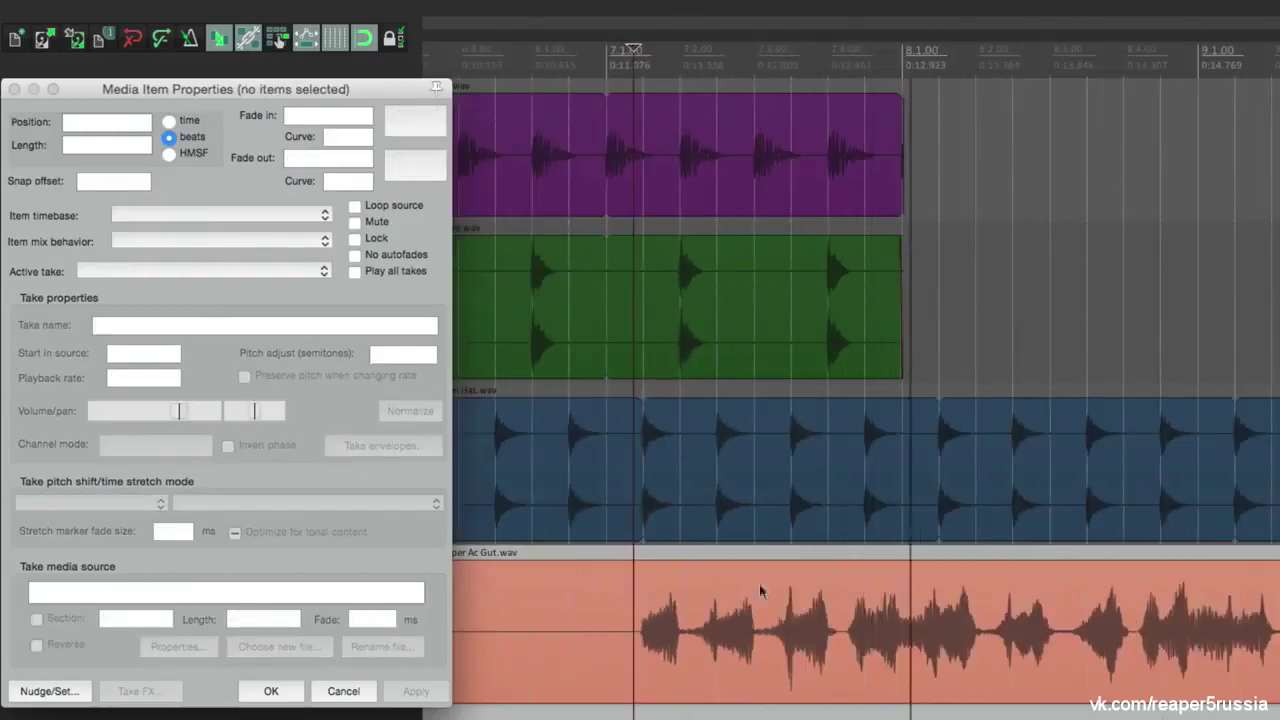
pyautogui.hscroll(2, 731, 613)
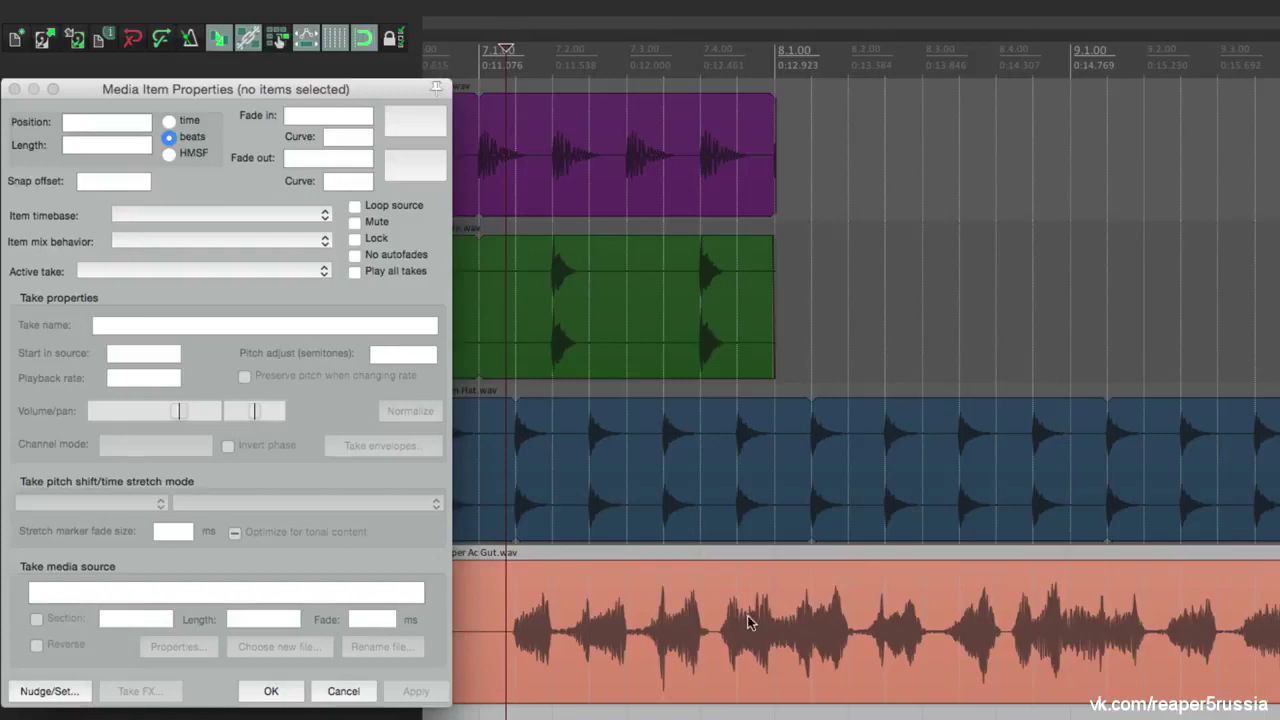
# Select the reversed guitar item, turn off Reverse and apply the change
pyautogui.click(750, 622)
pyautogui.click(38, 646)
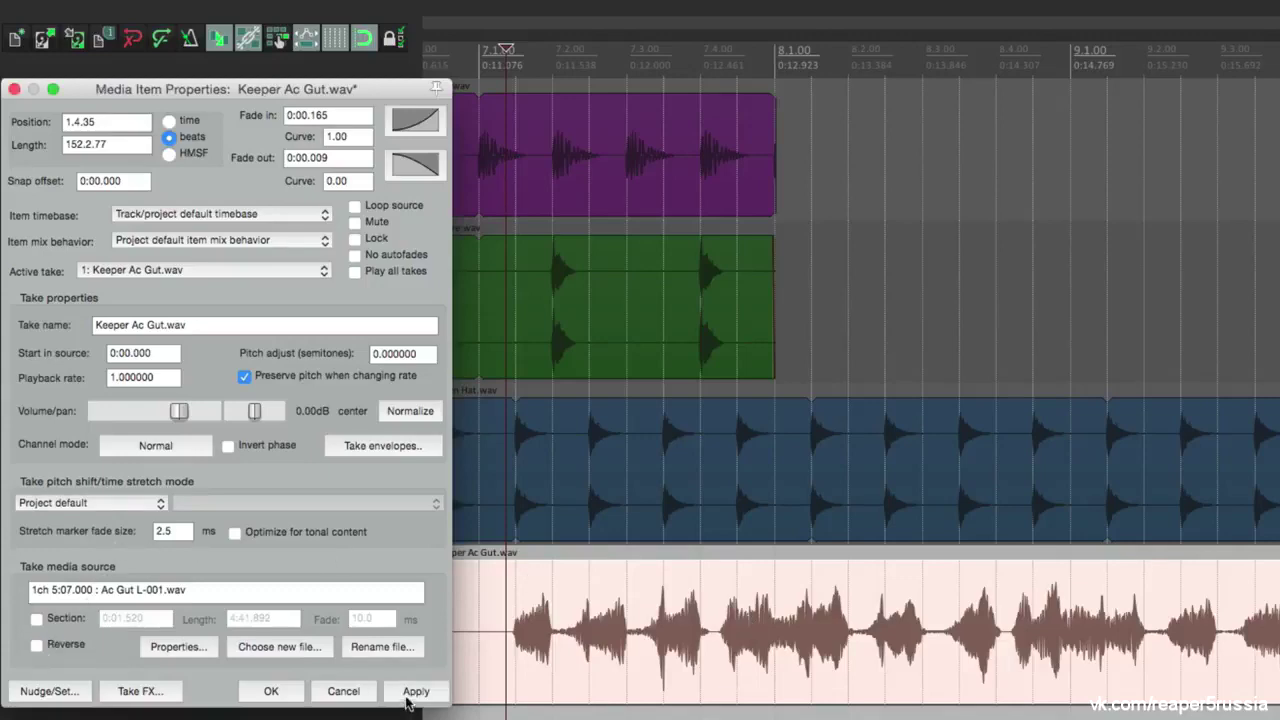
pyautogui.click(414, 691)
pyautogui.scroll(3, 645, 632)
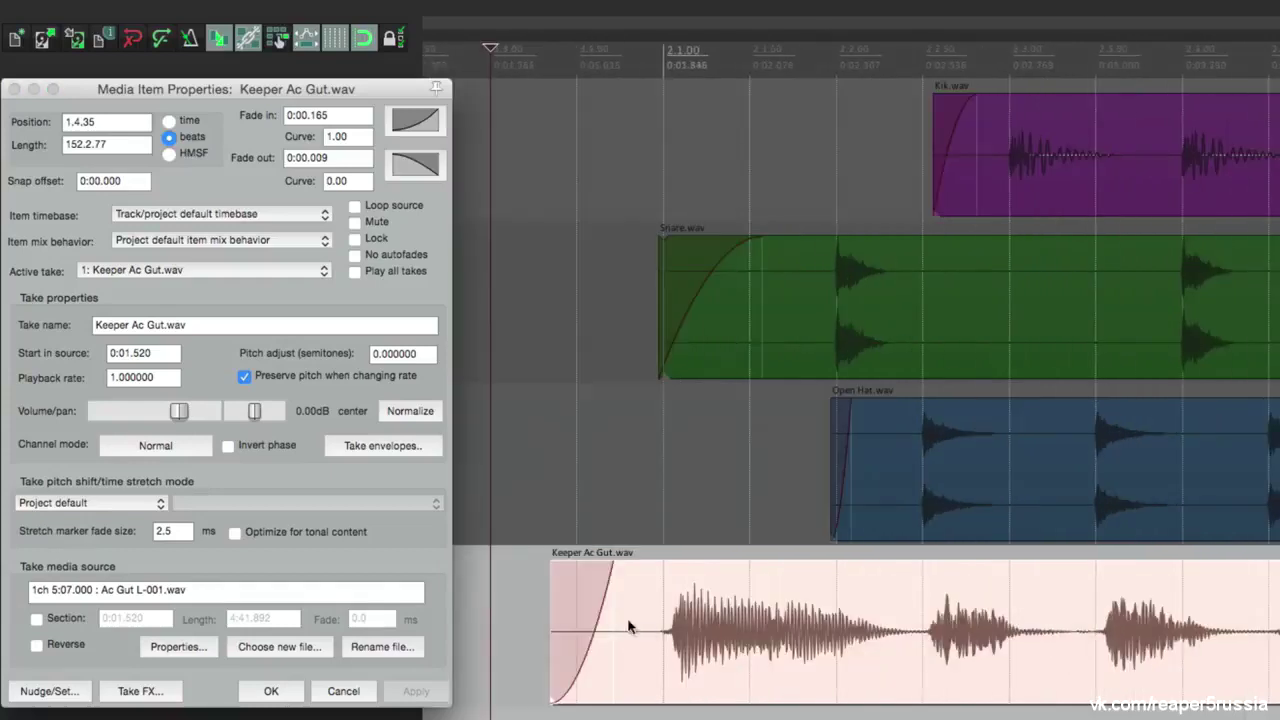
# Examine the guitar source's WAV file info, and briefly enable Section to show its start, length and fade values
pyautogui.click(195, 650)
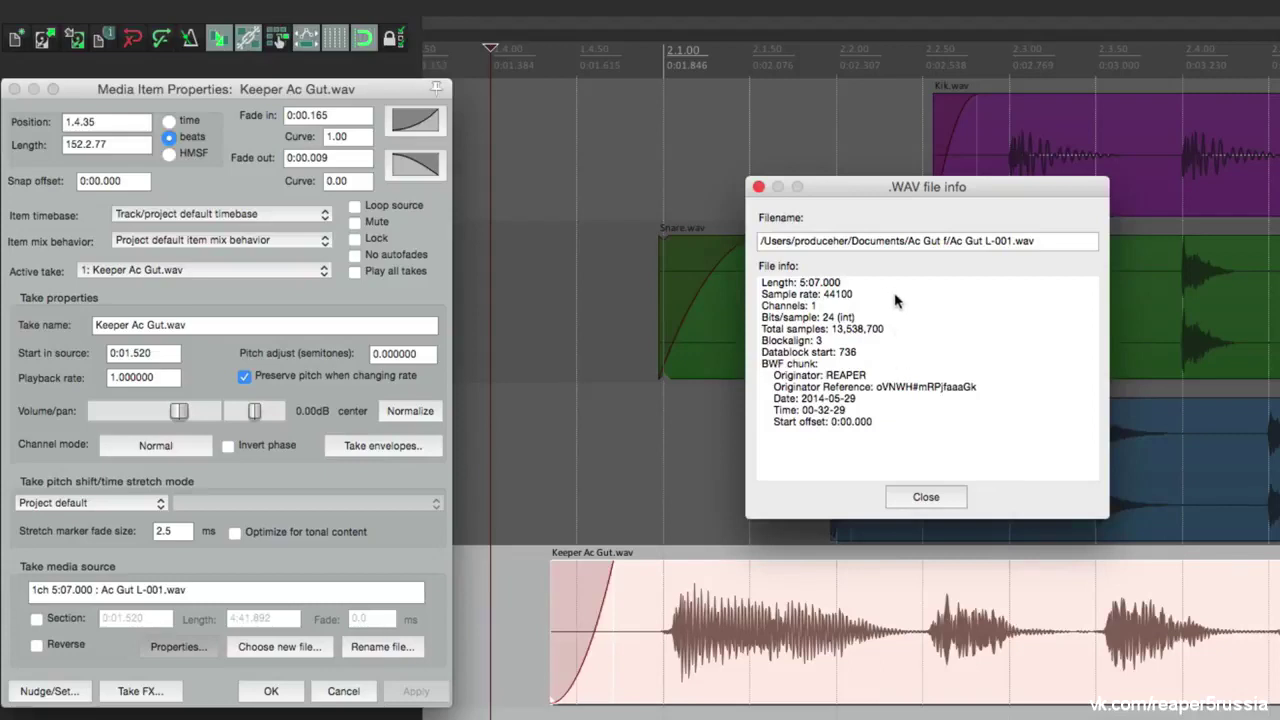
pyautogui.click(926, 497)
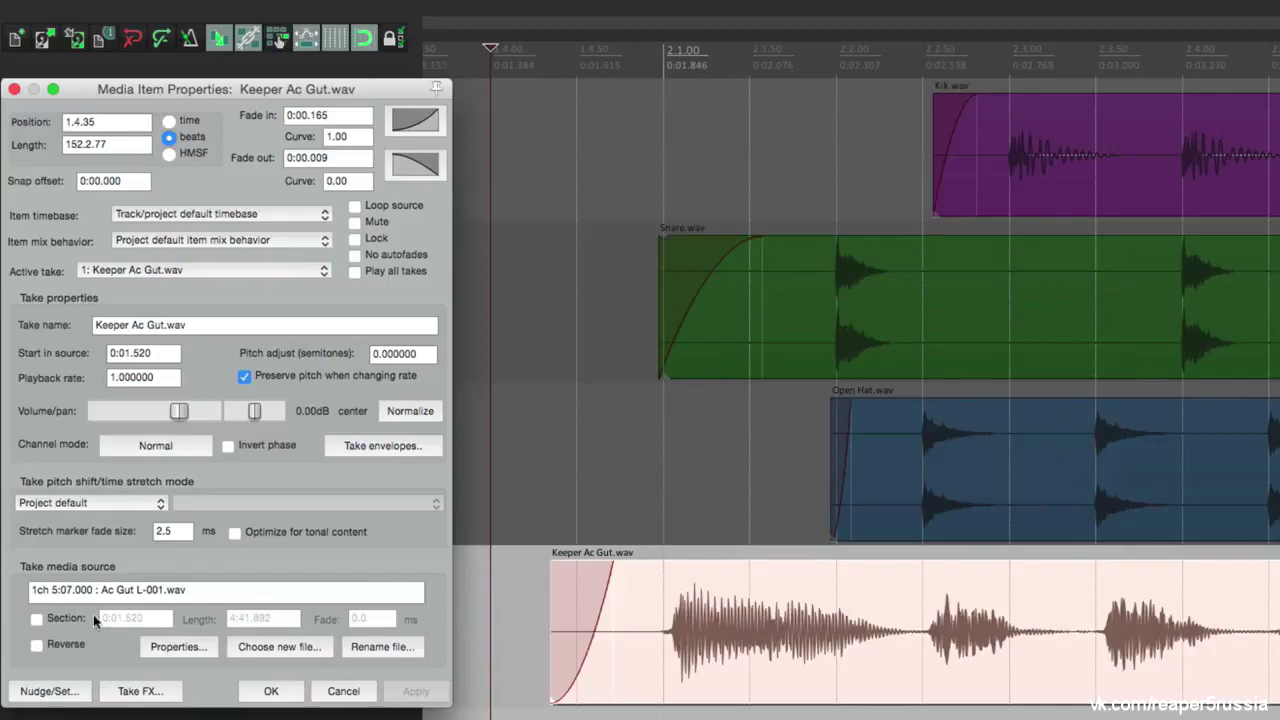
pyautogui.click(37, 619)
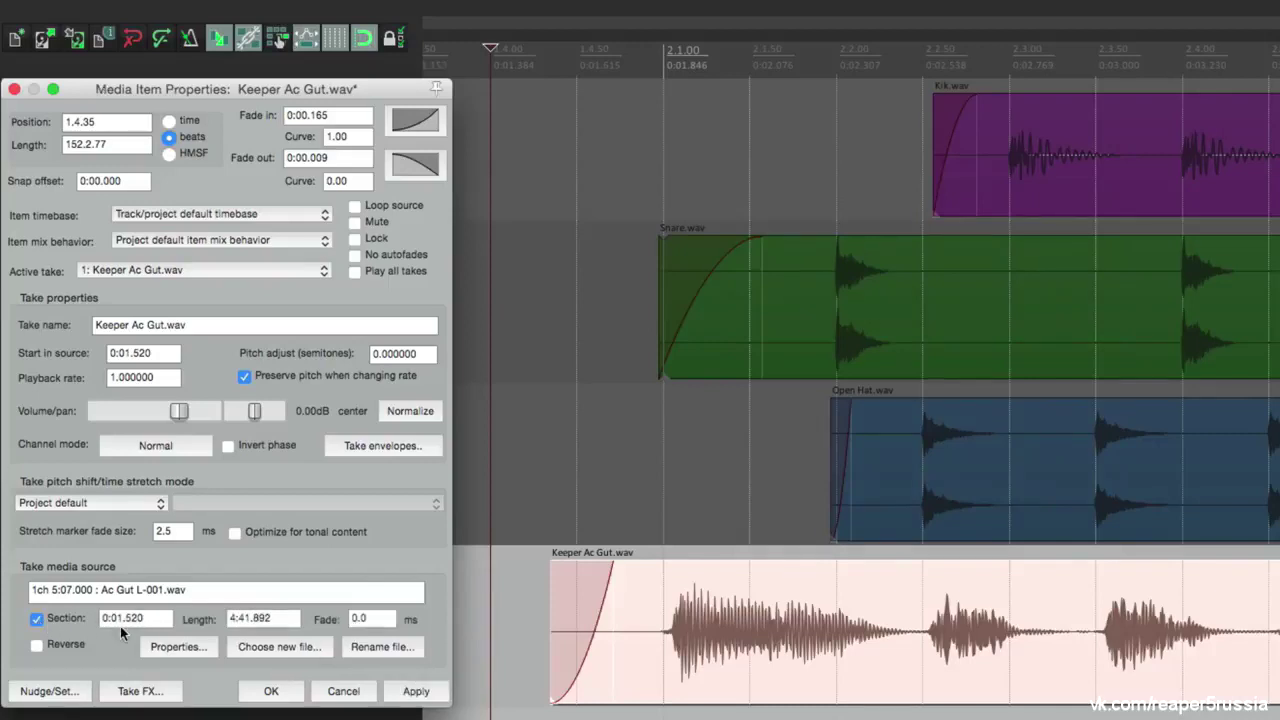
pyautogui.click(37, 619)
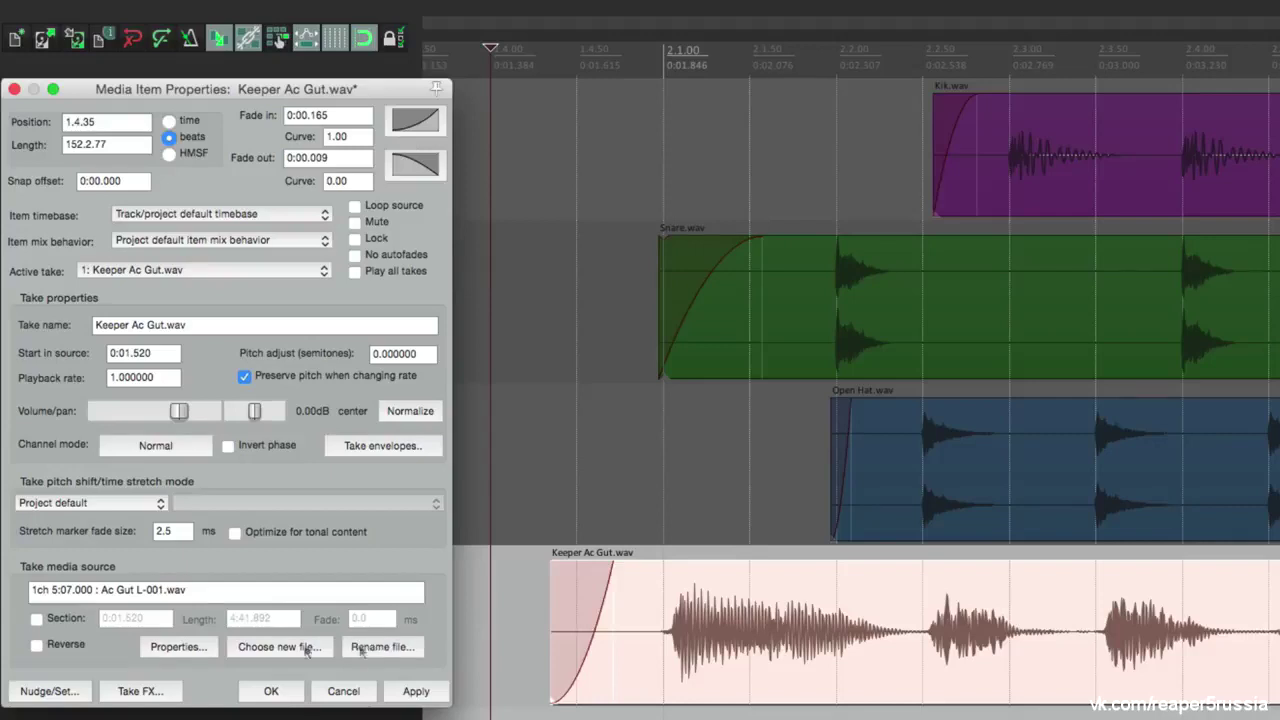
# Use Nudge/set items to nudge the guitar item's position right by 0.5 seconds and back left by the same amount
pyautogui.click(73, 690)
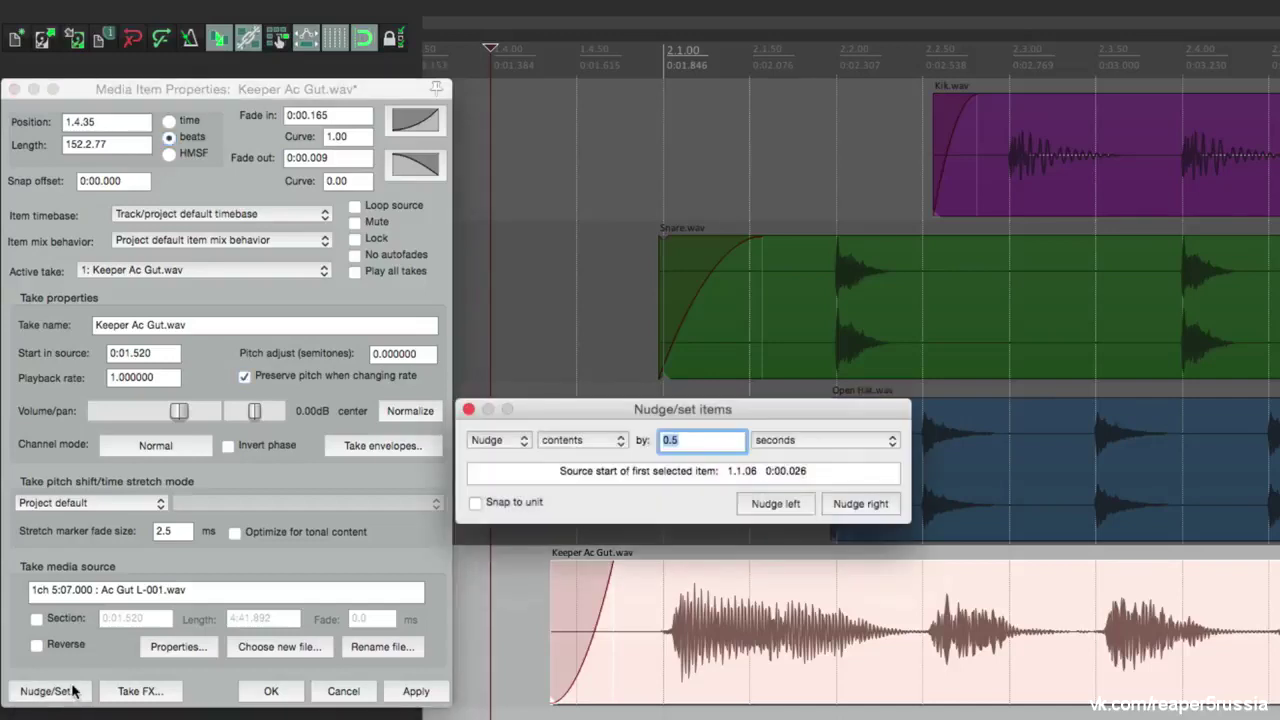
pyautogui.click(597, 441)
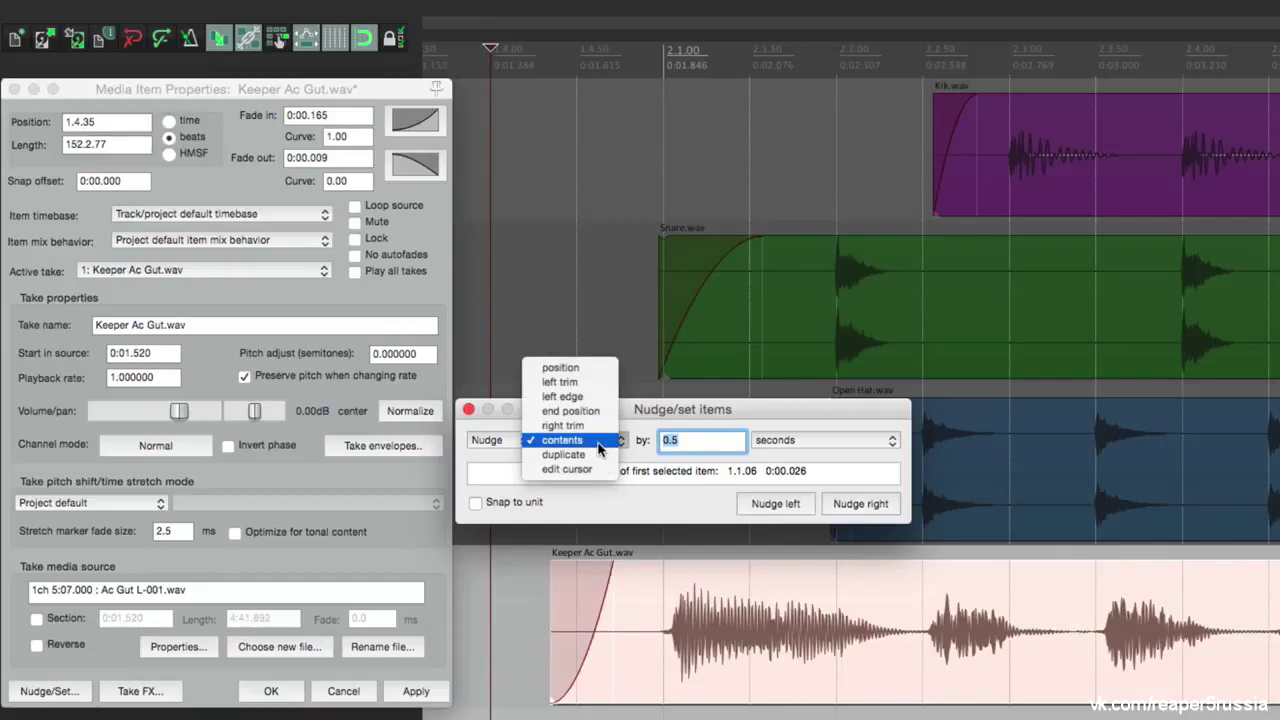
pyautogui.click(599, 372)
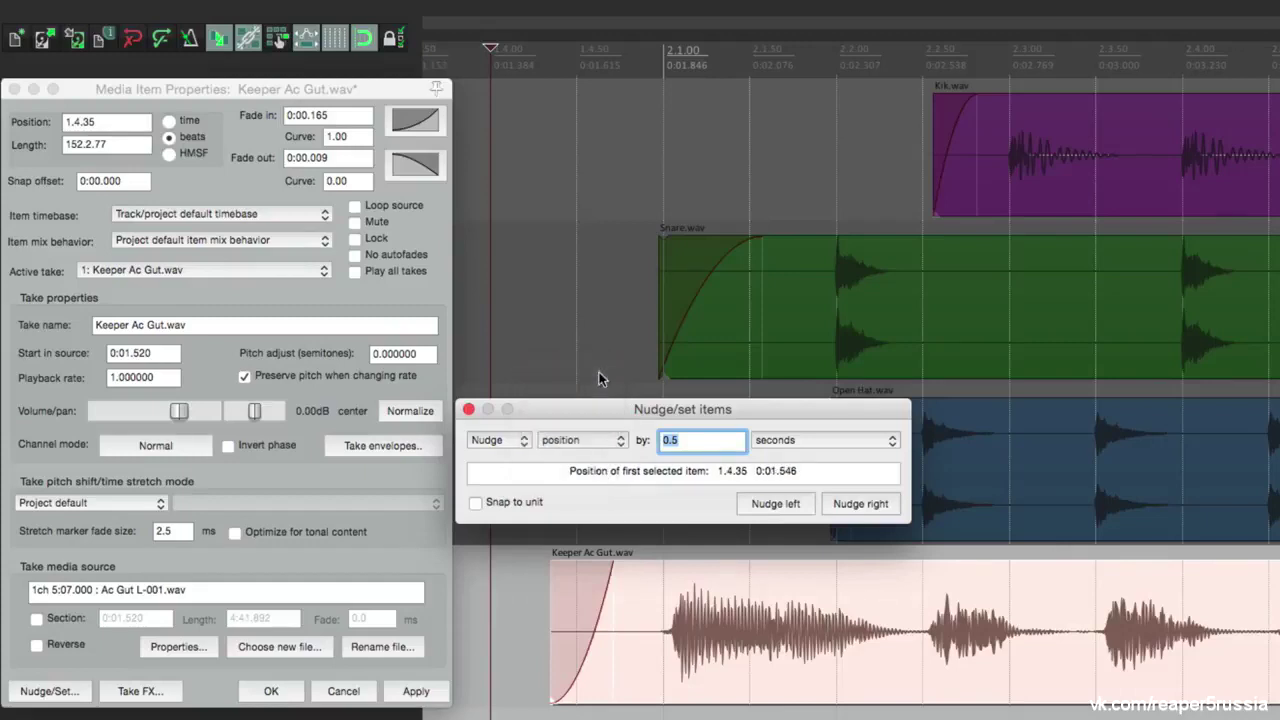
pyautogui.click(706, 450)
pyautogui.click(850, 508)
pyautogui.click(812, 508)
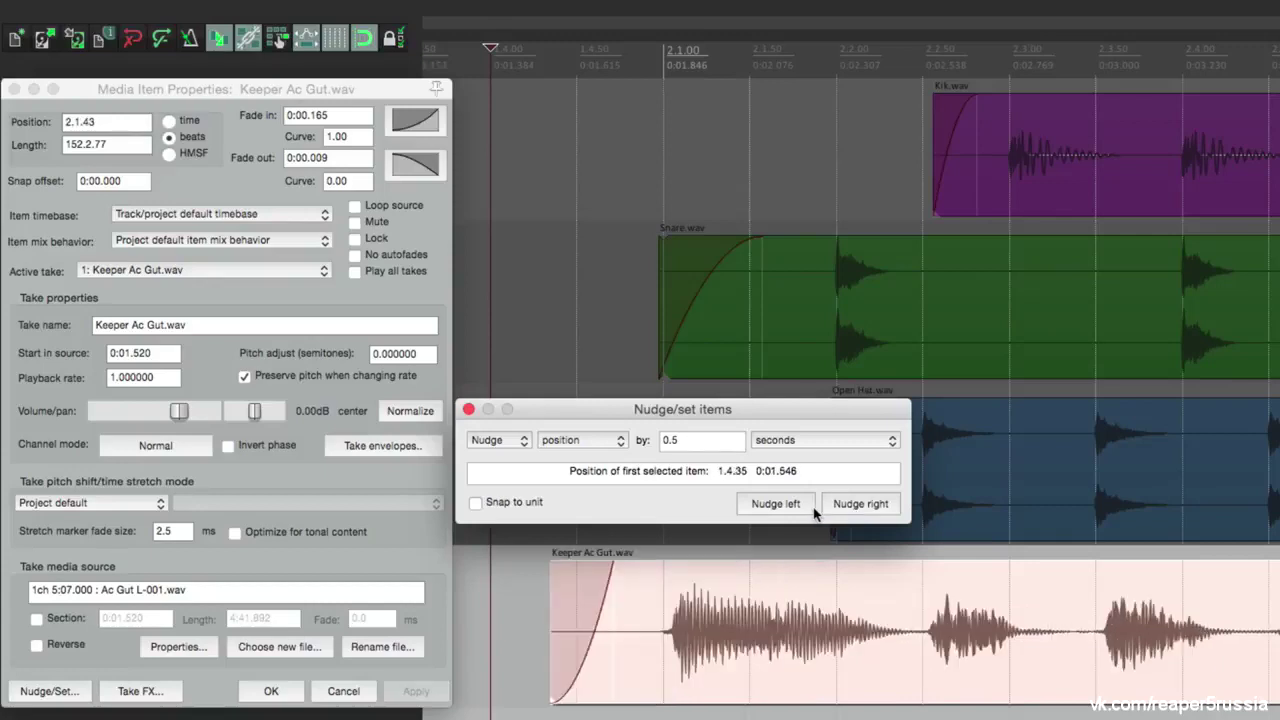
# Change the nudge target to left trim and nudge the guitar item's left edge right by 0.5 seconds
pyautogui.click(598, 440)
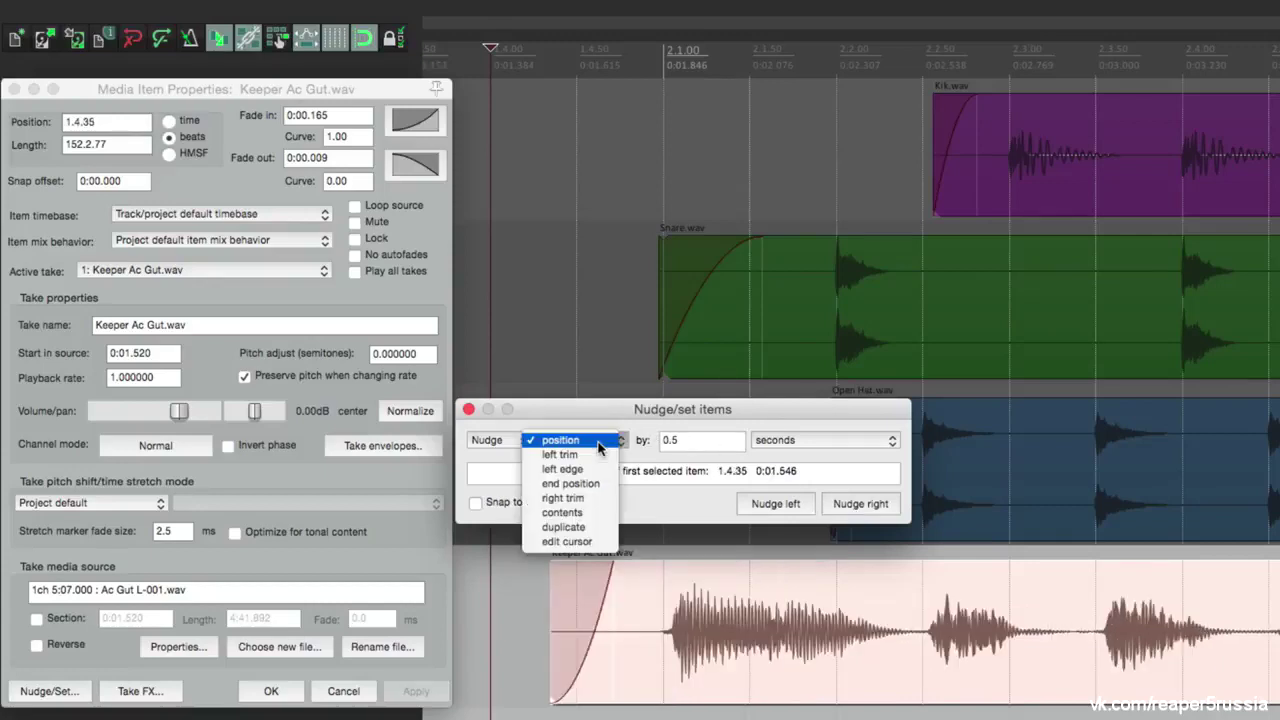
pyautogui.click(598, 455)
pyautogui.click(845, 506)
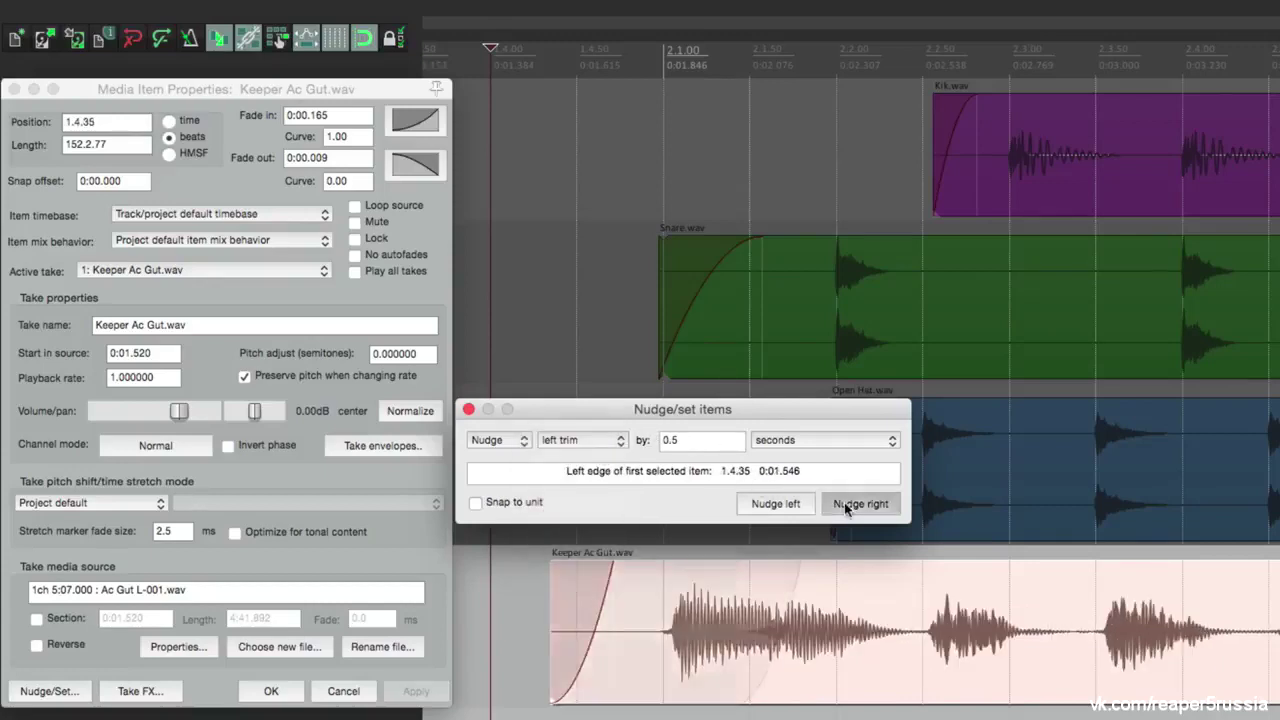
# Nudge the guitar item's left trim right by 0.5 seconds and back left by the same amount
pyautogui.click(845, 506)
pyautogui.click(785, 505)
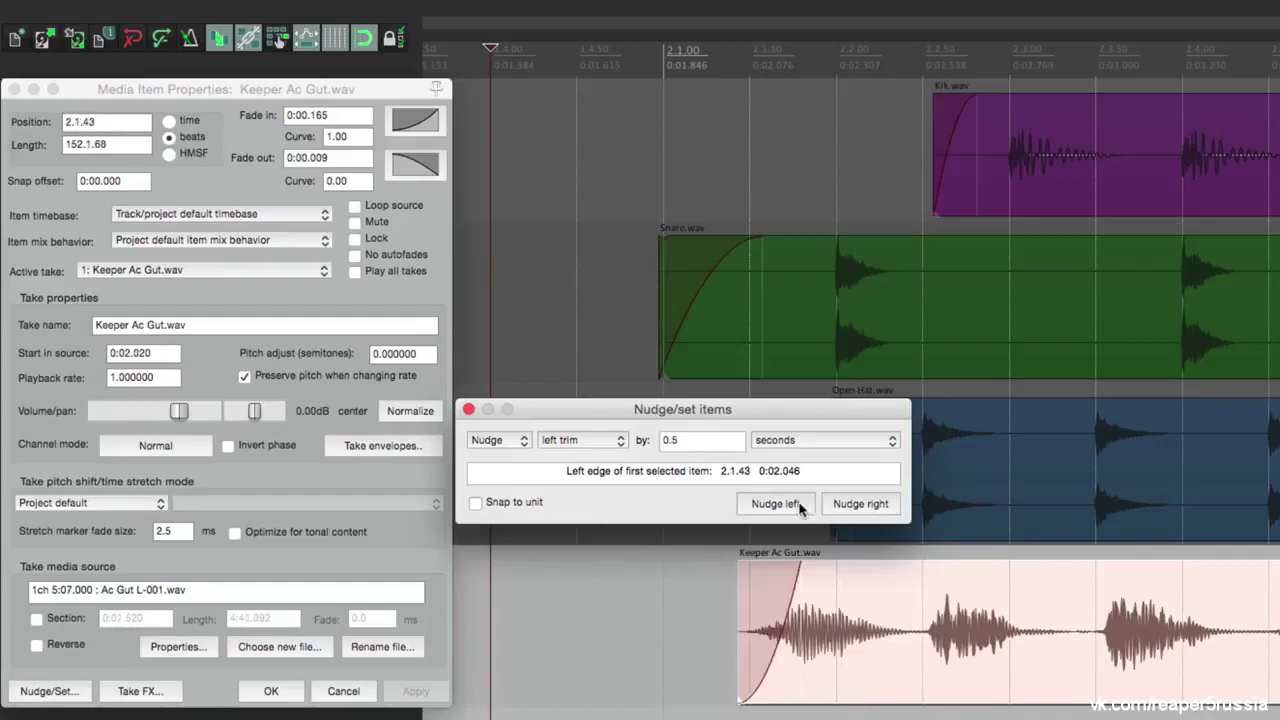
pyautogui.click(798, 506)
# Set the nudge target to contents, and nudge the guitar audio right by 0.5 seconds and back left
pyautogui.click(608, 444)
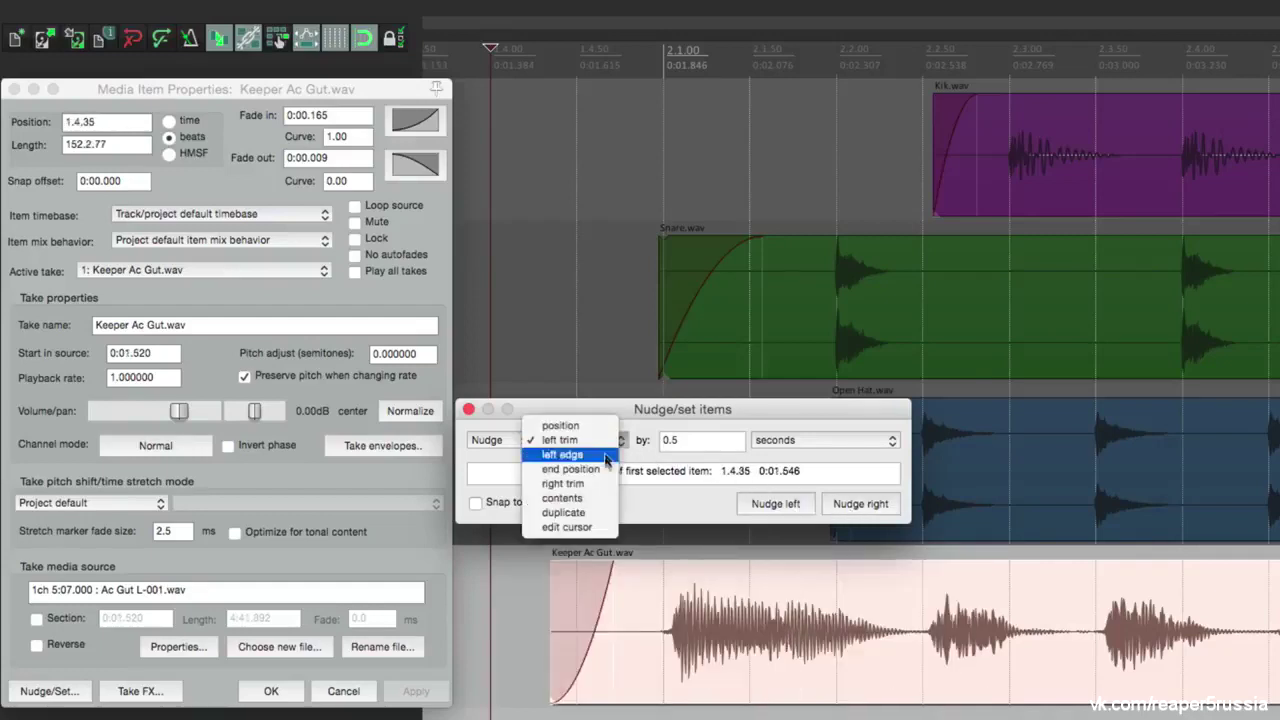
pyautogui.click(605, 497)
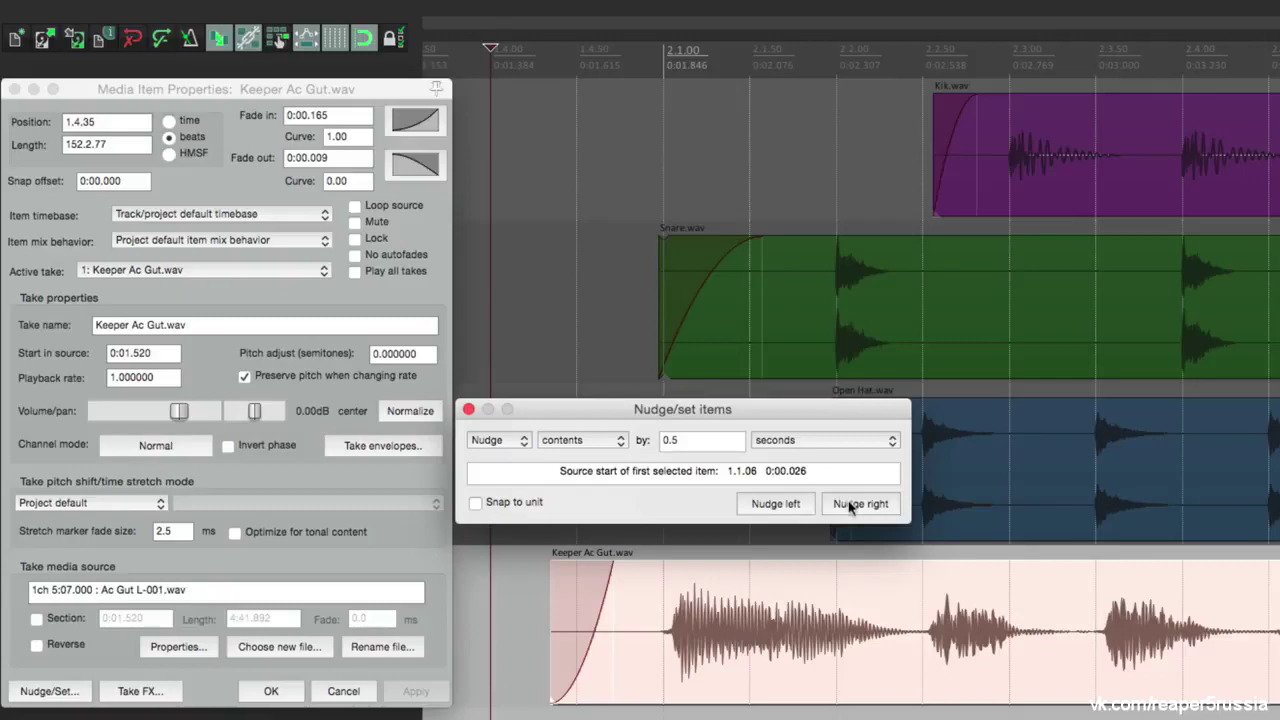
pyautogui.click(848, 503)
pyautogui.click(848, 504)
pyautogui.click(795, 508)
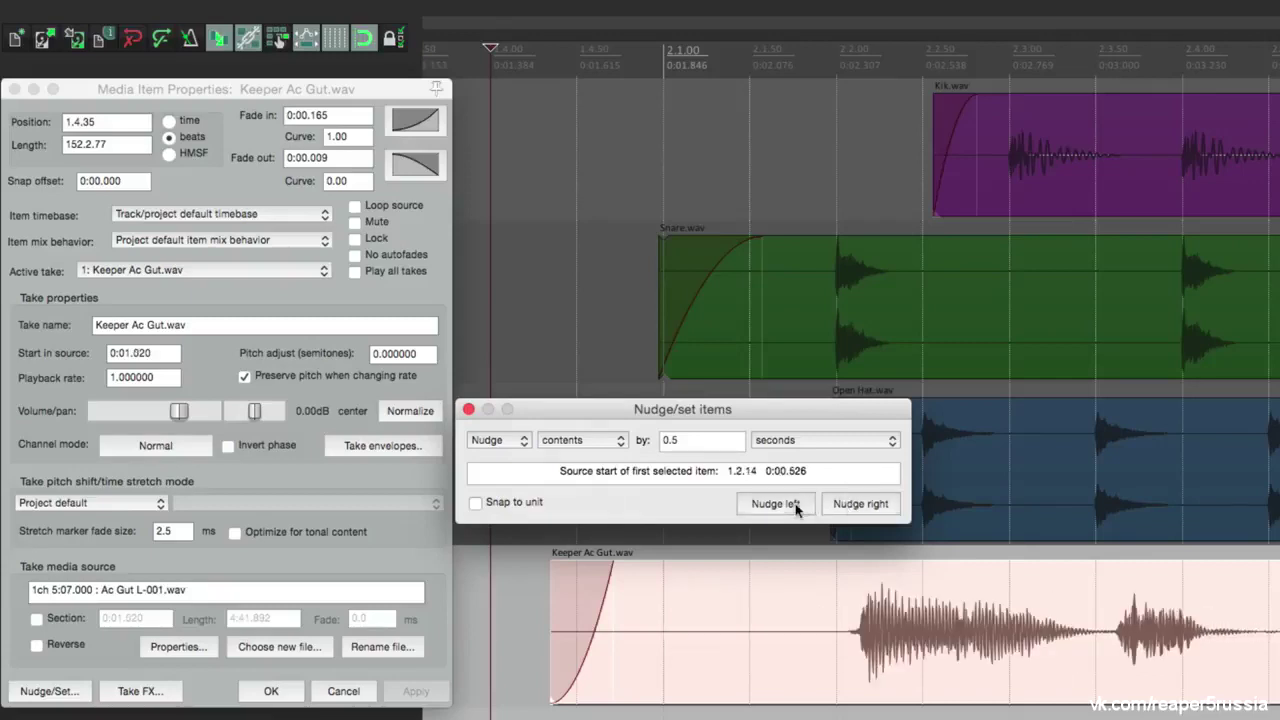
pyautogui.click(795, 508)
# Examine the available nudge targets and units, and close the Nudge/set items dialog
pyautogui.click(610, 444)
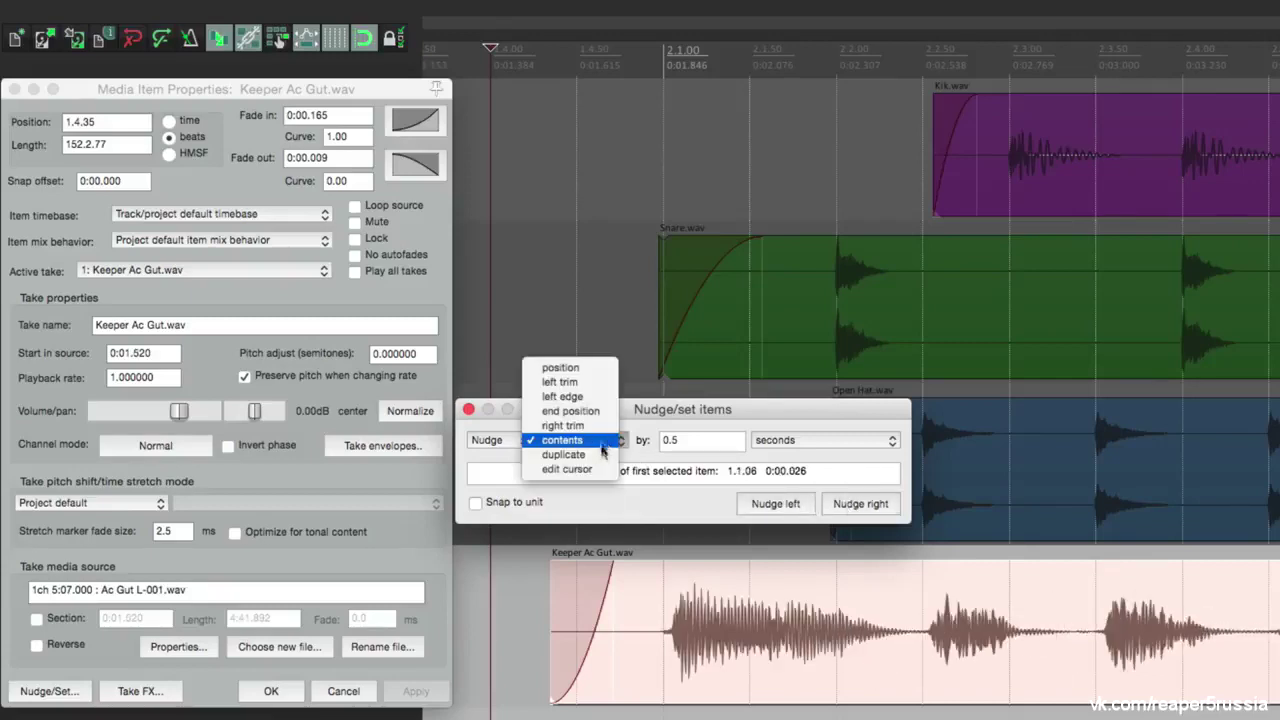
pyautogui.click(674, 414)
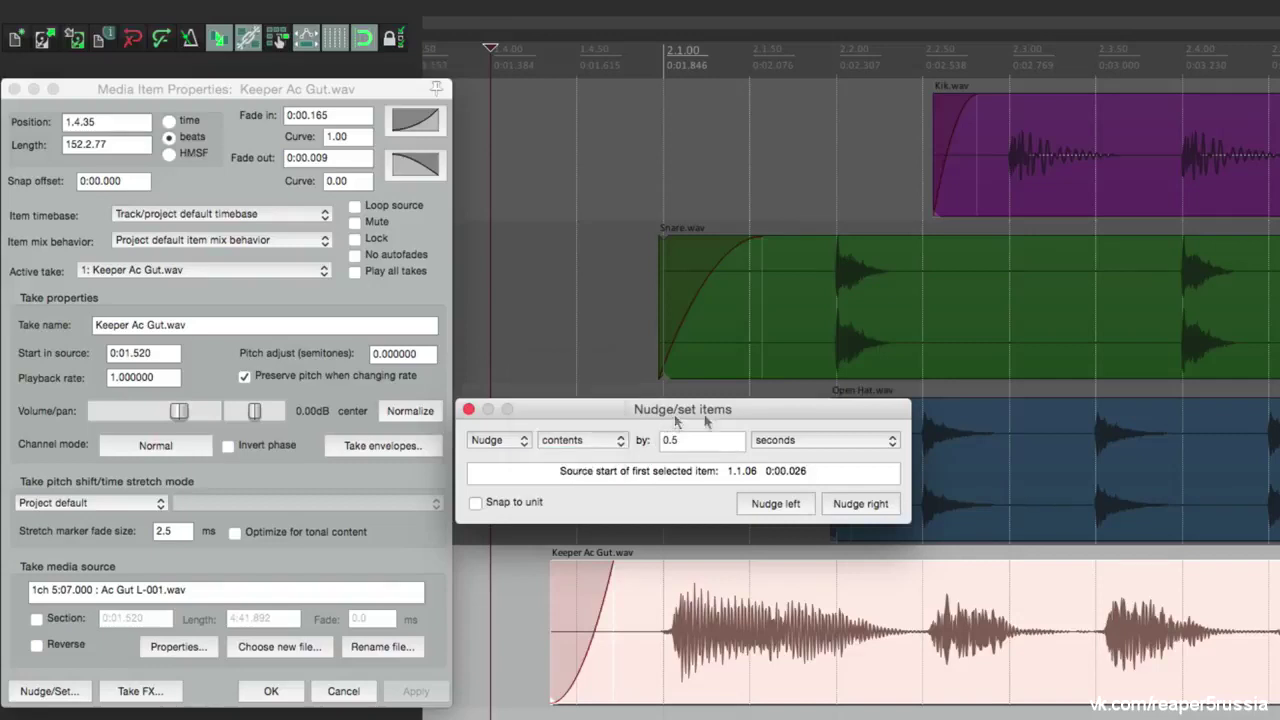
pyautogui.click(805, 449)
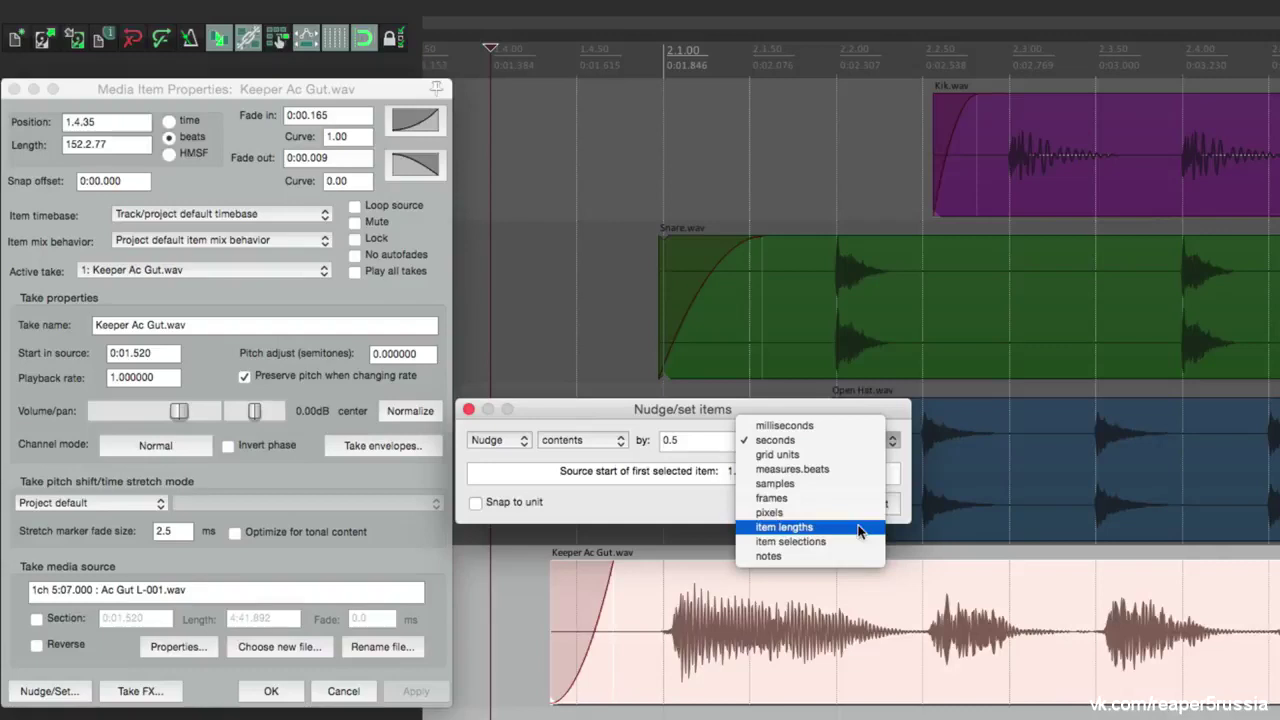
pyautogui.click(700, 420)
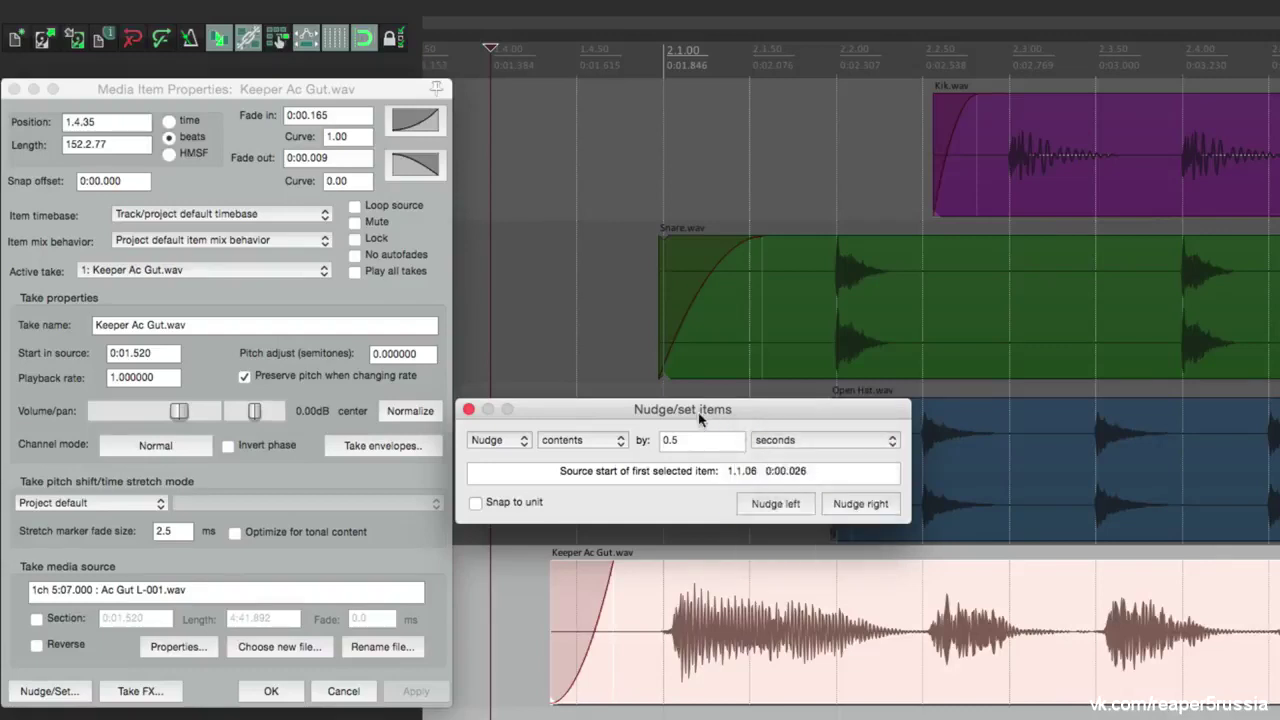
pyautogui.click(468, 410)
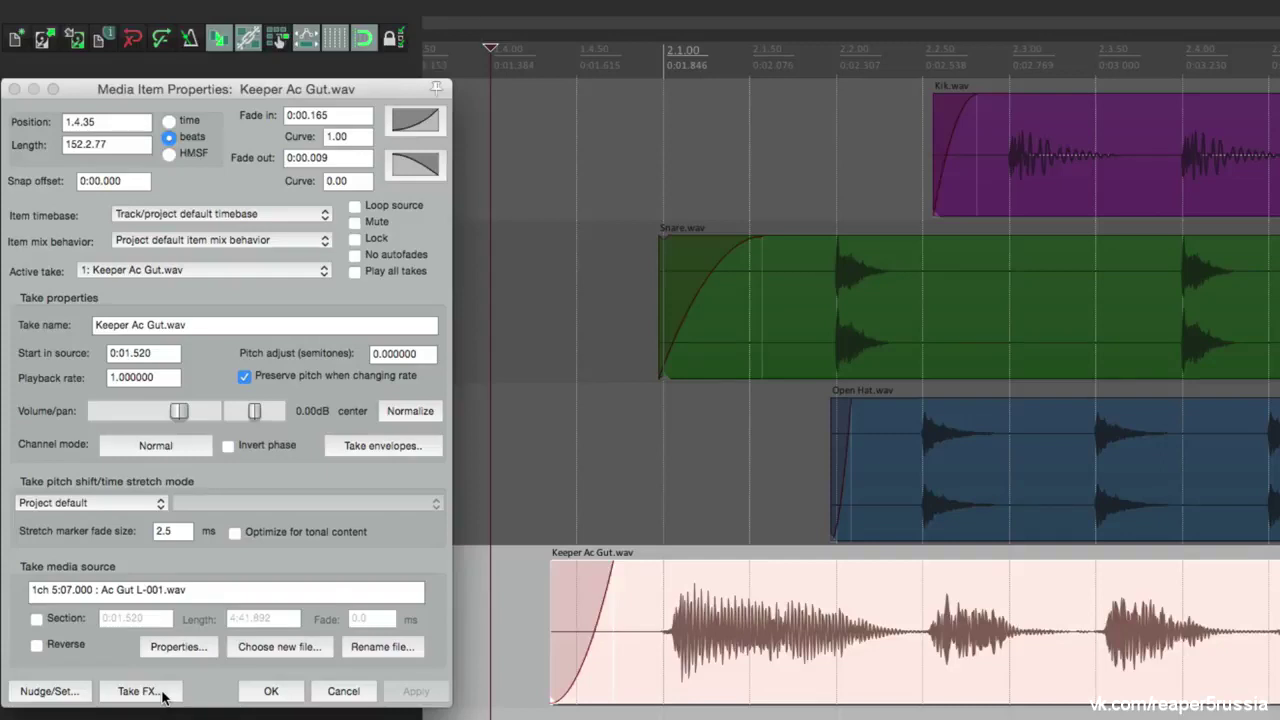
# Add the favorite effect ReaEQ to the guitar item straight from the arrangement, and remove it from the item
pyautogui.click(525, 618)
pyautogui.click(695, 612)
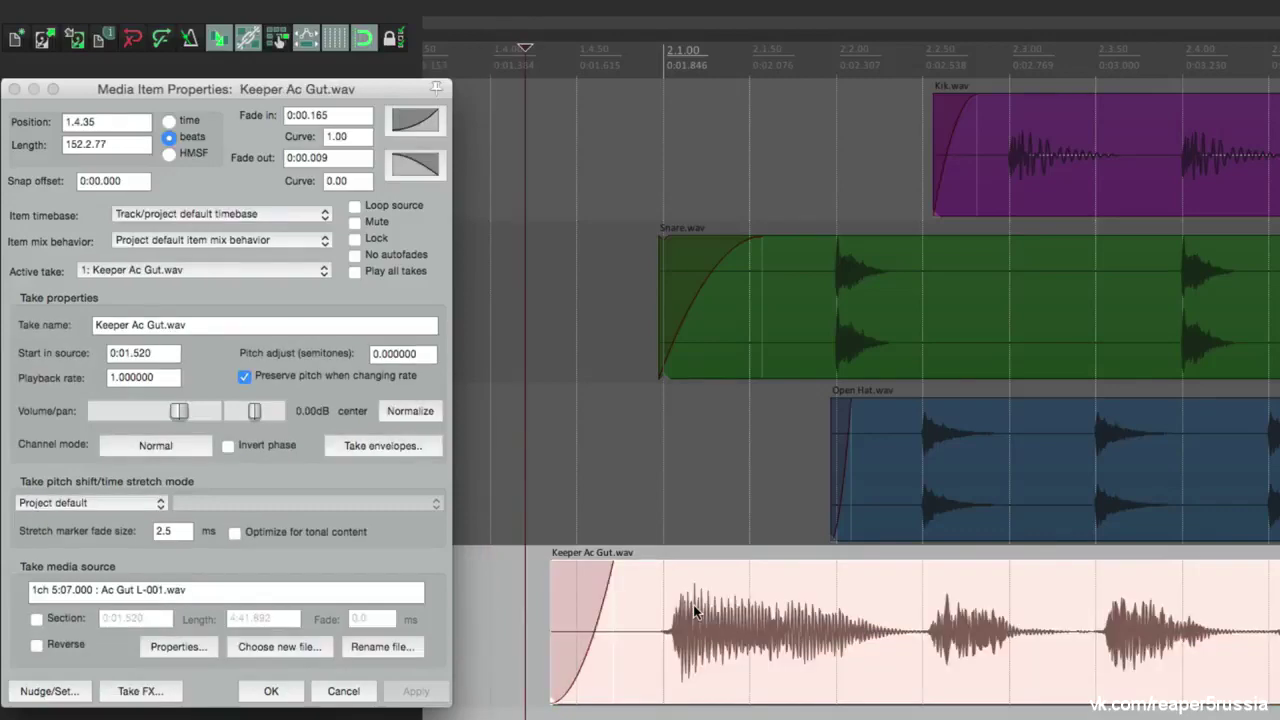
pyautogui.hotkey('shift', 'e')
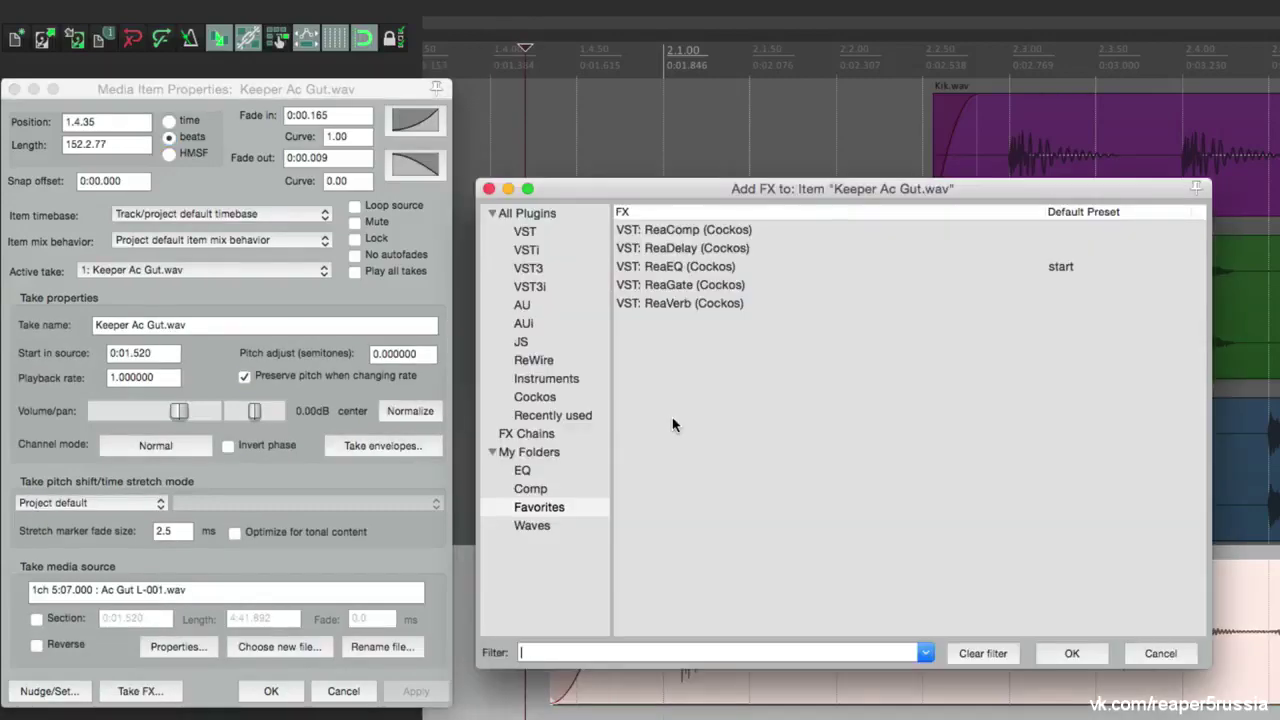
pyautogui.click(697, 264)
pyautogui.doubleClick(697, 264)
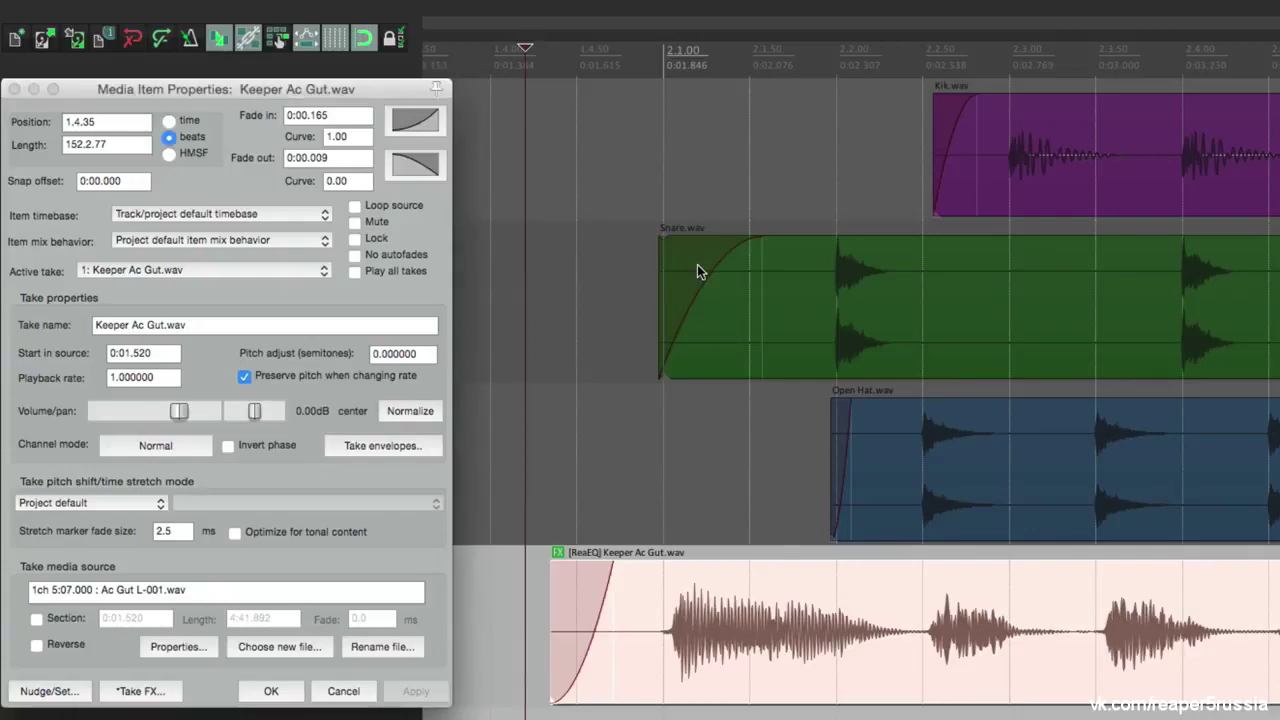
pyautogui.keyDown('alt'); pyautogui.click(561, 562); pyautogui.keyUp('alt')
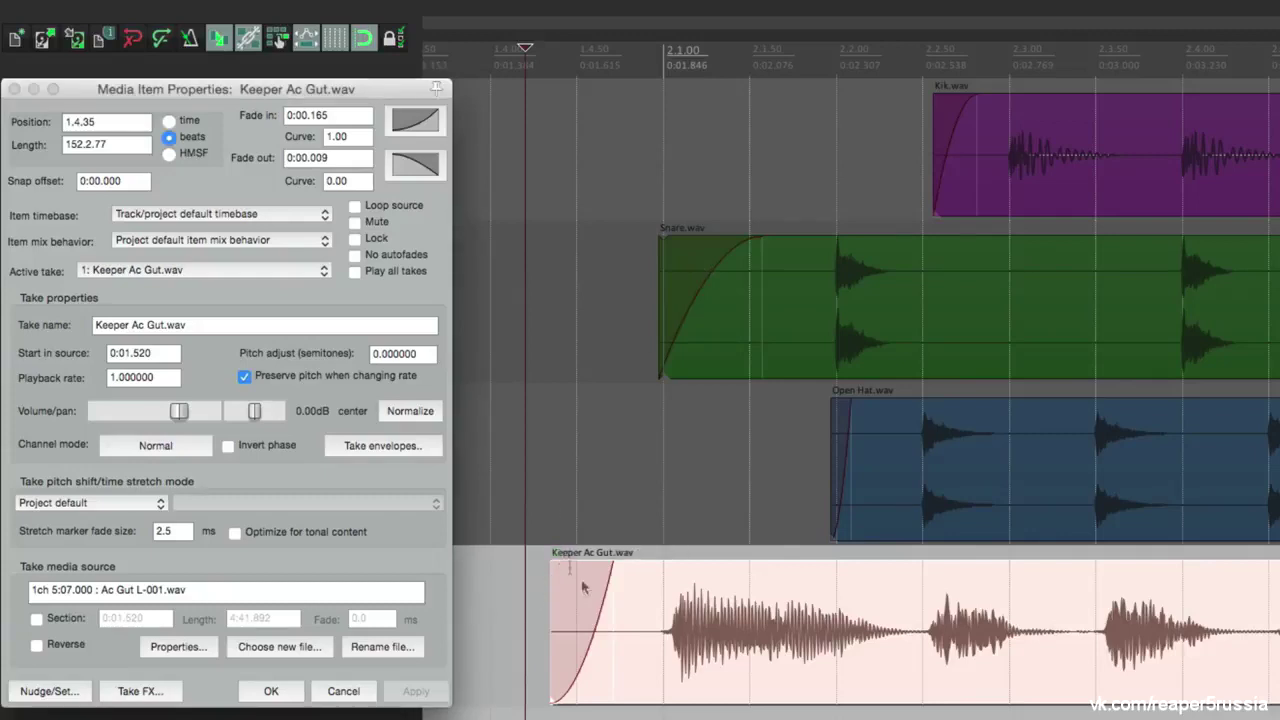
# Add ReaEQ to the guitar item through the item properties' Take FX option
pyautogui.click(142, 691)
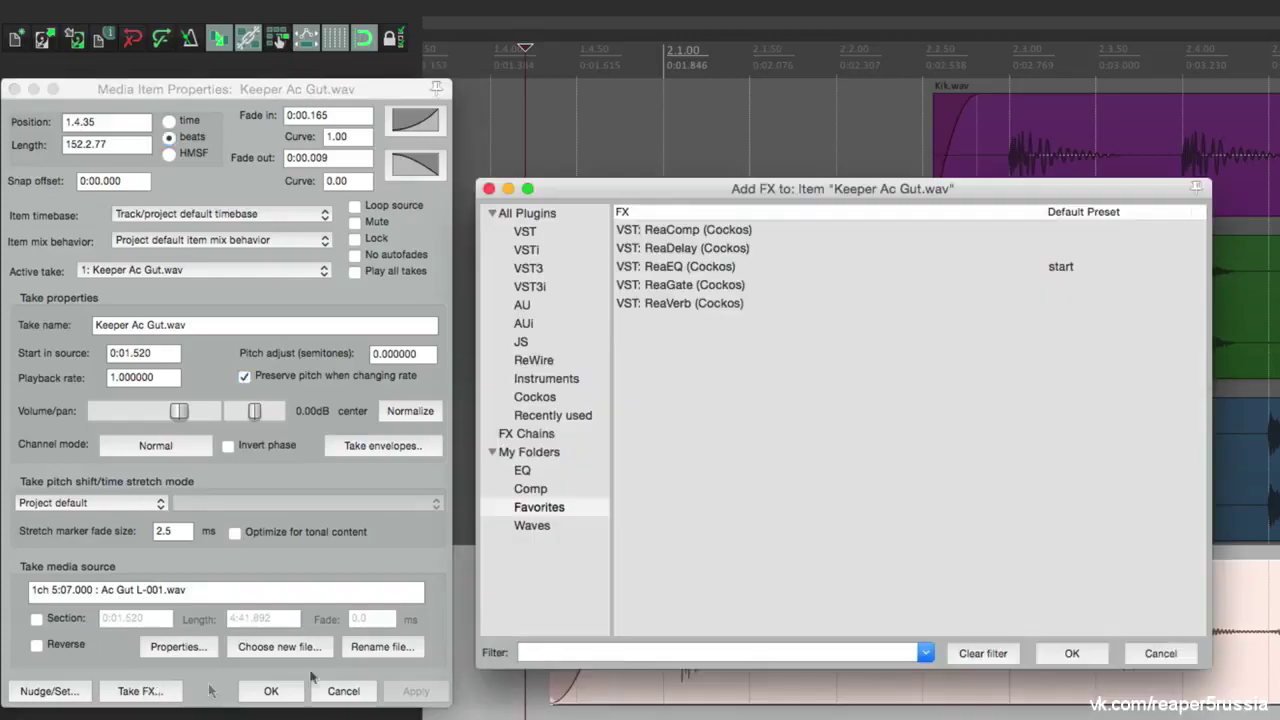
pyautogui.click(699, 268)
pyautogui.doubleClick(699, 264)
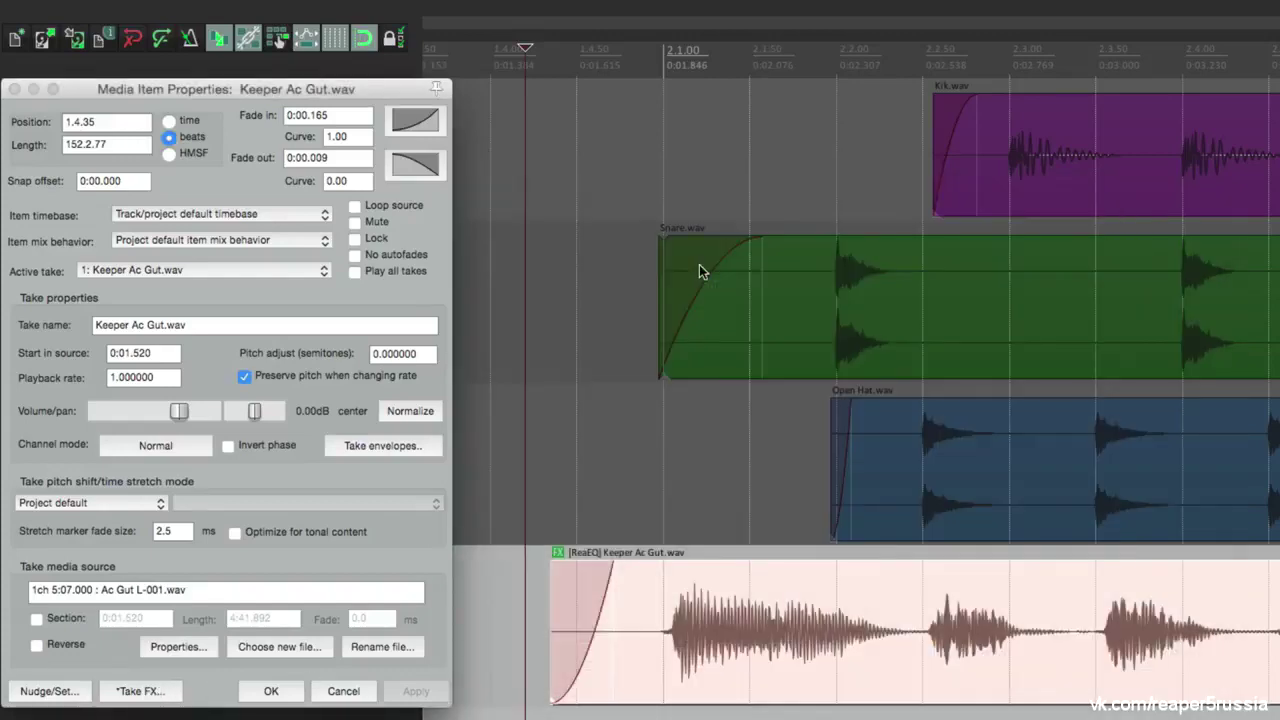
# View the guitar item's ReaEQ settings, and remove the take effect
pyautogui.click(558, 553)
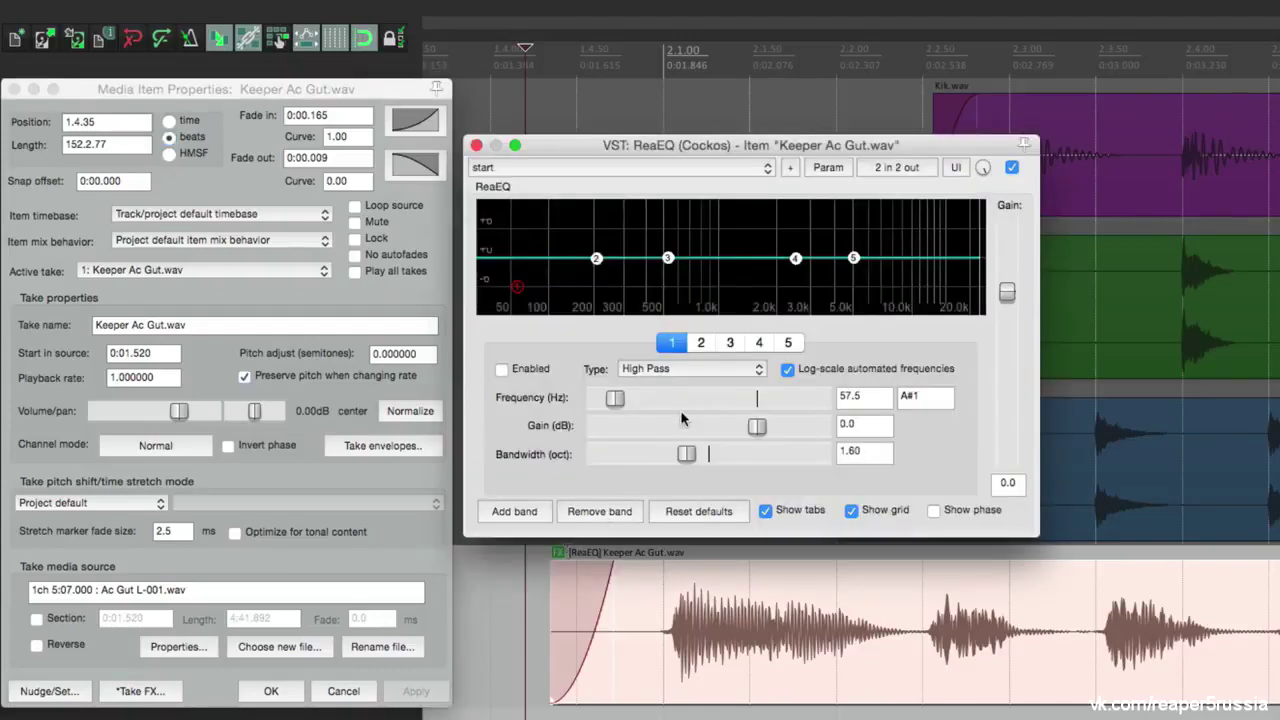
pyautogui.click(475, 145)
pyautogui.keyDown('alt'); pyautogui.click(558, 554); pyautogui.keyUp('alt')
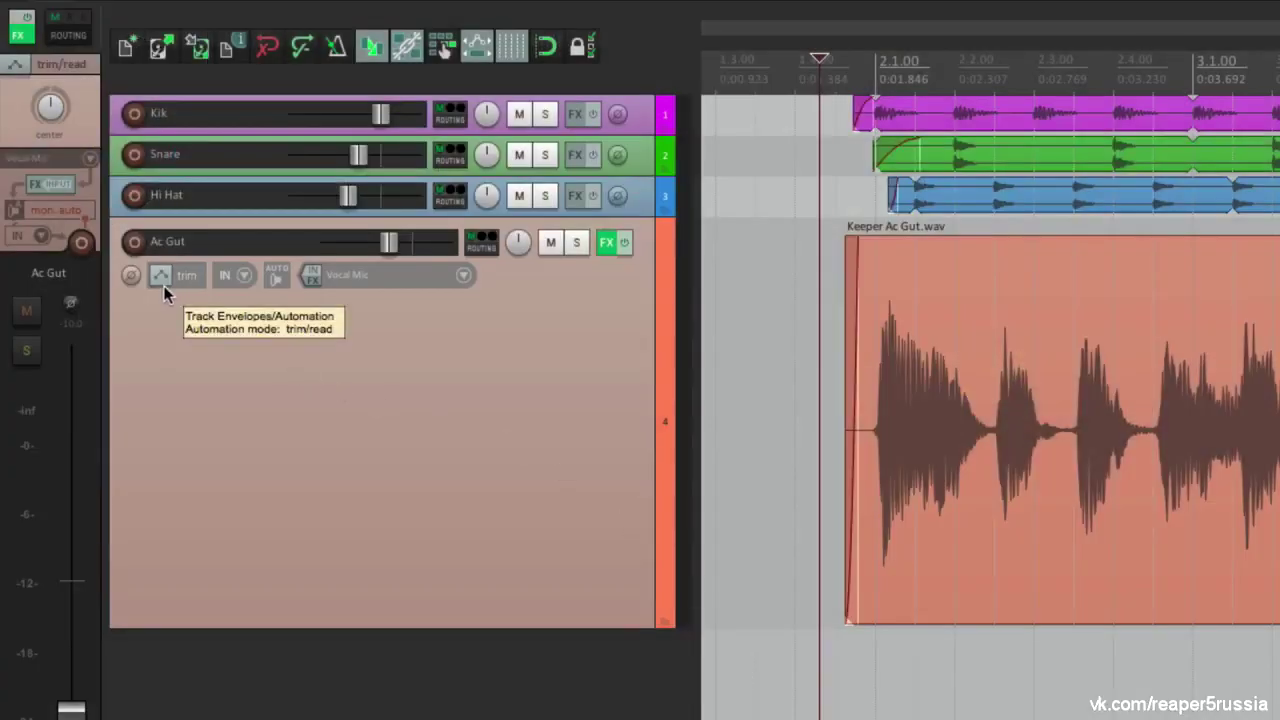
# Show the Ac Gut track's envelopes window, and create a new track that receives a send from Ac Gut
pyautogui.click(161, 277)
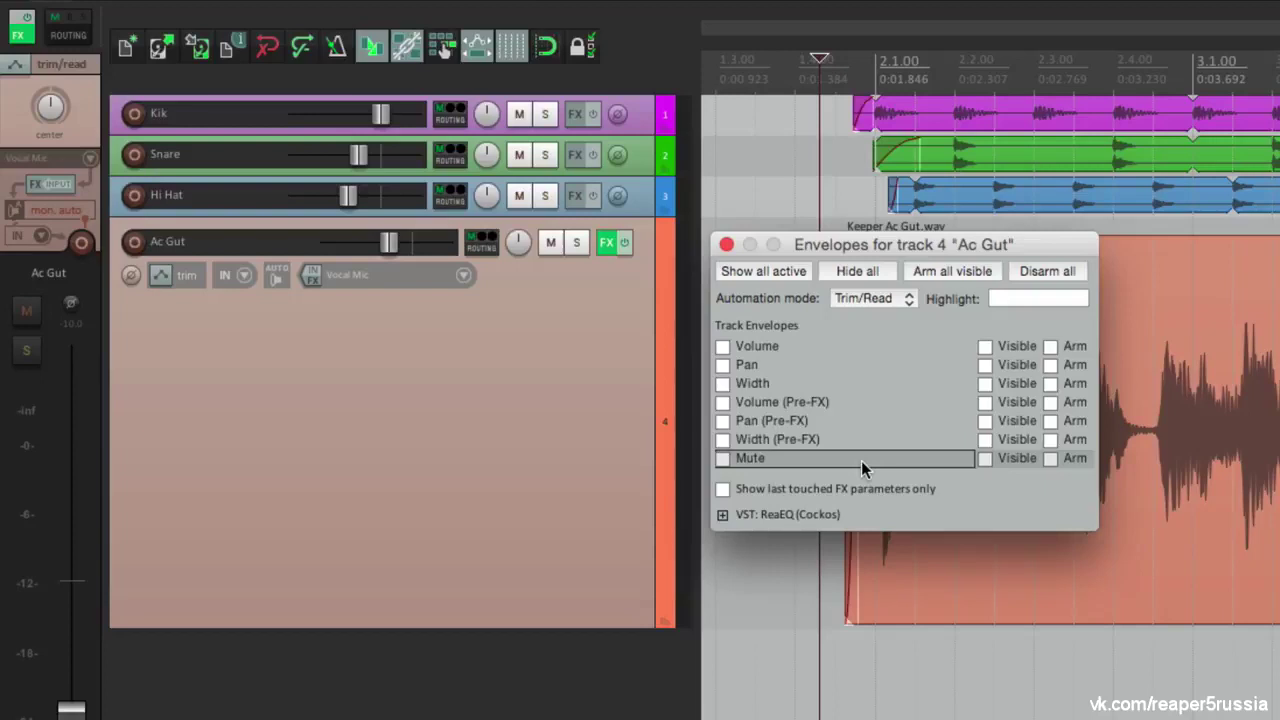
pyautogui.doubleClick(536, 677)
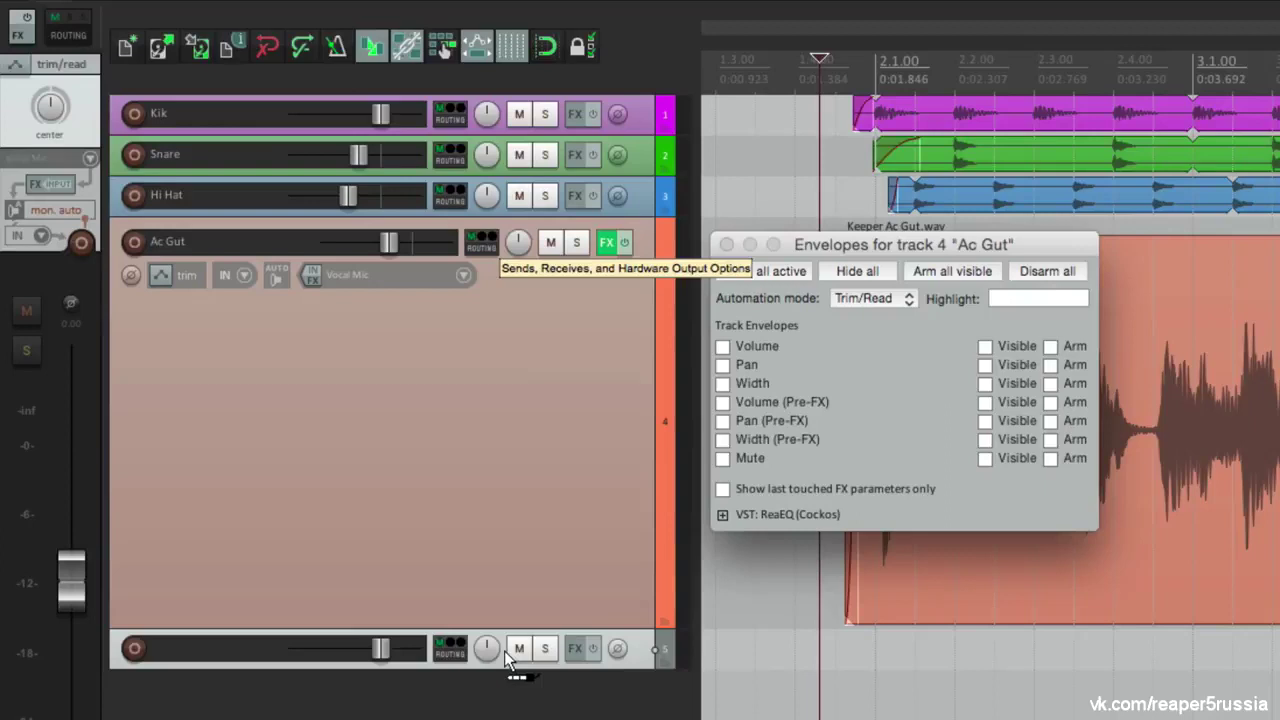
pyautogui.moveTo(508, 660); pyautogui.dragTo(512, 652)
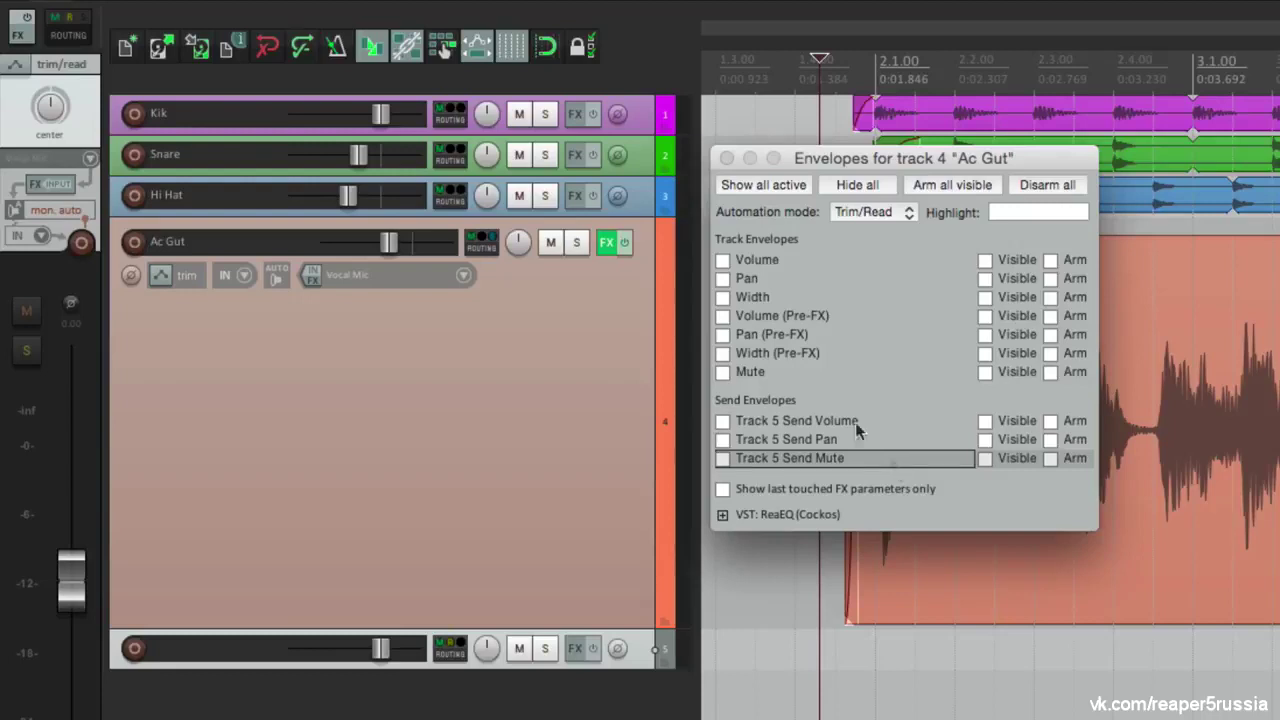
# View the Ac Gut track's ReaEQ settings, and examine its parameters in the track's envelopes window
pyautogui.rightClick(607, 245)
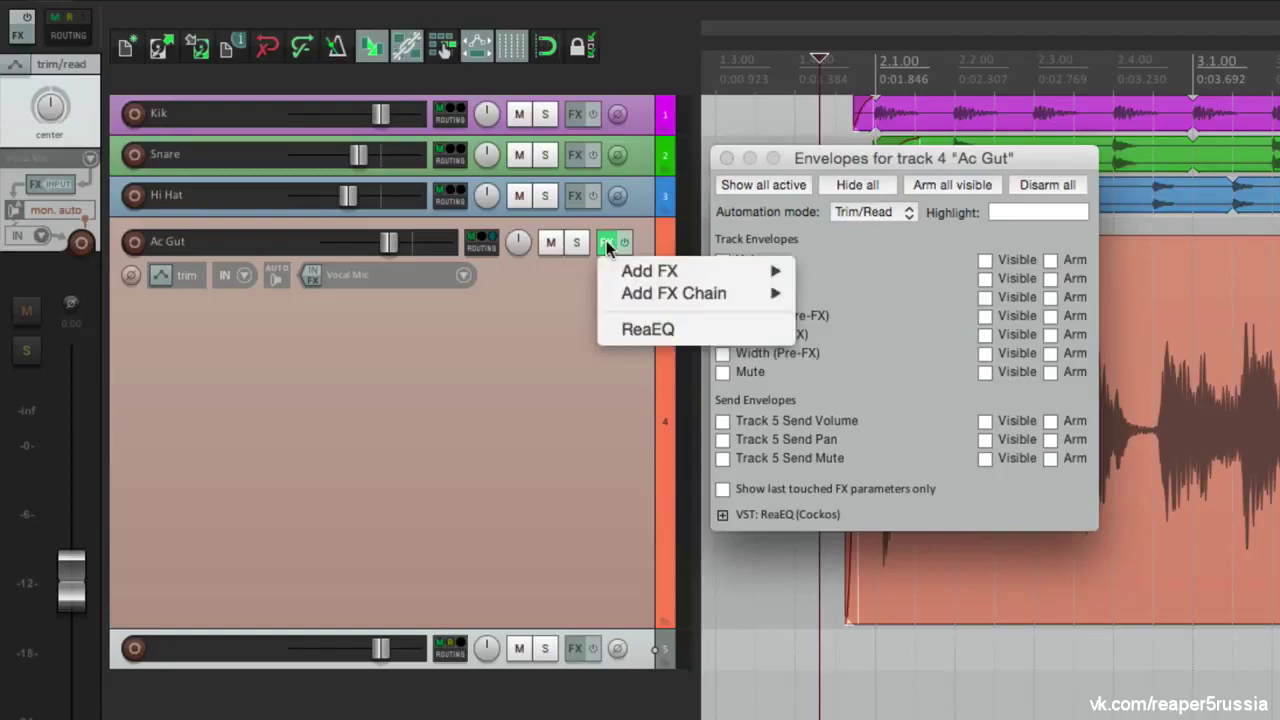
pyautogui.click(614, 329)
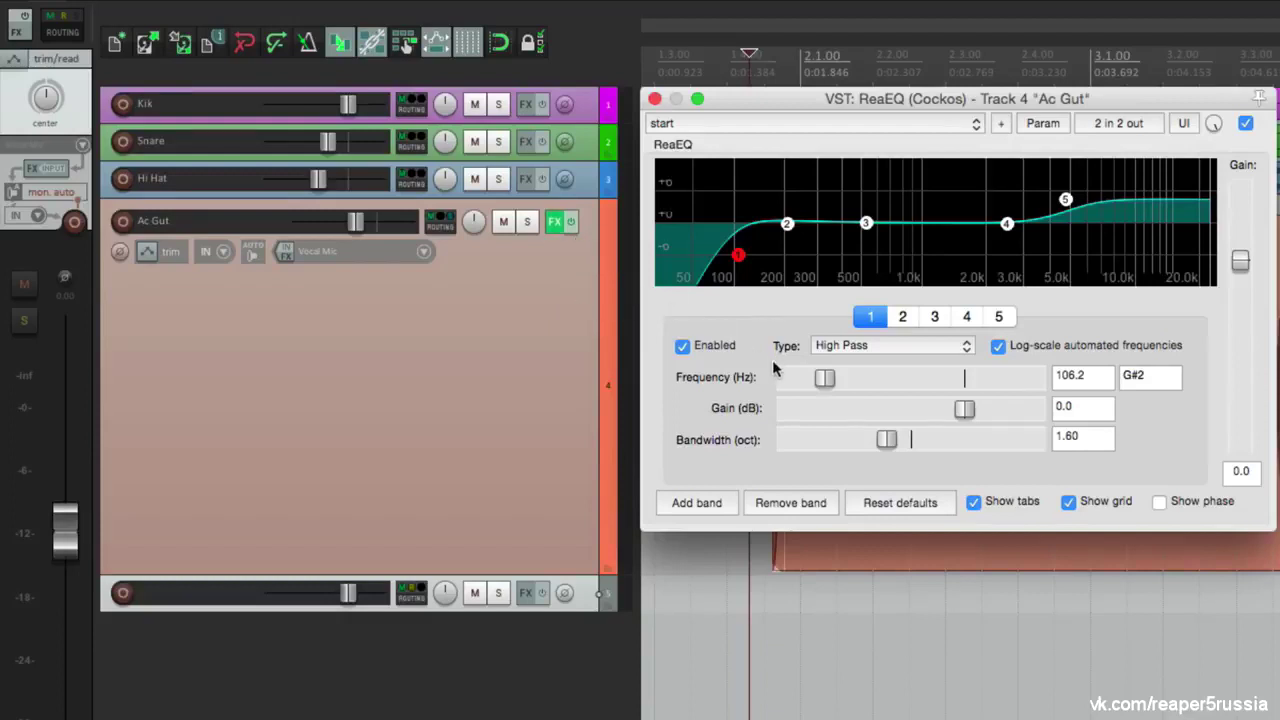
pyautogui.click(655, 98)
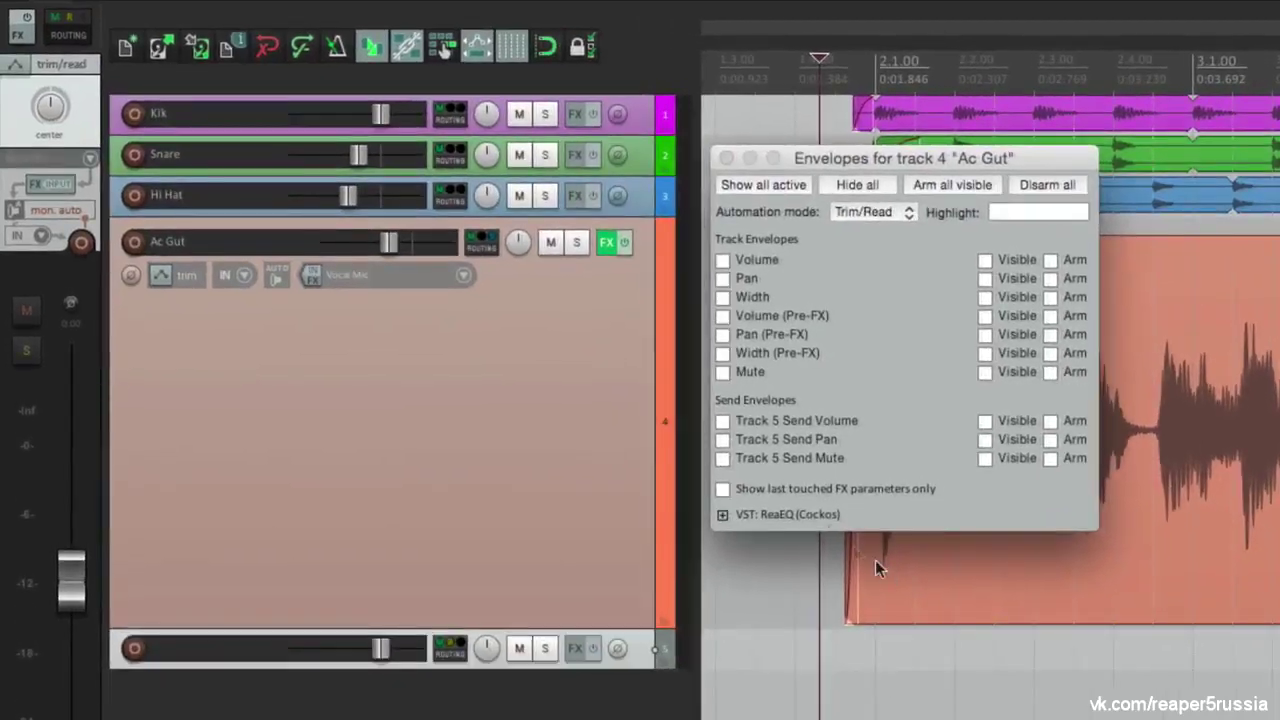
pyautogui.click(721, 517)
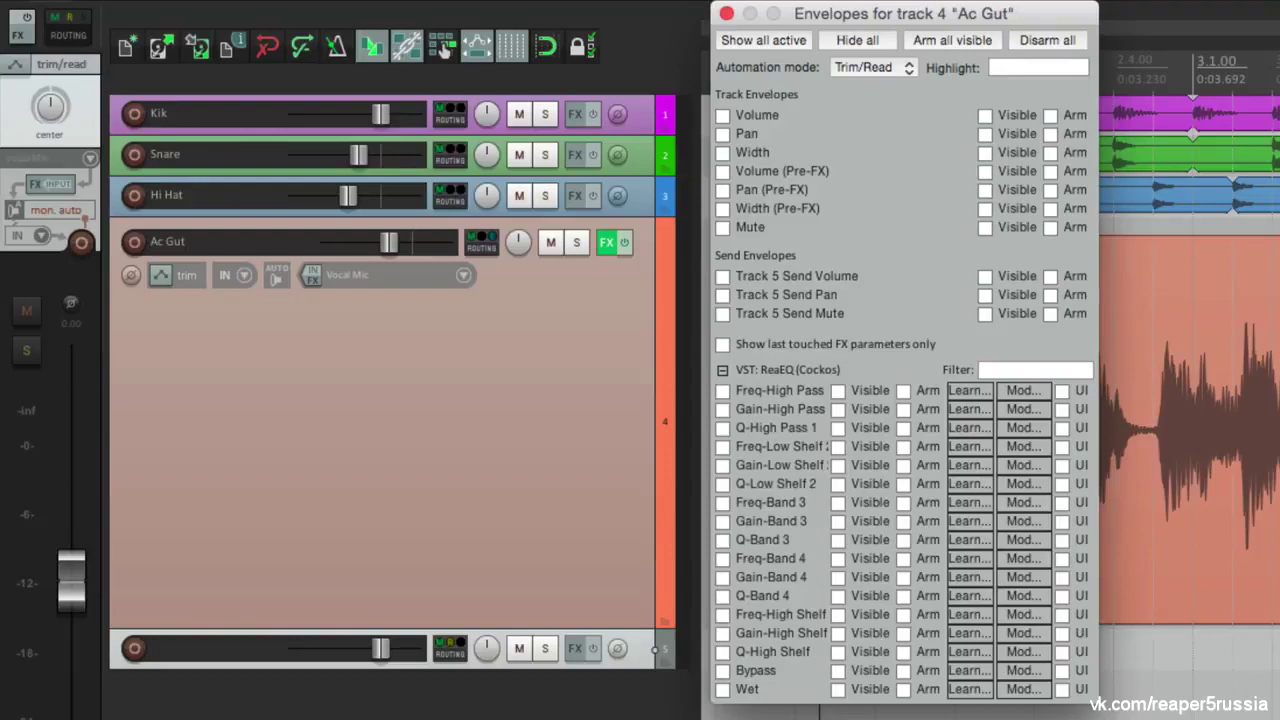
pyautogui.click(723, 370)
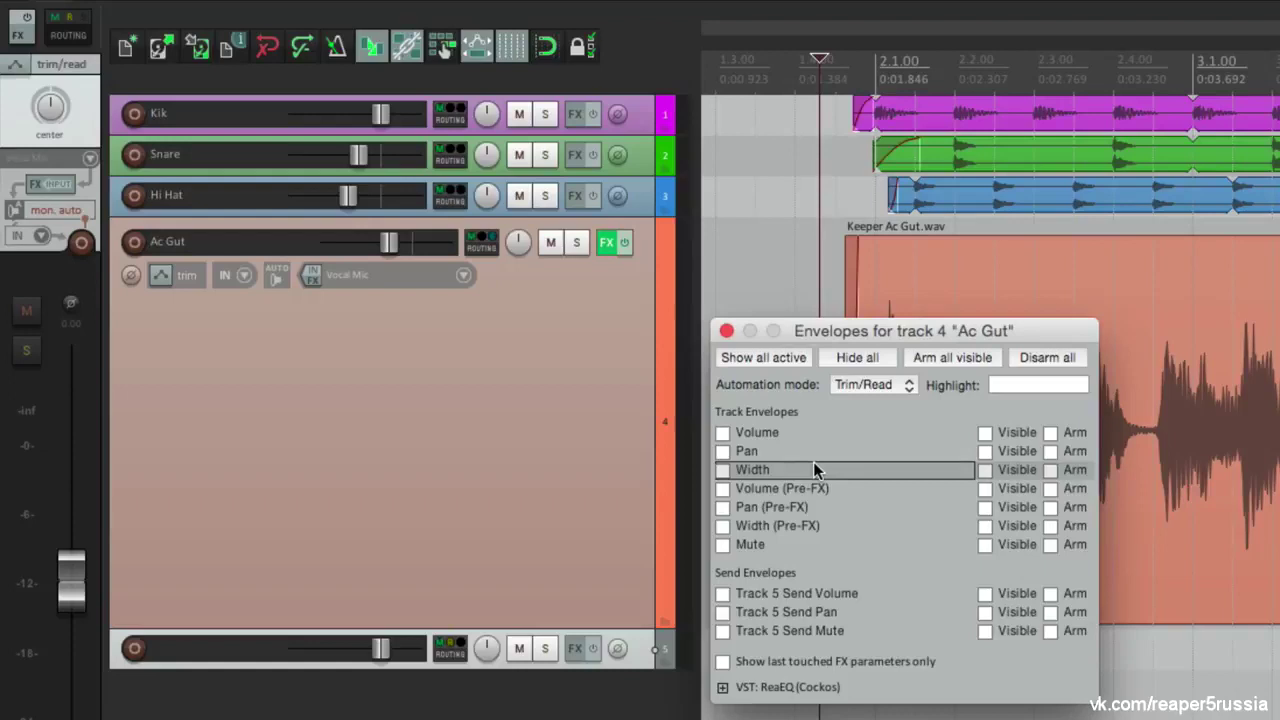
# Delete the new unnamed track 5
pyautogui.click(628, 668)
pyautogui.press('Delete')
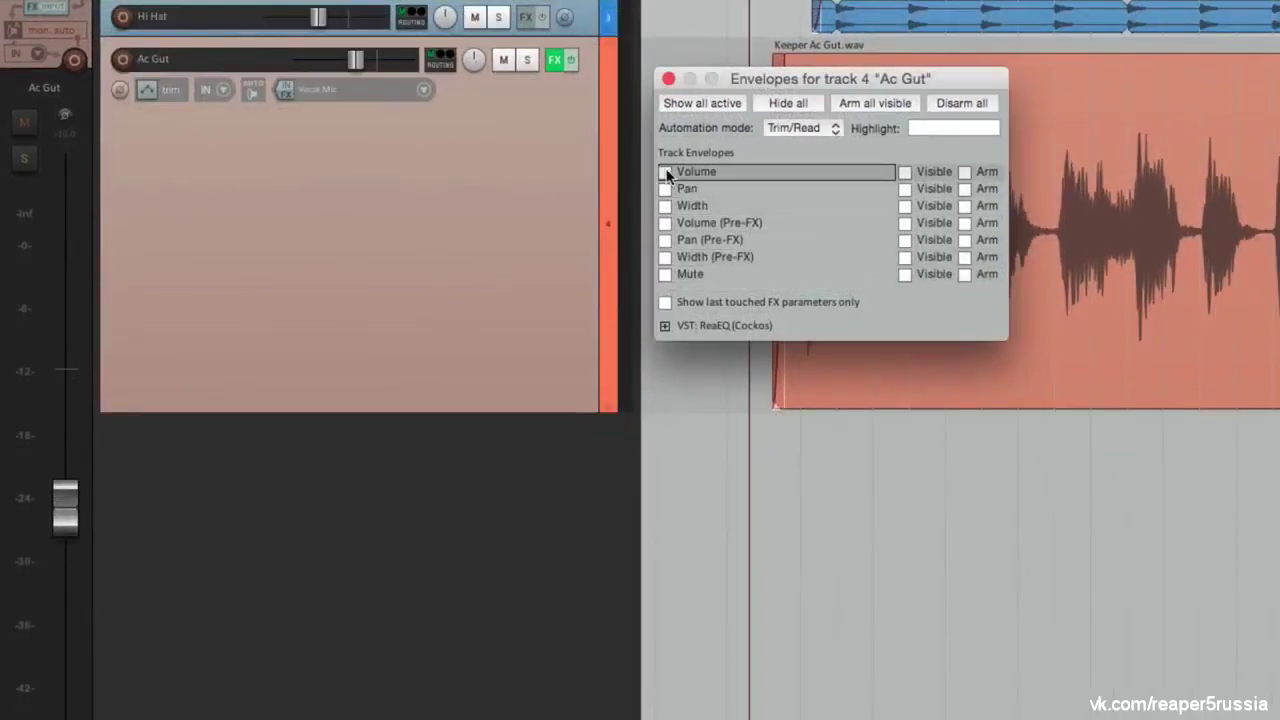
# Enable the Ac Gut track's Volume envelope, turn it off, and check the level on the track's faders
pyautogui.click(665, 173)
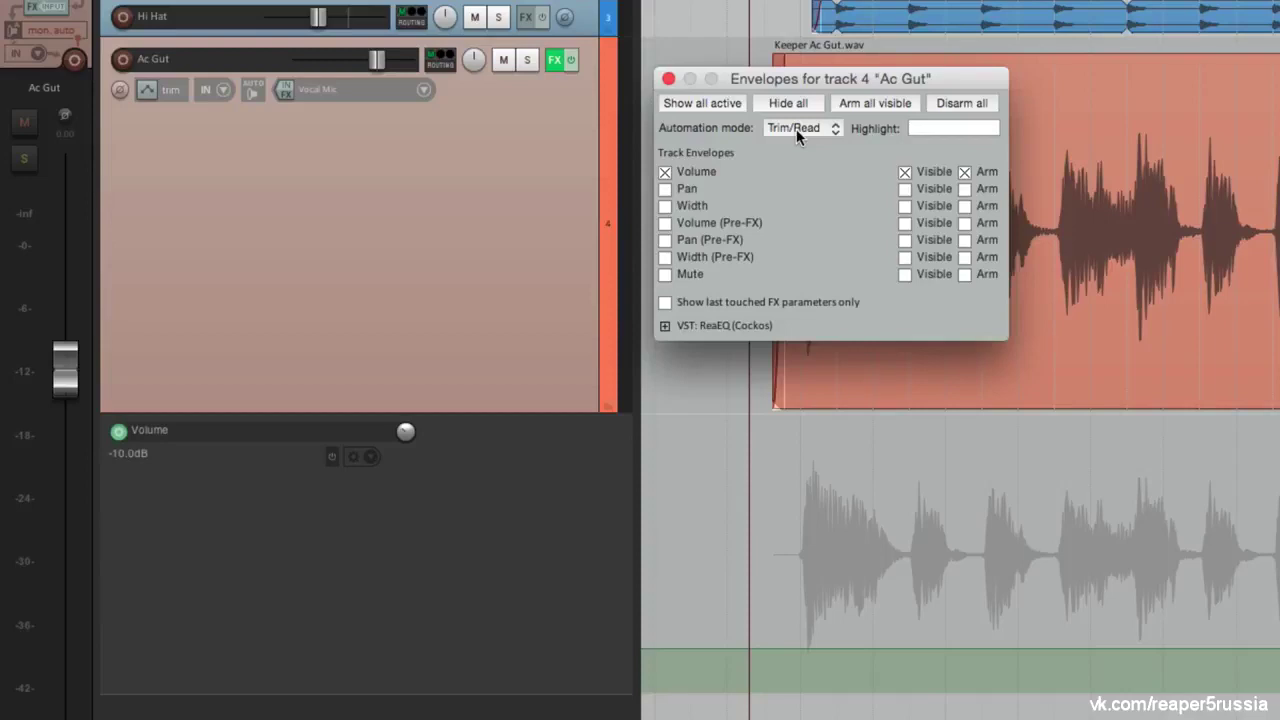
pyautogui.click(664, 173)
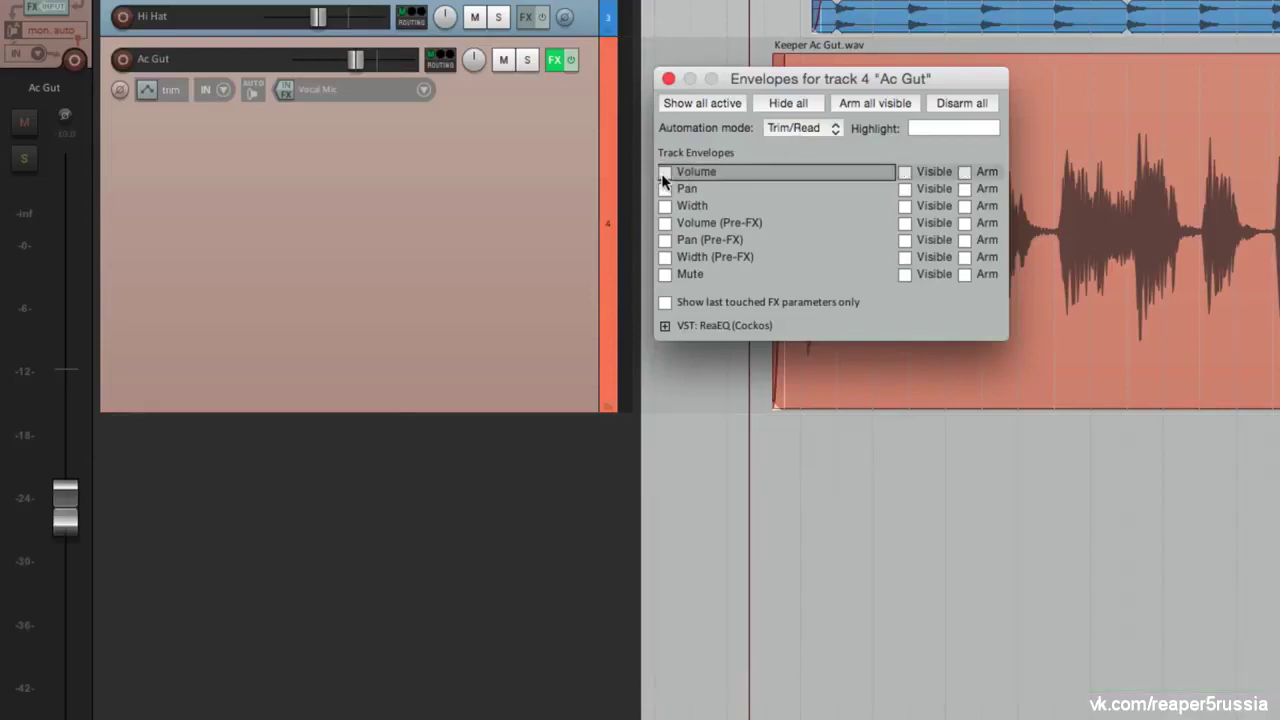
pyautogui.moveTo(357, 62)
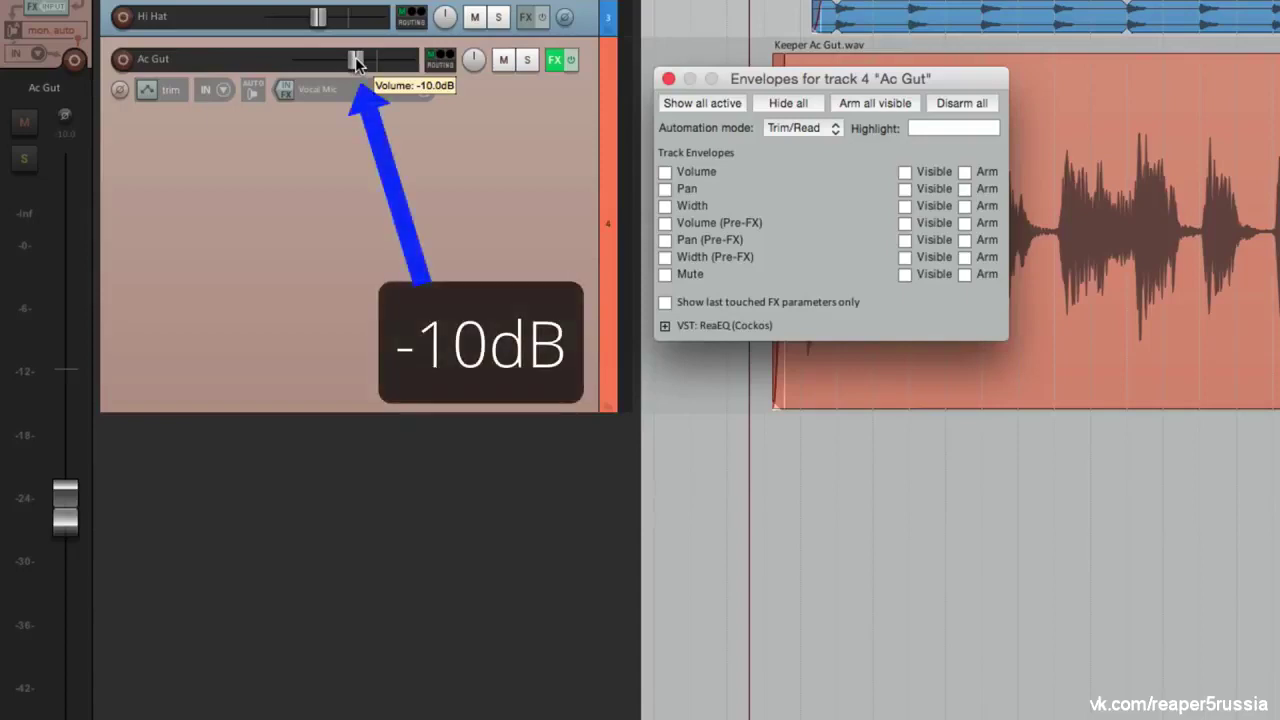
pyautogui.moveTo(68, 515)
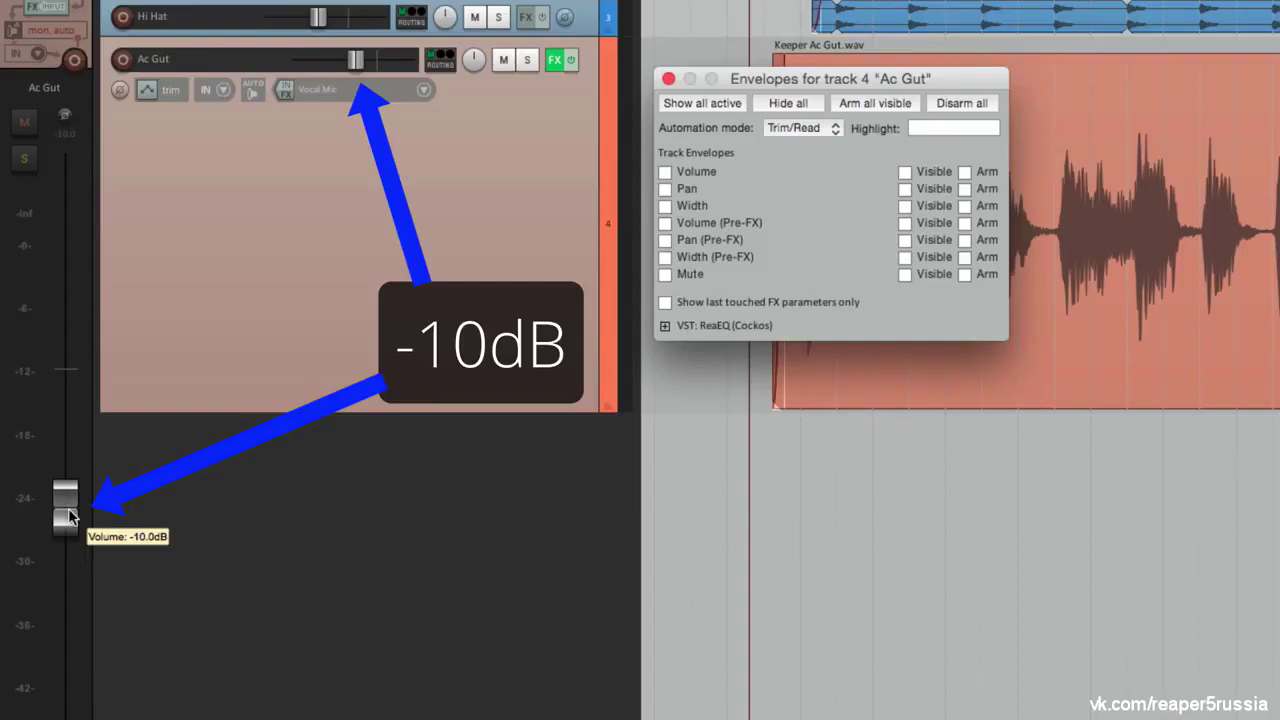
# Switch the Ac Gut Volume envelope on, off and on again, comparing the envelope level with the track fader
pyautogui.click(665, 172)
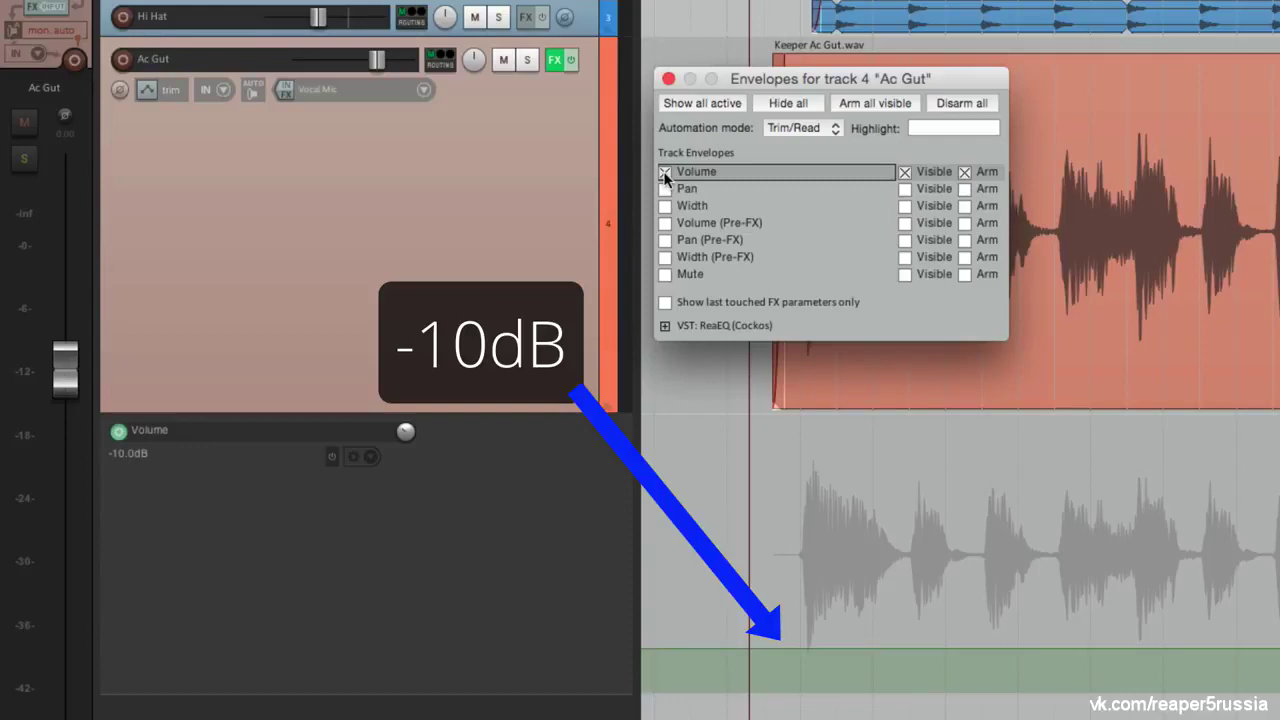
pyautogui.moveTo(788, 645)
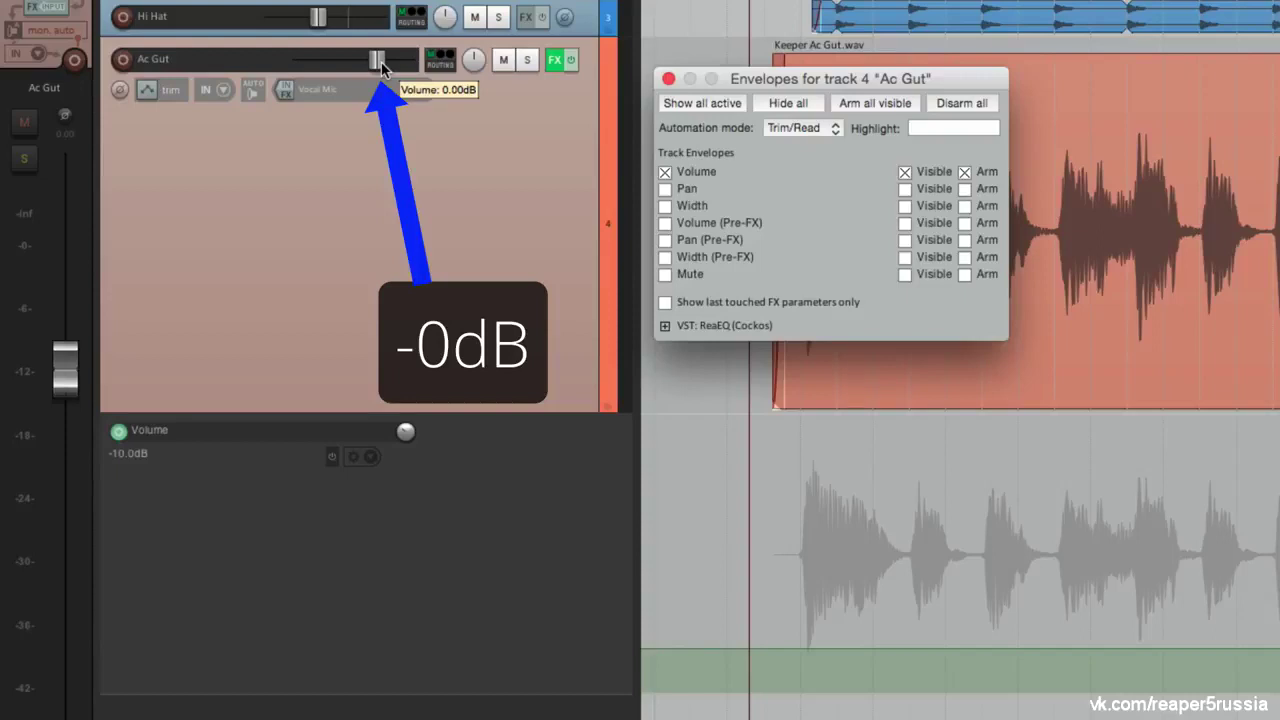
pyautogui.click(664, 176)
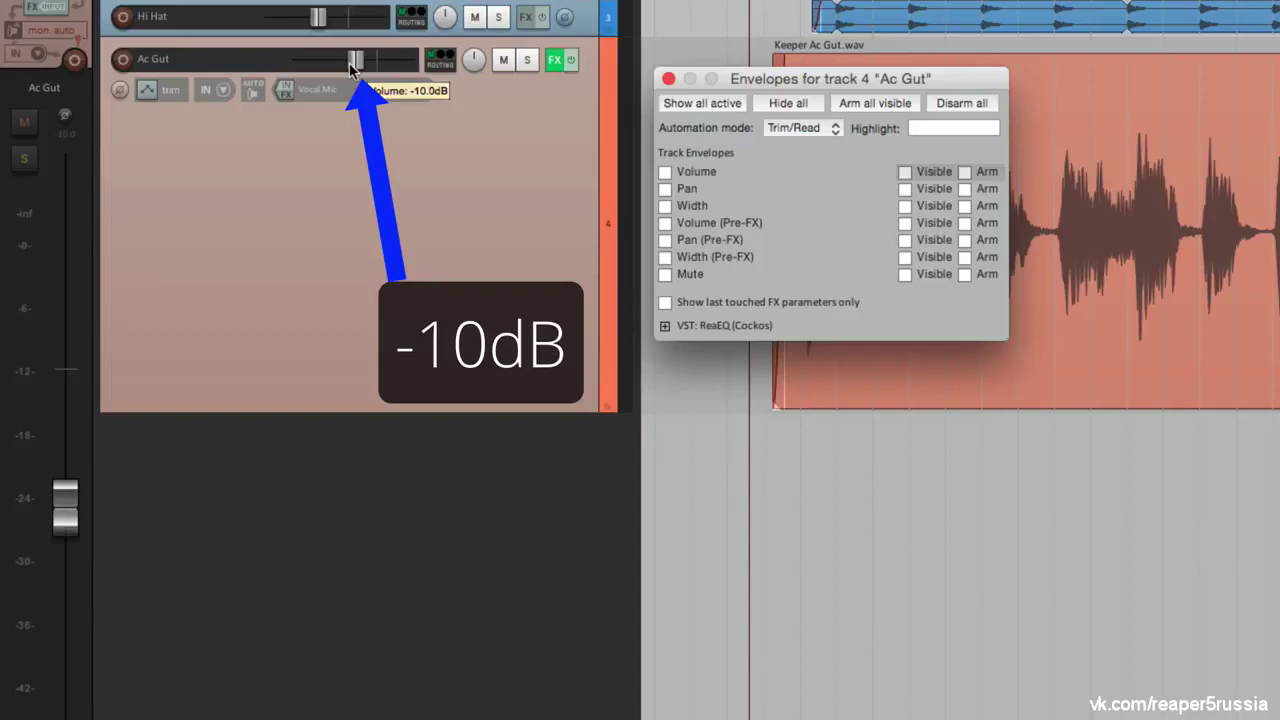
pyautogui.click(665, 174)
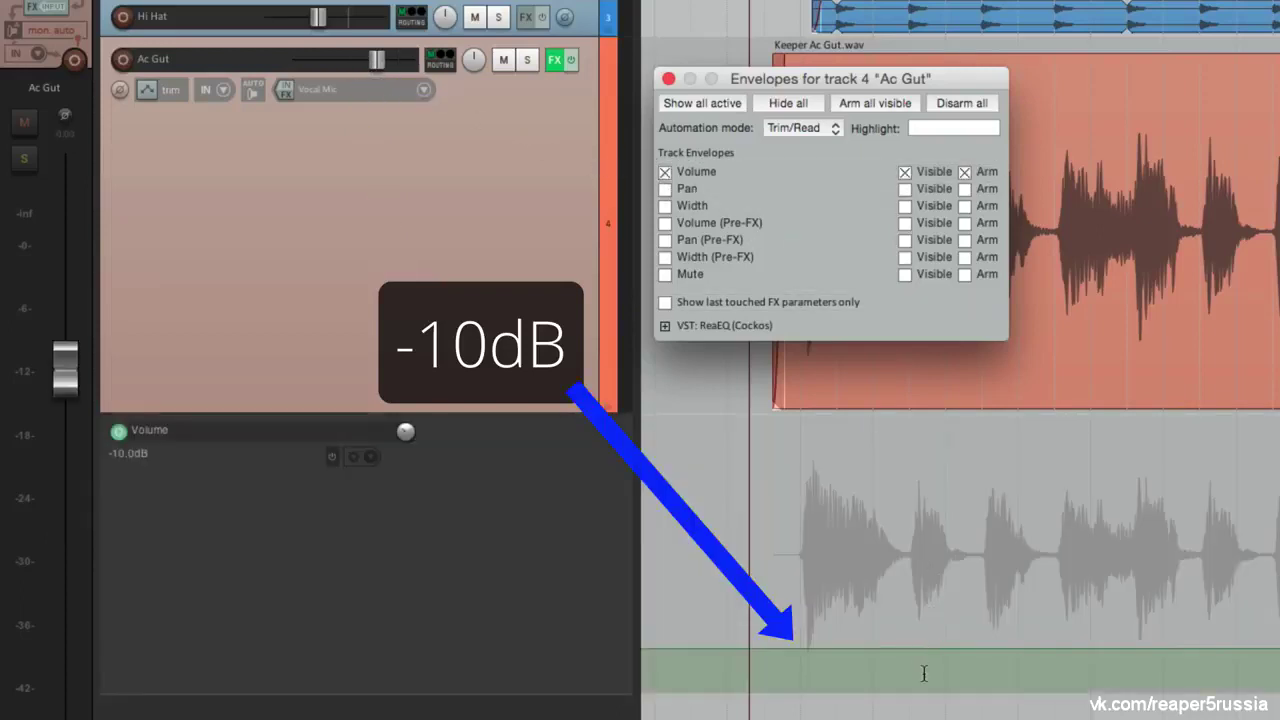
pyautogui.moveTo(380, 66)
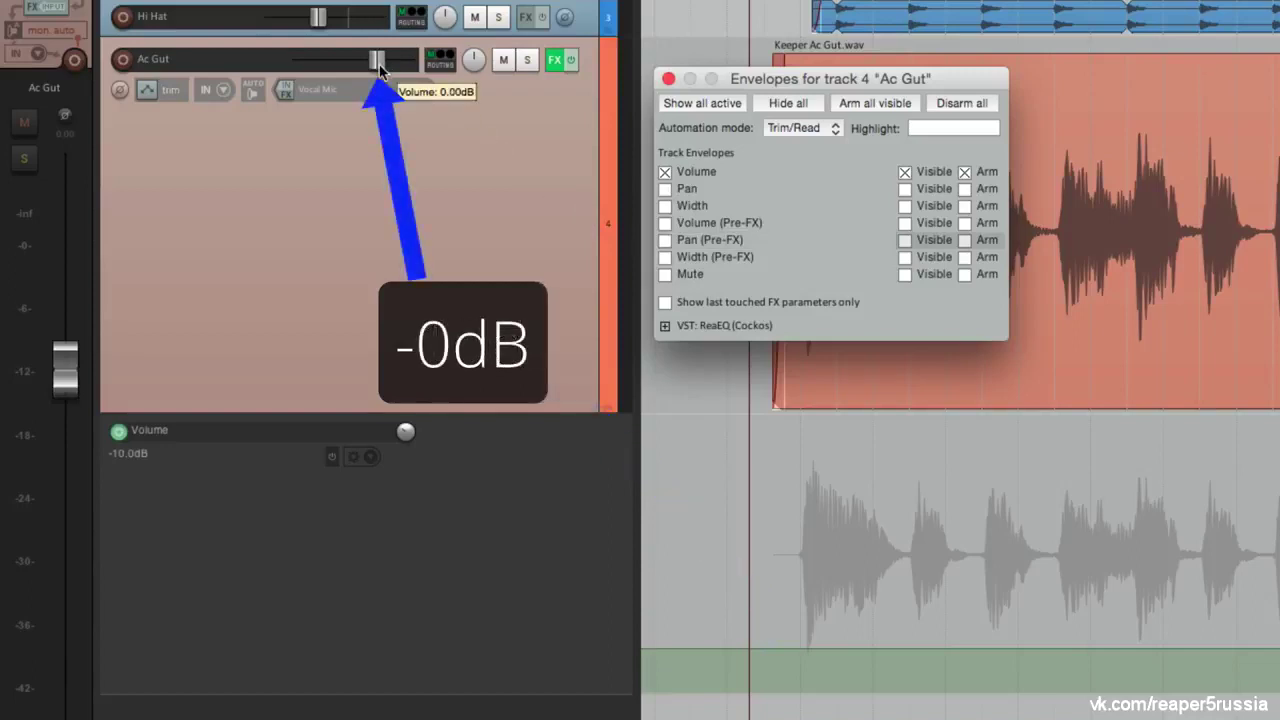
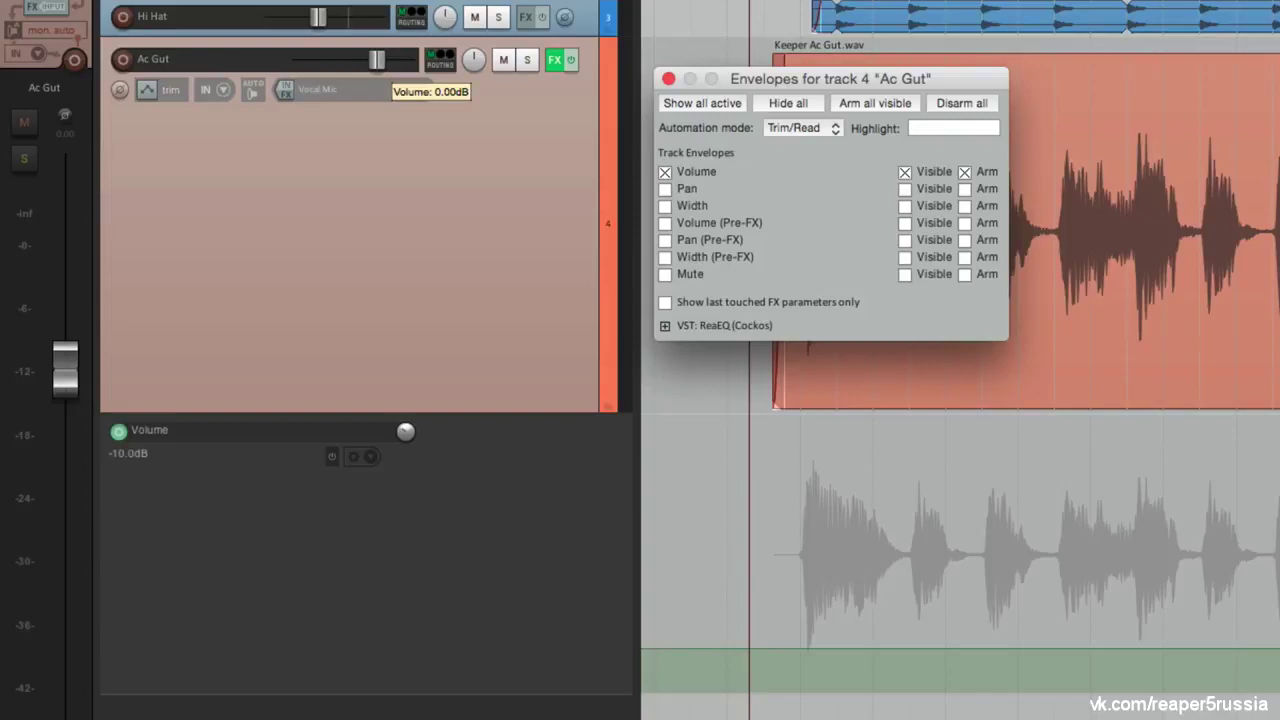
# Set the Ac Gut track's automation mode to Write, and record Volume automation by moving its fader up and down during playback
pyautogui.click(787, 133)
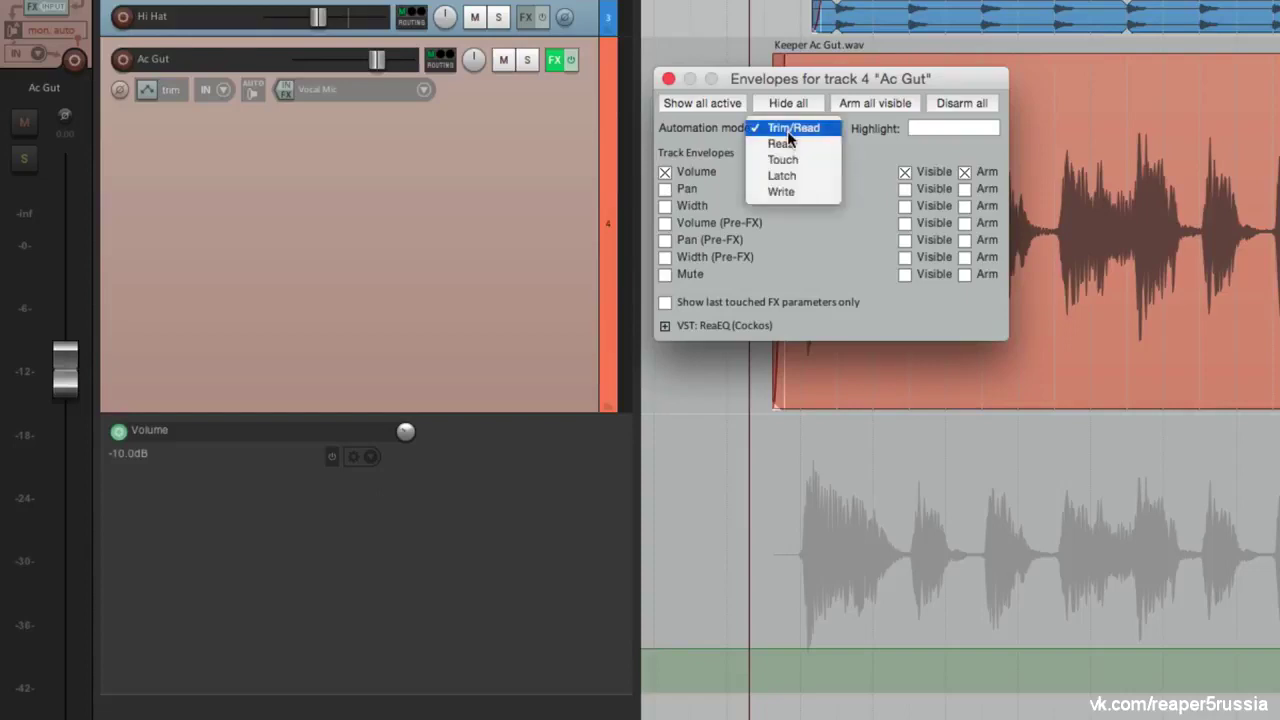
pyautogui.click(829, 196)
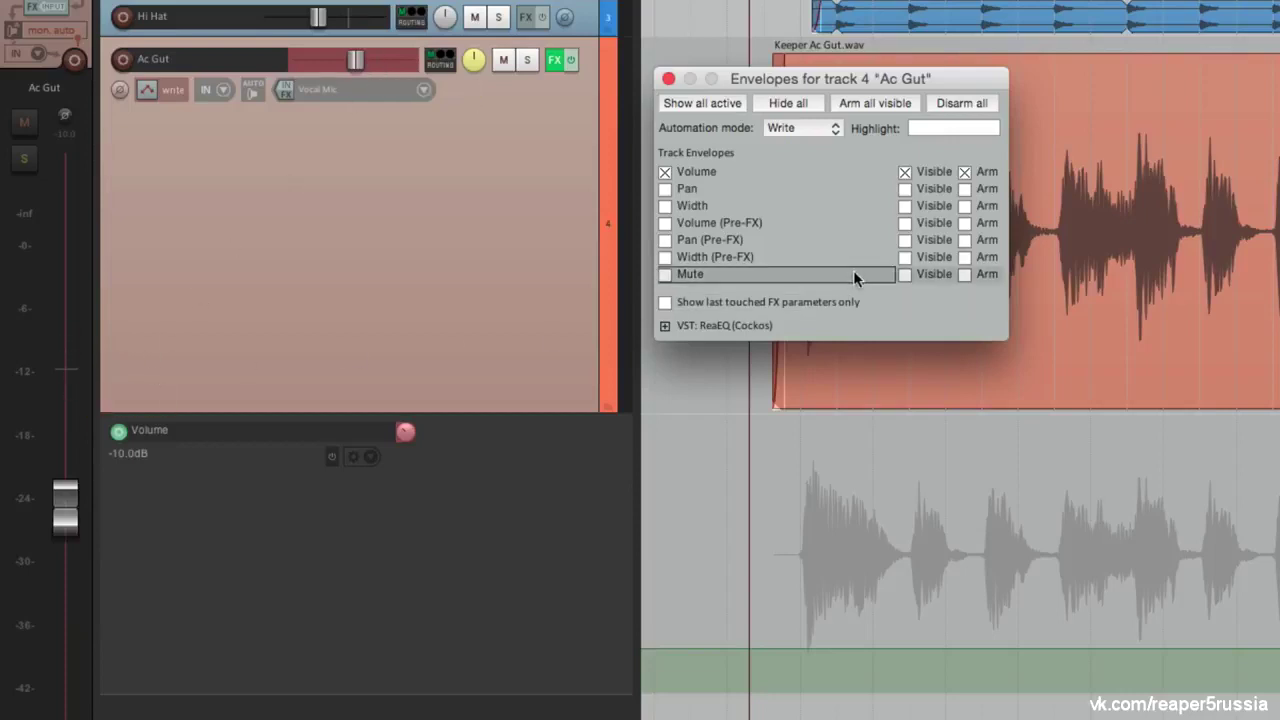
pyautogui.click(668, 78)
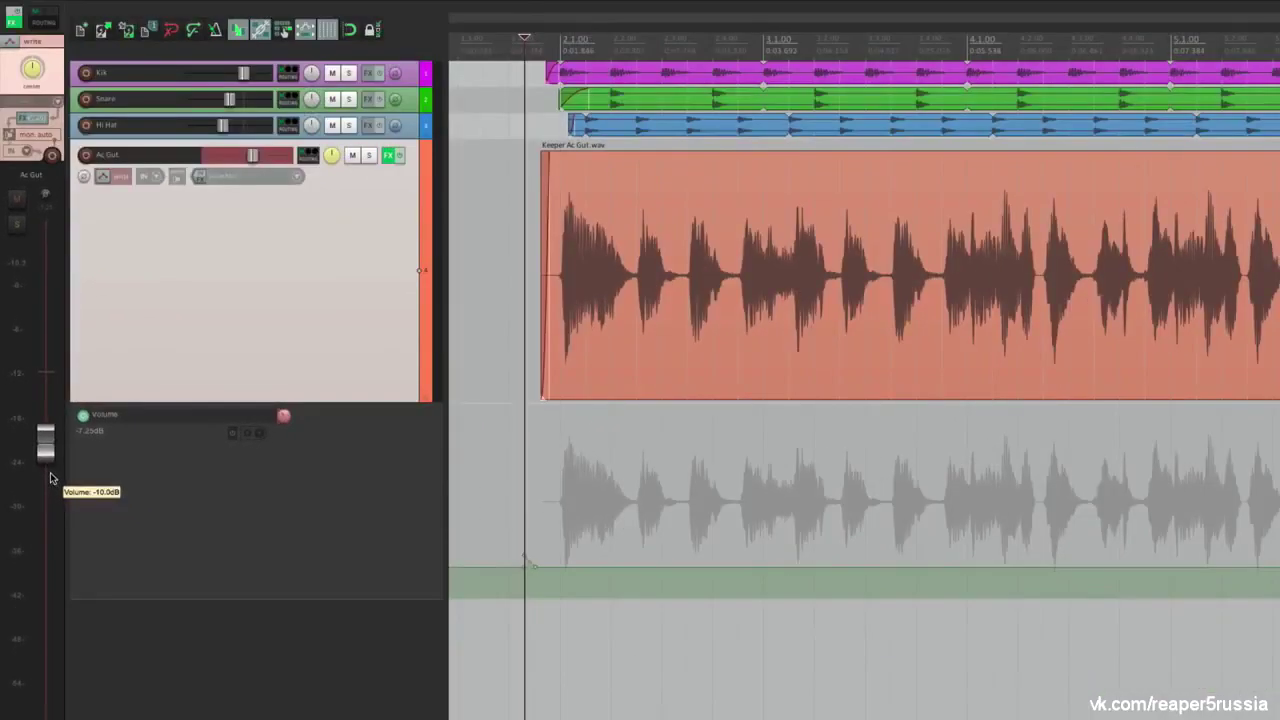
pyautogui.press('space')
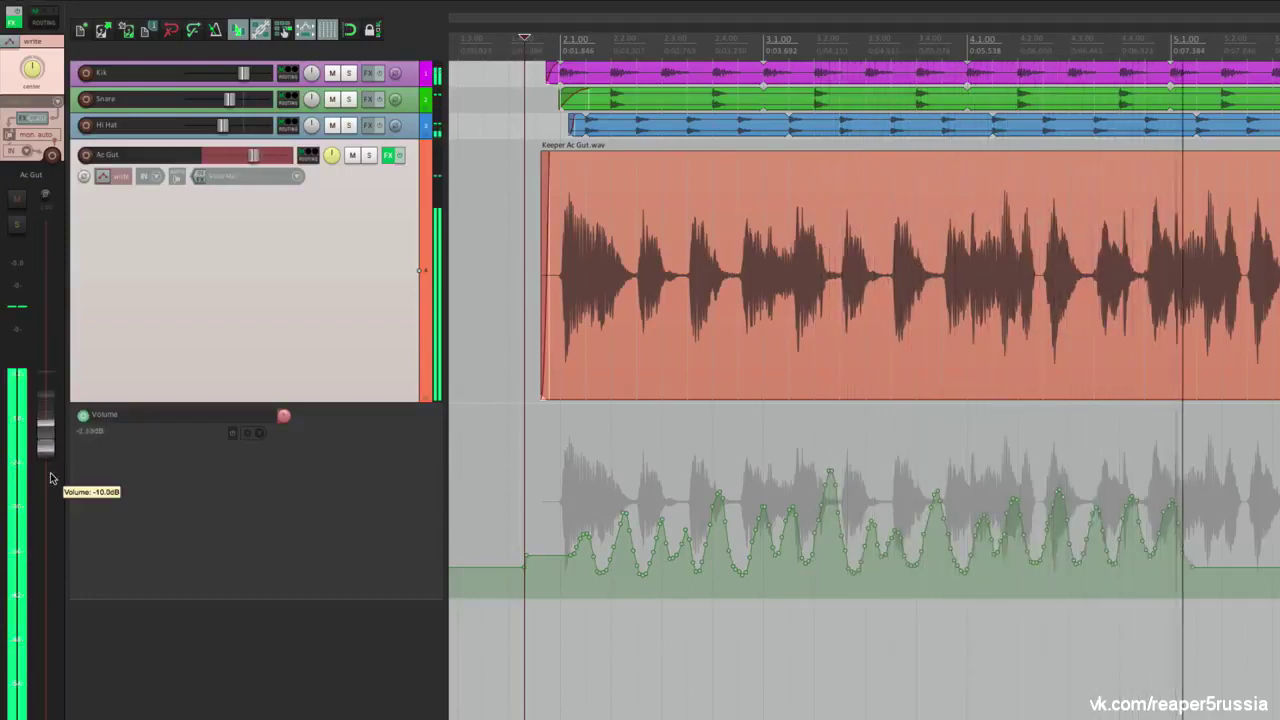
pyautogui.press('space')
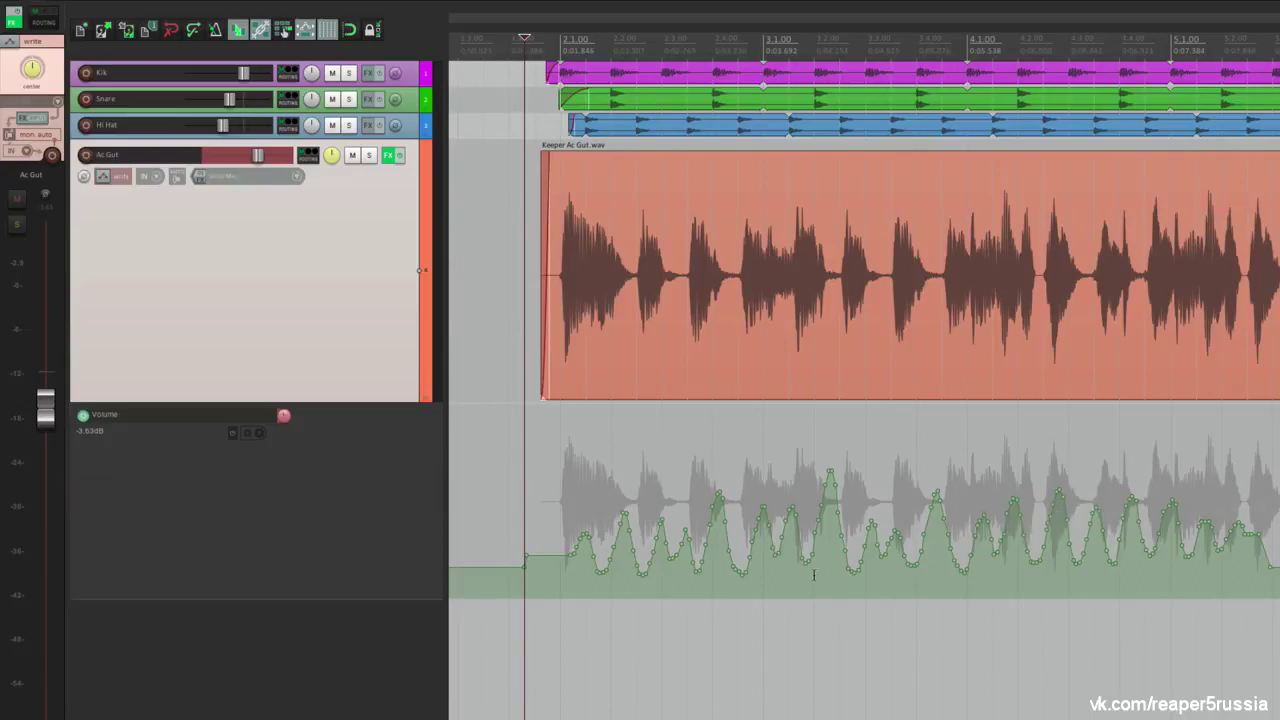
# Play the Ac Gut track over its recorded Volume automation in Write mode, and undo the overwritten envelope
pyautogui.press('space')
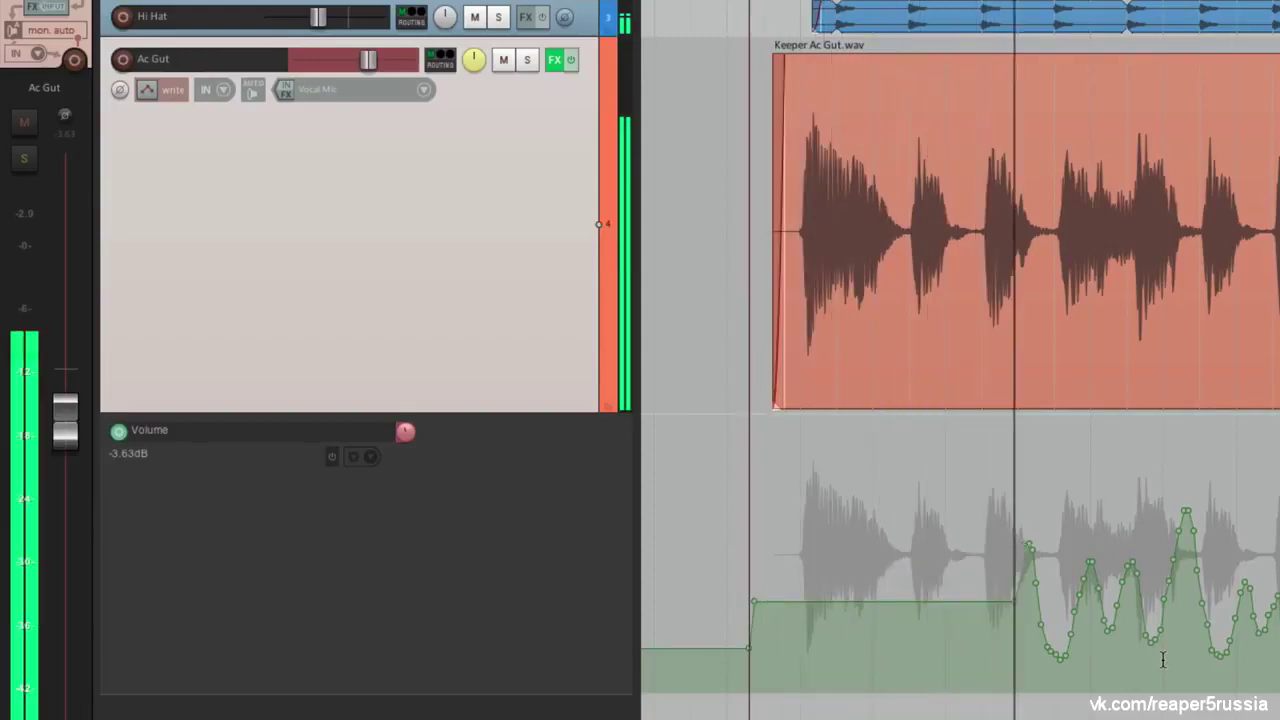
pyautogui.press('space')
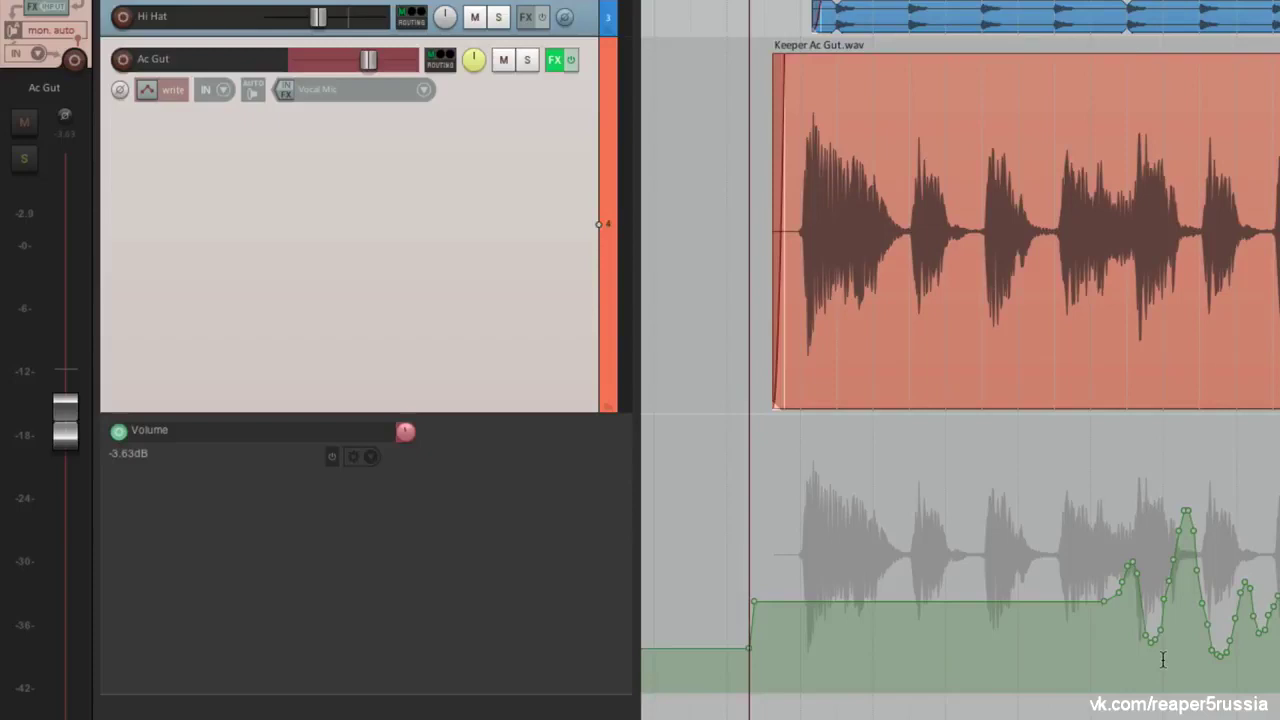
pyautogui.hotkey('ctrl', 'z')
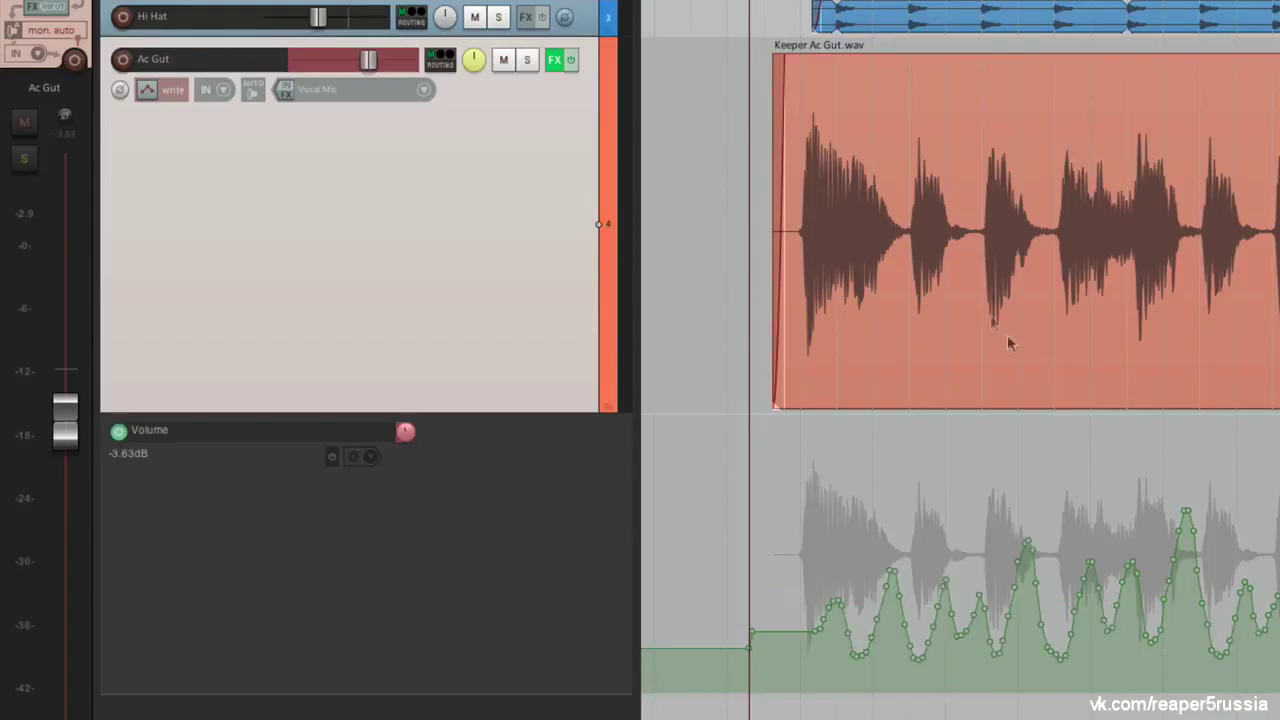
# Set the Ac Gut track's automation mode to Trim/Read, and close its envelopes window
pyautogui.click(148, 92)
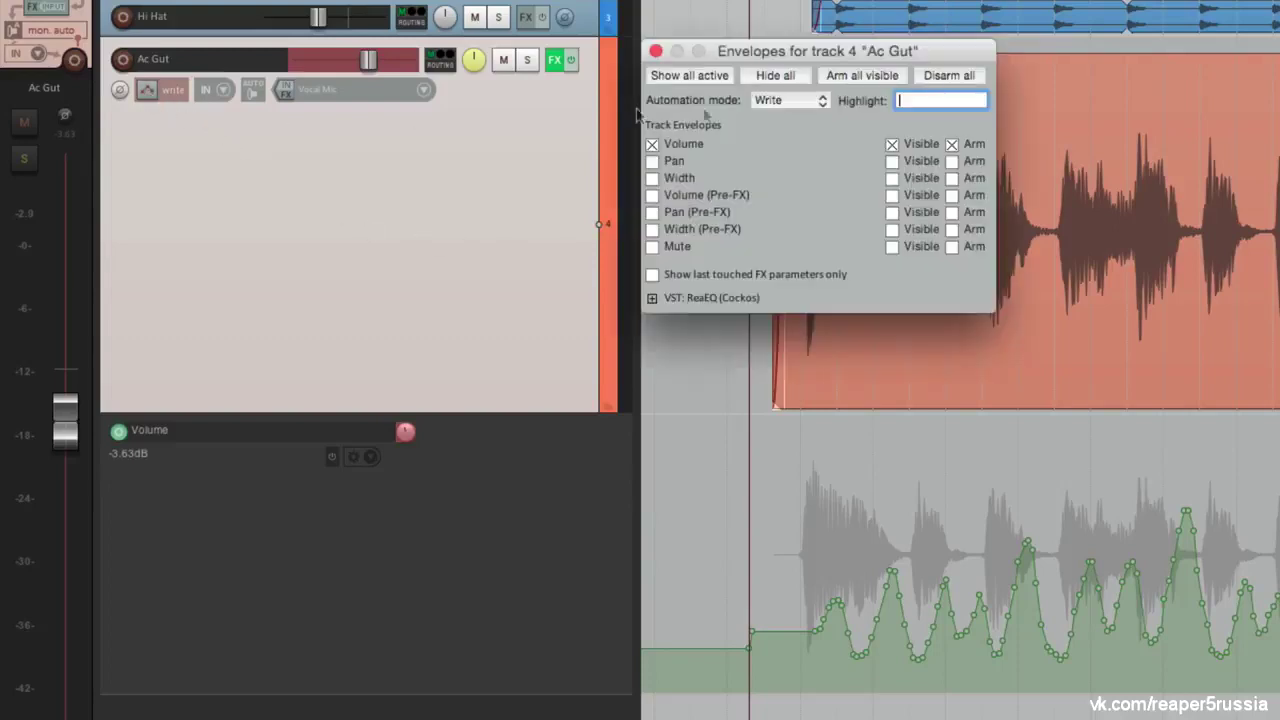
pyautogui.click(815, 101)
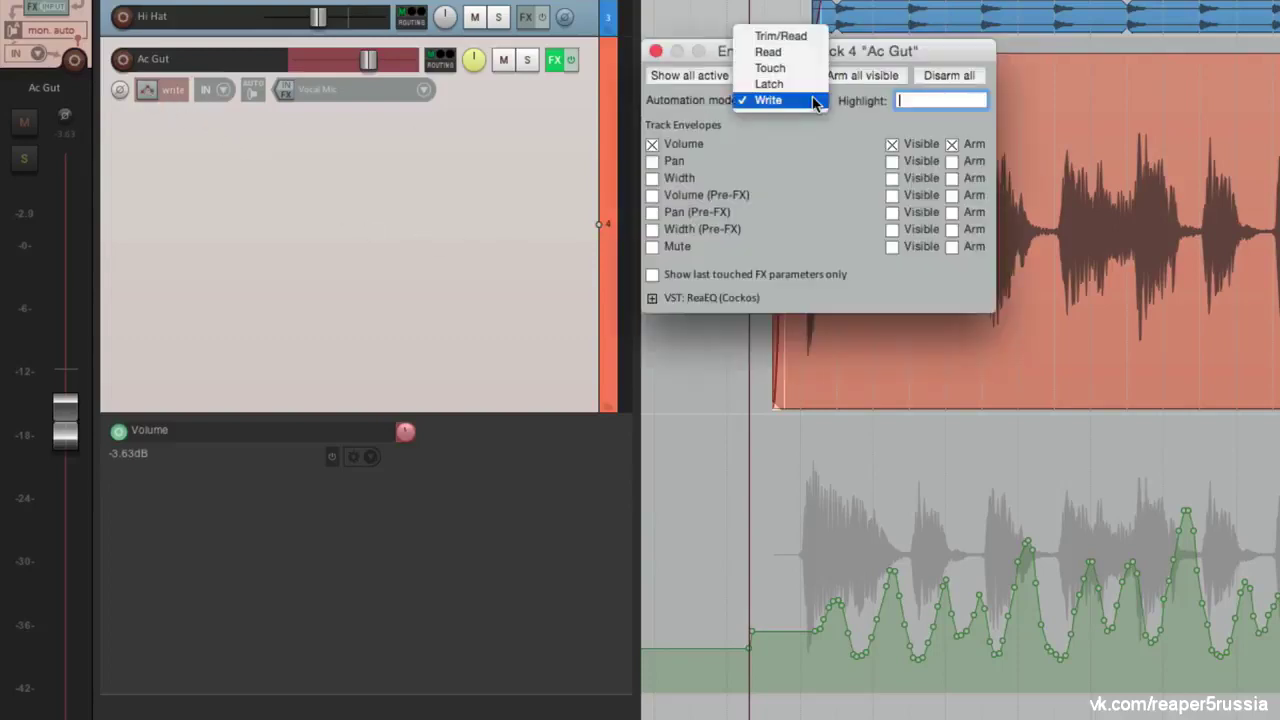
pyautogui.click(812, 37)
pyautogui.click(656, 51)
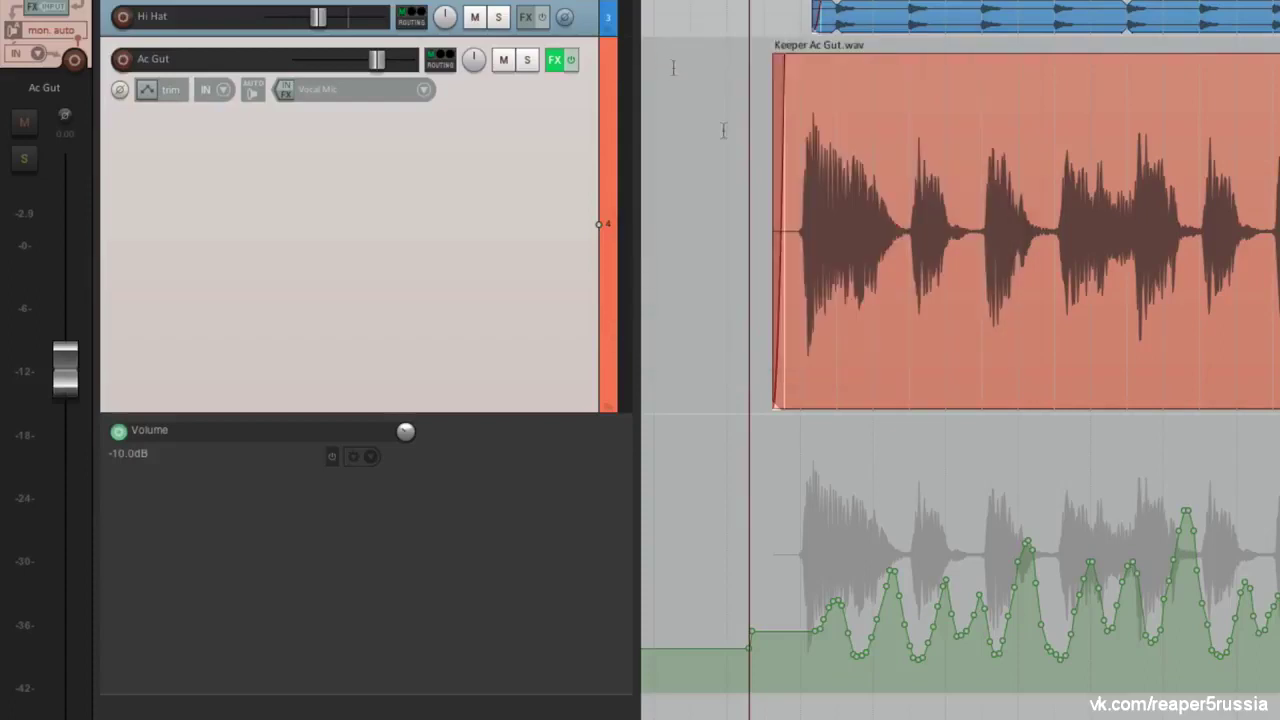
# Play back the Volume automation in Trim/Read mode, and play it again while trimming the overall level with the Ac Gut fader
pyautogui.moveTo(868, 655)
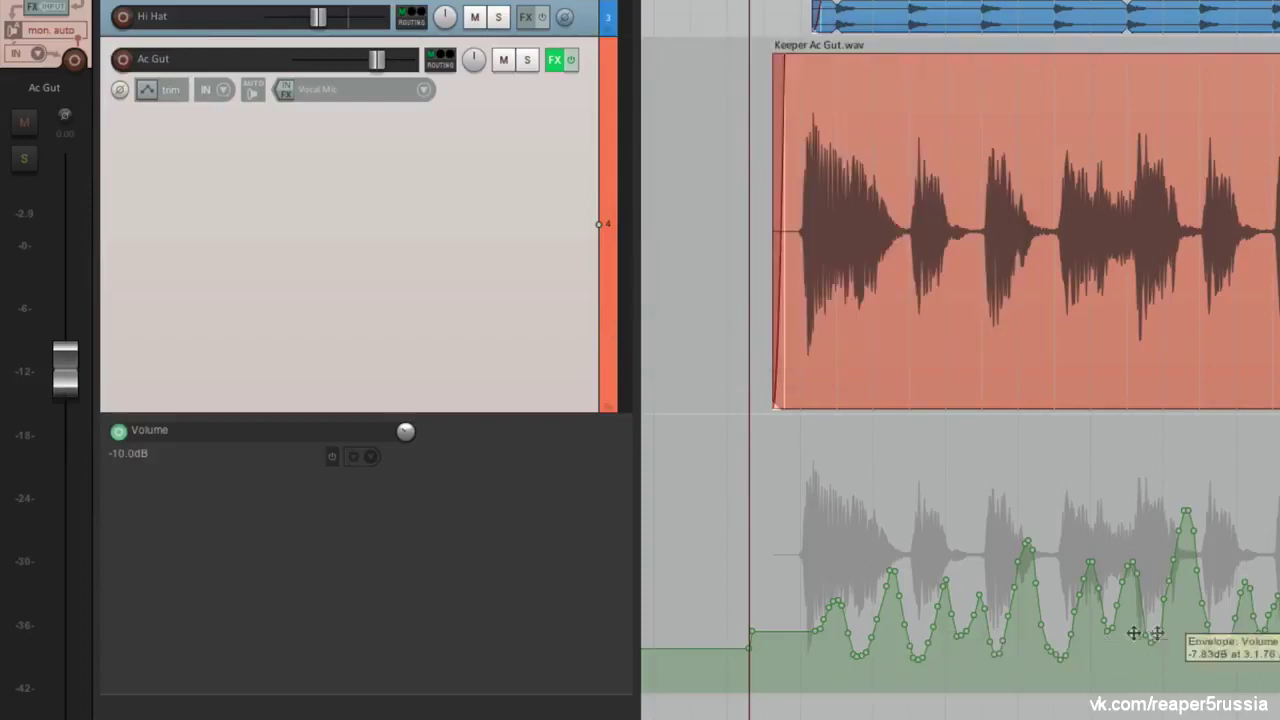
pyautogui.press('space')
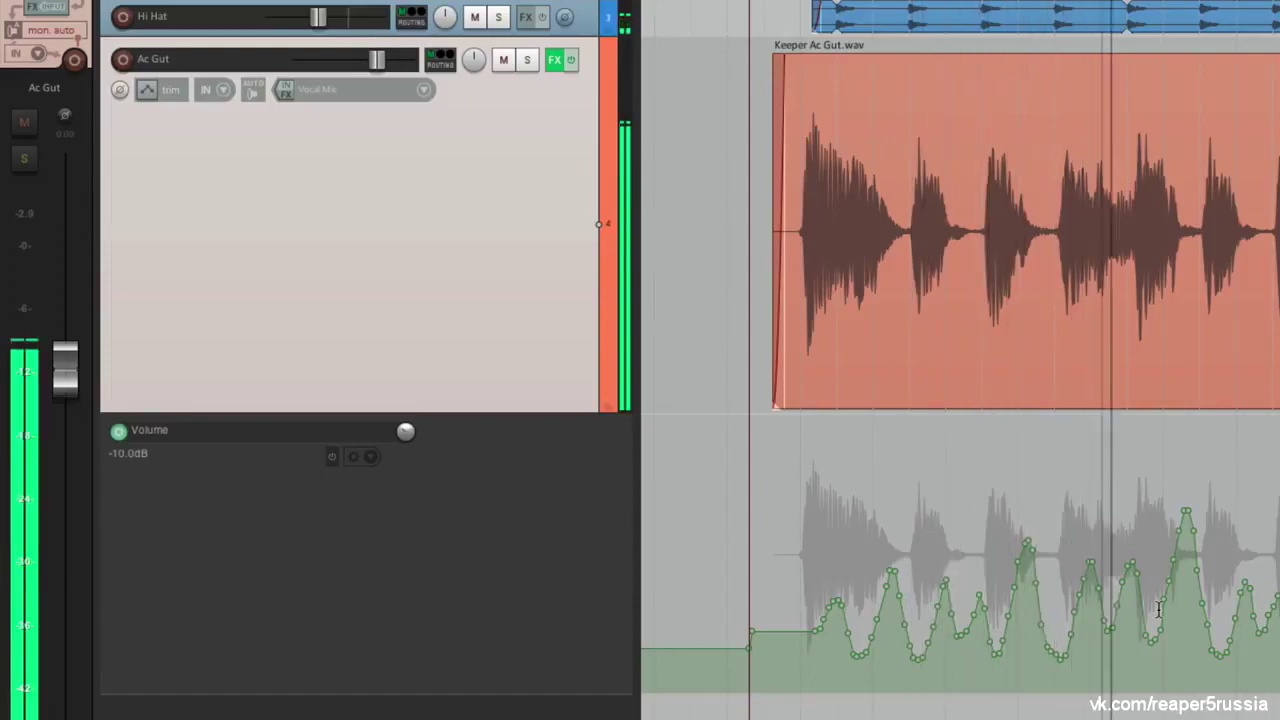
pyautogui.press('space')
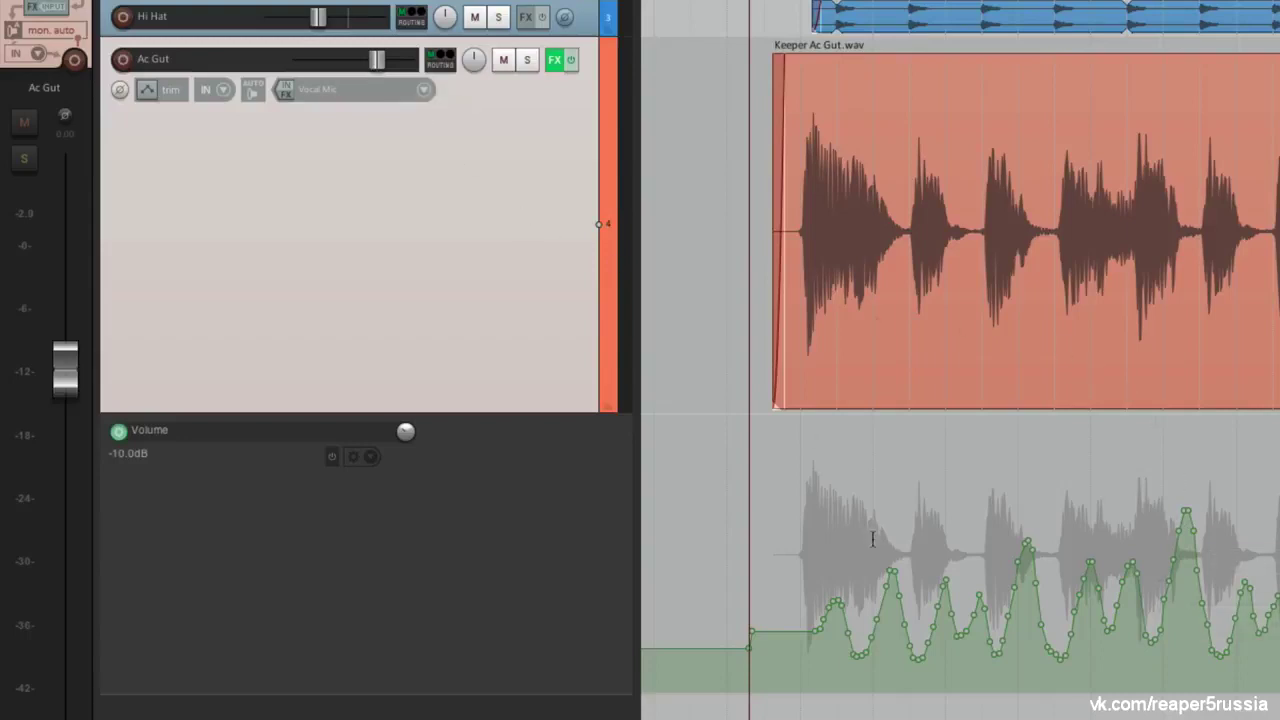
pyautogui.press('space')
pyautogui.moveTo(378, 60)
pyautogui.mouseDown()
pyautogui.moveTo(330, 64)
pyautogui.moveTo(373, 63)
pyautogui.mouseUp()
# Set the Ac Gut track's automation mode to Read, and play back the track to watch its fader follow the Volume envelope
pyautogui.click(147, 91)
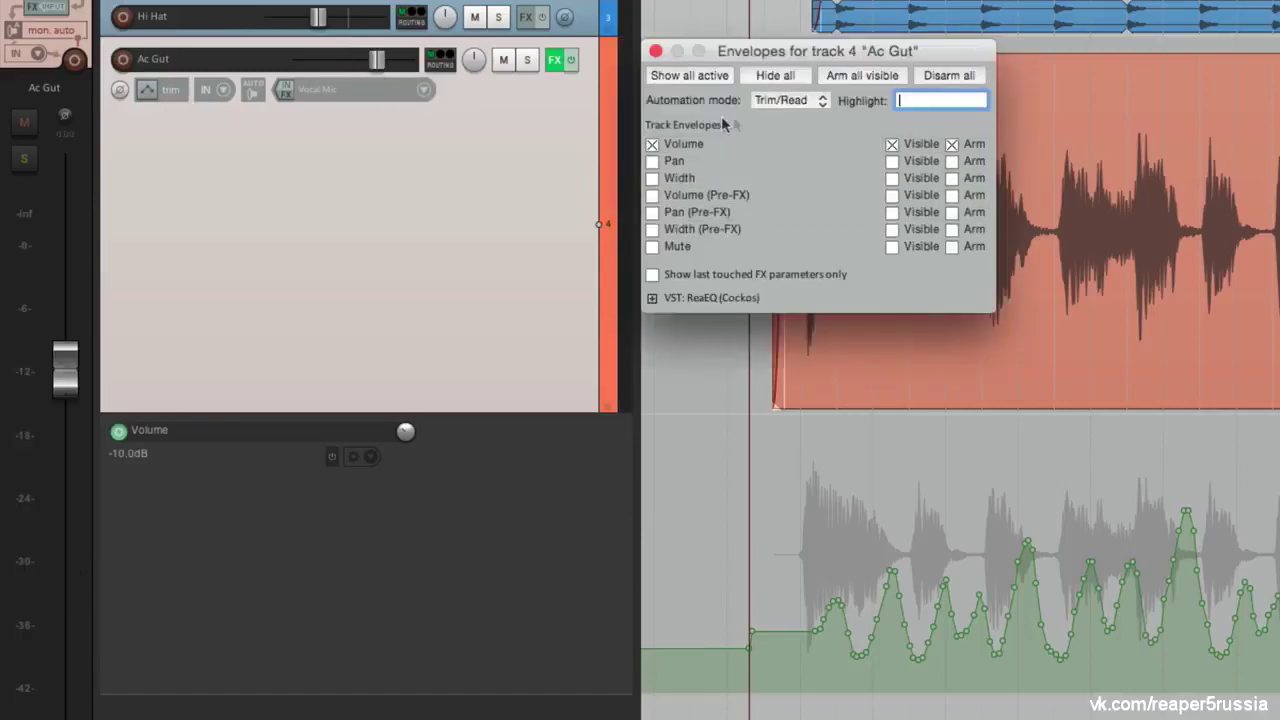
pyautogui.click(788, 101)
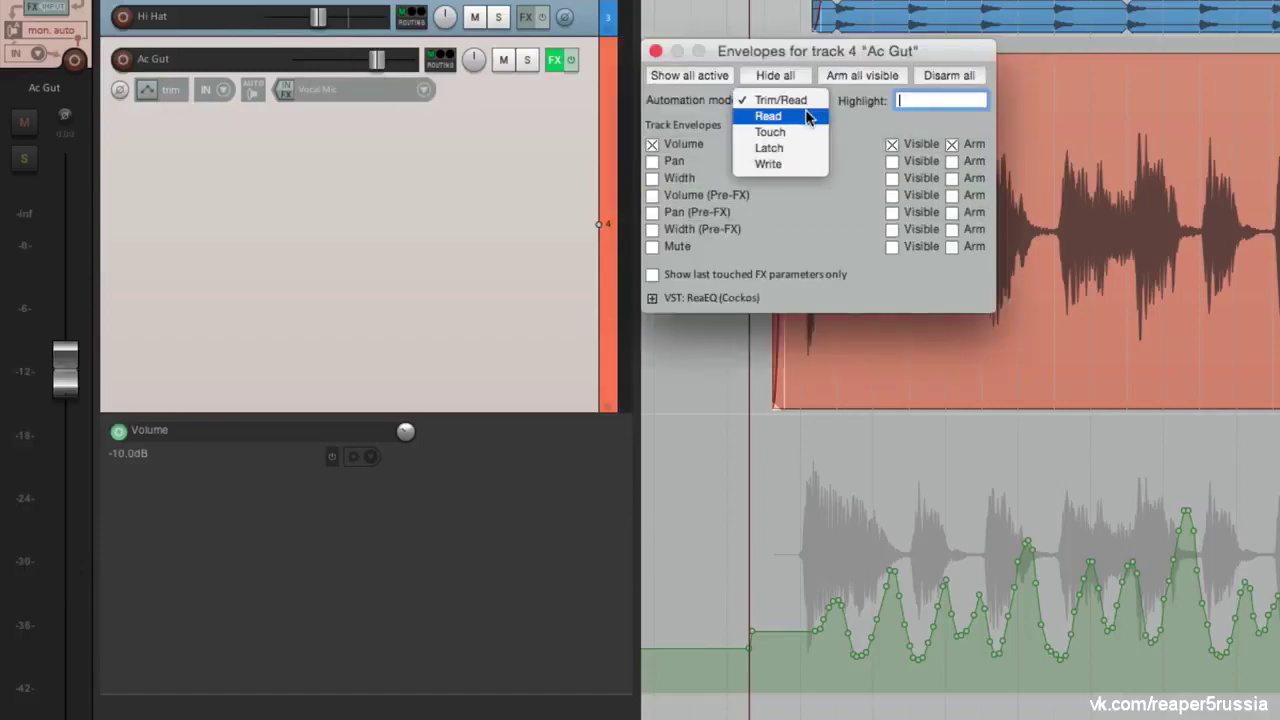
pyautogui.click(806, 118)
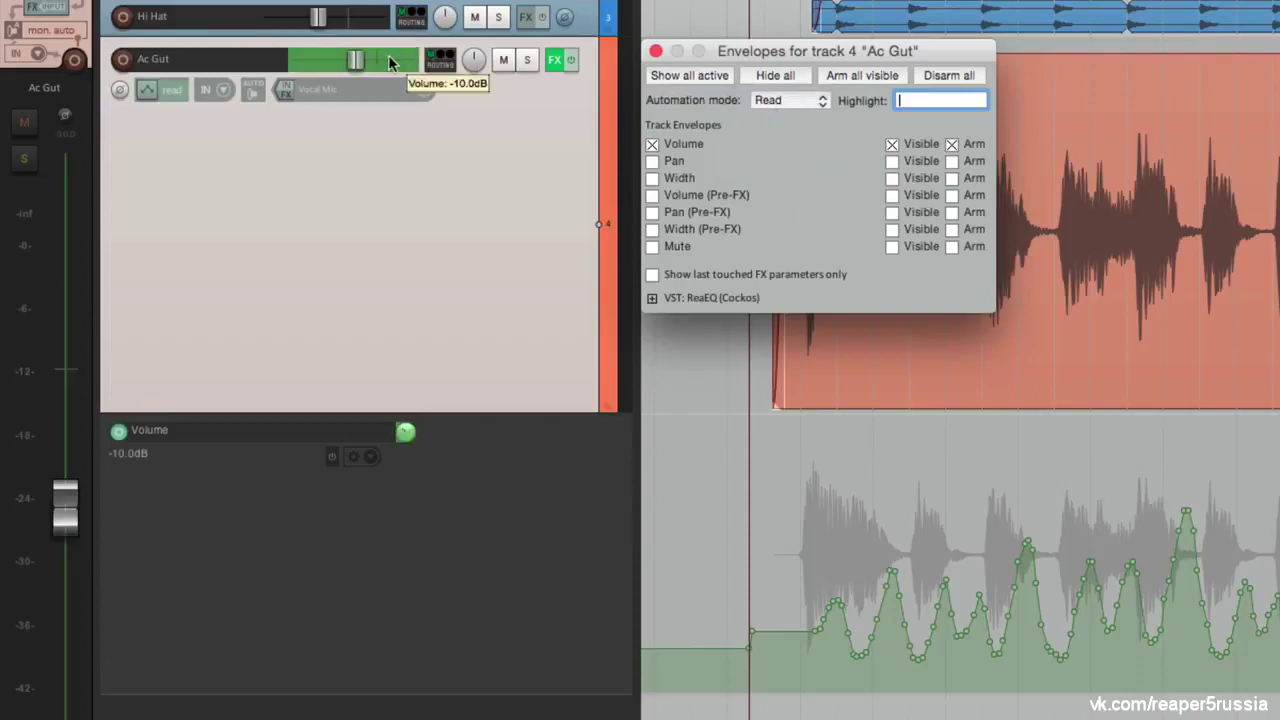
pyautogui.click(655, 50)
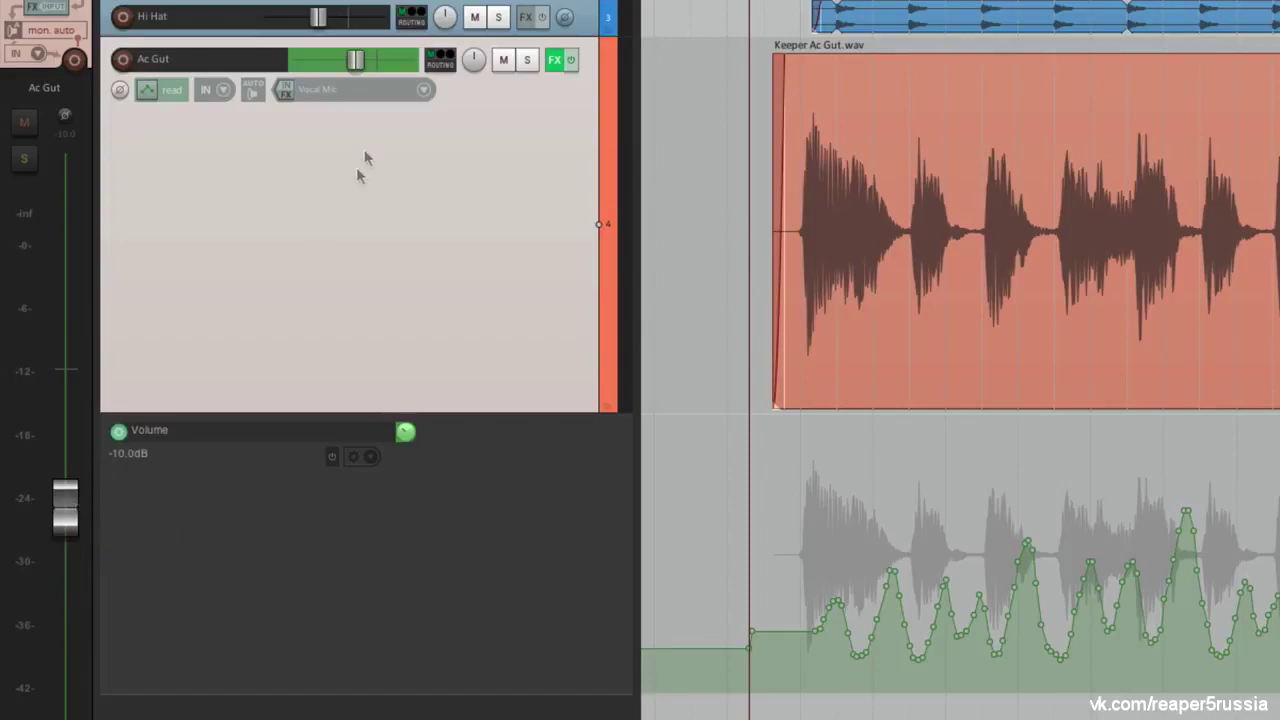
pyautogui.press('space')
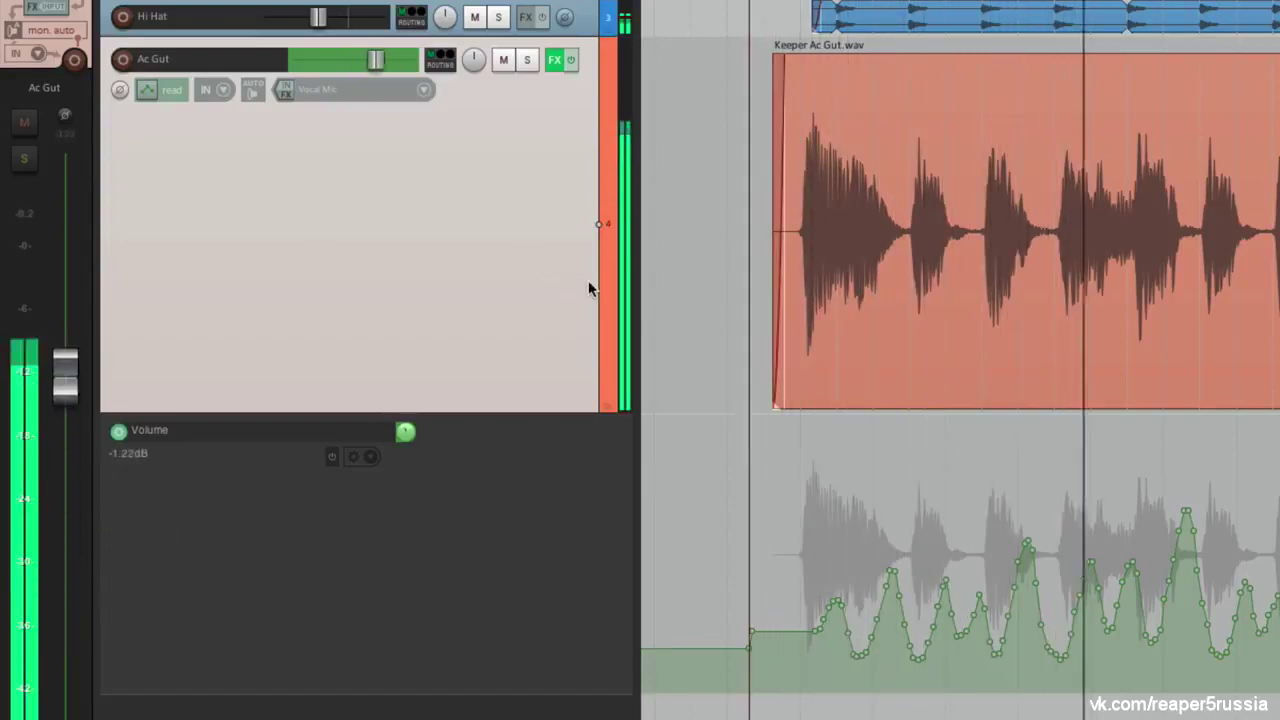
pyautogui.press('space')
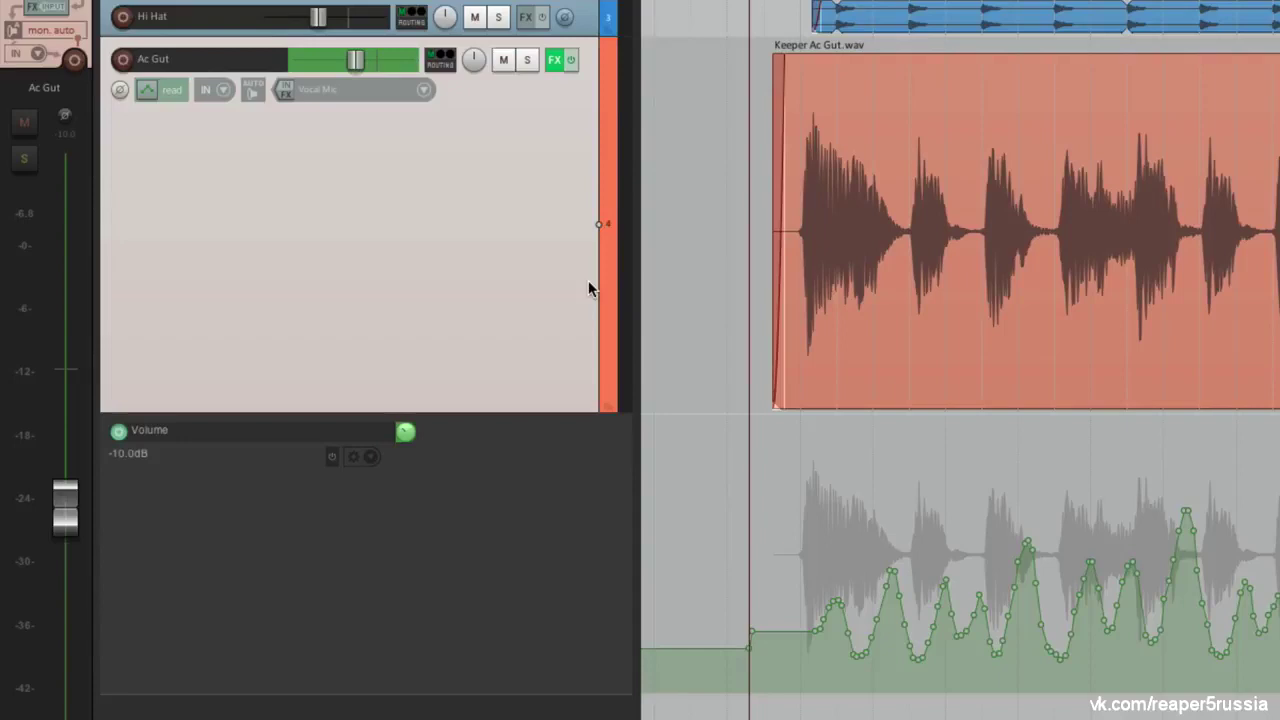
# Enable the Ac Gut track's Pan envelope, and set the automation mode to Write
pyautogui.click(141, 87)
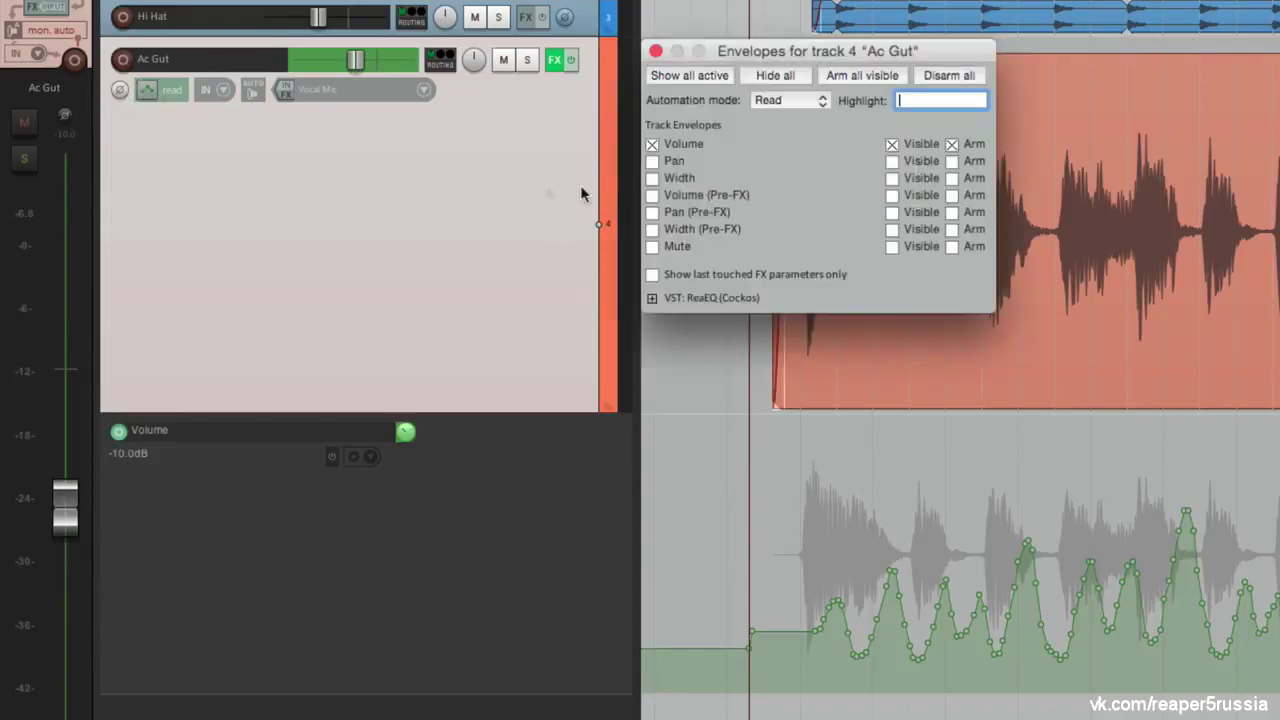
pyautogui.click(652, 163)
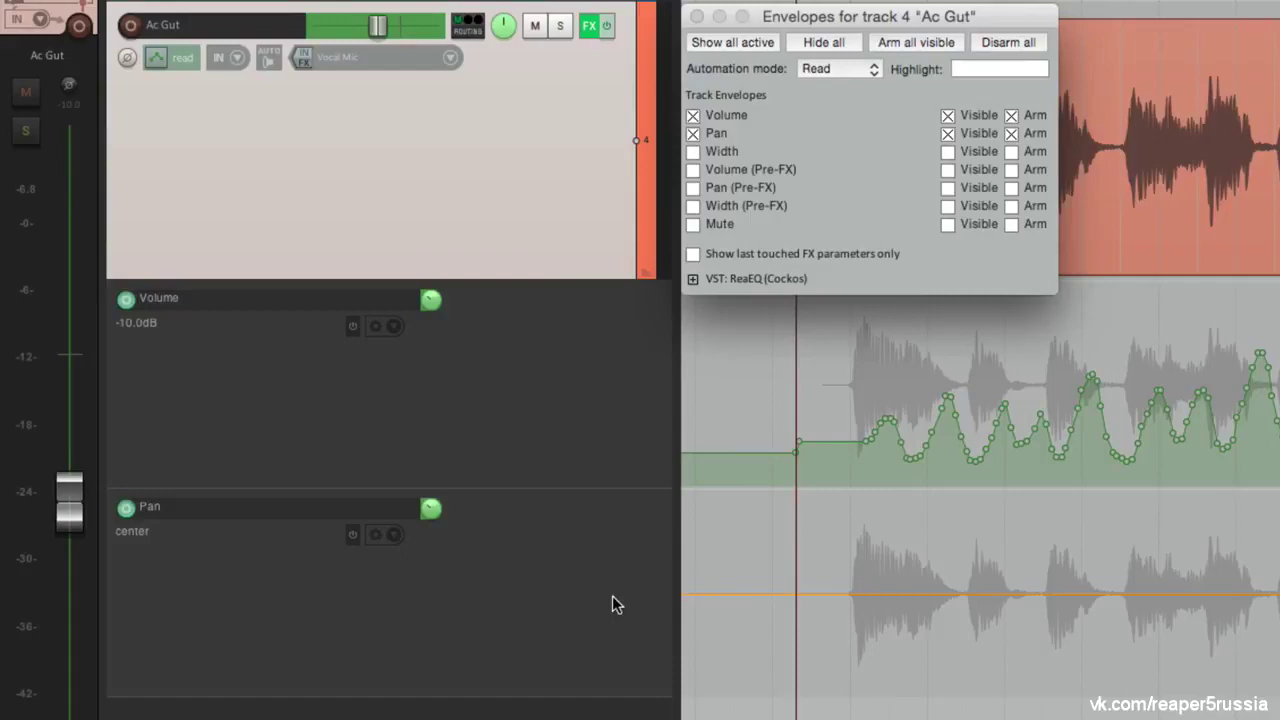
pyautogui.click(848, 68)
pyautogui.click(816, 119)
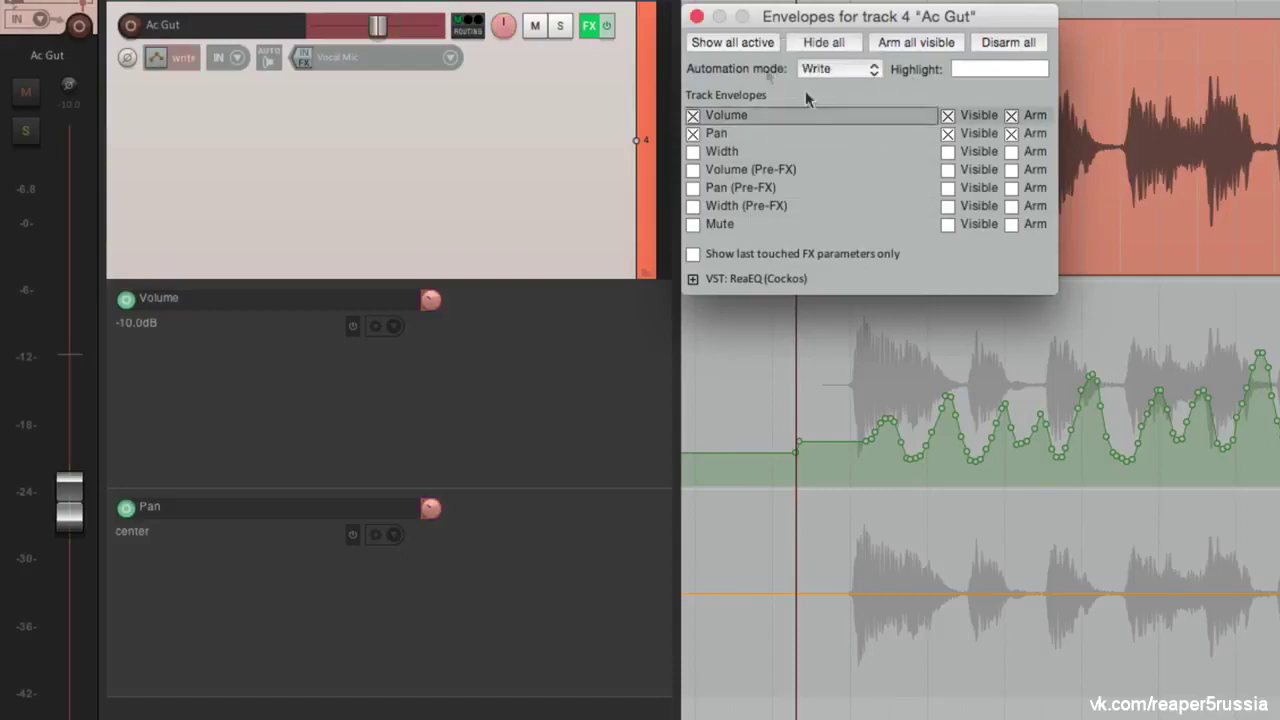
pyautogui.click(697, 16)
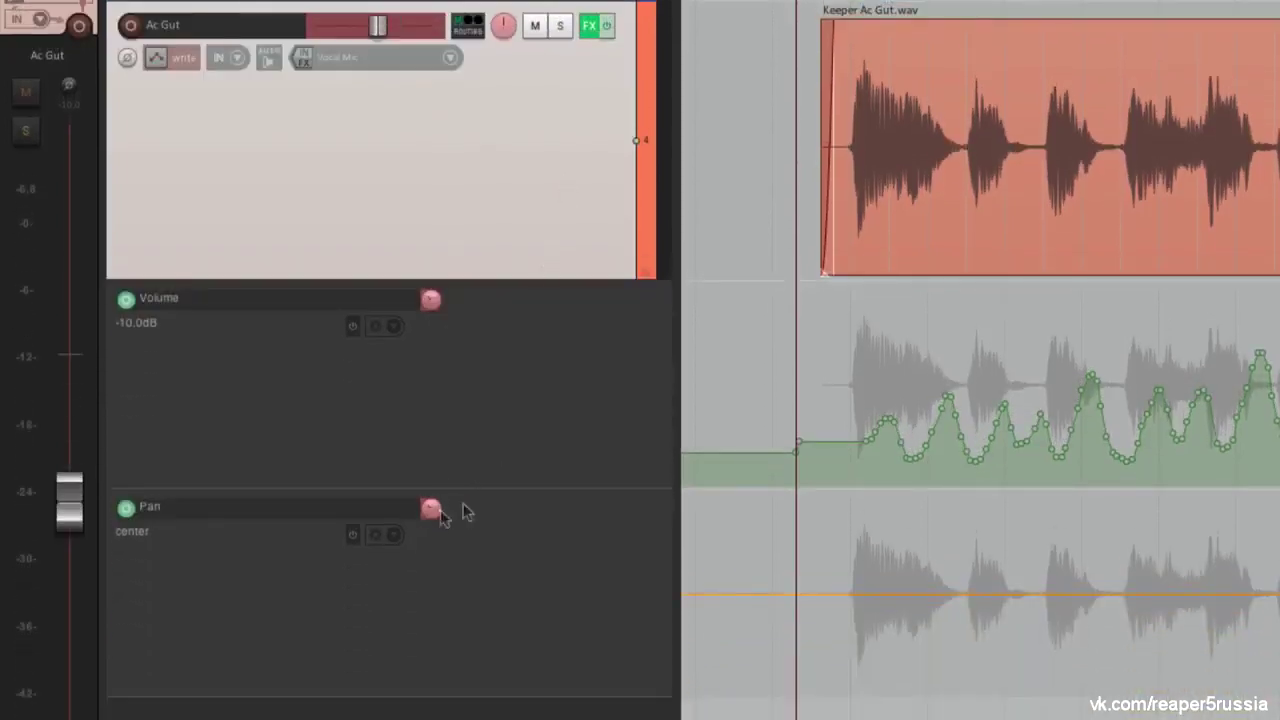
# Try to record Pan automation by turning the Ac Gut pan knob during playback with both the Volume and Pan envelopes armed
pyautogui.press('space')
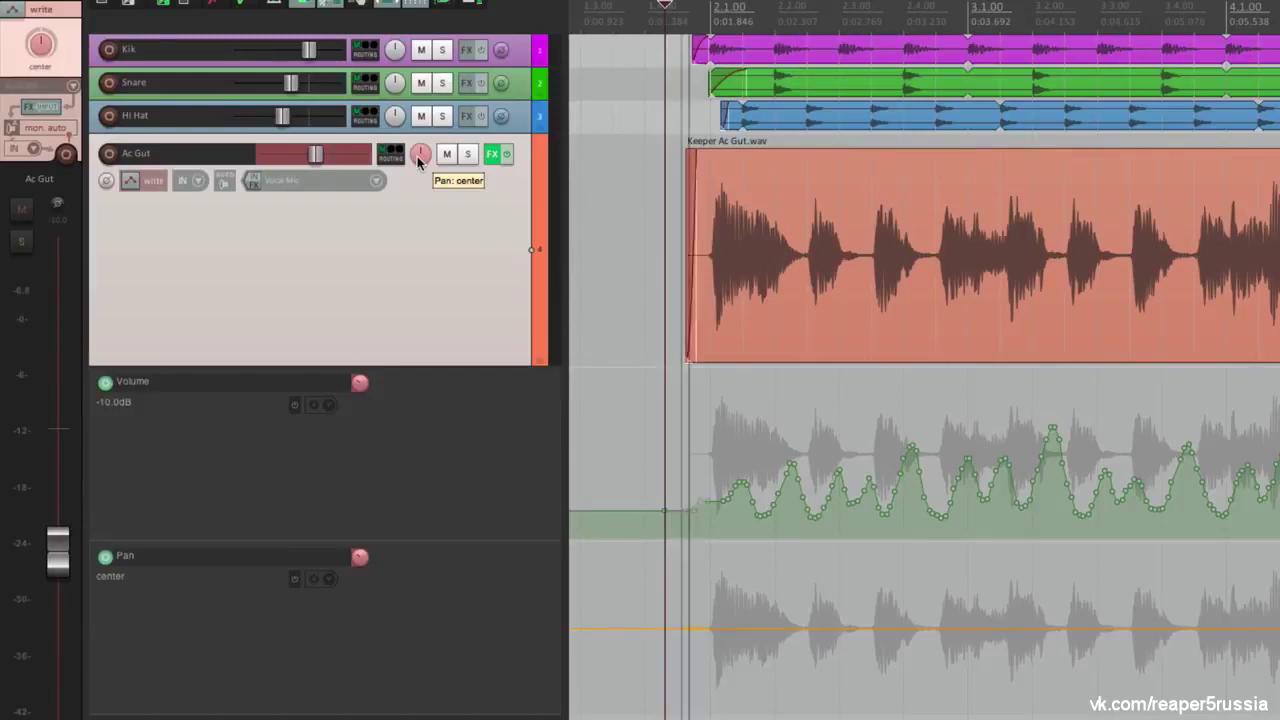
pyautogui.moveTo(501, 28); pyautogui.dragTo(499, 80)
pyautogui.moveTo(420, 153); pyautogui.dragTo(420, 100)
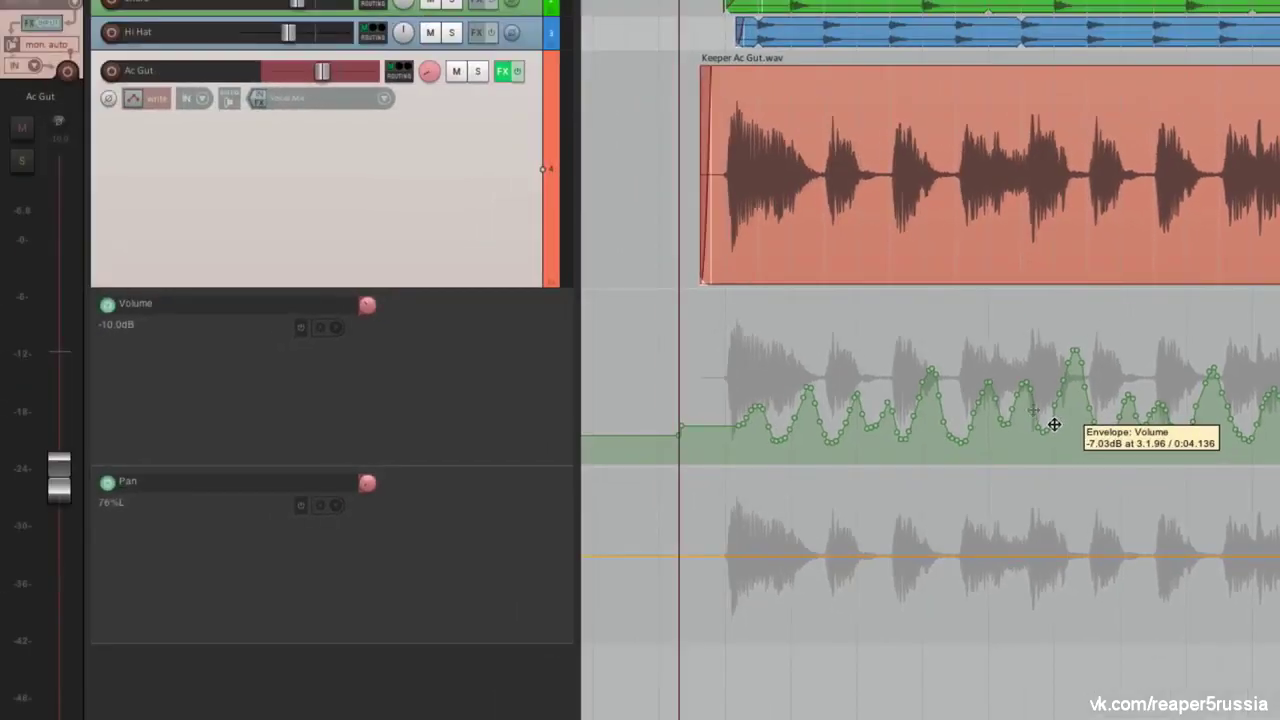
# Disarm the Ac Gut track's Volume envelope, keeping Pan armed, and close the envelopes window
pyautogui.click(133, 98)
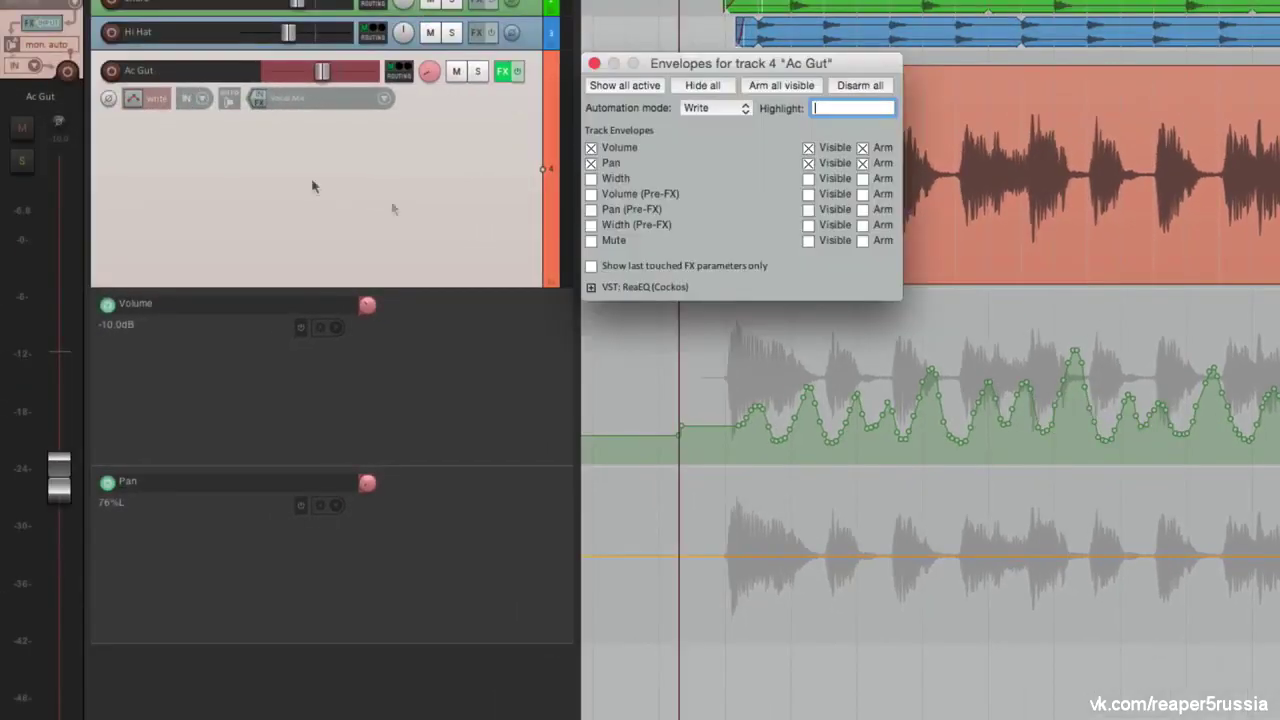
pyautogui.click(861, 150)
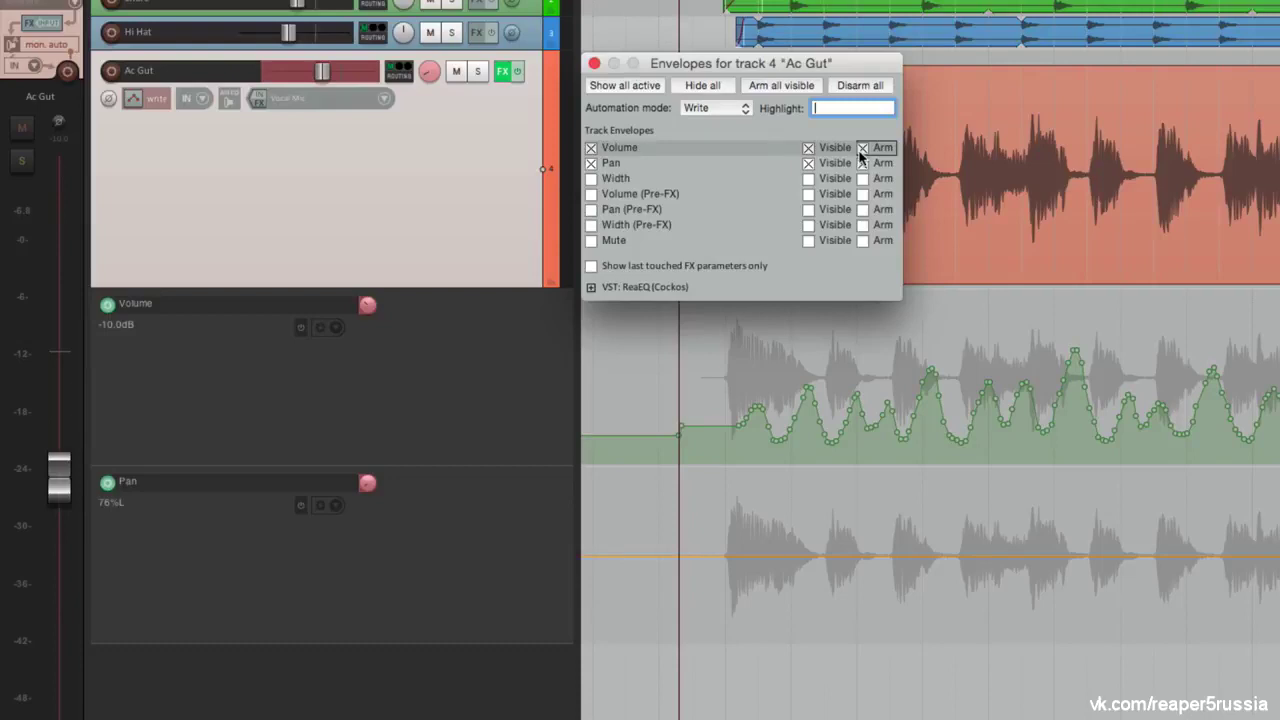
pyautogui.click(861, 150)
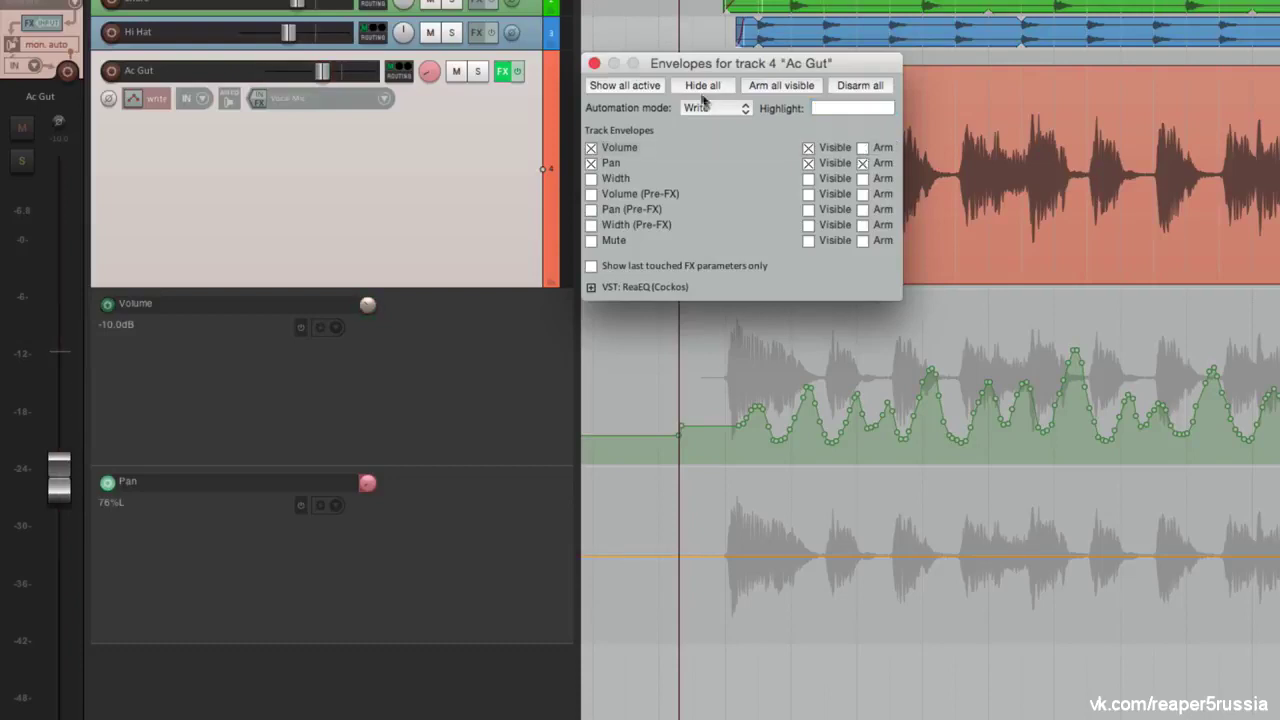
pyautogui.click(595, 64)
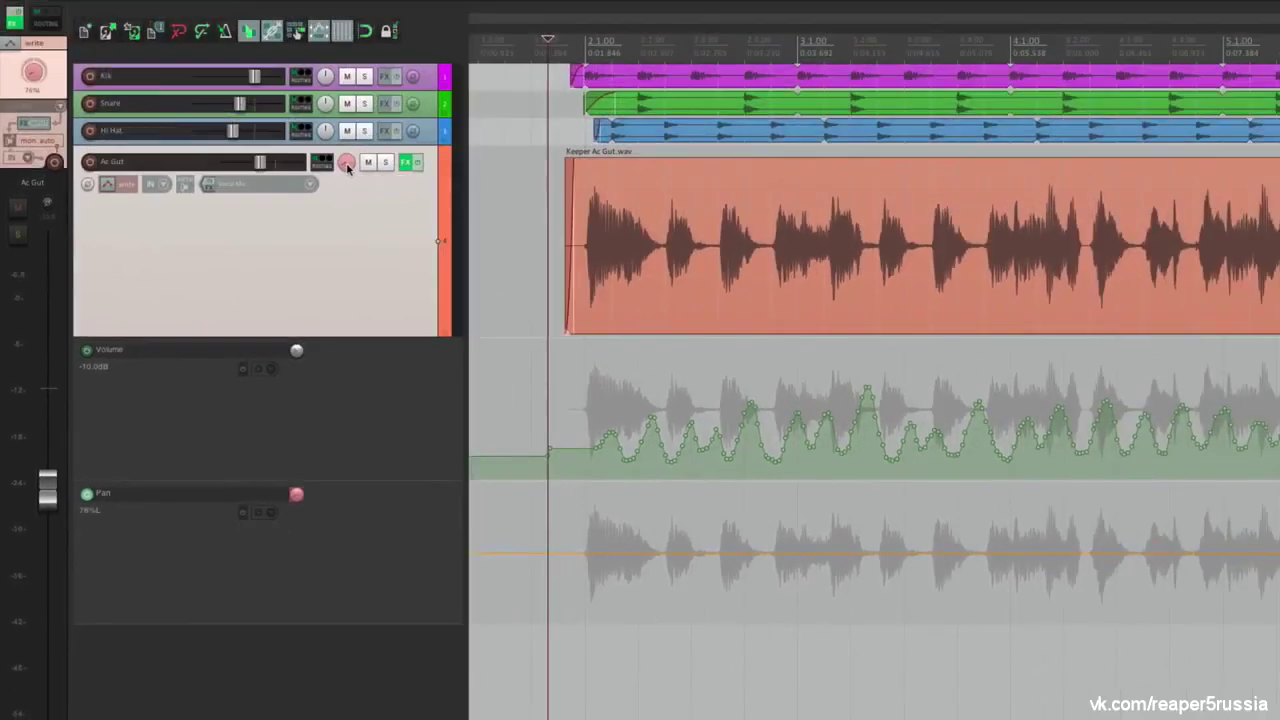
# Record Pan automation on the Ac Gut track by sweeping its pan knob left and right during playback
pyautogui.press('space')
pyautogui.moveTo(347, 167)
pyautogui.mouseDown()
pyautogui.moveTo(347, 185)
pyautogui.moveTo(347, 160)
pyautogui.mouseUp()
pyautogui.press('space')
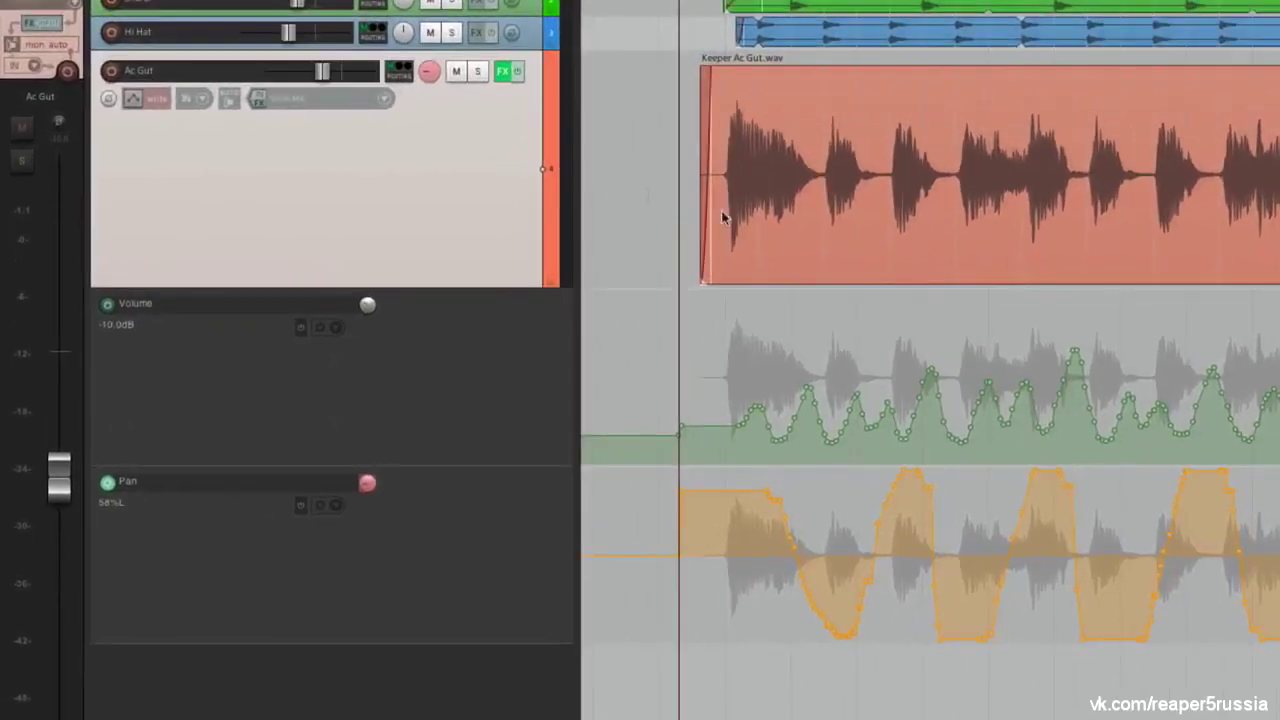
# Switch the Ac Gut track from Write to Read automation mode, and close the envelopes window
pyautogui.click(133, 107)
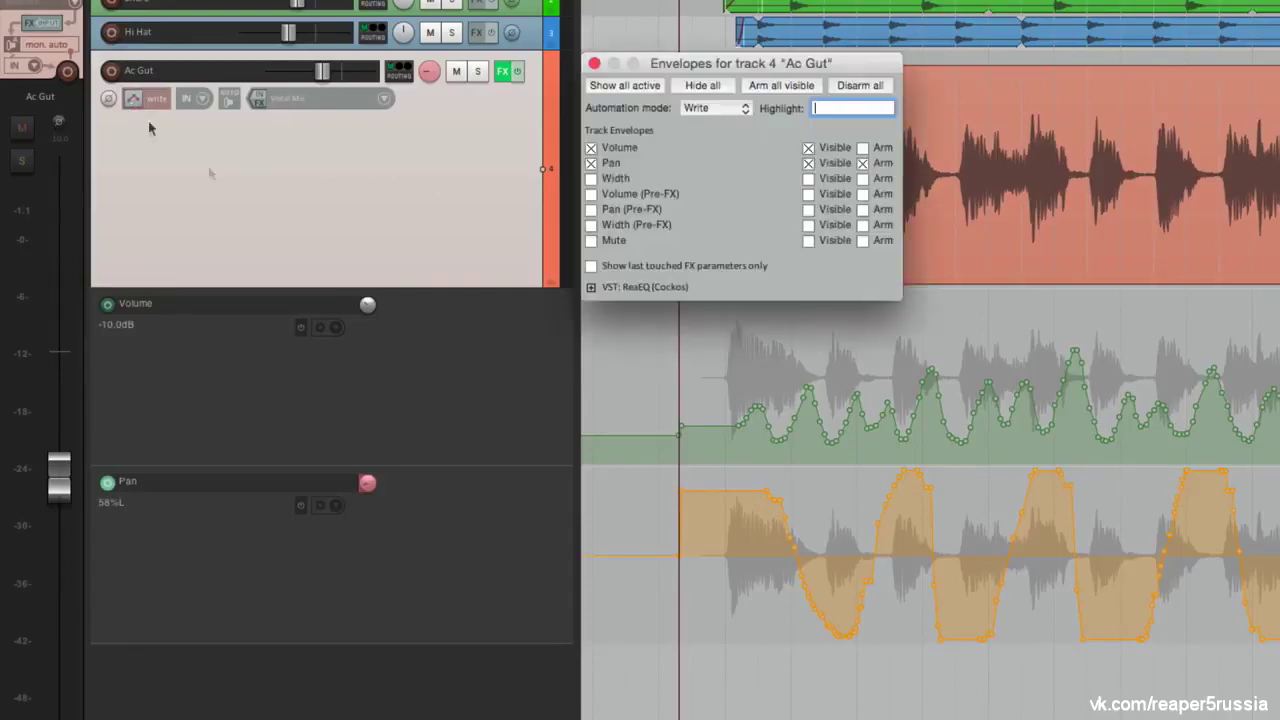
pyautogui.click(733, 108)
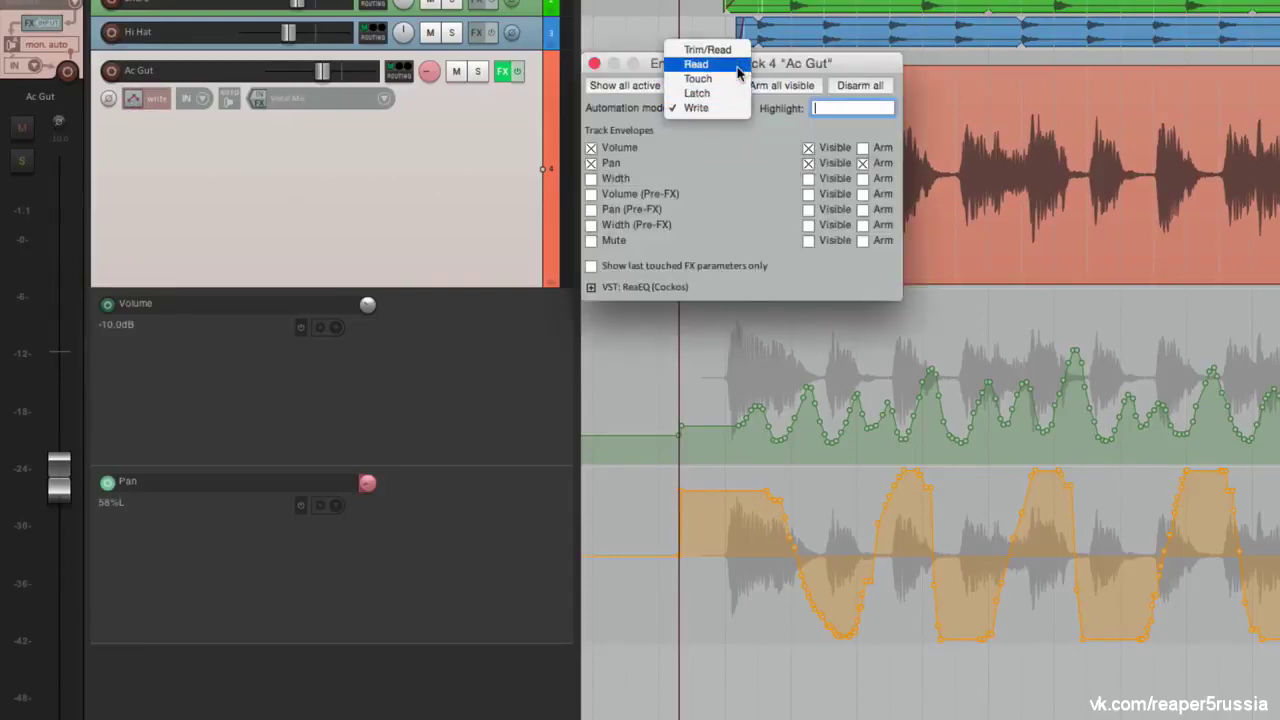
pyautogui.click(737, 66)
pyautogui.click(593, 63)
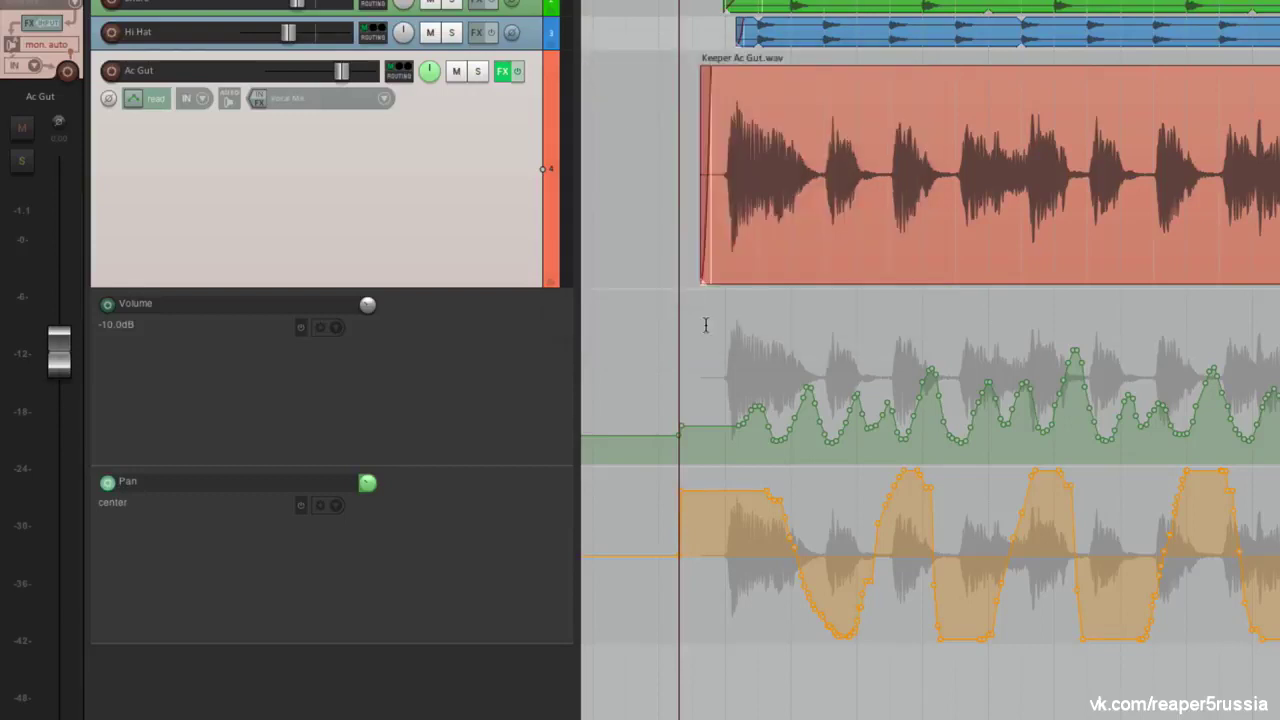
# Play back the Ac Gut track in Read mode and check its armed Volume and Pan envelopes in the envelopes window
pyautogui.press('space')
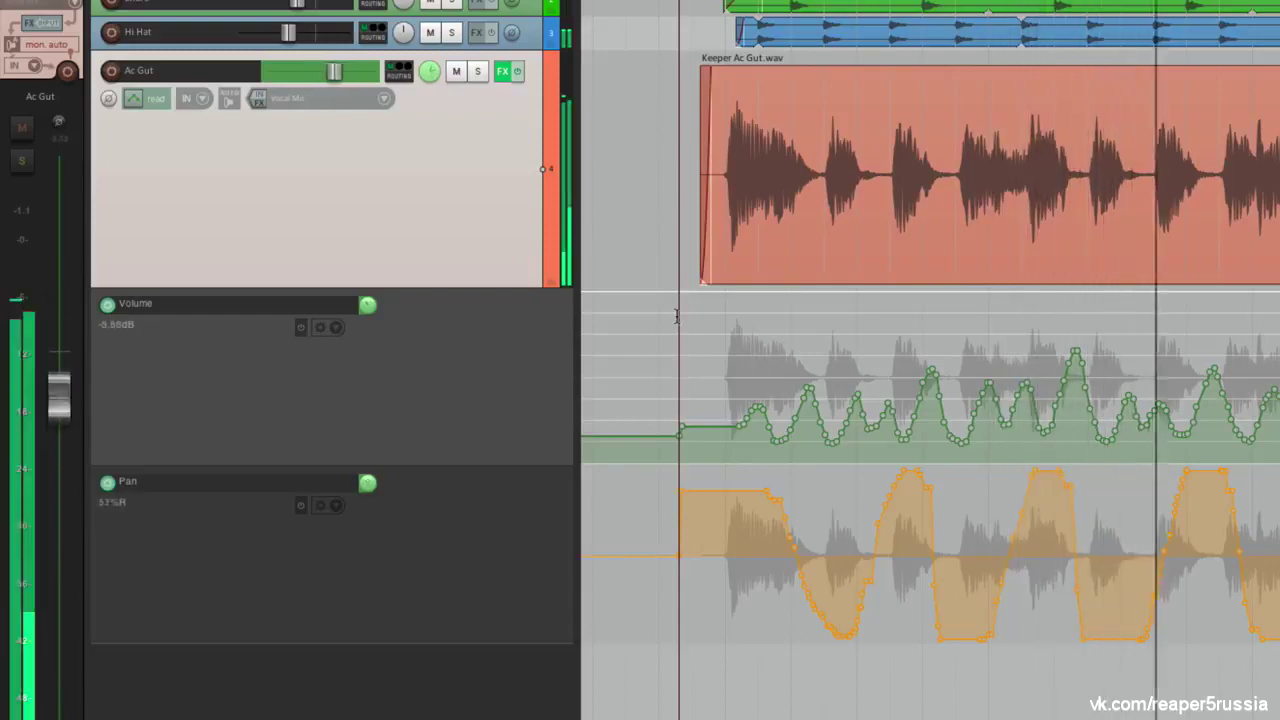
pyautogui.press('space')
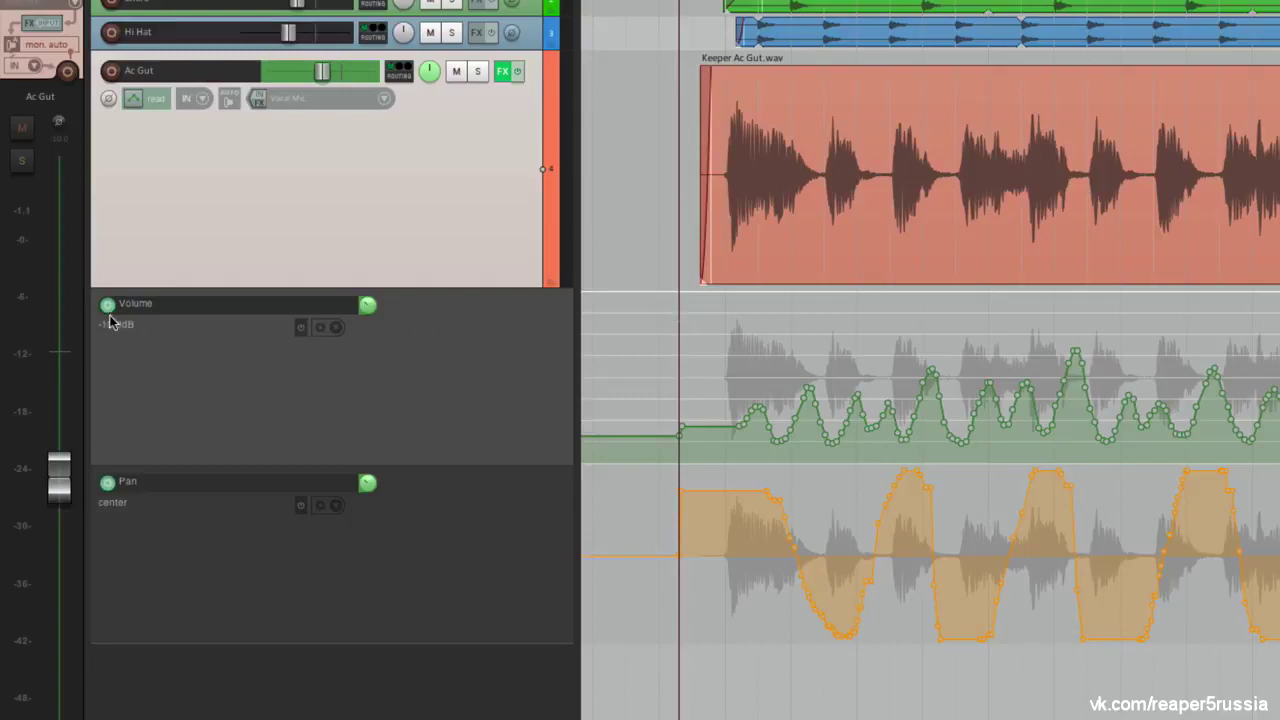
pyautogui.click(137, 100)
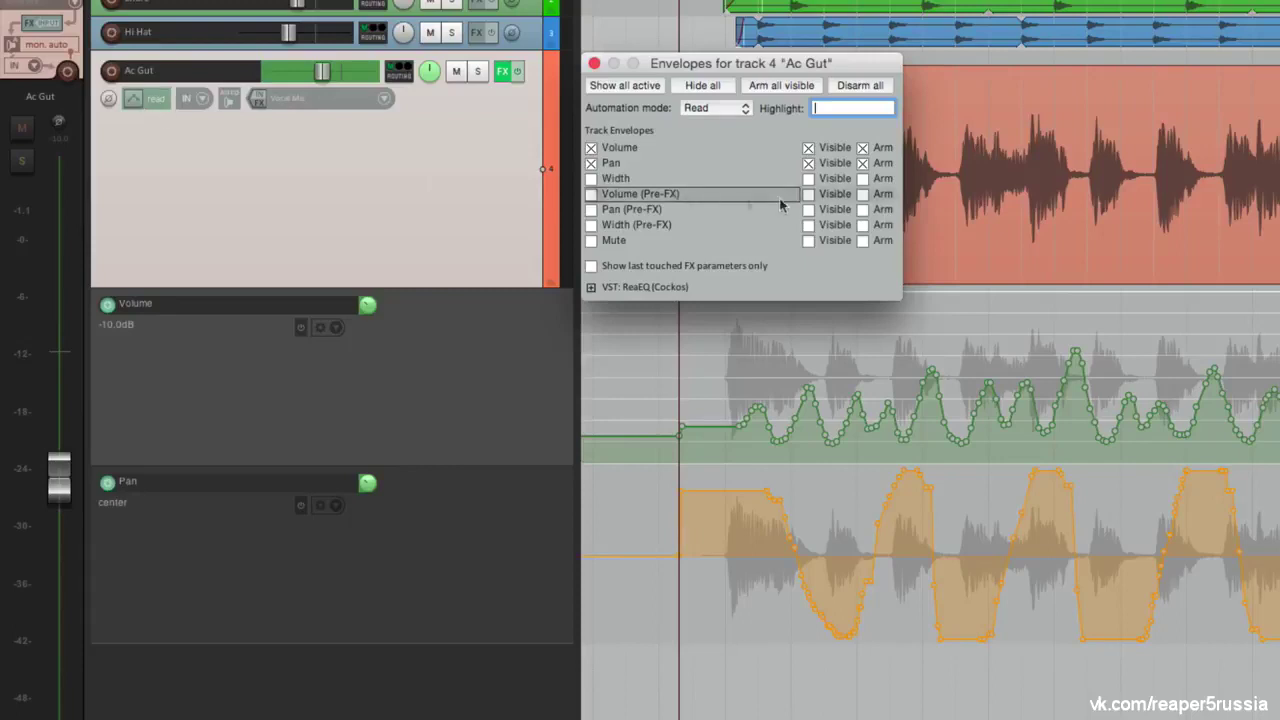
pyautogui.click(864, 163)
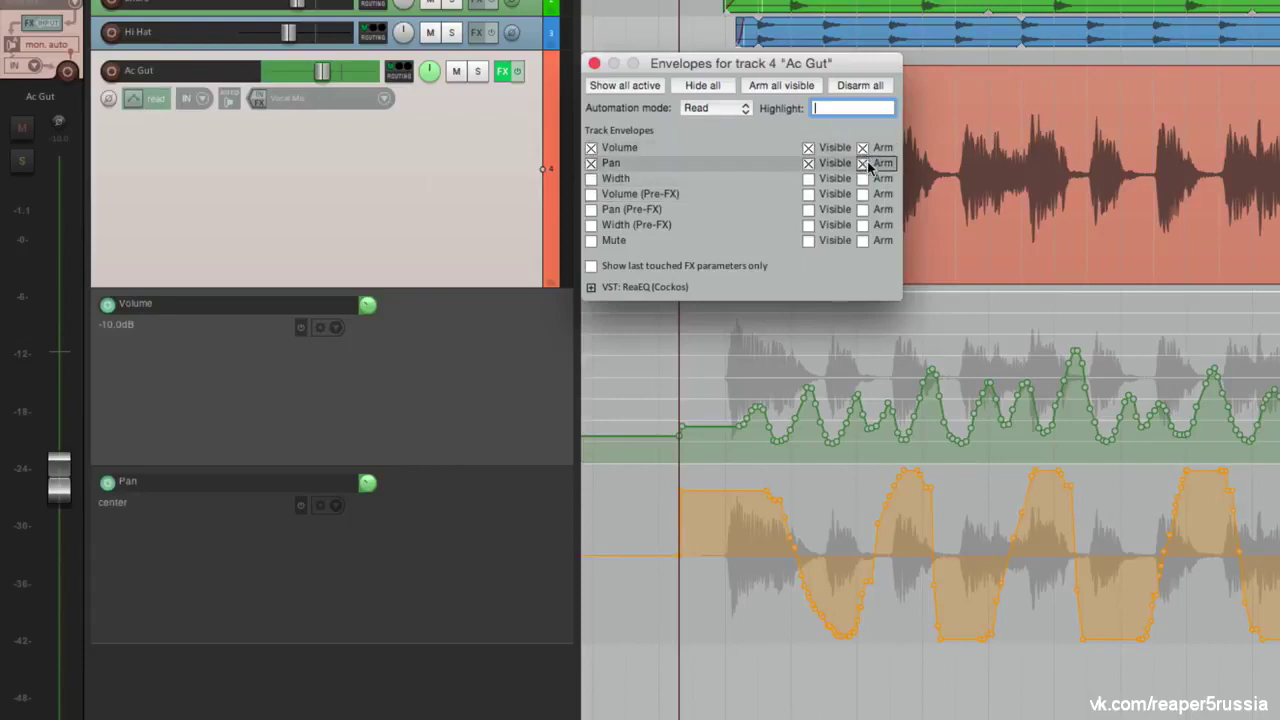
pyautogui.click(594, 63)
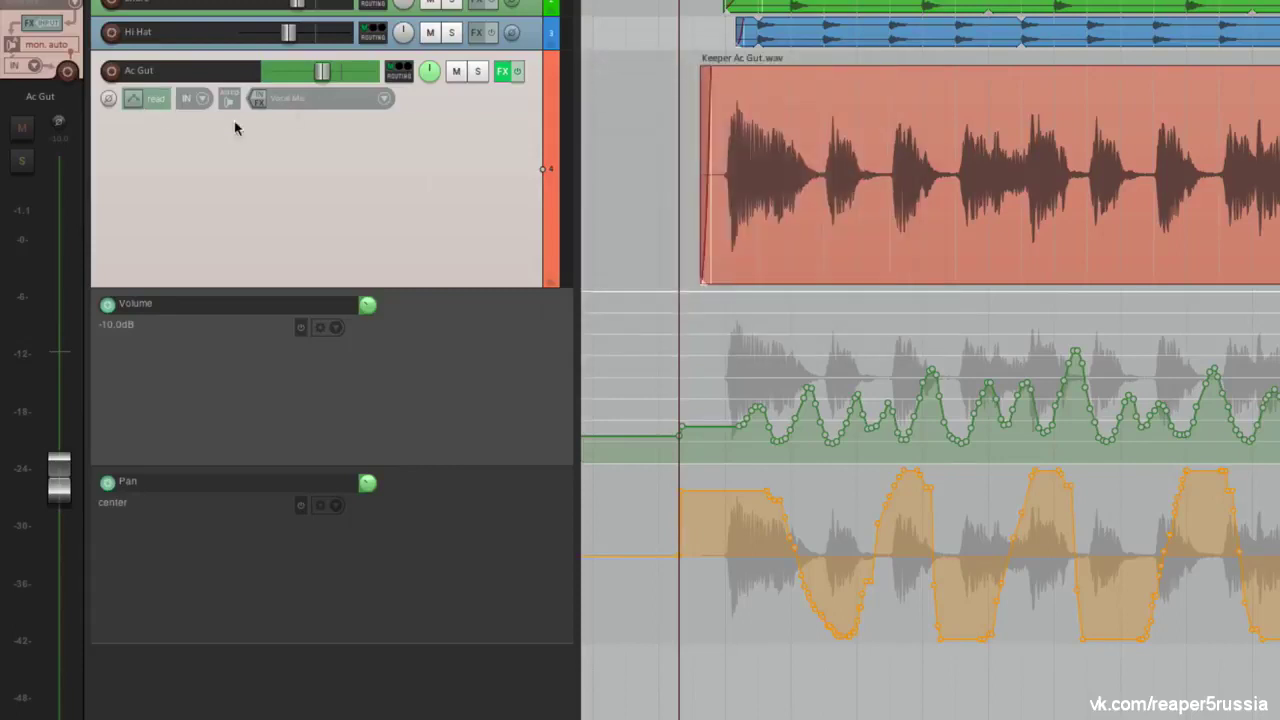
# Disarm and rearm the Ac Gut track's Volume and Pan envelopes directly from their envelope lanes
pyautogui.click(107, 305)
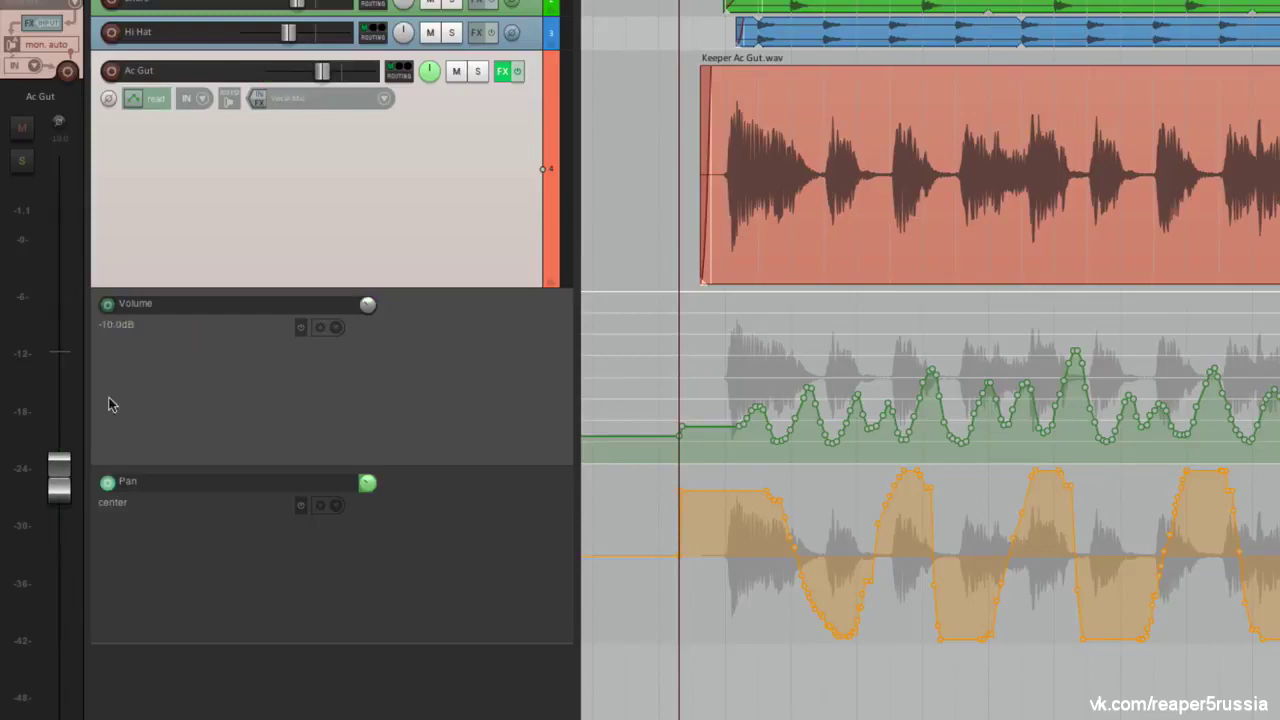
pyautogui.click(107, 483)
pyautogui.click(108, 484)
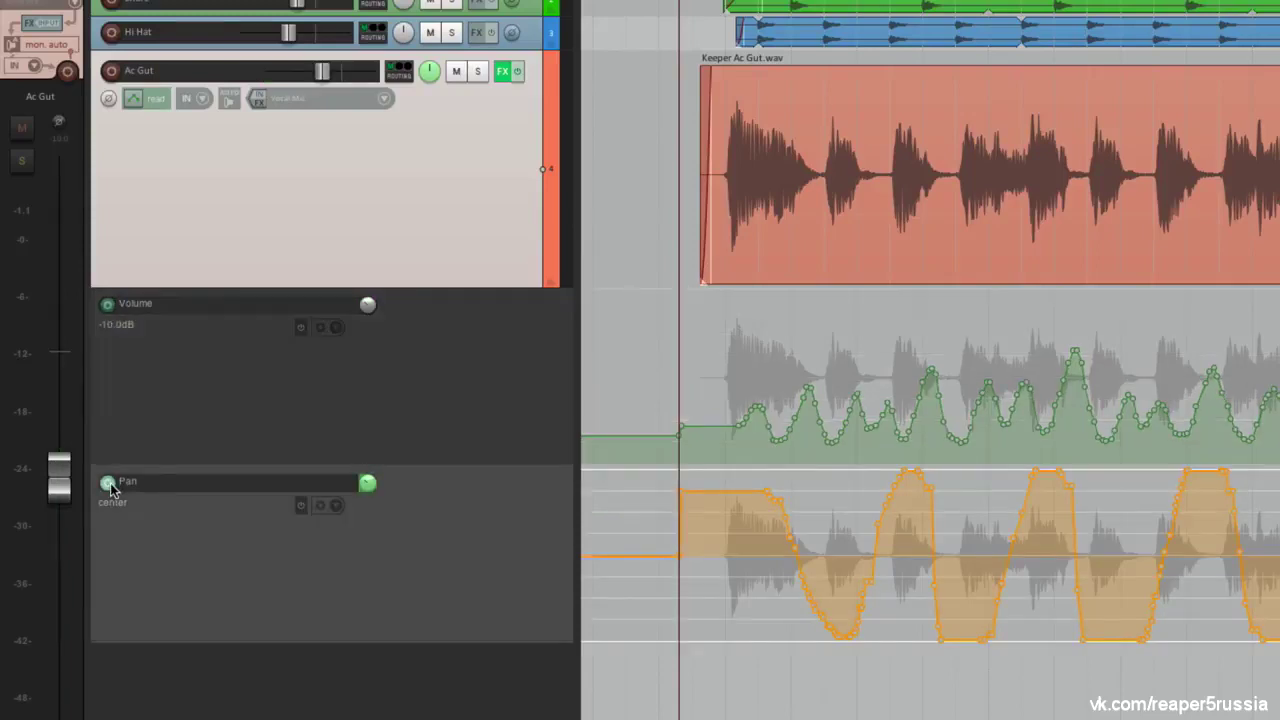
pyautogui.click(107, 305)
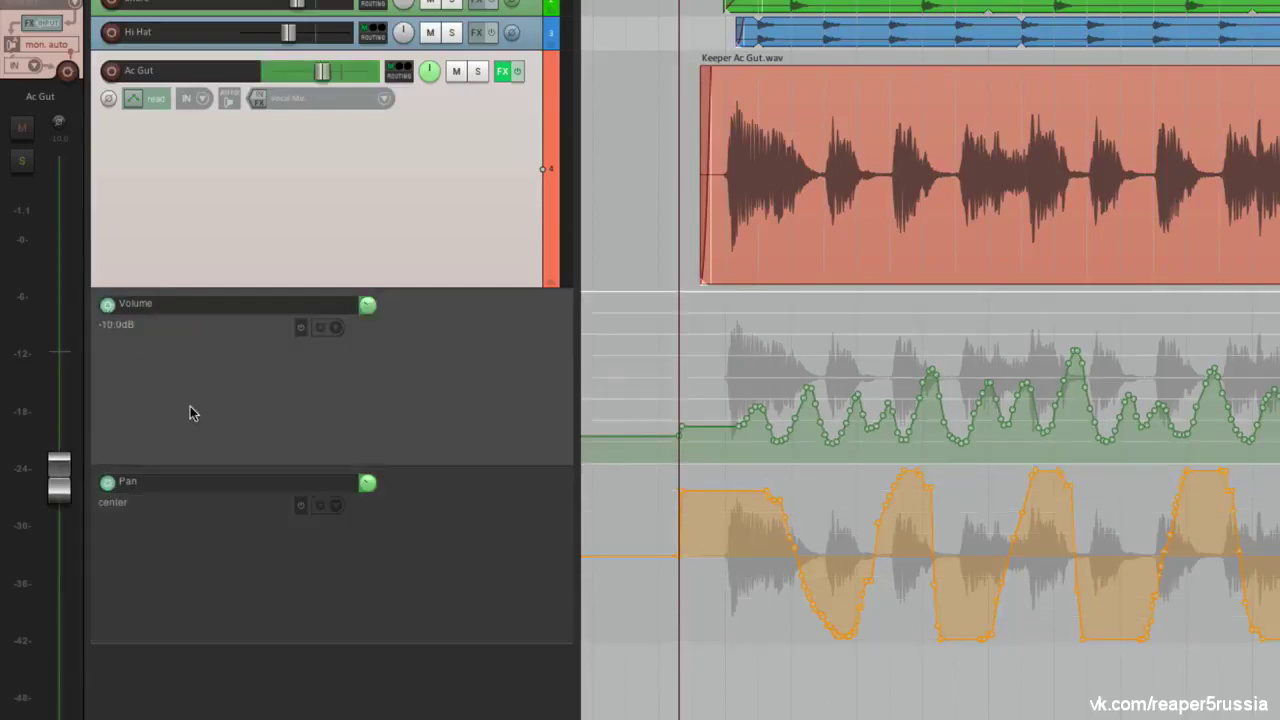
# Switch the Ac Gut track to Write and on to Trim/Read automation mode, leaving the envelopes window closed
pyautogui.click(134, 102)
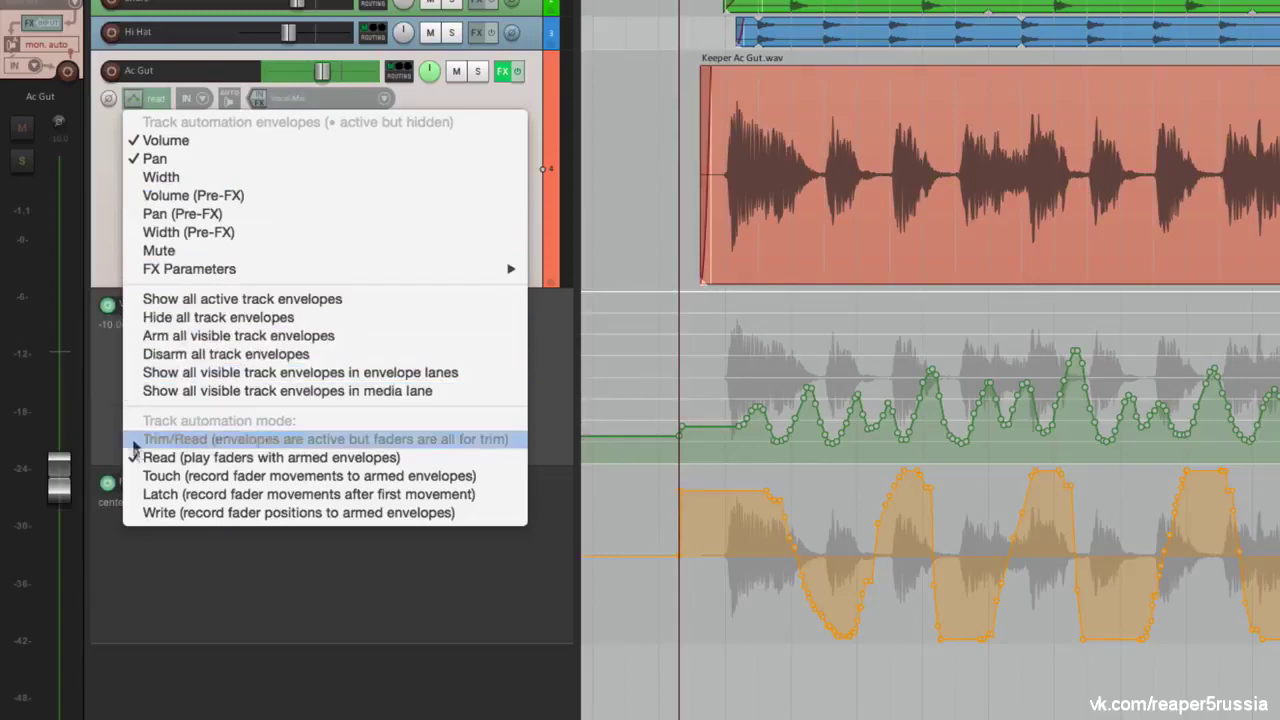
pyautogui.click(134, 513)
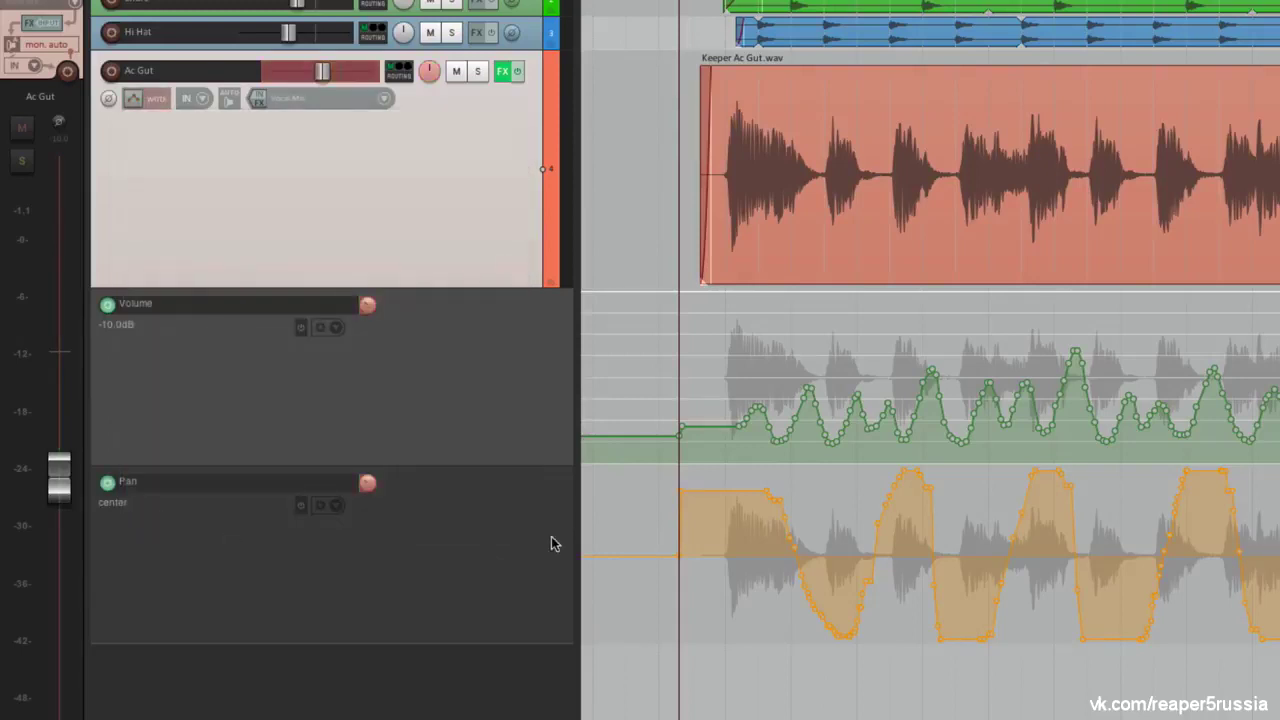
pyautogui.click(133, 98)
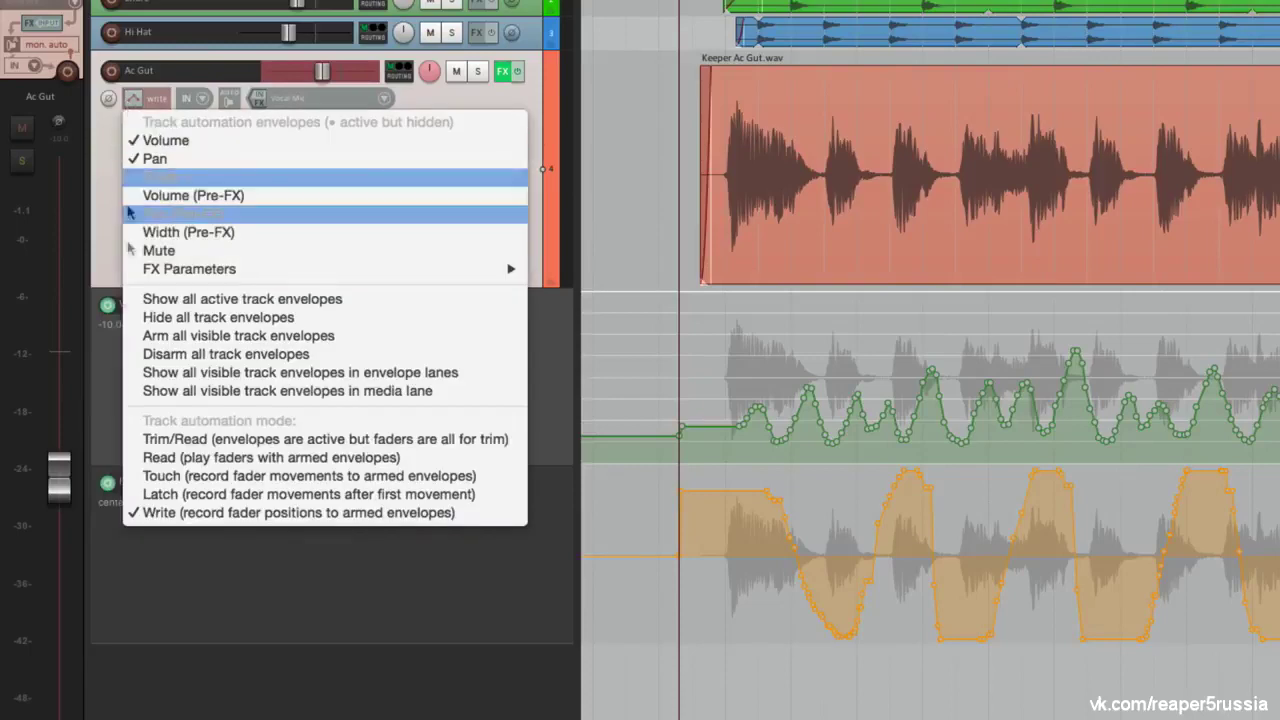
pyautogui.click(135, 439)
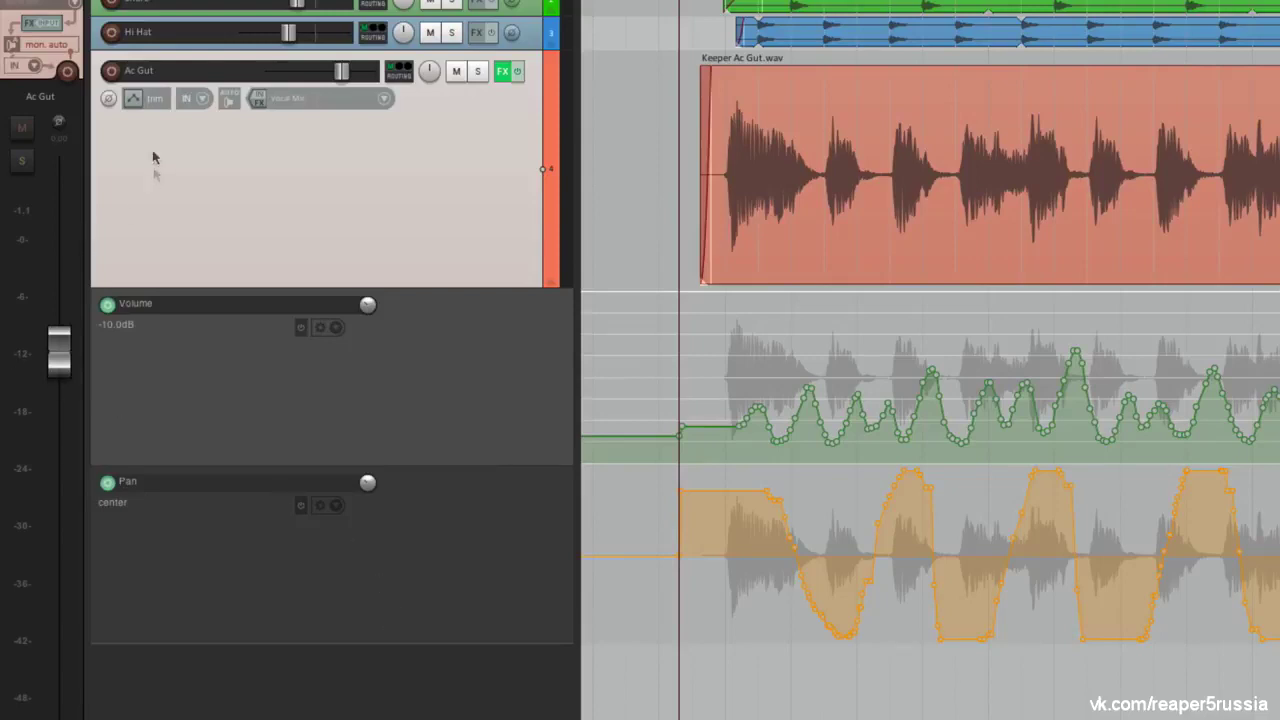
pyautogui.click(134, 103)
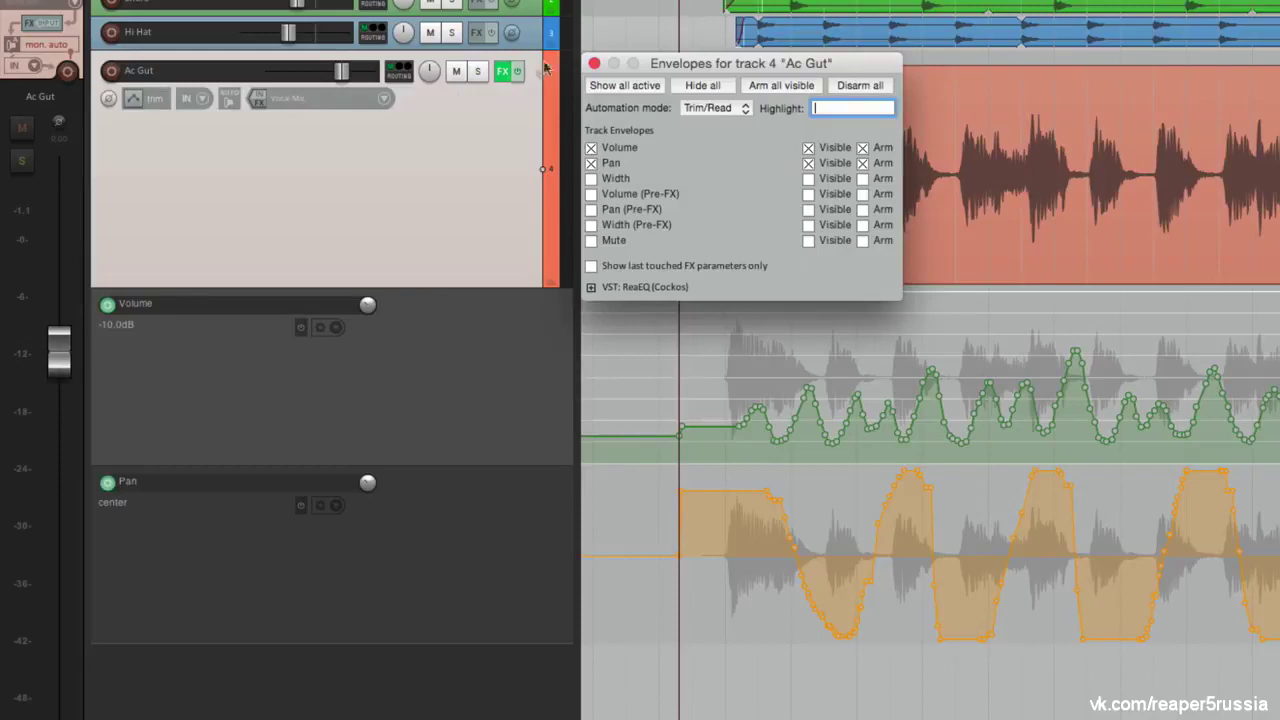
pyautogui.click(594, 64)
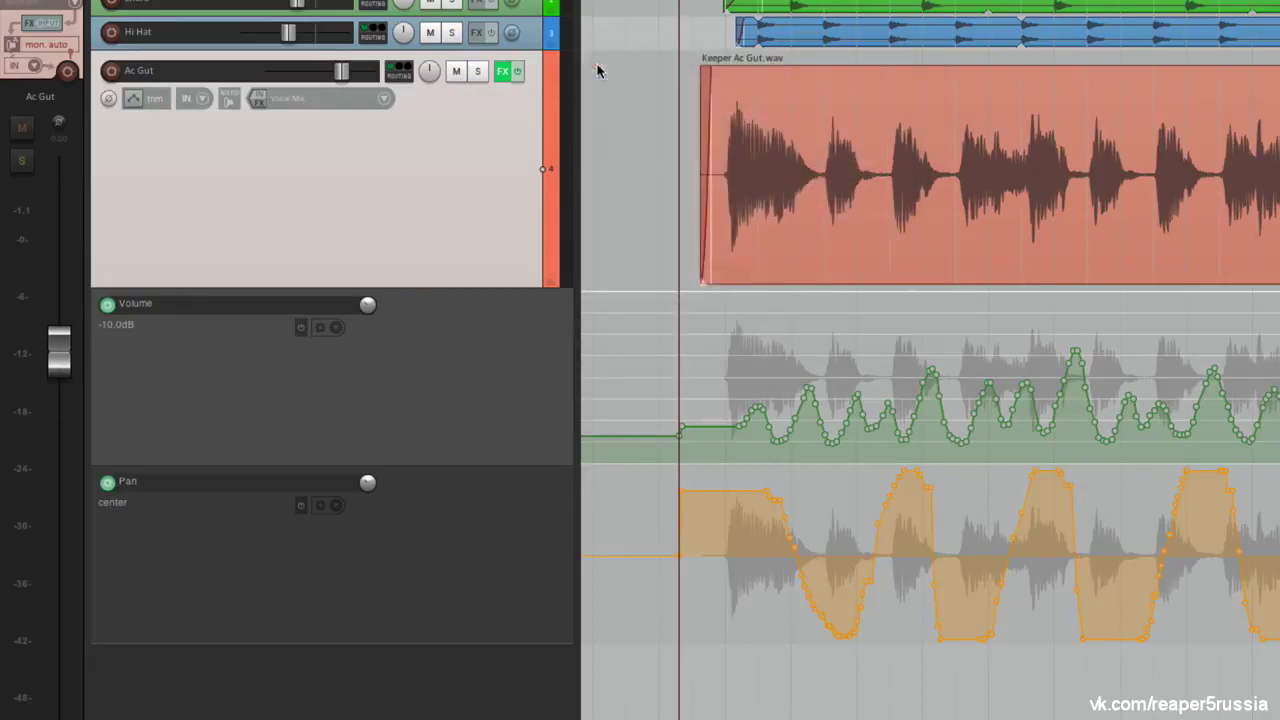
# Show the Ac Gut track's Mute envelope, reduce the Volume and Pan lane heights, and enlarge the Mute lane
pyautogui.rightClick(134, 98)
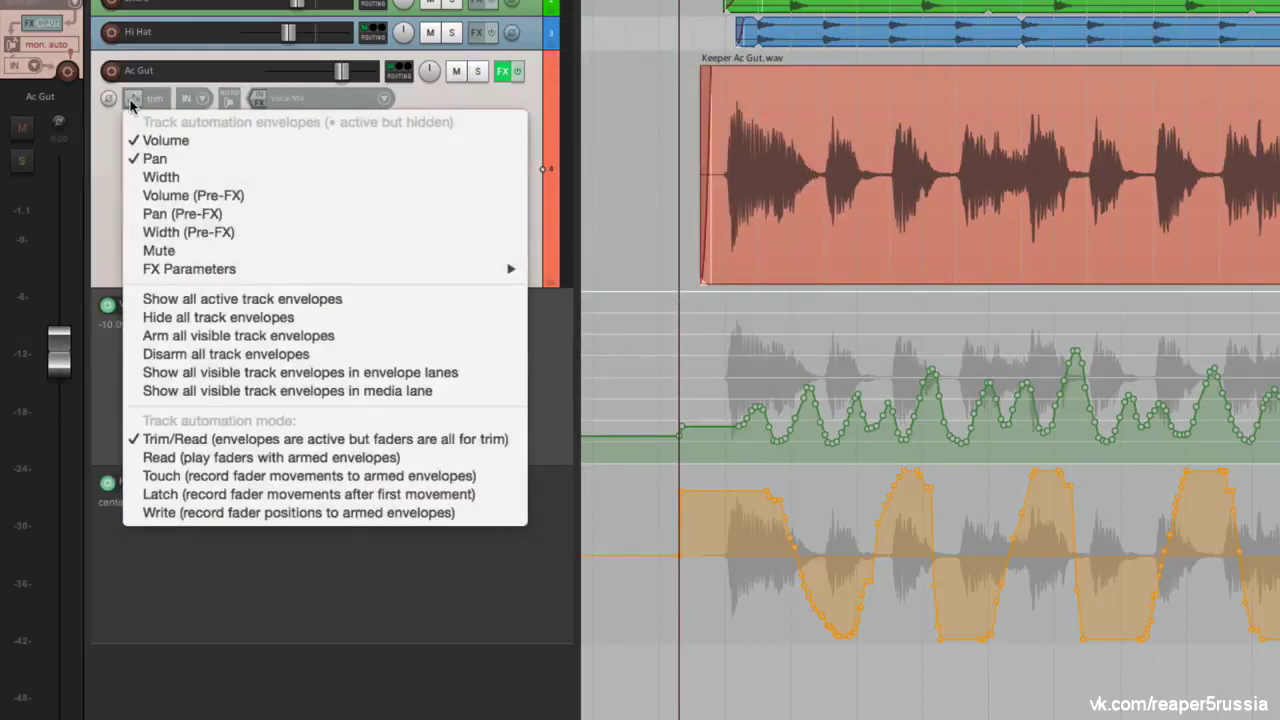
pyautogui.click(130, 251)
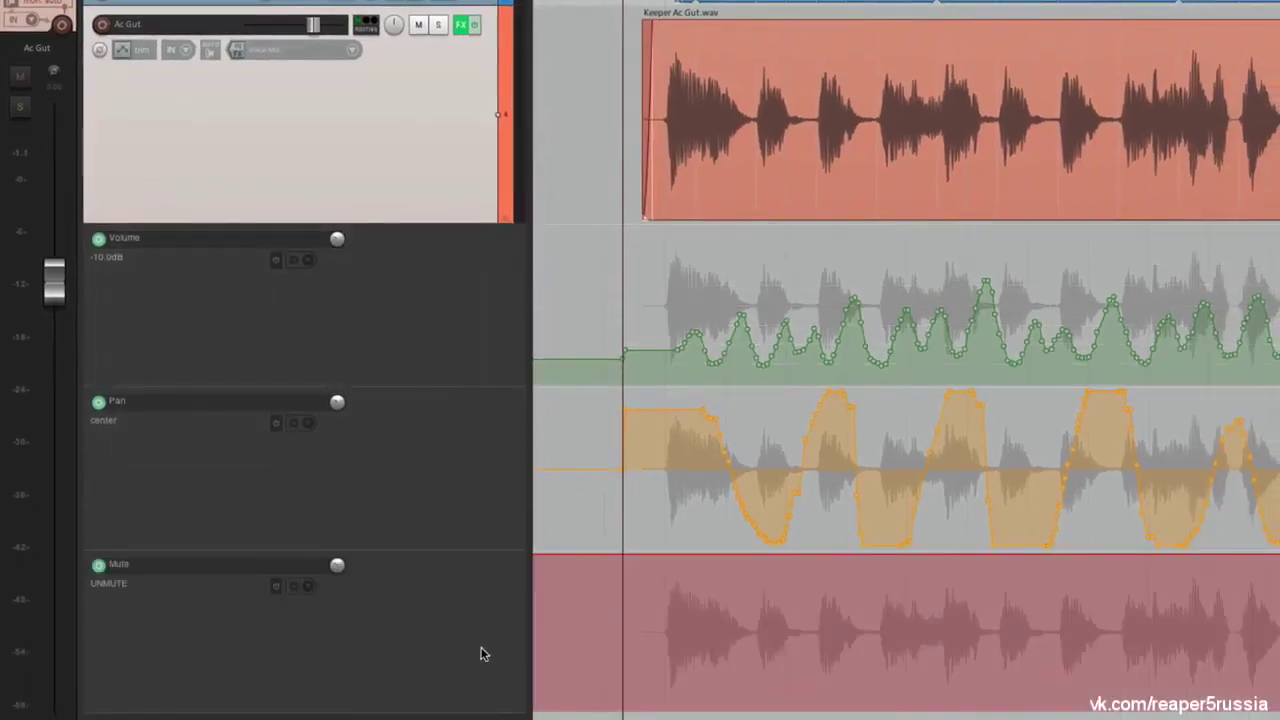
pyautogui.moveTo(443, 388); pyautogui.dragTo(437, 302)
pyautogui.moveTo(435, 465); pyautogui.dragTo(434, 388)
pyautogui.moveTo(443, 551); pyautogui.dragTo(442, 645)
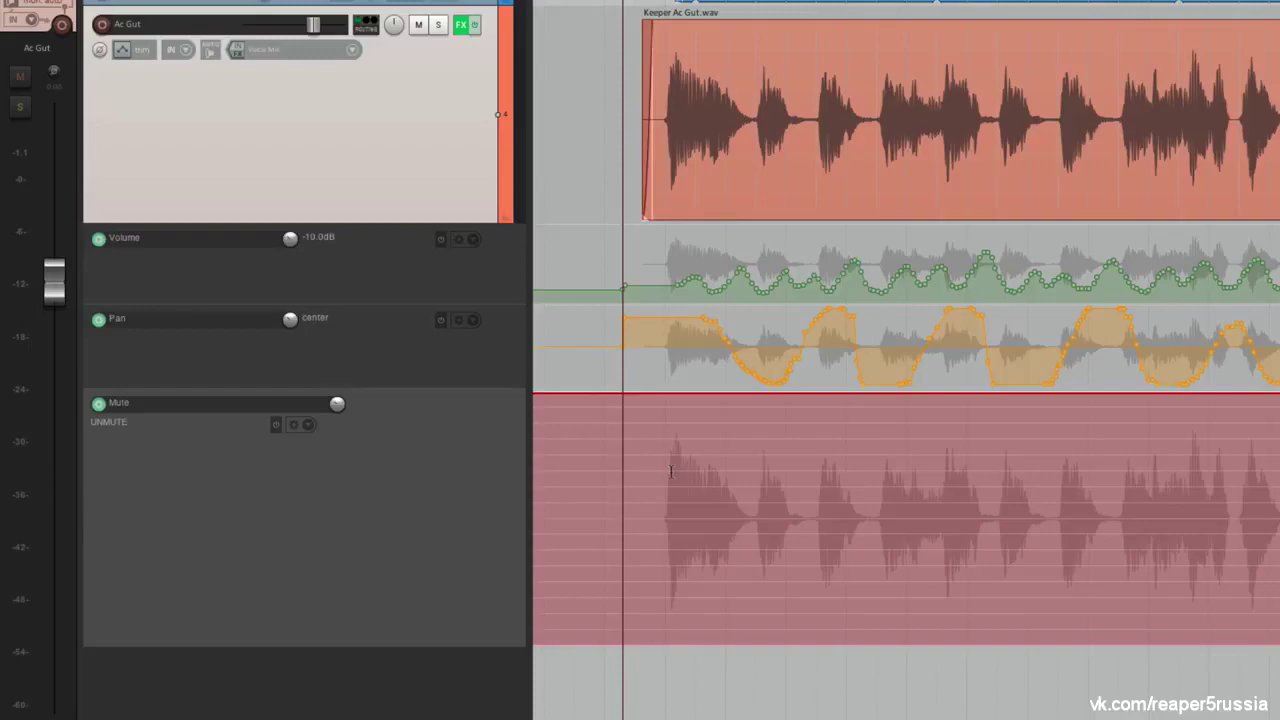
# Set the Ac Gut track to Write automation mode and disarm its Volume and Pan envelopes, keeping only Mute armed
pyautogui.click(122, 50)
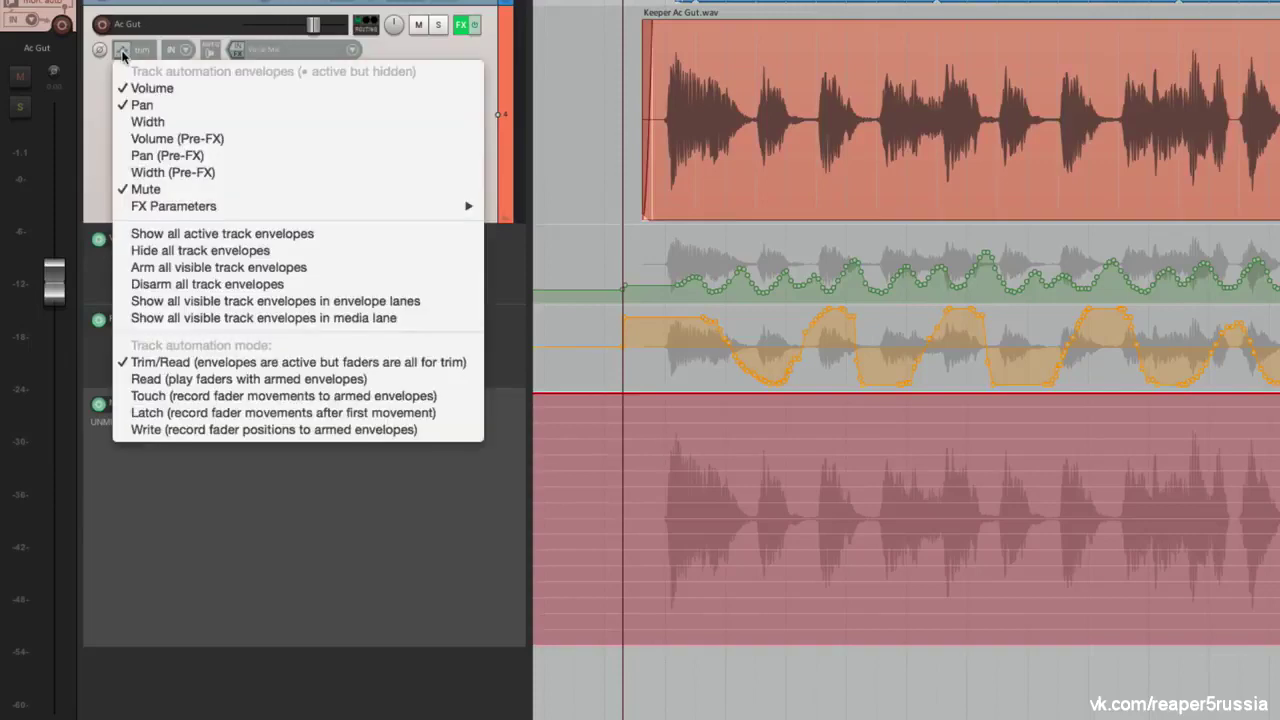
pyautogui.click(122, 429)
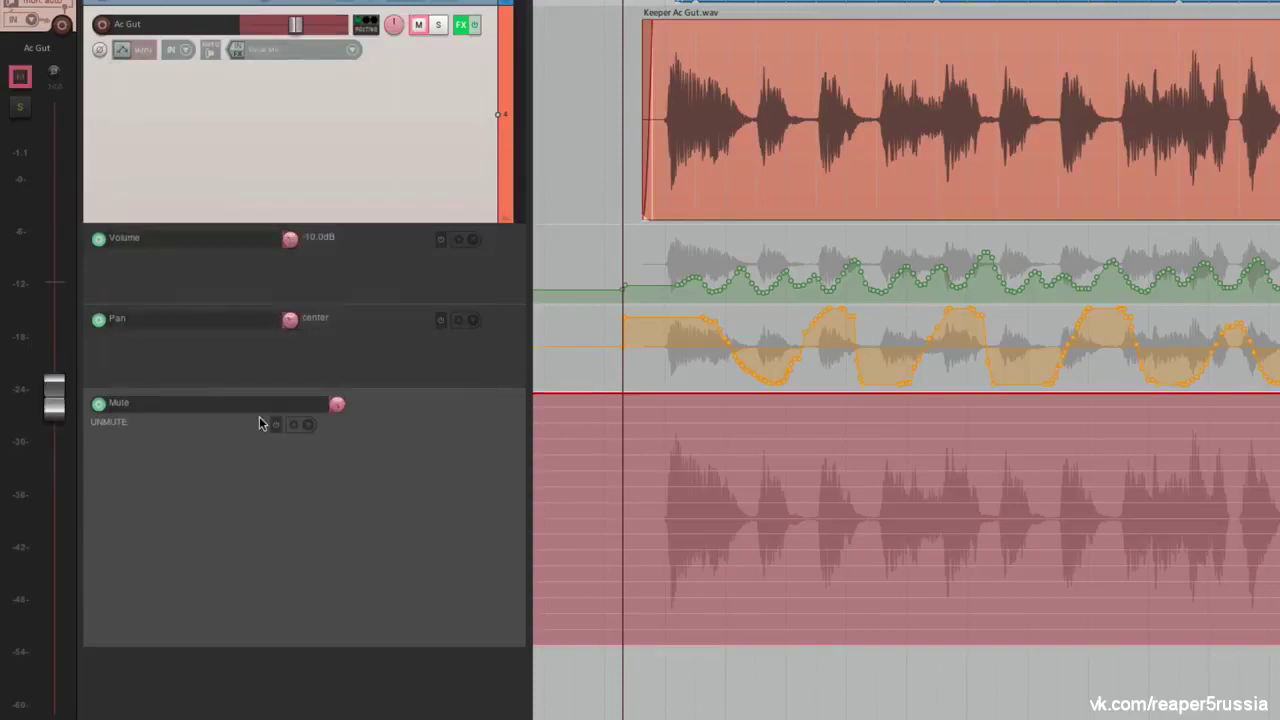
pyautogui.click(102, 248)
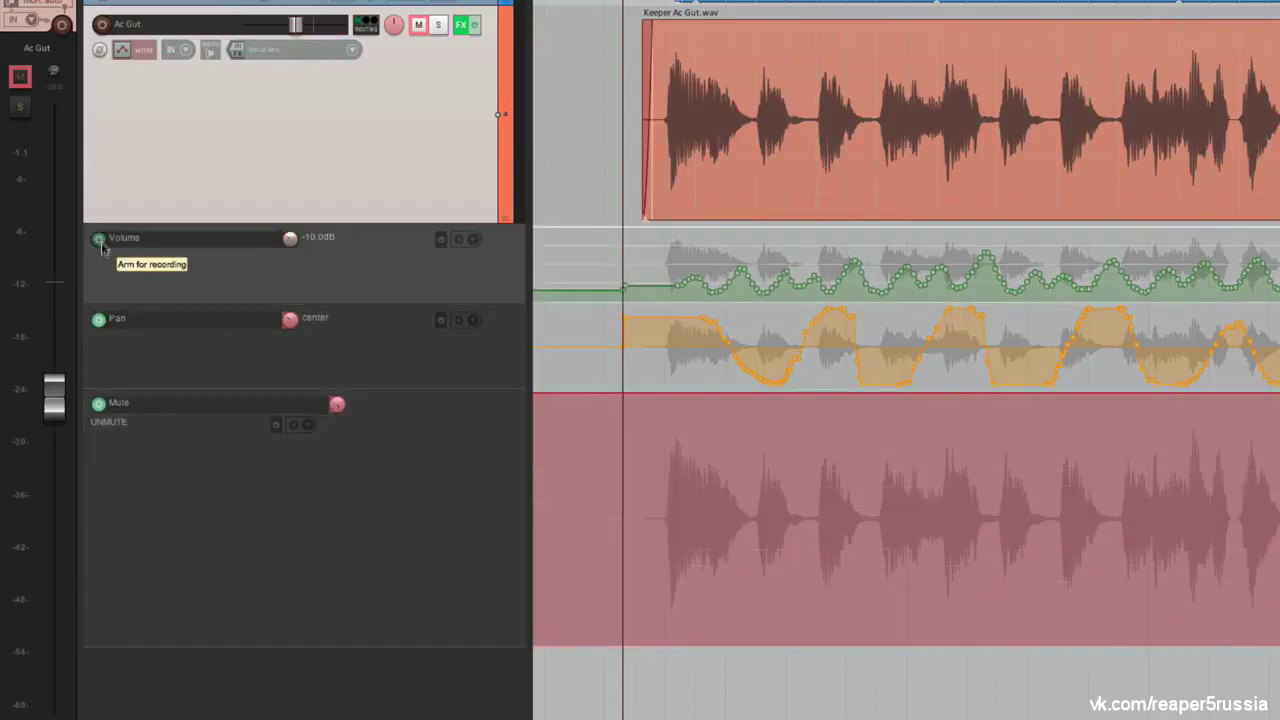
pyautogui.click(100, 306)
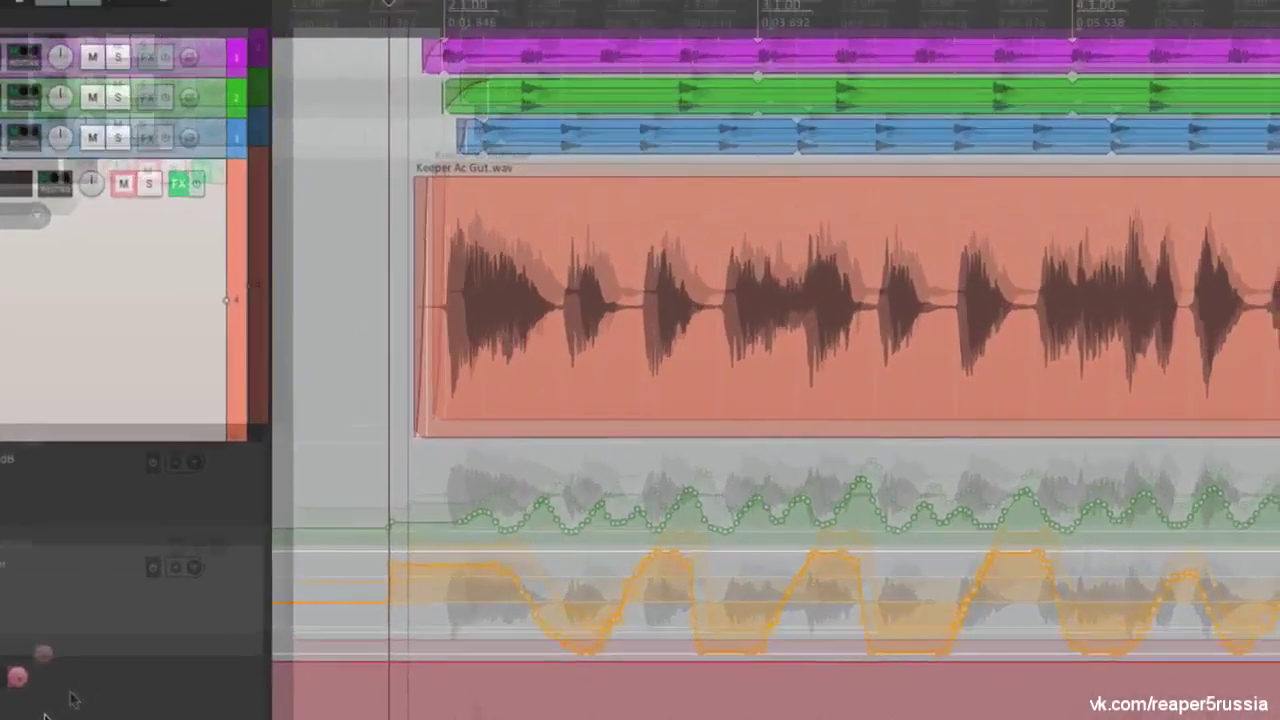
# Set the Automation preferences to switch to trim/read mode after recording automation in write mode on repeat/seek/stop
pyautogui.press('super+comma')
pyautogui.scroll(-3, 351, 406)
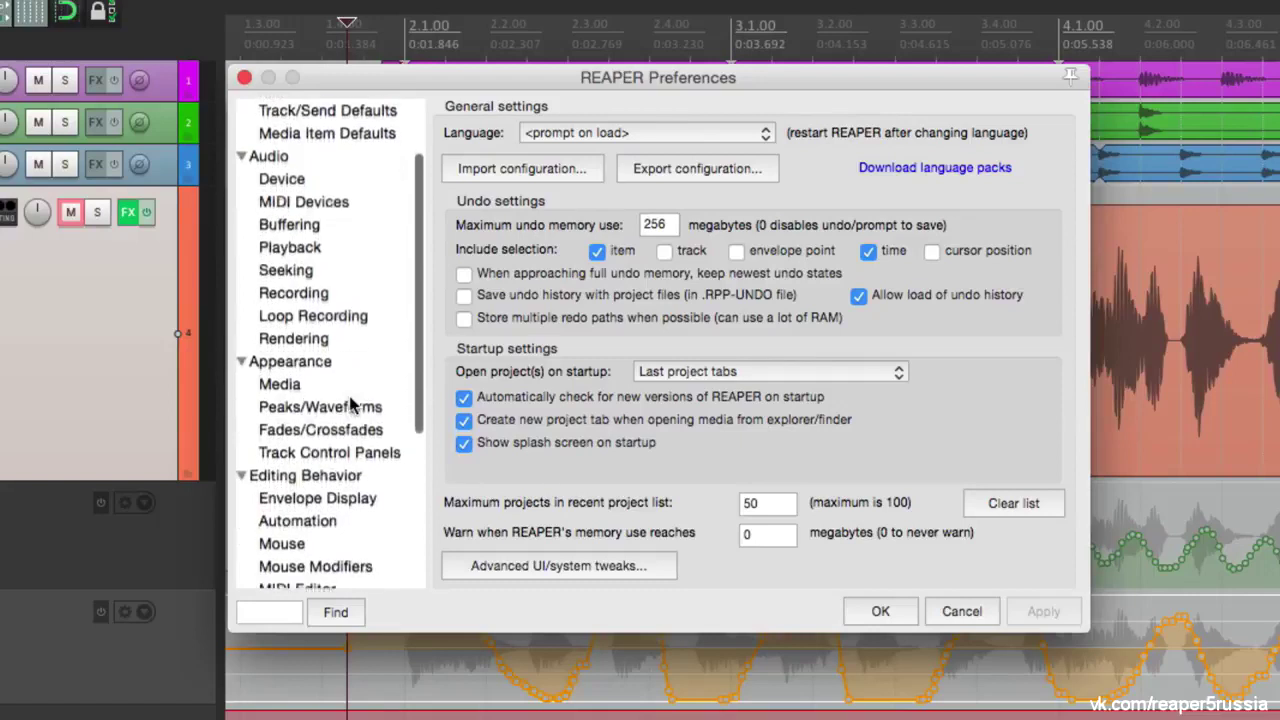
pyautogui.click(300, 512)
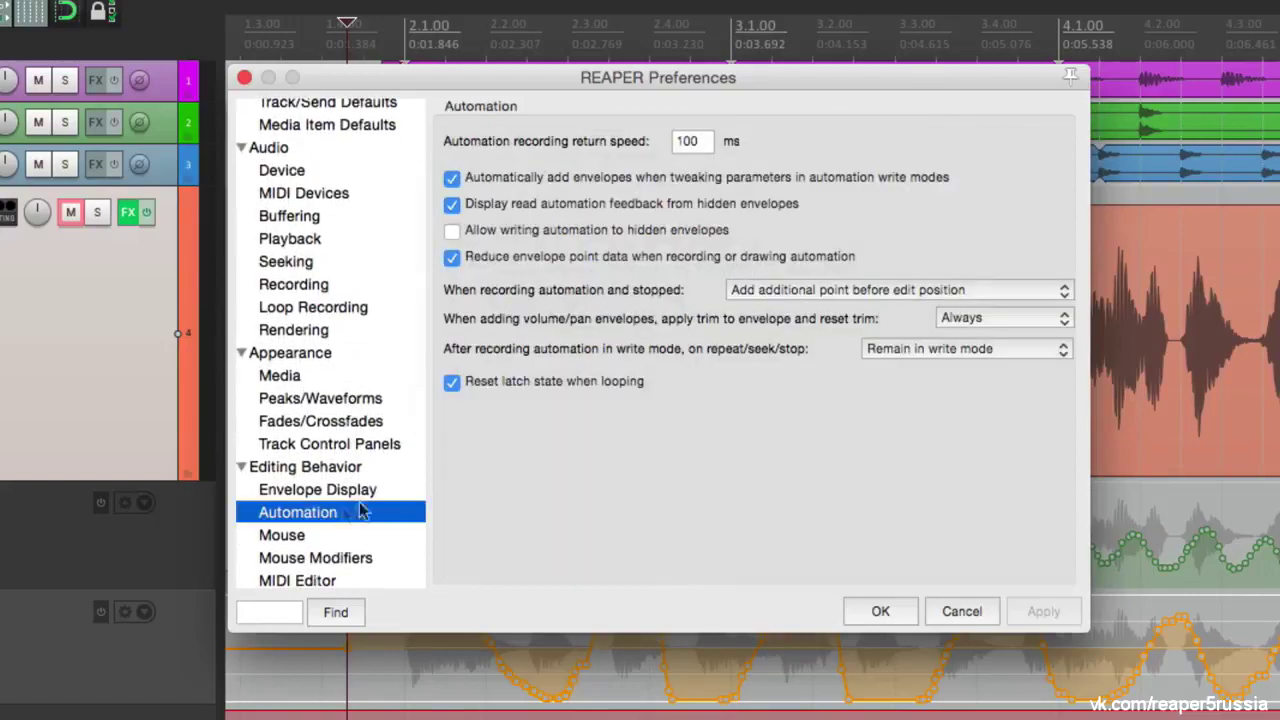
pyautogui.click(892, 352)
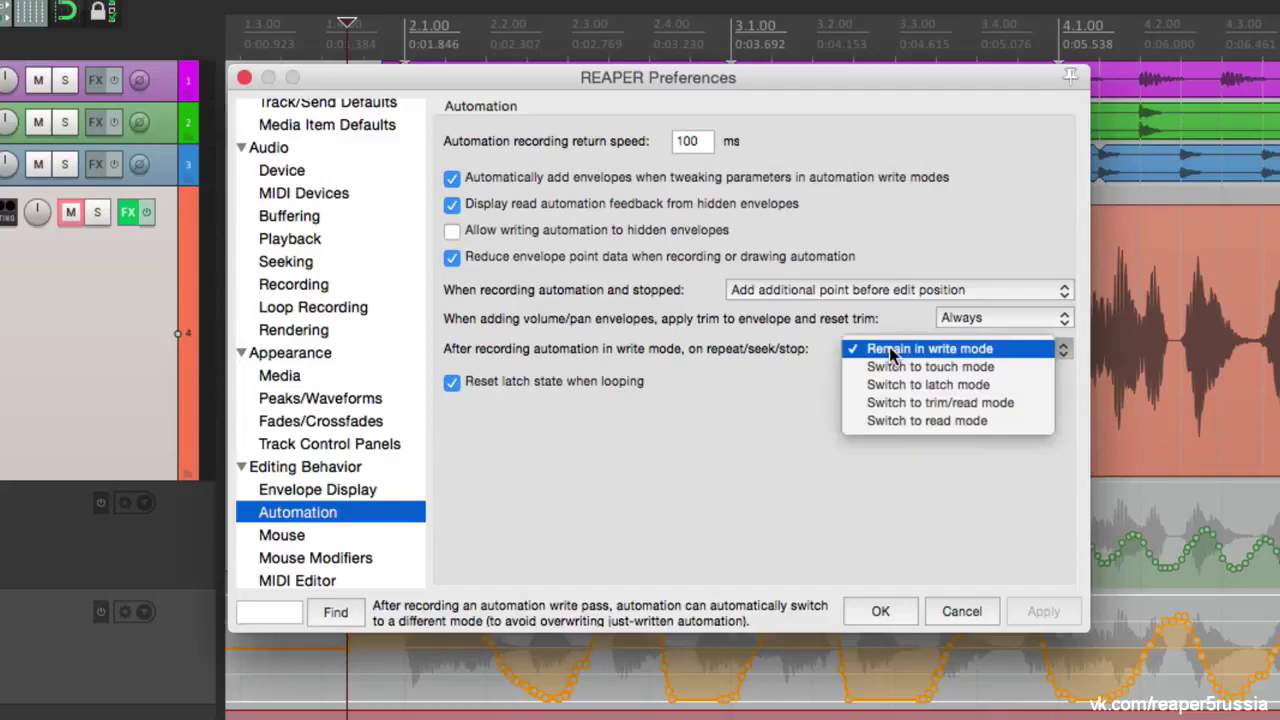
pyautogui.click(857, 403)
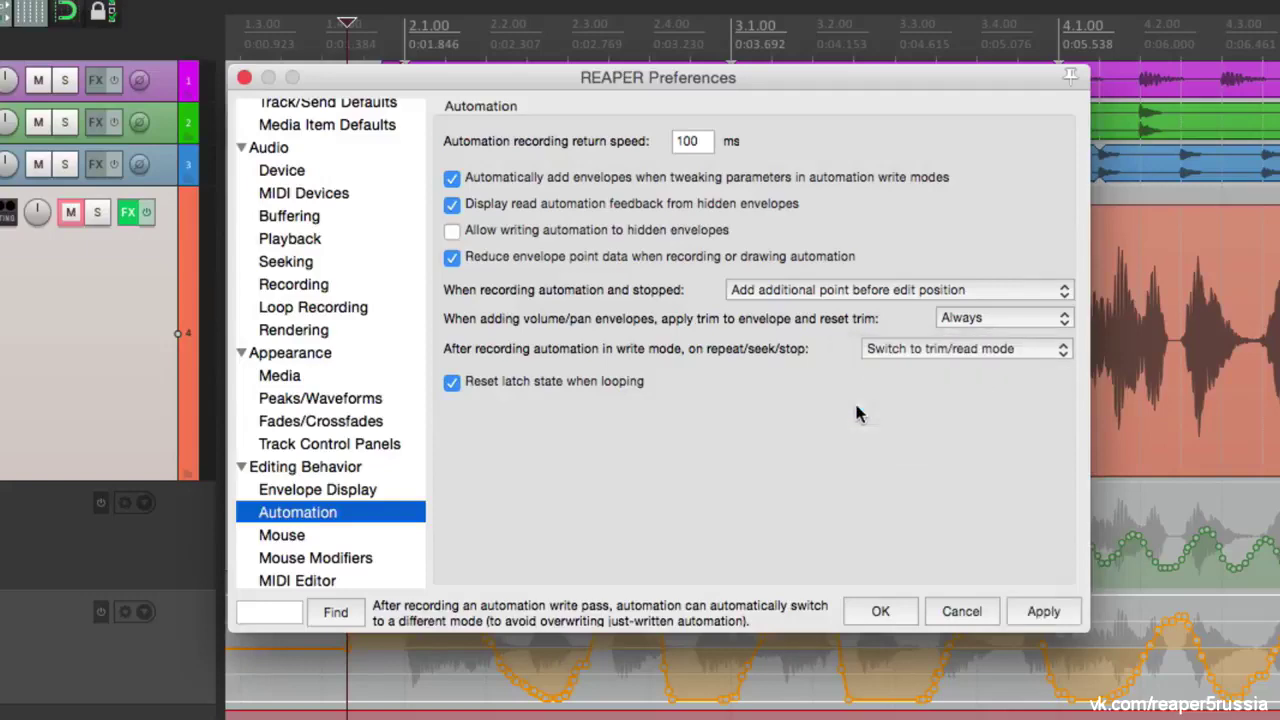
pyautogui.click(880, 611)
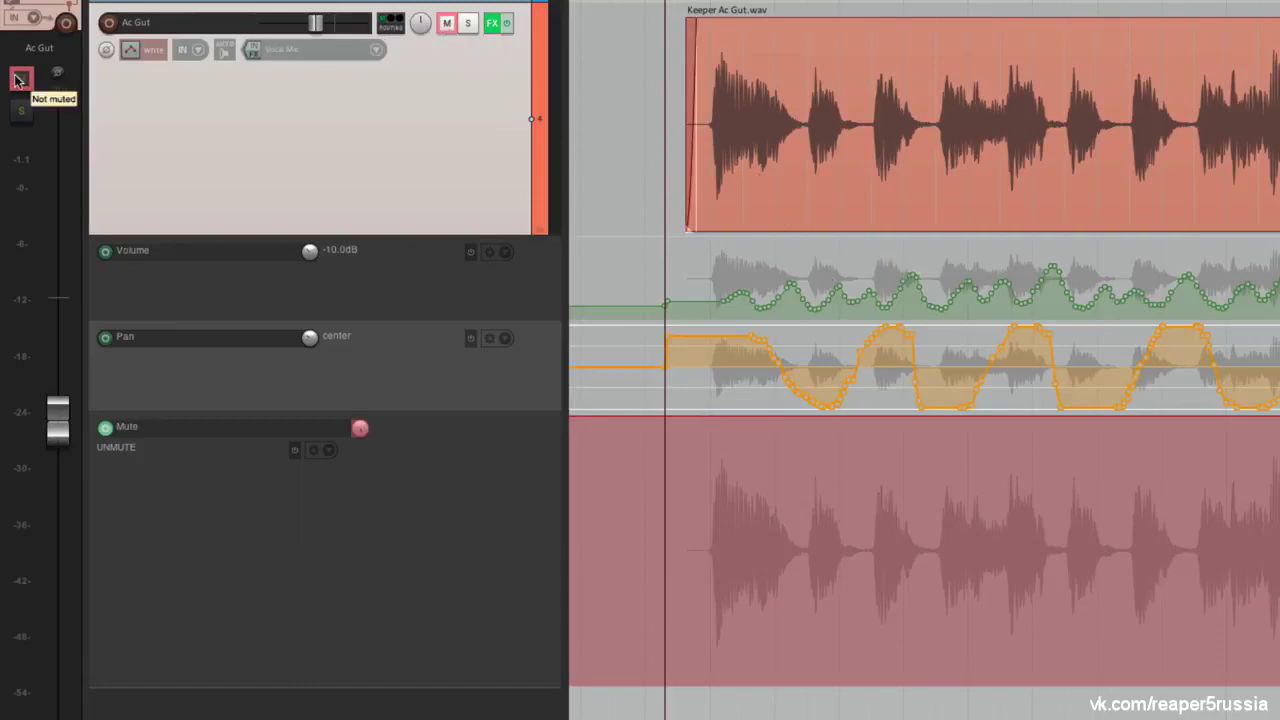
# Record Mute automation on the Ac Gut track by muting and unmuting it during playback, and play back the result
pyautogui.press('space')
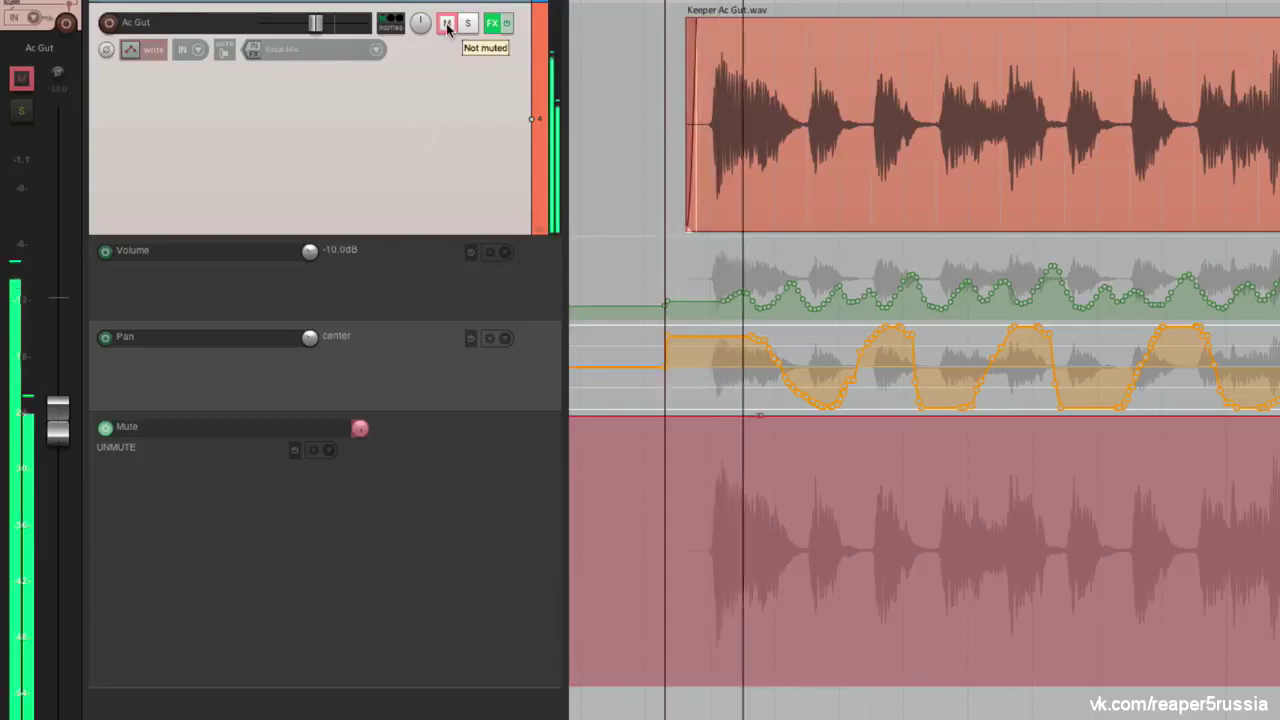
pyautogui.click(448, 25)
pyautogui.click(448, 25)
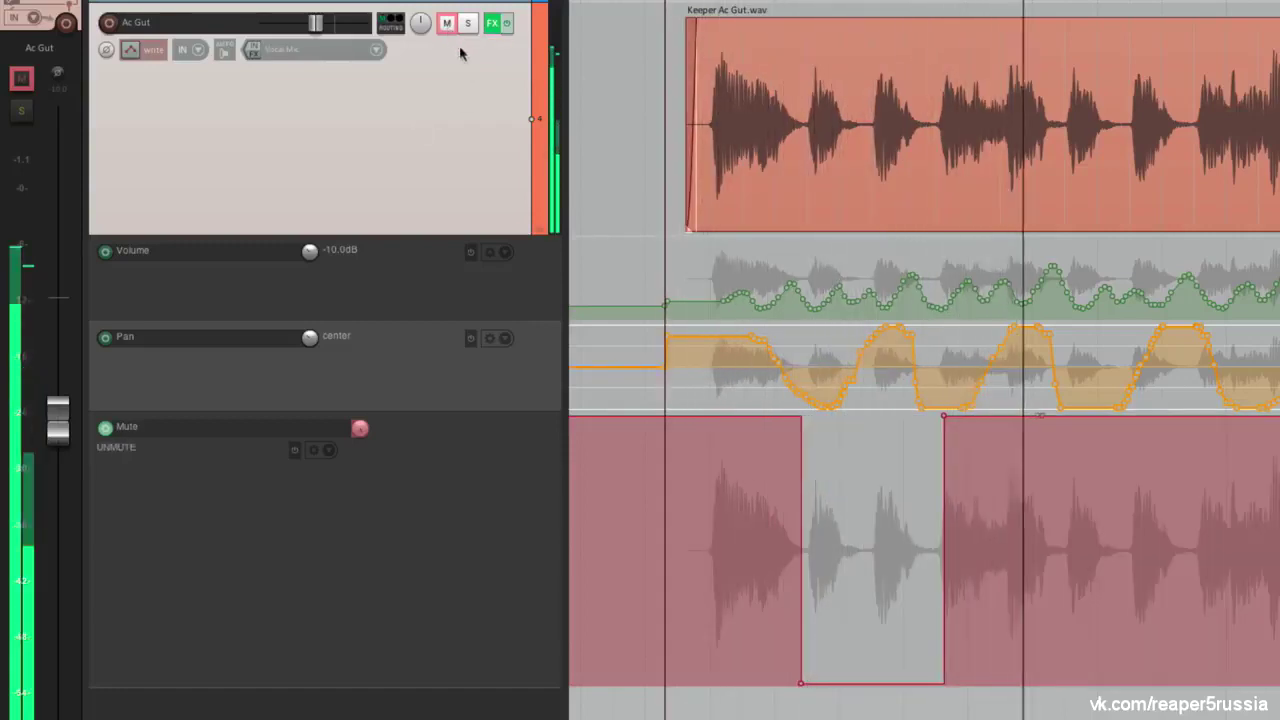
pyautogui.press('space')
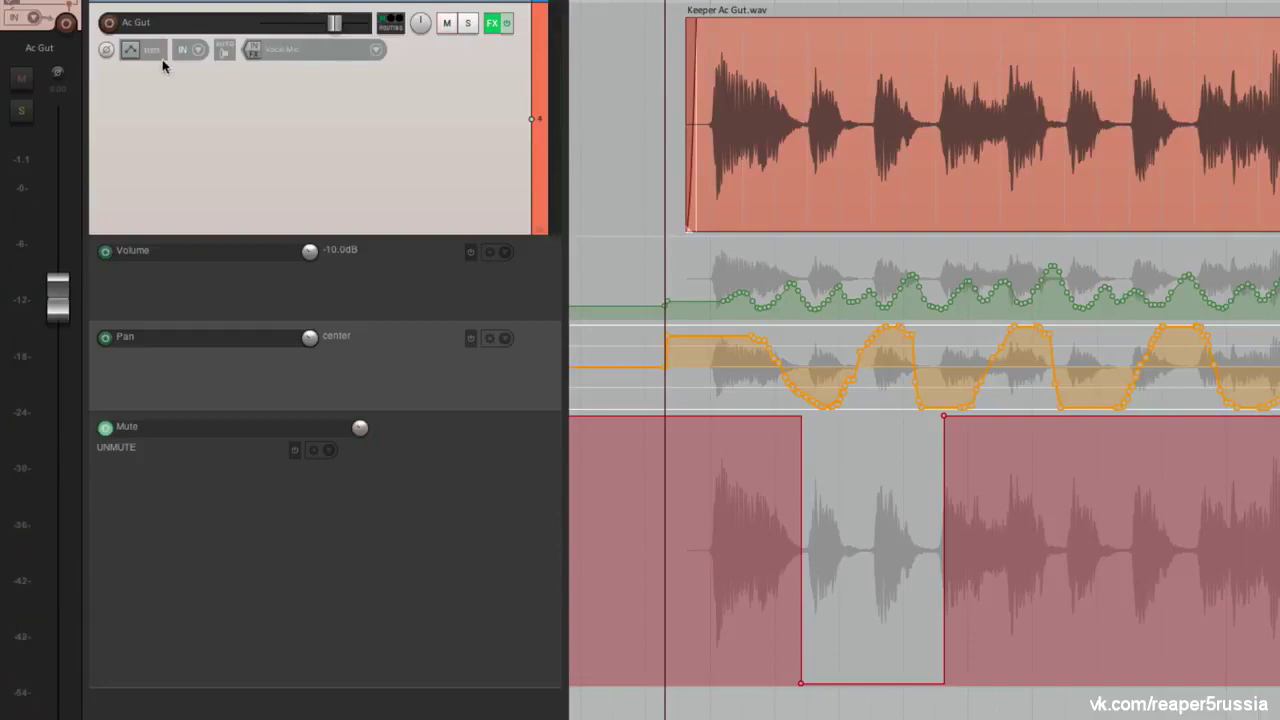
pyautogui.press('space')
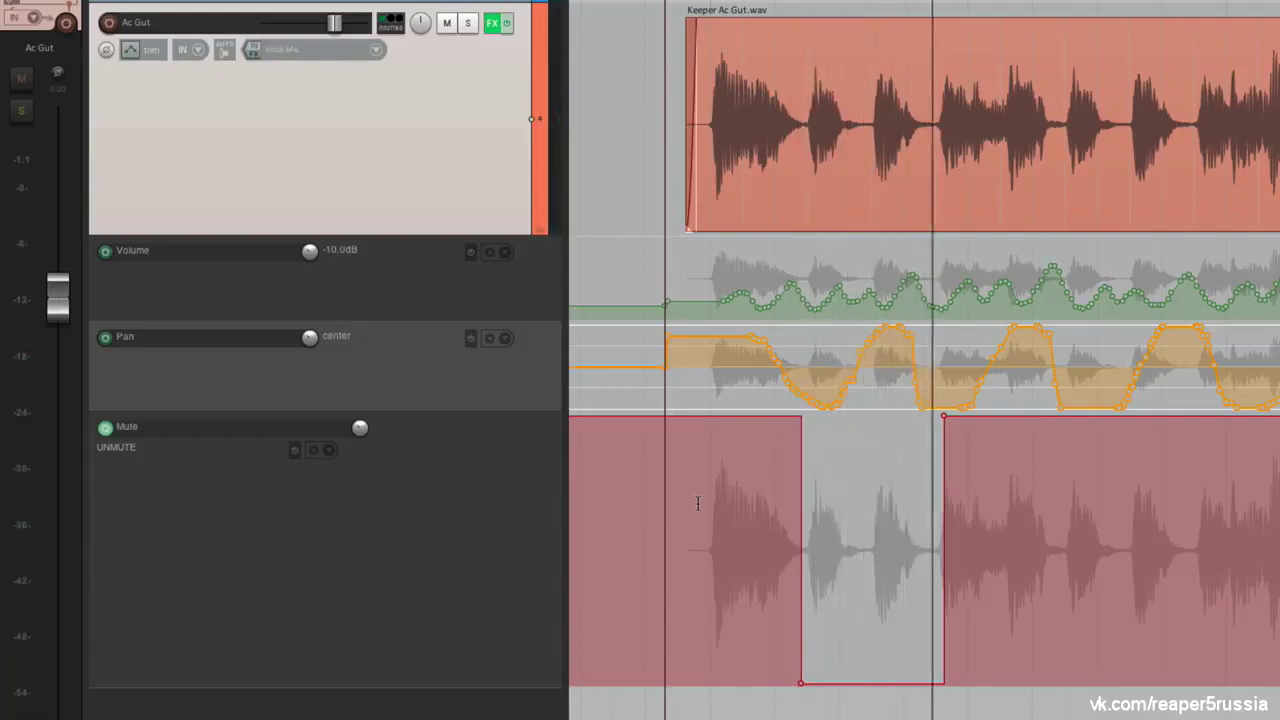
pyautogui.press('space')
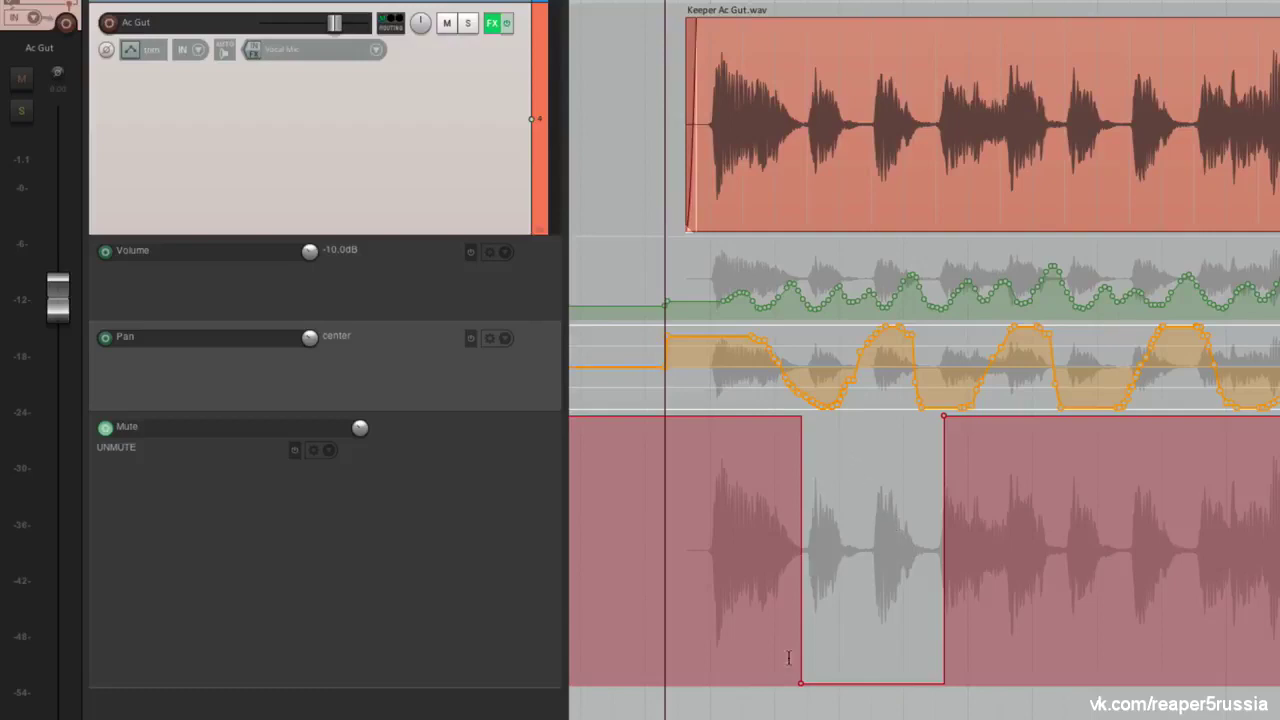
# Tighten the muted section by moving its start point slightly later and its end point slightly earlier, and play it back
pyautogui.moveTo(793, 681); pyautogui.dragTo(806, 683)
pyautogui.moveTo(944, 417)
pyautogui.mouseDown()
pyautogui.moveTo(966, 418)
pyautogui.moveTo(934, 418)
pyautogui.mouseUp()
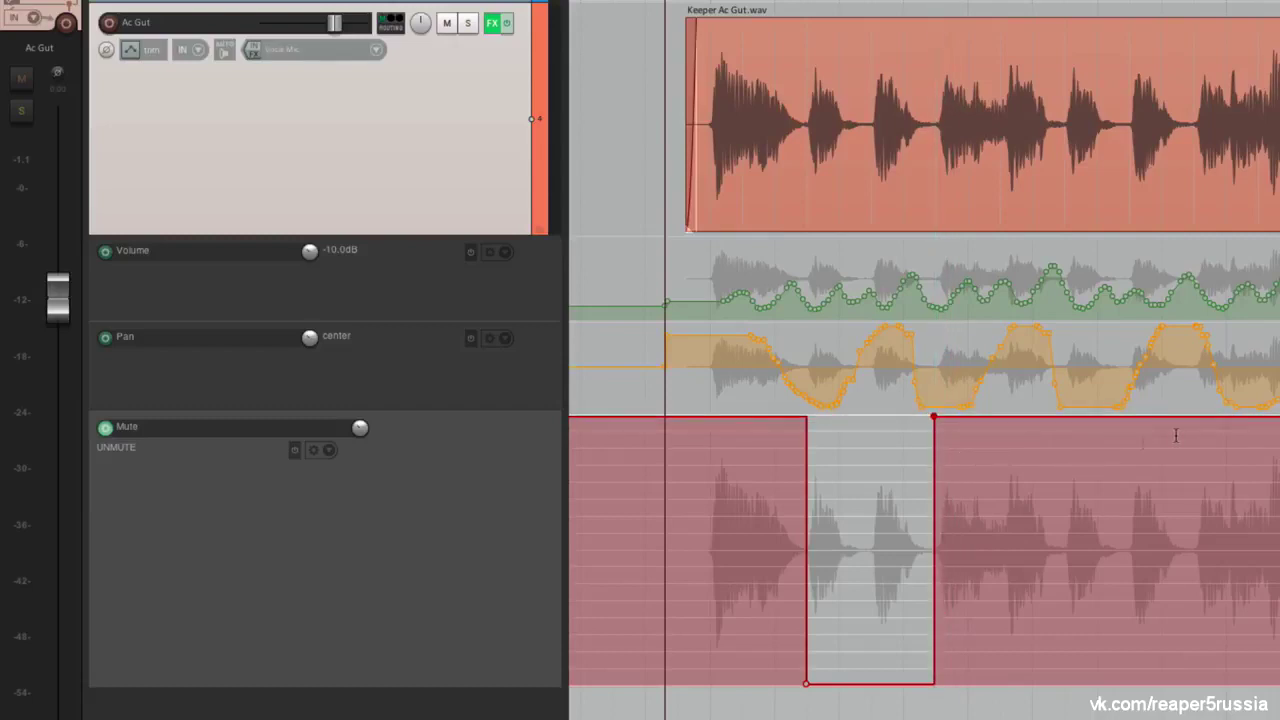
pyautogui.press('space')
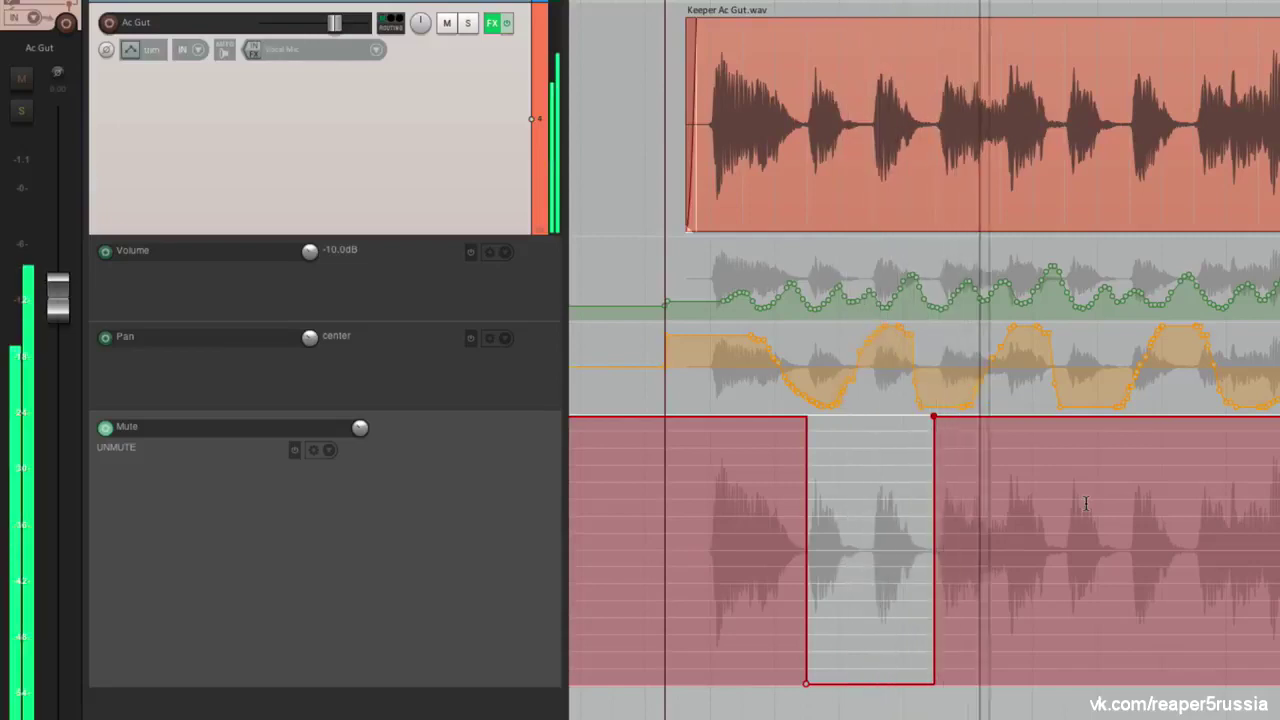
pyautogui.press('space')
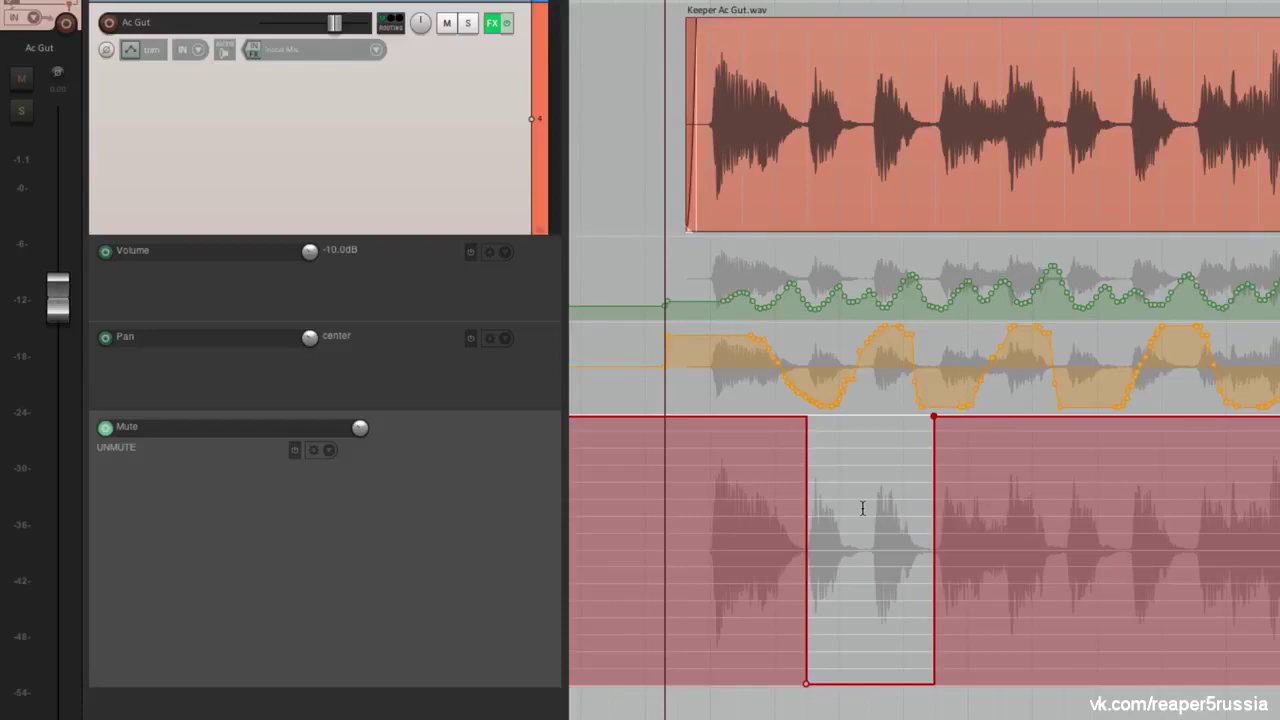
# Bypass the Ac Gut track's Mute envelope
pyautogui.click(295, 453)
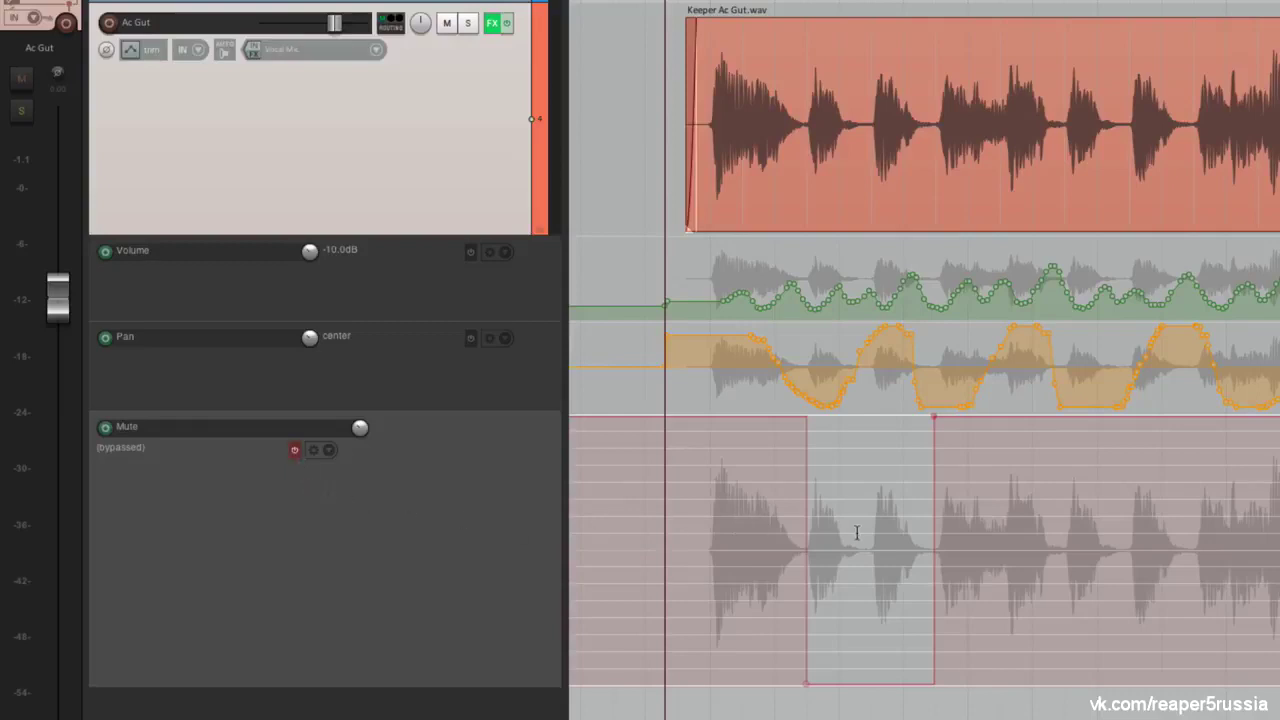
# Play back the Ac Gut track with its Mute envelope bypassed, re-enable the envelope and play it back again
pyautogui.press('space')
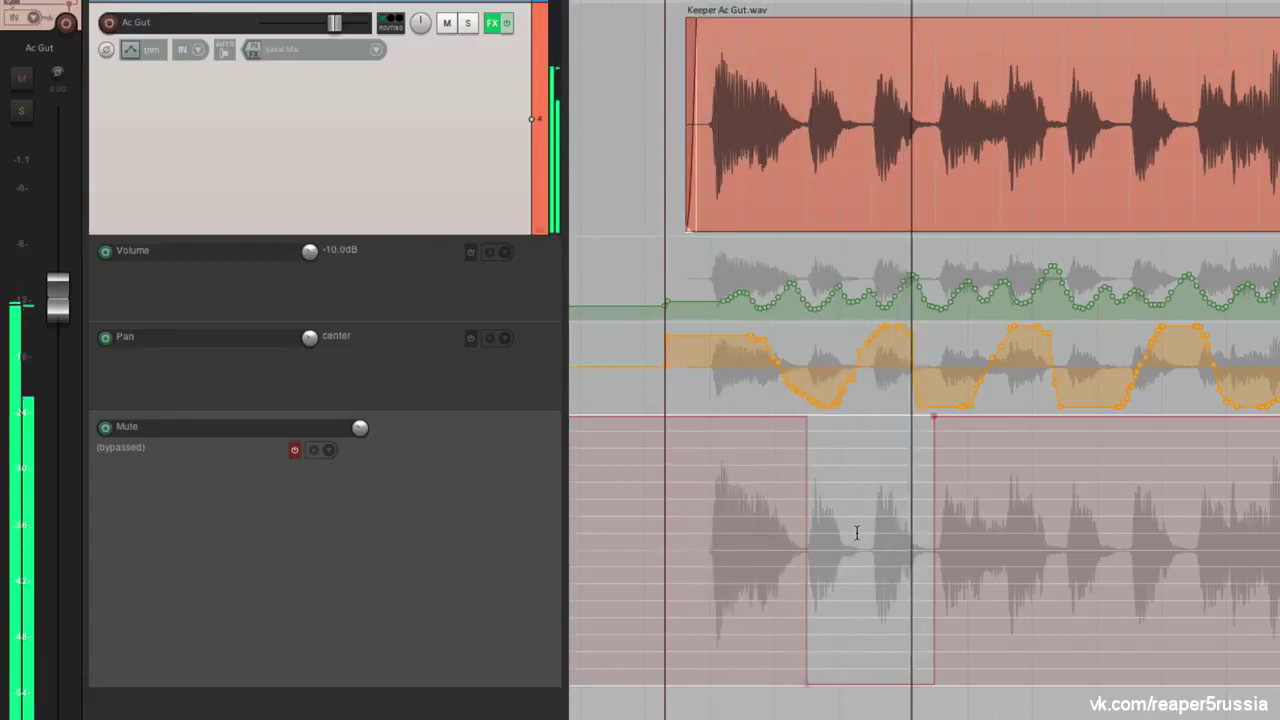
pyautogui.press('space')
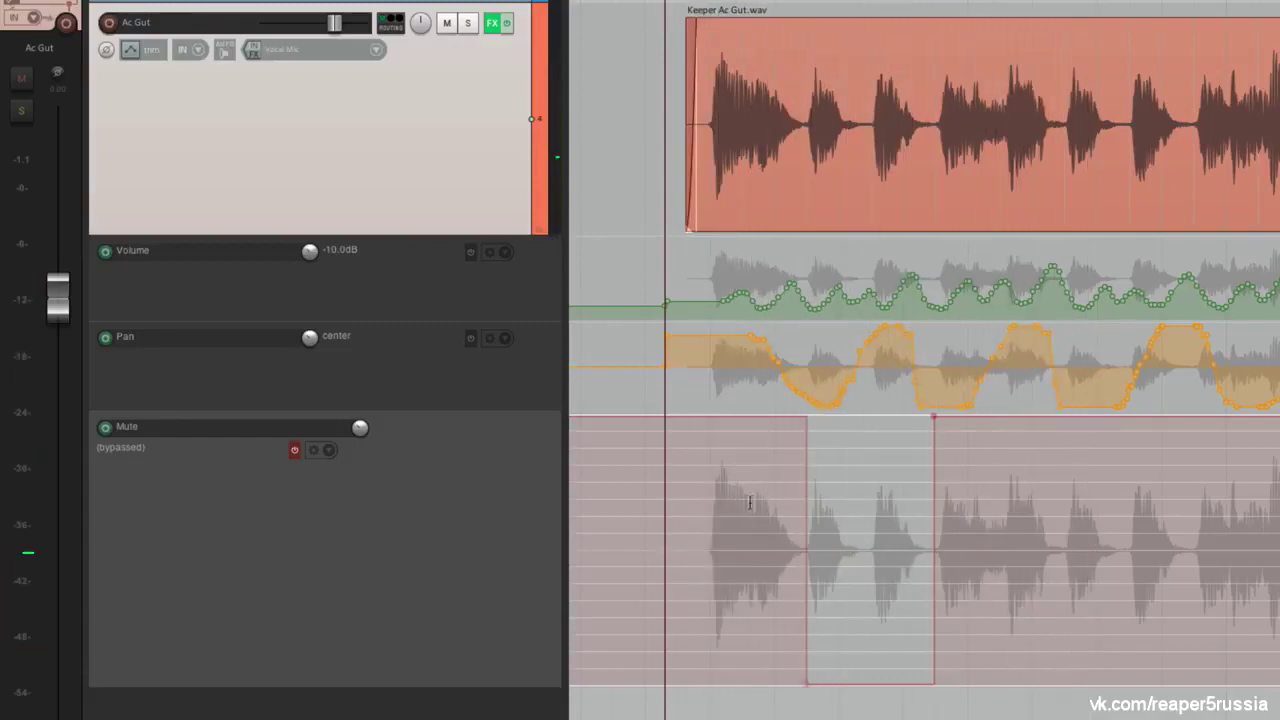
pyautogui.click(294, 449)
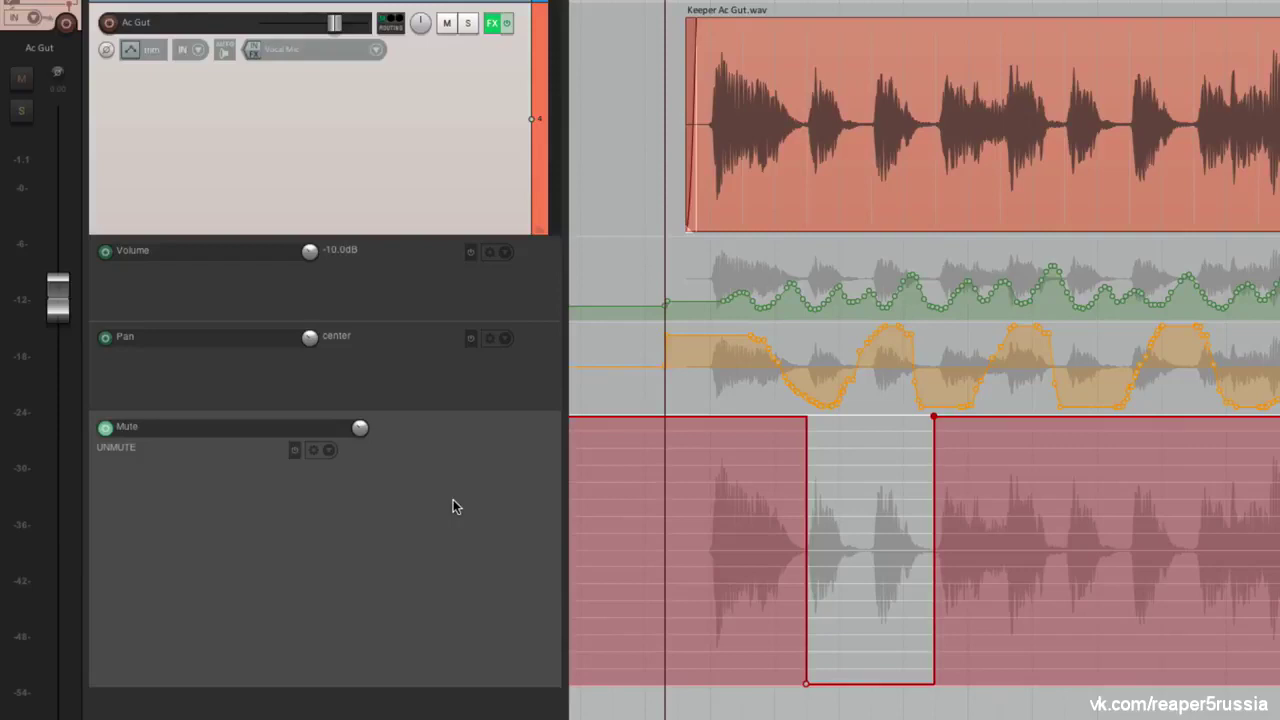
pyautogui.press('space')
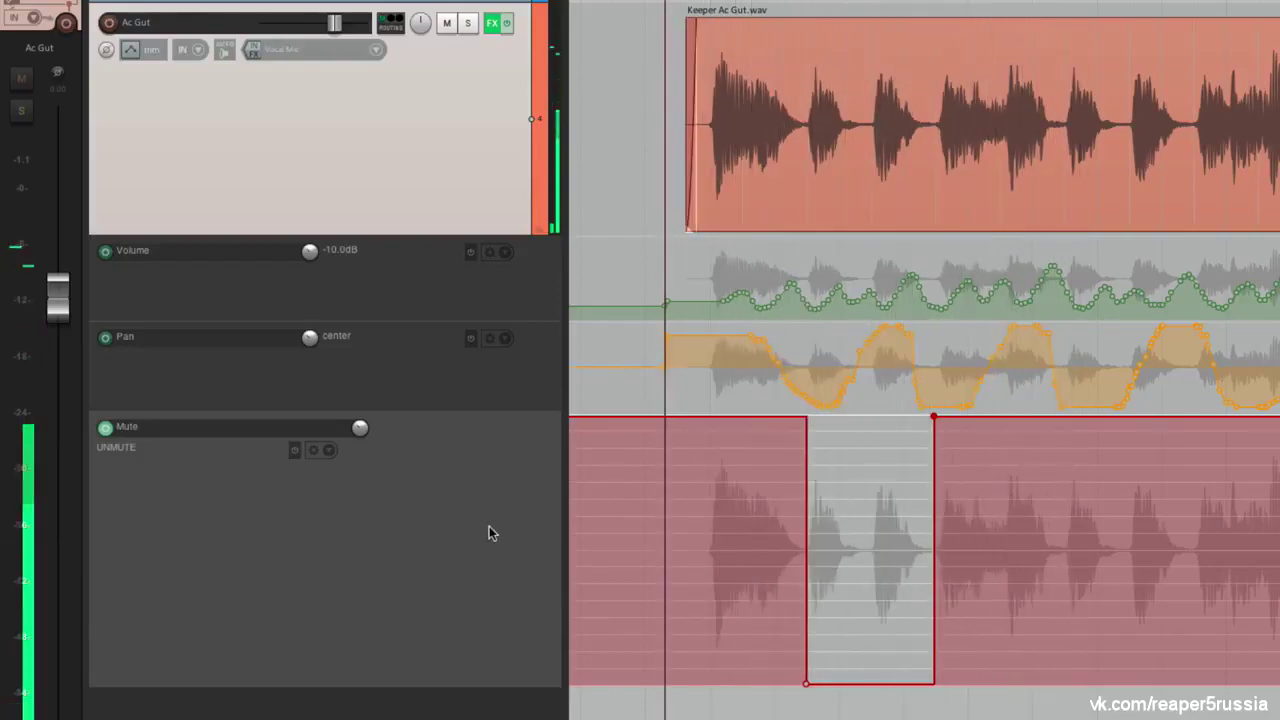
pyautogui.press('space')
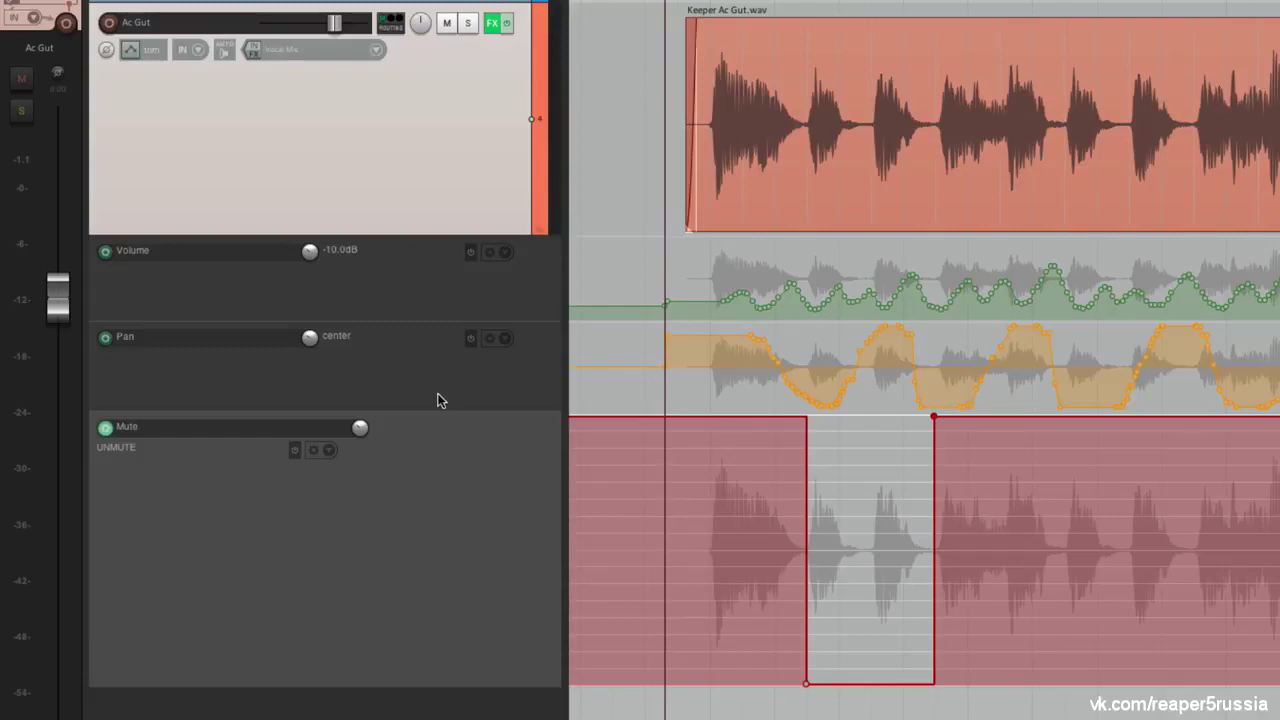
# Briefly bypass the Ac Gut track's Pan and Volume envelopes and re-enable them
pyautogui.click(471, 341)
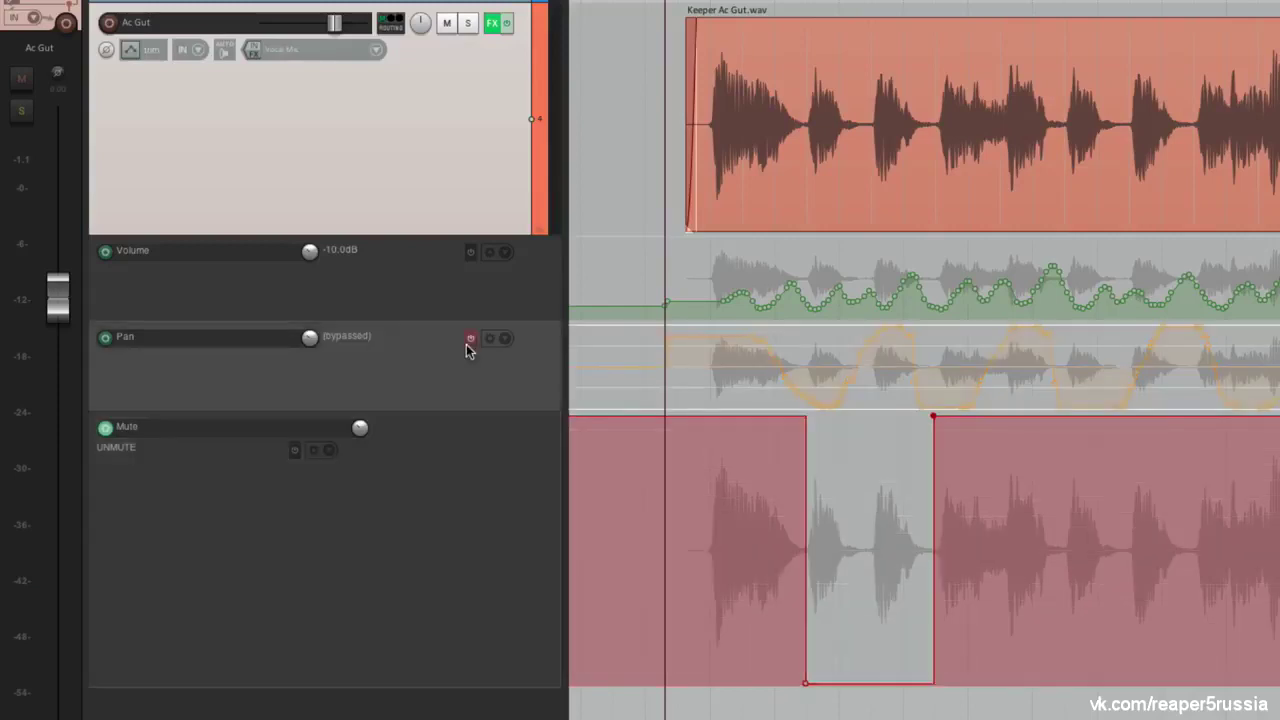
pyautogui.click(471, 256)
pyautogui.click(471, 256)
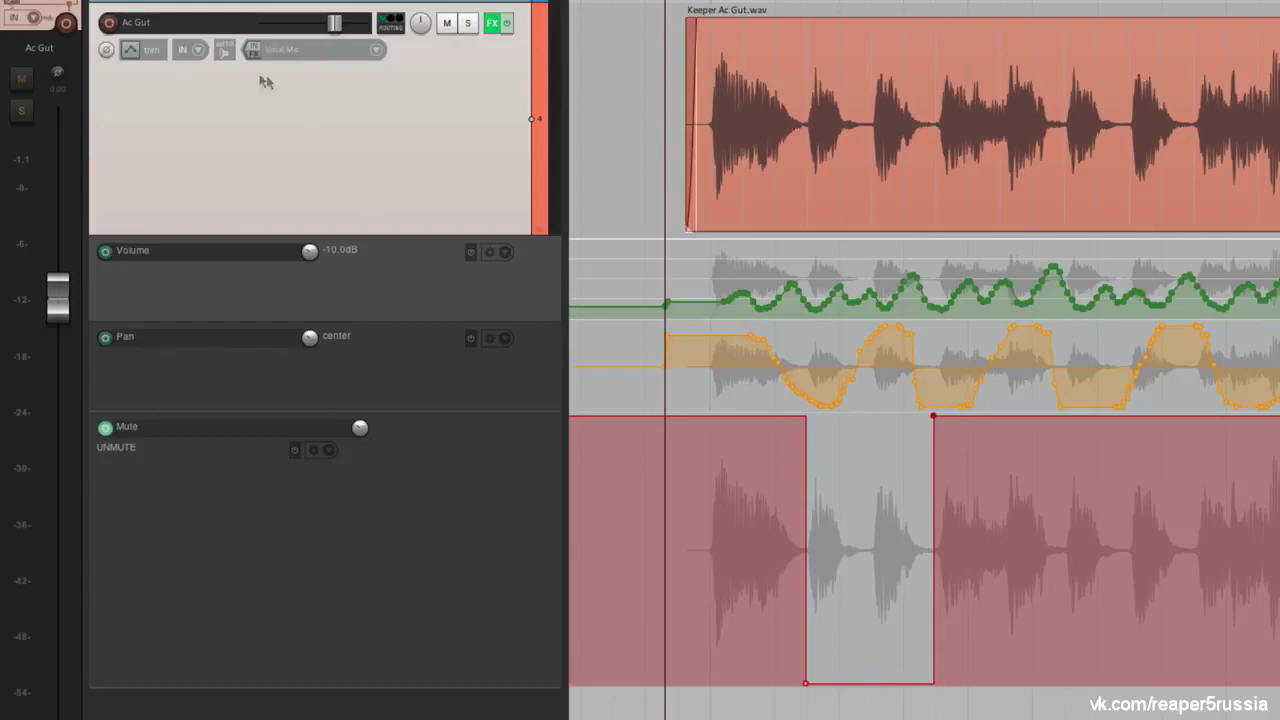
# Hide the Volume, Pan and Mute envelopes through the Ac Gut track's envelope window, and play the track back
pyautogui.click(122, 56)
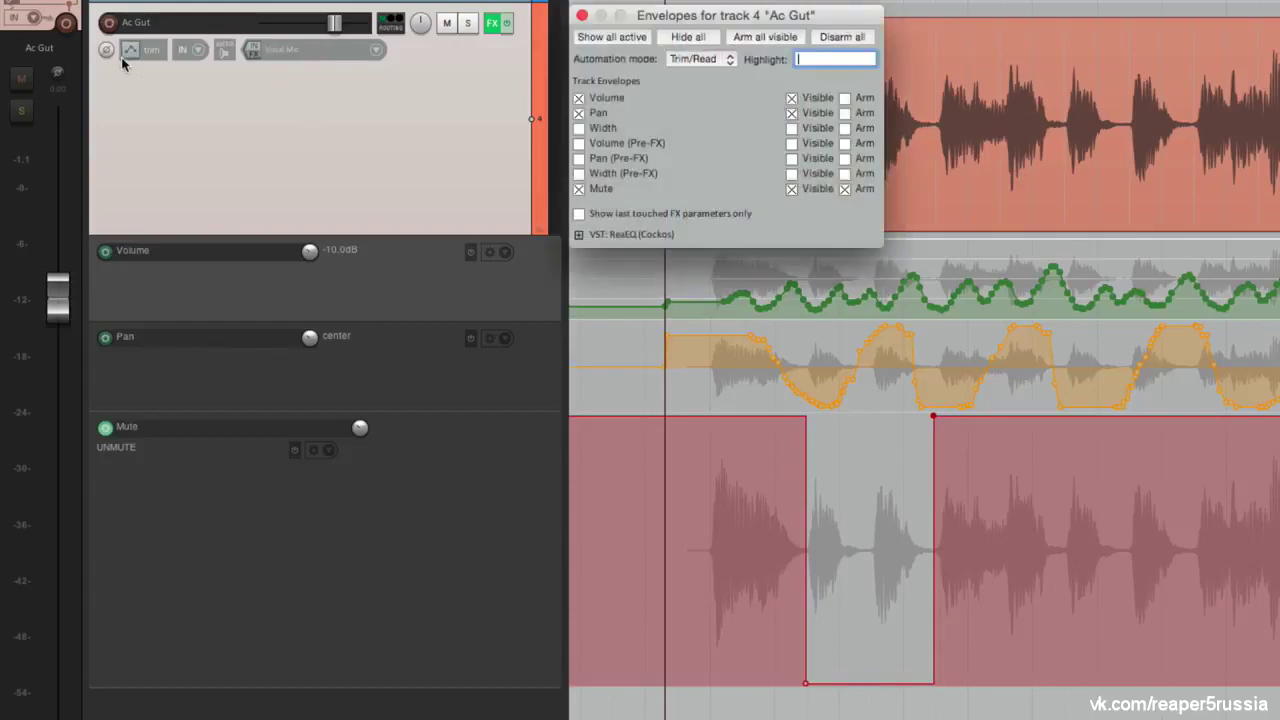
pyautogui.click(791, 99)
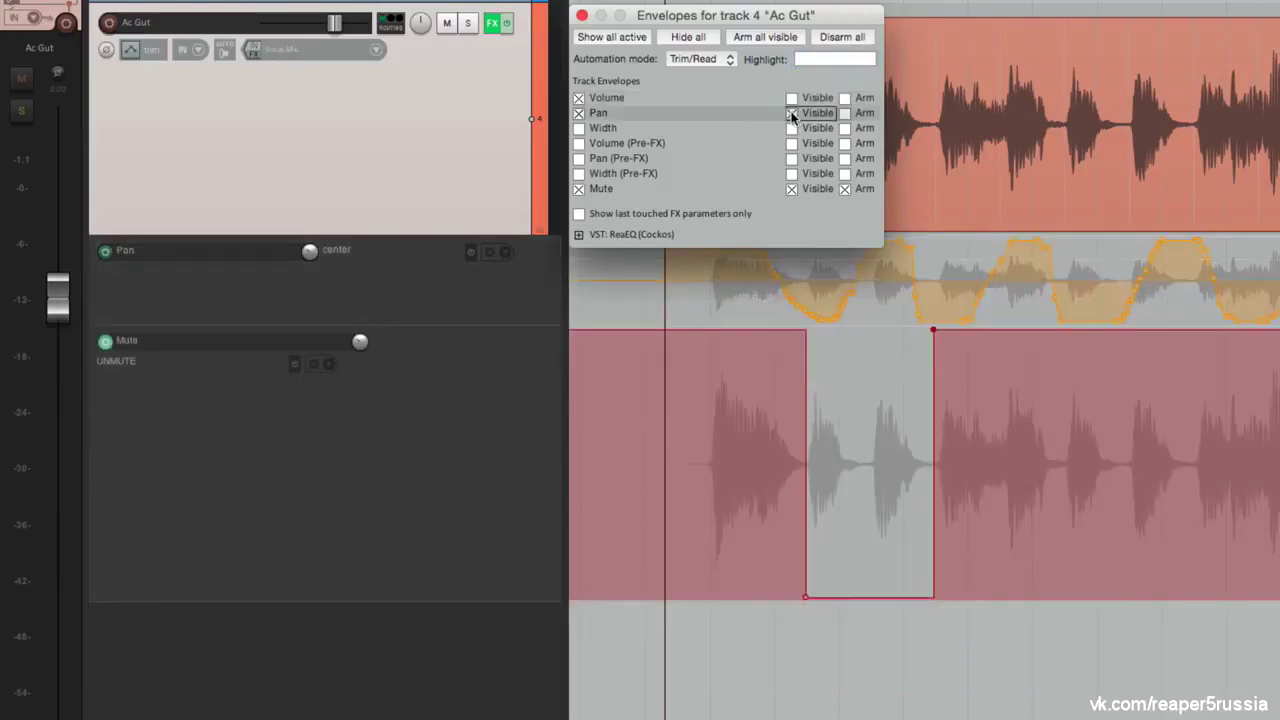
pyautogui.click(791, 113)
pyautogui.click(791, 189)
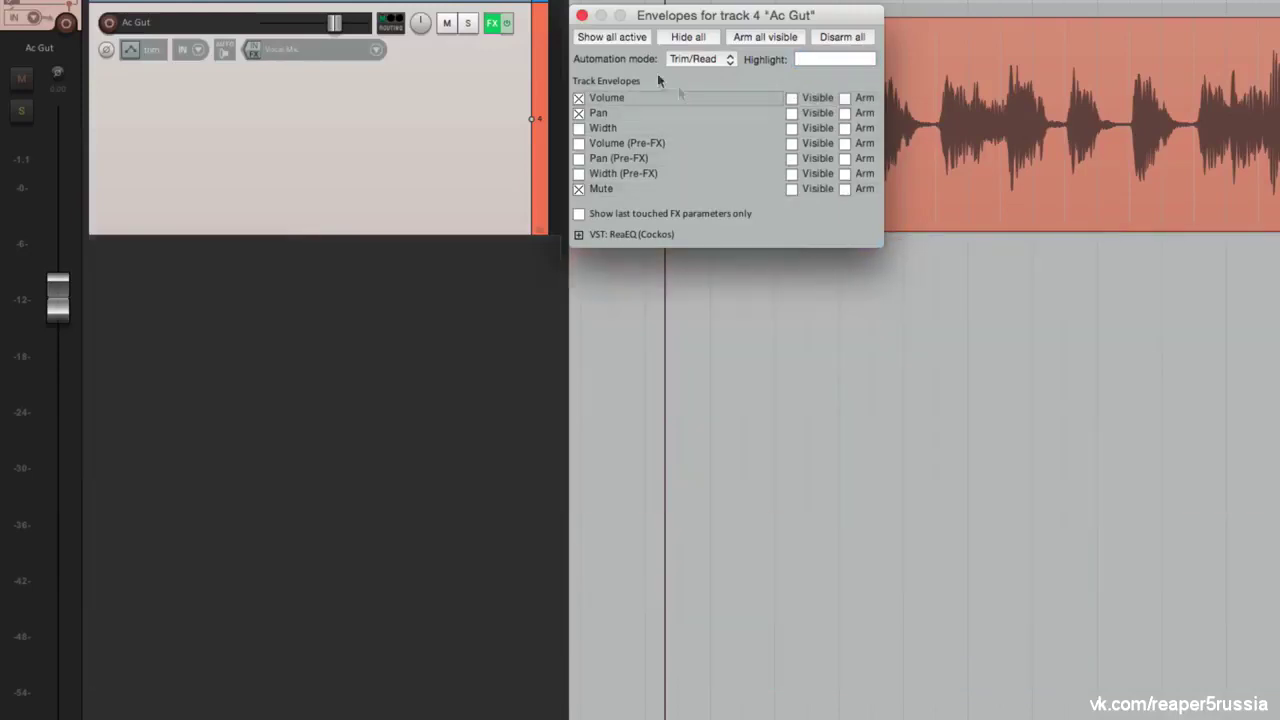
pyautogui.click(582, 16)
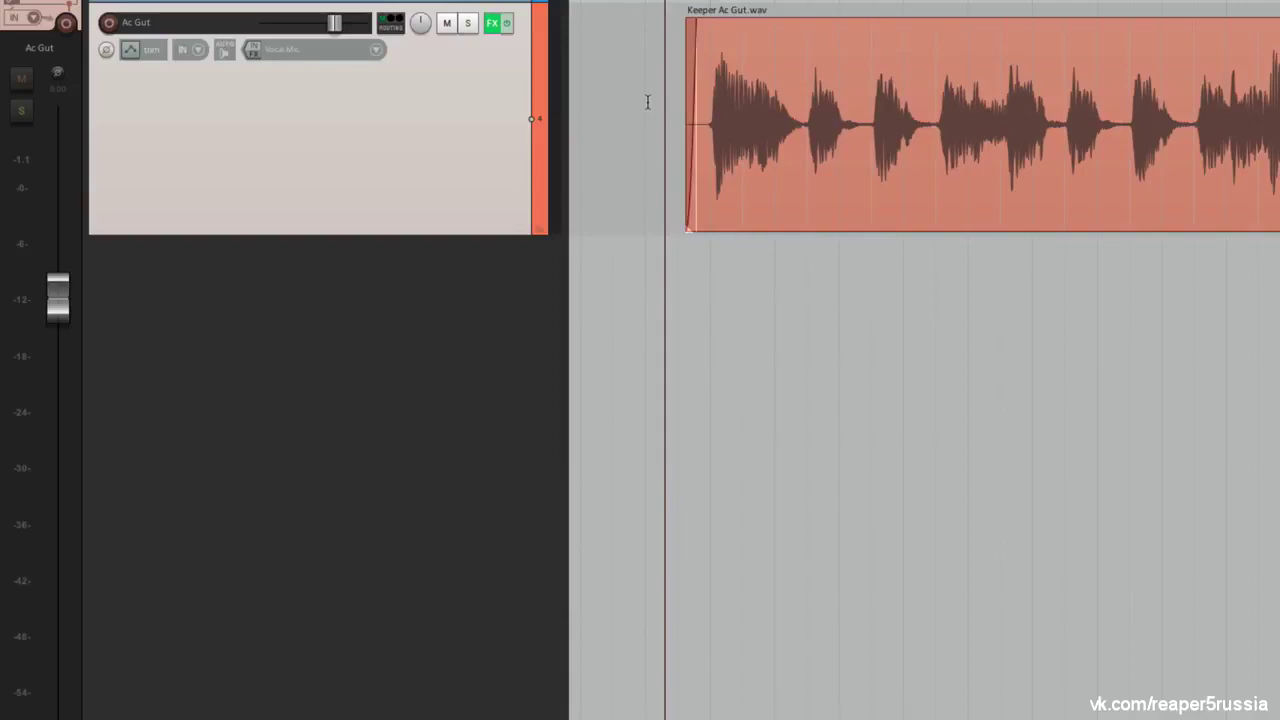
pyautogui.press('space')
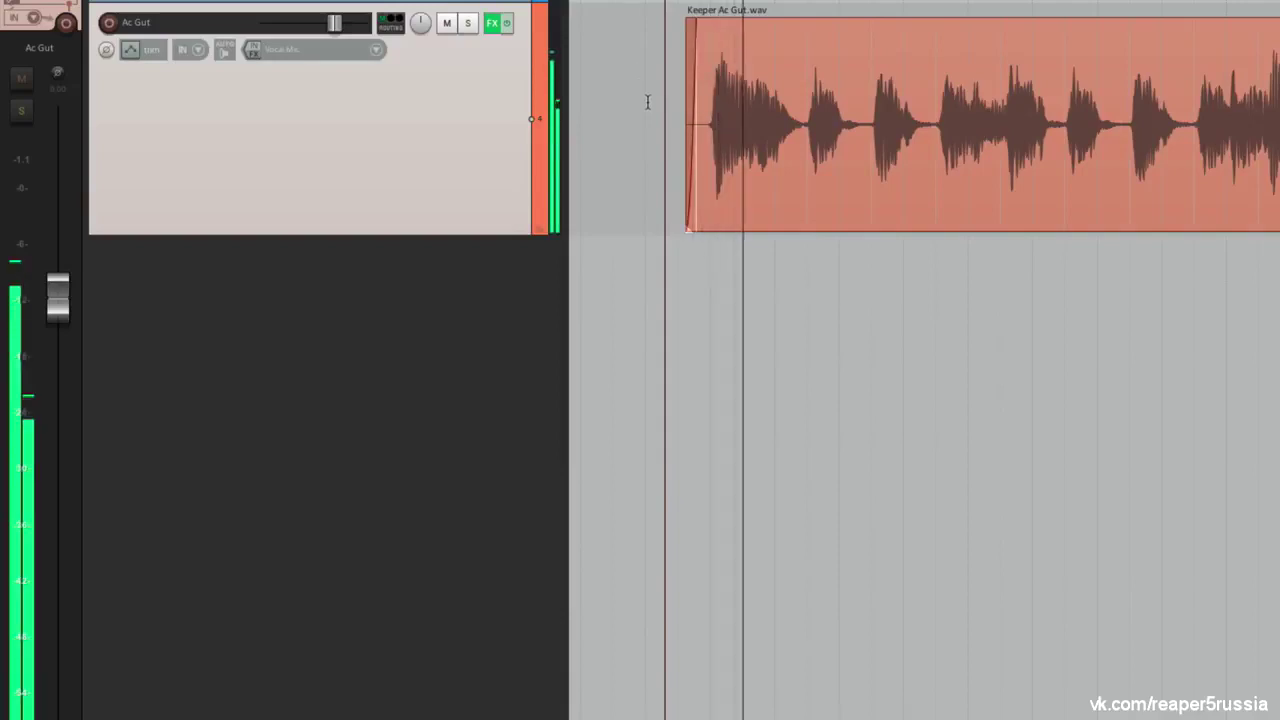
pyautogui.press('space')
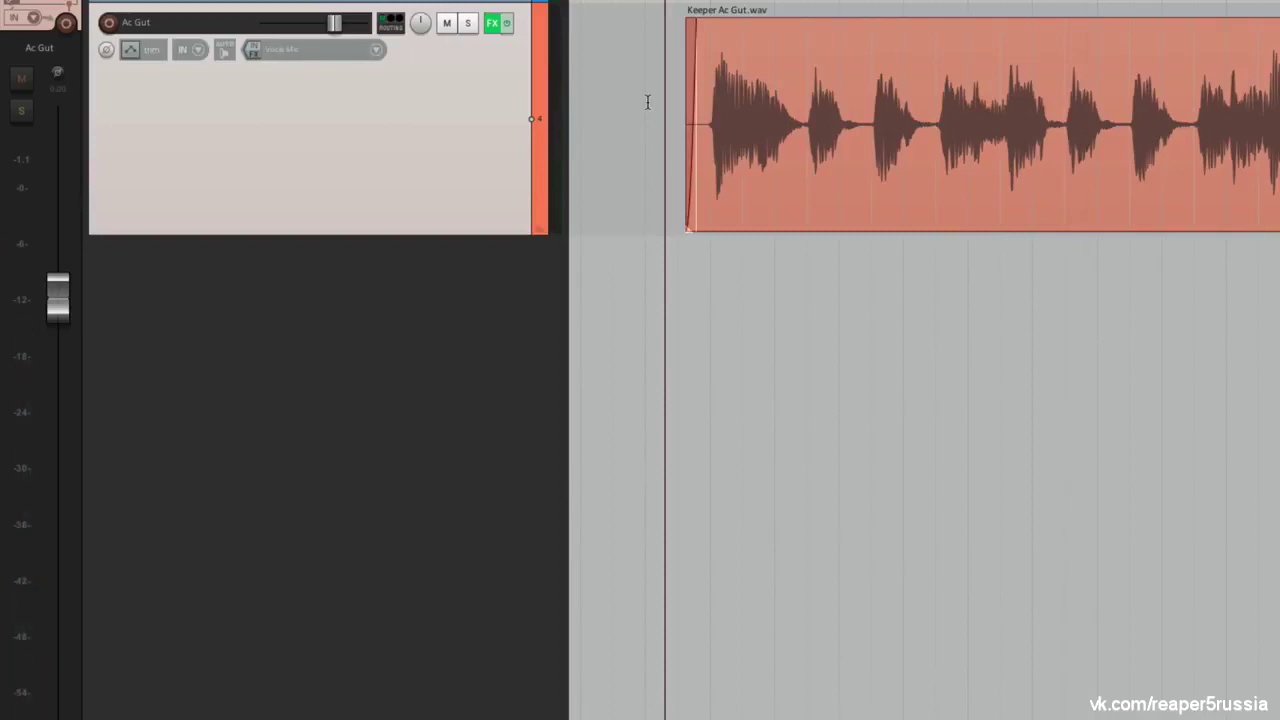
# Make the Volume, Pan and Mute envelopes visible again through the Ac Gut track's envelope window
pyautogui.click(130, 50)
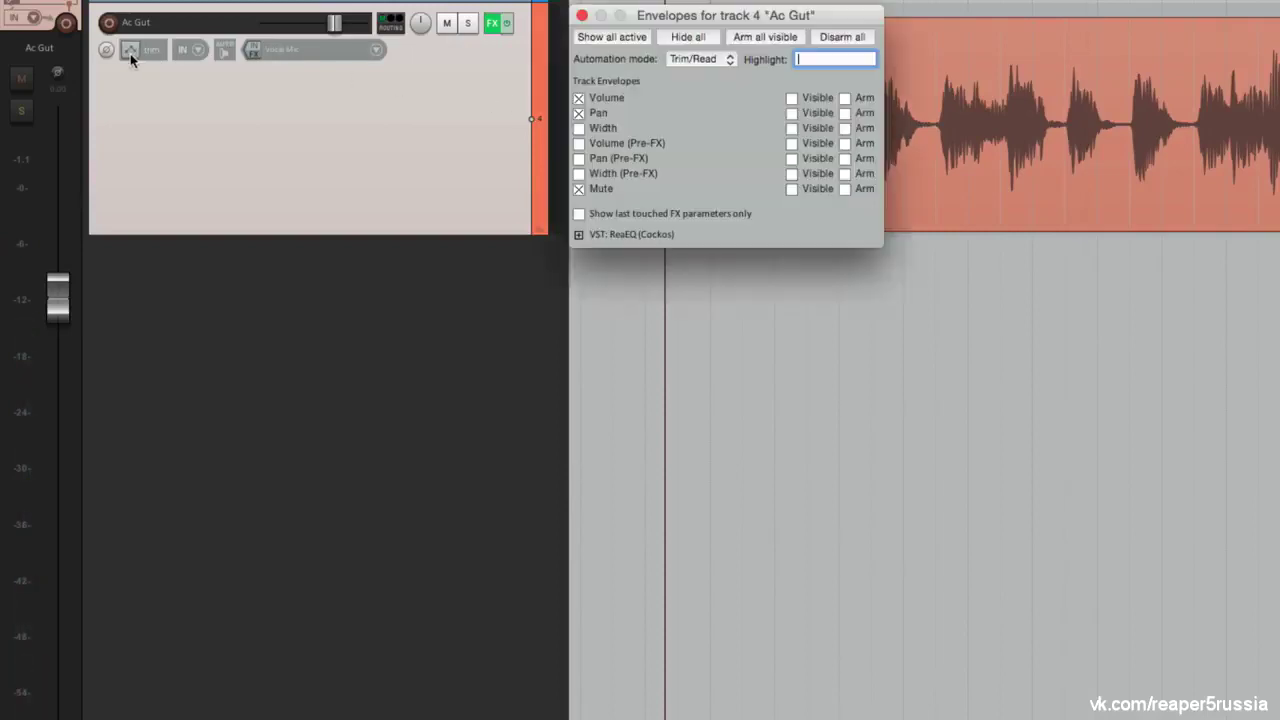
pyautogui.click(792, 98)
pyautogui.click(792, 113)
pyautogui.click(792, 189)
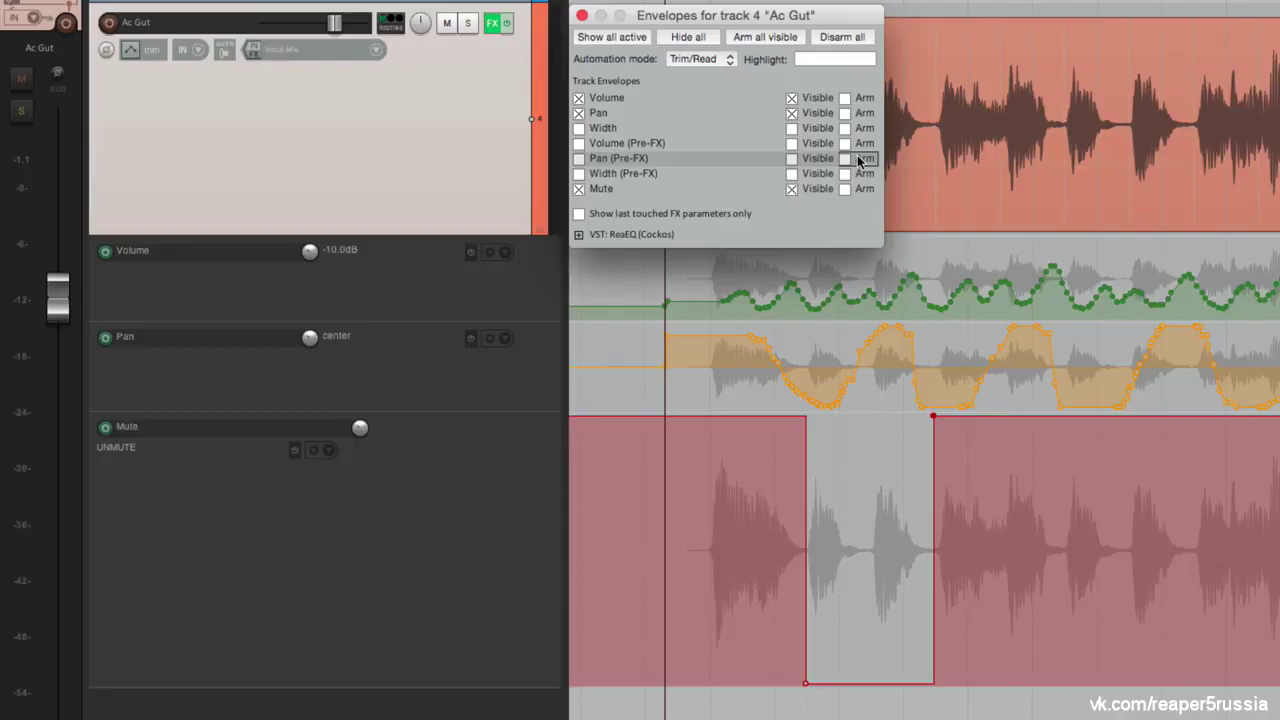
pyautogui.click(582, 15)
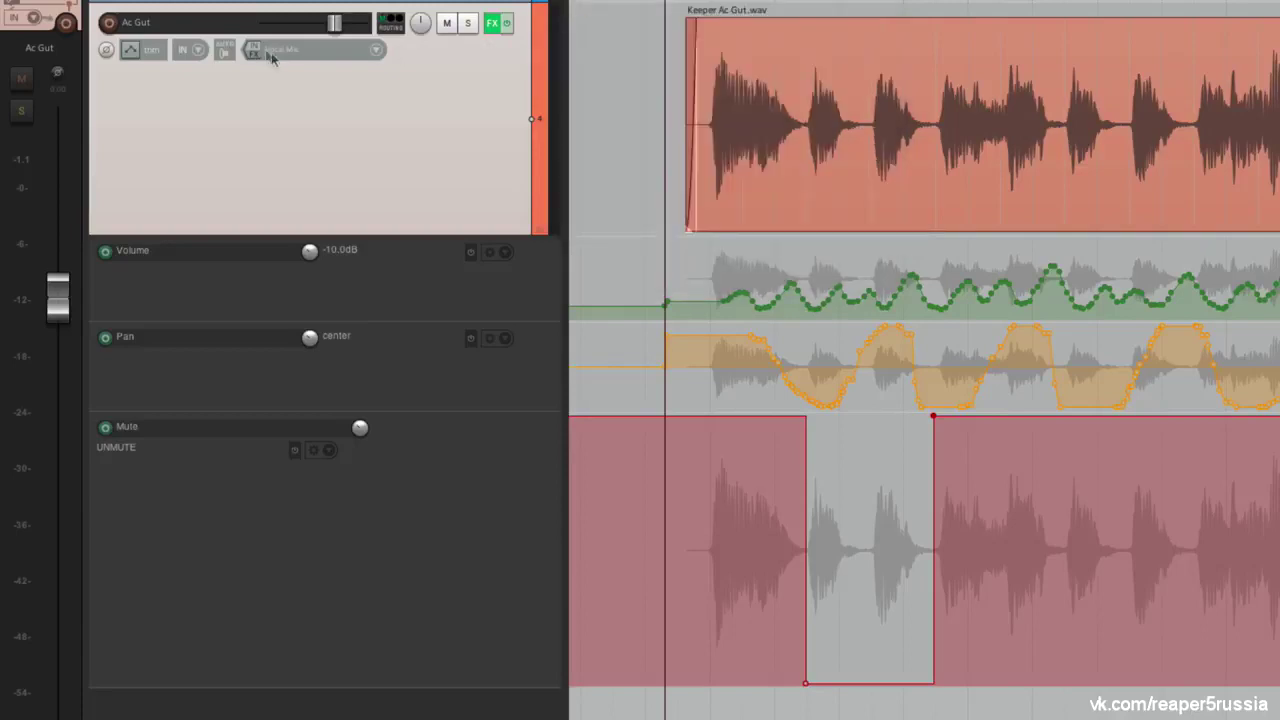
# Hide the Ac Gut track's Volume, Pan and Mute envelopes one by one without opening the envelope window
pyautogui.click(137, 57)
pyautogui.click(130, 91)
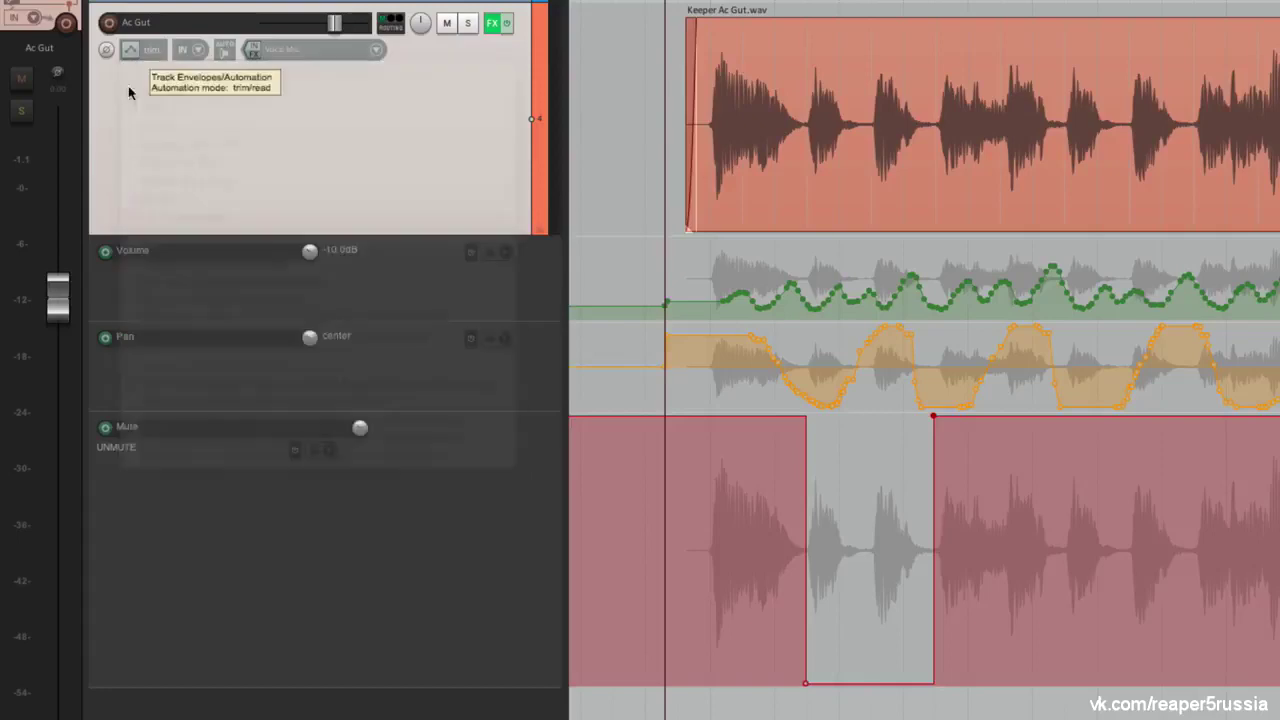
pyautogui.click(128, 56)
pyautogui.click(136, 101)
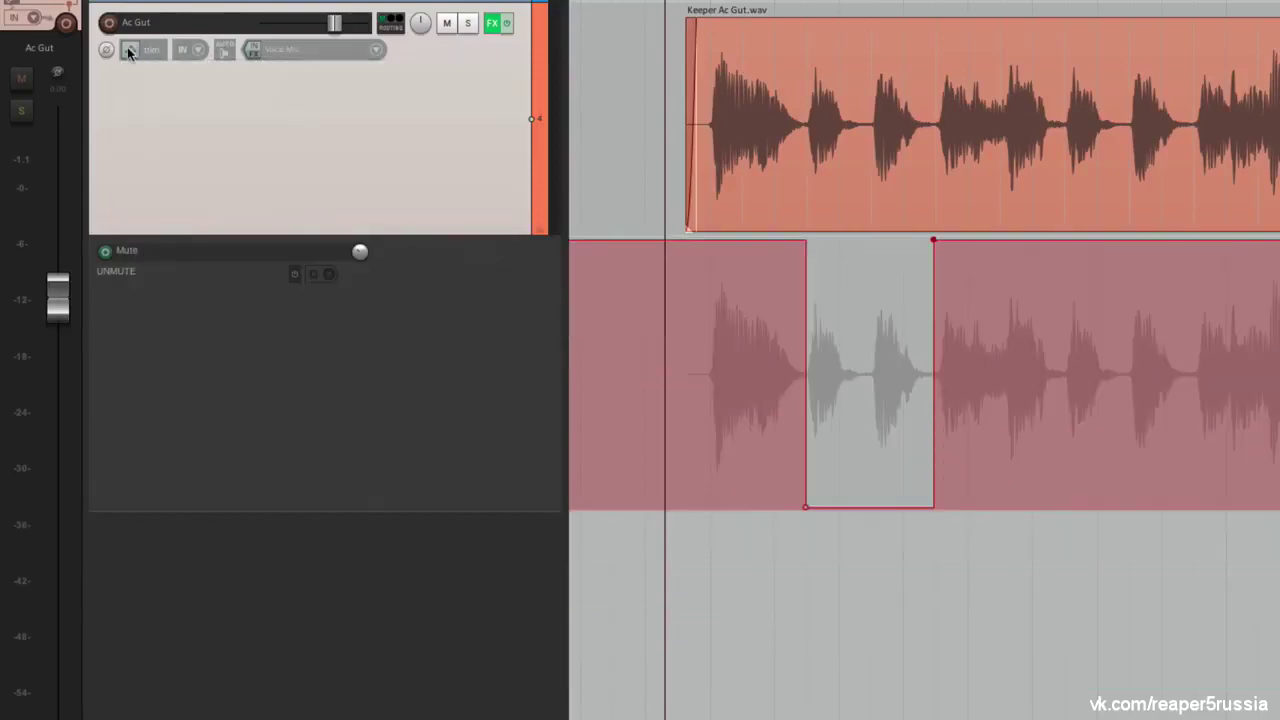
pyautogui.click(128, 49)
pyautogui.click(153, 177)
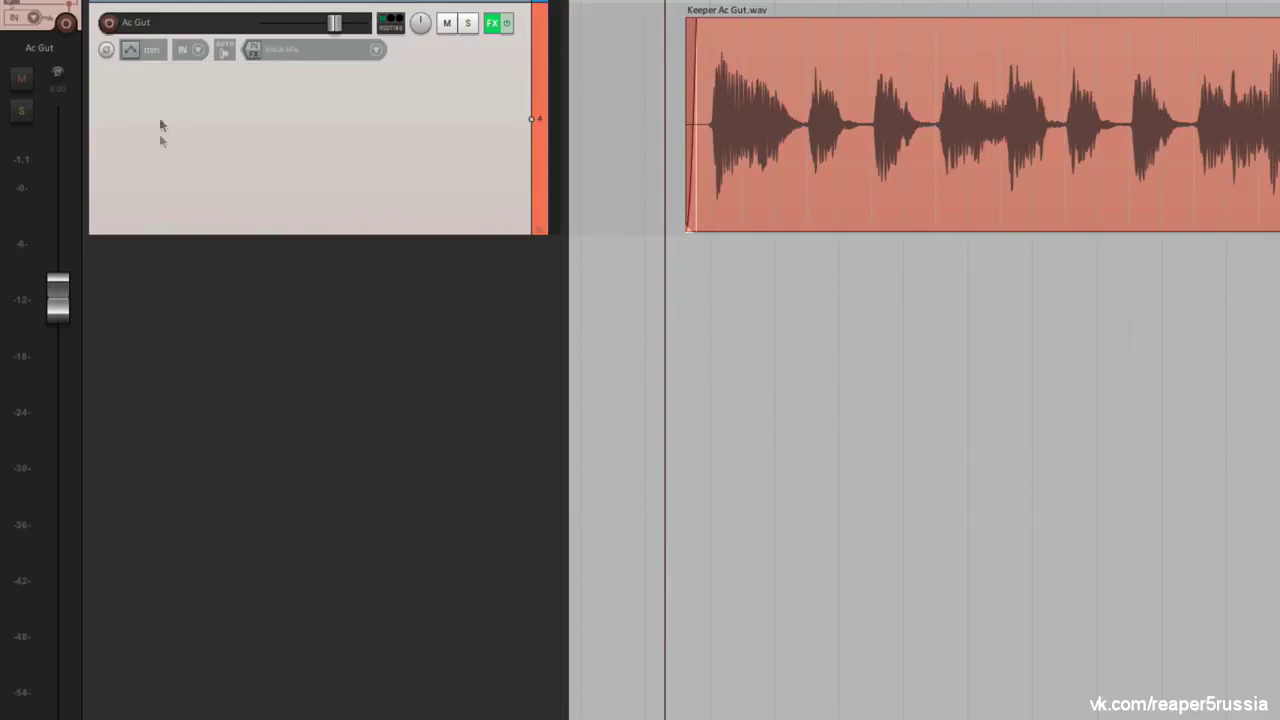
# Show all active envelopes of the Ac Gut track, hide them all, and show all active ones again
pyautogui.click(135, 52)
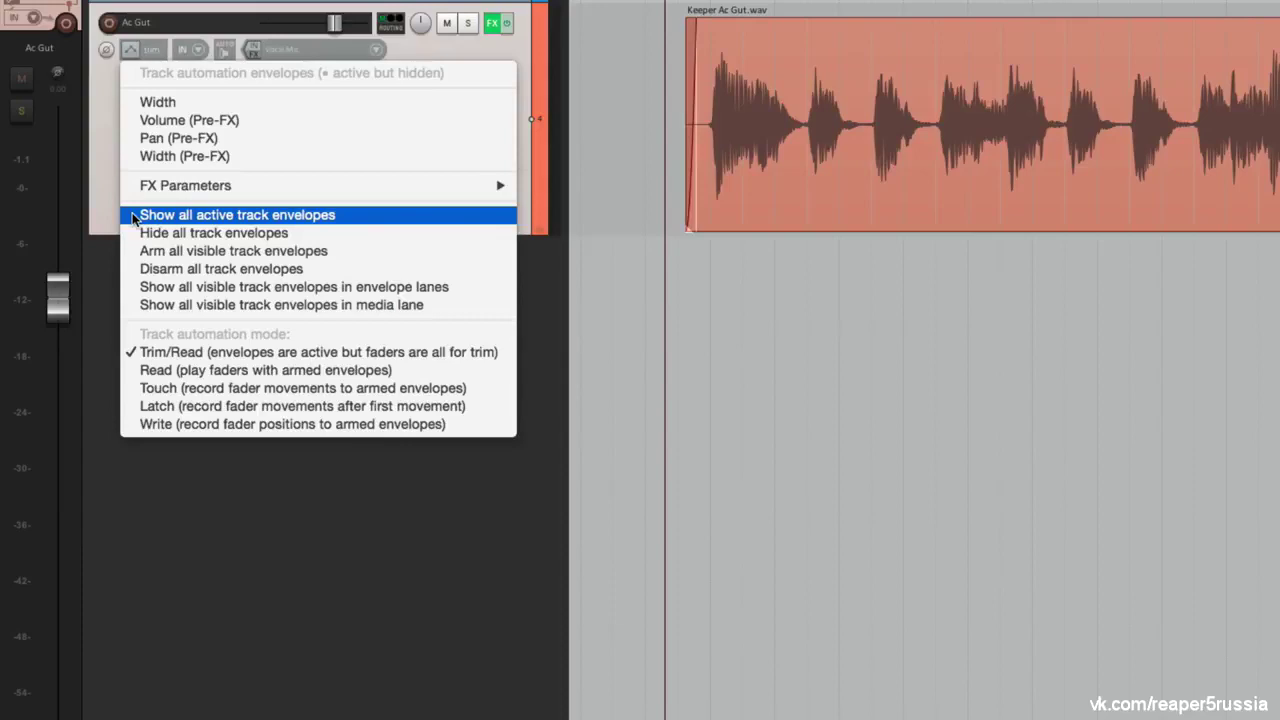
pyautogui.click(237, 215)
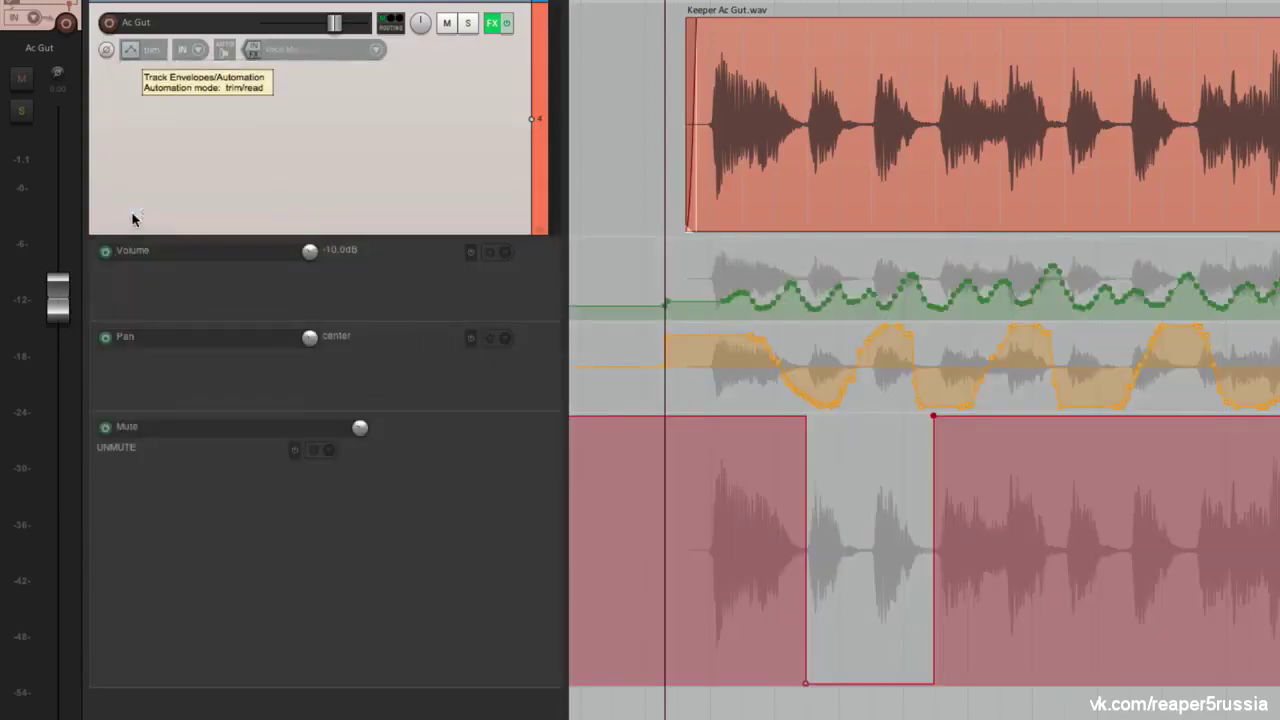
pyautogui.click(130, 49)
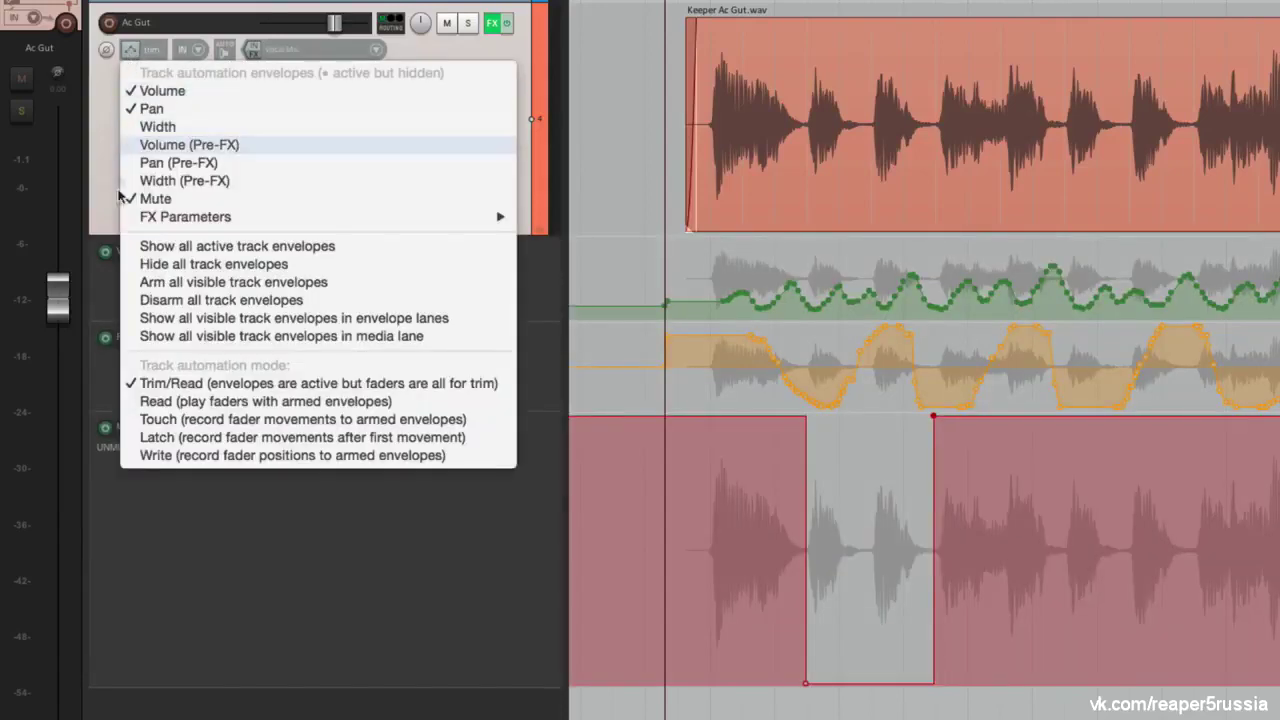
pyautogui.click(125, 264)
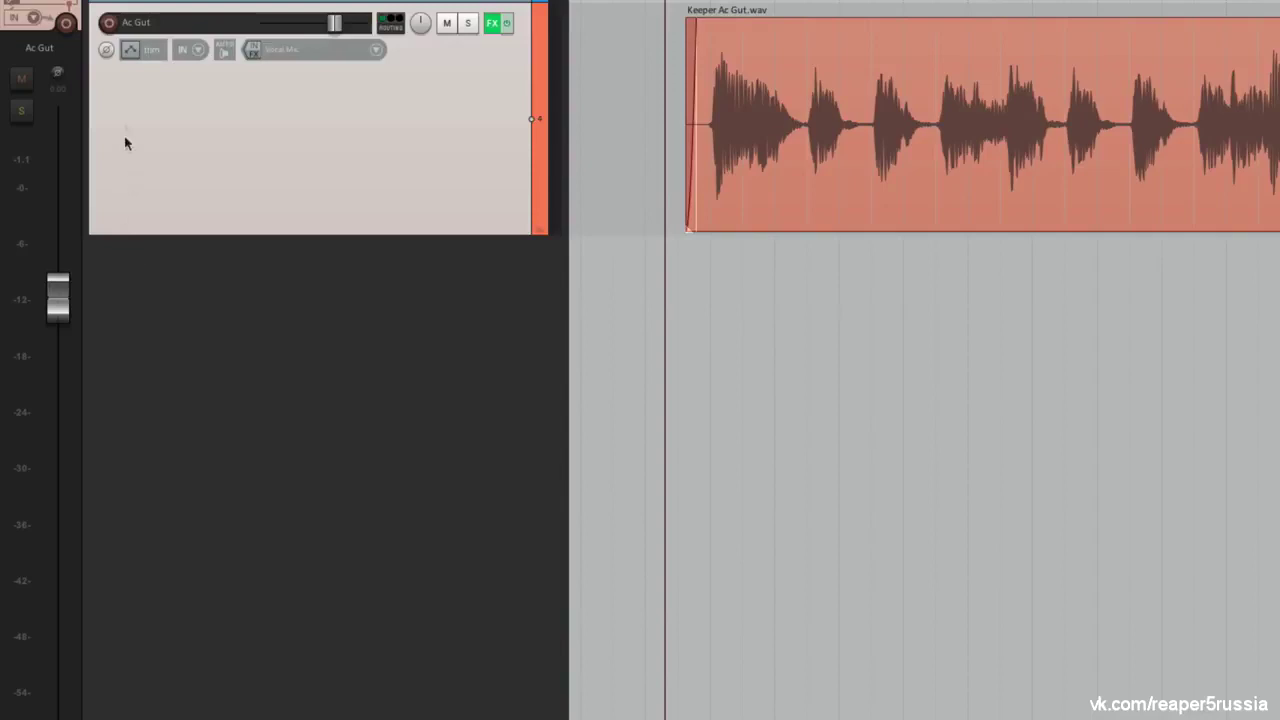
pyautogui.click(129, 50)
pyautogui.click(133, 214)
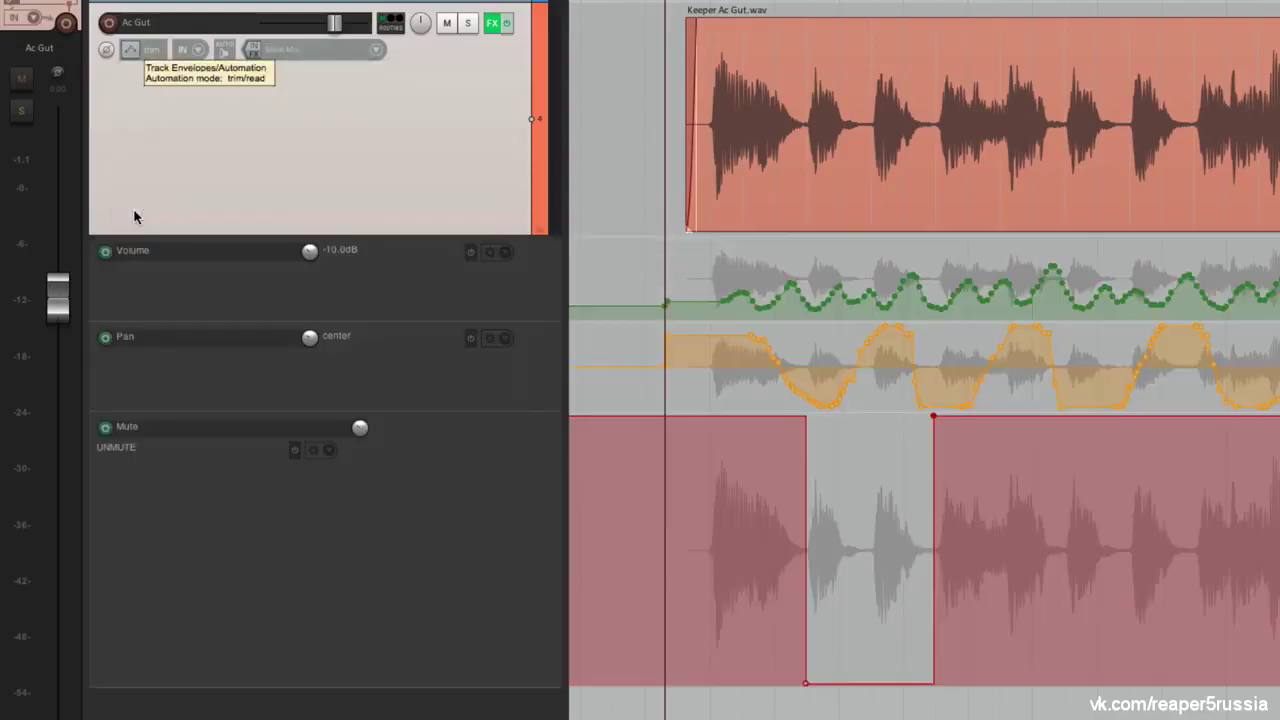
# Clear the Ac Gut track's Mute and Pan envelopes
pyautogui.click(322, 452)
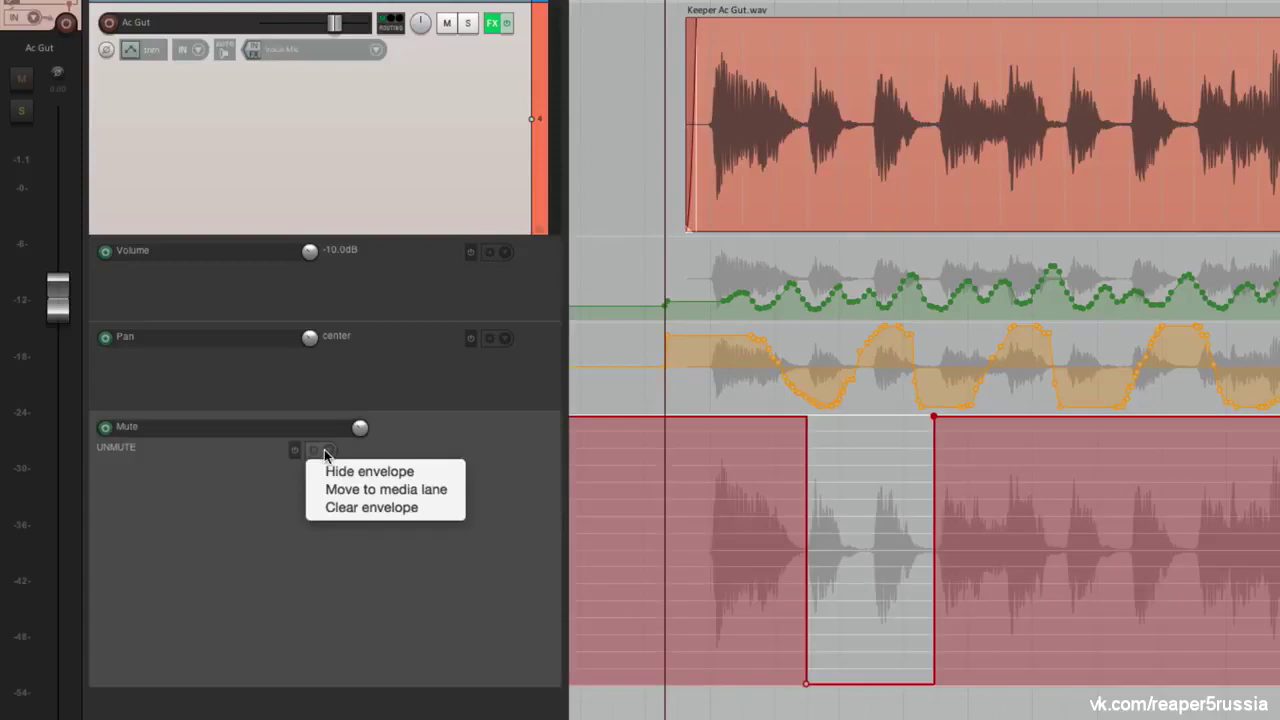
pyautogui.click(313, 509)
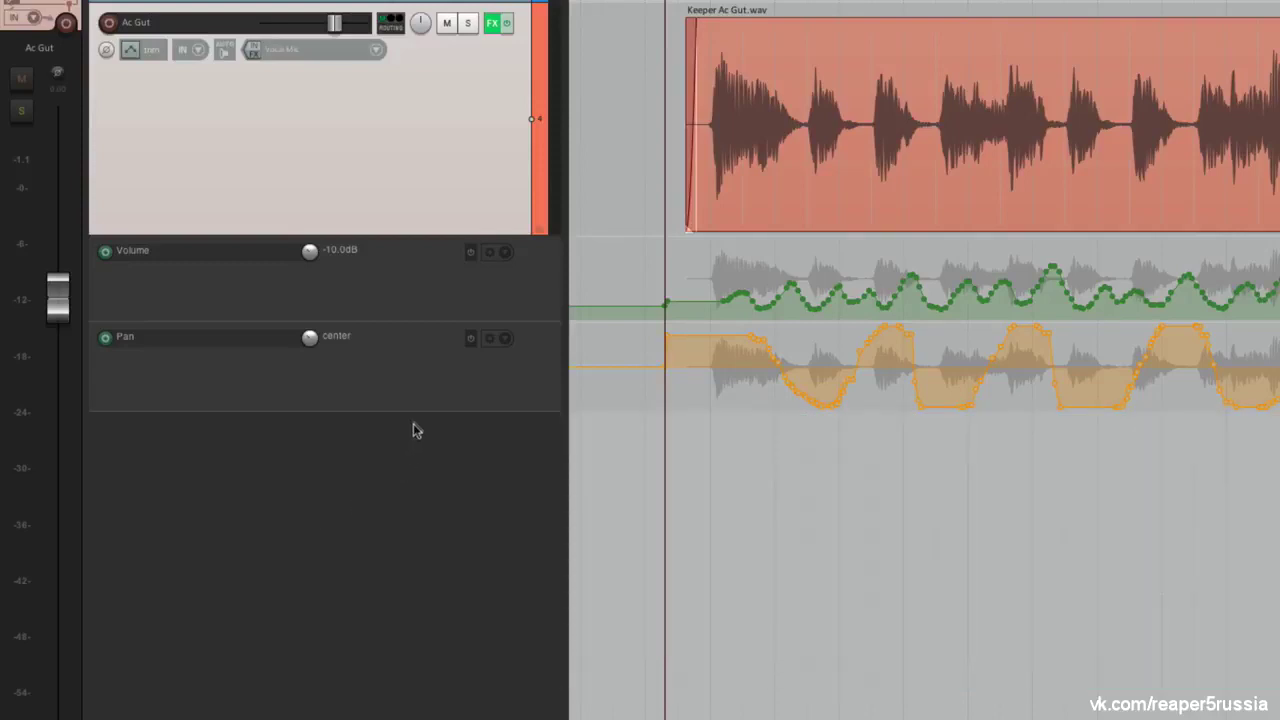
pyautogui.click(506, 342)
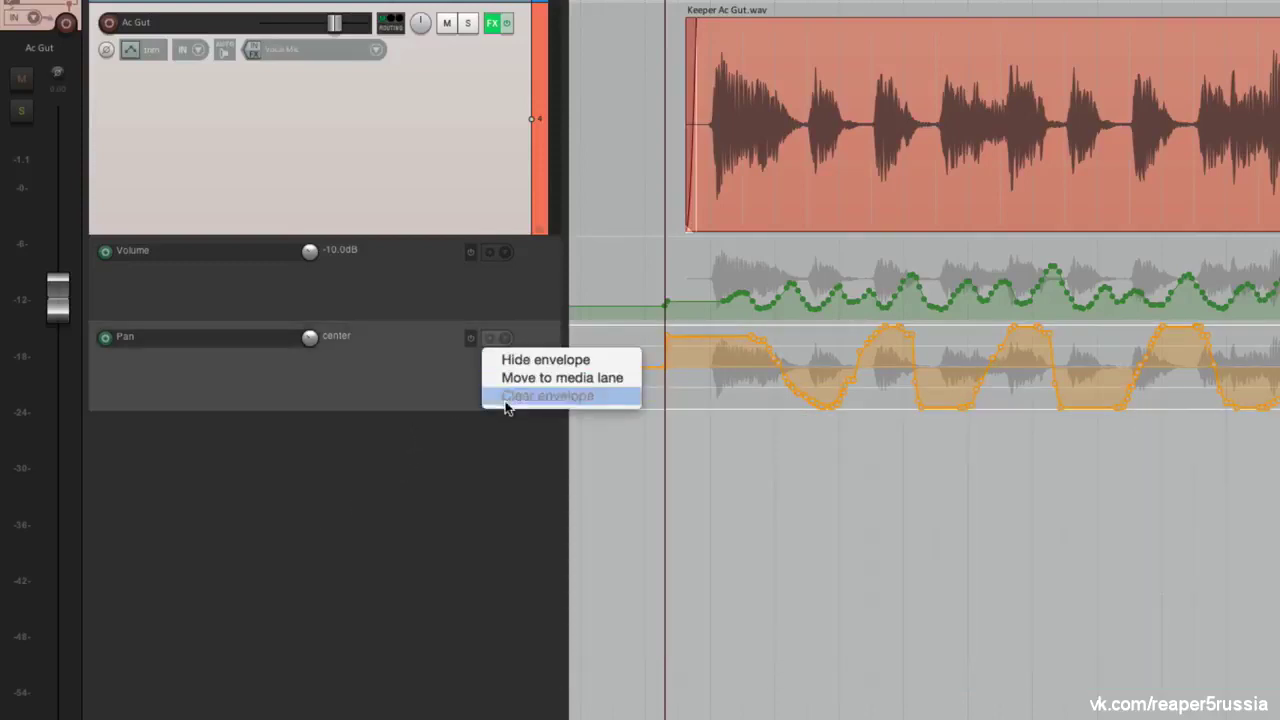
pyautogui.click(512, 398)
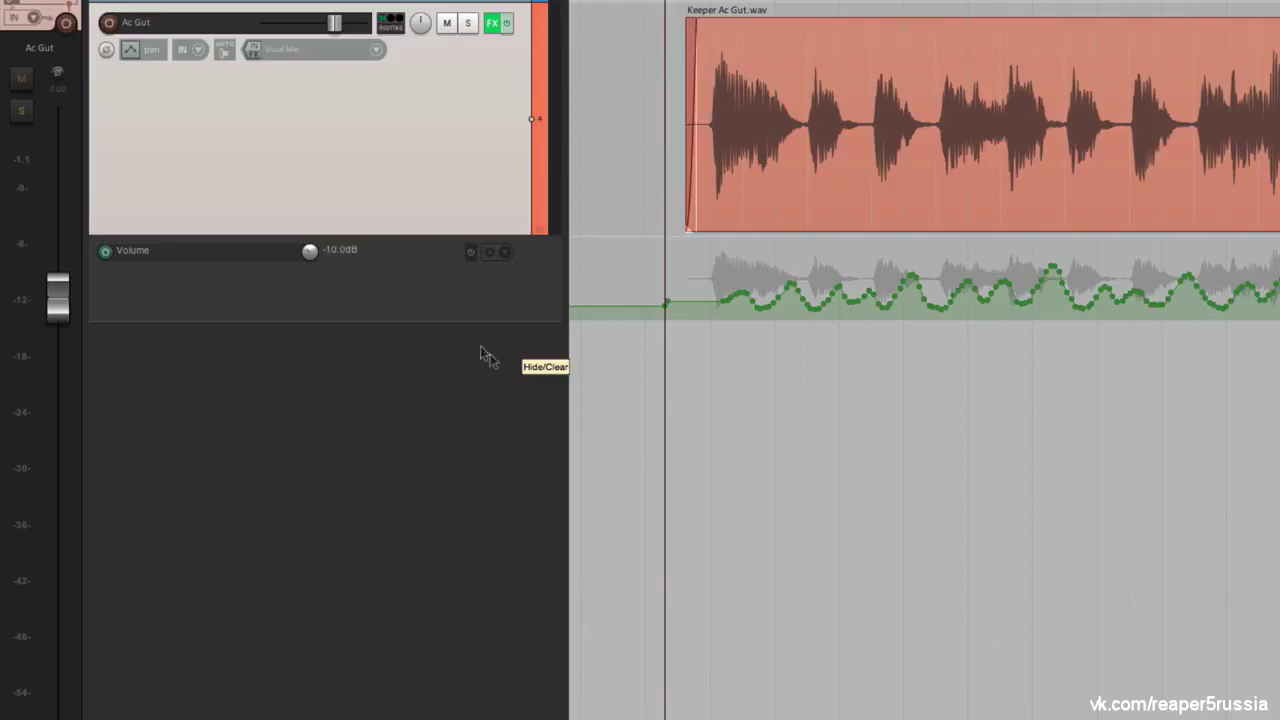
# Enlarge the Volume envelope lane, add a point just before the first note and move it to -4.50 dB at 2.1.00
pyautogui.moveTo(466, 319); pyautogui.dragTo(531, 580)
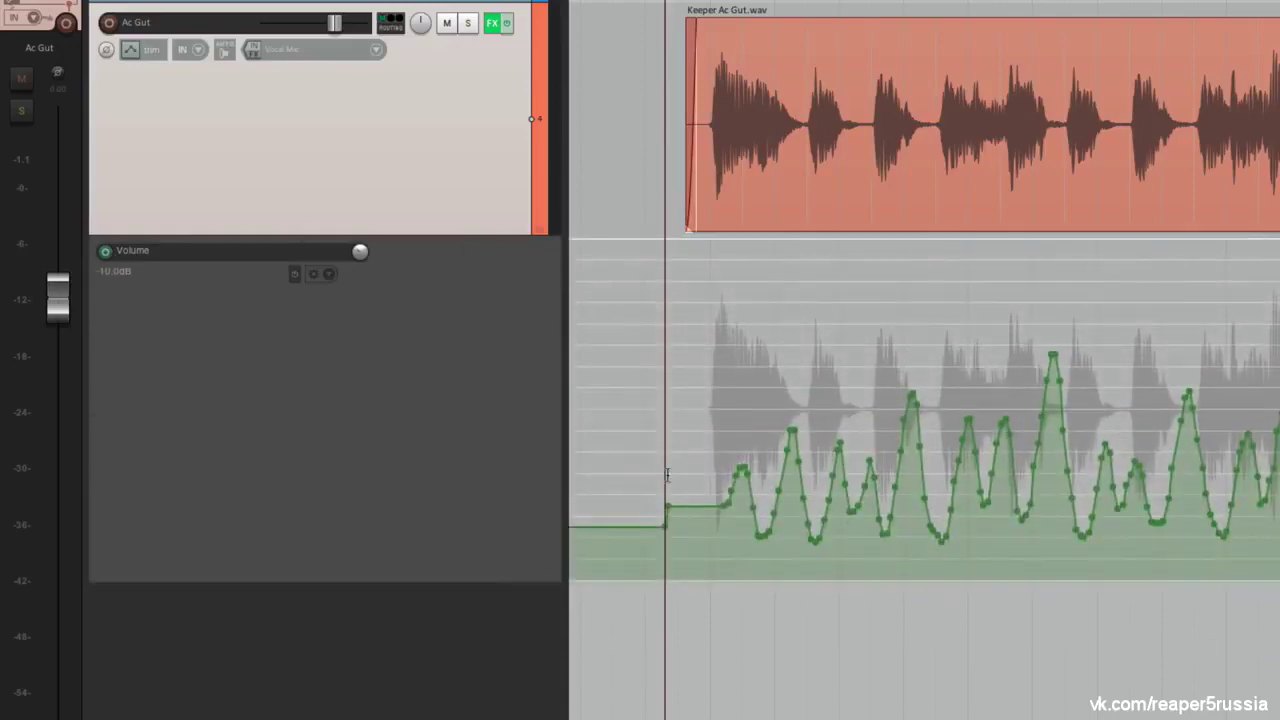
pyautogui.scroll(5, 668, 475)
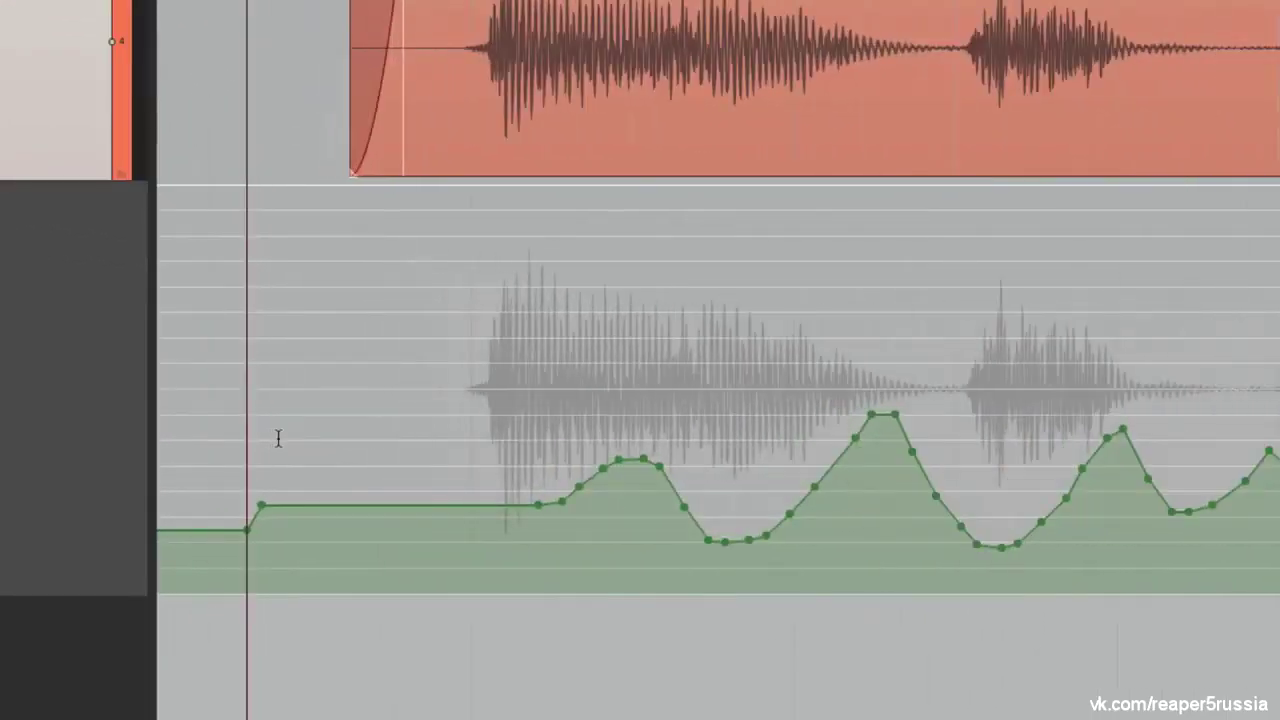
pyautogui.hscroll(3, 278, 438)
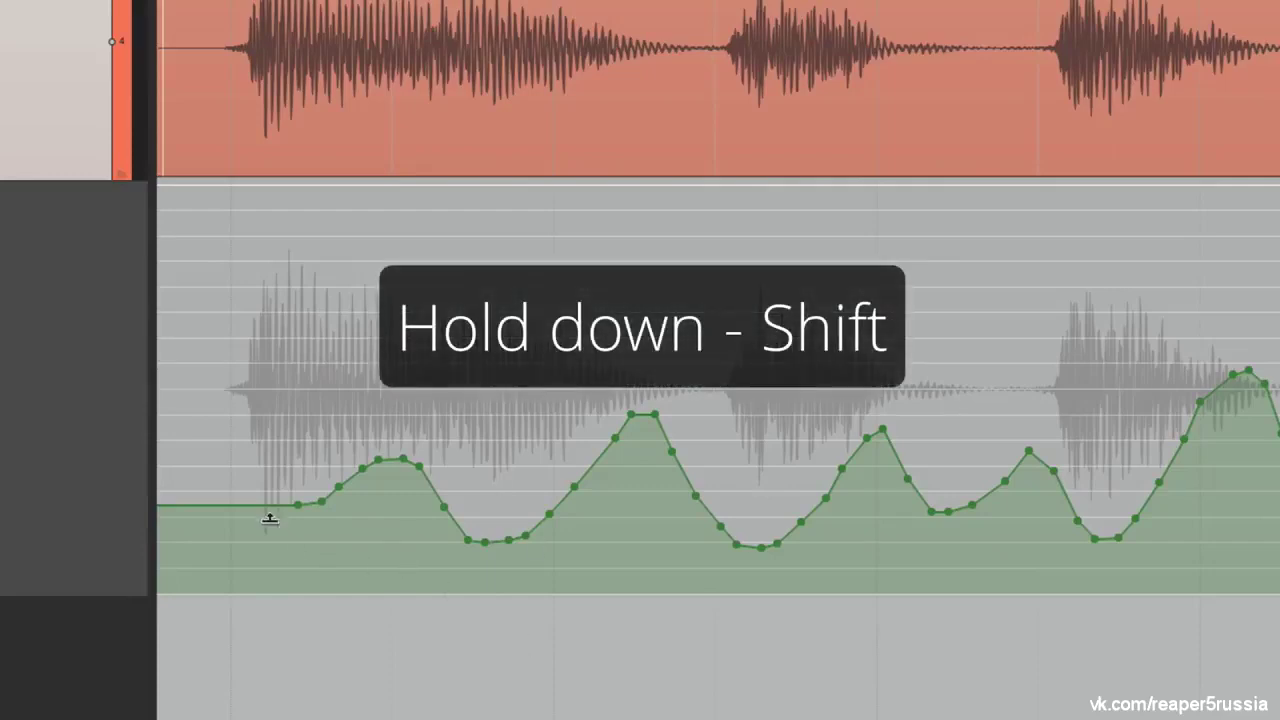
pyautogui.click(221, 505)
pyautogui.moveTo(221, 502); pyautogui.dragTo(230, 472)
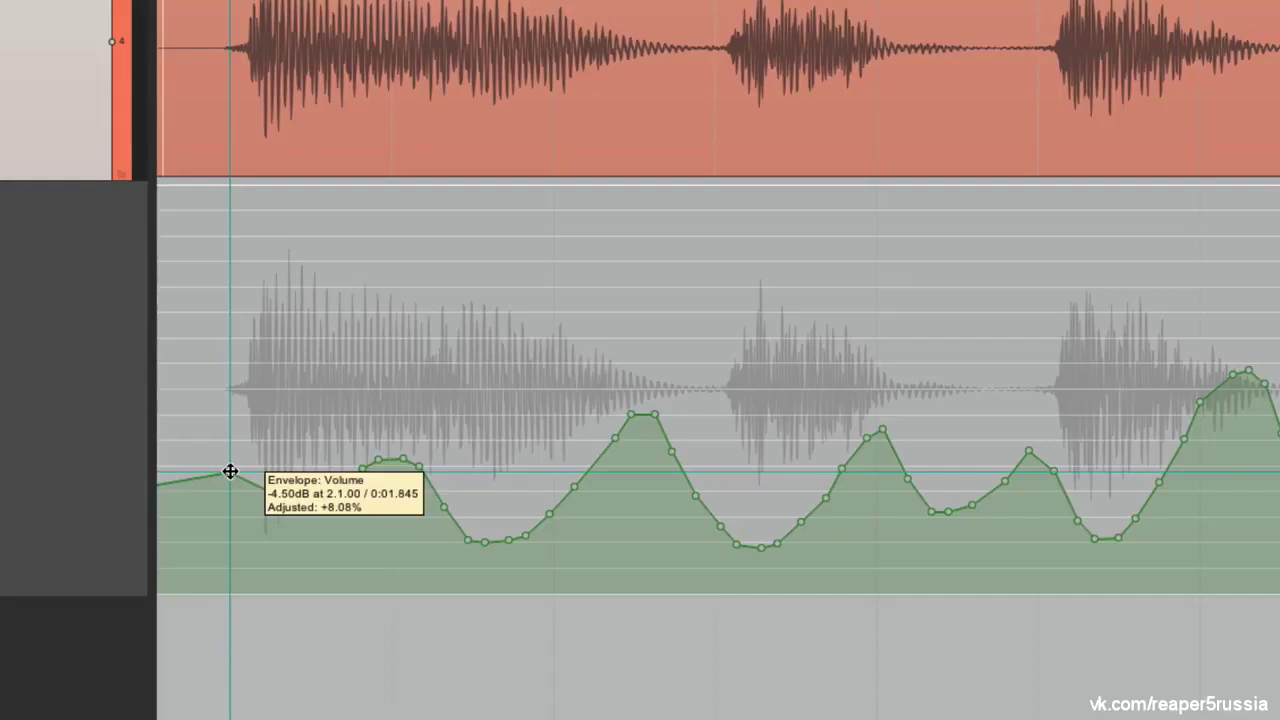
# Remove all existing Volume envelope points, add two pairs of points around the first note's second half, and raise the segment between the pairs
pyautogui.hotkey('ctrl', 'z')
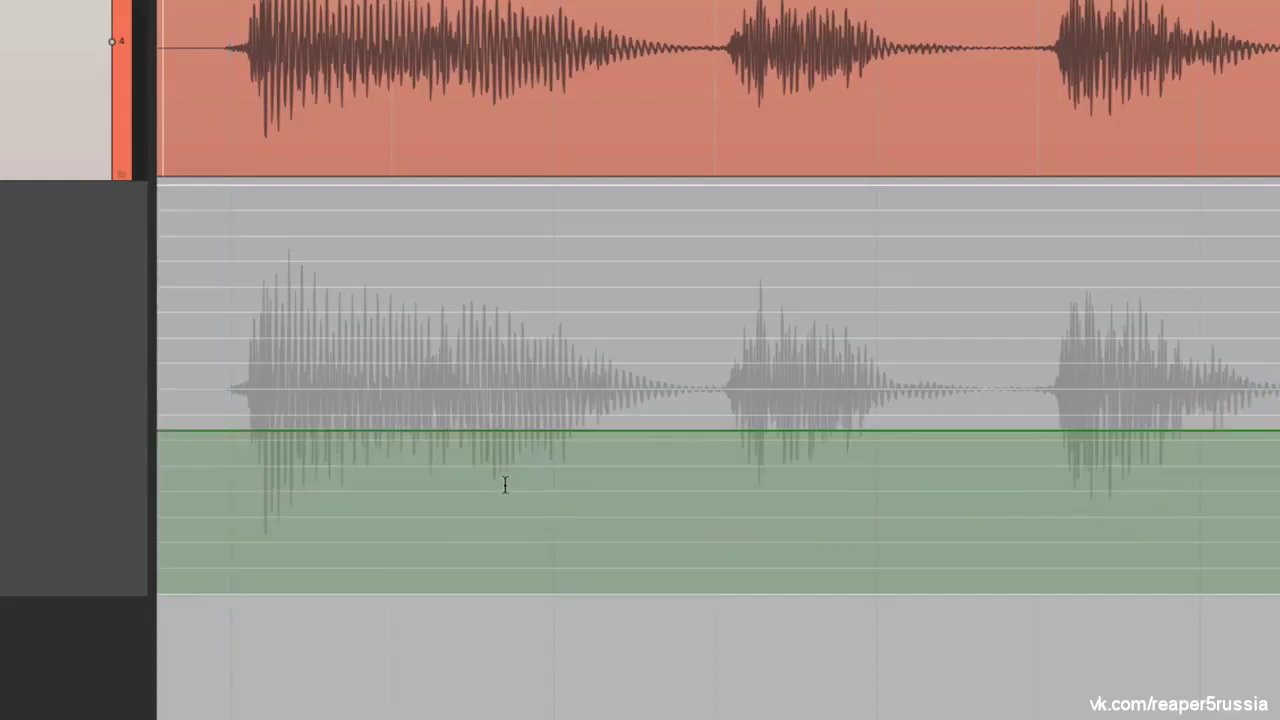
pyautogui.click(472, 430)
pyautogui.click(495, 430)
pyautogui.click(686, 430)
pyautogui.click(717, 430)
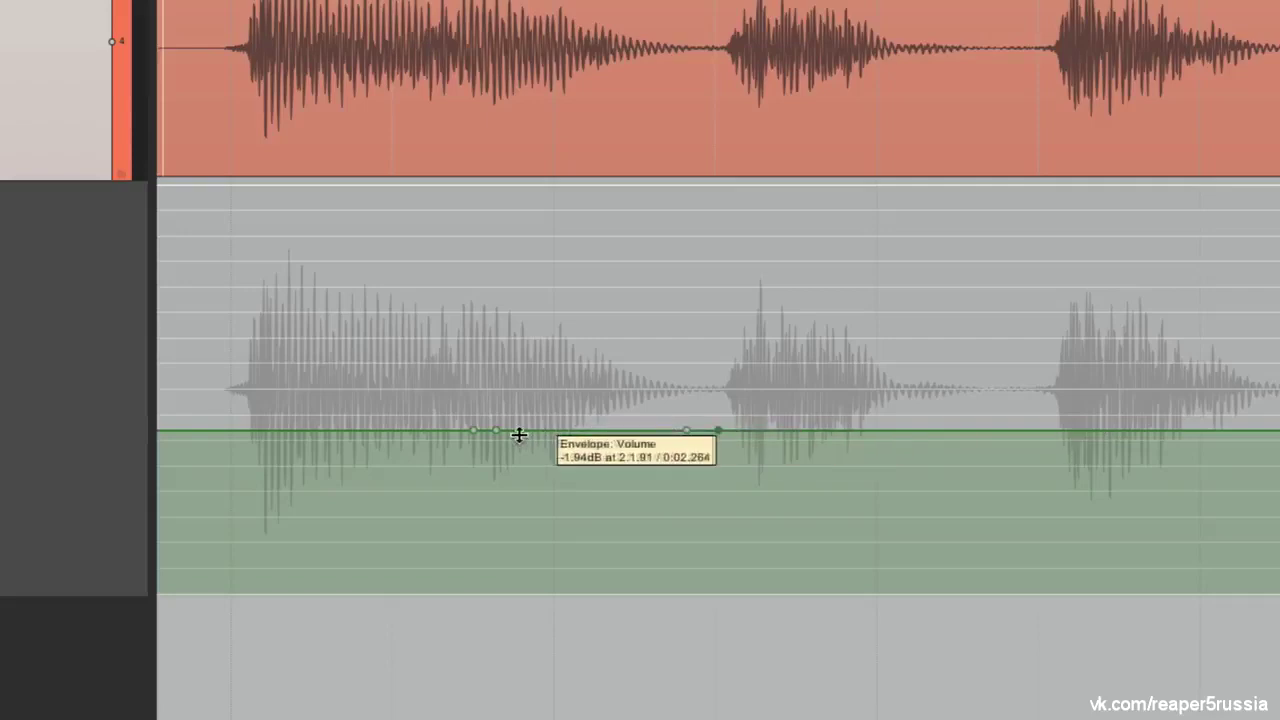
pyautogui.moveTo(574, 429); pyautogui.dragTo(584, 389)
pyautogui.hscroll(5, 569, 478)
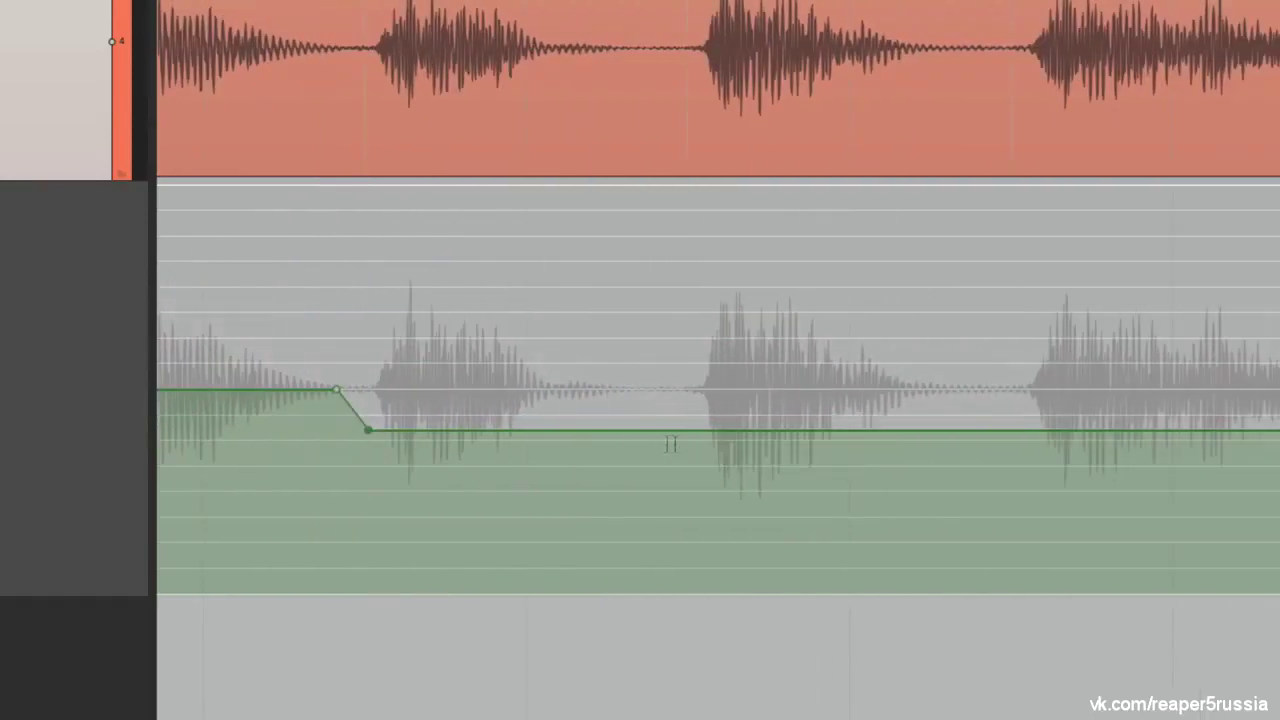
# Add two pairs of Volume envelope points around the third note and raise the segment between them to just above 0 dB
pyautogui.moveTo(659, 430); pyautogui.dragTo(681, 430)
pyautogui.click(971, 430)
pyautogui.click(1013, 430)
pyautogui.moveTo(791, 430); pyautogui.dragTo(777, 386)
# Play the item from its start while raising the third note's Volume segment and lowering it to about -8 dB, and stop playback
pyautogui.scroll(-3, 777, 386)
pyautogui.click(280, 390)
pyautogui.press('space')
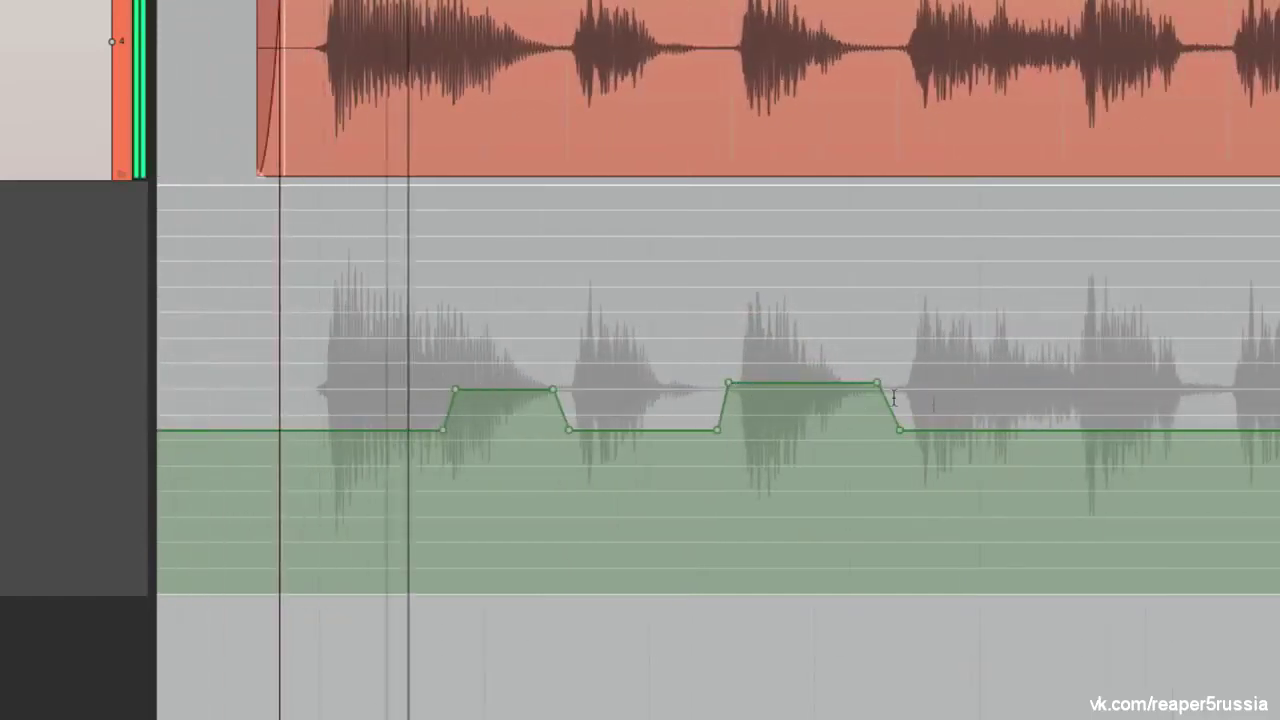
pyautogui.moveTo(791, 383); pyautogui.dragTo(791, 343)
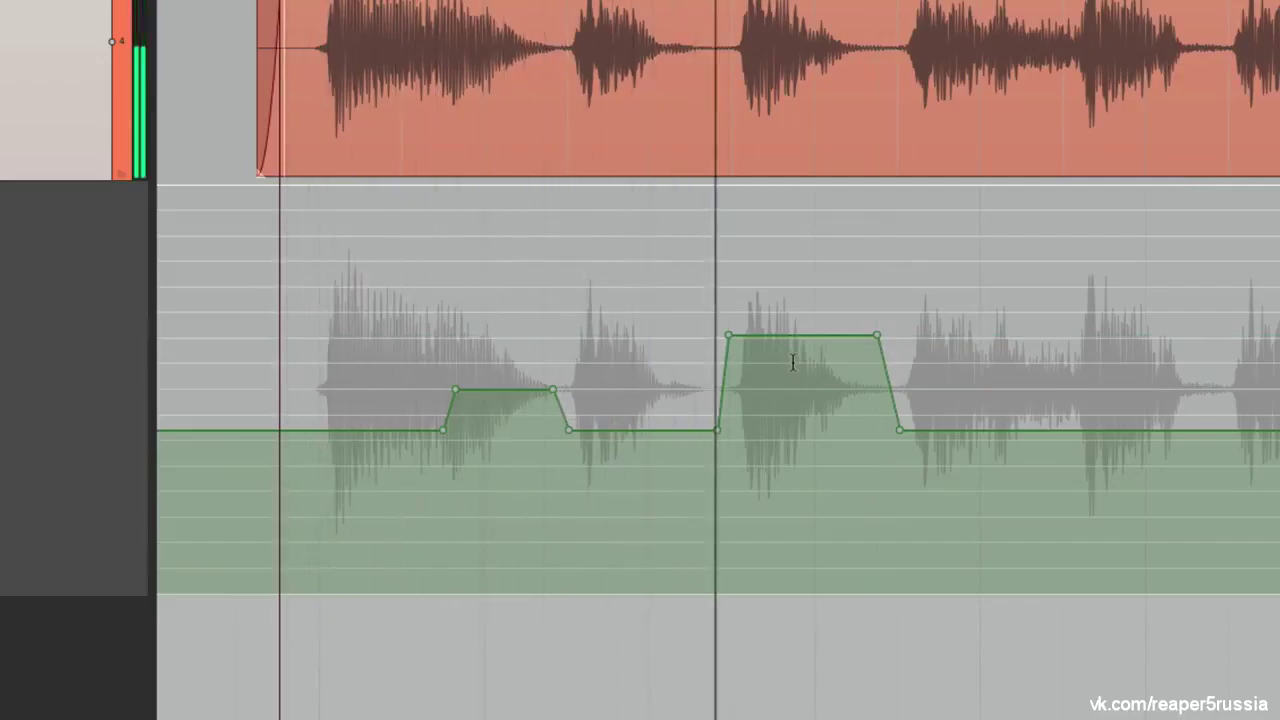
pyautogui.moveTo(801, 339); pyautogui.dragTo(783, 516)
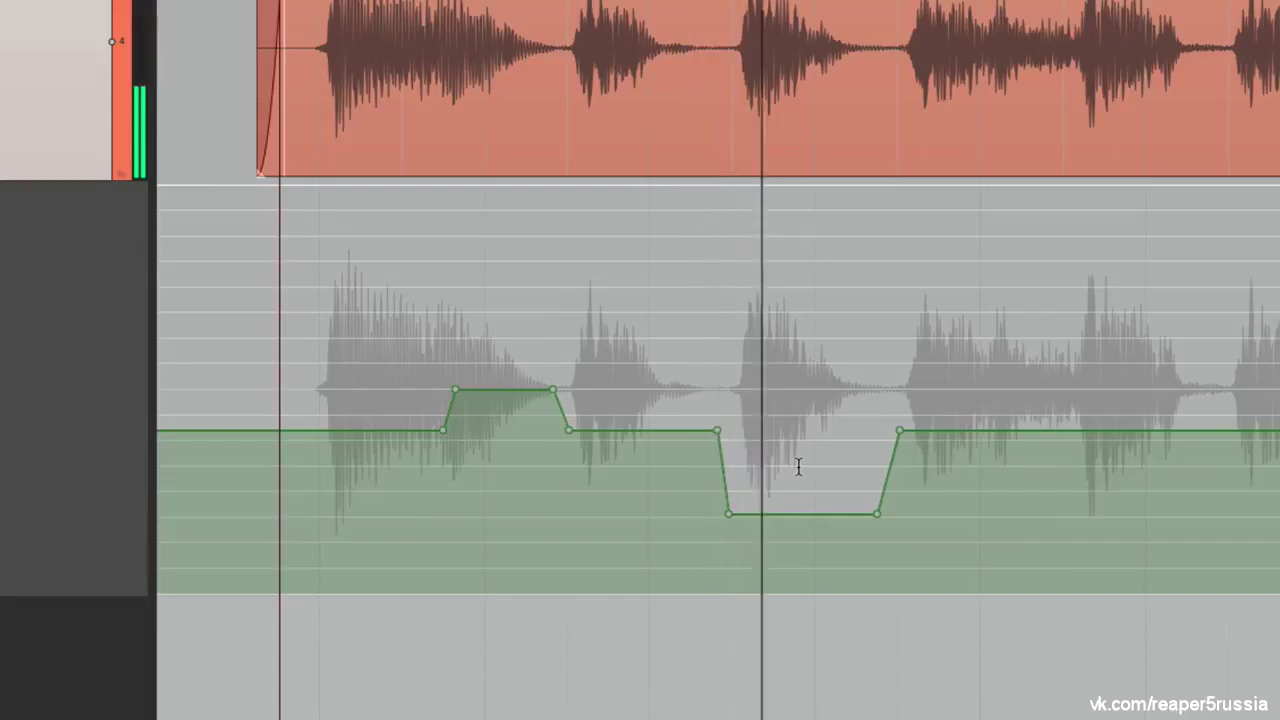
pyautogui.press('space')
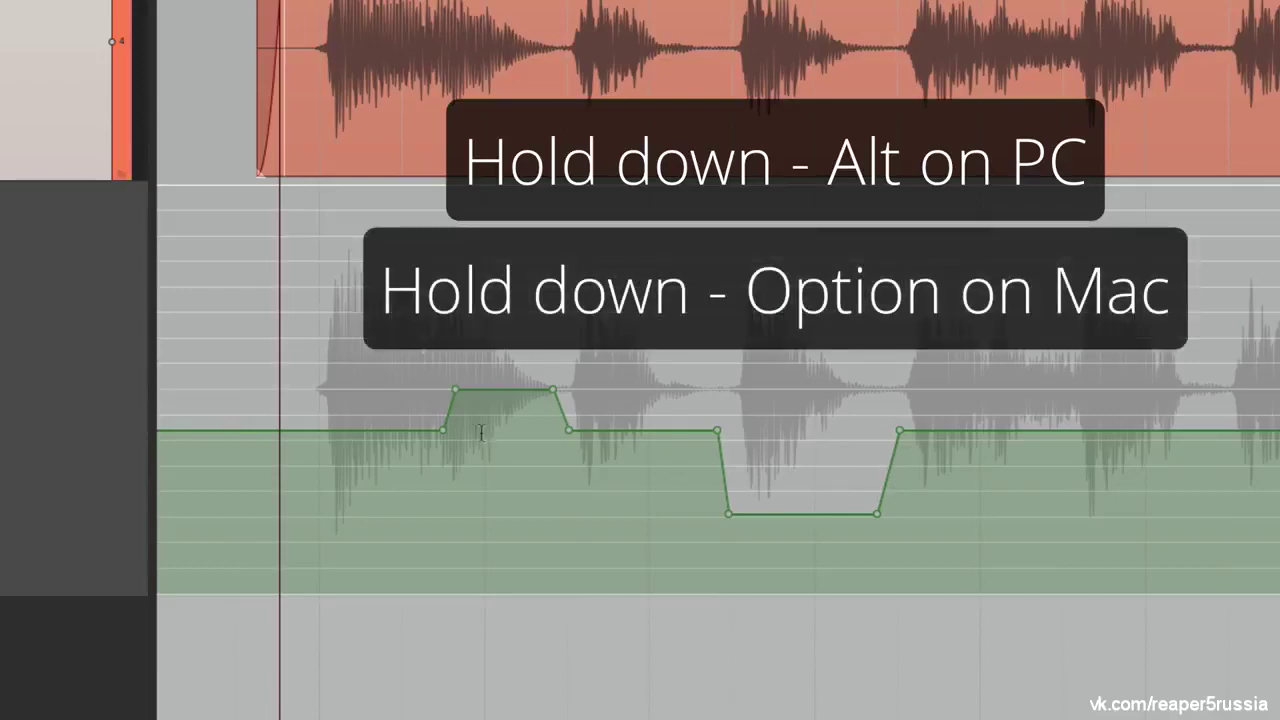
# Delete the Volume envelope points around the first and third notes one by one, leaving a flat line
pyautogui.keyDown('alt'); pyautogui.click(445, 431); pyautogui.keyUp('alt')
pyautogui.keyDown('alt'); pyautogui.click(455, 391); pyautogui.keyUp('alt')
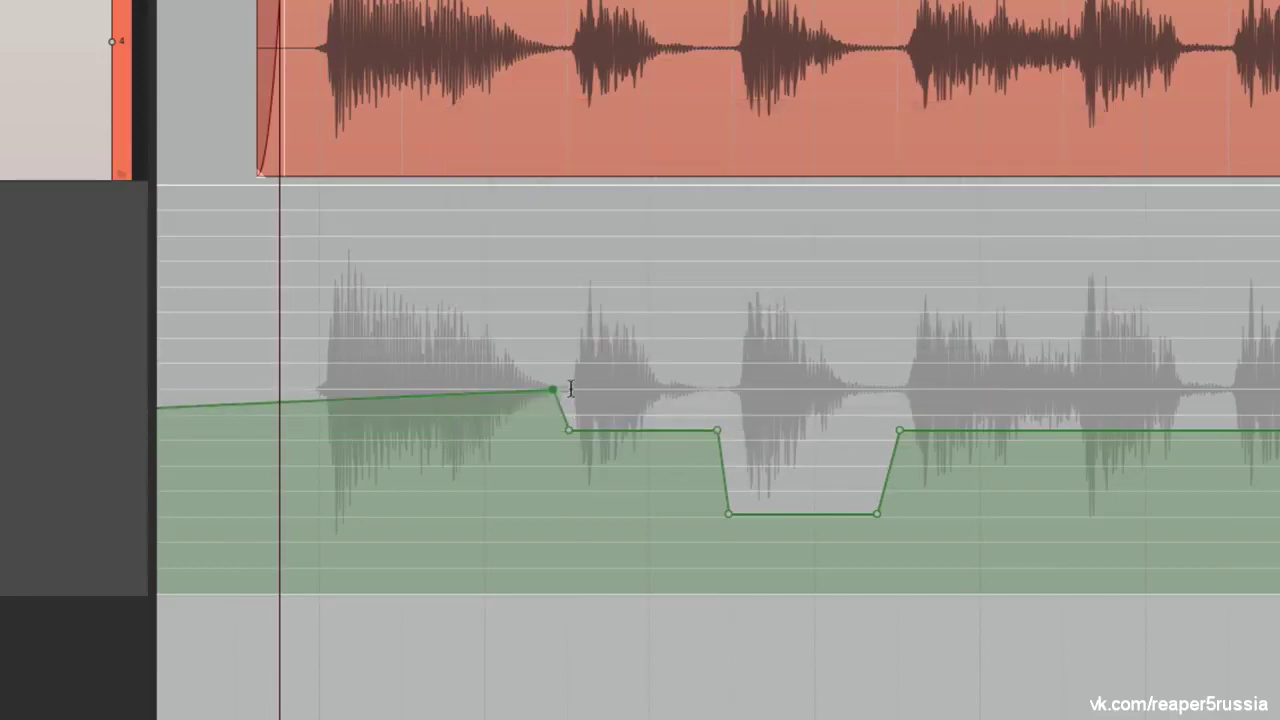
pyautogui.keyDown('alt'); pyautogui.click(553, 389); pyautogui.keyUp('alt')
pyautogui.keyDown('alt'); pyautogui.click(568, 430); pyautogui.keyUp('alt')
pyautogui.keyDown('alt'); pyautogui.click(717, 431); pyautogui.keyUp('alt')
pyautogui.keyDown('alt'); pyautogui.click(728, 514); pyautogui.keyUp('alt')
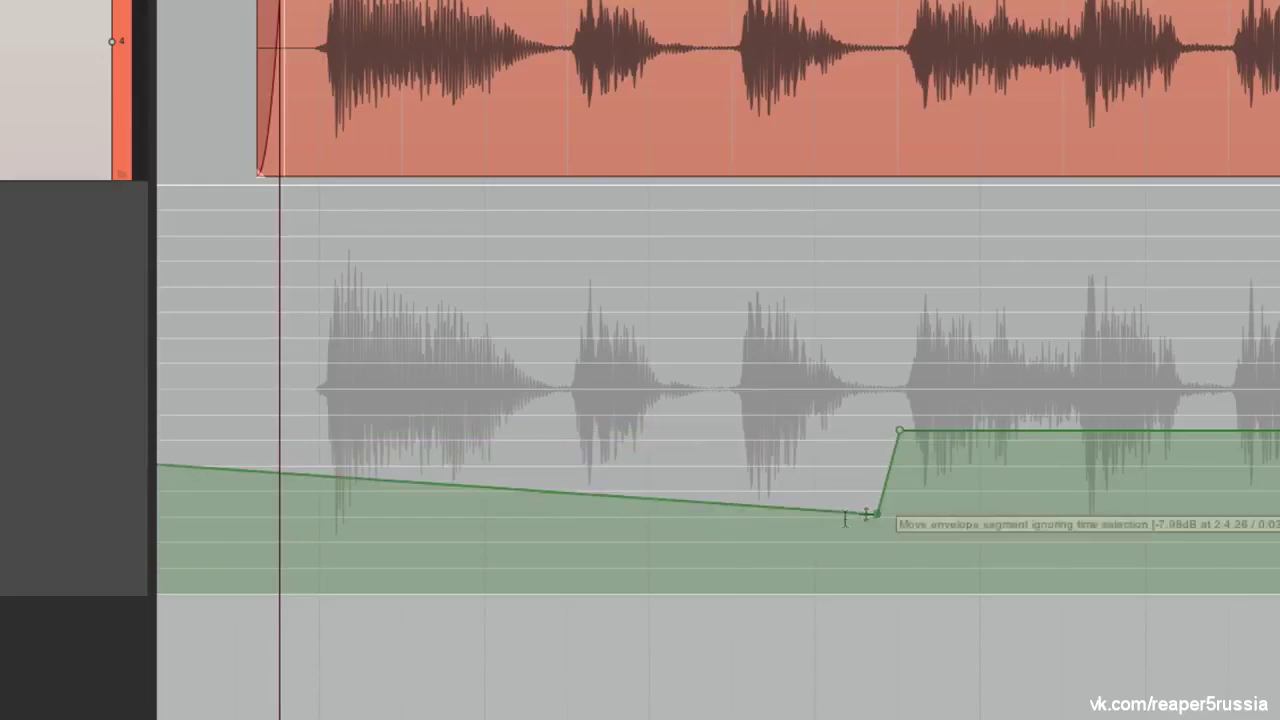
pyautogui.keyDown('alt'); pyautogui.click(876, 514); pyautogui.keyUp('alt')
pyautogui.keyDown('alt'); pyautogui.click(899, 430); pyautogui.keyUp('alt')
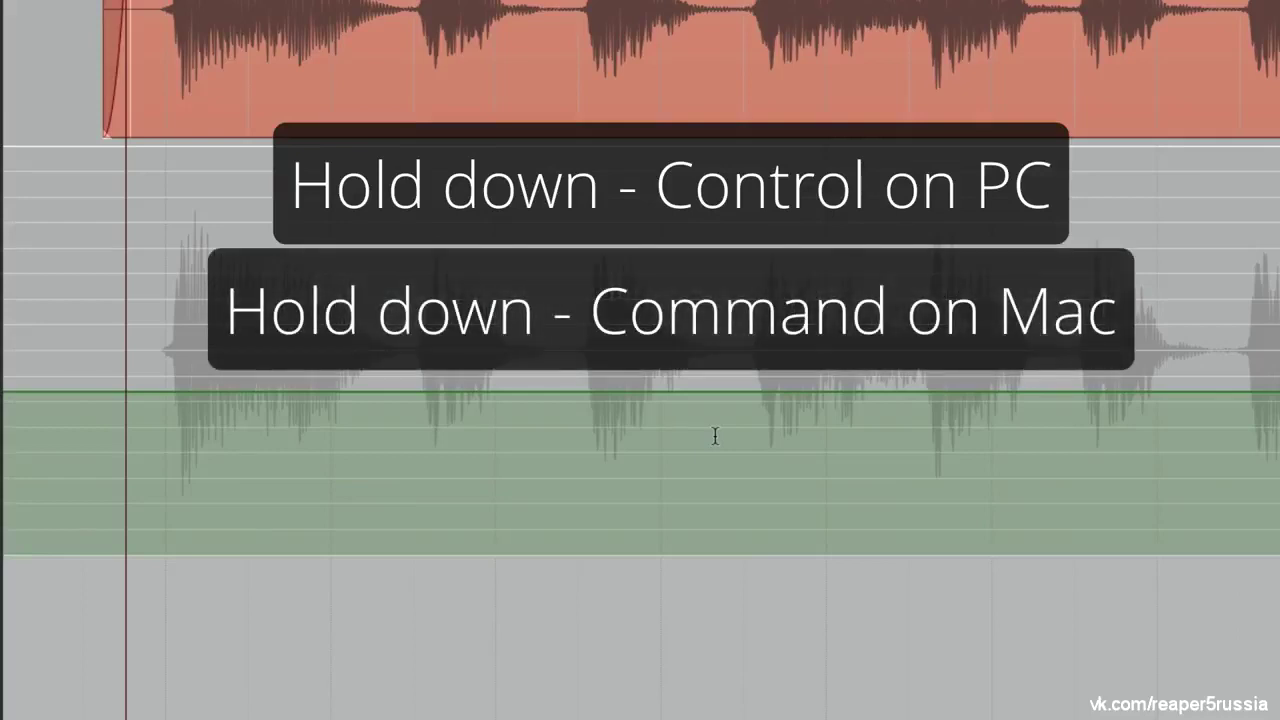
# Draw a freehand wavy Volume curve with rises and dips from the first note to the end of the sixth
pyautogui.moveTo(226, 420)
pyautogui.mouseDown()
pyautogui.moveTo(300, 369)
pyautogui.moveTo(460, 392)
pyautogui.moveTo(590, 458)
pyautogui.moveTo(675, 337)
pyautogui.moveTo(831, 368)
pyautogui.moveTo(940, 440)
pyautogui.moveTo(987, 315)
pyautogui.moveTo(1119, 312)
pyautogui.moveTo(1170, 402)
pyautogui.mouseUp()
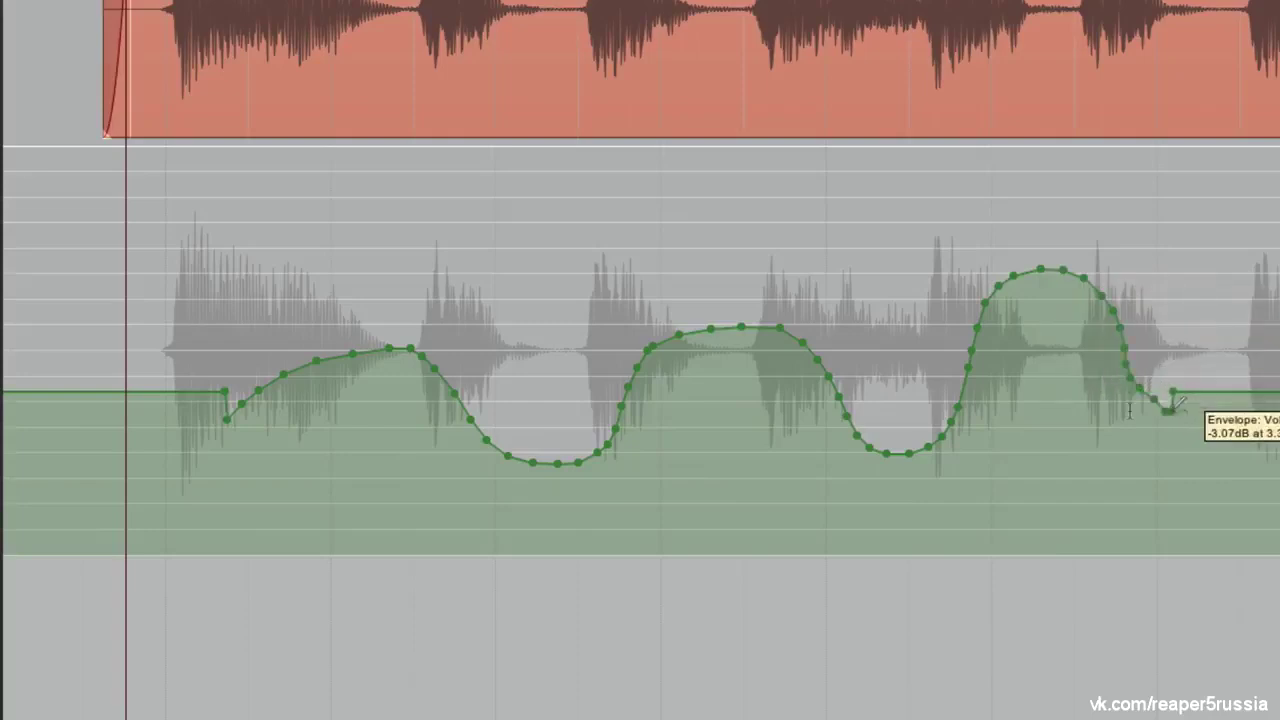
pyautogui.click(745, 497)
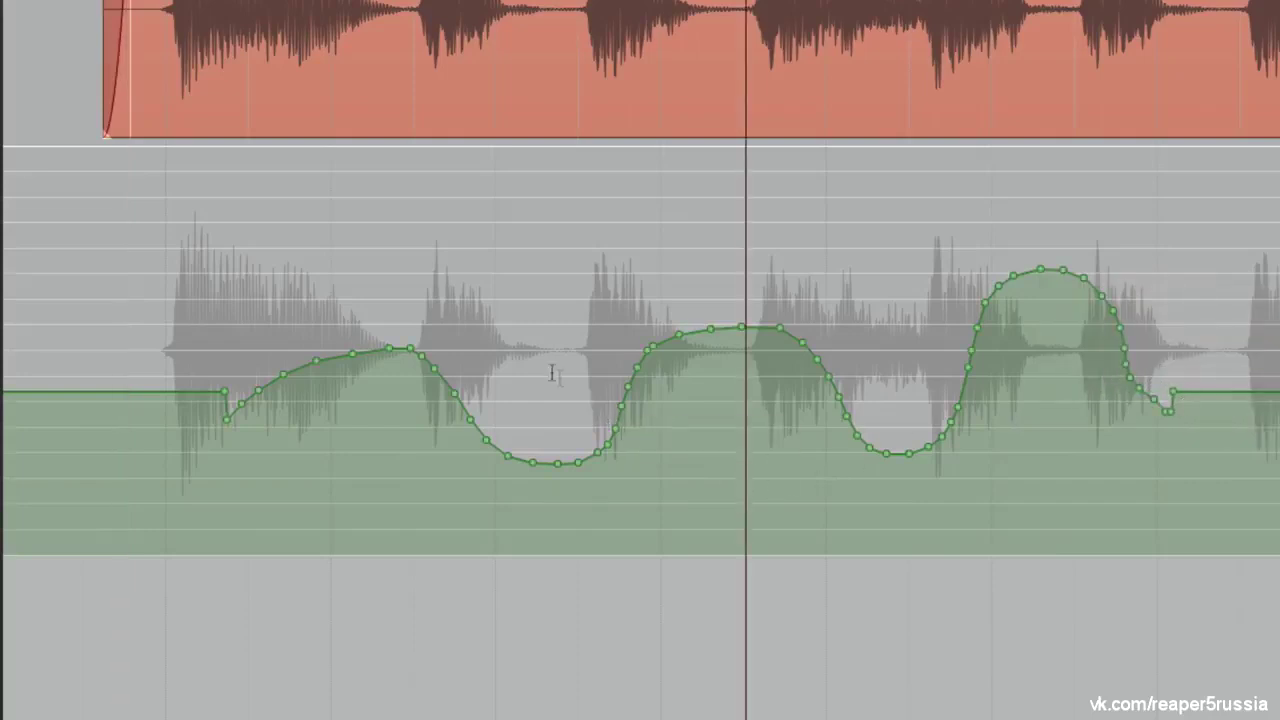
# Select the Volume points between the curve's two troughs through a time selection, and shift them slightly earlier and louder
pyautogui.moveTo(540, 362); pyautogui.dragTo(913, 370)
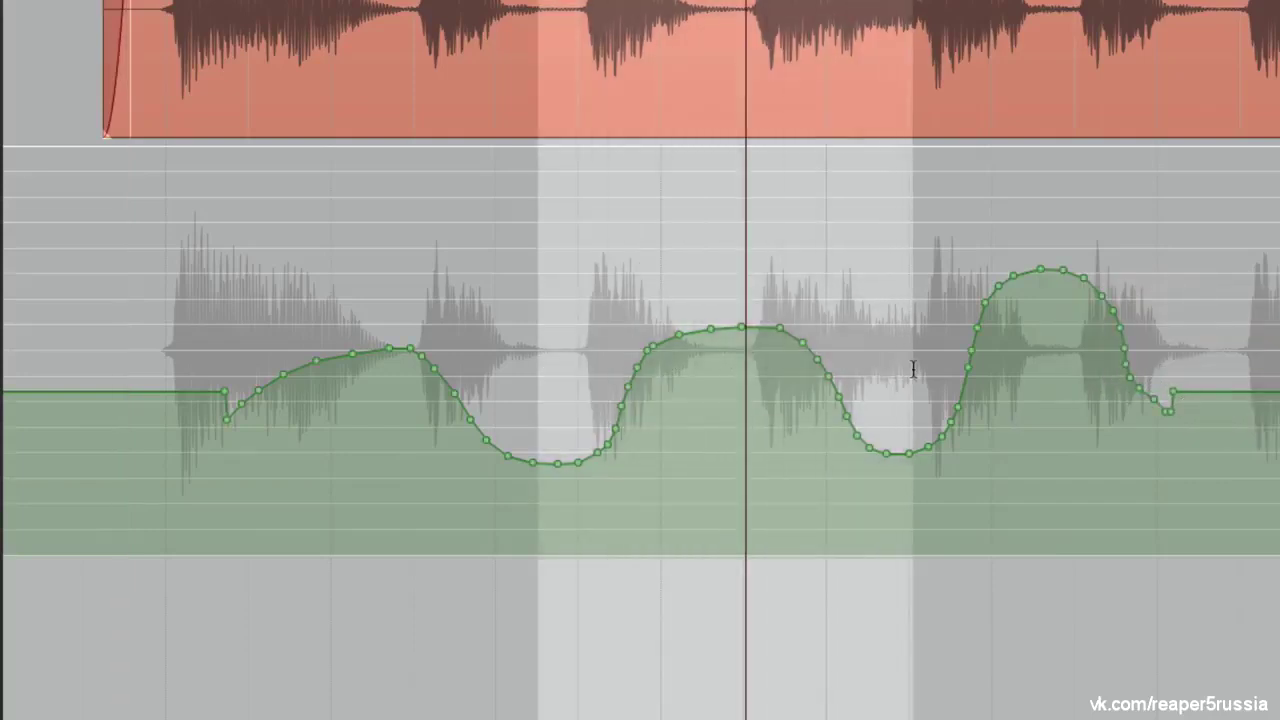
pyautogui.rightClick(716, 332)
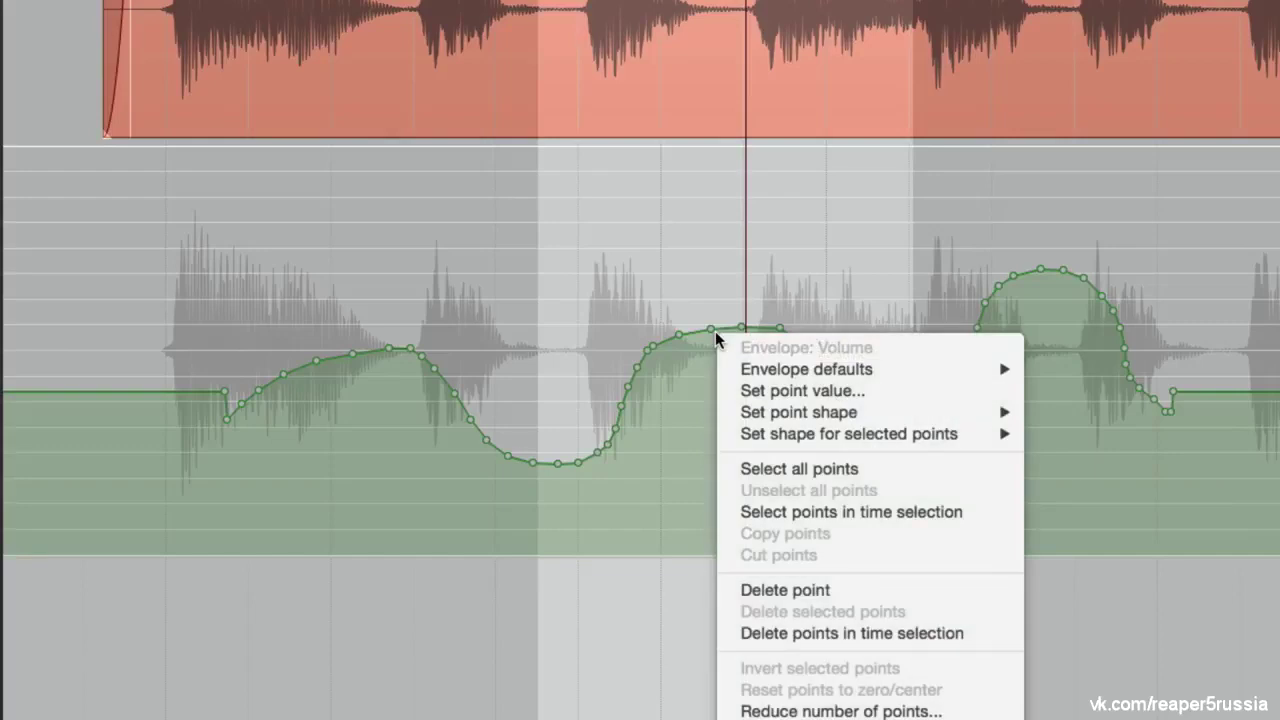
pyautogui.click(722, 508)
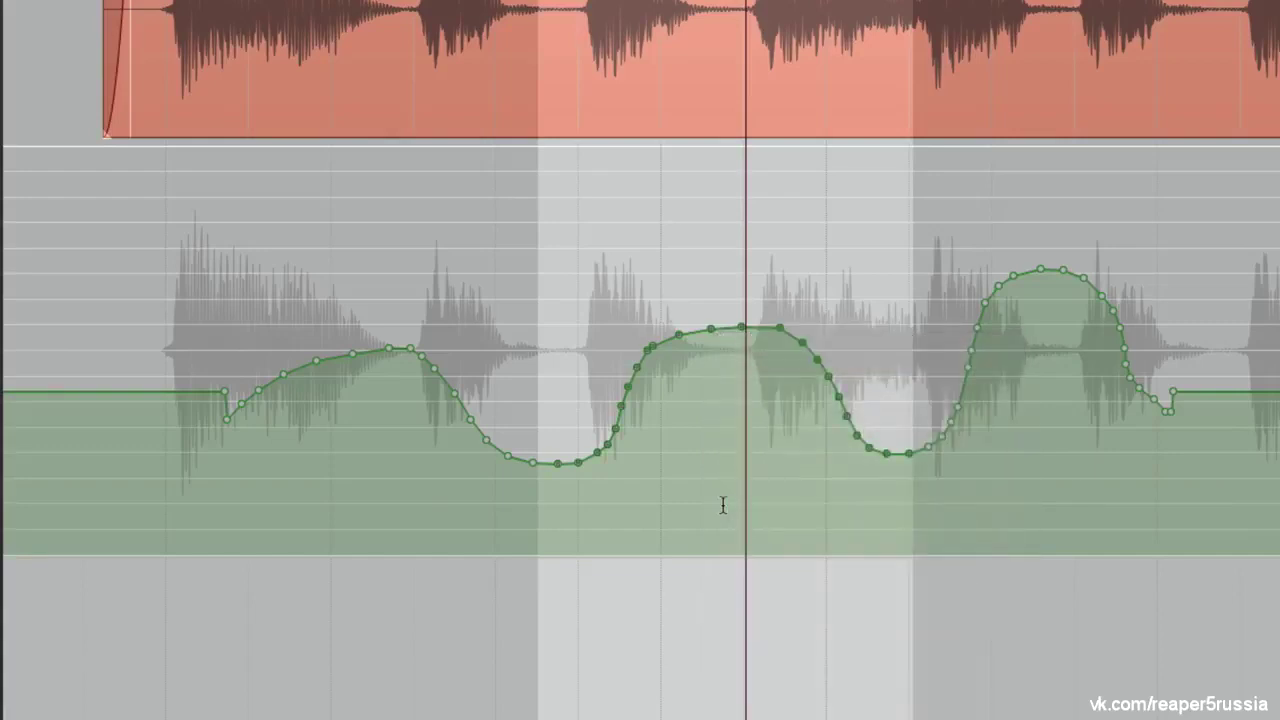
pyautogui.press('Escape')
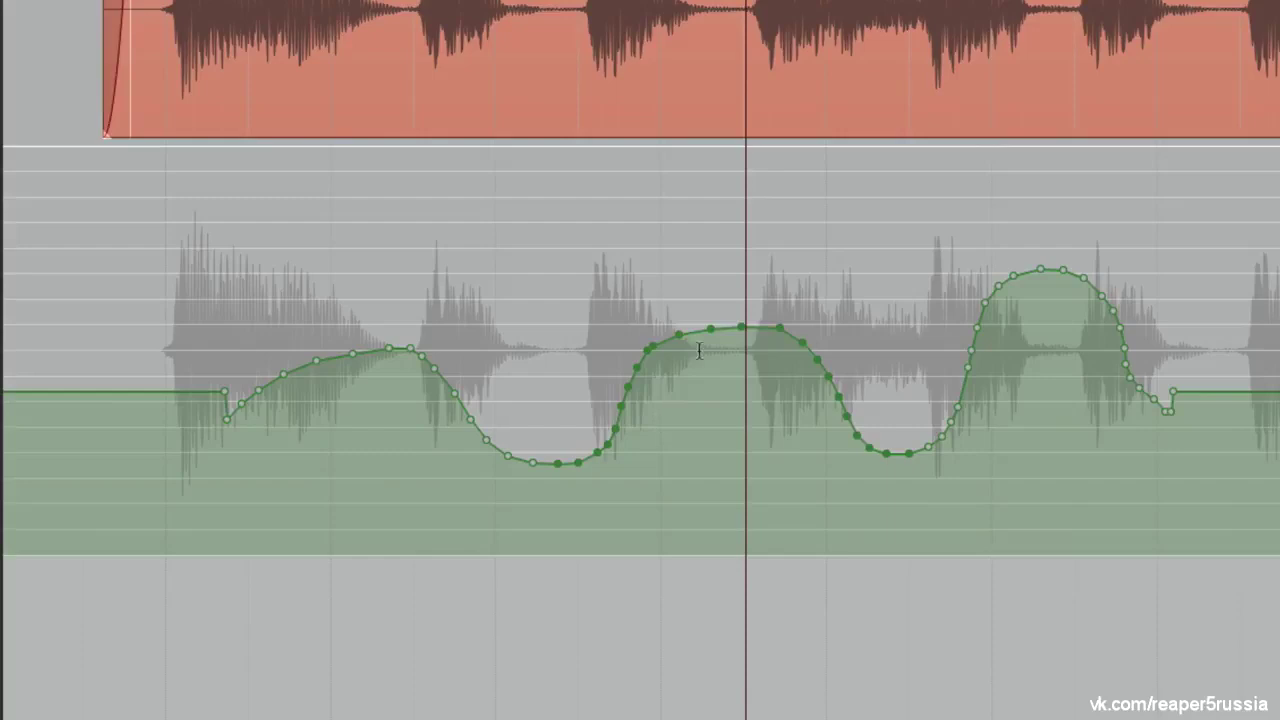
pyautogui.moveTo(706, 329); pyautogui.dragTo(680, 364)
pyautogui.click(669, 496)
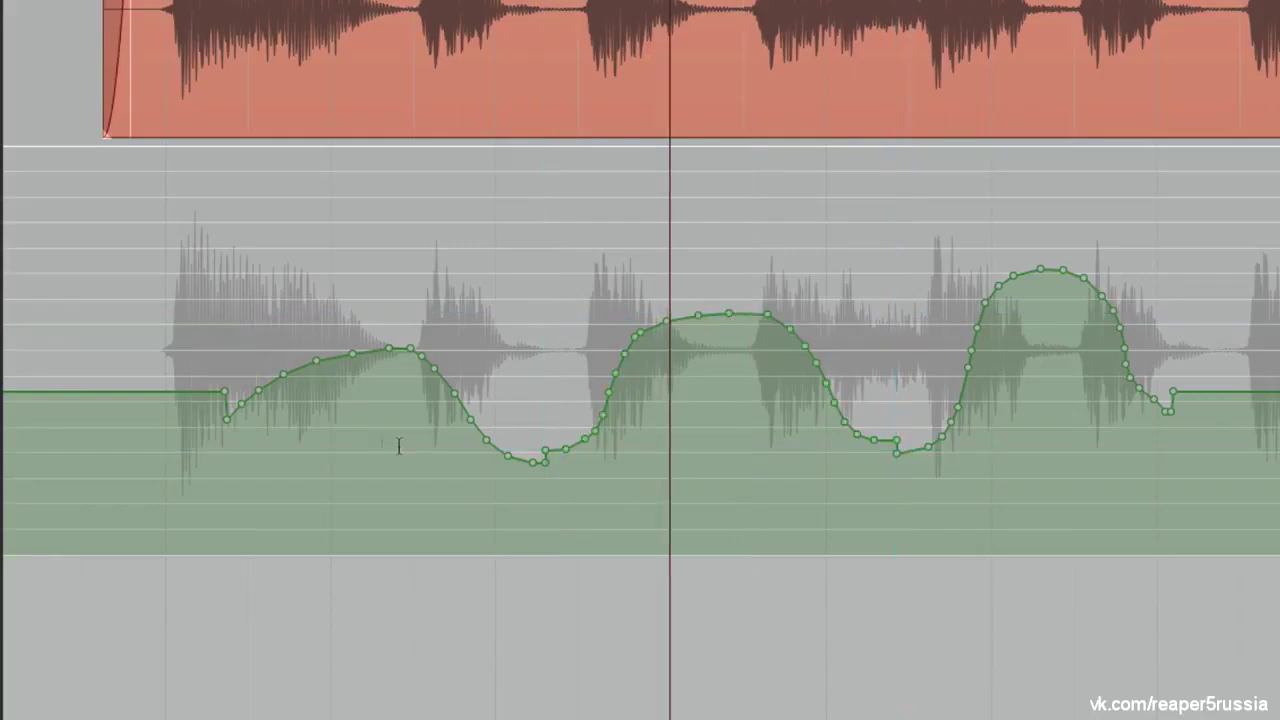
# Add a Volume point at 3.4.33, in the gap following the freehand curve, and set its value to -2 dB
pyautogui.moveTo(223, 392)
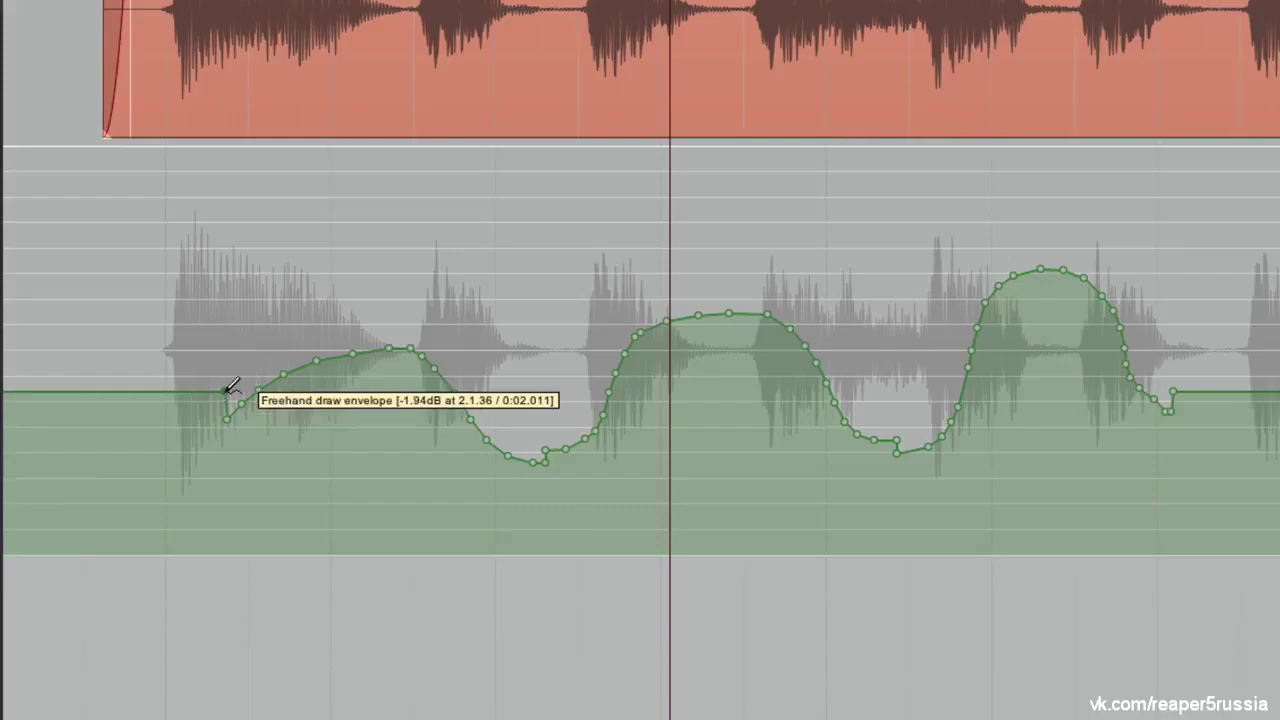
pyautogui.hscroll(8, 282, 416)
pyautogui.click(647, 378)
pyautogui.moveTo(647, 378); pyautogui.dragTo(658, 355)
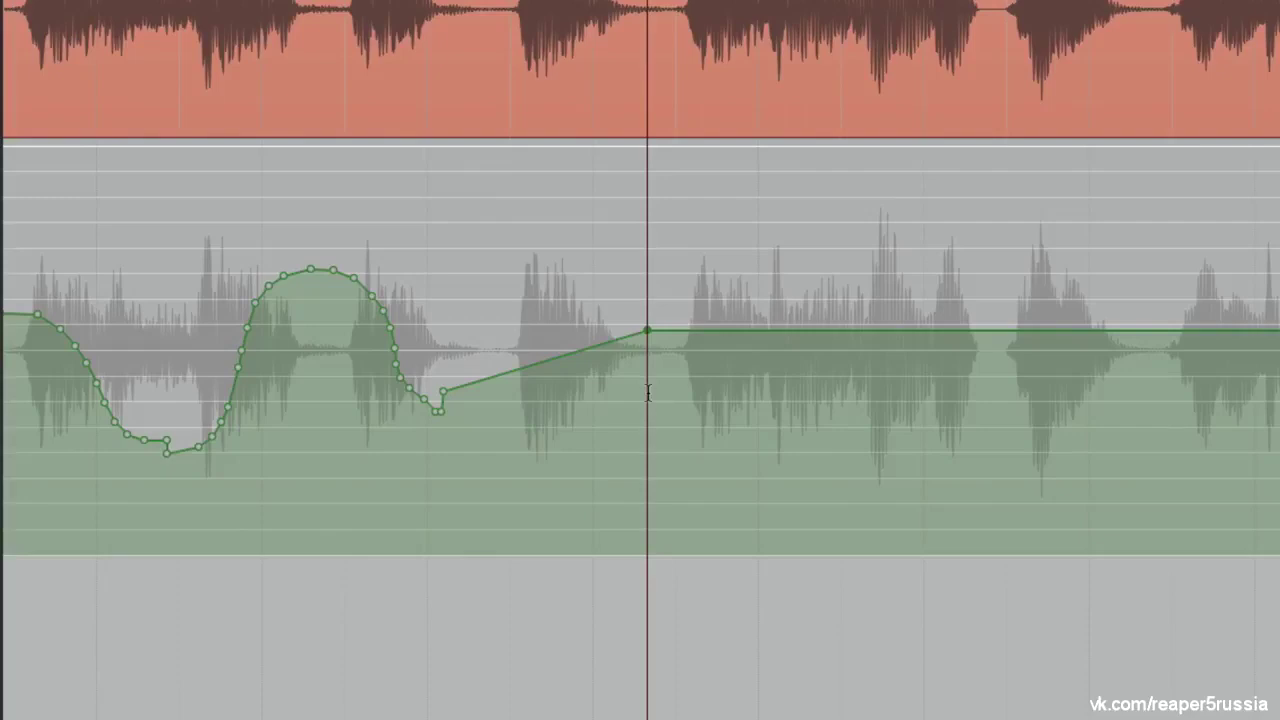
pyautogui.rightClick(647, 332)
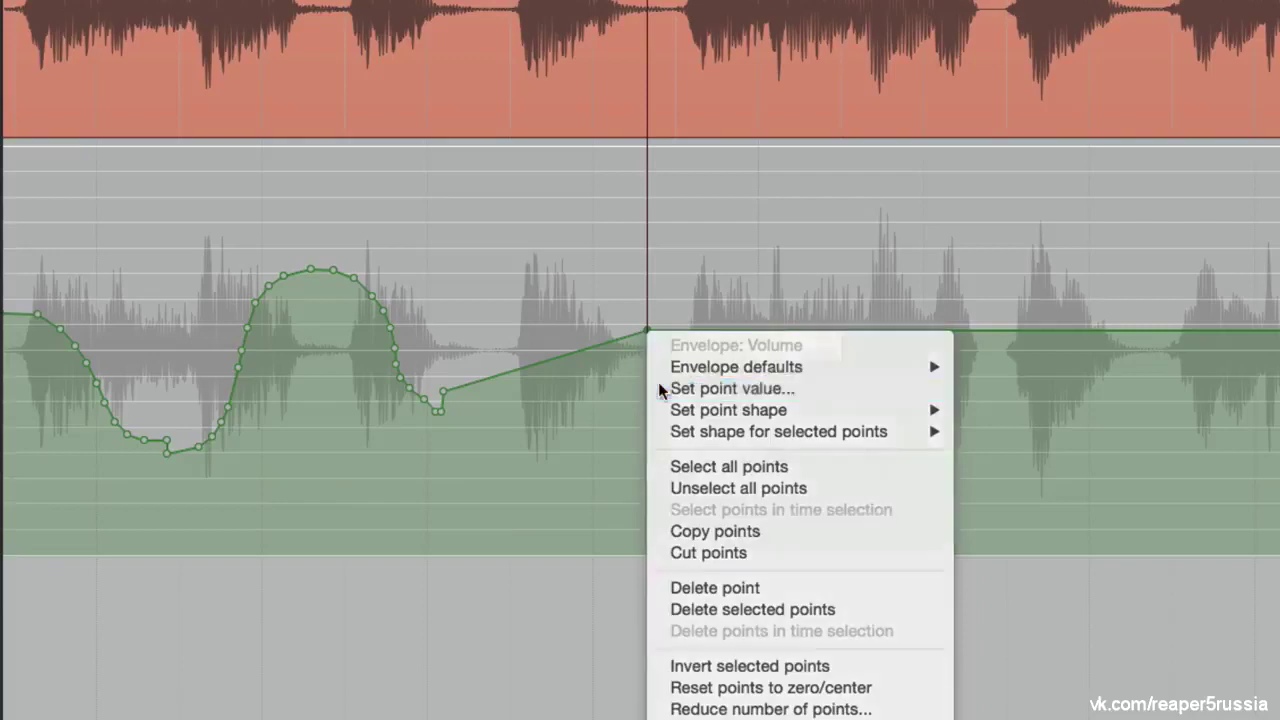
pyautogui.click(658, 388)
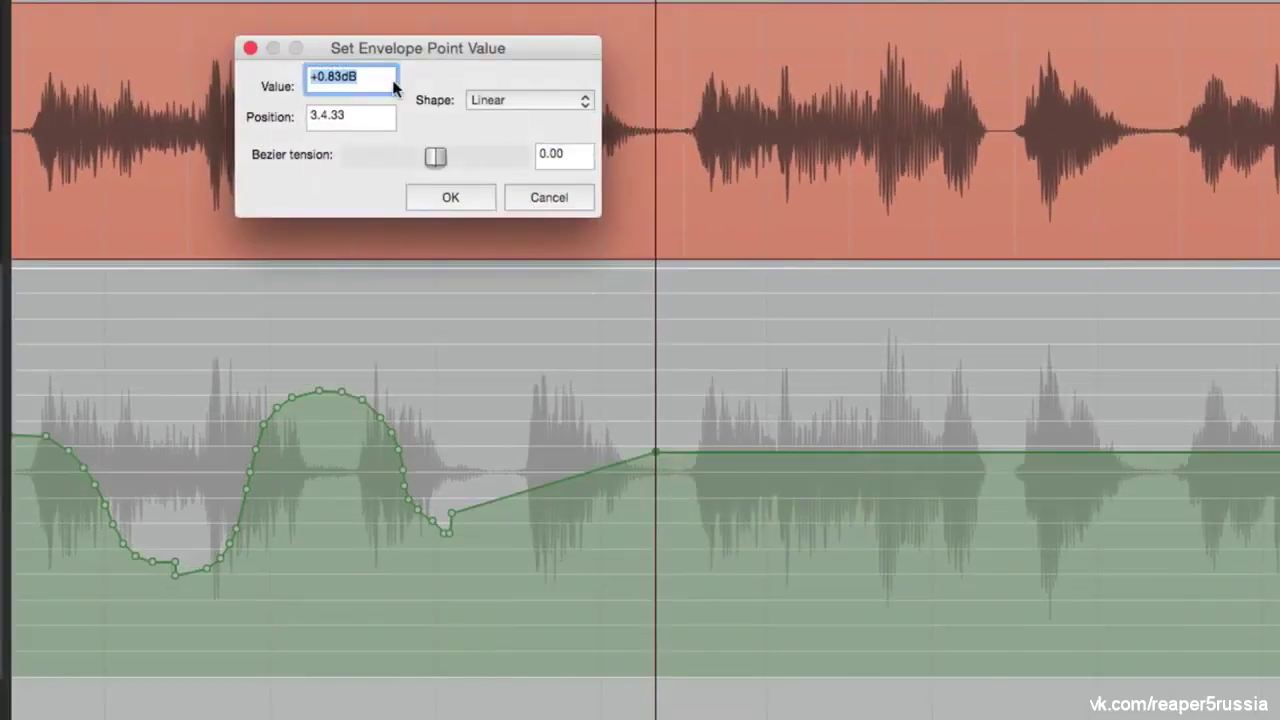
pyautogui.write('-2')
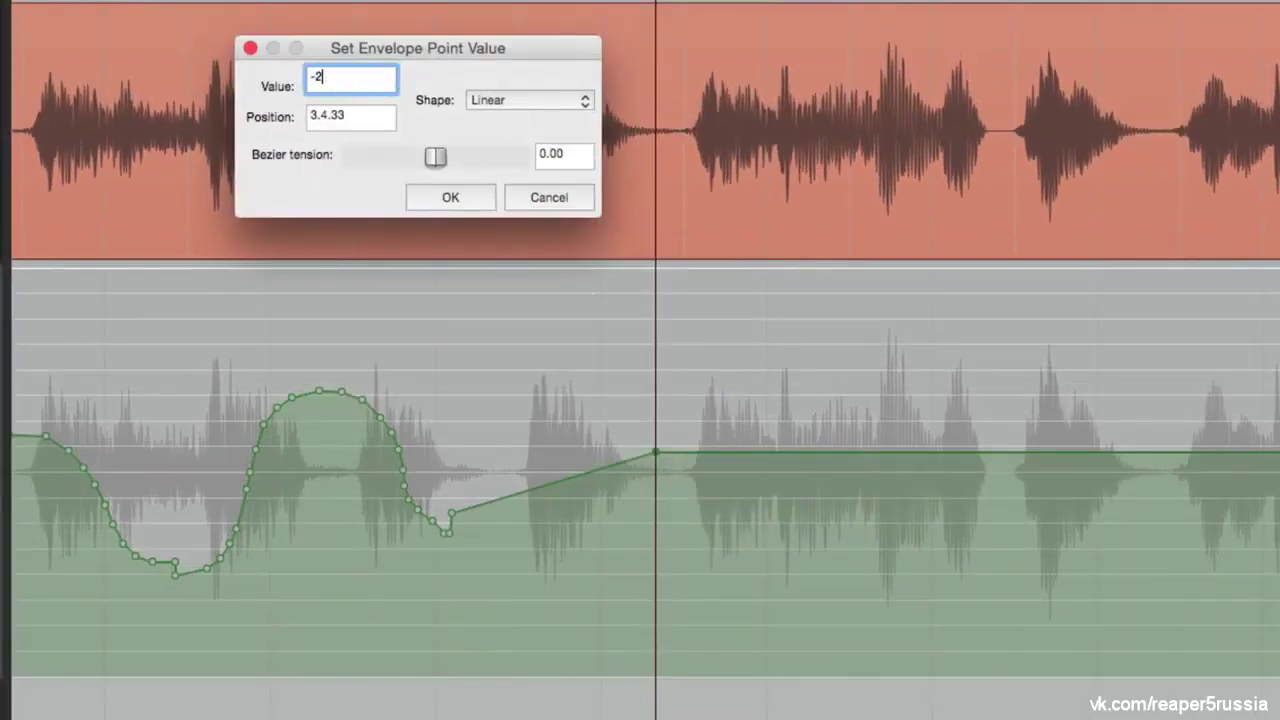
pyautogui.click(461, 199)
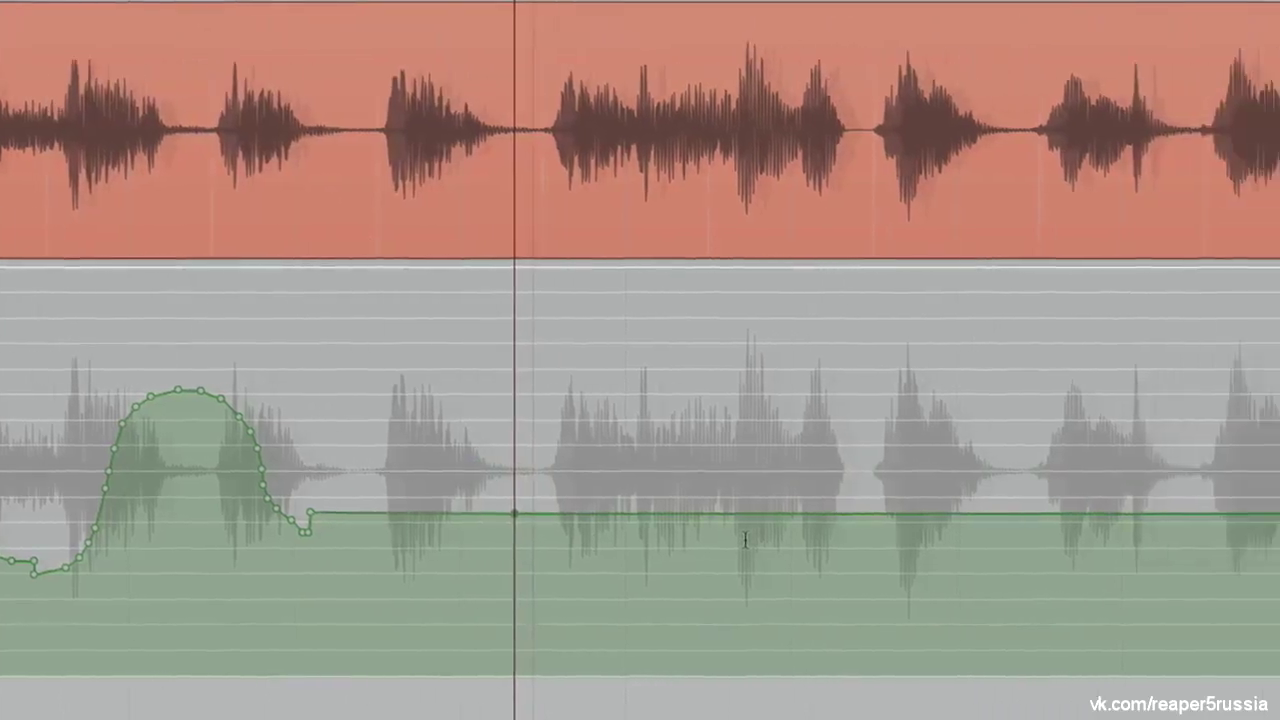
# Add two close Volume points in the next silent gap and set the second one, at 4.2.51, to -5 dB
pyautogui.keyDown('shift'); pyautogui.click(769, 513); pyautogui.keyUp('shift')
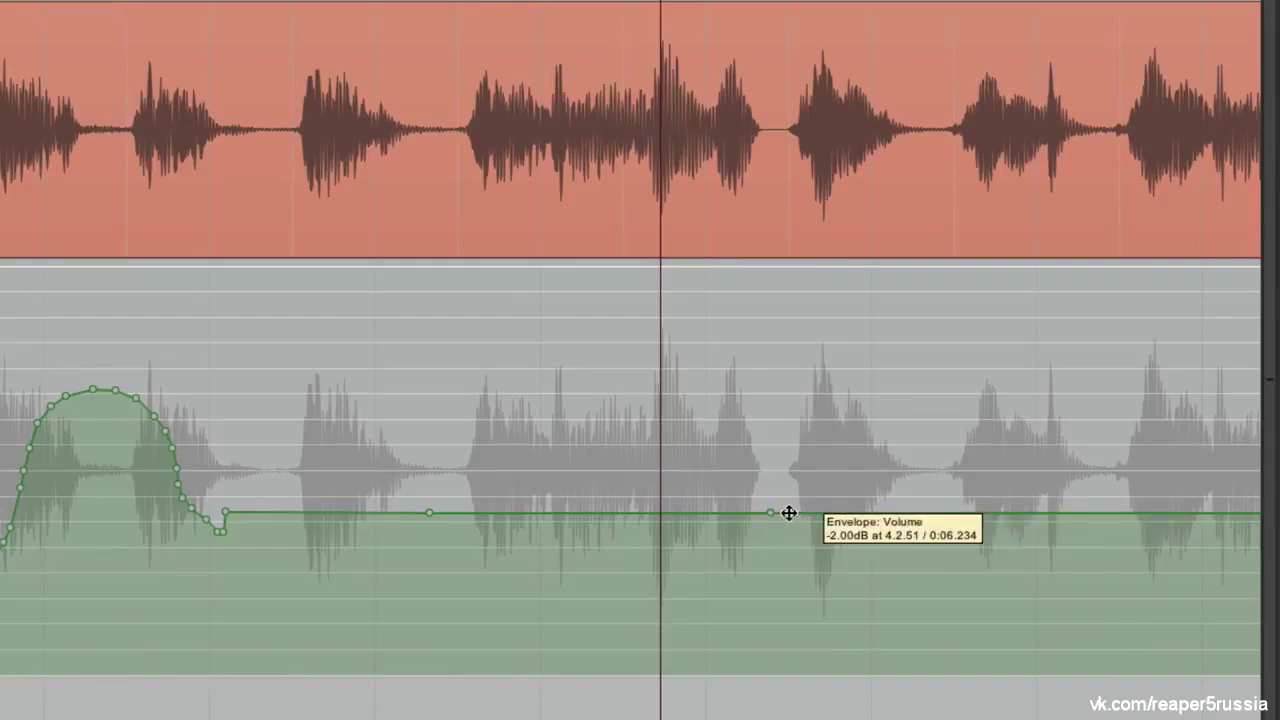
pyautogui.rightClick(790, 511)
pyautogui.click(796, 529)
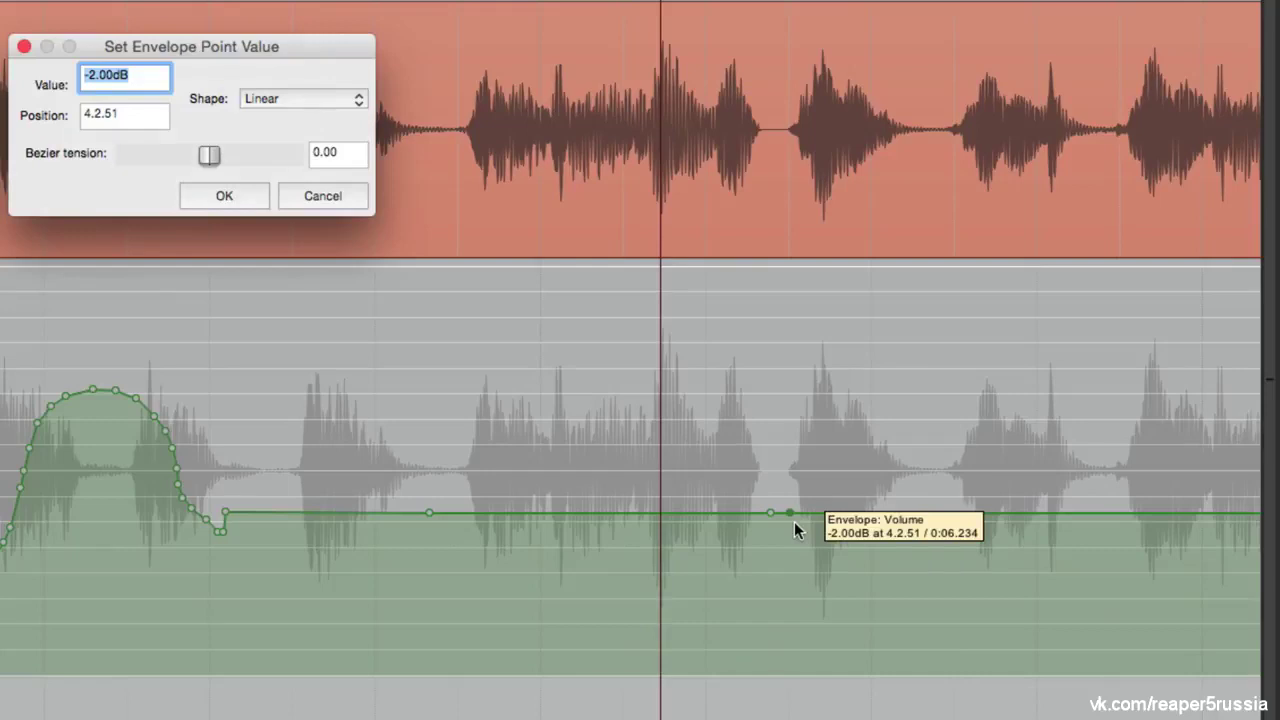
pyautogui.write('-5')
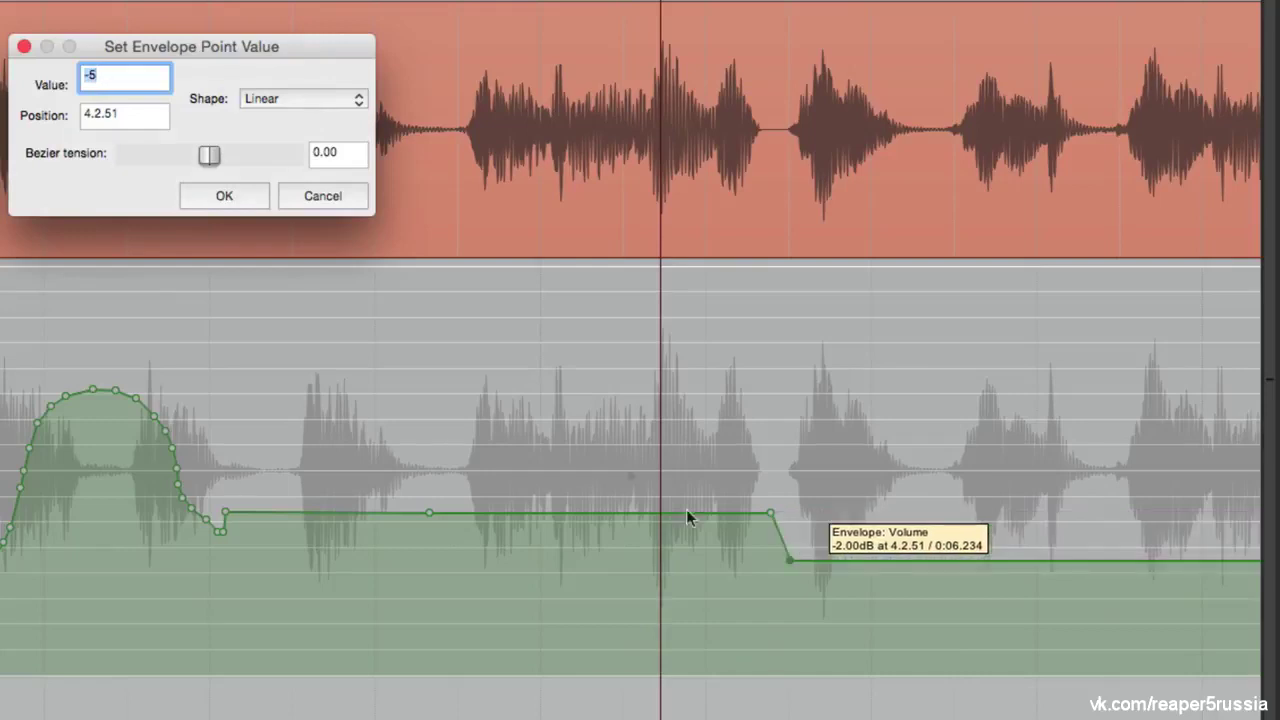
pyautogui.click(247, 204)
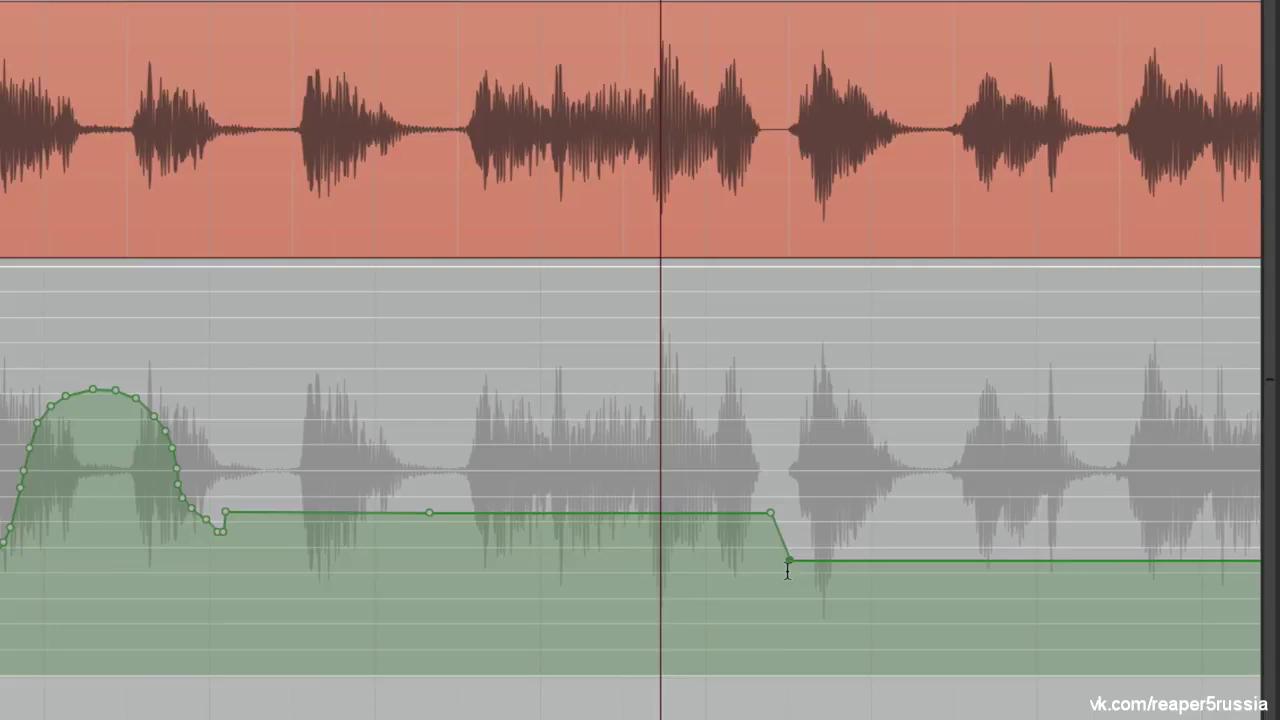
# Add two close Volume points at the end of the lowered note and set the second one, at 4.3.39, to -1 dB
pyautogui.hscroll(5, 575, 507)
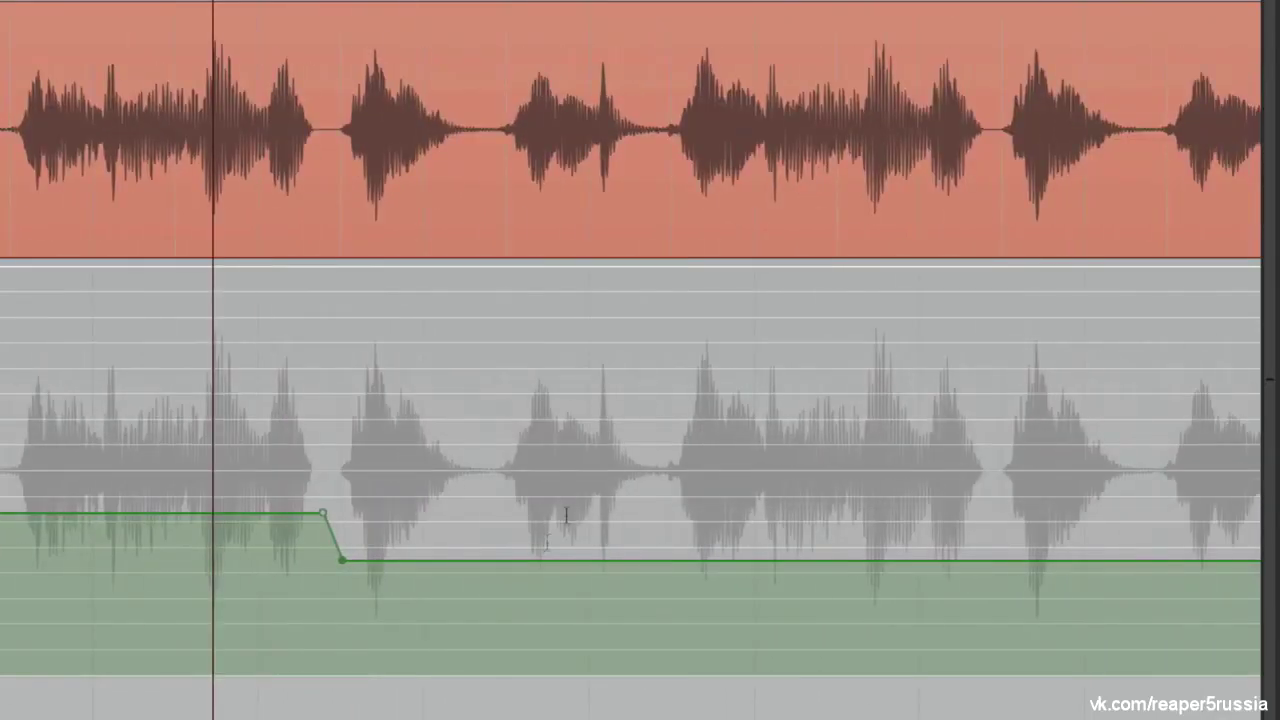
pyautogui.rightClick(486, 562)
pyautogui.click(514, 534)
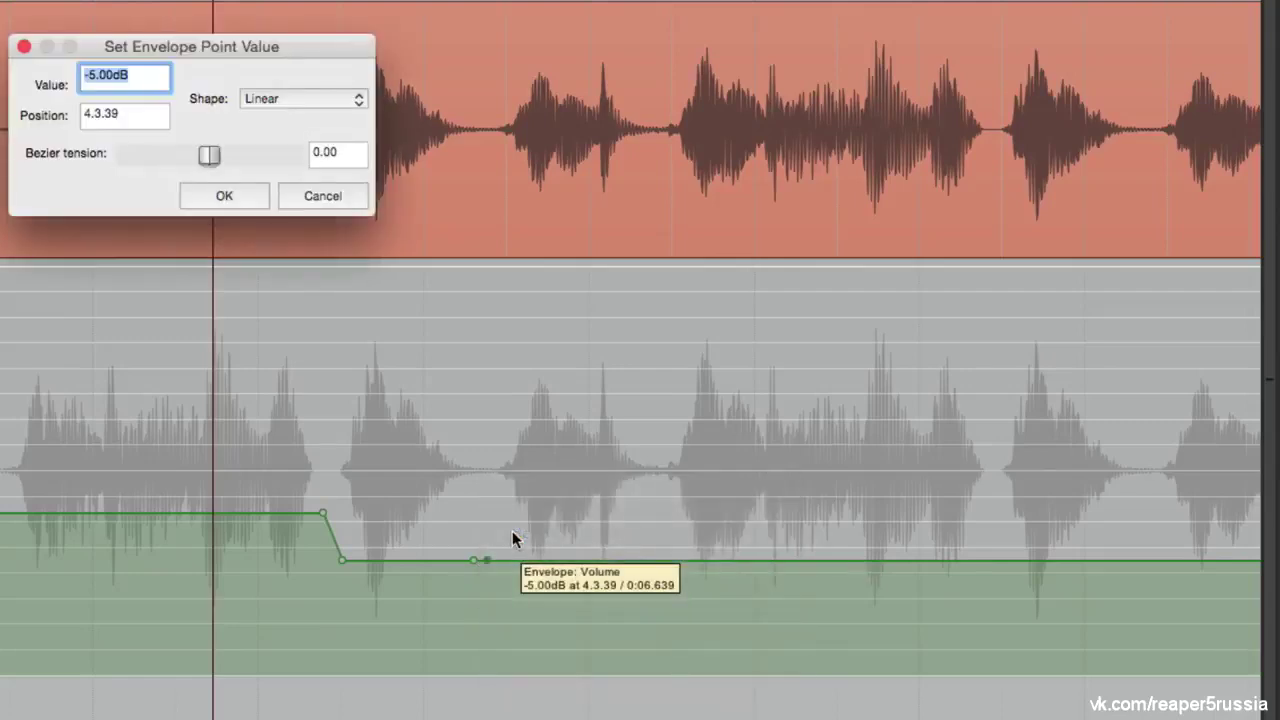
pyautogui.write('-1')
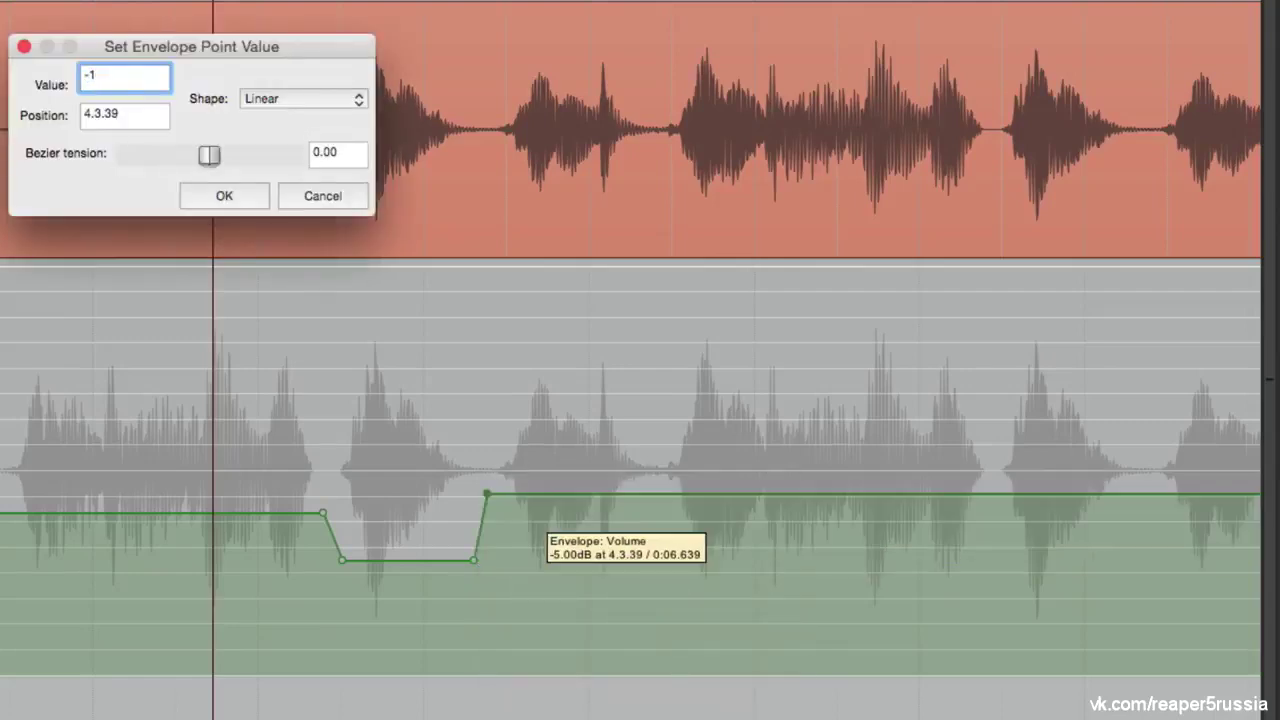
pyautogui.click(222, 196)
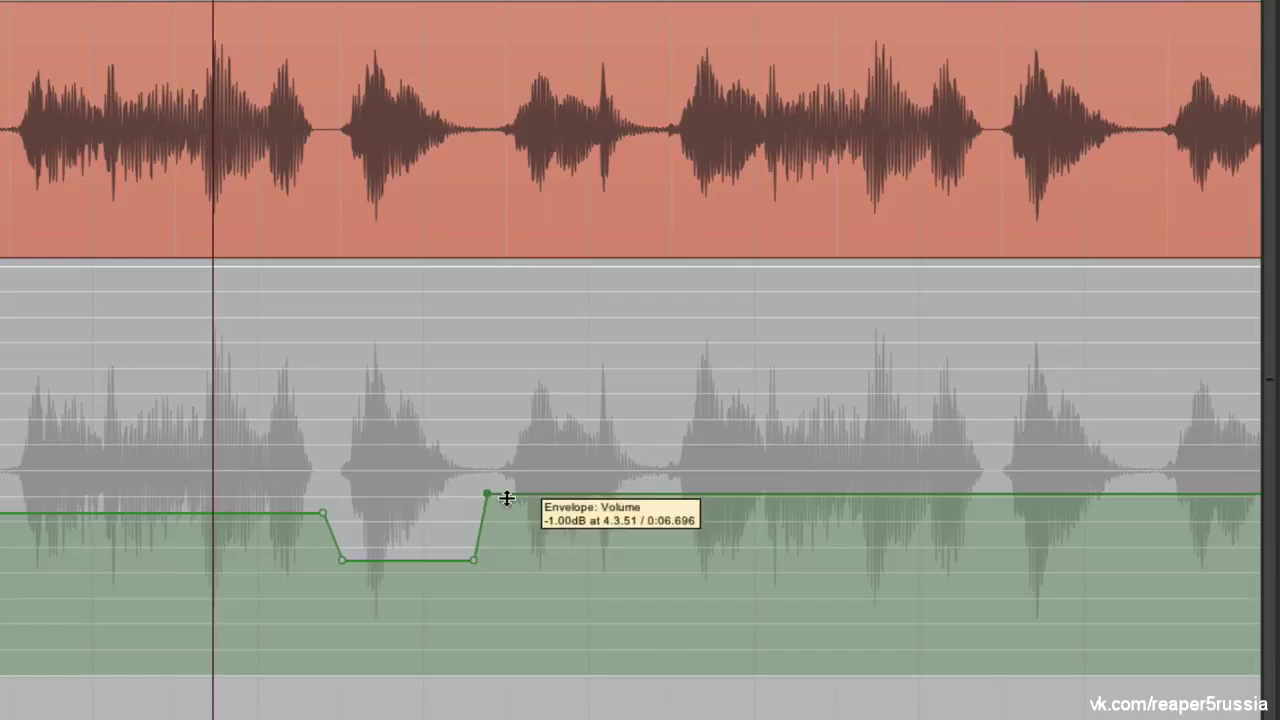
# Try moving the -1 dB point freely to about 4.4.29 and -0.79 dB, and undo the move
pyautogui.moveTo(487, 494); pyautogui.dragTo(636, 488)
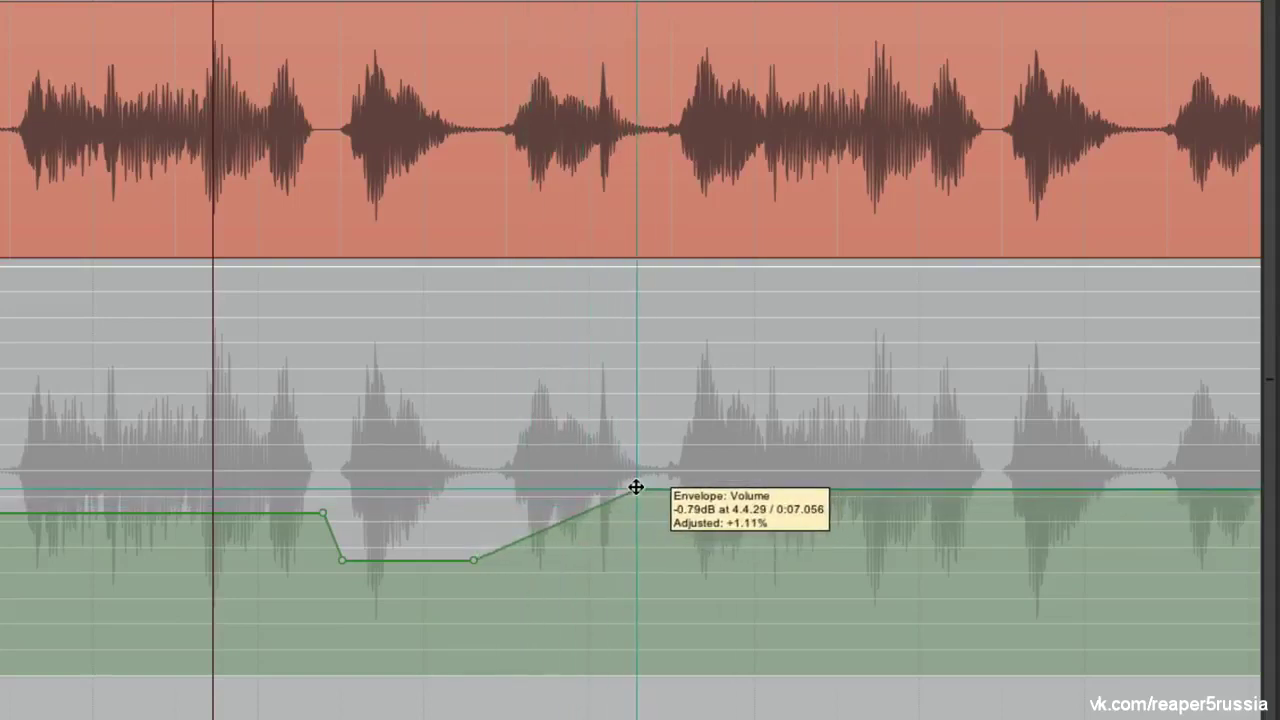
pyautogui.hotkey('ctrl', 'z')
pyautogui.click(603, 550)
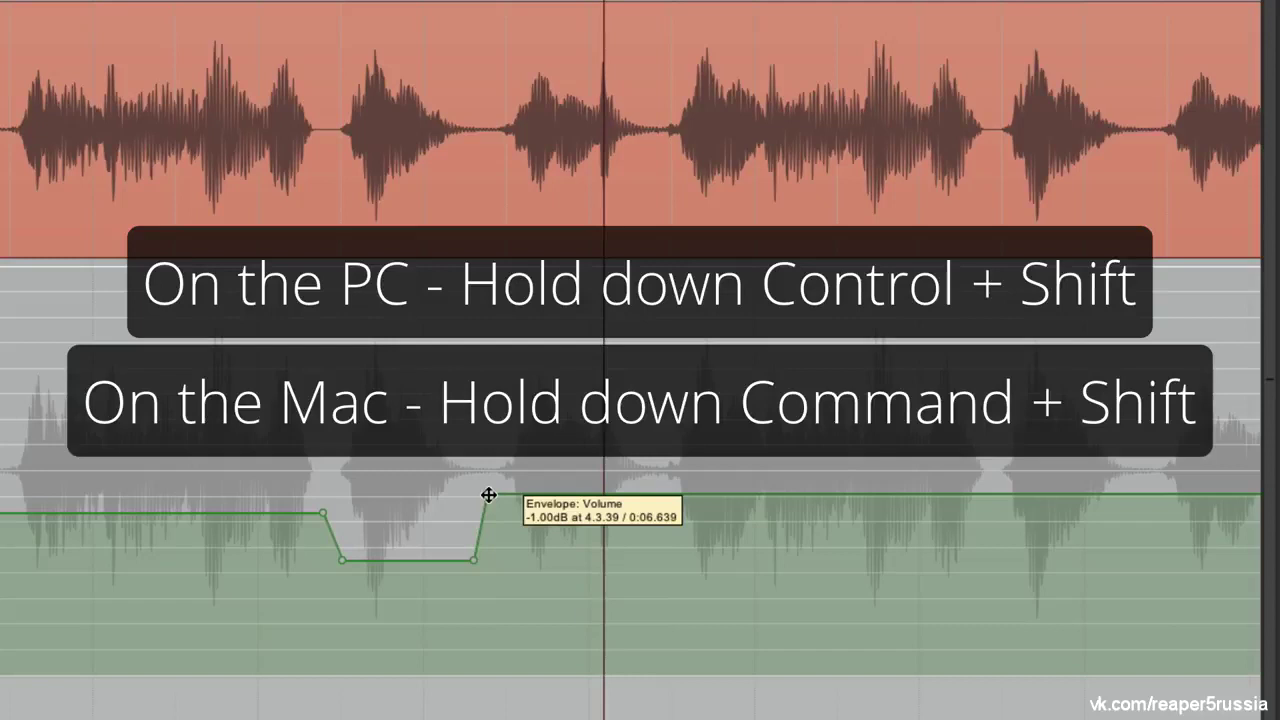
# Move the -1 dB point in time only to about 4.3.52, and lower its level slightly while keeping that position
pyautogui.moveTo(488, 495); pyautogui.dragTo(590, 495)
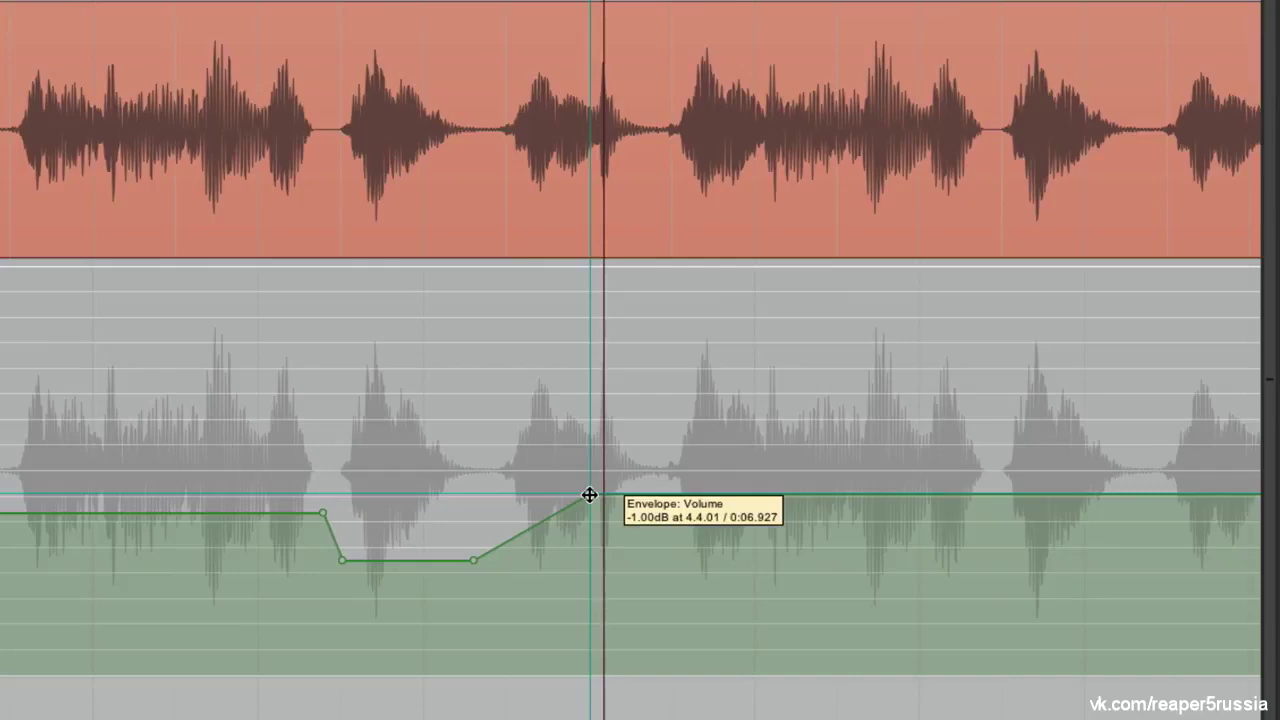
pyautogui.moveTo(590, 495); pyautogui.dragTo(508, 495)
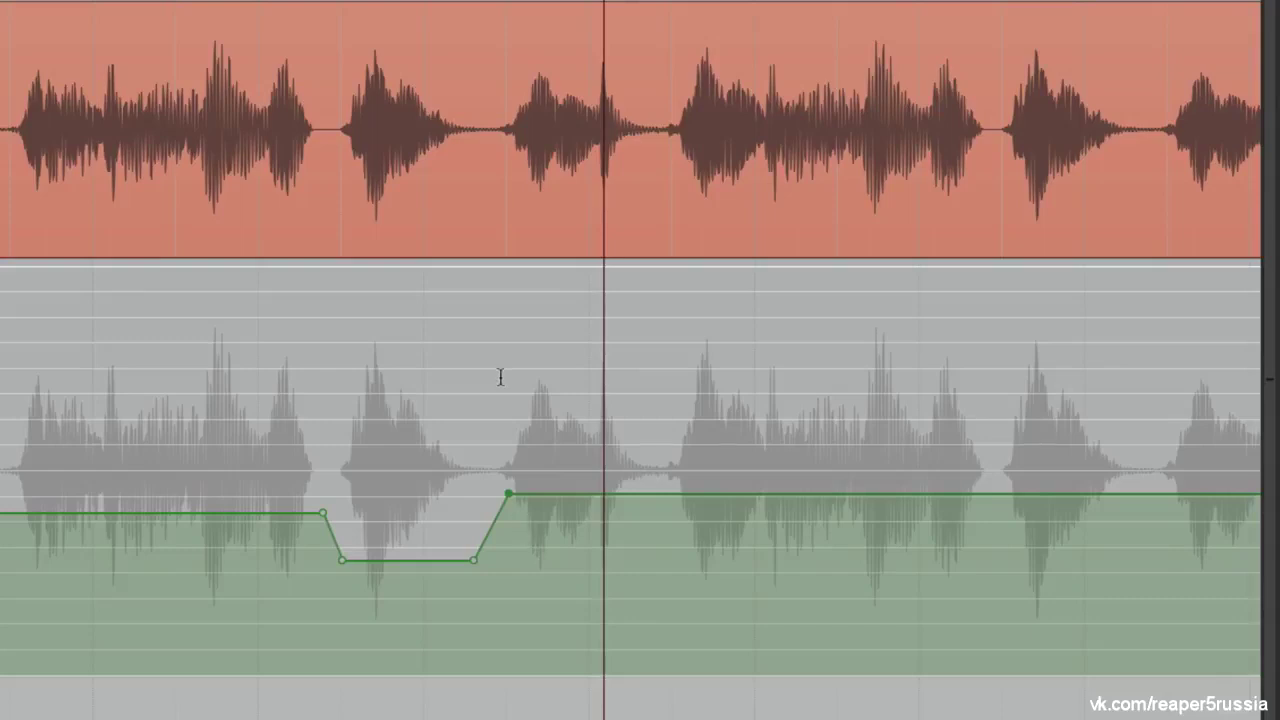
pyautogui.moveTo(511, 492); pyautogui.dragTo(484, 487)
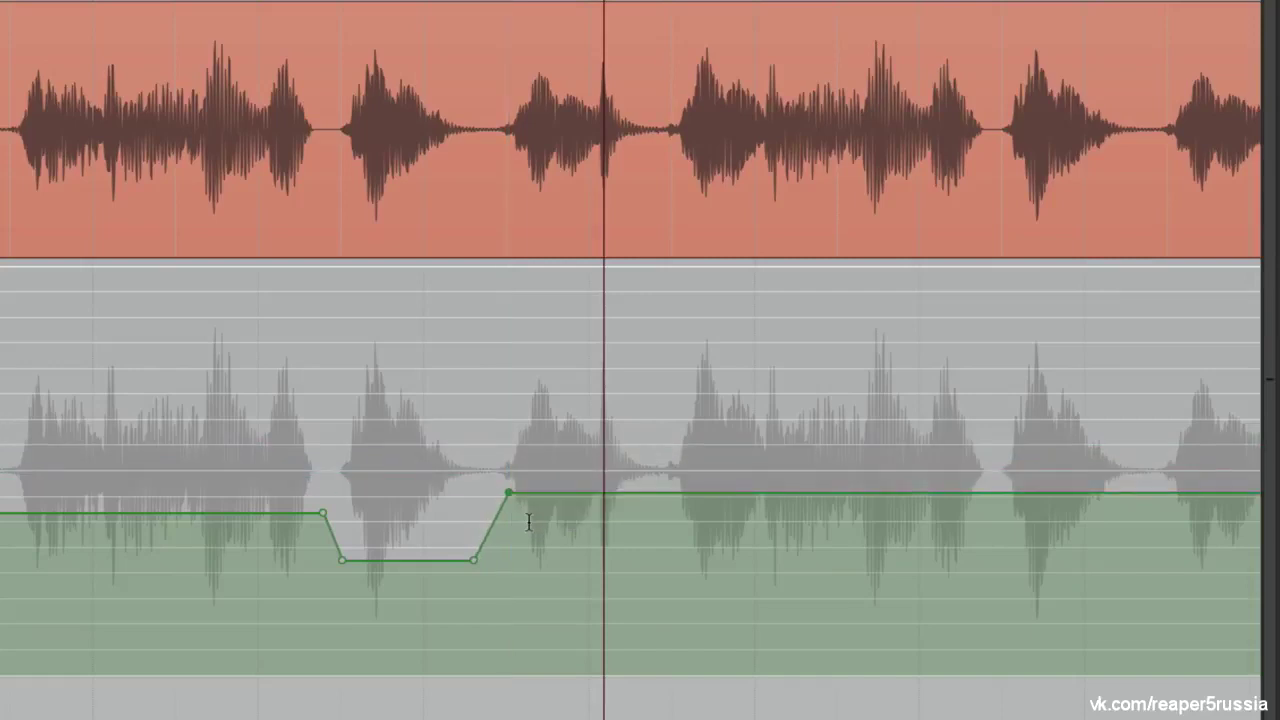
pyautogui.moveTo(503, 493)
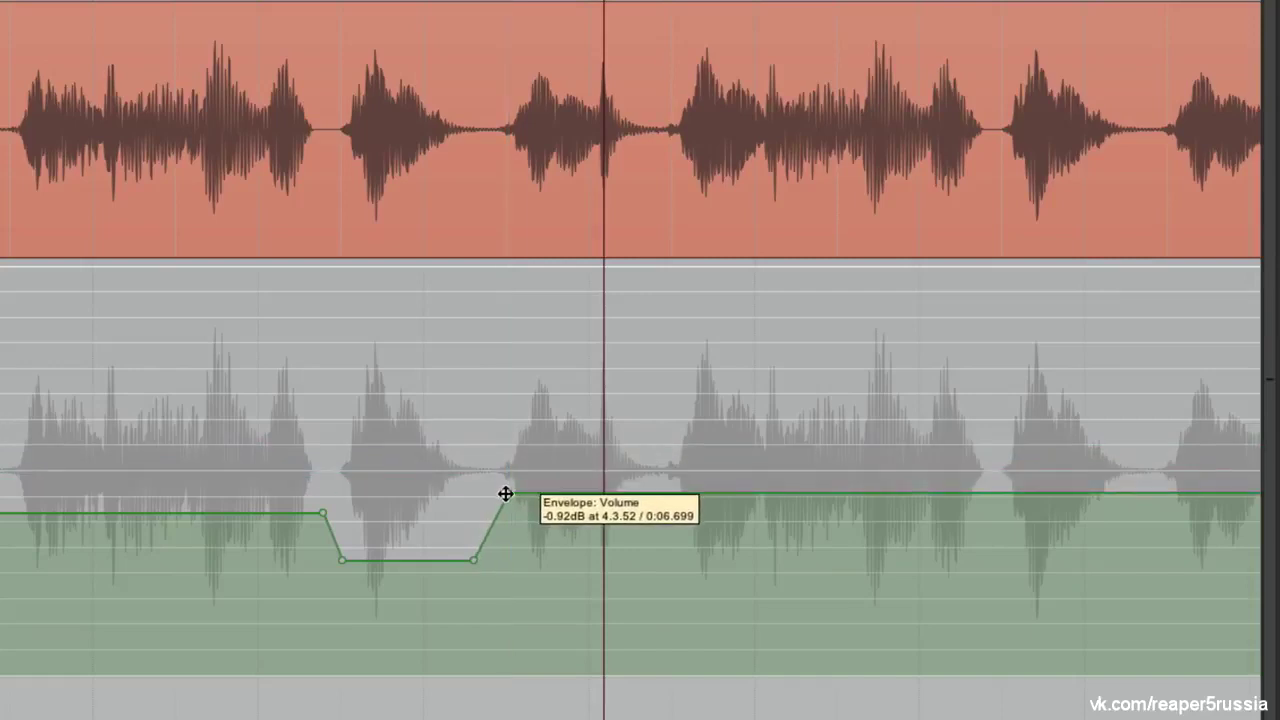
pyautogui.moveTo(505, 493); pyautogui.dragTo(507, 504)
pyautogui.click(518, 543)
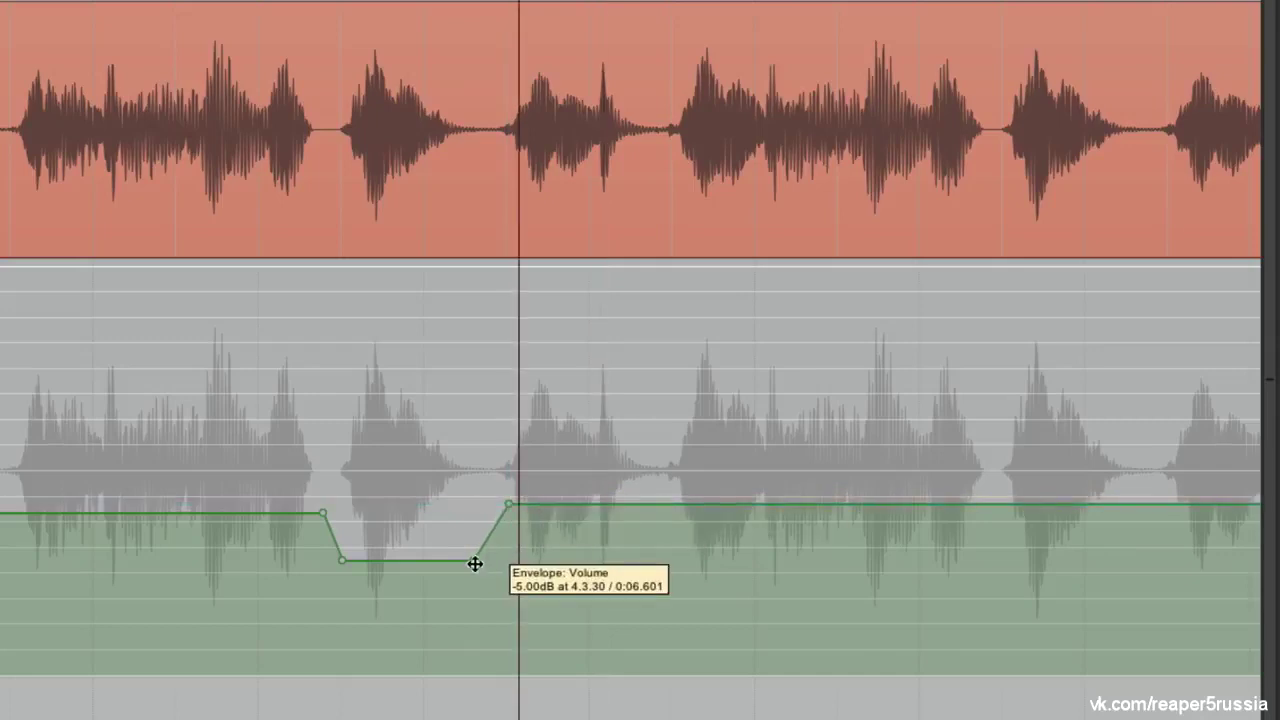
# Extend the -5 dB dip by moving its two end points together past the next note, and shift its two start points slightly later
pyautogui.moveTo(510, 501)
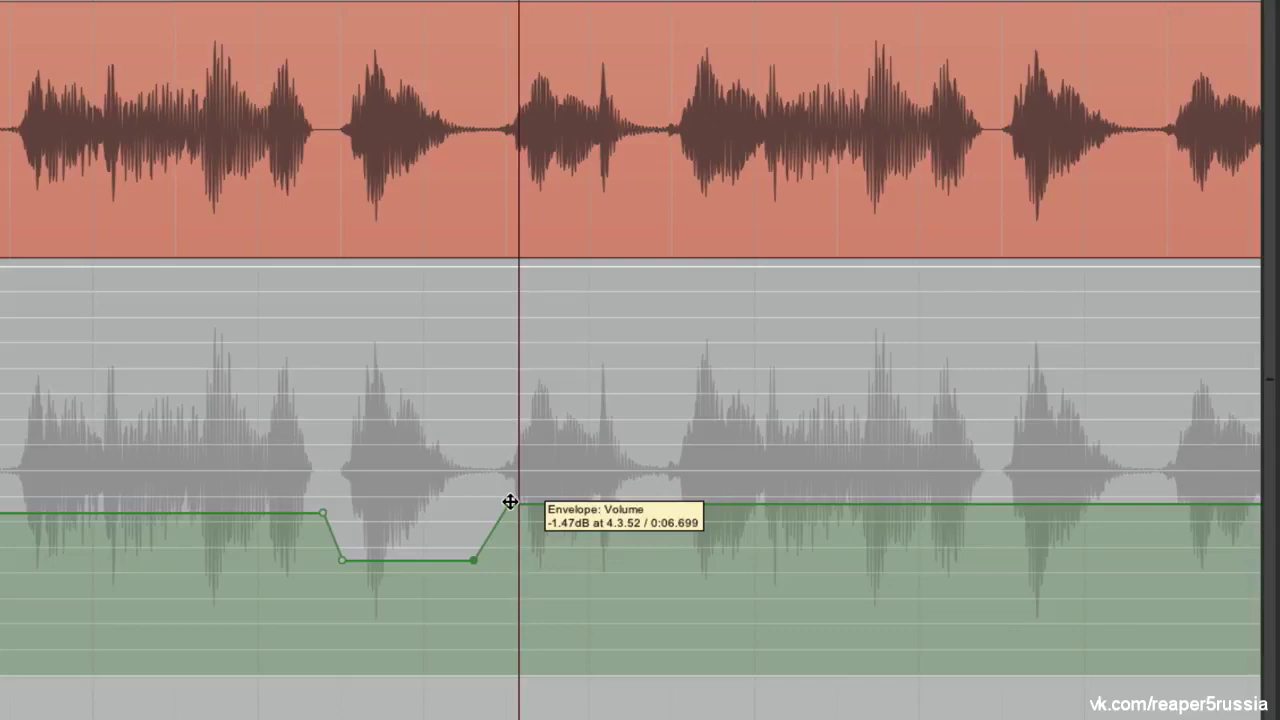
pyautogui.moveTo(510, 502); pyautogui.dragTo(659, 502)
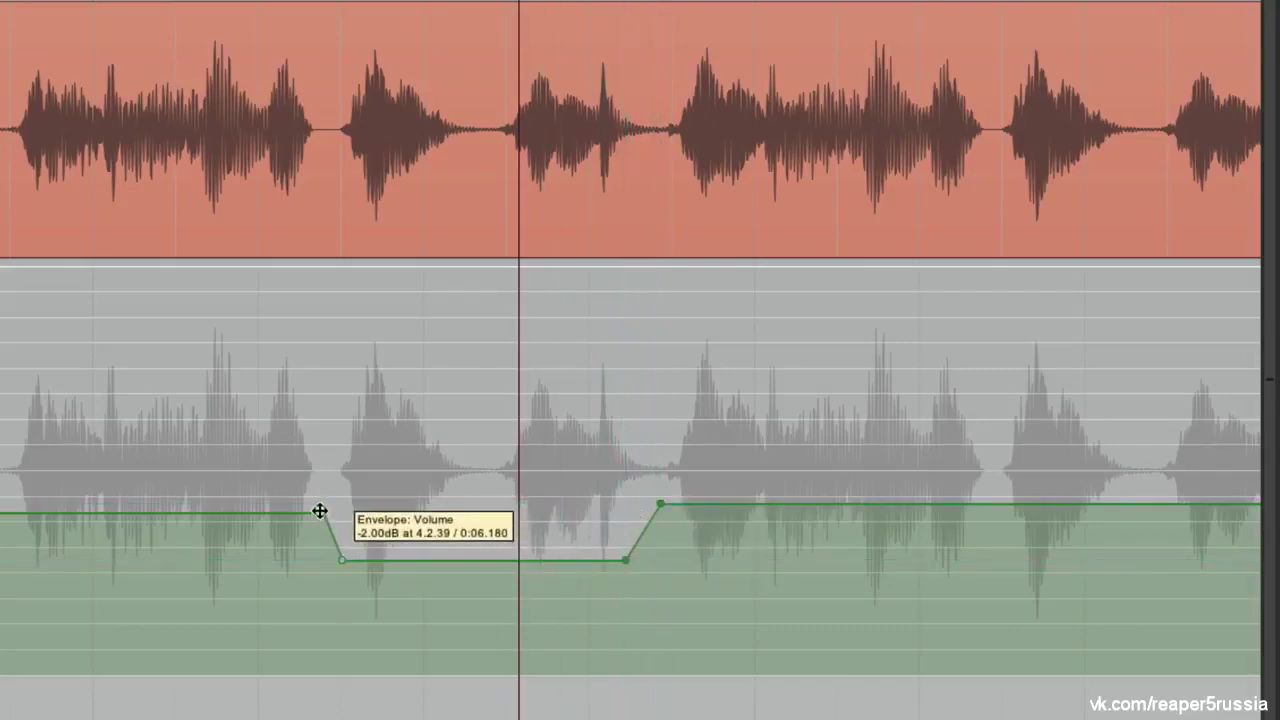
pyautogui.moveTo(344, 560); pyautogui.dragTo(344, 560)
pyautogui.moveTo(323, 513); pyautogui.dragTo(329, 547)
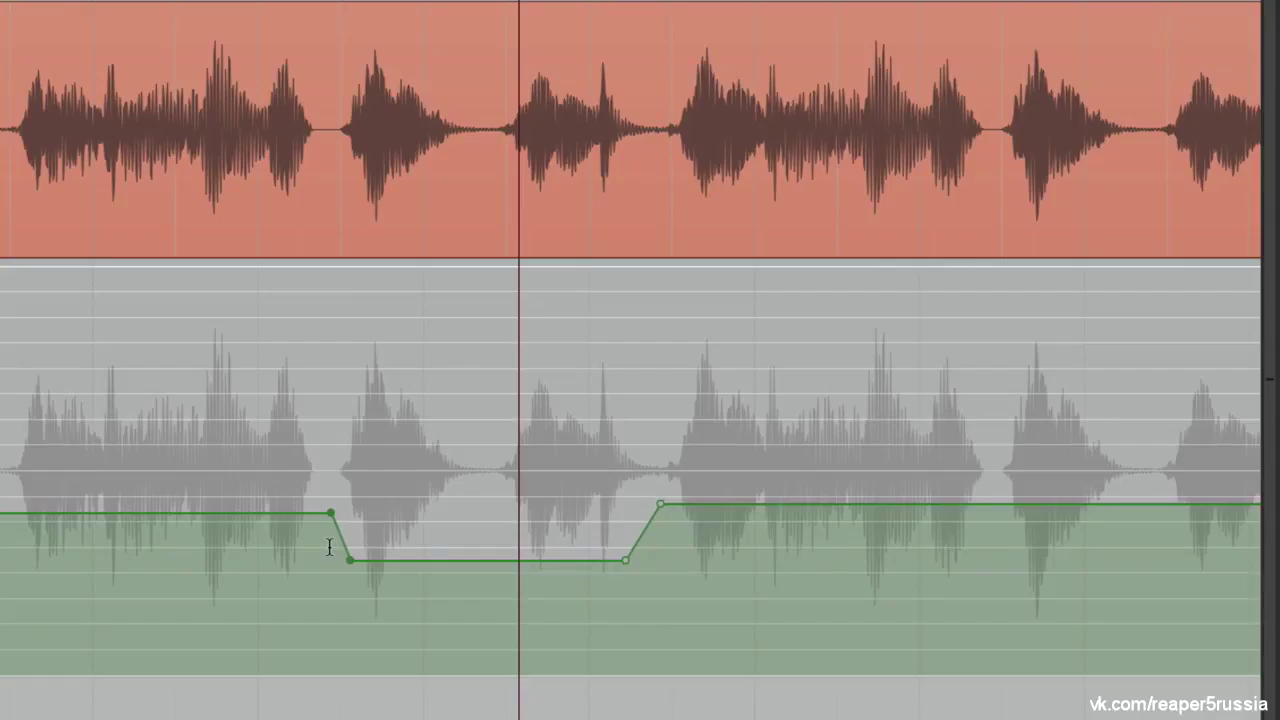
# Try raising the single Volume point at 3.2.29 on the peak of the freehand curve, and undo the move
pyautogui.hscroll(-2, 329, 547)
pyautogui.scroll(-3, 450, 520)
pyautogui.hscroll(-4, 557, 486)
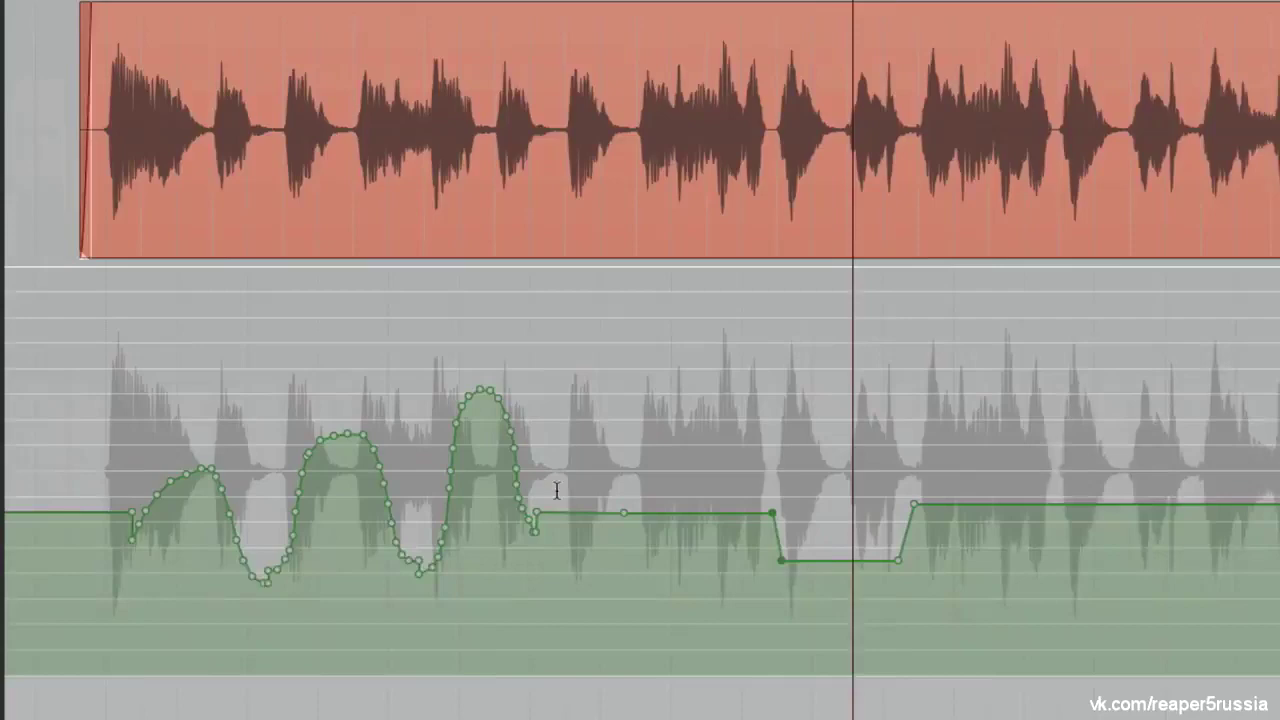
pyautogui.scroll(5, 423, 478)
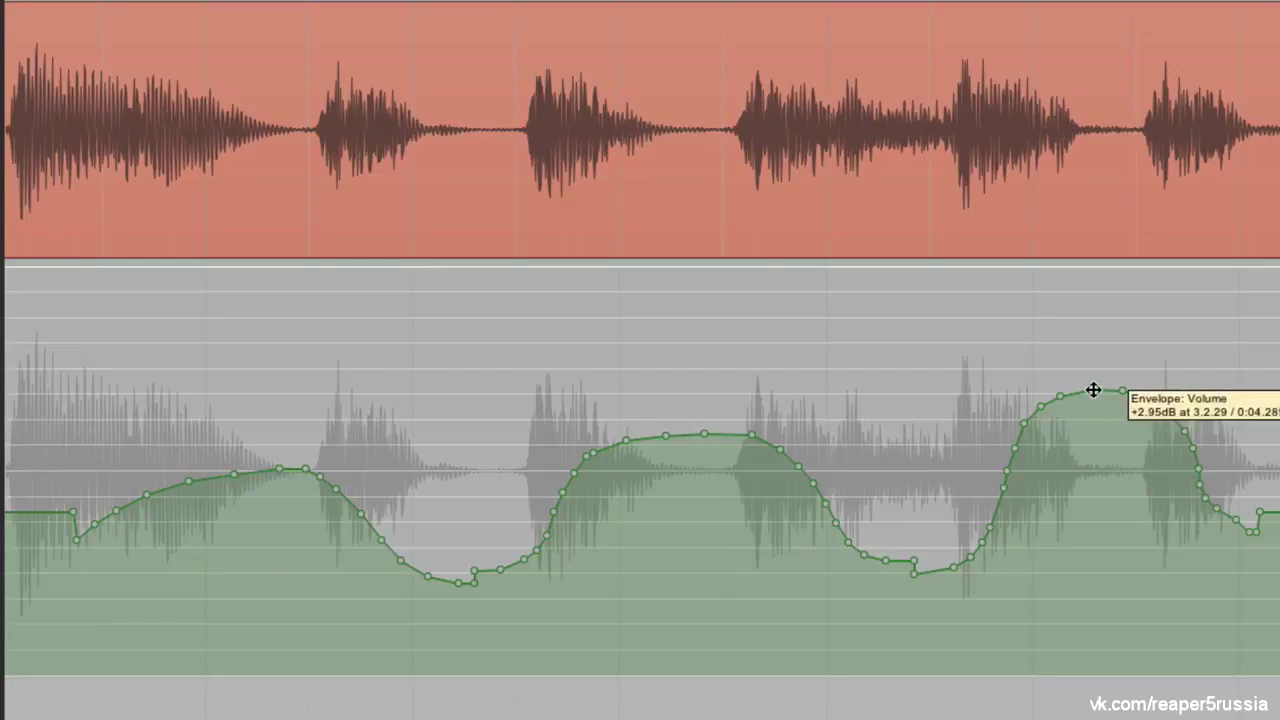
pyautogui.moveTo(1094, 389)
pyautogui.mouseDown()
pyautogui.moveTo(1093, 350)
pyautogui.moveTo(1100, 385)
pyautogui.moveTo(1083, 378)
pyautogui.moveTo(1096, 378)
pyautogui.mouseUp()
pyautogui.hotkey('ctrl', 'z')
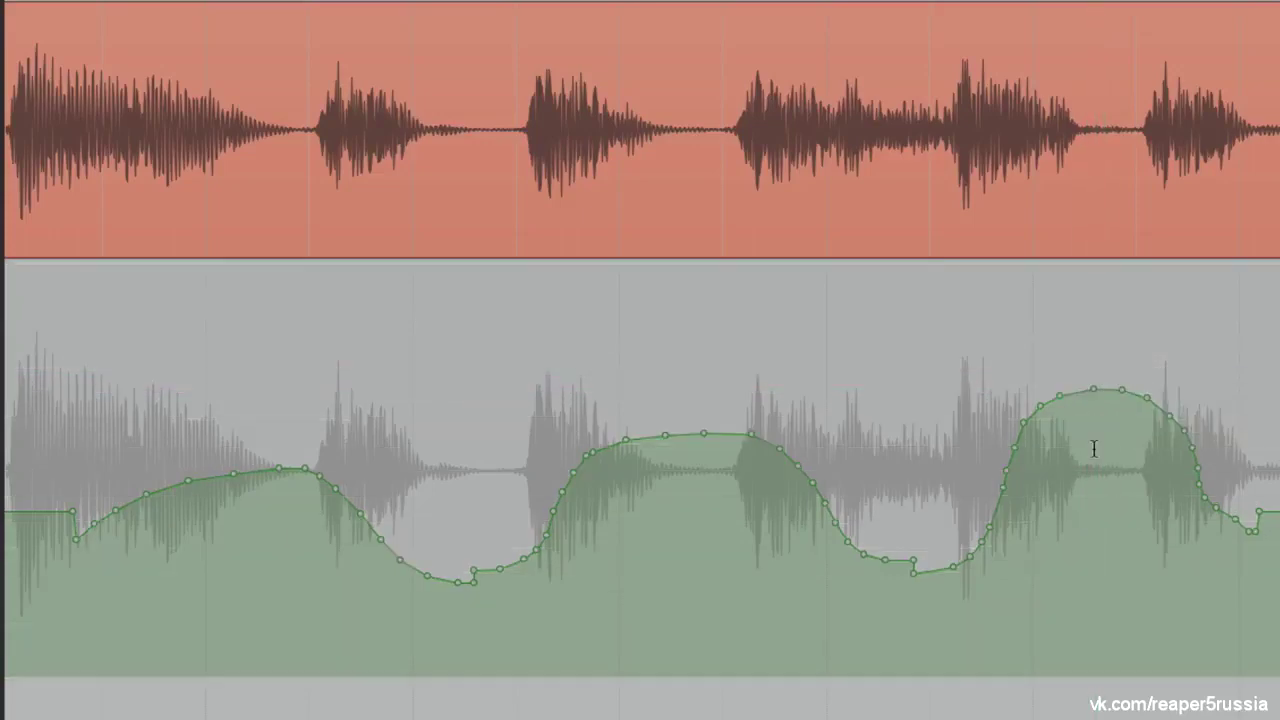
# Make a time selection over the freehand Volume curve and reduce the points within it to fewer than half
pyautogui.moveTo(95, 452); pyautogui.dragTo(1267, 455)
pyautogui.rightClick(734, 440)
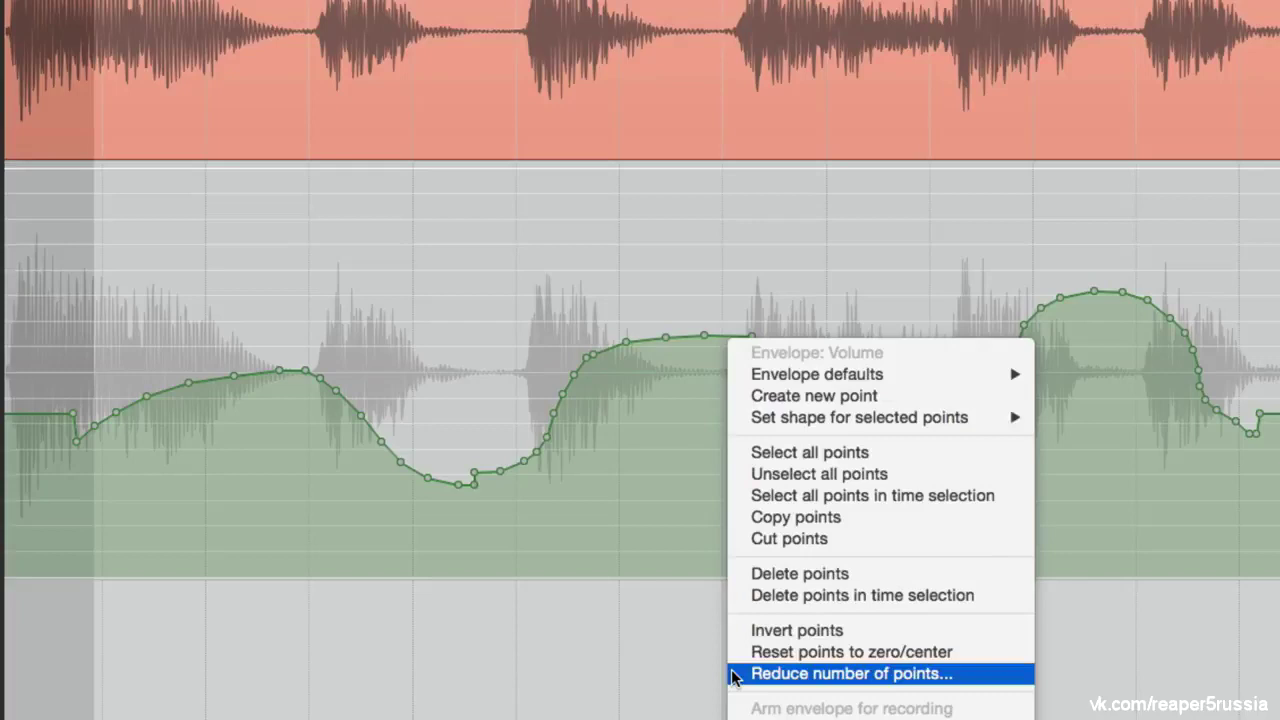
pyautogui.click(734, 674)
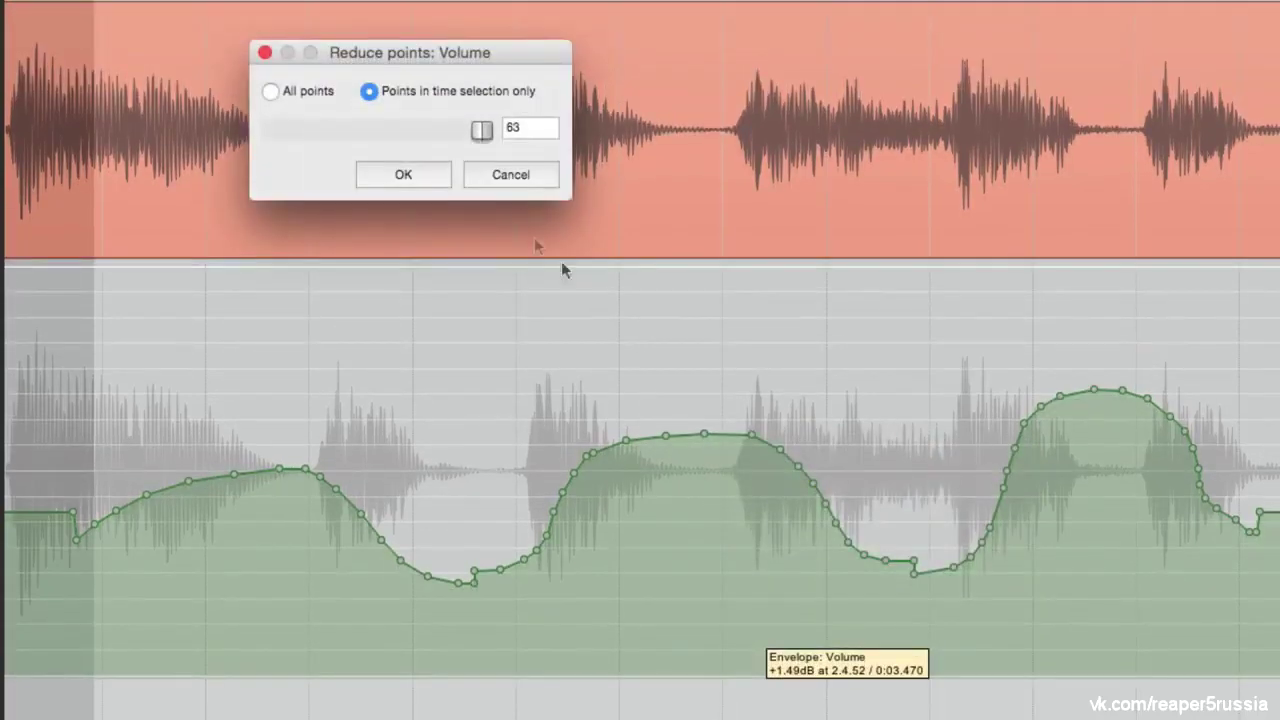
pyautogui.moveTo(479, 132); pyautogui.dragTo(358, 135)
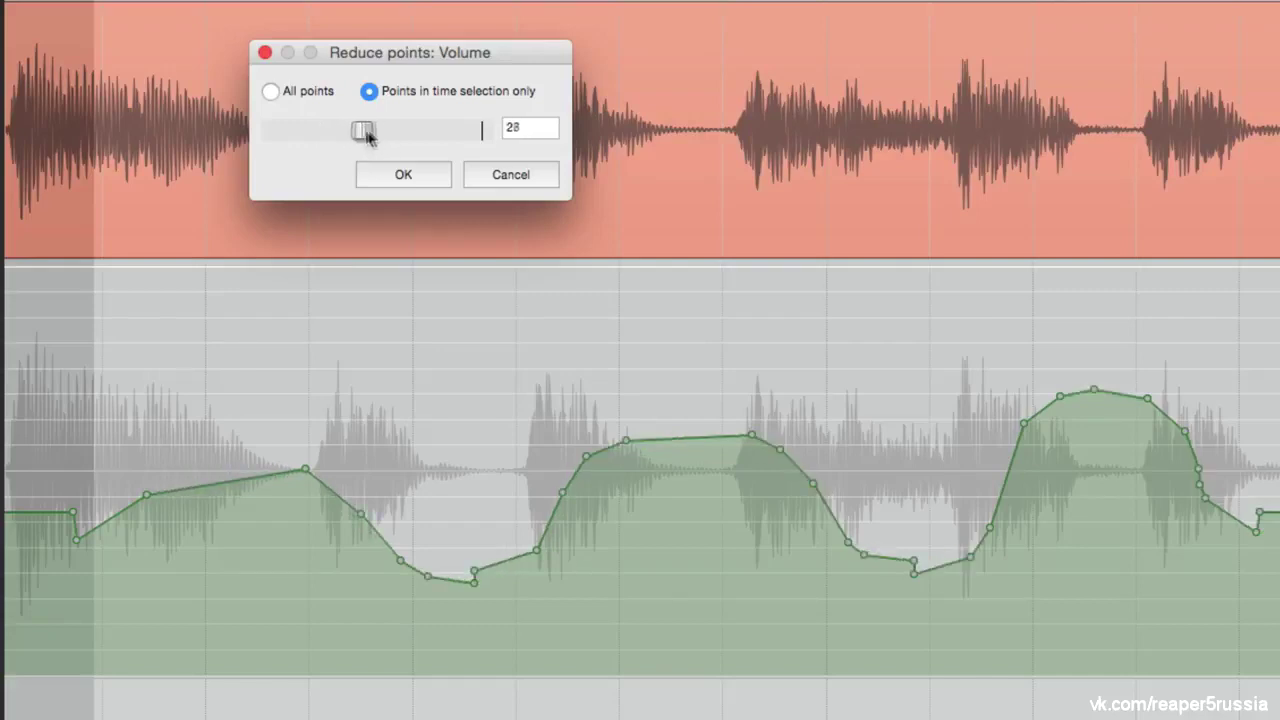
pyautogui.click(417, 177)
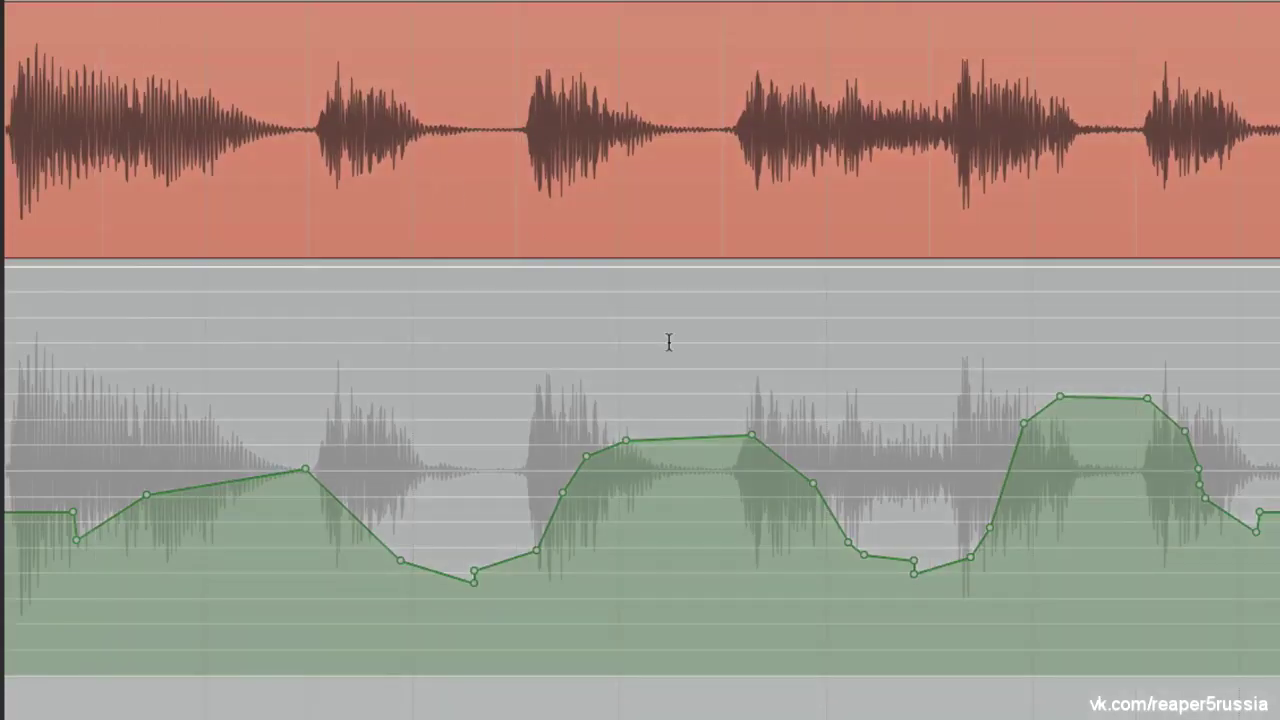
# Raise the point ending the second hump to about +1.44 dB at 2.4.66, and reshape the dip after it by moving its lowest points
pyautogui.moveTo(673, 438); pyautogui.dragTo(745, 427)
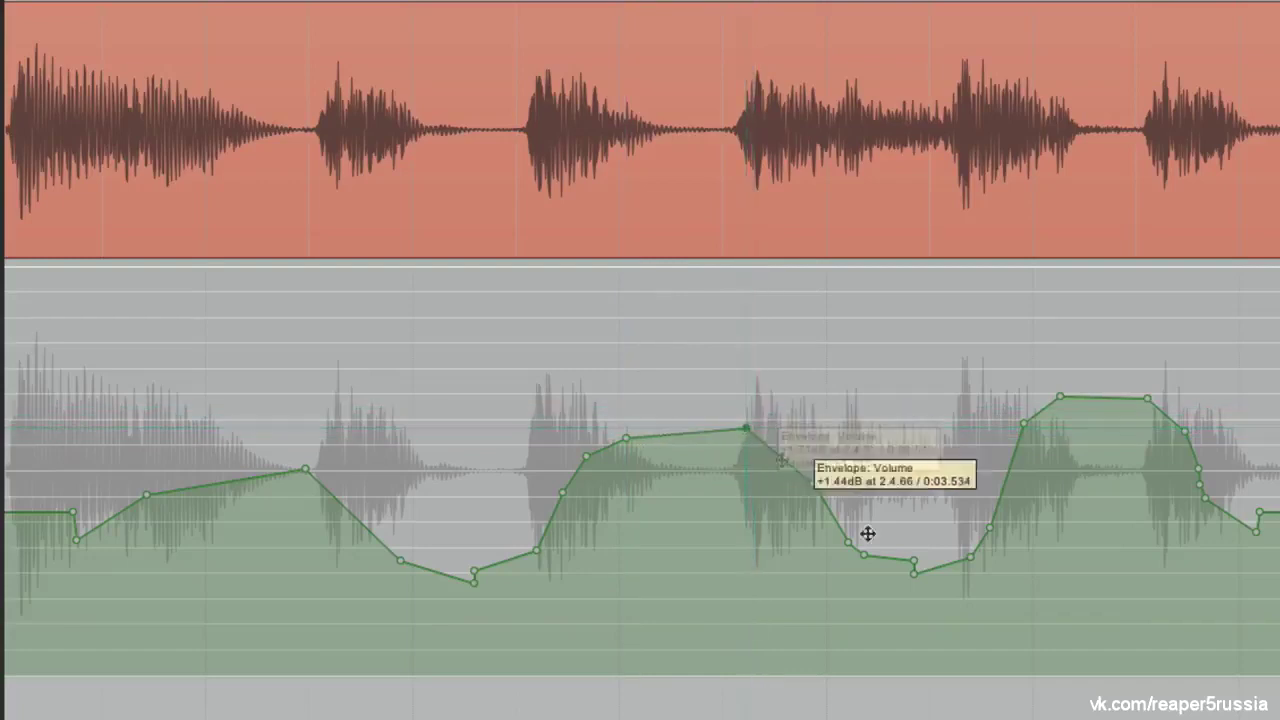
pyautogui.moveTo(912, 563)
pyautogui.mouseDown()
pyautogui.moveTo(894, 566)
pyautogui.moveTo(934, 576)
pyautogui.mouseUp()
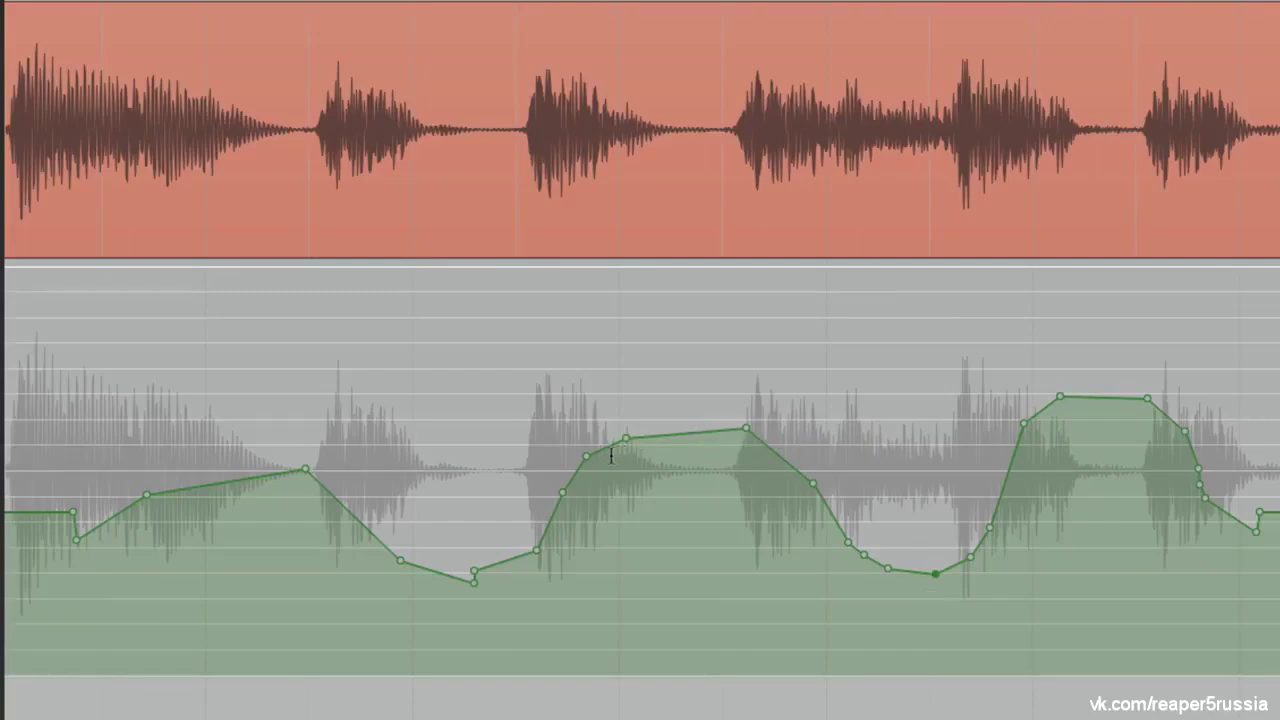
# Place the edit cursor just before the Ac Gut item and set the track's automation mode to Write
pyautogui.scroll(-4, 614, 449)
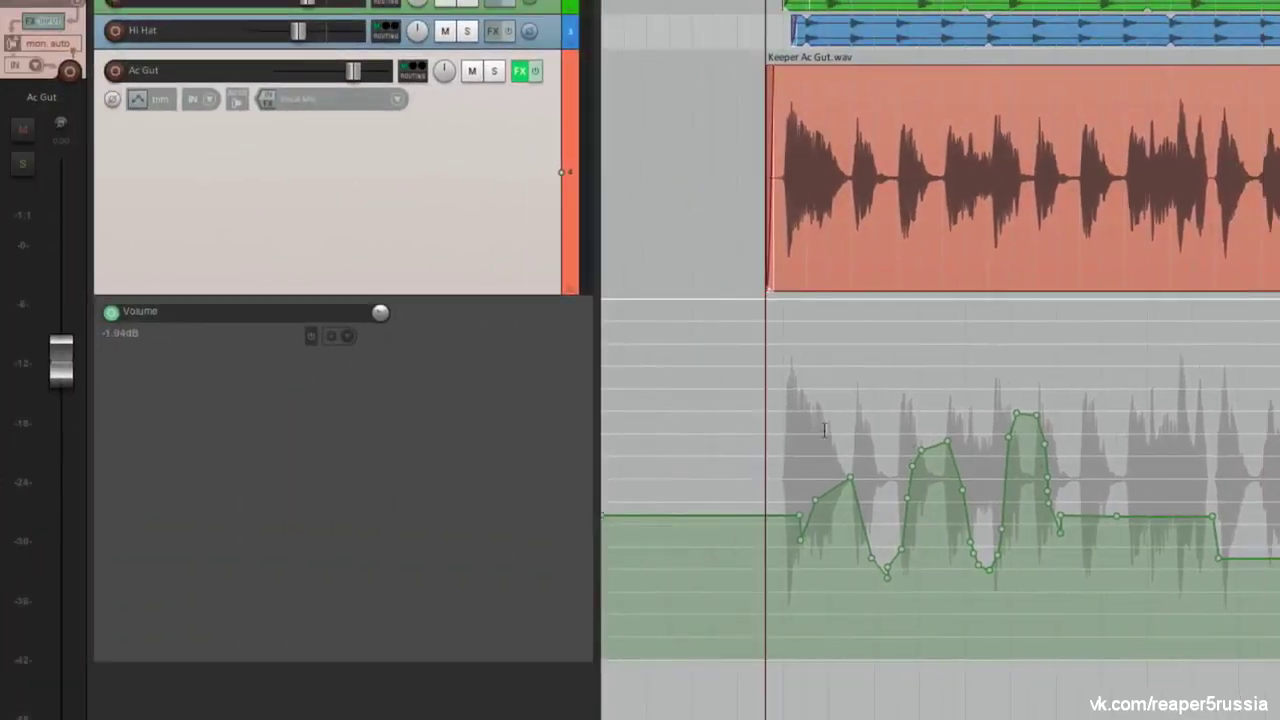
pyautogui.click(764, 443)
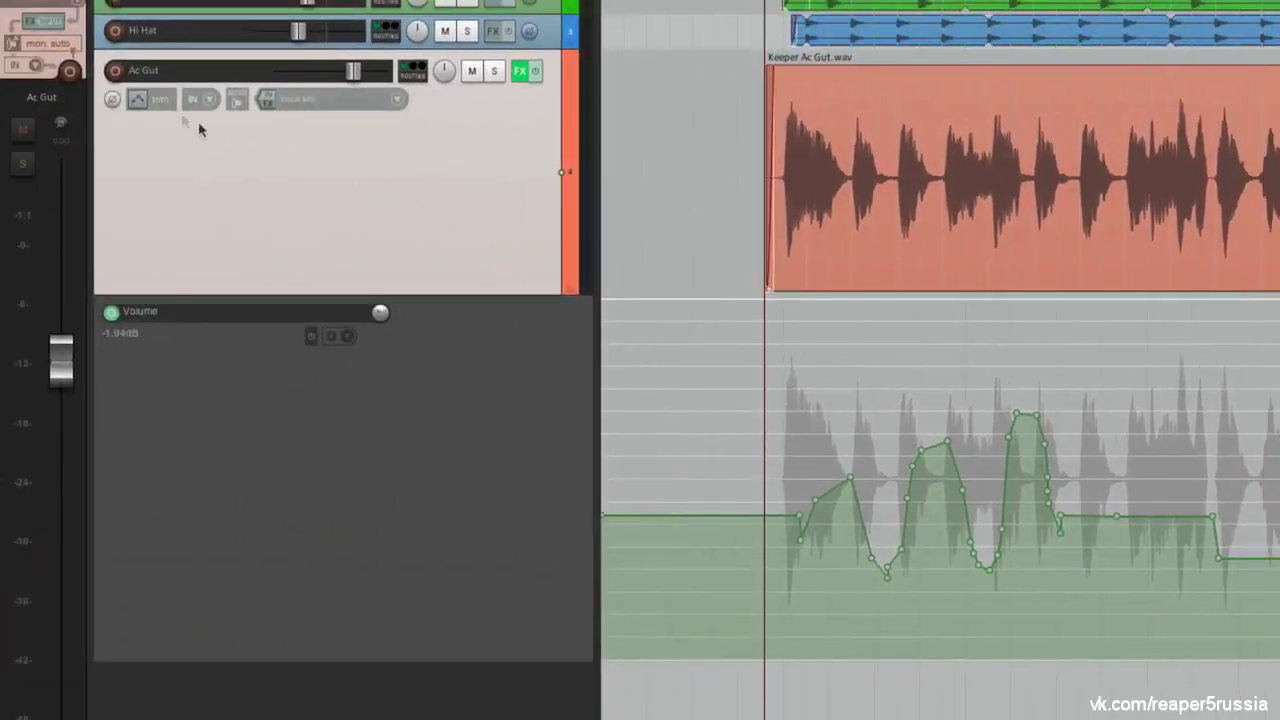
pyautogui.click(137, 98)
pyautogui.click(155, 527)
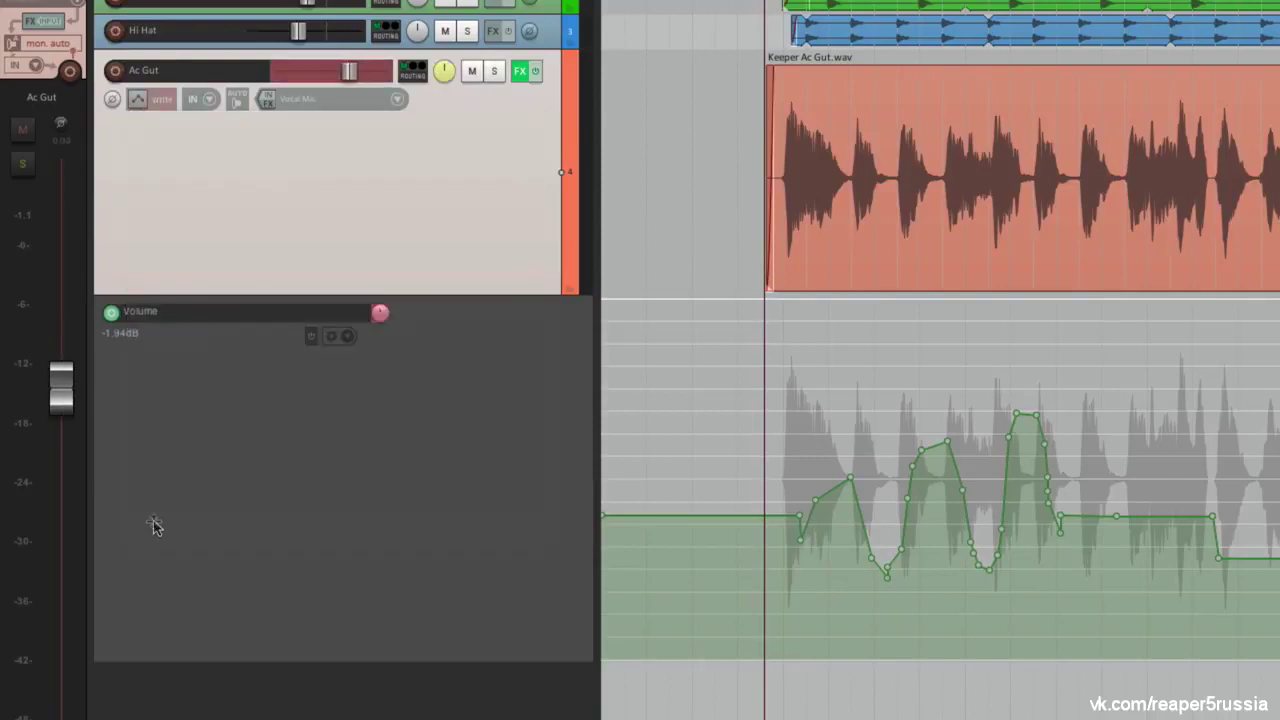
# Play from just before the Ac Gut item, writing rapid up-and-down volume fader movements over the existing curve, and stop playback
pyautogui.click(761, 410)
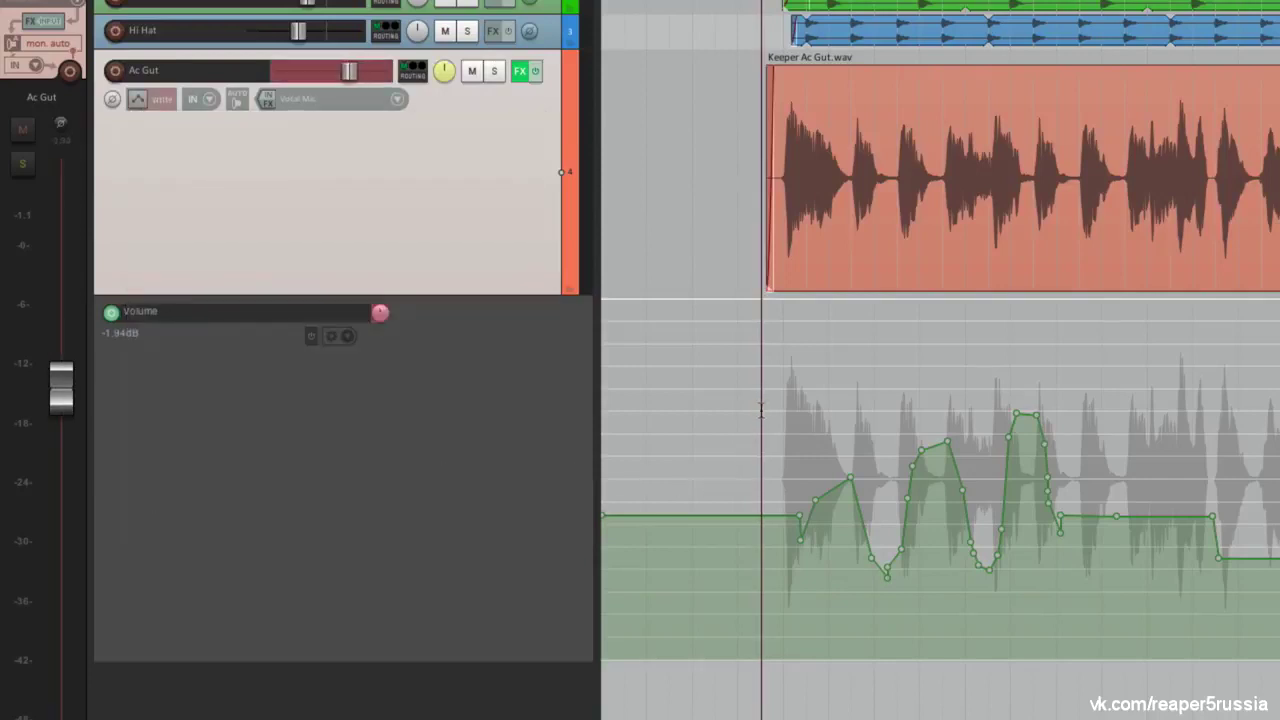
pyautogui.press('space')
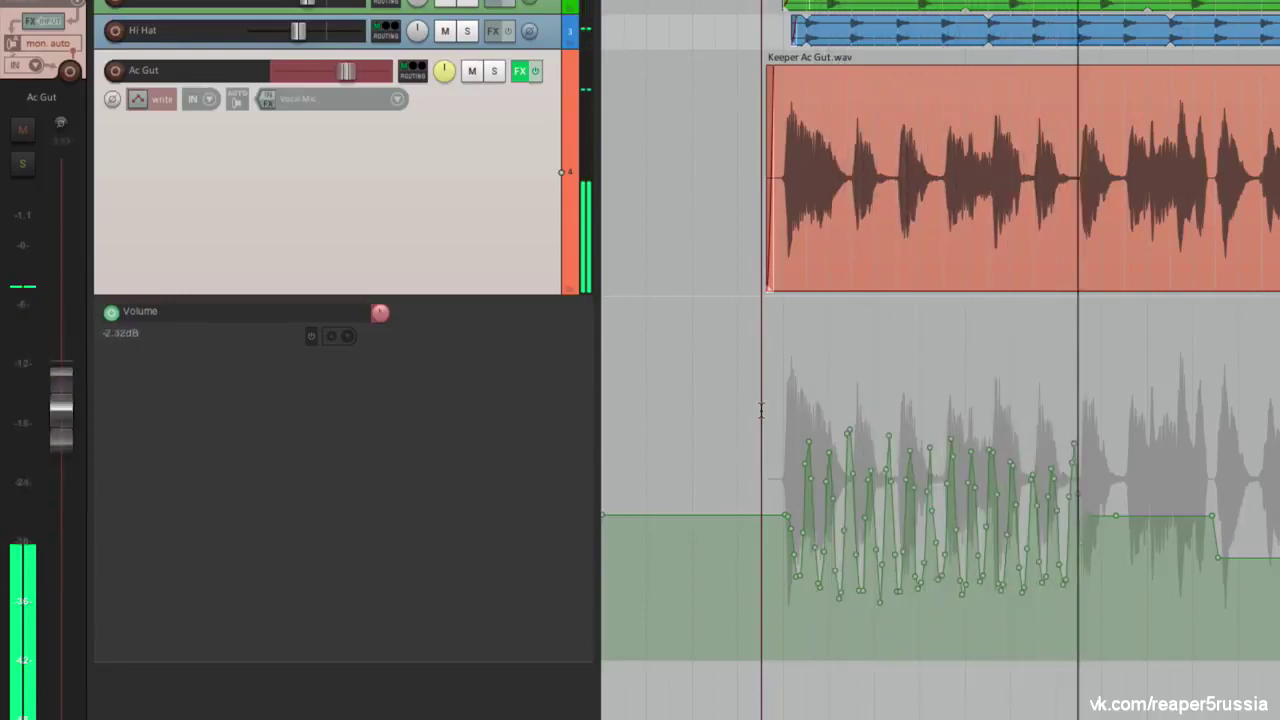
pyautogui.press('space')
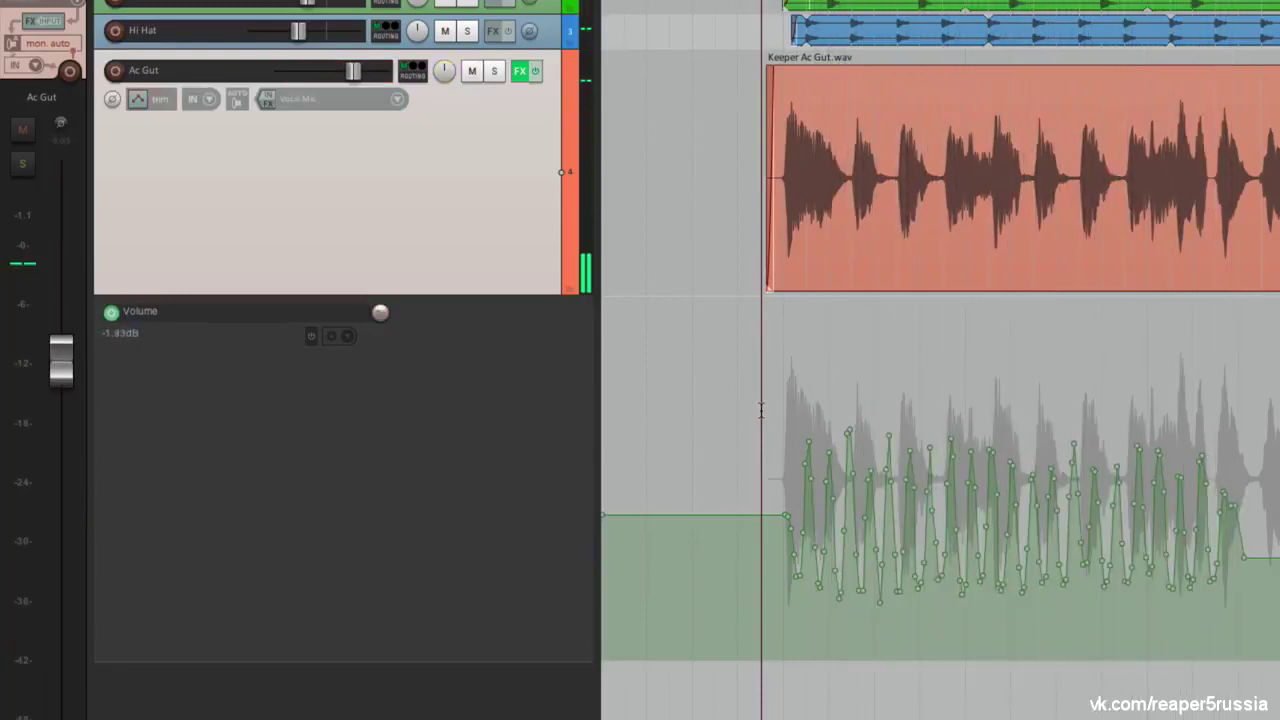
# Play back the start of the Ac Gut item to hear the written volume automation, and stop
pyautogui.scroll(3, 706, 418)
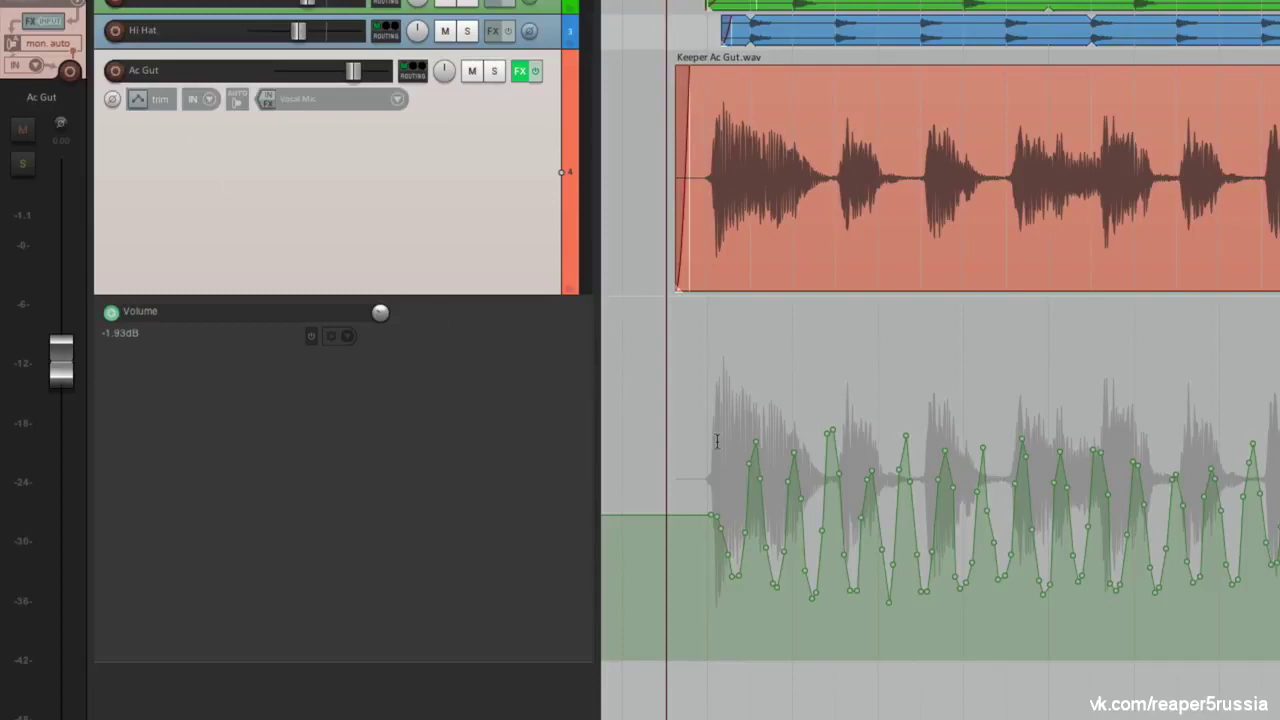
pyautogui.press('space')
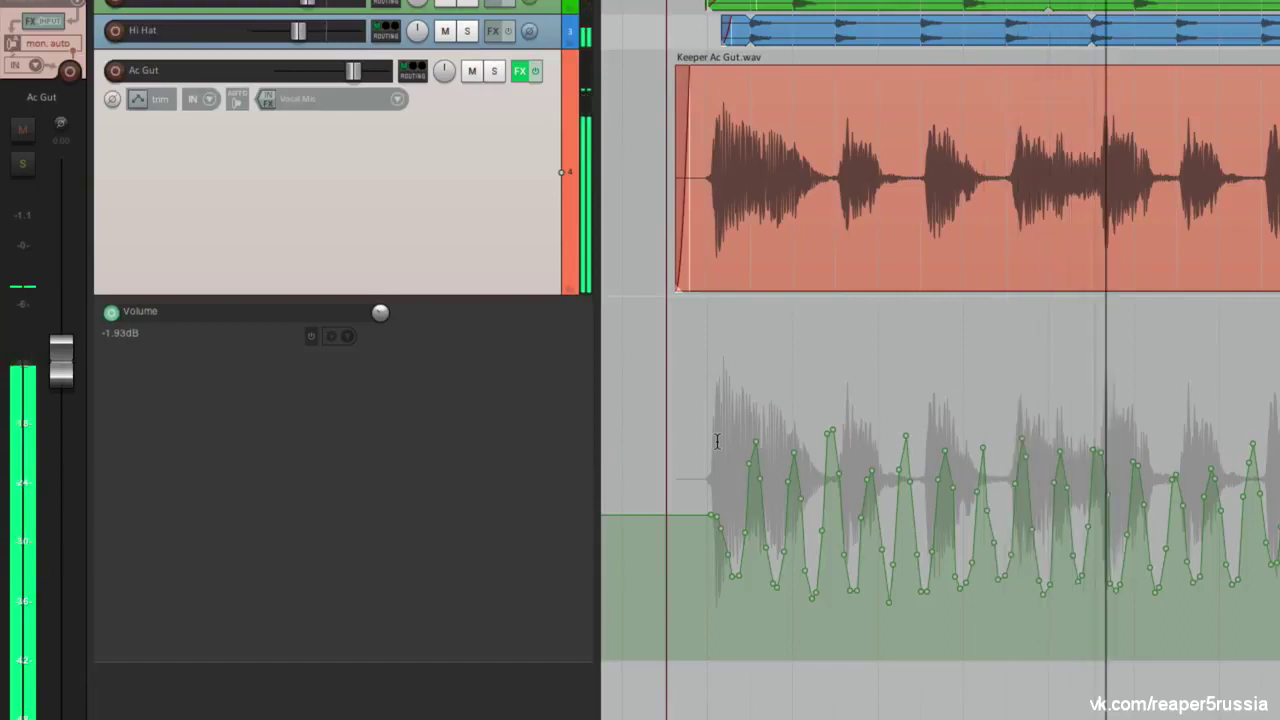
pyautogui.press('space')
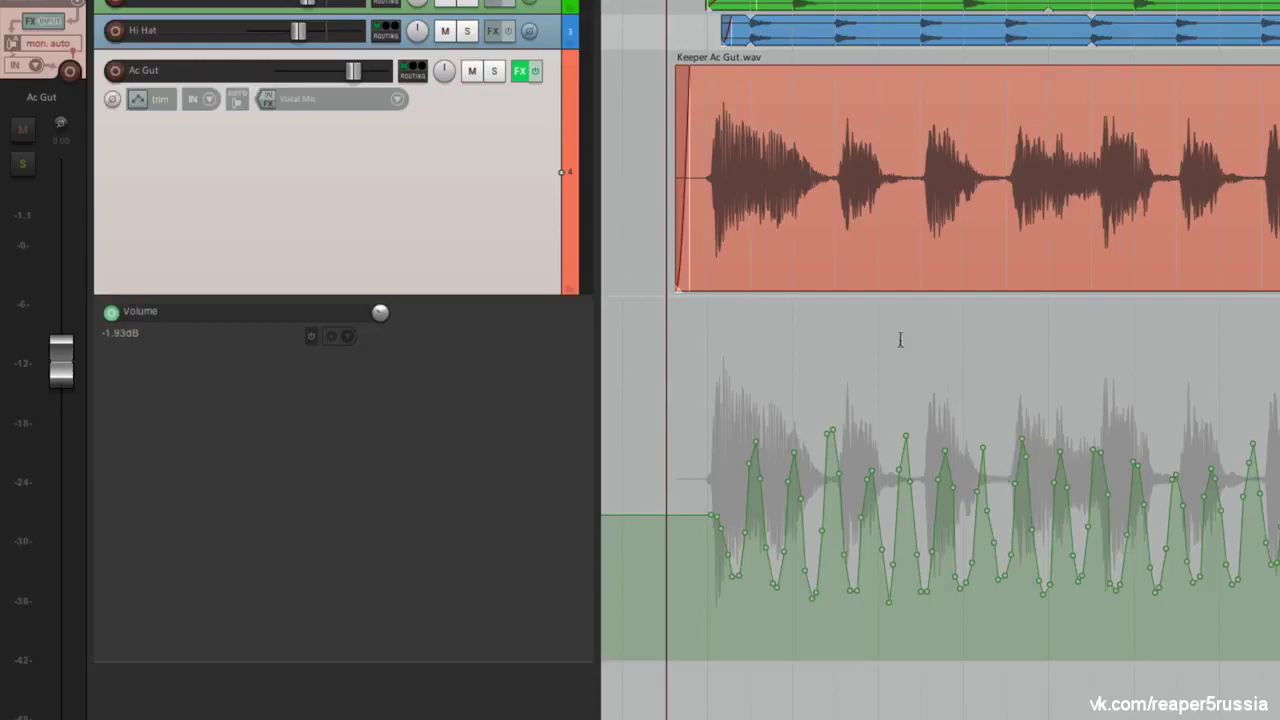
# Set the Ac Gut track's automation mode to Touch in its envelope window, and choose Touch again from the track's automation modes
pyautogui.click(131, 101)
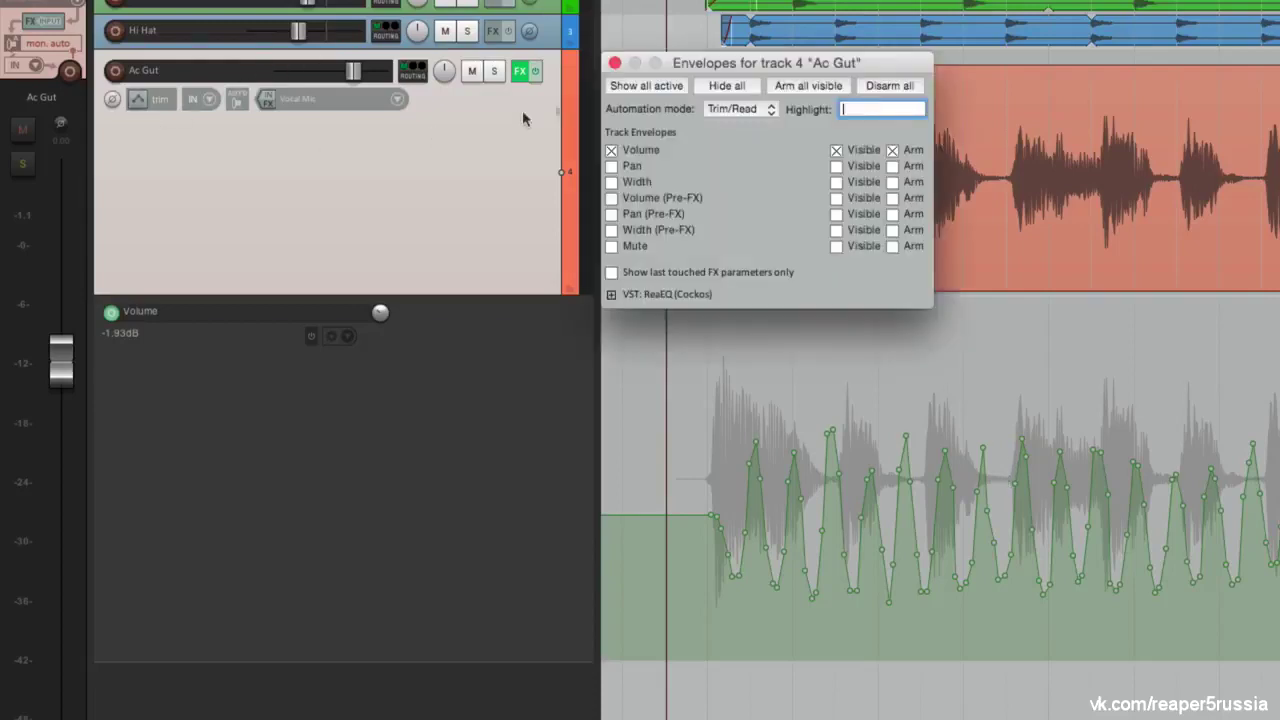
pyautogui.click(724, 111)
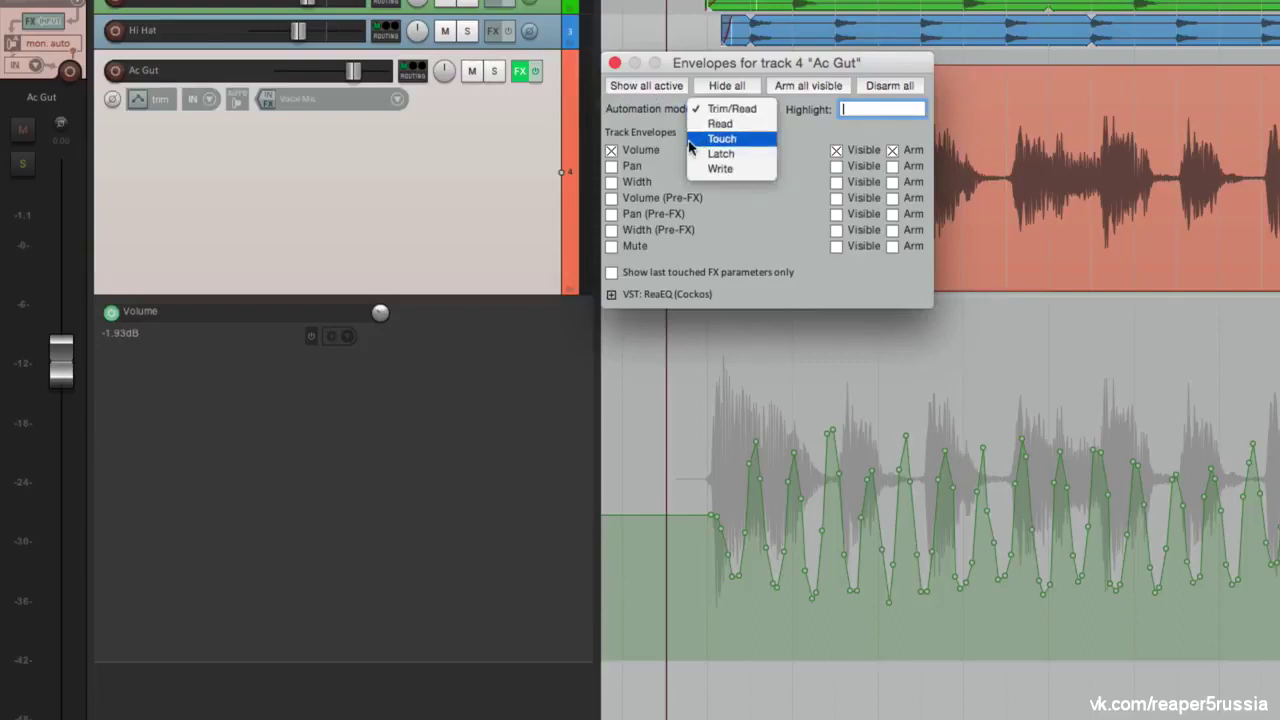
pyautogui.click(700, 139)
pyautogui.click(615, 63)
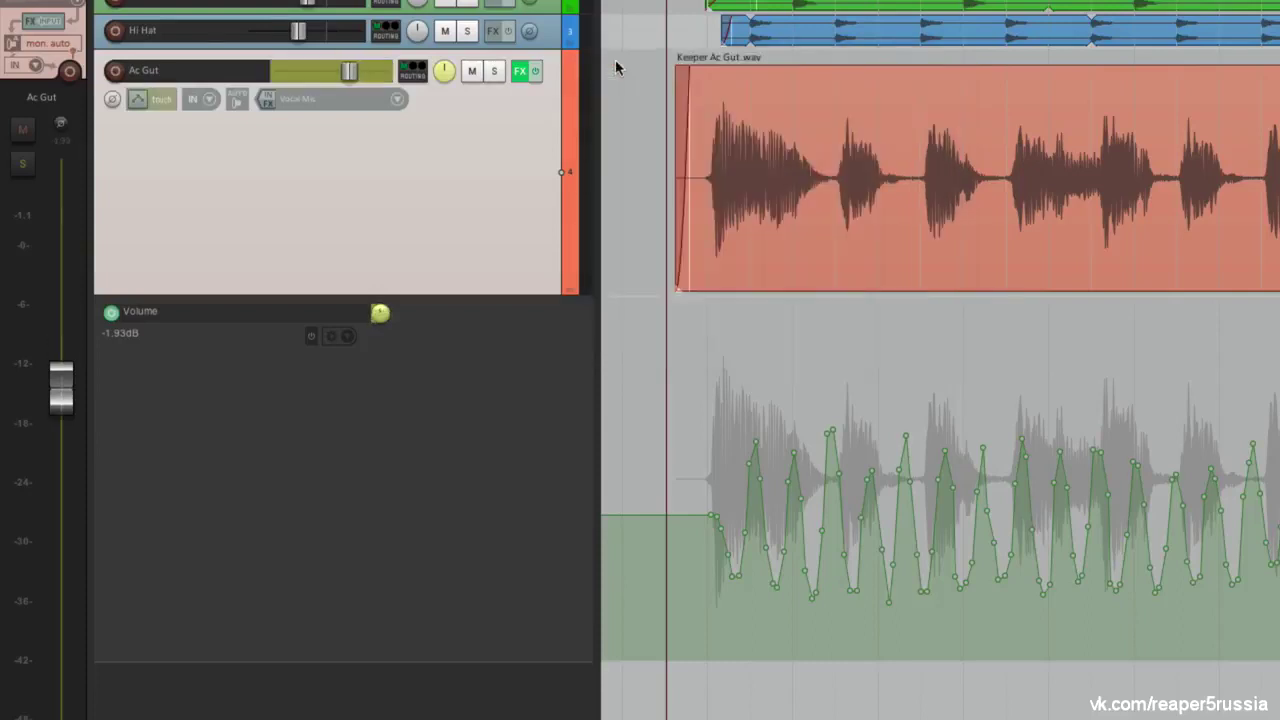
pyautogui.click(135, 98)
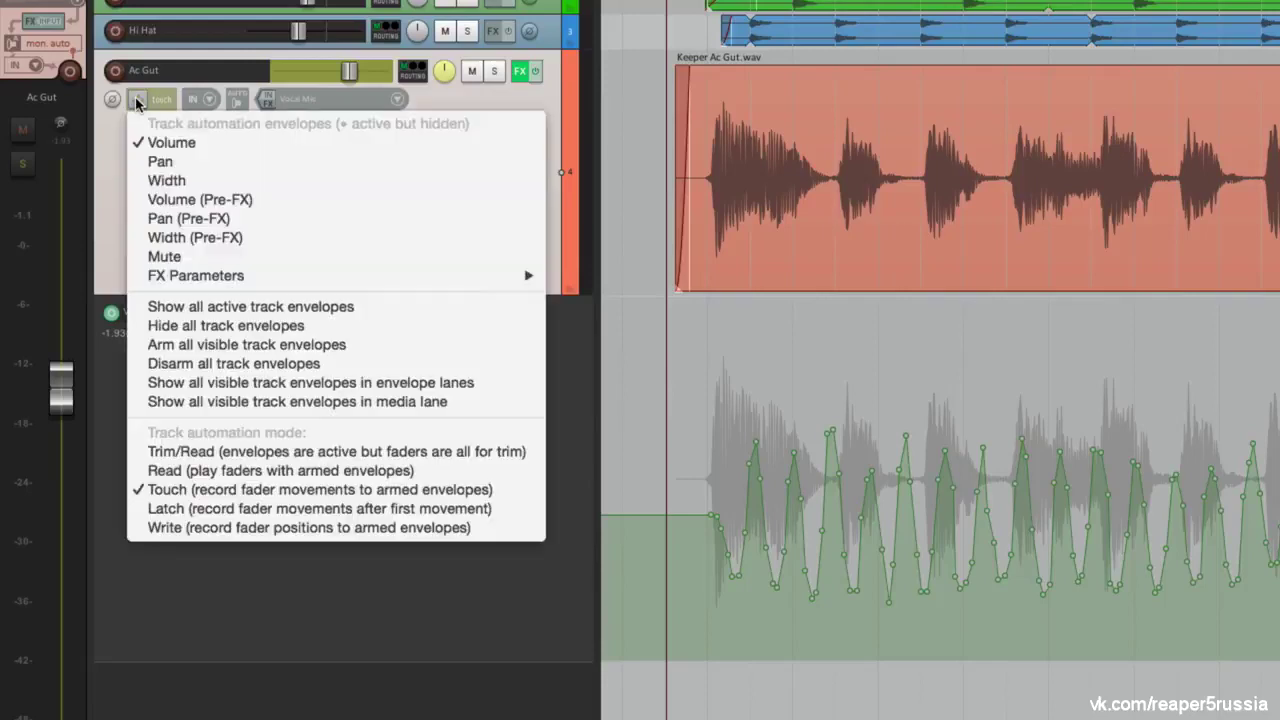
pyautogui.click(138, 490)
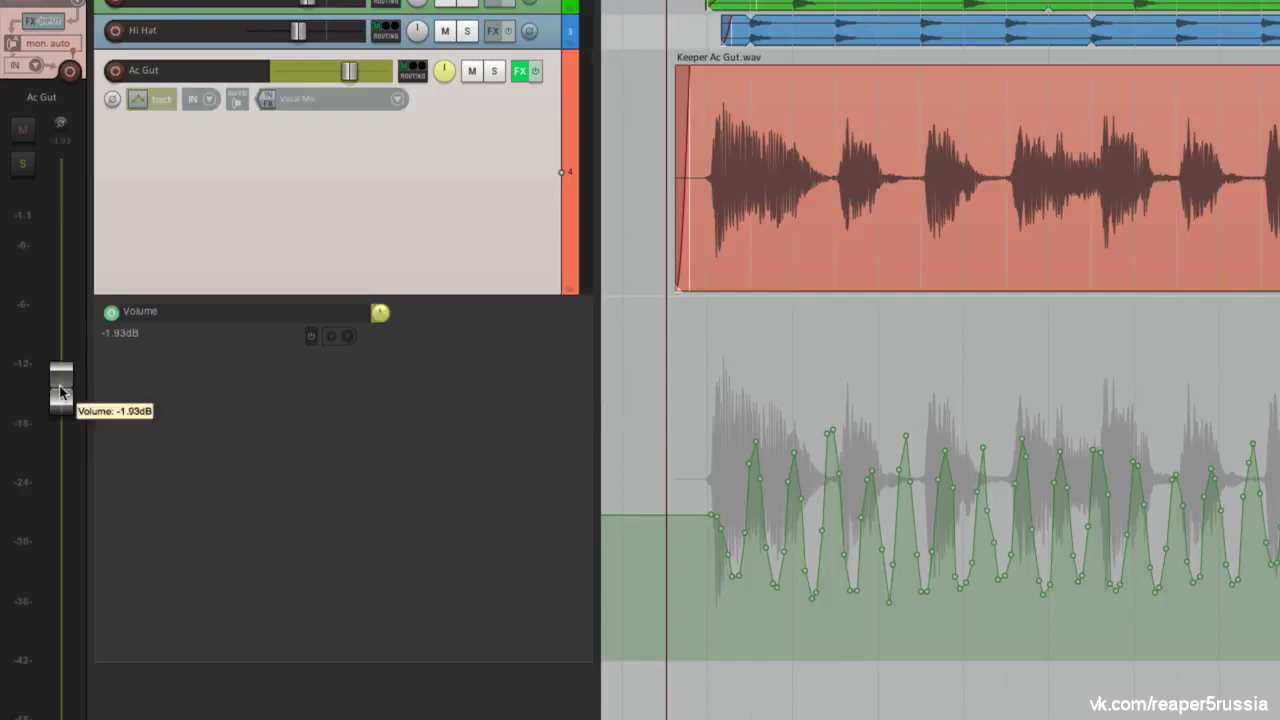
# During playback in Touch mode, hold the Ac Gut volume fader lowered from about 2.3 to 3.3, release it, and stop
pyautogui.moveTo(352, 72)
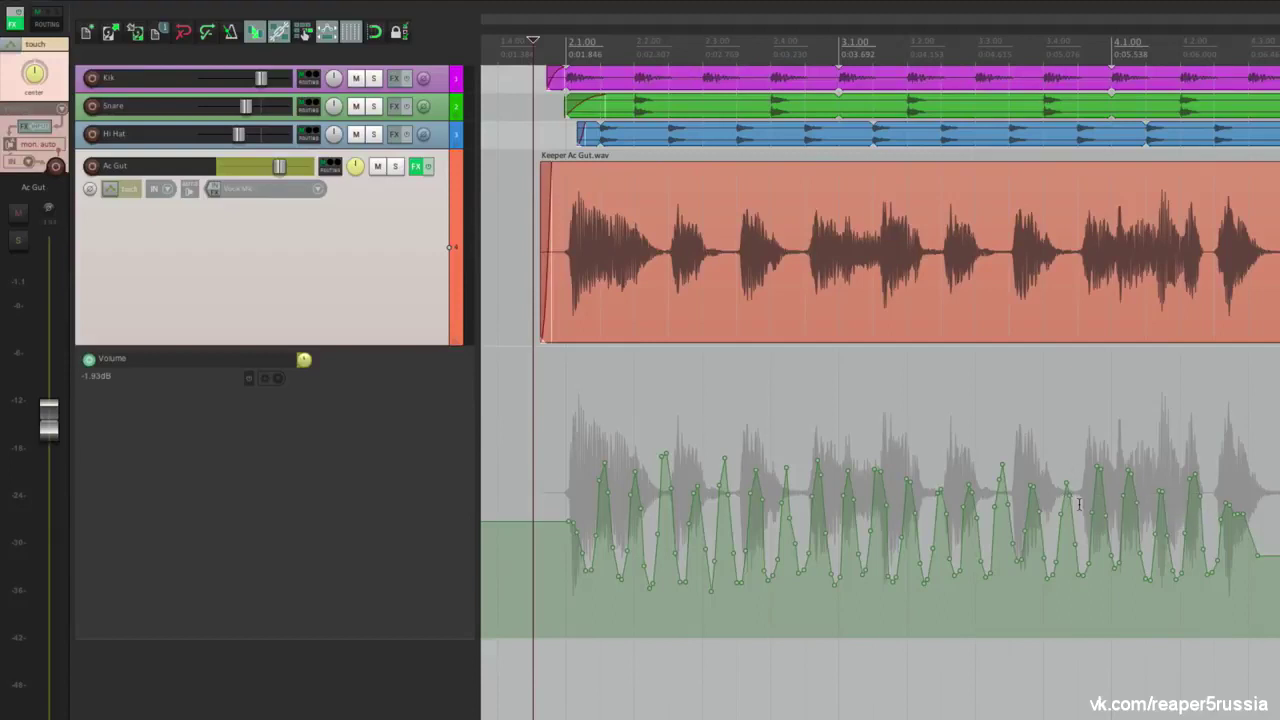
pyautogui.moveTo(57, 424)
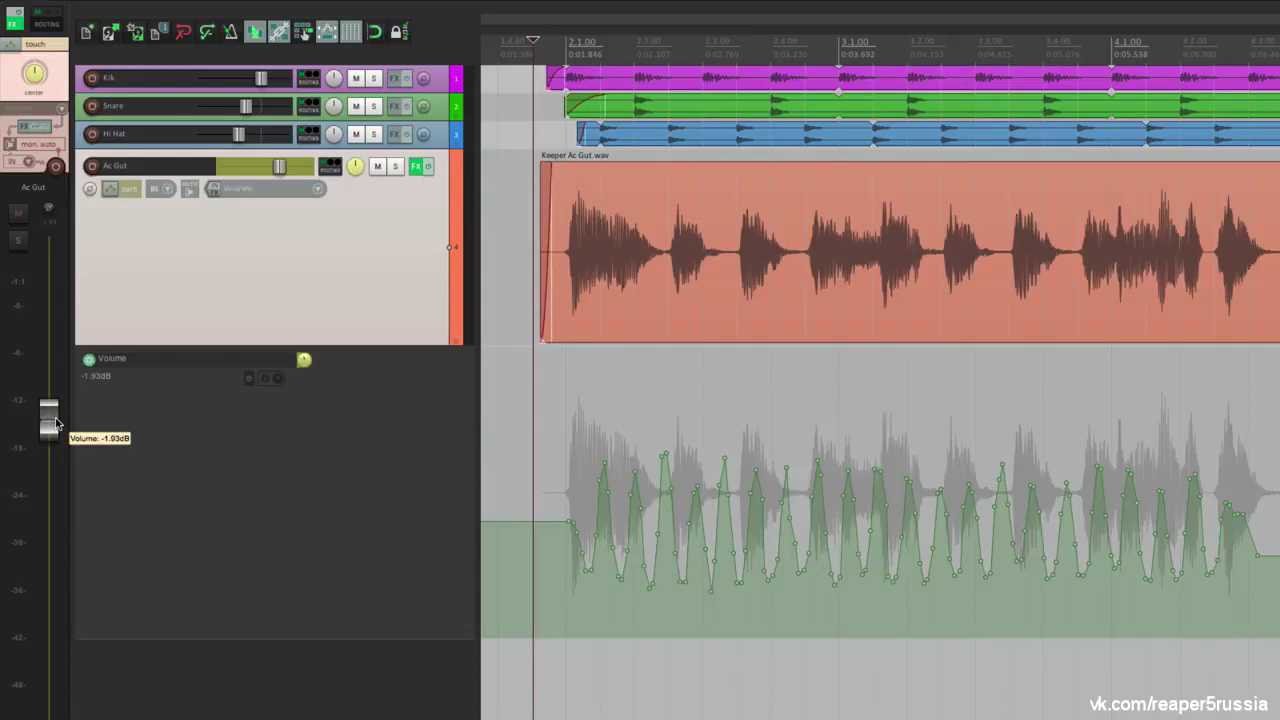
pyautogui.press('space')
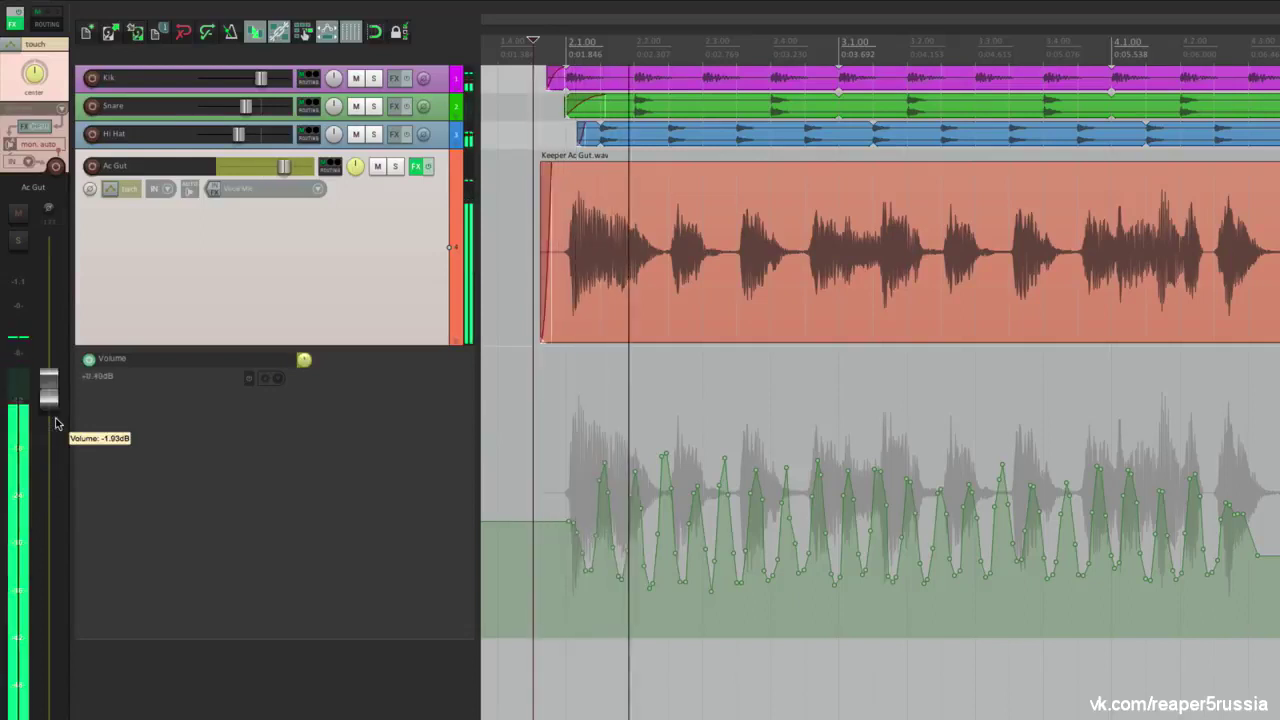
pyautogui.moveTo(57, 424); pyautogui.dragTo(57, 520)
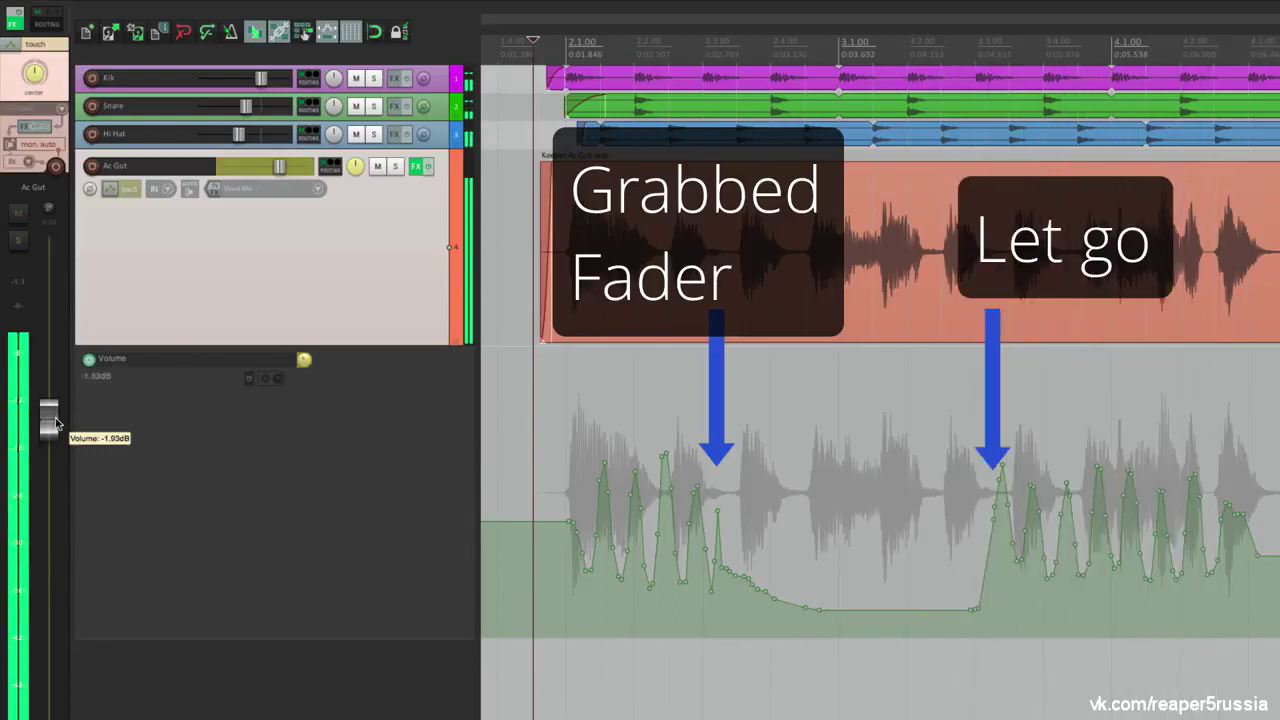
pyautogui.press('space')
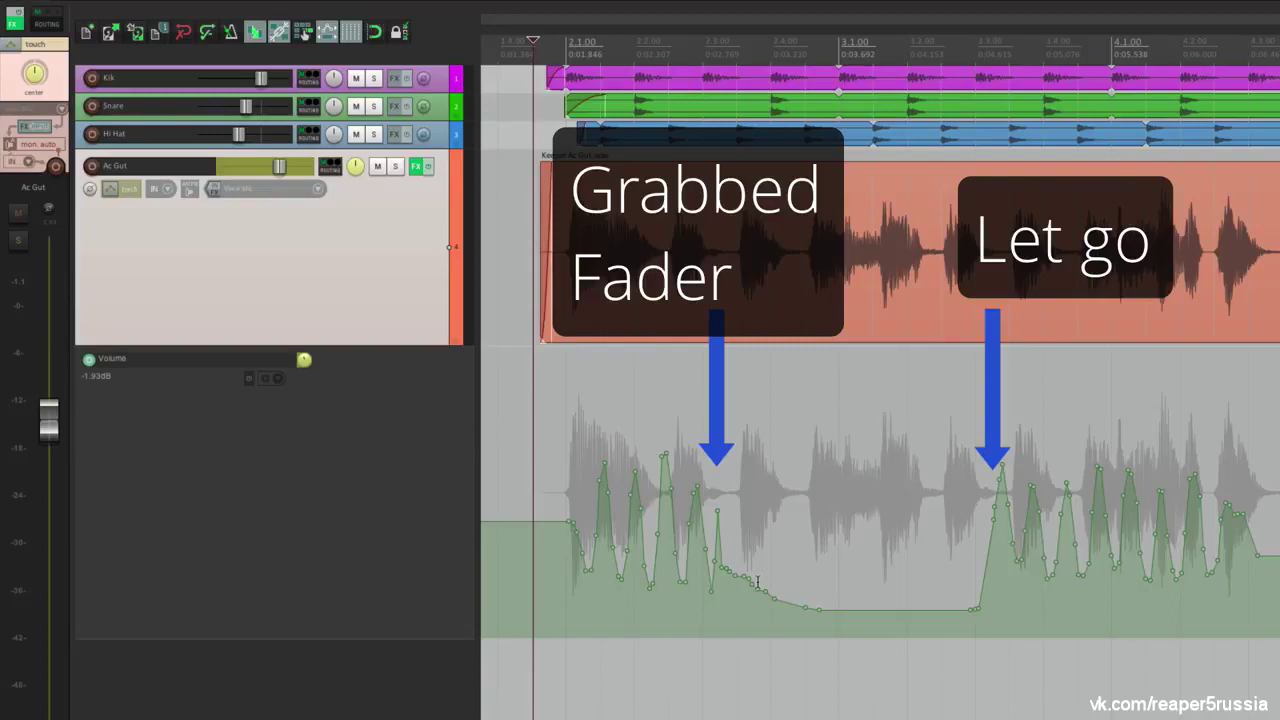
pyautogui.press('space')
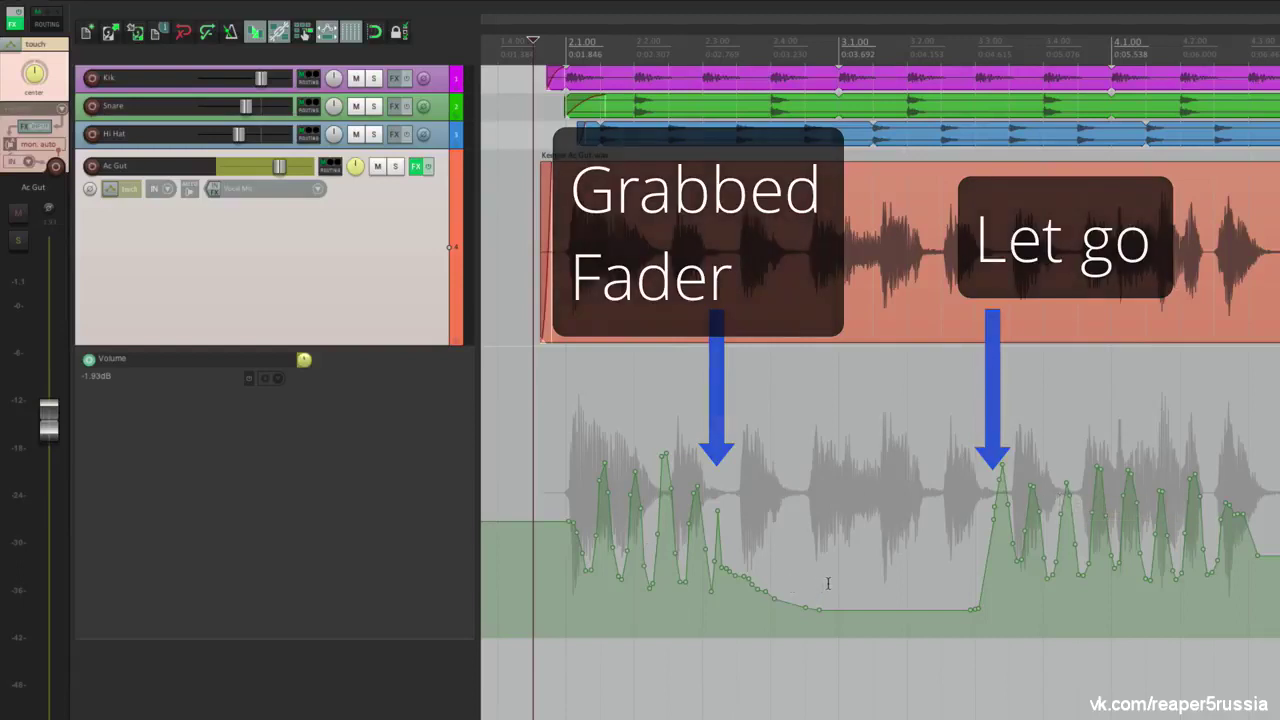
# Try Latch automation mode on the Ac Gut track, and set it back to Touch
pyautogui.click(115, 190)
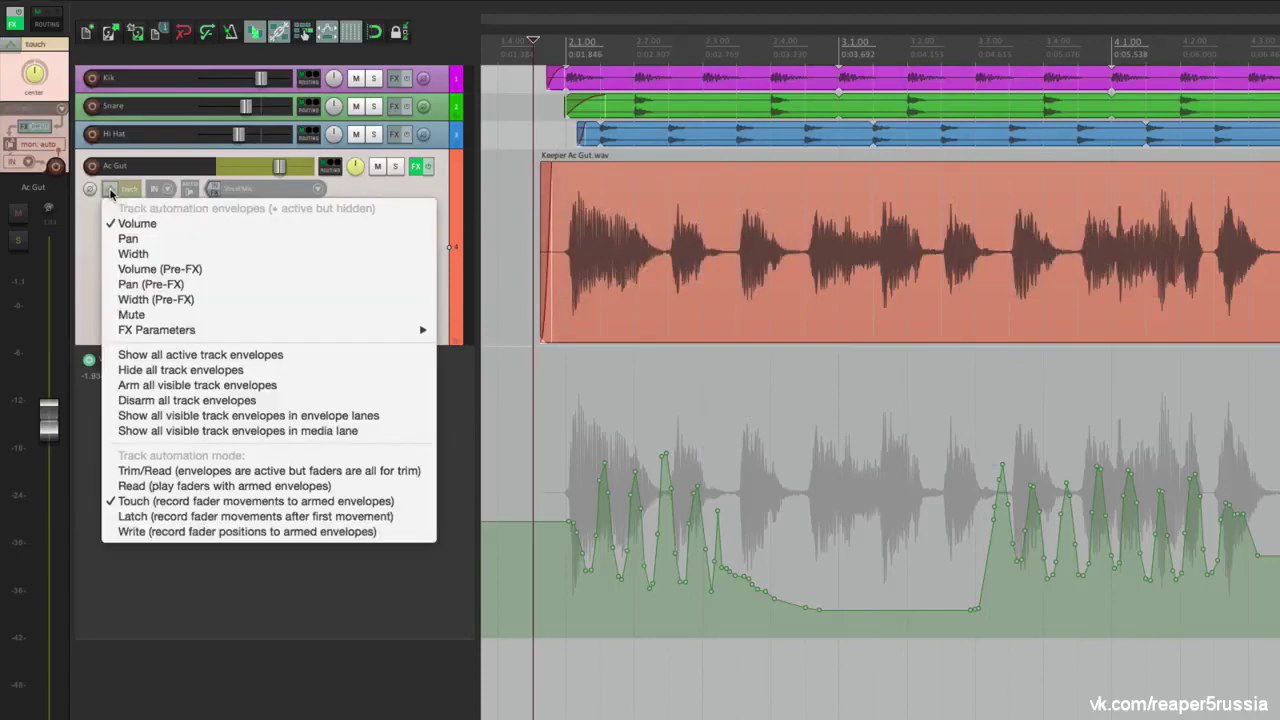
pyautogui.click(115, 520)
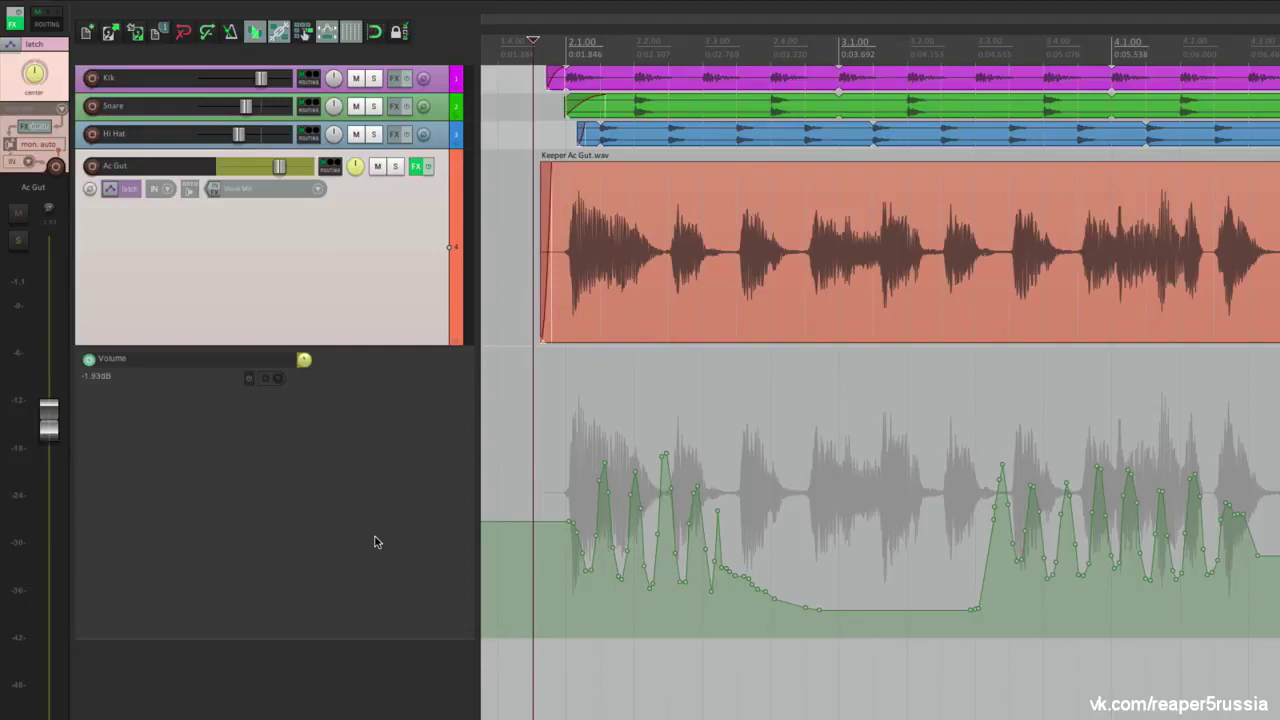
pyautogui.hotkey('ctrl', 'shift', 't')
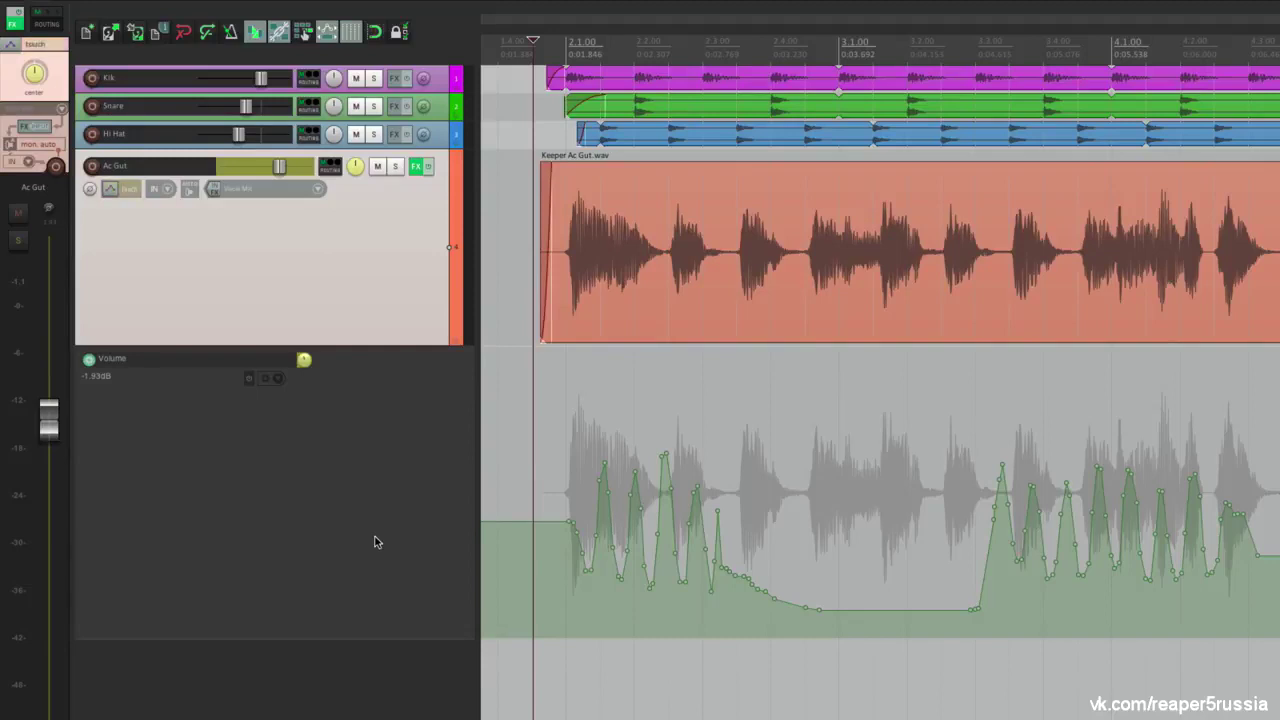
# Switch the Ac Gut track to Latch mode, lower and release its volume fader during playback to record the moves, and stop
pyautogui.hotkey('ctrl', 'shift', 'l')
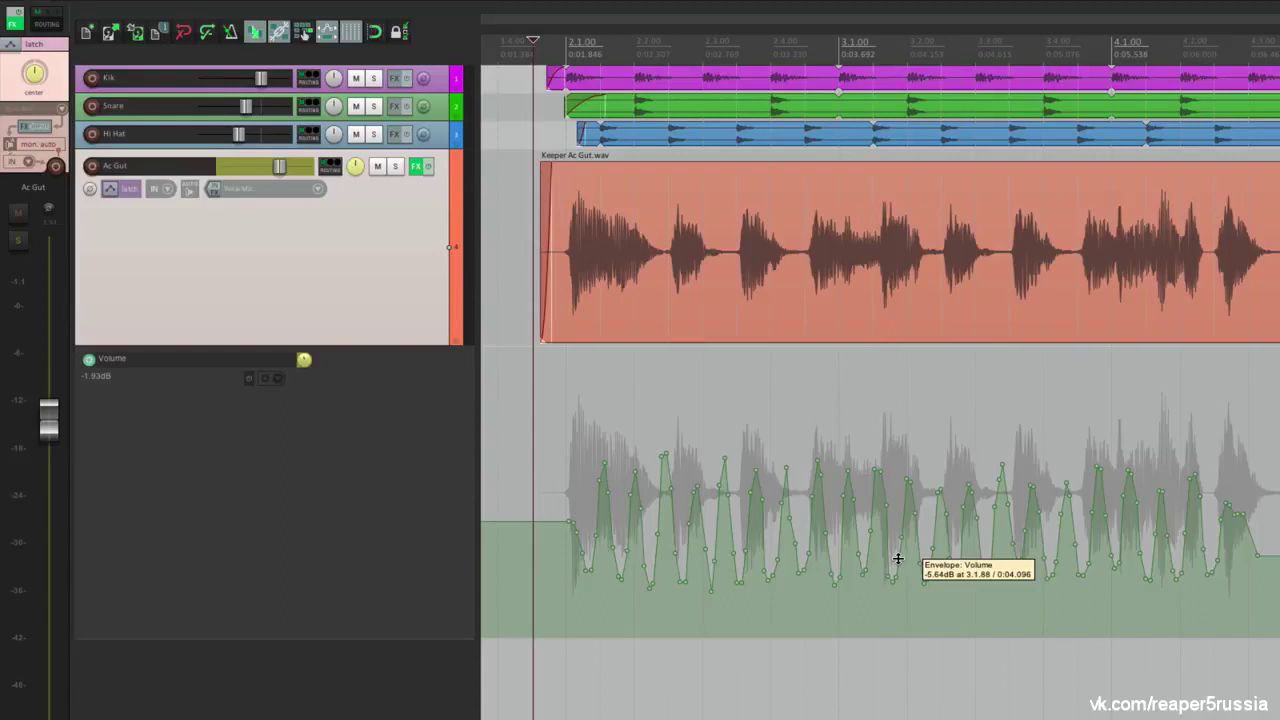
pyautogui.press('space')
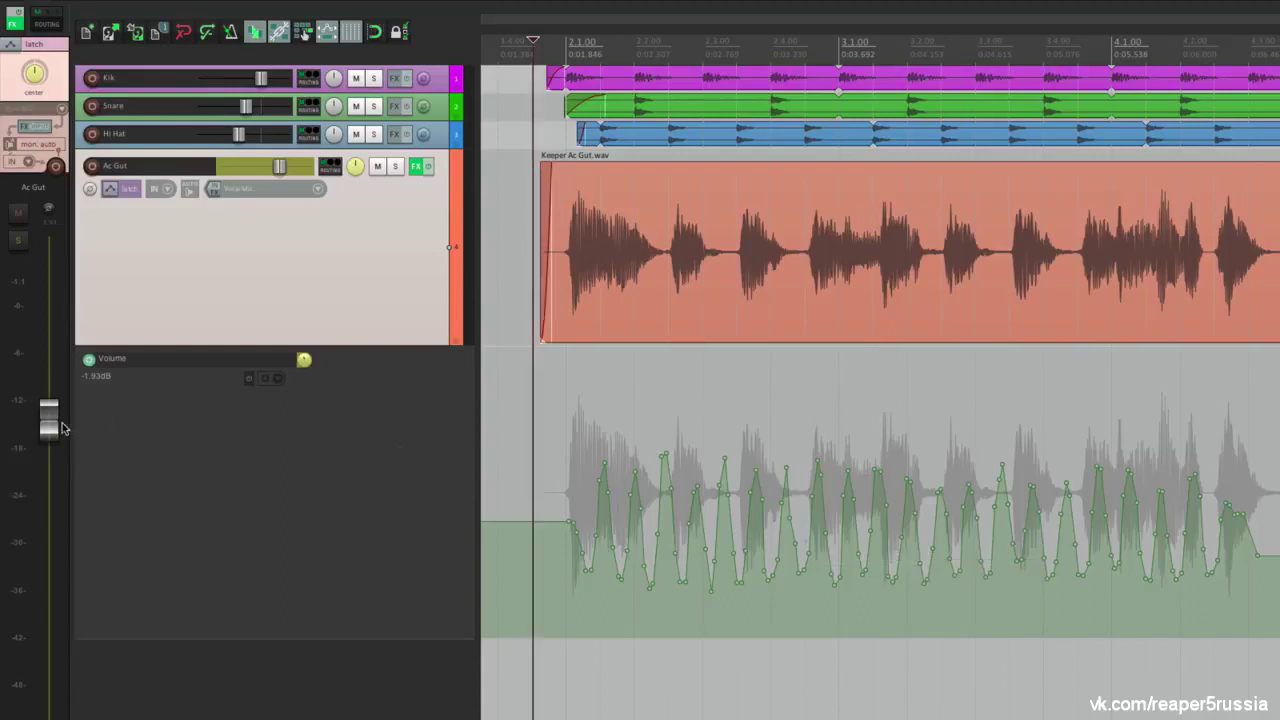
pyautogui.moveTo(48, 400)
pyautogui.mouseDown()
pyautogui.moveTo(48, 623)
pyautogui.moveTo(48, 475)
pyautogui.mouseUp()
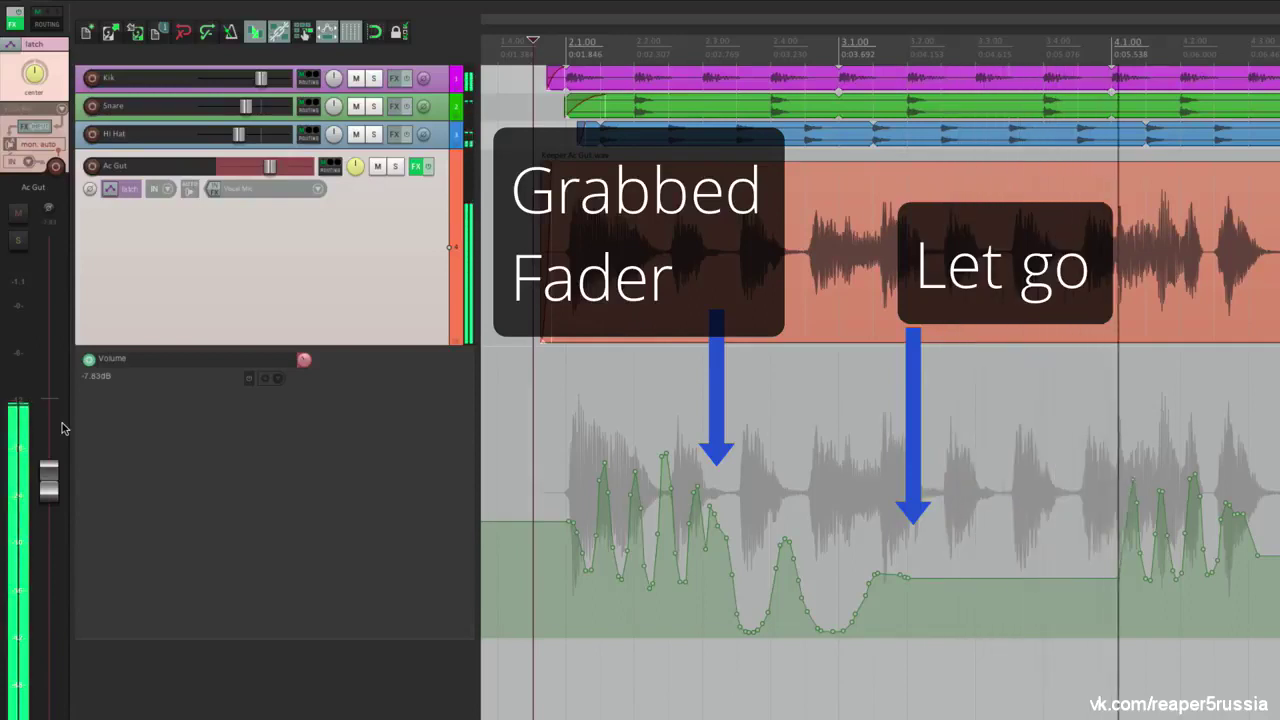
pyautogui.press('space')
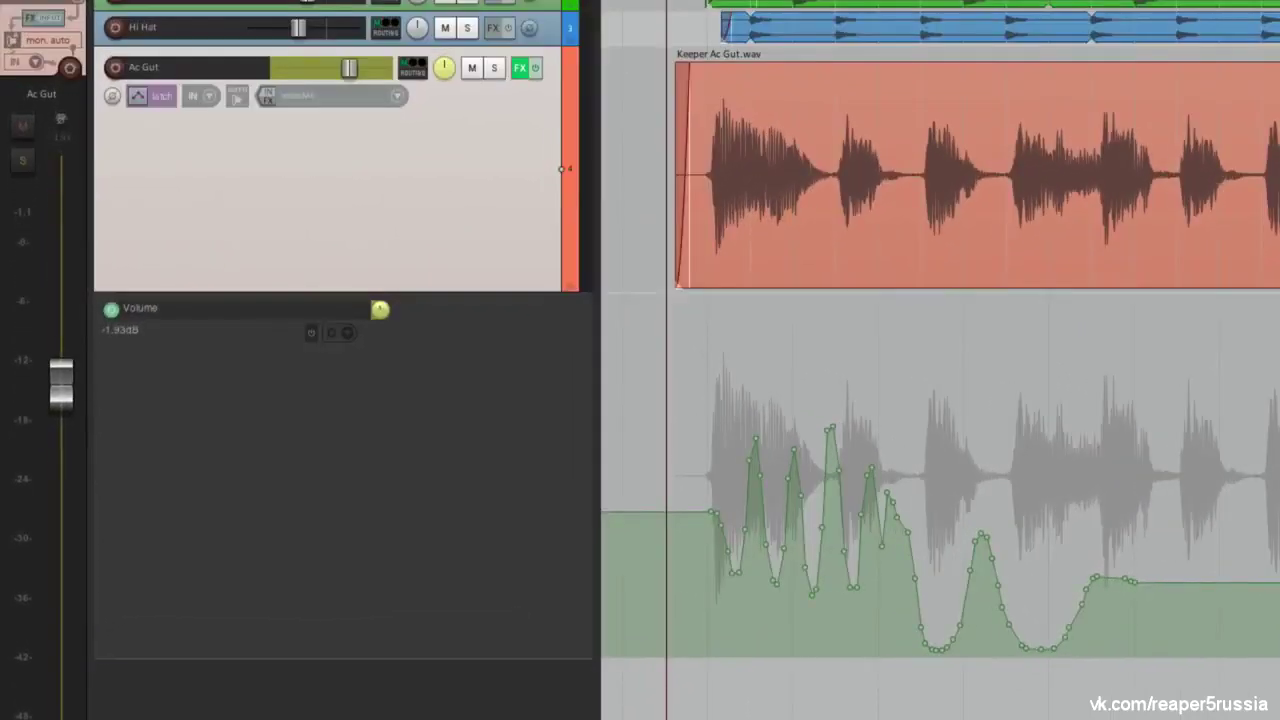
# Play back the latched Ac Gut volume automation, and play it again with the track set to Touch mode
pyautogui.press('space')
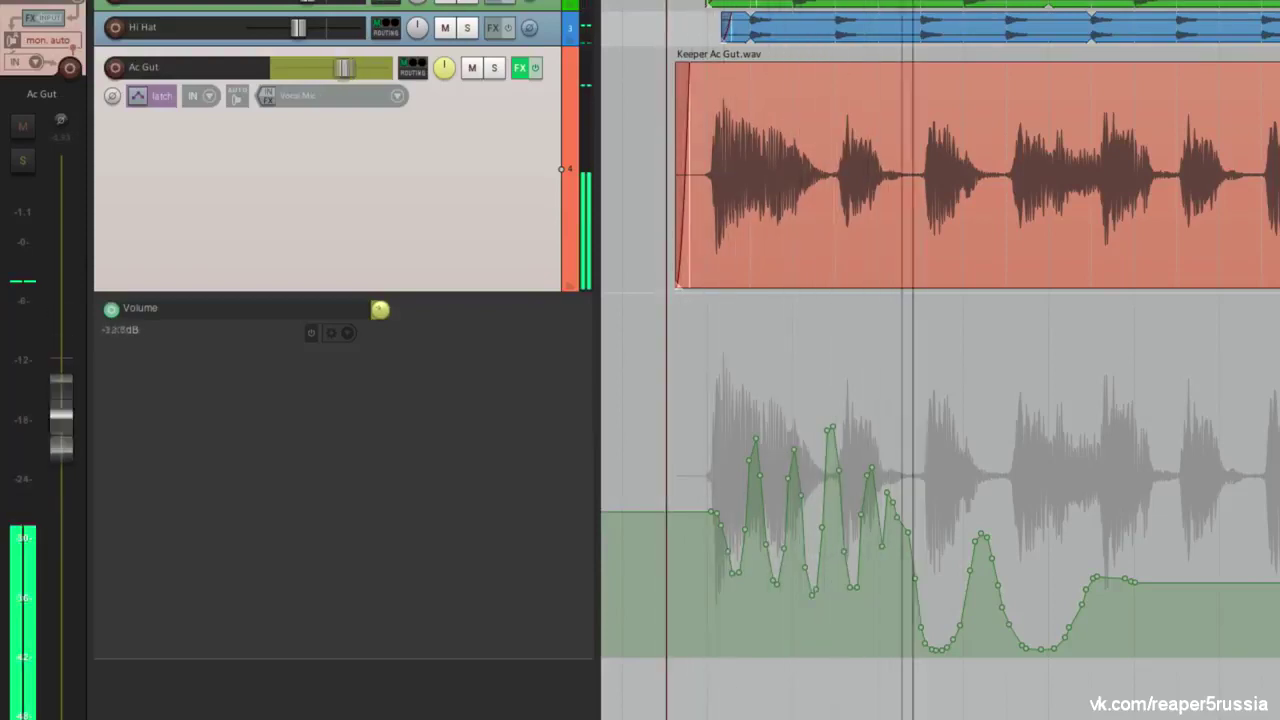
pyautogui.press('space')
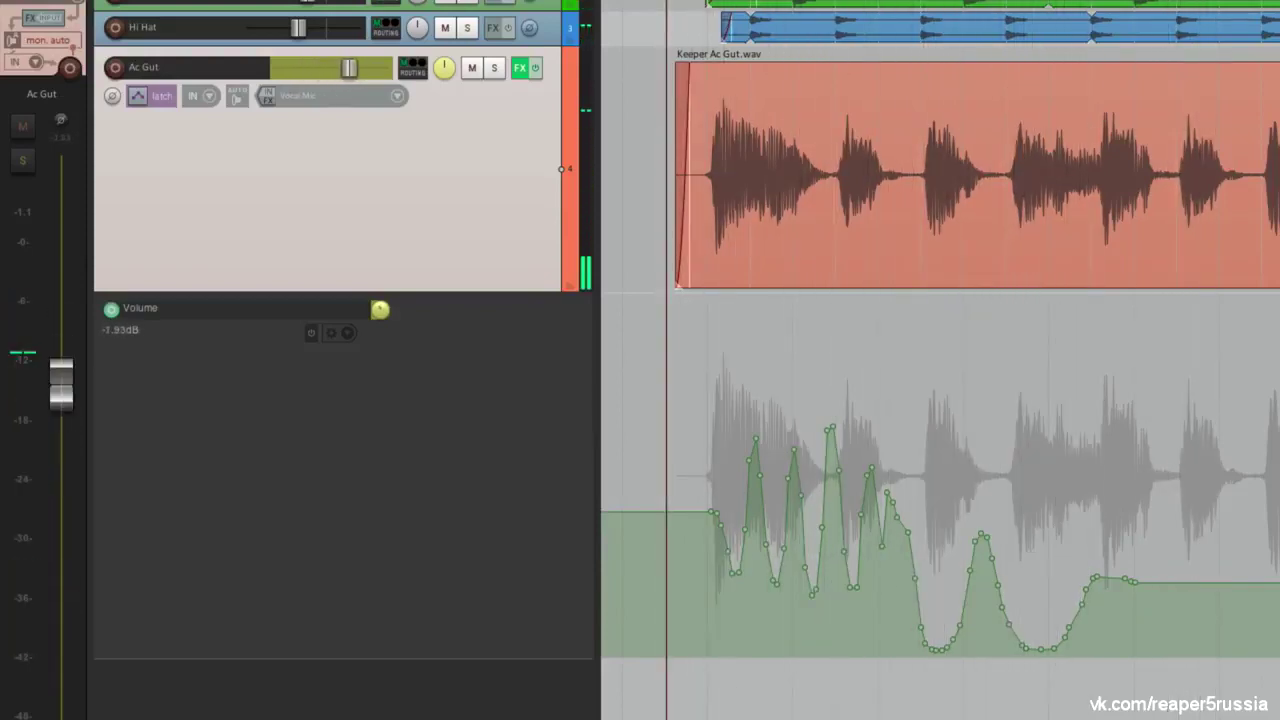
pyautogui.click(136, 95)
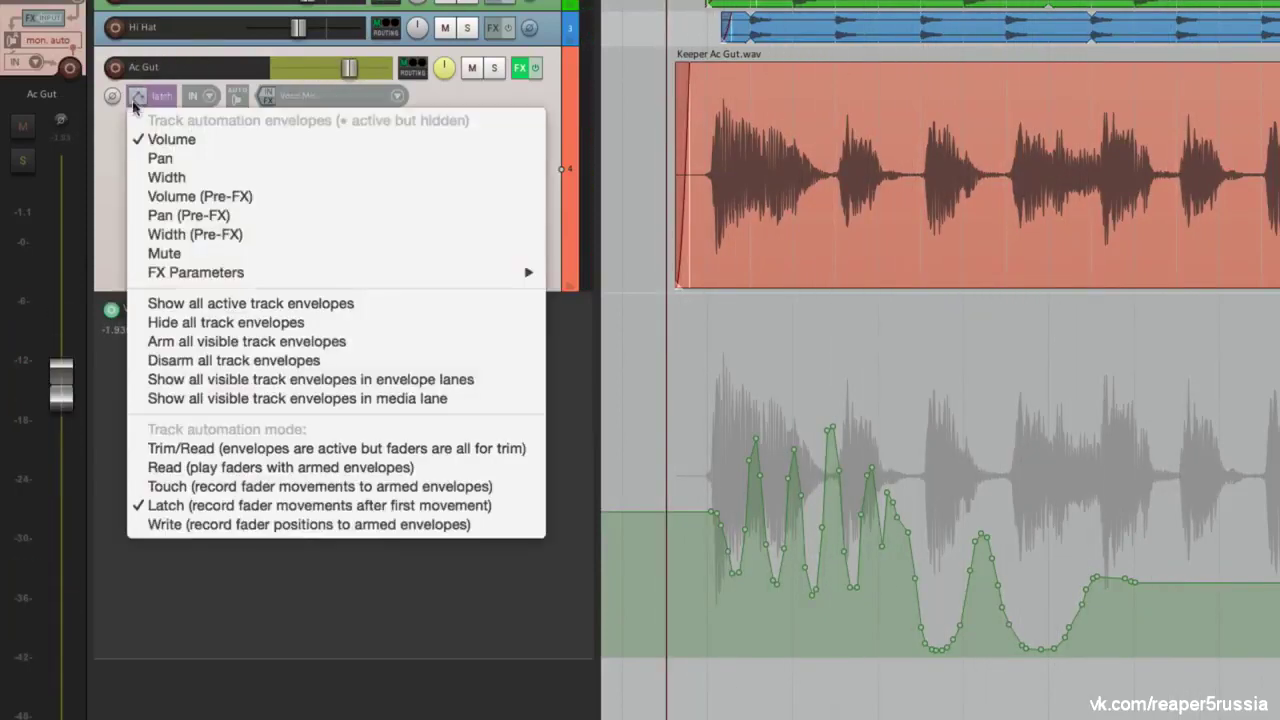
pyautogui.click(152, 487)
pyautogui.press('space')
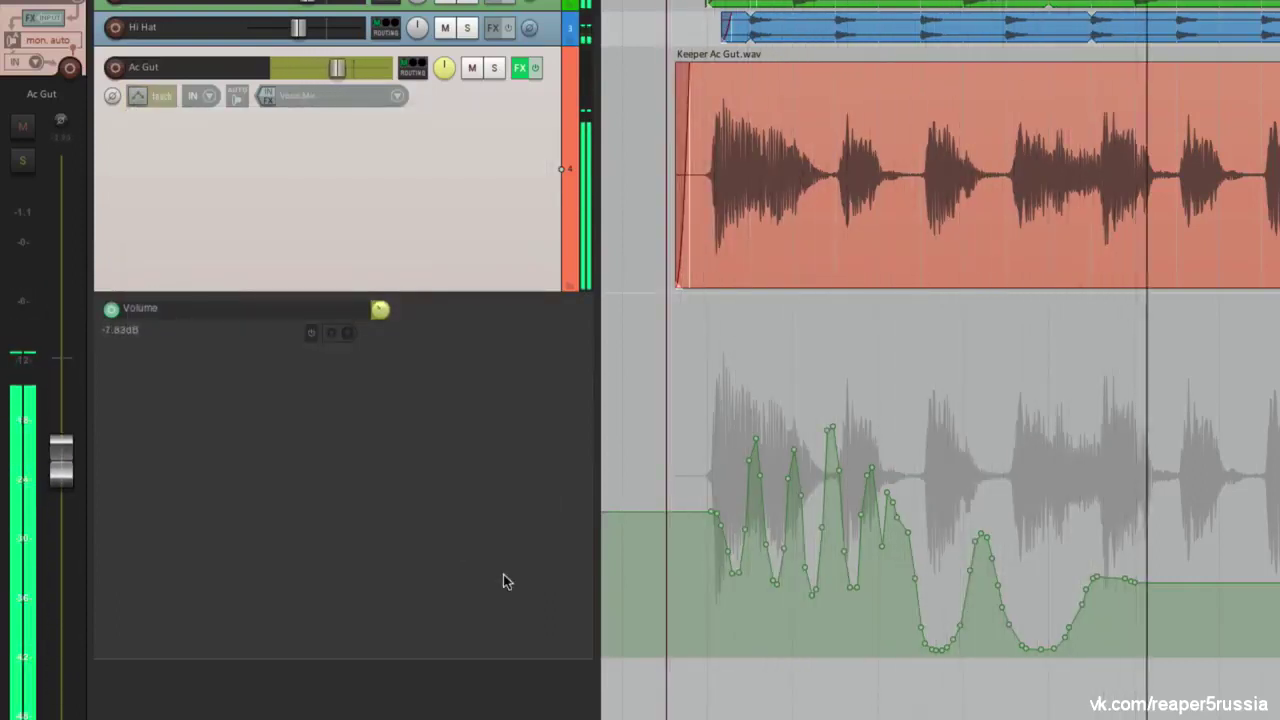
pyautogui.press('space')
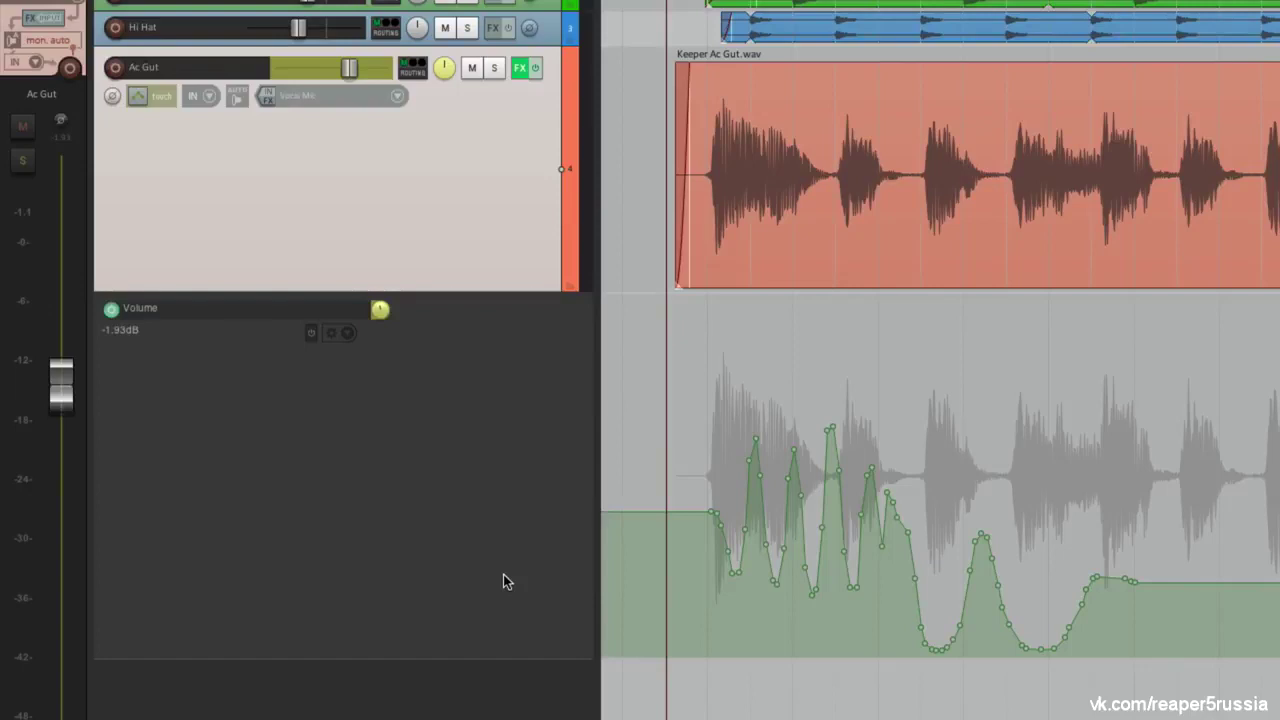
# Set the Ac Gut track to Trim/Read mode and lower its whole Volume envelope to about -3.25 dB at the edit cursor
pyautogui.click(134, 97)
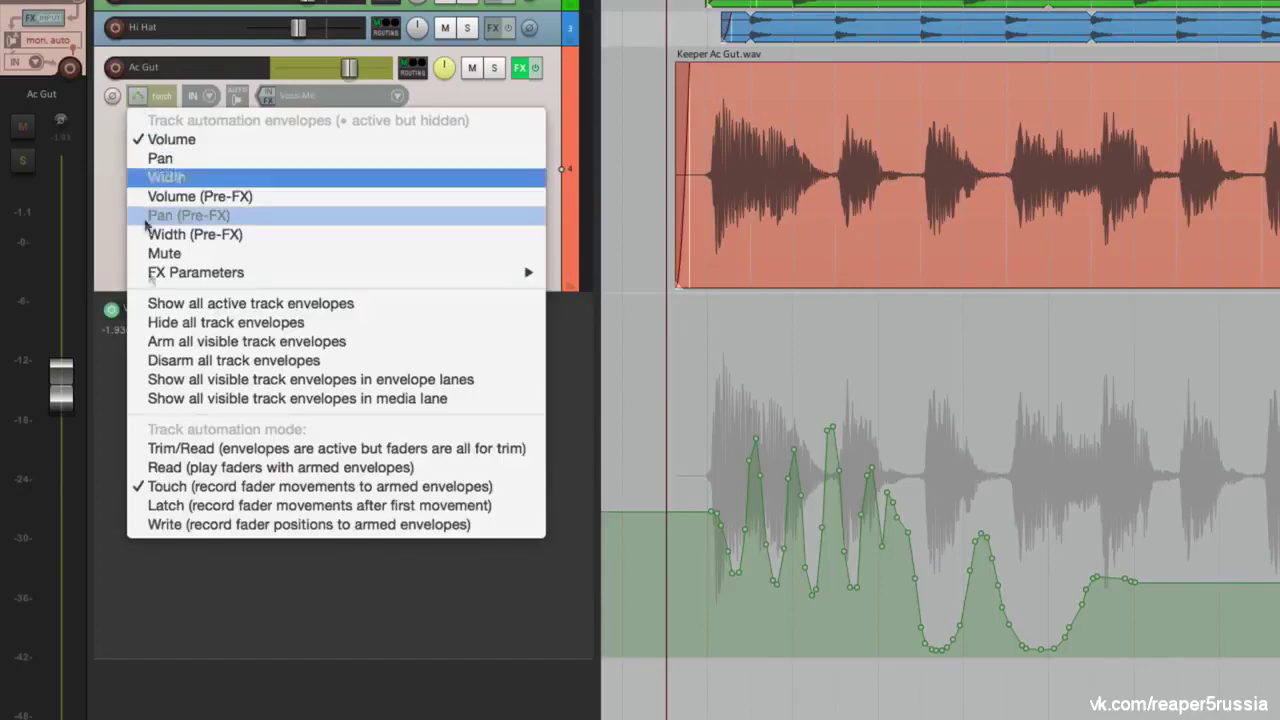
pyautogui.click(164, 456)
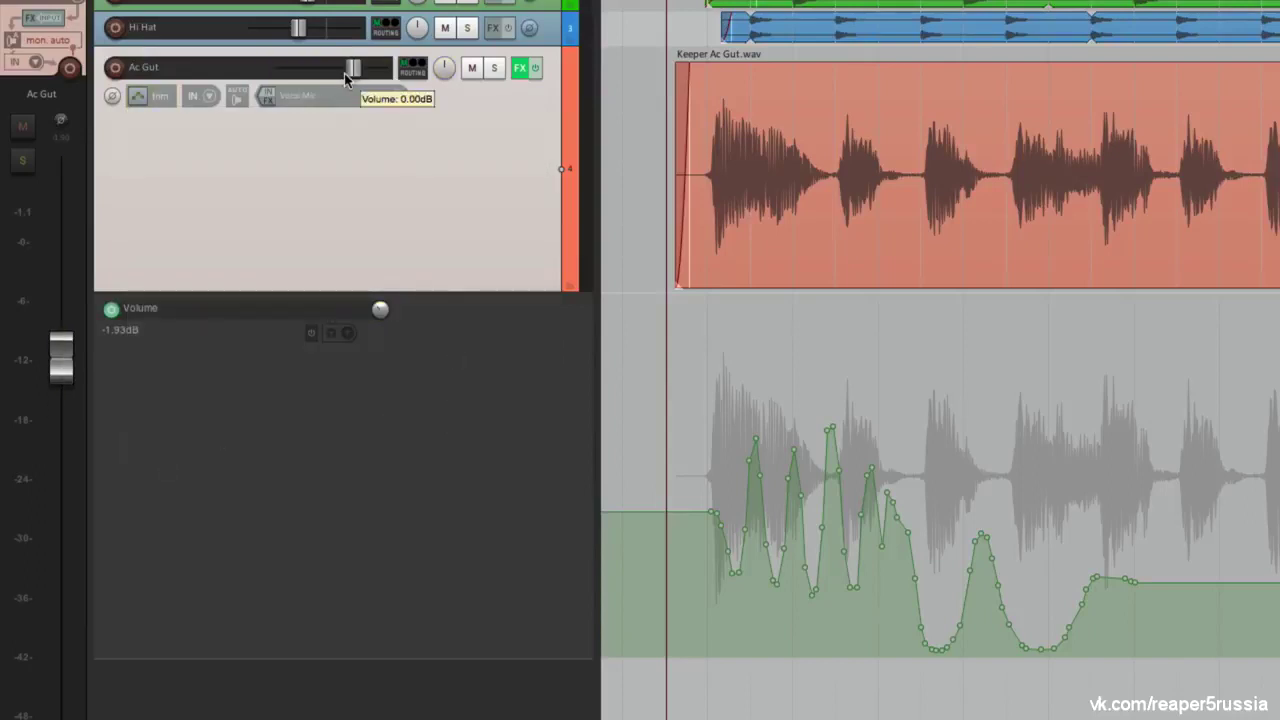
pyautogui.moveTo(353, 77)
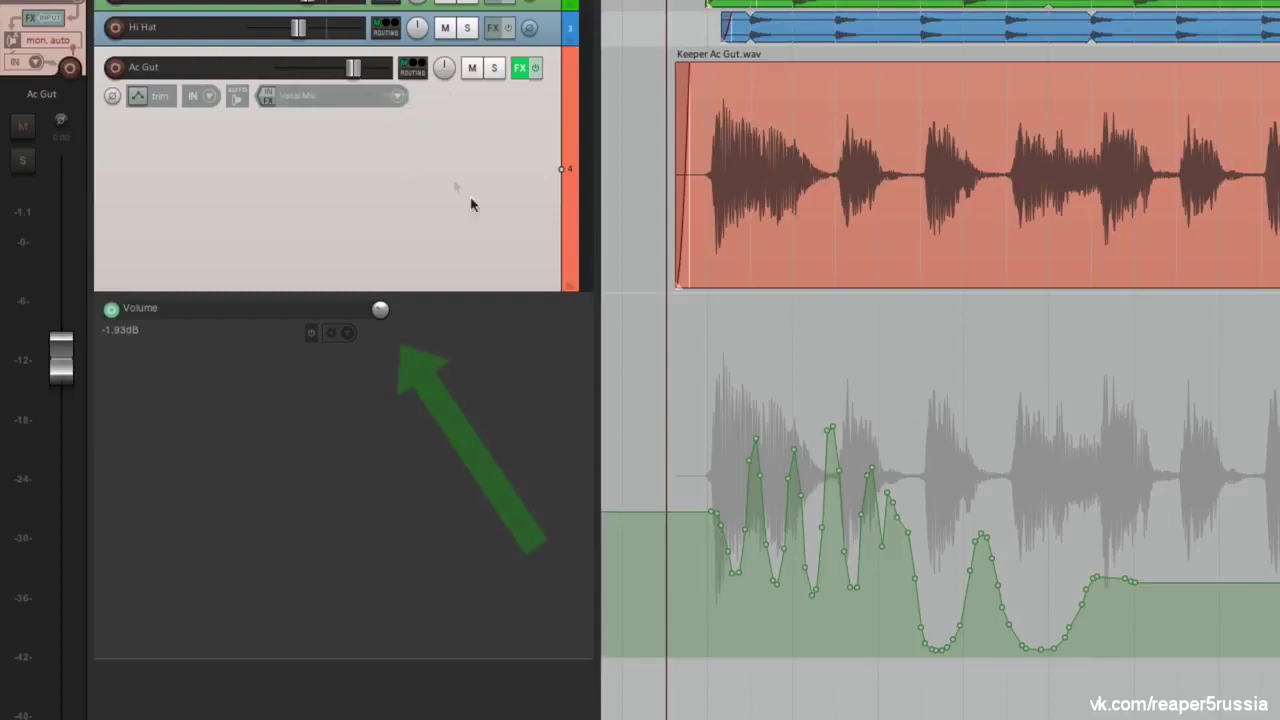
pyautogui.moveTo(380, 309)
pyautogui.mouseDown()
pyautogui.moveTo(380, 296)
pyautogui.moveTo(383, 313)
pyautogui.mouseUp()
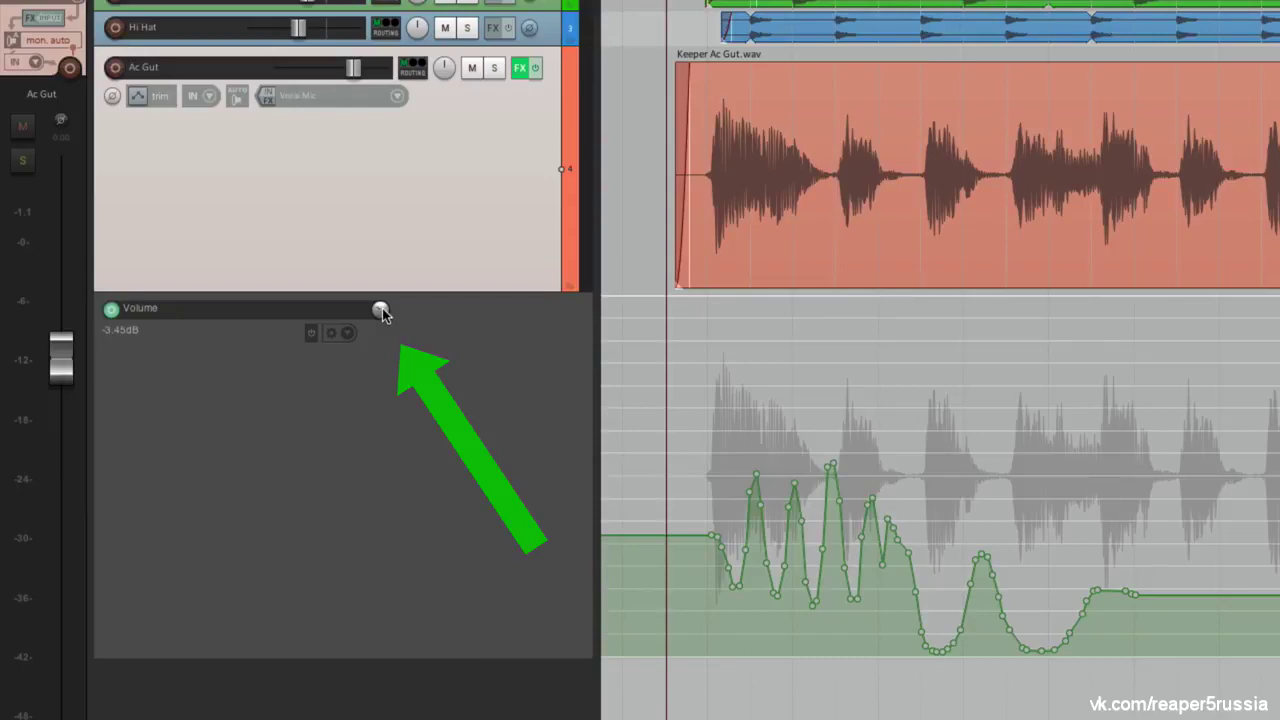
pyautogui.moveTo(383, 313); pyautogui.dragTo(383, 312)
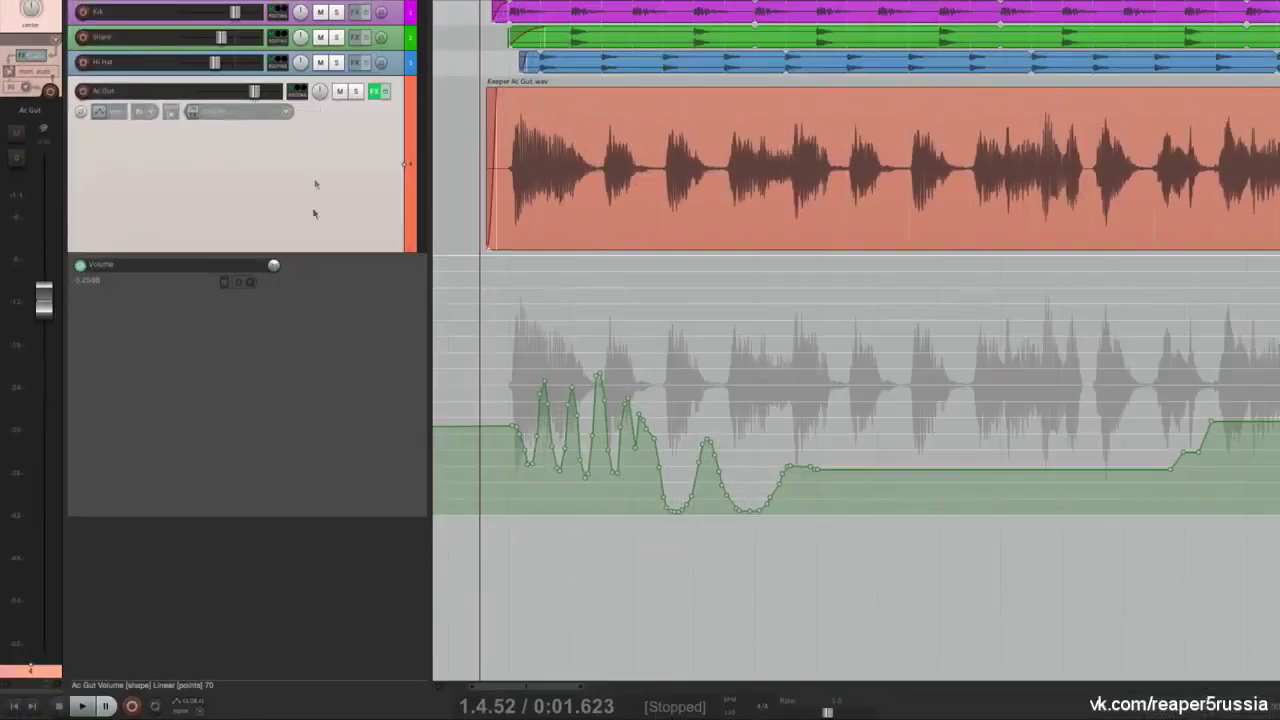
# Try the global automation overrides Write, Latch, Touch and Trim/Read, and return to no global override
pyautogui.click(201, 709)
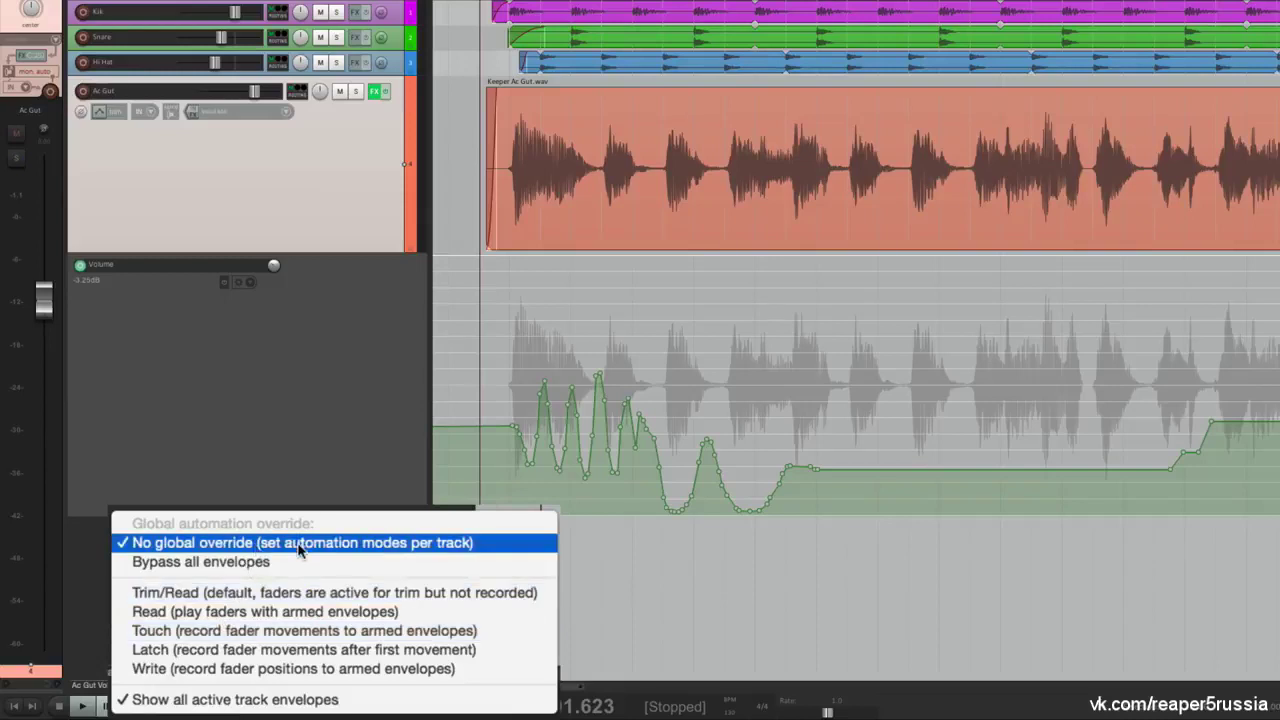
pyautogui.click(298, 668)
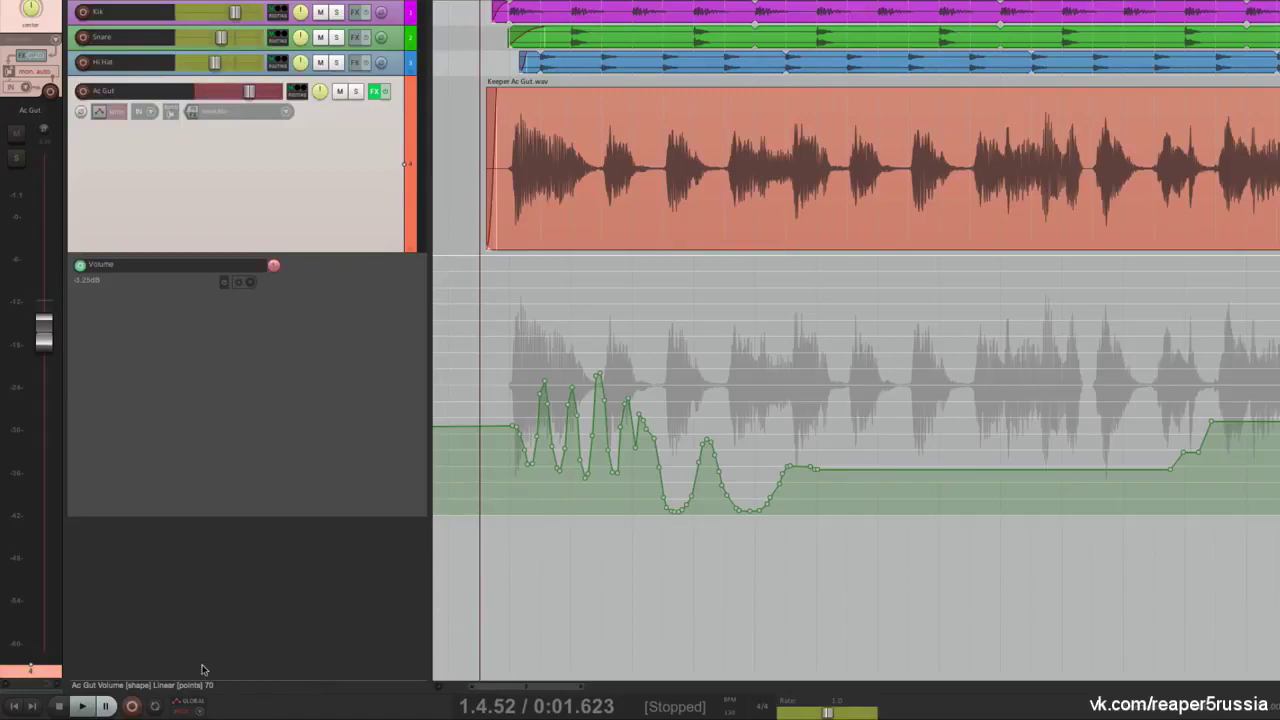
pyautogui.click(188, 704)
pyautogui.click(200, 649)
pyautogui.click(202, 712)
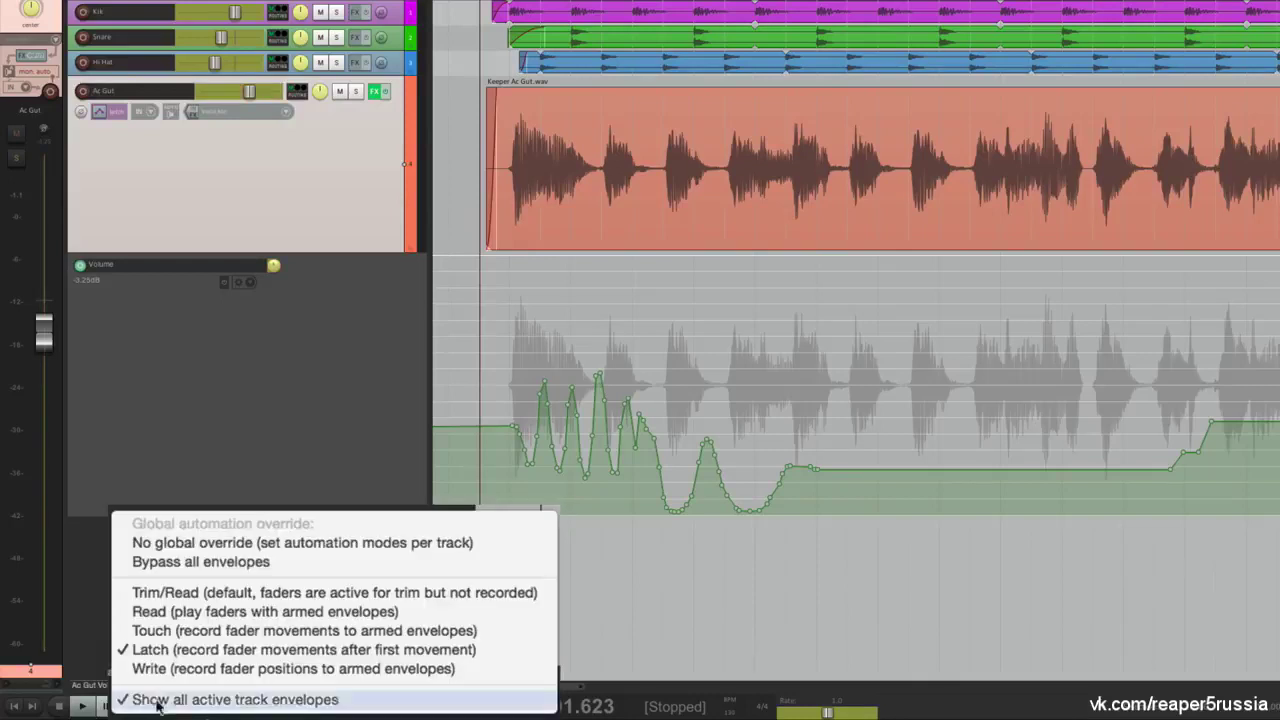
pyautogui.click(172, 630)
pyautogui.click(202, 710)
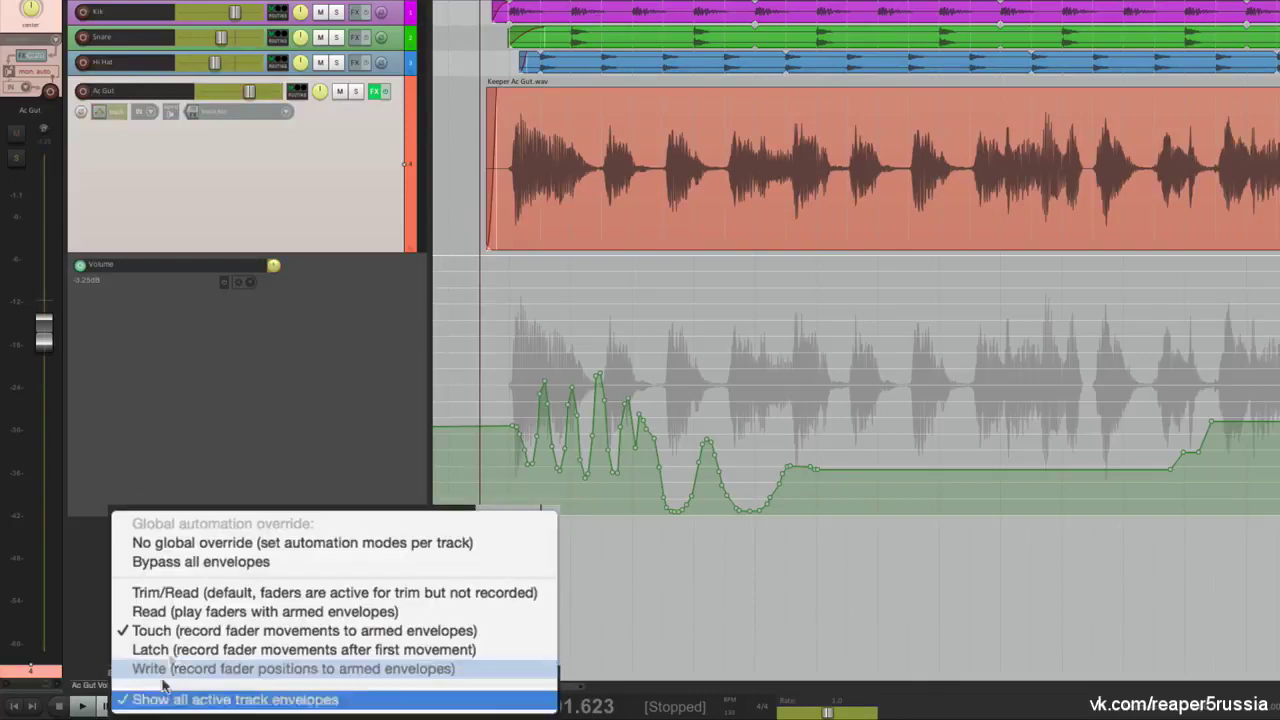
pyautogui.click(181, 598)
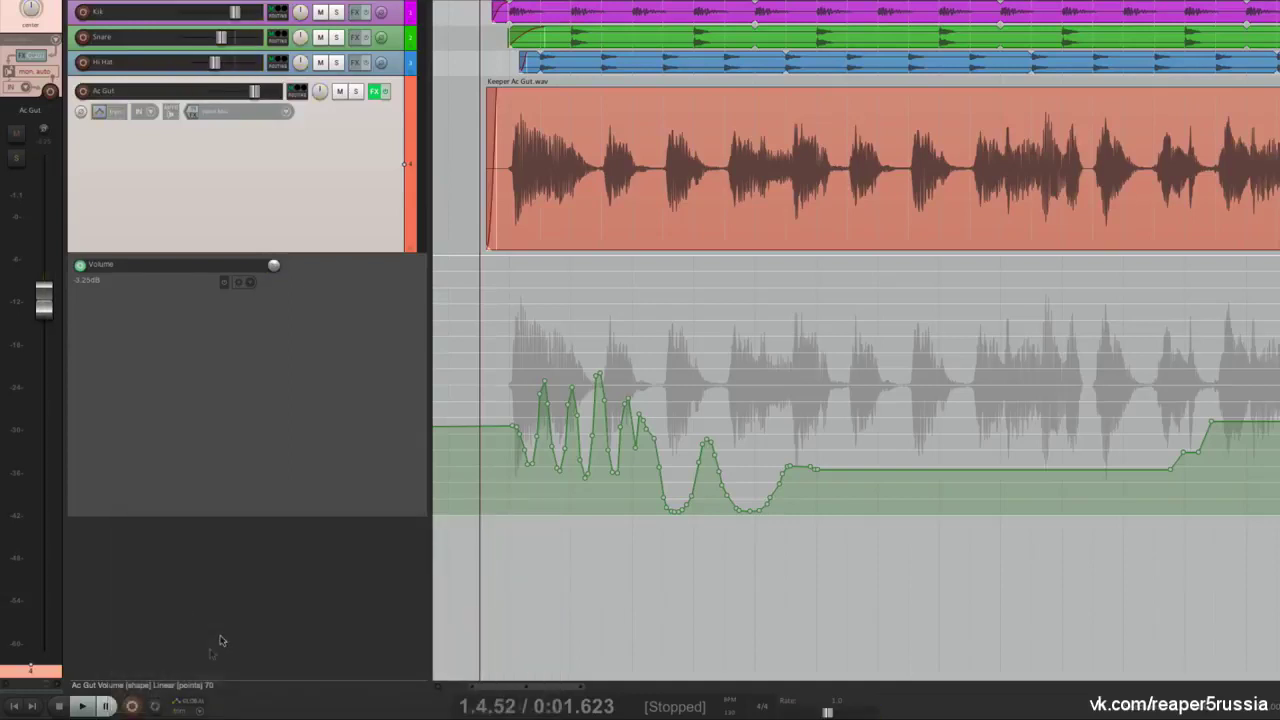
pyautogui.click(201, 711)
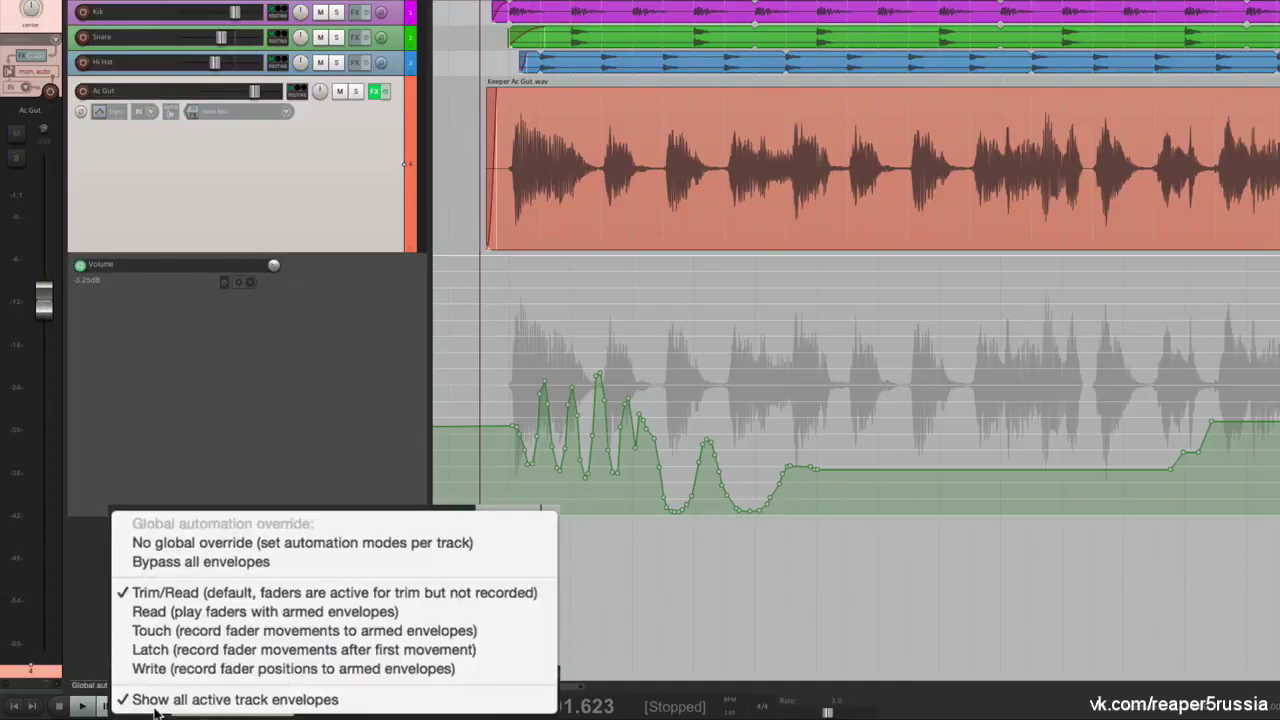
pyautogui.click(196, 543)
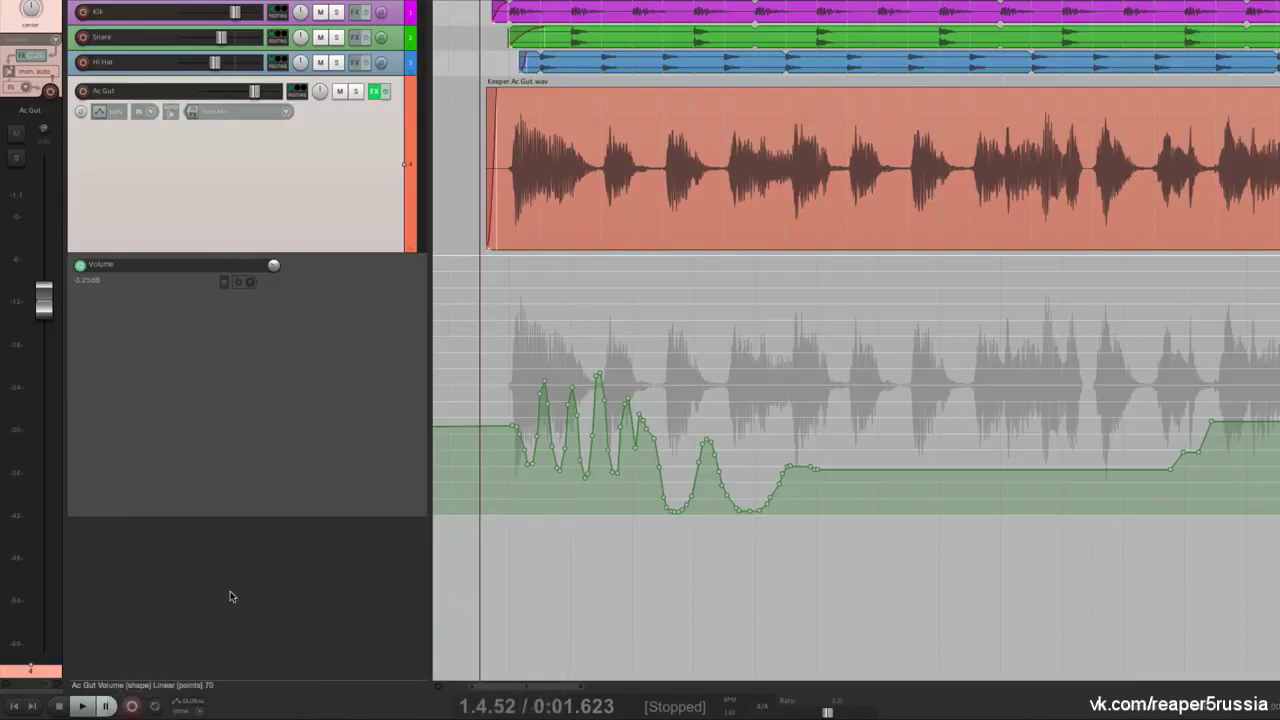
# Bypass all envelopes with the global automation override, and return to no global override
pyautogui.click(203, 711)
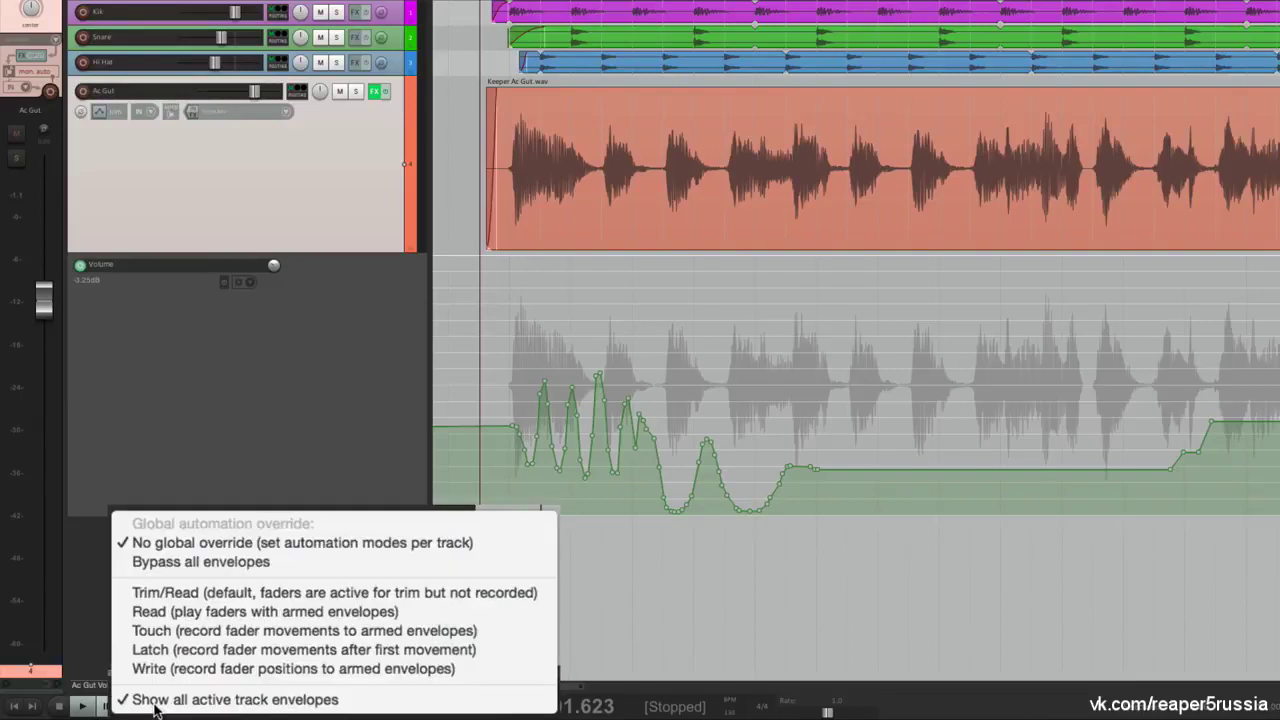
pyautogui.click(127, 565)
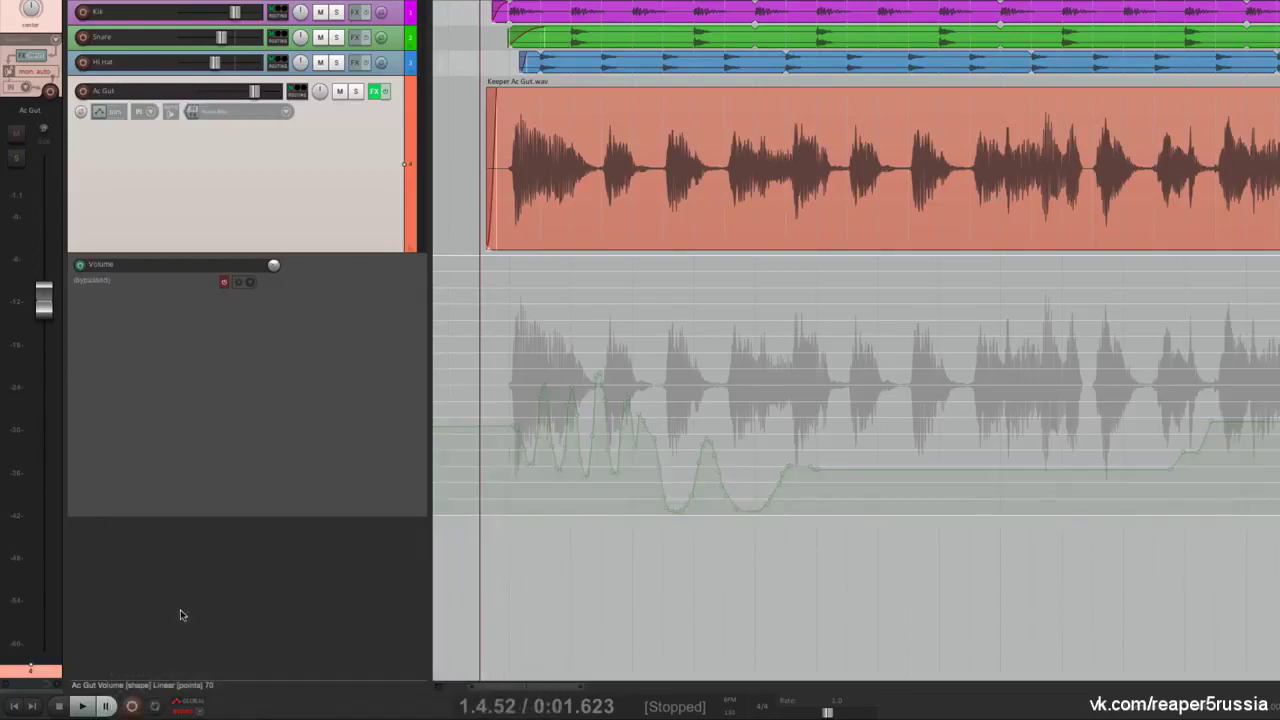
pyautogui.click(198, 706)
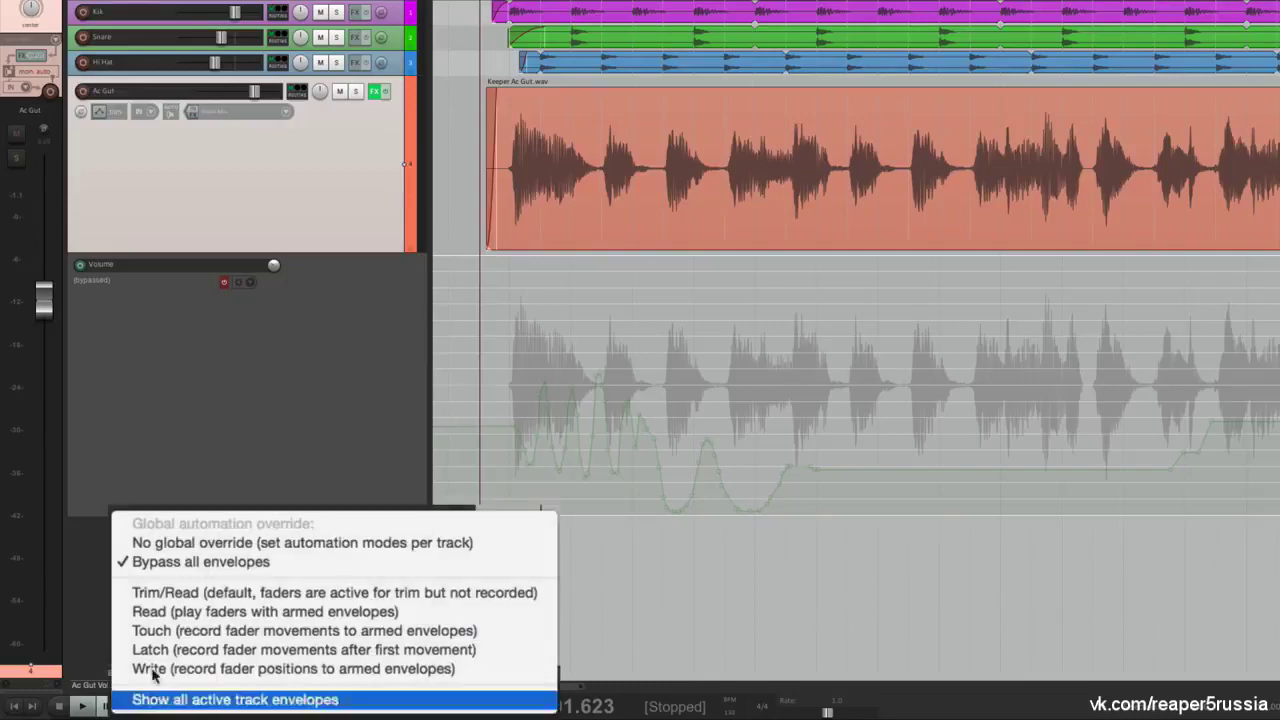
pyautogui.click(137, 543)
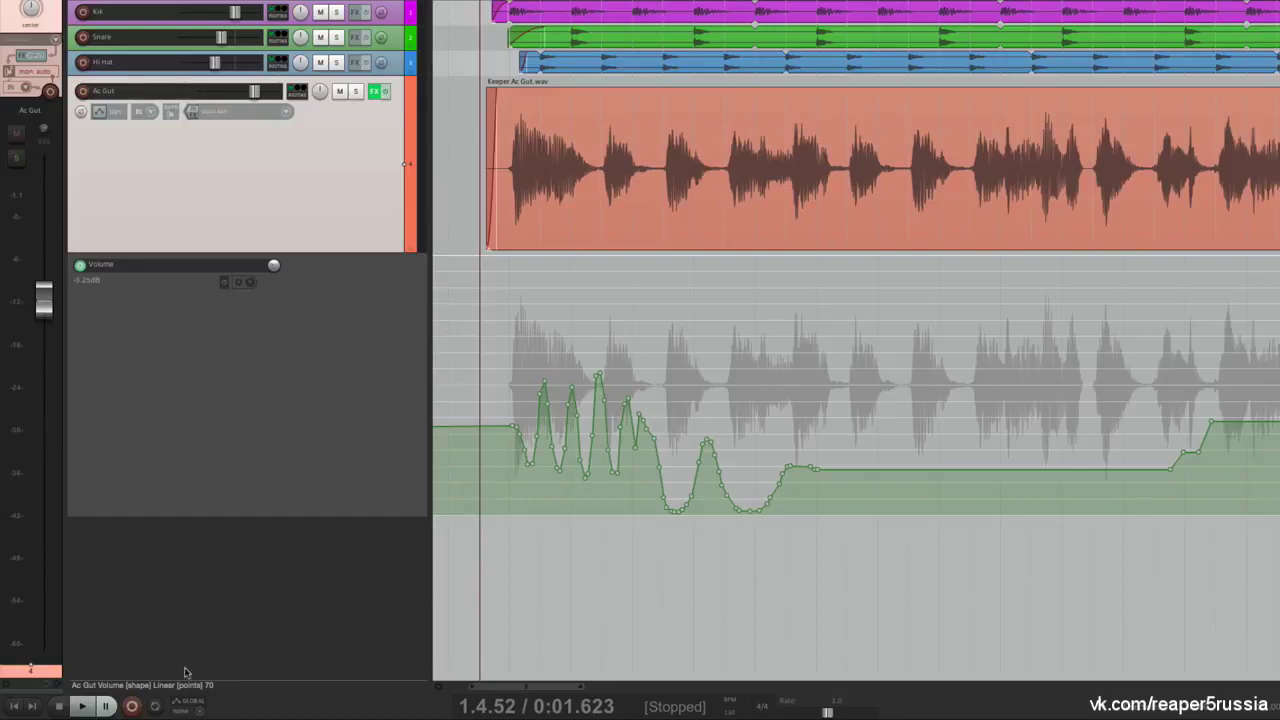
# Hide all active track envelopes globally, and show them again
pyautogui.click(198, 706)
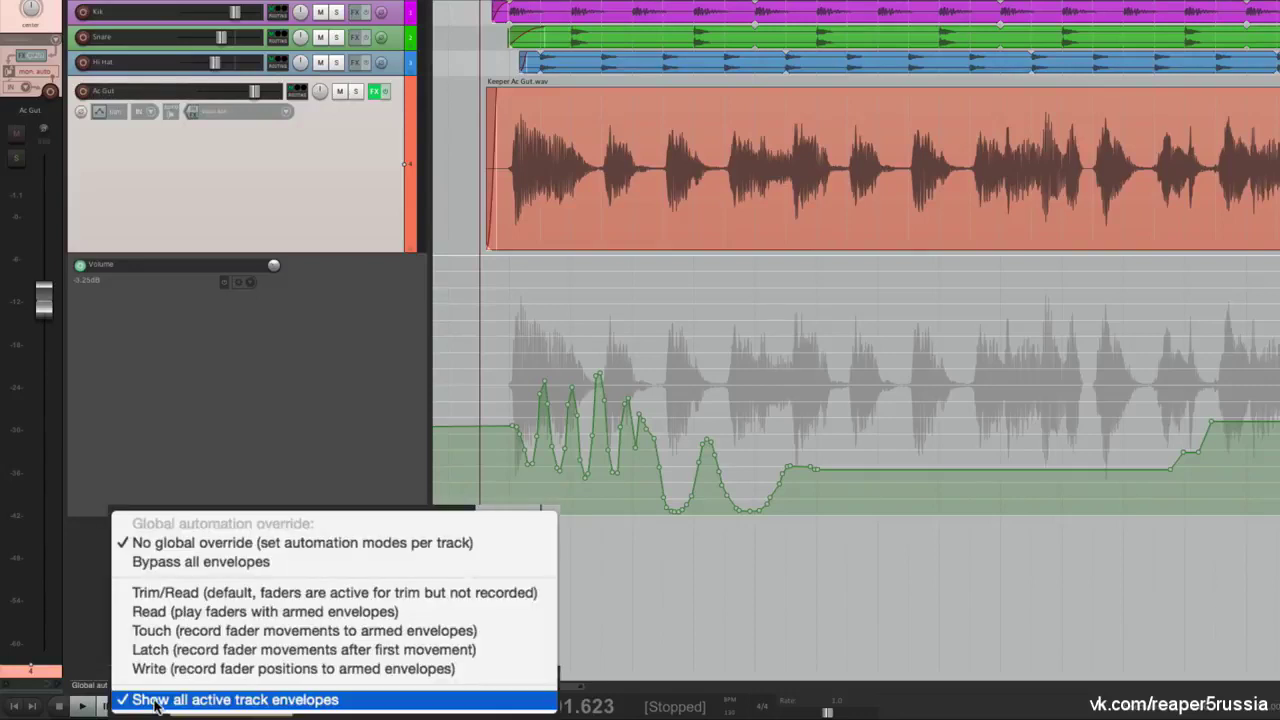
pyautogui.click(155, 702)
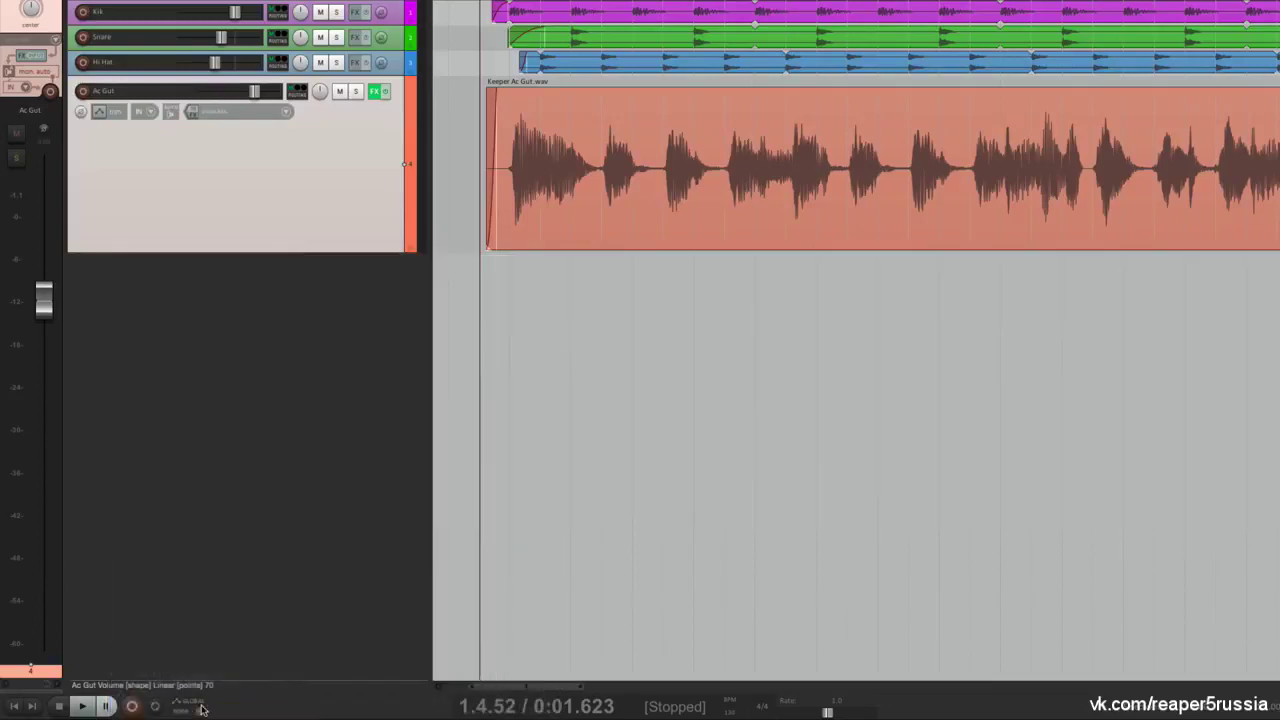
pyautogui.click(190, 706)
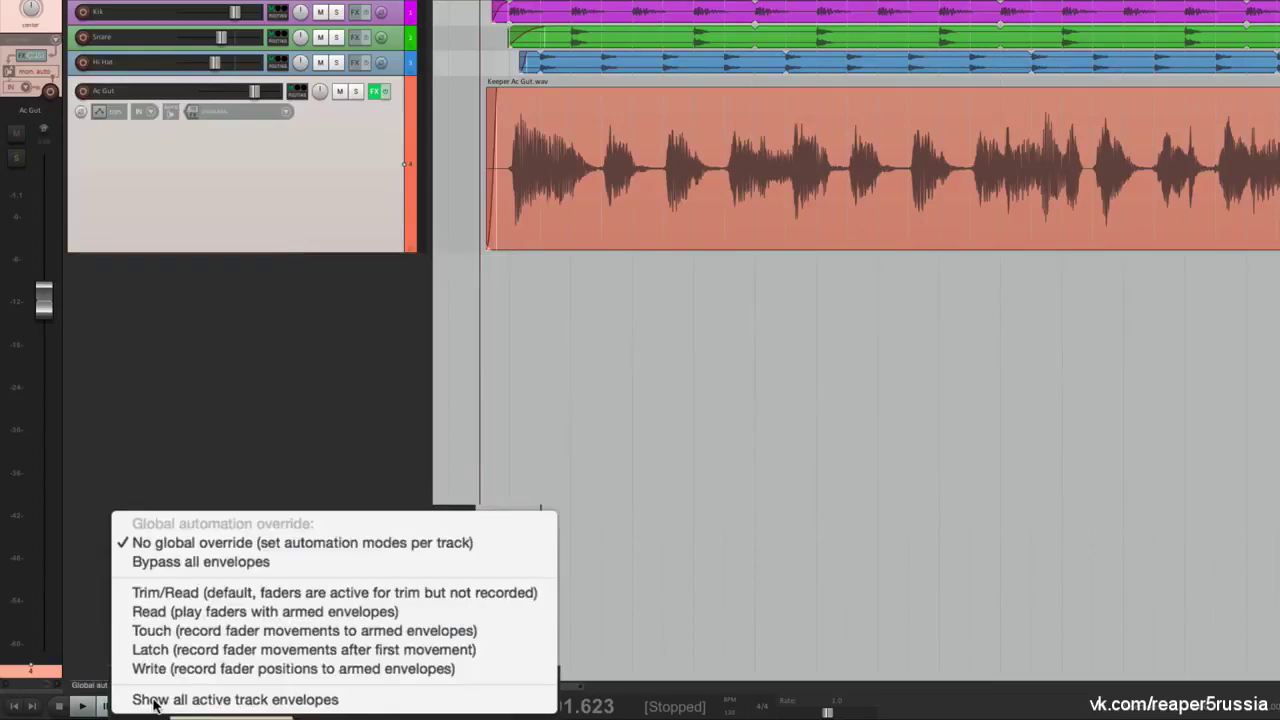
pyautogui.click(135, 700)
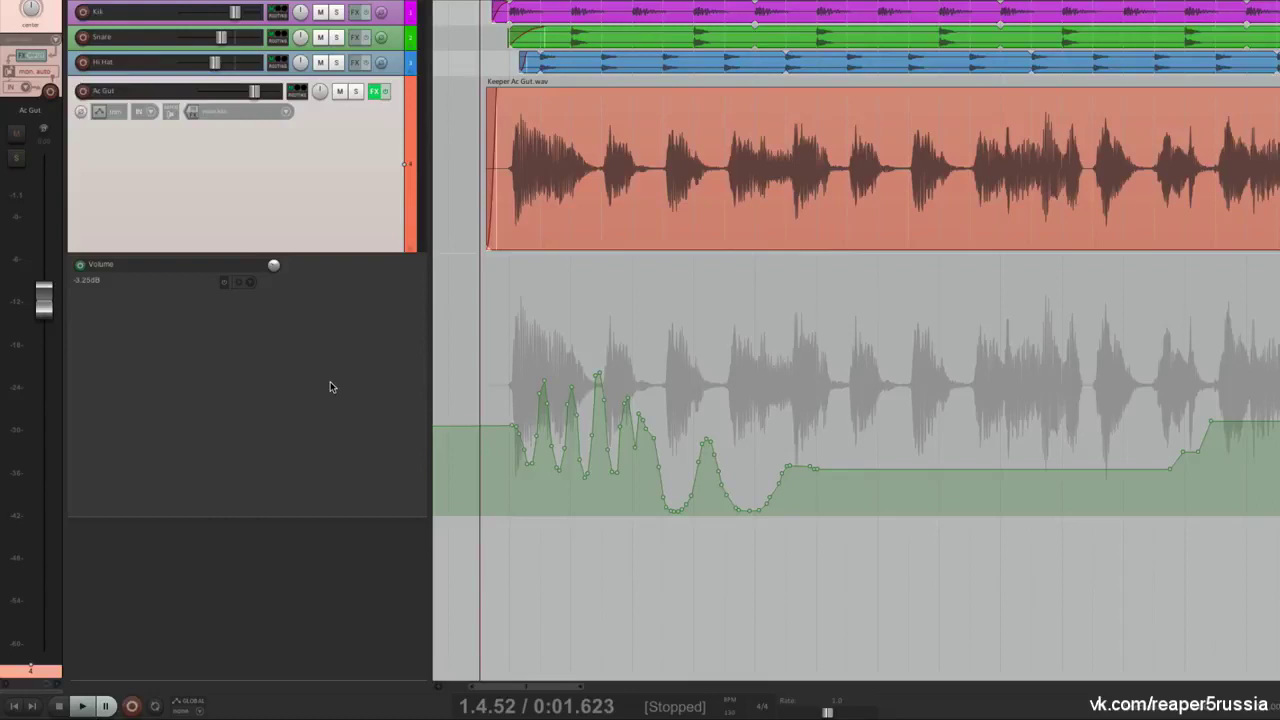
# Shrink the Volume envelope lane's height and enable the Pan and Mute envelopes for the Ac Gut track
pyautogui.moveTo(330, 515); pyautogui.dragTo(330, 371)
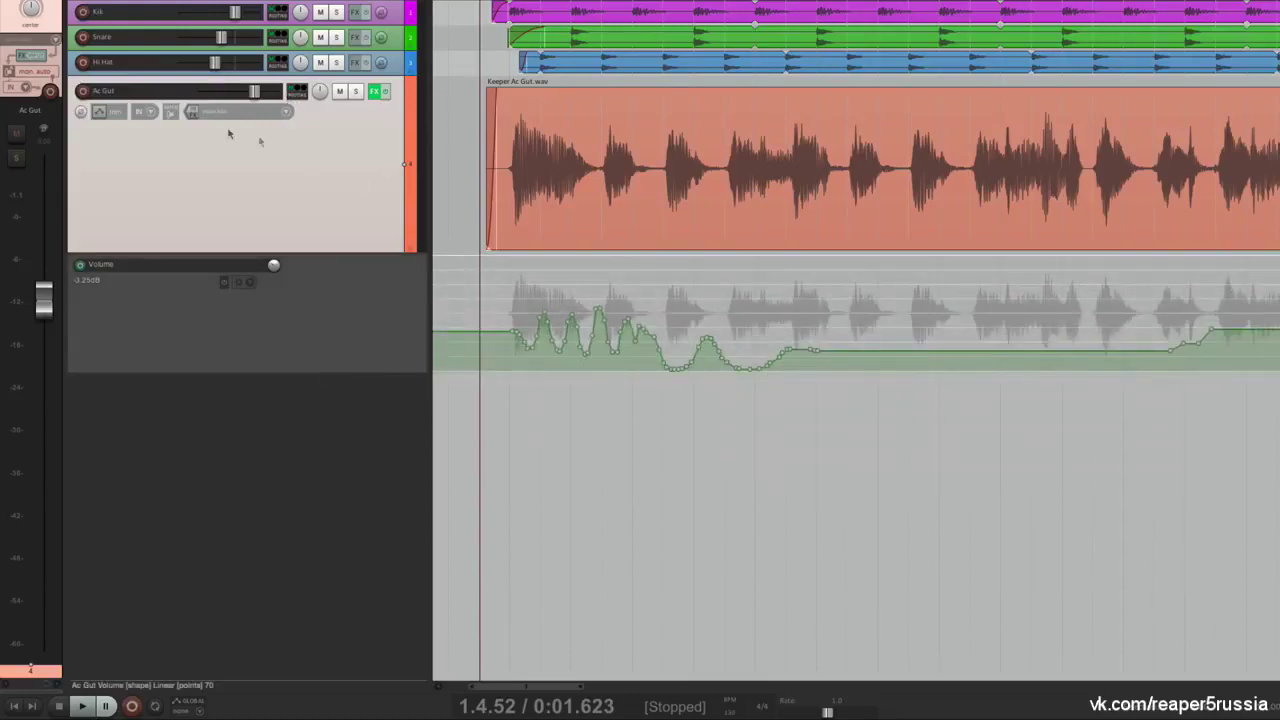
pyautogui.click(98, 112)
pyautogui.click(403, 180)
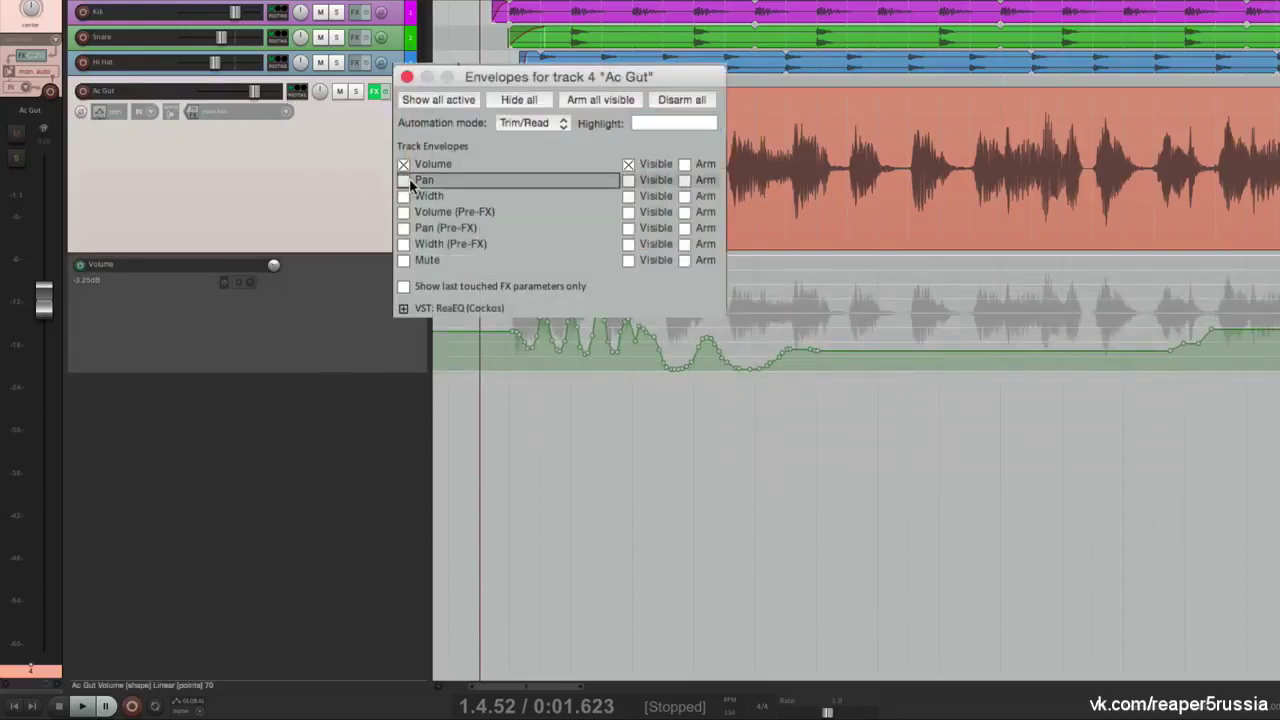
pyautogui.click(403, 260)
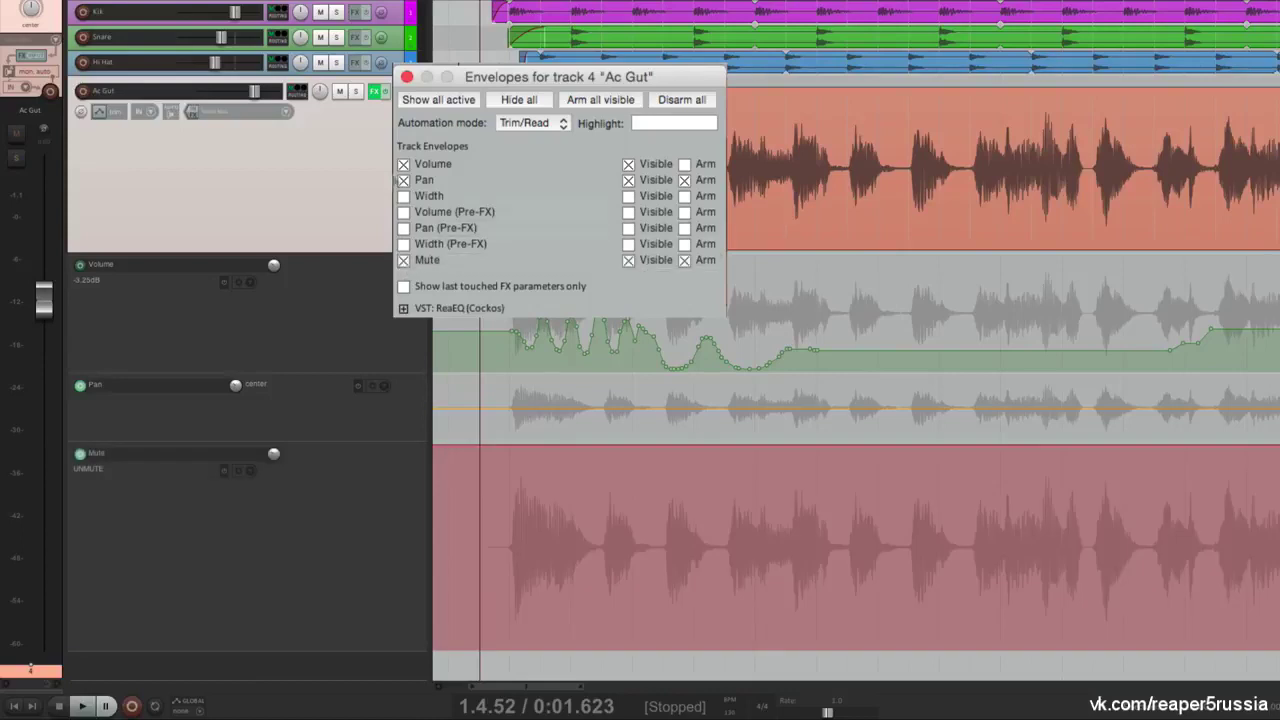
# Close the track envelopes window and draw a rising and falling curve on the Ac Gut pan envelope, from 2.1.00 to about 3.3
pyautogui.click(407, 77)
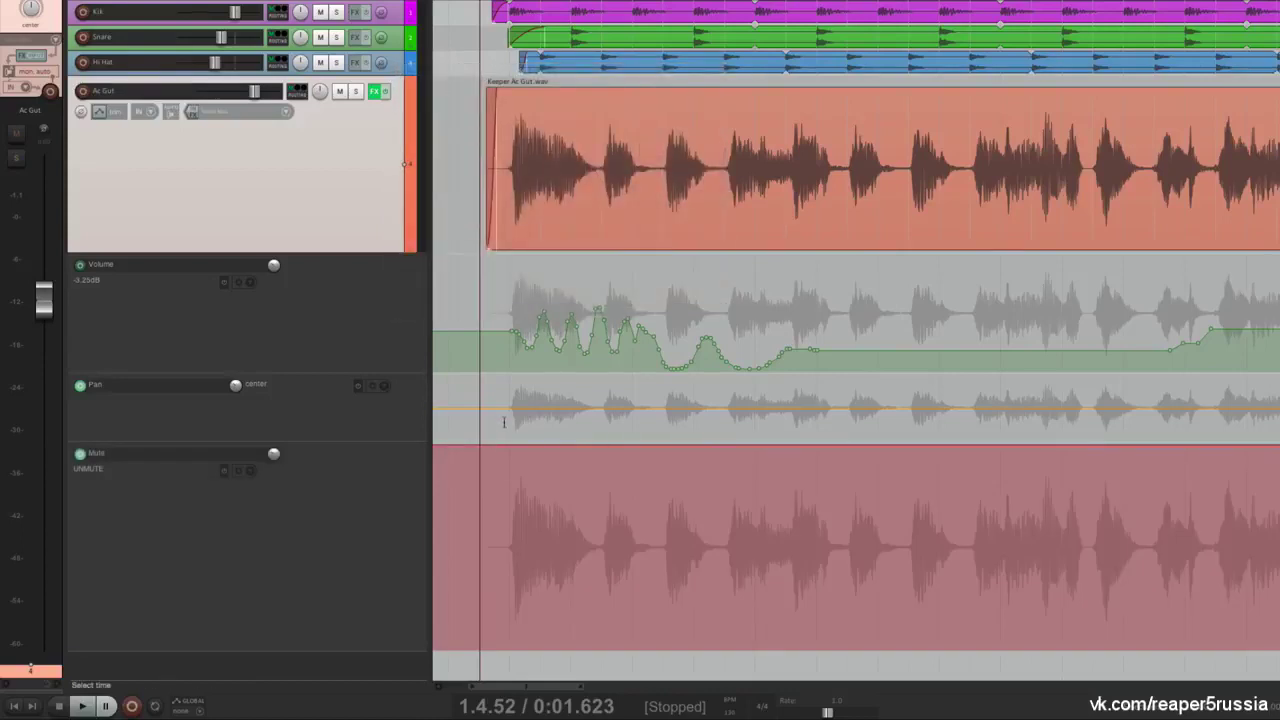
pyautogui.moveTo(506, 402)
pyautogui.mouseDown()
pyautogui.moveTo(687, 383)
pyautogui.moveTo(821, 392)
pyautogui.moveTo(905, 376)
pyautogui.mouseUp()
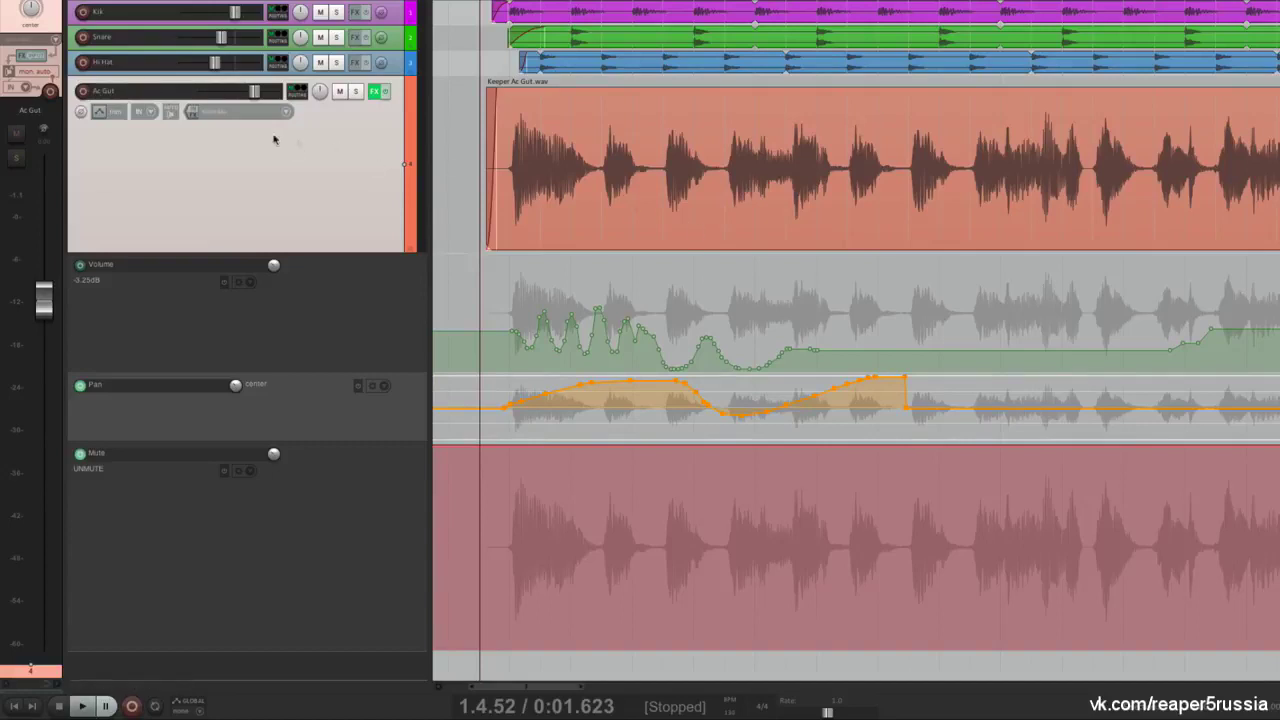
# Show all visible Ac Gut envelopes in the media lane and make the track taller
pyautogui.click(99, 111)
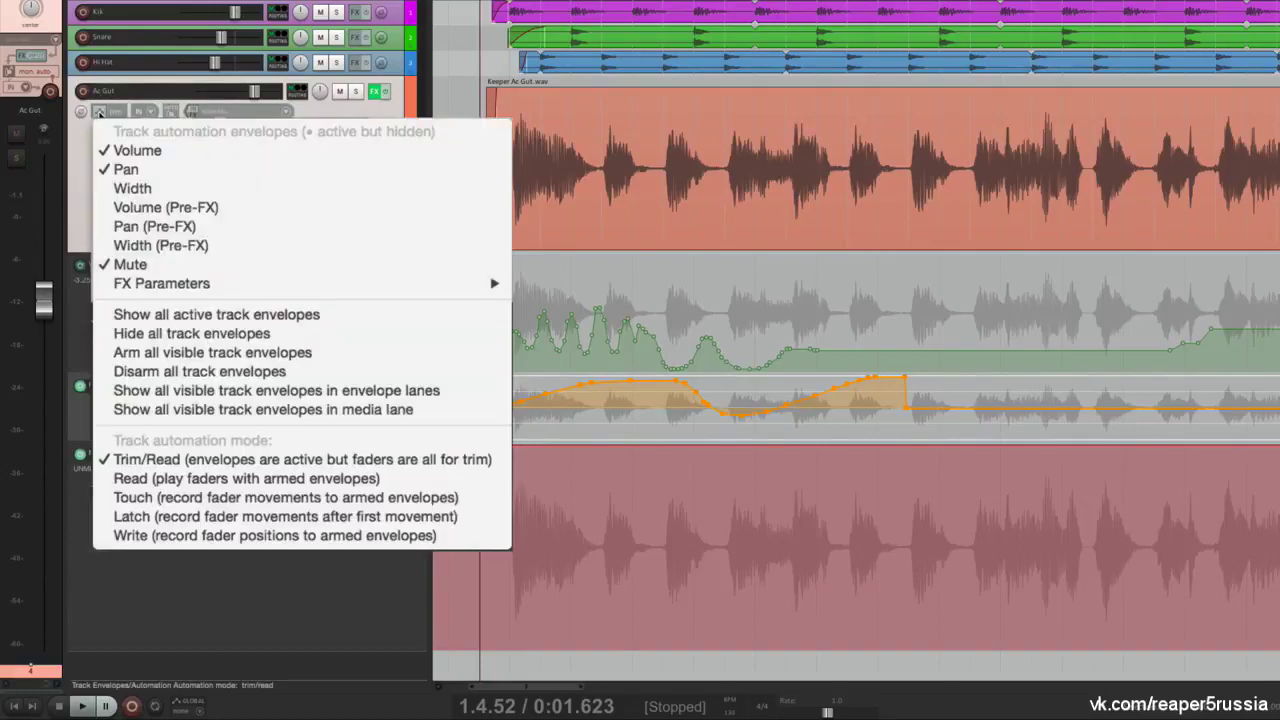
pyautogui.click(111, 410)
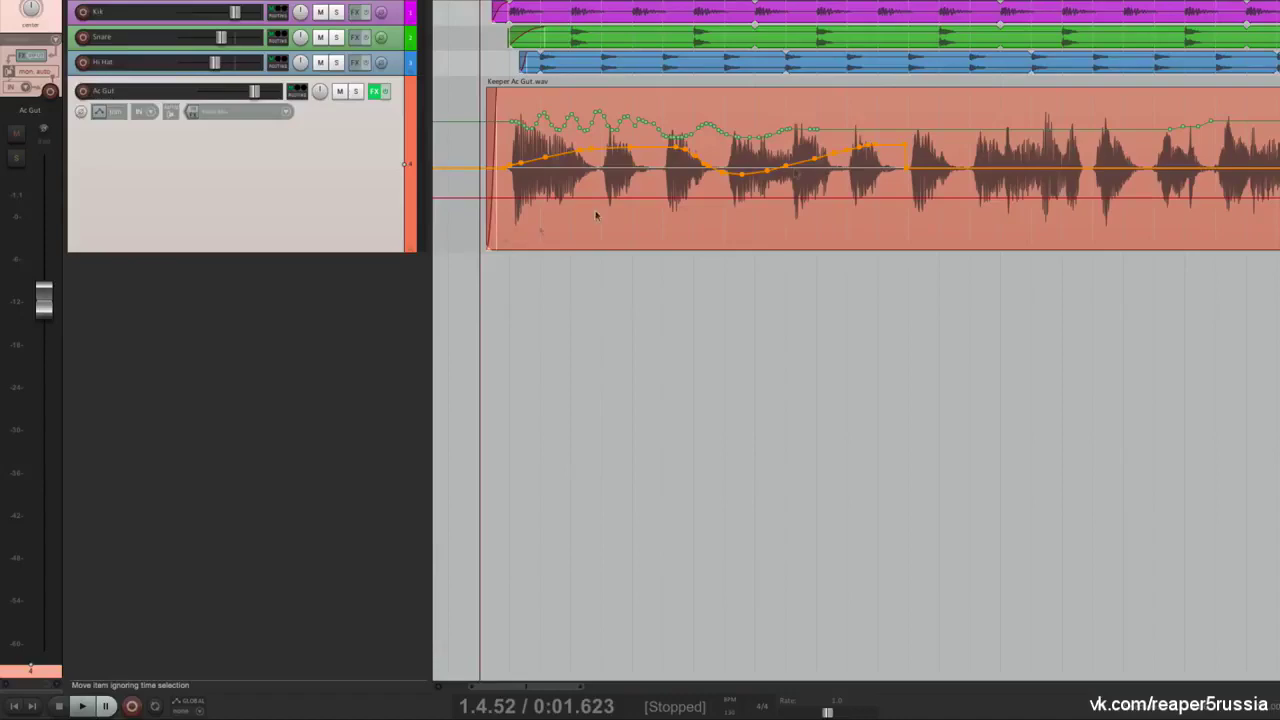
pyautogui.moveTo(404, 251); pyautogui.dragTo(404, 400)
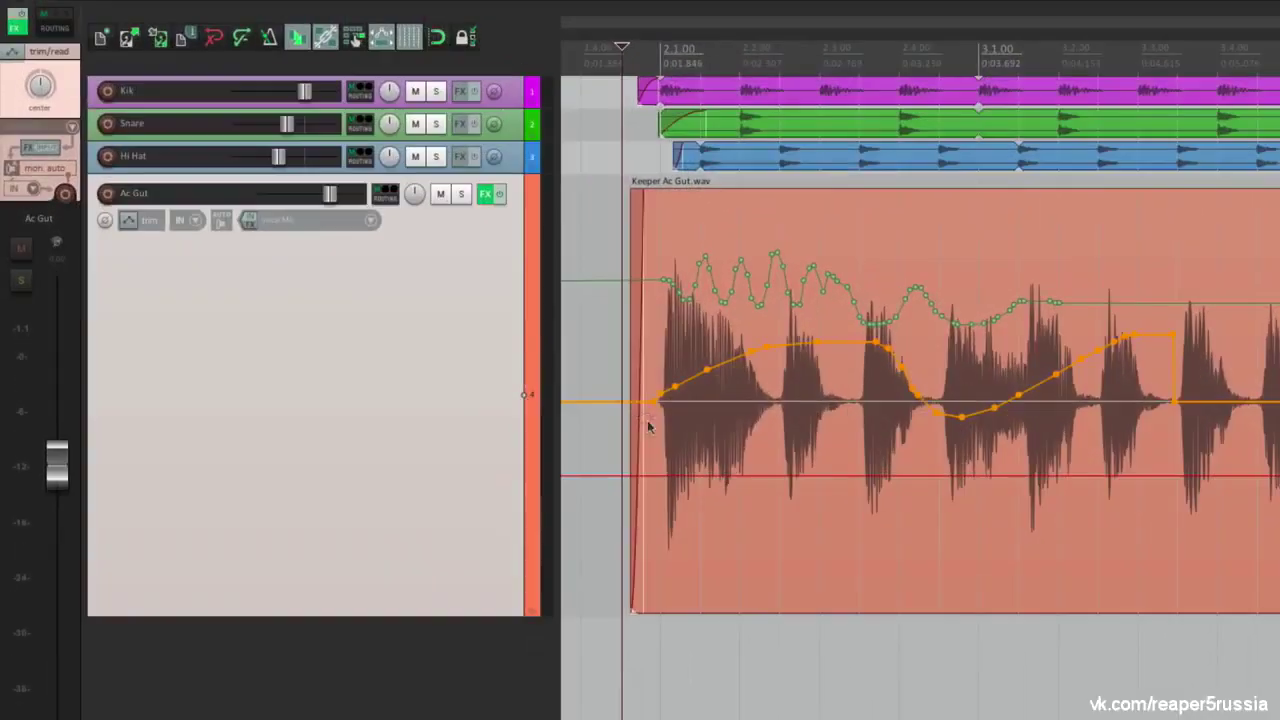
# Adjust a volume envelope point over the first guitar note and draw a dip in the mute envelope between about 2.2 and 2.3
pyautogui.click(605, 375)
pyautogui.scroll(3, 677, 358)
pyautogui.scroll(2, 677, 358)
pyautogui.moveTo(823, 300)
pyautogui.mouseDown()
pyautogui.moveTo(826, 259)
pyautogui.moveTo(827, 276)
pyautogui.mouseUp()
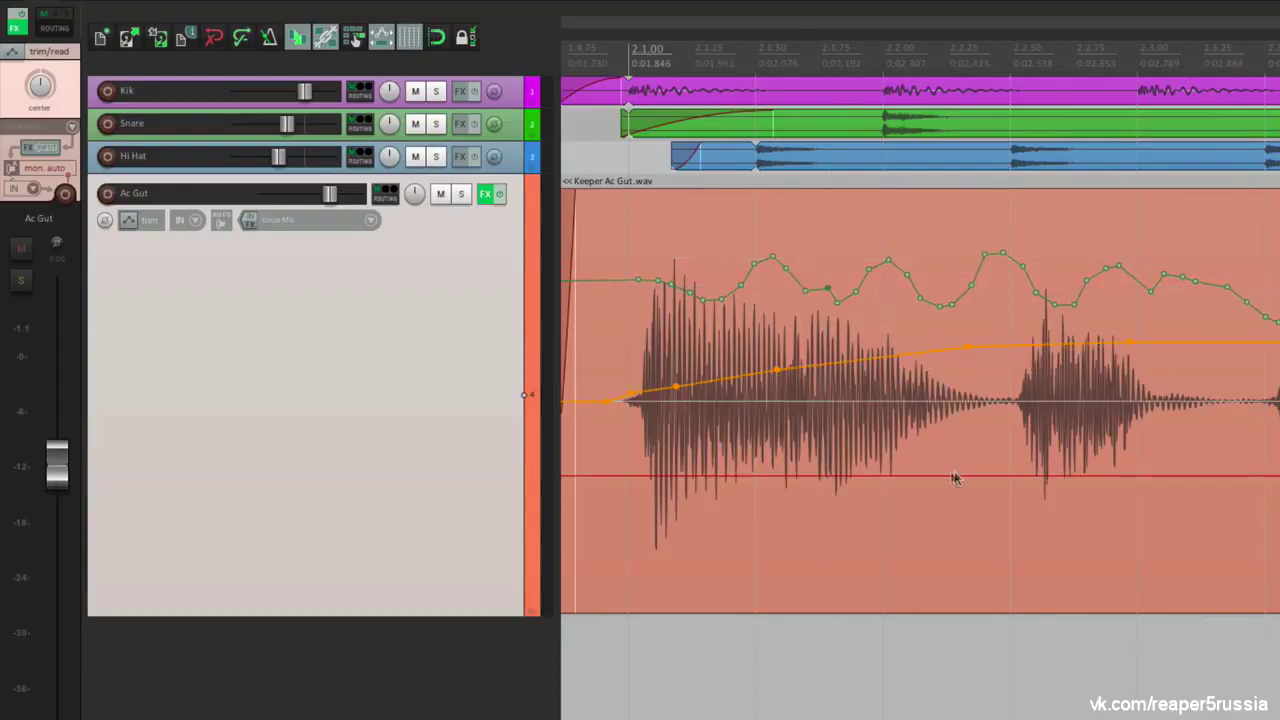
pyautogui.moveTo(937, 470)
pyautogui.mouseDown()
pyautogui.moveTo(965, 505)
pyautogui.moveTo(1061, 524)
pyautogui.moveTo(1246, 478)
pyautogui.mouseUp()
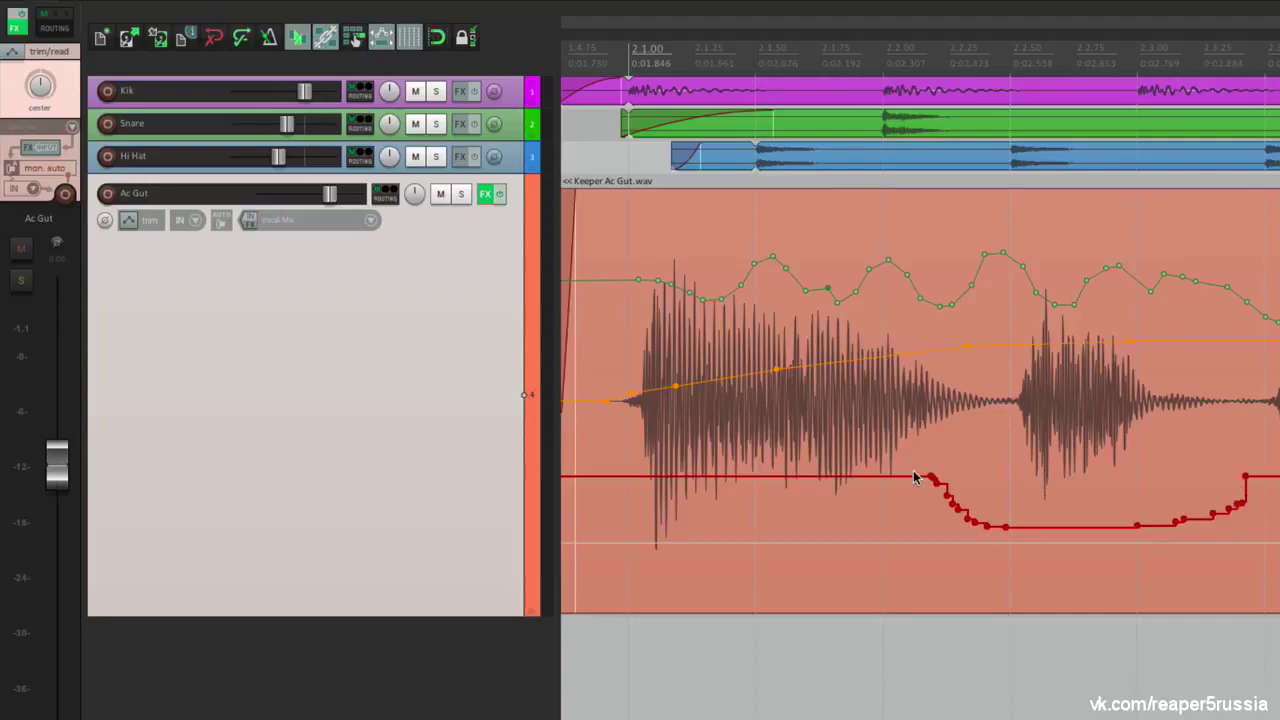
pyautogui.scroll(-3, 913, 477)
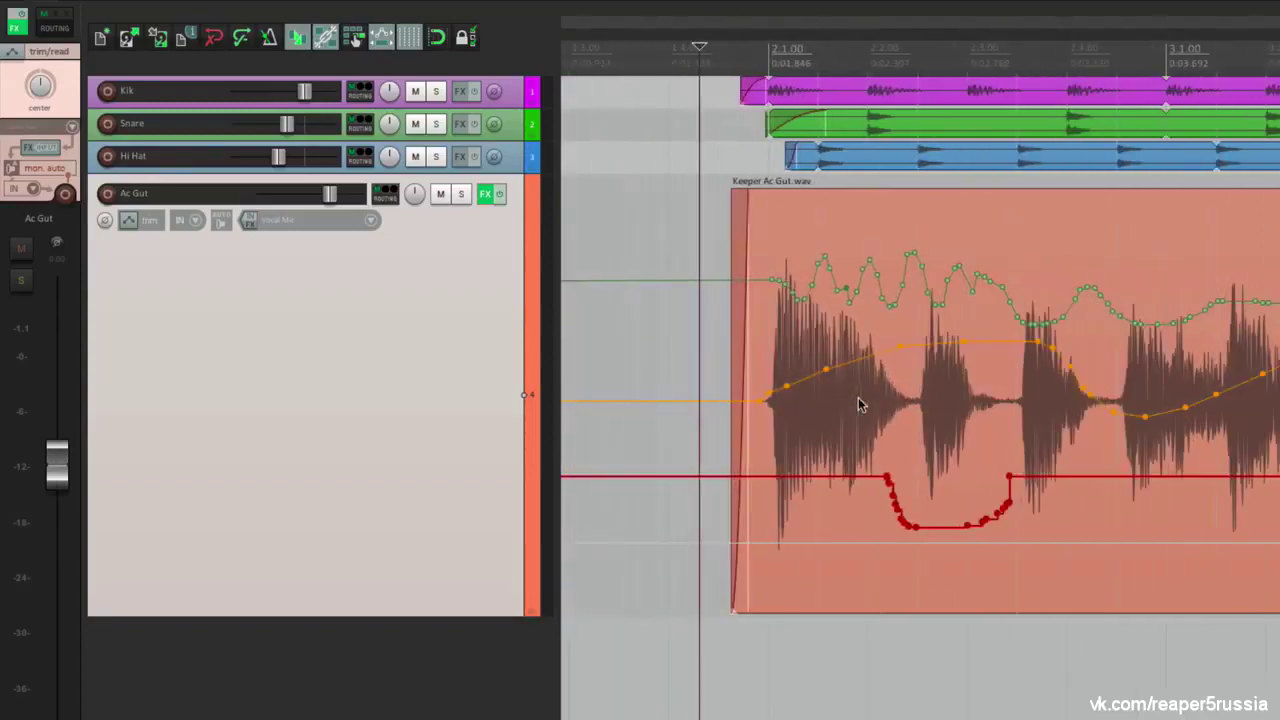
# Show all visible Ac Gut envelopes in envelope lanes and reduce the track's height
pyautogui.click(128, 220)
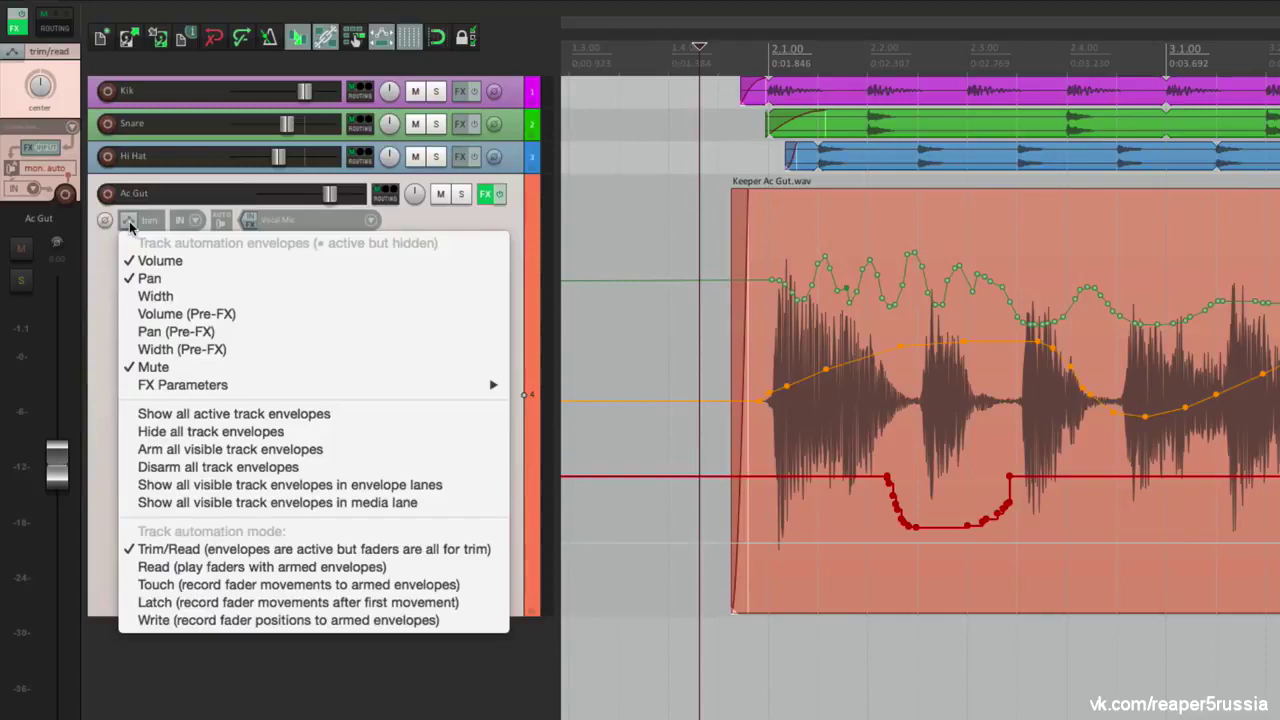
pyautogui.click(122, 488)
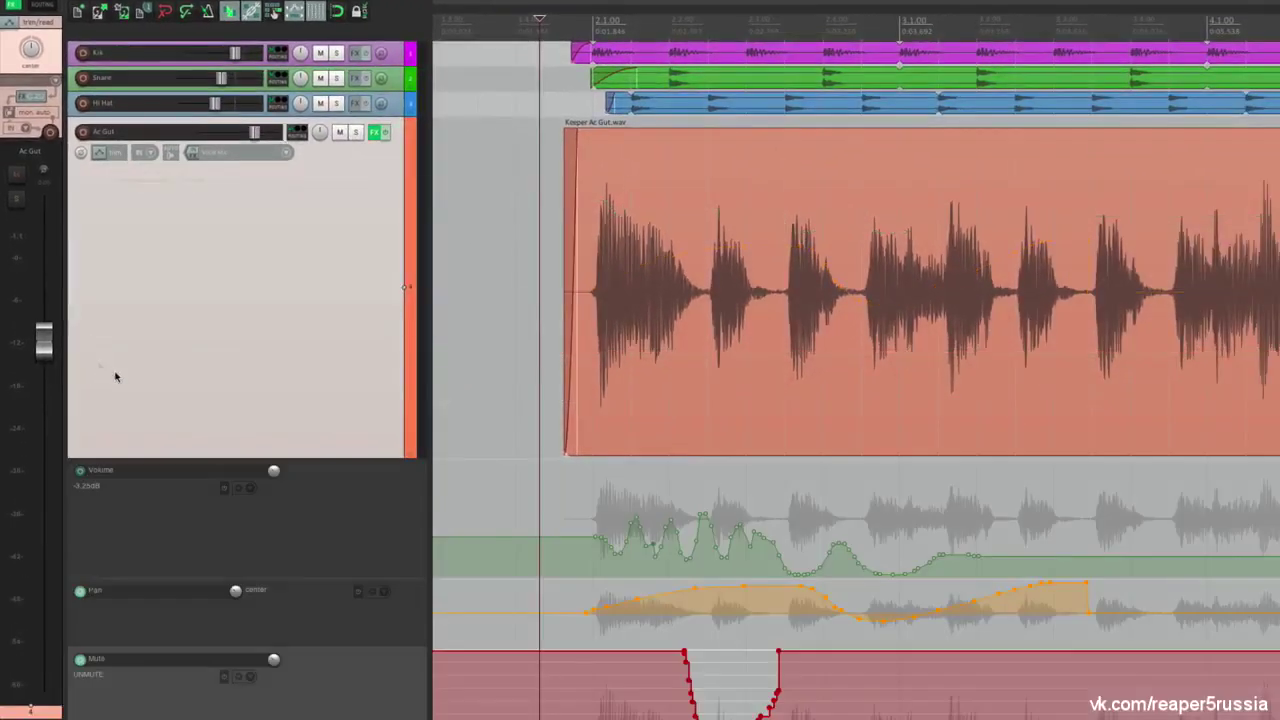
pyautogui.moveTo(180, 457); pyautogui.dragTo(176, 288)
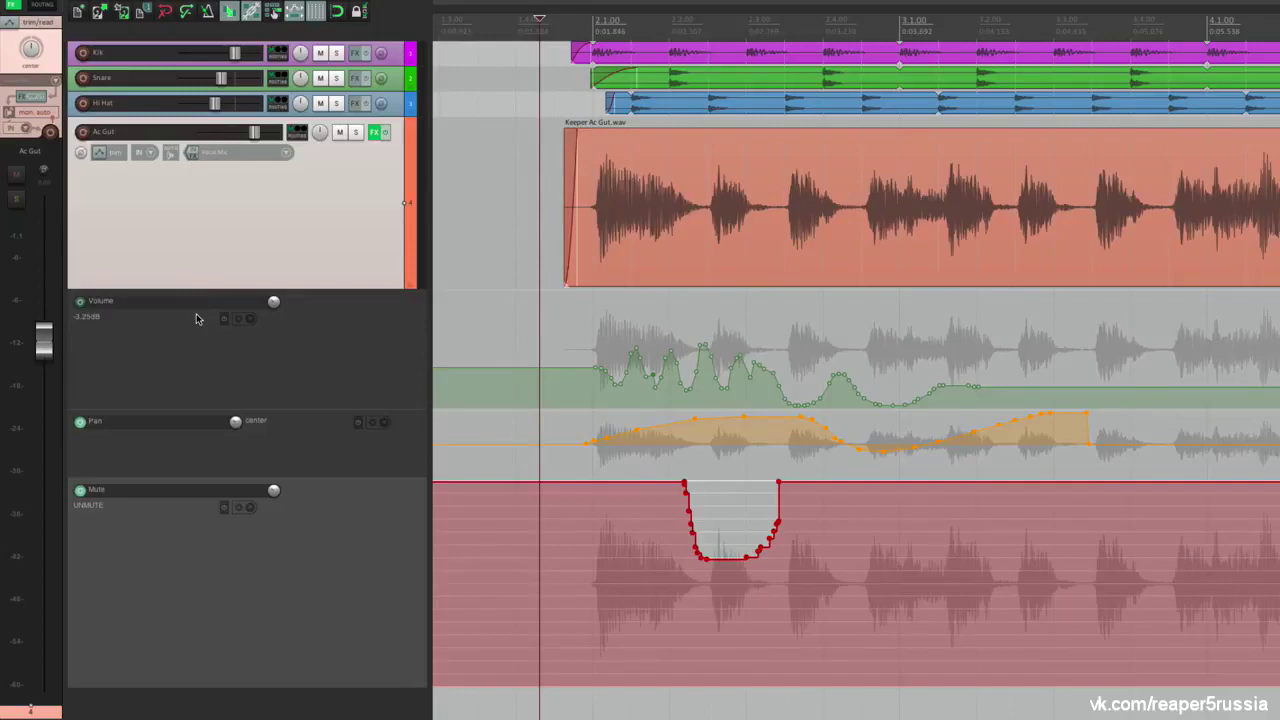
# Move the volume, pan and mute envelopes of the Ac Gut track to the media lane one by one
pyautogui.rightClick(212, 319)
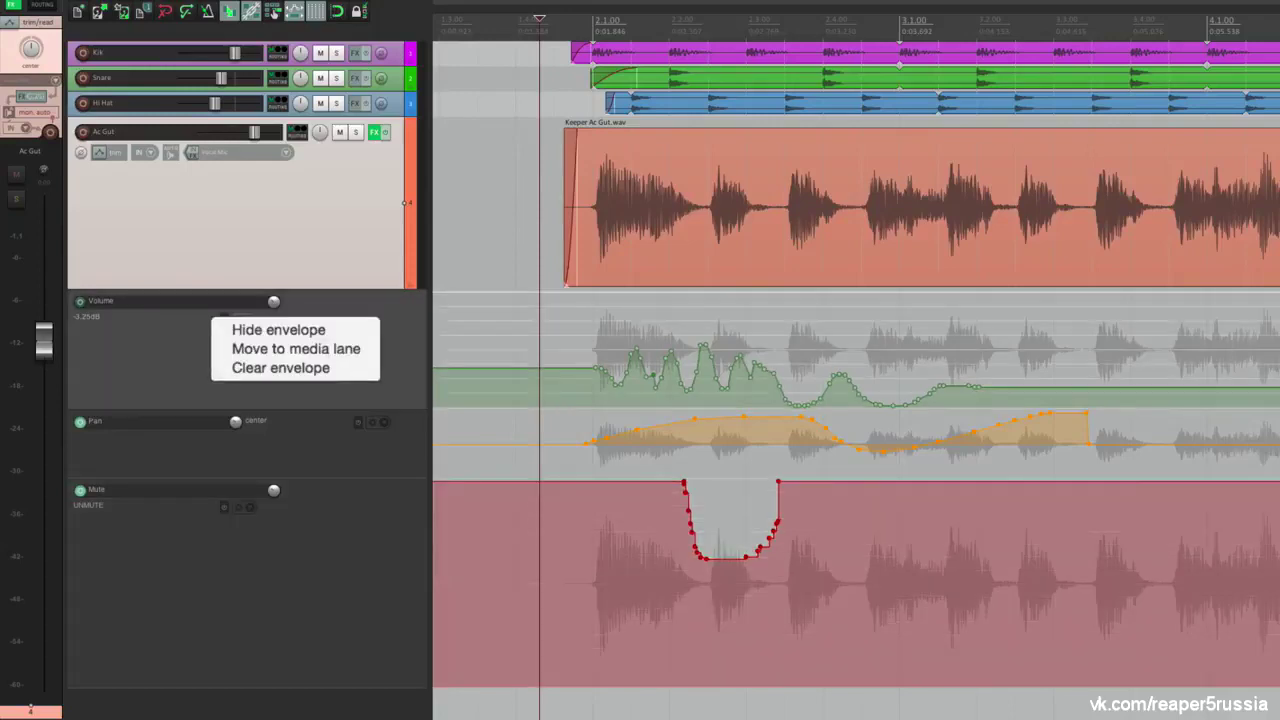
pyautogui.click(228, 349)
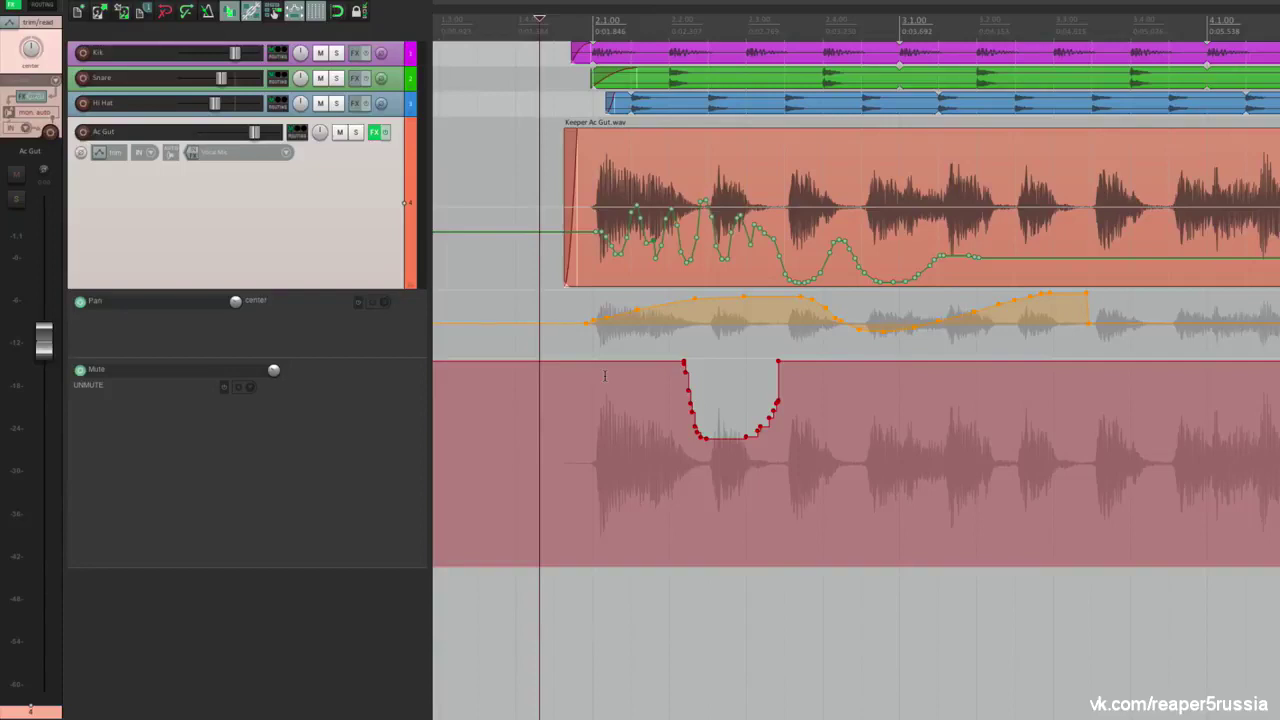
pyautogui.rightClick(368, 300)
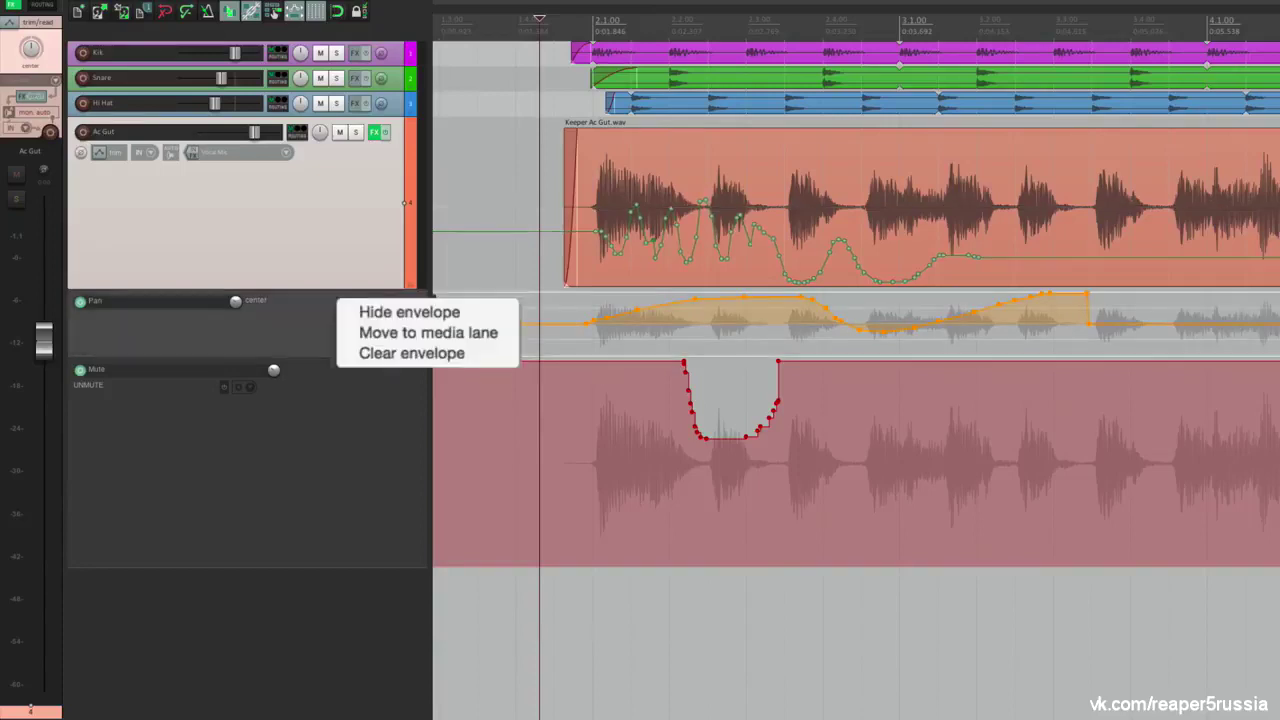
pyautogui.click(365, 335)
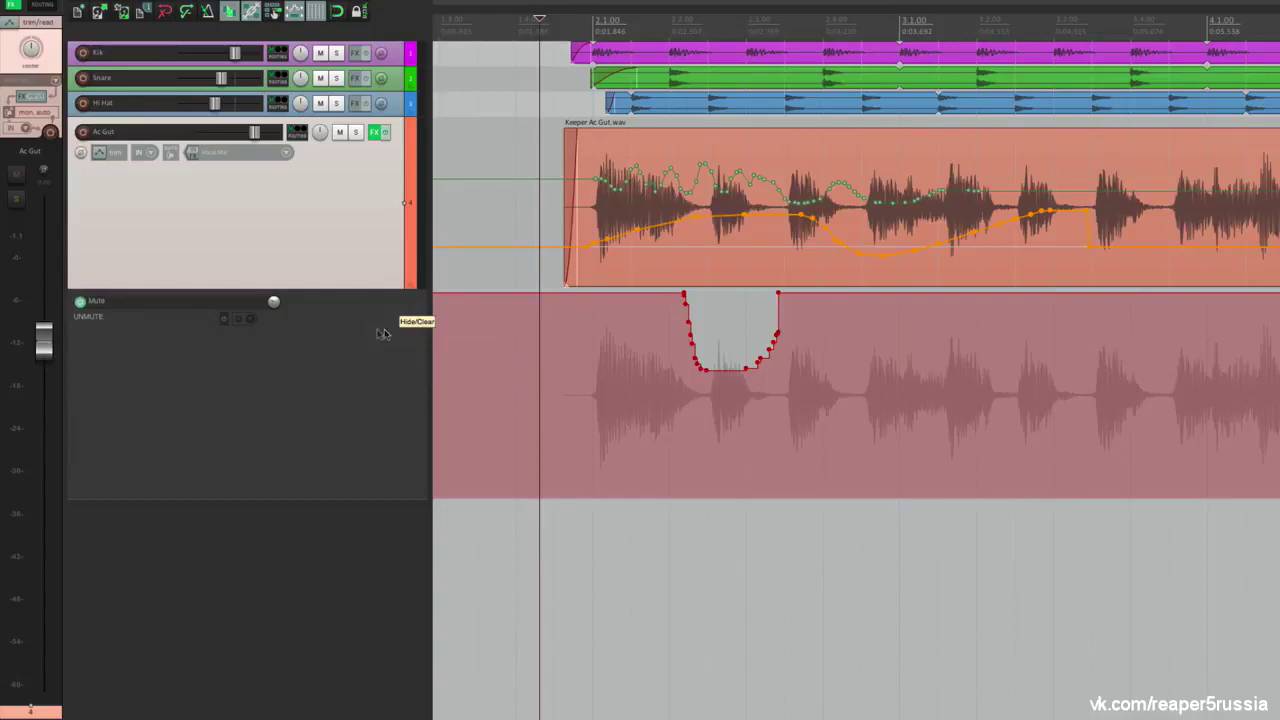
pyautogui.rightClick(226, 312)
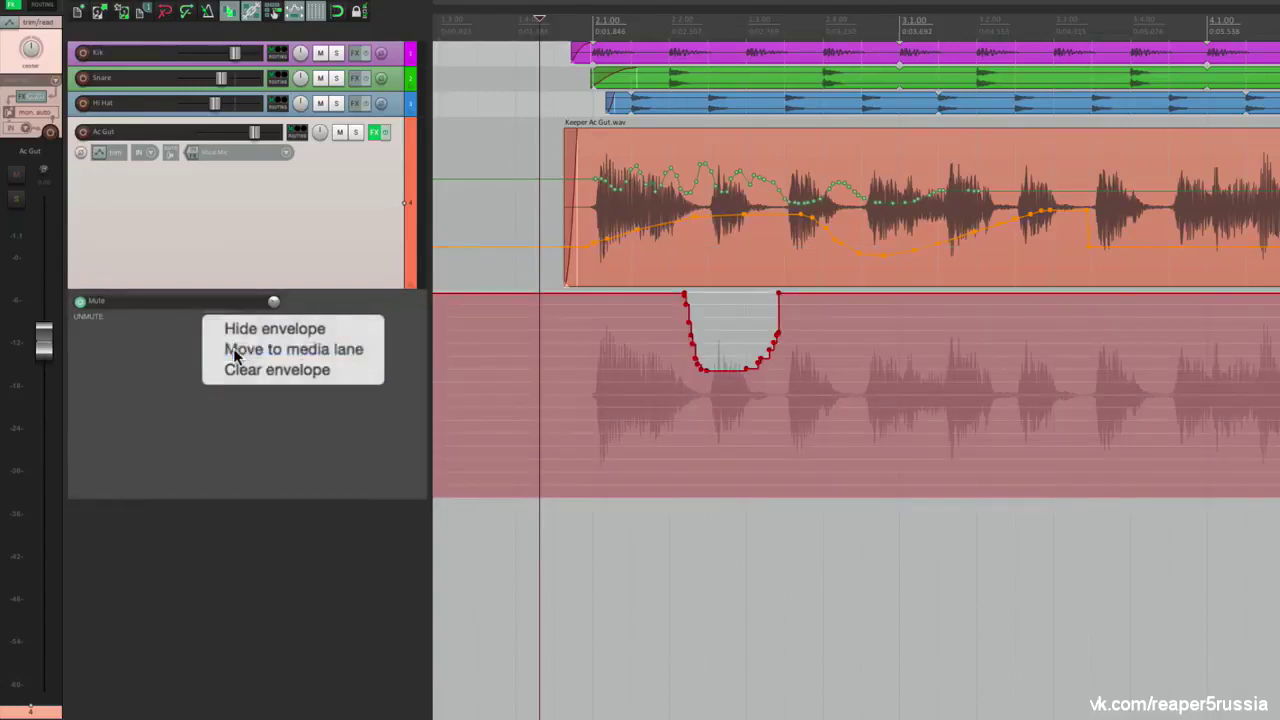
pyautogui.click(229, 349)
# Return all visible Ac Gut envelopes to separate envelope lanes
pyautogui.click(99, 152)
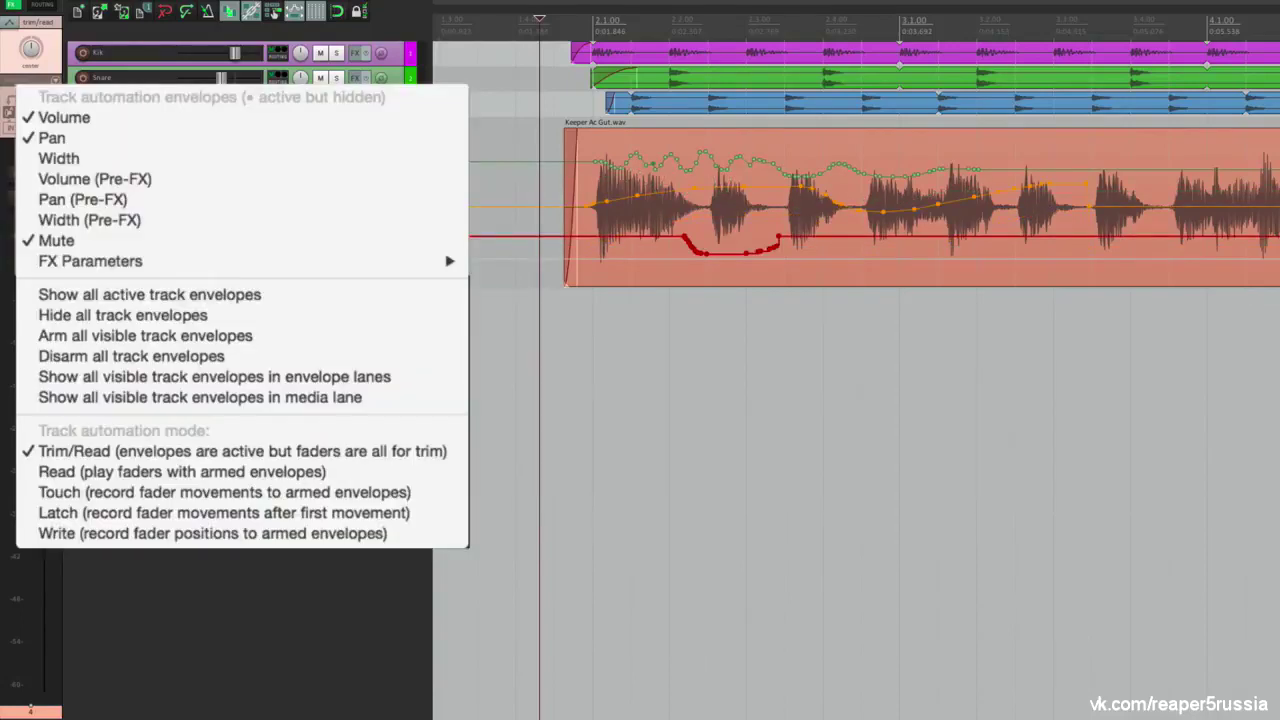
pyautogui.click(30, 376)
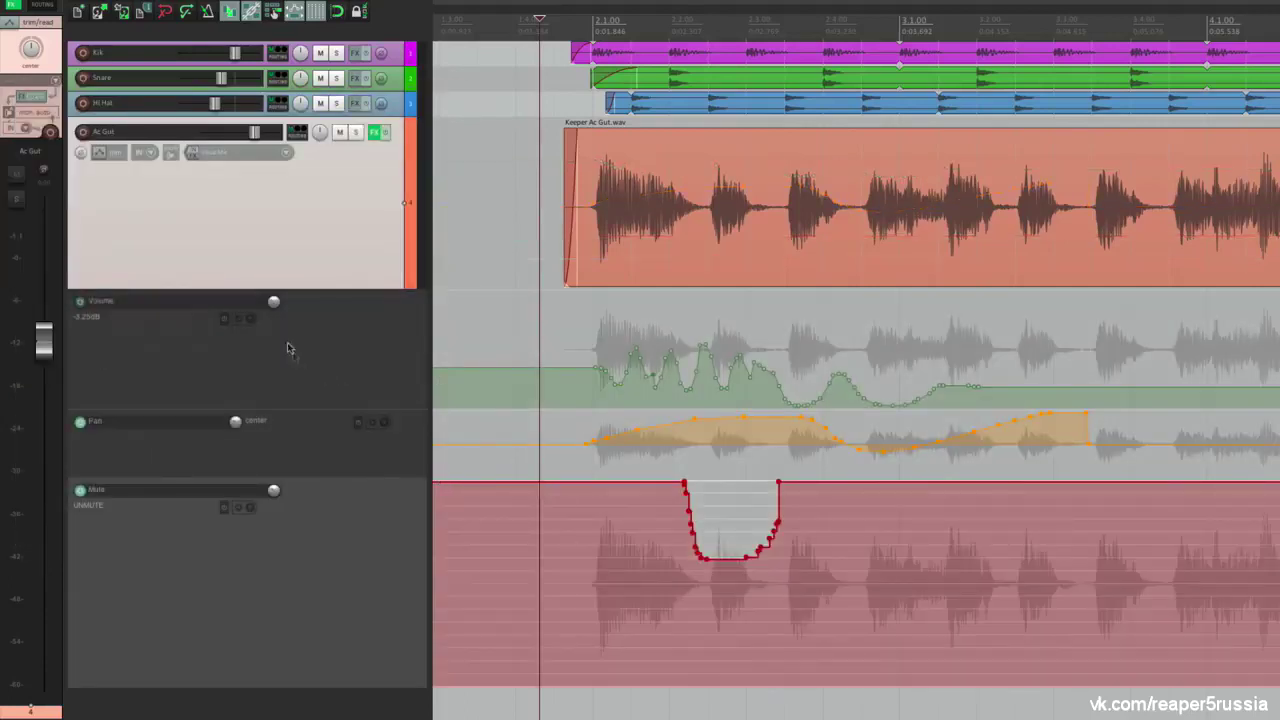
pyautogui.rightClick(252, 322)
pyautogui.press('Escape')
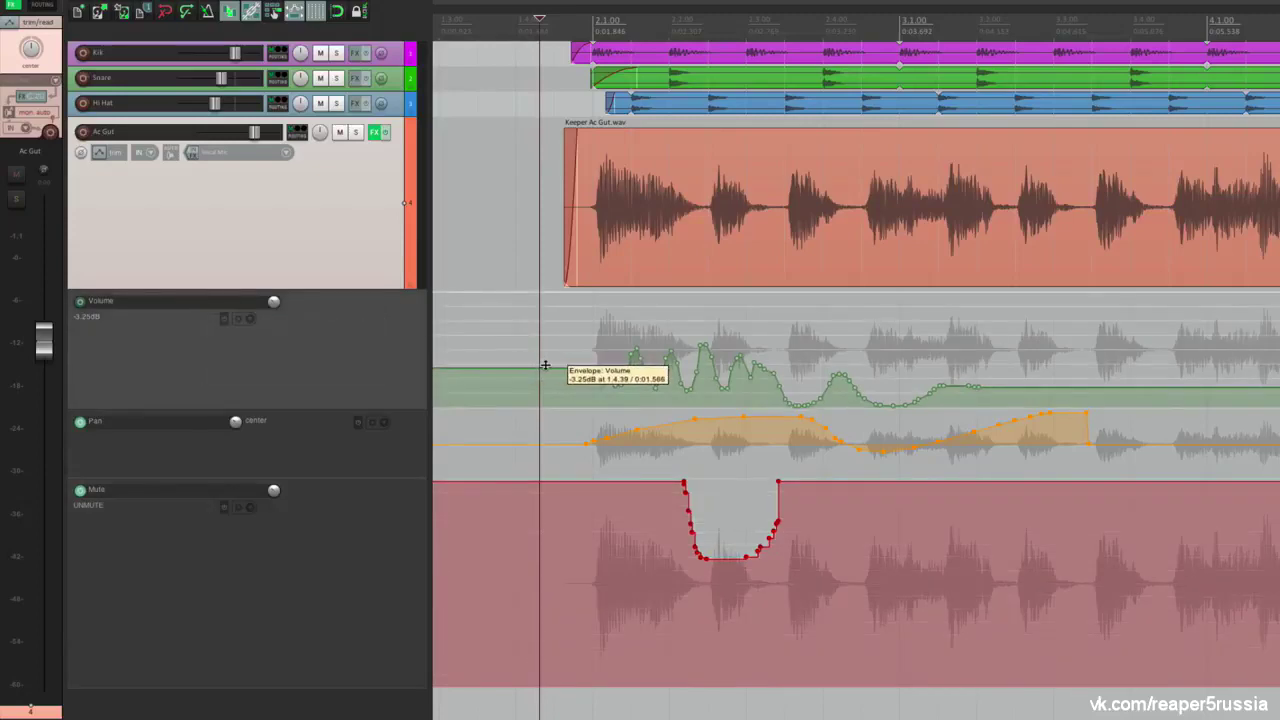
# Remove the volume, mute and pan envelopes from the Ac Gut track
pyautogui.rightClick(514, 320)
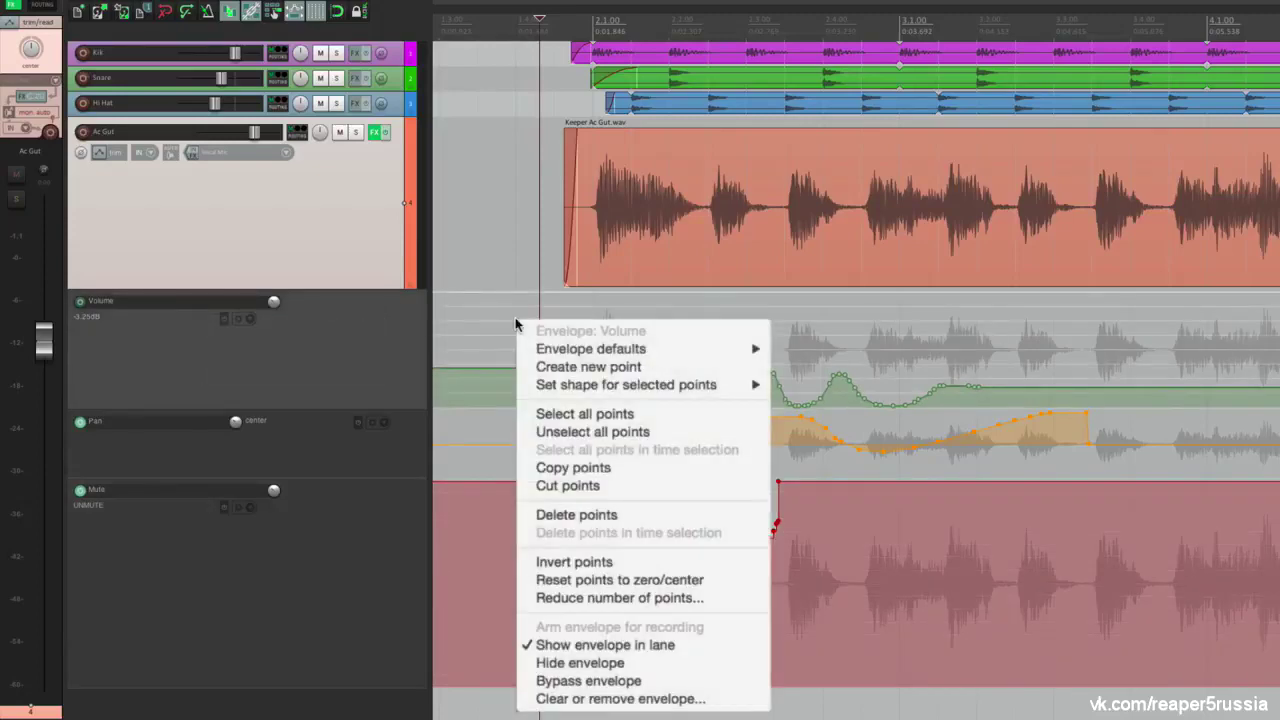
pyautogui.click(546, 699)
pyautogui.rightClick(535, 365)
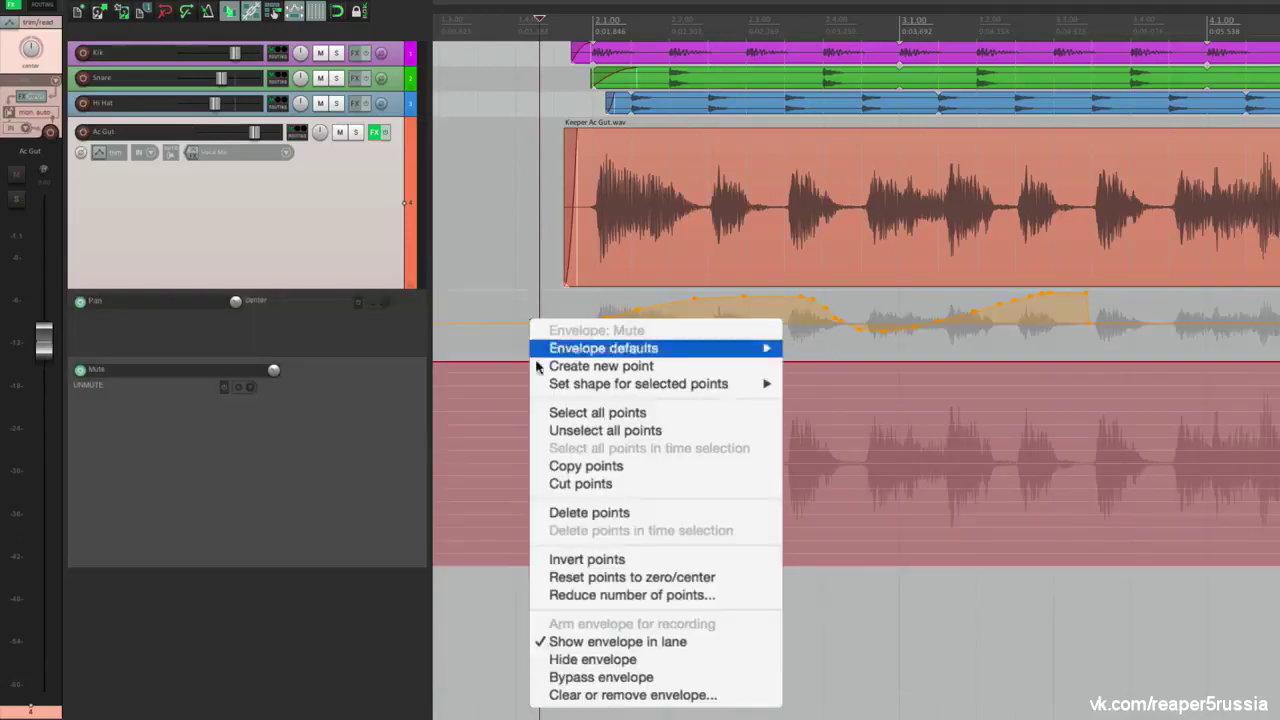
pyautogui.click(580, 697)
pyautogui.rightClick(546, 295)
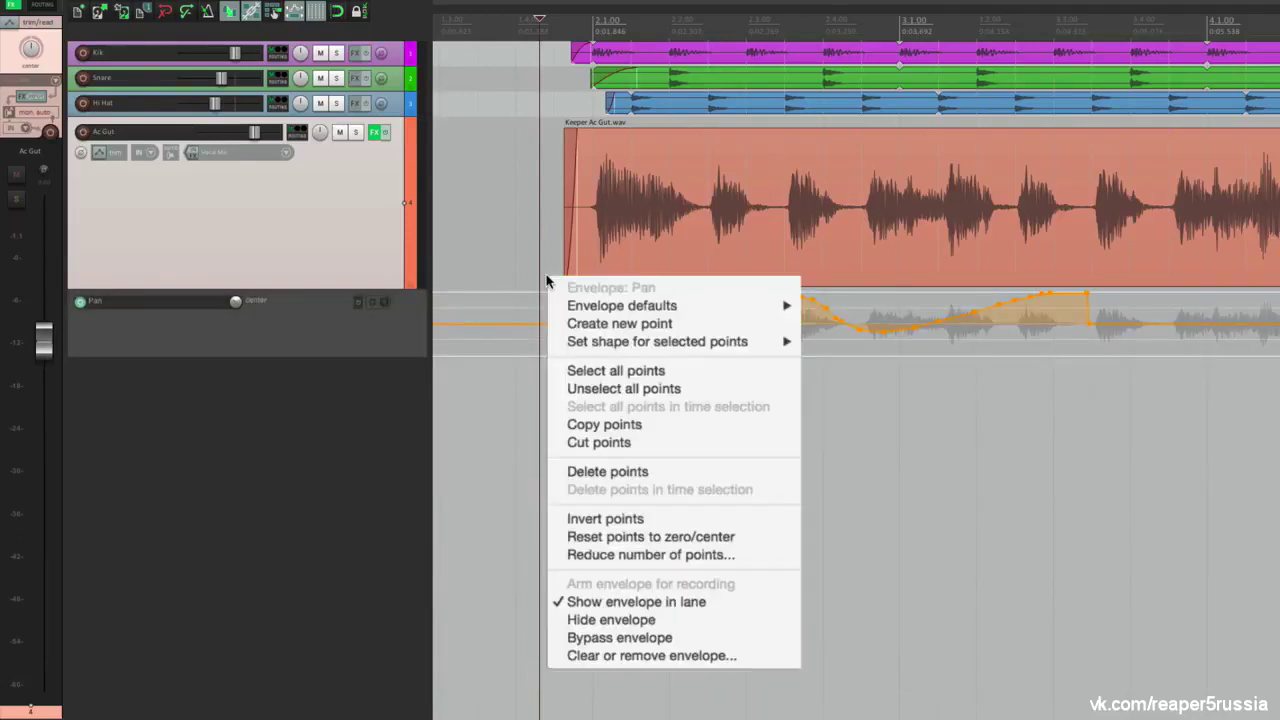
pyautogui.click(585, 656)
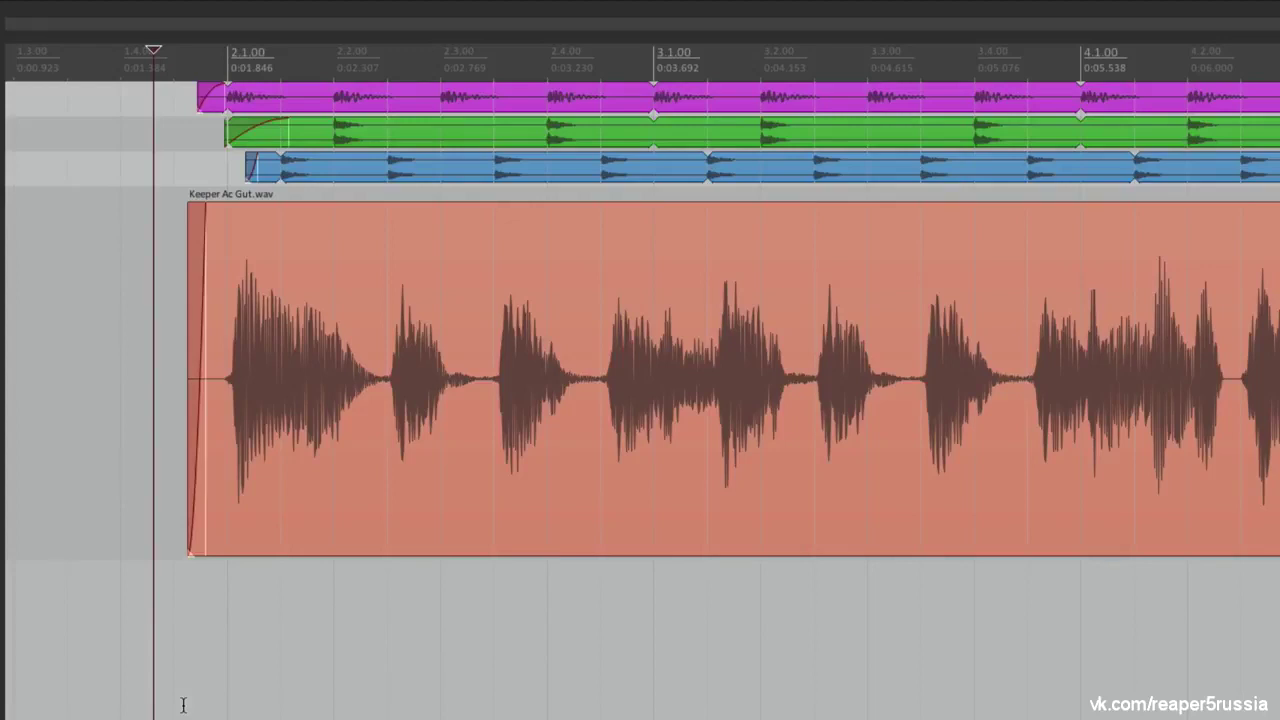
# Select the Keeper Ac Gut item and examine the take envelope types available for it
pyautogui.click(183, 705)
pyautogui.click(266, 349)
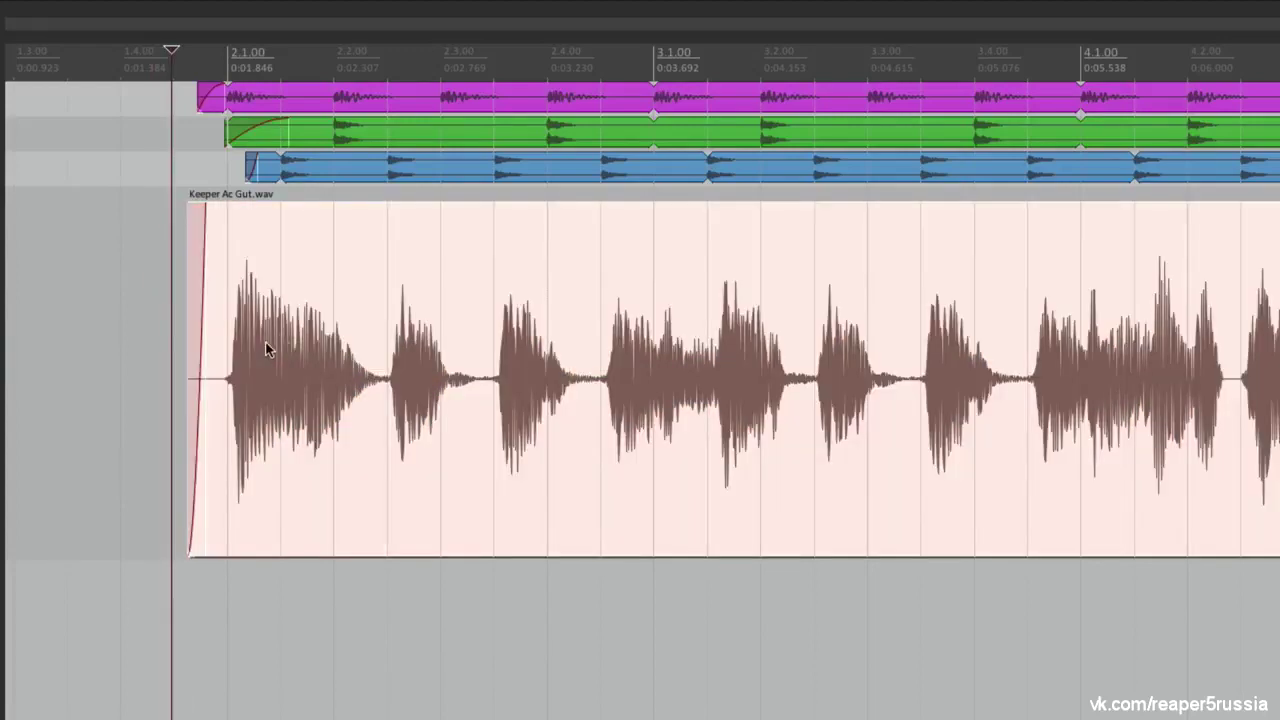
pyautogui.rightClick(260, 315)
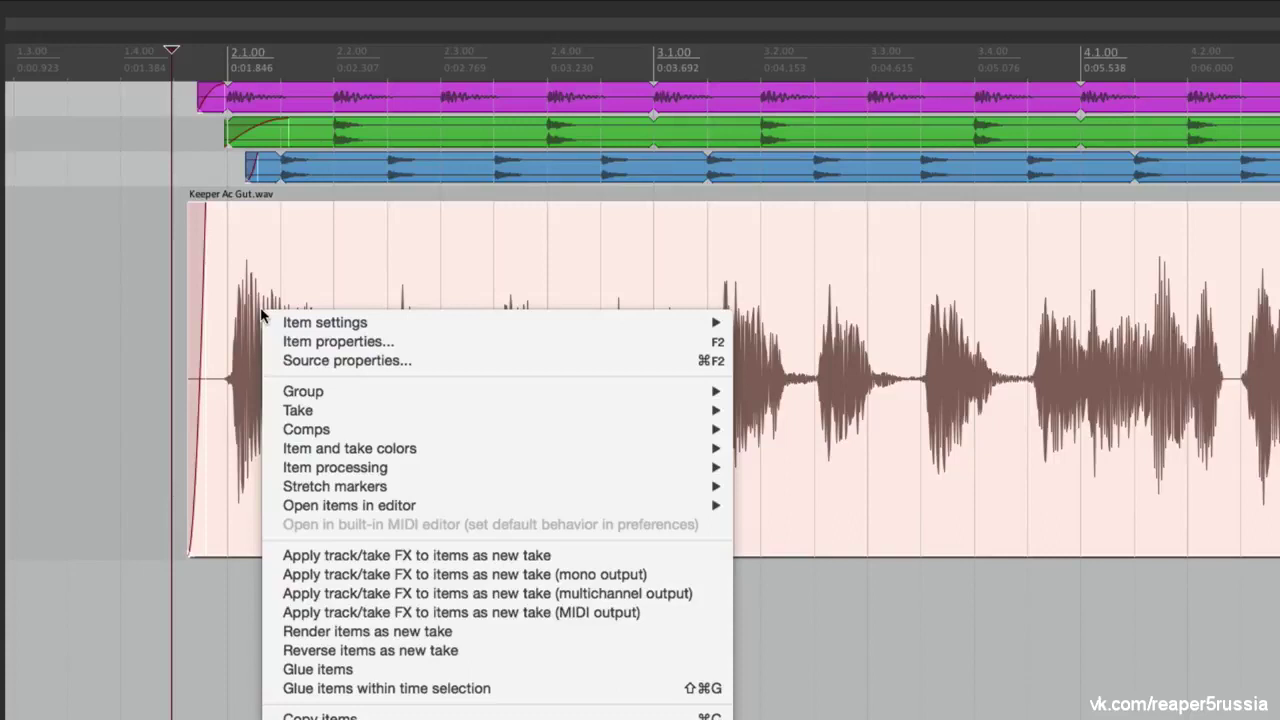
pyautogui.moveTo(266, 410)
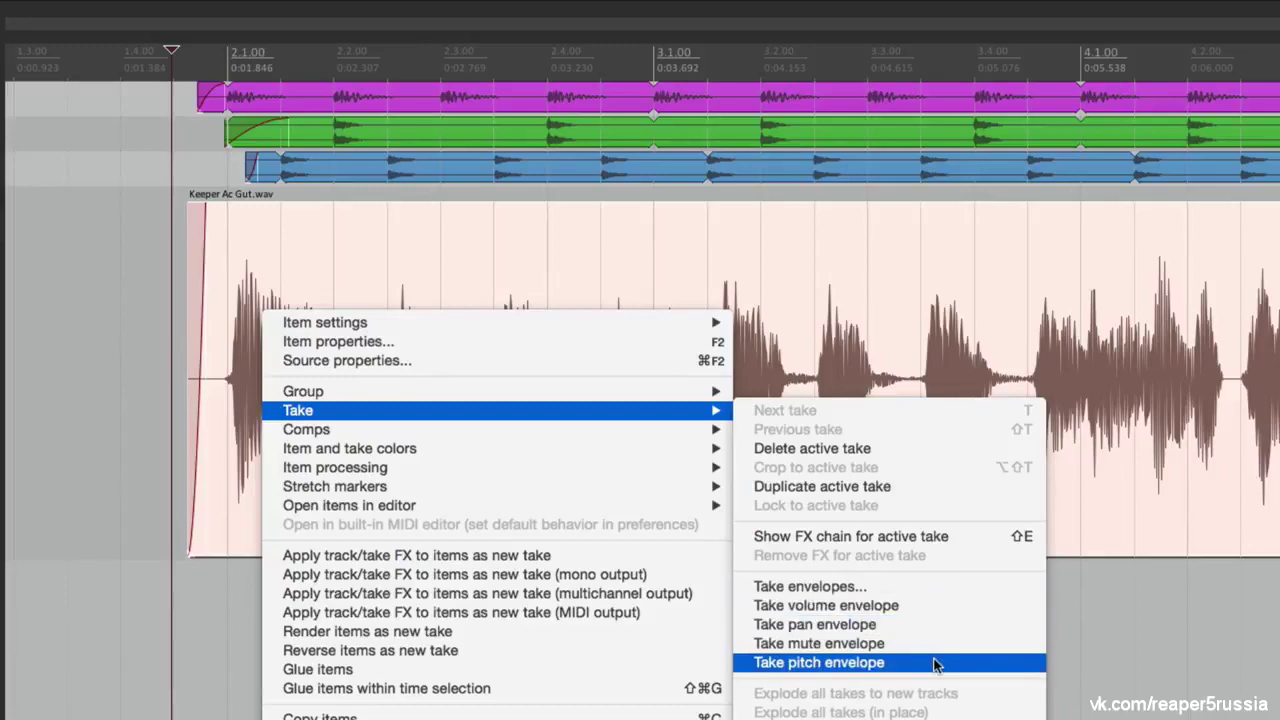
pyautogui.click(114, 433)
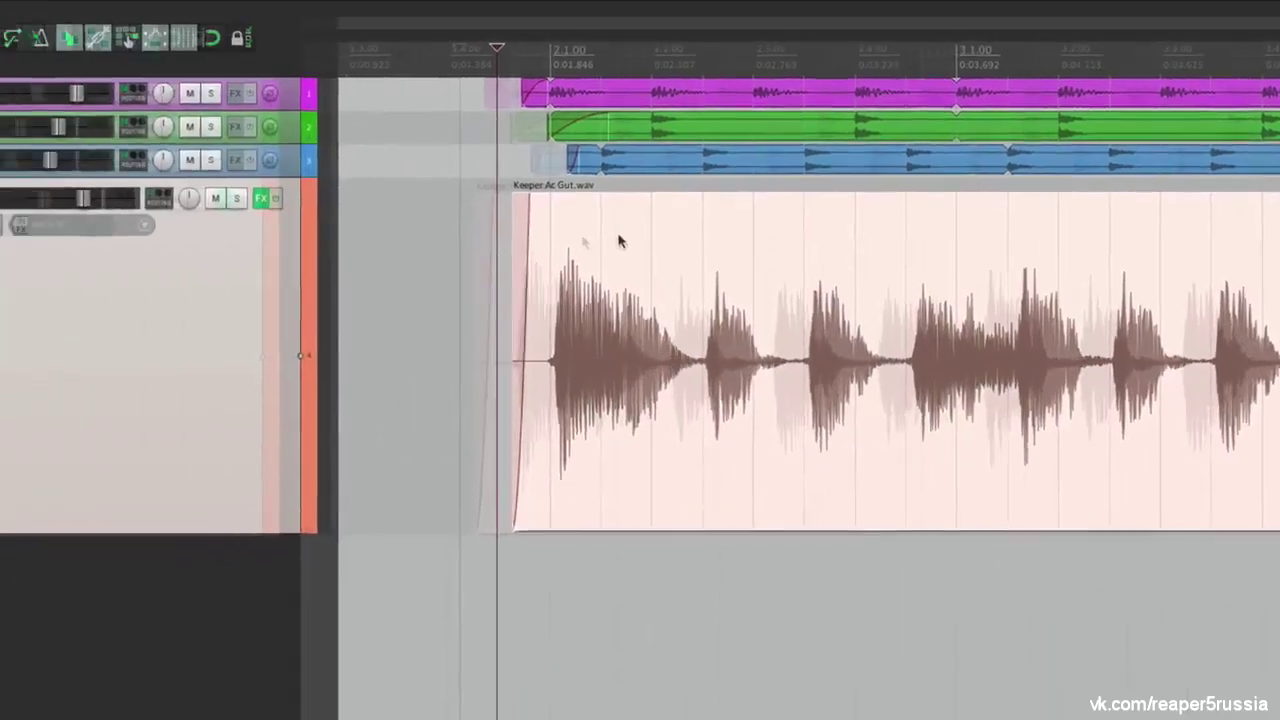
# Enable the Pitch take envelope in the Keeper Ac Gut item's properties and accept the dialog
pyautogui.doubleClick(298, 253)
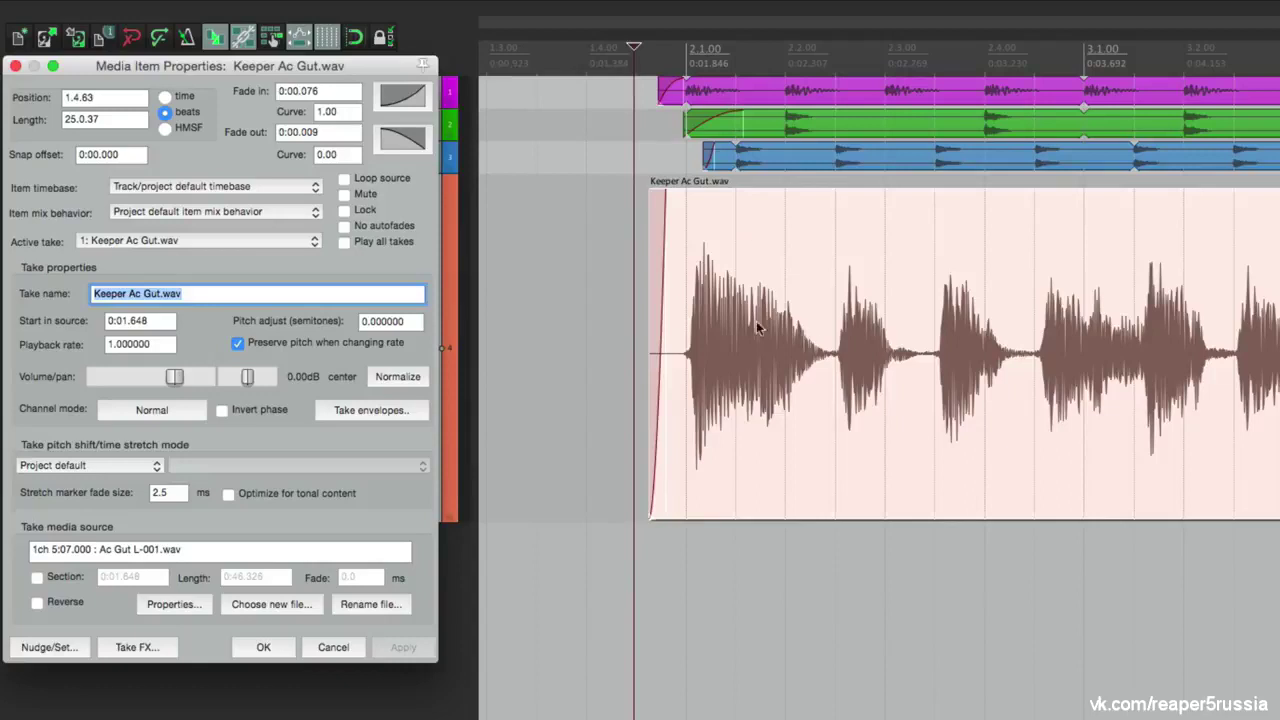
pyautogui.click(373, 413)
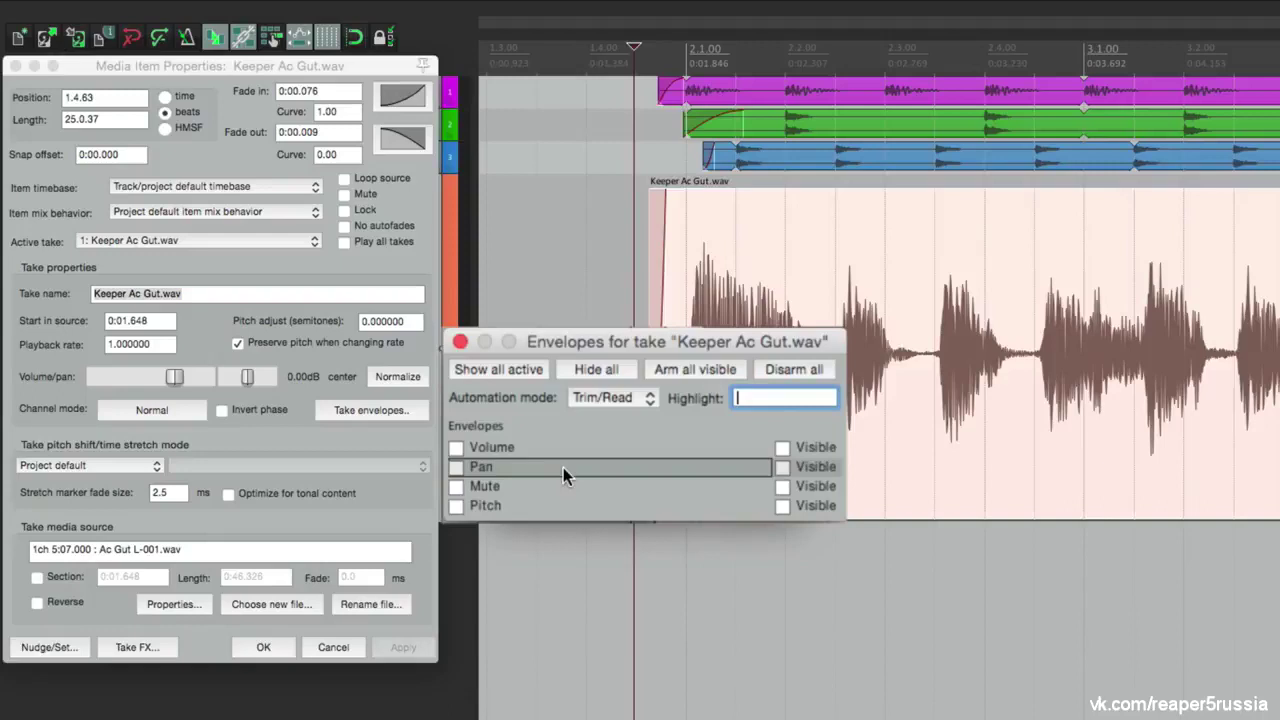
pyautogui.click(455, 506)
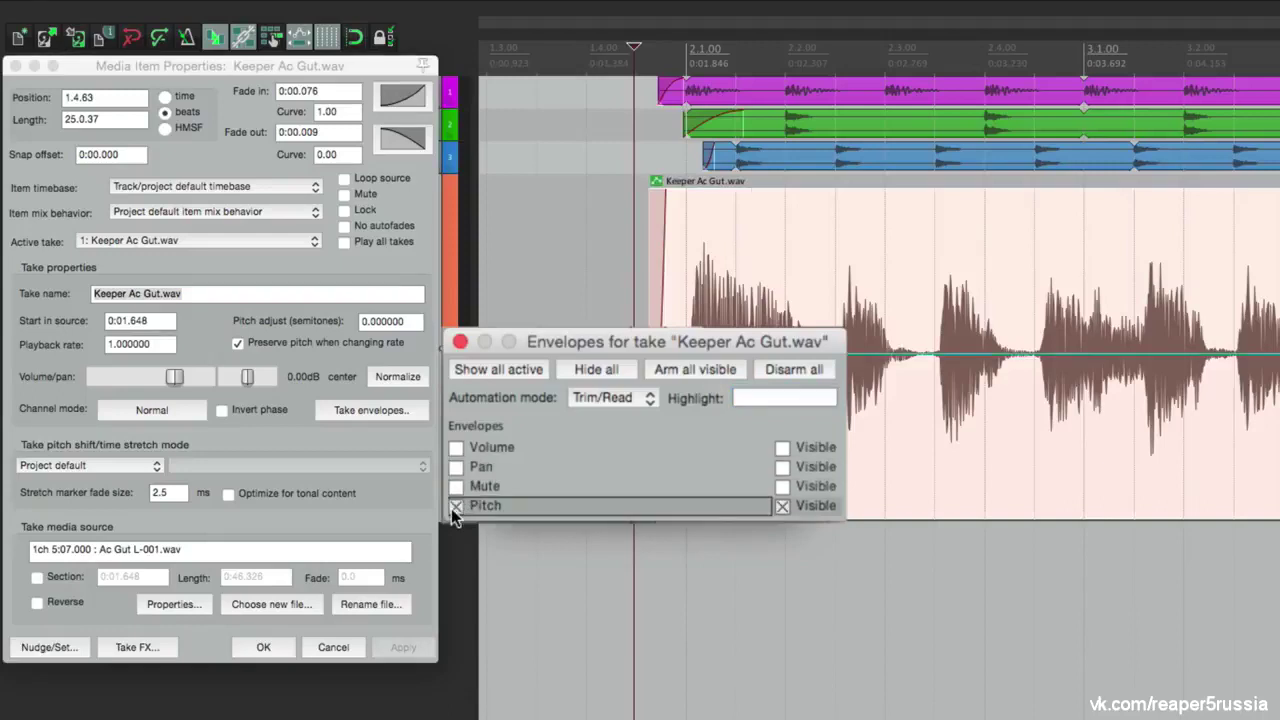
pyautogui.click(460, 341)
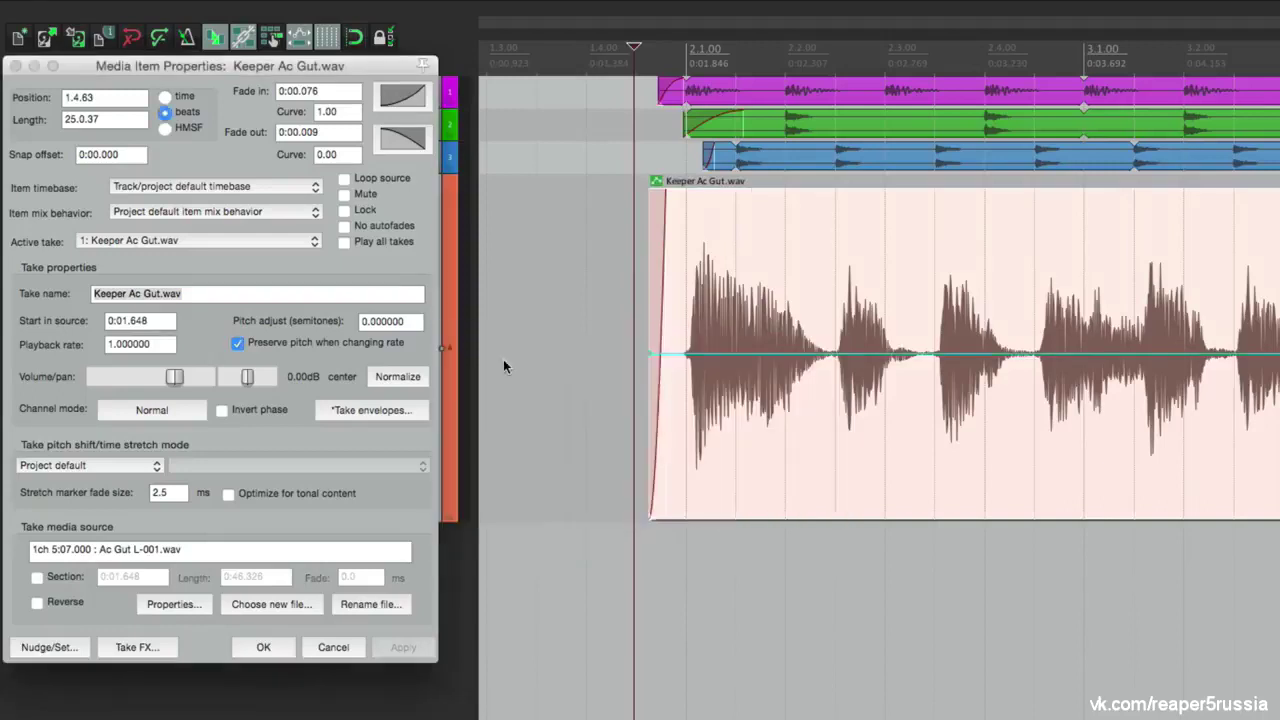
pyautogui.click(270, 646)
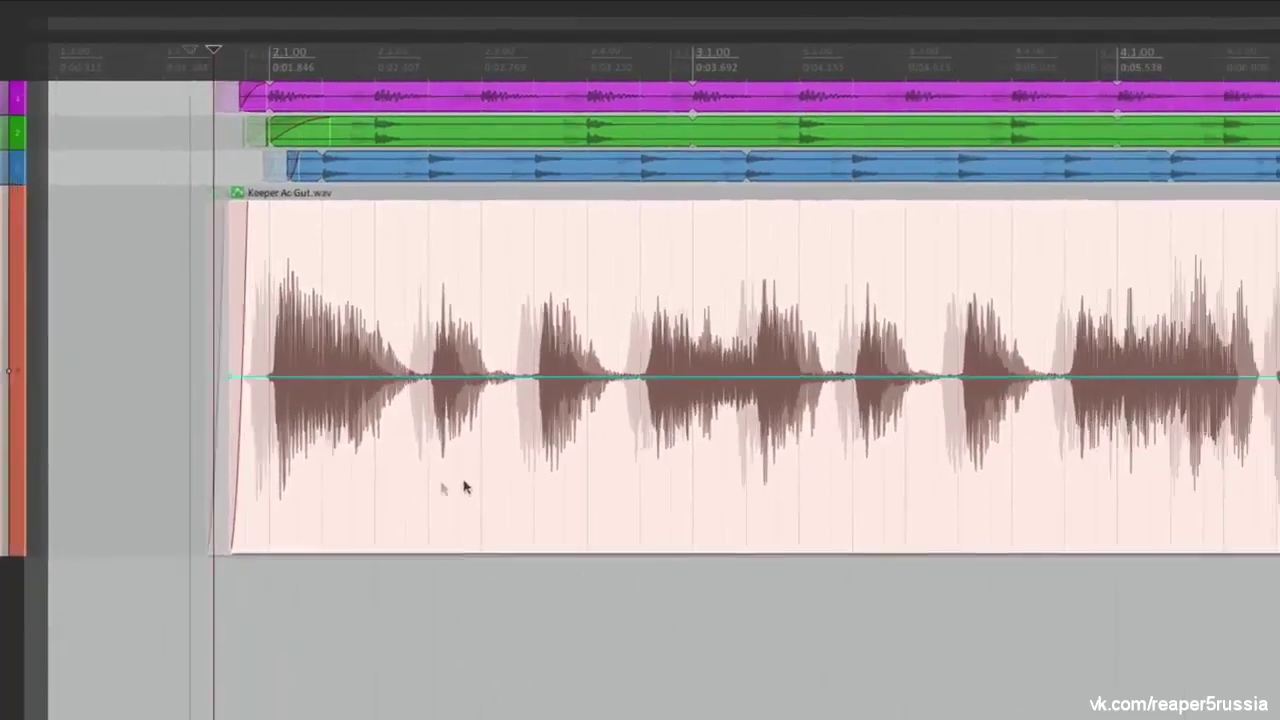
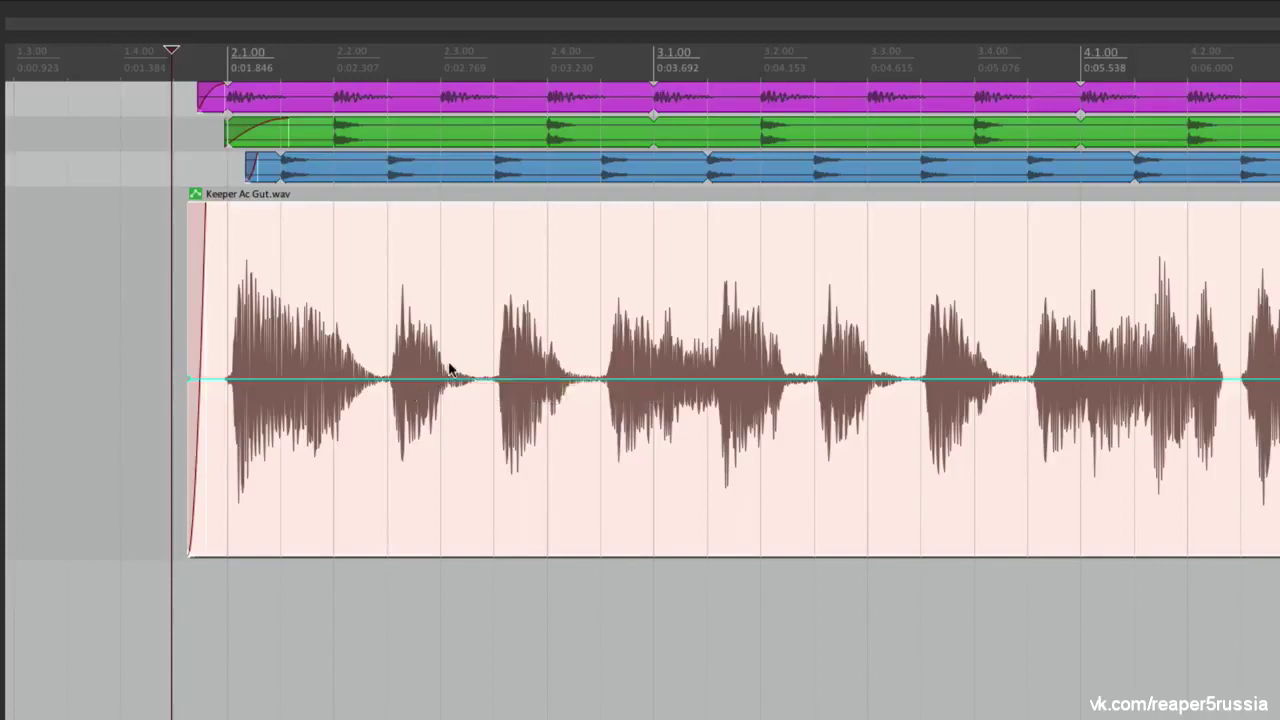
# Play the project briefly from just before the Keeper Ac Gut item and stop playback
pyautogui.click(166, 366)
pyautogui.press('space')
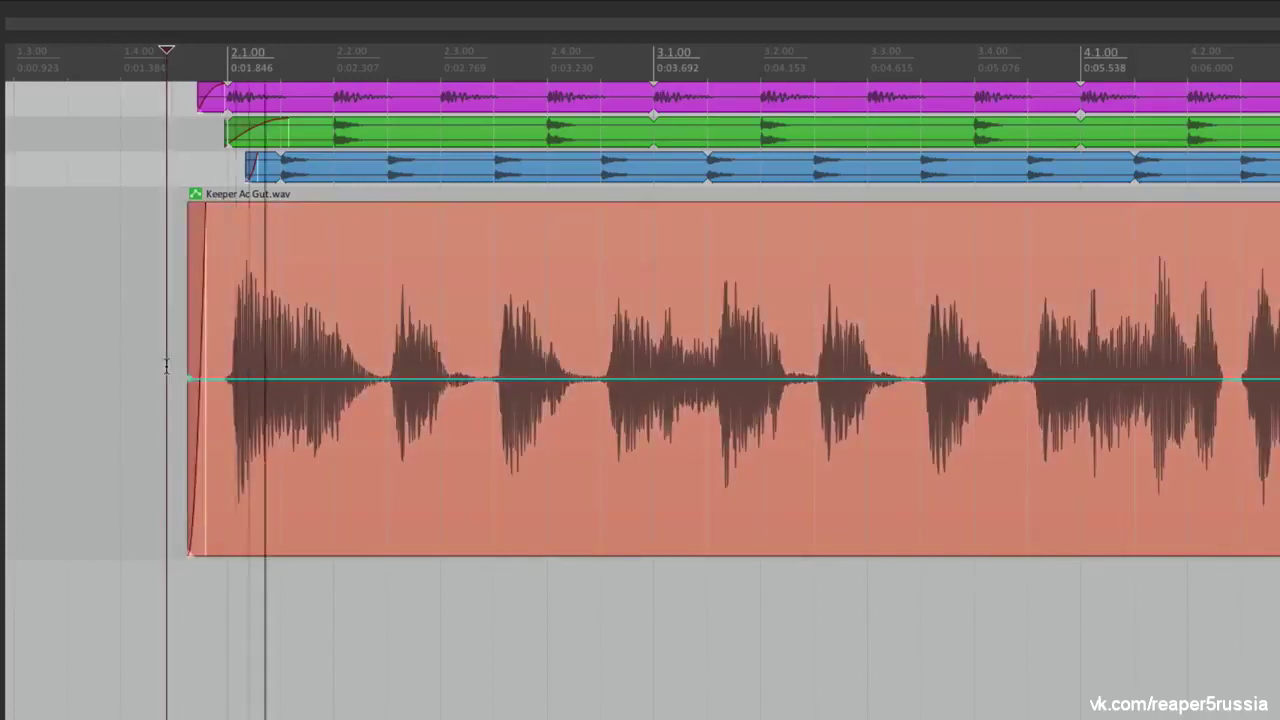
pyautogui.press('space')
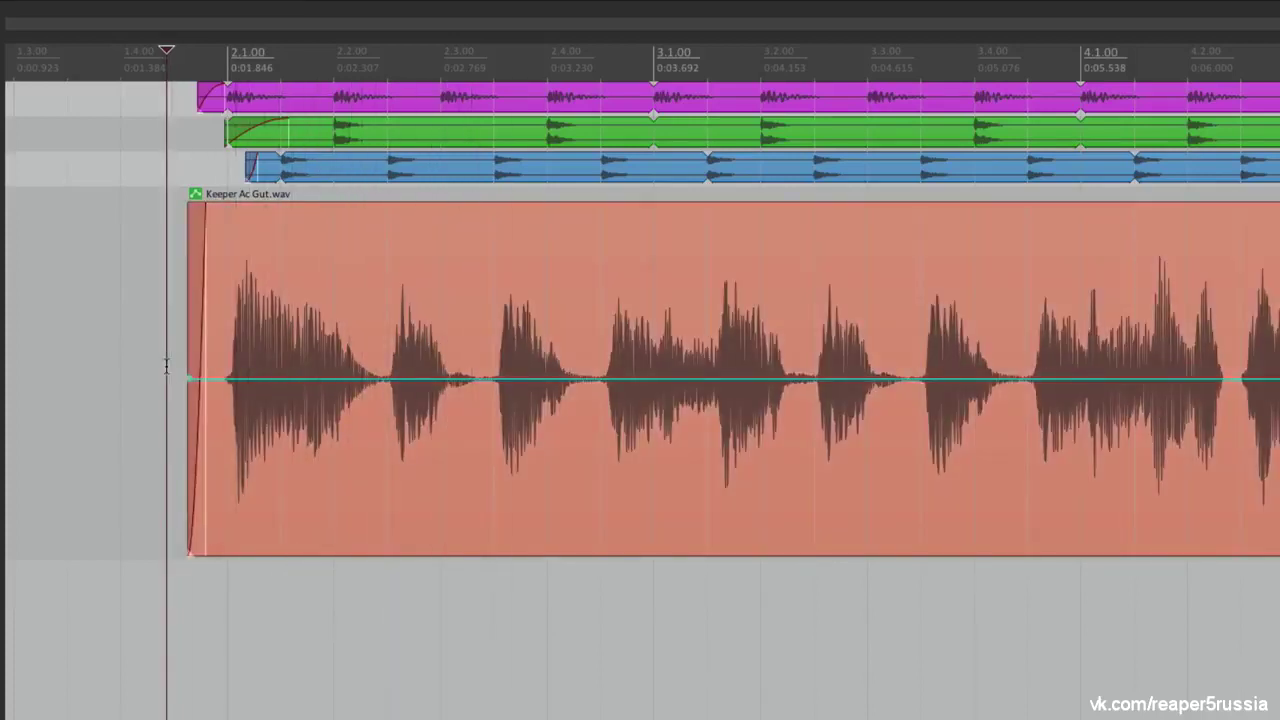
# Add four pitch envelope points around the second note, lower the segment between them, and play the passage
pyautogui.moveTo(380, 378)
pyautogui.click(380, 378)
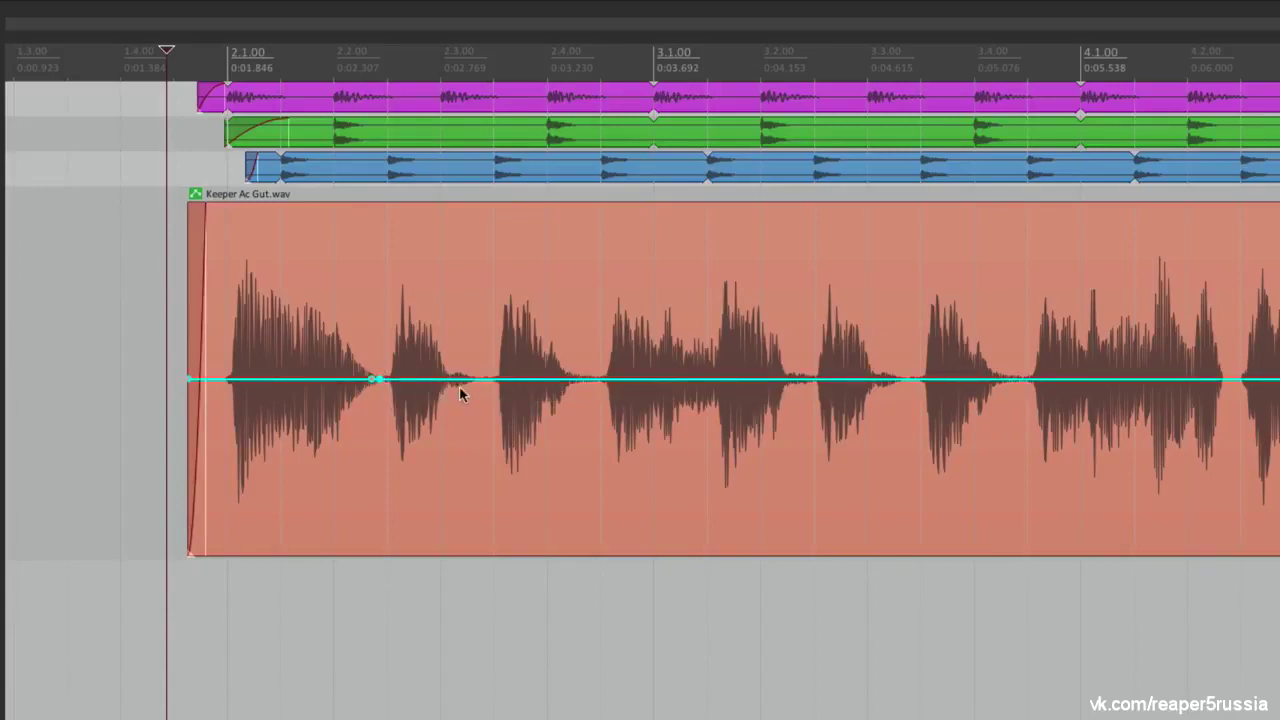
pyautogui.click(471, 379)
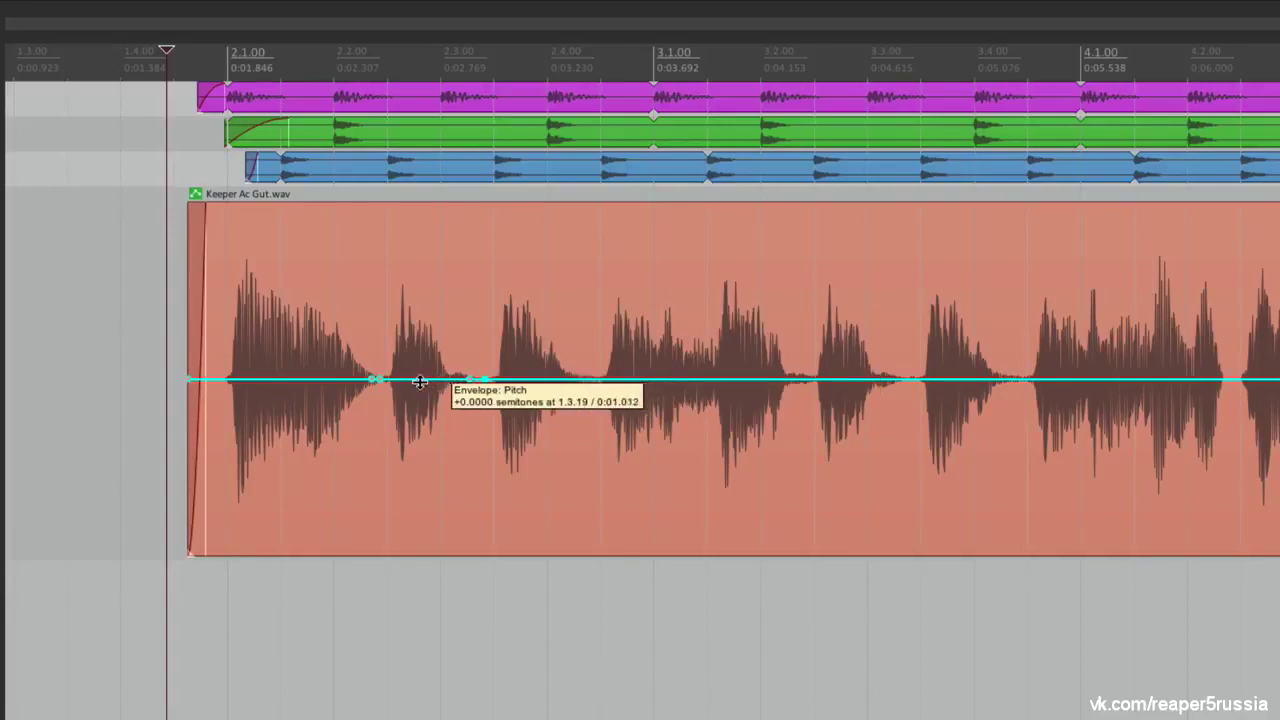
pyautogui.moveTo(420, 378); pyautogui.dragTo(417, 497)
pyautogui.click(149, 388)
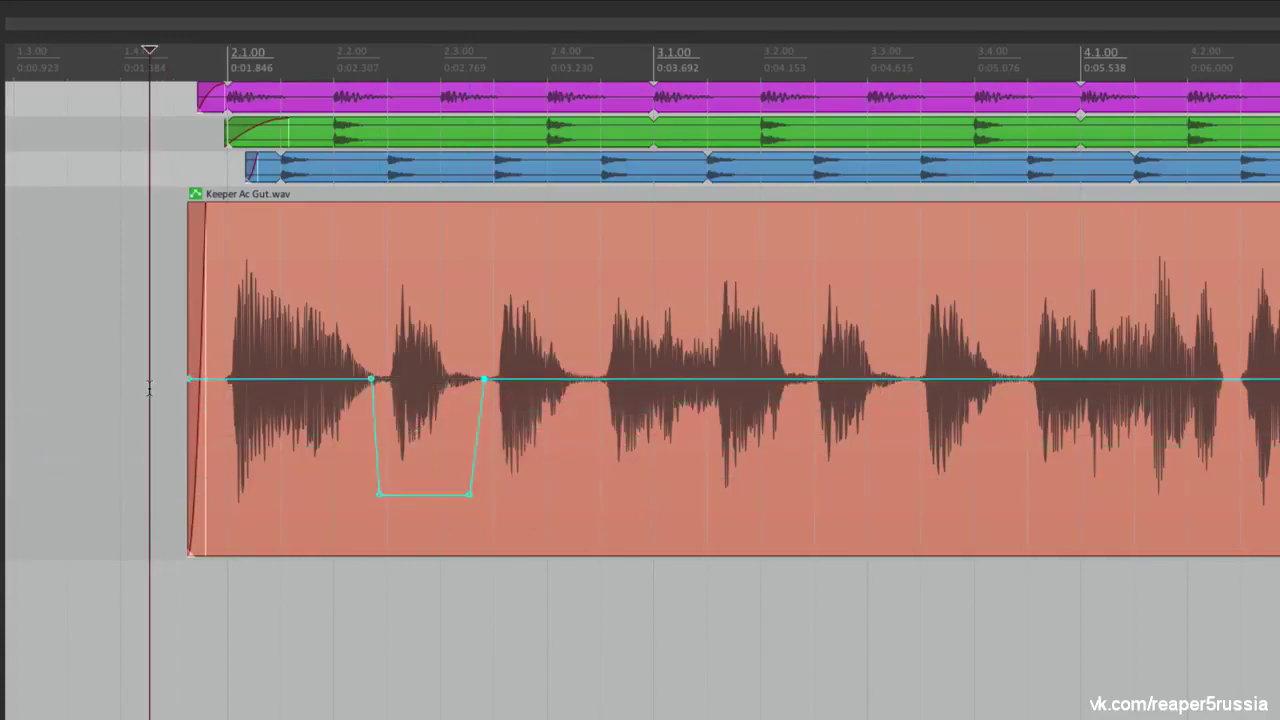
pyautogui.press('space')
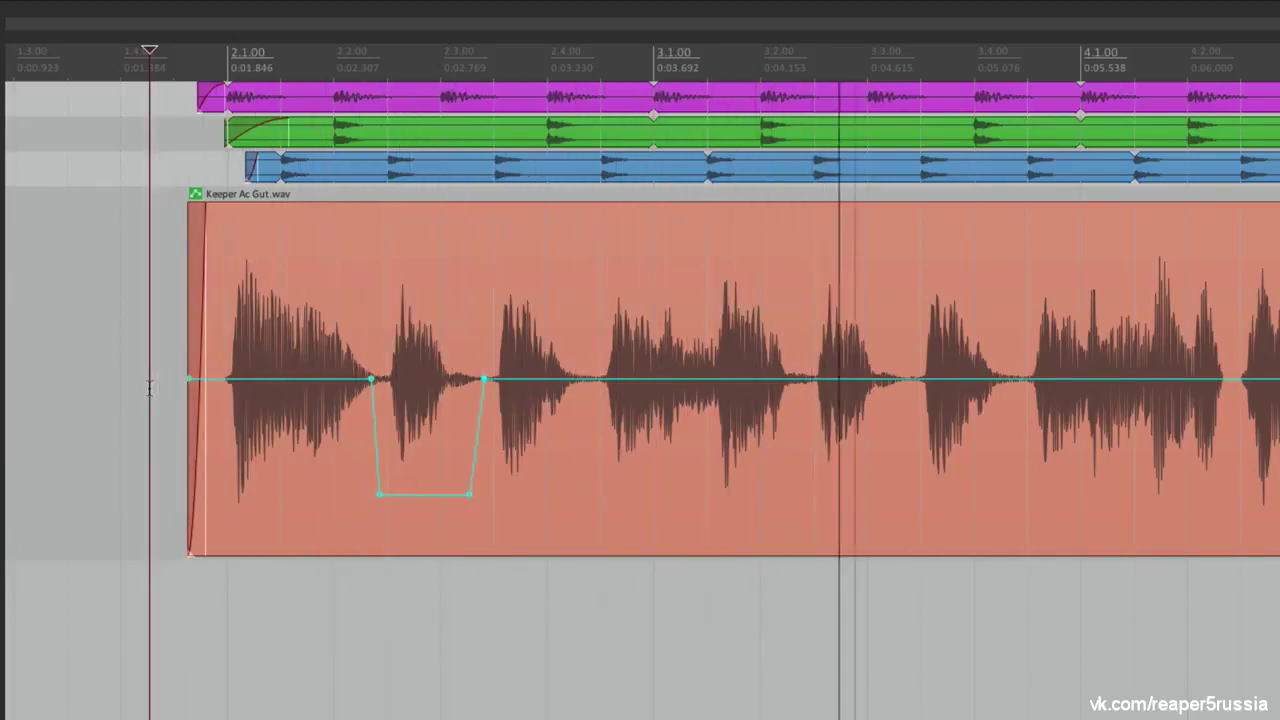
# Raise the second note's pitch envelope segment well above the centre line and play from just before the item
pyautogui.moveTo(433, 492); pyautogui.dragTo(417, 220)
pyautogui.click(155, 383)
pyautogui.press('space')
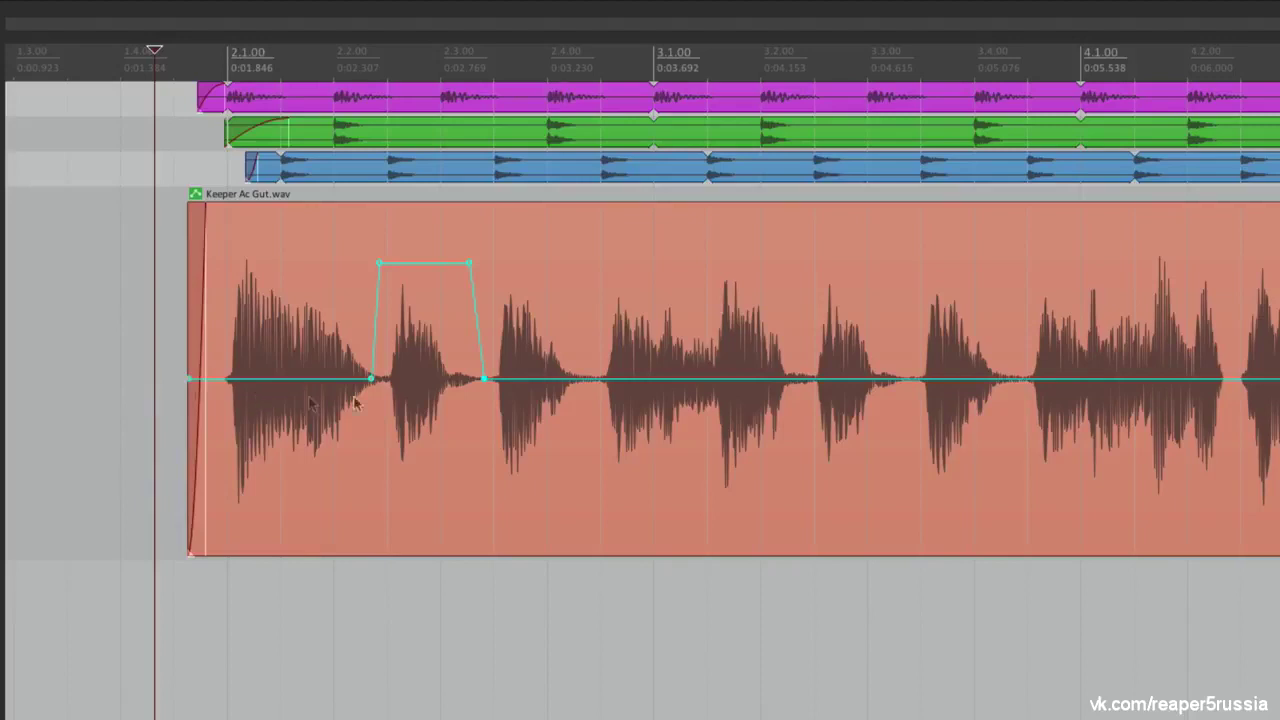
# Undo the pitch envelope on the Keeper Ac Gut item and add a take volume envelope instead
pyautogui.hotkey('ctrl', 'z')
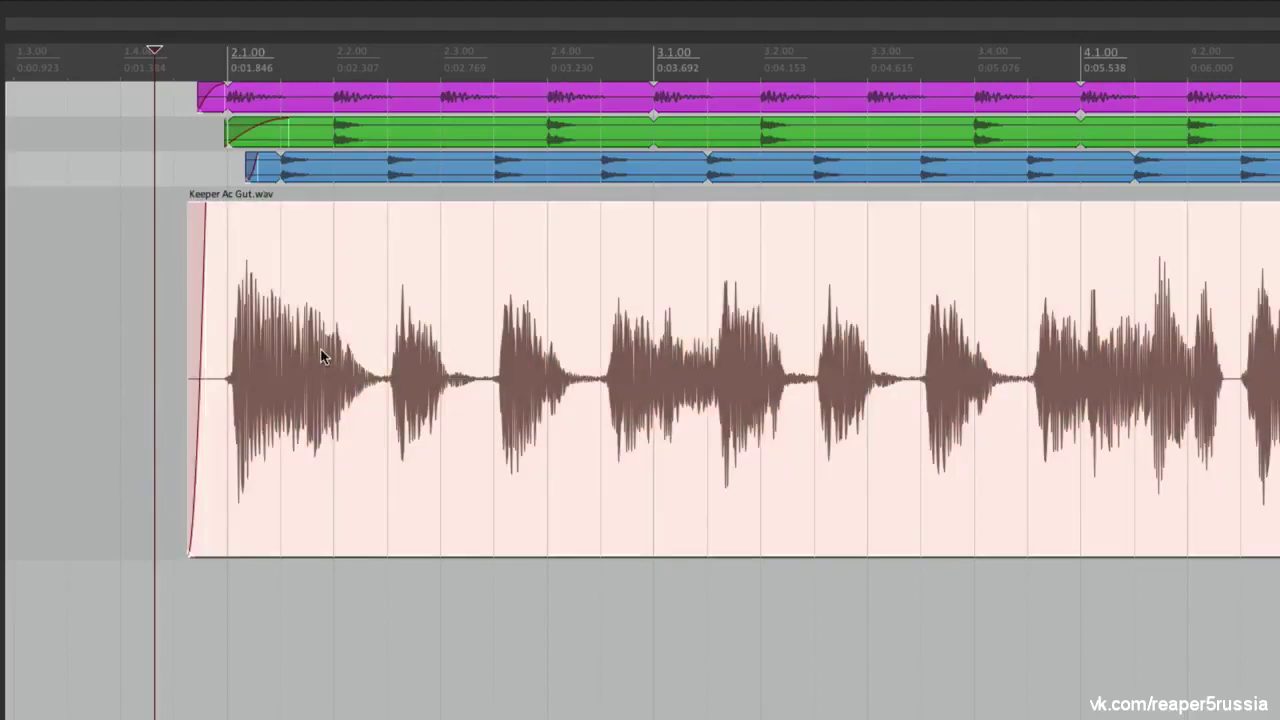
pyautogui.rightClick(322, 356)
pyautogui.moveTo(348, 456)
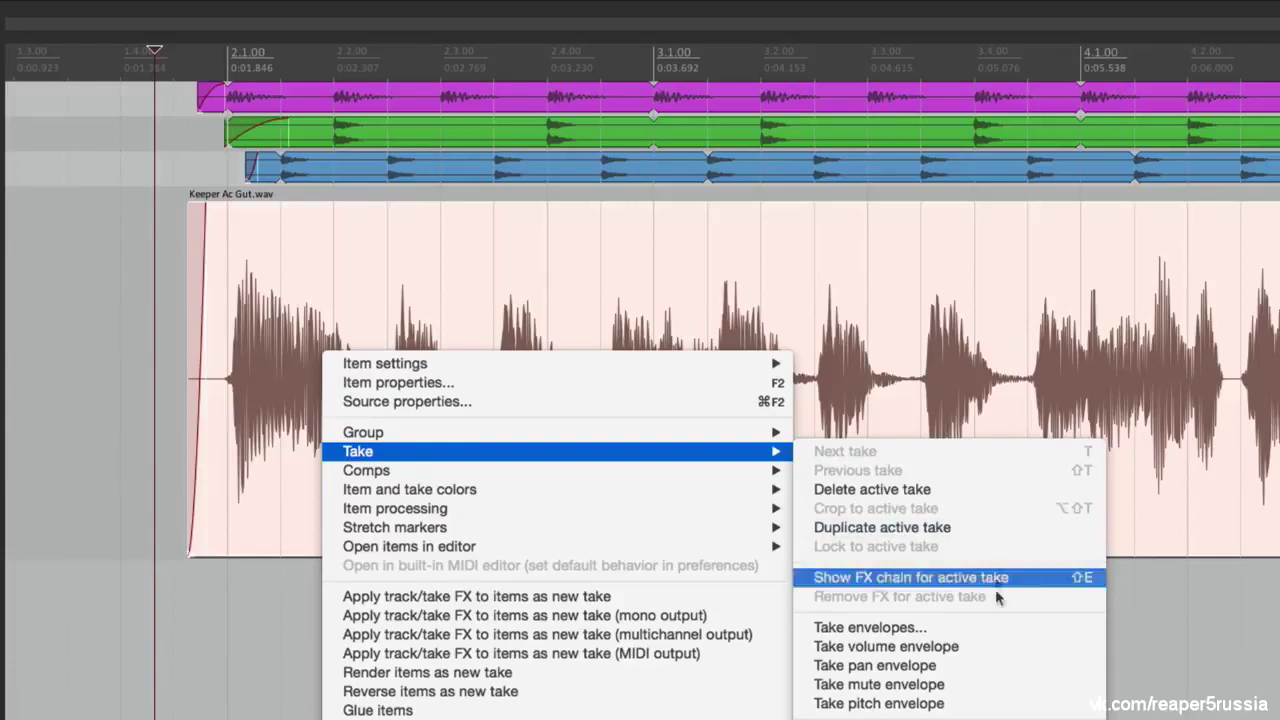
pyautogui.click(820, 648)
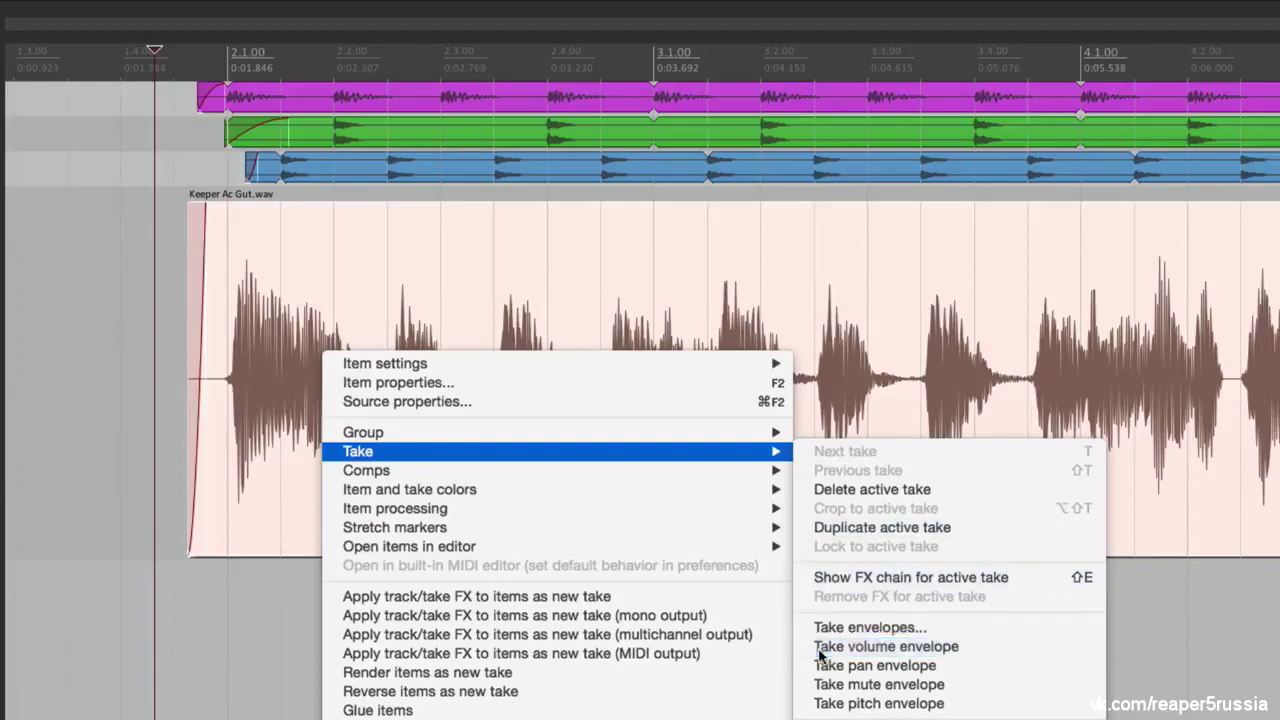
pyautogui.click(116, 437)
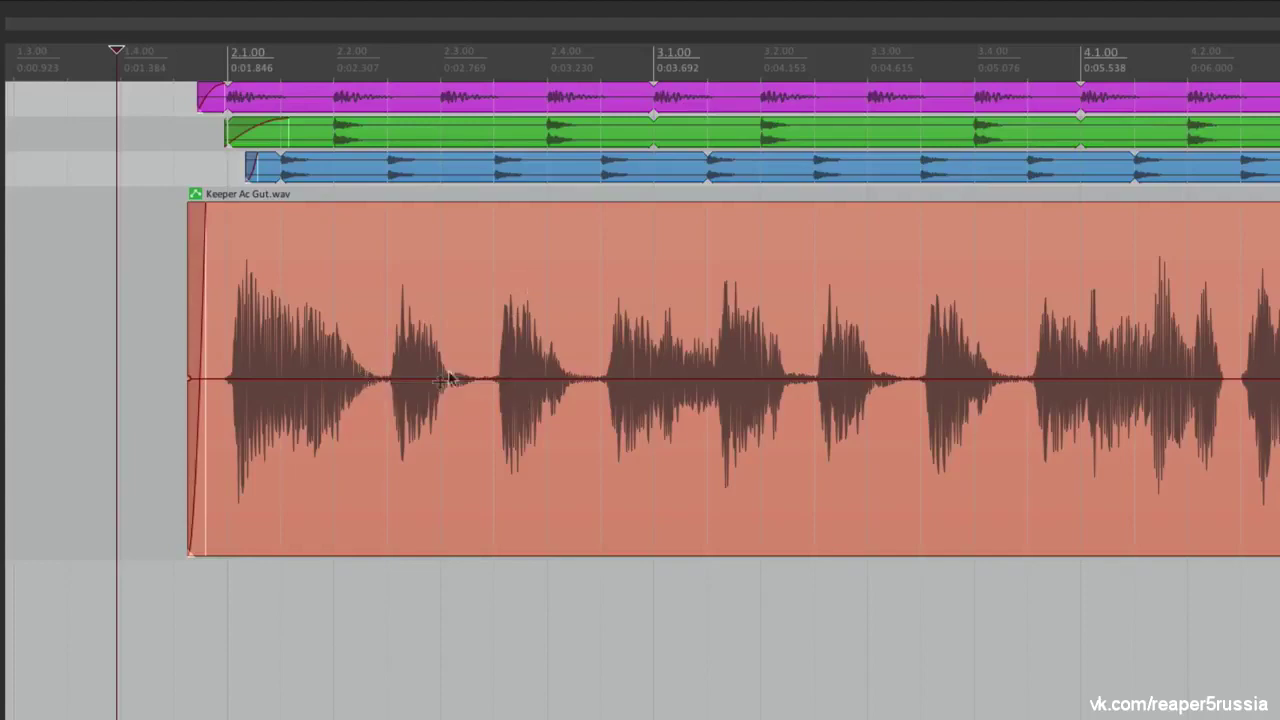
# Add four take volume envelope points around the second note and raise the segment between them
pyautogui.scroll(3, 429, 400)
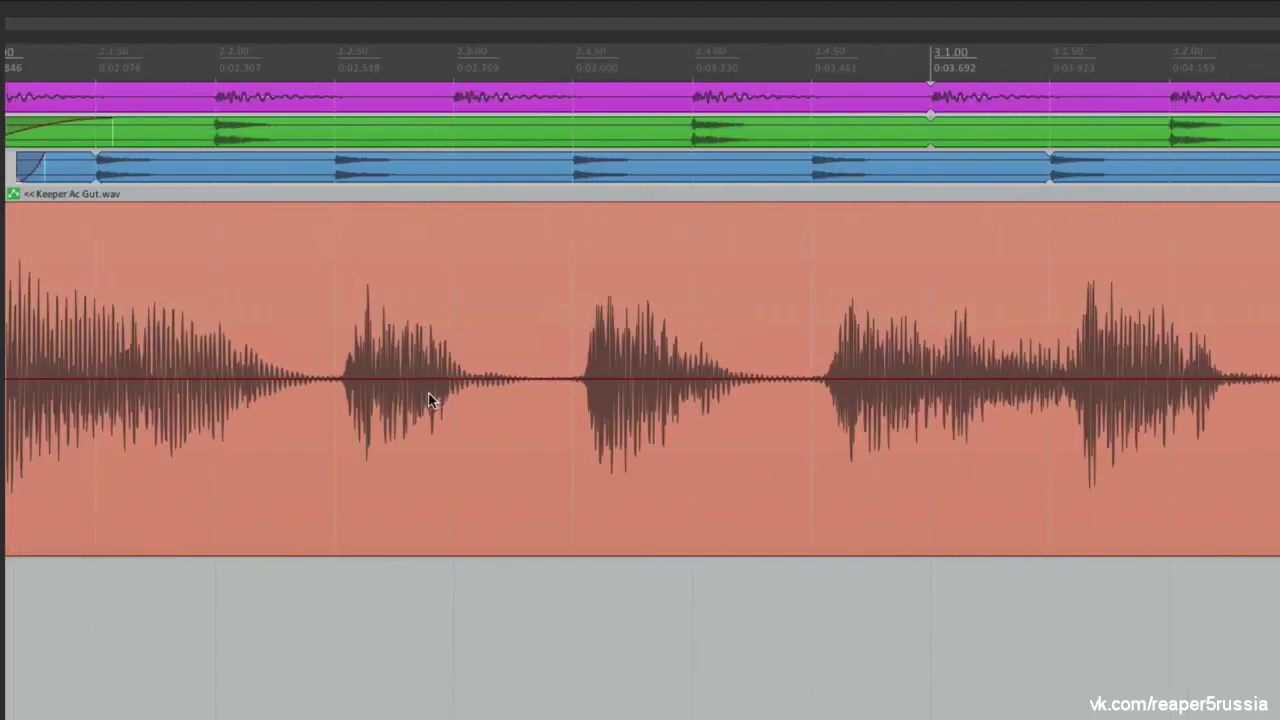
pyautogui.keyDown('shift'); pyautogui.click(305, 379); pyautogui.keyUp('shift')
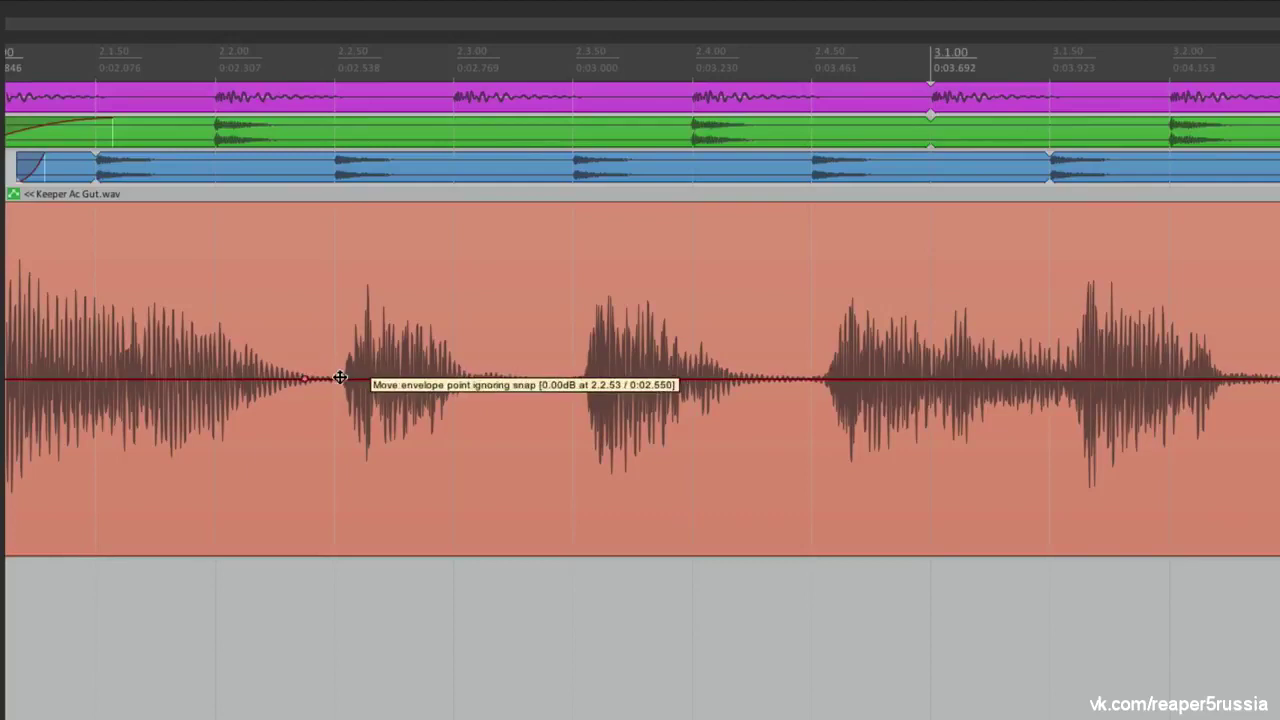
pyautogui.keyDown('shift'); pyautogui.click(341, 380); pyautogui.keyUp('shift')
pyautogui.keyDown('shift'); pyautogui.click(508, 379); pyautogui.keyUp('shift')
pyautogui.keyDown('shift'); pyautogui.click(545, 379); pyautogui.keyUp('shift')
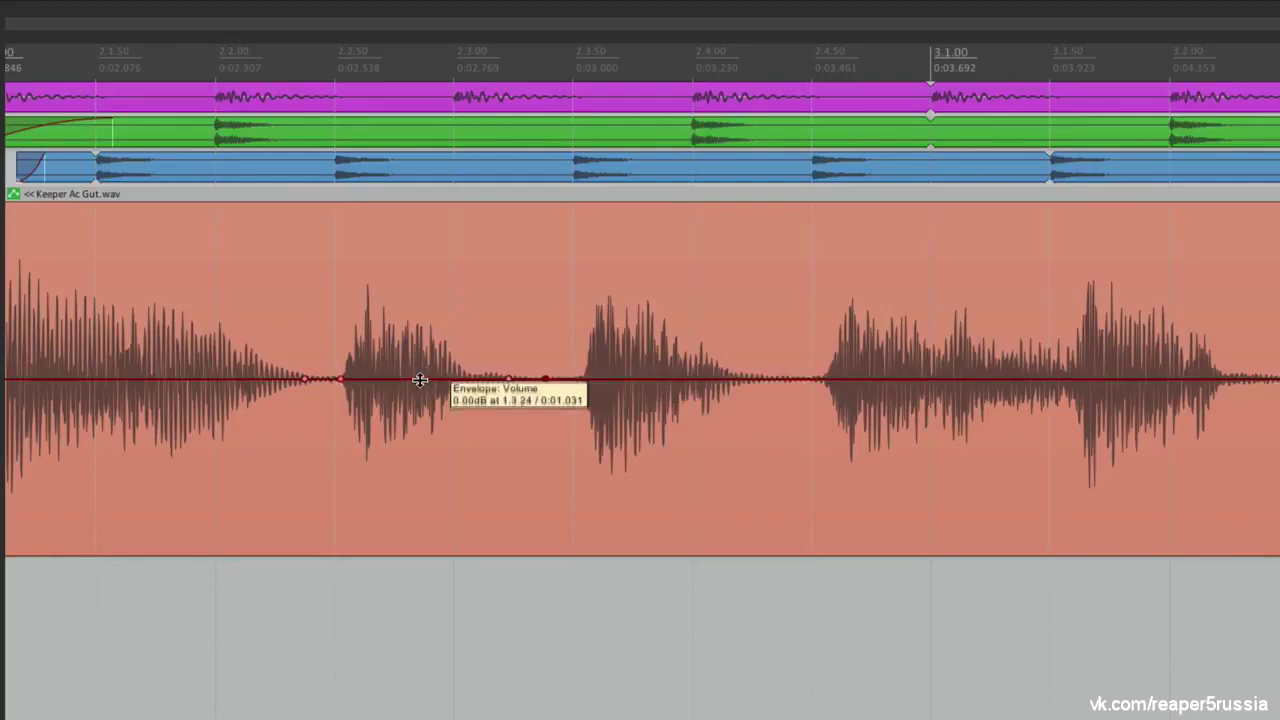
pyautogui.moveTo(420, 380); pyautogui.dragTo(415, 310)
pyautogui.scroll(-2, 415, 312)
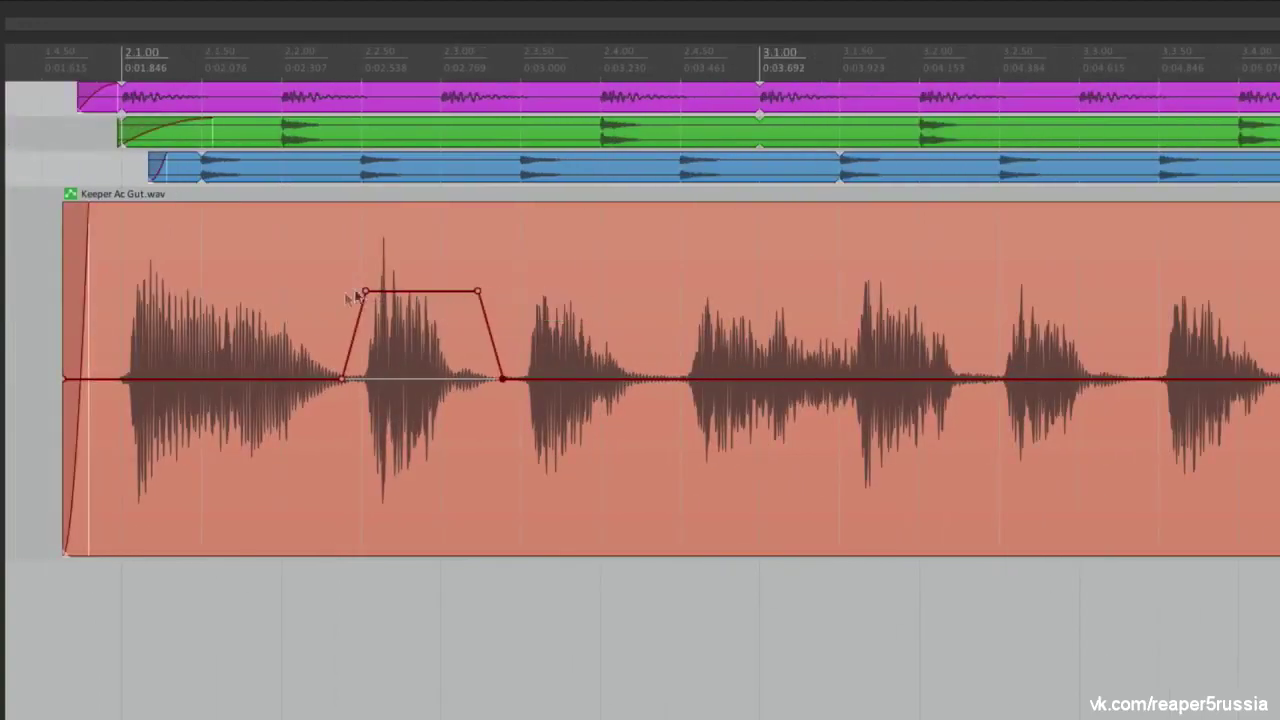
pyautogui.moveTo(401, 290); pyautogui.dragTo(400, 302)
# Add volume envelope points around the third note and raise its segment a little less than the second note's
pyautogui.keyDown('shift'); pyautogui.click(520, 379); pyautogui.keyUp('shift')
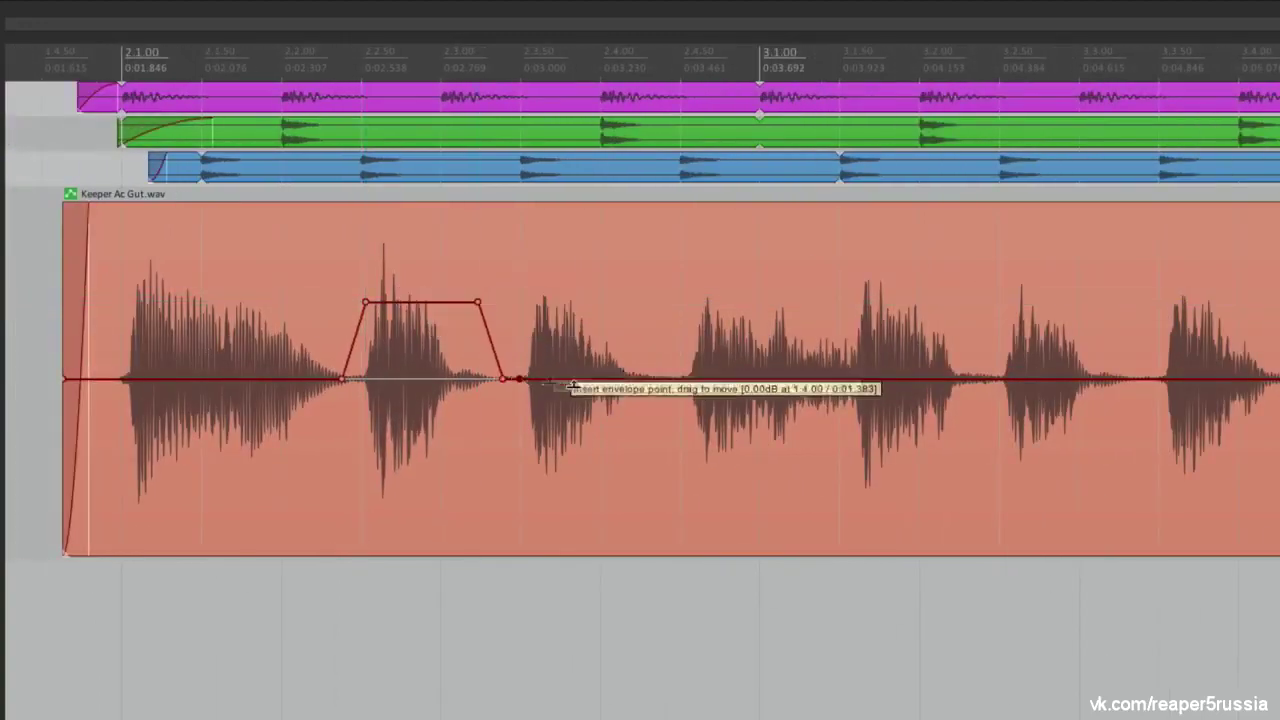
pyautogui.keyDown('shift'); pyautogui.click(654, 378); pyautogui.keyUp('shift')
pyautogui.keyDown('shift'); pyautogui.click(674, 378); pyautogui.keyUp('shift')
pyautogui.moveTo(591, 374); pyautogui.dragTo(588, 325)
# Play from just before the item and slightly lower both raised volume segments
pyautogui.click(50, 370)
pyautogui.press('space')
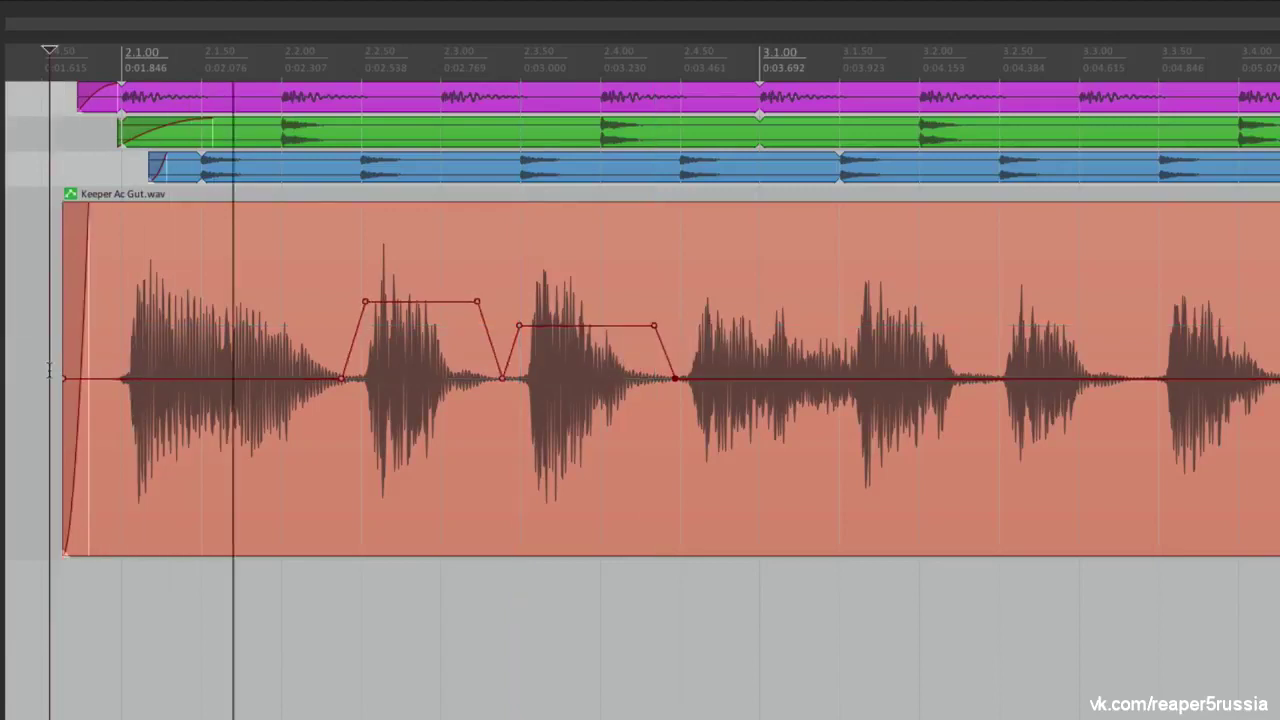
pyautogui.press('space')
pyautogui.moveTo(400, 310); pyautogui.dragTo(400, 318)
pyautogui.moveTo(577, 318); pyautogui.dragTo(577, 323)
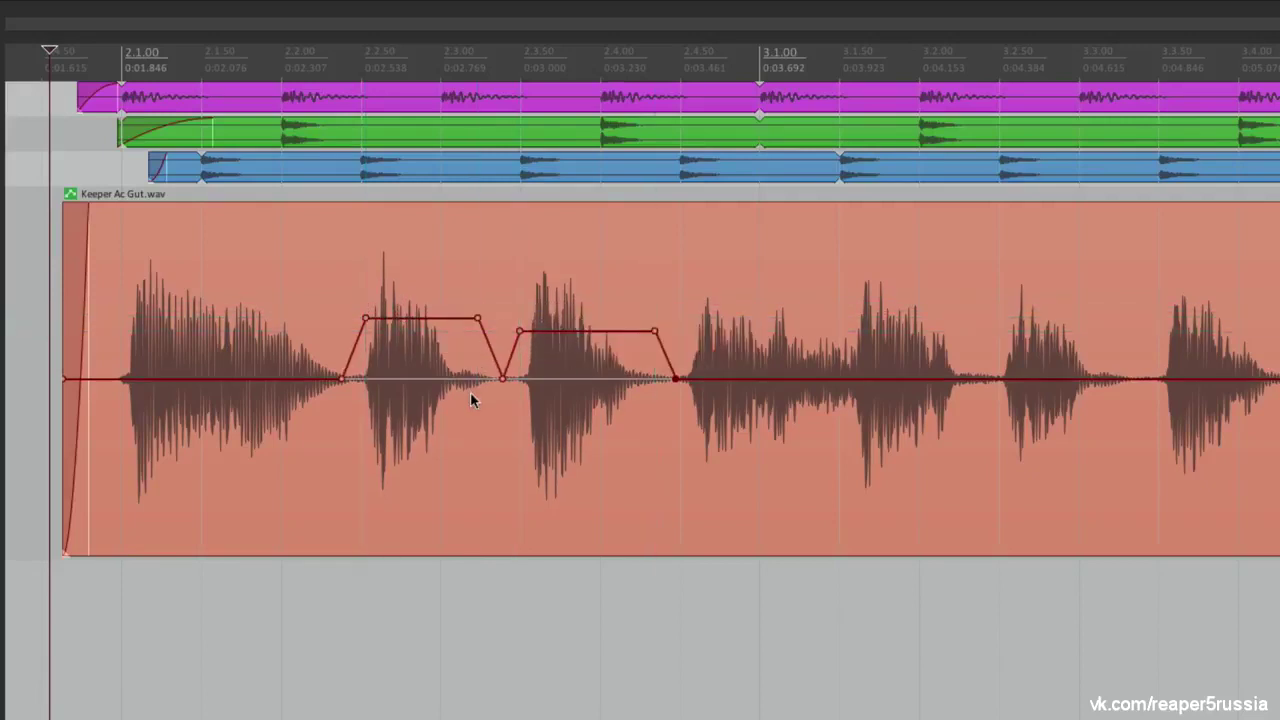
pyautogui.press('space')
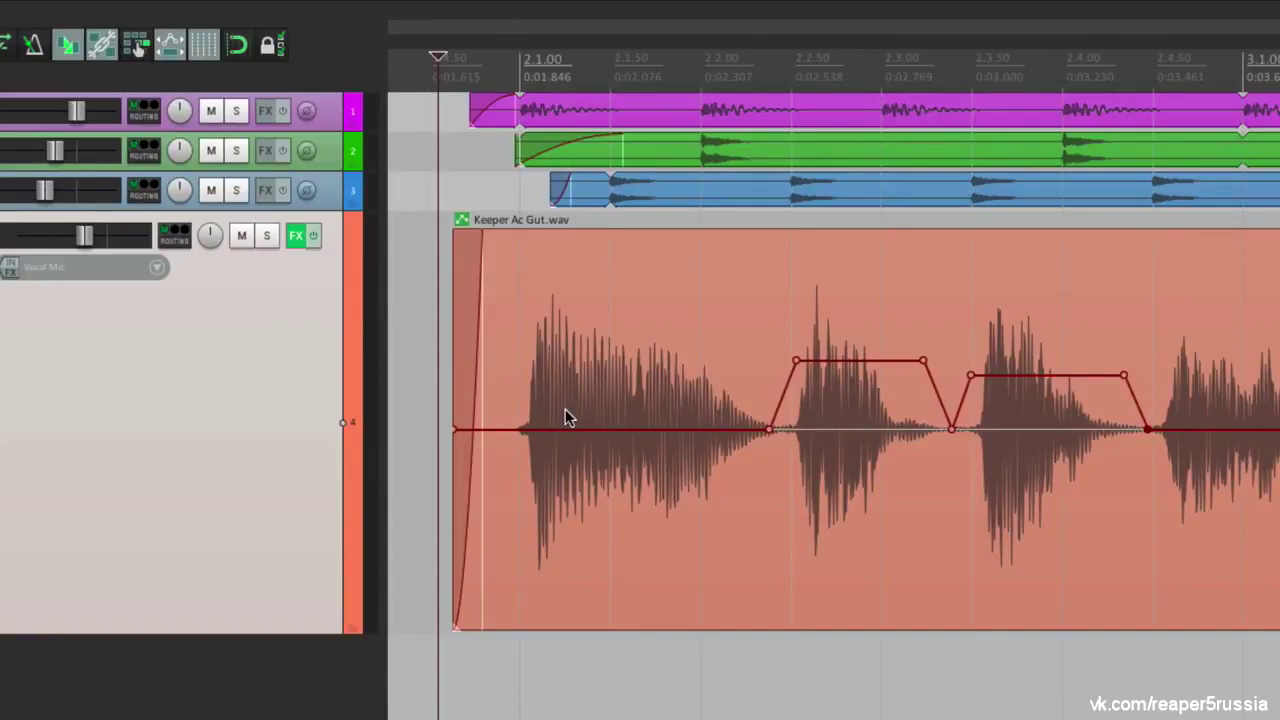
# Add volume envelope points around the first note's attack, lower the attack point to about -12 dB, and play it
pyautogui.click(500, 429)
pyautogui.click(521, 428)
pyautogui.click(636, 429)
pyautogui.moveTo(521, 429); pyautogui.dragTo(523, 575)
pyautogui.click(418, 420)
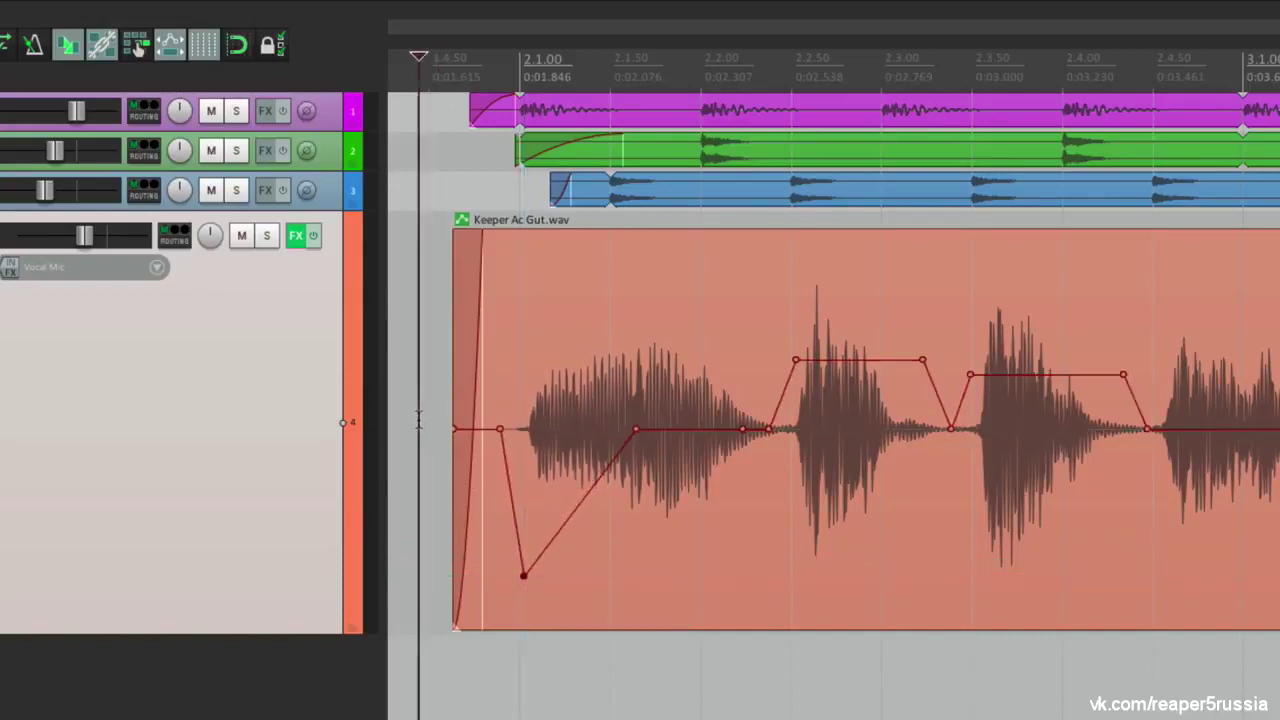
pyautogui.press('space')
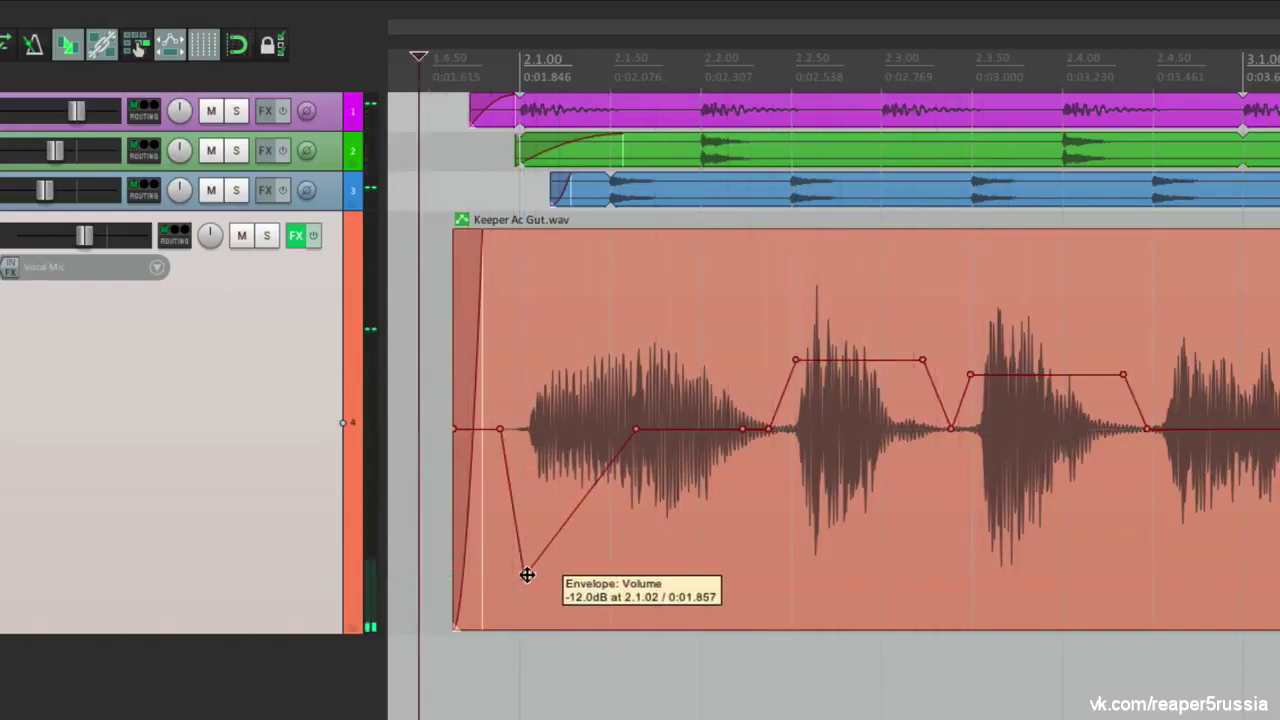
# Raise the first note's attack point slightly and compare playback with and without the volume dip
pyautogui.moveTo(527, 575); pyautogui.dragTo(525, 544)
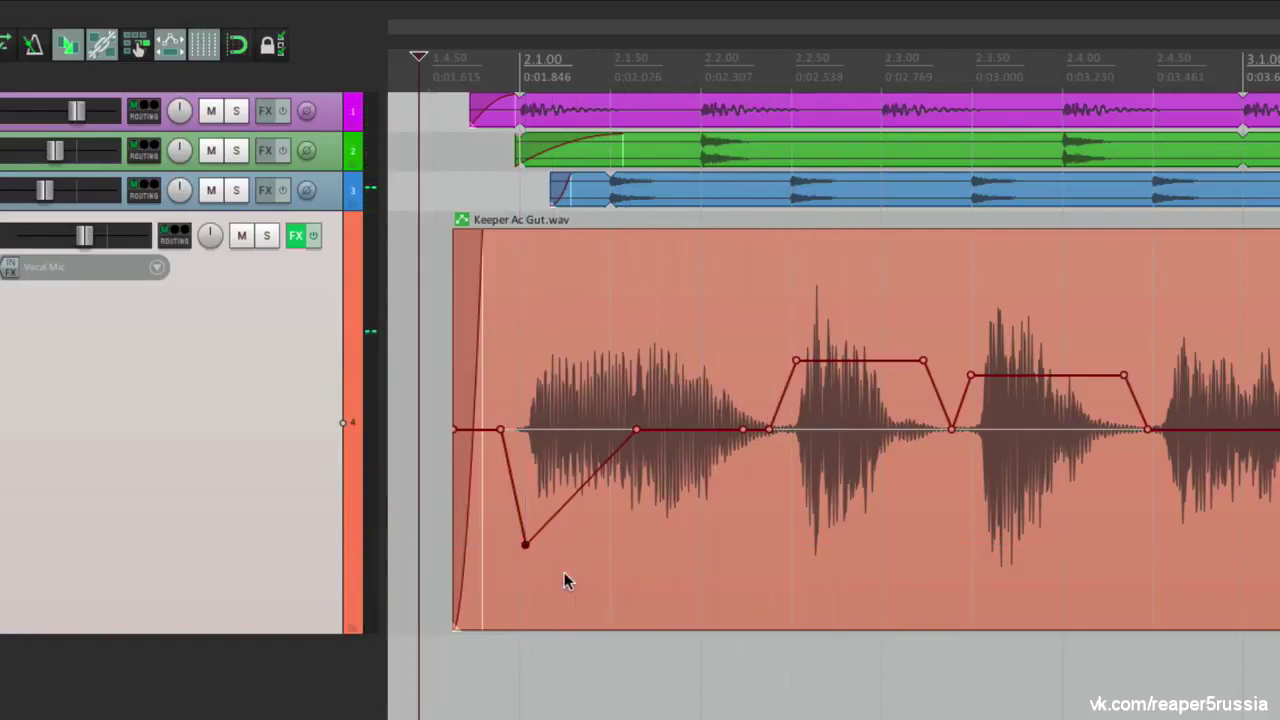
pyautogui.hotkey('ctrl', 'z')
pyautogui.press('space')
pyautogui.press('space')
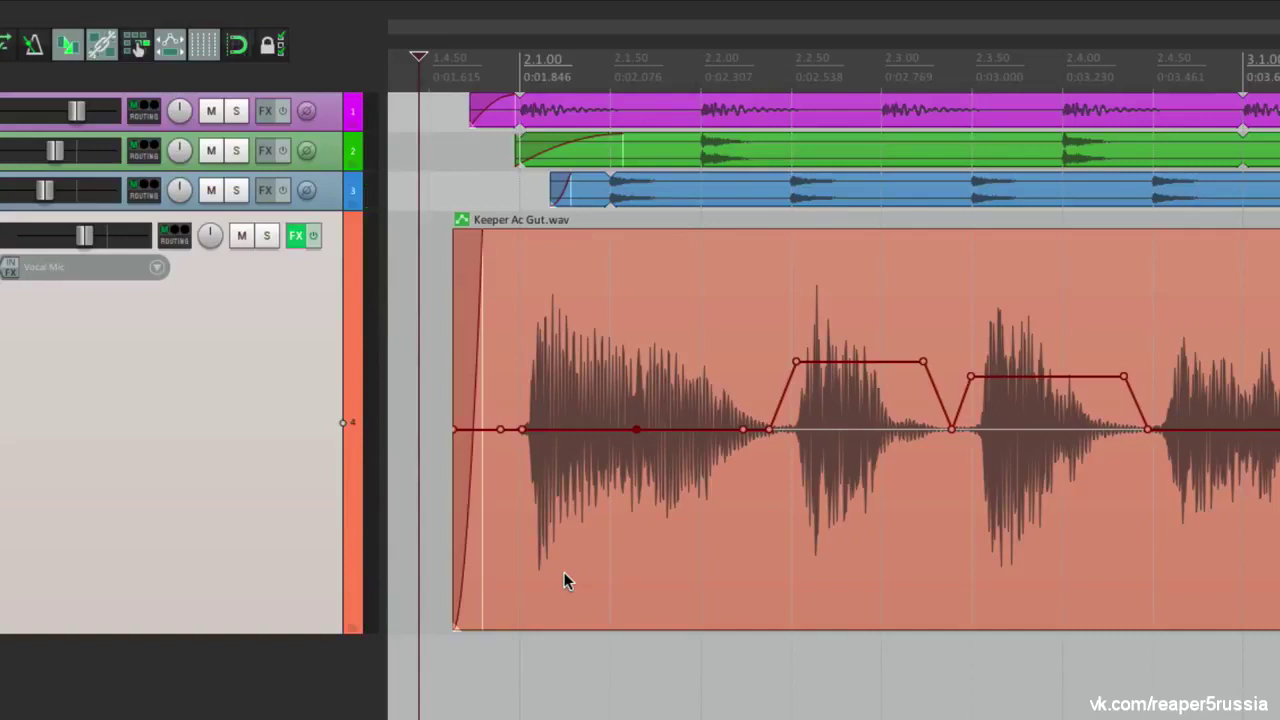
pyautogui.hotkey('ctrl', 'shift', 'z')
pyautogui.press('space')
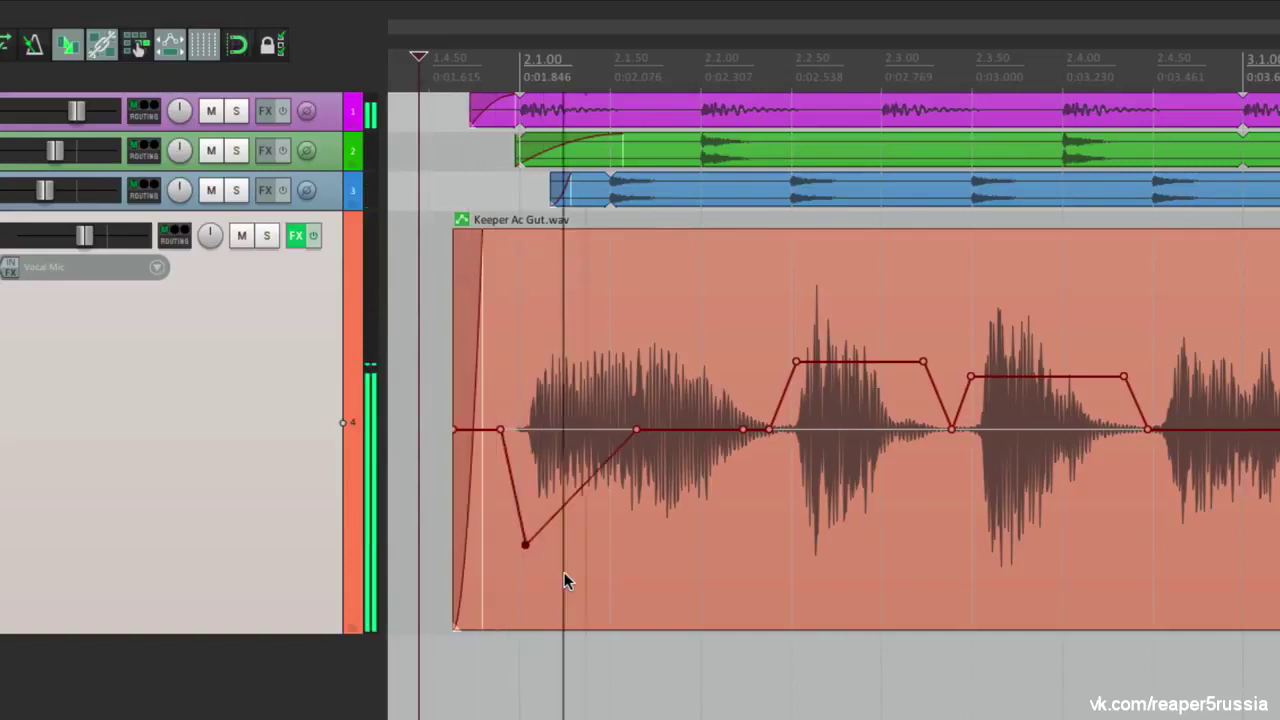
pyautogui.press('space')
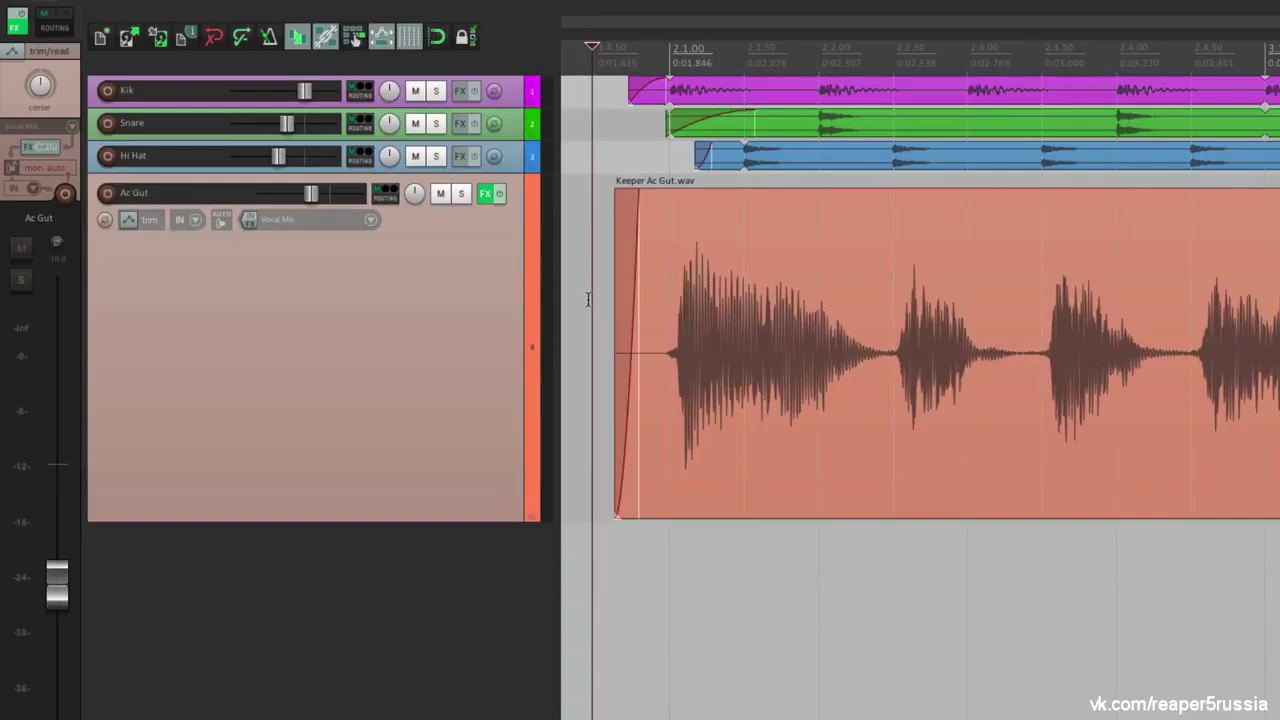
# Insert a new, taller track and place it above the Kik track
pyautogui.doubleClick(432, 578)
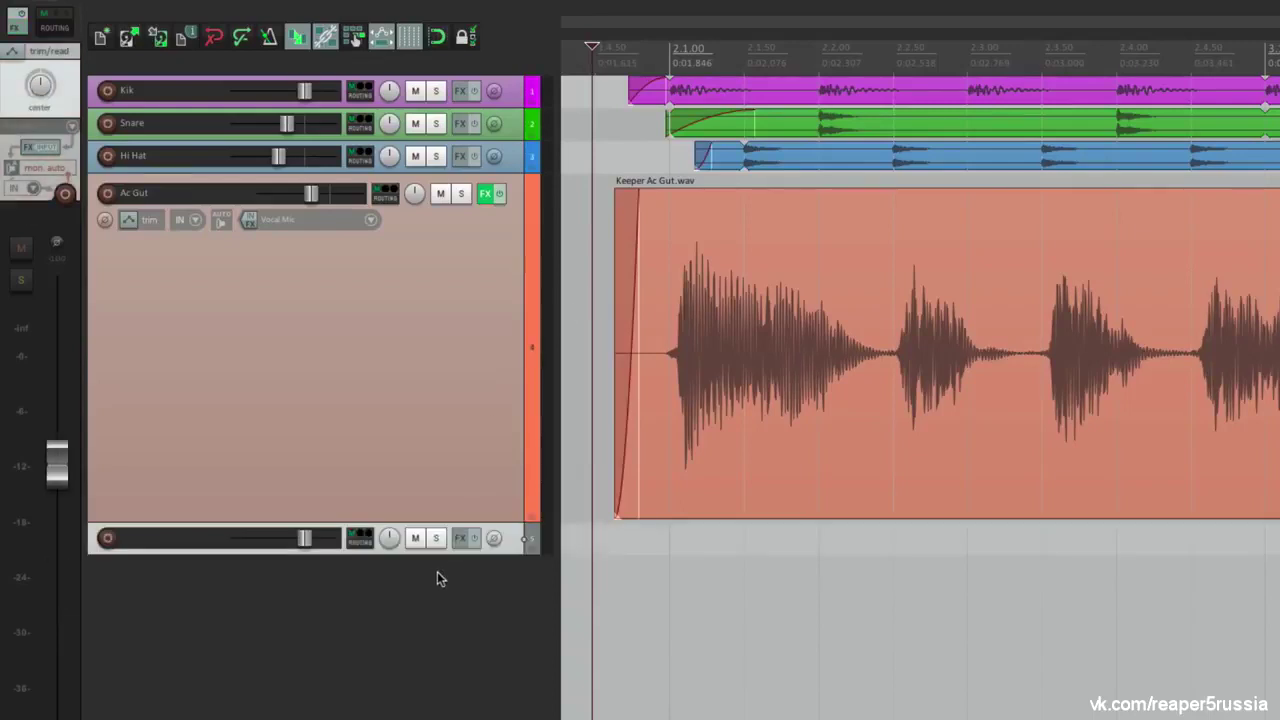
pyautogui.moveTo(441, 553); pyautogui.dragTo(437, 660)
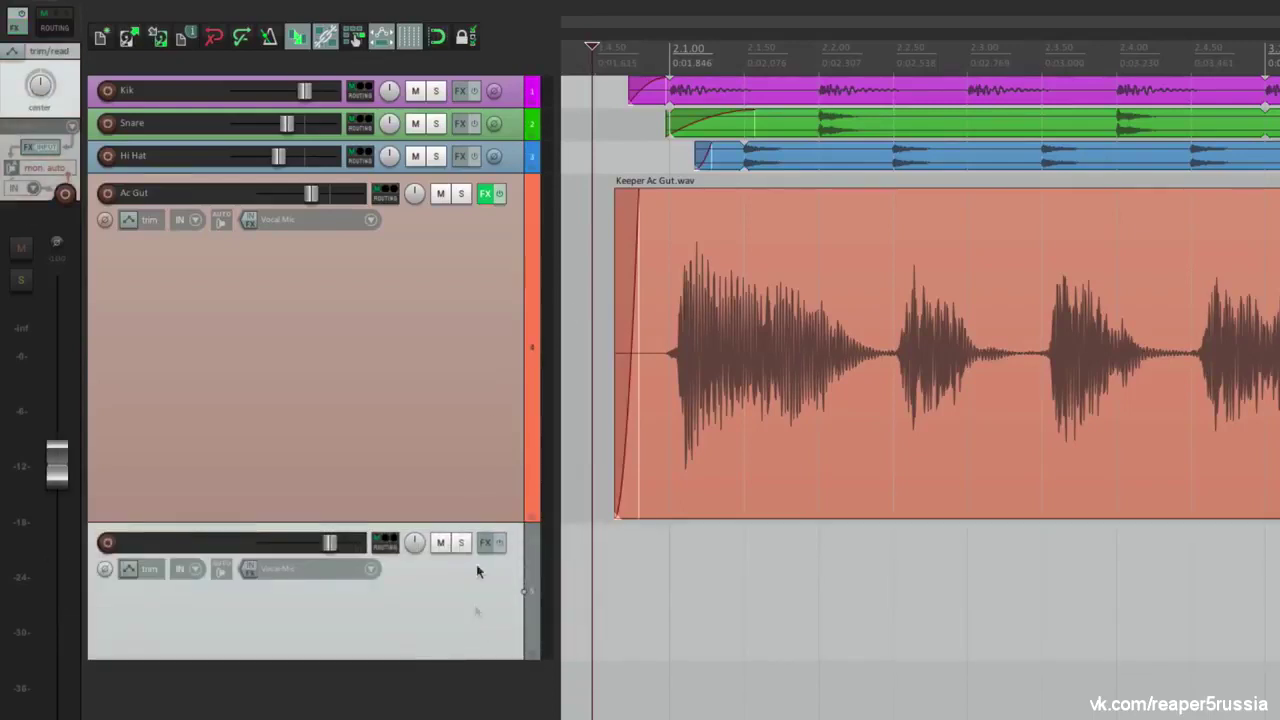
pyautogui.moveTo(483, 120); pyautogui.dragTo(474, 80)
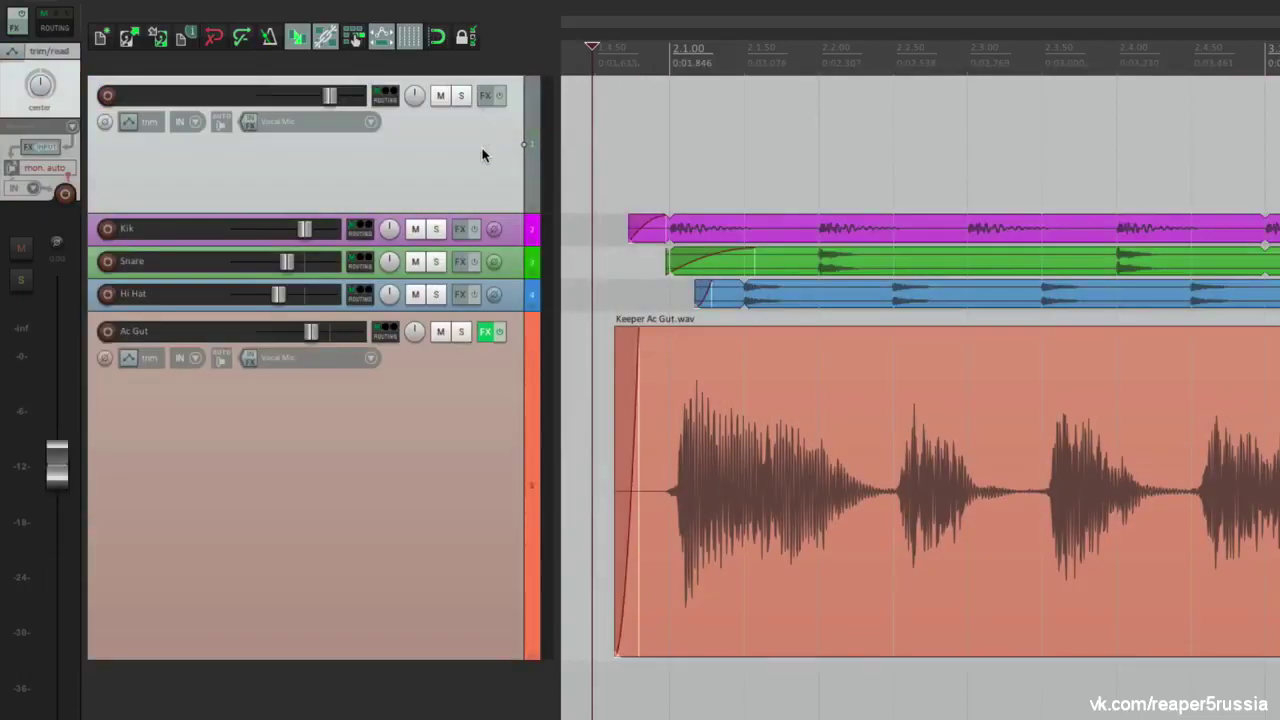
# Make the new track the master of Group 1 and the Kik, Snare, Hi Hat and Ac Gut tracks its slaves
pyautogui.hotkey('shift', 'g')
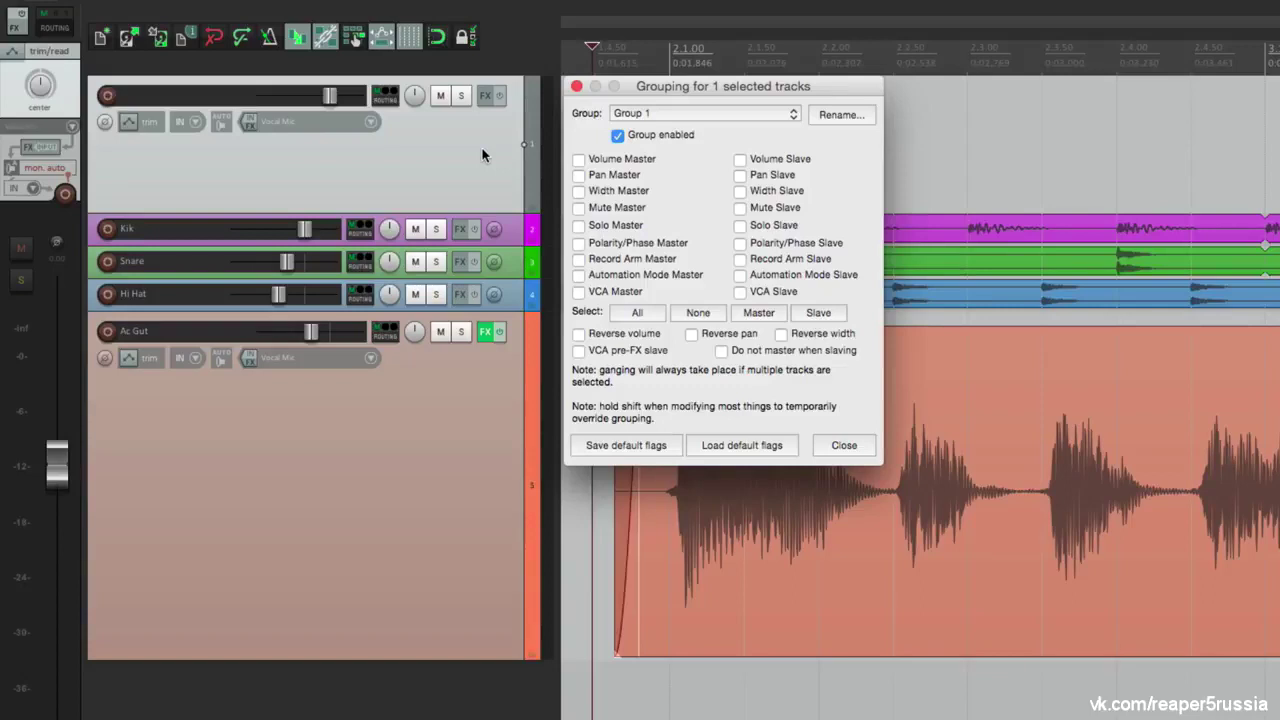
pyautogui.click(745, 315)
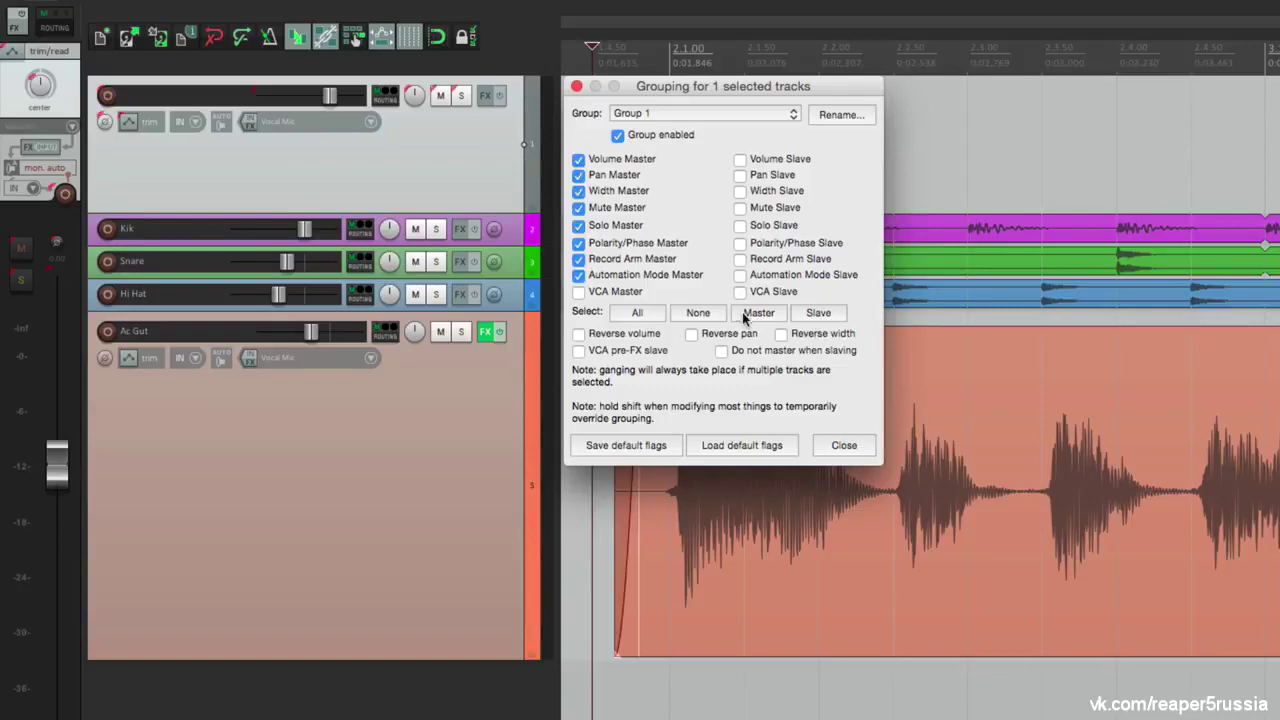
pyautogui.click(518, 240)
pyautogui.keyDown('shift'); pyautogui.click(513, 430); pyautogui.keyUp('shift')
pyautogui.click(815, 314)
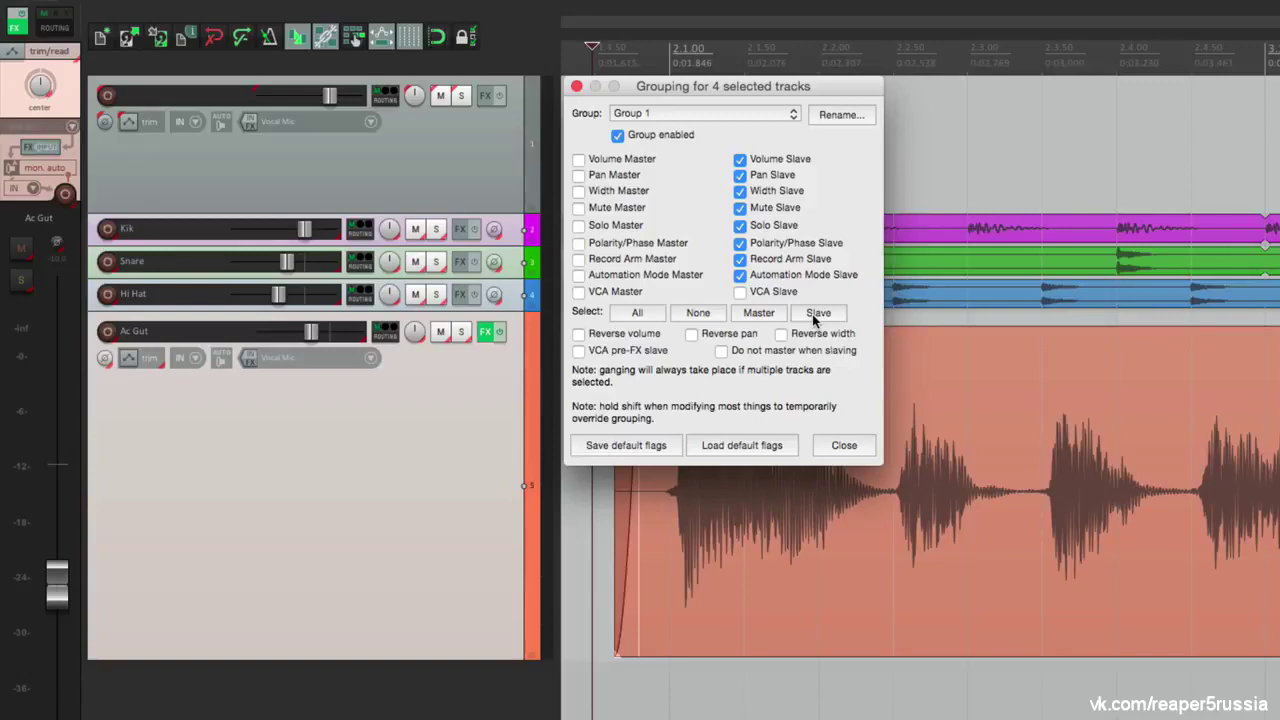
pyautogui.click(844, 445)
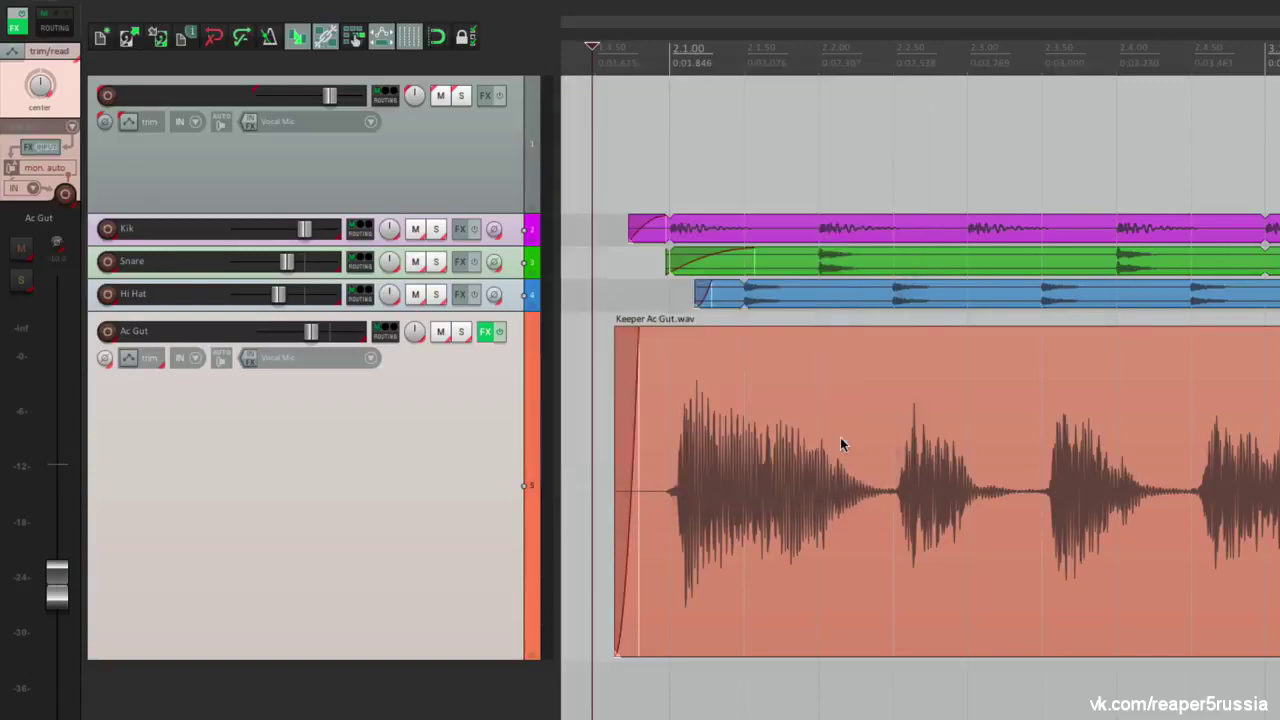
# Try lowering the master track's volume fader and reset it to its default level
pyautogui.click(601, 432)
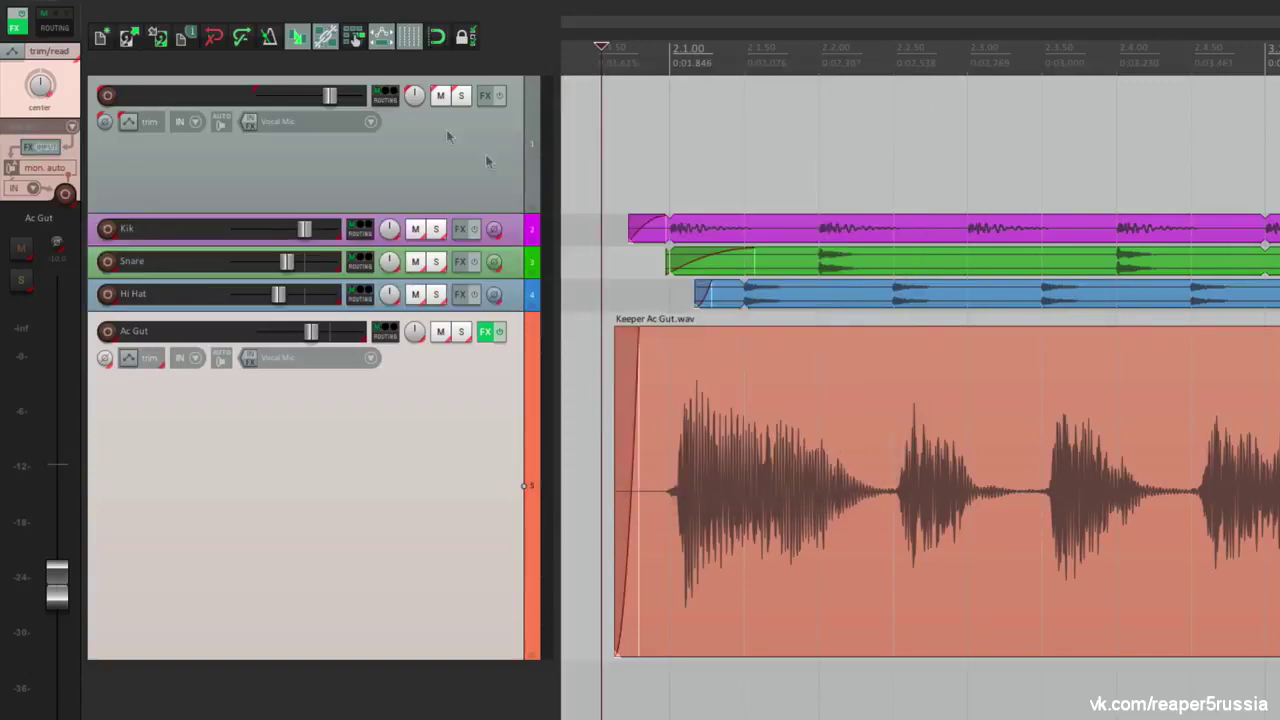
pyautogui.moveTo(332, 97)
pyautogui.mouseDown()
pyautogui.moveTo(298, 103)
pyautogui.moveTo(314, 100)
pyautogui.mouseUp()
pyautogui.doubleClick(314, 100)
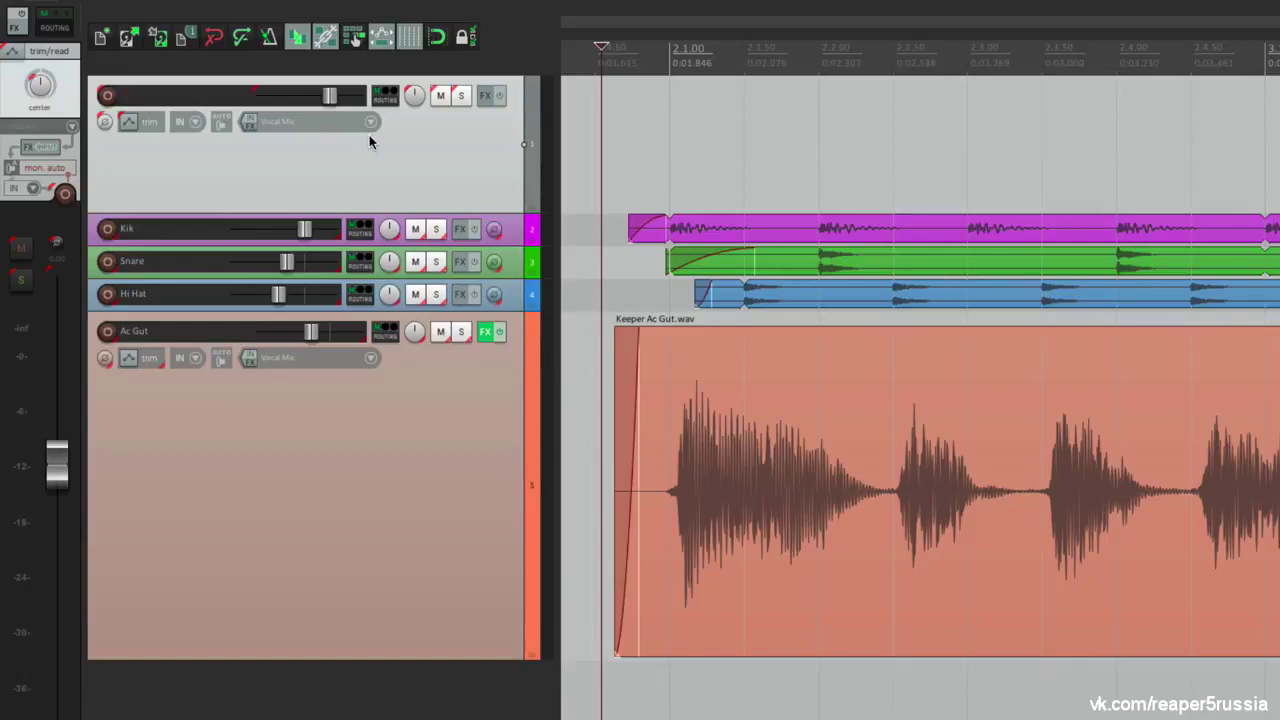
# Enable the Volume envelope on the new master track and draw a freehand wavy curve across measure 2
pyautogui.click(131, 122)
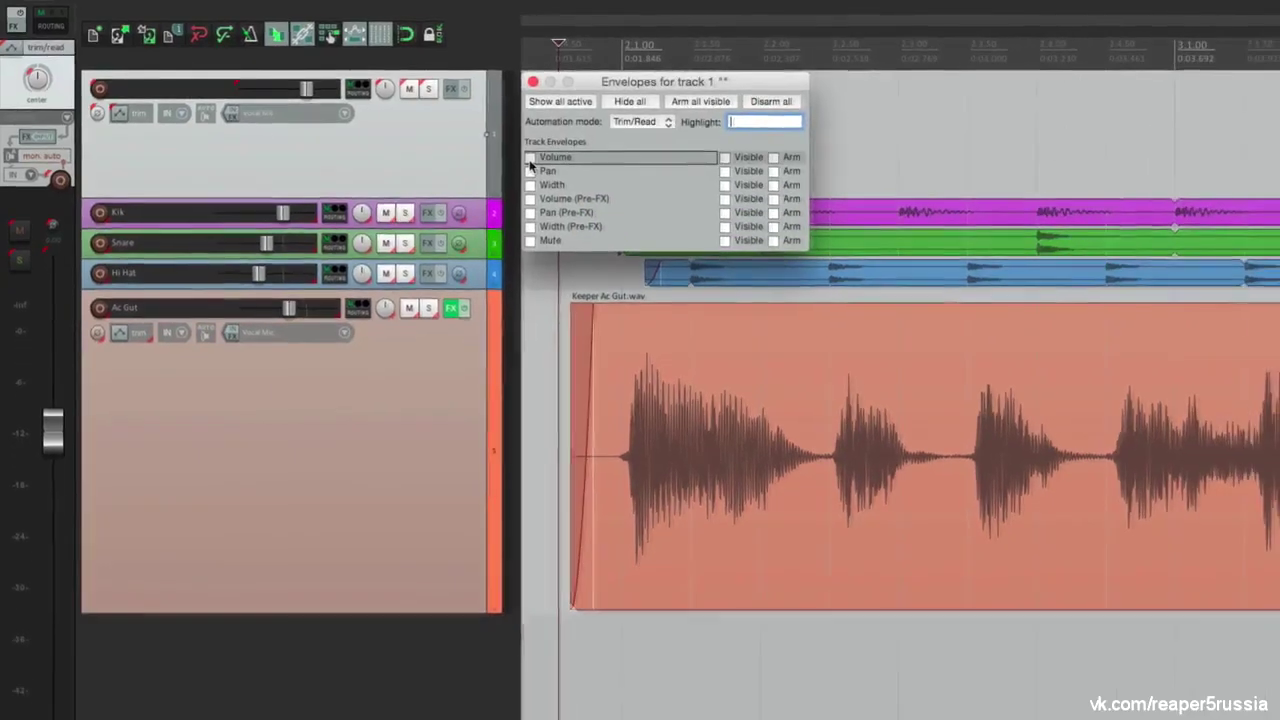
pyautogui.click(571, 169)
pyautogui.click(533, 81)
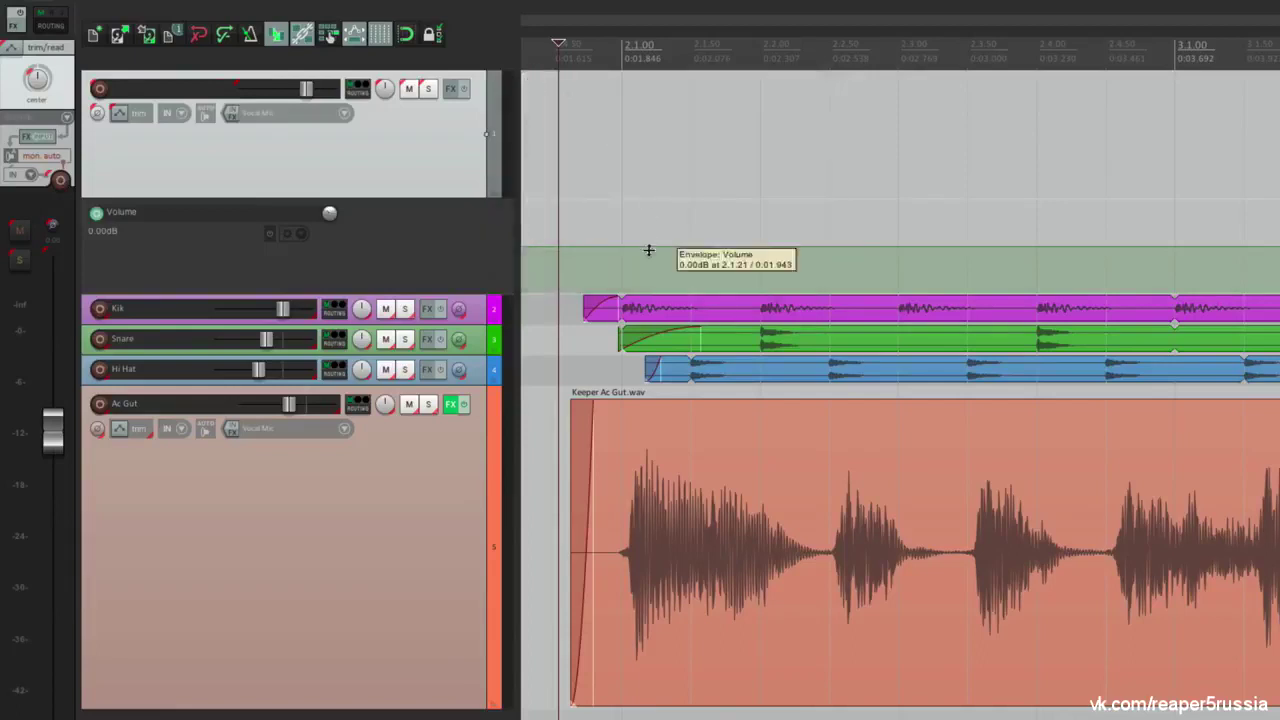
pyautogui.moveTo(594, 245)
pyautogui.mouseDown()
pyautogui.moveTo(643, 234)
pyautogui.moveTo(1090, 250)
pyautogui.mouseUp()
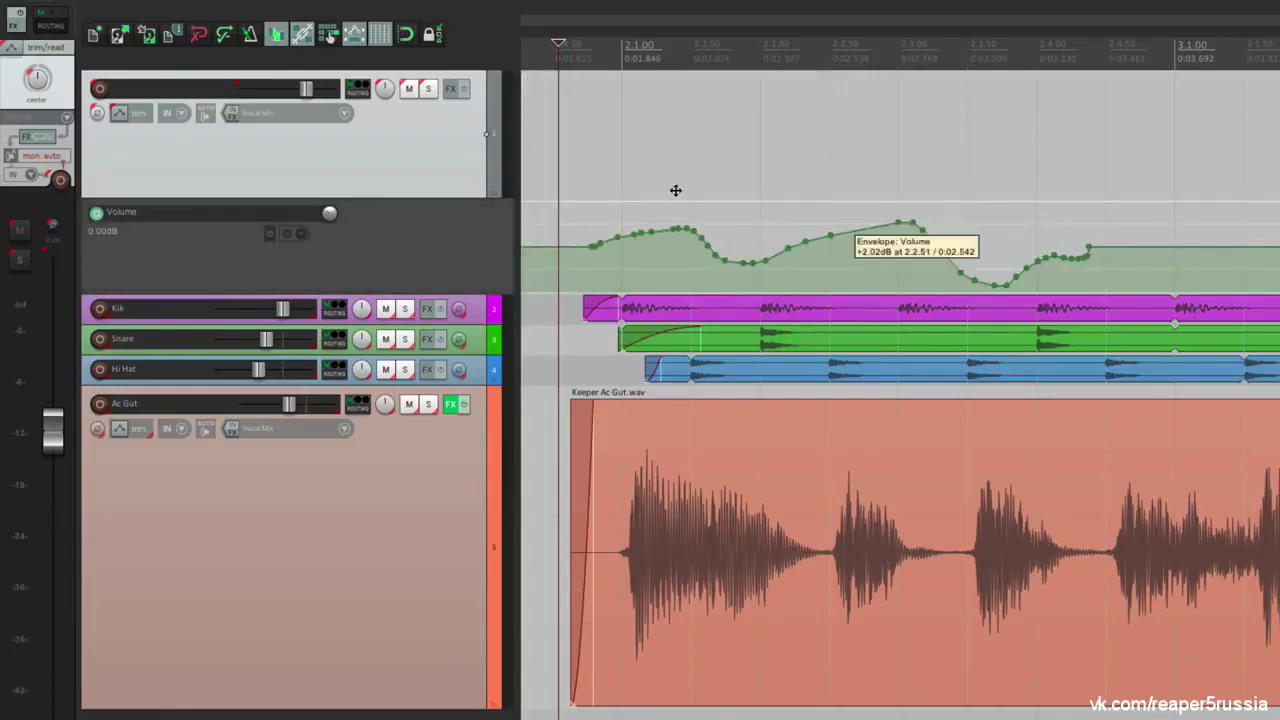
# Switch the master track to Read automation mode and play back the drawn Volume envelope over the grouped tracks
pyautogui.click(118, 113)
pyautogui.click(122, 422)
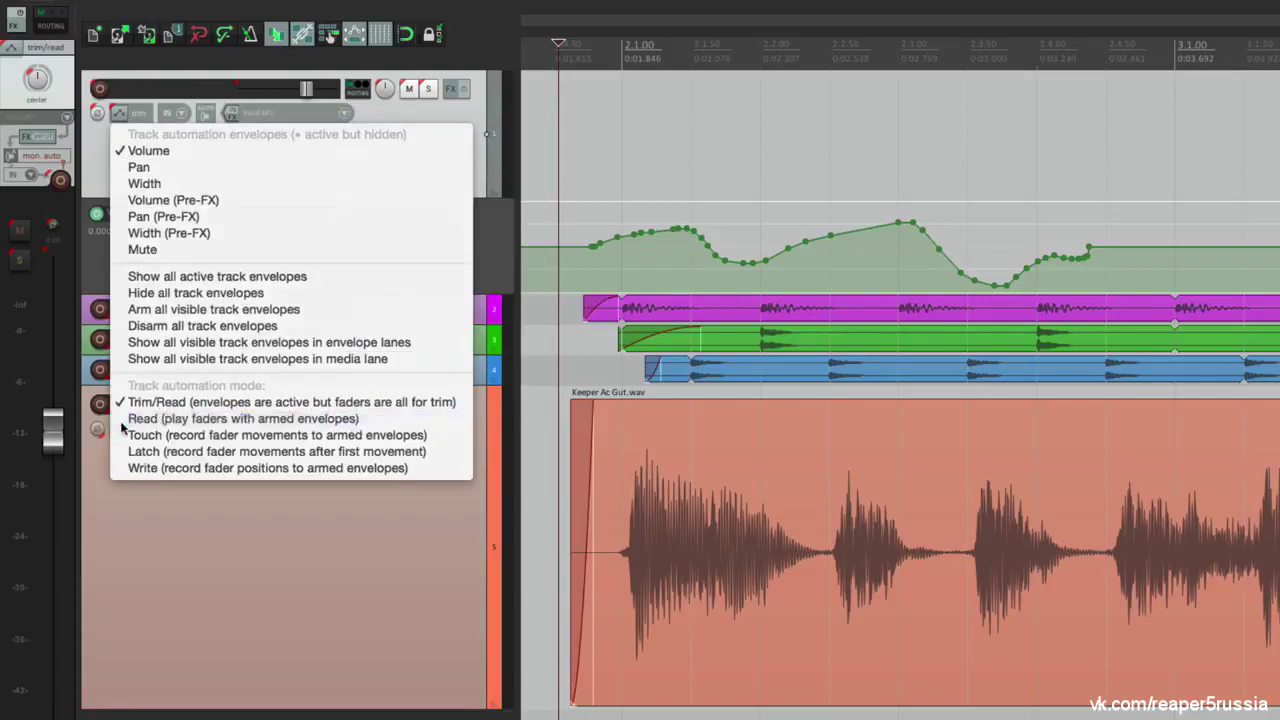
pyautogui.press('space')
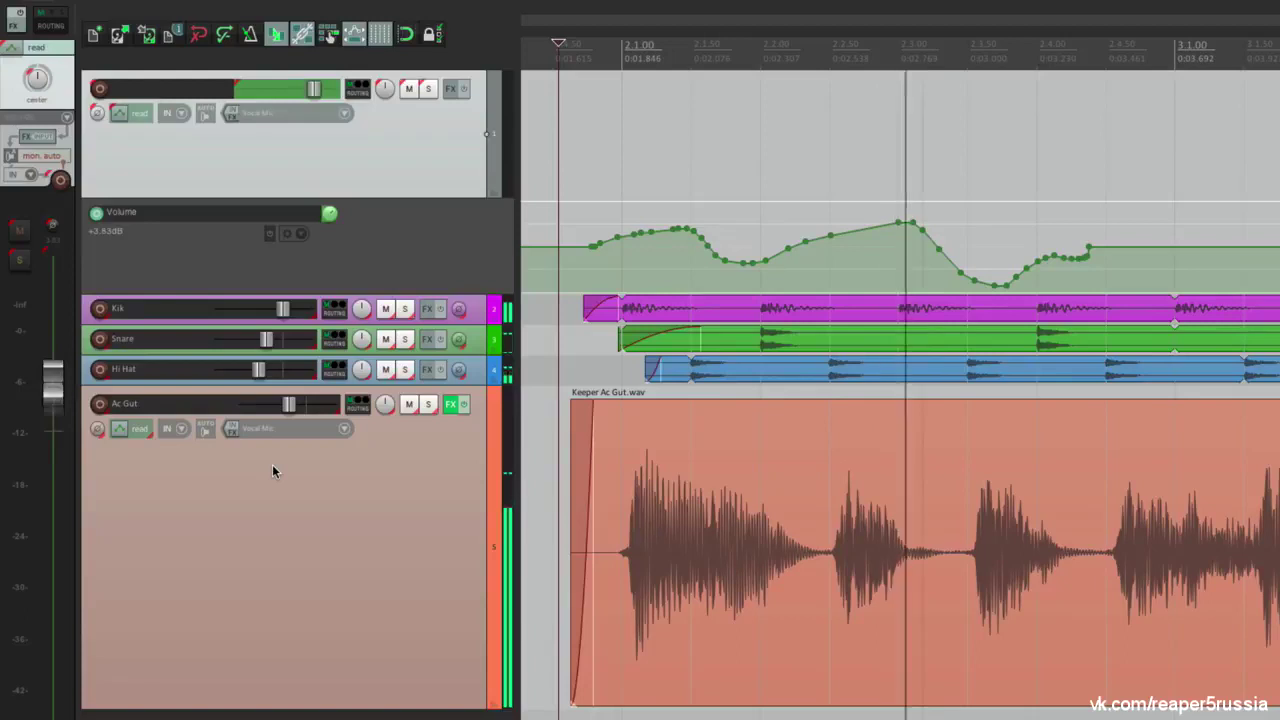
pyautogui.press('space')
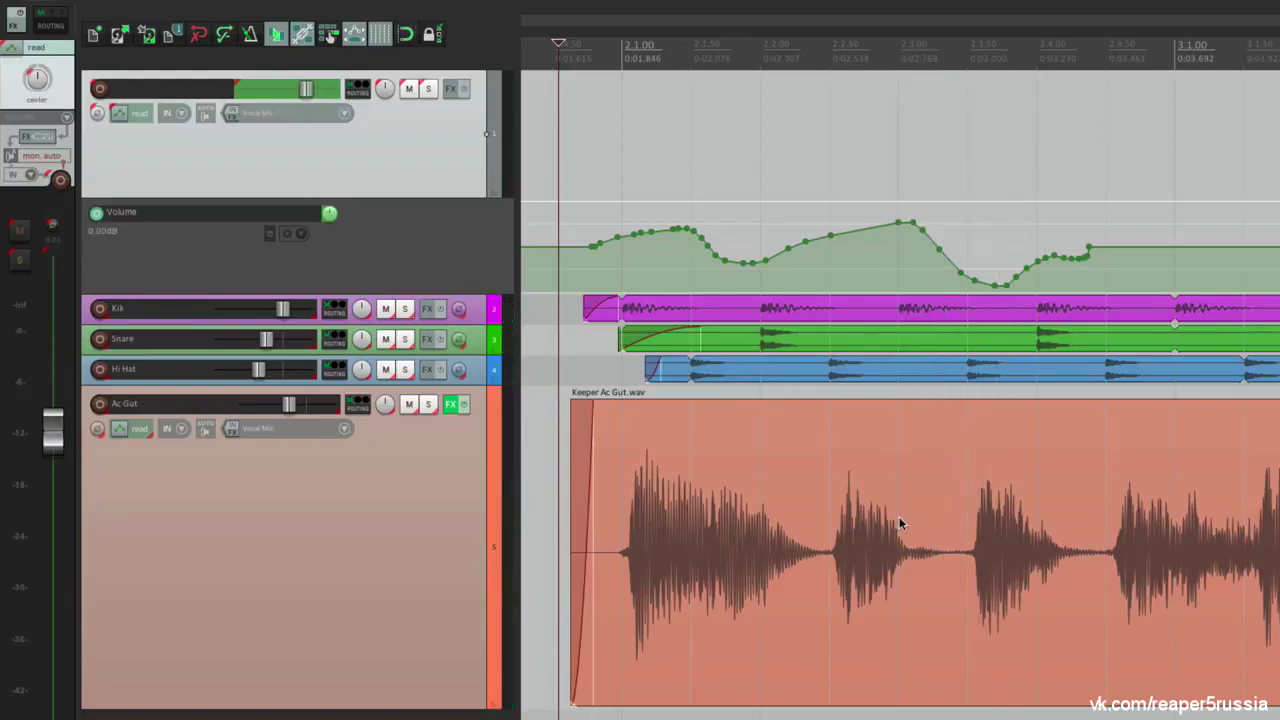
# Return the master track to Trim/Read mode and remove its drawn Volume envelope
pyautogui.click(120, 113)
pyautogui.click(180, 401)
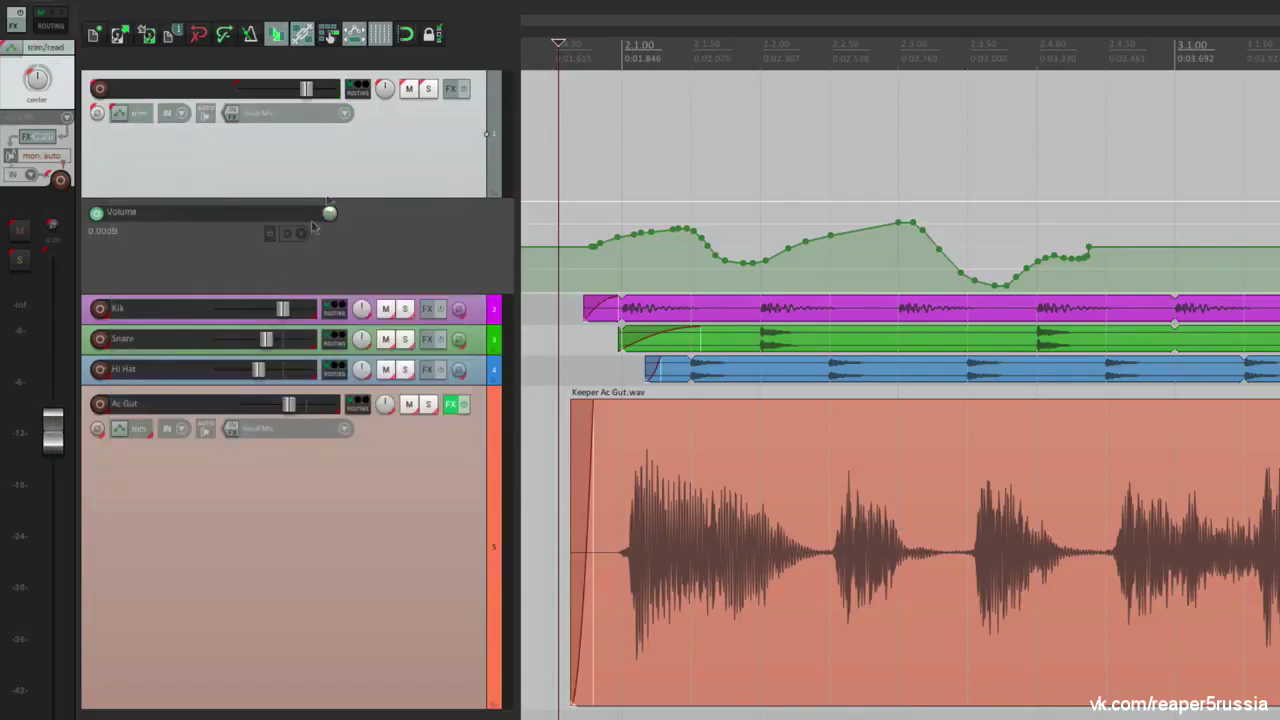
pyautogui.moveTo(306, 90)
pyautogui.mouseDown()
pyautogui.moveTo(278, 90)
pyautogui.moveTo(306, 90)
pyautogui.mouseUp()
pyautogui.click(302, 234)
pyautogui.click(313, 287)
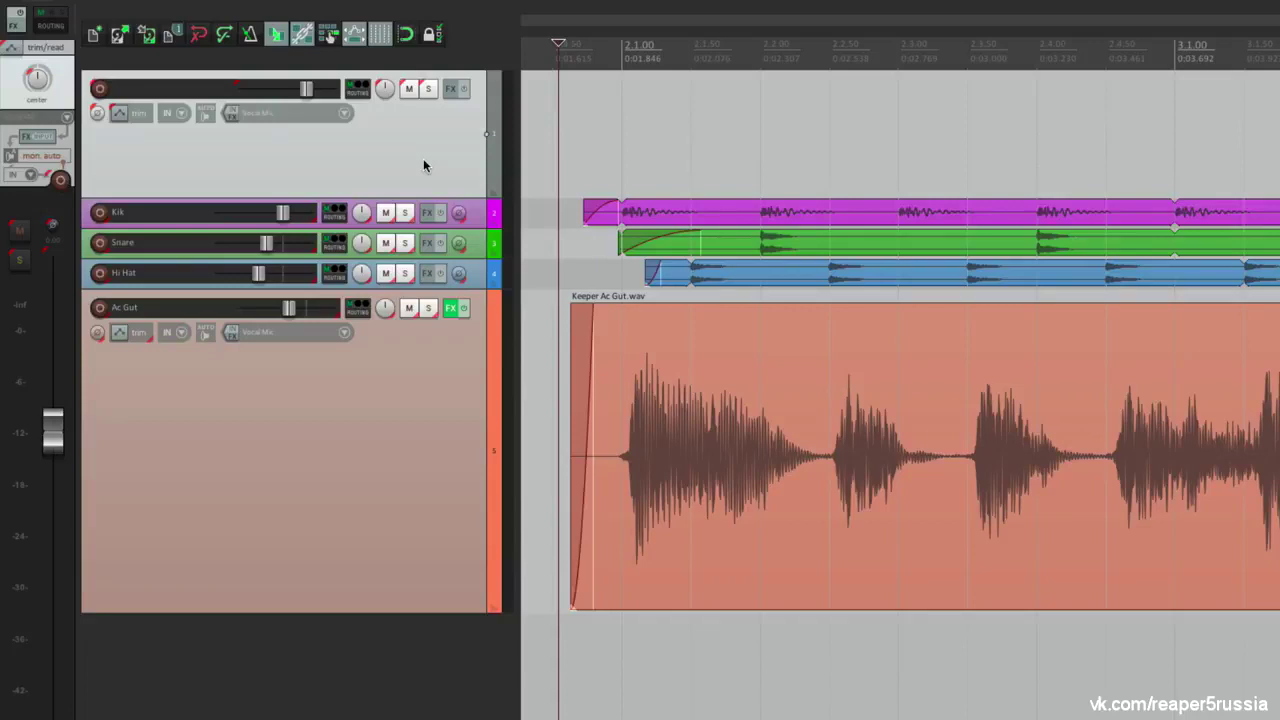
# Toggle the master track's Volume and Pan envelopes, leaving only the Volume envelope shown
pyautogui.press('v')
pyautogui.press('v')
pyautogui.press('v')
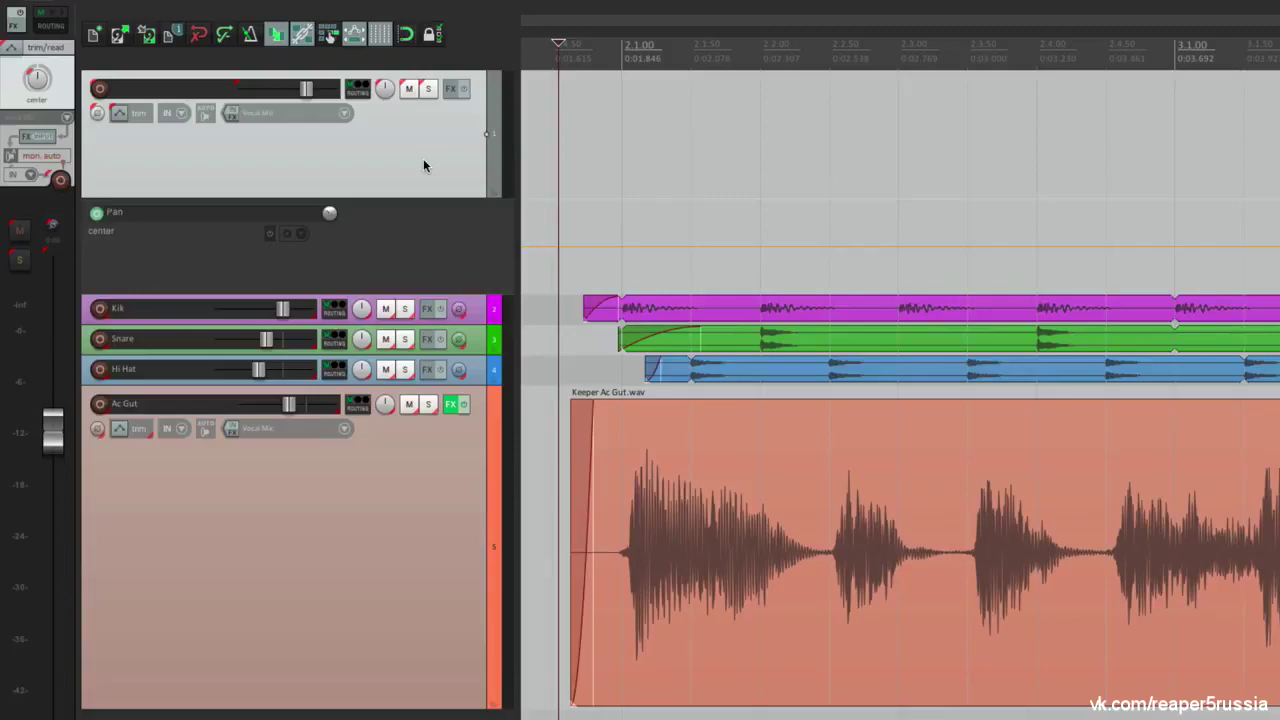
pyautogui.press('v')
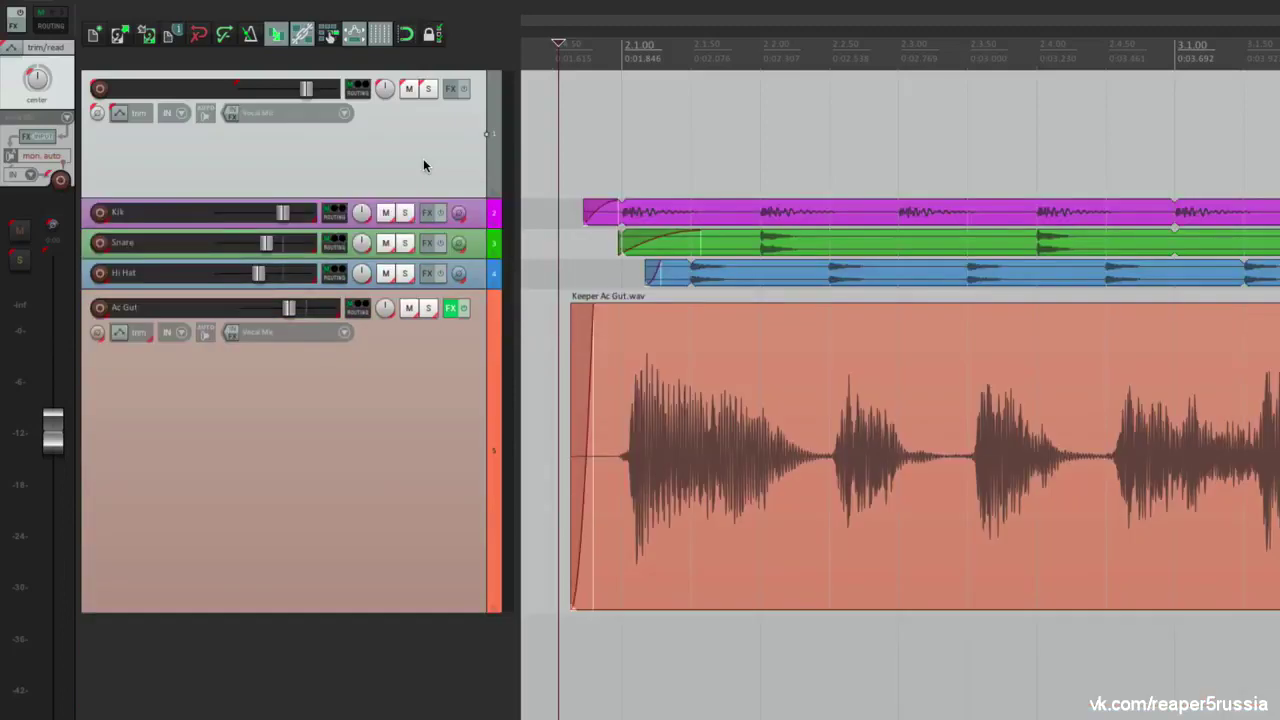
pyautogui.press('v')
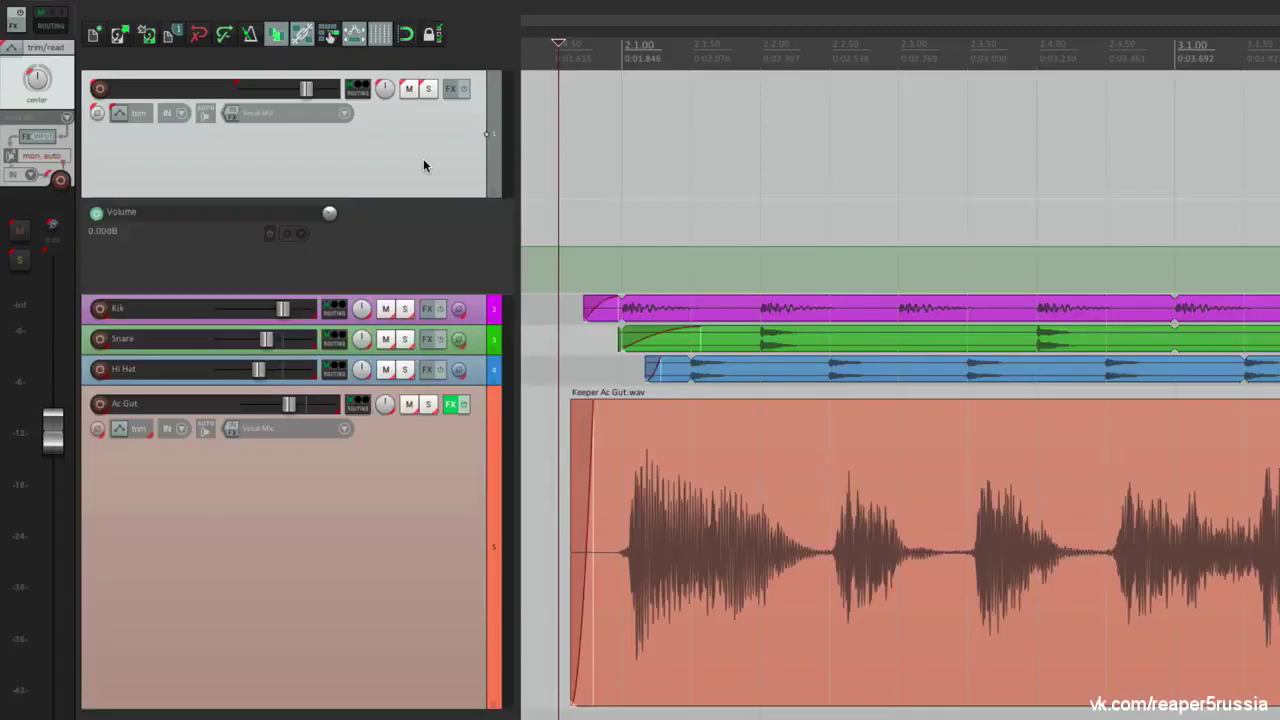
pyautogui.press('v')
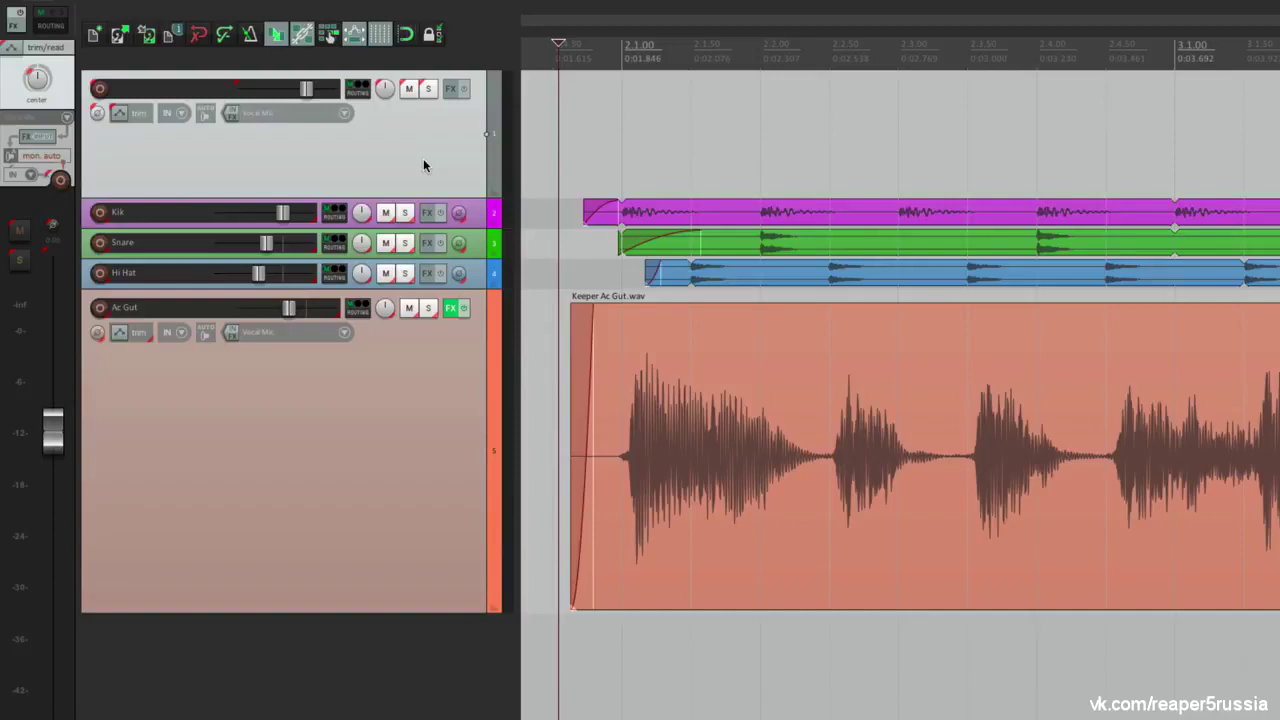
pyautogui.press('v')
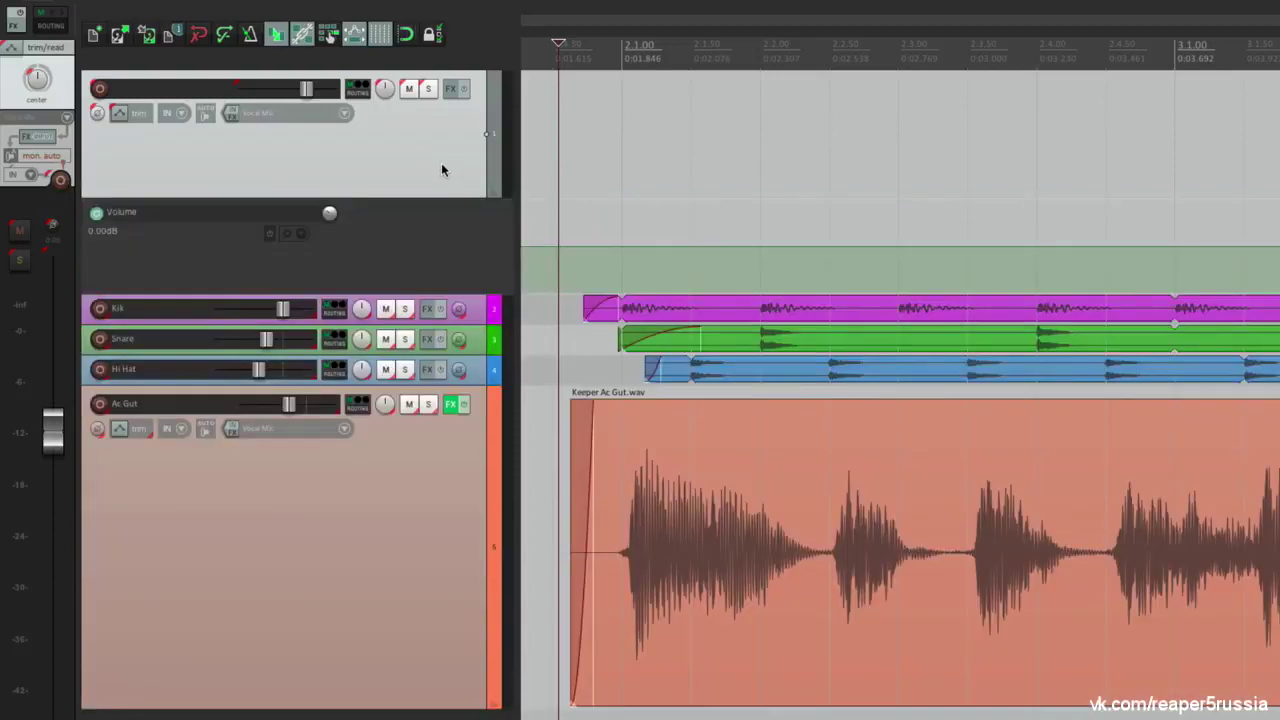
# Set the master track to Write mode and record wavy volume fader movements during playback
pyautogui.click(116, 116)
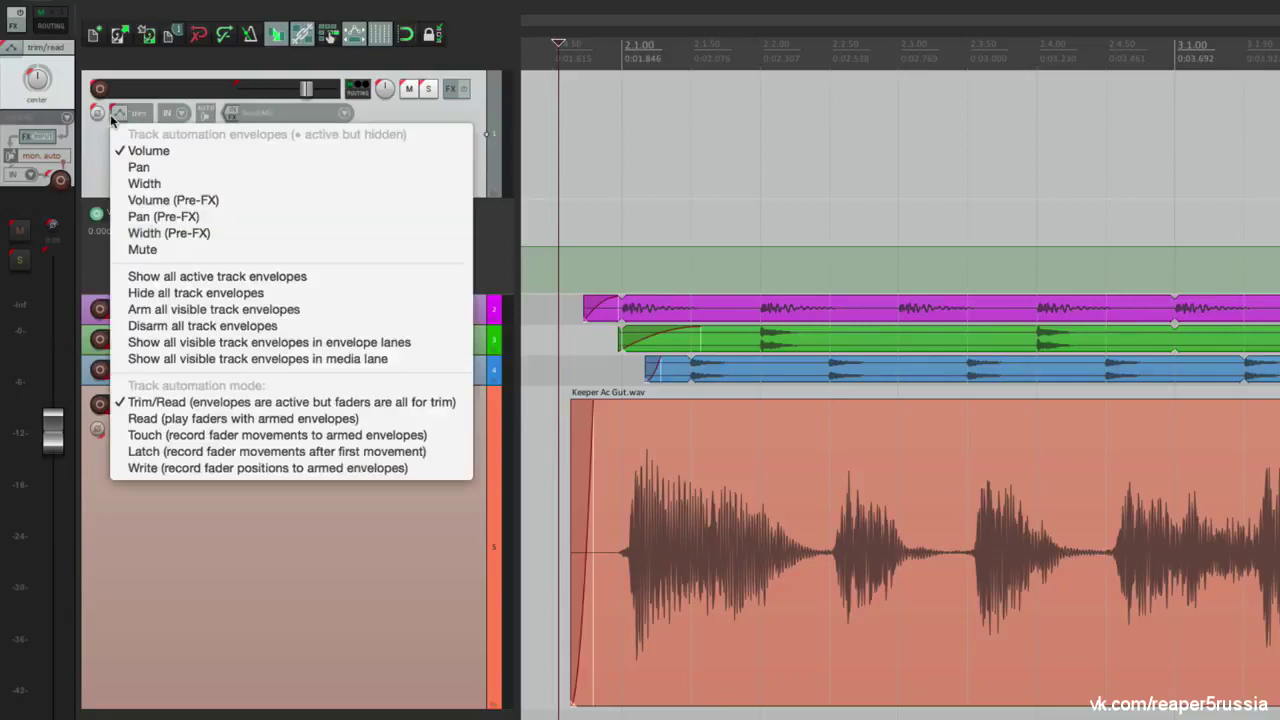
pyautogui.click(127, 468)
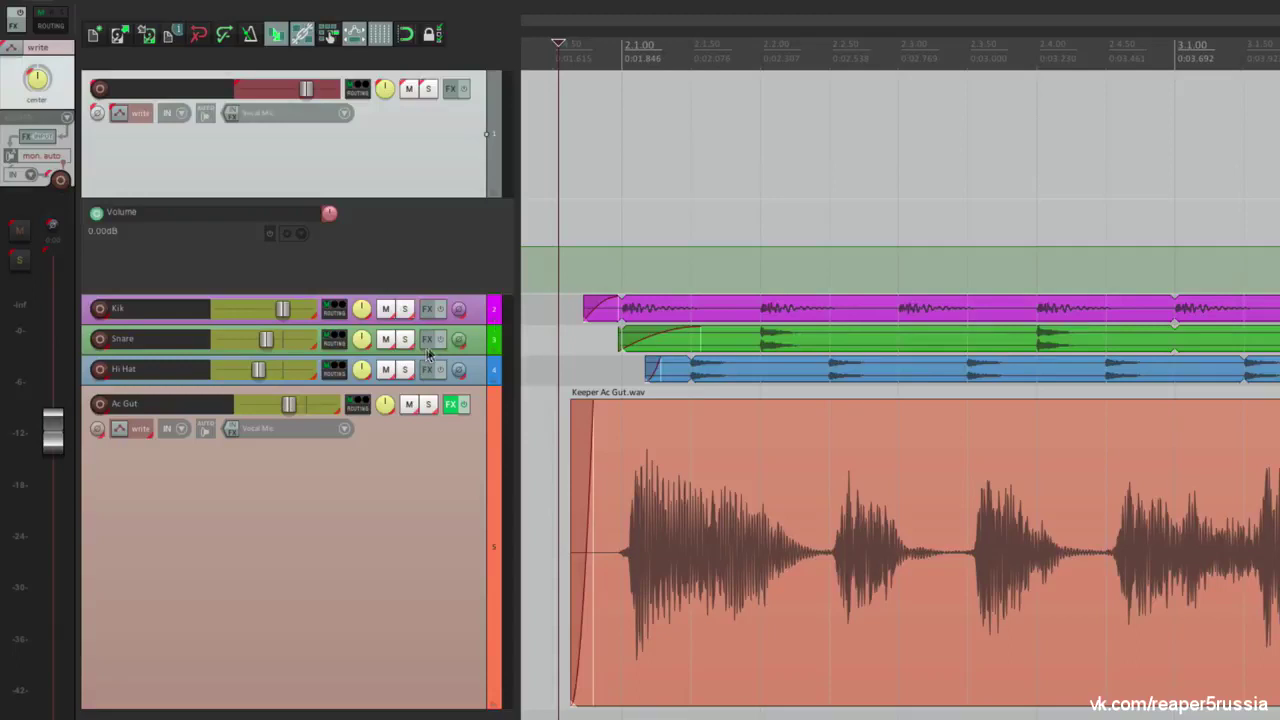
pyautogui.click(563, 143)
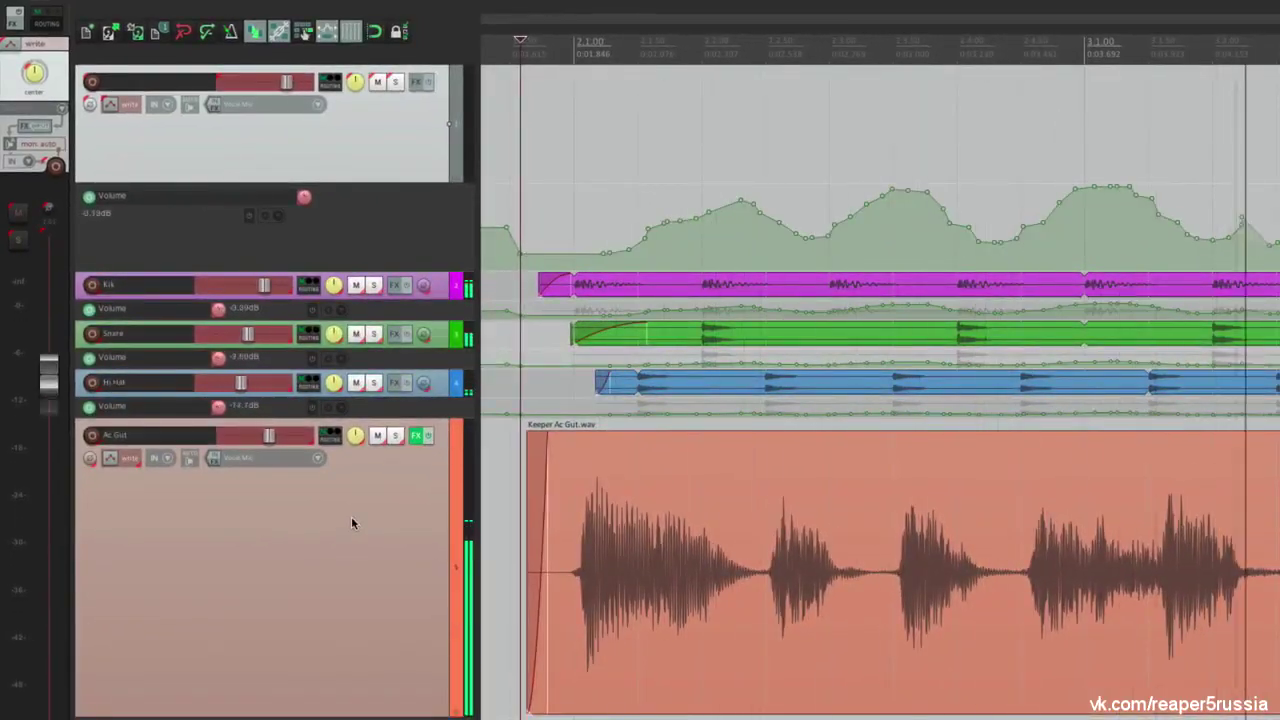
pyautogui.press('space')
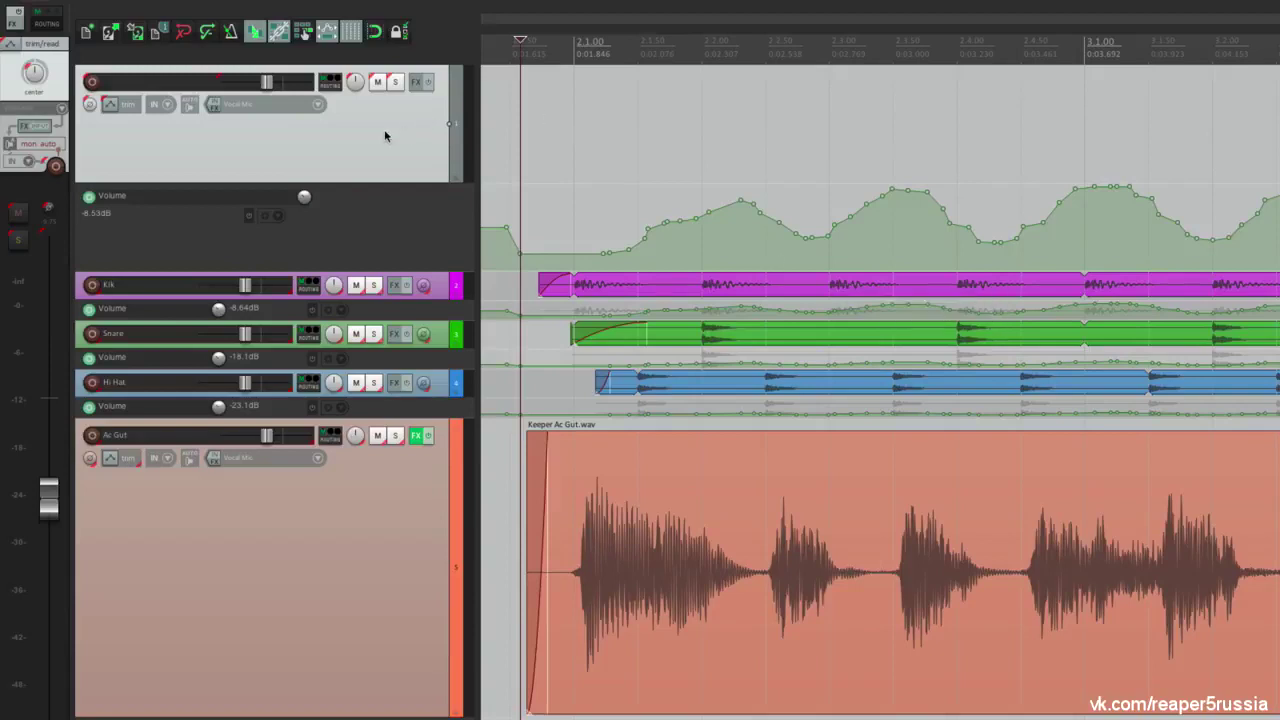
# Play back the slave tracks from their own written Volume envelopes, without the master track
pyautogui.scroll(-3, 384, 129)
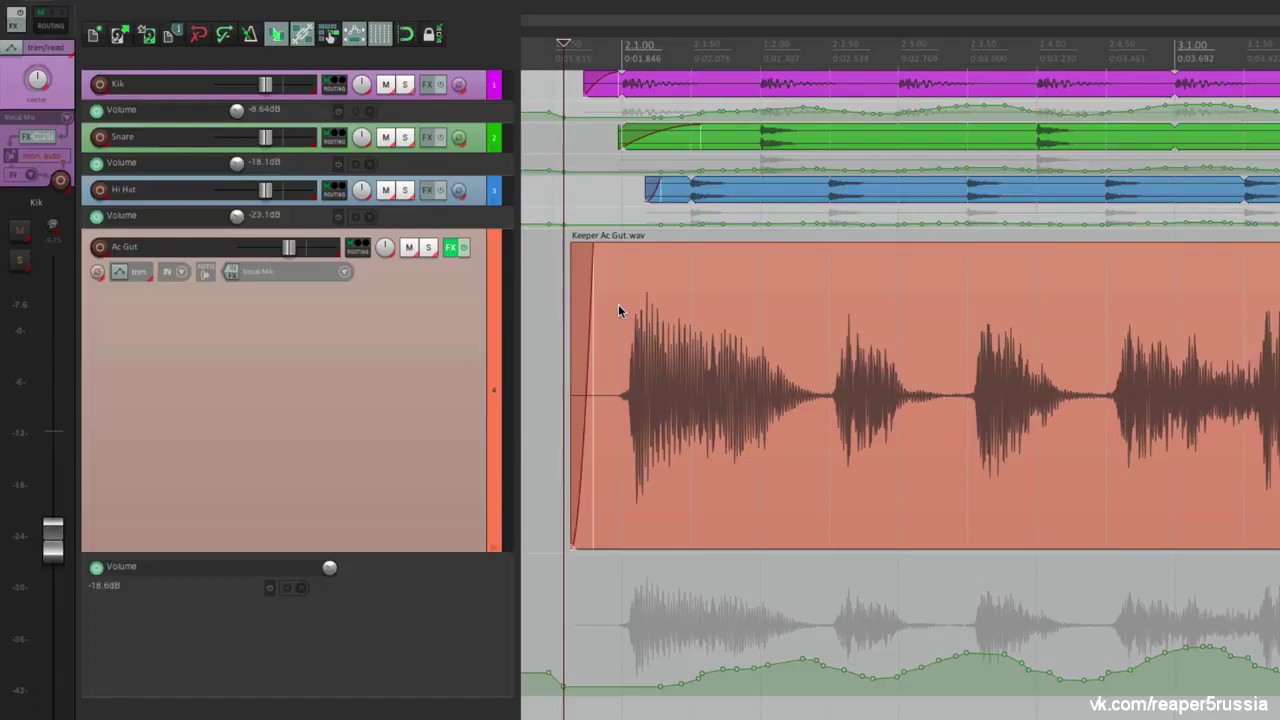
pyautogui.press('space')
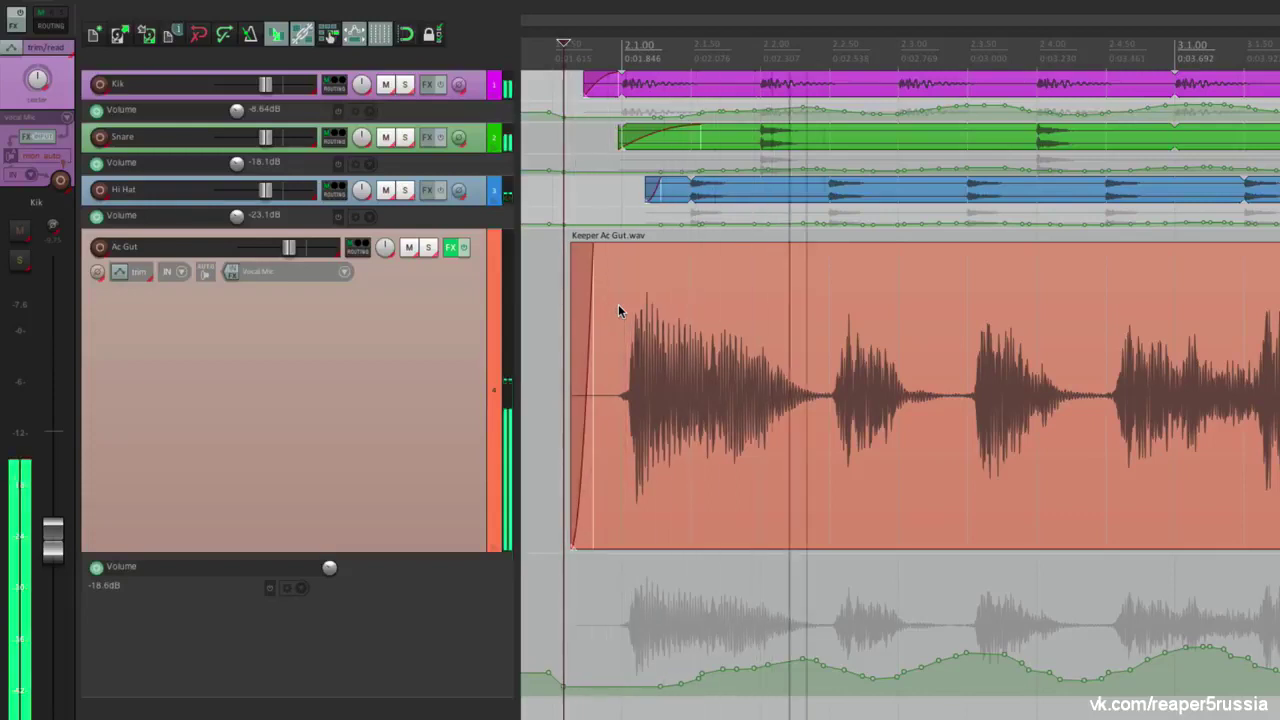
pyautogui.press('space')
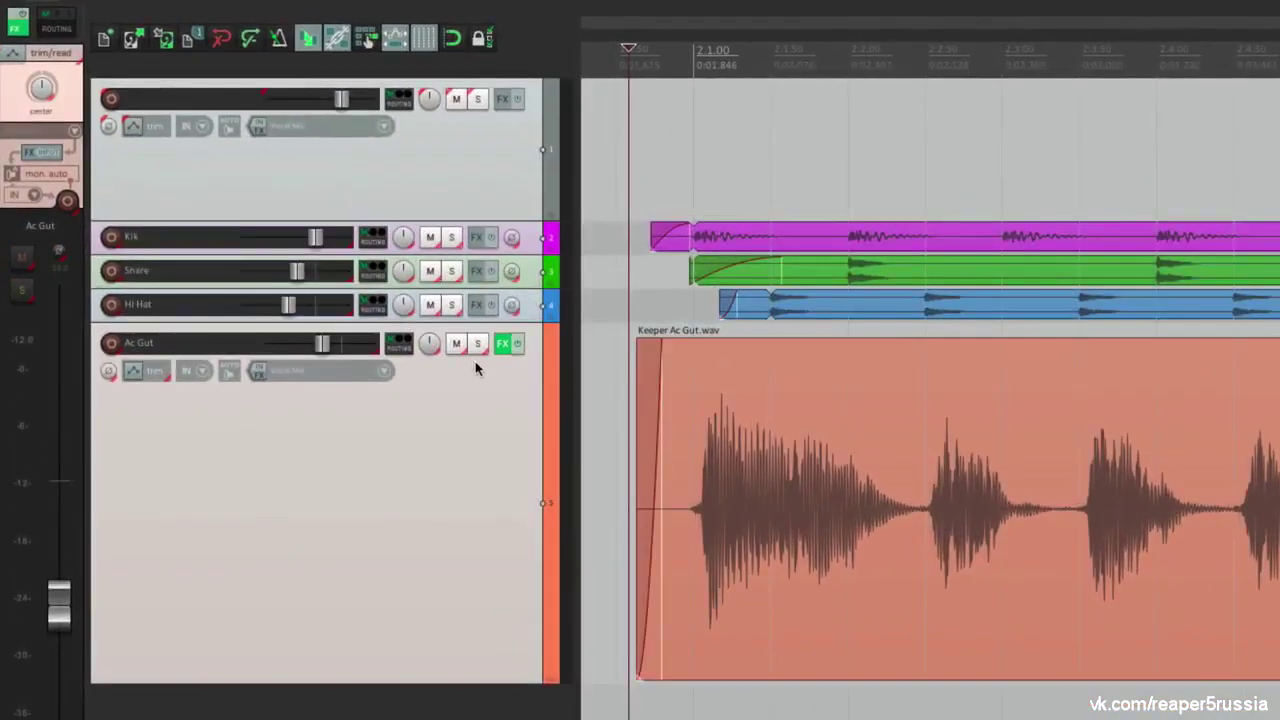
# Clear all Group 1 flags on the five tracks and make the master track the group's VCA Master
pyautogui.hotkey('shift', 'g')
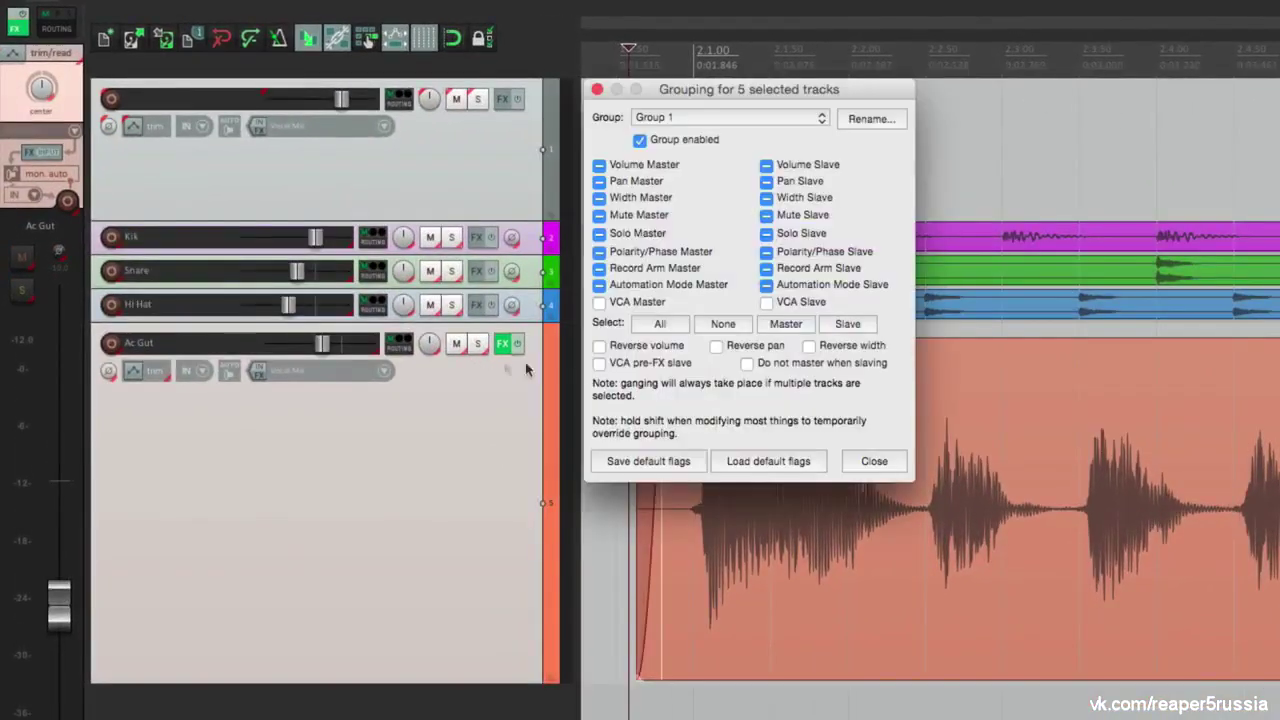
pyautogui.click(722, 324)
pyautogui.click(486, 176)
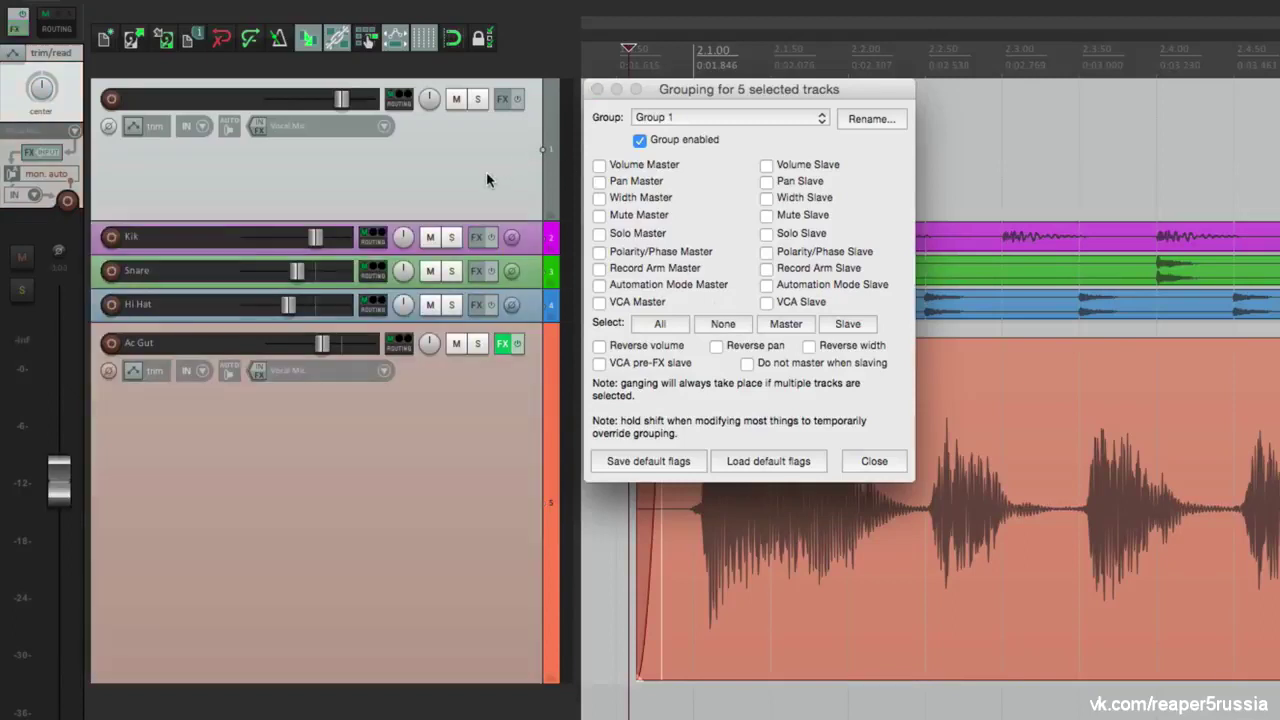
pyautogui.click(599, 302)
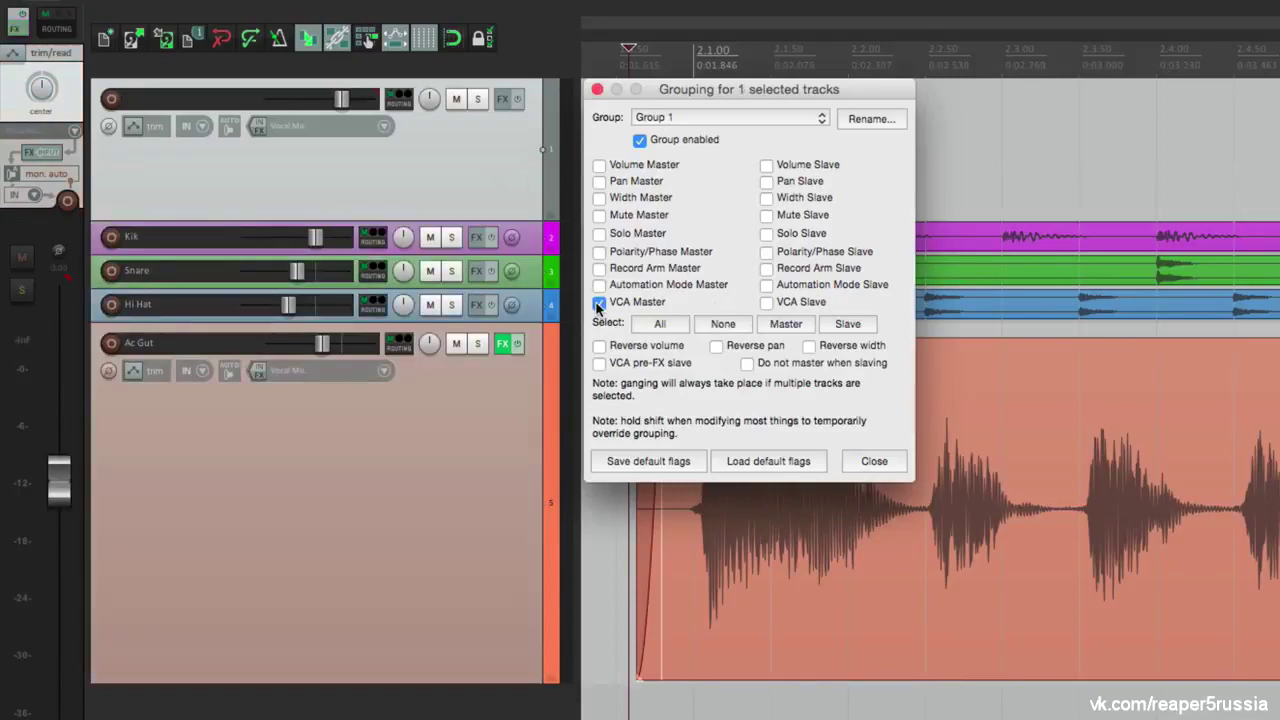
# Make the Kik, Snare, Hi Hat and Ac Gut tracks VCA Slaves of Group 1 and close the grouping window
pyautogui.click(524, 245)
pyautogui.keyDown('shift'); pyautogui.click(512, 420); pyautogui.keyUp('shift')
pyautogui.click(767, 303)
pyautogui.click(767, 303)
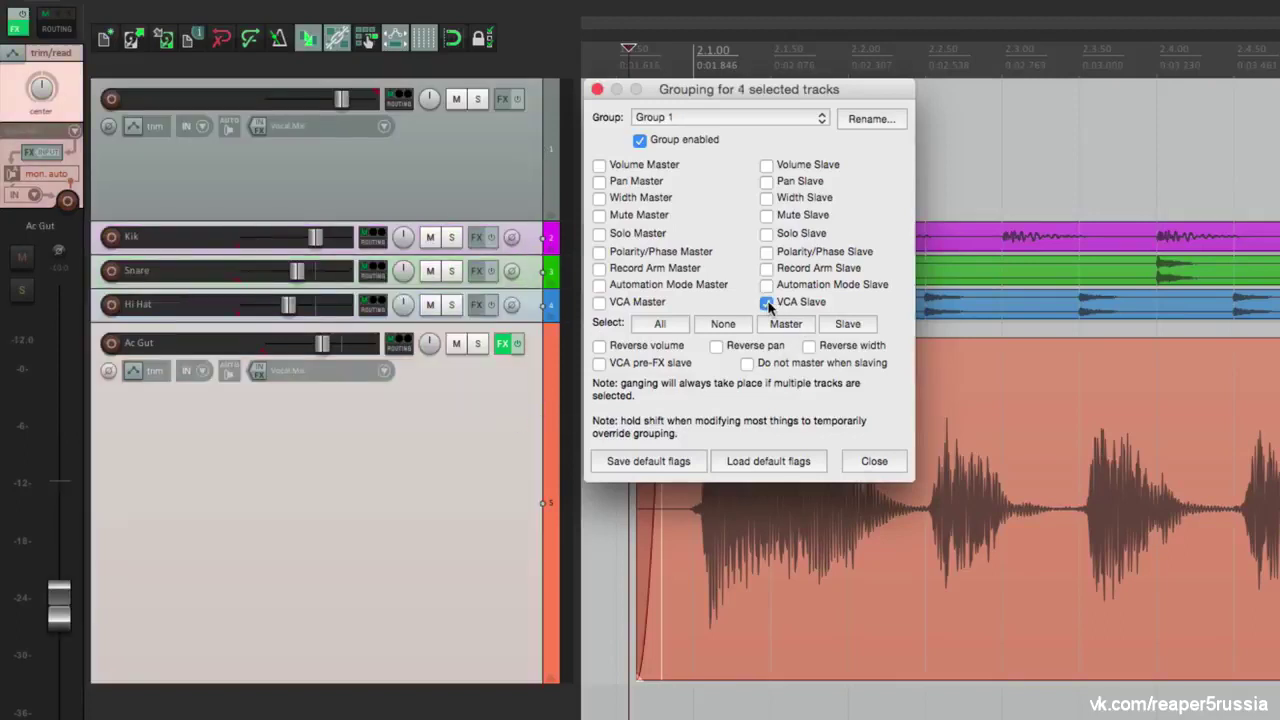
pyautogui.click(597, 89)
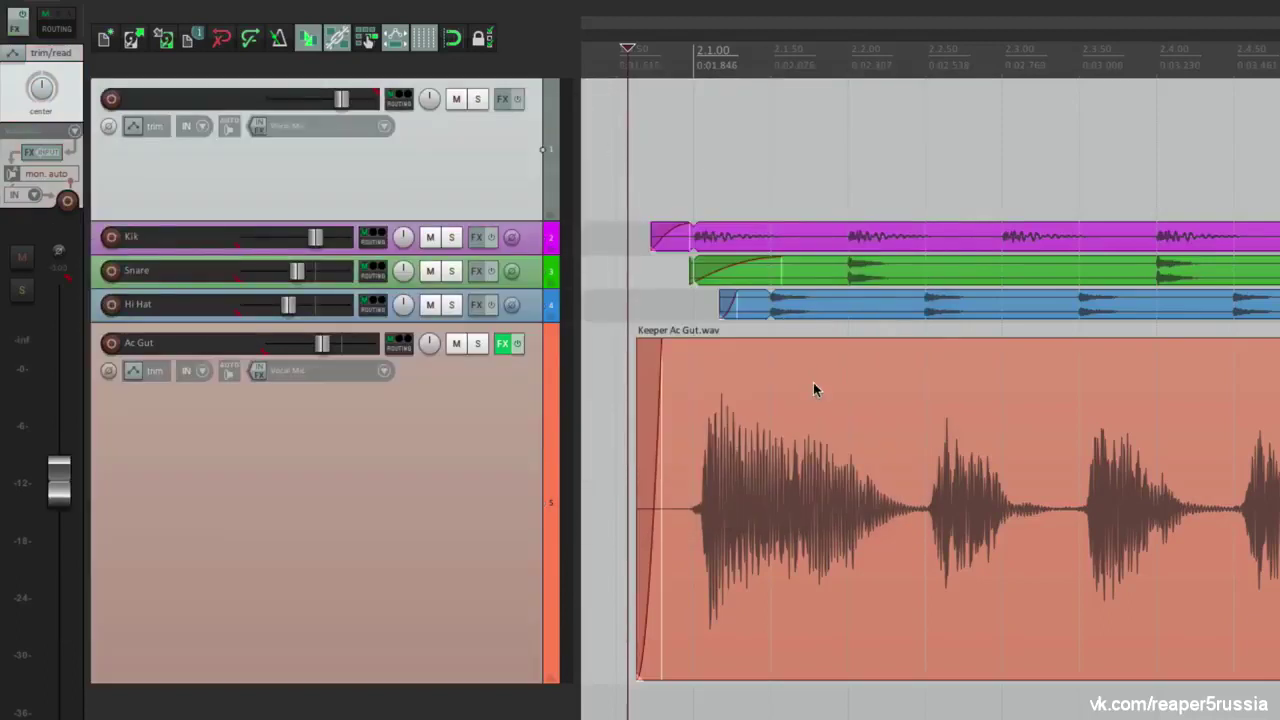
# Play back the VCA group while trying the master track's volume fader, and reset it to its default level
pyautogui.press('space')
pyautogui.moveTo(341, 99)
pyautogui.mouseDown()
pyautogui.moveTo(297, 107)
pyautogui.moveTo(341, 106)
pyautogui.mouseUp()
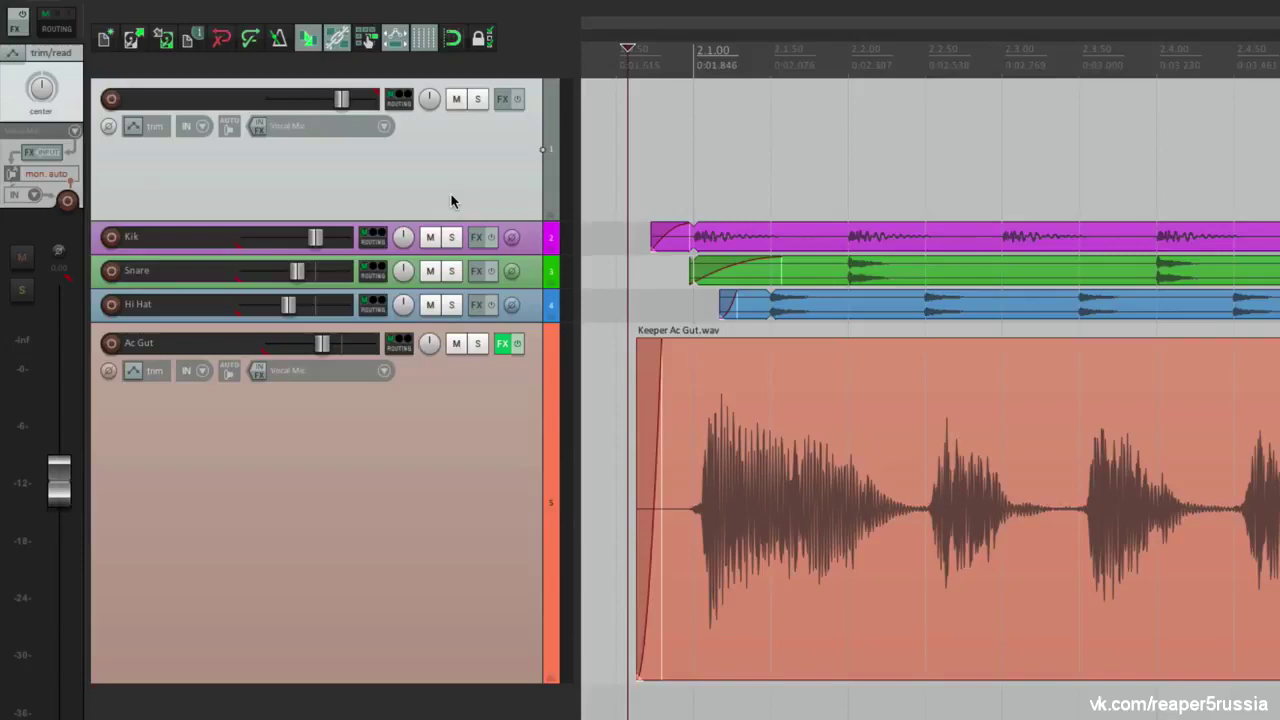
# Show the VCA master track's Volume envelope, write wavy fader movements into it in Write mode, and play the result back
pyautogui.press('v')
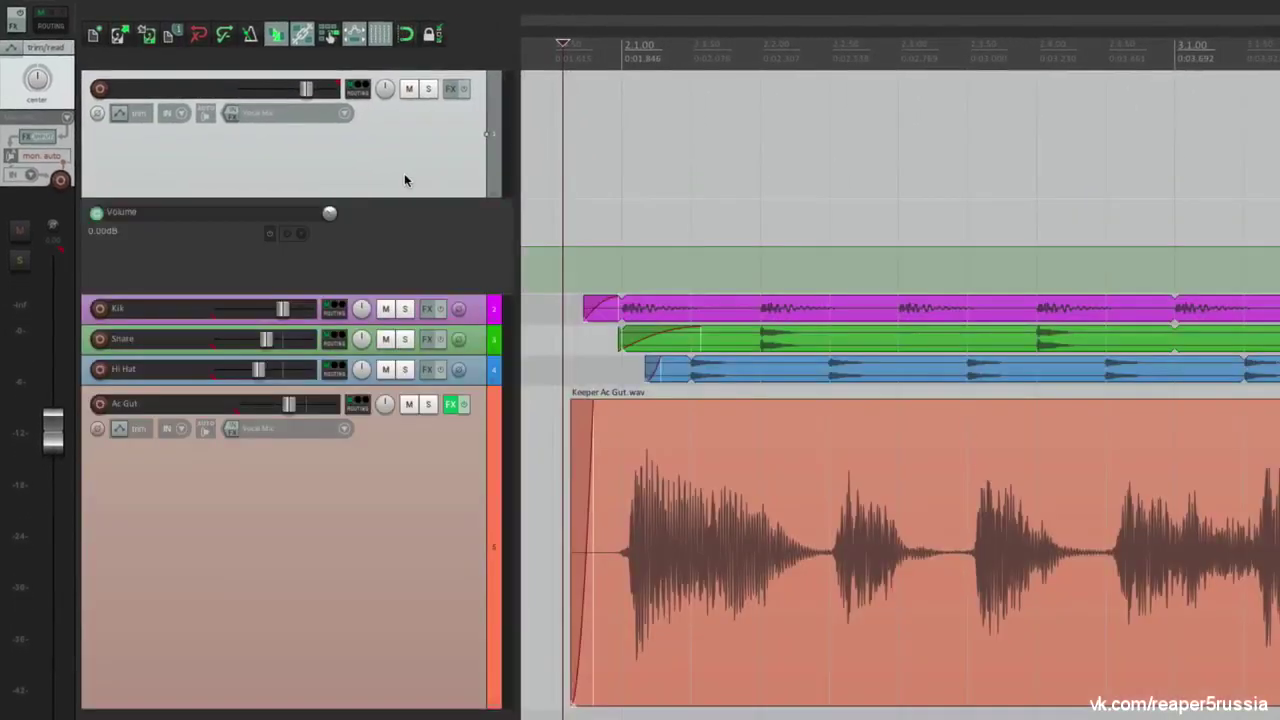
pyautogui.click(129, 113)
pyautogui.click(140, 468)
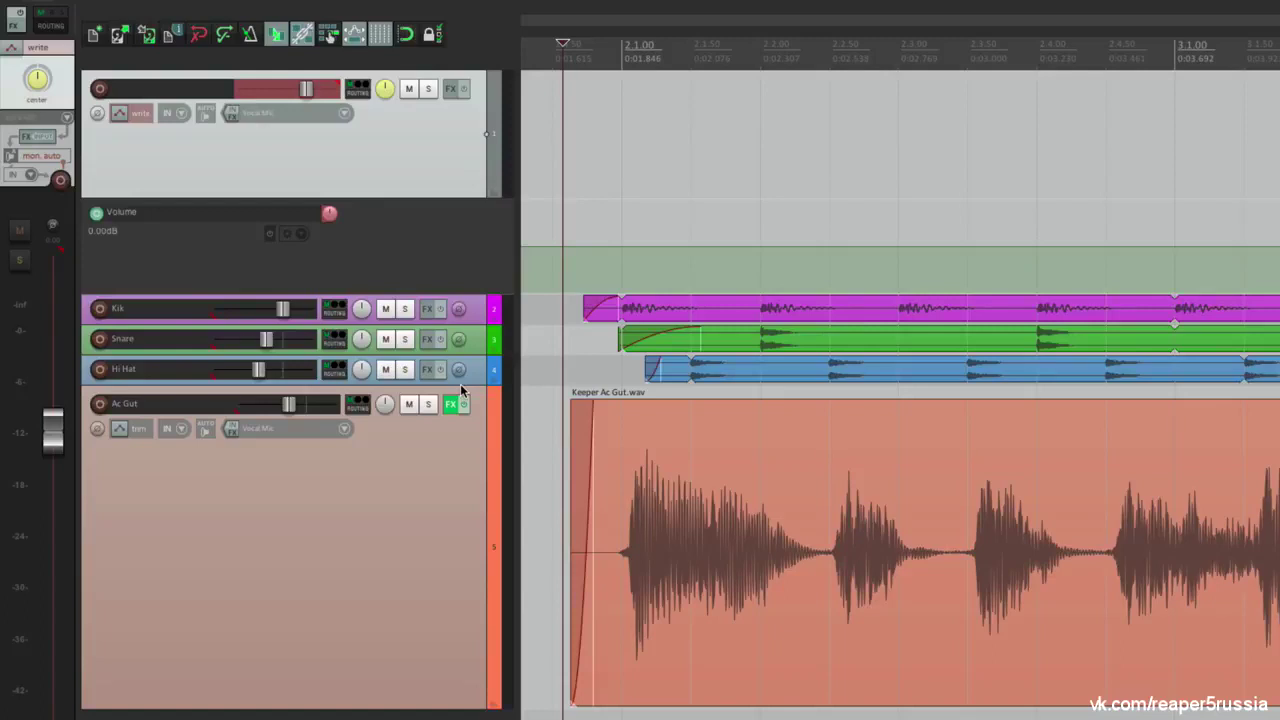
pyautogui.press('space')
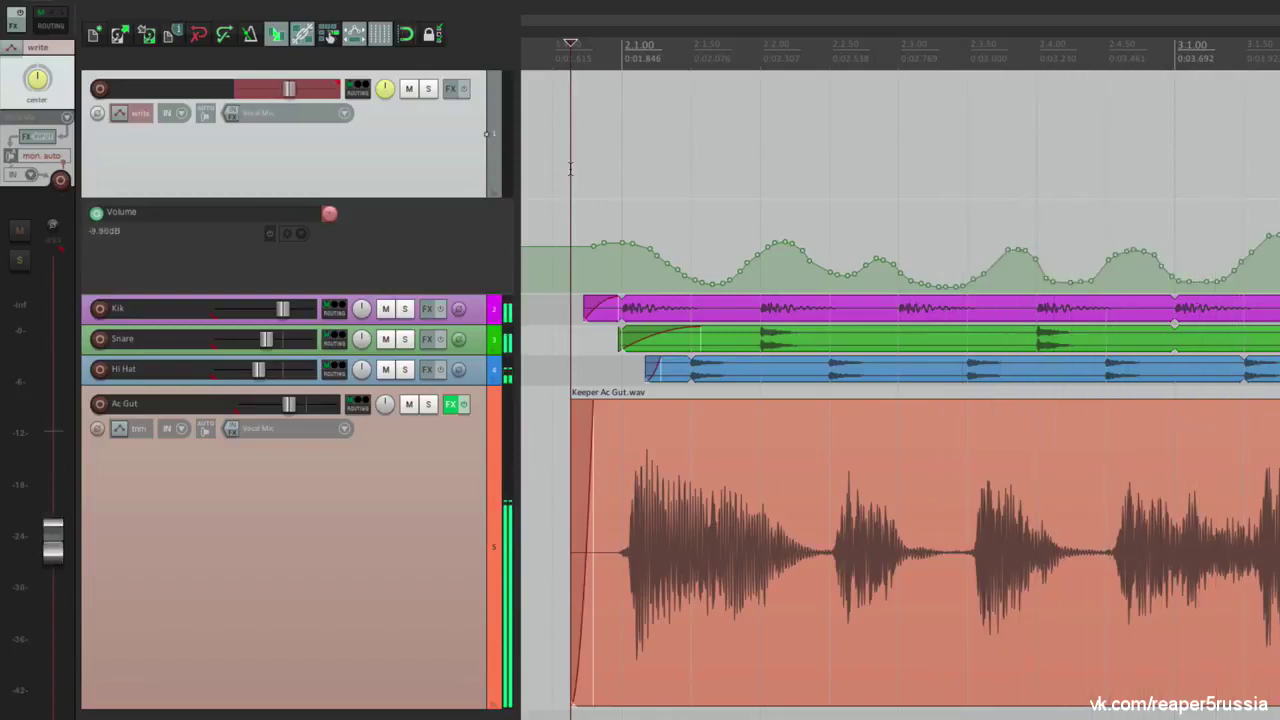
pyautogui.press('space')
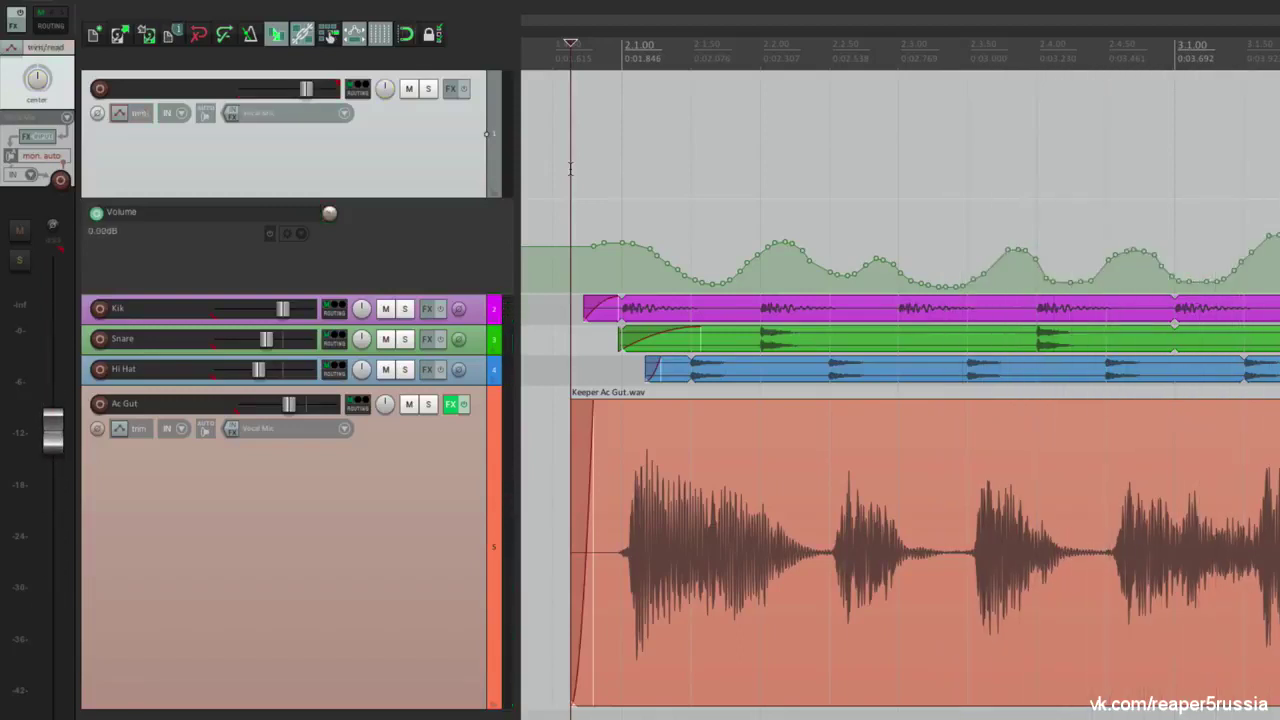
pyautogui.press('space')
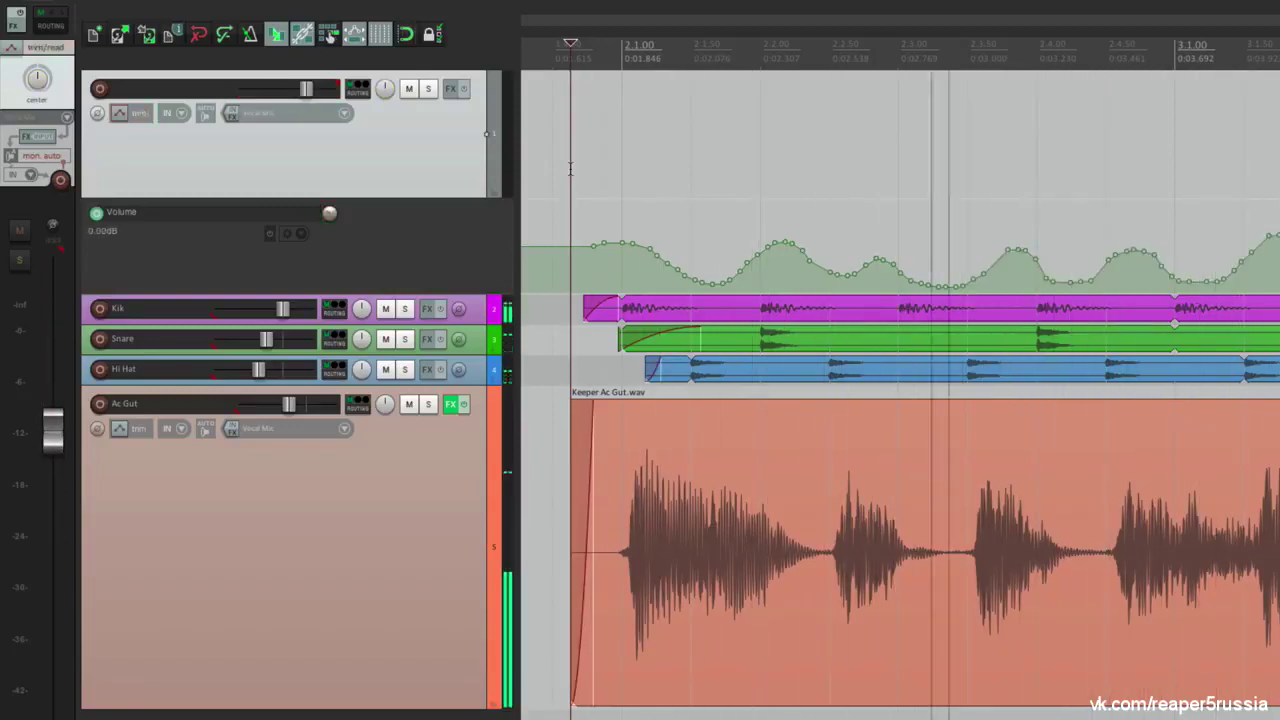
pyautogui.press('space')
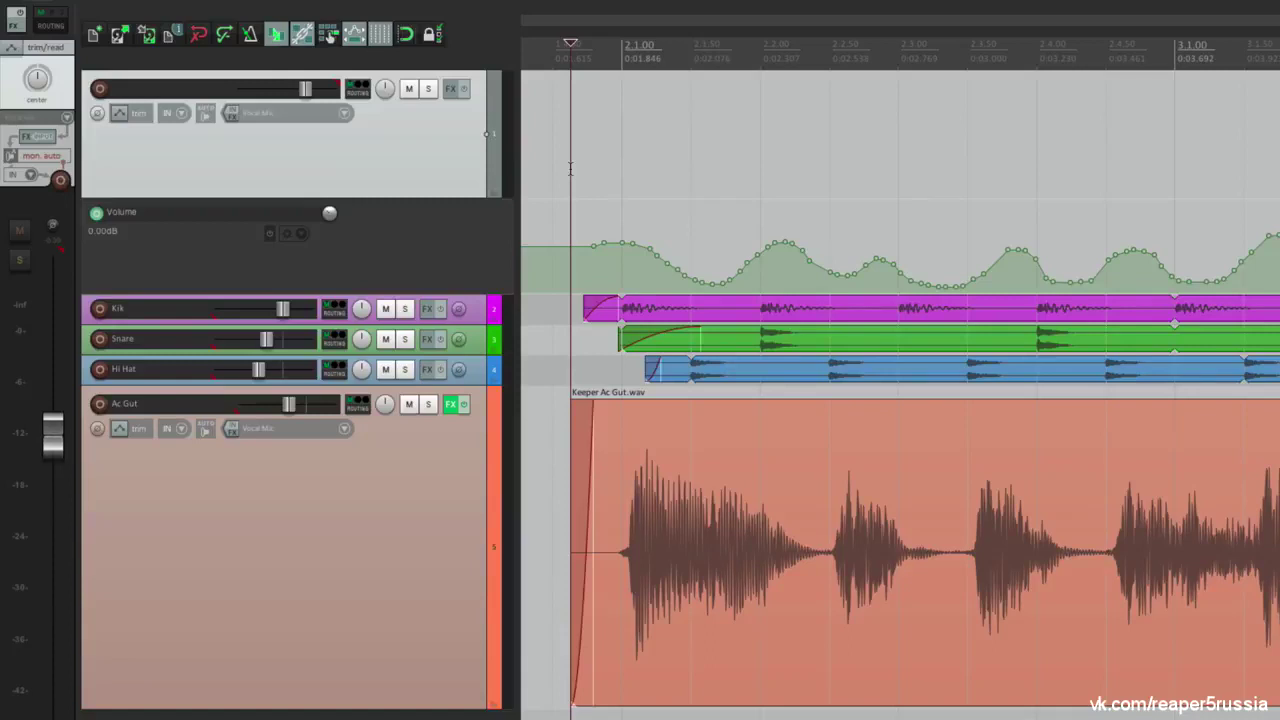
# Find the "vca" actions and run "Envelope: apply all VCAs from selected tracks to grouped tracks and reset volume/pan/mute" on the master track
pyautogui.press('?')
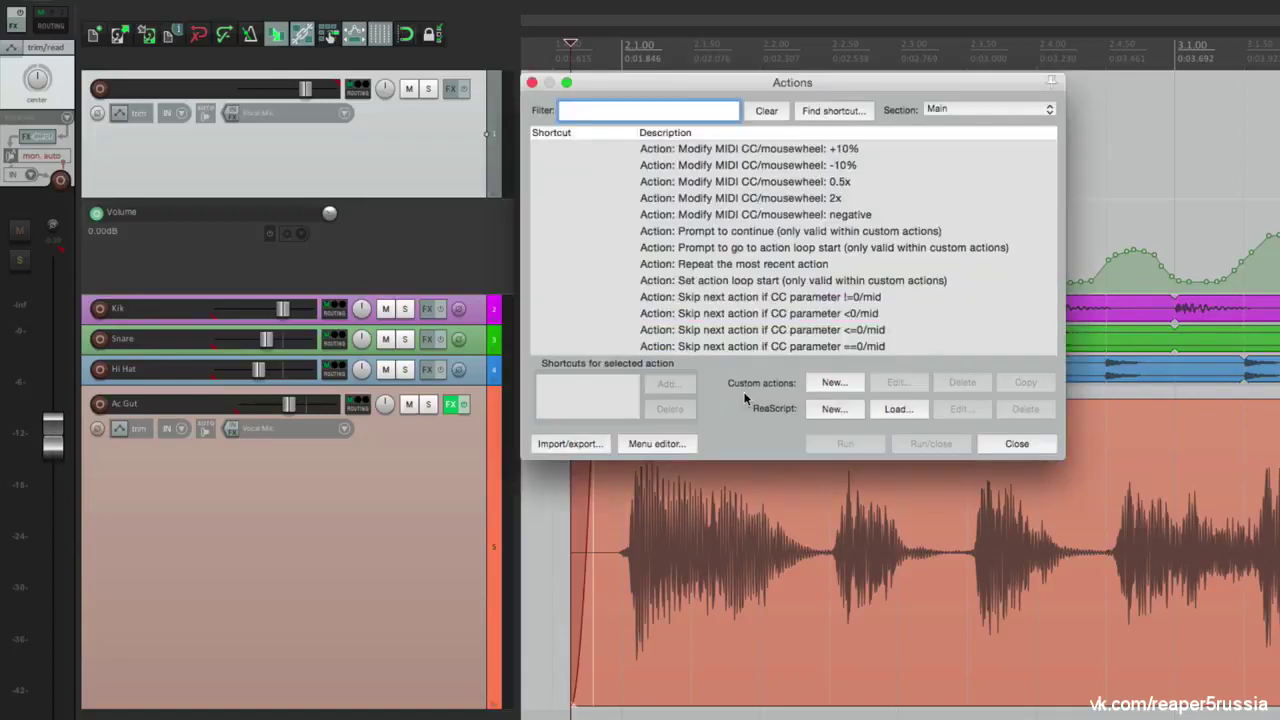
pyautogui.click(647, 108)
pyautogui.write('vca')
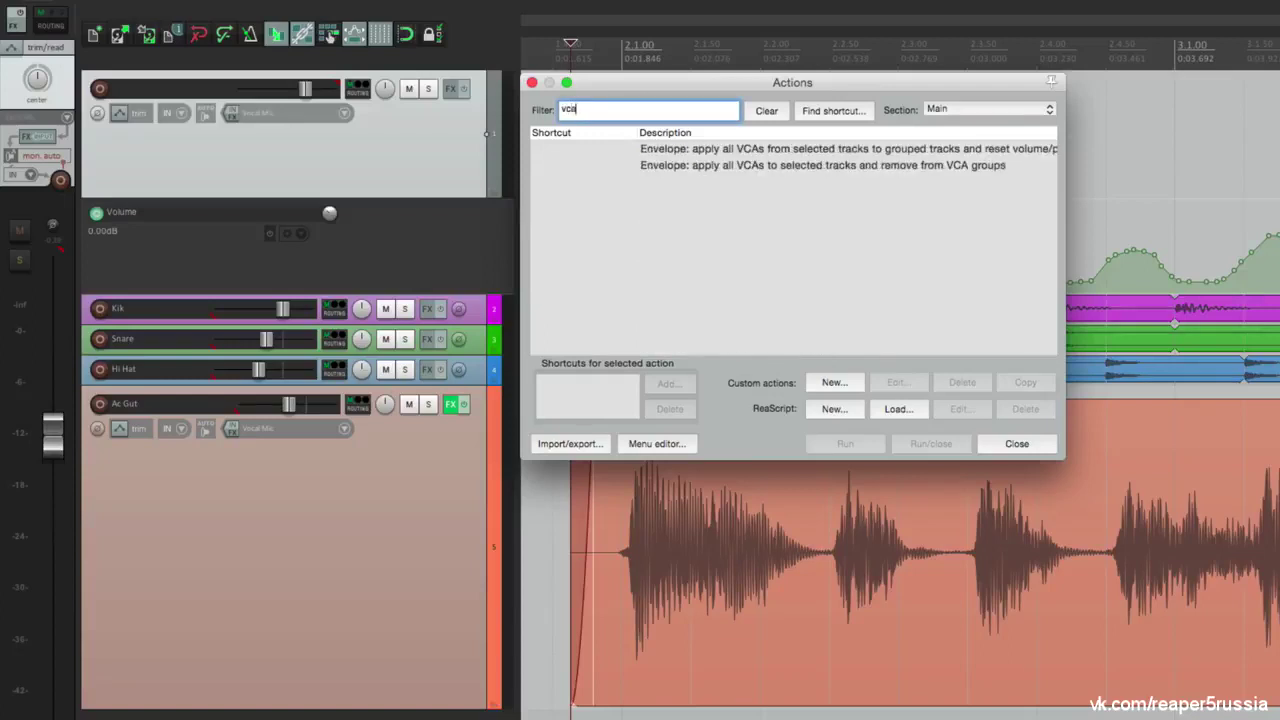
pyautogui.moveTo(1064, 458); pyautogui.dragTo(1152, 460)
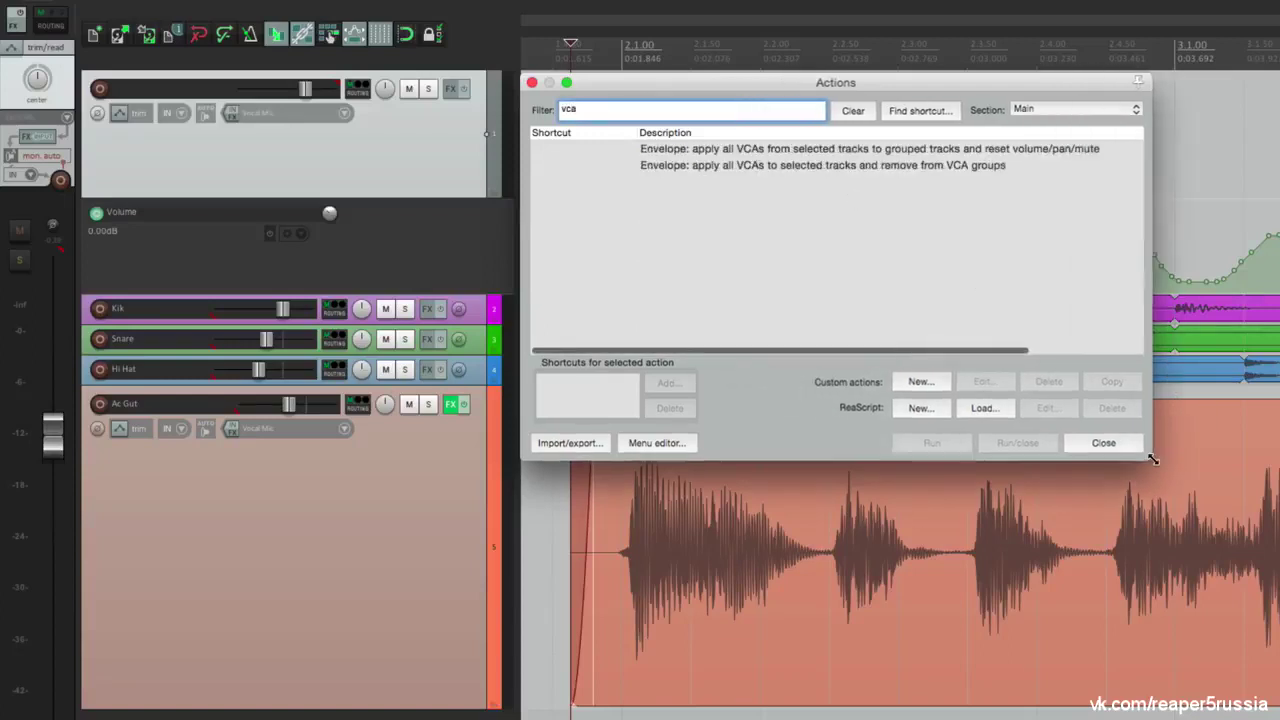
pyautogui.click(815, 150)
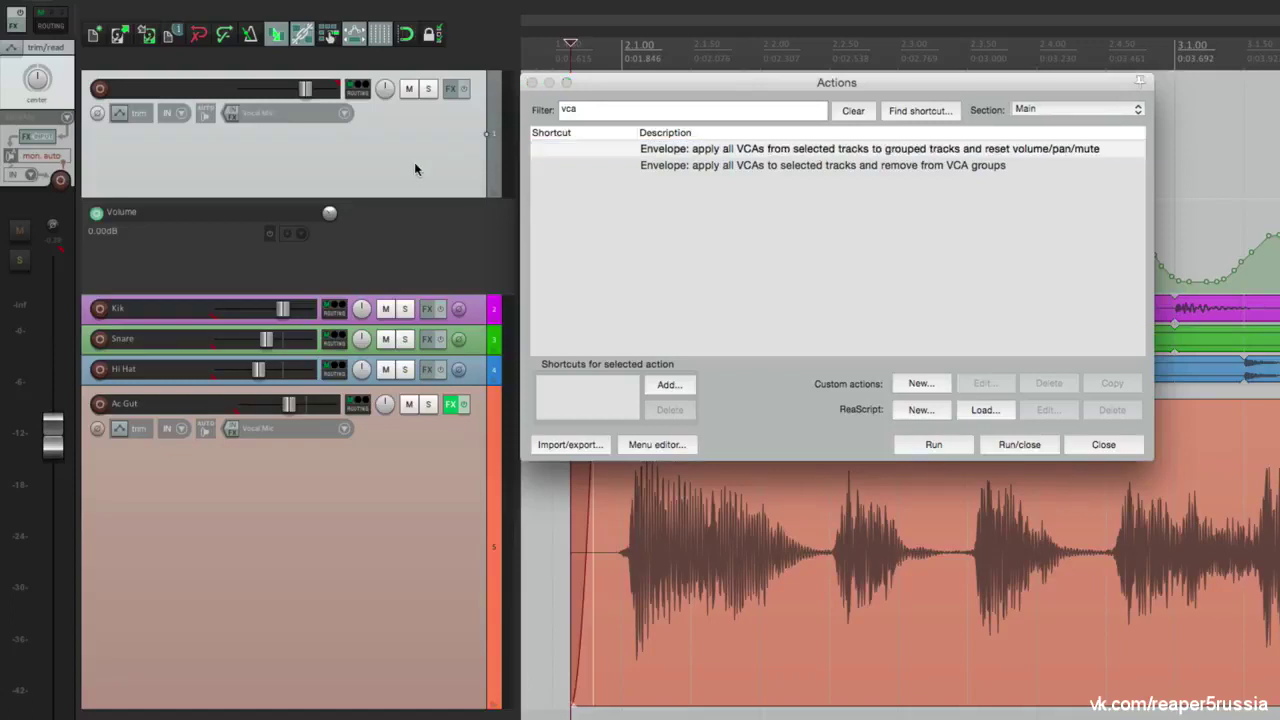
pyautogui.click(755, 150)
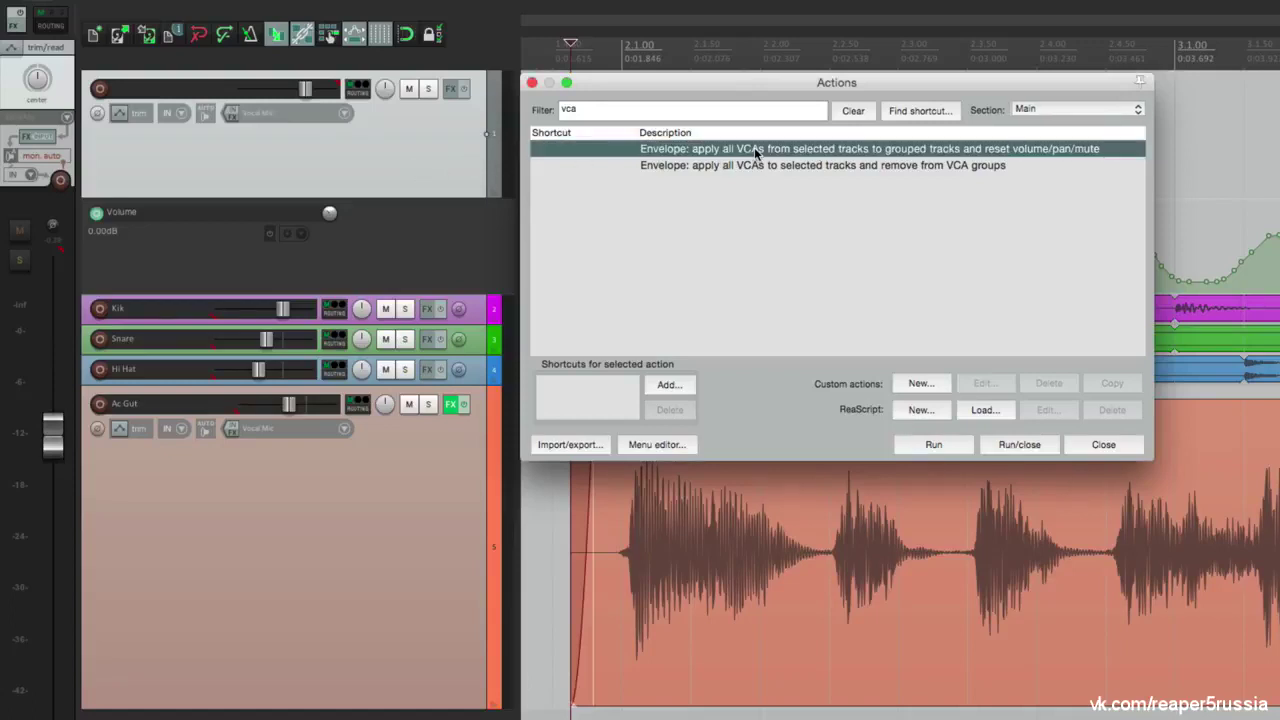
pyautogui.doubleClick(755, 150)
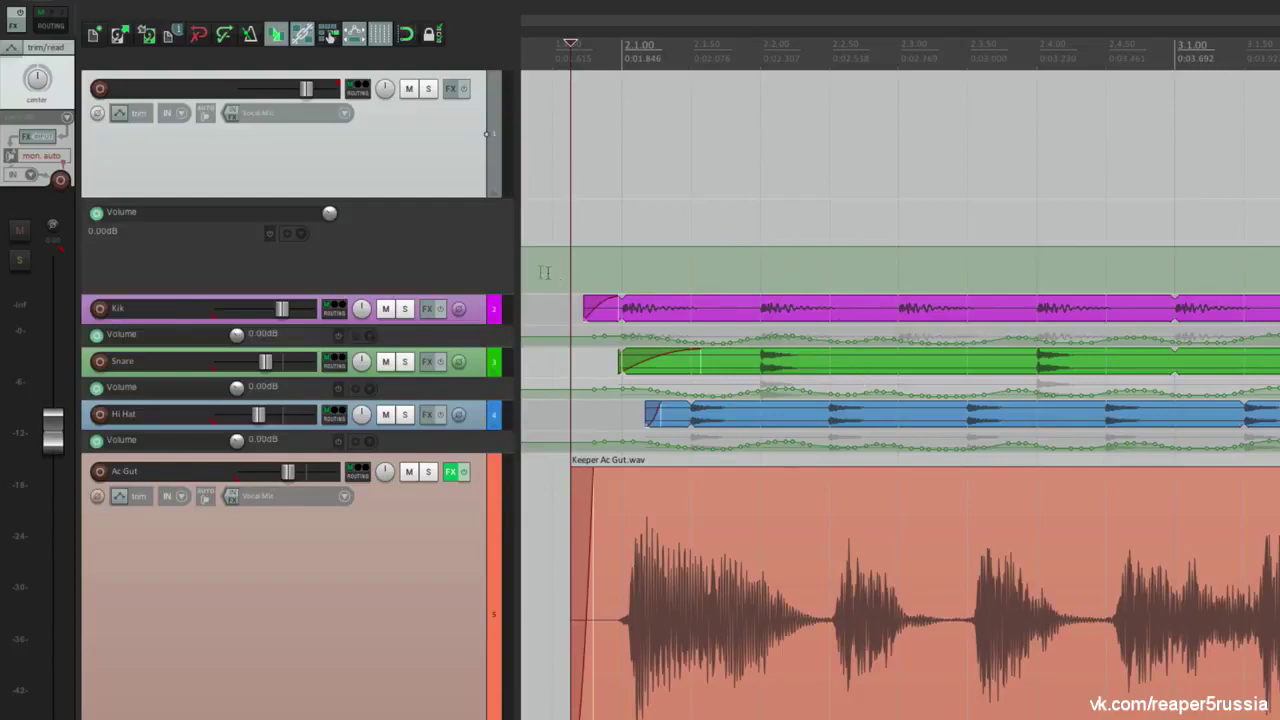
# Reduce the master track's height, then undo, redo and again undo the VCA application to compare the master and slave envelopes
pyautogui.moveTo(464, 197); pyautogui.dragTo(467, 155)
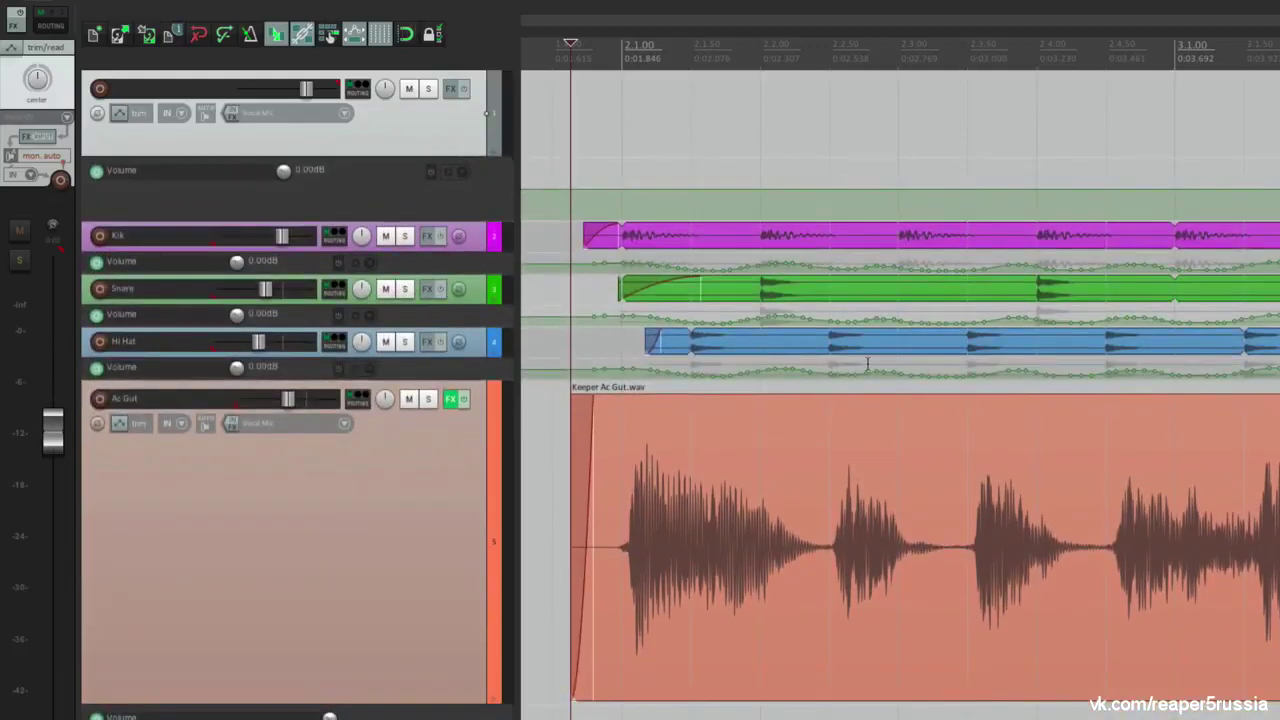
pyautogui.press('v')
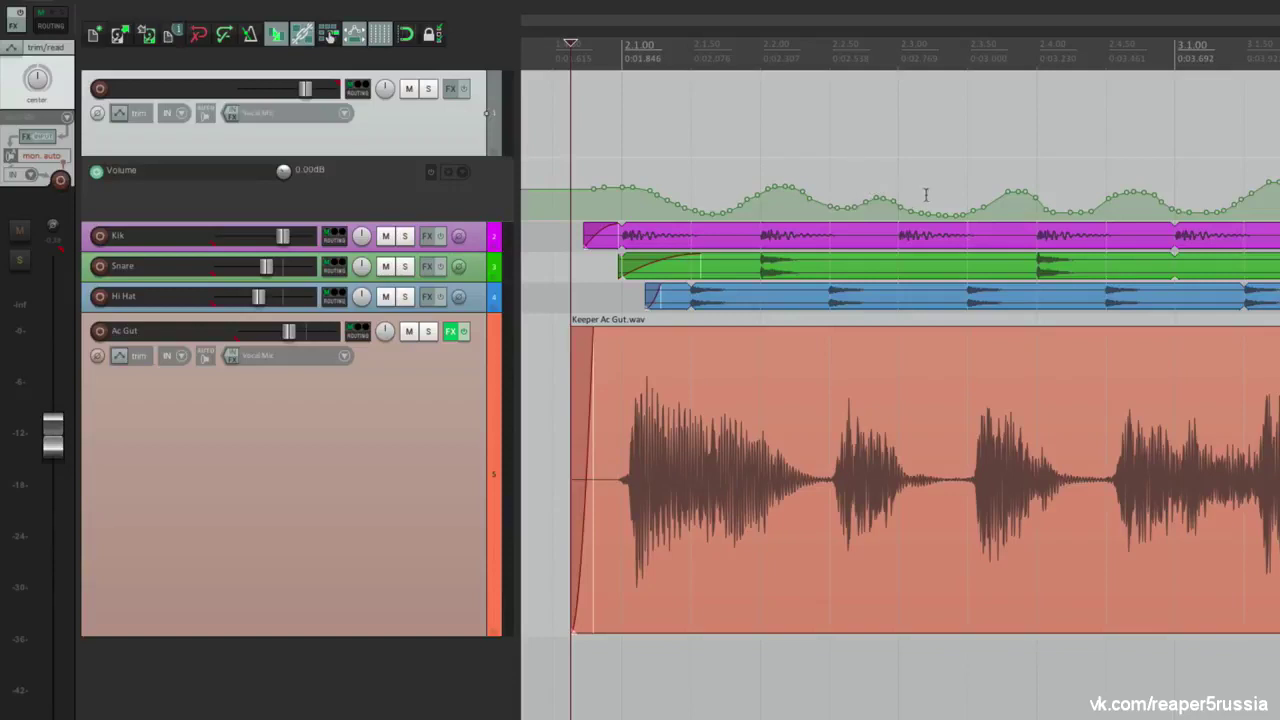
pyautogui.press('v')
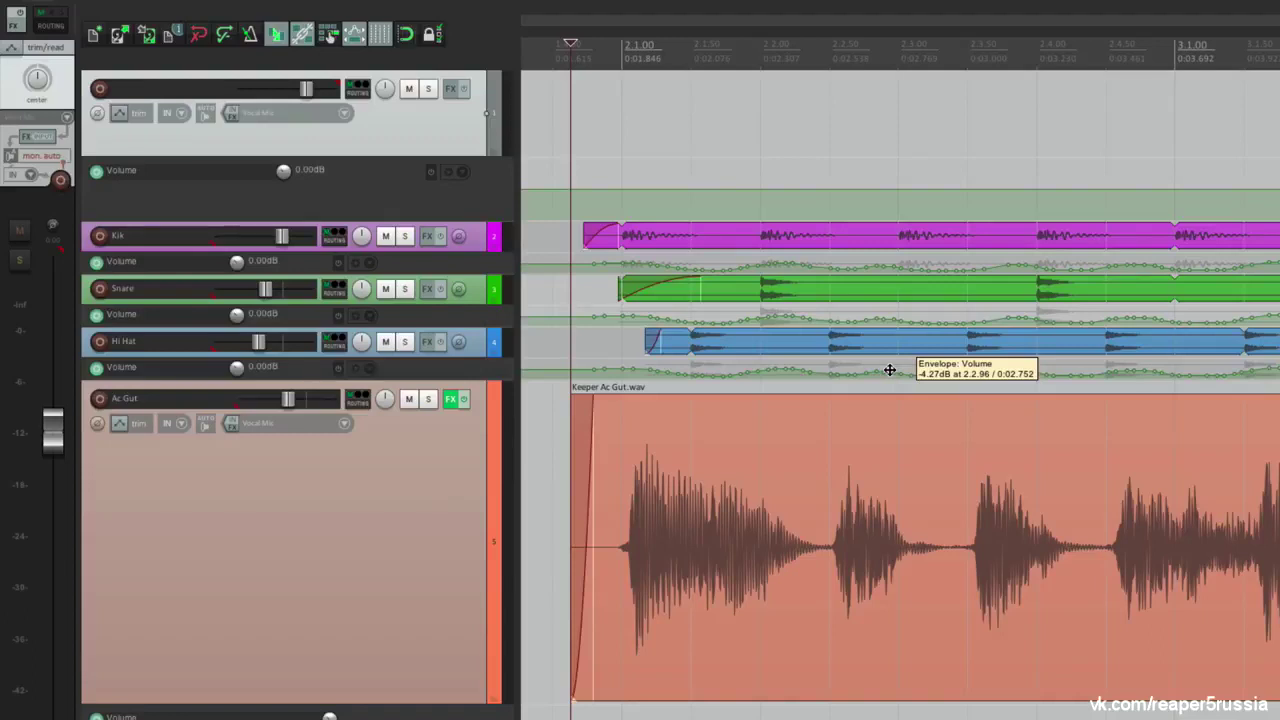
pyautogui.hotkey('shift', 'e')
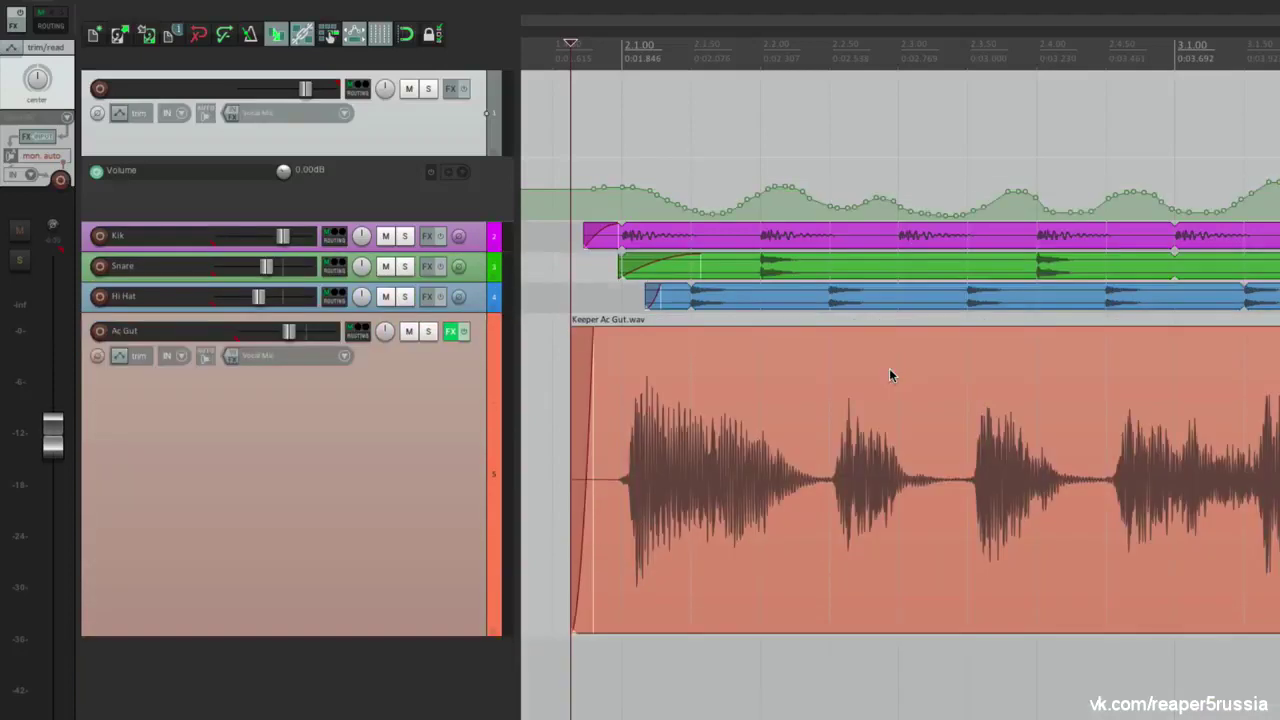
# Delete the VCA master track and clear the Group 1 settings of the Kik, Snare, Hi Hat and Ac Gut tracks
pyautogui.press('Delete')
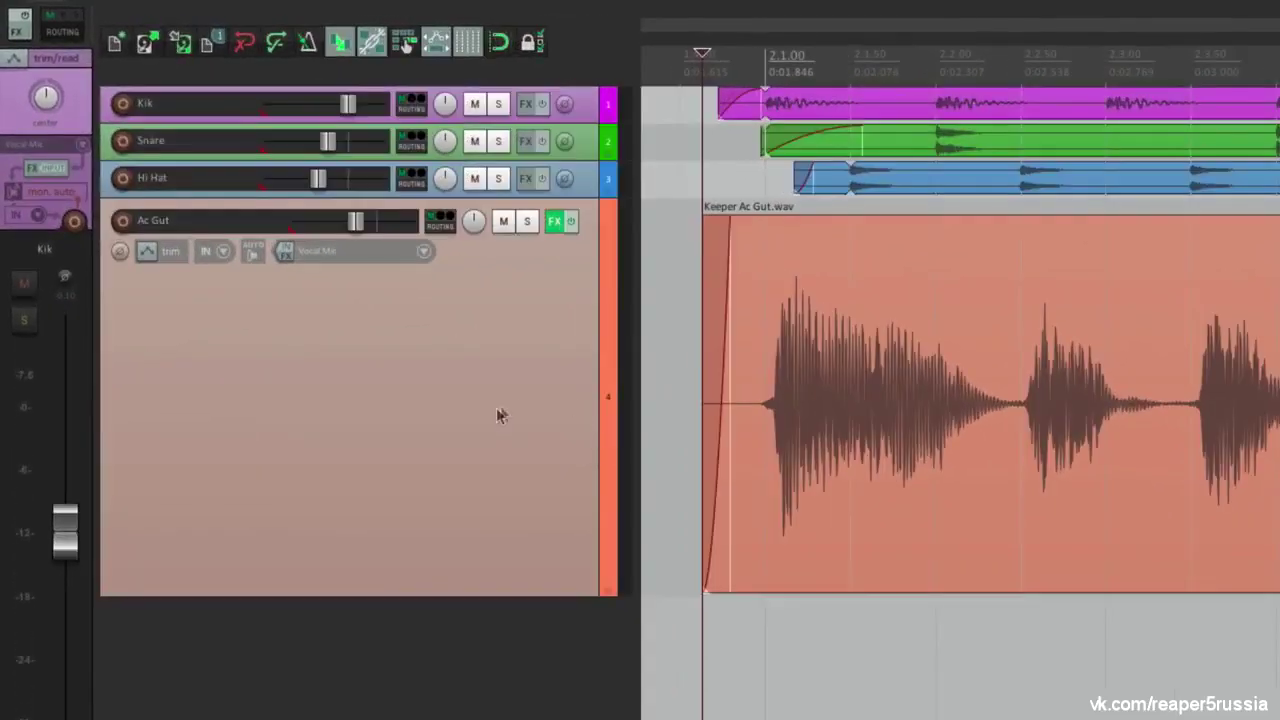
pyautogui.click(405, 335)
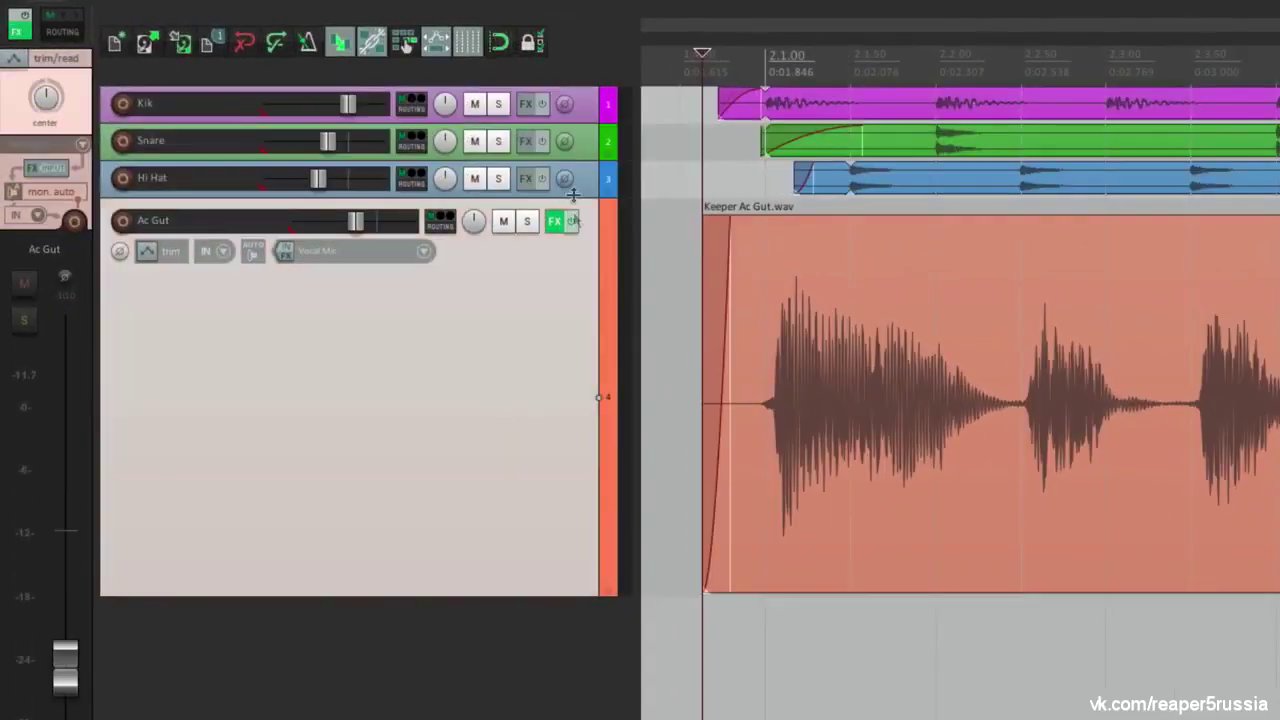
pyautogui.keyDown('shift'); pyautogui.click(580, 110); pyautogui.keyUp('shift')
pyautogui.hotkey('shift', 'g')
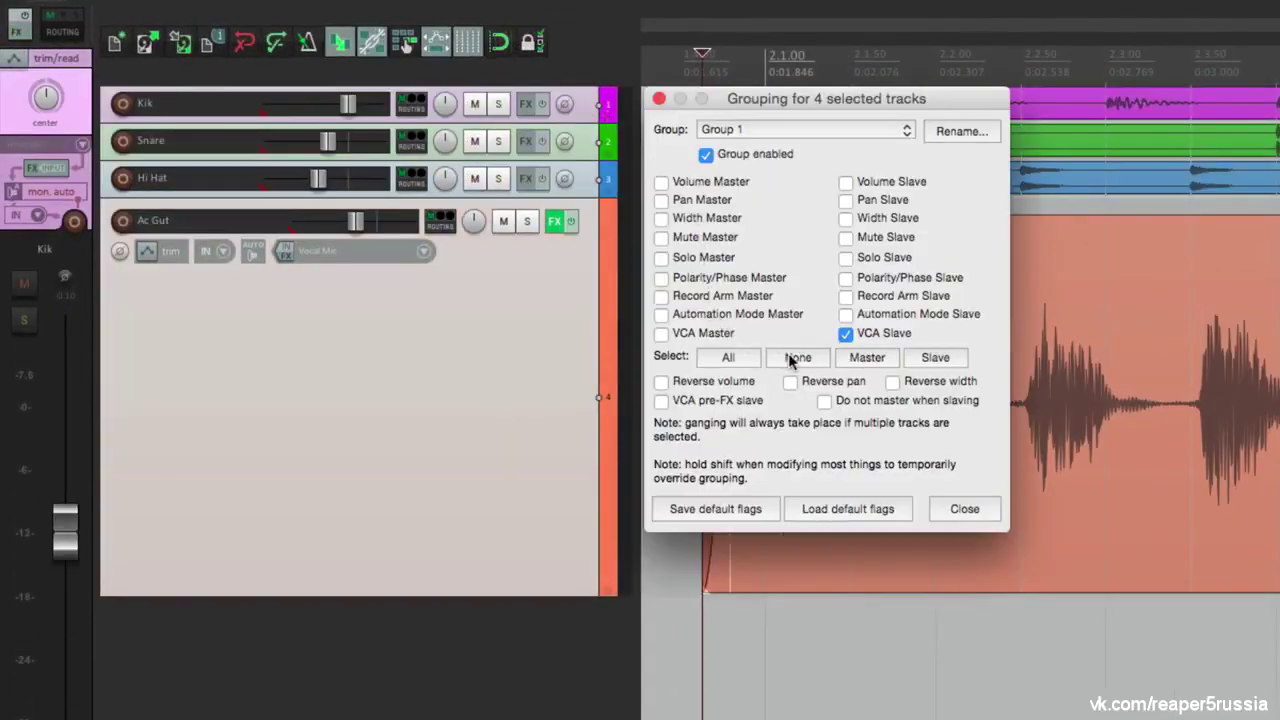
pyautogui.click(950, 510)
pyautogui.click(531, 691)
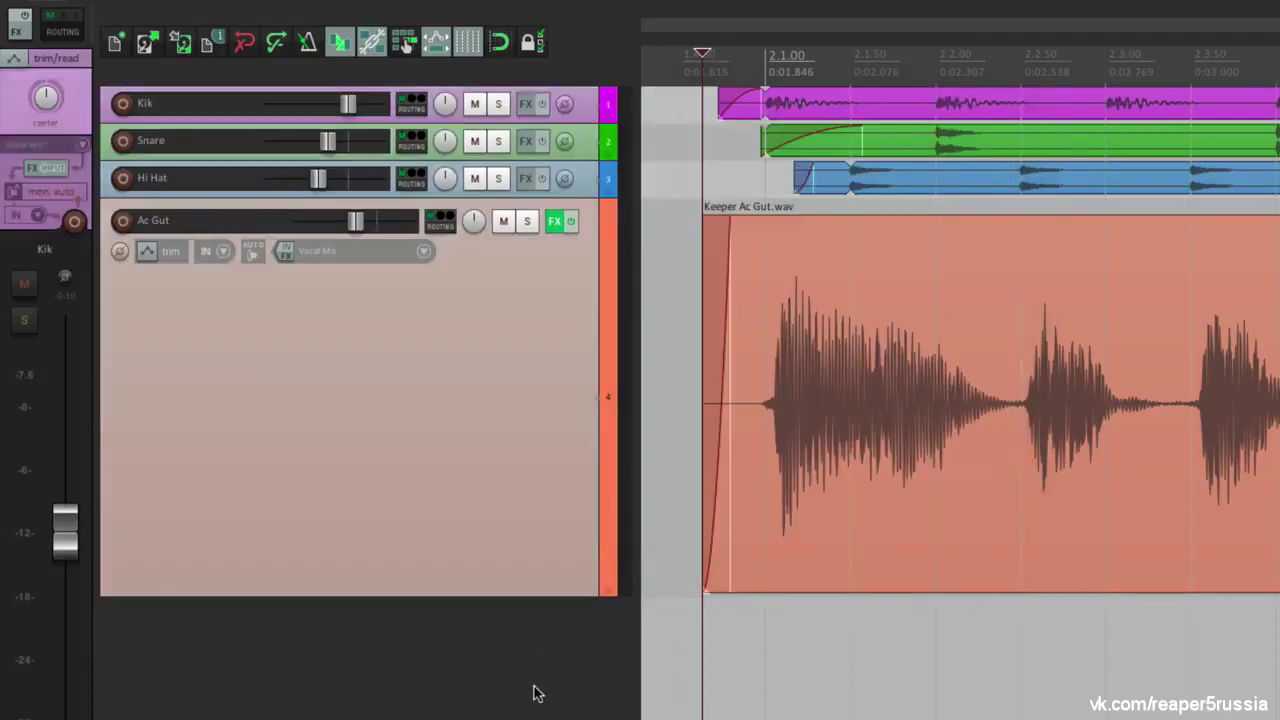
# Insert an empty track, place it directly above Ac Gut and show its Volume envelope
pyautogui.doubleClick(489, 686)
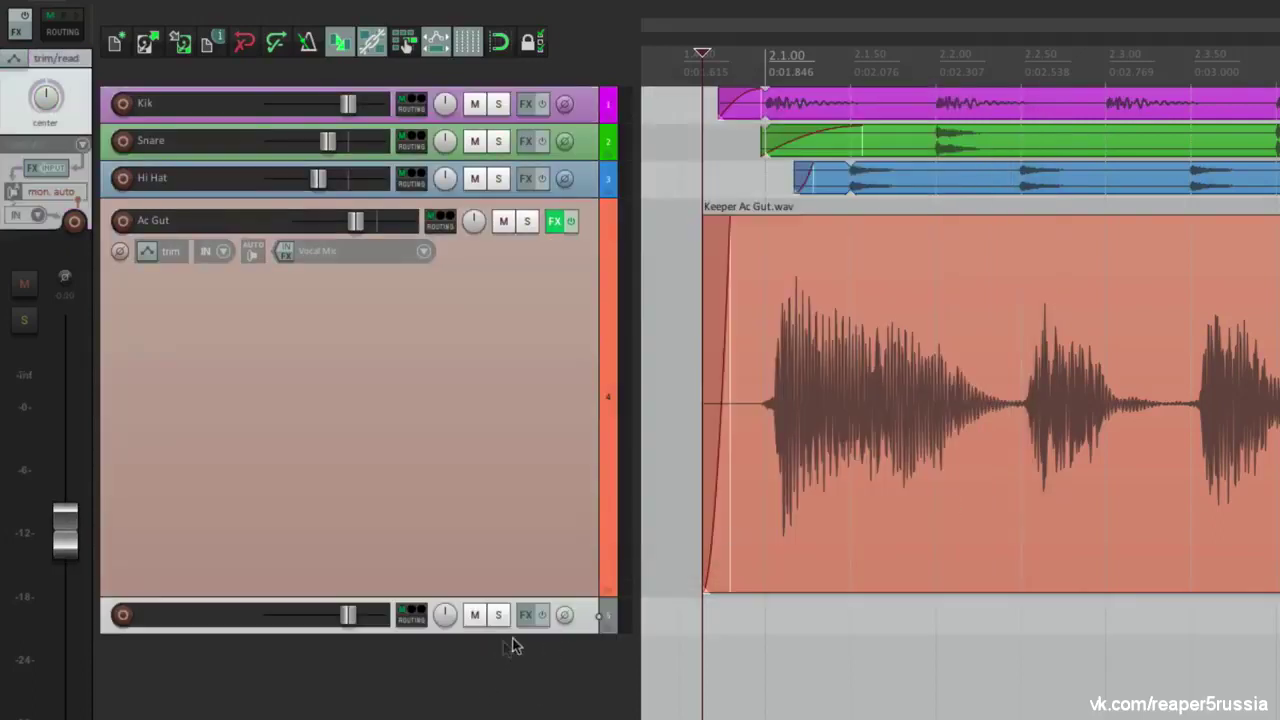
pyautogui.moveTo(576, 612); pyautogui.dragTo(600, 312)
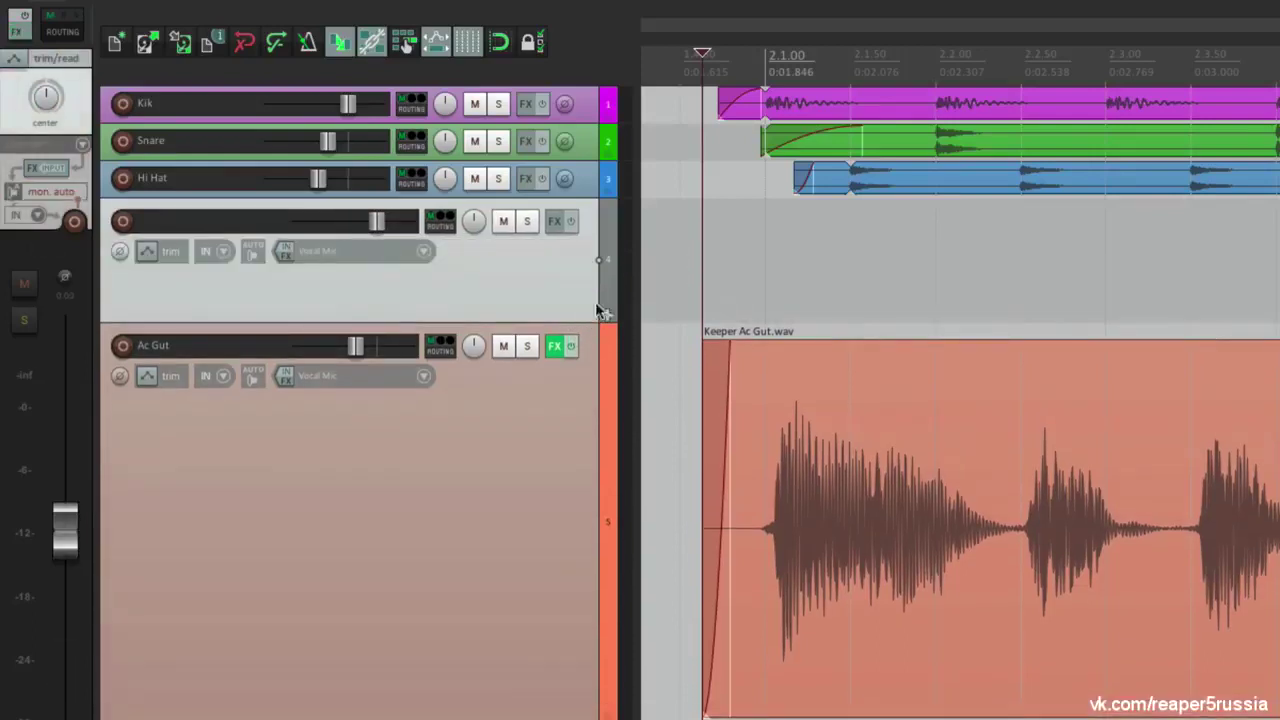
pyautogui.press('v')
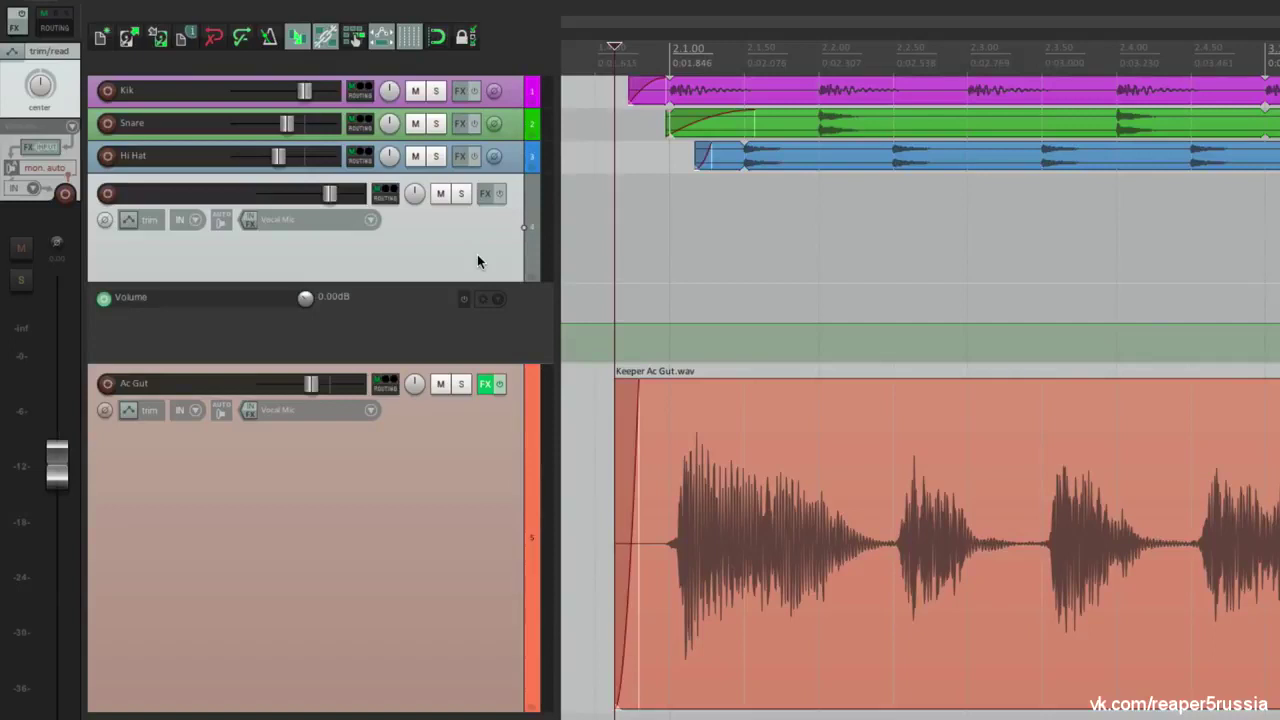
# Make the empty track the VCA Master and Ac Gut the VCA Slave of Group 1, and close the grouping window
pyautogui.click(479, 410)
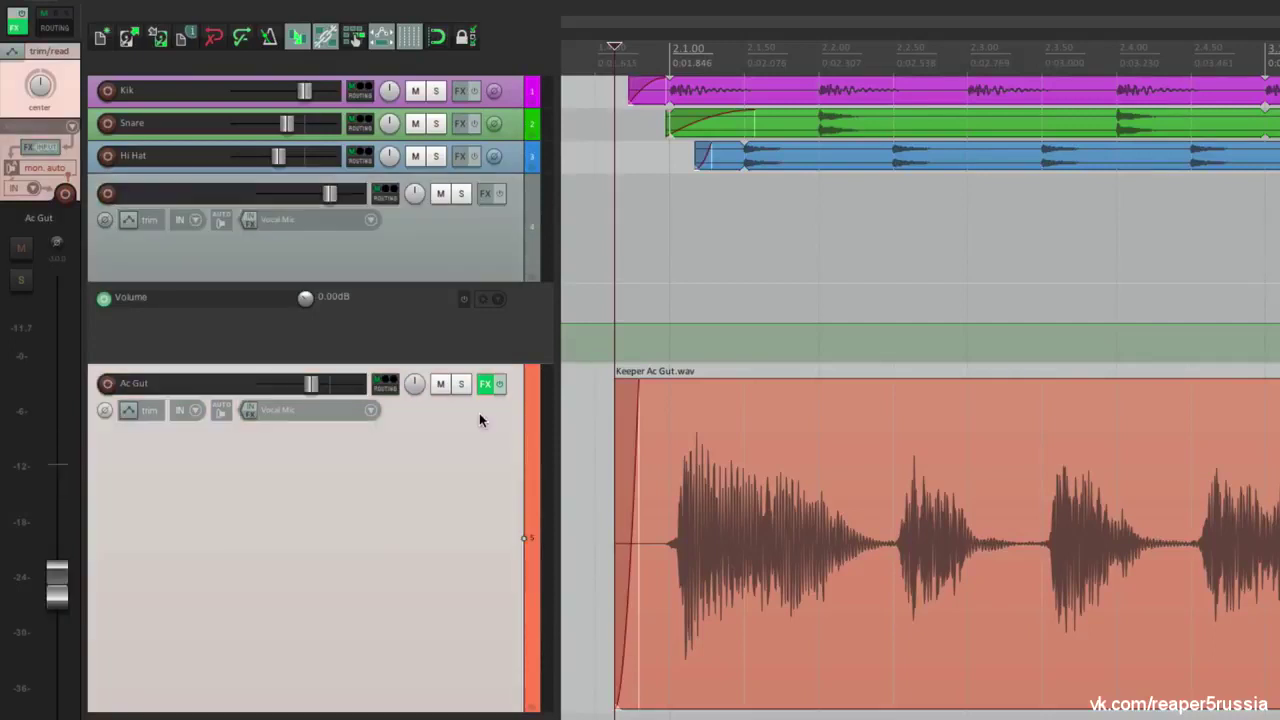
pyautogui.hotkey('shift', 'g')
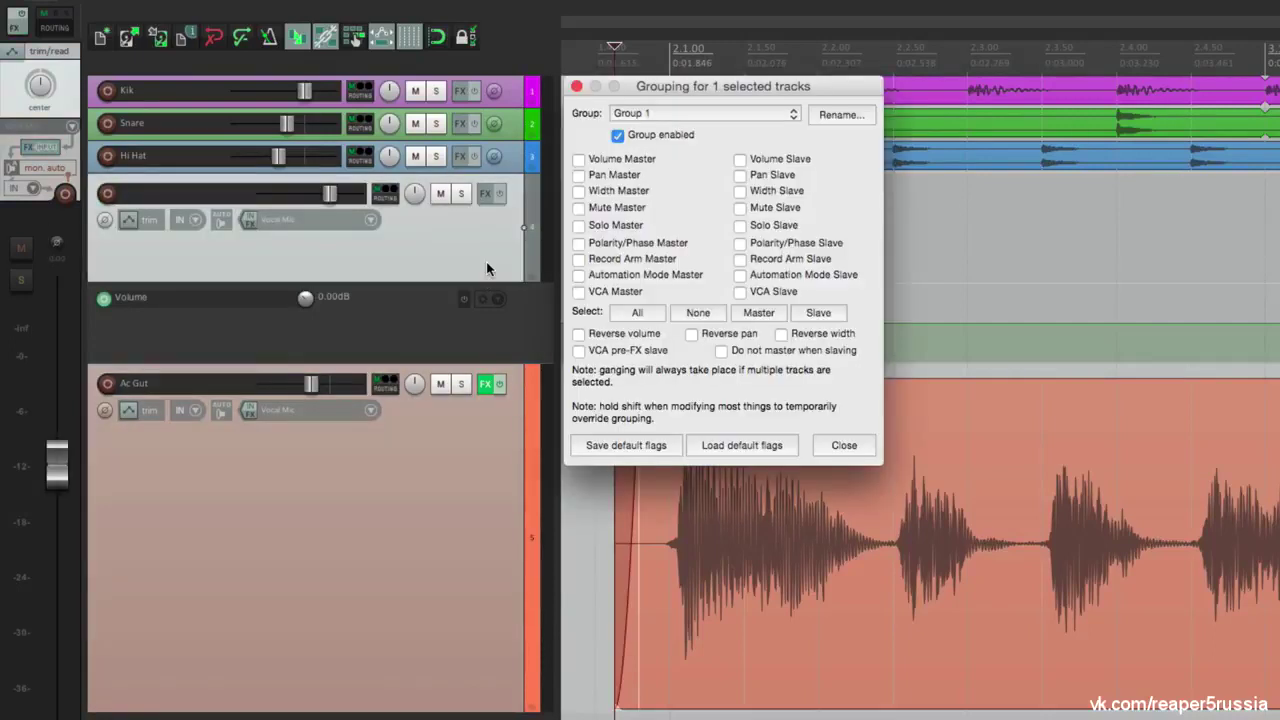
pyautogui.click(578, 291)
pyautogui.click(459, 485)
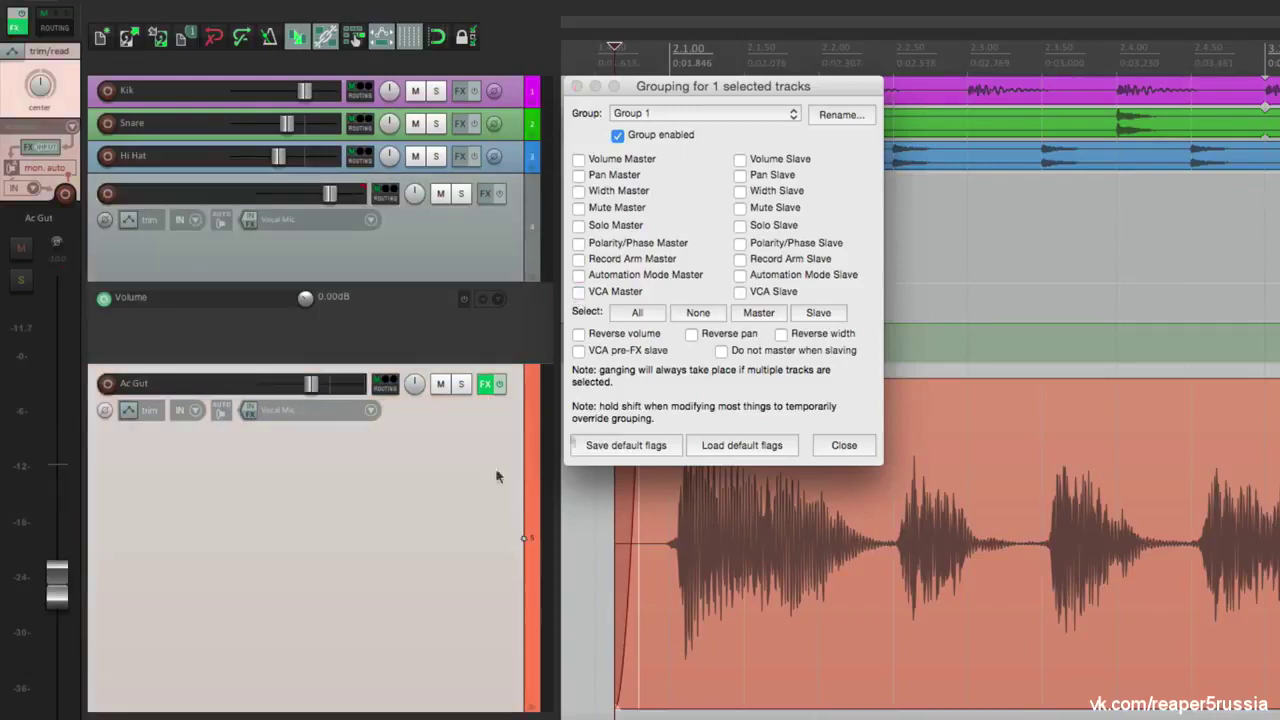
pyautogui.click(740, 292)
pyautogui.click(843, 445)
pyautogui.click(604, 436)
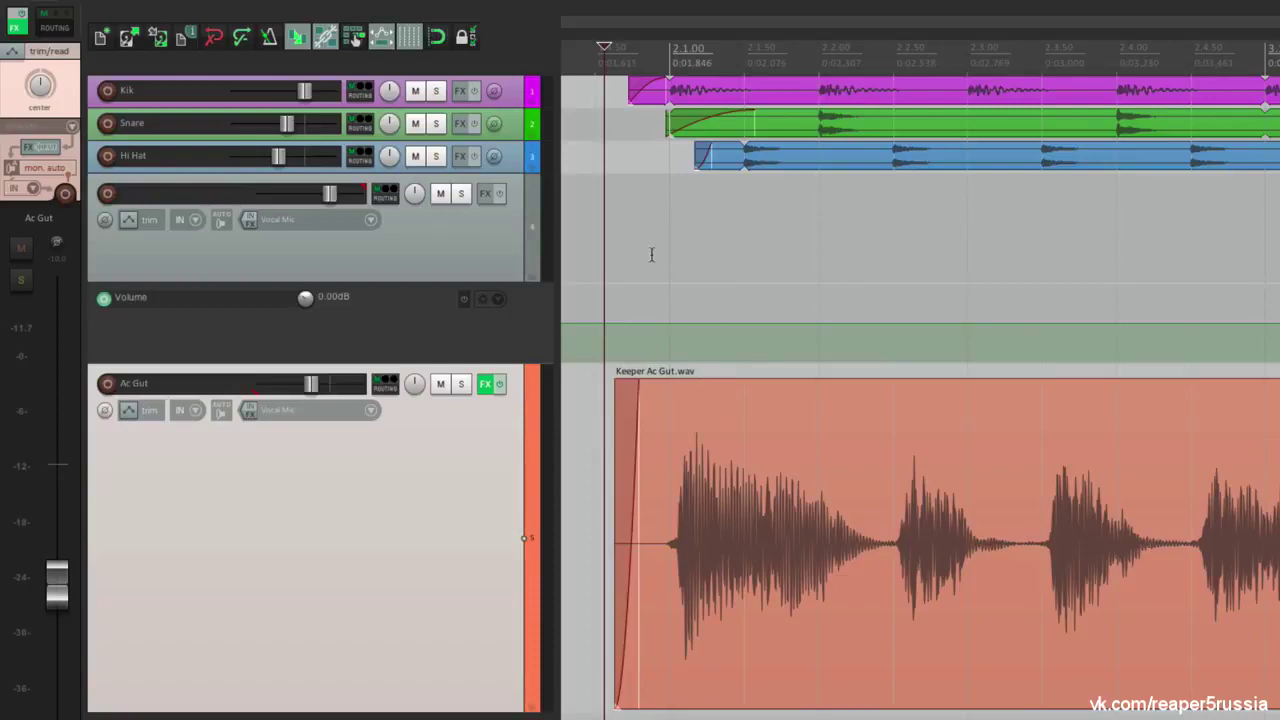
# Place the edit cursor just before the Ac Gut item and record wavy fader movements into the VCA master's Volume envelope in Write mode
pyautogui.click(606, 252)
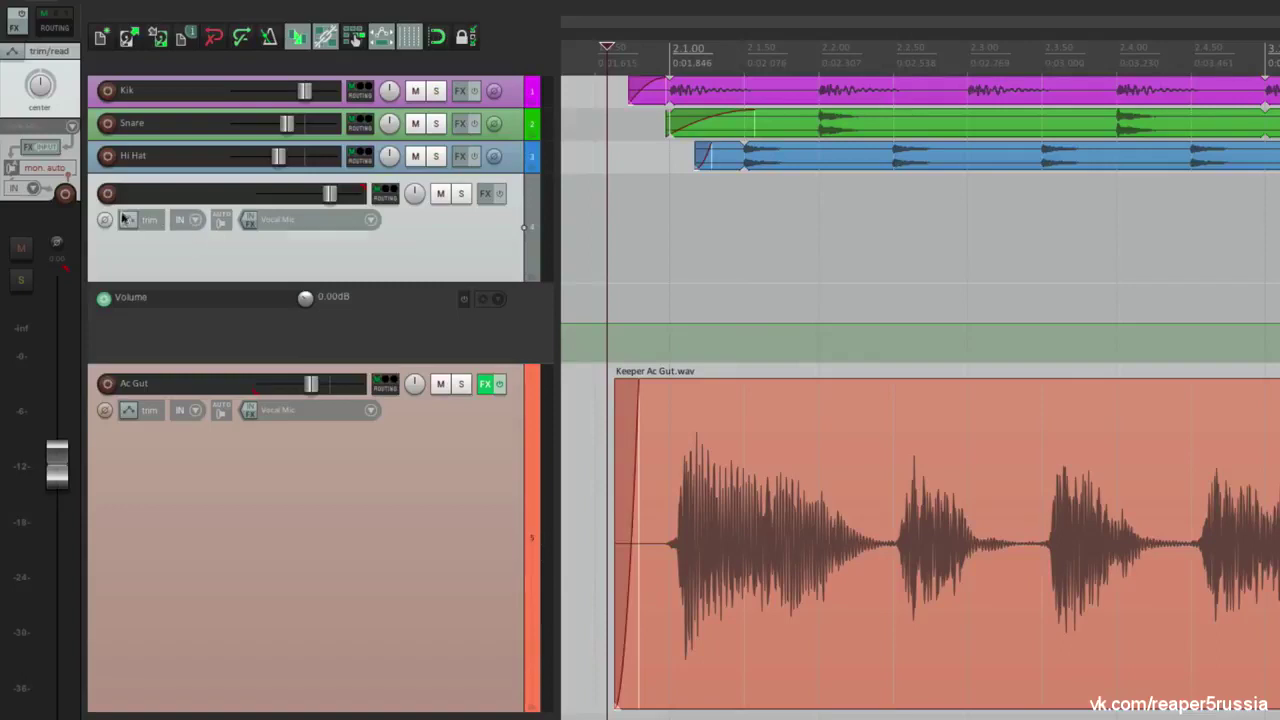
pyautogui.click(128, 219)
pyautogui.click(180, 602)
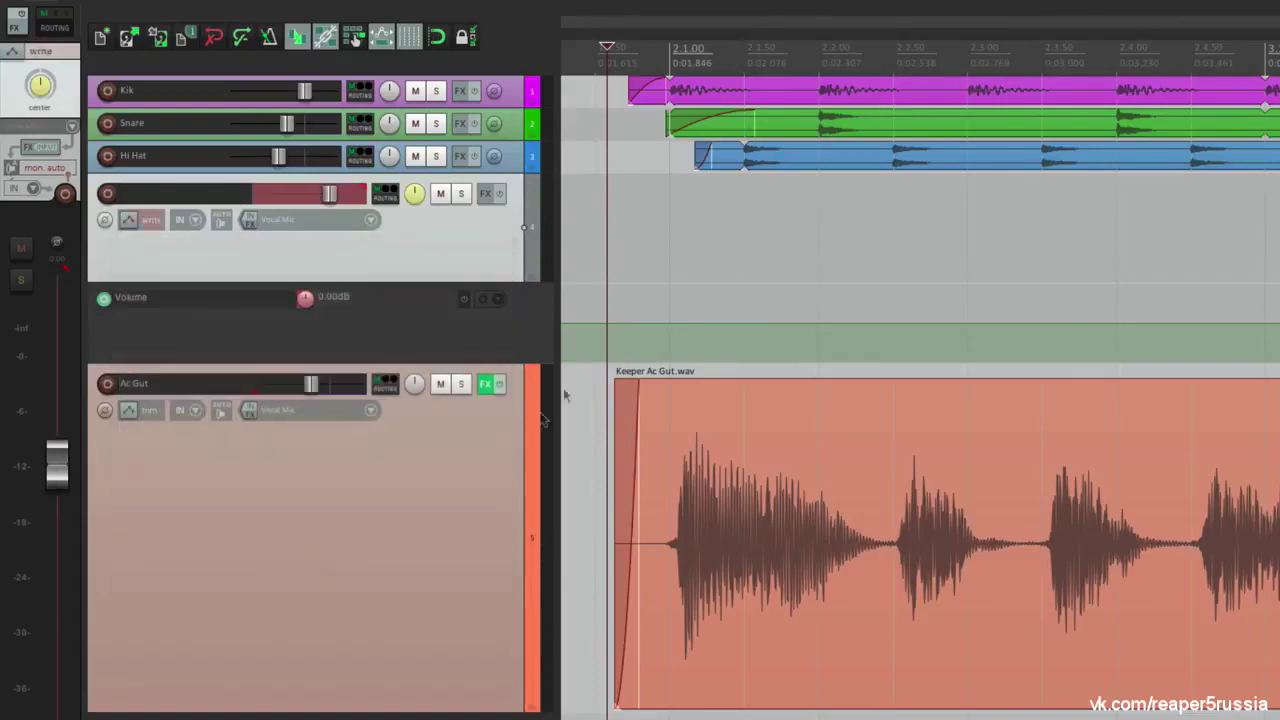
pyautogui.press('space')
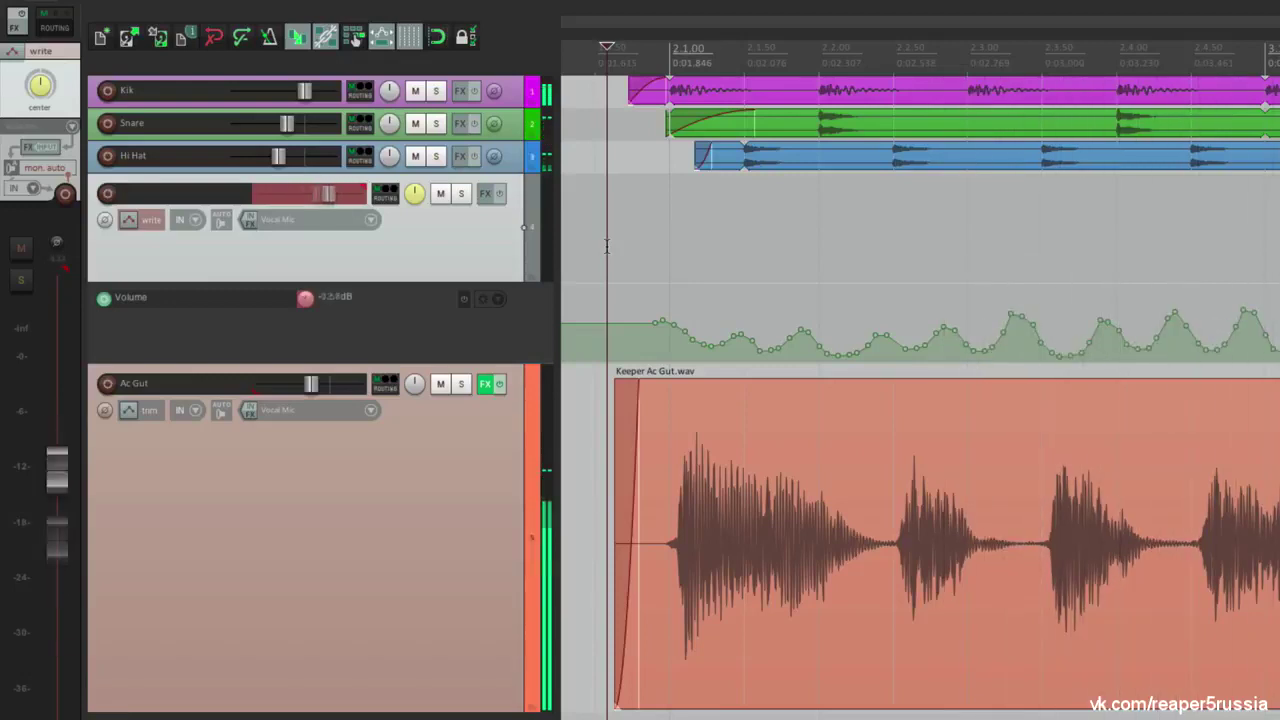
pyautogui.press('space')
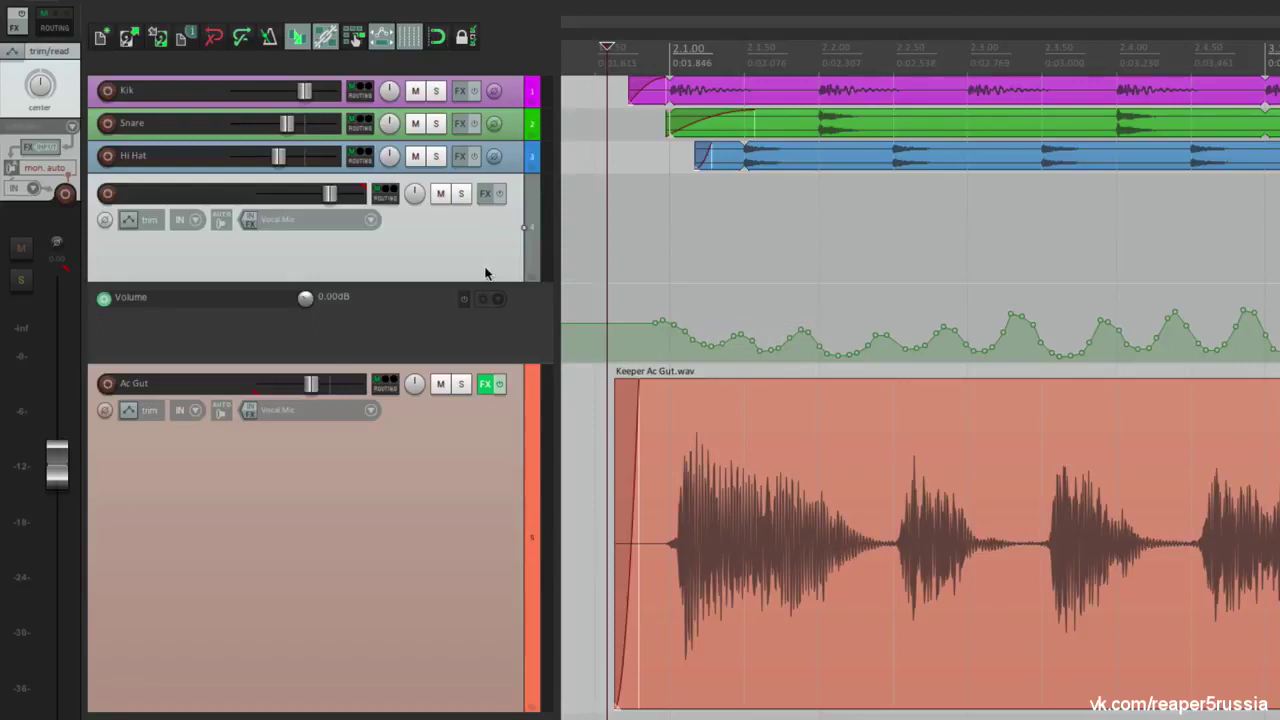
# Run "Envelope: apply all VCAs from selected tracks to grouped tracks and reset volume/pan/mute" to transfer the automation to Ac Gut
pyautogui.press('?')
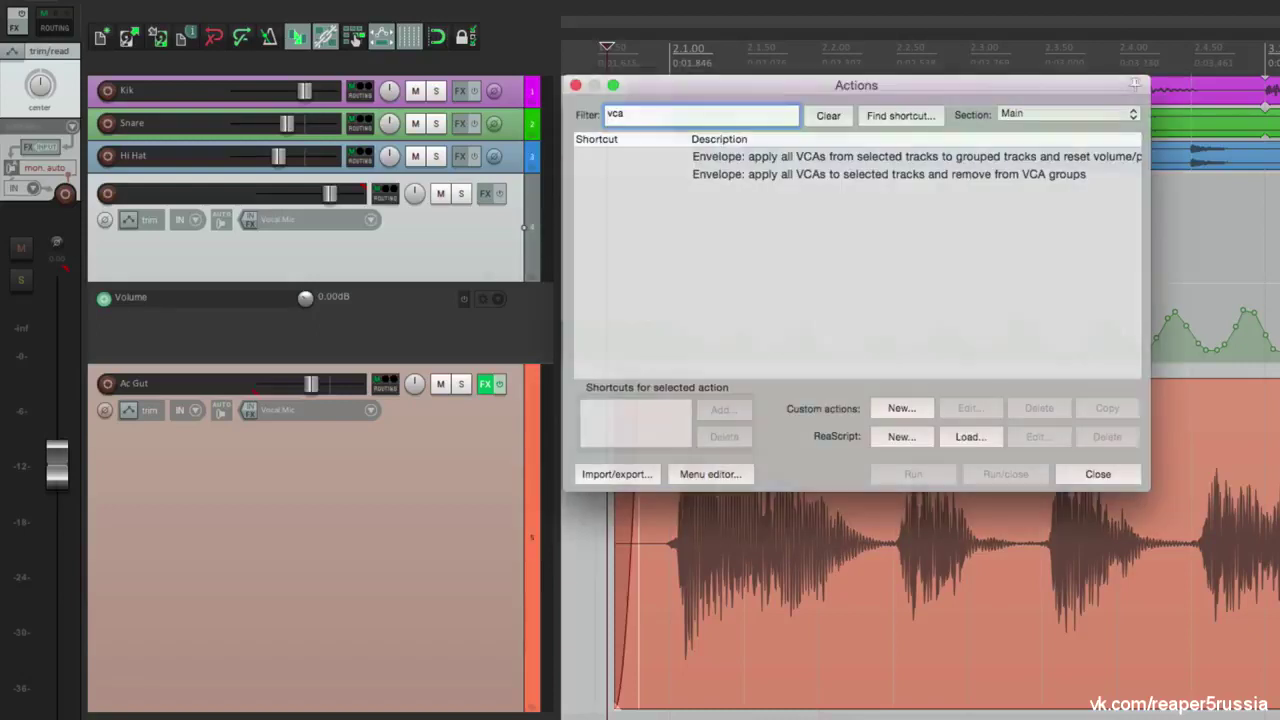
pyautogui.click(775, 158)
pyautogui.press('Return')
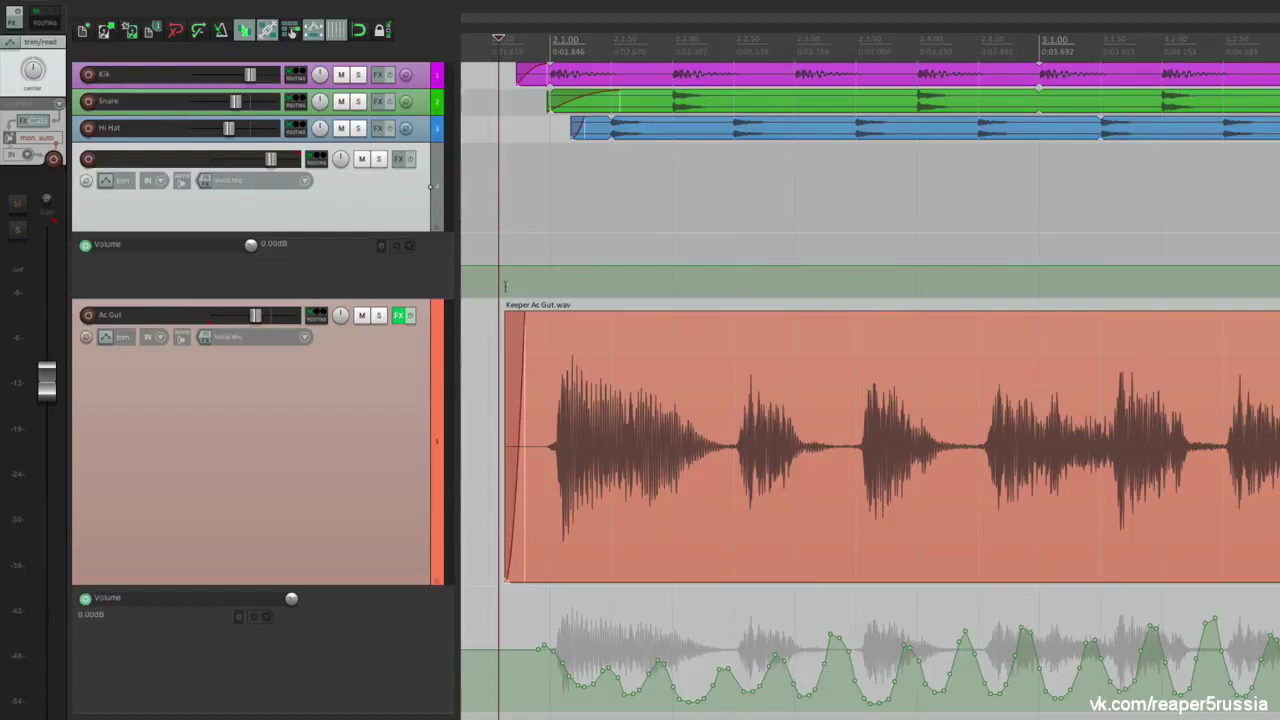
# Set the VCA master to Write mode and record a second pass of broad, slow fader movements into its Volume envelope
pyautogui.click(121, 181)
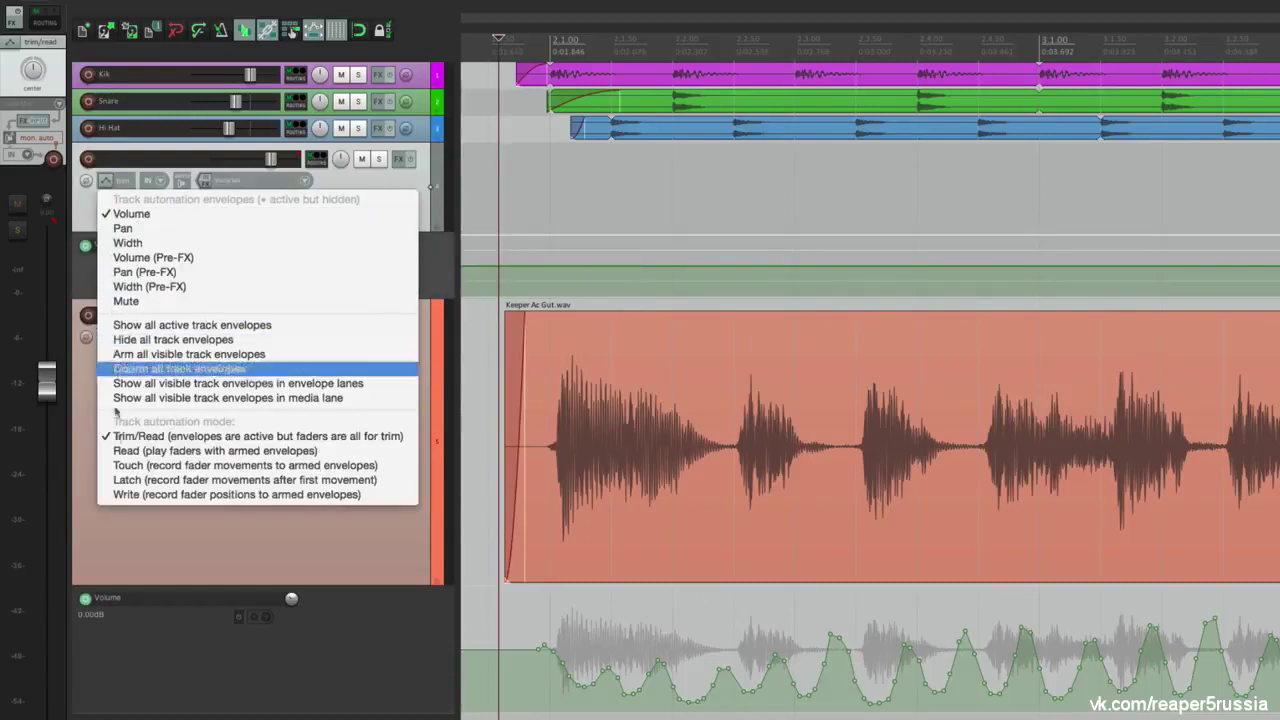
pyautogui.click(124, 493)
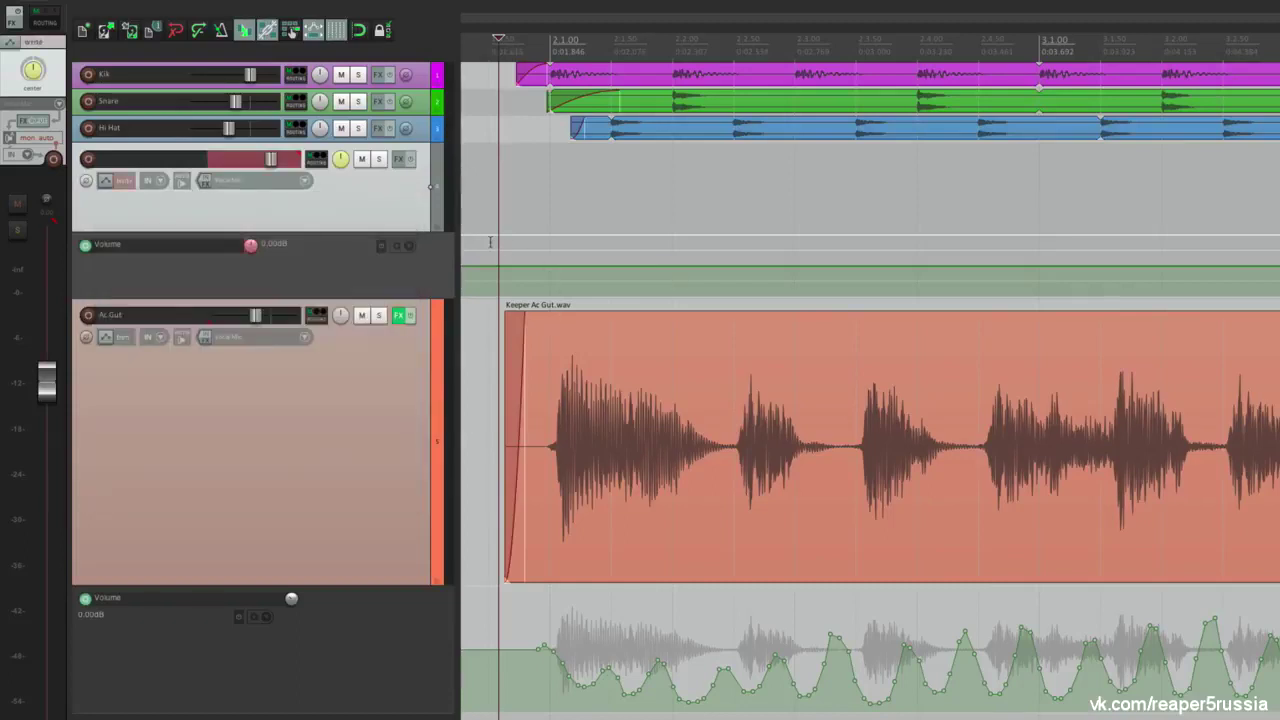
pyautogui.press('space')
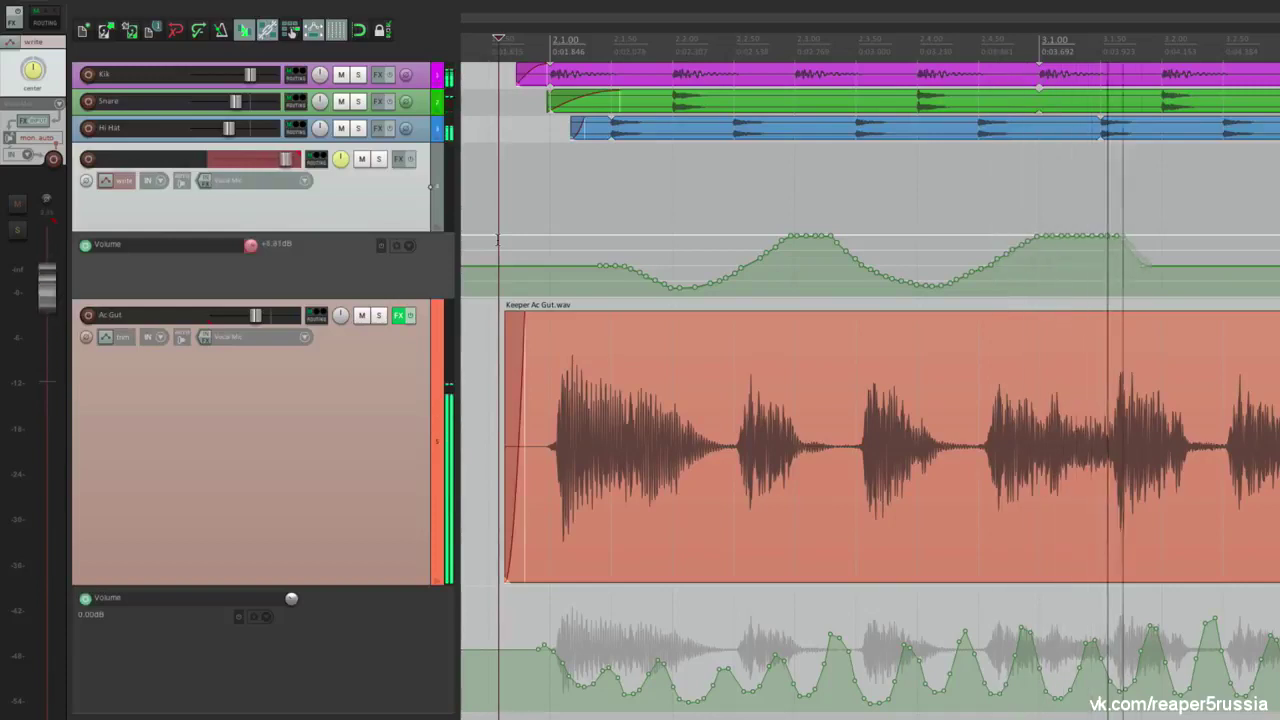
pyautogui.press('space')
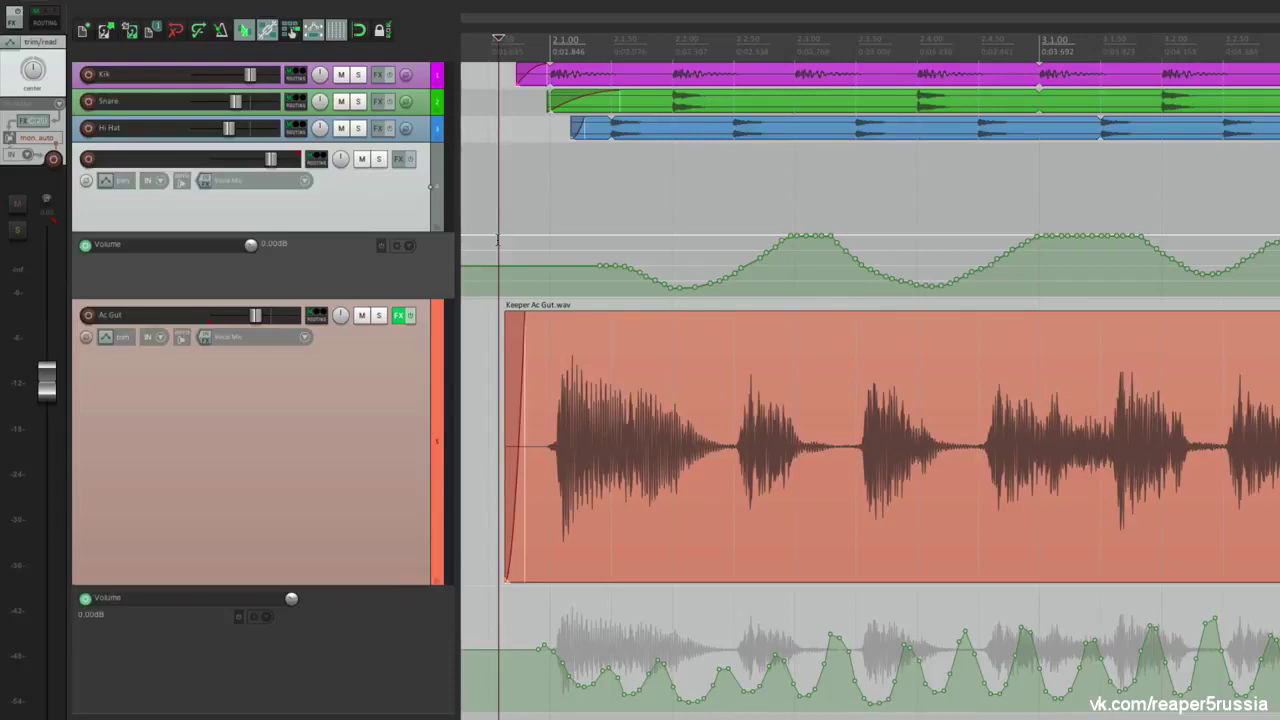
pyautogui.press('space')
# Apply the master's second VCA pass to Ac Gut with the same action, then undo and redo it to compare the envelopes
pyautogui.press('?')
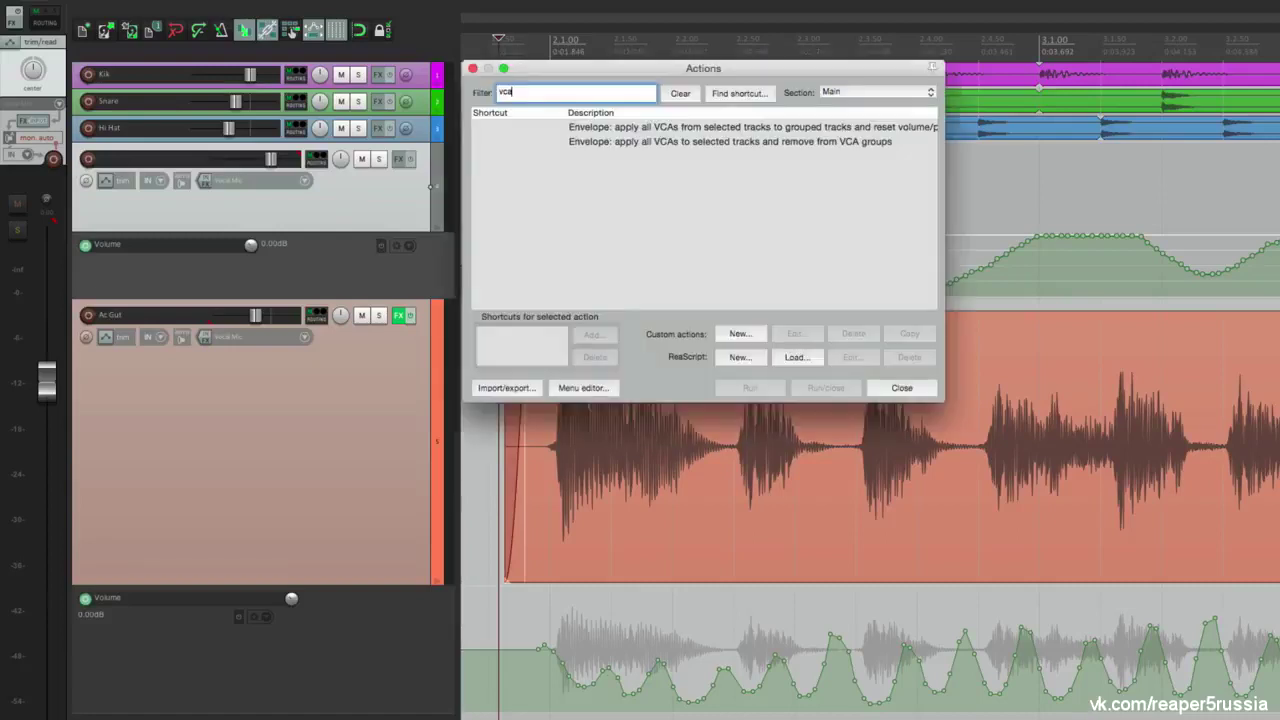
pyautogui.doubleClick(670, 130)
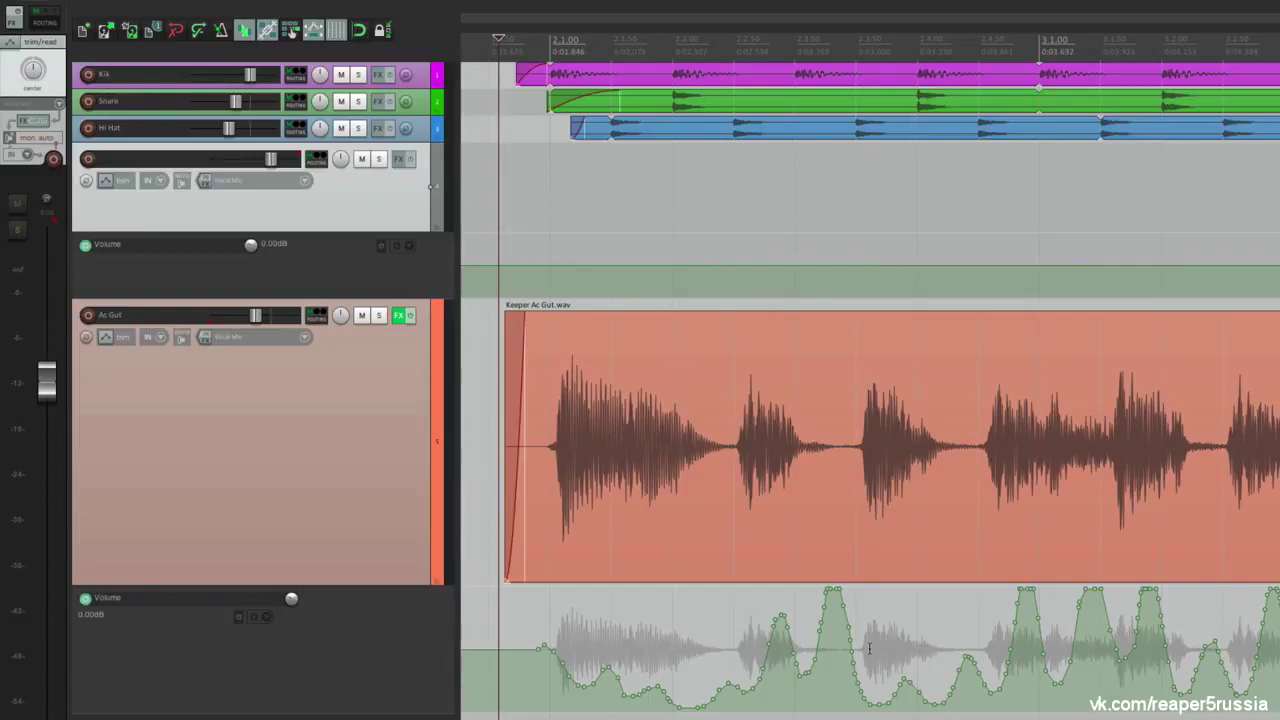
pyautogui.hotkey('ctrl', 'z')
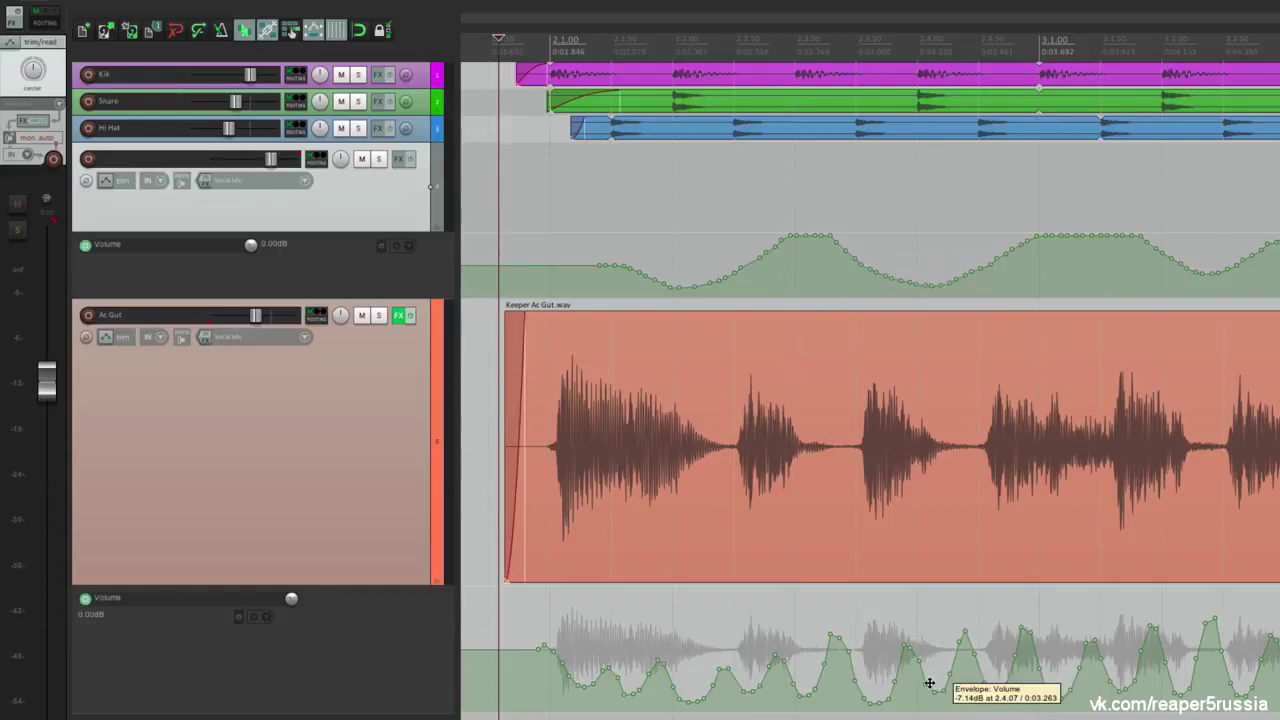
pyautogui.hotkey('ctrl', 'shift', 'z')
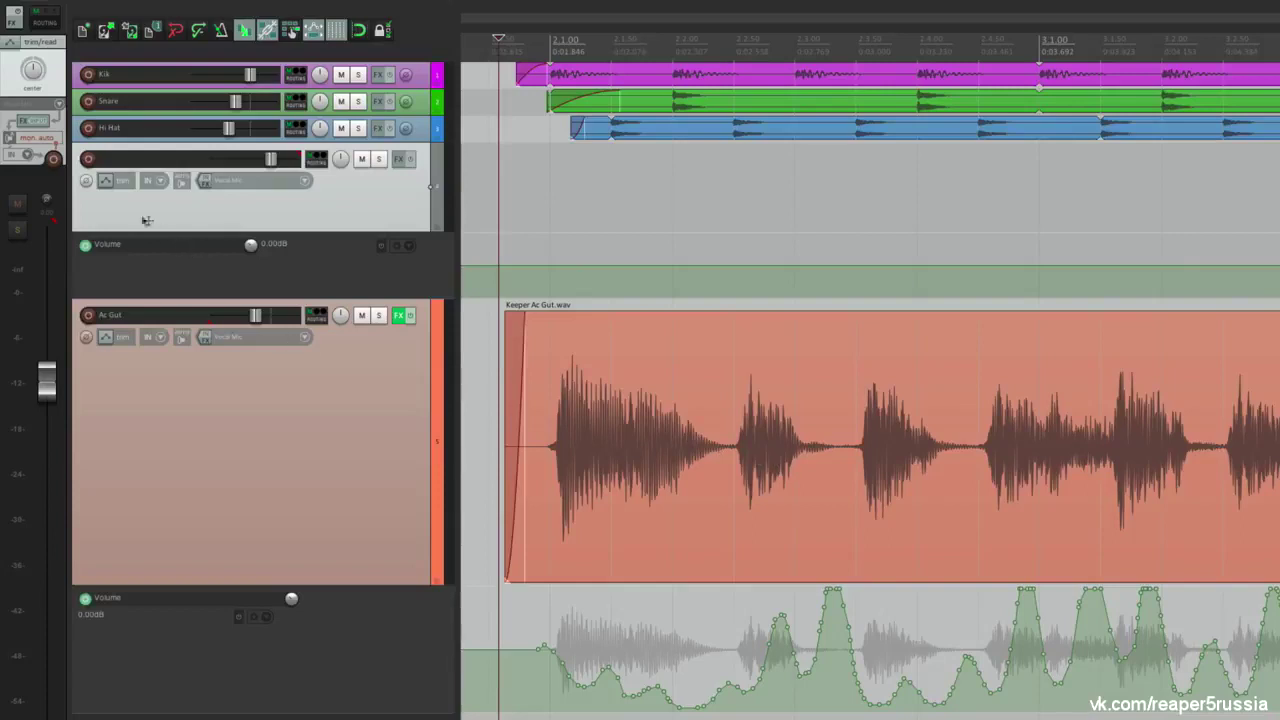
# Record a third pass of gentler fader movements on the VCA master in Write mode and apply it to the grouped track
pyautogui.click(104, 186)
pyautogui.click(165, 494)
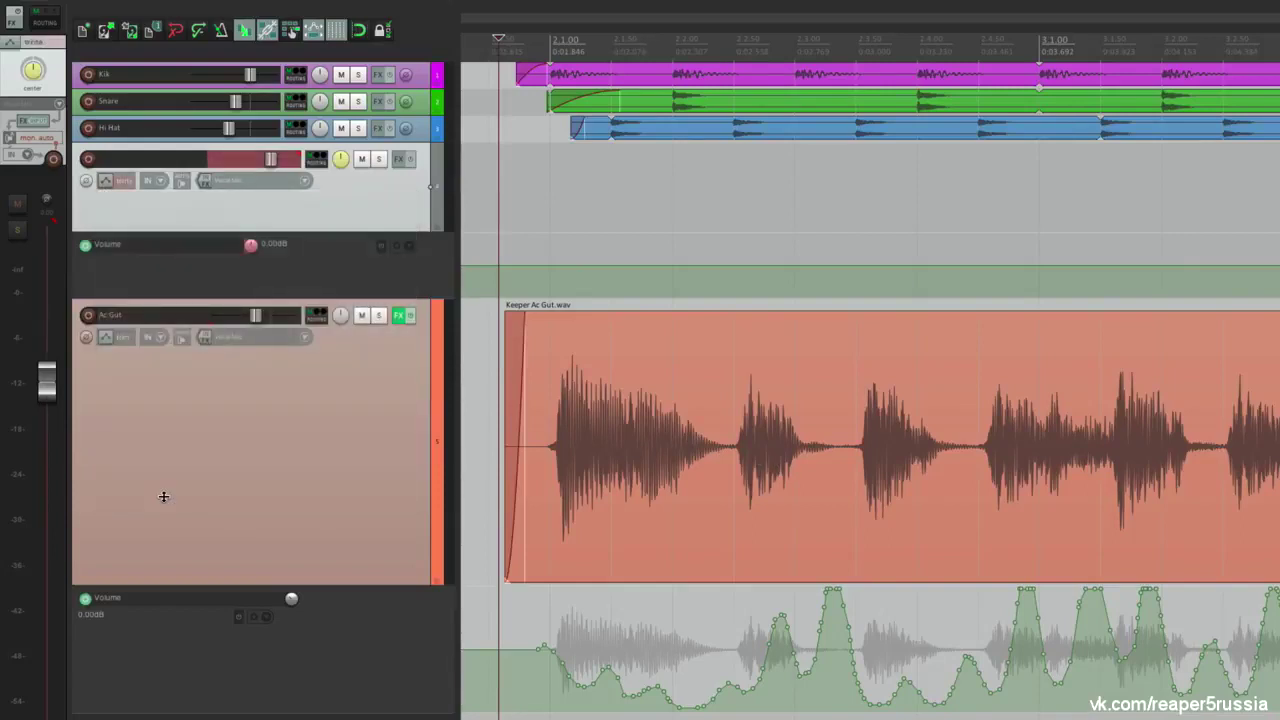
pyautogui.press('space')
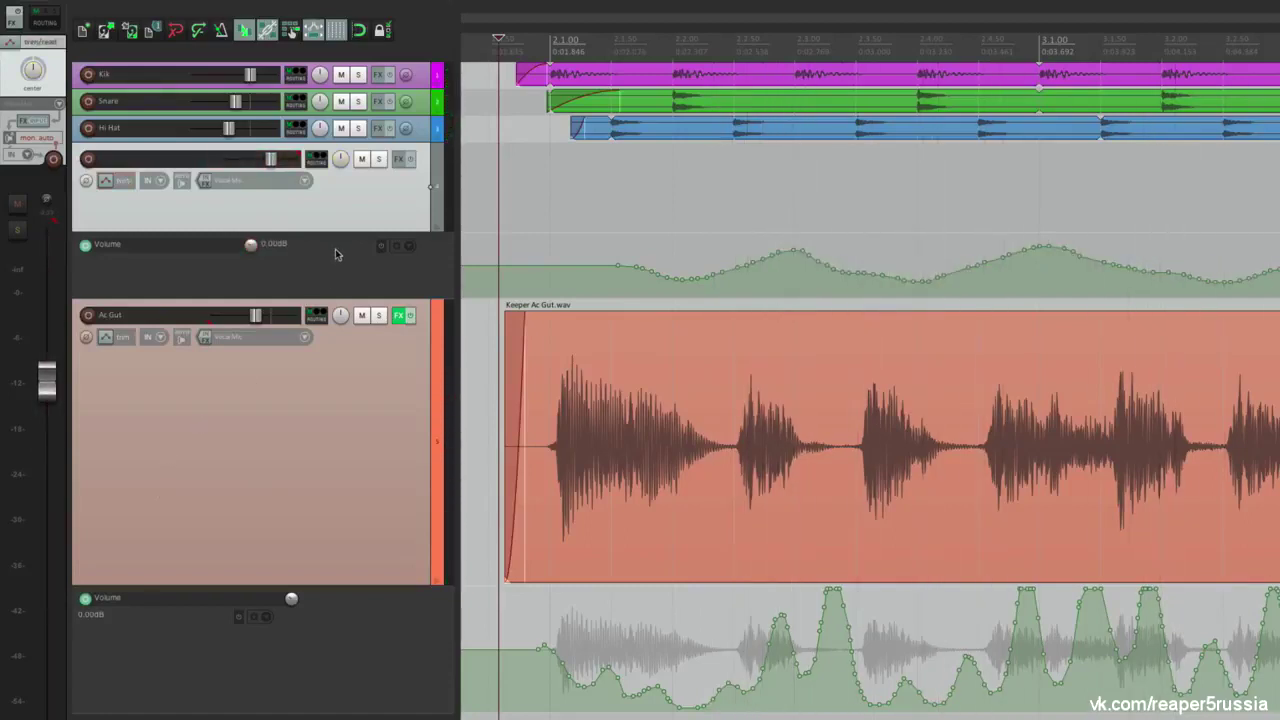
pyautogui.hotkey('shift', '/')
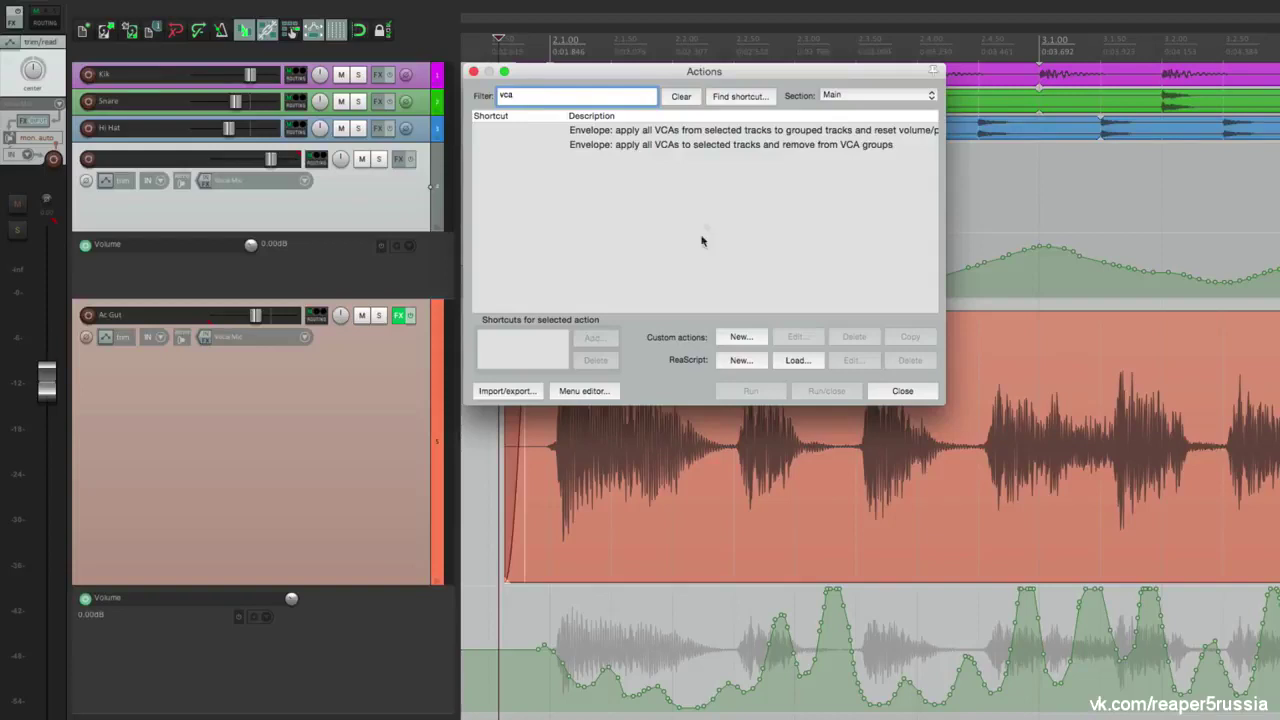
pyautogui.doubleClick(691, 131)
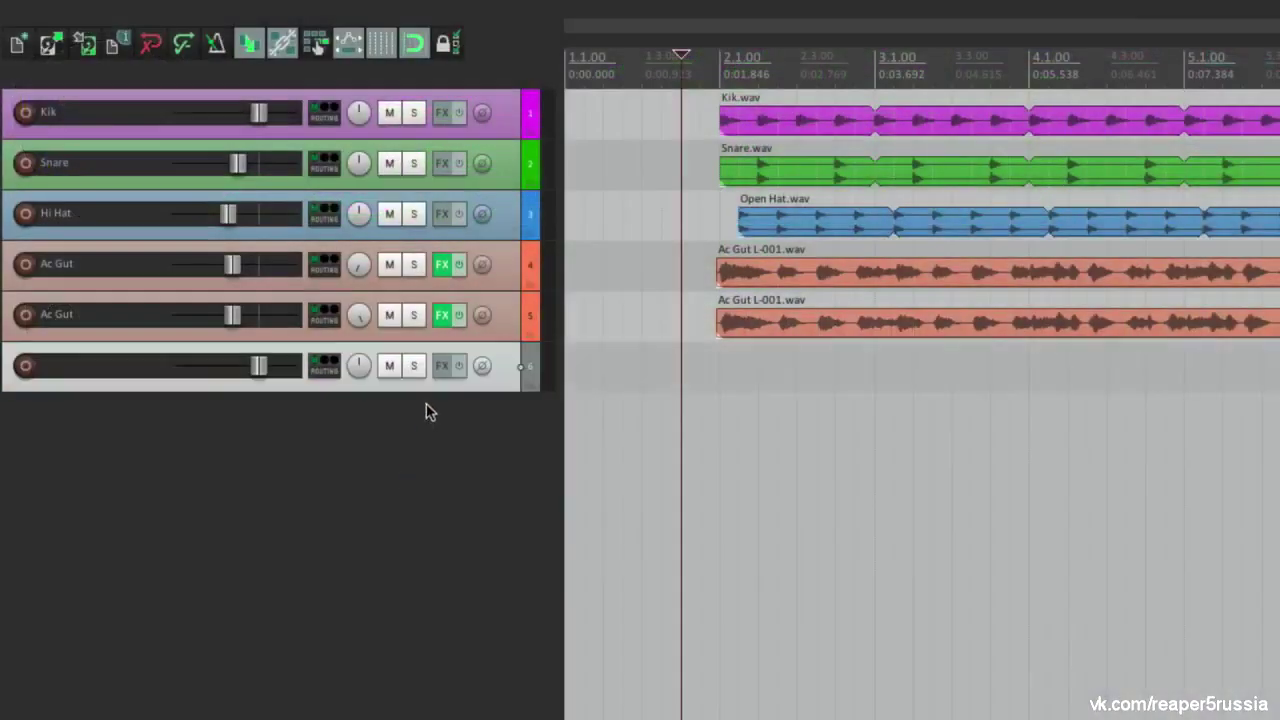
# Enlarge track 6, set its input to all channels of M-Audio - USB Axiom 49 - Port 1, and arm it for recording
pyautogui.moveTo(426, 404); pyautogui.dragTo(432, 694)
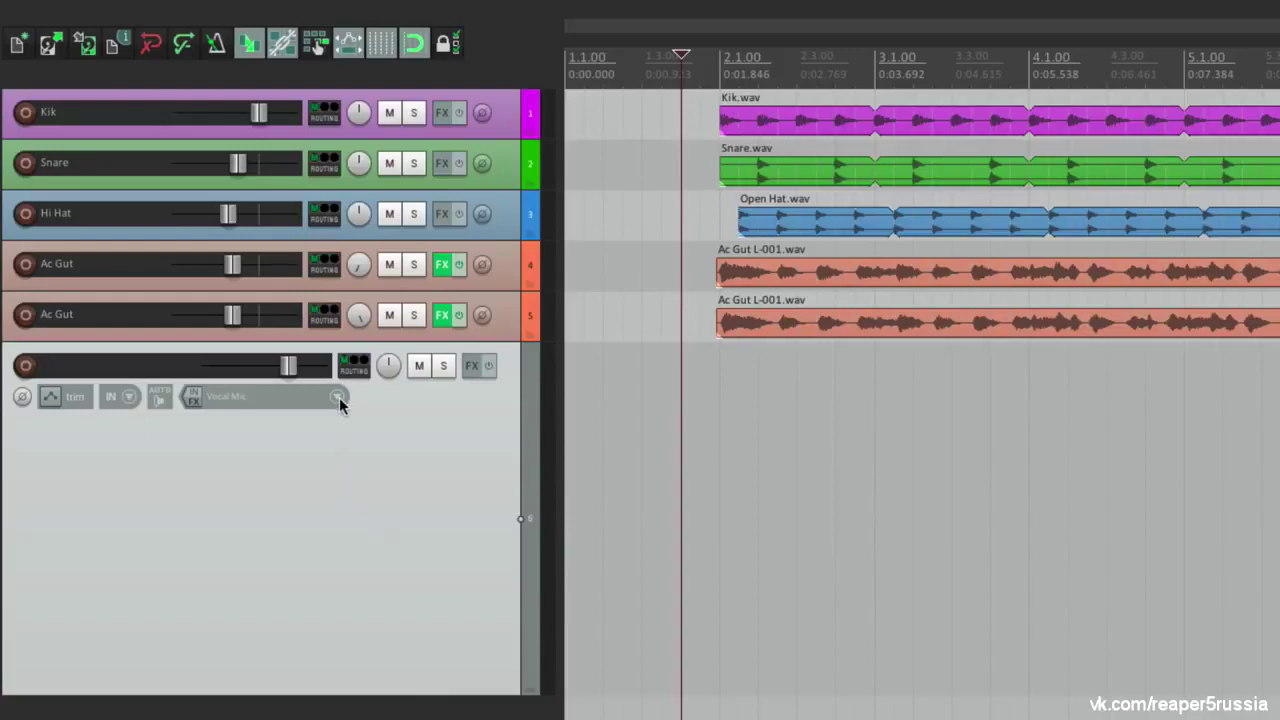
pyautogui.click(339, 397)
pyautogui.moveTo(352, 424)
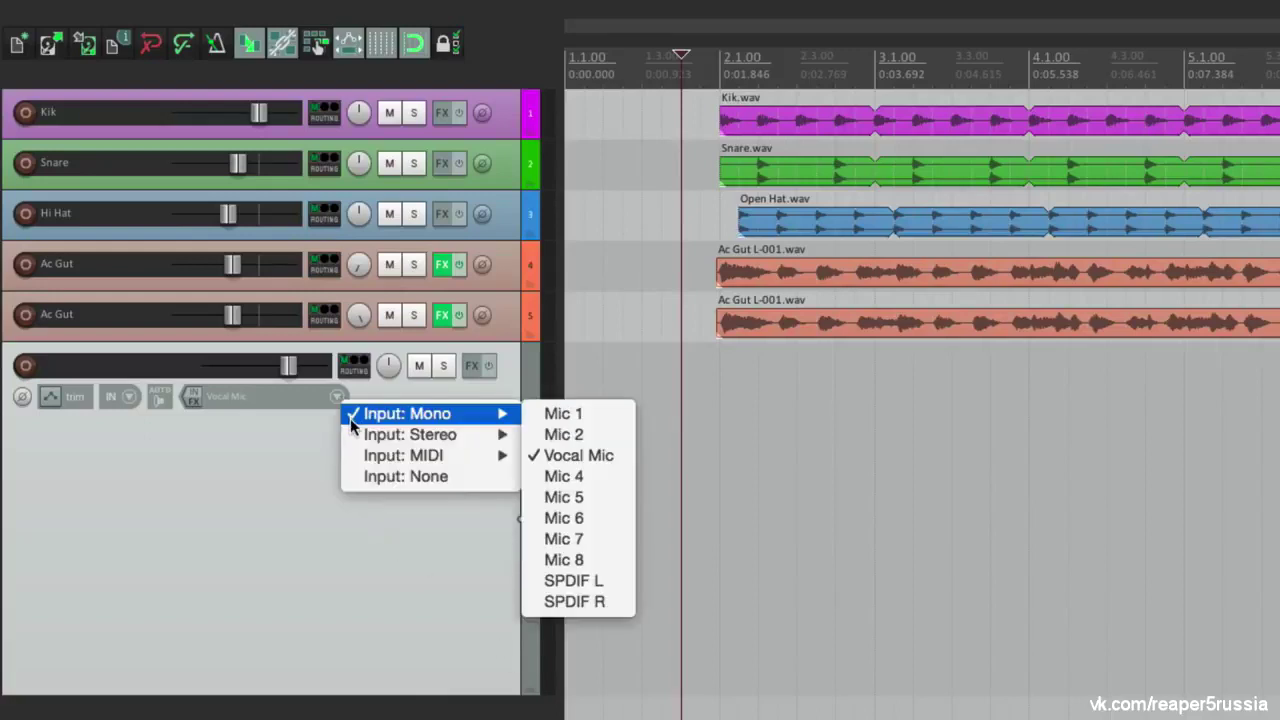
pyautogui.moveTo(350, 459)
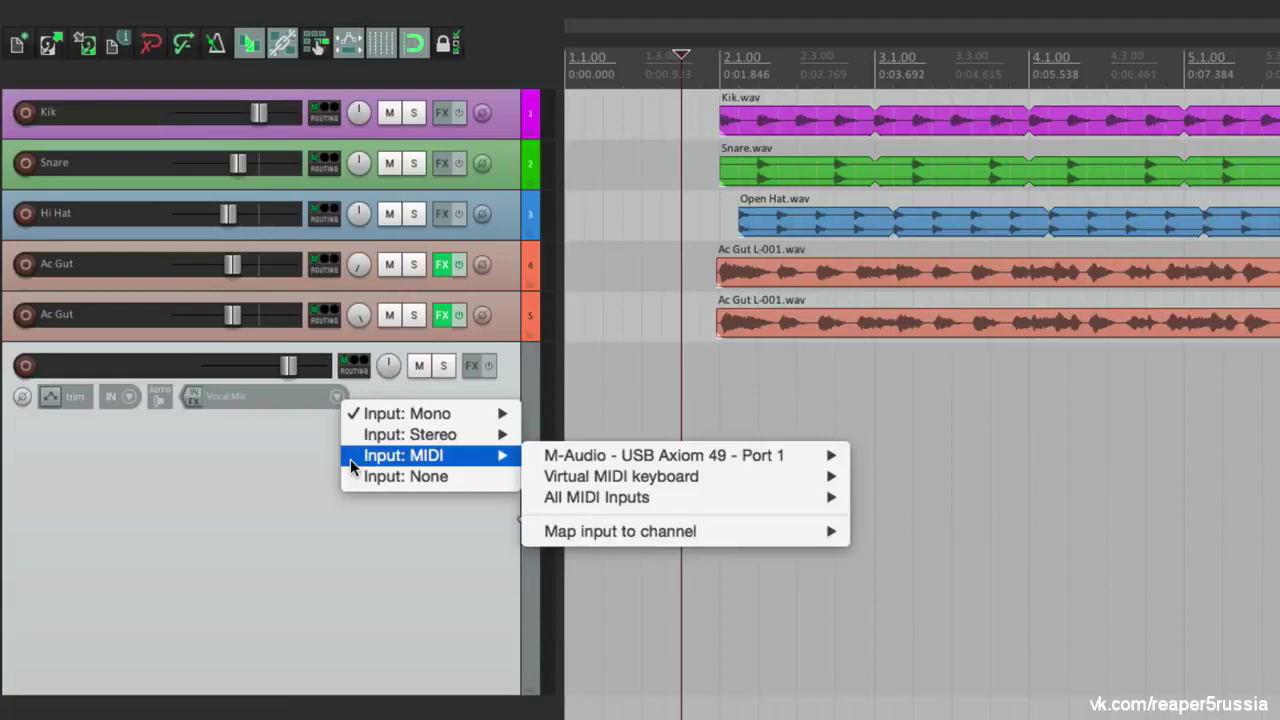
pyautogui.moveTo(546, 462)
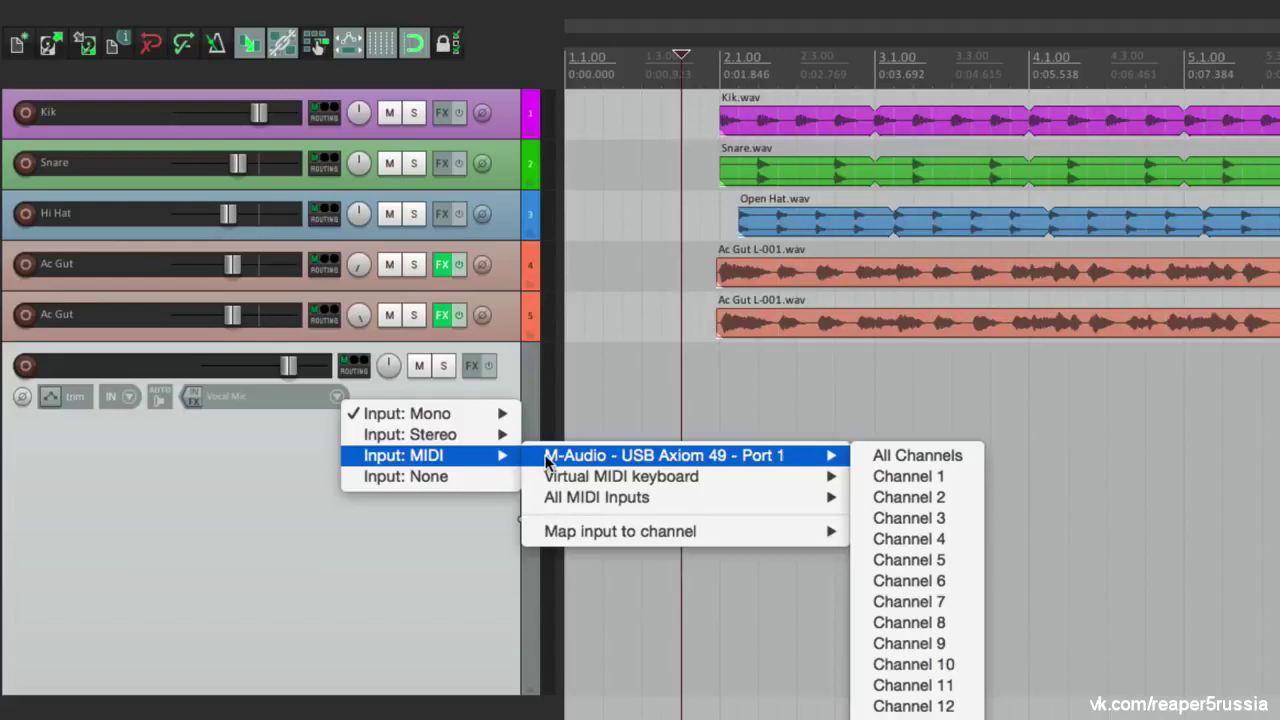
pyautogui.click(947, 458)
pyautogui.click(30, 364)
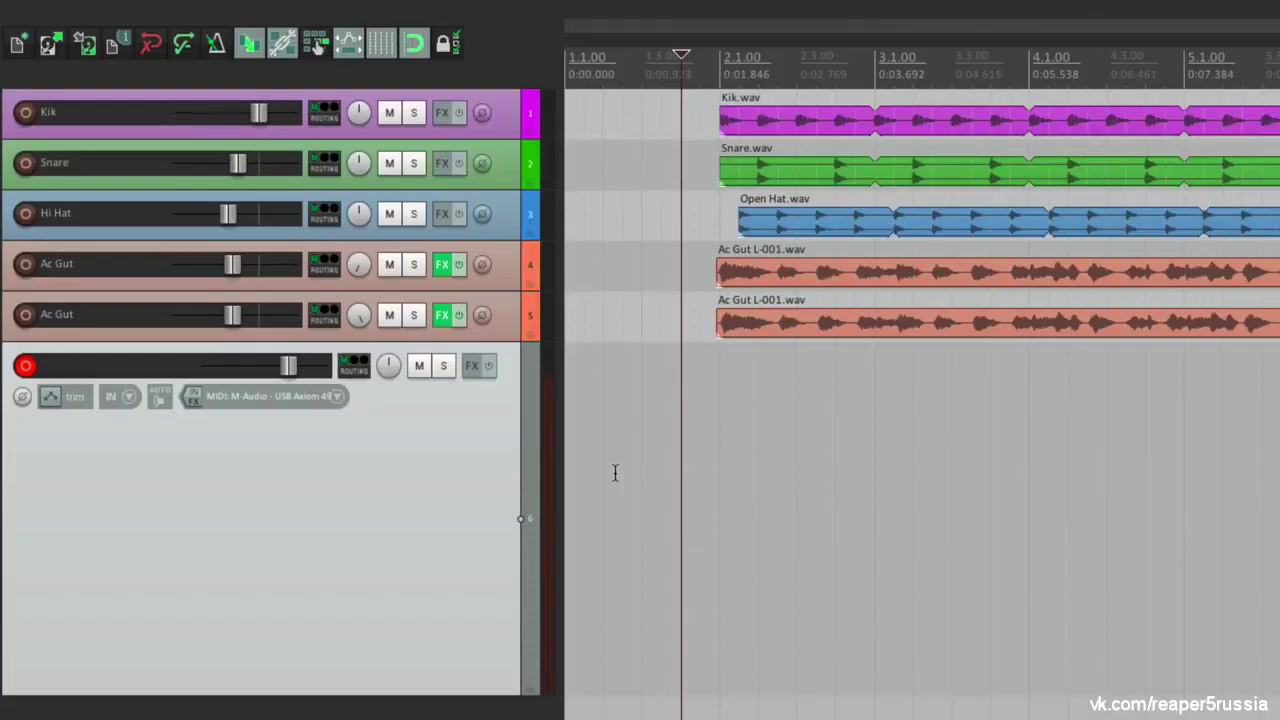
# Add the VSTi Piano One (Sound Magic) instrument to track 6 and close its plugin window
pyautogui.click(471, 366)
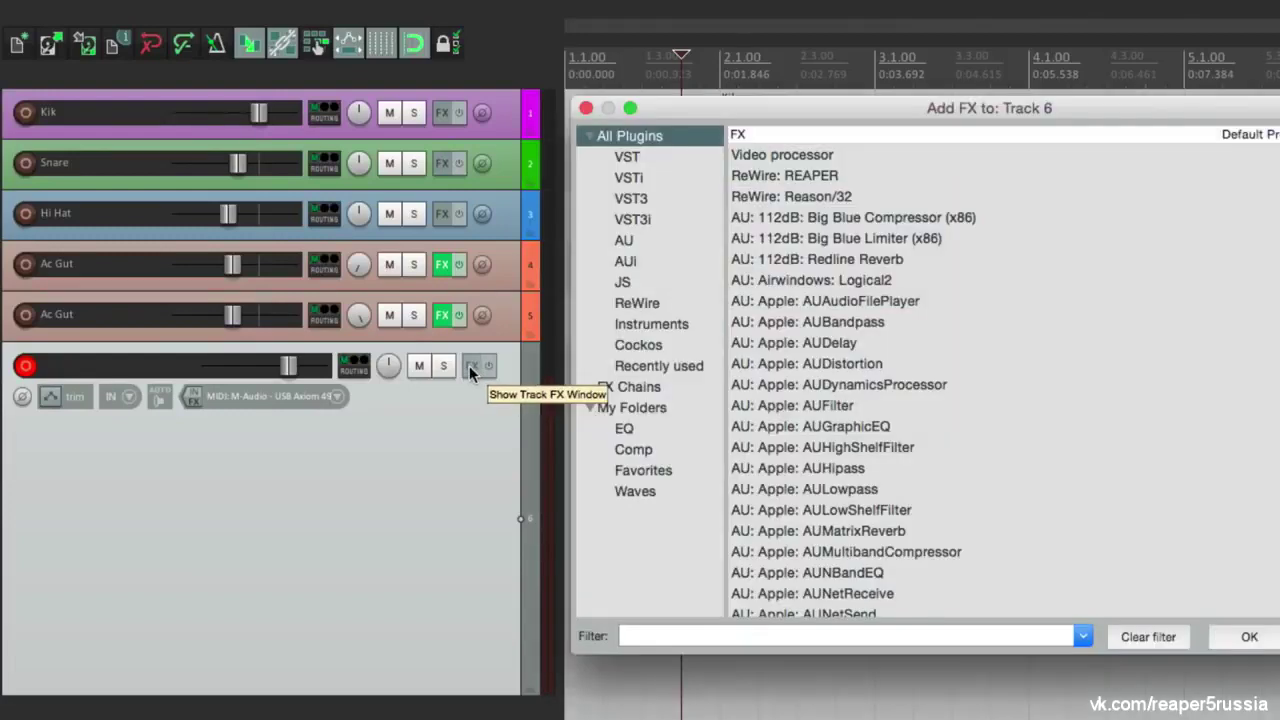
pyautogui.click(669, 330)
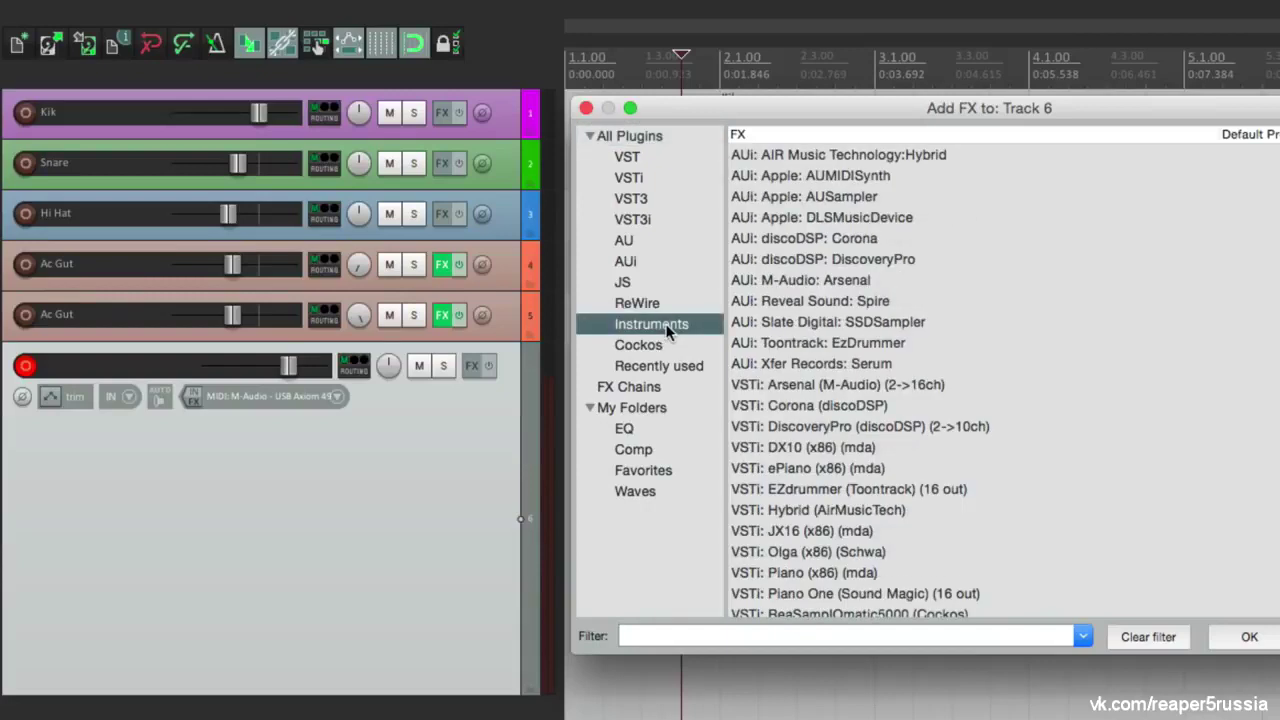
pyautogui.scroll(-5, 986, 510)
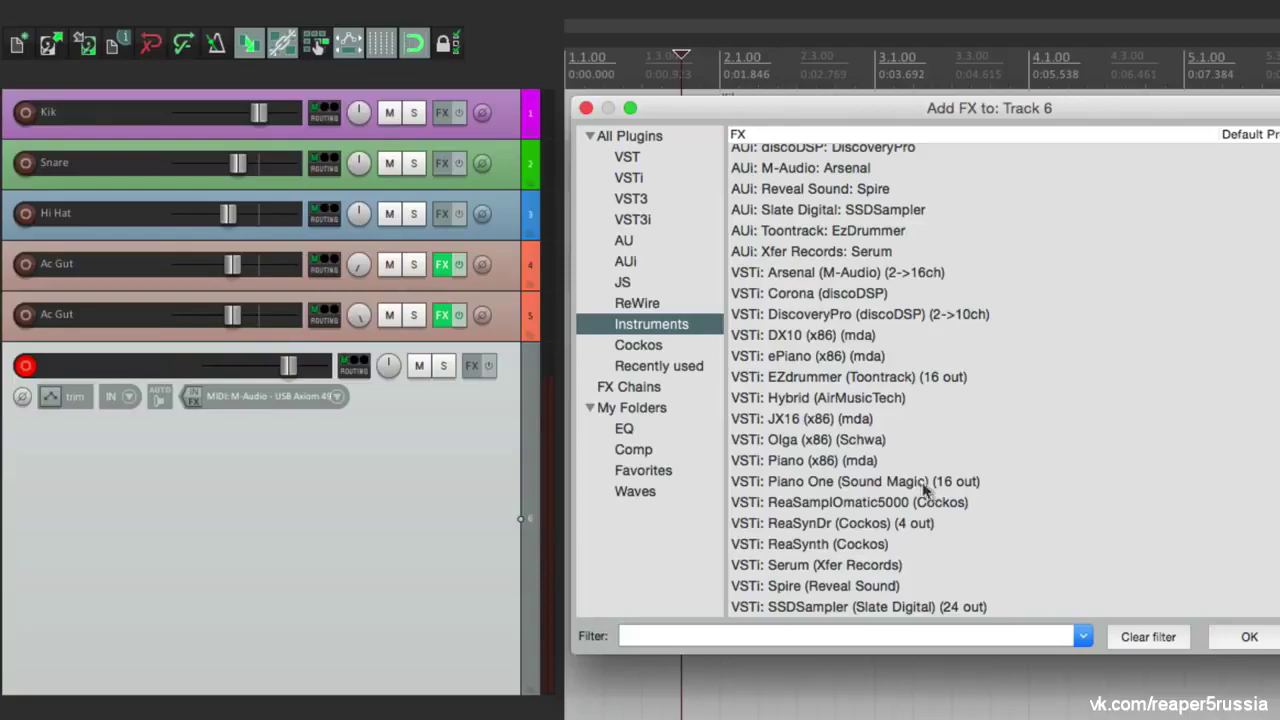
pyautogui.doubleClick(920, 484)
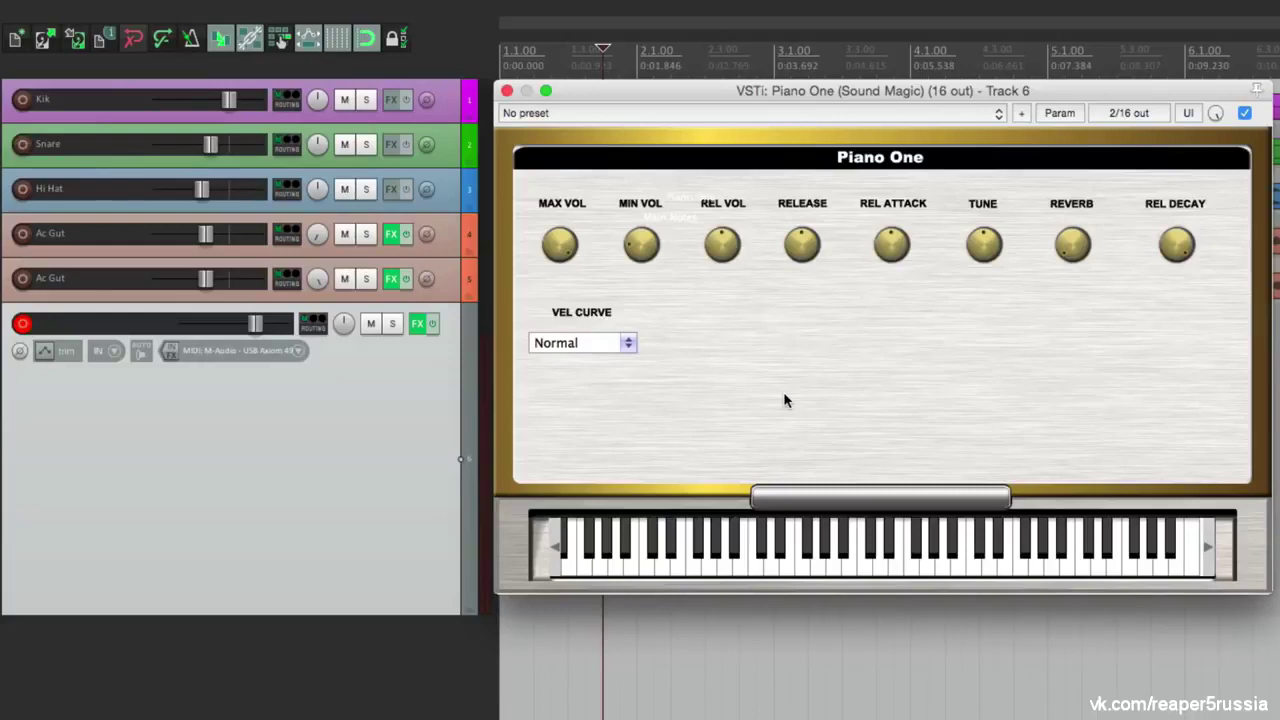
pyautogui.click(507, 91)
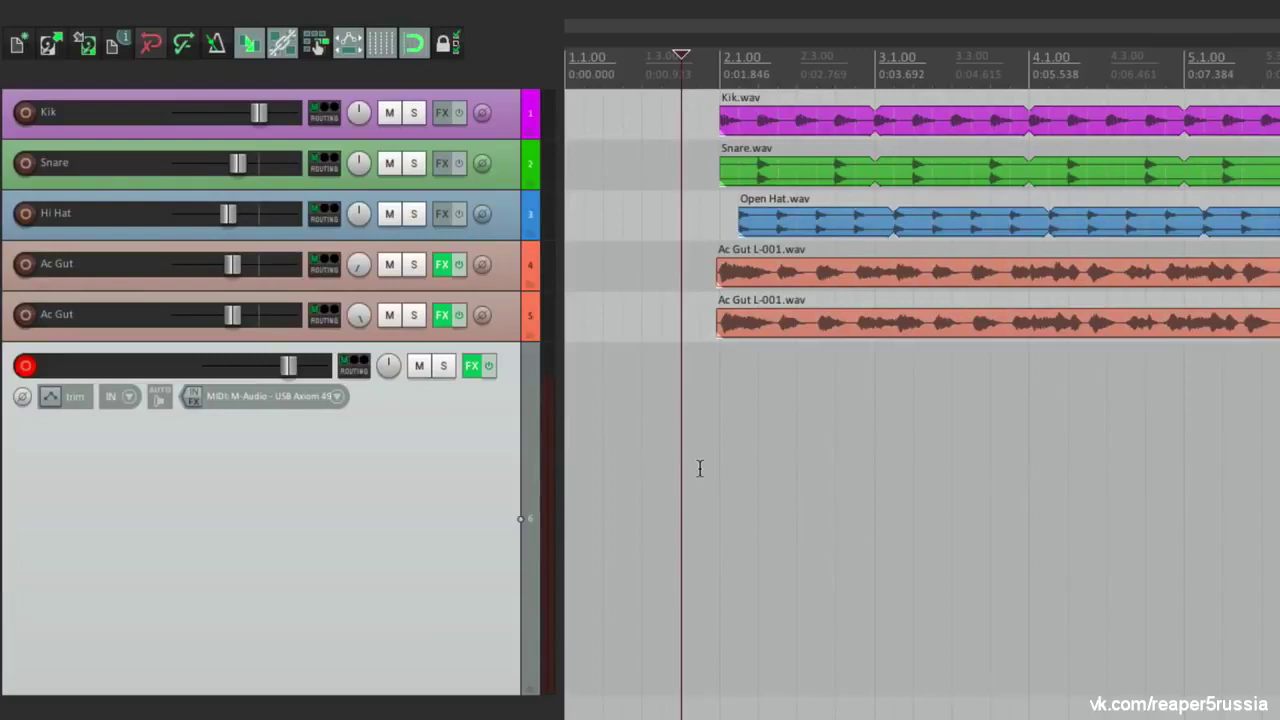
# Switch track 6 to Monitor Input and play a few test notes with the Midi Keys on-screen keyboard
pyautogui.click(155, 396)
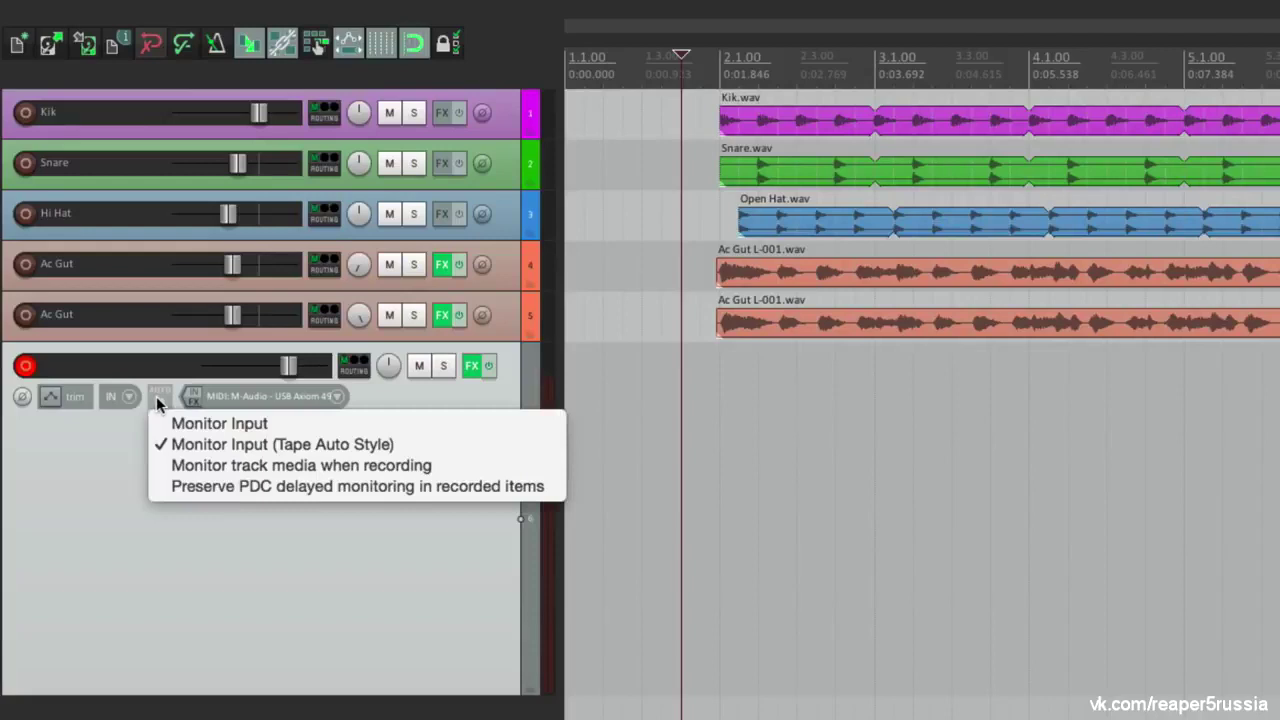
pyautogui.click(172, 427)
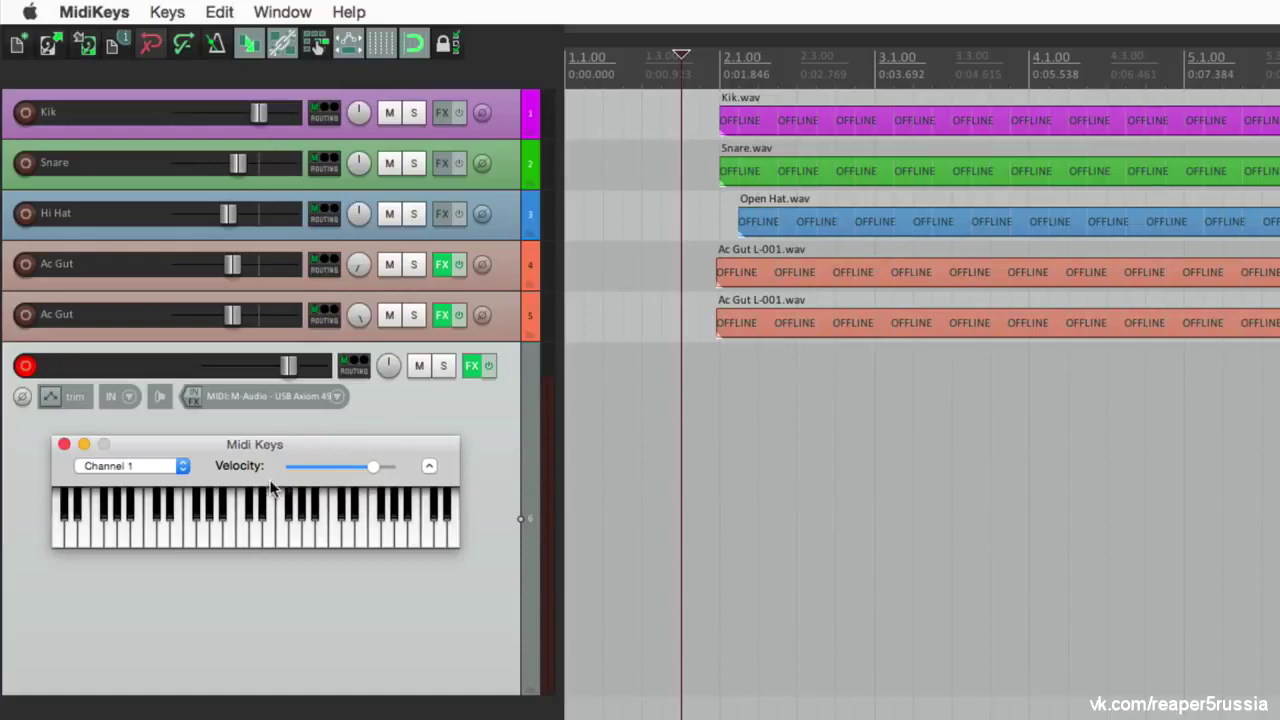
pyautogui.press('d')
pyautogui.press('h')
pyautogui.press('k')
pyautogui.press('l')
# Enable the metronome, turn off its click and count-in for playback, and set the count-in to 1 measure
pyautogui.click(692, 420)
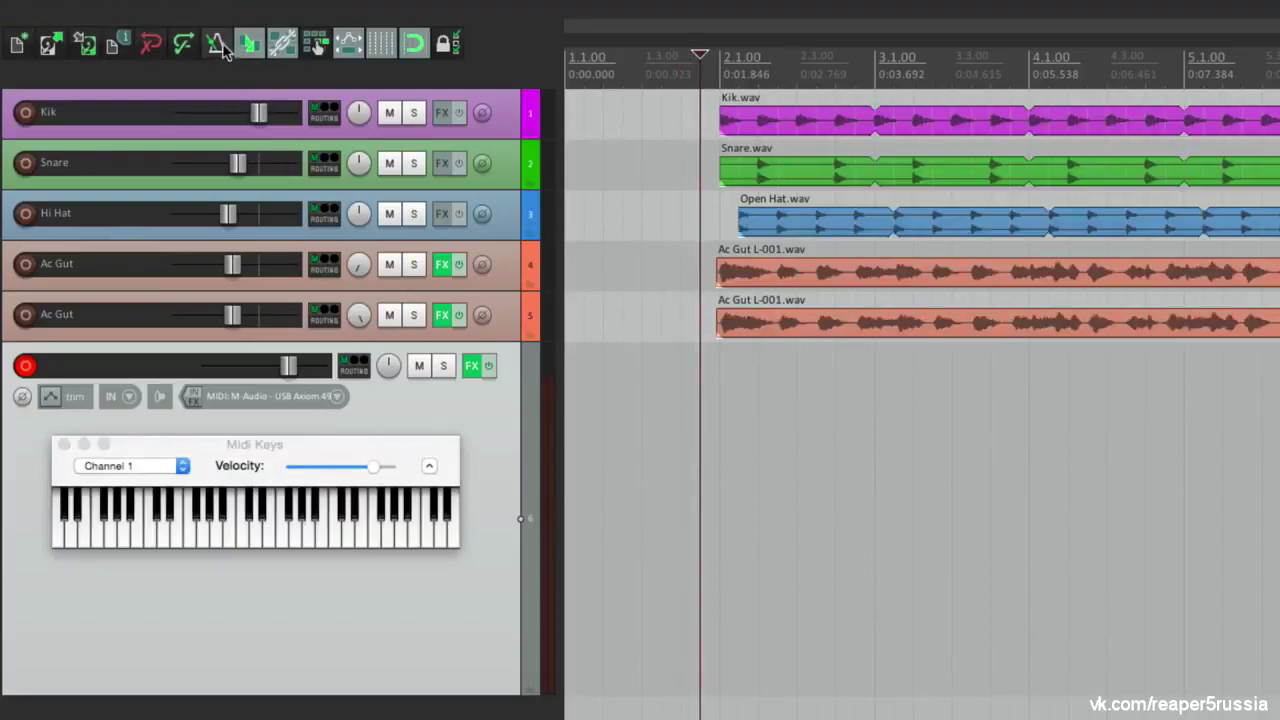
pyautogui.click(218, 45)
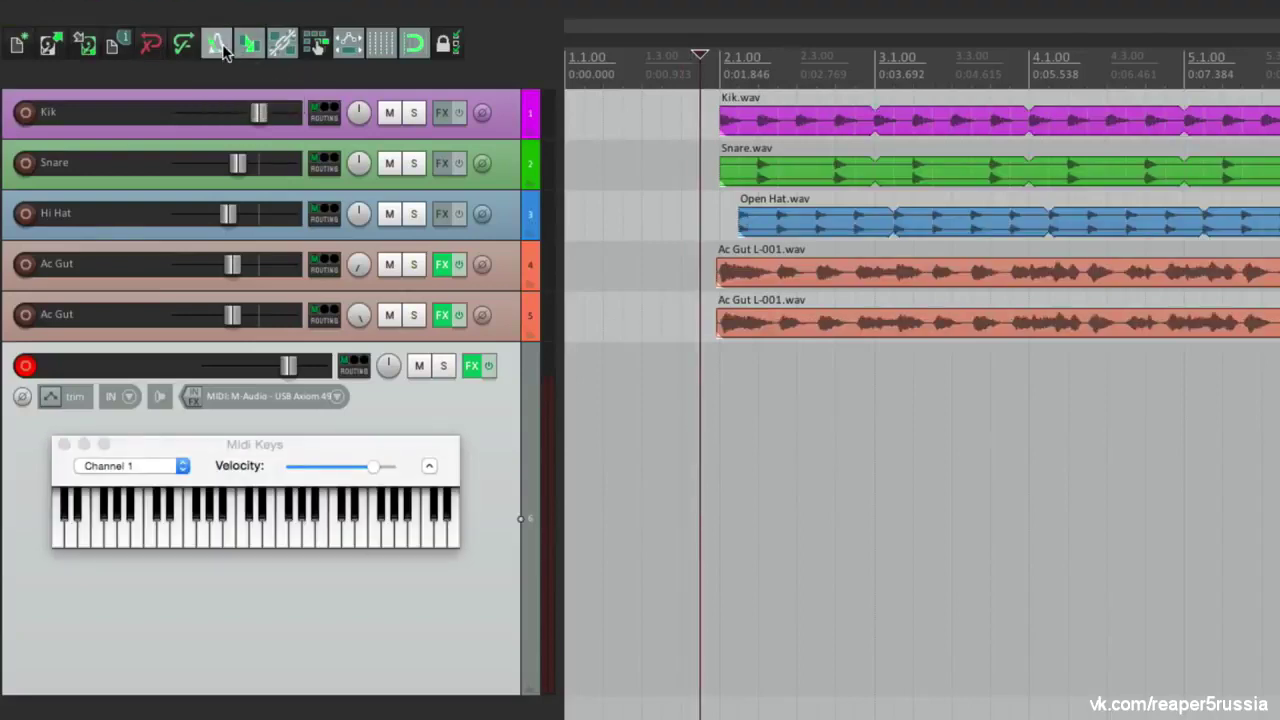
pyautogui.rightClick(222, 48)
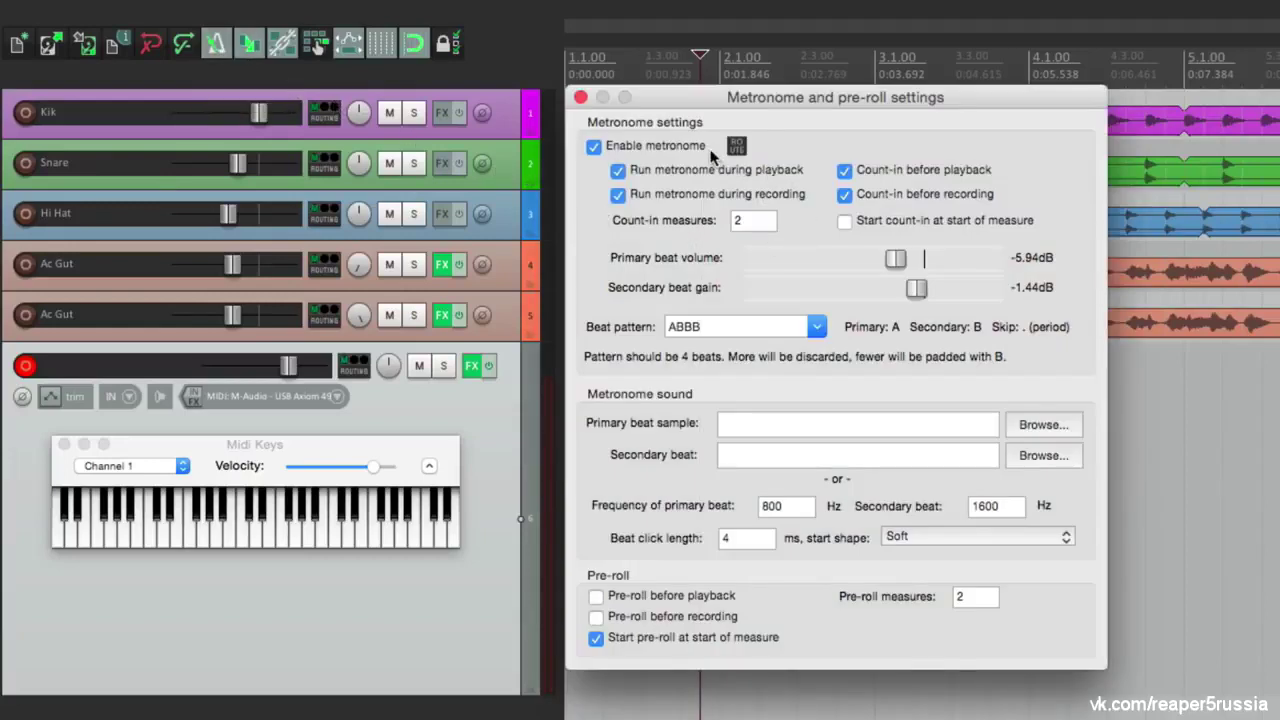
pyautogui.click(621, 174)
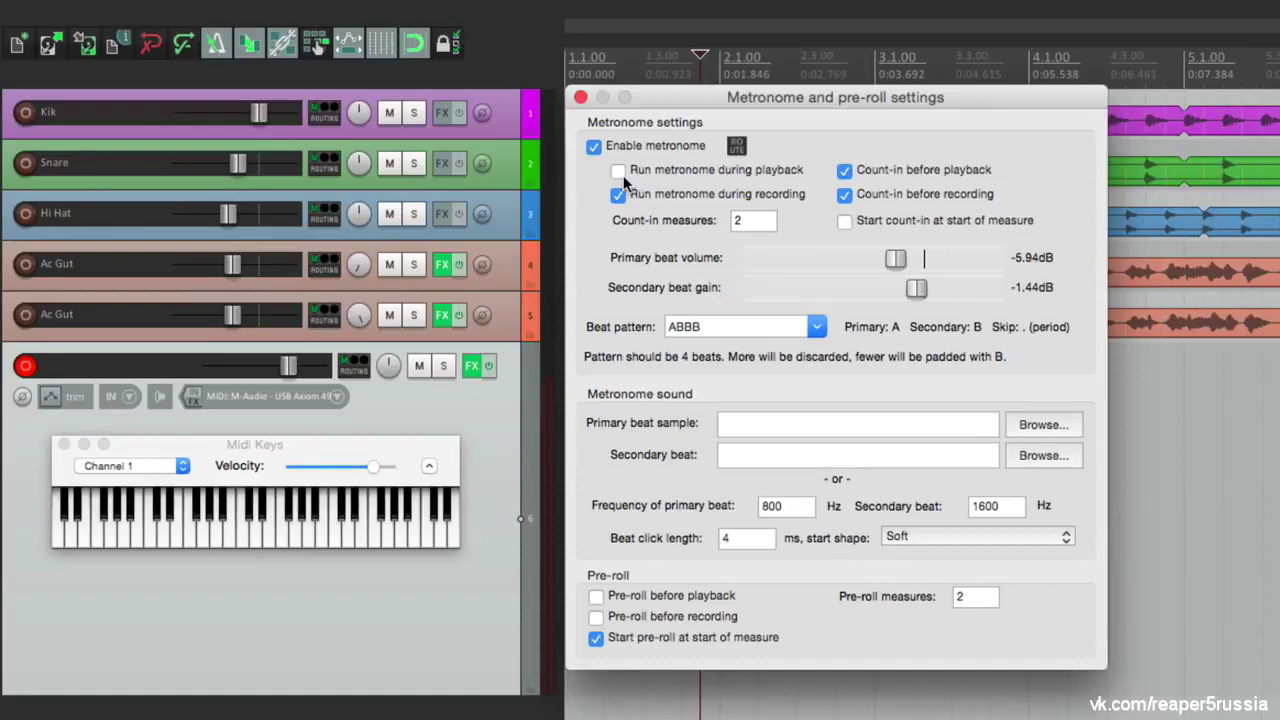
pyautogui.click(845, 173)
pyautogui.click(747, 226)
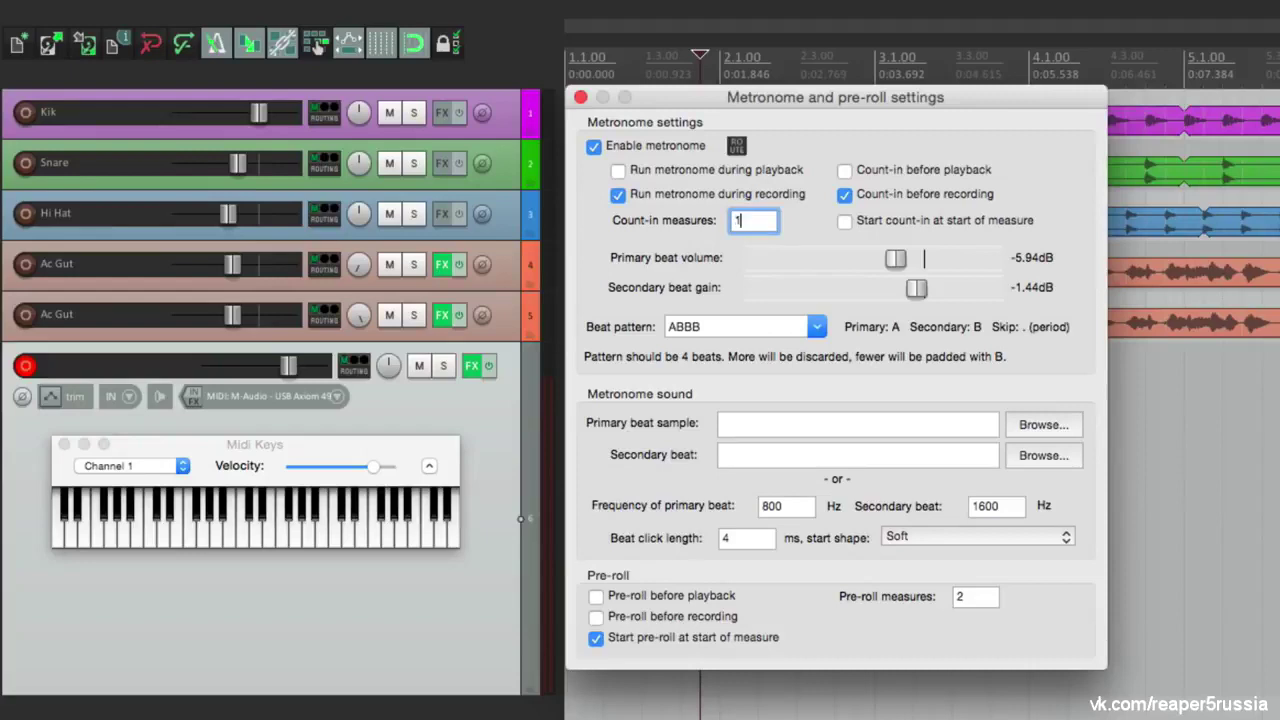
pyautogui.click(581, 98)
# Record a piano MIDI part on track 6 from the project start past measure 12, and return to the start
pyautogui.press('Home')
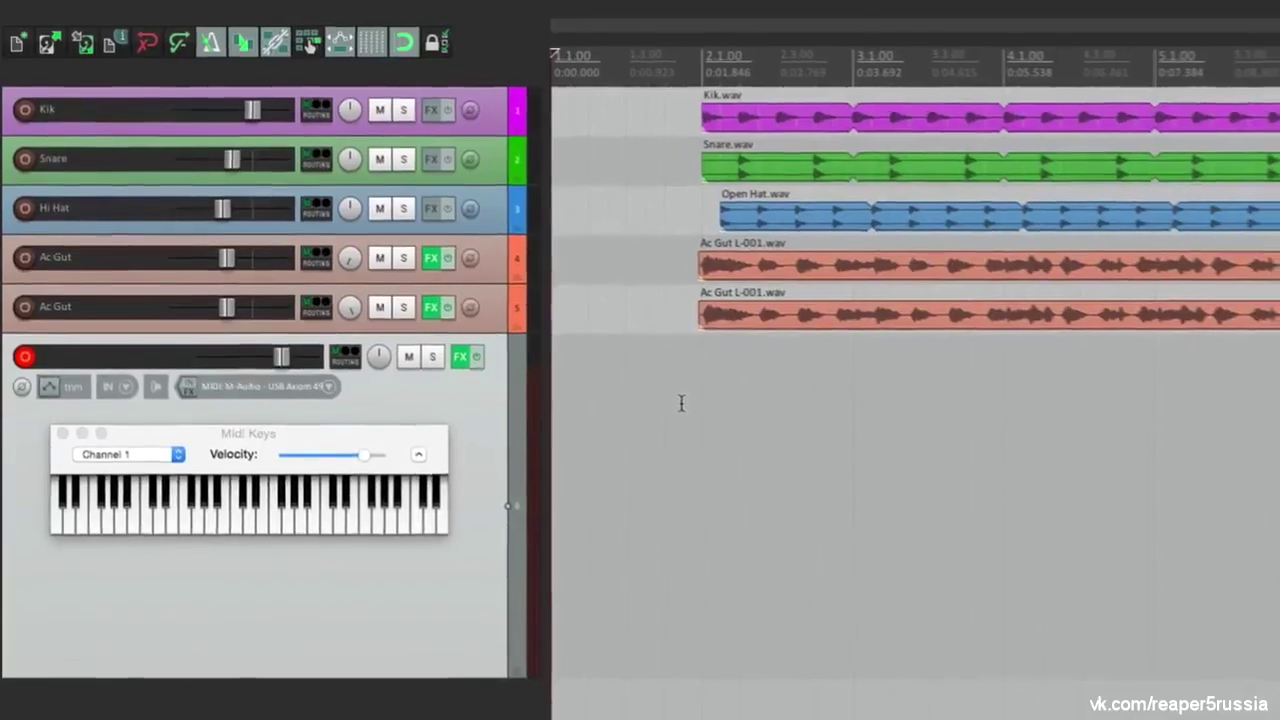
pyautogui.press('space')
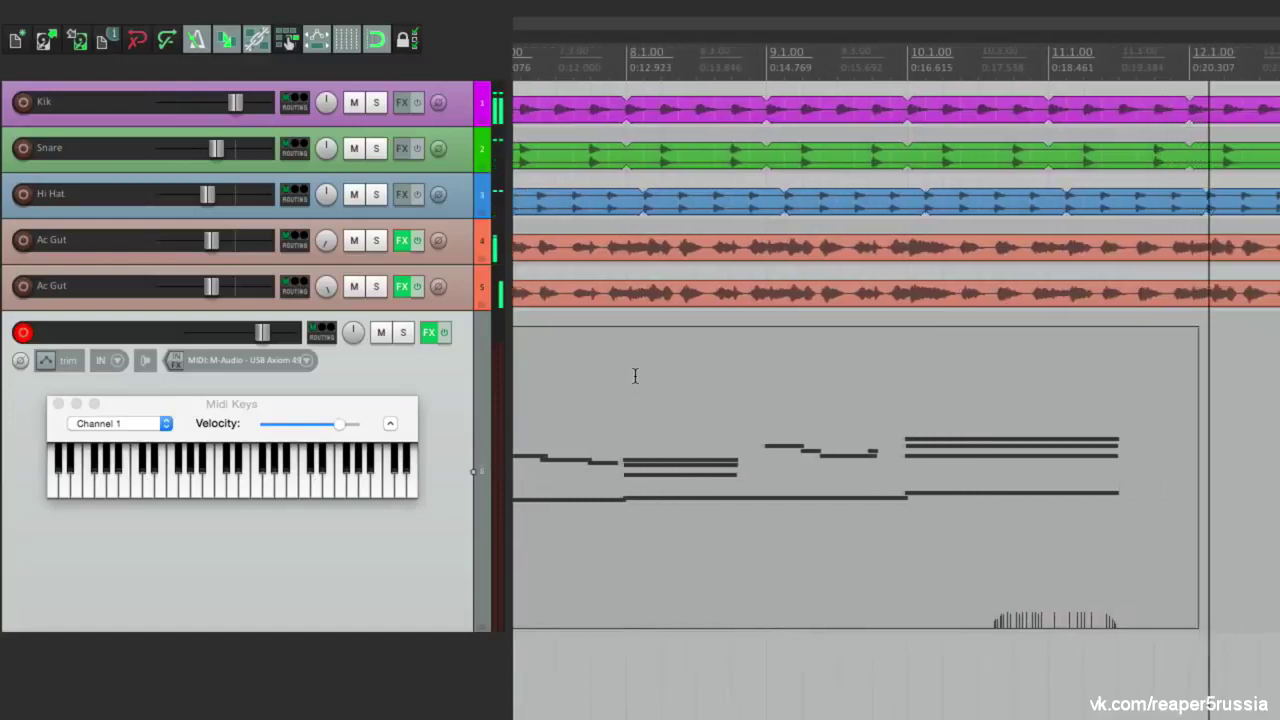
pyautogui.press('space')
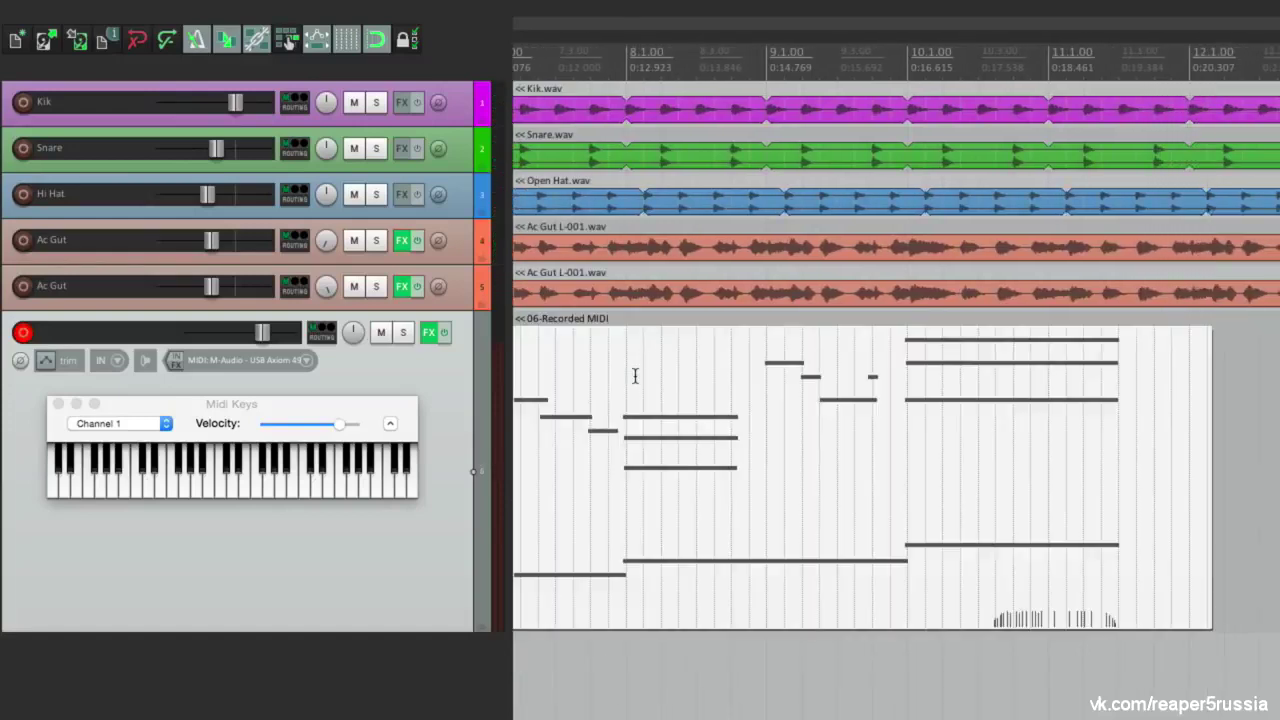
pyautogui.press('Home')
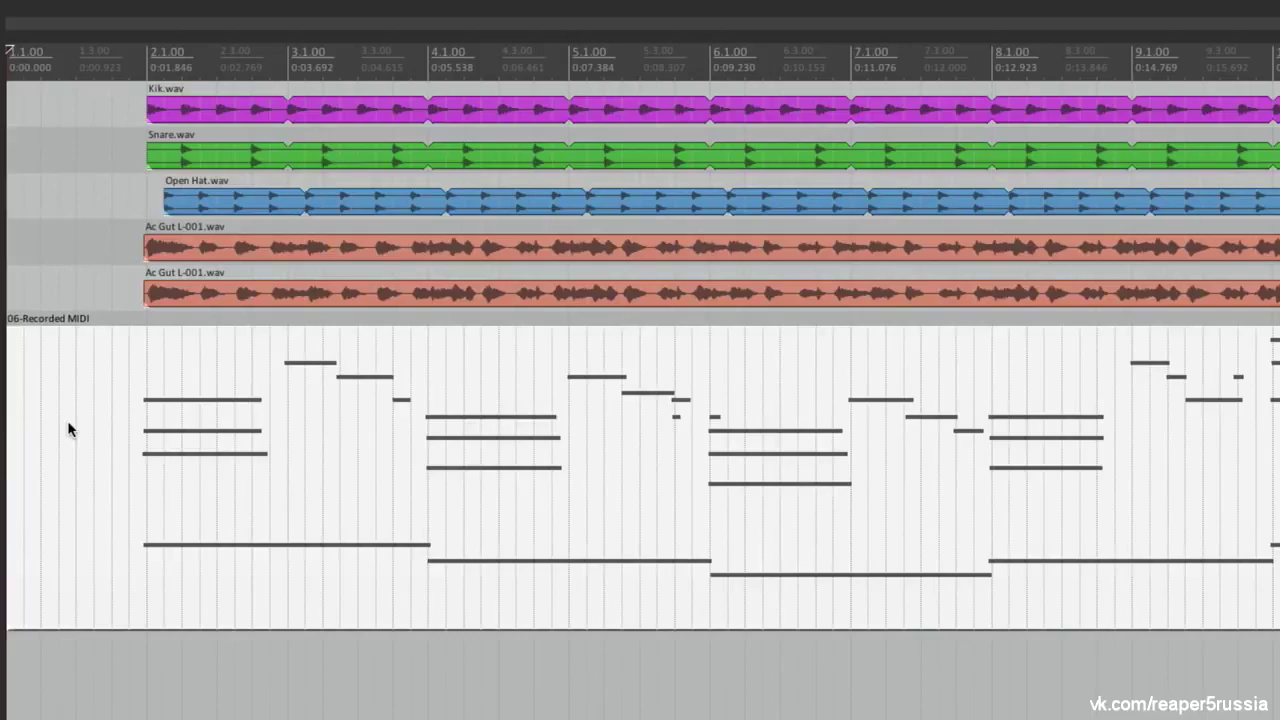
# Trim the start of the recorded MIDI item to just before the opening chord ahead of measure 2
pyautogui.moveTo(14, 457); pyautogui.dragTo(98, 443)
pyautogui.scroll(5, 100, 447)
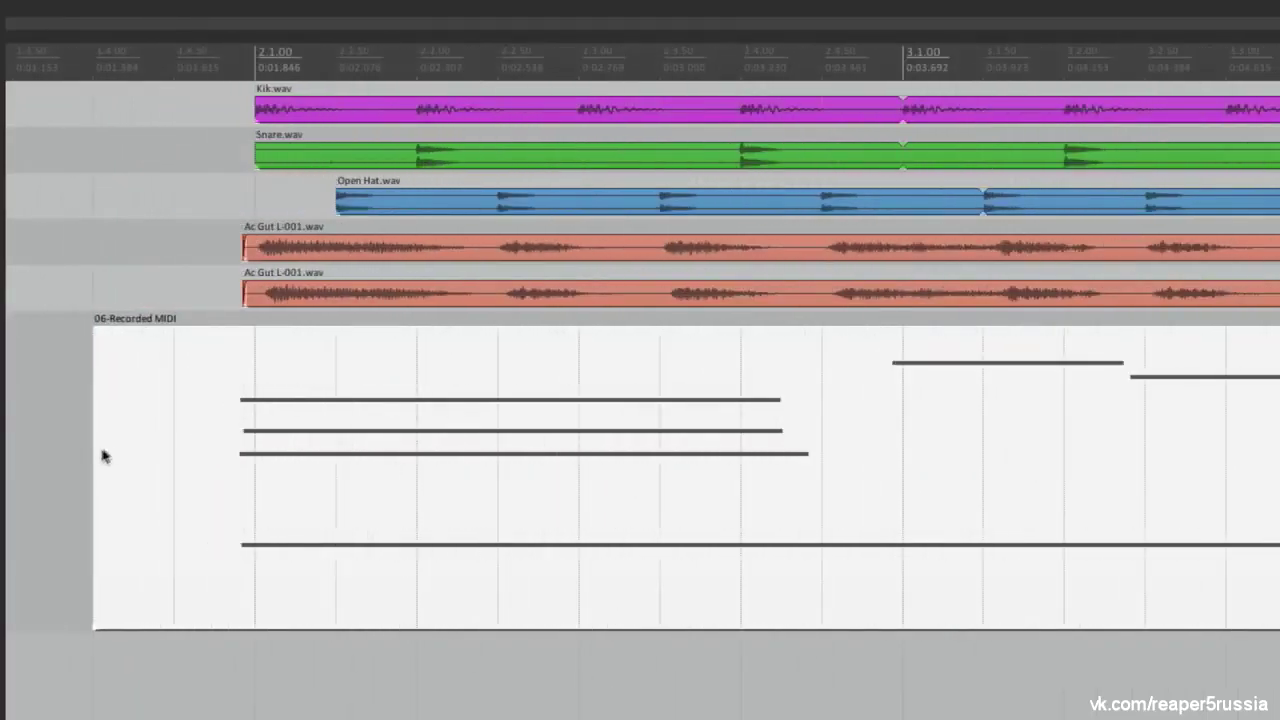
pyautogui.moveTo(97, 454); pyautogui.dragTo(203, 454)
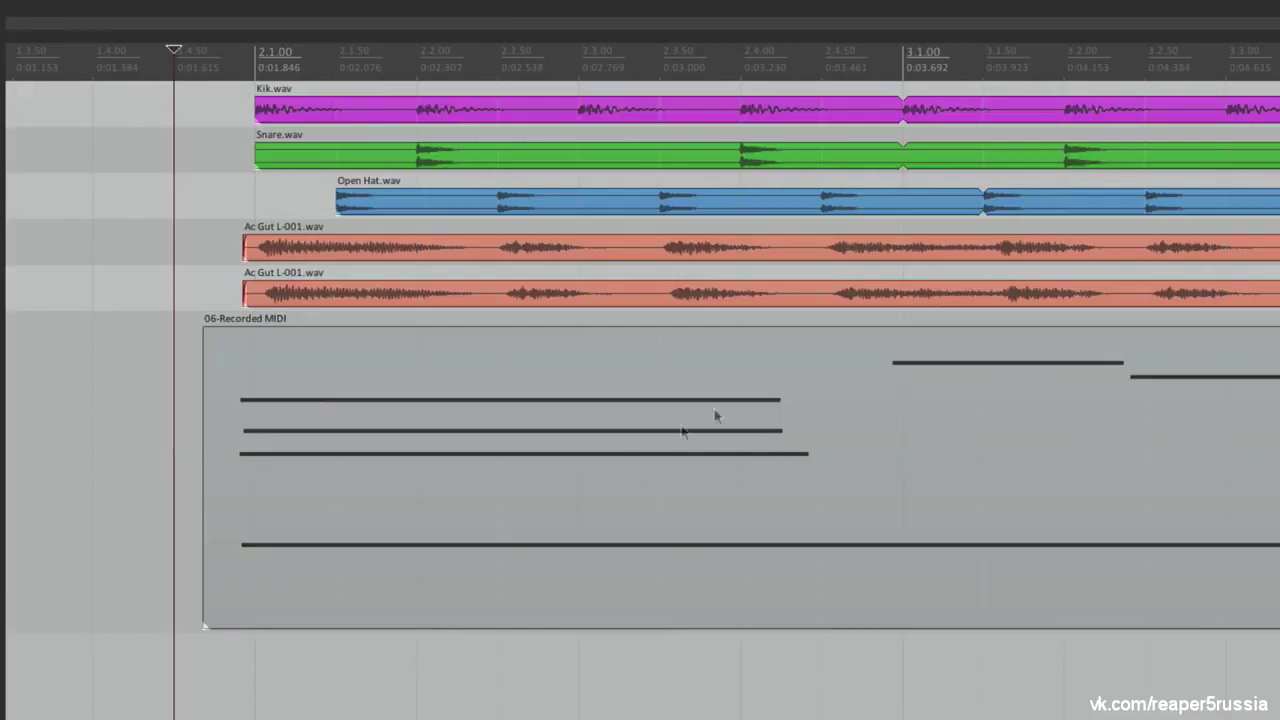
# Try splitting the recorded MIDI item shortly before measure 3 and moving its first part, undoing the edits
pyautogui.click(841, 398)
pyautogui.press('s')
pyautogui.moveTo(612, 400); pyautogui.dragTo(508, 428)
pyautogui.press('Delete')
pyautogui.click(307, 440)
pyautogui.hotkey('ctrl', 'v')
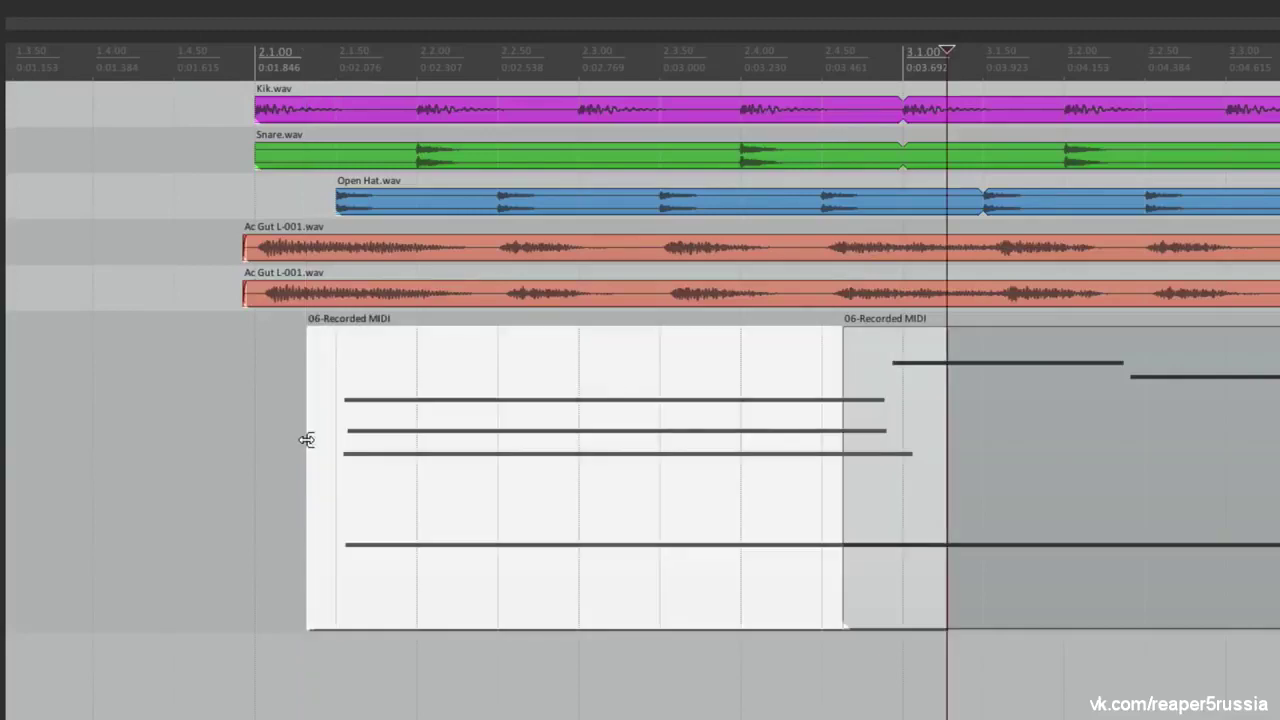
pyautogui.moveTo(307, 440); pyautogui.dragTo(204, 440)
pyautogui.click(171, 443)
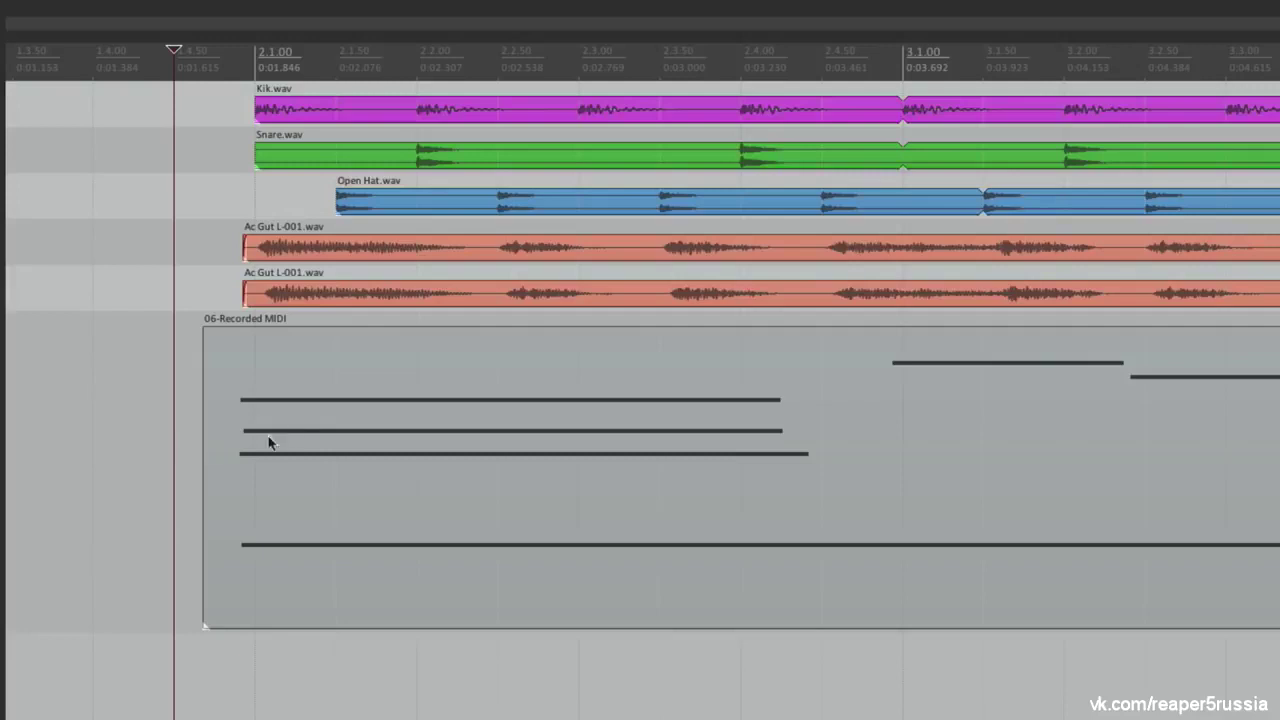
# Open the recorded MIDI item in the inline editor
pyautogui.click(258, 393)
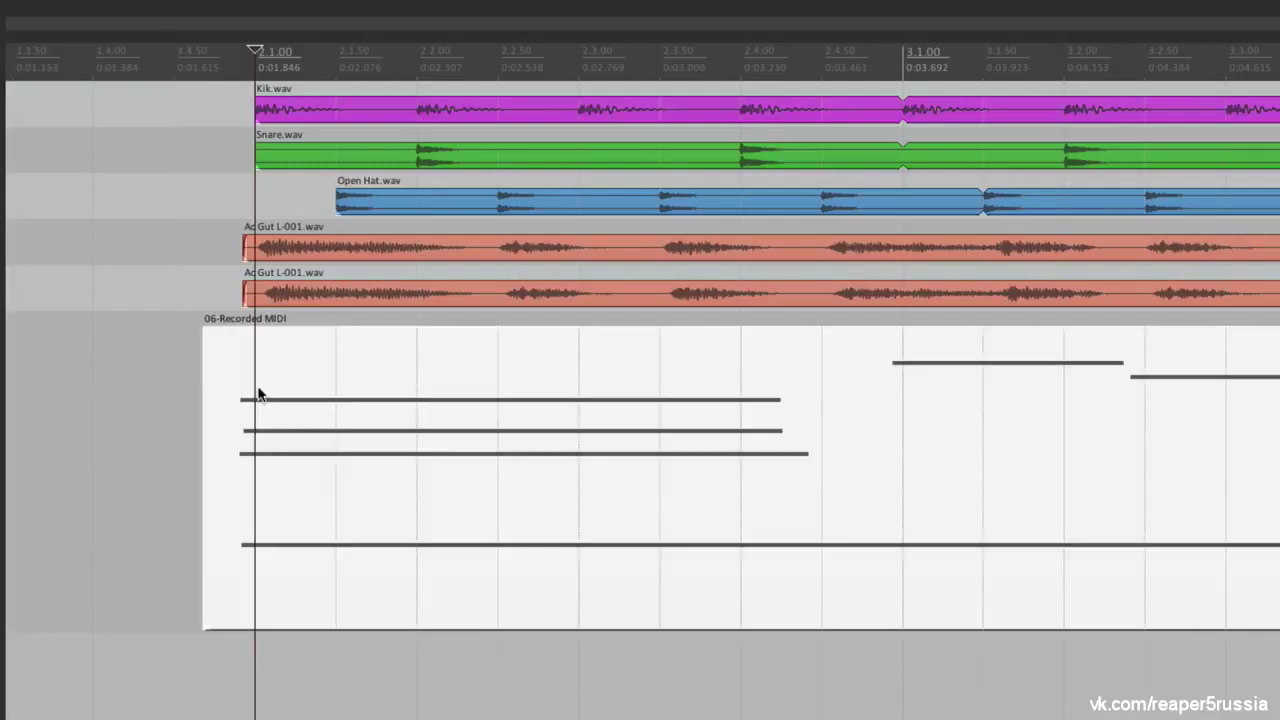
pyautogui.rightClick(258, 393)
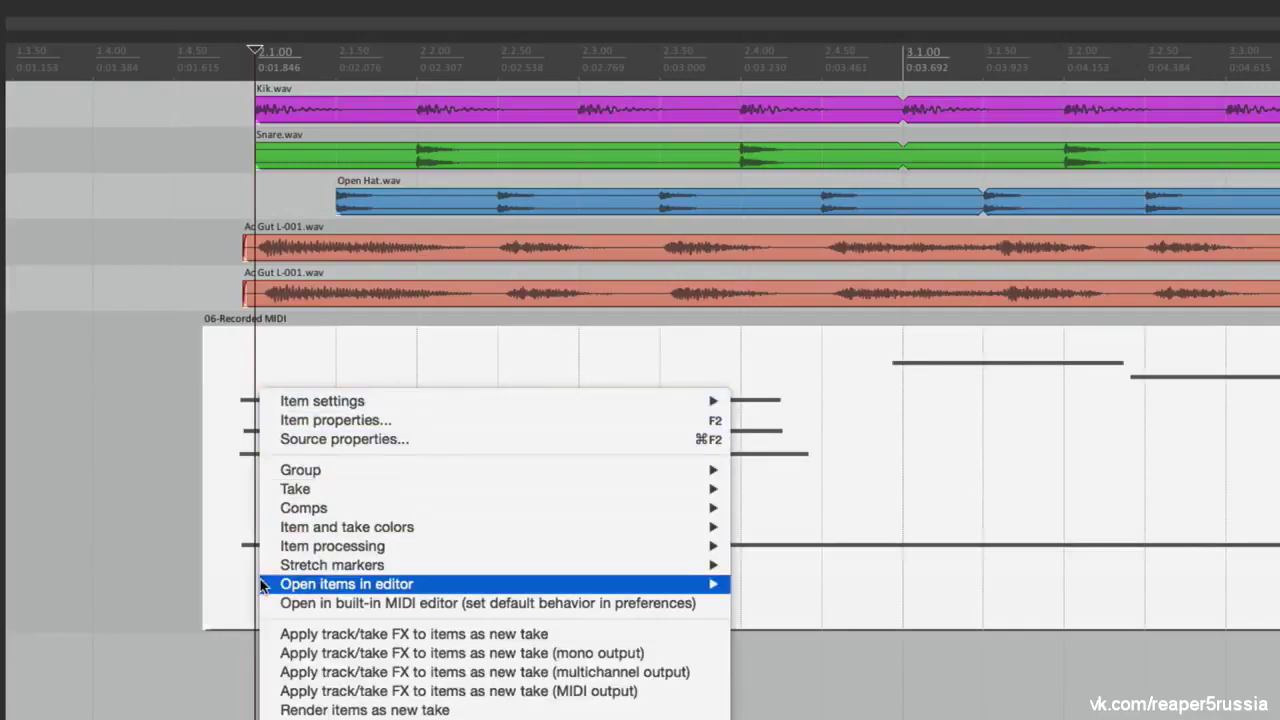
pyautogui.moveTo(267, 588)
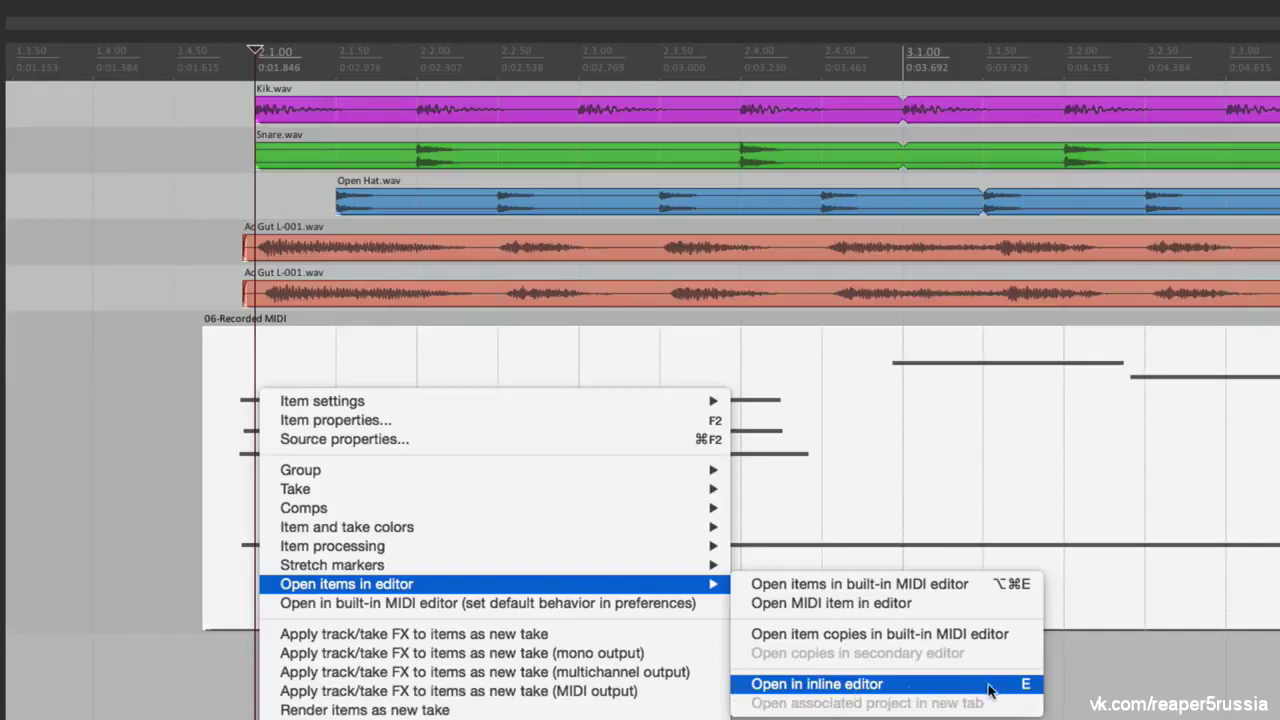
pyautogui.click(134, 464)
pyautogui.click(282, 436)
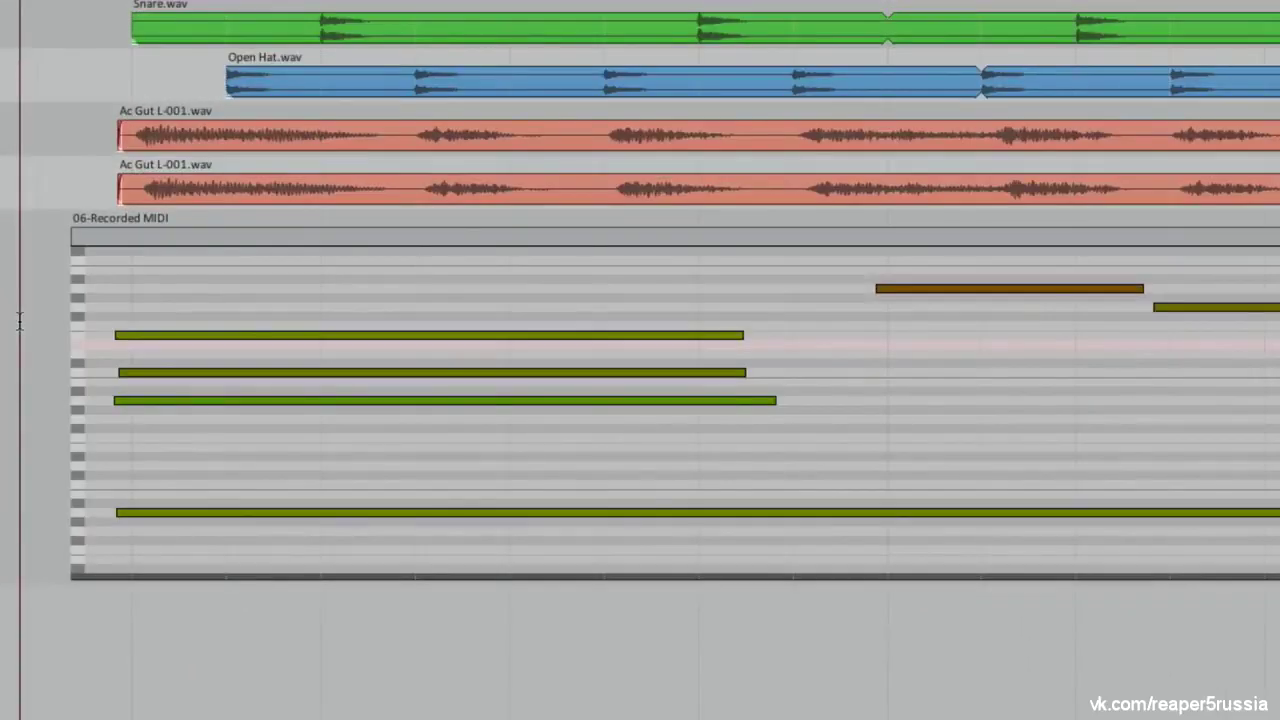
# Delete the top note of the opening chord, and undo the deletion
pyautogui.click(256, 336)
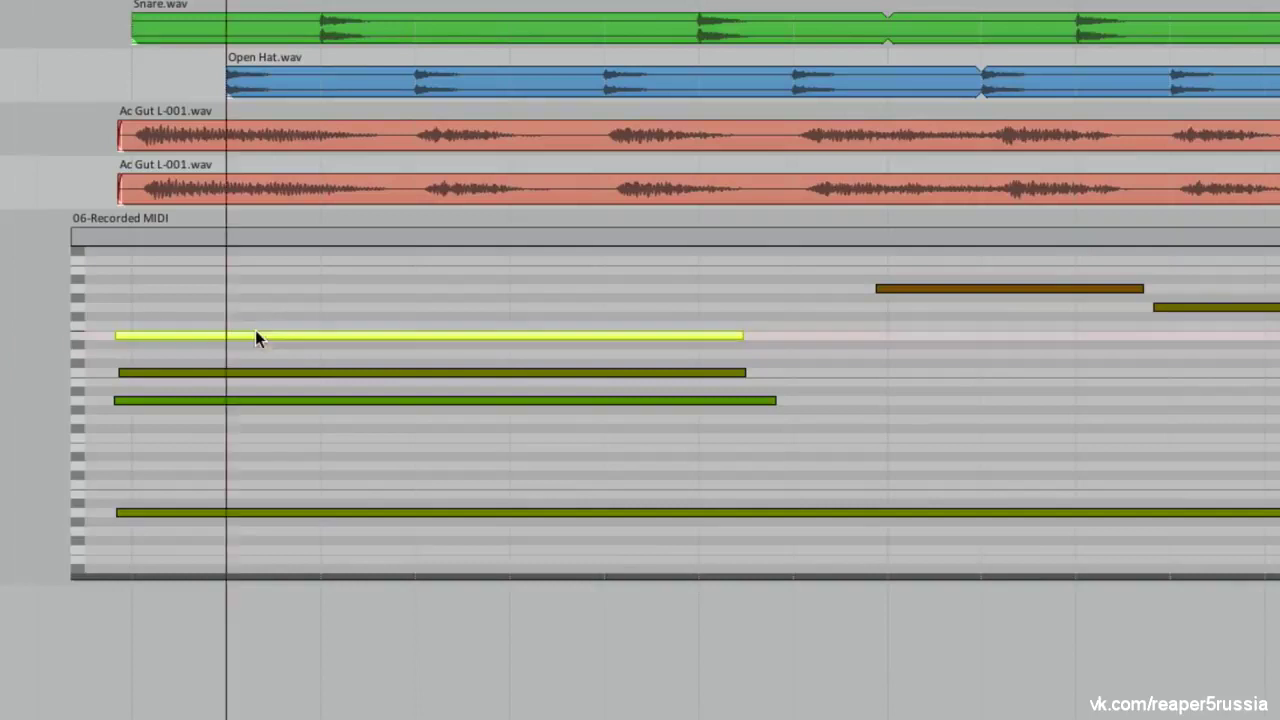
pyautogui.press('Delete')
pyautogui.hotkey('ctrl', 'z')
# Move the start of the opening chord's top note to 2.1.00 and lengthen its end to 2.4.50
pyautogui.press('Home')
pyautogui.moveTo(118, 335)
pyautogui.mouseDown()
pyautogui.moveTo(269, 337)
pyautogui.moveTo(131, 337)
pyautogui.mouseUp()
pyautogui.moveTo(737, 337)
pyautogui.mouseDown()
pyautogui.moveTo(497, 345)
pyautogui.moveTo(747, 344)
pyautogui.mouseUp()
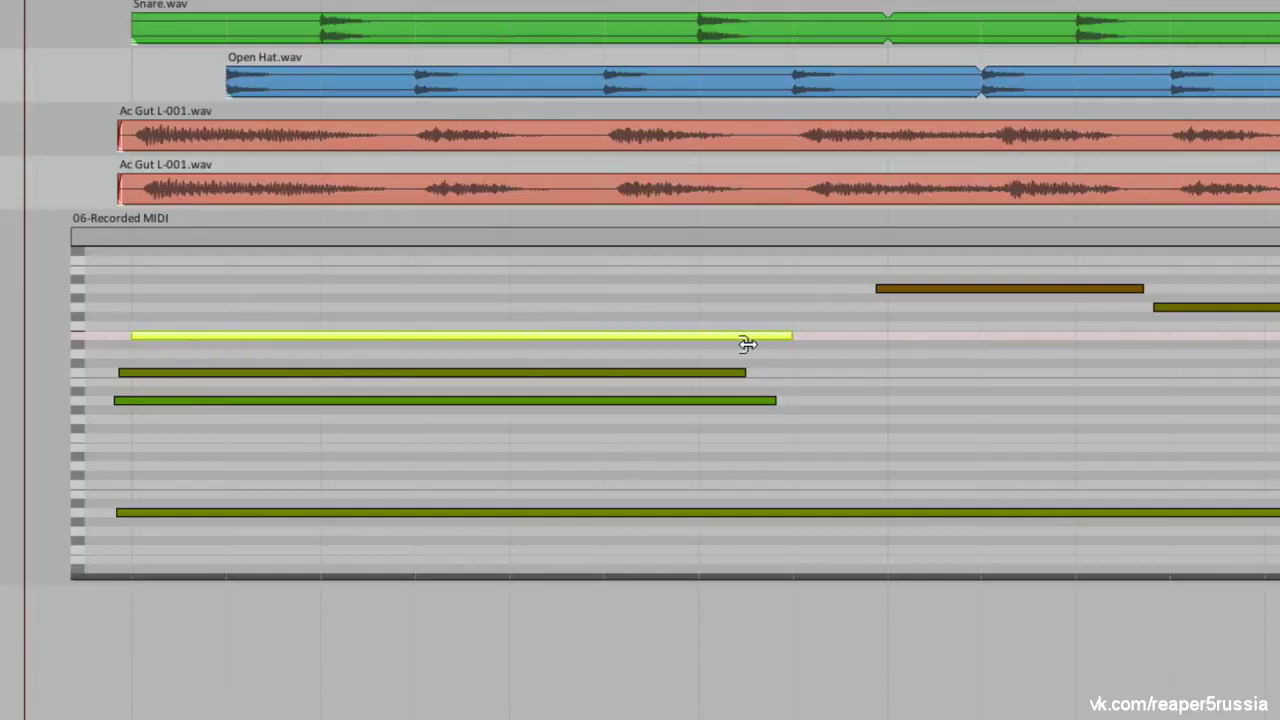
# Try deleting the chord's top note and copying it up to the following melody note's pitch, undoing each edit
pyautogui.doubleClick(567, 337)
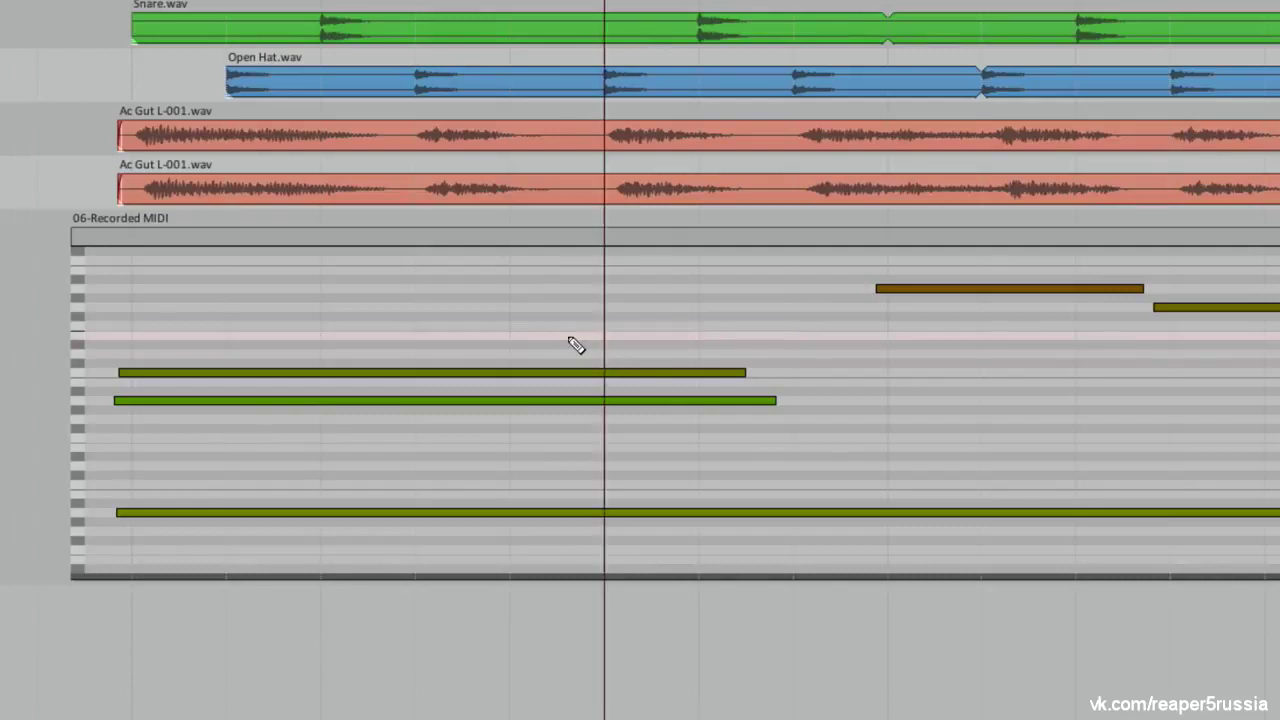
pyautogui.hotkey('ctrl', 'z')
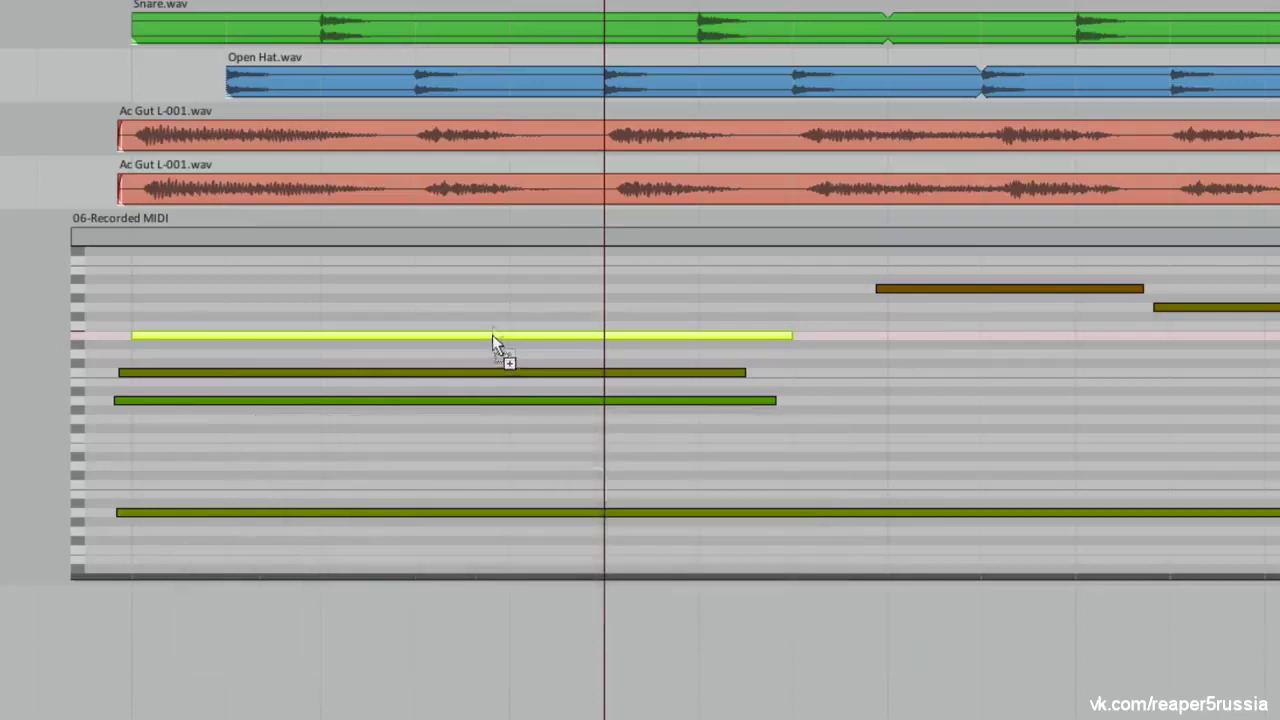
pyautogui.moveTo(492, 336); pyautogui.dragTo(492, 288)
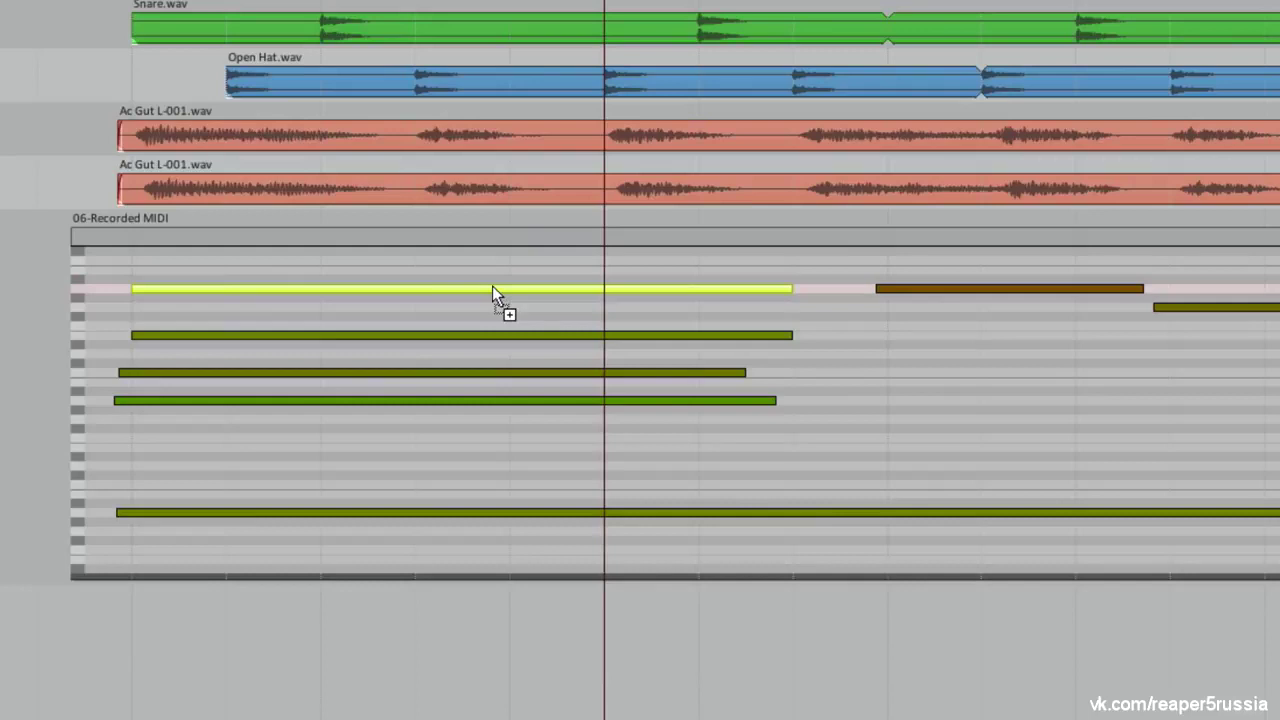
pyautogui.hotkey('ctrl', 'z')
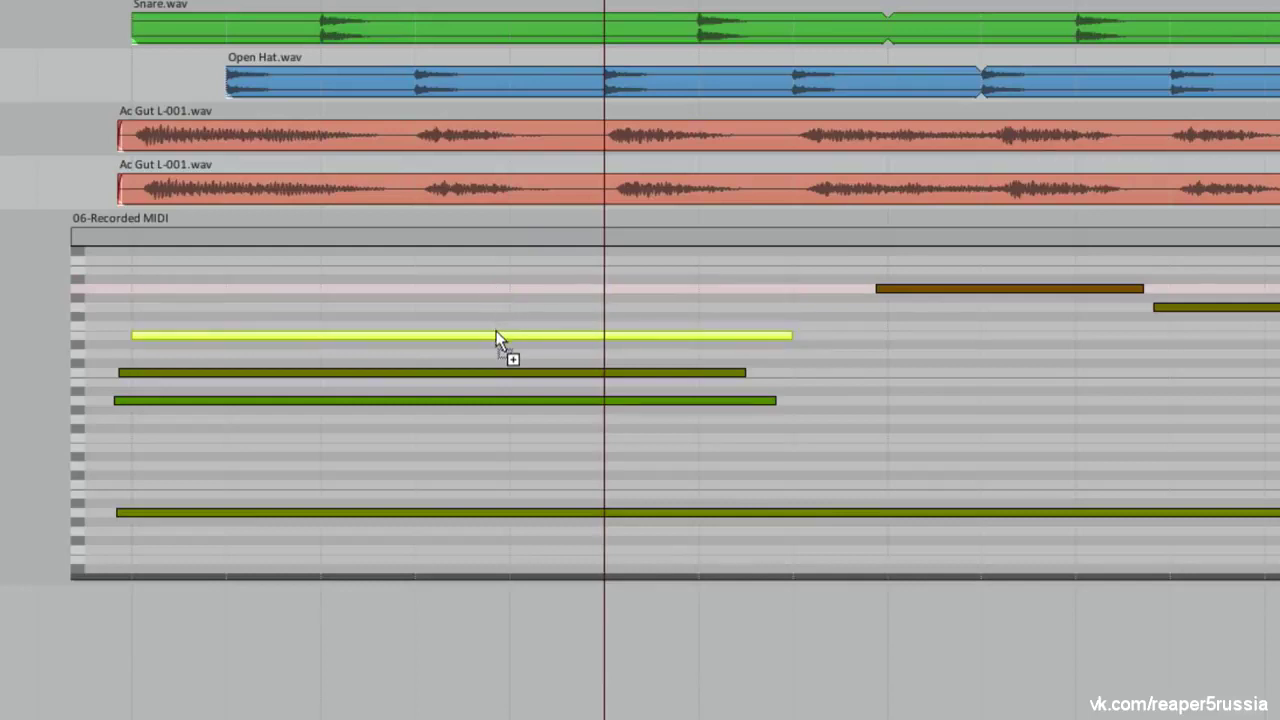
# Copy the opening chord's top note up to the melody note's pitch, and undo the copy
pyautogui.moveTo(497, 335); pyautogui.dragTo(493, 285)
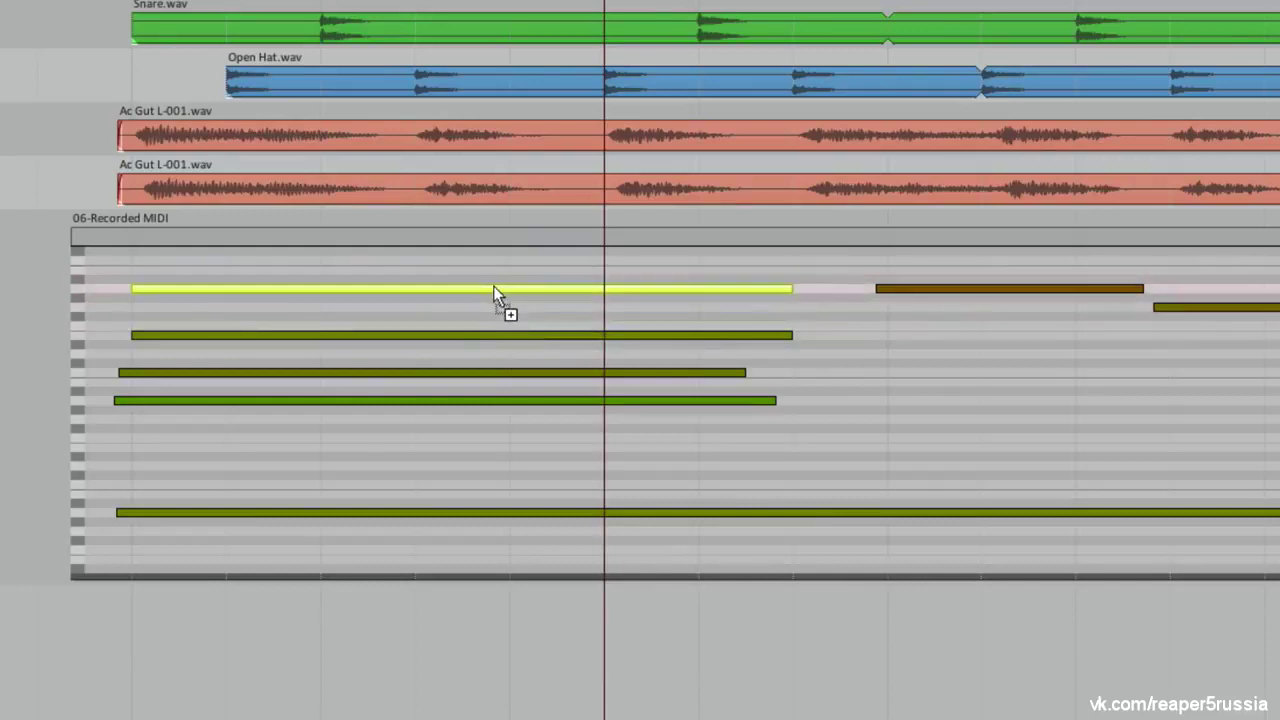
pyautogui.hotkey('ctrl', 'z')
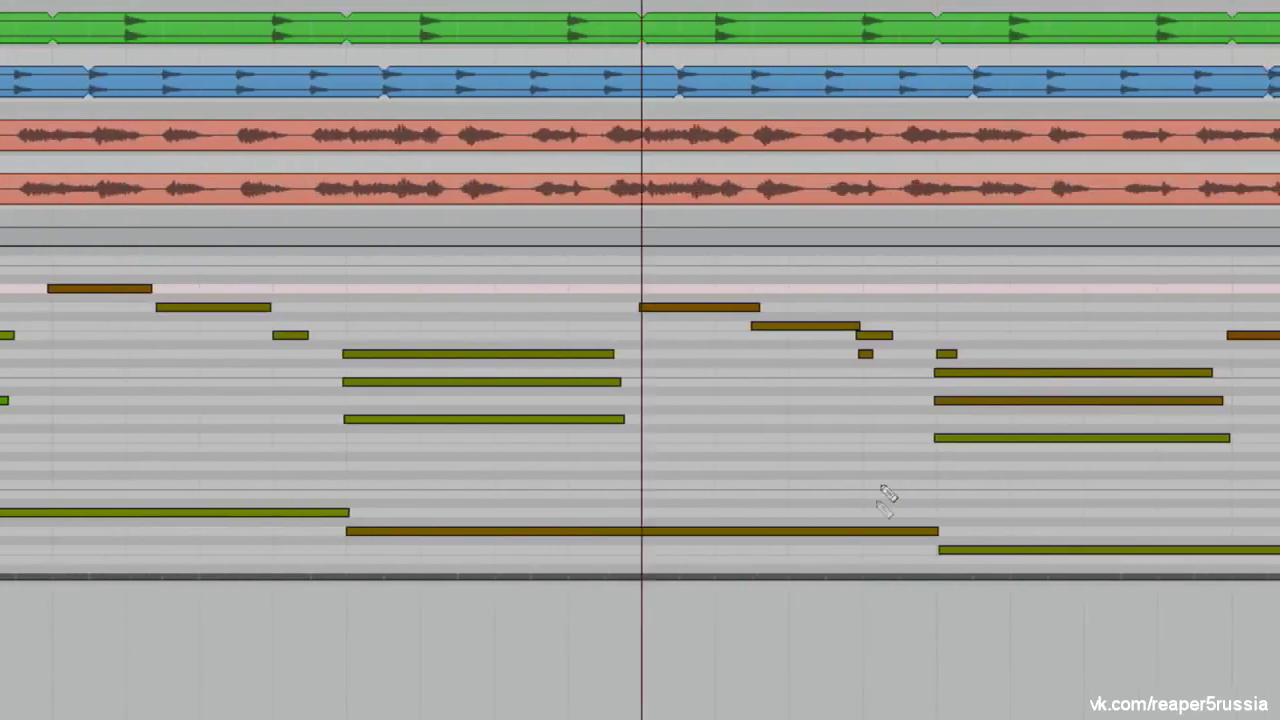
# Delete the two stray short notes just before and at the start of the third chord, and play back the passage
pyautogui.click(865, 354)
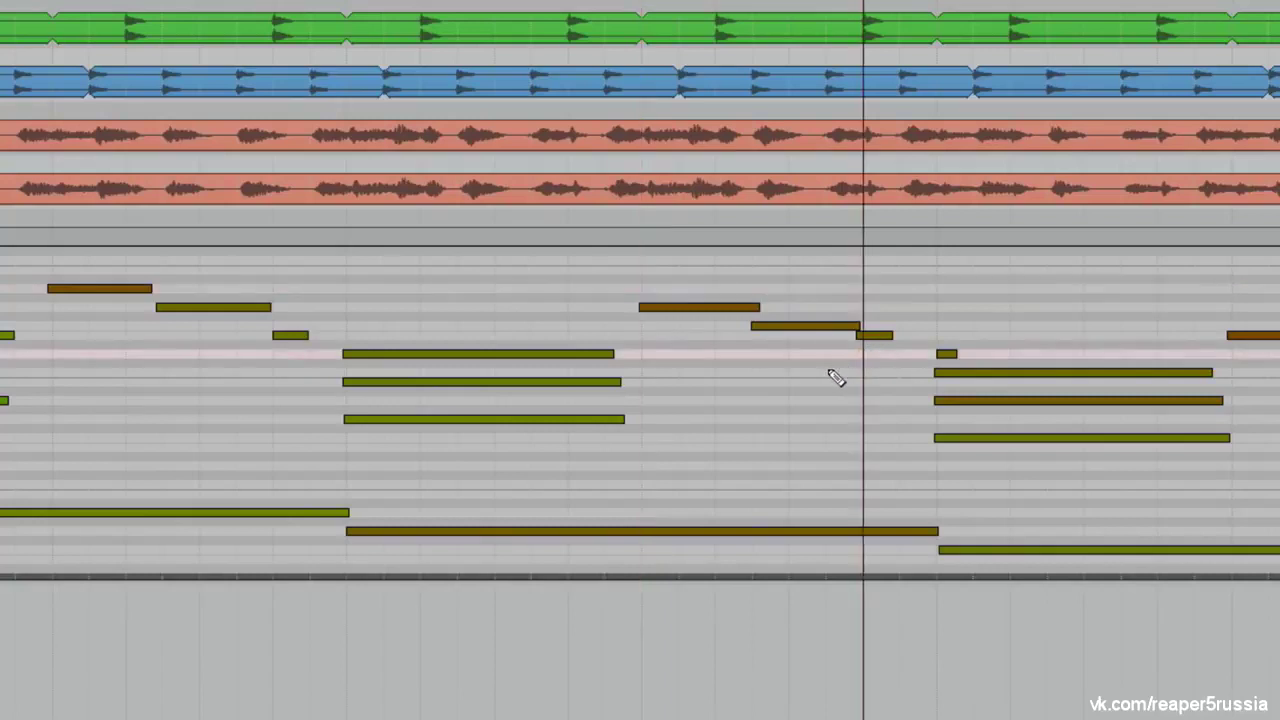
pyautogui.doubleClick(948, 354)
pyautogui.click(604, 640)
pyautogui.press('space')
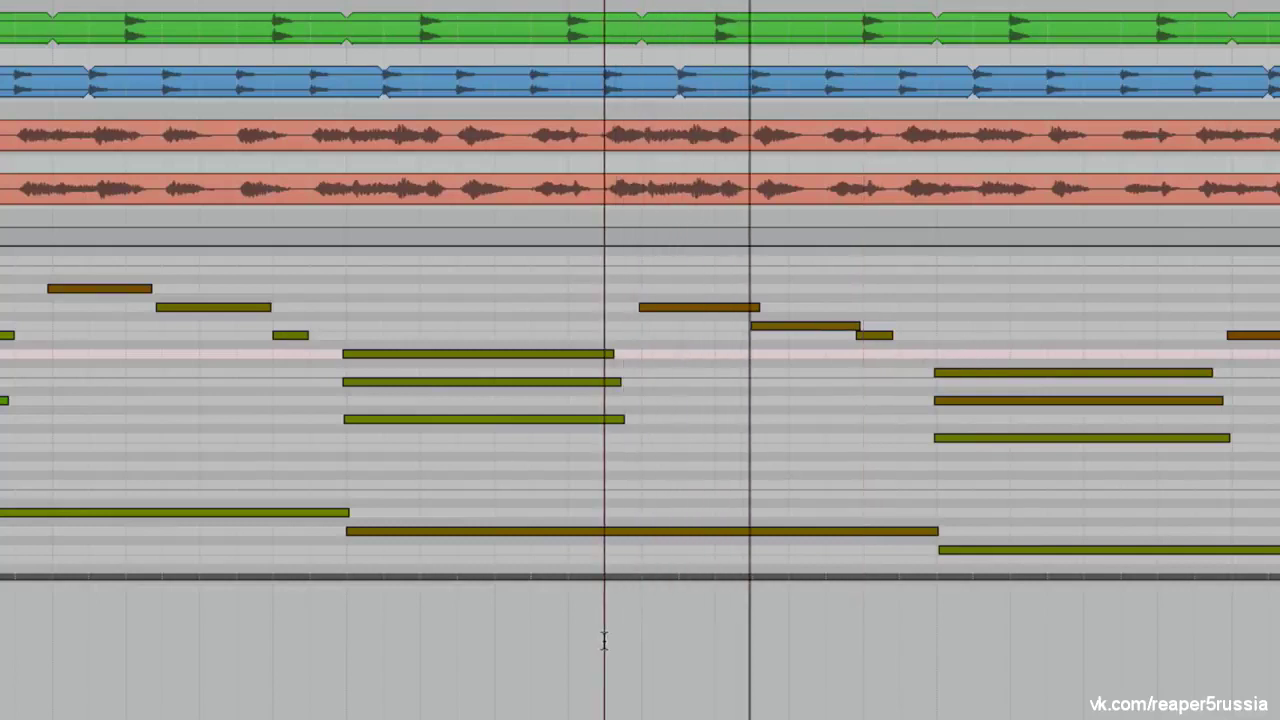
pyautogui.press('space')
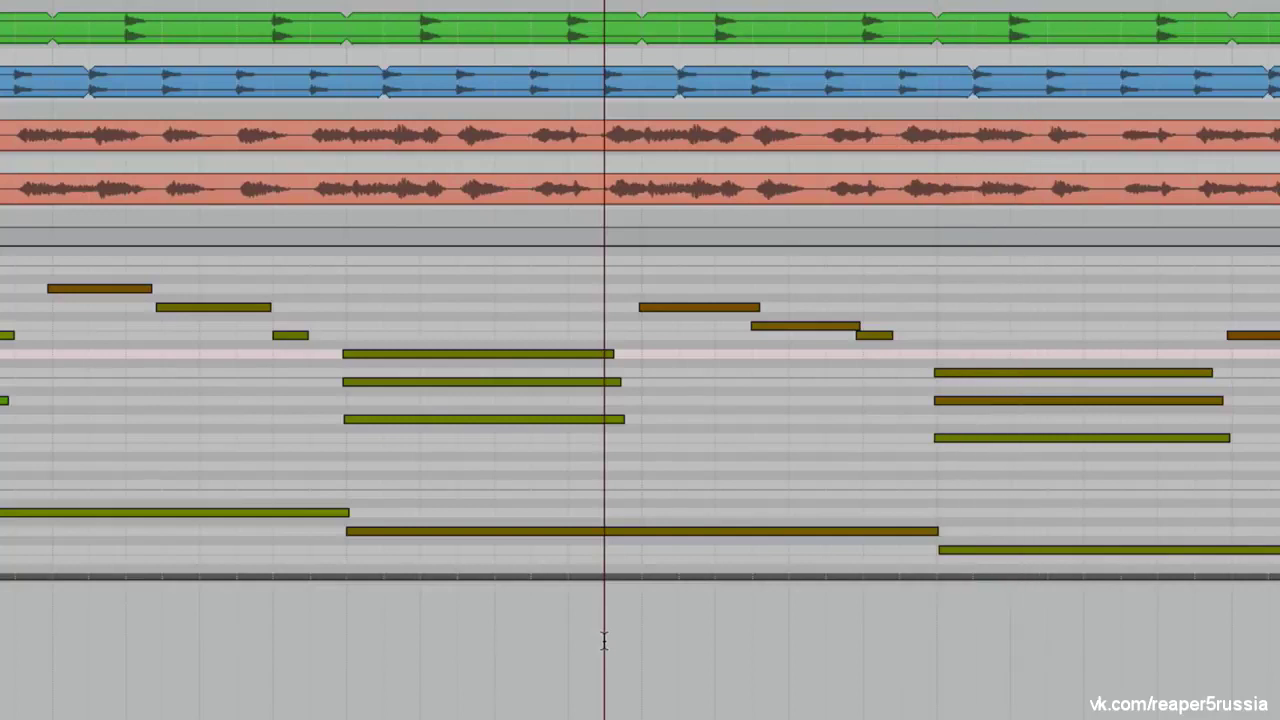
# Return to the start of the recorded MIDI item and close its inline editor
pyautogui.hscroll(-5, 604, 640)
pyautogui.press('Home')
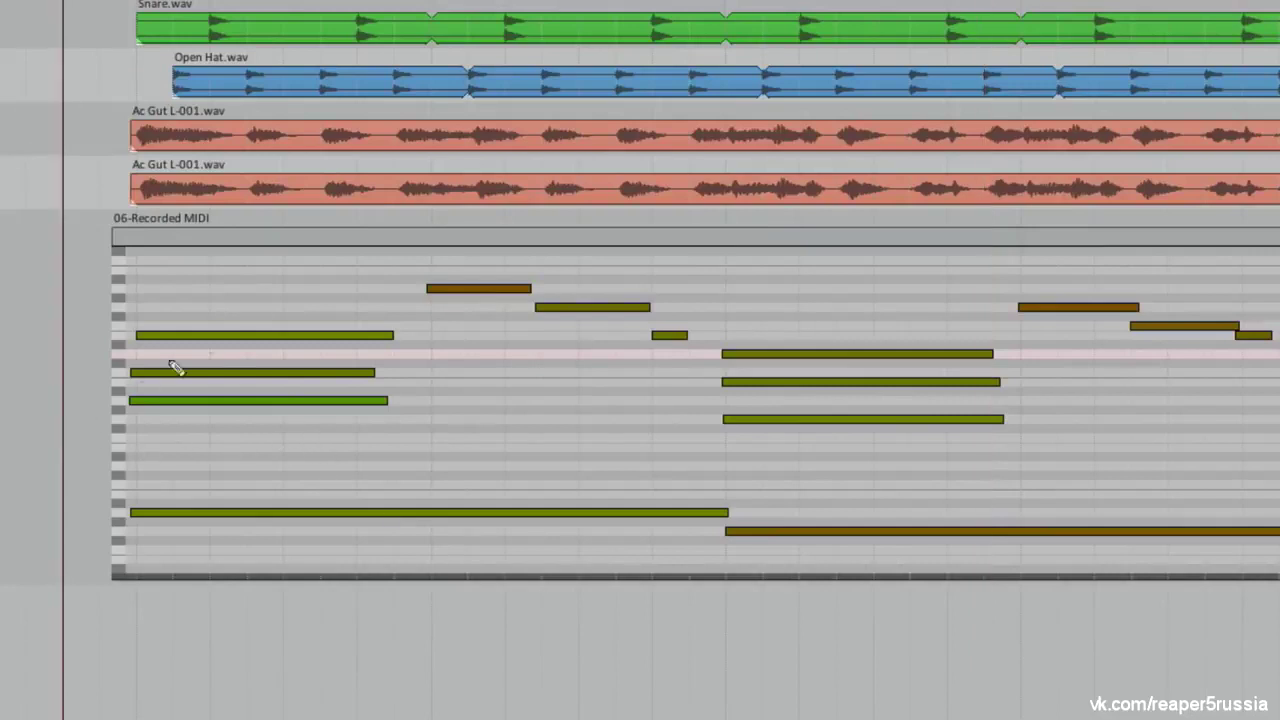
pyautogui.click(247, 240)
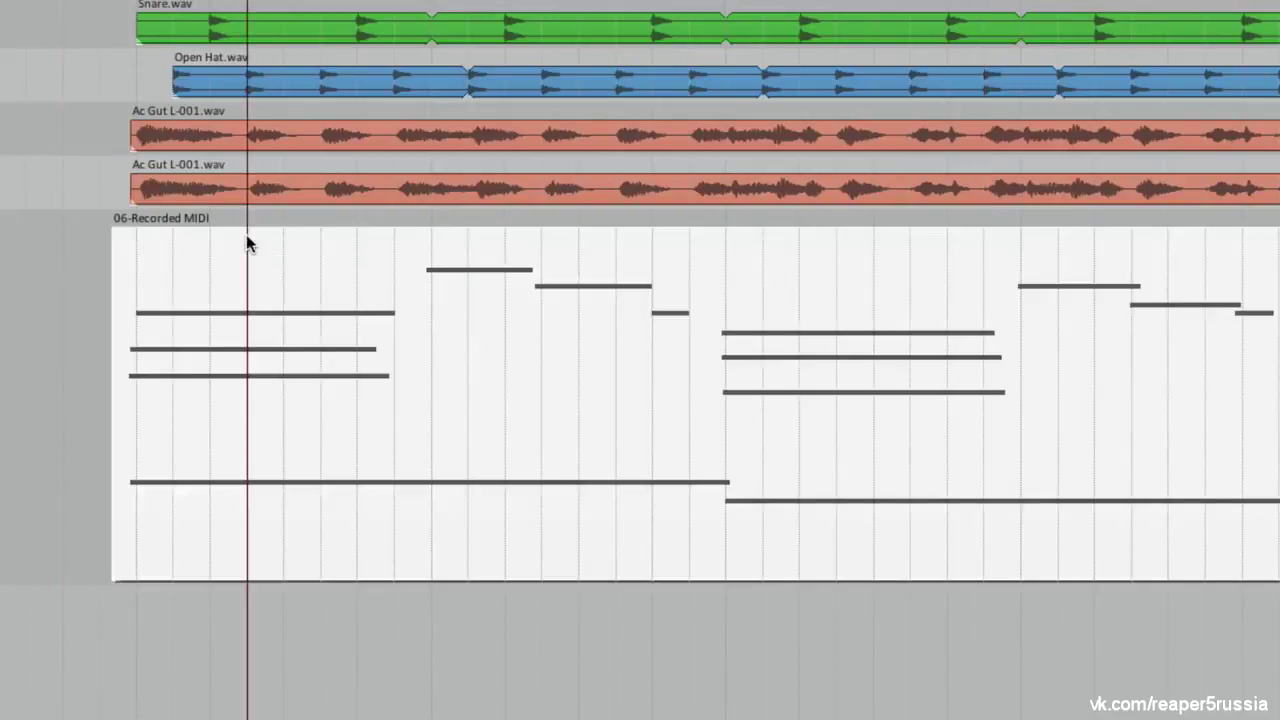
pyautogui.click(51, 286)
# Open the recorded MIDI item in the built-in MIDI editor
pyautogui.rightClick(274, 291)
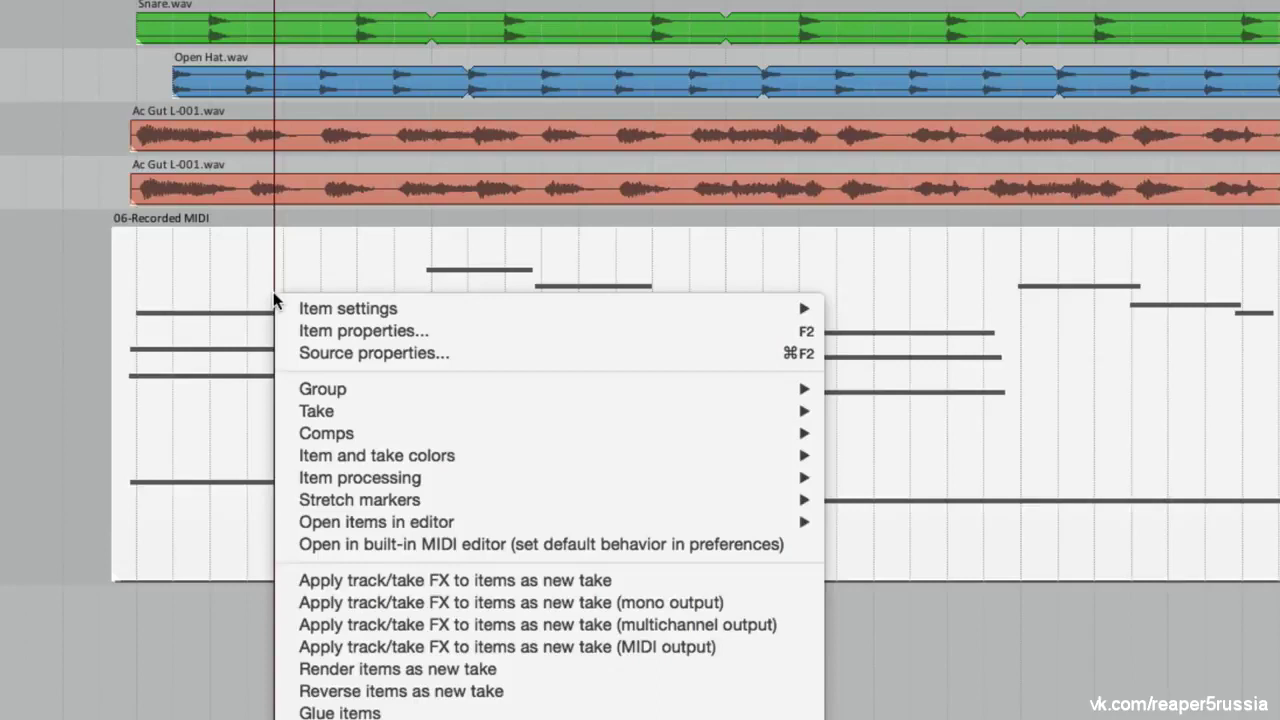
pyautogui.moveTo(310, 522)
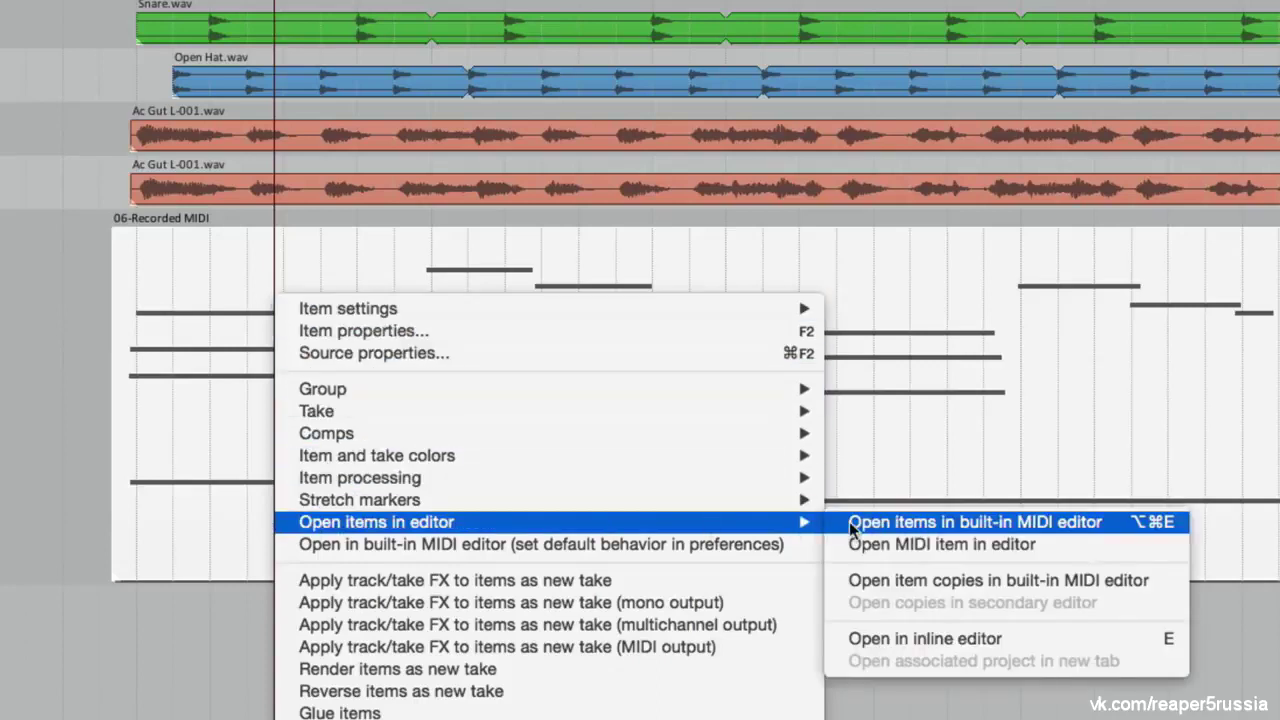
pyautogui.click(51, 410)
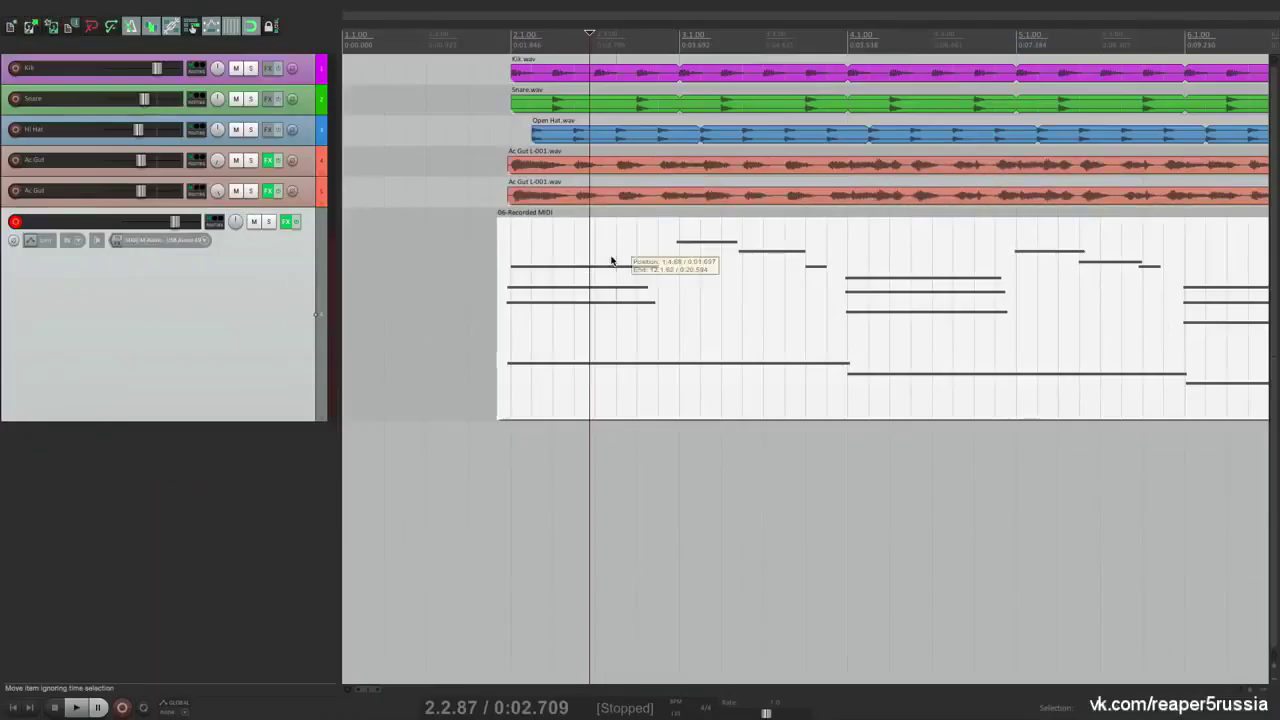
pyautogui.doubleClick(611, 260)
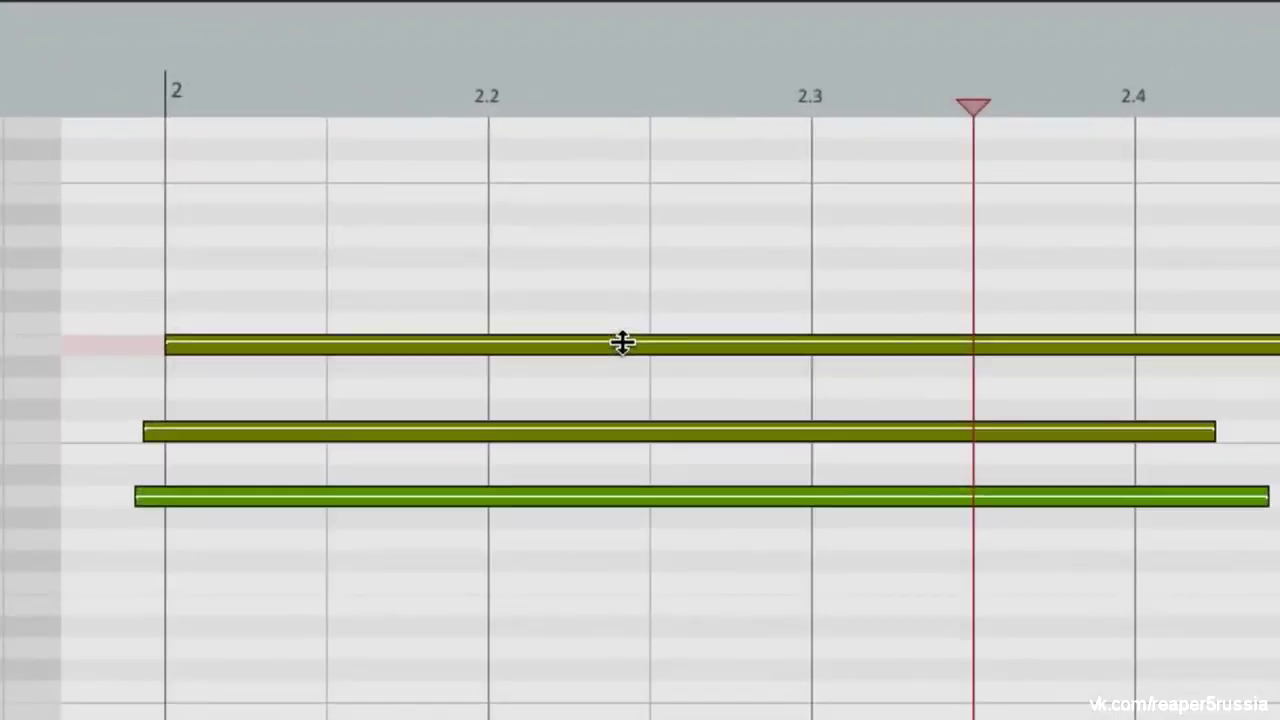
# Try moving and resizing the opening chord's three upper notes as a group, and clear the selection
pyautogui.moveTo(622, 343)
pyautogui.mouseDown()
pyautogui.moveTo(620, 383)
pyautogui.moveTo(637, 314)
pyautogui.moveTo(639, 364)
pyautogui.moveTo(643, 337)
pyautogui.moveTo(643, 354)
pyautogui.mouseUp()
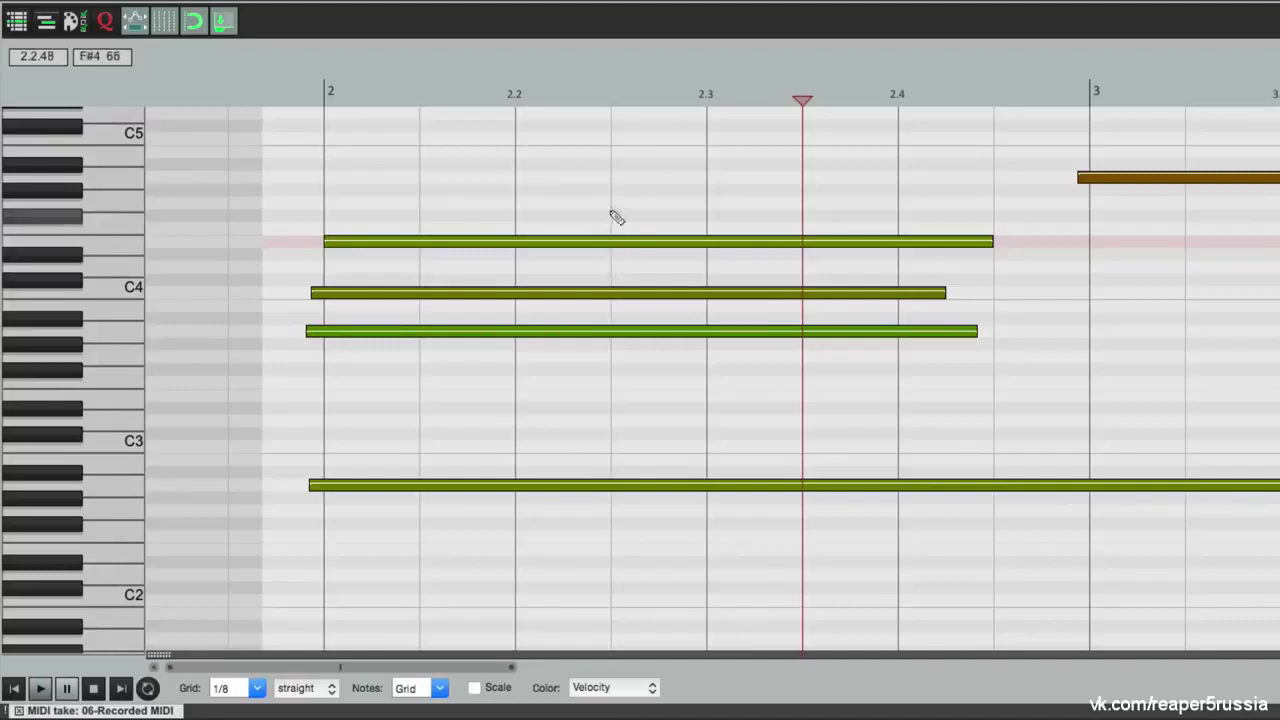
pyautogui.moveTo(600, 189)
pyautogui.mouseDown()
pyautogui.moveTo(694, 314)
pyautogui.moveTo(726, 389)
pyautogui.mouseUp()
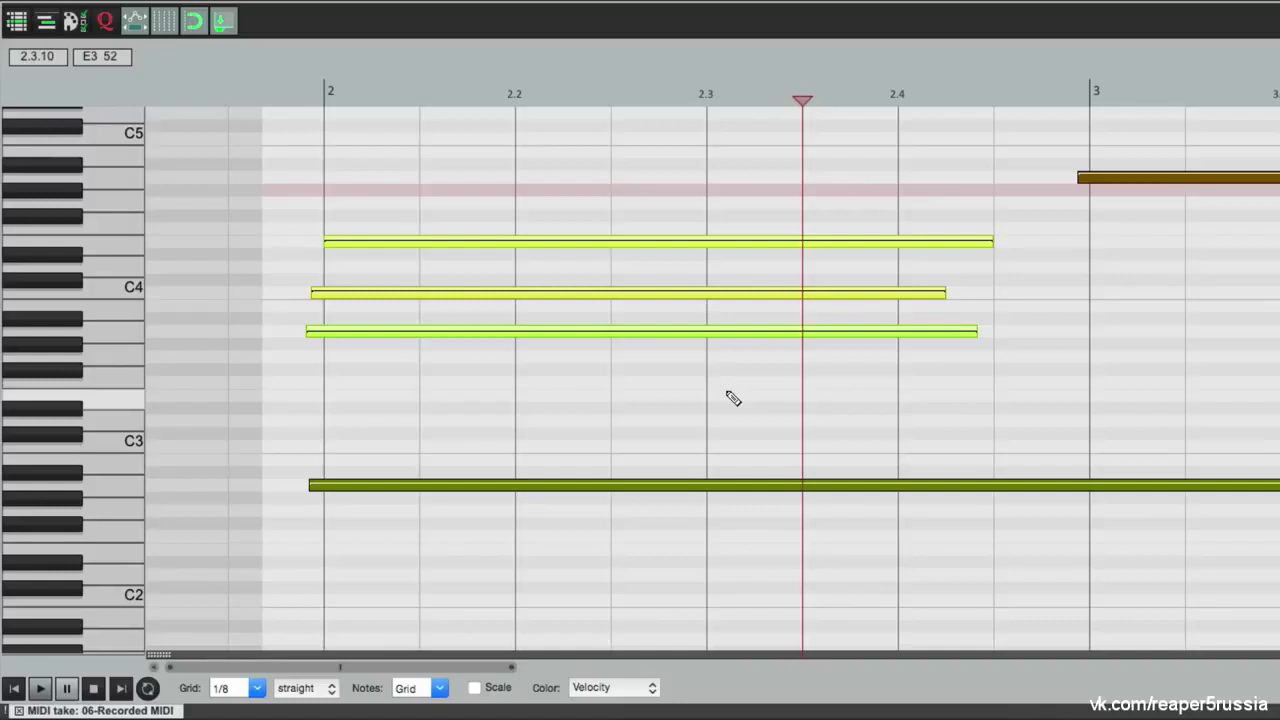
pyautogui.moveTo(680, 242); pyautogui.dragTo(684, 265)
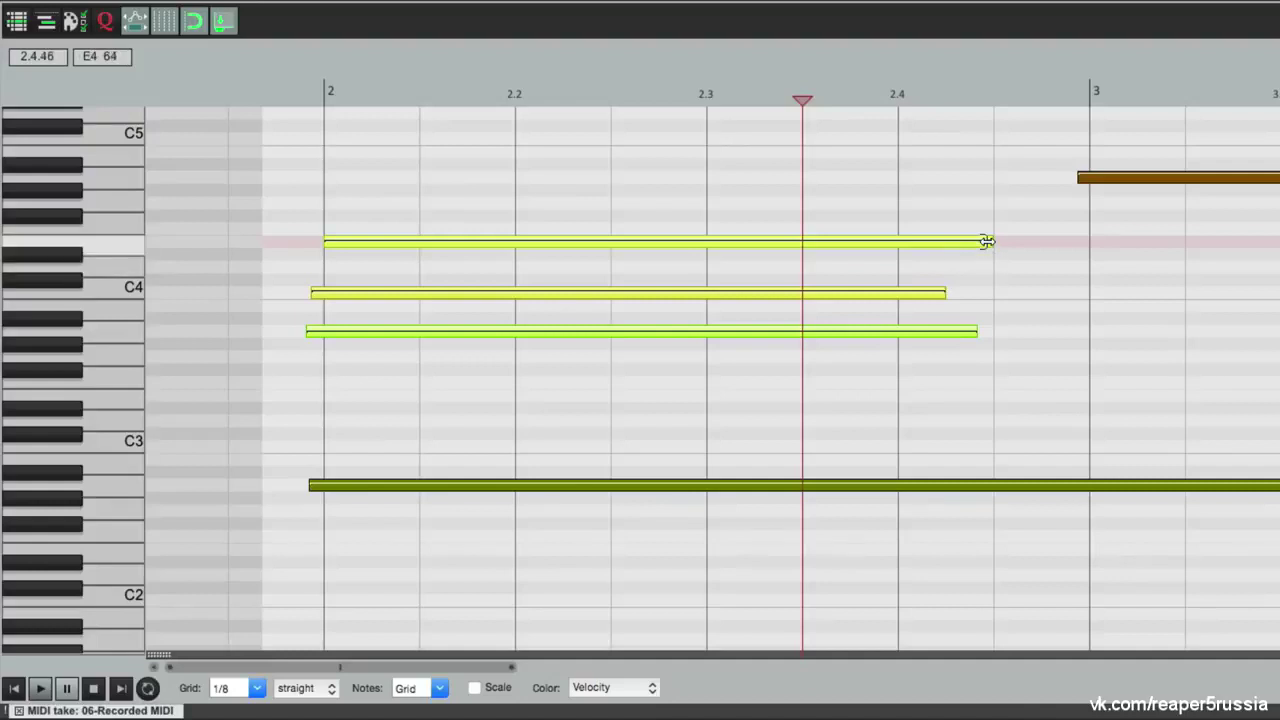
pyautogui.moveTo(986, 241); pyautogui.dragTo(957, 258)
pyautogui.click(877, 217)
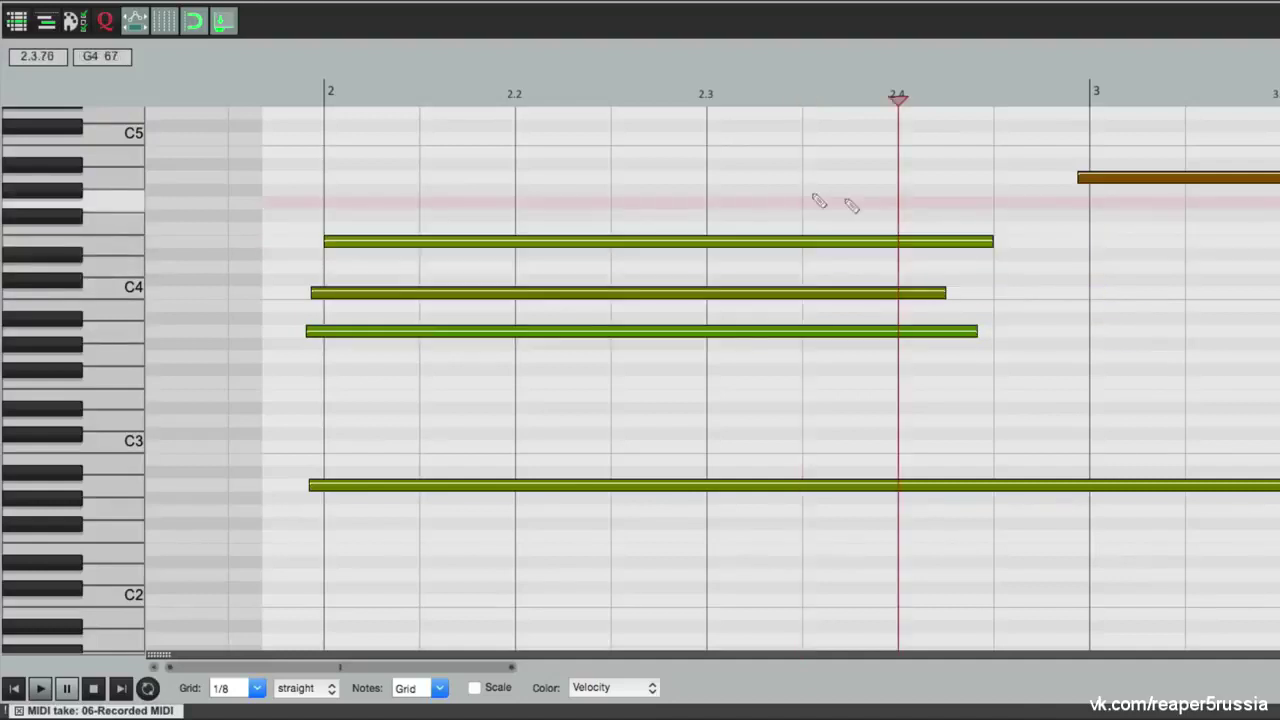
# Try deleting the chord's top note and drawing a G#4 note from 2.2.00 to 2.4.50, reversing both edits
pyautogui.doubleClick(588, 241)
pyautogui.hotkey('ctrl', 'z')
pyautogui.click(564, 188)
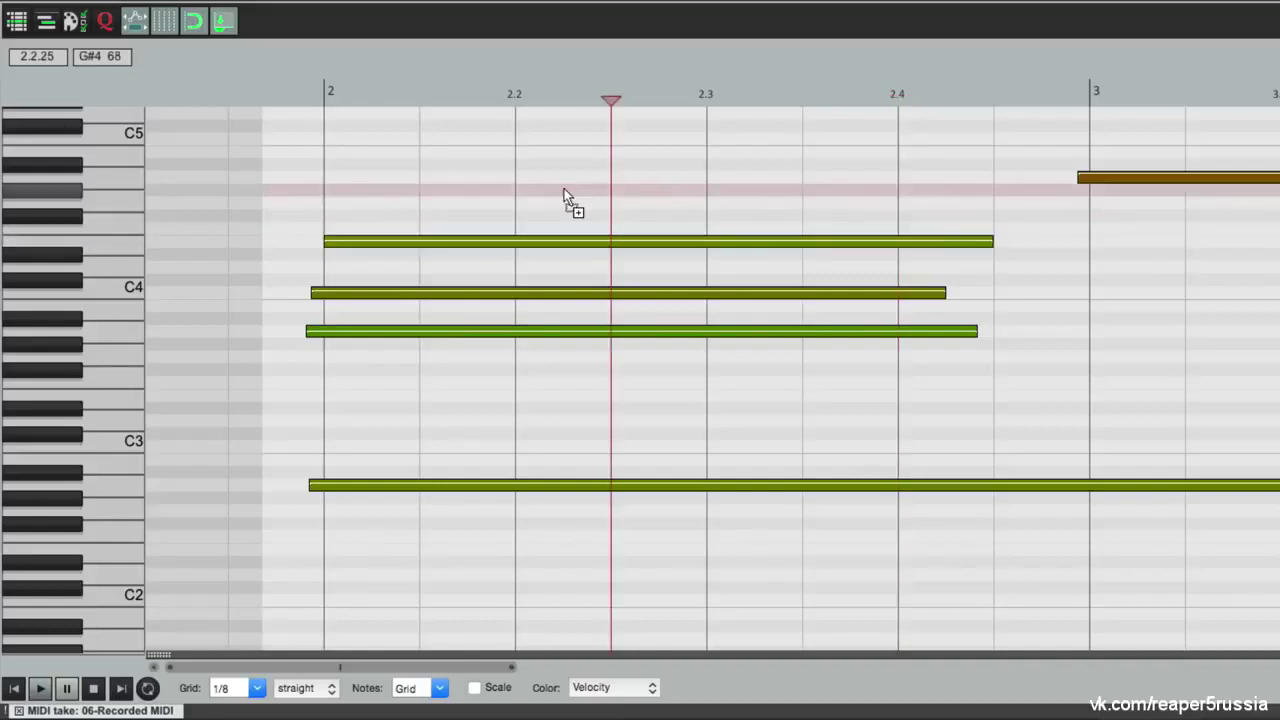
pyautogui.click(557, 194)
pyautogui.moveTo(557, 194); pyautogui.dragTo(997, 194)
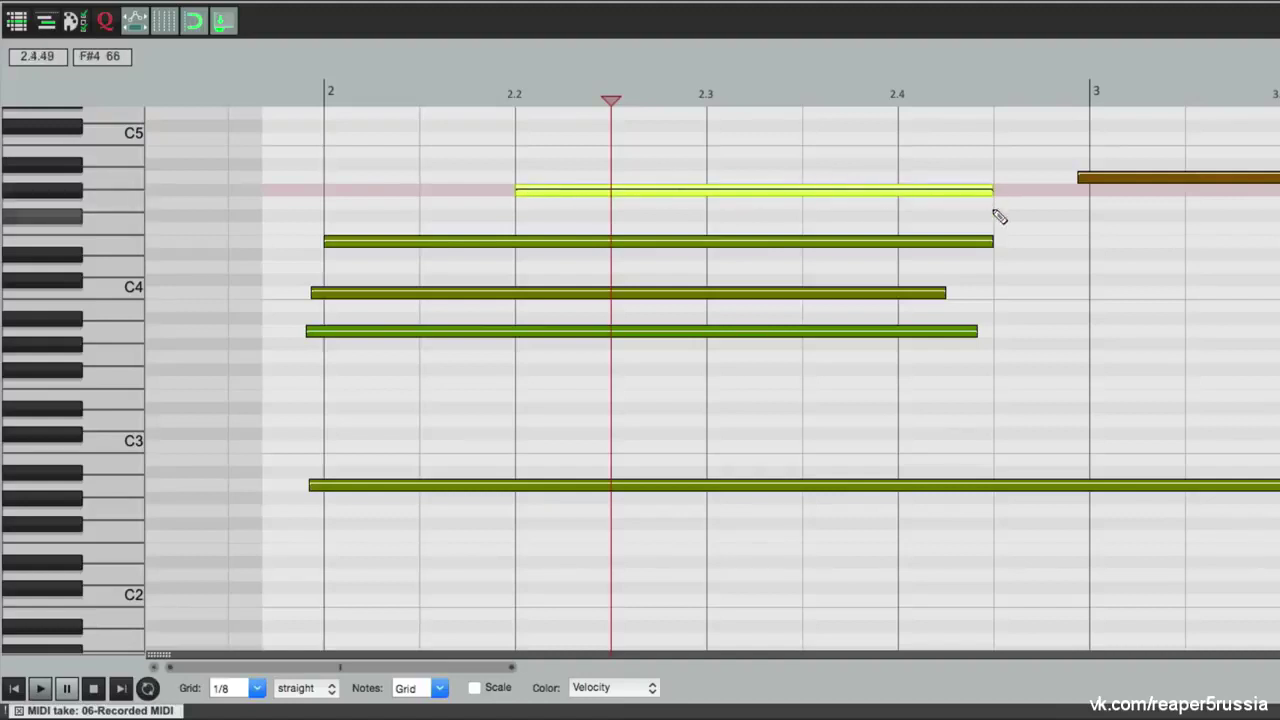
pyautogui.press('Delete')
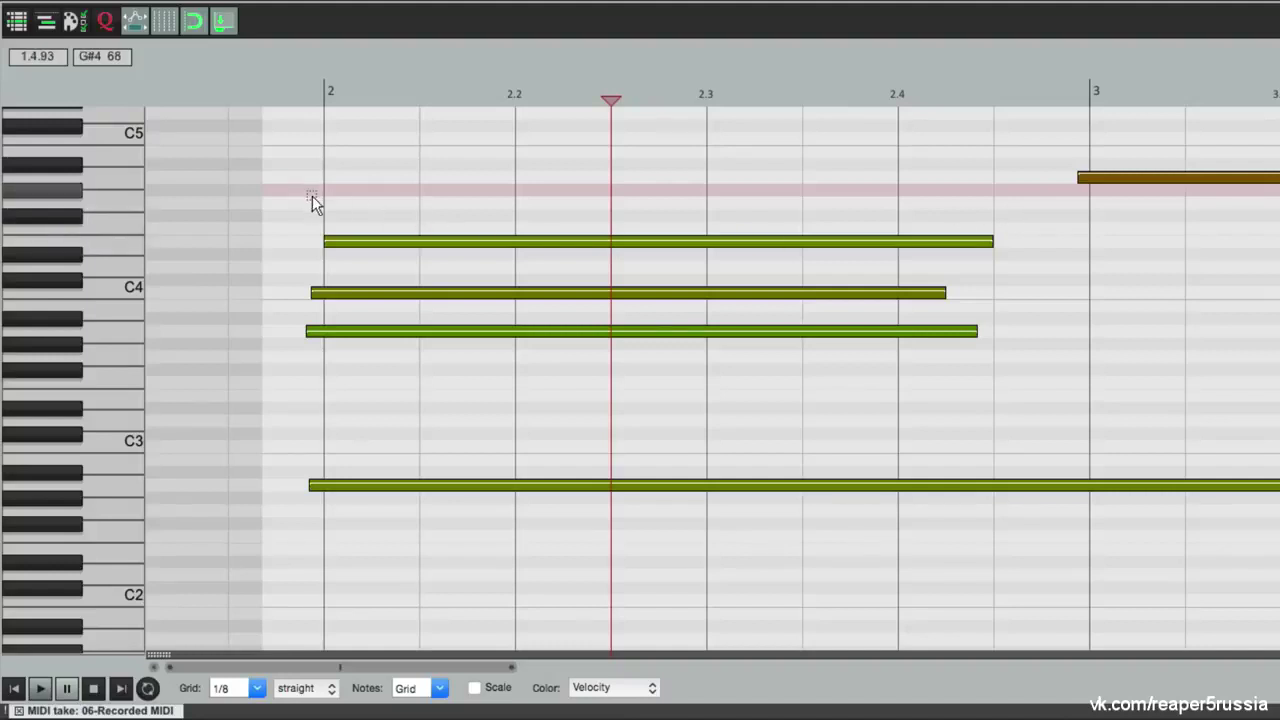
# Cut the opening chord's three upper notes, paste them at 2.3.00, and undo both edits
pyautogui.moveTo(288, 208); pyautogui.dragTo(410, 390)
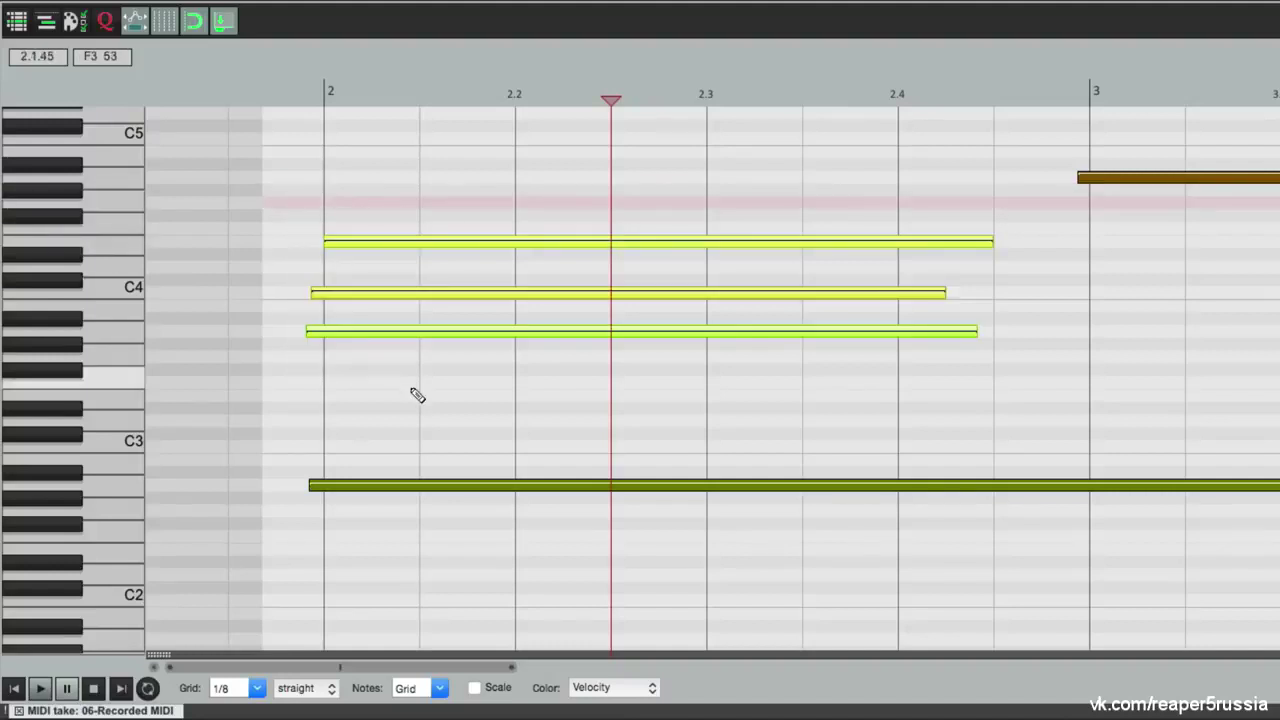
pyautogui.press('Delete')
pyautogui.click(715, 258)
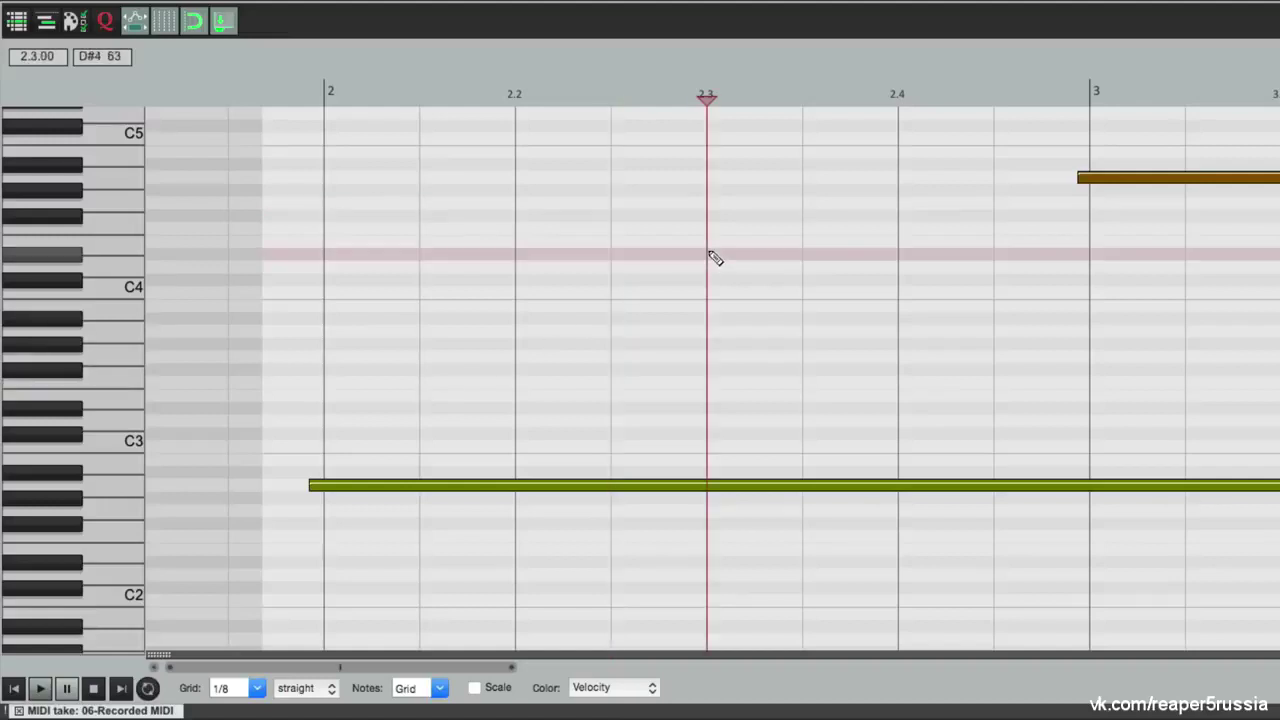
pyautogui.hotkey('ctrl', 'v')
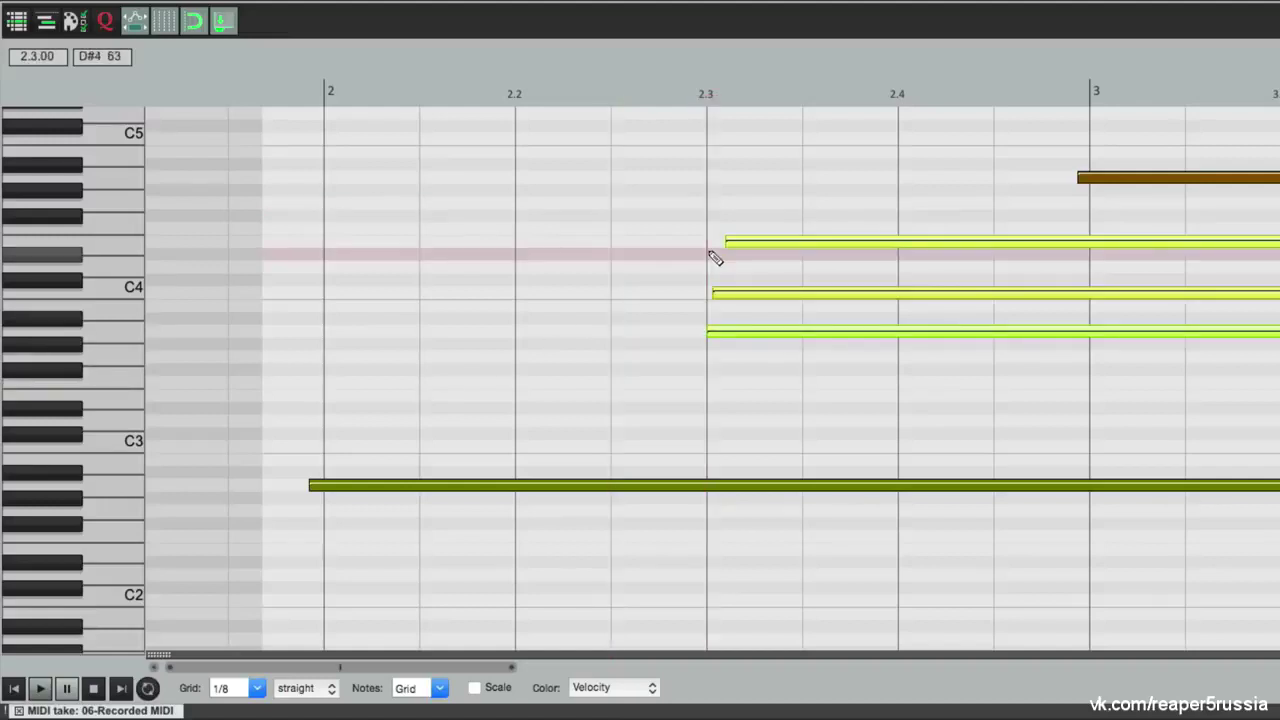
pyautogui.hotkey('ctrl', 'z')
pyautogui.hotkey('ctrl', 'z')
pyautogui.click(705, 203)
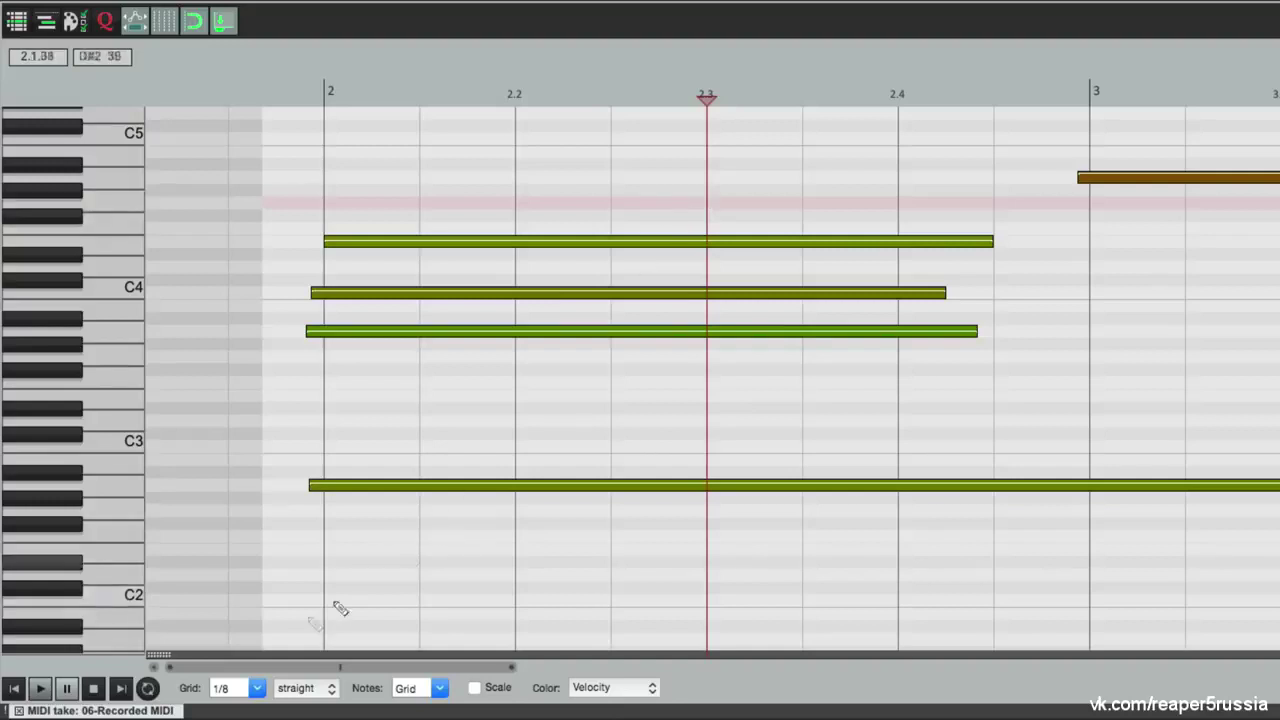
# Reveal the velocity lane and try adjusting the velocity of the opening chord's A3 note
pyautogui.moveTo(160, 657); pyautogui.dragTo(177, 526)
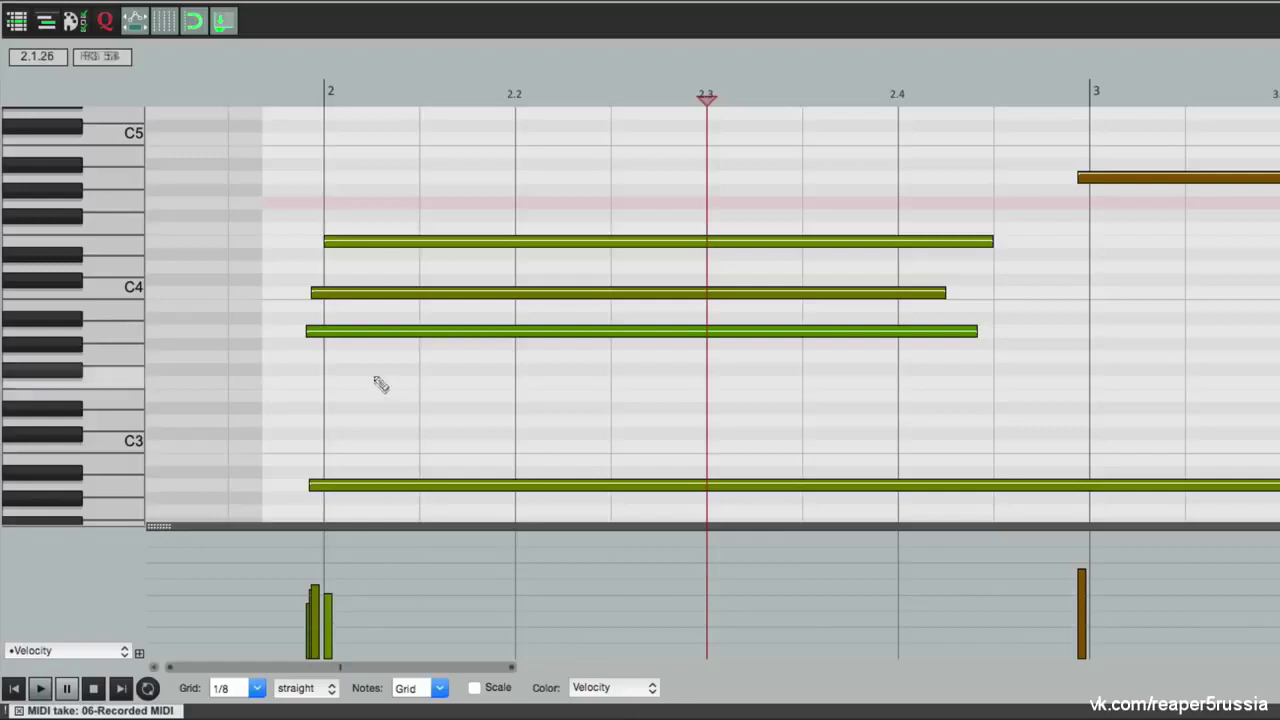
pyautogui.click(379, 294)
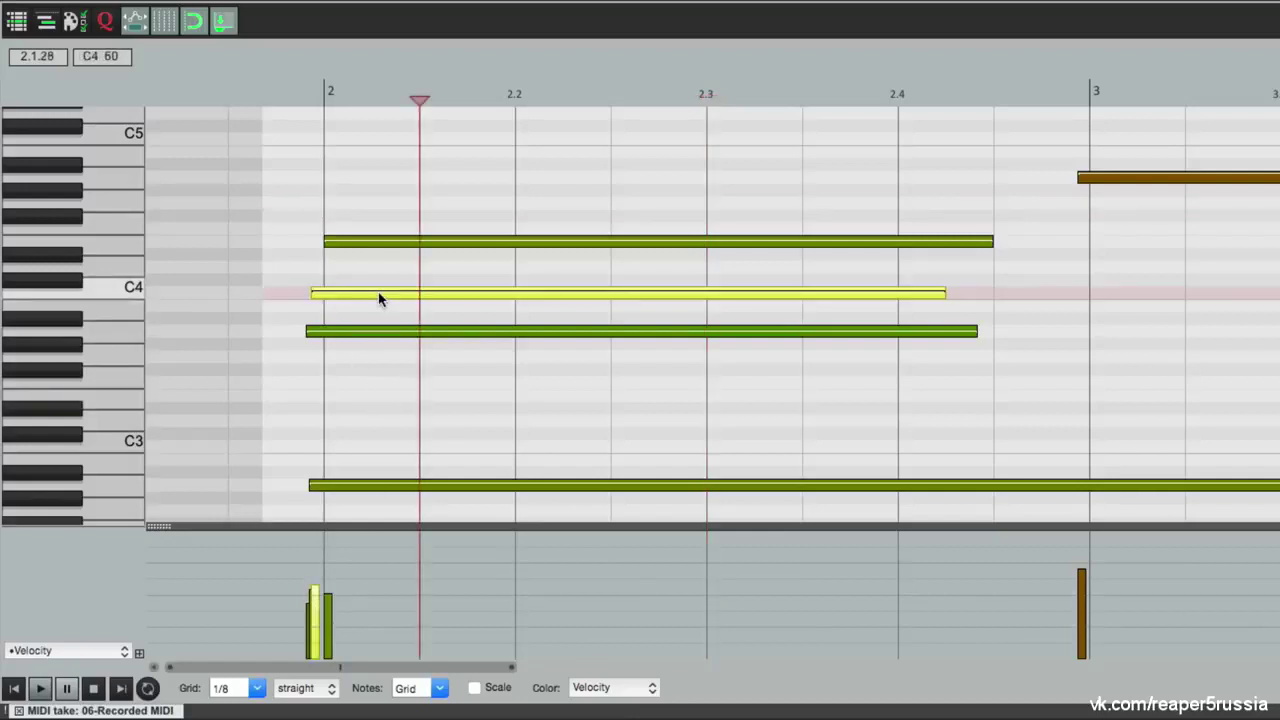
pyautogui.click(389, 330)
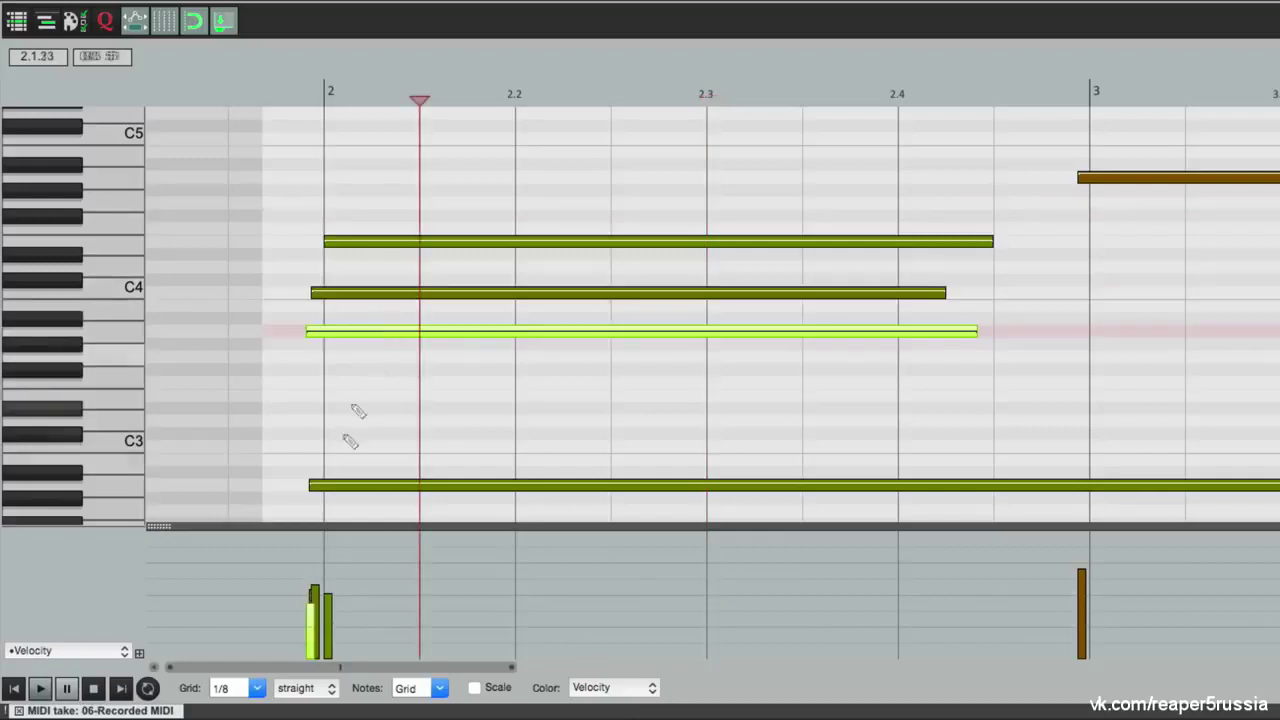
pyautogui.moveTo(313, 612)
pyautogui.mouseDown()
pyautogui.moveTo(306, 640)
pyautogui.moveTo(308, 595)
pyautogui.mouseUp()
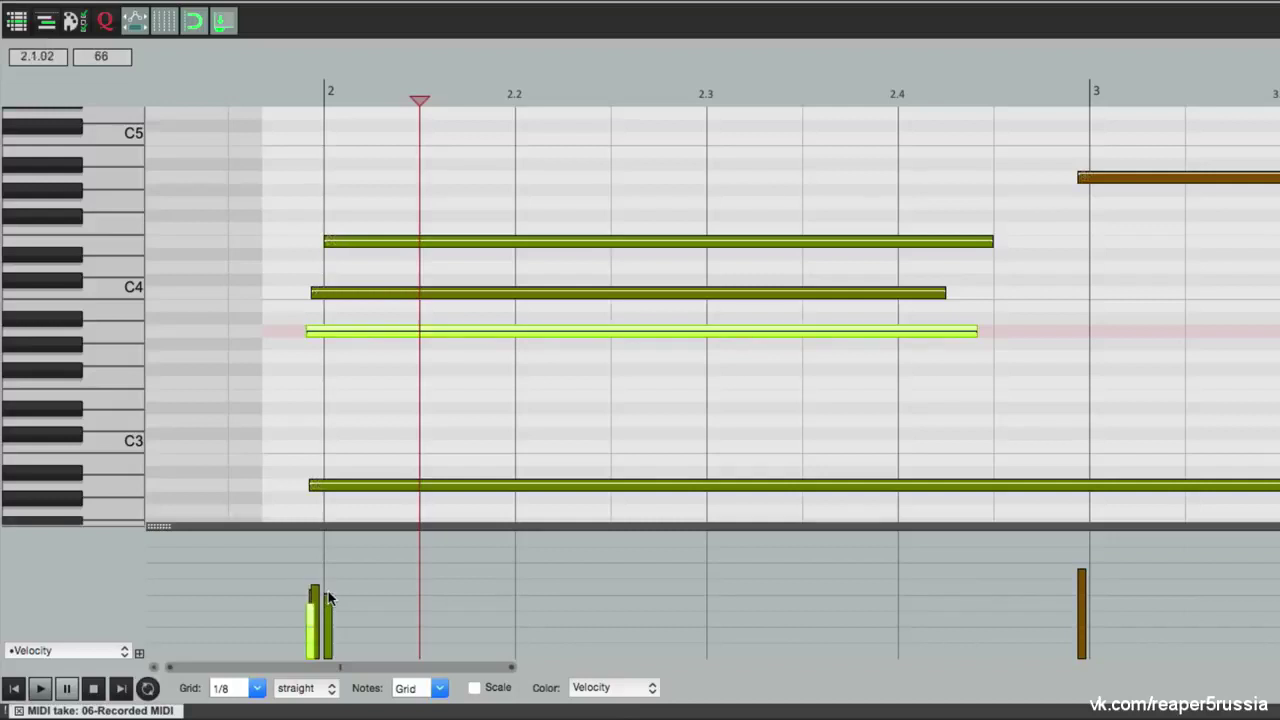
# Switch the controller lane to Pitch, return it to Velocity, and hide the lane
pyautogui.click(79, 652)
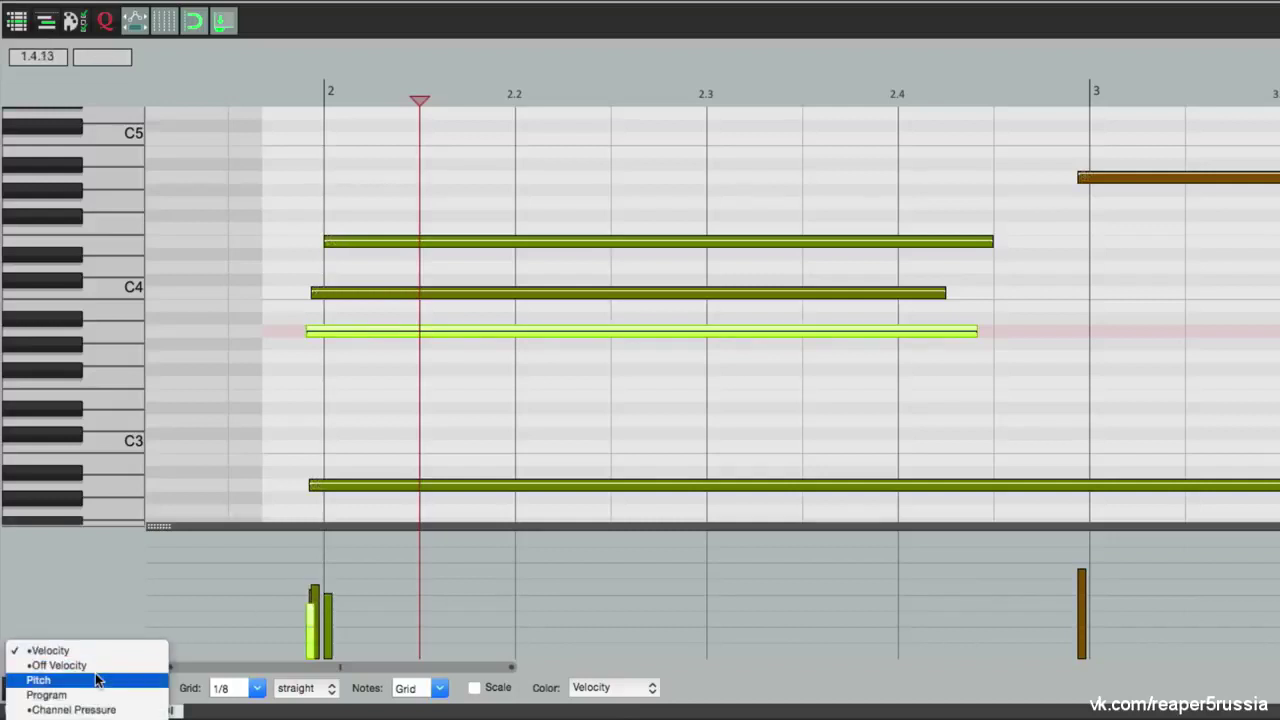
pyautogui.click(95, 680)
pyautogui.click(88, 652)
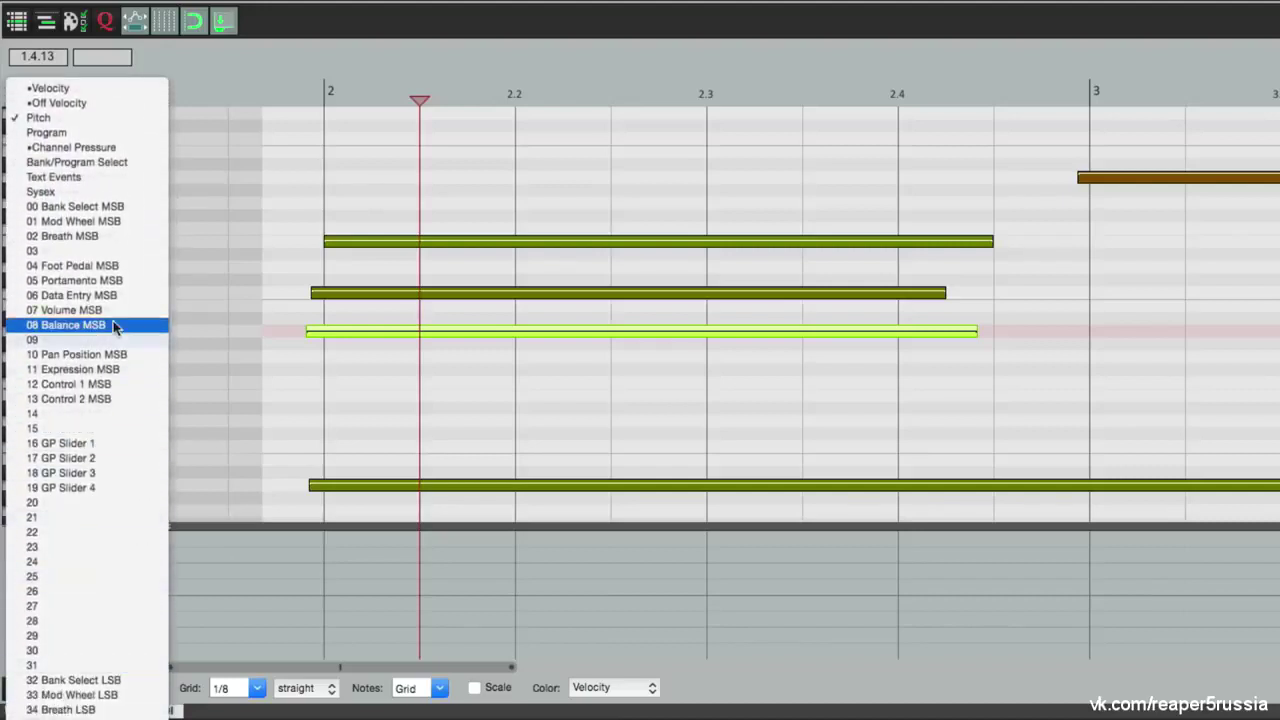
pyautogui.click(308, 54)
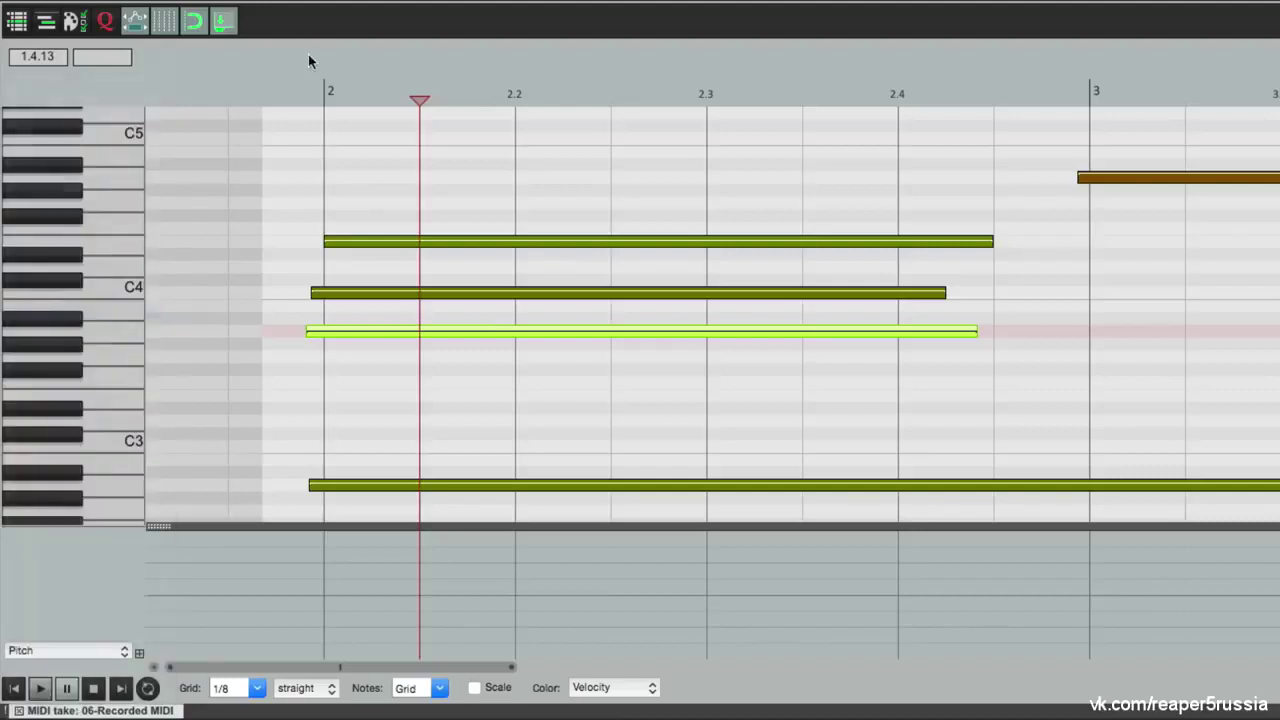
pyautogui.click(125, 651)
pyautogui.click(121, 620)
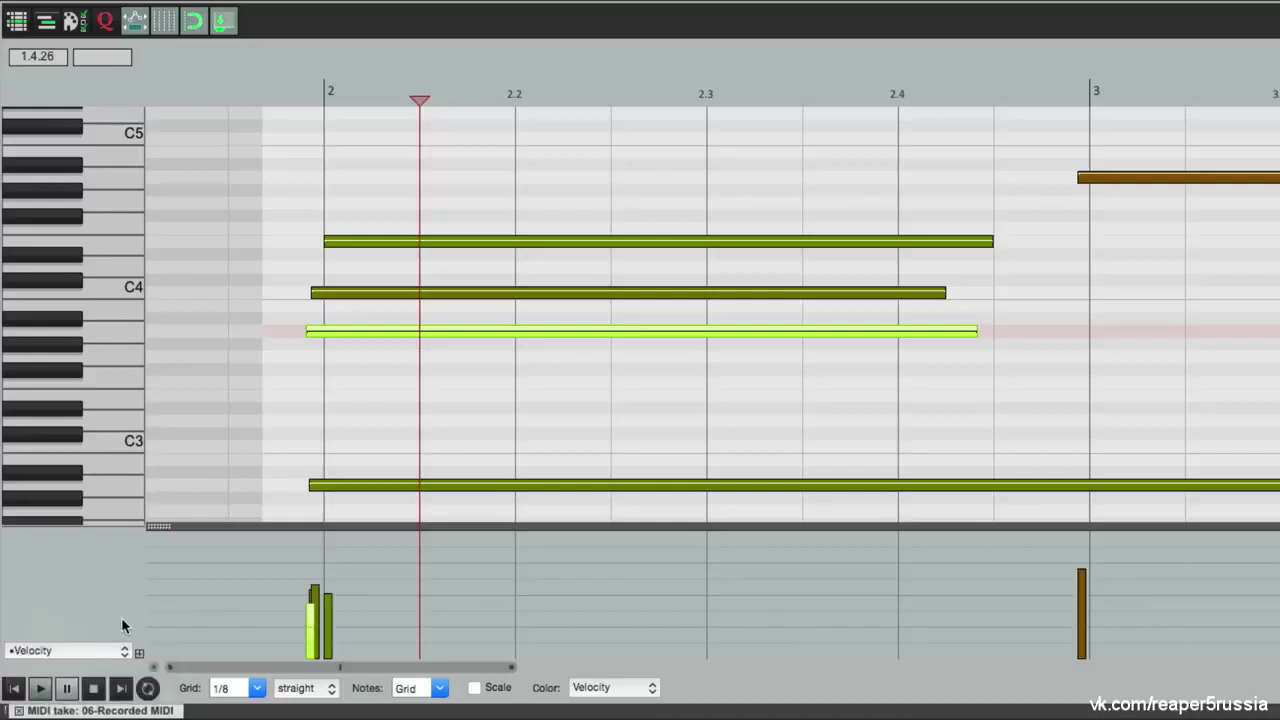
pyautogui.moveTo(164, 528); pyautogui.dragTo(157, 656)
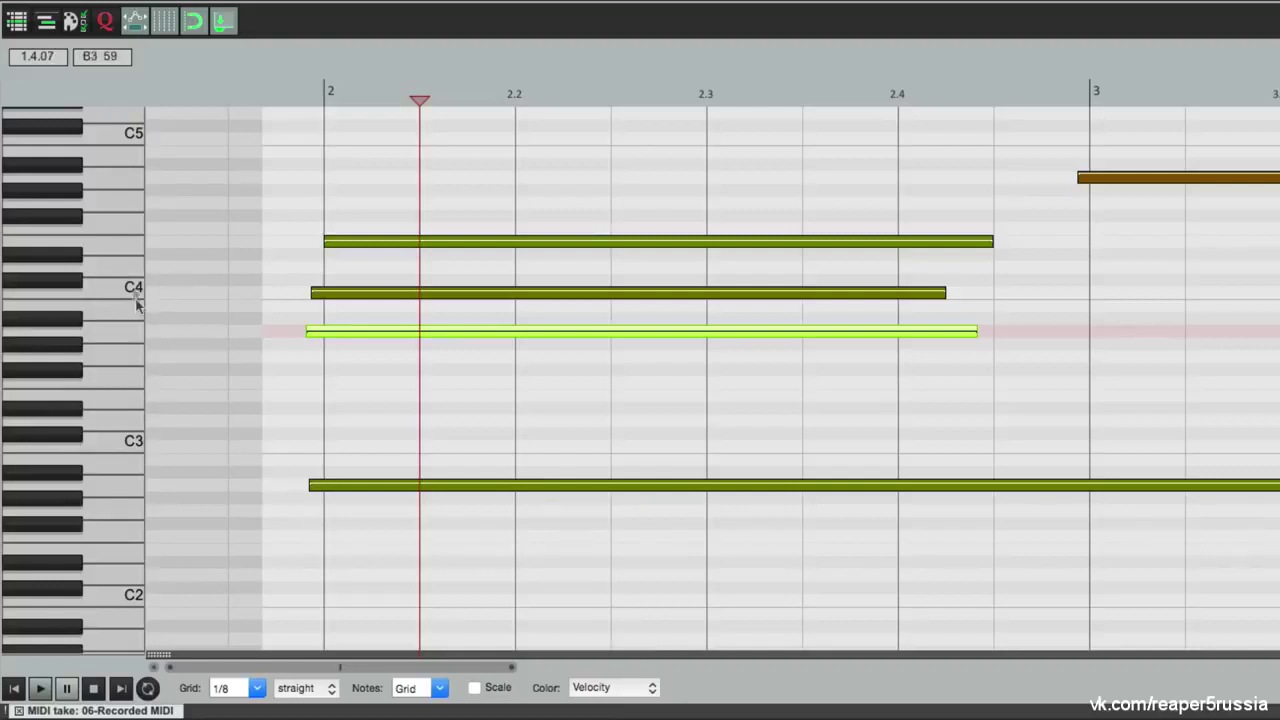
# Audition the opening chord's E4 and C4 notes and neighbouring pitches on the piano keyboard
pyautogui.click(359, 243)
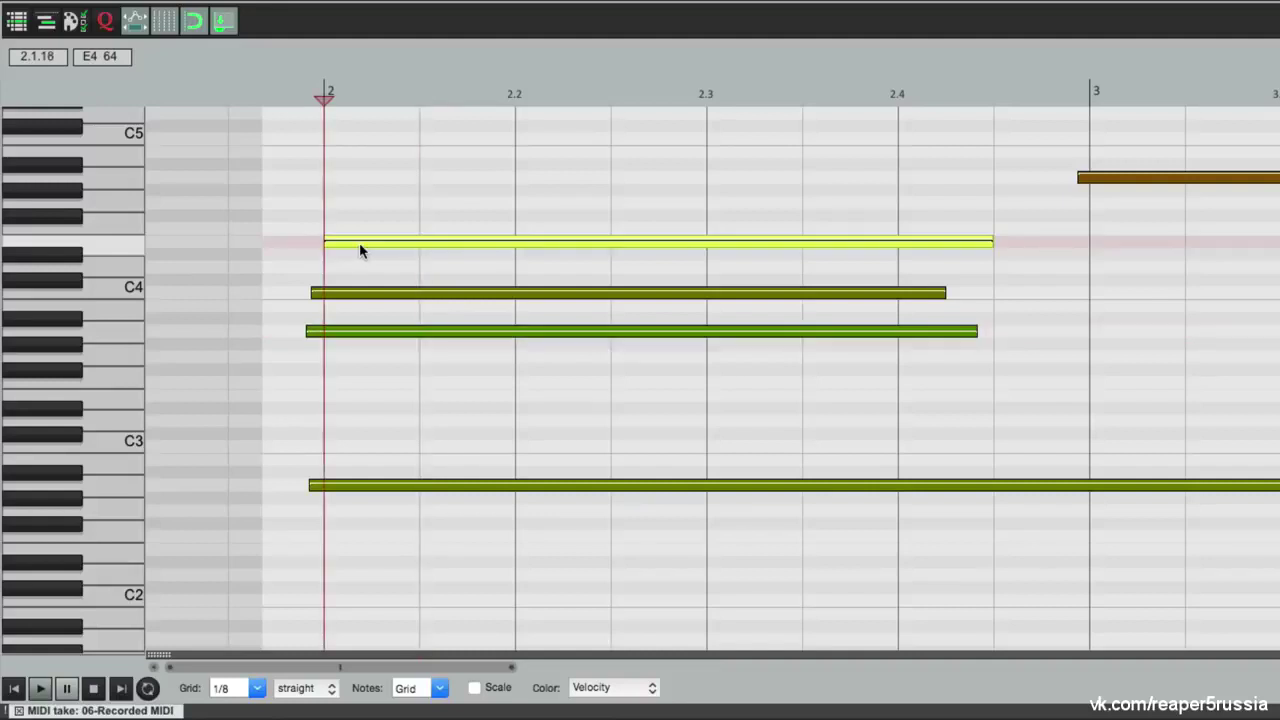
pyautogui.click(122, 248)
pyautogui.moveTo(122, 250); pyautogui.dragTo(123, 382)
pyautogui.click(125, 332)
pyautogui.moveTo(124, 331); pyautogui.dragTo(250, 305)
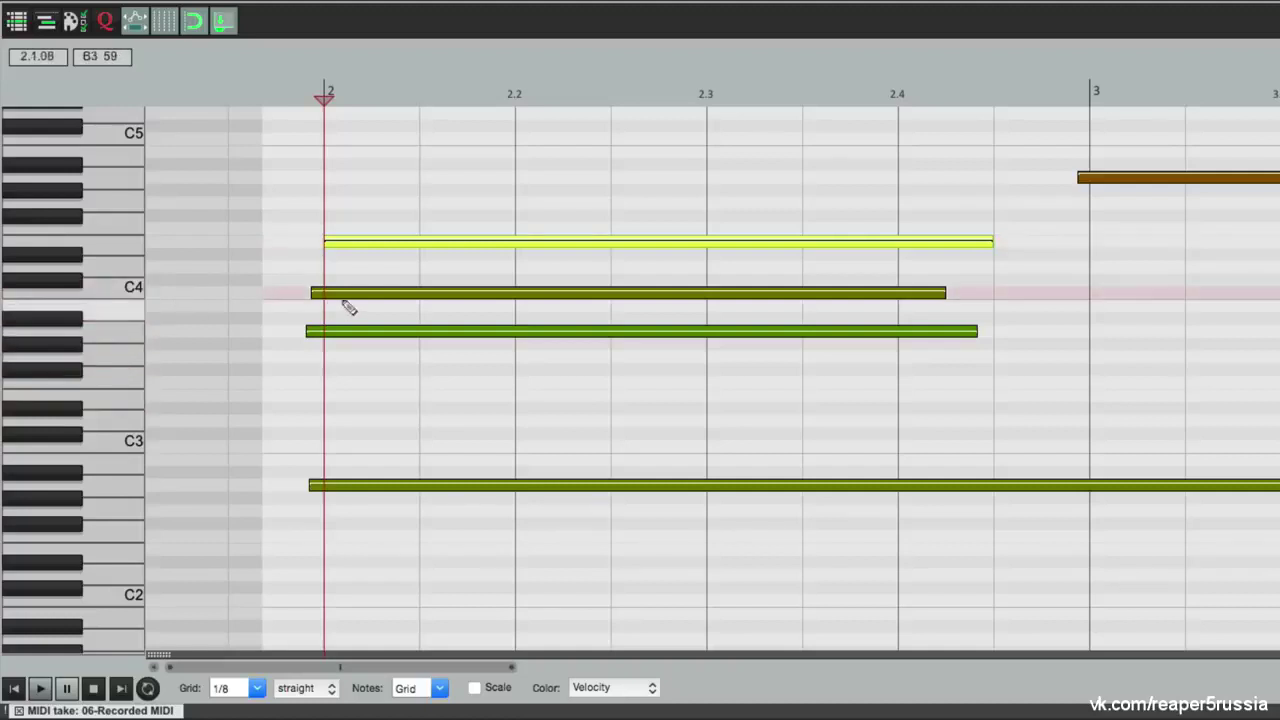
pyautogui.click(345, 295)
pyautogui.click(130, 289)
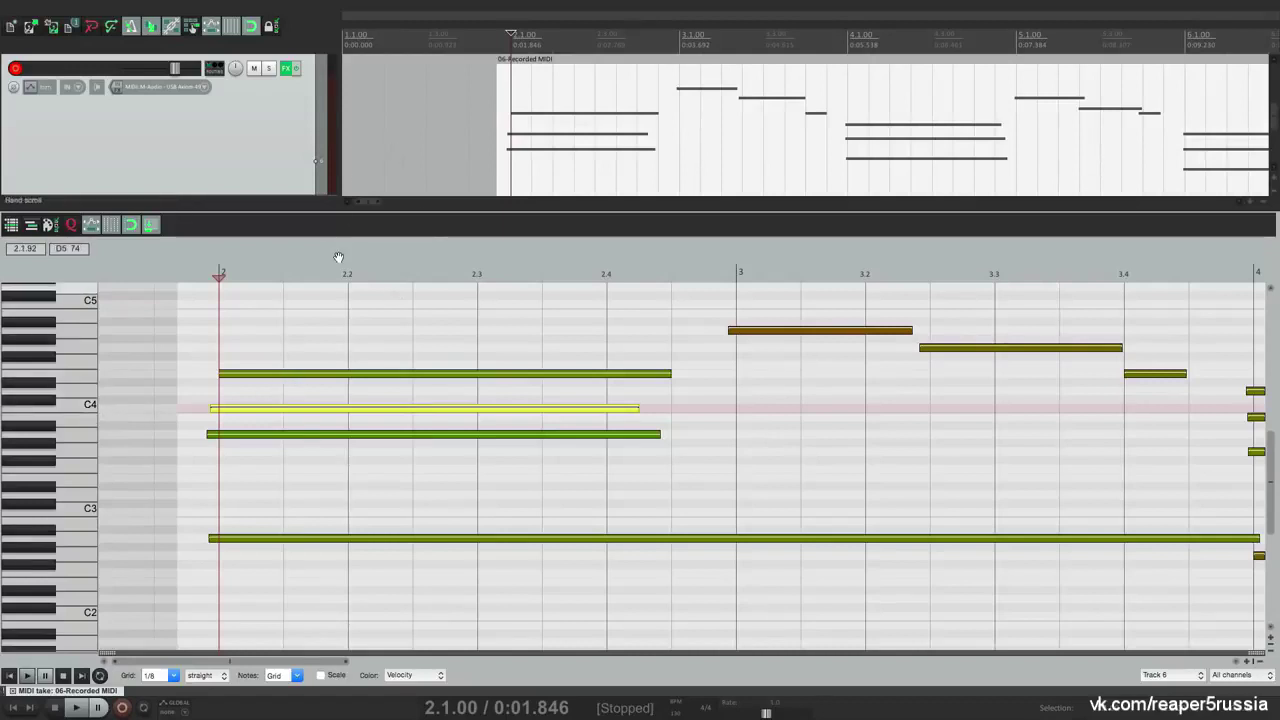
# Undock the MIDI editor into a floating window
pyautogui.click(150, 226)
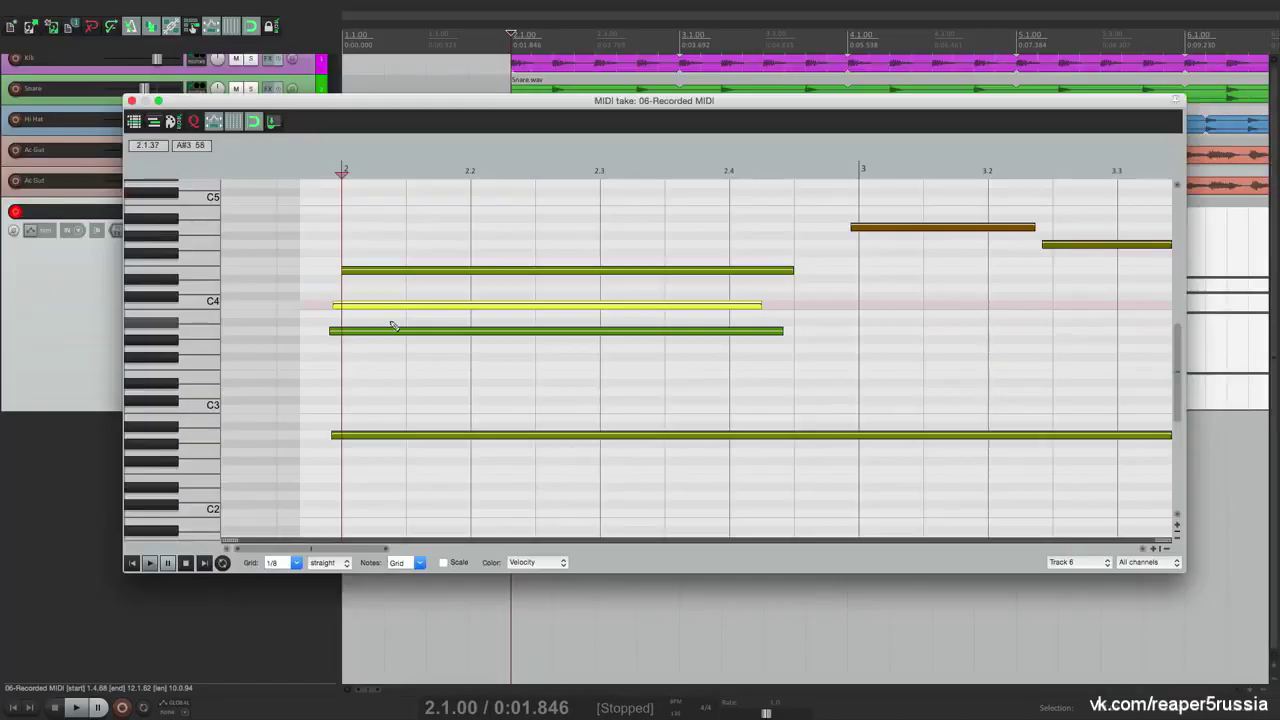
# Dock the MIDI editor back into the main window and try grid divisions of 1/4 and 1 before returning to 1/8
pyautogui.click(273, 125)
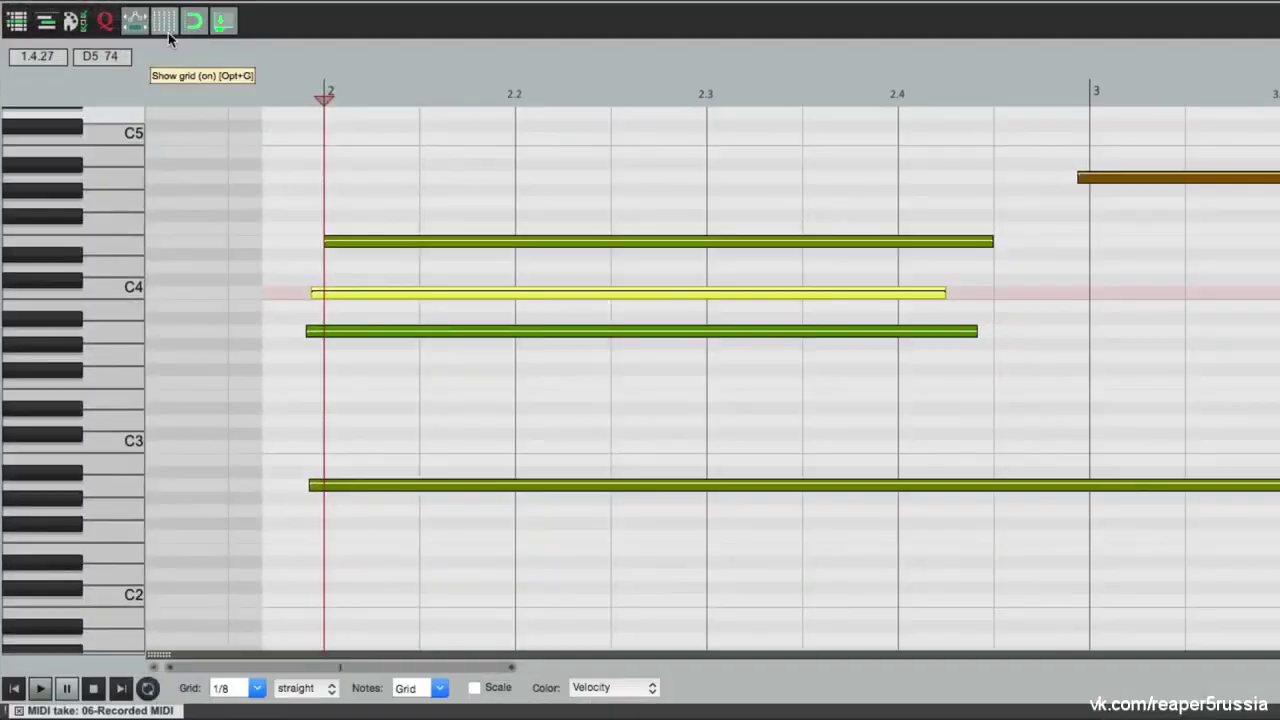
pyautogui.click(258, 688)
pyautogui.click(249, 604)
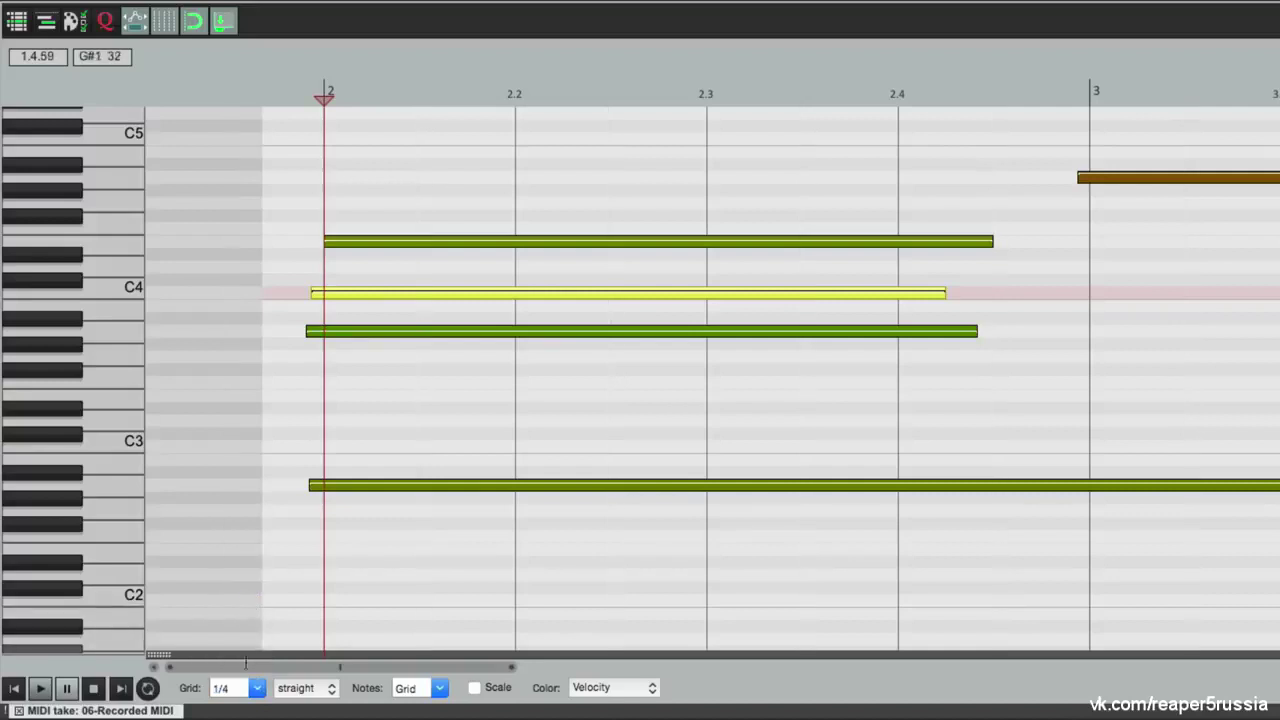
pyautogui.click(258, 688)
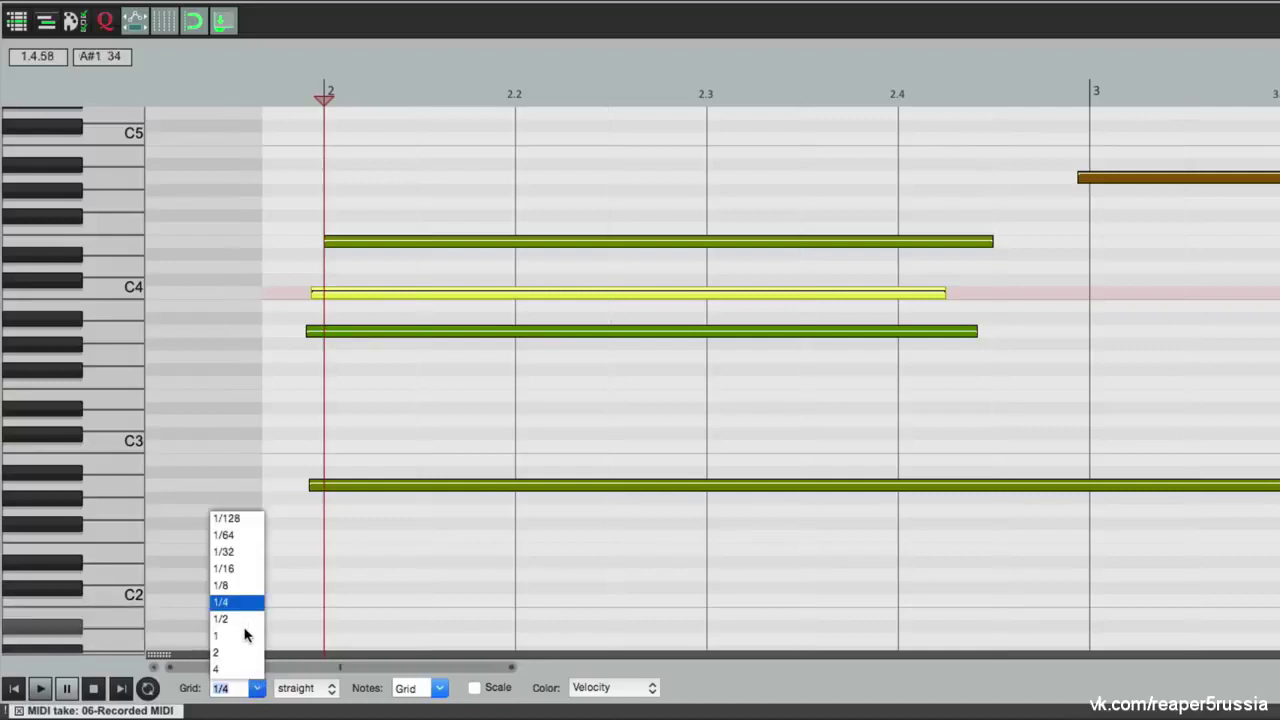
pyautogui.click(245, 635)
pyautogui.click(256, 688)
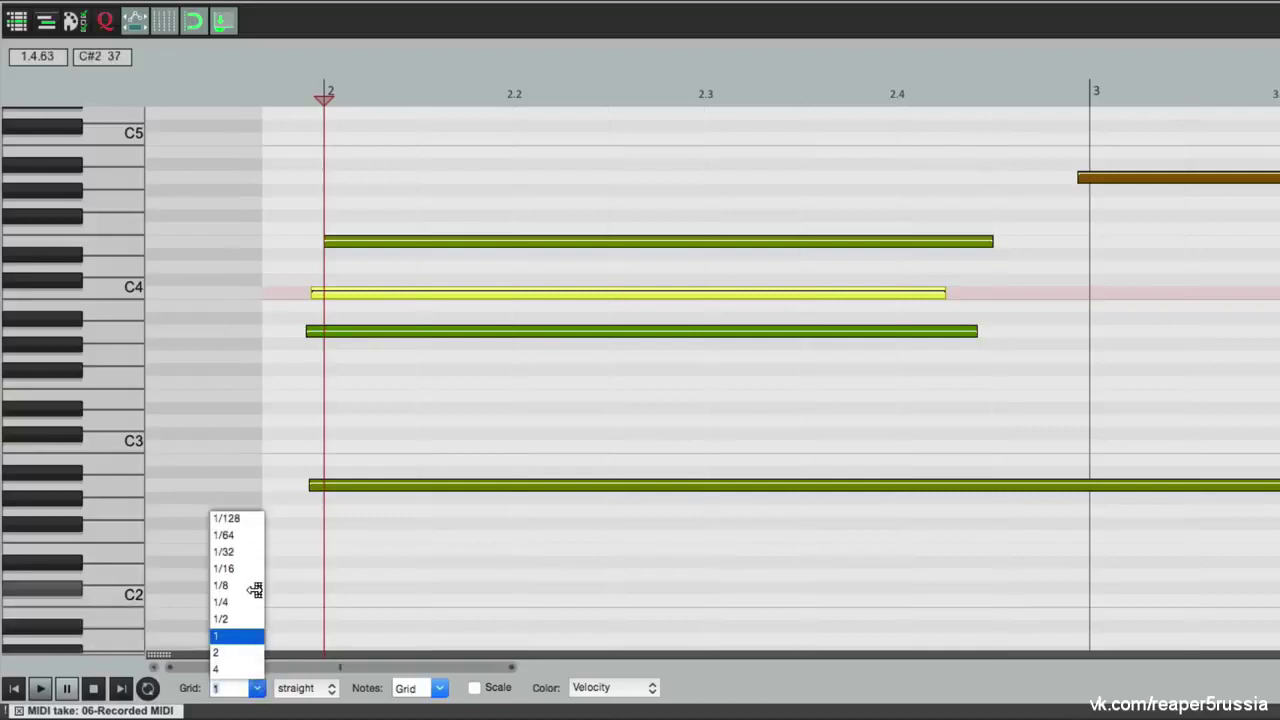
pyautogui.click(222, 585)
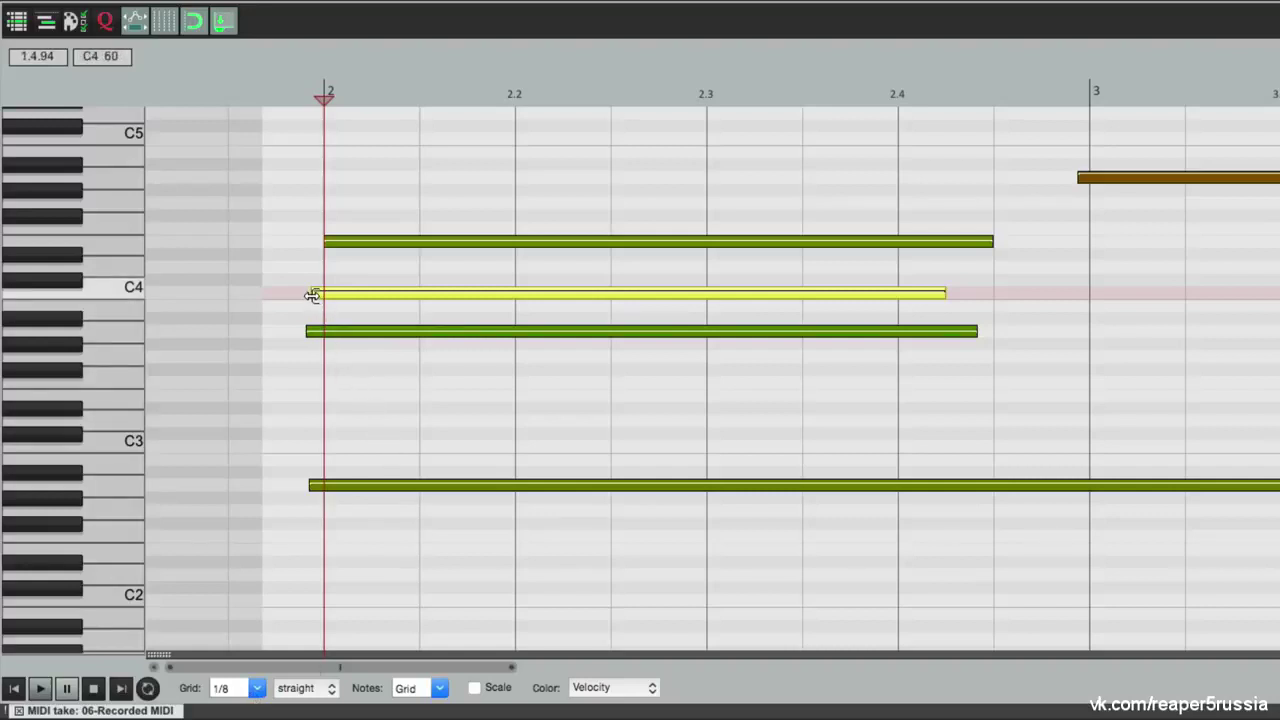
# Snap the starts of the opening chord's early C4, A3 and A2 notes to the bar 2 grid line
pyautogui.moveTo(310, 333); pyautogui.dragTo(346, 332)
pyautogui.moveTo(311, 484); pyautogui.dragTo(372, 488)
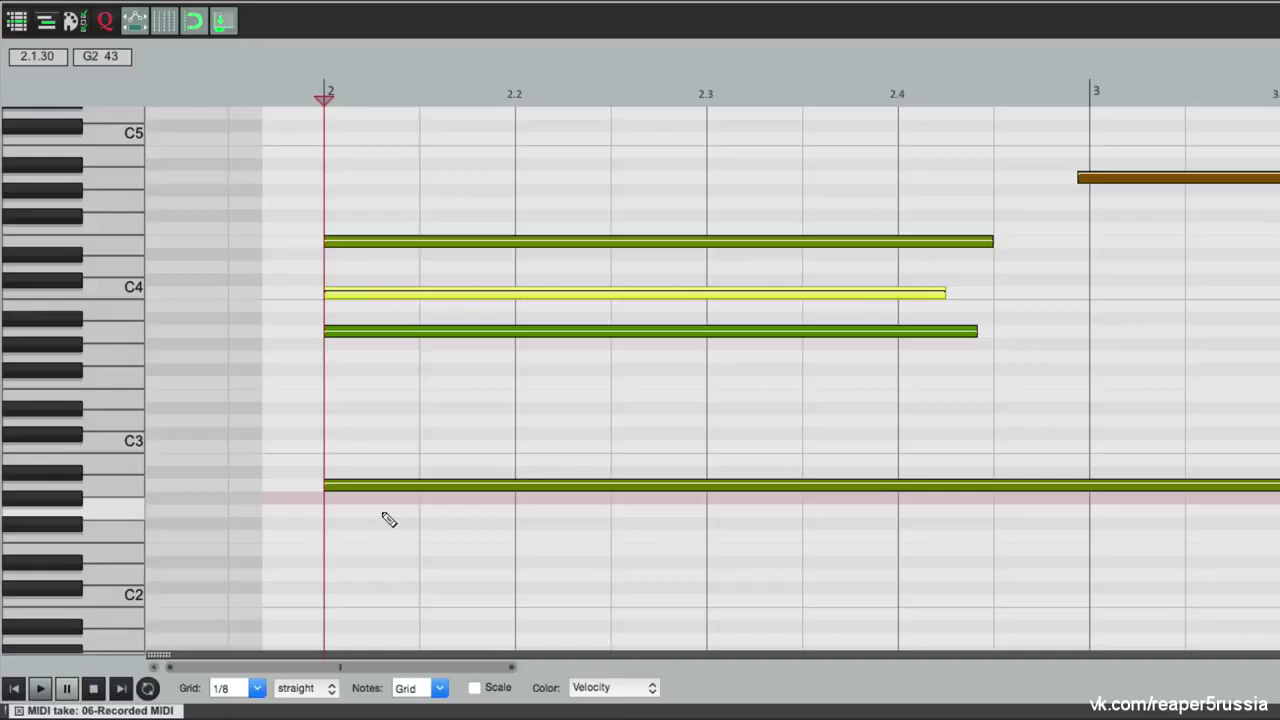
# Open the quantize settings for the recorded notes and switch them from Use grid to Manual
pyautogui.scroll(-5, 643, 437)
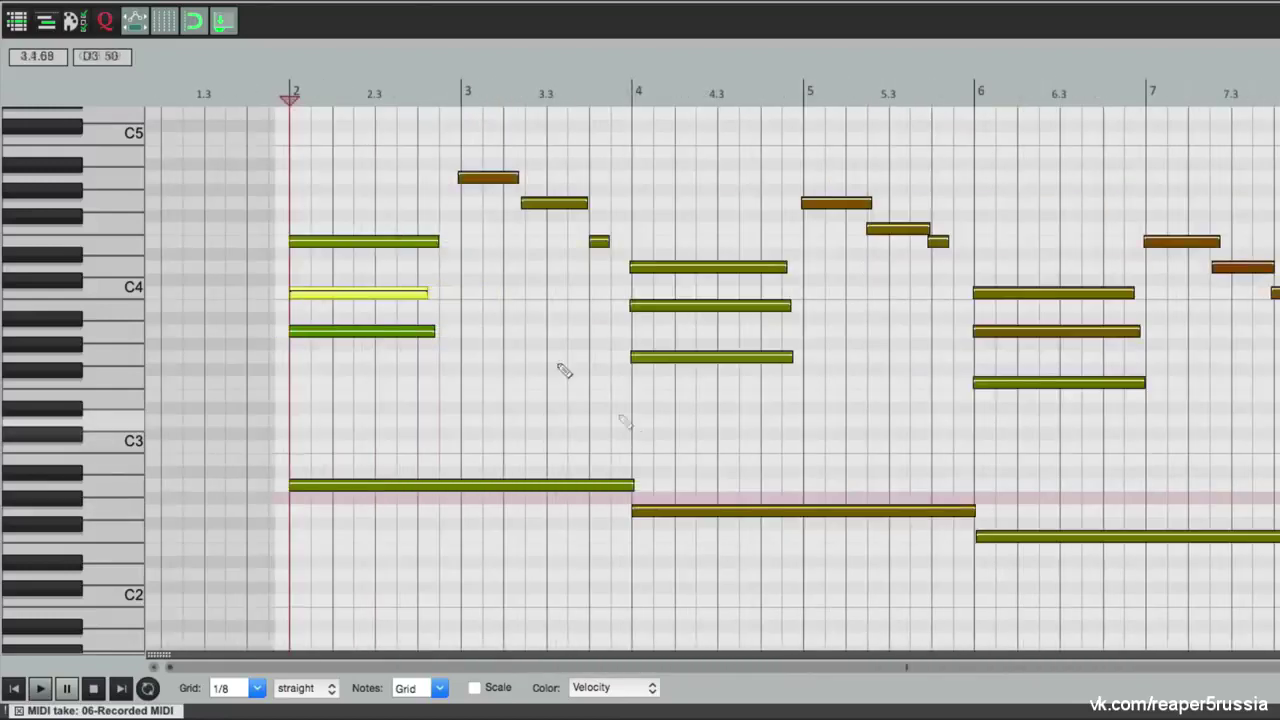
pyautogui.click(105, 22)
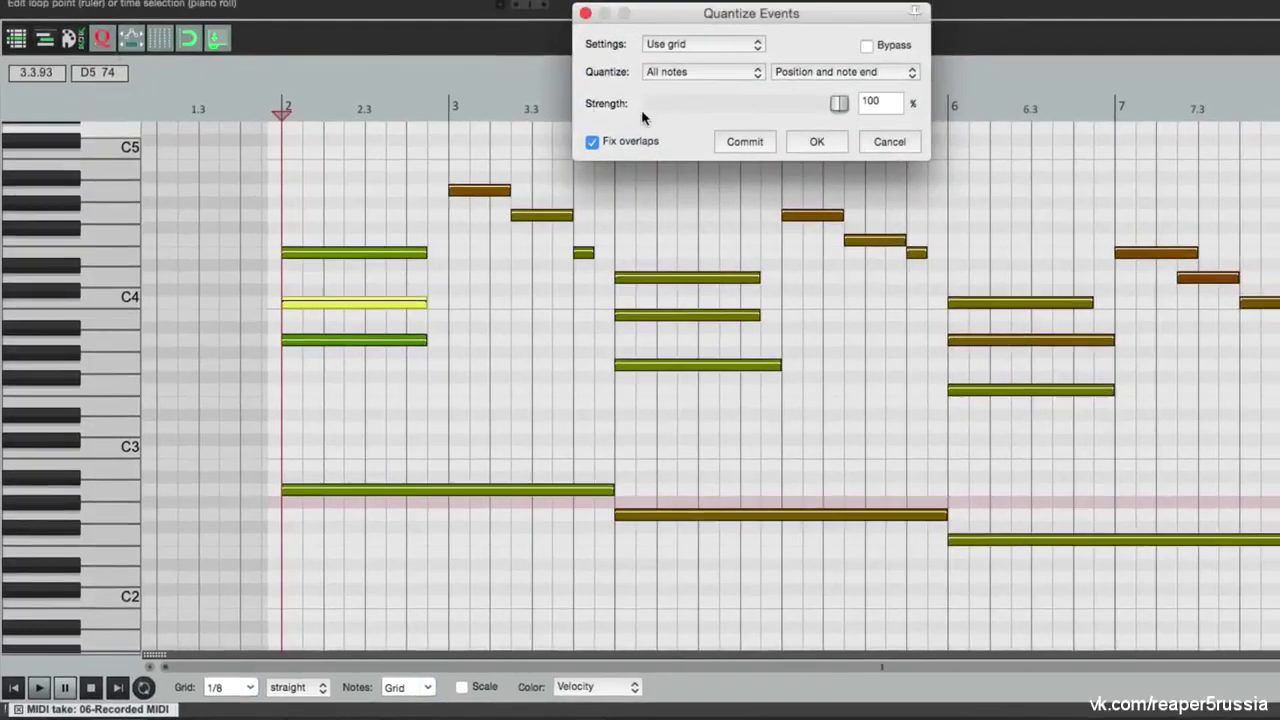
pyautogui.click(585, 13)
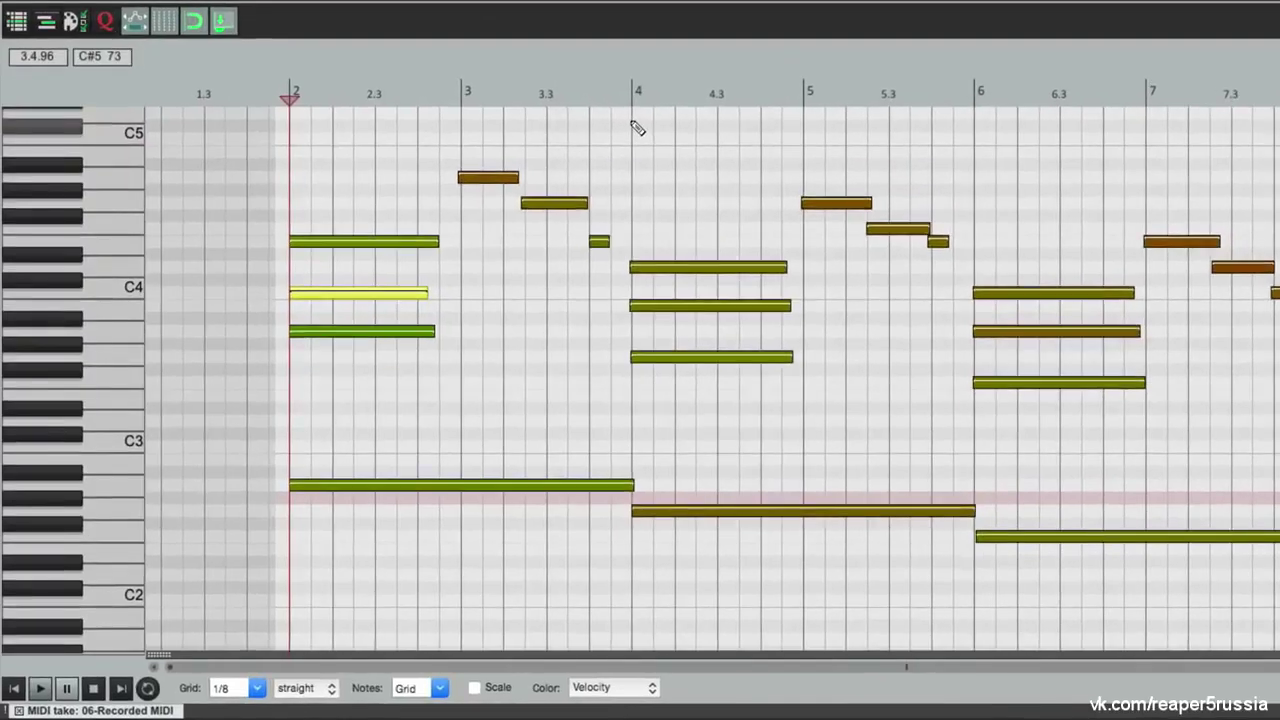
pyautogui.press('q')
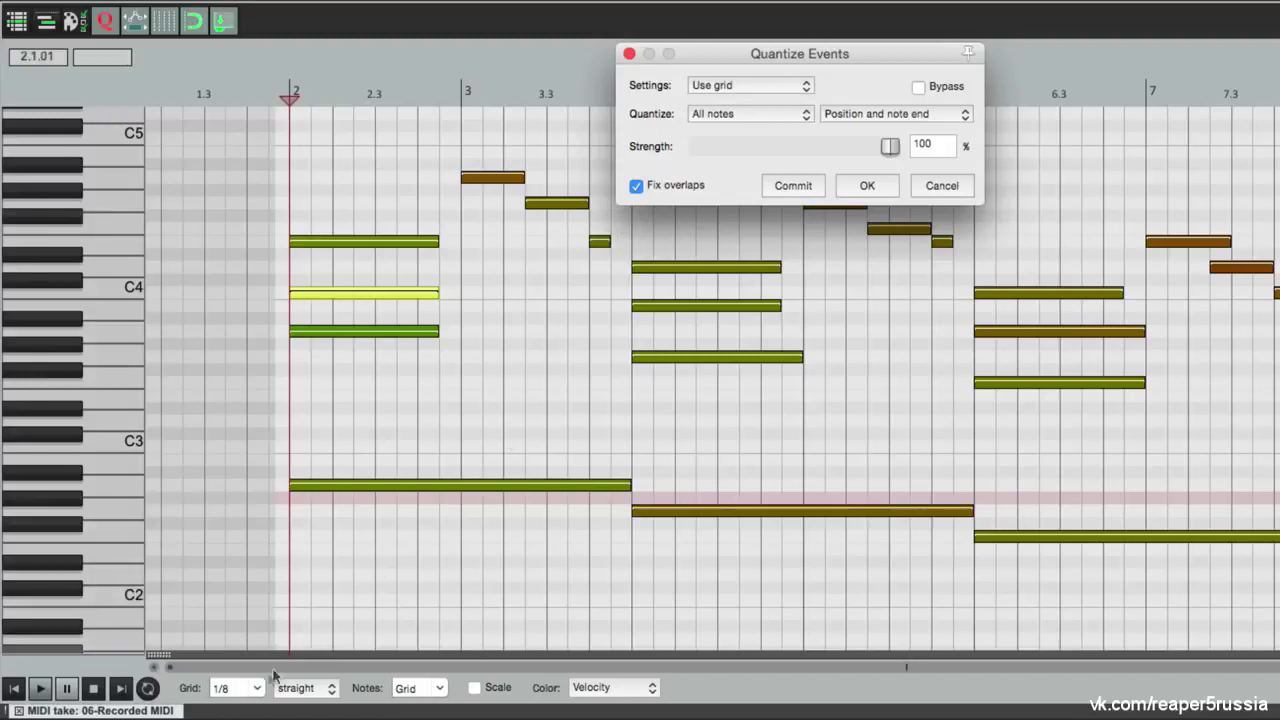
pyautogui.click(784, 85)
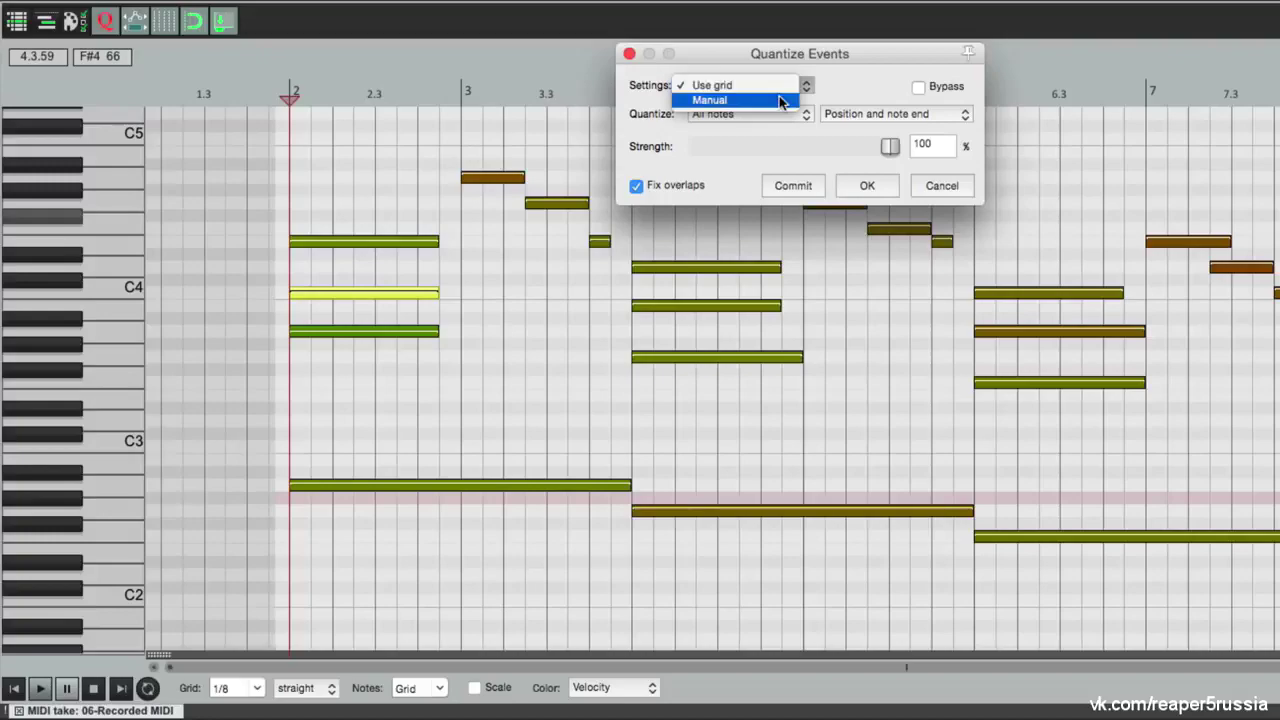
pyautogui.click(781, 101)
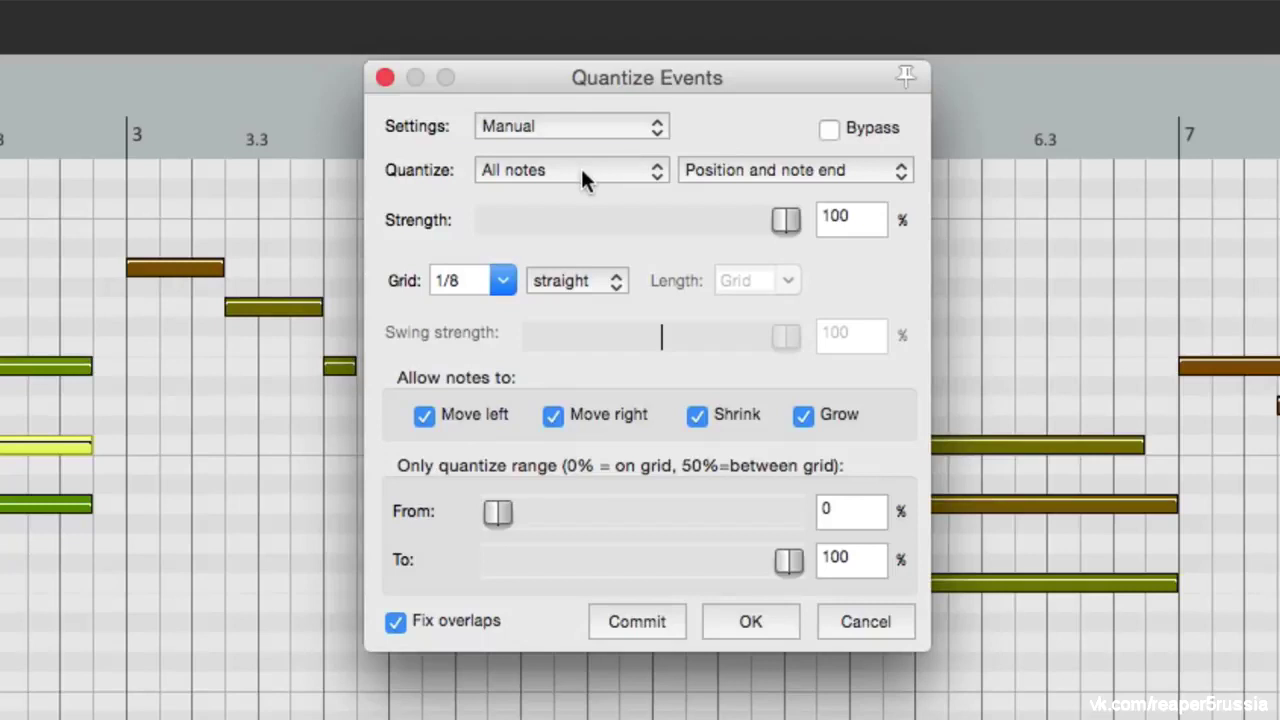
# Review which notes can be quantized and try Position only before returning to Position and note end
pyautogui.click(585, 178)
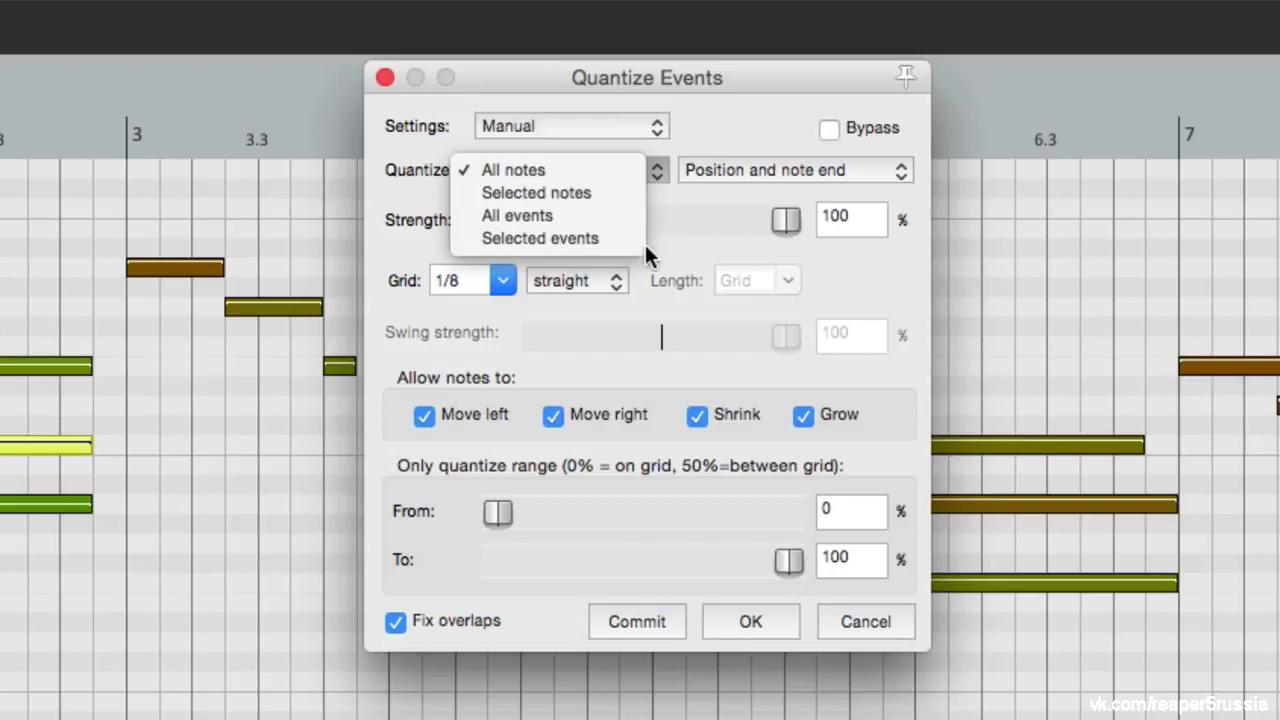
pyautogui.click(698, 192)
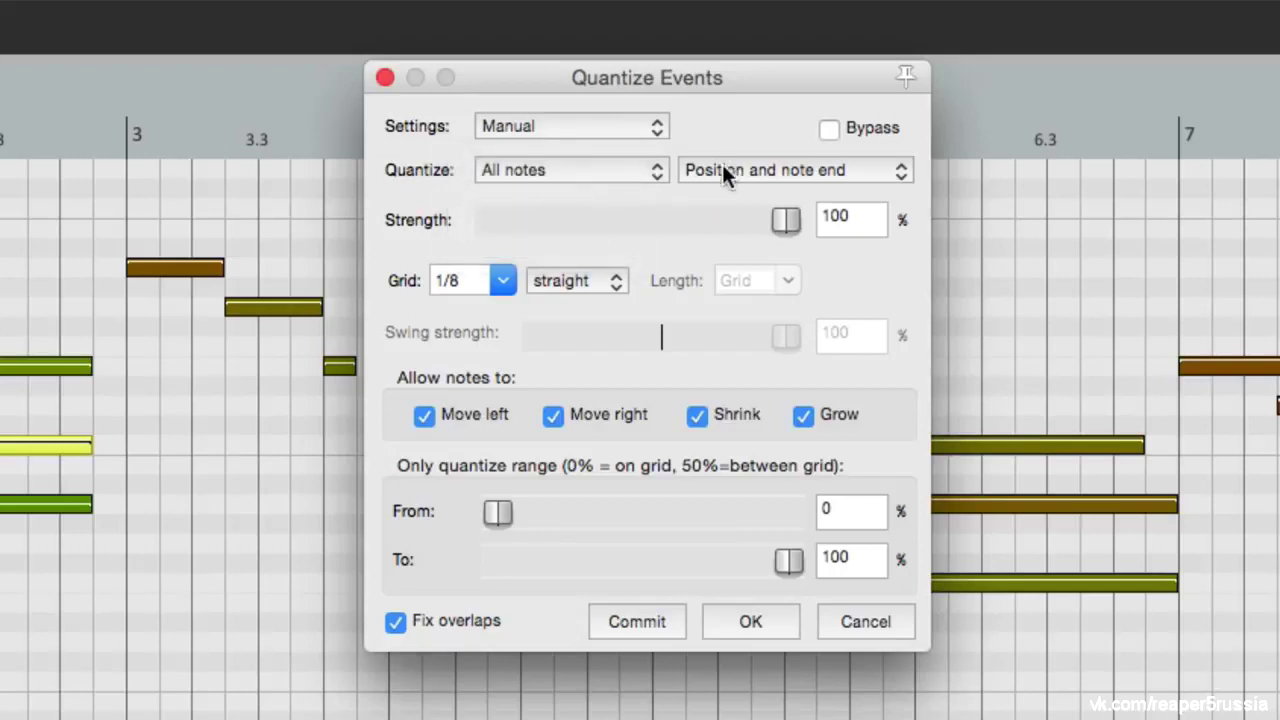
pyautogui.click(723, 168)
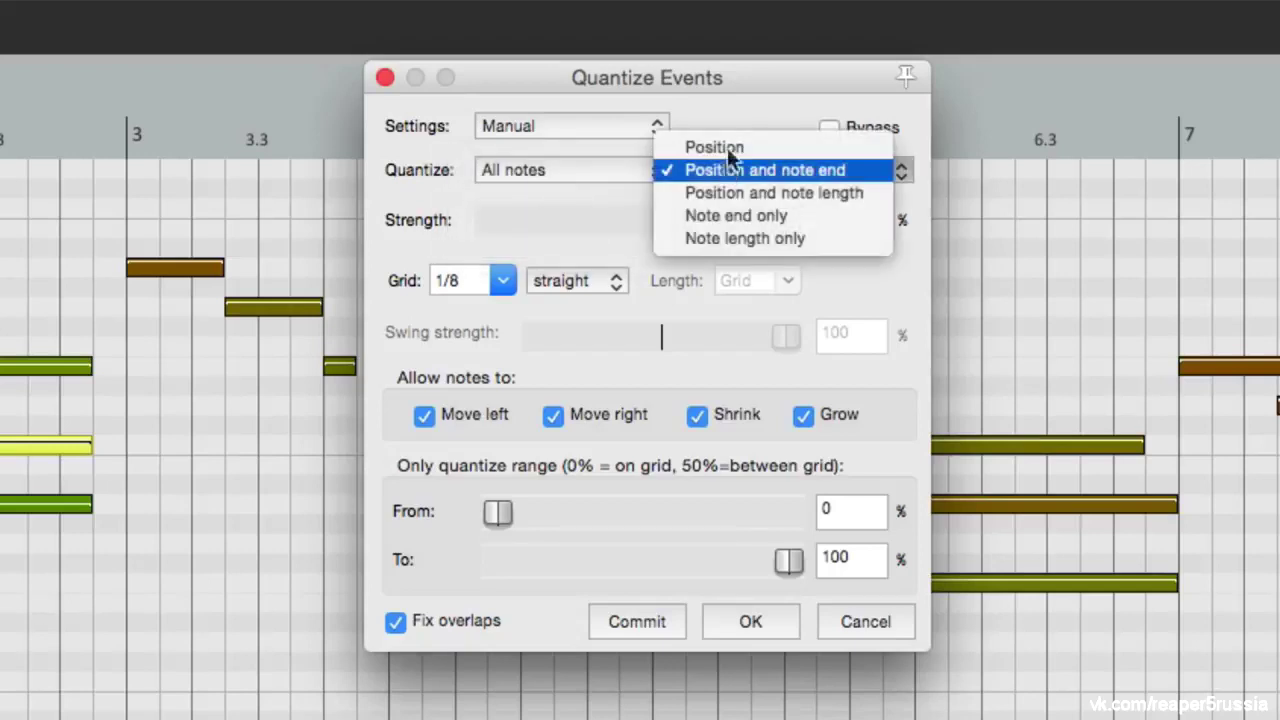
pyautogui.click(783, 150)
pyautogui.click(790, 170)
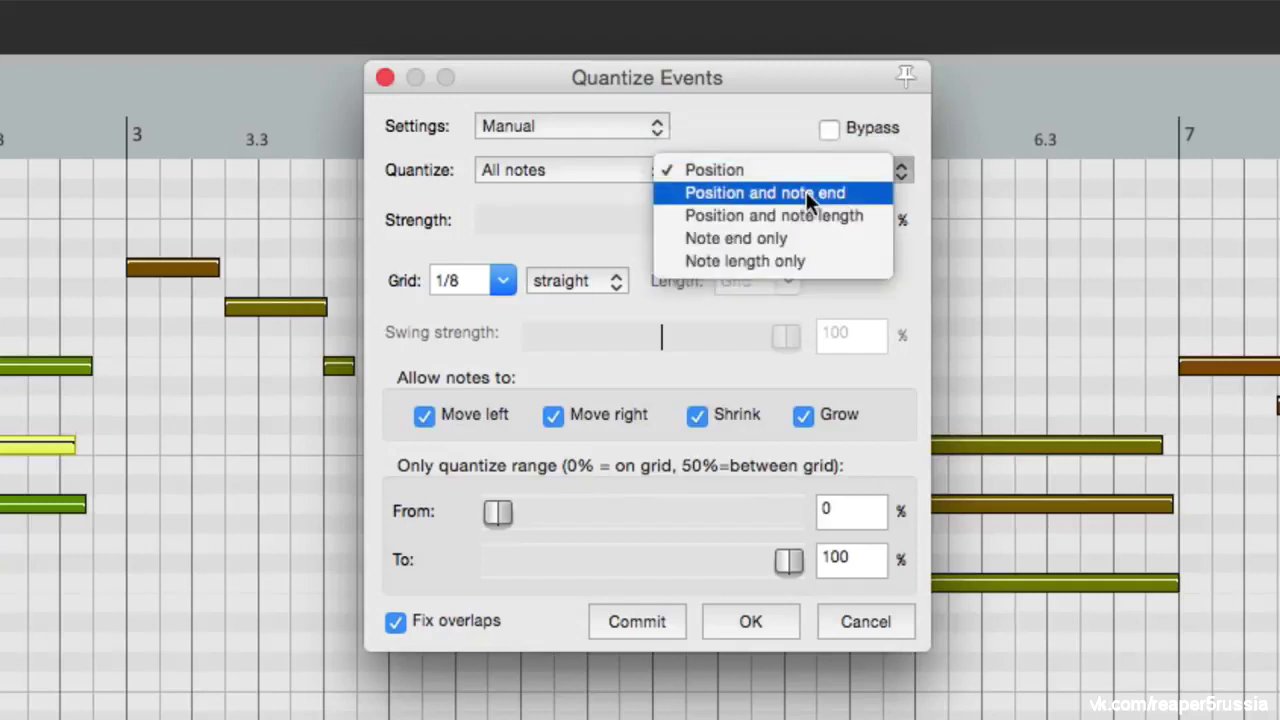
pyautogui.click(809, 193)
pyautogui.click(783, 171)
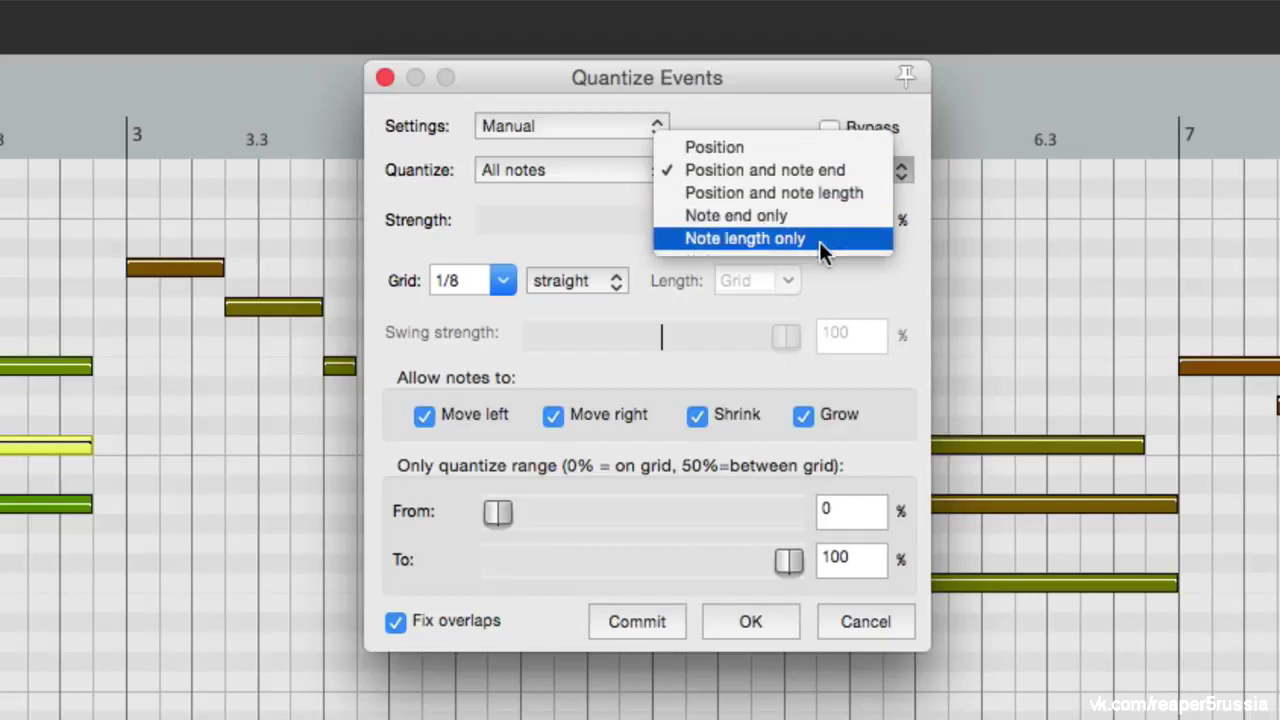
pyautogui.click(815, 172)
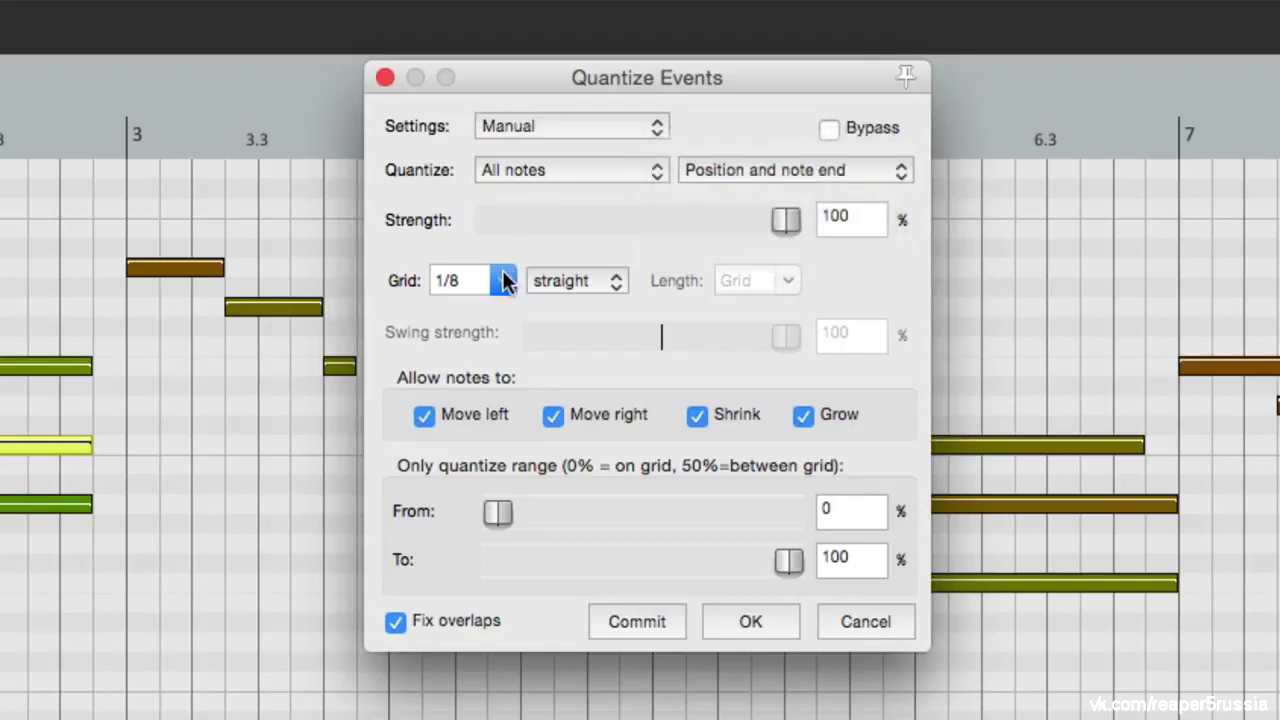
# Try quantize grids of 1/16 and 1/4, return to 1/8, and review the triplet, dotted and swing options
pyautogui.click(503, 280)
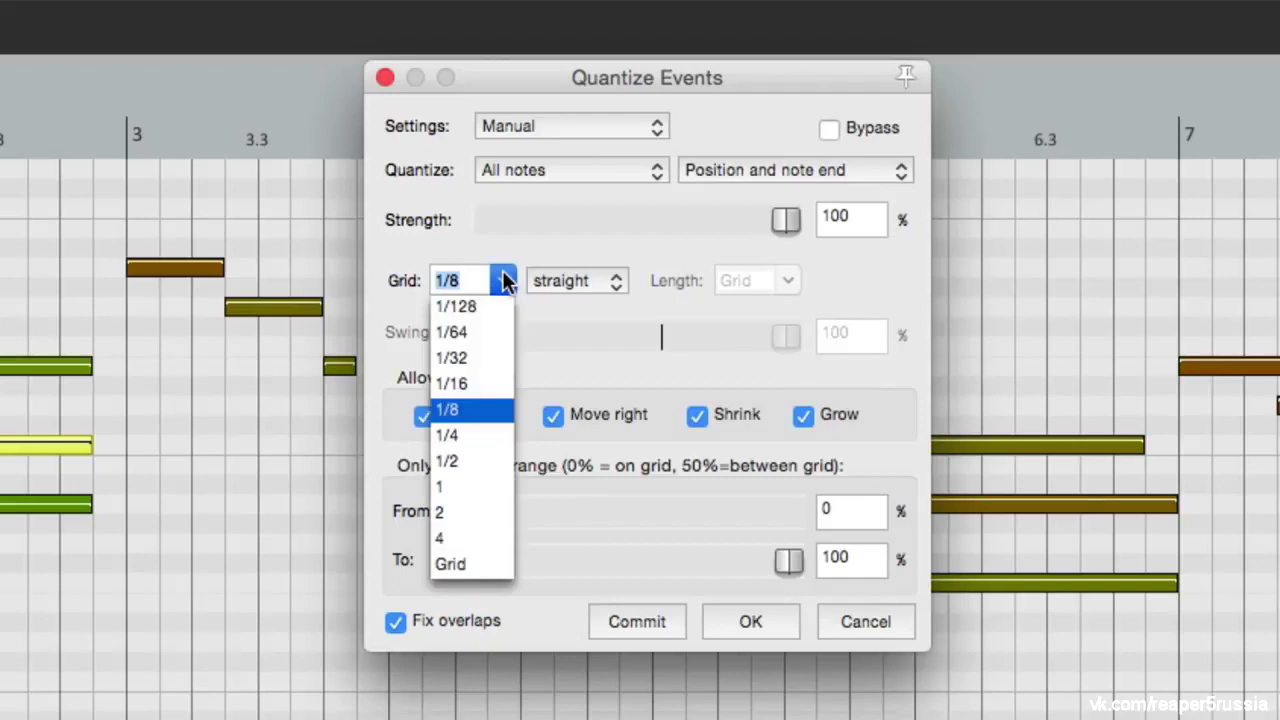
pyautogui.click(492, 385)
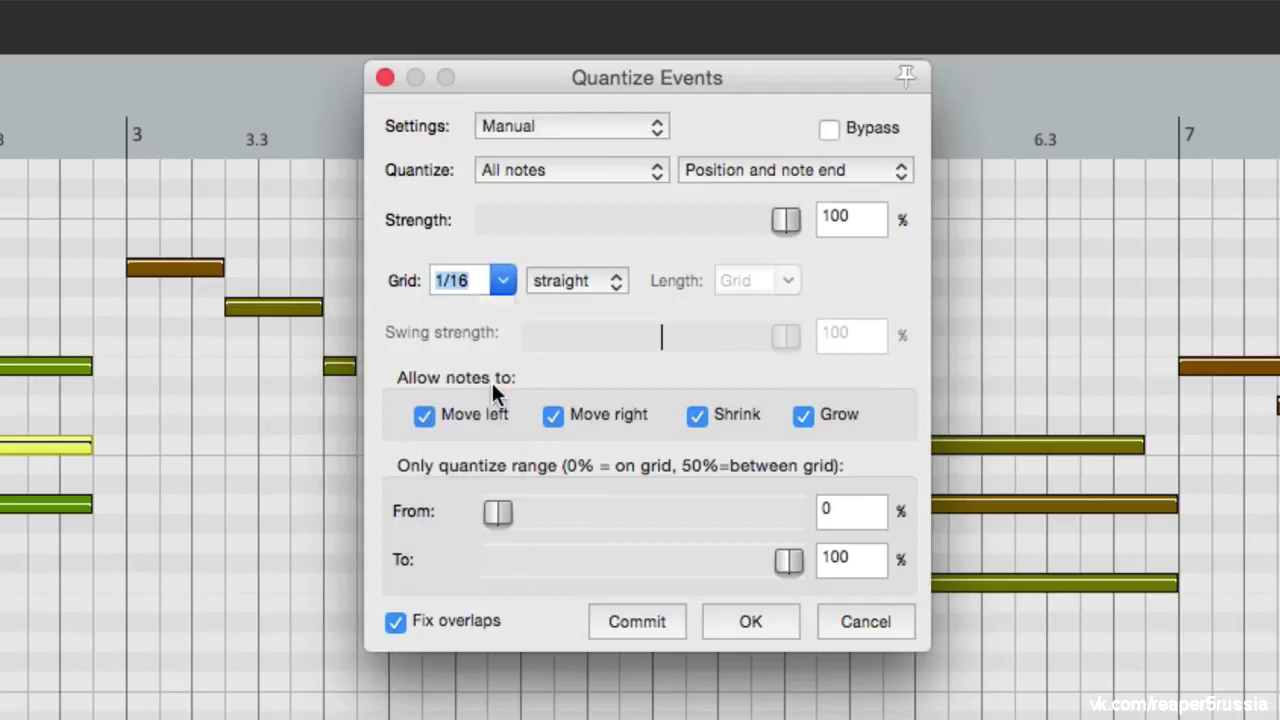
pyautogui.click(500, 282)
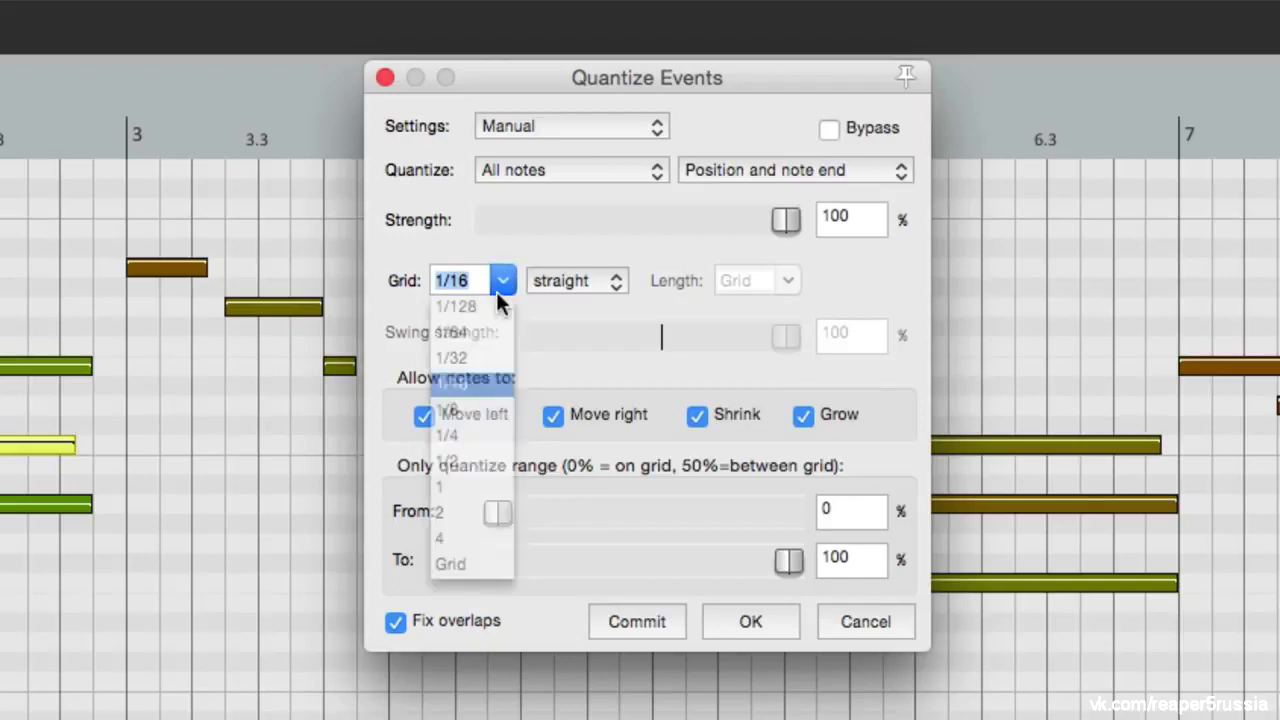
pyautogui.click(490, 433)
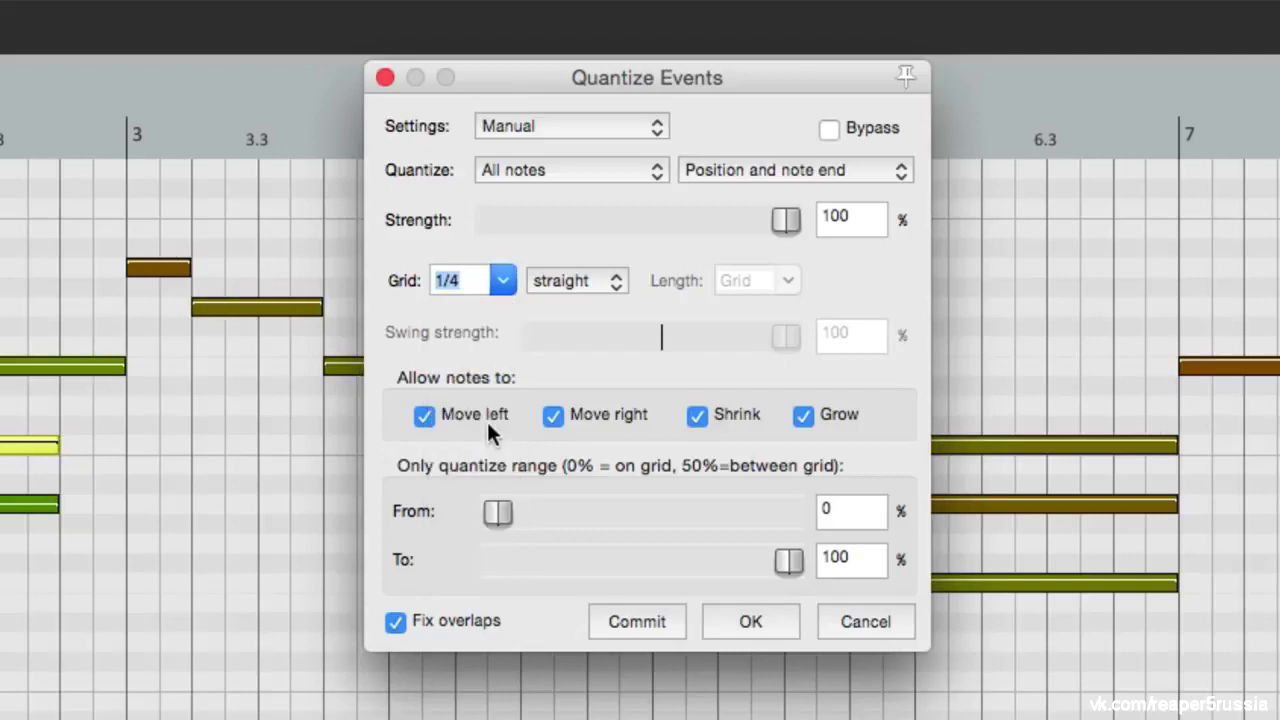
pyautogui.click(505, 280)
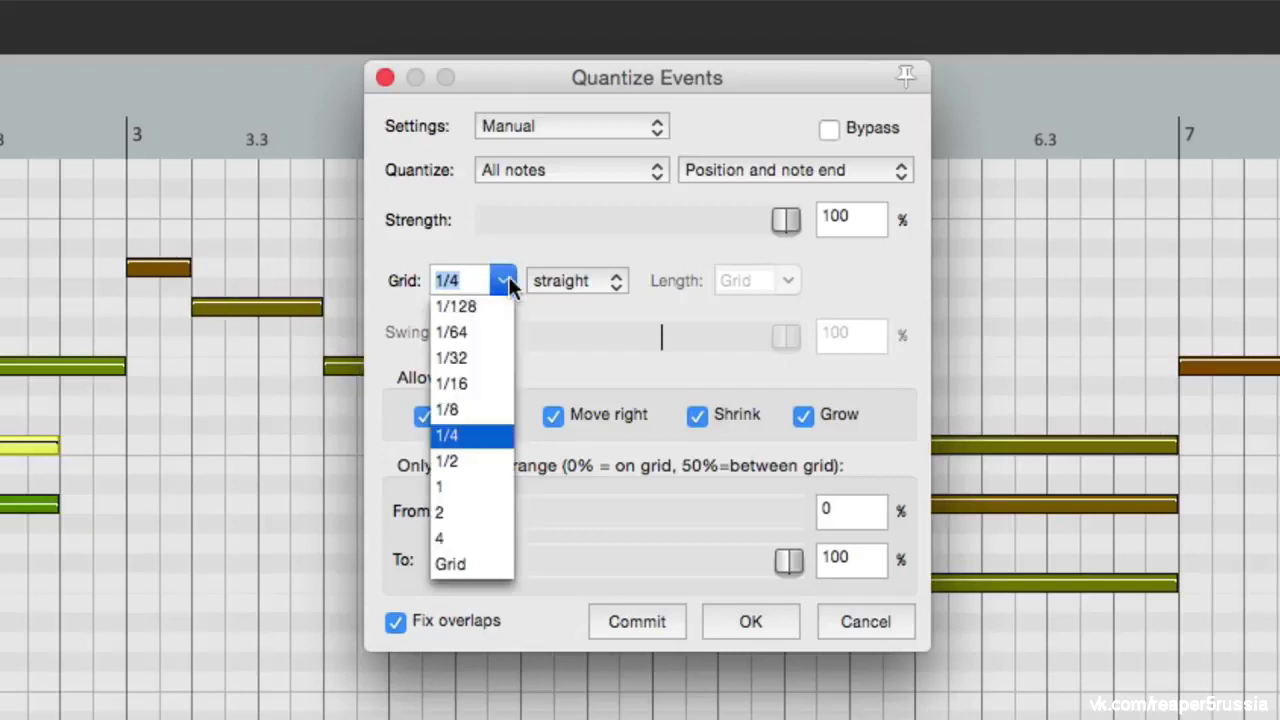
pyautogui.click(492, 405)
pyautogui.click(601, 281)
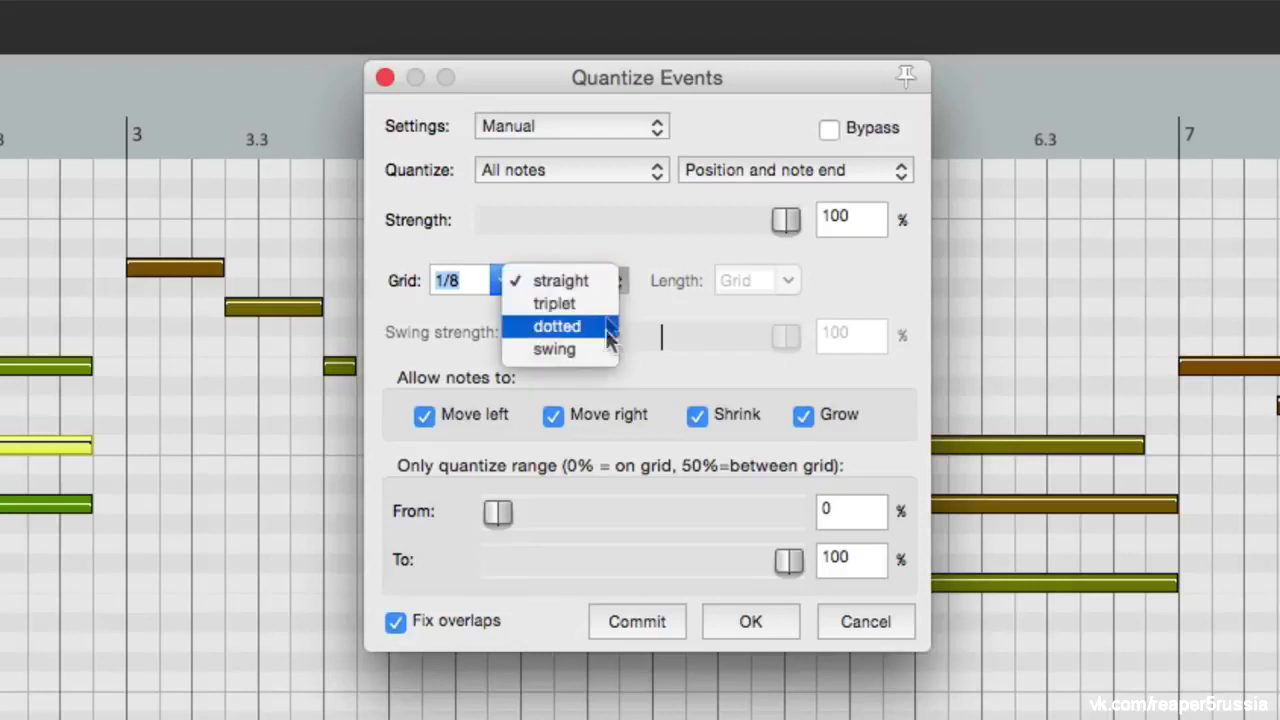
pyautogui.click(666, 315)
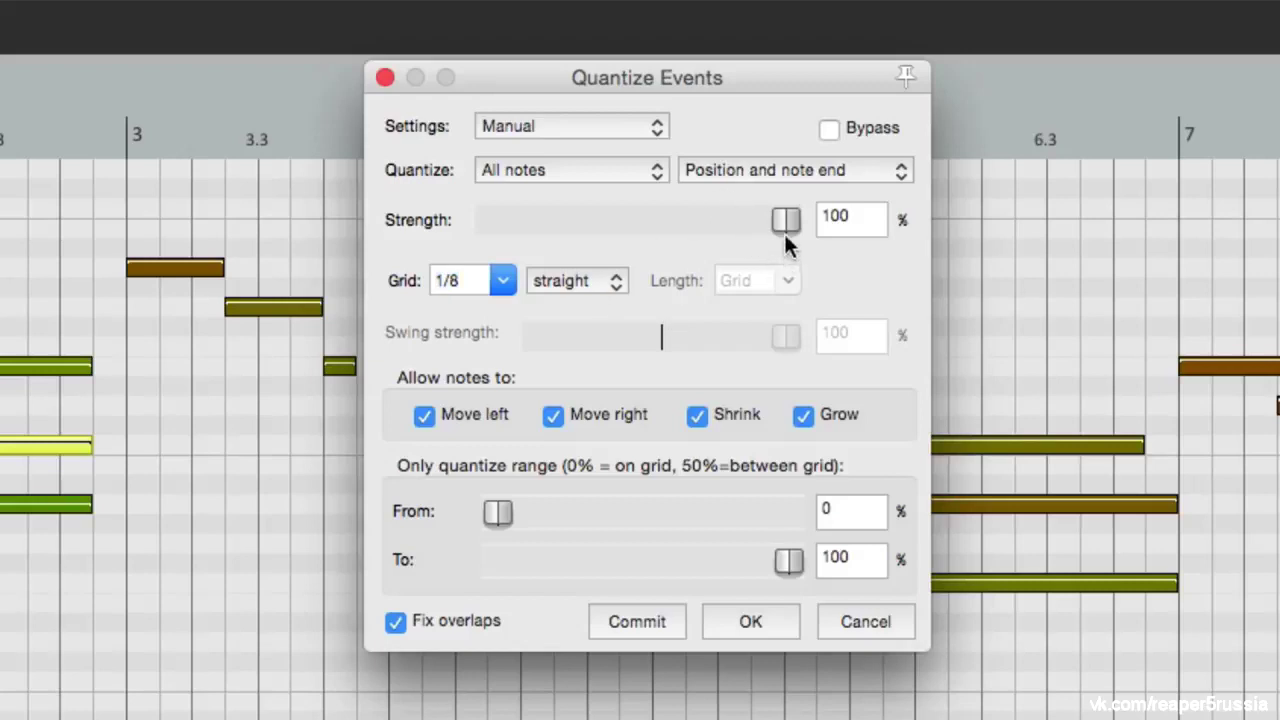
# Try quantize strengths of 0% and 50% on all notes before returning to 100%
pyautogui.moveTo(780, 222); pyautogui.dragTo(486, 252)
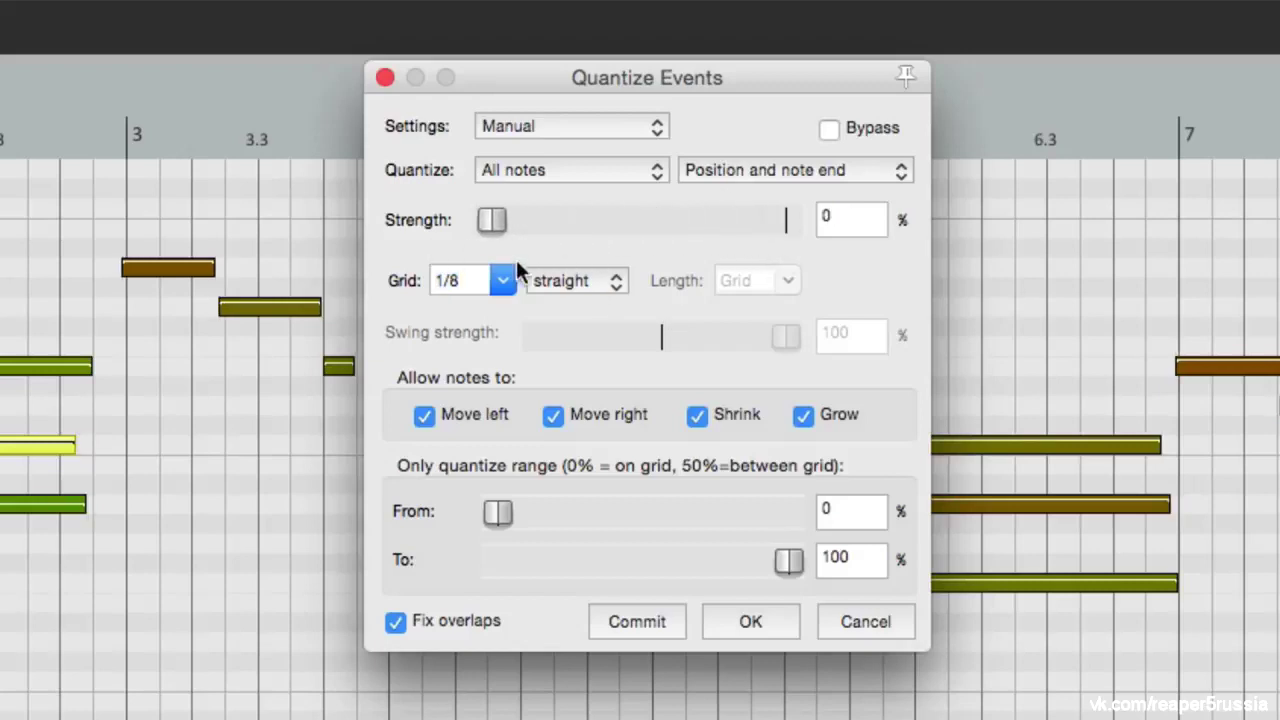
pyautogui.moveTo(481, 220); pyautogui.dragTo(628, 223)
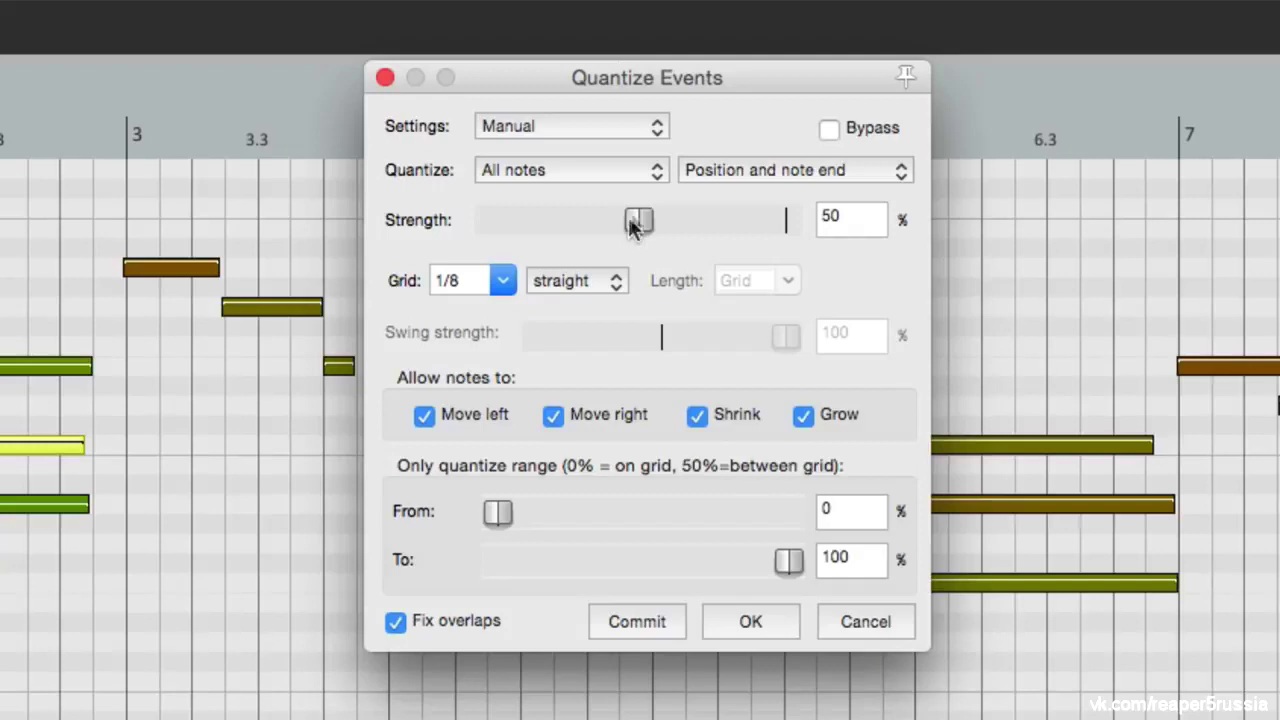
pyautogui.moveTo(638, 216); pyautogui.dragTo(797, 220)
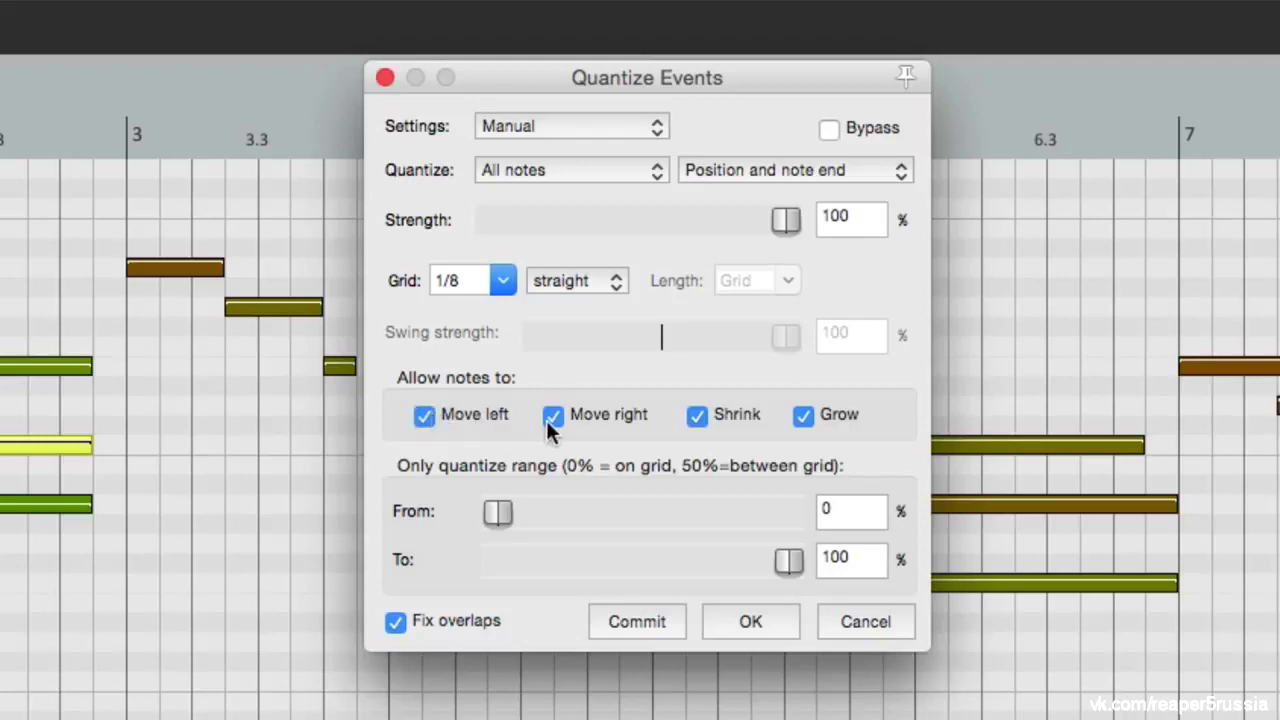
# Toggle the quantize permissions for notes to shrink and grow off and back on
pyautogui.click(691, 420)
pyautogui.click(691, 420)
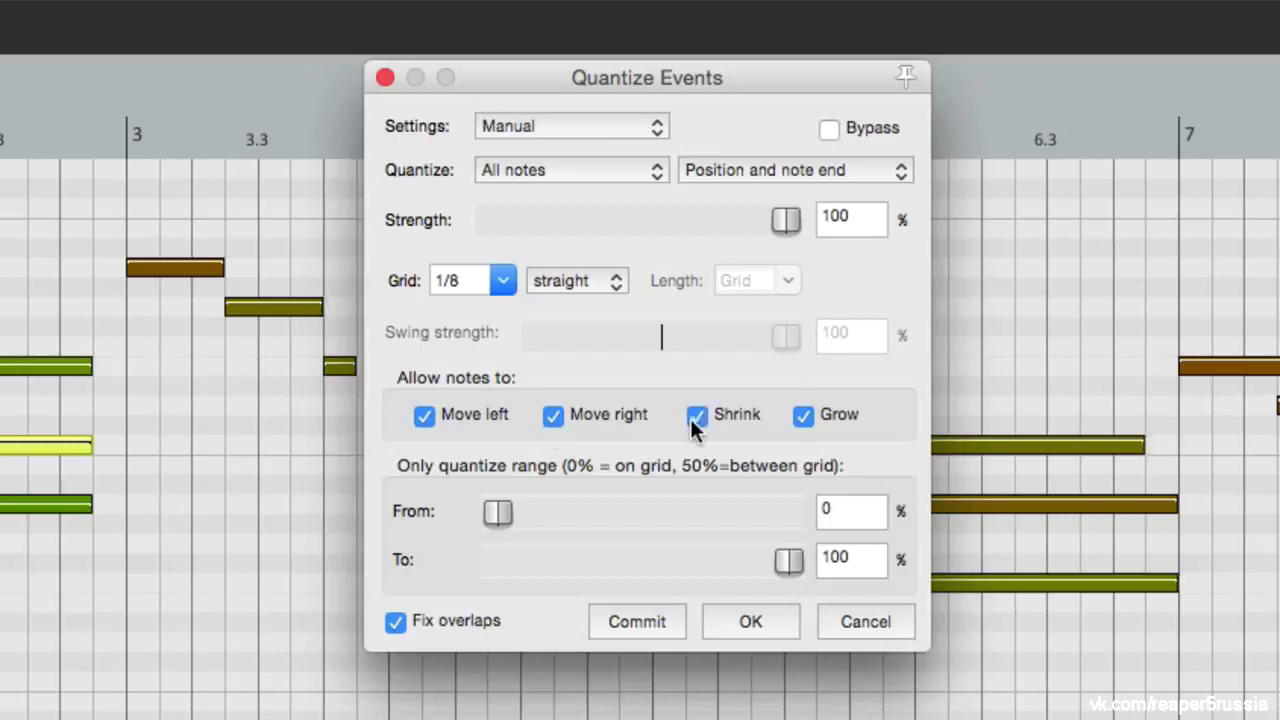
pyautogui.click(790, 418)
pyautogui.click(790, 418)
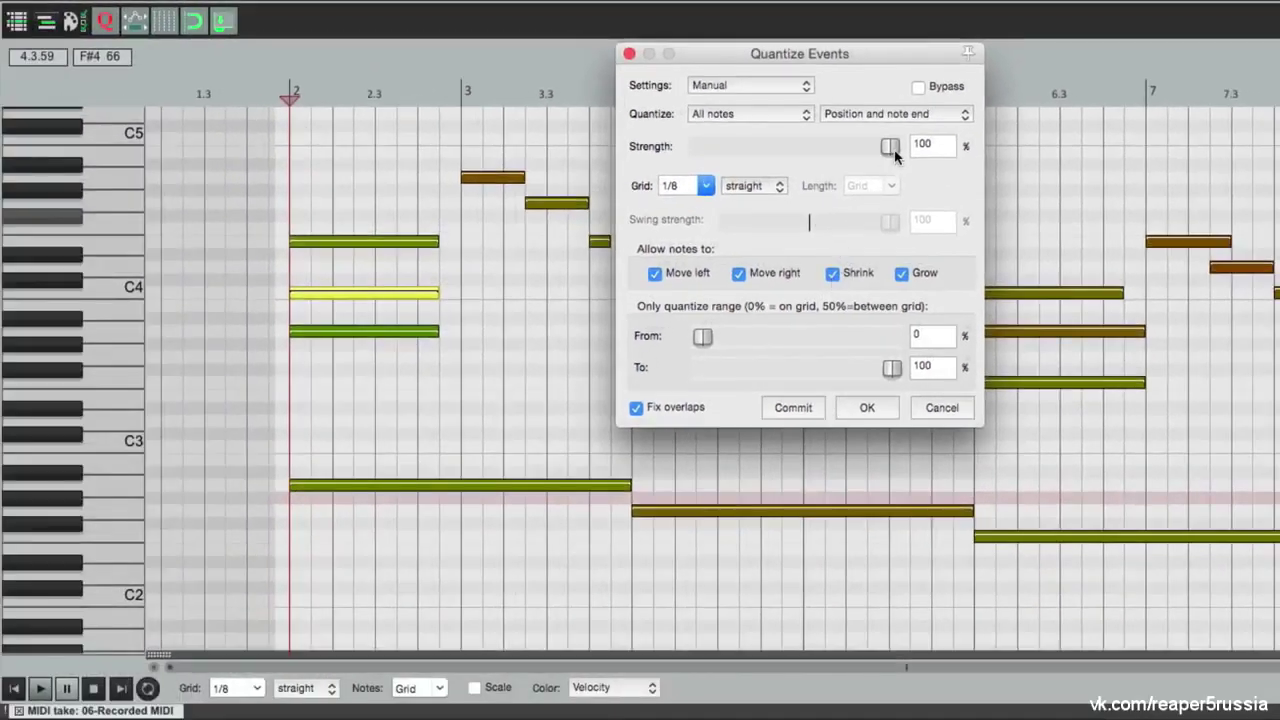
# Compare the notes at 0% quantize strength with 100%, and apply the 1/8 quantization at 100%
pyautogui.moveTo(895, 152); pyautogui.dragTo(698, 148)
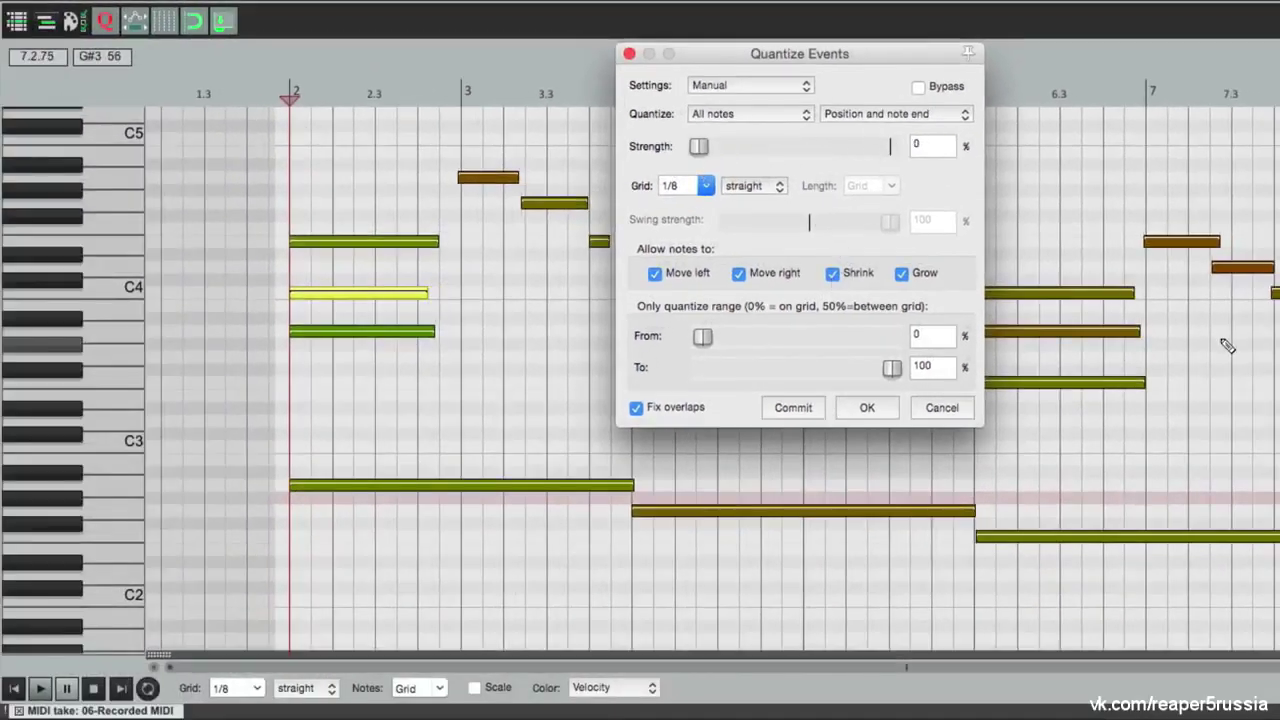
pyautogui.moveTo(702, 148); pyautogui.dragTo(914, 149)
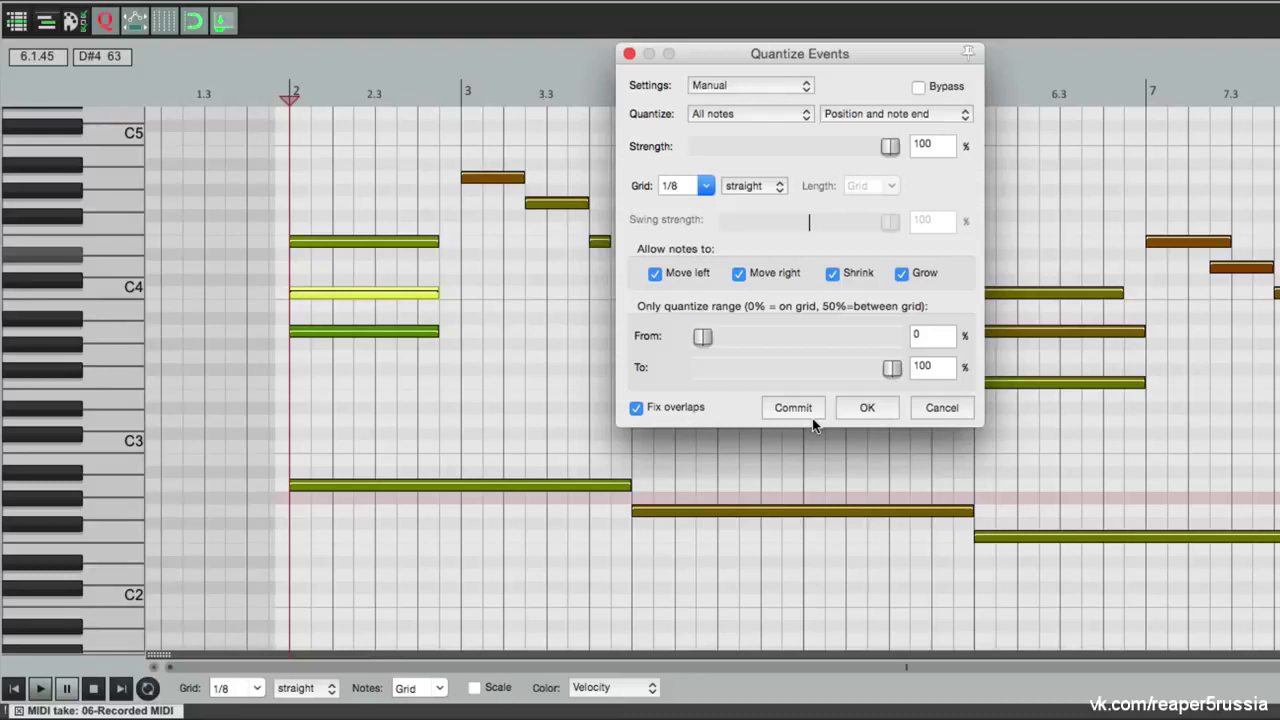
pyautogui.click(862, 408)
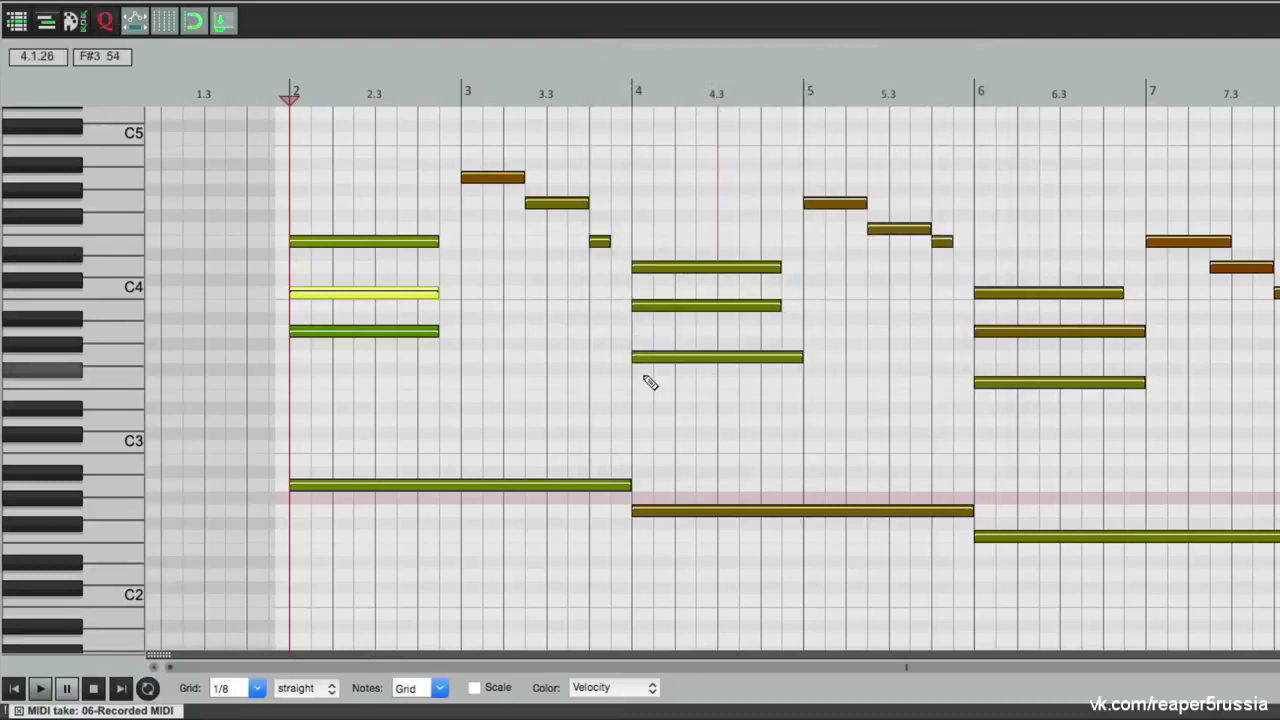
# Reopen the quantization settings, preview all notes at 0% strength, and accept them again at 100%
pyautogui.hotkey('ctrl', 'q')
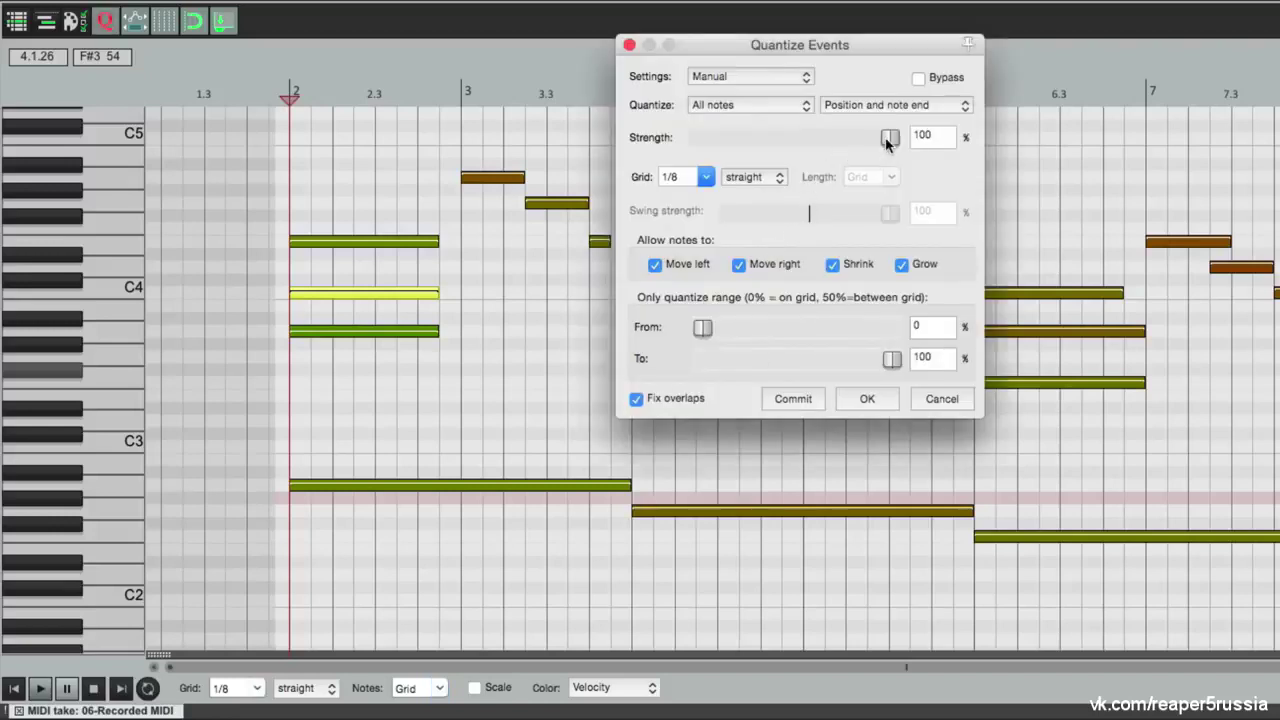
pyautogui.moveTo(890, 139); pyautogui.dragTo(684, 155)
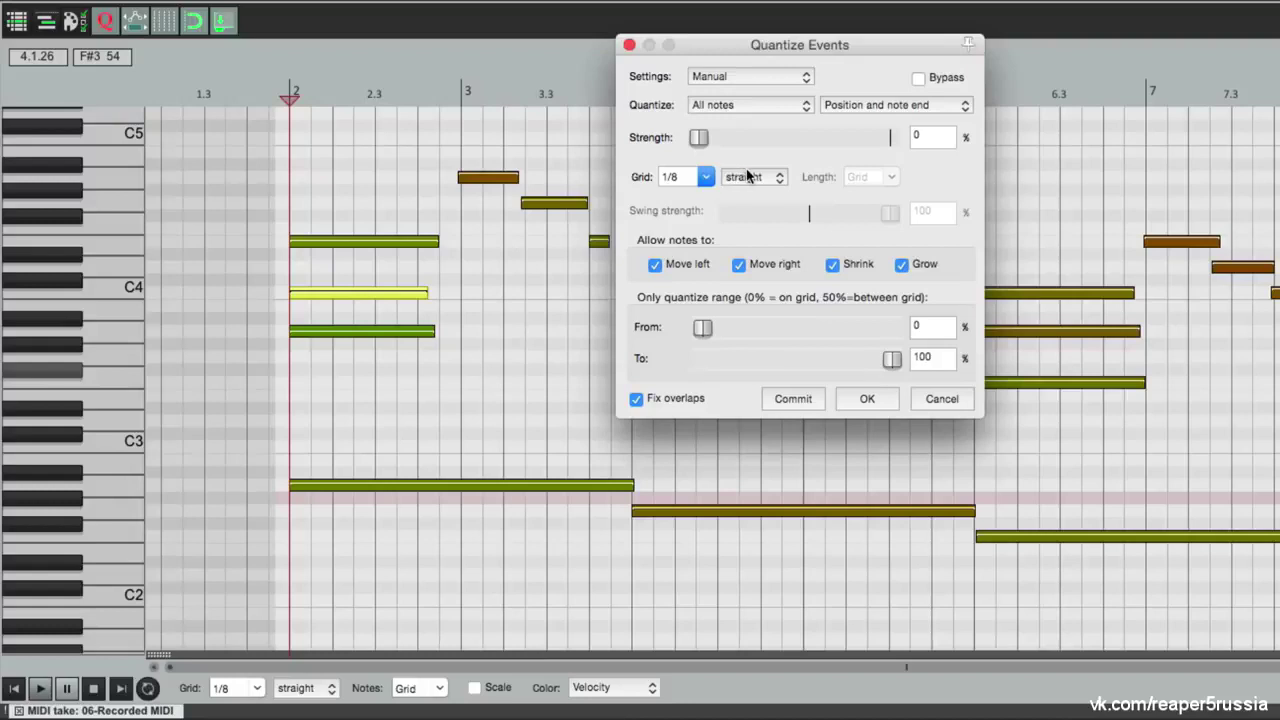
pyautogui.moveTo(700, 155); pyautogui.dragTo(908, 157)
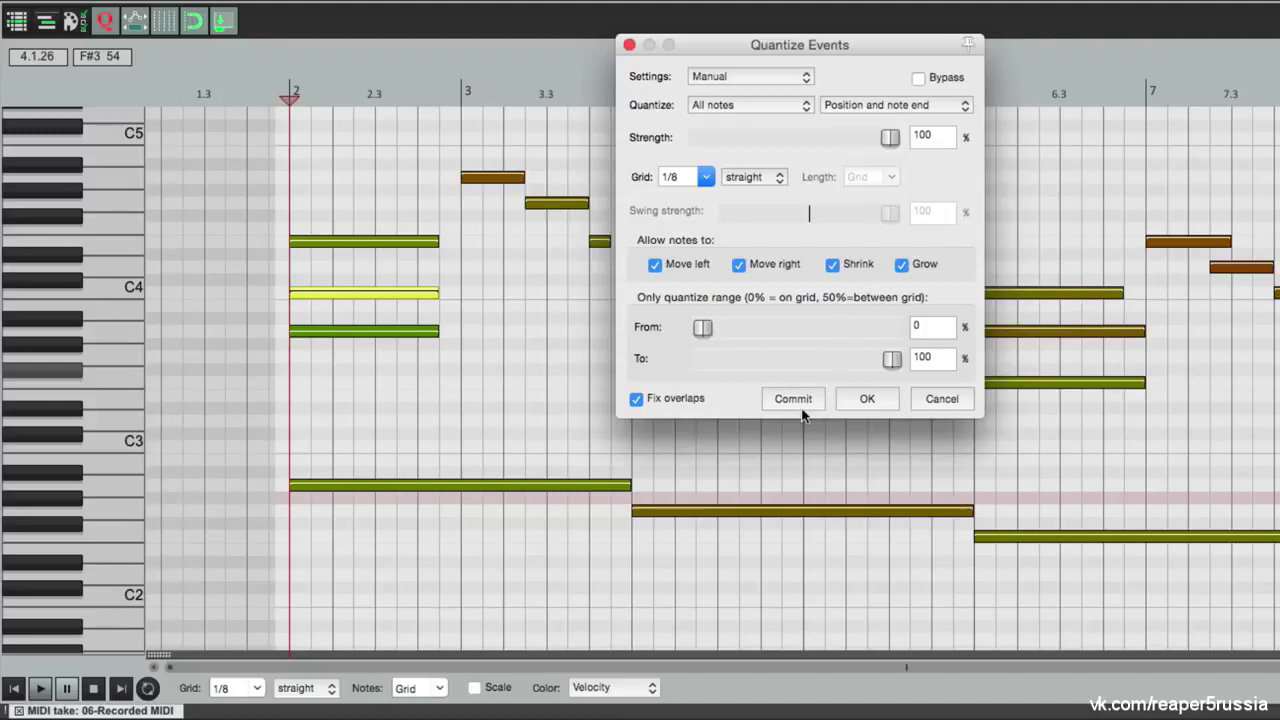
pyautogui.click(853, 403)
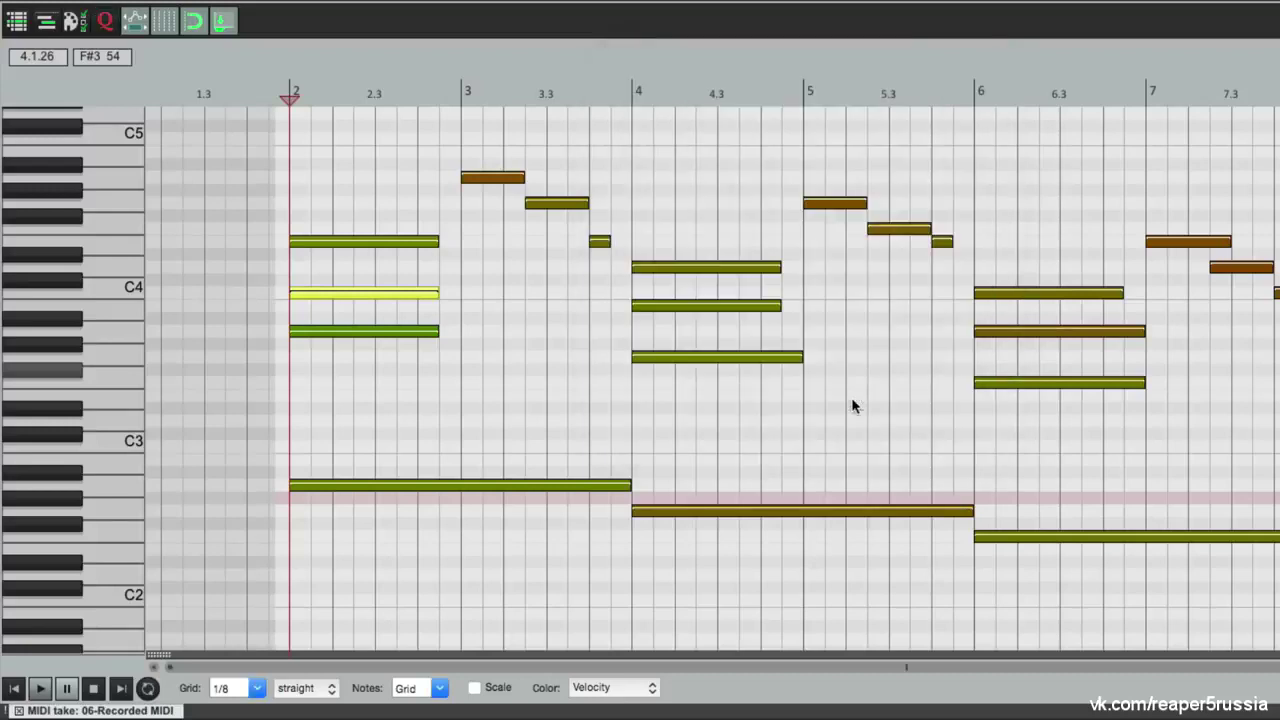
# Play the quantized part from just before bar 2 through to the final chord and stop playback
pyautogui.hscroll(2, 693, 390)
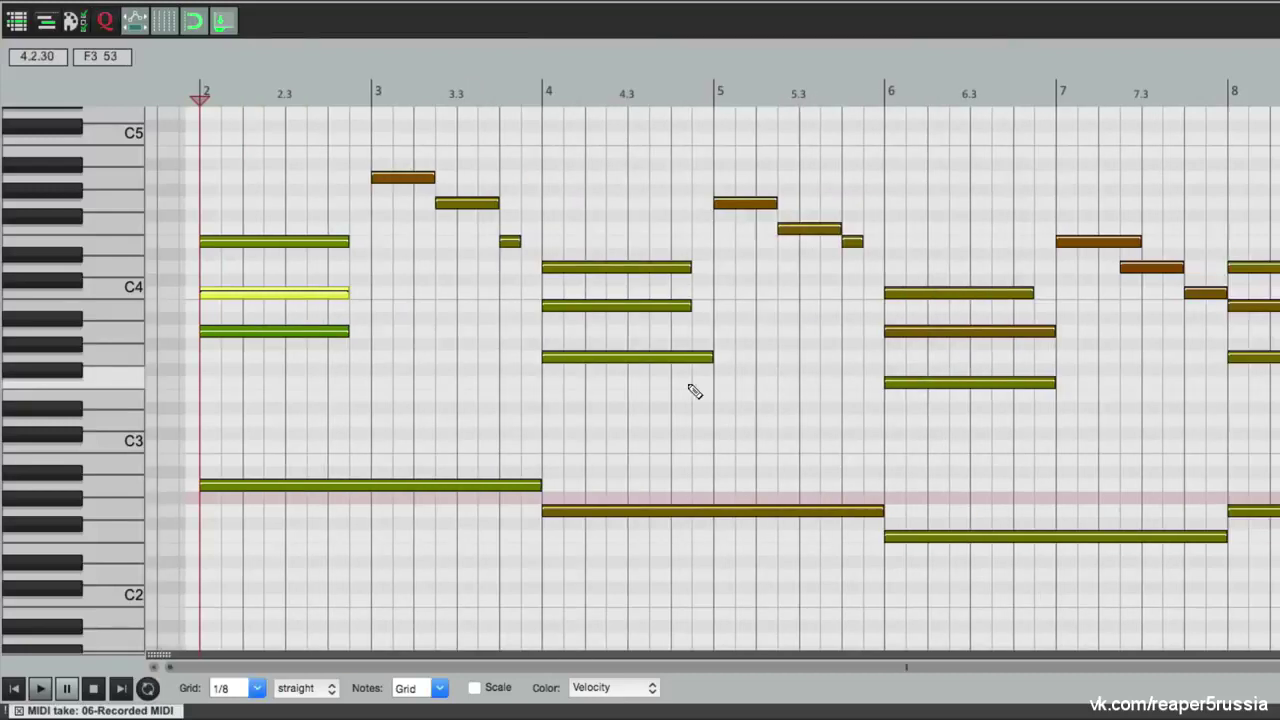
pyautogui.click(178, 95)
pyautogui.press('space')
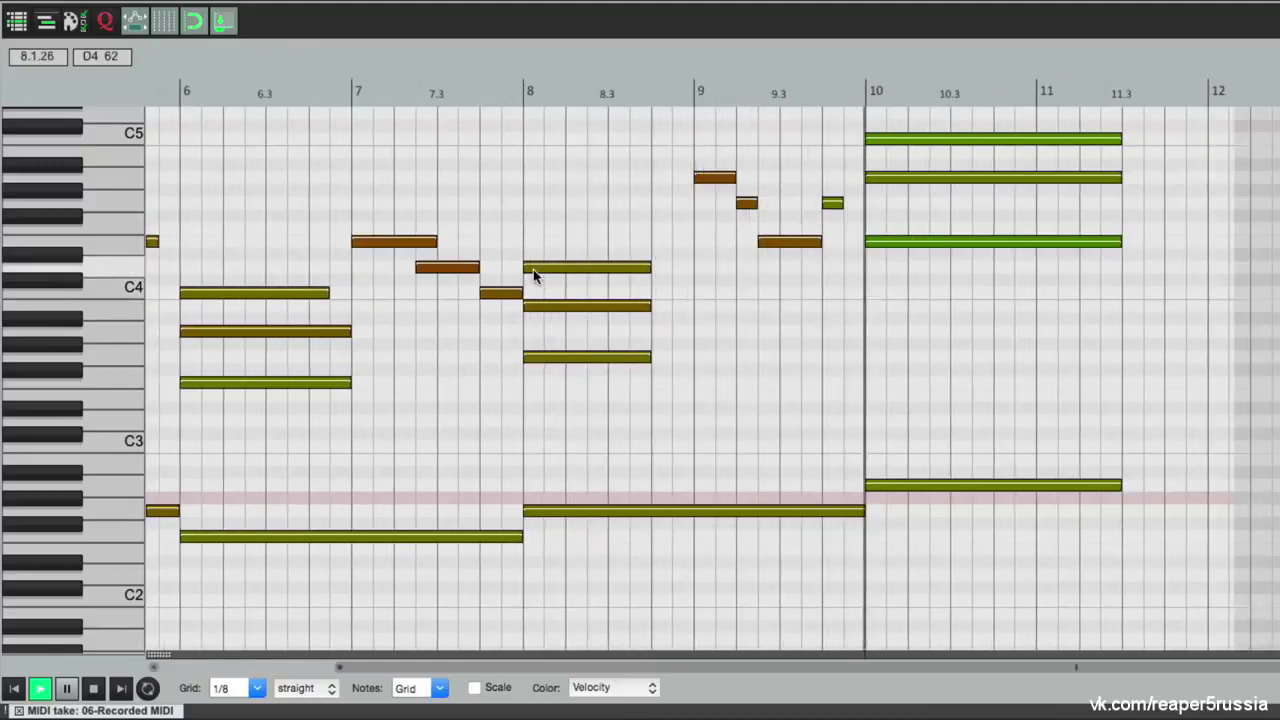
pyautogui.press('space')
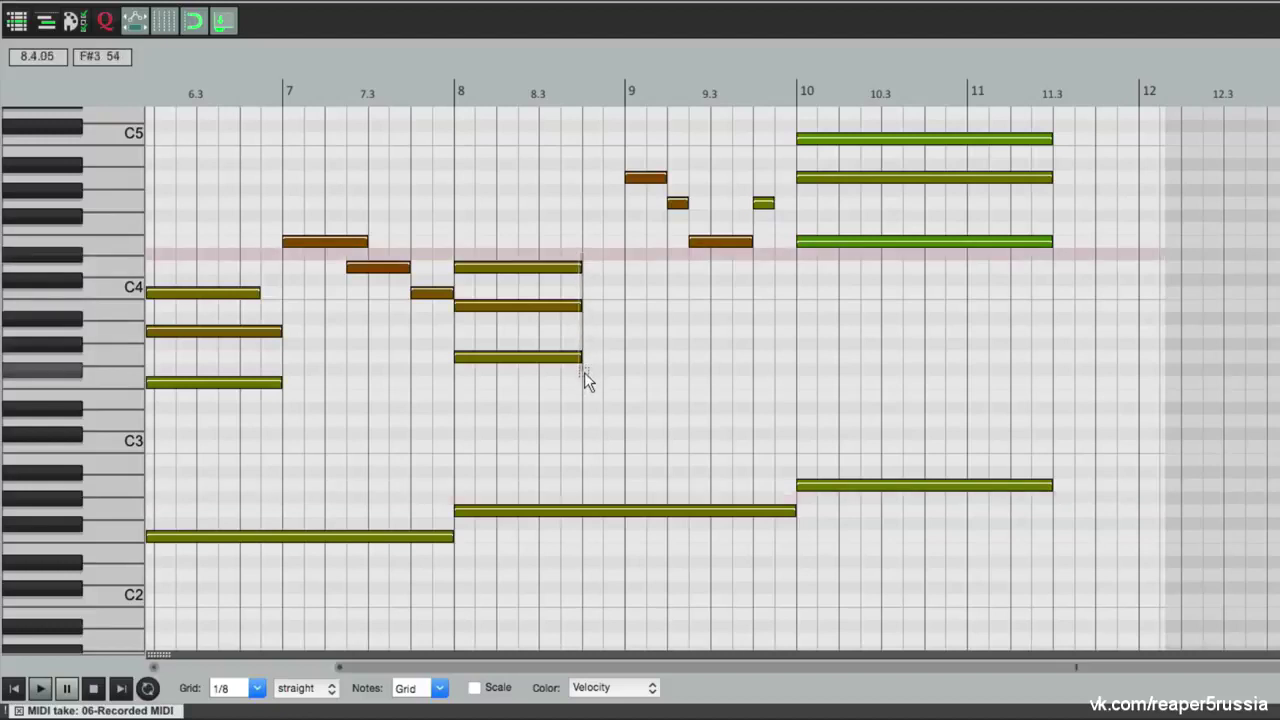
# Lengthen the bar 8 chord and bar 9's last melody note to bar 10, and the bar 6 chord to bar 8
pyautogui.moveTo(566, 386); pyautogui.dragTo(797, 357)
pyautogui.moveTo(774, 203); pyautogui.dragTo(796, 204)
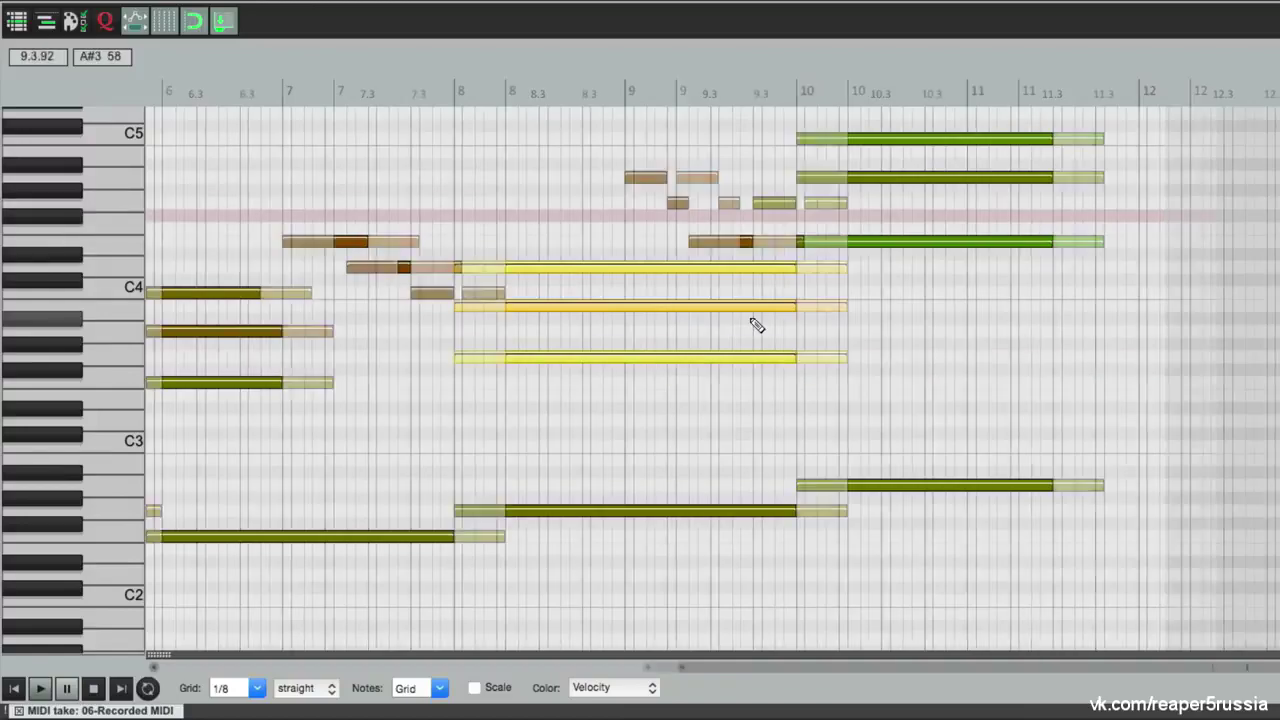
pyautogui.hscroll(-6, 757, 320)
pyautogui.moveTo(727, 288); pyautogui.dragTo(953, 393)
pyautogui.click(923, 406)
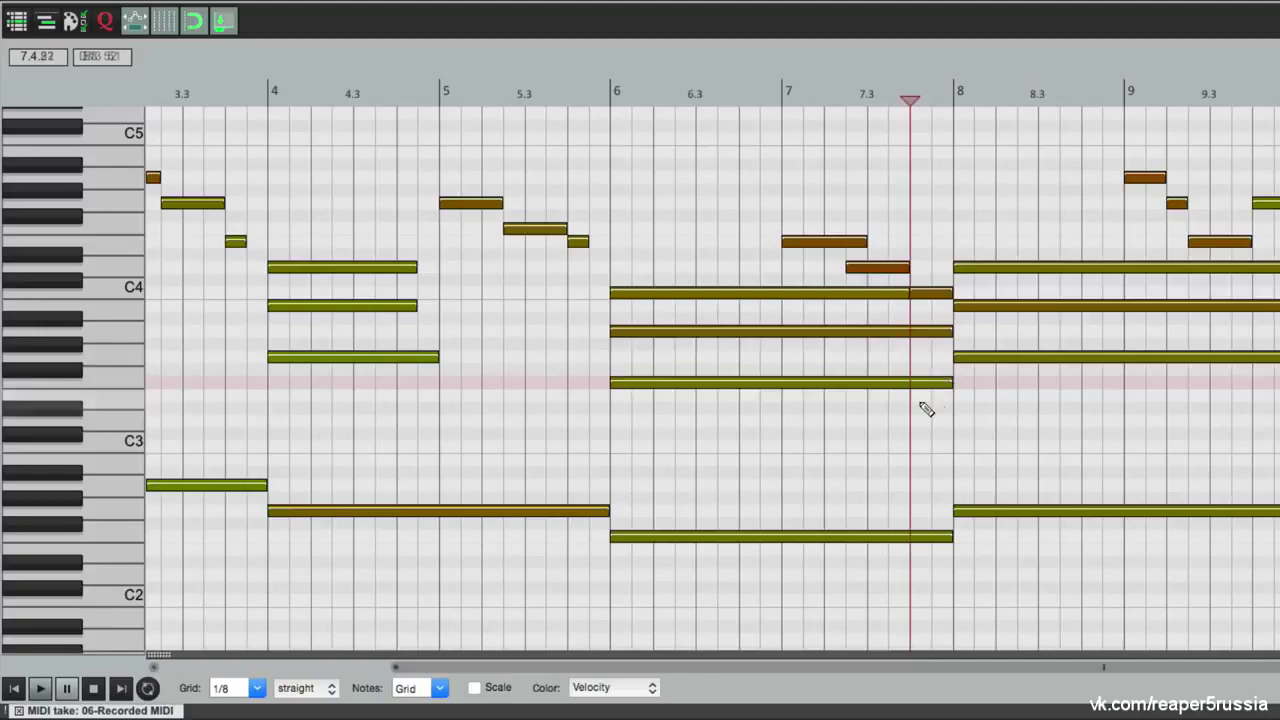
# Lengthen the bar 4 chord and bar 5's last melody note to the start of bar 6
pyautogui.hscroll(-3, 923, 406)
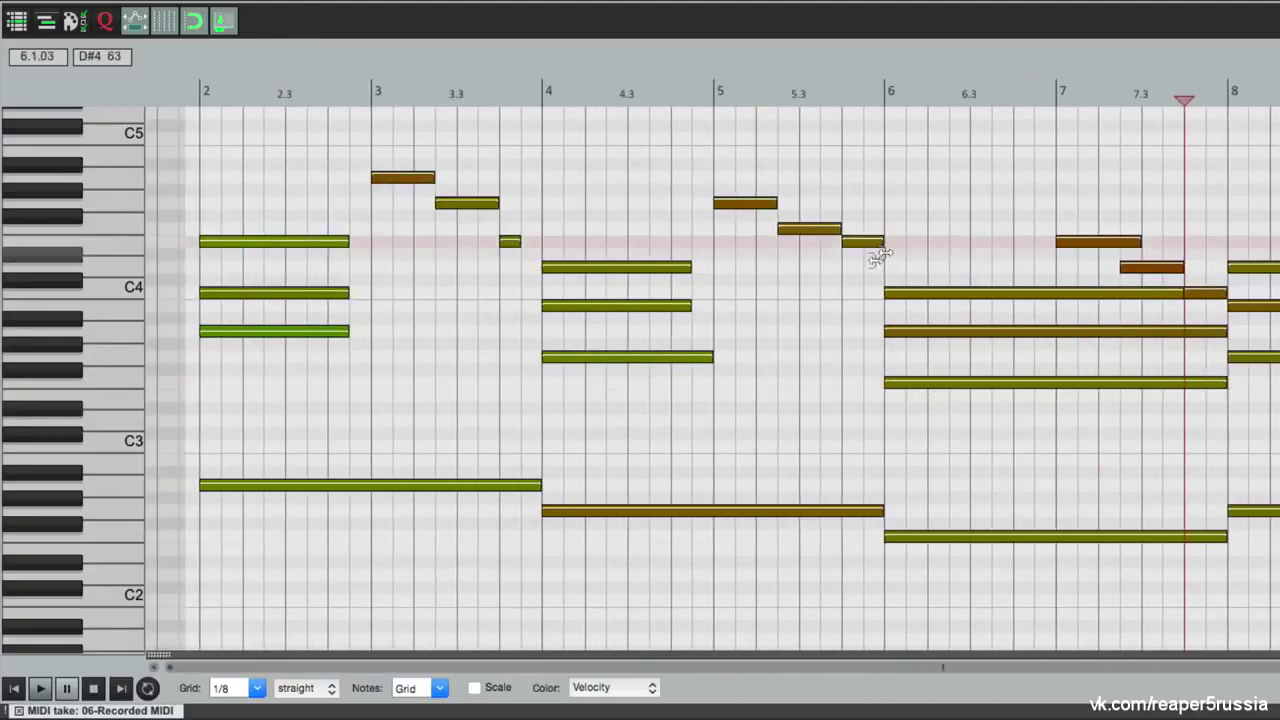
pyautogui.moveTo(734, 250); pyautogui.dragTo(877, 379)
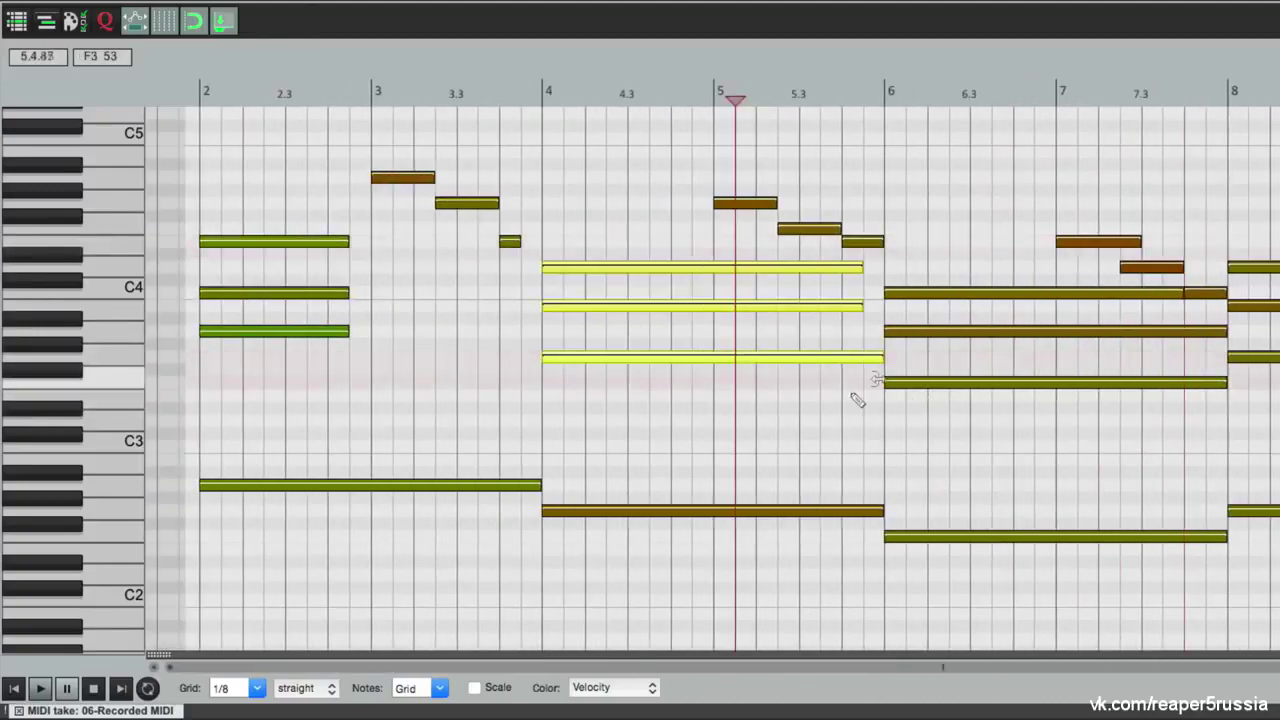
pyautogui.click(838, 255)
pyautogui.moveTo(838, 255); pyautogui.dragTo(872, 312)
pyautogui.moveTo(866, 268); pyautogui.dragTo(886, 270)
# Extend the bar 2 chord and bar 3's last melody note towards bar 4, and play the part from before bar 2
pyautogui.moveTo(519, 241); pyautogui.dragTo(541, 241)
pyautogui.moveTo(347, 241); pyautogui.dragTo(499, 241)
pyautogui.moveTo(357, 330); pyautogui.dragTo(541, 292)
pyautogui.click(519, 378)
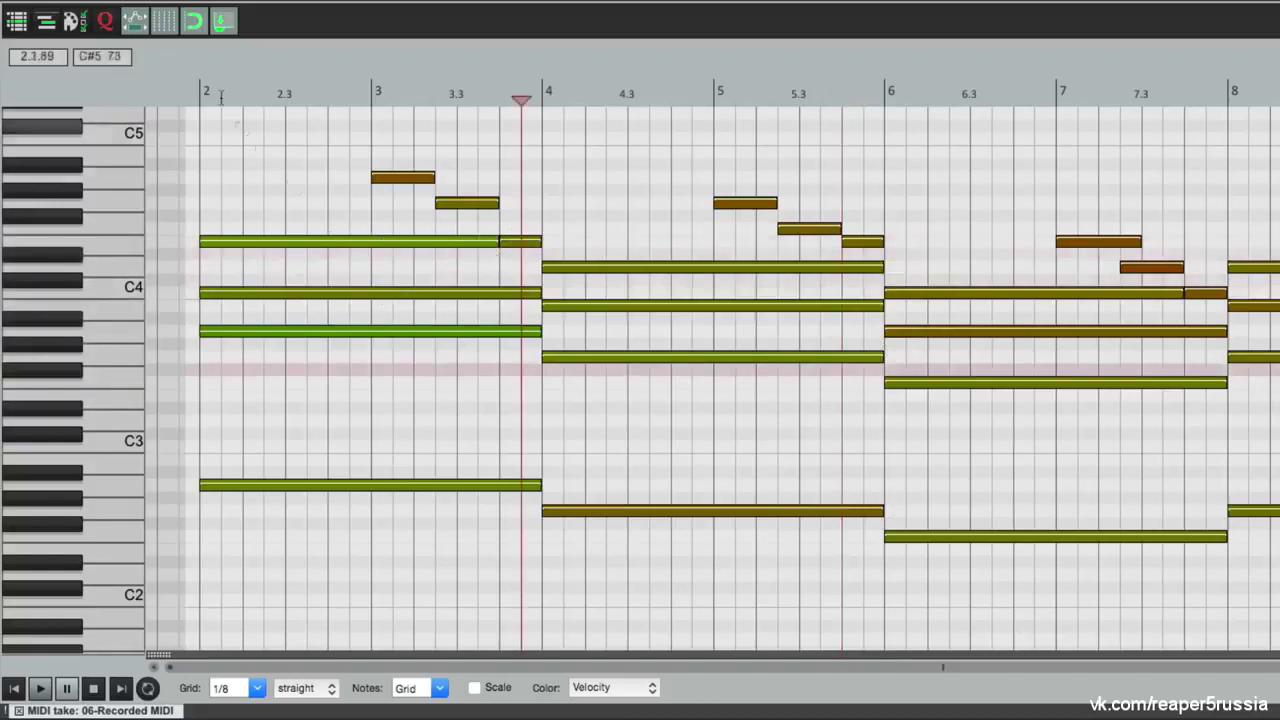
pyautogui.click(170, 82)
pyautogui.press('space')
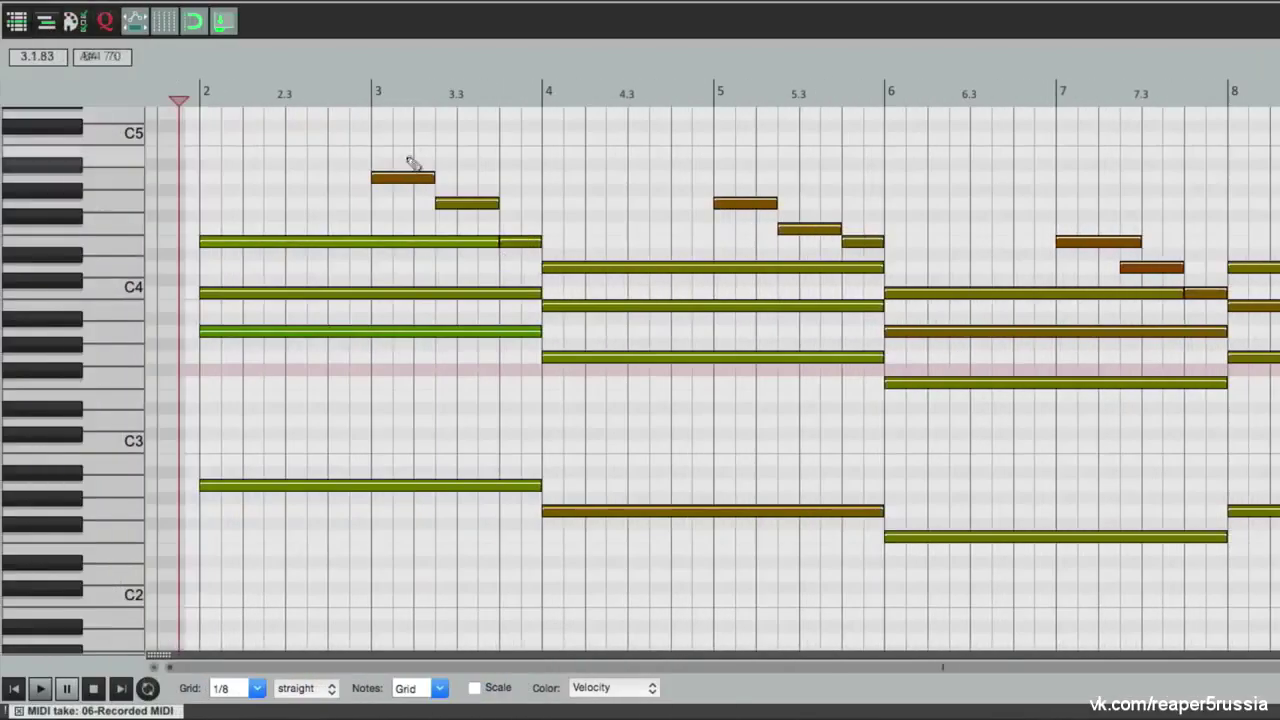
# Lower the melody note velocities to about 77, 67 and 64 in bar 3 and 75, 70 and 67 in bar 5
pyautogui.keyDown('ctrl'); pyautogui.click(522, 243); pyautogui.keyUp('ctrl')
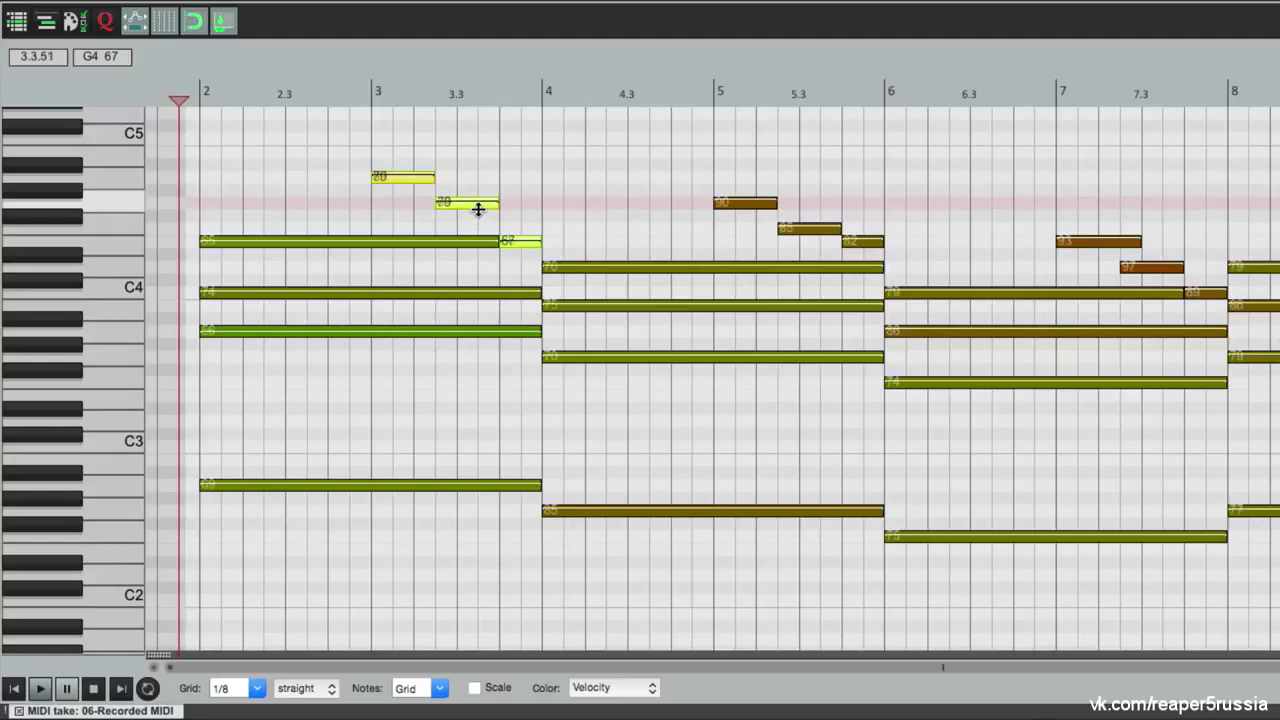
pyautogui.moveTo(734, 178); pyautogui.dragTo(868, 256)
pyautogui.click(749, 204)
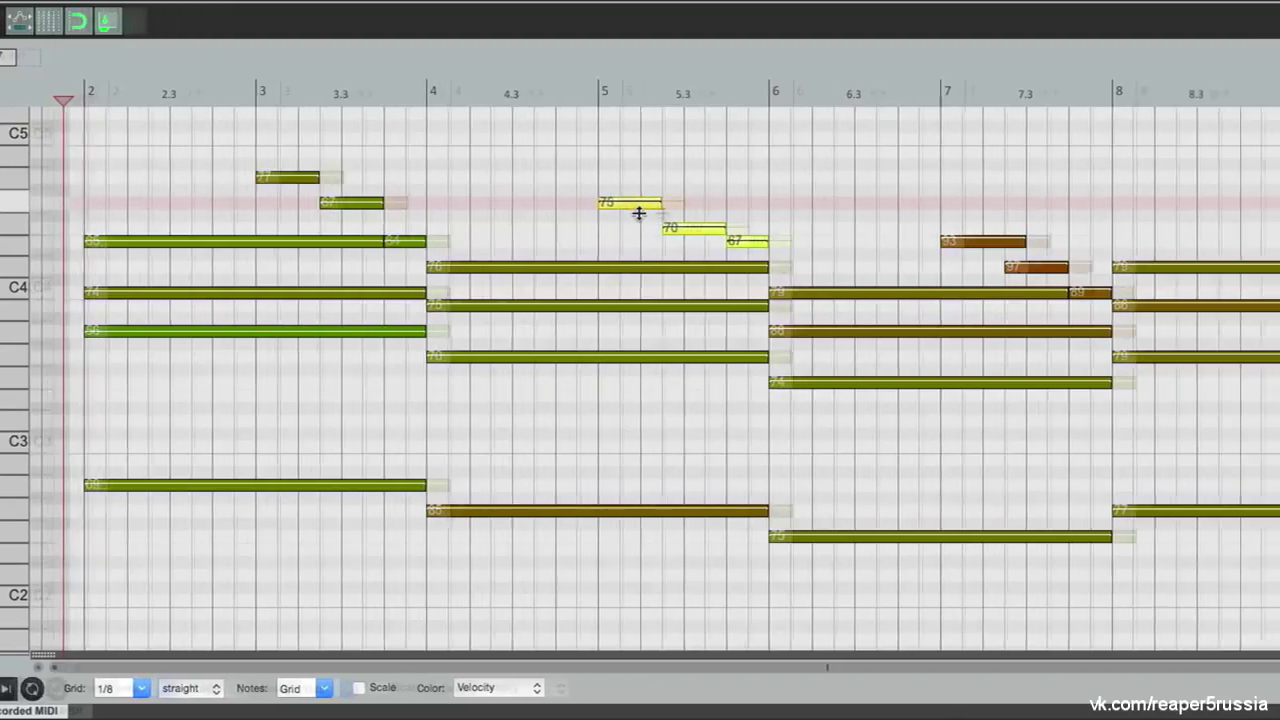
# Soften bar 7's melody and bar 9's first three notes to velocities of about 66 to 82, and play the part from before bar 2
pyautogui.moveTo(829, 208); pyautogui.dragTo(868, 288)
pyautogui.click(847, 264)
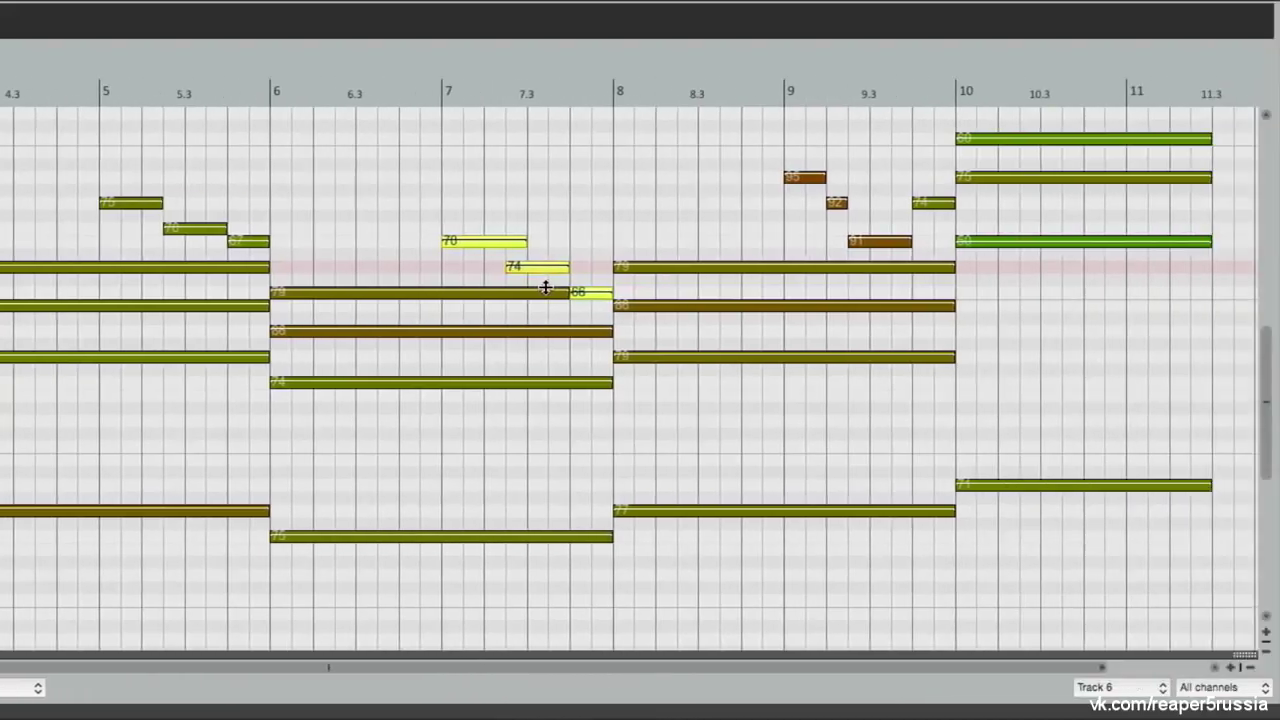
pyautogui.moveTo(810, 166); pyautogui.dragTo(877, 257)
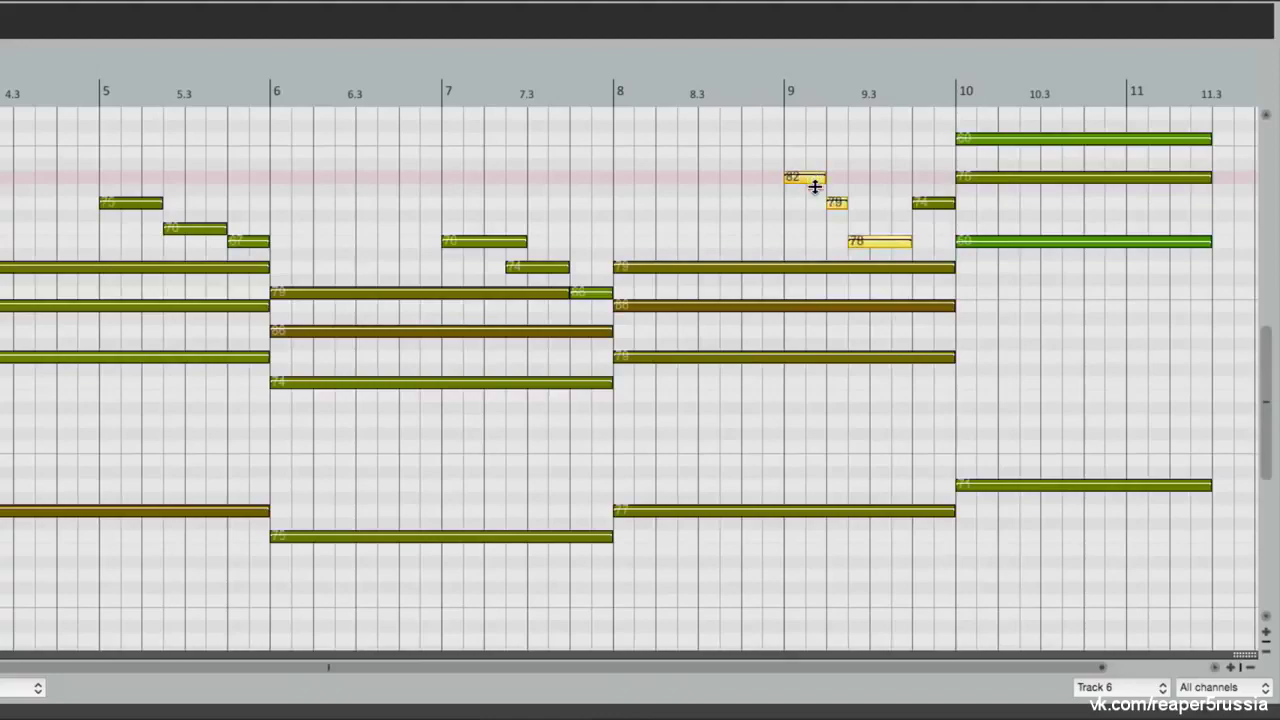
pyautogui.click(766, 224)
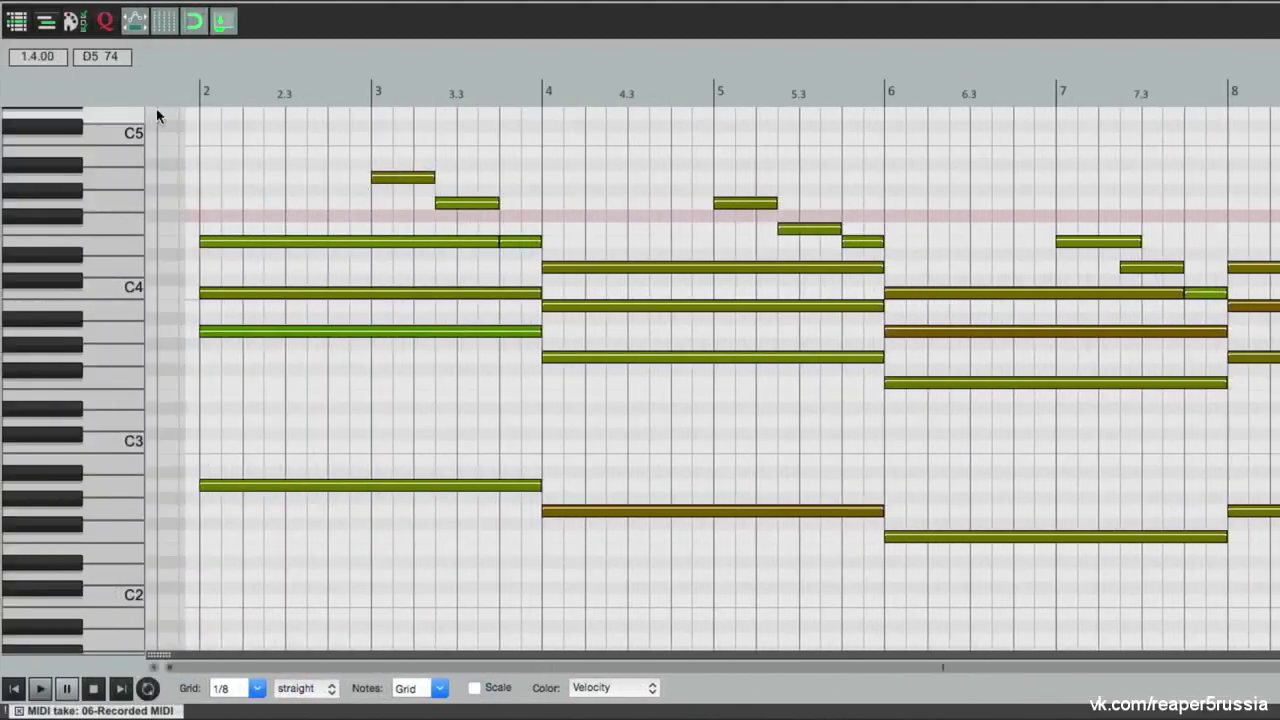
pyautogui.click(186, 99)
pyautogui.press('space')
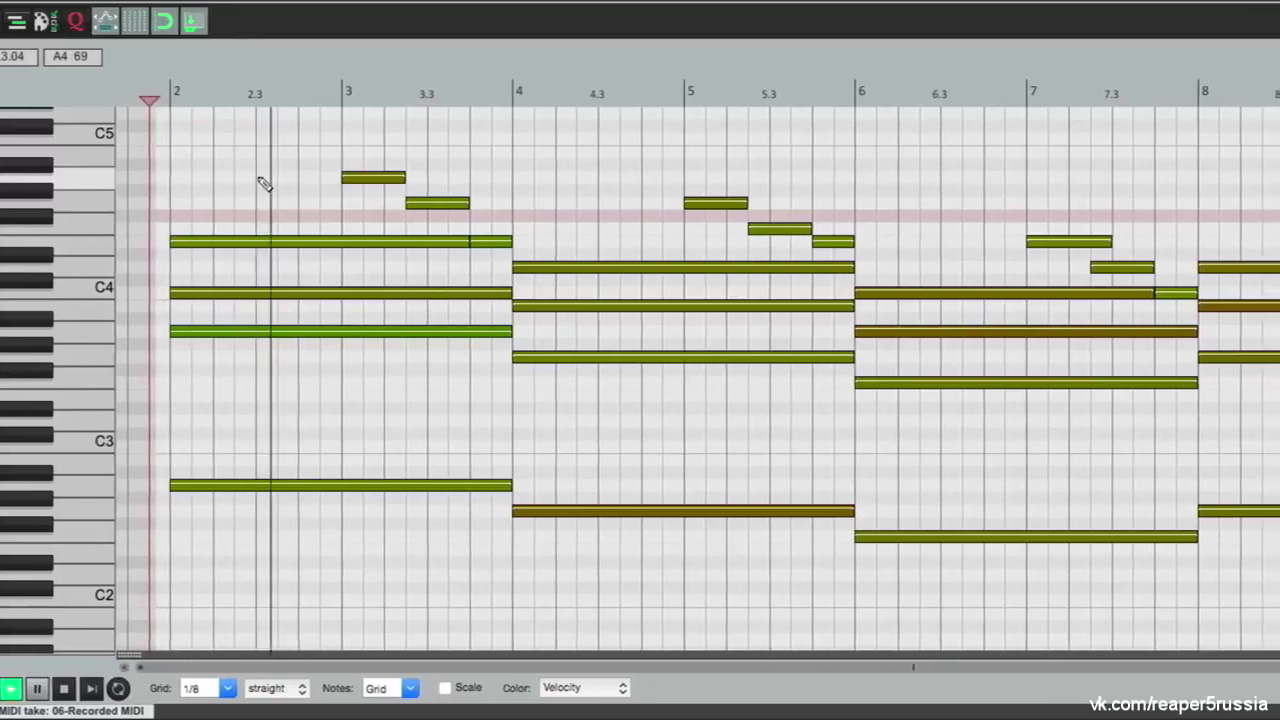
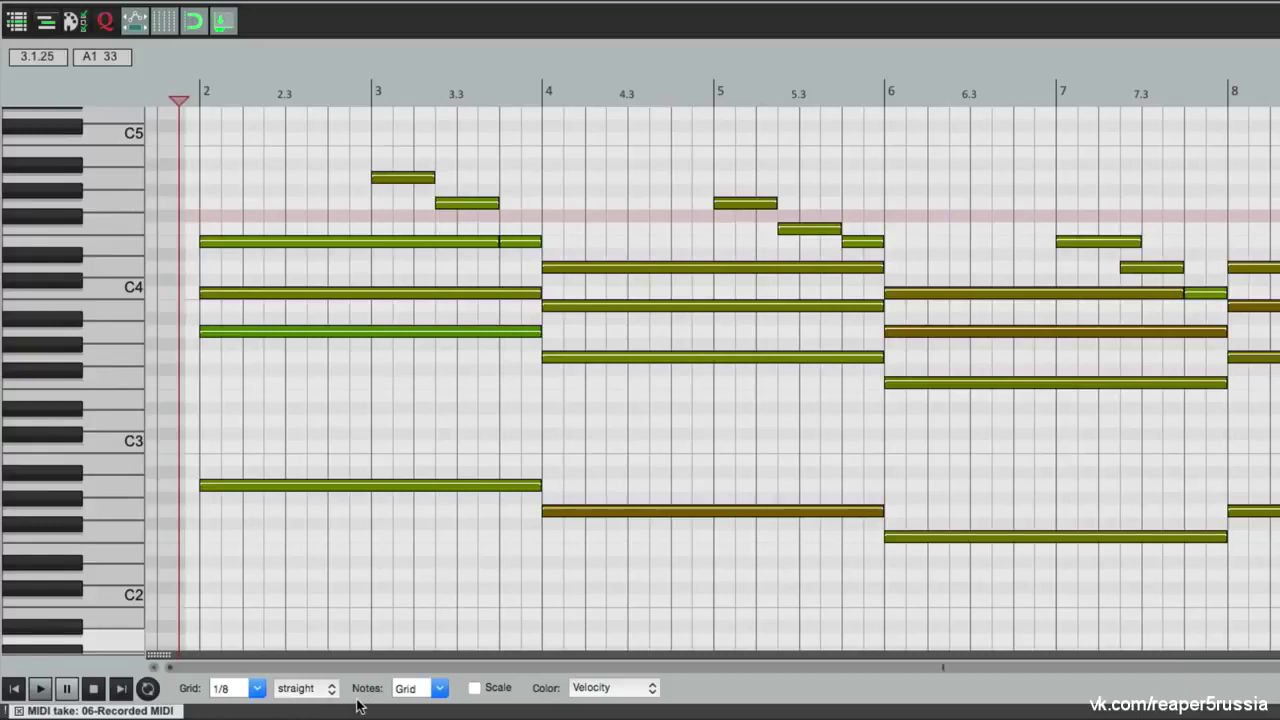
# Enable the scale display in the MIDI editor and set it to A natural minor
pyautogui.click(474, 688)
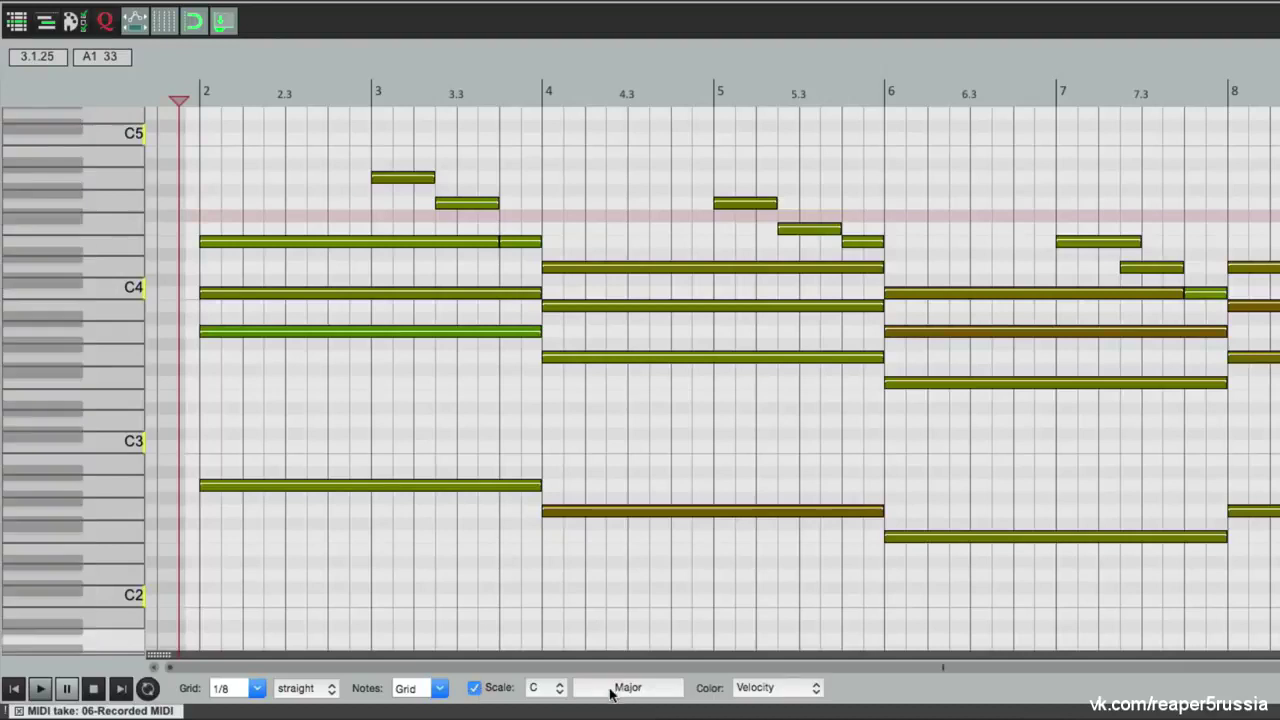
pyautogui.click(553, 688)
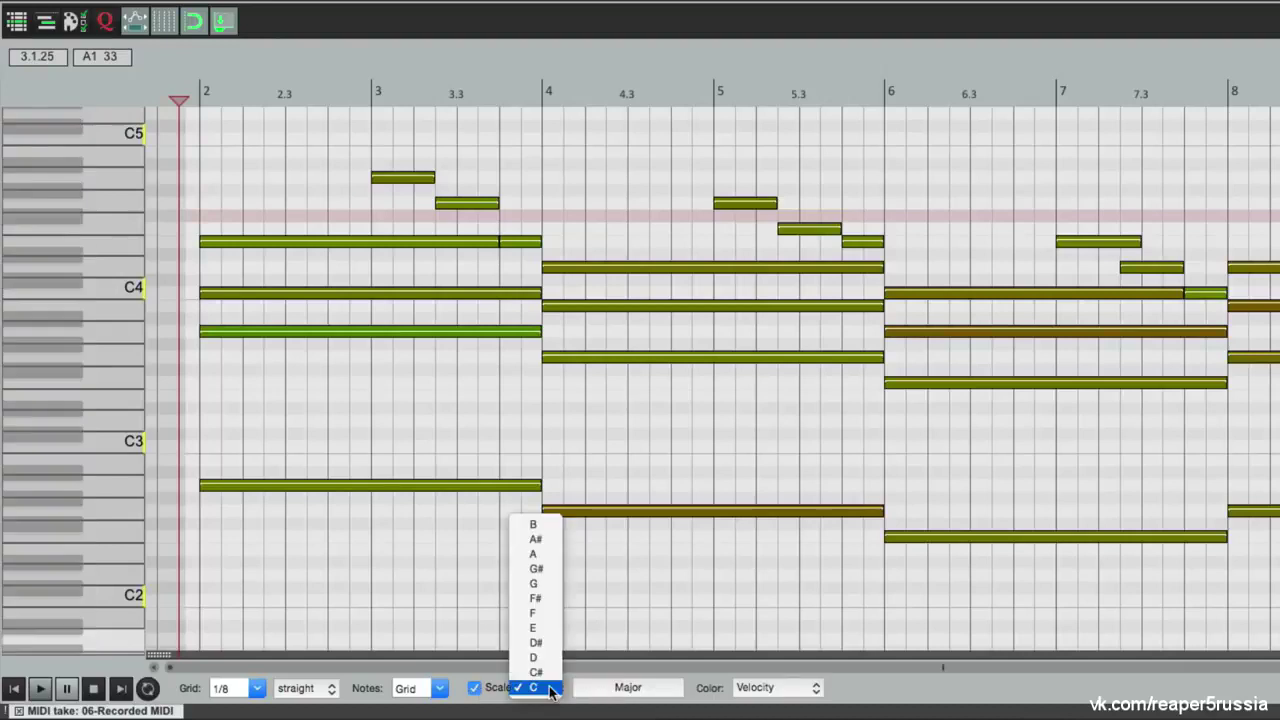
pyautogui.click(557, 556)
pyautogui.click(615, 688)
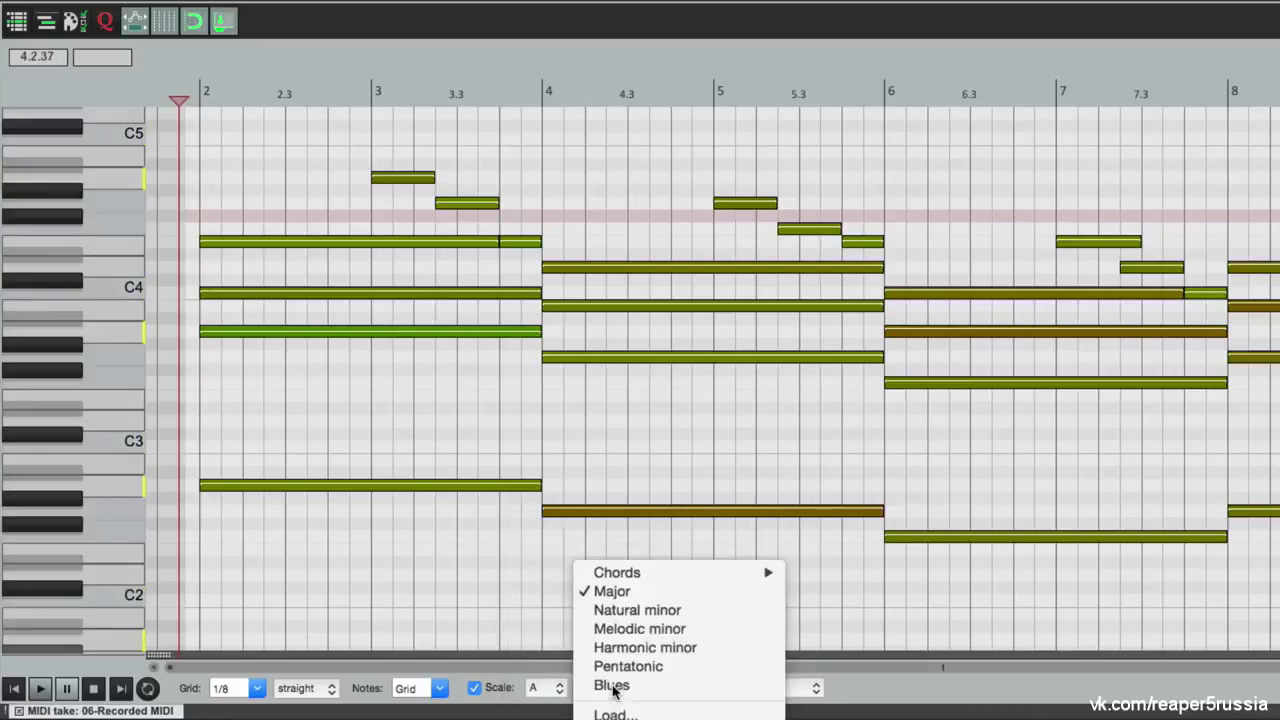
pyautogui.click(623, 614)
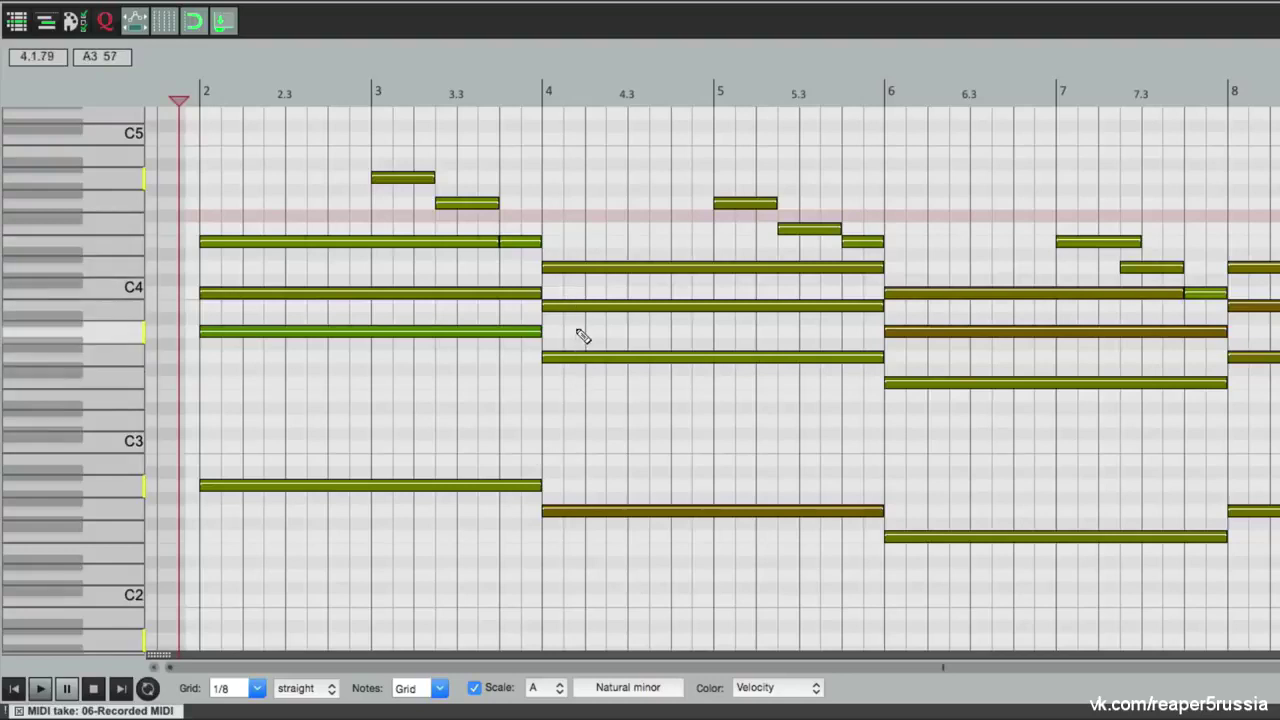
# Try a harmony by copying bar 3's first melody note up to C5, and play it back
pyautogui.click(407, 180)
pyautogui.moveTo(407, 162); pyautogui.dragTo(414, 208)
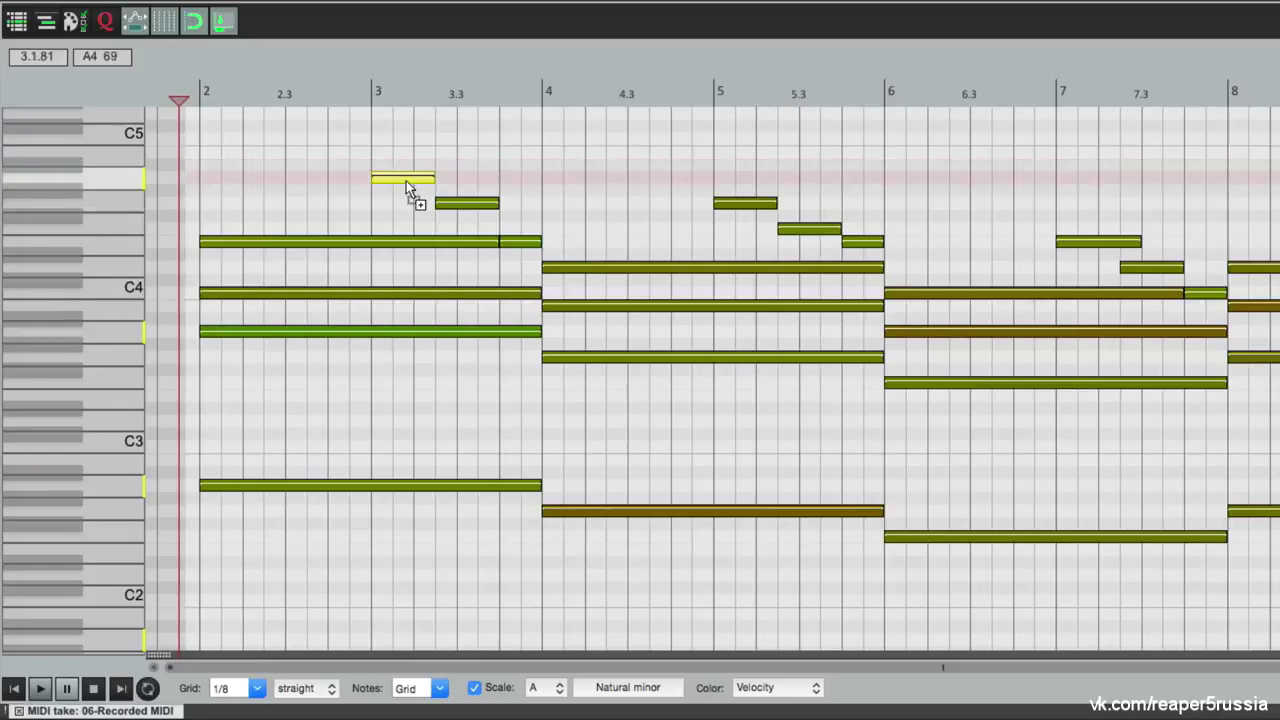
pyautogui.moveTo(406, 172); pyautogui.dragTo(408, 140)
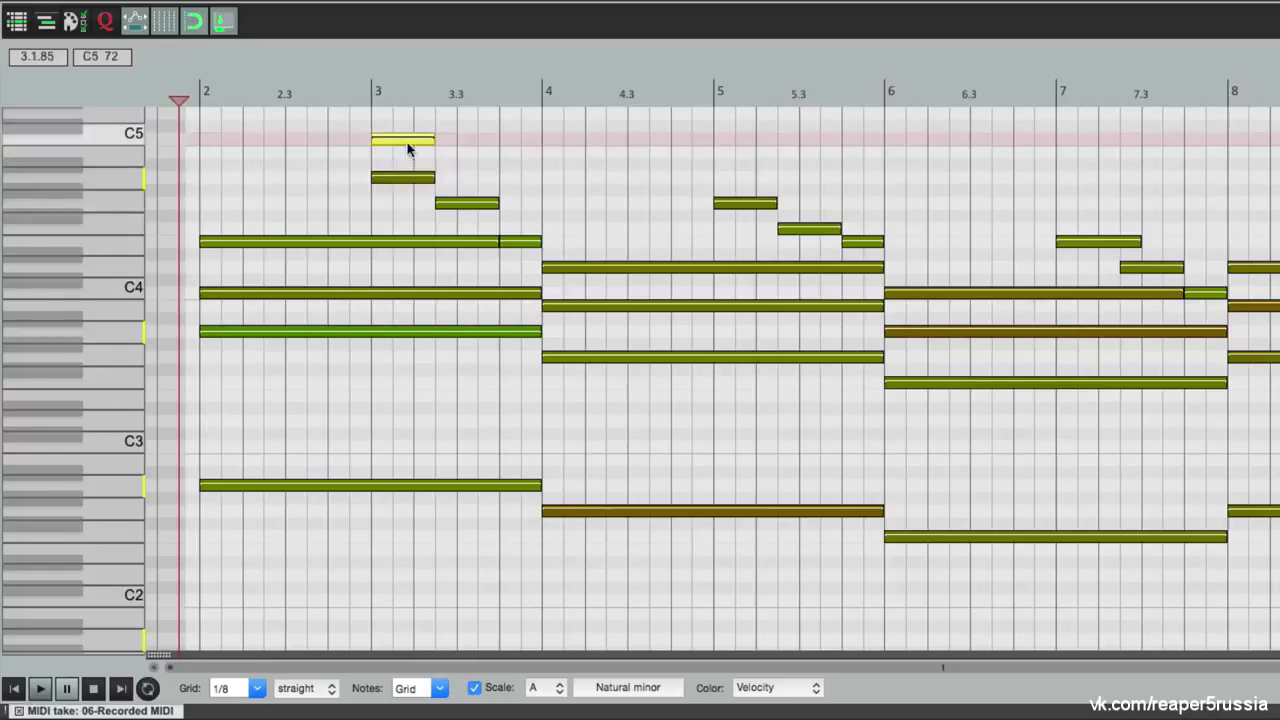
pyautogui.click(334, 88)
pyautogui.press('space')
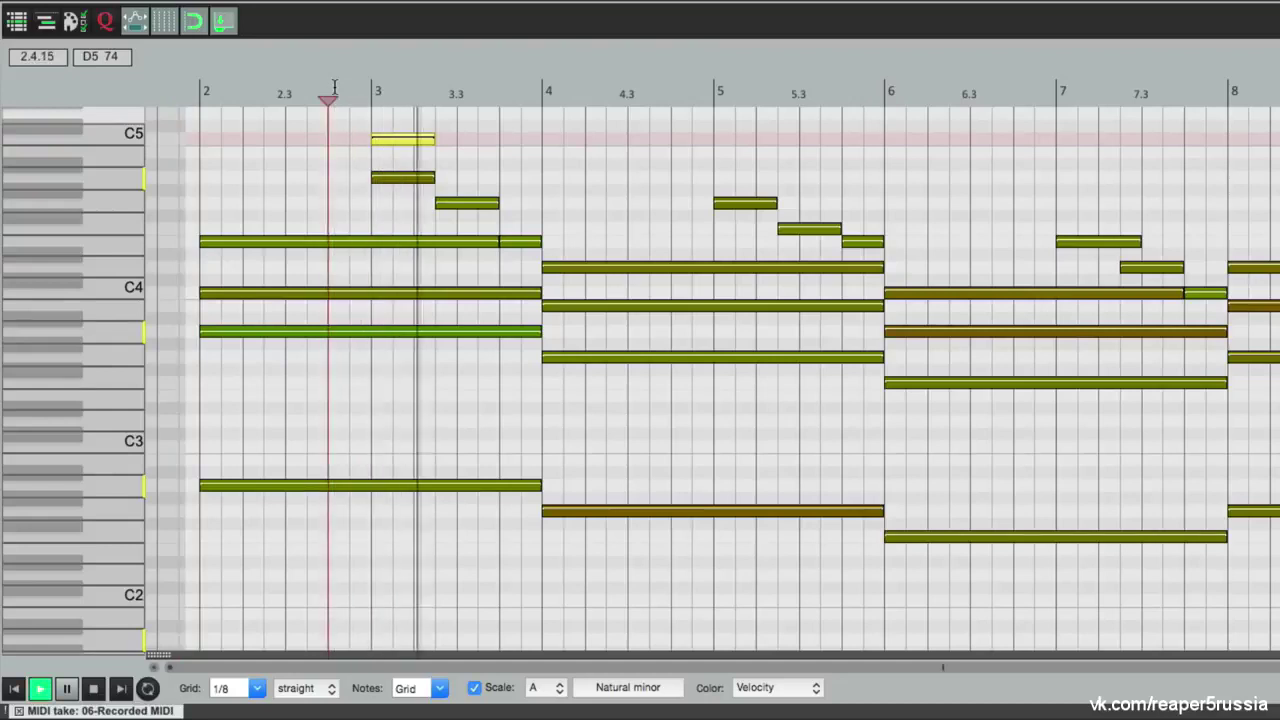
pyautogui.press('space')
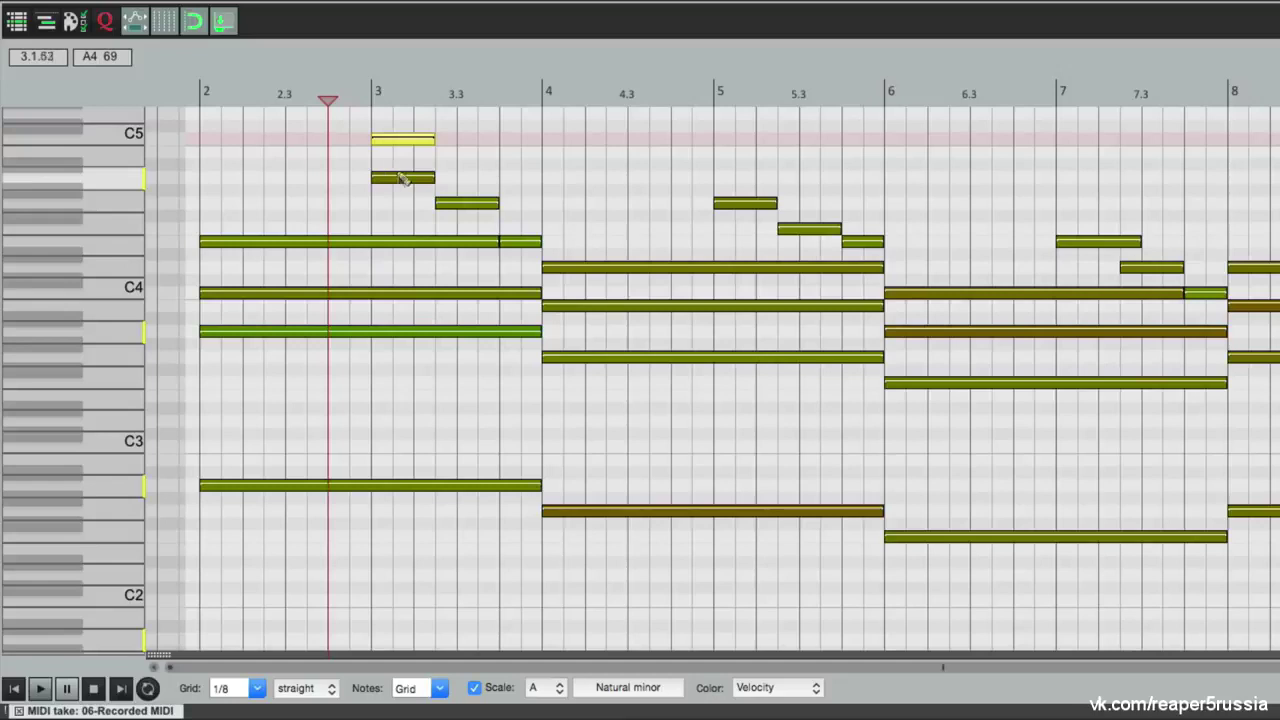
# Try copying bar 3's second melody note up to B4 as harmony, and listen to the result
pyautogui.click(475, 207)
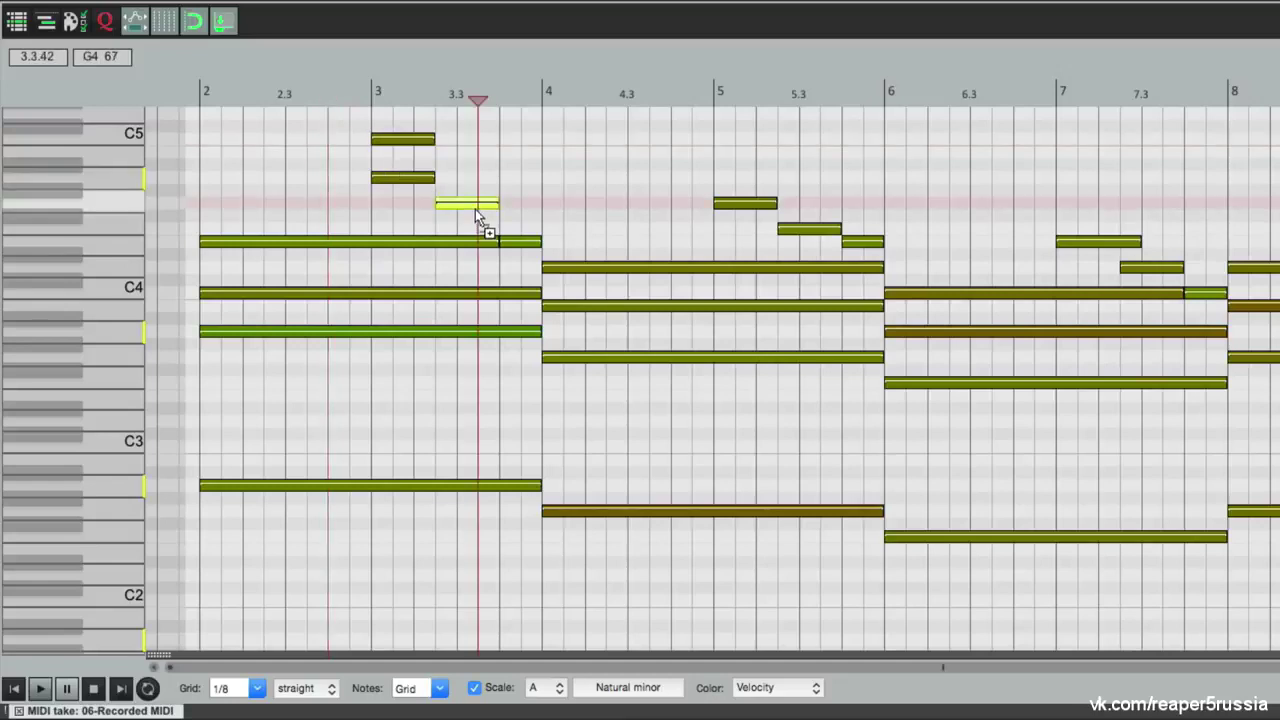
pyautogui.moveTo(478, 205); pyautogui.dragTo(481, 160)
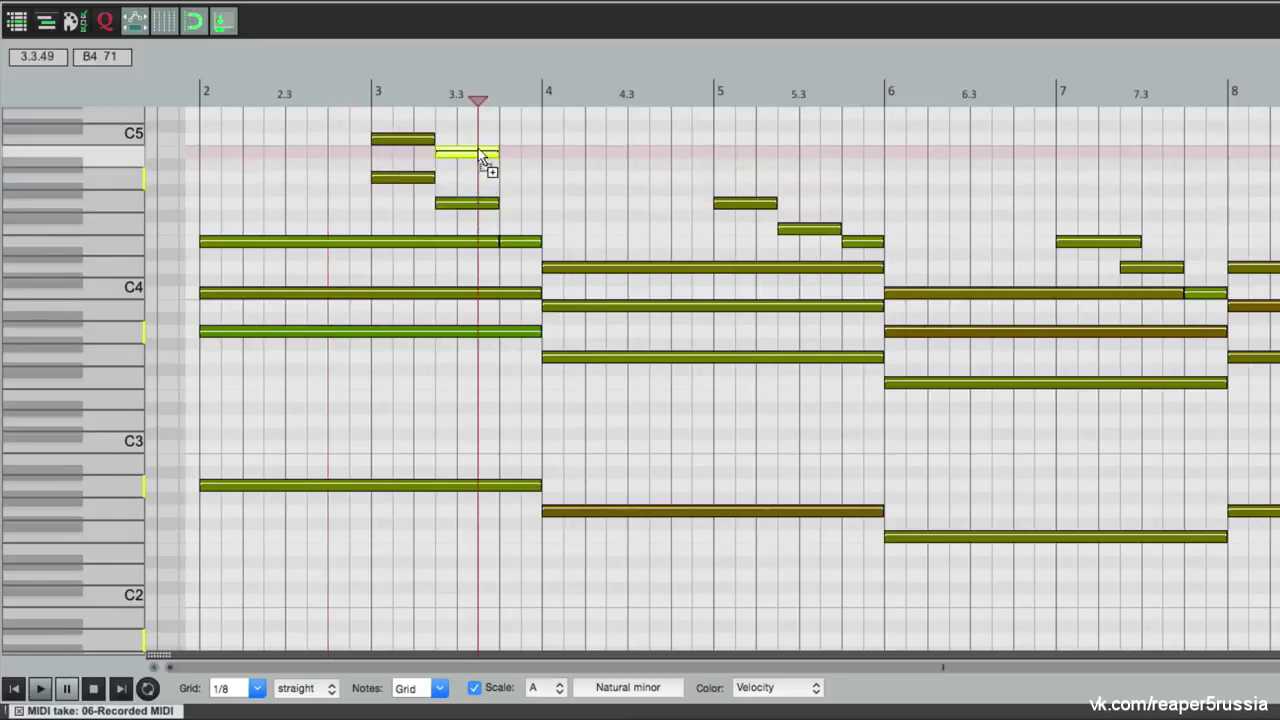
pyautogui.click(350, 84)
pyautogui.press('space')
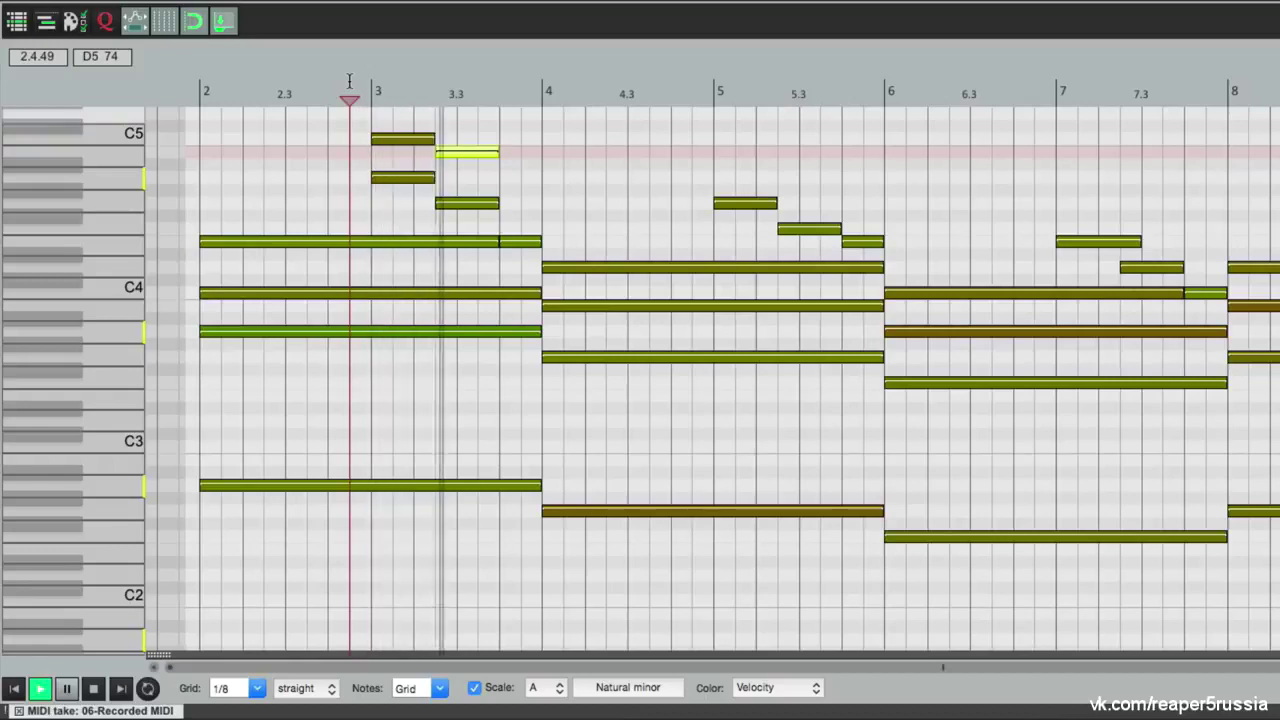
pyautogui.press('space')
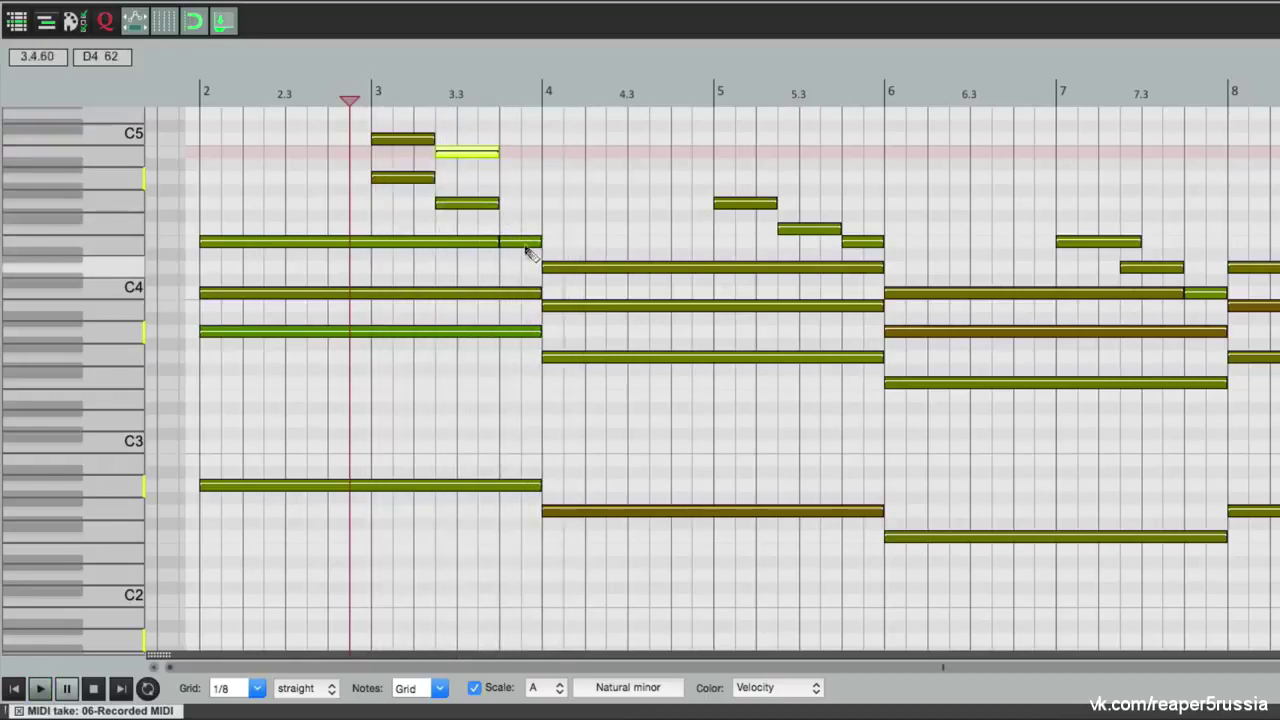
# Try an A4 harmony copy of bar 3's last melody note, listen to it, and undo all the harmony copies
pyautogui.click(522, 242)
pyautogui.moveTo(532, 243); pyautogui.dragTo(524, 181)
pyautogui.click(330, 95)
pyautogui.press('space')
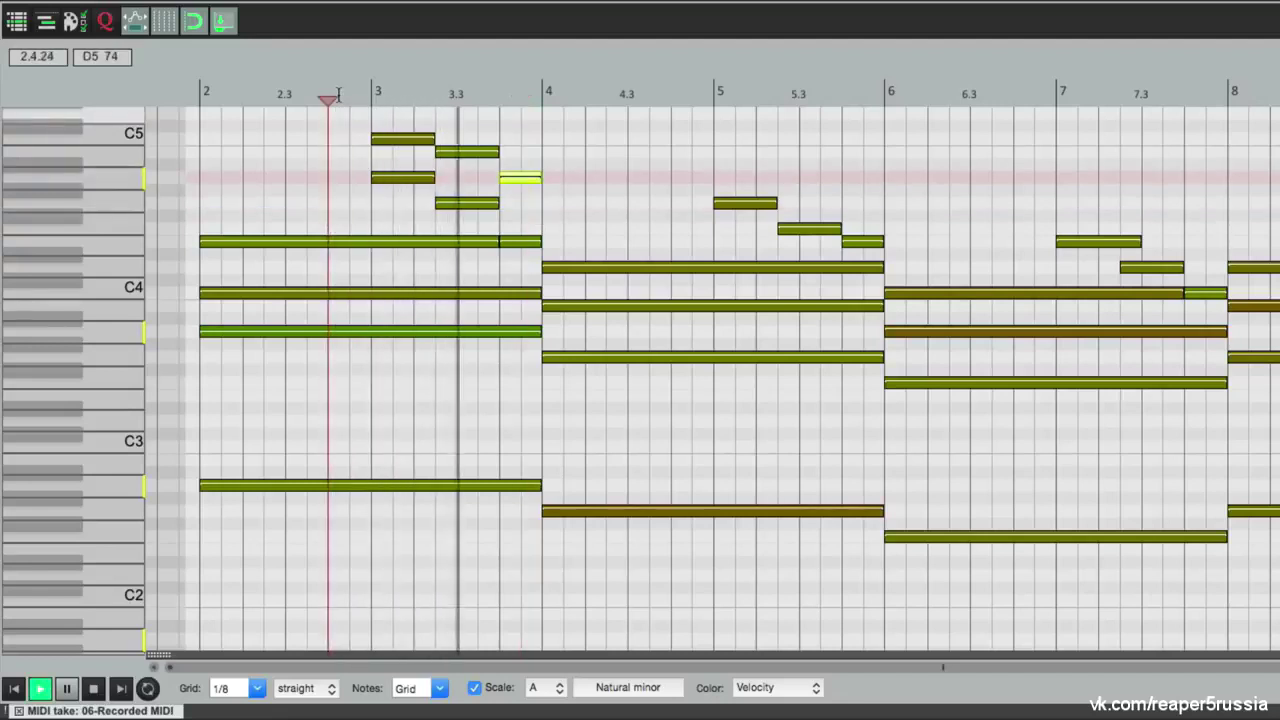
pyautogui.press('space')
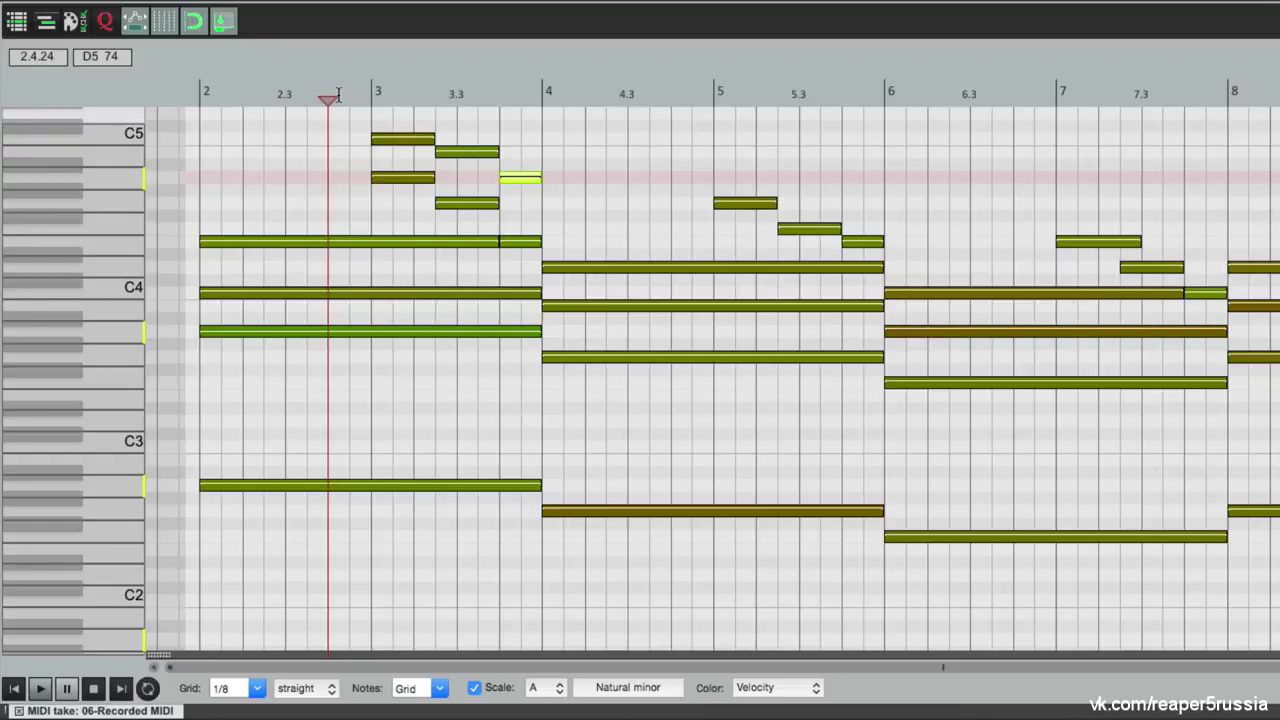
pyautogui.press('super+z')
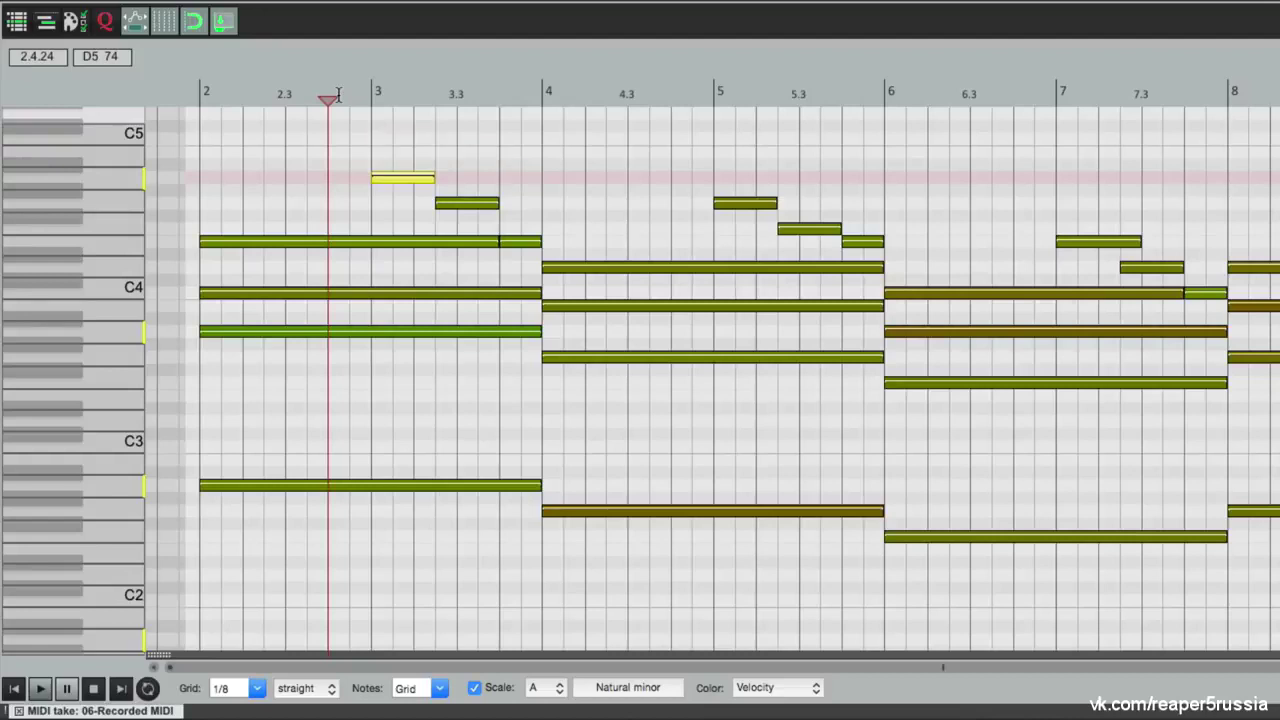
# Set the MIDI editor's A scale type to the Minor triad chord
pyautogui.click(627, 684)
pyautogui.moveTo(628, 575)
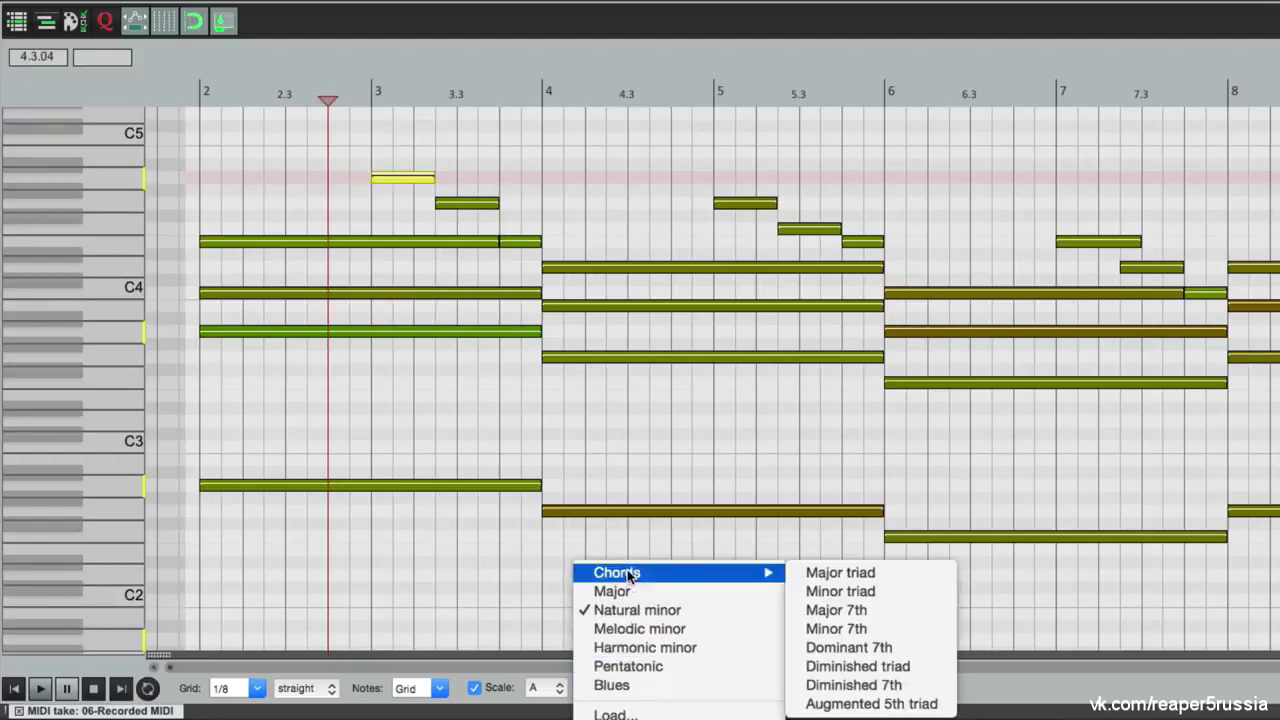
pyautogui.click(805, 594)
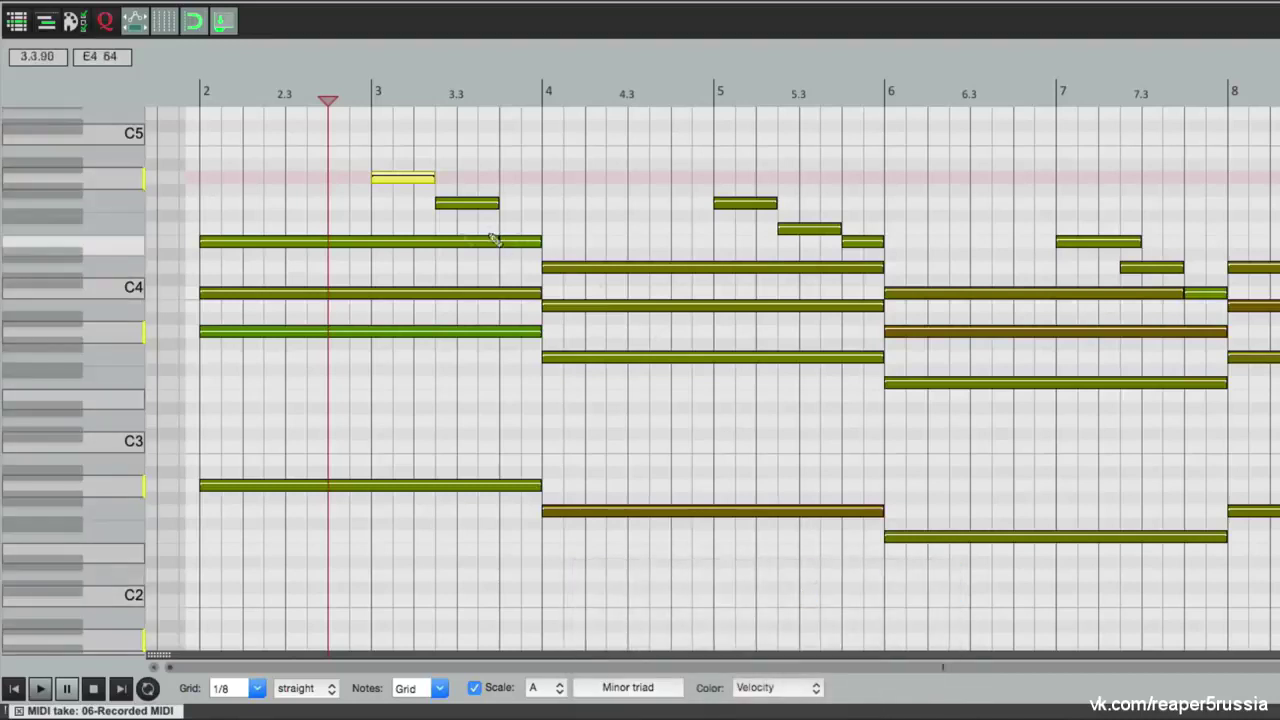
# Try copying bar 3's first melody note up to C5 and E5, and play the stacked triad back
pyautogui.scroll(3, 404, 226)
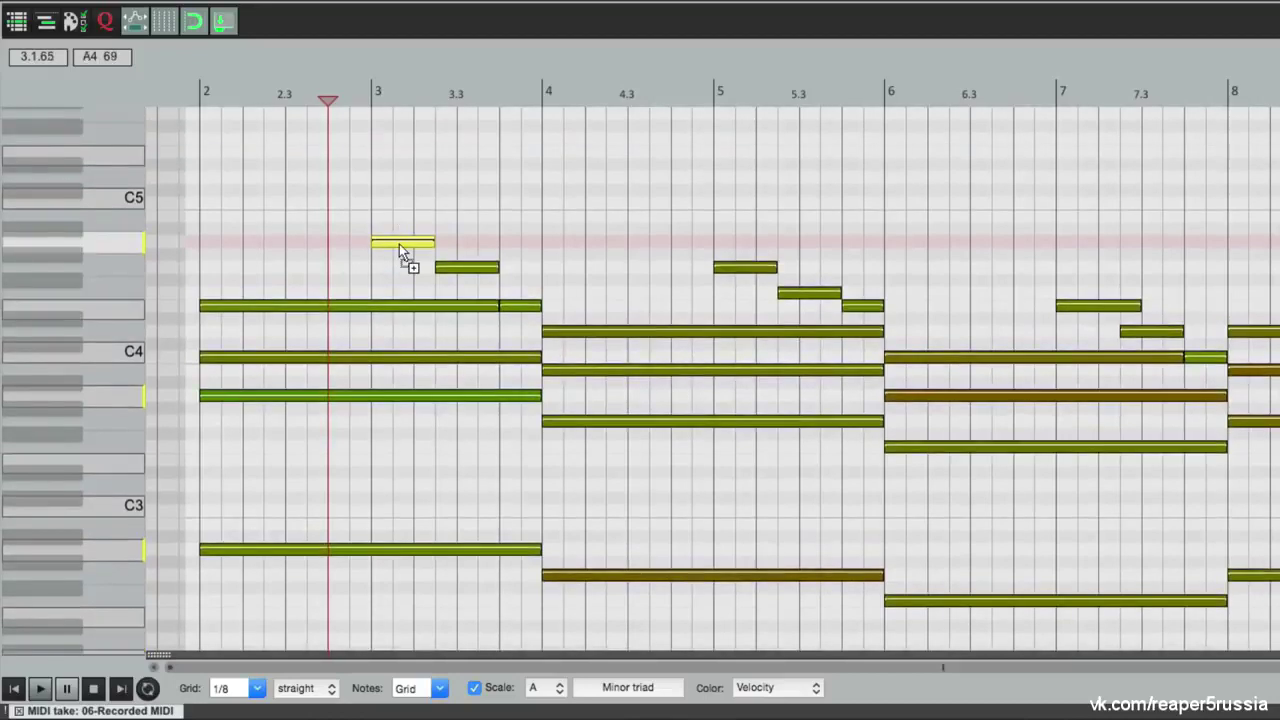
pyautogui.moveTo(402, 240); pyautogui.dragTo(402, 216)
pyautogui.moveTo(403, 199); pyautogui.dragTo(457, 186)
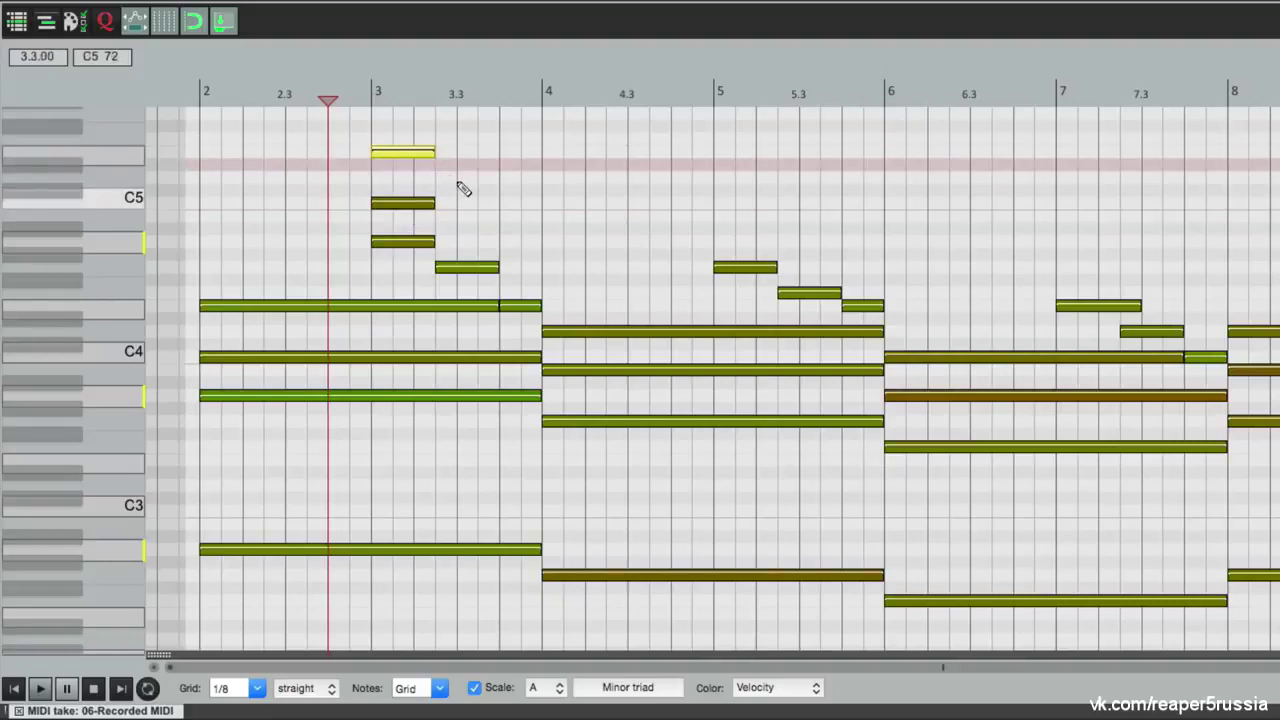
pyautogui.click(305, 95)
pyautogui.press('space')
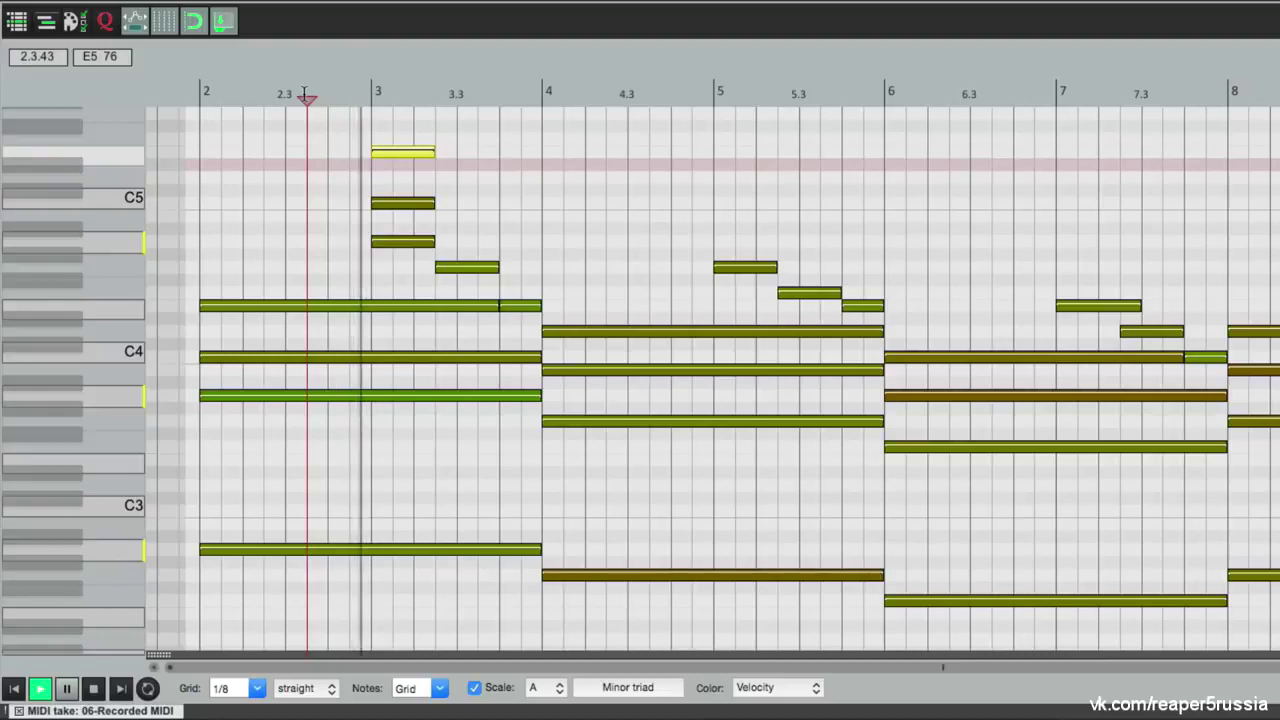
pyautogui.press('space')
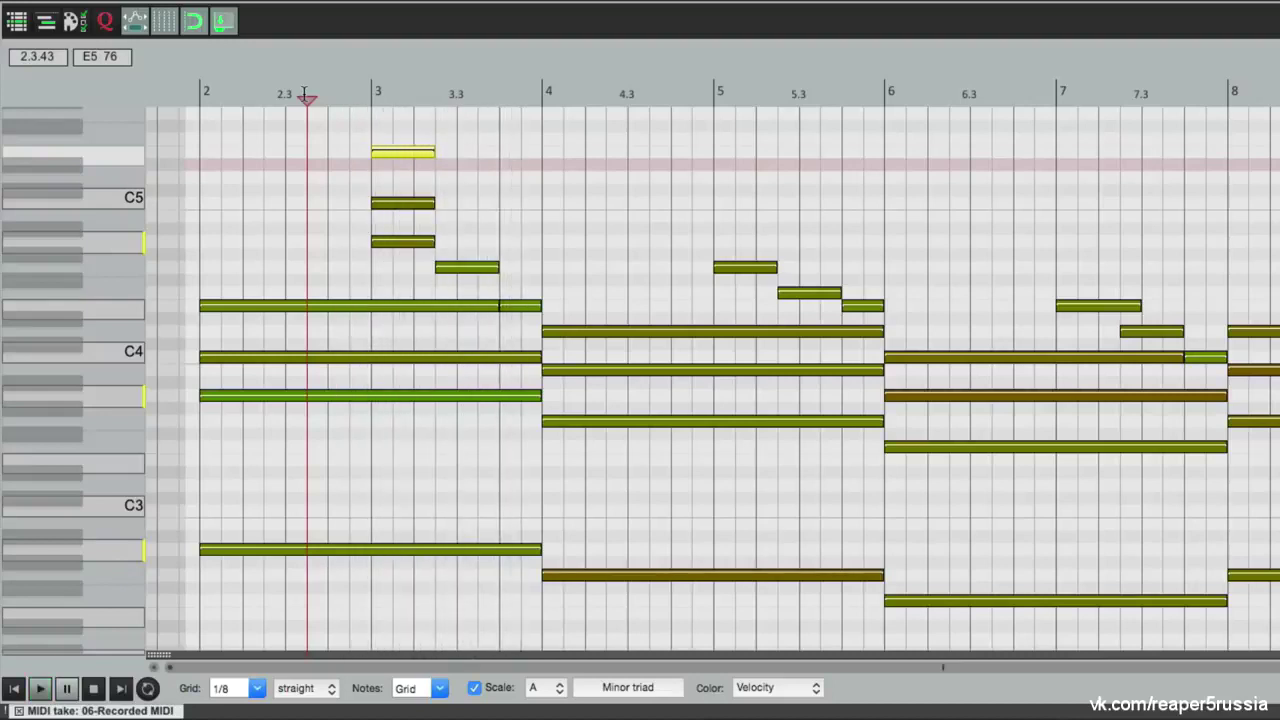
# Look over the available chord types for the scale, and undo the stacked C5 and E5 copies
pyautogui.click(617, 687)
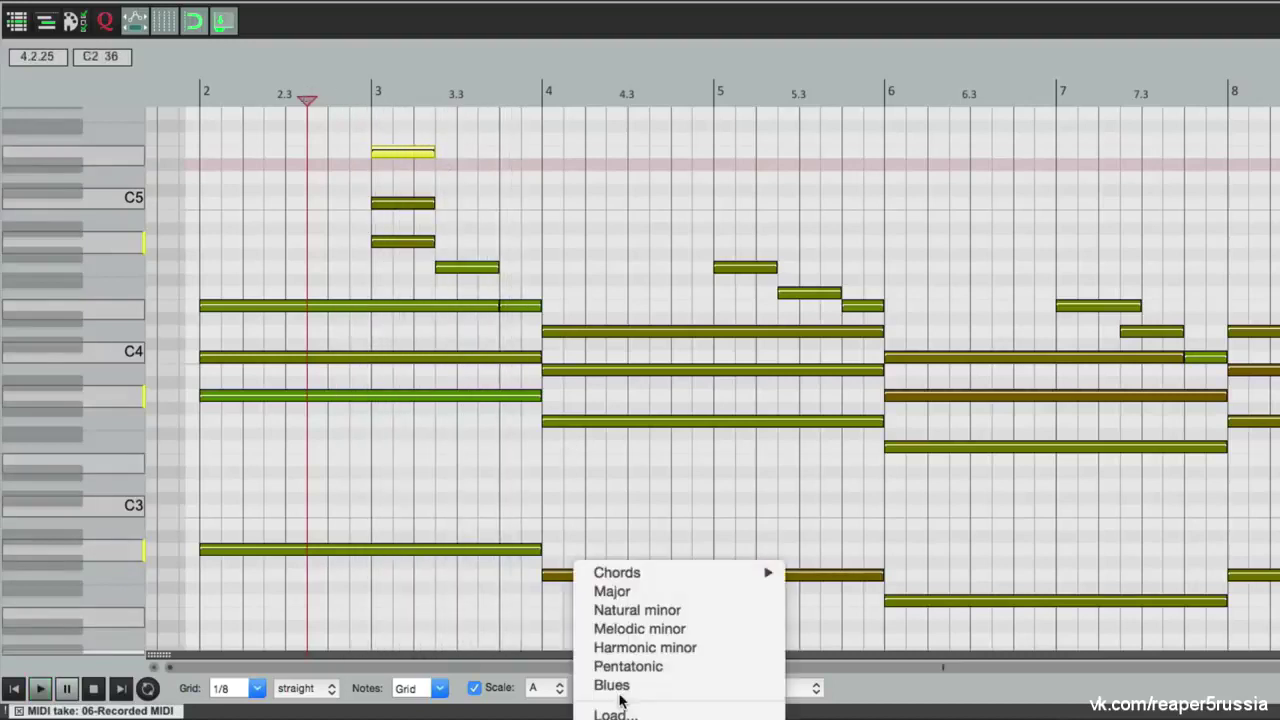
pyautogui.moveTo(628, 574)
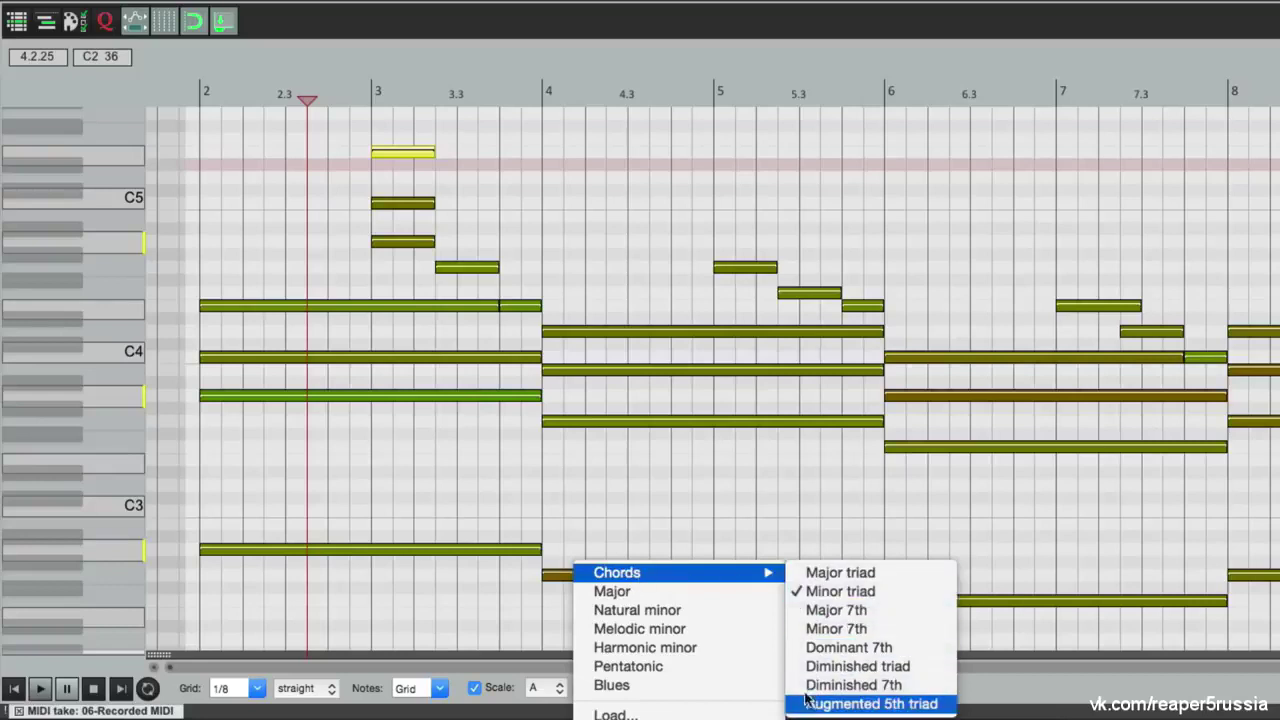
pyautogui.click(797, 502)
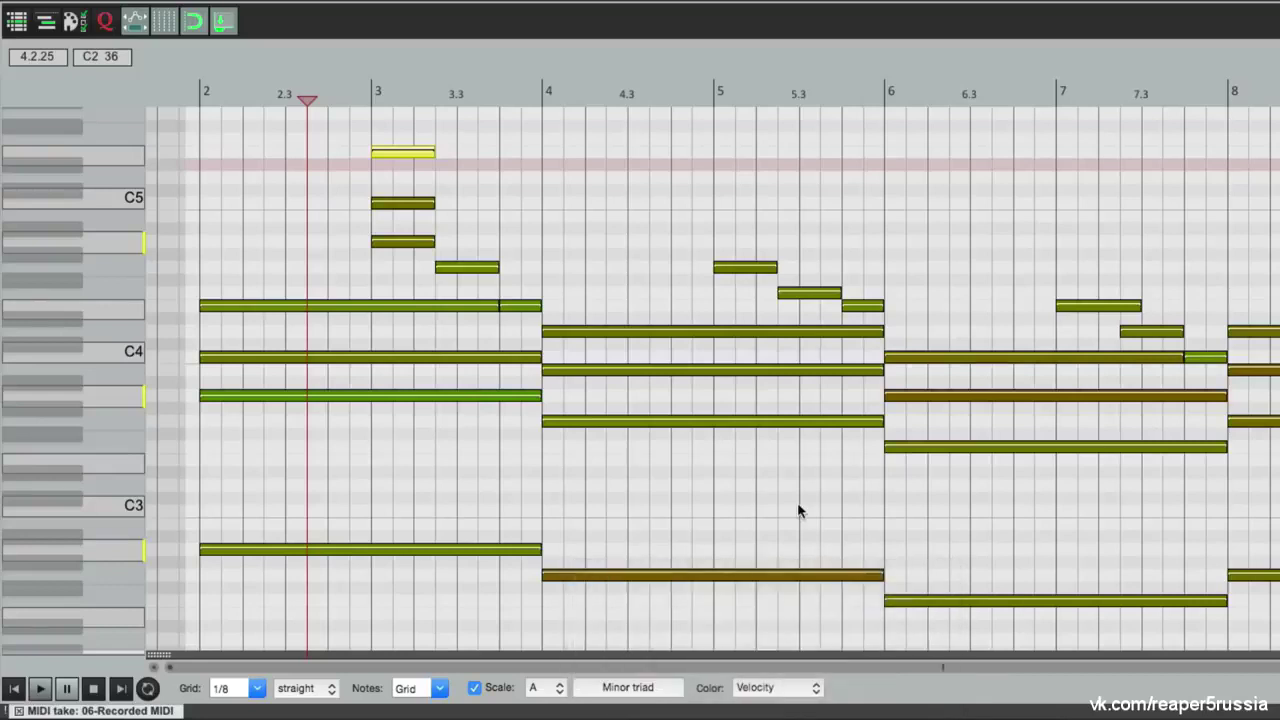
pyautogui.hotkey('ctrl', 'z')
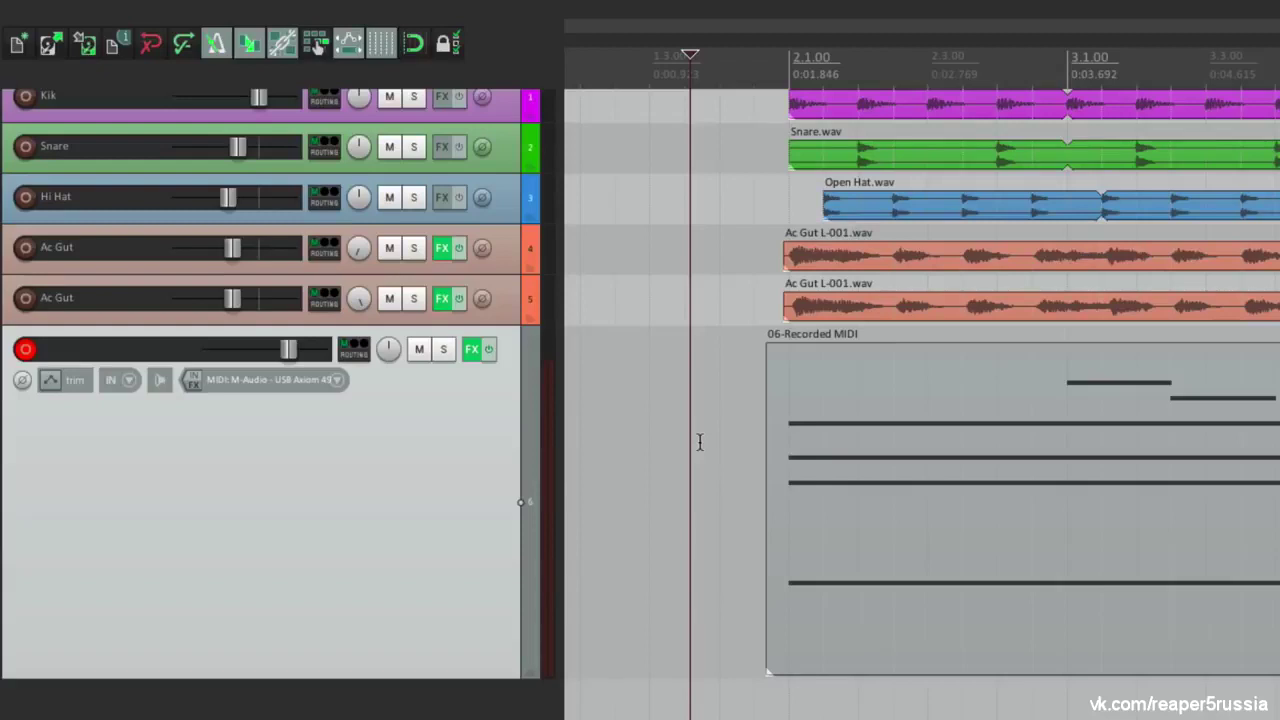
# Try recording on track 6 in input mode from just before bar 2 over the existing MIDI item, and undo the take
pyautogui.click(135, 379)
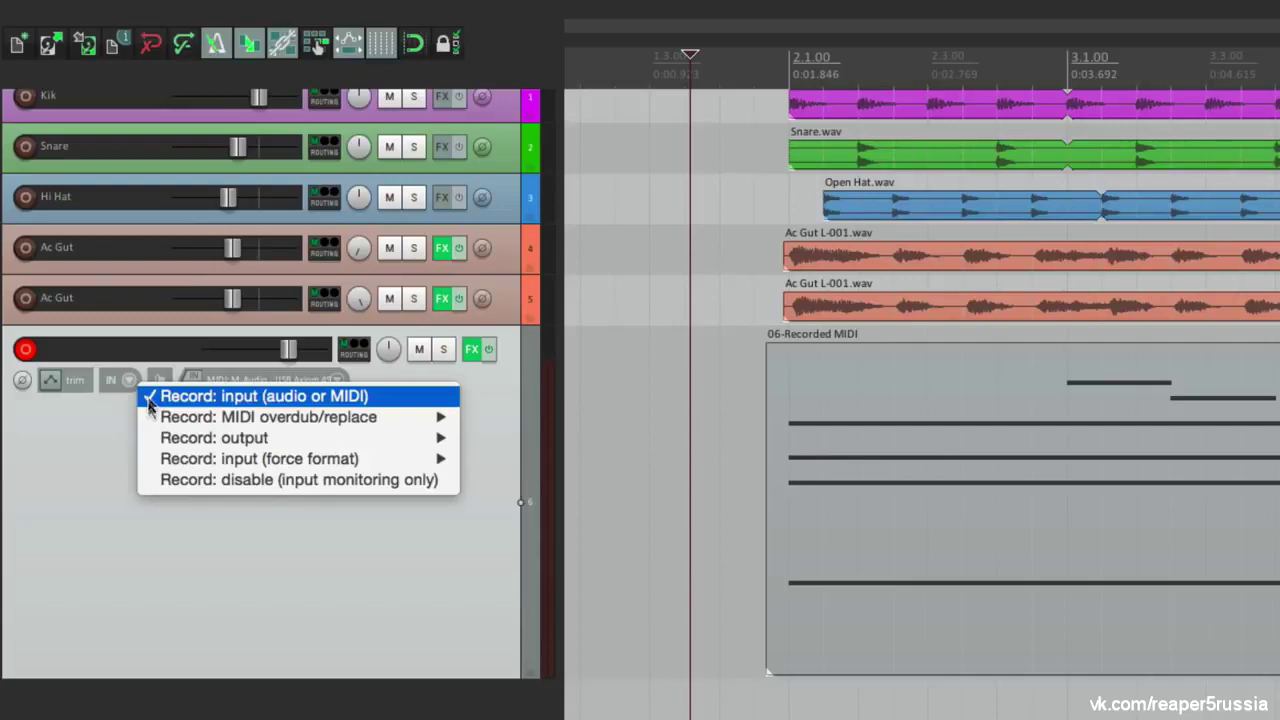
pyautogui.moveTo(150, 418)
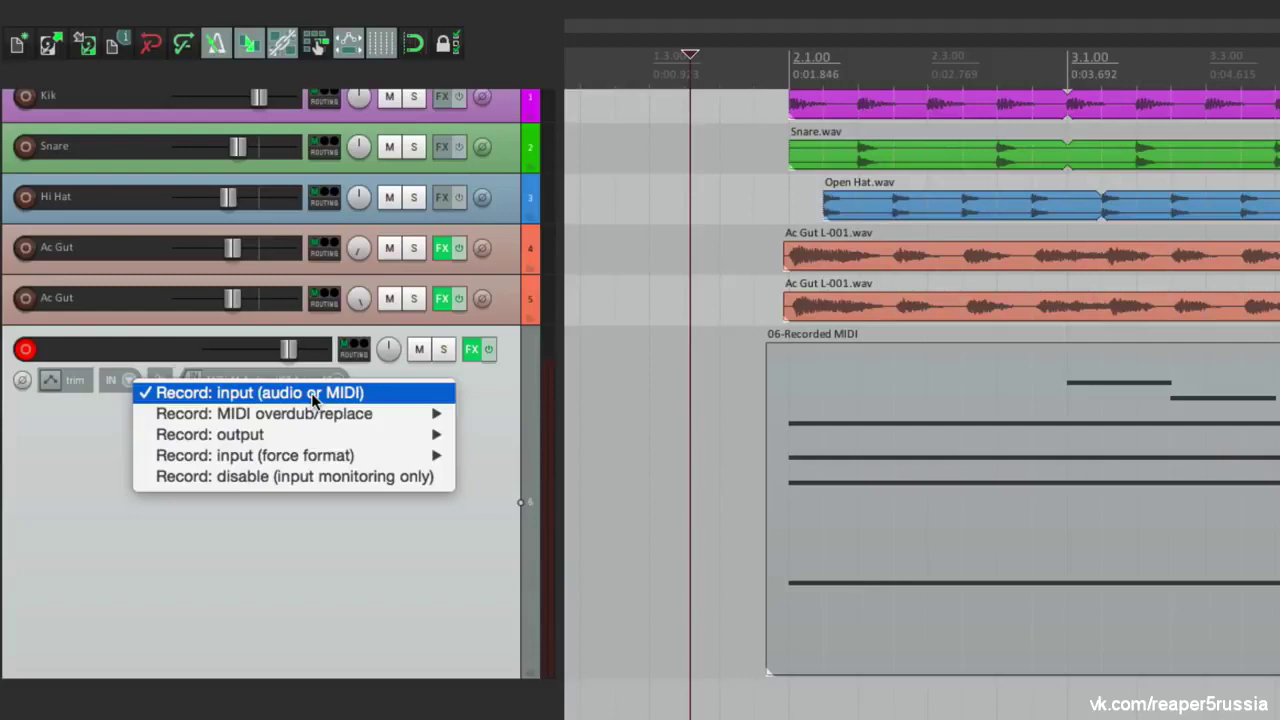
pyautogui.click(741, 433)
pyautogui.click(711, 435)
pyautogui.hotkey('ctrl', 'r')
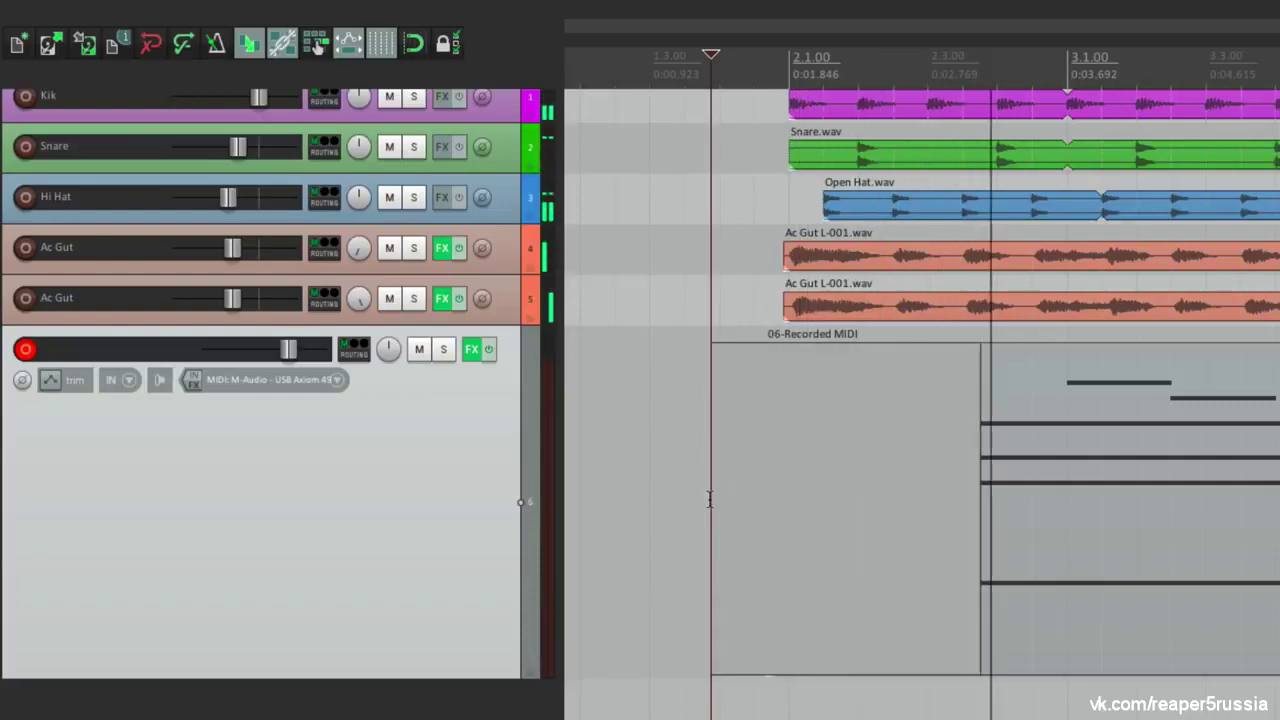
pyautogui.press('space')
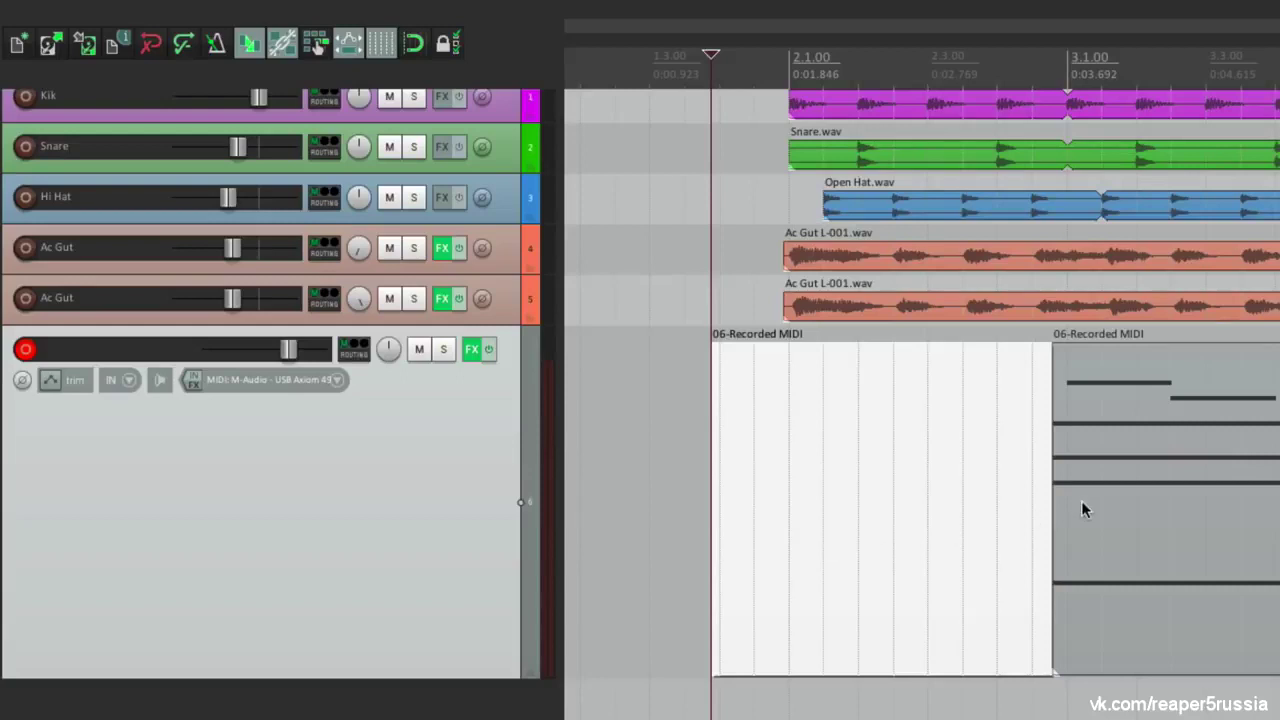
pyautogui.hotkey('ctrl', 'z')
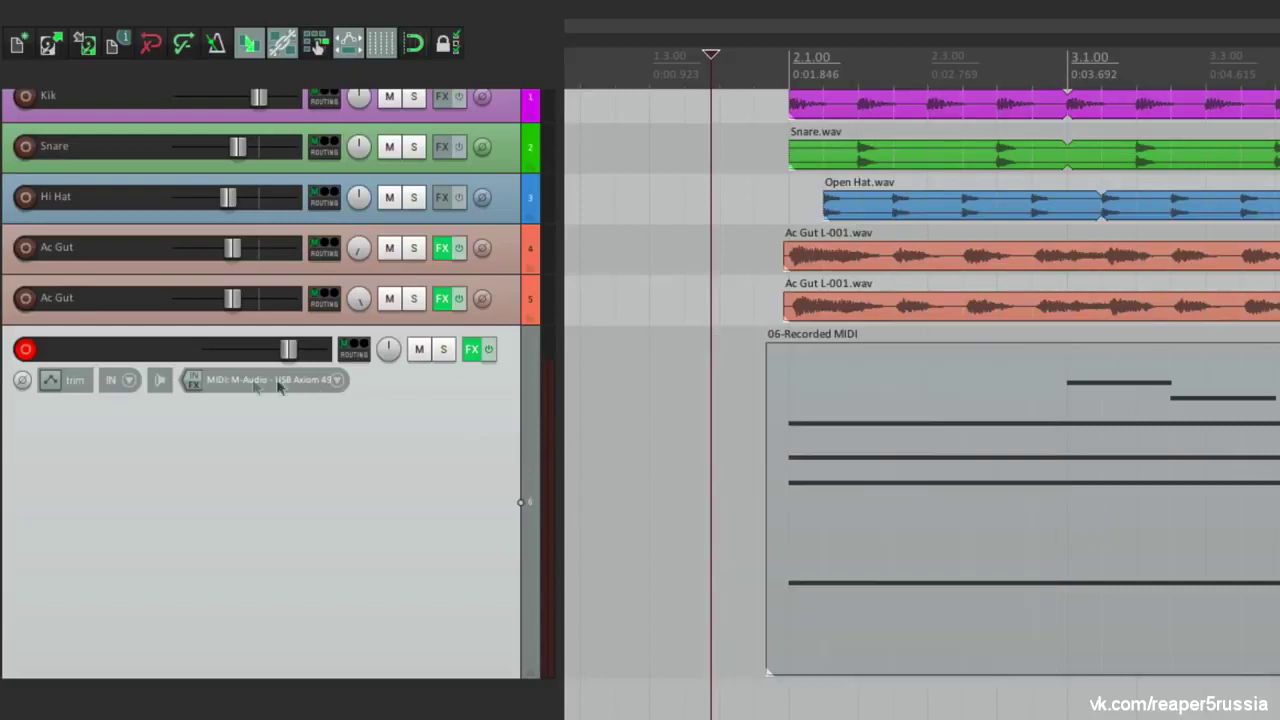
# Set track 6's record mode to MIDI overdub, and play the existing part from just before bar 2
pyautogui.click(130, 384)
pyautogui.moveTo(148, 420)
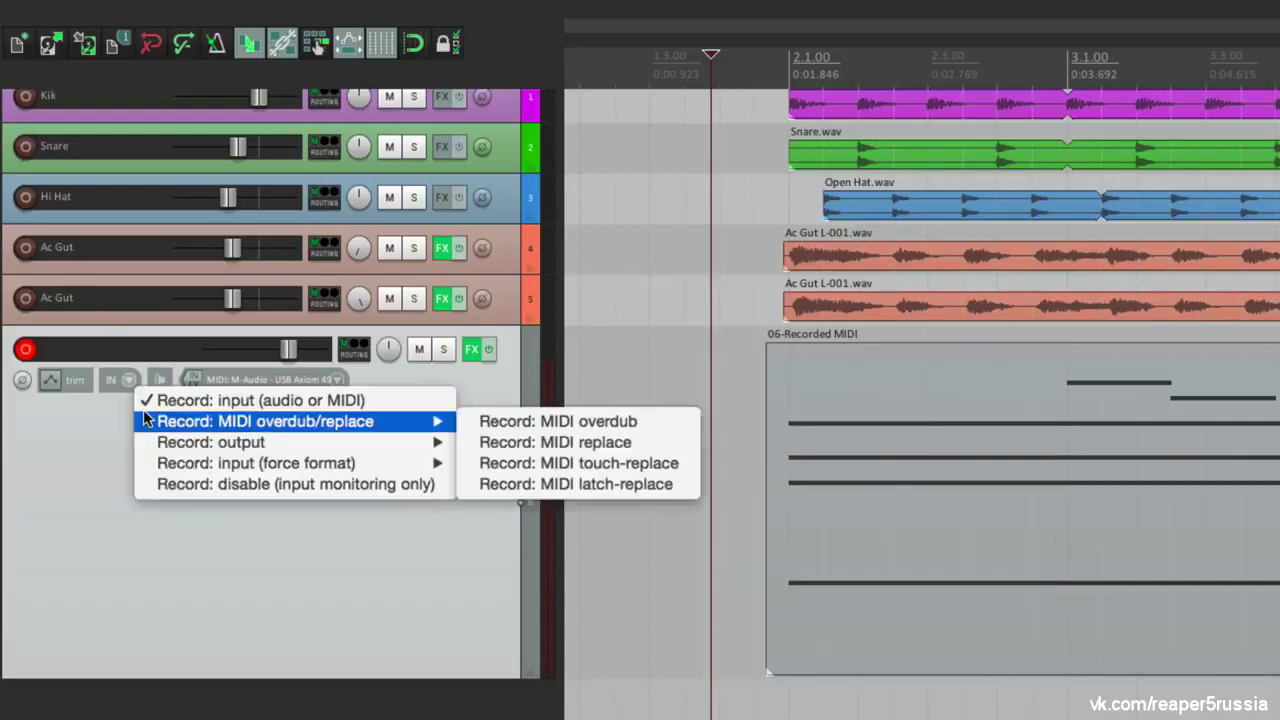
pyautogui.click(478, 421)
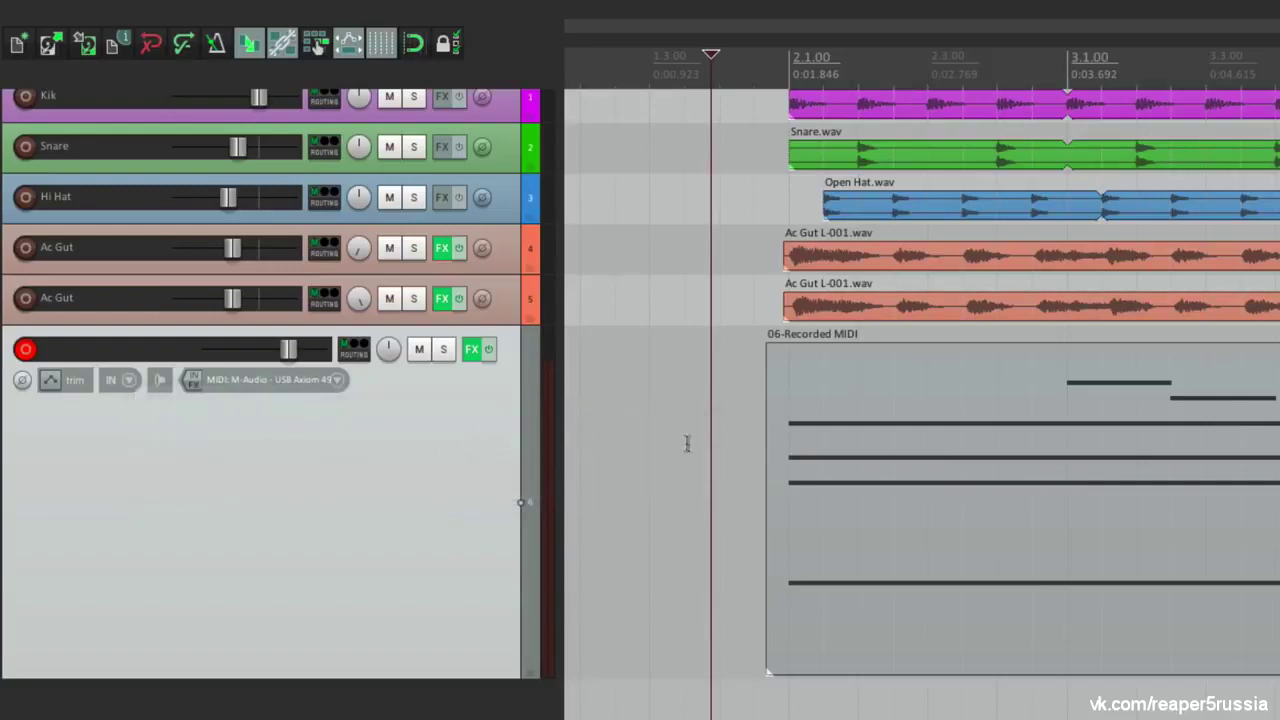
pyautogui.press('space')
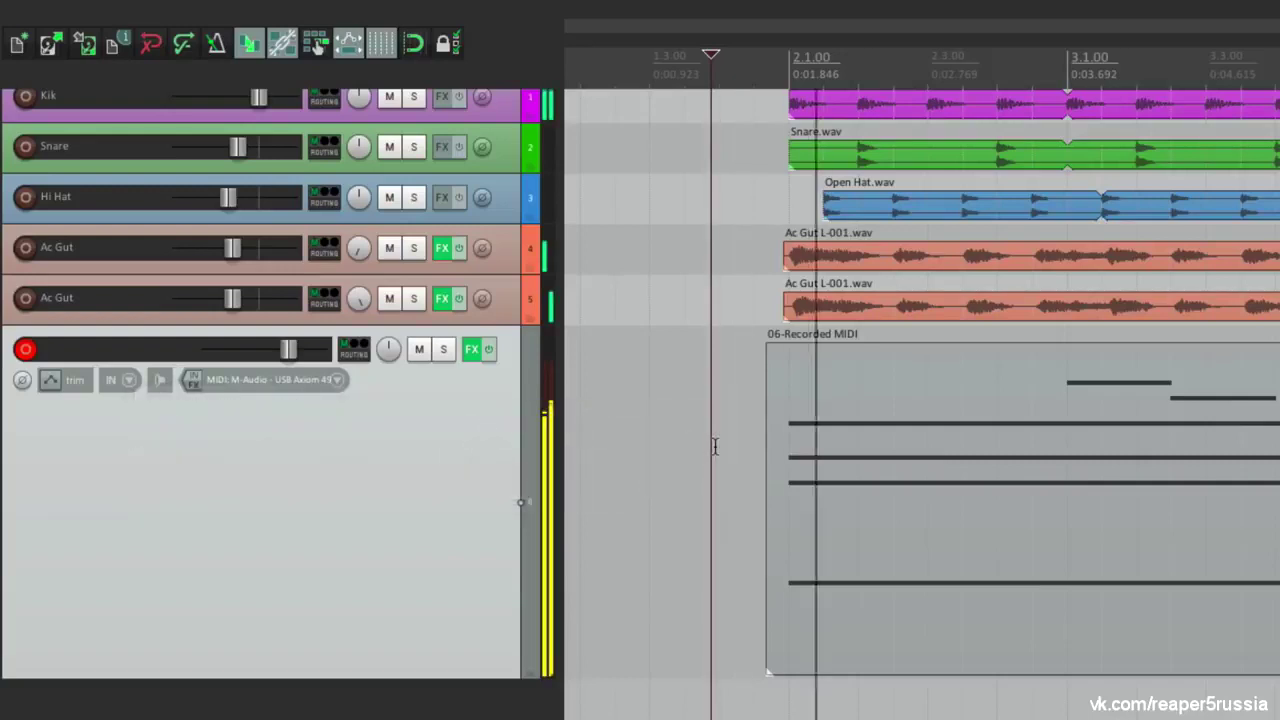
pyautogui.press('space')
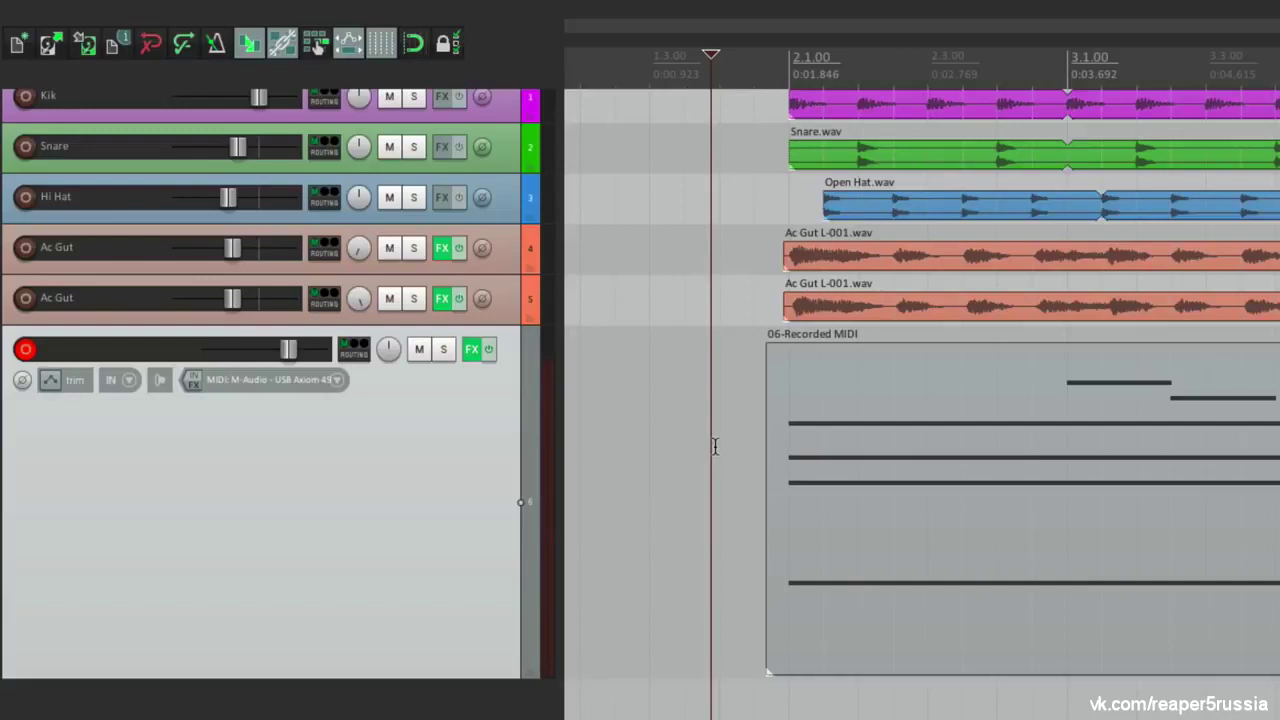
# Enable quantizing of track 6's MIDI recording in its recording settings, trying 1/16 and 1/4 before choosing 1/8 notes
pyautogui.click(134, 379)
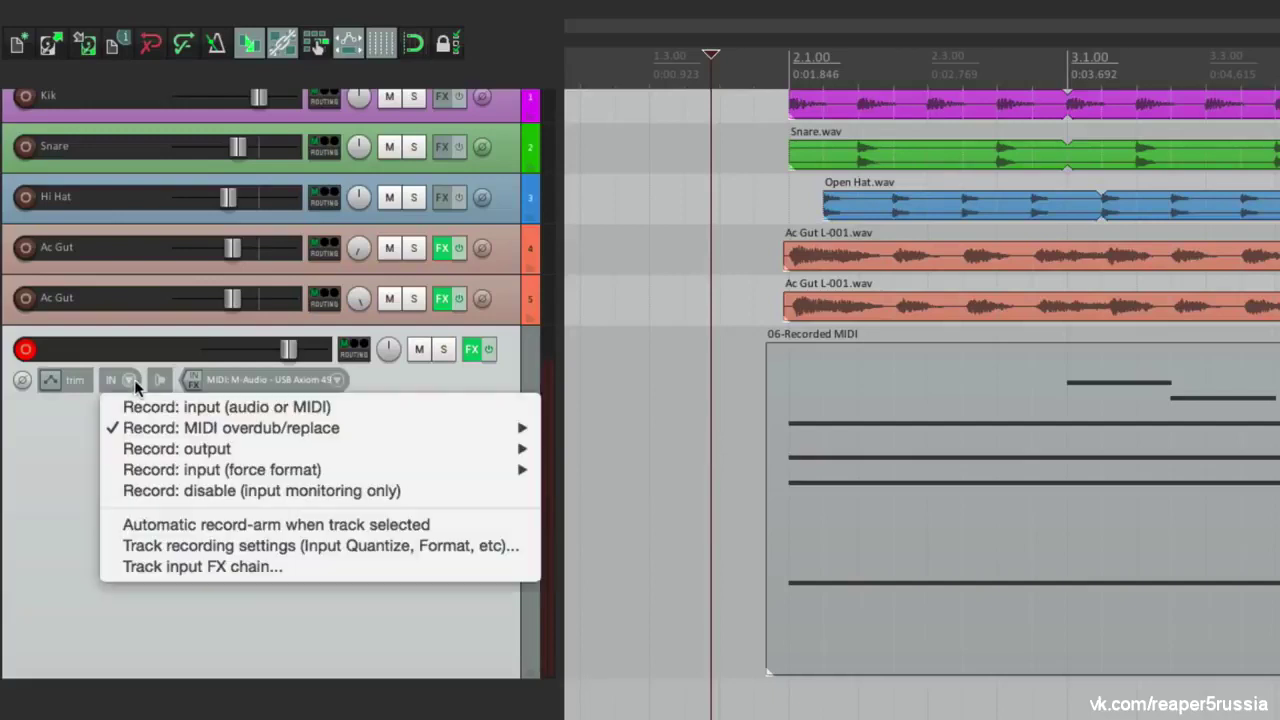
pyautogui.click(120, 553)
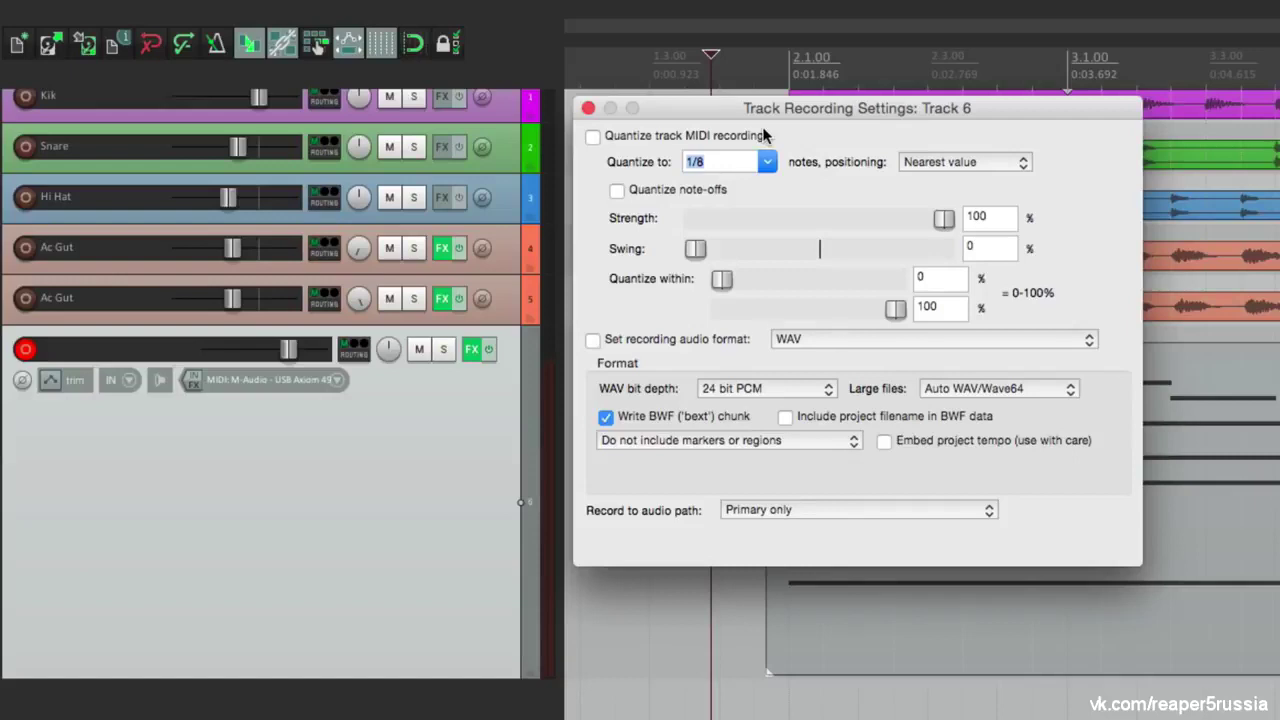
pyautogui.click(593, 137)
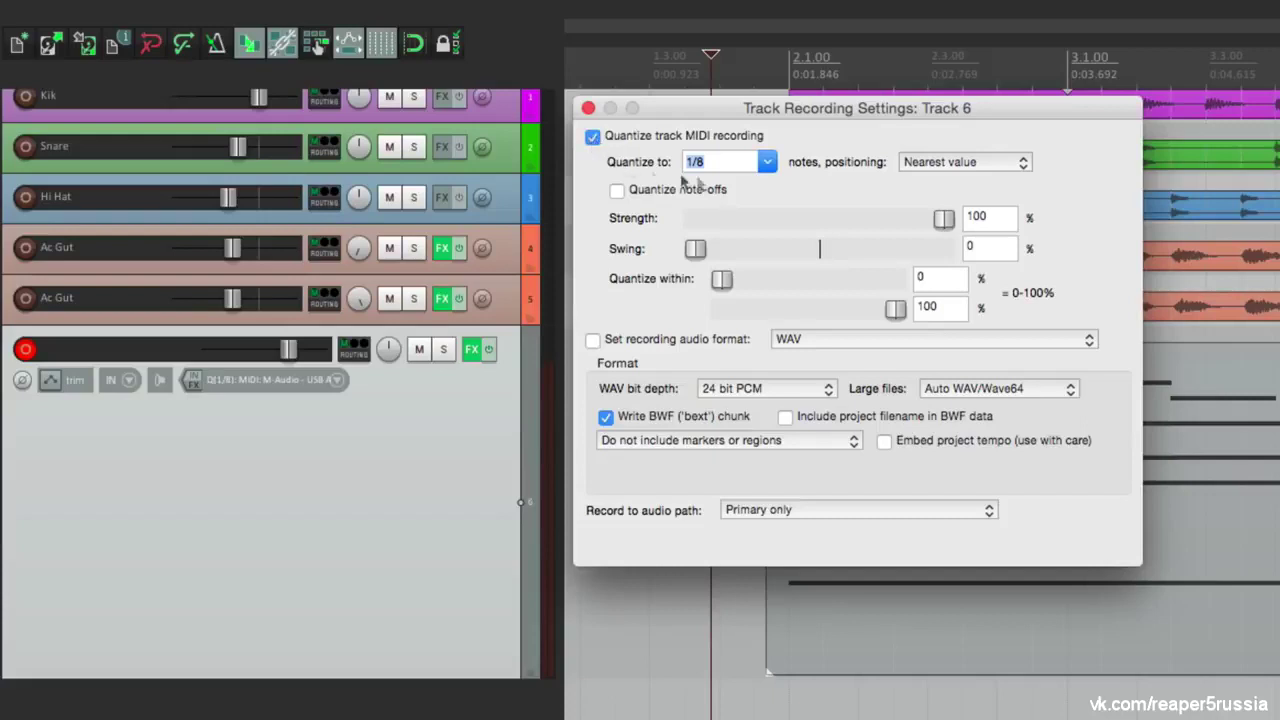
pyautogui.click(768, 163)
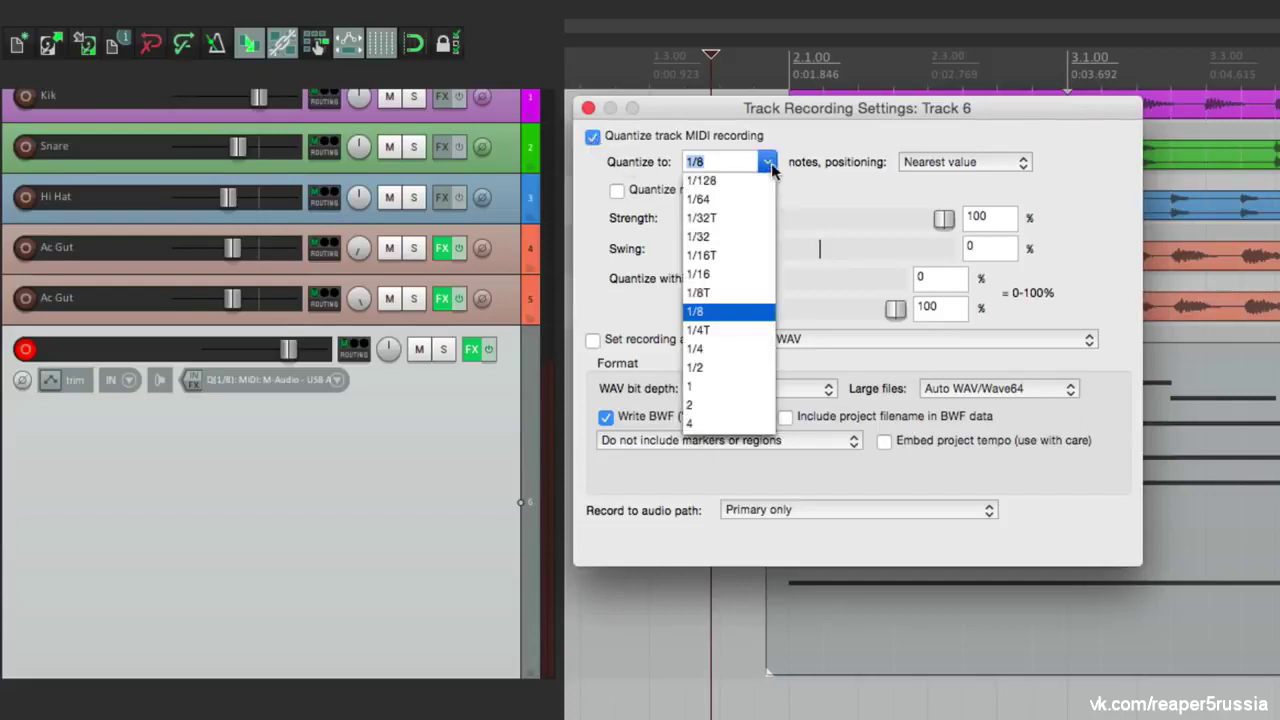
pyautogui.click(737, 279)
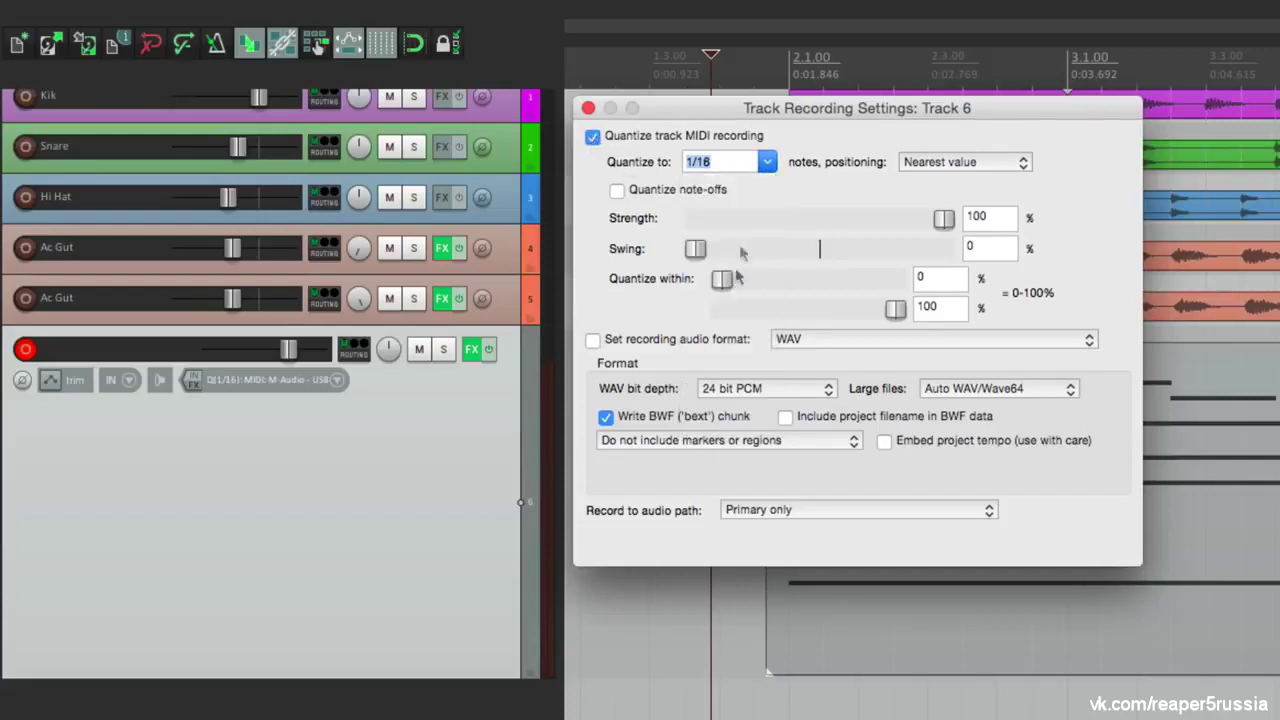
pyautogui.click(767, 162)
pyautogui.click(733, 347)
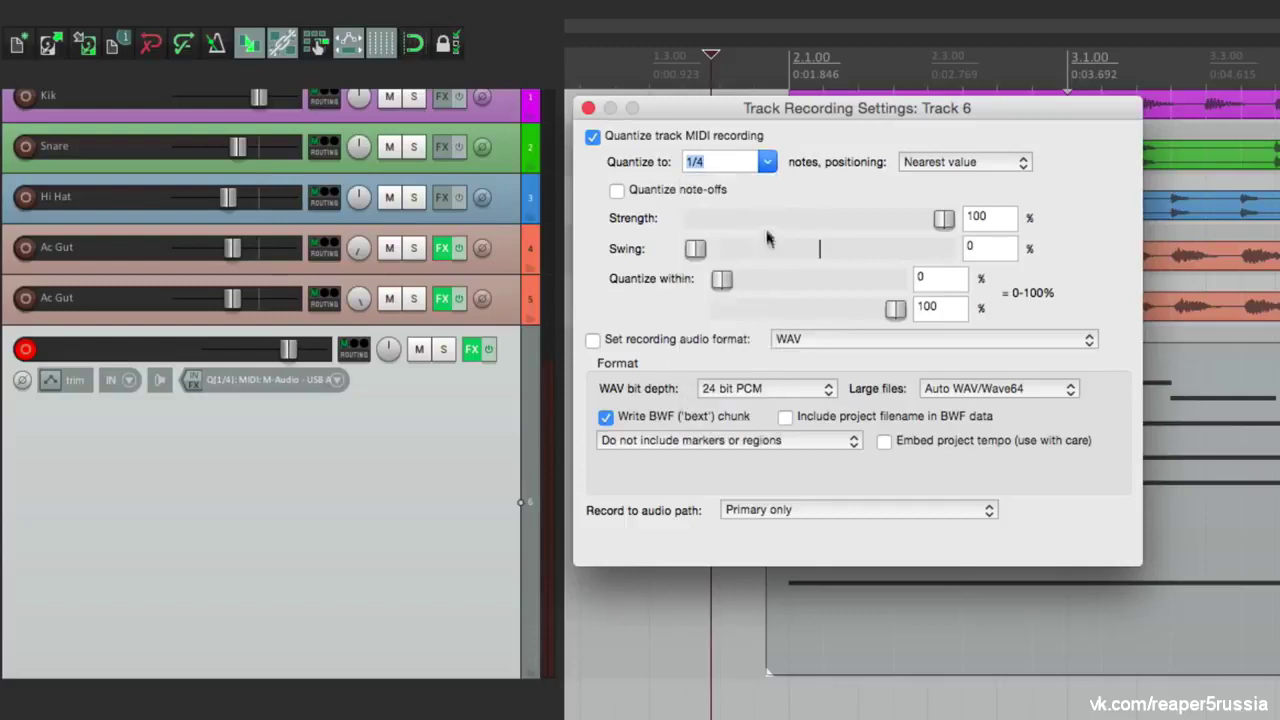
pyautogui.click(767, 162)
pyautogui.click(735, 313)
pyautogui.click(588, 108)
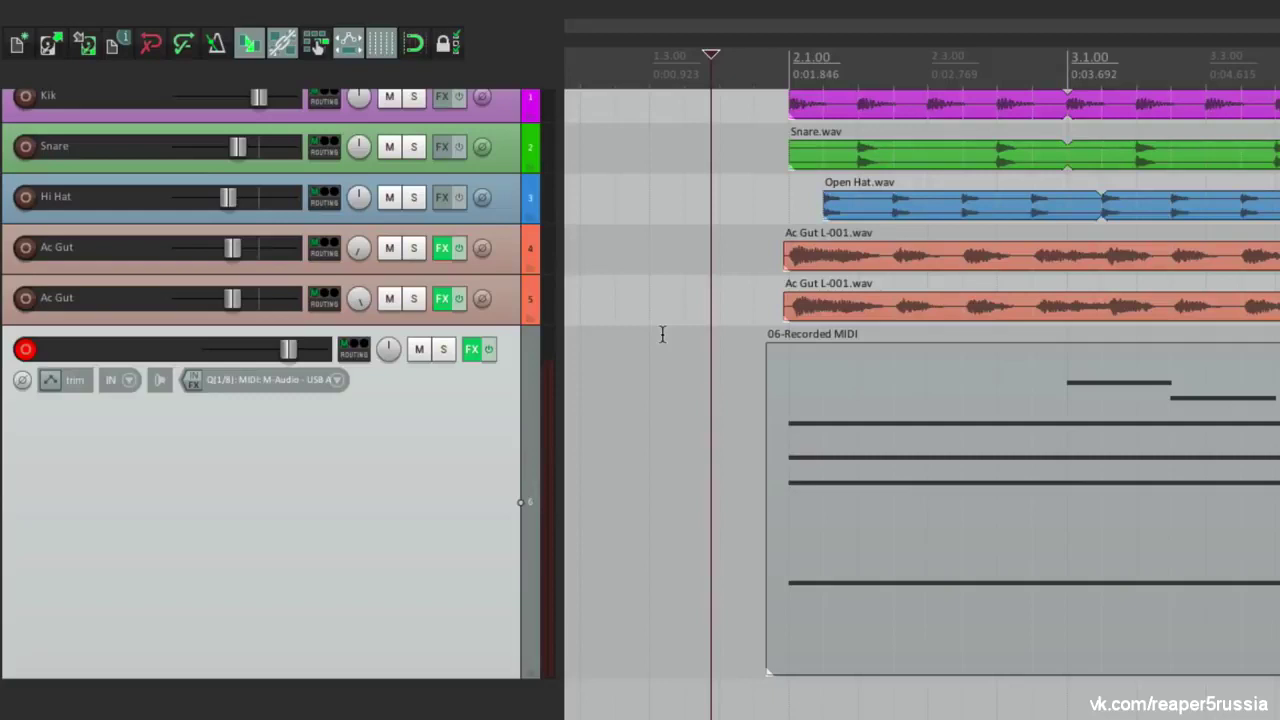
# Overdub short rhythmic notes onto track 6's piano part from the project start through bar 9, and return to the start
pyautogui.click(651, 377)
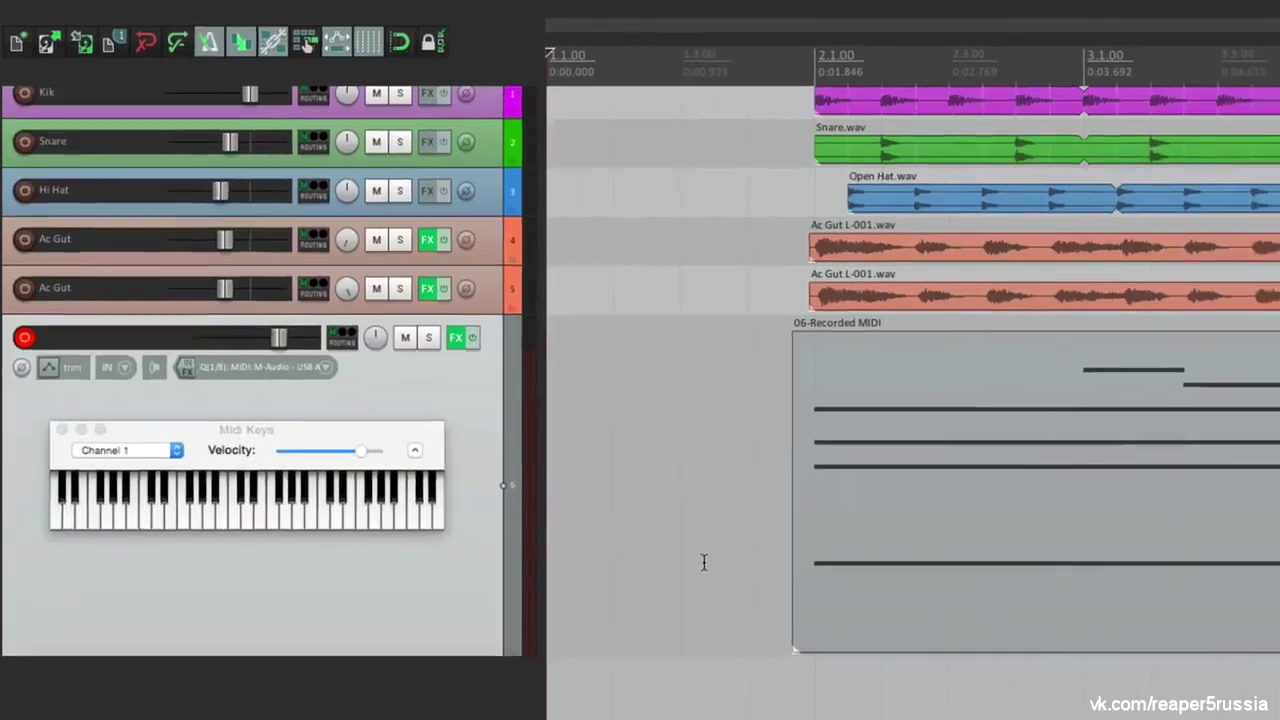
pyautogui.press('space')
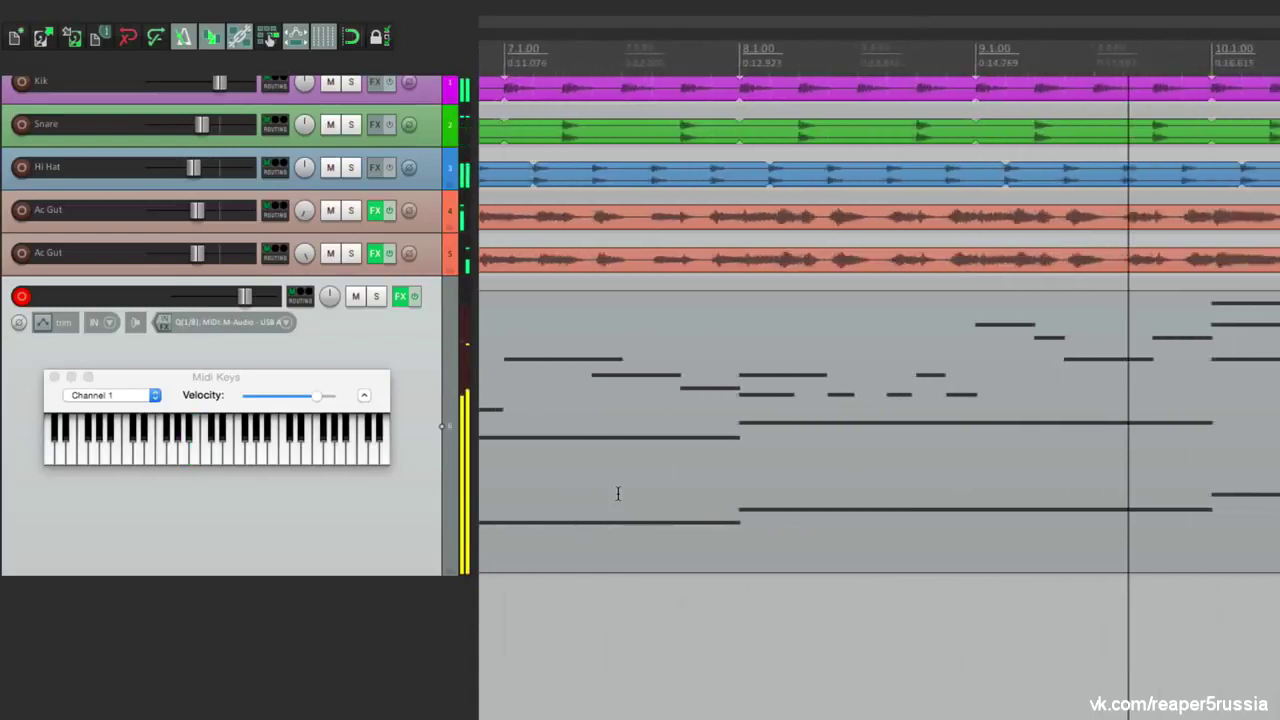
pyautogui.press('space')
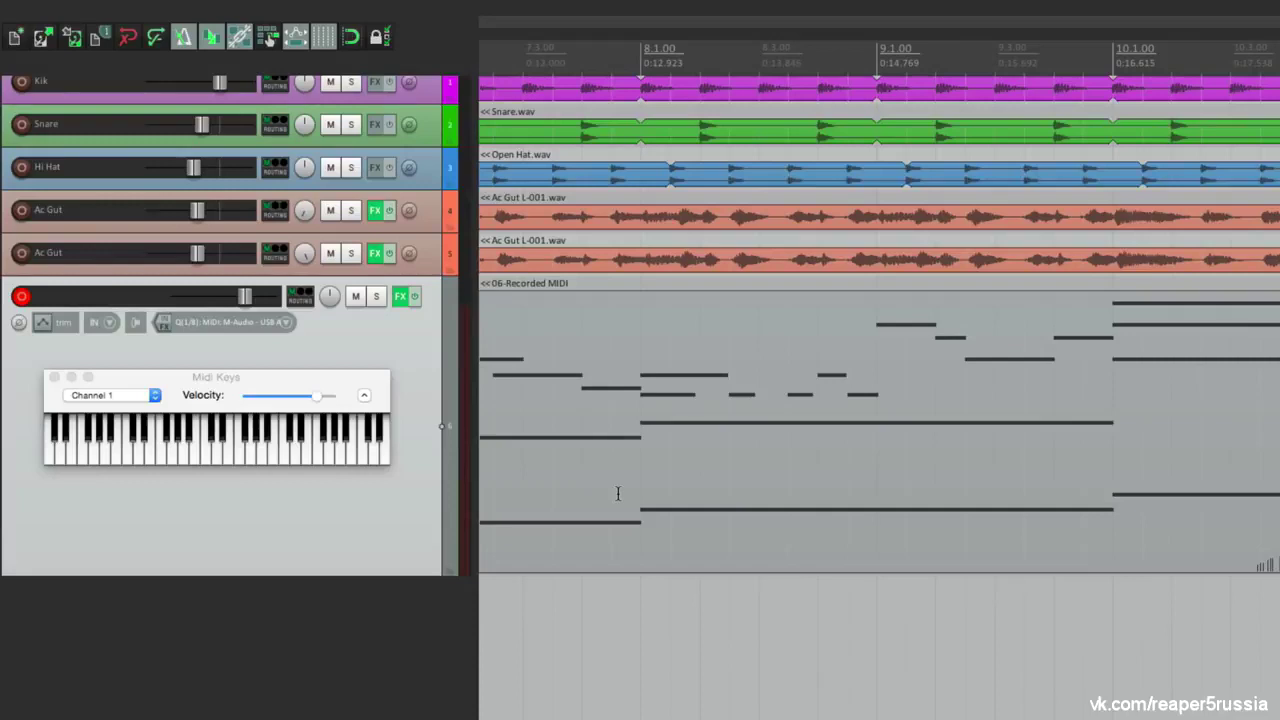
pyautogui.press('Home')
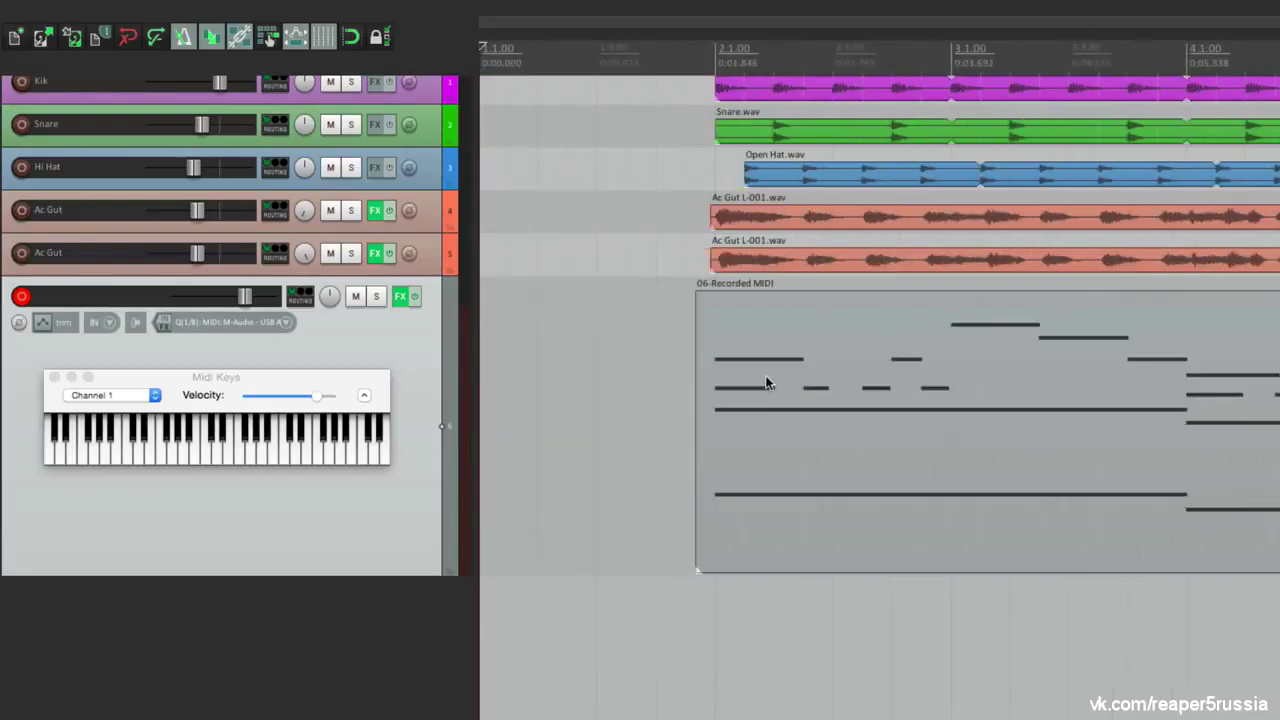
# Play back the overdubbed piano part from bar 2 in the MIDI editor, and undo the overdub recording
pyautogui.doubleClick(765, 376)
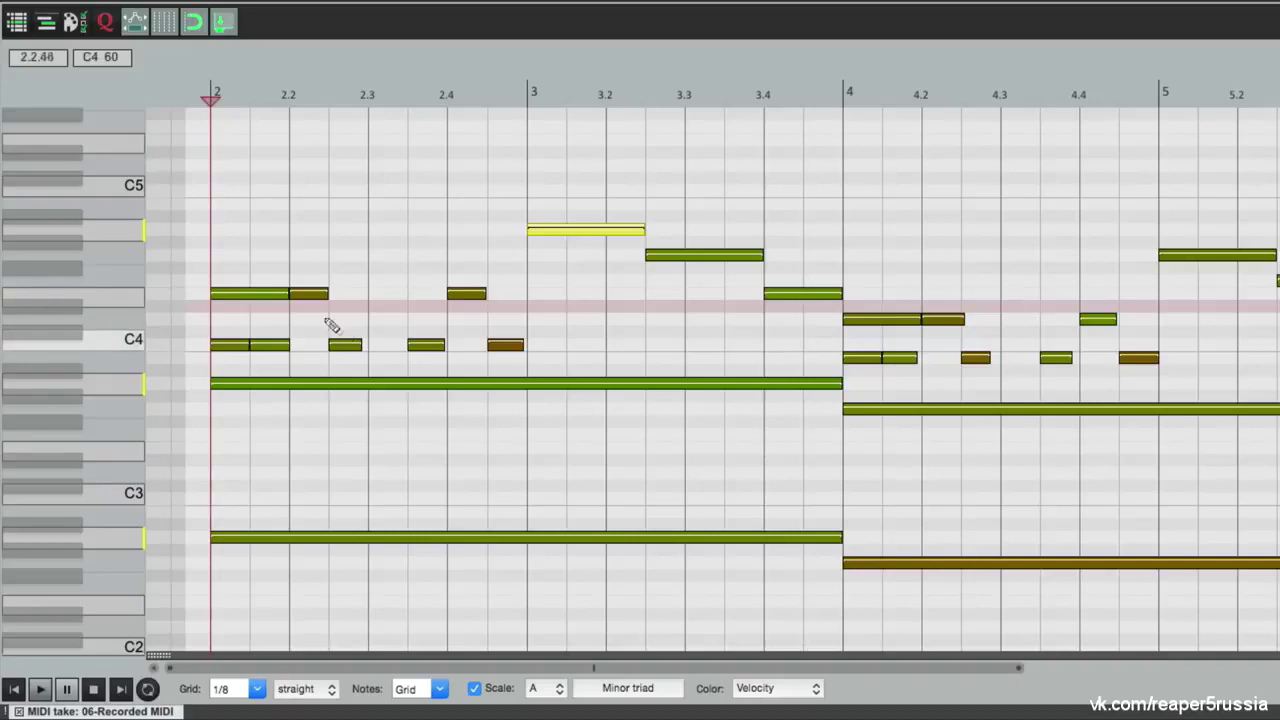
pyautogui.press('space')
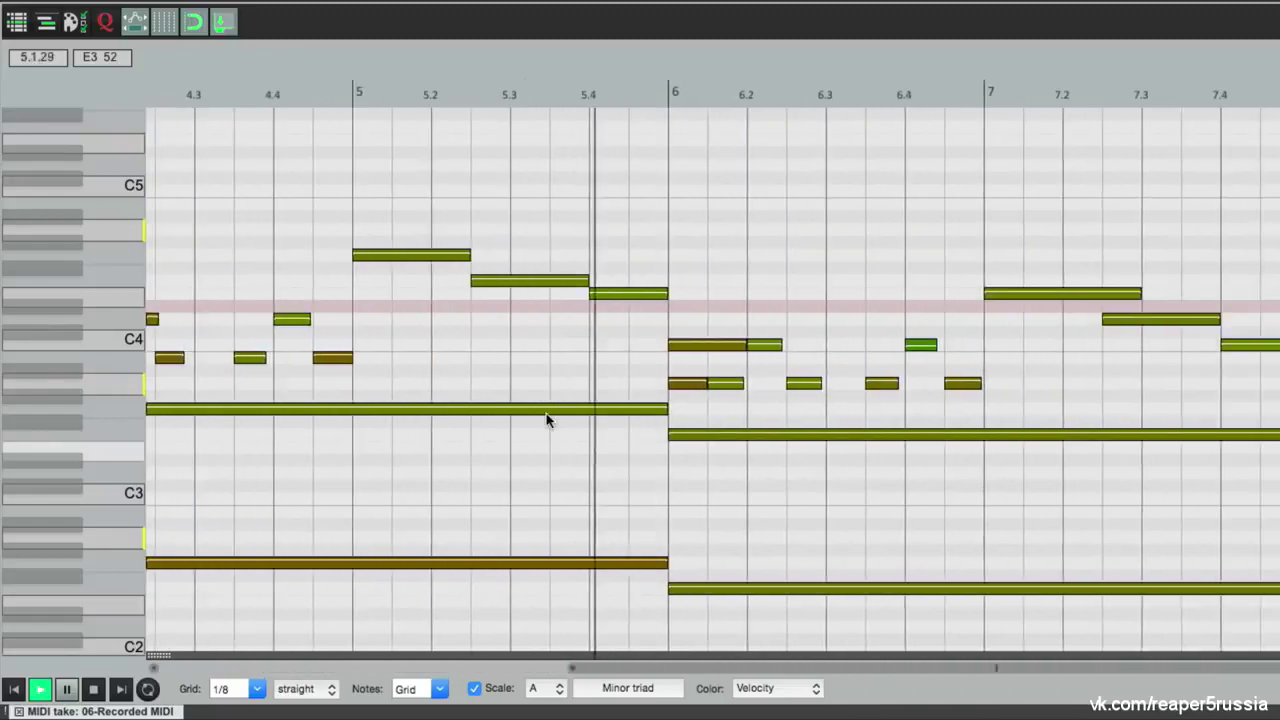
pyautogui.press('space')
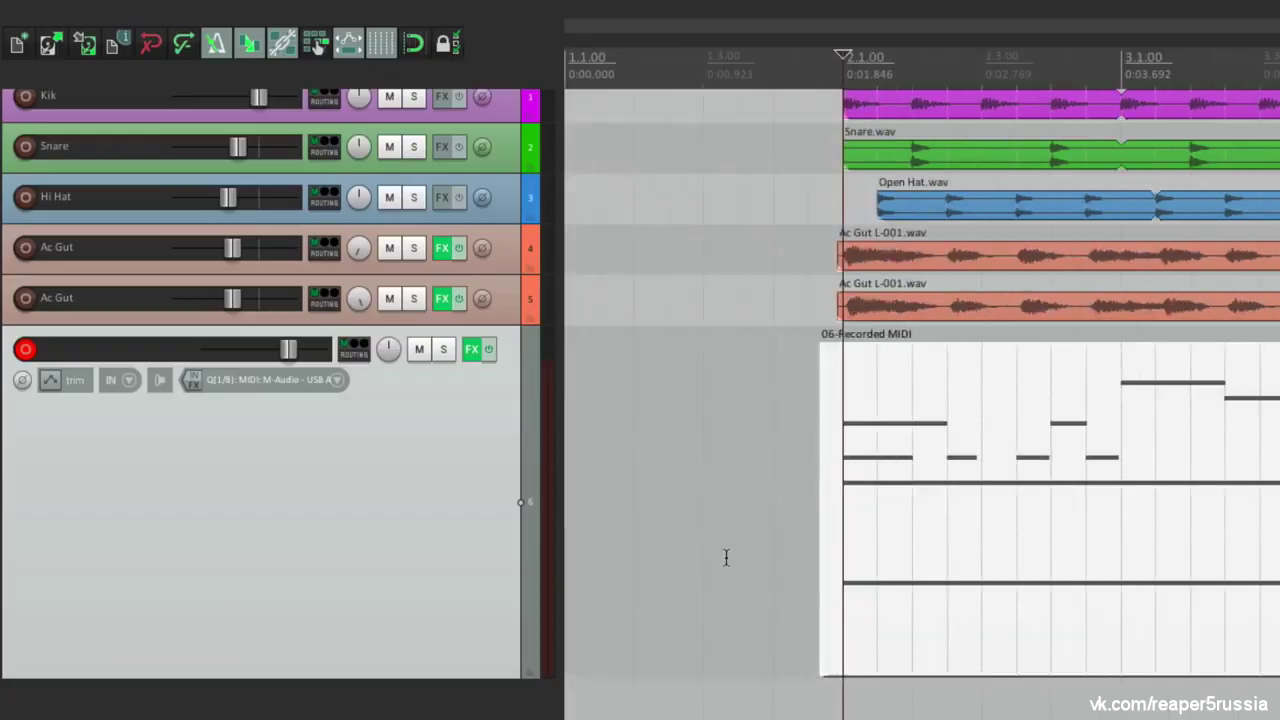
pyautogui.click(726, 556)
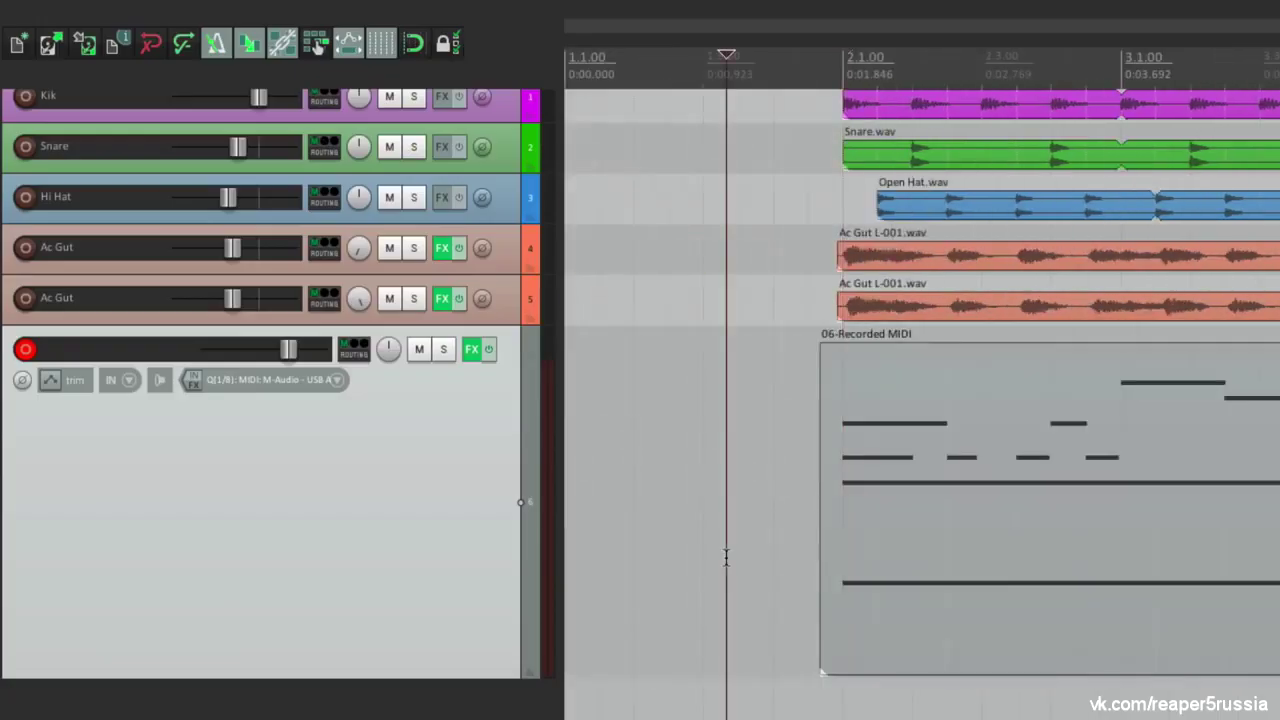
pyautogui.hotkey('ctrl', 'z')
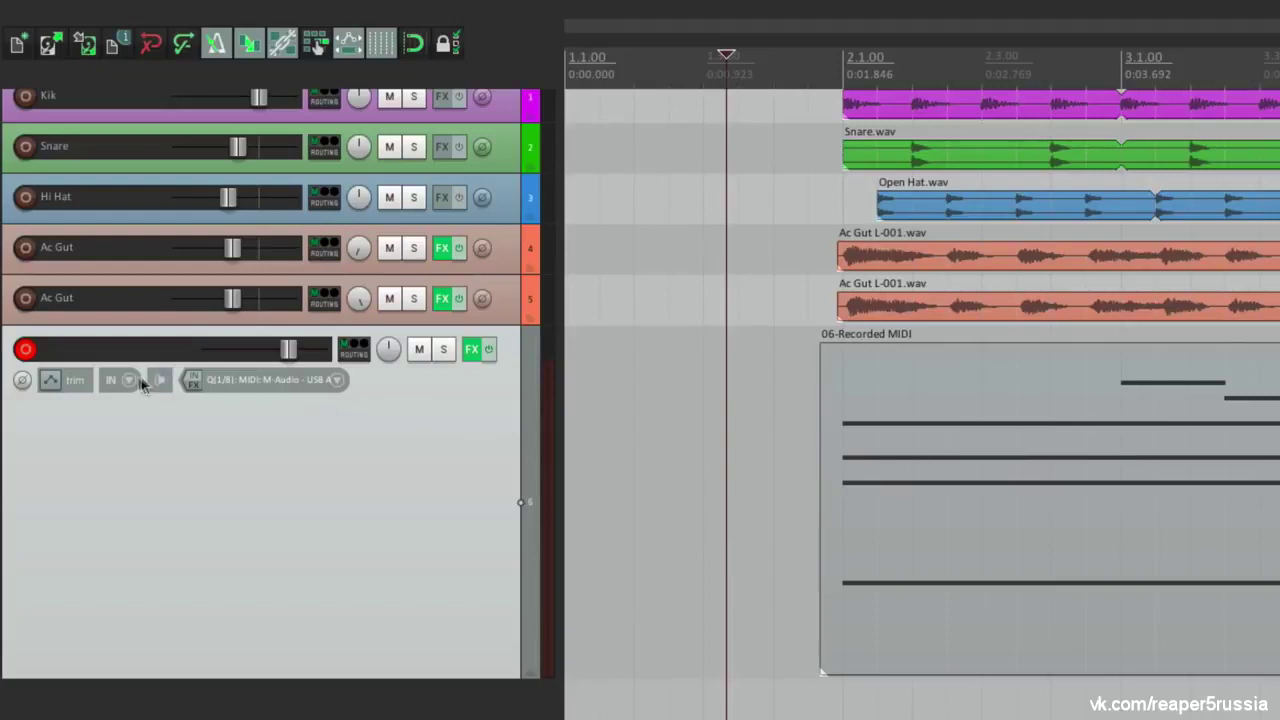
# Set track 6's record mode to MIDI replace, with the edit cursor just before bar 2 and the metronome off
pyautogui.click(145, 385)
pyautogui.moveTo(134, 427)
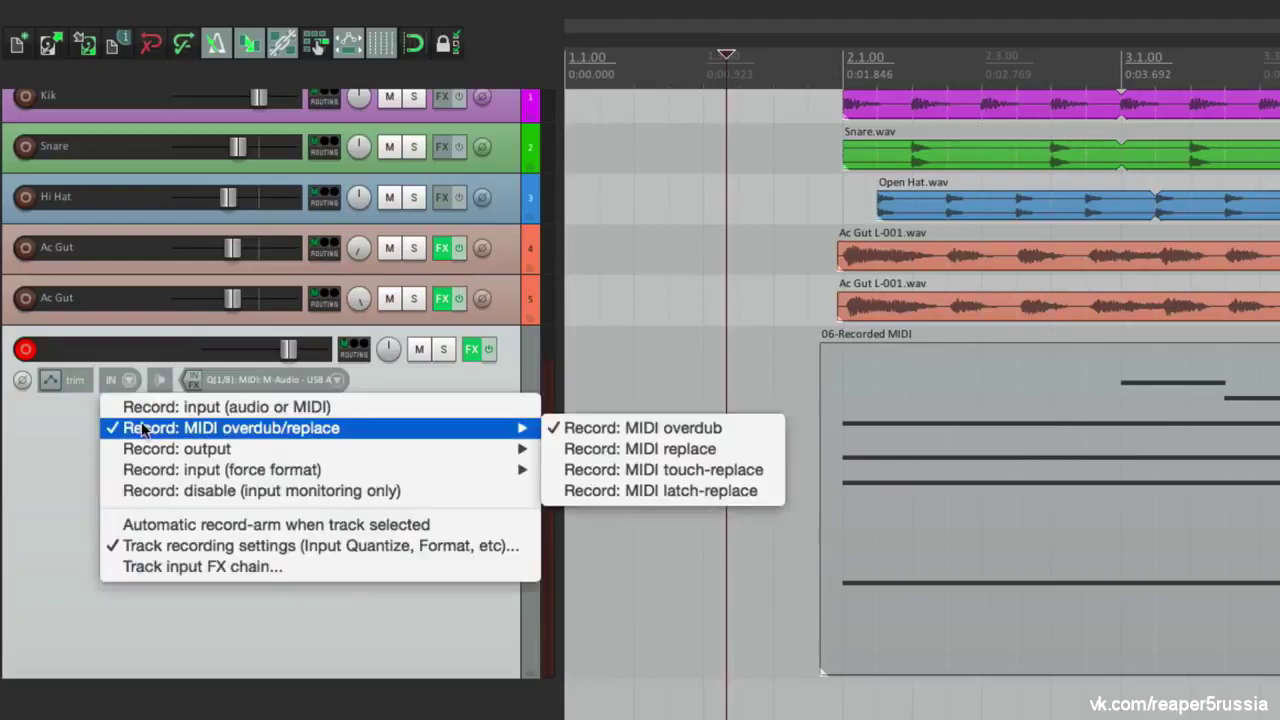
pyautogui.click(592, 458)
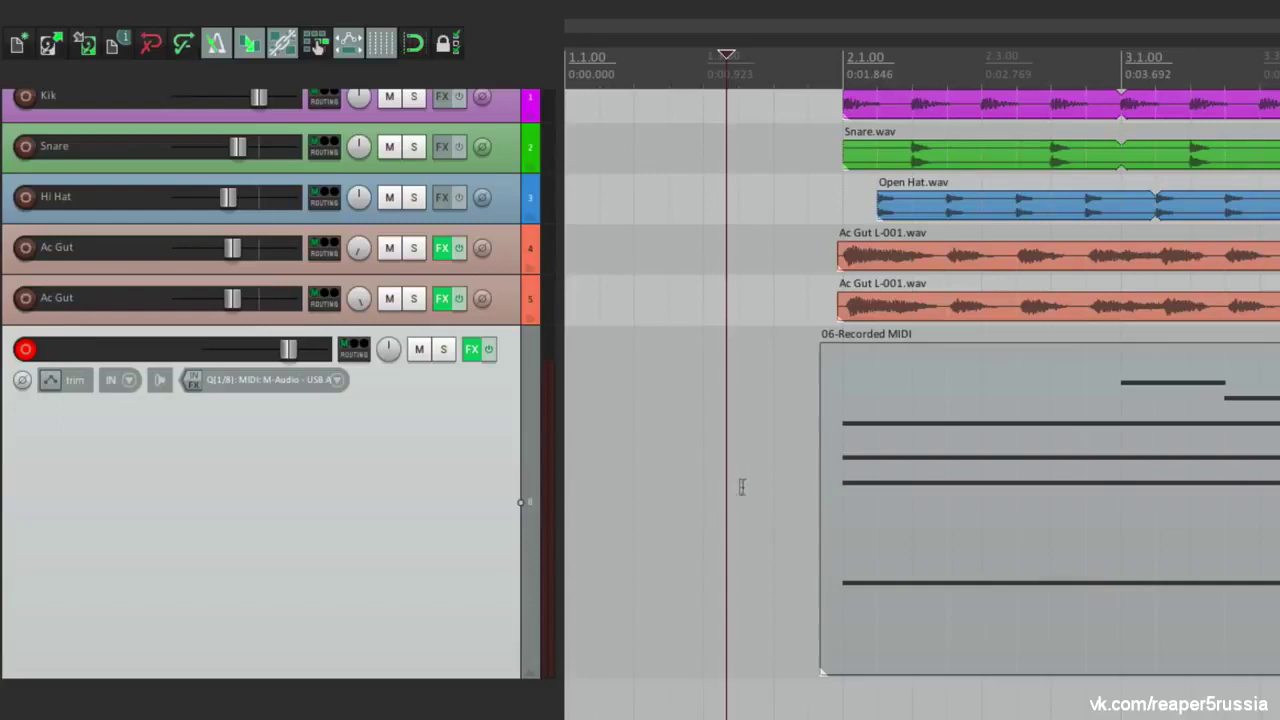
pyautogui.click(770, 495)
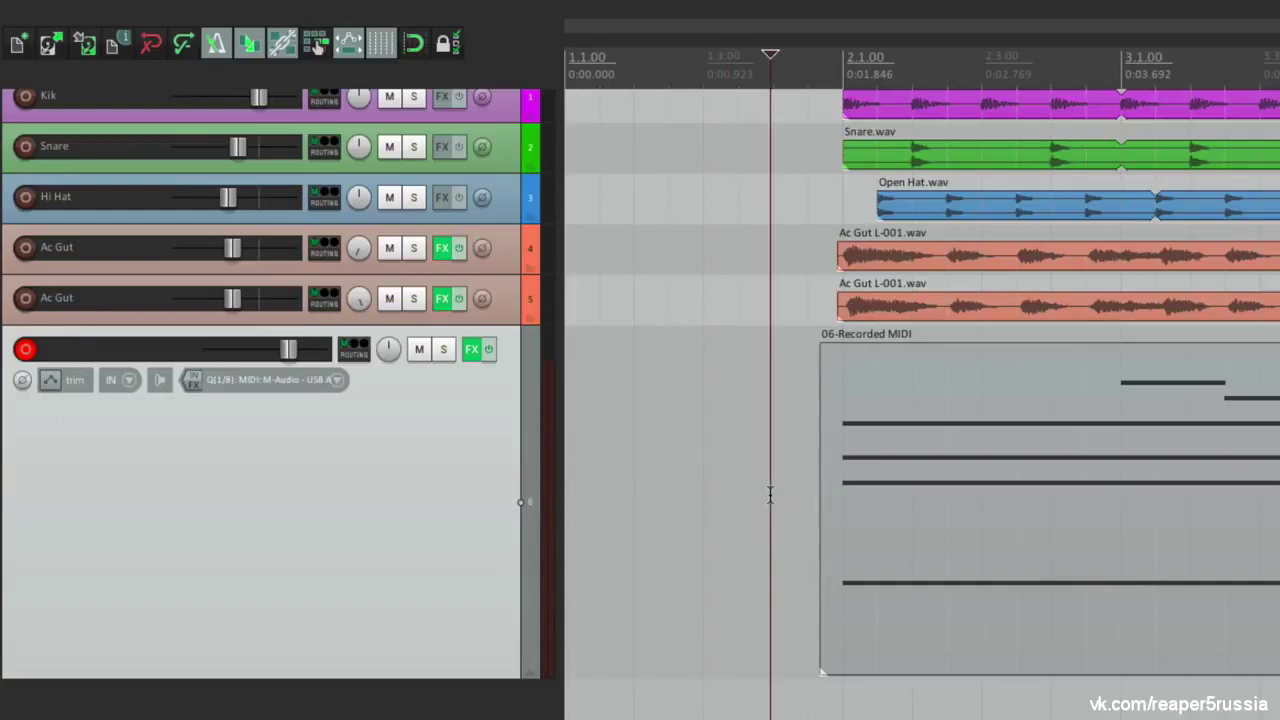
pyautogui.hotkey('ctrl', 'r')
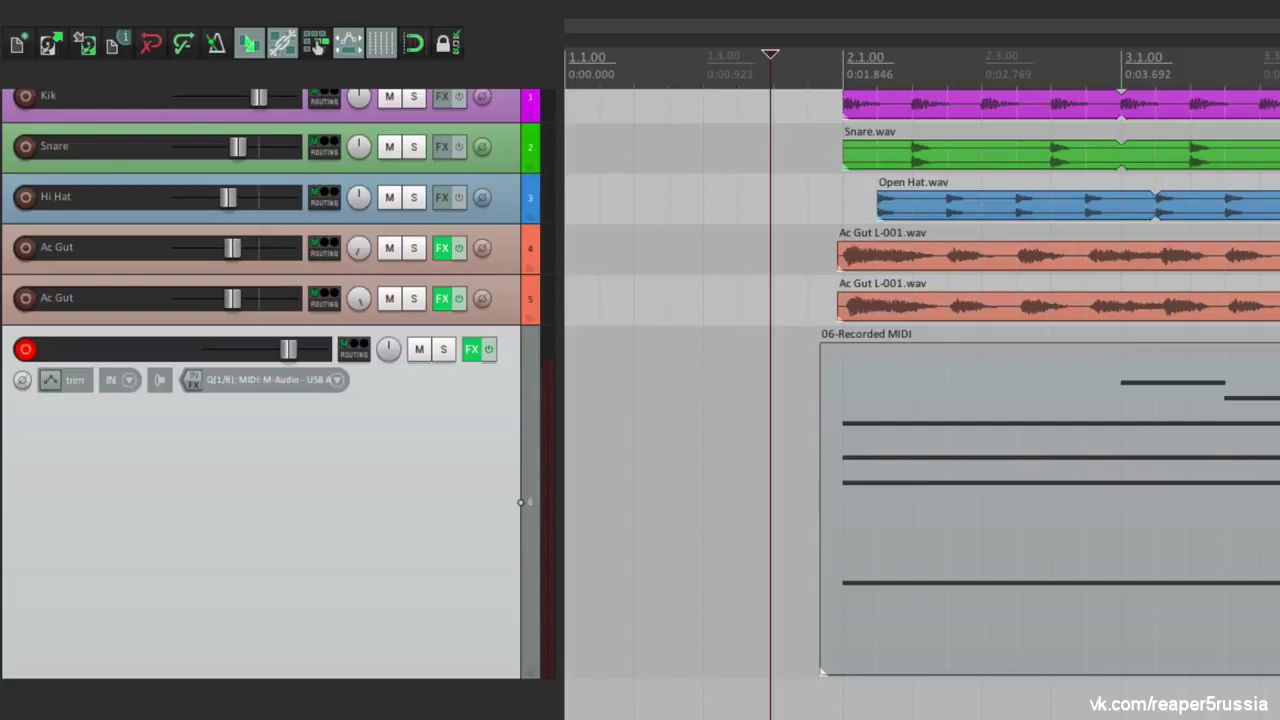
# Set recording to punch within the time selection, select 4.1.00 to 6.1.00, and place the edit cursor just before bar 2
pyautogui.moveTo(611, 6)
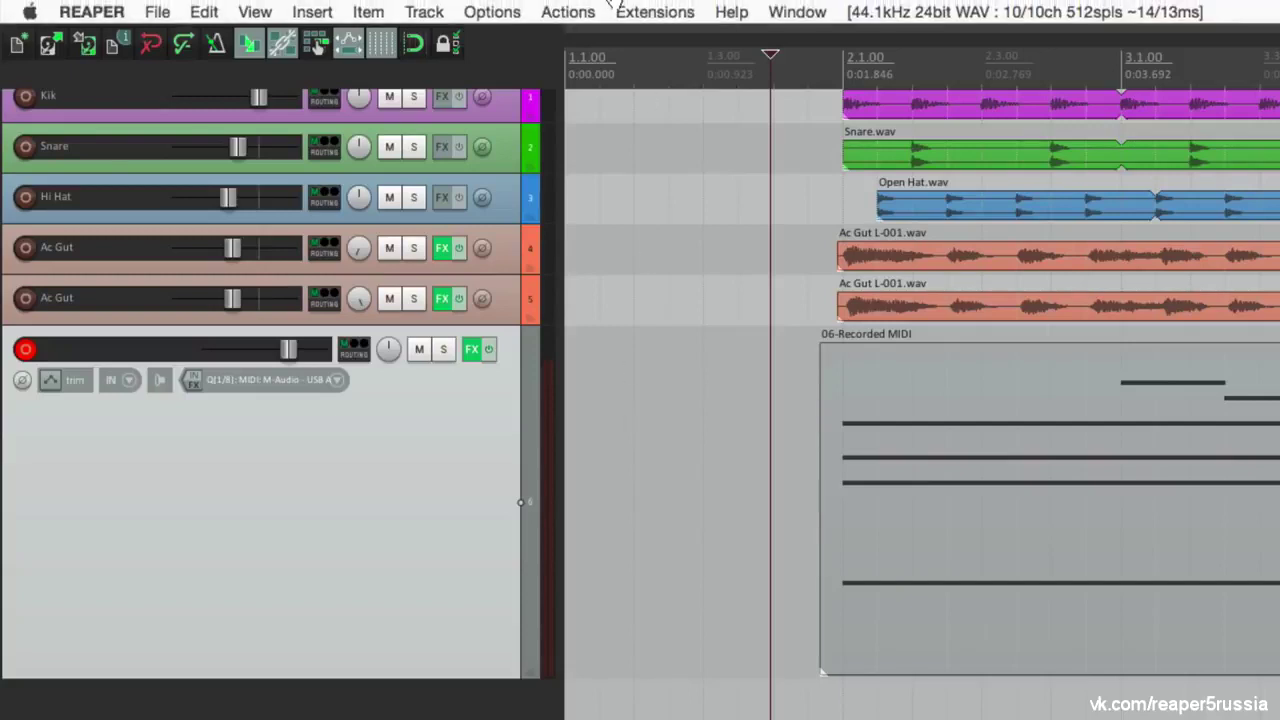
pyautogui.click(497, 10)
pyautogui.click(479, 62)
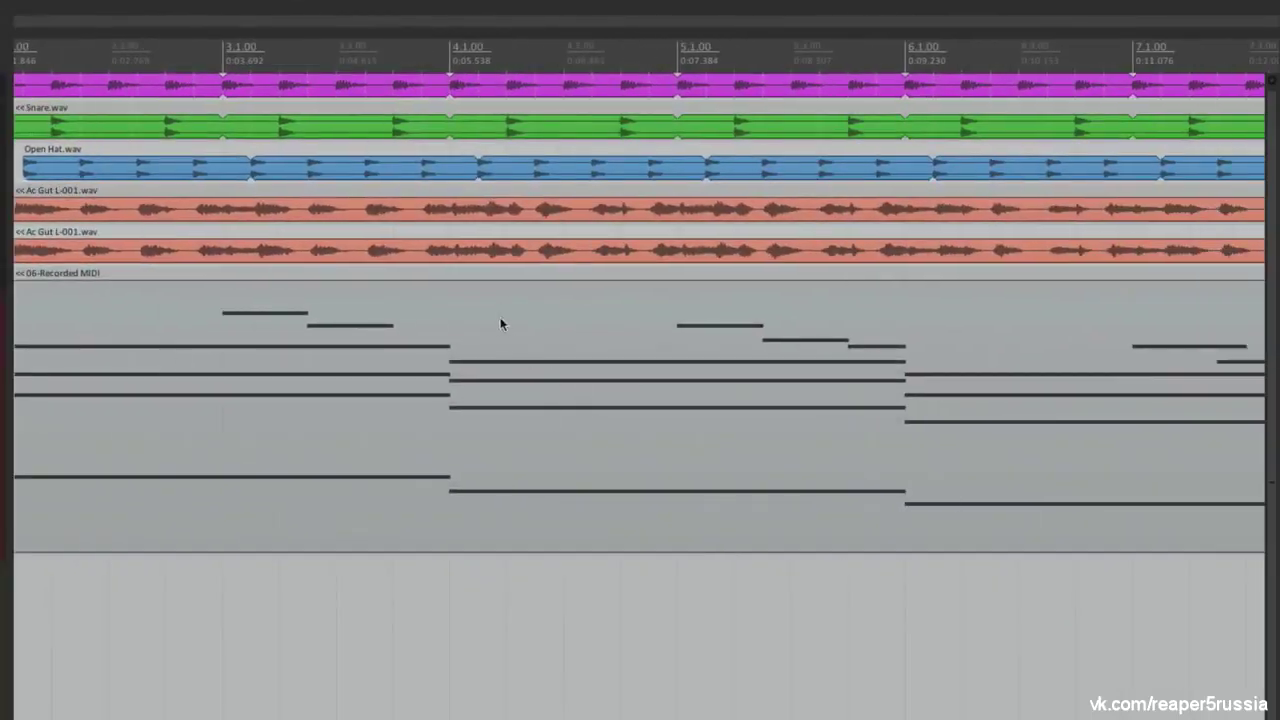
pyautogui.moveTo(449, 271); pyautogui.dragTo(904, 278)
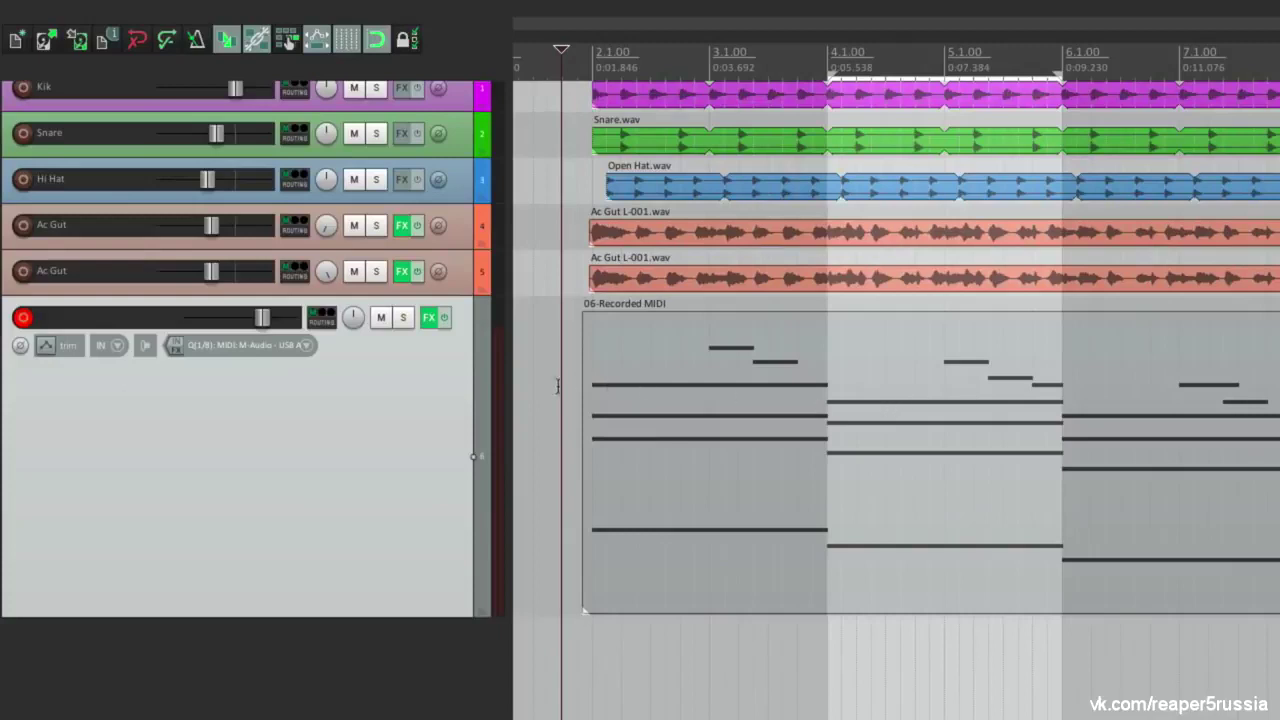
pyautogui.click(563, 393)
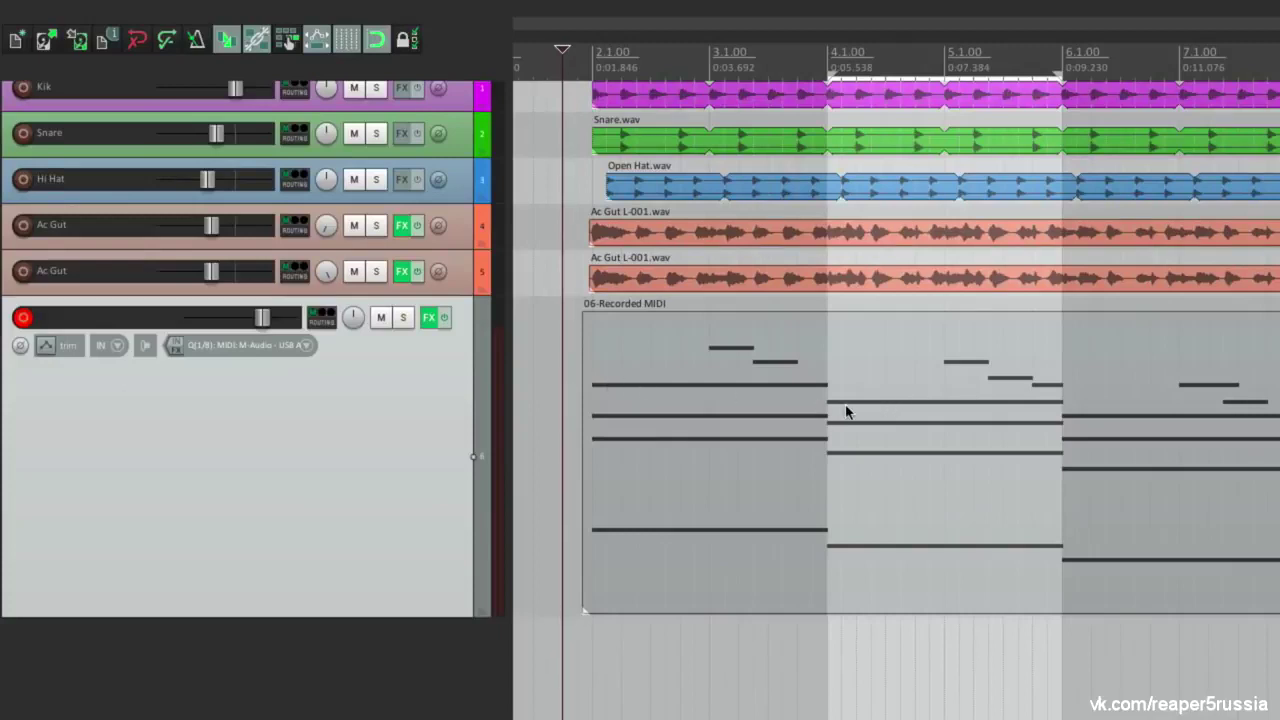
# Record replacement notes over bars 4 and 5 of track 6 in MIDI replace mode, then undo the recording and clear the time selection
pyautogui.click(120, 345)
pyautogui.moveTo(474, 397)
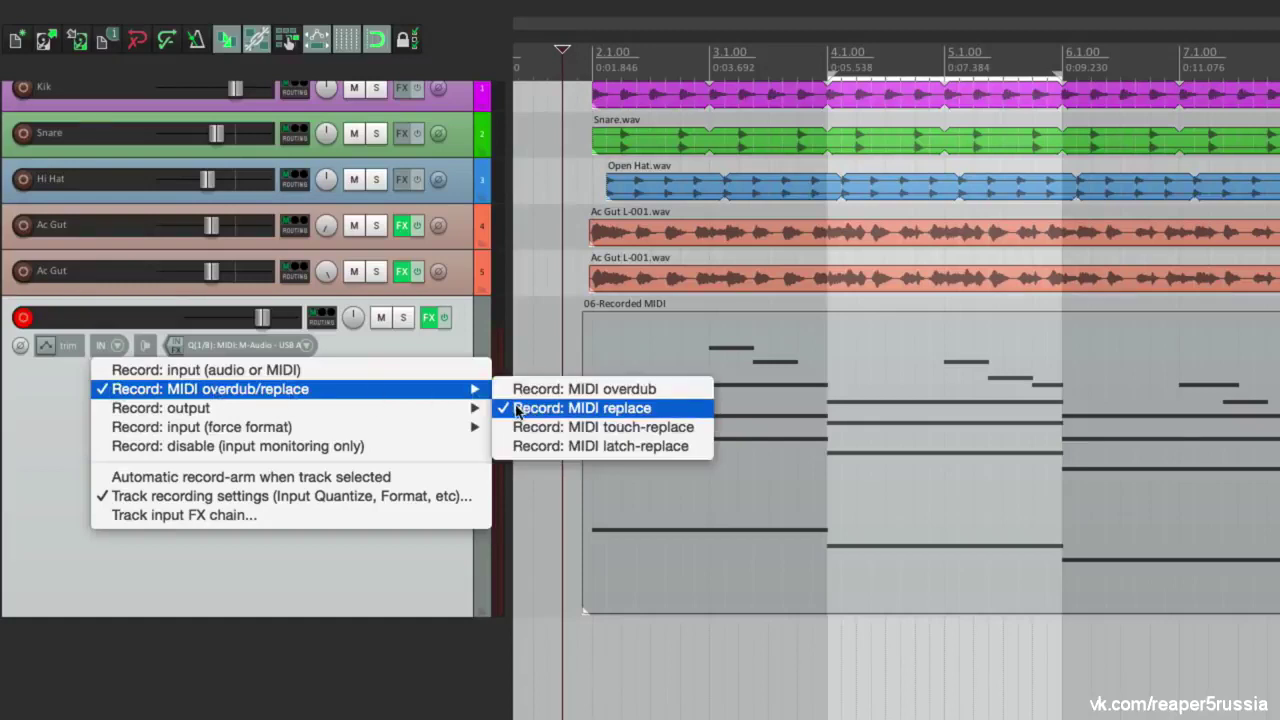
pyautogui.click(518, 408)
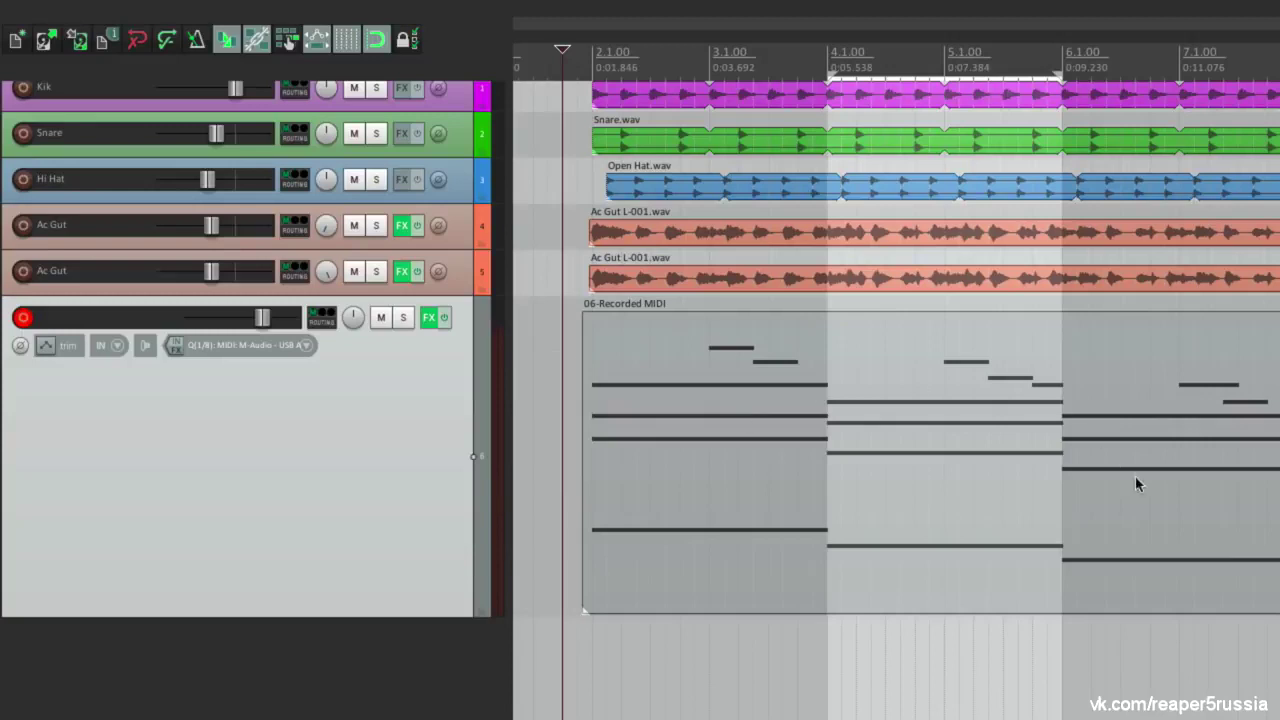
pyautogui.press('space')
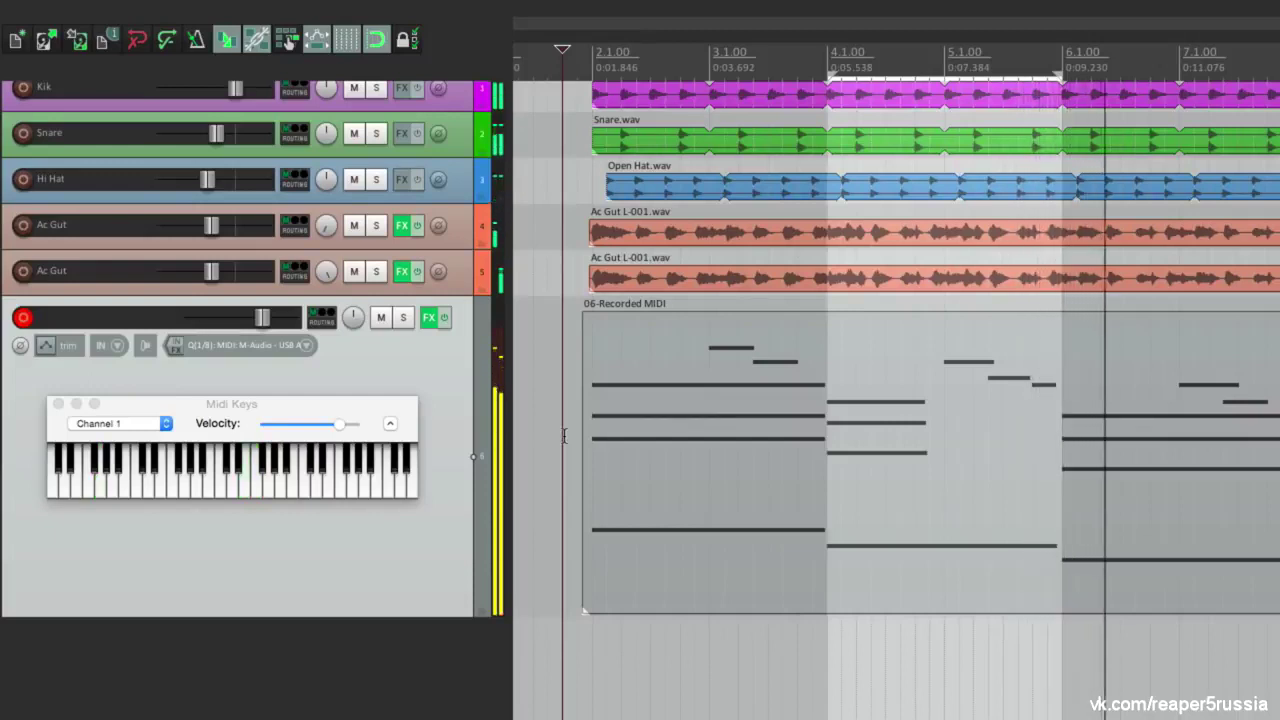
pyautogui.press('space')
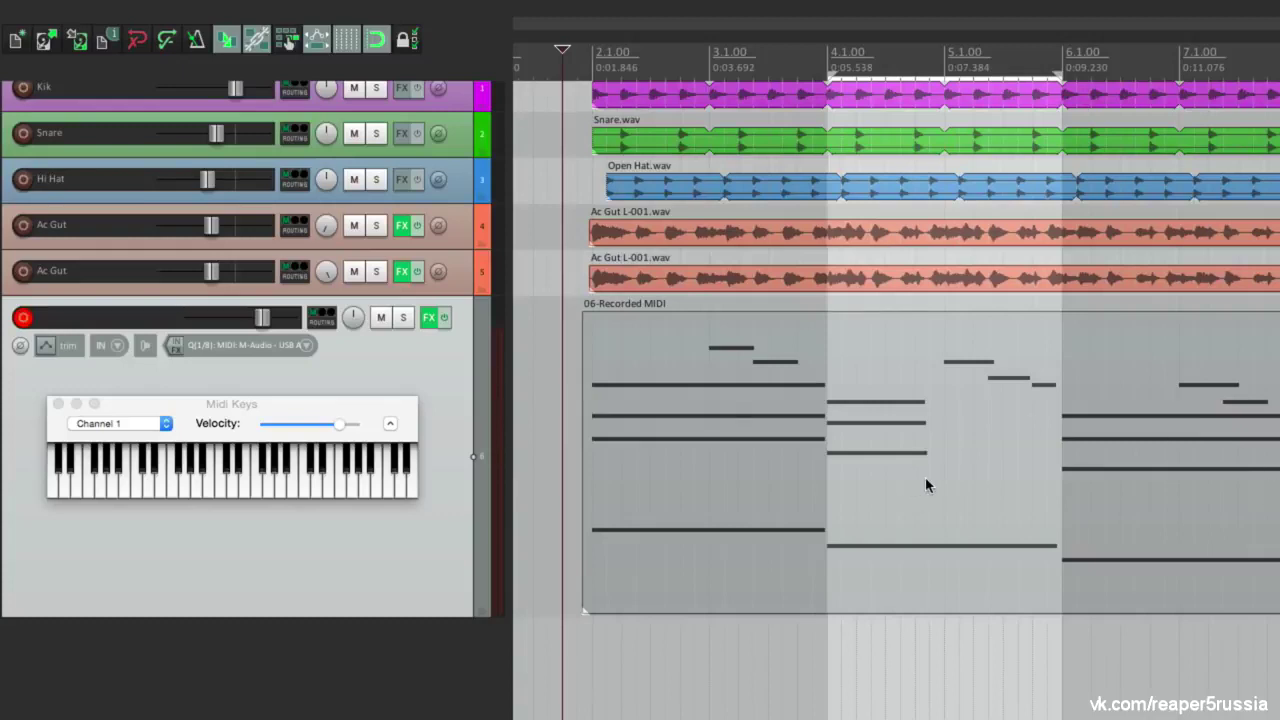
pyautogui.press('Escape')
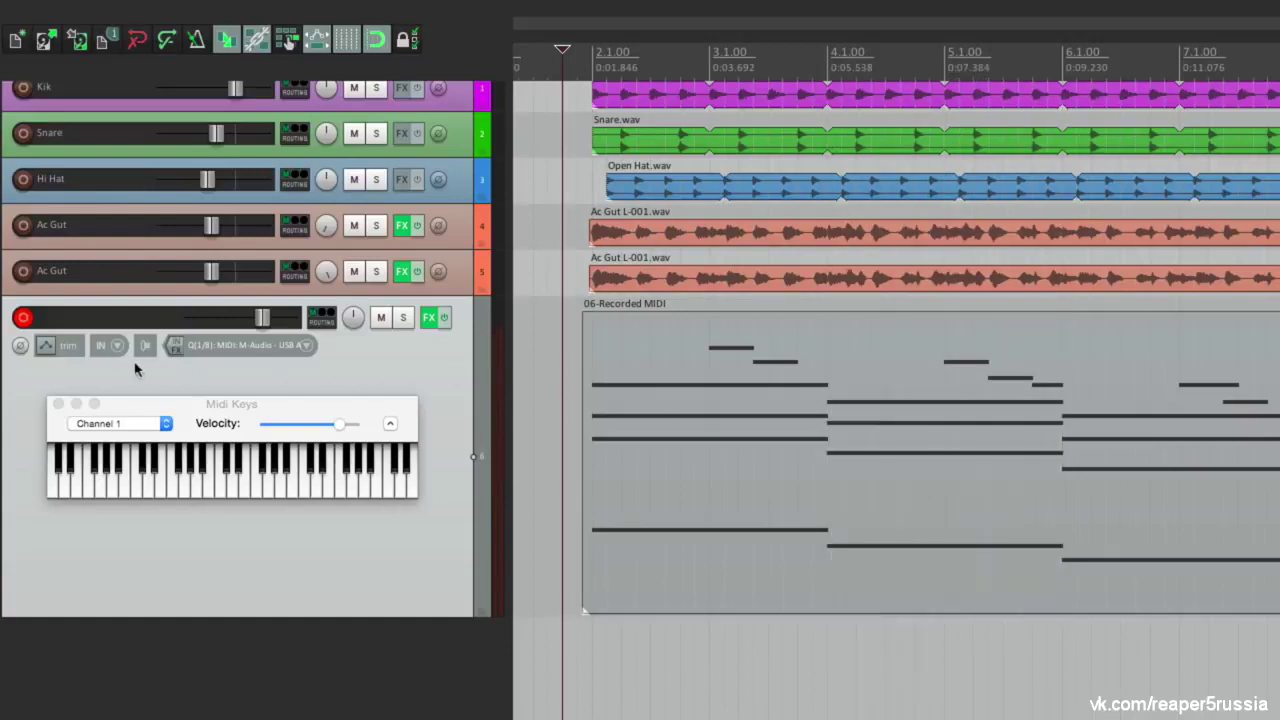
# Switch track 6 to MIDI touch-replace, and re-record the piano notes in bars 4 and 5, starting from just before bar 2
pyautogui.click(127, 362)
pyautogui.click(121, 349)
pyautogui.moveTo(130, 388)
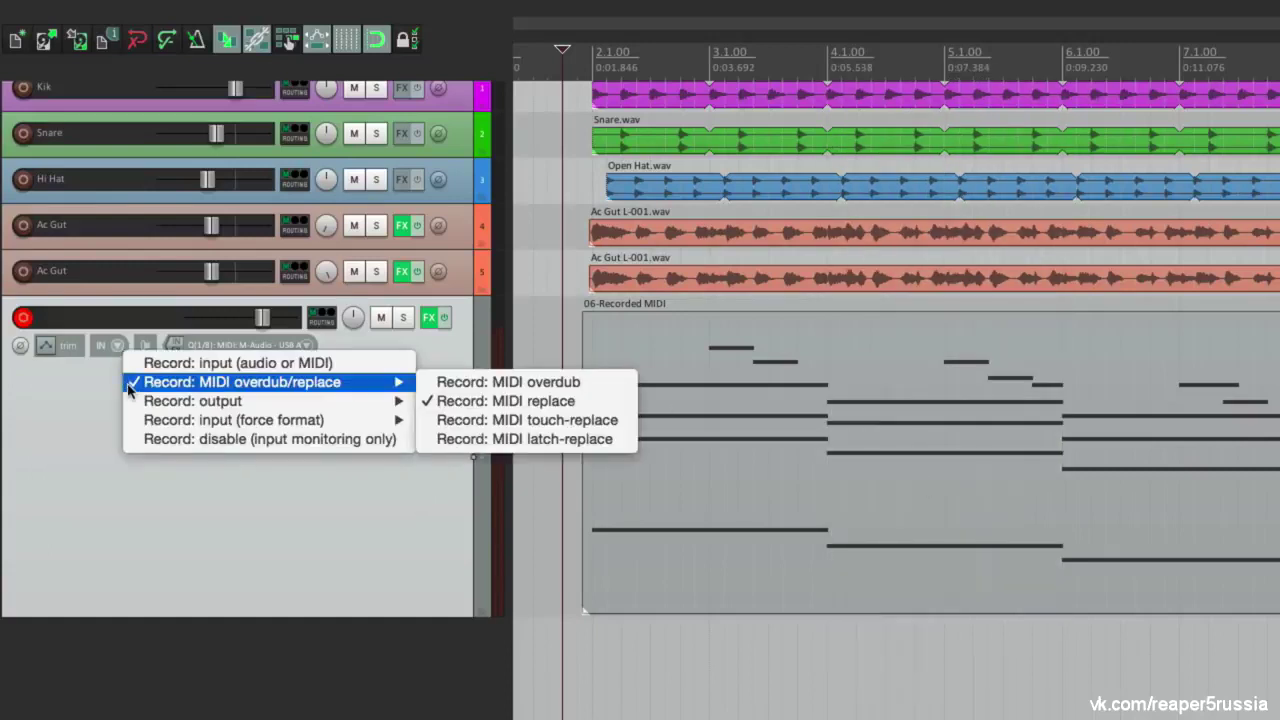
pyautogui.click(455, 421)
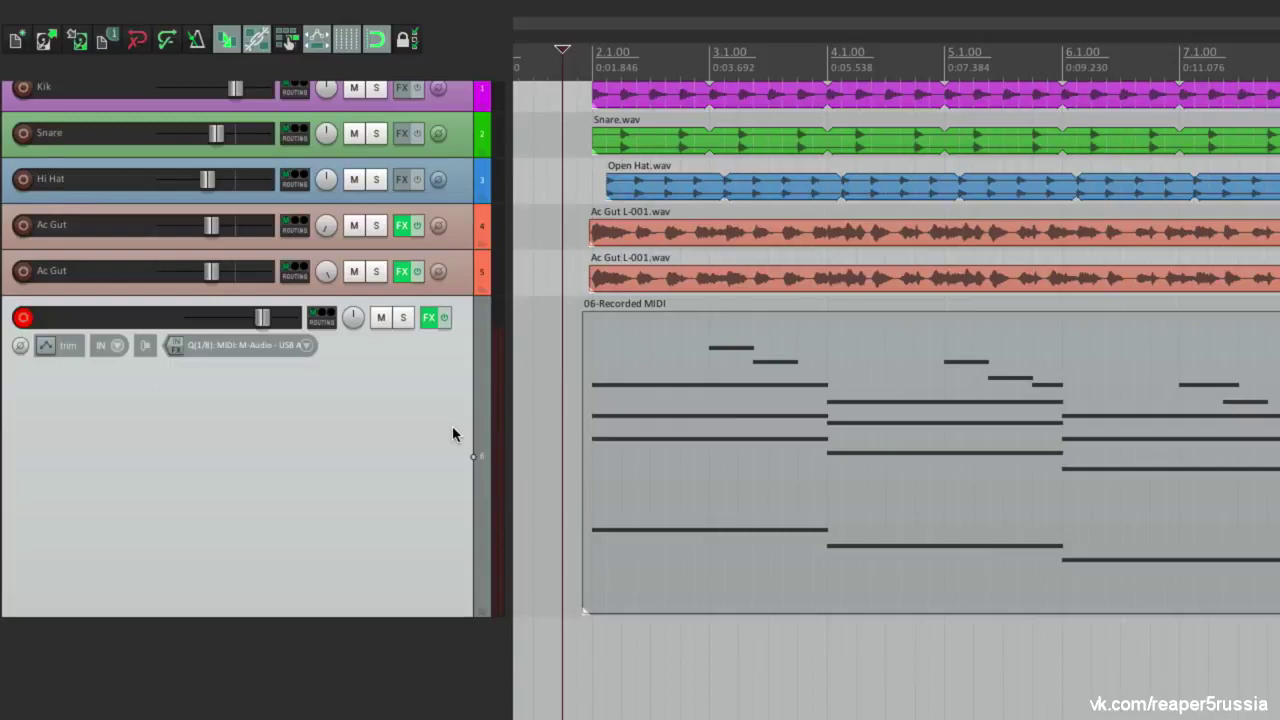
pyautogui.scroll(1, 452, 434)
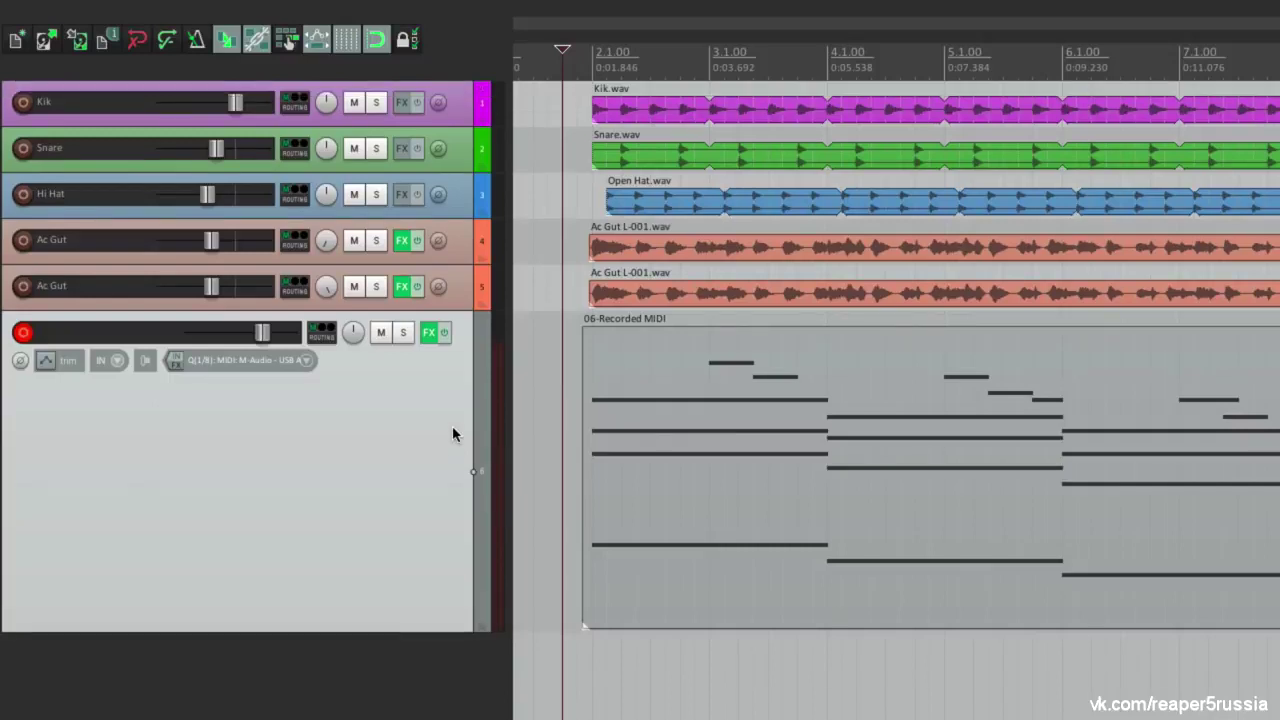
pyautogui.press('space')
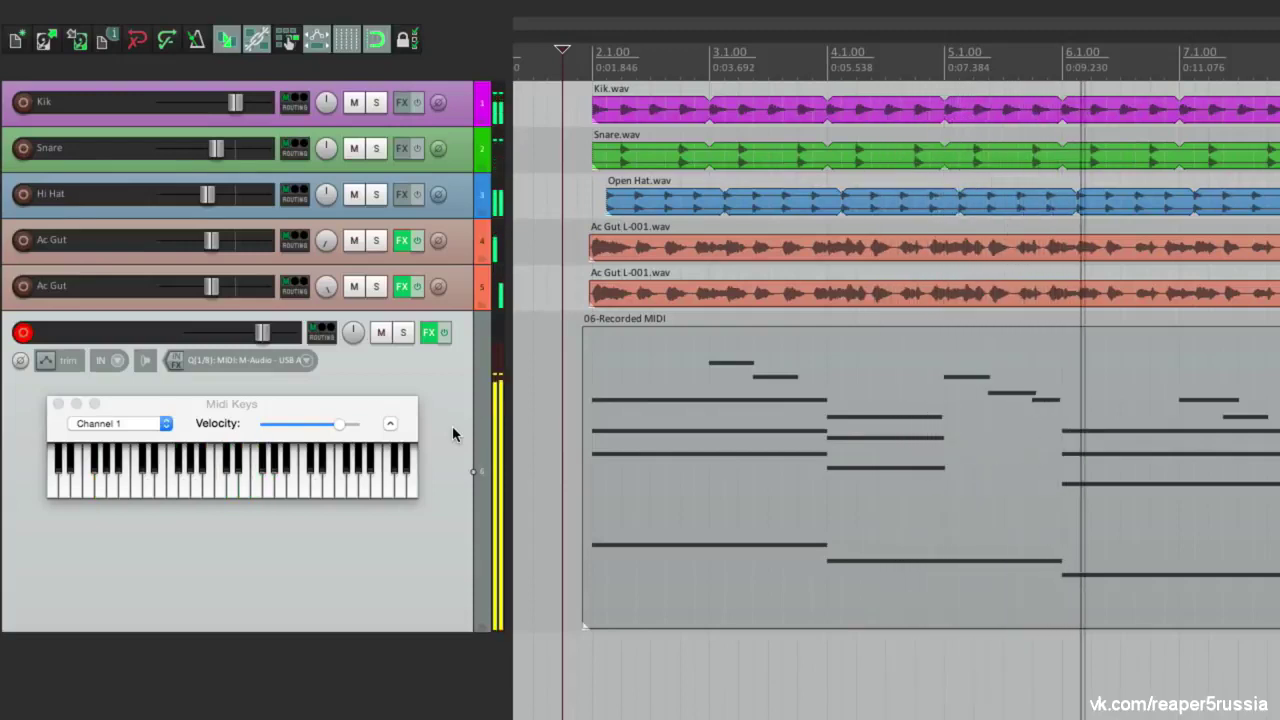
pyautogui.press('space')
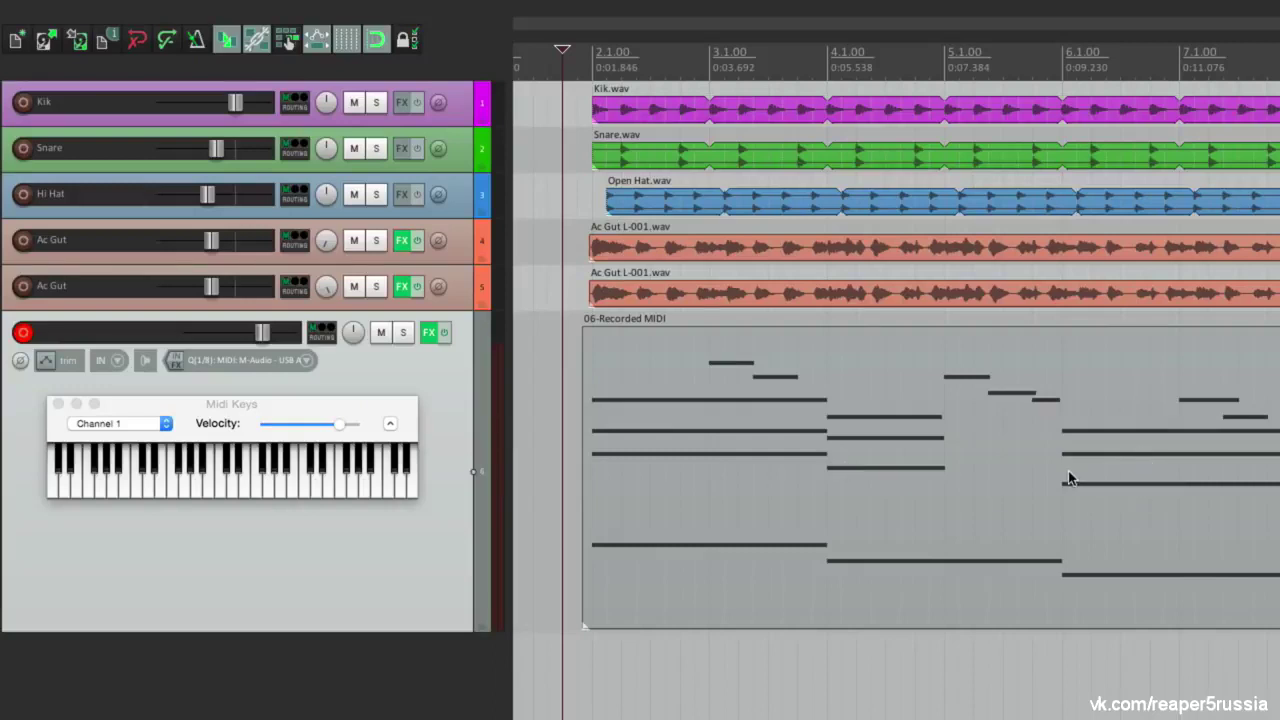
# Hide the virtual MIDI keyboard, and set track 6's record mode to MIDI latch-replace
pyautogui.hotkey('alt', 'b')
pyautogui.click(117, 360)
pyautogui.moveTo(127, 395)
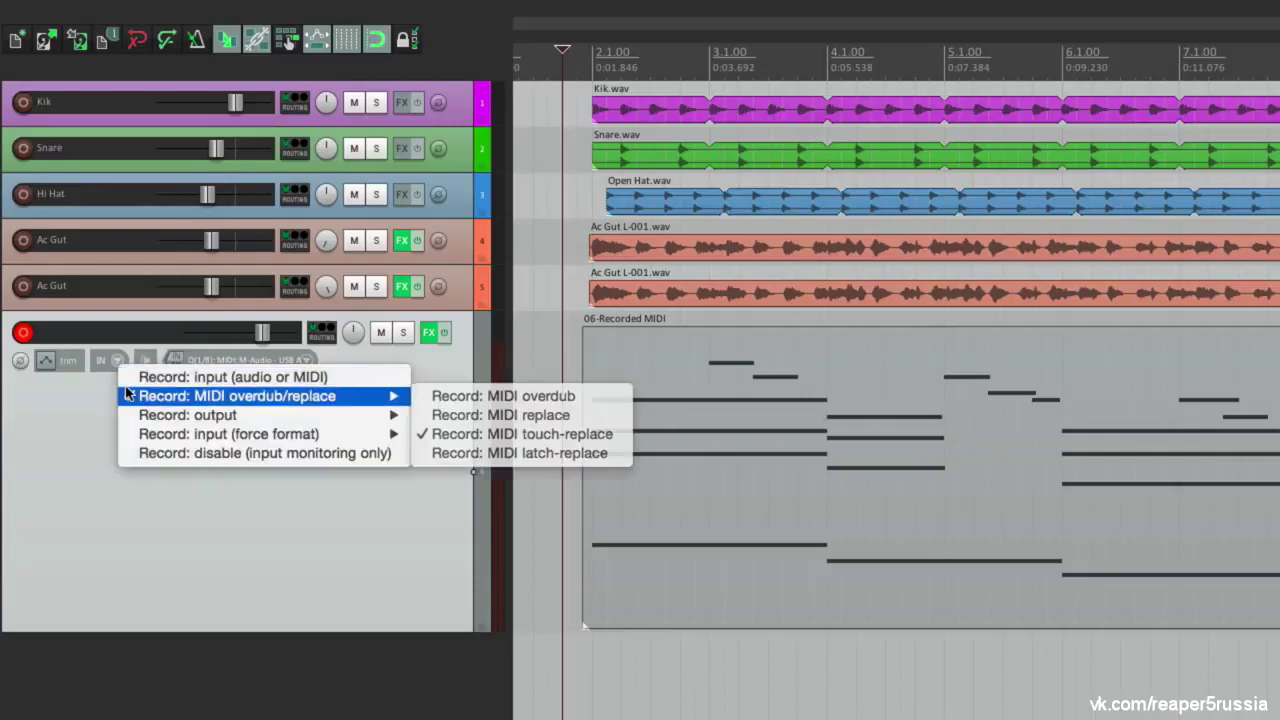
pyautogui.click(428, 455)
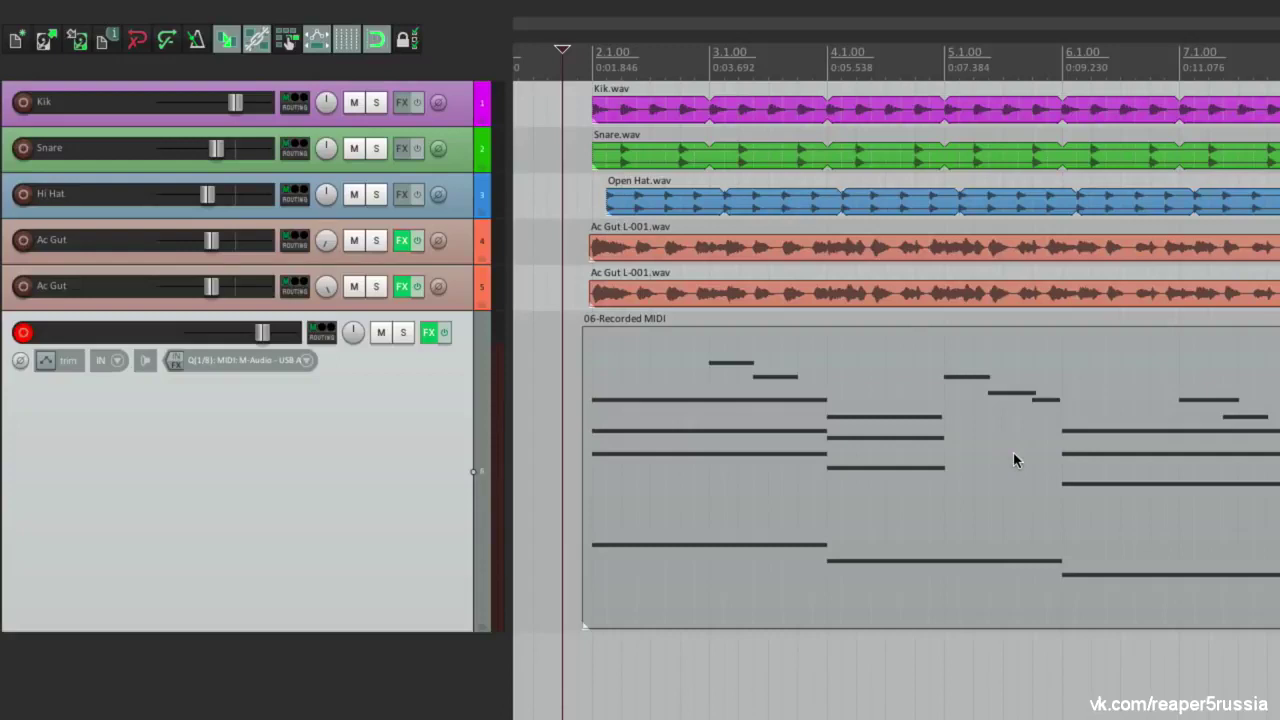
# Open track 6's recorded MIDI item in the MIDI editor, examine its notes in event list mode, and return to piano roll mode
pyautogui.doubleClick(870, 418)
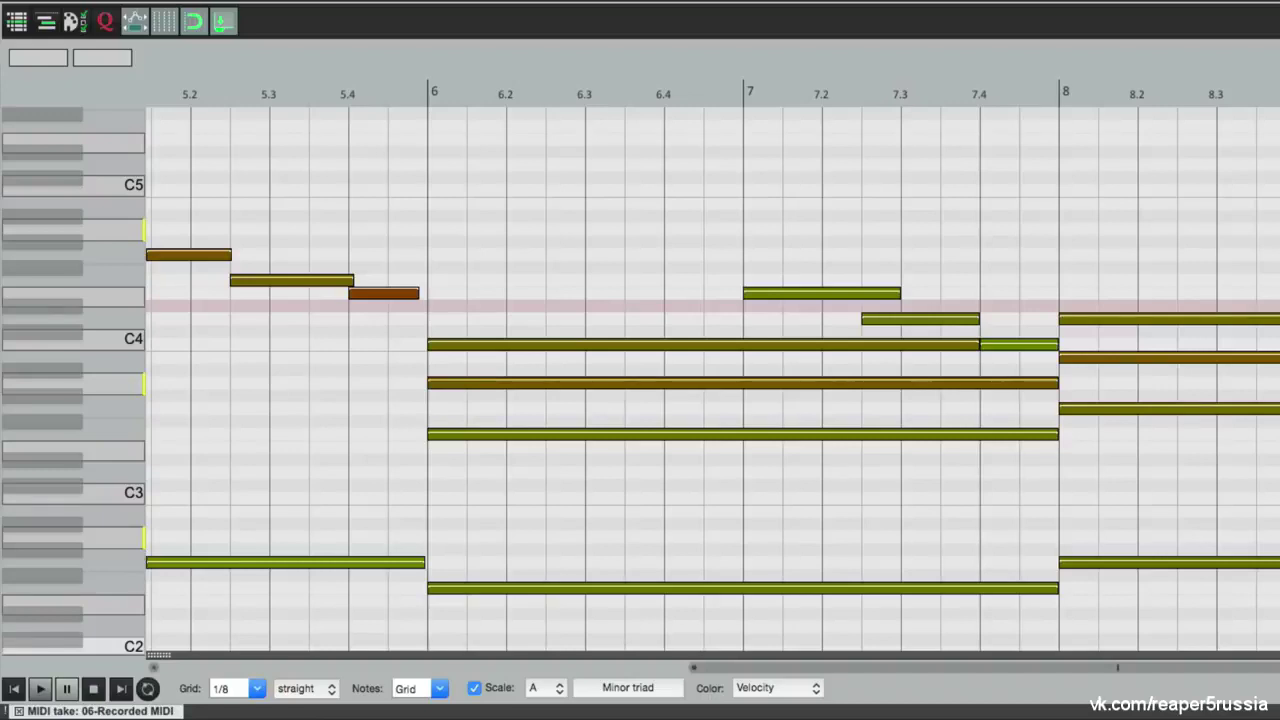
pyautogui.rightClick(727, 72)
pyautogui.moveTo(750, 162)
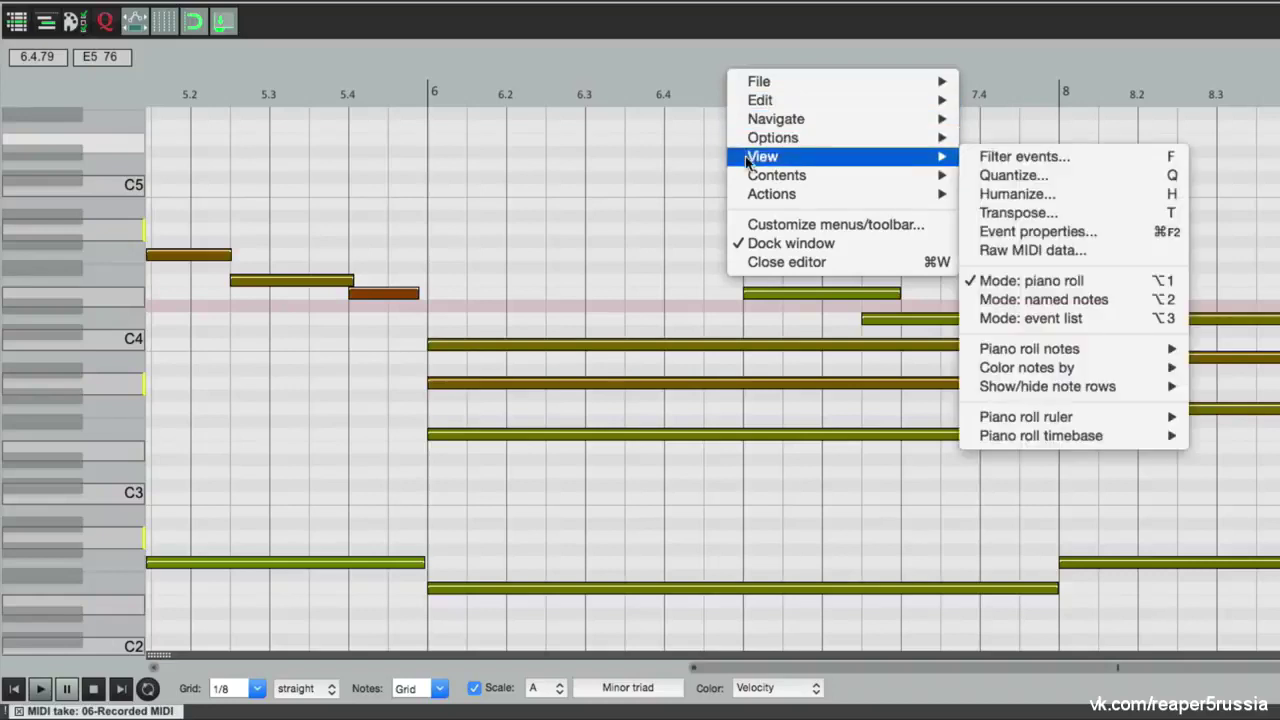
pyautogui.click(990, 320)
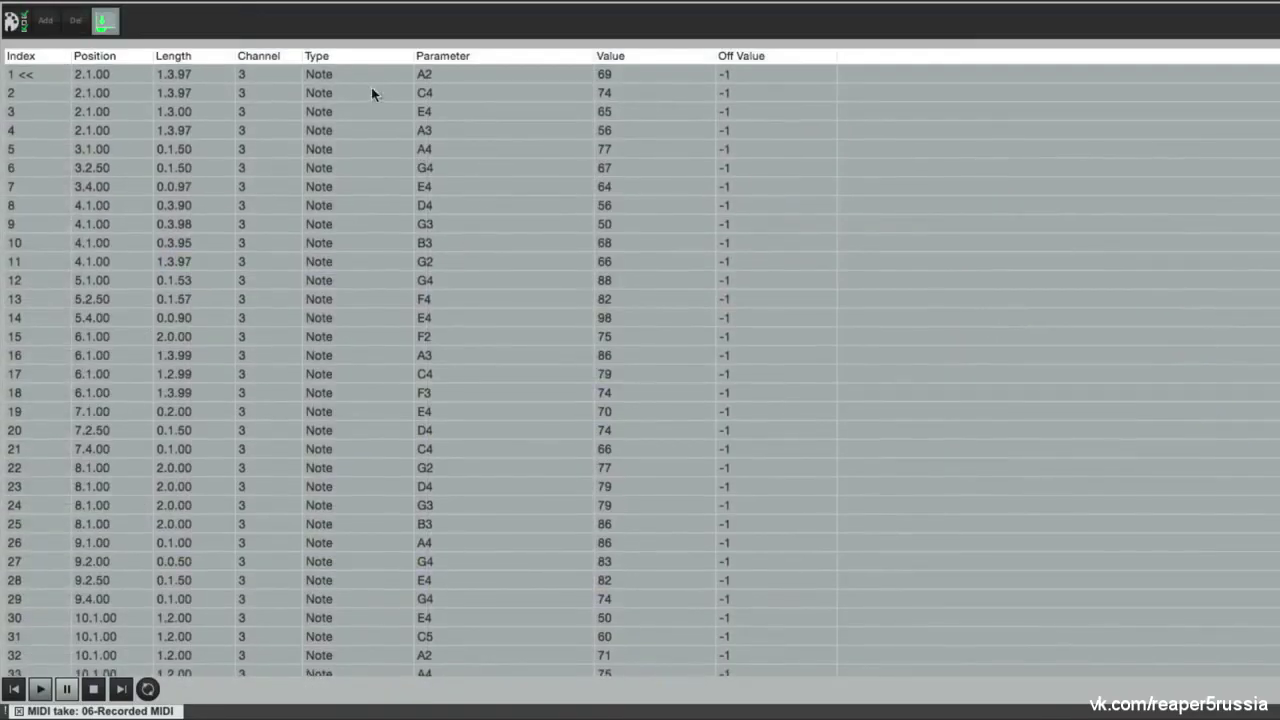
pyautogui.click(363, 80)
pyautogui.scroll(-5, 363, 123)
pyautogui.click(344, 278)
pyautogui.scroll(5, 344, 278)
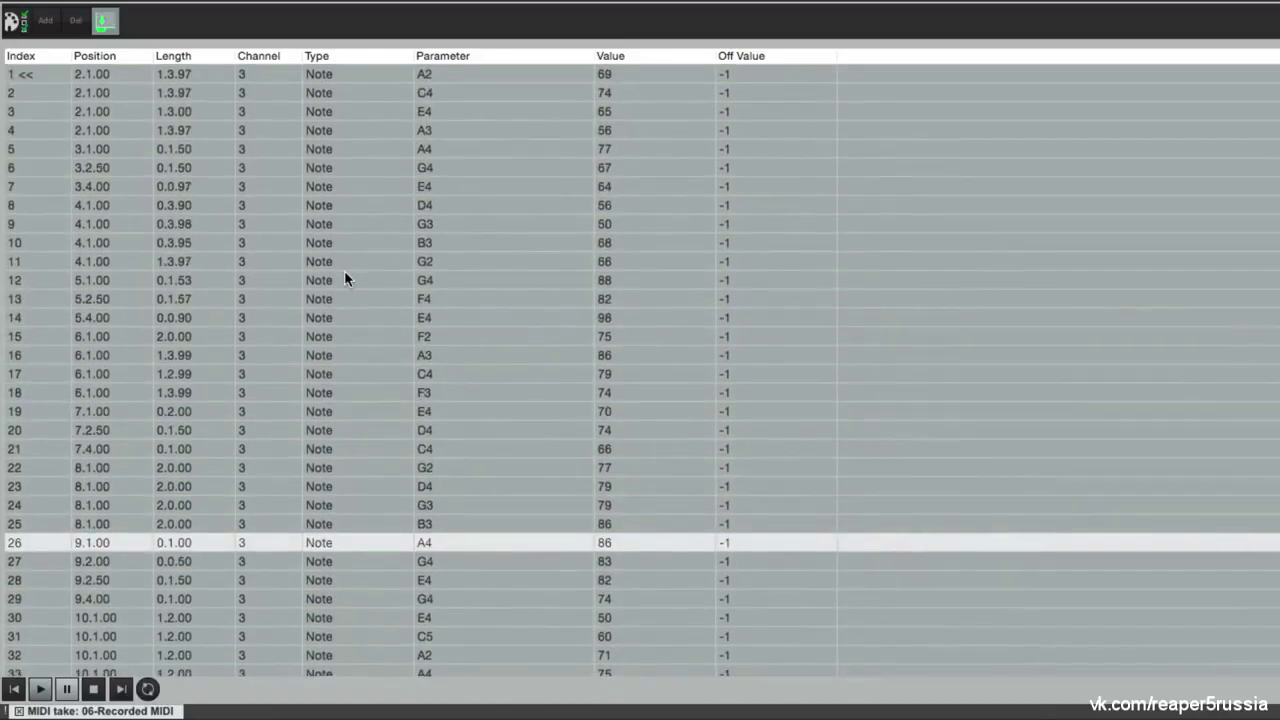
pyautogui.hotkey('alt', '1')
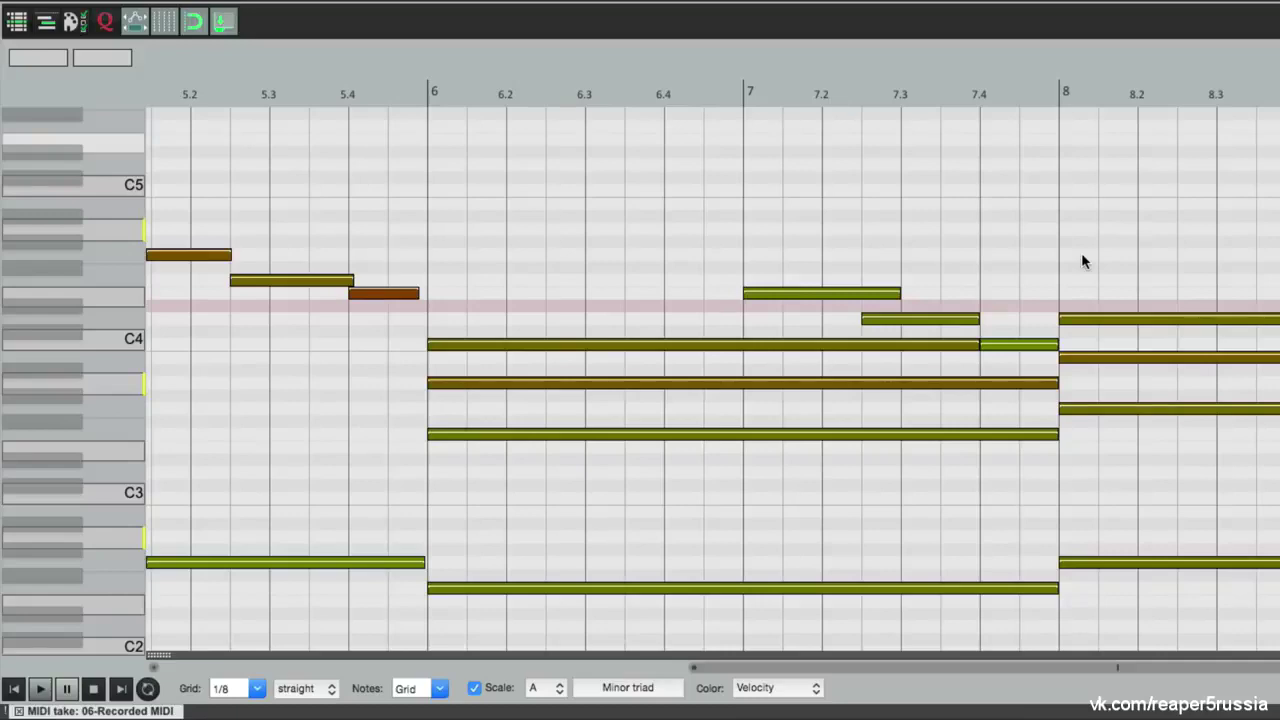
# Copy the bar 3 melody notes A4, G4 and E4 upward to C5, B4 and A4 as a harmony in A natural minor
pyautogui.hotkey('ctrl', 'Left')
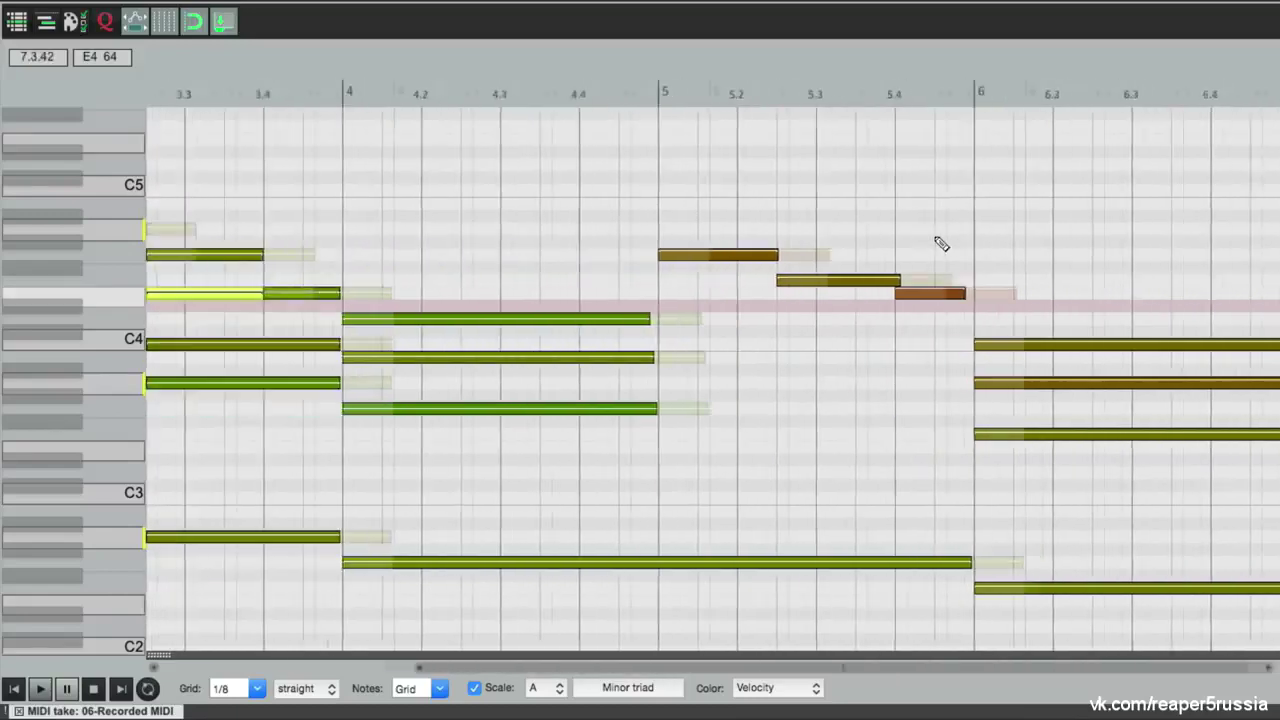
pyautogui.click(196, 198)
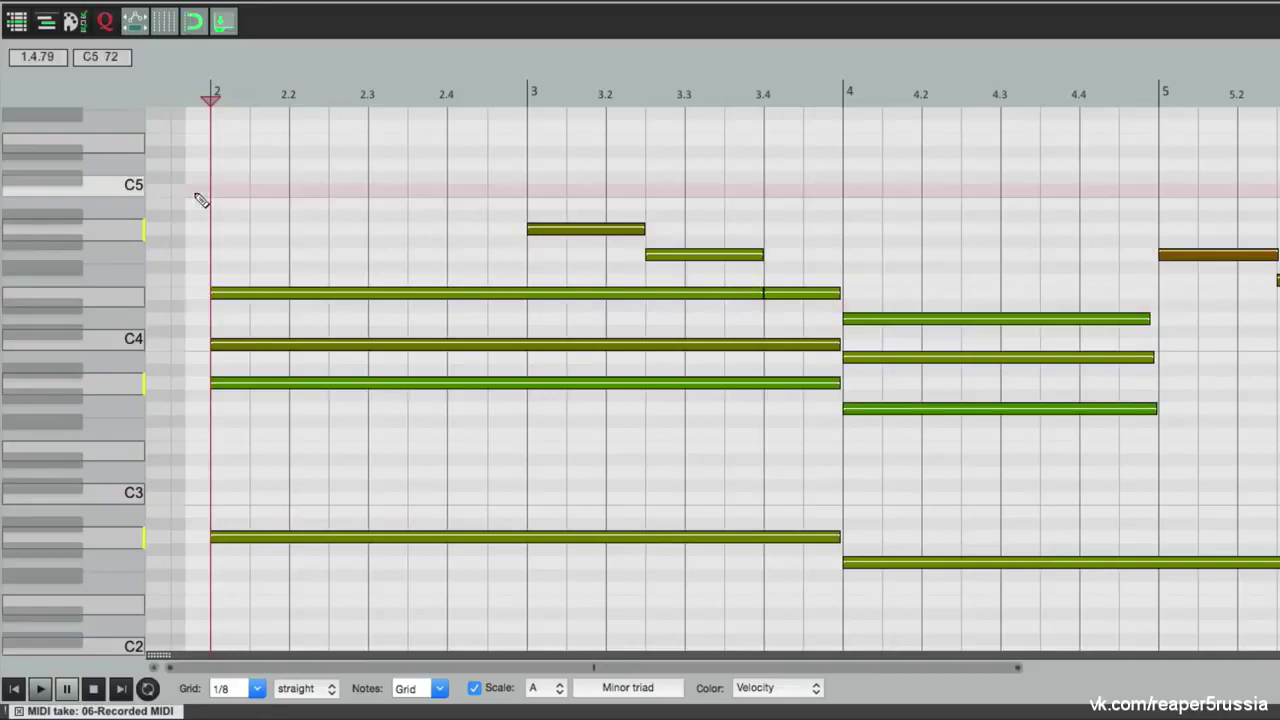
pyautogui.click(591, 231)
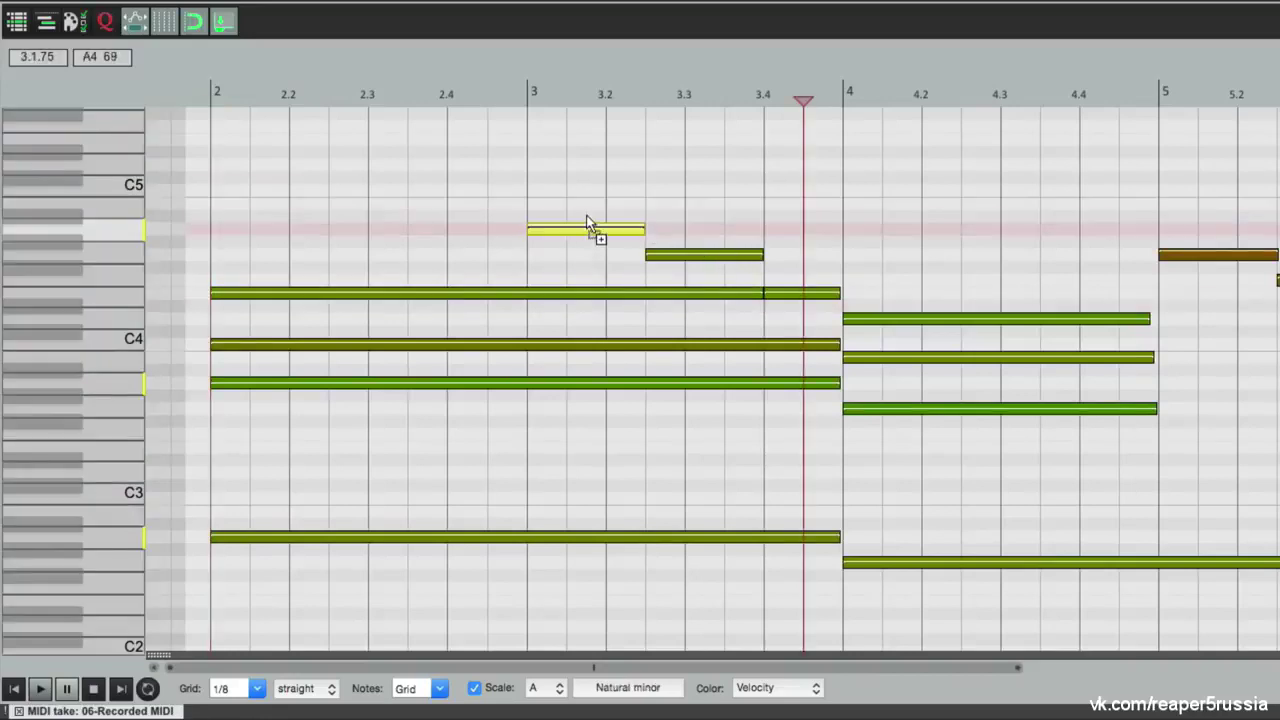
pyautogui.moveTo(587, 215); pyautogui.dragTo(585, 190)
pyautogui.click(711, 255)
pyautogui.moveTo(711, 255); pyautogui.dragTo(713, 212)
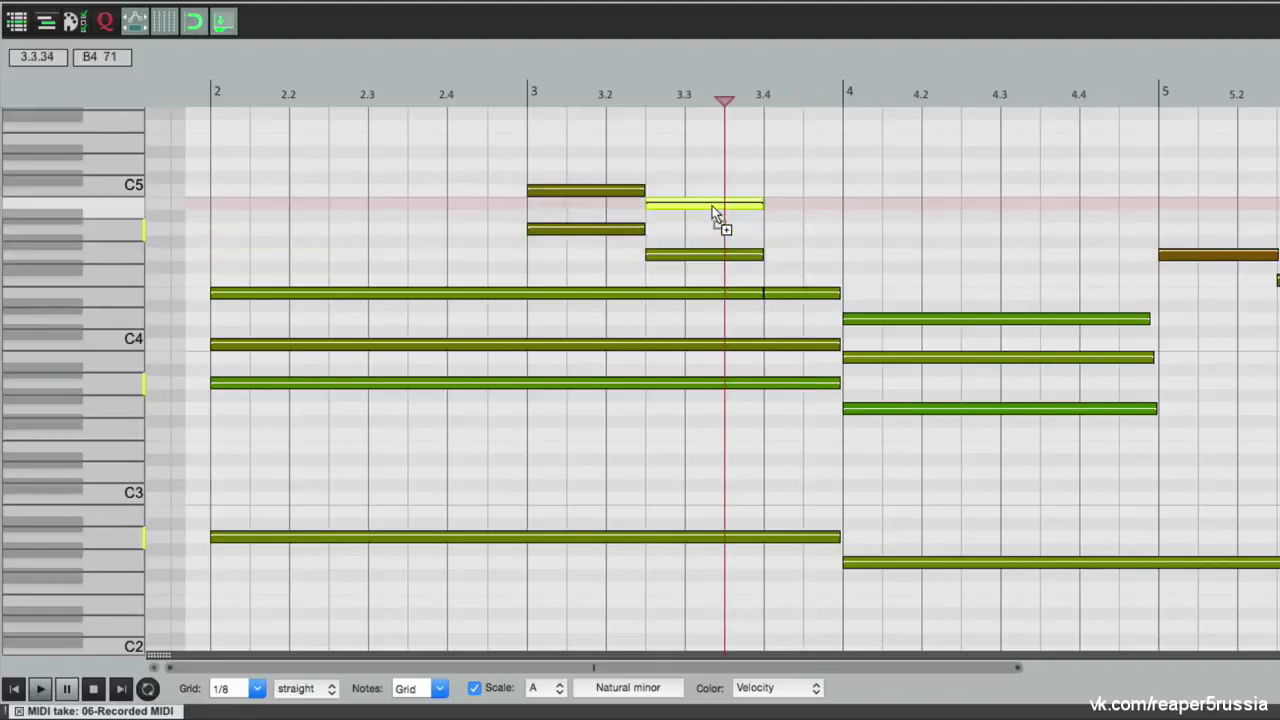
pyautogui.click(814, 295)
pyautogui.moveTo(814, 295); pyautogui.dragTo(806, 244)
# Play back the harmonized melody from just before bar 3
pyautogui.click(486, 92)
pyautogui.press('space')
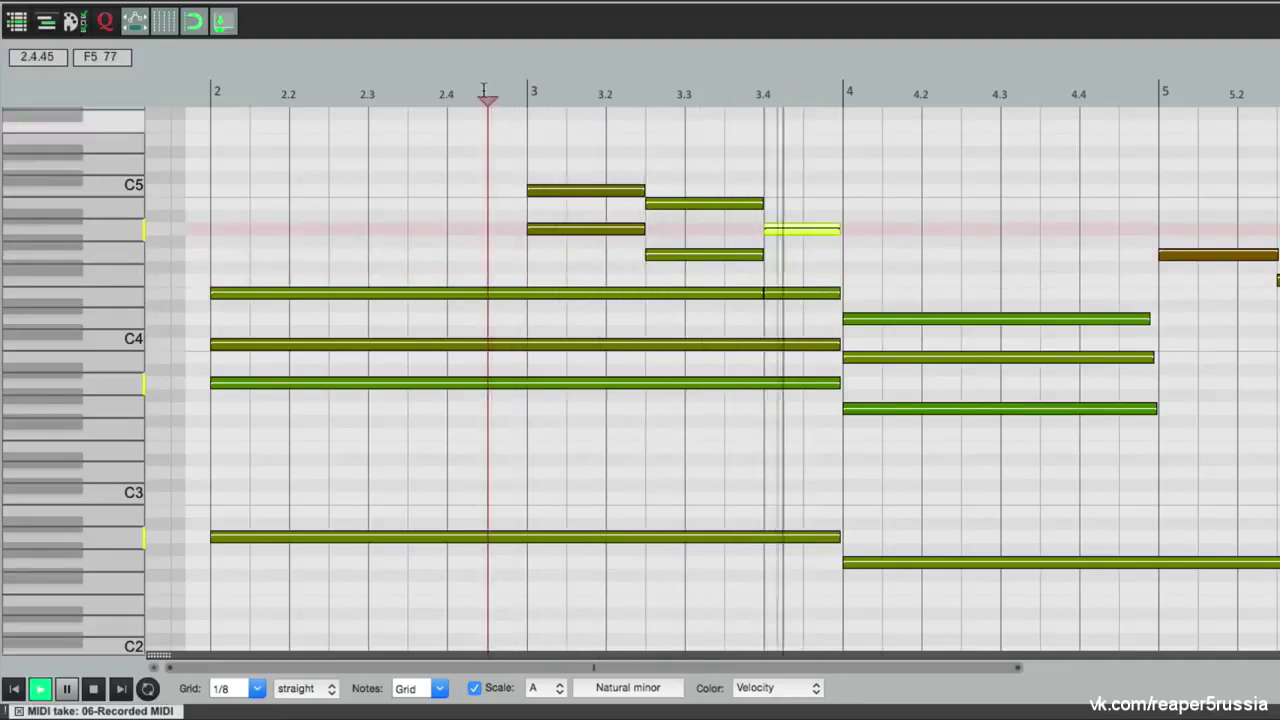
pyautogui.press('space')
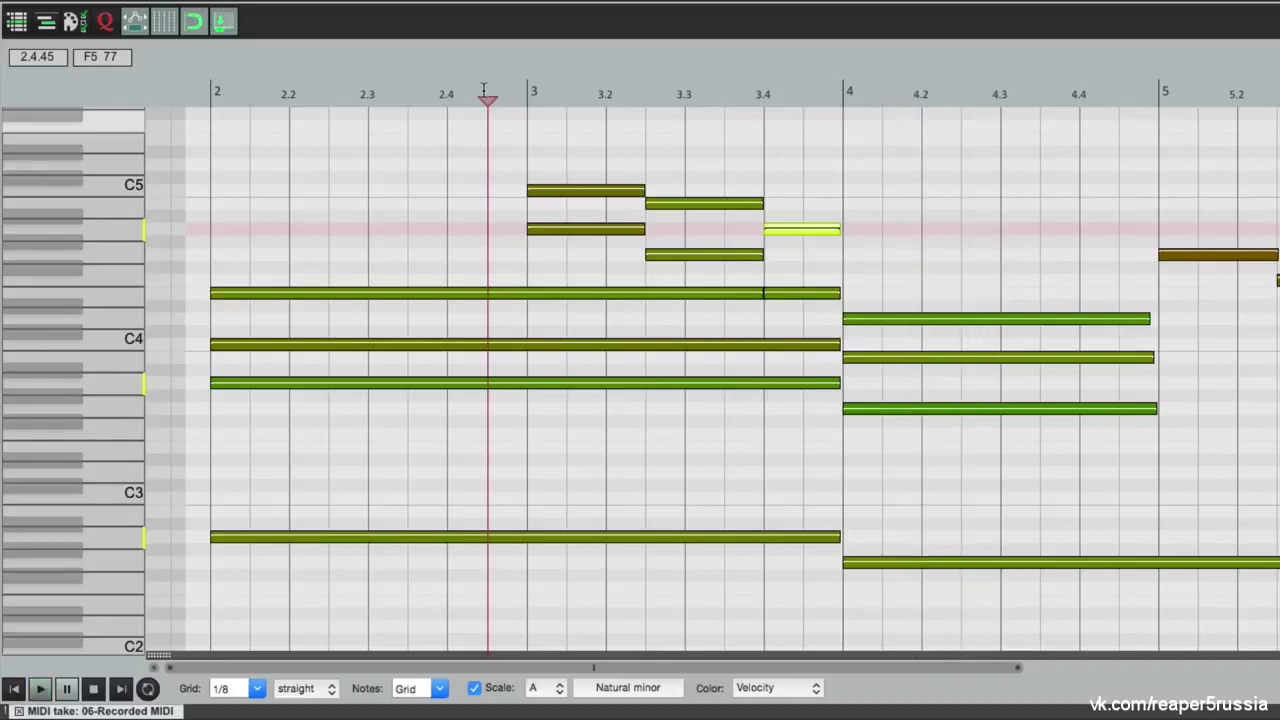
# Select the three harmony notes in bar 3, undo a trial deletion of them, and mute them instead
pyautogui.moveTo(623, 151); pyautogui.dragTo(827, 229)
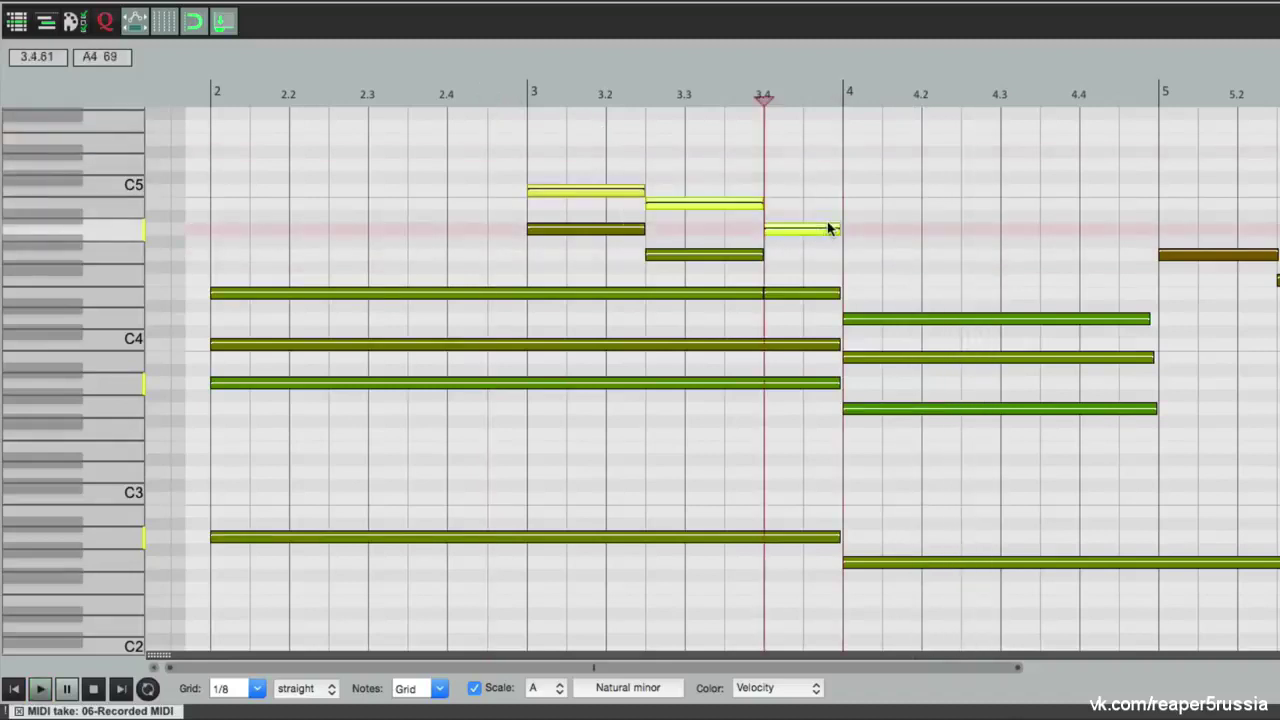
pyautogui.press('Delete')
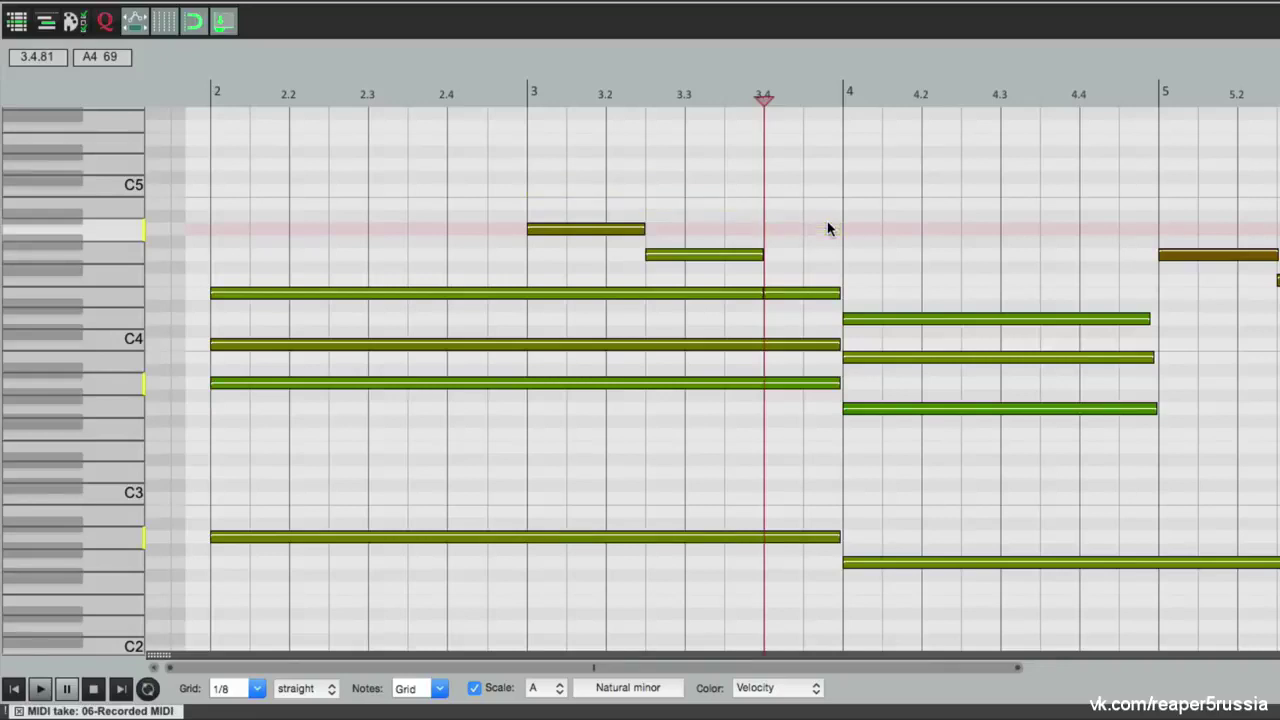
pyautogui.hotkey('ctrl', 'z')
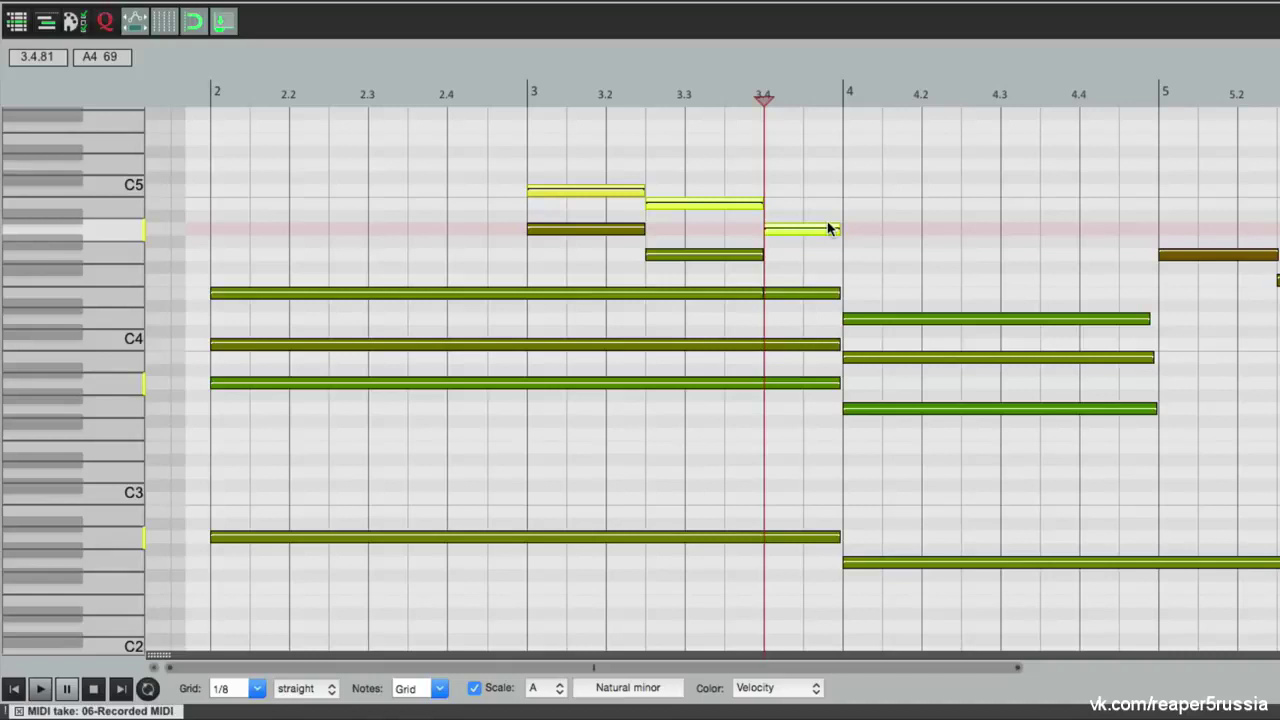
pyautogui.rightClick(628, 188)
pyautogui.click(641, 406)
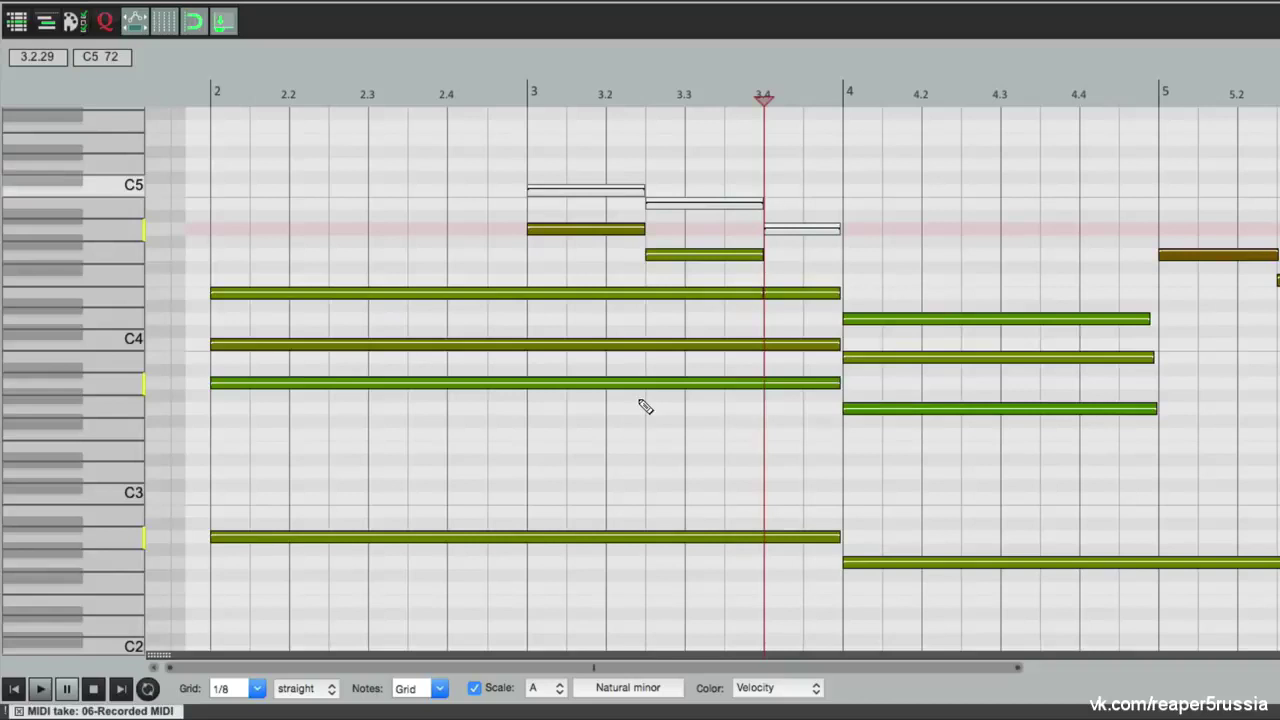
# Play back the melody from 2.3 with the three harmony notes muted
pyautogui.click(381, 92)
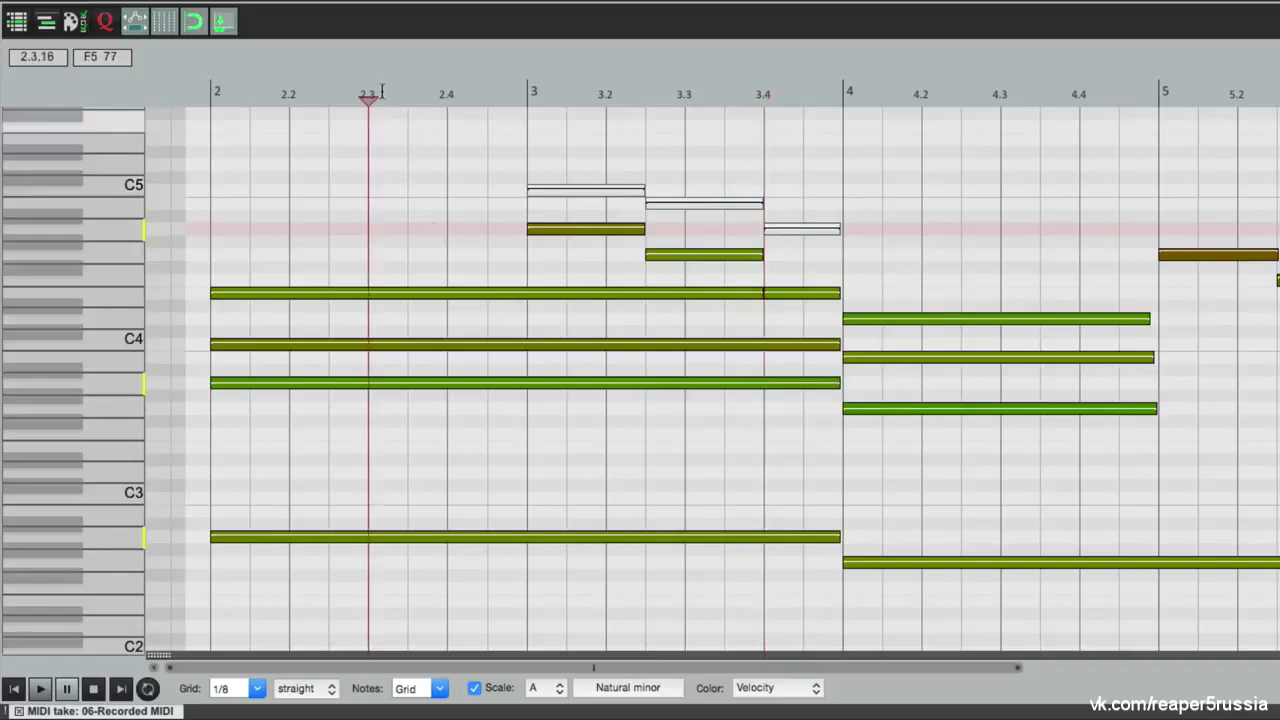
pyautogui.press('space')
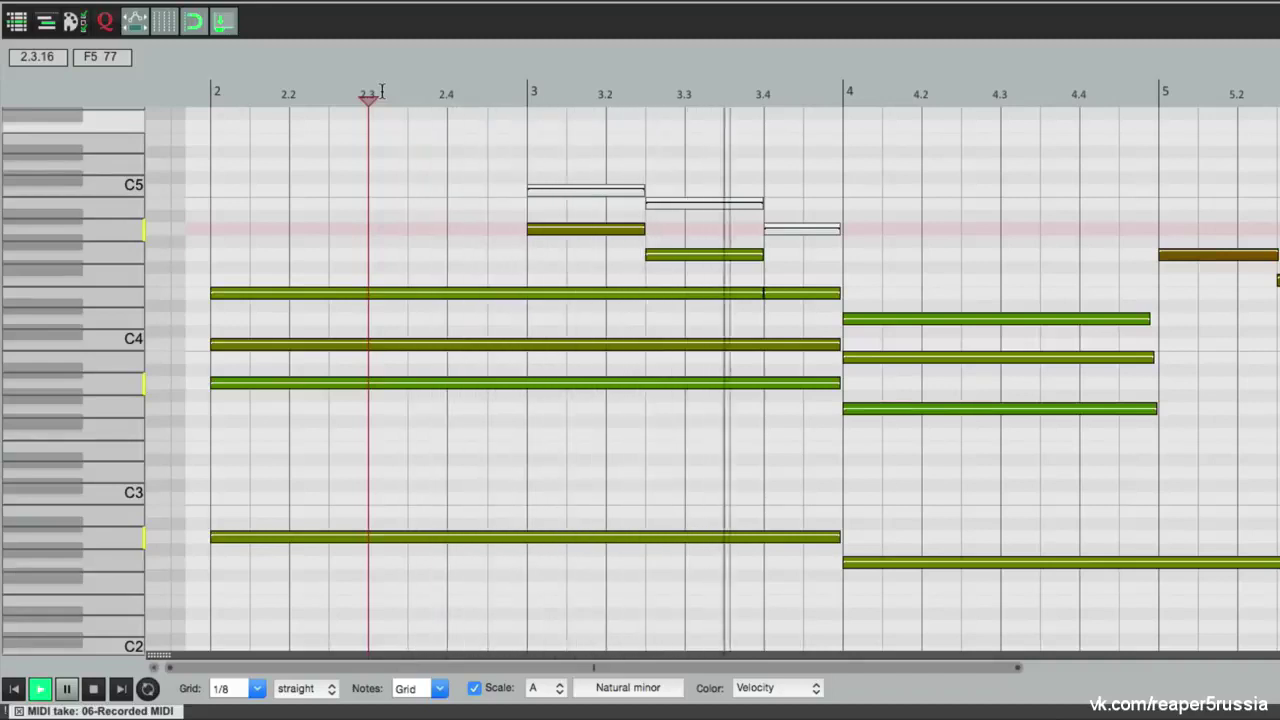
pyautogui.press('space')
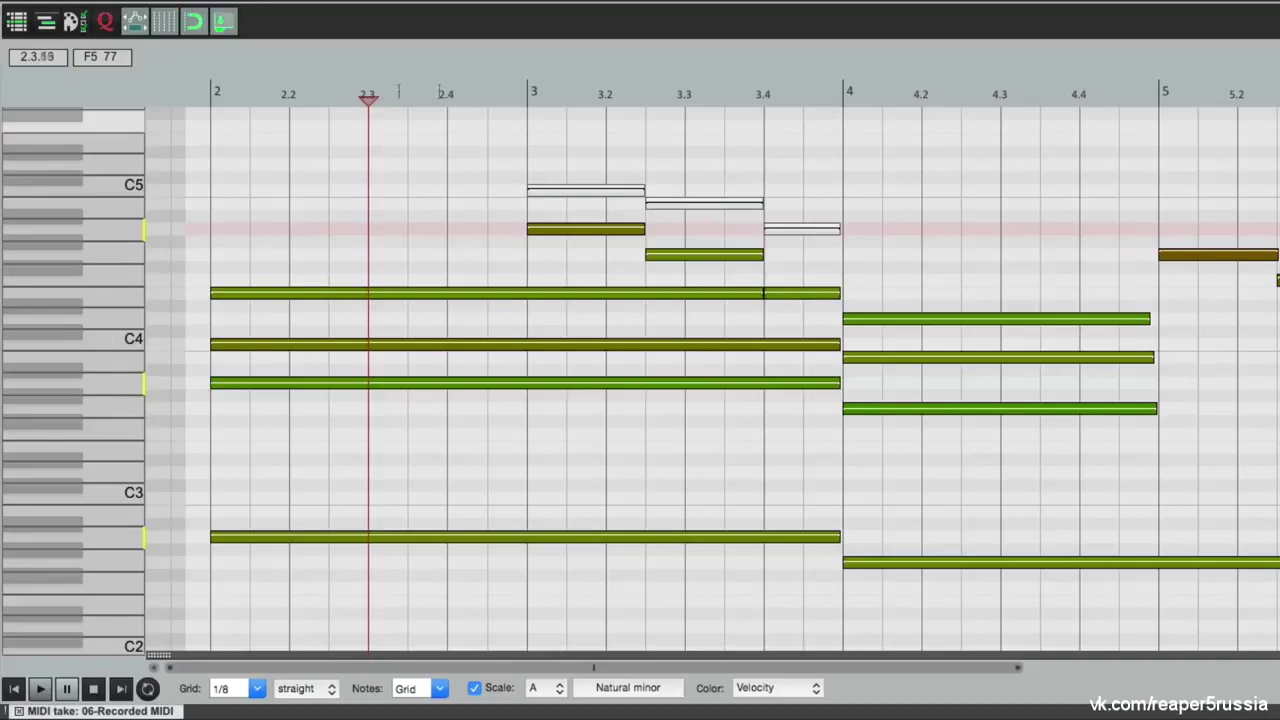
# Unmute the three harmony notes in bar 3 and play back the passage from 2.3
pyautogui.rightClick(604, 199)
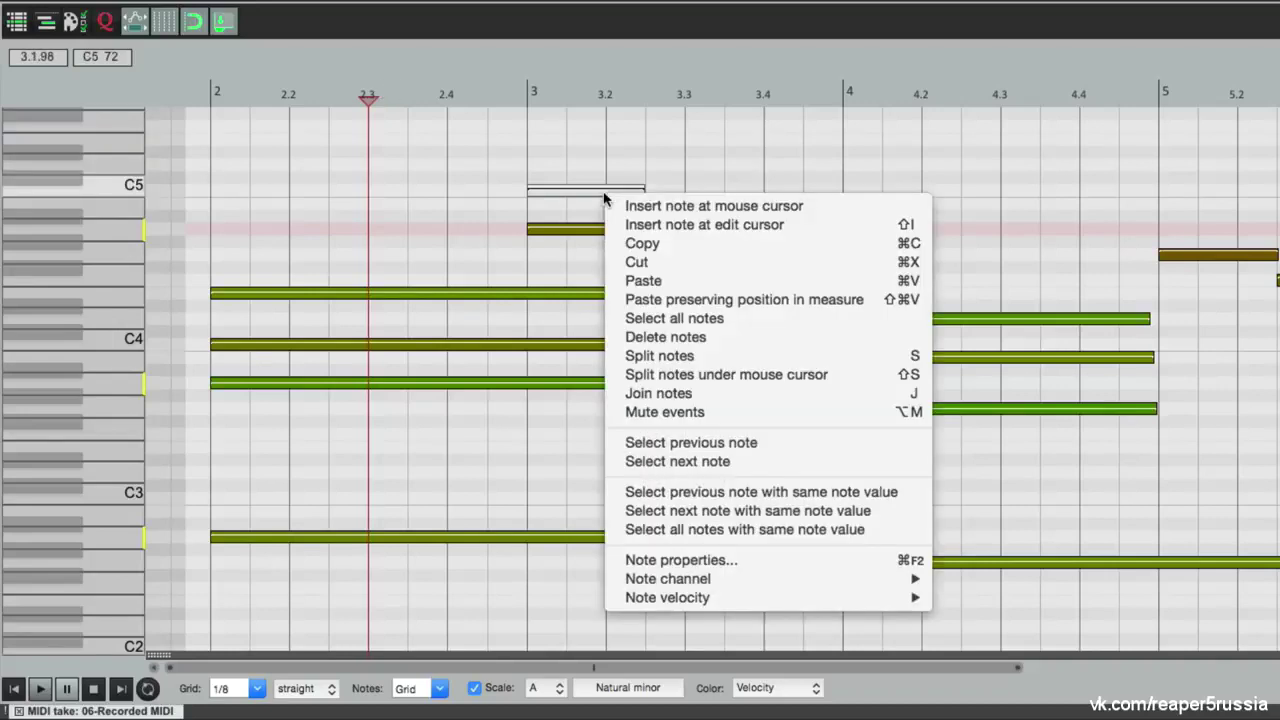
pyautogui.click(616, 416)
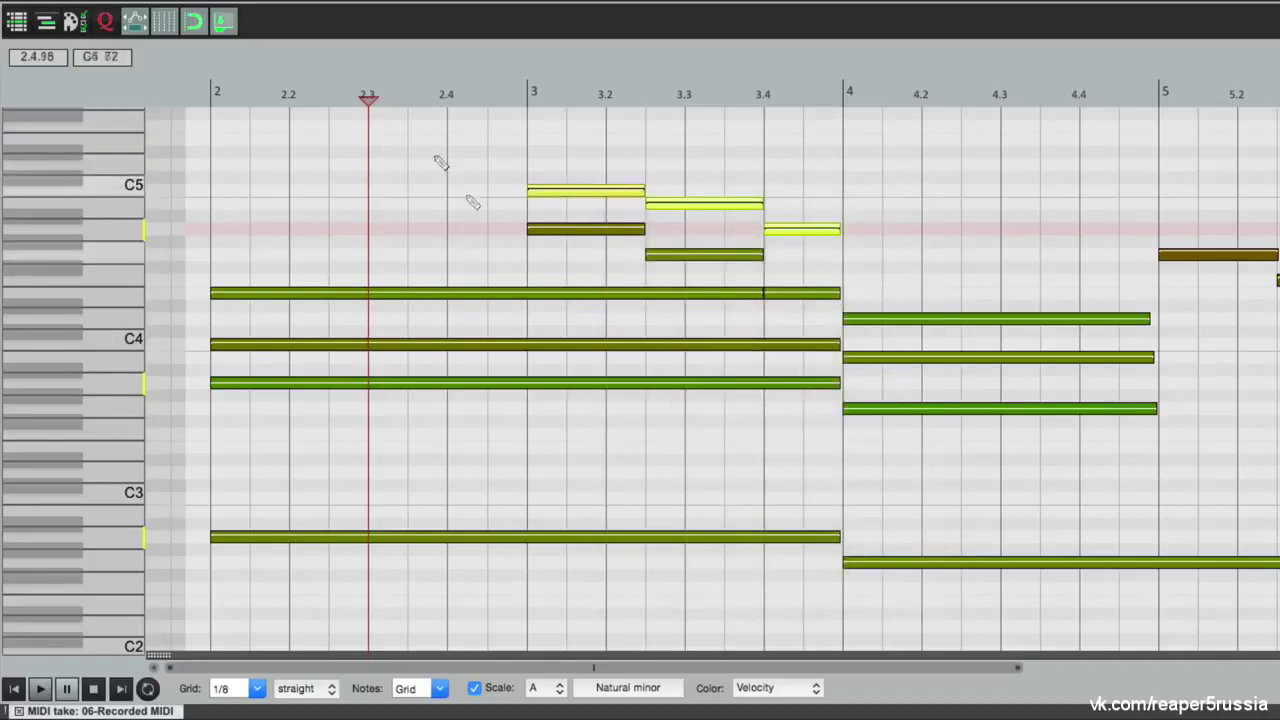
pyautogui.press('space')
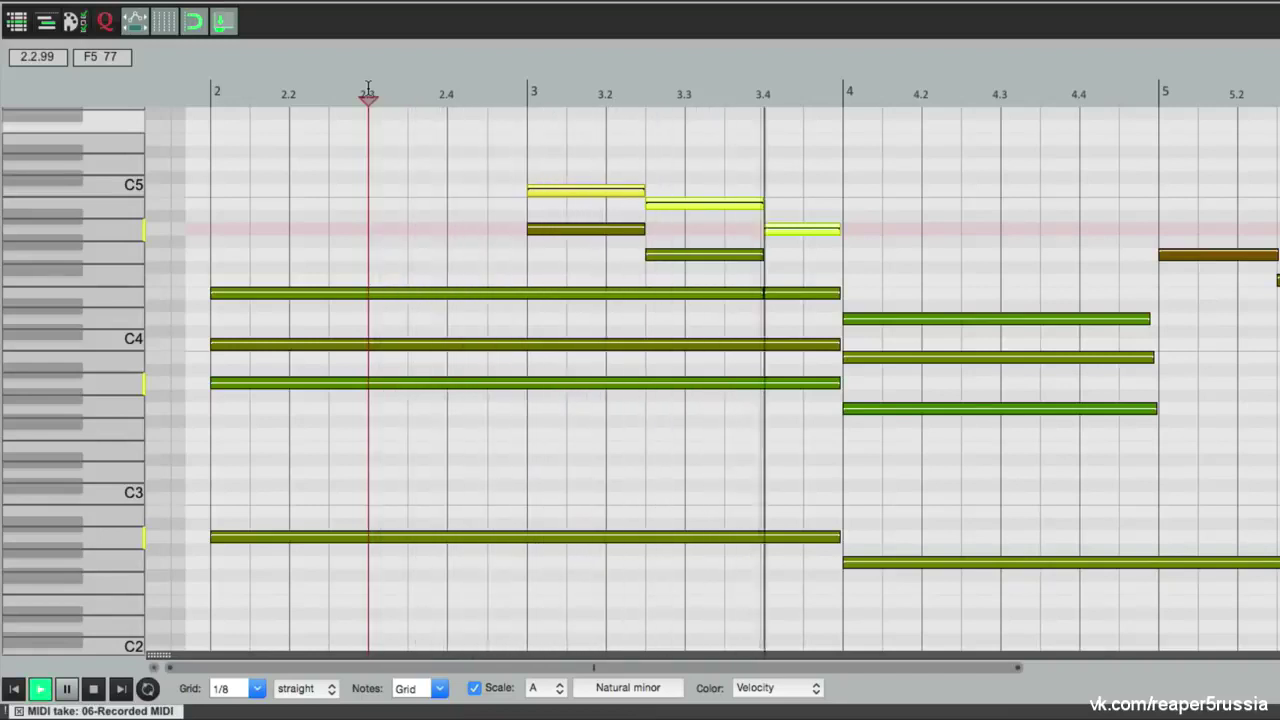
pyautogui.press('space')
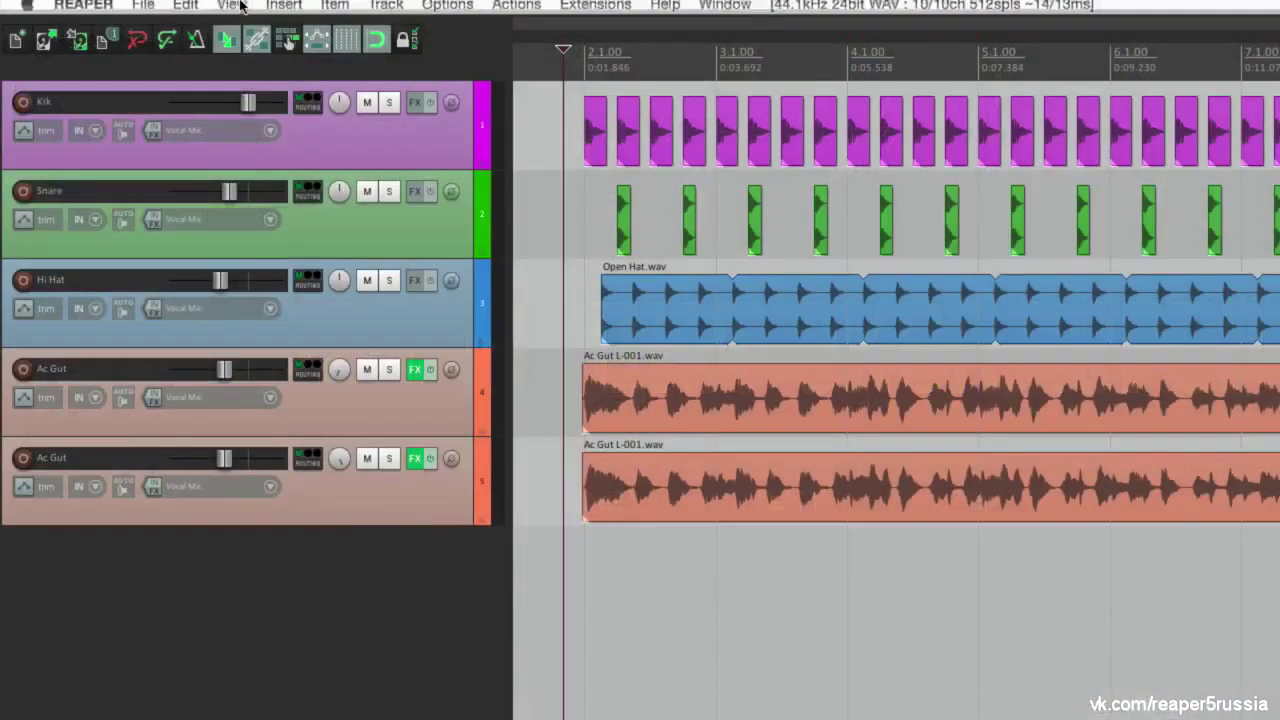
# Open the Media Explorer
pyautogui.click(236, 10)
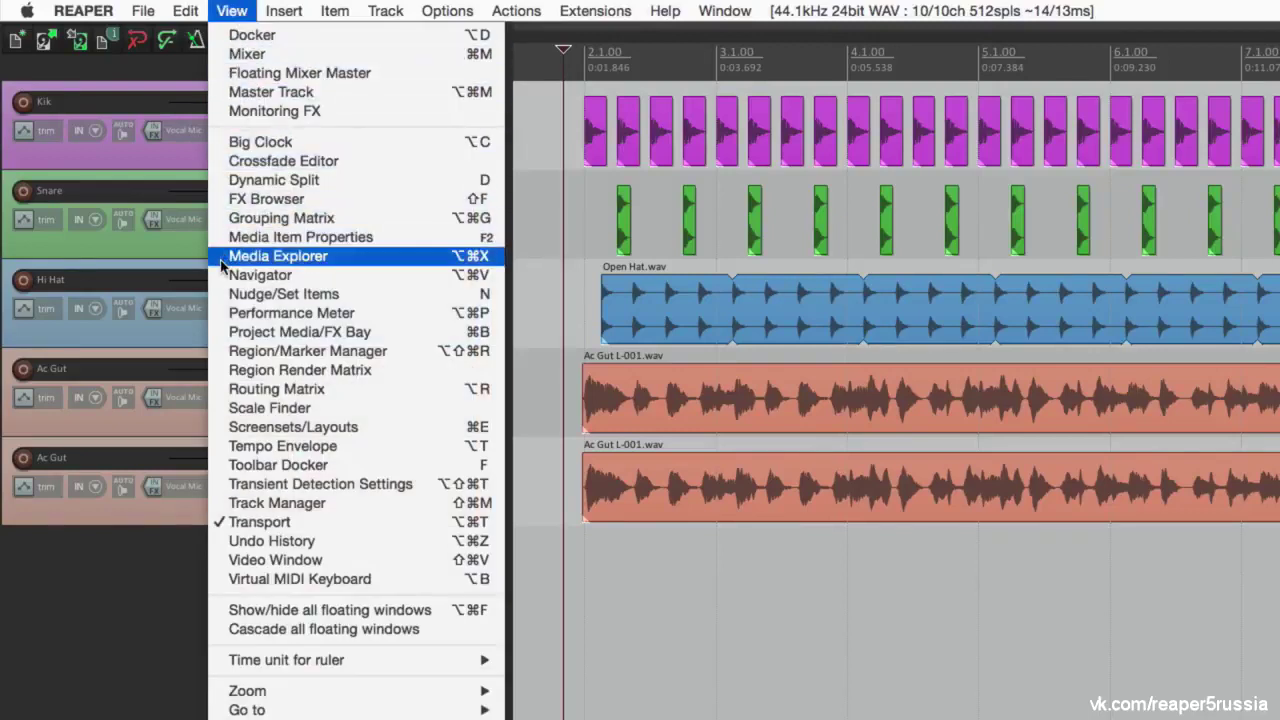
pyautogui.click(418, 263)
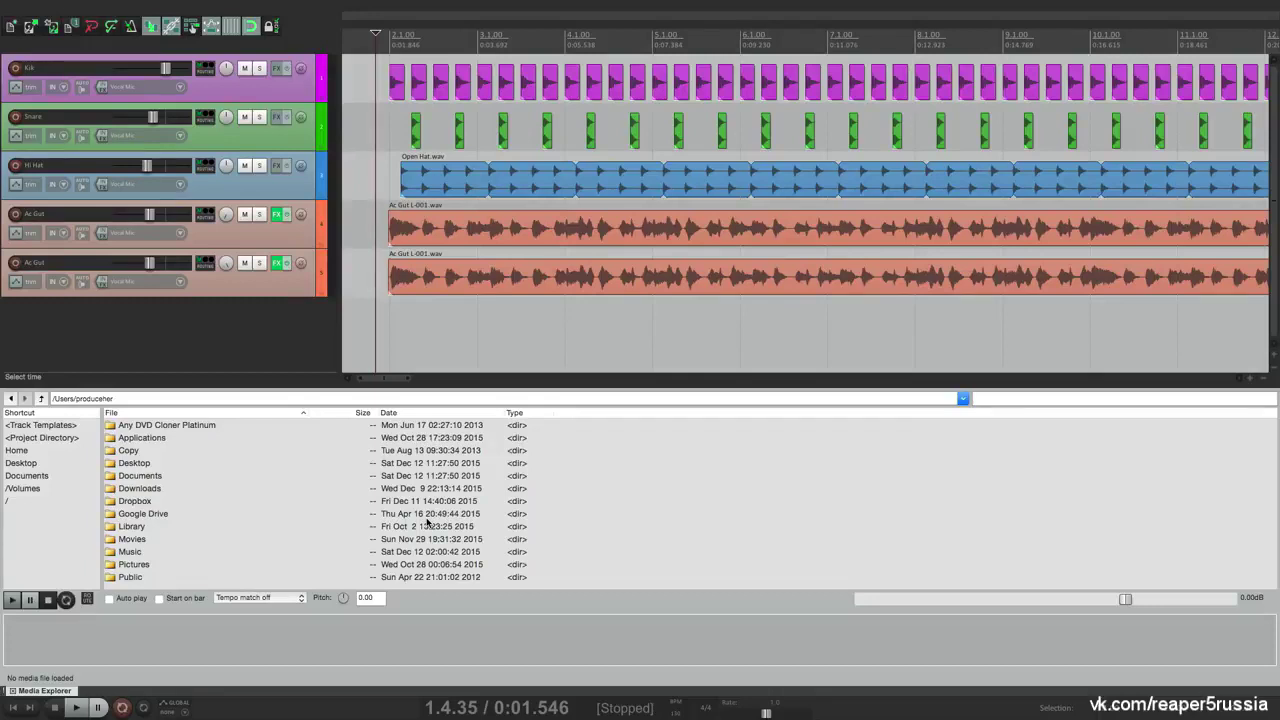
# Undock the Media Explorer into a floating window, dock it again, and toggle it closed and open
pyautogui.rightClick(536, 604)
pyautogui.click(545, 693)
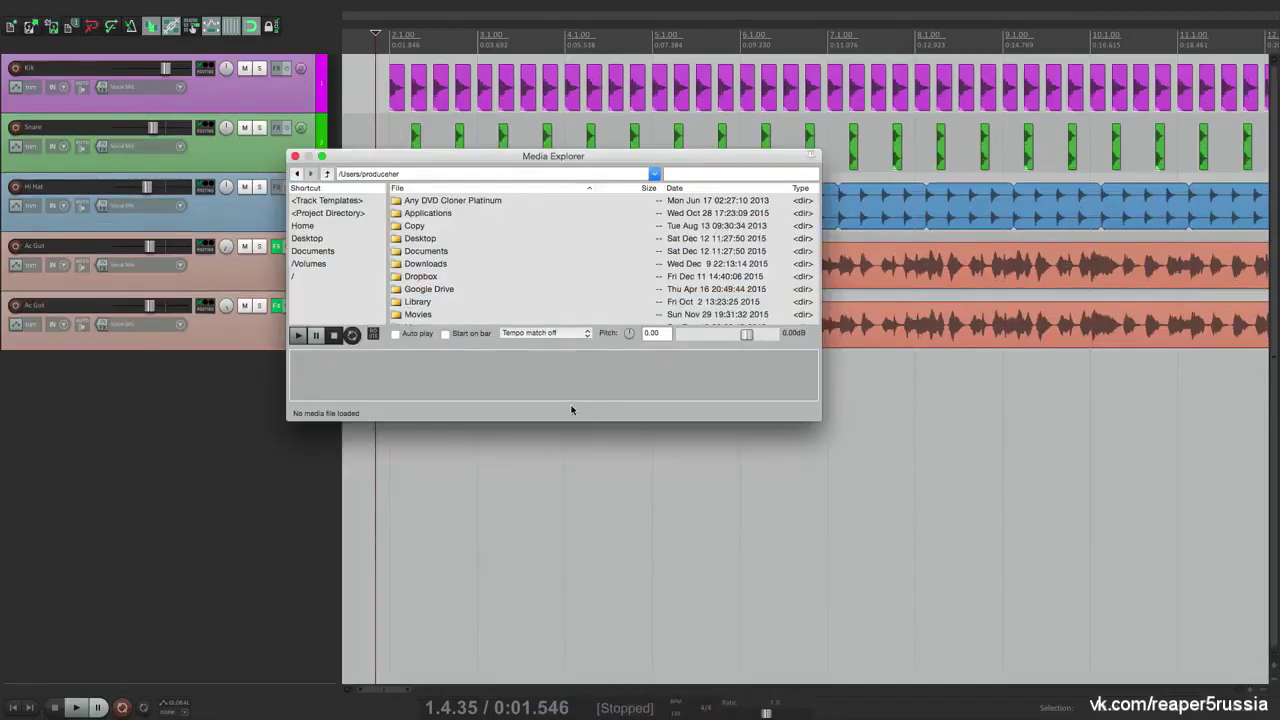
pyautogui.rightClick(580, 407)
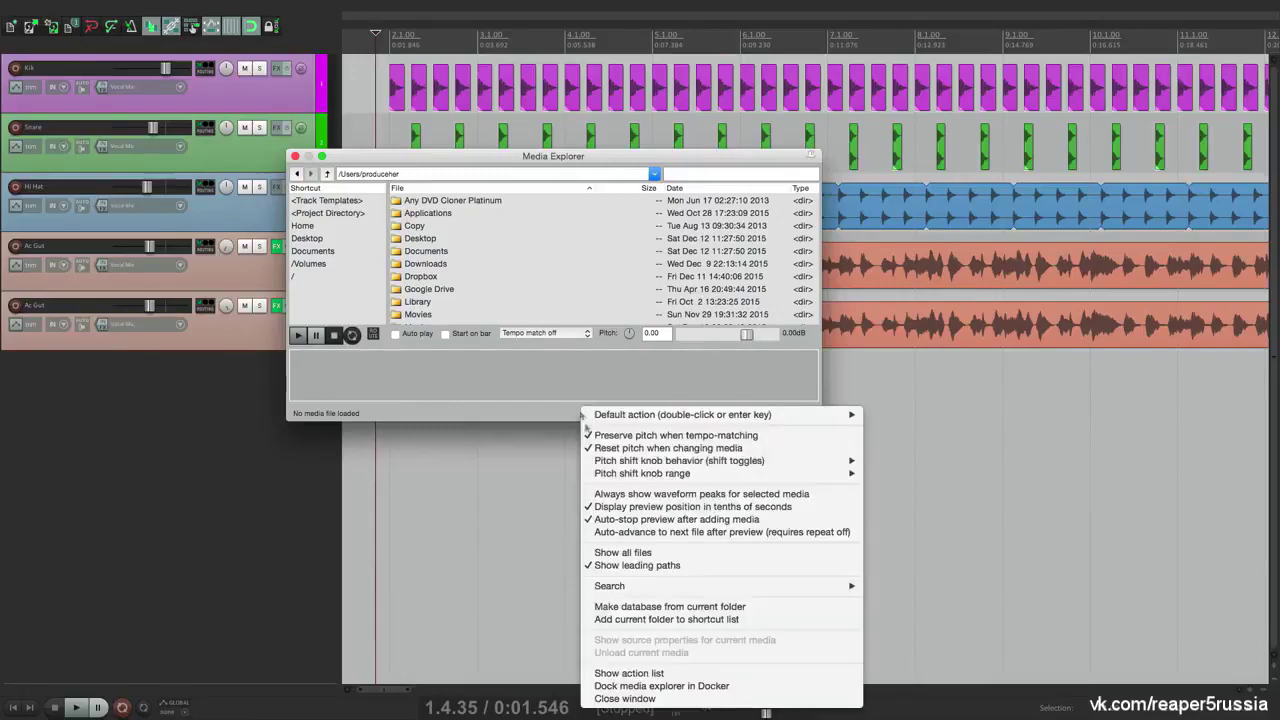
pyautogui.click(605, 686)
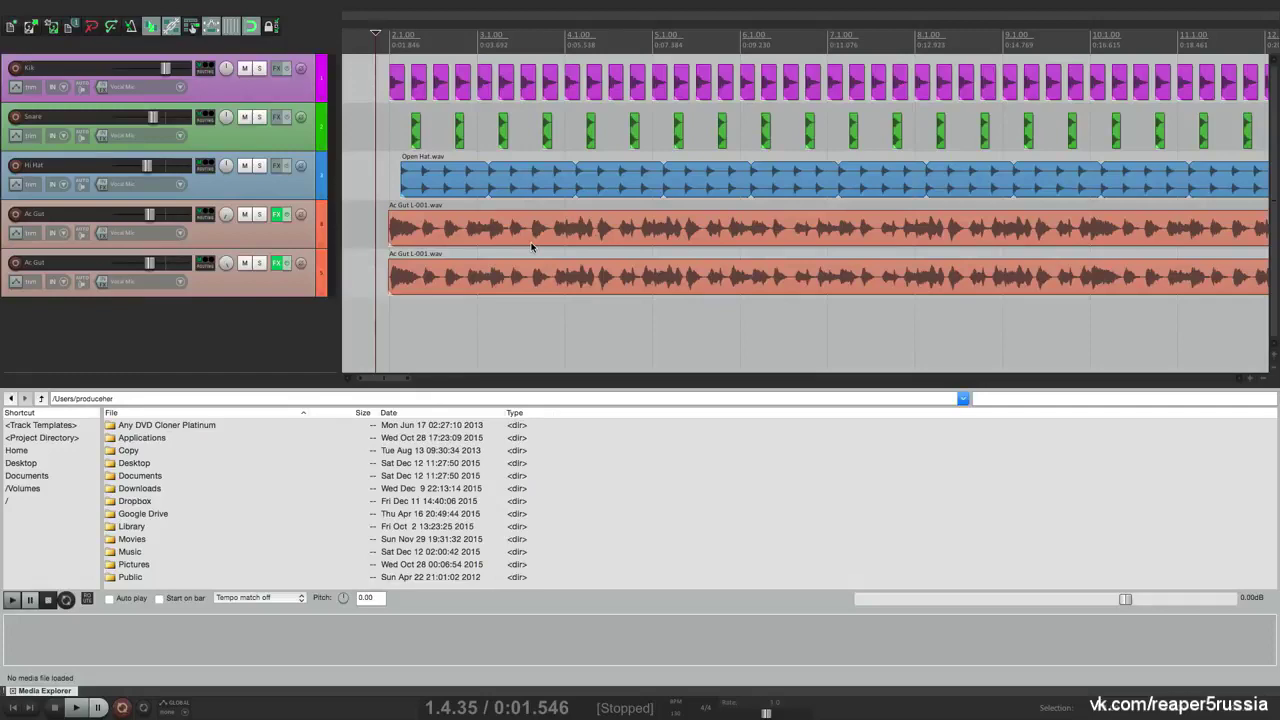
pyautogui.press('super+alt+x')
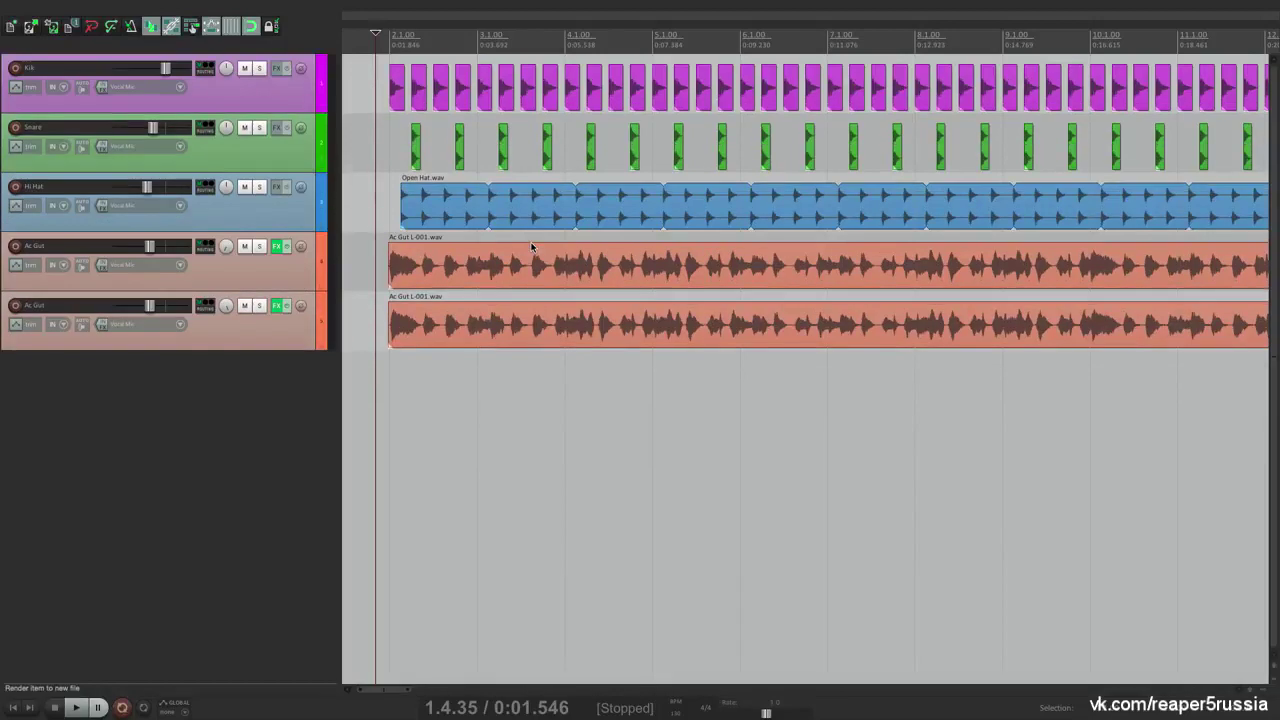
pyautogui.press('super+alt+x')
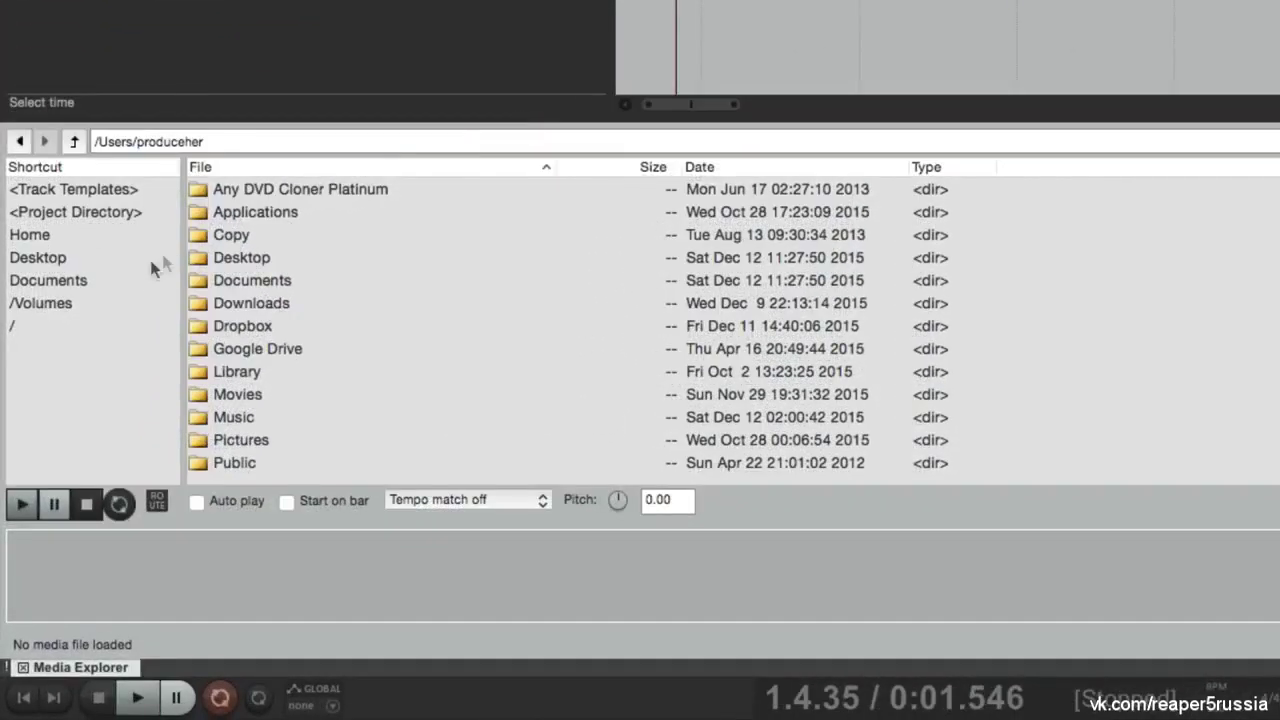
# Make a media database from the Sound Library folder on the Desktop
pyautogui.click(122, 258)
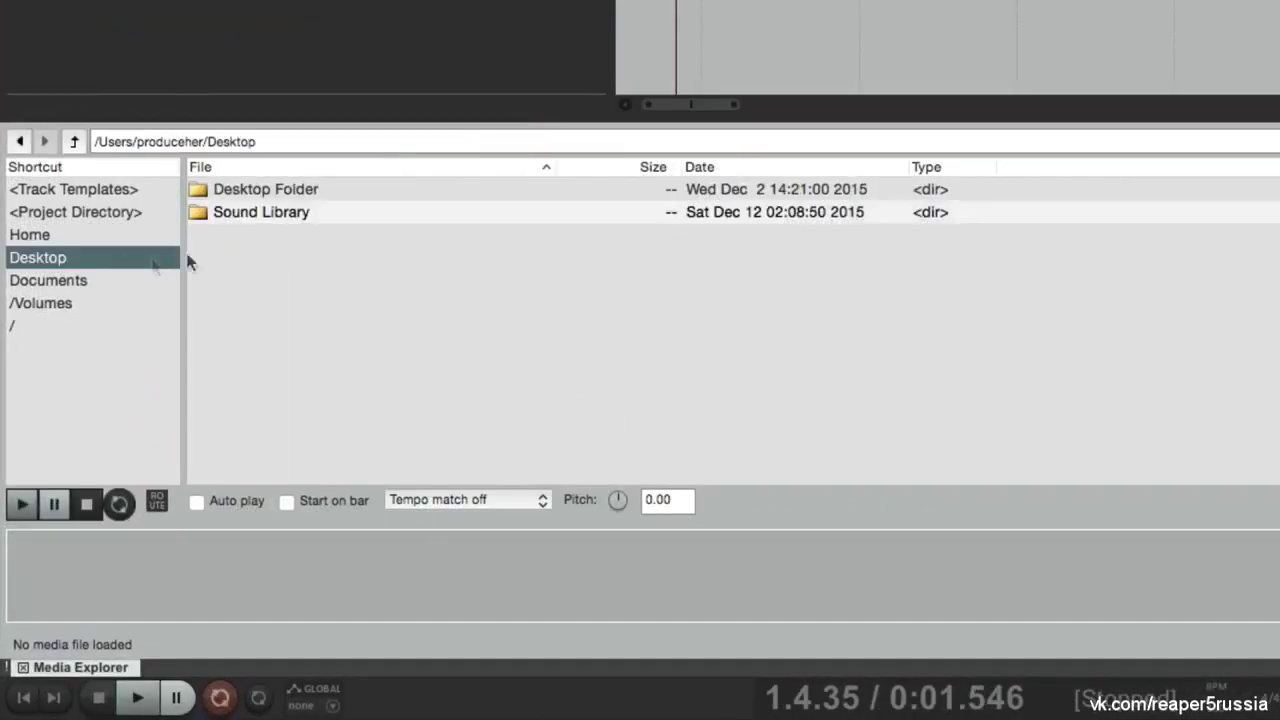
pyautogui.click(270, 213)
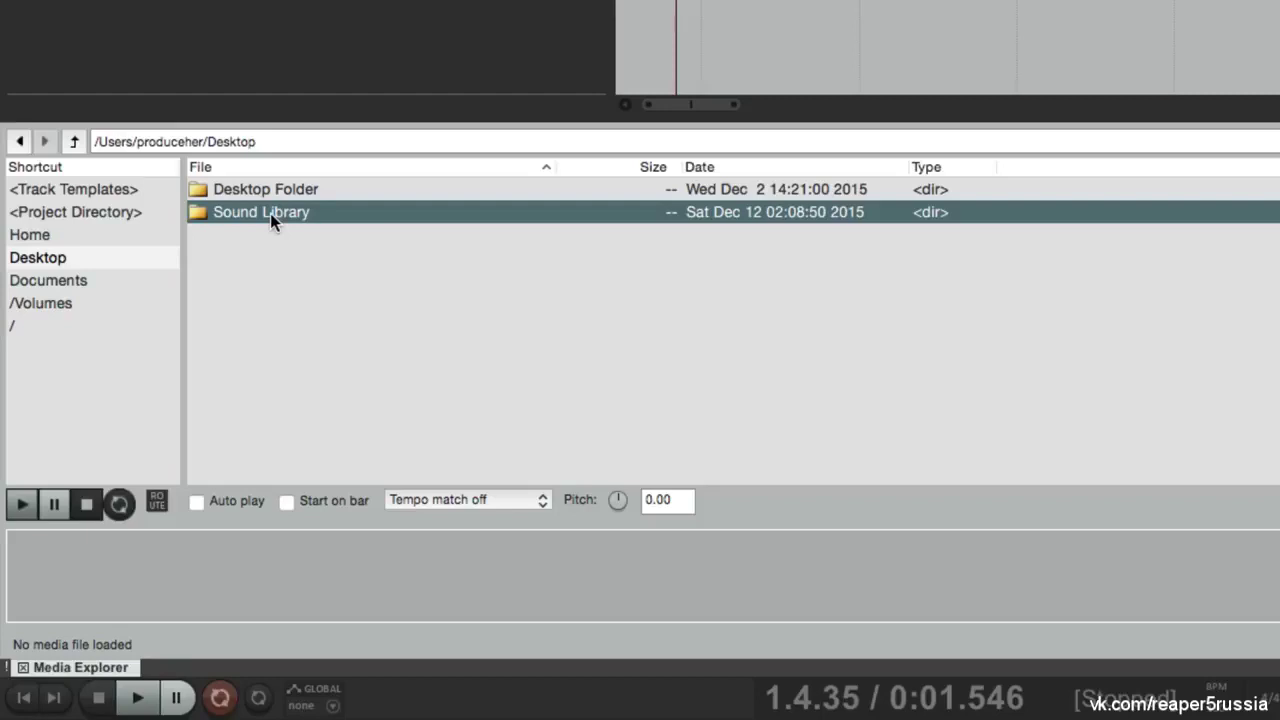
pyautogui.rightClick(270, 213)
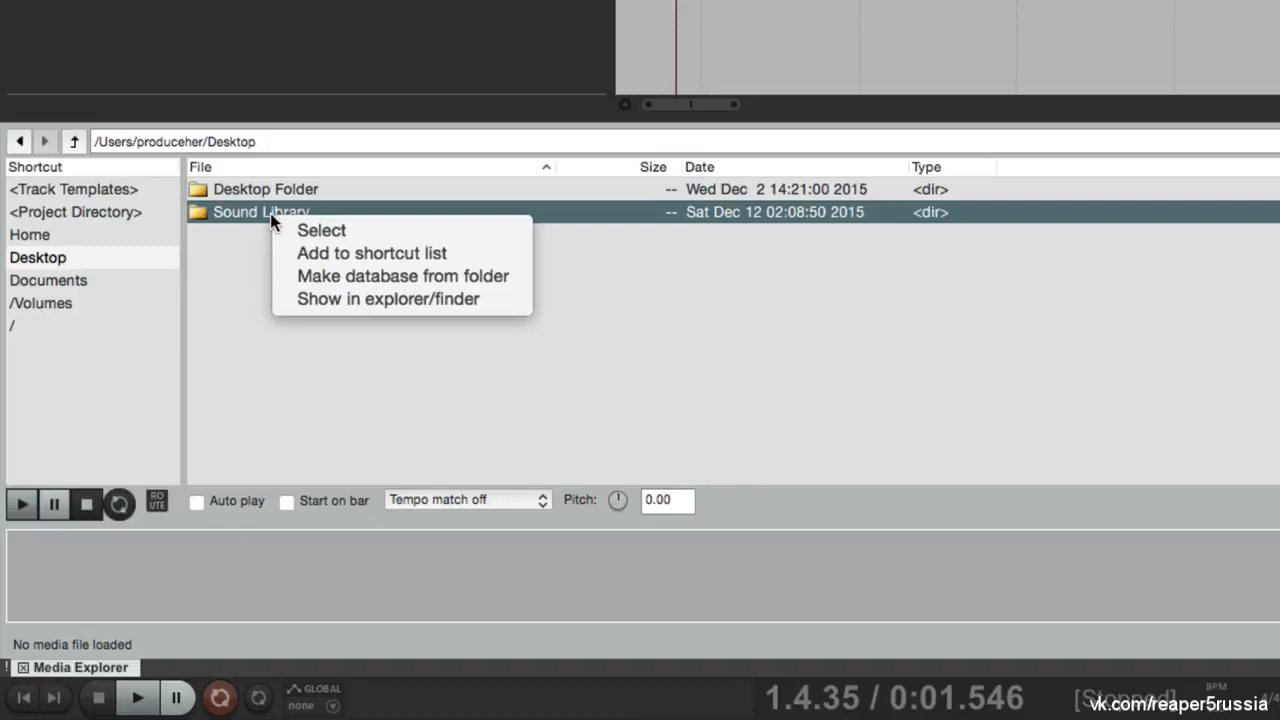
pyautogui.click(291, 279)
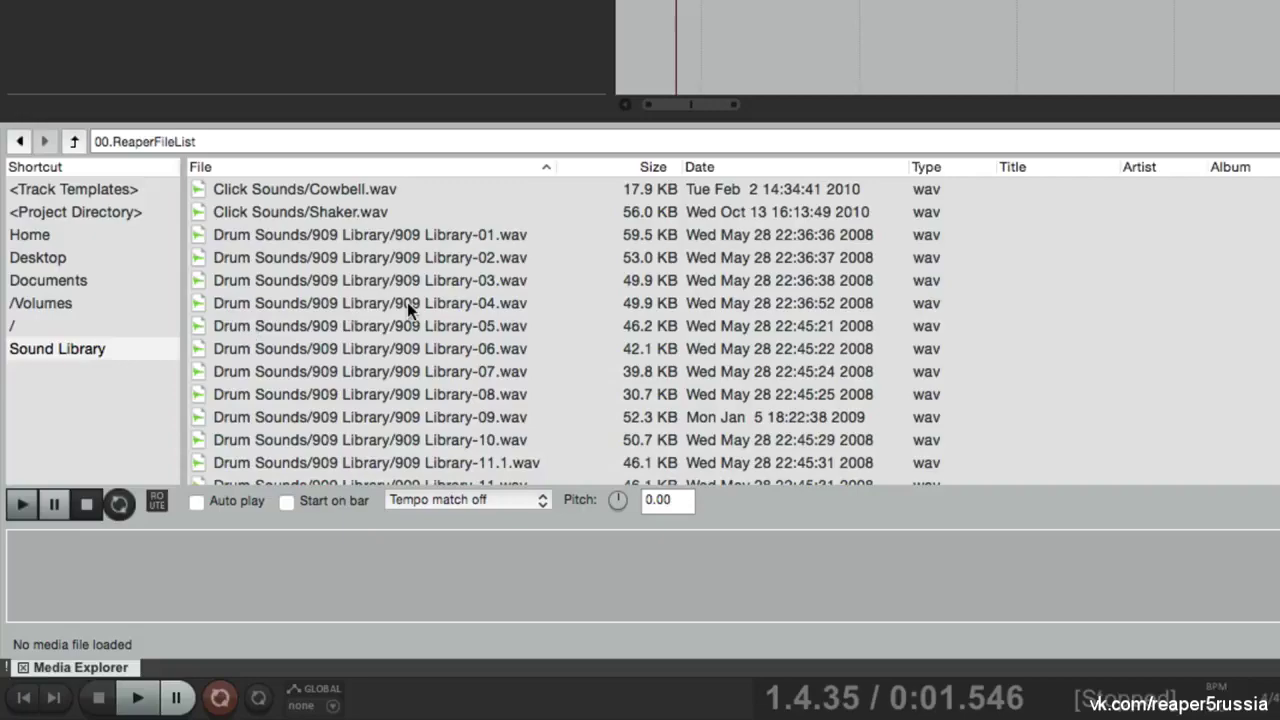
# Browse the Sound Library database's files, search it for "kick" and "snare", and clear the search
pyautogui.scroll(-10, 418, 206)
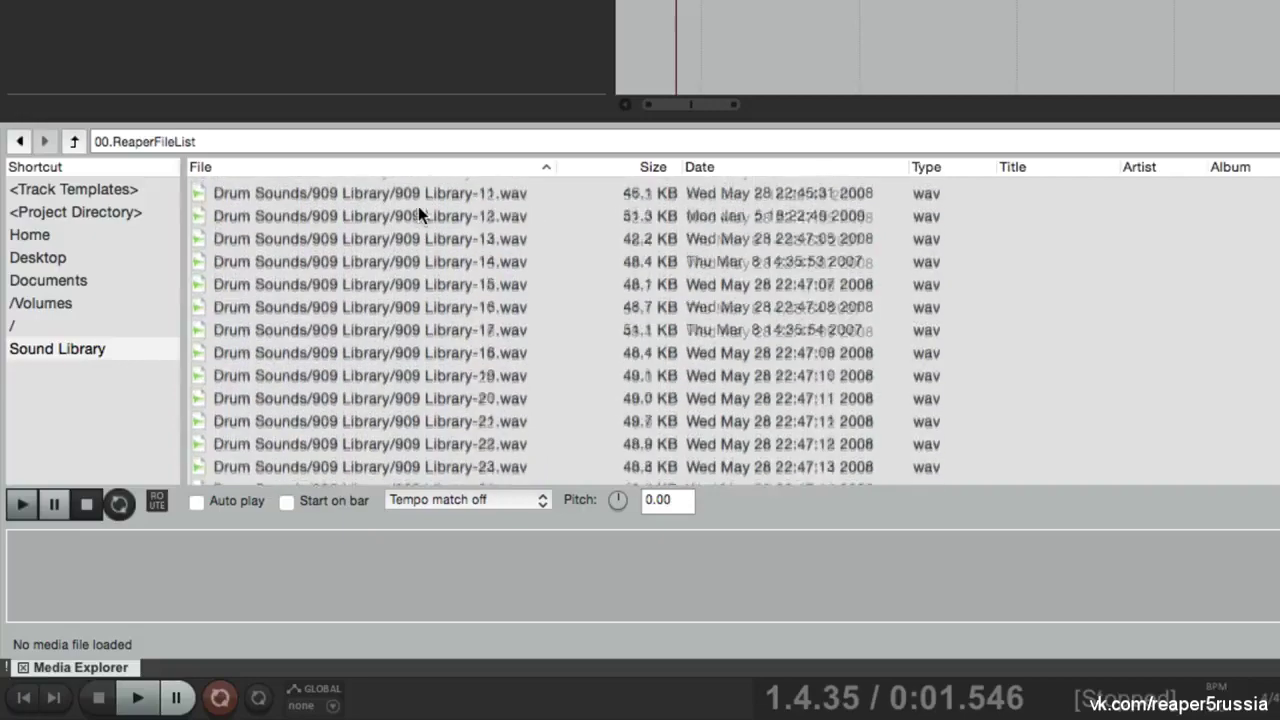
pyautogui.scroll(-5, 420, 338)
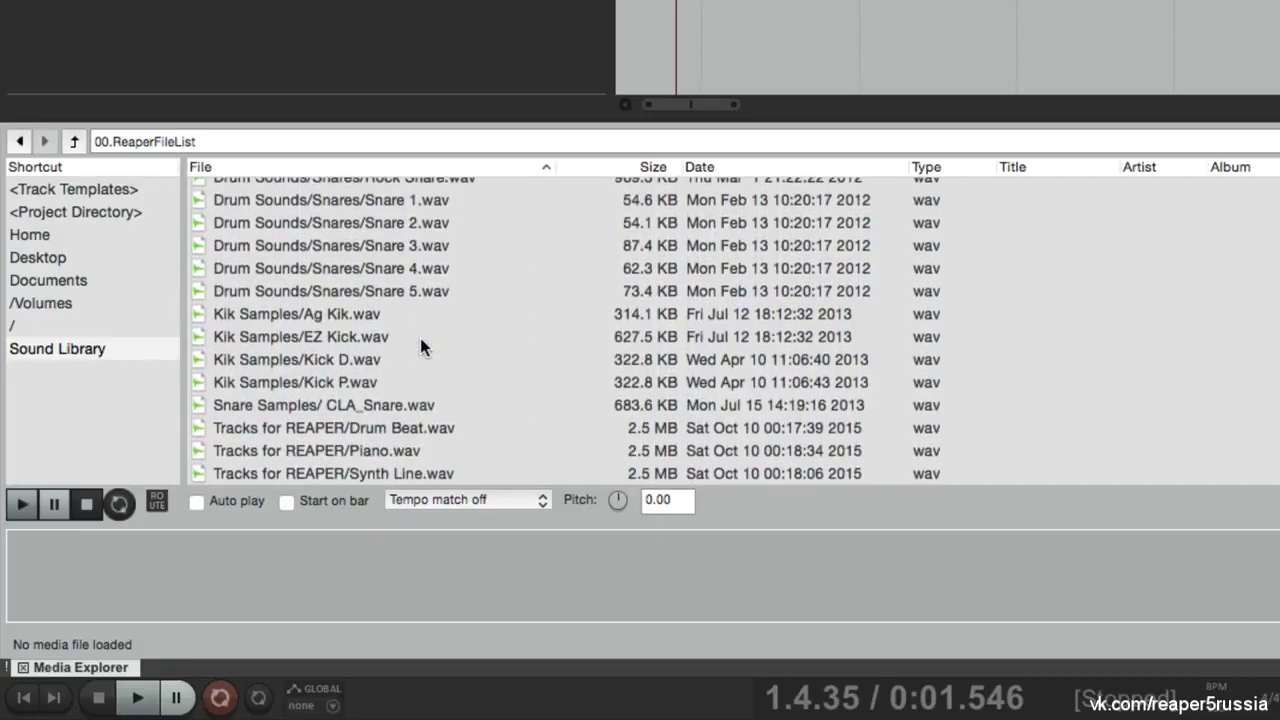
pyautogui.scroll(15, 420, 343)
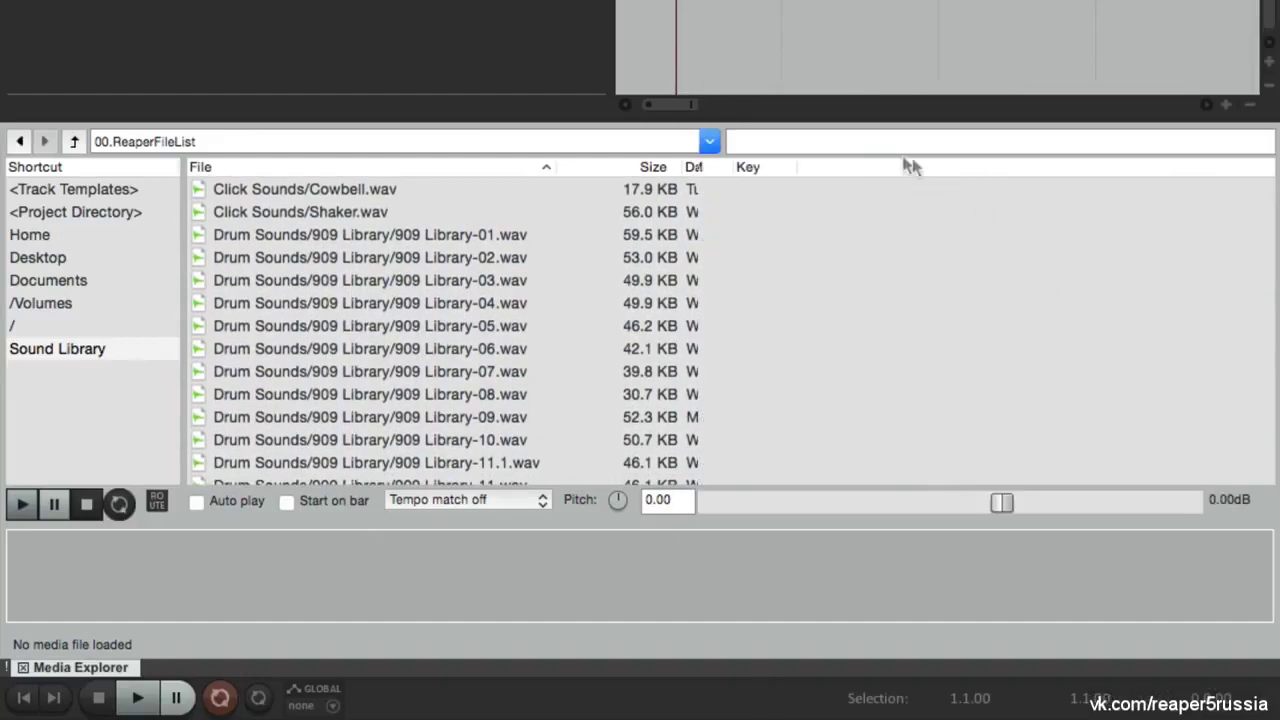
pyautogui.click(835, 141)
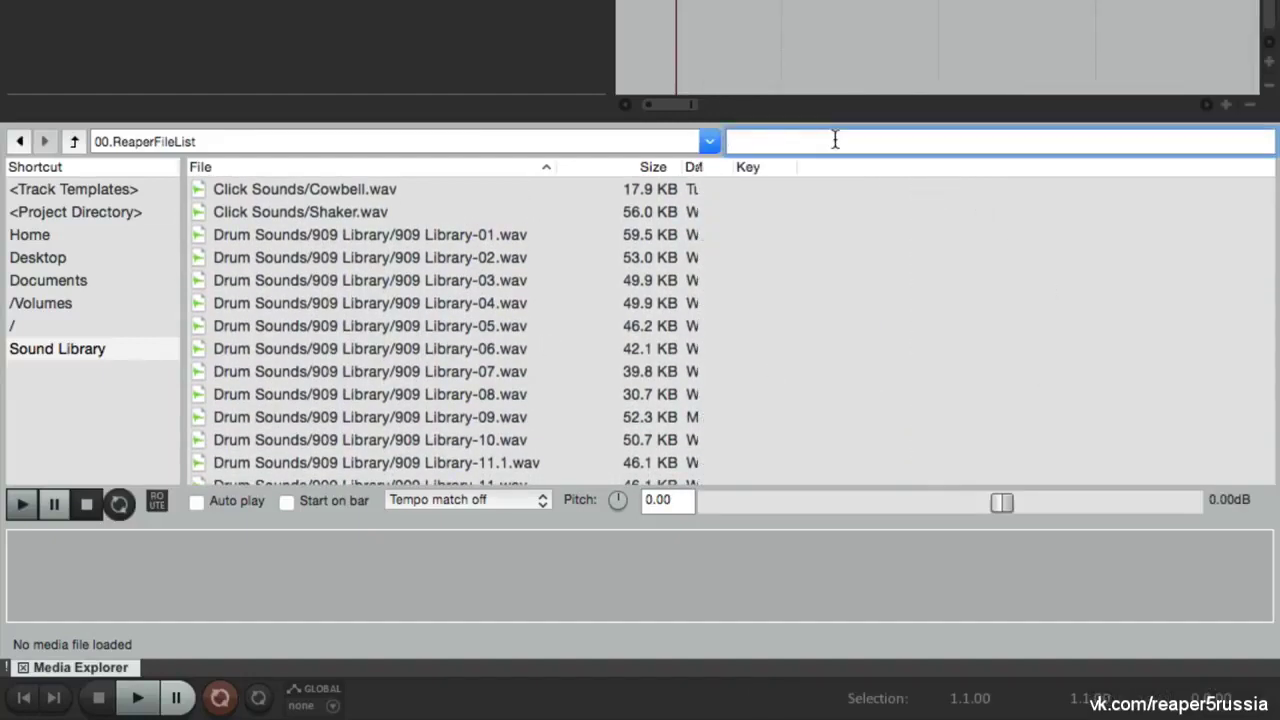
pyautogui.write('kick')
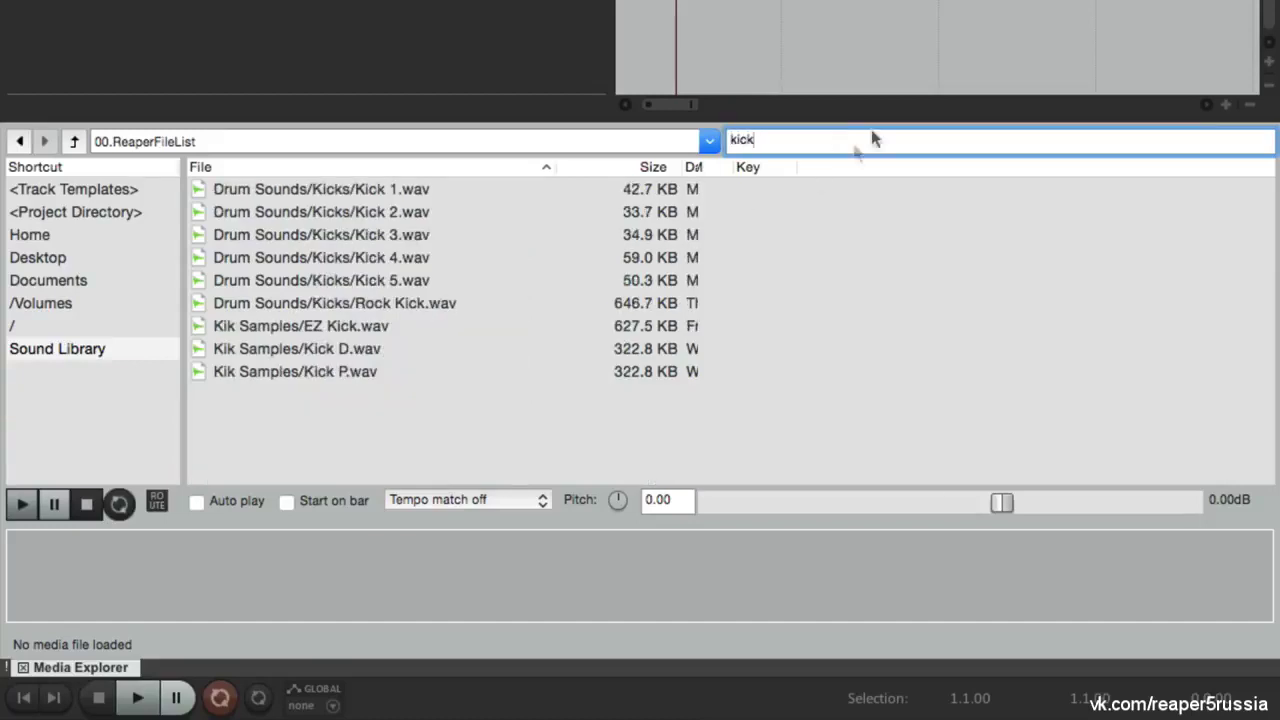
pyautogui.doubleClick(775, 148)
pyautogui.write('snare')
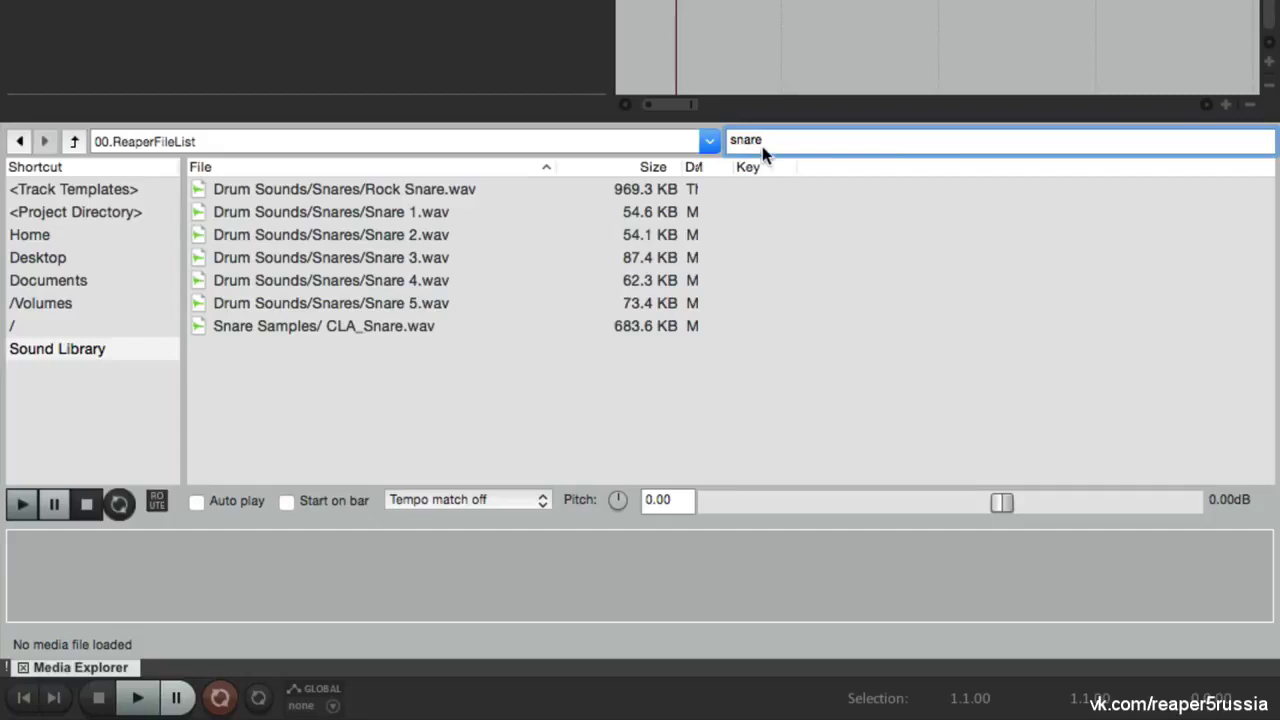
pyautogui.press('BackSpace')
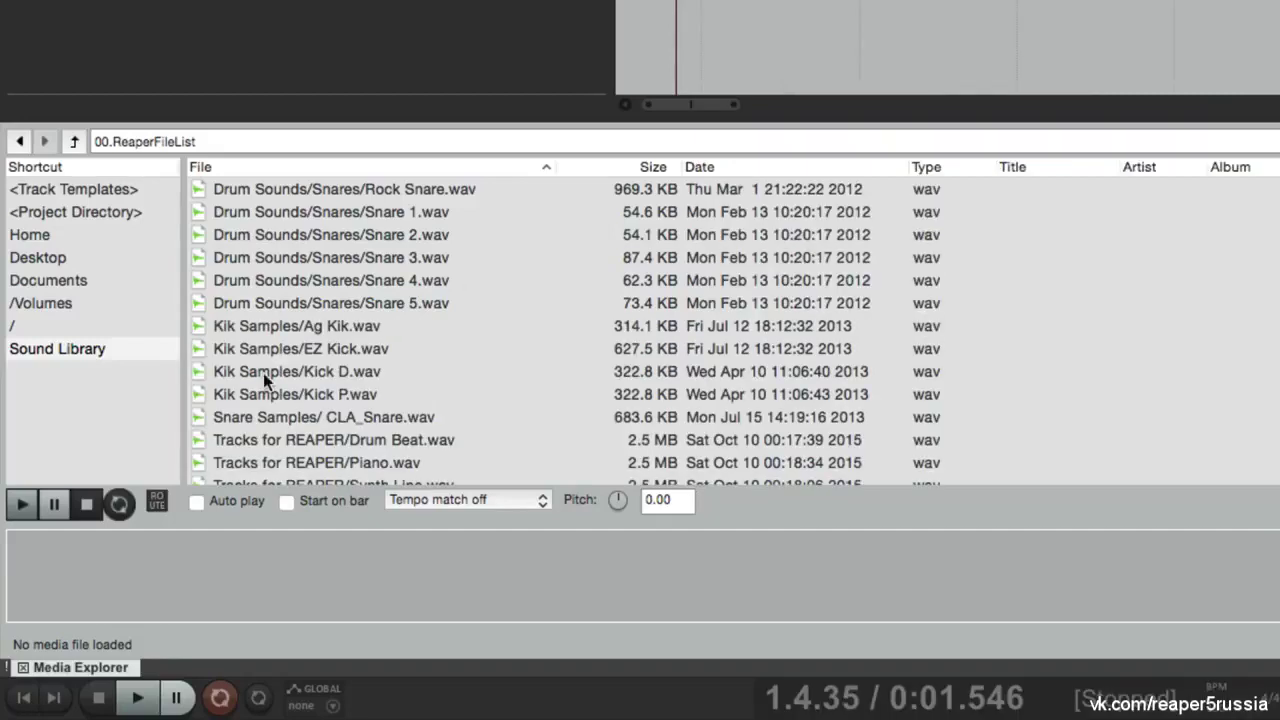
# Delete the Sound Library database from the shortcuts
pyautogui.rightClick(64, 350)
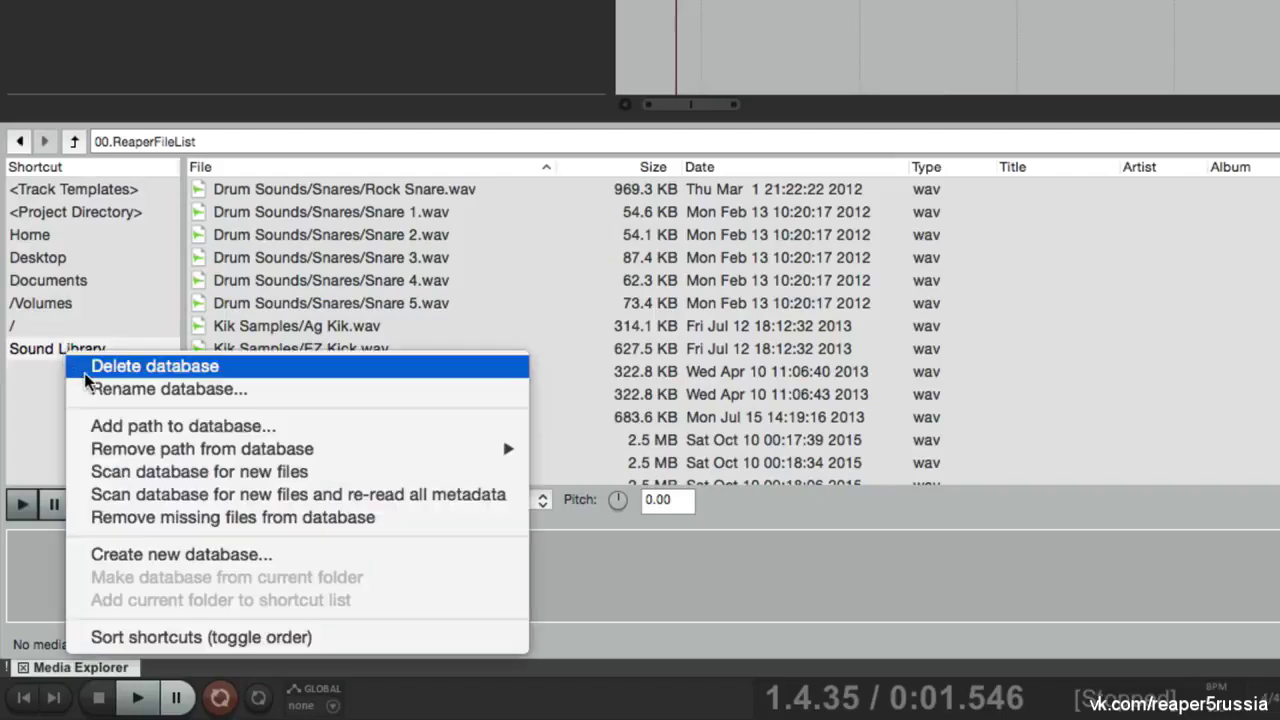
pyautogui.click(86, 372)
# Add the Desktop's Sound Library folder to the Media Explorer's shortcut list
pyautogui.click(101, 258)
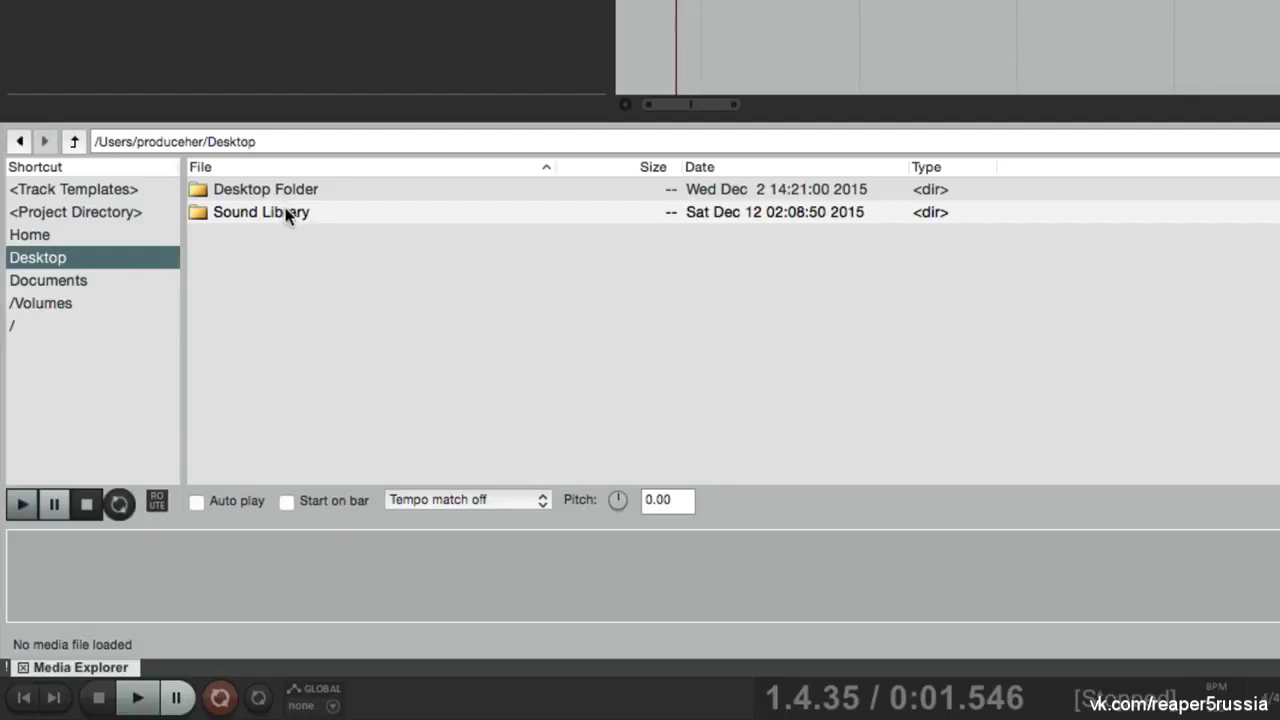
pyautogui.rightClick(287, 213)
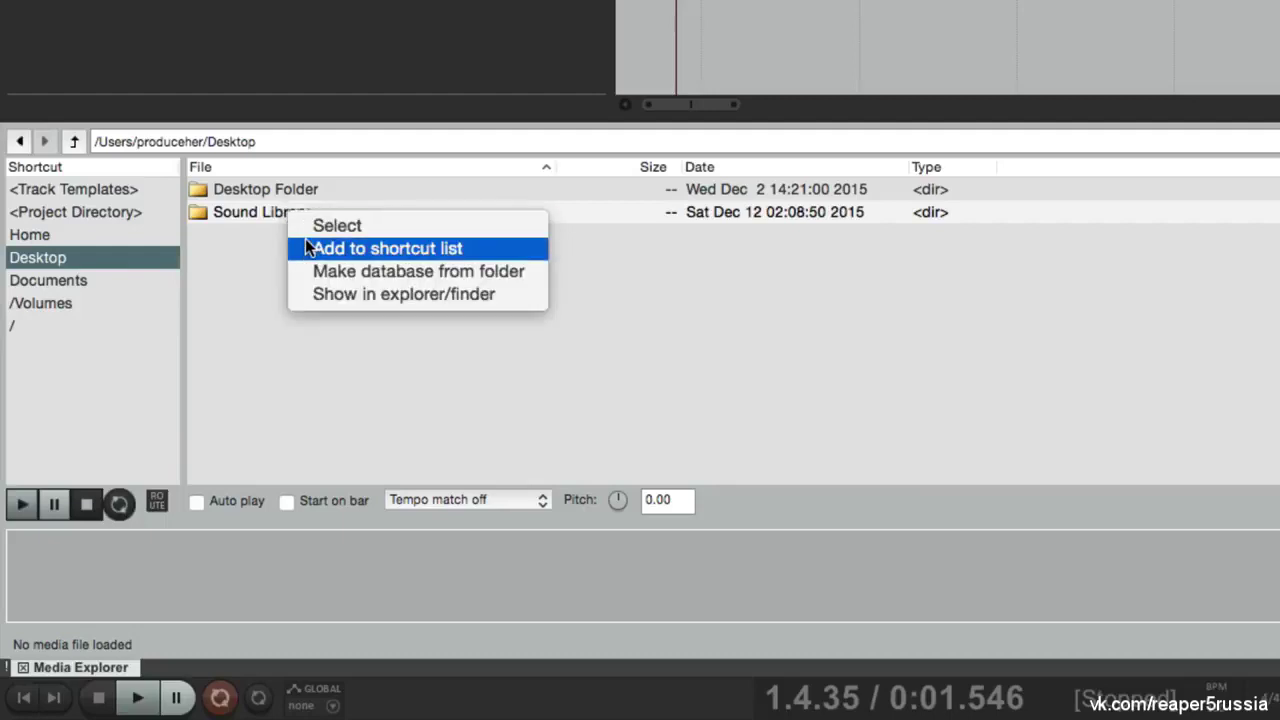
pyautogui.click(305, 241)
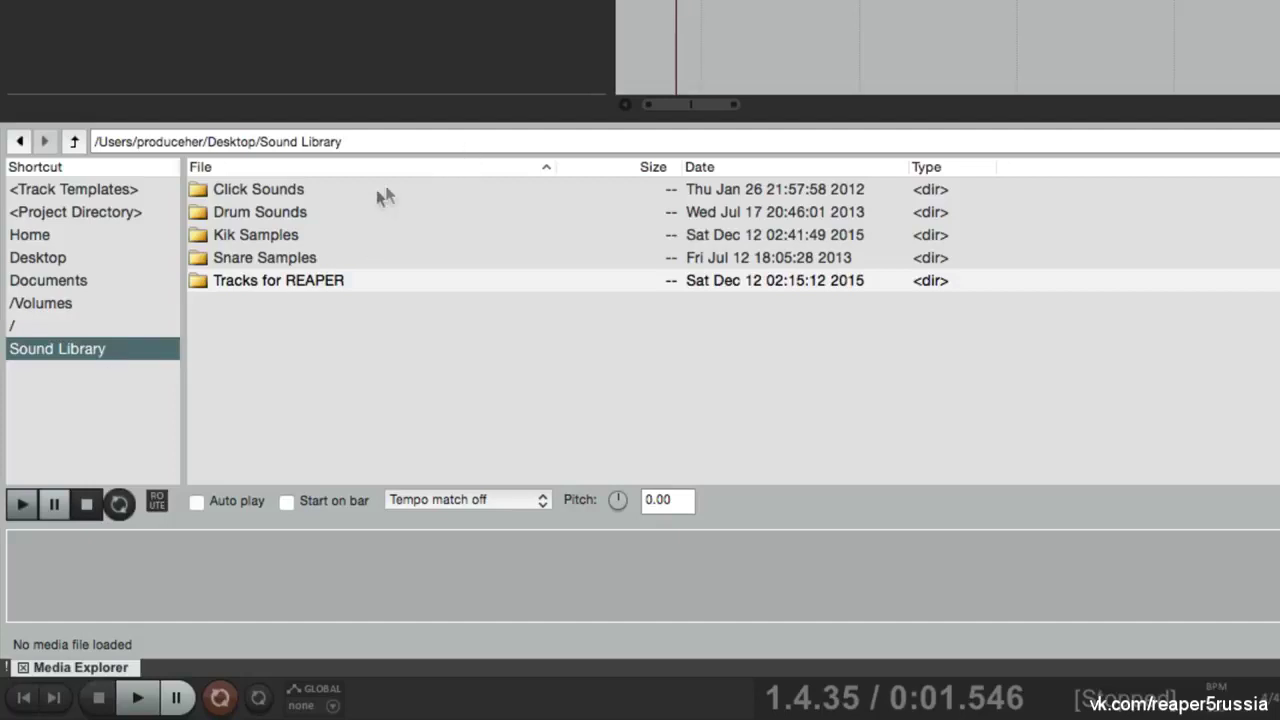
# Look inside the Drum Sounds folder, return to the Sound Library shortcut, and search it for "kick"
pyautogui.doubleClick(357, 211)
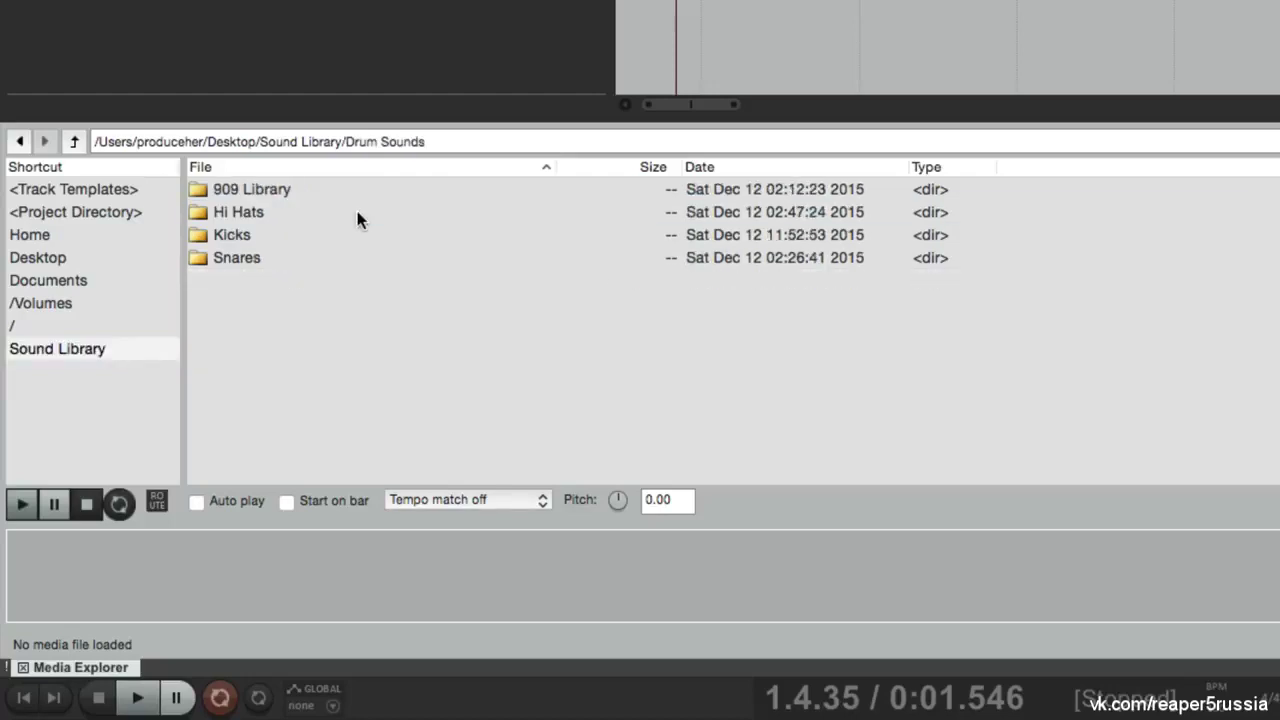
pyautogui.click(125, 348)
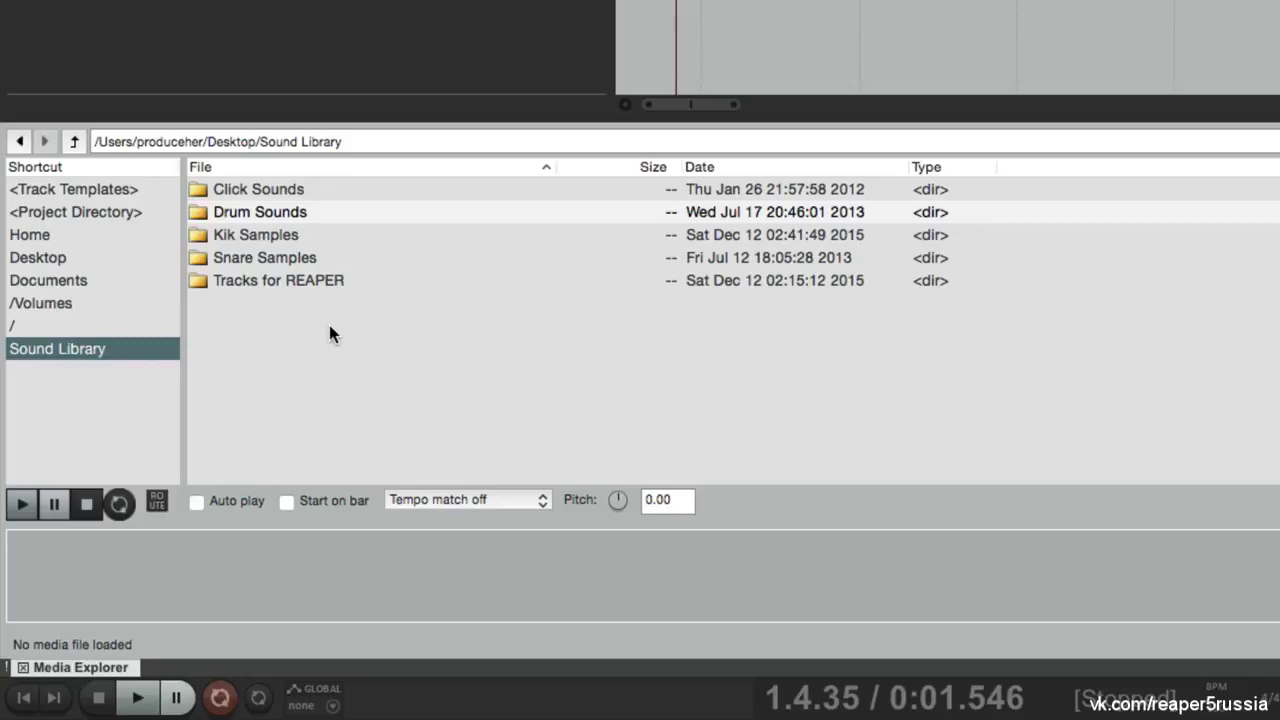
pyautogui.click(802, 143)
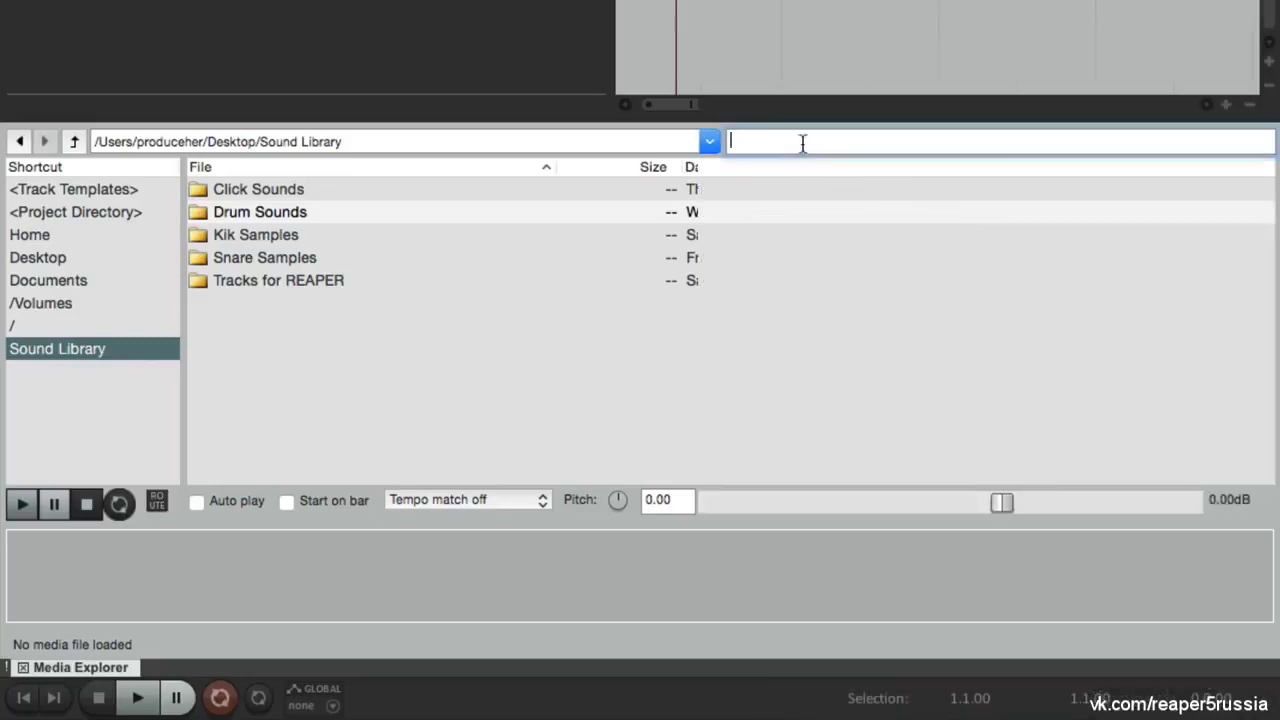
pyautogui.write('kick')
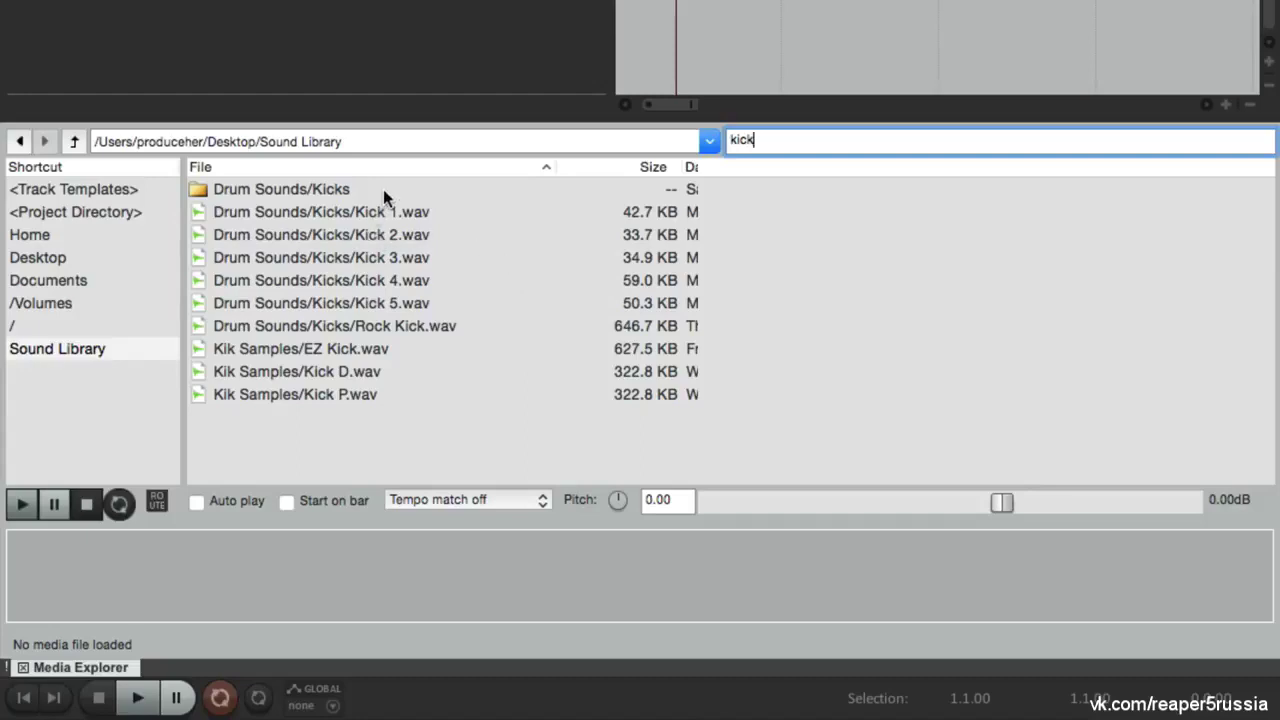
# Open the Drum Sounds/Kicks folder from the "kick" search results, and return to the Sound Library folder
pyautogui.click(316, 196)
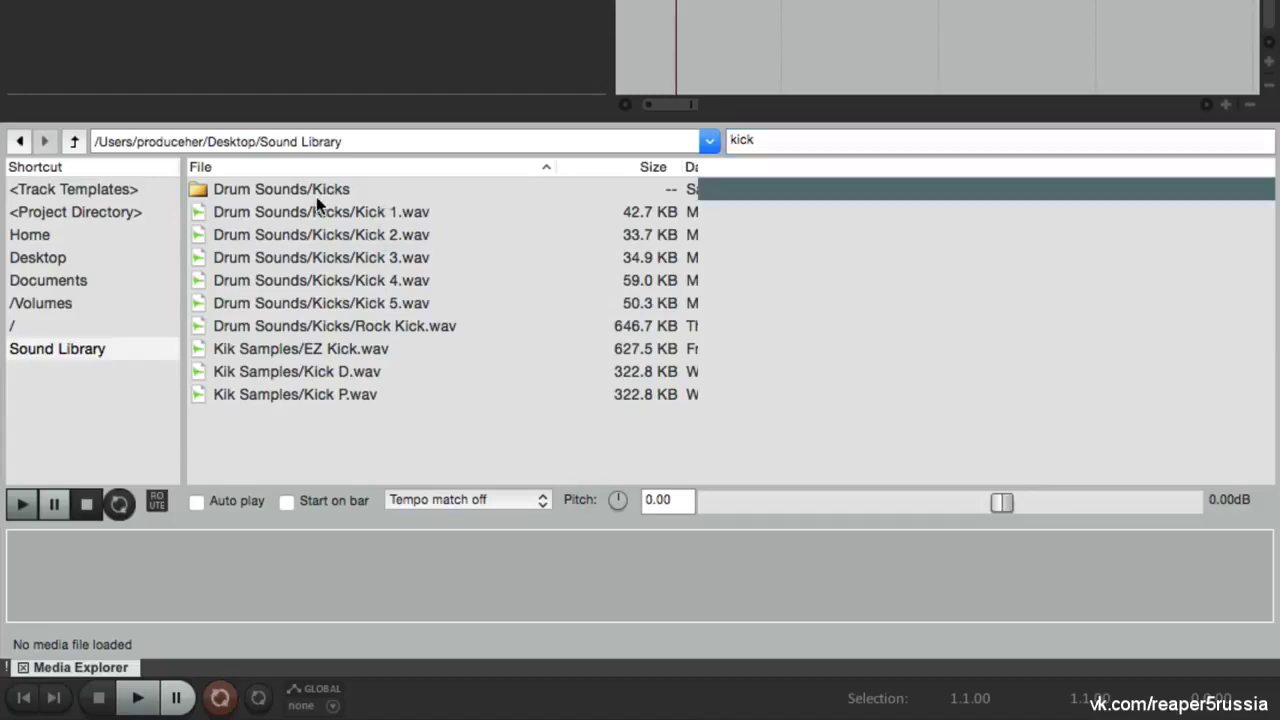
pyautogui.doubleClick(316, 200)
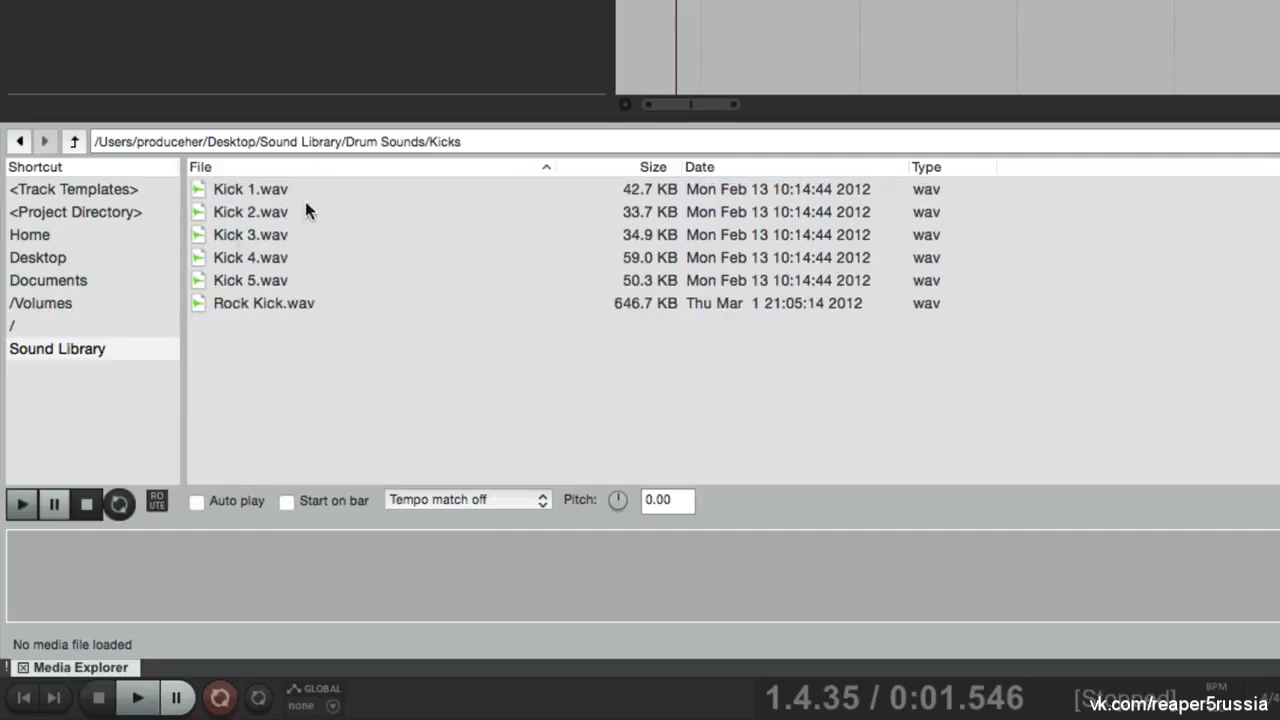
pyautogui.click(45, 349)
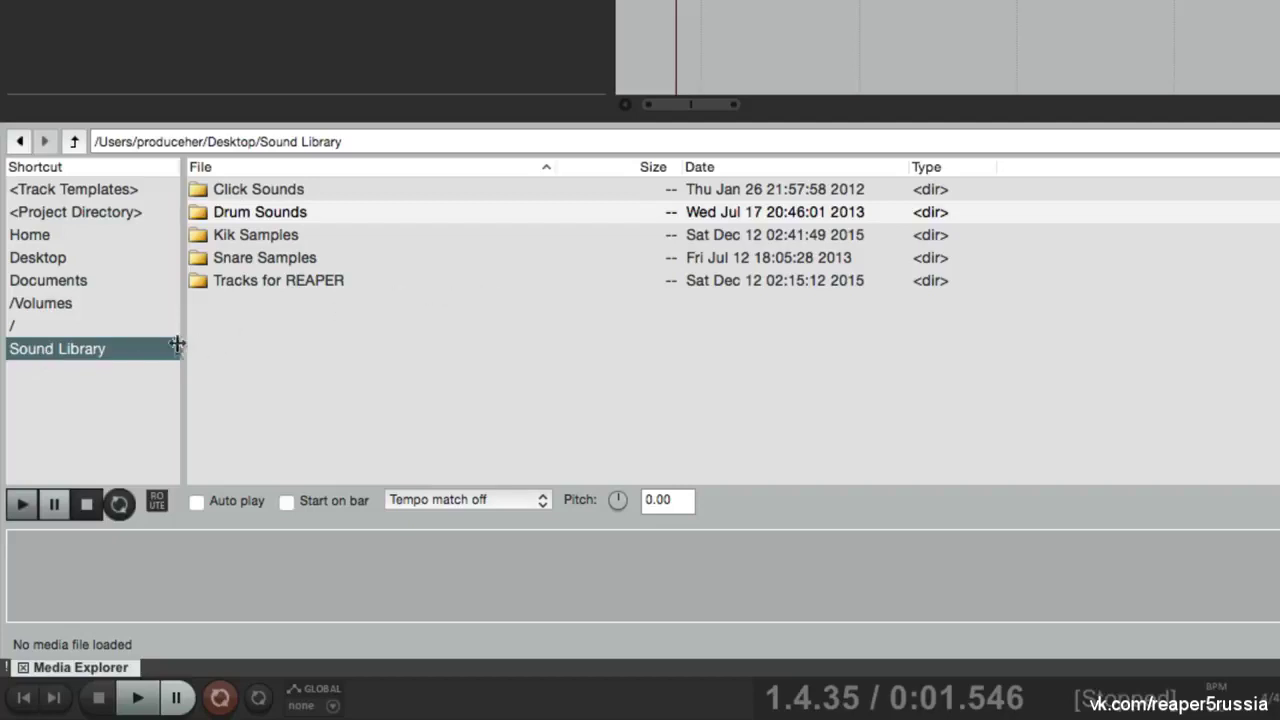
# Remove the Sound Library shortcut, and add it back to the shortcut list from the Desktop folder
pyautogui.rightClick(137, 350)
pyautogui.click(155, 360)
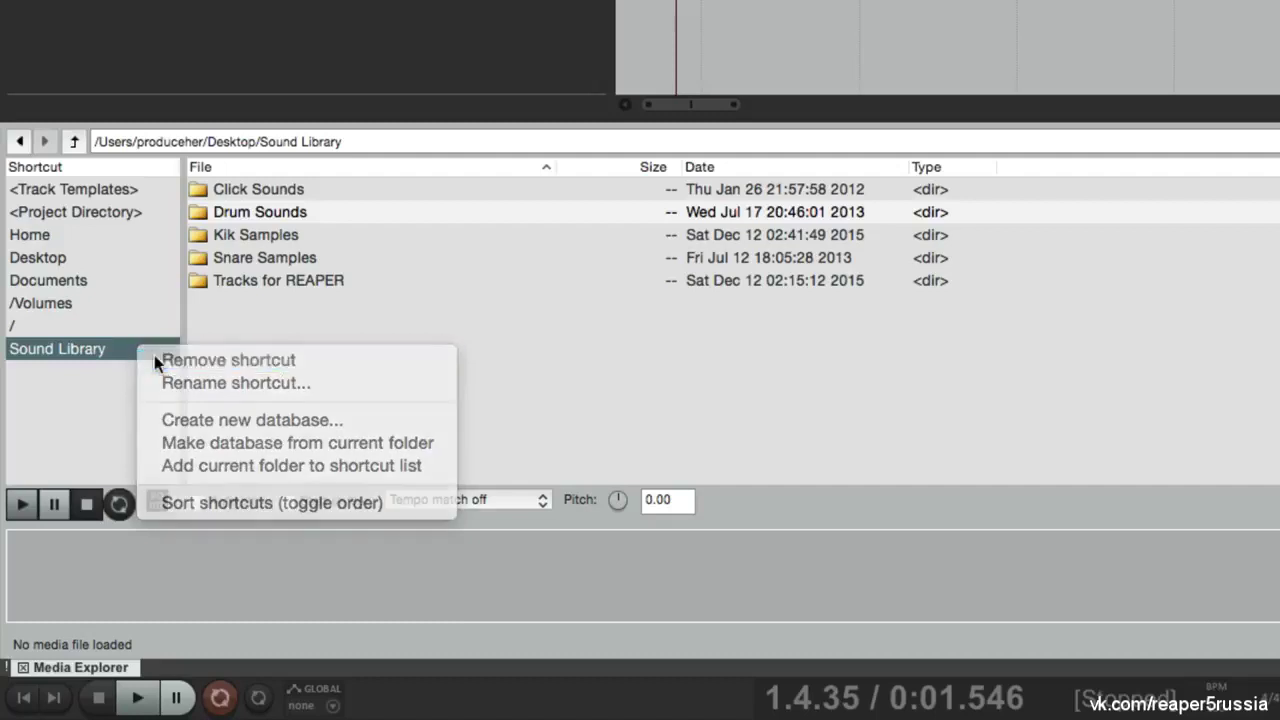
pyautogui.click(106, 252)
pyautogui.rightClick(243, 223)
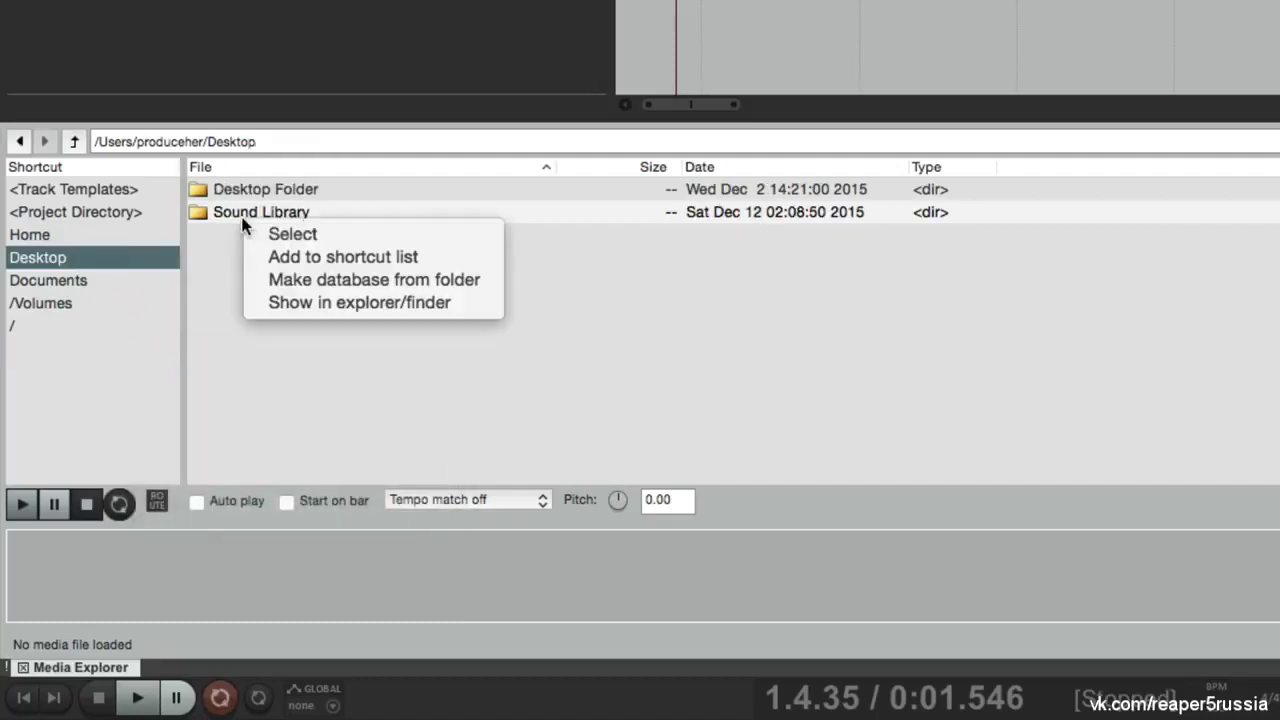
pyautogui.click(260, 256)
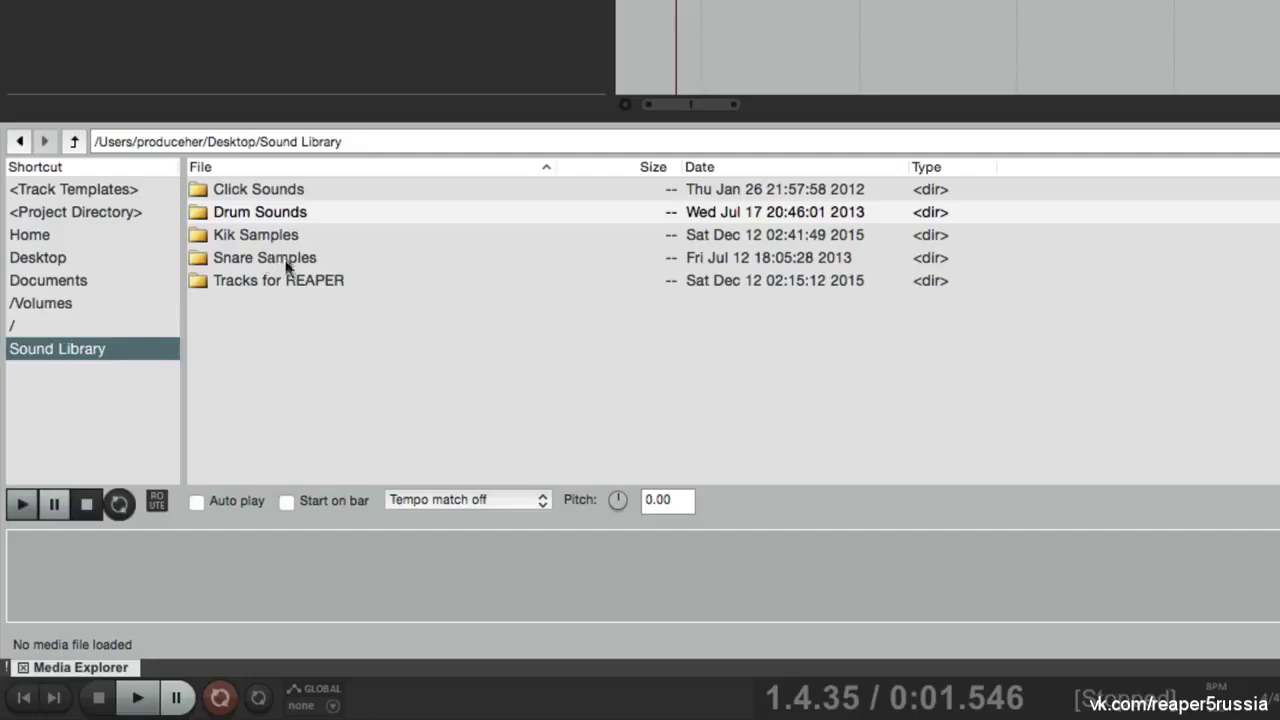
# Open the Tracks for REAPER folder and preview Drum Beat.wav briefly
pyautogui.doubleClick(278, 284)
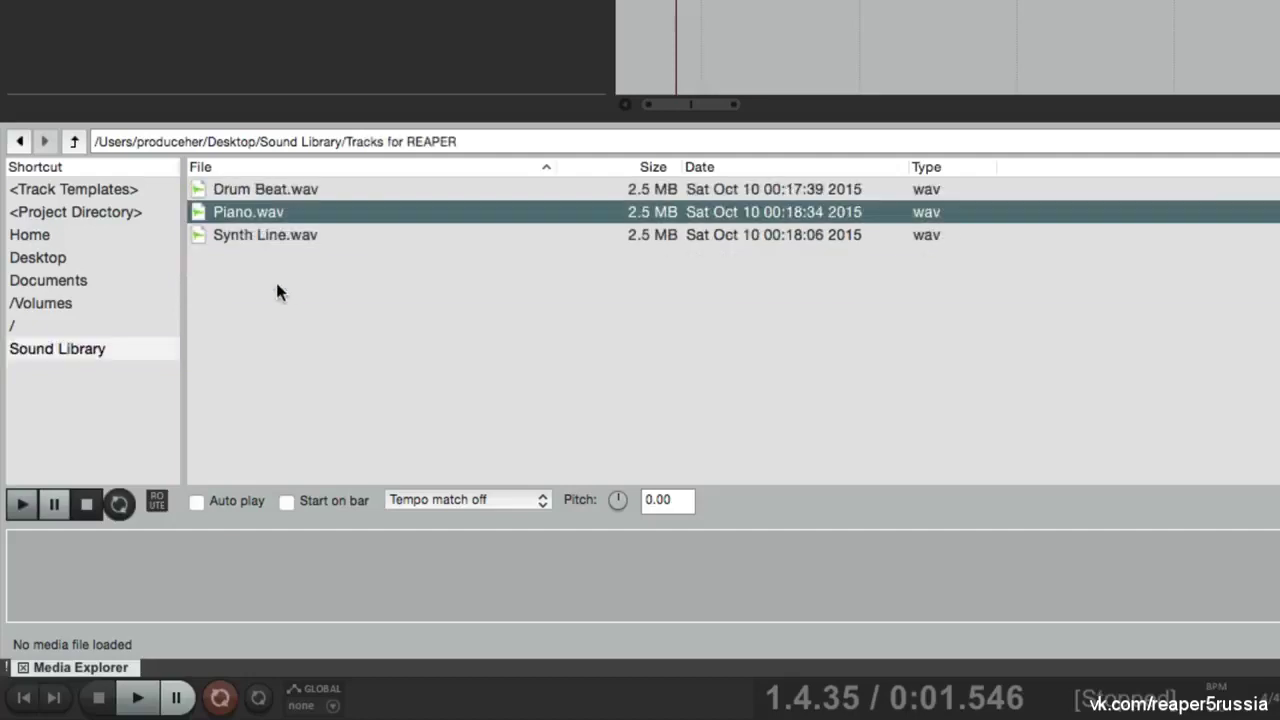
pyautogui.click(336, 190)
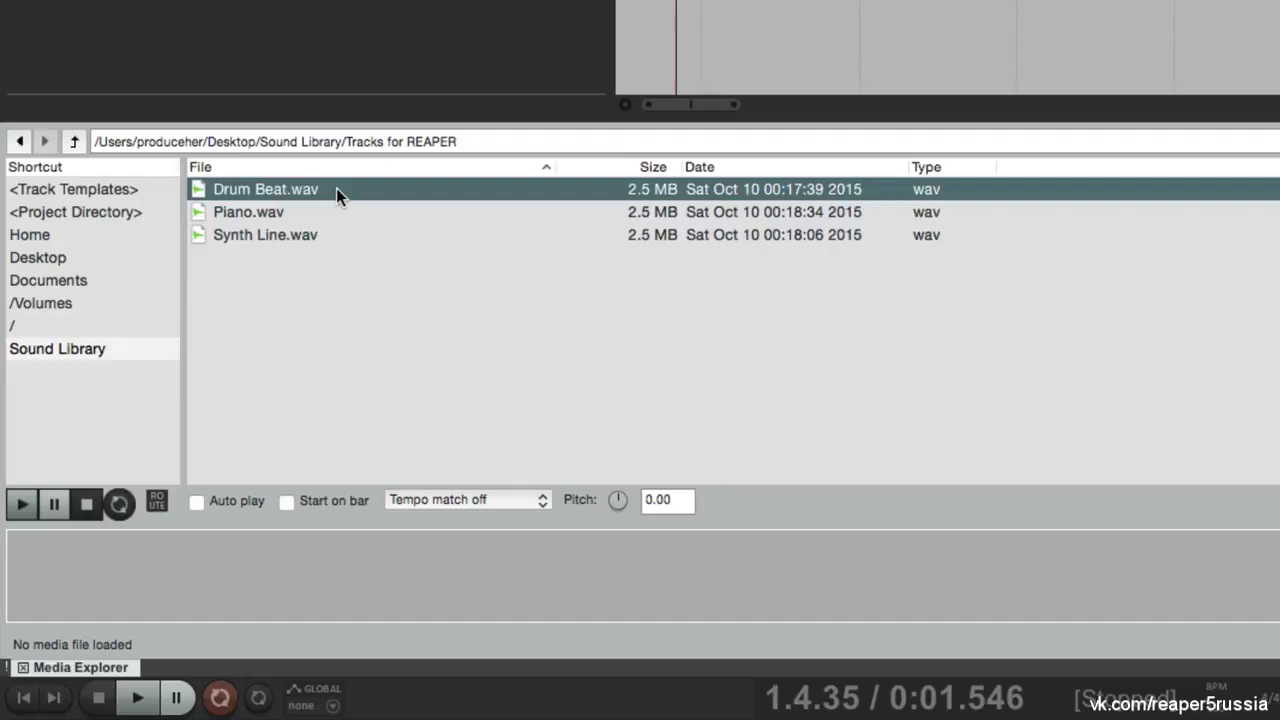
pyautogui.click(24, 509)
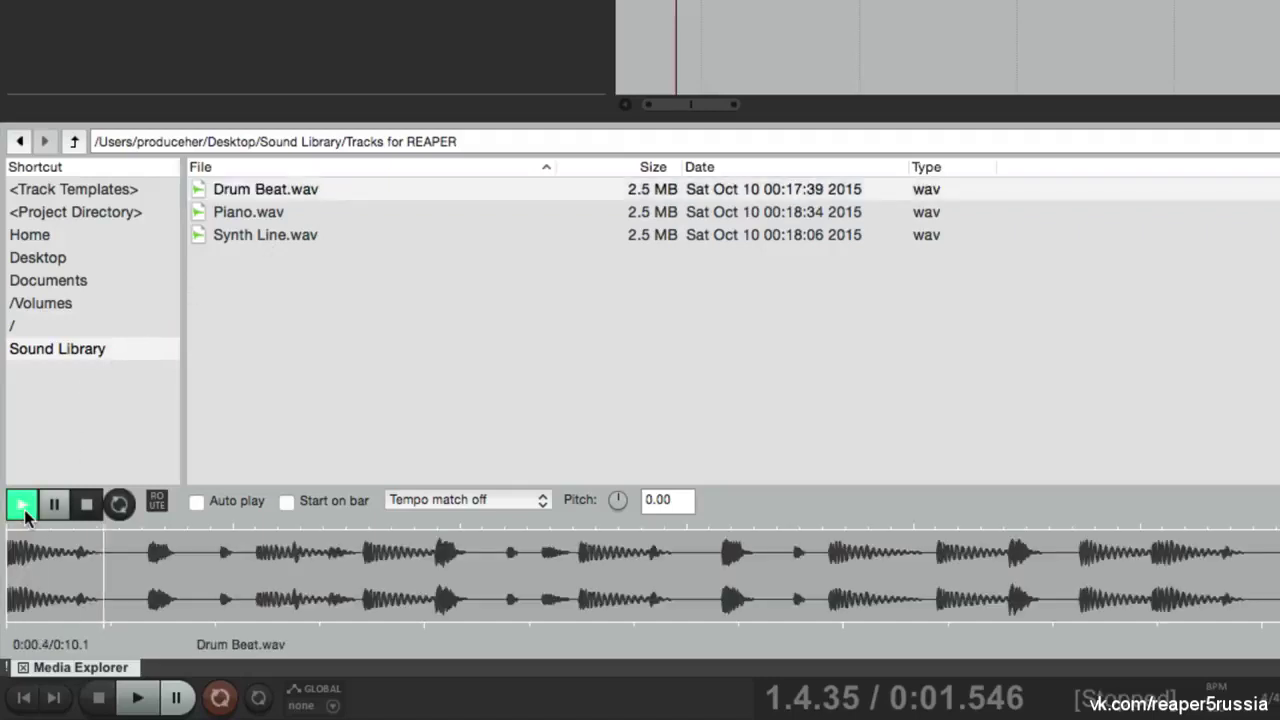
pyautogui.click(88, 508)
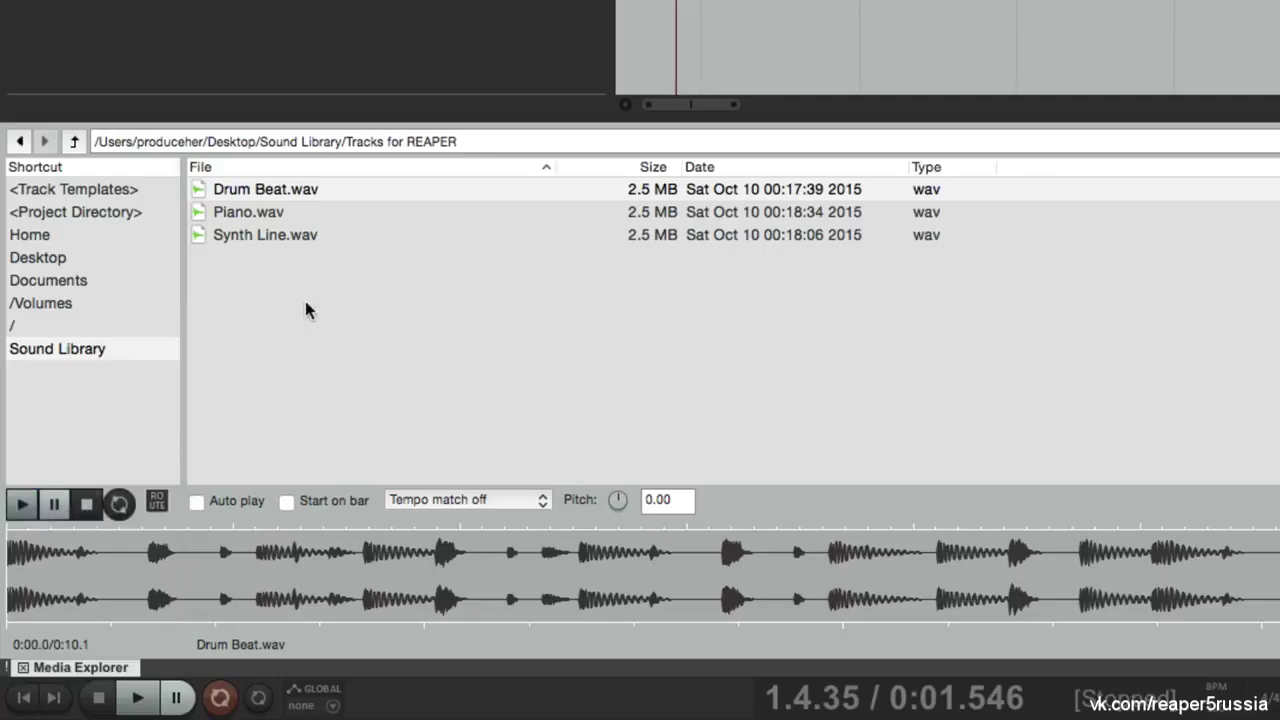
# Enable Auto play and audition Piano.wav, Synth Line.wav and Drum Beat.wav by selecting each one
pyautogui.click(196, 501)
pyautogui.click(279, 212)
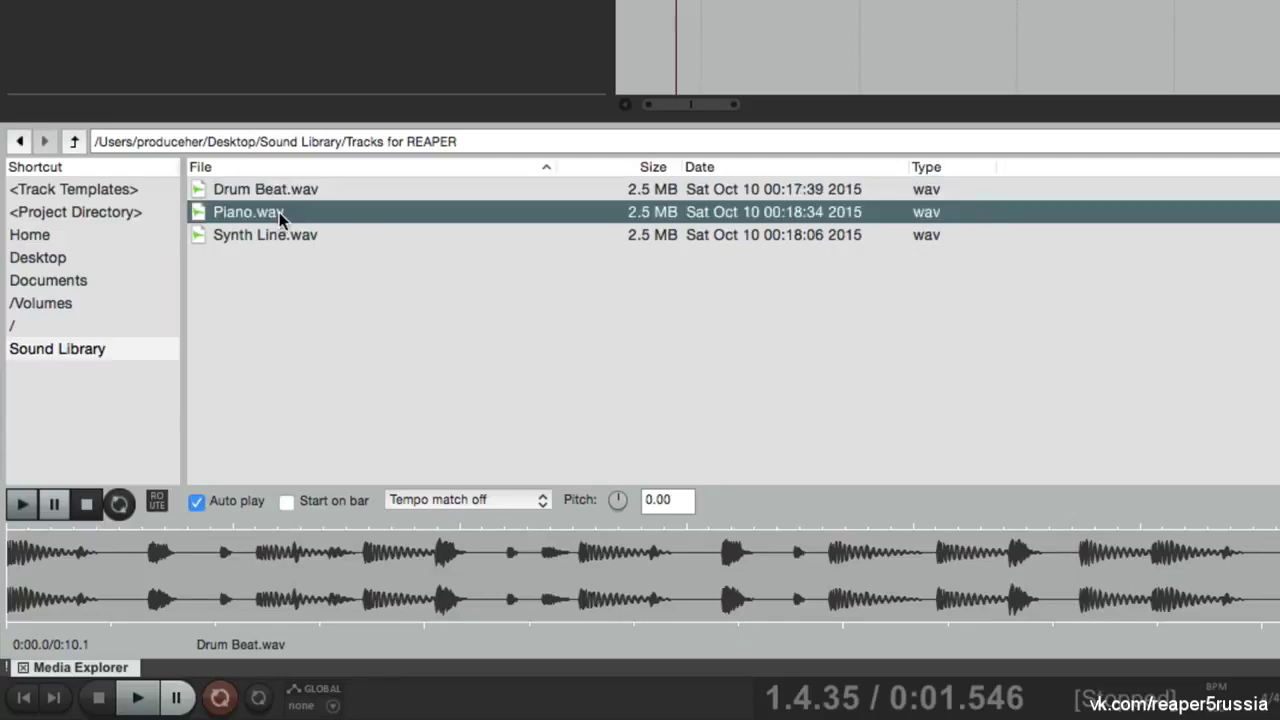
pyautogui.click(305, 238)
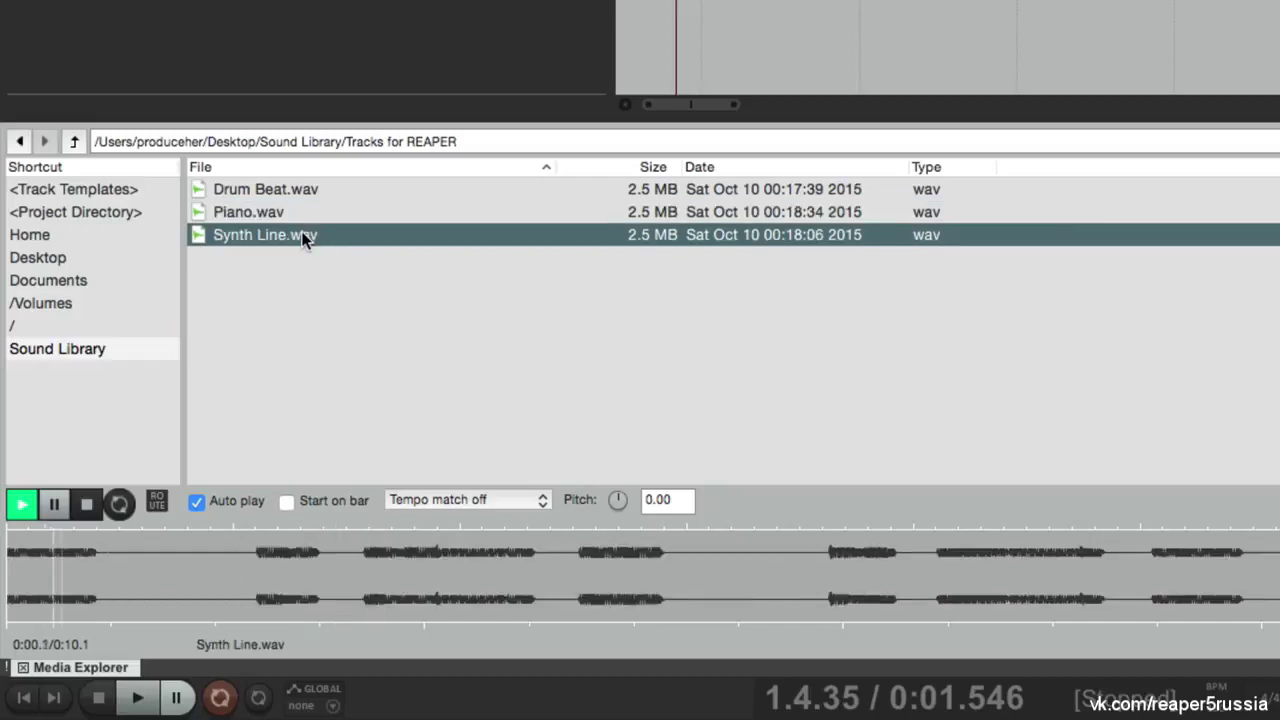
pyautogui.click(305, 200)
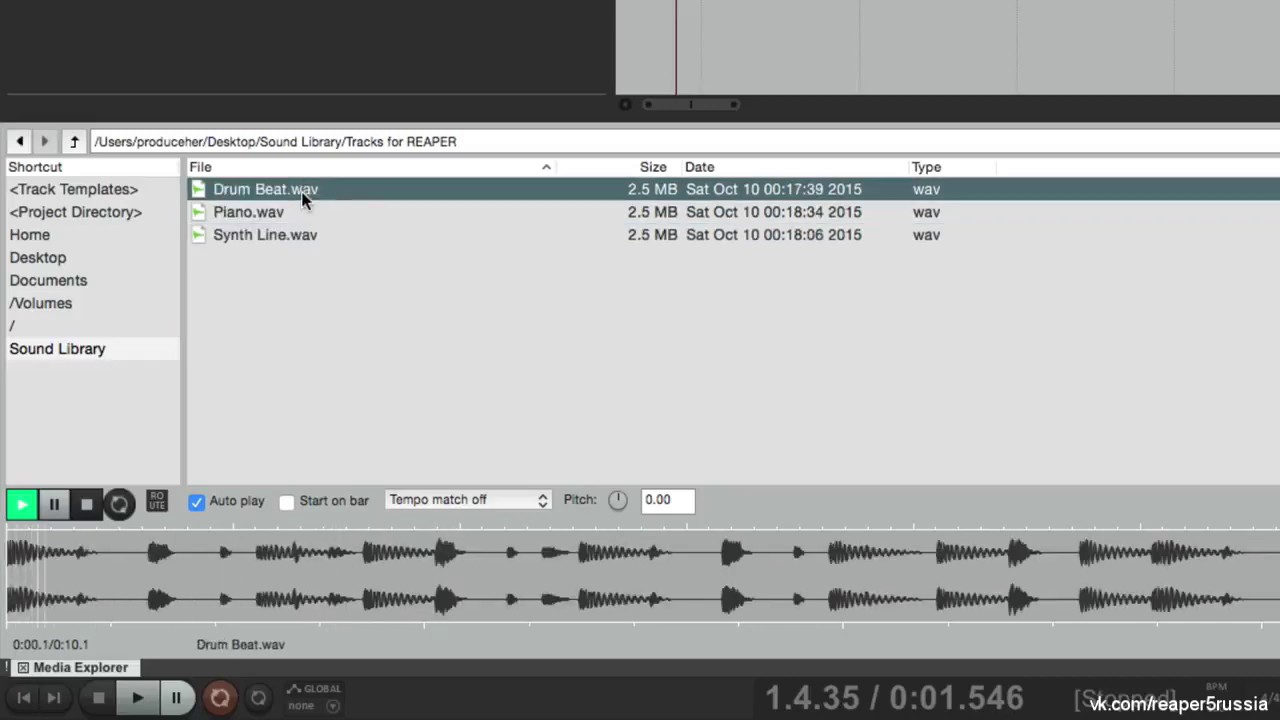
pyautogui.press('space')
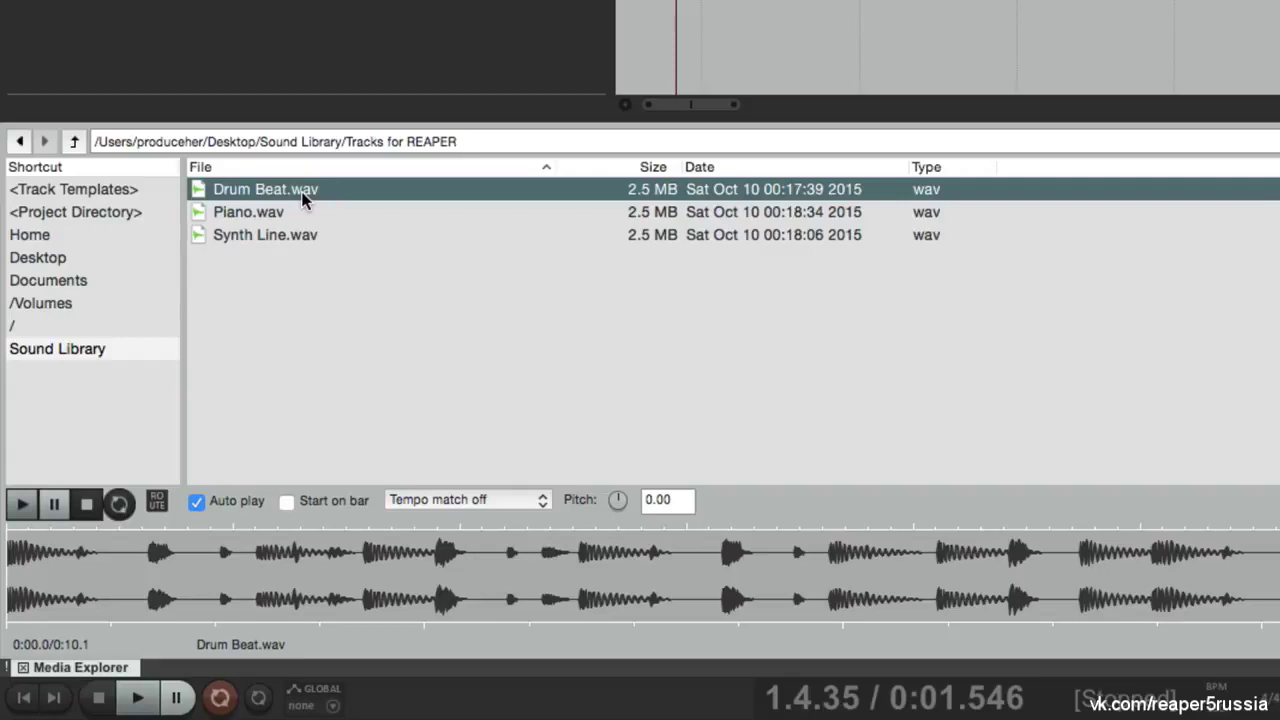
# Disable Auto play and preview Piano.wav, Drum Beat.wav and Synth Line.wav manually
pyautogui.click(197, 502)
pyautogui.click(312, 214)
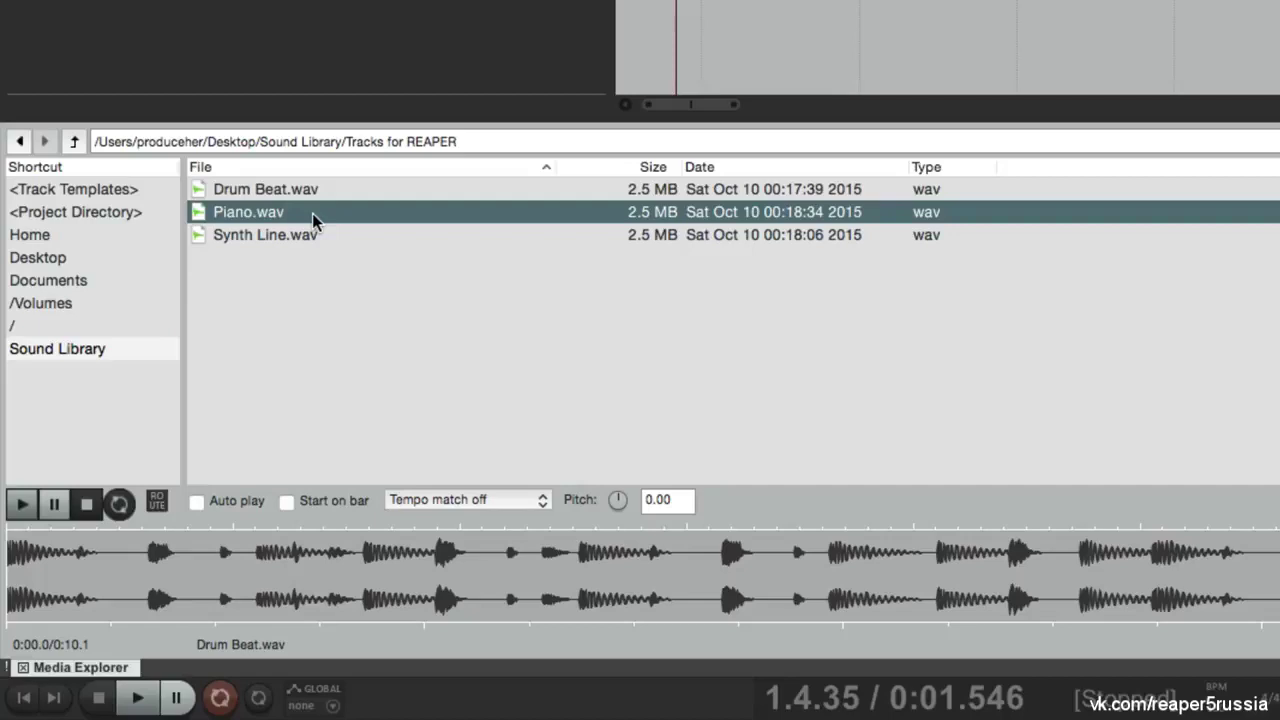
pyautogui.press('space')
pyautogui.press('space')
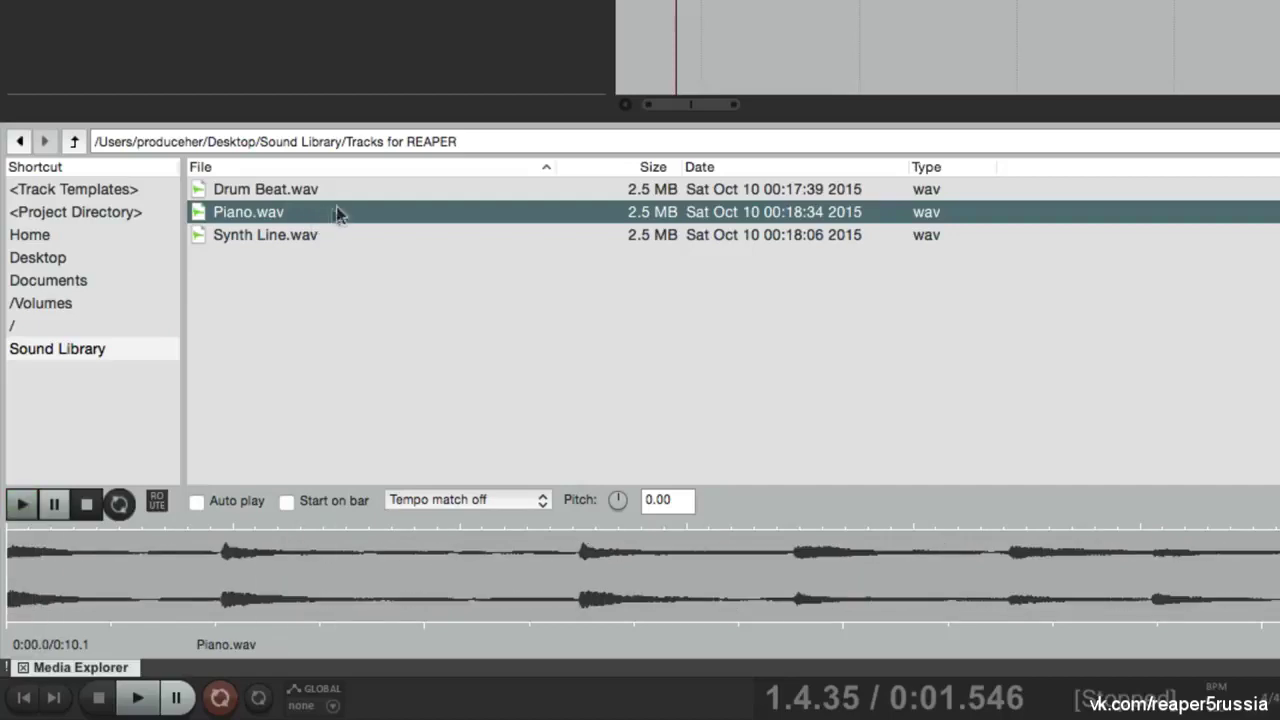
pyautogui.click(346, 191)
pyautogui.press('space')
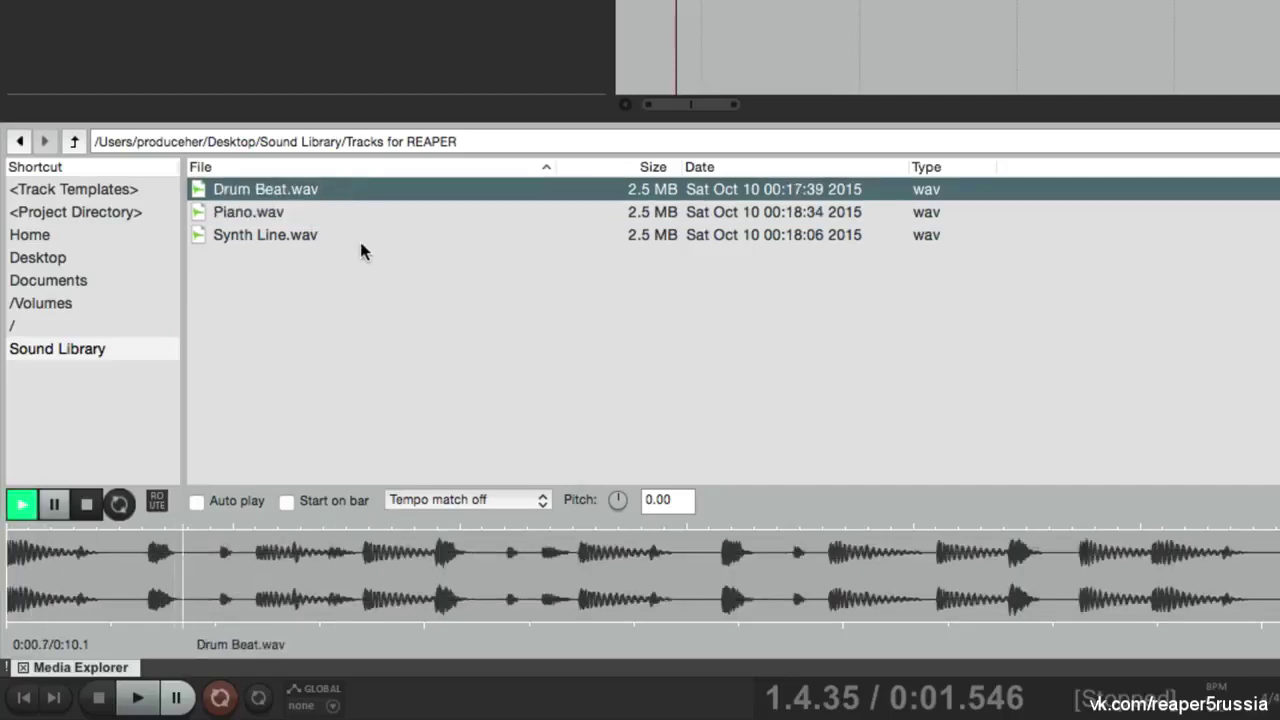
pyautogui.click(361, 238)
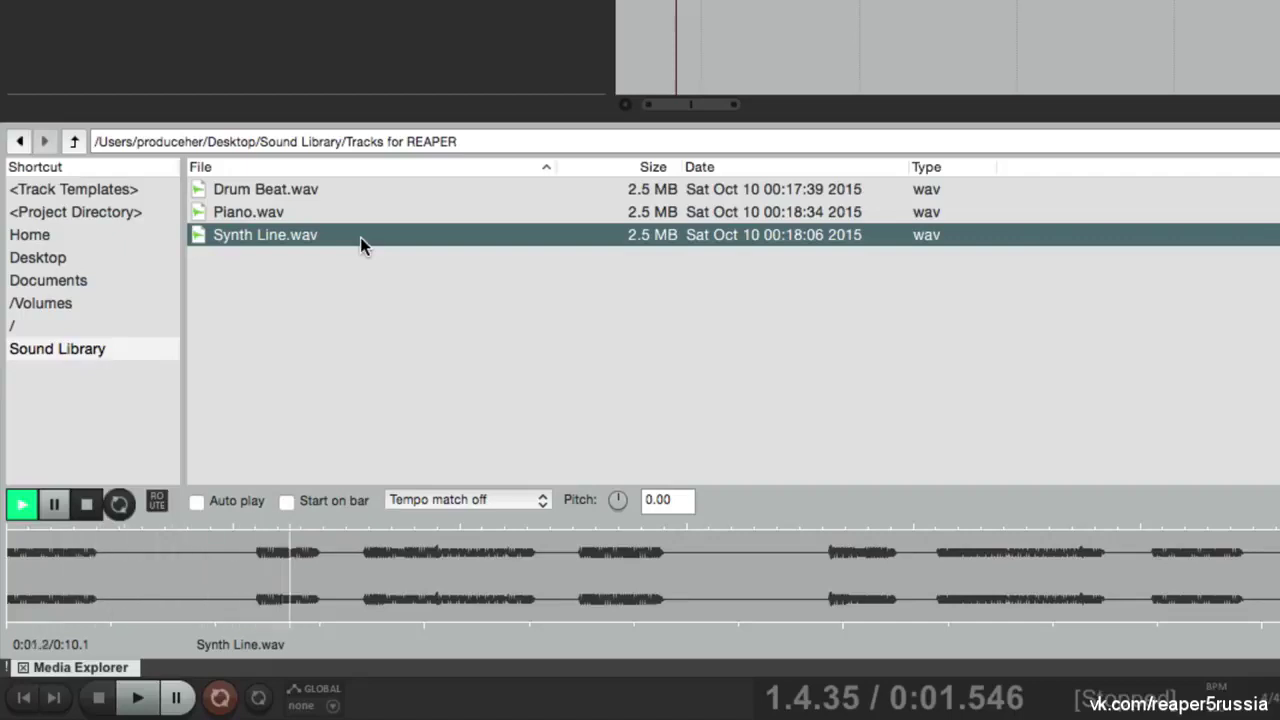
pyautogui.press('space')
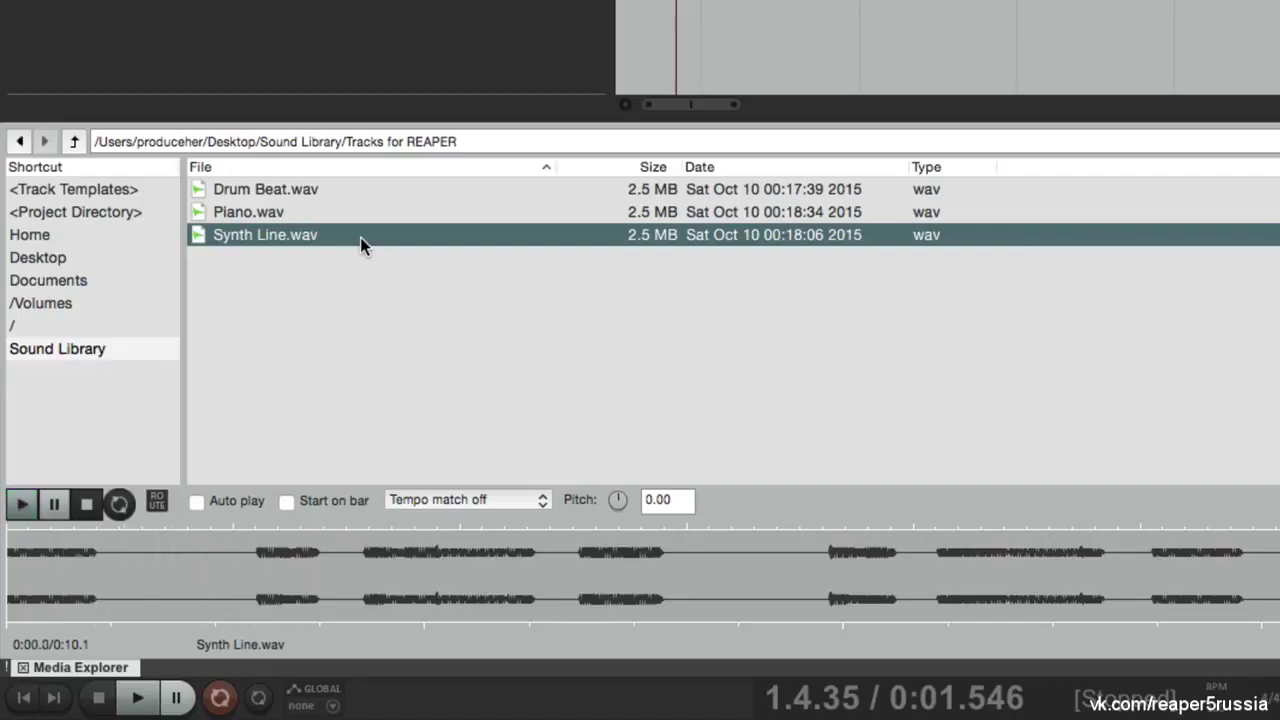
# Turn on repeat for media previews and view the available preview output routings
pyautogui.click(118, 504)
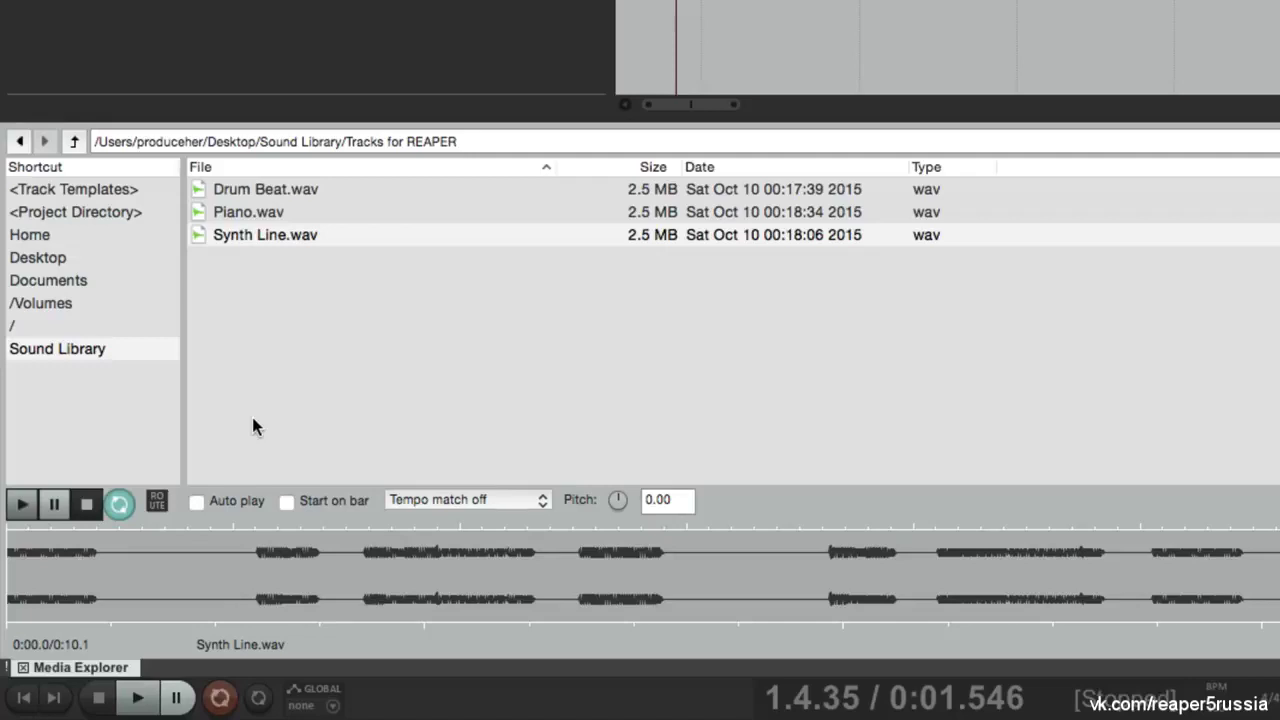
pyautogui.click(160, 509)
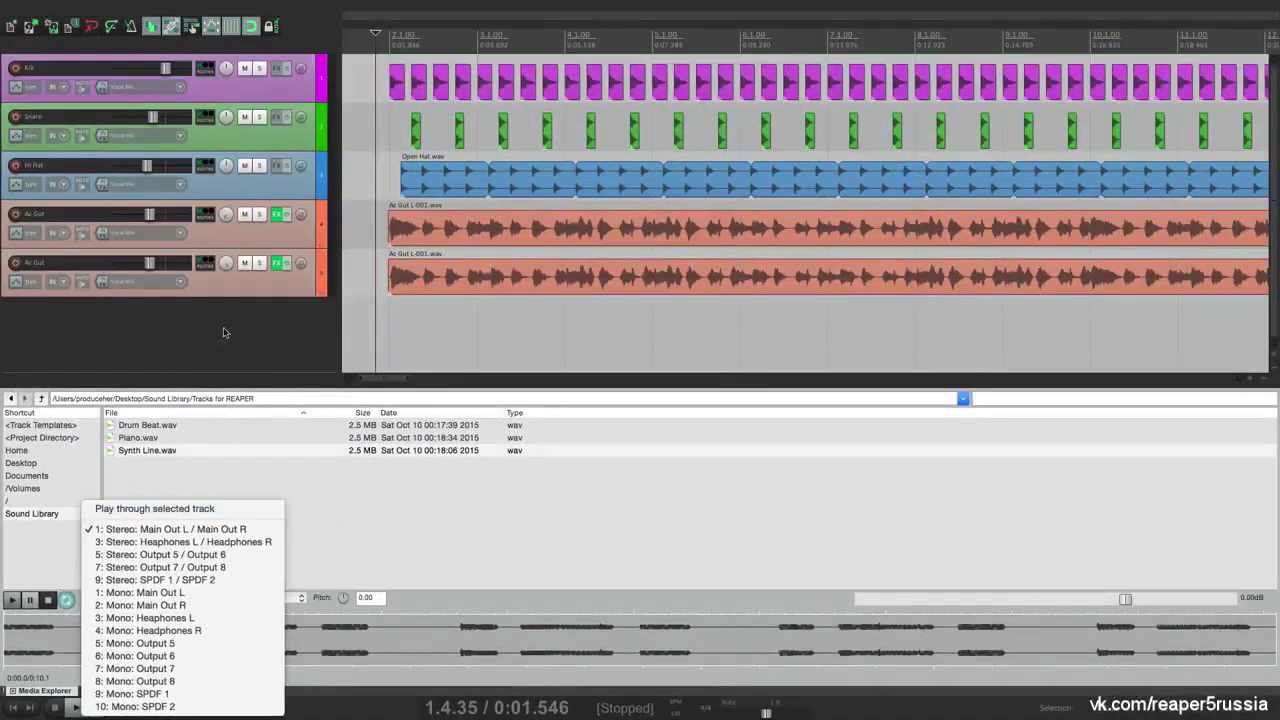
pyautogui.click(240, 325)
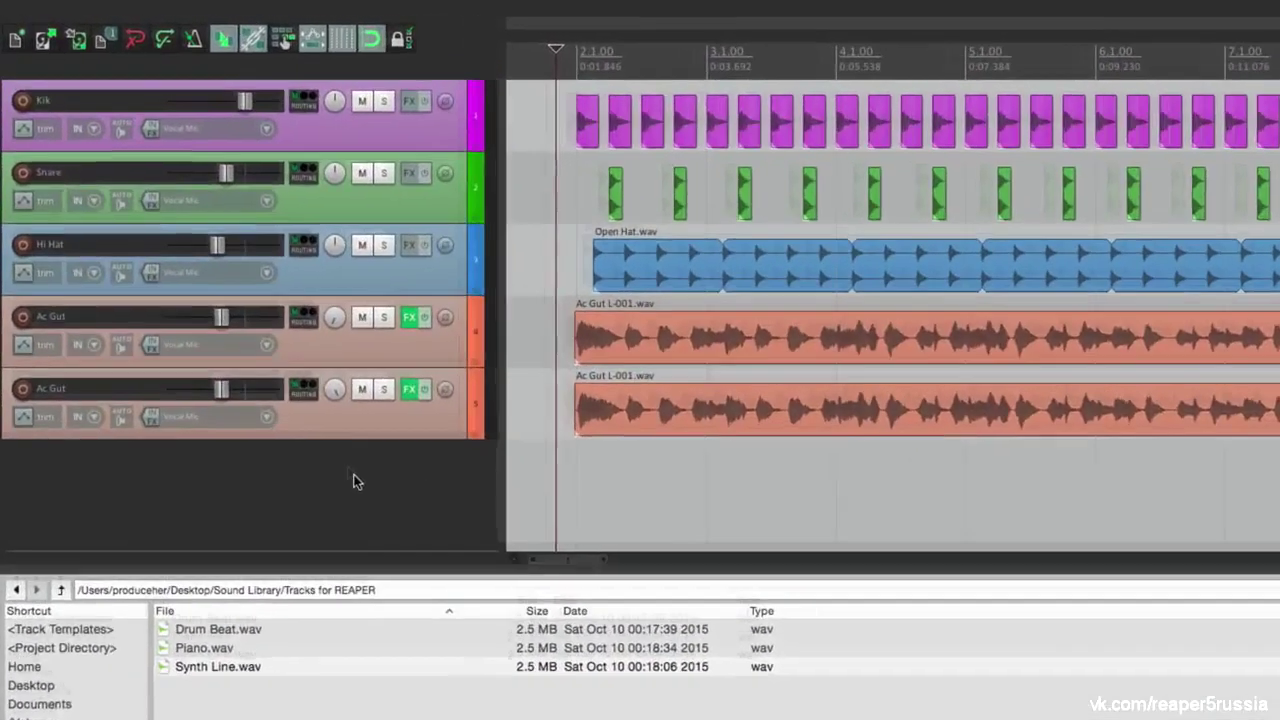
# Add a new track below the second Ac Gut track and insert the RezFilter (x86) (mda) effect on it
pyautogui.doubleClick(240, 325)
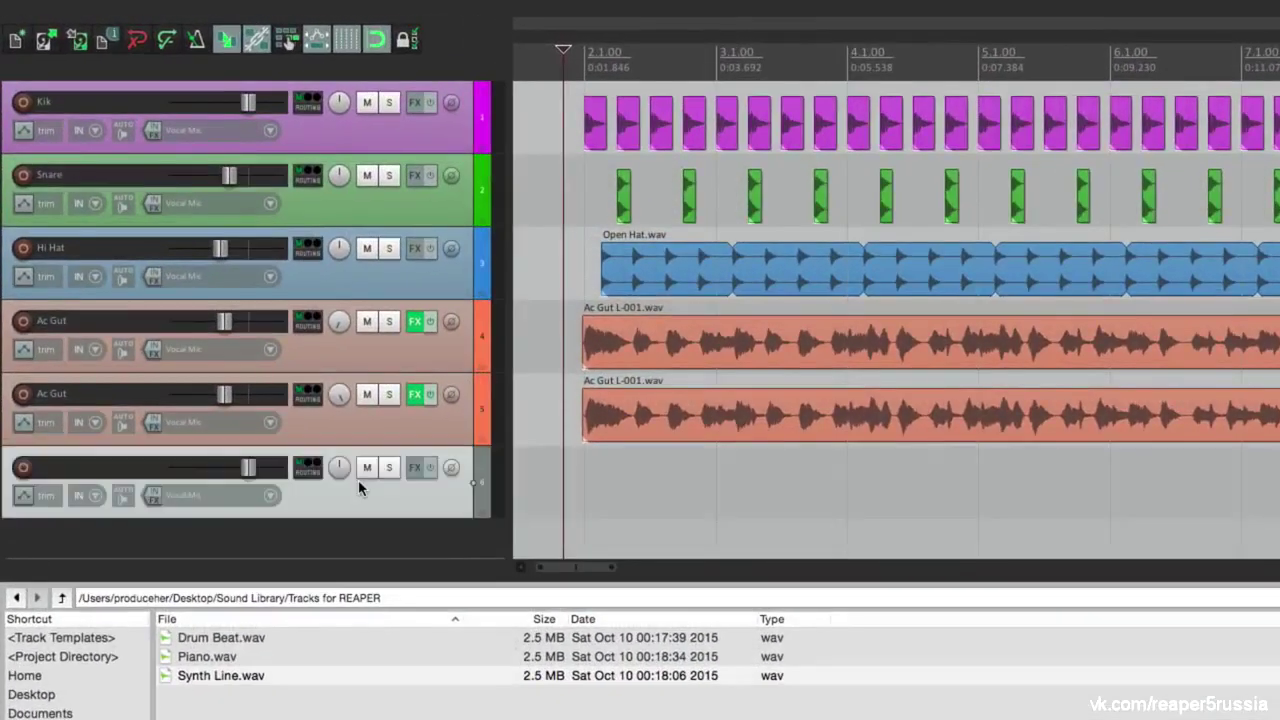
pyautogui.click(415, 475)
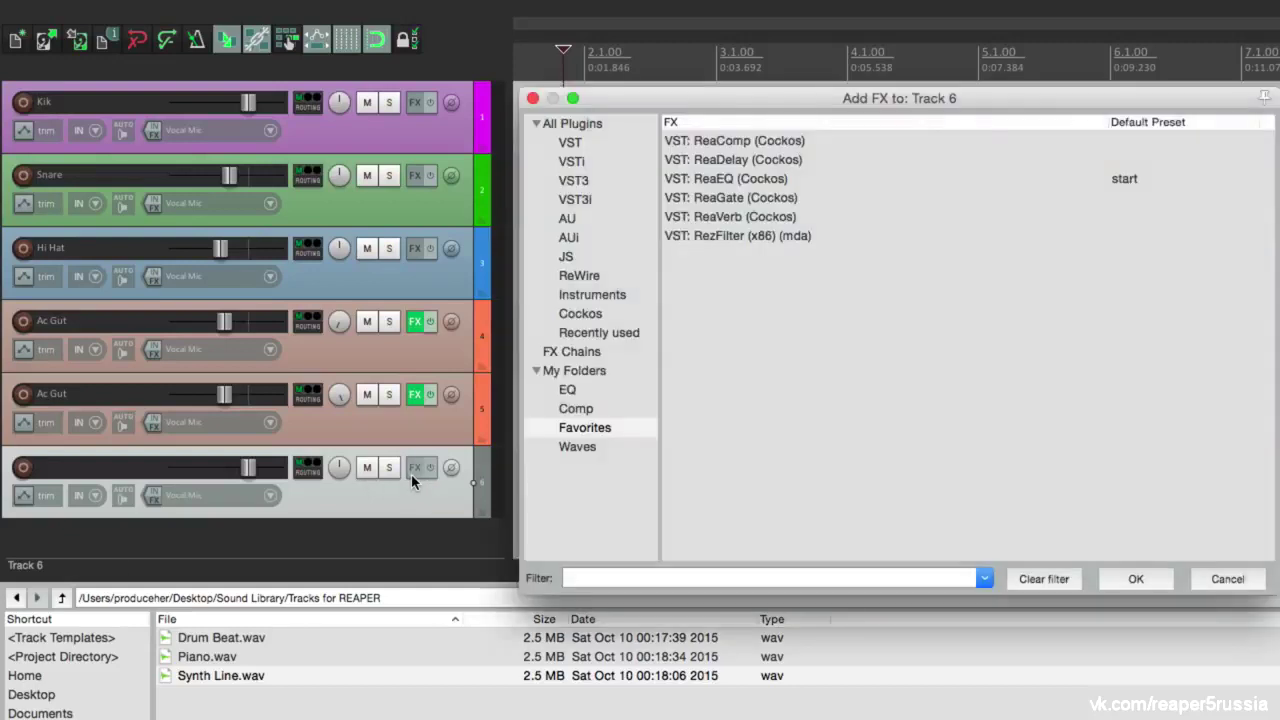
pyautogui.doubleClick(706, 238)
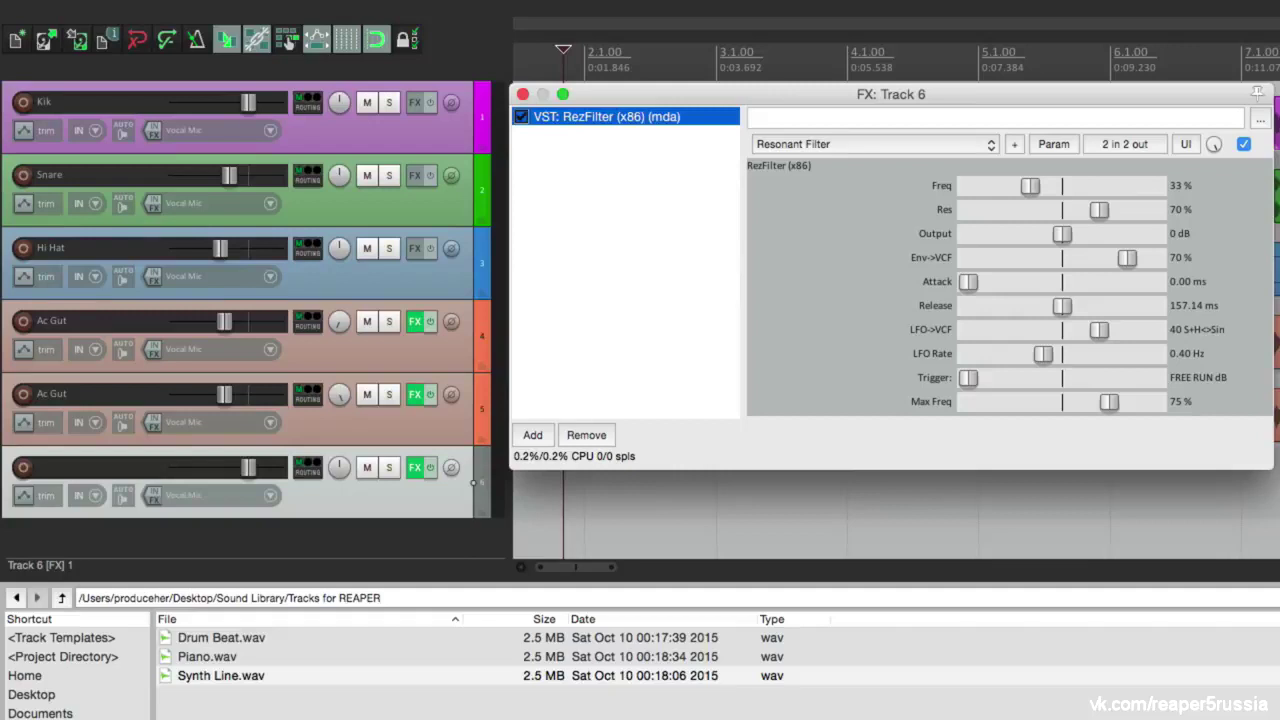
pyautogui.click(523, 94)
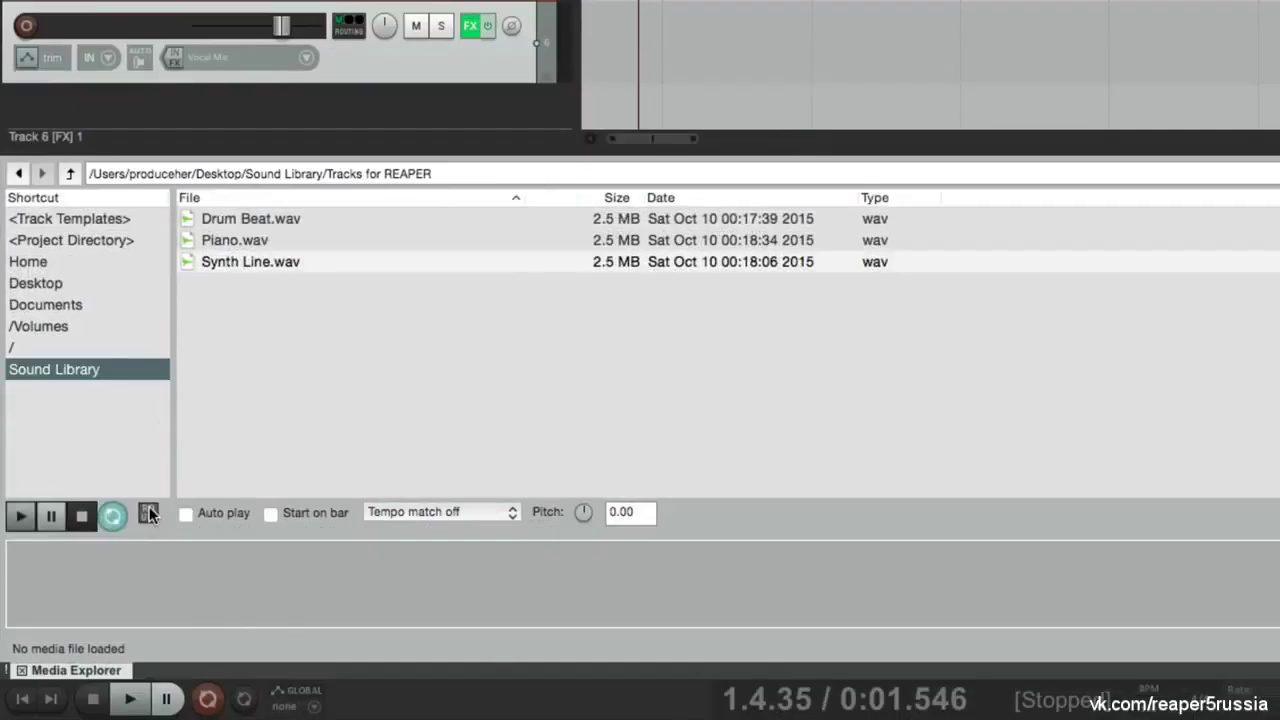
# Route previews through the selected track and audition Drum Beat.wav with the track's effect
pyautogui.click(149, 513)
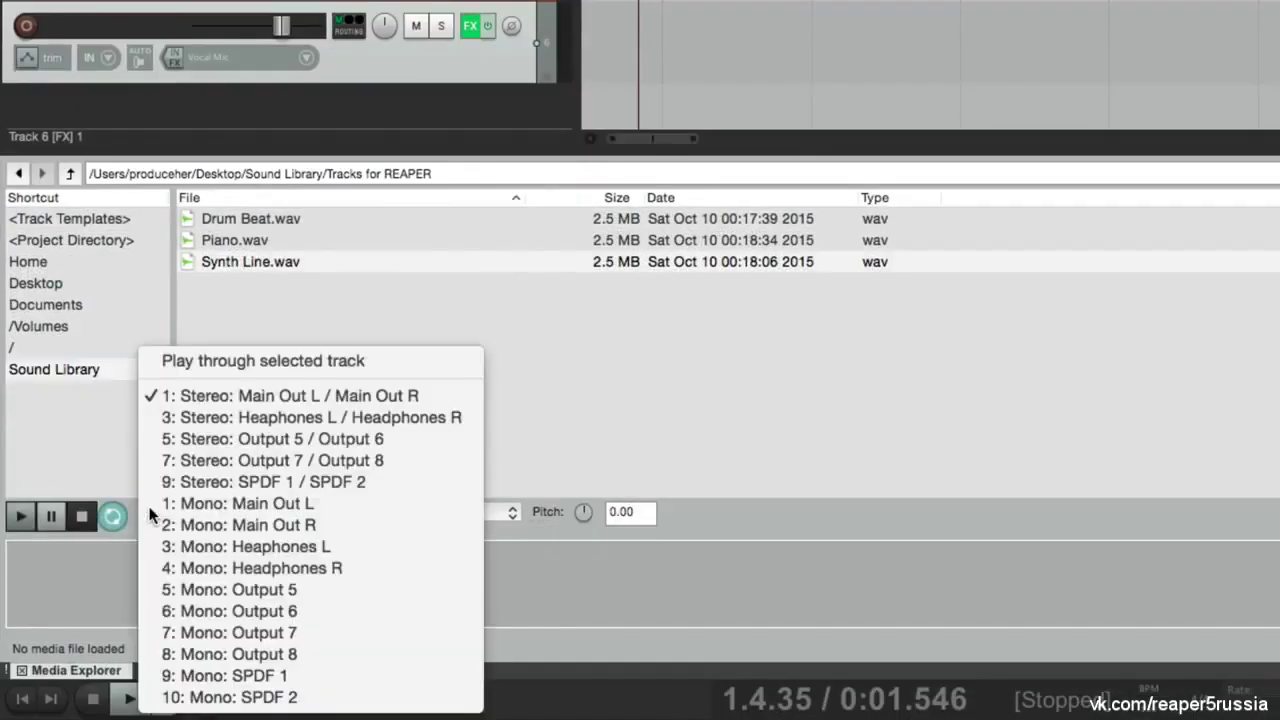
pyautogui.click(167, 366)
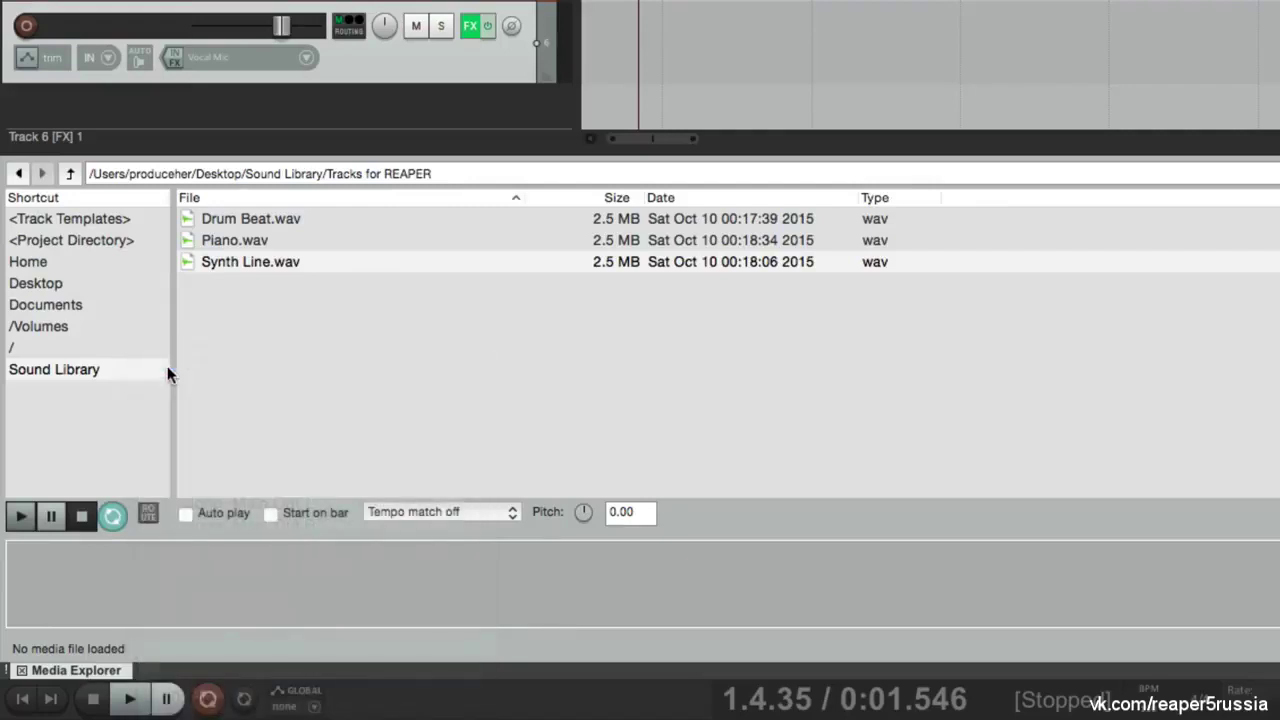
pyautogui.click(341, 224)
pyautogui.press('space')
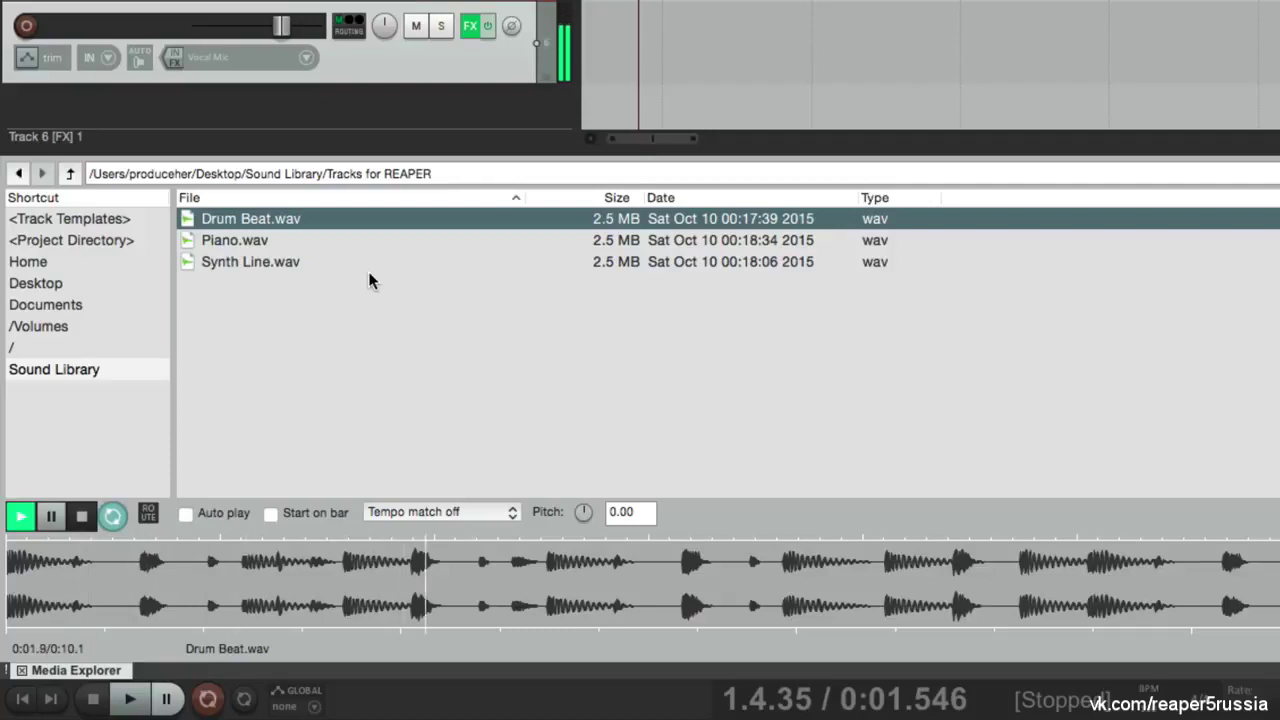
pyautogui.press('space')
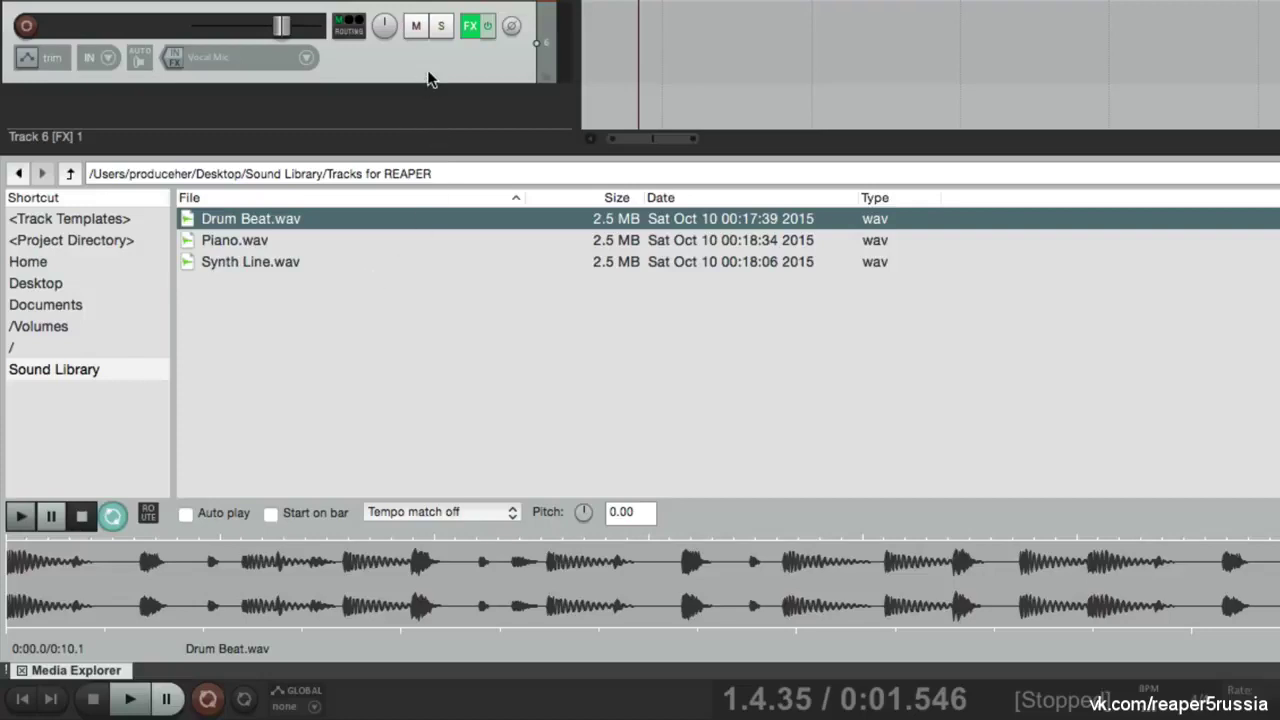
# Preview Drum Beat.wav with track 6 panned left, and reset the track's pan to center
pyautogui.moveTo(384, 26); pyautogui.dragTo(384, 80)
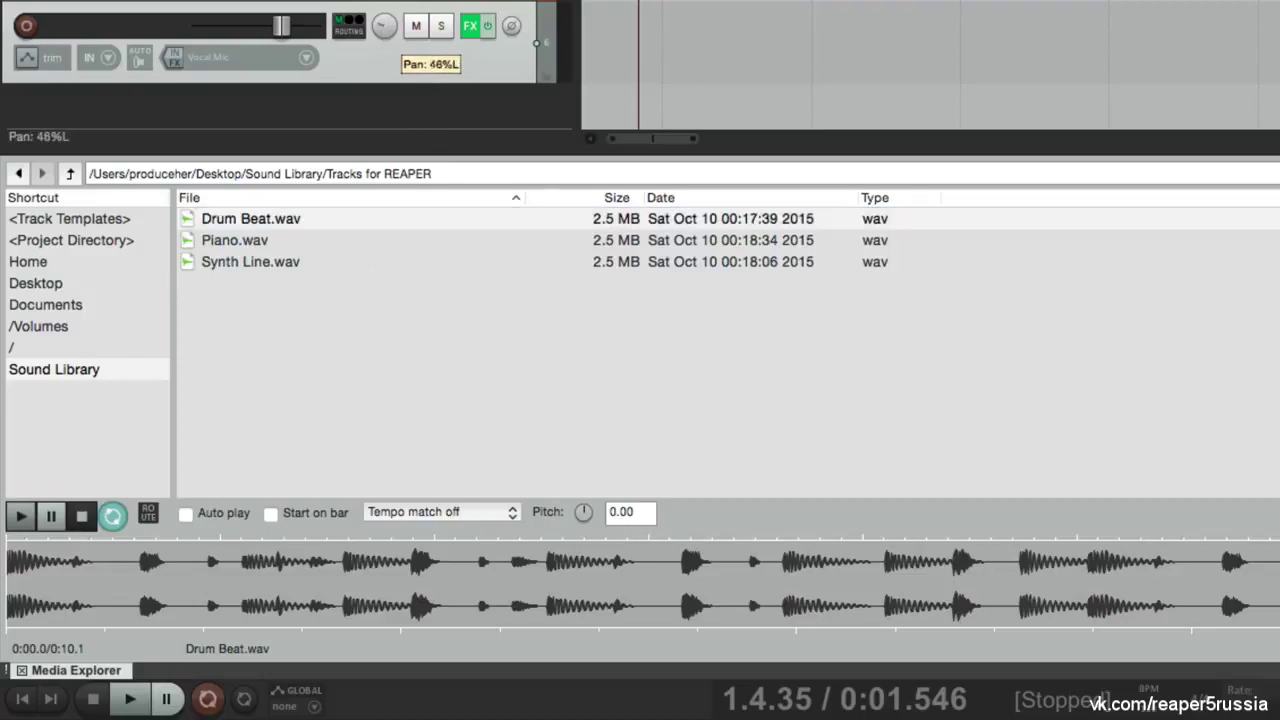
pyautogui.click(344, 224)
pyautogui.doubleClick(344, 224)
pyautogui.press('space')
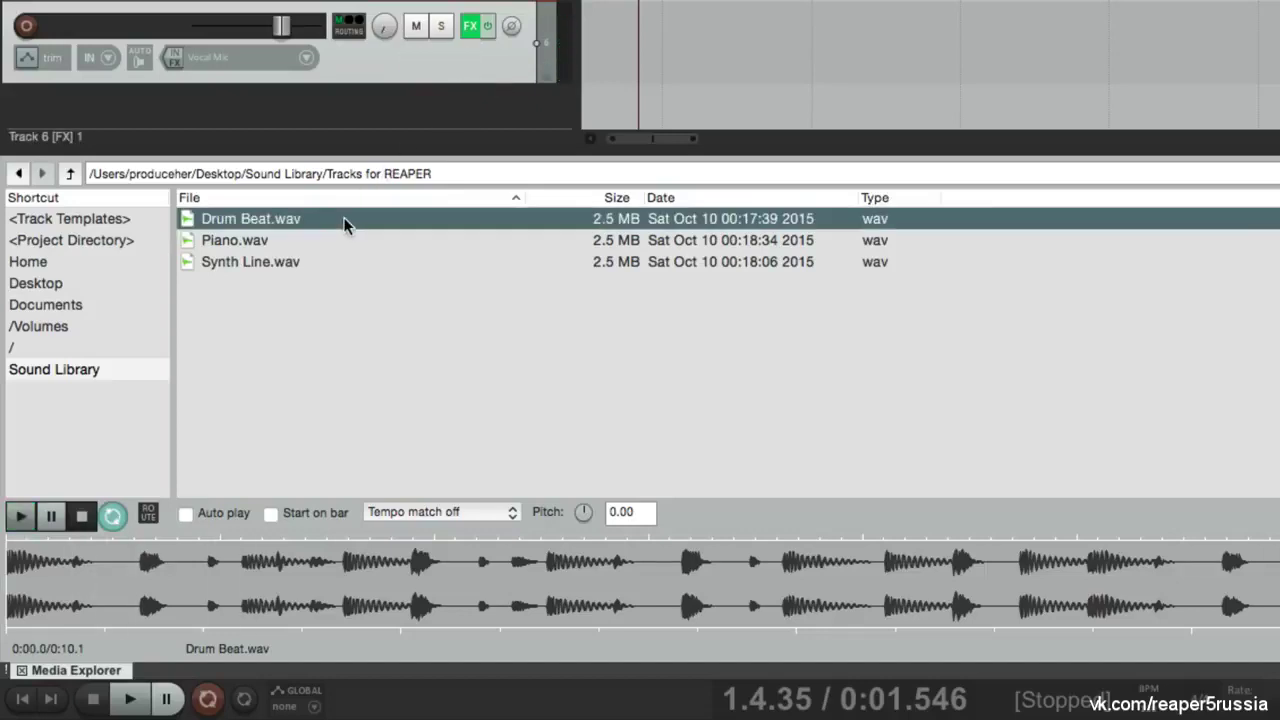
pyautogui.click(384, 27)
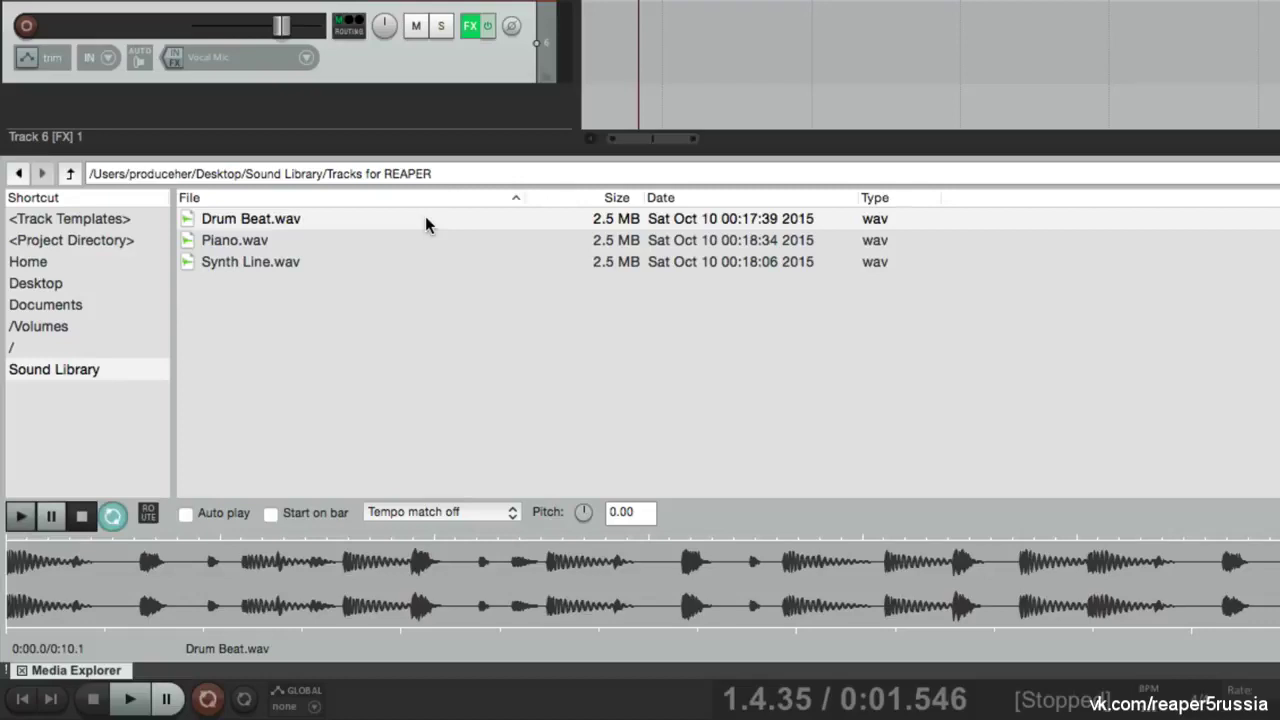
# Preview Piano.wav and Synth Line.wav through track 6
pyautogui.doubleClick(393, 245)
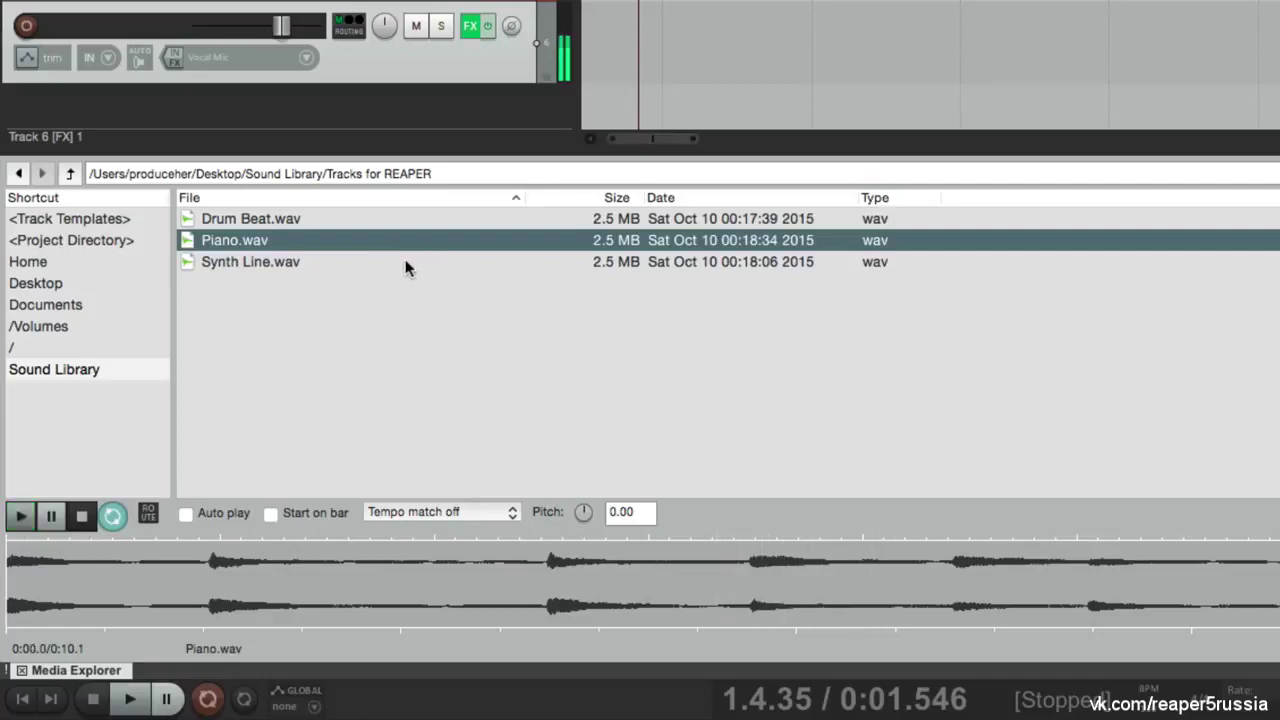
pyautogui.click(405, 259)
pyautogui.doubleClick(405, 262)
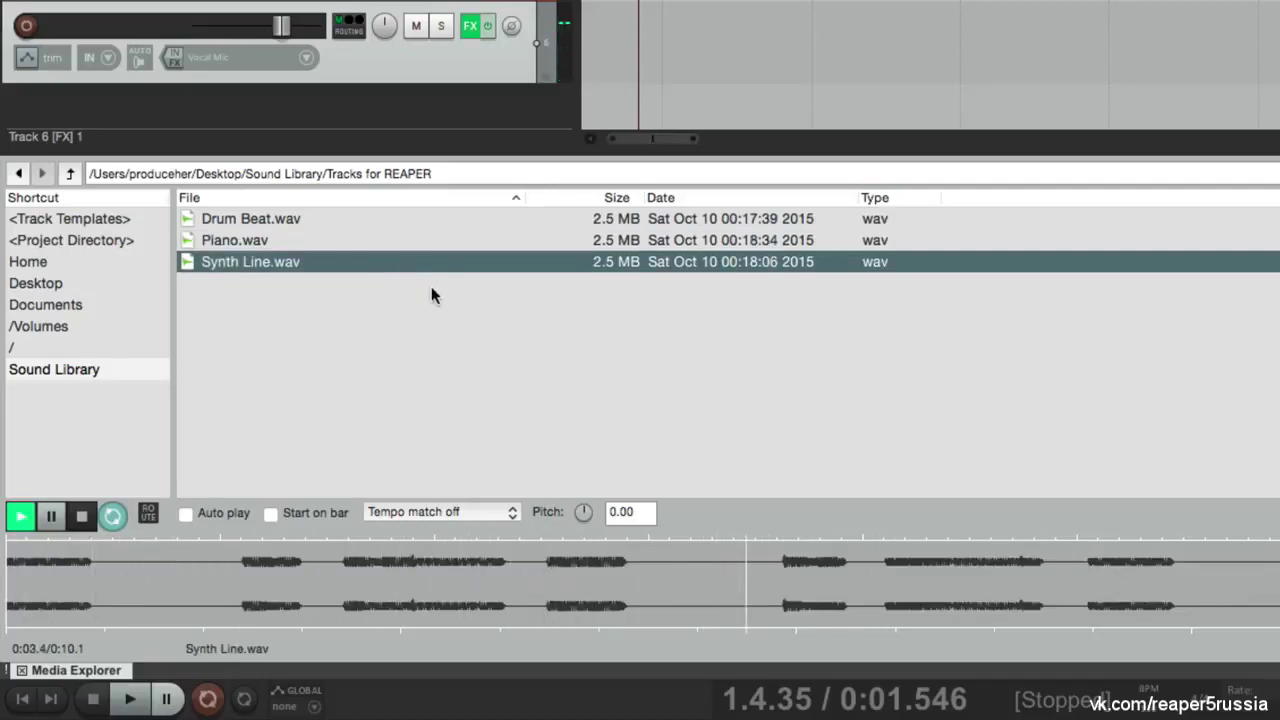
# Stop the preview, delete track 6, and route previews to the stereo output Main Out L / Main Out R
pyautogui.press('space')
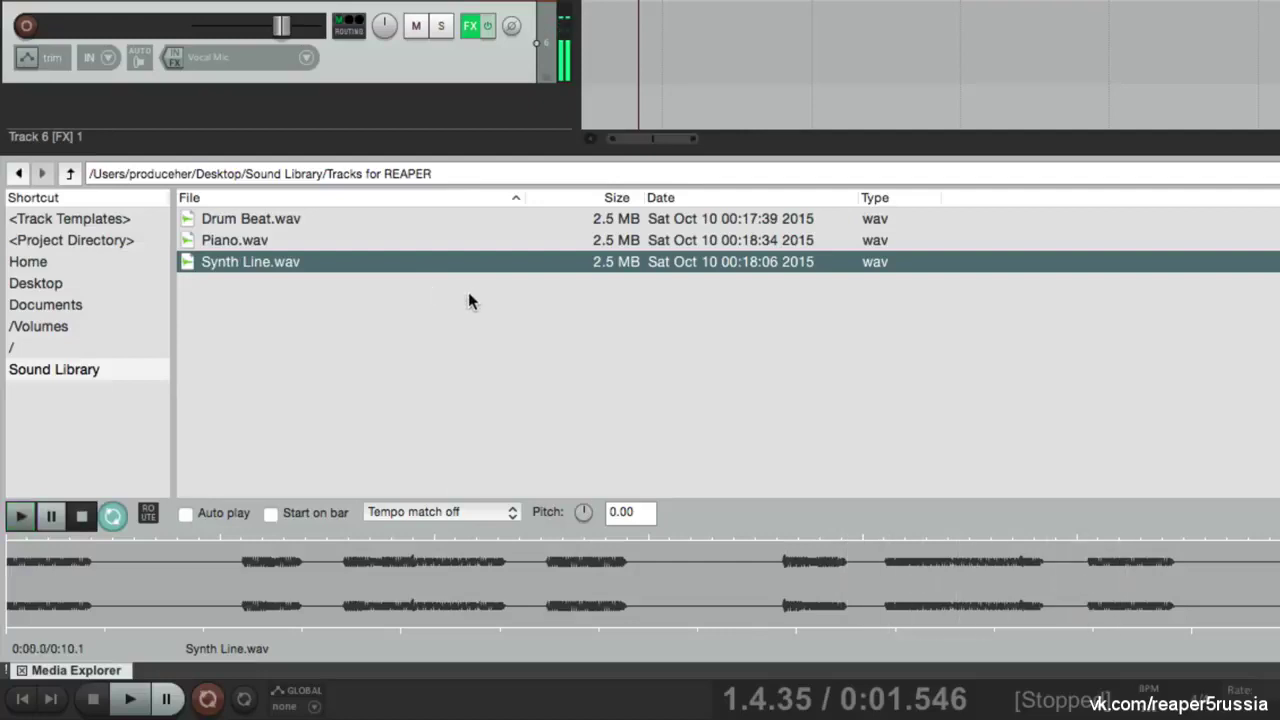
pyautogui.click(468, 72)
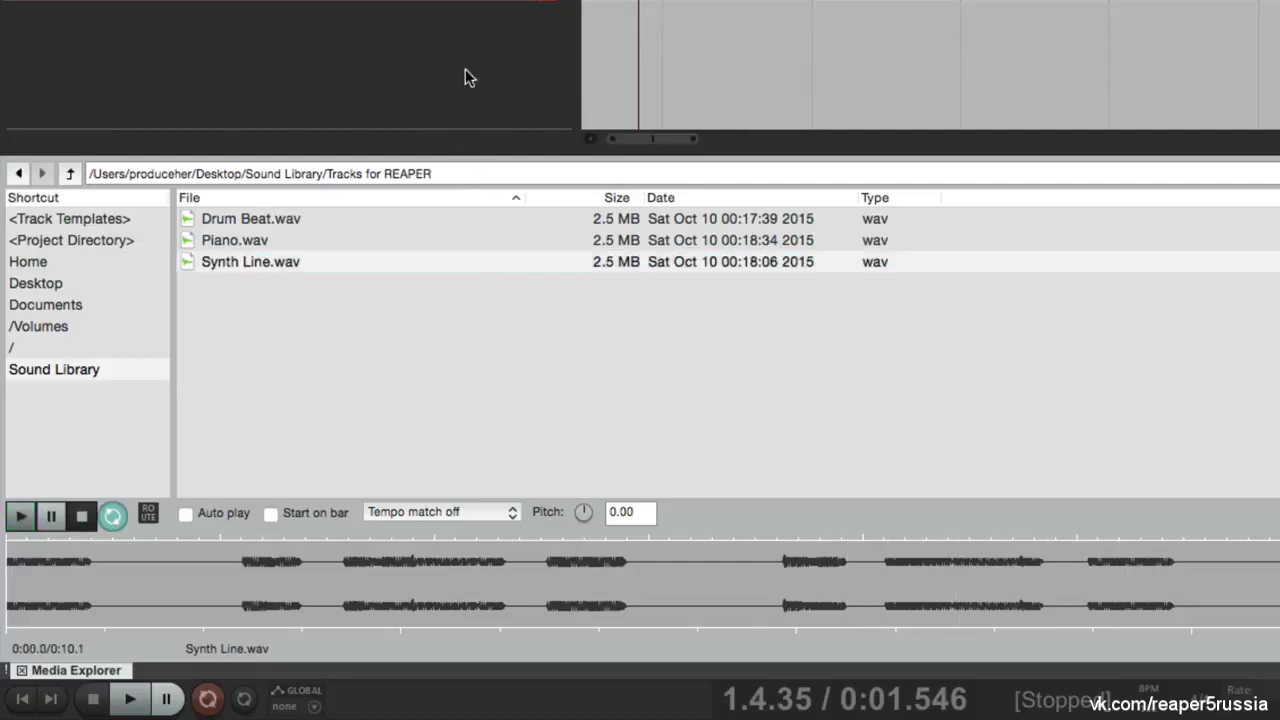
pyautogui.click(148, 513)
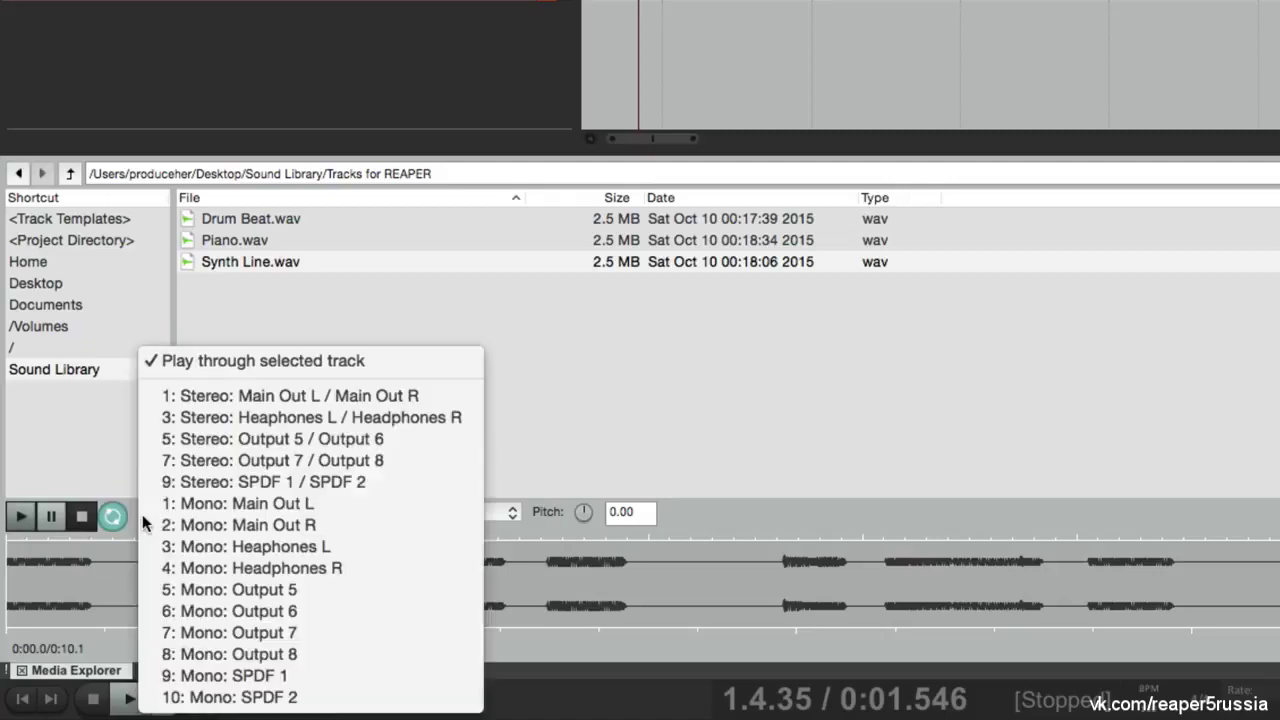
pyautogui.click(154, 395)
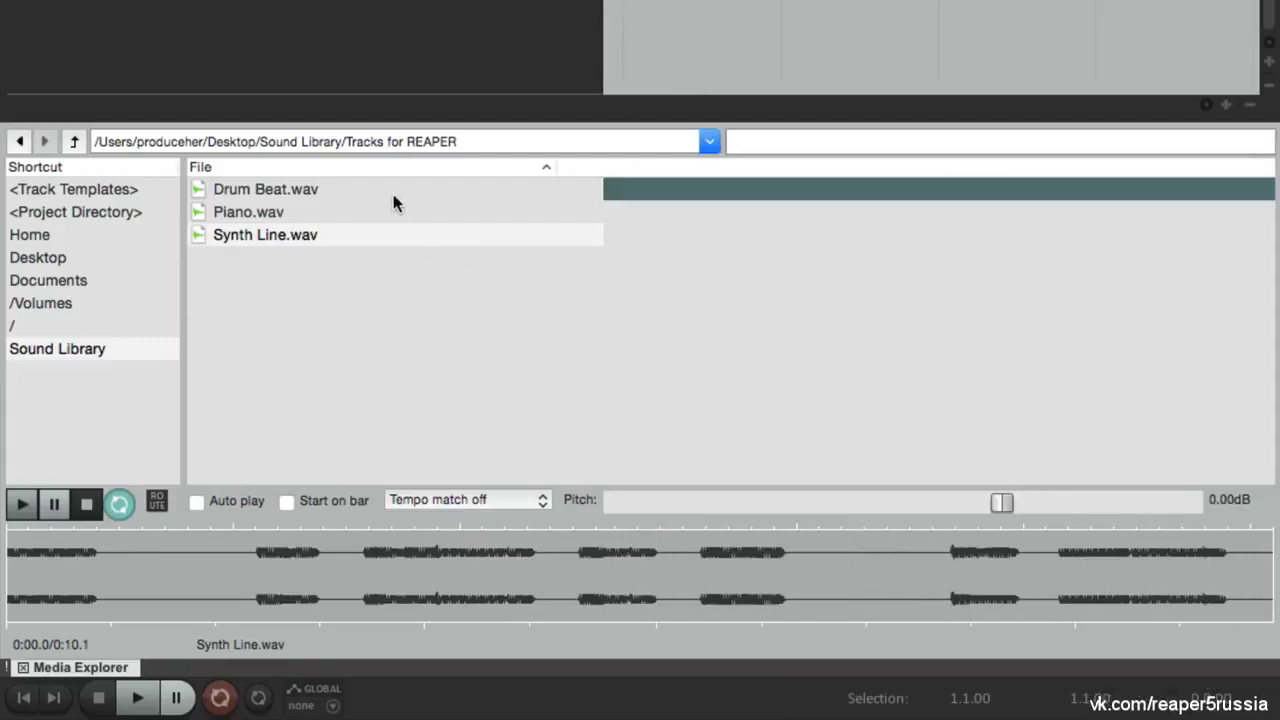
# Audition Drum Beat.wav through the main output, lower the preview volume to -3.48 dB, and reset the volume
pyautogui.click(393, 194)
pyautogui.press('space')
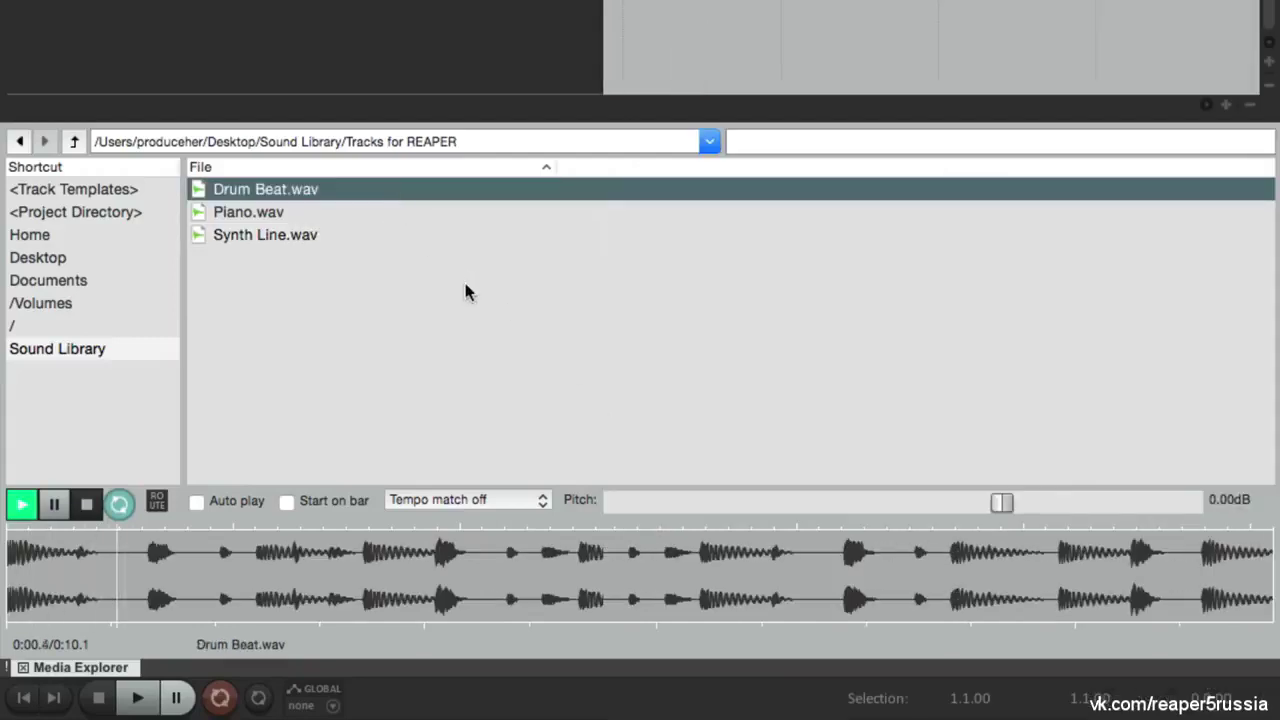
pyautogui.press('space')
pyautogui.press('space')
pyautogui.moveTo(1001, 506); pyautogui.dragTo(952, 506)
pyautogui.press('space')
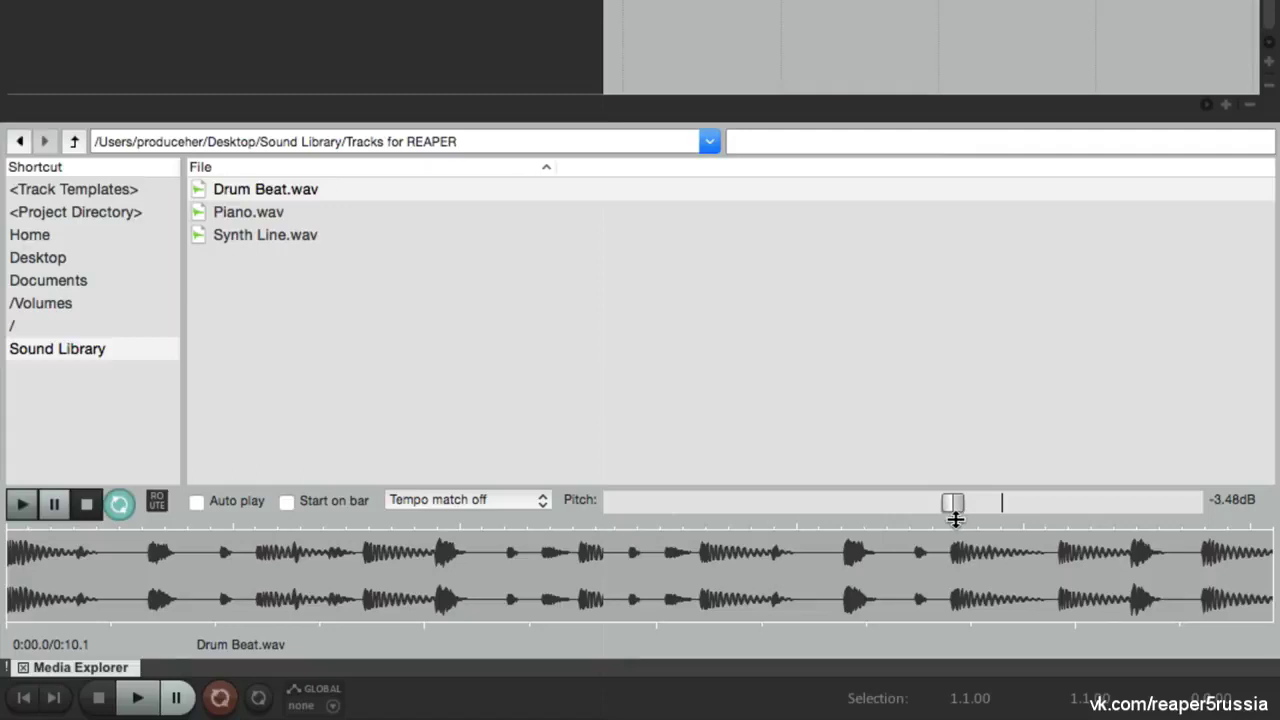
pyautogui.doubleClick(955, 512)
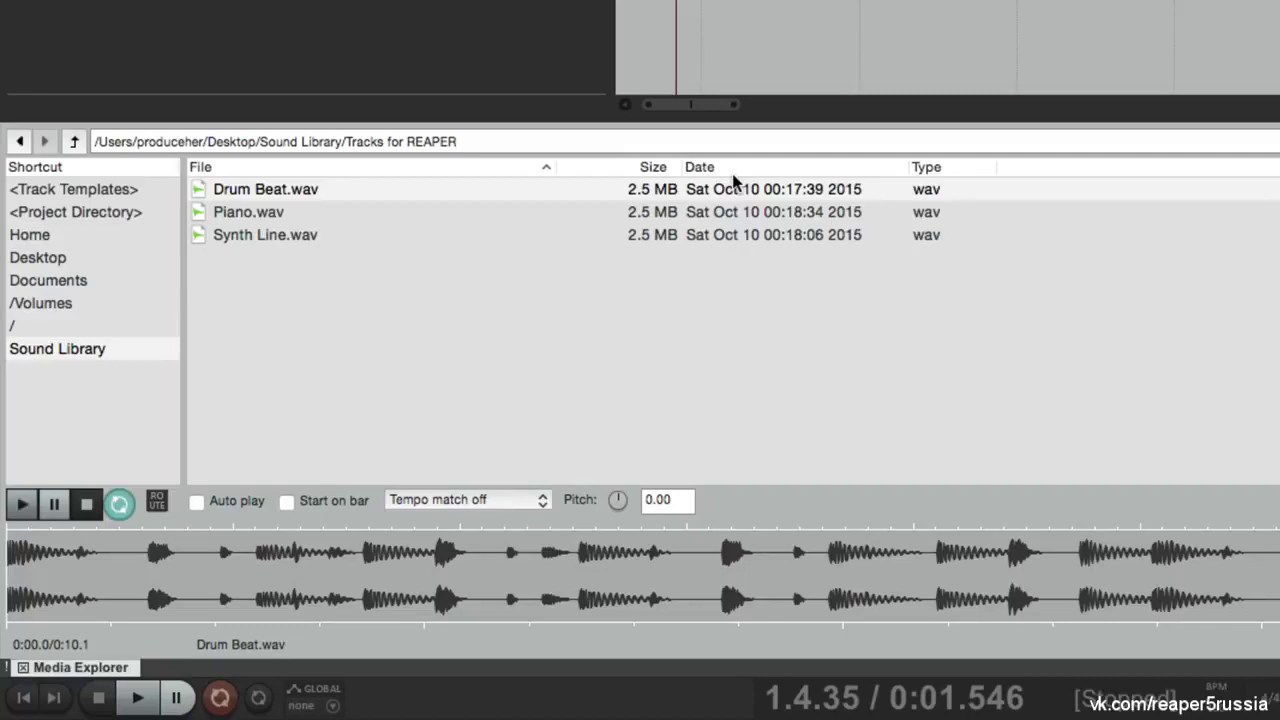
# Turn tempo matching on for the preview and audition Drum Beat.wav at the project tempo
pyautogui.click(455, 192)
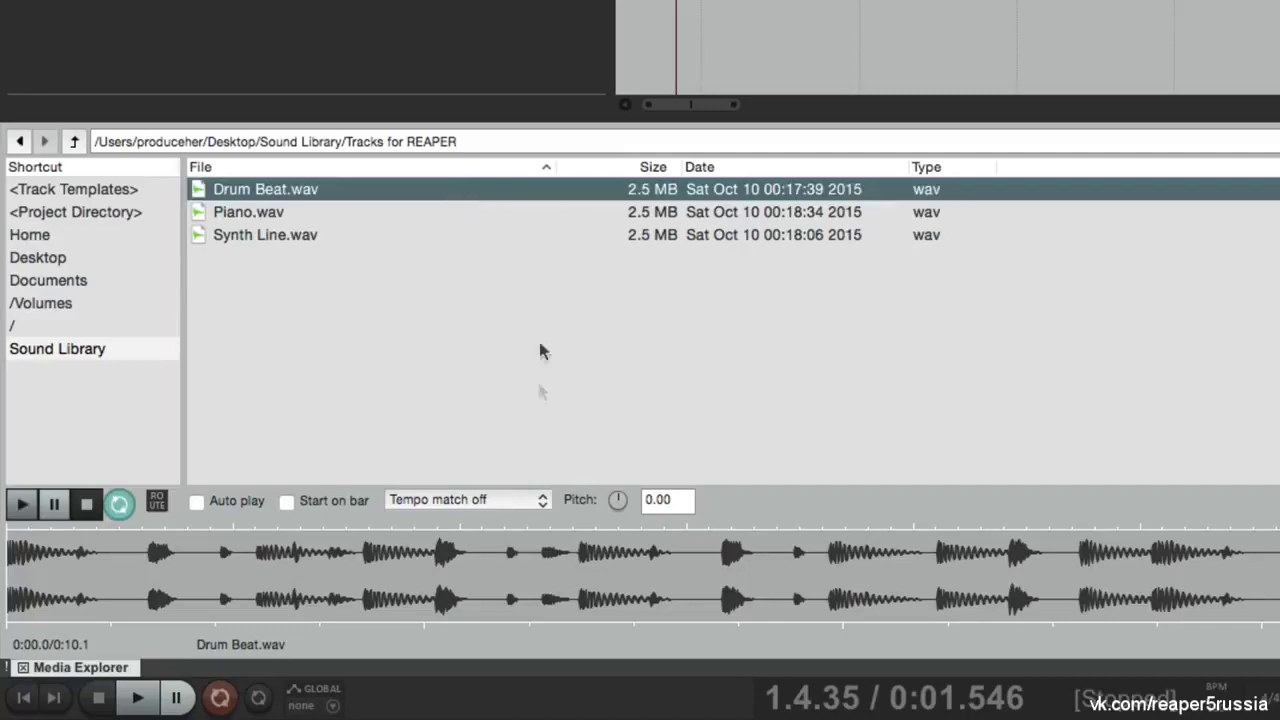
pyautogui.click(489, 499)
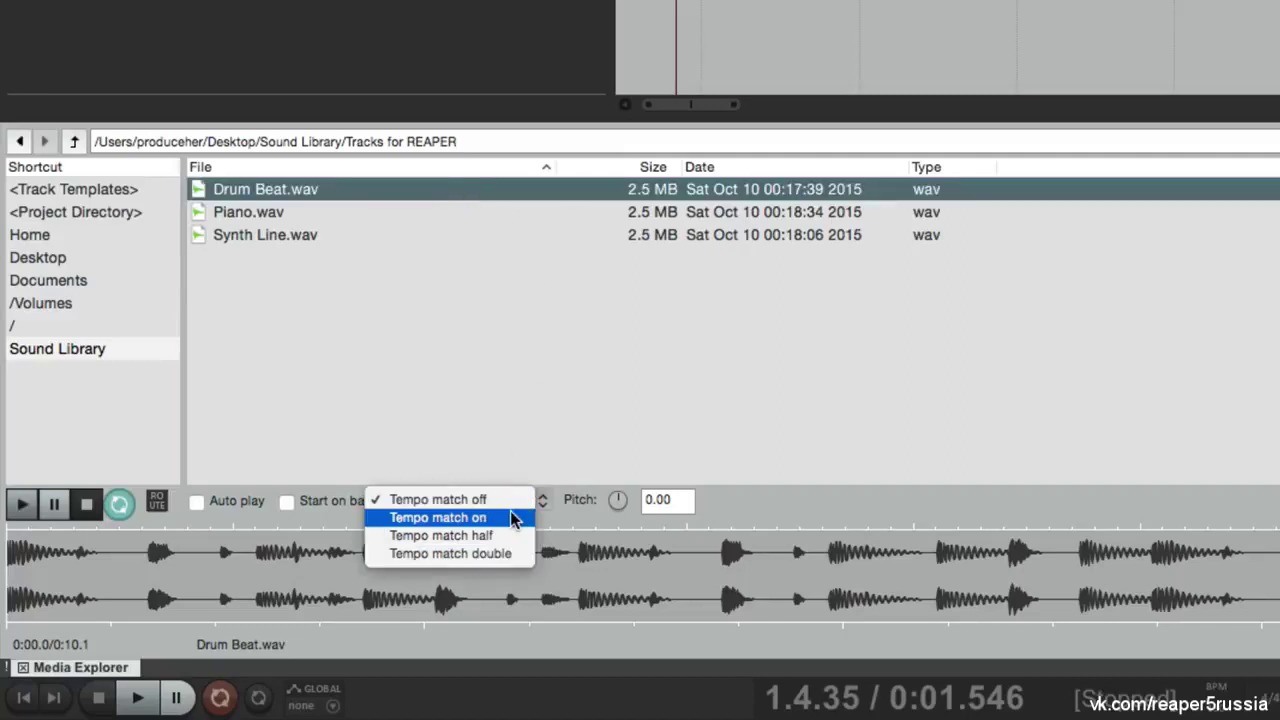
pyautogui.click(511, 517)
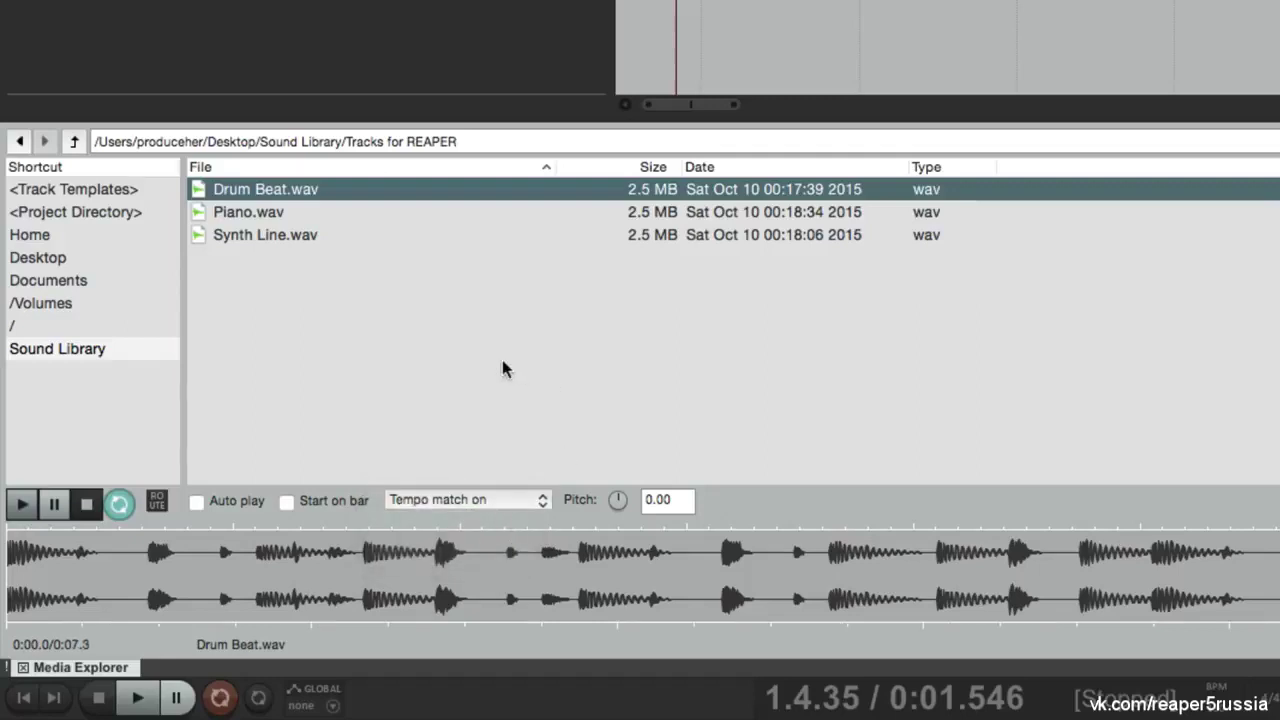
pyautogui.press('space')
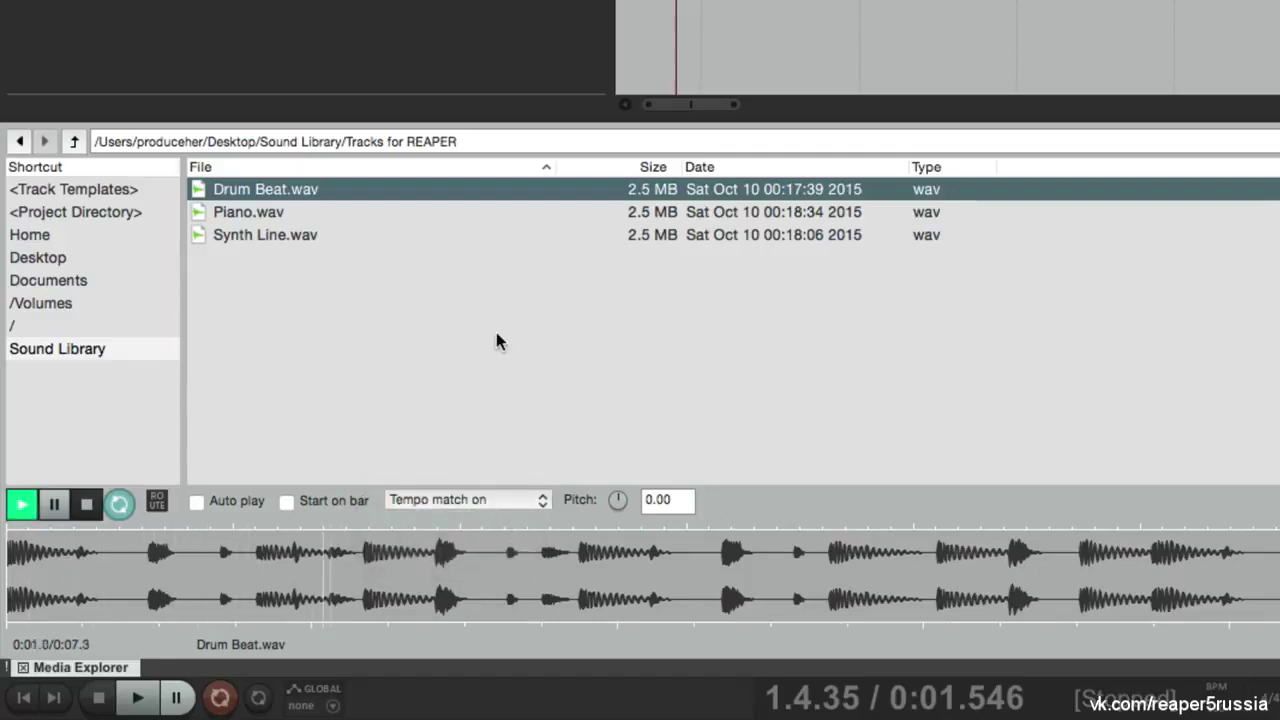
pyautogui.press('space')
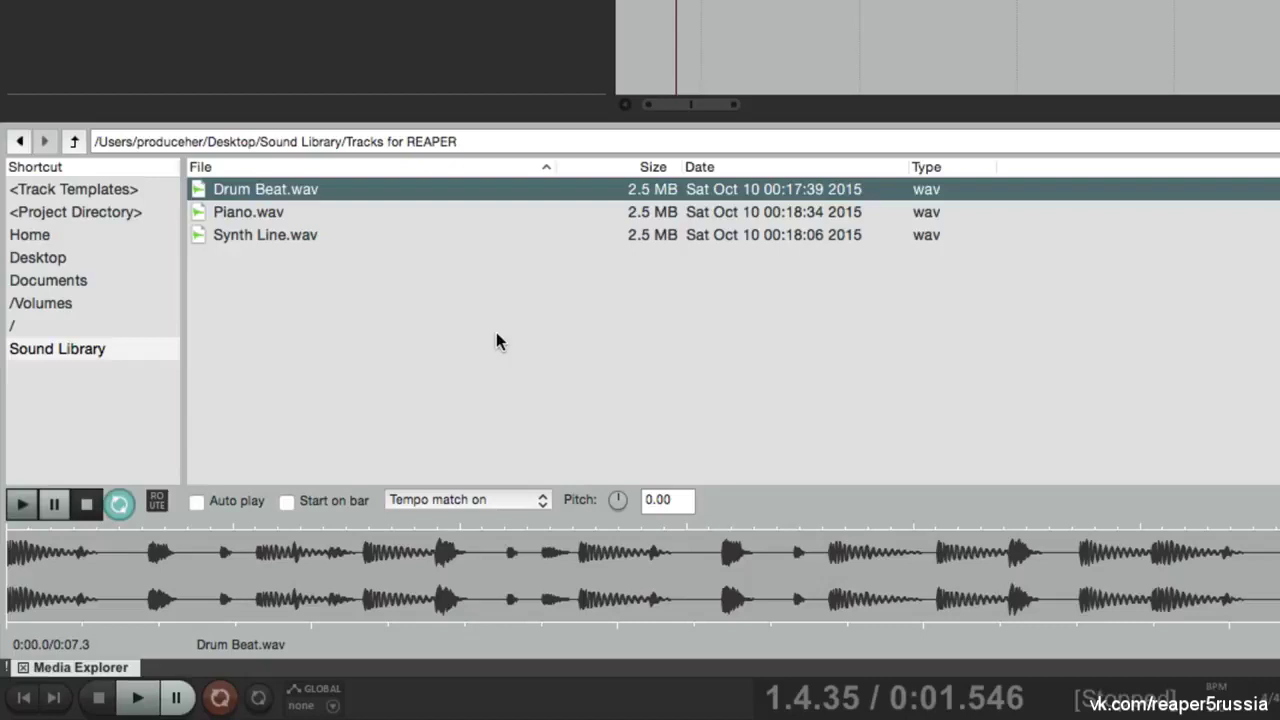
# Set tempo matching to half and audition Drum Beat.wav
pyautogui.click(517, 502)
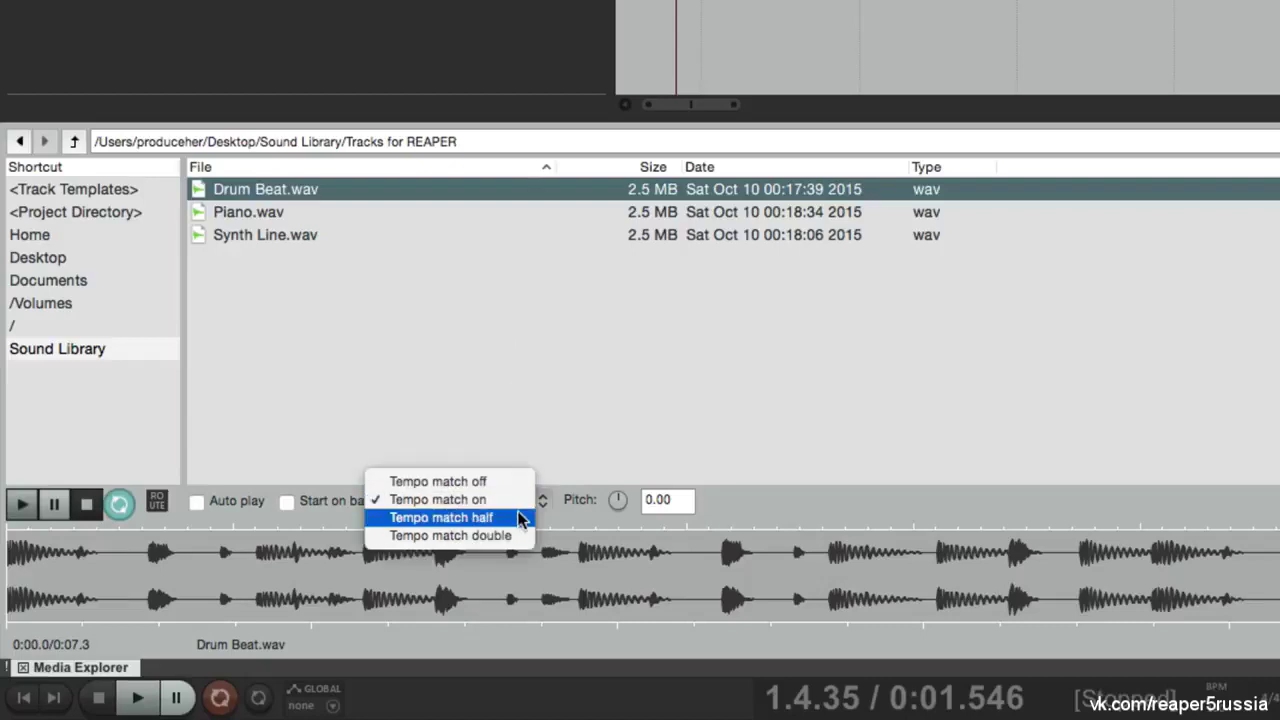
pyautogui.click(521, 518)
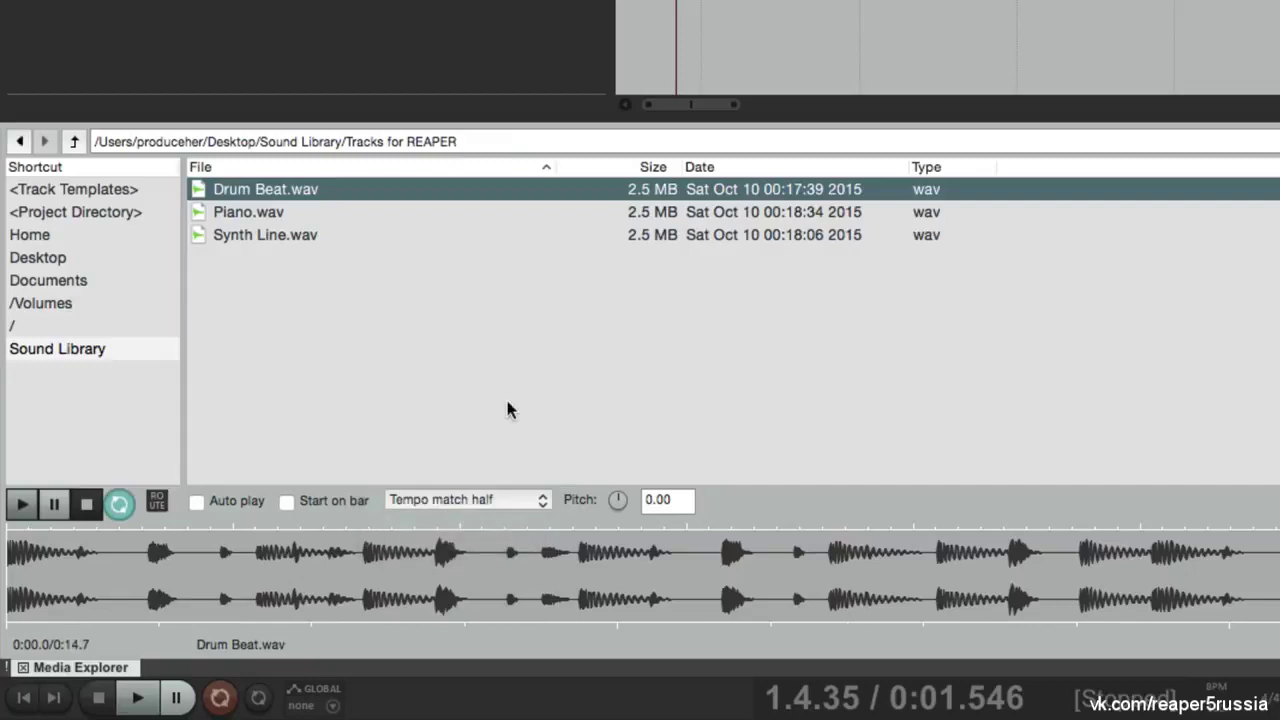
pyautogui.press('space')
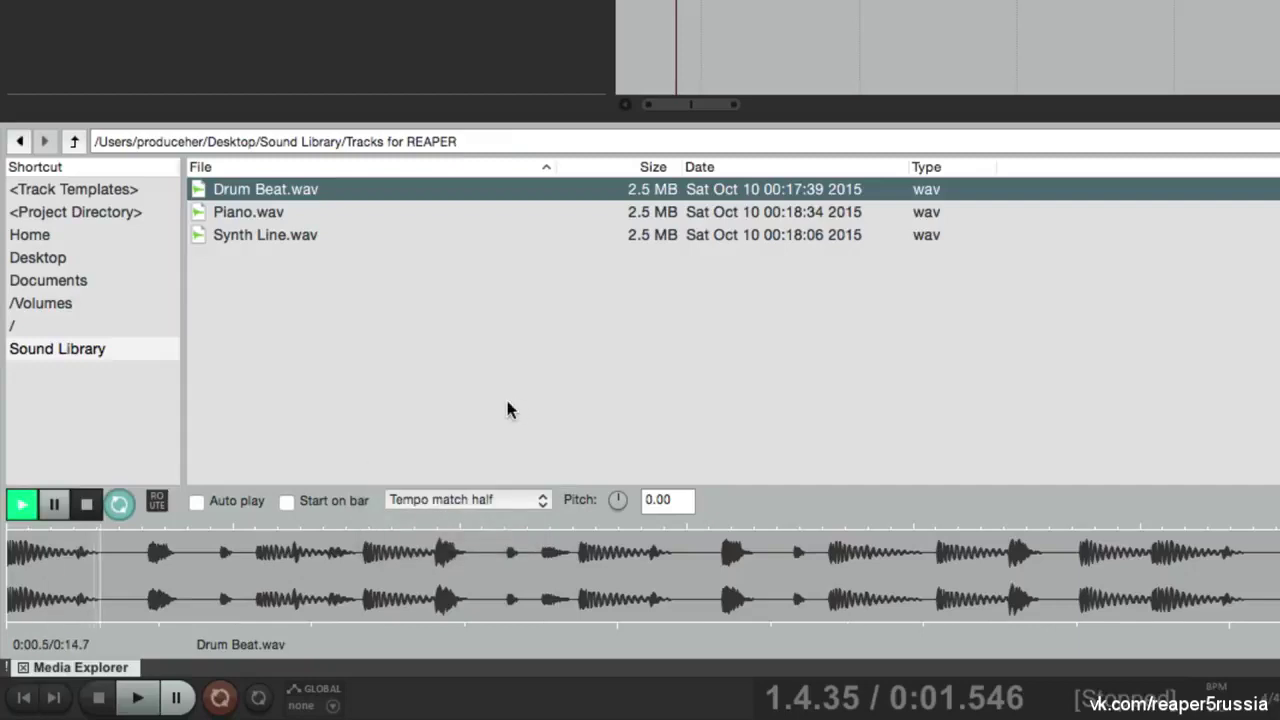
pyautogui.press('space')
# Audition Drum Beat.wav with tempo matching set to double, and set tempo matching back to on
pyautogui.click(521, 500)
pyautogui.click(520, 517)
pyautogui.press('space')
pyautogui.press('space')
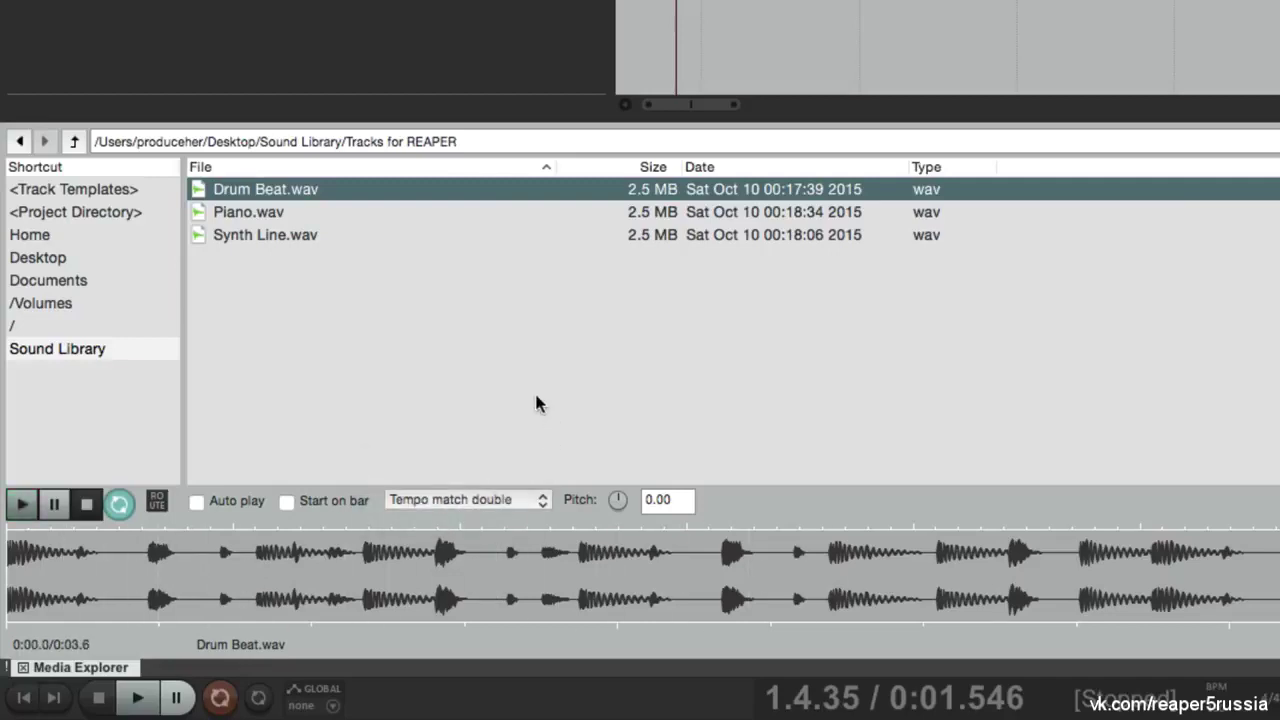
pyautogui.click(521, 501)
pyautogui.click(521, 461)
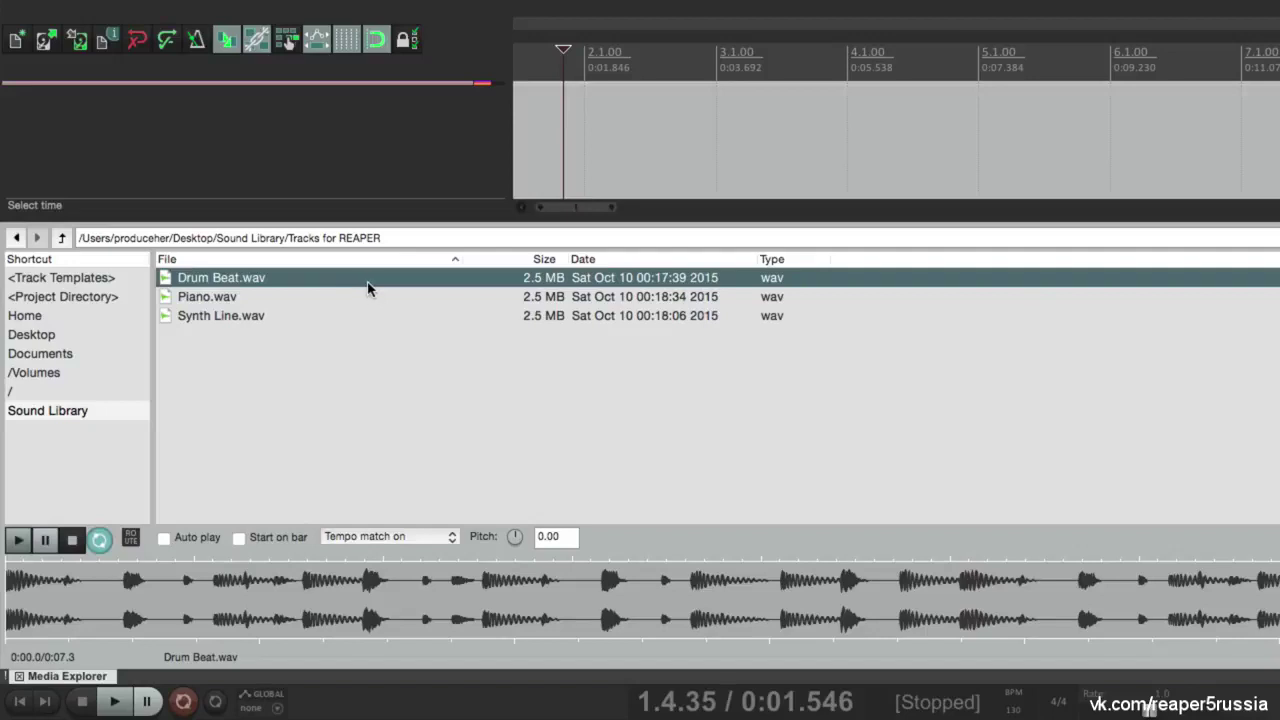
# Place the edit cursor at 2.1.00 and insert Drum Beat.wav into the project on a new track
pyautogui.rightClick(367, 288)
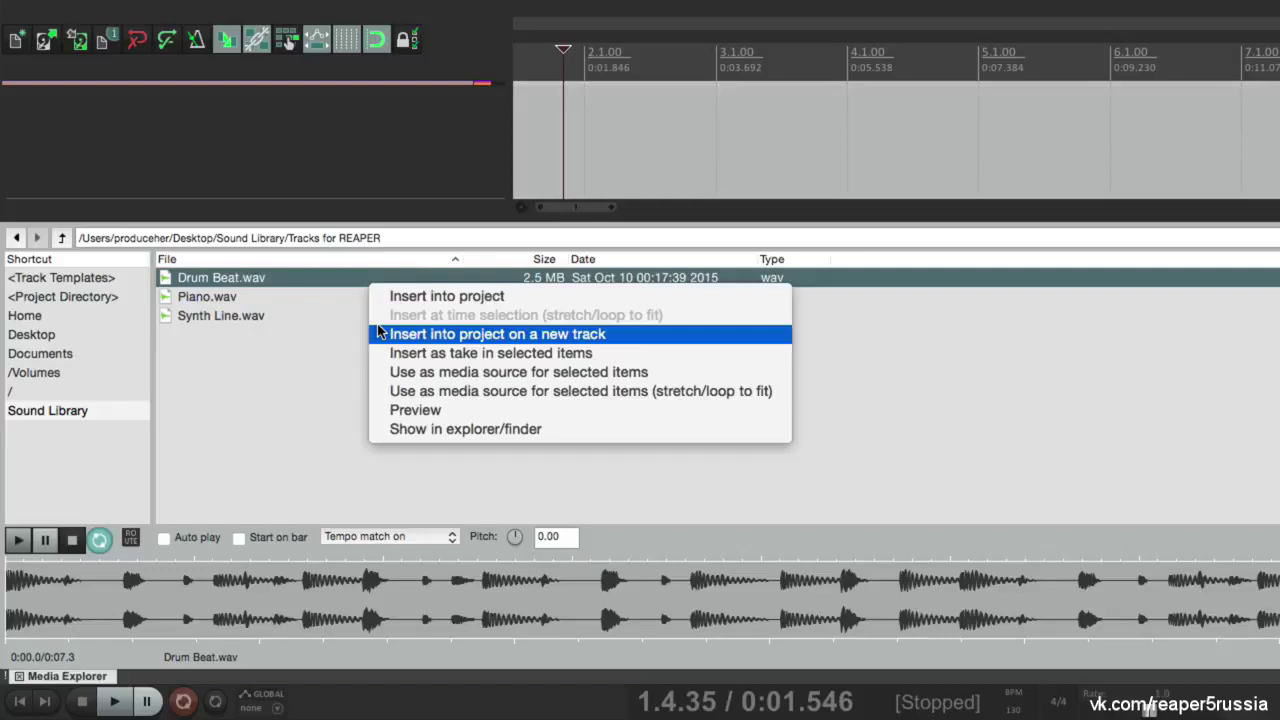
pyautogui.click(310, 355)
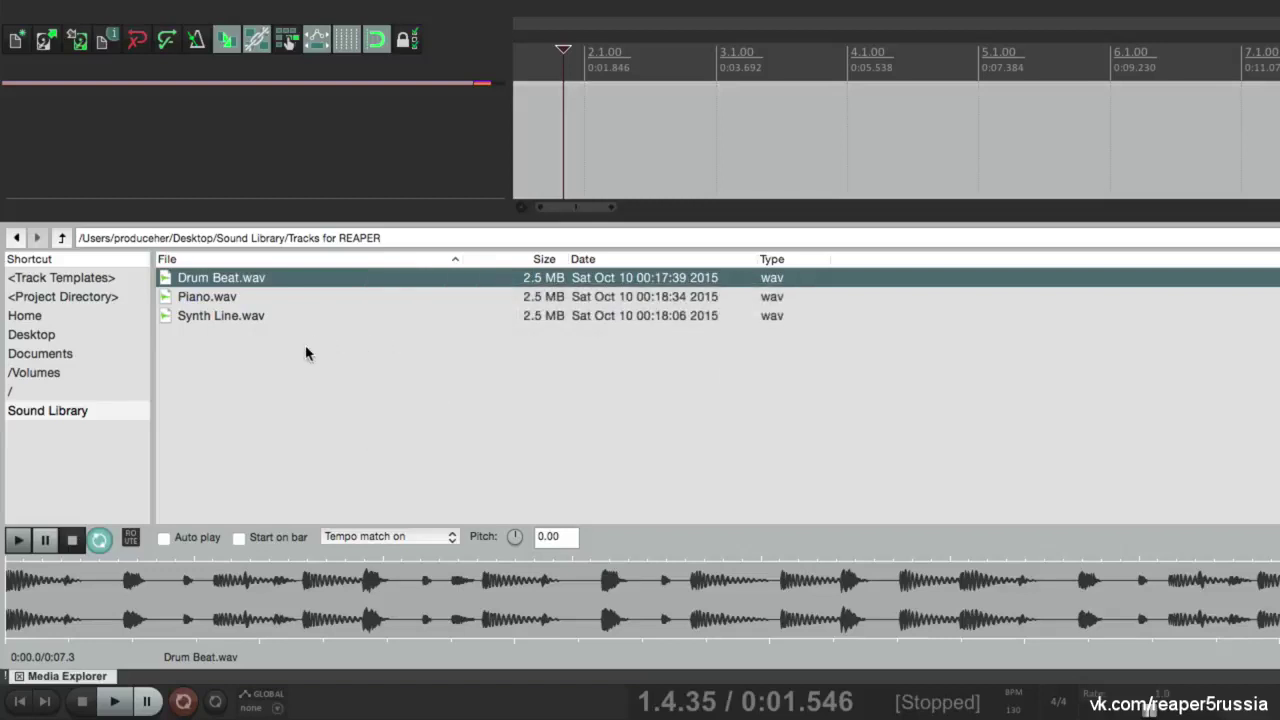
pyautogui.click(585, 125)
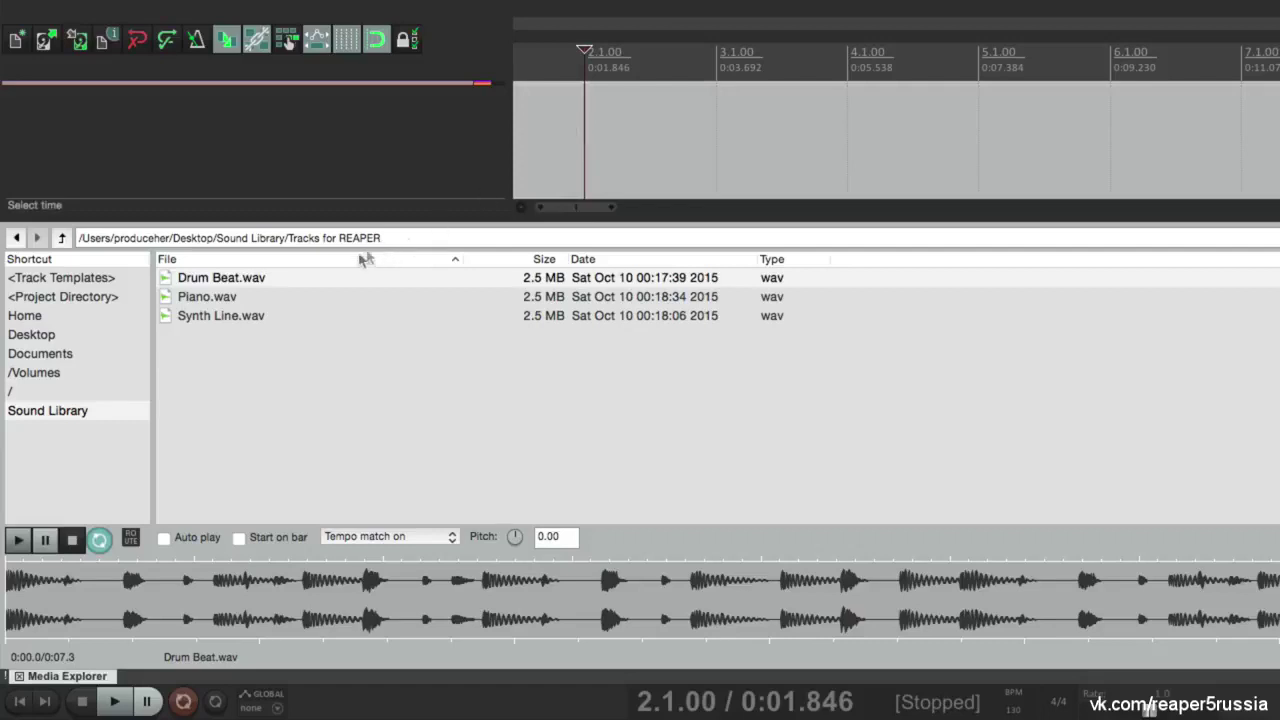
pyautogui.rightClick(341, 283)
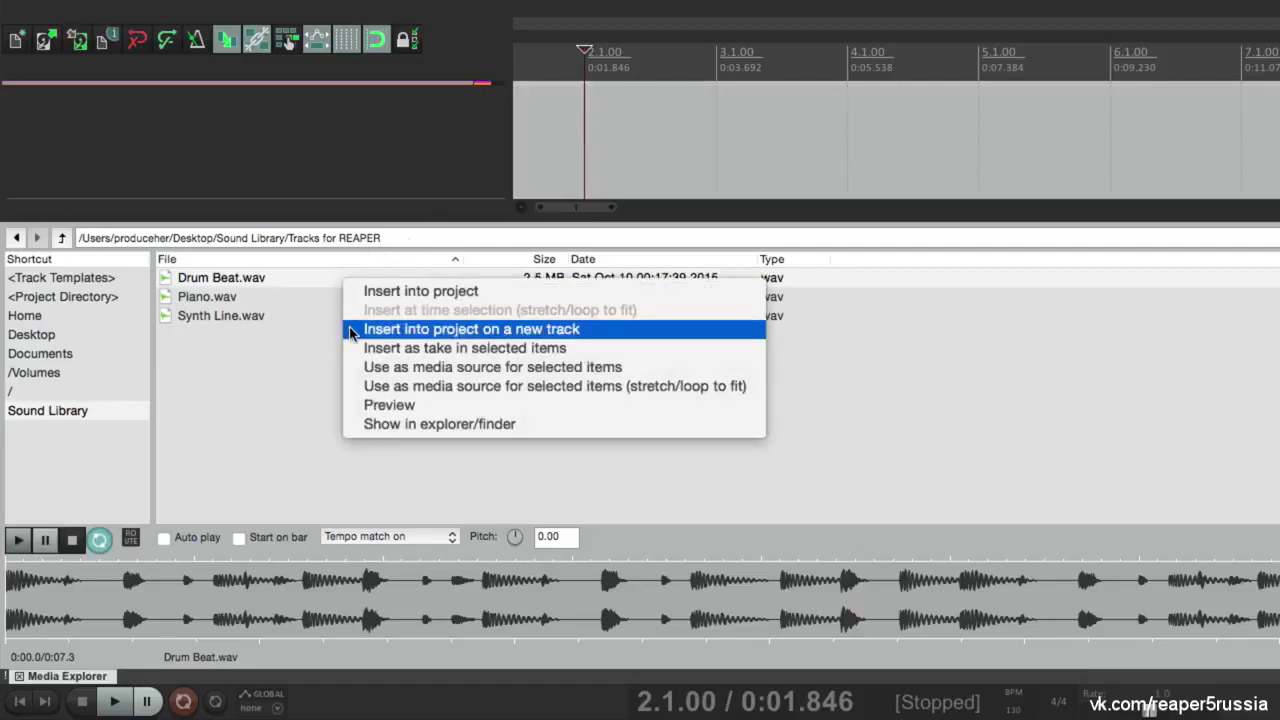
pyautogui.click(352, 330)
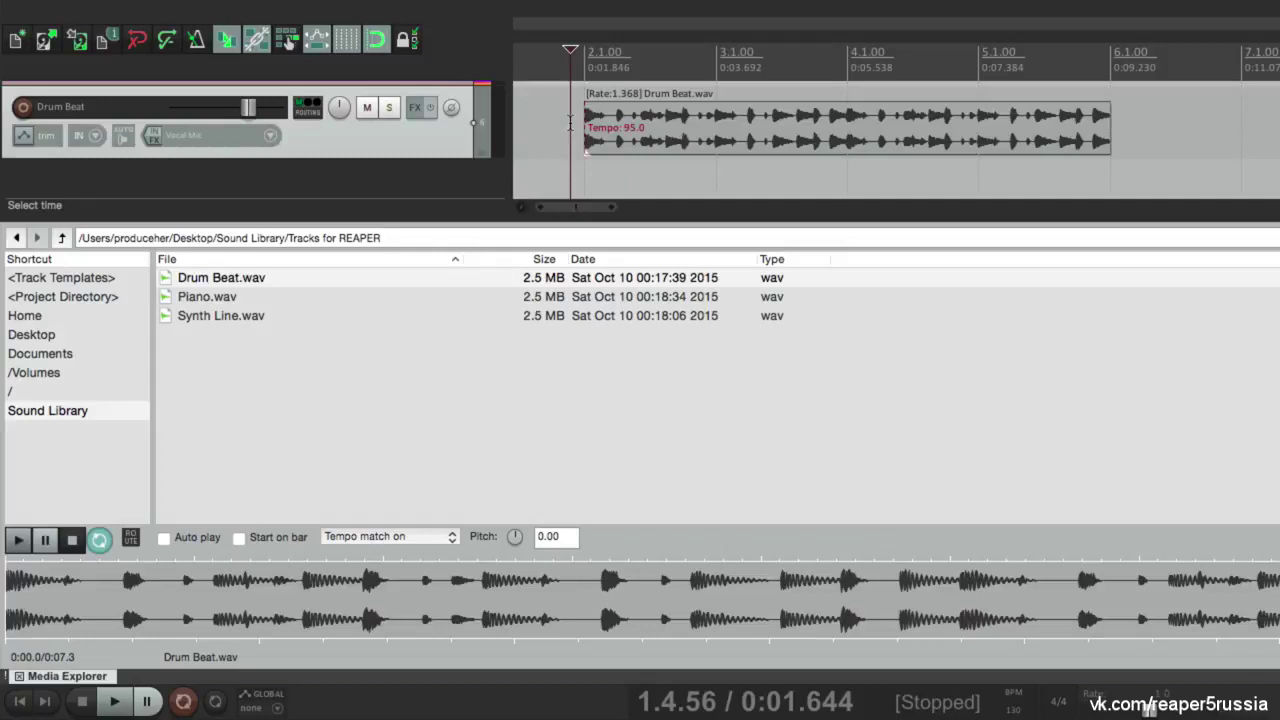
# Play the project through the inserted drum item from just before measure 2, and delete the Drum Beat track
pyautogui.press('space')
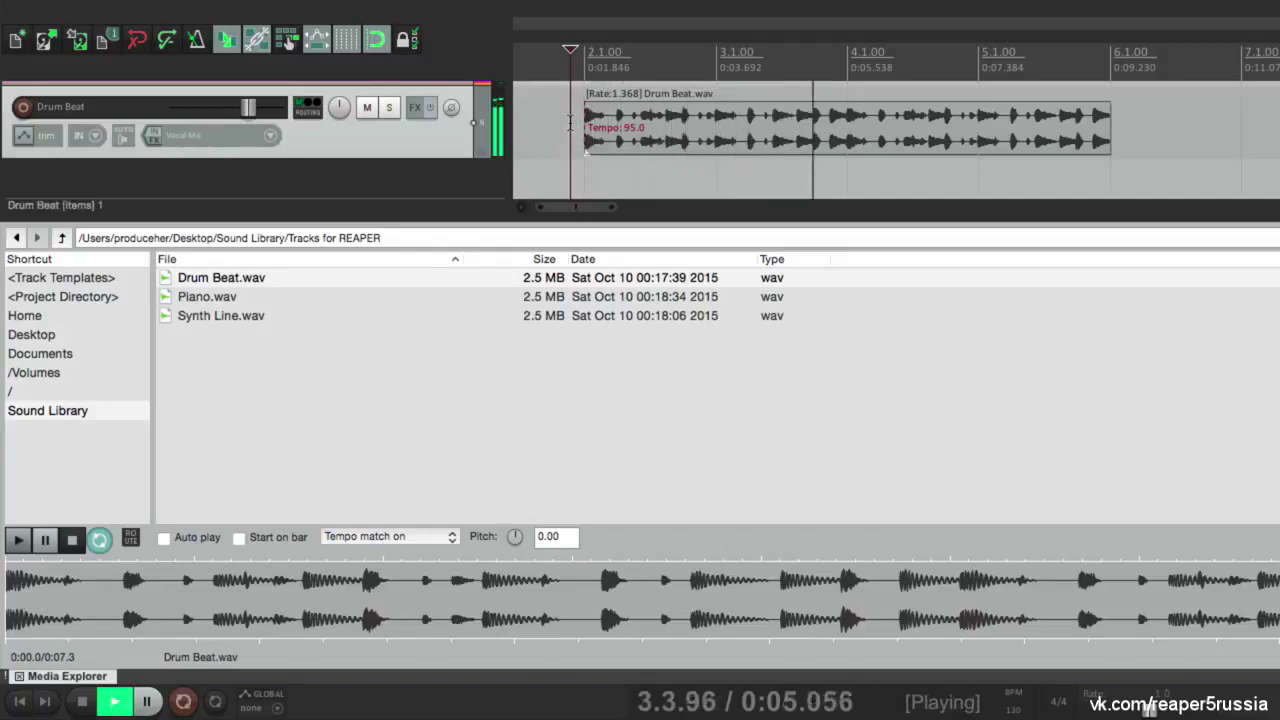
pyautogui.press('space')
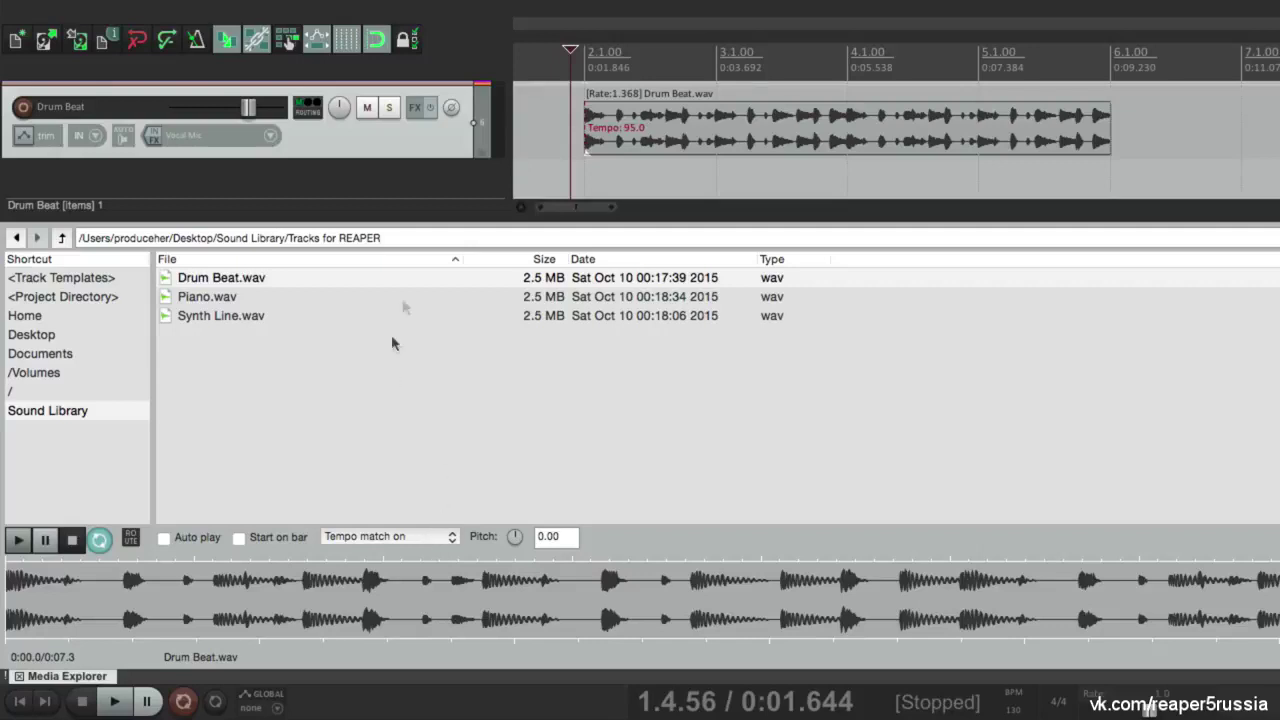
pyautogui.press('Delete')
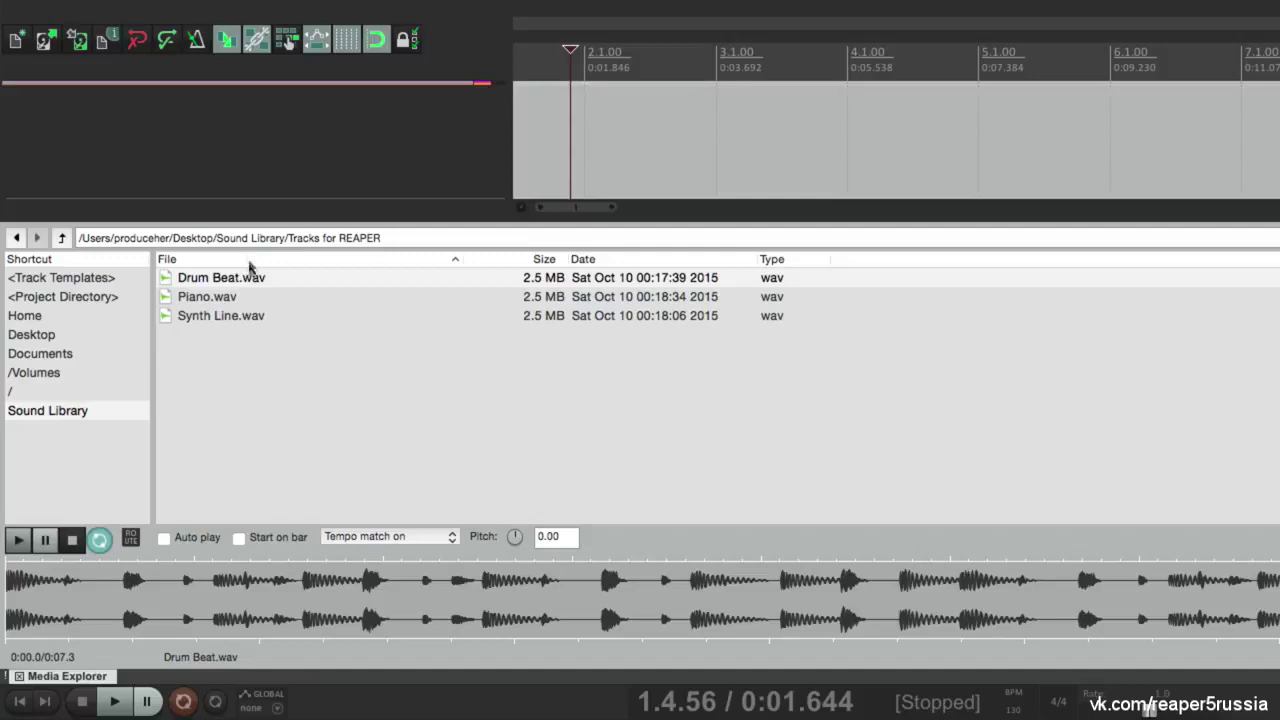
# Add Drum Beat.wav to the empty track list area as a new track starting at 1.1.00, and undo the insertion
pyautogui.moveTo(252, 277); pyautogui.dragTo(236, 140)
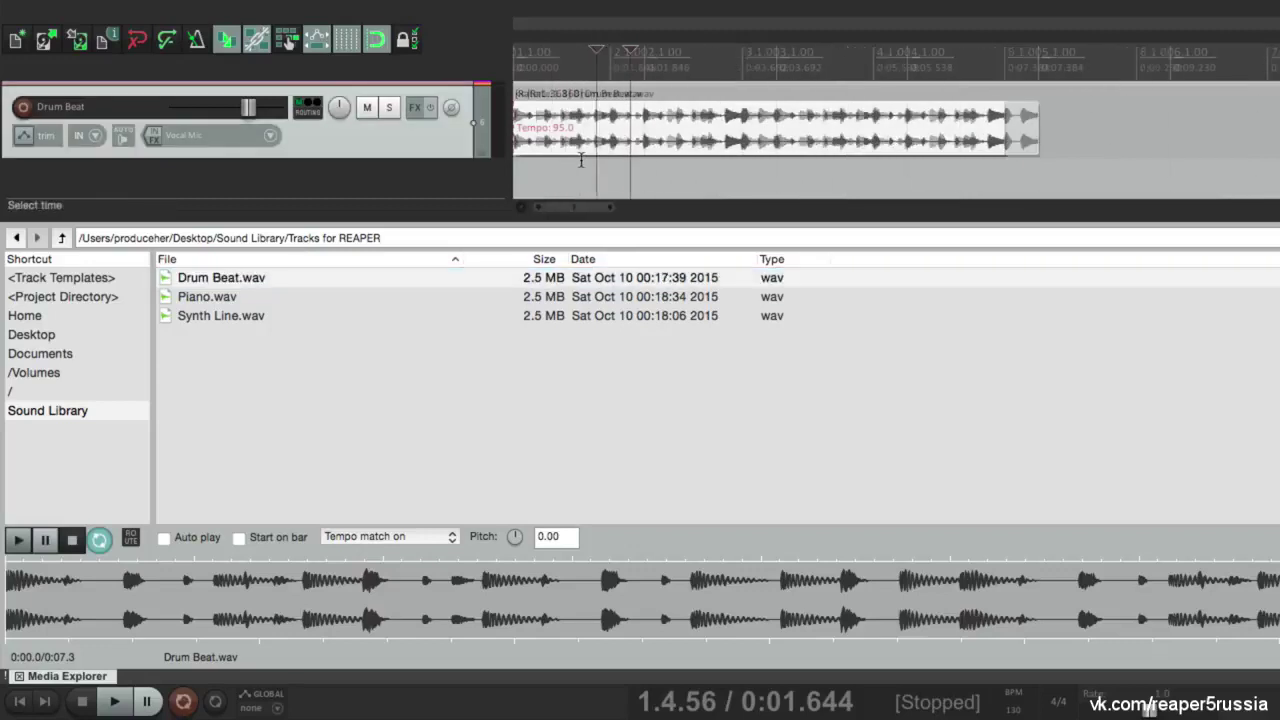
pyautogui.hscroll(-2, 590, 143)
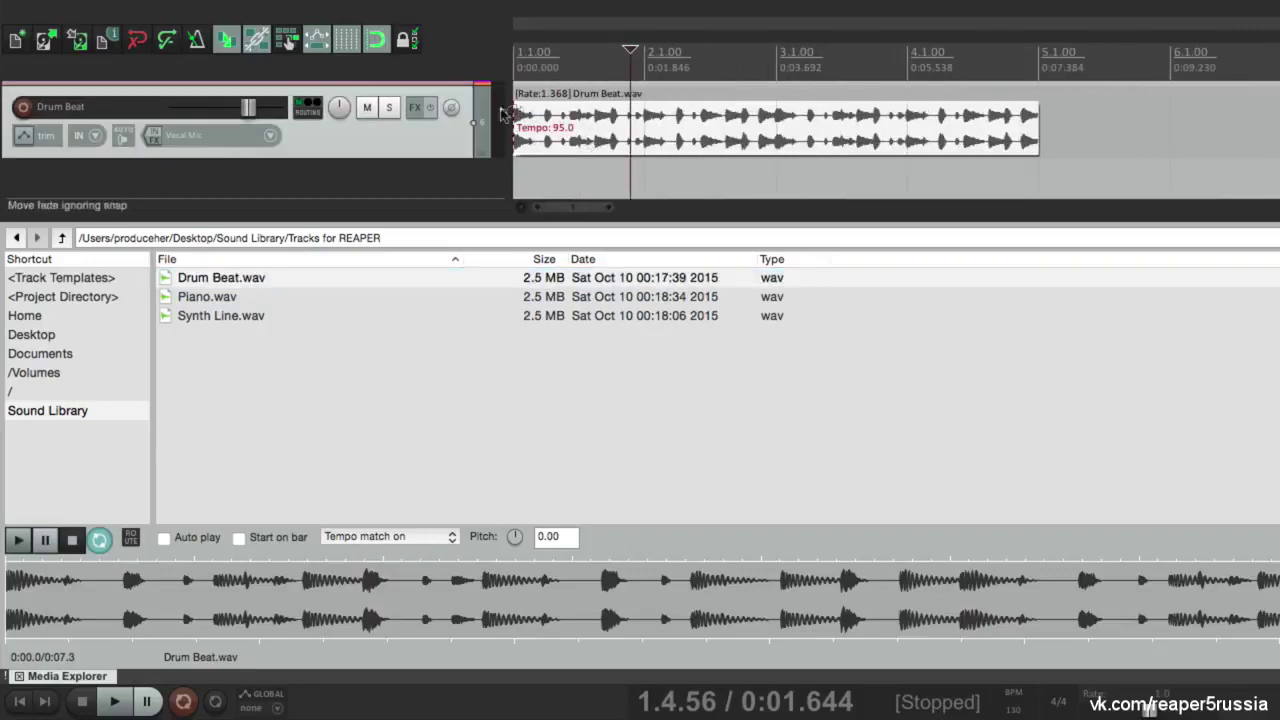
pyautogui.hotkey('ctrl', 'z')
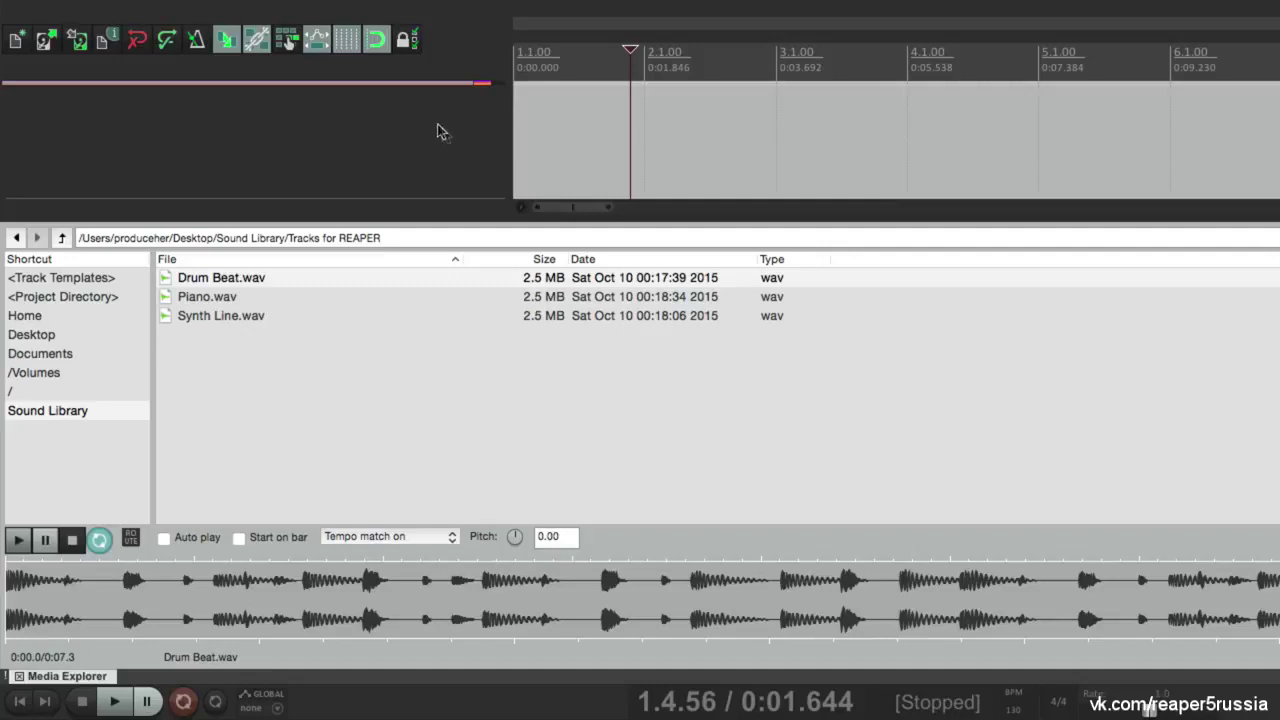
# Add an empty track, place Drum Beat.wav on it at 2.1.00, and delete the track
pyautogui.doubleClick(429, 121)
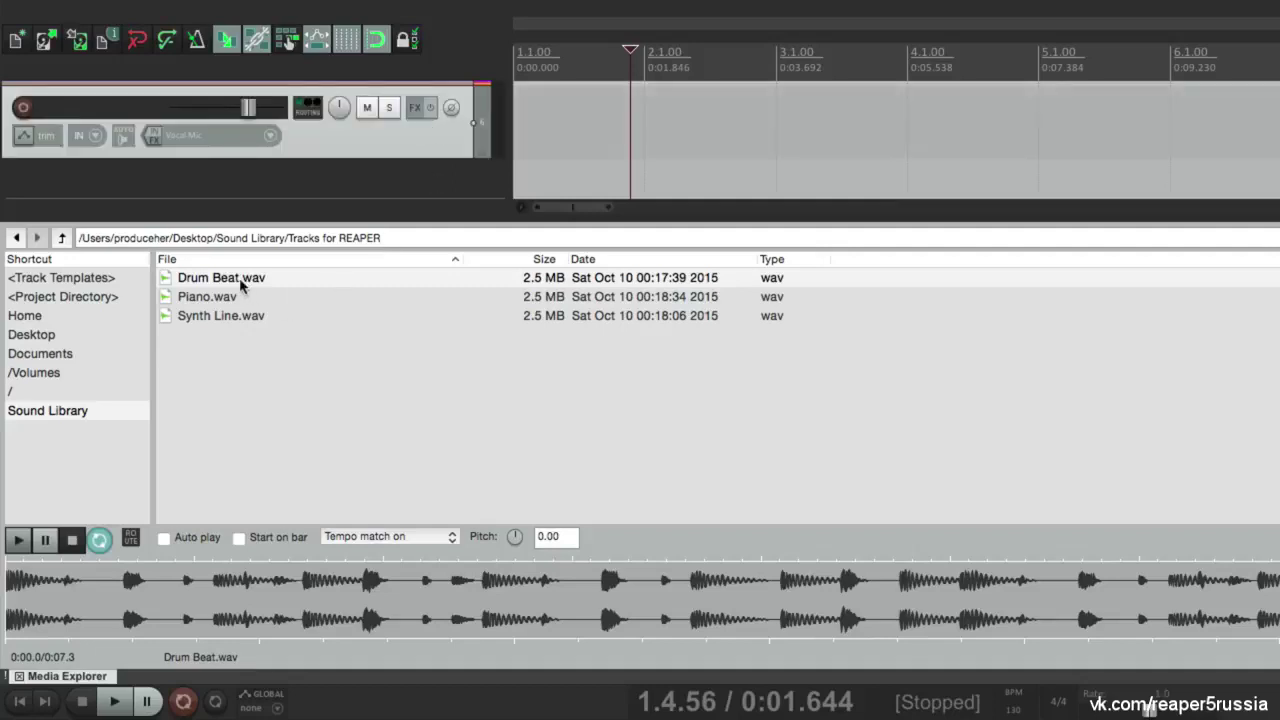
pyautogui.moveTo(236, 278); pyautogui.dragTo(651, 160)
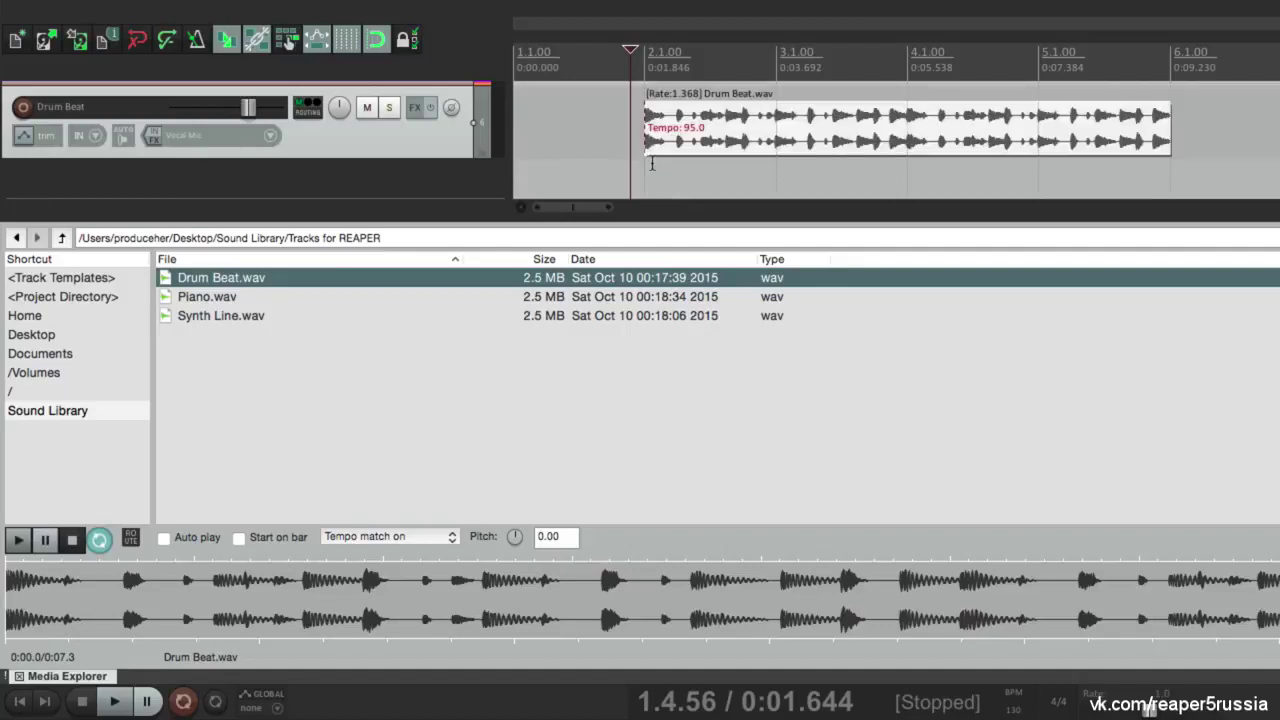
pyautogui.click(425, 150)
pyautogui.press('Delete')
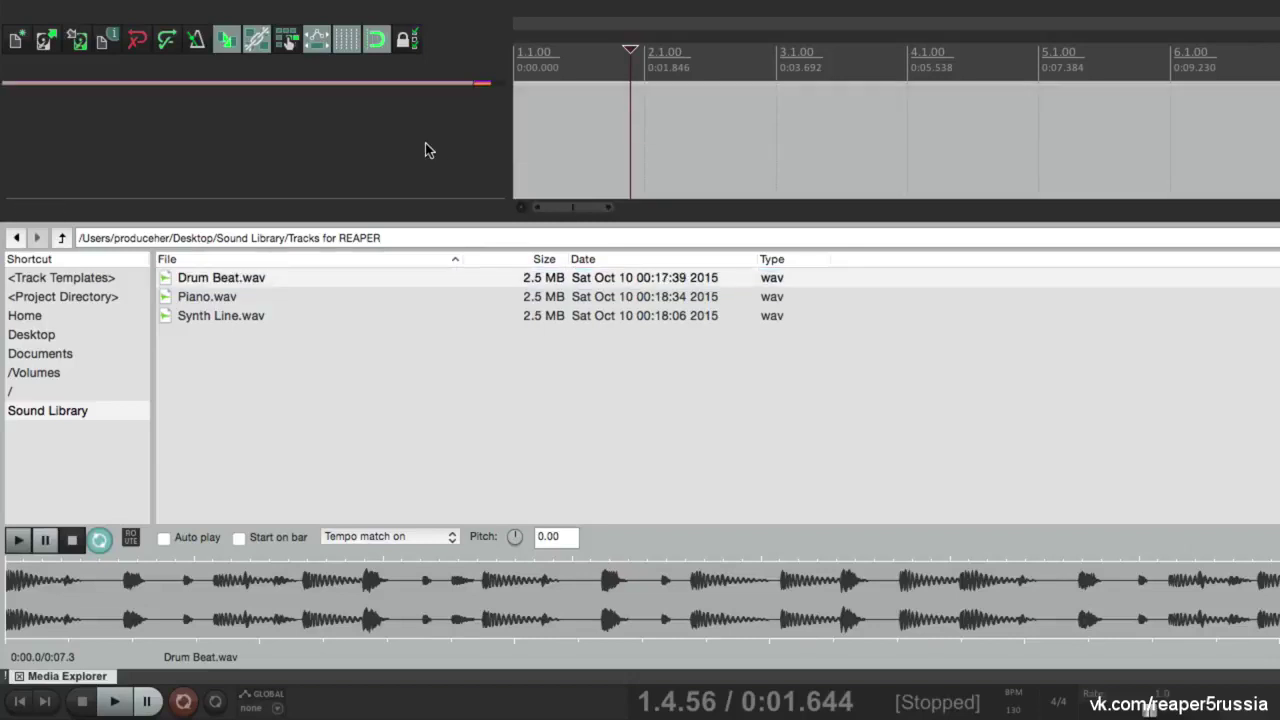
# Place Drum Beat.wav in the empty arrange area at 2.1.00 to create its own track, and undo the insertion
pyautogui.moveTo(260, 278); pyautogui.dragTo(644, 158)
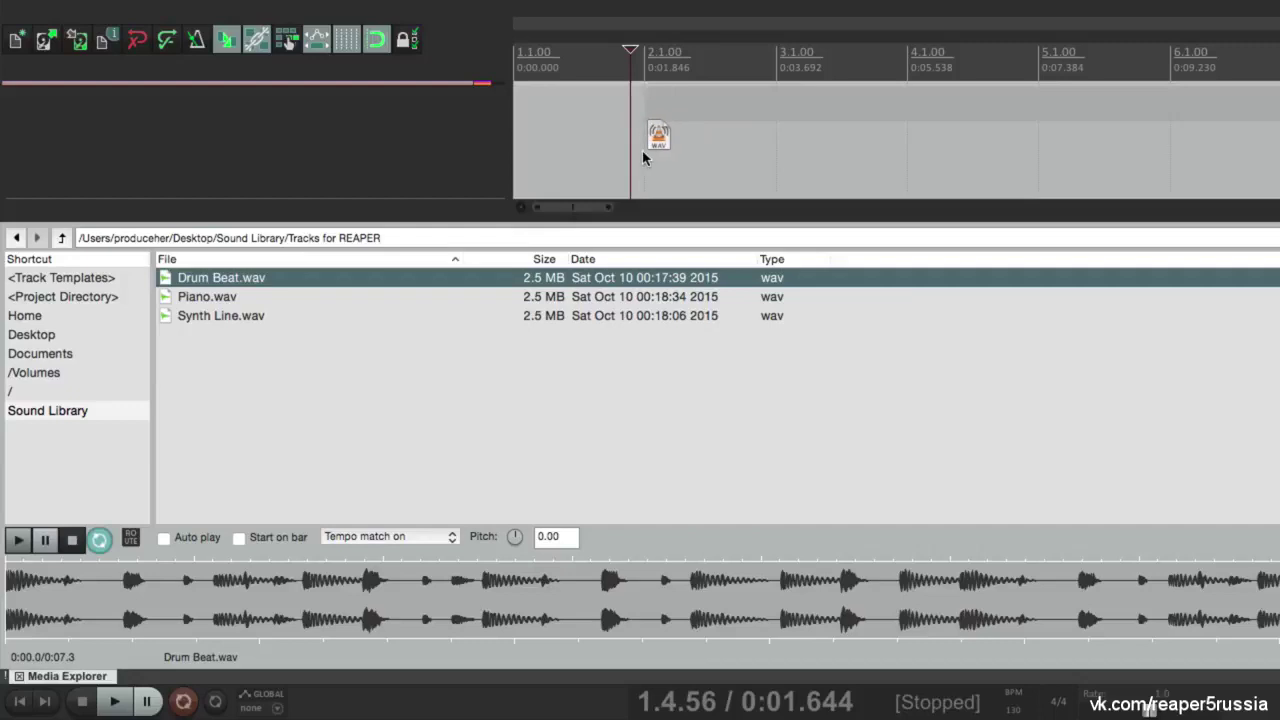
pyautogui.moveTo(642, 150); pyautogui.dragTo(644, 152)
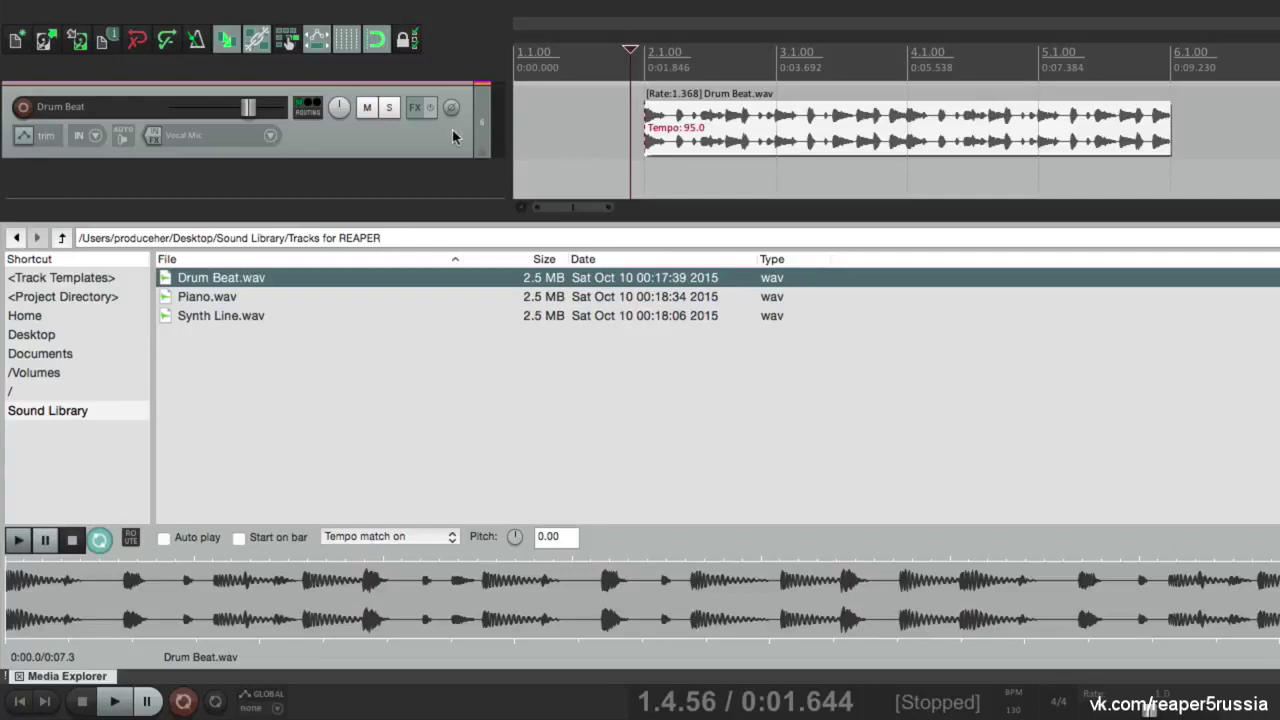
pyautogui.click(662, 173)
pyautogui.hotkey('ctrl', 'z')
# Set the edit cursor to 2.1.00 and insert Drum Beat.wav there directly from the file list
pyautogui.click(641, 113)
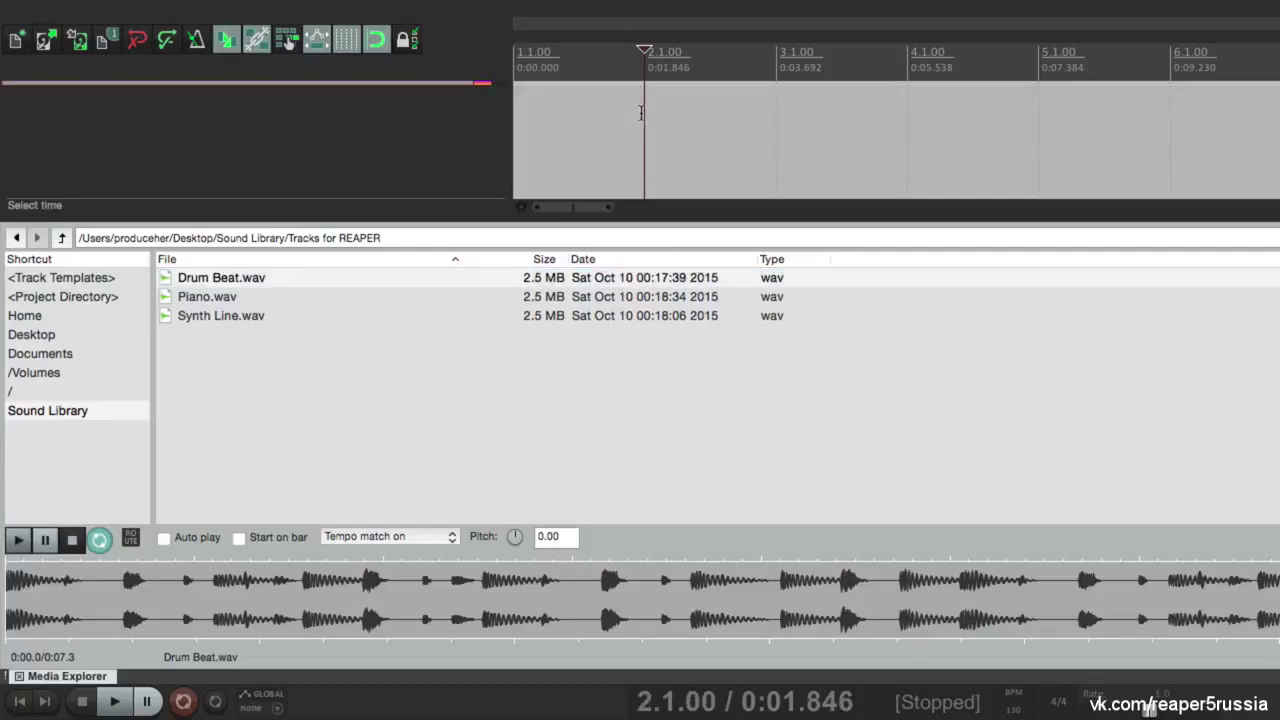
pyautogui.doubleClick(393, 279)
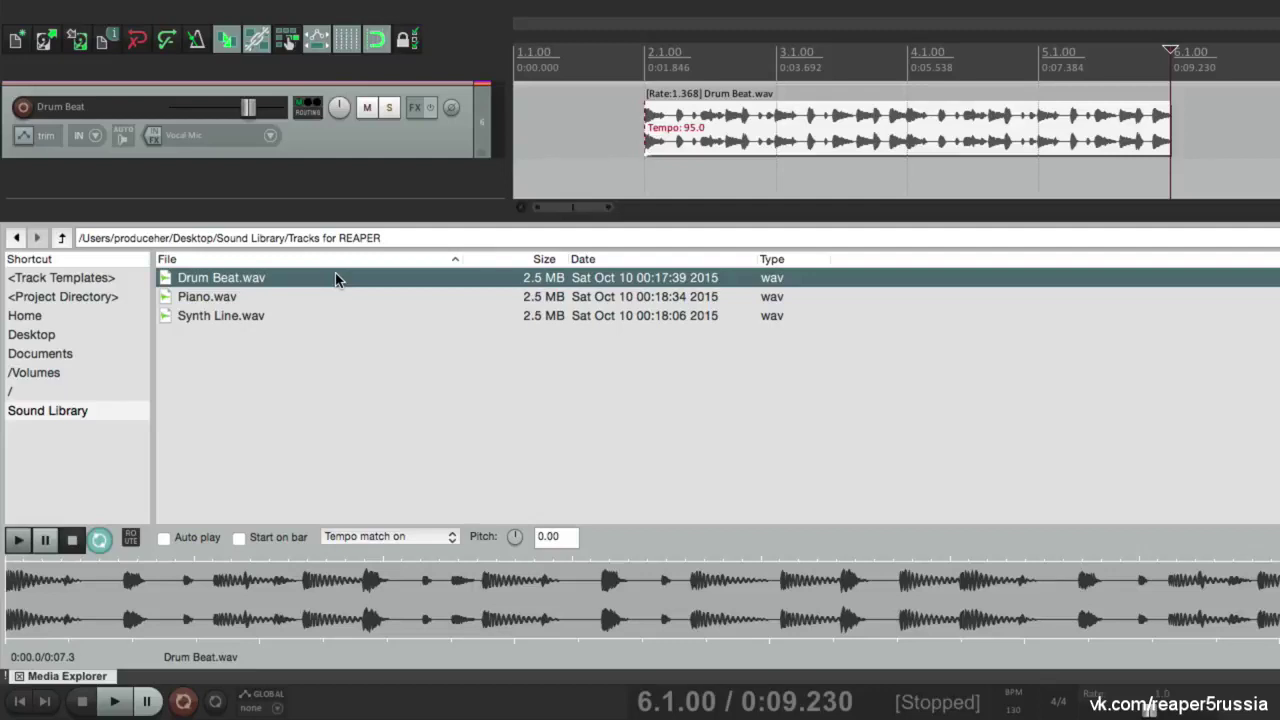
# Delete the Drum Beat track from the project
pyautogui.click(421, 125)
pyautogui.press('Delete')
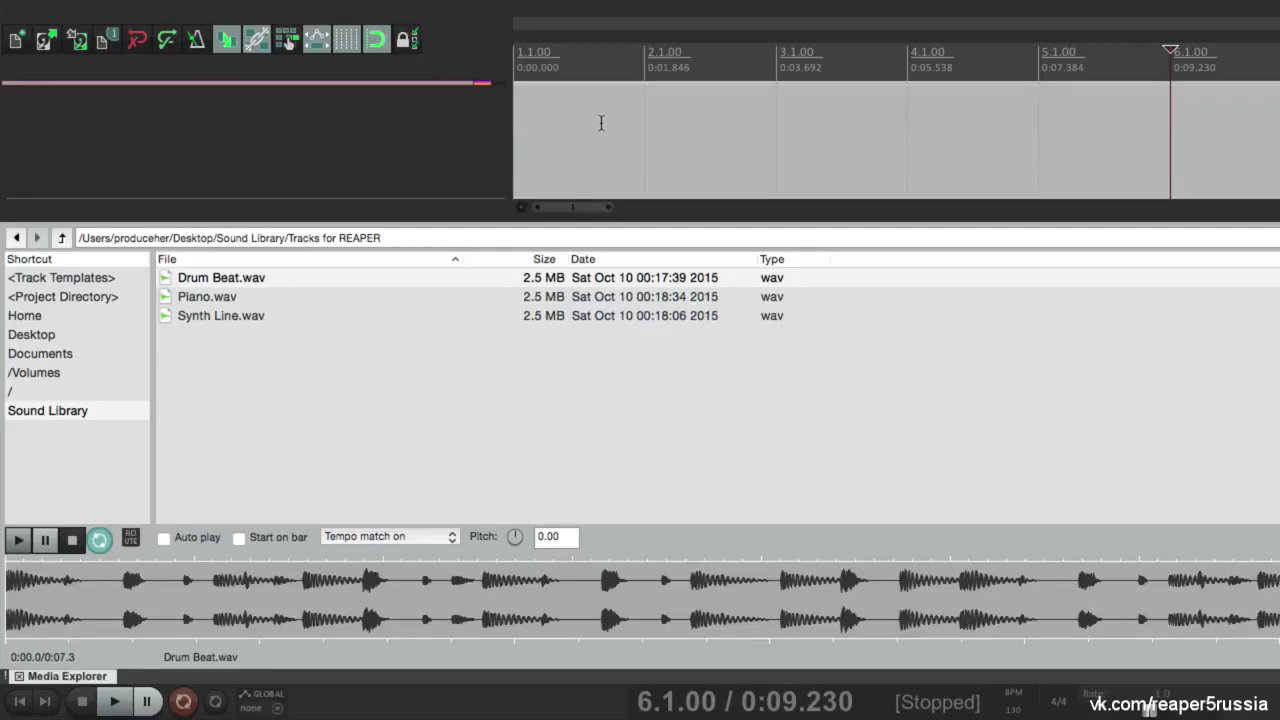
# Open the Kik Samples folder of the Sound Library and audition Ag Kik.wav with the preview pitch raised to 6.00
pyautogui.click(63, 410)
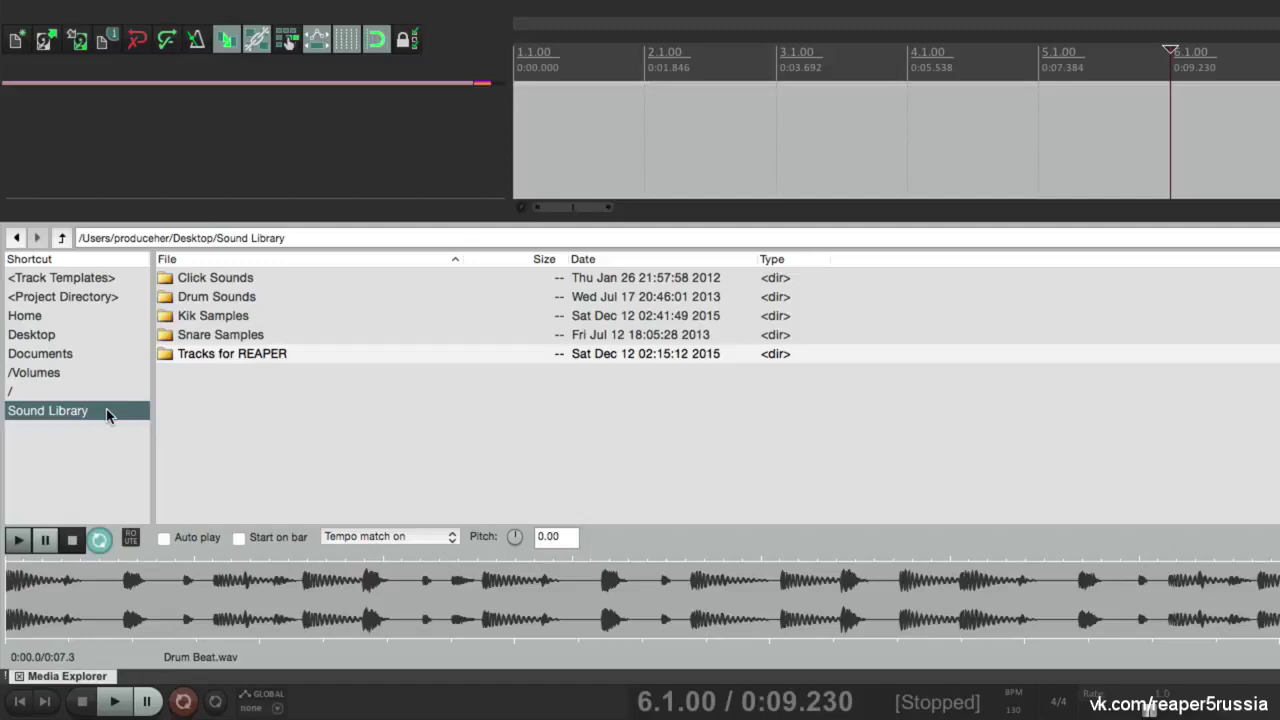
pyautogui.doubleClick(247, 316)
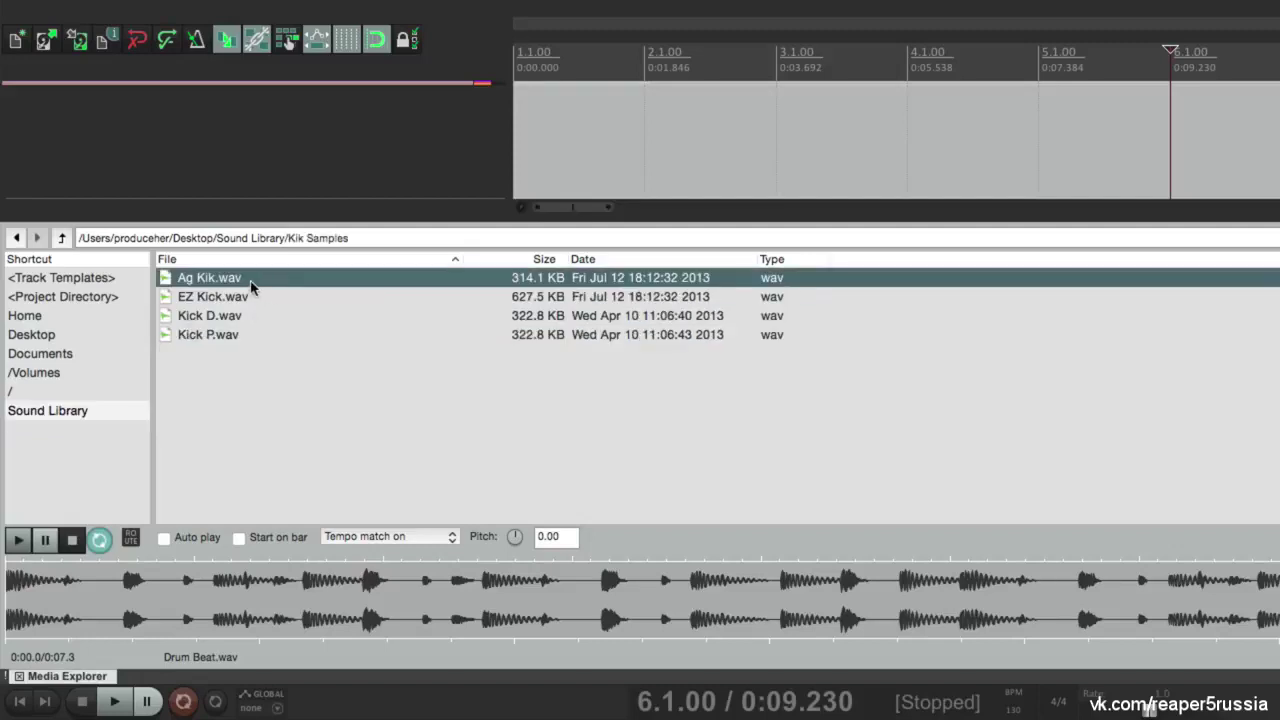
pyautogui.press('space')
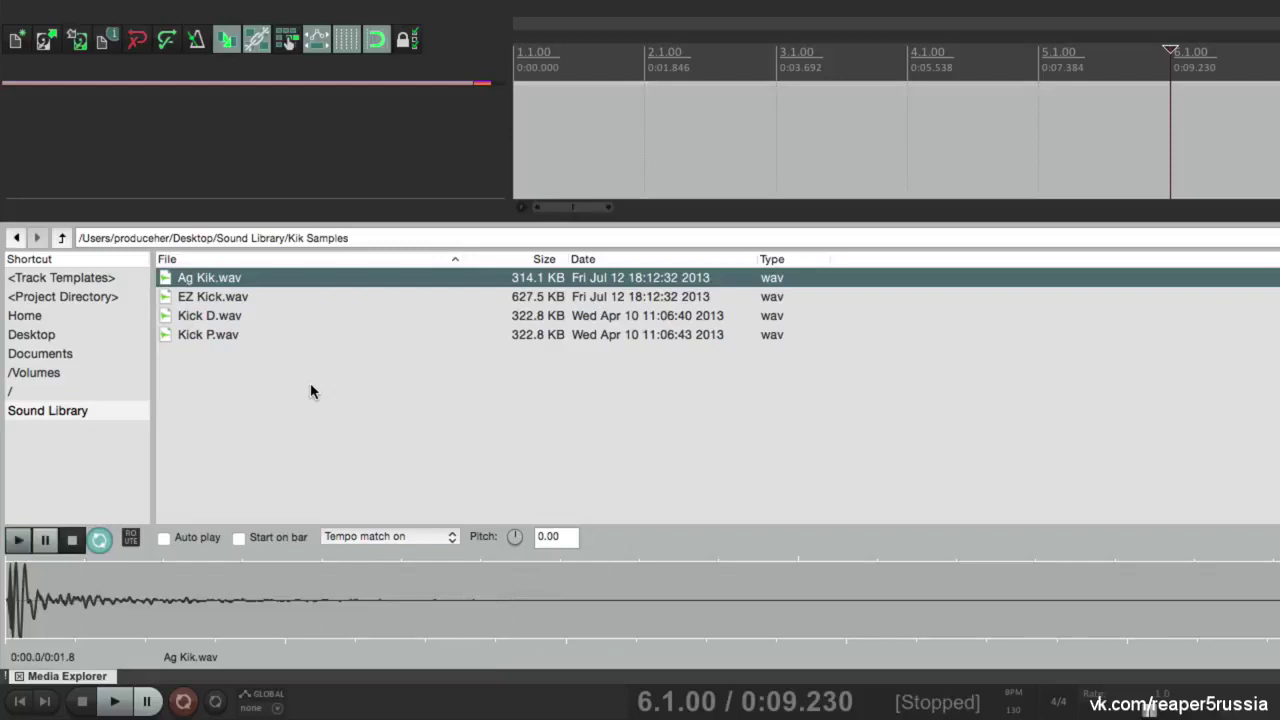
pyautogui.scroll(6, 513, 537)
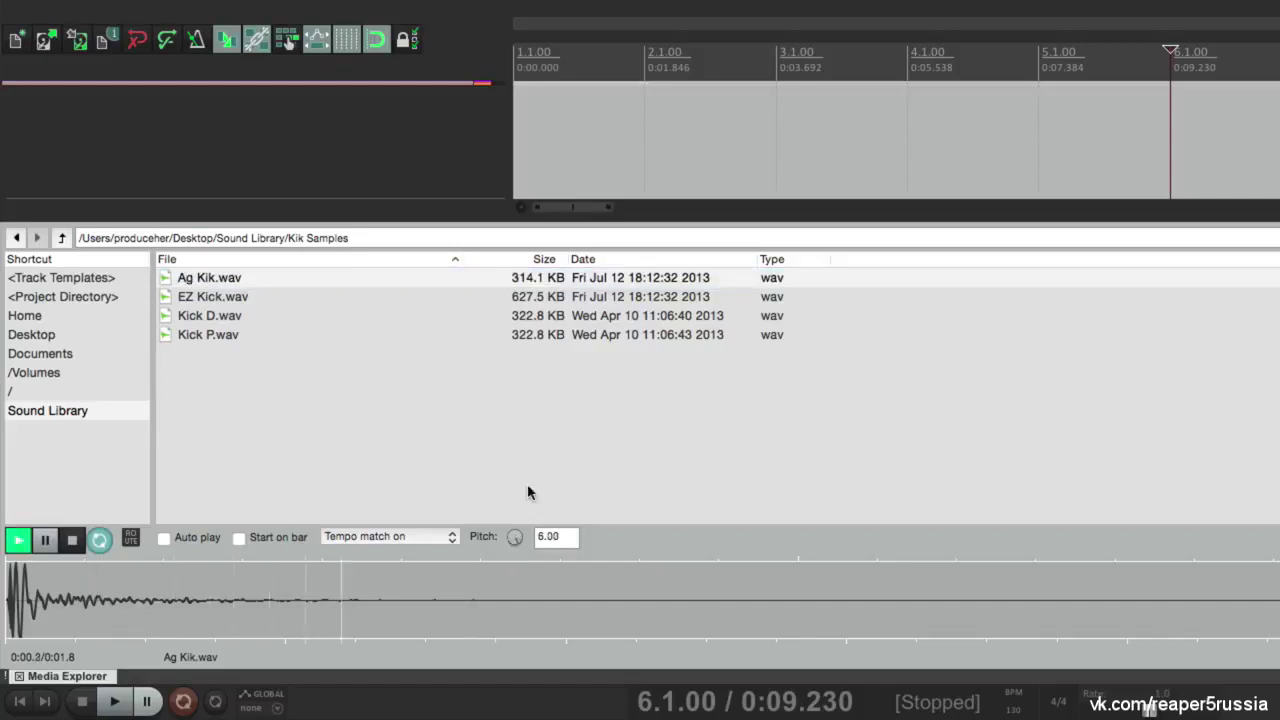
pyautogui.press('space')
# Place Ag Kik.wav at 2.1.00 on a new track, solo that track, and play the sample from 2.1.00 several times
pyautogui.moveTo(212, 279); pyautogui.dragTo(645, 164)
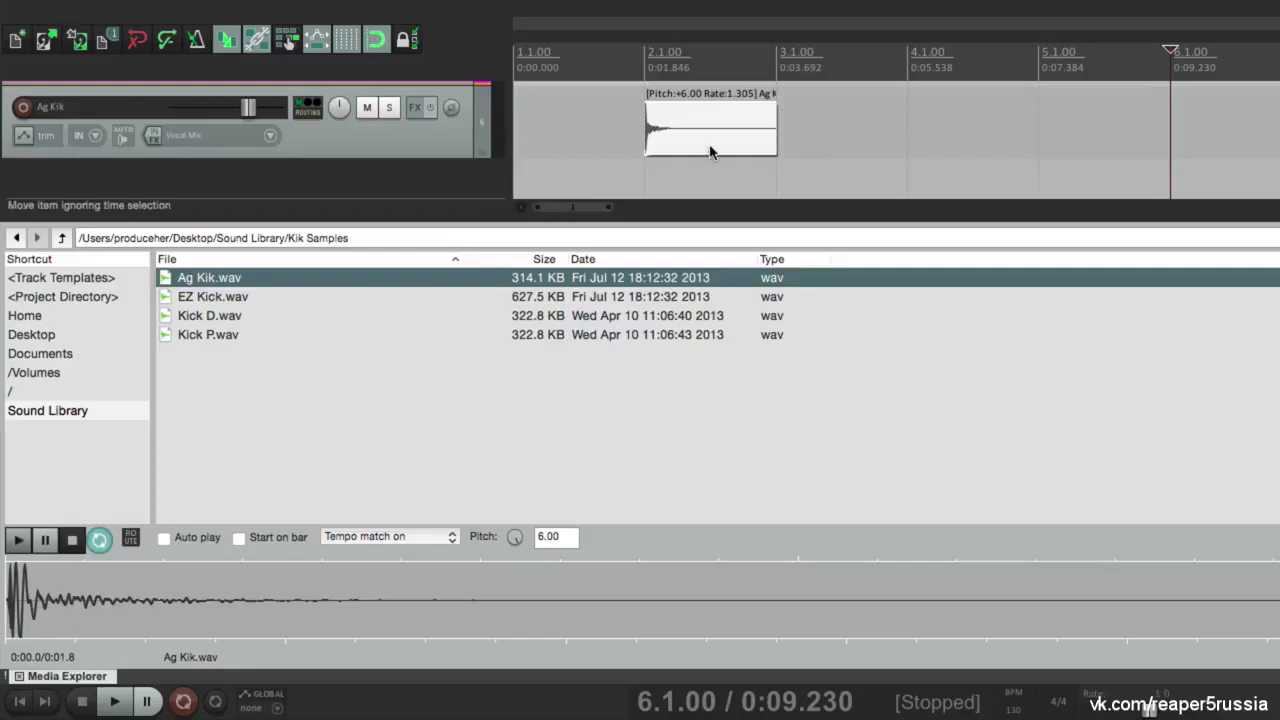
pyautogui.click(679, 126)
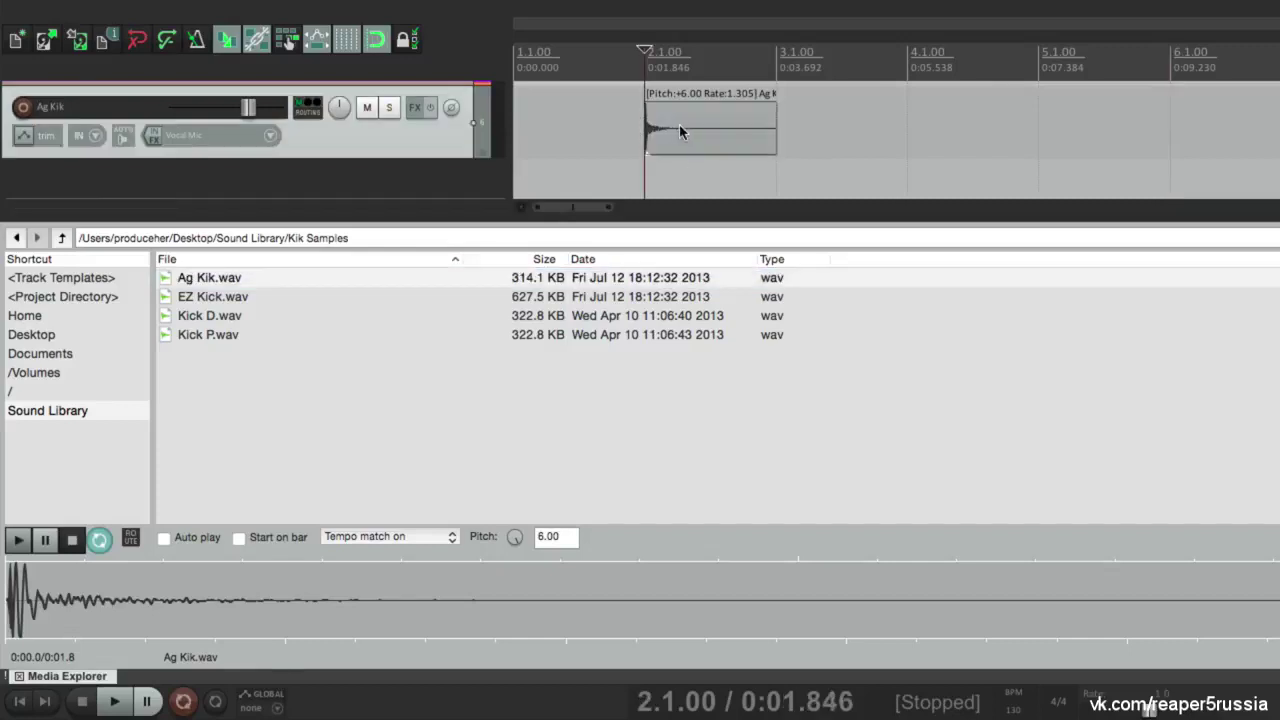
pyautogui.click(389, 107)
pyautogui.press('space')
pyautogui.press('space')
pyautogui.press('space')
pyautogui.press('space')
pyautogui.press('space')
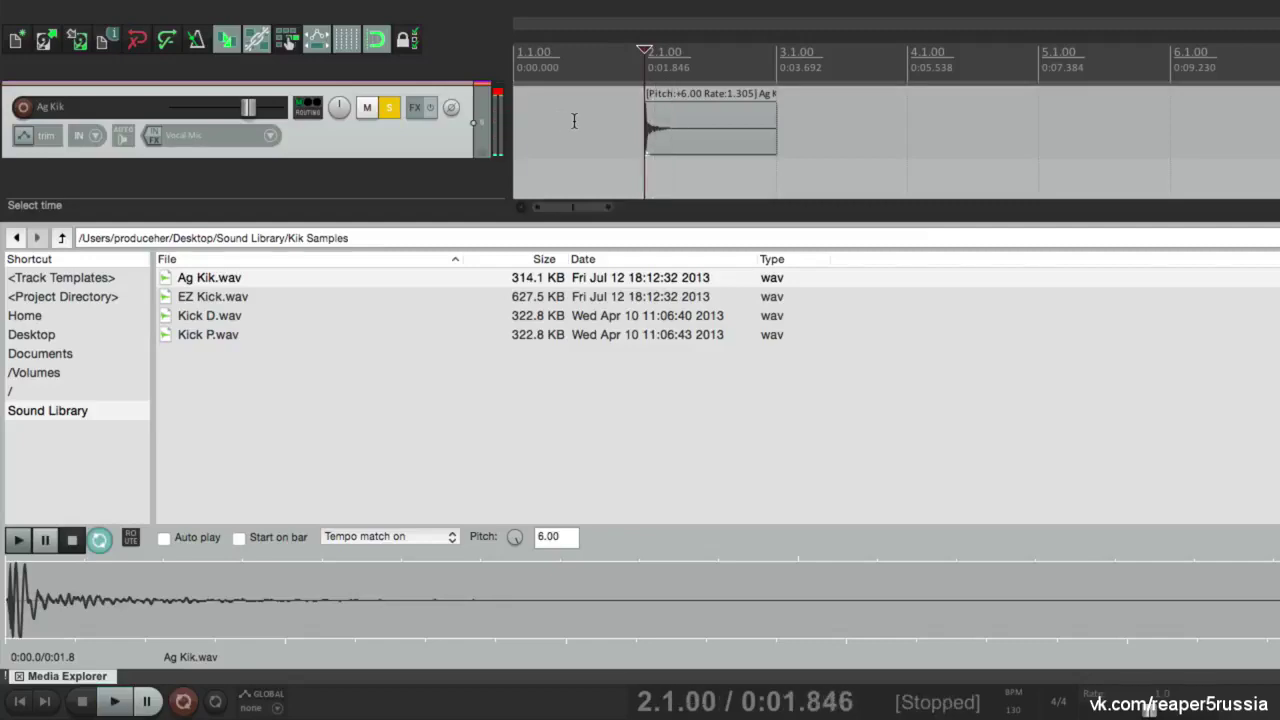
pyautogui.press('space')
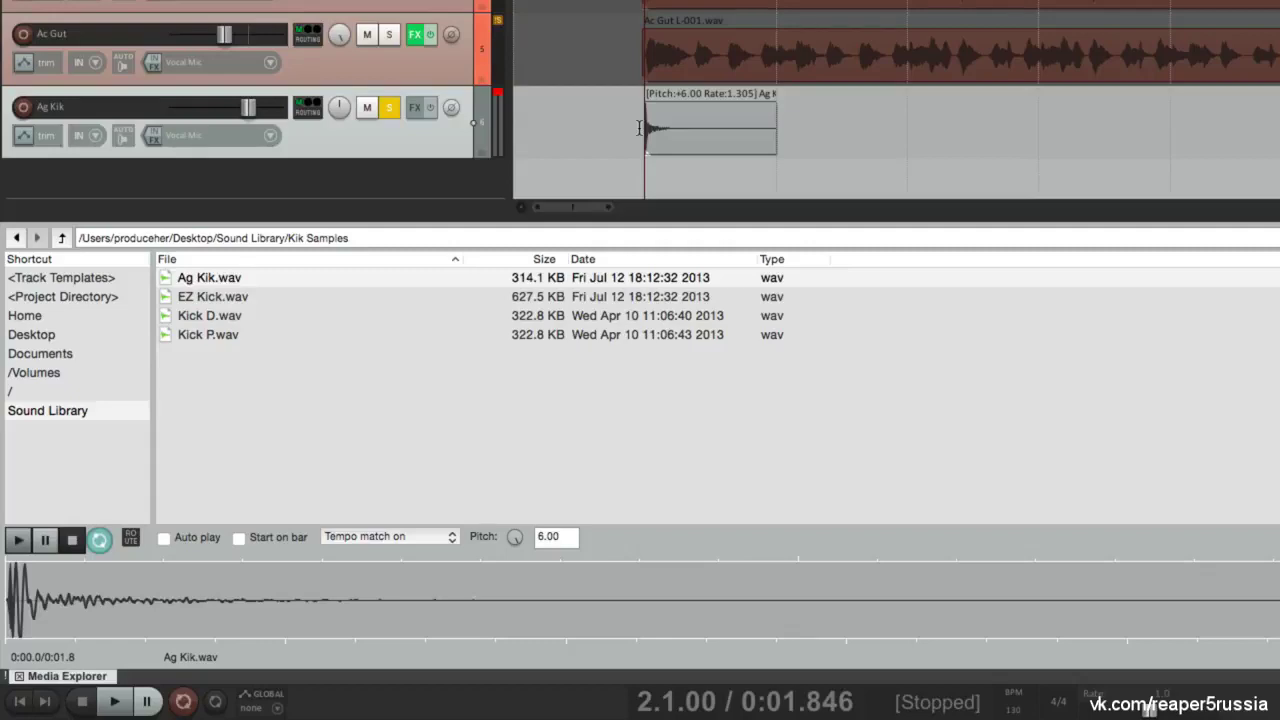
# Set the Ag Kik item's playback rate to 1 in its Media Item Properties
pyautogui.click(685, 116)
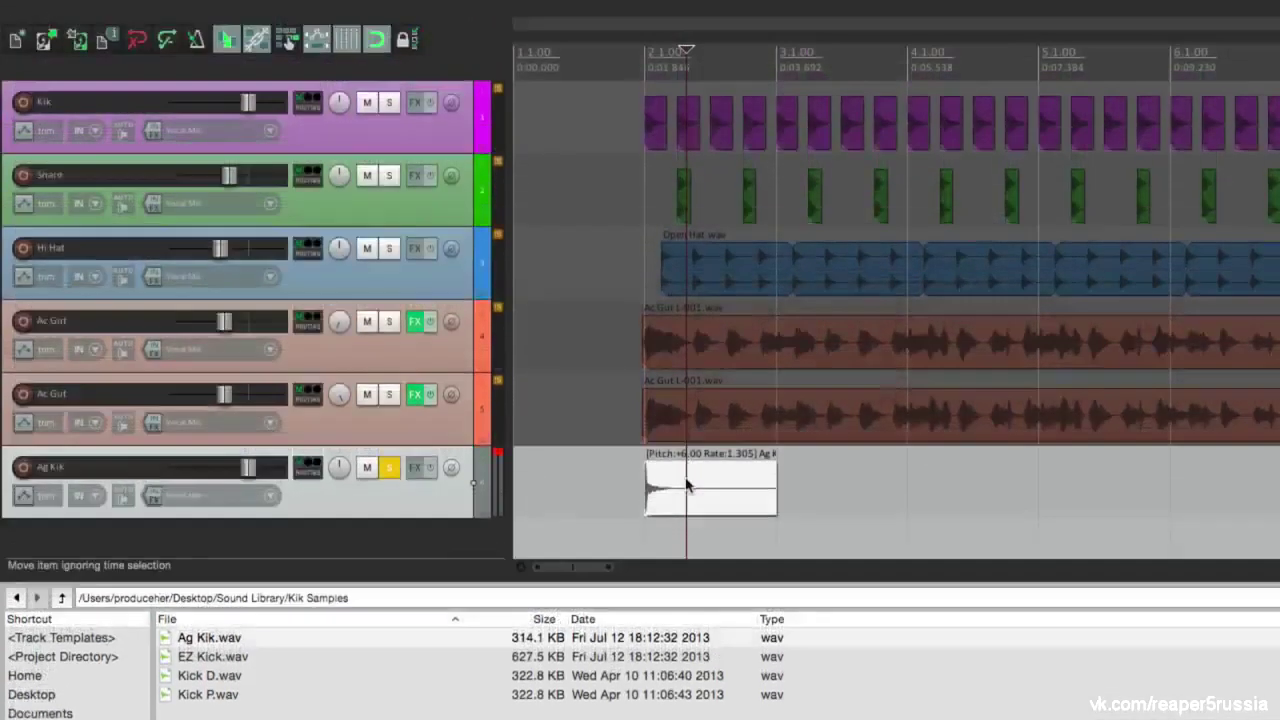
pyautogui.doubleClick(687, 484)
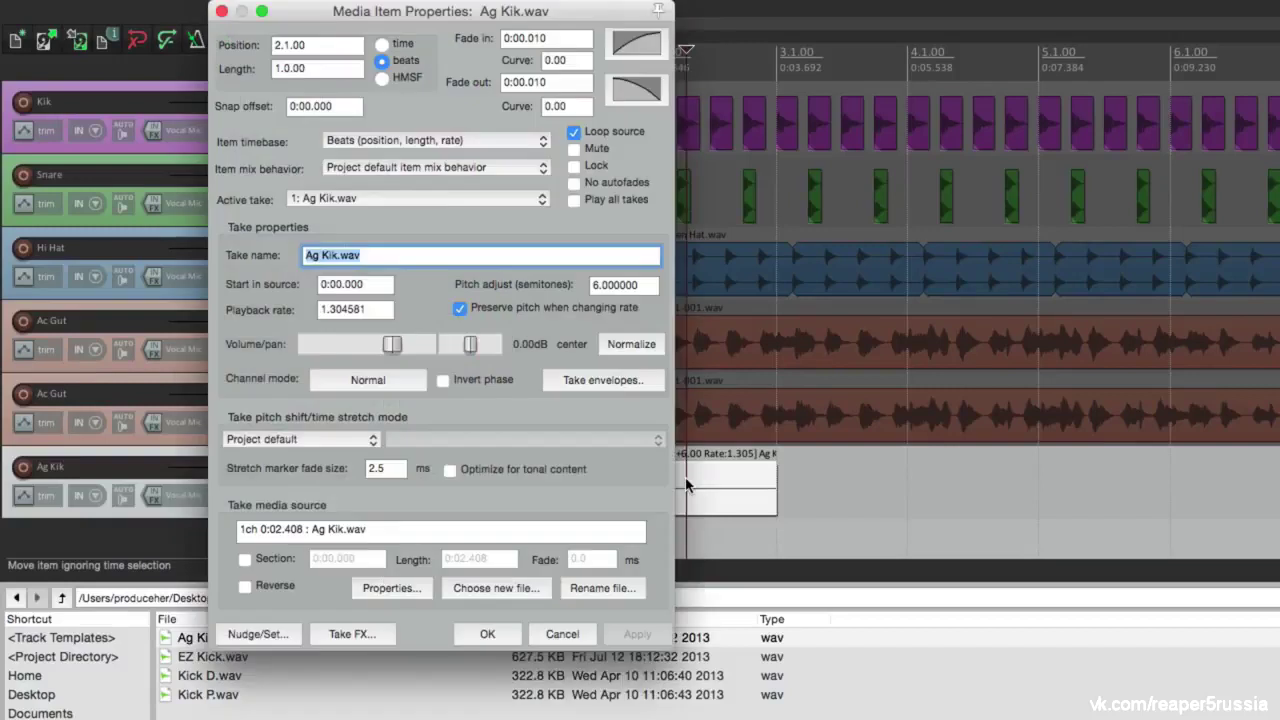
pyautogui.click(625, 286)
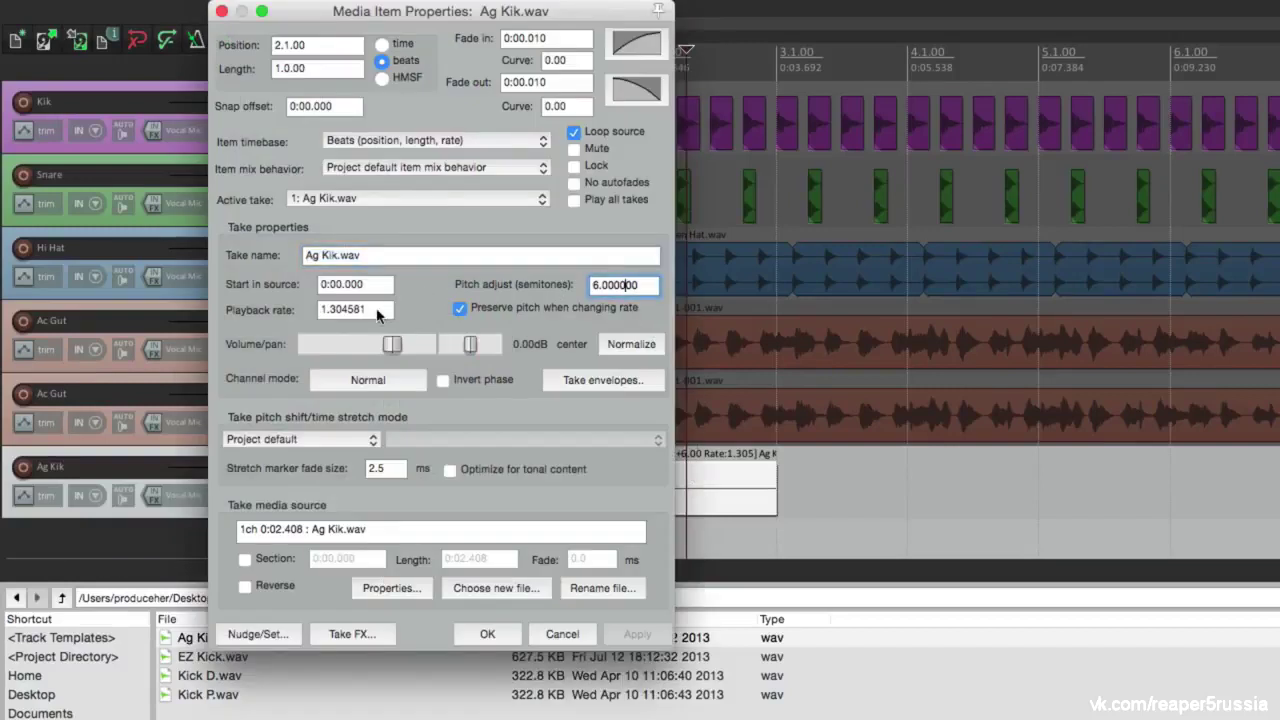
pyautogui.doubleClick(377, 310)
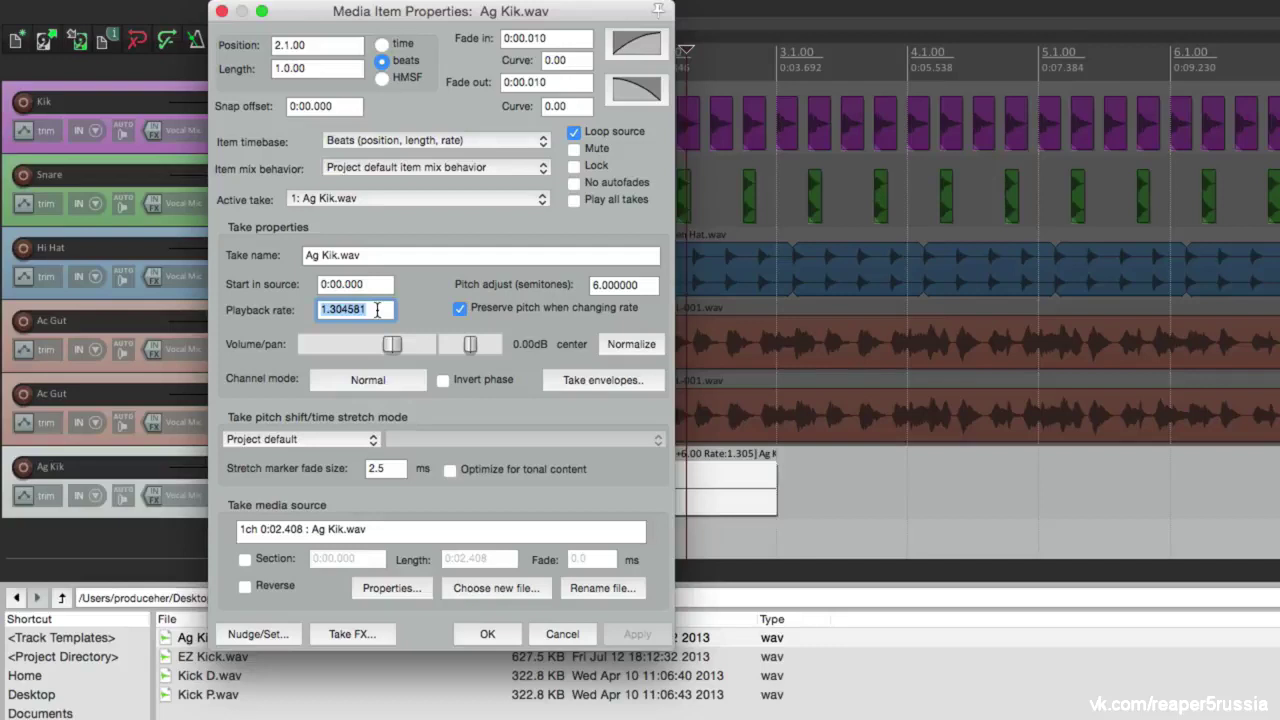
pyautogui.write('1')
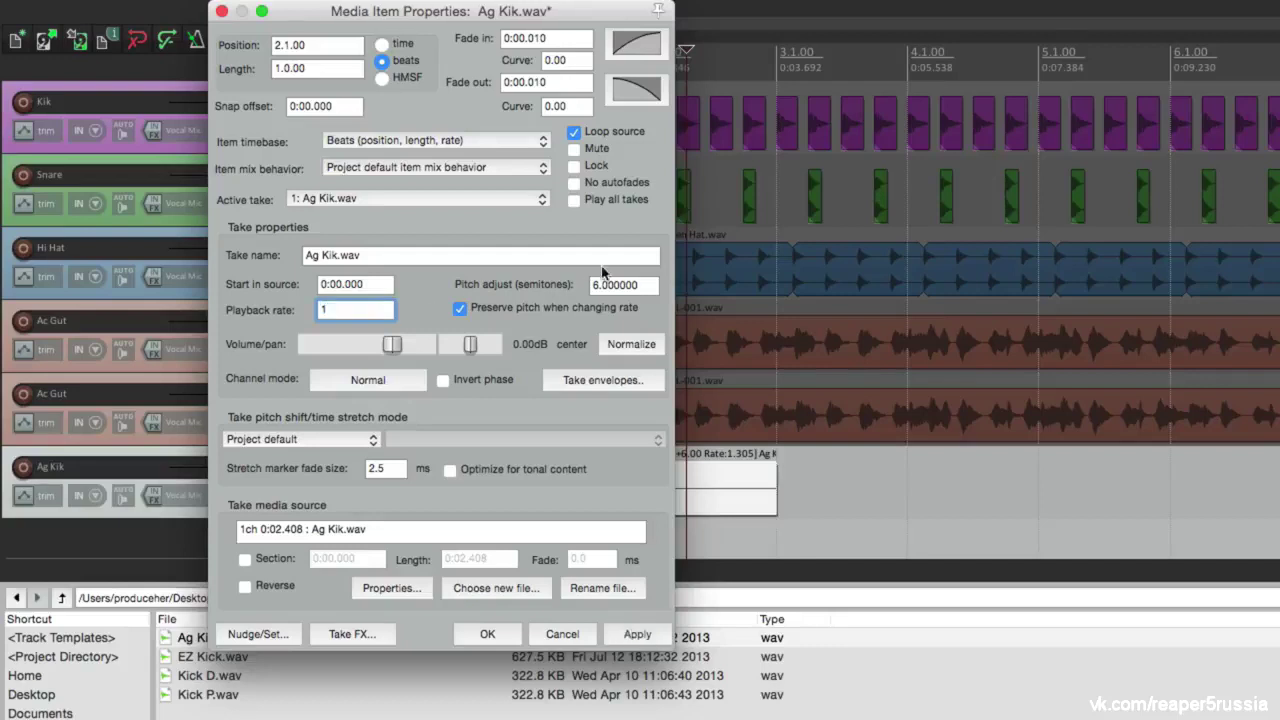
pyautogui.click(503, 632)
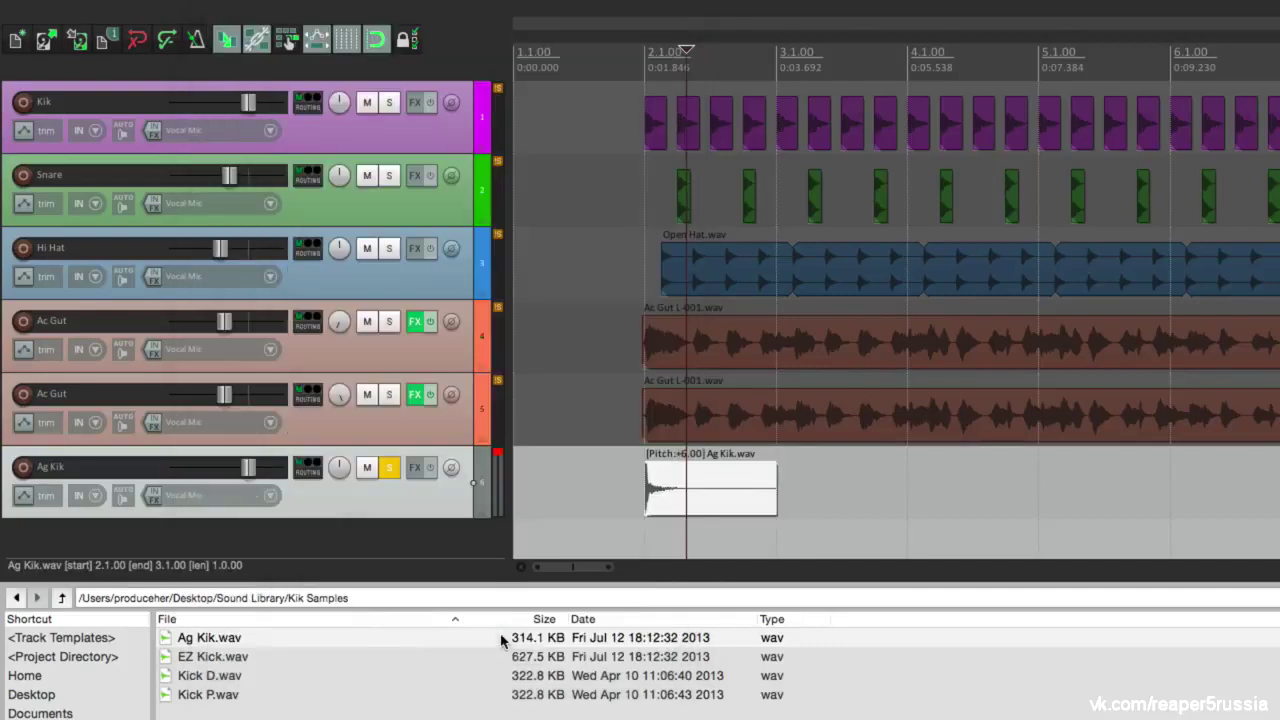
# Play the Ag Kik item several times from just before 2.1.00 to hear it at the new rate
pyautogui.click(619, 498)
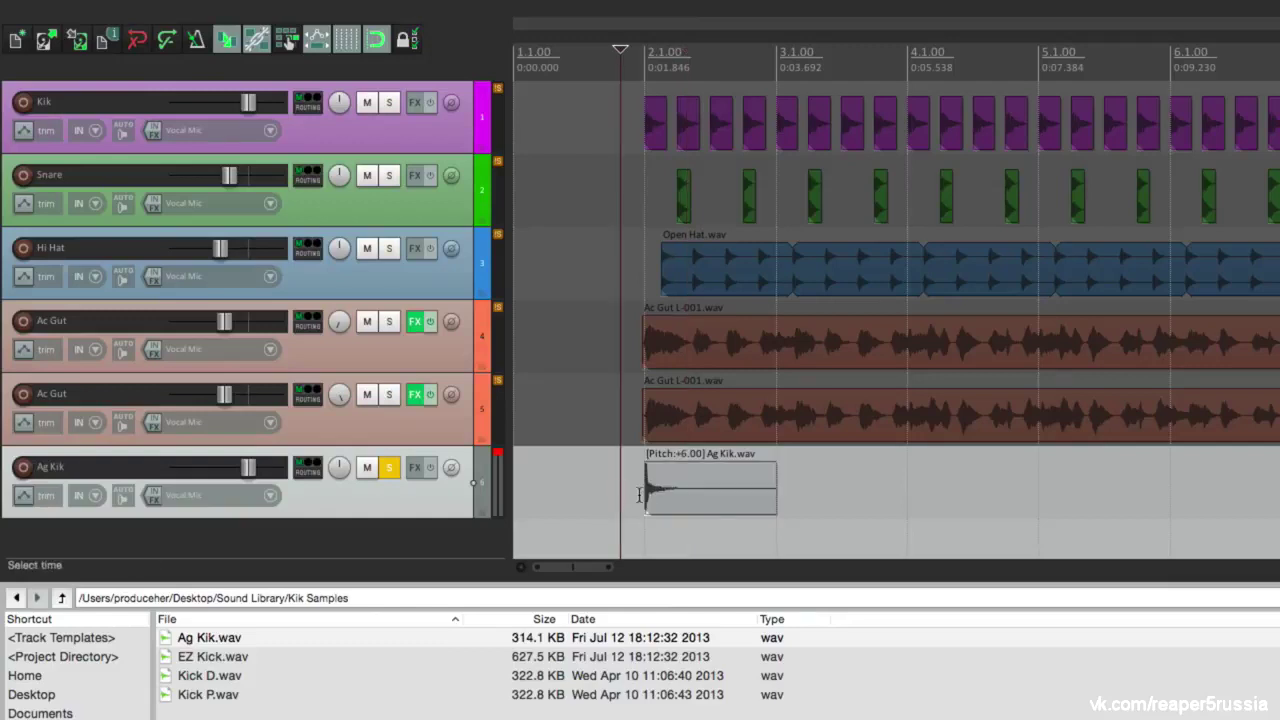
pyautogui.press('space')
pyautogui.press('space')
pyautogui.press('space')
pyautogui.press('space')
pyautogui.press('space')
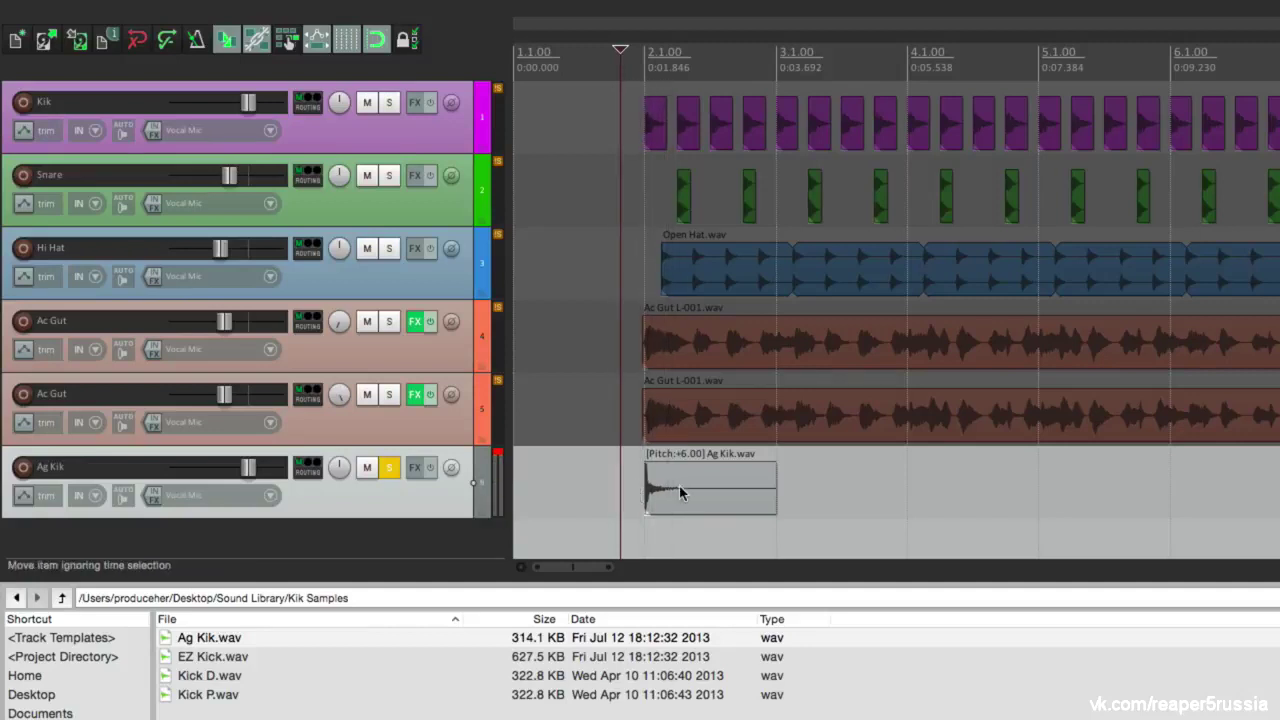
# Set the Ag Kik item's pitch adjustment to 4 semitones in its Media Item Properties
pyautogui.doubleClick(679, 485)
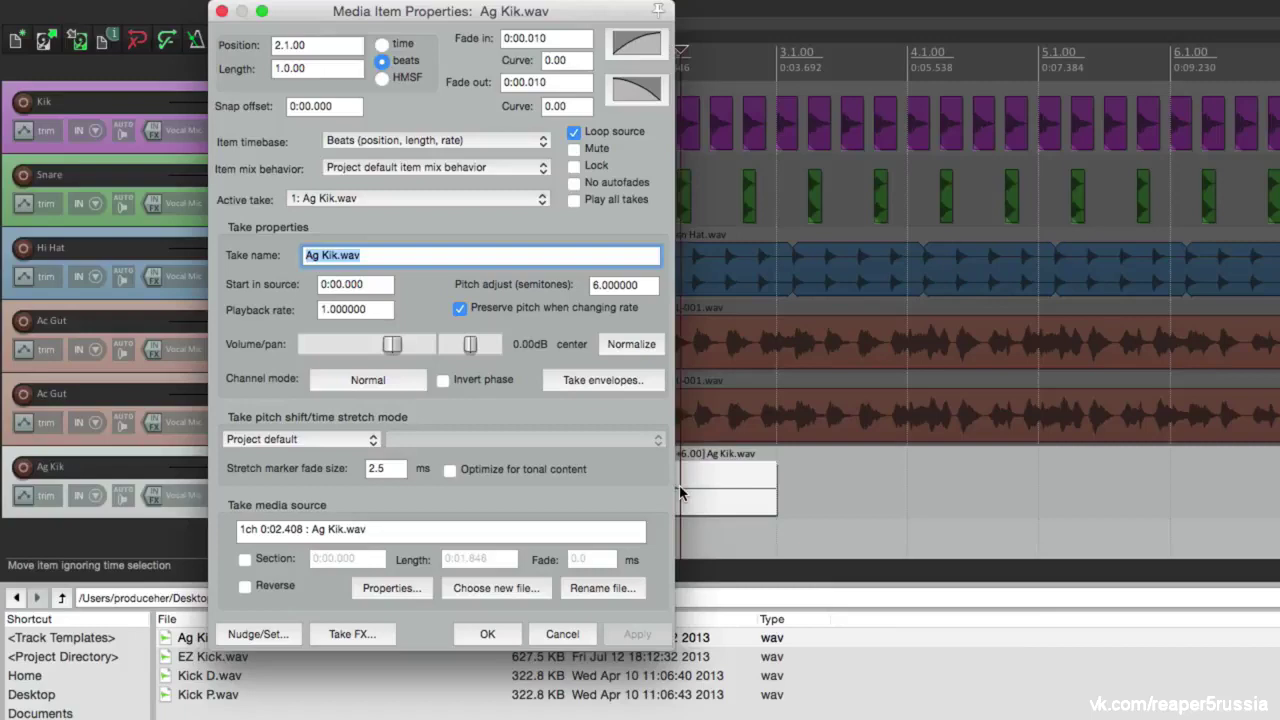
pyautogui.click(626, 287)
pyautogui.doubleClick(626, 287)
pyautogui.write('-4')
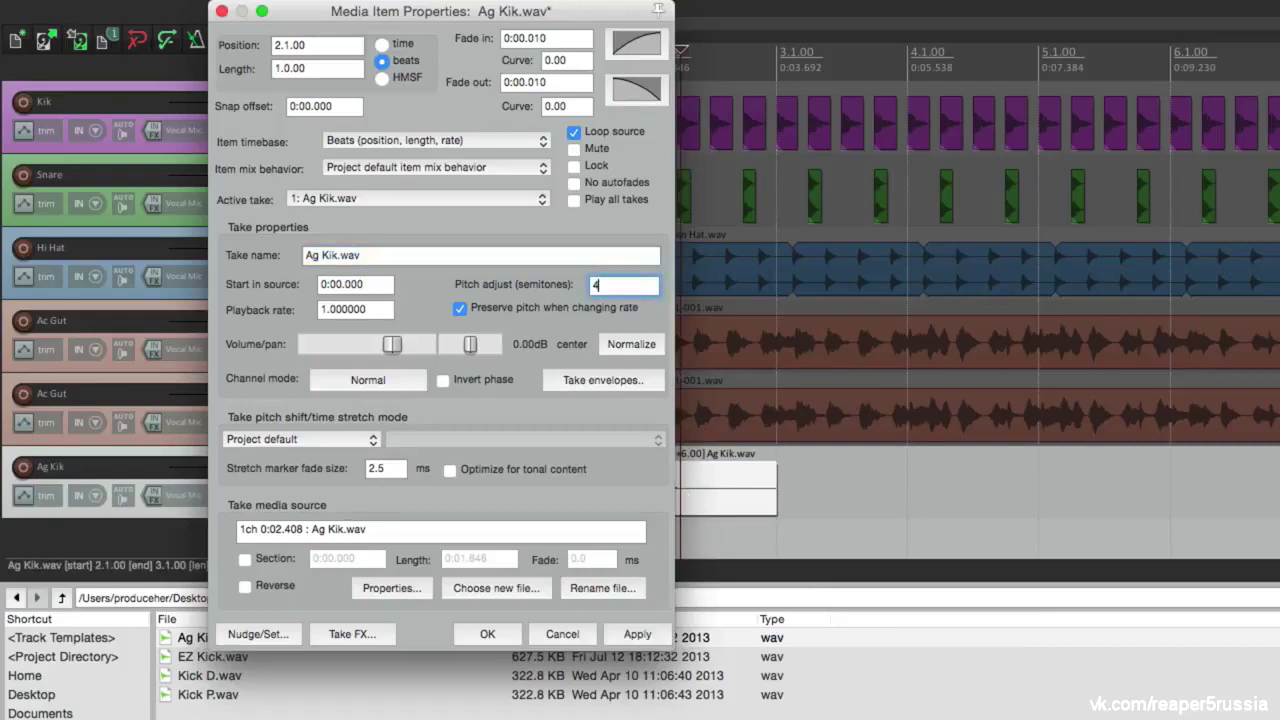
pyautogui.click(510, 634)
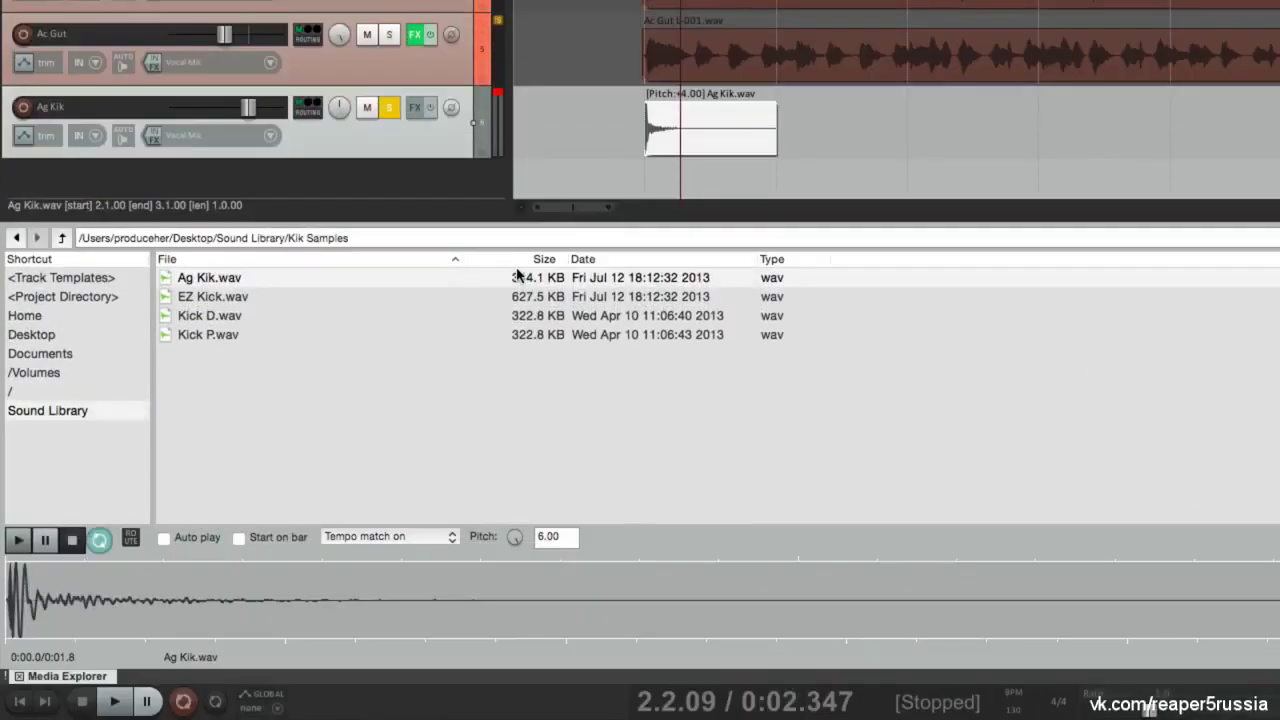
# Play the repitched Ag Kik item several times from just before its start
pyautogui.click(650, 280)
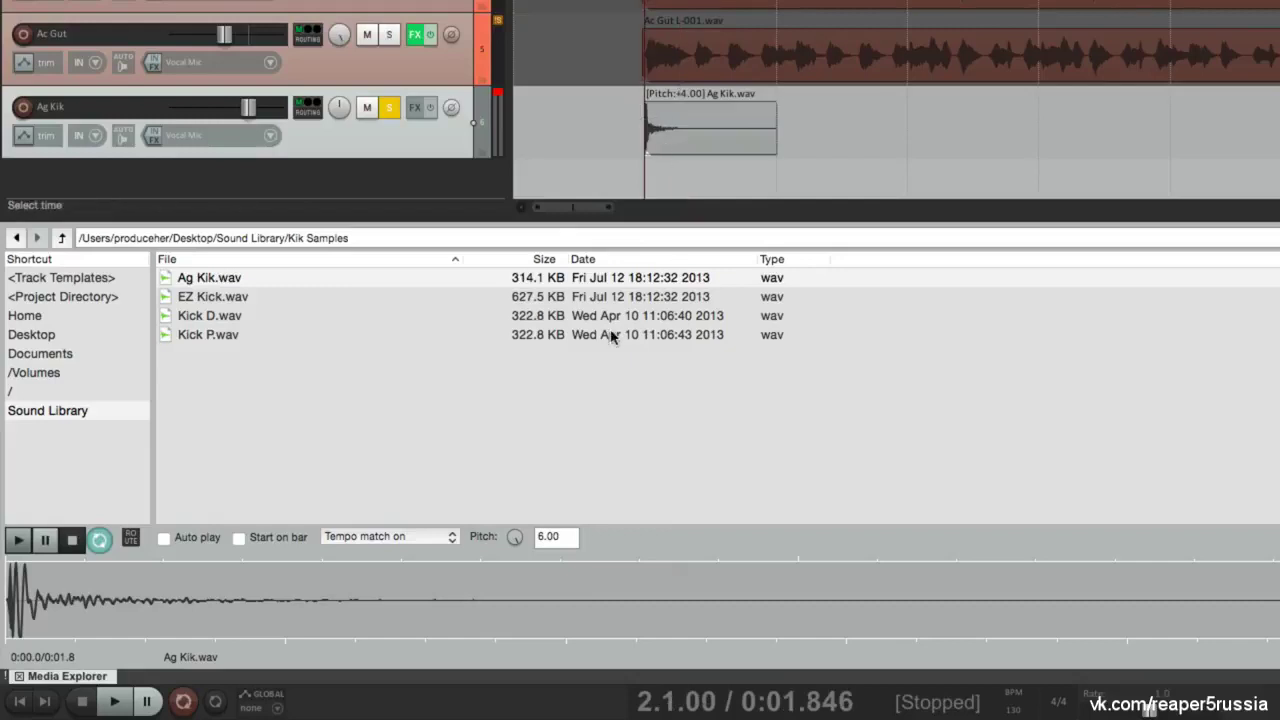
pyautogui.click(629, 118)
pyautogui.press('space')
pyautogui.press('space')
pyautogui.press('space')
pyautogui.press('space')
pyautogui.press('space')
pyautogui.press('space')
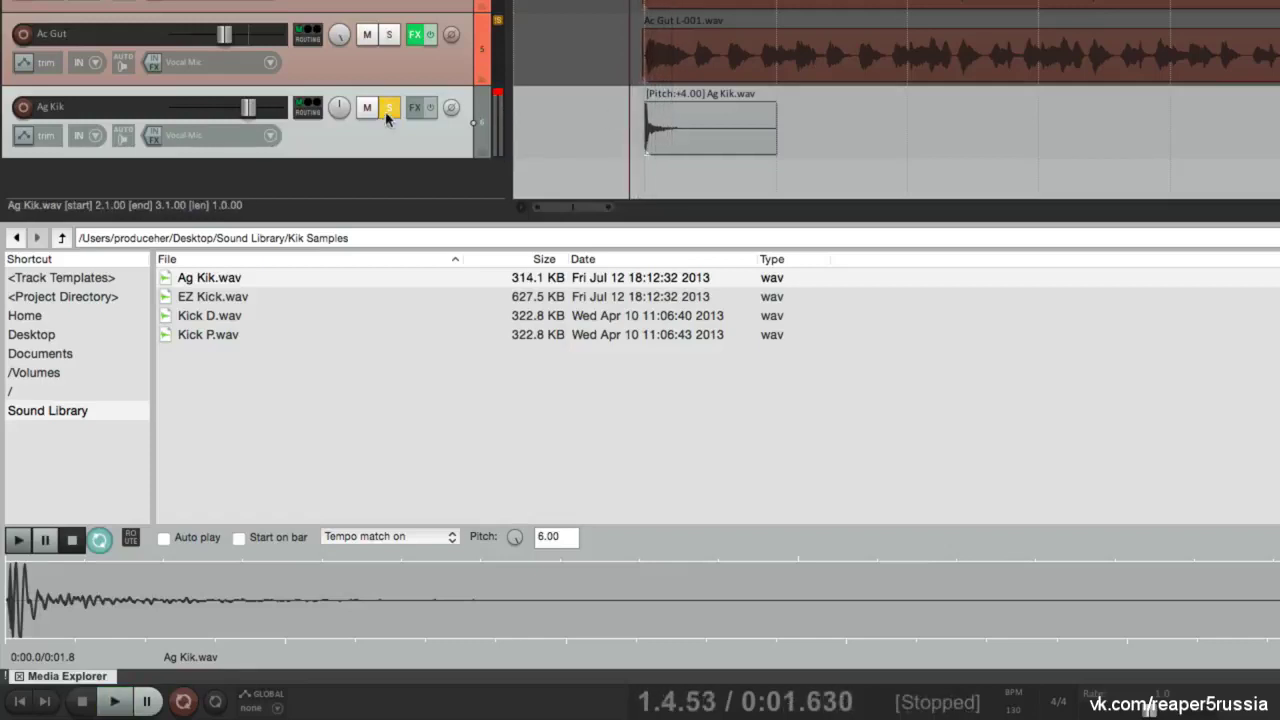
# Unsolo the Ag Kik track and delete it
pyautogui.click(388, 108)
pyautogui.press('Delete')
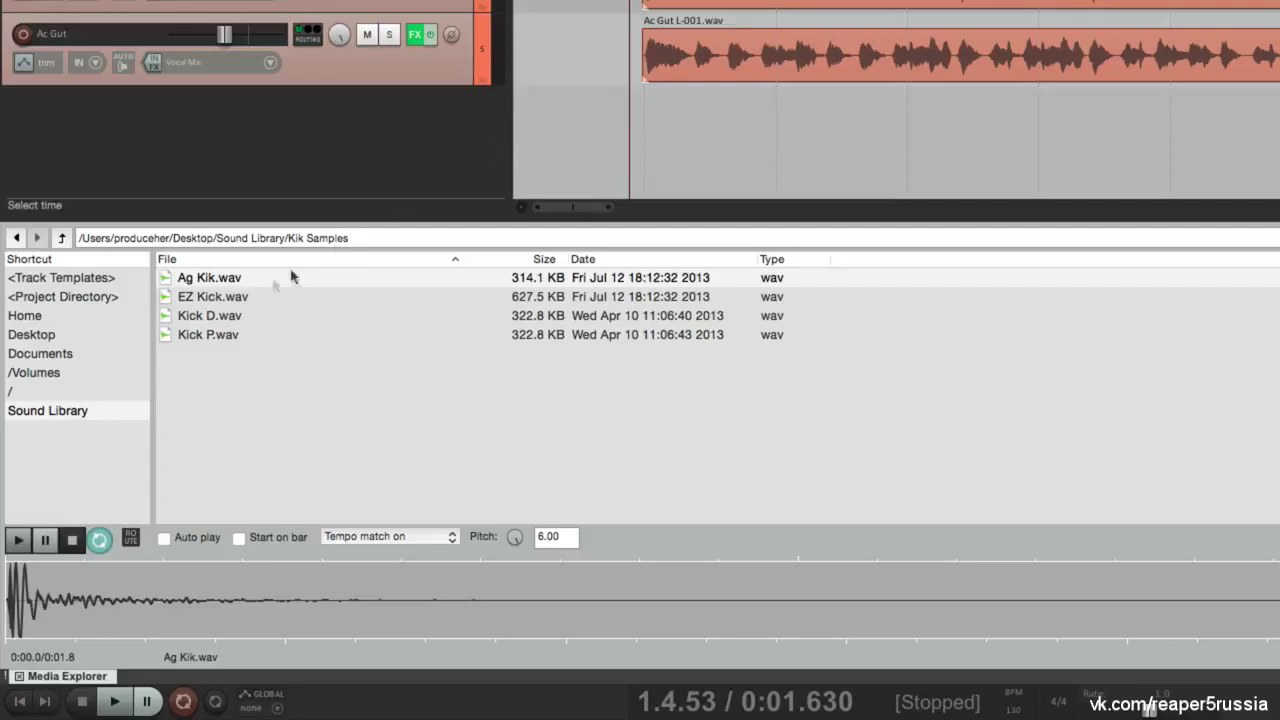
# Open the Tracks for REAPER folder of the Sound Library and audition Piano.wav with the preview pitch at 0.00
pyautogui.click(106, 414)
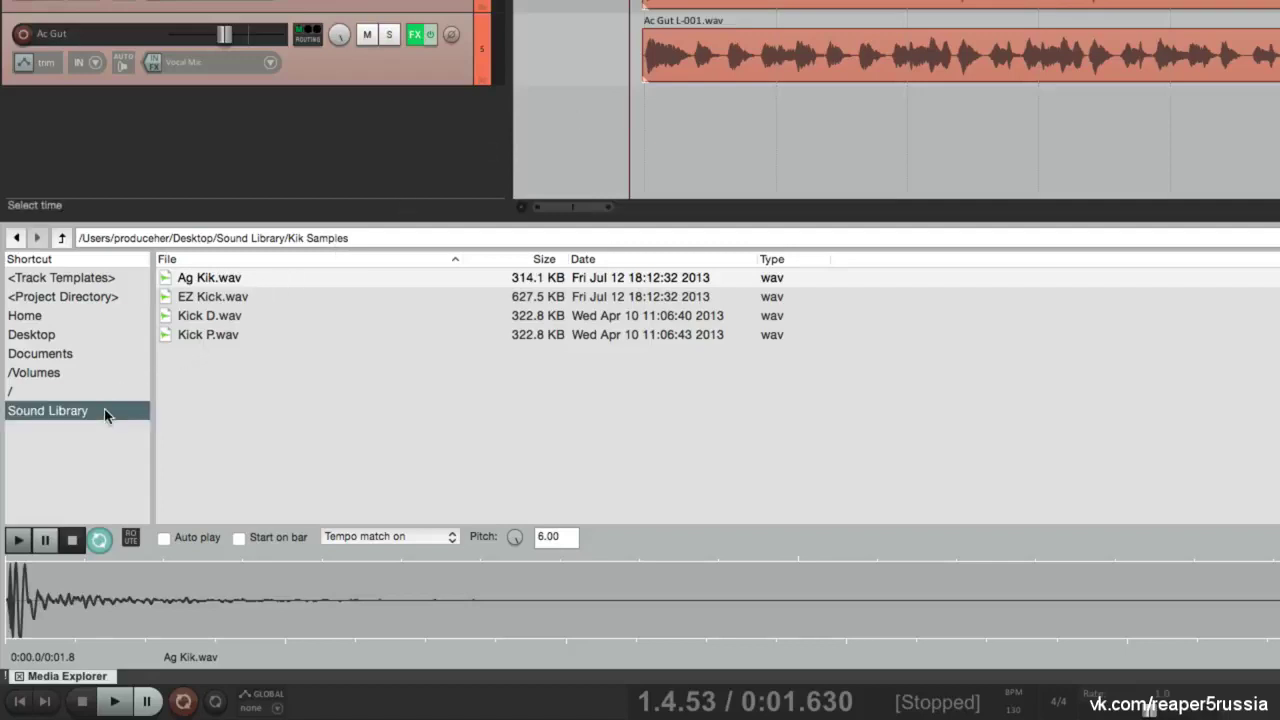
pyautogui.doubleClick(241, 360)
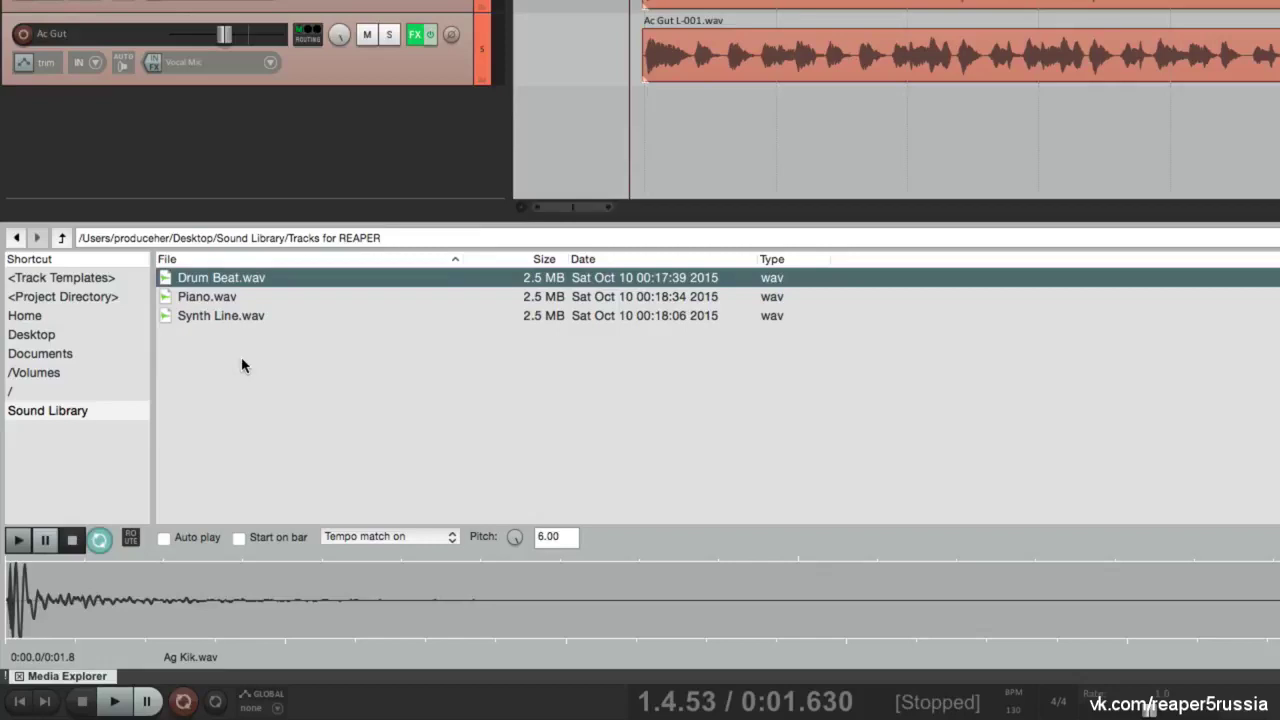
pyautogui.click(280, 298)
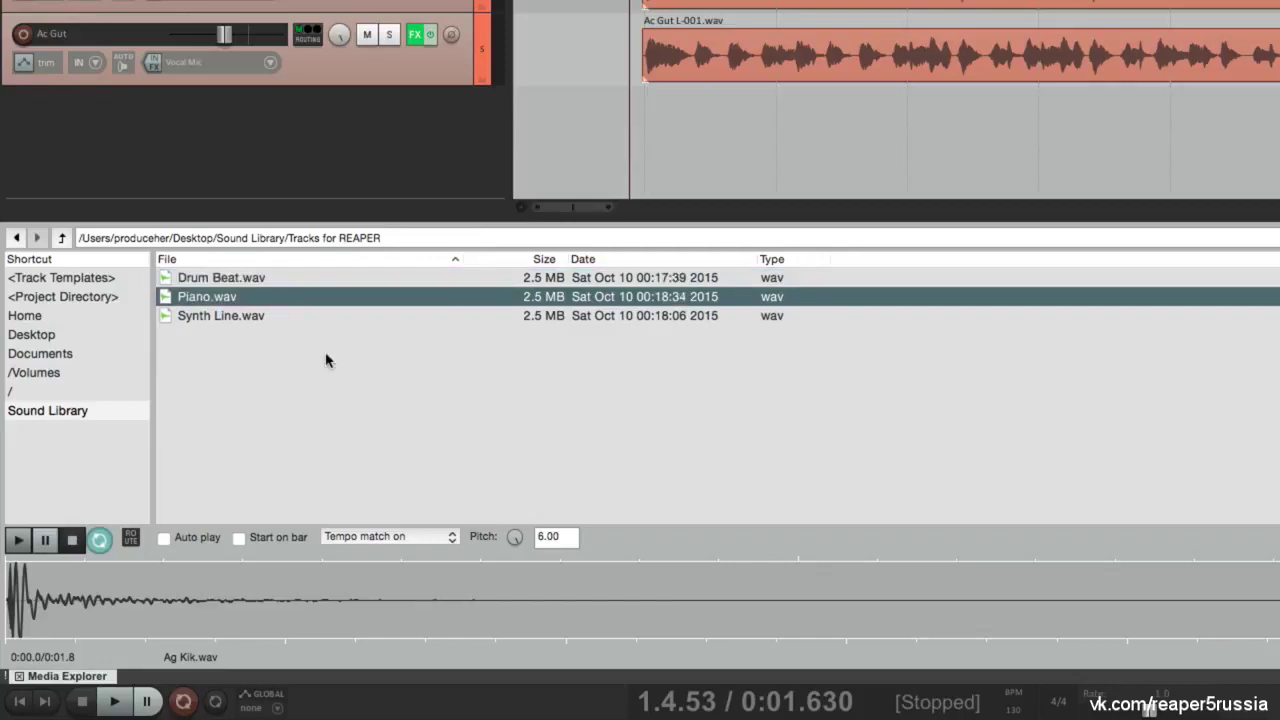
pyautogui.press('space')
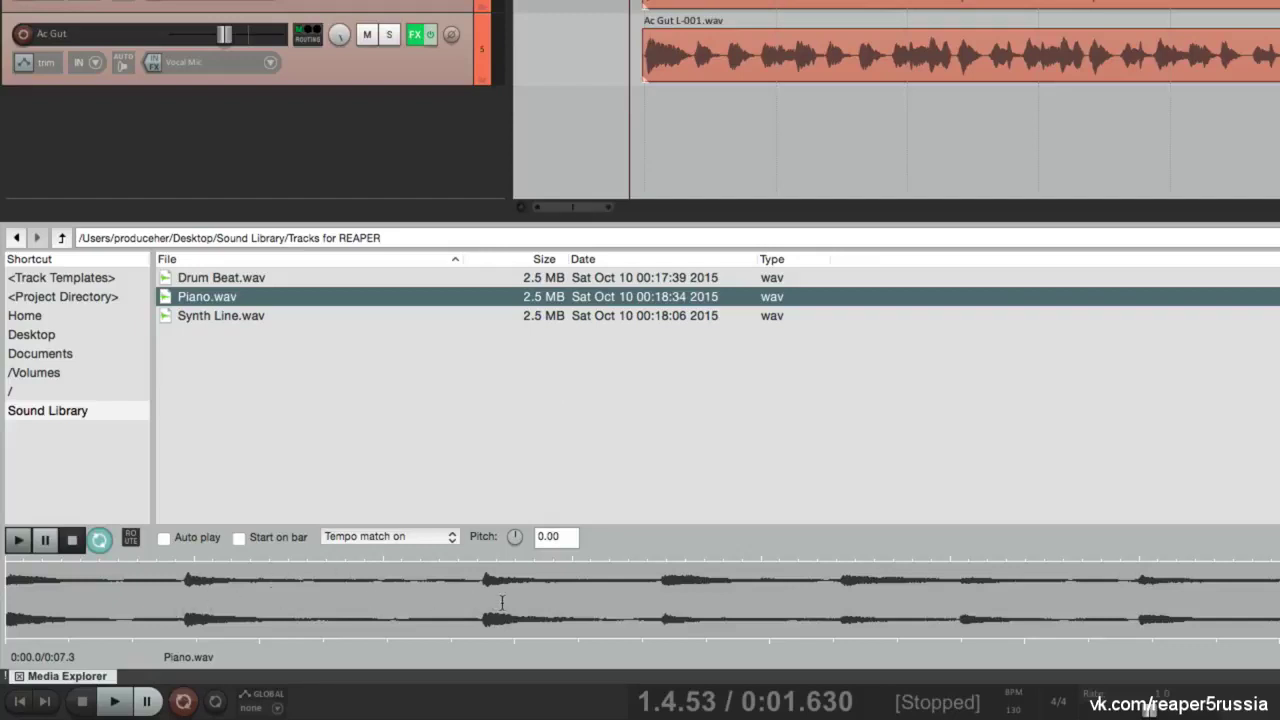
# Select the opening part of Piano.wav in the preview waveform, extend it to just before the fifth note, and audition it
pyautogui.moveTo(574, 602); pyautogui.dragTo(4, 627)
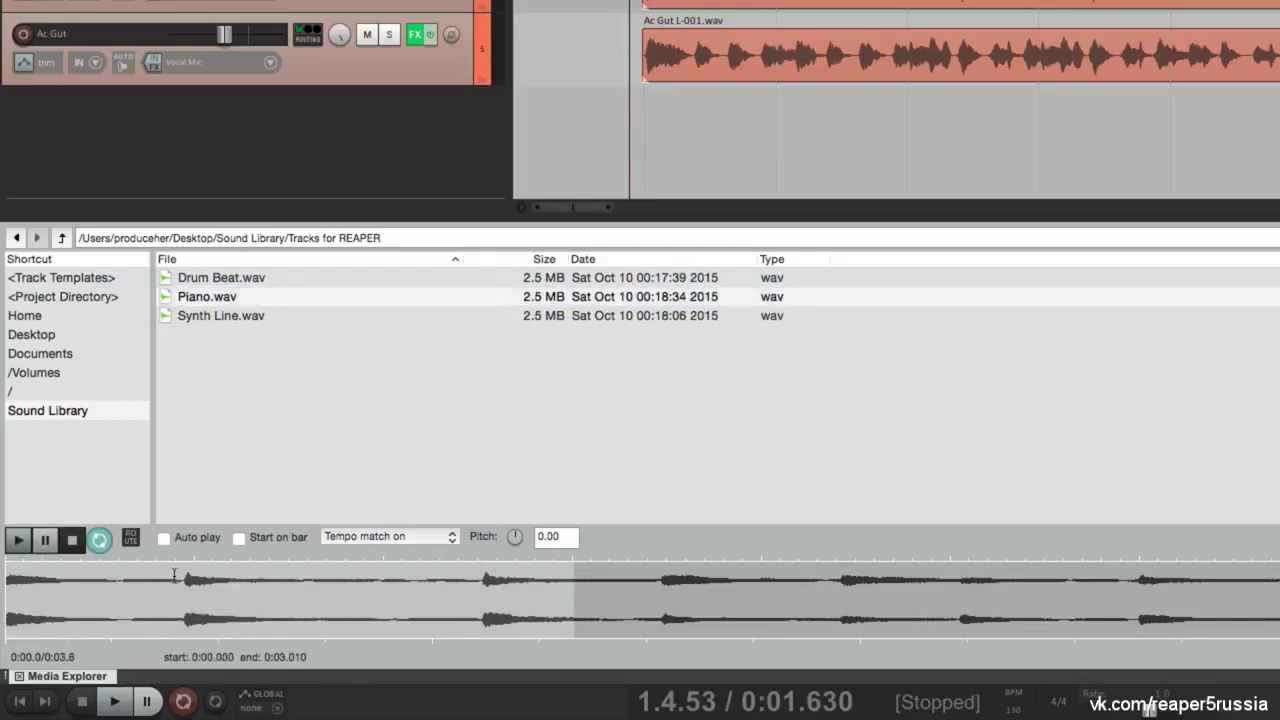
pyautogui.moveTo(574, 596); pyautogui.dragTo(838, 592)
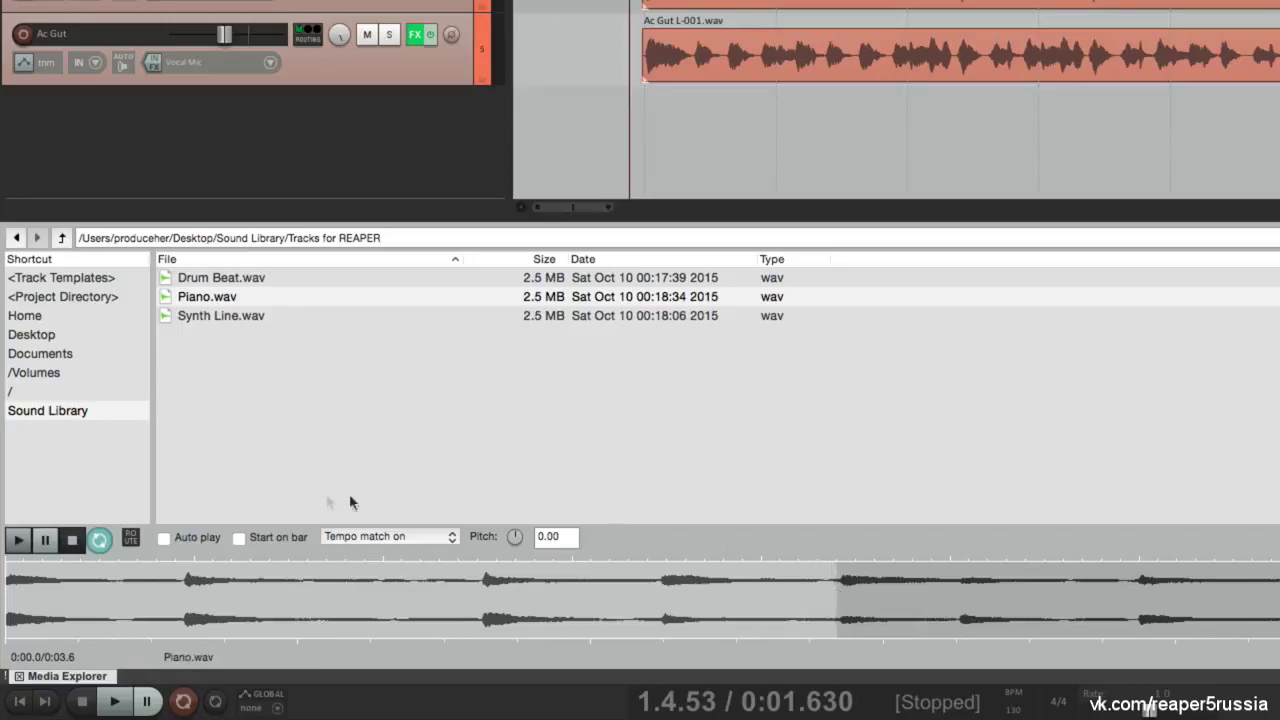
pyautogui.press('space')
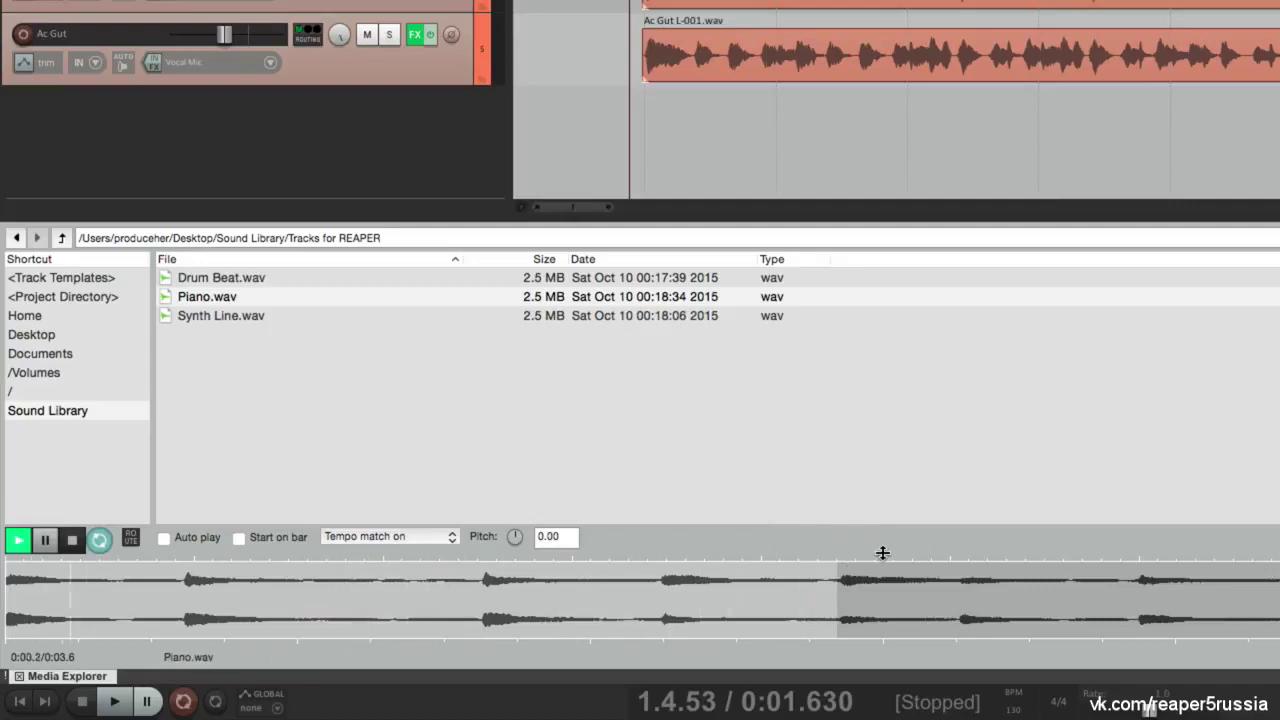
# Extend the end of the Piano.wav preview selection to 0:05.053, just before the sixth note, and audition the section
pyautogui.moveTo(834, 606); pyautogui.dragTo(958, 606)
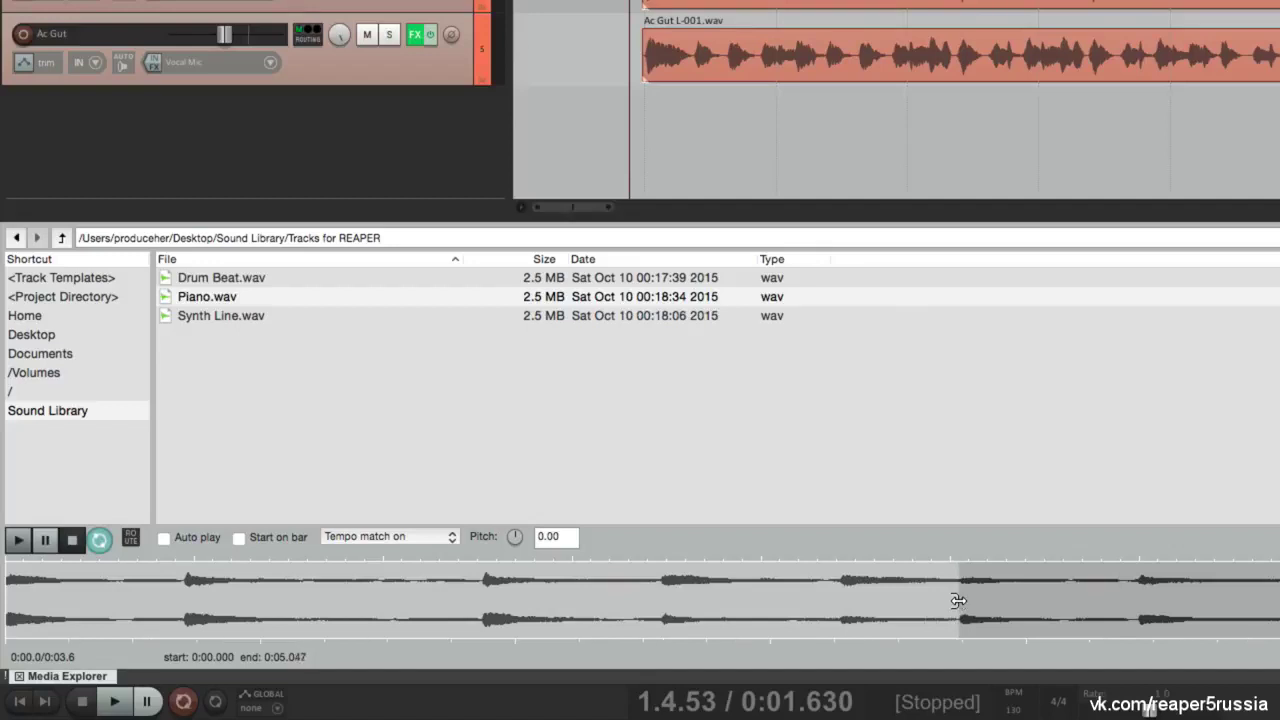
pyautogui.scroll(5, 958, 600)
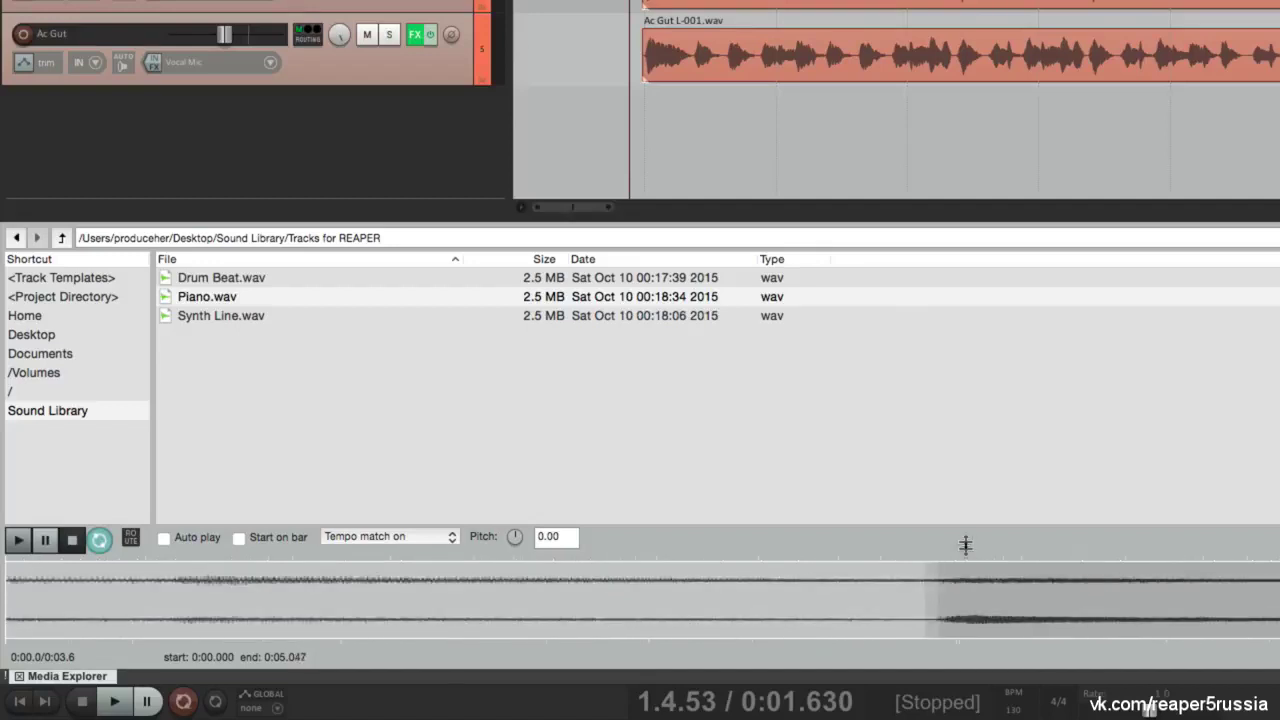
pyautogui.moveTo(701, 600); pyautogui.dragTo(771, 593)
pyautogui.scroll(-5, 771, 593)
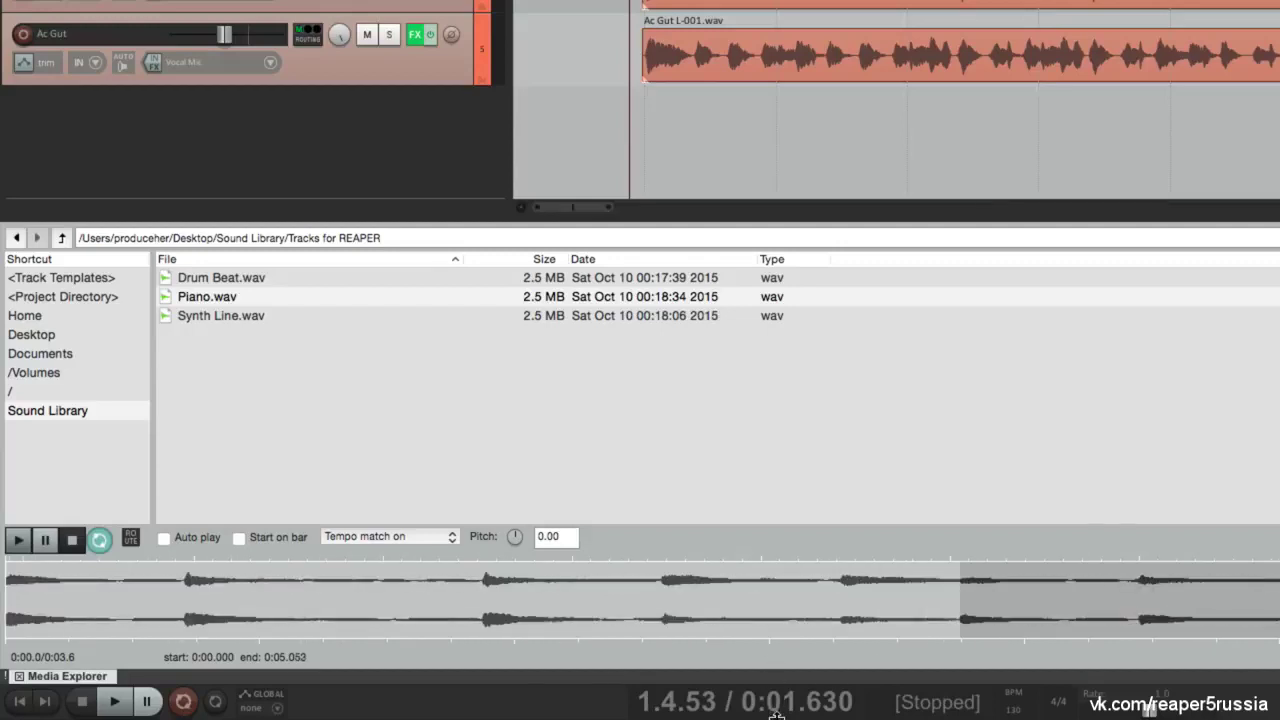
pyautogui.press('space')
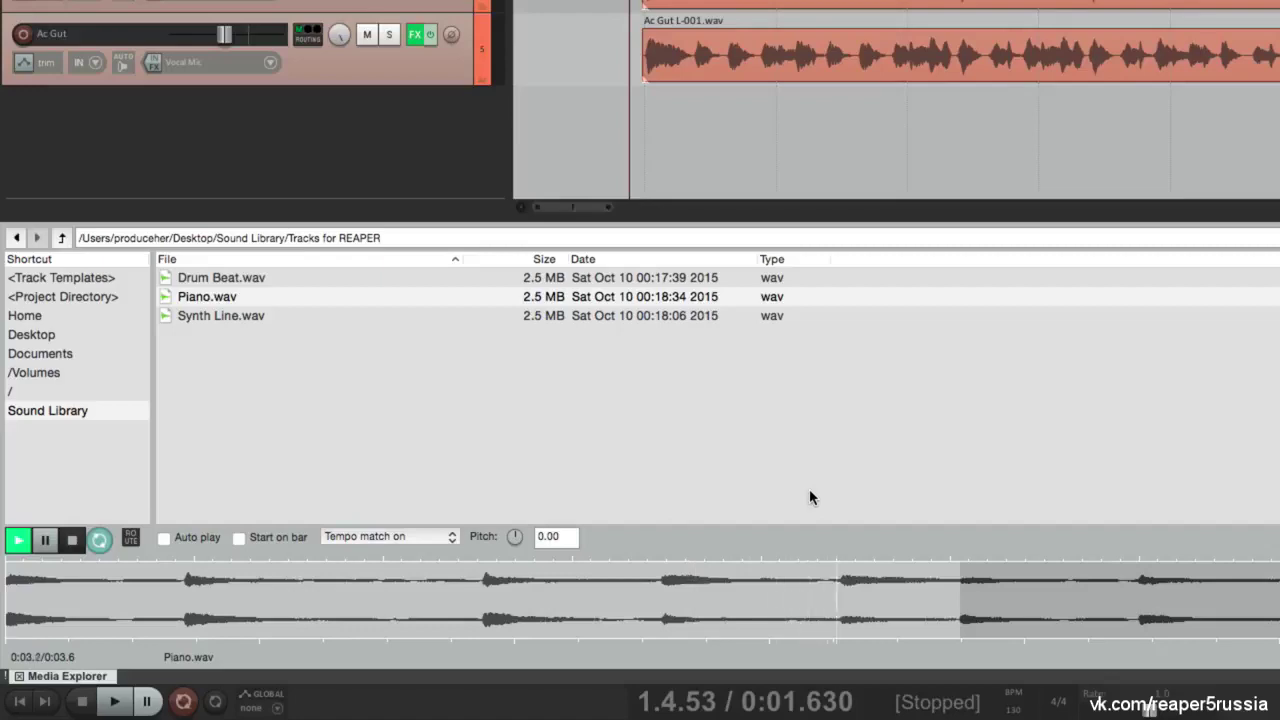
pyautogui.press('space')
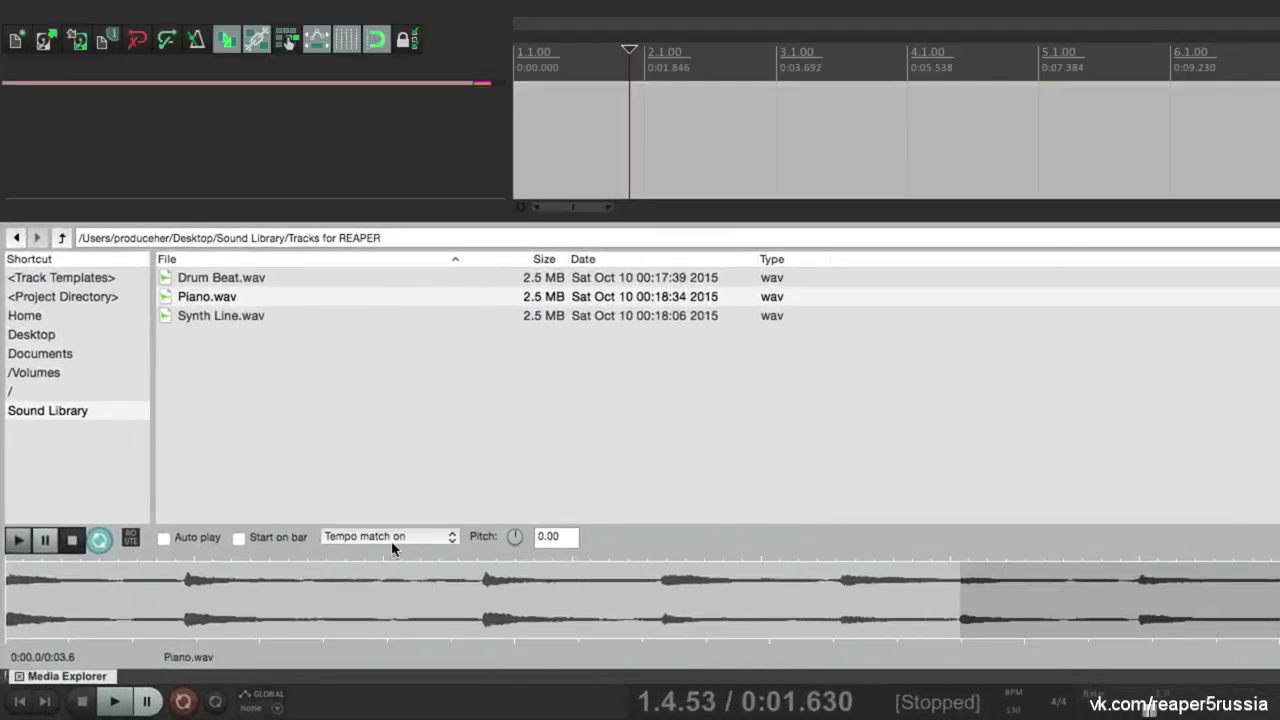
# Insert the selected section of Piano.wav on a new track at bar 2 and extend the item so it loops along the song
pyautogui.moveTo(327, 593); pyautogui.dragTo(648, 135)
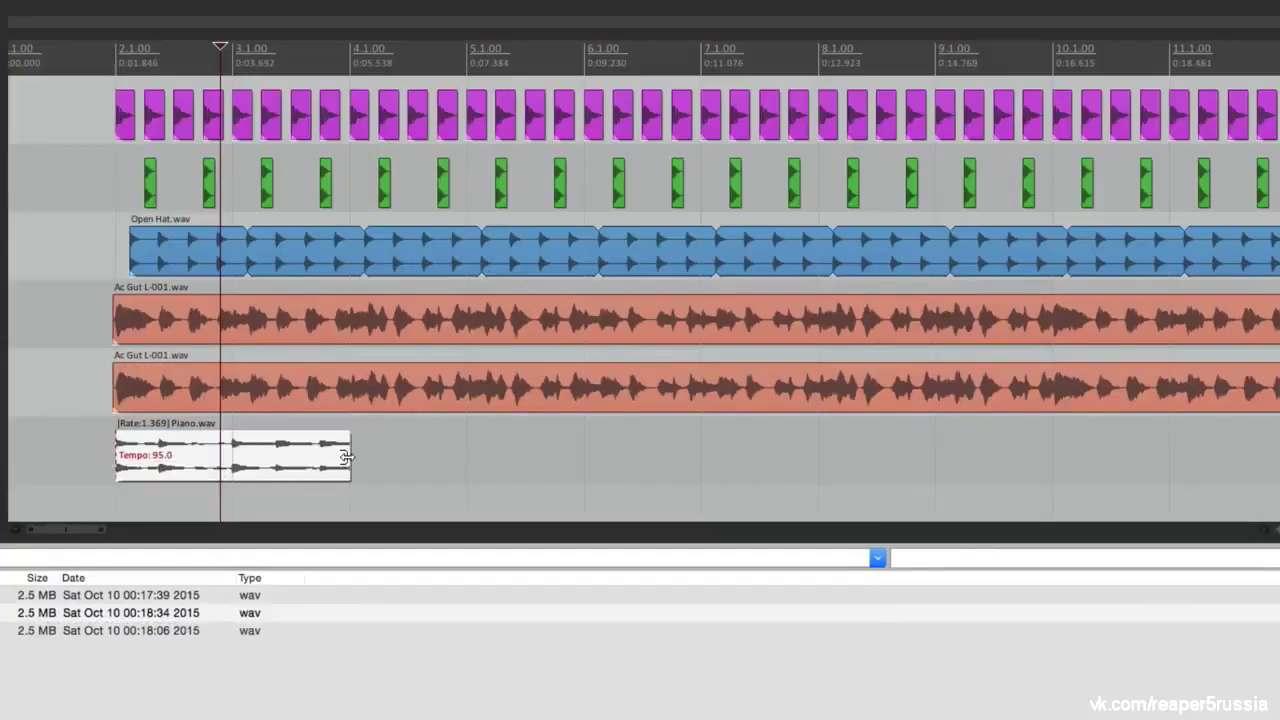
pyautogui.moveTo(345, 457); pyautogui.dragTo(1198, 457)
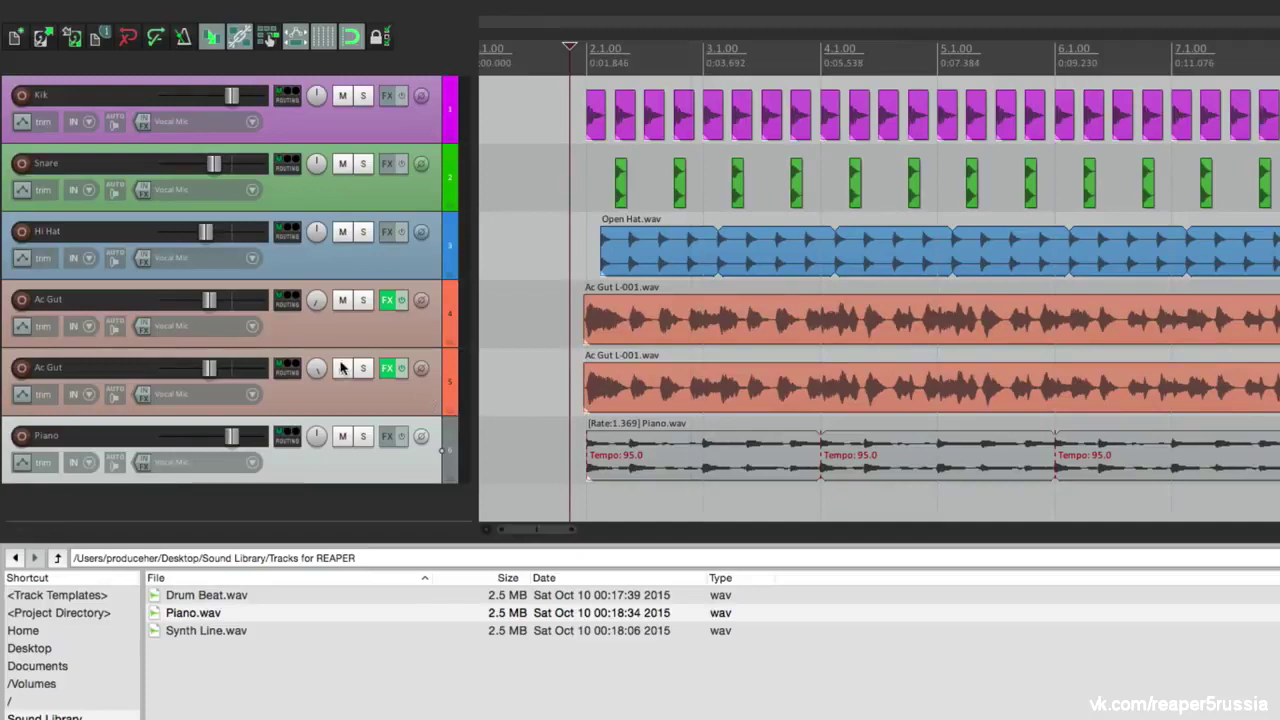
# Mute both Ac Gut tracks and play the project from just before bar 2 to hear the looped piano with the drums
pyautogui.click(343, 368)
pyautogui.click(342, 300)
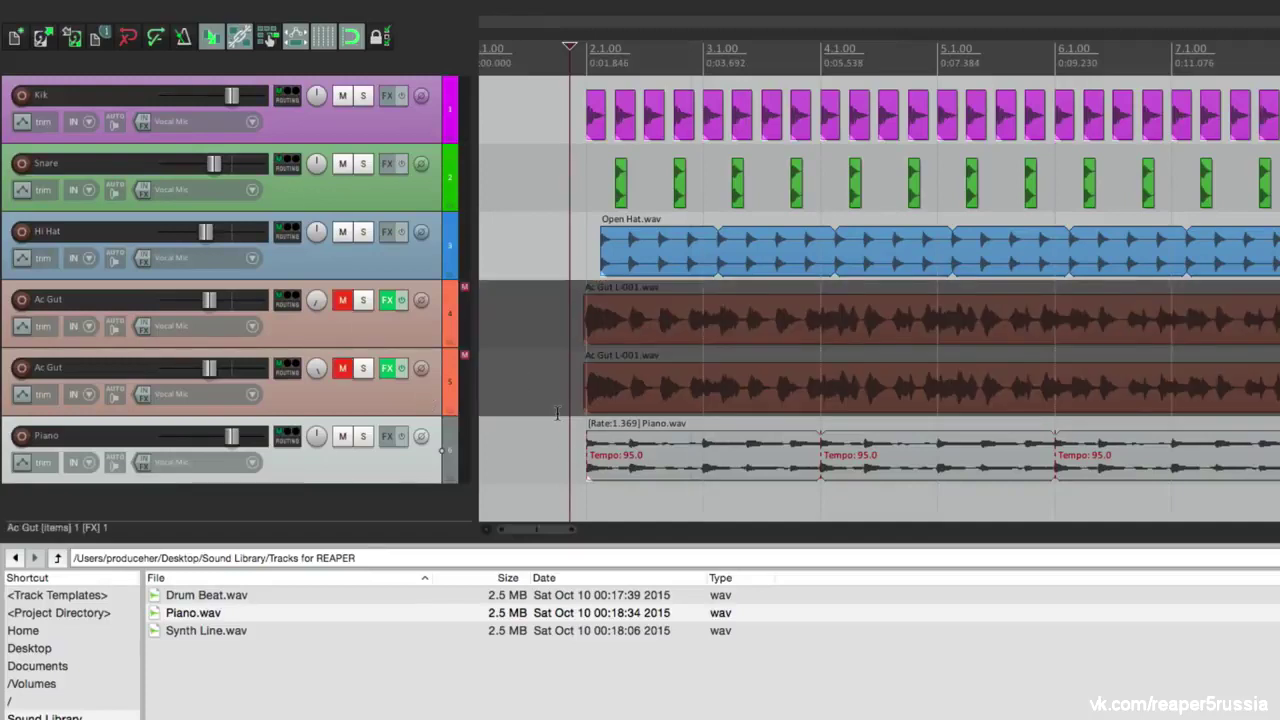
pyautogui.press('space')
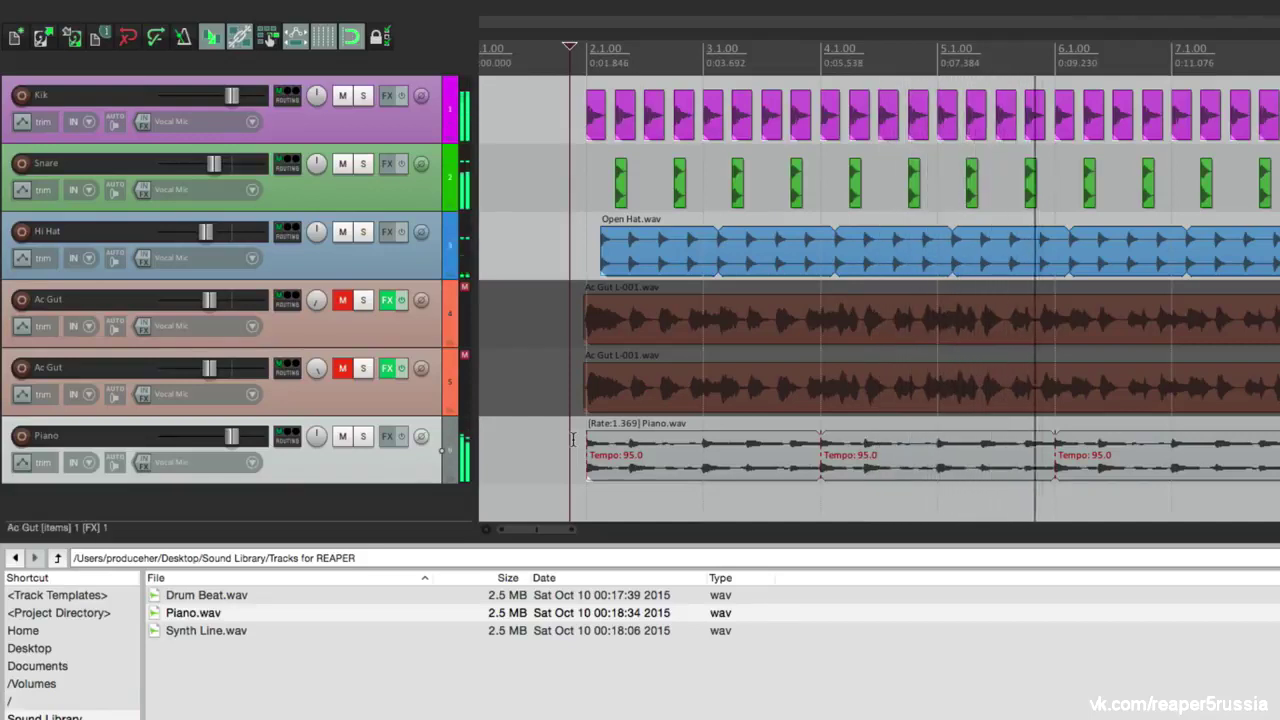
pyautogui.press('space')
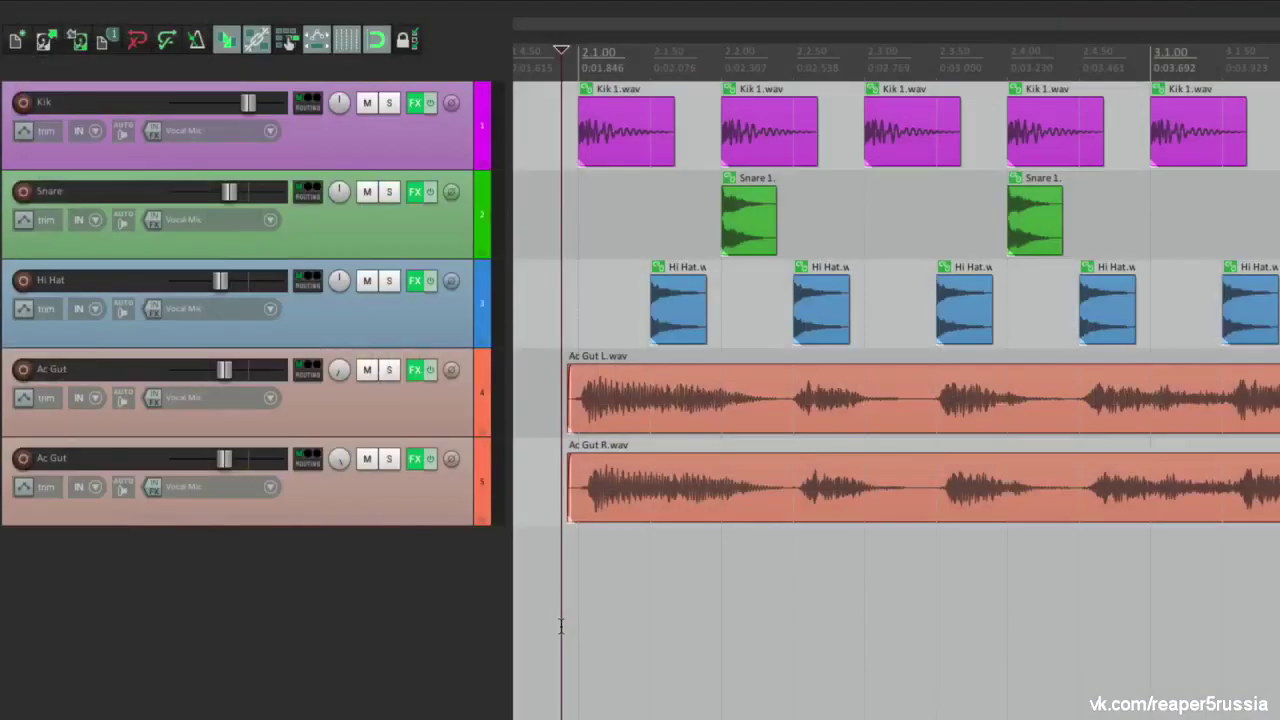
# Open the Project Media/FX Bay
pyautogui.moveTo(134, 9)
pyautogui.click(240, 10)
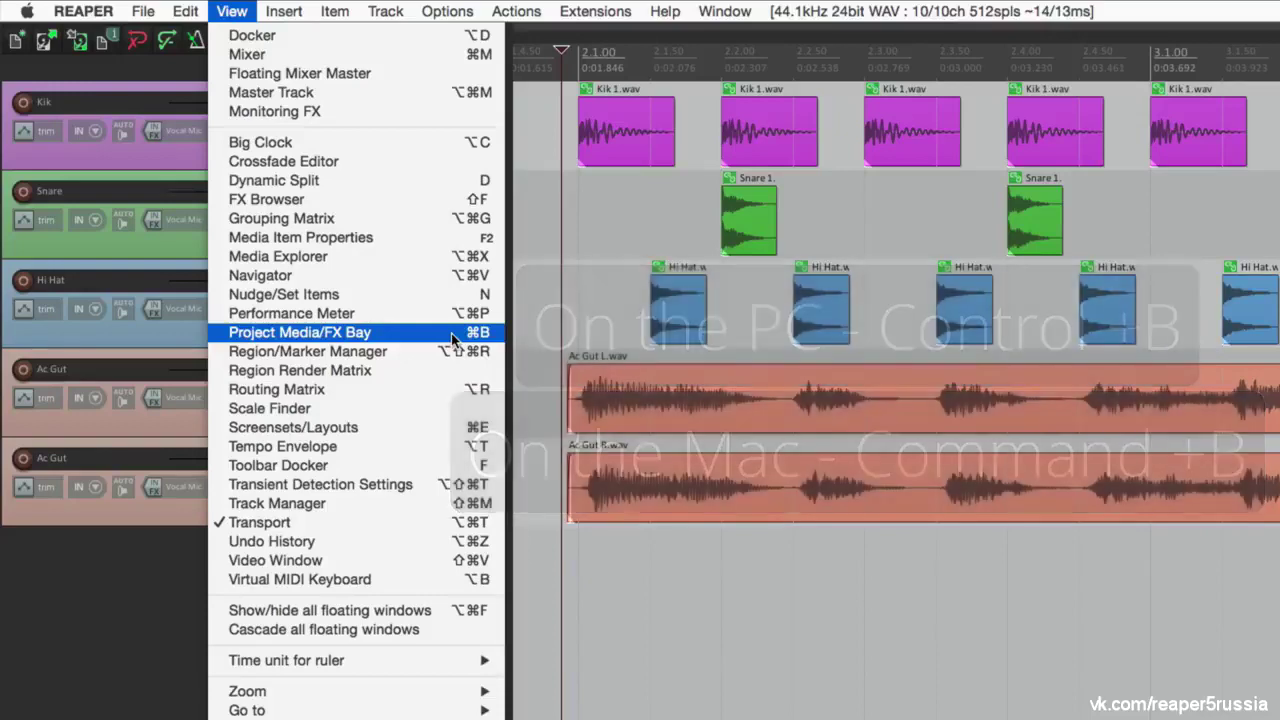
pyautogui.press('Escape')
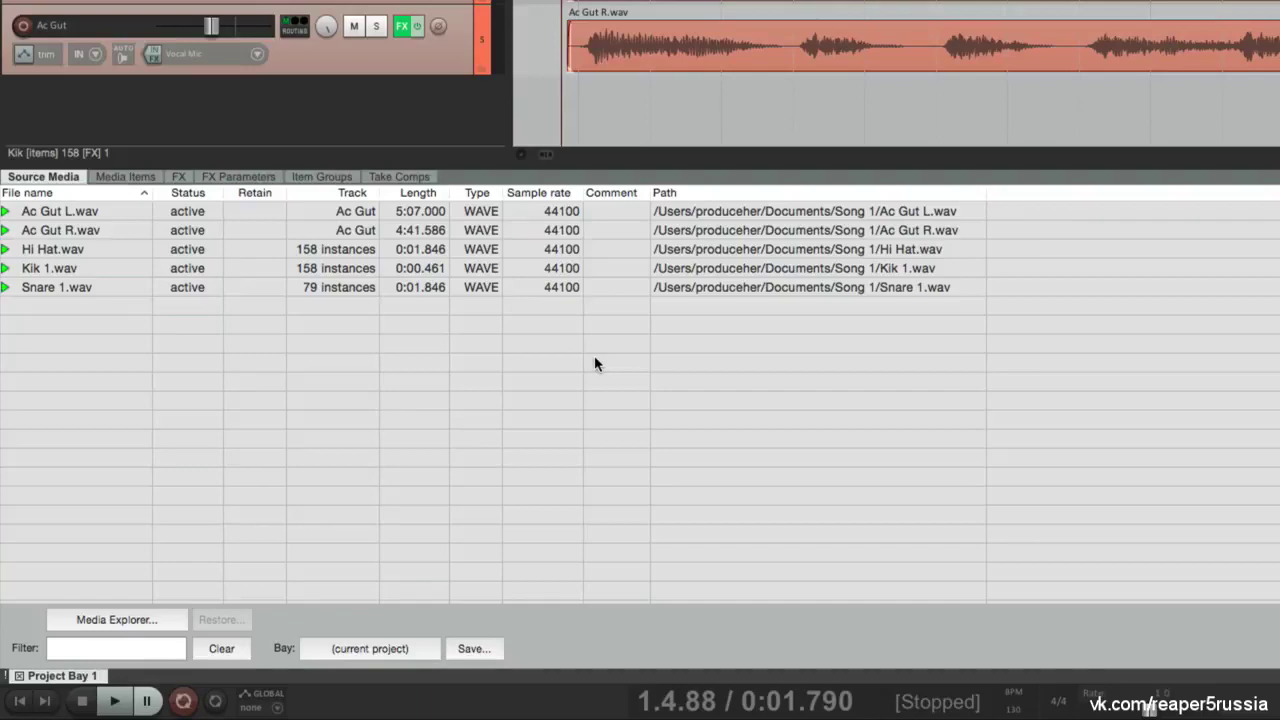
# Undock the Project Bay into a floating window and dock it again
pyautogui.rightClick(617, 647)
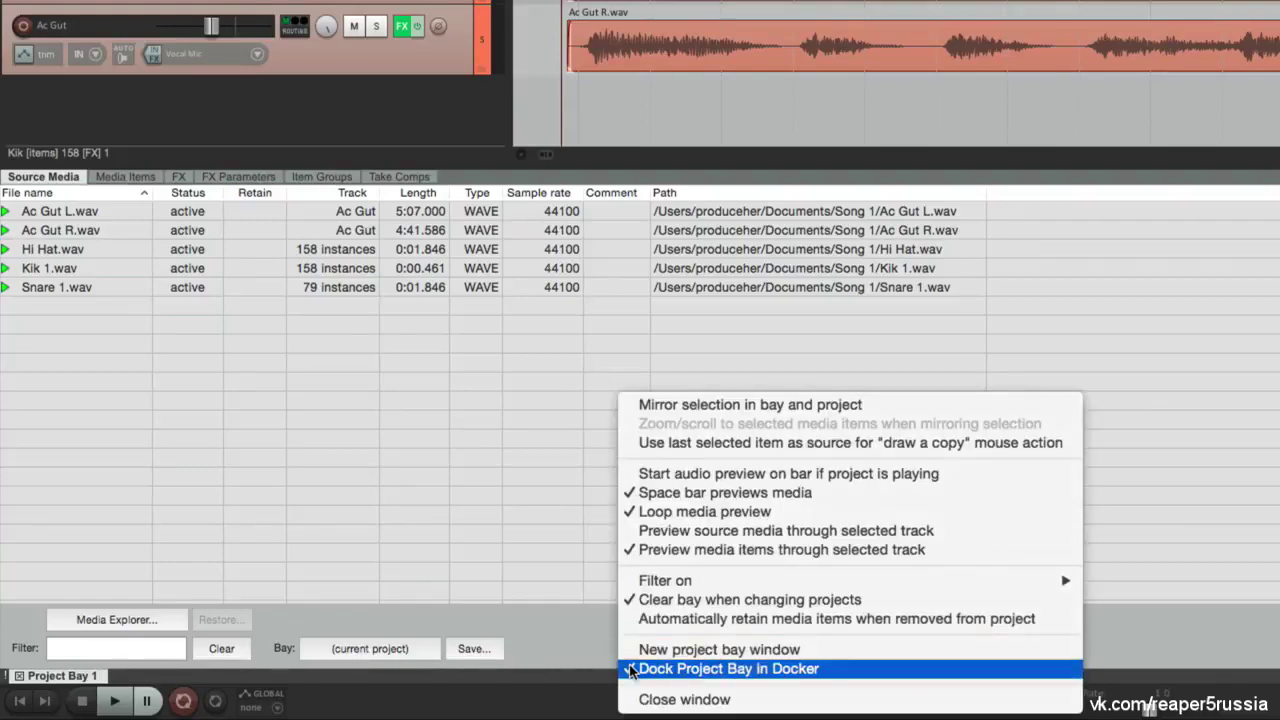
pyautogui.click(629, 668)
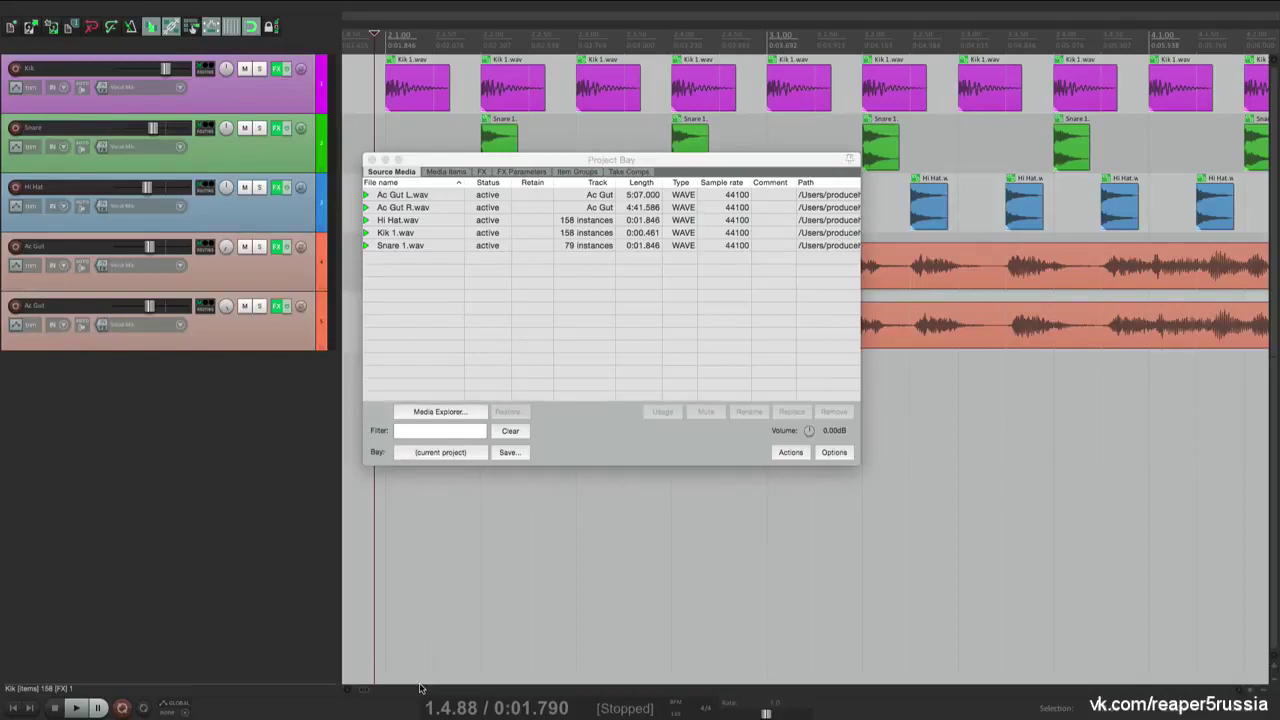
pyautogui.rightClick(580, 455)
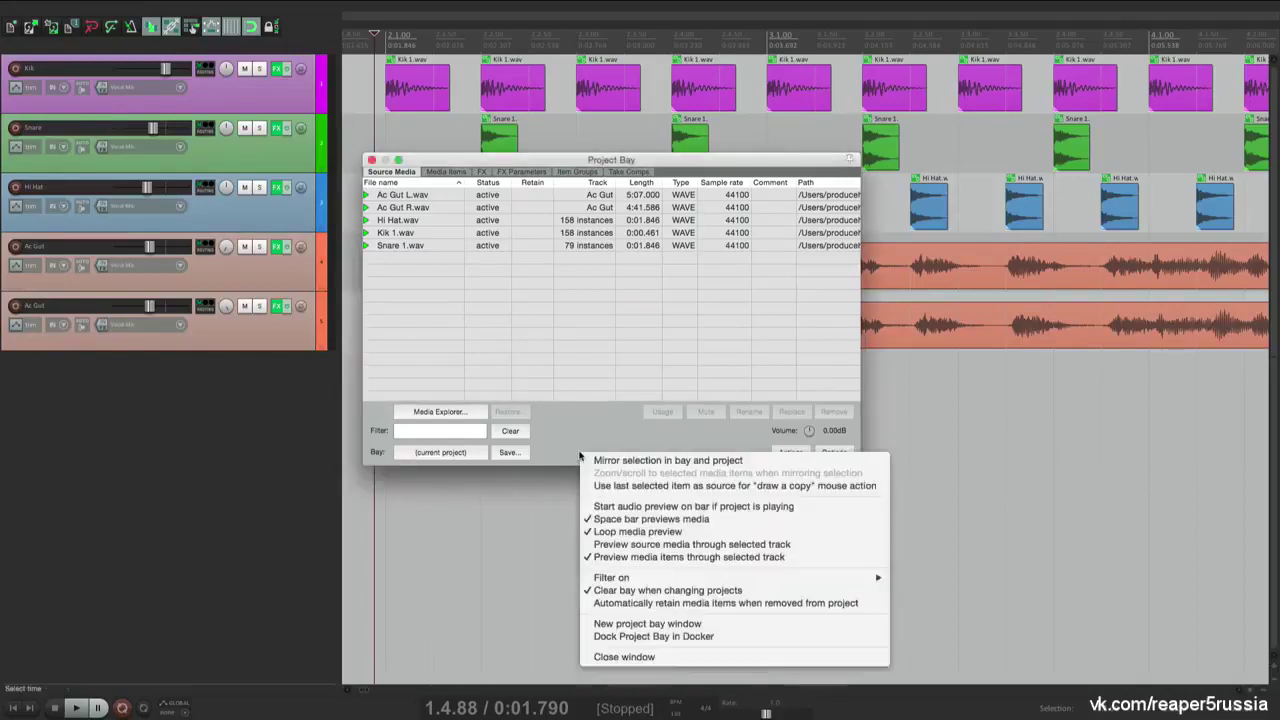
pyautogui.click(600, 636)
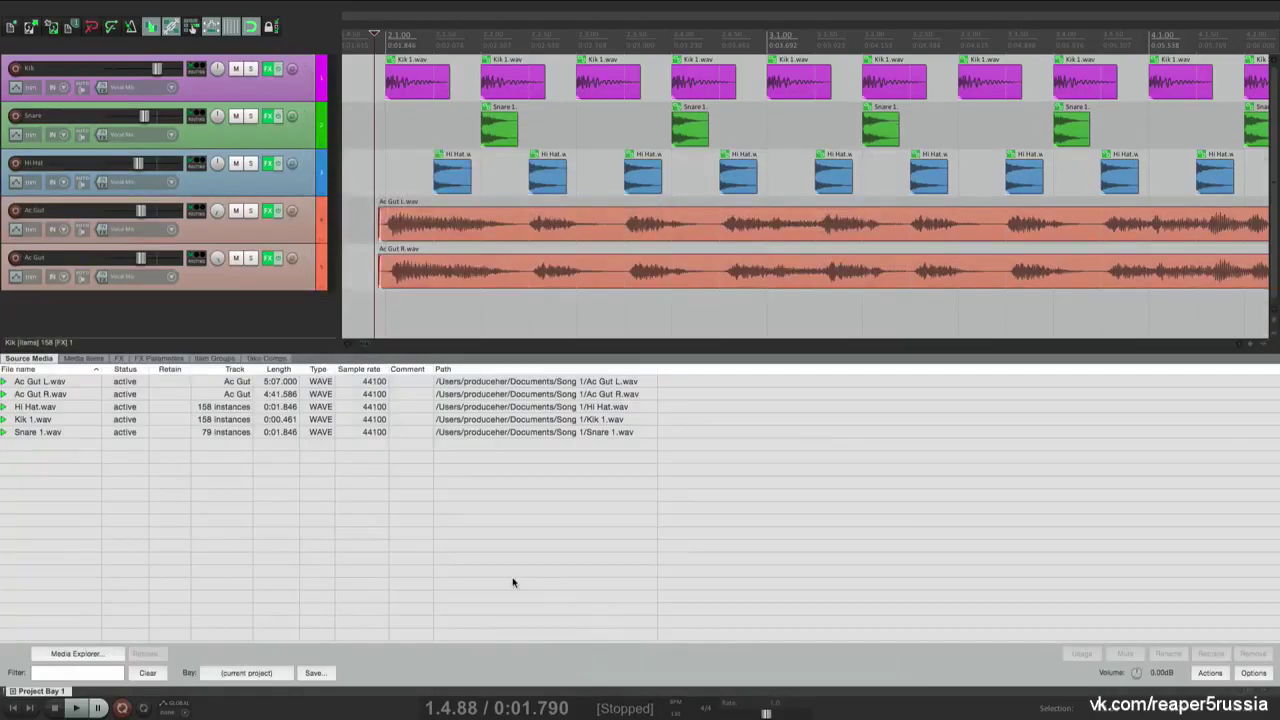
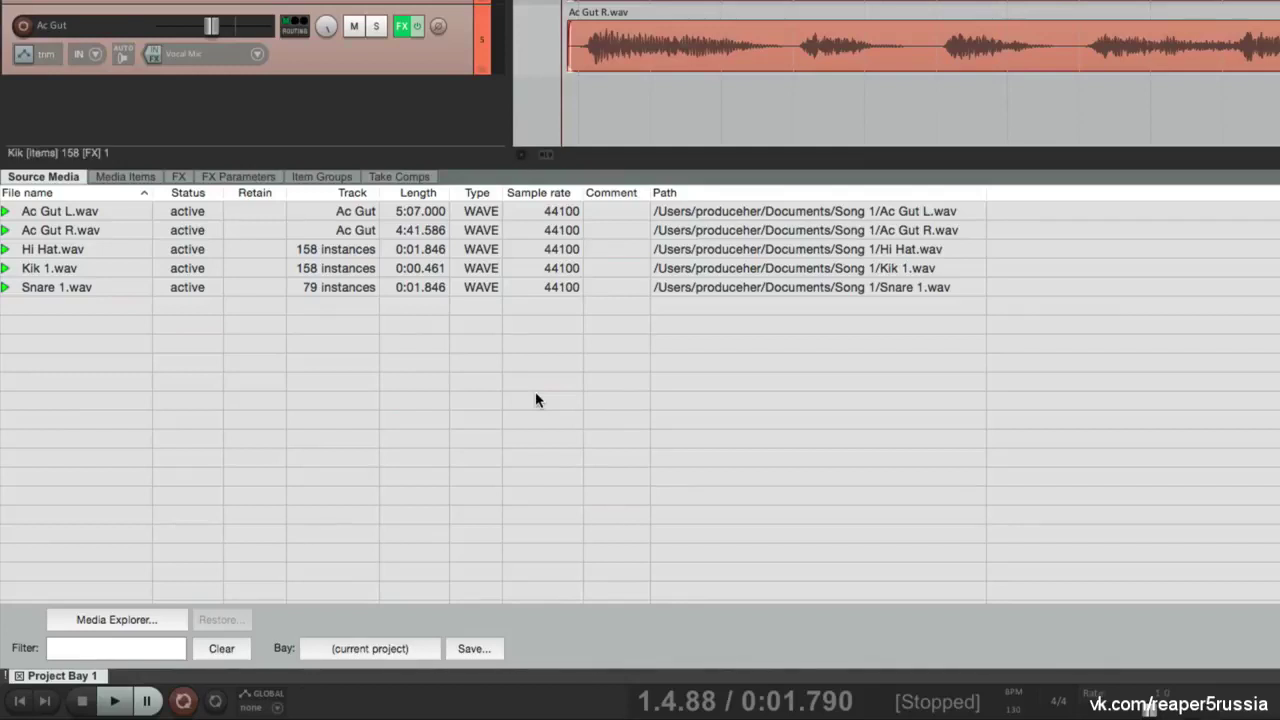
# Open the Media Explorer from the Project Bay and close it again
pyautogui.click(168, 620)
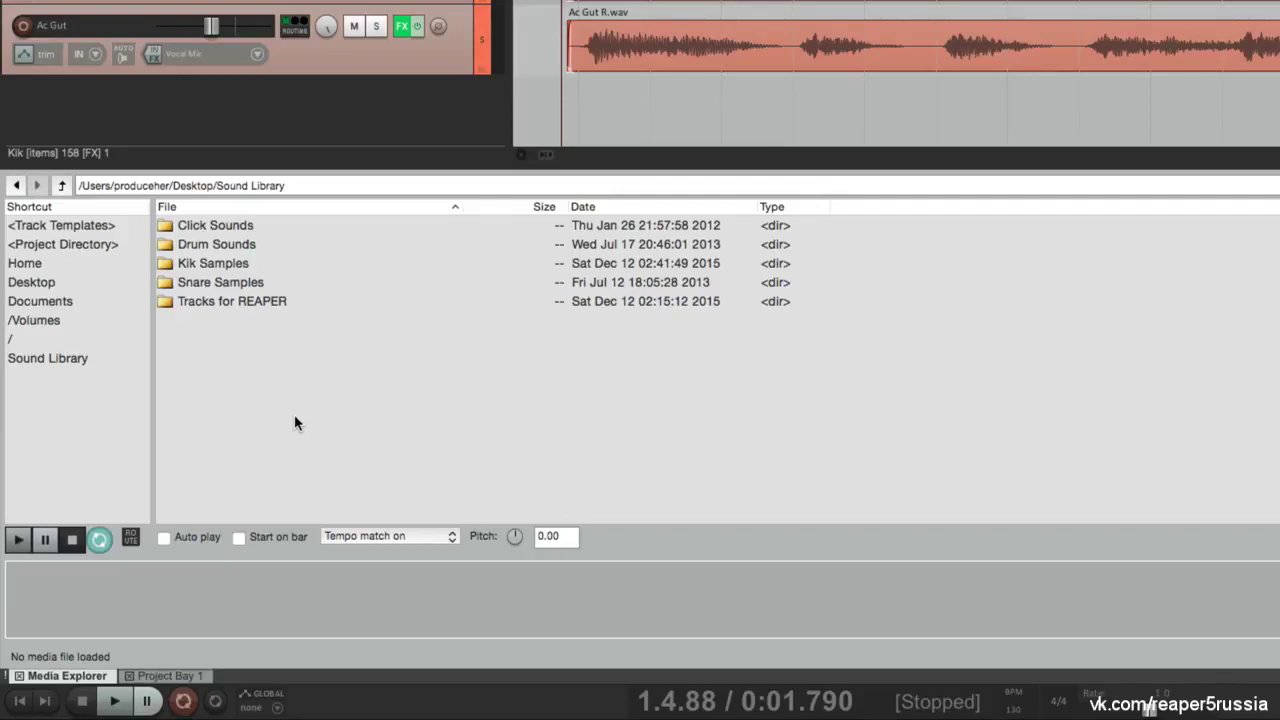
pyautogui.click(19, 676)
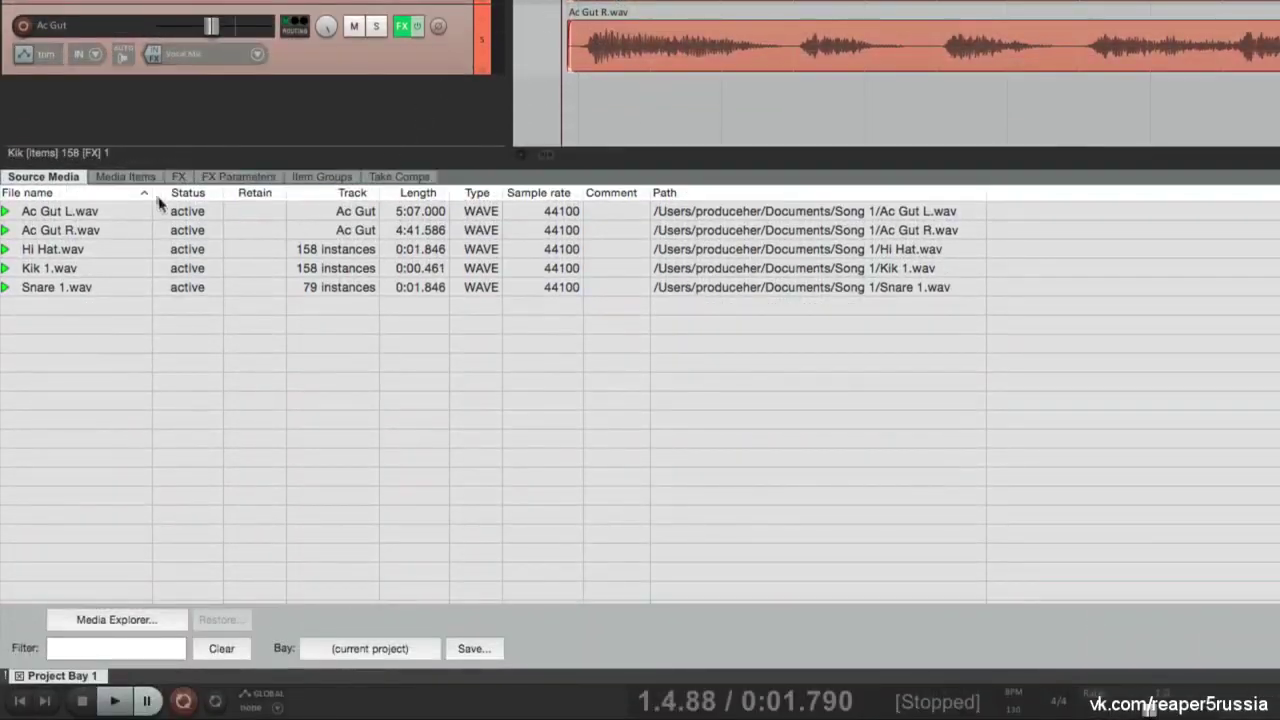
# List the media items in the Project Bay and split the Ac Gut L.wav item before its second, third and fourth notes
pyautogui.click(134, 180)
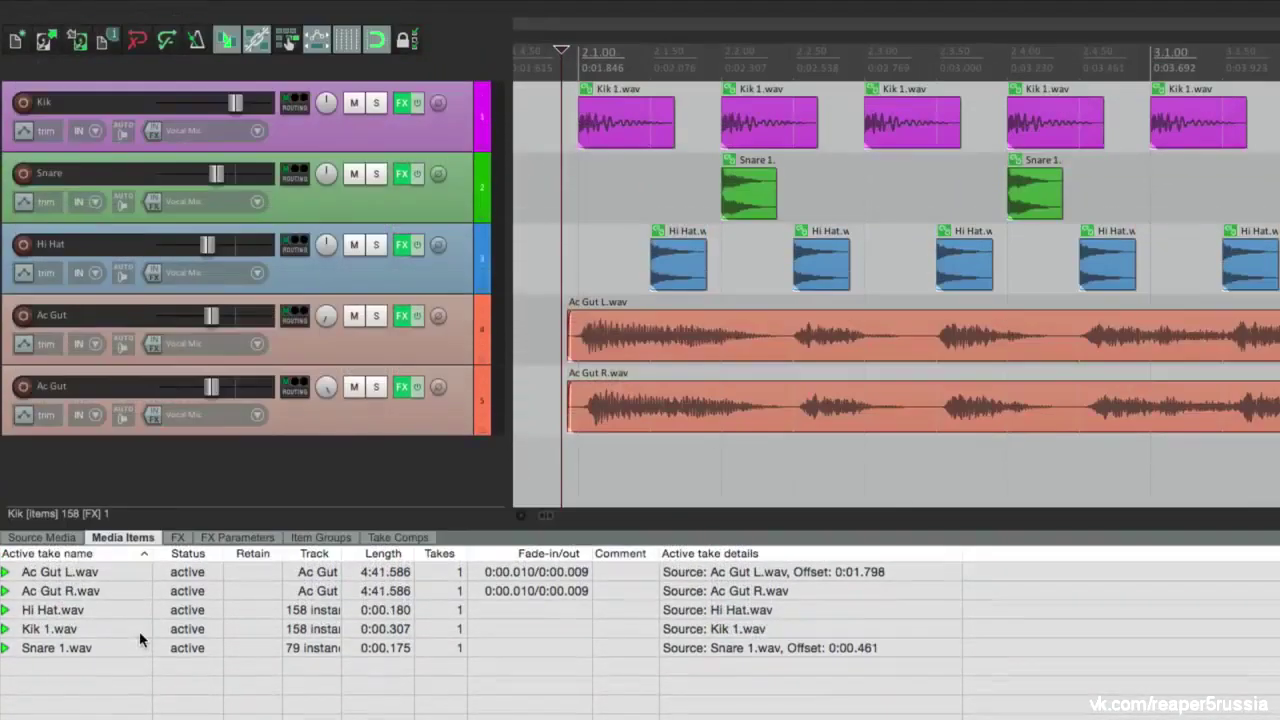
pyautogui.click(786, 330)
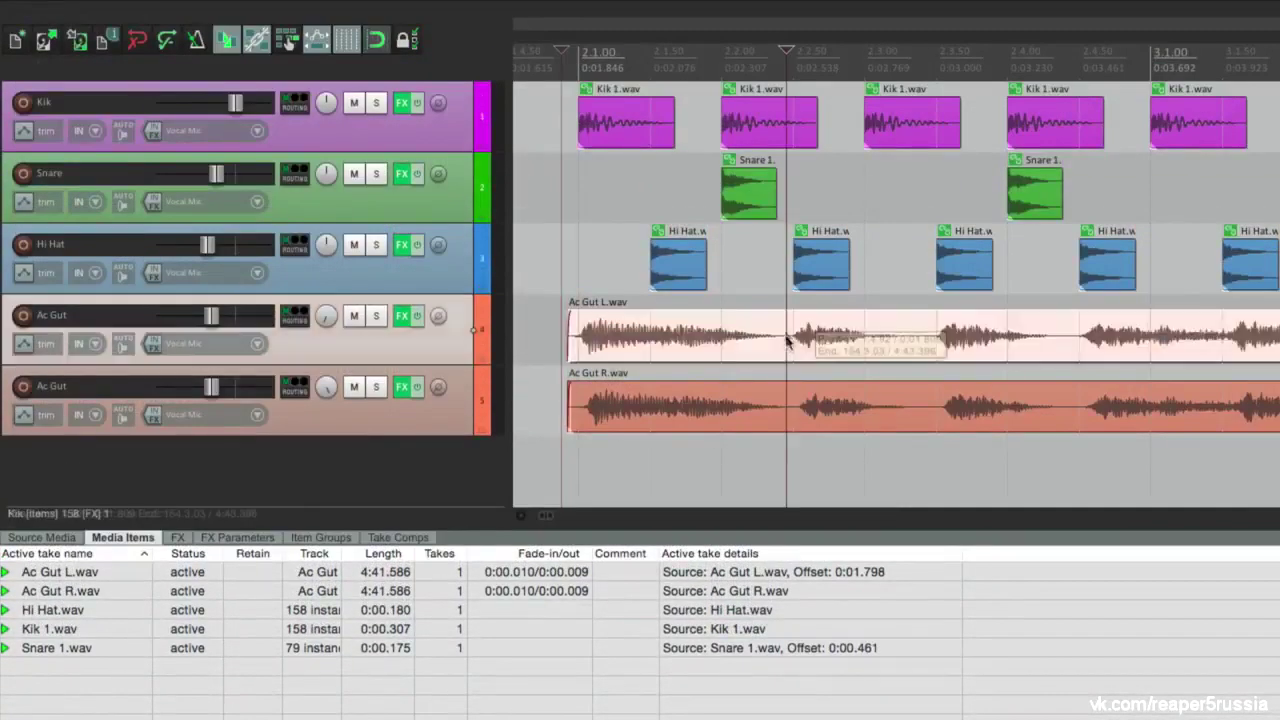
pyautogui.press('s')
pyautogui.click(920, 335)
pyautogui.press('s')
pyautogui.click(1057, 335)
pyautogui.press('s')
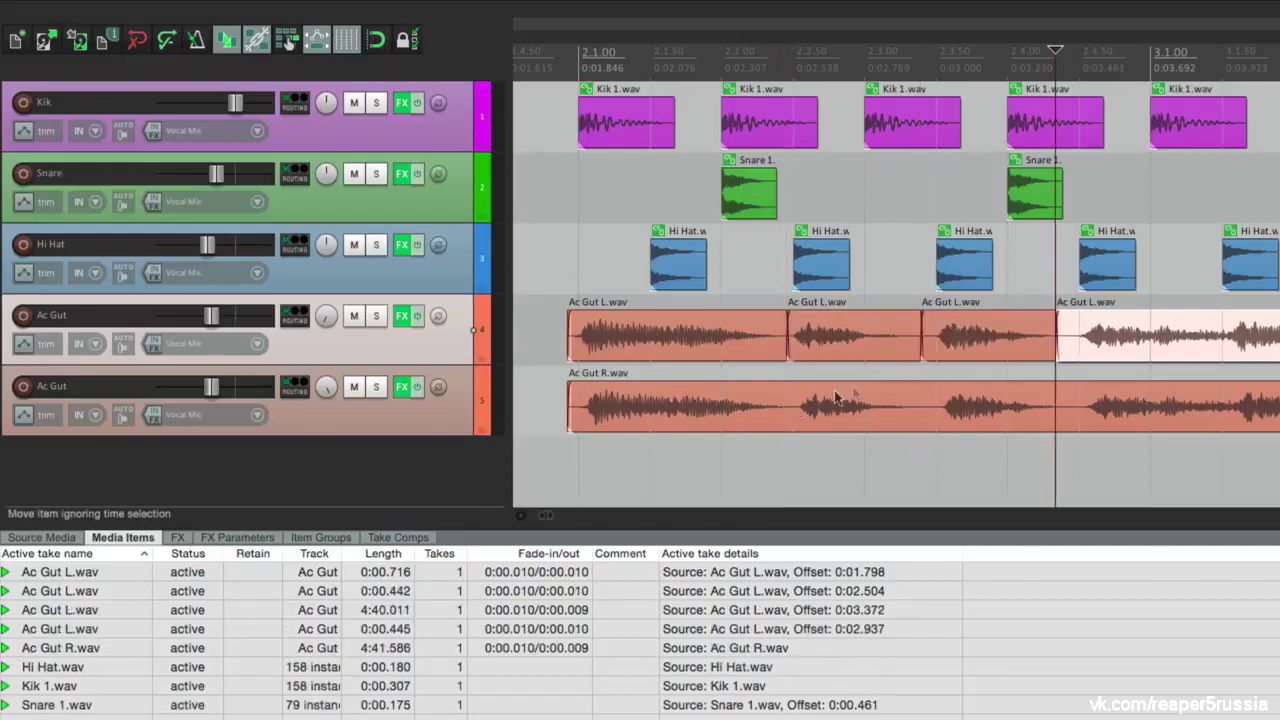
# Split the Ac Gut R.wav item before its second, third and fourth notes
pyautogui.click(779, 405)
pyautogui.press('s')
pyautogui.click(927, 405)
pyautogui.press('s')
pyautogui.click(1062, 415)
pyautogui.press('s')
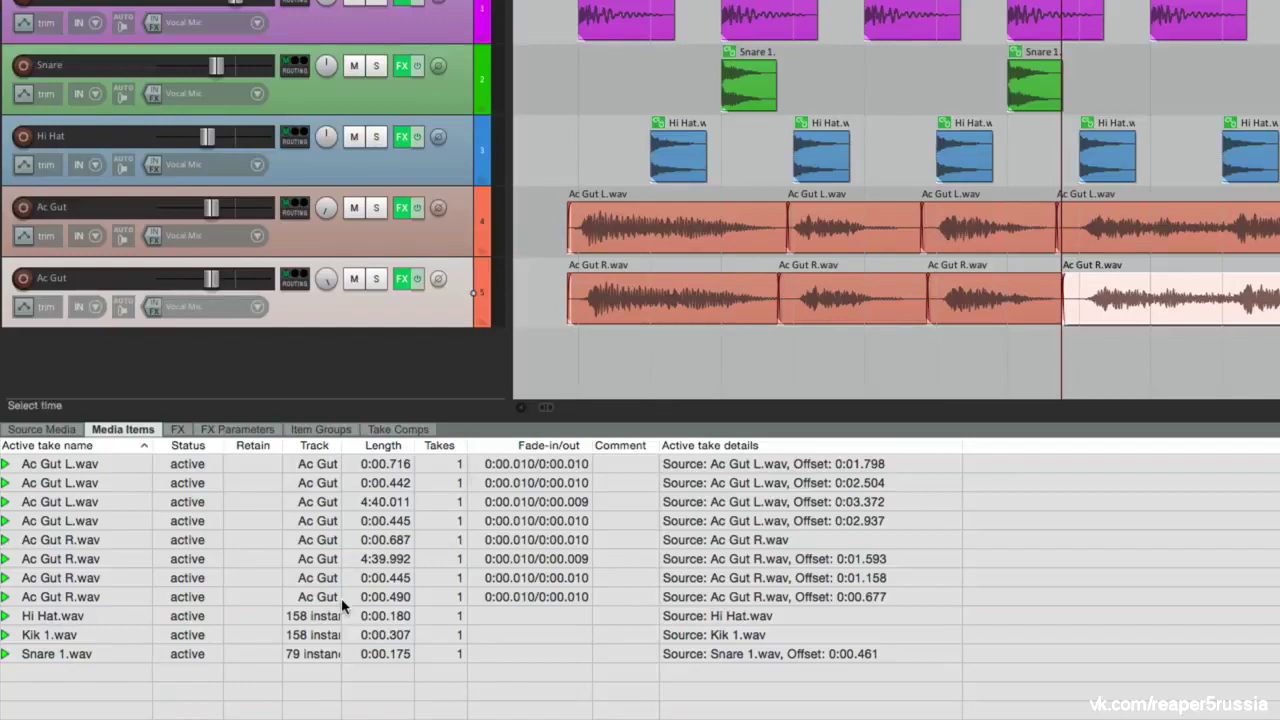
# Compare the Ac Gut entries in the Source Media and Media Items lists, and undo the splits on both Ac Gut tracks
pyautogui.click(52, 430)
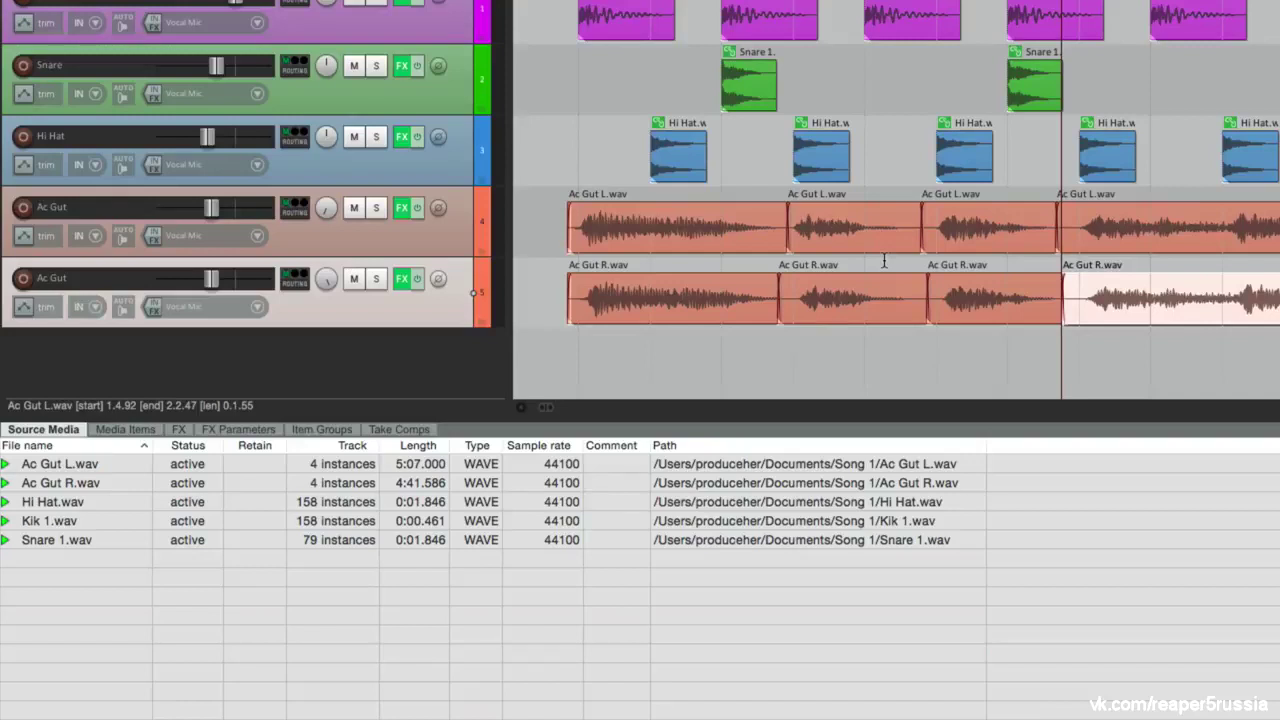
pyautogui.click(125, 429)
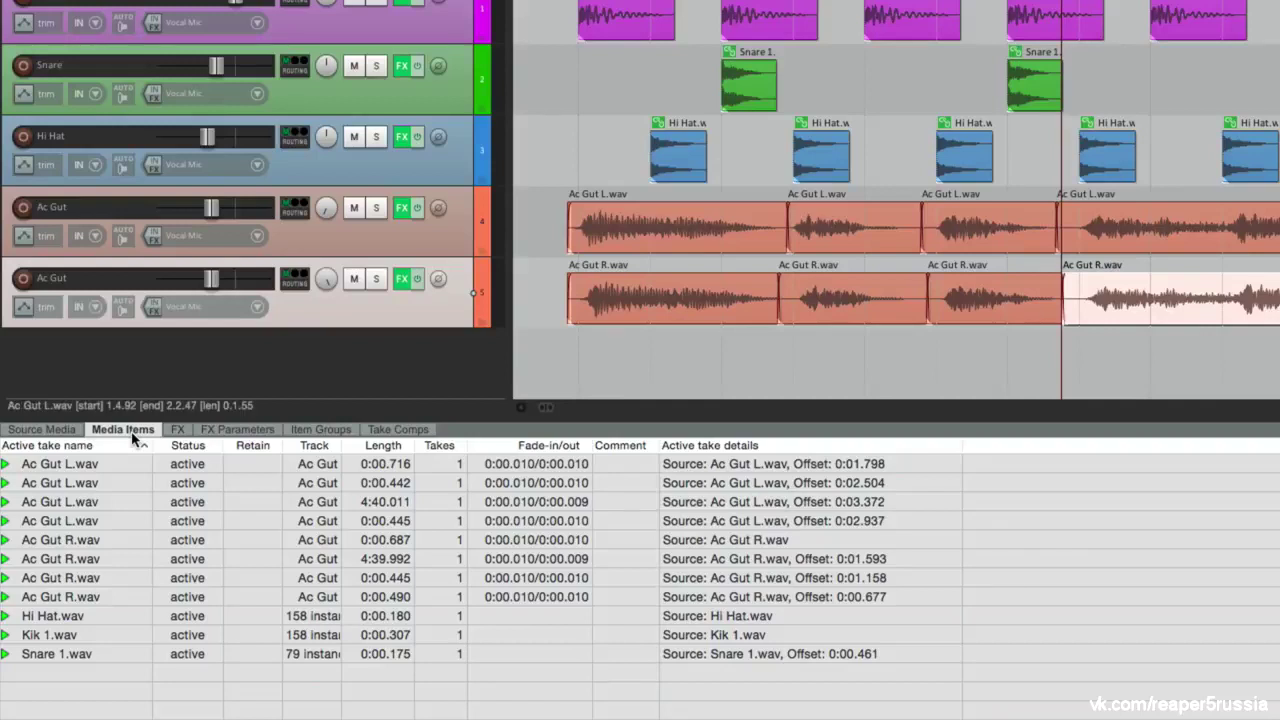
pyautogui.click(72, 430)
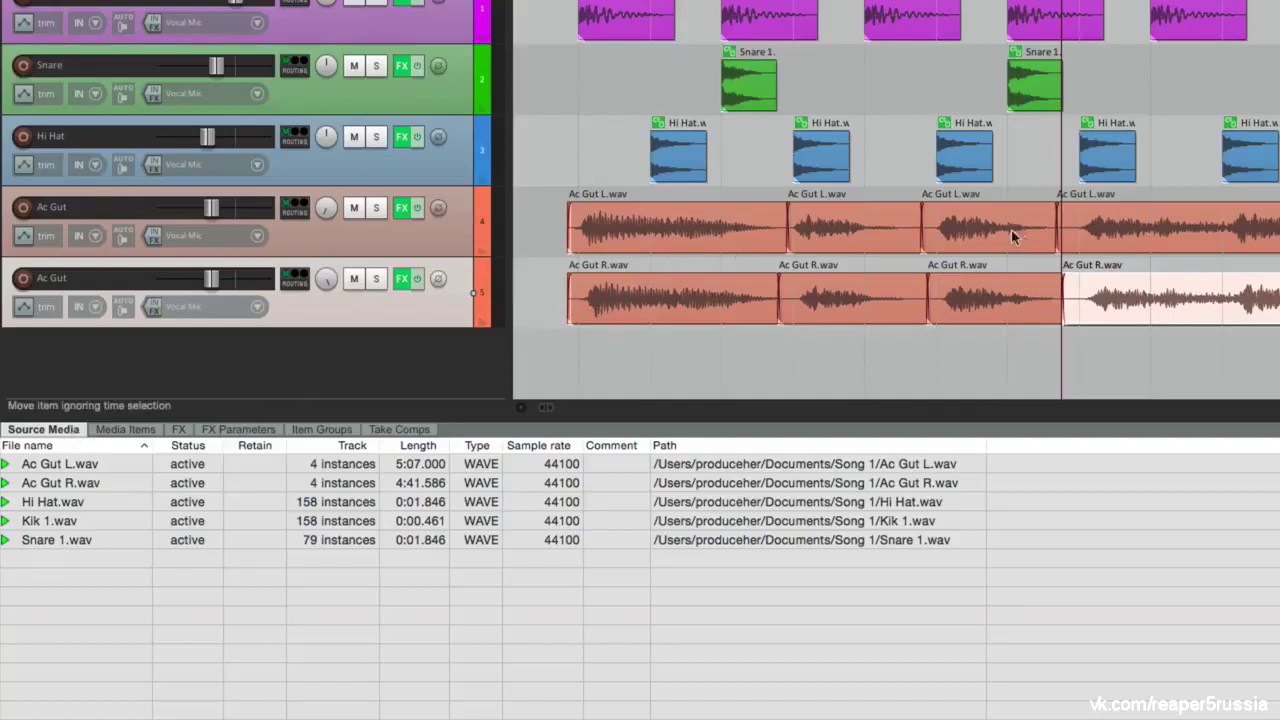
pyautogui.hotkey('ctrl', 'z')
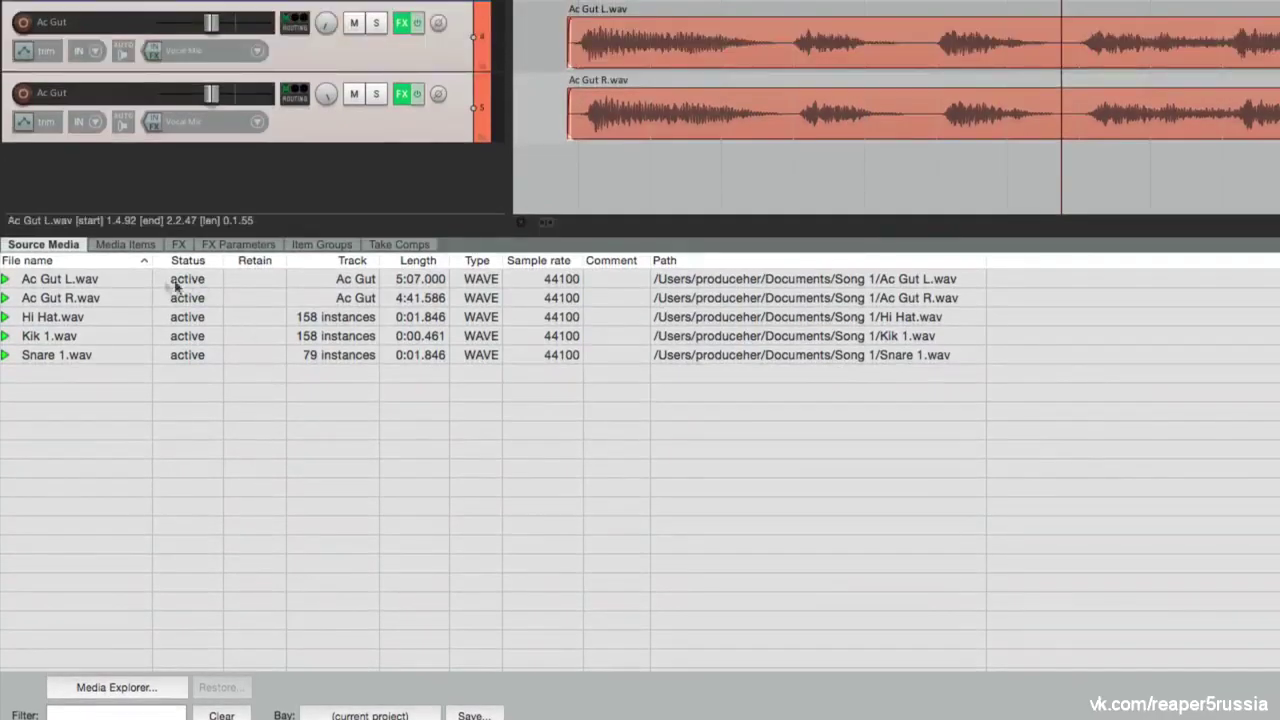
# Mute Ac Gut L.wav and Ac Gut R.wav together from the source media list, and make them active again with nothing selected in the list
pyautogui.click(132, 279)
pyautogui.keyDown('shift'); pyautogui.click(138, 296); pyautogui.keyUp('shift')
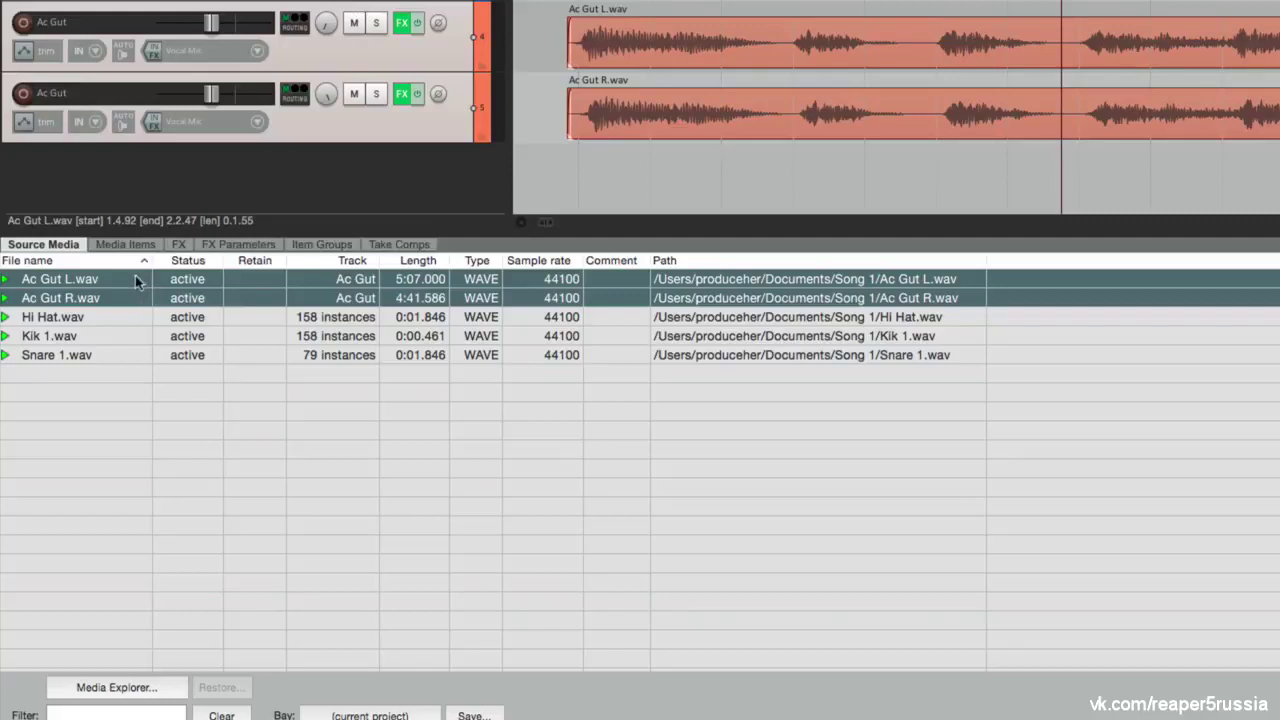
pyautogui.rightClick(132, 279)
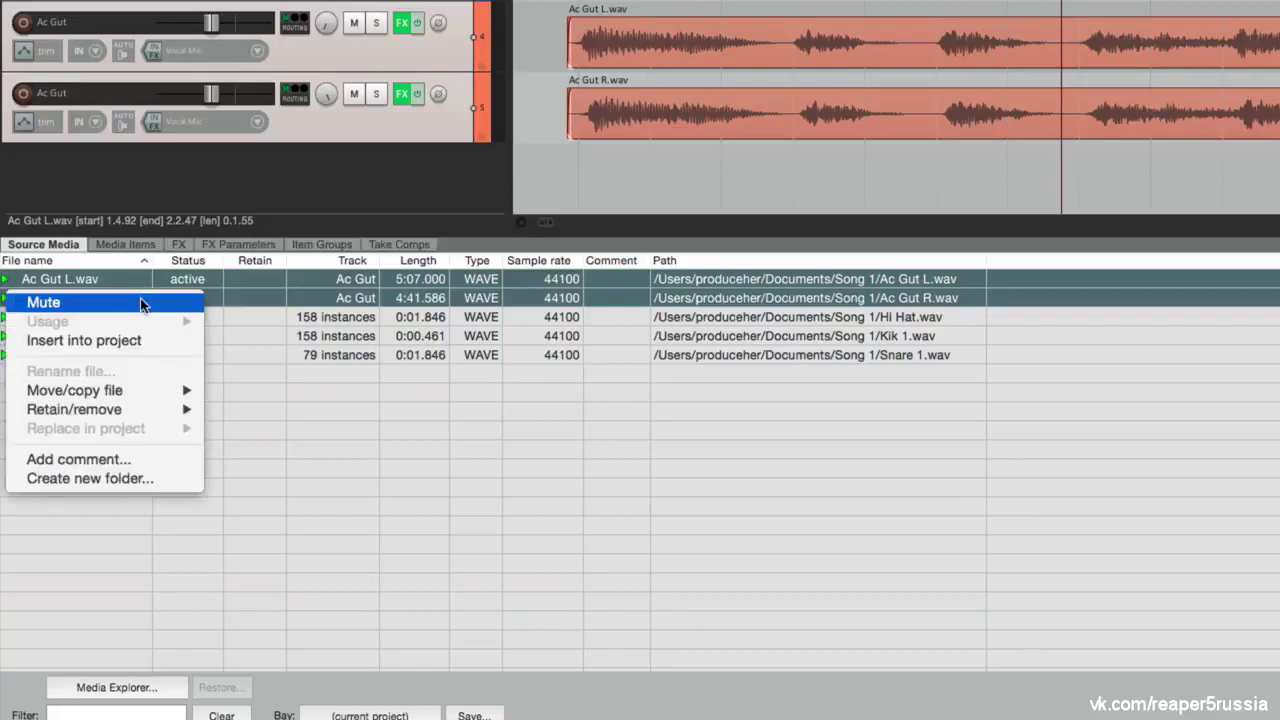
pyautogui.click(140, 302)
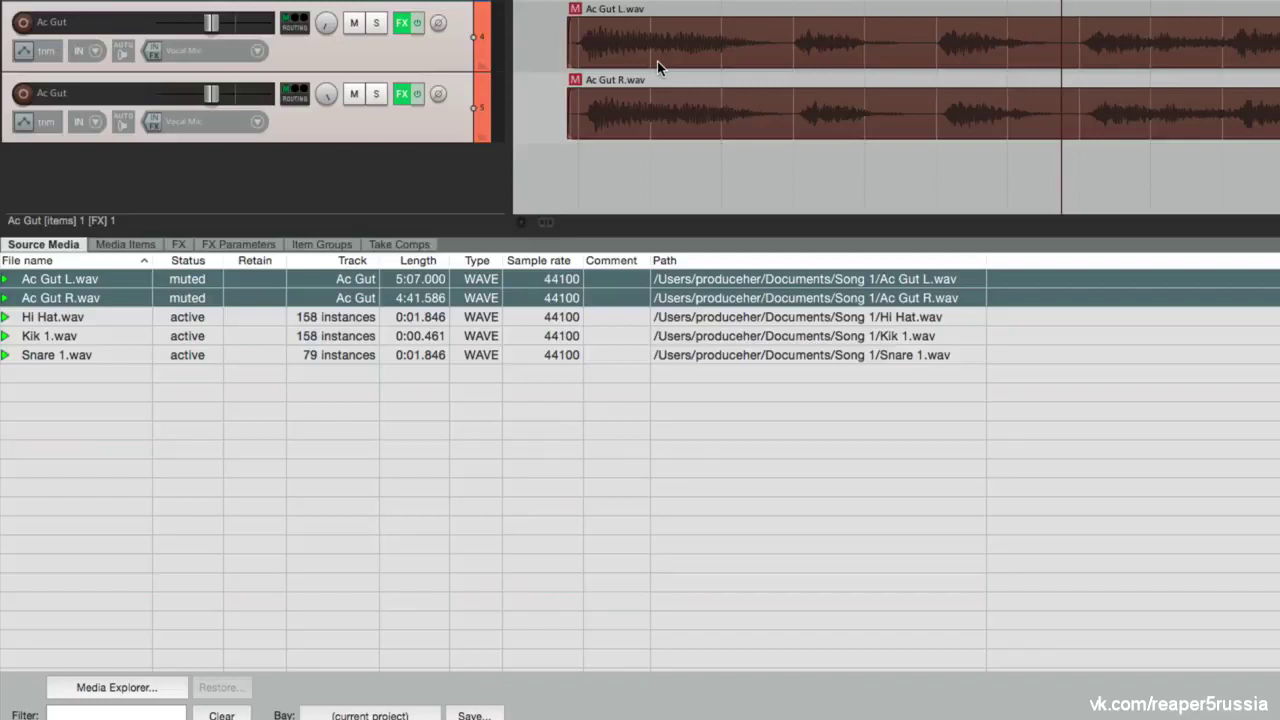
pyautogui.hotkey('ctrl', 'F6')
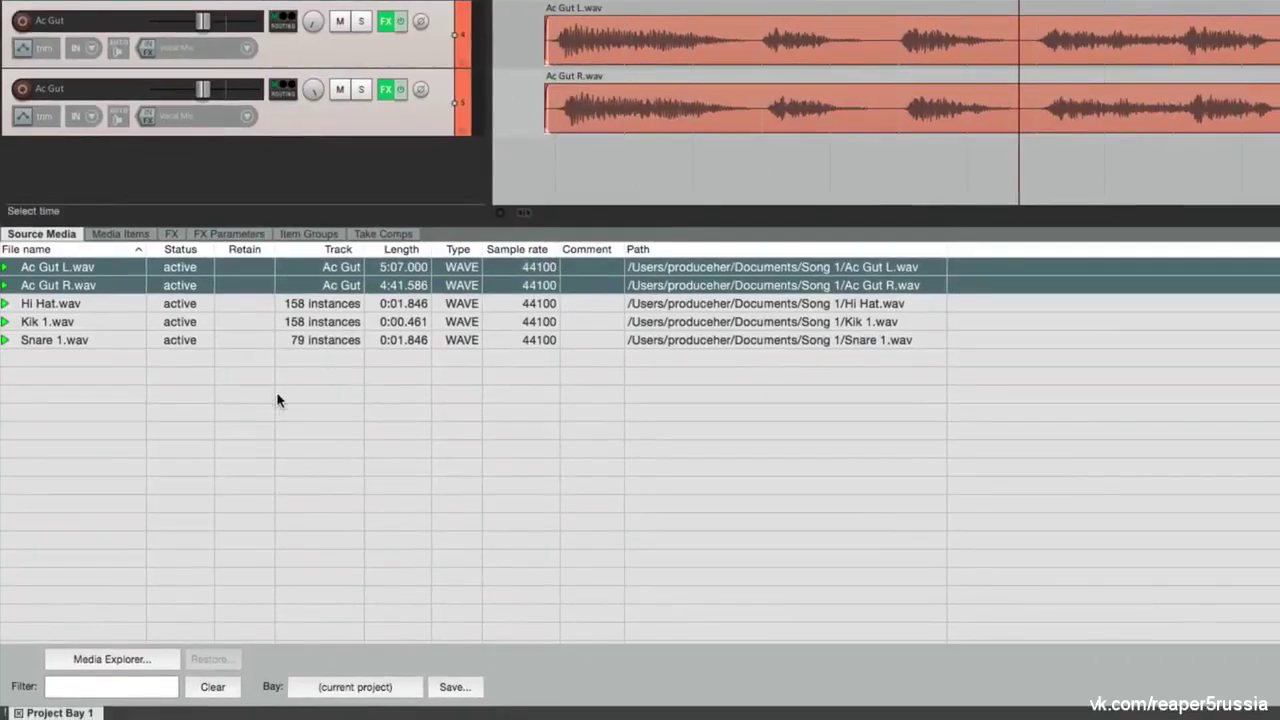
pyautogui.click(277, 394)
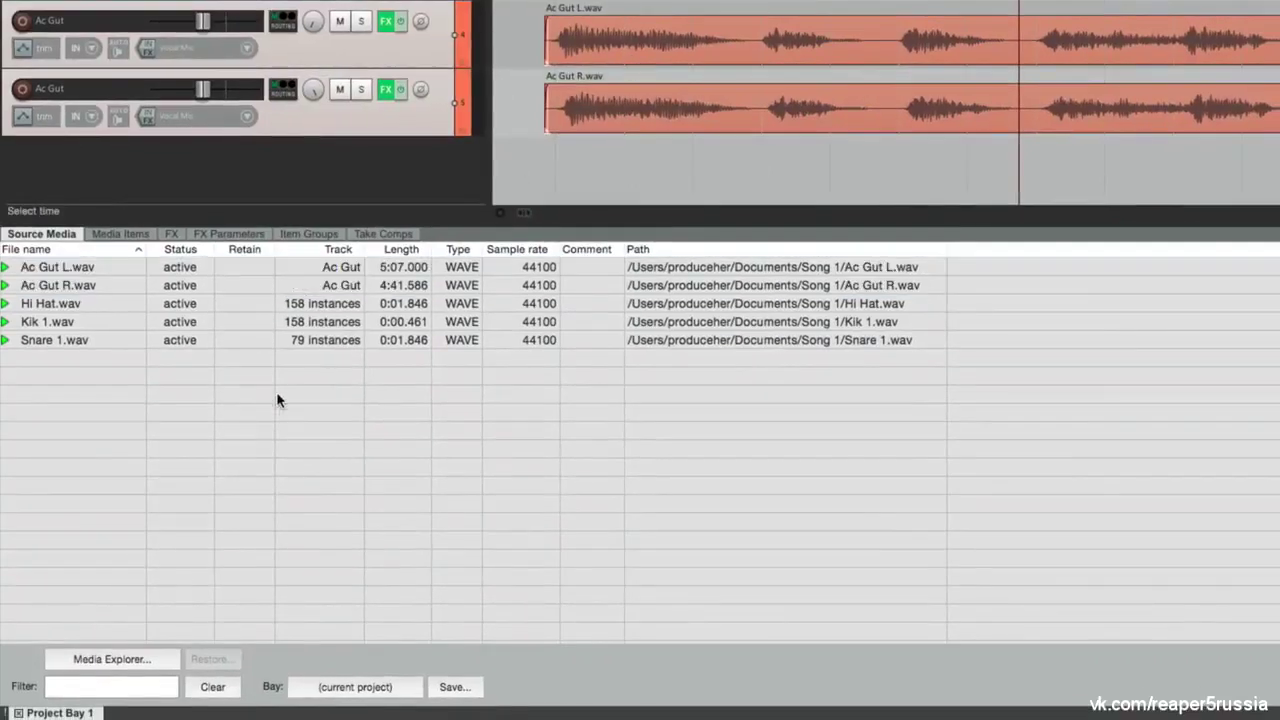
# Filter the source media list by "ac gut" and mute both Ac Gut L.wav and Ac Gut R.wav
pyautogui.click(161, 686)
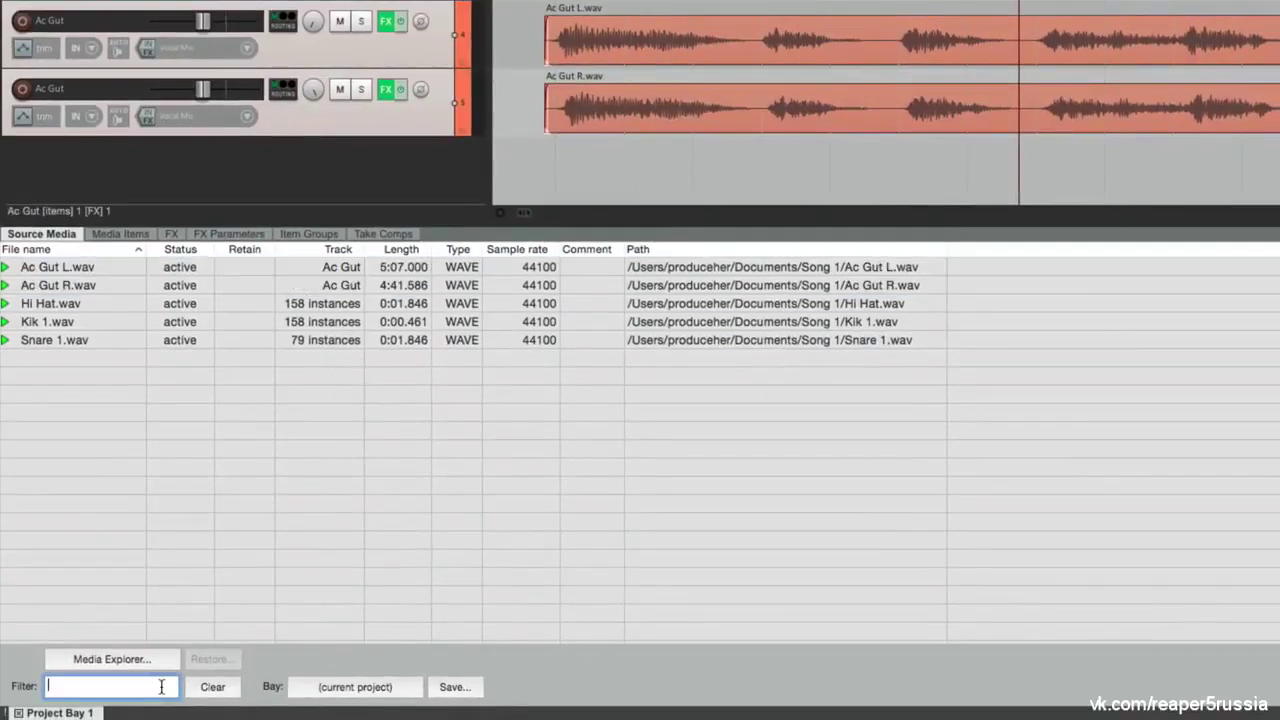
pyautogui.write('ac gut')
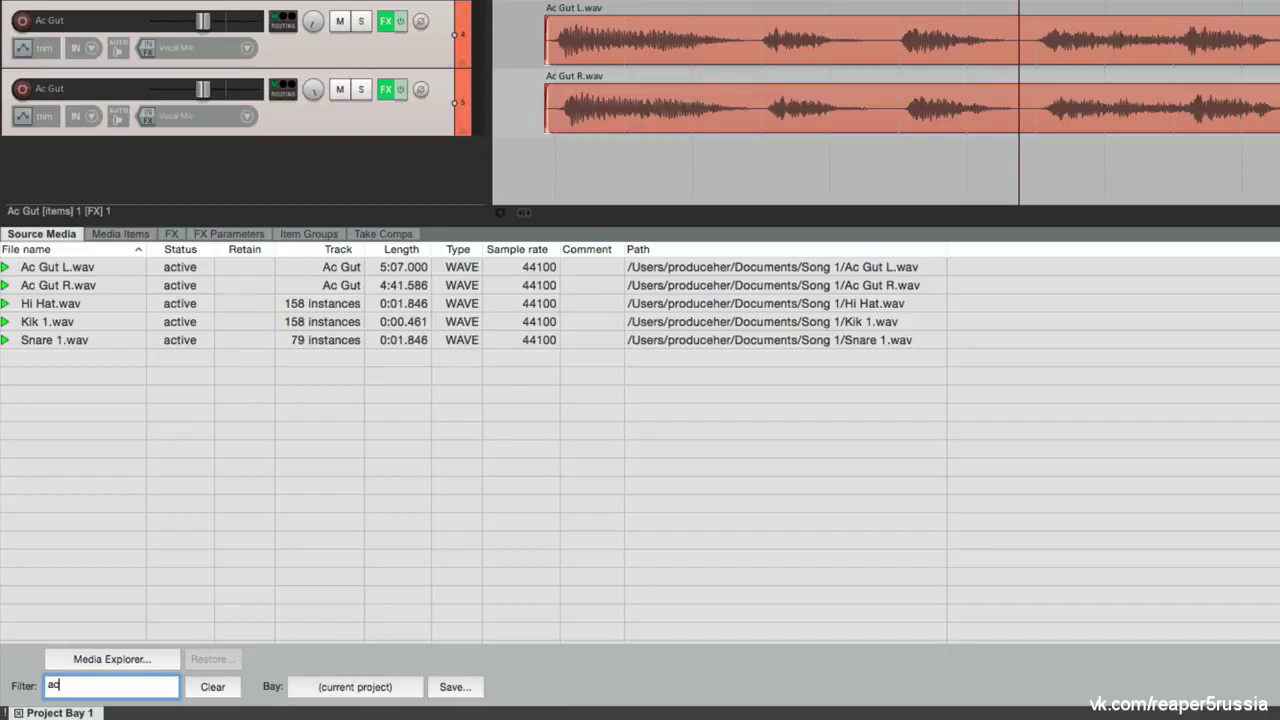
pyautogui.click(125, 287)
pyautogui.keyDown('shift'); pyautogui.click(125, 267); pyautogui.keyUp('shift')
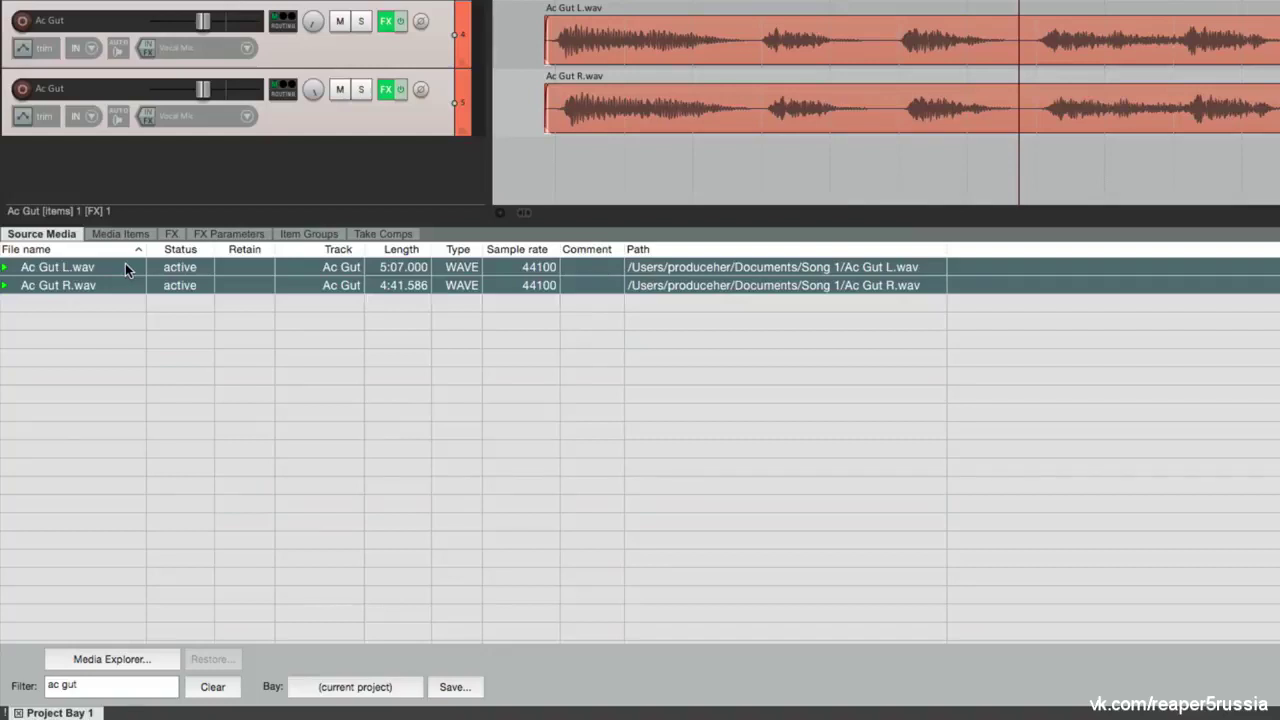
pyautogui.rightClick(125, 267)
pyautogui.click(136, 292)
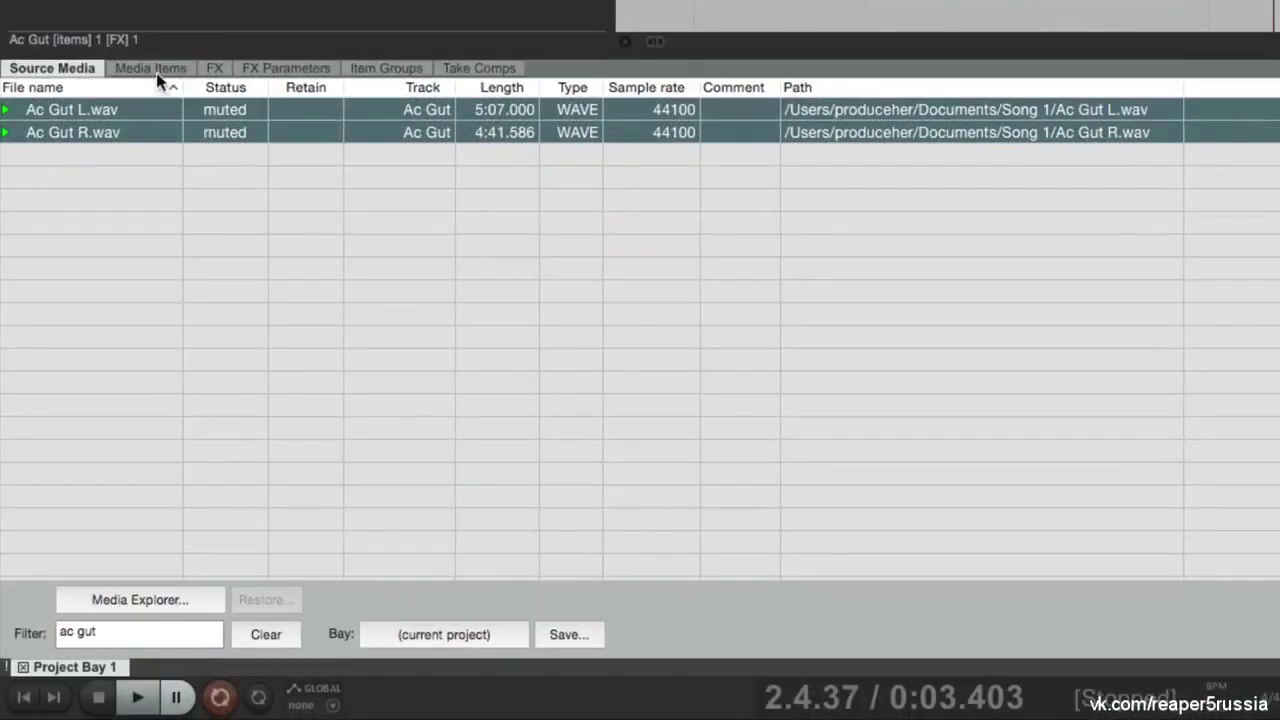
# Switch to the media items list, change the filter to "kik", and view the filtered source media list
pyautogui.click(127, 234)
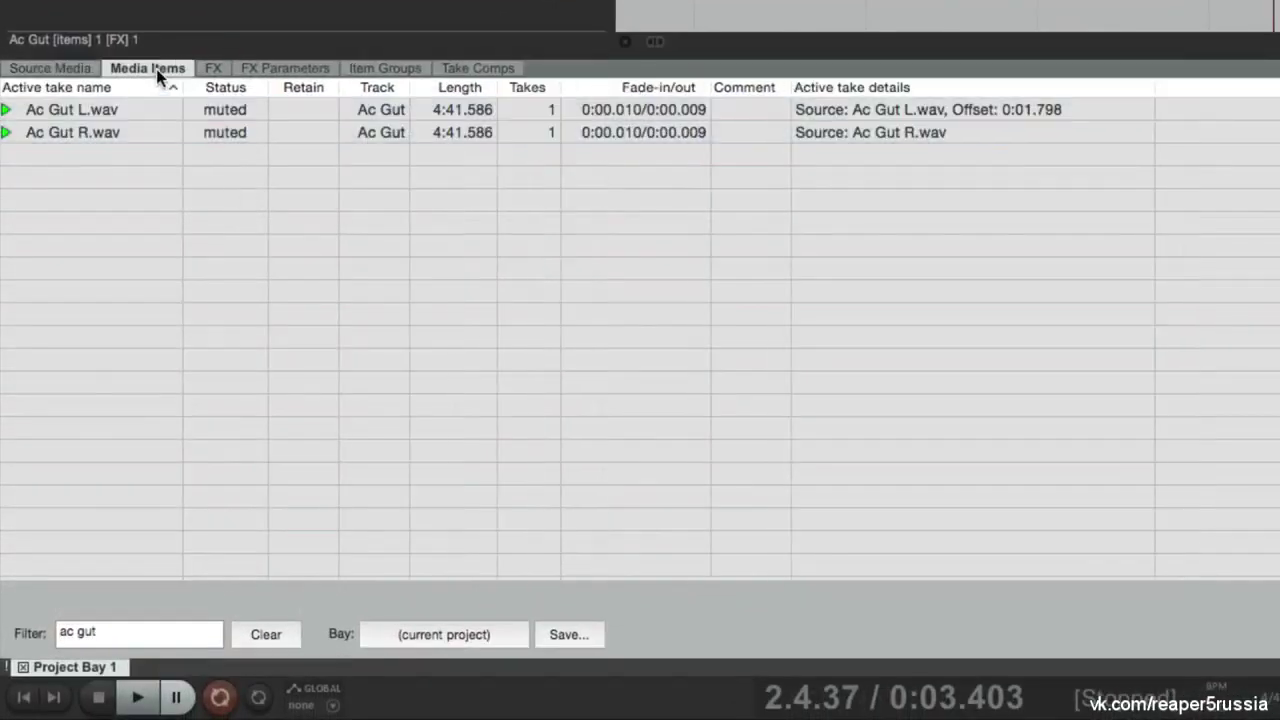
pyautogui.click(177, 632)
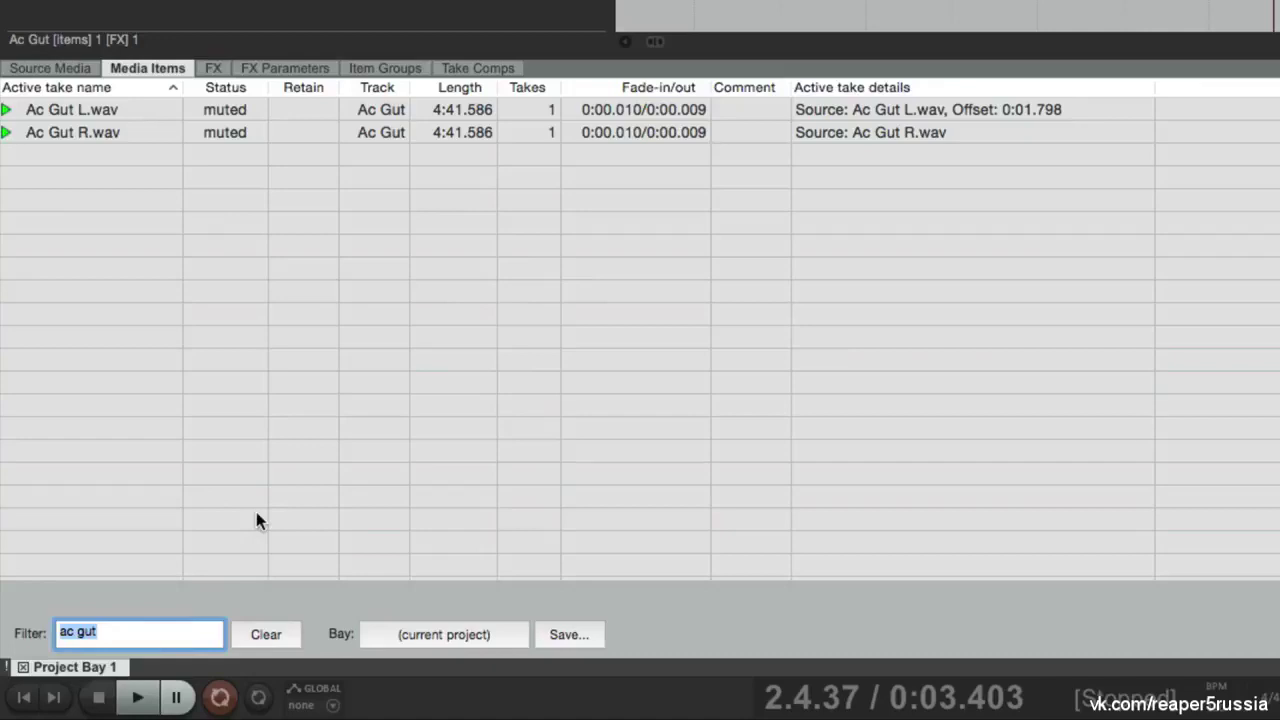
pyautogui.write('kik')
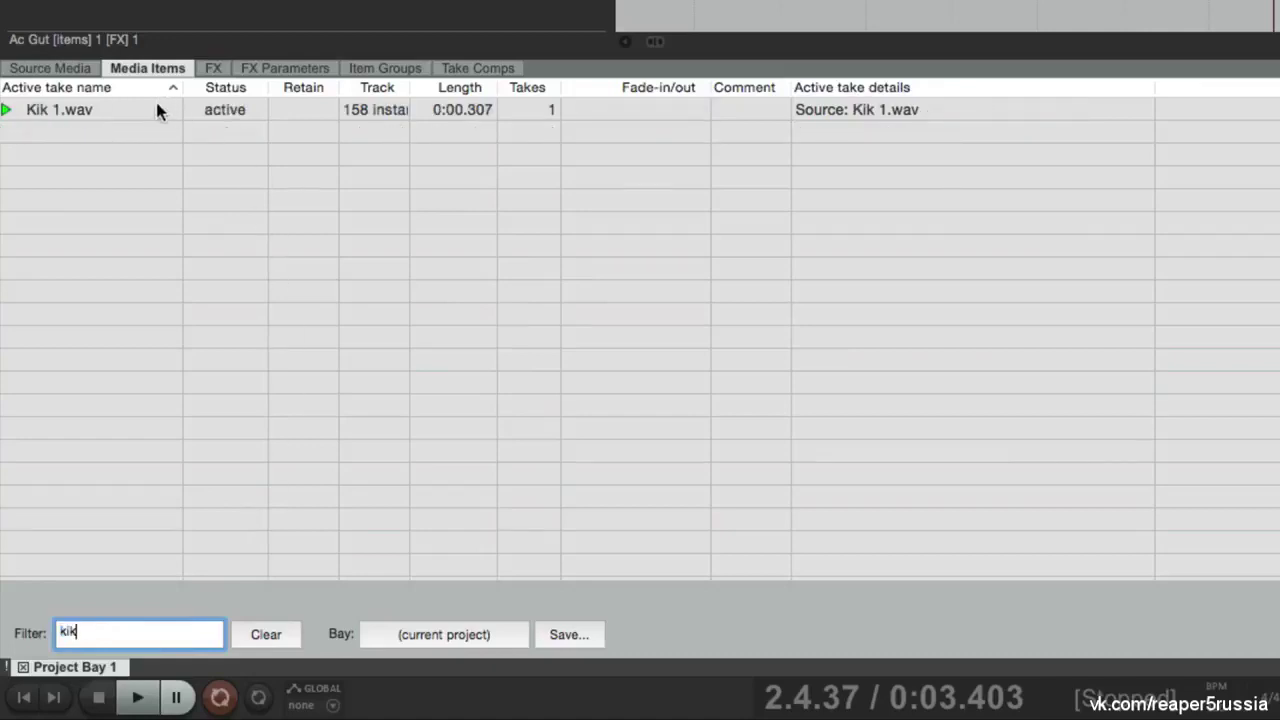
pyautogui.click(83, 66)
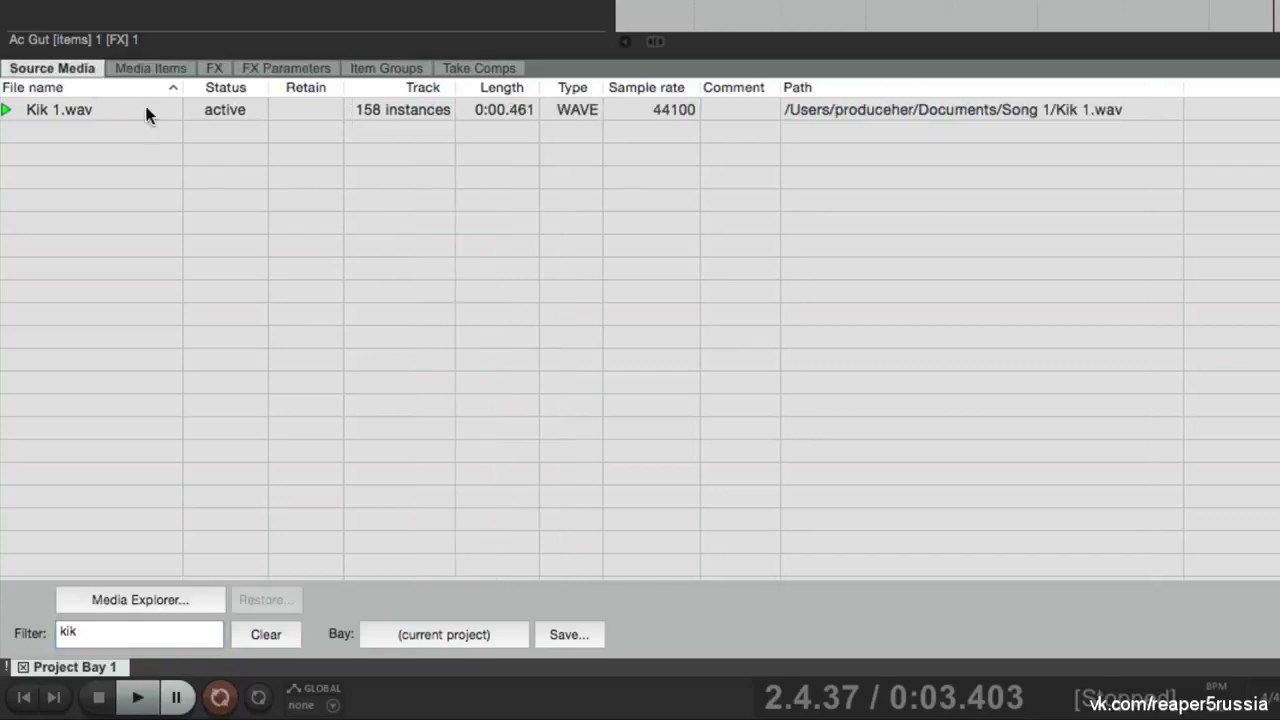
# Clear the source media filter and examine the files' paths and the move/copy options for Hi Hat.wav
pyautogui.click(266, 636)
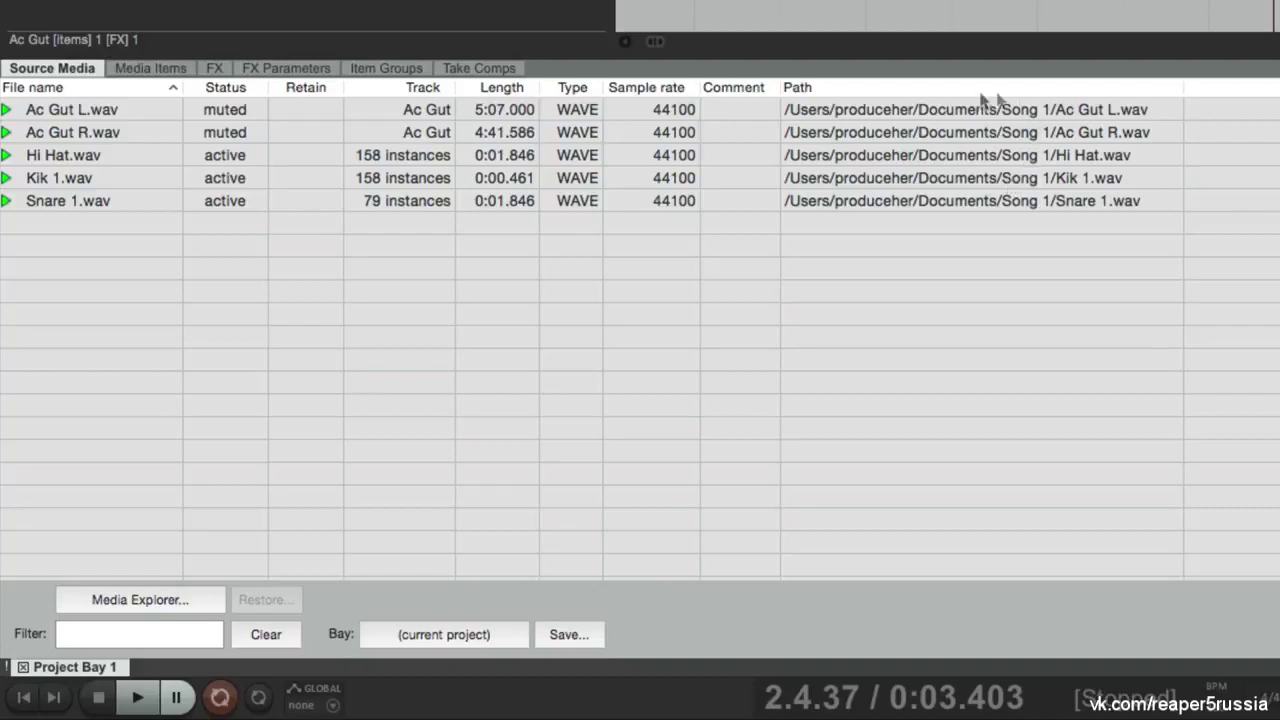
pyautogui.click(1023, 116)
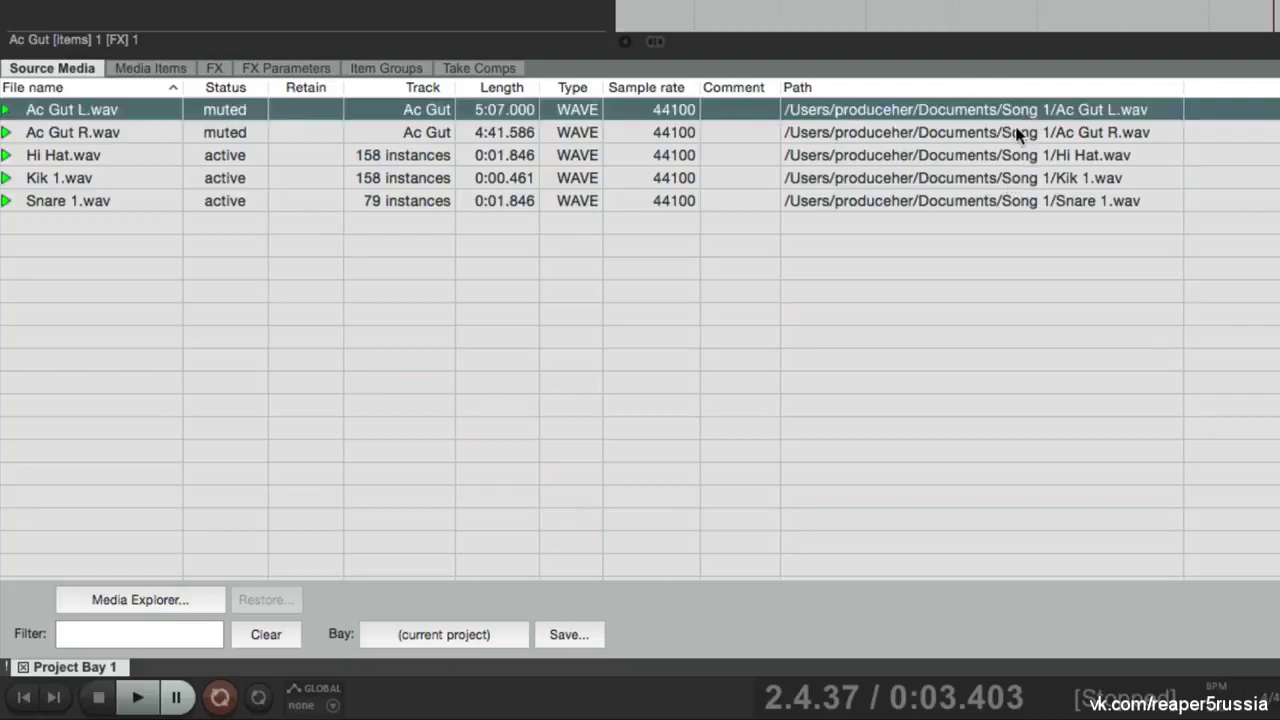
pyautogui.click(1023, 135)
pyautogui.click(1023, 158)
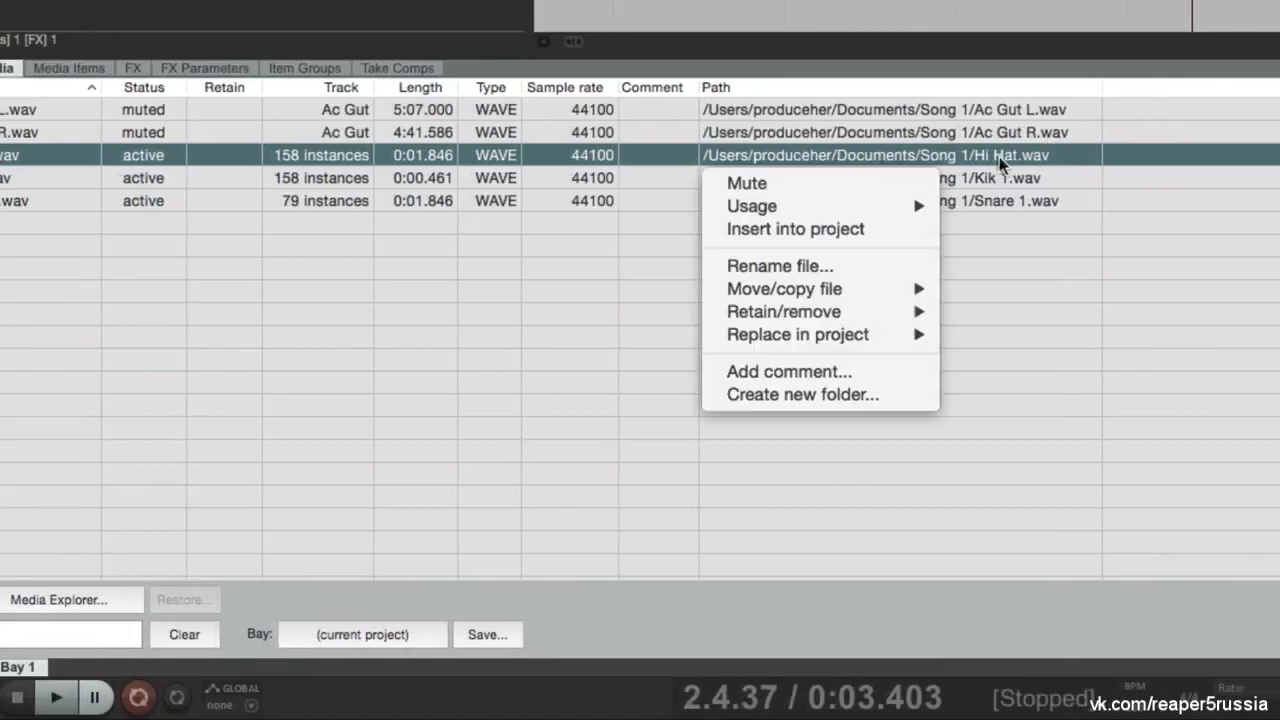
pyautogui.moveTo(905, 299)
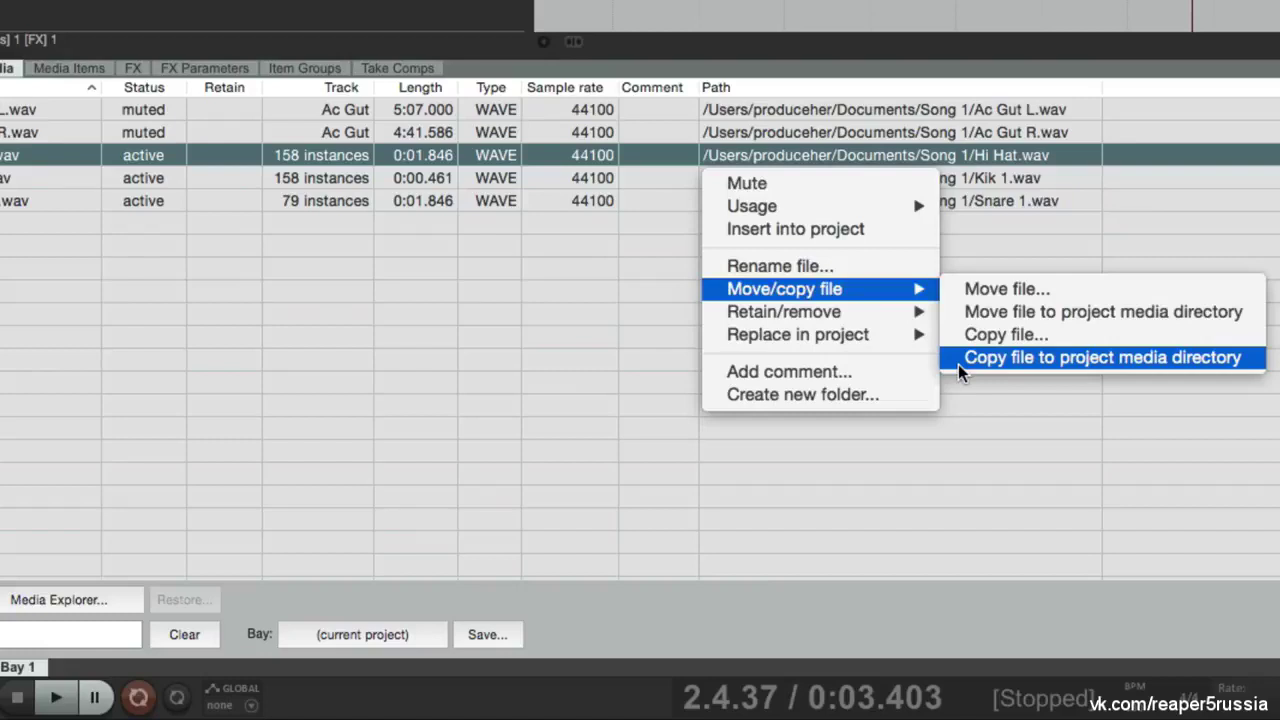
pyautogui.click(975, 420)
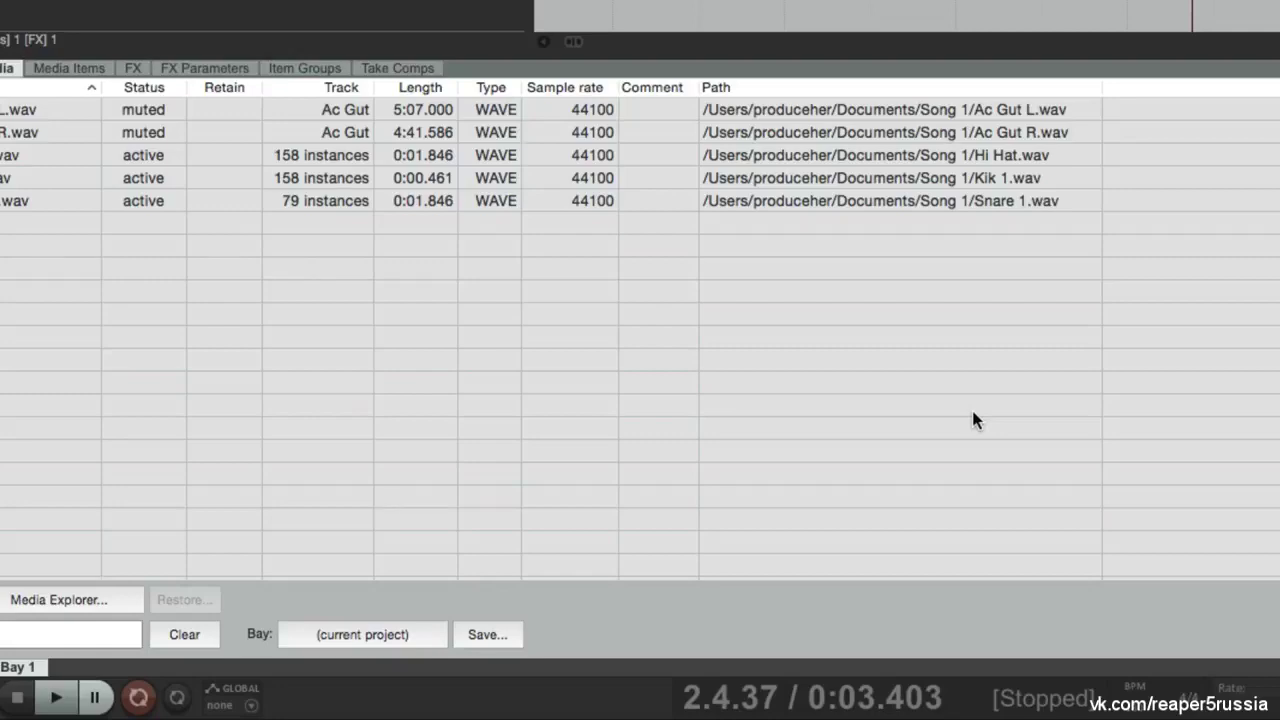
# In the Media preferences, enable "Copy imported media to project media directory", turn it off again, and accept the preferences
pyautogui.press('super+comma')
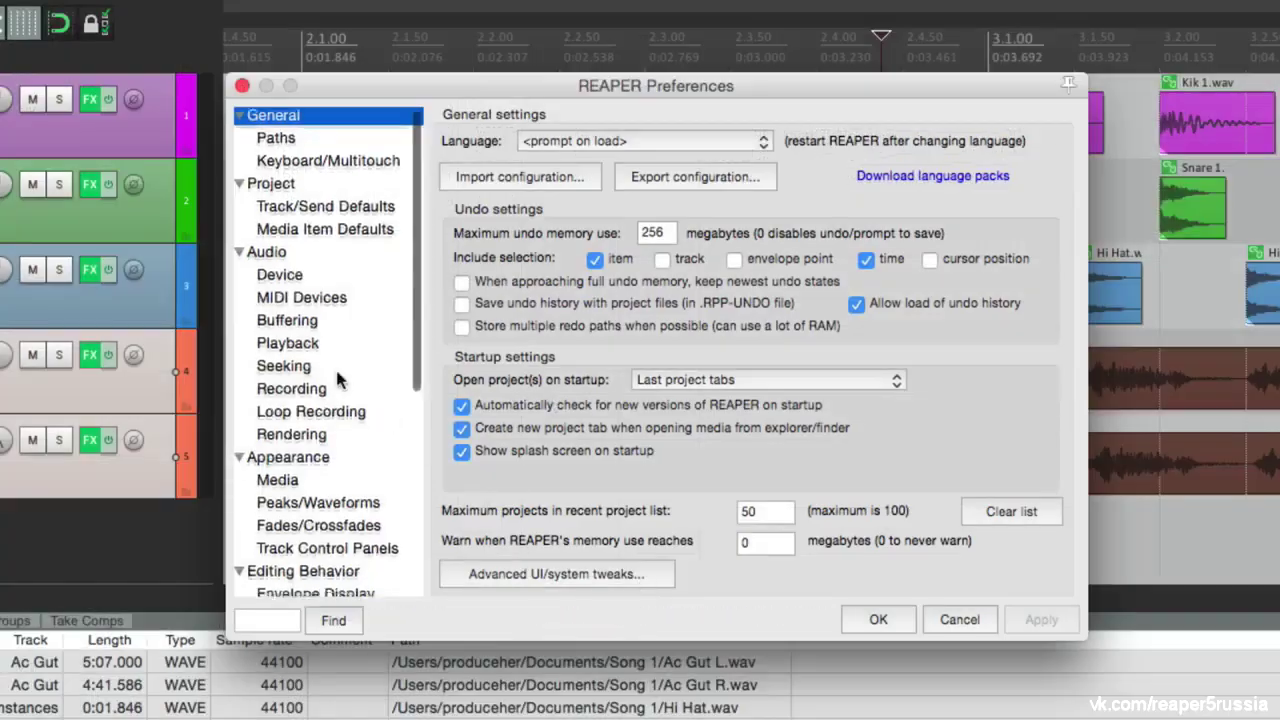
pyautogui.scroll(-5, 337, 378)
pyautogui.click(360, 530)
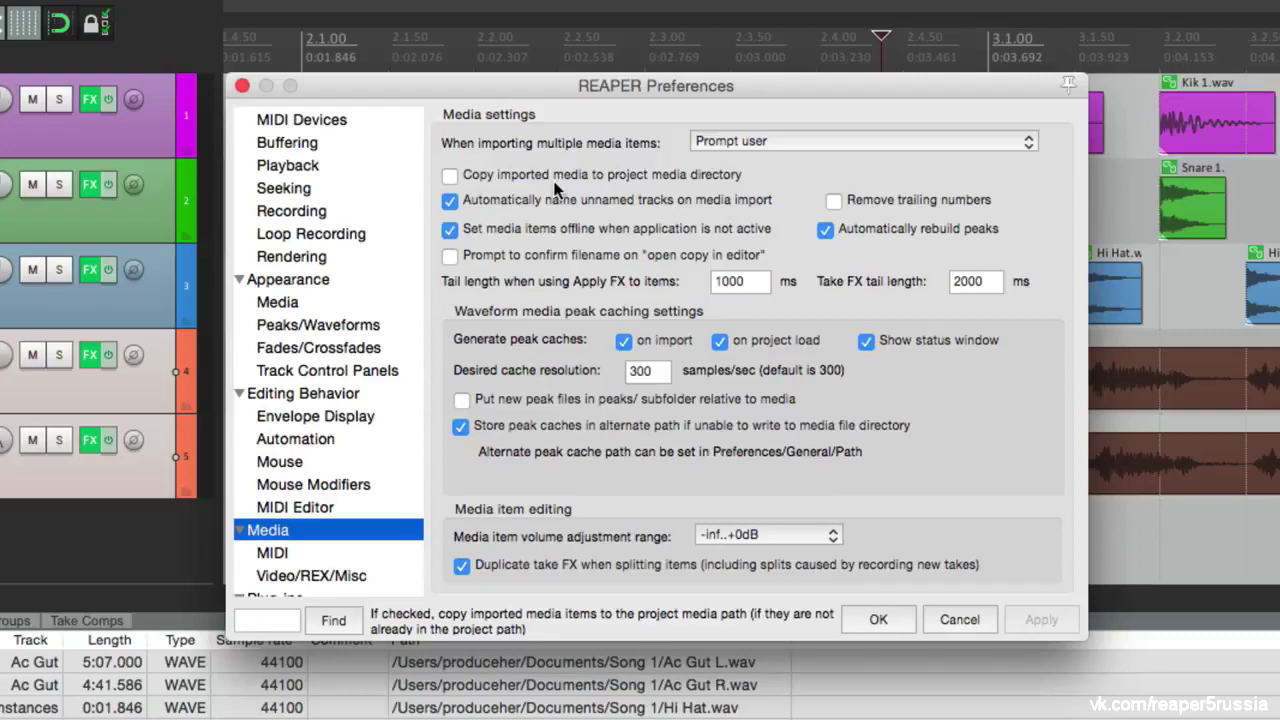
pyautogui.click(450, 176)
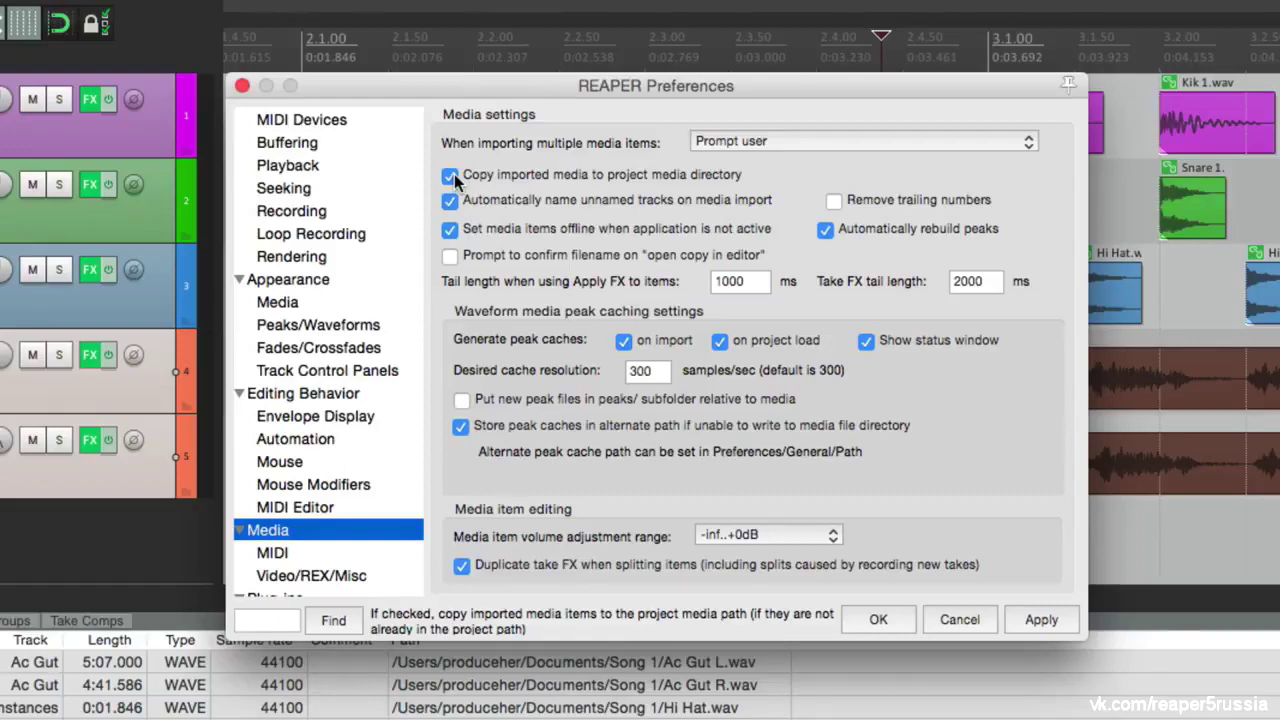
pyautogui.click(452, 177)
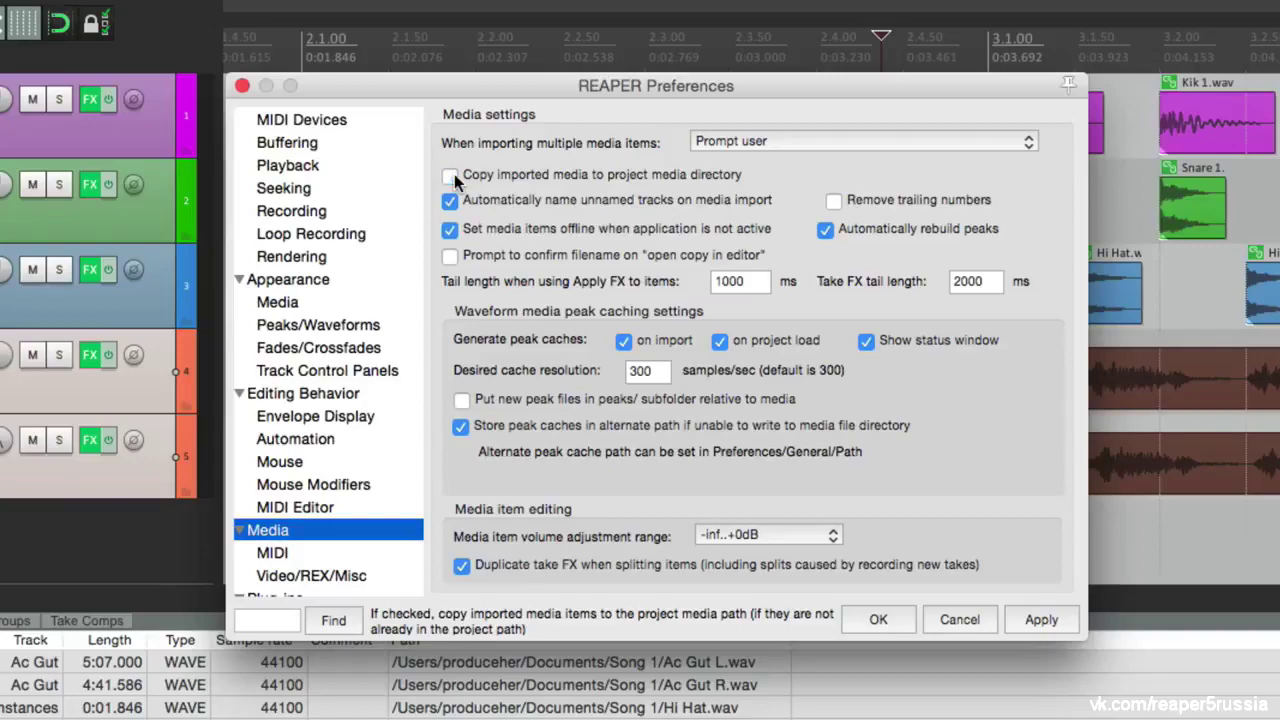
pyautogui.click(885, 612)
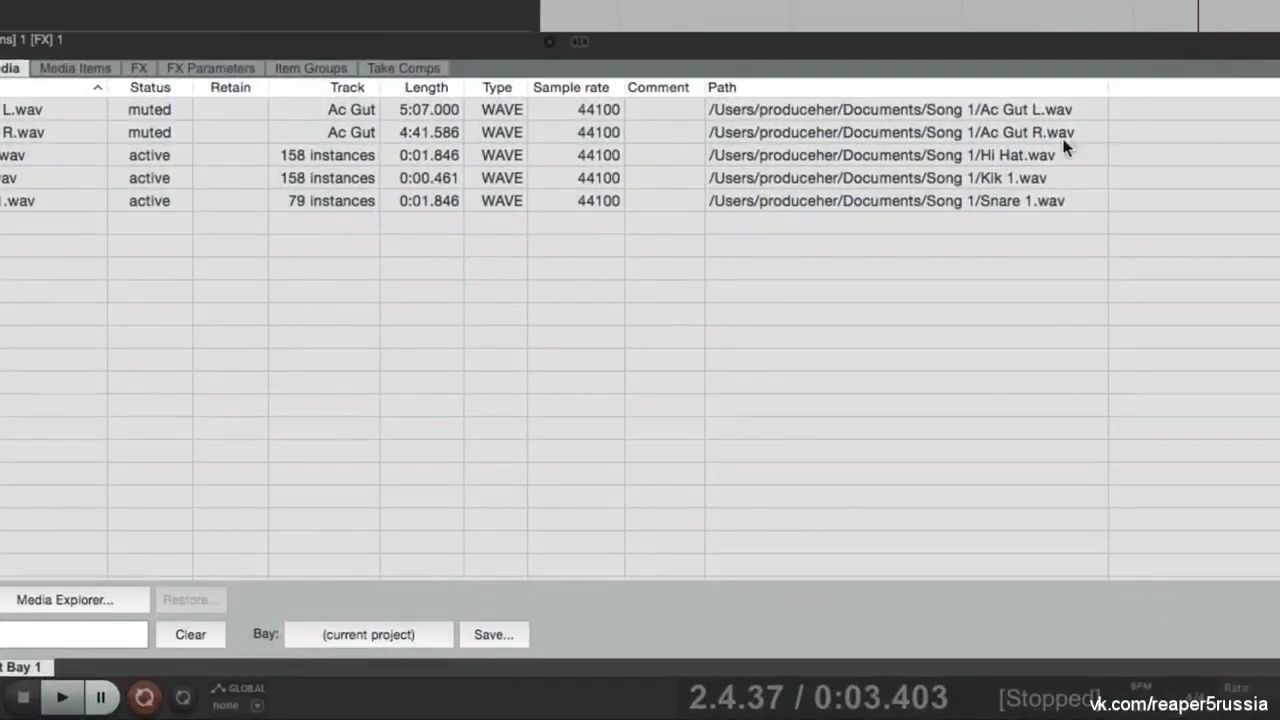
# Copy Hi Hat.wav to the project media directory from the source media list
pyautogui.rightClick(1000, 154)
pyautogui.moveTo(862, 290)
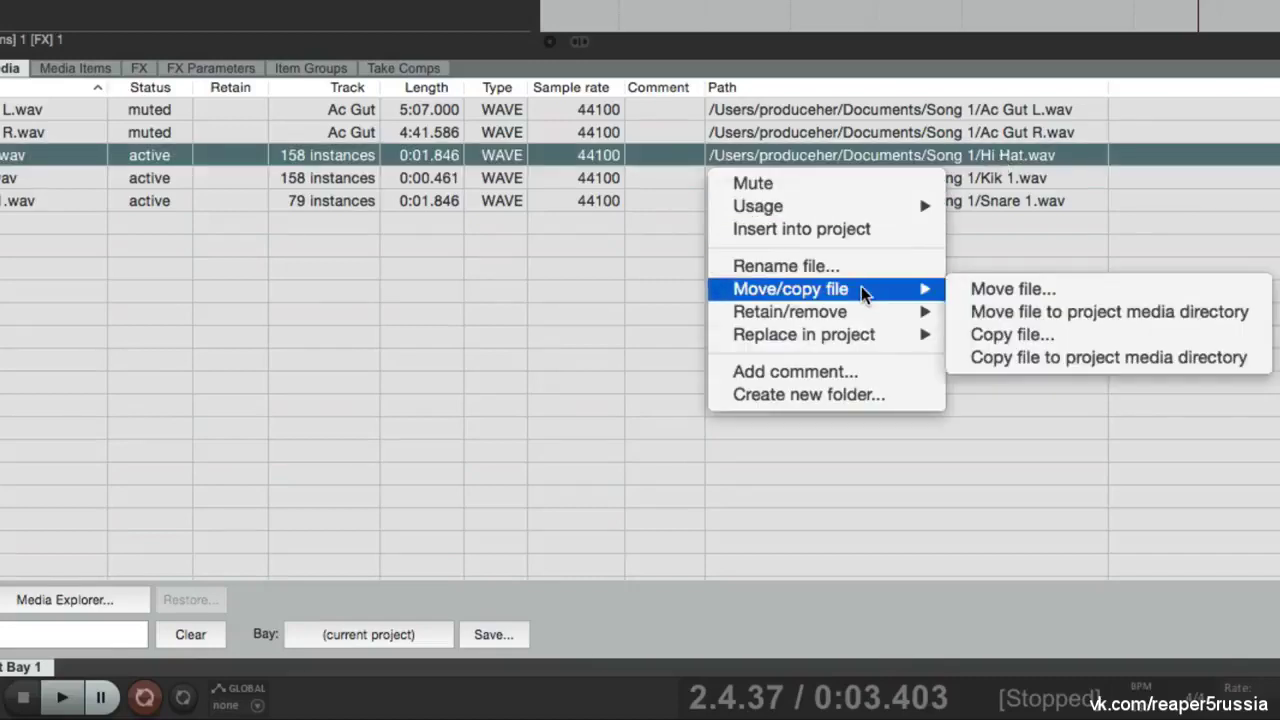
pyautogui.click(982, 360)
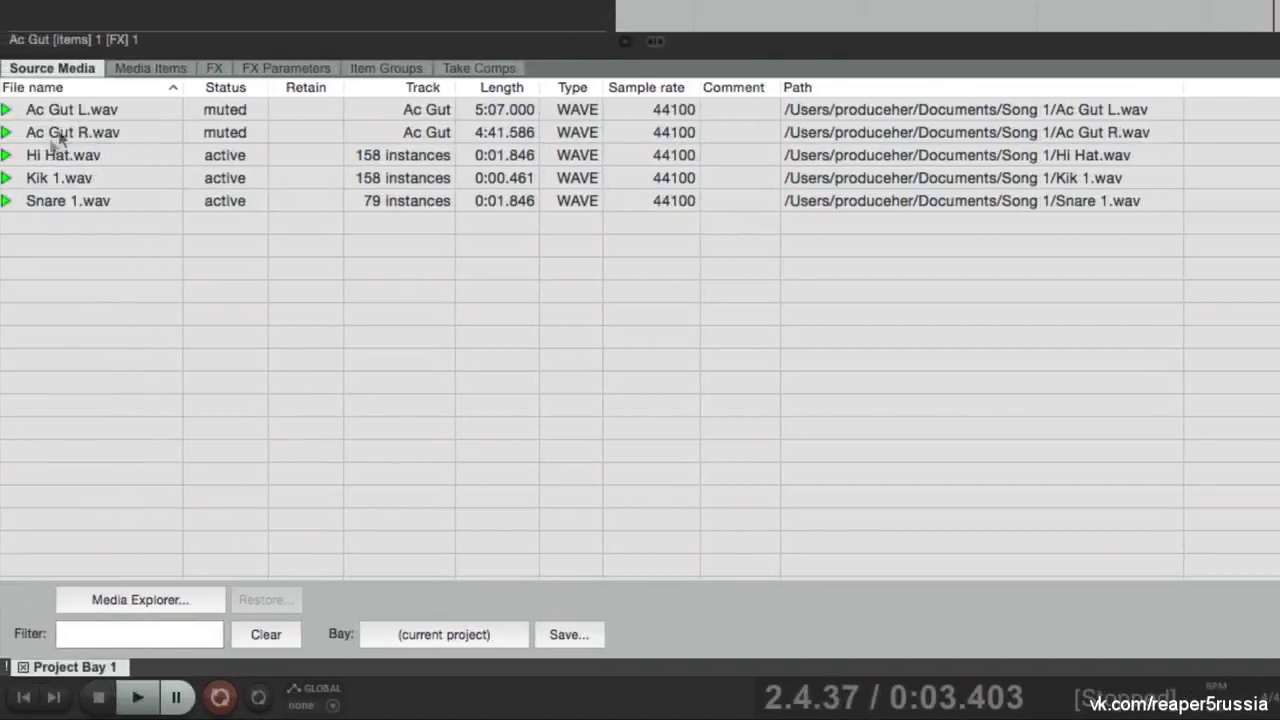
# Audition Hi Hat.wav, Kik 1.wav and Snare 1.wav directly from the source media list
pyautogui.click(8, 155)
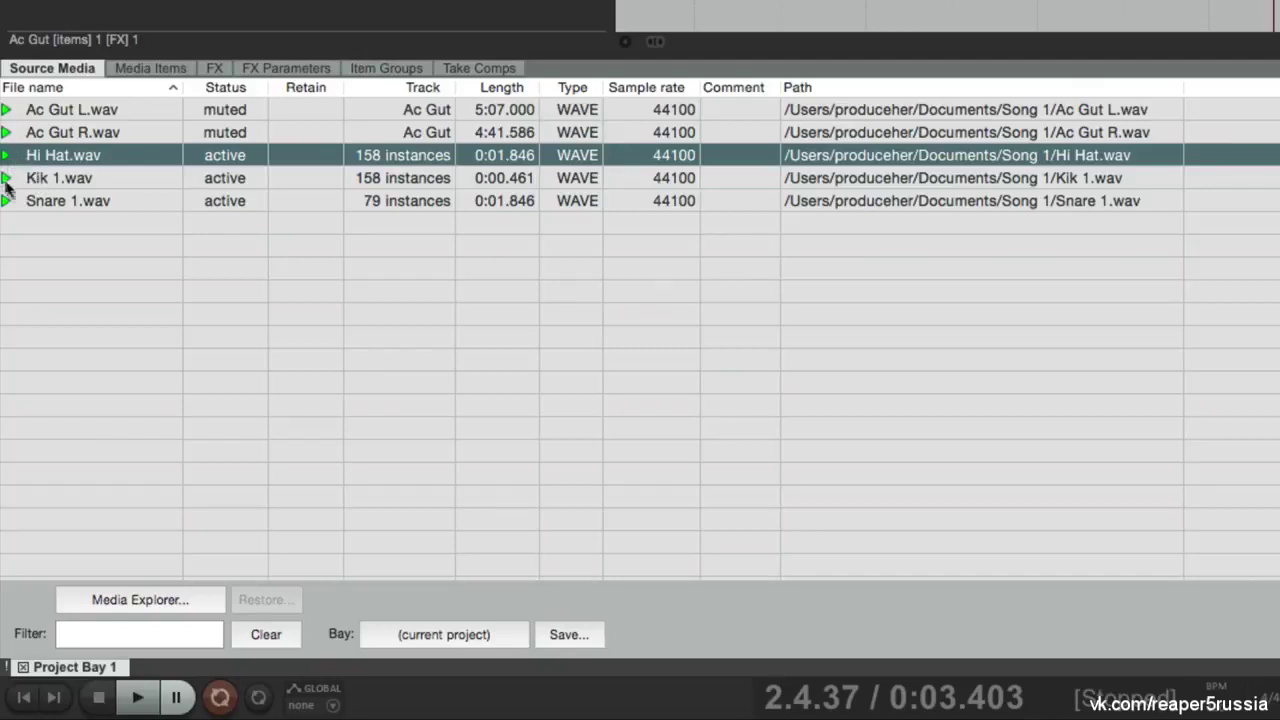
pyautogui.click(7, 180)
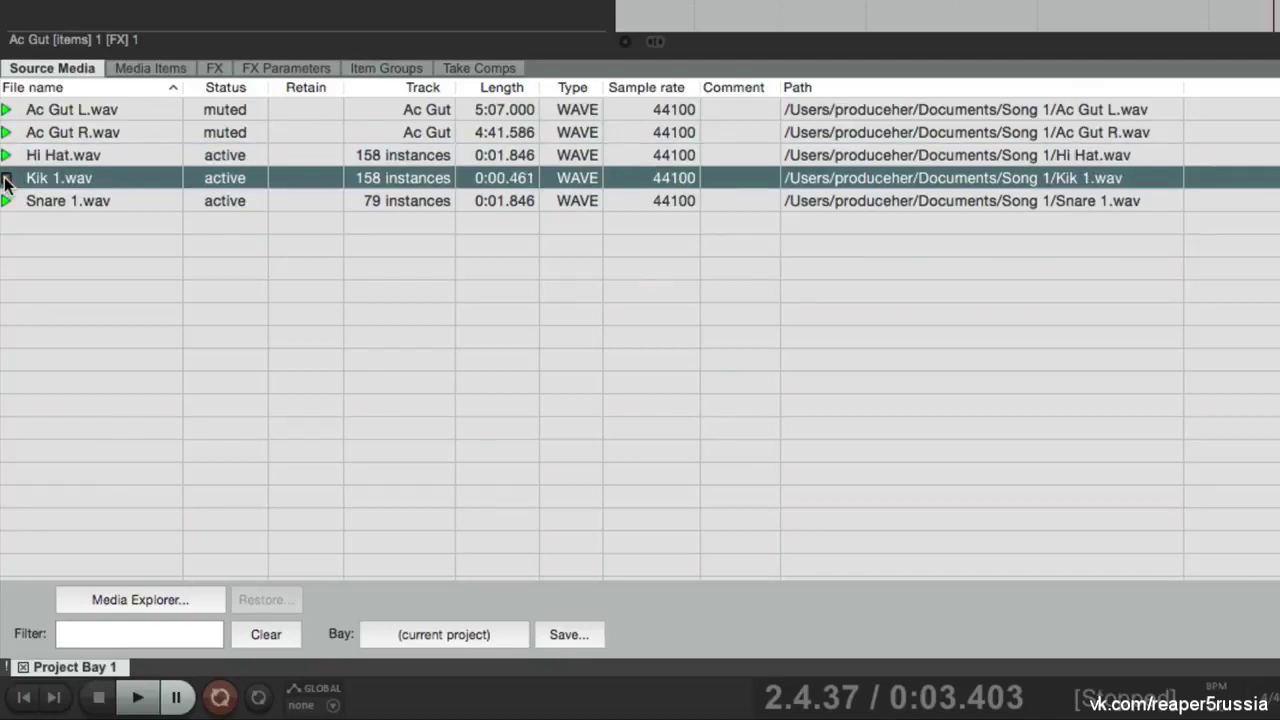
pyautogui.click(7, 202)
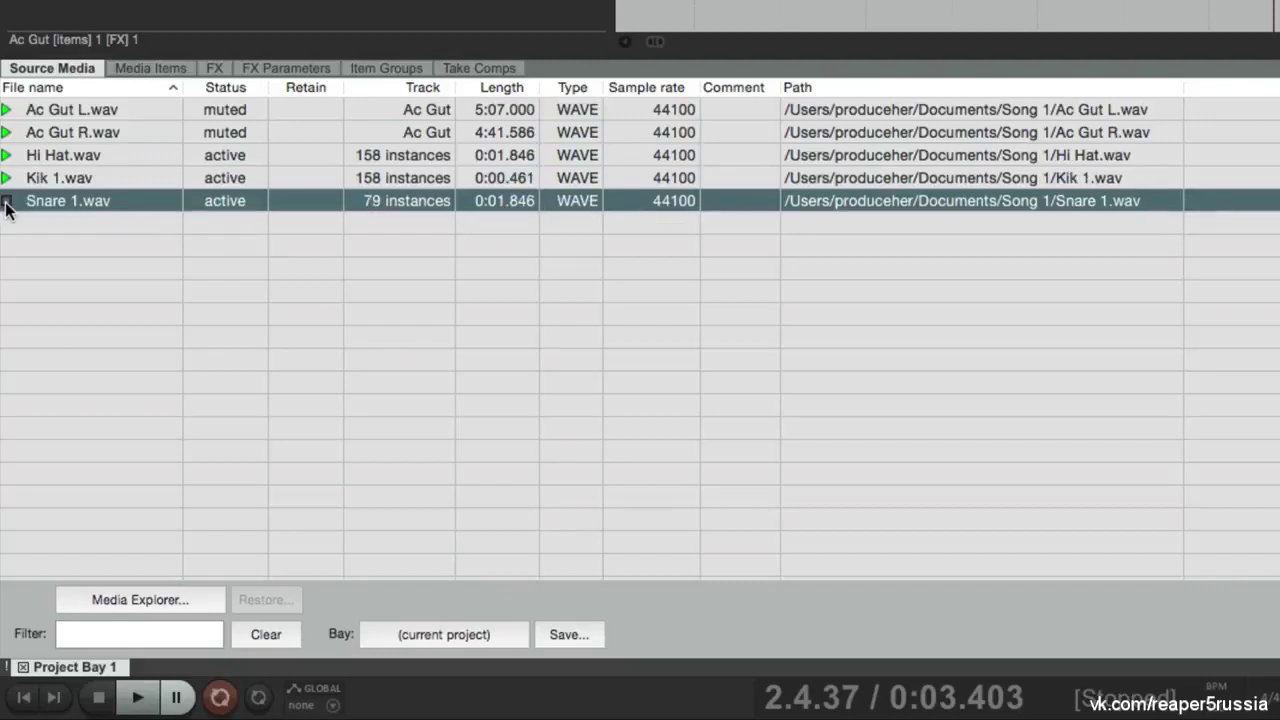
pyautogui.click(7, 202)
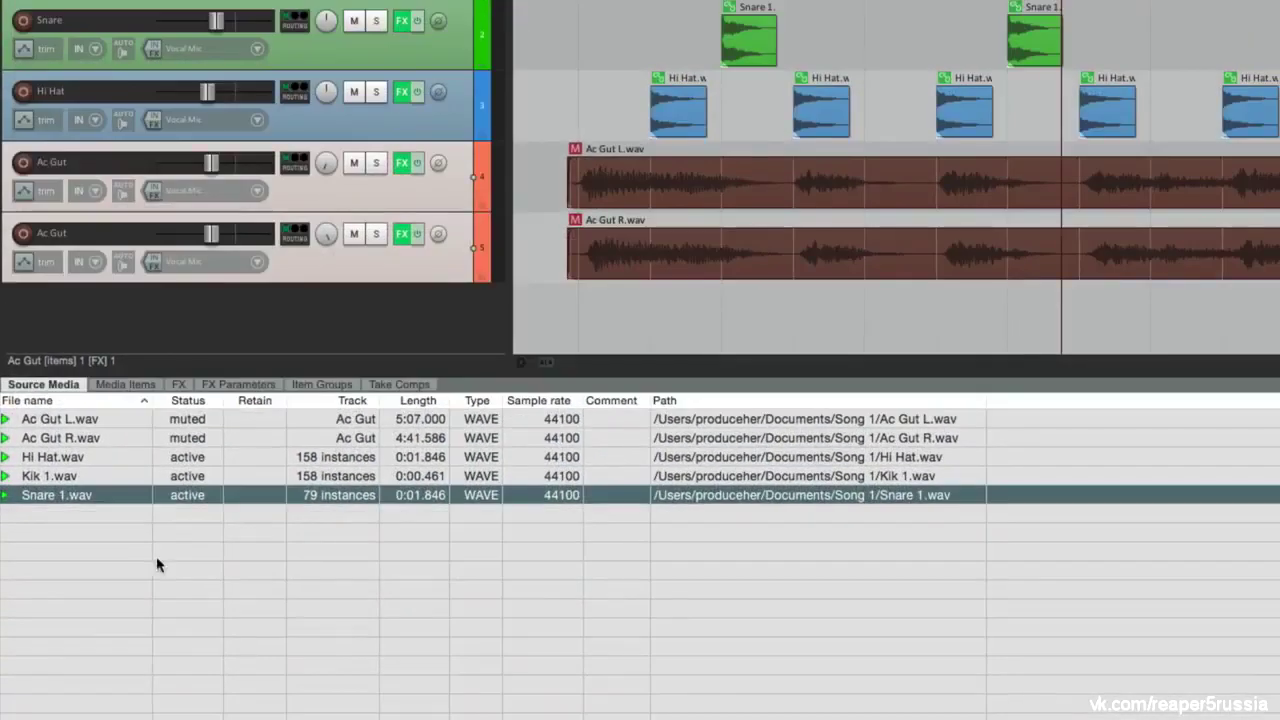
# List the usages of Hi Hat.wav in the project and select its instance at 0:03.000 on the Hi Hat track
pyautogui.click(127, 460)
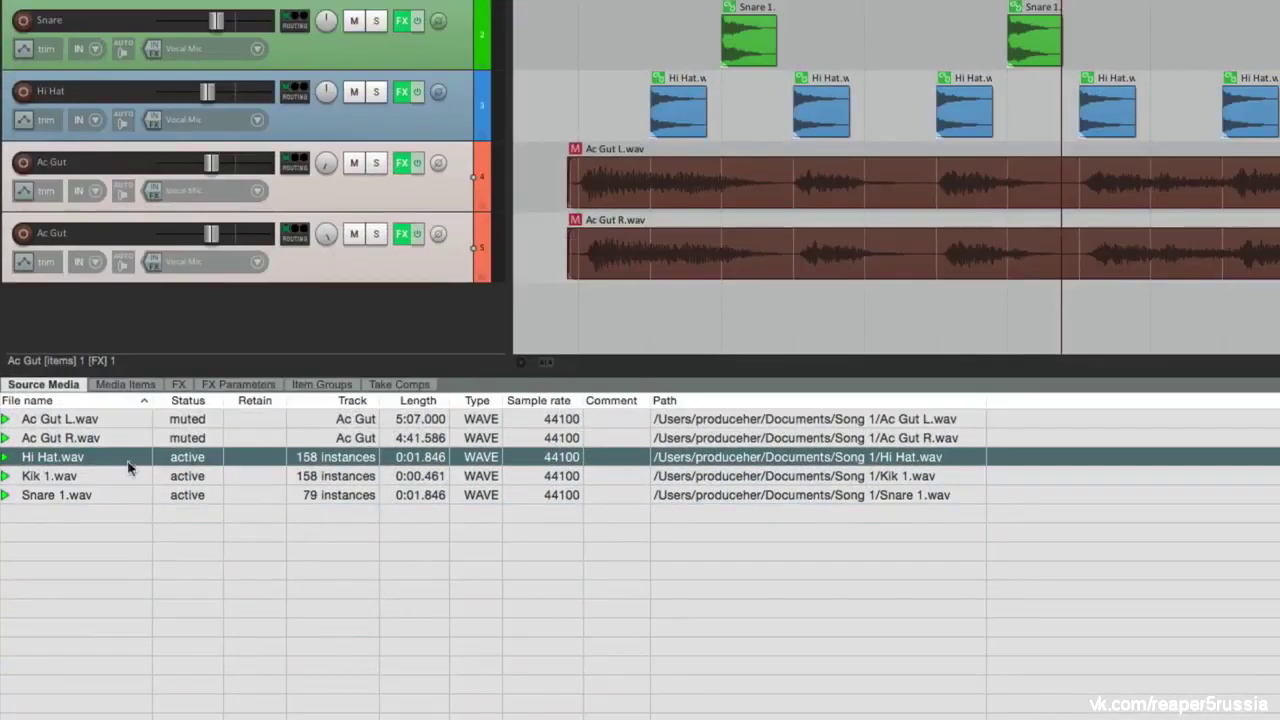
pyautogui.rightClick(118, 463)
pyautogui.moveTo(115, 494)
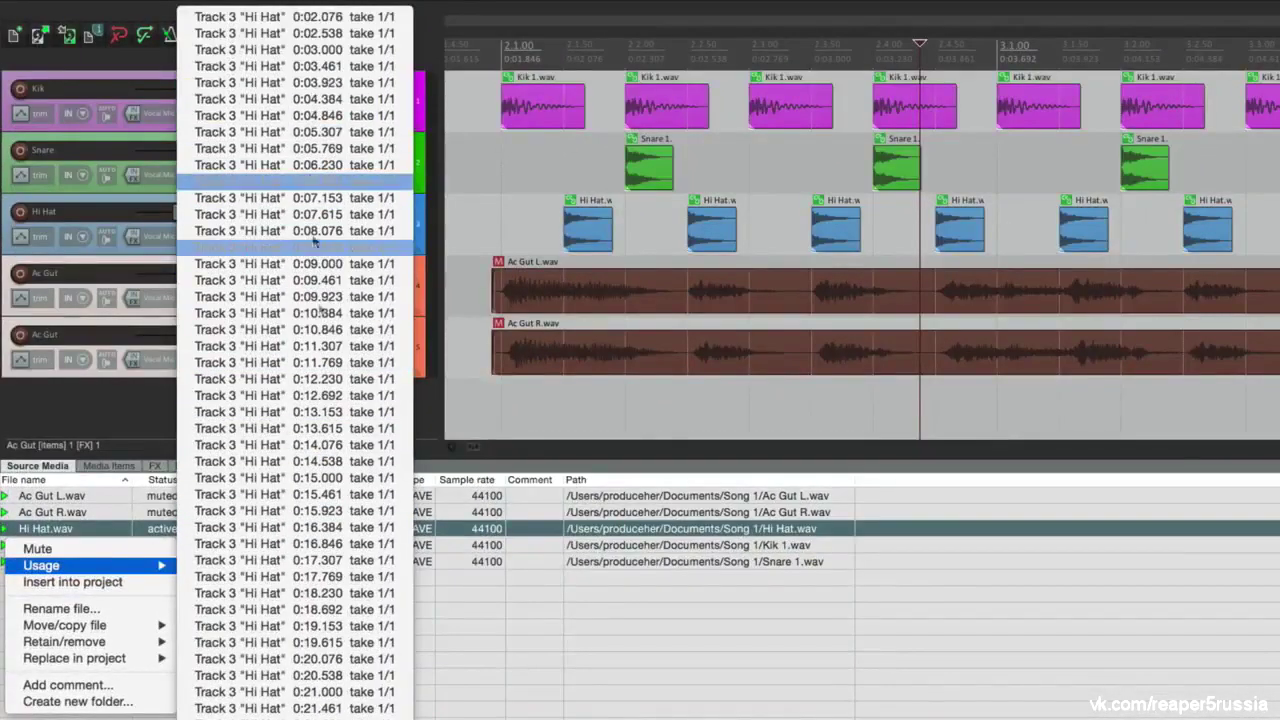
pyautogui.click(532, 216)
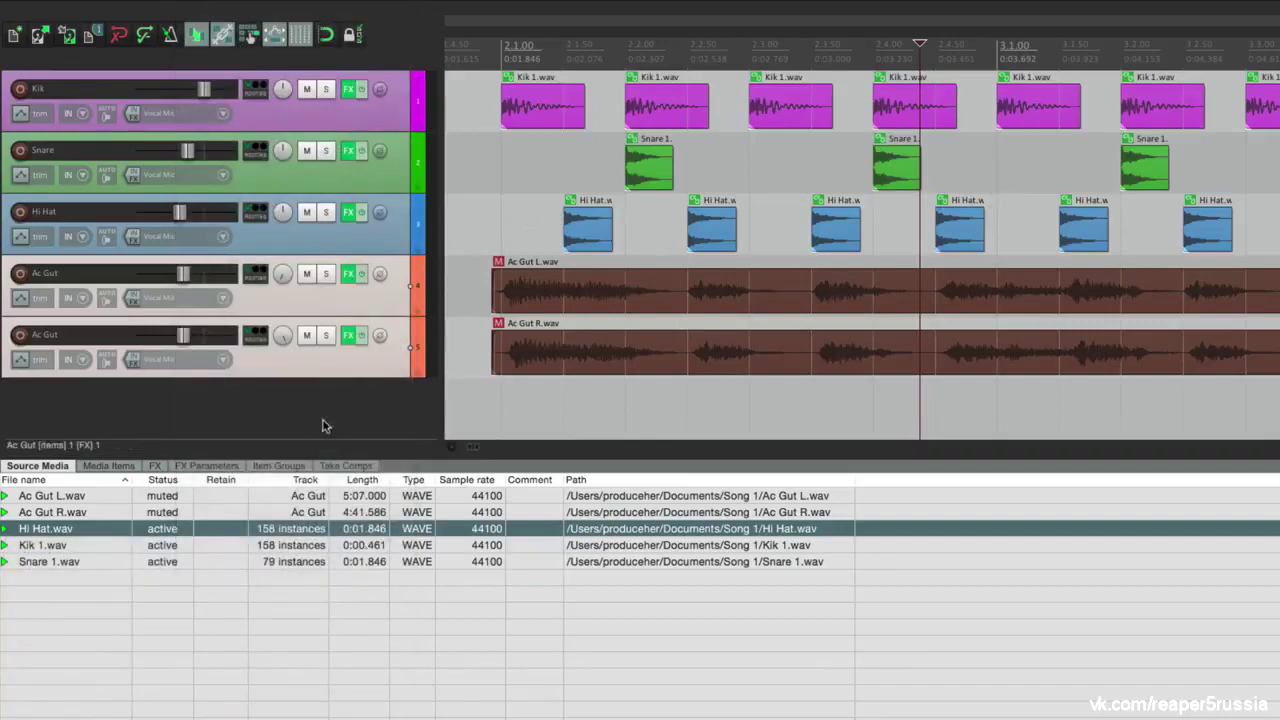
pyautogui.rightClick(104, 529)
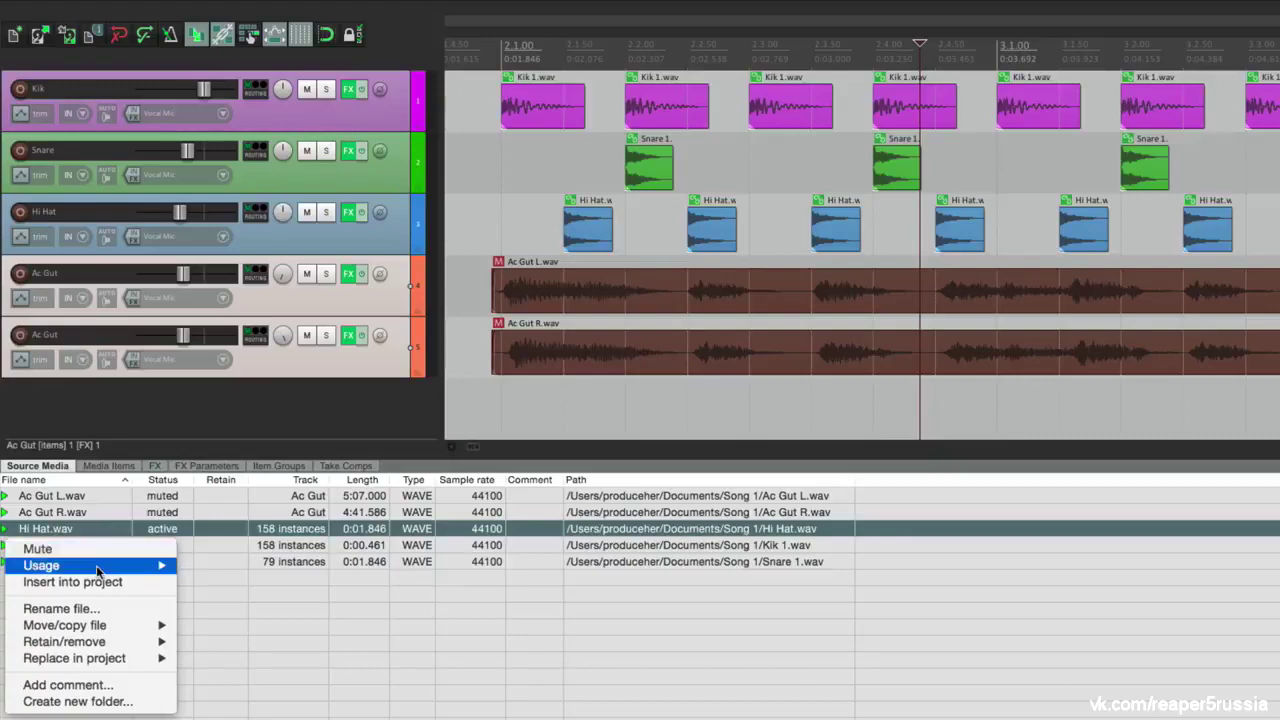
pyautogui.moveTo(96, 565)
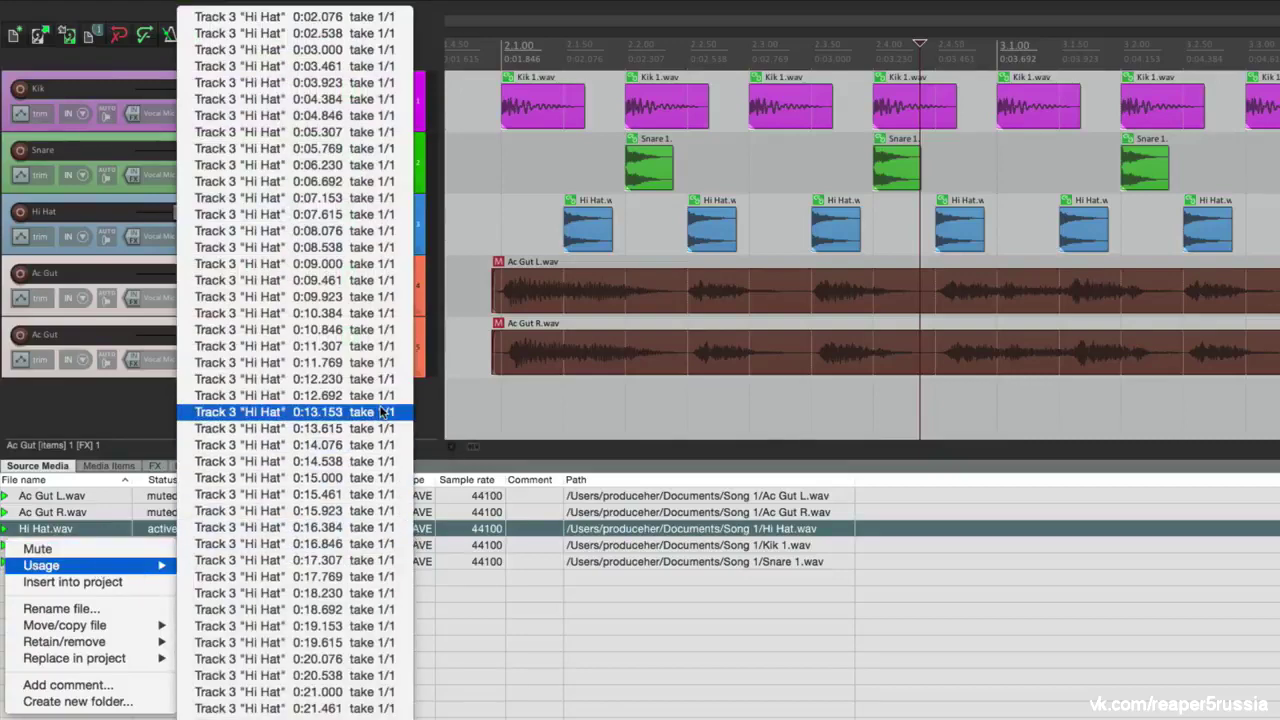
pyautogui.click(380, 50)
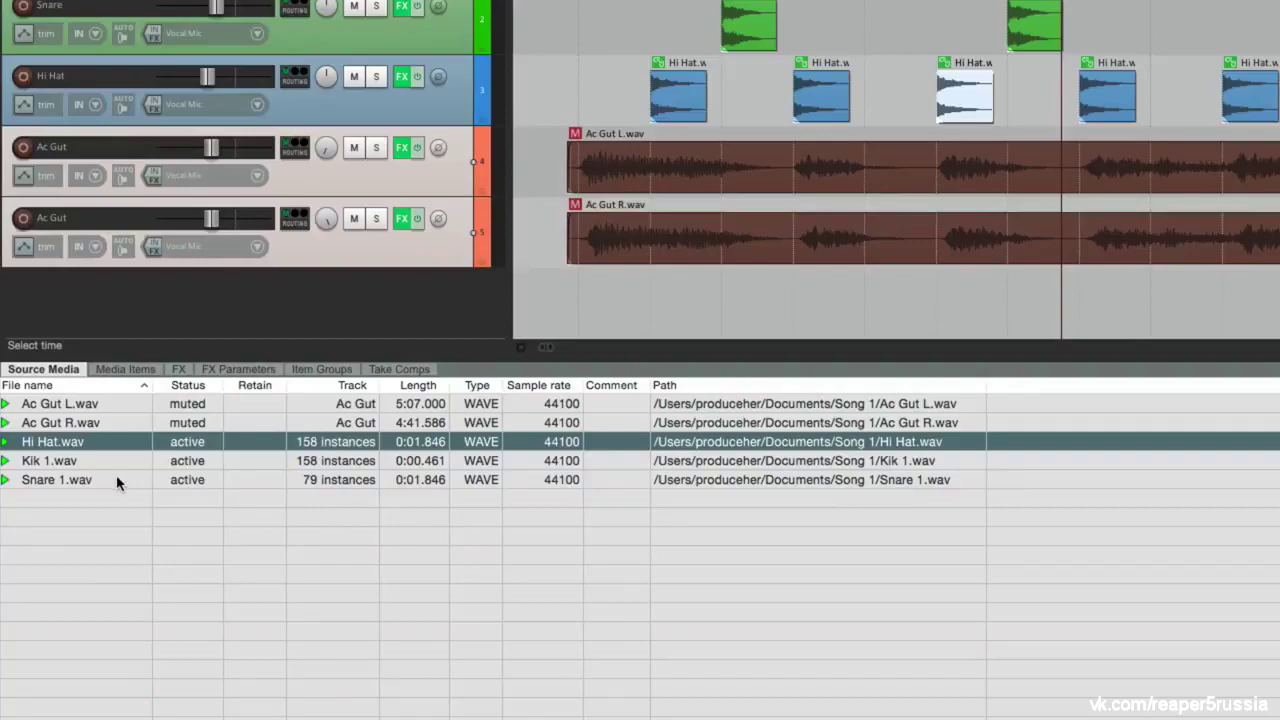
# List the usages of Snare 1.wav and select its instance at 0:02.307 on the Snare track
pyautogui.click(116, 479)
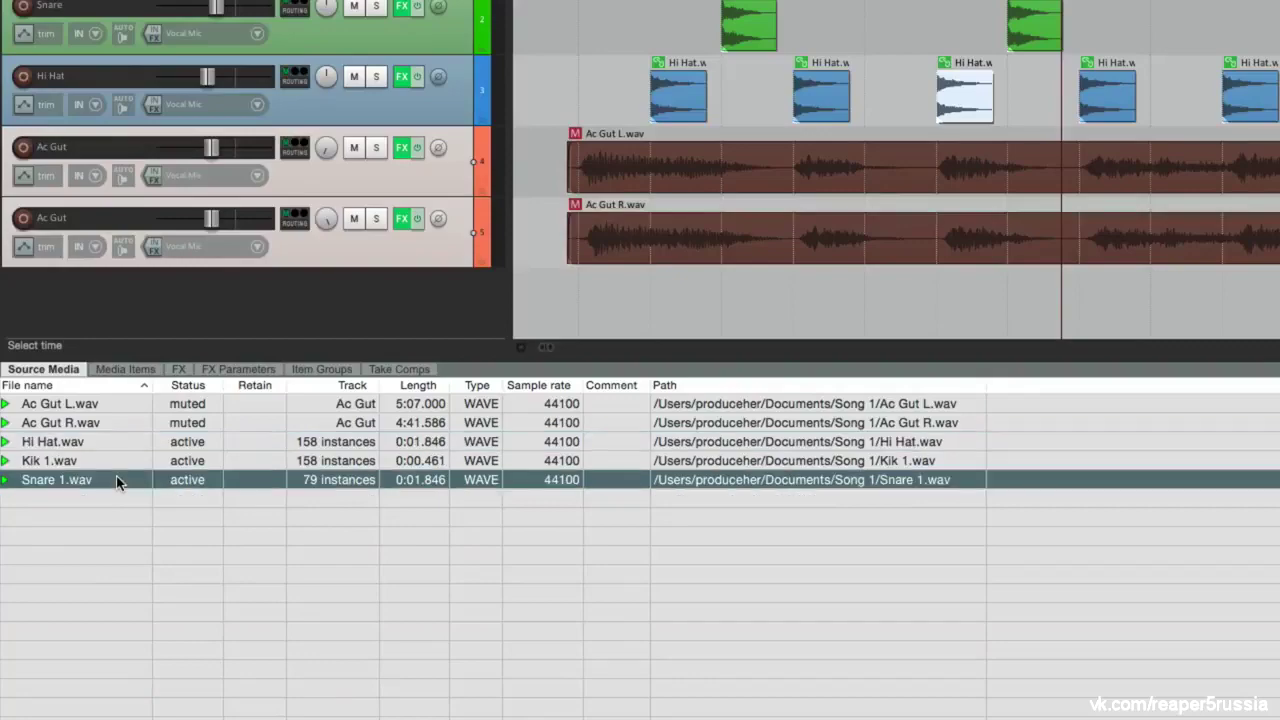
pyautogui.rightClick(116, 479)
pyautogui.moveTo(117, 522)
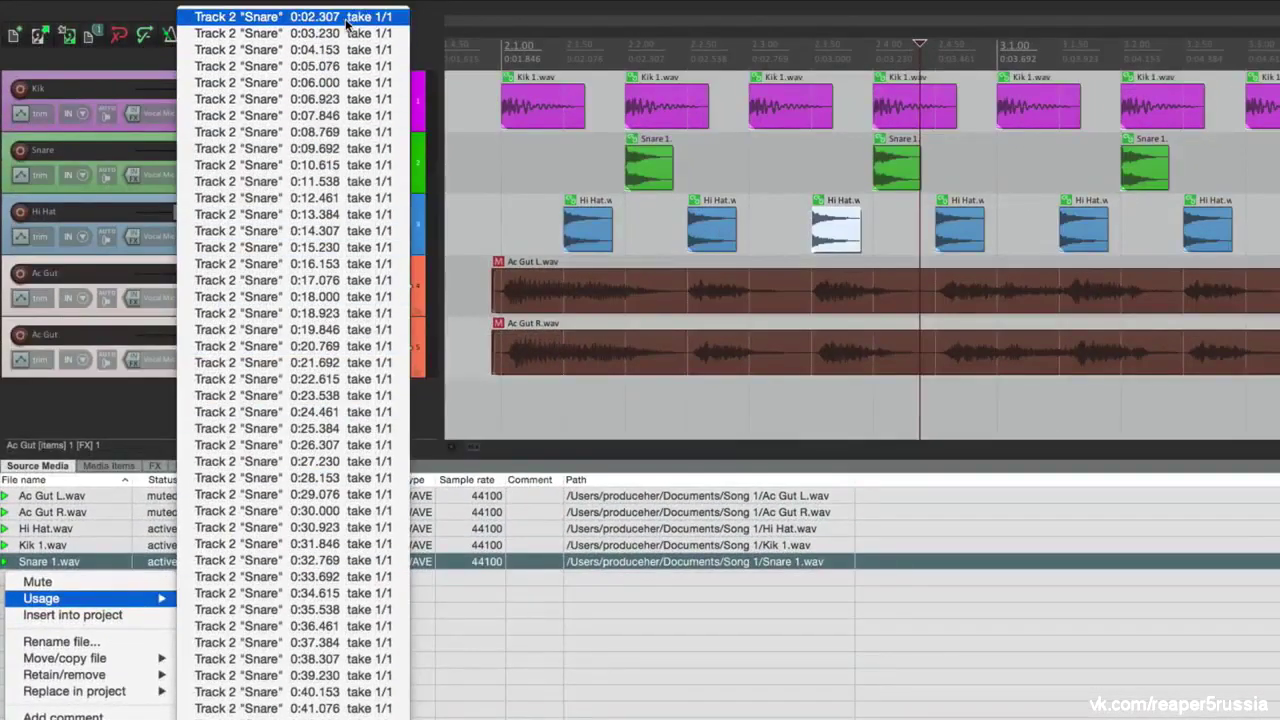
pyautogui.click(347, 17)
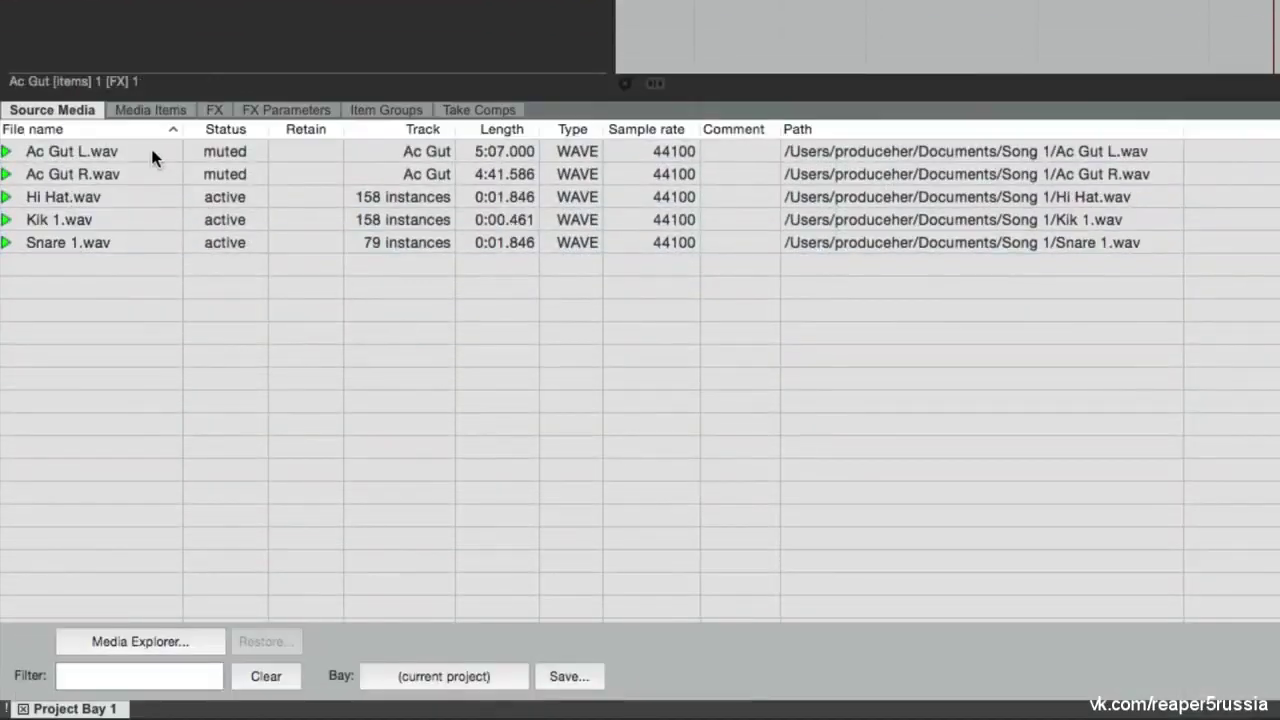
# Compare the rename and other context options for Ac Gut L.wav in the source media and media items lists
pyautogui.rightClick(152, 157)
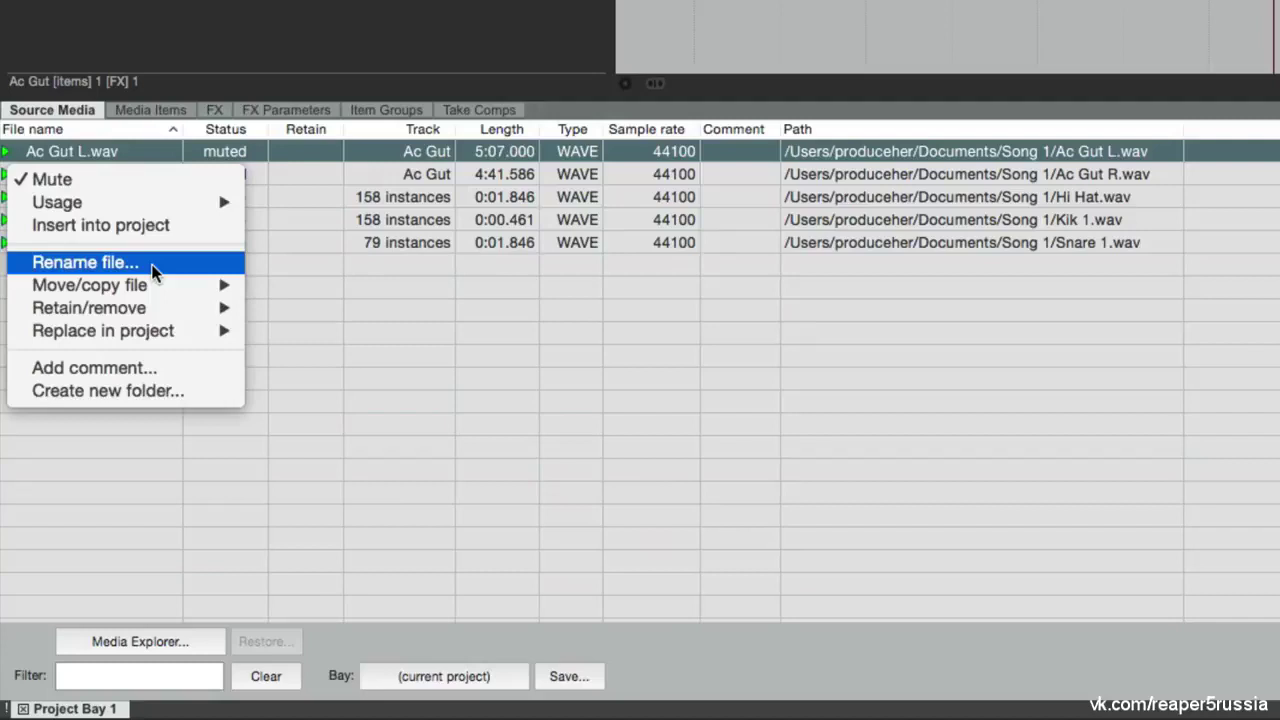
pyautogui.click(285, 270)
pyautogui.click(161, 108)
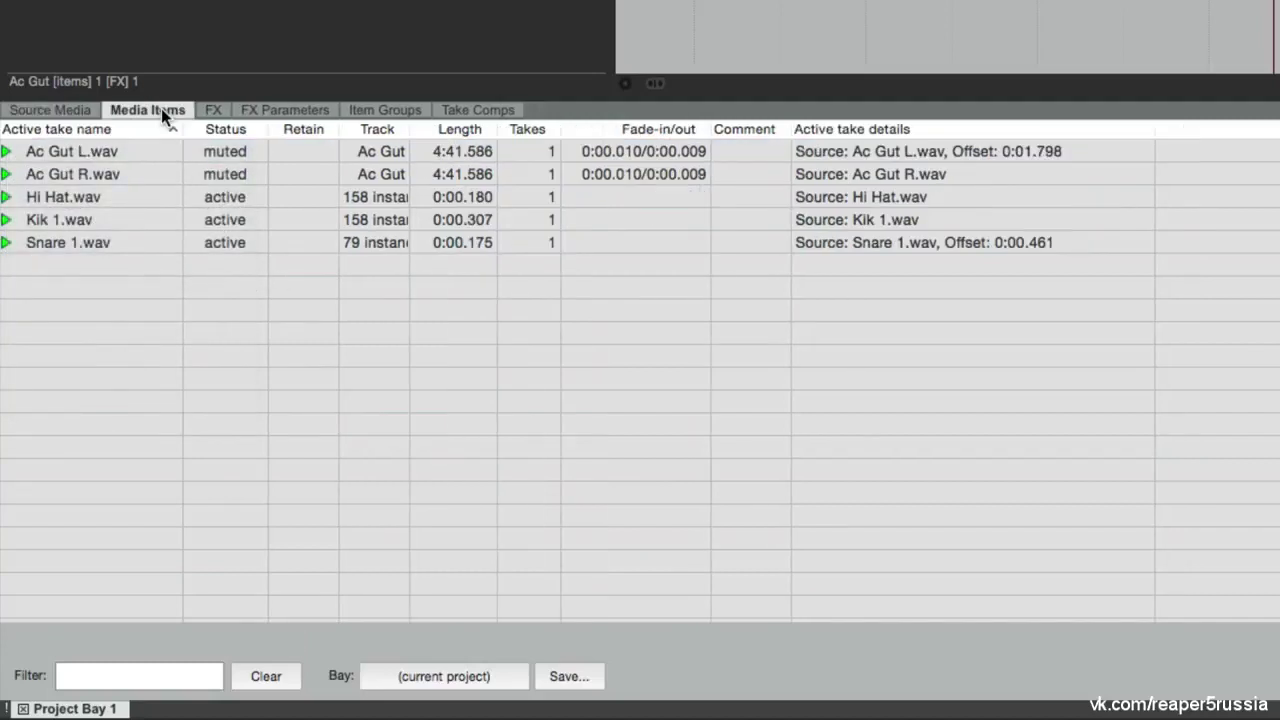
pyautogui.rightClick(116, 154)
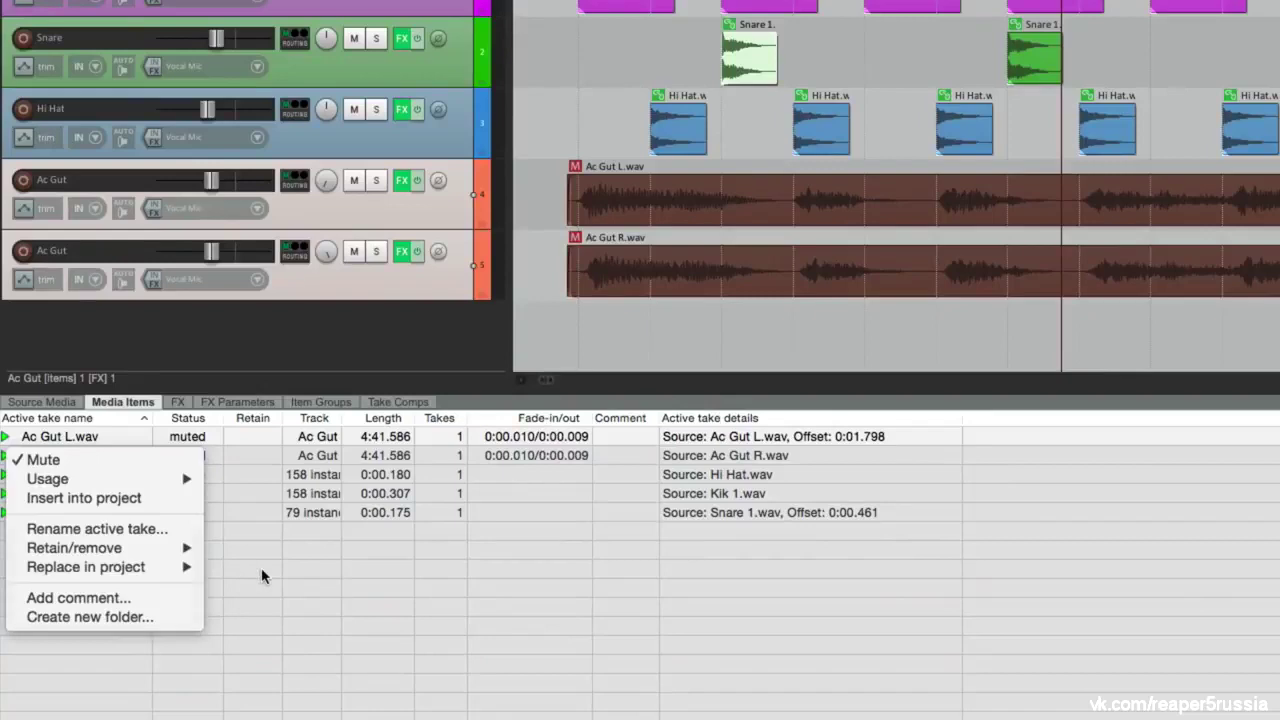
pyautogui.click(262, 576)
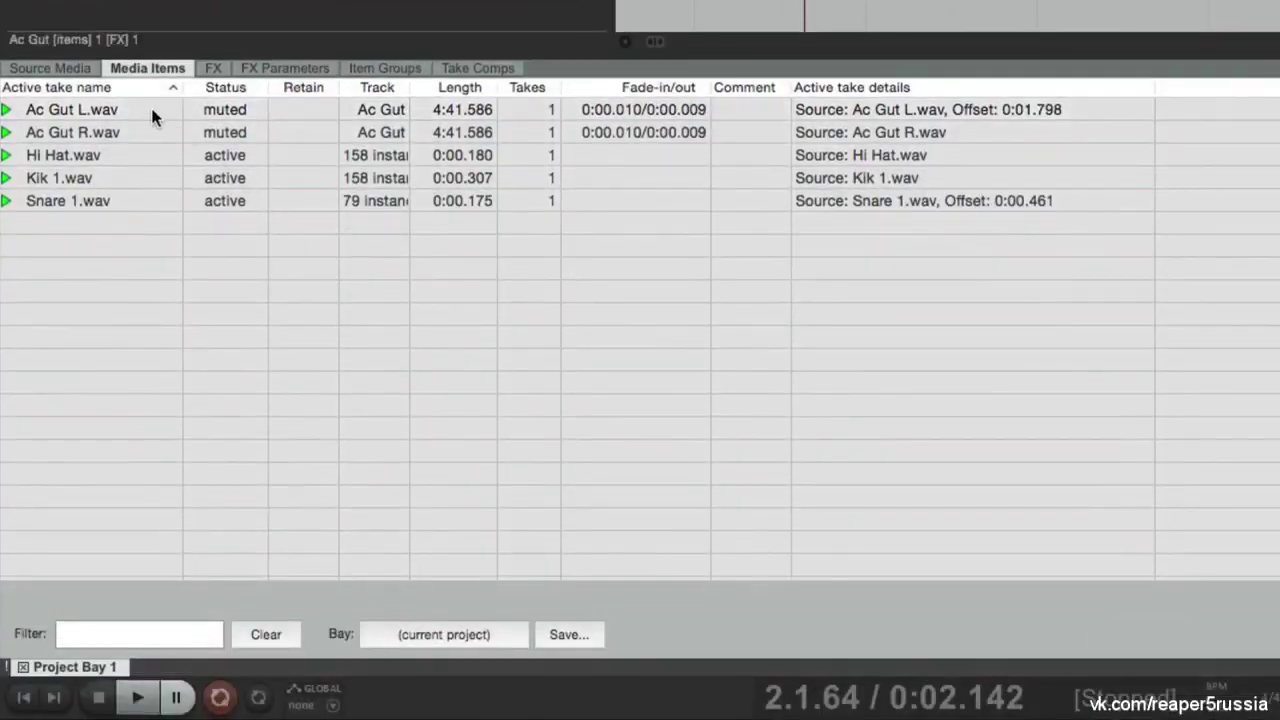
pyautogui.rightClick(152, 112)
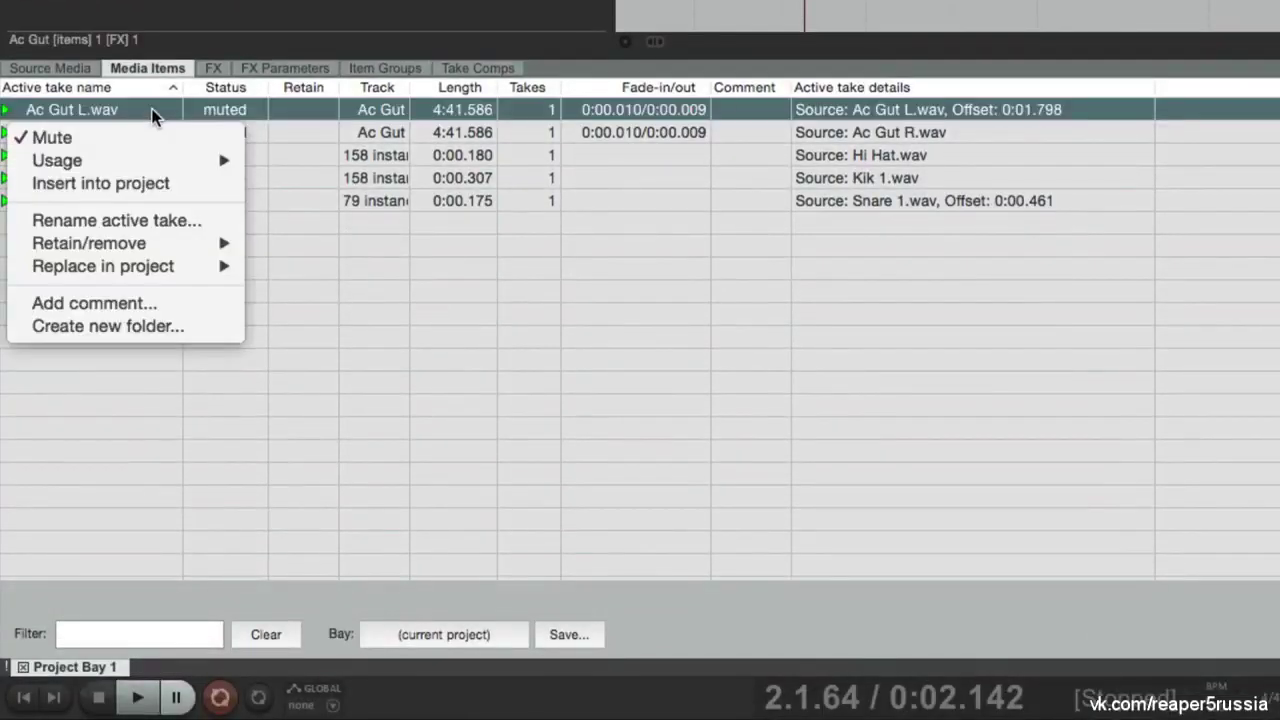
pyautogui.moveTo(47, 258)
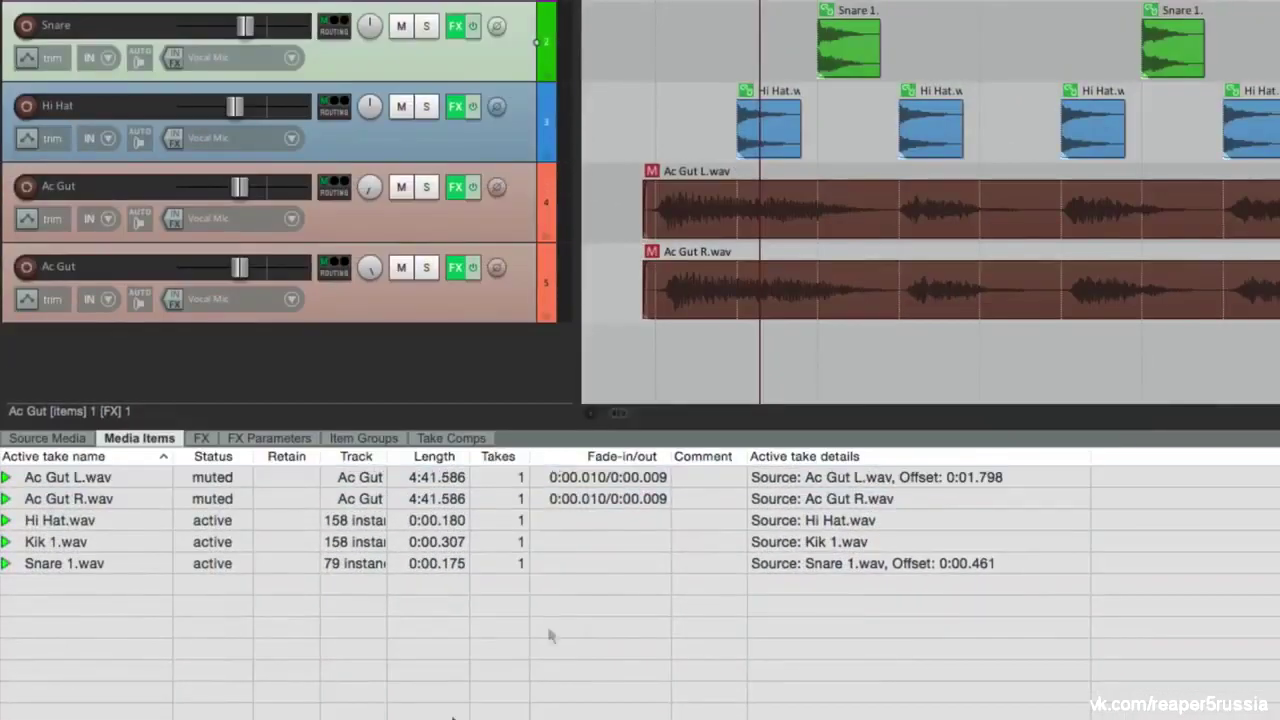
# Delete all items on the Hi Hat track, check the source media list, and undo the deletion
pyautogui.doubleClick(493, 142)
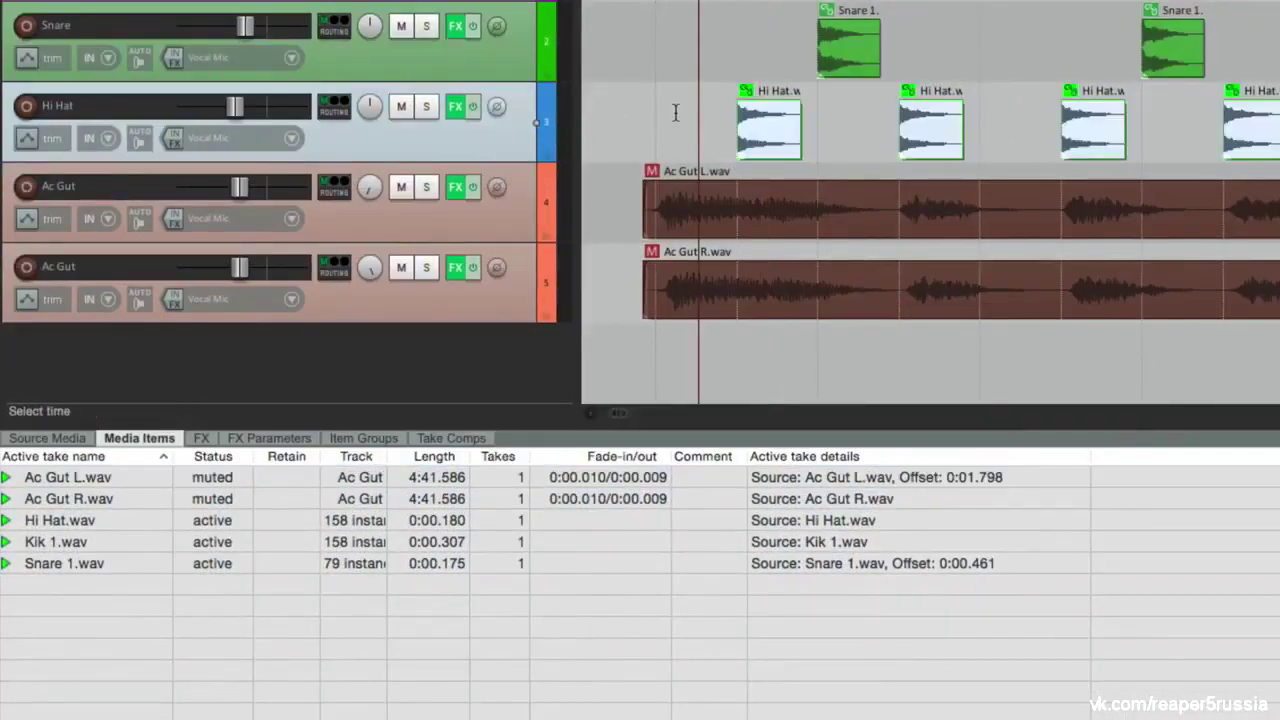
pyautogui.press('Delete')
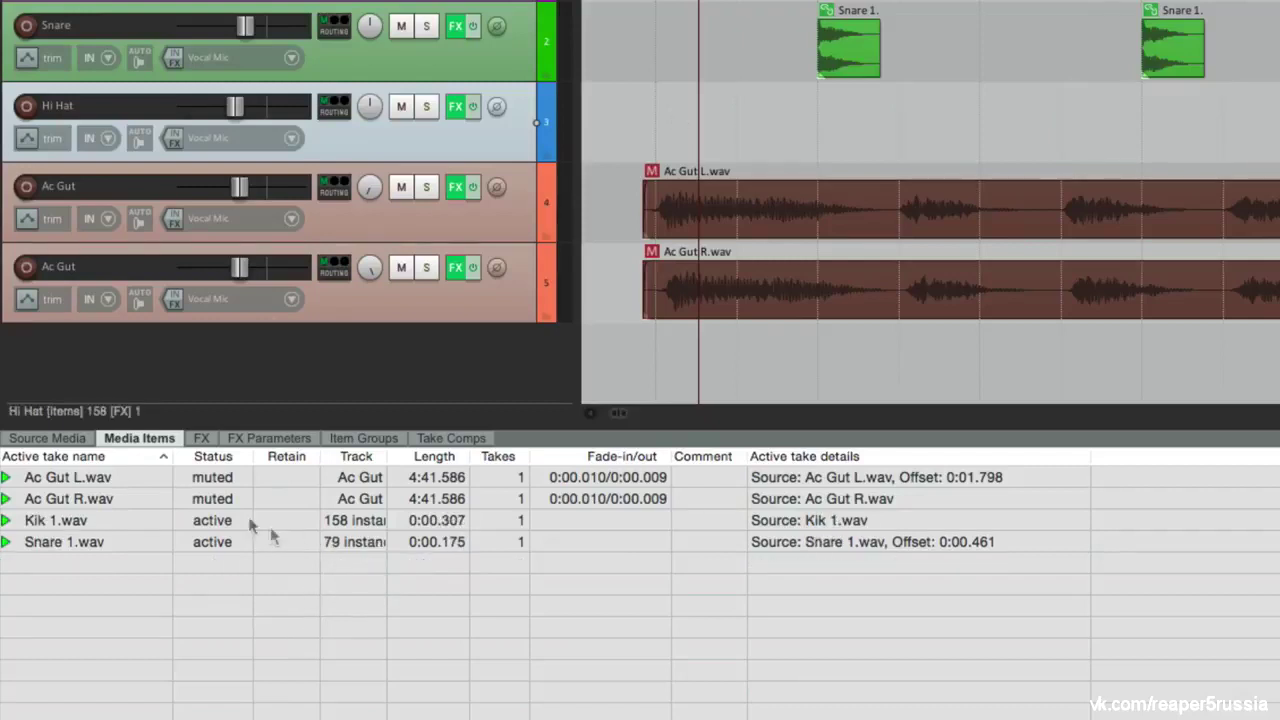
pyautogui.click(48, 438)
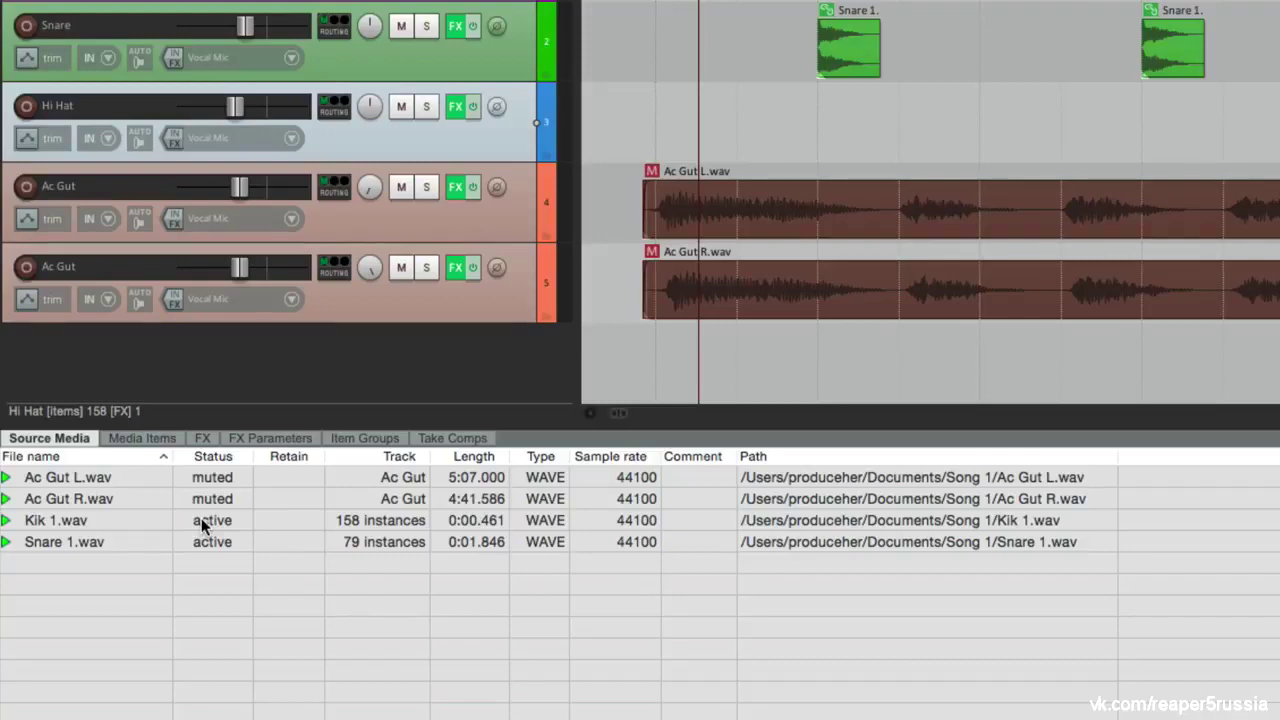
pyautogui.press('super+z')
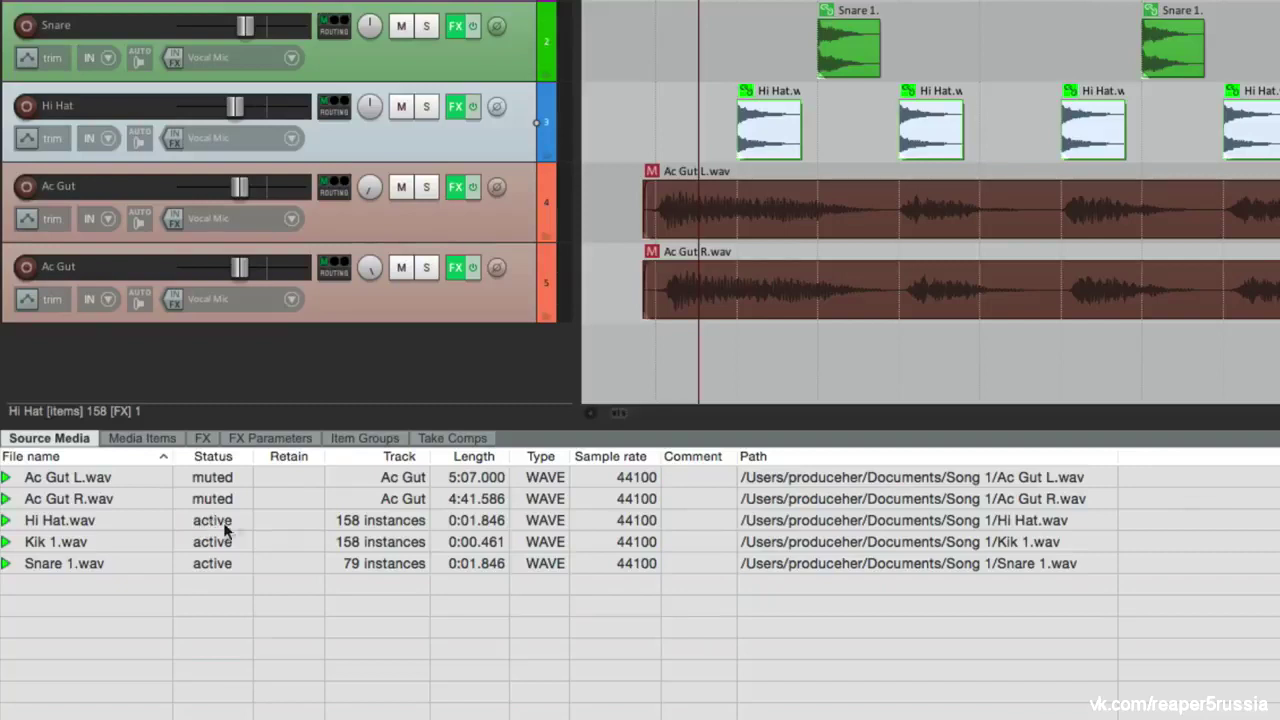
# Set Hi Hat.wav in the source media list to be retained in the bay
pyautogui.click(296, 520)
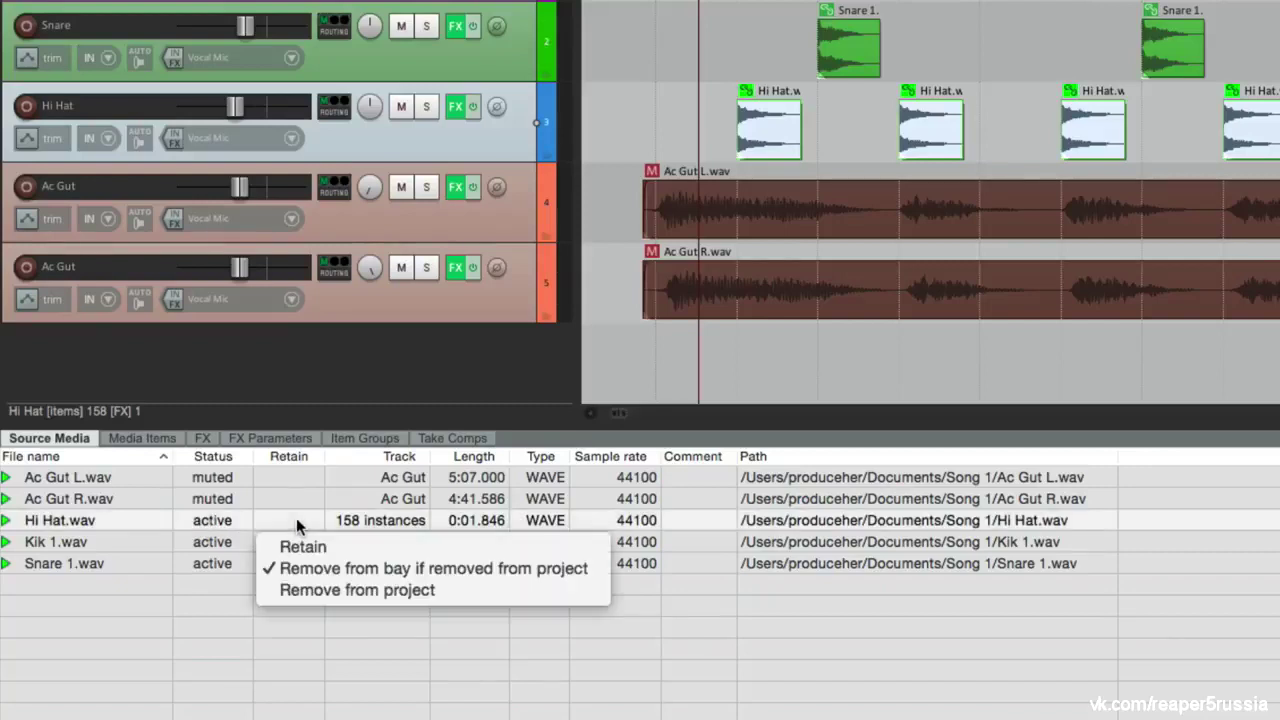
pyautogui.click(367, 545)
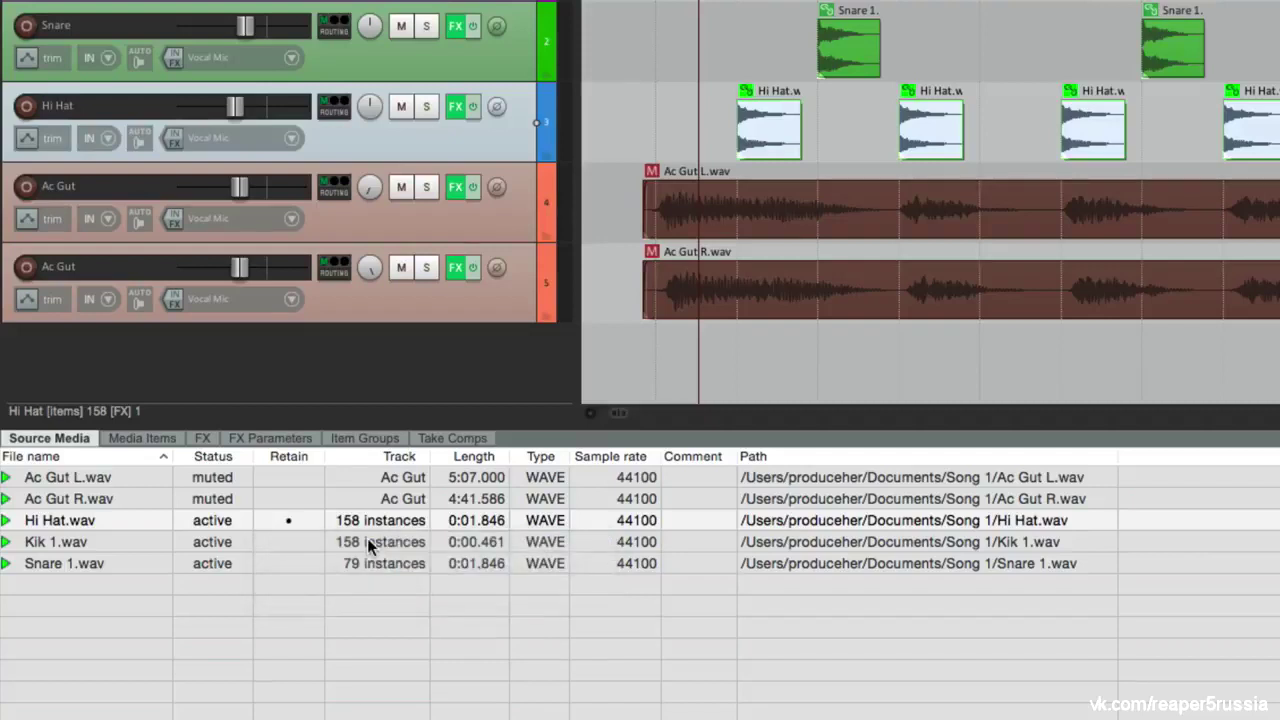
# Delete all Hi Hat track items while their source file is retained, and undo the deletion
pyautogui.click(634, 308)
pyautogui.doubleClick(494, 143)
pyautogui.press('Delete')
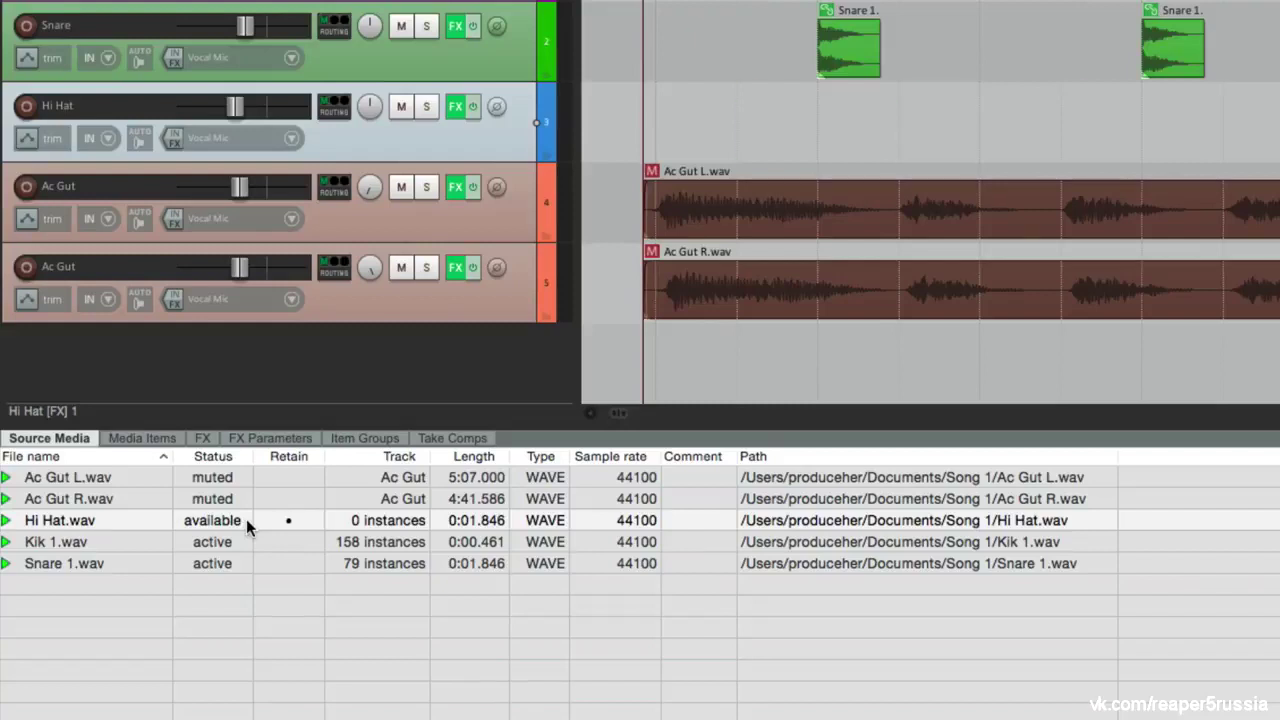
pyautogui.press('super+z')
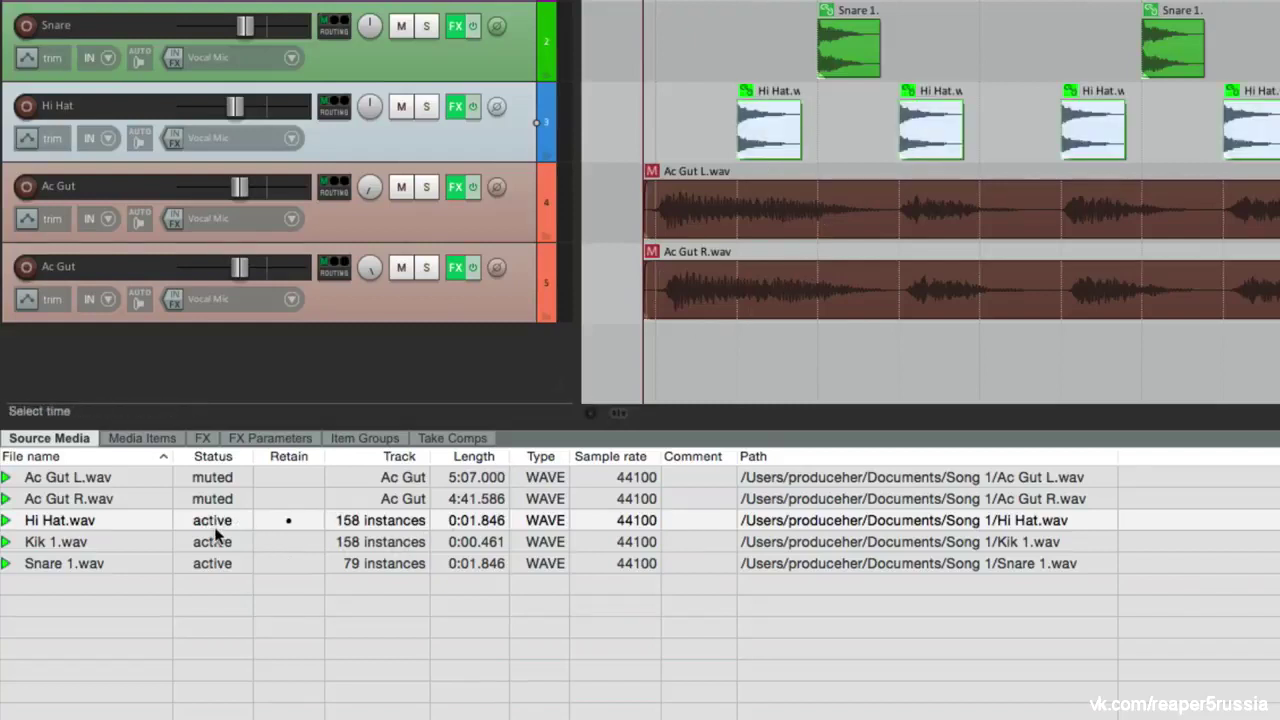
# Unmute the Ac Gut L.wav and Ac Gut R.wav items on tracks 4 and 5
pyautogui.click(651, 171)
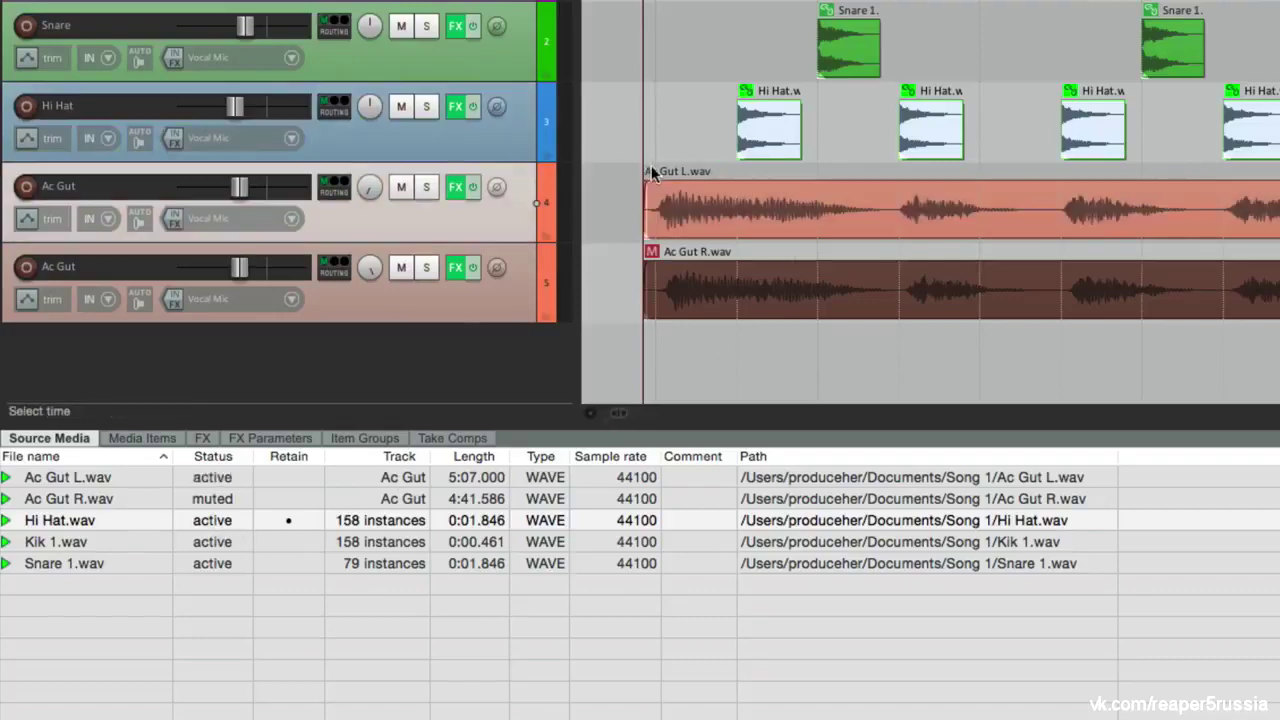
pyautogui.click(652, 252)
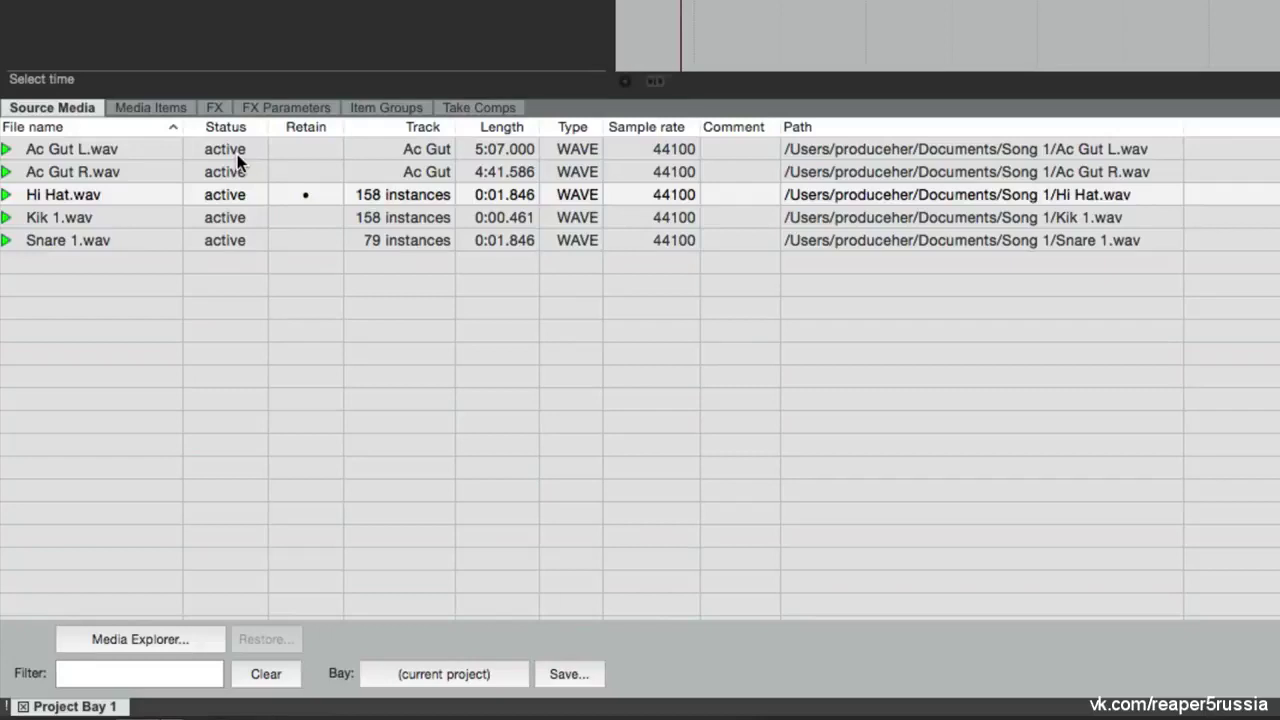
# Switch Hi Hat.wav from Retain to Remove from bay if removed from project
pyautogui.rightClick(303, 196)
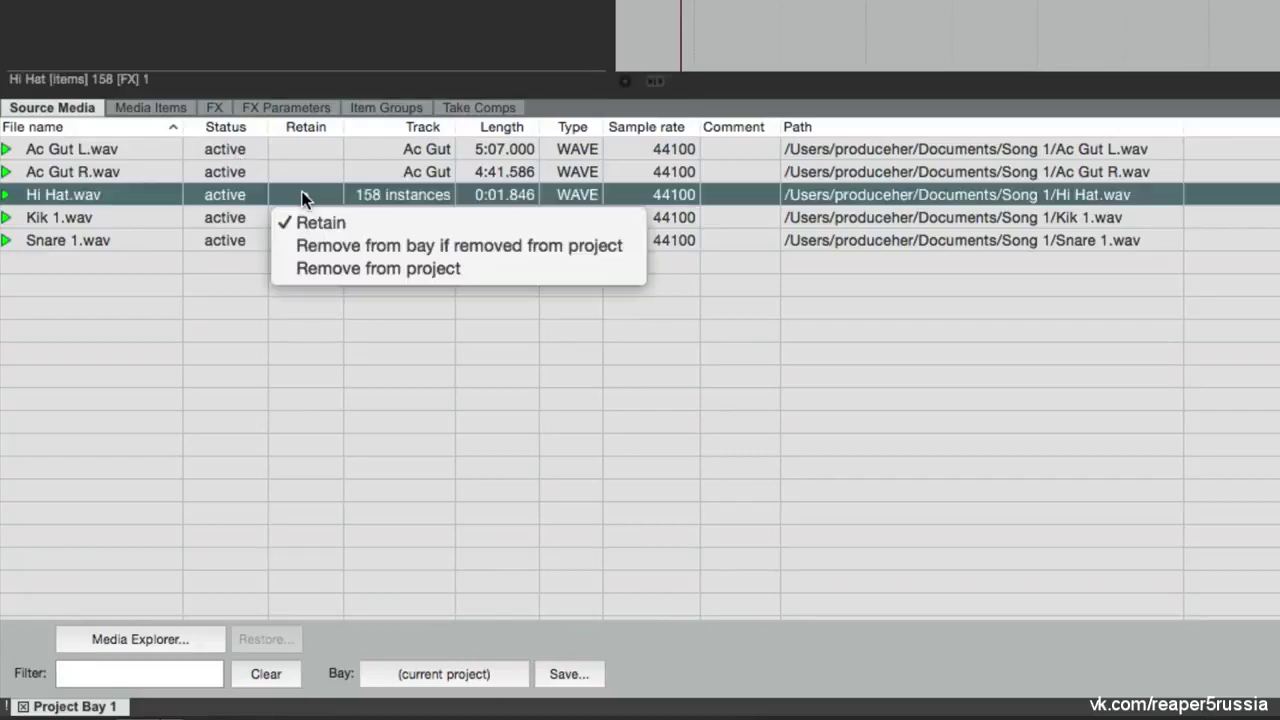
pyautogui.click(272, 243)
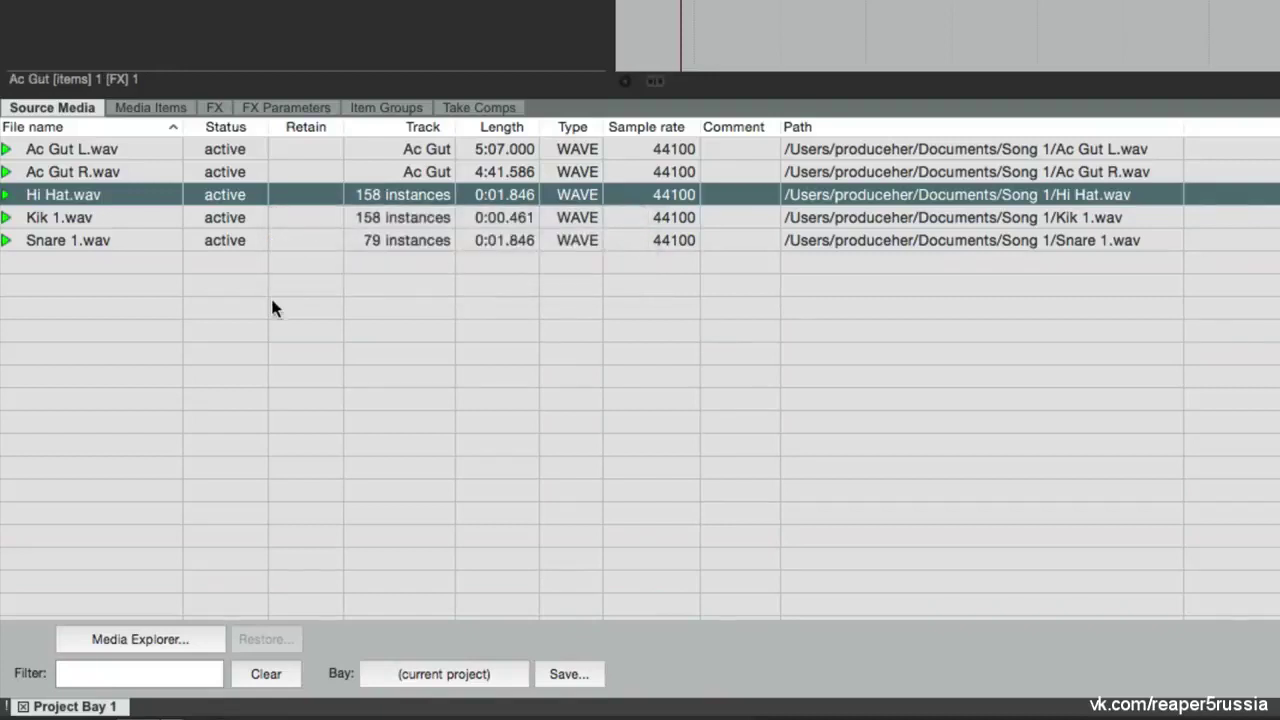
pyautogui.rightClick(165, 196)
pyautogui.moveTo(47, 380)
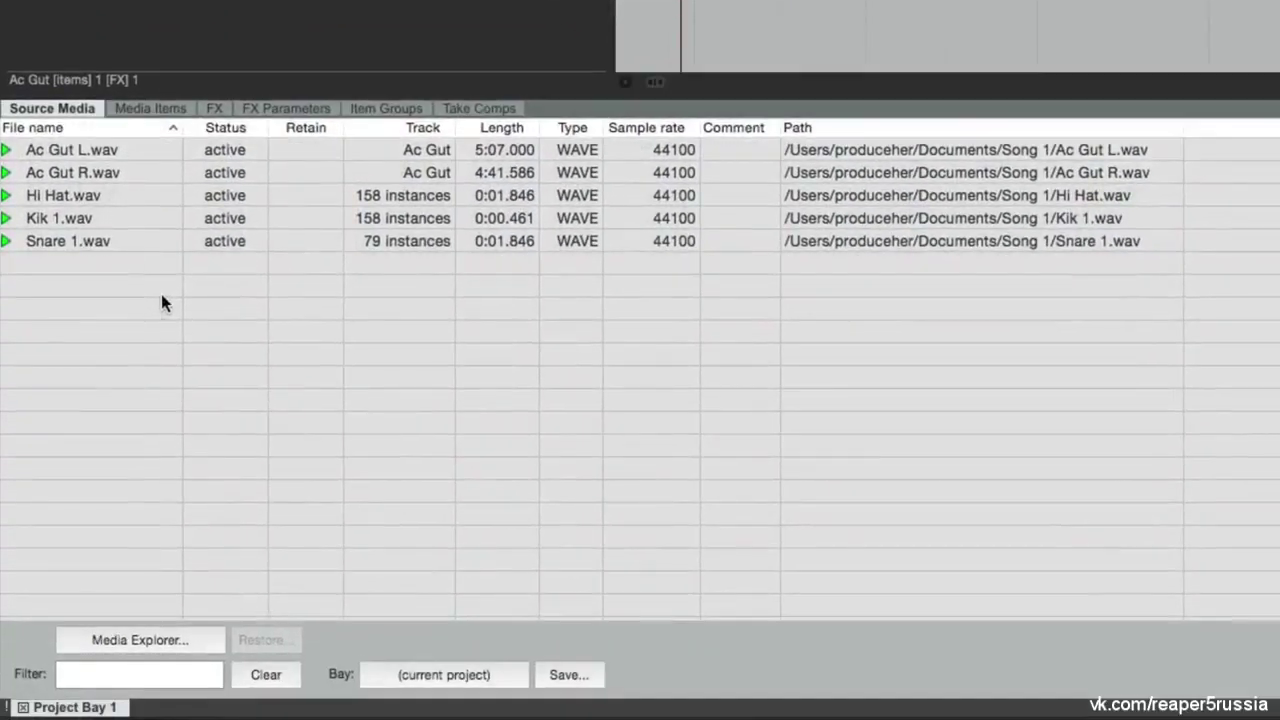
# Replace all instances of Kik 1.wav in the project with 909 Kik 1.wav from the Drum Sounds/909 Library folder
pyautogui.click(140, 216)
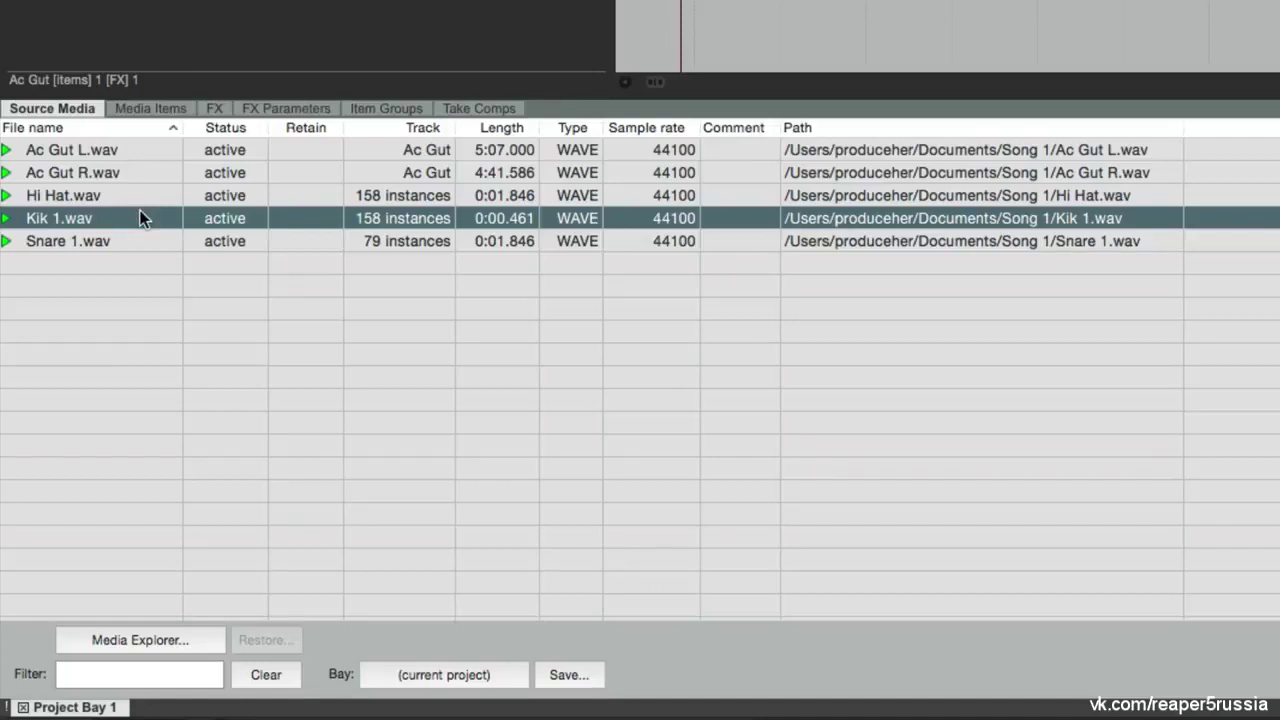
pyautogui.rightClick(140, 218)
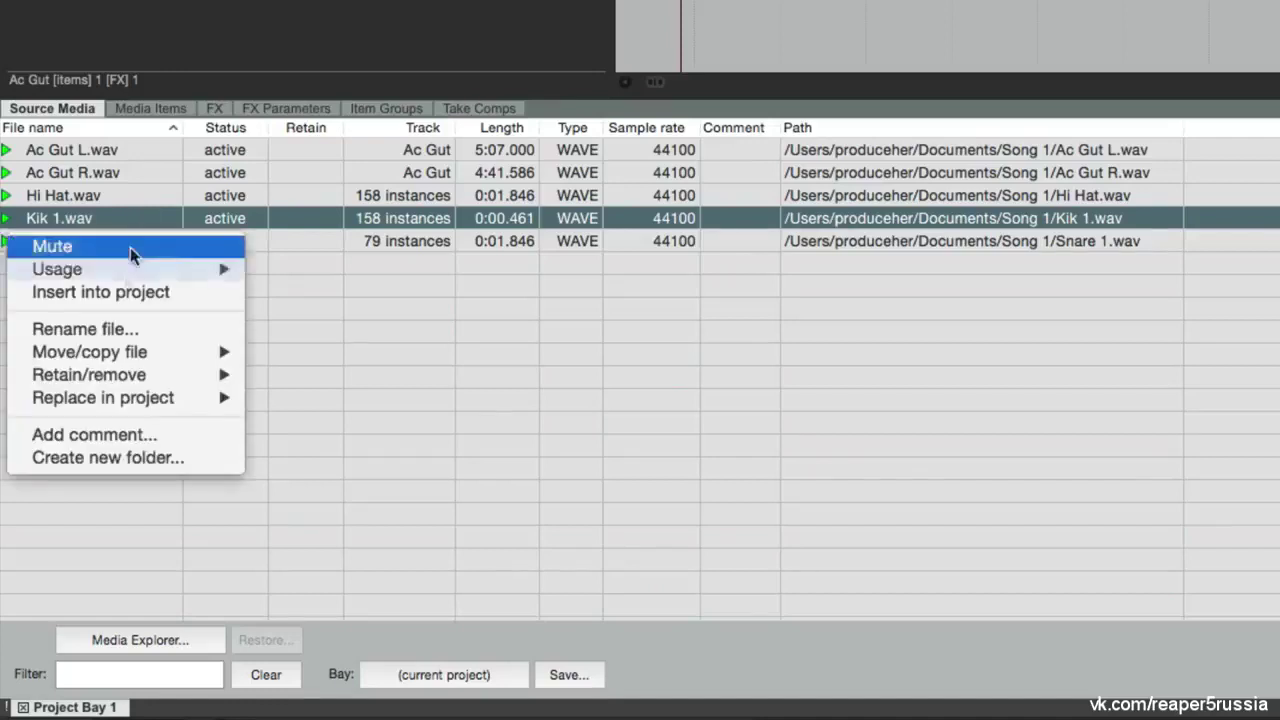
pyautogui.moveTo(113, 400)
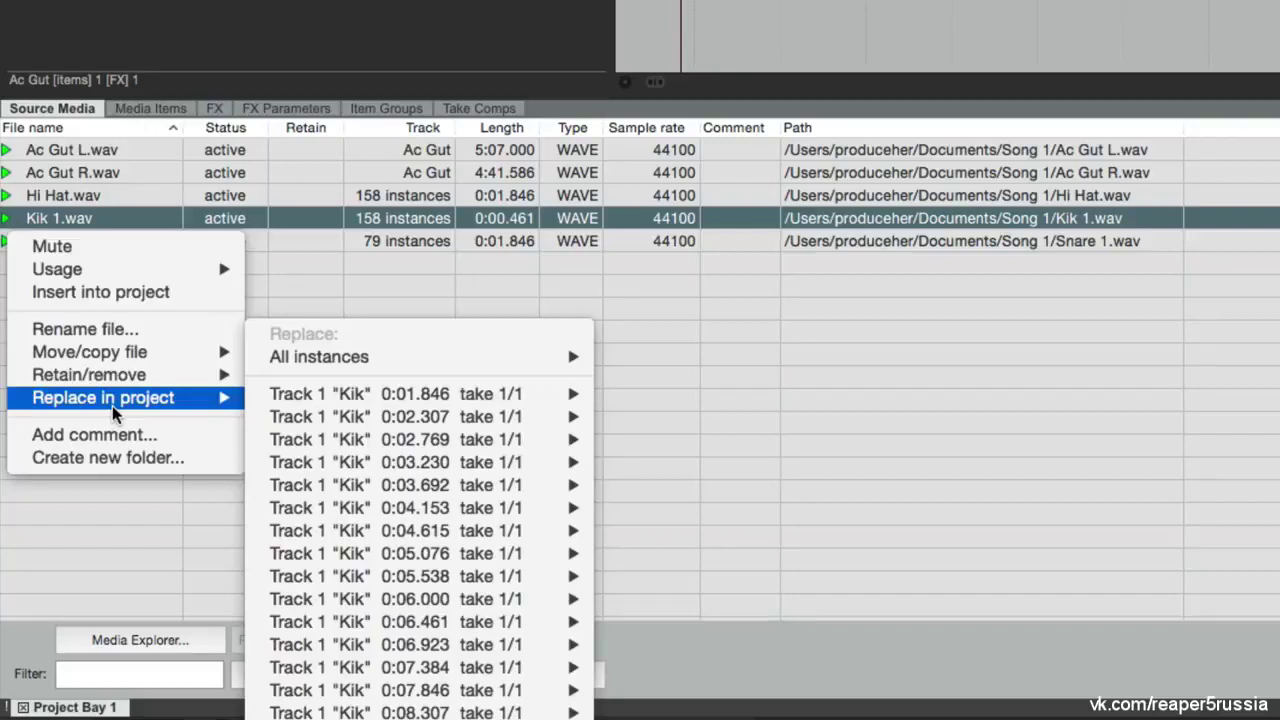
pyautogui.moveTo(282, 399)
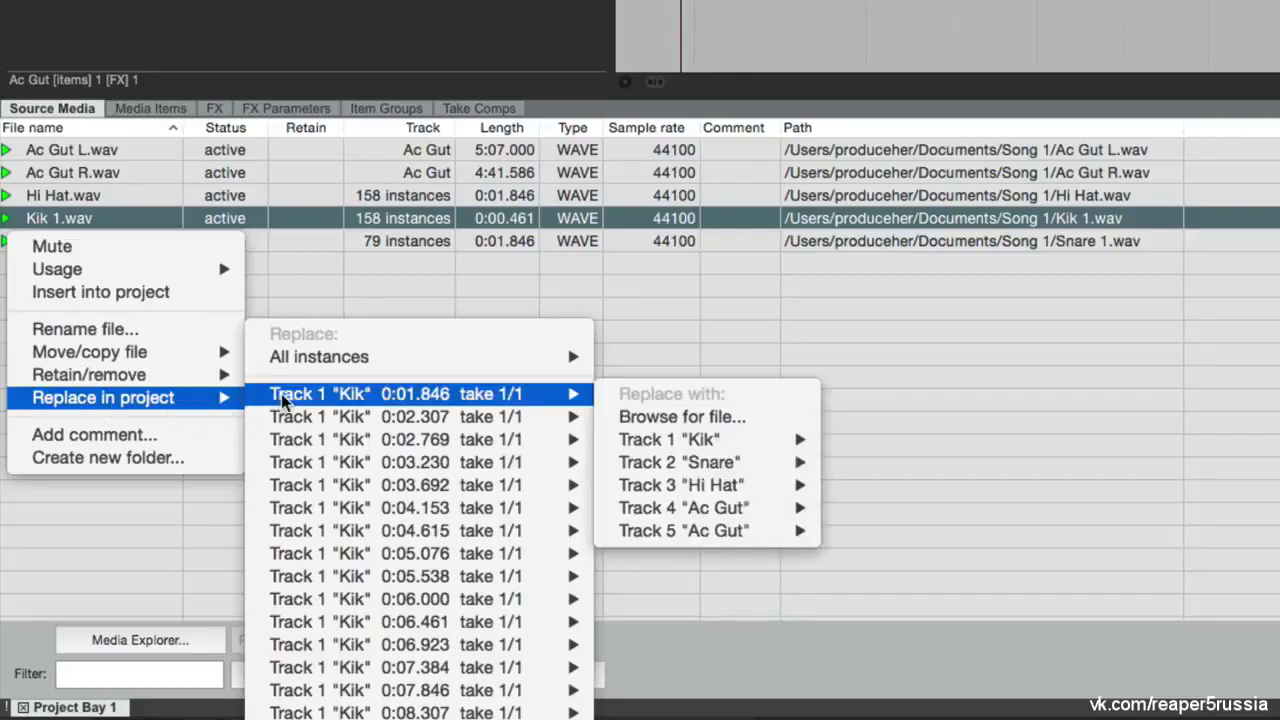
pyautogui.moveTo(288, 368)
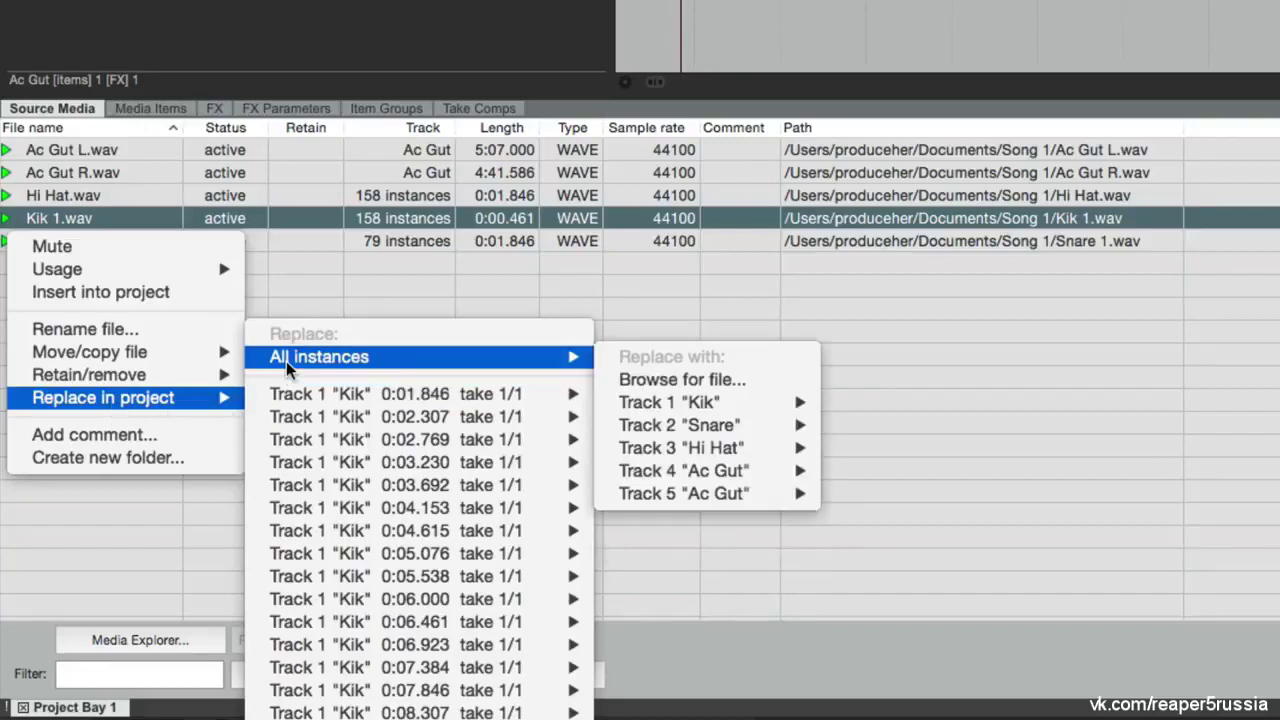
pyautogui.moveTo(660, 428)
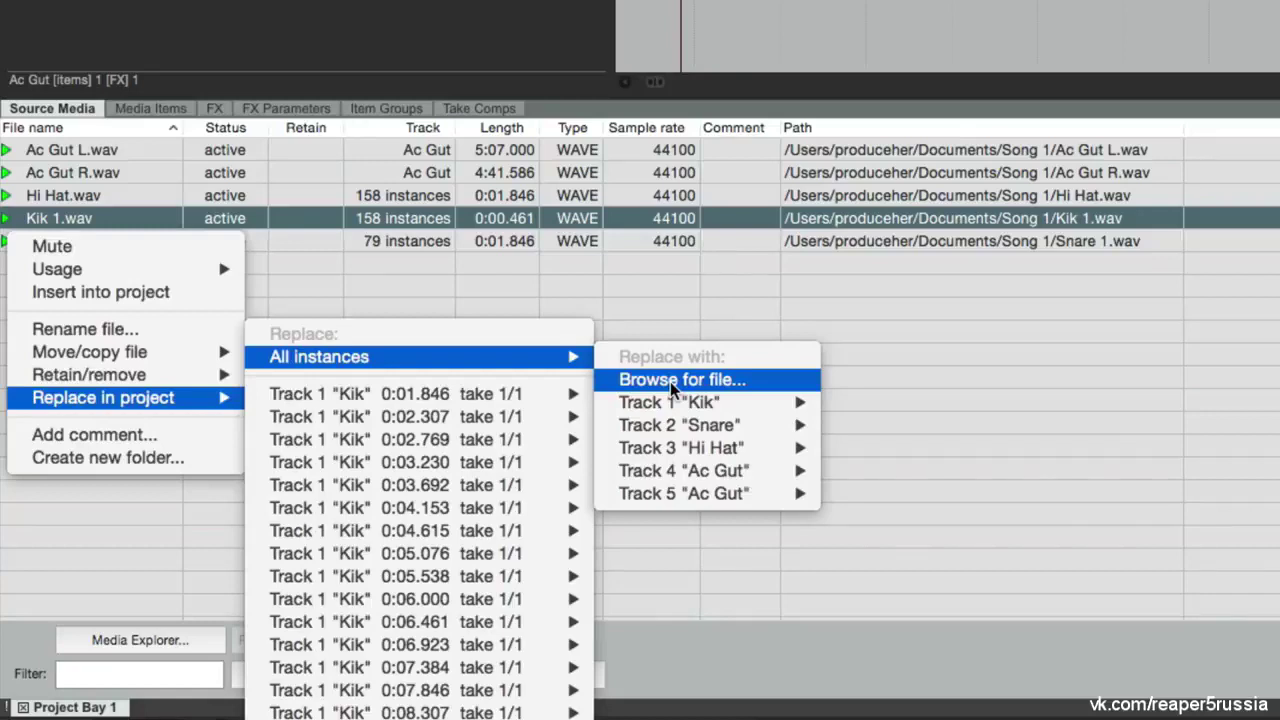
pyautogui.click(672, 381)
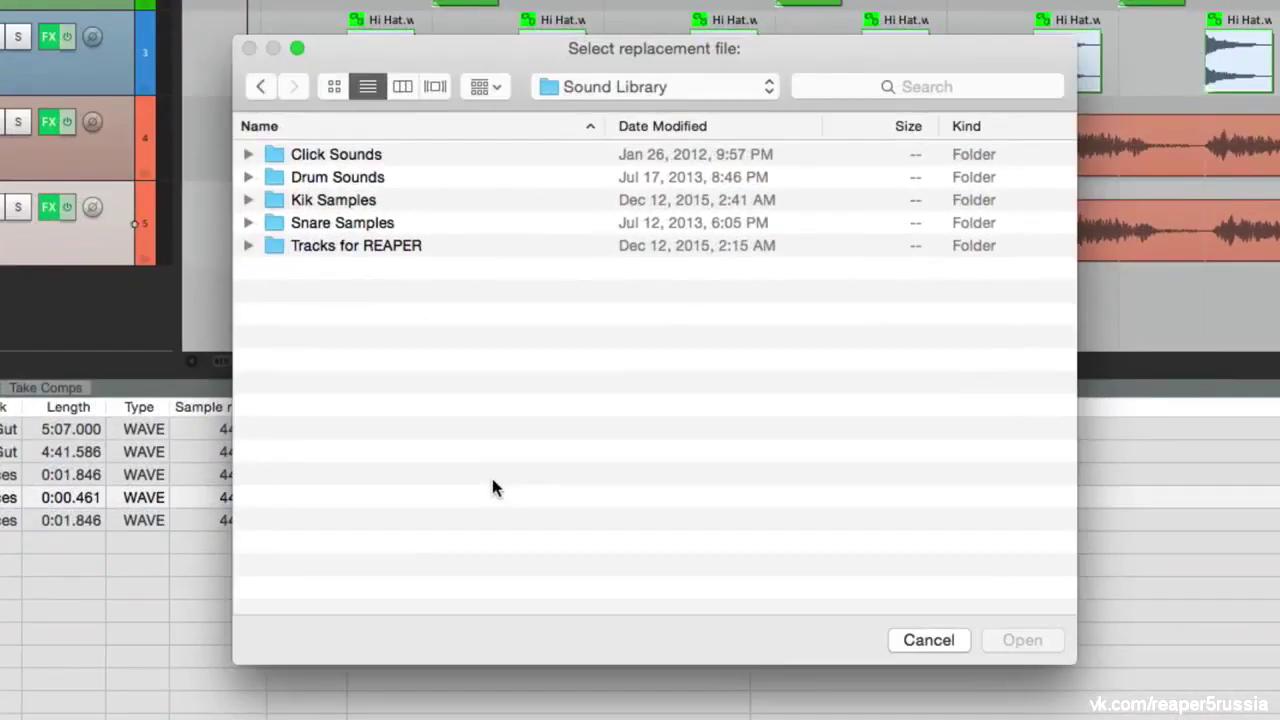
pyautogui.click(460, 179)
pyautogui.doubleClick(460, 179)
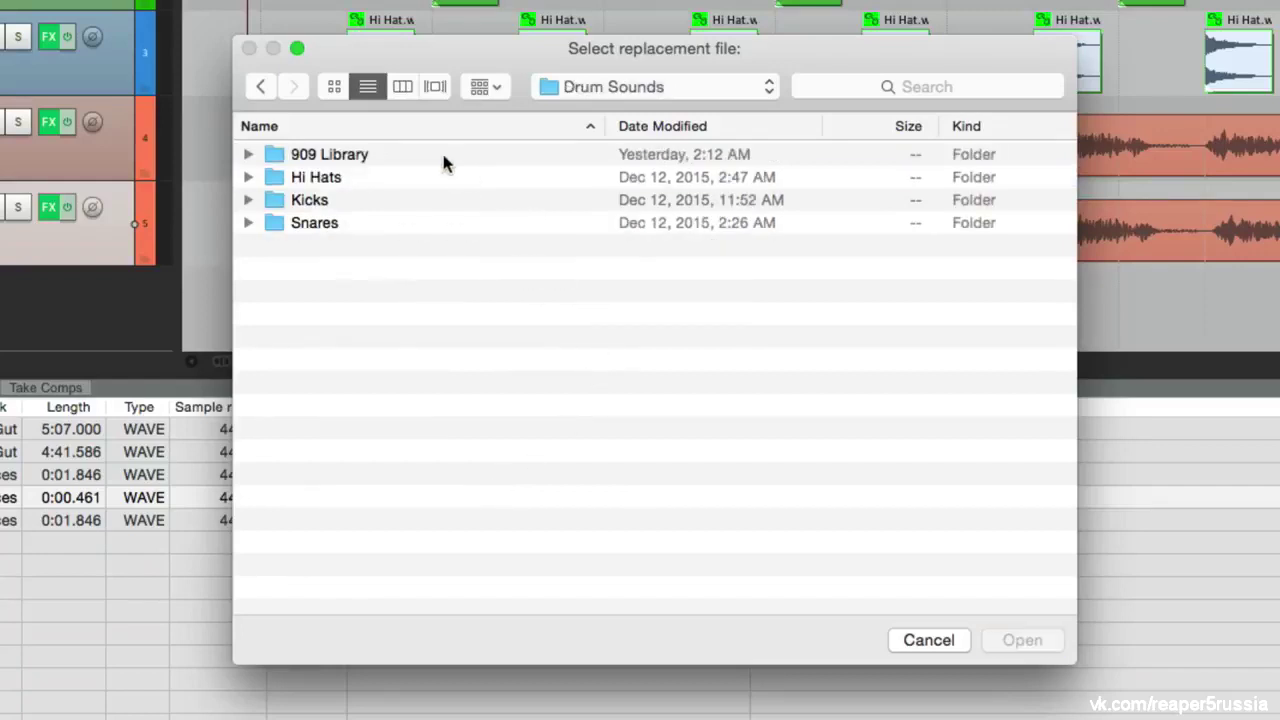
pyautogui.doubleClick(443, 157)
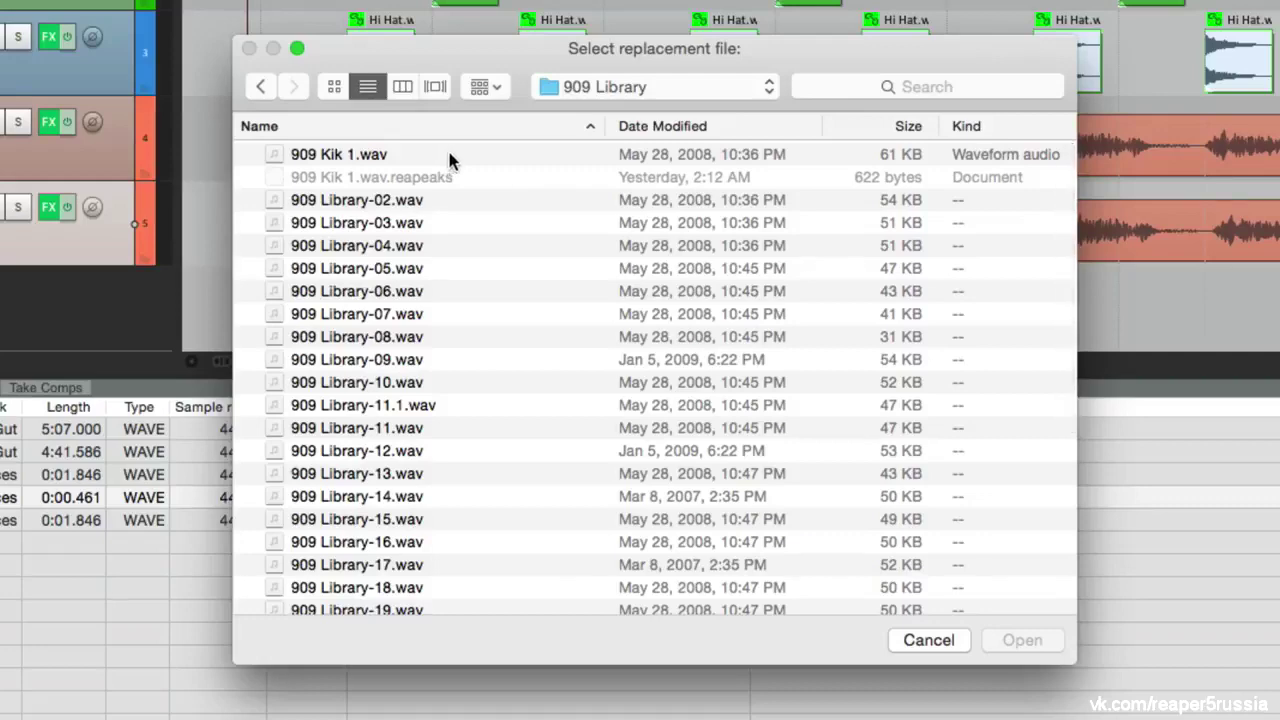
pyautogui.click(407, 154)
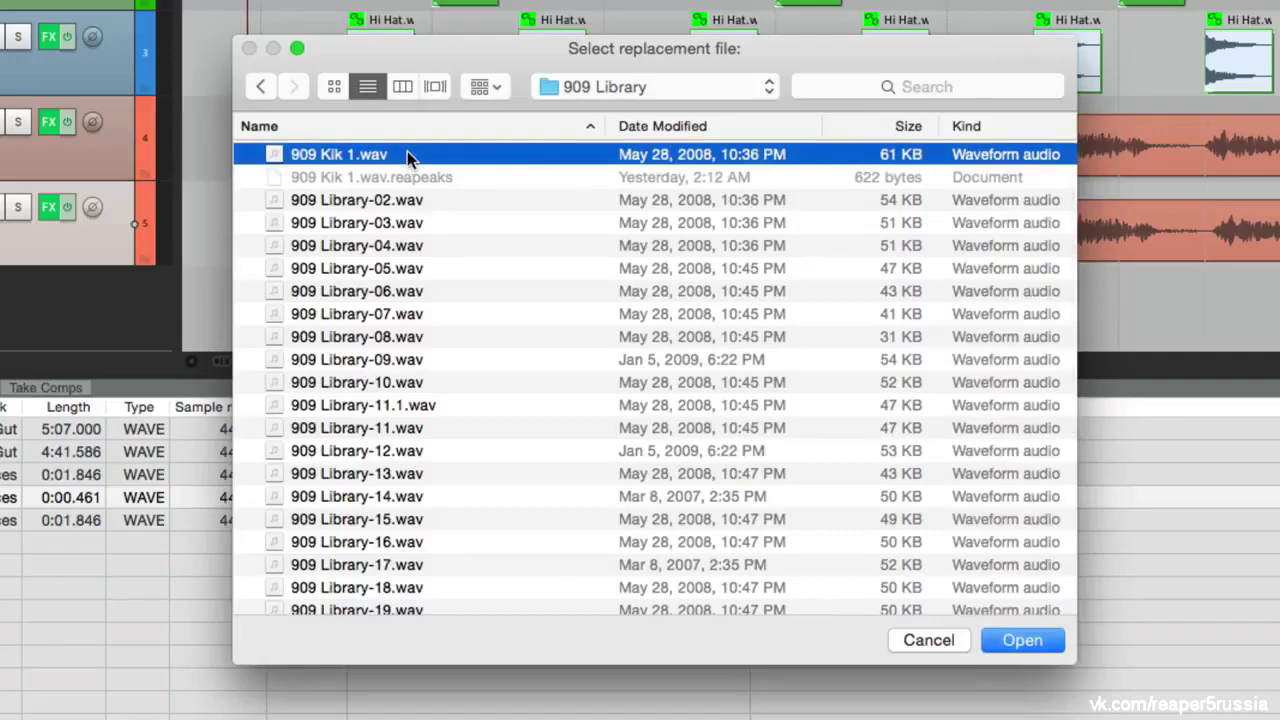
pyautogui.doubleClick(407, 154)
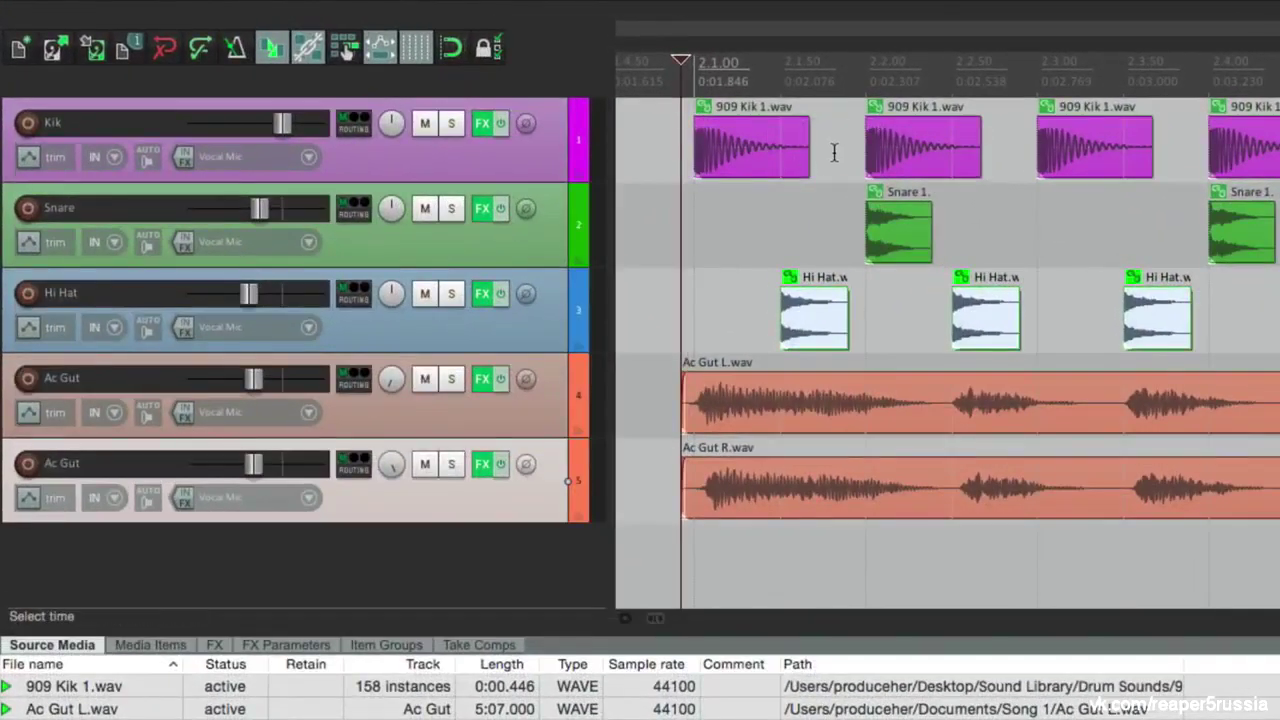
# Undo the kick sample replacement and redo it to compare both samples on the Kik track
pyautogui.press('super+z')
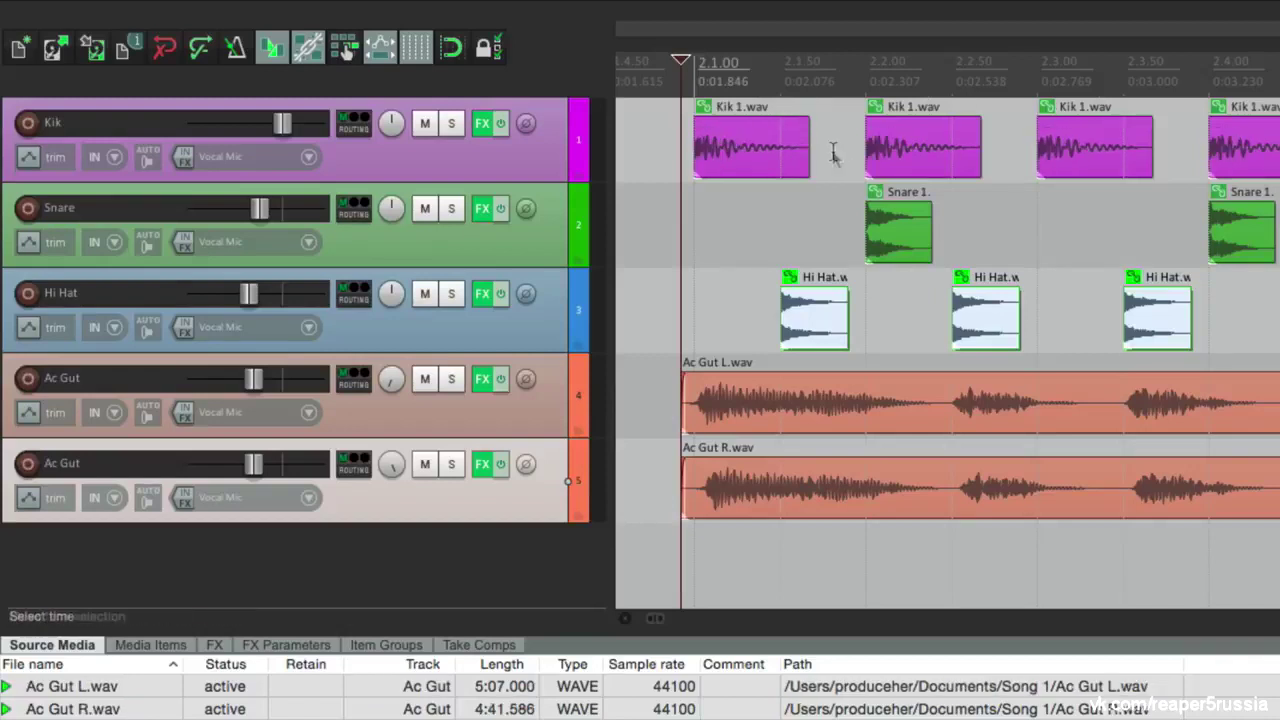
pyautogui.press('super+shift+z')
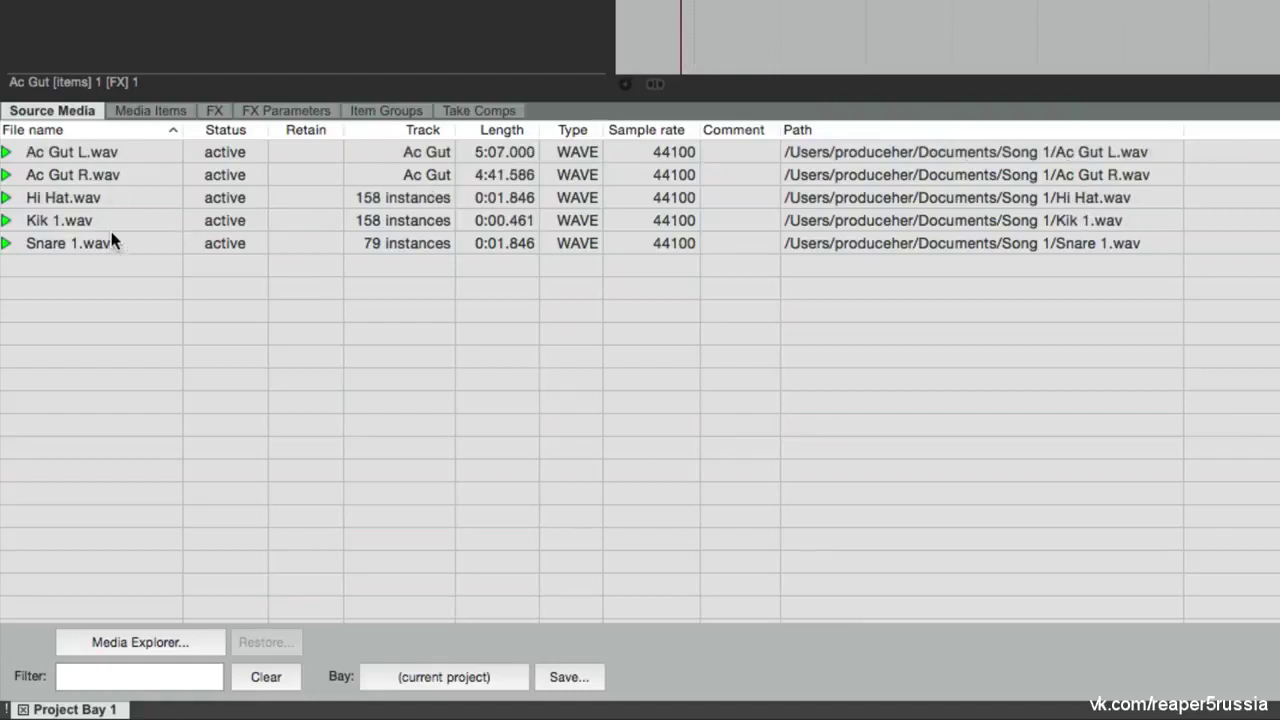
# Set Kik 1.wav in the source media list to Retain
pyautogui.rightClick(296, 230)
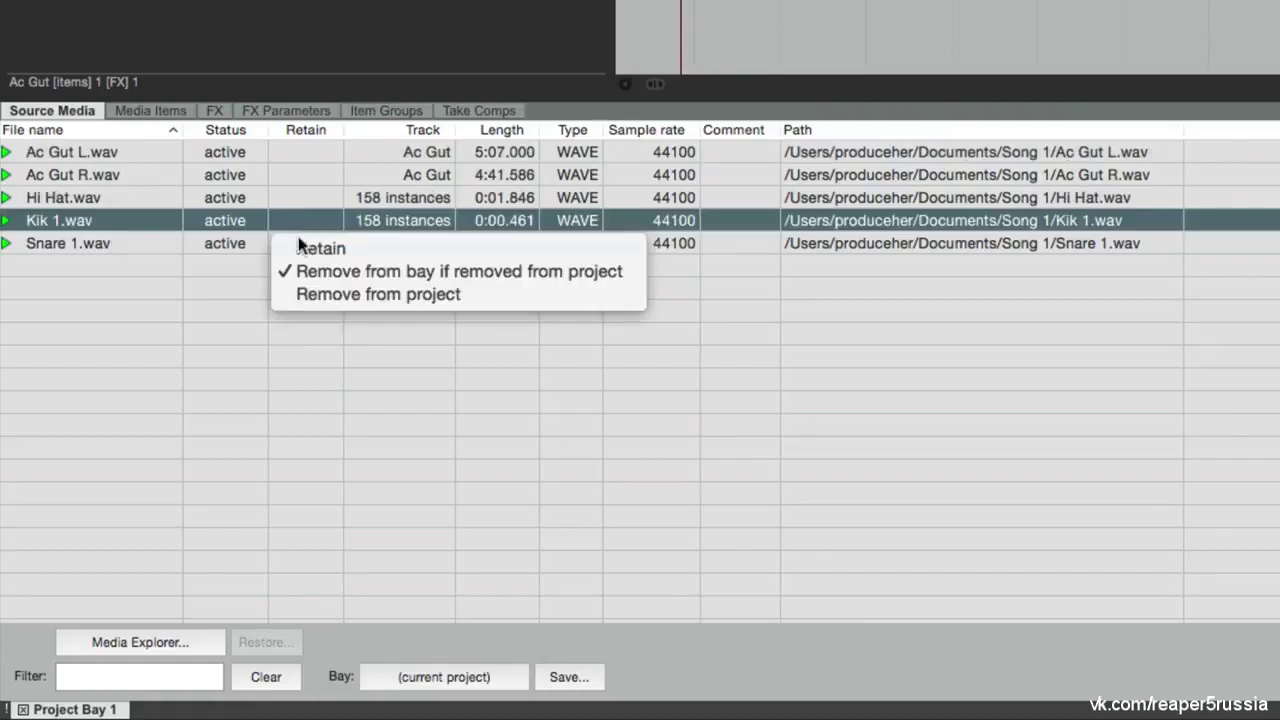
pyautogui.click(298, 240)
# With Kik 1.wav retained, replace all its instances in the project with 909 Kik 1.wav from the 909 Library folder
pyautogui.rightClick(163, 218)
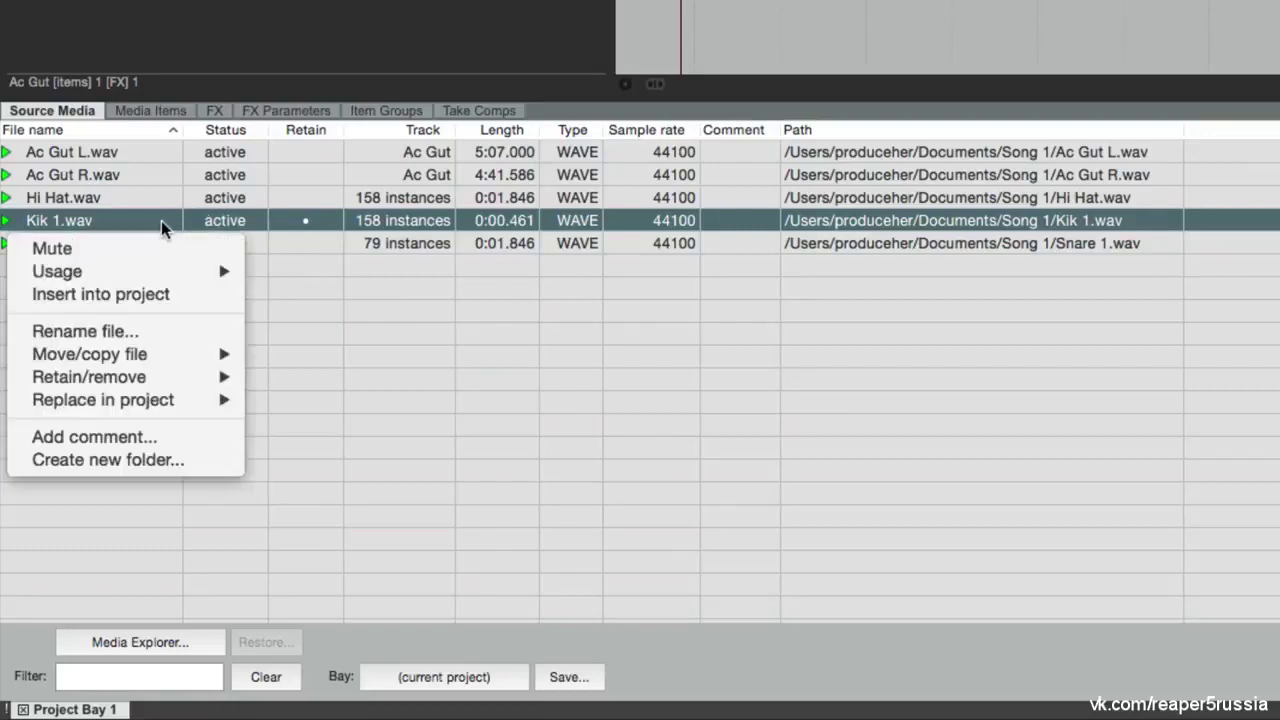
pyautogui.moveTo(129, 400)
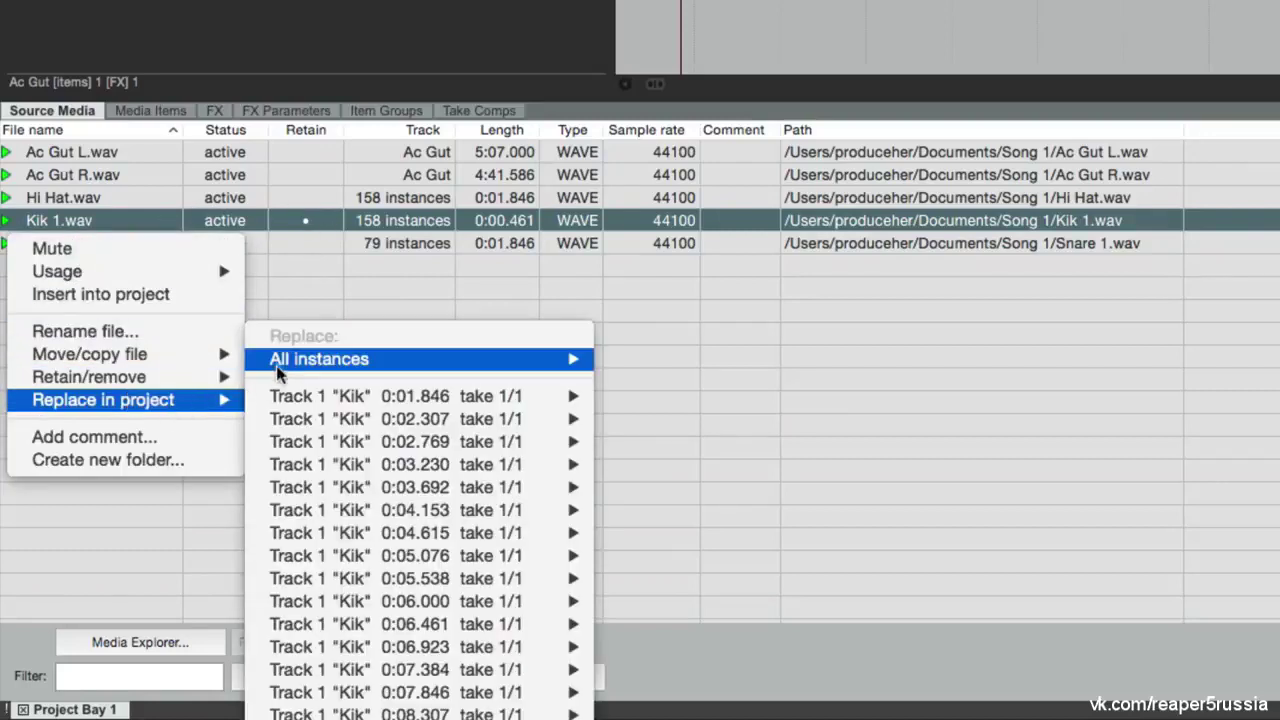
pyautogui.moveTo(279, 368)
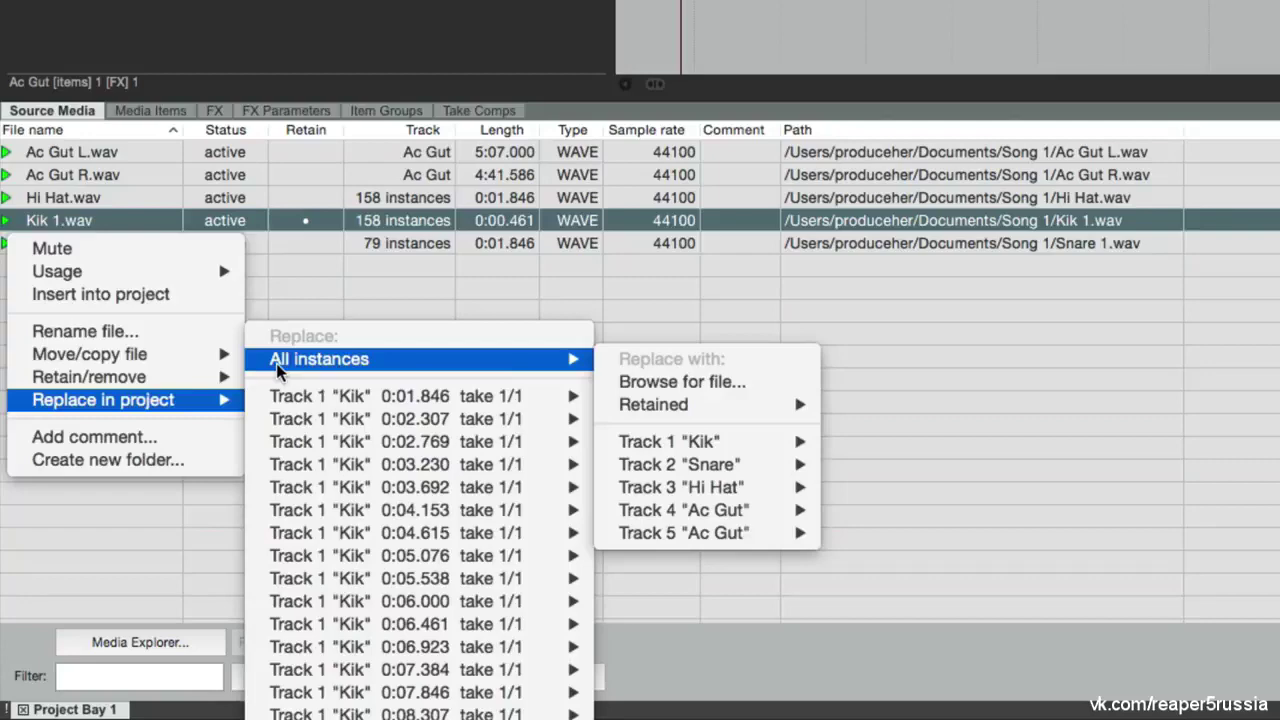
pyautogui.click(624, 381)
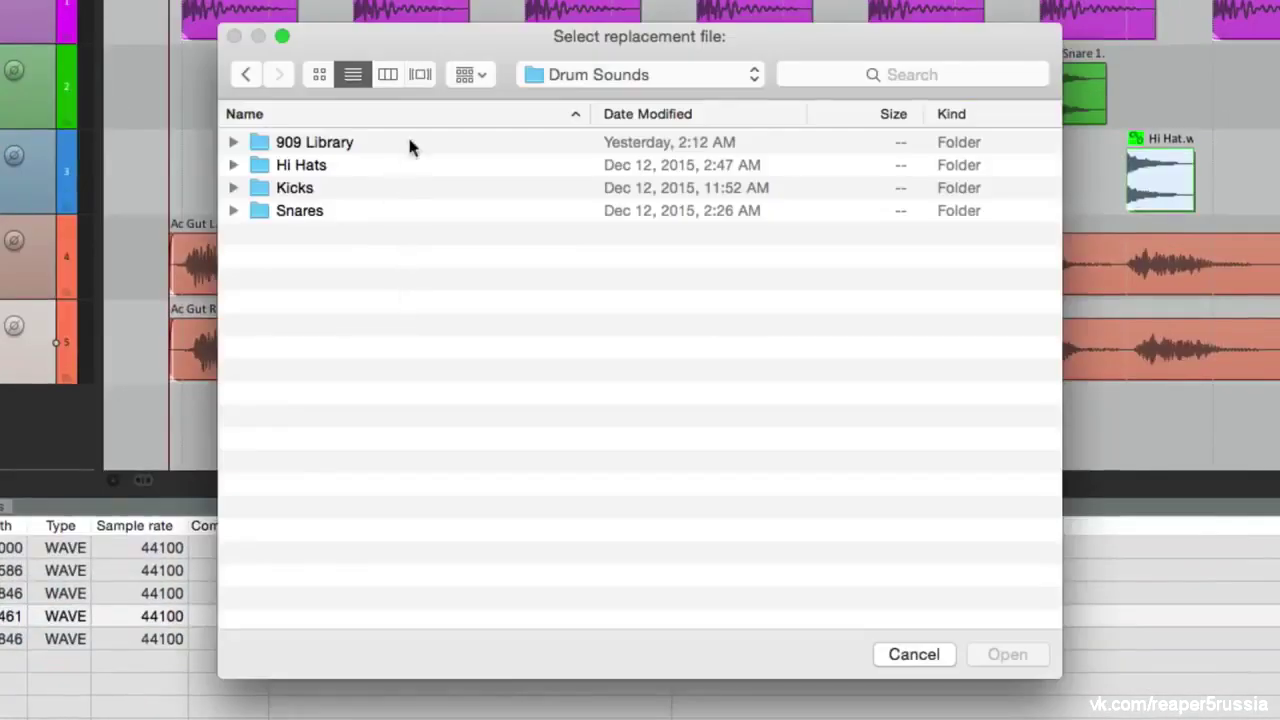
pyautogui.doubleClick(409, 147)
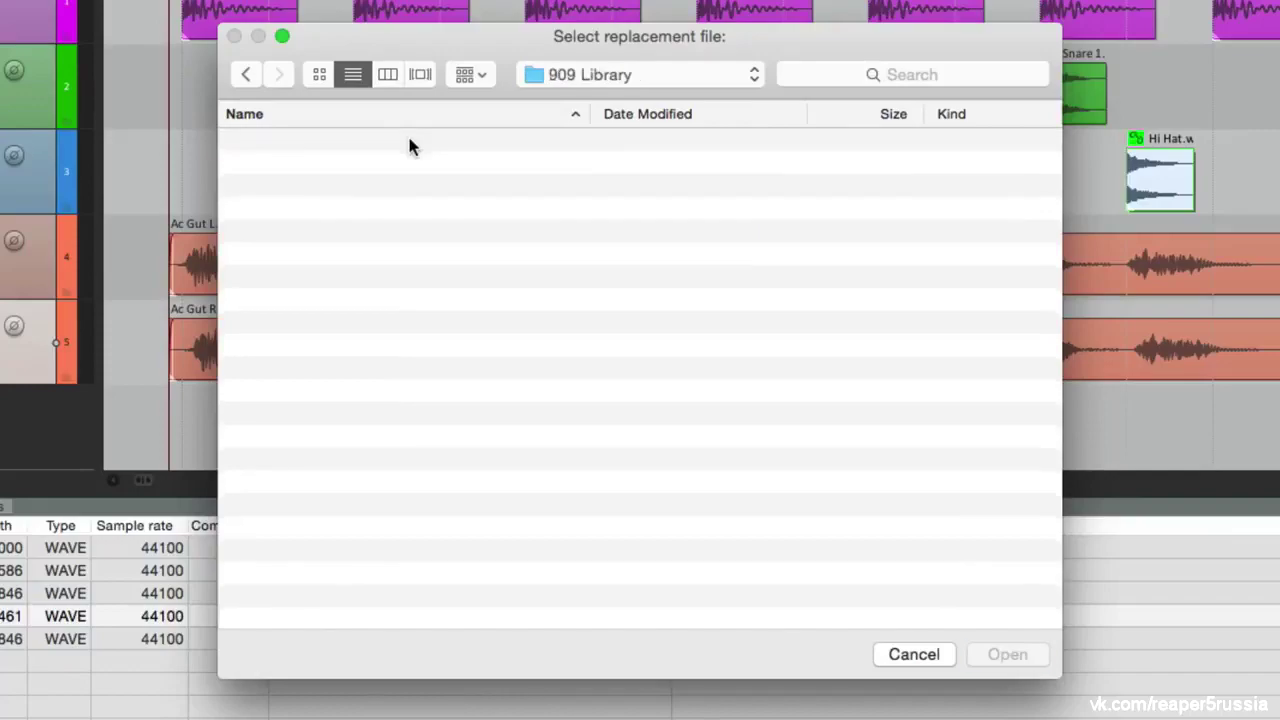
pyautogui.click(409, 143)
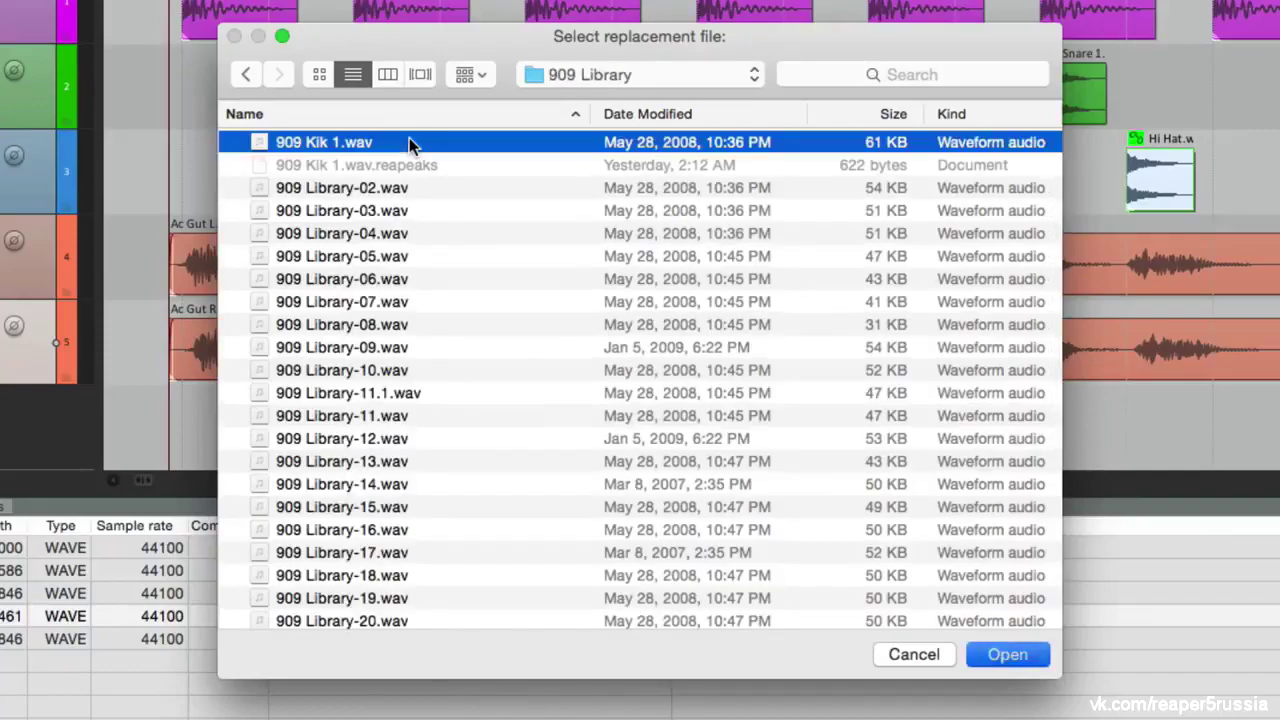
pyautogui.doubleClick(409, 143)
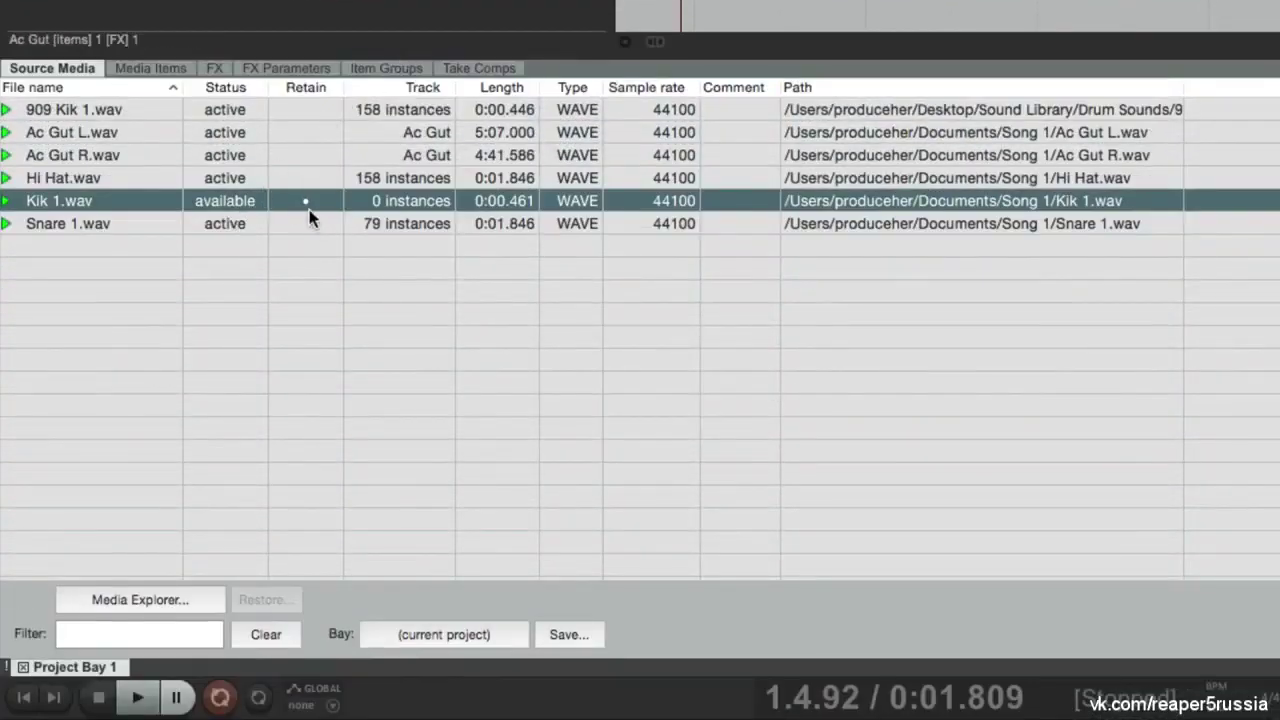
# Set 909 Kik 1.wav in the source media list to Retain
pyautogui.click(304, 106)
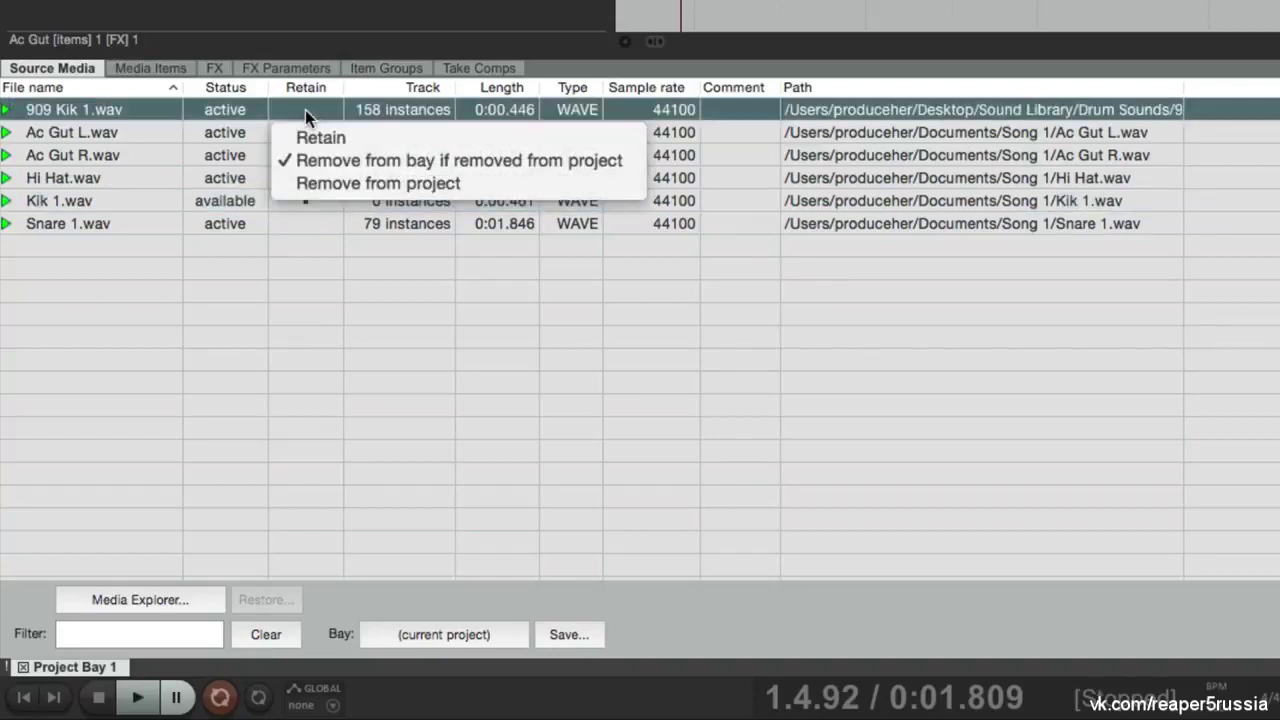
pyautogui.click(305, 136)
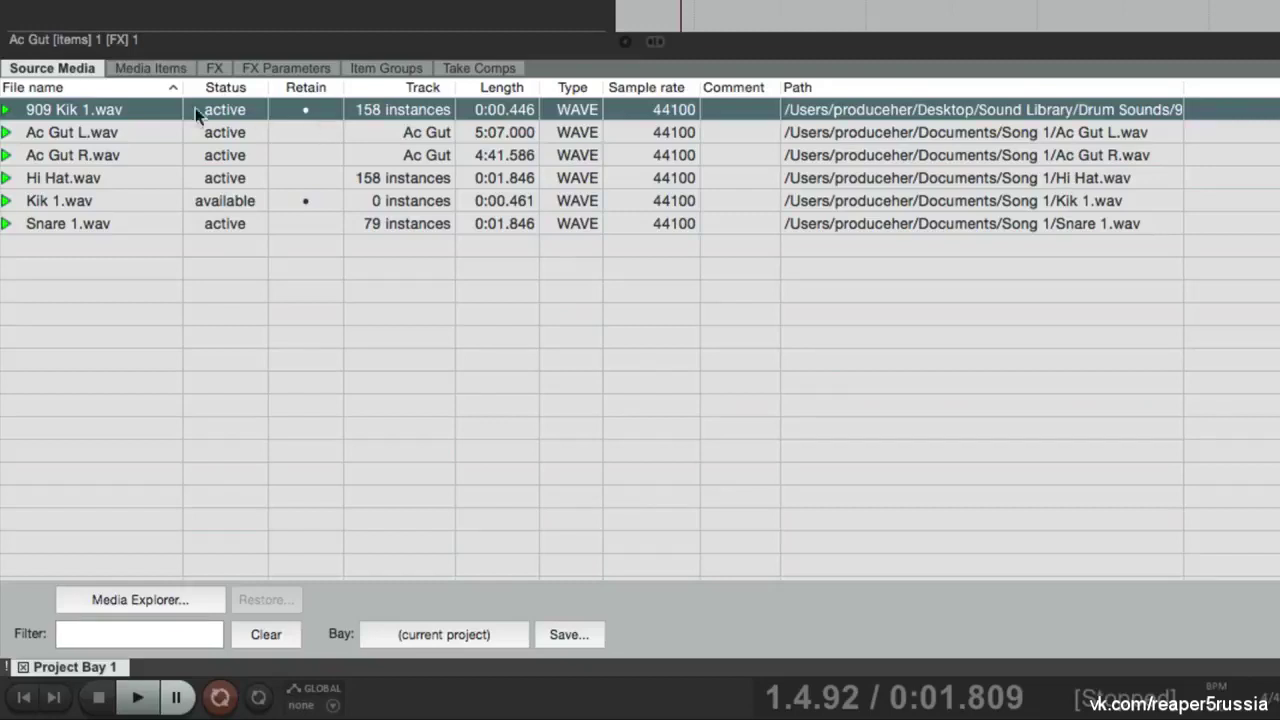
# Replace all instances of 909 Kik 1.wav in the project with the retained Kik 1.wav
pyautogui.rightClick(160, 106)
pyautogui.moveTo(135, 298)
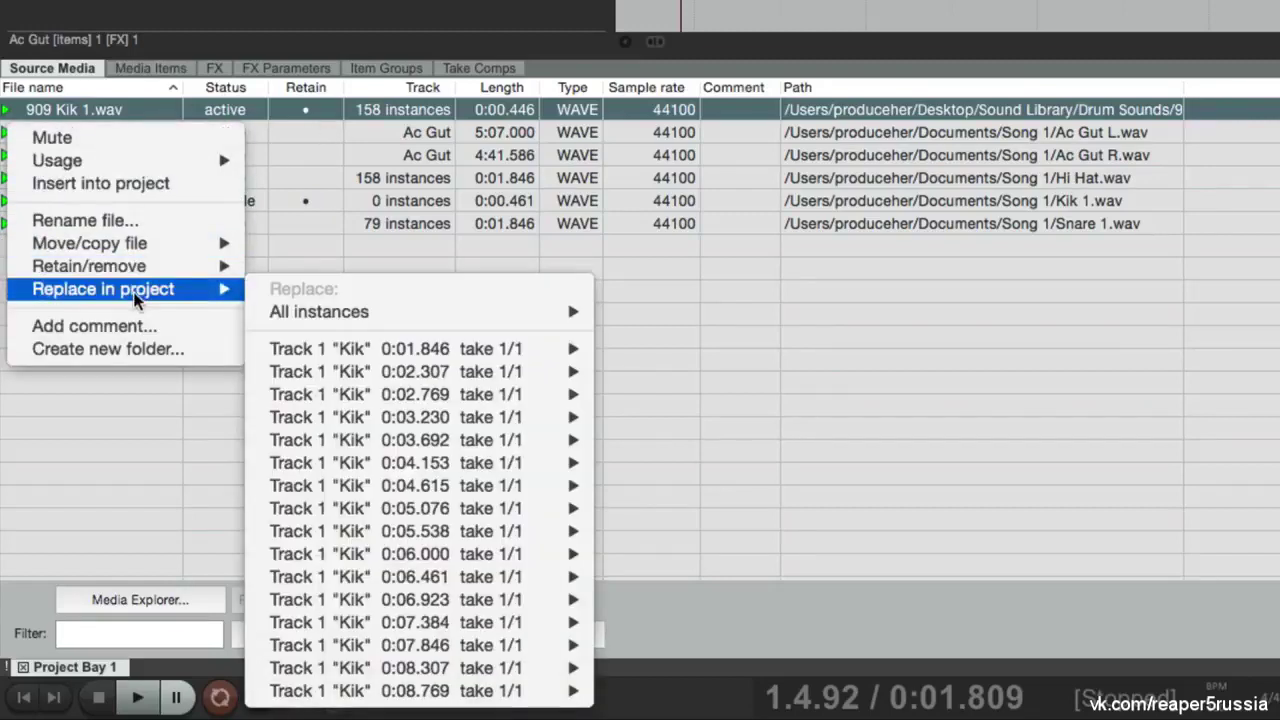
pyautogui.moveTo(313, 314)
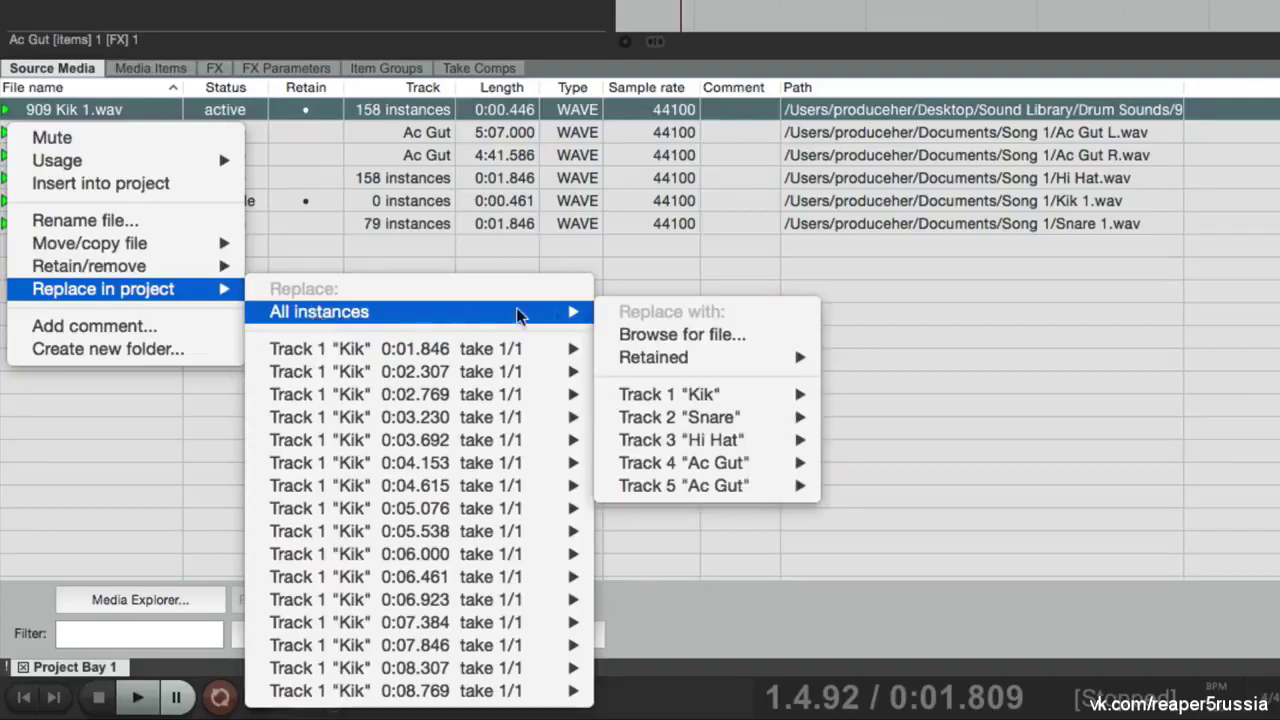
pyautogui.moveTo(617, 362)
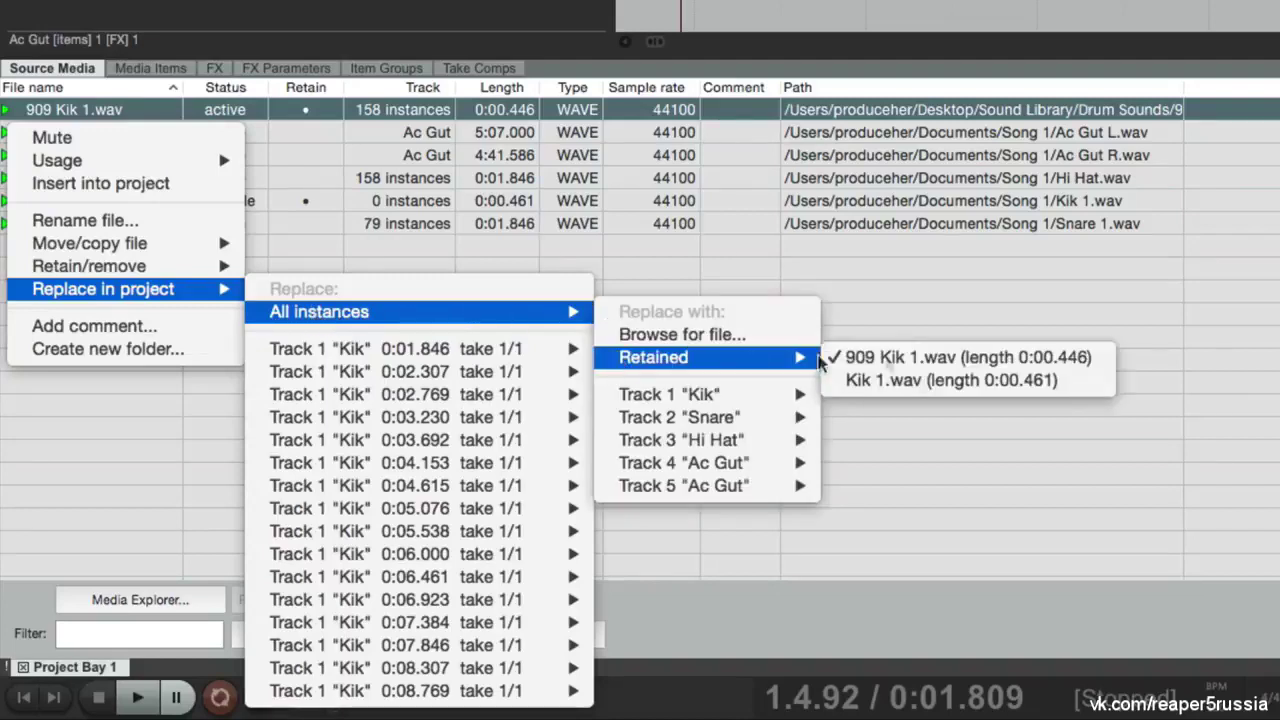
pyautogui.click(985, 380)
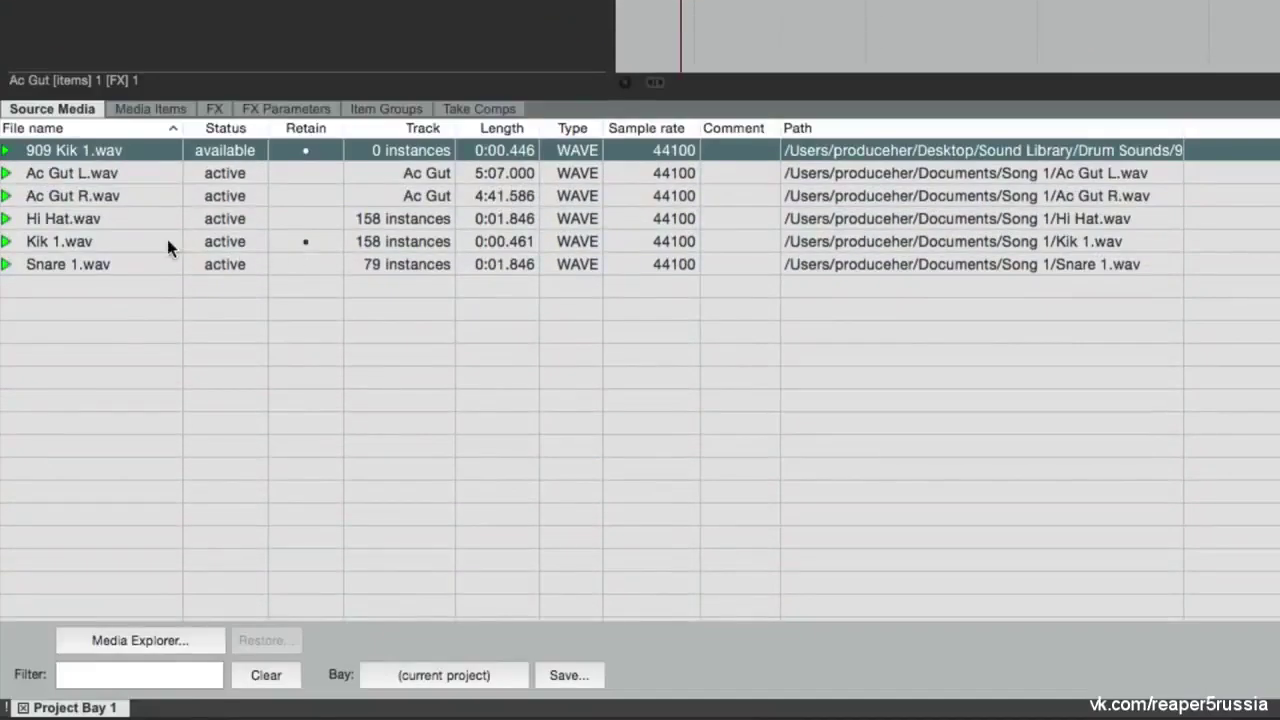
# Replace all instances of Kik 1.wav in the project with the retained 909 Kik 1.wav
pyautogui.click(167, 240)
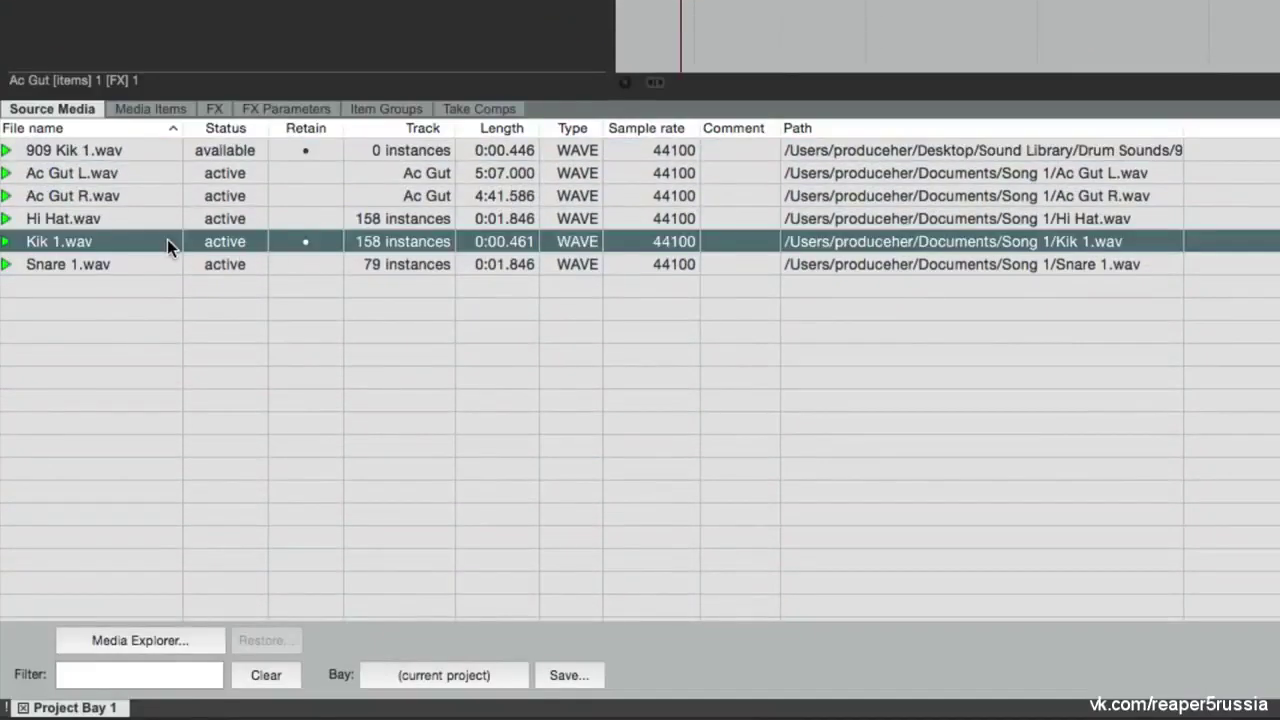
pyautogui.rightClick(167, 239)
pyautogui.moveTo(157, 421)
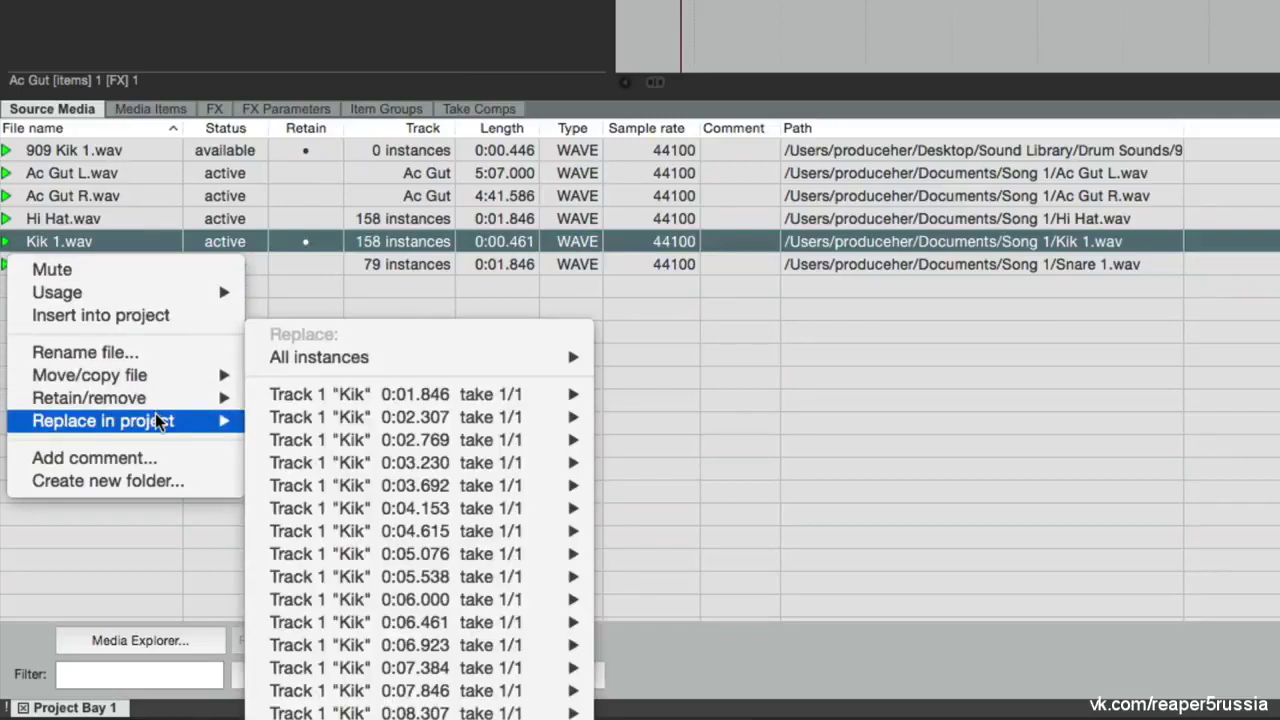
pyautogui.moveTo(310, 358)
pyautogui.moveTo(755, 404)
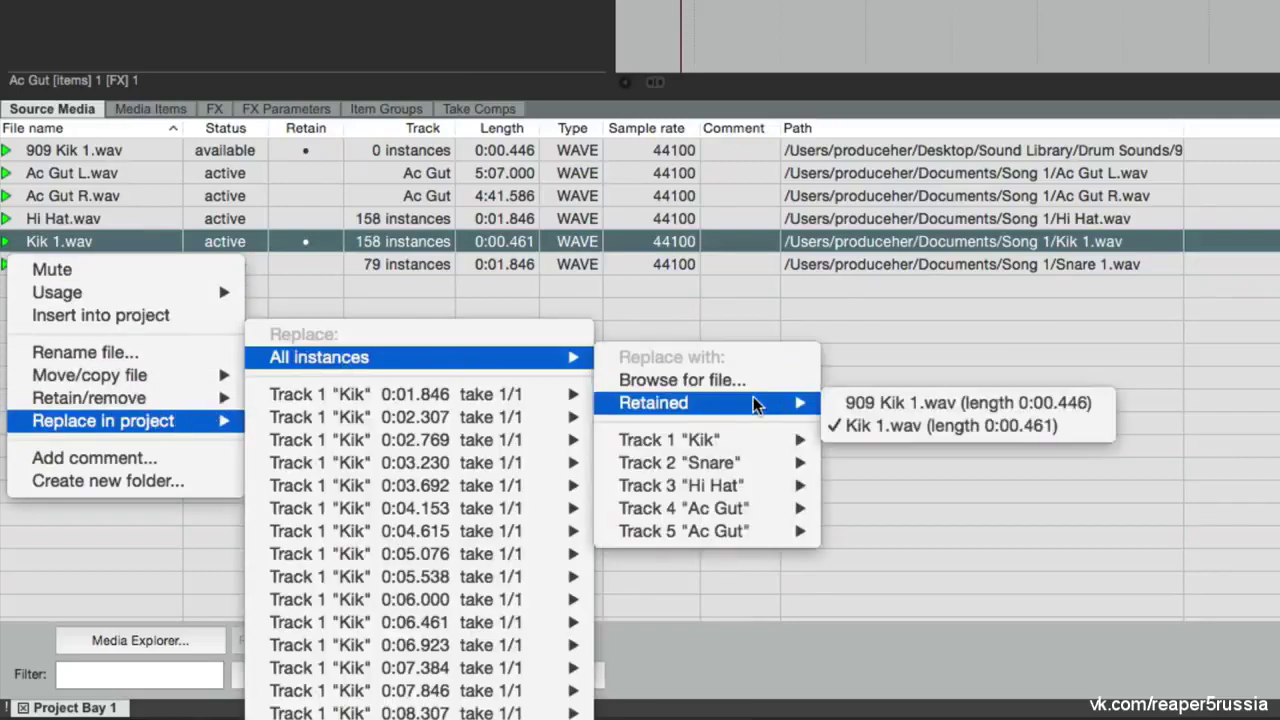
pyautogui.click(838, 402)
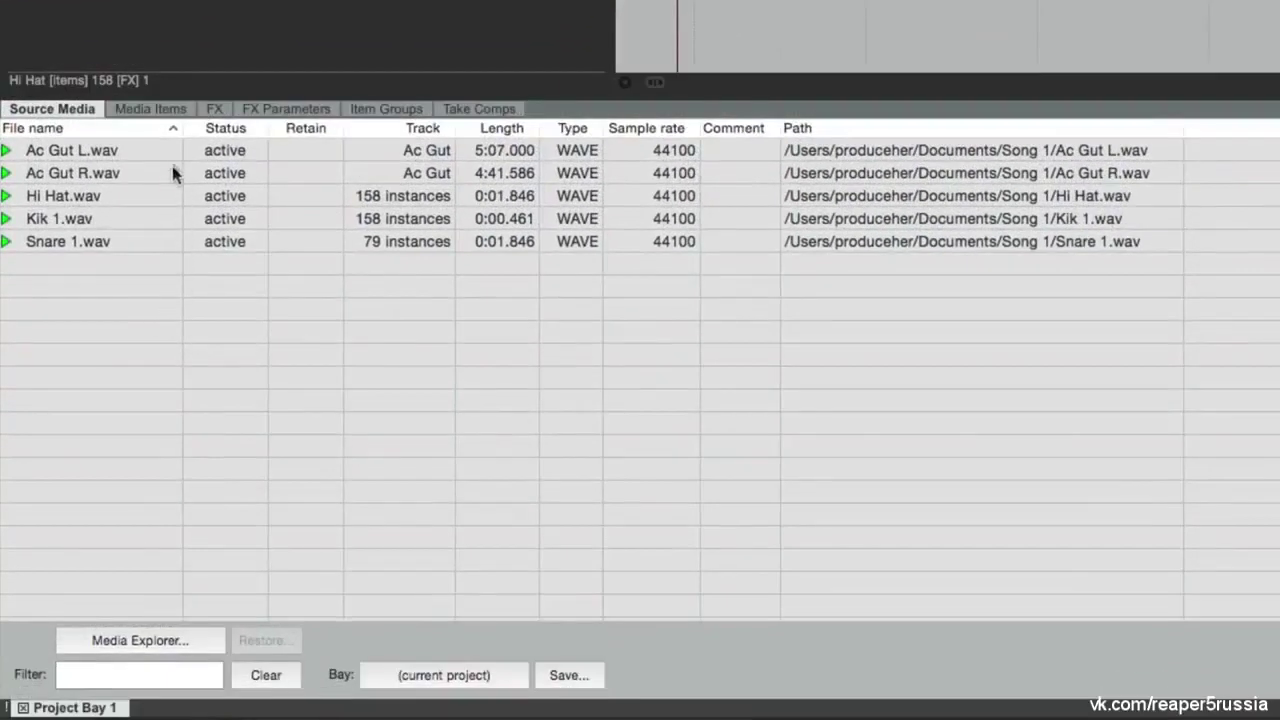
# Remove all source media files from the project and undo the removal
pyautogui.click(139, 567)
pyautogui.keyDown('shift'); pyautogui.click(168, 238); pyautogui.keyUp('shift')
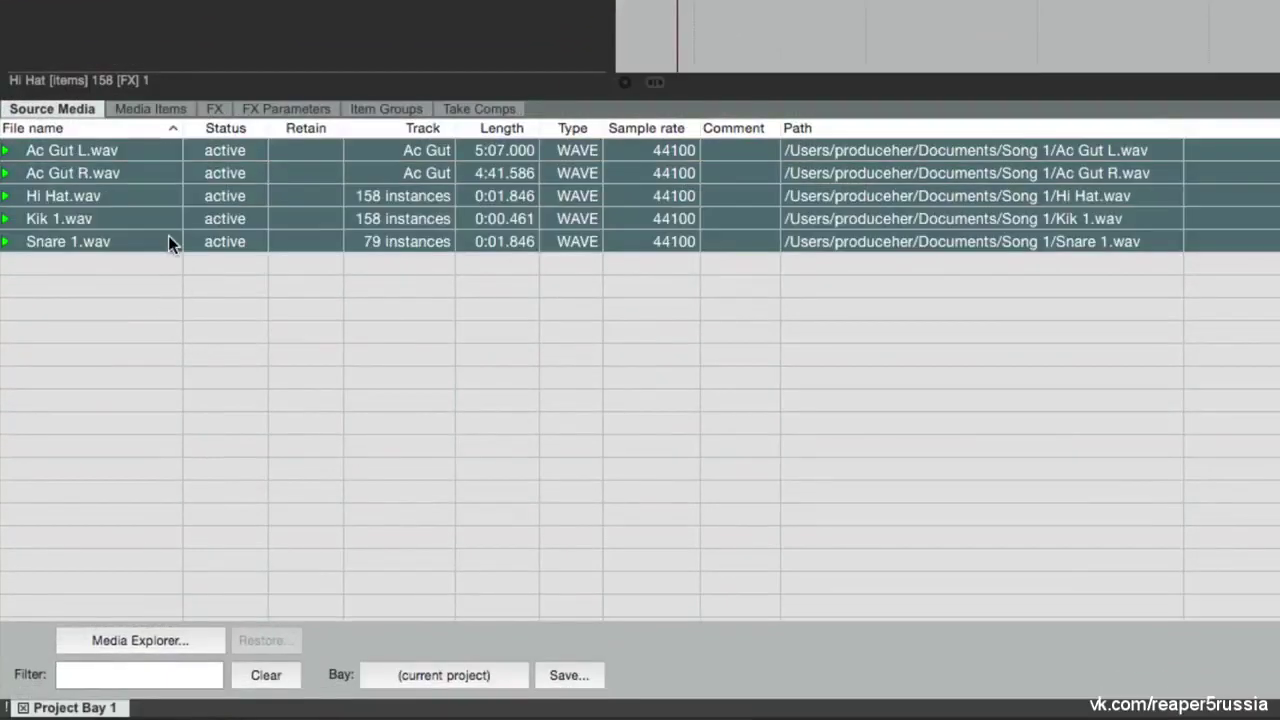
pyautogui.click(314, 180)
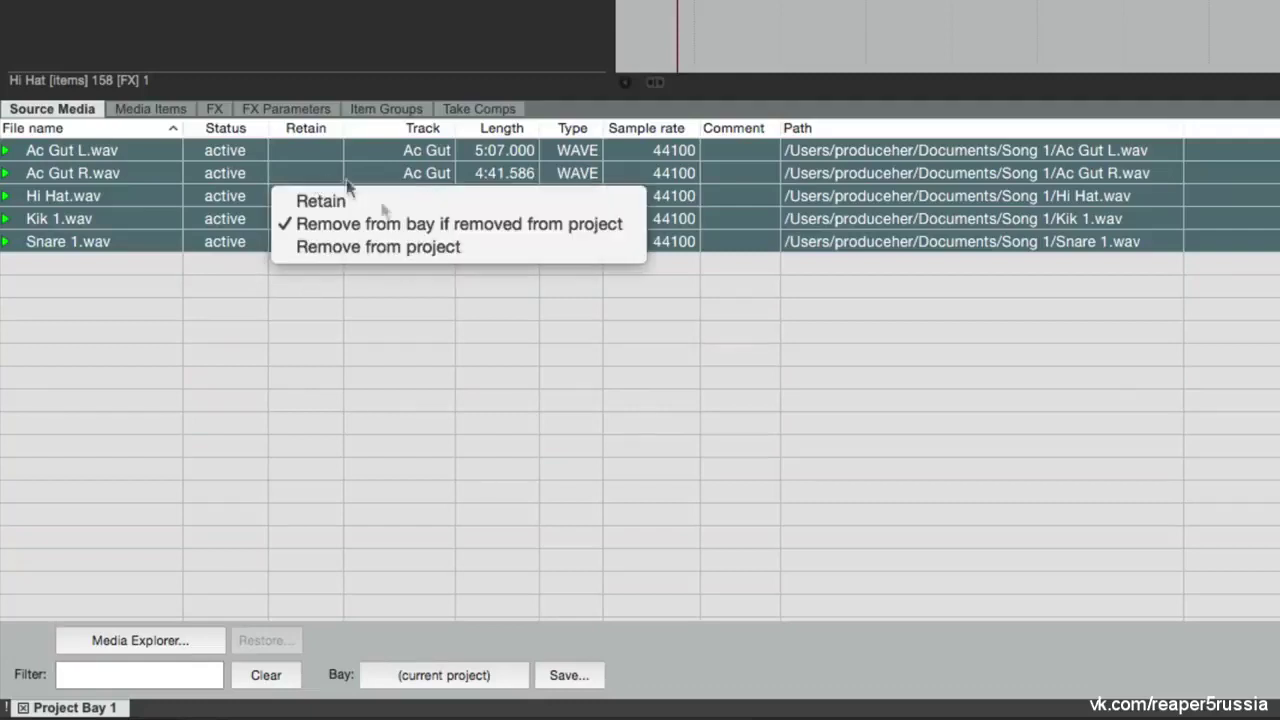
pyautogui.click(424, 249)
pyautogui.press('super+z')
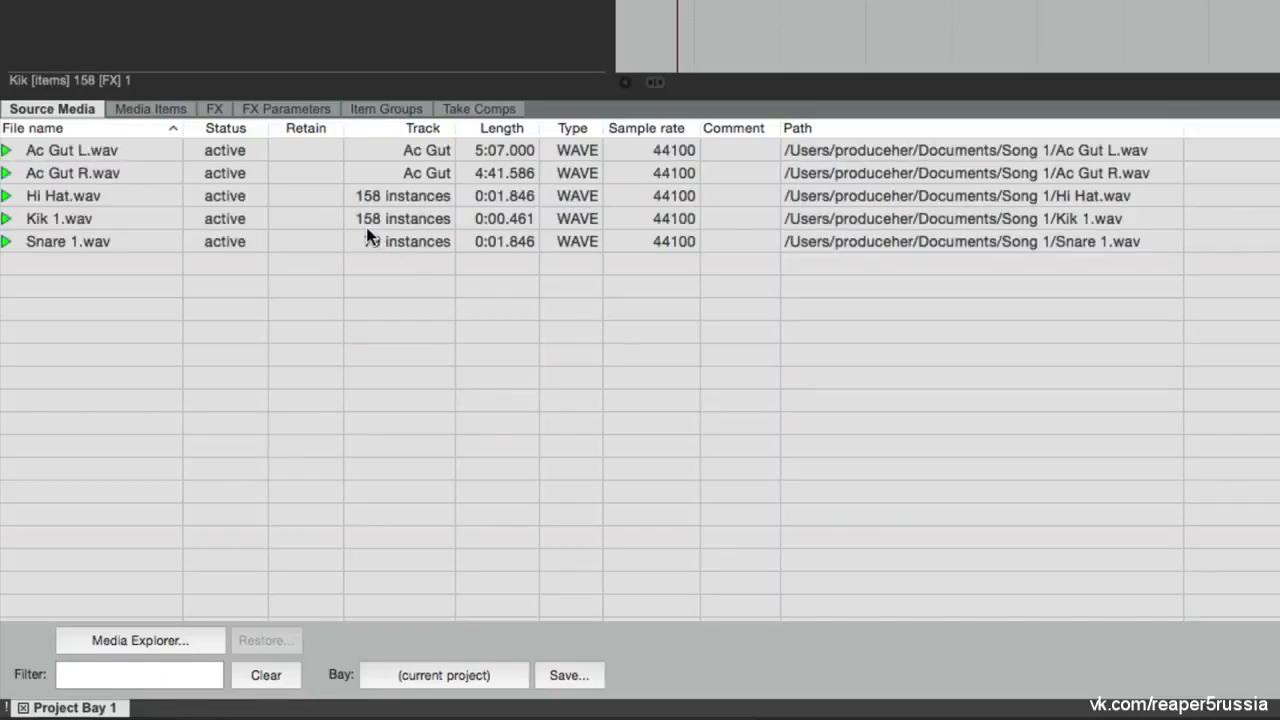
# Set all source media files to Retain, and switch them back to Remove from bay if removed from project
pyautogui.press('super+a')
pyautogui.click(316, 151)
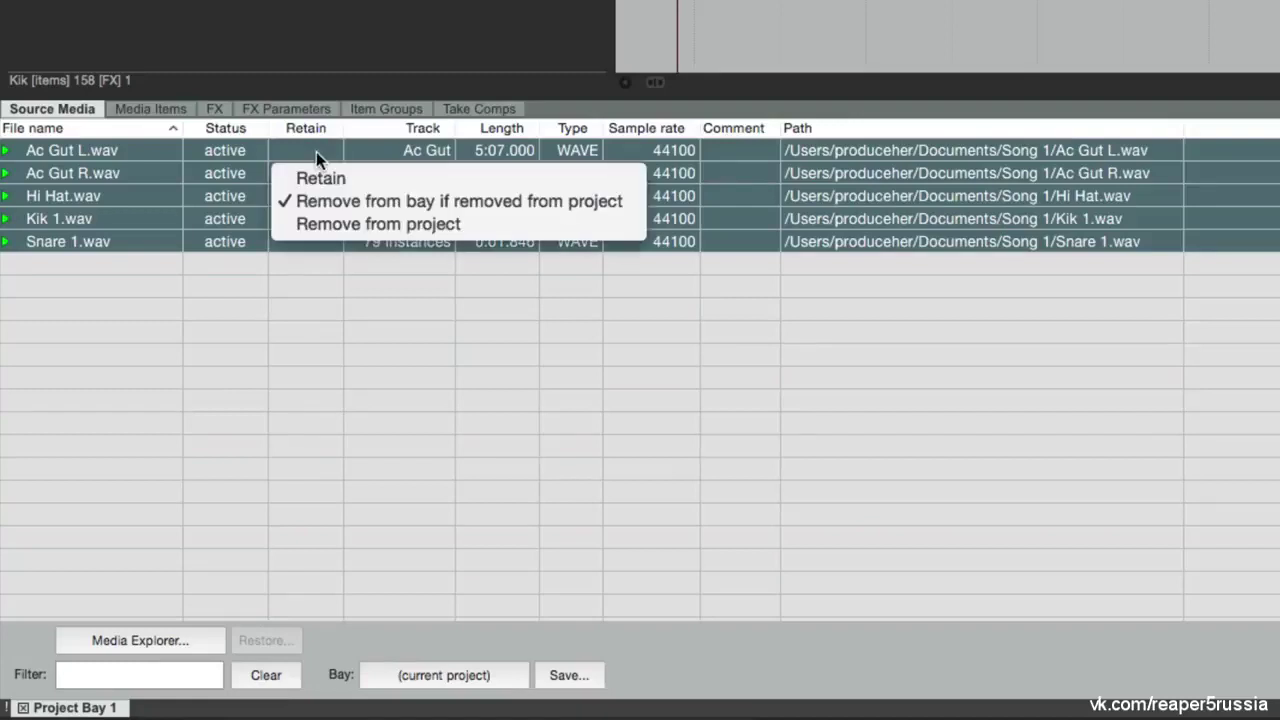
pyautogui.click(346, 173)
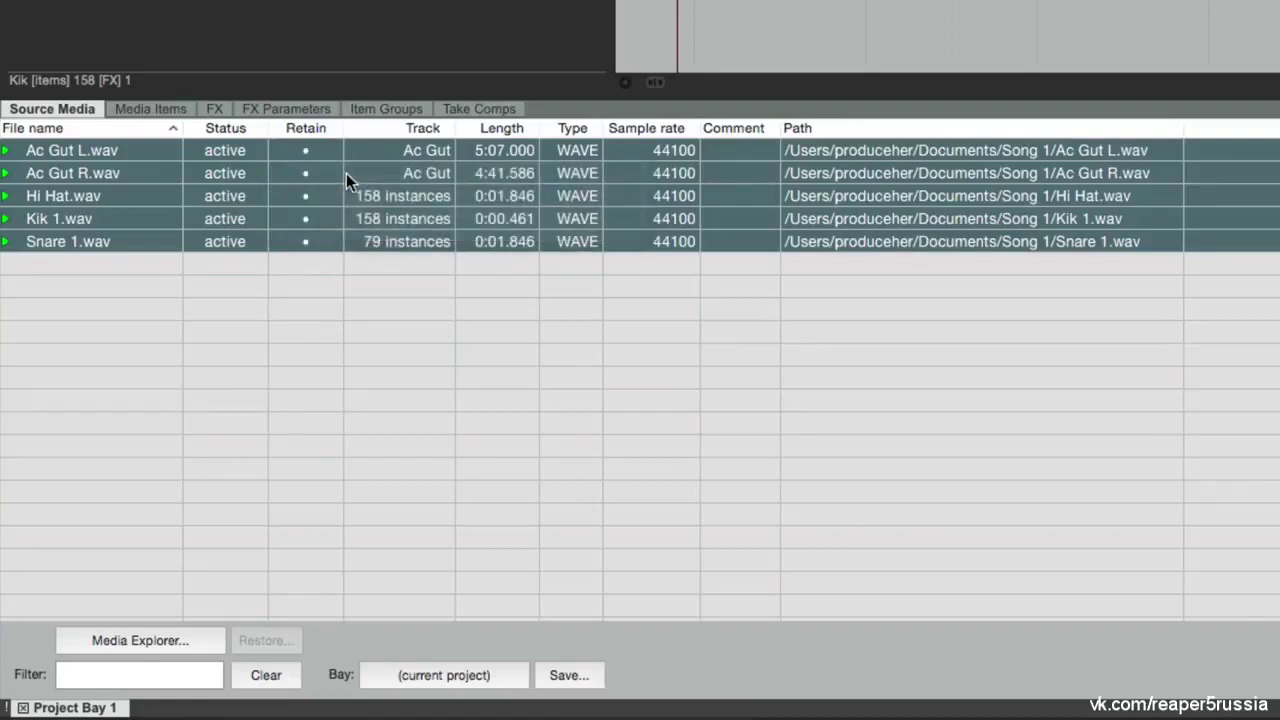
pyautogui.click(327, 149)
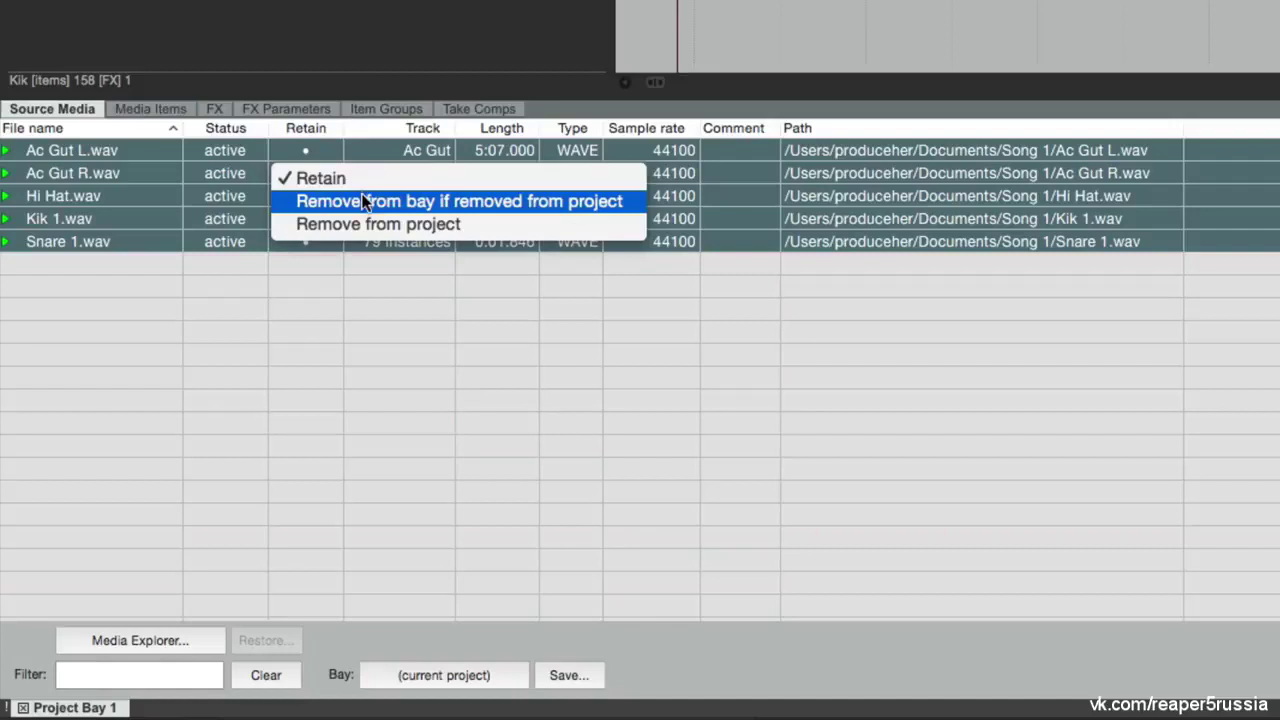
pyautogui.click(364, 202)
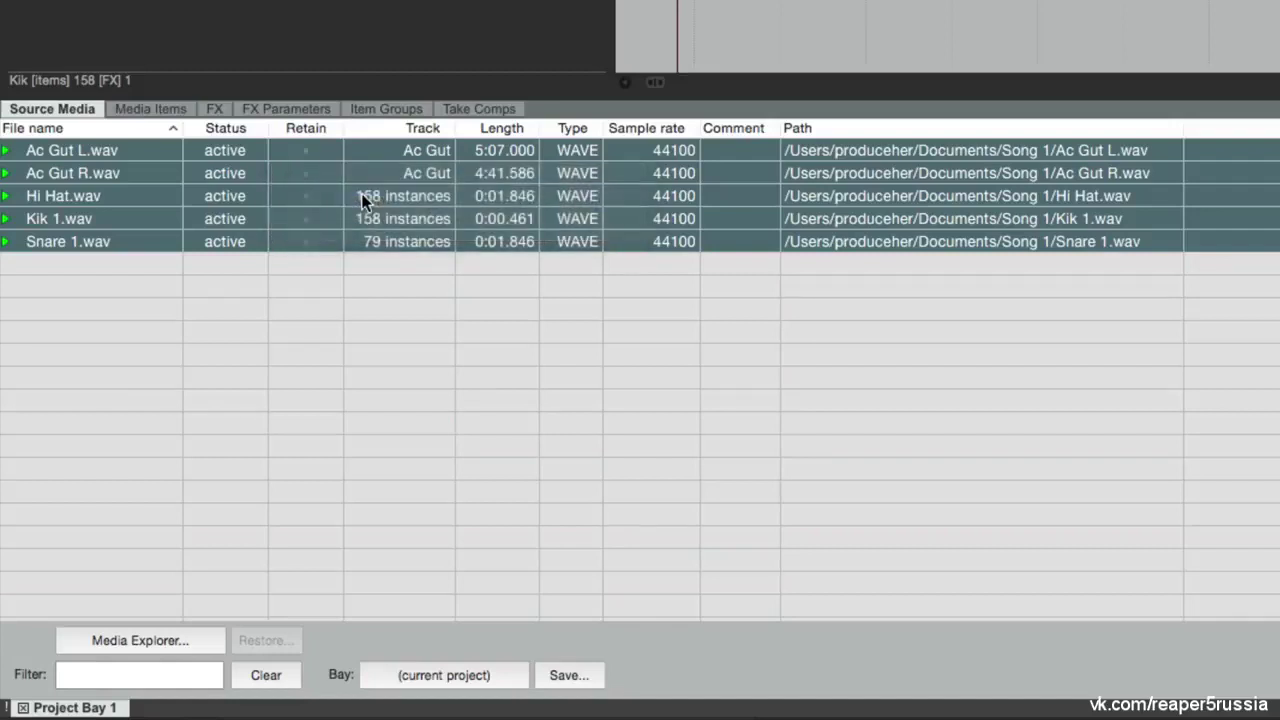
pyautogui.click(387, 322)
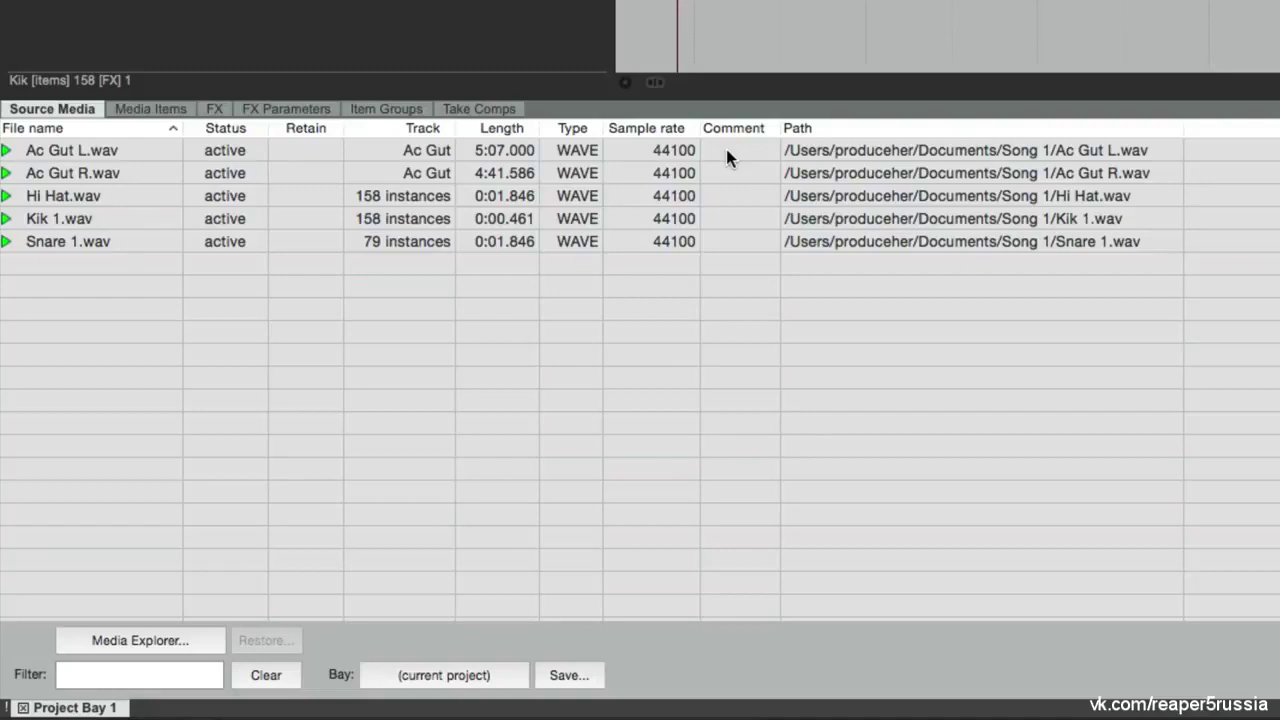
# Add the comment "Keeper" to Ac Gut L.wav in the source media list and undo it
pyautogui.click(152, 146)
pyautogui.rightClick(155, 147)
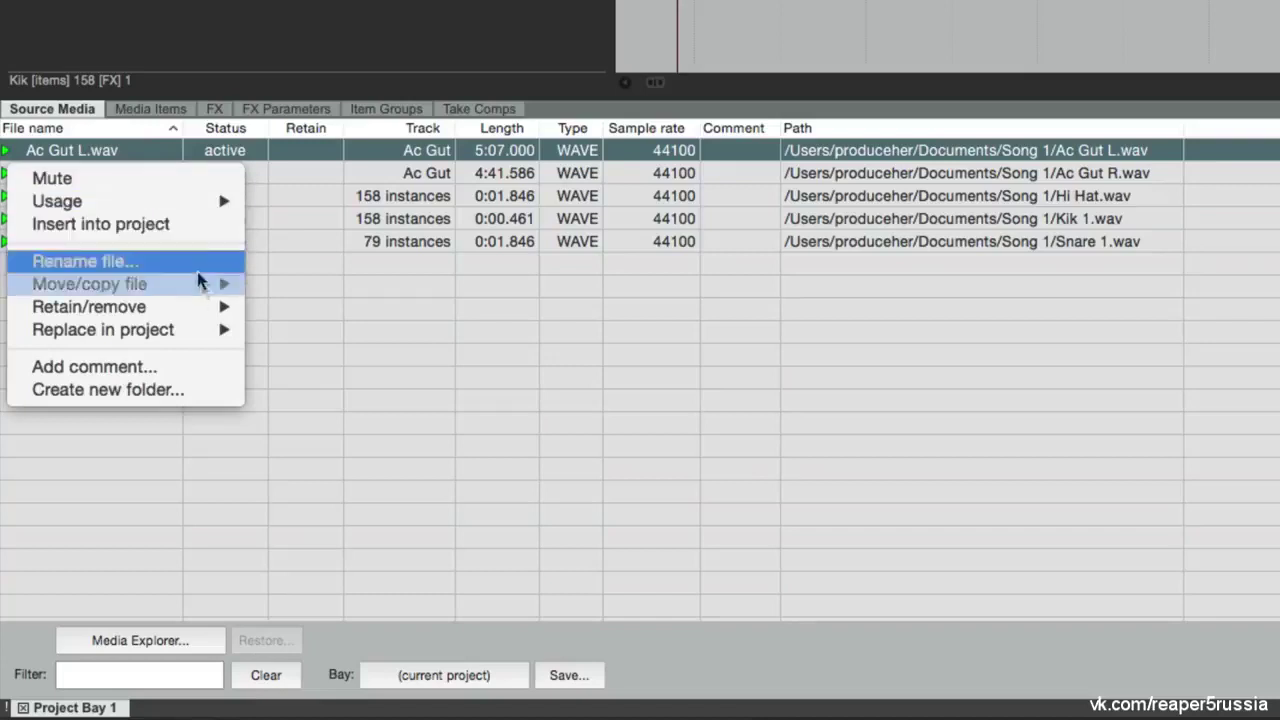
pyautogui.click(219, 372)
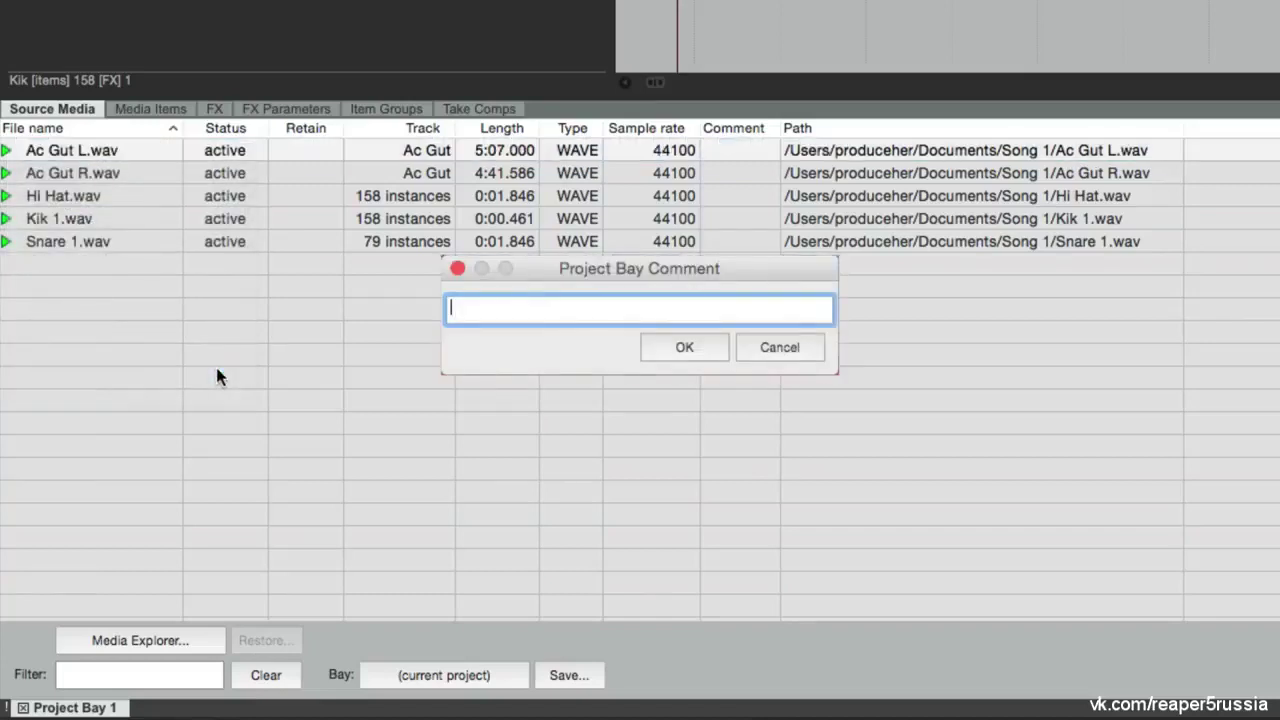
pyautogui.write('Keeper')
pyautogui.press('Return')
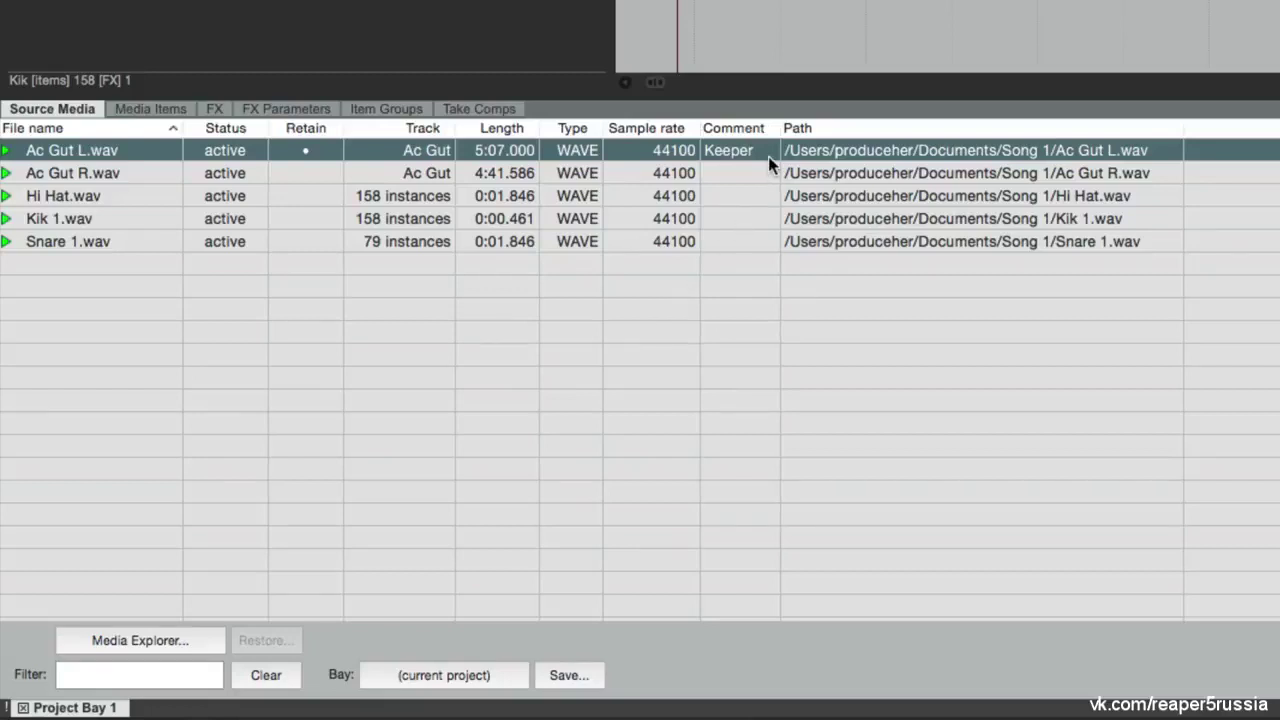
pyautogui.press('super+z')
pyautogui.click(300, 340)
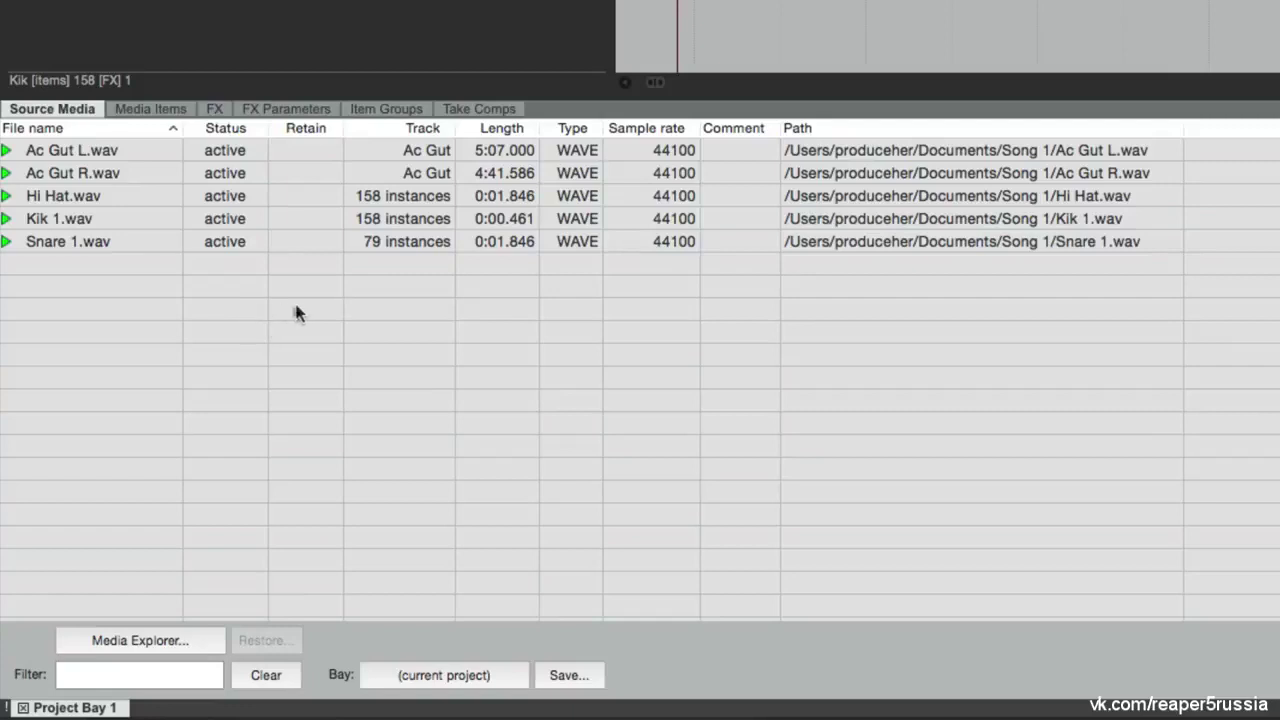
# Create a new folder named Drums in the source media list
pyautogui.rightClick(299, 305)
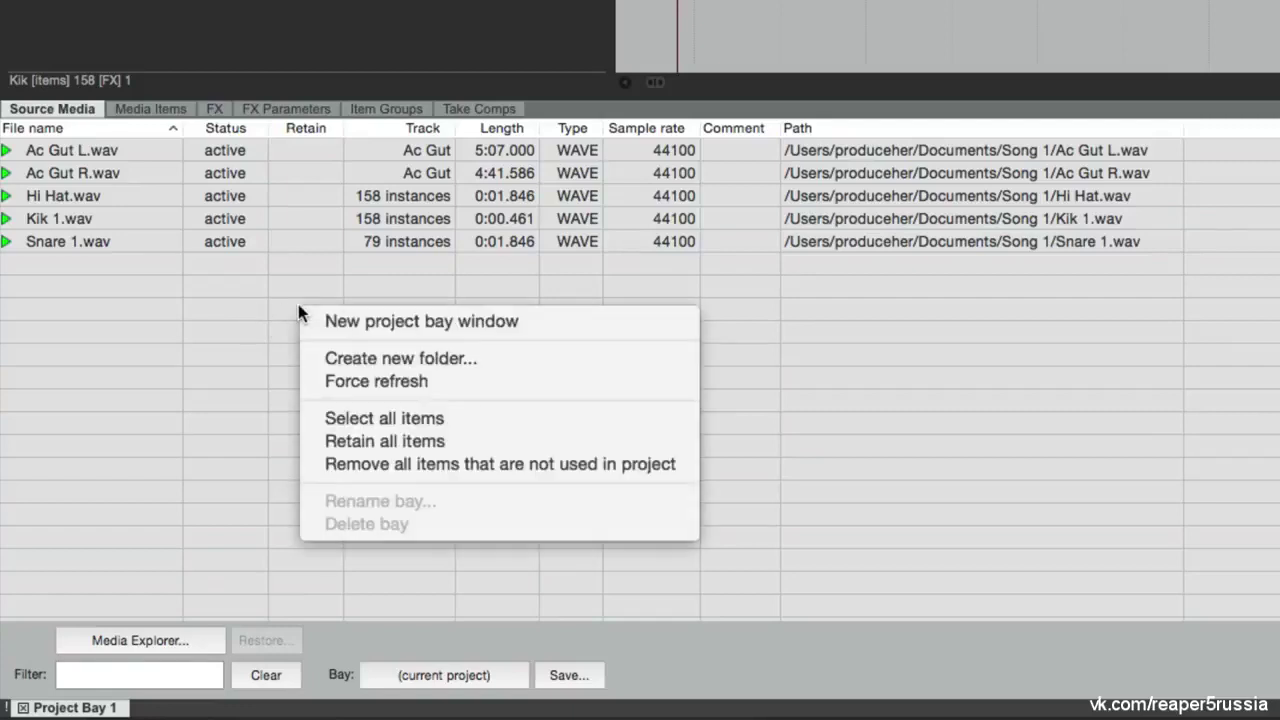
pyautogui.click(310, 356)
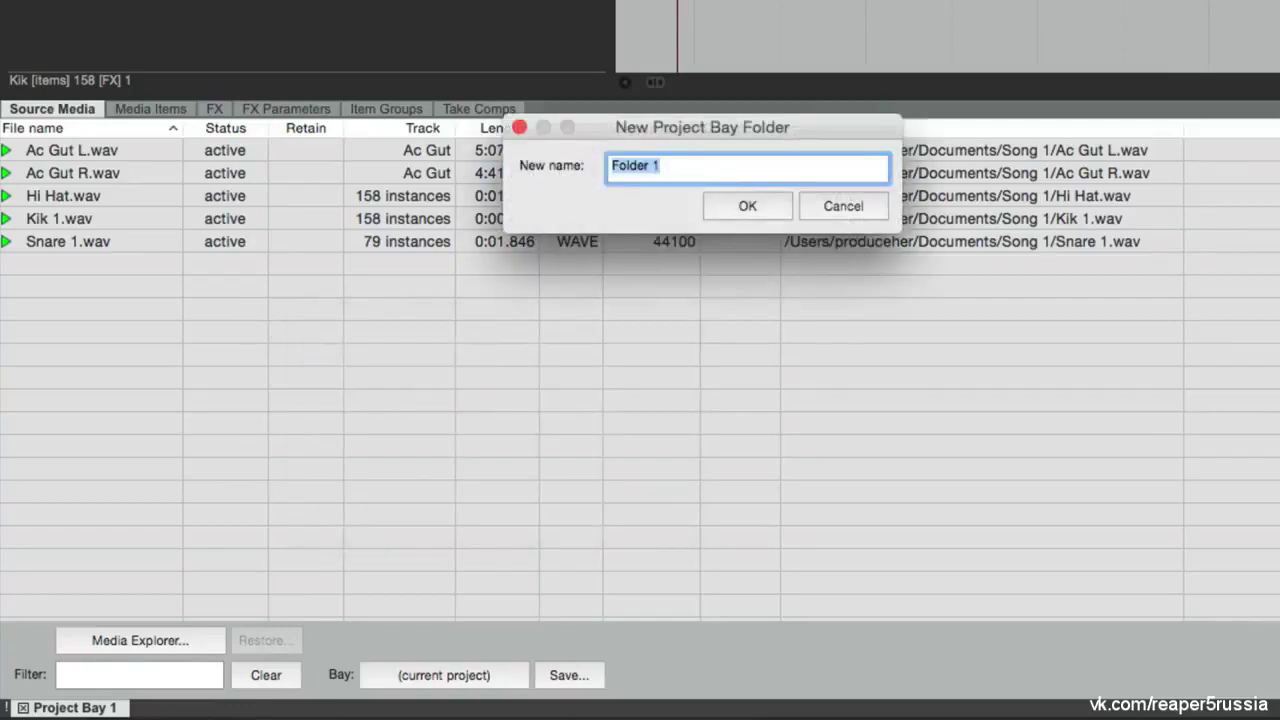
pyautogui.write('Drums')
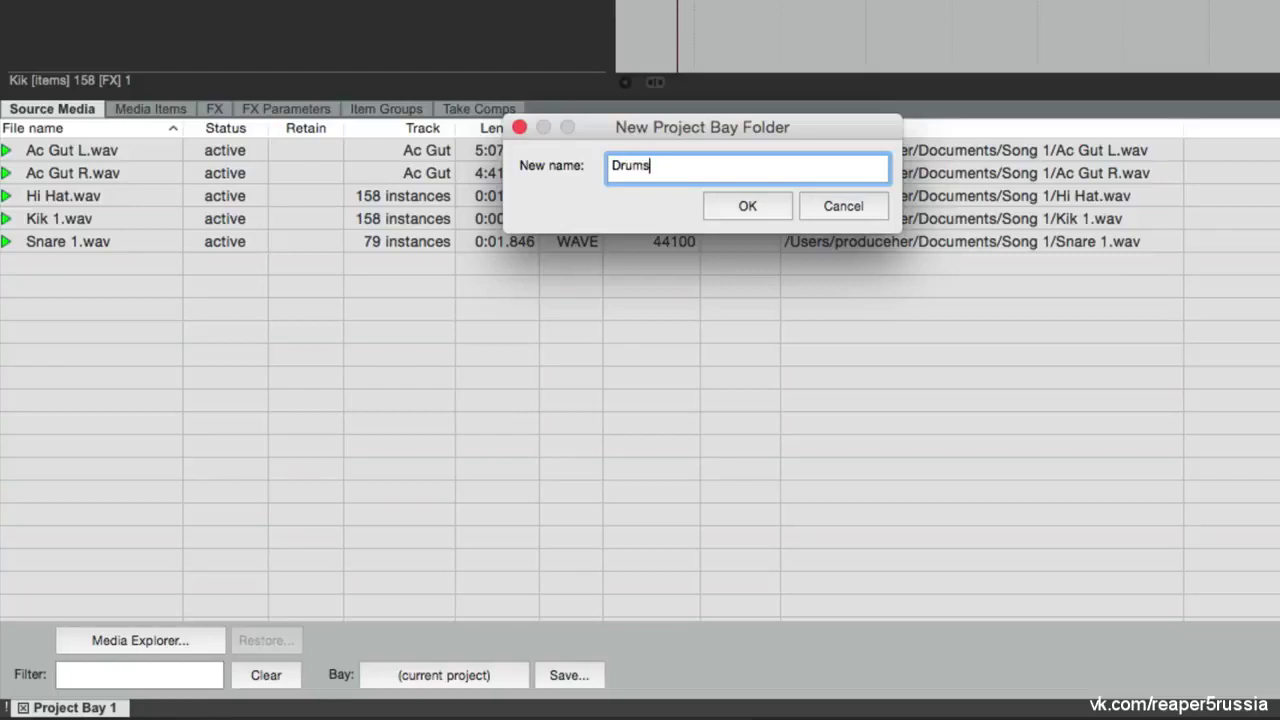
pyautogui.press('Return')
# Create a second source media folder named Guitars
pyautogui.rightClick(324, 348)
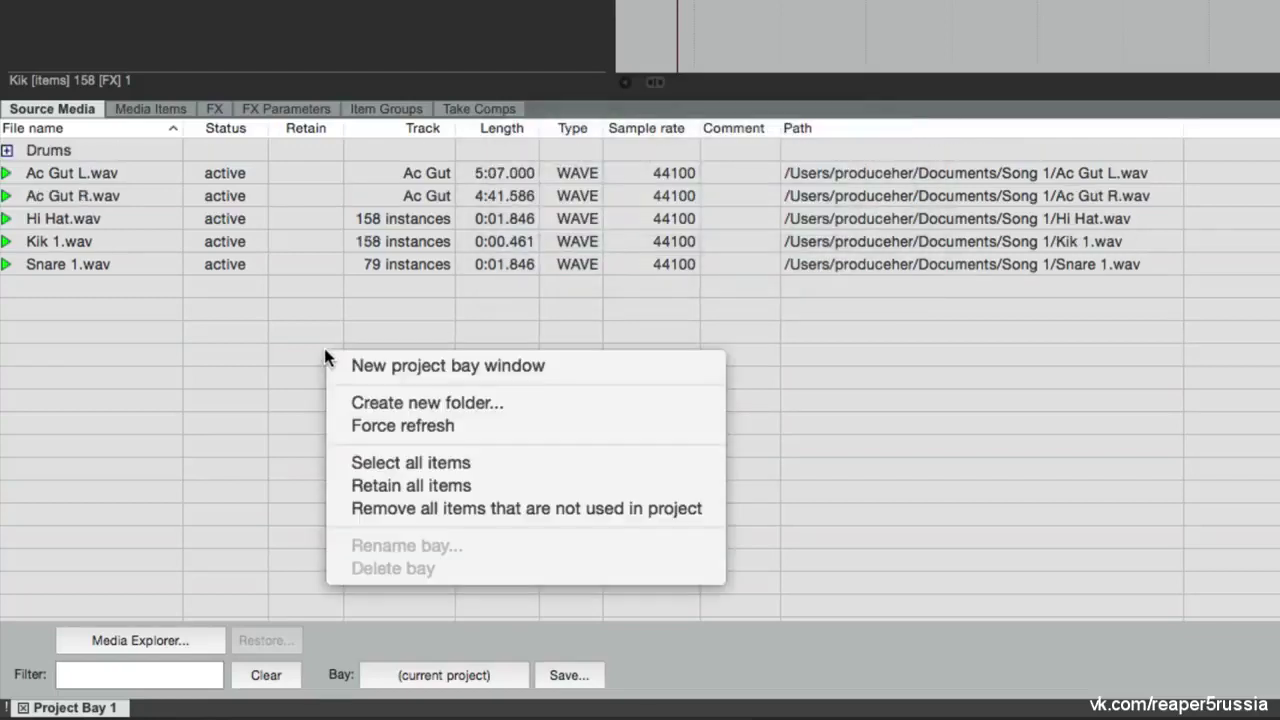
pyautogui.click(337, 403)
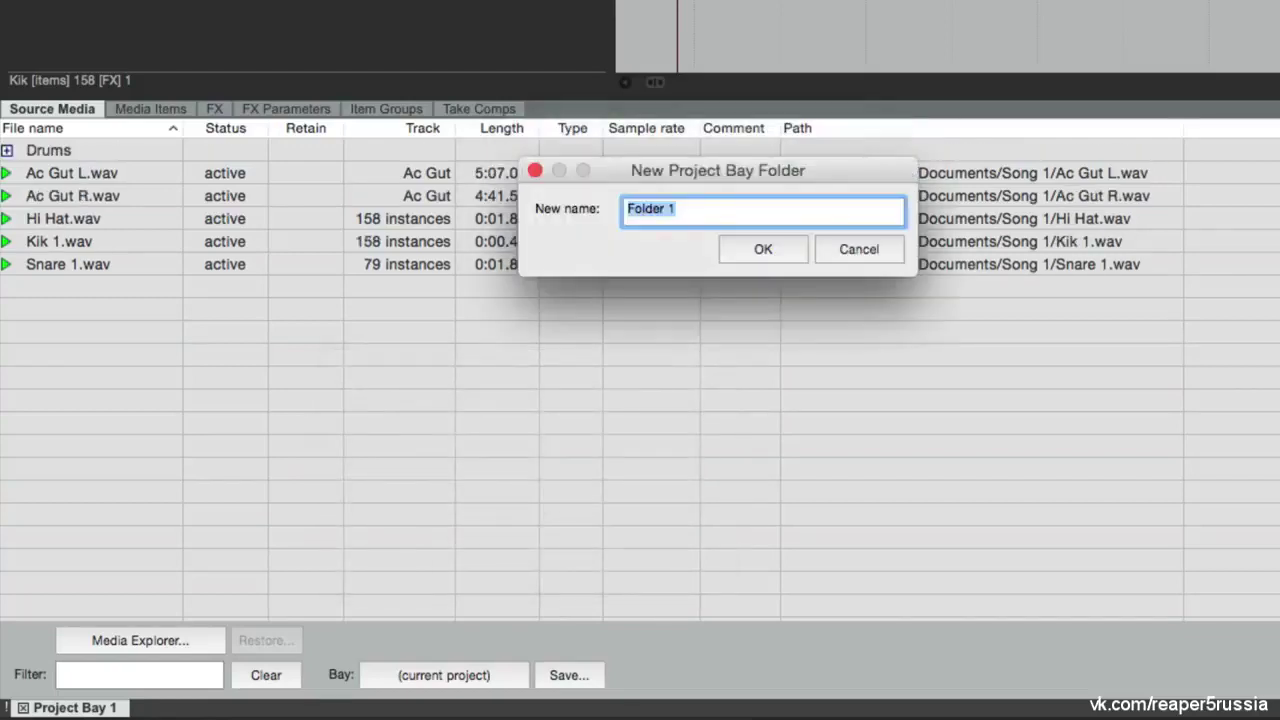
pyautogui.write('Guitars')
pyautogui.press('Return')
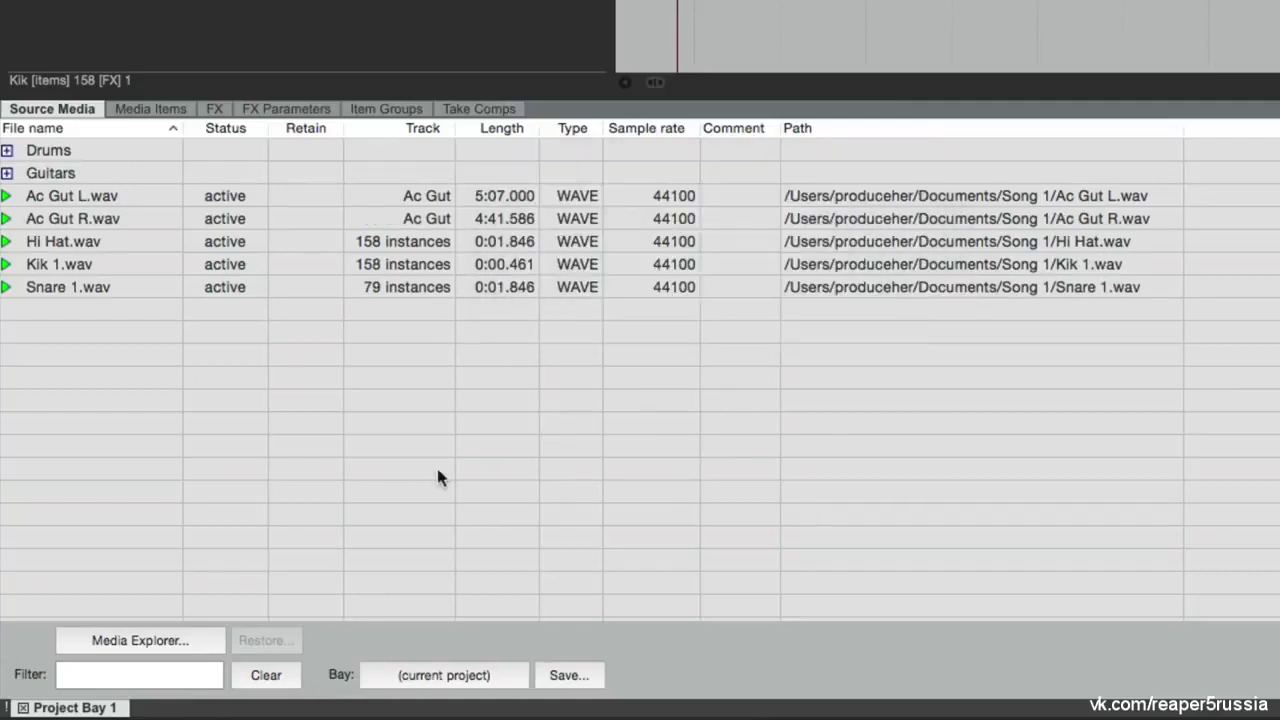
# Move Ac Gut L.wav and Ac Gut R.wav into the Guitars folder
pyautogui.click(156, 197)
pyautogui.keyDown('shift'); pyautogui.click(132, 217); pyautogui.keyUp('shift')
pyautogui.moveTo(88, 197); pyautogui.dragTo(55, 173)
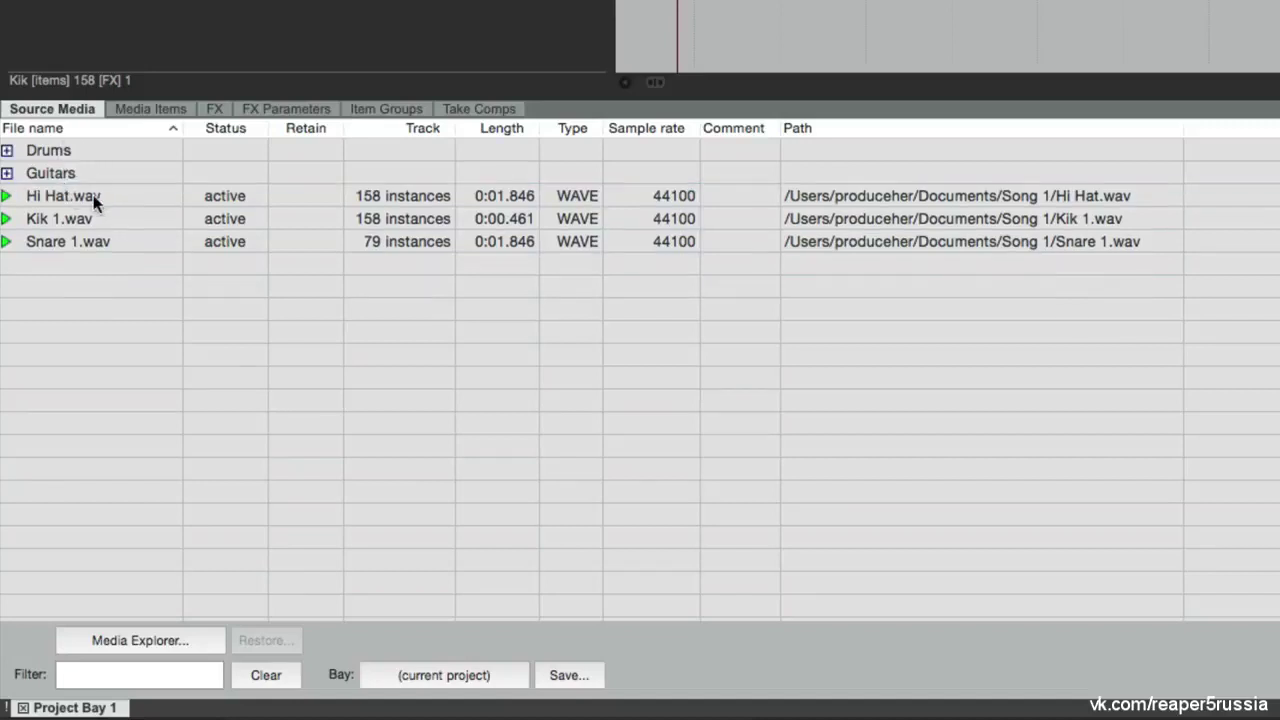
# Move Hi Hat.wav, Kik 1.wav and Snare 1.wav into the Drums folder
pyautogui.click(93, 195)
pyautogui.keyDown('shift'); pyautogui.click(95, 240); pyautogui.keyUp('shift')
pyautogui.moveTo(83, 197); pyautogui.dragTo(64, 150)
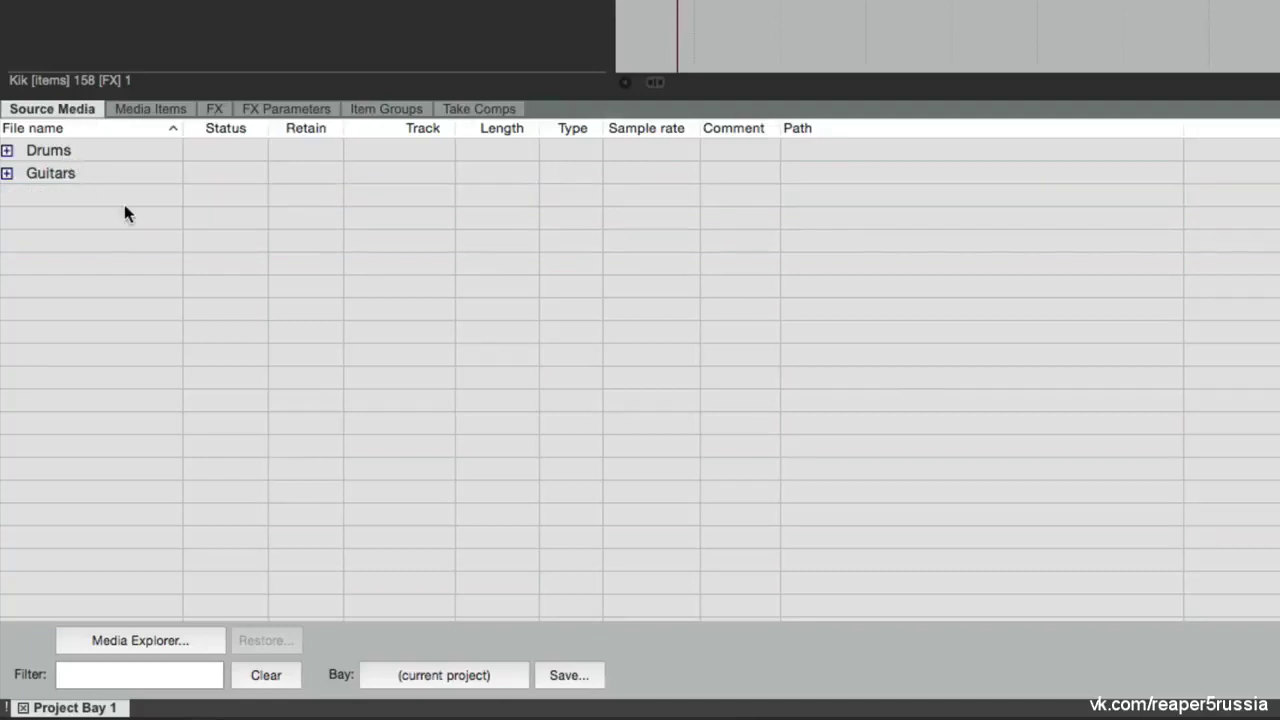
# Expand and collapse the Drums and Guitars folders to check their contents
pyautogui.click(6, 150)
pyautogui.click(6, 150)
pyautogui.click(7, 173)
pyautogui.click(7, 174)
# Check the project's media items list, return to the source media list and expand the Drums and Guitars folders
pyautogui.click(140, 112)
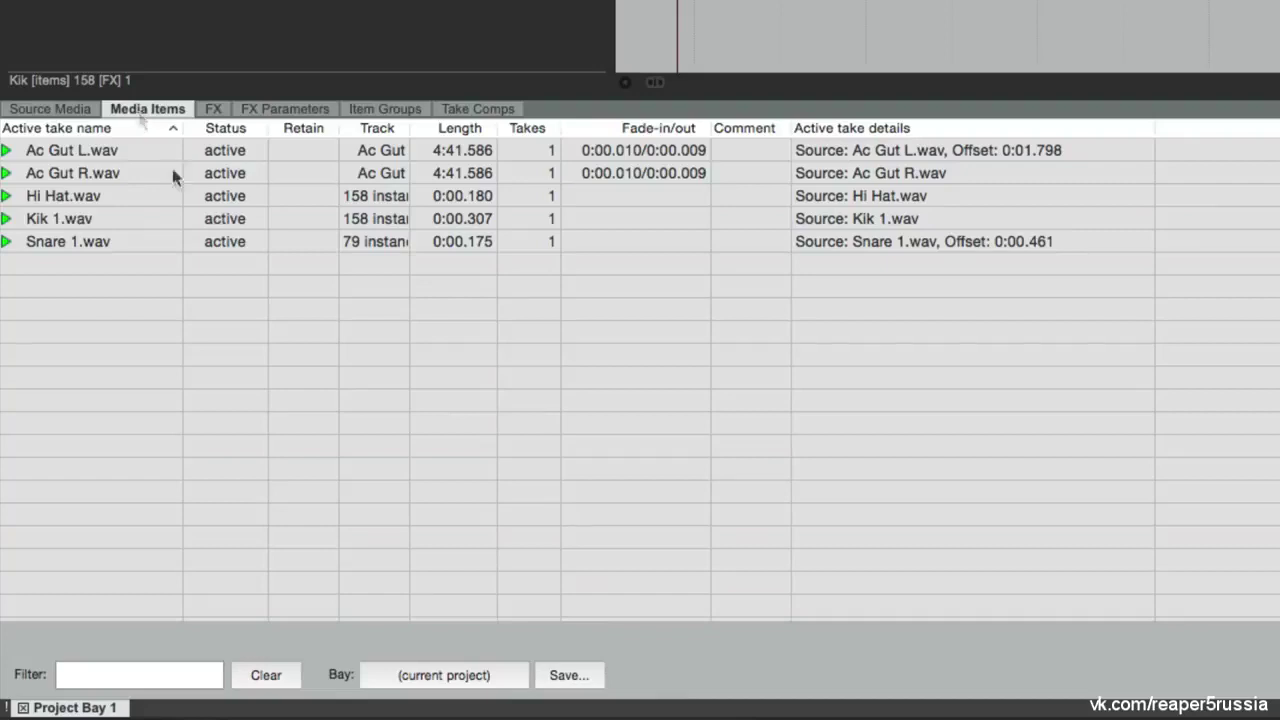
pyautogui.click(86, 109)
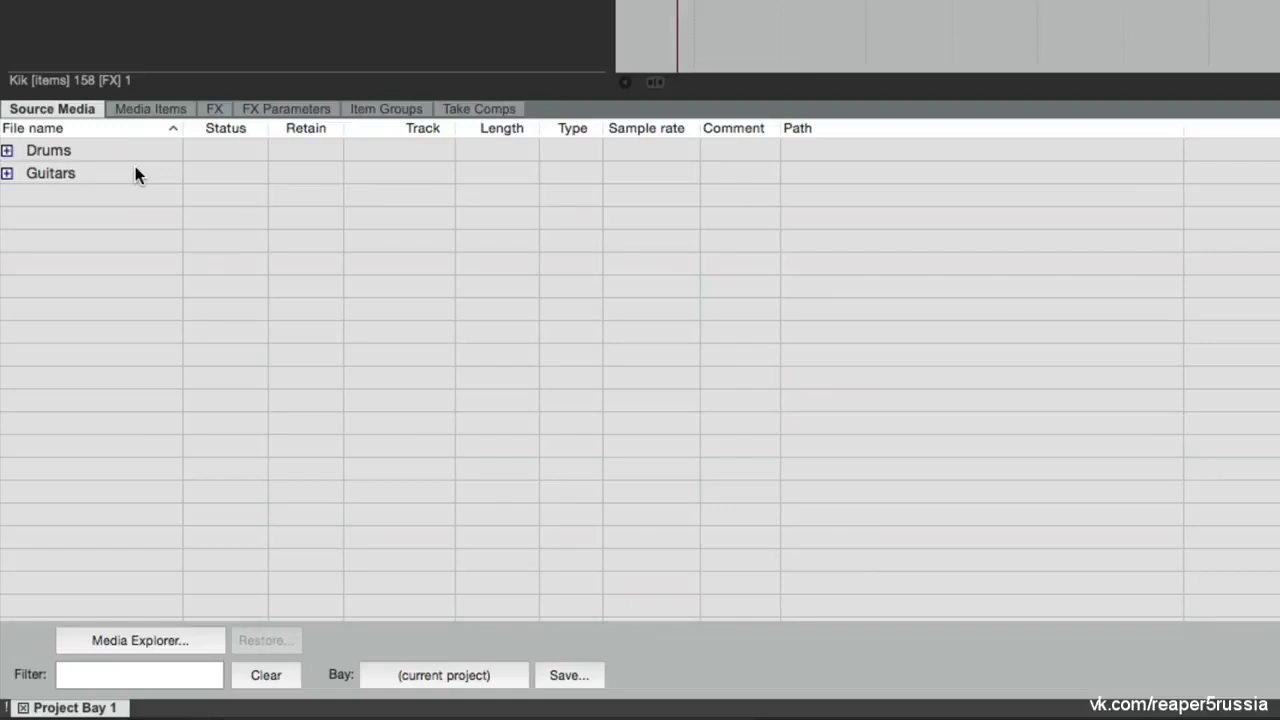
pyautogui.click(7, 150)
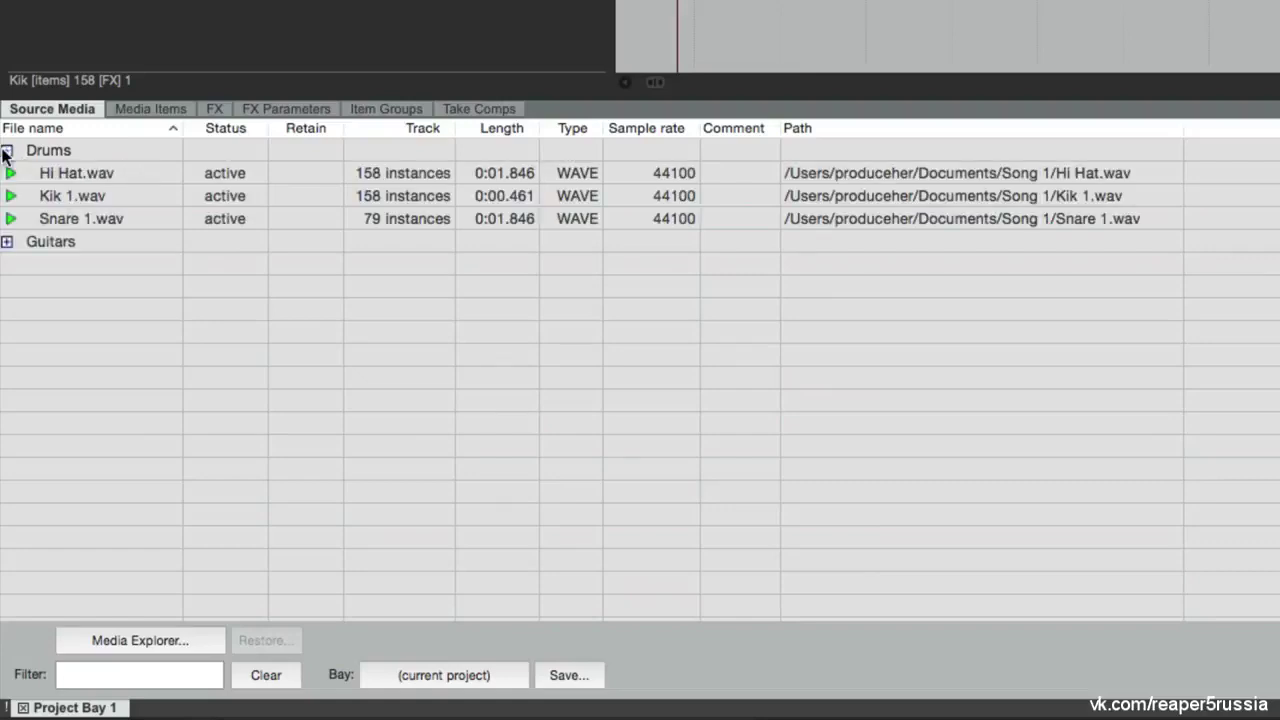
pyautogui.click(7, 242)
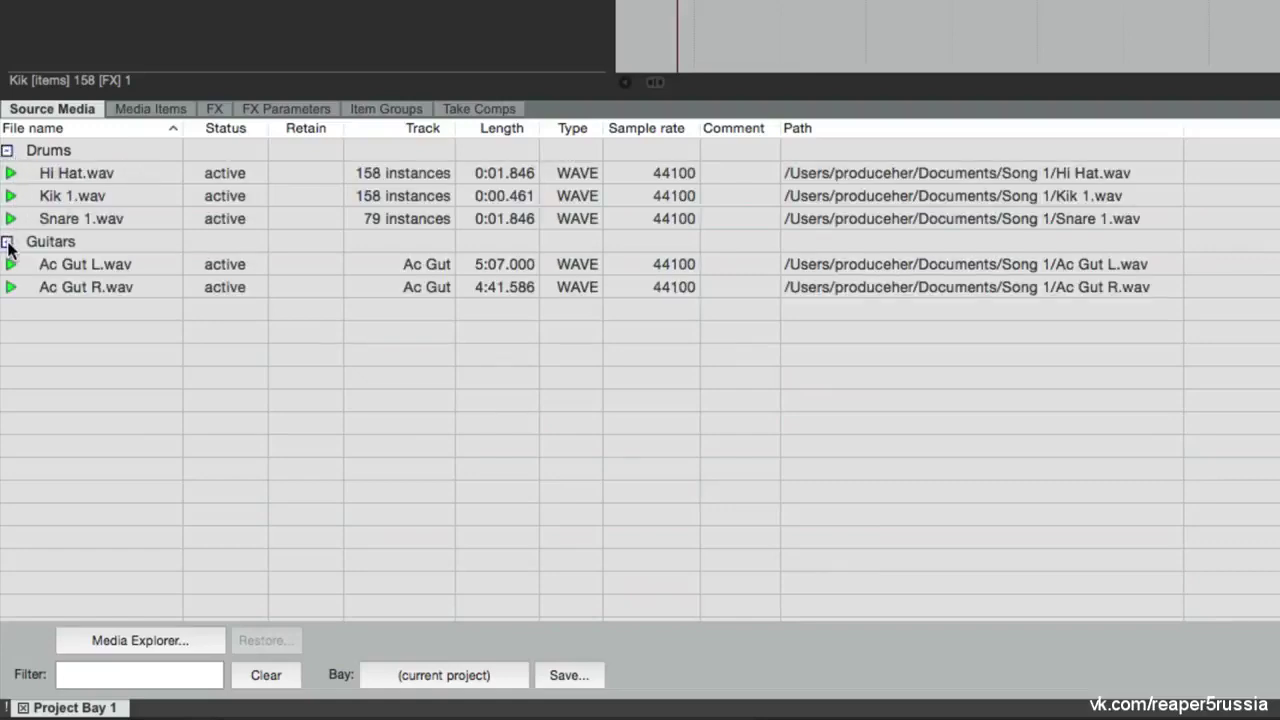
# Delete the Drums and Guitars folders from the source media list while keeping their items
pyautogui.click(101, 147)
pyautogui.rightClick(137, 150)
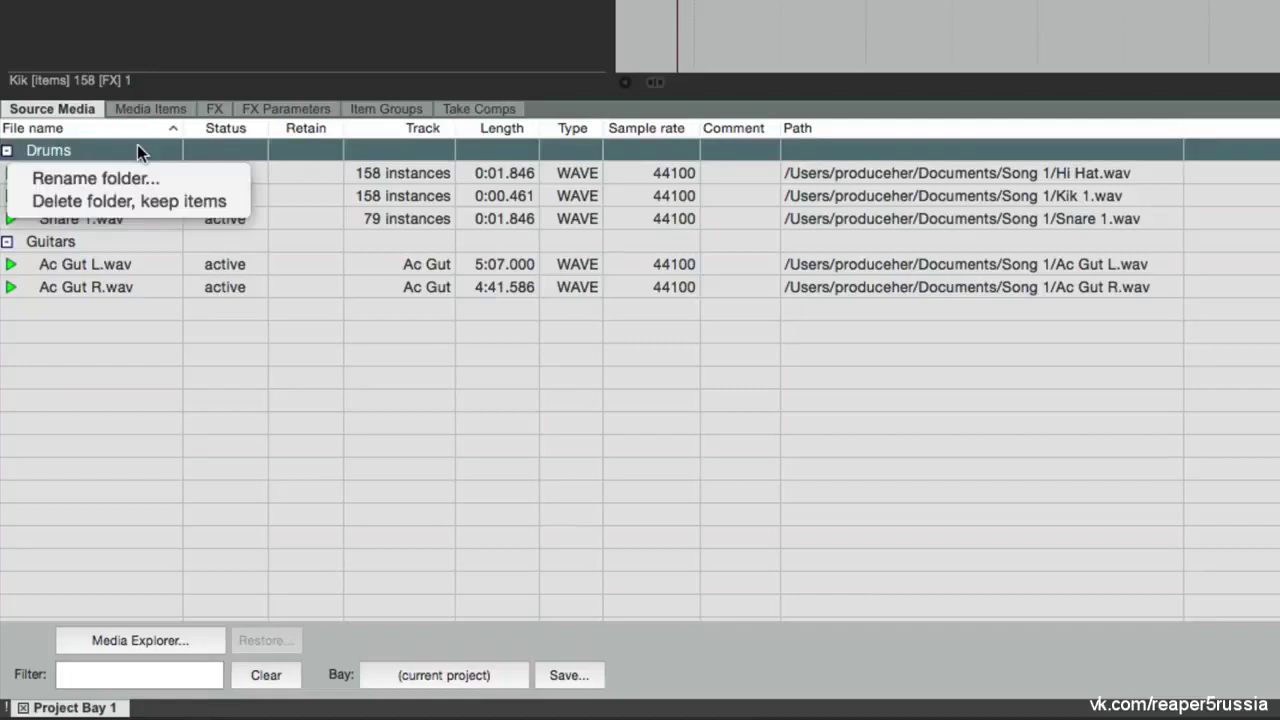
pyautogui.click(144, 199)
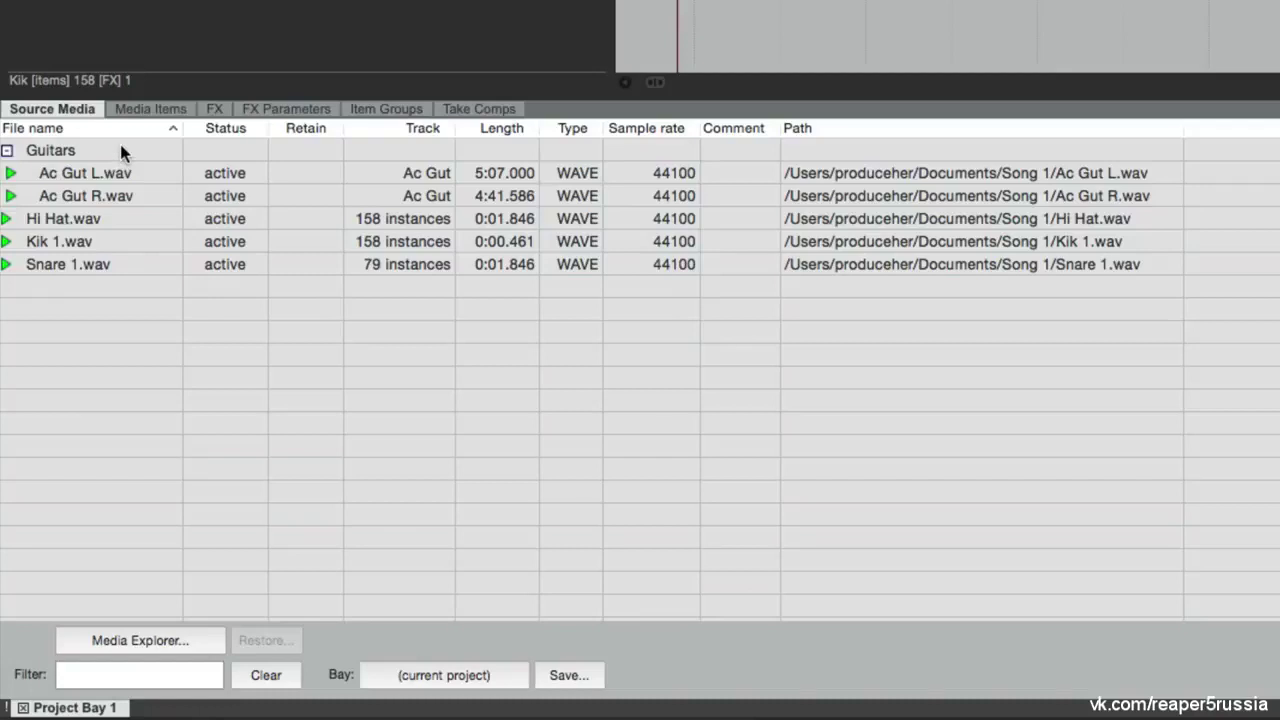
pyautogui.rightClick(120, 146)
pyautogui.click(154, 203)
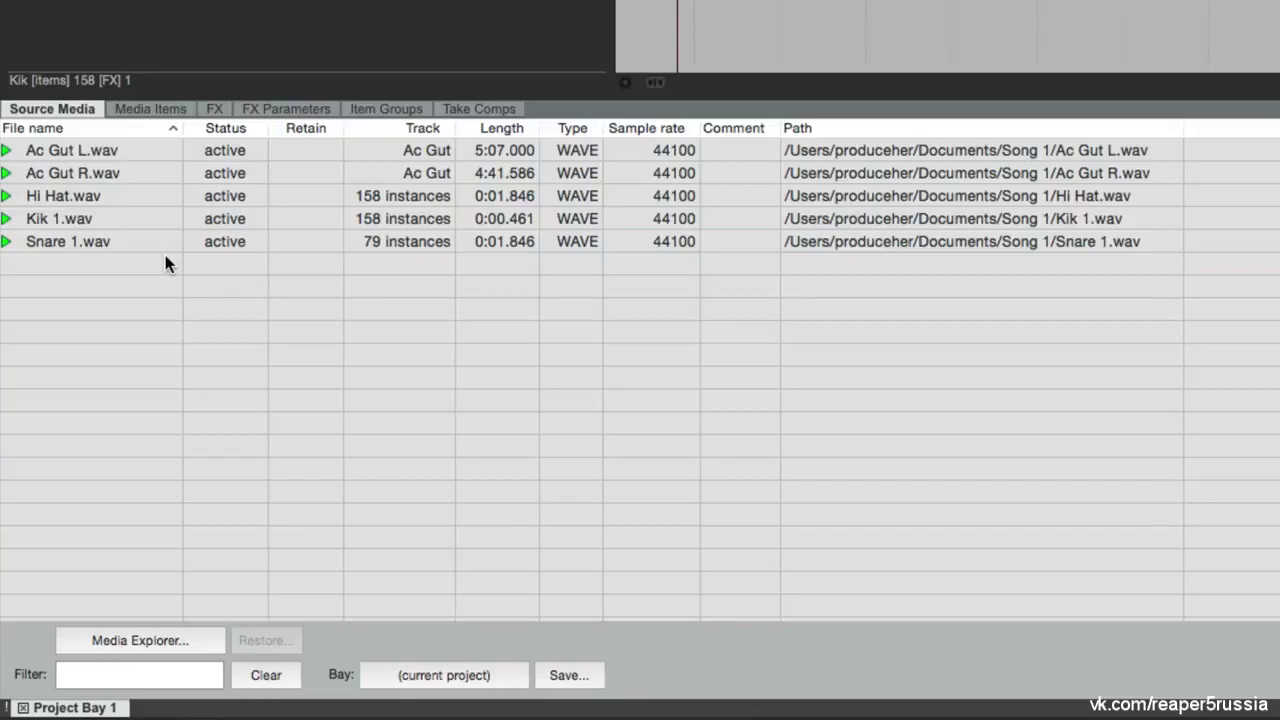
# Turn on mirroring of the selection between the bay and the project
pyautogui.click(165, 258)
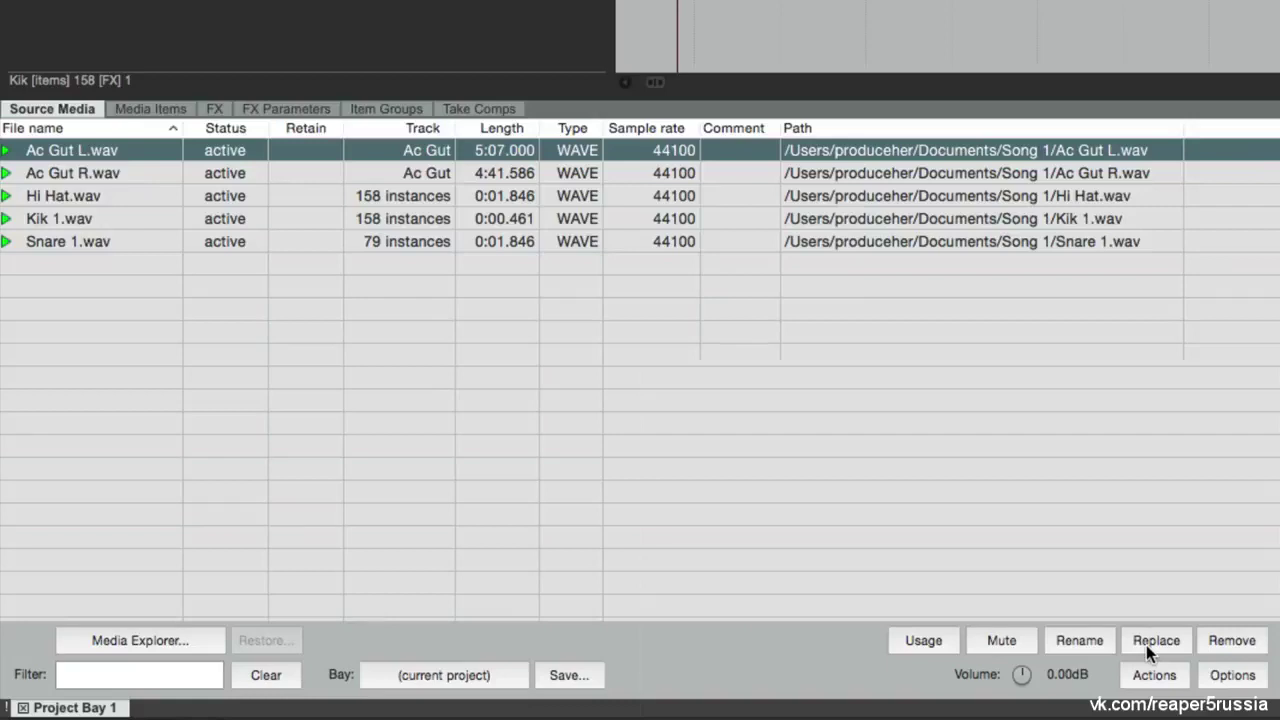
pyautogui.click(1240, 678)
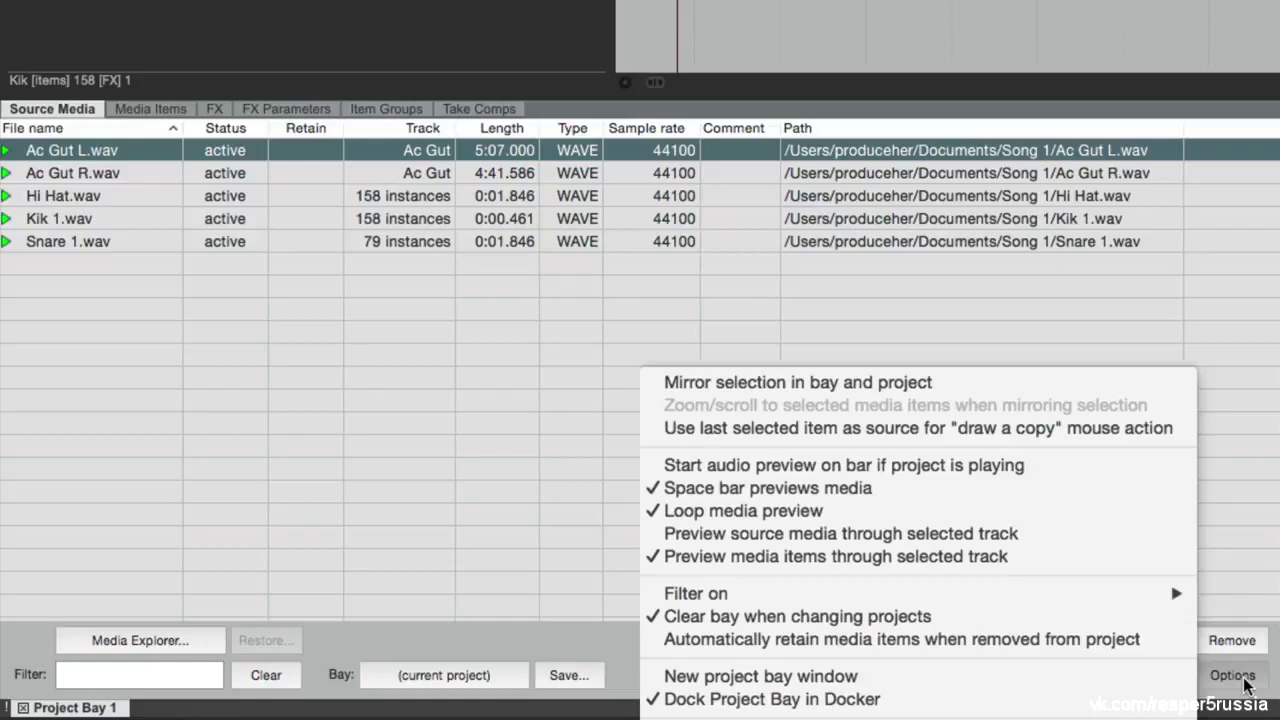
pyautogui.click(1095, 380)
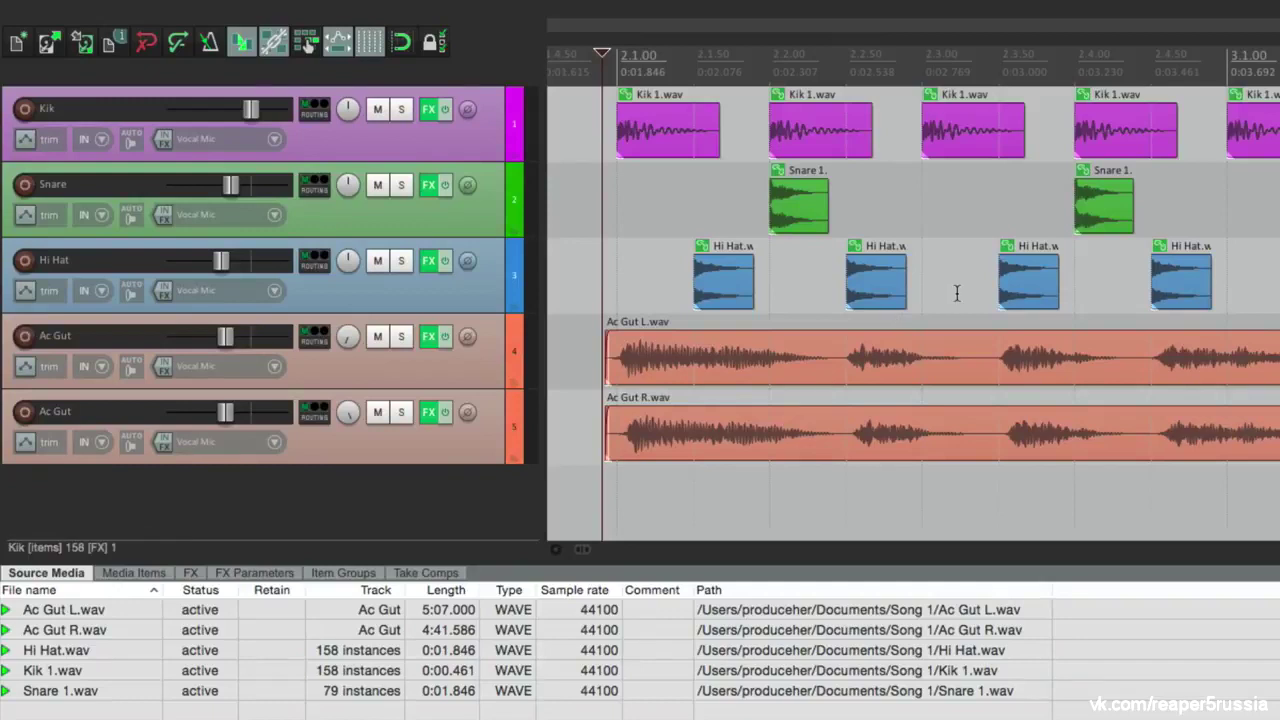
# Select Ac Gut L.wav, Snare 1.wav, Kik 1.wav and Hi Hat.wav among the source media and project items to check the mirrored selection
pyautogui.click(137, 615)
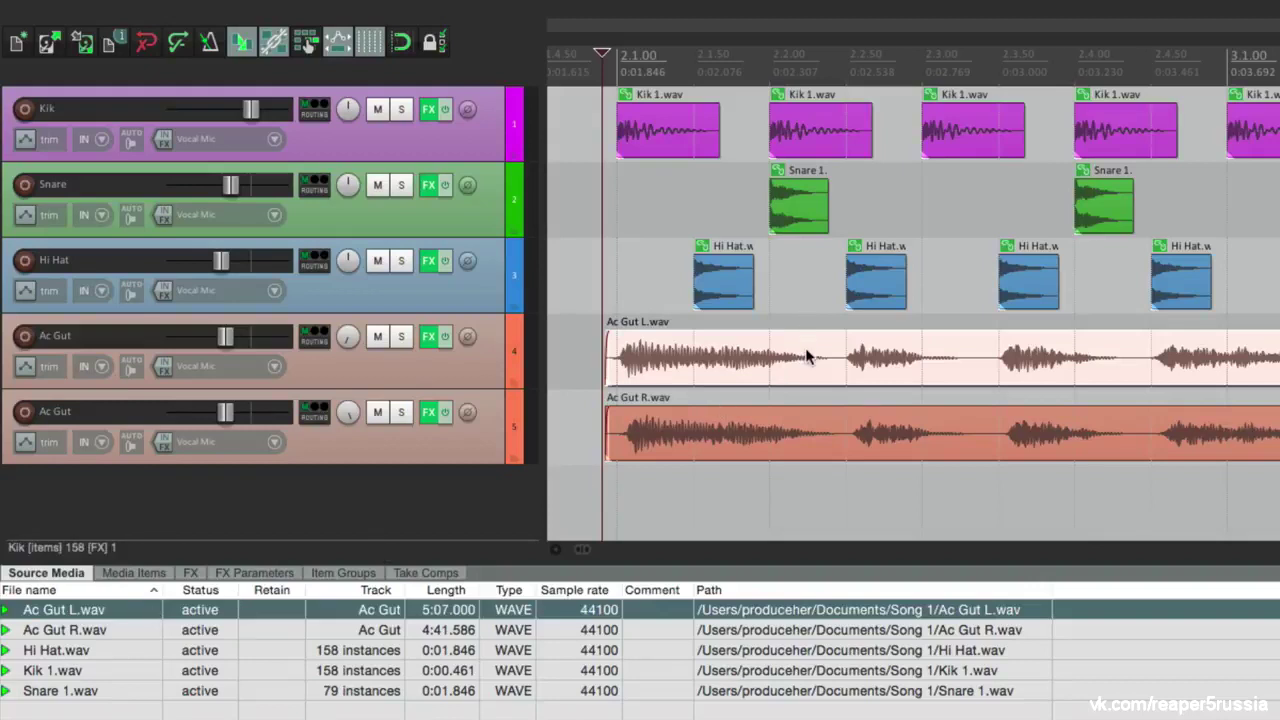
pyautogui.click(804, 205)
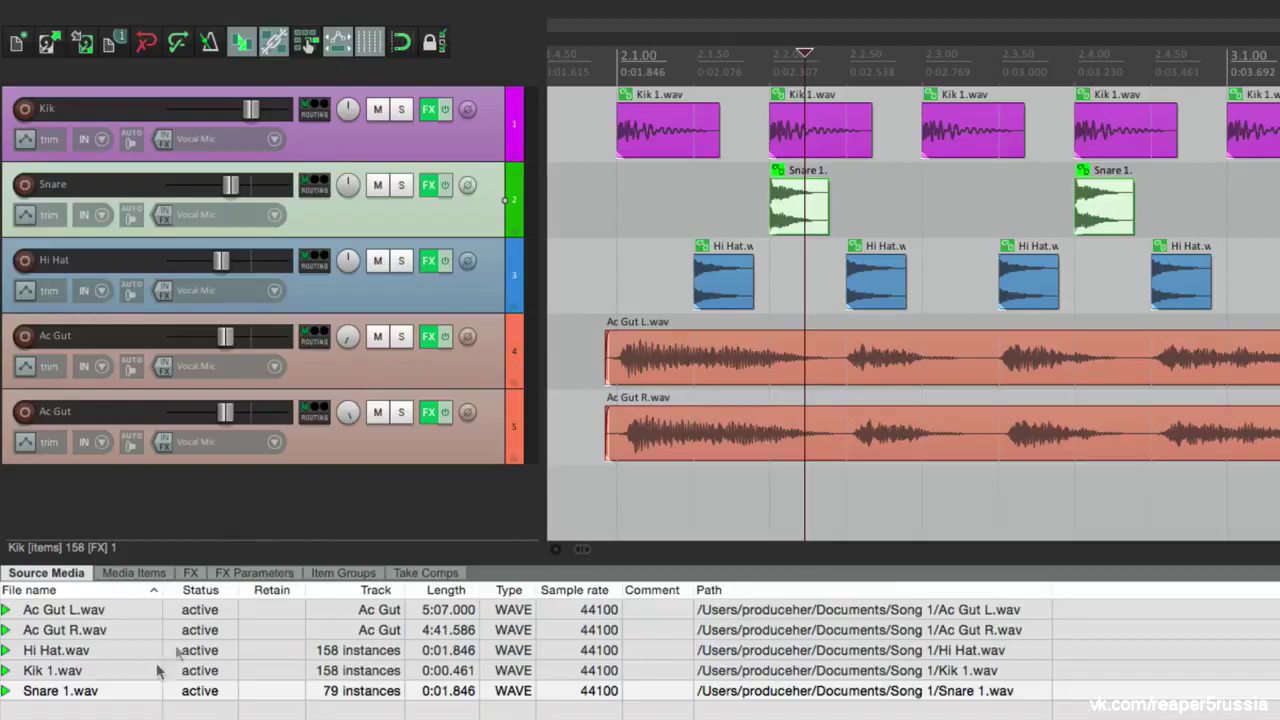
pyautogui.click(133, 692)
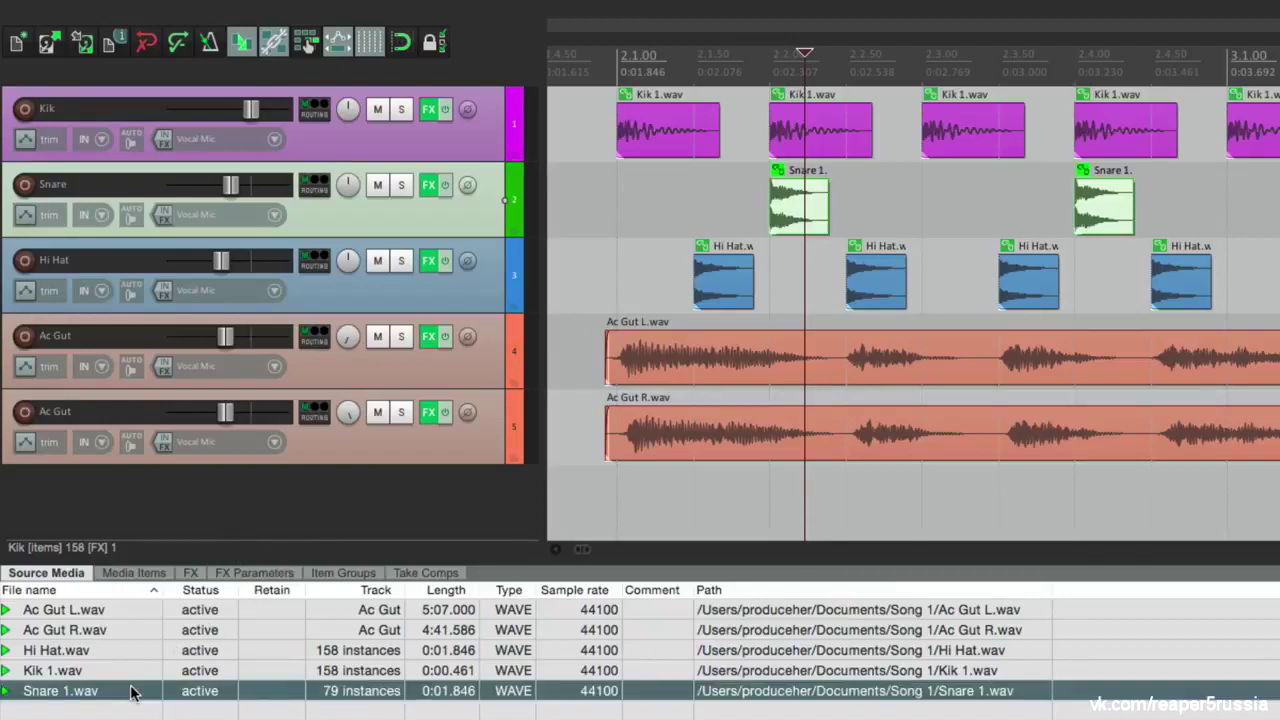
pyautogui.click(653, 130)
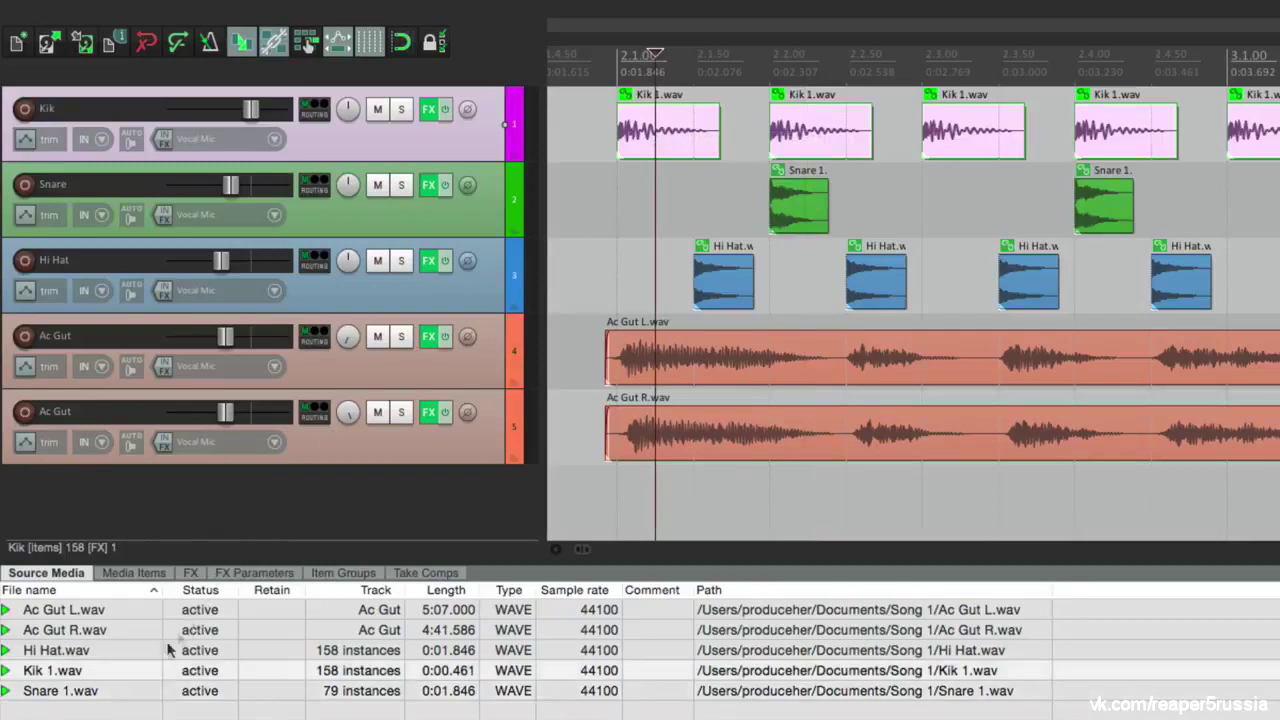
pyautogui.click(140, 674)
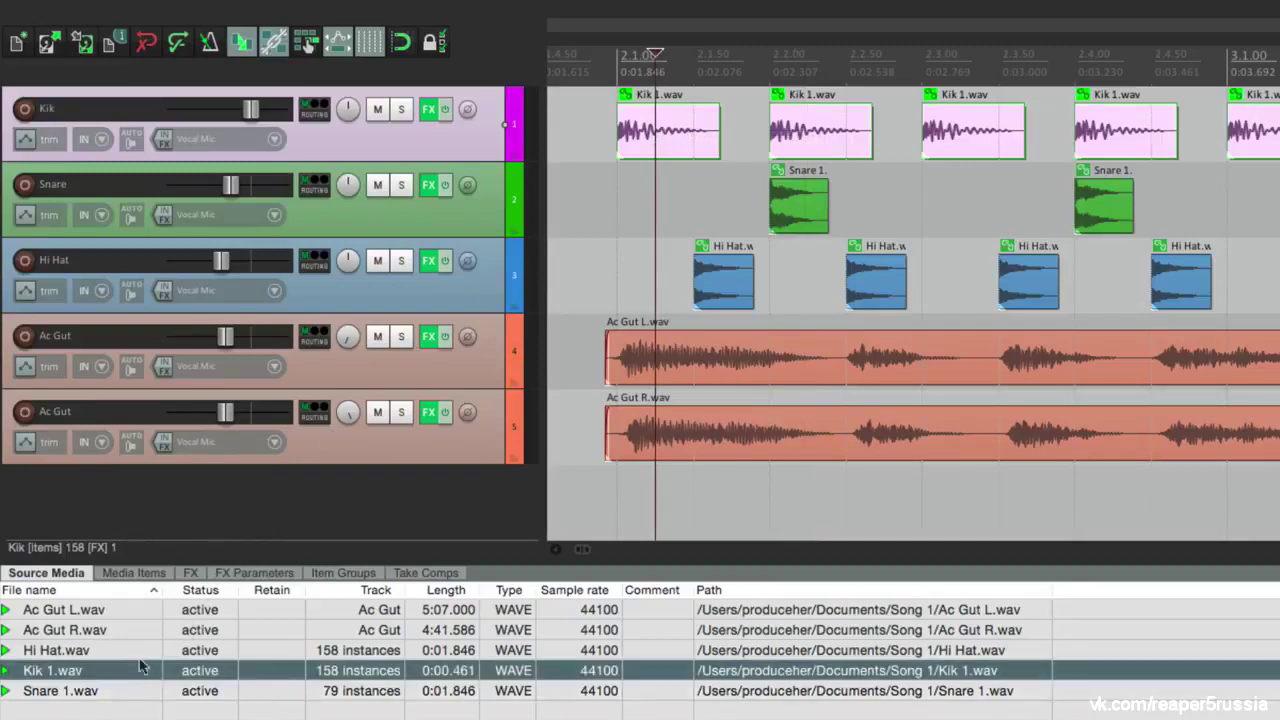
pyautogui.click(135, 652)
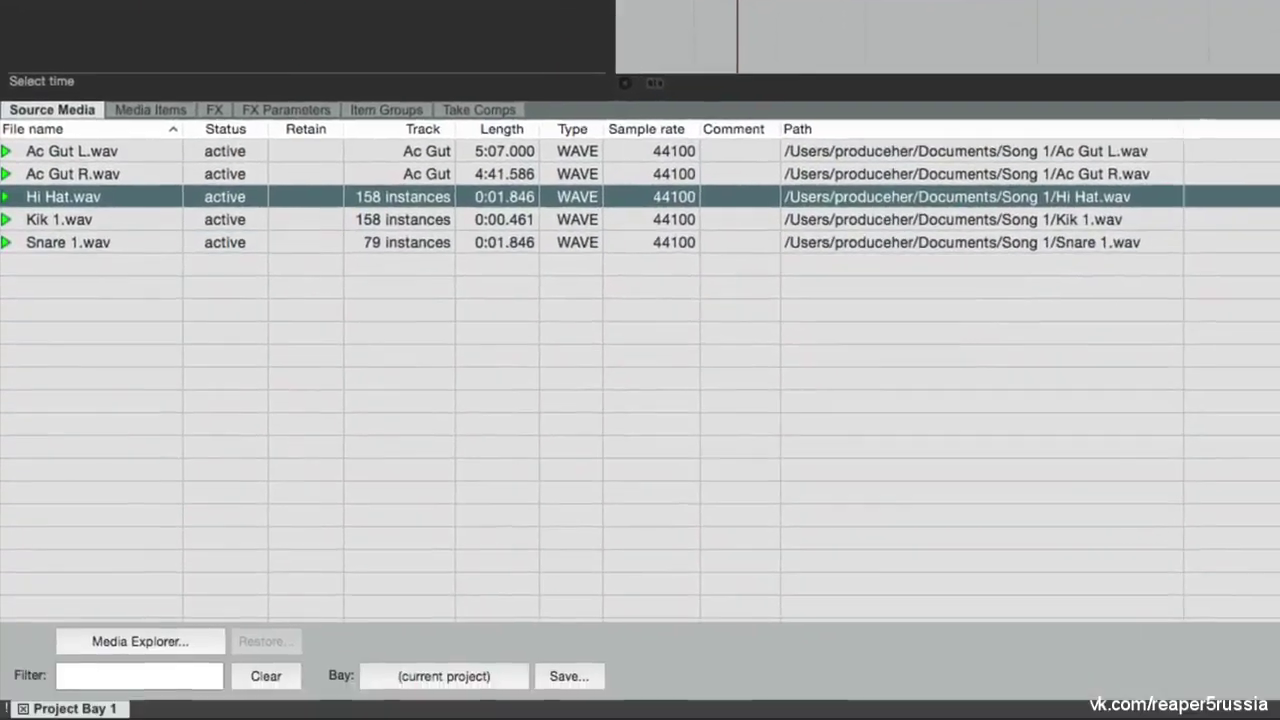
pyautogui.click(821, 284)
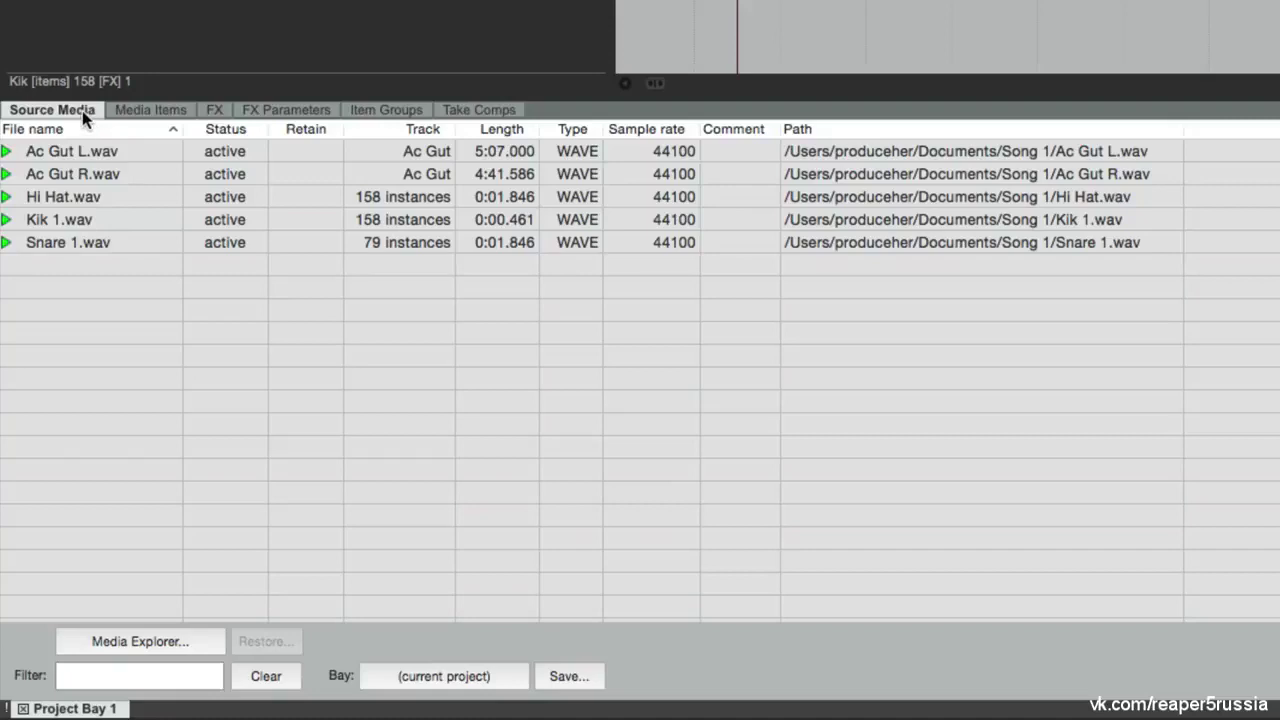
# Check the project's media items and FX lists, and view the ReaEQ instance on track 4 "Ac Gut", closing its window
pyautogui.click(134, 112)
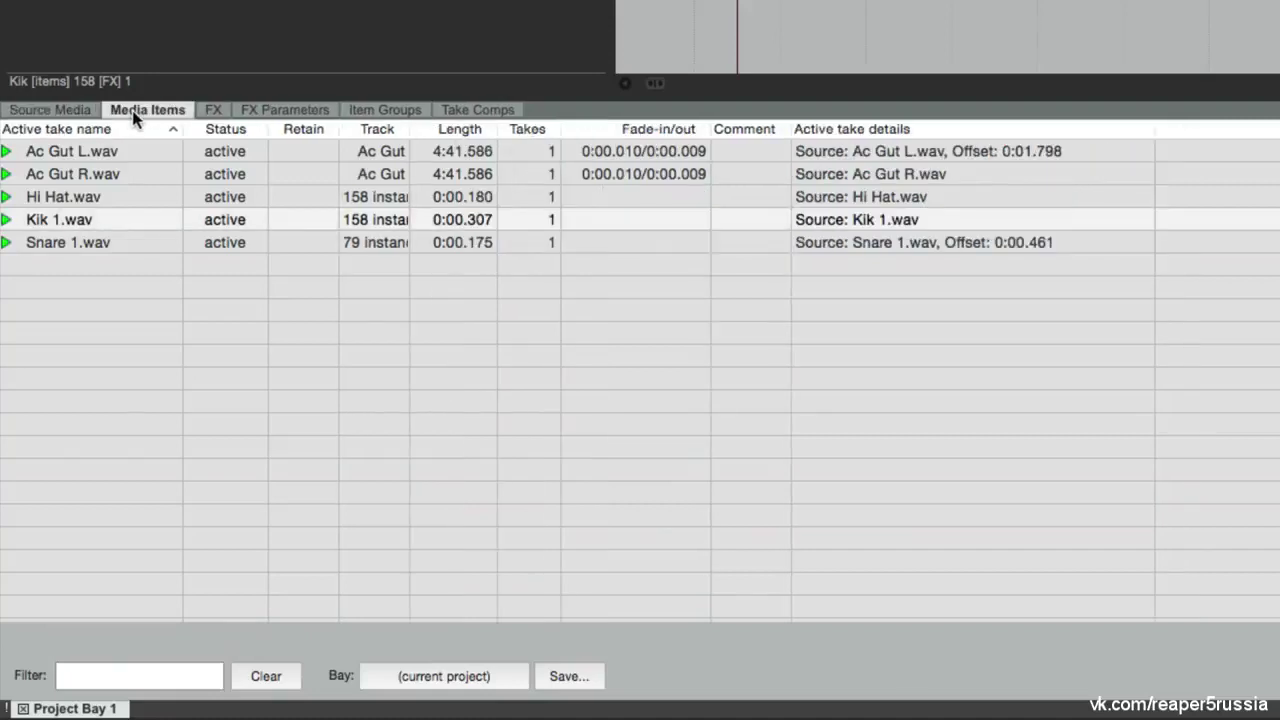
pyautogui.click(209, 112)
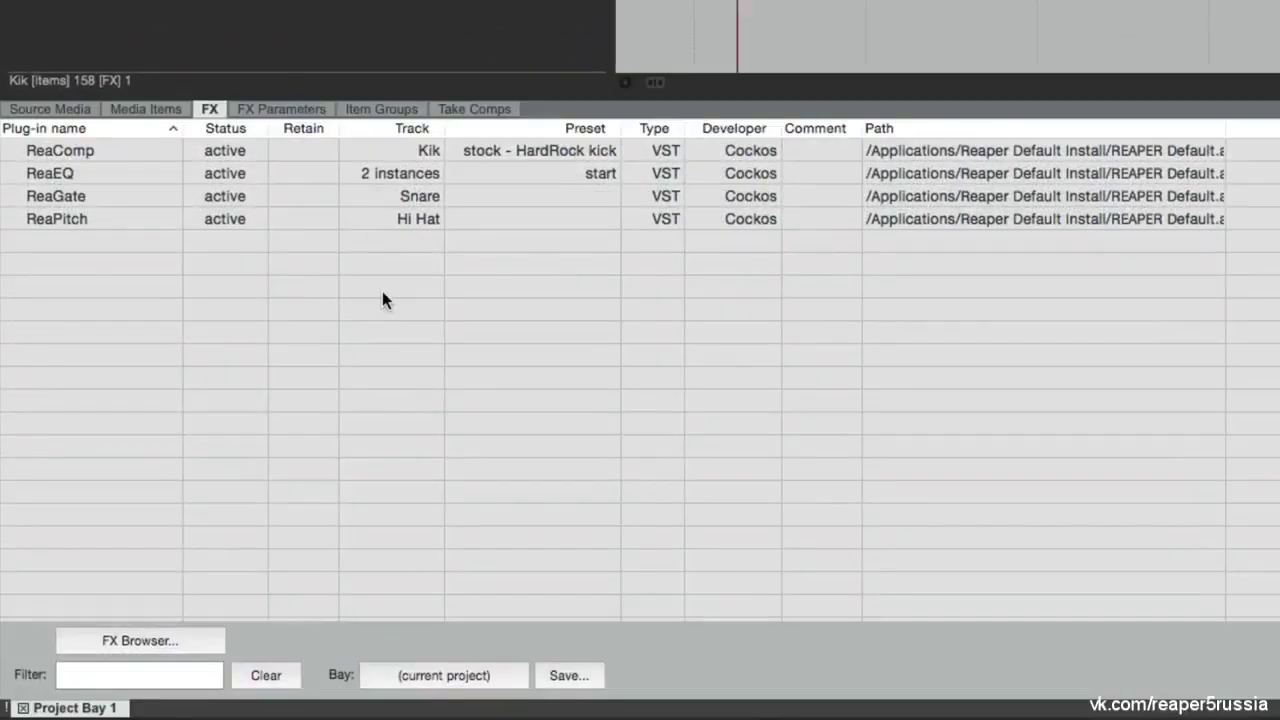
pyautogui.click(160, 175)
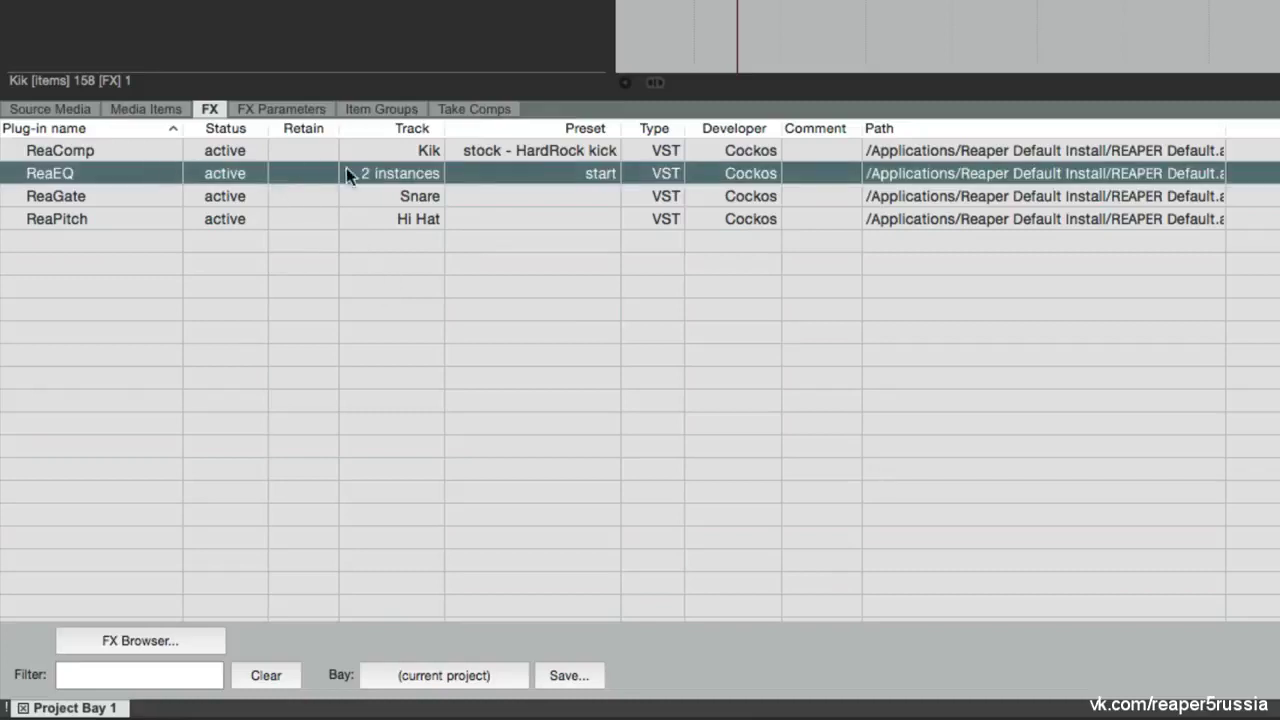
pyautogui.click(390, 173)
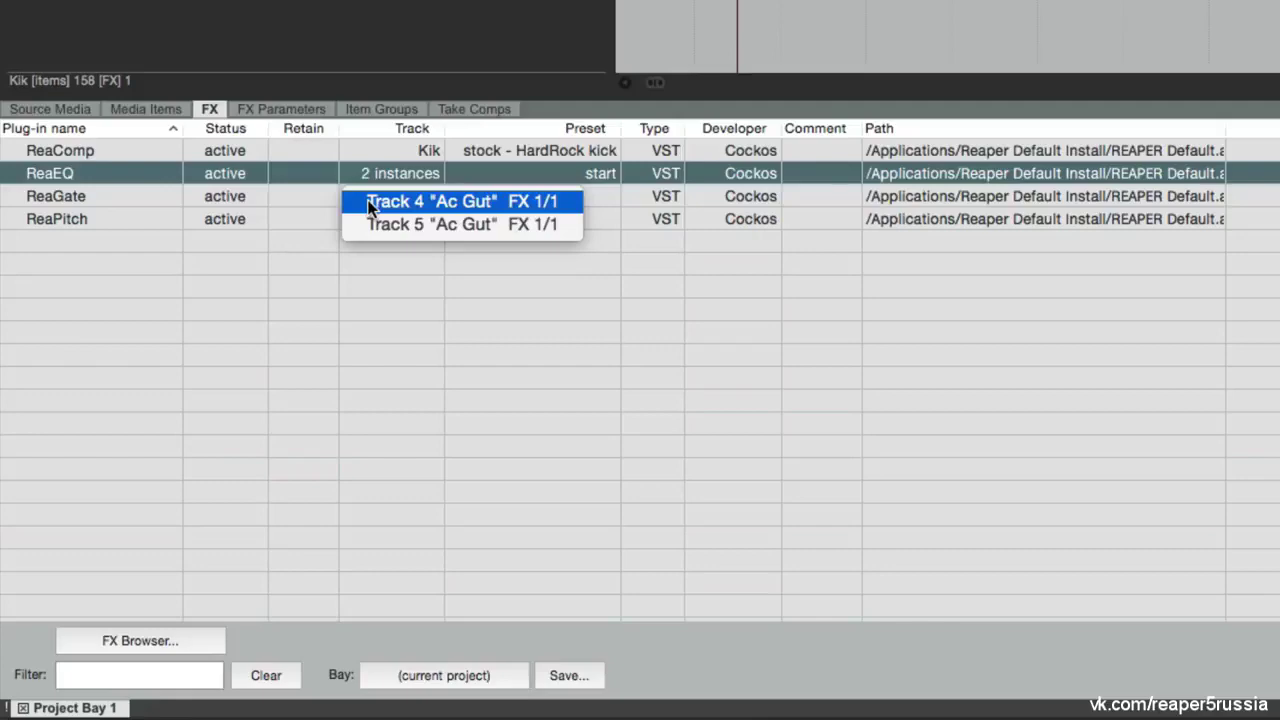
pyautogui.click(370, 203)
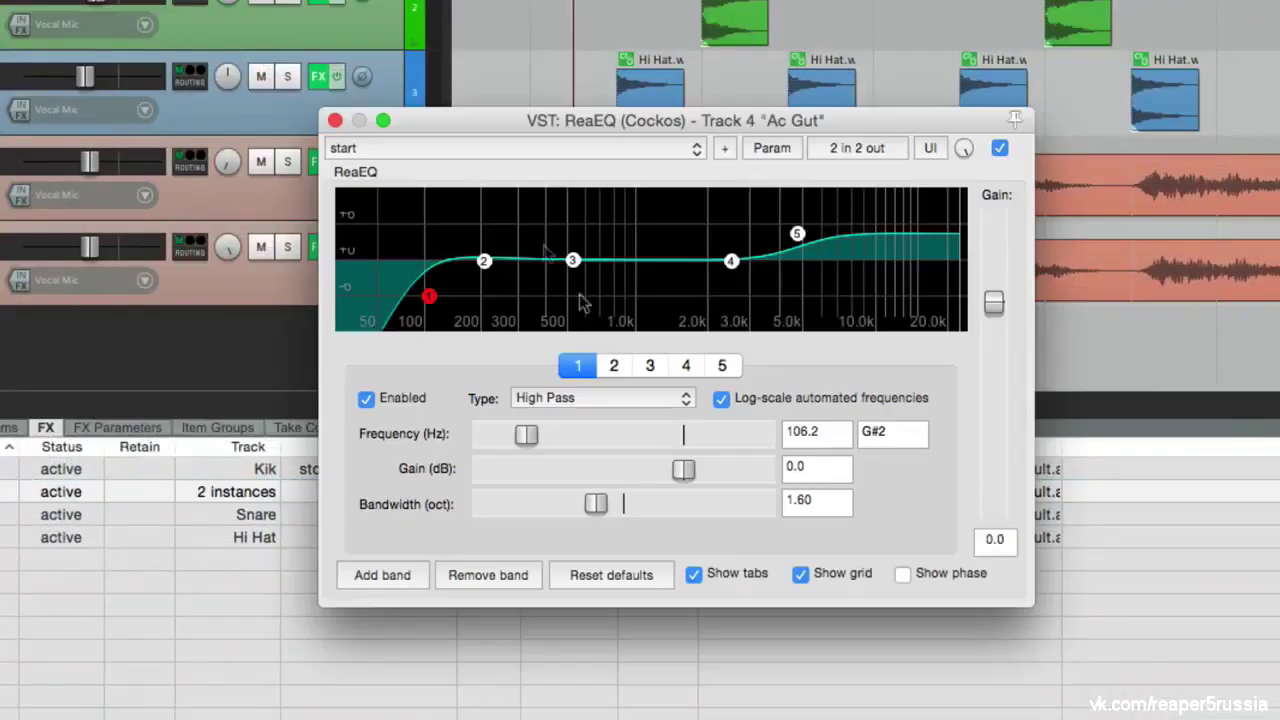
pyautogui.click(335, 120)
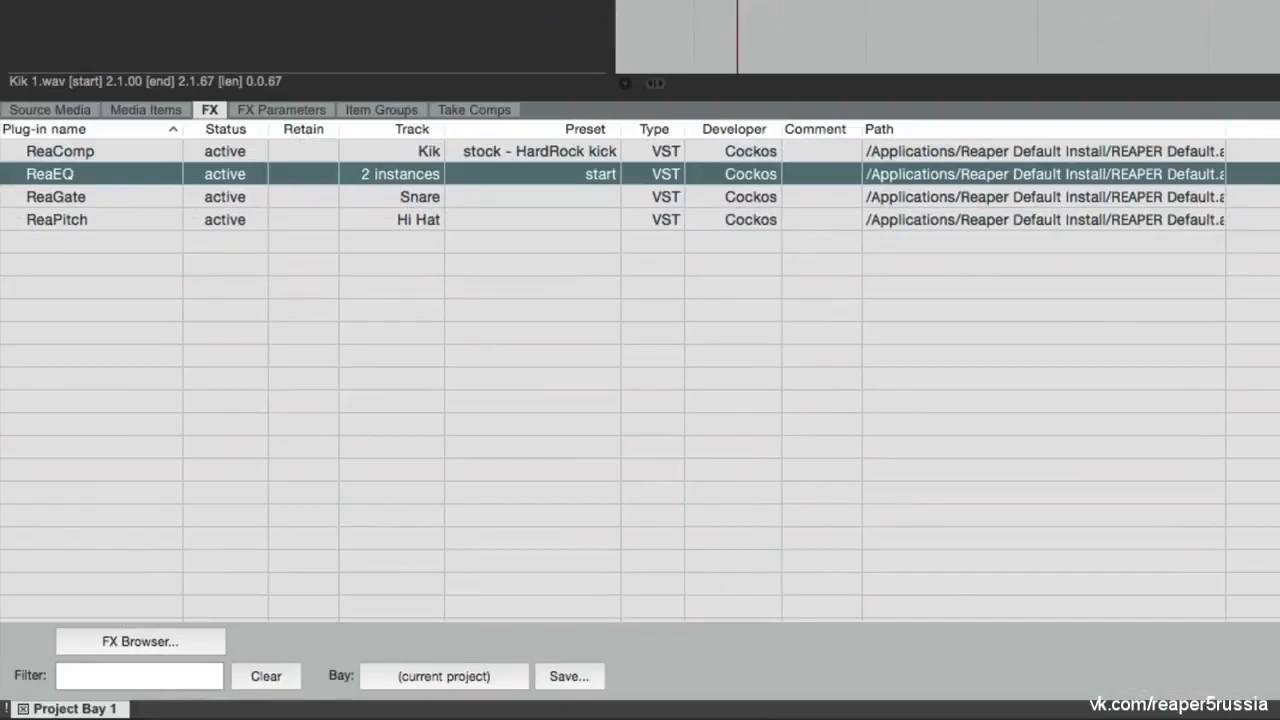
# View the ReaComp instance on track 1 "Kik" from the FX list and close its window
pyautogui.click(169, 148)
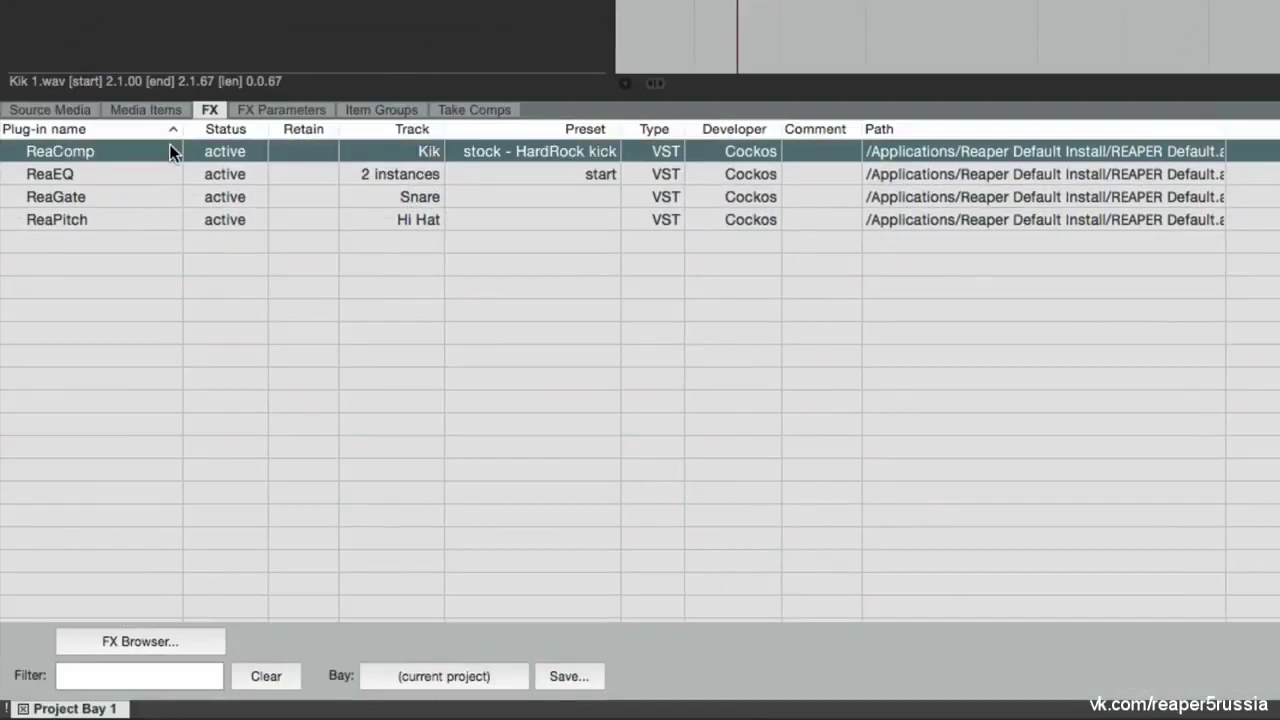
pyautogui.click(398, 162)
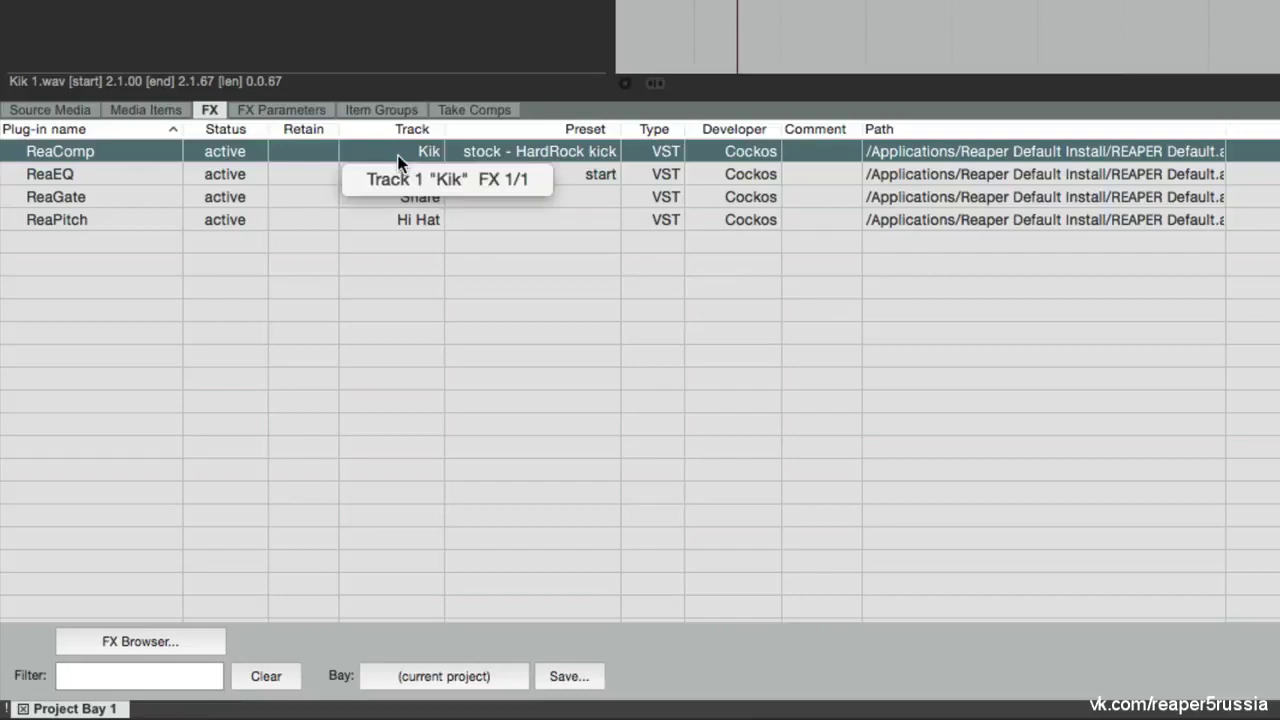
pyautogui.click(401, 184)
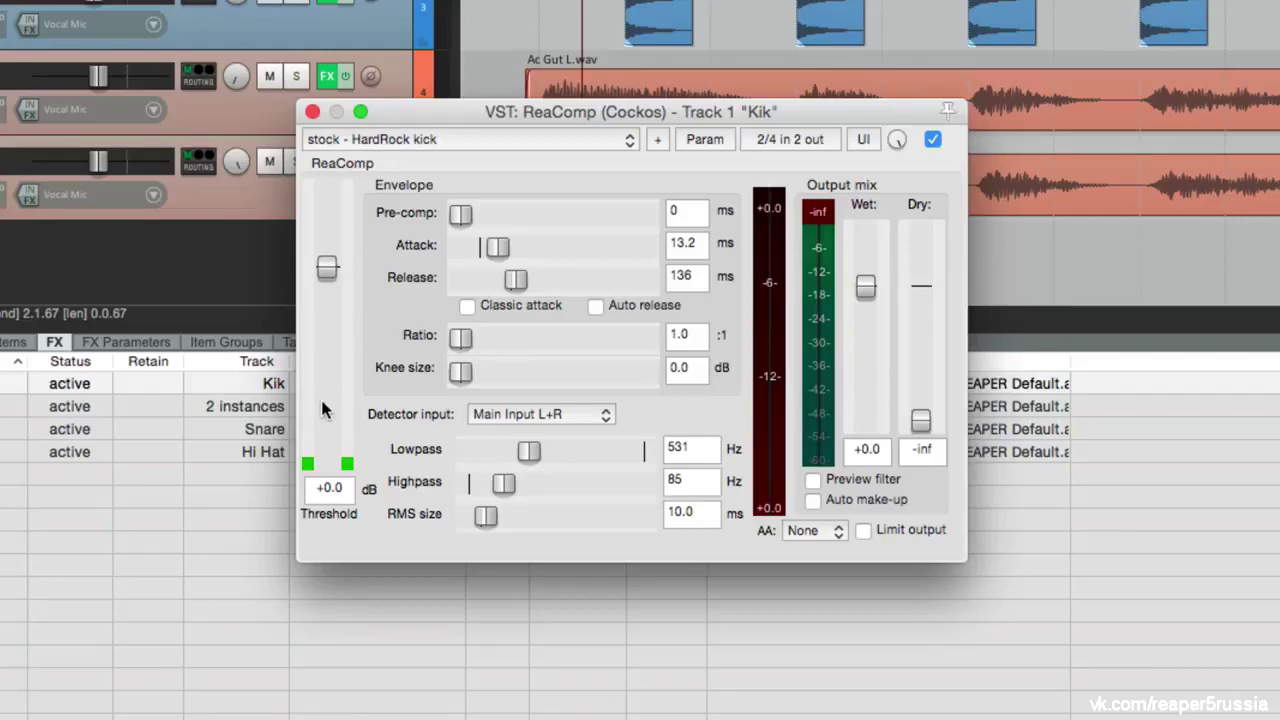
pyautogui.click(312, 111)
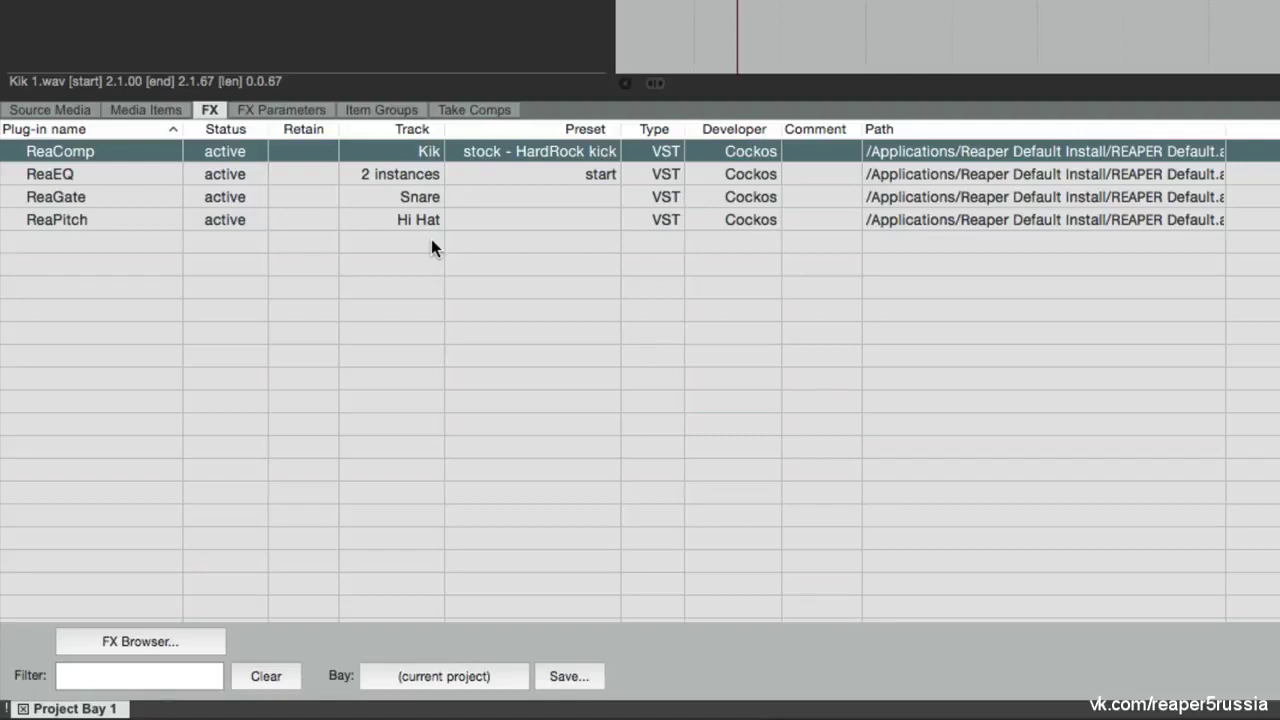
# Examine the presets available for ReaComp and for ReaEQ on track 4, track 5 and all instances, without choosing one
pyautogui.click(544, 150)
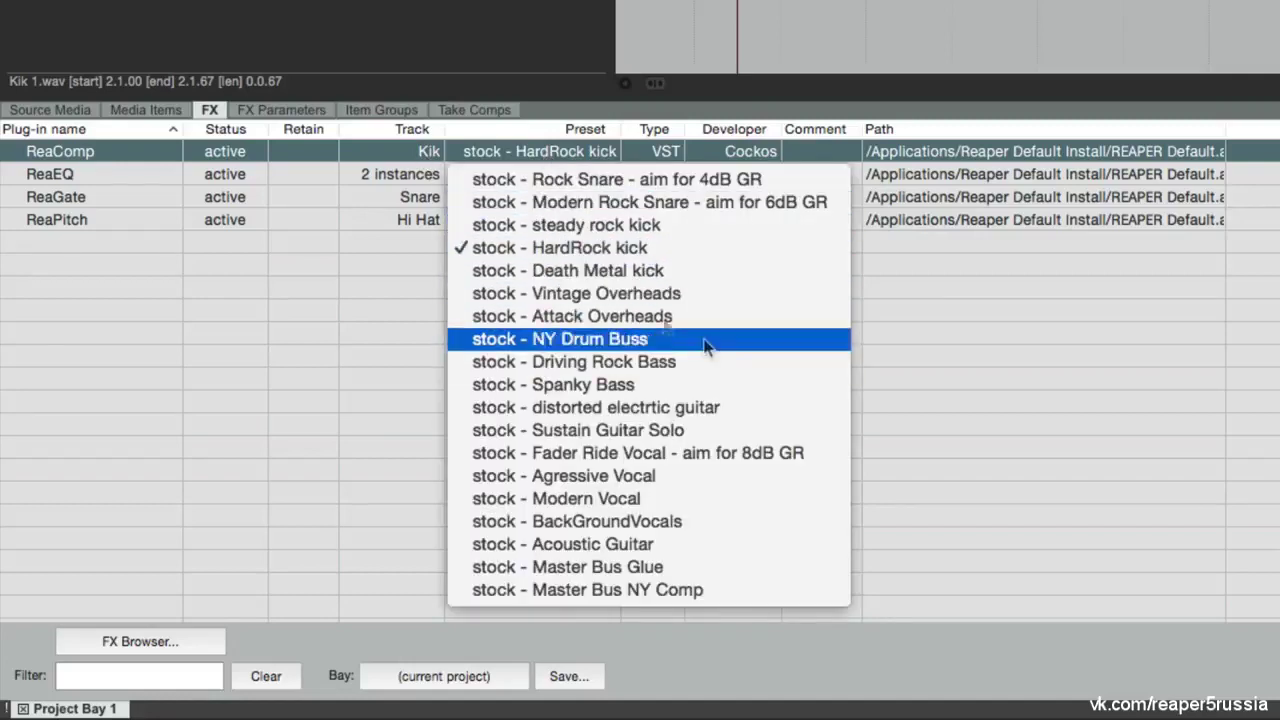
pyautogui.click(425, 324)
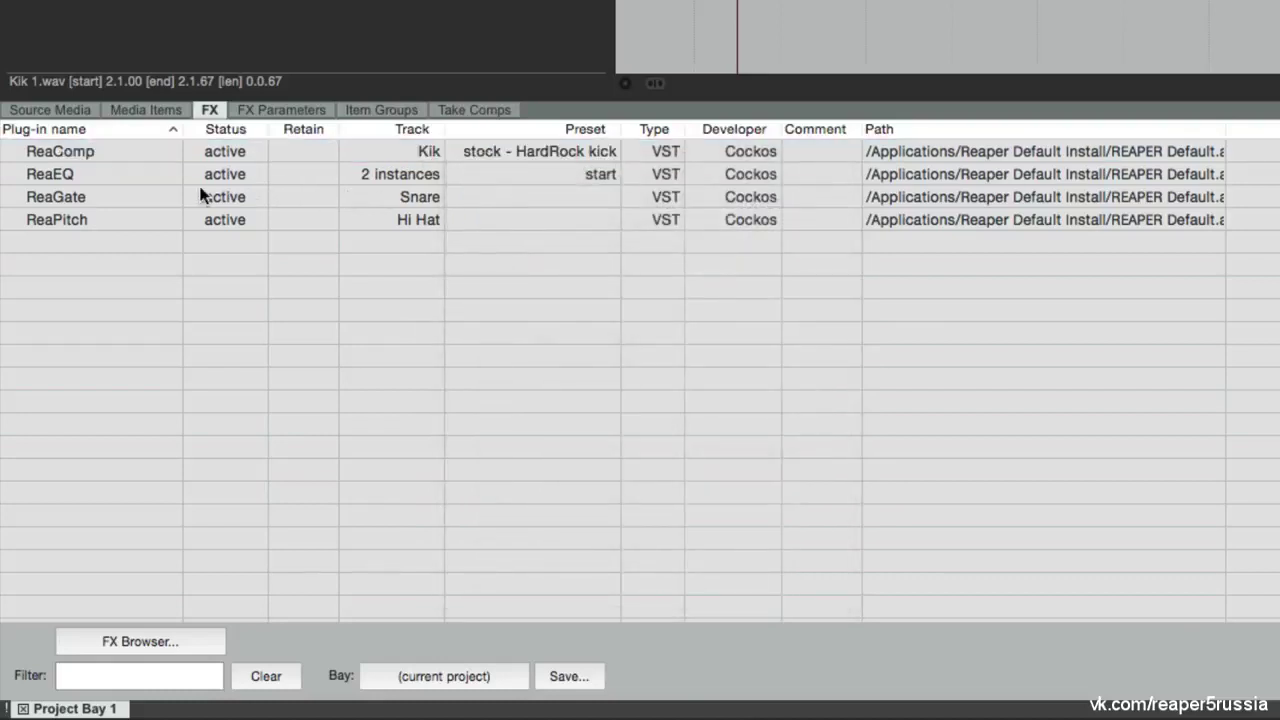
pyautogui.click(408, 174)
pyautogui.moveTo(408, 174)
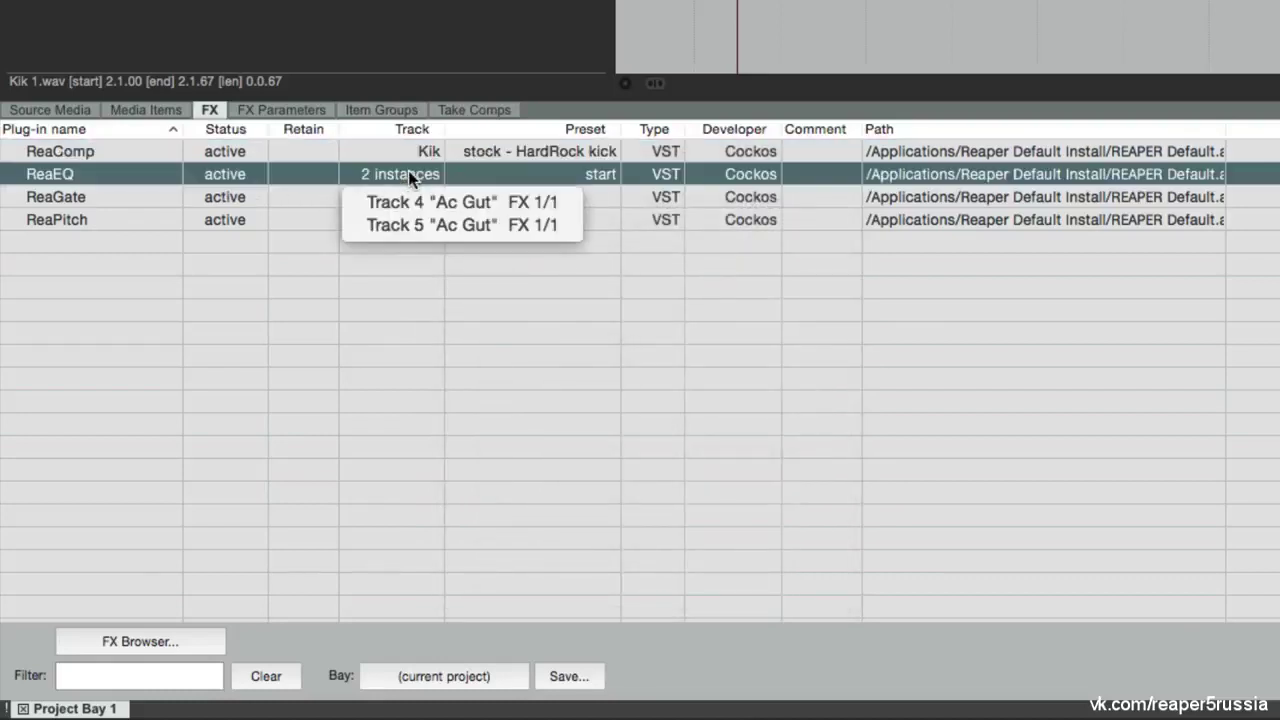
pyautogui.click(564, 174)
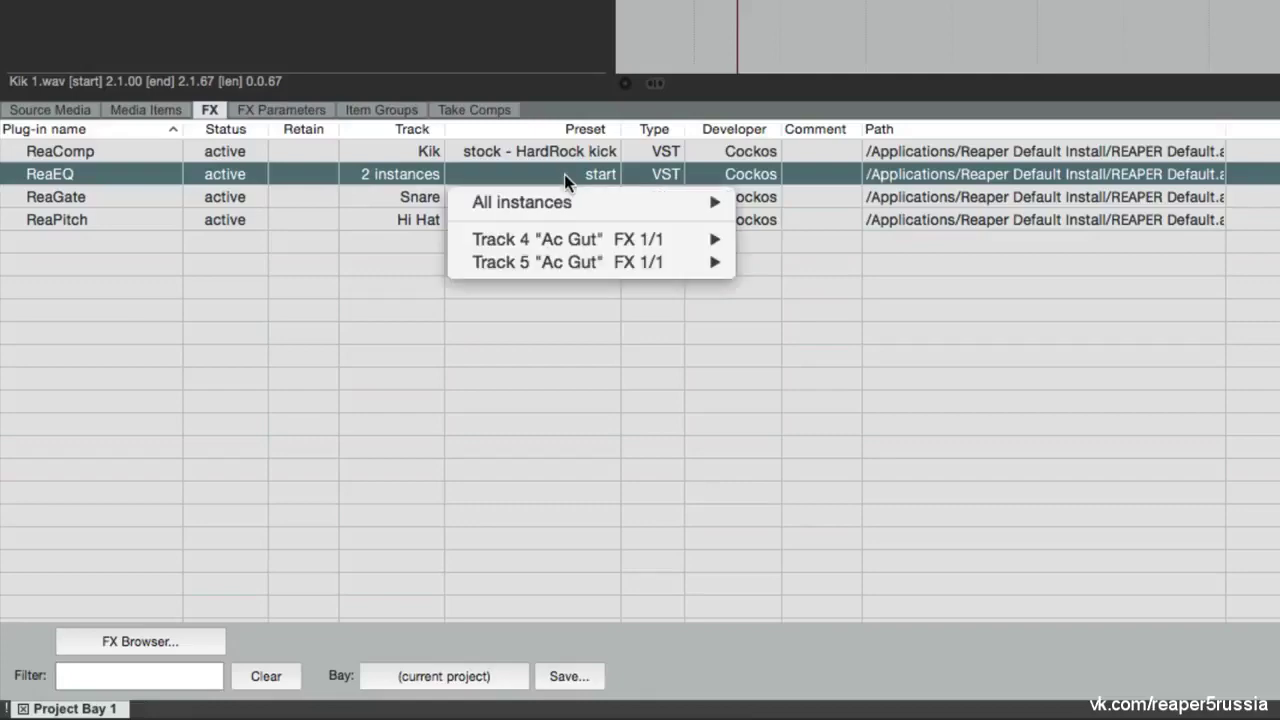
pyautogui.moveTo(574, 243)
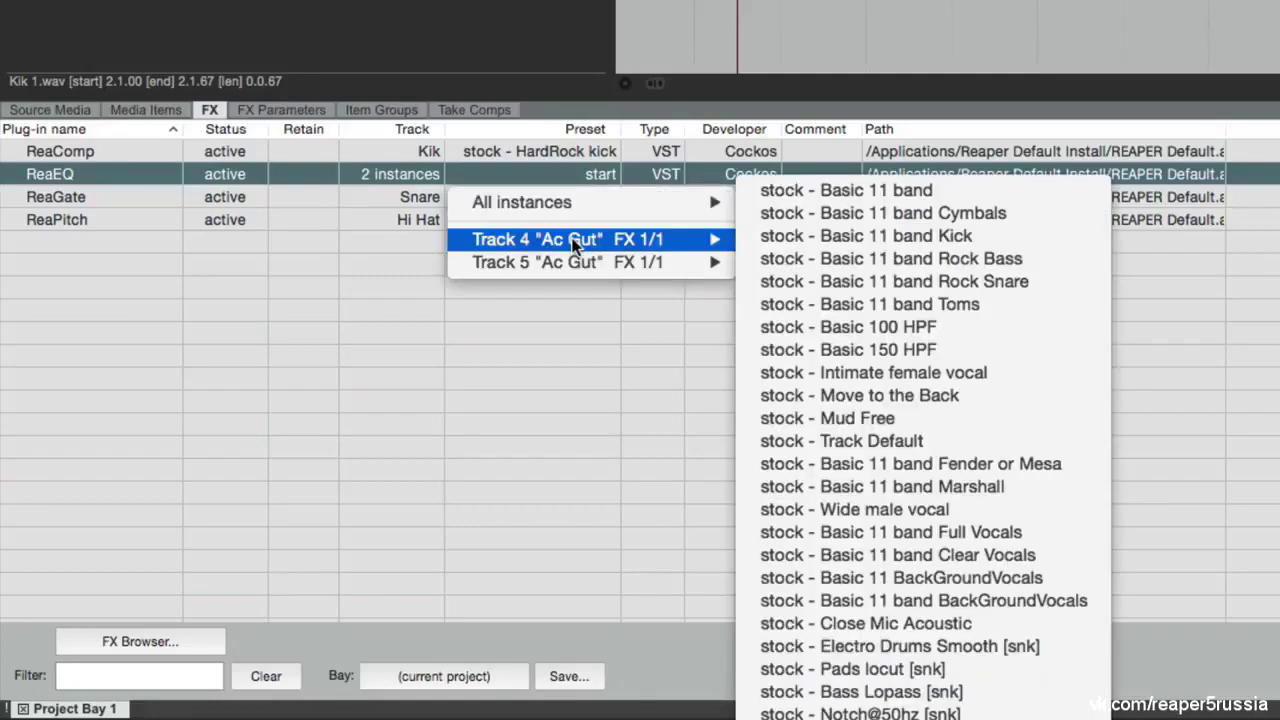
pyautogui.moveTo(575, 268)
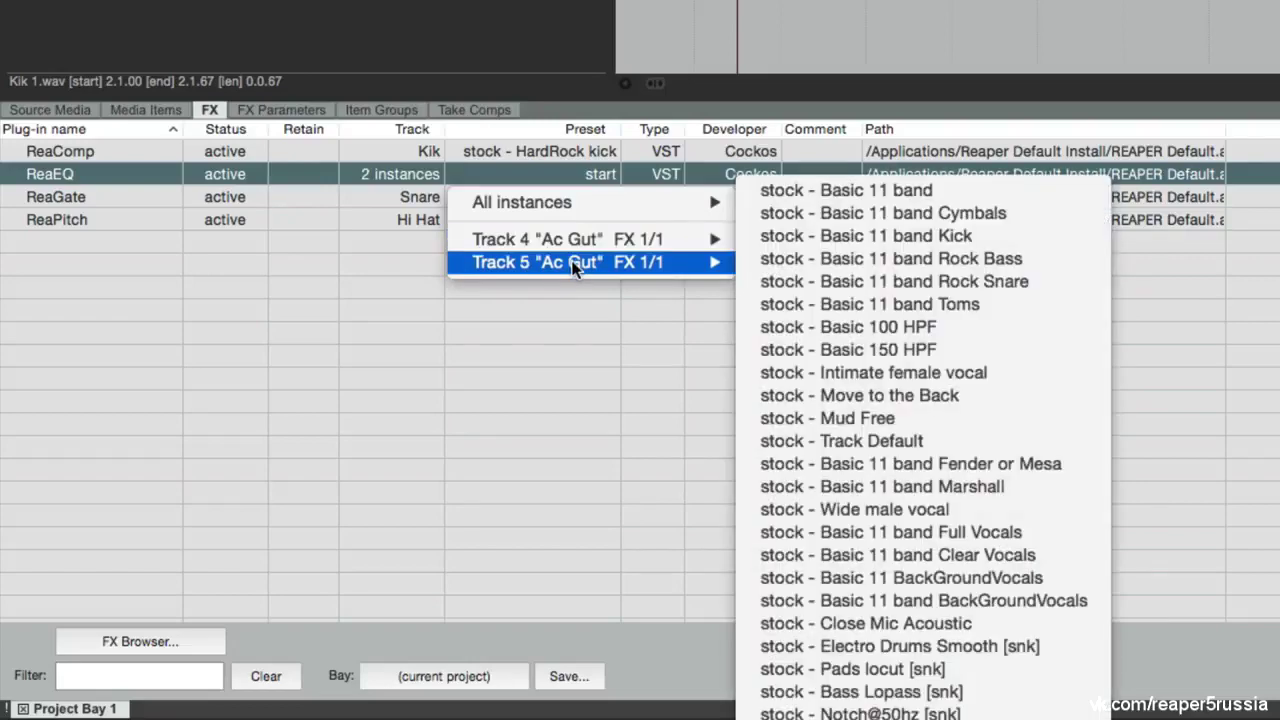
pyautogui.moveTo(579, 199)
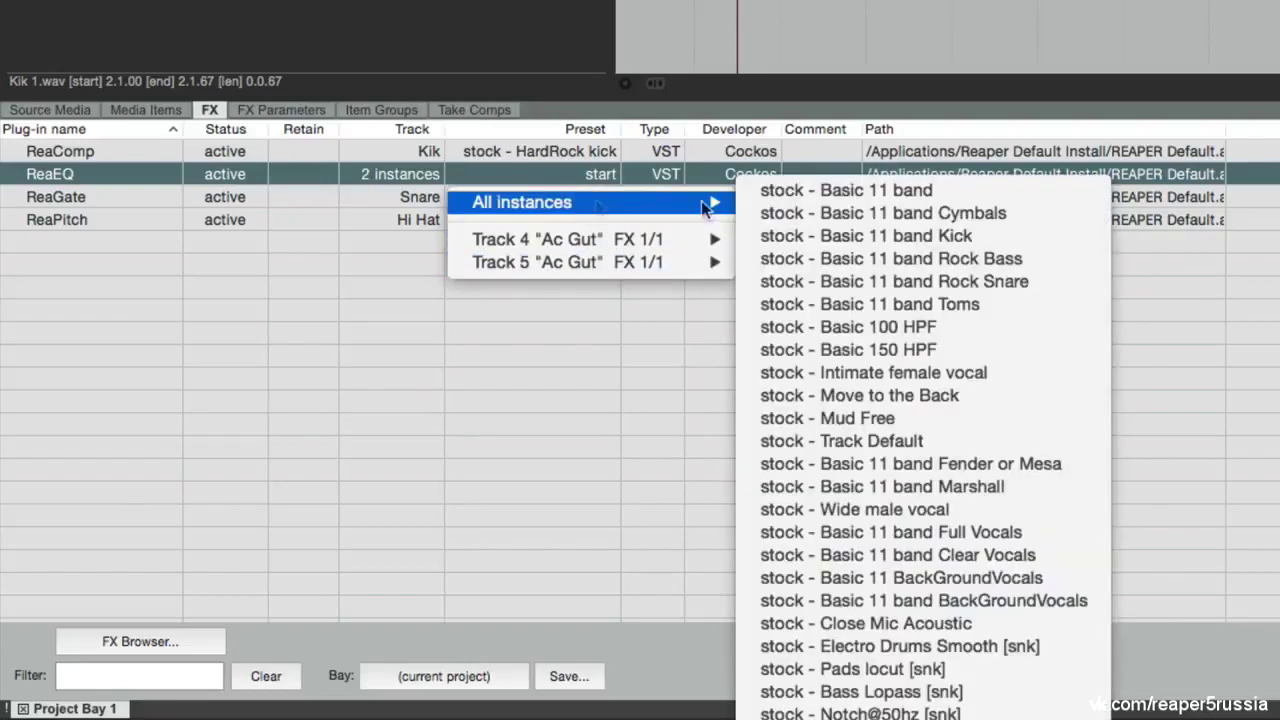
pyautogui.click(1026, 509)
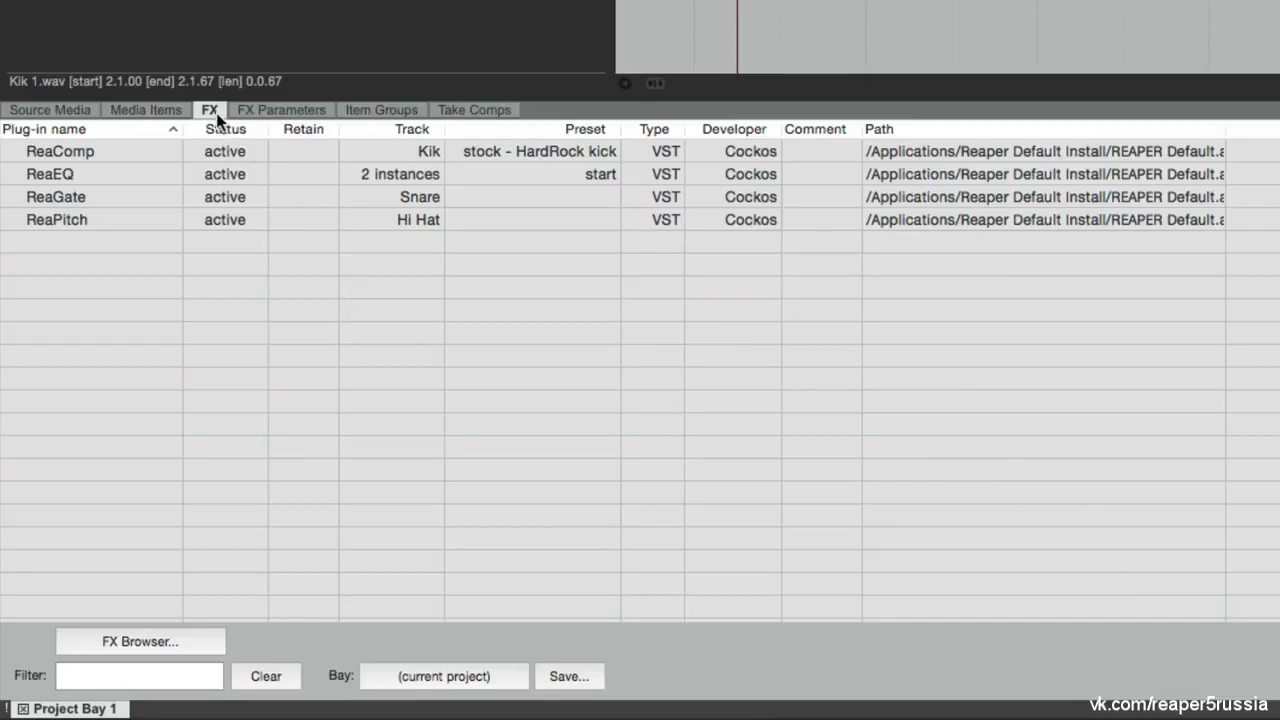
# Inspect ReaComp's parameters on the Kik track and the options for its Thresh parameter, and collapse the parameter list
pyautogui.click(286, 108)
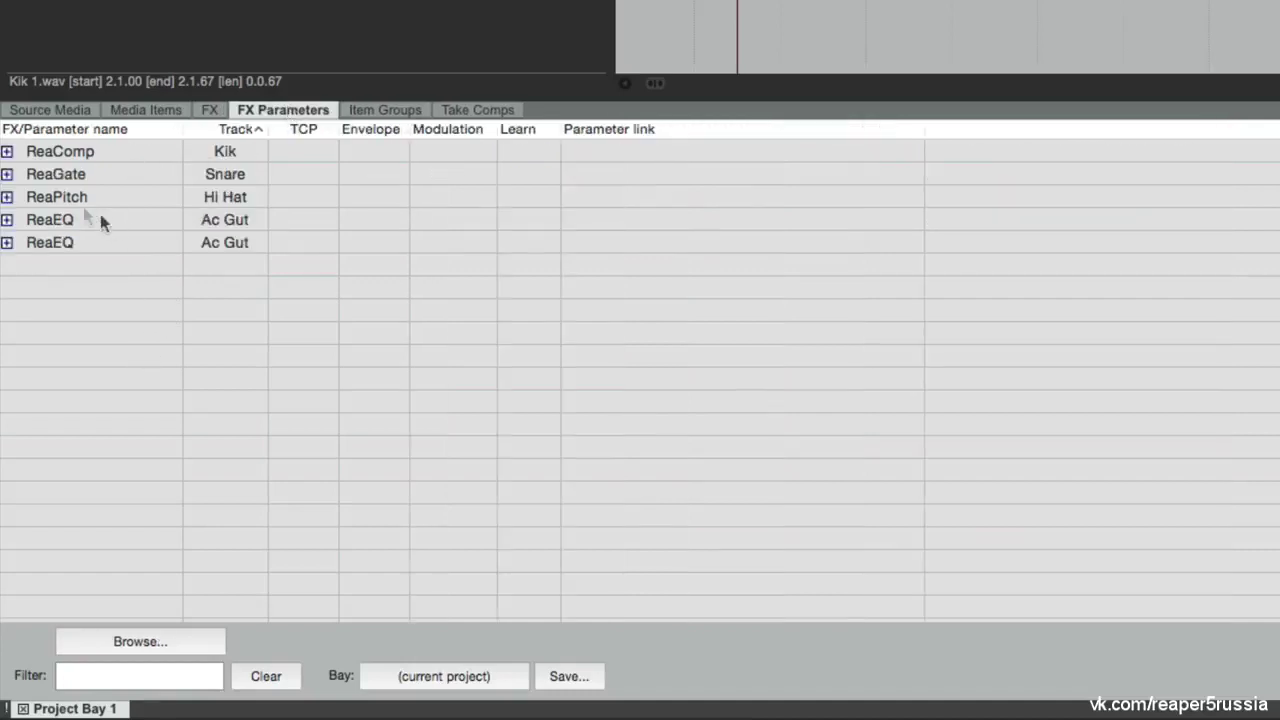
pyautogui.click(7, 152)
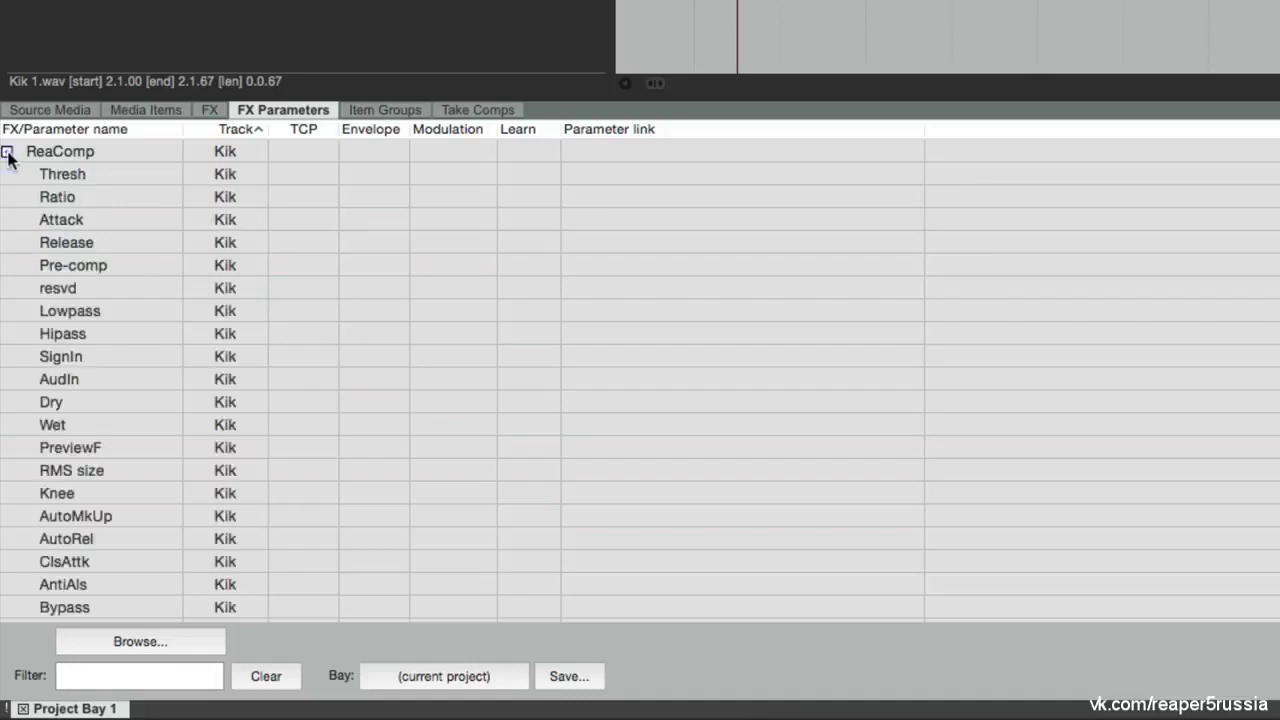
pyautogui.click(107, 175)
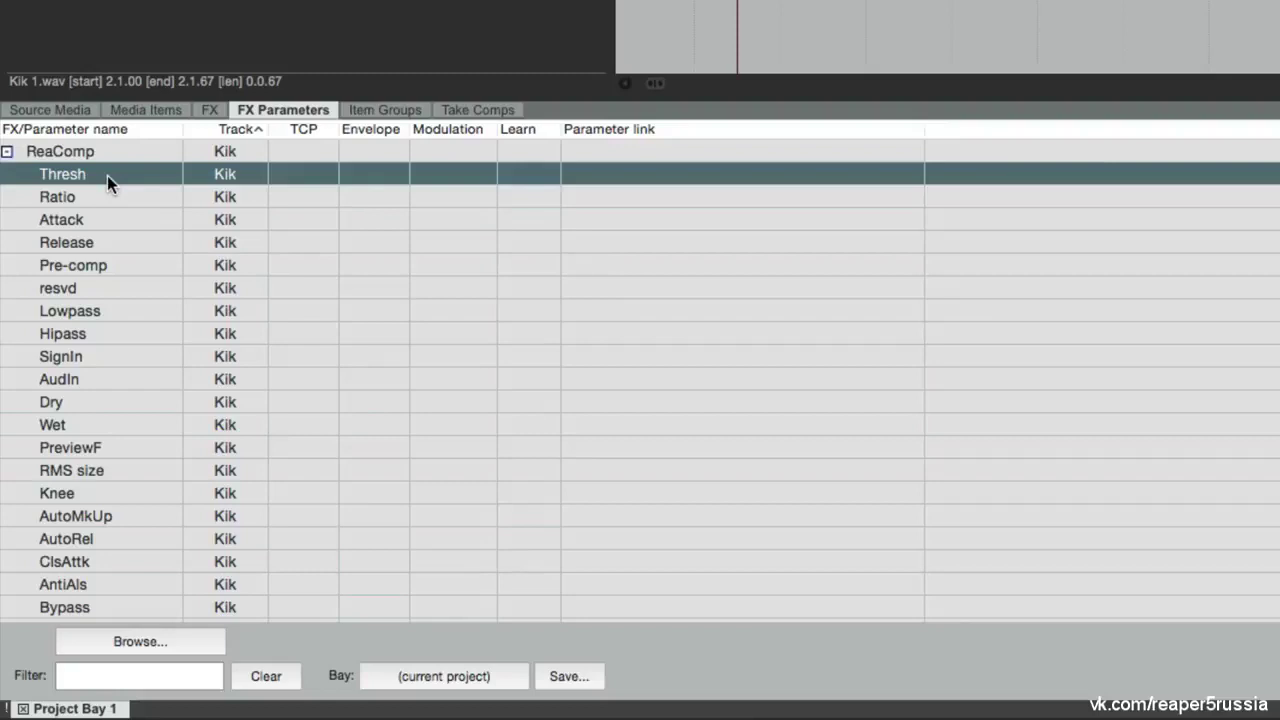
pyautogui.rightClick(107, 175)
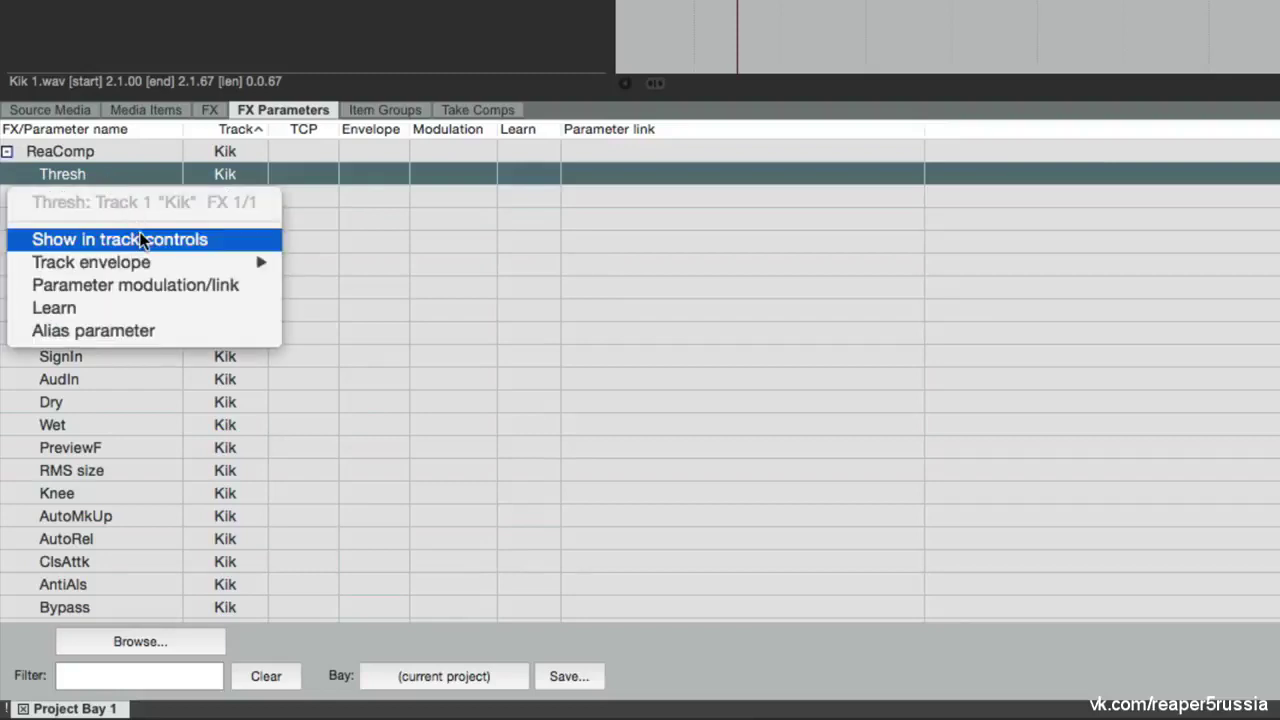
pyautogui.moveTo(171, 263)
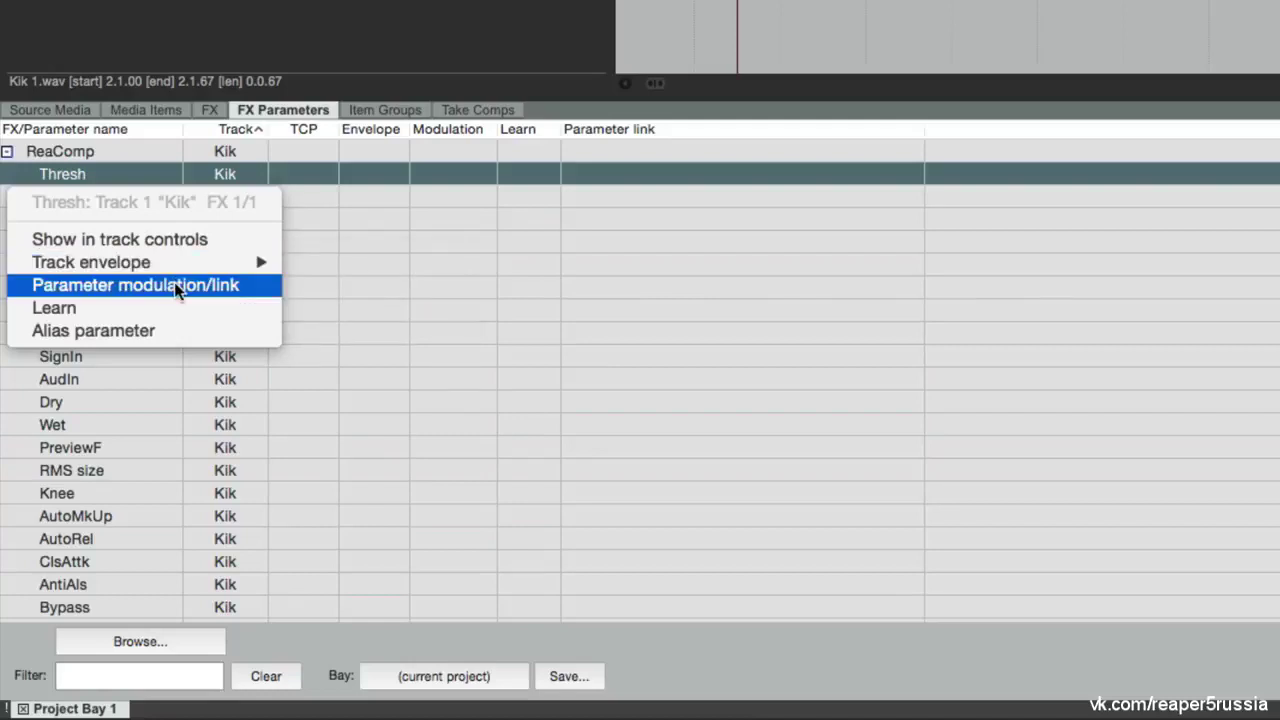
pyautogui.click(174, 285)
pyautogui.click(378, 266)
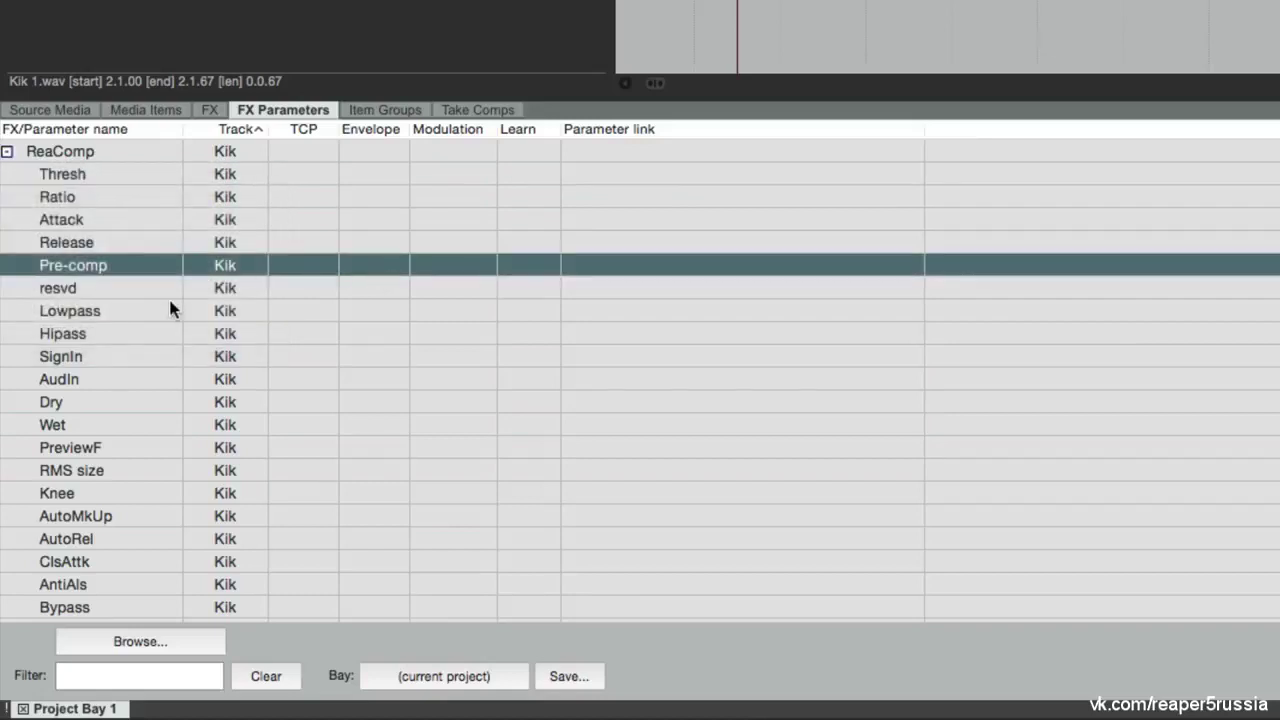
pyautogui.click(7, 151)
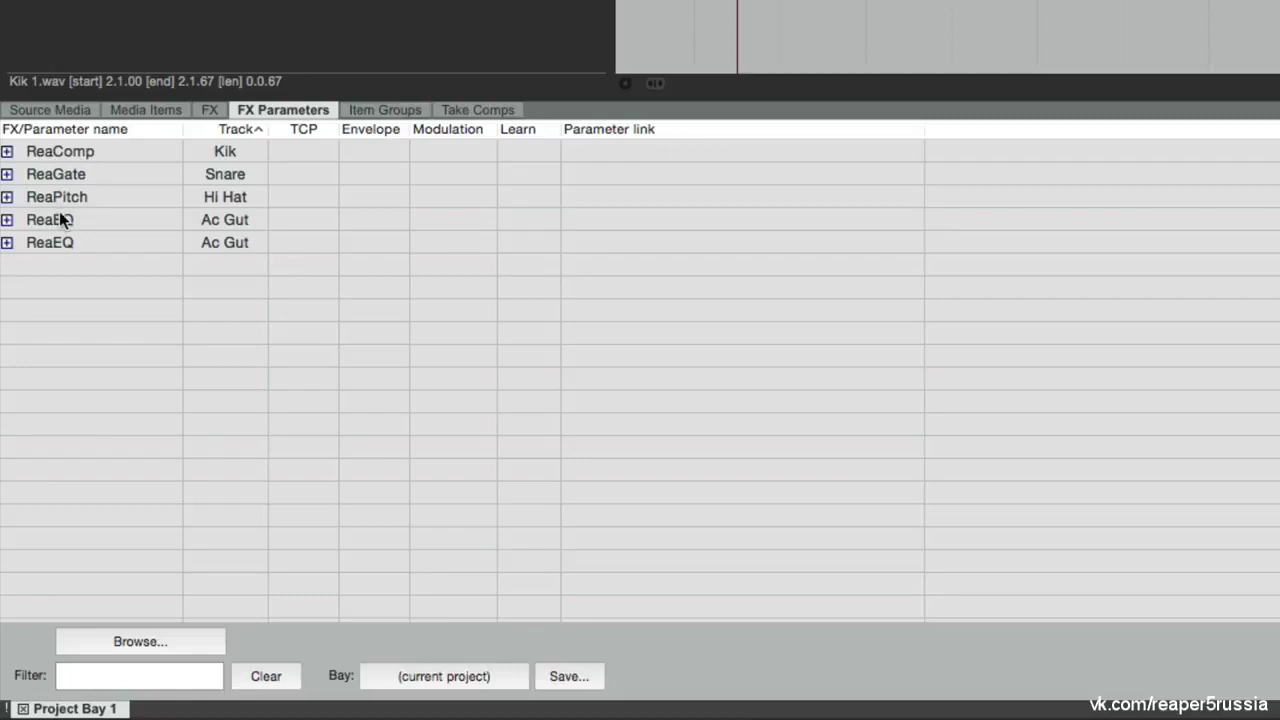
# Inspect the parameters of the first ReaEQ on Ac Gut and the options for Q-Low Shelf 2, and collapse the list
pyautogui.click(10, 220)
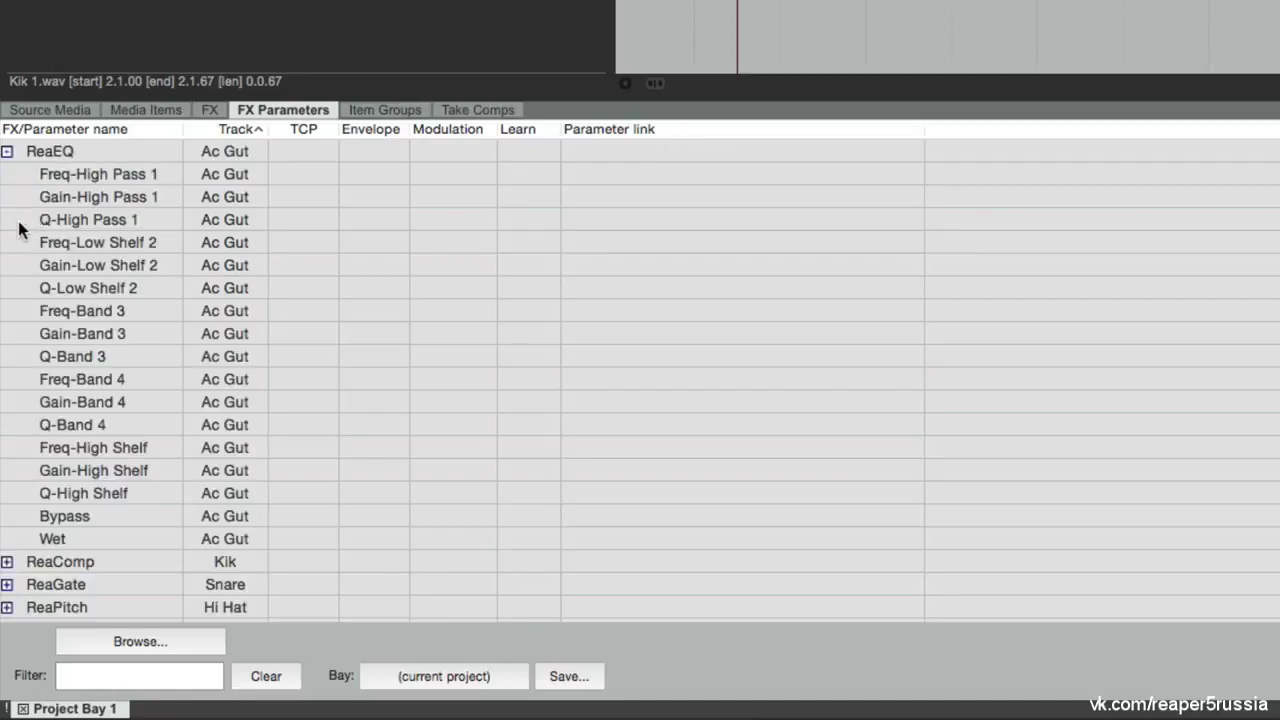
pyautogui.rightClick(128, 297)
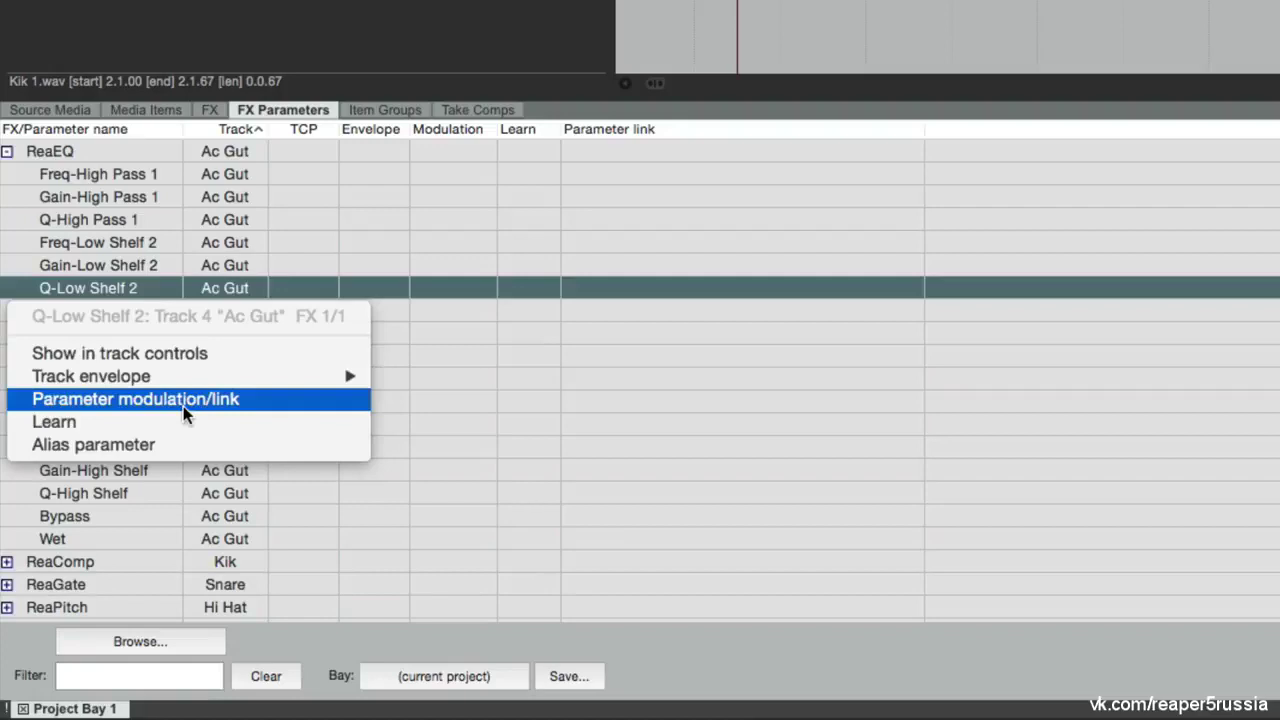
pyautogui.click(115, 197)
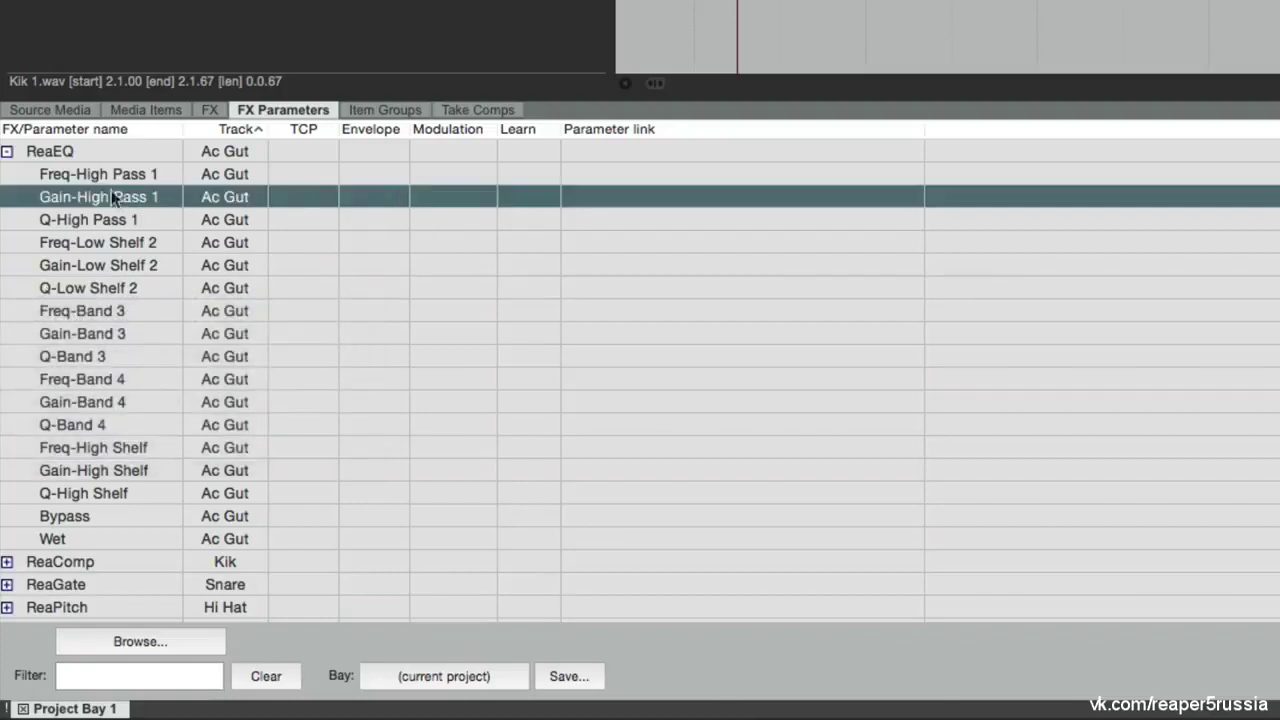
pyautogui.click(7, 151)
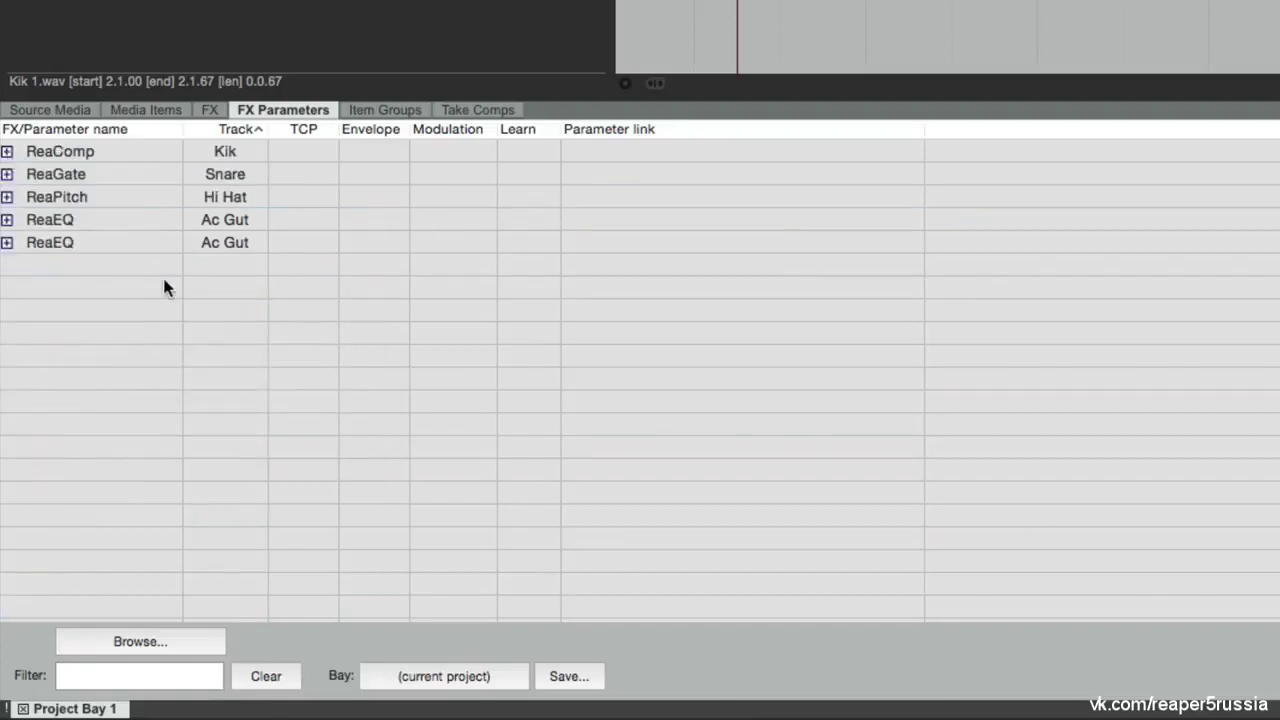
# Show the project's item groups, try moving the grouped Kik items and undo it, and try the Snare and Hi Hat groups
pyautogui.click(376, 112)
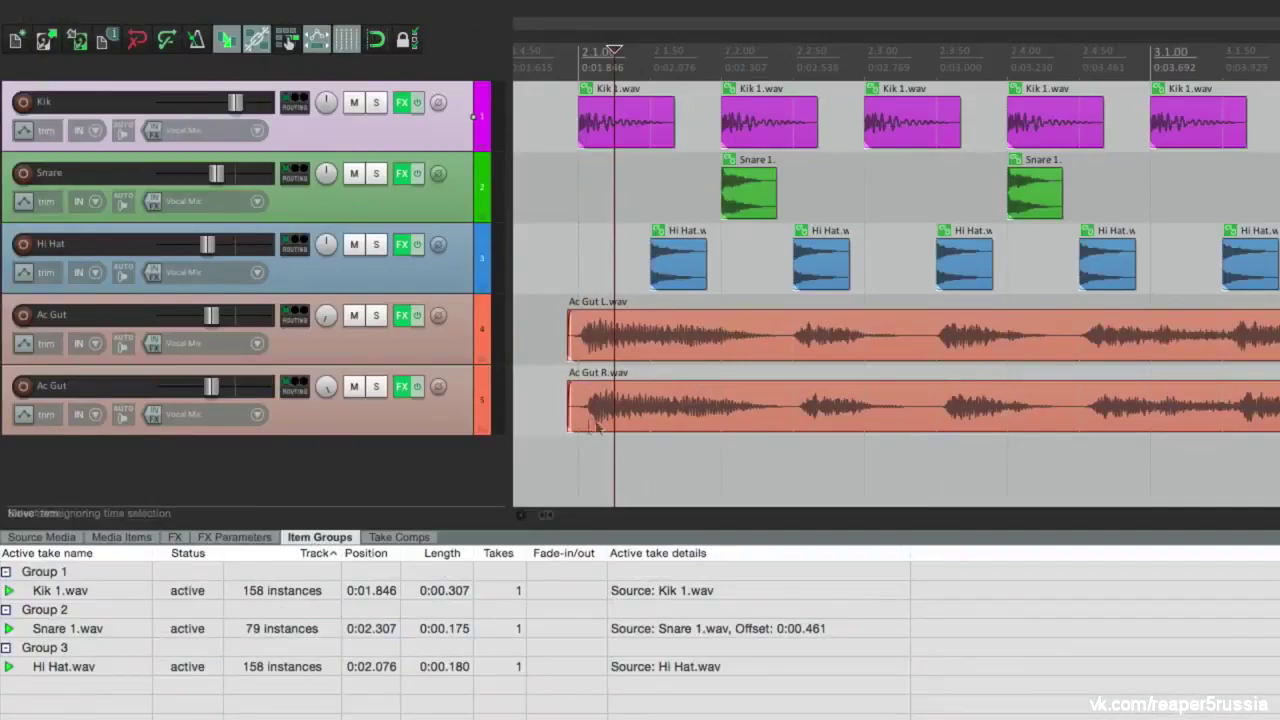
pyautogui.moveTo(608, 137); pyautogui.dragTo(730, 140)
pyautogui.hotkey('ctrl', 'z')
pyautogui.moveTo(726, 190)
pyautogui.mouseDown()
pyautogui.moveTo(805, 198)
pyautogui.moveTo(726, 198)
pyautogui.mouseUp()
pyautogui.moveTo(700, 258)
pyautogui.mouseDown()
pyautogui.moveTo(686, 262)
pyautogui.moveTo(751, 266)
pyautogui.moveTo(710, 260)
pyautogui.mouseUp()
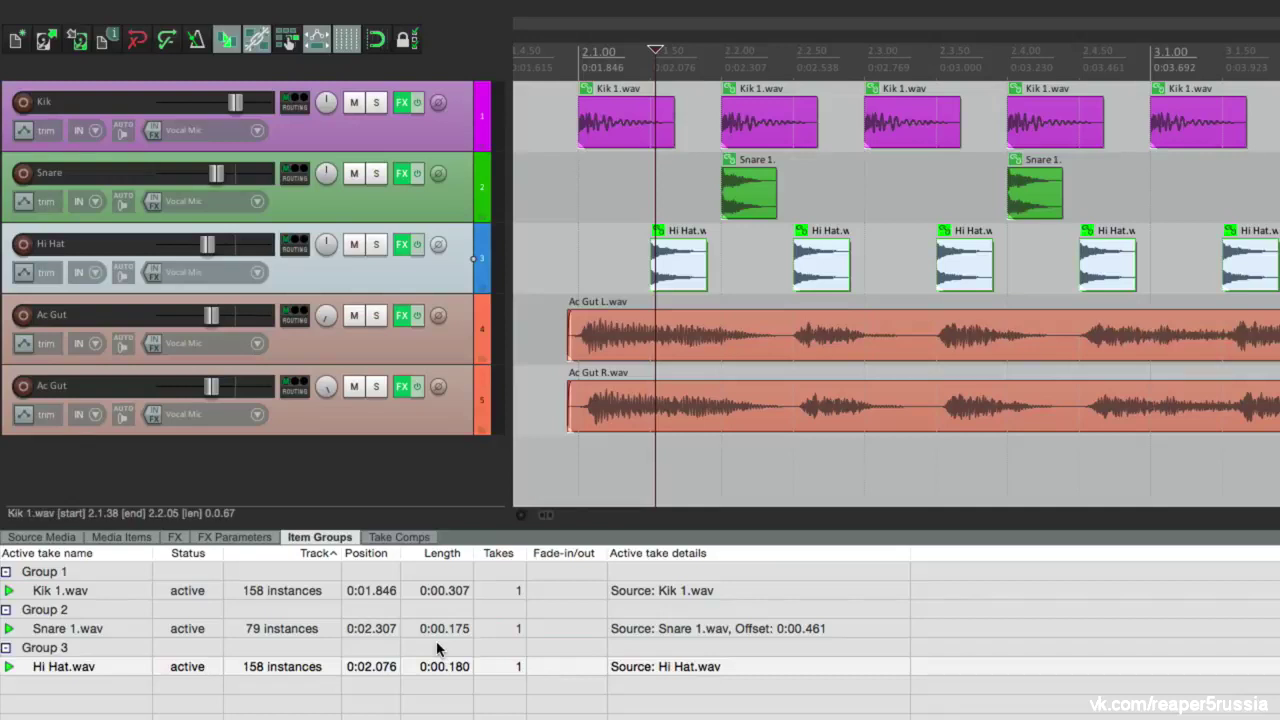
# Select all the items of Group 1 from the item groups list
pyautogui.click(182, 592)
pyautogui.rightClick(84, 576)
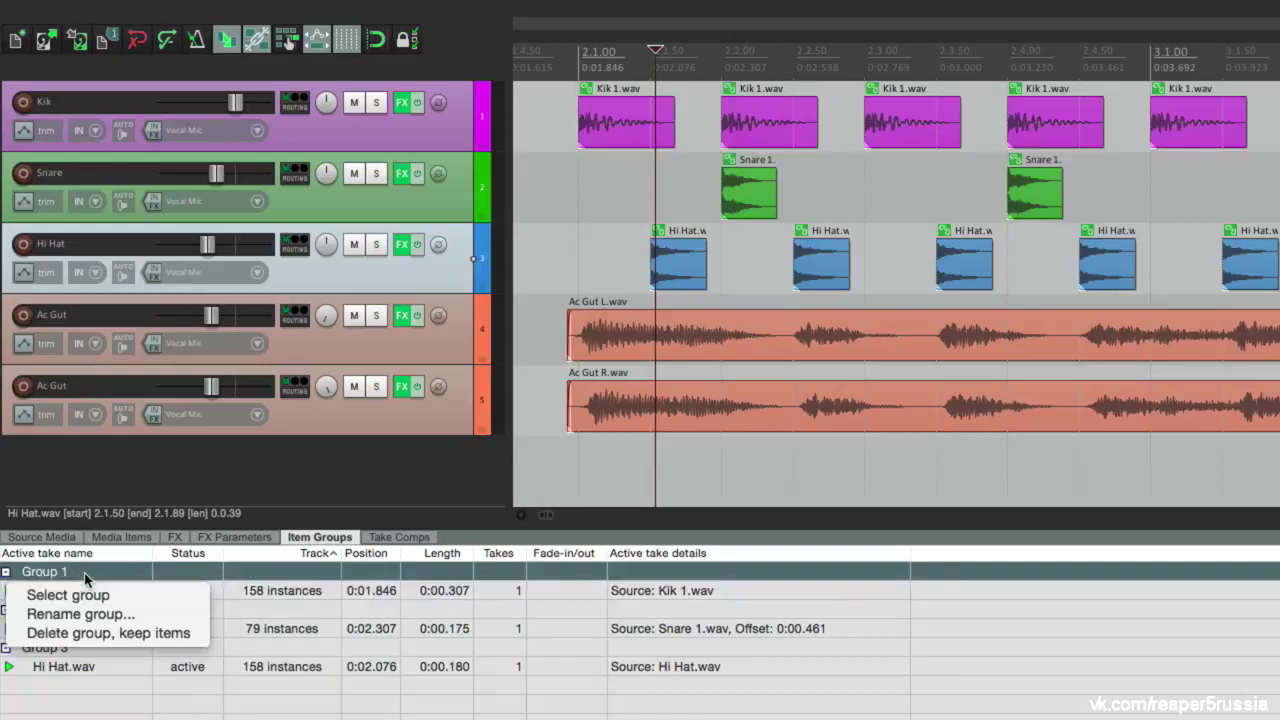
pyautogui.click(112, 596)
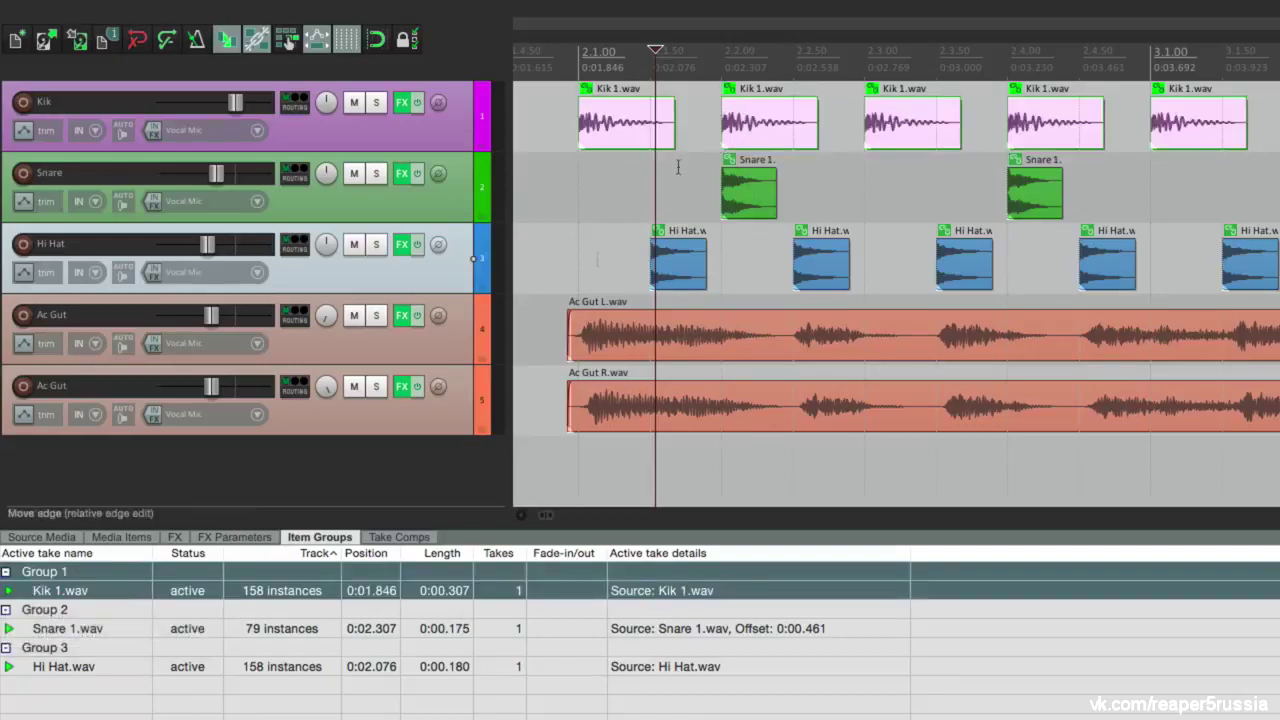
# Delete Group 1 while keeping its items, try moving a single Kik item, and undo back to the grouped state
pyautogui.rightClick(99, 574)
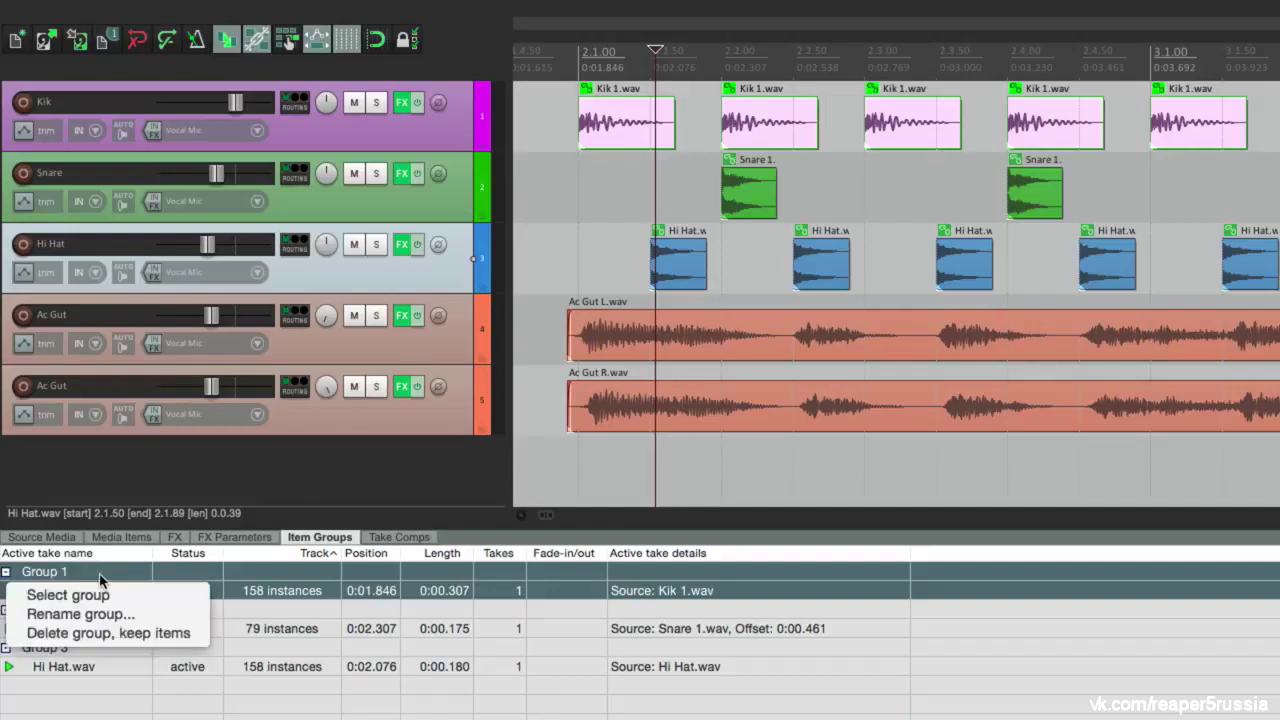
pyautogui.click(172, 636)
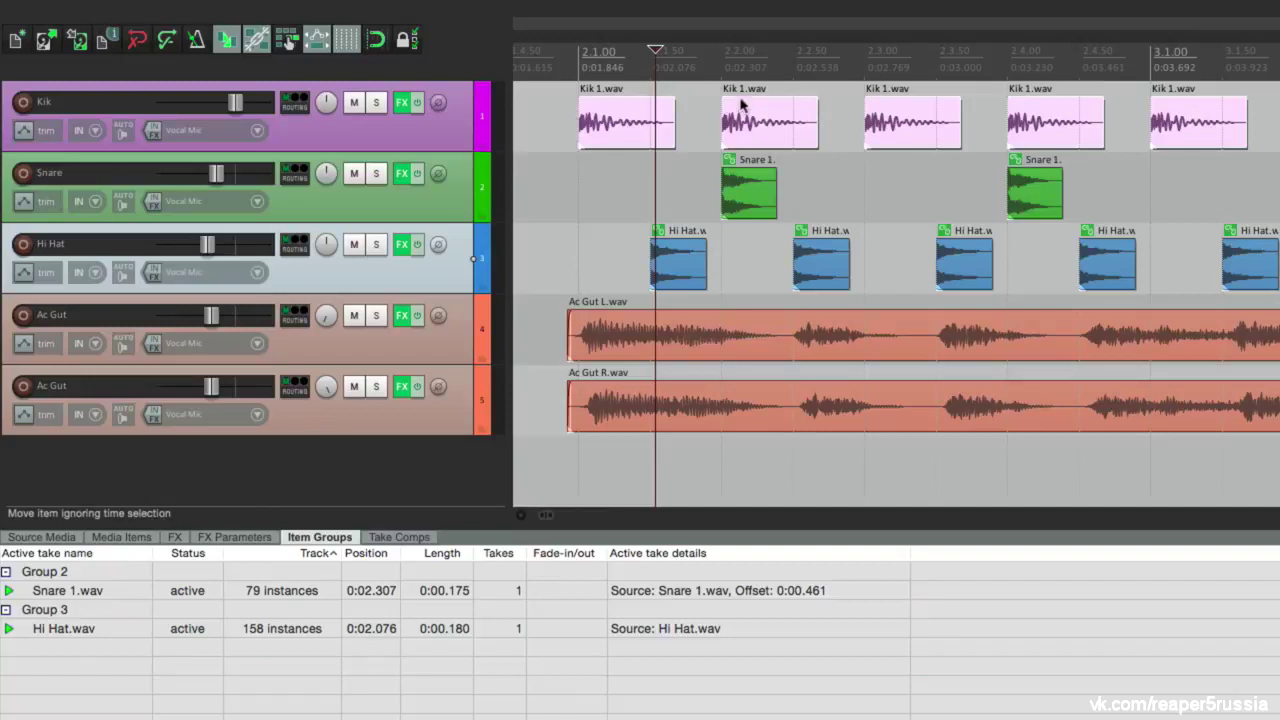
pyautogui.click(613, 190)
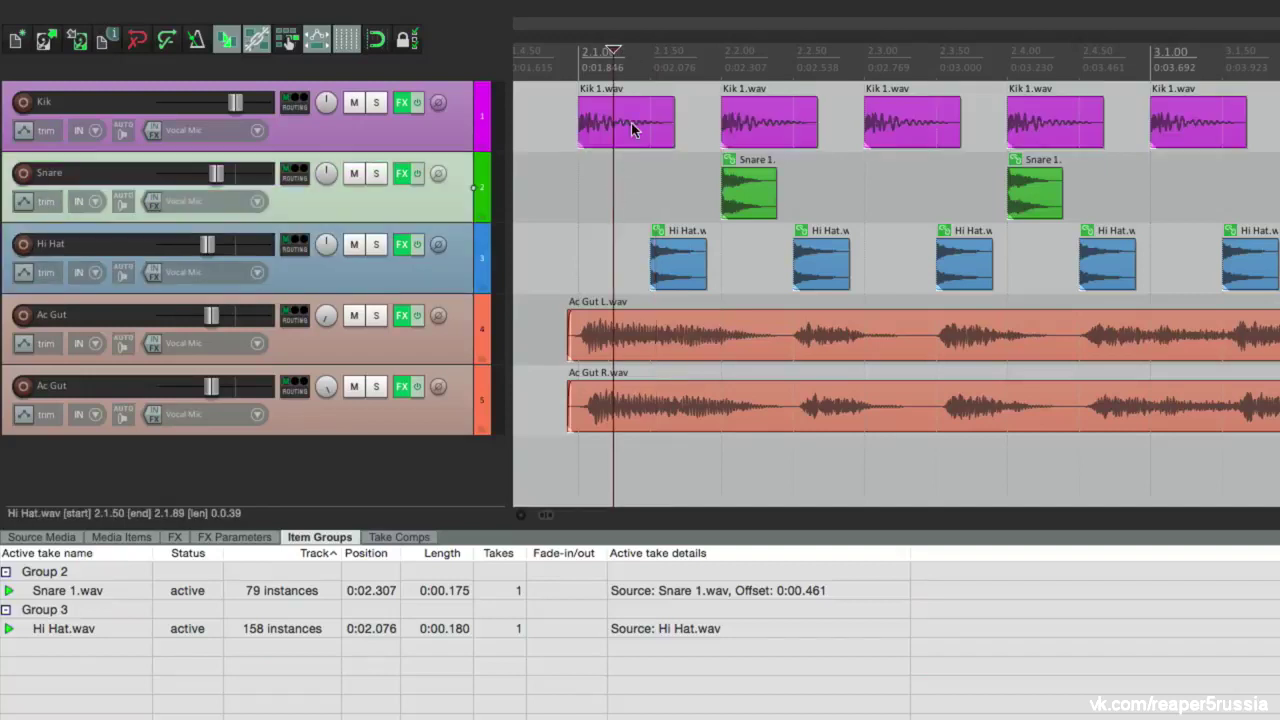
pyautogui.moveTo(759, 120); pyautogui.dragTo(759, 133)
pyautogui.hotkey('ctrl', 'z')
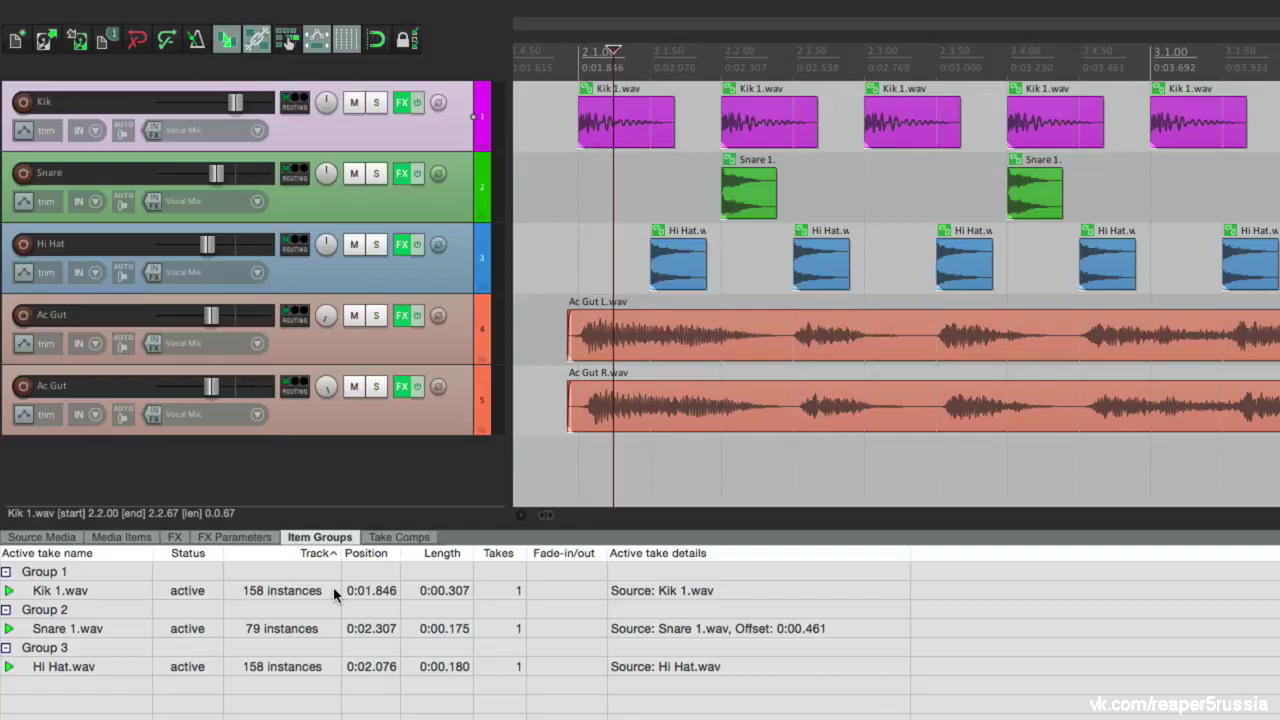
# Check which timeline items belong to the Kik 1.wav, Snare 1.wav and Hi Hat.wav groups by selecting each entry in turn
pyautogui.click(324, 592)
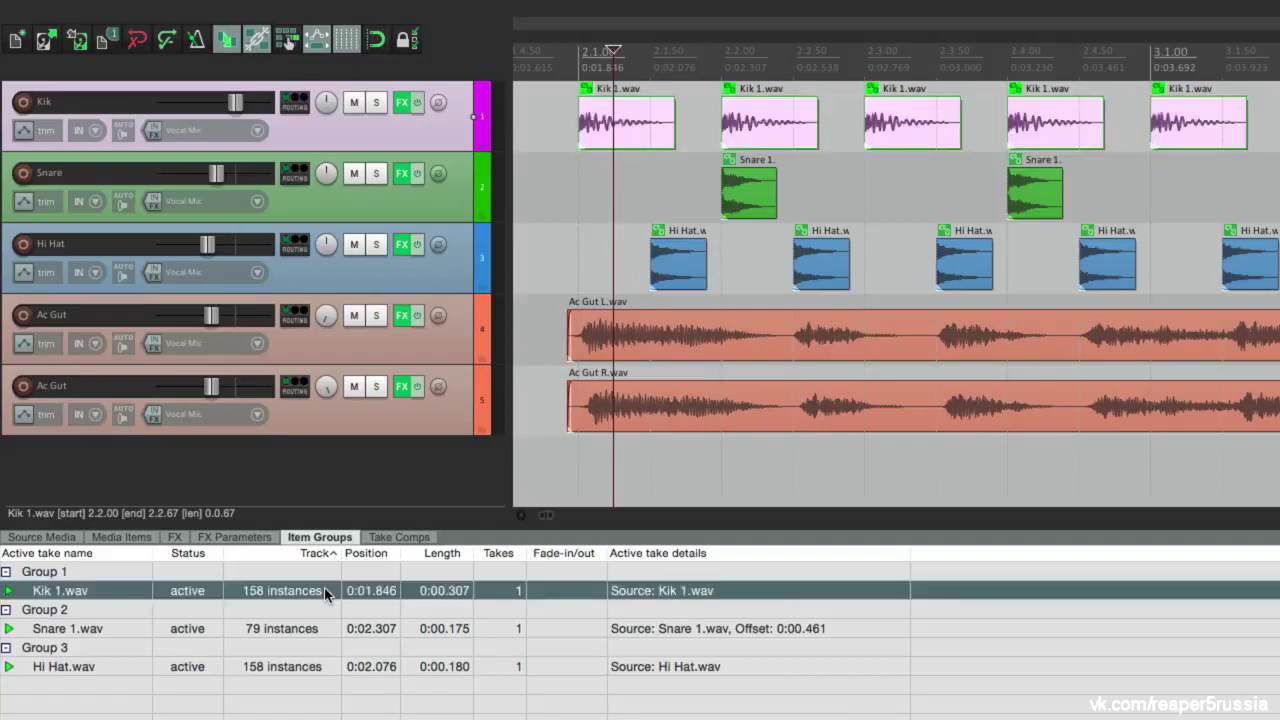
pyautogui.click(331, 630)
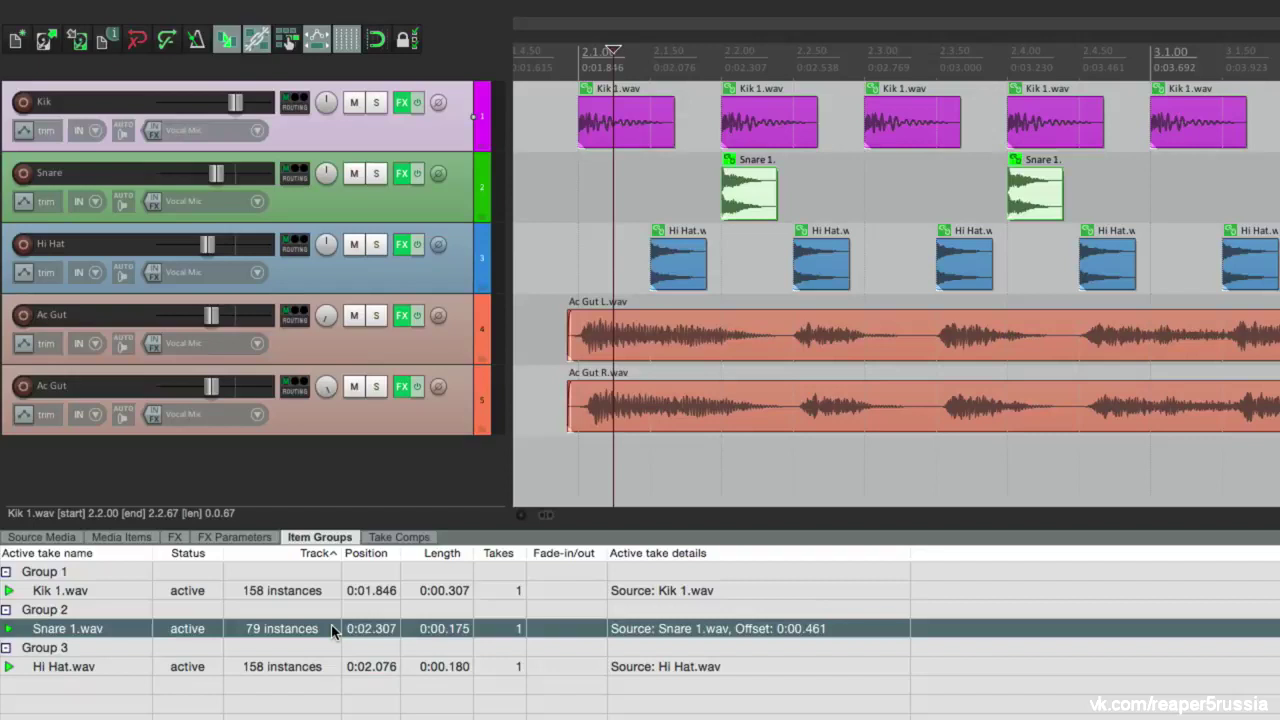
pyautogui.click(328, 668)
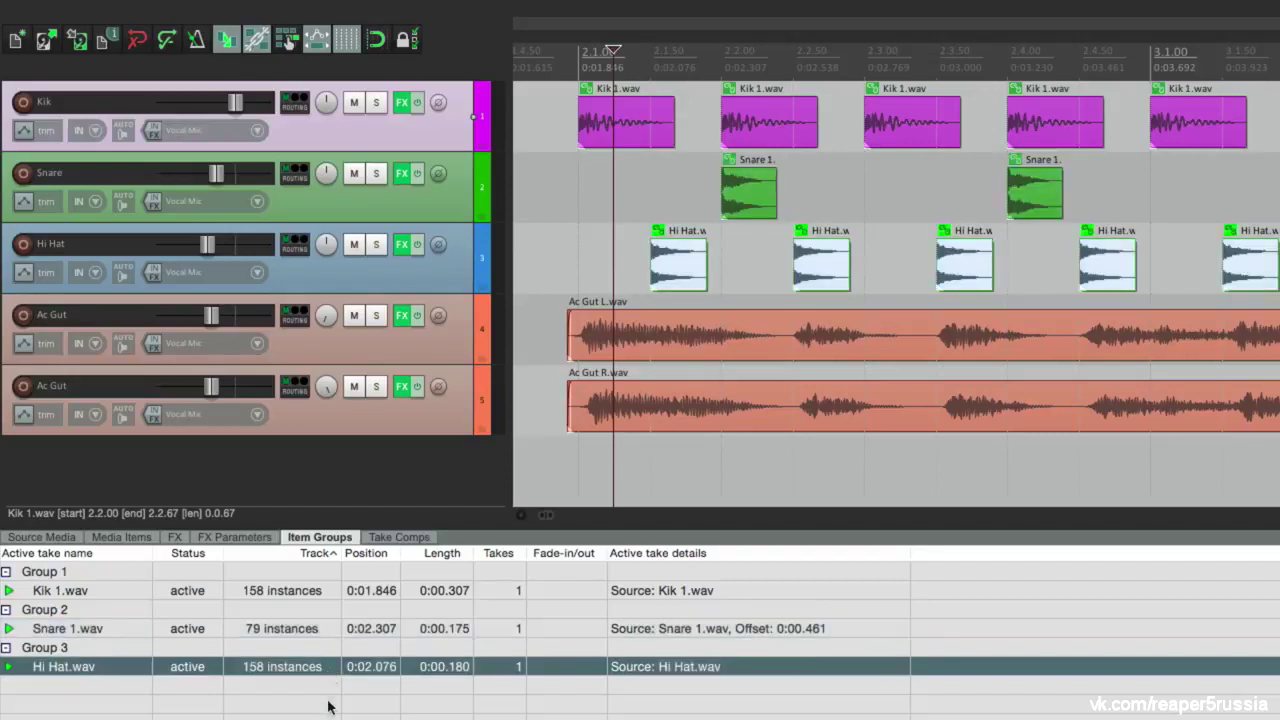
pyautogui.click(330, 704)
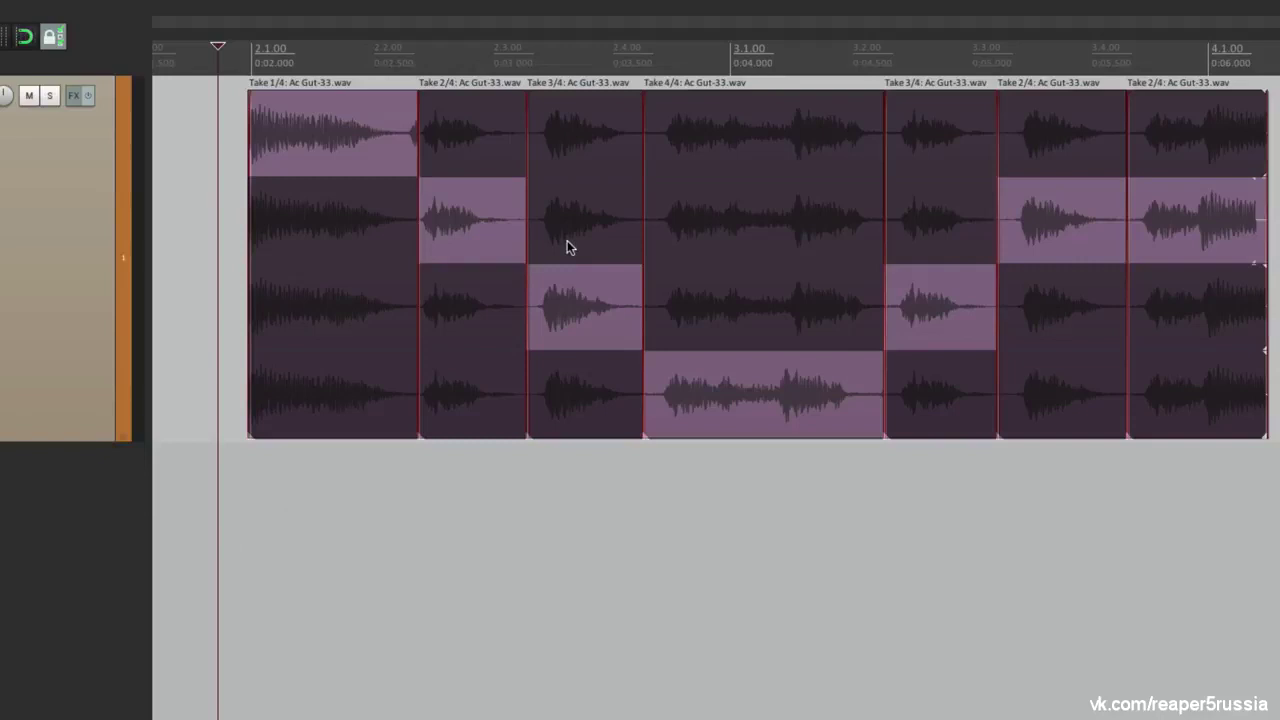
# Activate take 2 in the first item, take 1 in the second, take 2 in the third and fourth, take 4 in the fifth and take 3 in the sixth
pyautogui.click(383, 229)
pyautogui.click(491, 155)
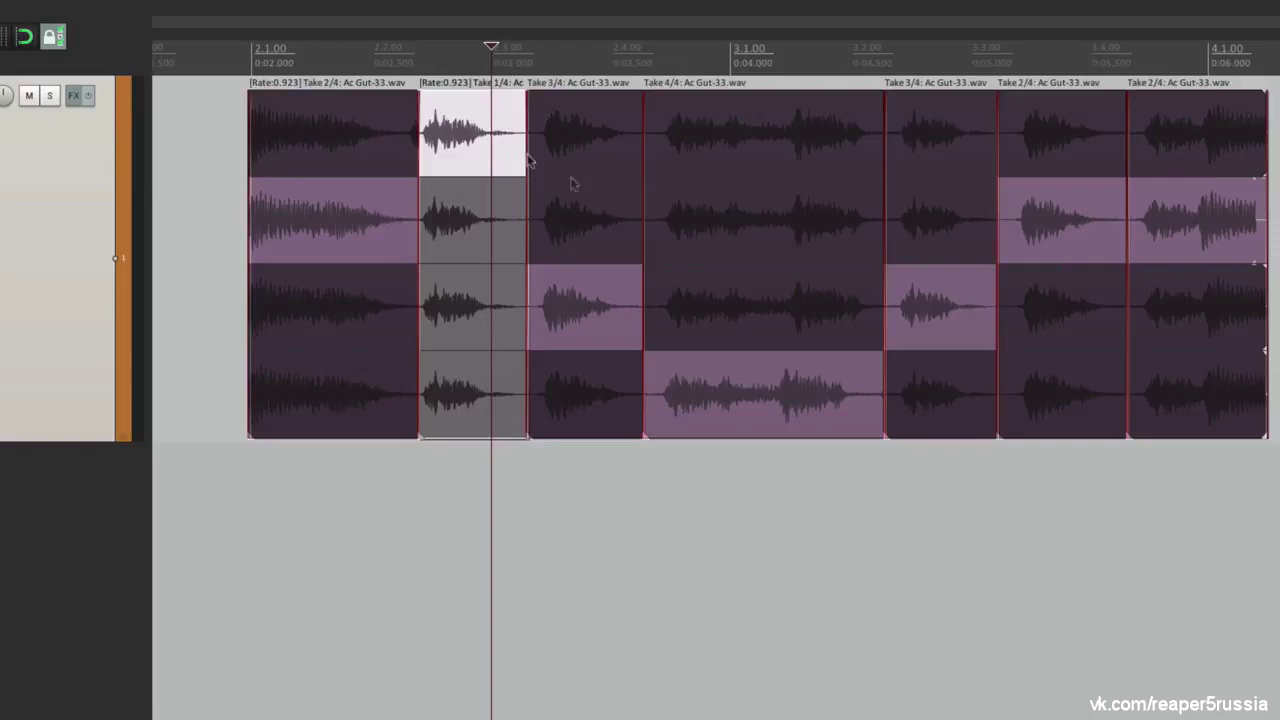
pyautogui.click(624, 225)
pyautogui.click(752, 224)
pyautogui.click(953, 378)
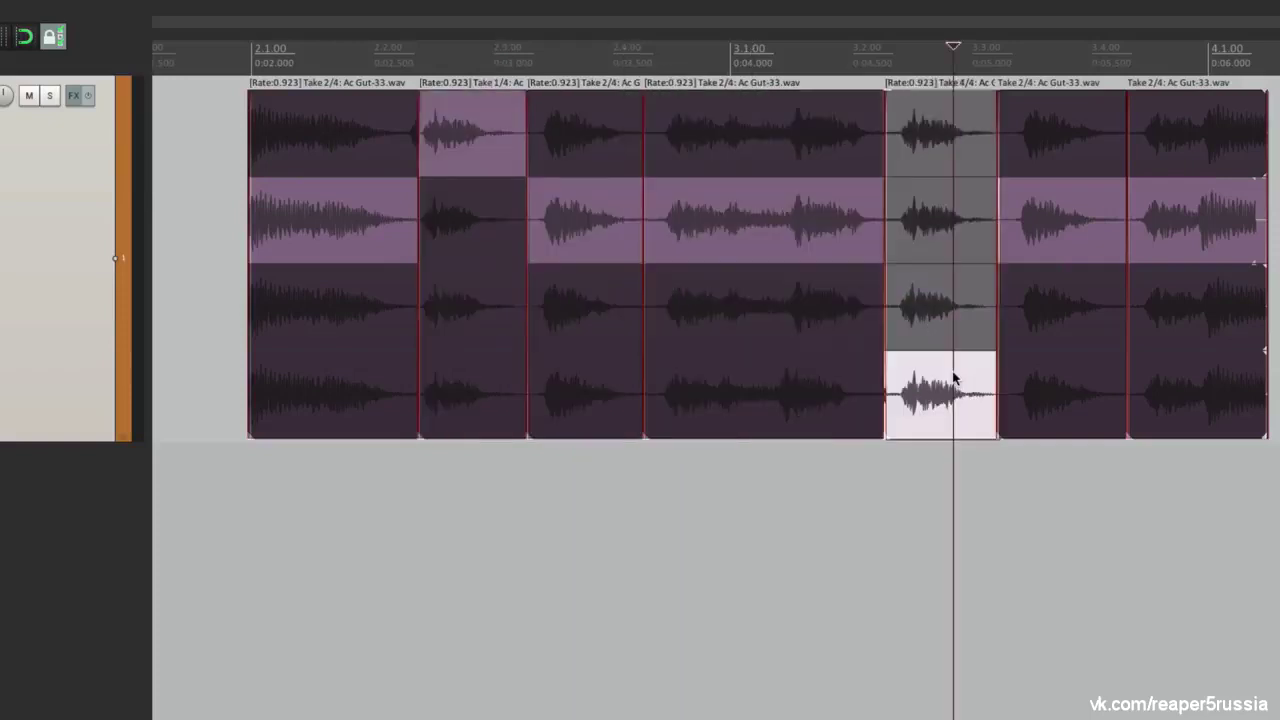
pyautogui.click(1037, 303)
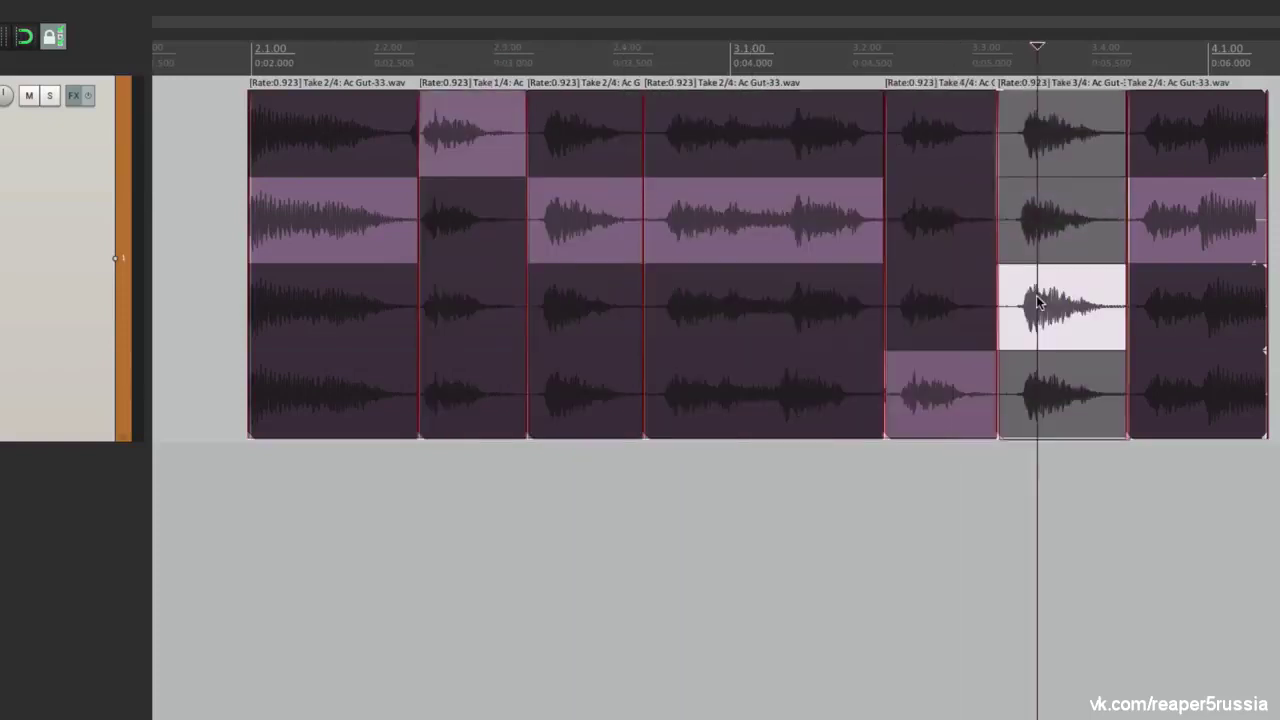
# Select all the items on the track and recall the saved Comp 1
pyautogui.click(36, 212)
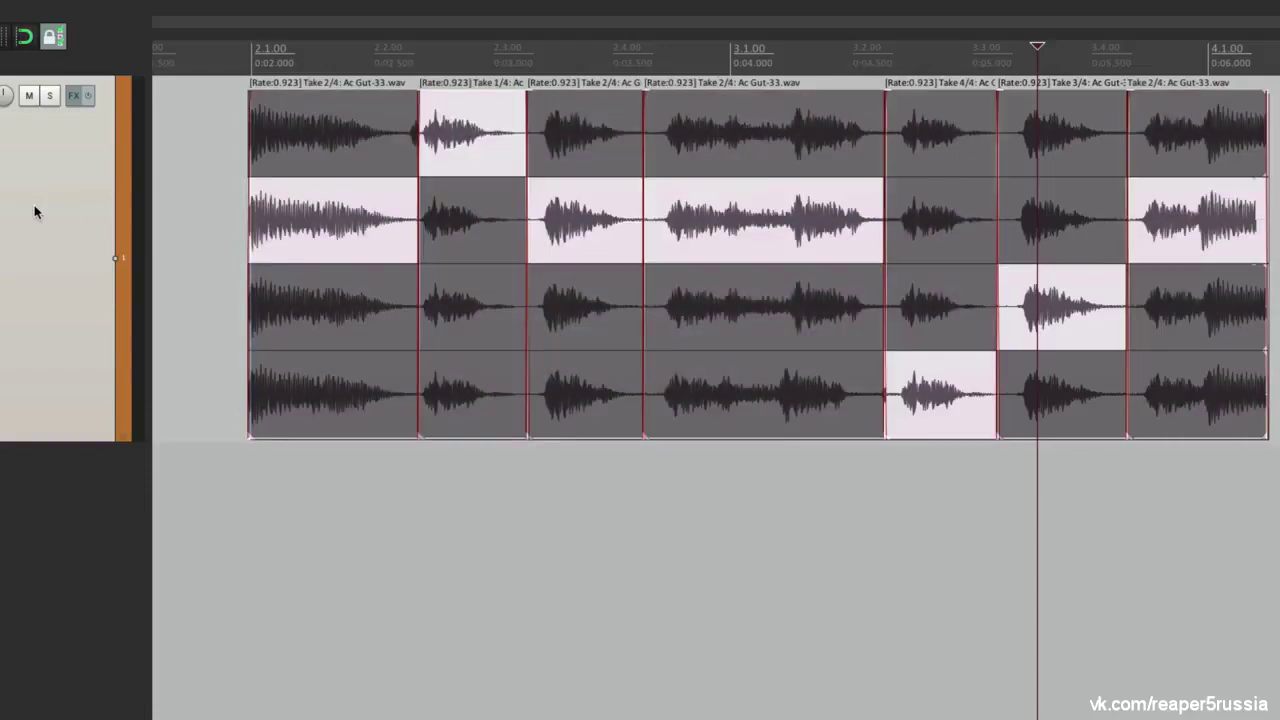
pyautogui.rightClick(313, 150)
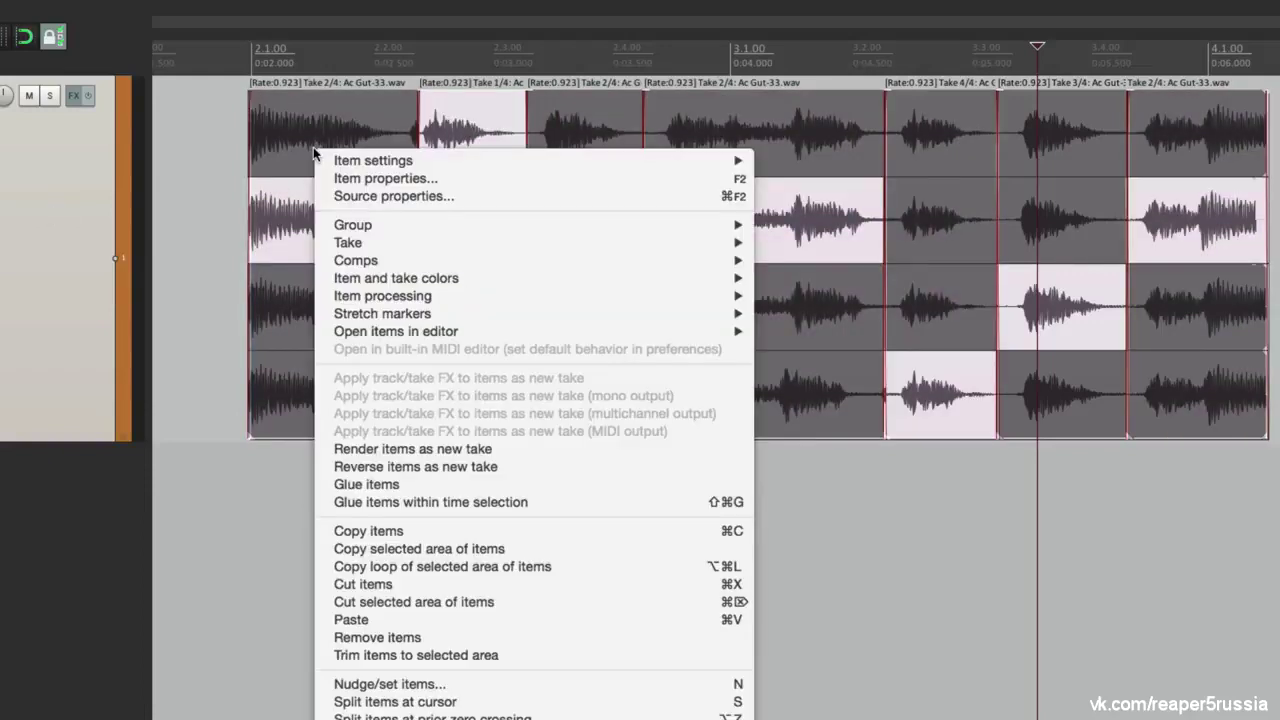
pyautogui.moveTo(330, 260)
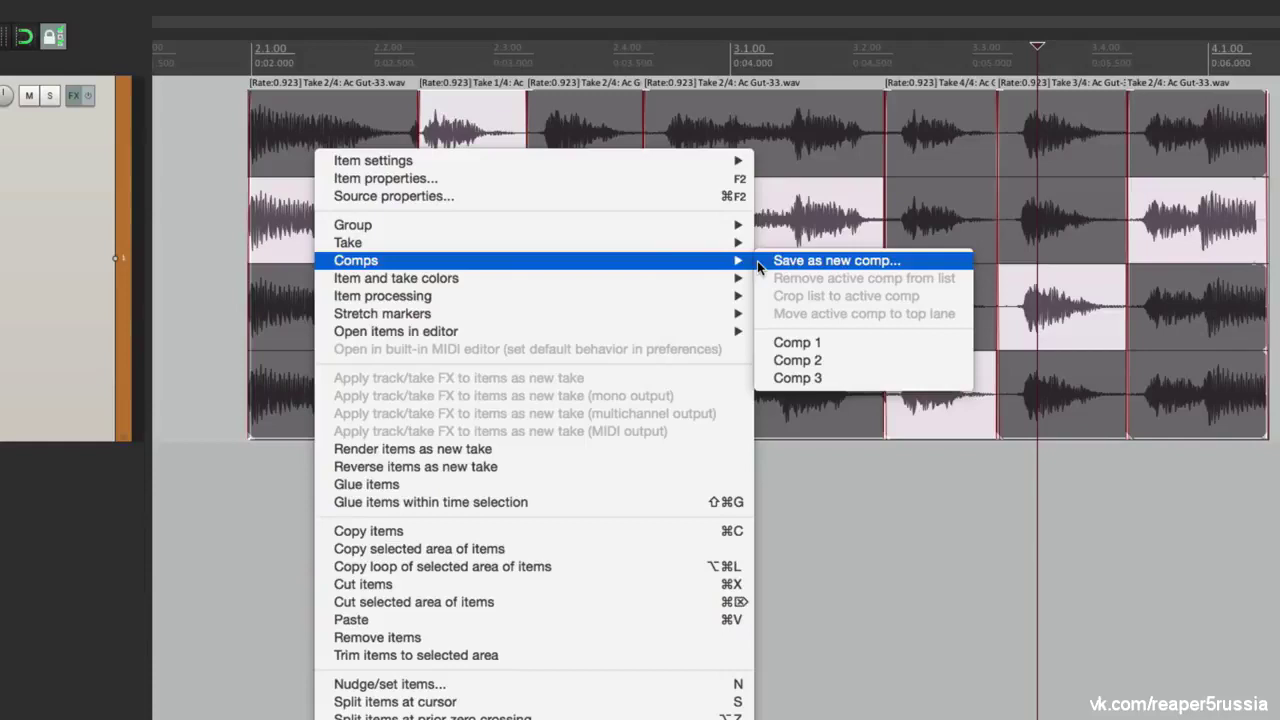
pyautogui.click(893, 380)
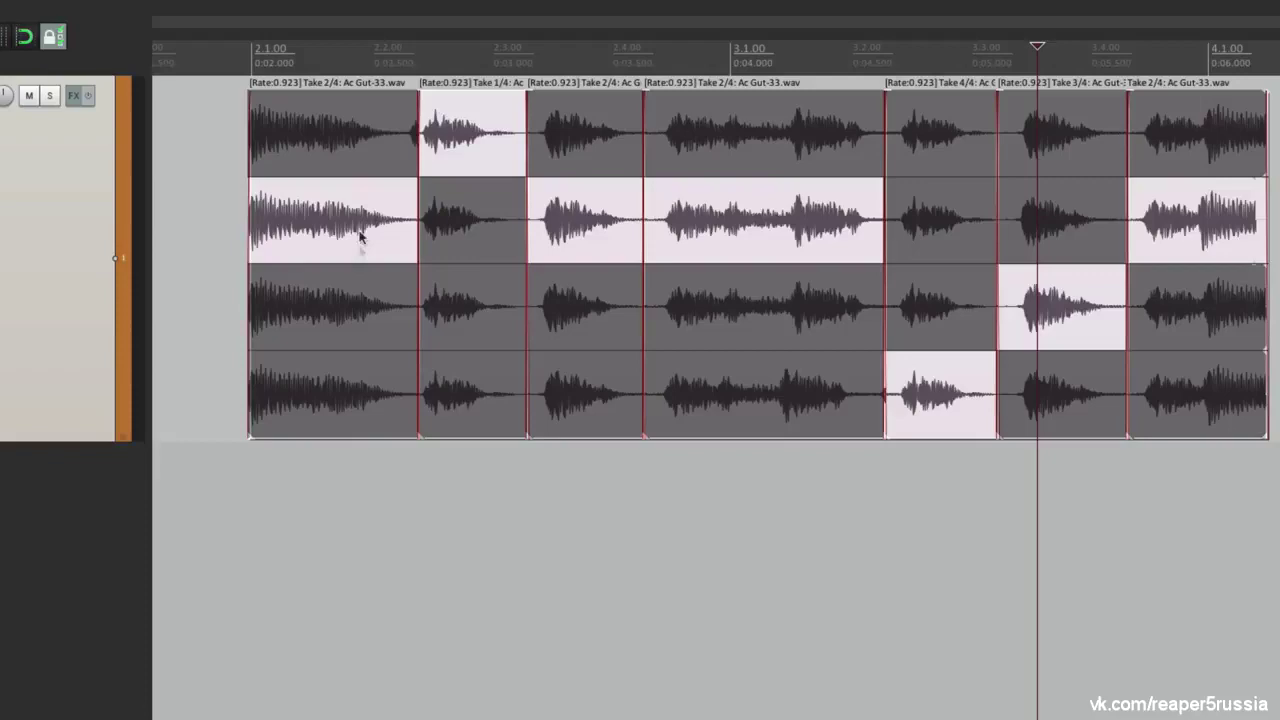
pyautogui.rightClick(347, 216)
pyautogui.moveTo(388, 328)
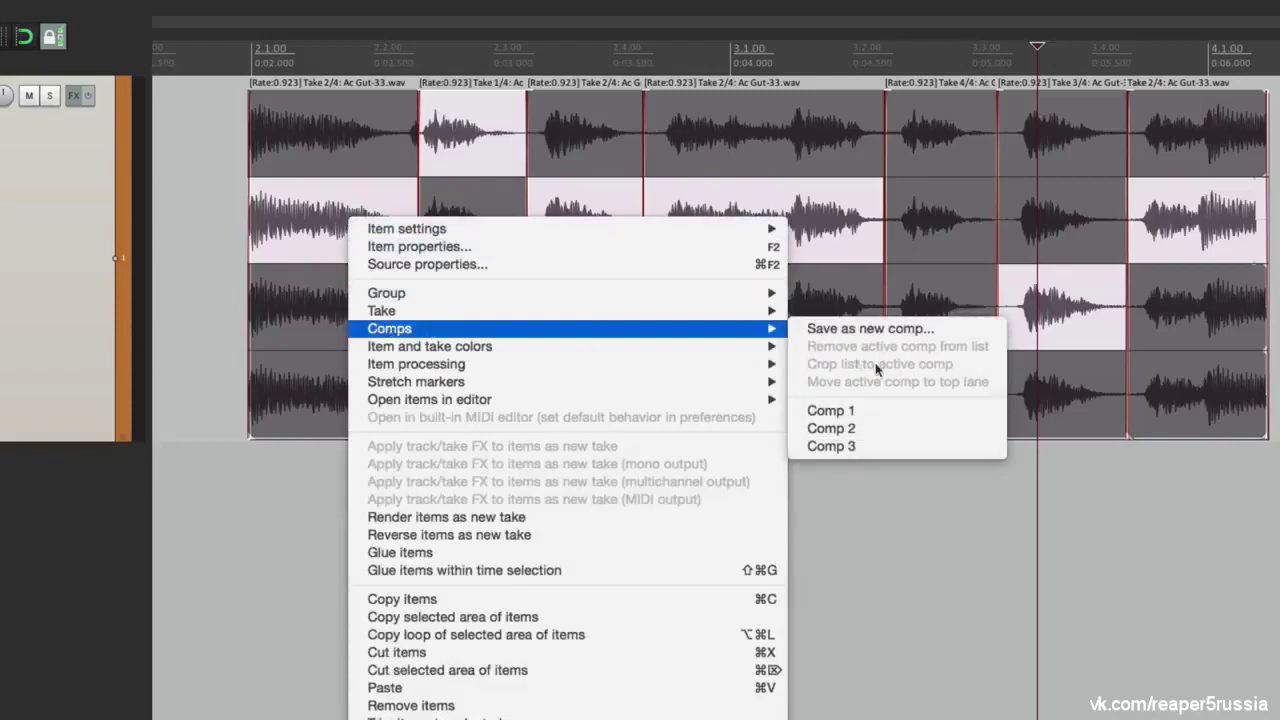
pyautogui.click(894, 411)
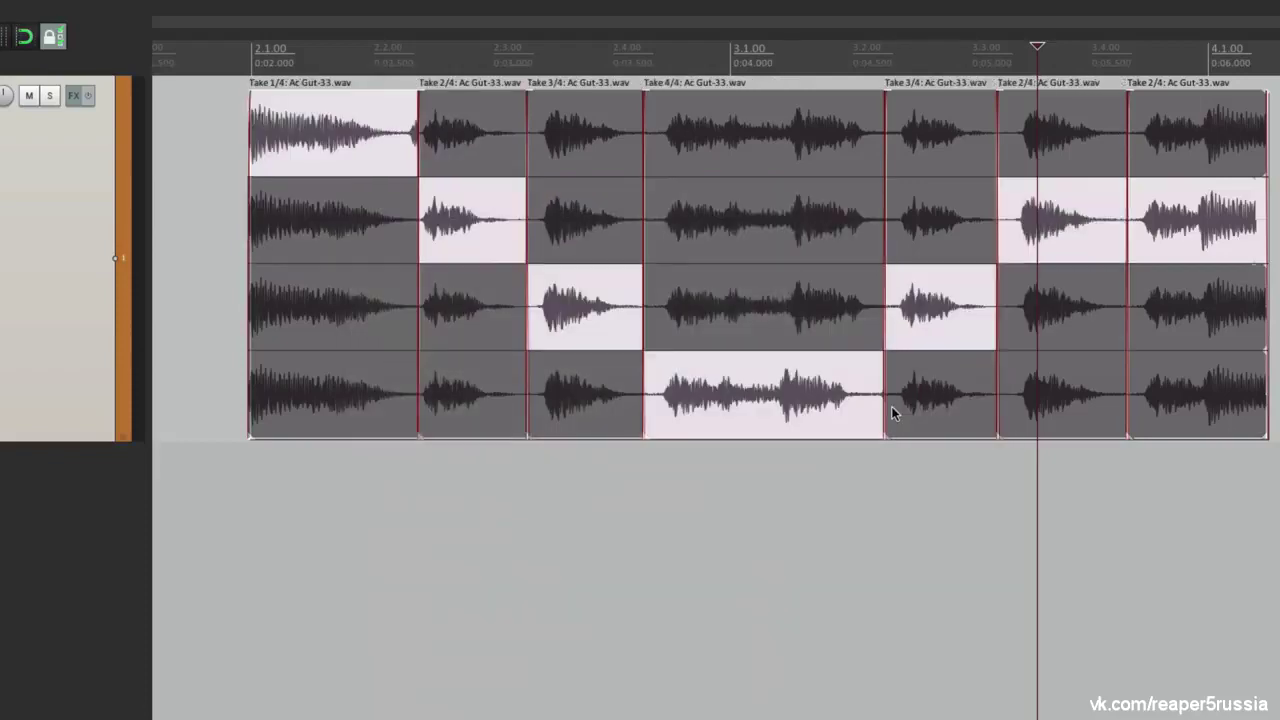
# Recall the saved Comp 2 and Comp 3 for the selected items, one after the other
pyautogui.rightClick(345, 199)
pyautogui.moveTo(395, 308)
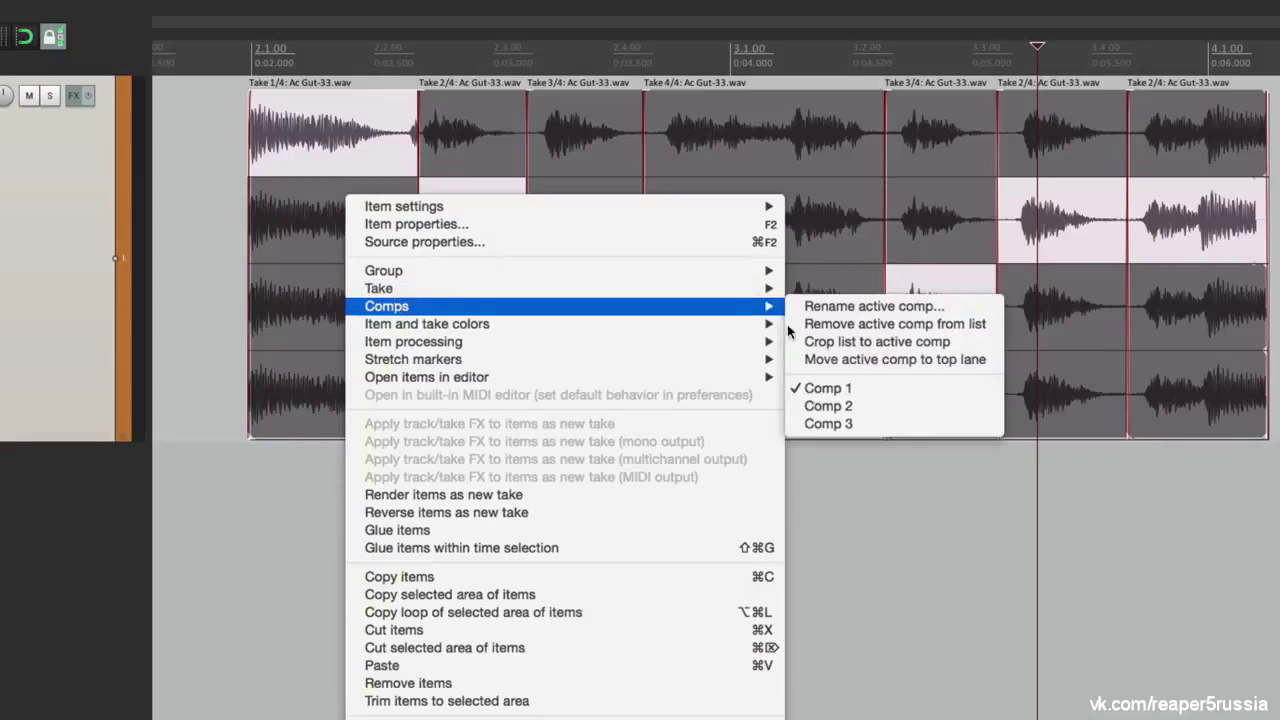
pyautogui.click(886, 408)
pyautogui.rightClick(404, 250)
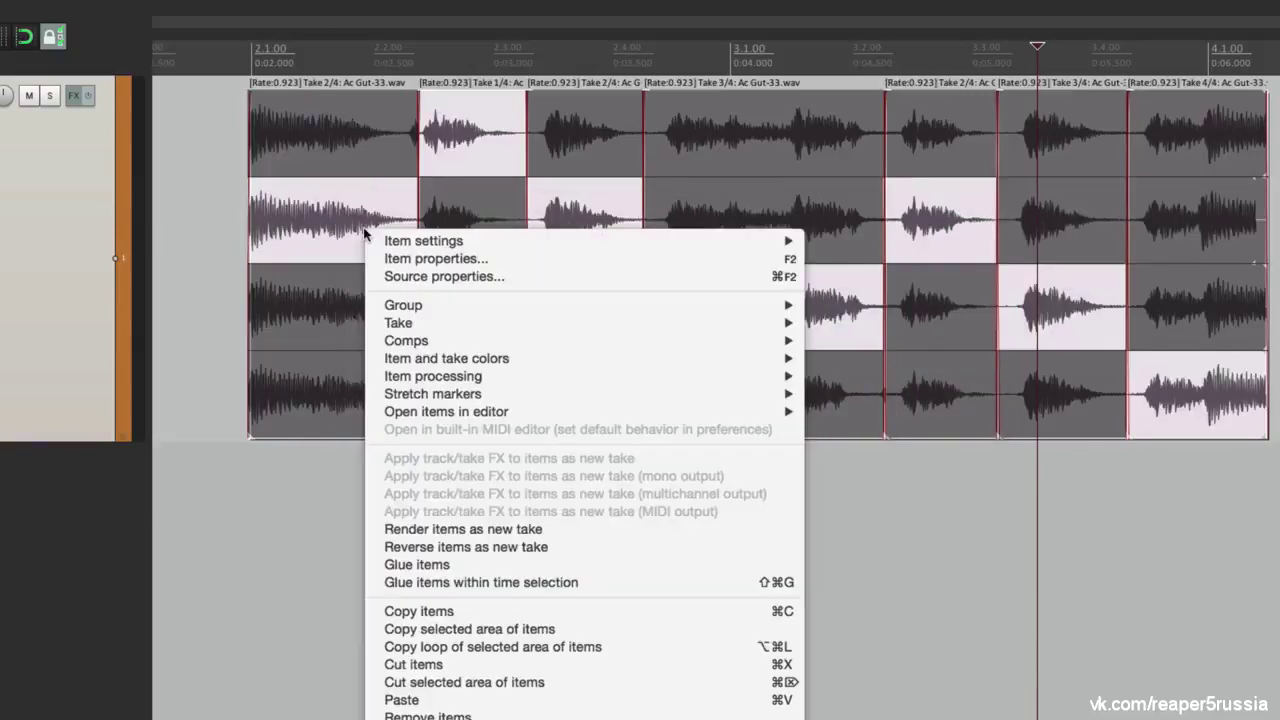
pyautogui.moveTo(438, 344)
pyautogui.click(897, 458)
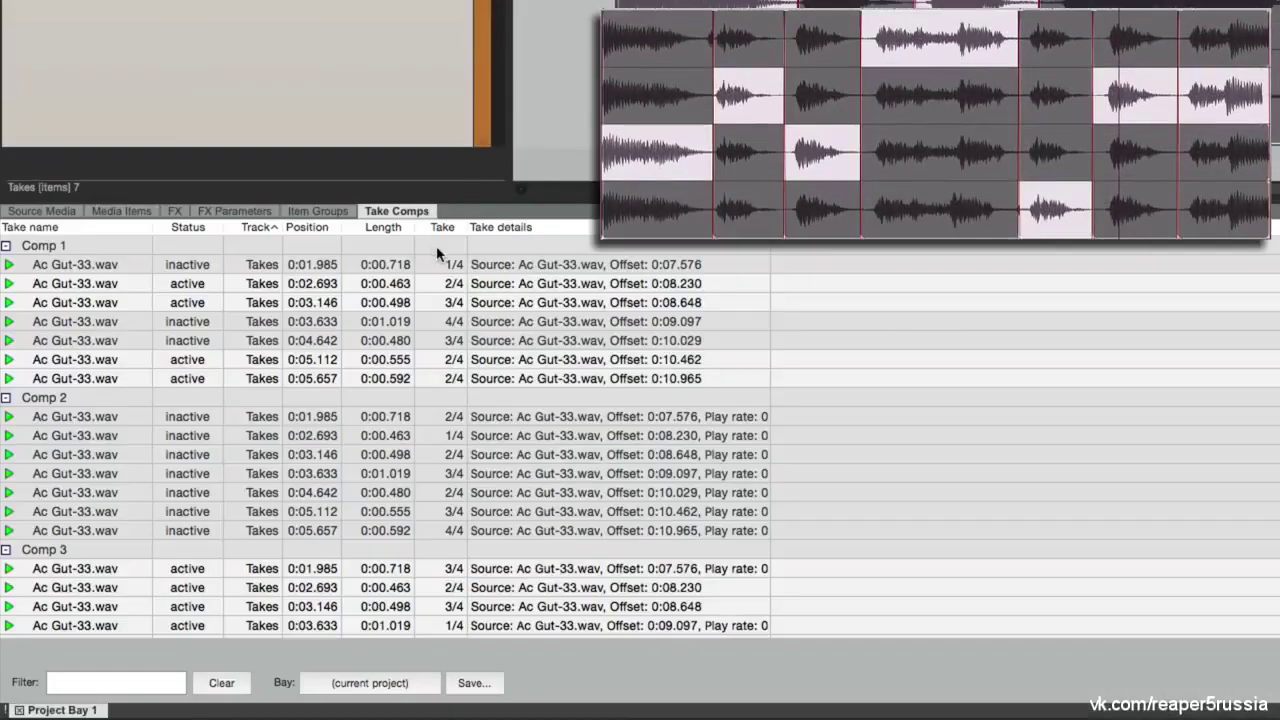
# Select each saved comp in the Project Bay's take comps list, and activate Comp 1 from there
pyautogui.click(133, 247)
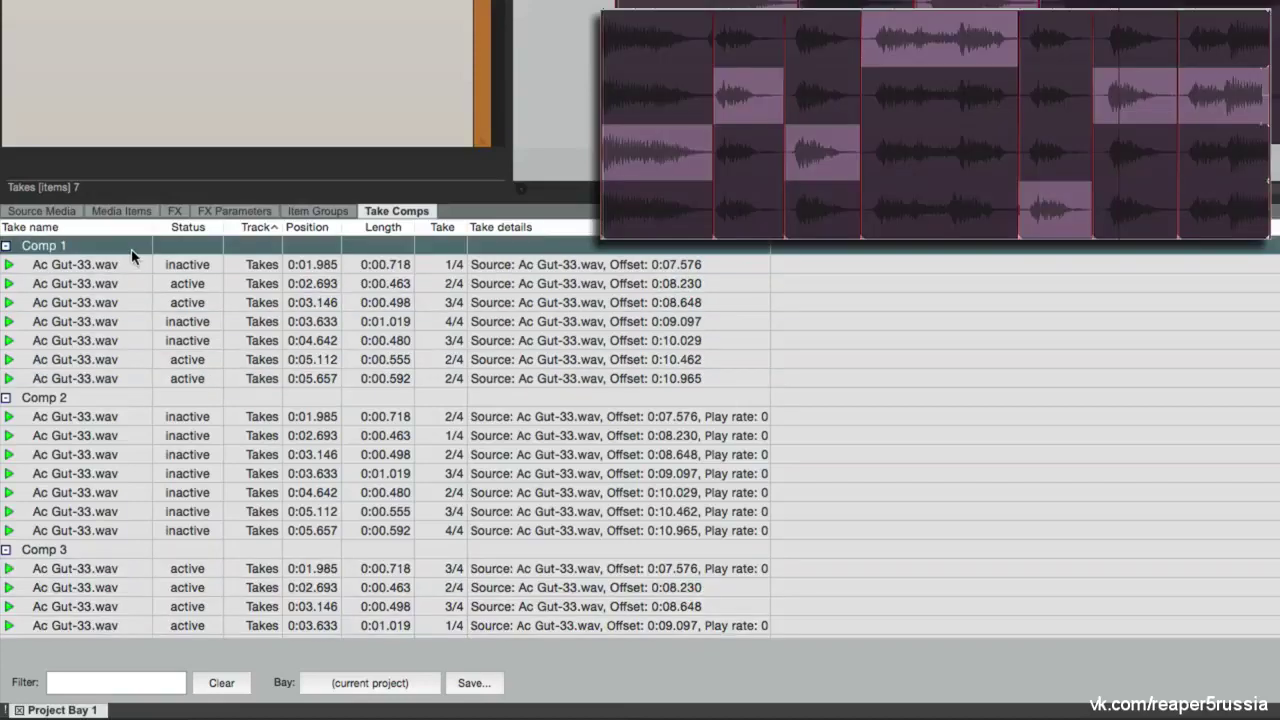
pyautogui.click(132, 397)
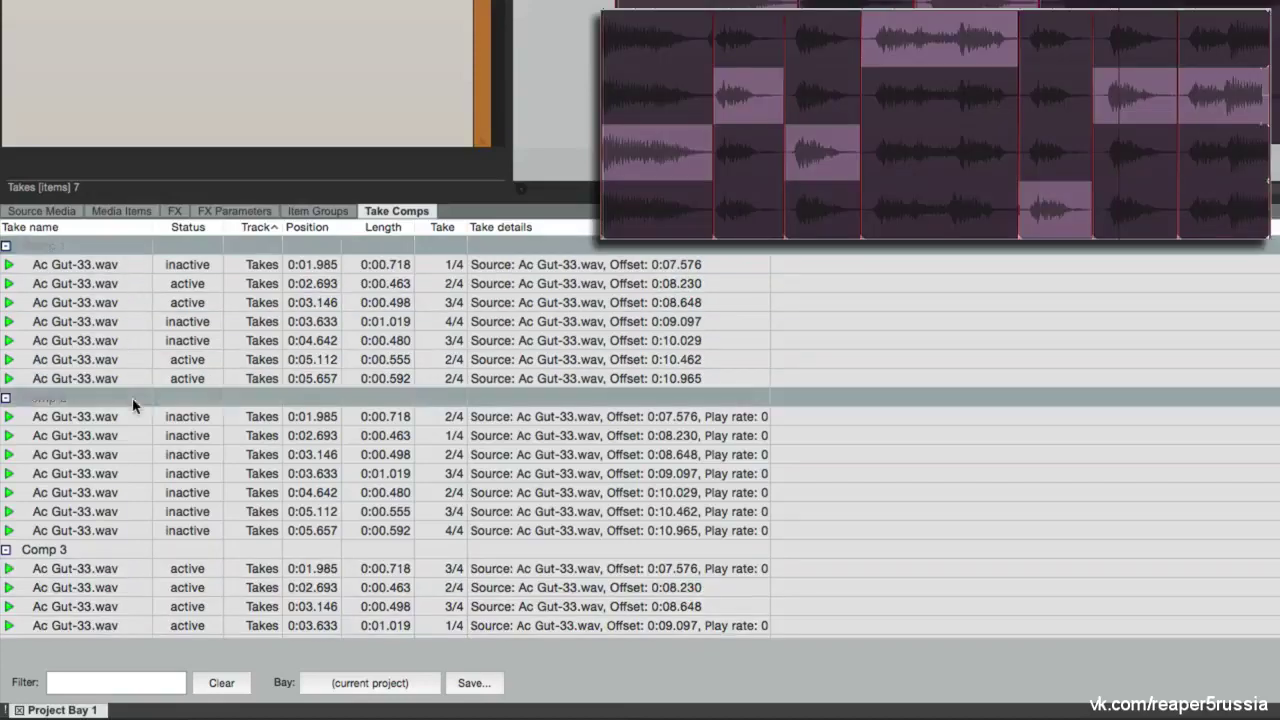
pyautogui.click(131, 550)
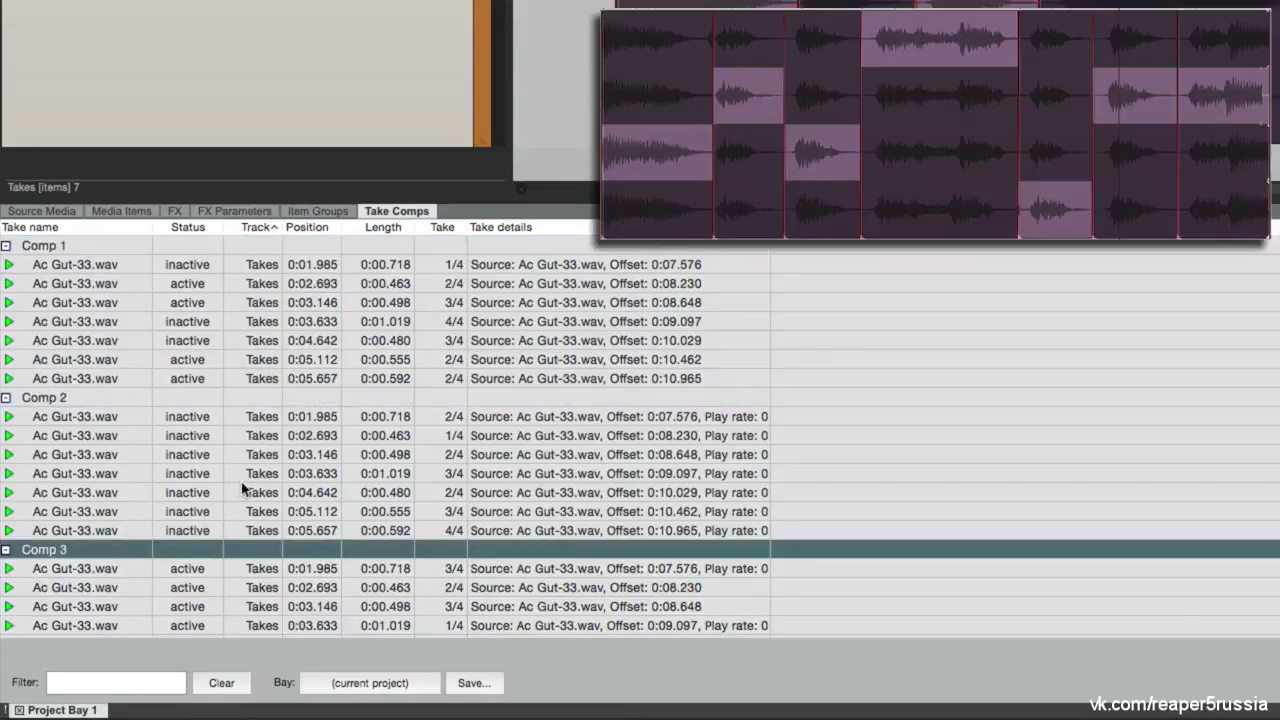
pyautogui.click(125, 247)
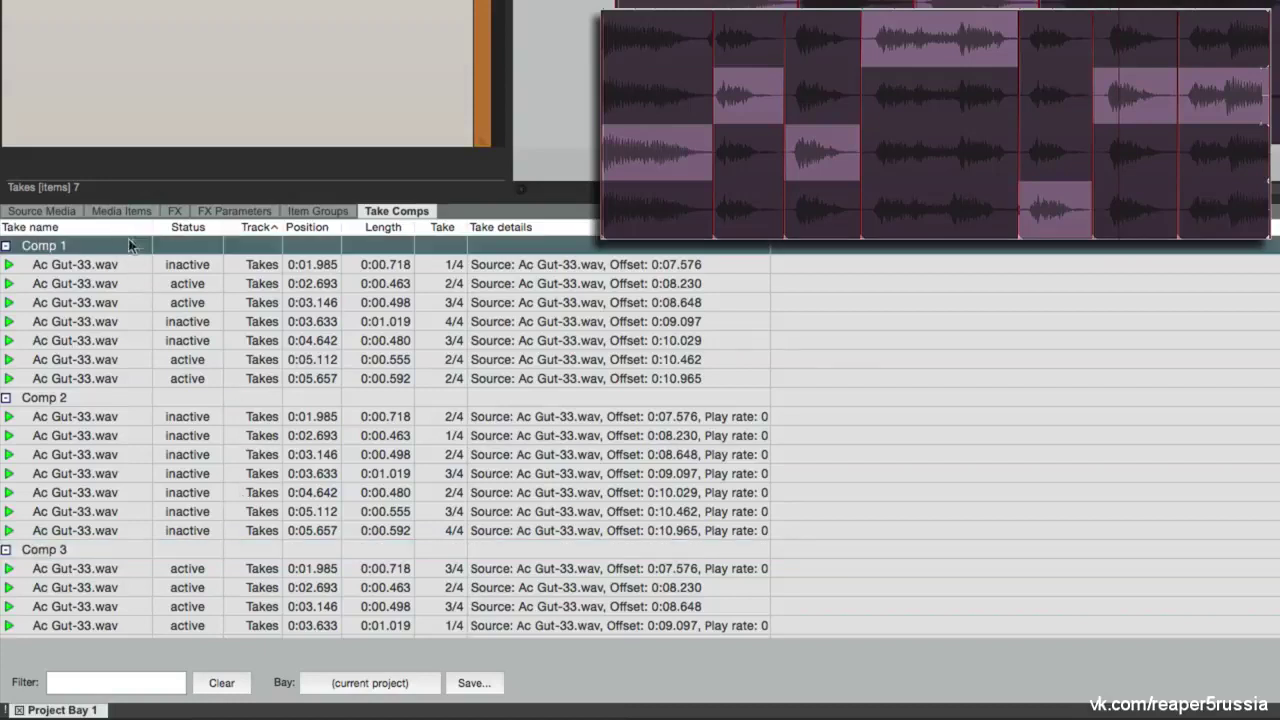
pyautogui.rightClick(125, 247)
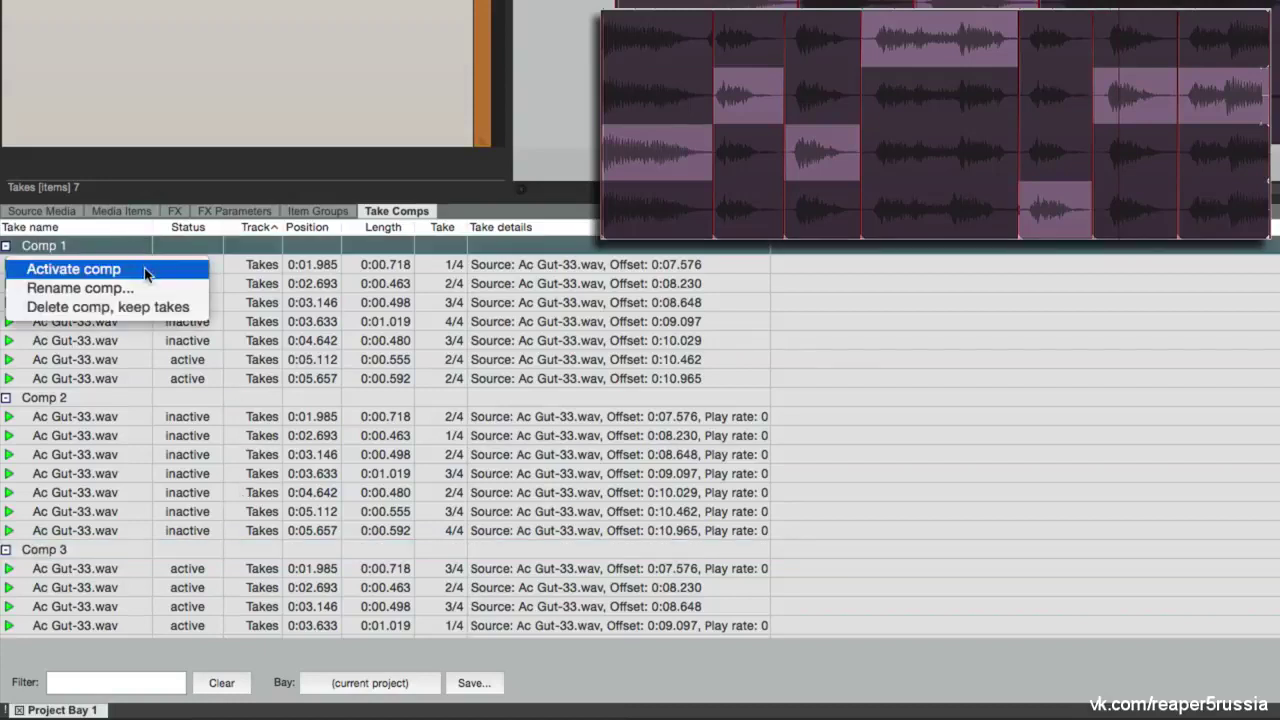
pyautogui.click(143, 268)
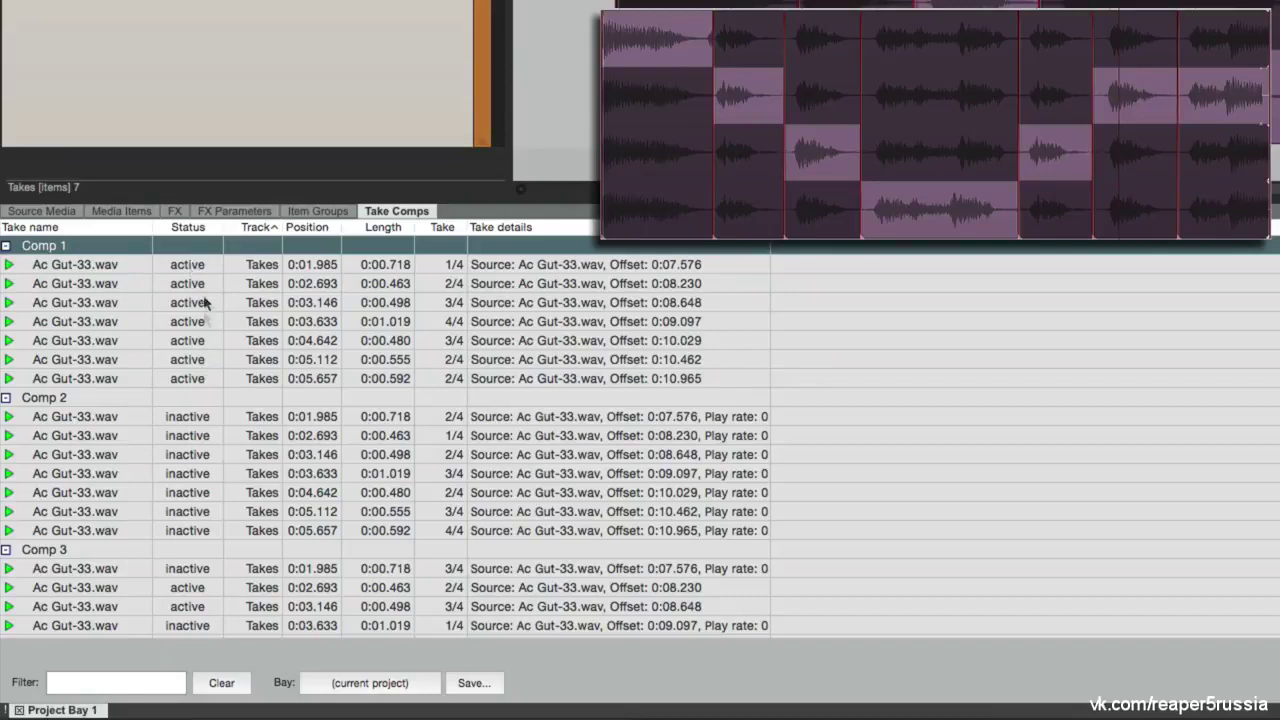
# Activate Comp 2 from the Project Bay's take comps list, and switch back to Comp 1
pyautogui.click(110, 404)
pyautogui.rightClick(113, 406)
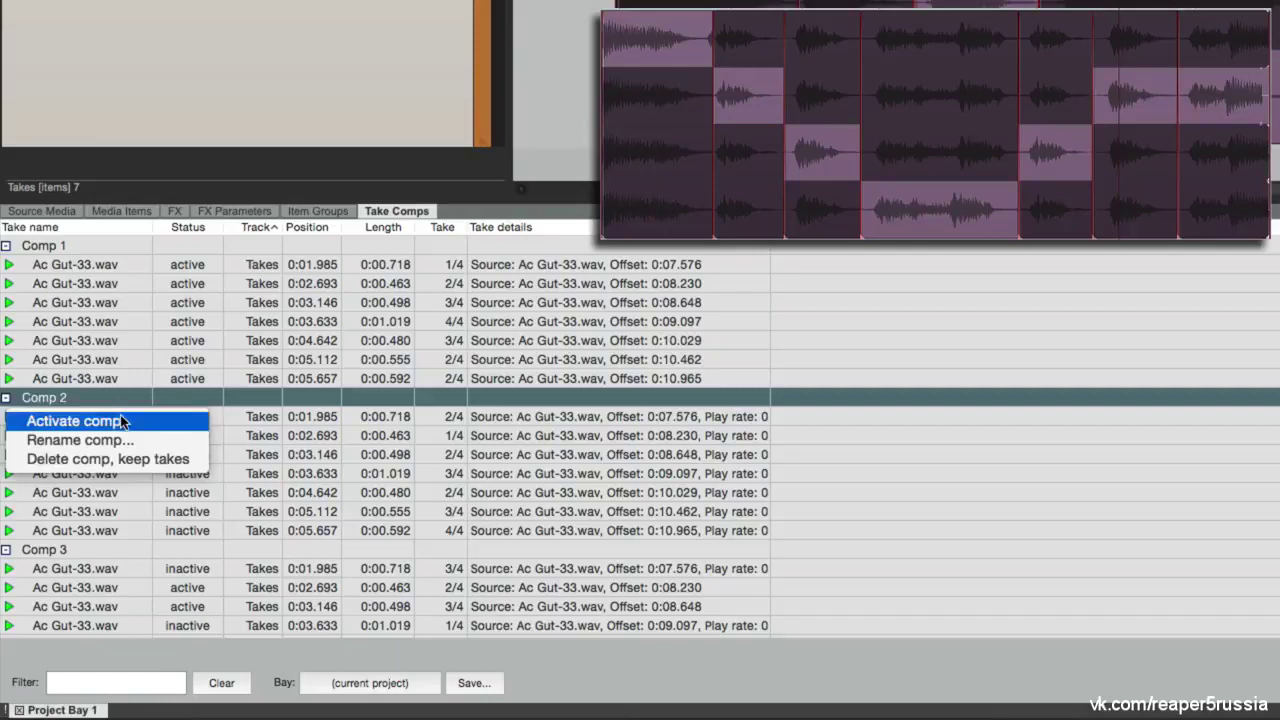
pyautogui.click(114, 421)
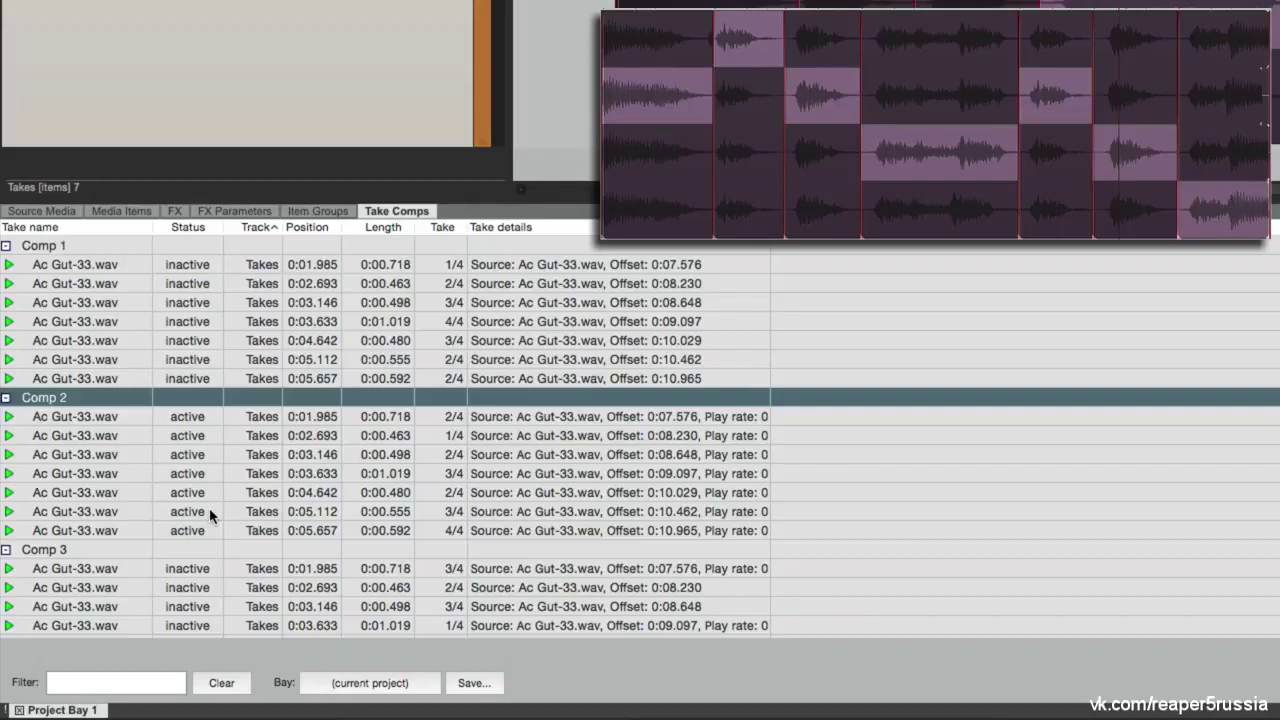
pyautogui.click(127, 248)
pyautogui.rightClick(127, 250)
pyautogui.click(146, 270)
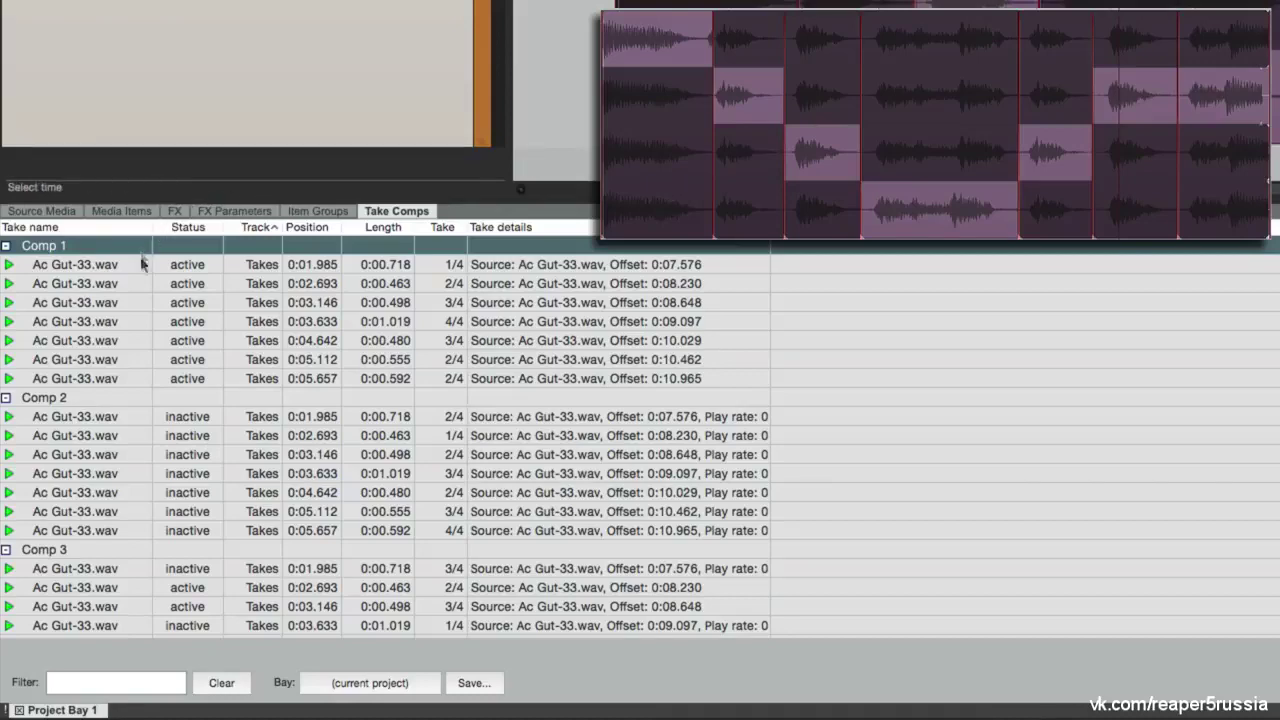
# Within Comp 2, individually activate take 4/4 at position 0:05.657 and take 1/4 at position 0:02.693
pyautogui.scroll(-1, 154, 420)
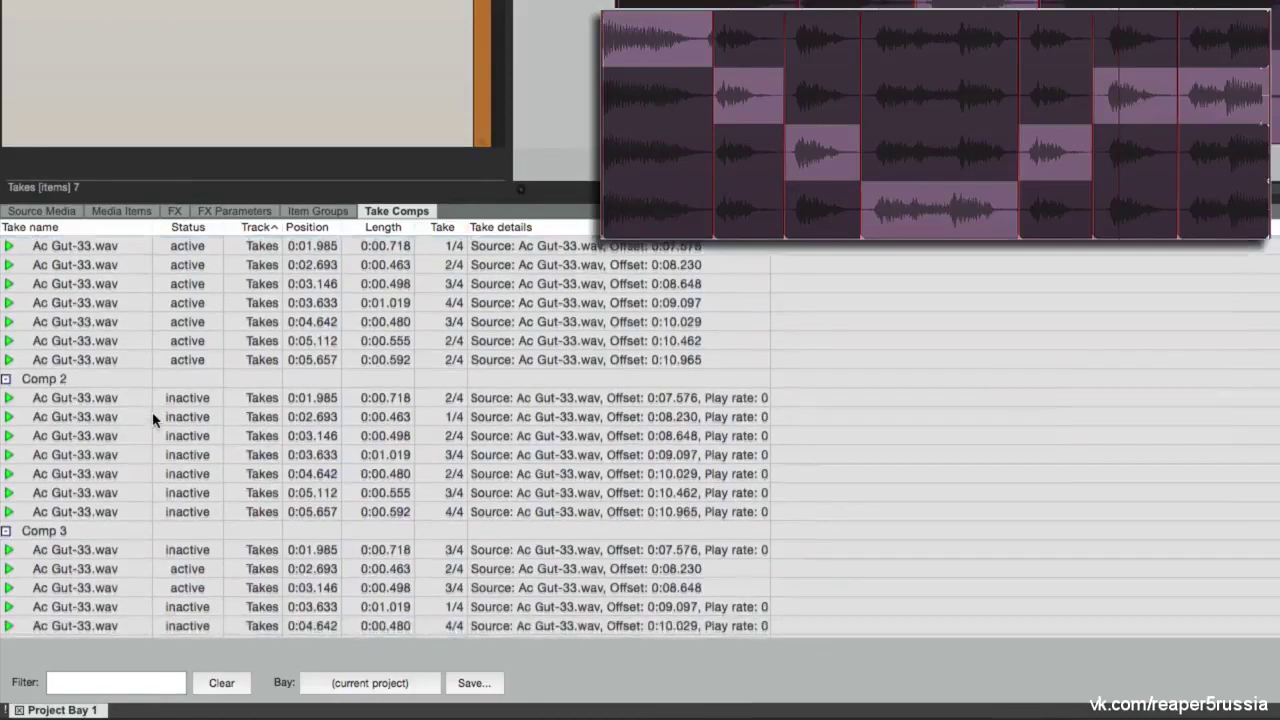
pyautogui.scroll(-2, 150, 530)
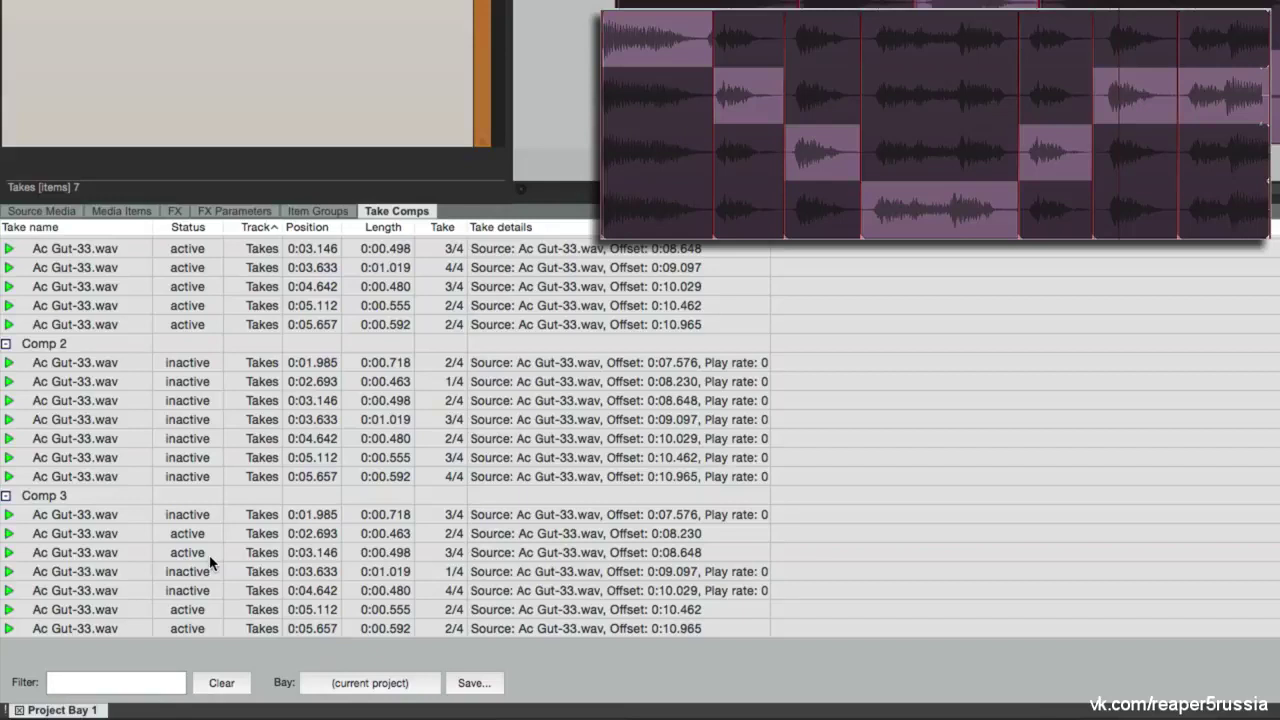
pyautogui.scroll(3, 210, 563)
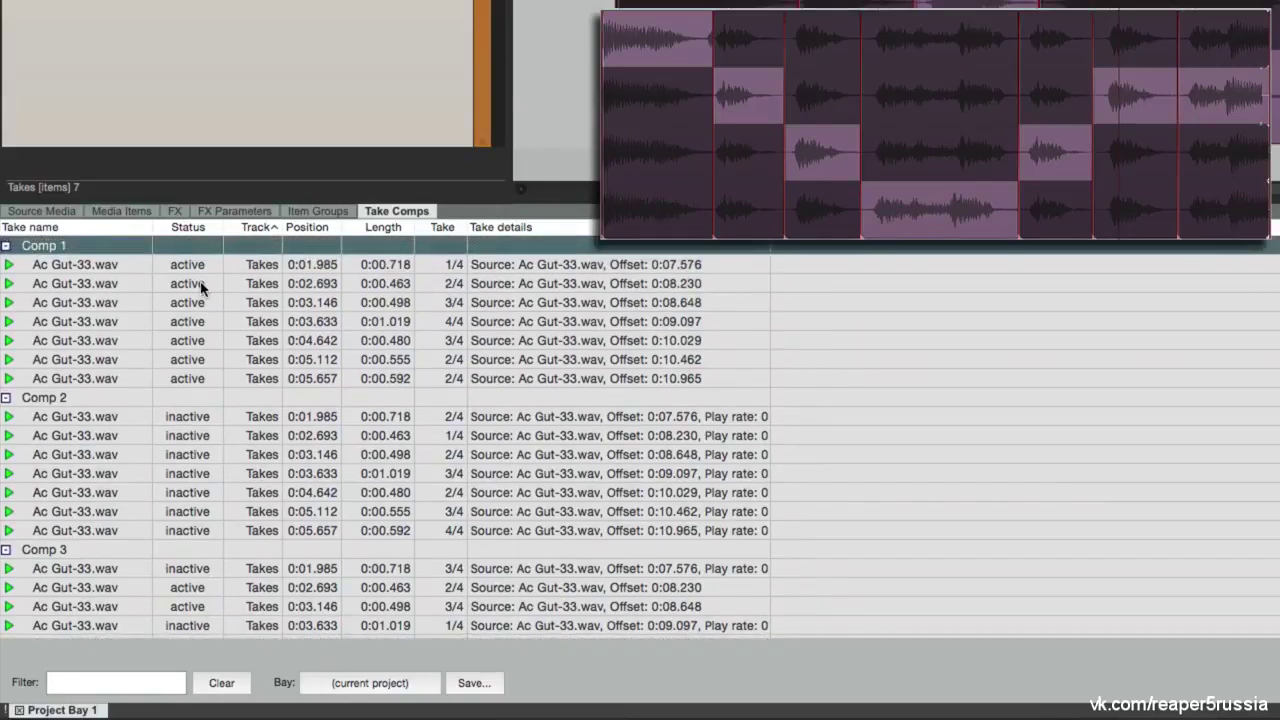
pyautogui.scroll(-3, 294, 340)
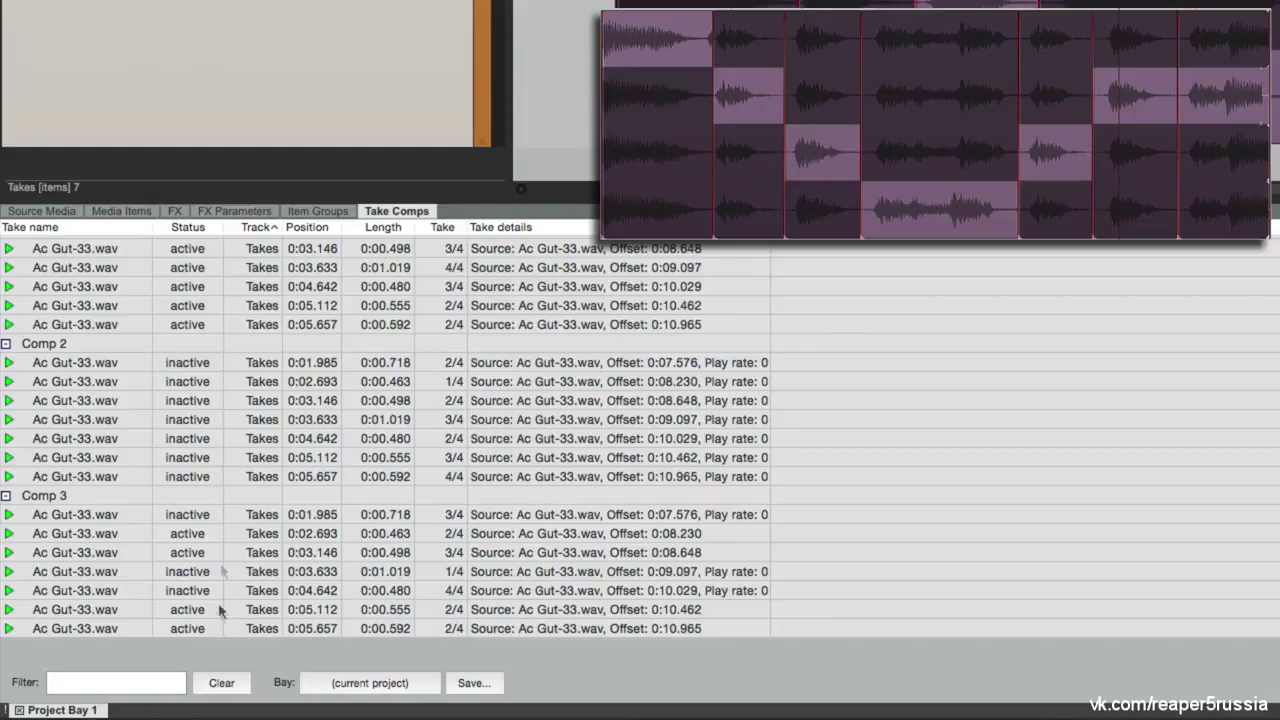
pyautogui.scroll(3, 217, 560)
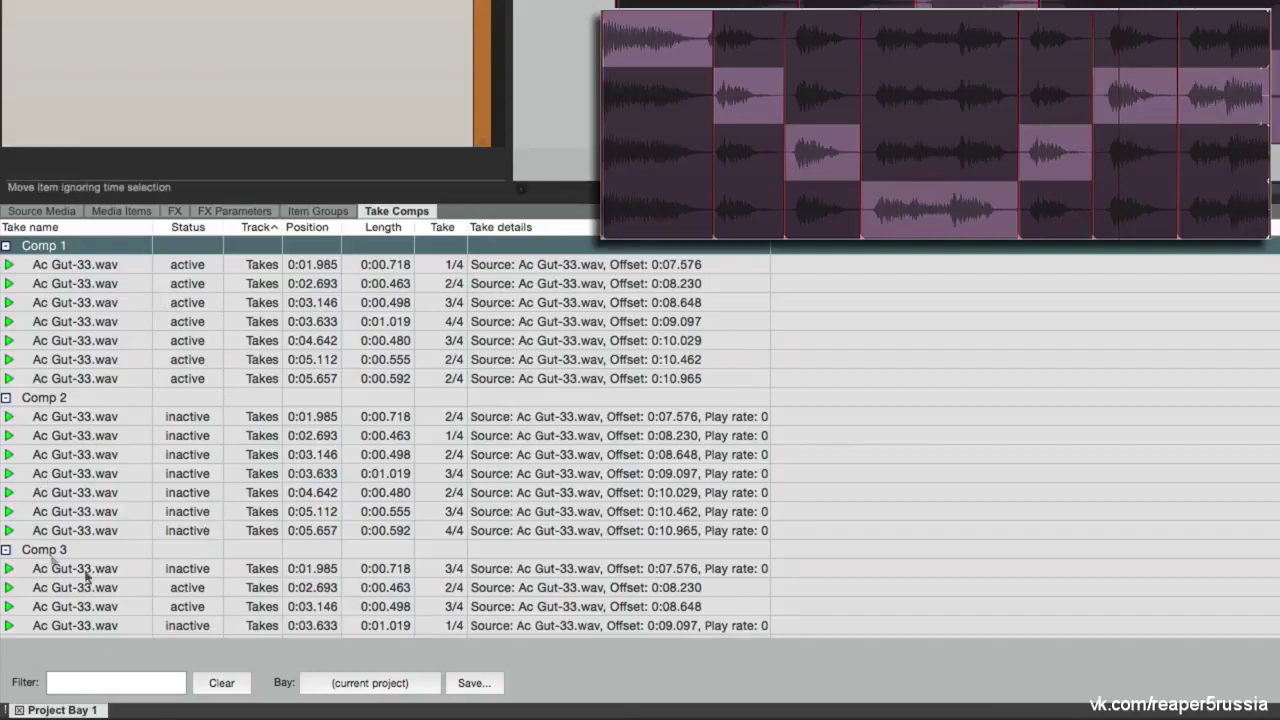
pyautogui.rightClick(195, 538)
pyautogui.click(221, 553)
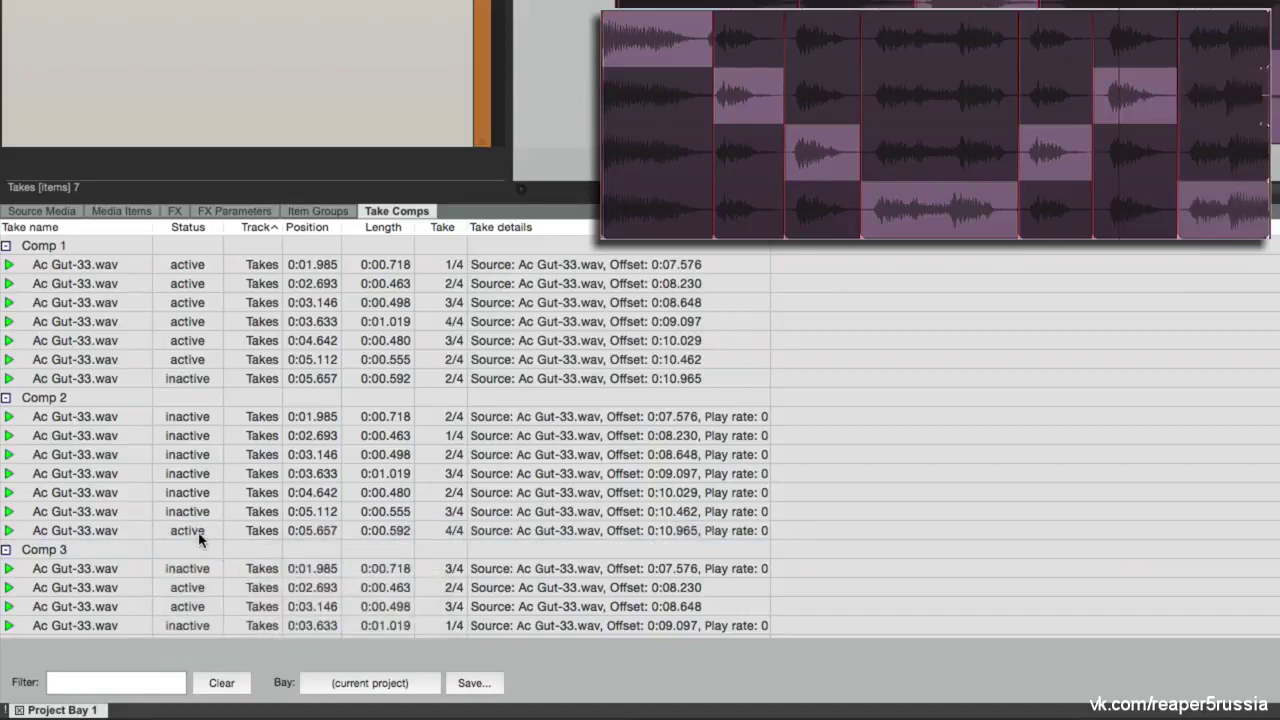
pyautogui.rightClick(203, 440)
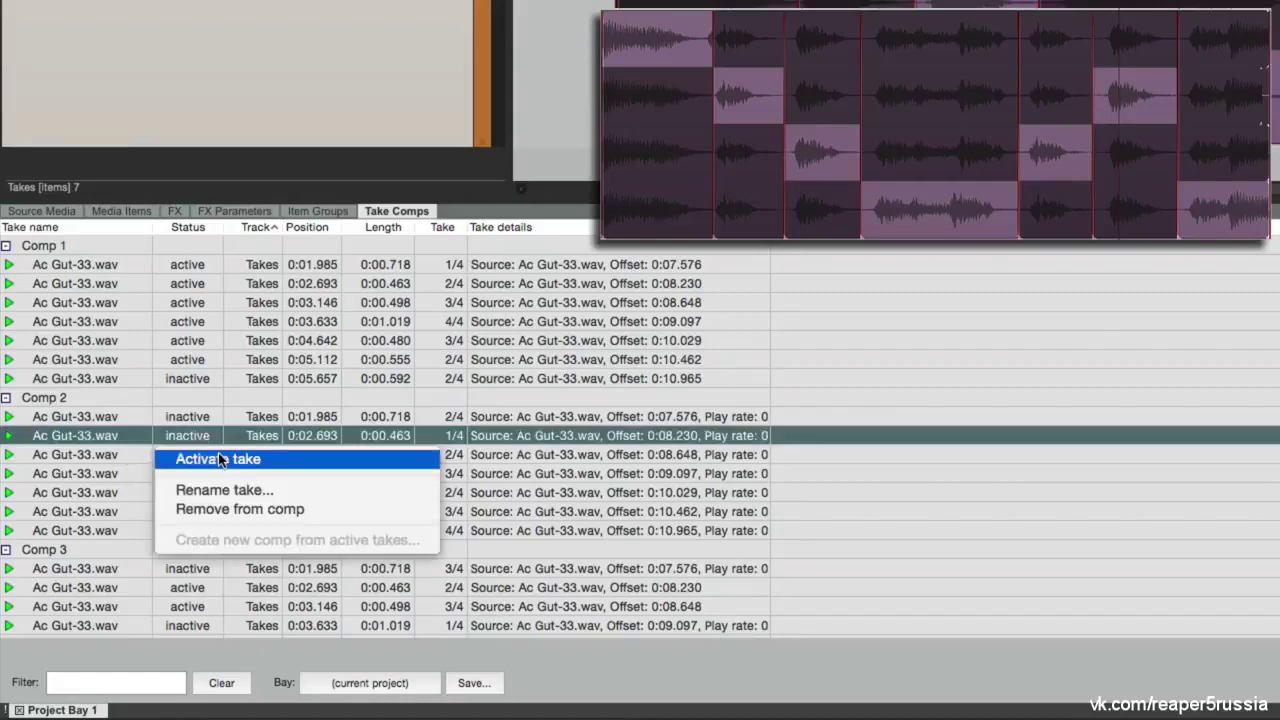
pyautogui.click(219, 459)
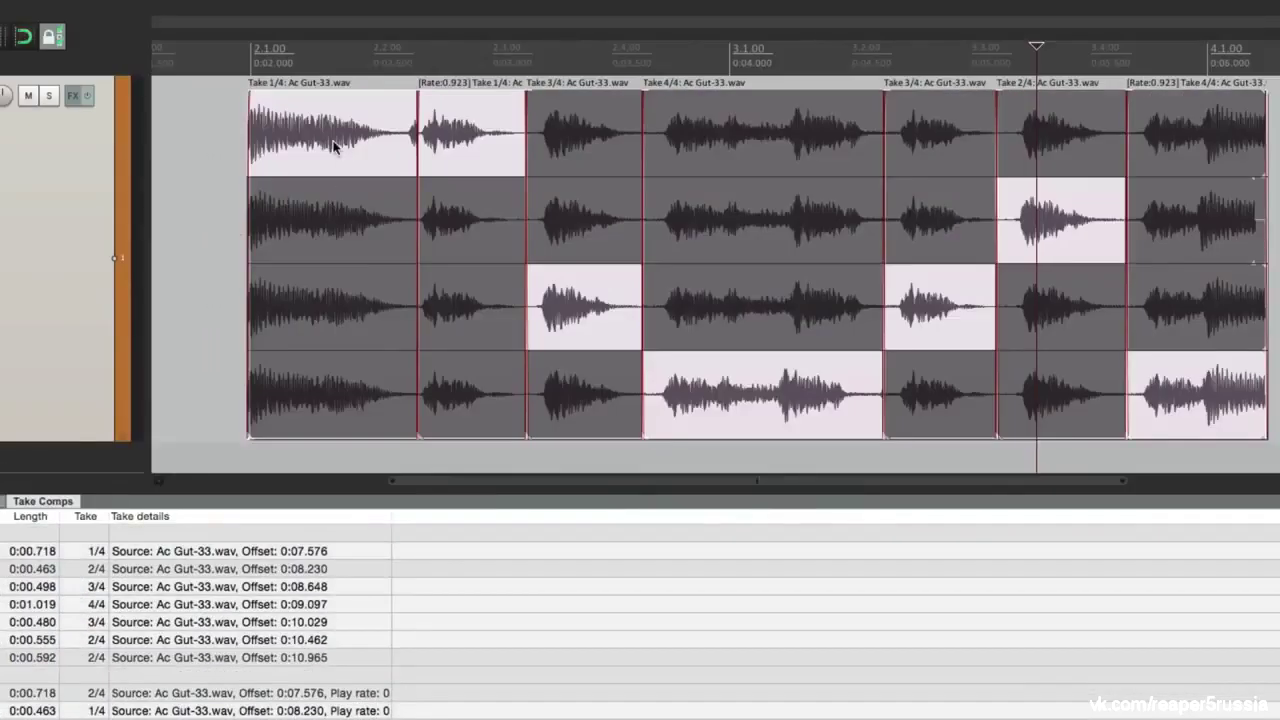
# Save the current combination of active takes on the selected items as a new comp named Comp 4
pyautogui.rightClick(335, 147)
pyautogui.moveTo(342, 256)
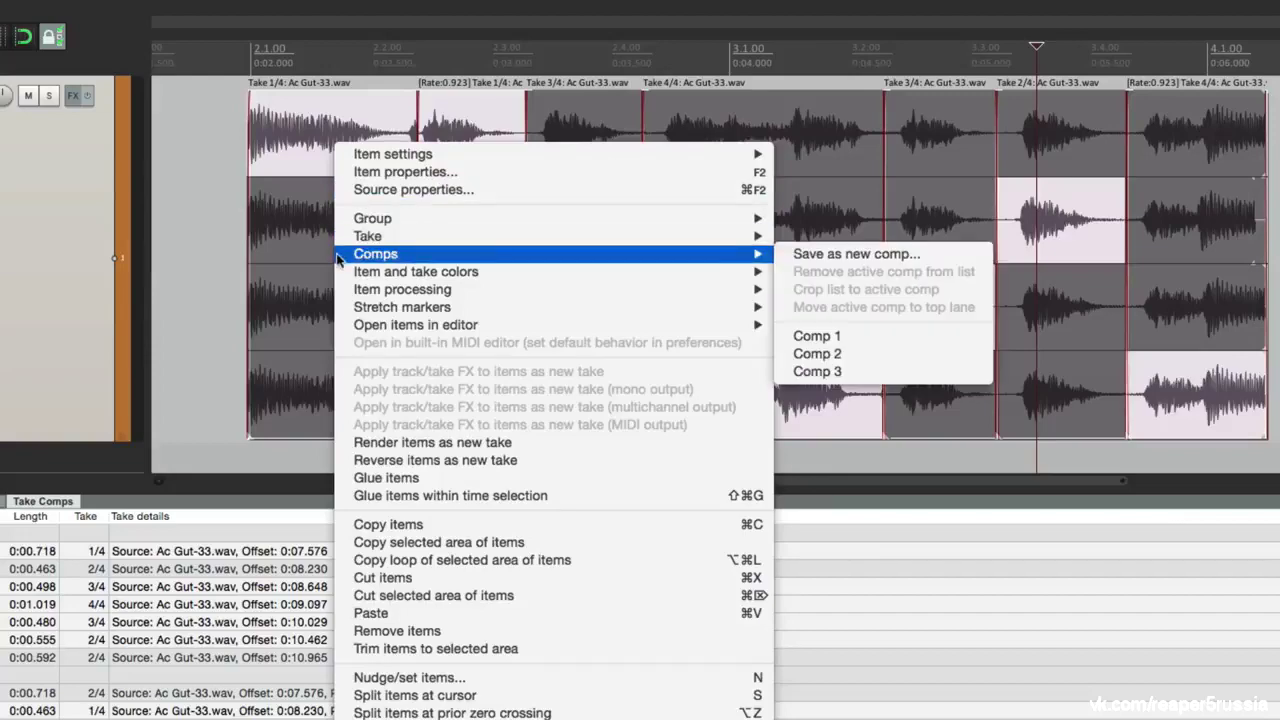
pyautogui.click(846, 254)
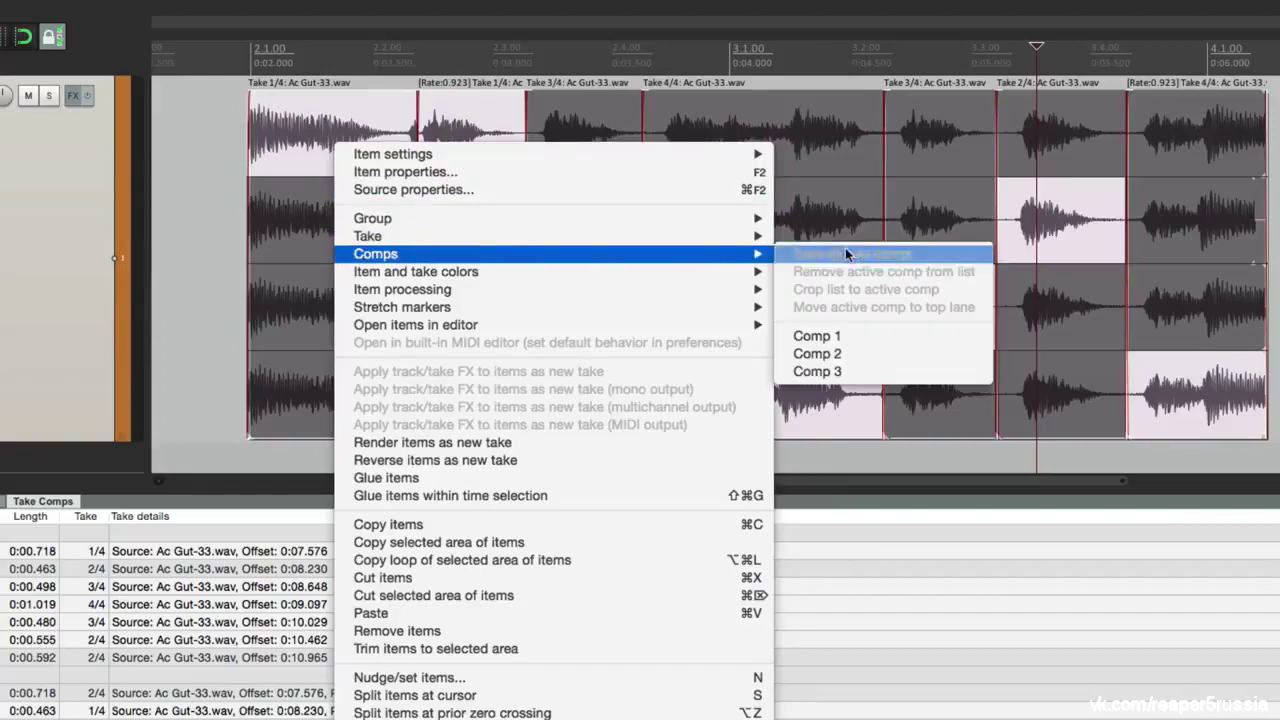
pyautogui.write('Comp 4')
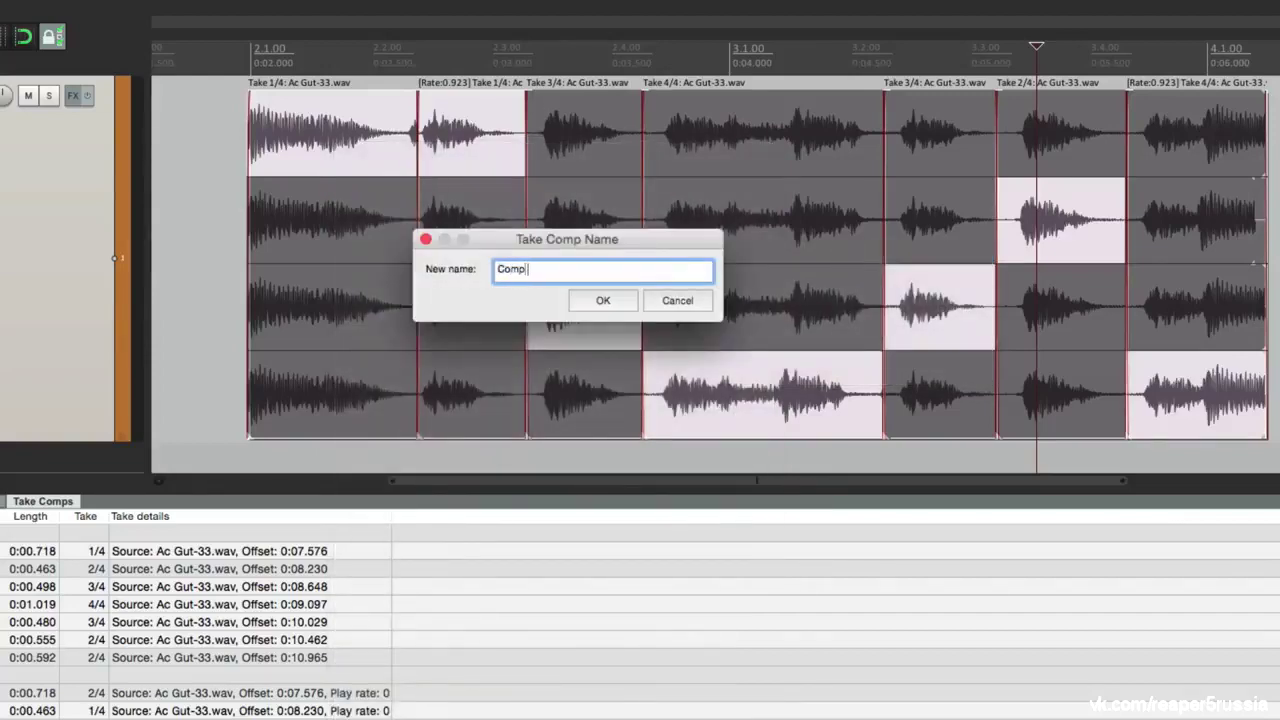
pyautogui.press('Return')
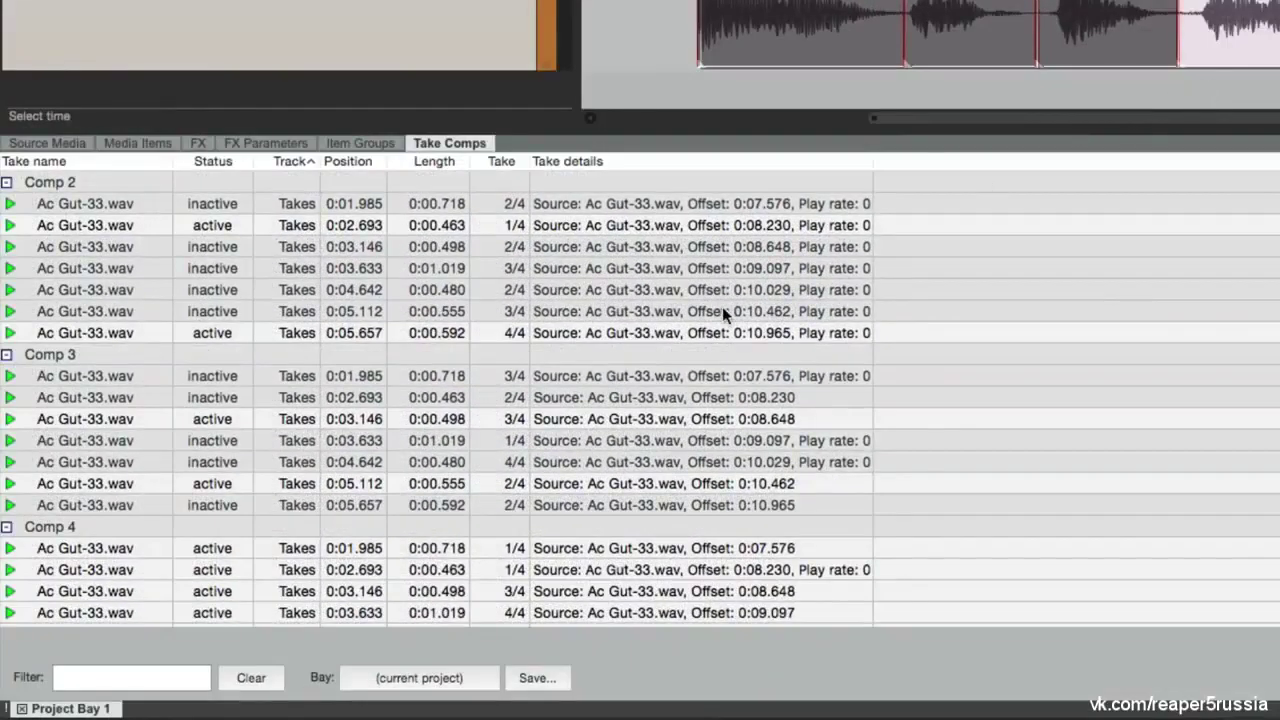
pyautogui.scroll(-3, 270, 637)
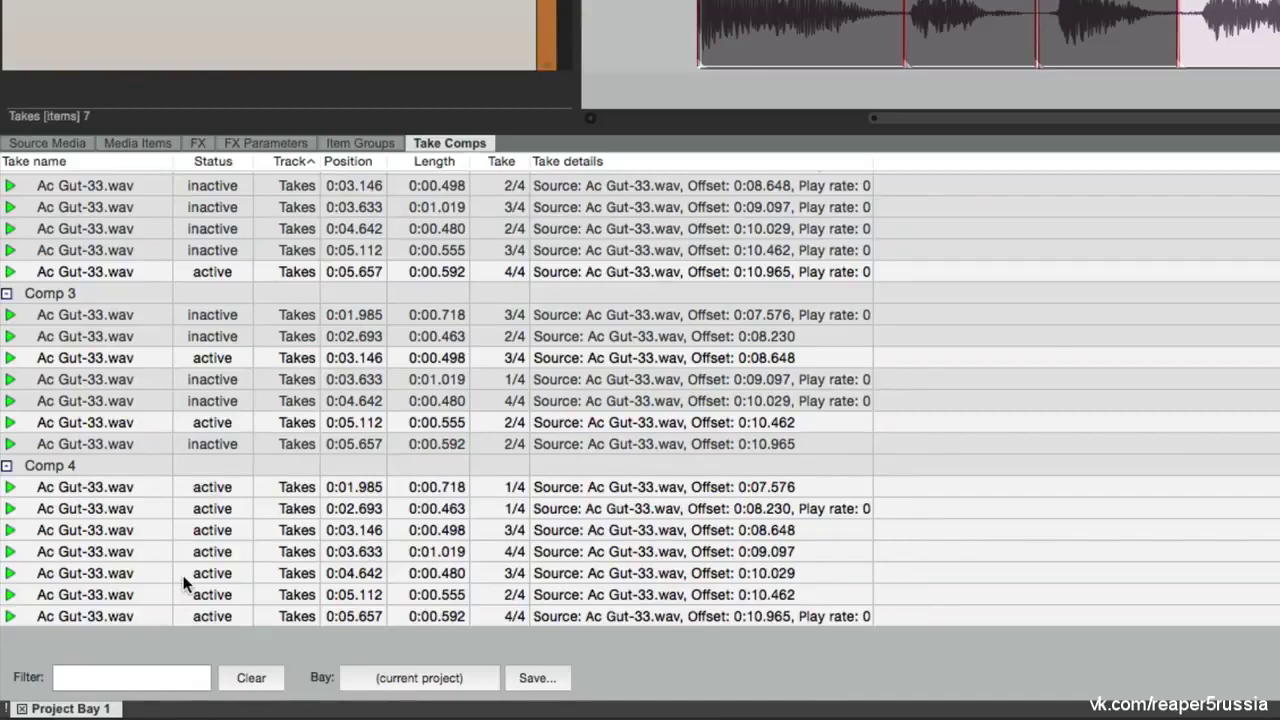
pyautogui.scroll(3, 185, 583)
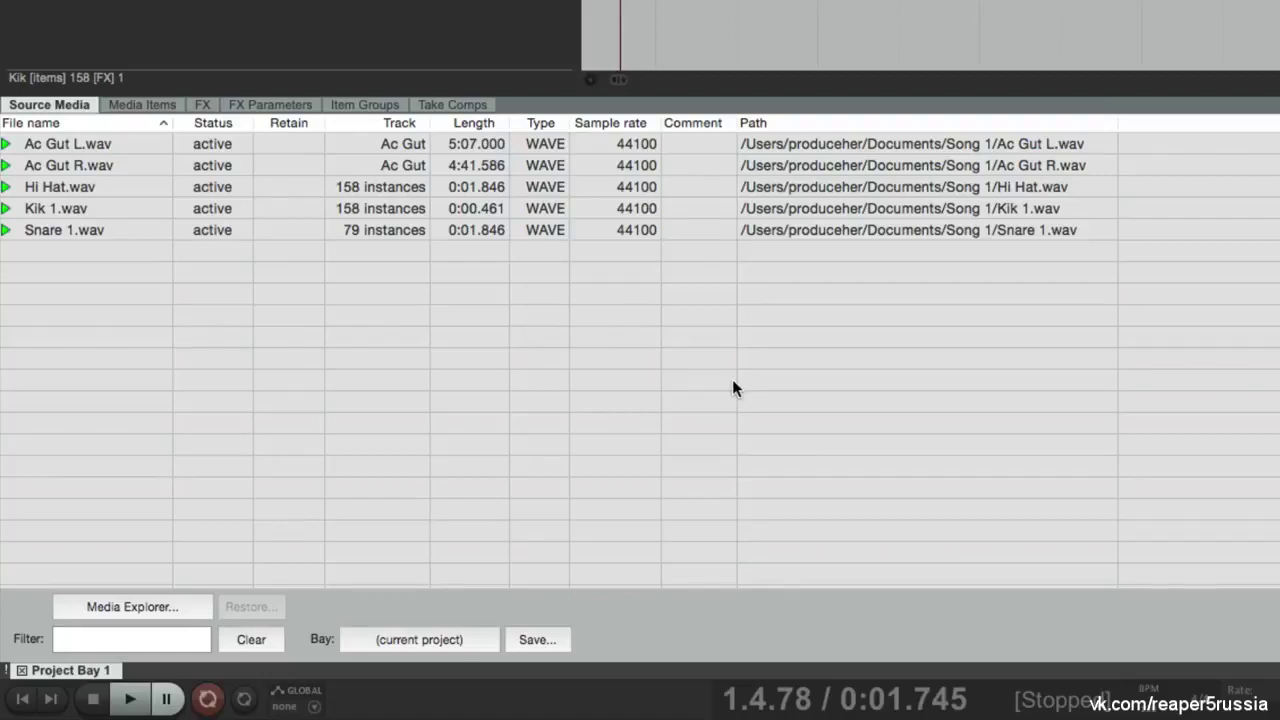
# Examine the options for saving items as a new project bay and for creating, loading or merging bays
pyautogui.click(532, 641)
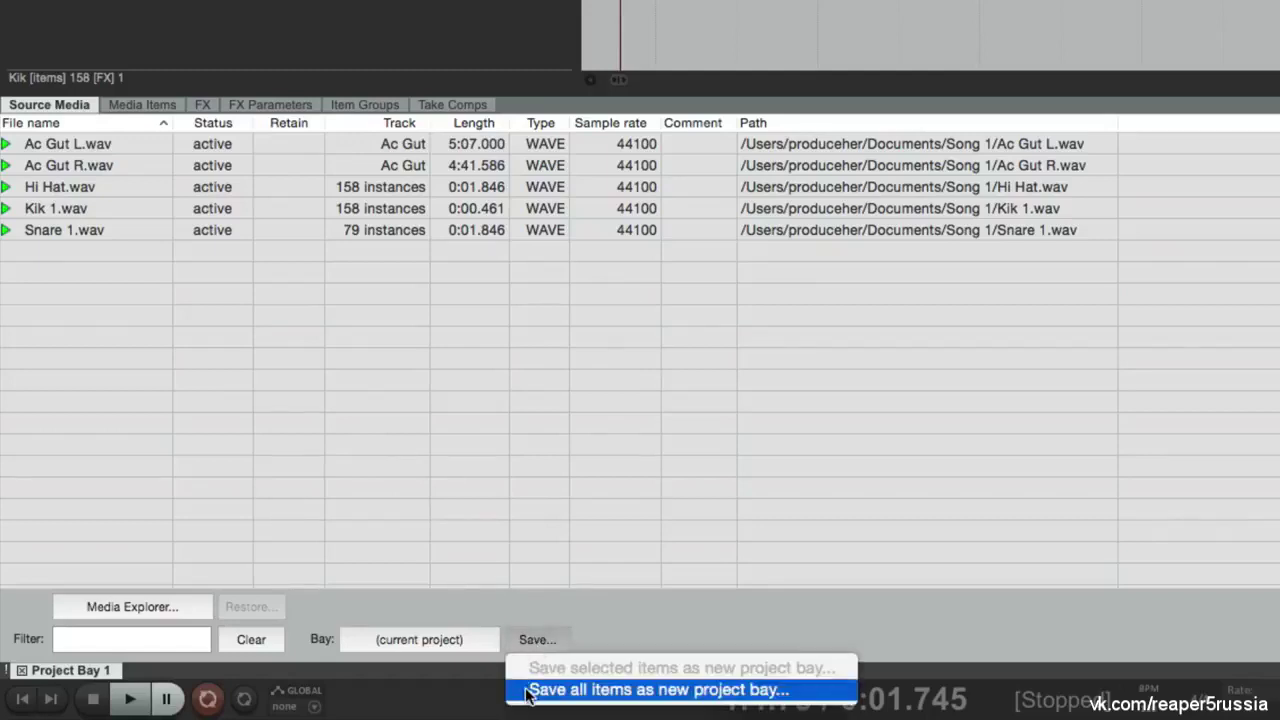
pyautogui.click(568, 511)
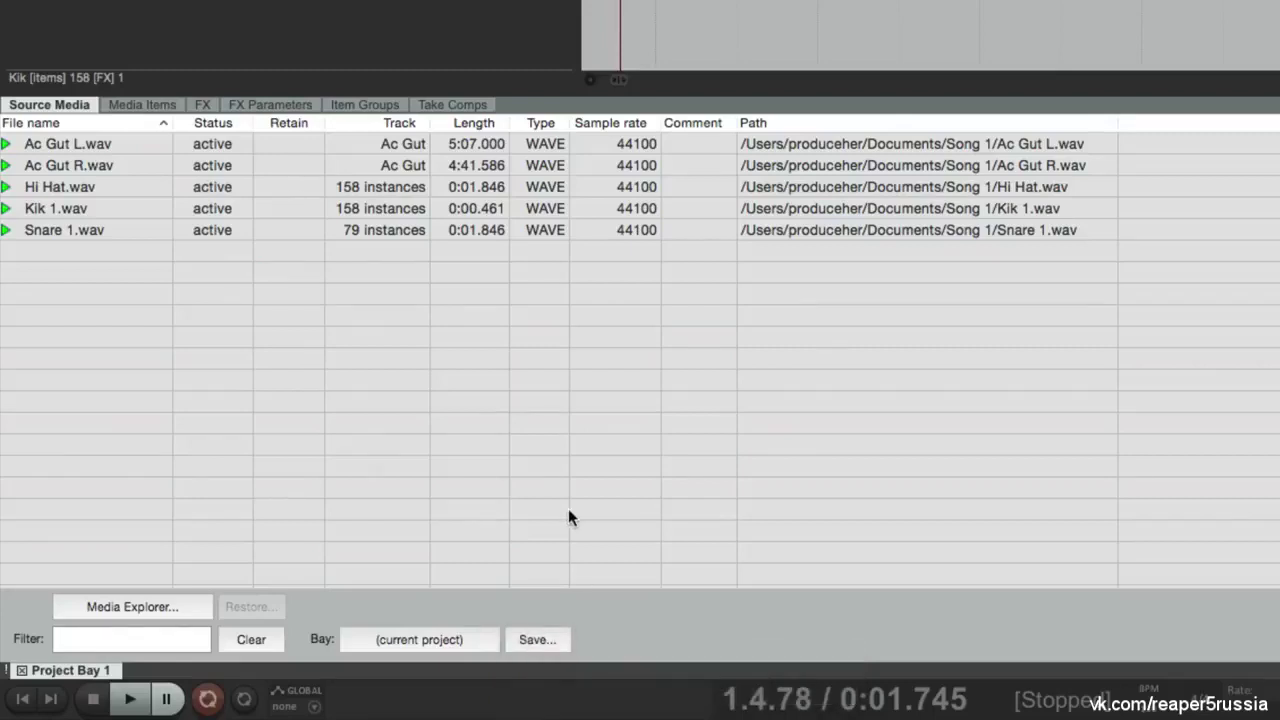
pyautogui.click(474, 642)
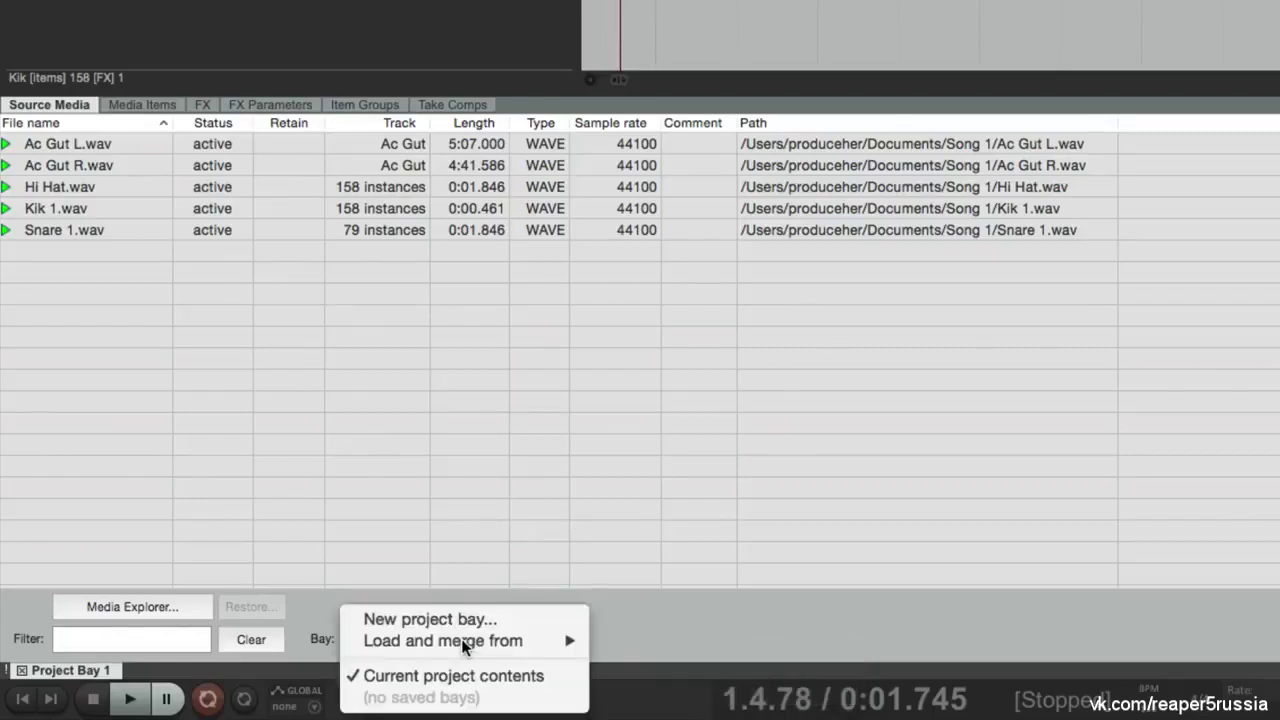
pyautogui.moveTo(478, 648)
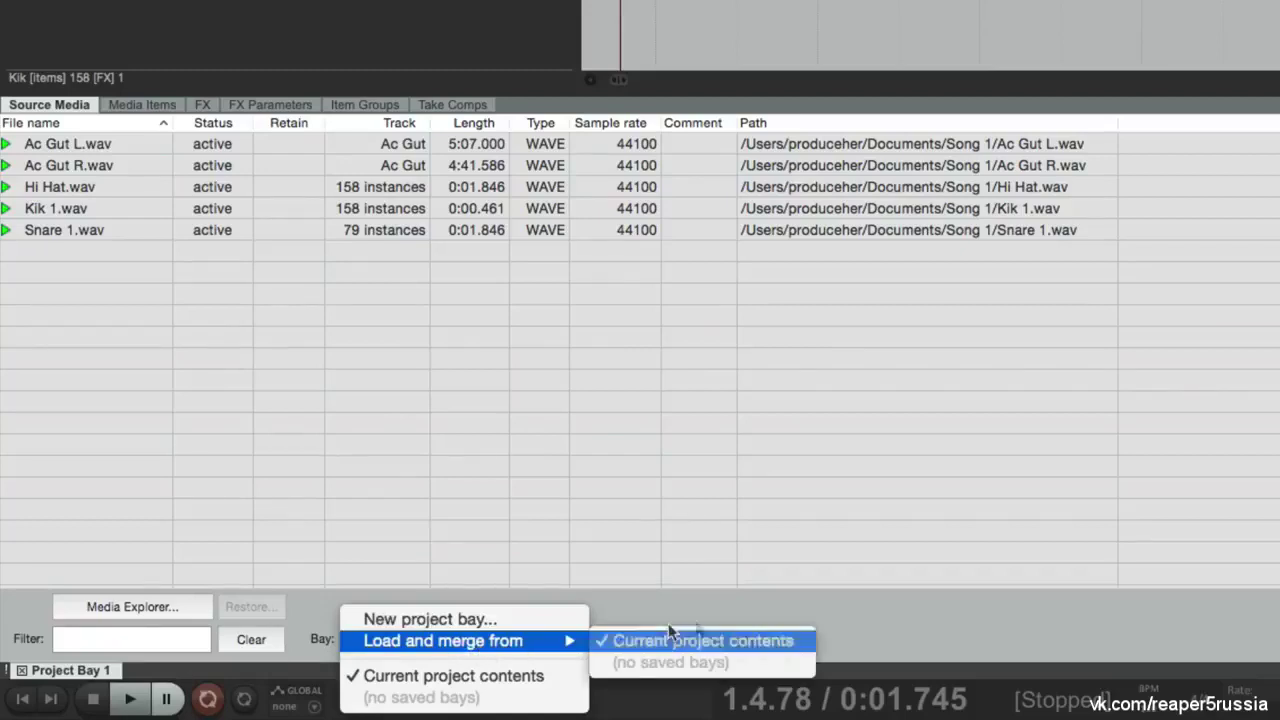
pyautogui.click(617, 502)
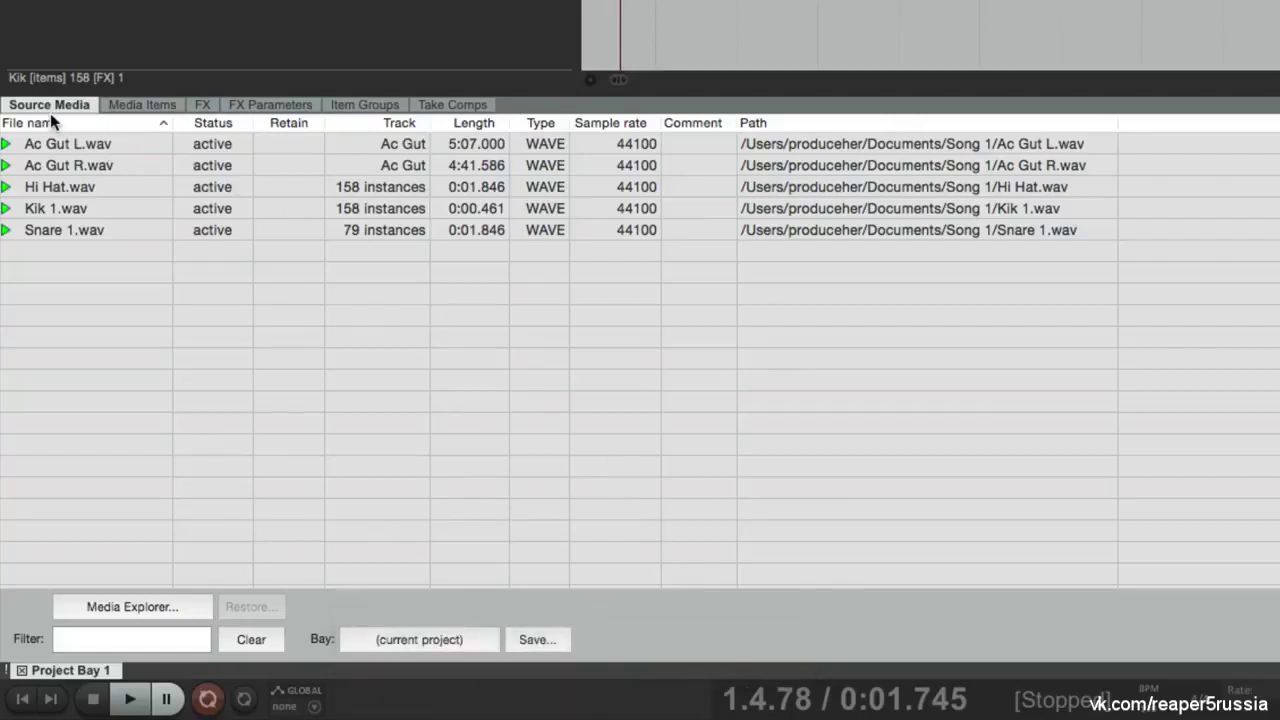
# Look through the Project Bay's media items, FX, FX parameters, item groups and take comps lists, and return to source media
pyautogui.click(118, 101)
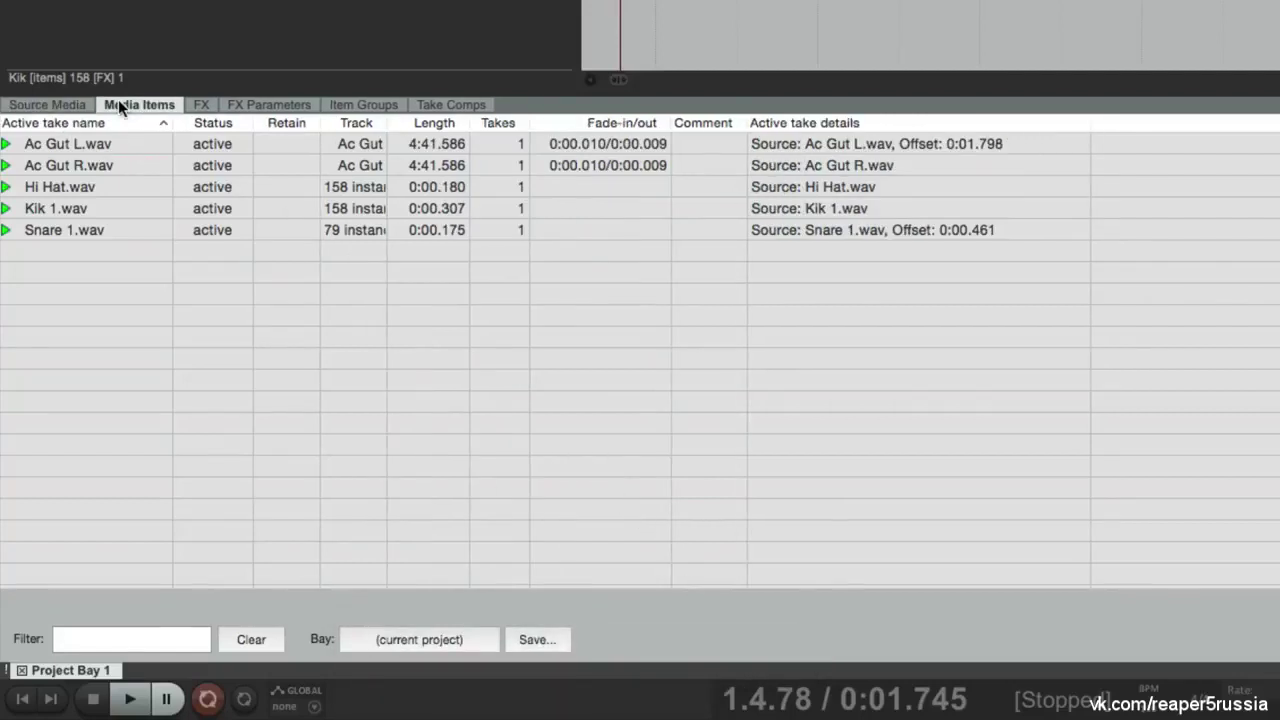
pyautogui.click(196, 104)
pyautogui.click(243, 104)
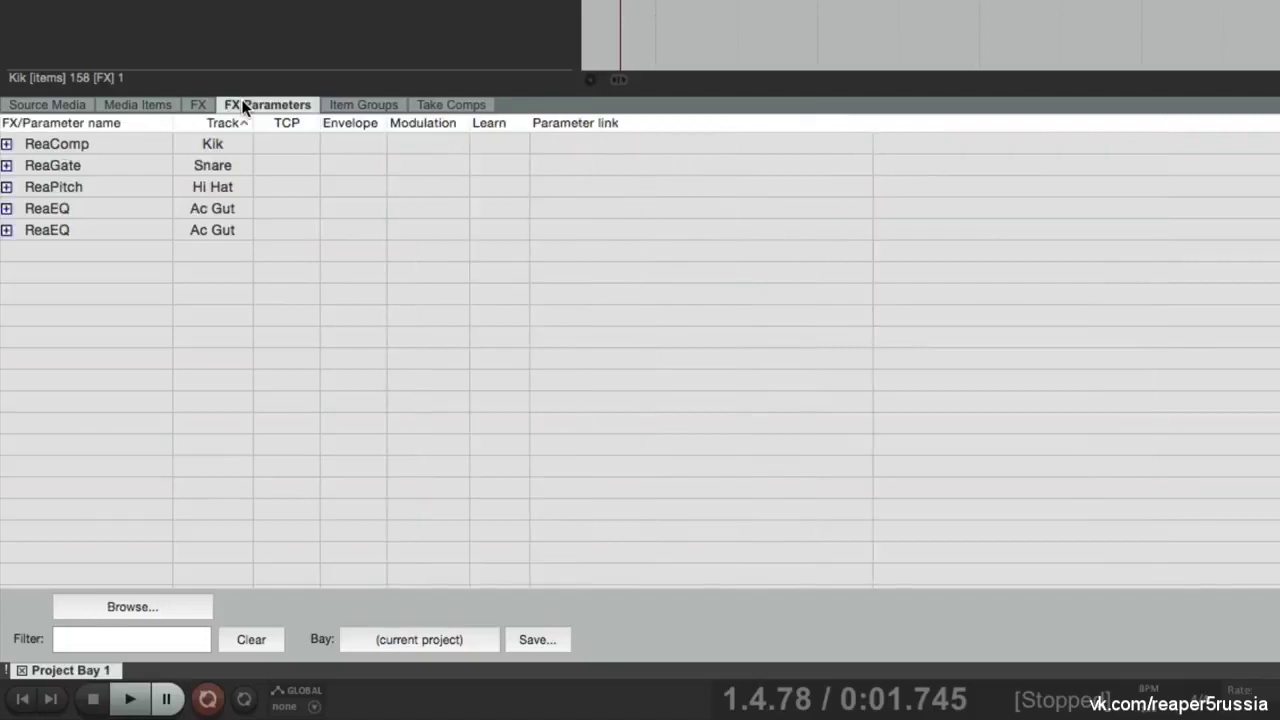
pyautogui.click(356, 106)
pyautogui.click(437, 108)
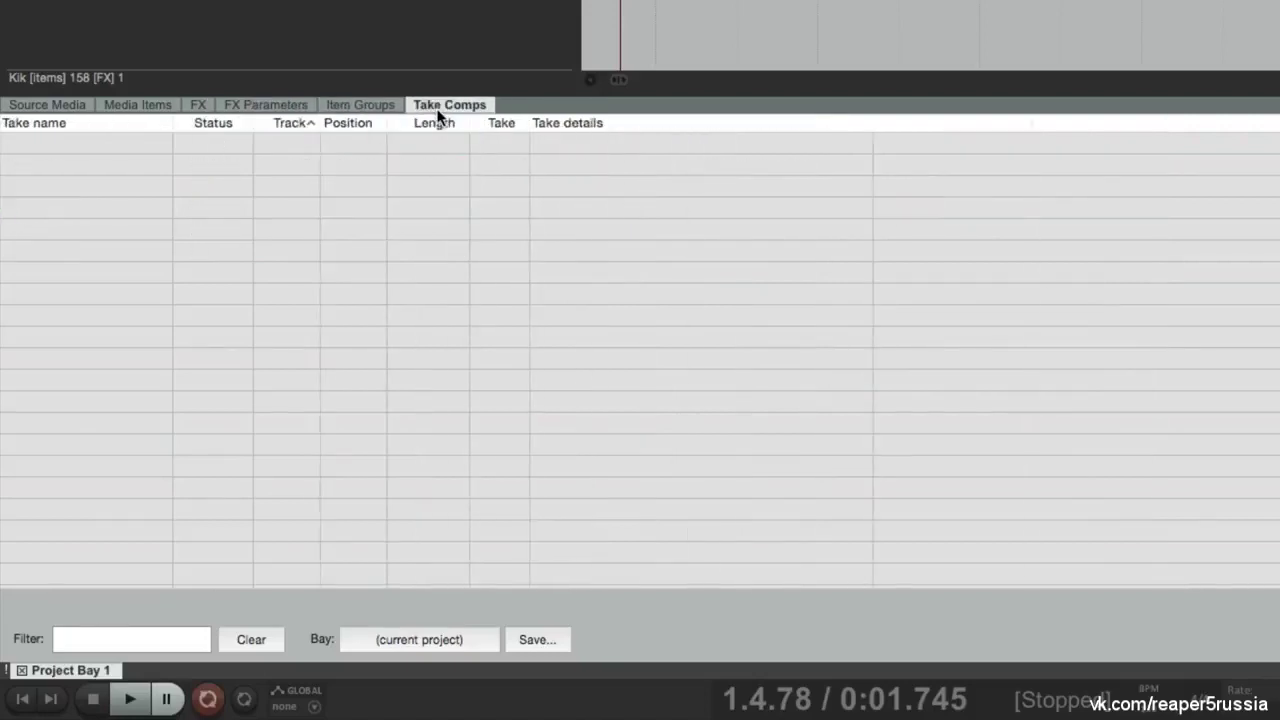
pyautogui.click(76, 104)
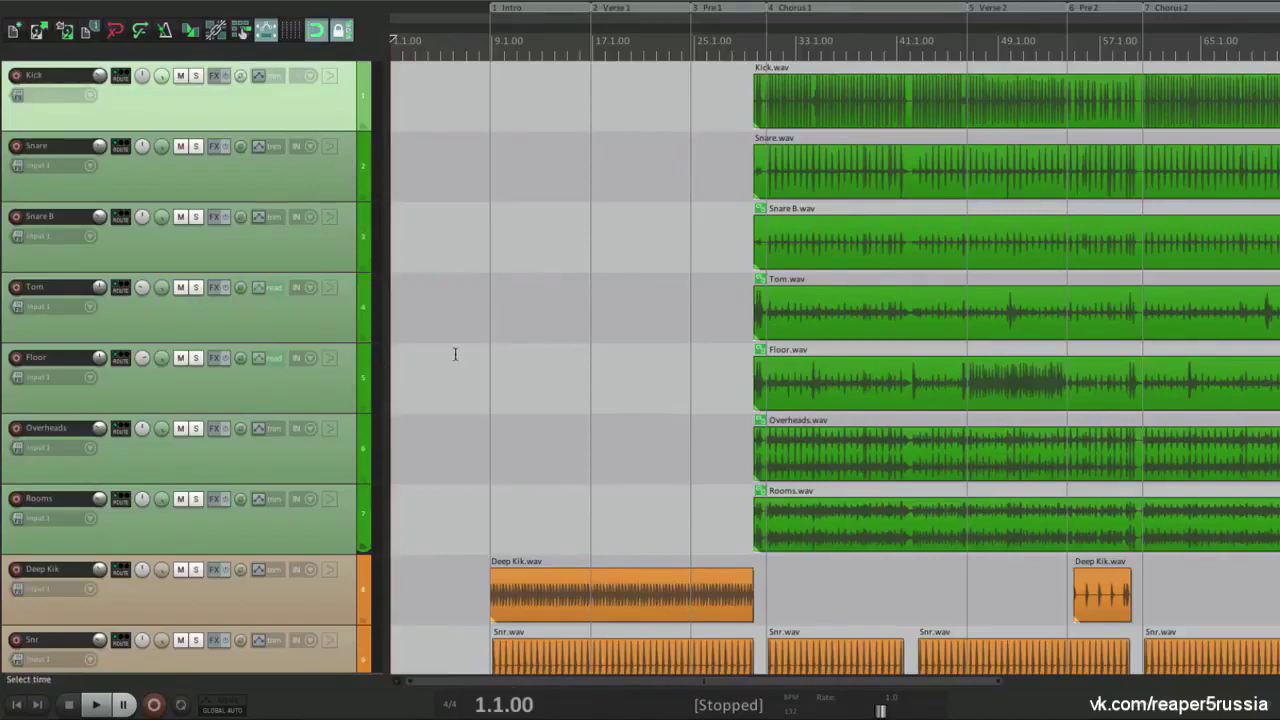
# Place the edit cursor shortly after the Intro marker in the Rock Song project and open its Render to File settings
pyautogui.scroll(-5, 453, 354)
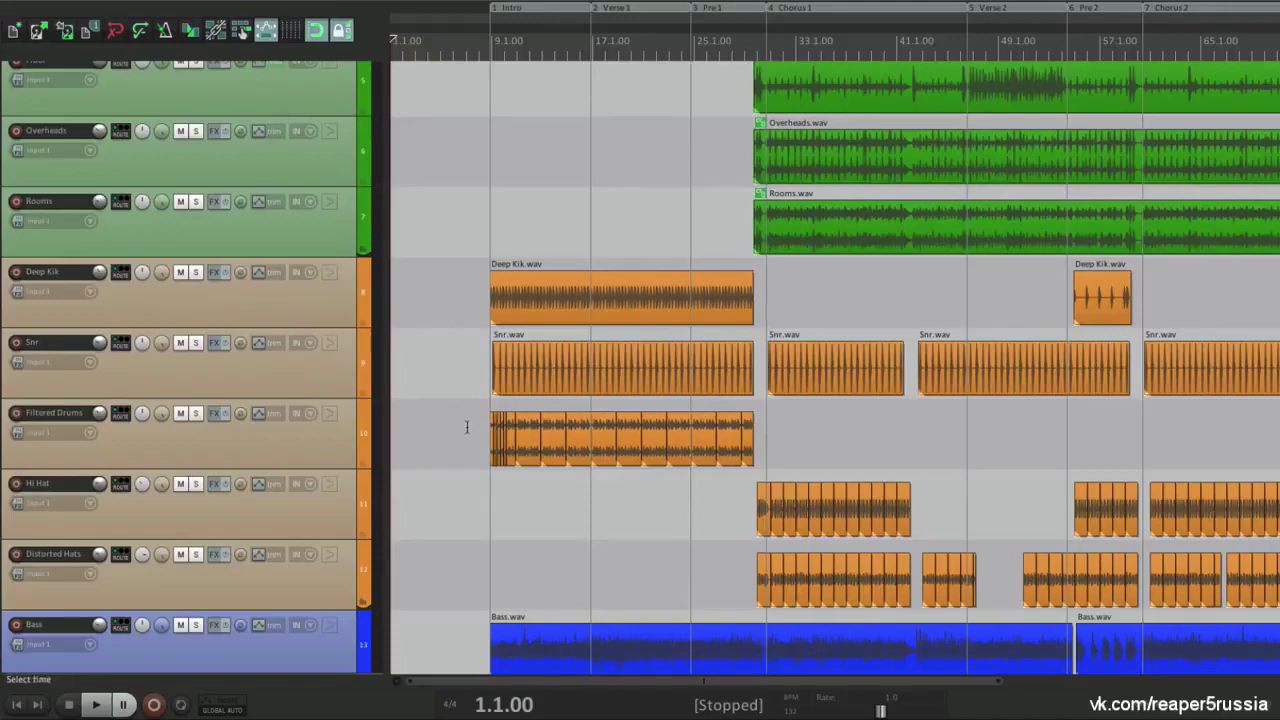
pyautogui.scroll(-9, 466, 427)
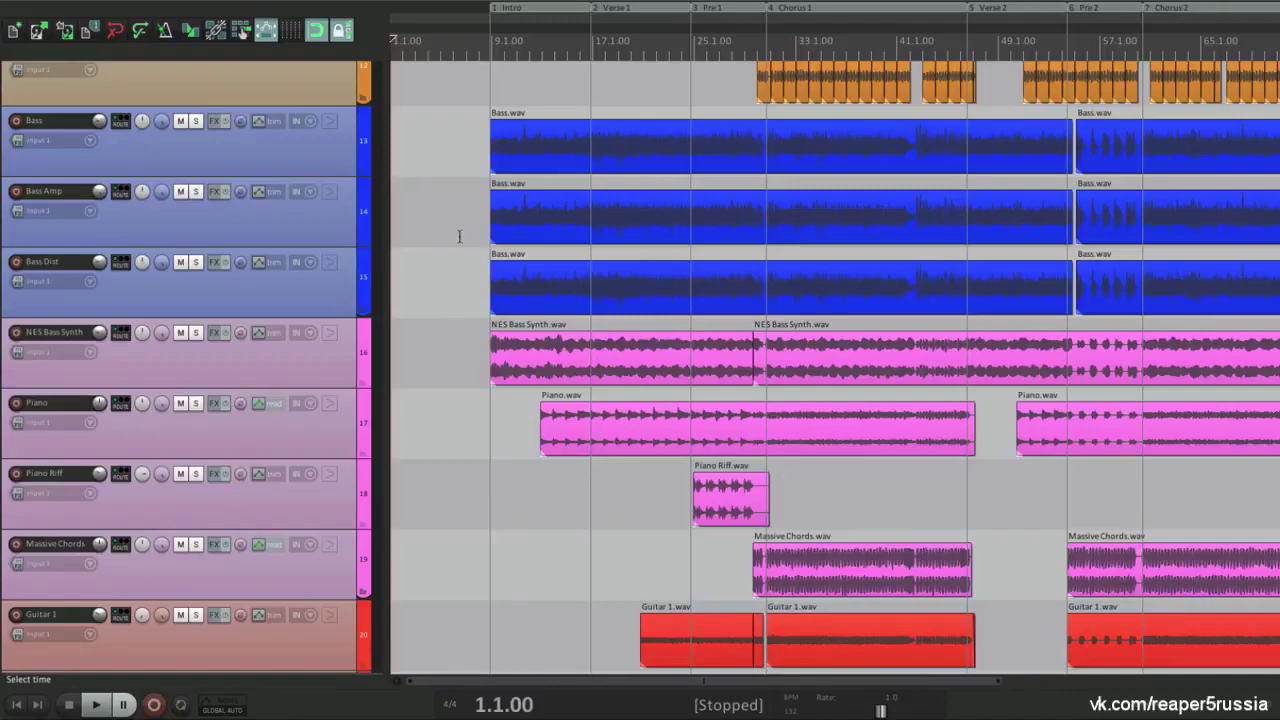
pyautogui.scroll(-3, 460, 236)
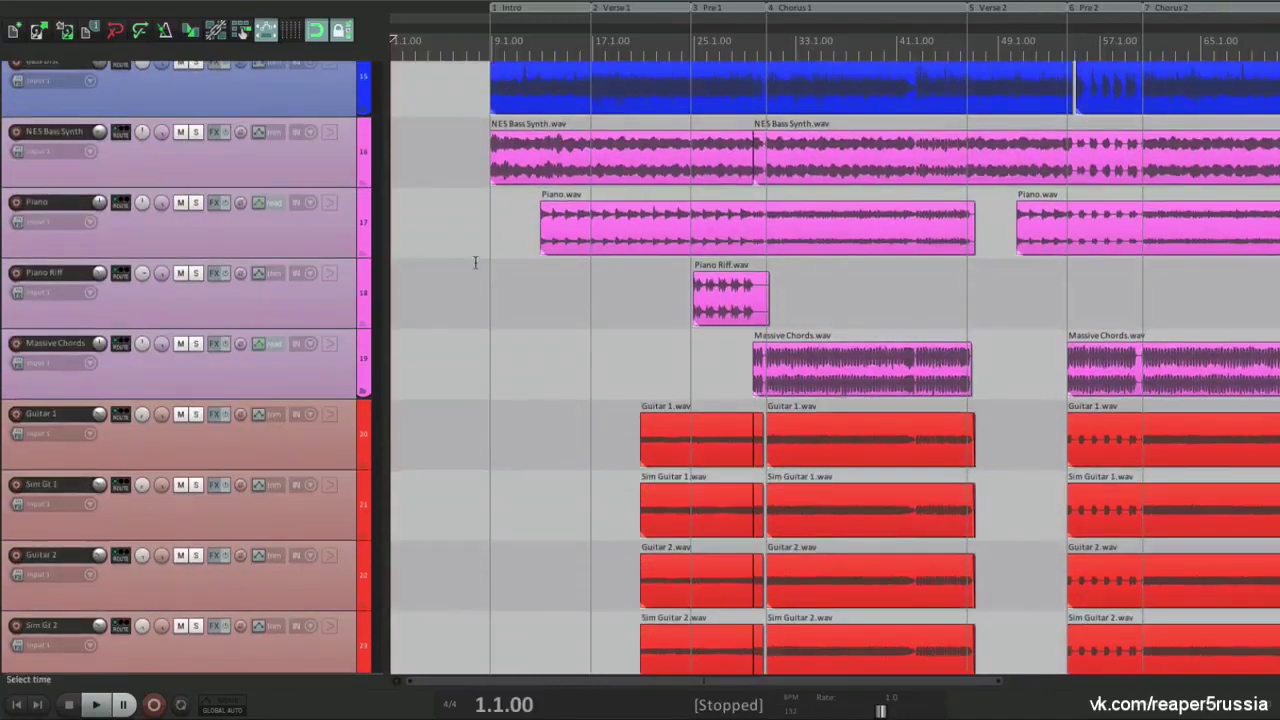
pyautogui.scroll(-5, 472, 250)
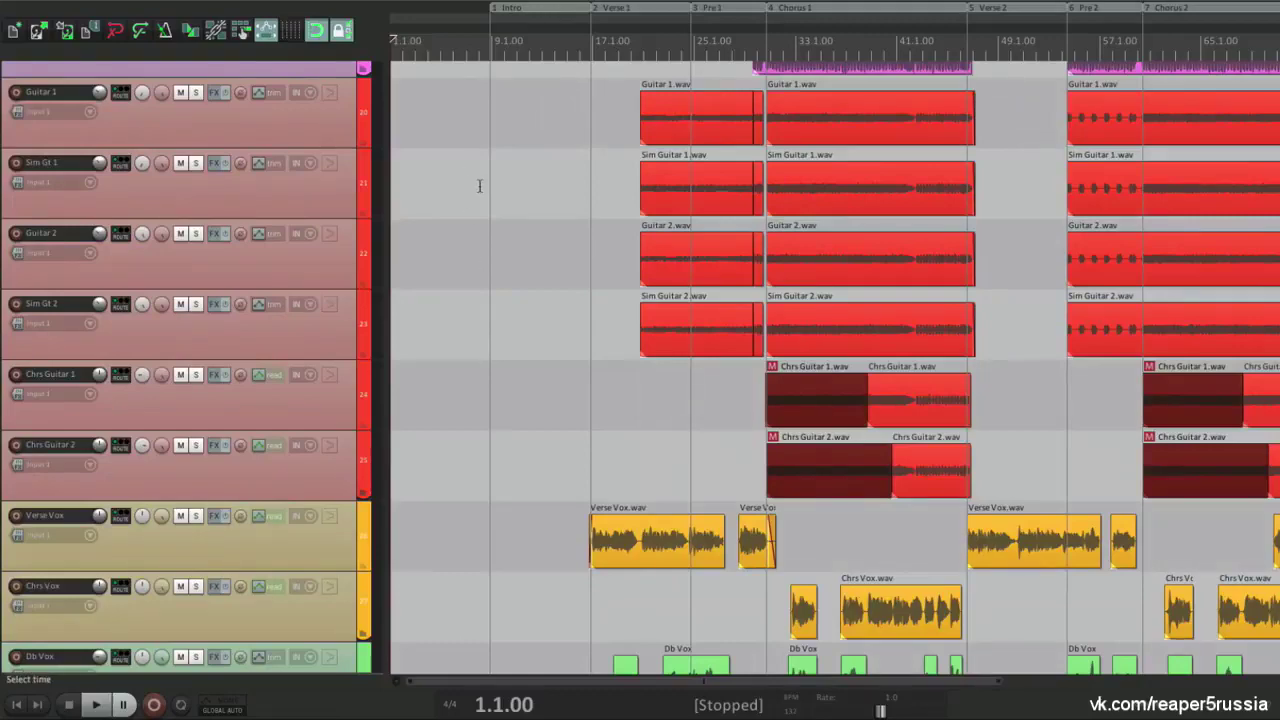
pyautogui.scroll(-6, 479, 186)
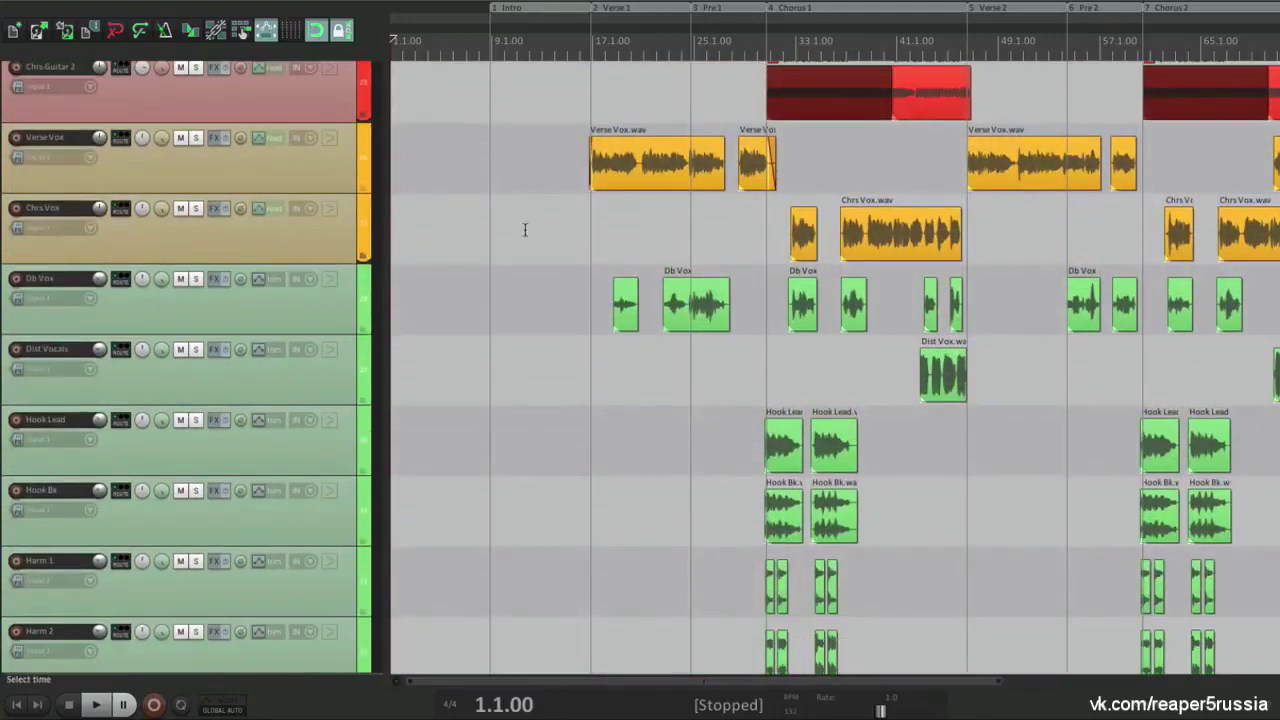
pyautogui.scroll(-2, 522, 250)
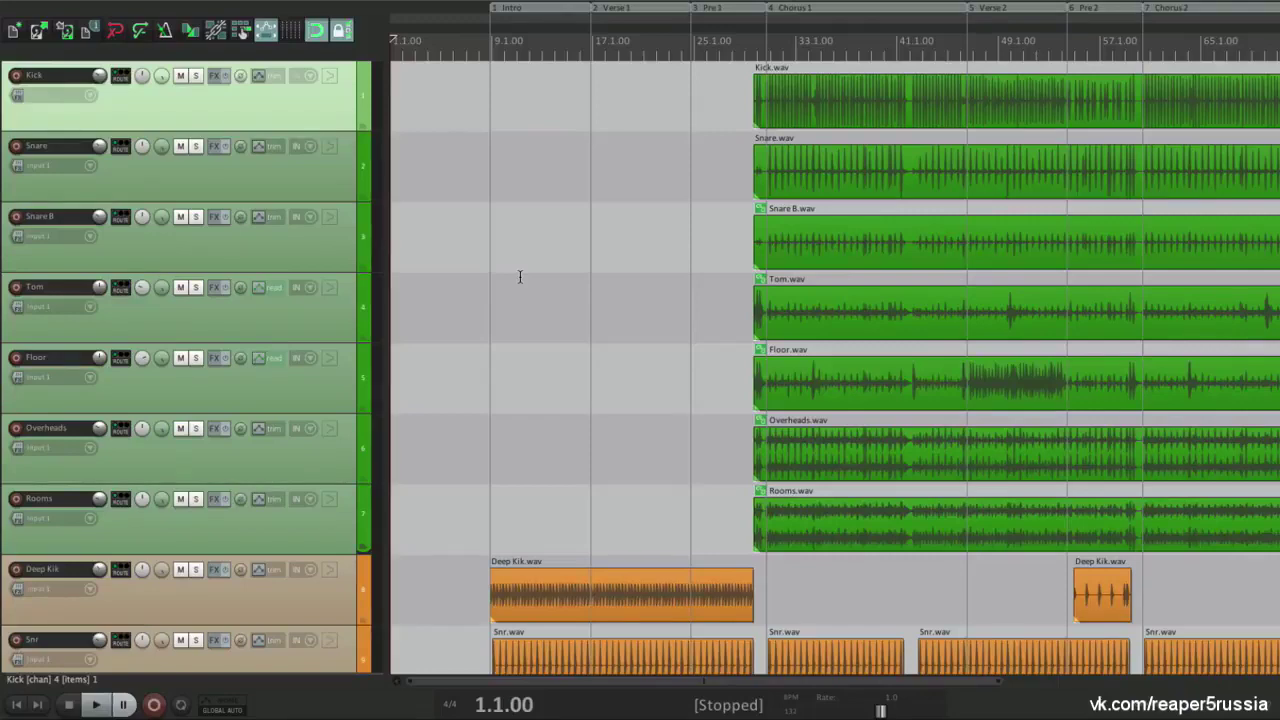
pyautogui.click(520, 277)
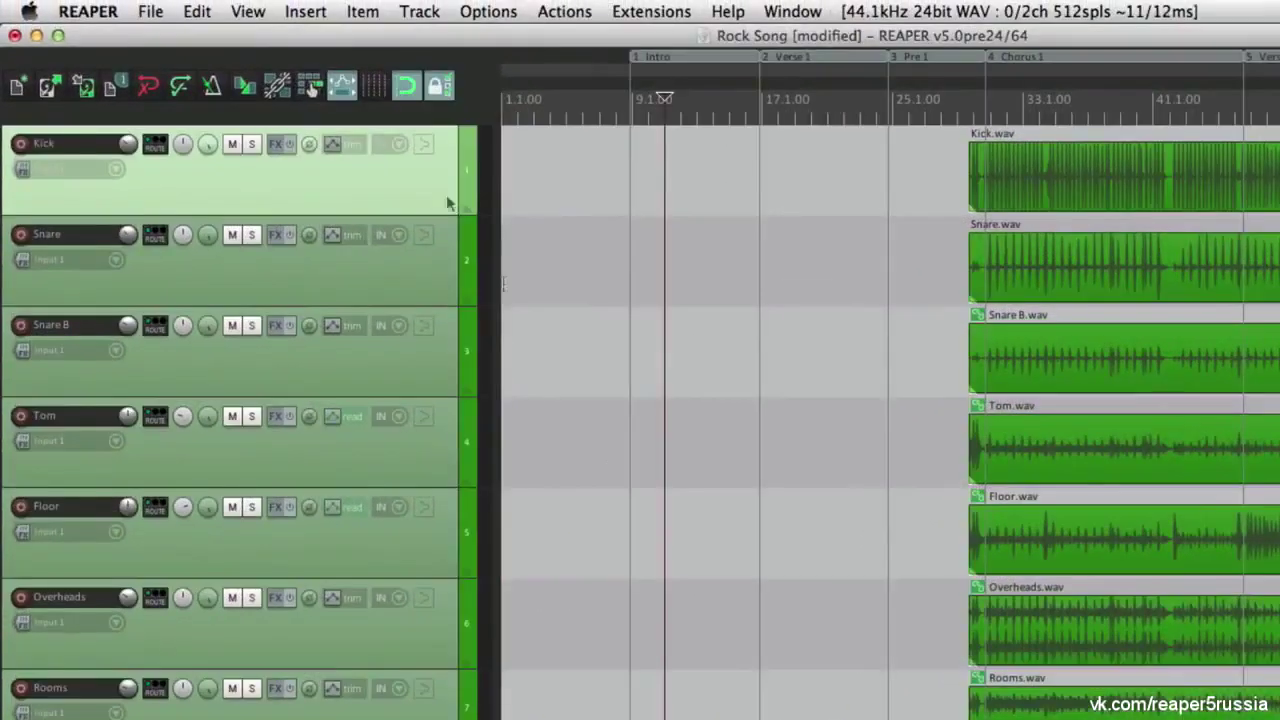
pyautogui.click(151, 11)
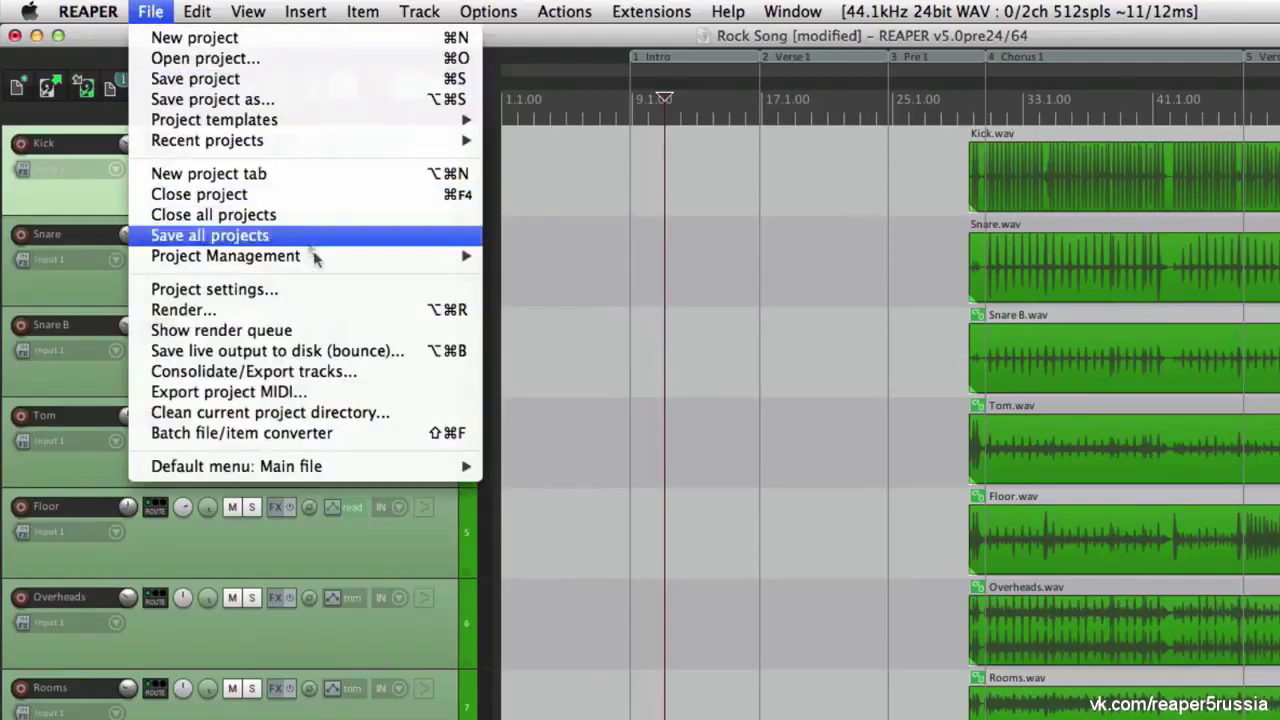
pyautogui.click(334, 316)
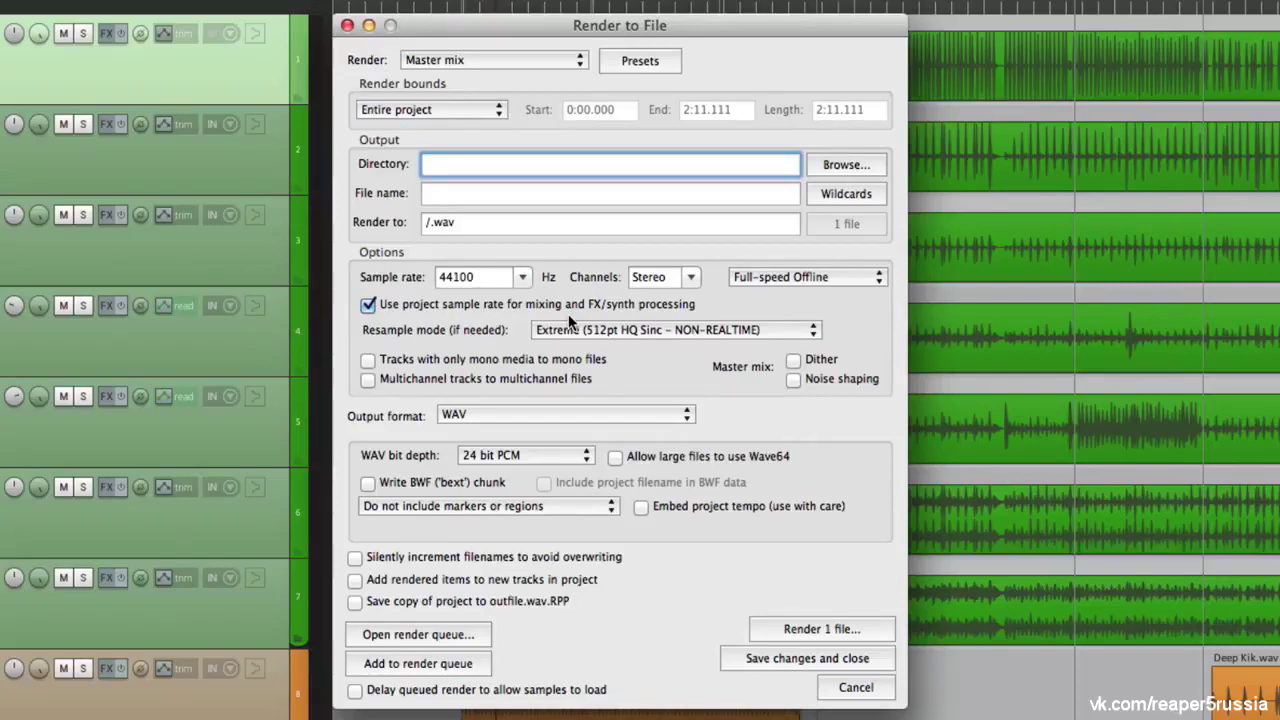
# Set the render source to Master mix and the render bounds to Entire project
pyautogui.click(512, 64)
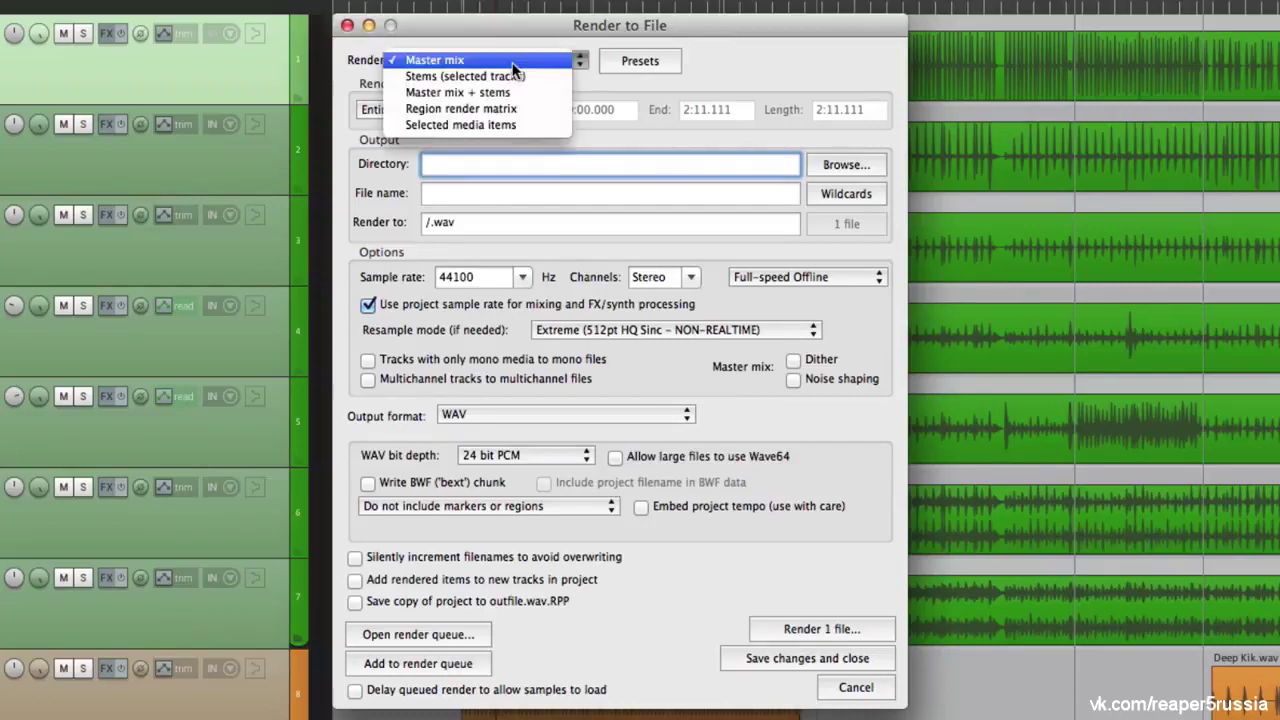
pyautogui.click(512, 62)
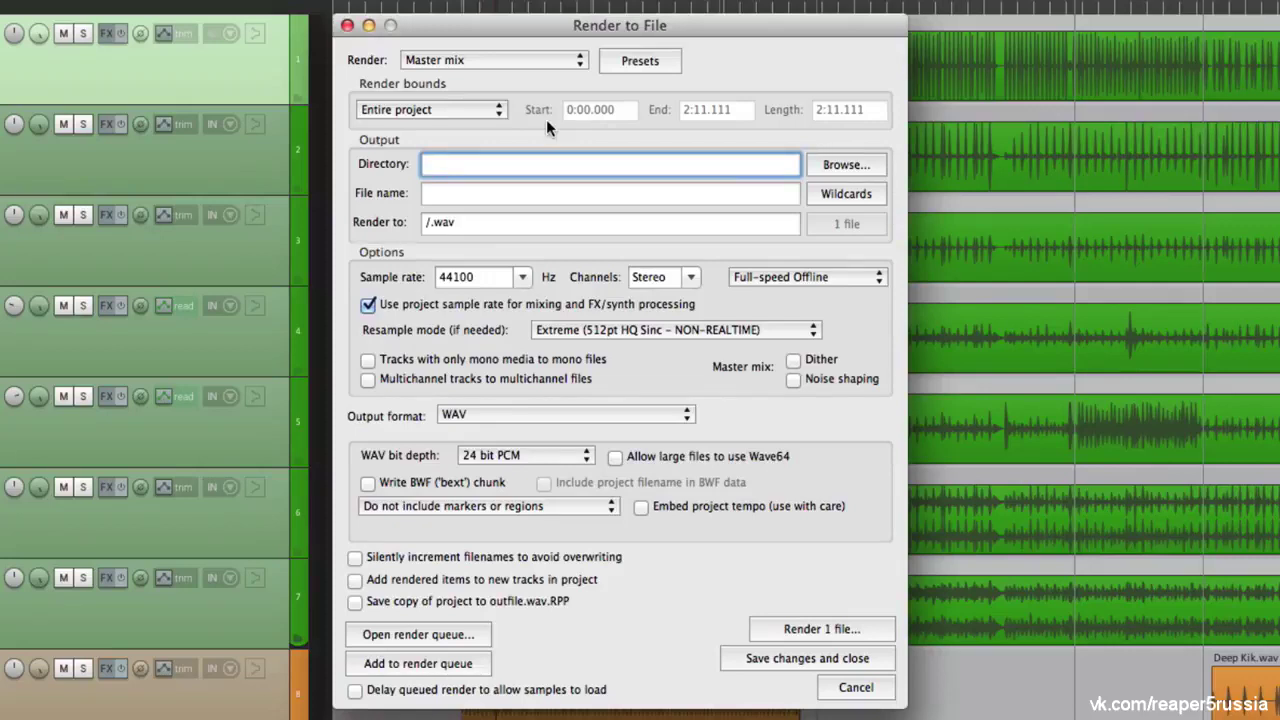
pyautogui.click(472, 118)
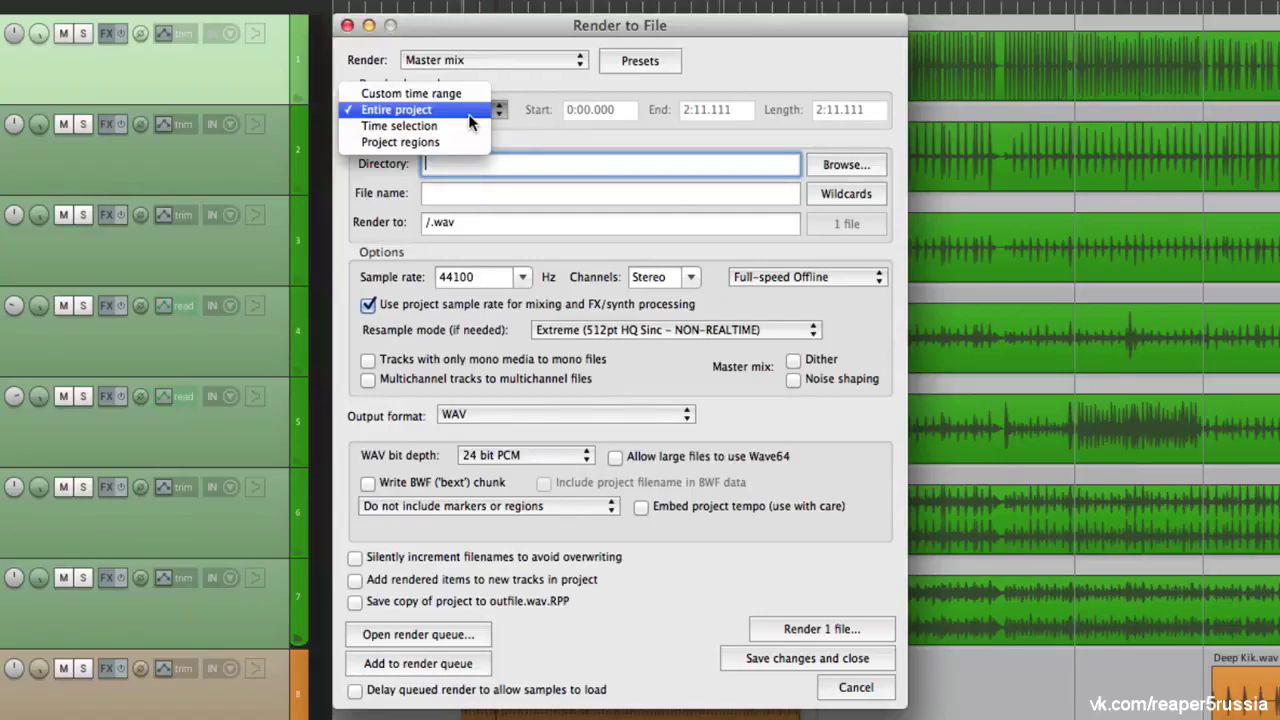
pyautogui.click(470, 112)
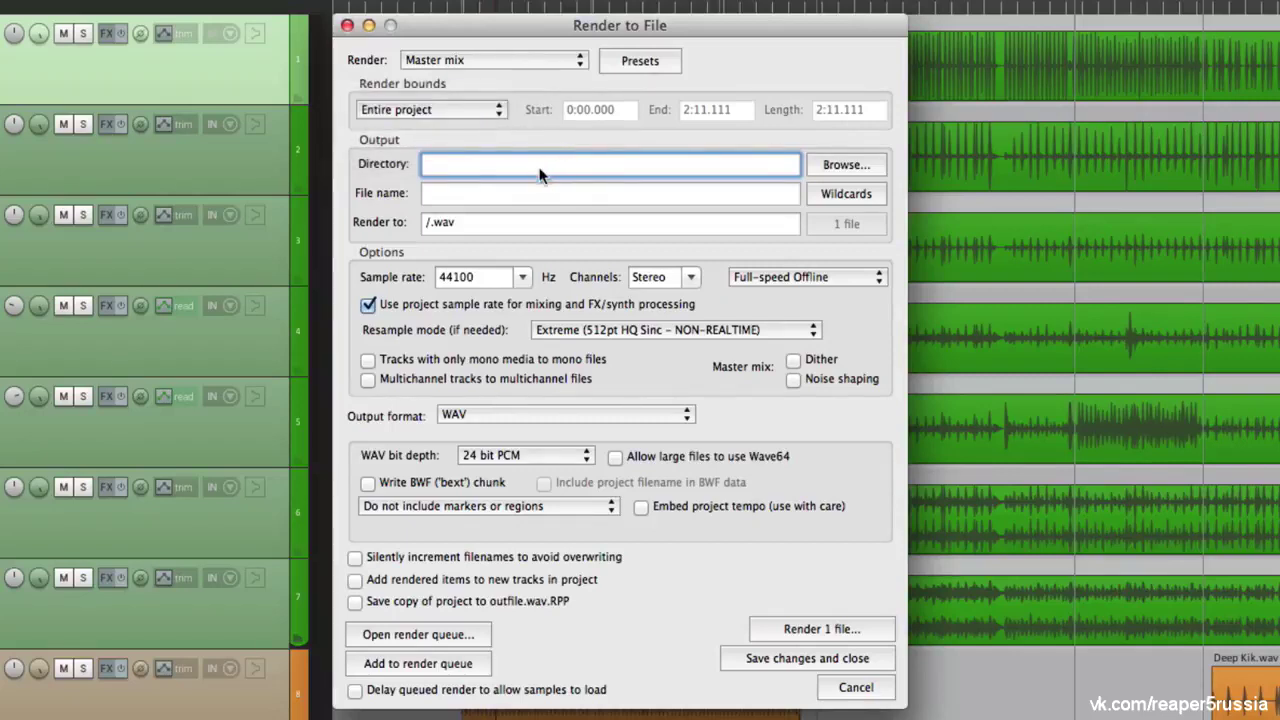
# Set the output directory to the Rendered Files folder in Documents and name the file "Rock Song - Mix #1"
pyautogui.click(816, 169)
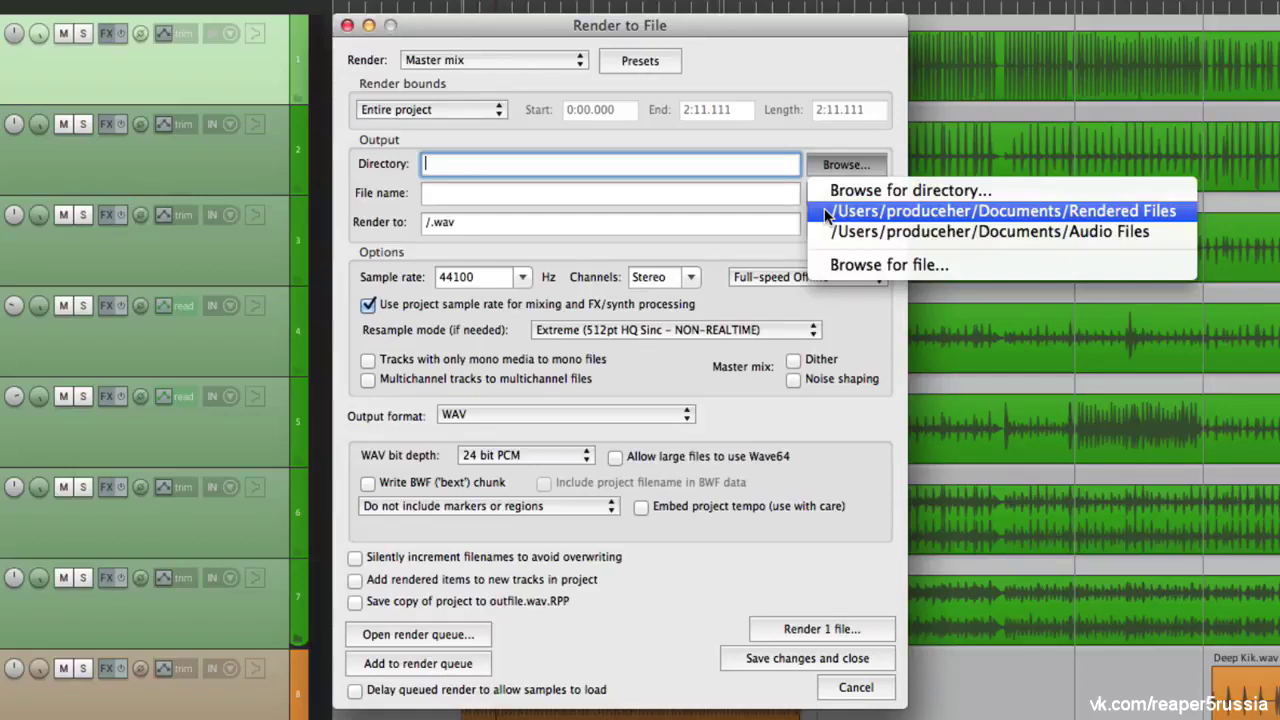
pyautogui.click(824, 209)
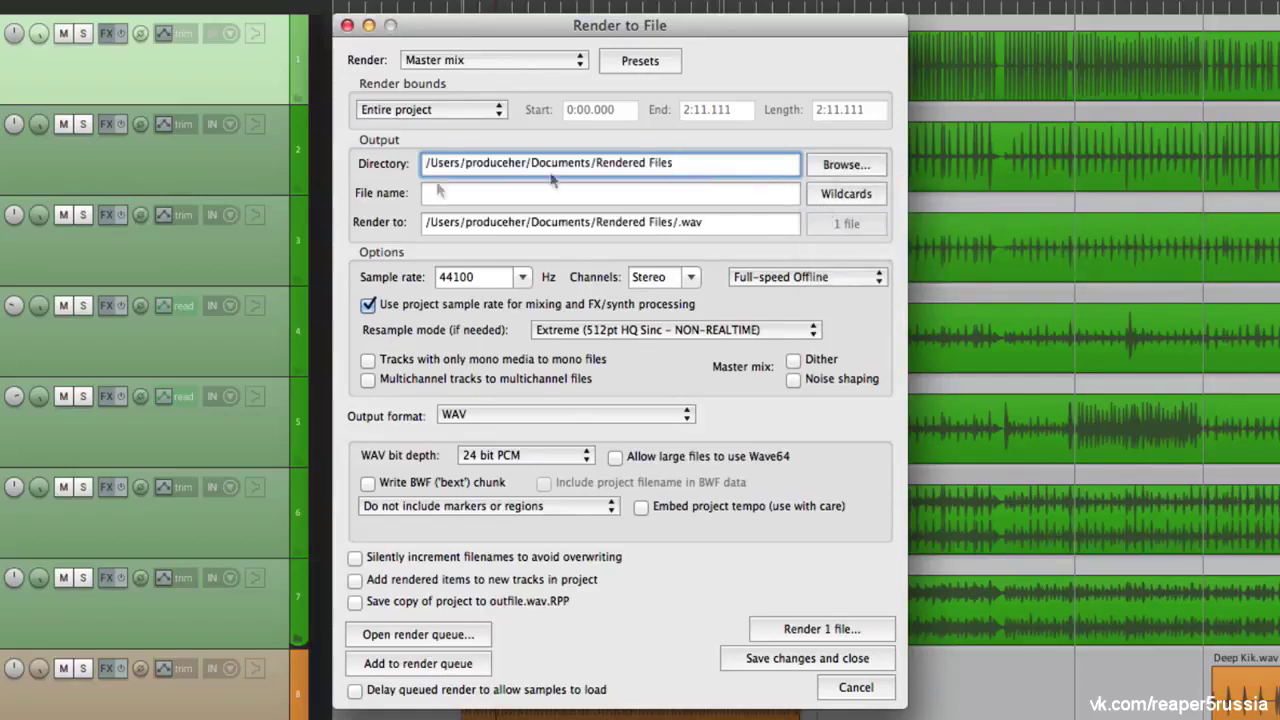
pyautogui.click(629, 199)
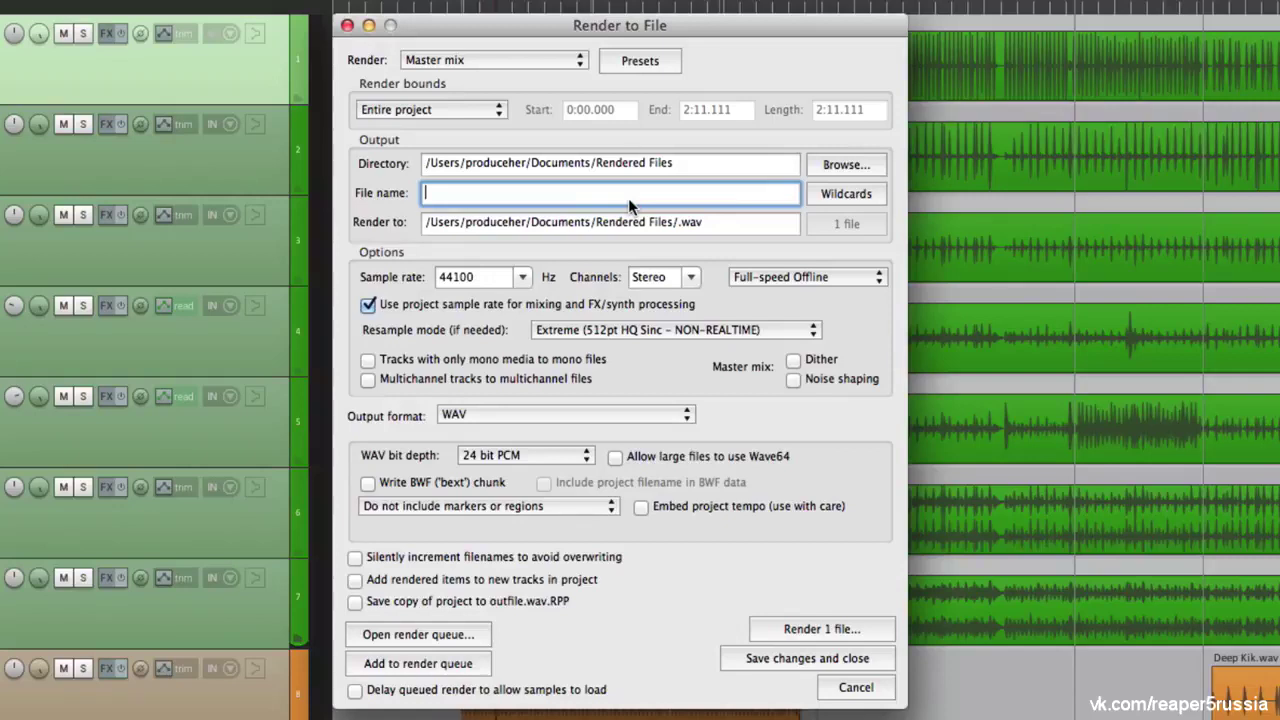
pyautogui.write('Rock Song - Mix #1')
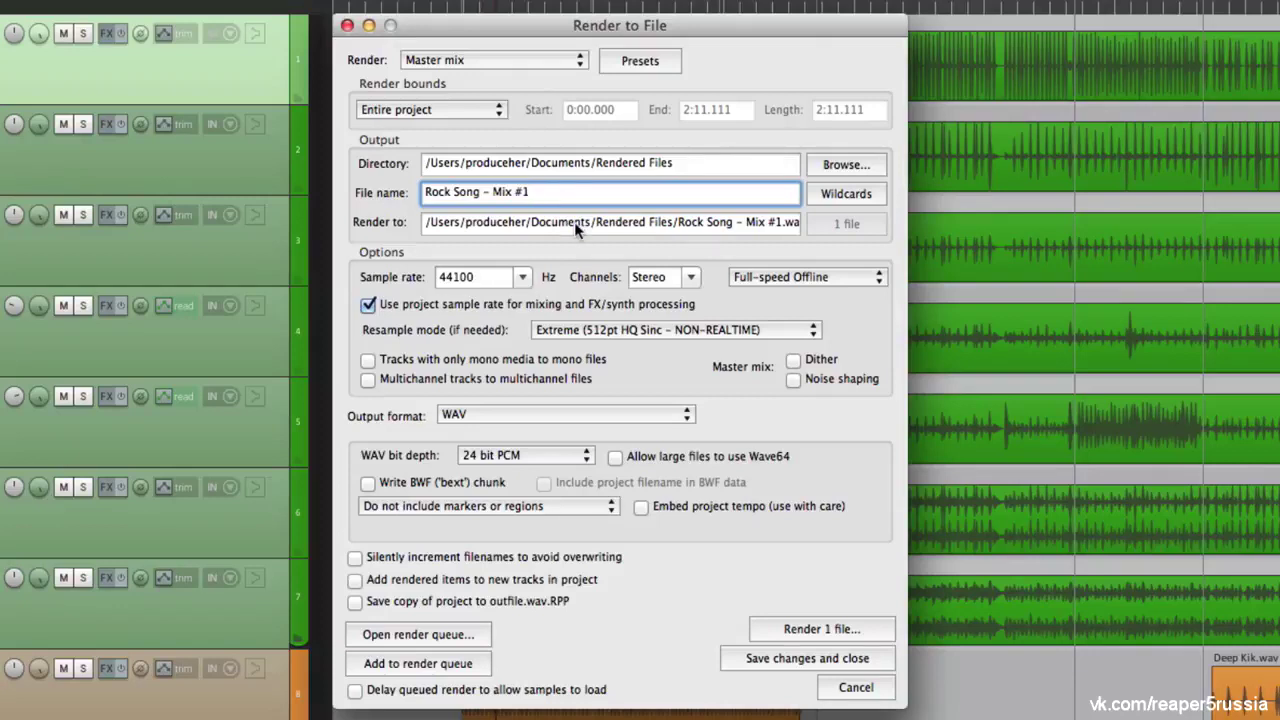
pyautogui.moveTo(623, 222); pyautogui.dragTo(755, 230)
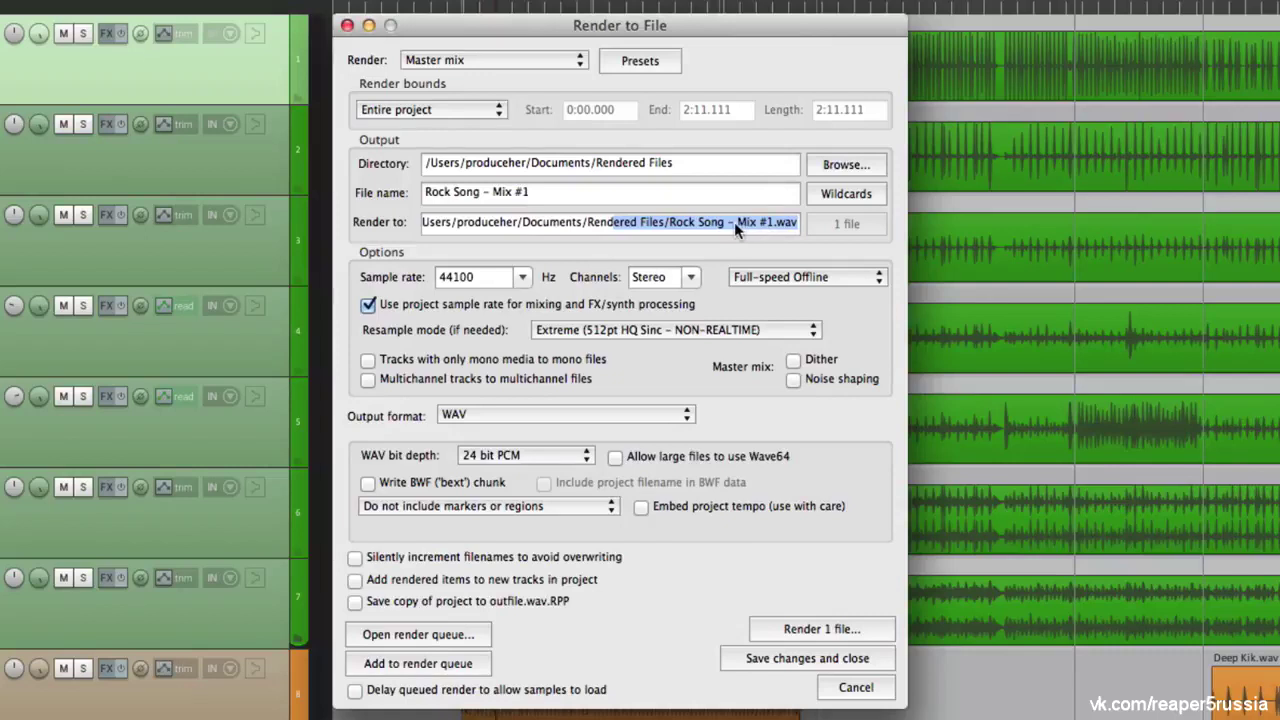
pyautogui.click(727, 196)
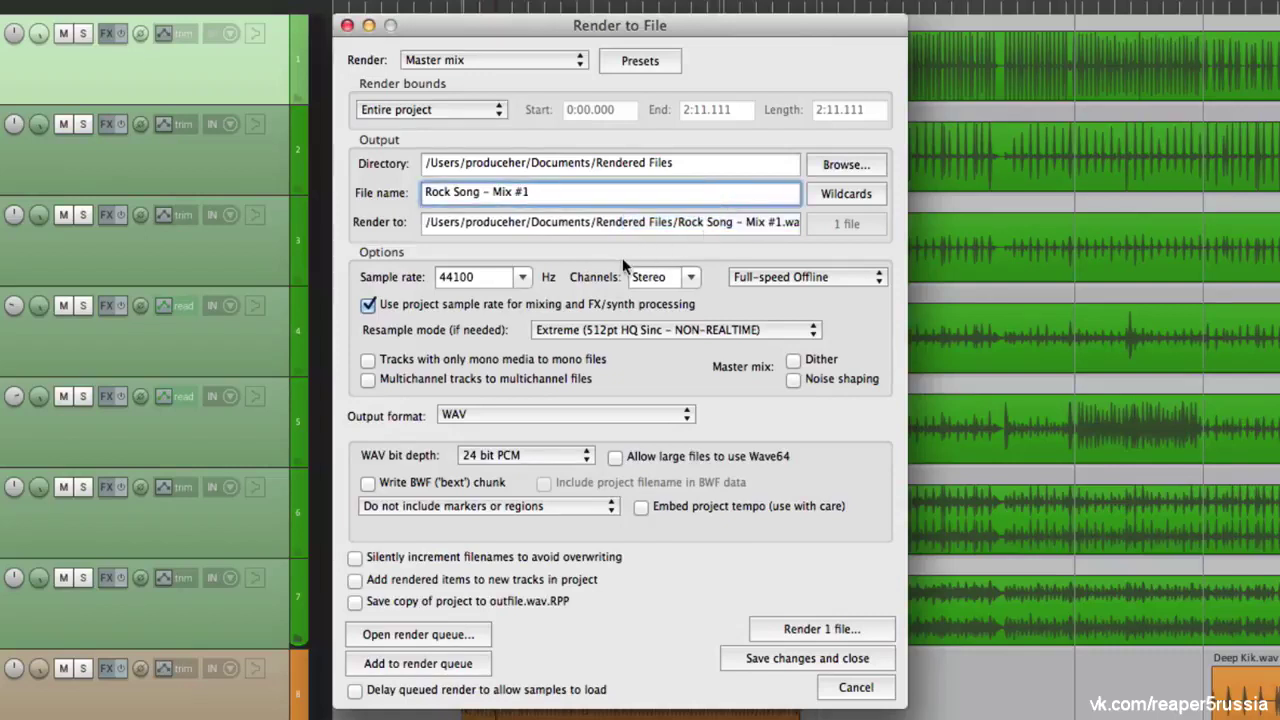
# Try a 192000 Hz sample rate and 8 channels for the render, and return to 44100 Hz and Stereo
pyautogui.click(522, 278)
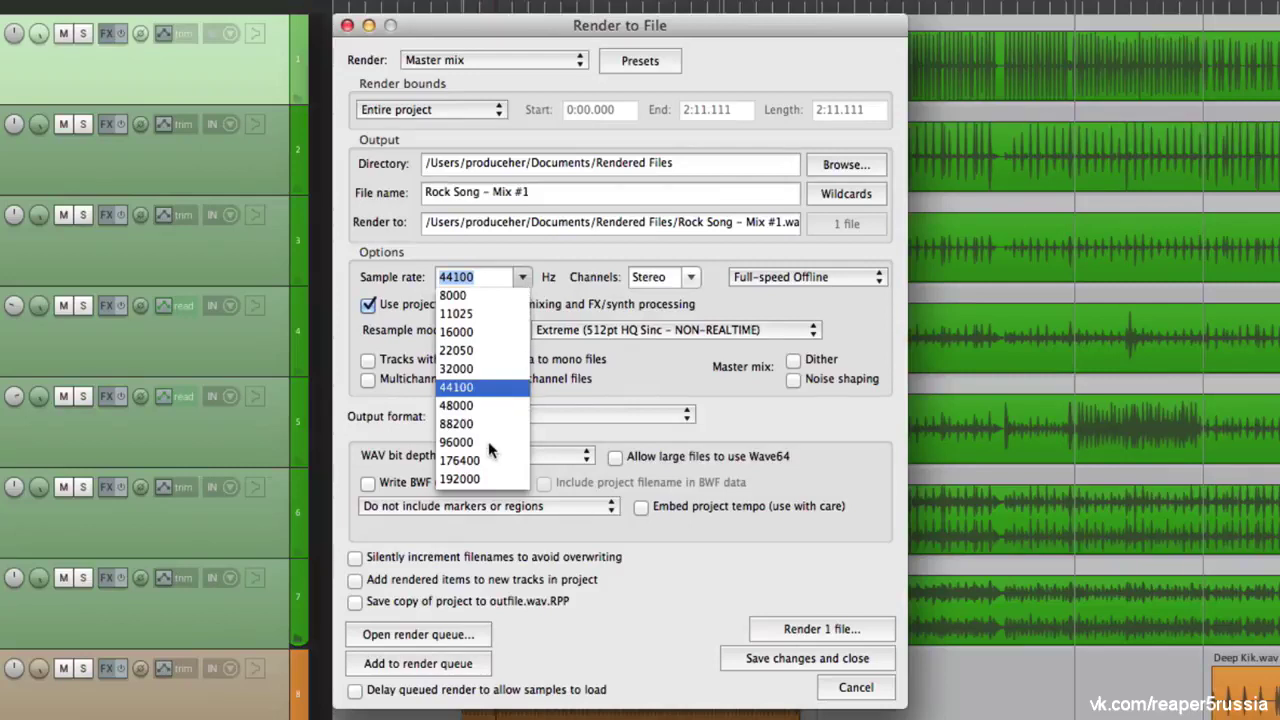
pyautogui.click(501, 480)
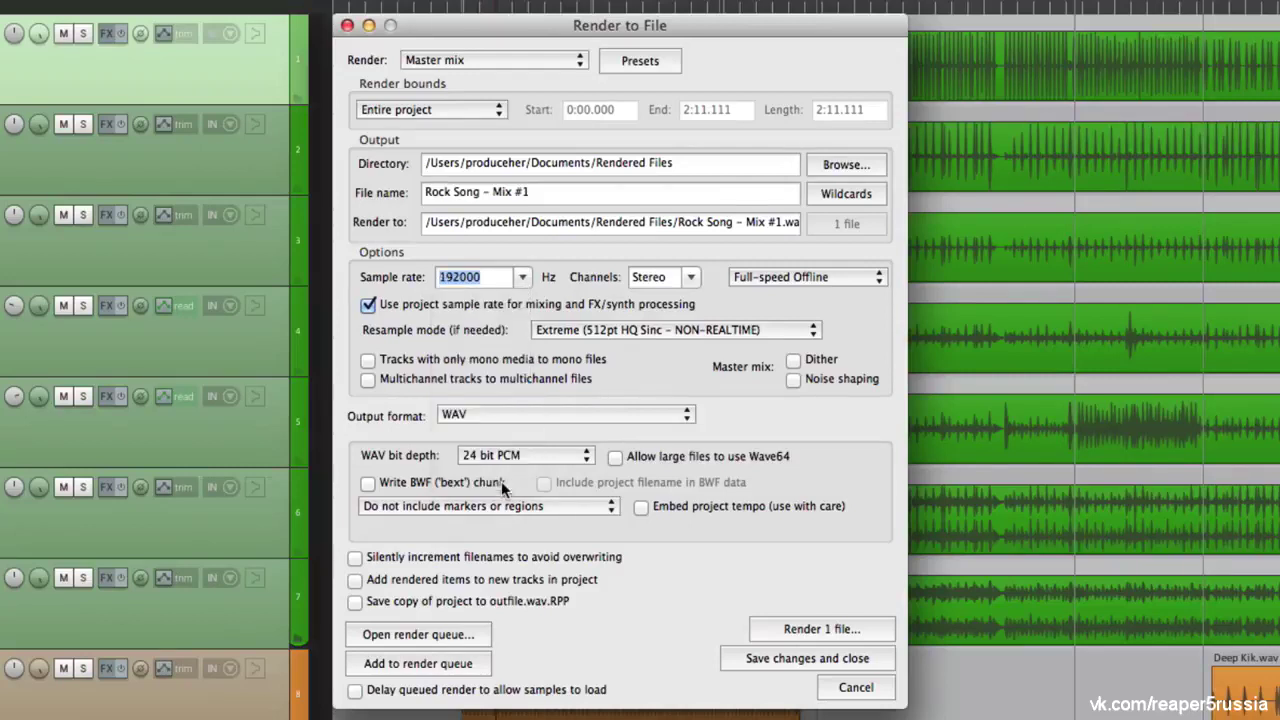
pyautogui.click(524, 274)
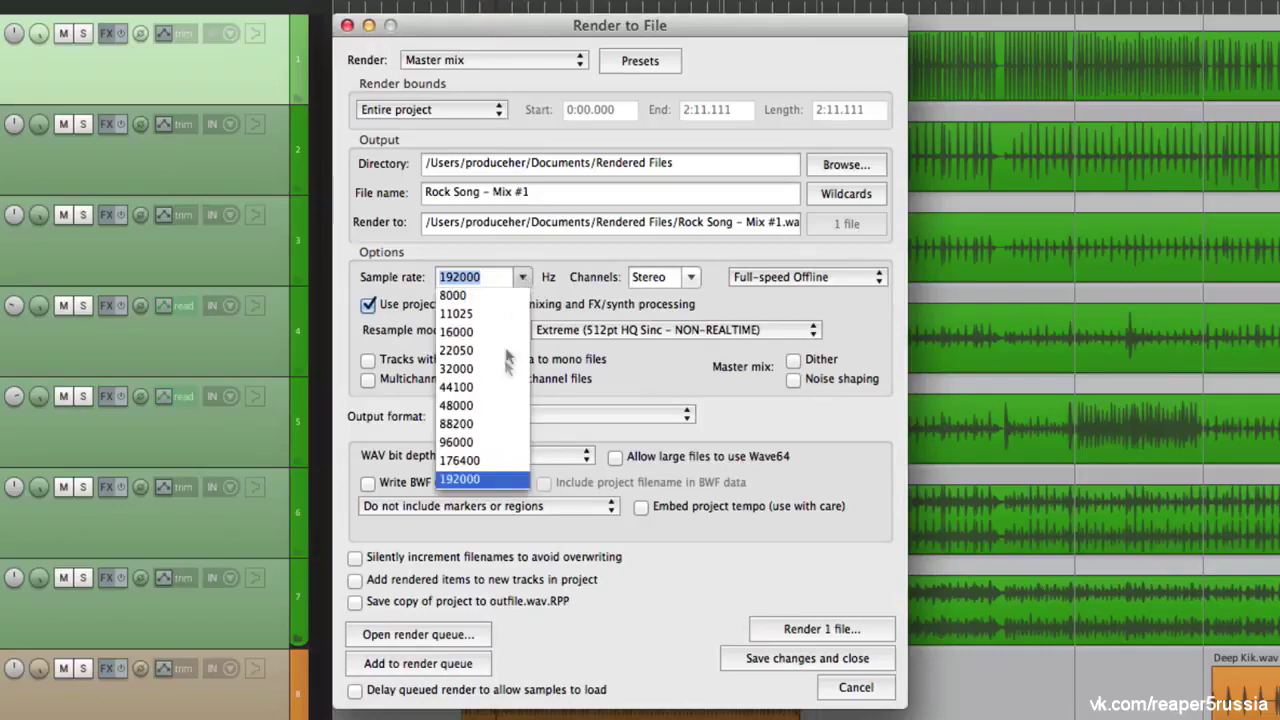
pyautogui.click(503, 388)
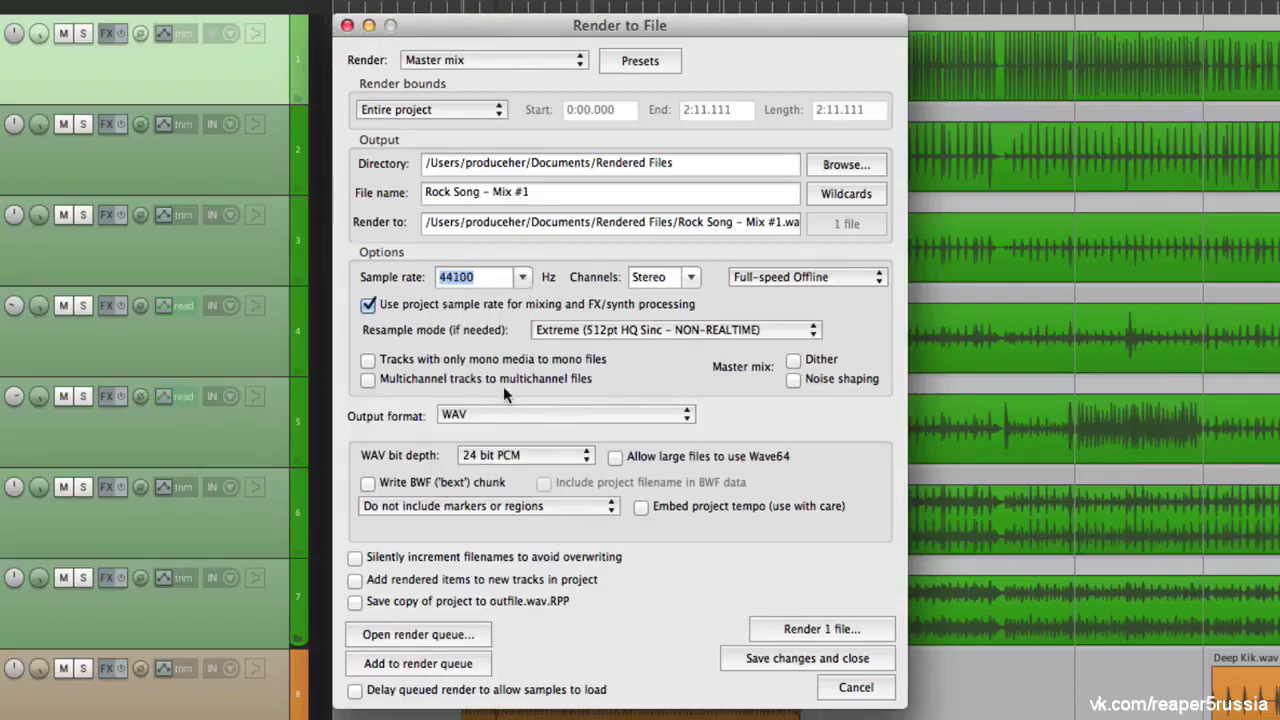
pyautogui.click(689, 279)
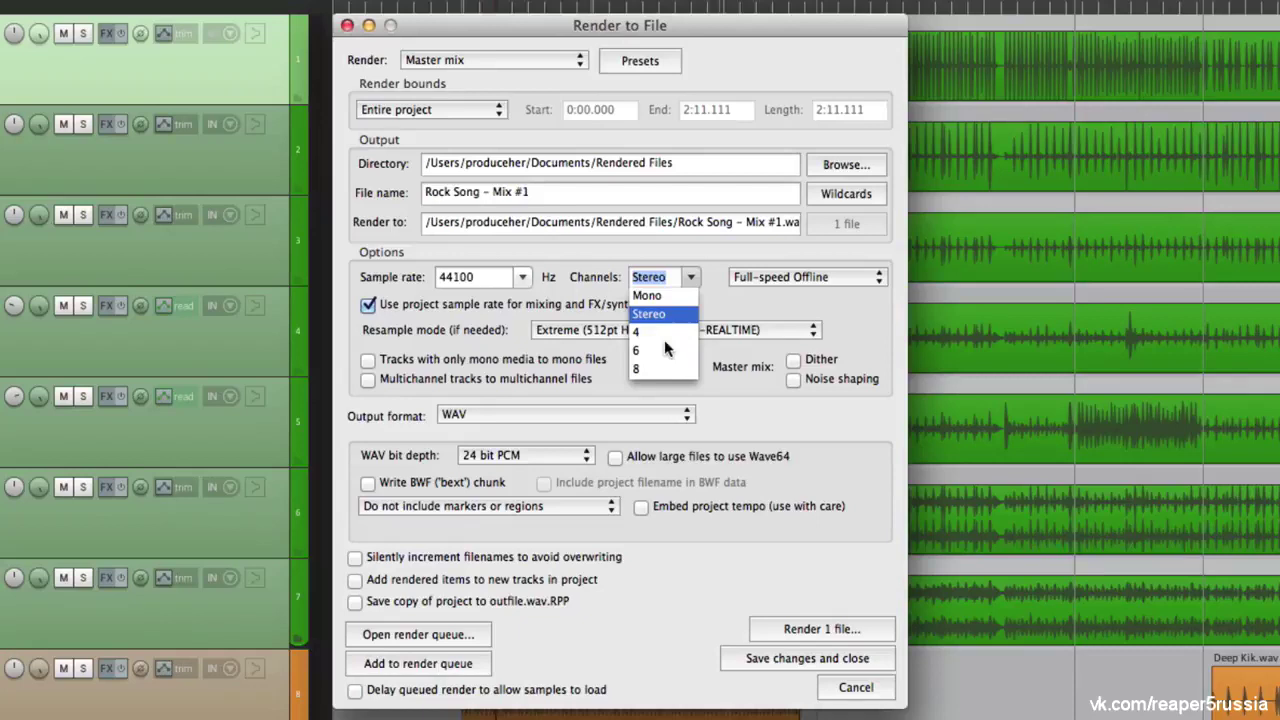
pyautogui.click(663, 370)
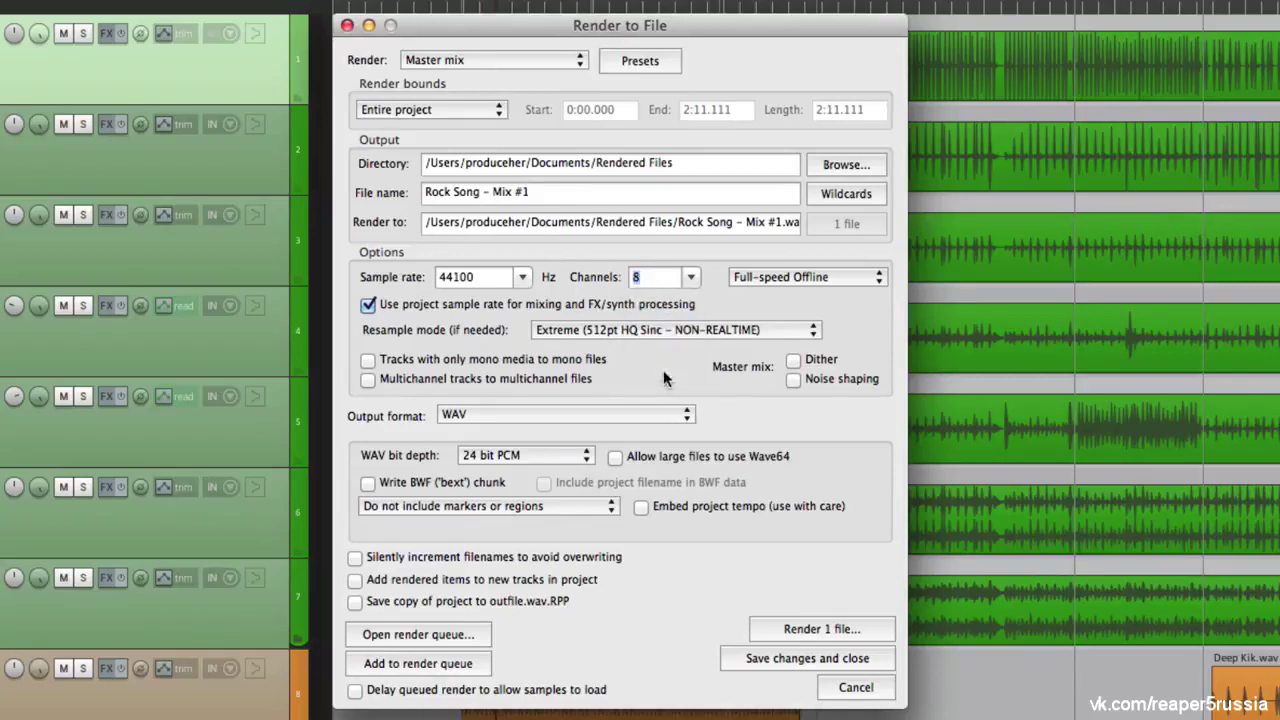
pyautogui.click(688, 285)
pyautogui.click(680, 314)
# Try the Online Render speed mode and return to Full-speed Offline
pyautogui.click(844, 281)
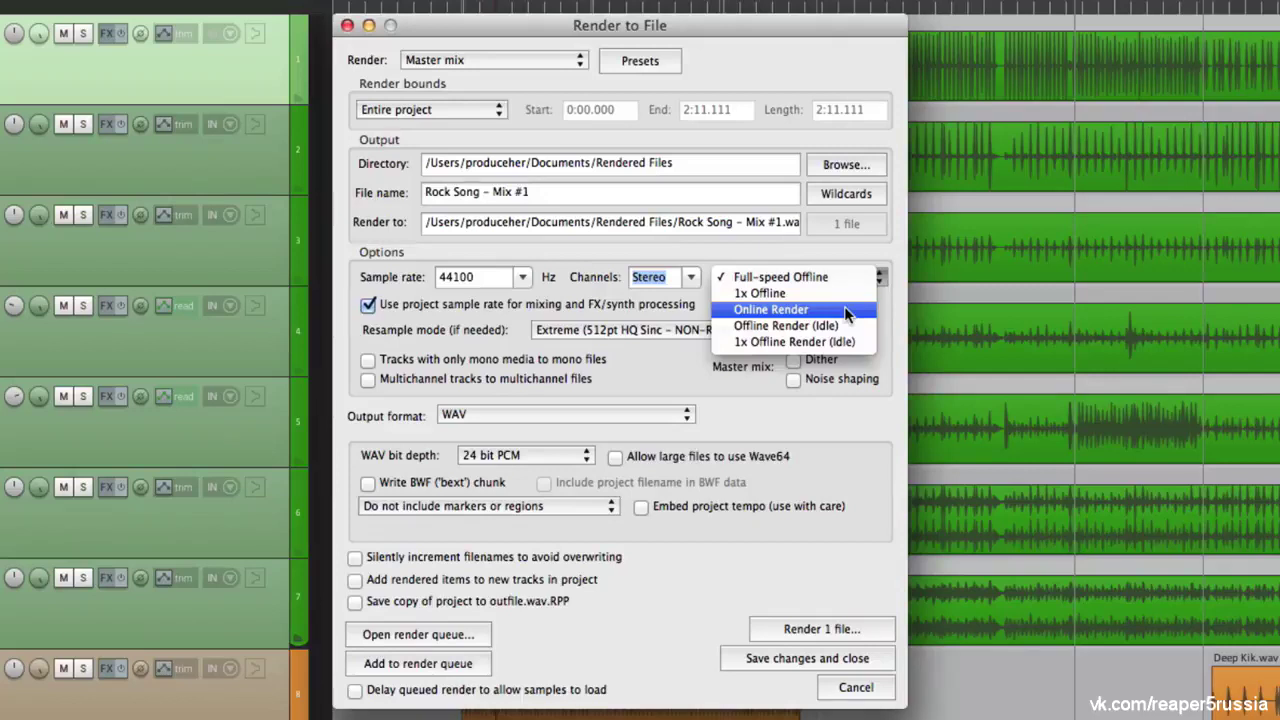
pyautogui.click(844, 316)
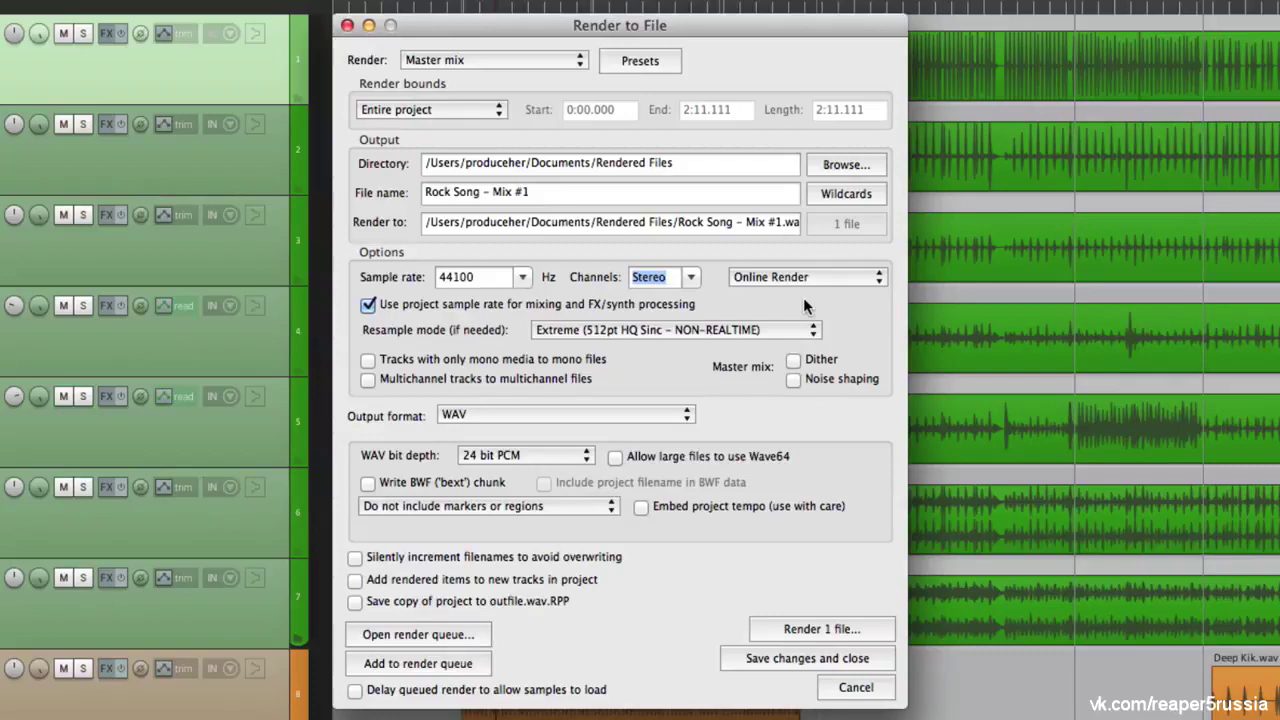
pyautogui.click(805, 279)
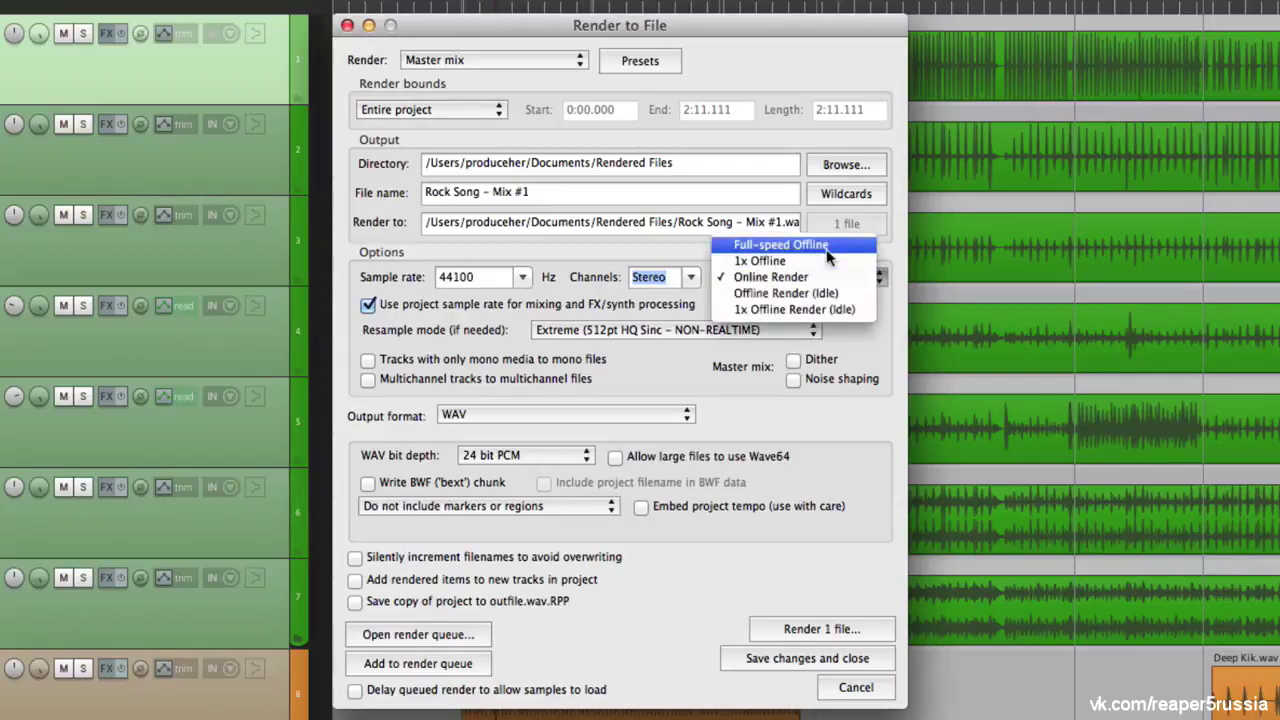
pyautogui.click(826, 249)
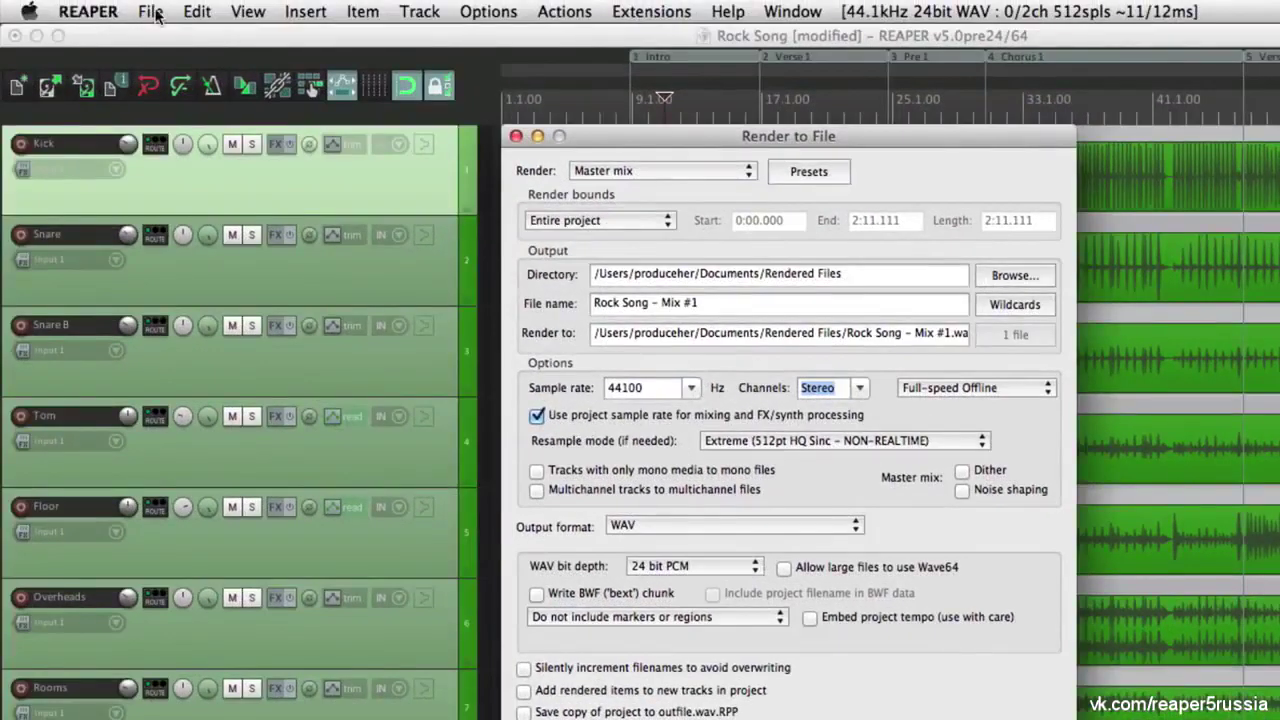
# Check the project sample rate in the project settings and return to the render settings
pyautogui.click(150, 11)
pyautogui.click(146, 290)
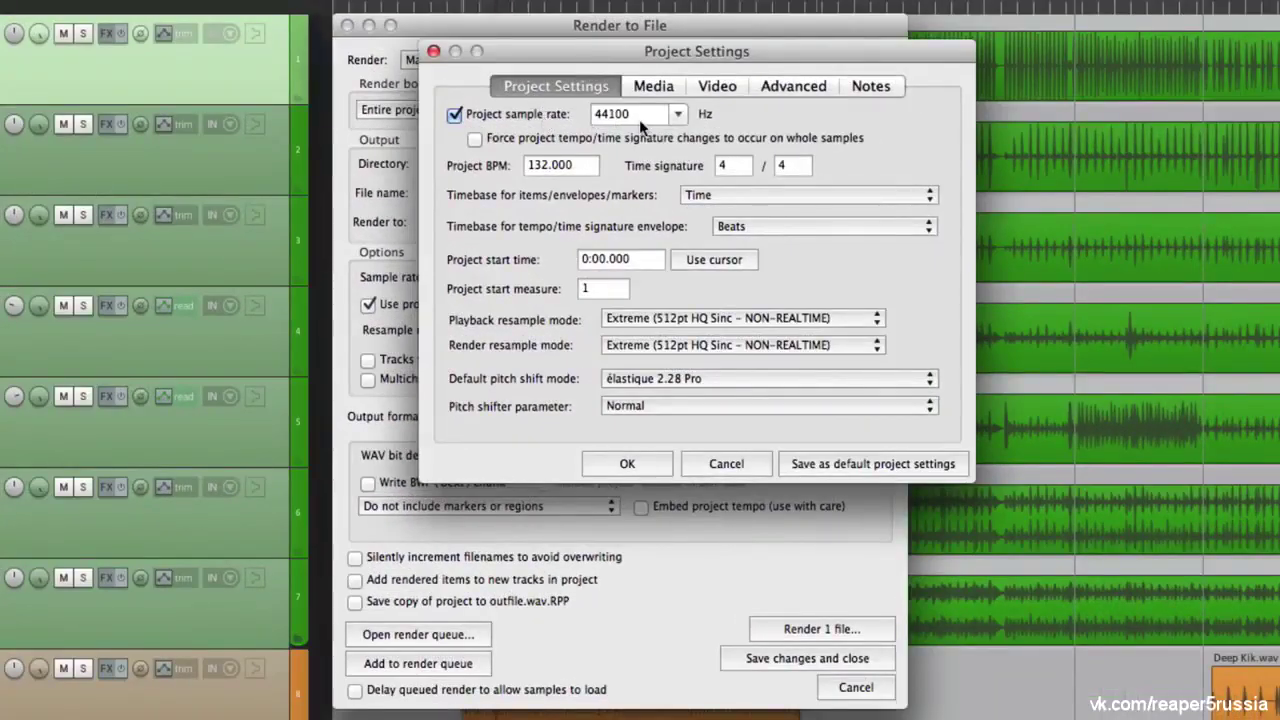
pyautogui.click(622, 463)
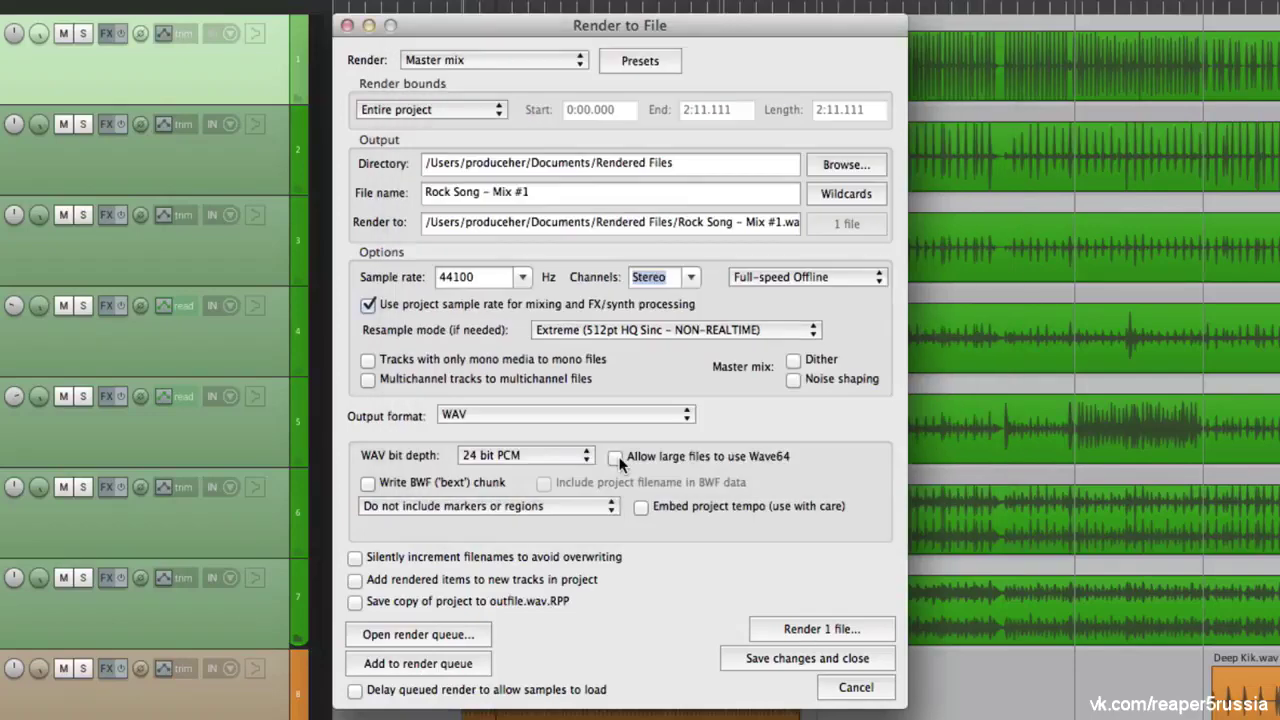
# Try a 48000 Hz render sample rate, toggle using the project sample rate for mixing, and restore 44100 Hz
pyautogui.click(521, 277)
pyautogui.click(498, 418)
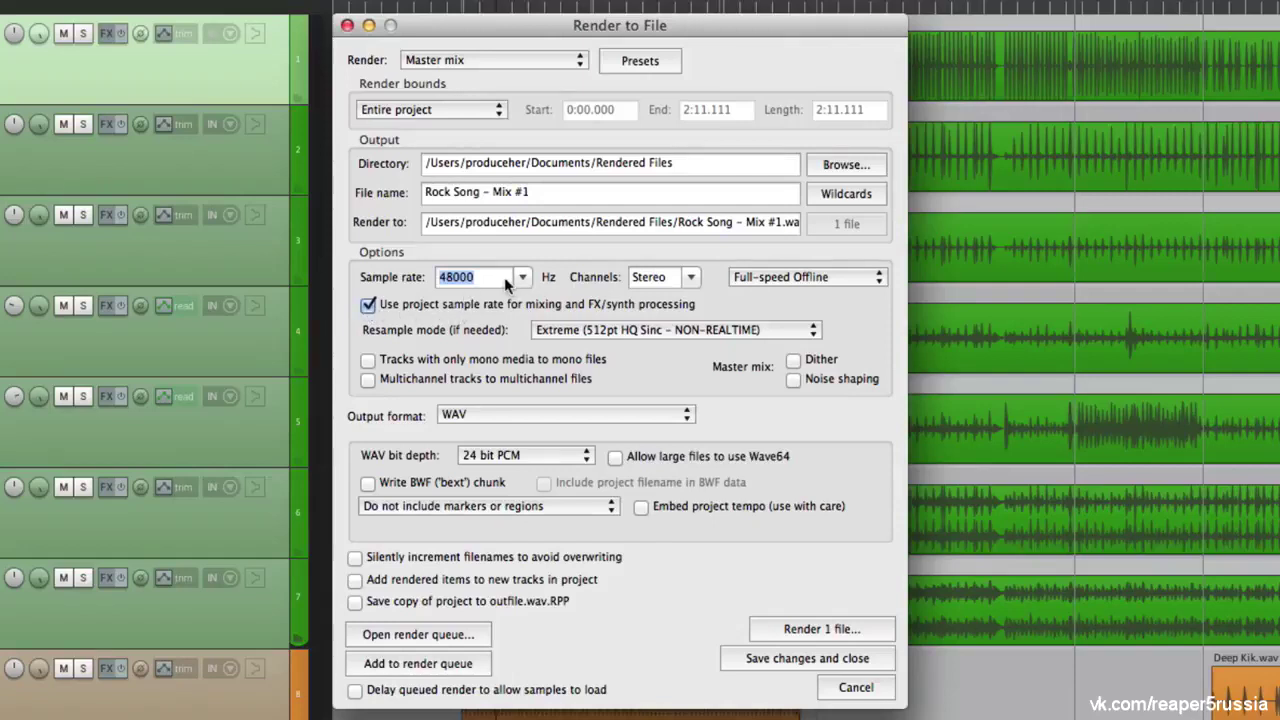
pyautogui.click(368, 305)
pyautogui.click(369, 306)
pyautogui.click(521, 279)
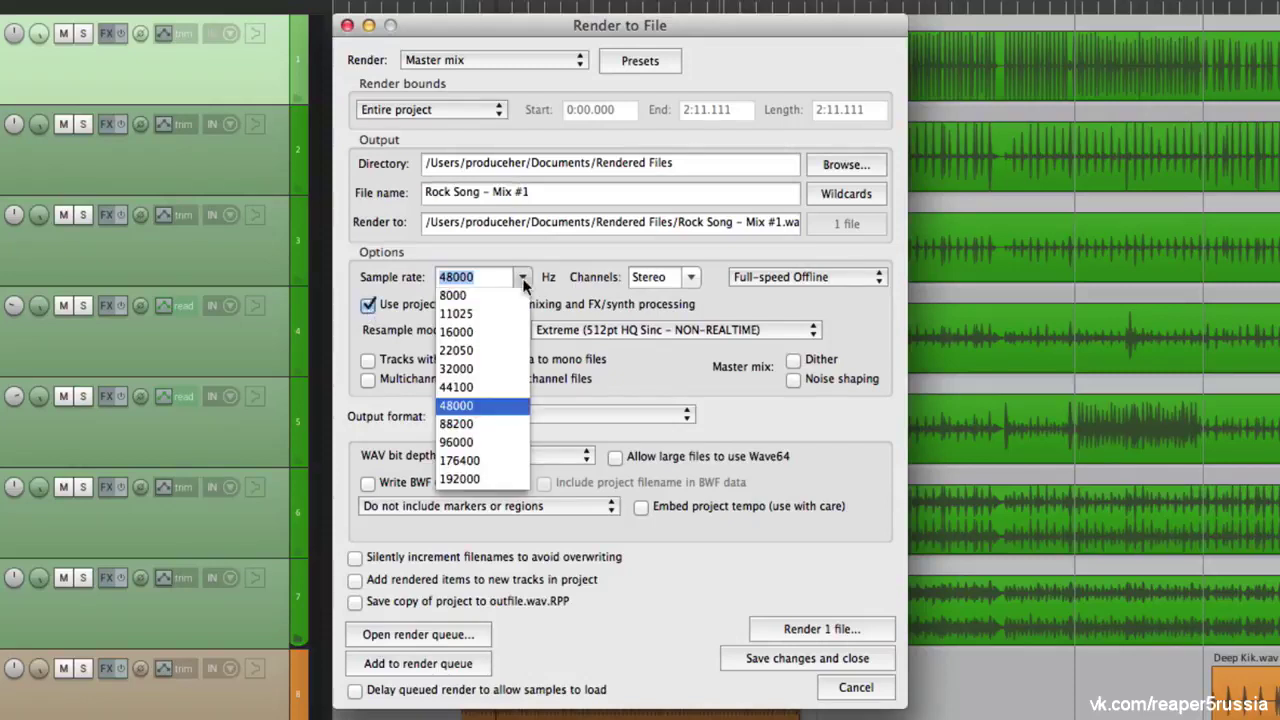
pyautogui.click(490, 387)
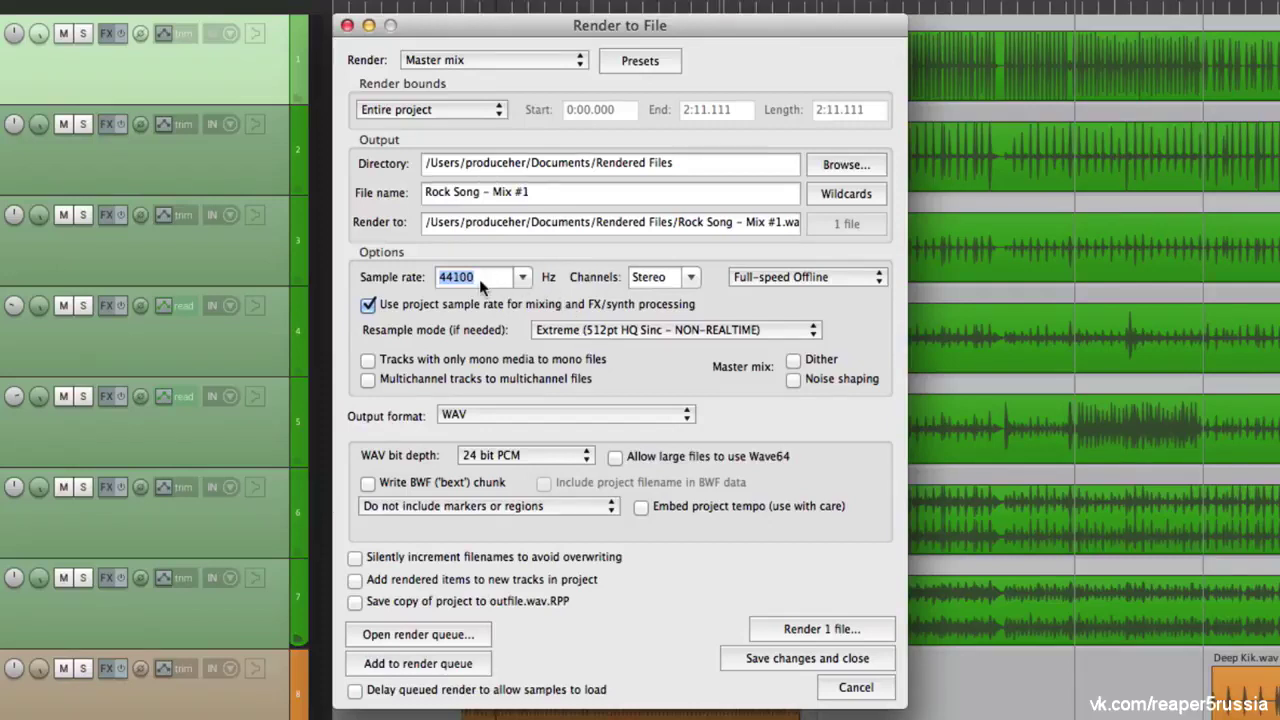
# Keep the Extreme (512pt HQ Sinc) resample mode, and try dither and noise shaping on the master mix before turning both off
pyautogui.click(670, 331)
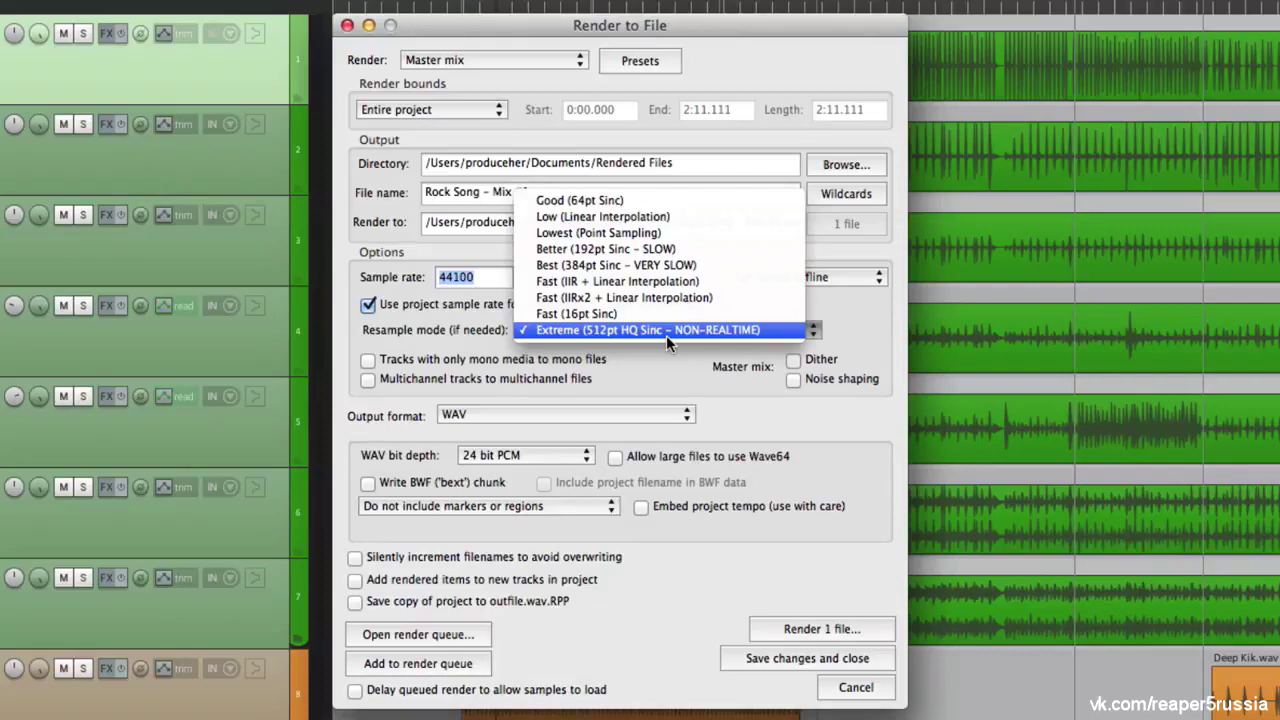
pyautogui.click(666, 335)
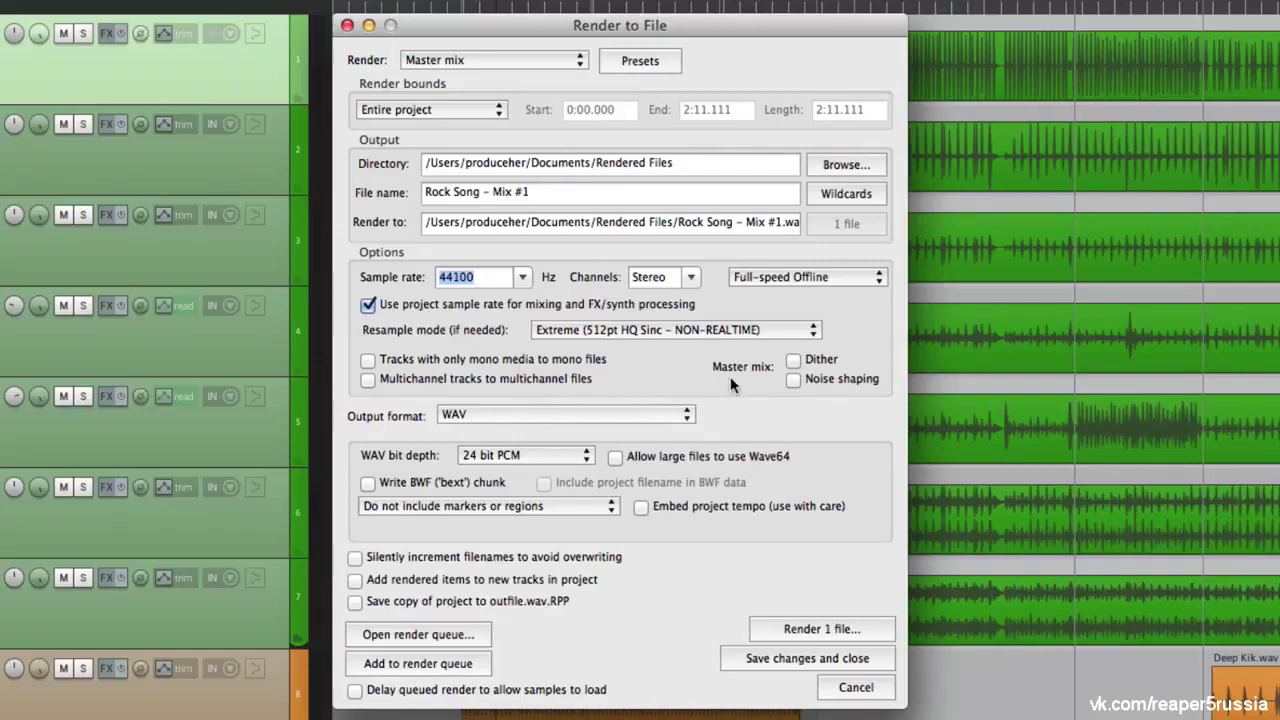
pyautogui.click(795, 359)
pyautogui.click(793, 379)
pyautogui.click(793, 379)
pyautogui.click(793, 360)
# Keep WAV as the output format and set the WAV bit depth to 16 bit PCM
pyautogui.click(543, 415)
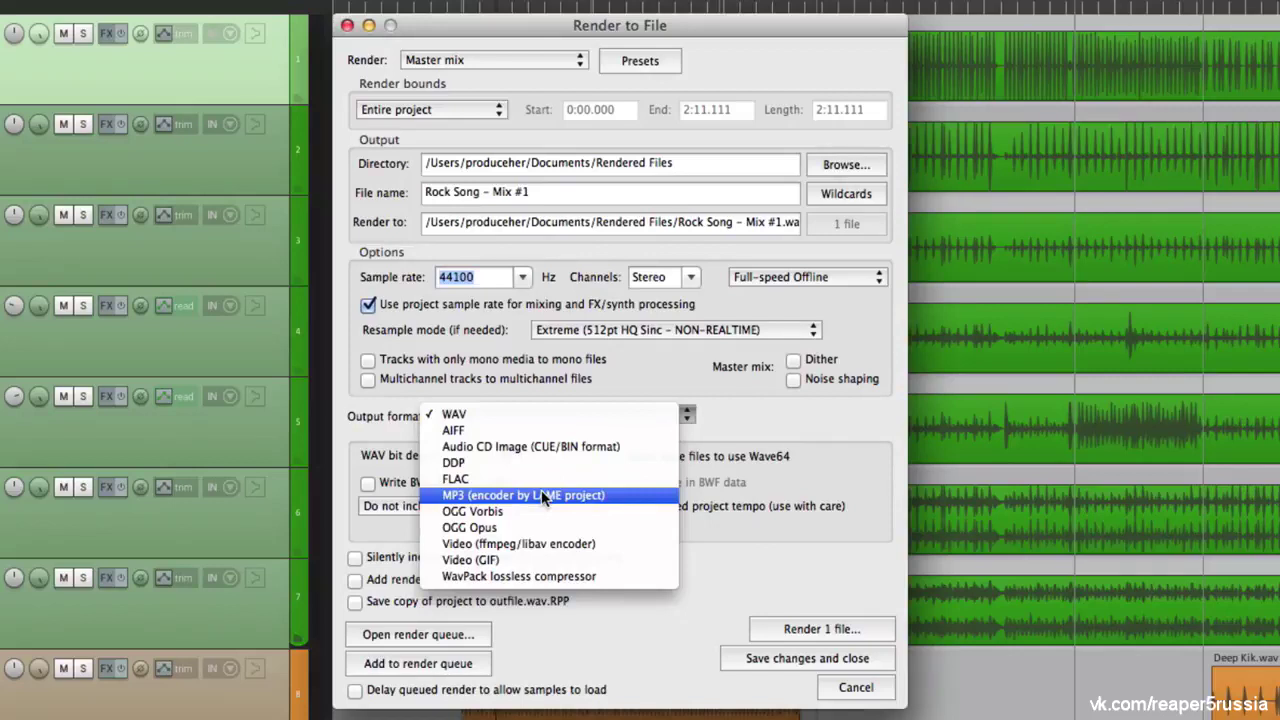
pyautogui.click(540, 416)
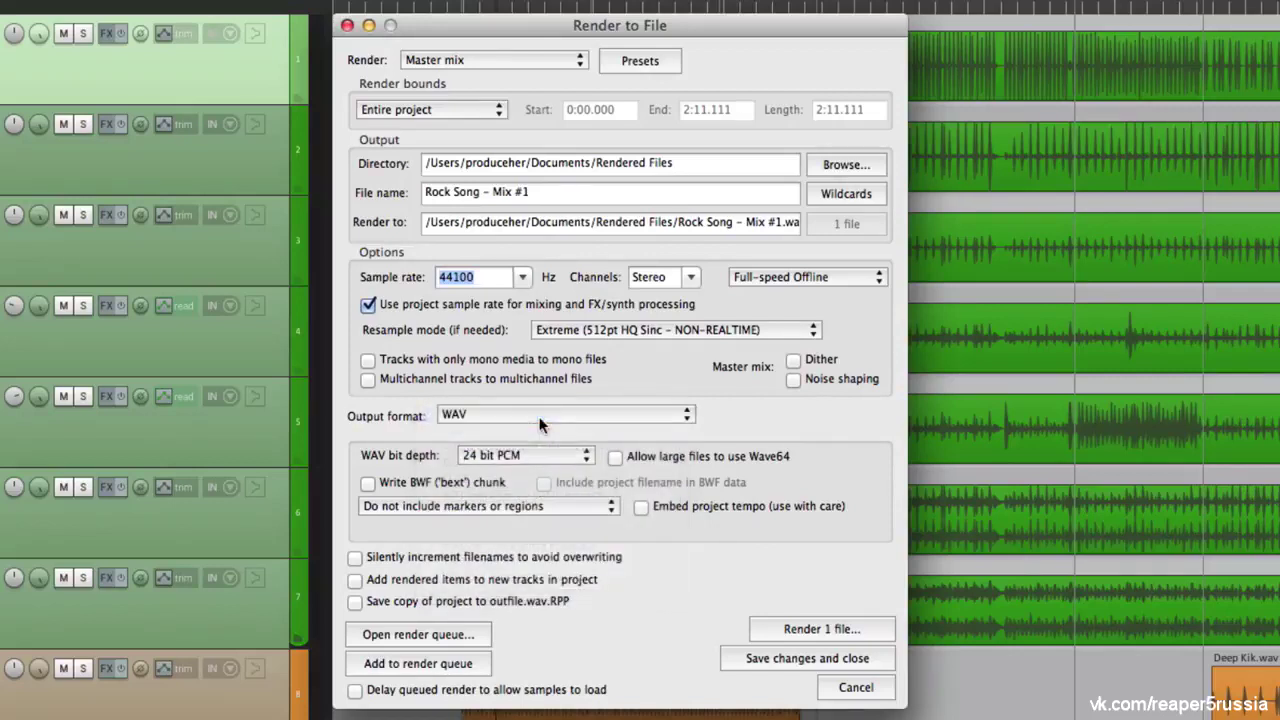
pyautogui.click(553, 467)
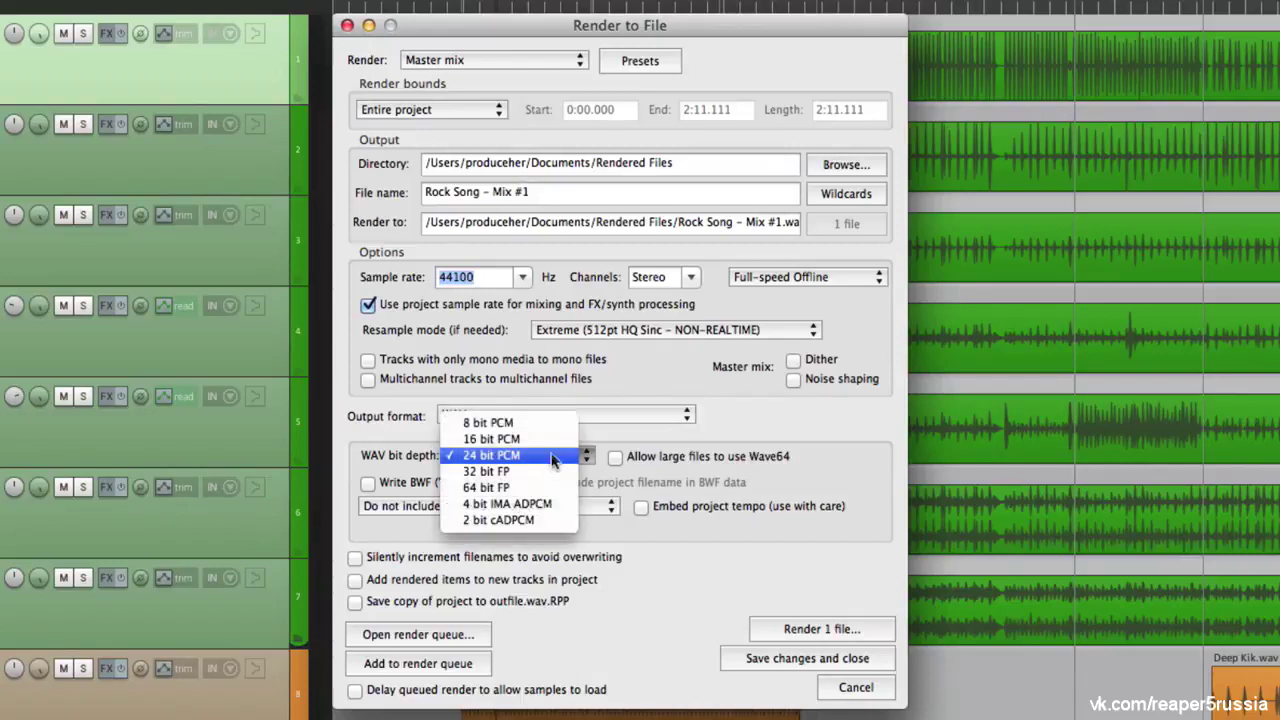
pyautogui.click(551, 440)
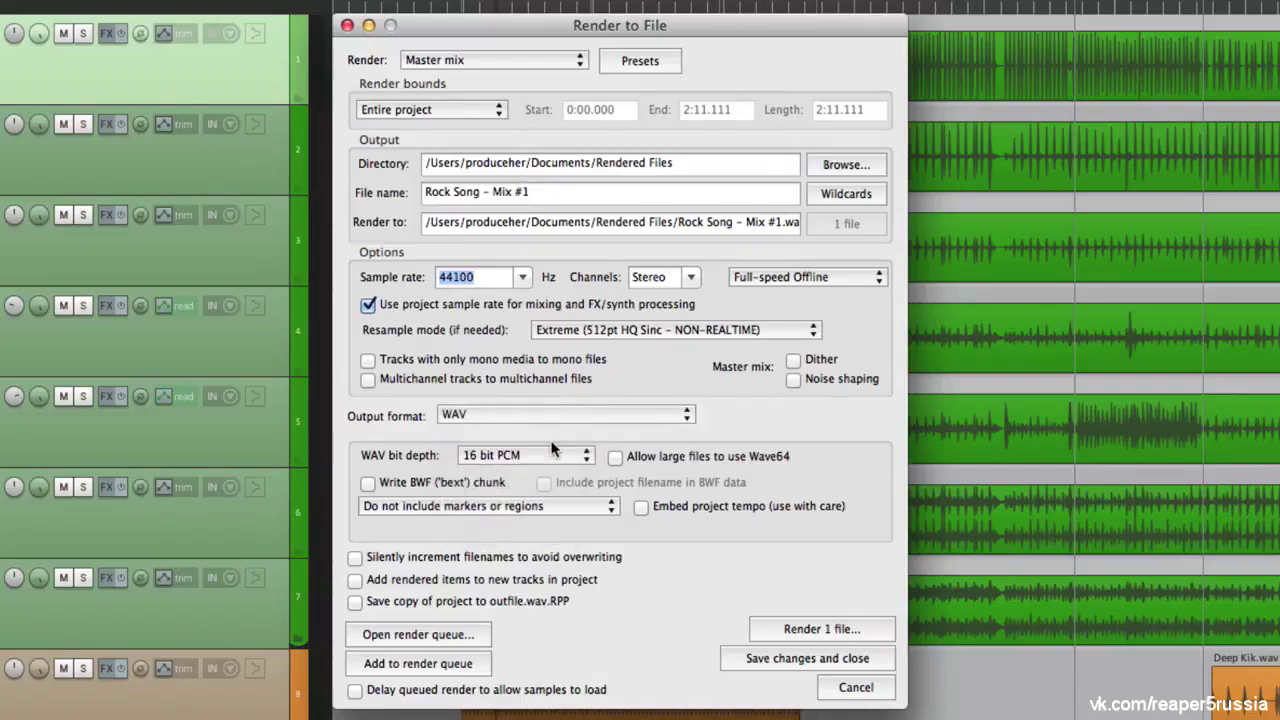
pyautogui.click(540, 458)
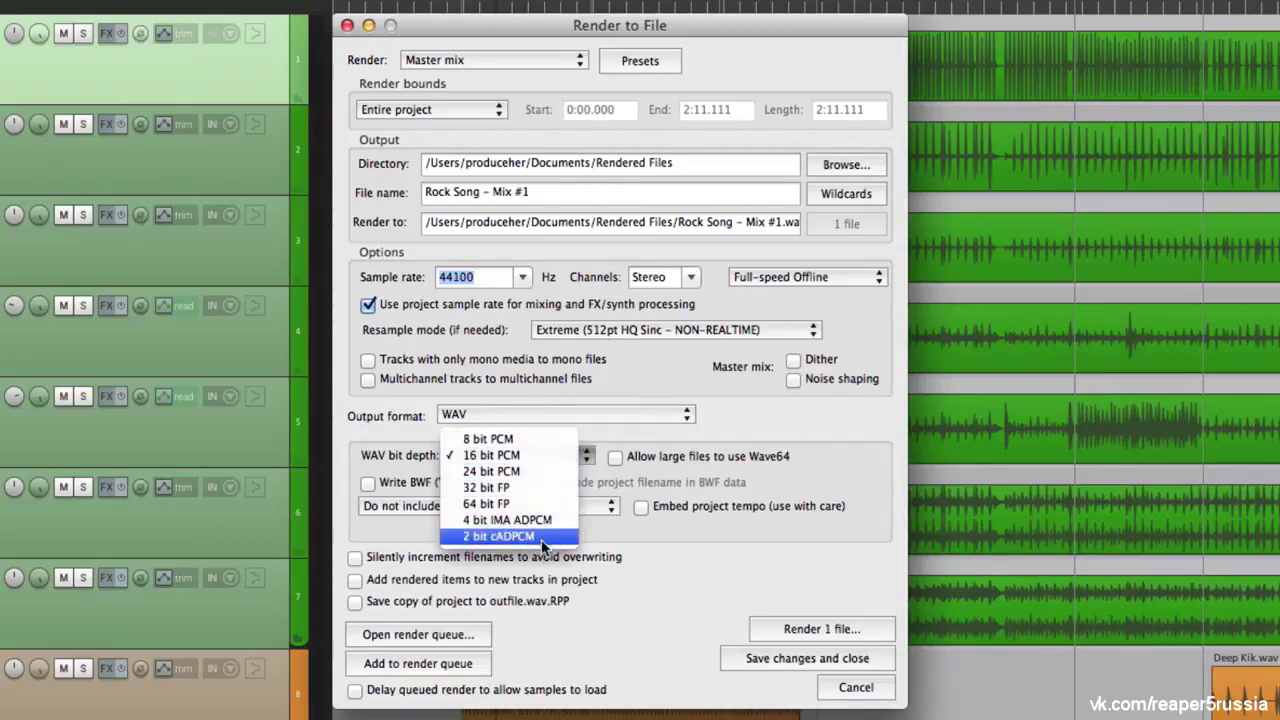
pyautogui.click(541, 454)
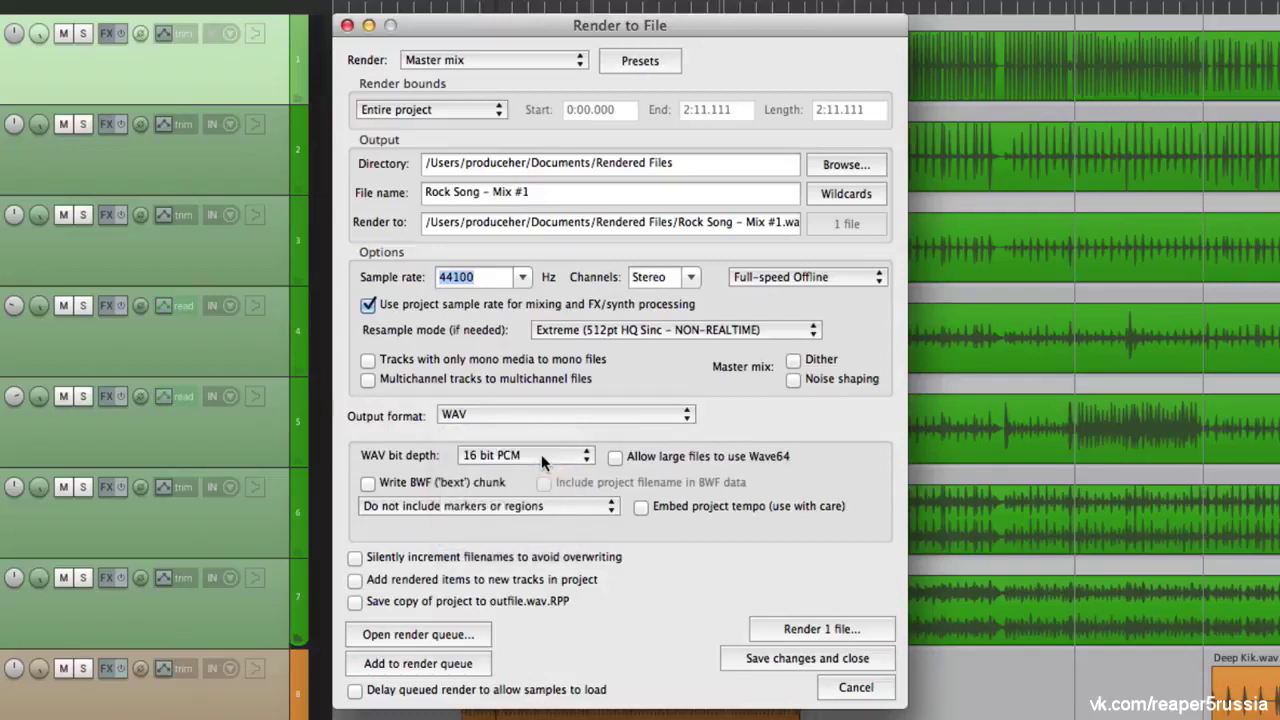
pyautogui.click(355, 580)
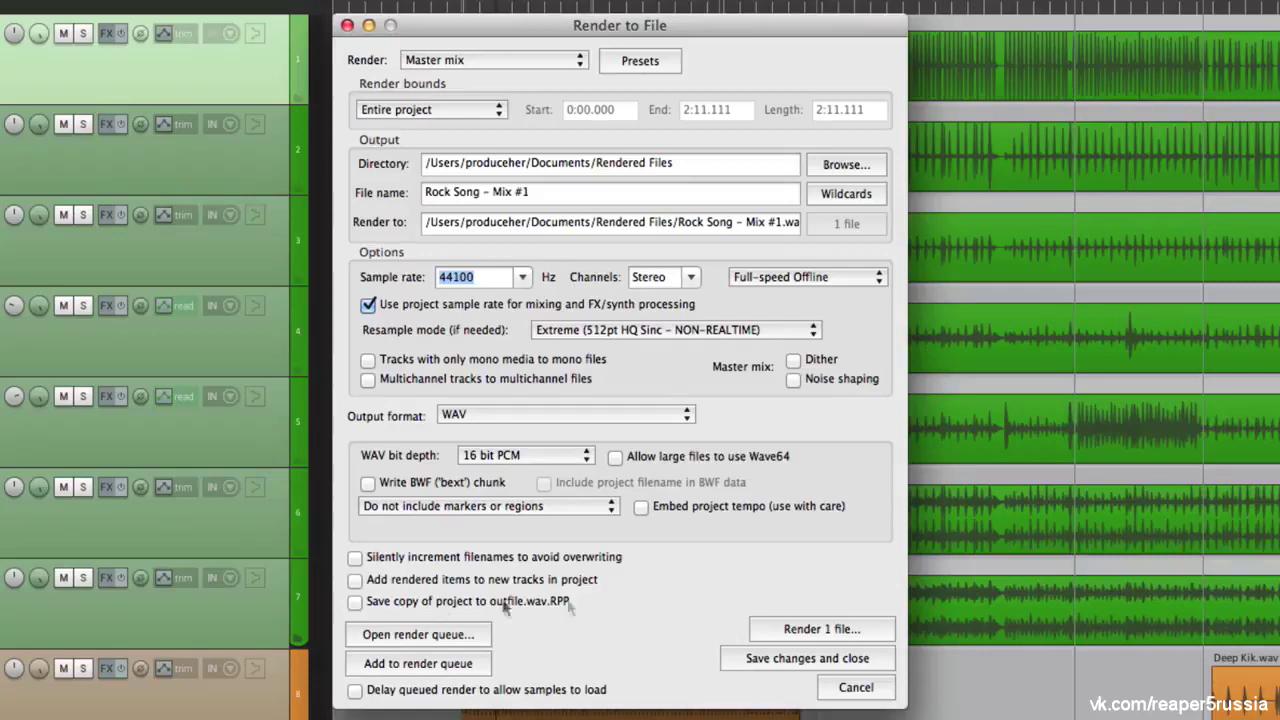
# Render the master mix of the entire project as Rock Song - Mix #1 and show the resulting WAV file in Finder
pyautogui.click(769, 631)
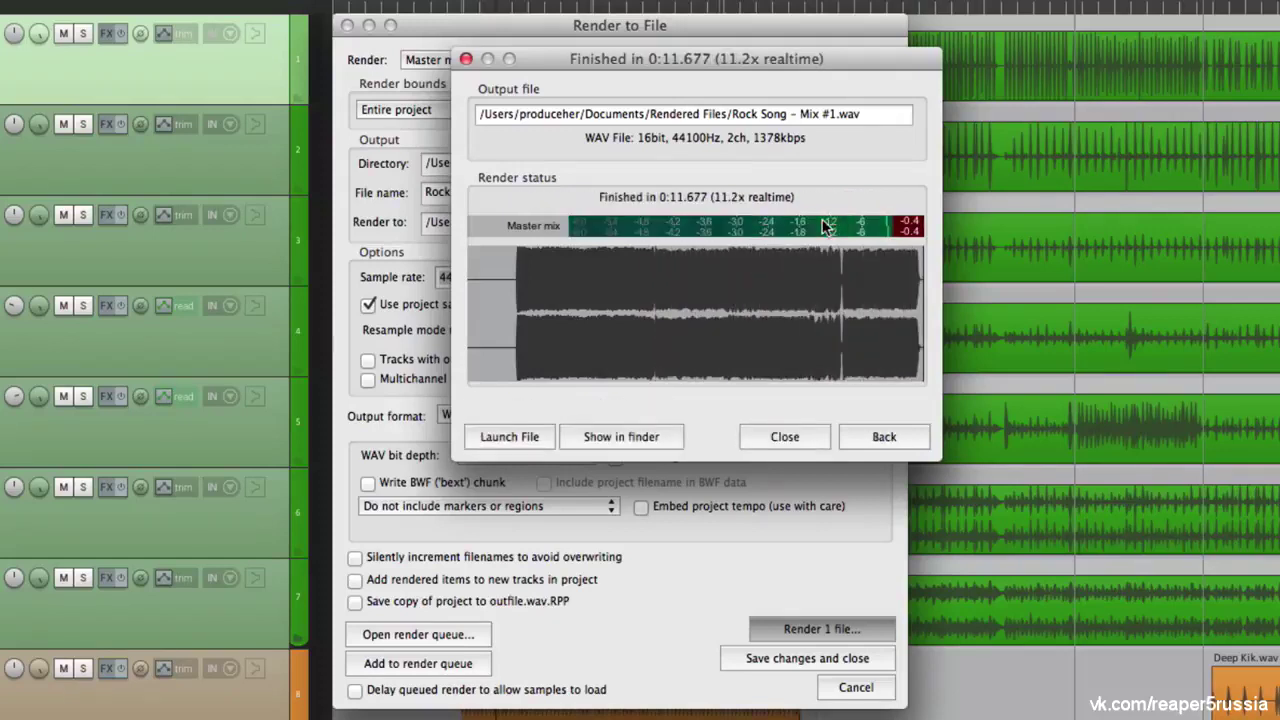
pyautogui.click(605, 444)
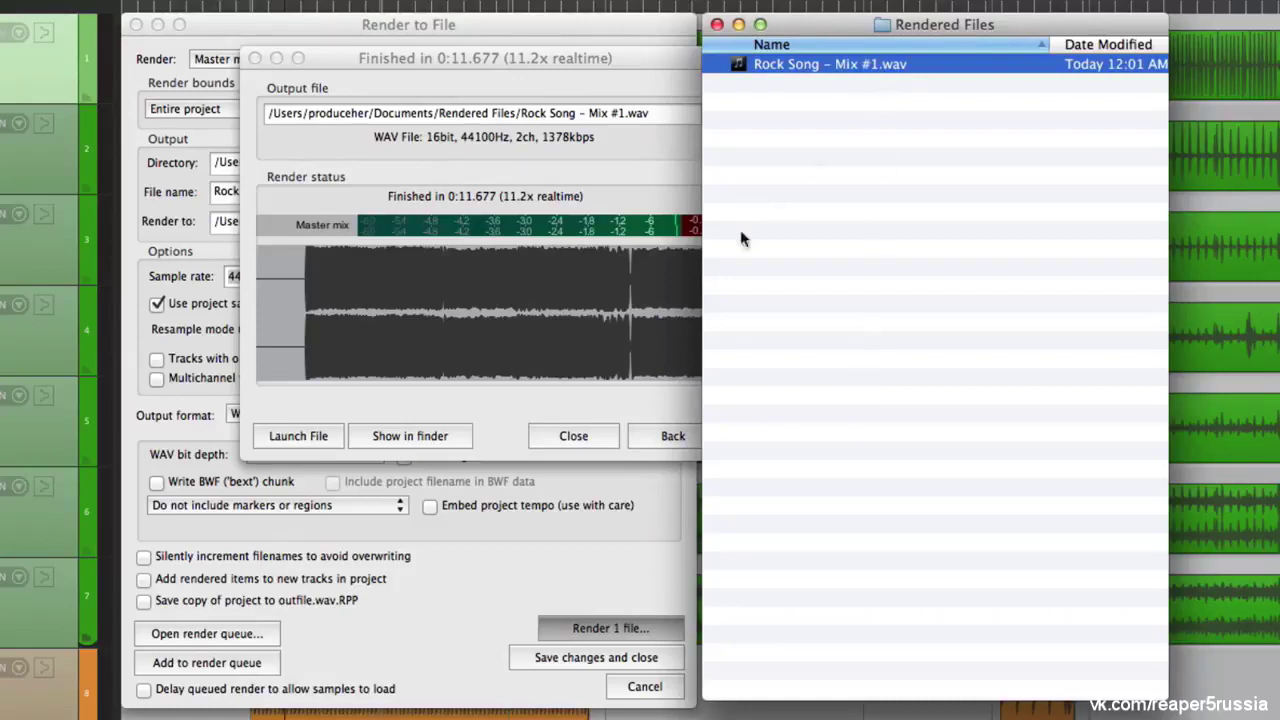
pyautogui.click(643, 402)
pyautogui.click(660, 436)
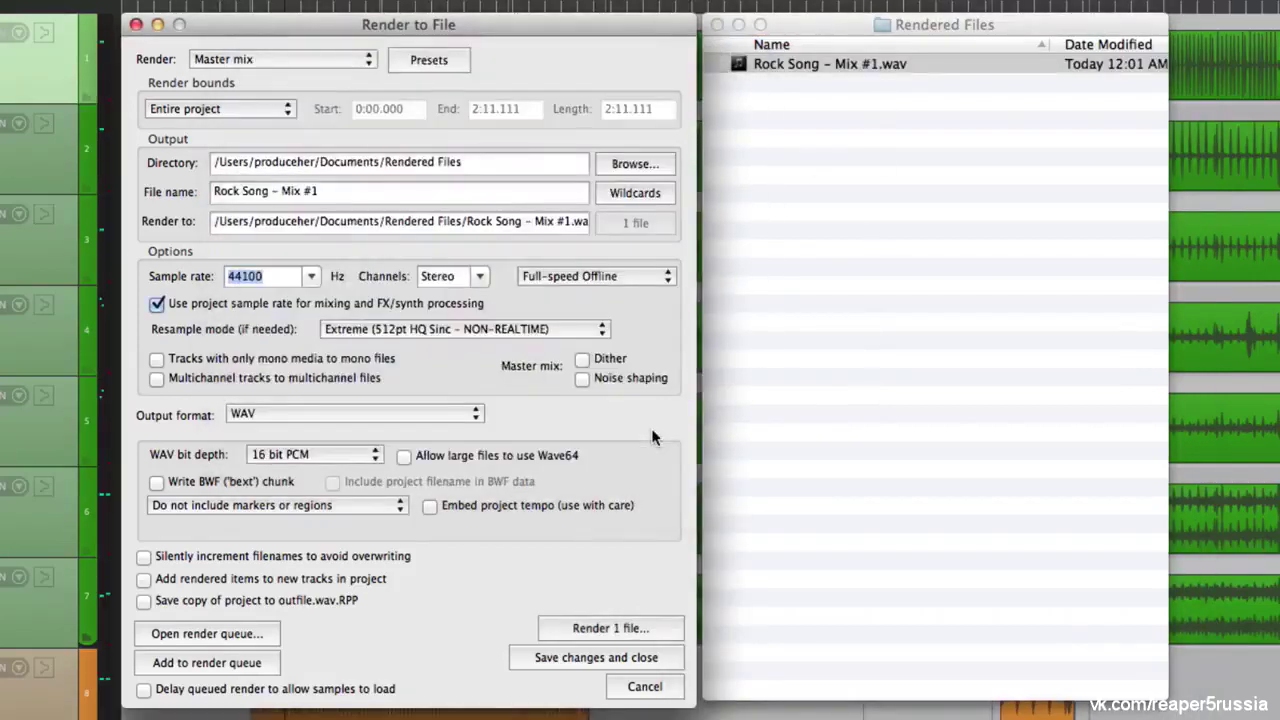
pyautogui.click(826, 190)
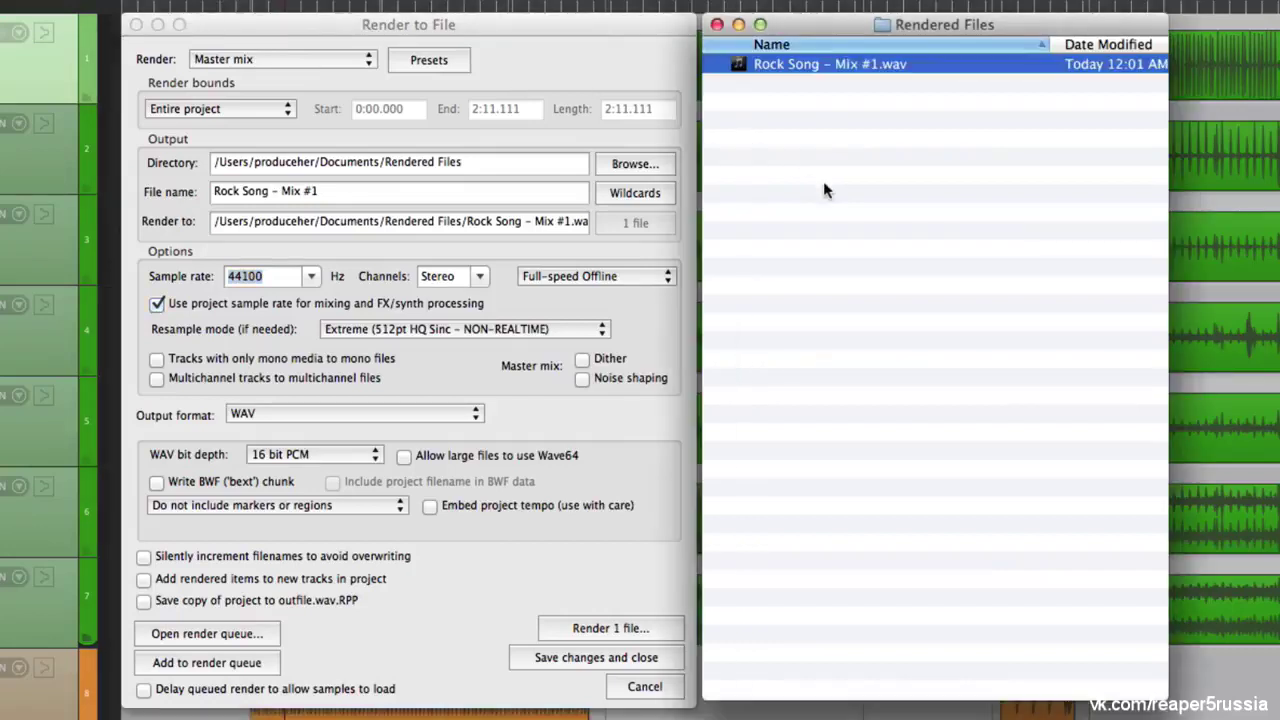
pyautogui.click(856, 86)
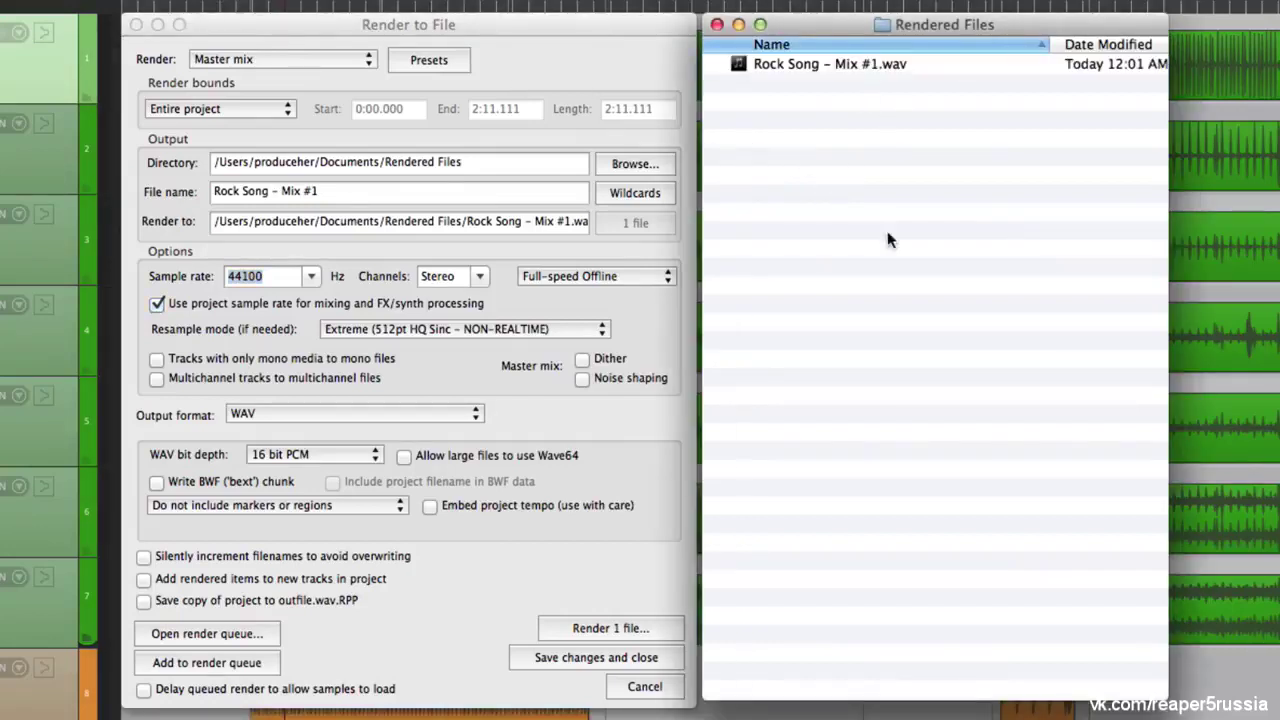
# Enable silent filename incrementing to avoid overwriting and render the master mix again under the same name
pyautogui.click(590, 66)
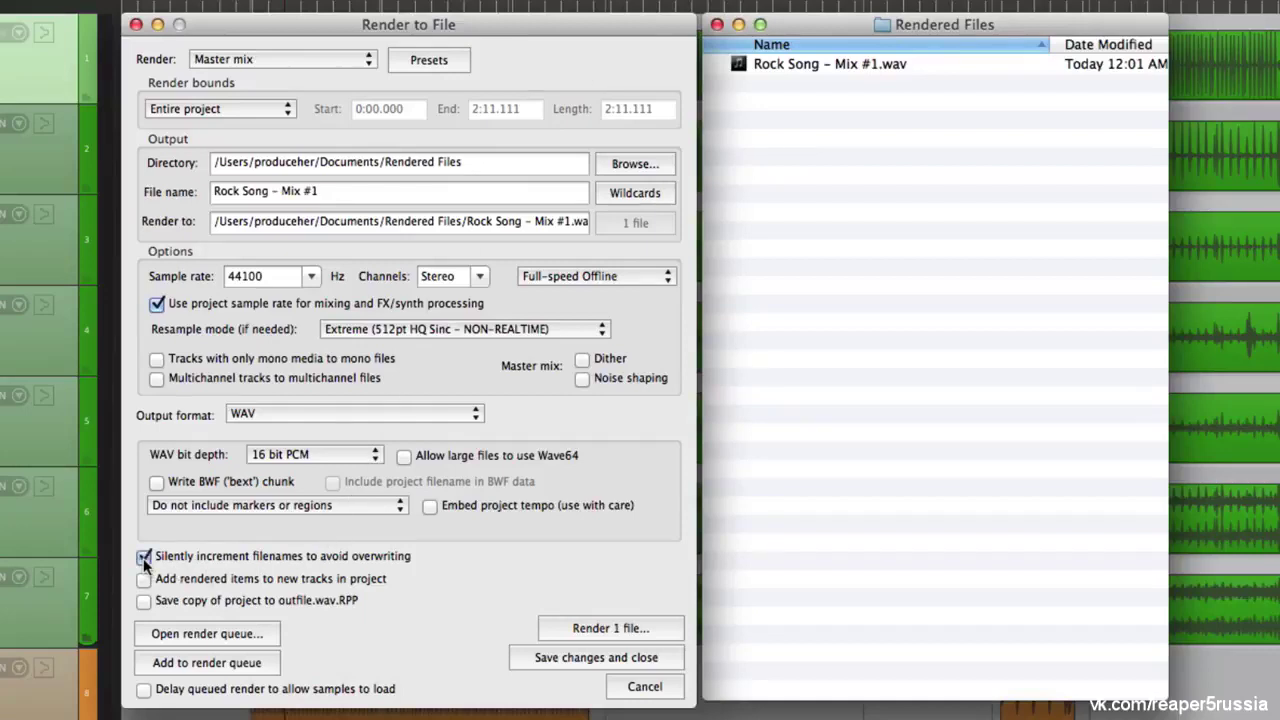
pyautogui.click(592, 630)
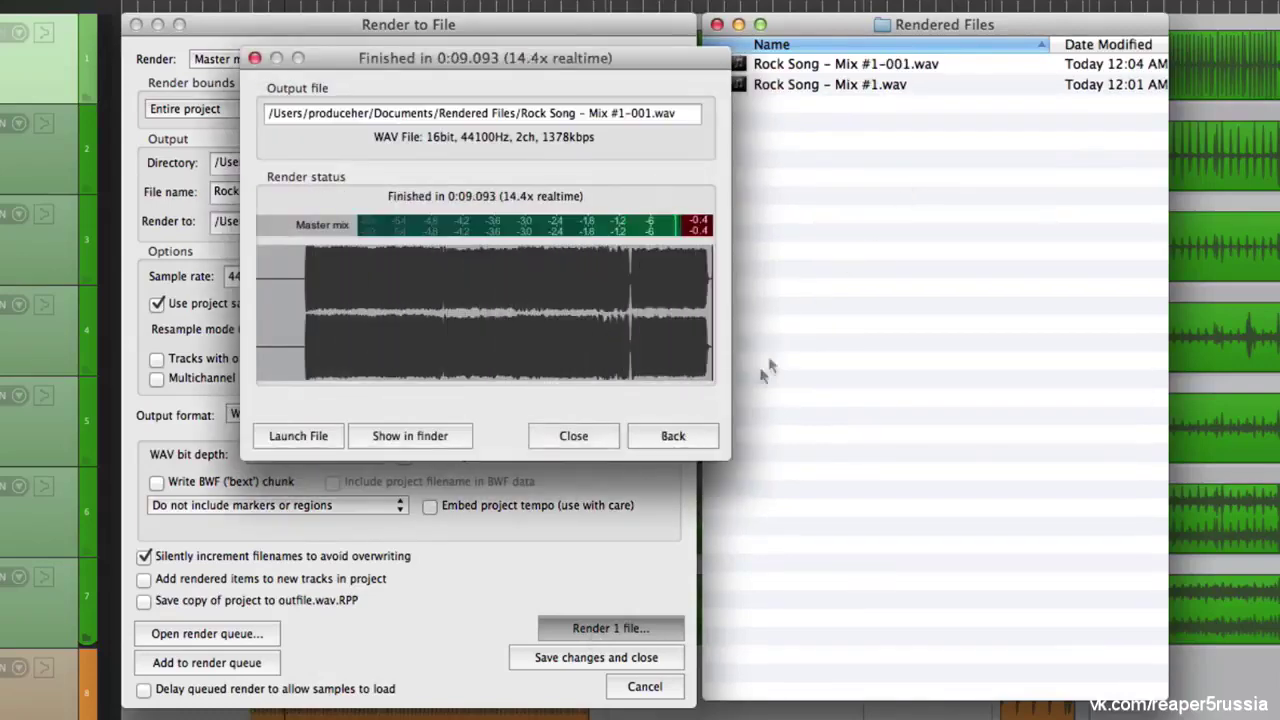
pyautogui.click(687, 441)
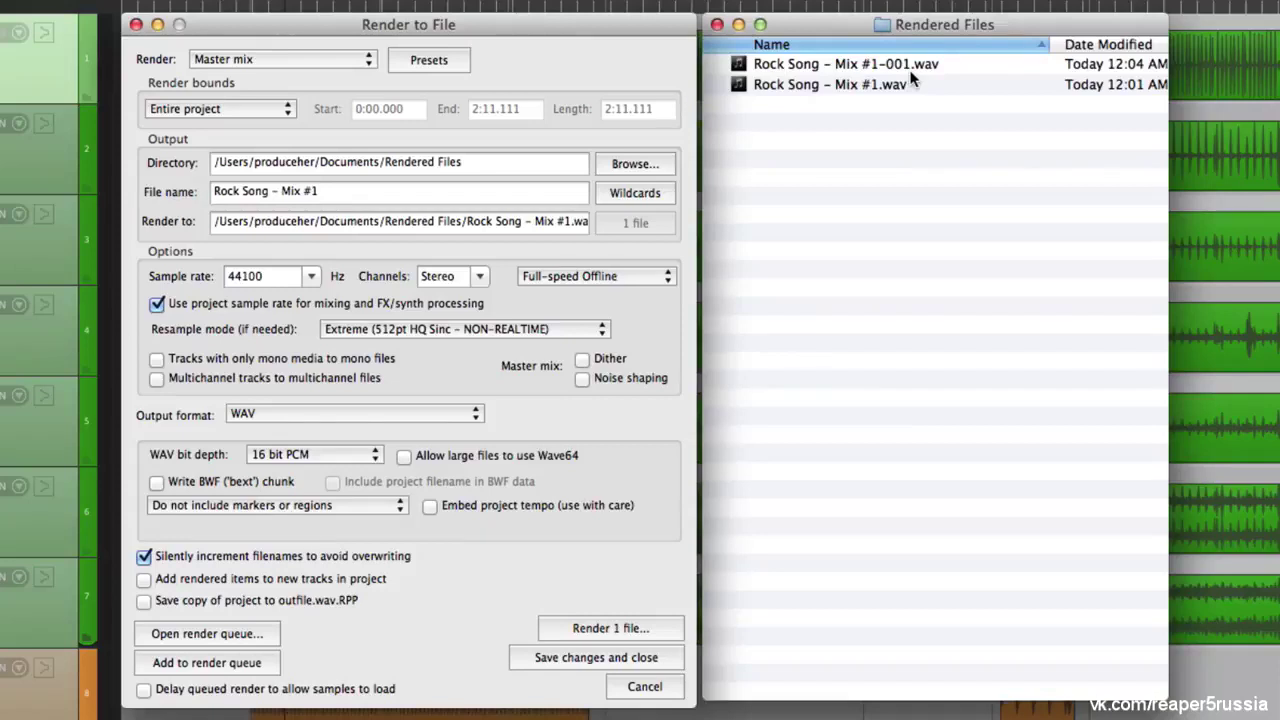
# Delete all files in the Rendered Files folder and disable silent filename incrementing for the render
pyautogui.click(910, 143)
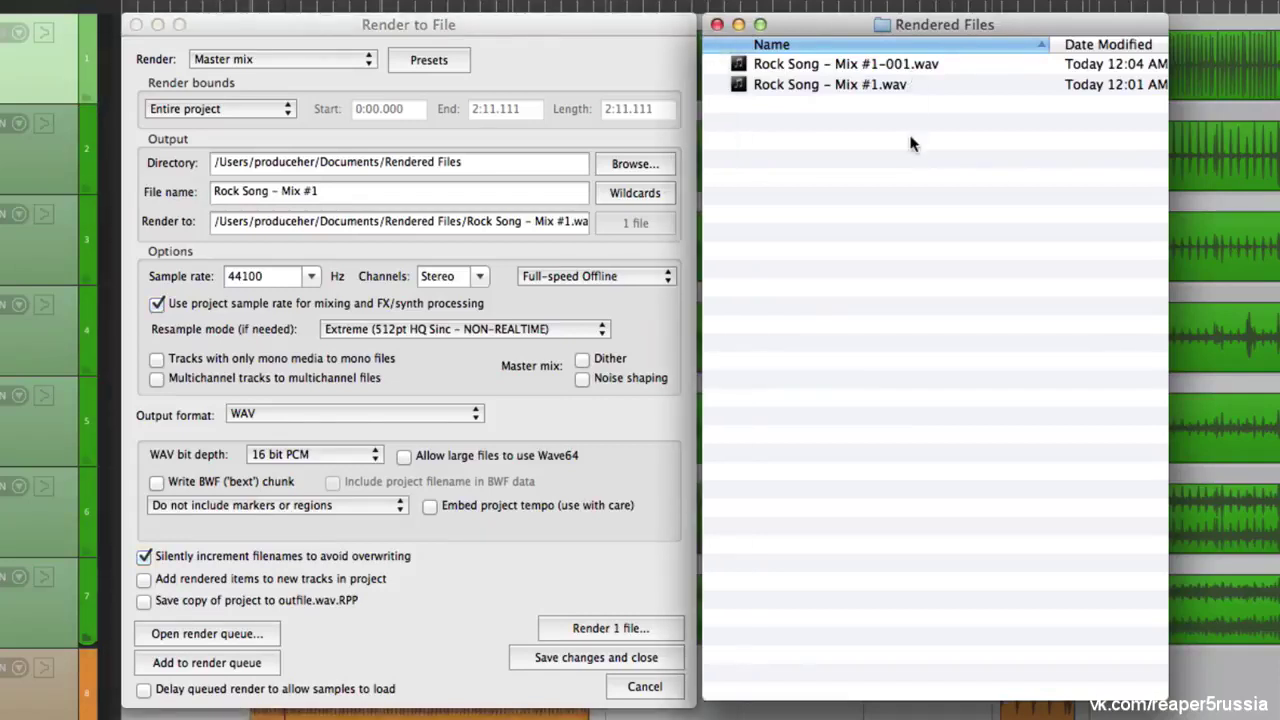
pyautogui.press('super+a')
pyautogui.press('super+BackSpace')
pyautogui.click(365, 568)
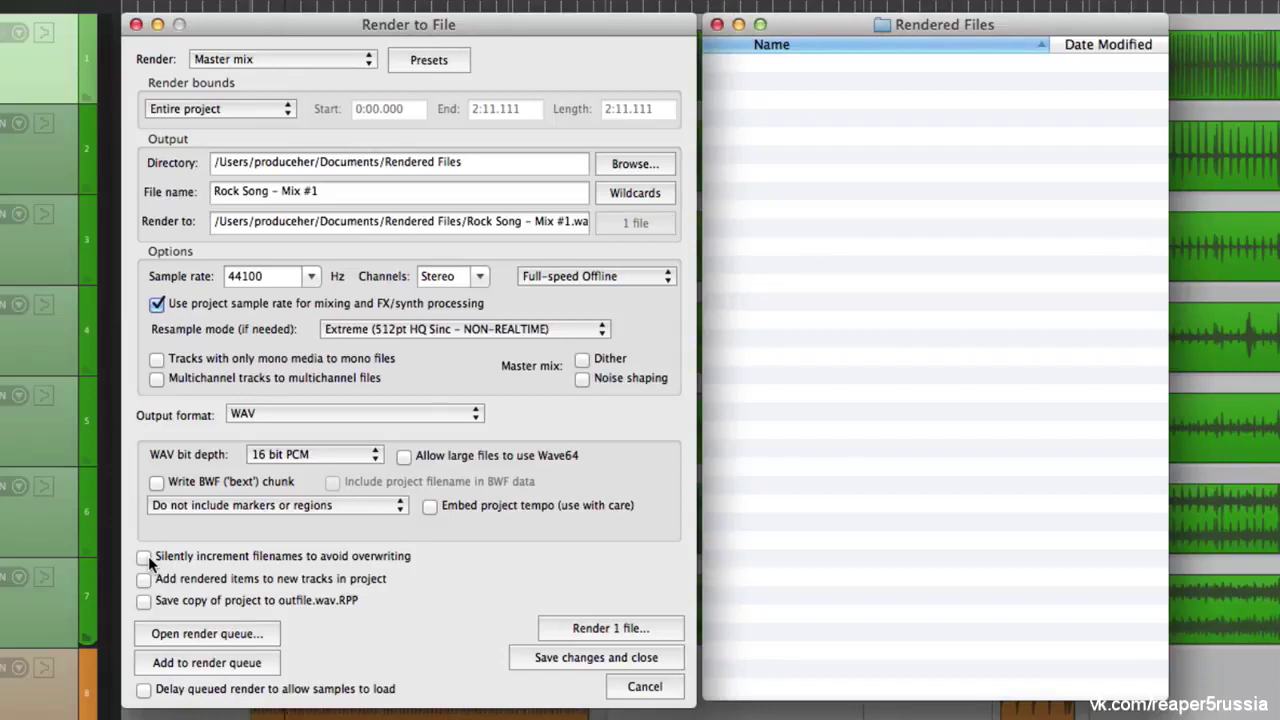
# Set the render source to Stems (selected tracks) and select the tracks from Kick through Rooms
pyautogui.click(268, 60)
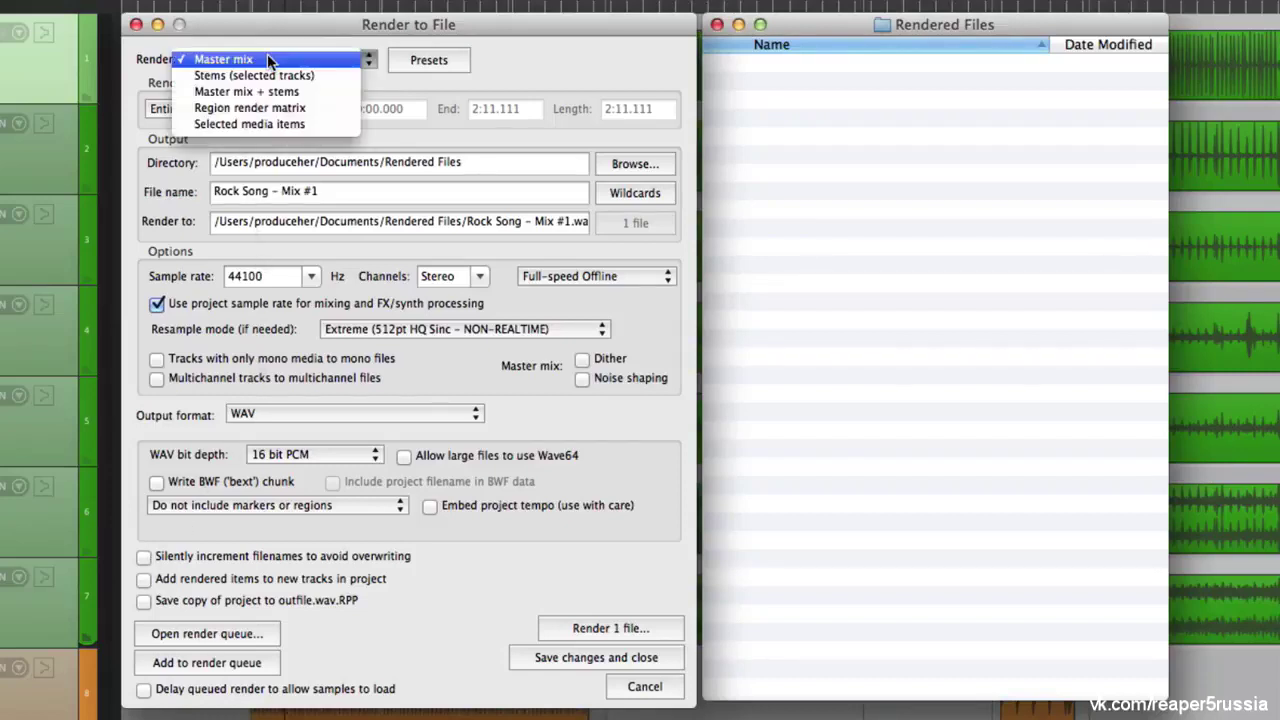
pyautogui.click(333, 76)
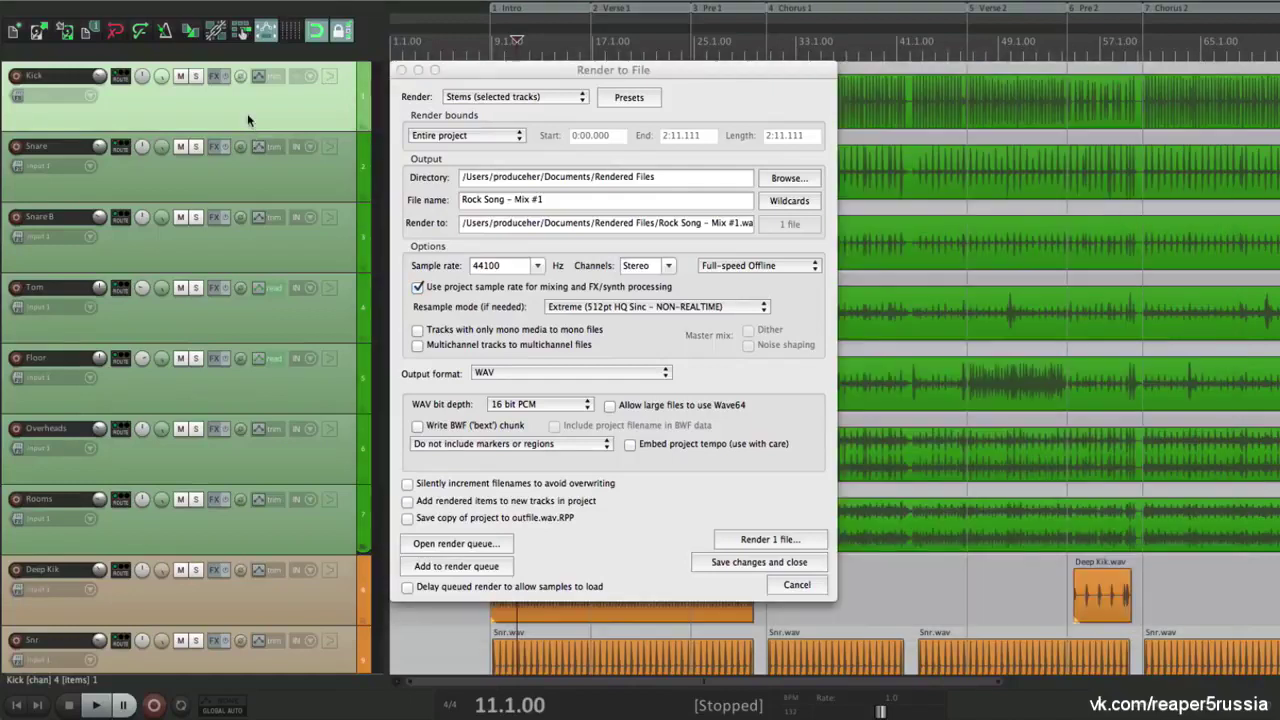
pyautogui.keyDown('shift'); pyautogui.click(238, 531); pyautogui.keyUp('shift')
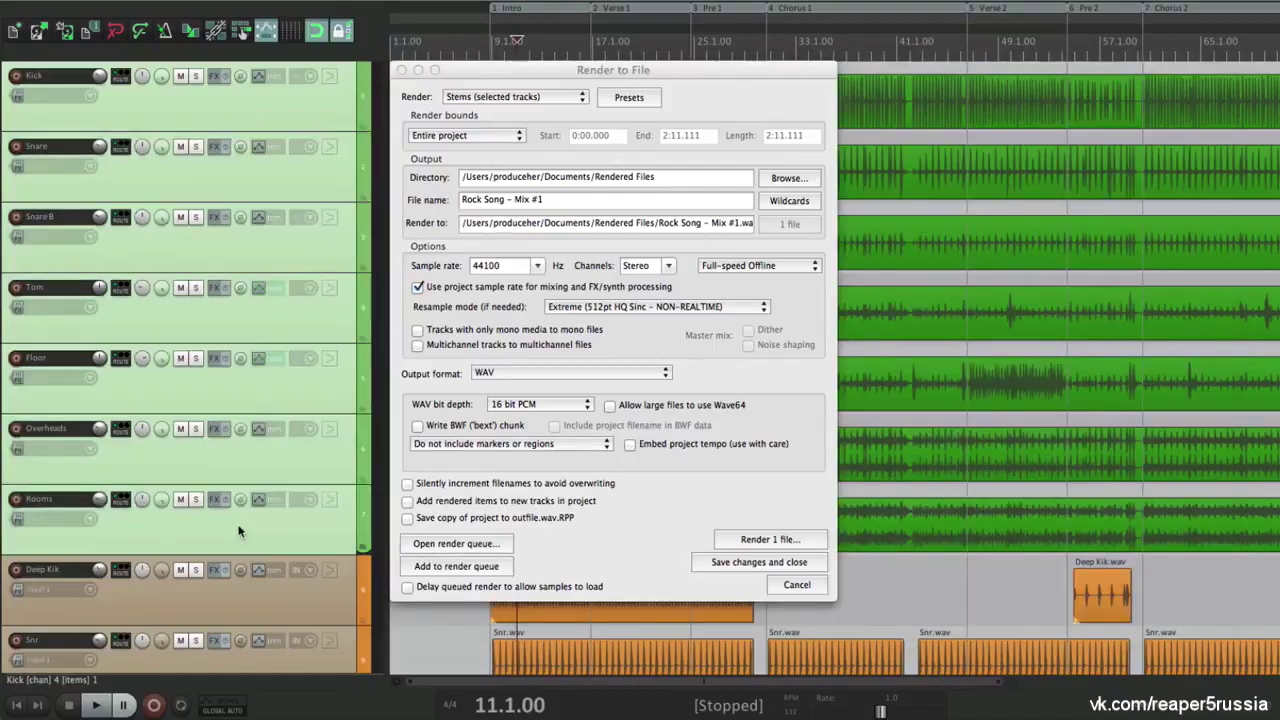
pyautogui.click(737, 542)
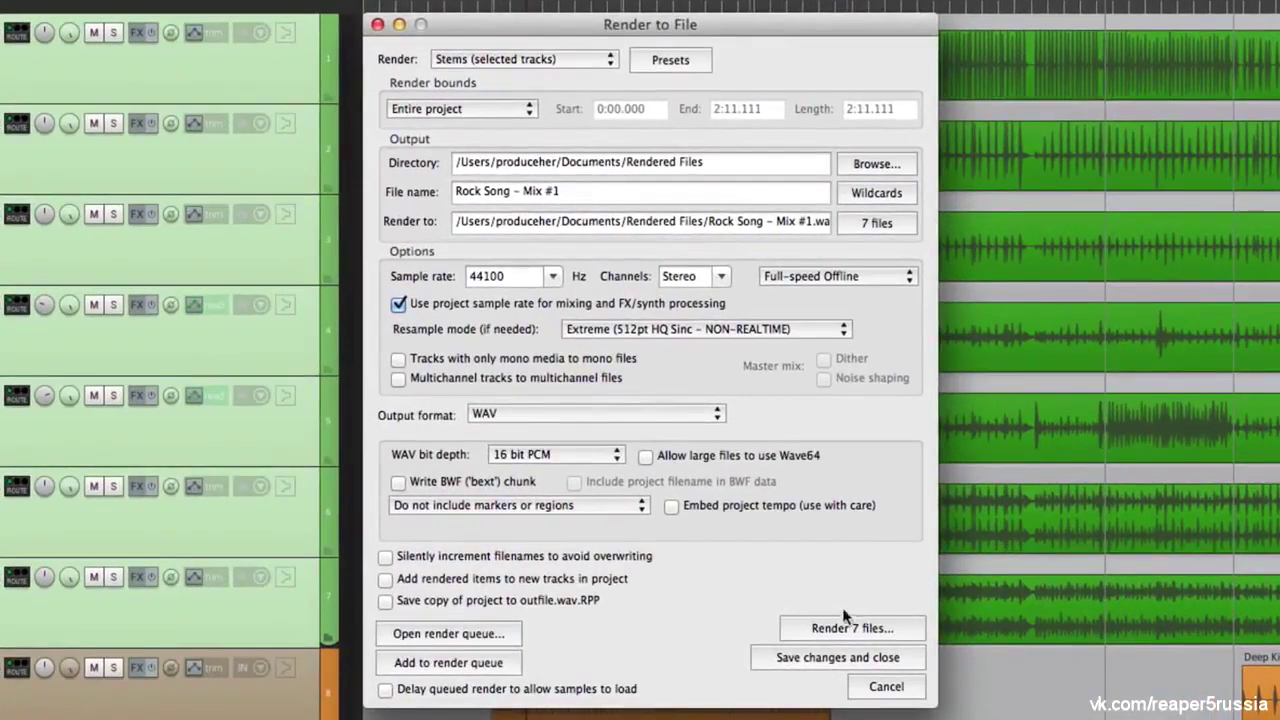
# Render the seven selected-track stems and delete all the resulting files from the Rendered Files folder in Finder
pyautogui.click(823, 621)
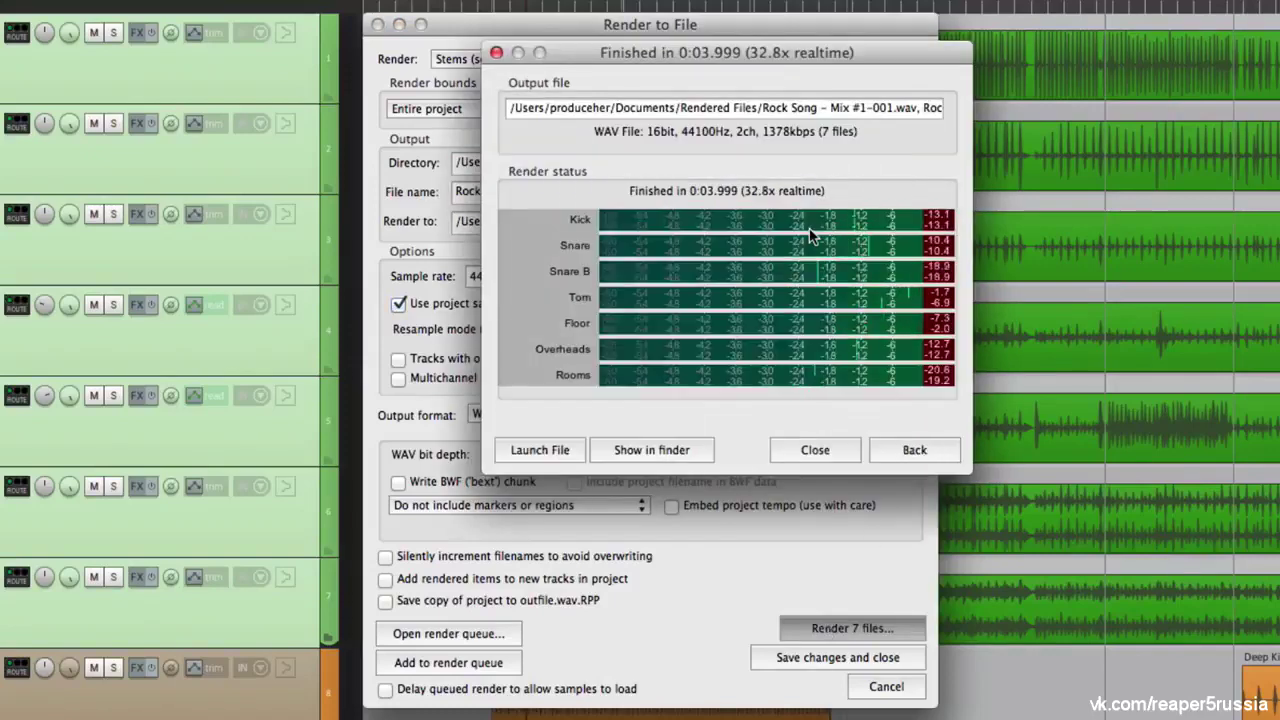
pyautogui.click(660, 449)
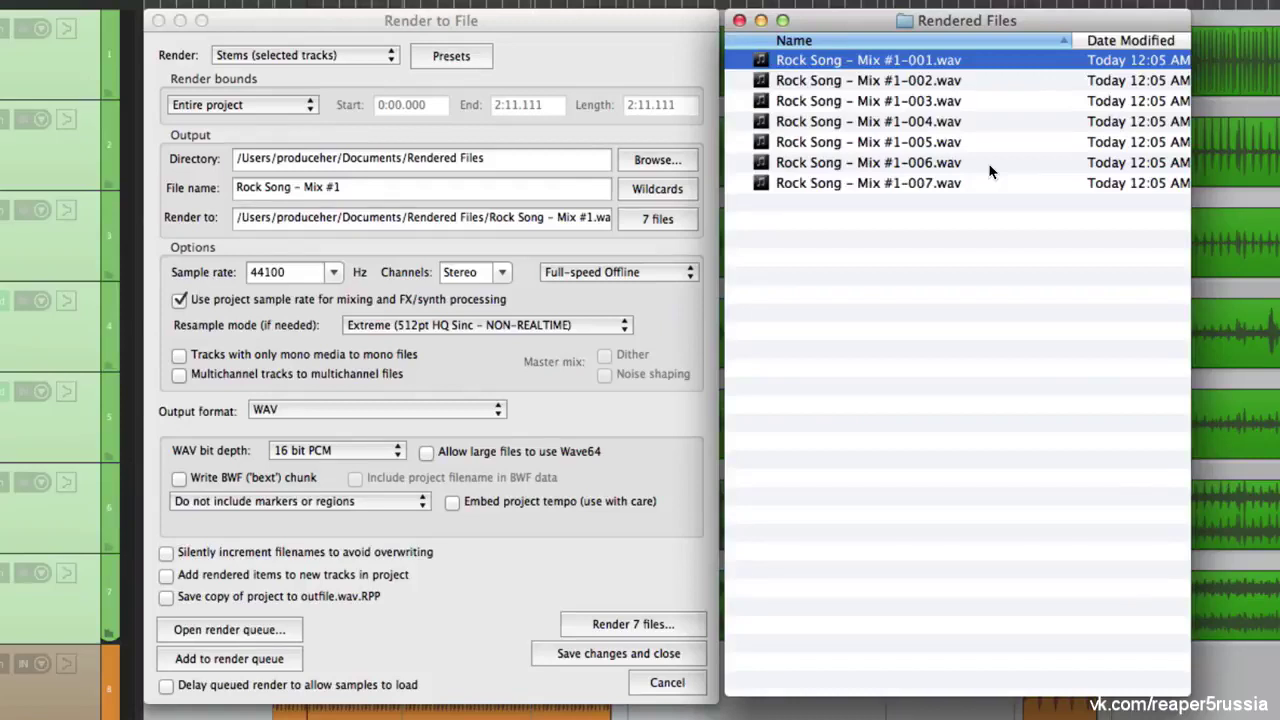
pyautogui.click(920, 261)
pyautogui.press('super+a')
pyautogui.press('super+BackSpace')
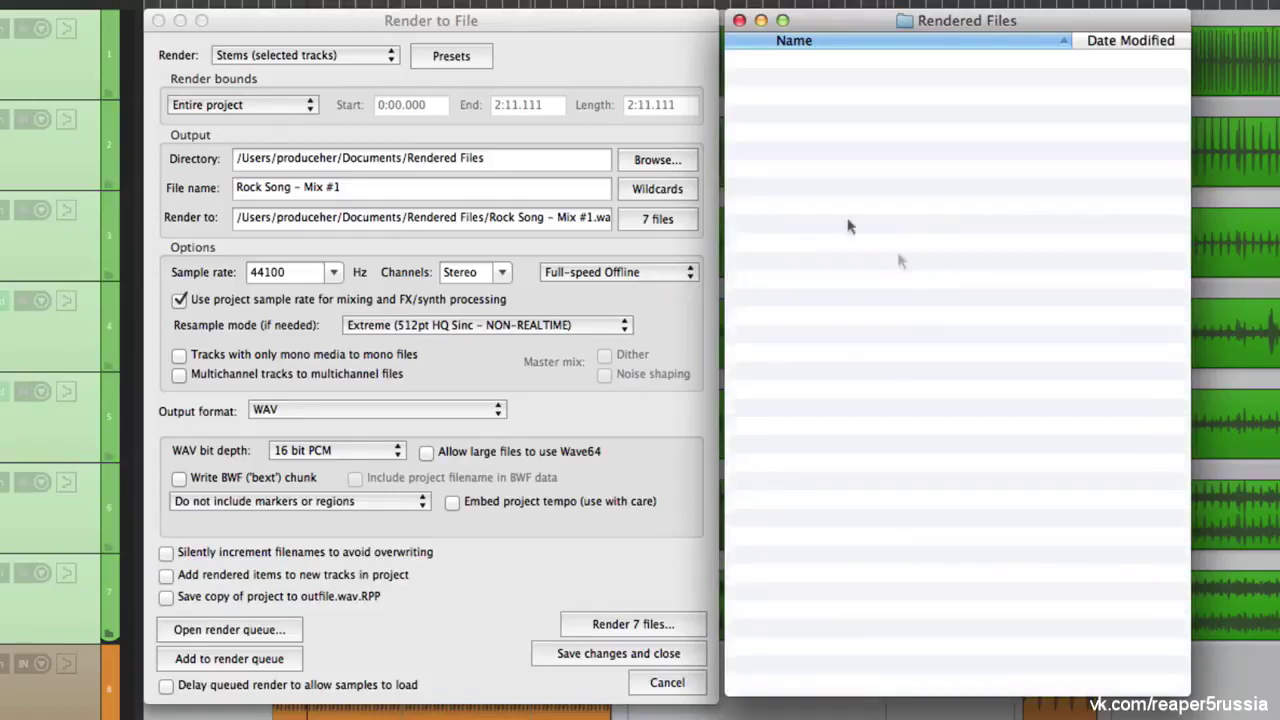
# Shorten the render file name to Rock Song
pyautogui.click(581, 59)
pyautogui.tripleClick(358, 190)
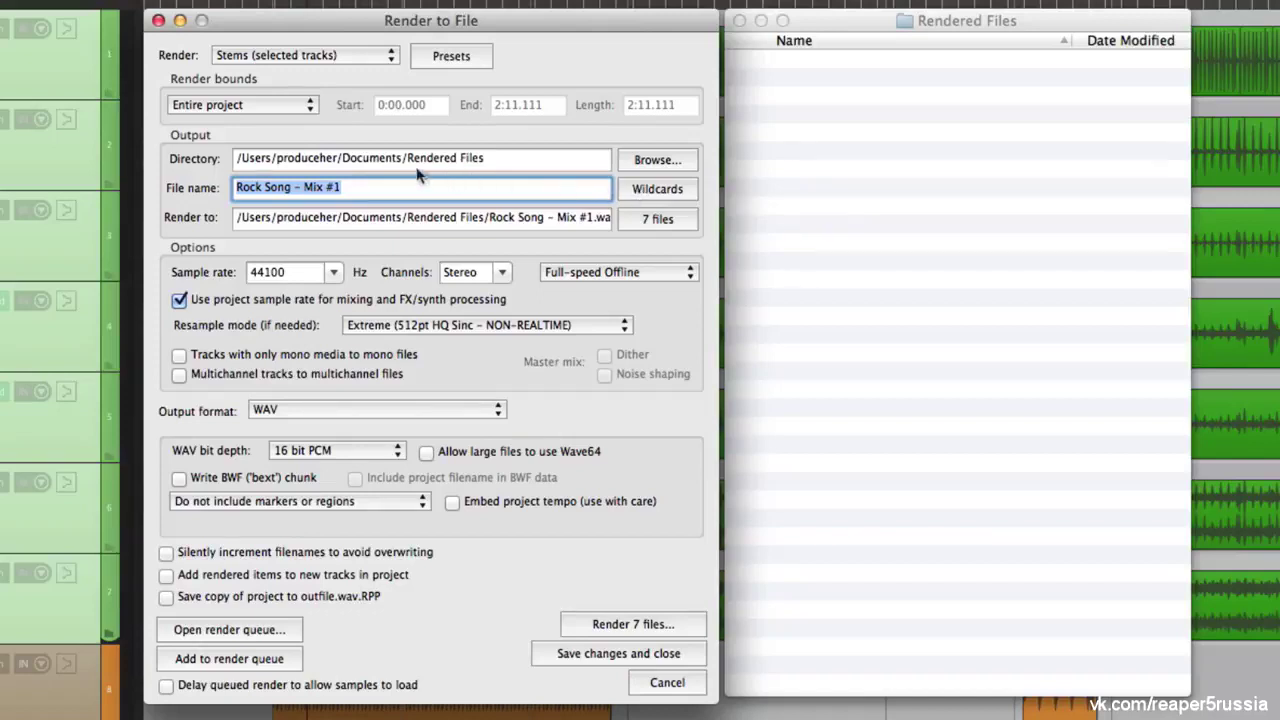
pyautogui.click(379, 195)
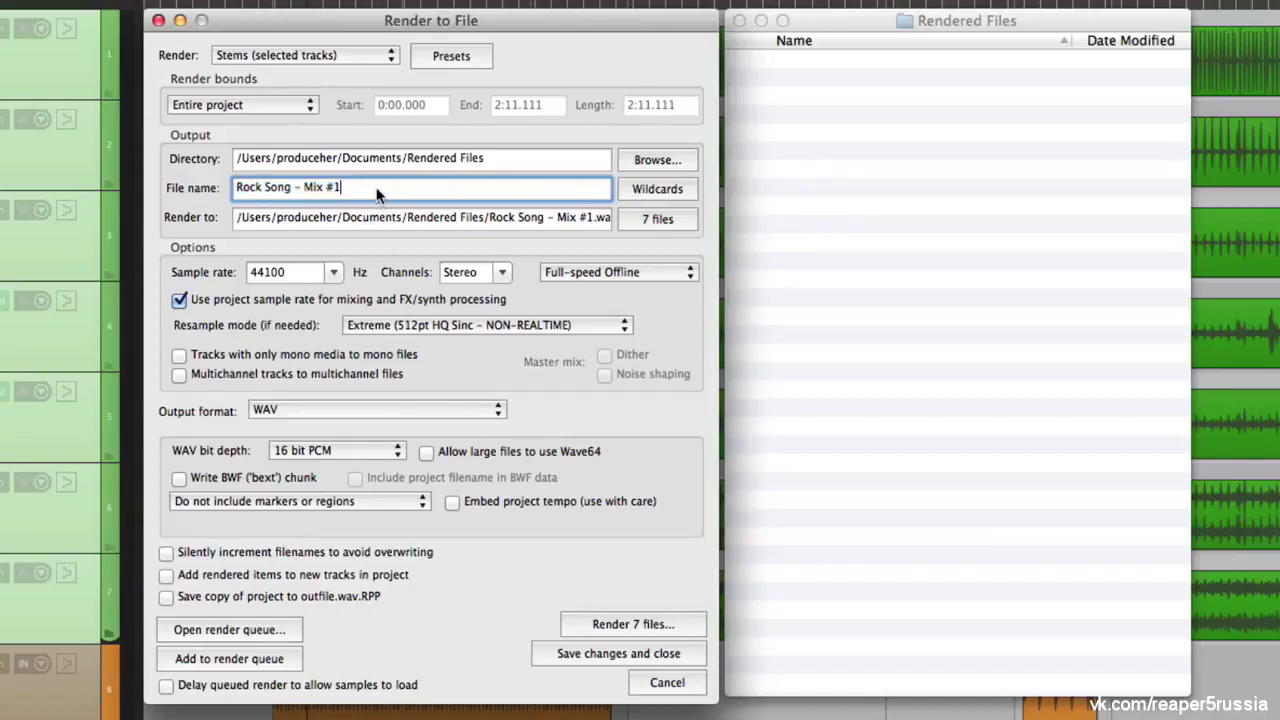
pyautogui.press('BackSpace')
pyautogui.press('BackSpace')
pyautogui.press('BackSpace')
pyautogui.press('BackSpace')
pyautogui.press('BackSpace')
pyautogui.press('BackSpace')
pyautogui.press('BackSpace')
pyautogui.press('BackSpace')
pyautogui.press('BackSpace')
# Put the track number and track name wildcards before the song title so the file name reads $tracknumber - $track - Rock Song
pyautogui.click(238, 188)
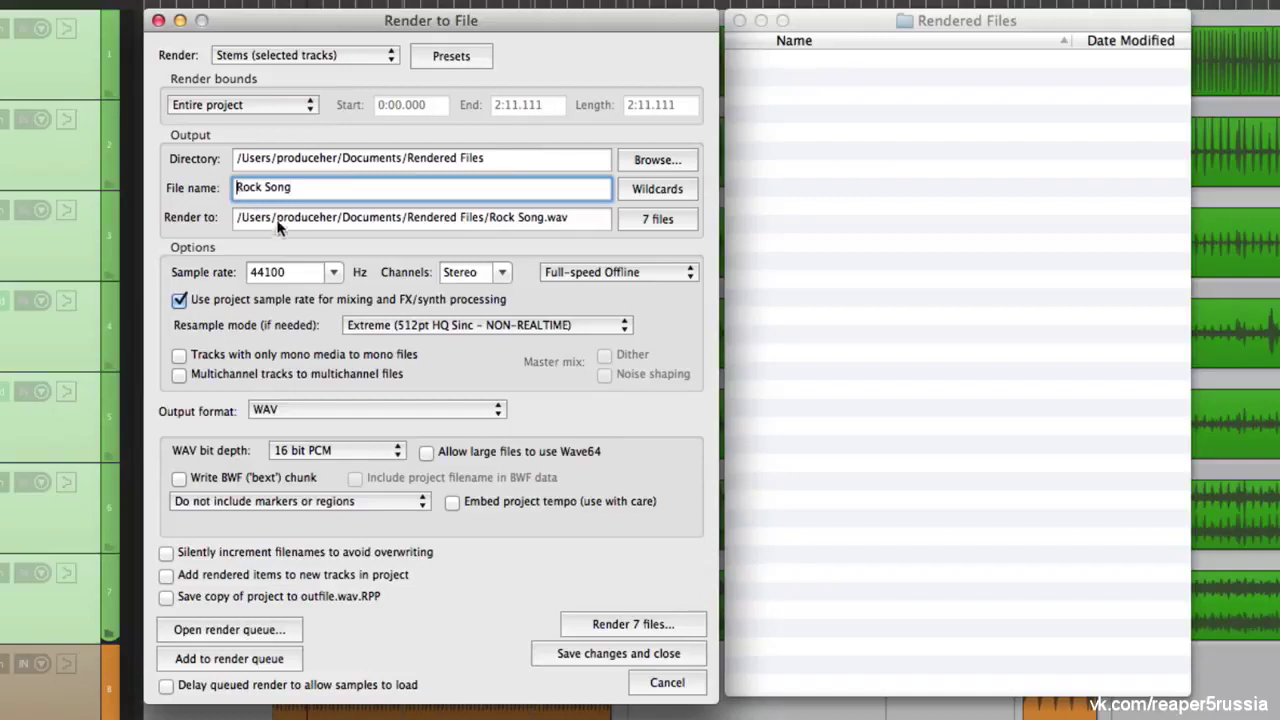
pyautogui.click(658, 188)
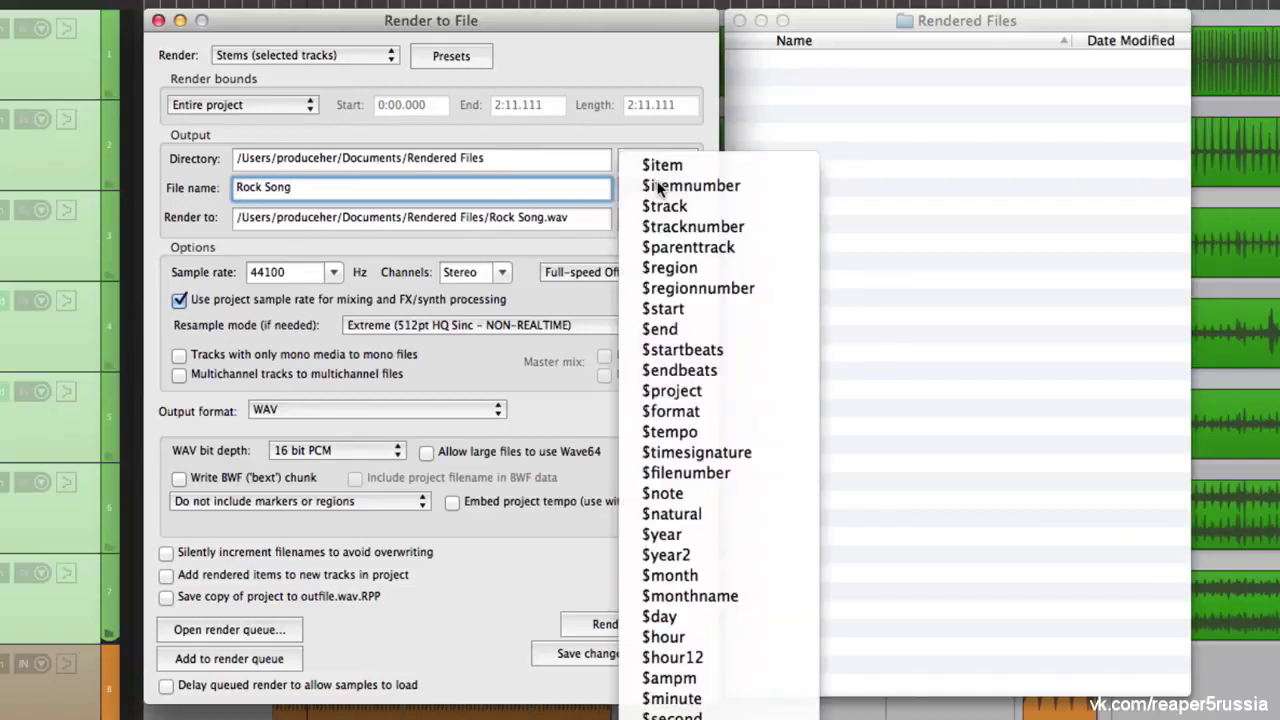
pyautogui.click(752, 228)
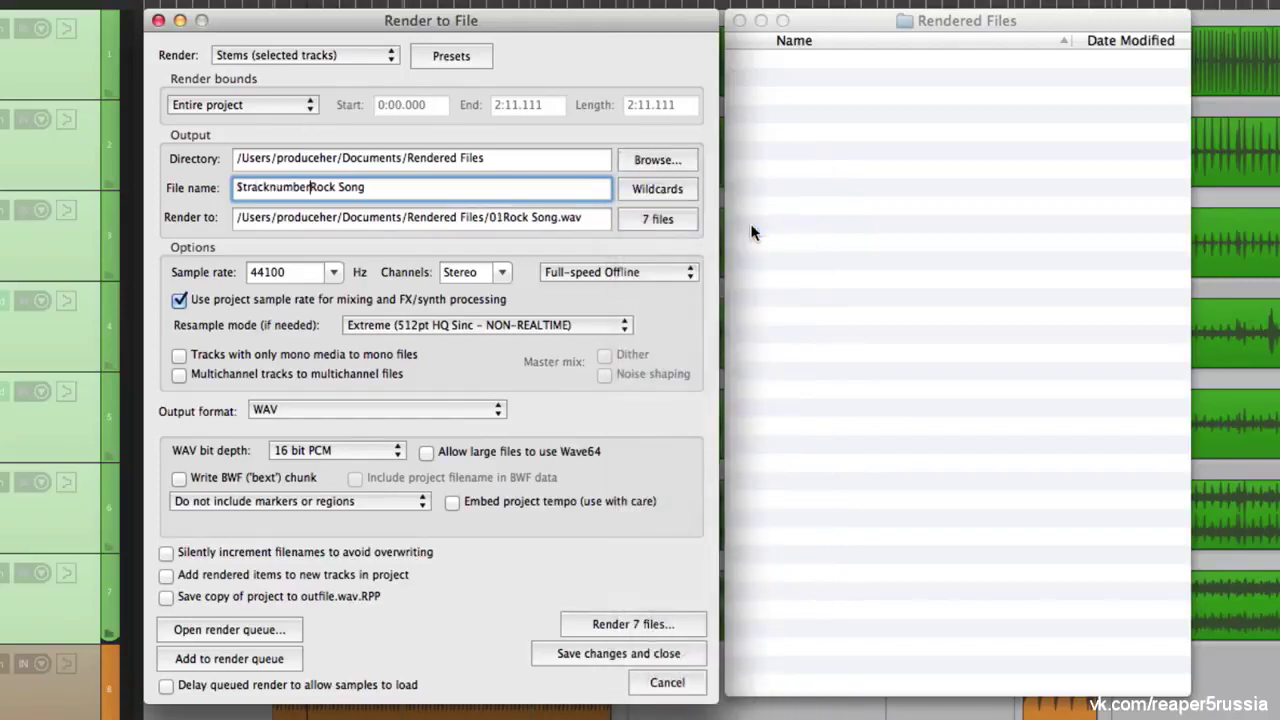
pyautogui.write('-')
pyautogui.click(656, 189)
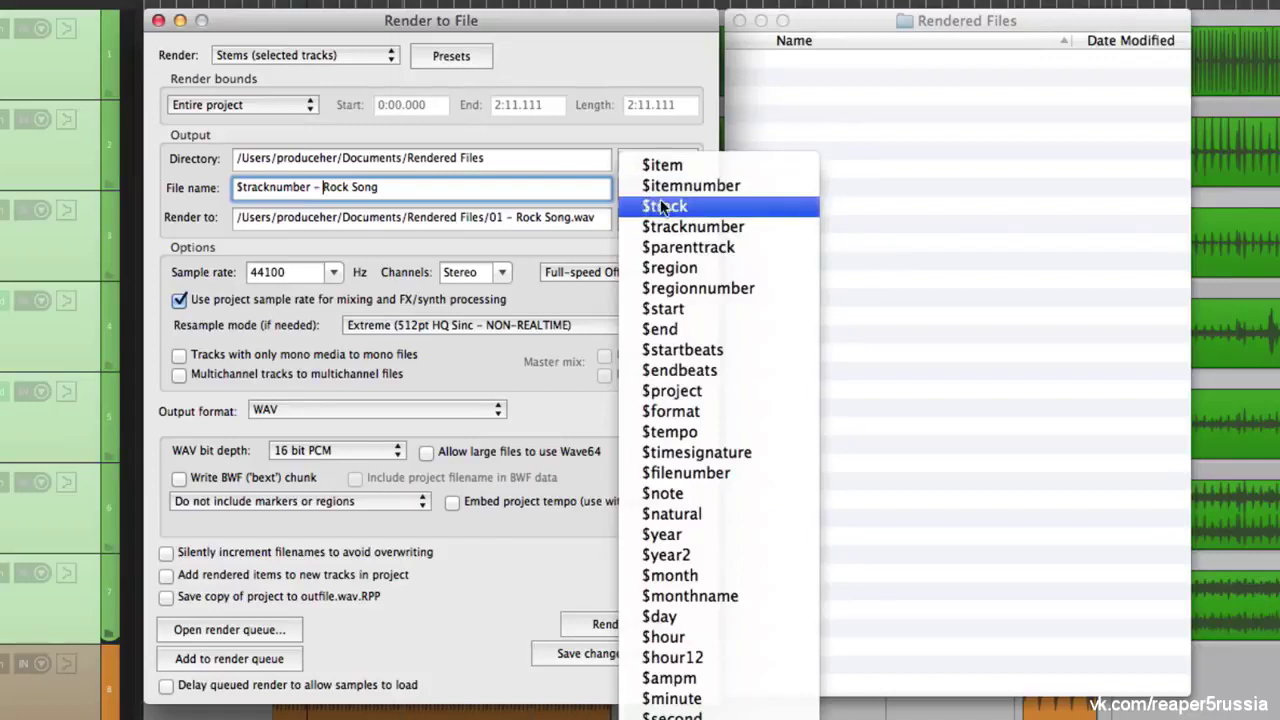
pyautogui.click(663, 206)
pyautogui.write('-')
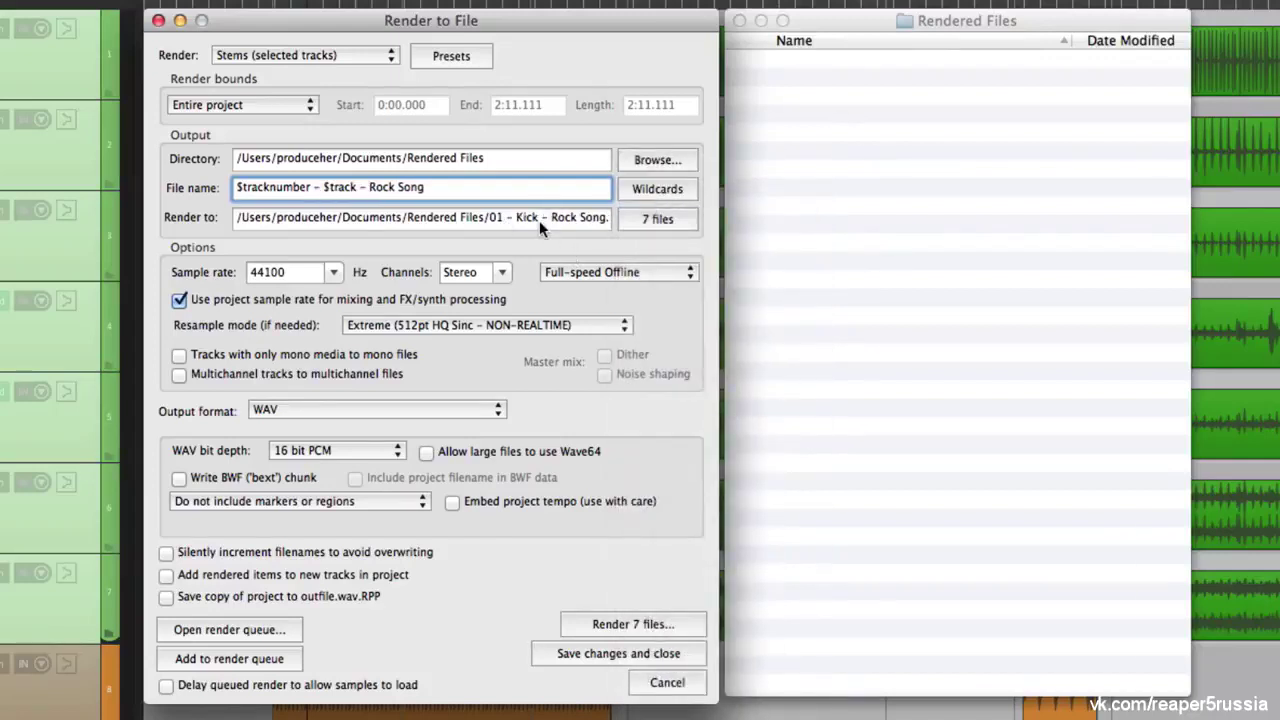
pyautogui.moveTo(506, 218); pyautogui.dragTo(630, 227)
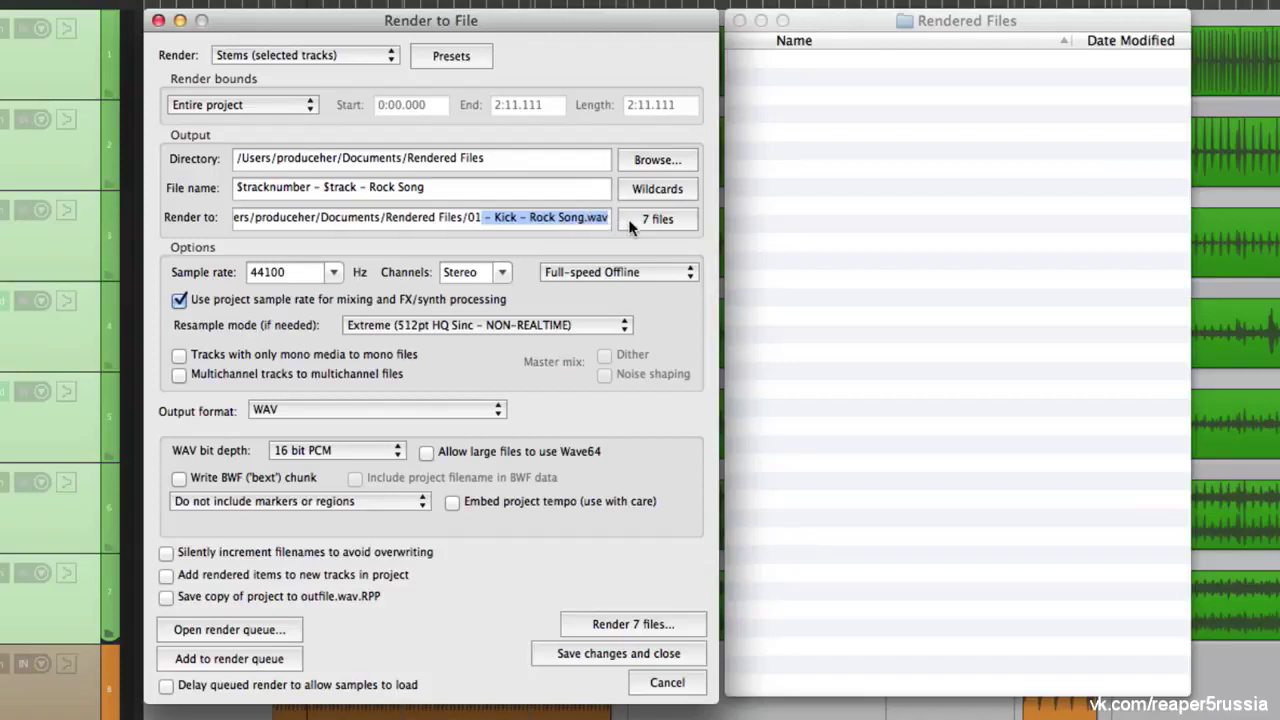
pyautogui.click(511, 220)
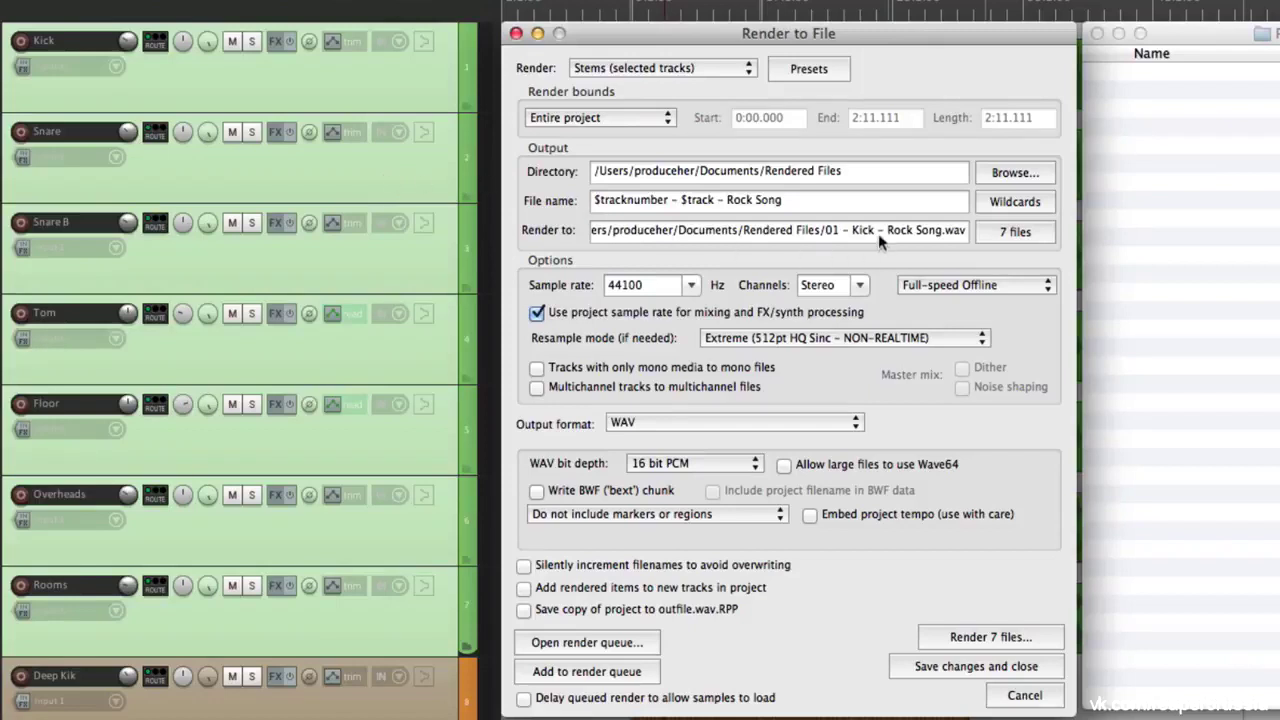
# Remove the dash between the $tracknumber and $track wildcards in the file name
pyautogui.click(677, 207)
pyautogui.press('BackSpace')
pyautogui.press('BackSpace')
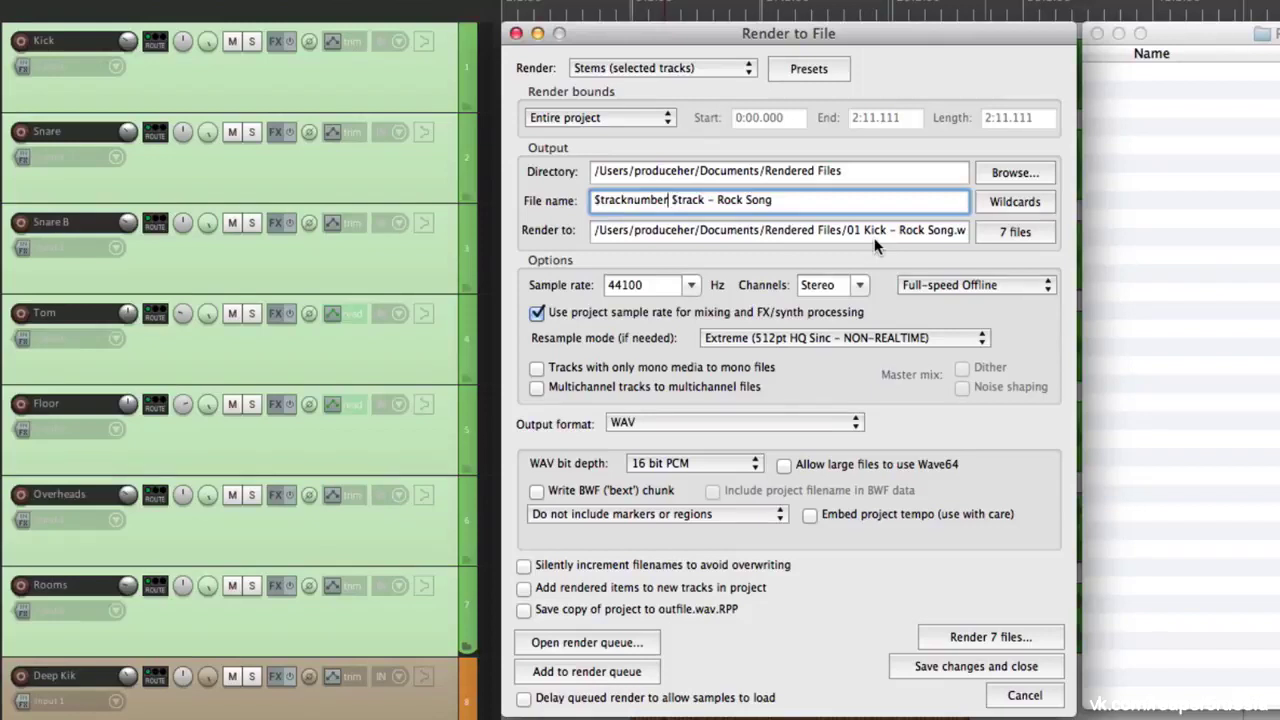
# Append a dash, the $tempo wildcard and the text BPM to the end of the render file name
pyautogui.click(818, 211)
pyautogui.write('-')
pyautogui.click(1027, 199)
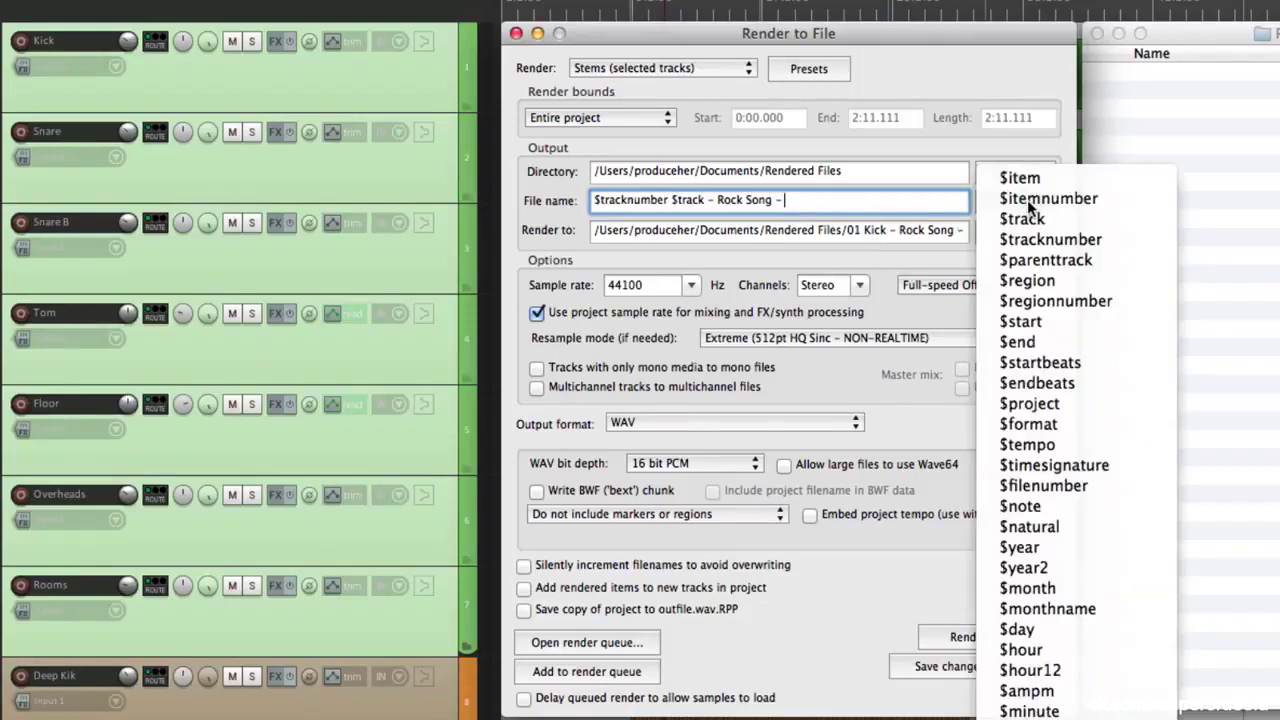
pyautogui.click(1104, 443)
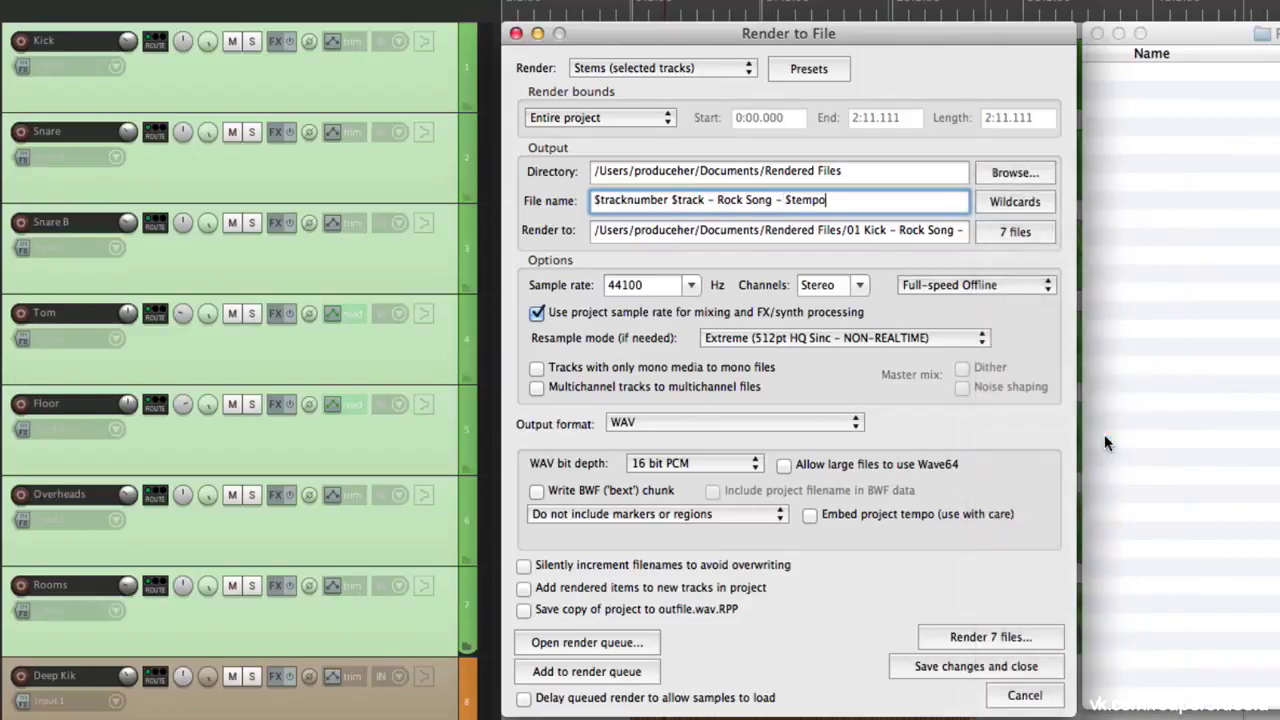
pyautogui.write('BPM')
# Replace the text Rock Song in the render file name with the $project wildcard
pyautogui.click(821, 200)
pyautogui.click(772, 200)
pyautogui.press('BackSpace')
pyautogui.press('BackSpace')
pyautogui.press('BackSpace')
pyautogui.press('BackSpace')
pyautogui.press('BackSpace')
pyautogui.press('BackSpace')
pyautogui.press('BackSpace')
pyautogui.press('BackSpace')
pyautogui.press('BackSpace')
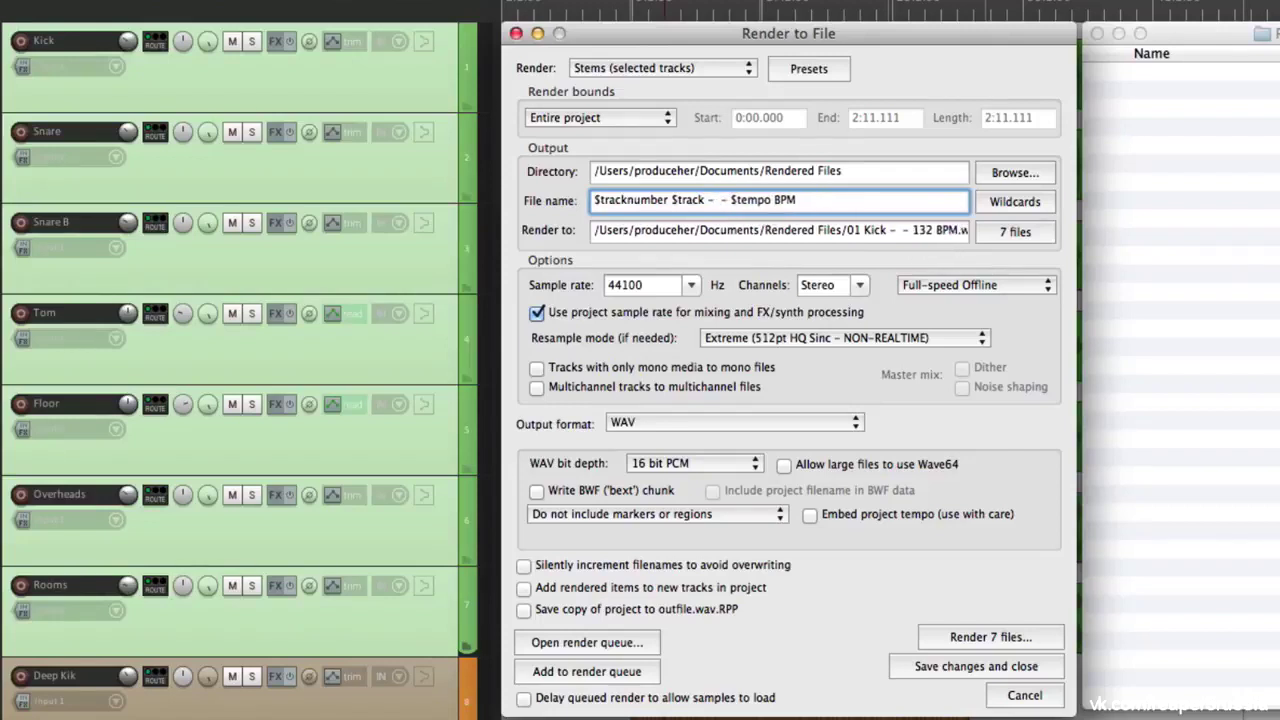
pyautogui.click(1015, 201)
pyautogui.click(1081, 400)
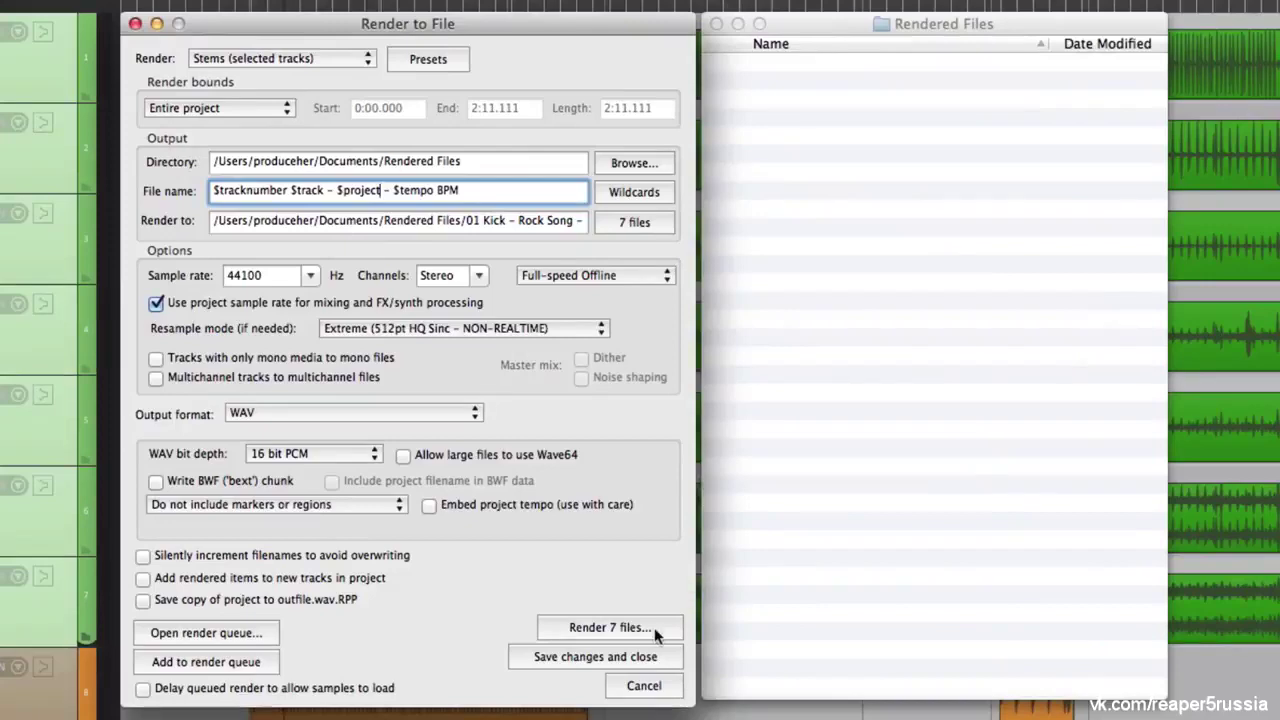
# Render the seven stems with the wildcard-based file names and return to the render settings and the Finder folder
pyautogui.click(654, 627)
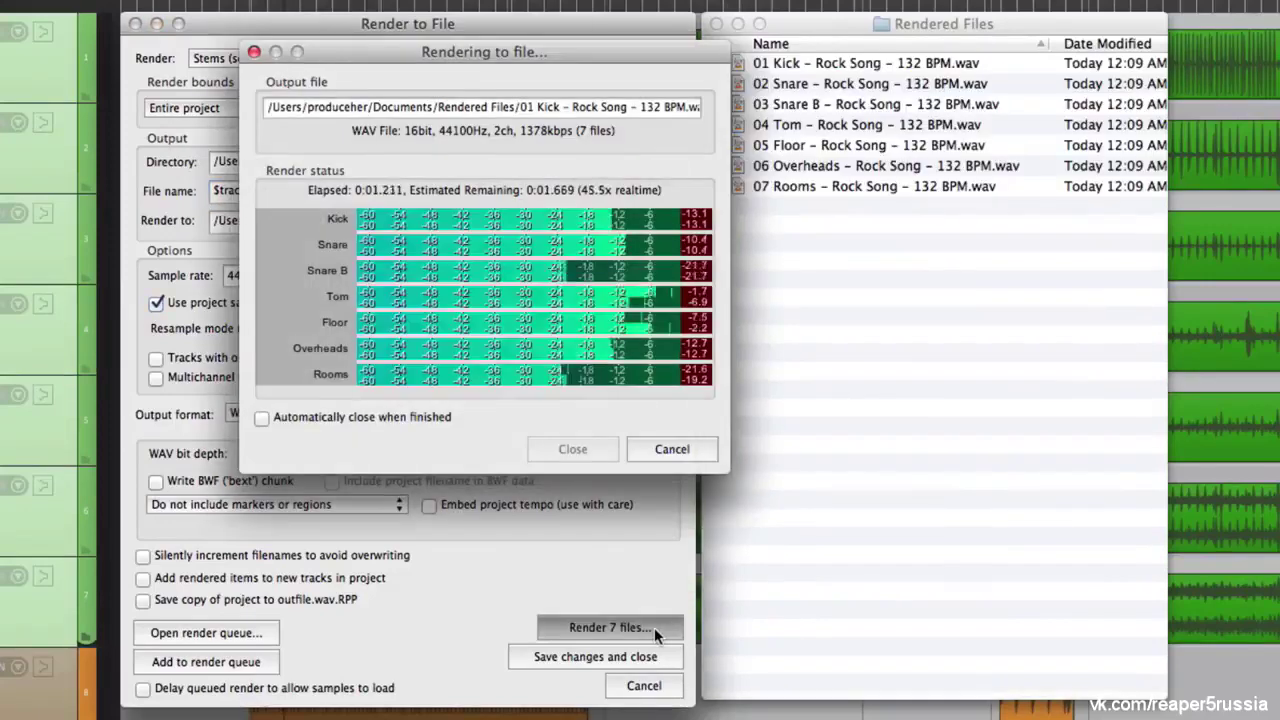
pyautogui.click(664, 449)
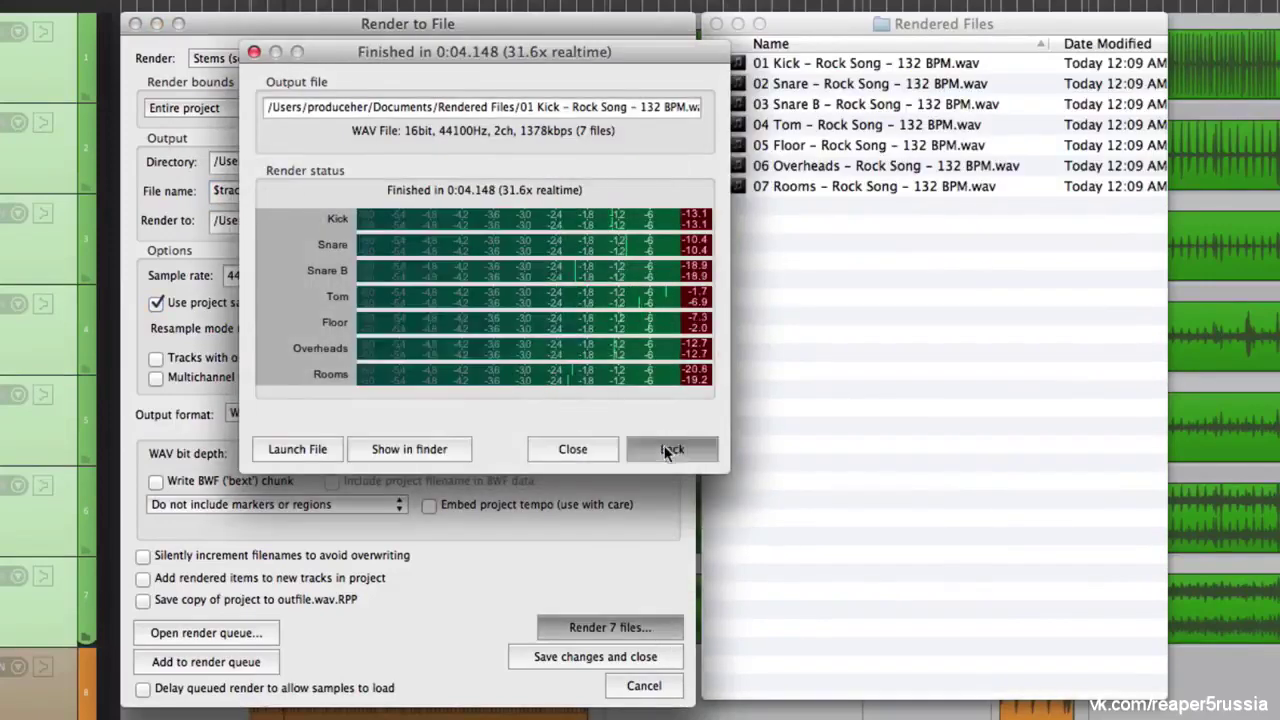
pyautogui.click(913, 246)
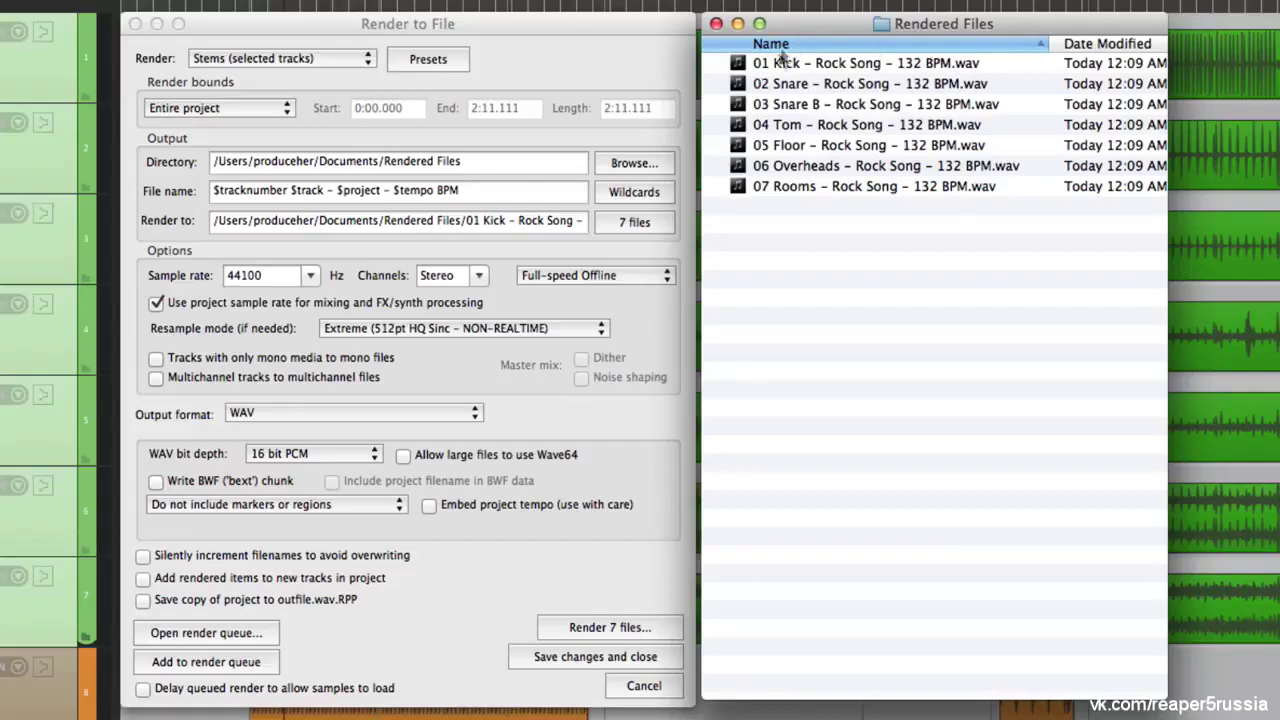
# Check the available file name wildcards and delete all rendered stems from the Rendered Files folder
pyautogui.click(640, 193)
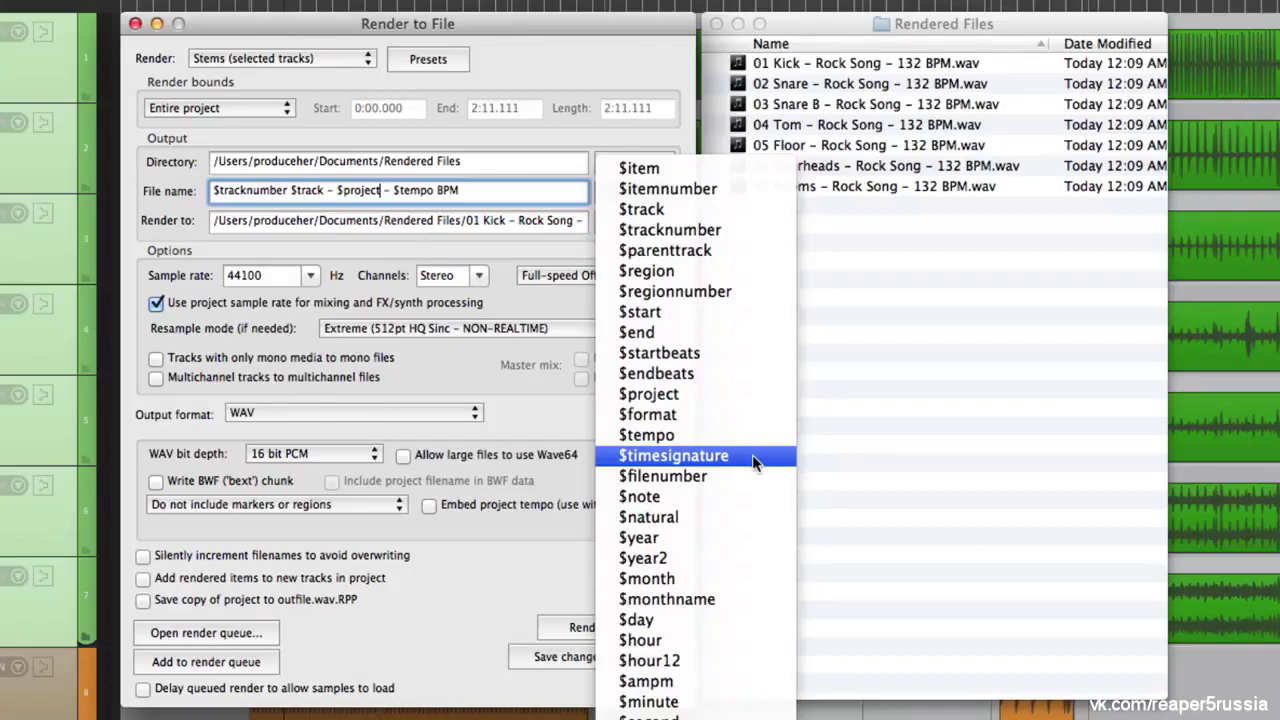
pyautogui.click(918, 388)
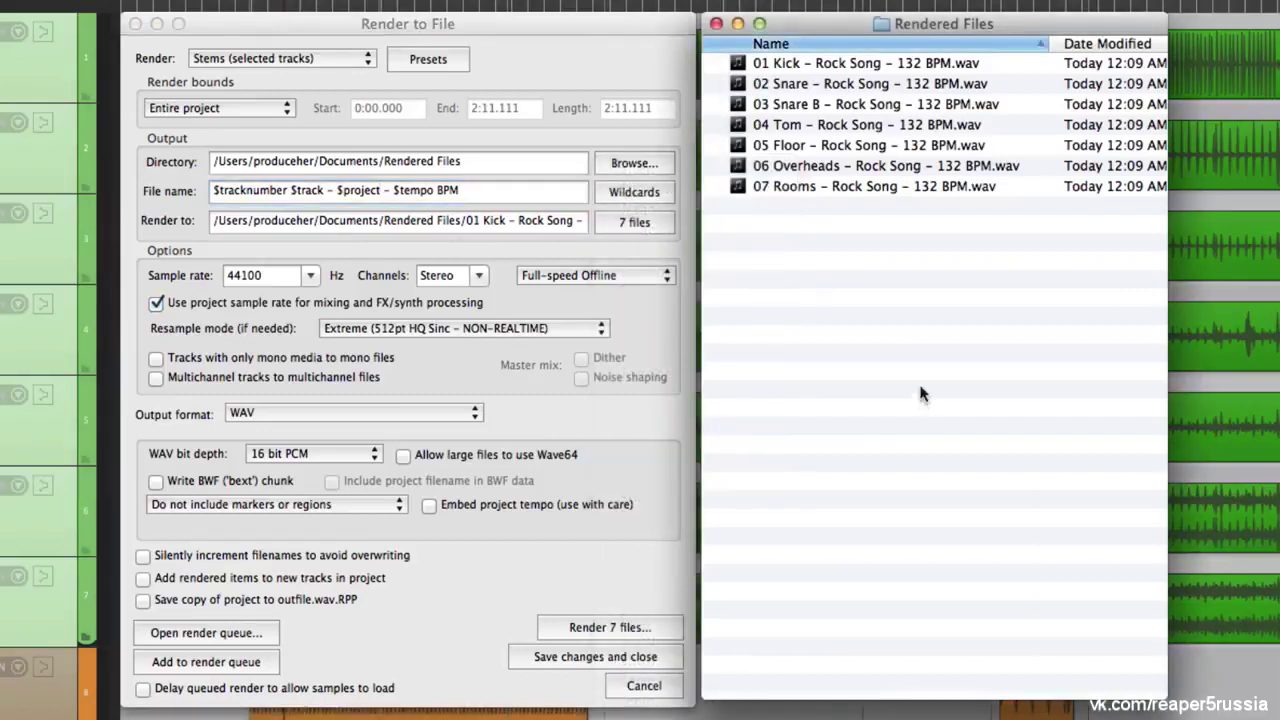
pyautogui.press('super+a')
pyautogui.press('super+BackSpace')
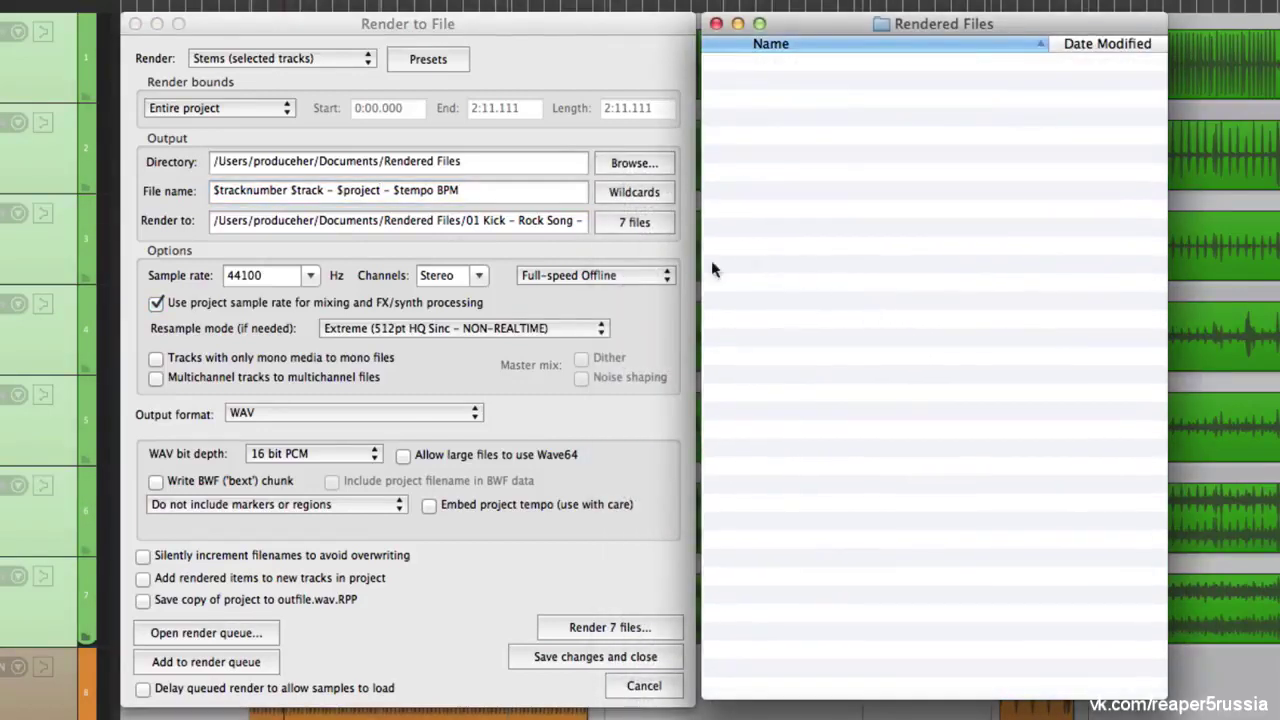
# Render the seven stems into the emptied folder and close the render results
pyautogui.click(553, 596)
pyautogui.click(600, 627)
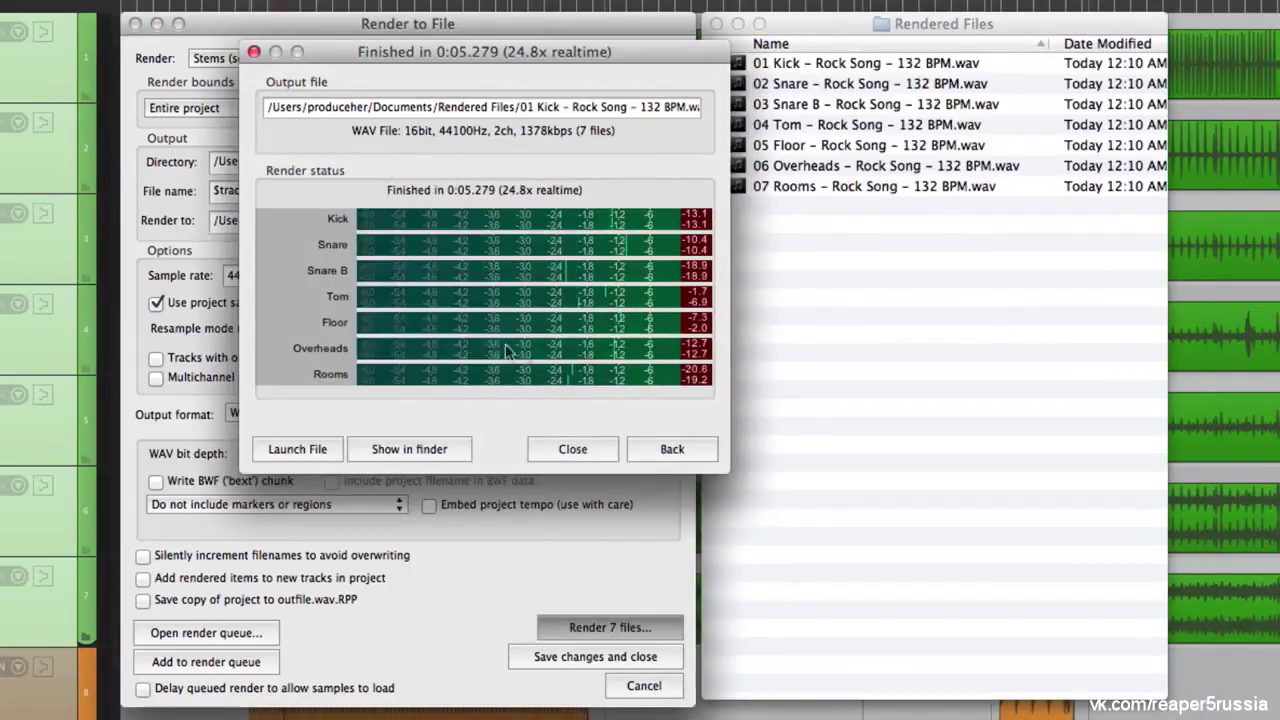
pyautogui.click(575, 449)
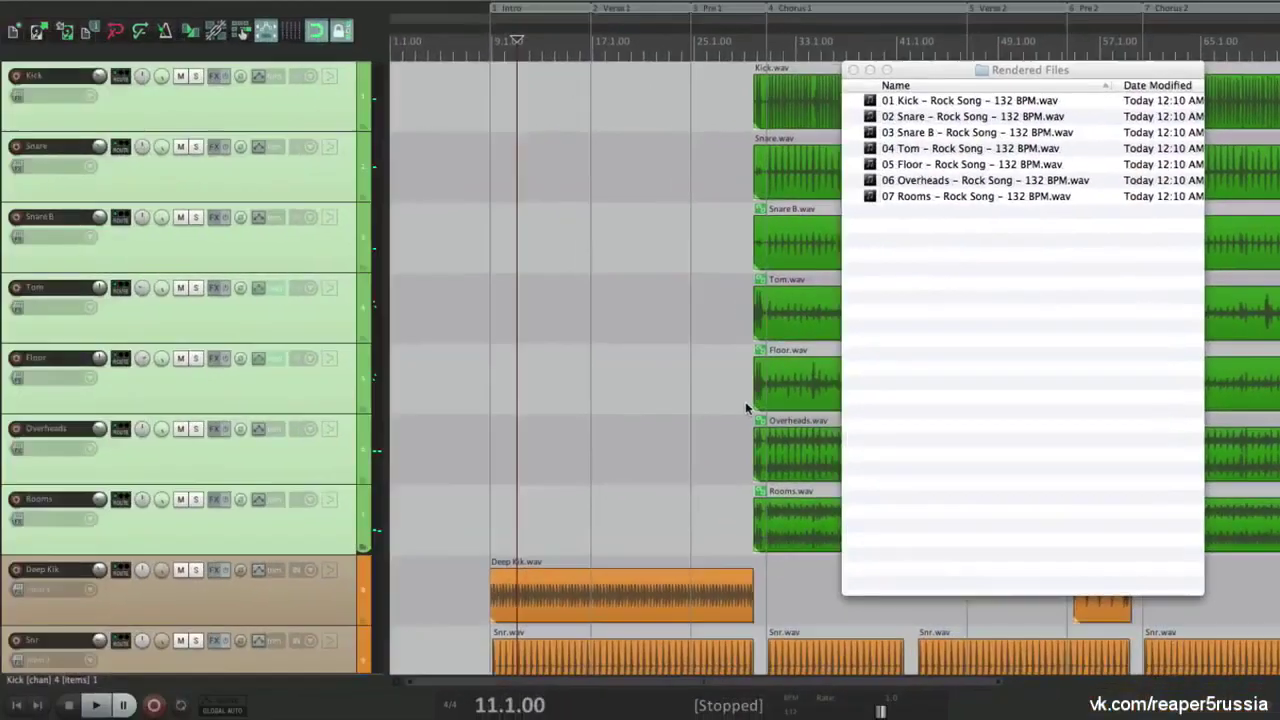
# In the render settings, enable mono files for tracks with only mono media and multichannel files for multichannel tracks
pyautogui.click(692, 243)
pyautogui.hscroll(5, 700, 240)
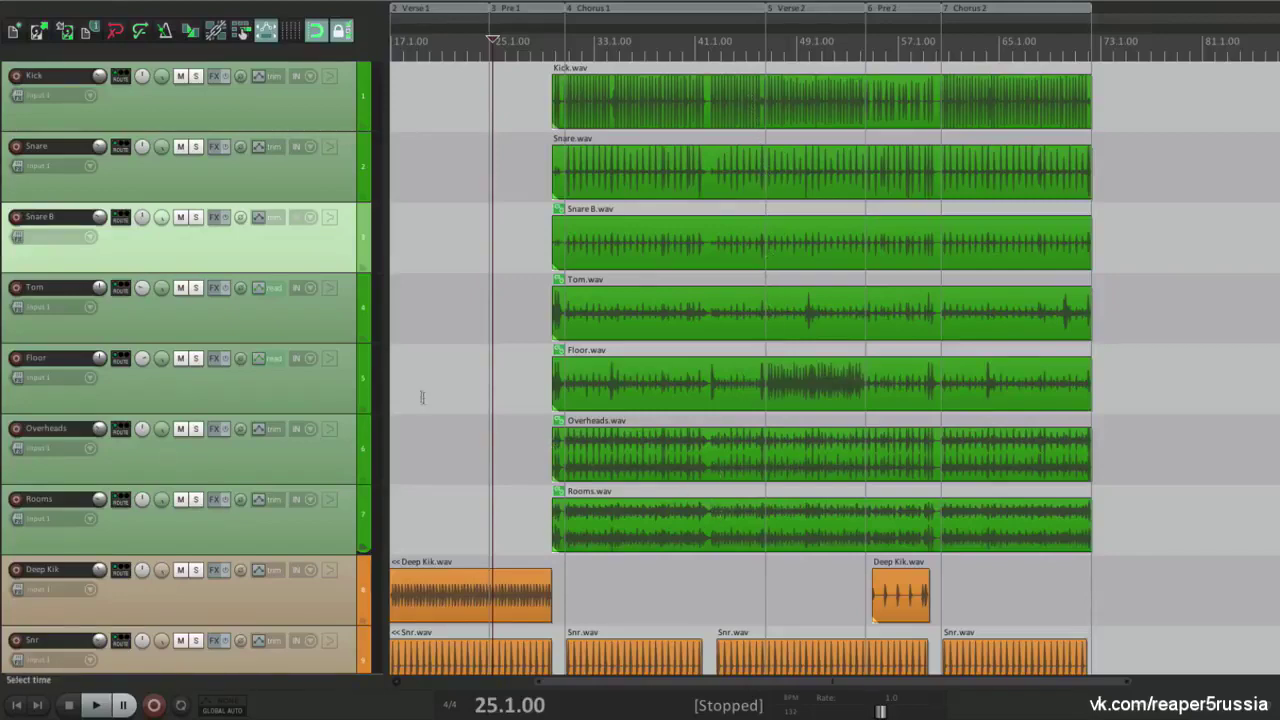
pyautogui.hscroll(-5, 437, 394)
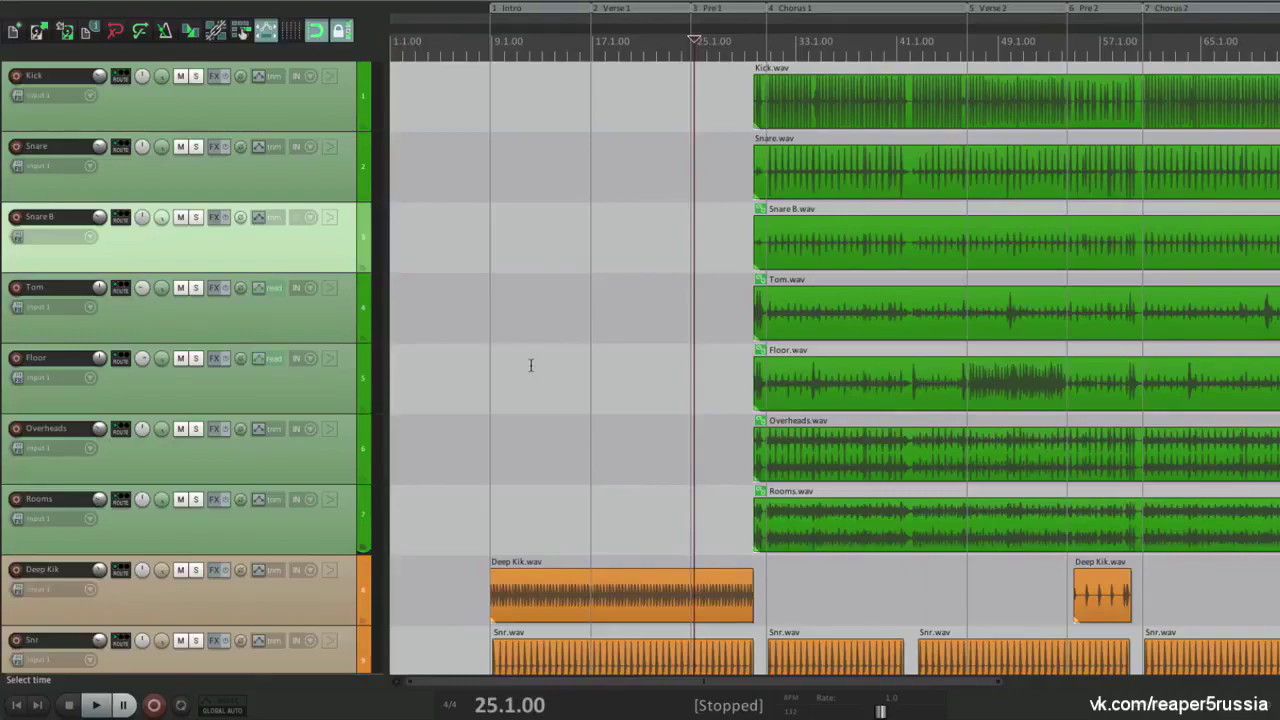
pyautogui.press('super+alt+r')
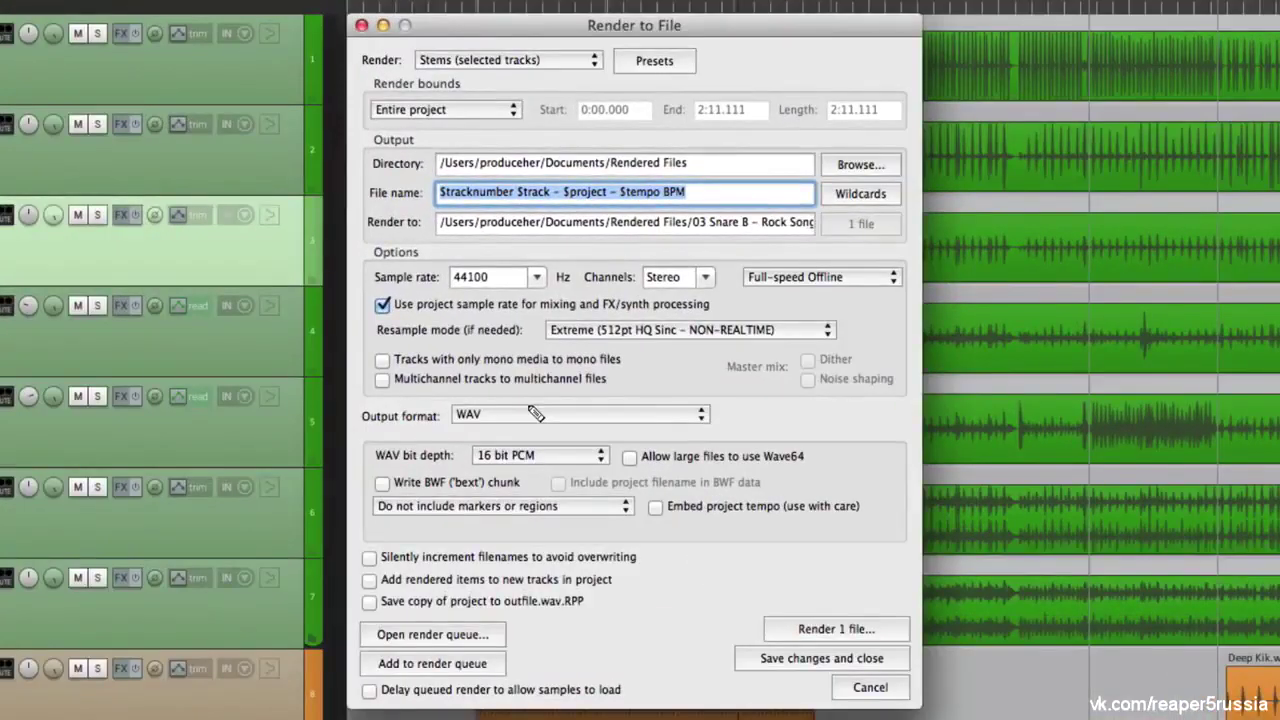
pyautogui.click(383, 361)
pyautogui.click(383, 381)
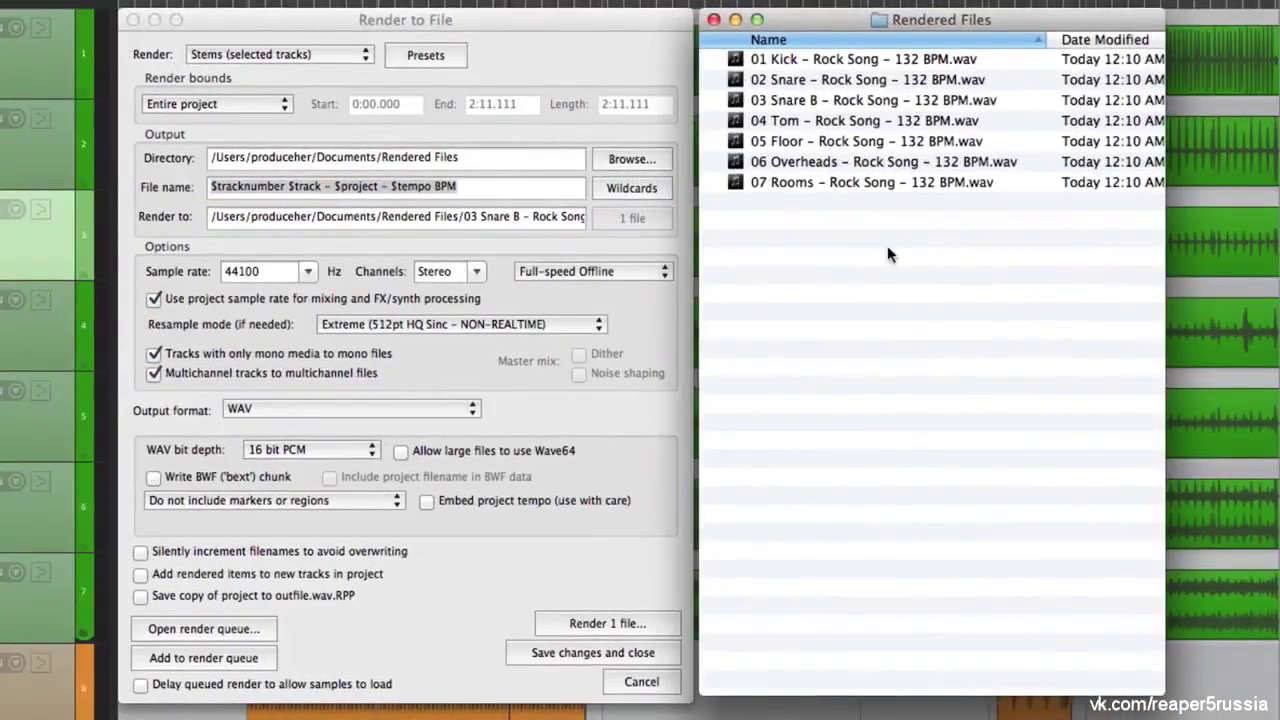
# Empty the Rendered Files folder and render the seven drum stems with the mono and multichannel options enabled
pyautogui.press('super+a')
pyautogui.press('super+BackSpace')
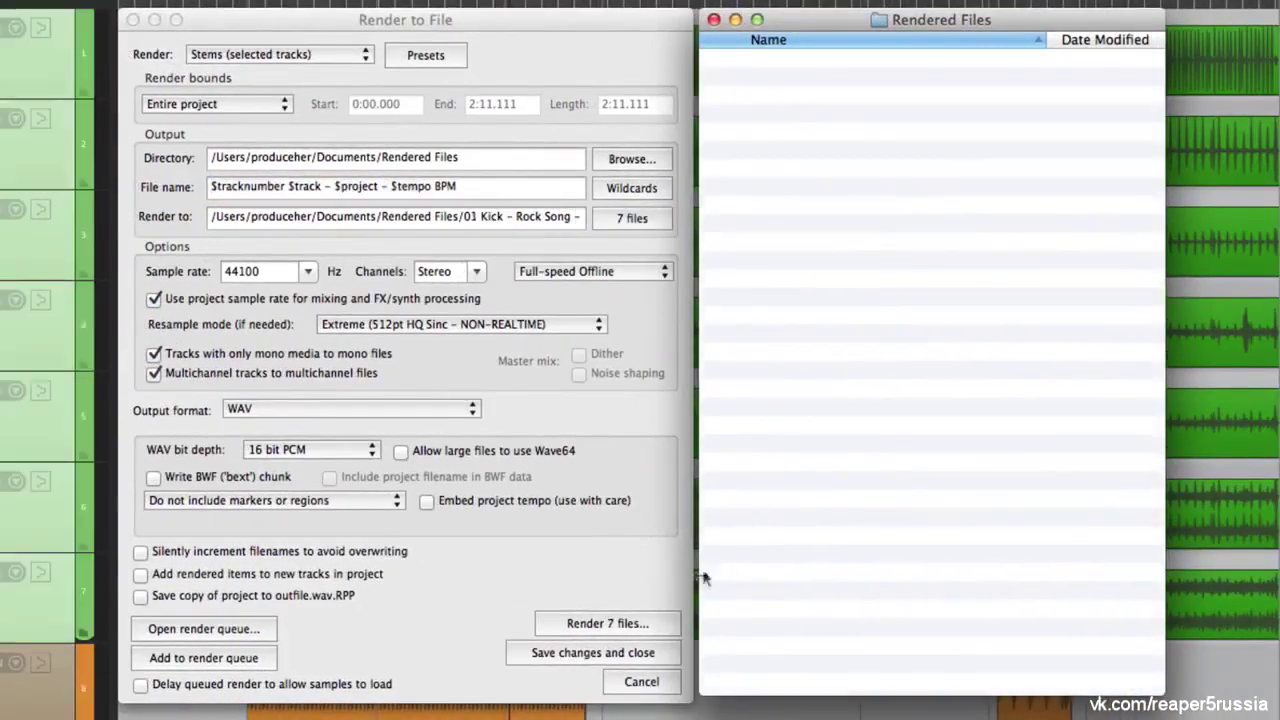
pyautogui.click(641, 627)
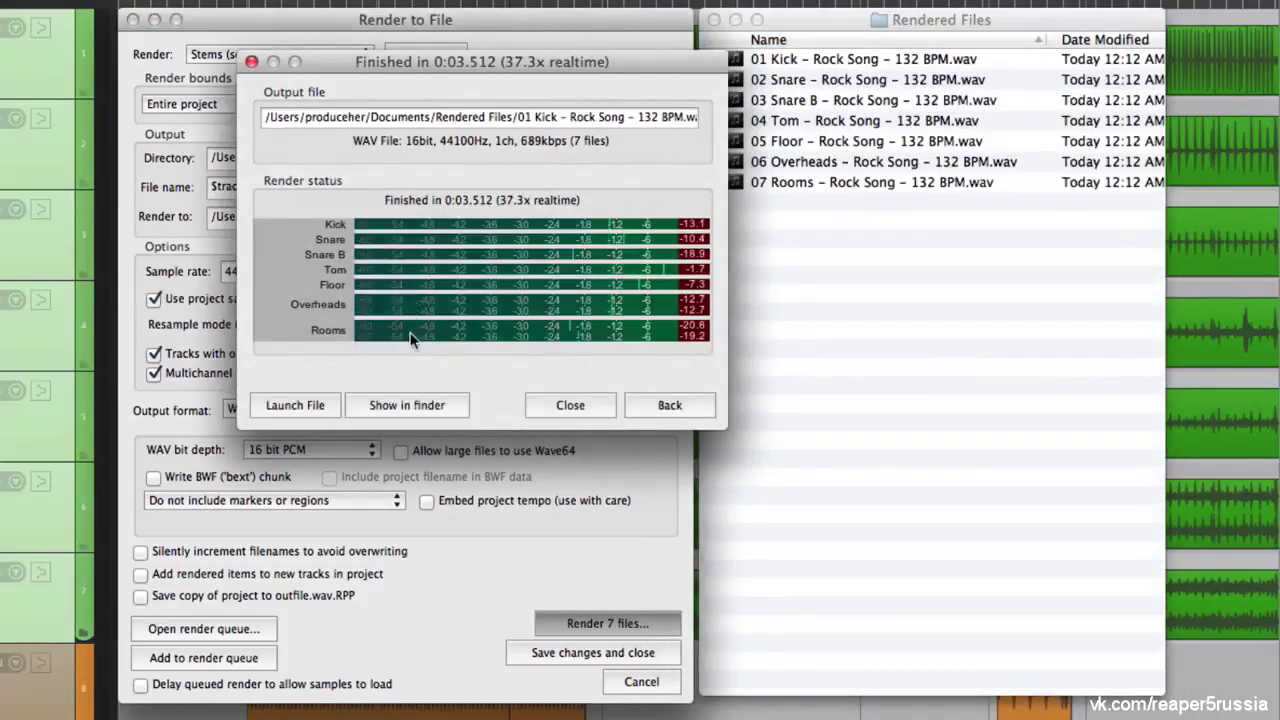
pyautogui.click(645, 399)
# Delete the newly rendered stems from the Rendered Files folder and return to the project's tracks
pyautogui.click(866, 350)
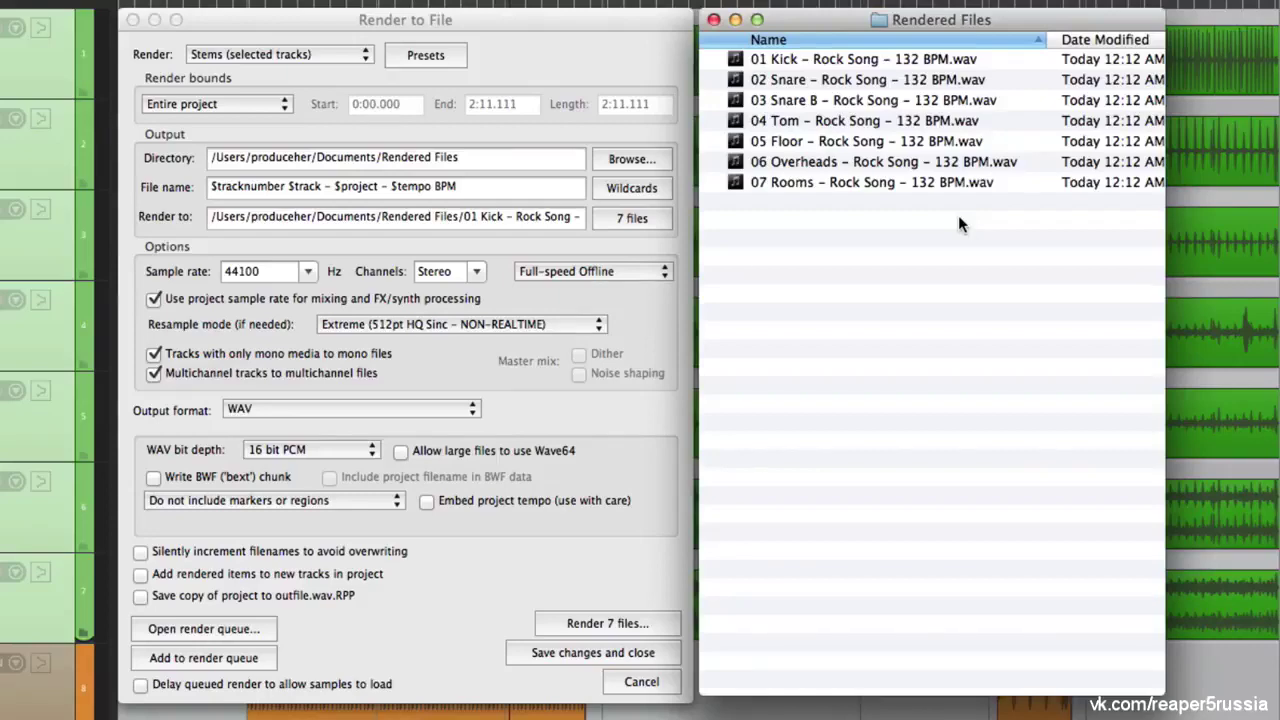
pyautogui.press('super+a')
pyautogui.press('super+BackSpace')
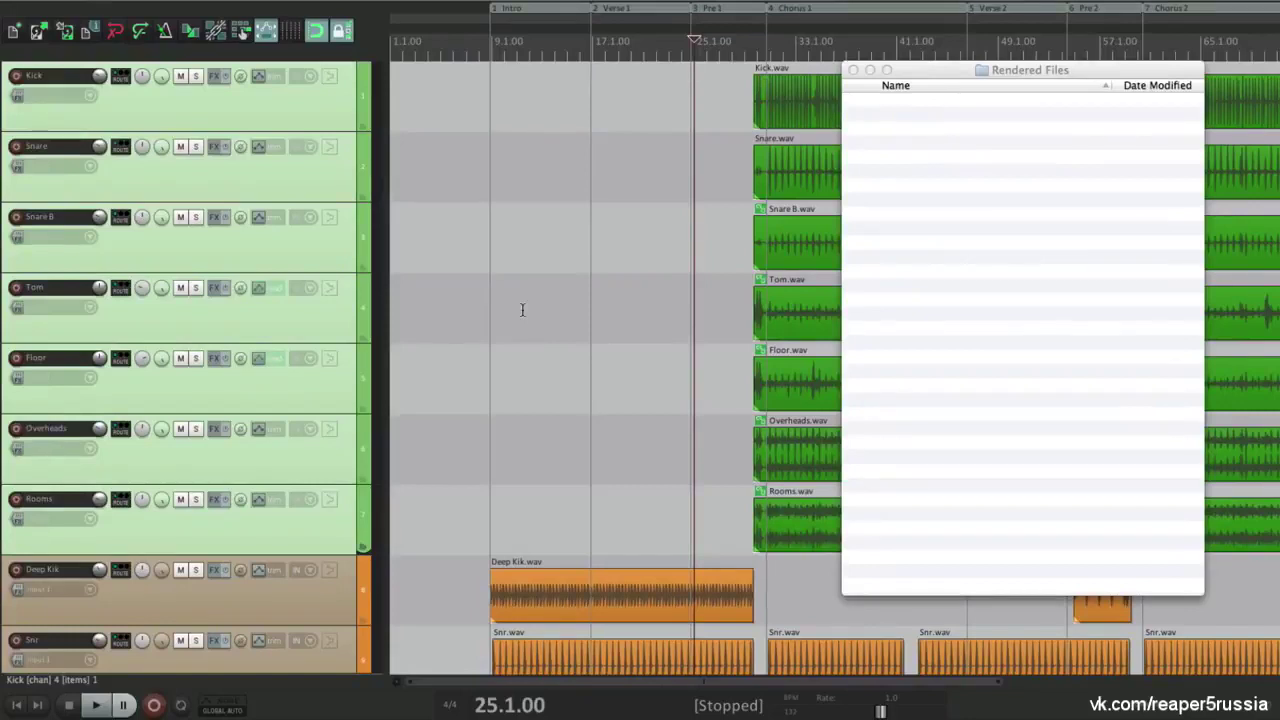
pyautogui.click(481, 212)
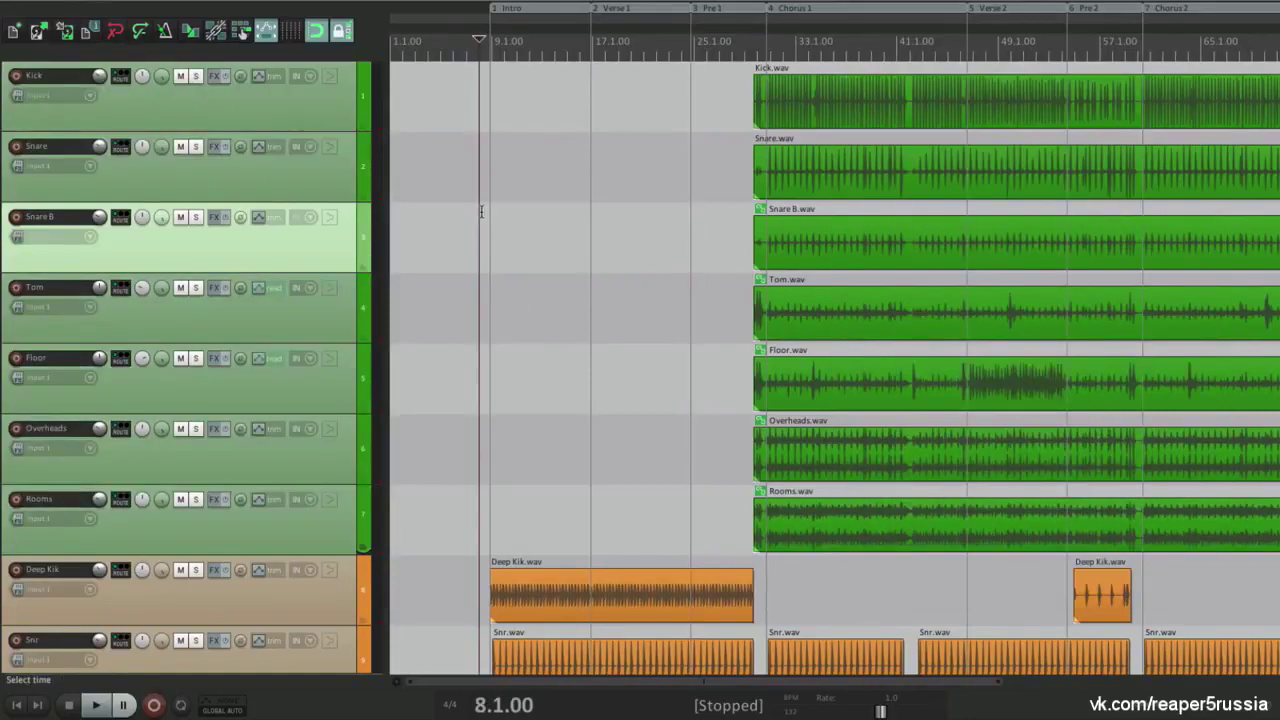
# Insert a new track above the Kick track and turn it into a folder
pyautogui.click(309, 115)
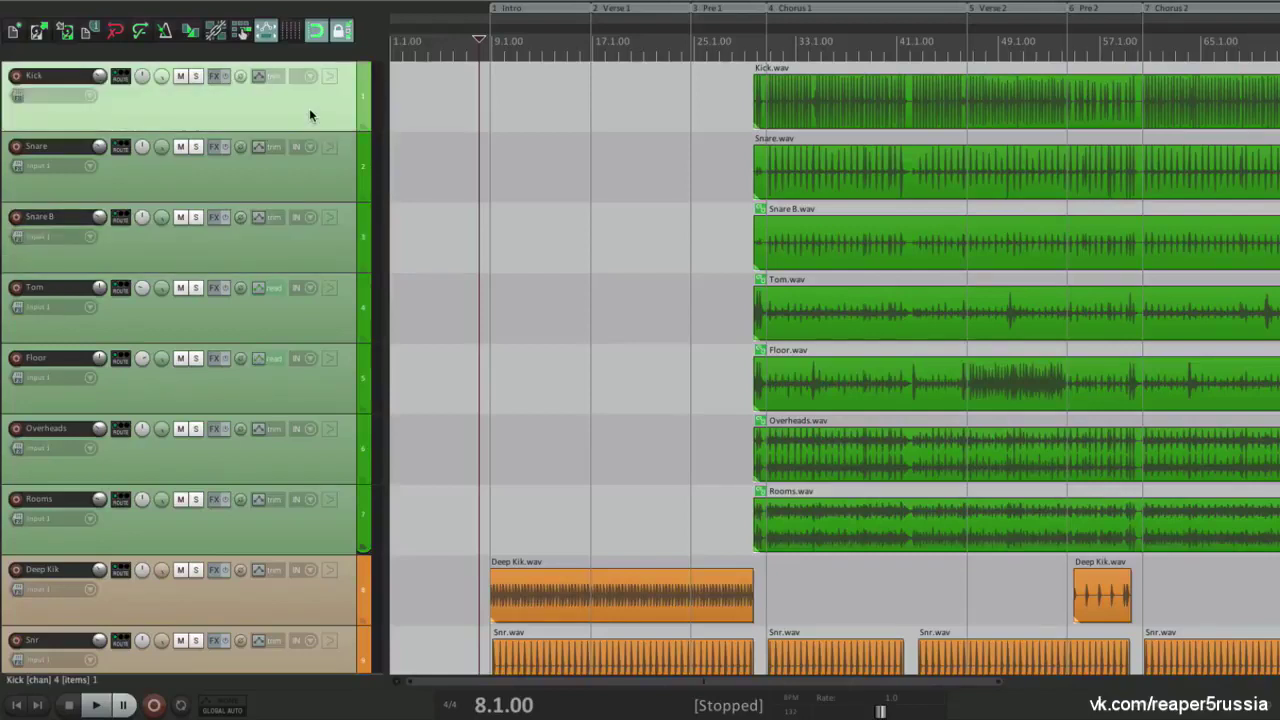
pyautogui.press('super+t')
pyautogui.moveTo(185, 163); pyautogui.dragTo(199, 102)
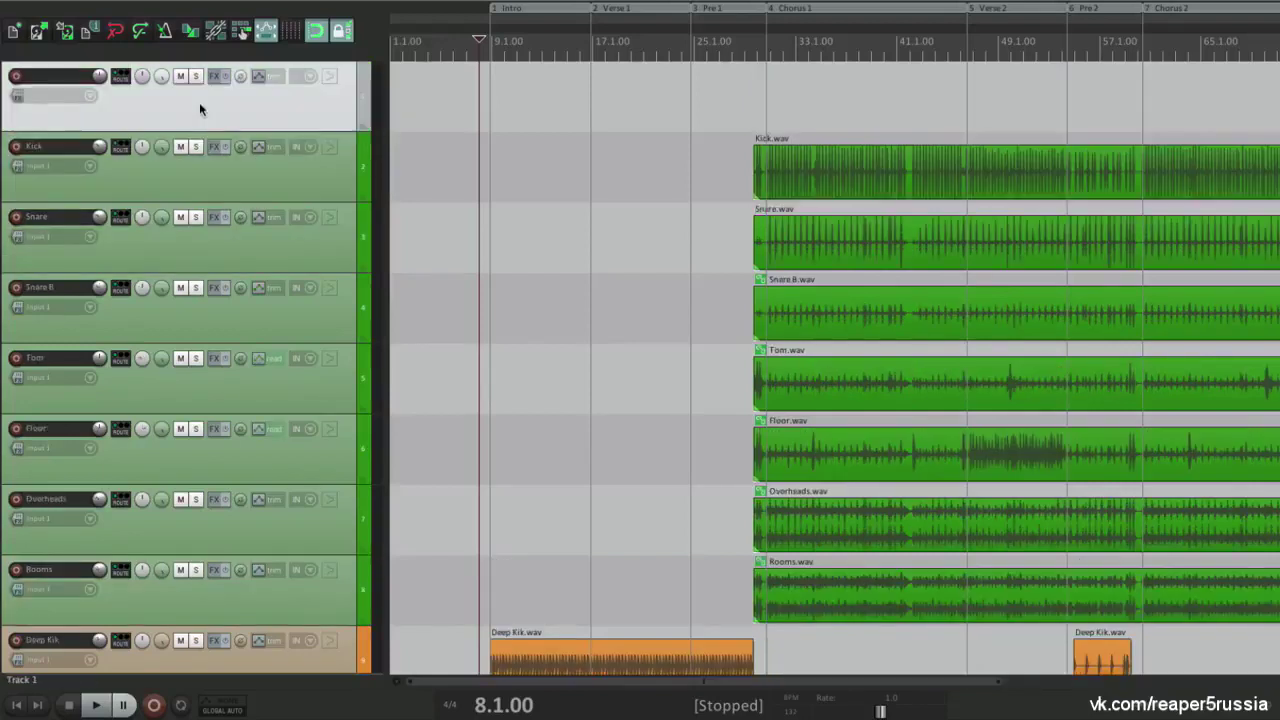
pyautogui.click(363, 128)
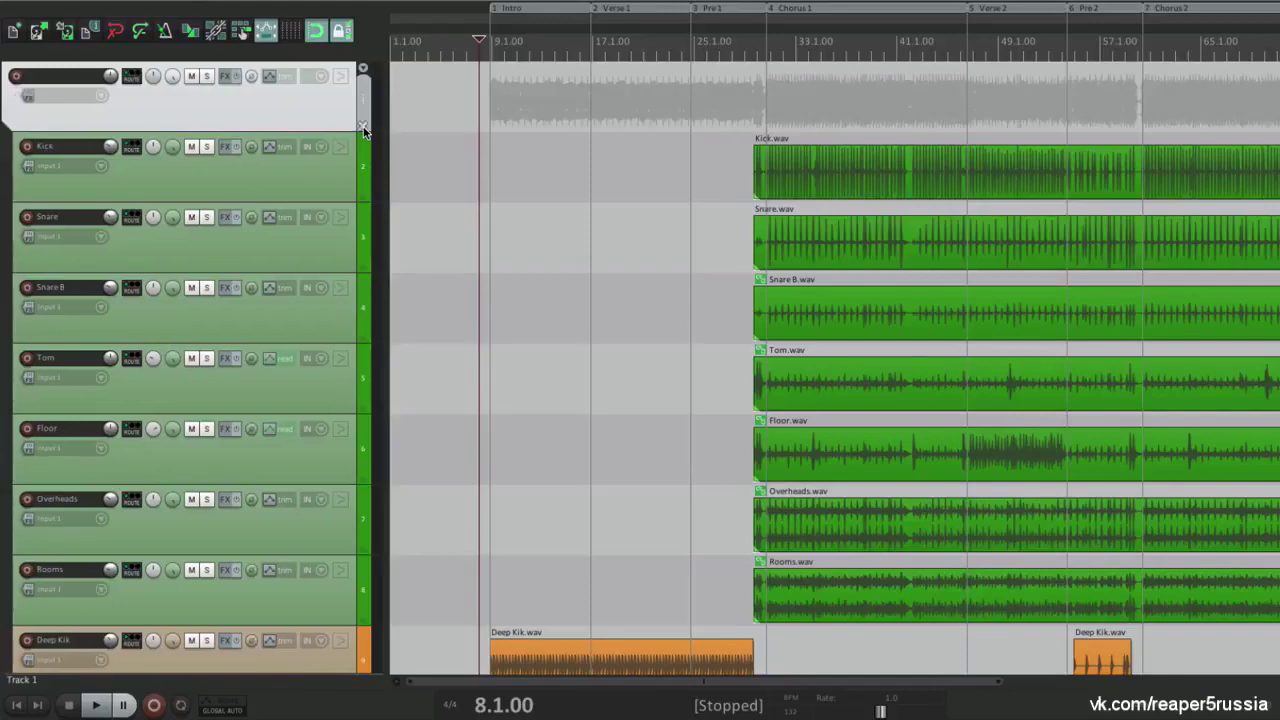
# Name the new folder track Drums and end its folder at the Rooms track
pyautogui.doubleClick(88, 82)
pyautogui.write('Drums')
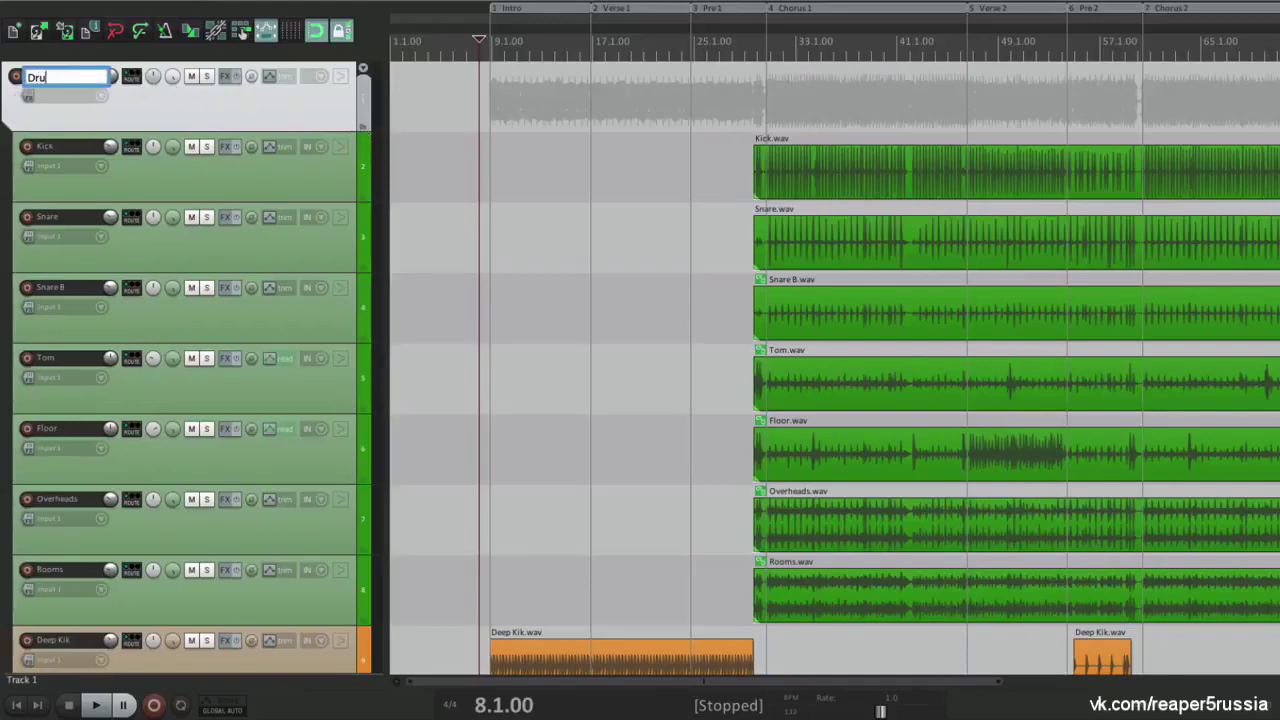
pyautogui.press('Return')
pyautogui.scroll(-3, 276, 301)
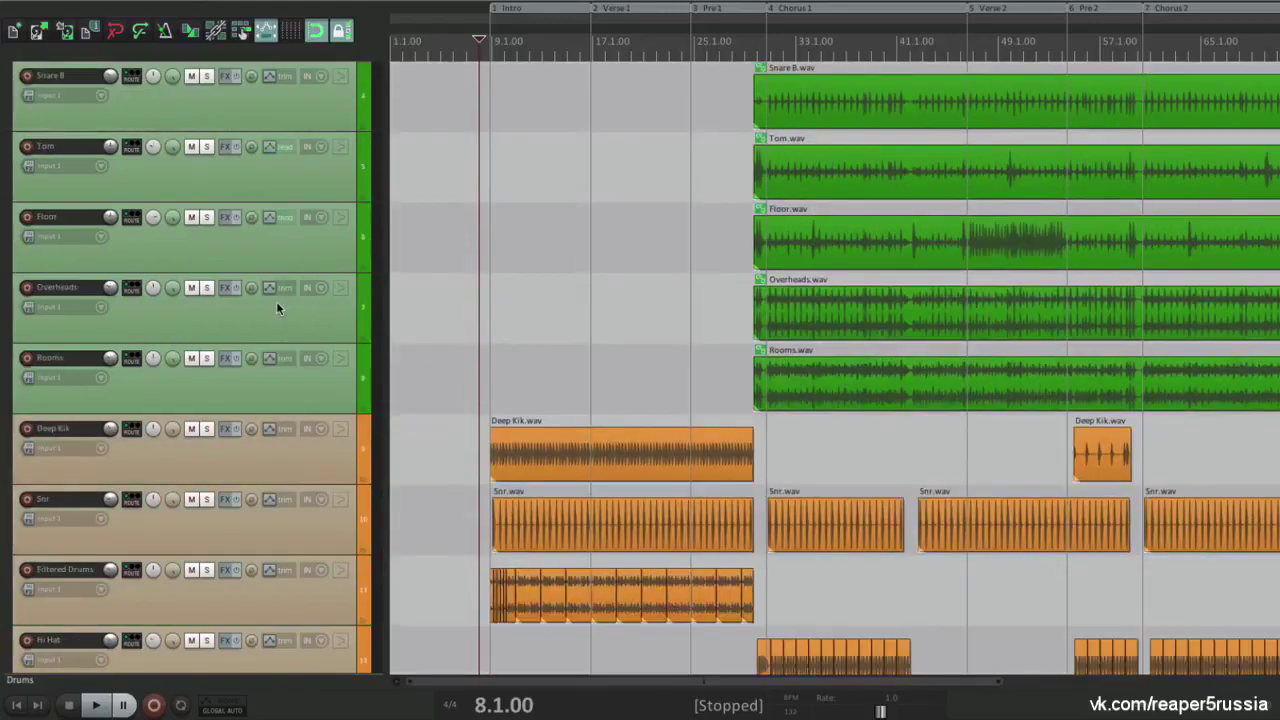
pyautogui.click(363, 406)
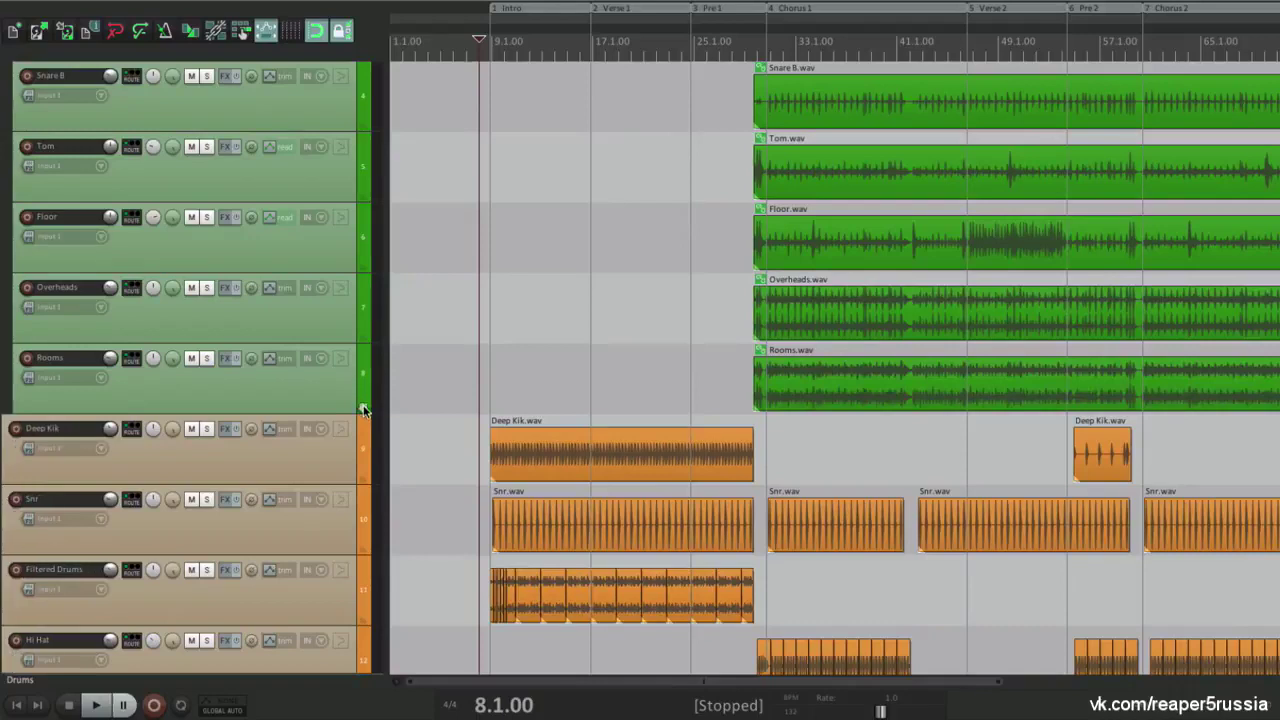
# Insert a folder track named E. Drums below Rooms, grouping the tracks from Deep Kik to Distorted Hats
pyautogui.click(278, 402)
pyautogui.hotkey('ctrl', 't')
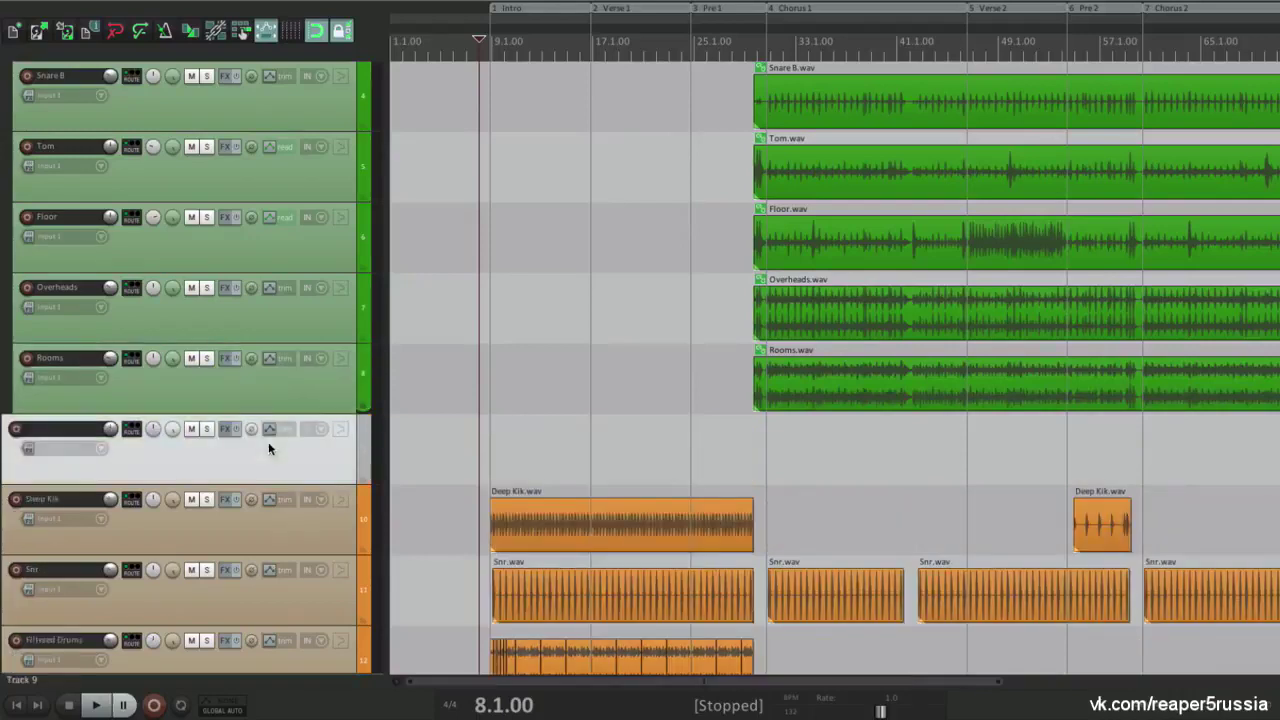
pyautogui.doubleClick(52, 432)
pyautogui.write('E. Drums')
pyautogui.press('Return')
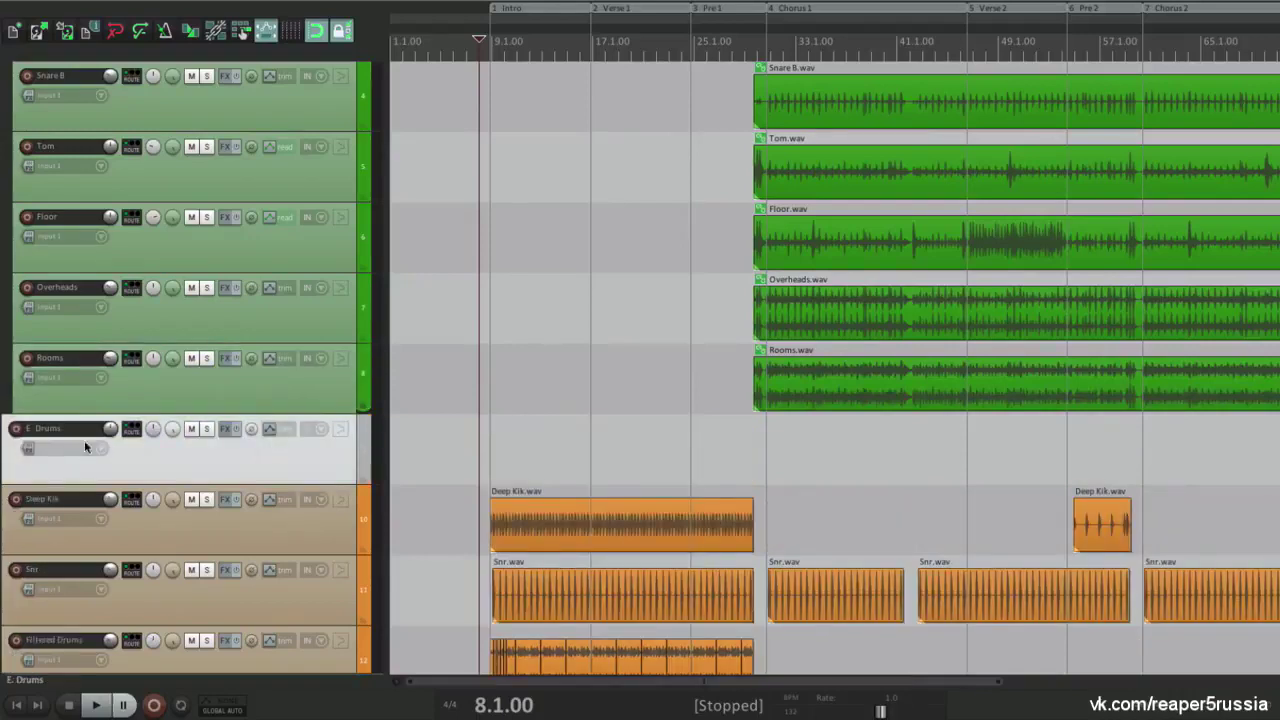
pyautogui.click(363, 478)
pyautogui.scroll(-5, 450, 484)
# Insert a folder track named Bass below Distorted Hats to hold the bass tracks
pyautogui.click(306, 443)
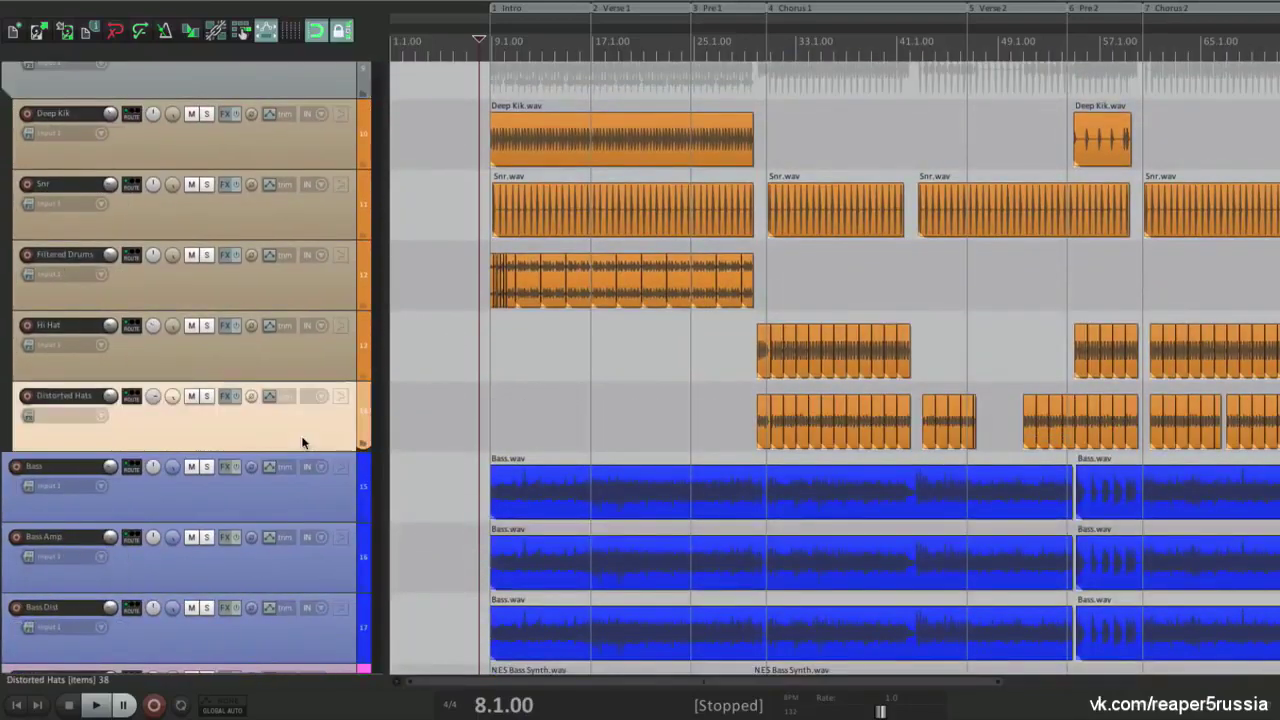
pyautogui.hotkey('ctrl', 't')
pyautogui.click(363, 512)
pyautogui.doubleClick(60, 466)
pyautogui.write('Bass')
pyautogui.press('Return')
# End the Bass folder at Bass Dist and insert a folder track named Keys above NES Bass Synth
pyautogui.scroll(-5, 306, 369)
pyautogui.click(306, 369)
pyautogui.hotkey('ctrl', 't')
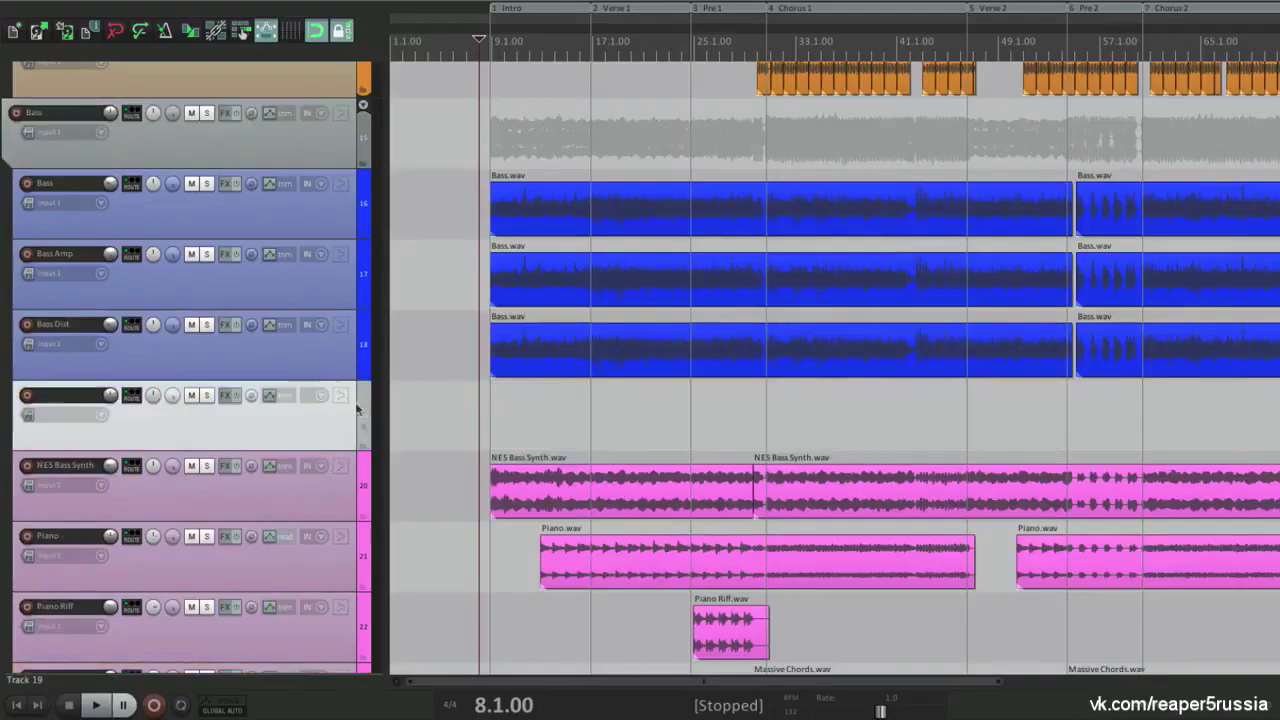
pyautogui.click(363, 400)
pyautogui.doubleClick(60, 396)
pyautogui.write('Keysa')
pyautogui.press('BackSpace')
pyautogui.press('Return')
# End the Keys folder at Massive Chords and insert a folder track named Guitars above Guitar 1
pyautogui.scroll(-4, 406, 491)
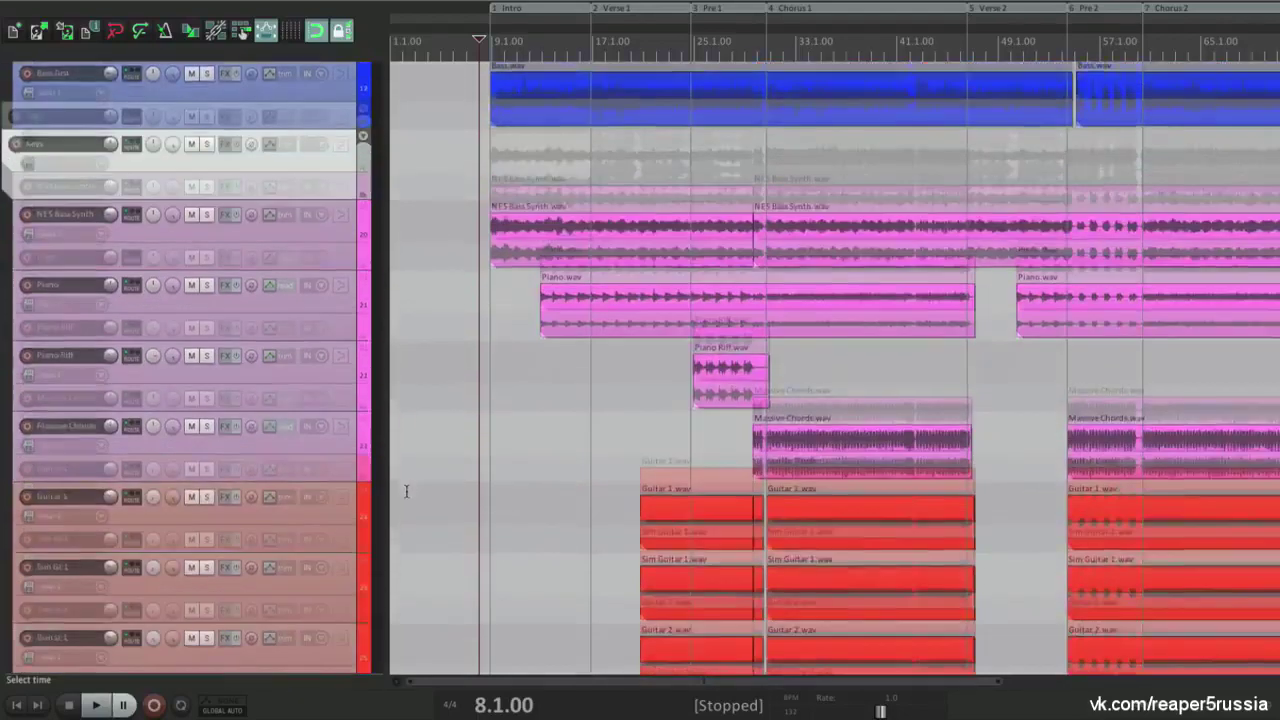
pyautogui.click(363, 449)
pyautogui.hotkey('ctrl', 't')
pyautogui.doubleClick(66, 470)
pyautogui.write('cuitars')
pyautogui.press('Return')
pyautogui.click(363, 519)
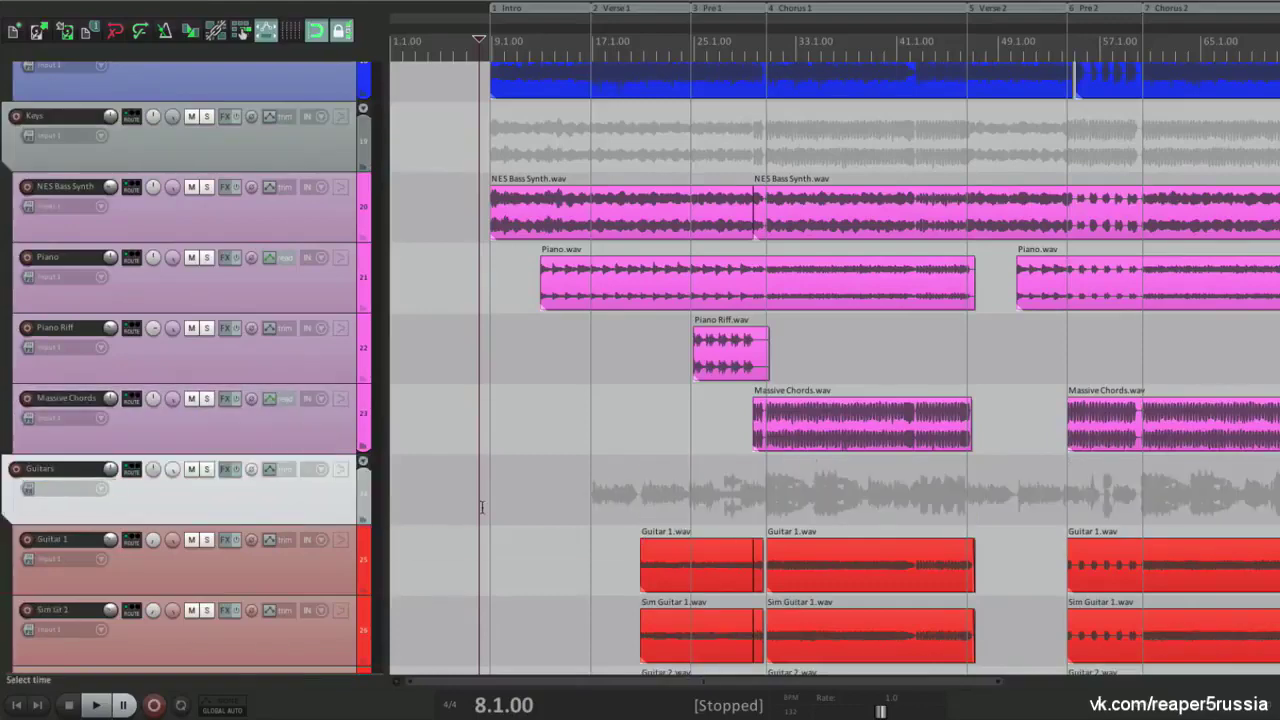
# End the Guitars folder at Chrs Guitar 2 and insert a folder track named Vocals above Verse Vox
pyautogui.scroll(-6, 481, 507)
pyautogui.click(303, 512)
pyautogui.hotkey('ctrl', 't')
pyautogui.click(363, 531)
pyautogui.scroll(-3, 463, 533)
pyautogui.doubleClick(84, 304)
pyautogui.write('Voca')
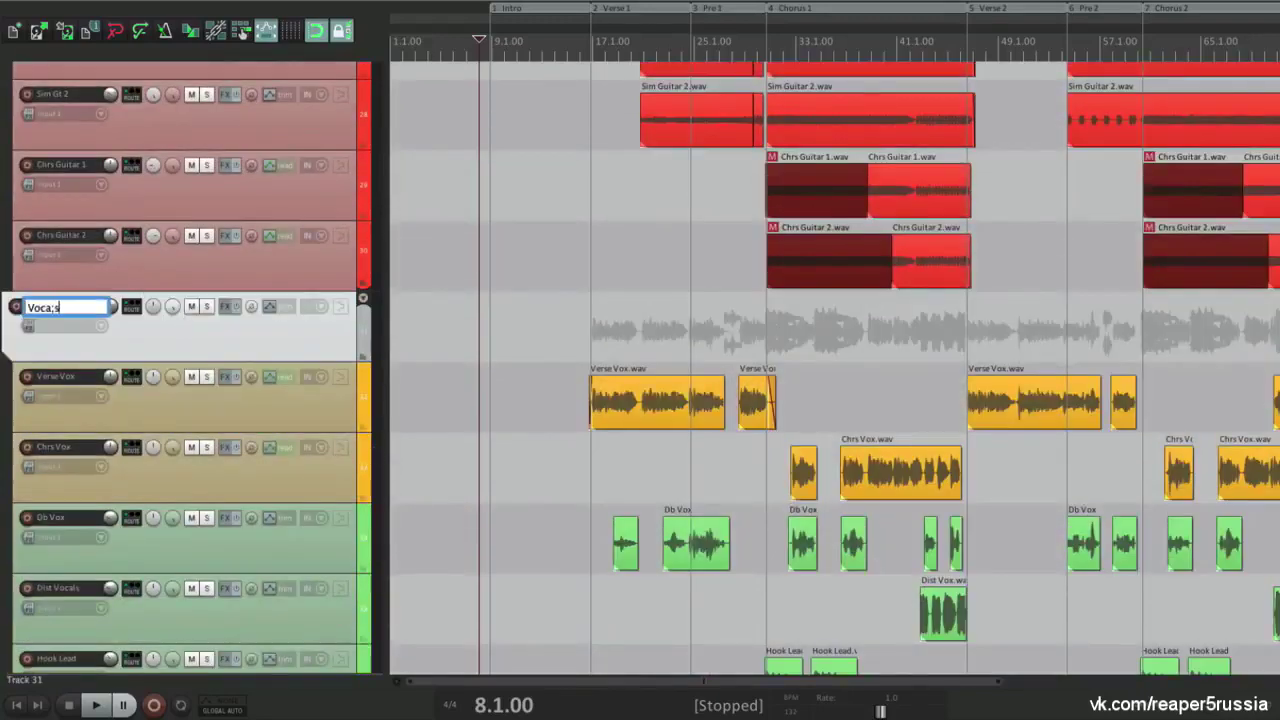
pyautogui.write('ls')
pyautogui.press('Return')
# End the Vocals folder at Chrs Vox and insert a folder track named Bk Vox above Db Vox
pyautogui.scroll(-2, 449, 411)
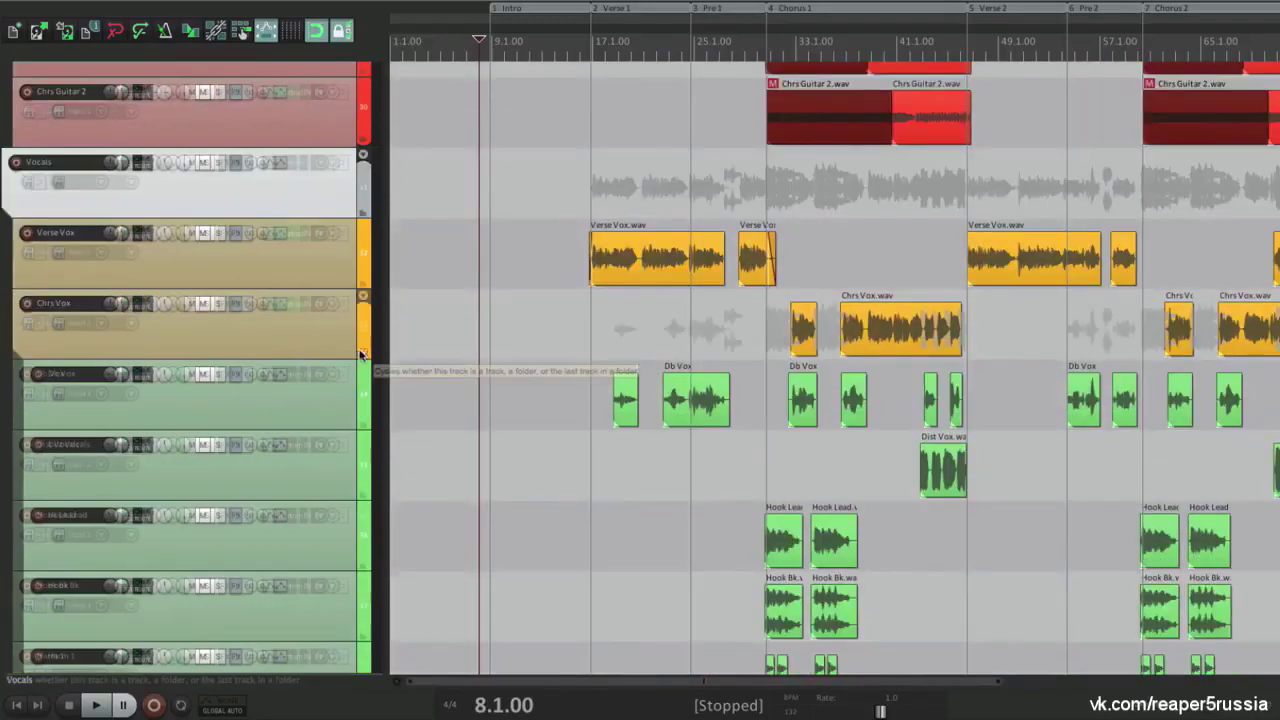
pyautogui.click(286, 343)
pyautogui.hotkey('ctrl', 't')
pyautogui.click(364, 400)
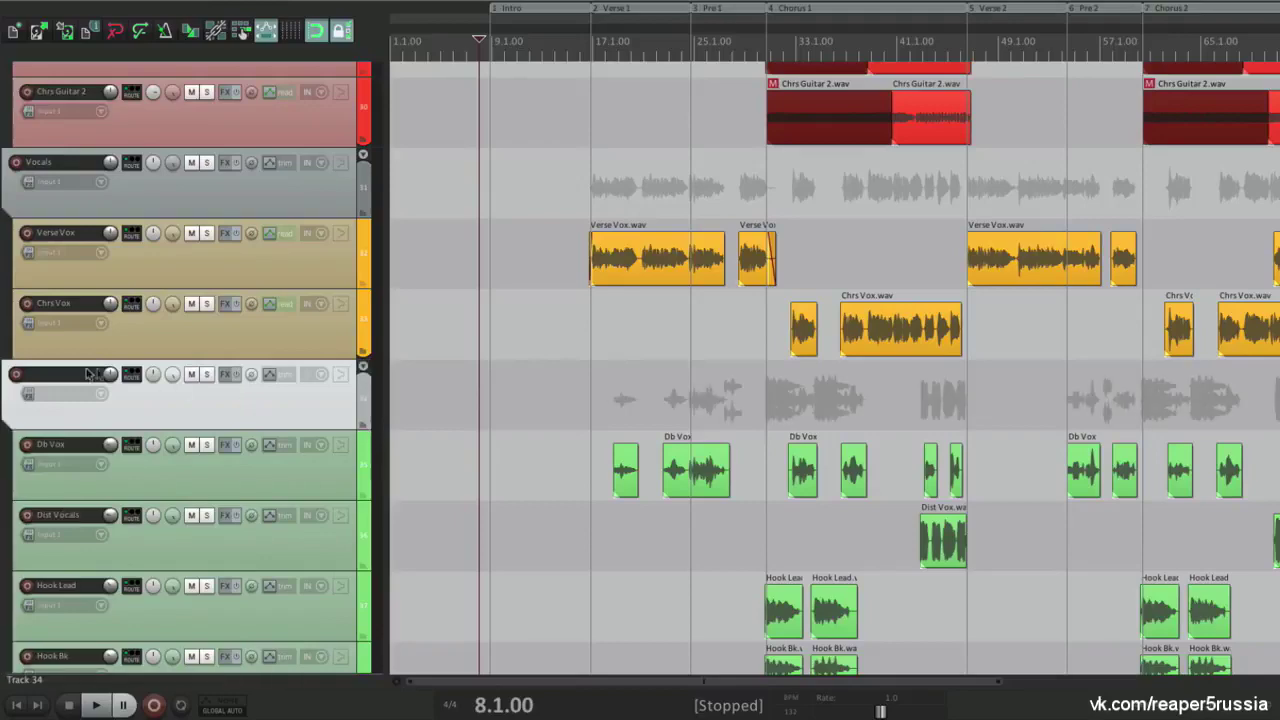
pyautogui.doubleClick(80, 374)
pyautogui.write('Bk Vox')
pyautogui.press('Return')
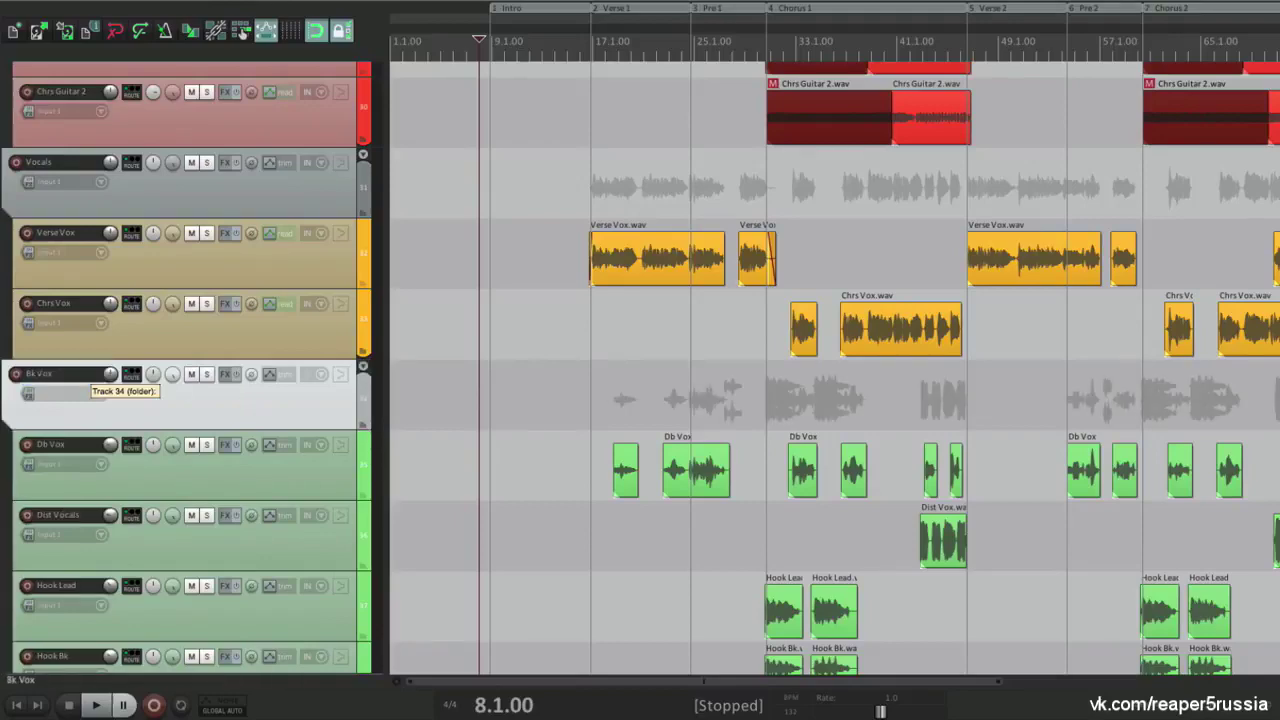
# Shrink the child tracks of every folder to compact height and select the E. Drums folder track
pyautogui.click(363, 367)
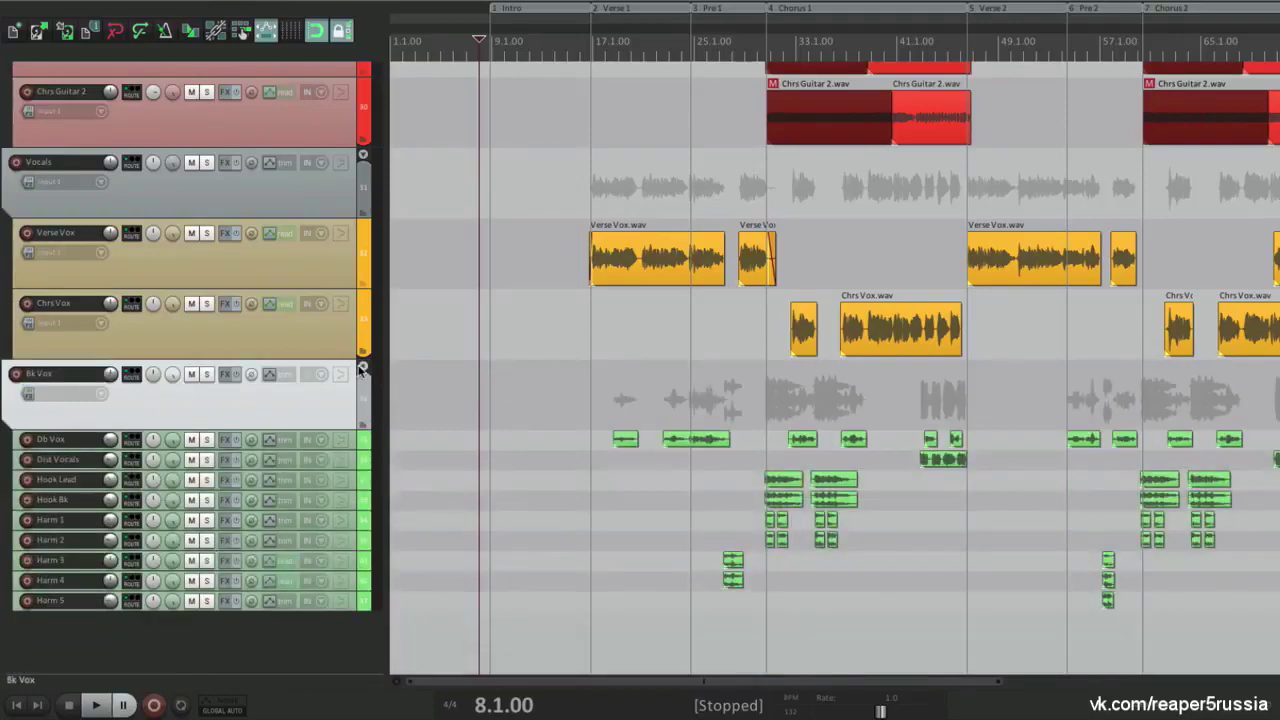
pyautogui.click(363, 155)
pyautogui.scroll(10, 488, 262)
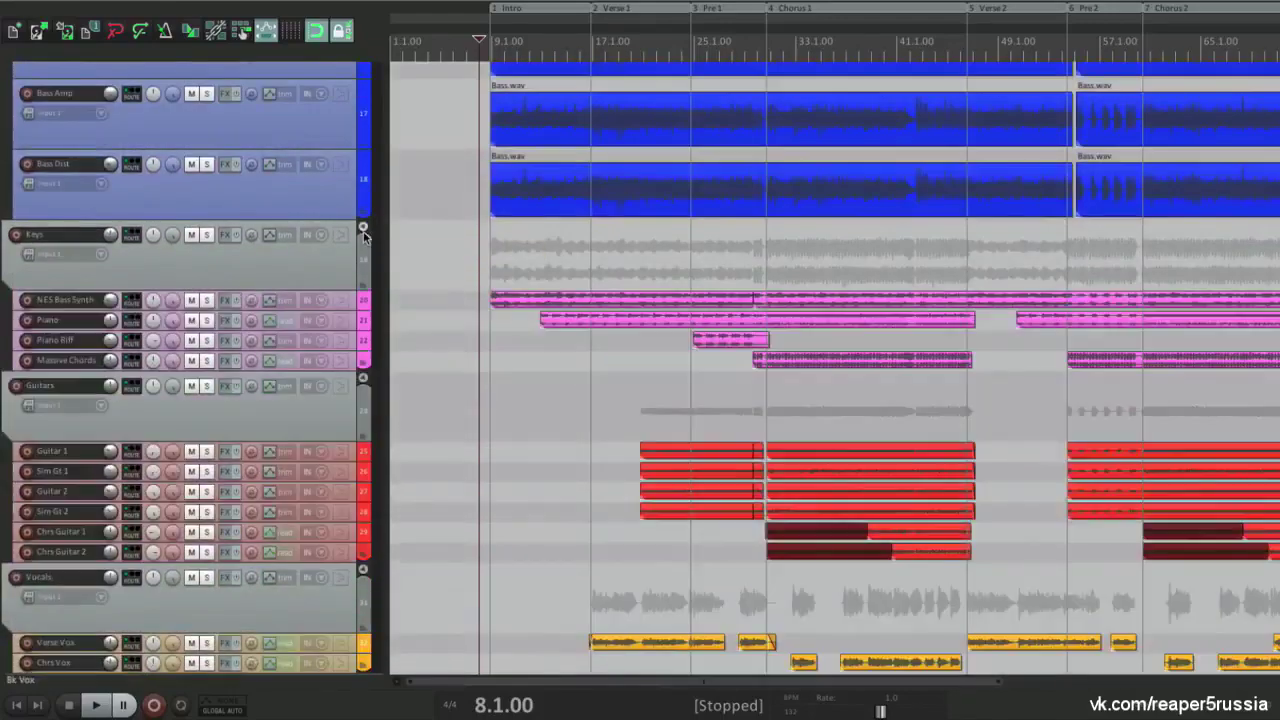
pyautogui.click(458, 213)
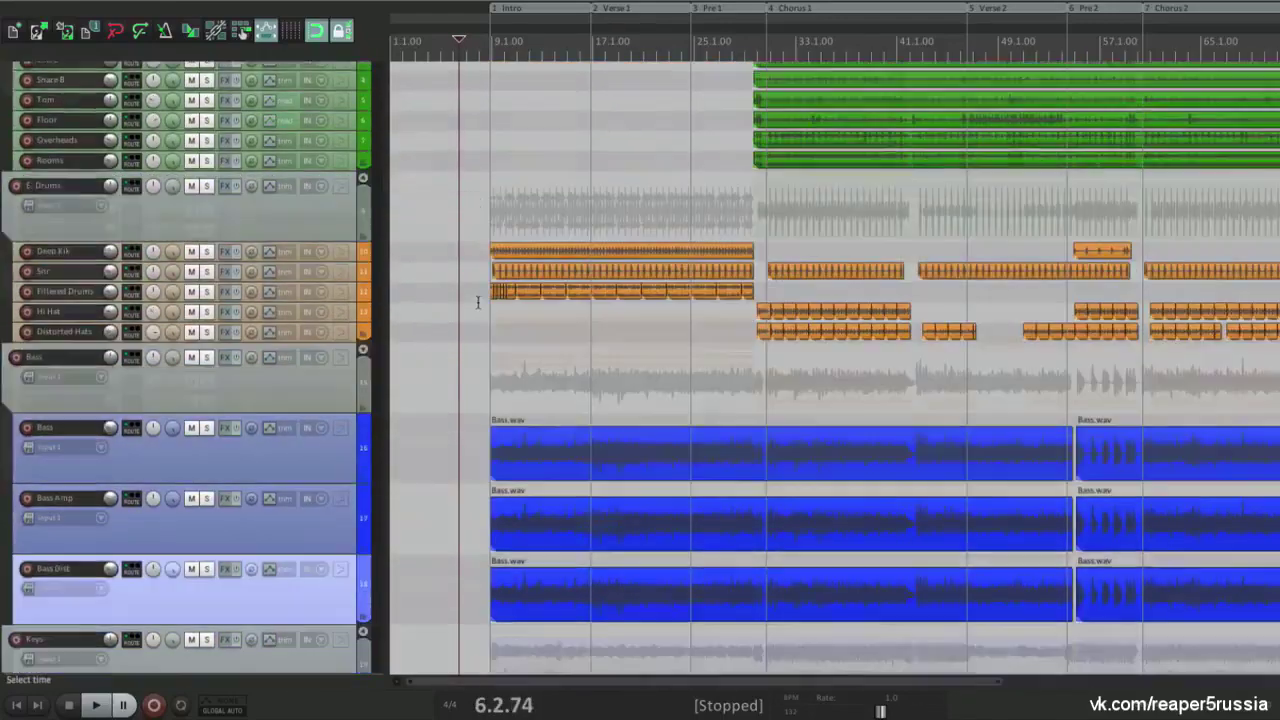
pyautogui.scroll(3, 460, 337)
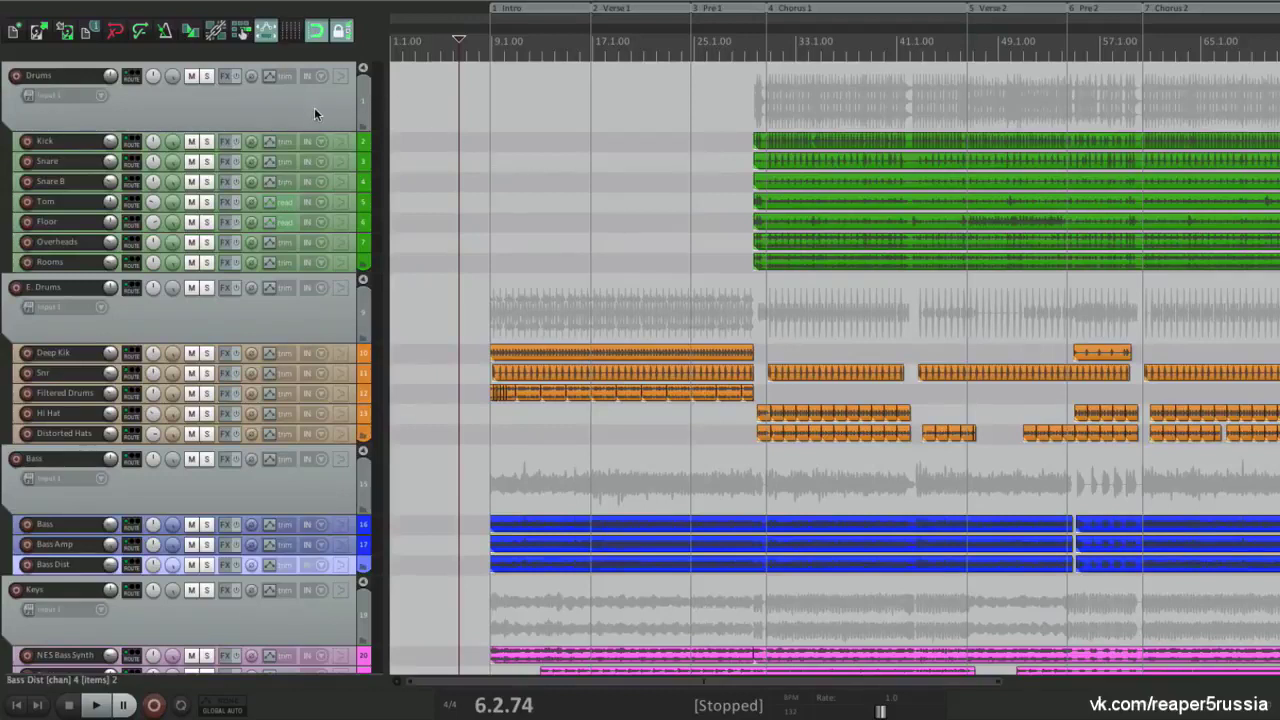
pyautogui.click(294, 321)
pyautogui.scroll(-3, 310, 330)
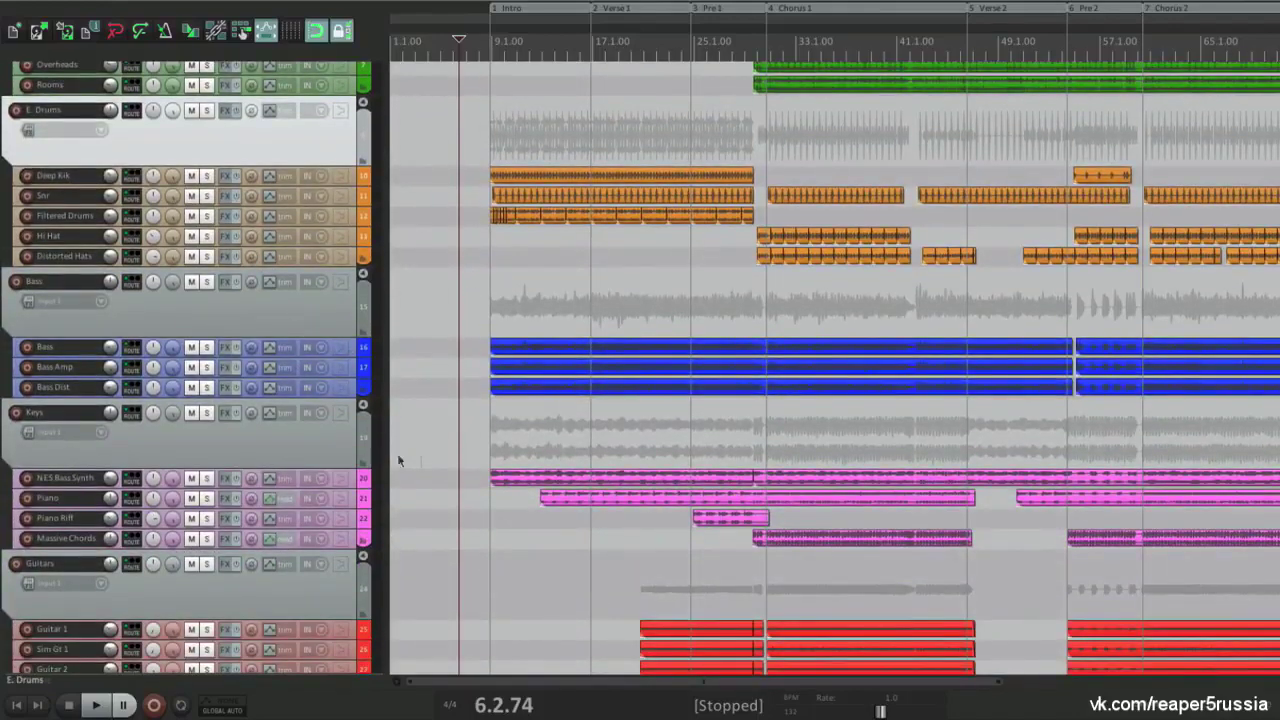
# Select all the folder tracks together: Drums, E. Drums, Bass, Keys, Guitars, Vocals and Bk Vox
pyautogui.scroll(-1, 440, 471)
pyautogui.scroll(-5, 440, 471)
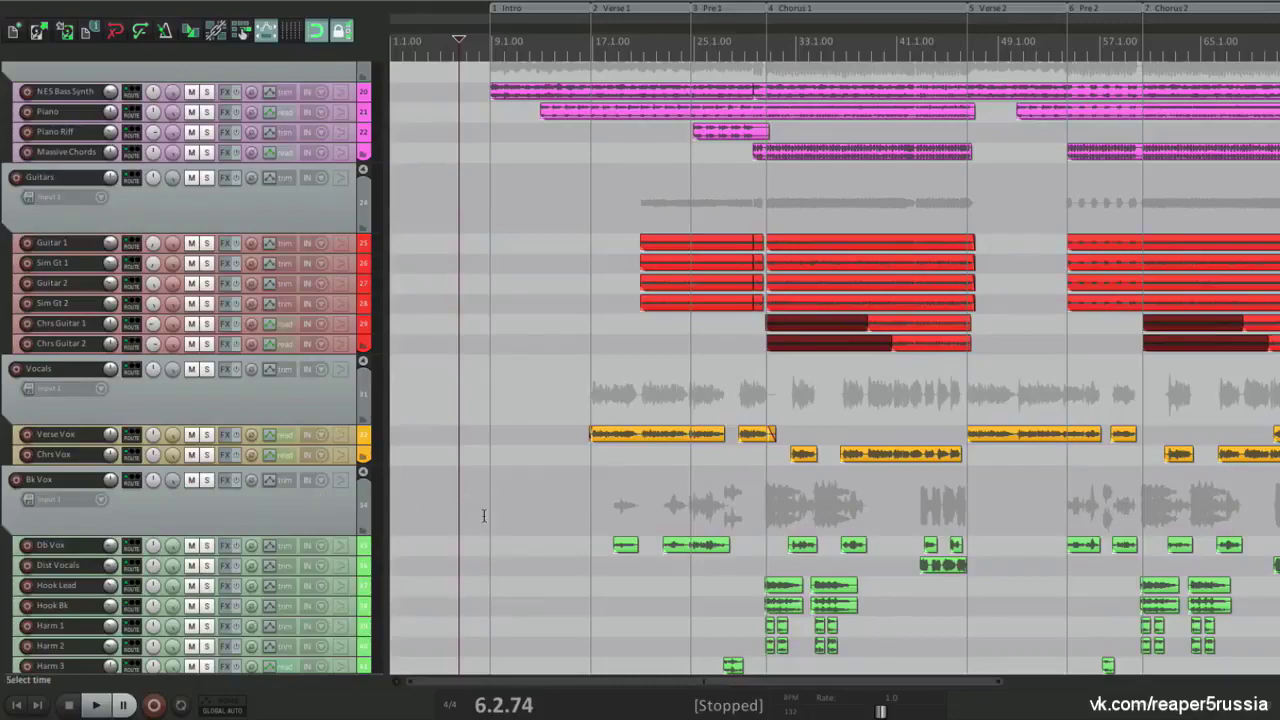
pyautogui.scroll(-2, 483, 515)
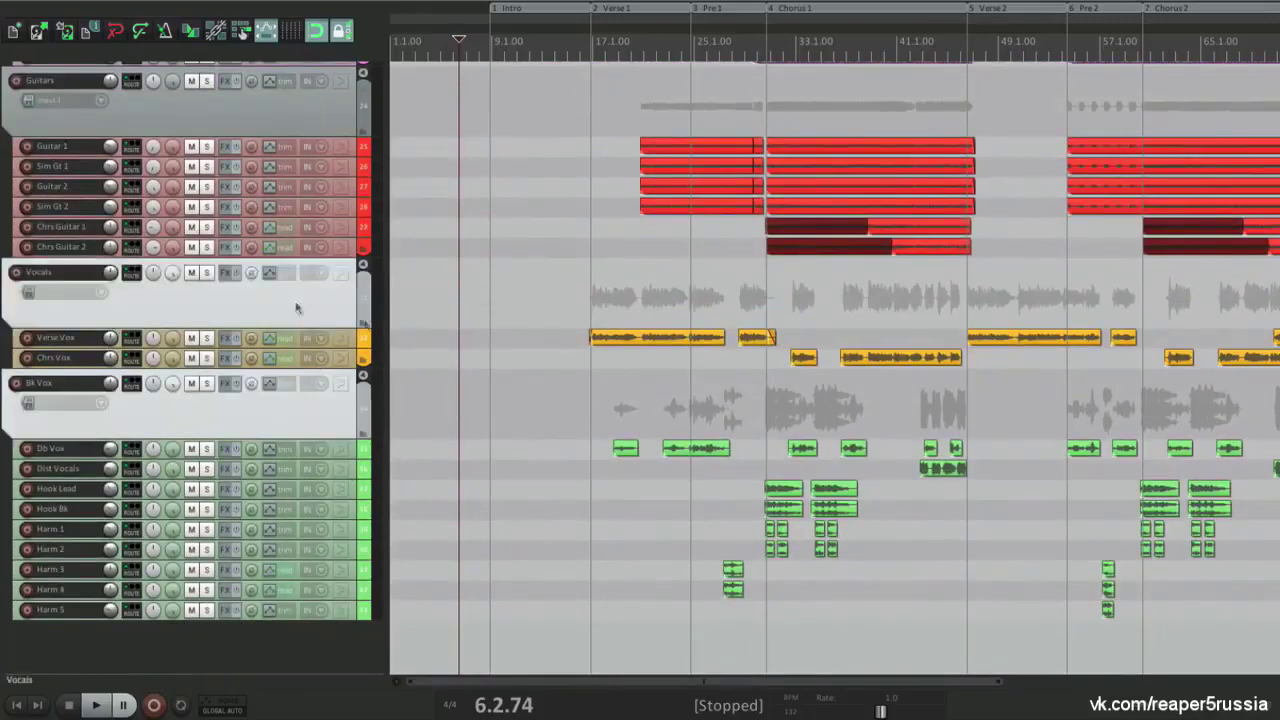
pyautogui.scroll(3, 453, 350)
pyautogui.scroll(8, 453, 350)
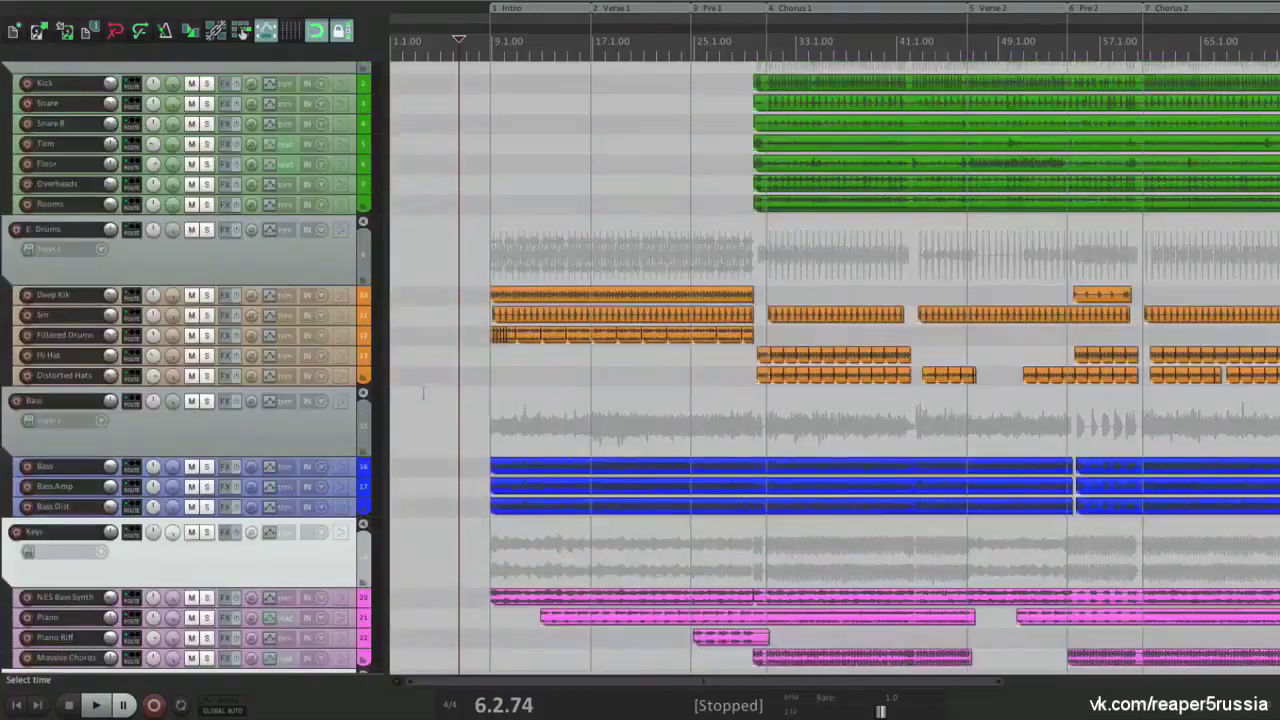
pyautogui.keyDown('ctrl'); pyautogui.click(200, 415); pyautogui.keyUp('ctrl')
pyautogui.keyDown('ctrl'); pyautogui.click(200, 245); pyautogui.keyUp('ctrl')
pyautogui.scroll(1, 312, 180)
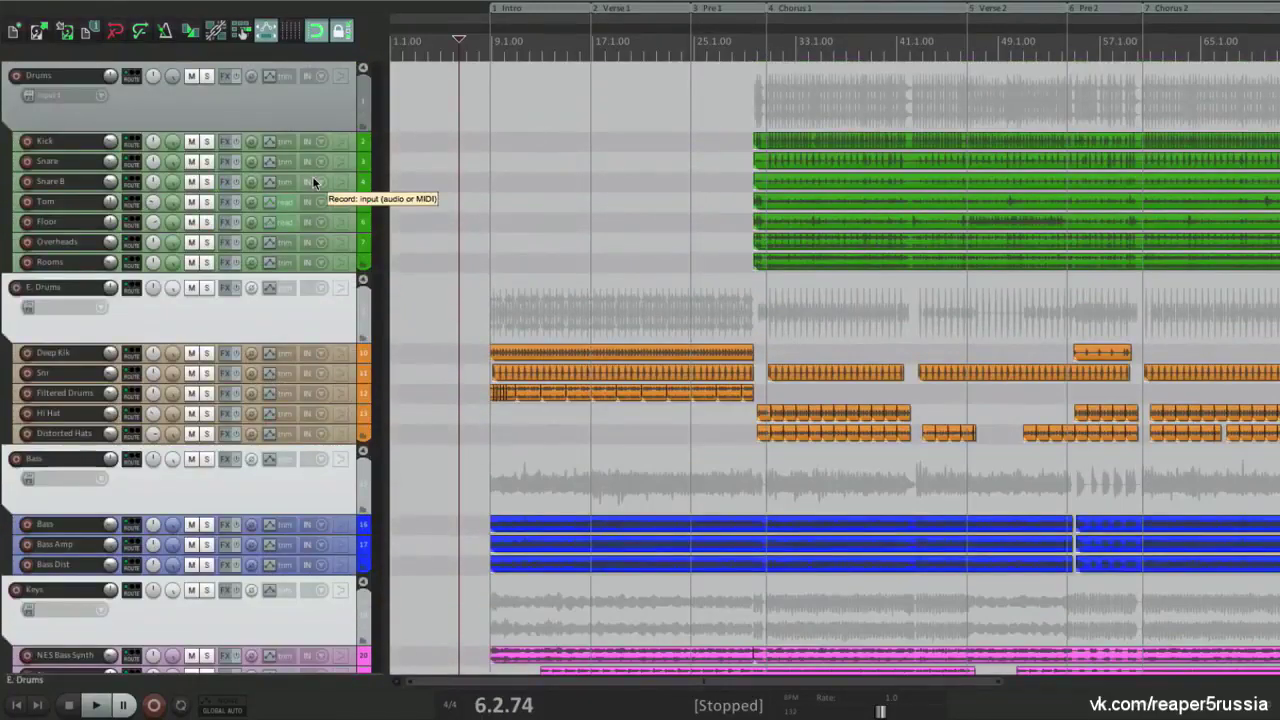
pyautogui.keyDown('ctrl'); pyautogui.click(279, 101); pyautogui.keyUp('ctrl')
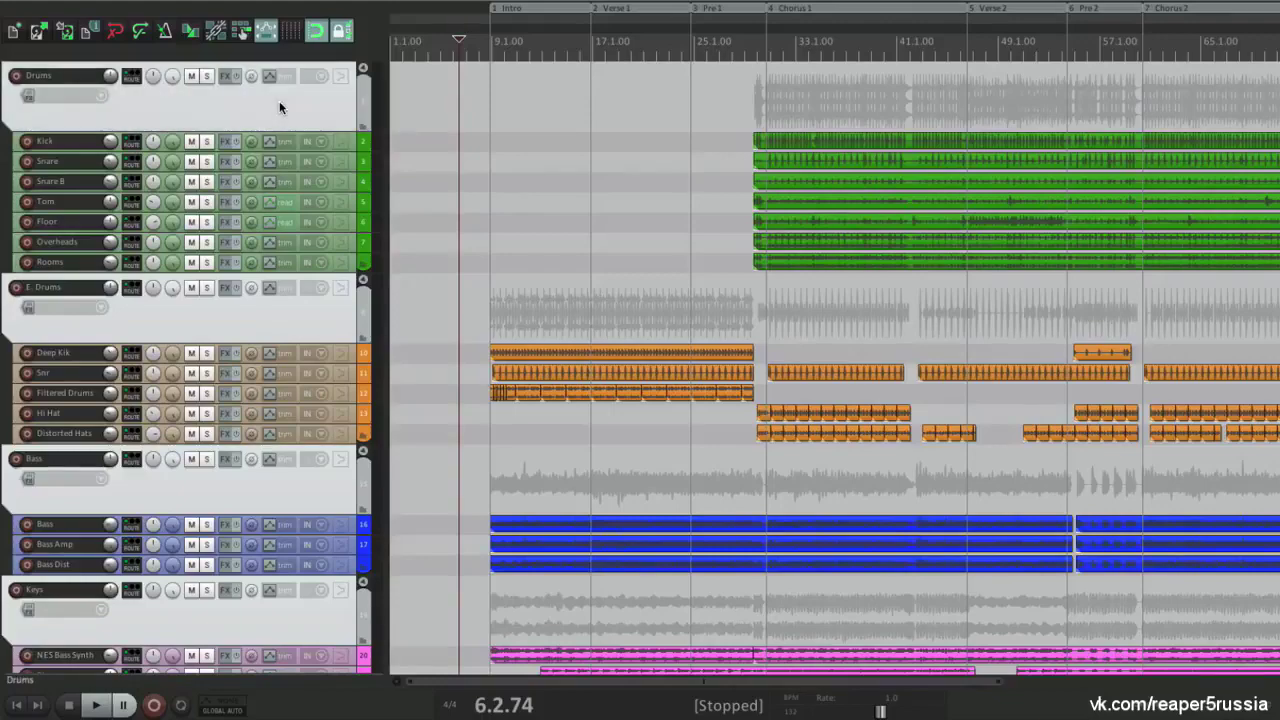
# Open the render settings and remove the $tracknumber wildcard, leaving the file name as "$track - $project - $tempo BPM"
pyautogui.hotkey('ctrl', 'alt', 'r')
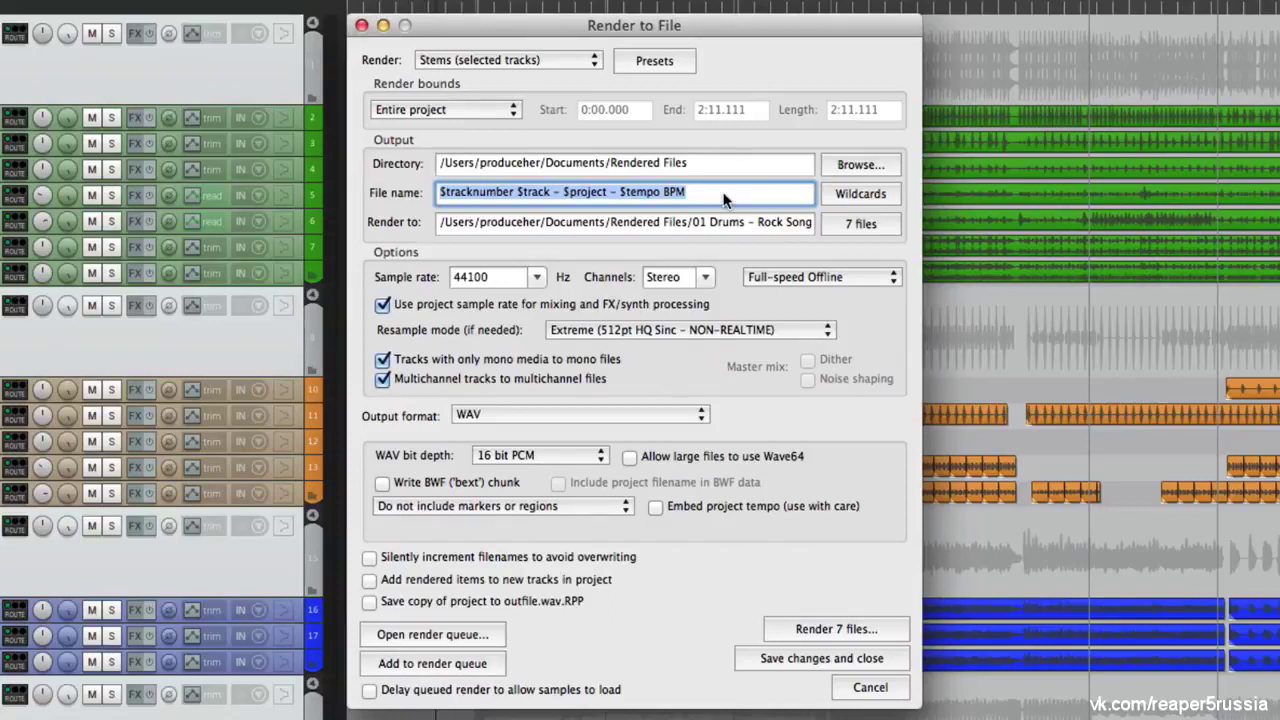
pyautogui.click(516, 192)
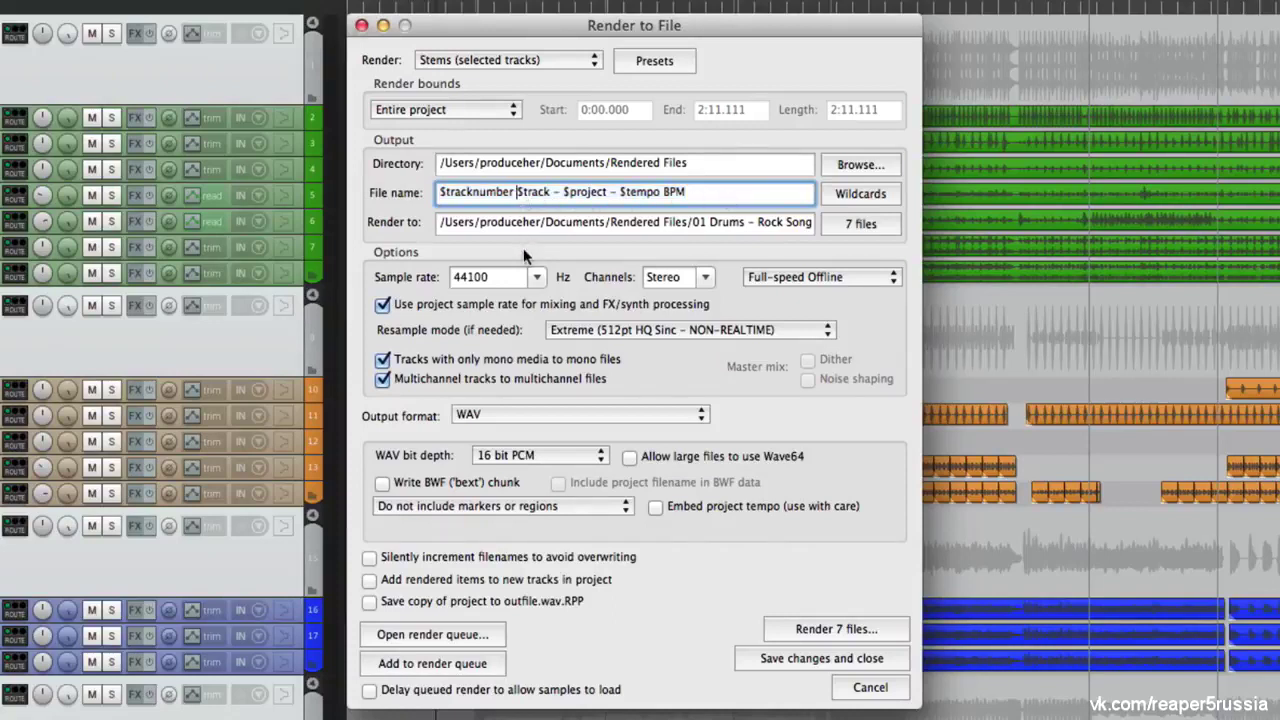
pyautogui.press('BackSpace')
pyautogui.press('BackSpace')
pyautogui.press('BackSpace')
pyautogui.press('BackSpace')
pyautogui.press('BackSpace')
pyautogui.press('BackSpace')
pyautogui.press('BackSpace')
pyautogui.press('BackSpace')
pyautogui.press('BackSpace')
pyautogui.press('BackSpace')
pyautogui.press('BackSpace')
pyautogui.press('BackSpace')
pyautogui.press('BackSpace')
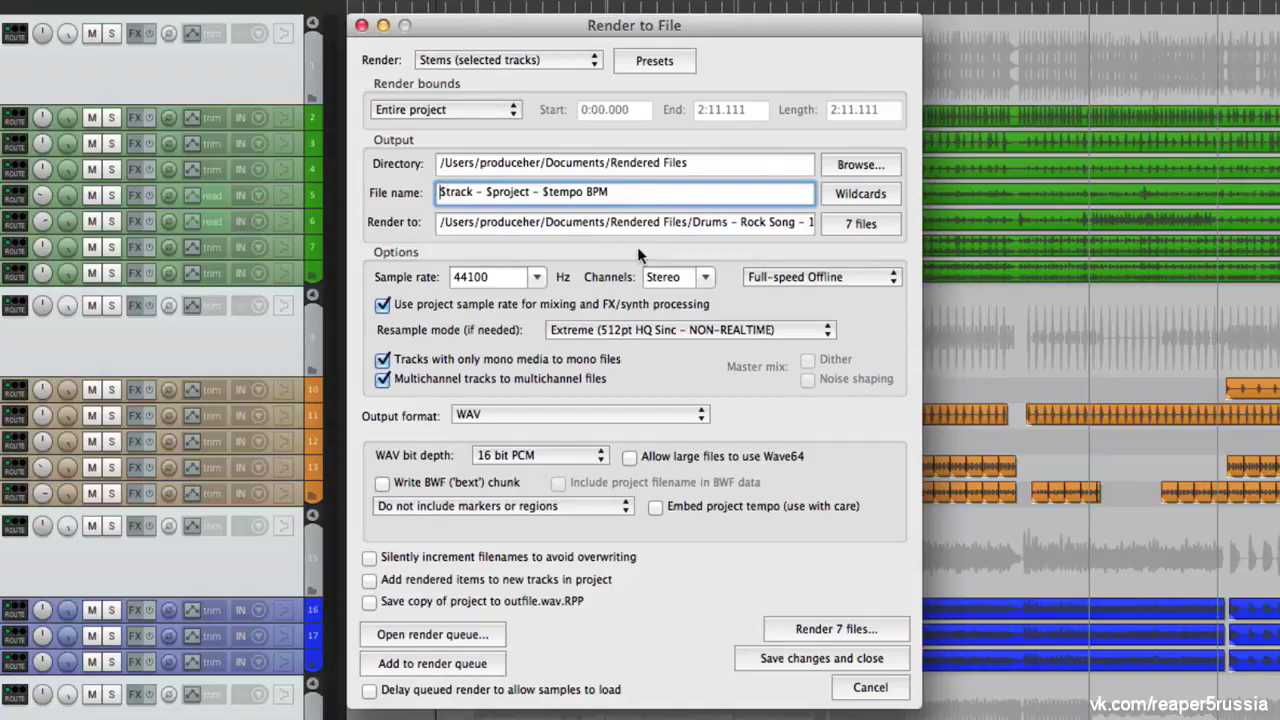
# Render the selected folder tracks as submix stems and return from the finished render report
pyautogui.click(862, 628)
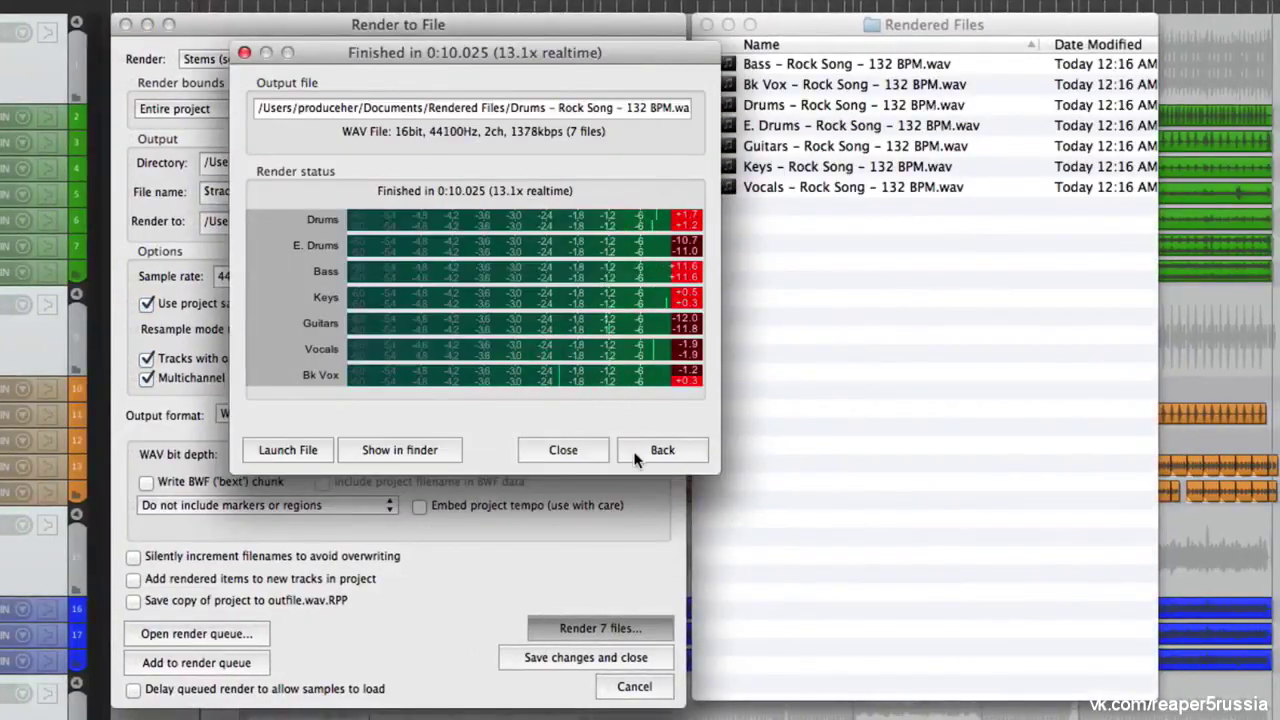
pyautogui.click(635, 452)
pyautogui.click(942, 246)
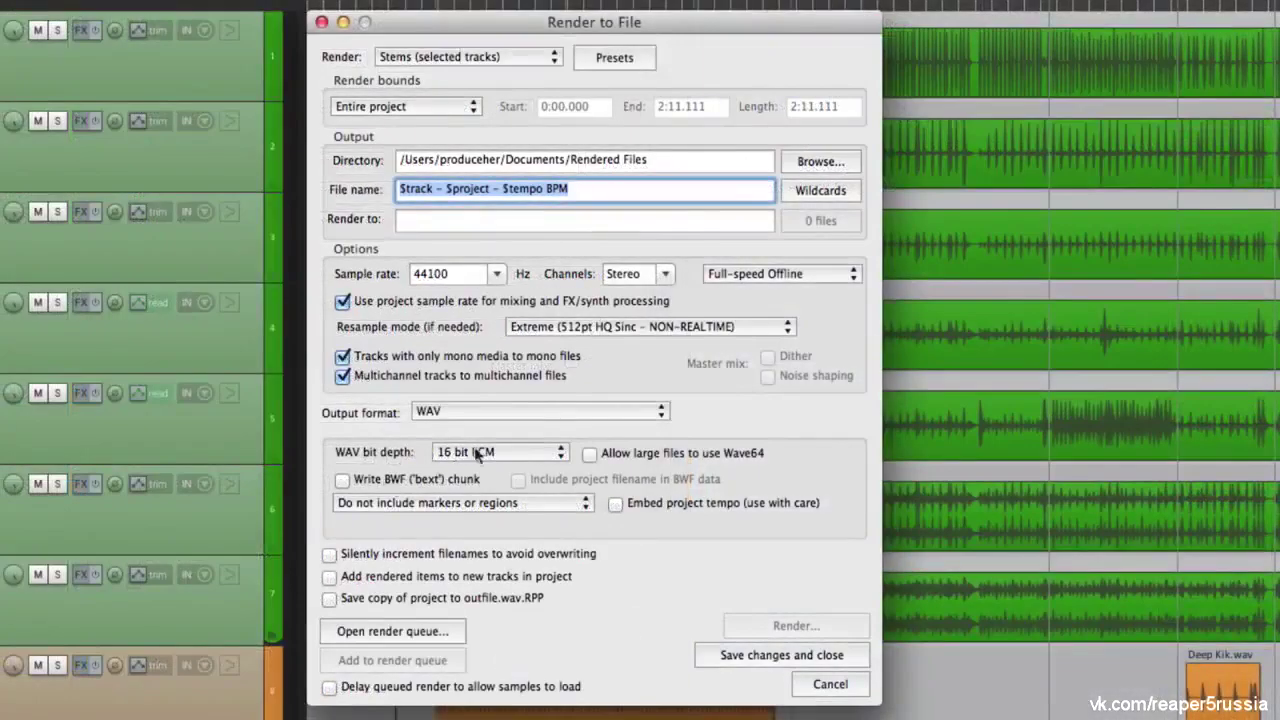
# Set the render bounds to Custom time range and the render source to Master mix
pyautogui.click(428, 112)
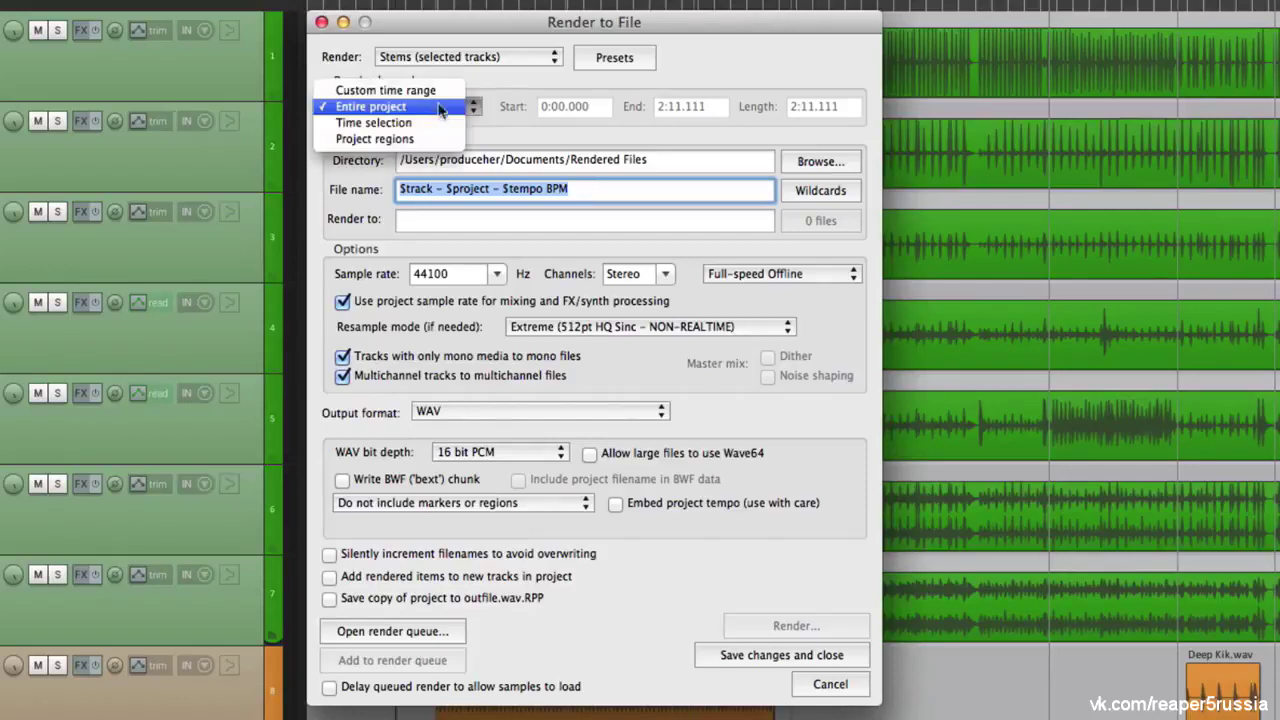
pyautogui.click(436, 90)
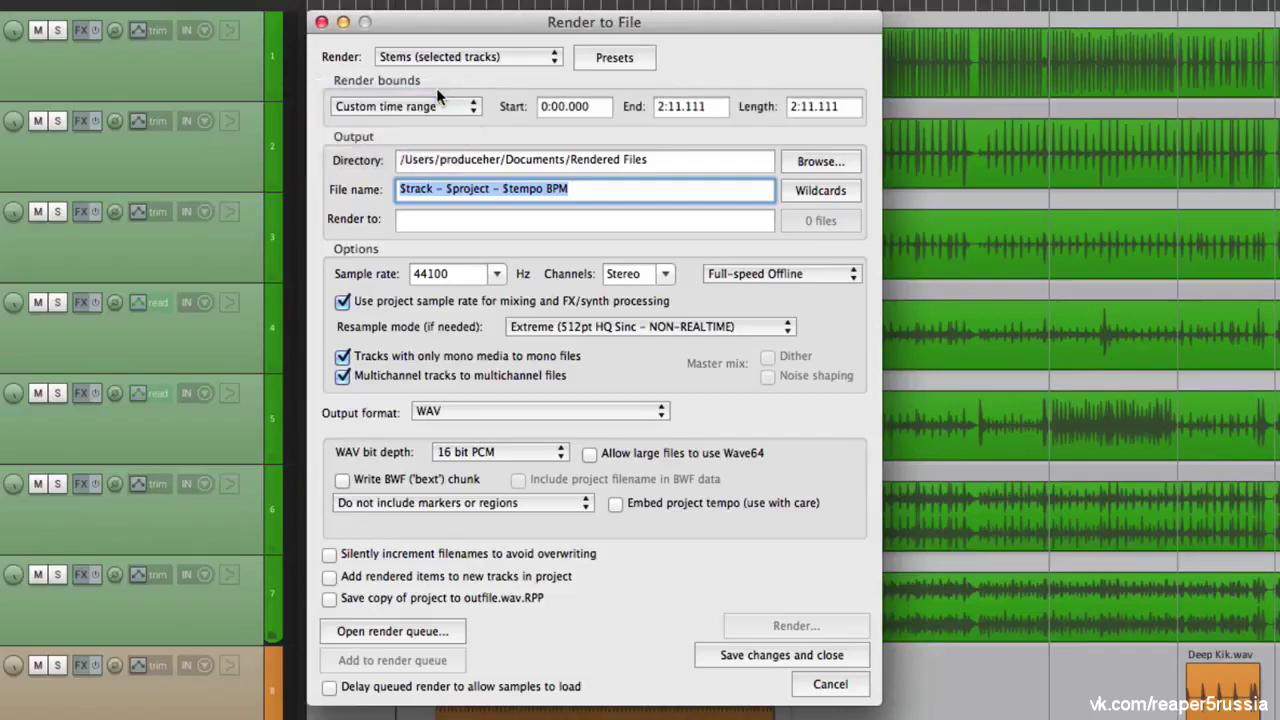
pyautogui.click(498, 57)
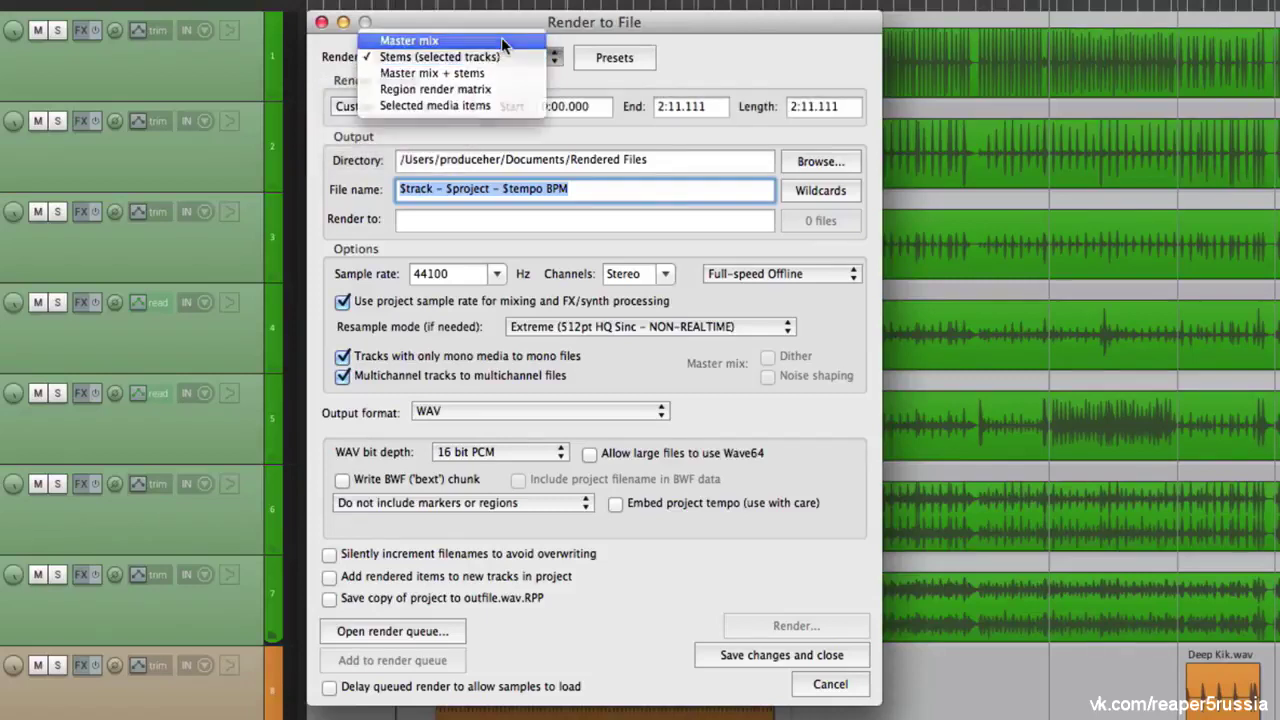
pyautogui.click(501, 40)
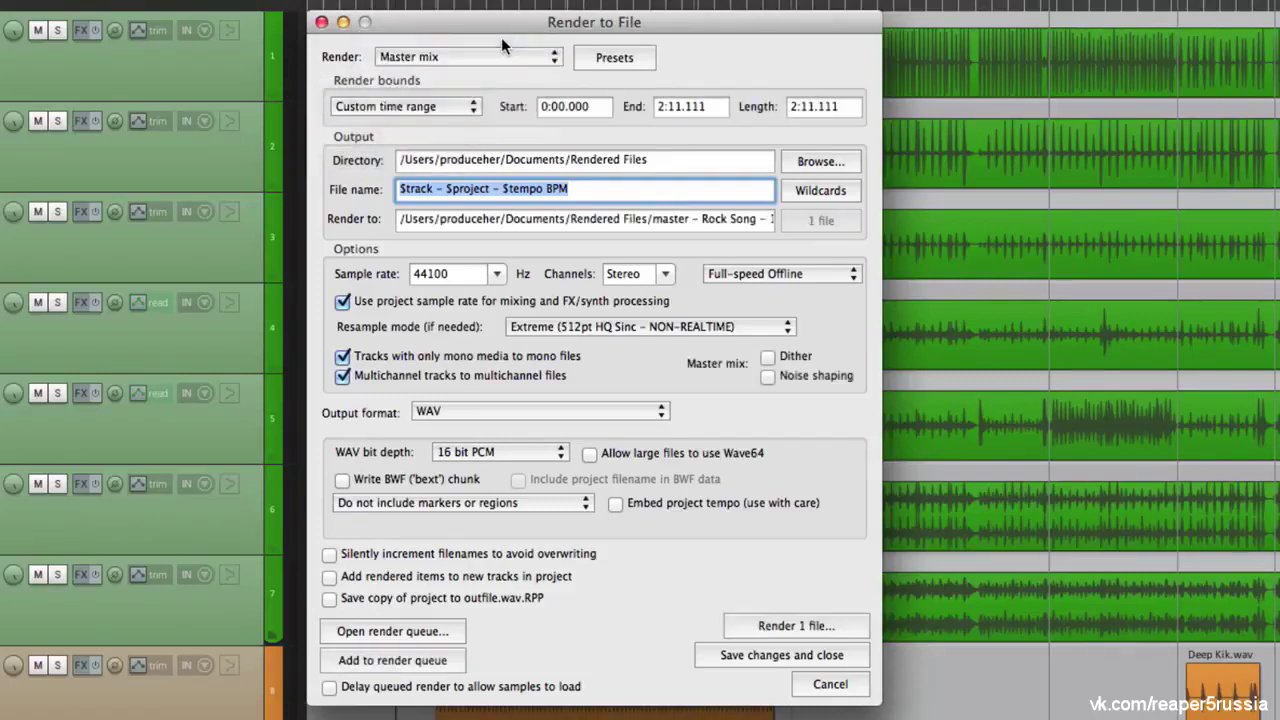
# Change the render file name to "$project - Section #1", dropping the track and tempo wildcards
pyautogui.click(574, 189)
pyautogui.moveTo(447, 189); pyautogui.dragTo(400, 189)
pyautogui.press('BackSpace')
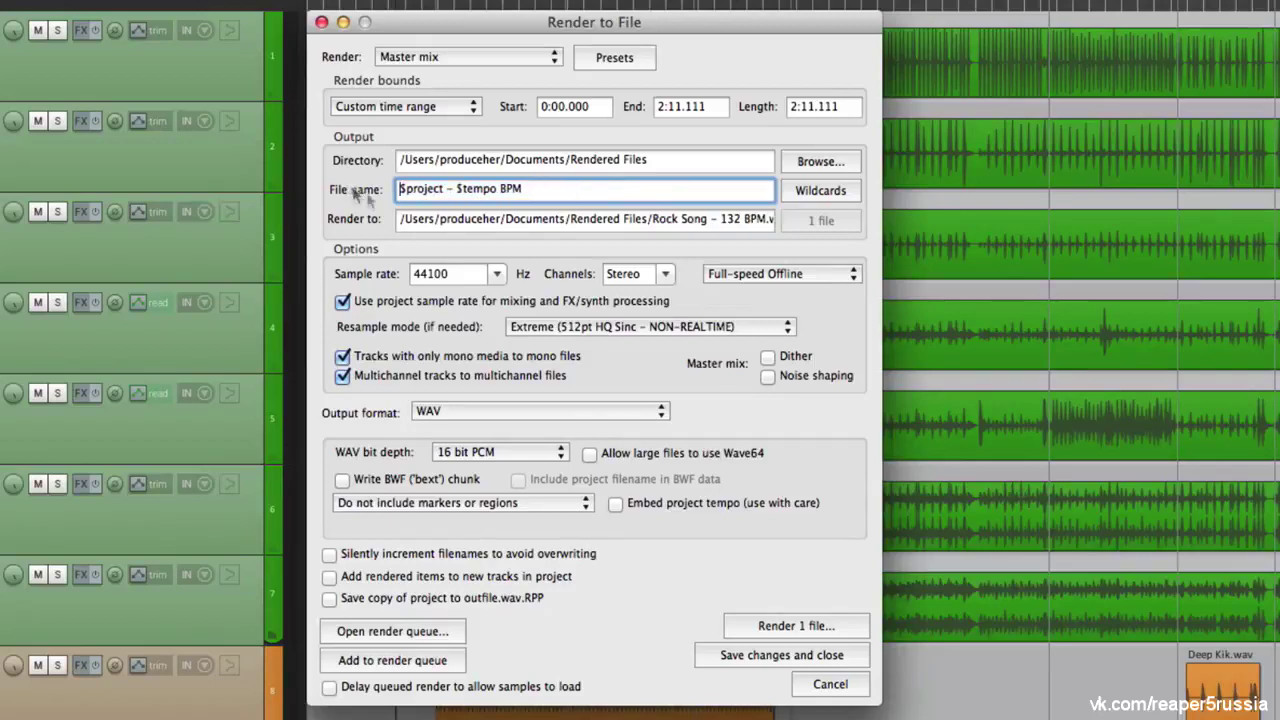
pyautogui.click(553, 195)
pyautogui.press('BackSpace')
pyautogui.press('BackSpace')
pyautogui.press('BackSpace')
pyautogui.press('BackSpace')
pyautogui.press('BackSpace')
pyautogui.press('BackSpace')
pyautogui.press('BackSpace')
pyautogui.press('BackSpace')
pyautogui.press('BackSpace')
pyautogui.press('BackSpace')
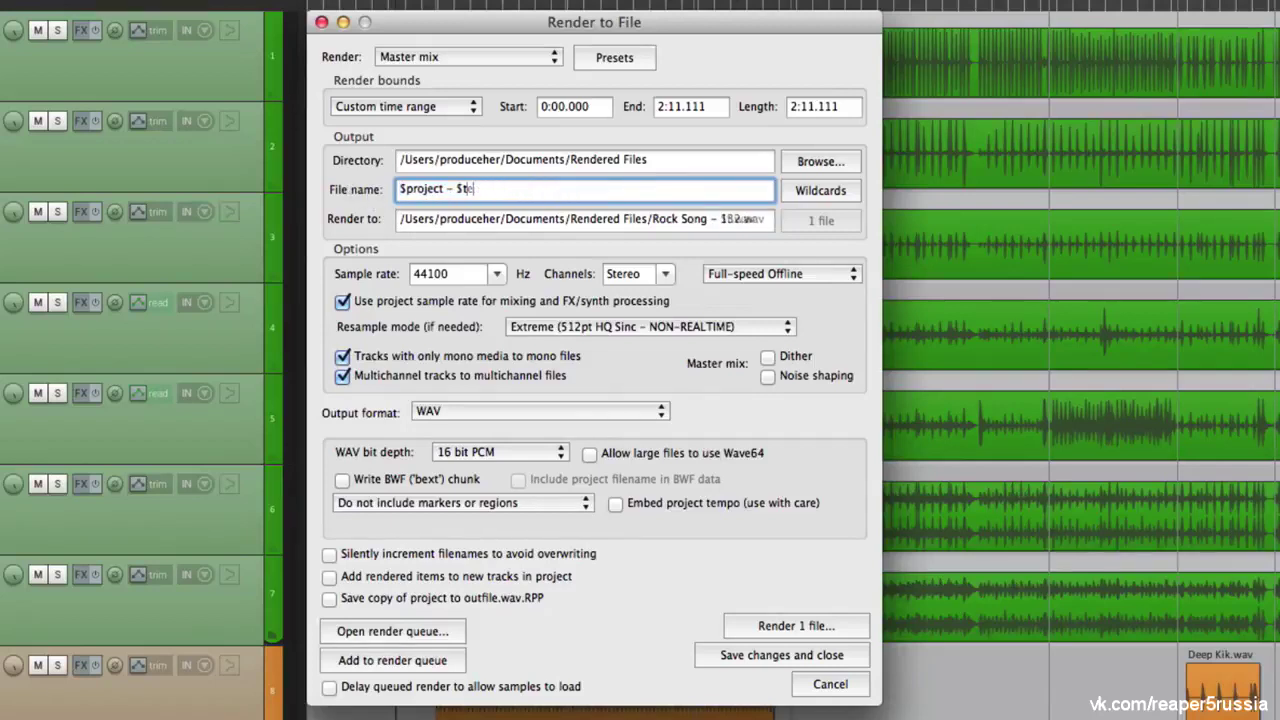
pyautogui.write('Section #1')
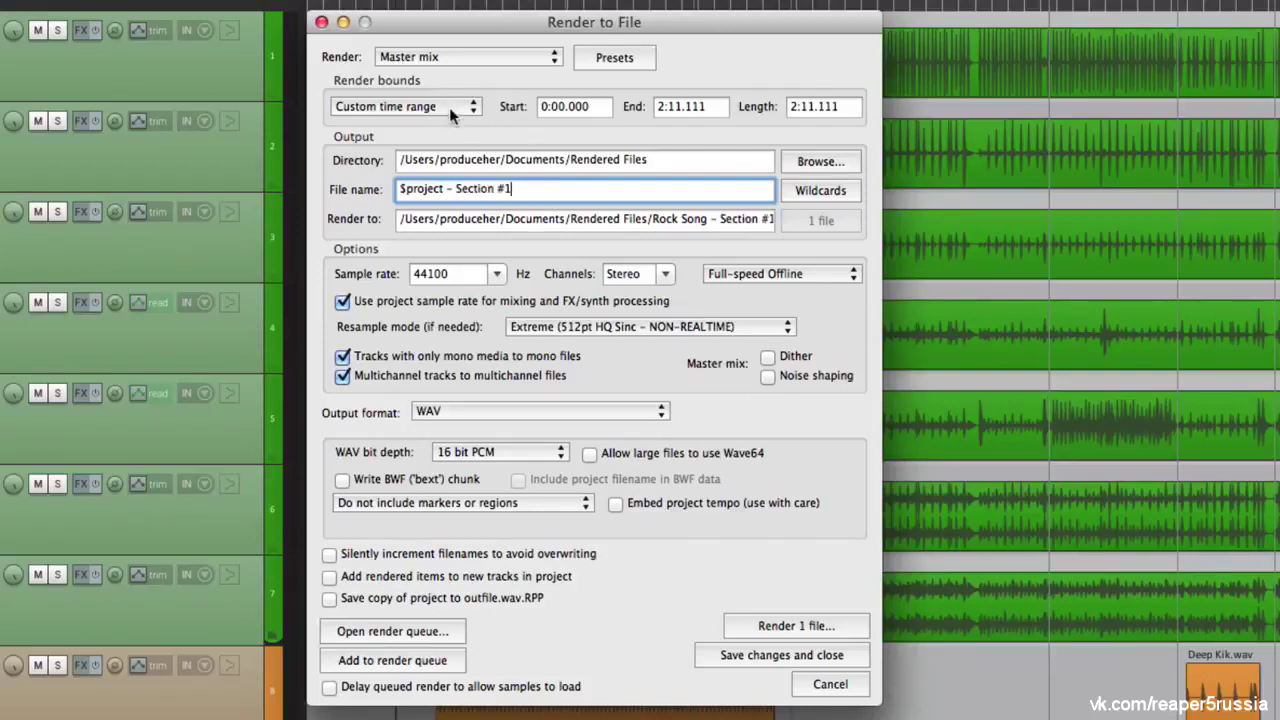
# Set the custom range's end to 1:00.000 and render the master mix section to a WAV file
pyautogui.click(660, 108)
pyautogui.write('1:00.000')
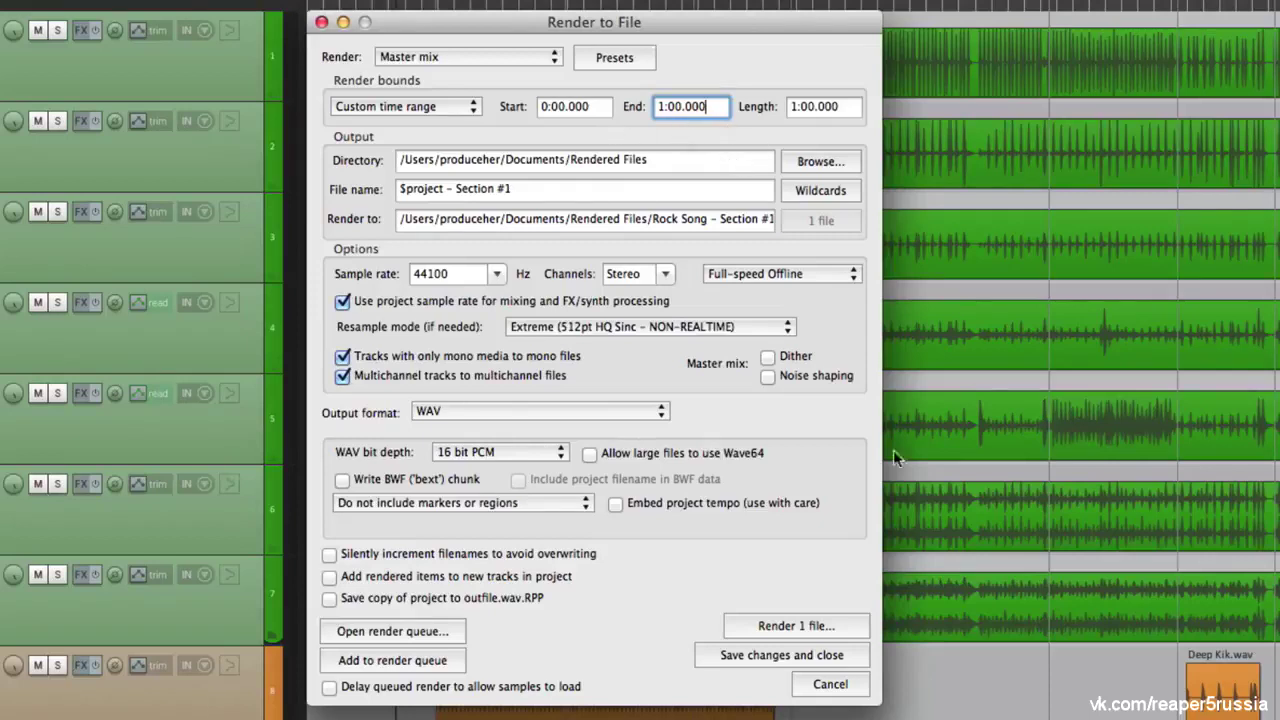
pyautogui.click(798, 626)
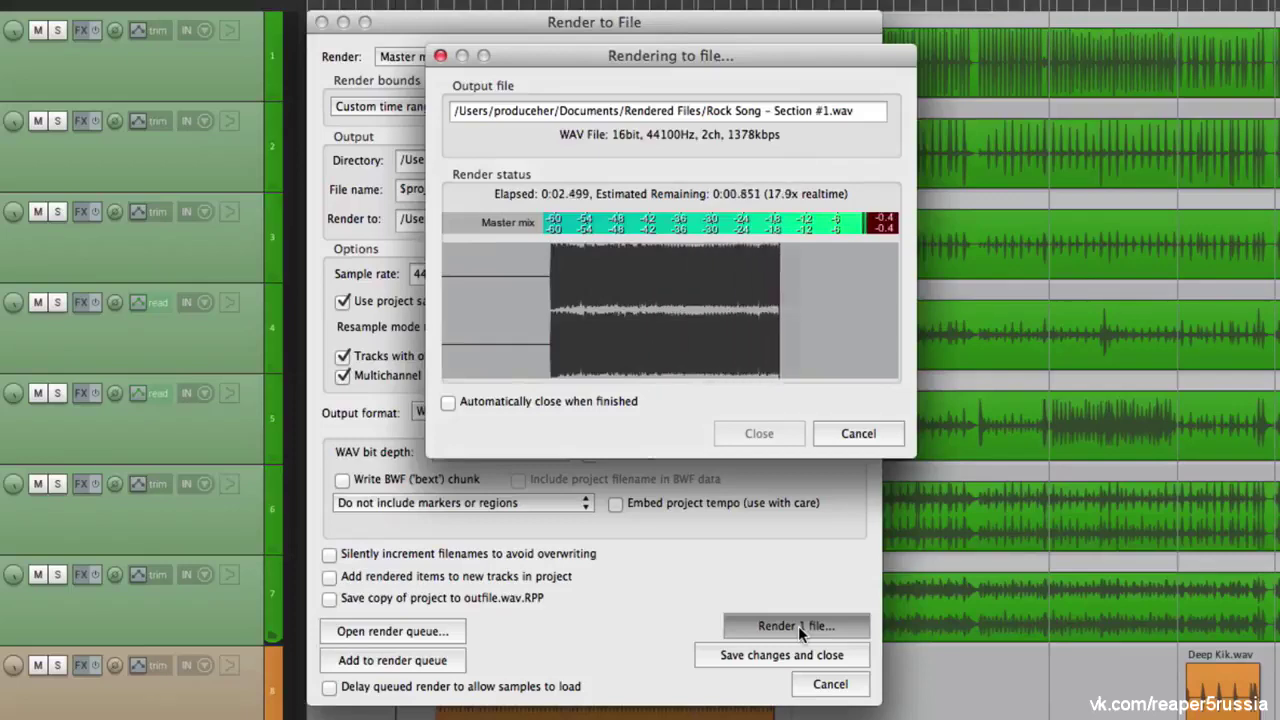
# Show the rendered file in Finder and preview Rock Song - Section #1.wav to check its duration
pyautogui.click(598, 433)
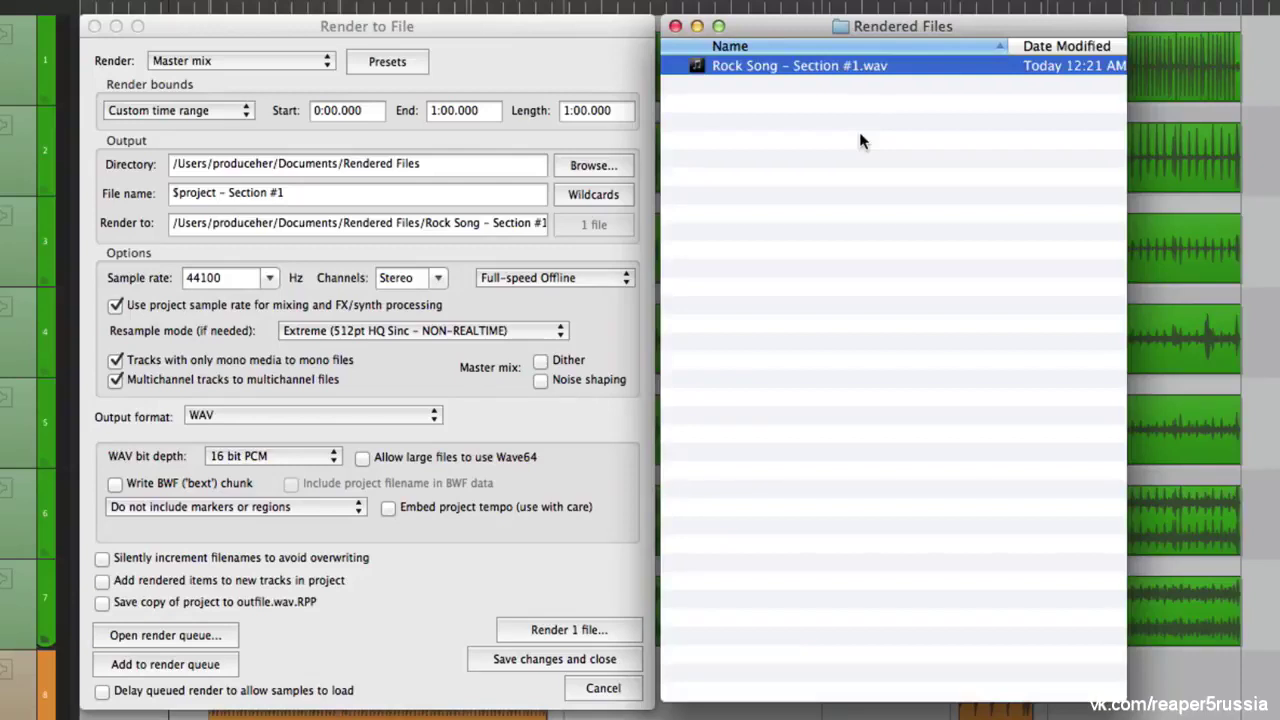
pyautogui.press('space')
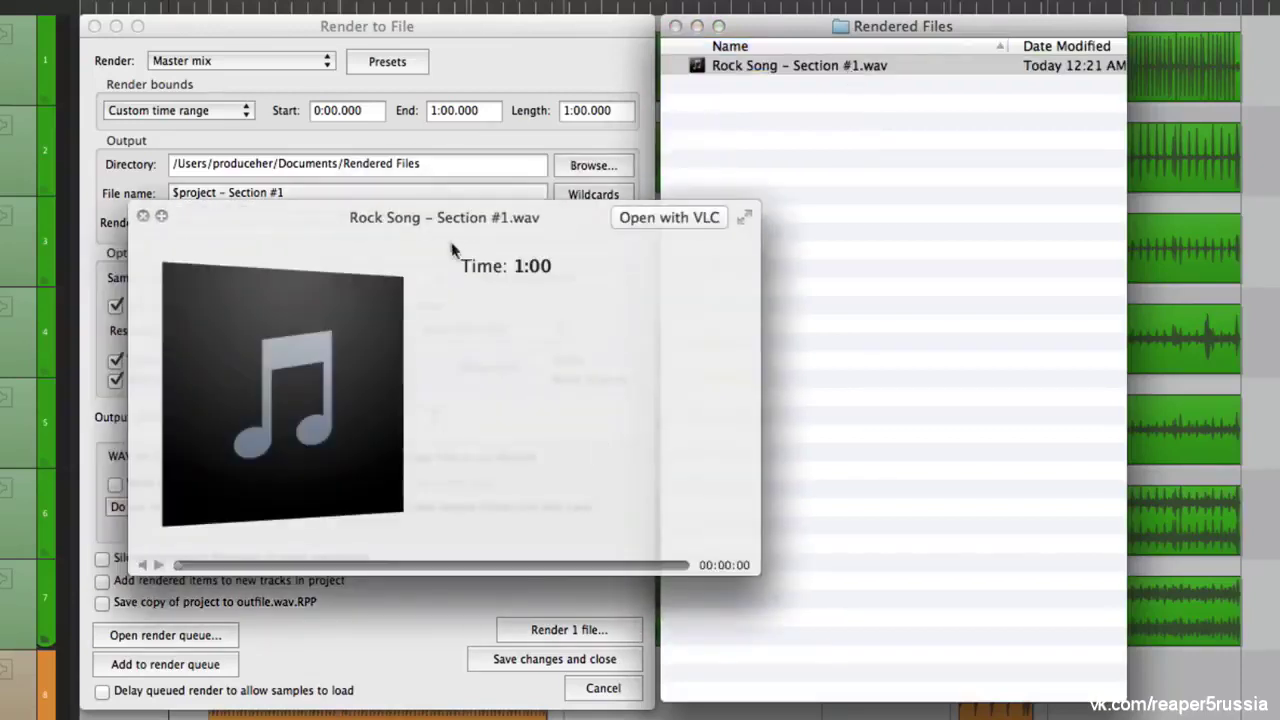
pyautogui.click(143, 216)
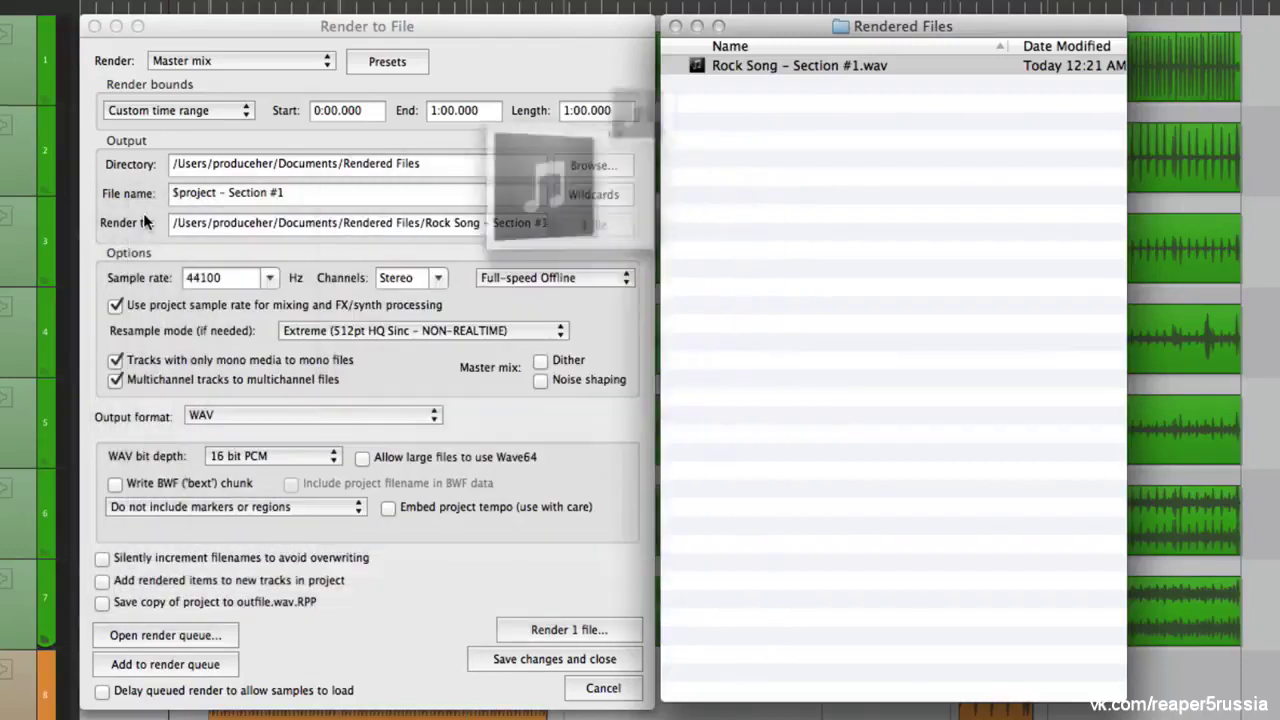
# Delete Rock Song - Section #1.wav from the Rendered Files folder
pyautogui.click(701, 197)
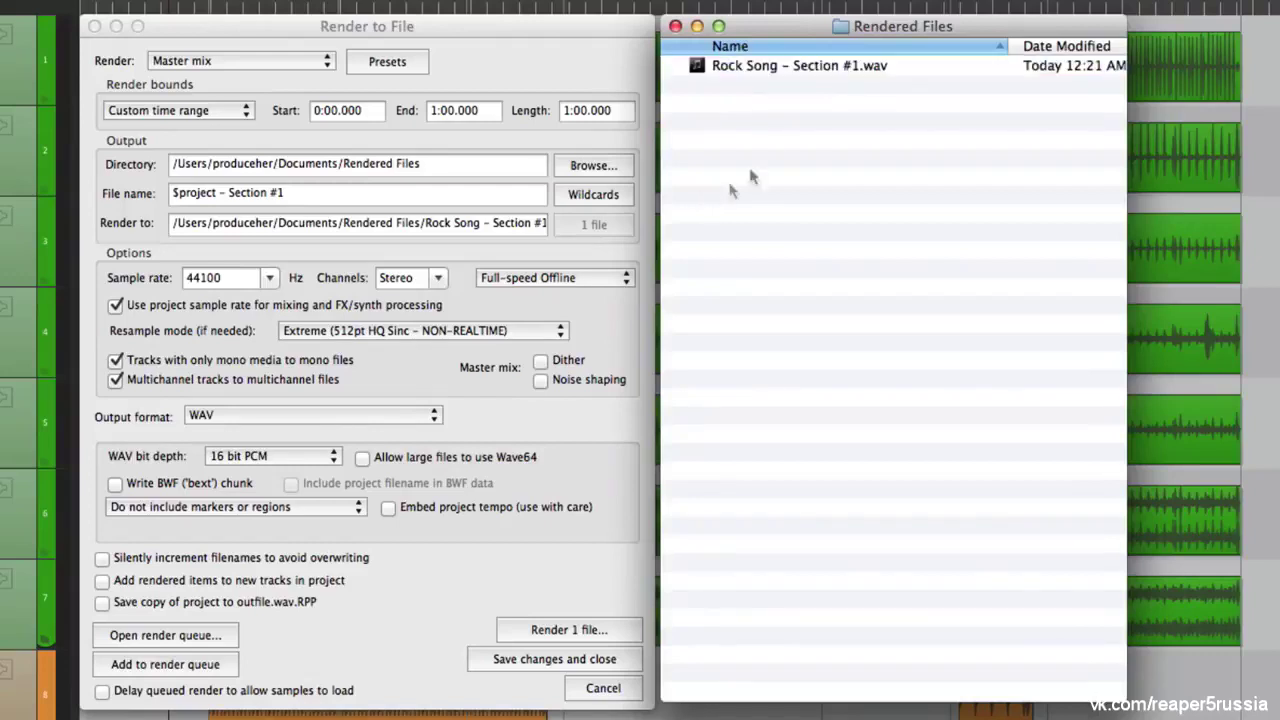
pyautogui.click(788, 65)
pyautogui.press('super+BackSpace')
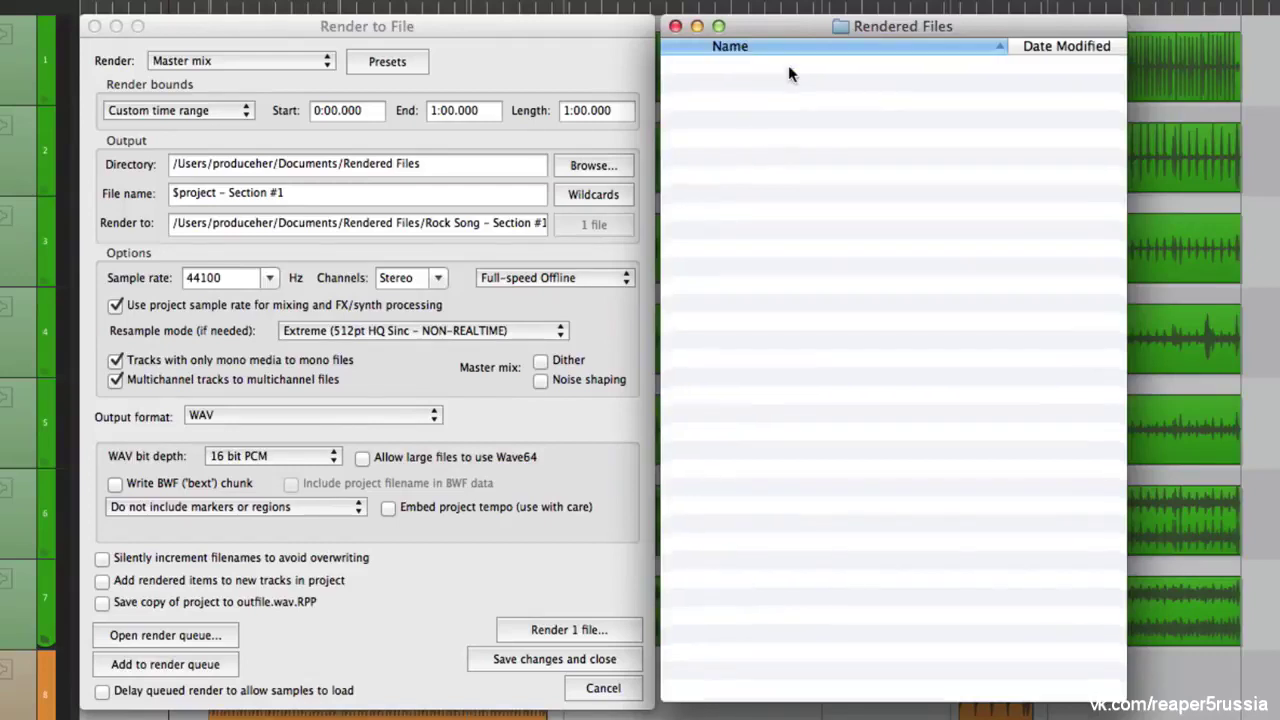
pyautogui.click(532, 79)
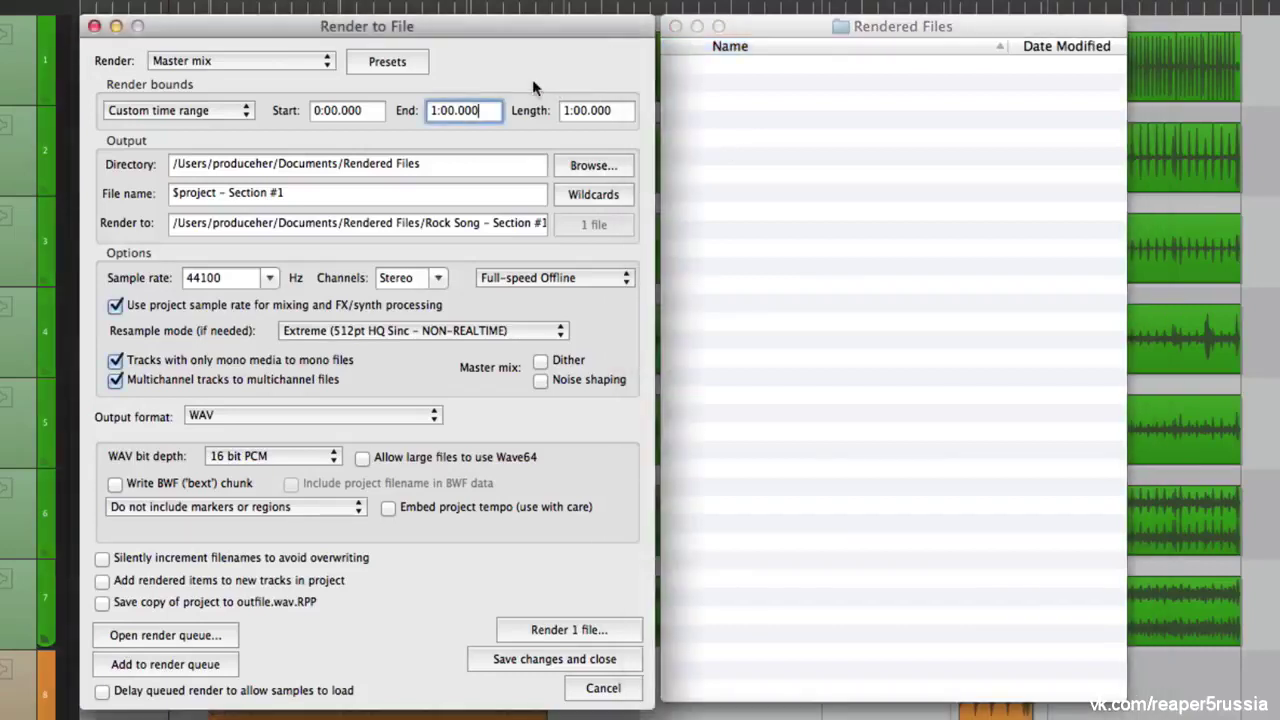
pyautogui.click(245, 110)
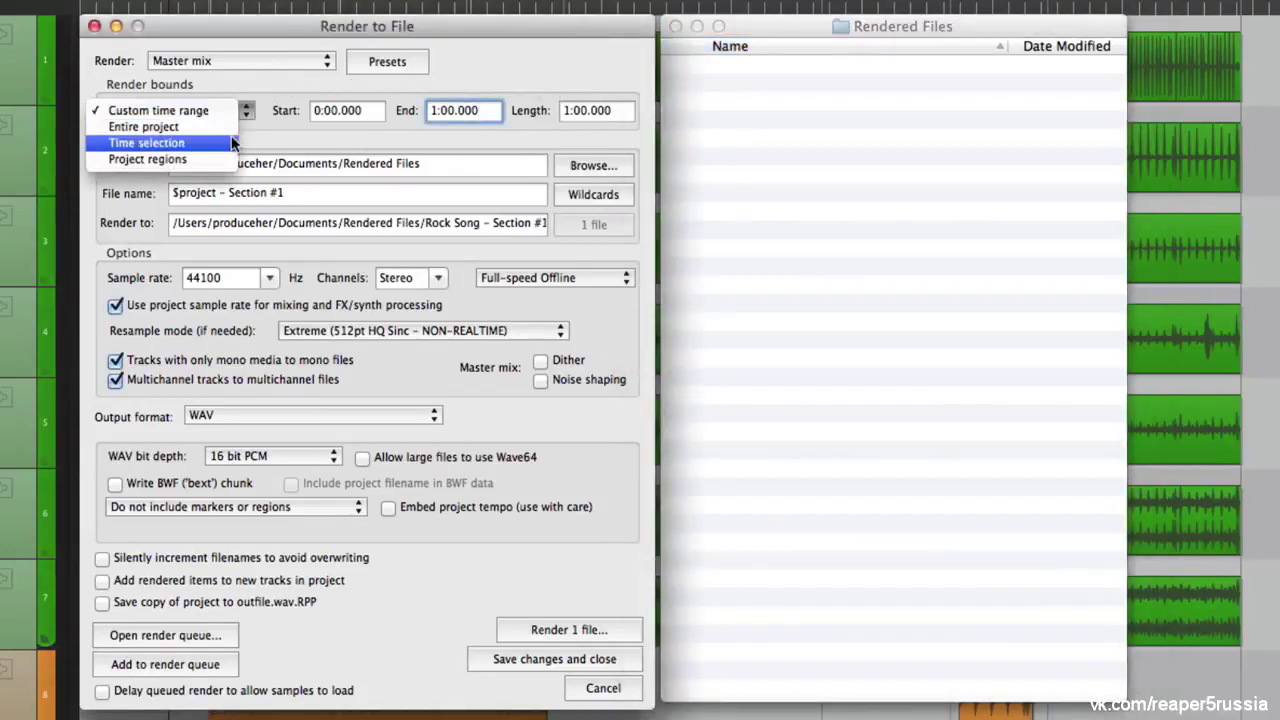
pyautogui.click(232, 143)
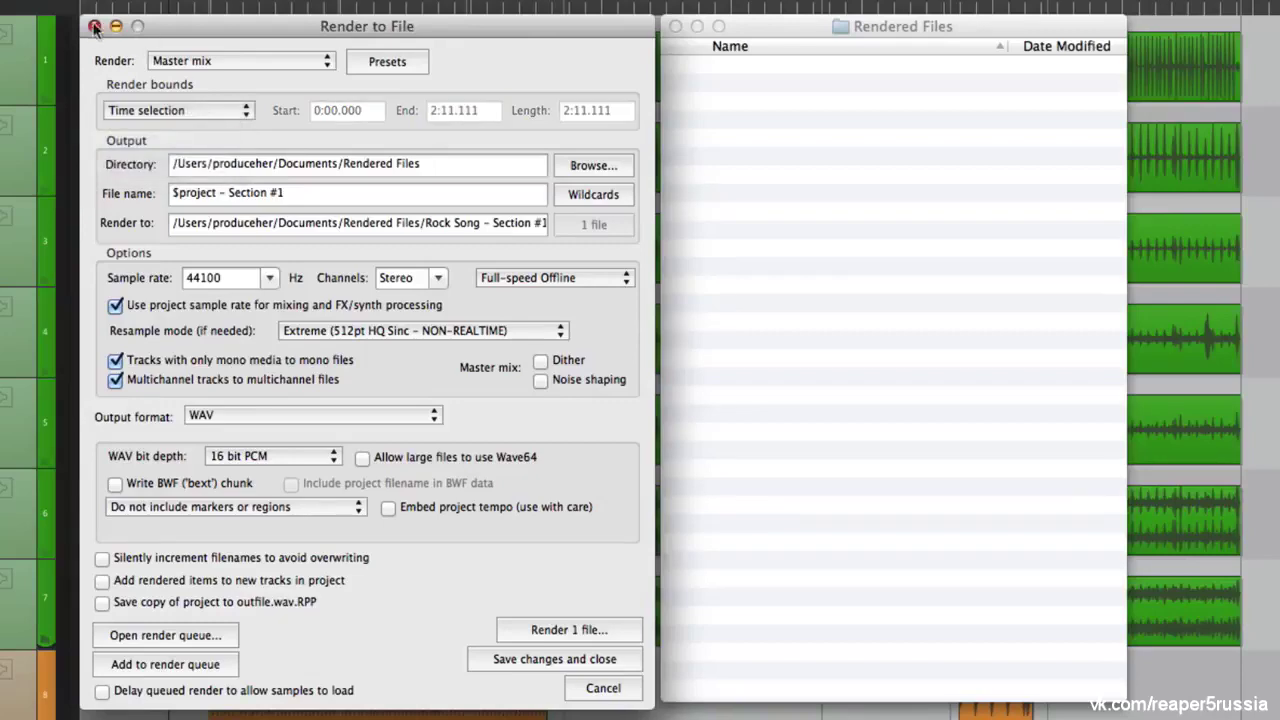
pyautogui.click(94, 26)
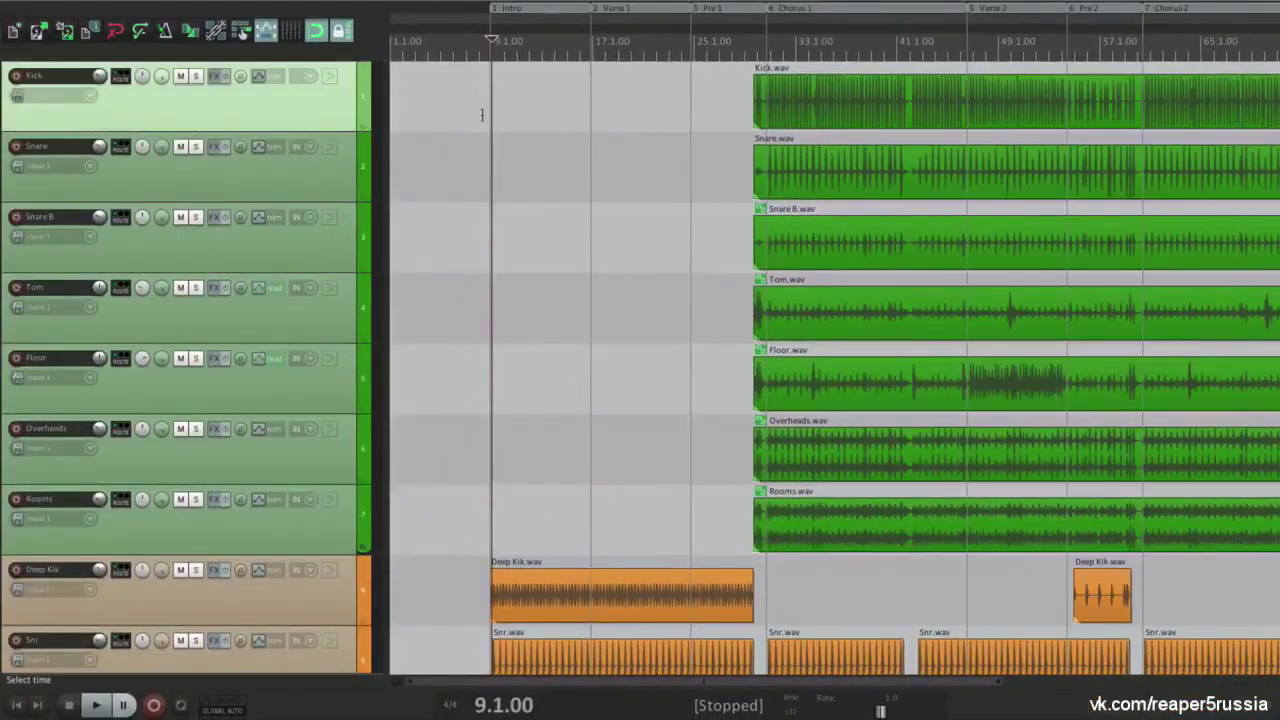
# Make a time selection about 35 seconds long, from the start of the live drum items to just inside Verse 2
pyautogui.scroll(-3, 476, 133)
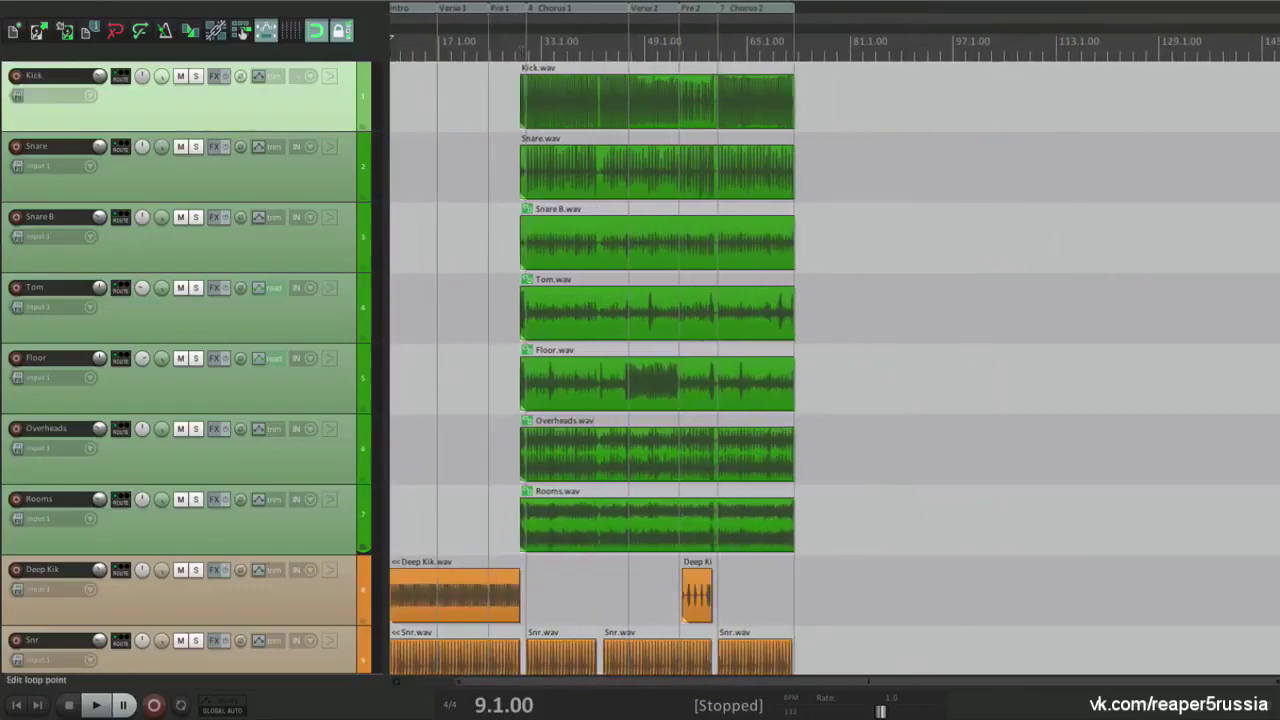
pyautogui.moveTo(518, 56); pyautogui.dragTo(636, 62)
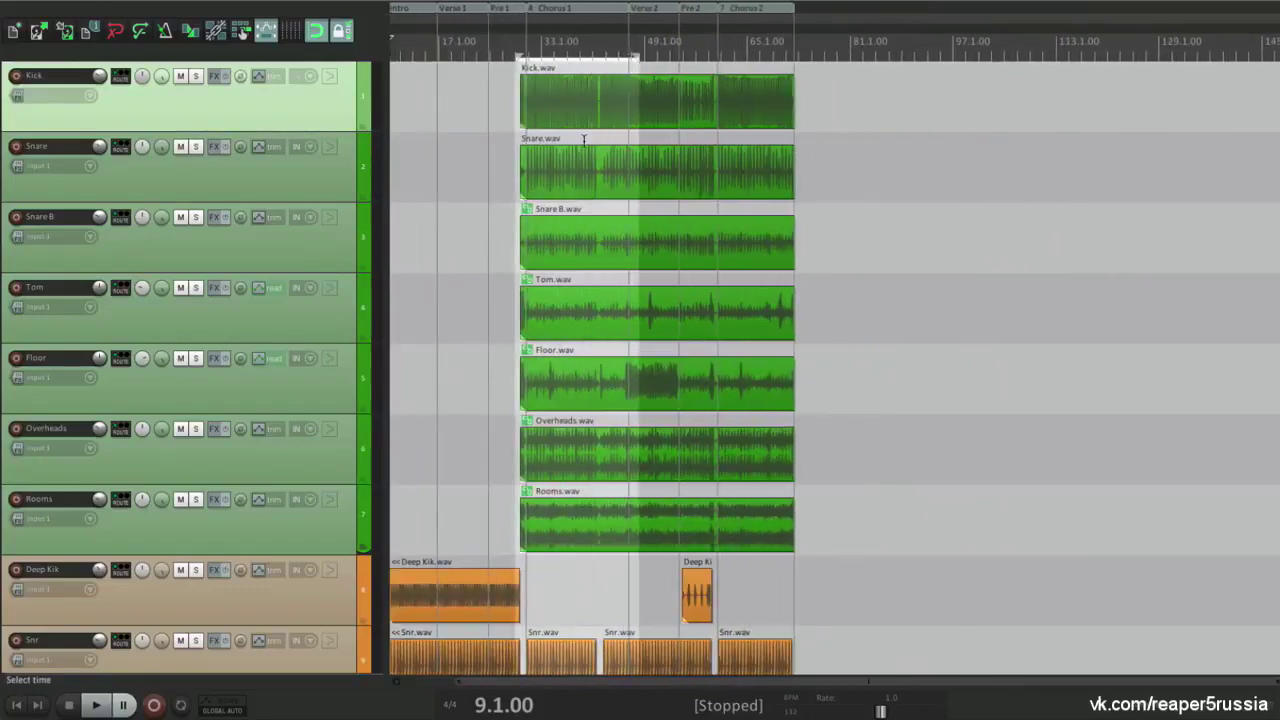
pyautogui.scroll(3, 595, 75)
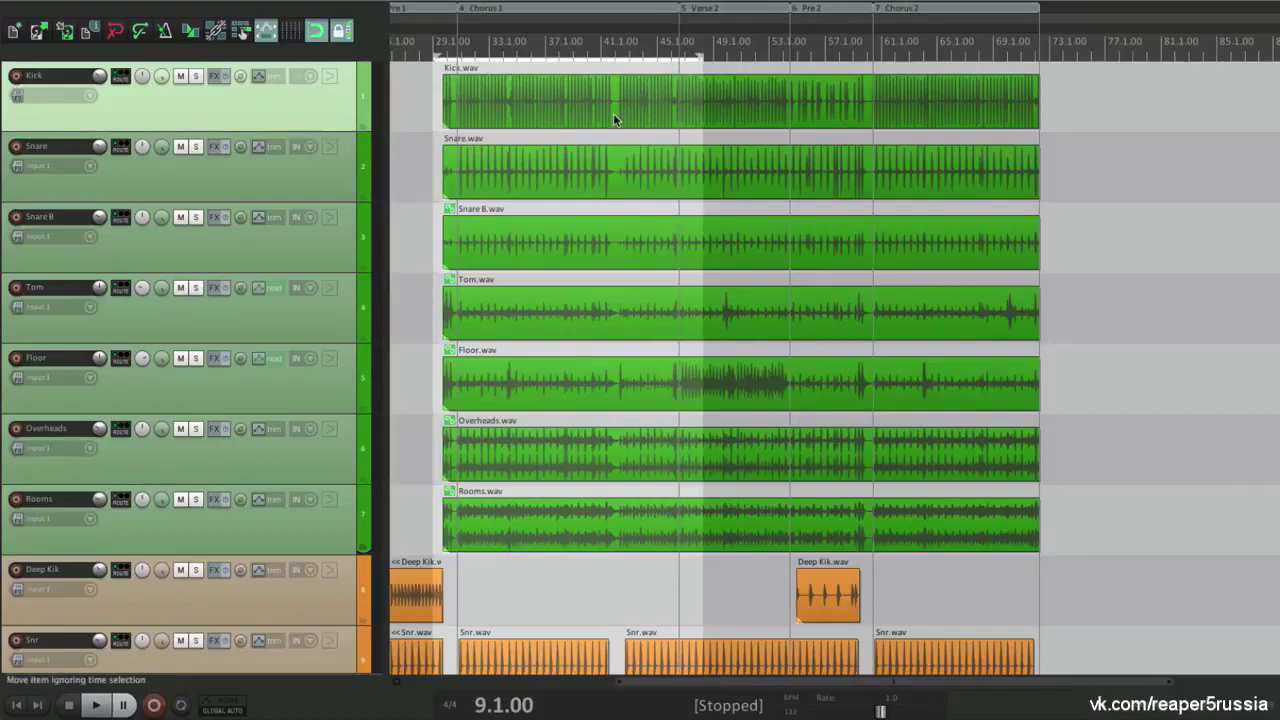
# Reopen the render settings and set the render bounds to Time selection
pyautogui.press('super+alt+r')
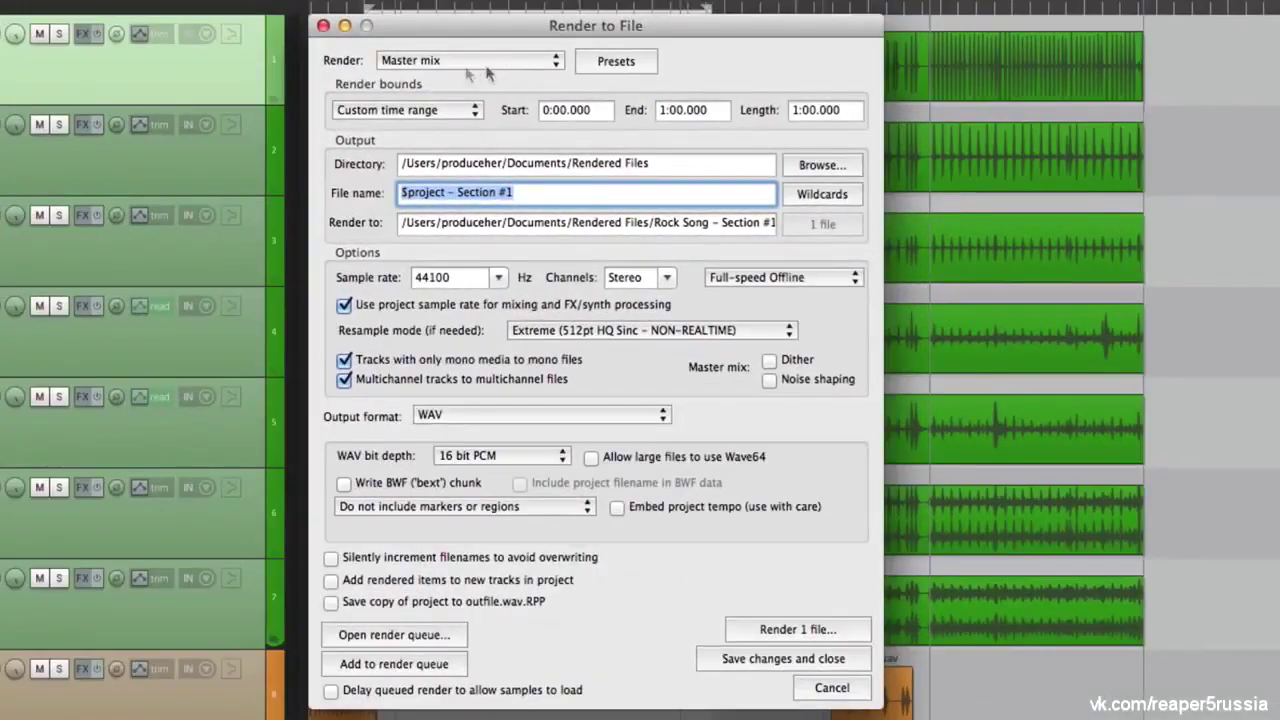
pyautogui.click(402, 108)
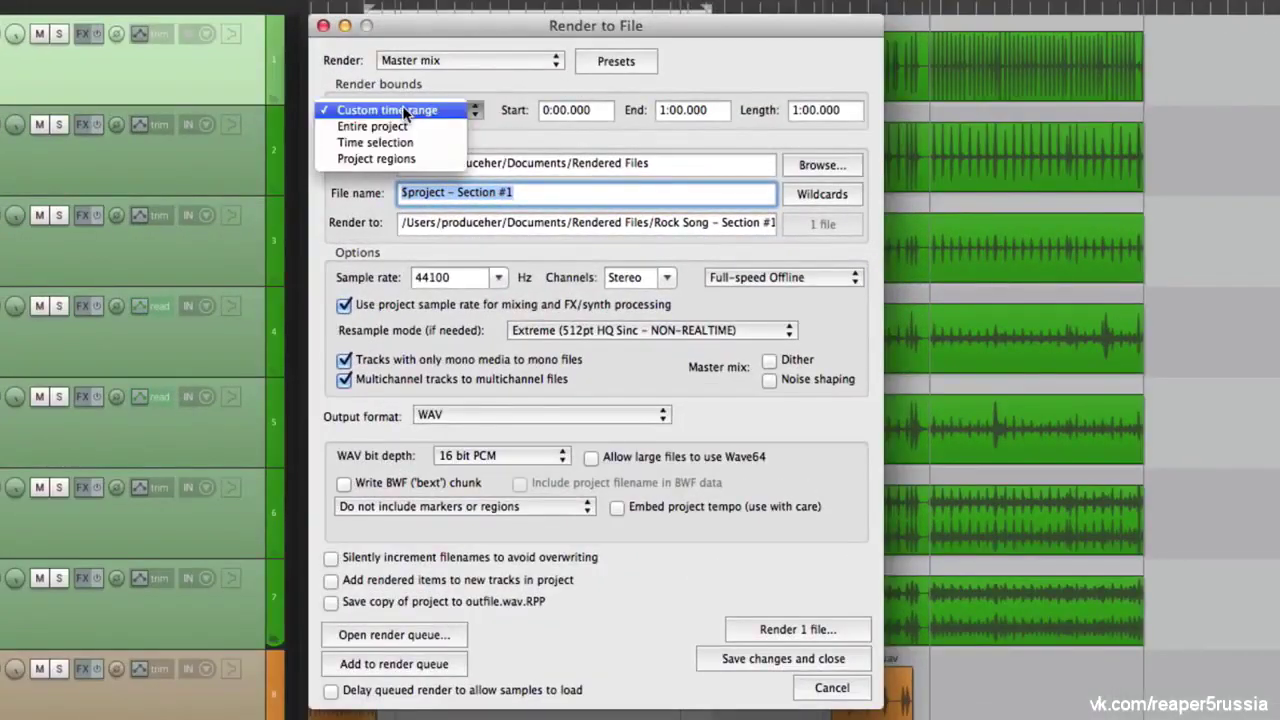
pyautogui.click(432, 145)
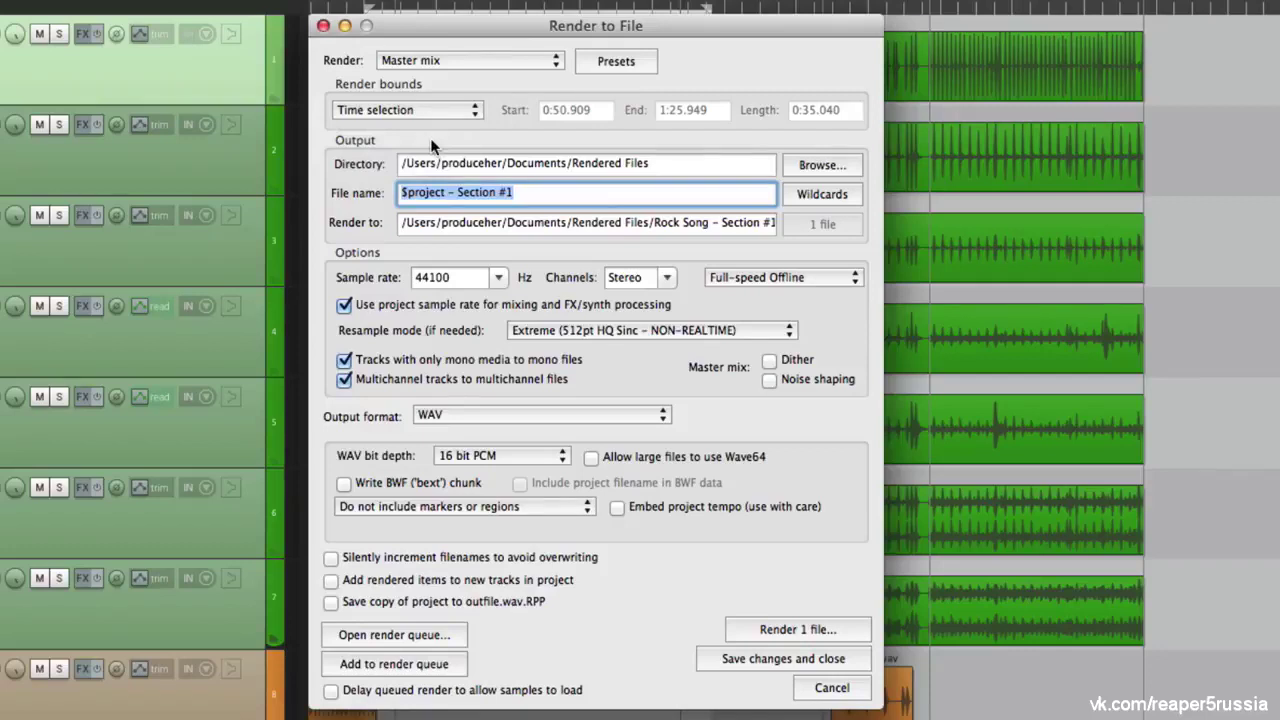
# Set the file name to "$project - Selection 1 - Chorus 1" and render the time selection of the master mix
pyautogui.click(524, 195)
pyautogui.press('BackSpace')
pyautogui.press('BackSpace')
pyautogui.press('BackSpace')
pyautogui.press('BackSpace')
pyautogui.press('BackSpace')
pyautogui.press('BackSpace')
pyautogui.press('BackSpace')
pyautogui.press('BackSpace')
pyautogui.press('BackSpace')
pyautogui.press('BackSpace')
pyautogui.write('Sele')
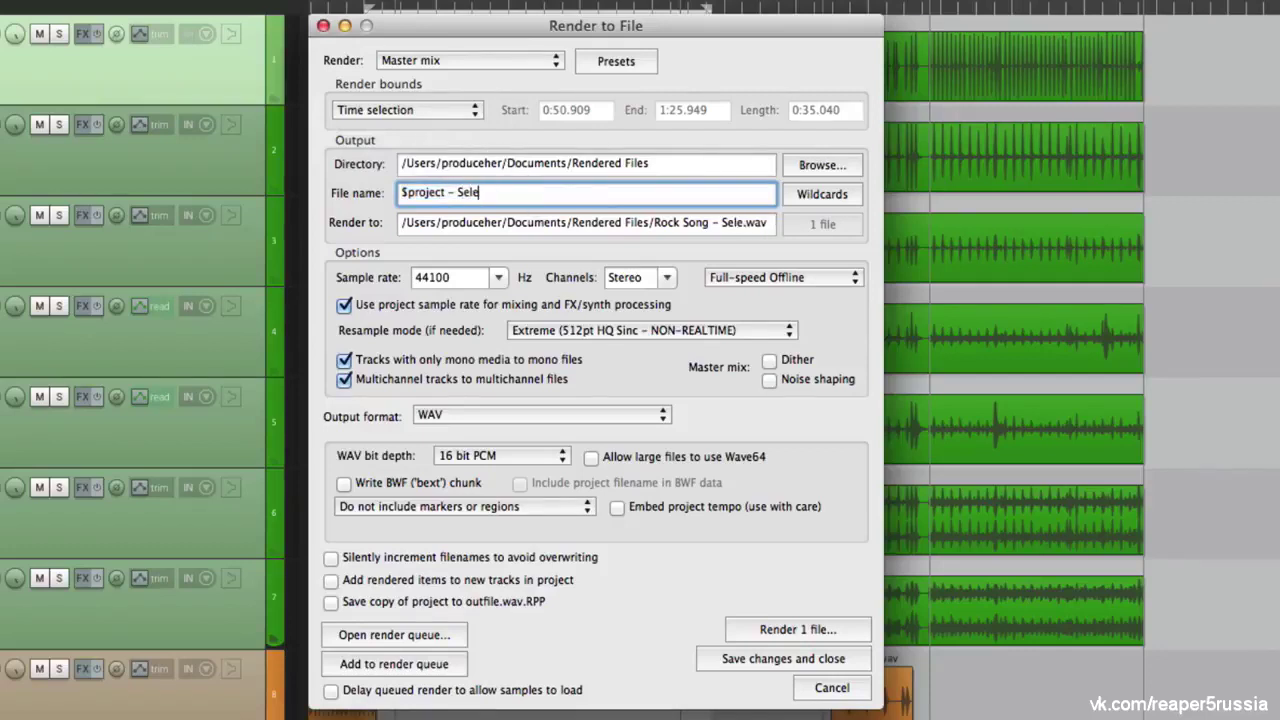
pyautogui.write('ction 1 - Chorus 1')
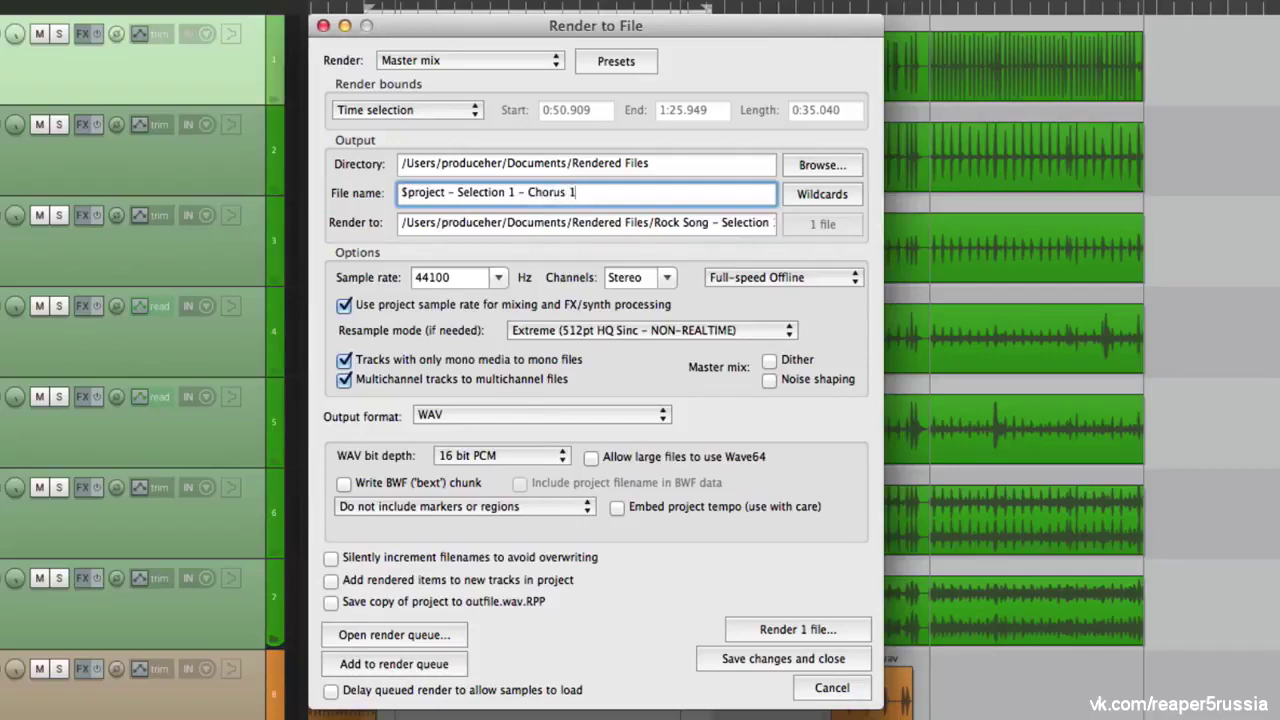
pyautogui.click(791, 630)
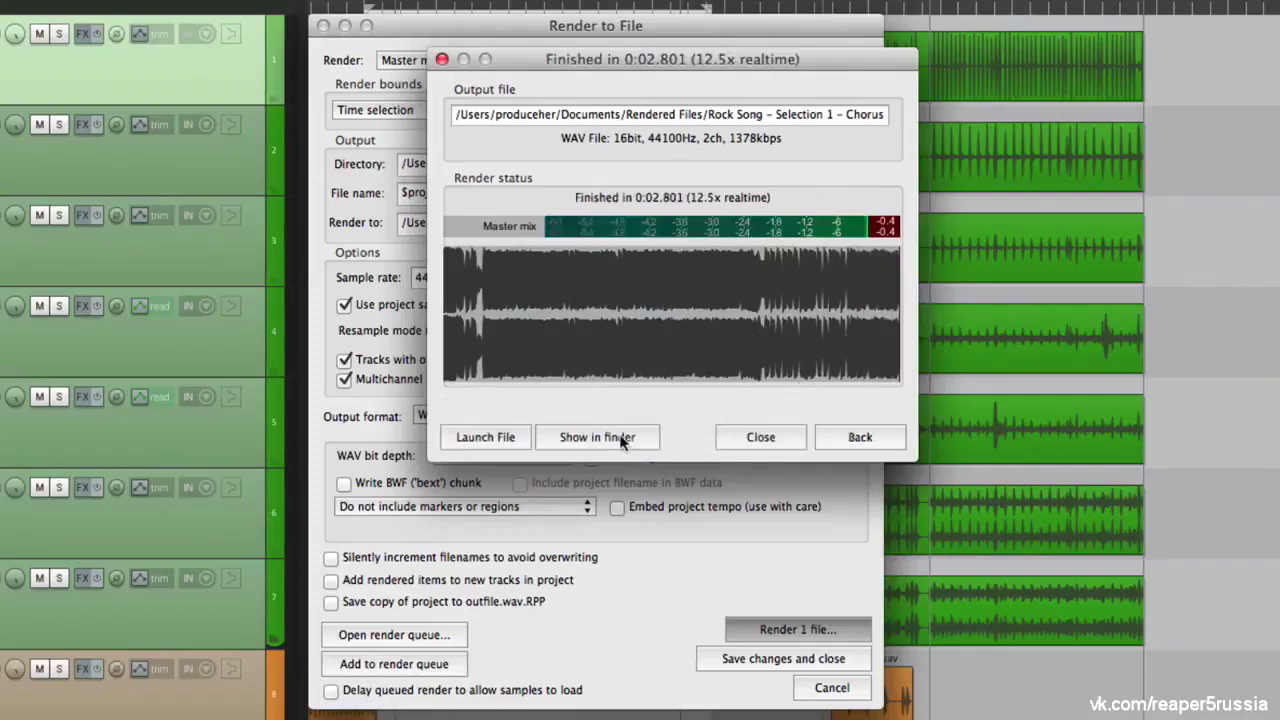
# Show the rendered file in Finder and delete Rock Song - Selection 1 - Chorus 1.wav from the Rendered Files folder
pyautogui.click(618, 438)
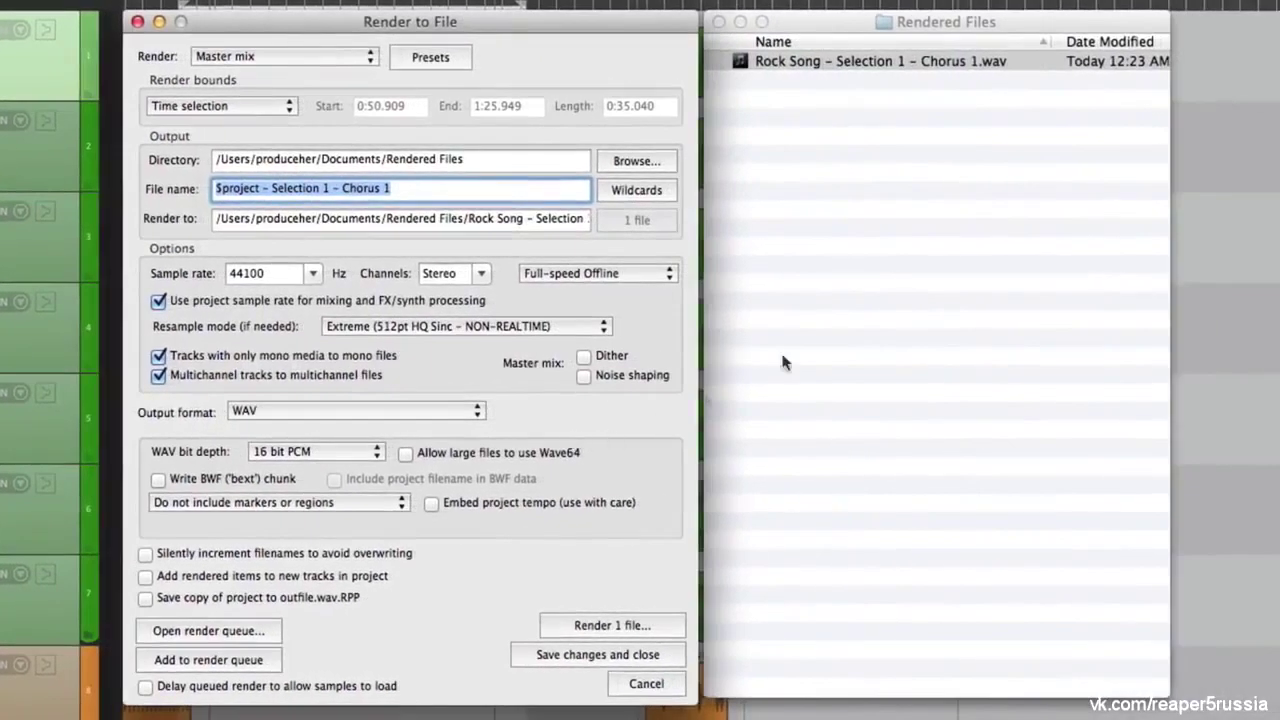
pyautogui.click(1132, 65)
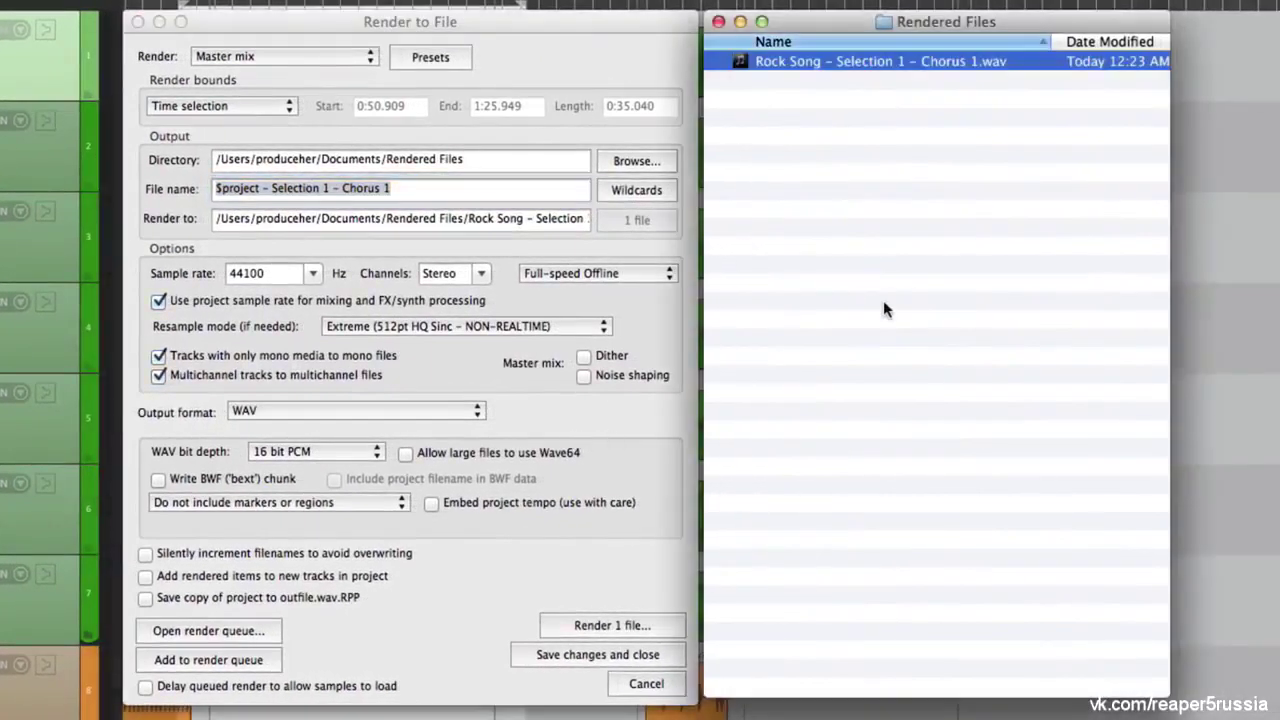
pyautogui.press('super+BackSpace')
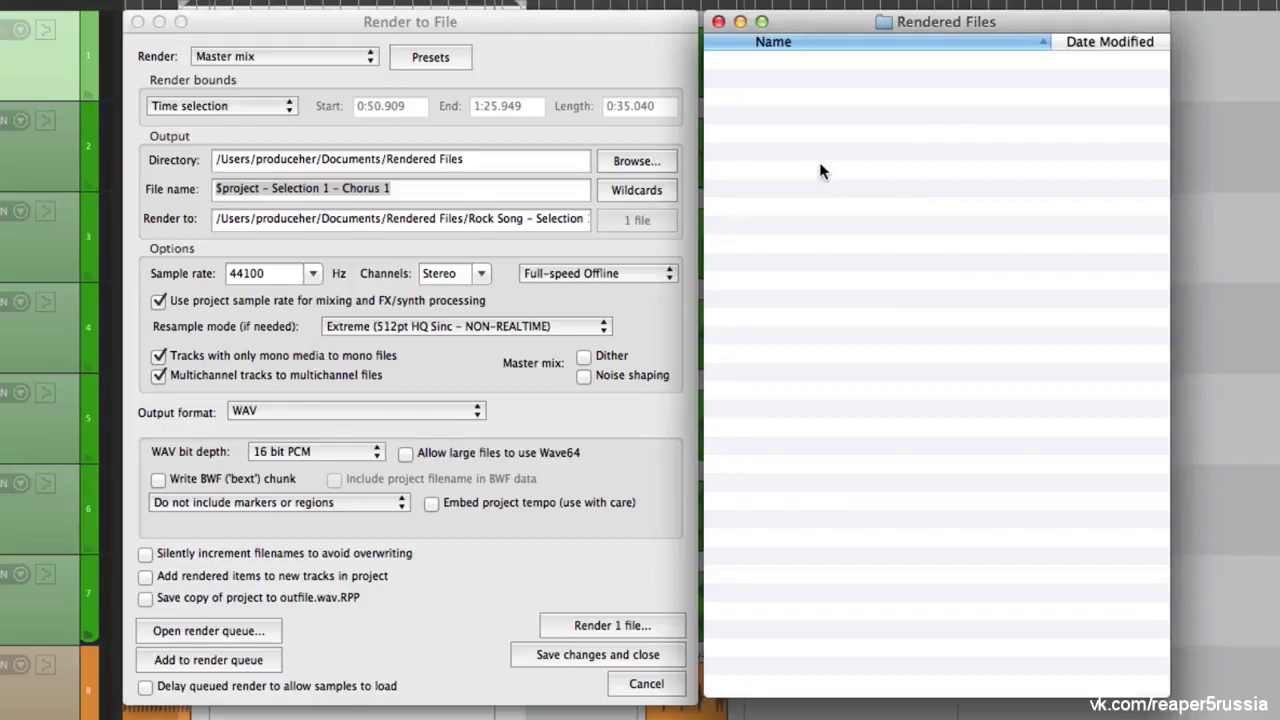
# Review the song's project regions along the timeline, from Intro through Chorus 2
pyautogui.click(247, 105)
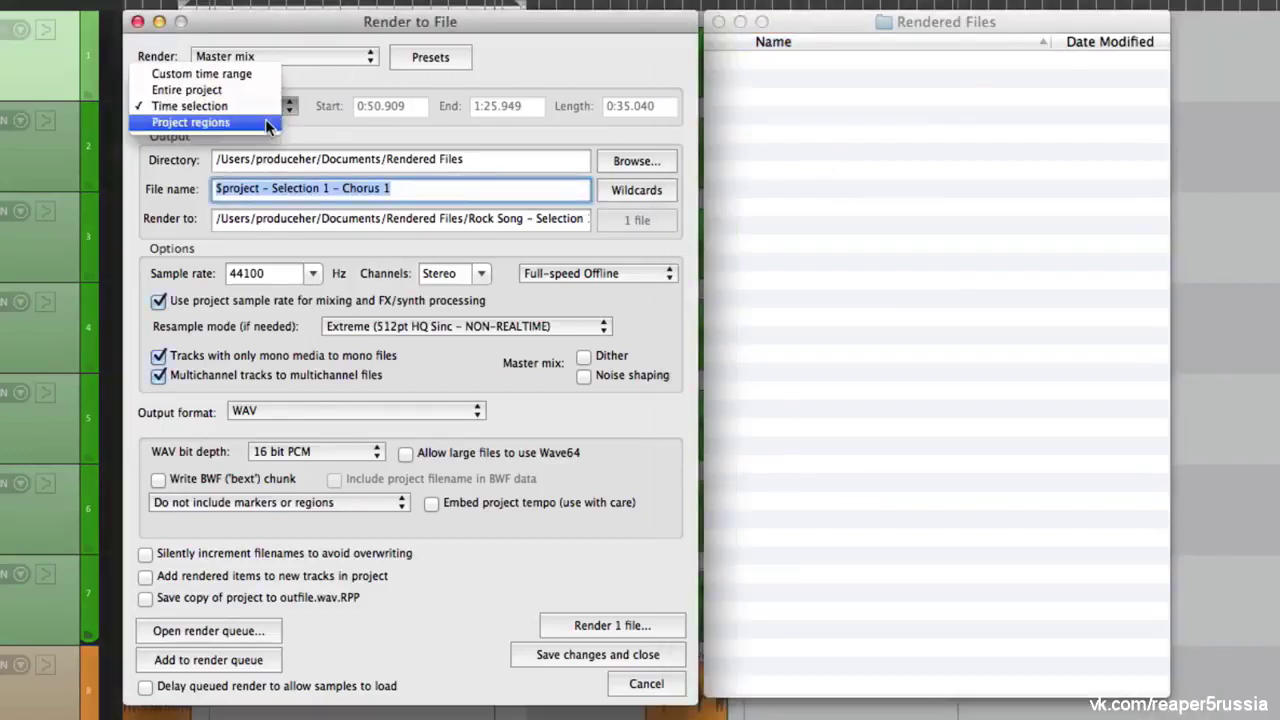
pyautogui.click(266, 122)
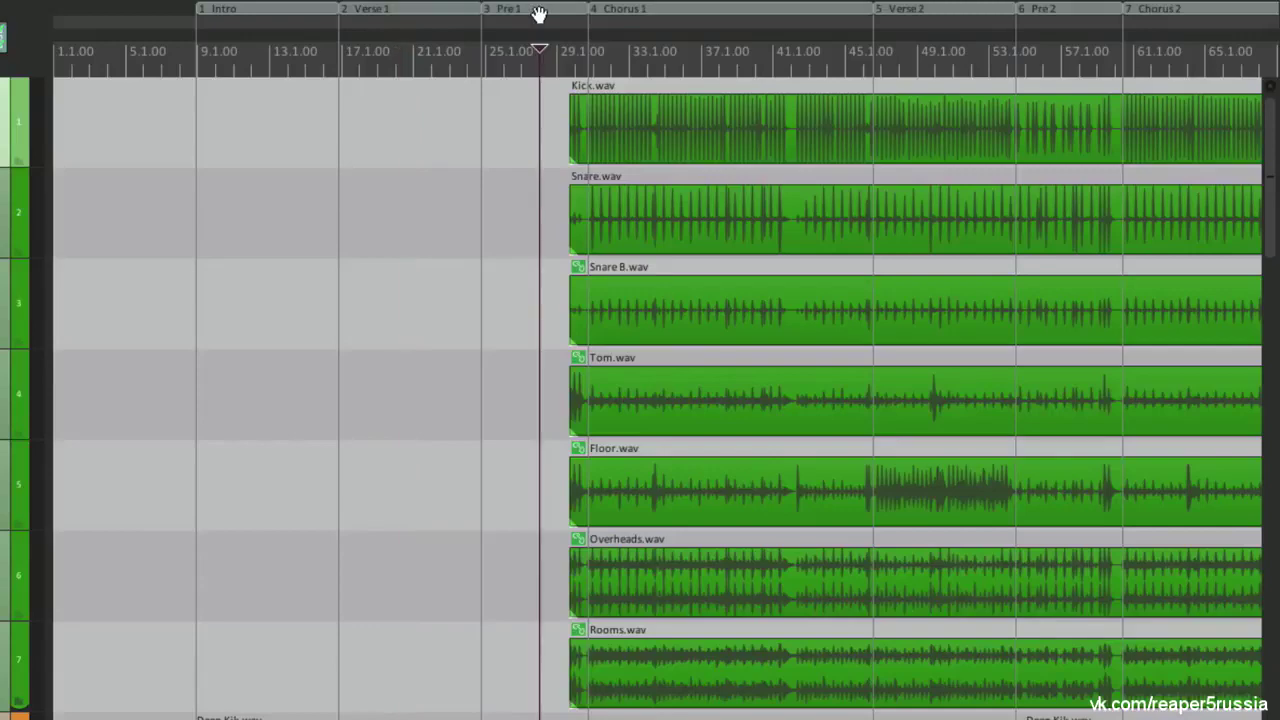
pyautogui.click(664, 15)
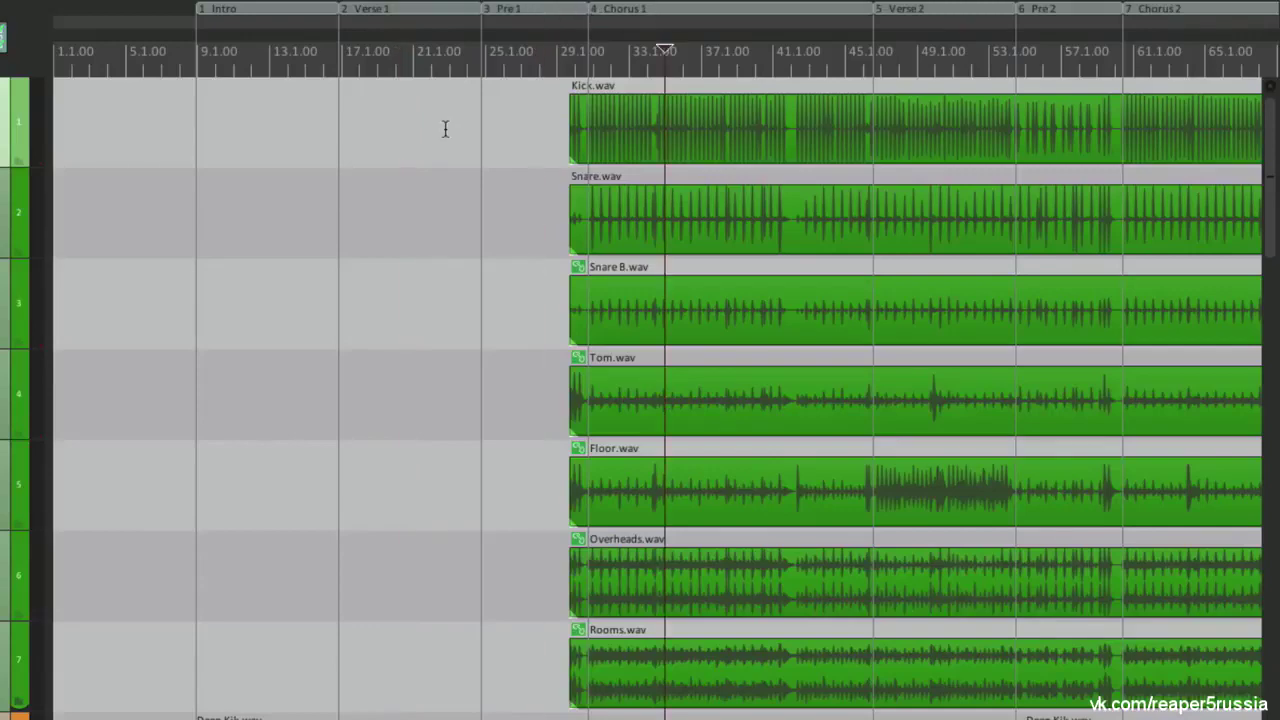
pyautogui.hscroll(3, 443, 129)
pyautogui.hscroll(2, 443, 129)
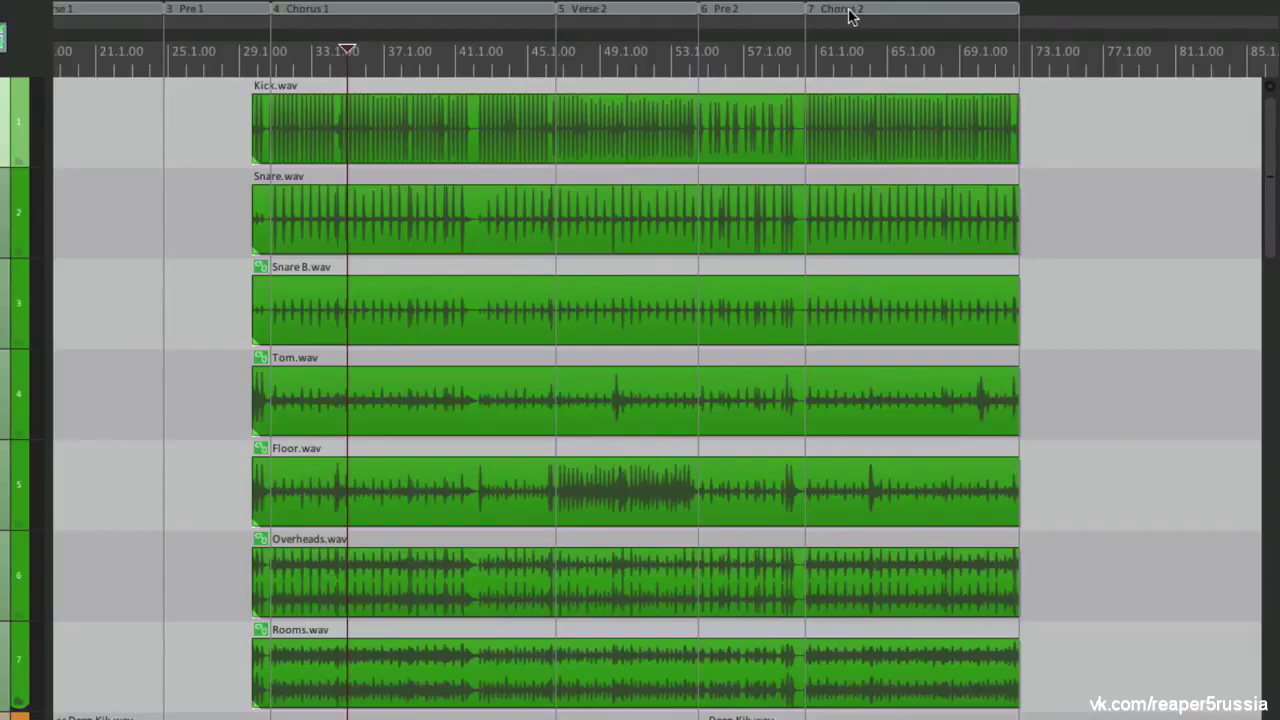
pyautogui.hscroll(-4, 529, 129)
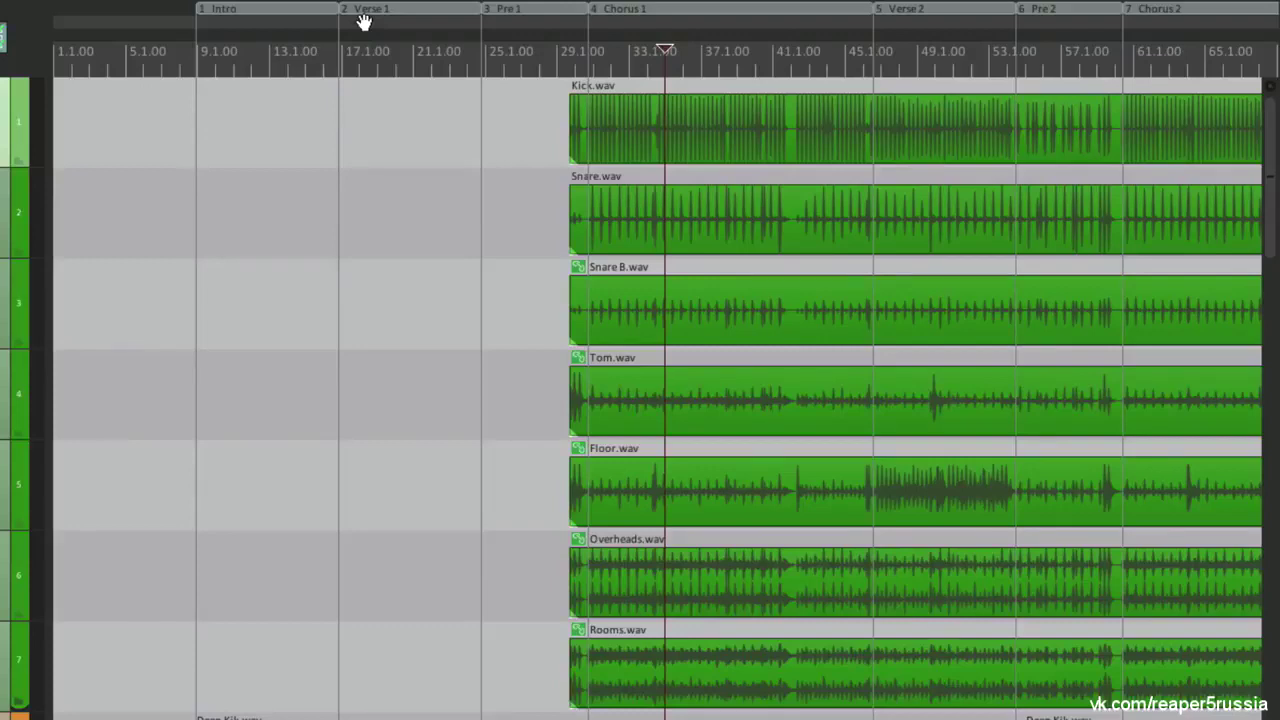
# Reopen the render settings and set the render bounds to Project regions
pyautogui.press('super+alt+r')
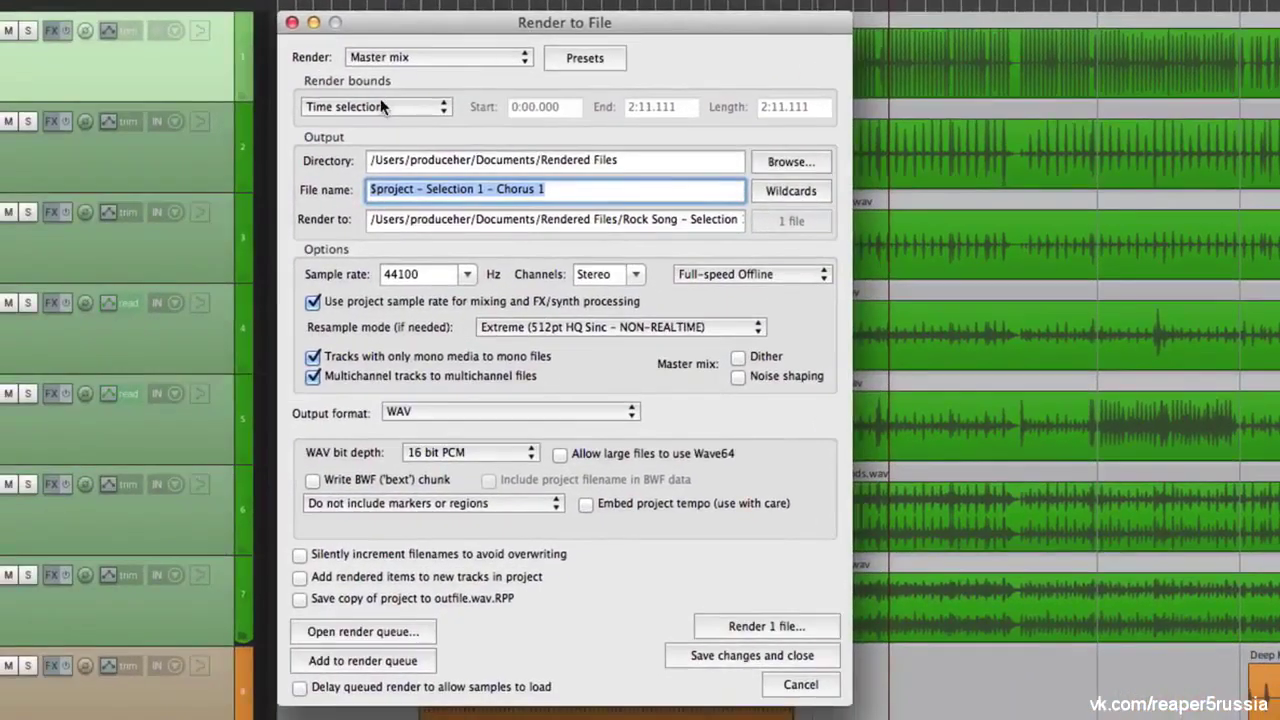
pyautogui.click(381, 105)
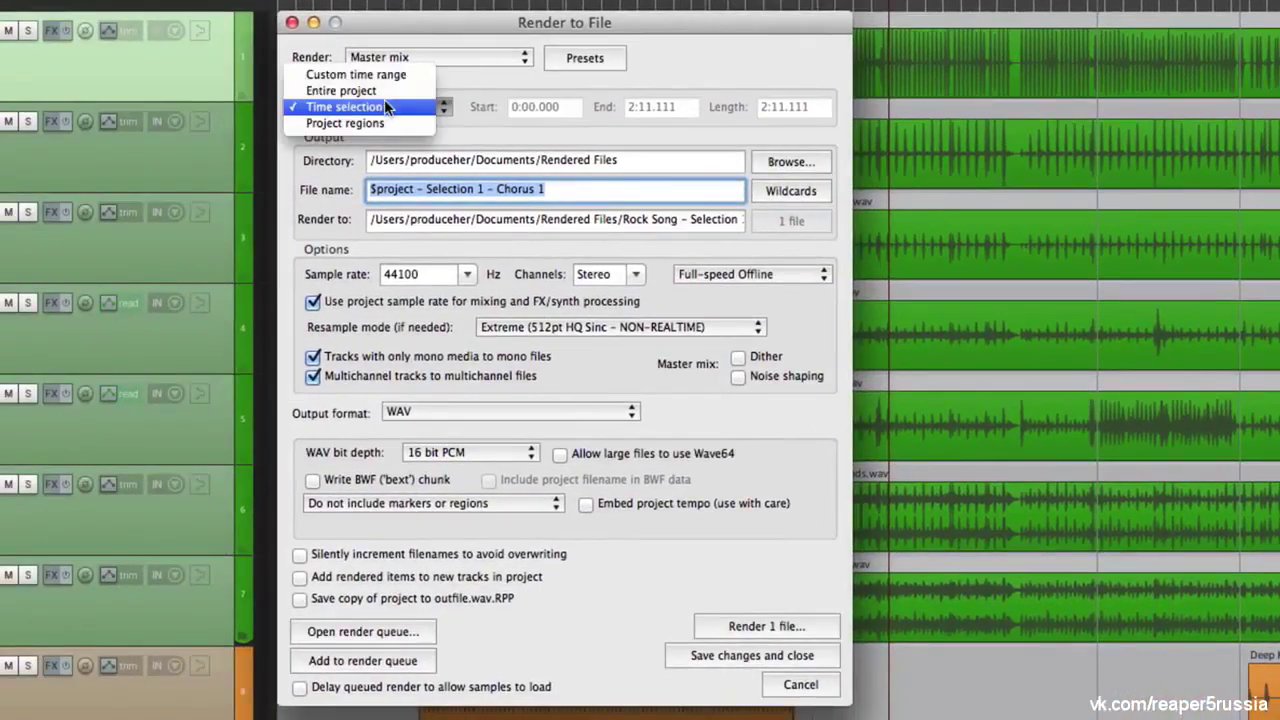
pyautogui.click(399, 119)
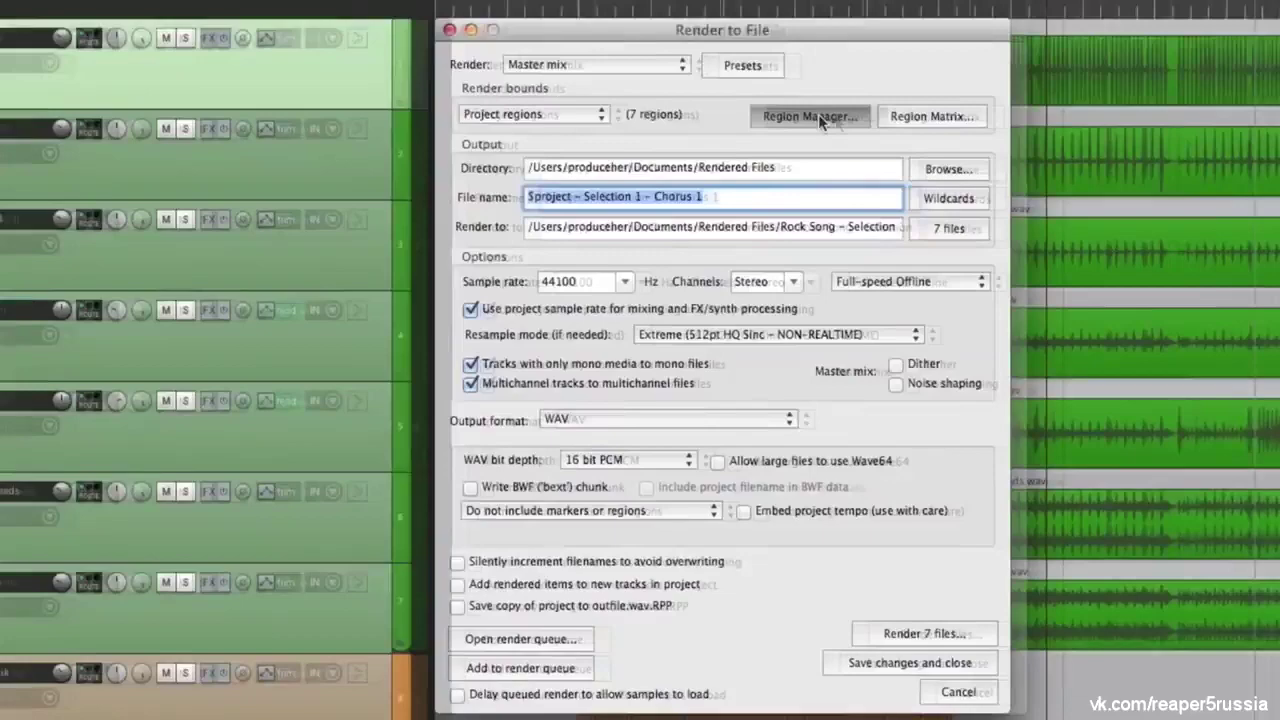
# Check the list of regions in the Region Manager, close it, and set the render source to Master mix
pyautogui.click(816, 116)
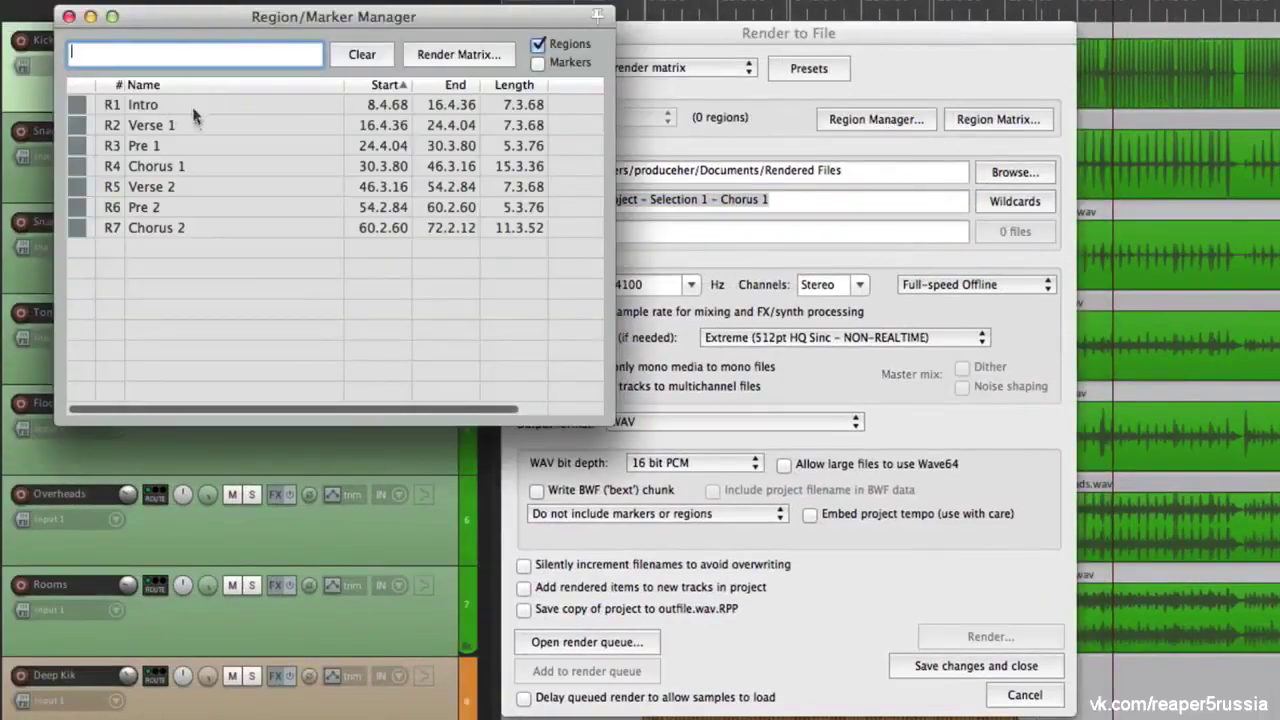
pyautogui.click(68, 16)
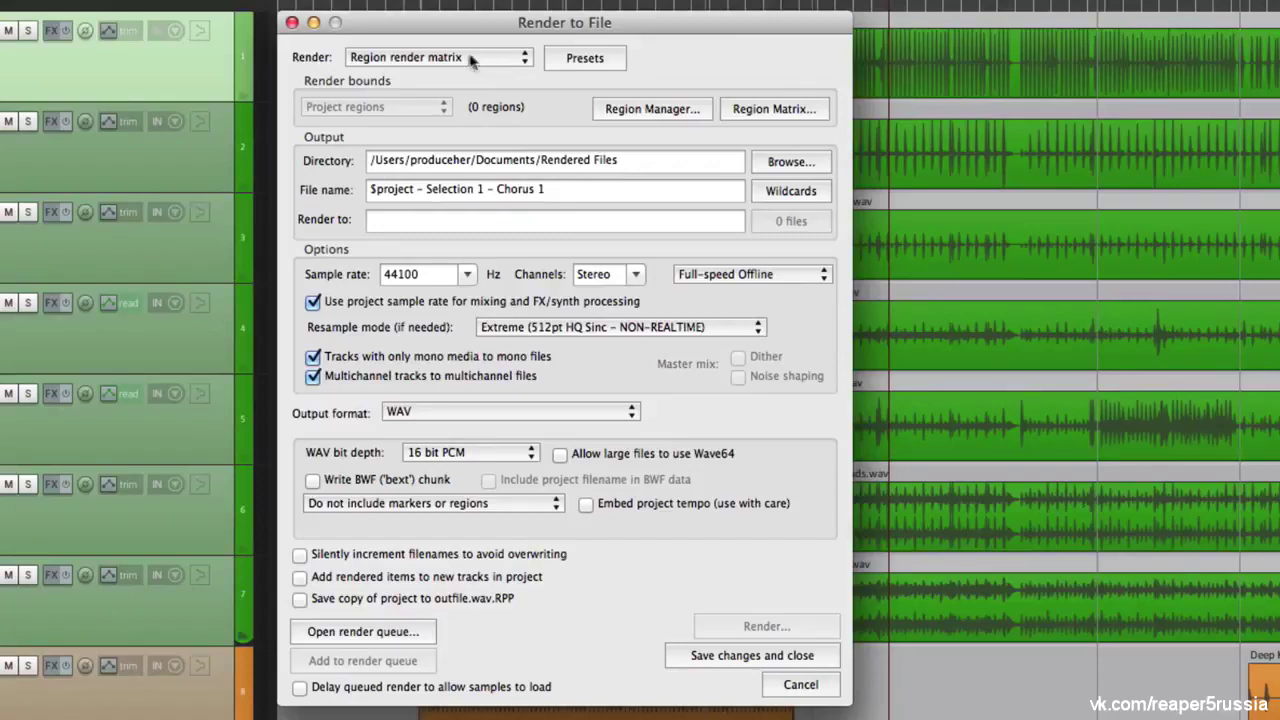
pyautogui.click(468, 61)
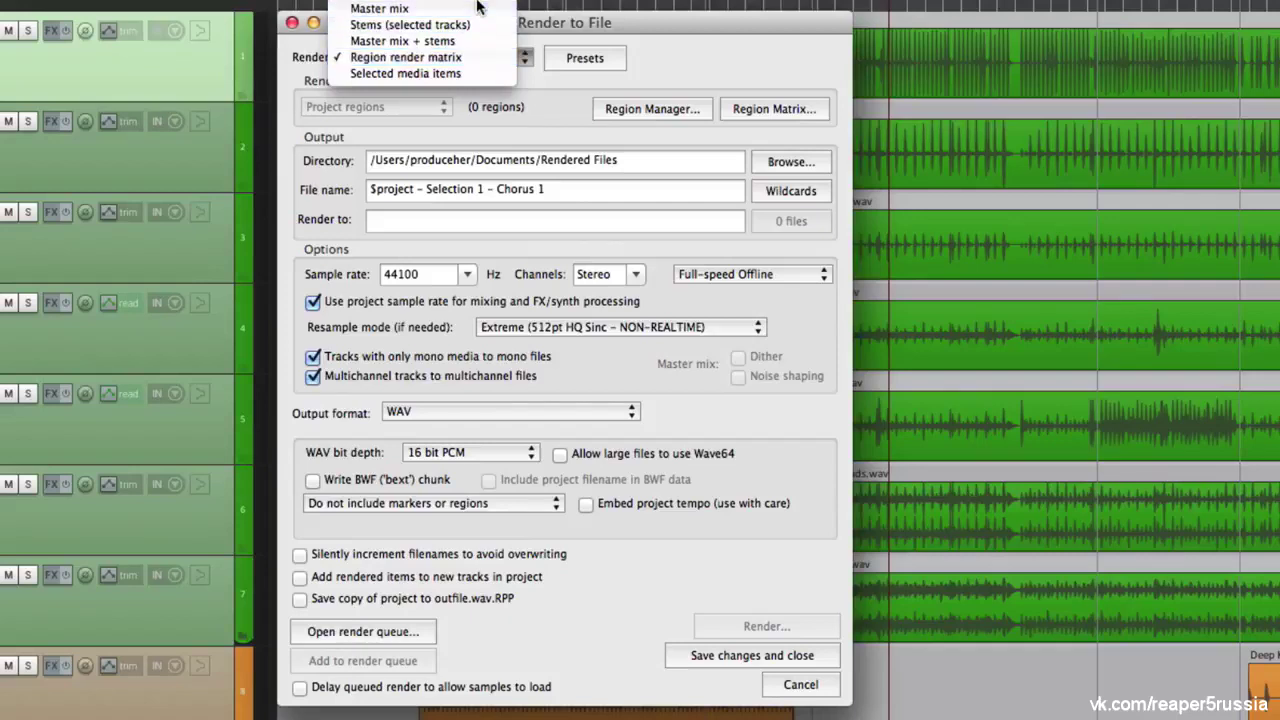
pyautogui.click(476, 8)
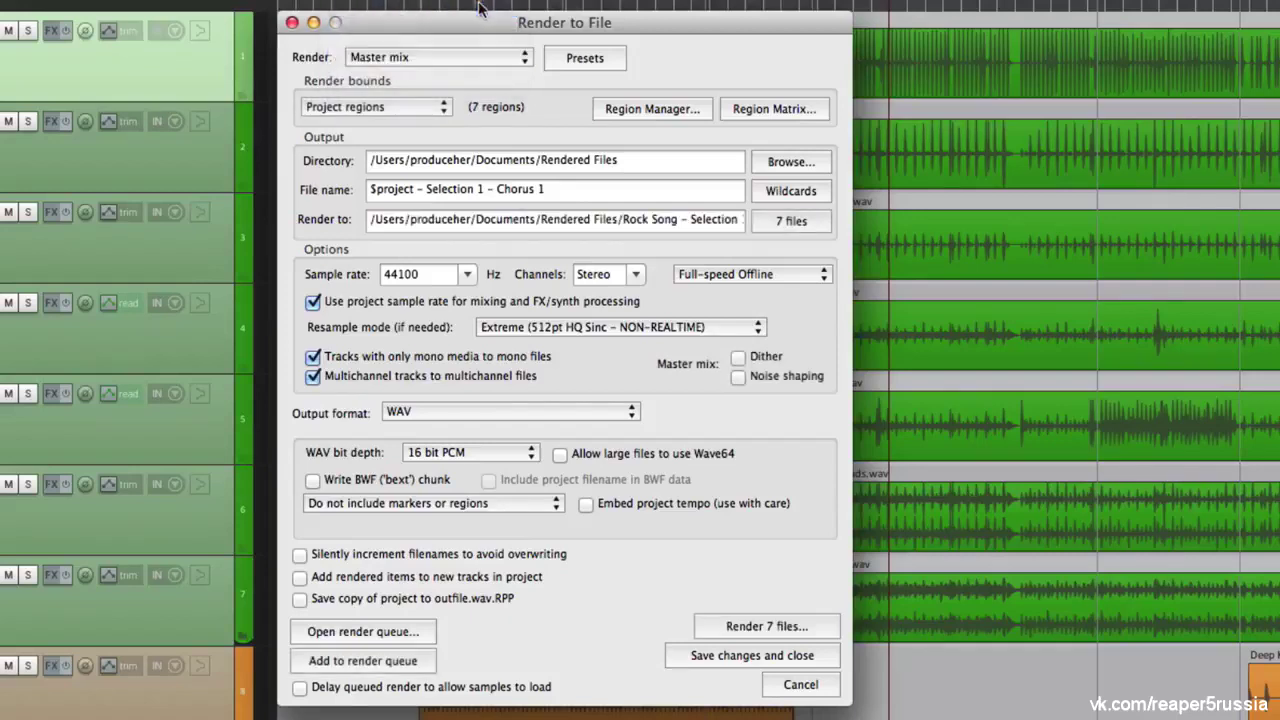
# Change the file name to "$project - $region" using the region wildcard and render all project regions
pyautogui.moveTo(549, 199); pyautogui.dragTo(427, 199)
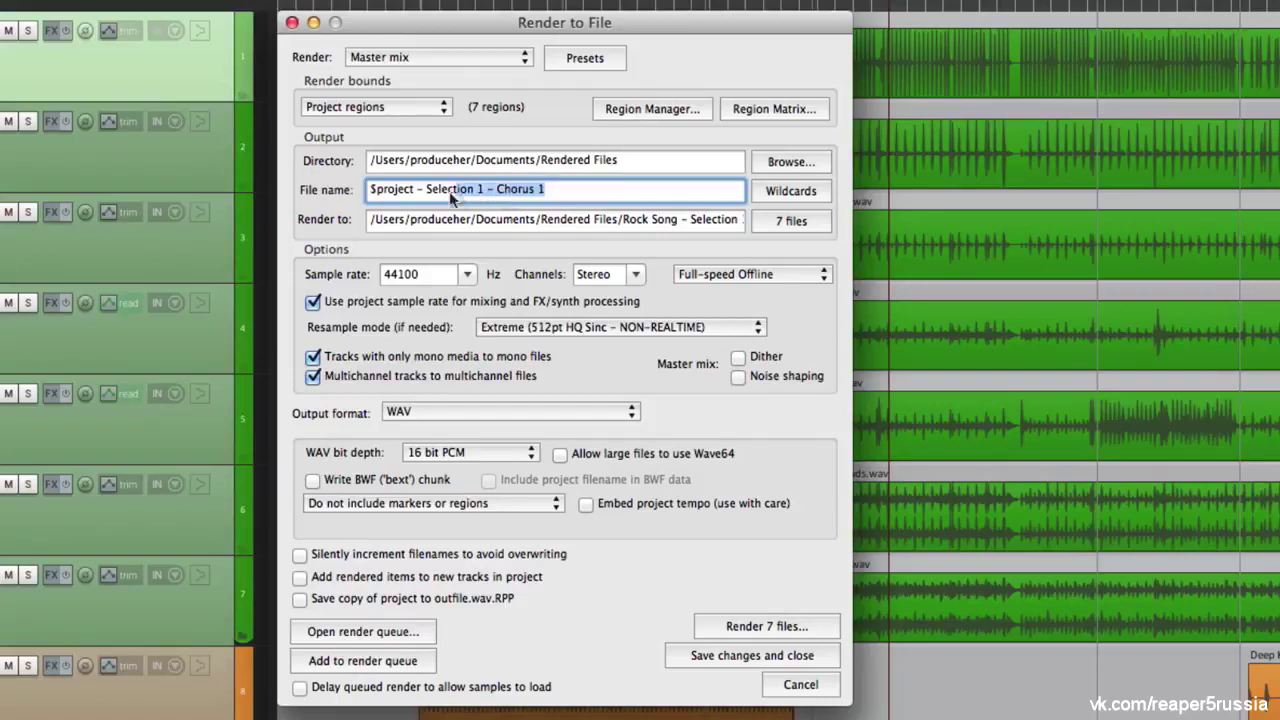
pyautogui.press('BackSpace')
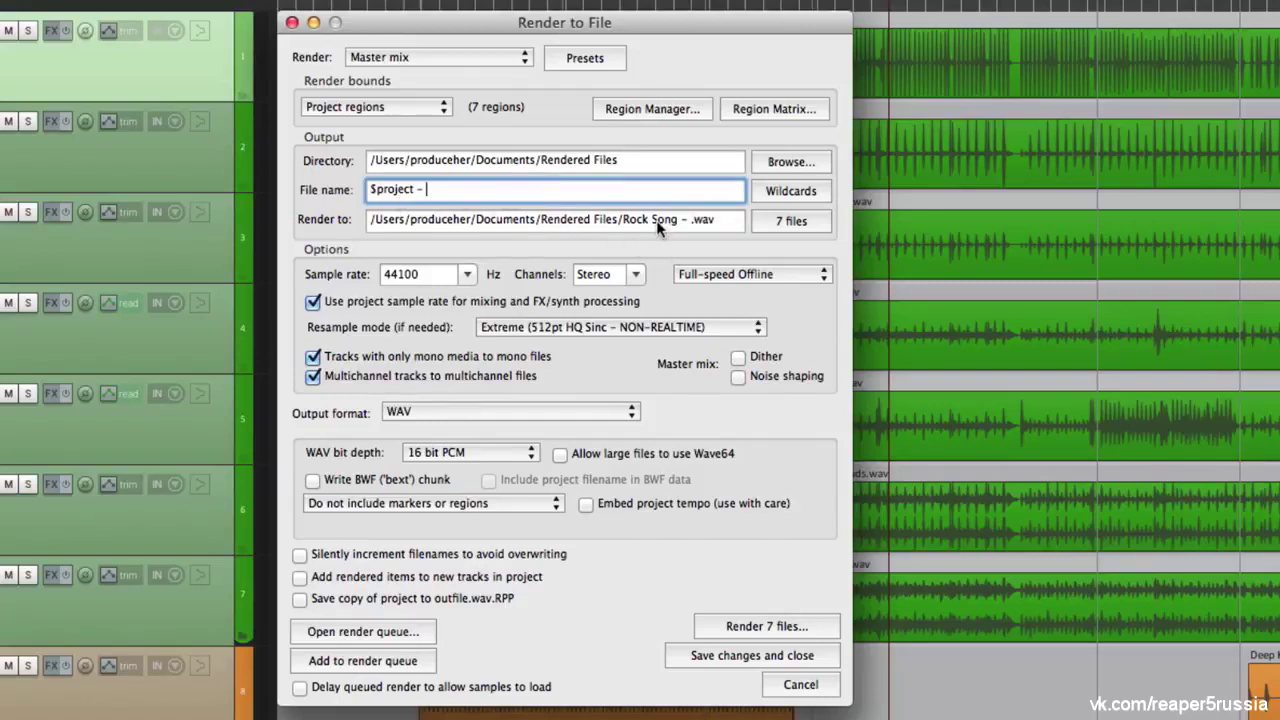
pyautogui.click(791, 192)
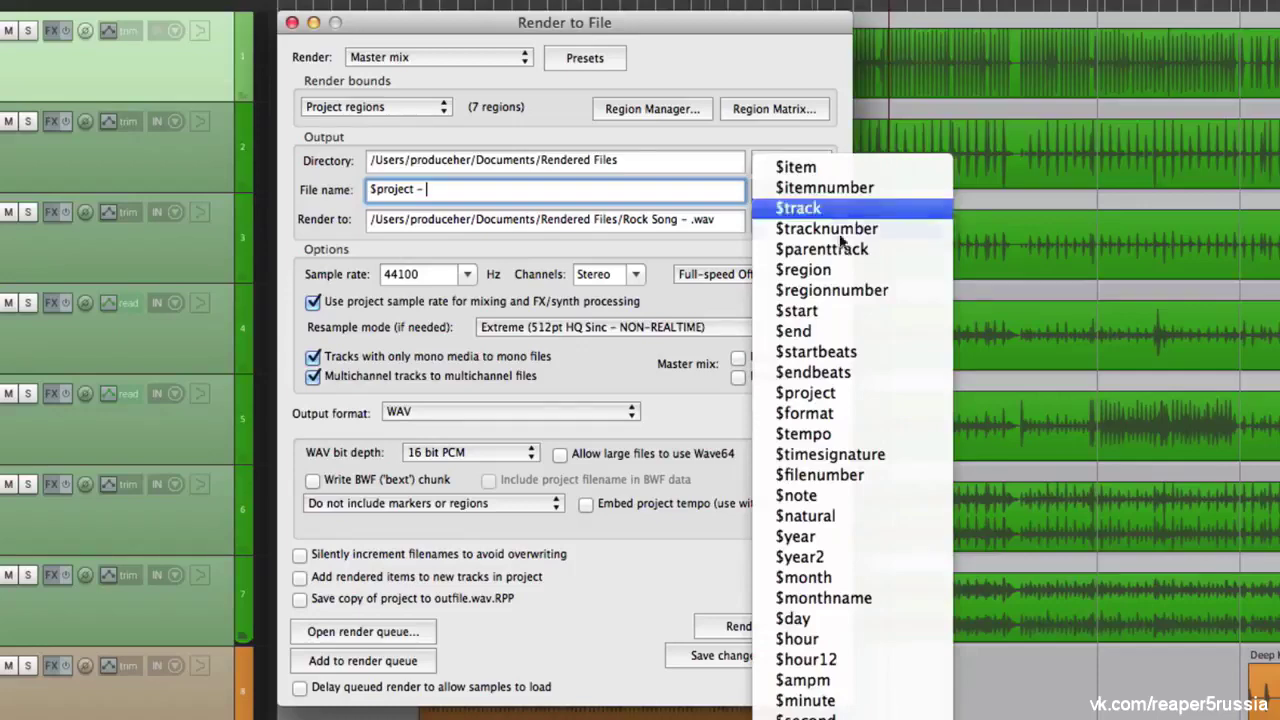
pyautogui.click(842, 271)
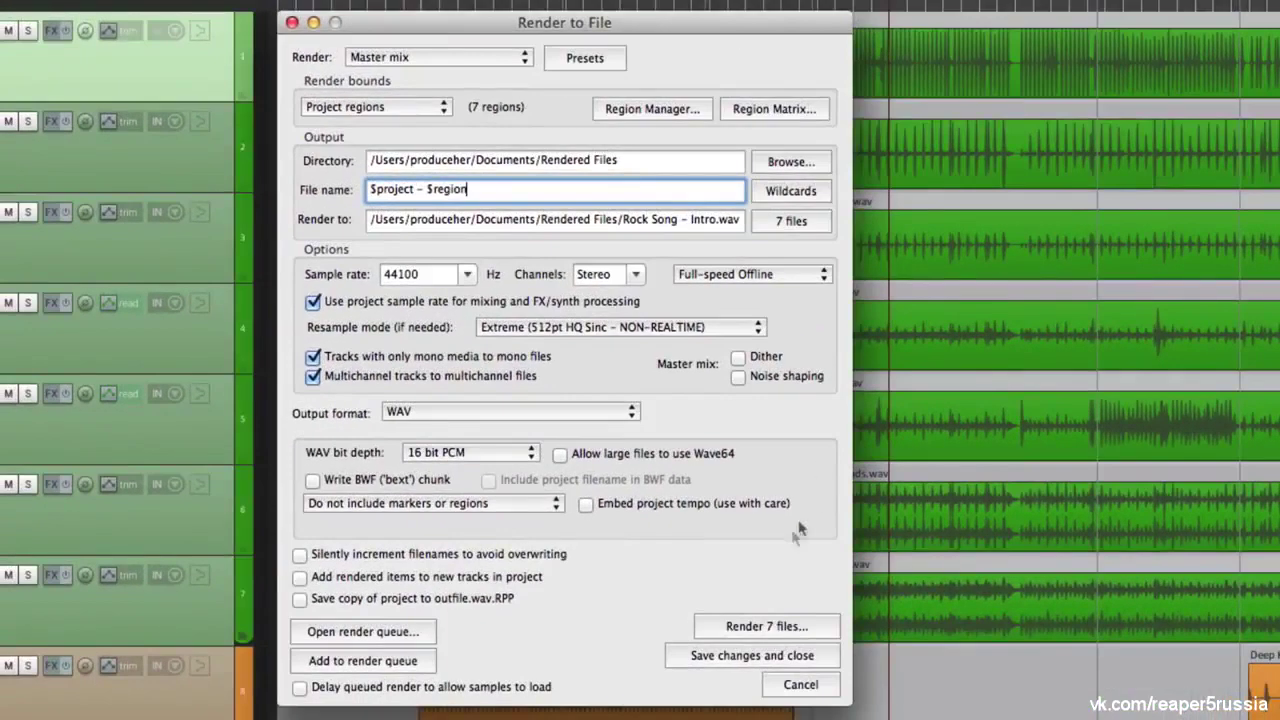
pyautogui.click(742, 626)
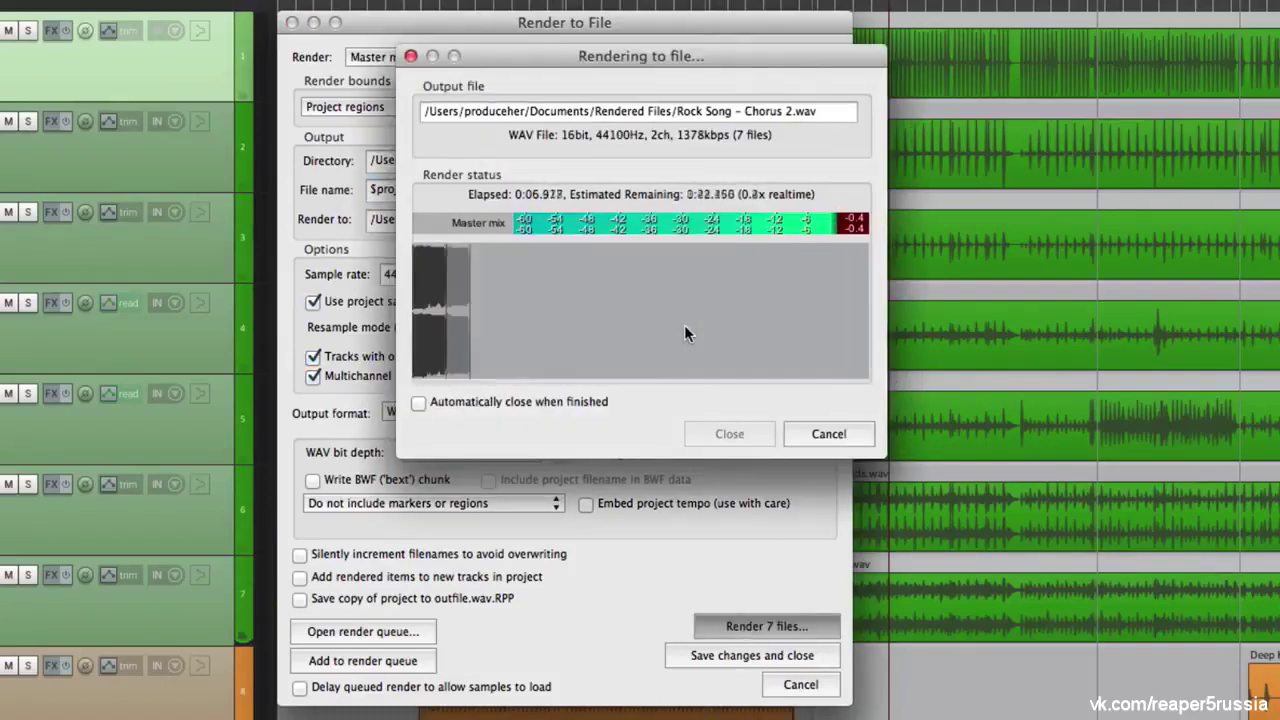
# Show the rendered region files in Finder and delete all of them from the Rendered Files folder
pyautogui.click(560, 433)
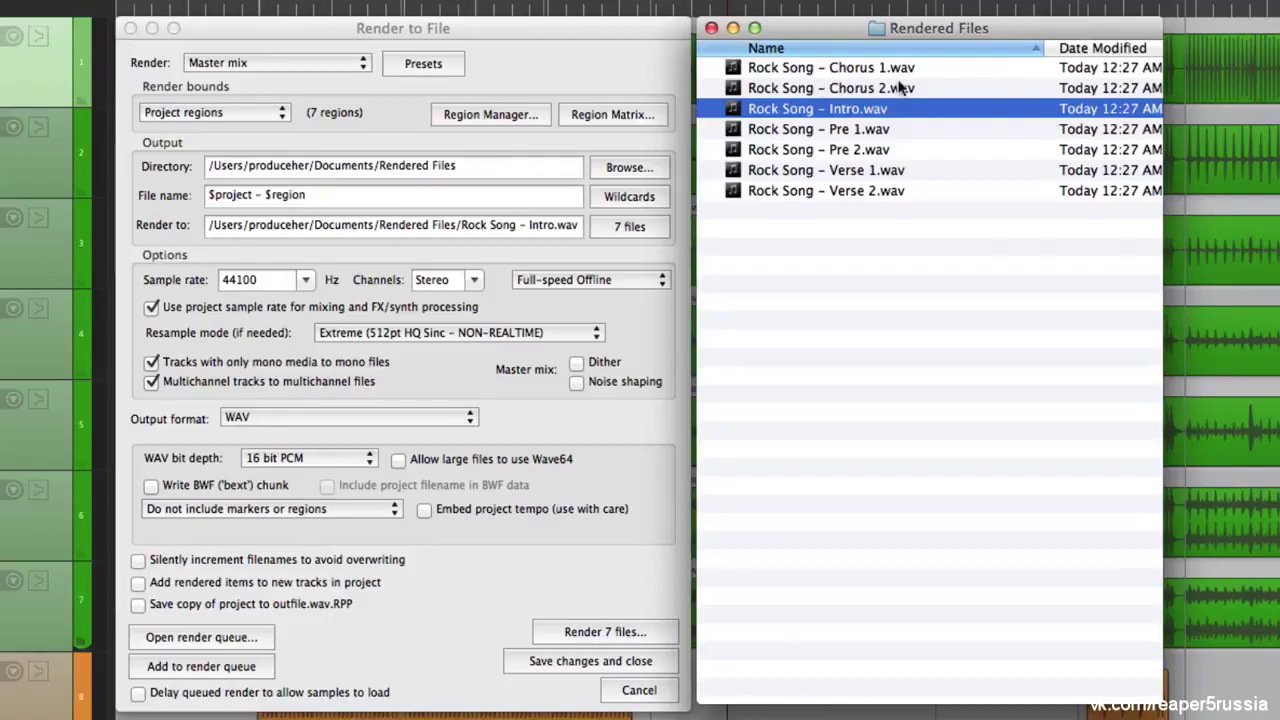
pyautogui.click(952, 258)
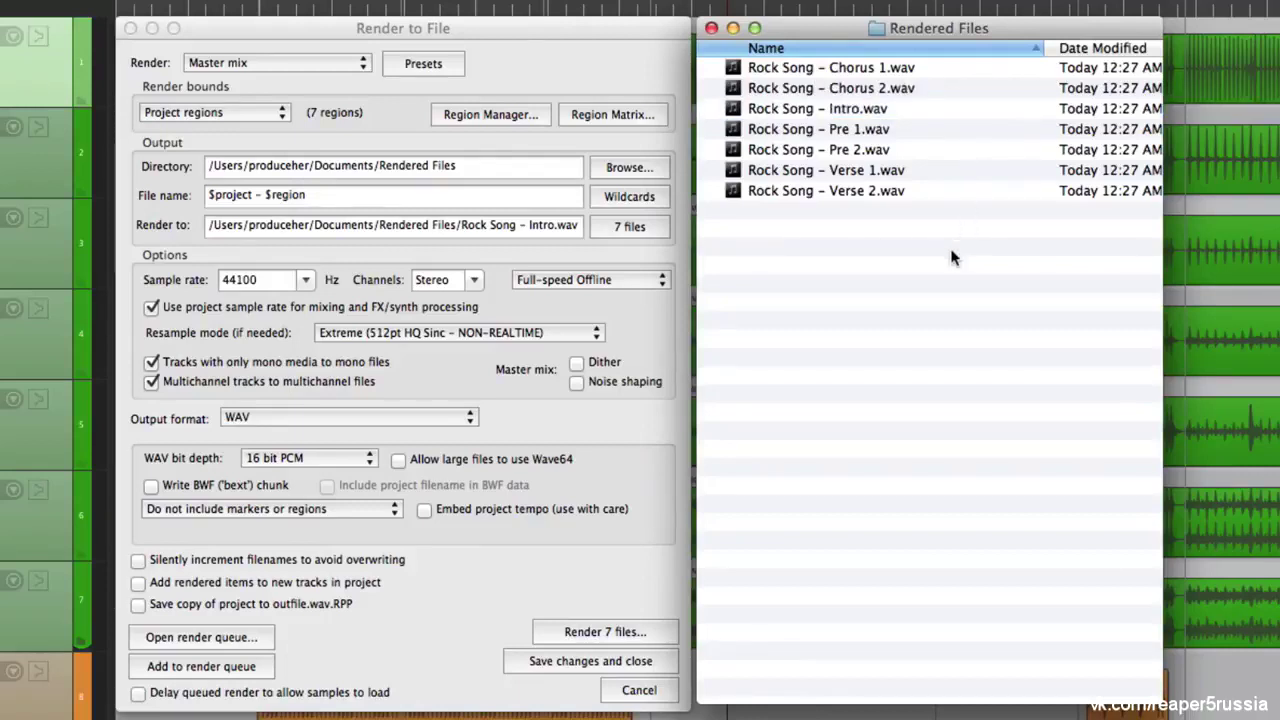
pyautogui.press('super+a')
pyautogui.press('super+BackSpace')
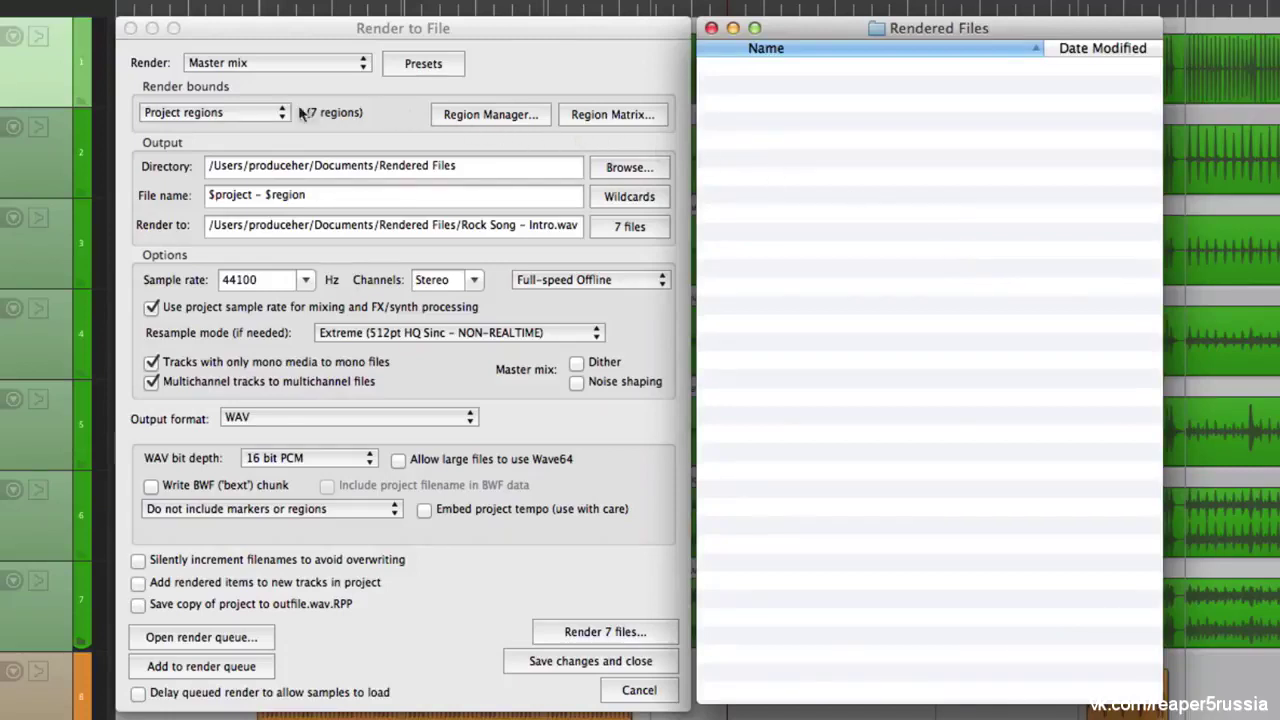
# Set the render source to Region render matrix and open the matrix
pyautogui.click(270, 62)
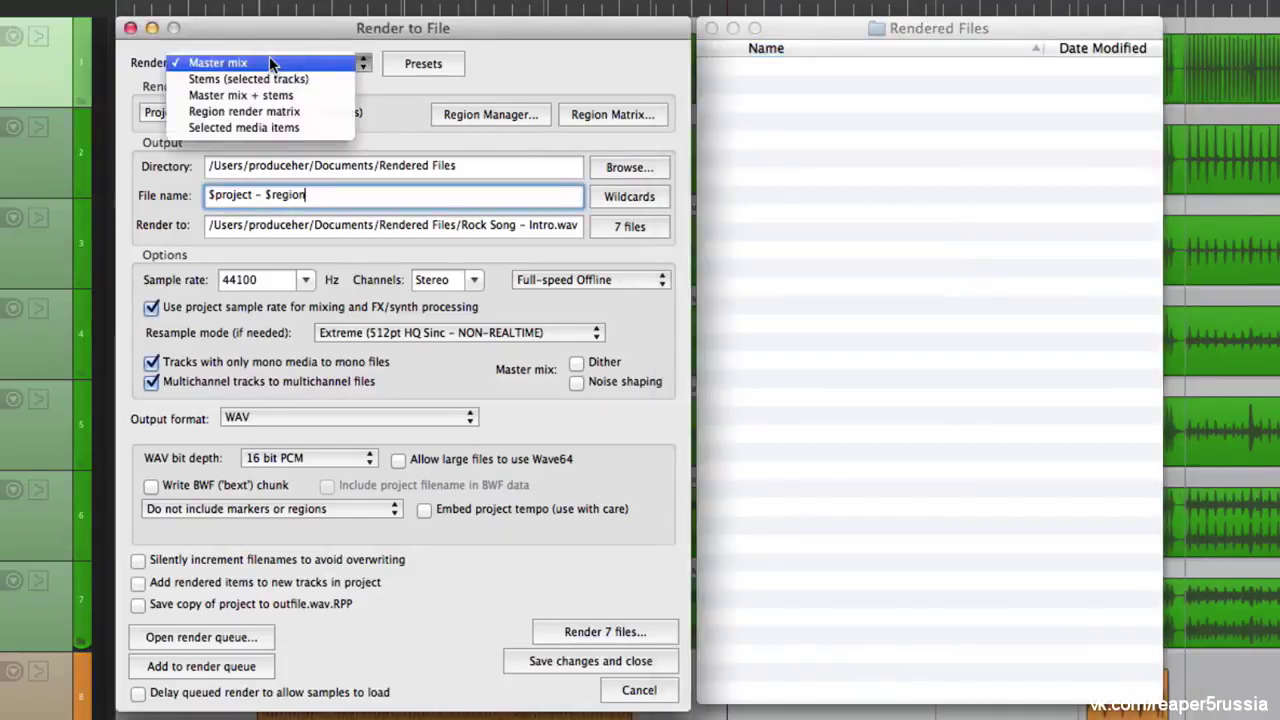
pyautogui.click(325, 111)
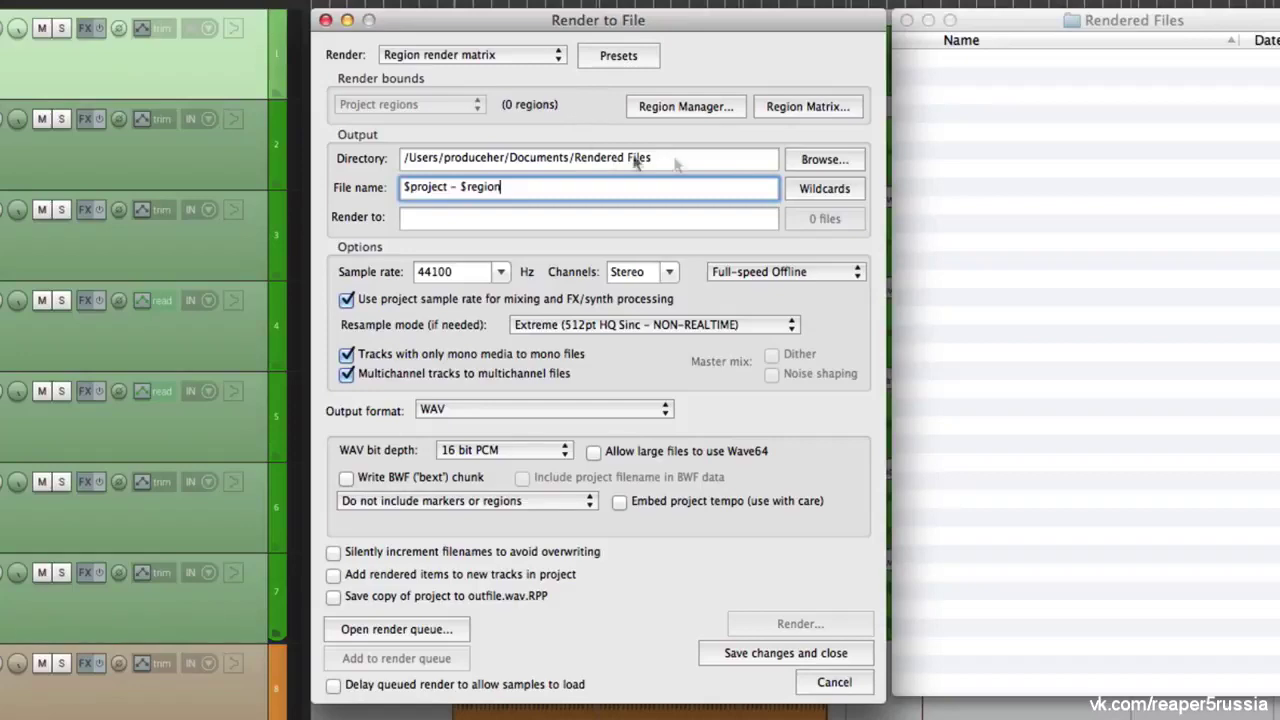
pyautogui.click(826, 106)
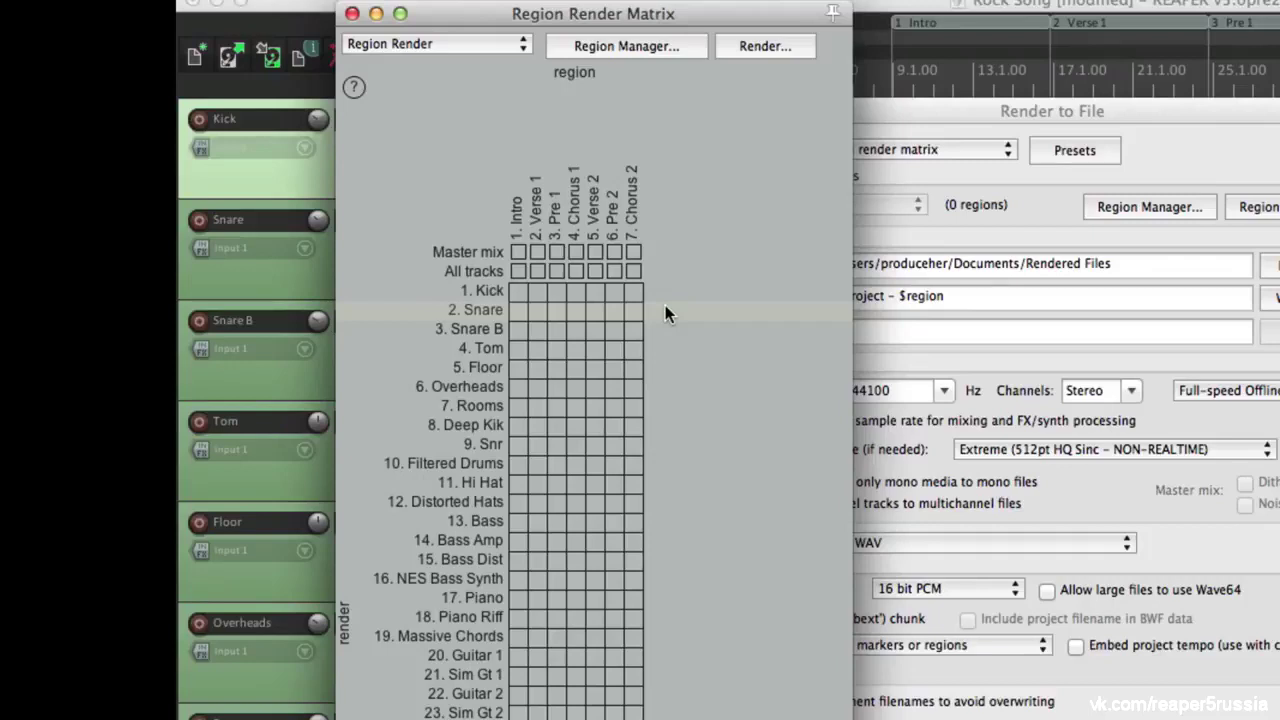
# In the region matrix, mark the Master mix for Intro and the Kick, Overheads and Rooms tracks for Verse 1
pyautogui.click(516, 252)
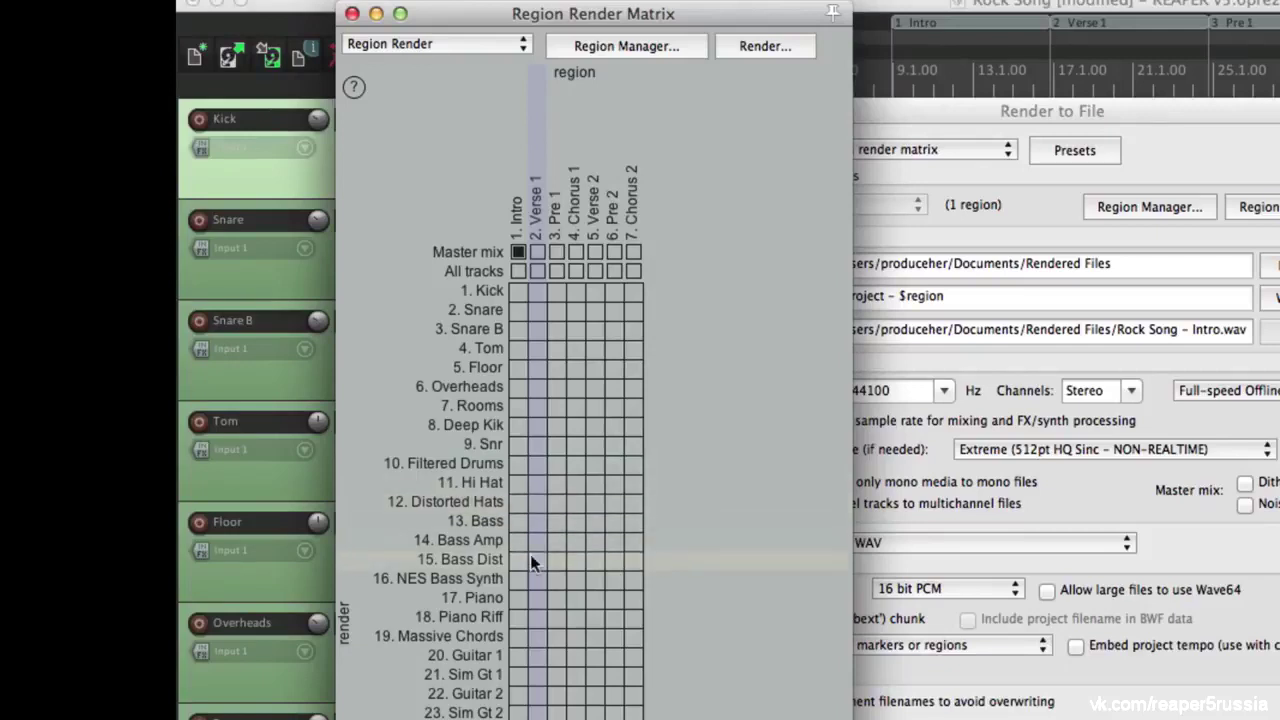
pyautogui.click(538, 271)
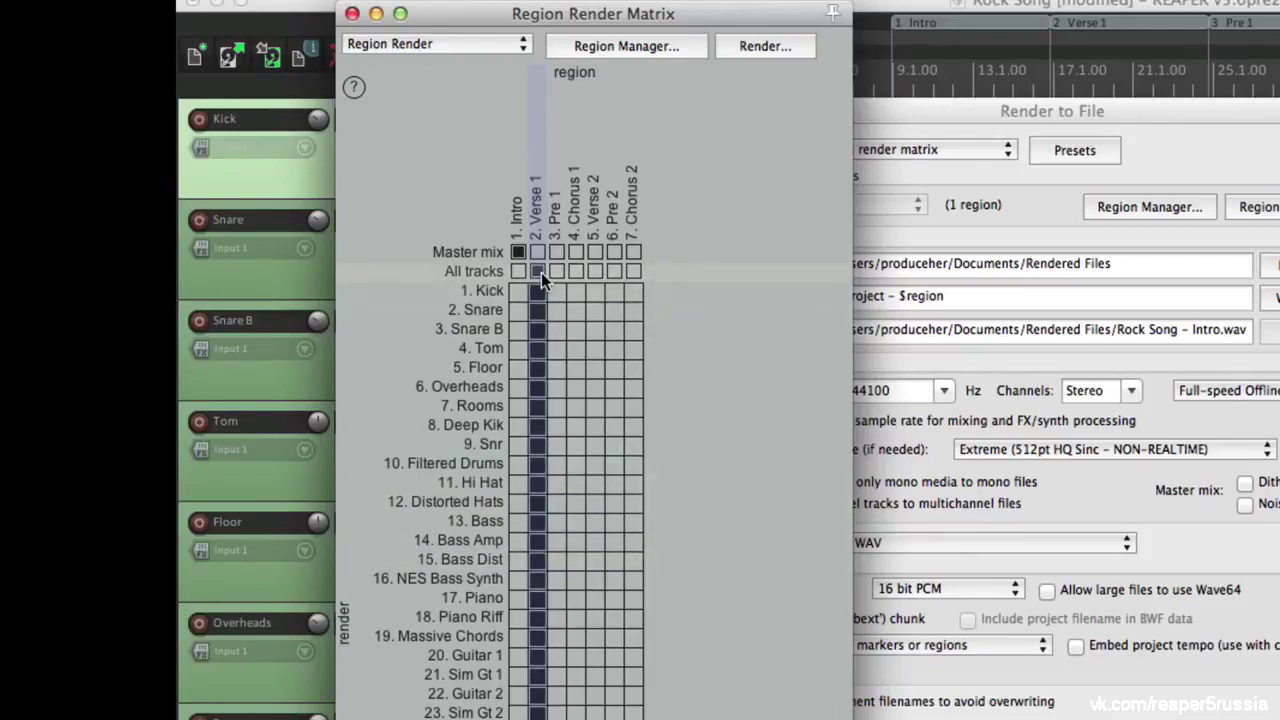
pyautogui.click(541, 272)
pyautogui.click(539, 292)
pyautogui.click(538, 388)
pyautogui.click(538, 408)
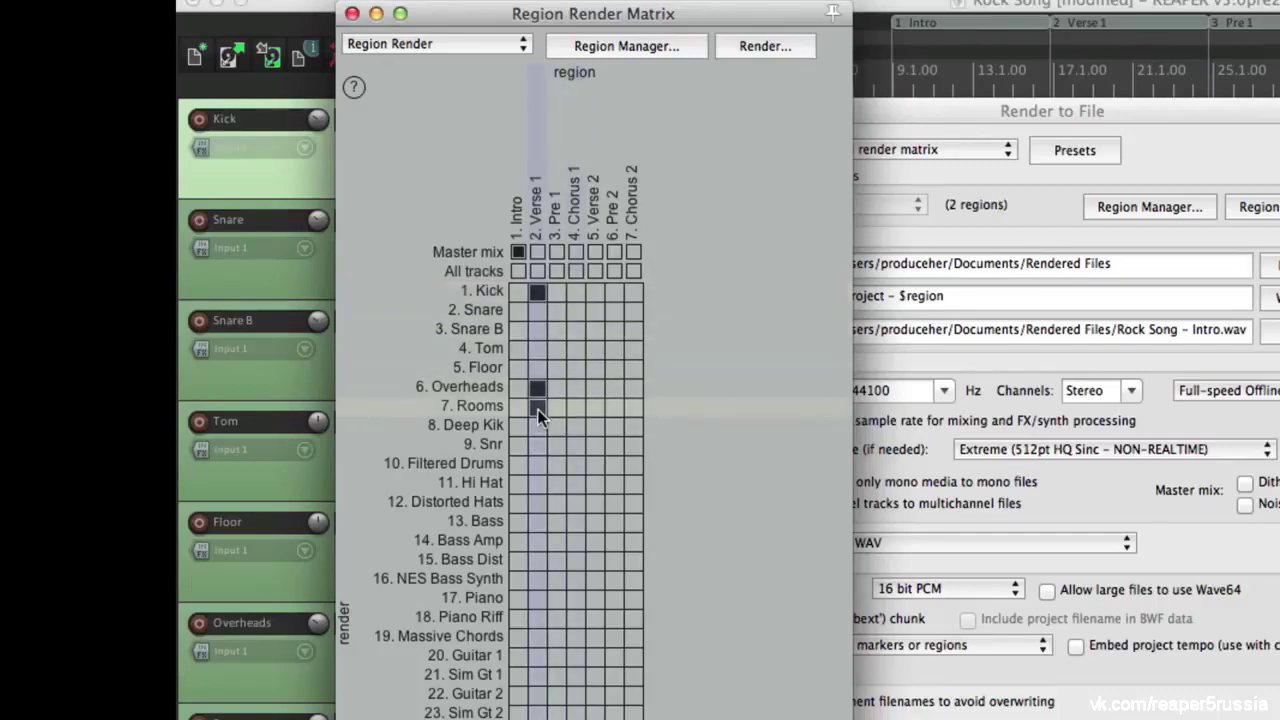
# Mark the Master mix for Pre 1 and Verse 2, and the Hi Hat, Bass, Bass Amp and Bass Dist tracks for Chorus 1
pyautogui.click(556, 252)
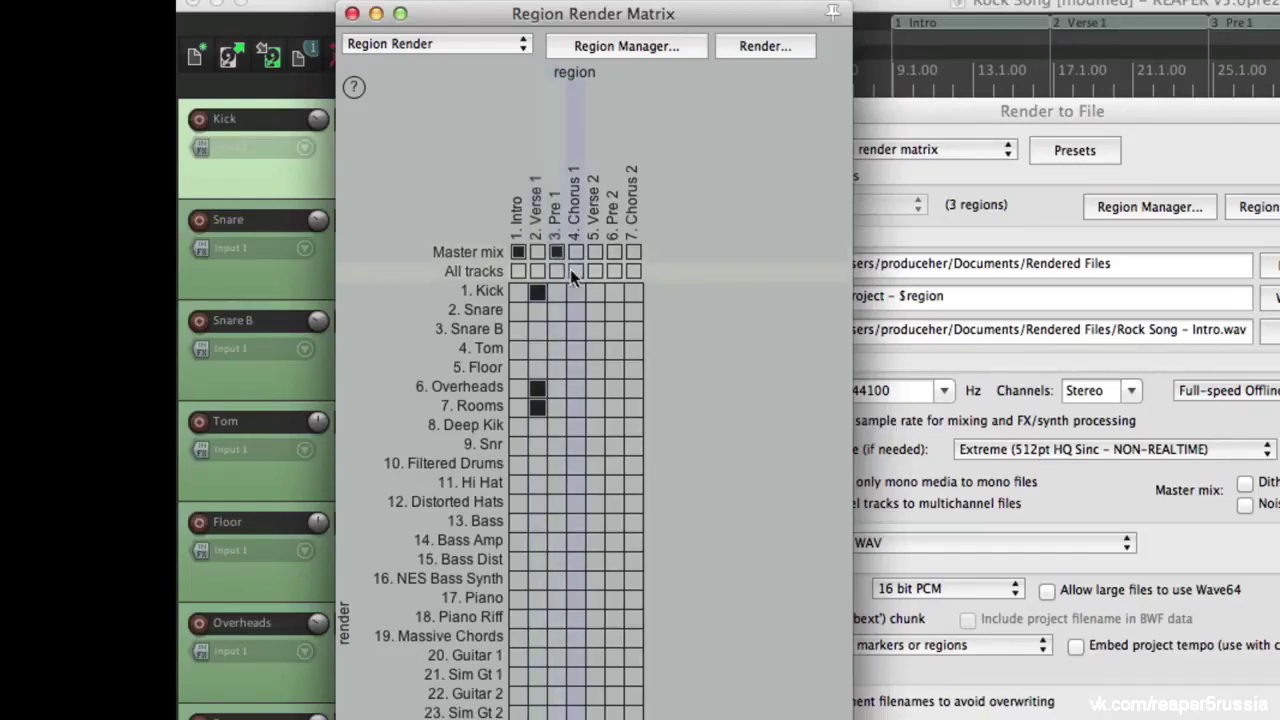
pyautogui.click(576, 484)
pyautogui.click(574, 521)
pyautogui.click(575, 541)
pyautogui.click(575, 559)
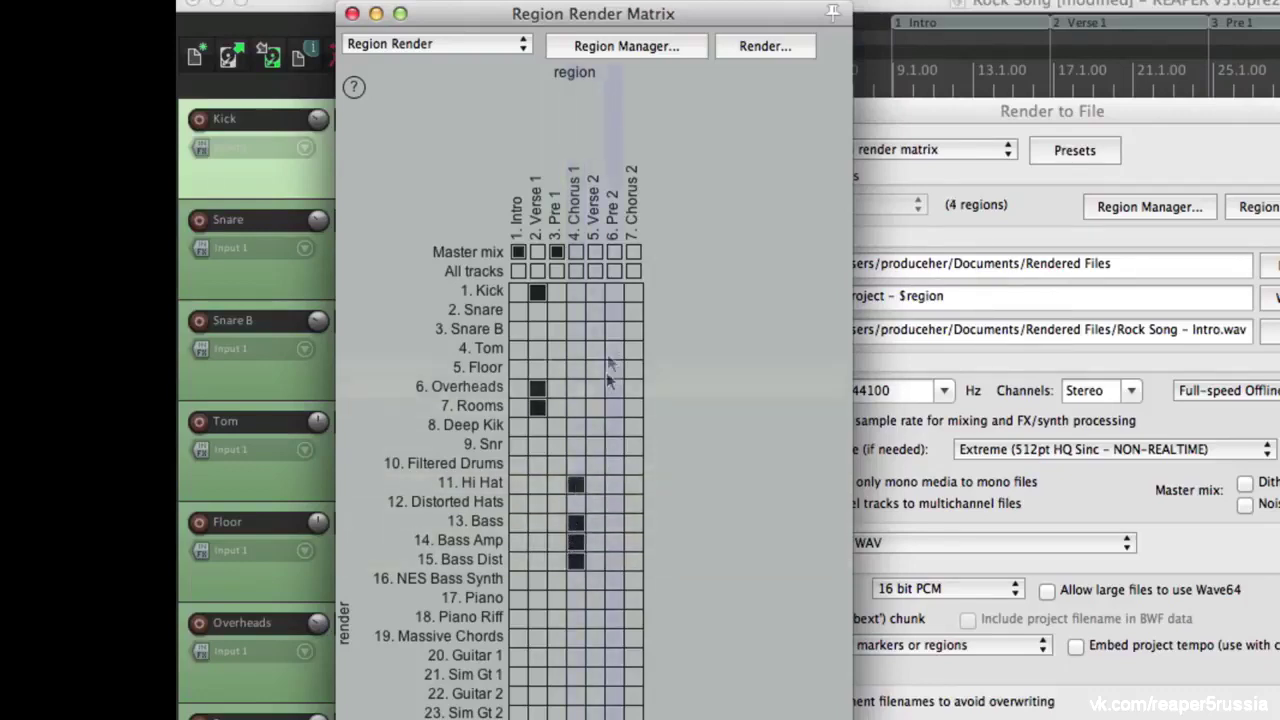
pyautogui.click(600, 248)
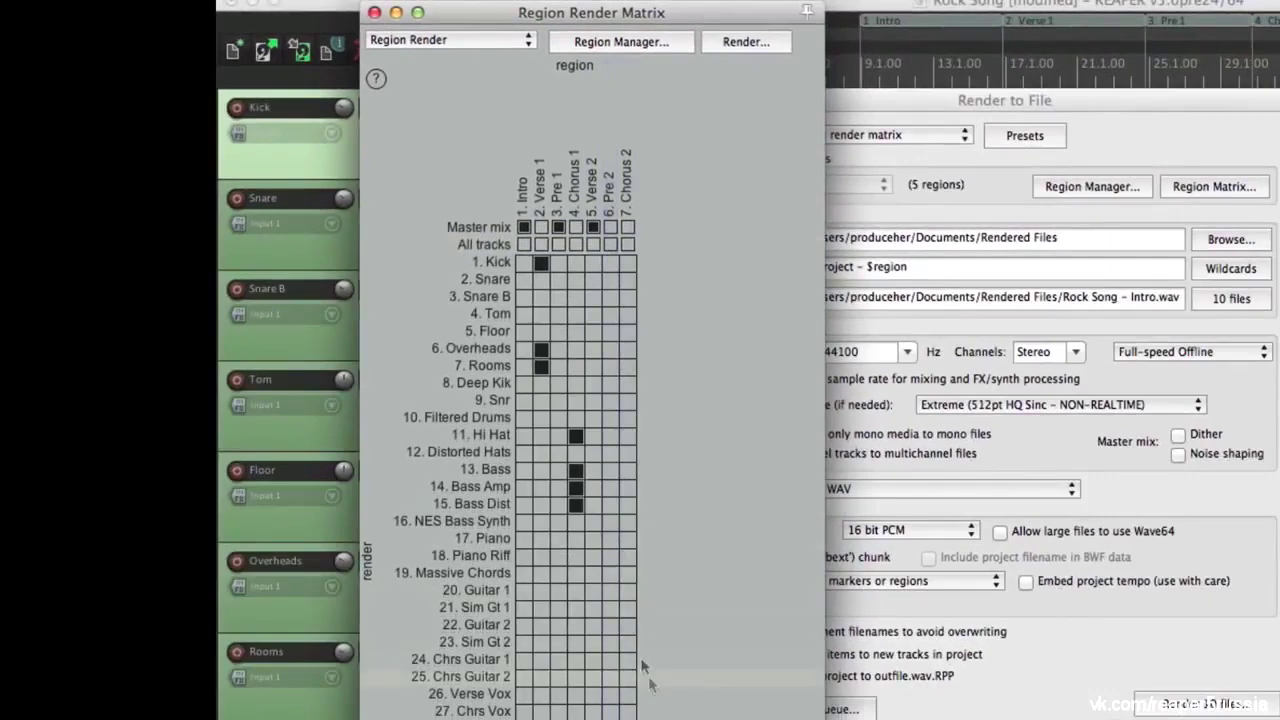
# Mark the tracks Guitar 1 through Chrs Guitar 2 for Pre 2, and the vocal tracks from Verse Vox through Harm 5 for Chorus 2
pyautogui.moveTo(606, 589); pyautogui.dragTo(609, 692)
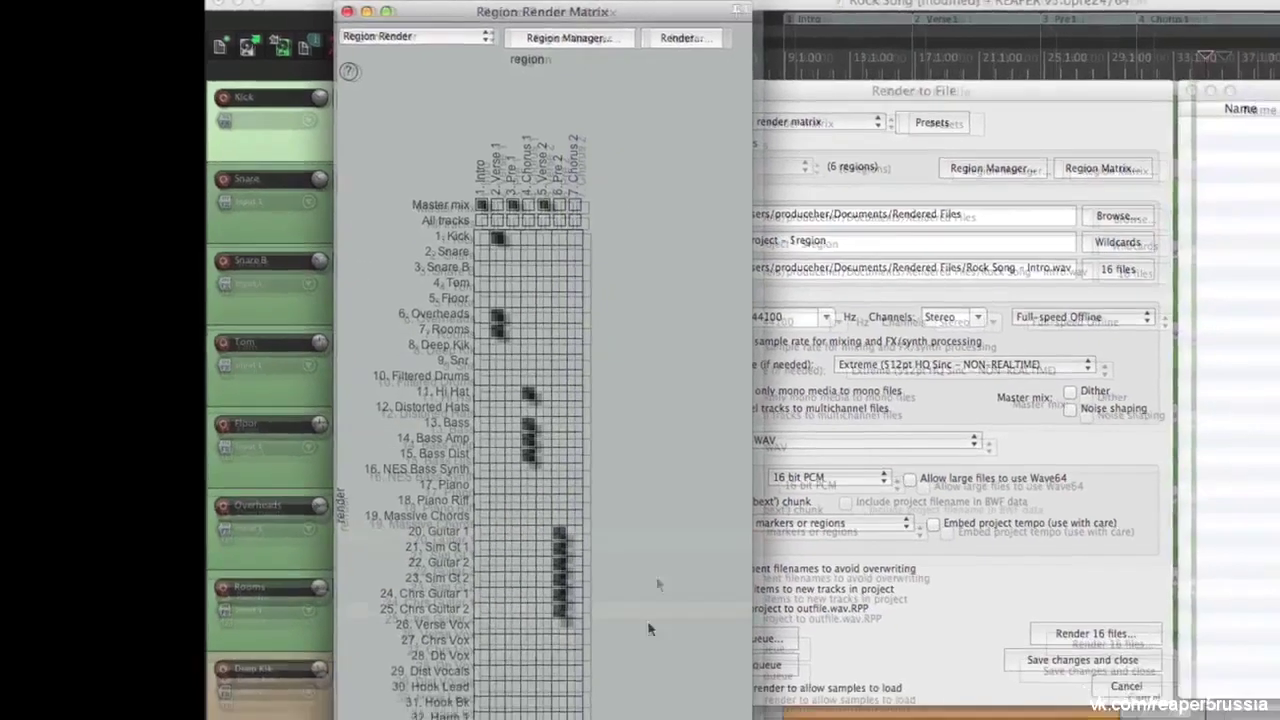
pyautogui.moveTo(529, 568); pyautogui.dragTo(549, 690)
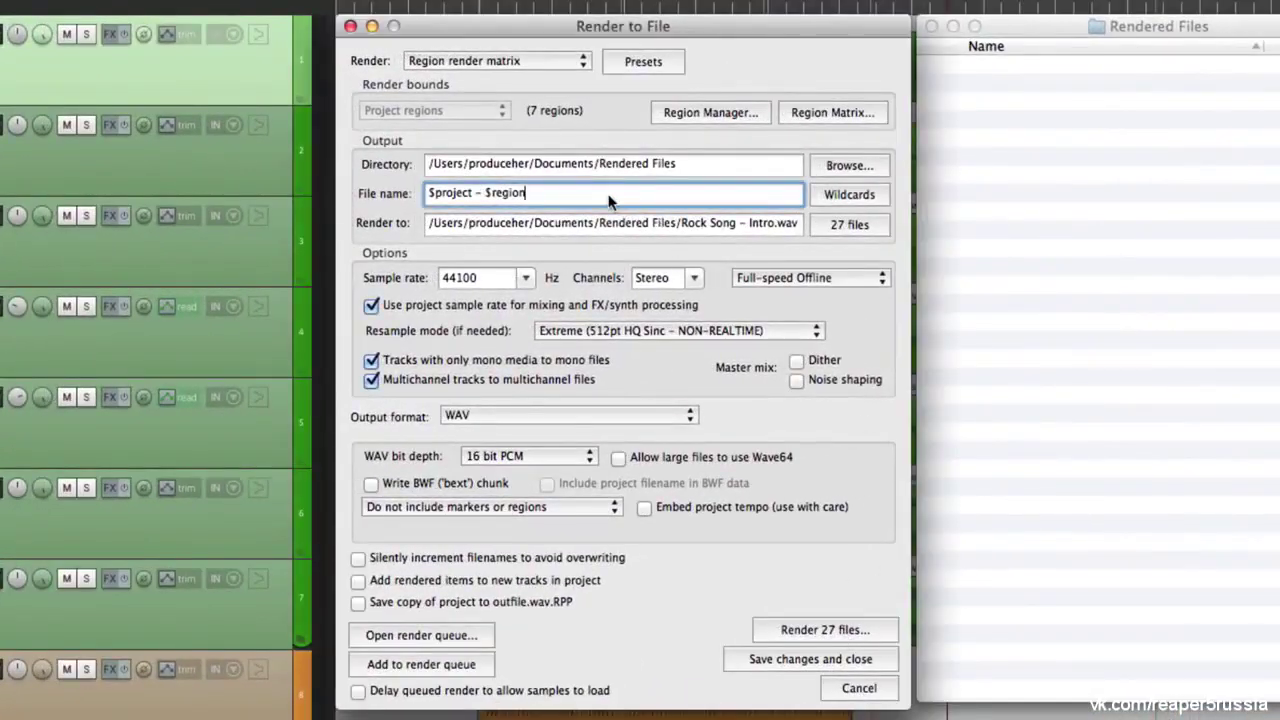
# Set the render file name to "$project - $region - $track" using the track wildcard, and render the 27 matrix files
pyautogui.click(570, 200)
pyautogui.write('-')
pyautogui.click(876, 201)
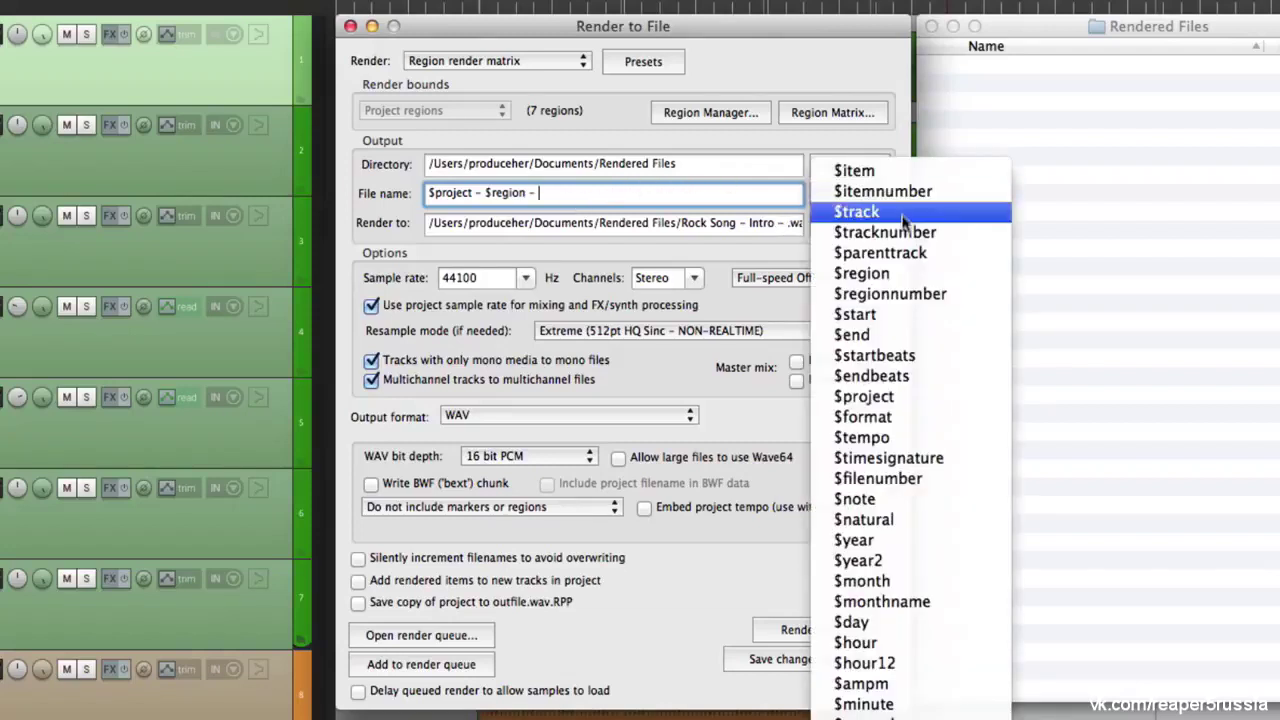
pyautogui.click(865, 210)
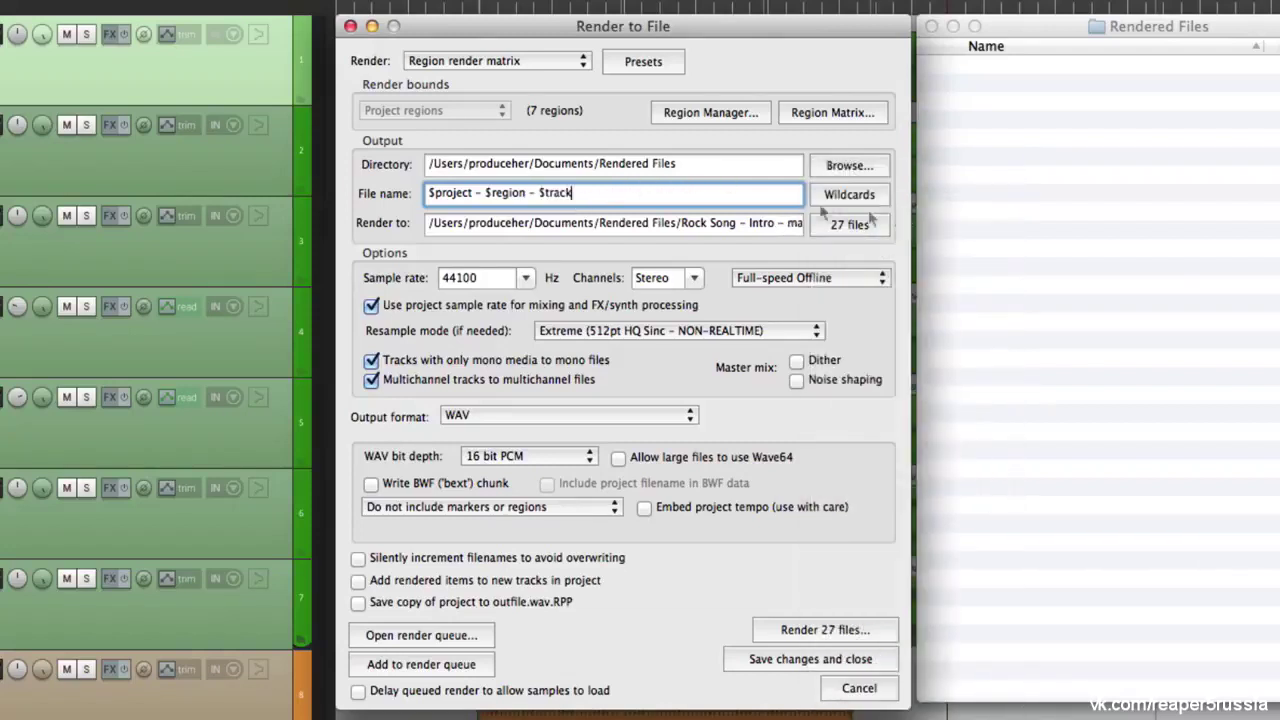
pyautogui.click(800, 629)
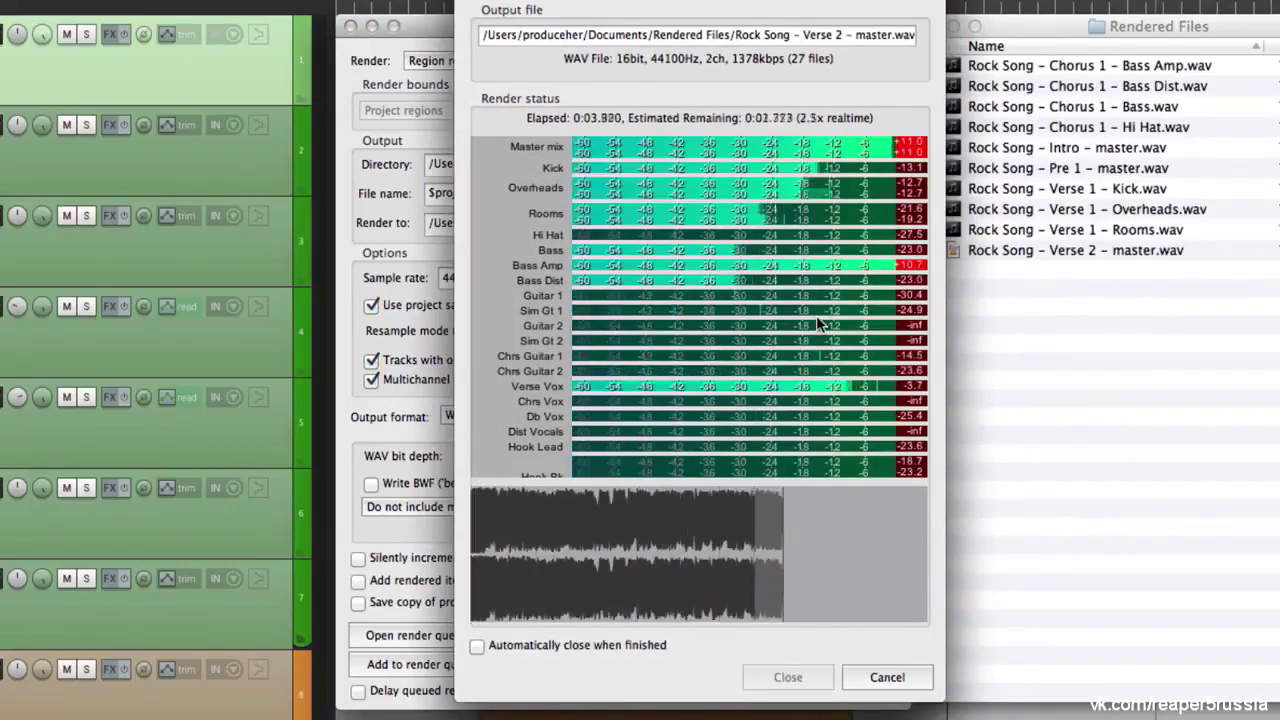
pyautogui.click(865, 683)
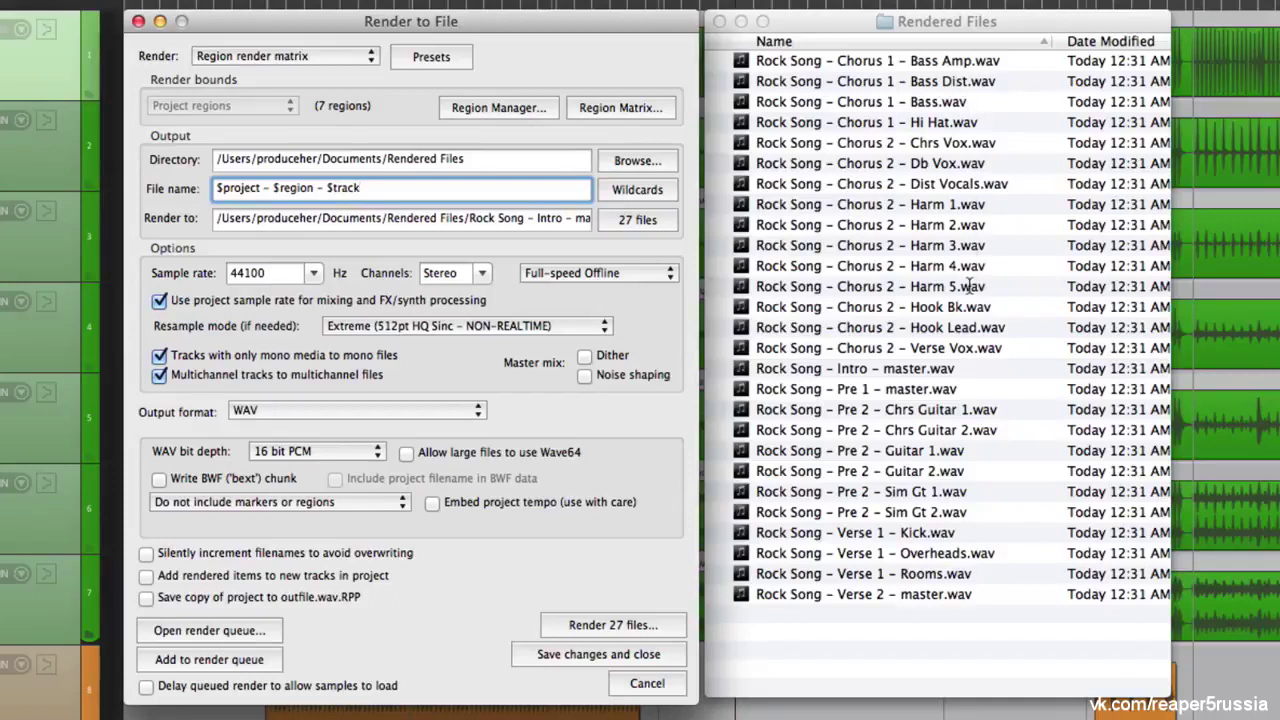
# Delete all the rendered region files from the Rendered Files folder
pyautogui.click(971, 387)
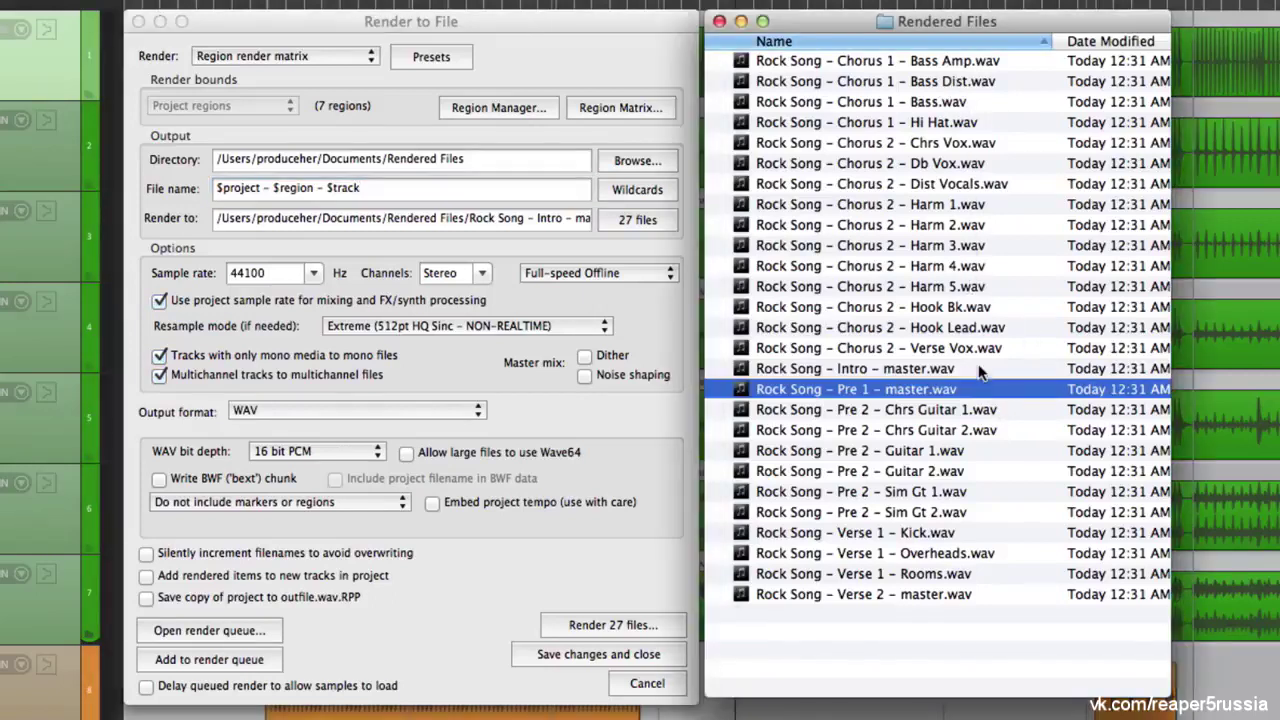
pyautogui.click(980, 370)
pyautogui.click(977, 394)
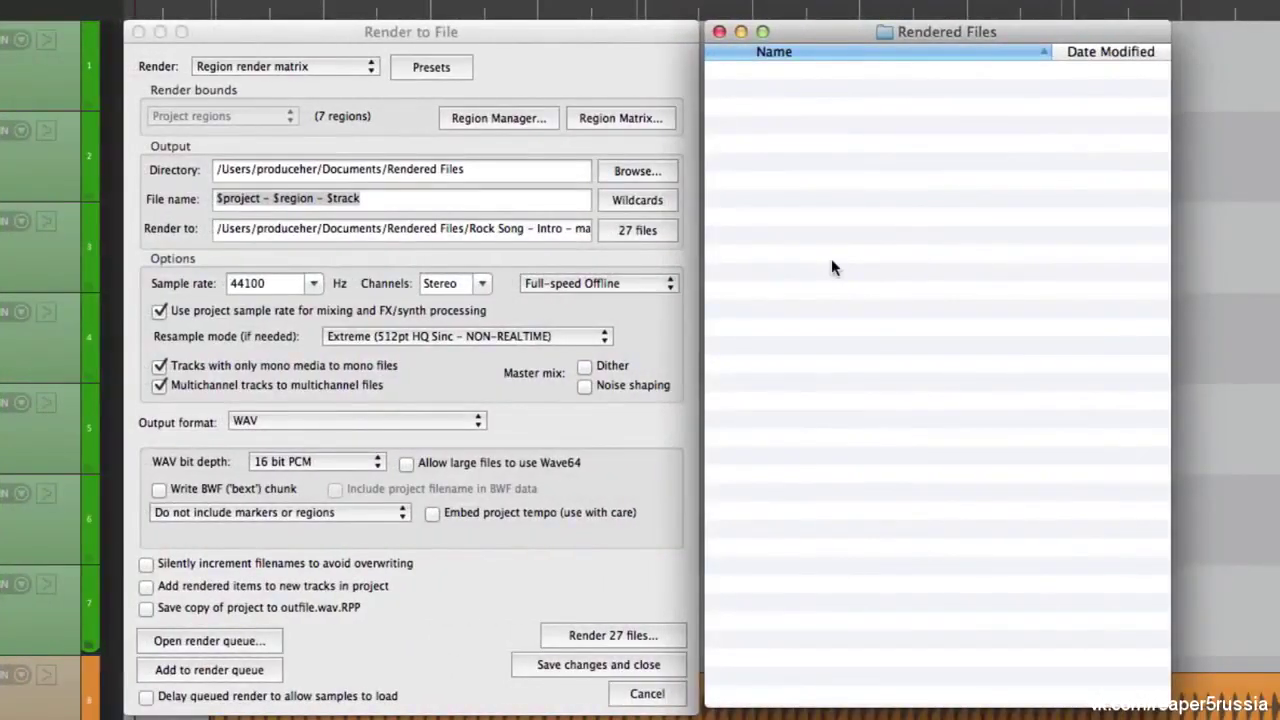
# Try Selected media items as the render source
pyautogui.click(330, 64)
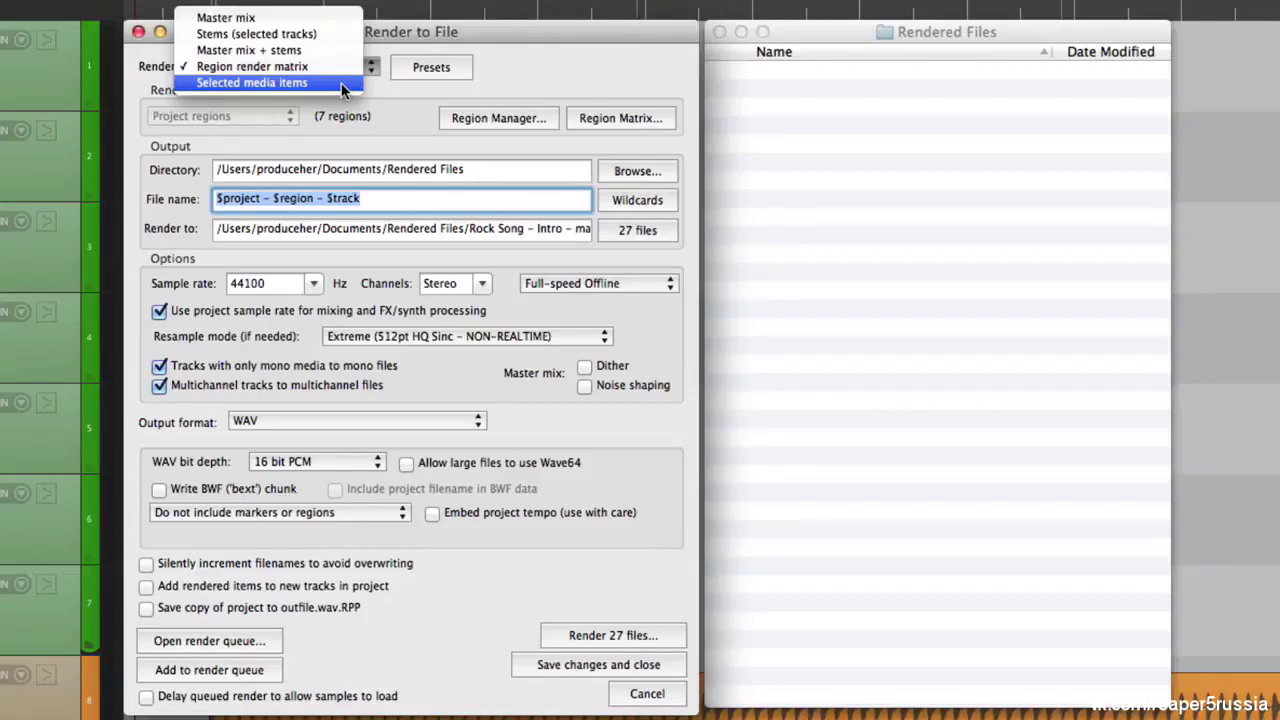
pyautogui.click(341, 84)
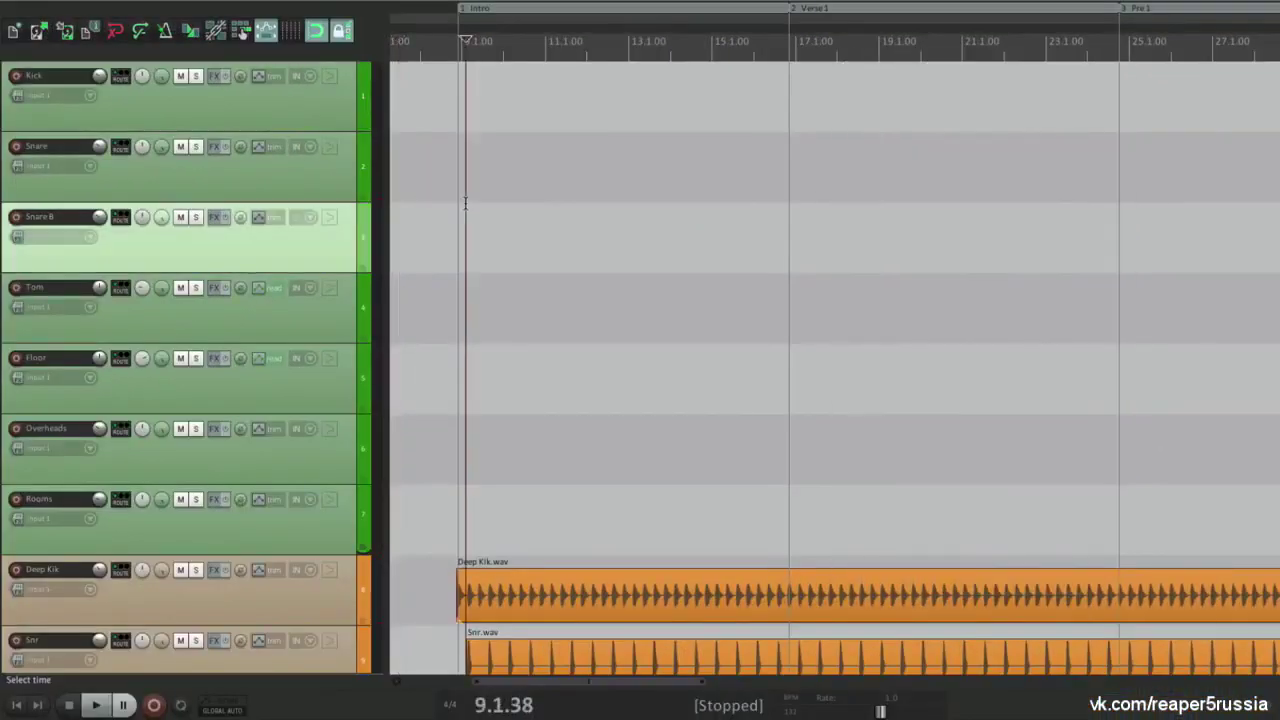
# Enlarge the height of the Filtered Drums track and place the edit cursor just before its first item
pyautogui.scroll(-10, 465, 203)
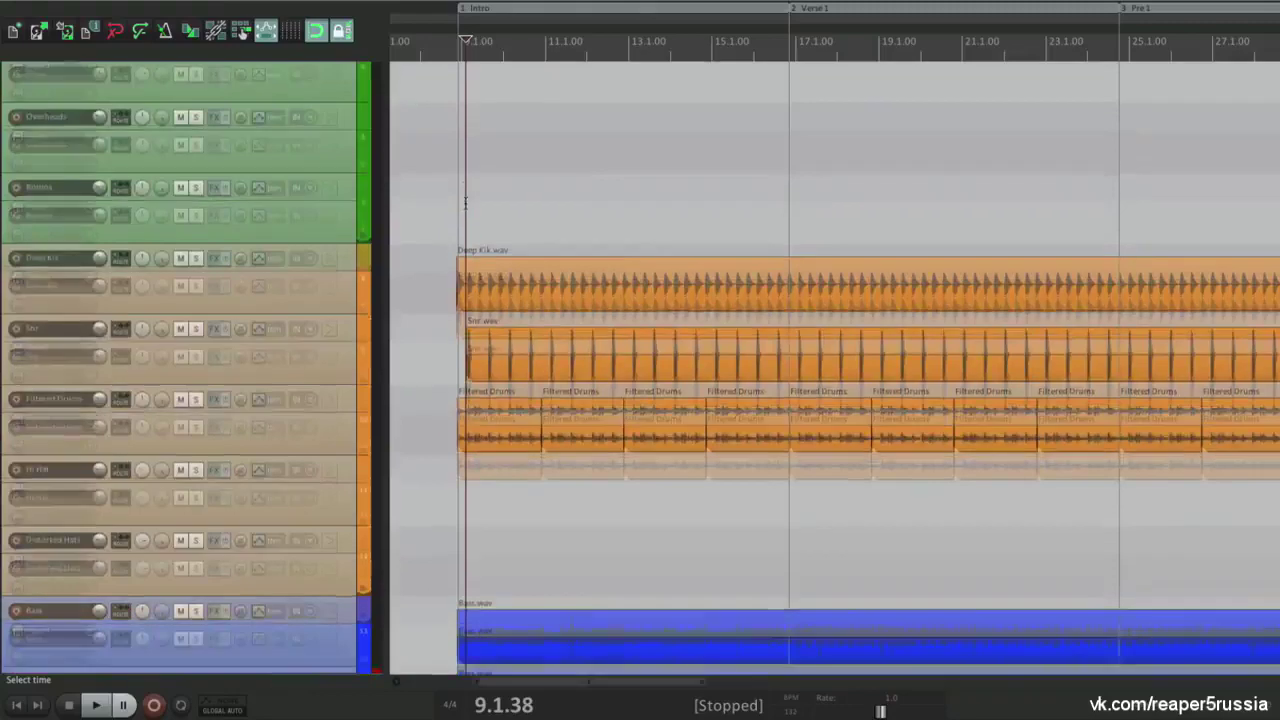
pyautogui.scroll(10, 457, 272)
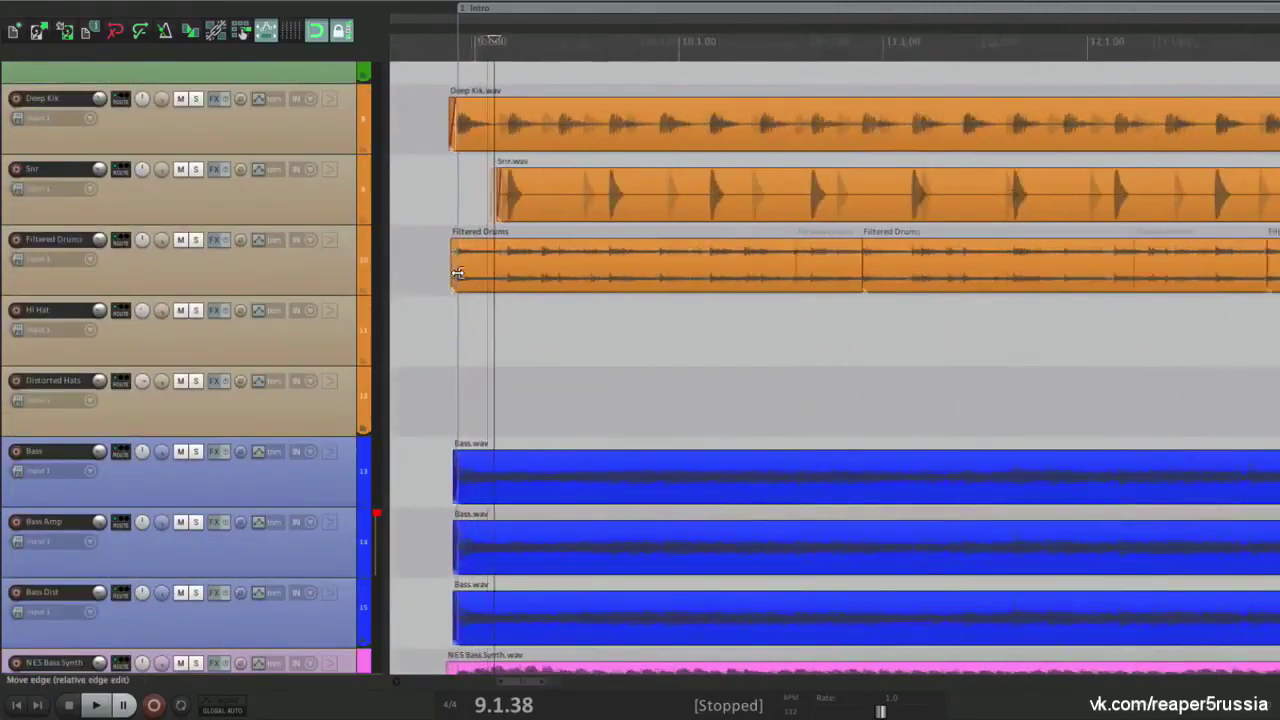
pyautogui.moveTo(343, 292); pyautogui.dragTo(312, 585)
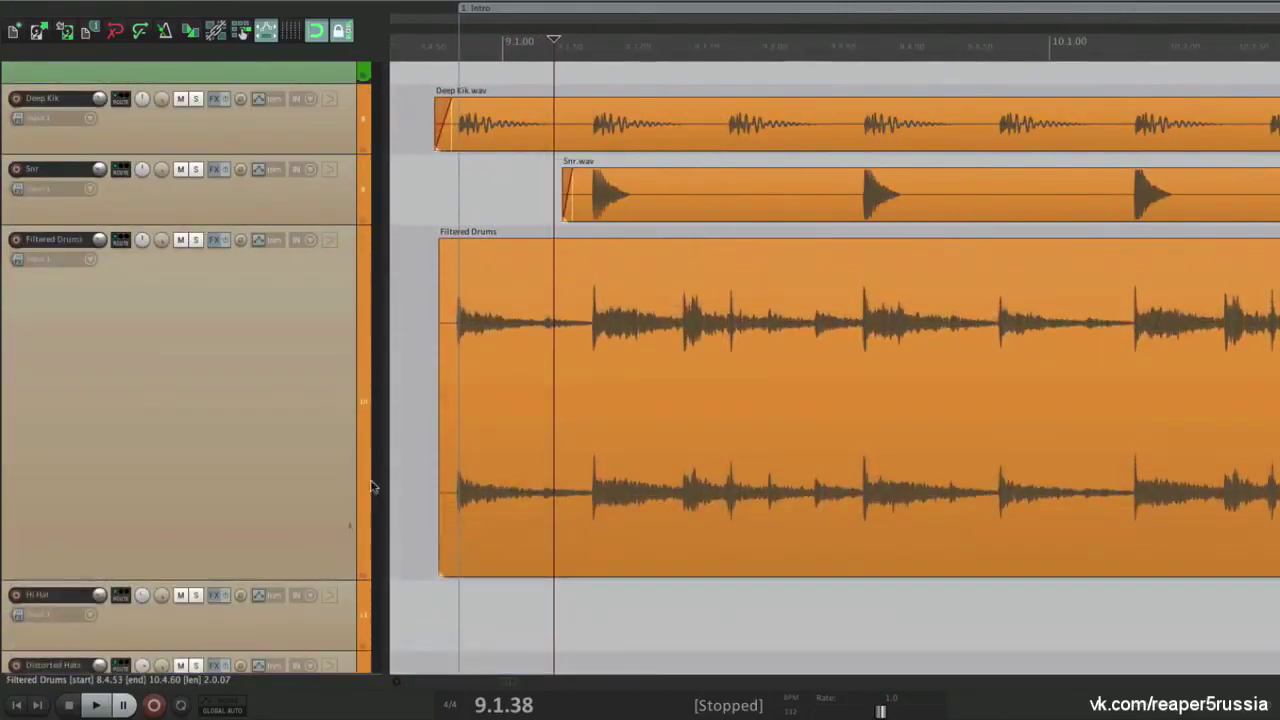
pyautogui.scroll(5, 423, 403)
pyautogui.click(434, 352)
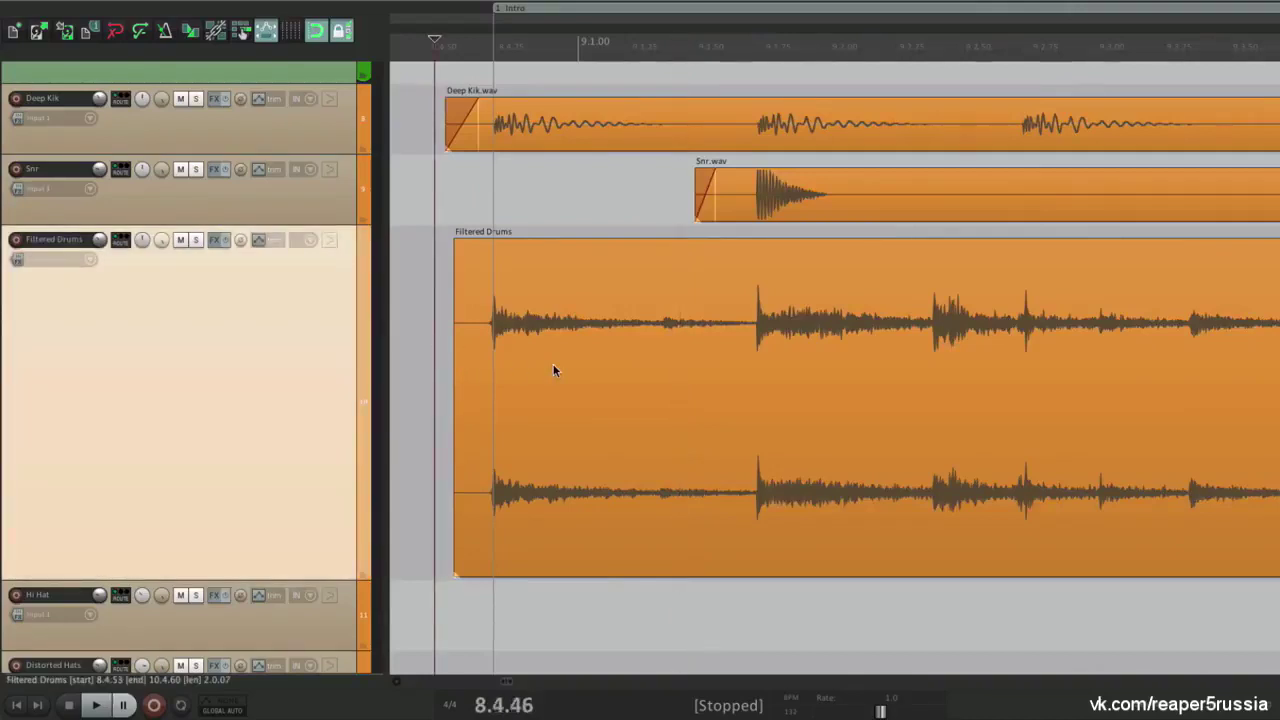
# Split the first Filtered Drums item just before each of its six successive drum hits, starting at the first snare hit
pyautogui.scroll(4, 755, 335)
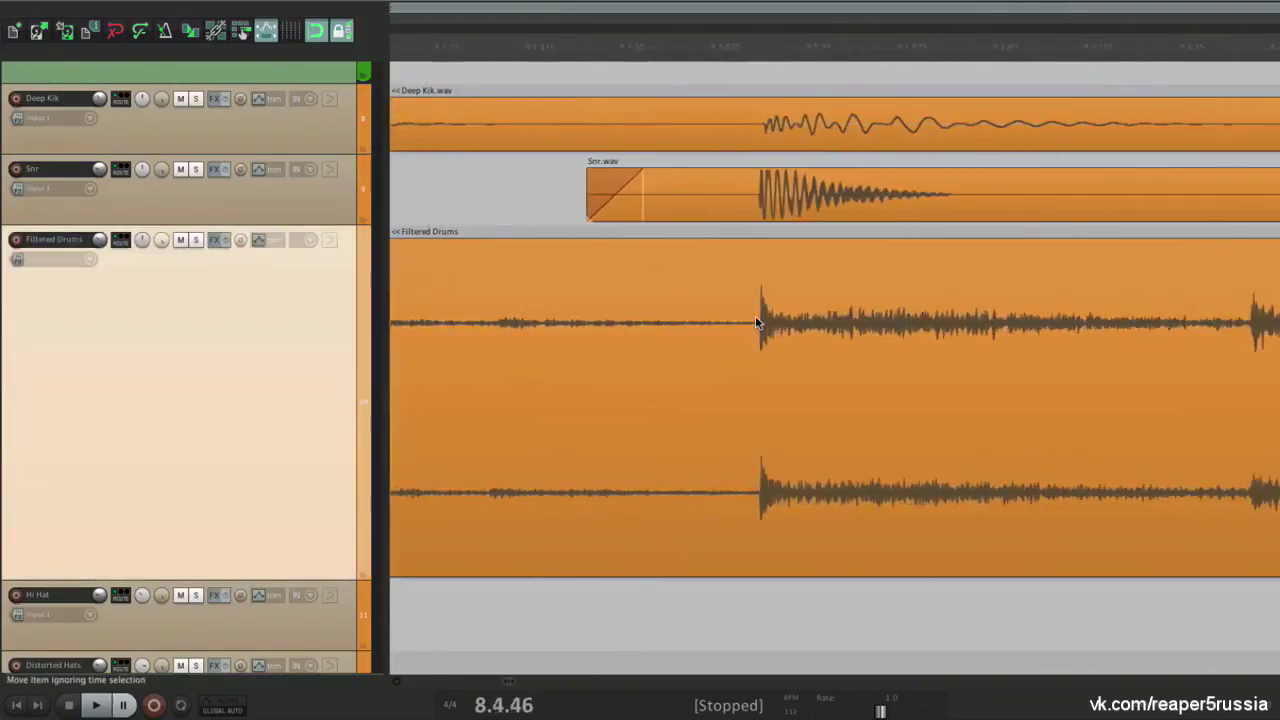
pyautogui.click(755, 323)
pyautogui.press('s')
pyautogui.hscroll(3, 698, 368)
pyautogui.click(717, 332)
pyautogui.press('s')
pyautogui.hscroll(3, 717, 332)
pyautogui.click(478, 333)
pyautogui.press('s')
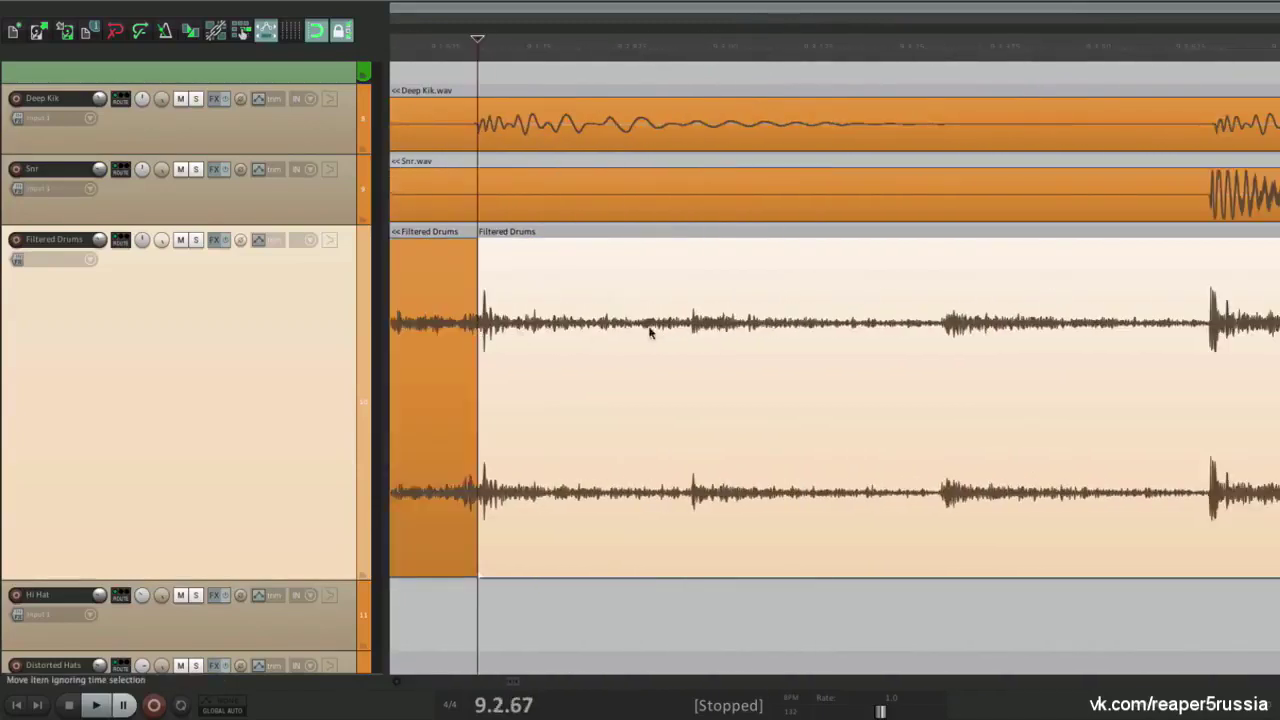
pyautogui.click(690, 333)
pyautogui.press('s')
pyautogui.click(940, 333)
pyautogui.press('s')
pyautogui.click(1205, 333)
pyautogui.press('s')
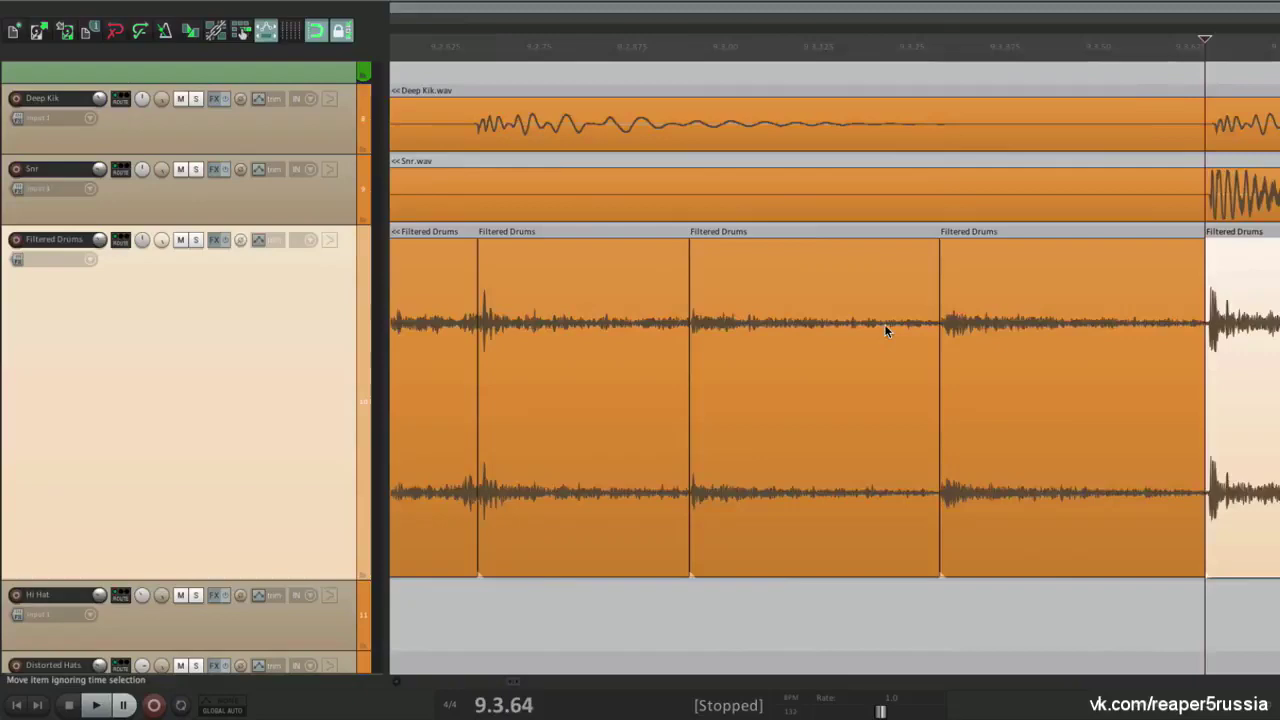
# Select the first six slices on the Filtered Drums track
pyautogui.scroll(-5, 646, 280)
pyautogui.scroll(2, 632, 287)
pyautogui.click(551, 287)
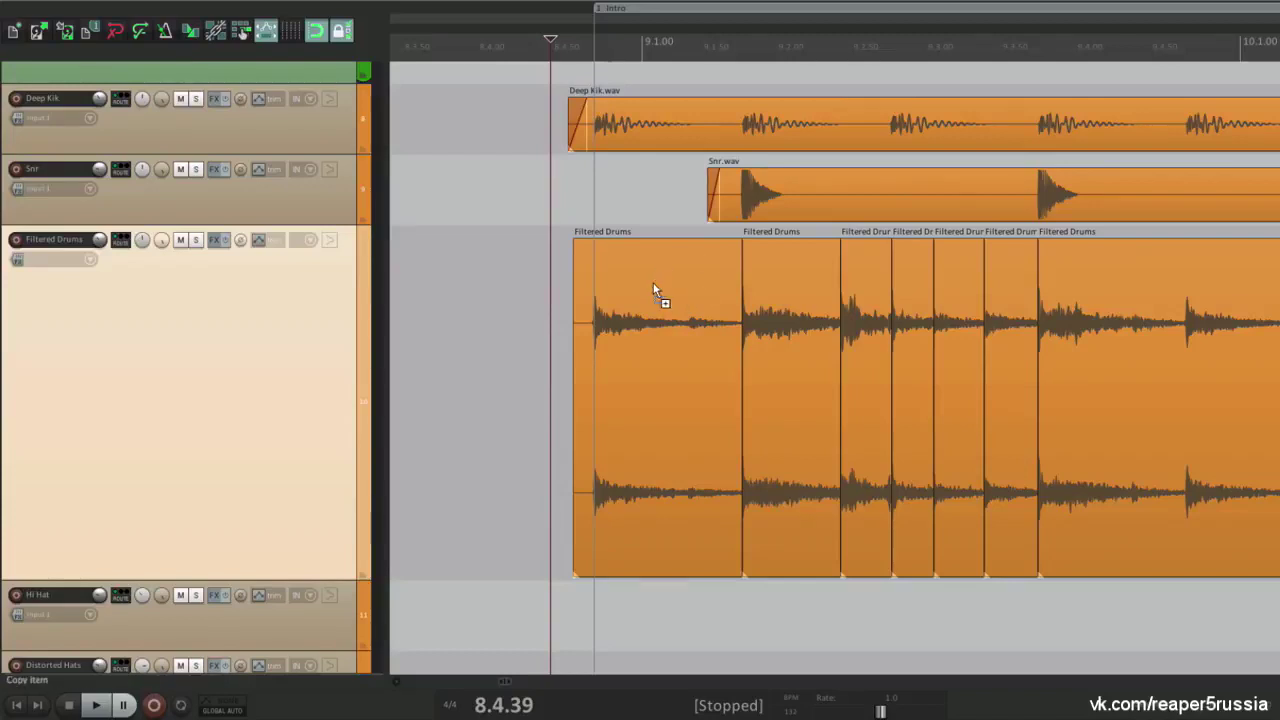
pyautogui.click(652, 283)
pyautogui.keyDown('shift'); pyautogui.click(1005, 274); pyautogui.keyUp('shift')
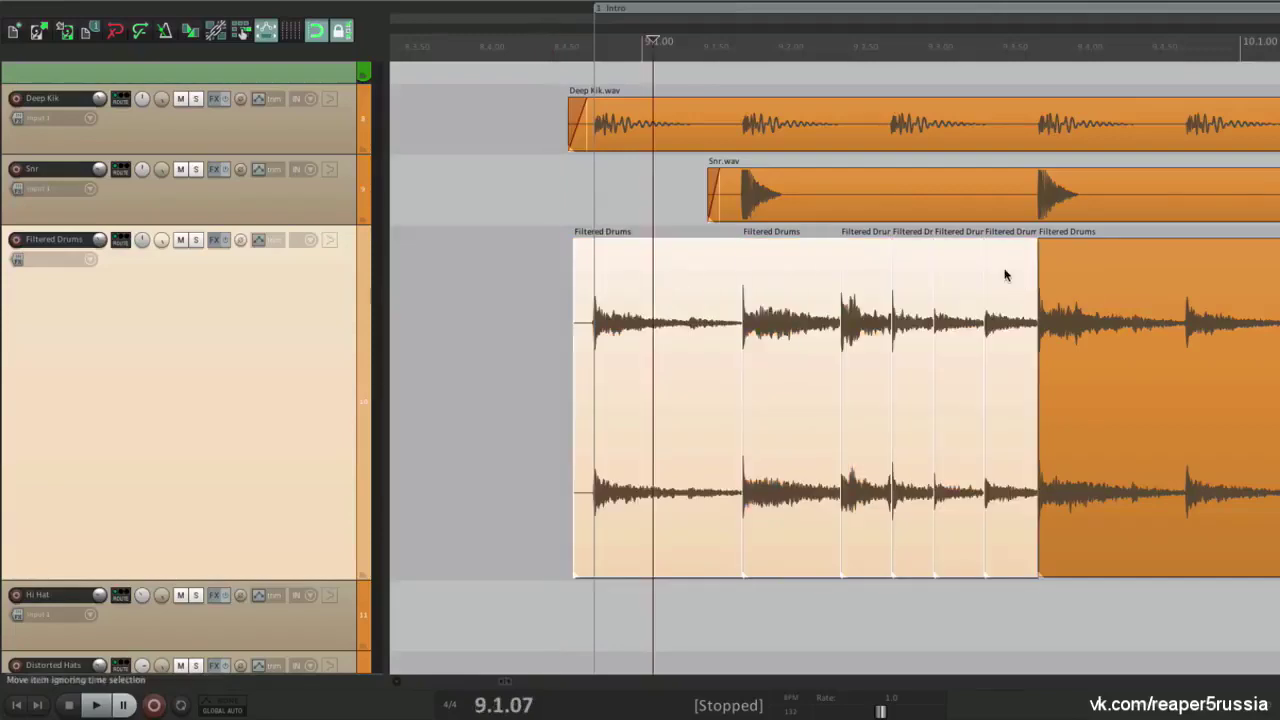
# Set the render source to Selected media items and the output format to MP3 with a bitrate of 192 kbps
pyautogui.hotkey('ctrl', 'alt', 'r')
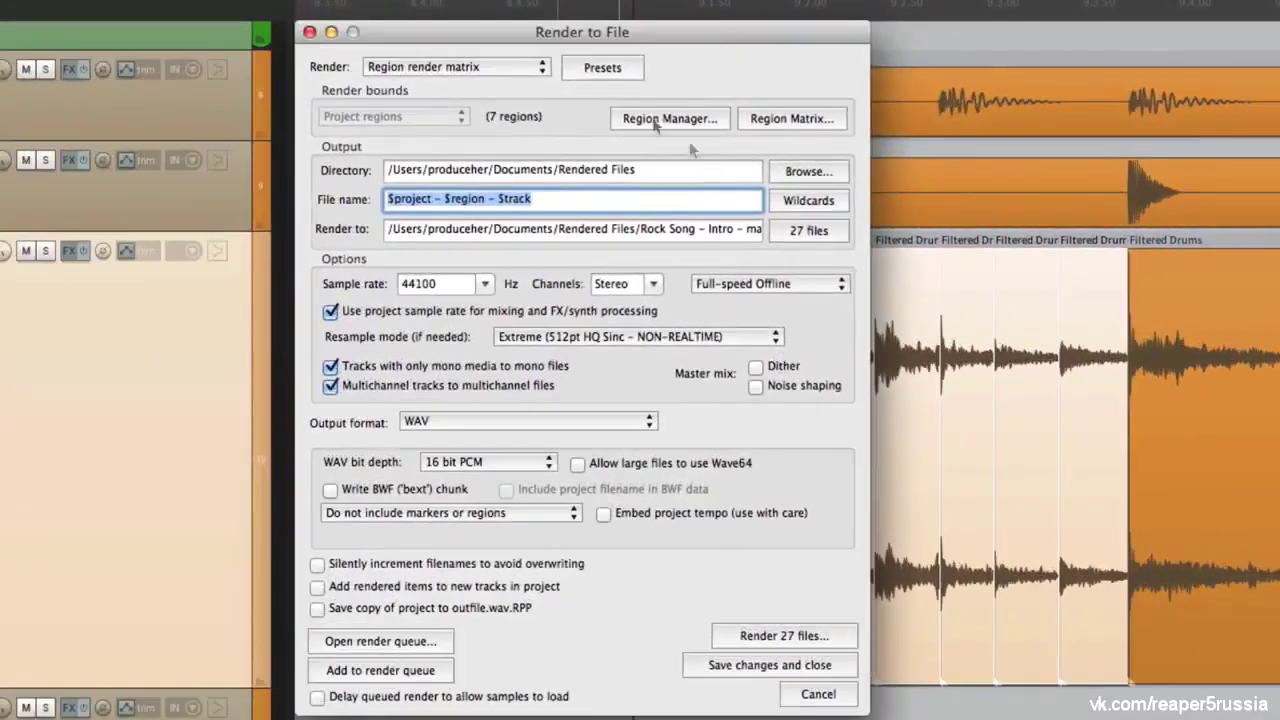
pyautogui.click(486, 67)
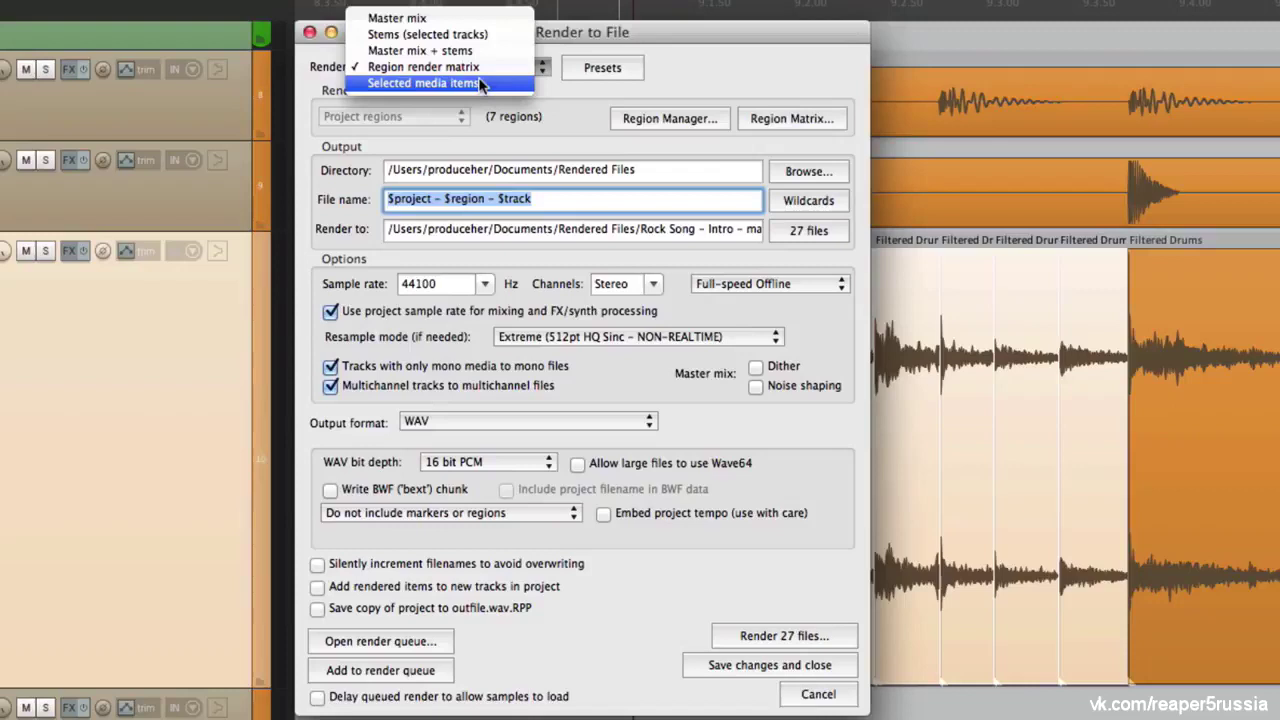
pyautogui.click(479, 82)
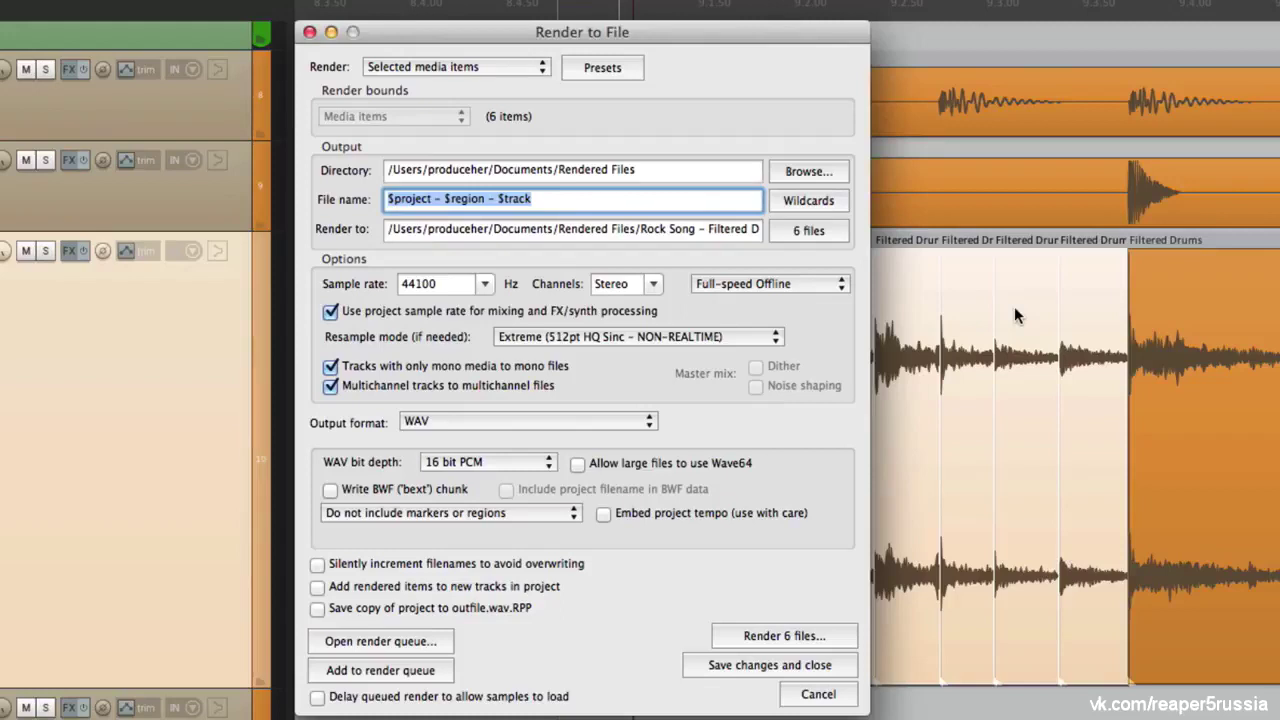
pyautogui.click(474, 421)
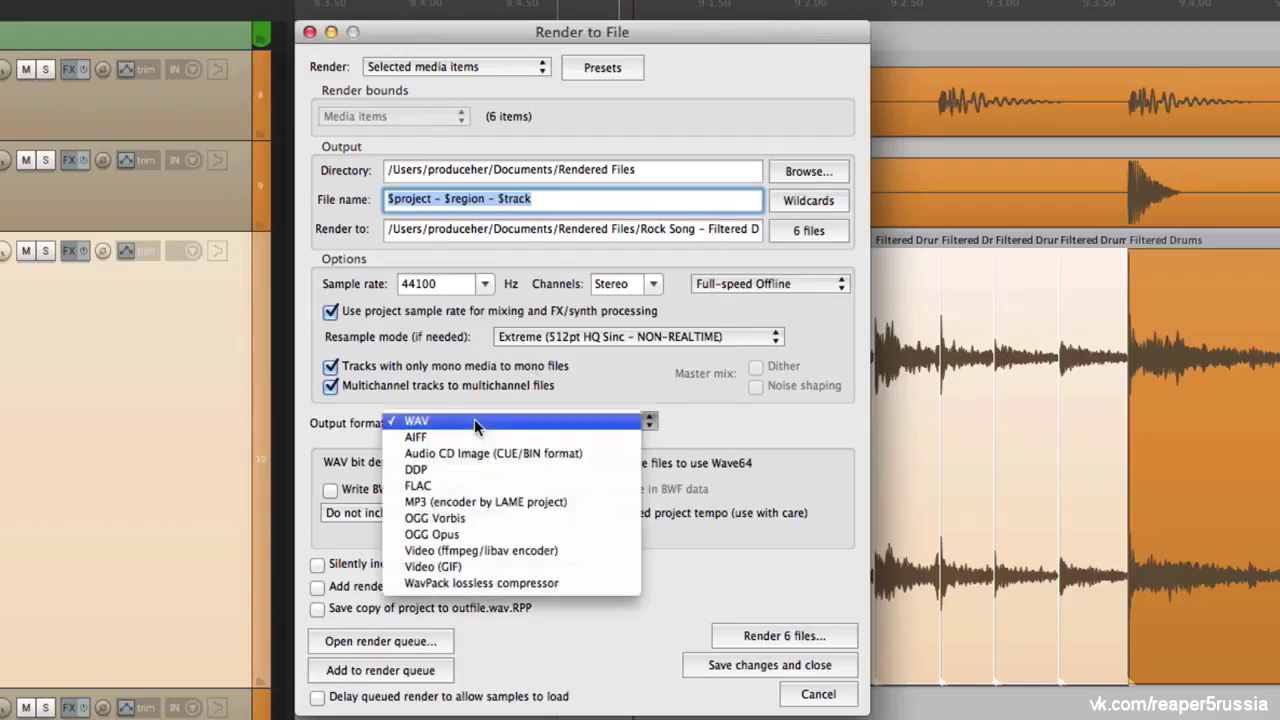
pyautogui.click(516, 501)
pyautogui.click(496, 527)
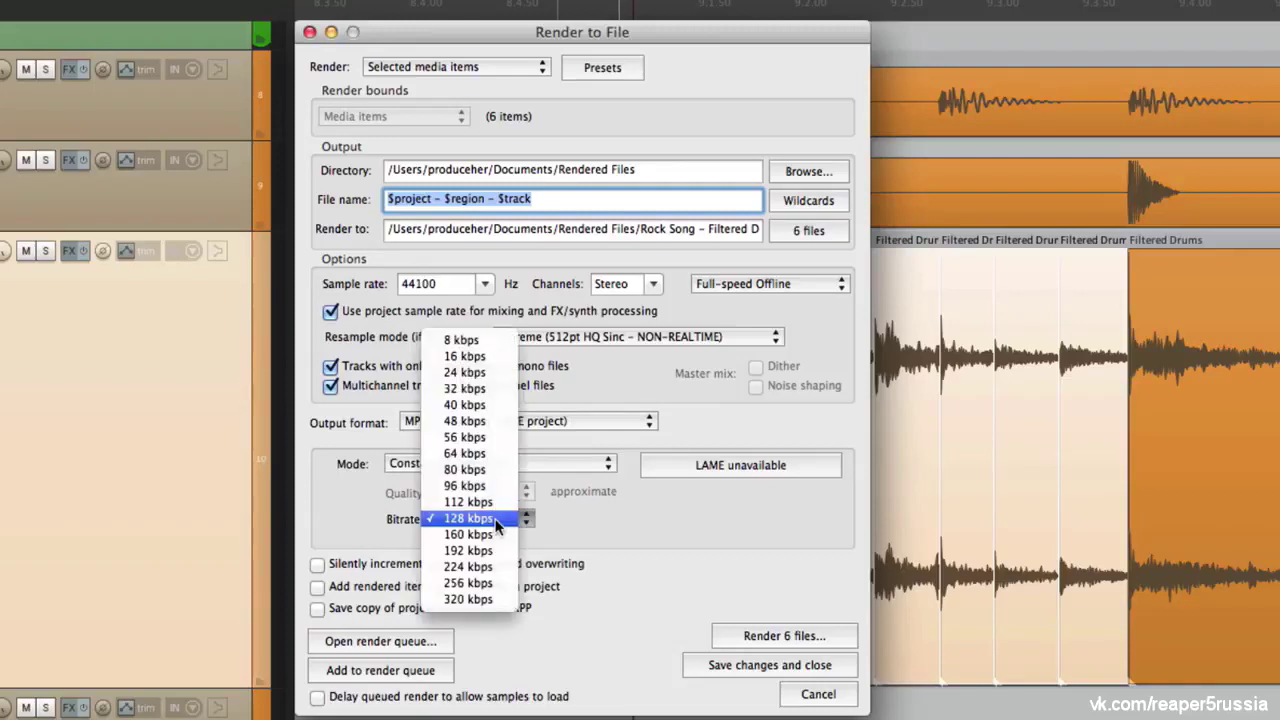
pyautogui.click(496, 552)
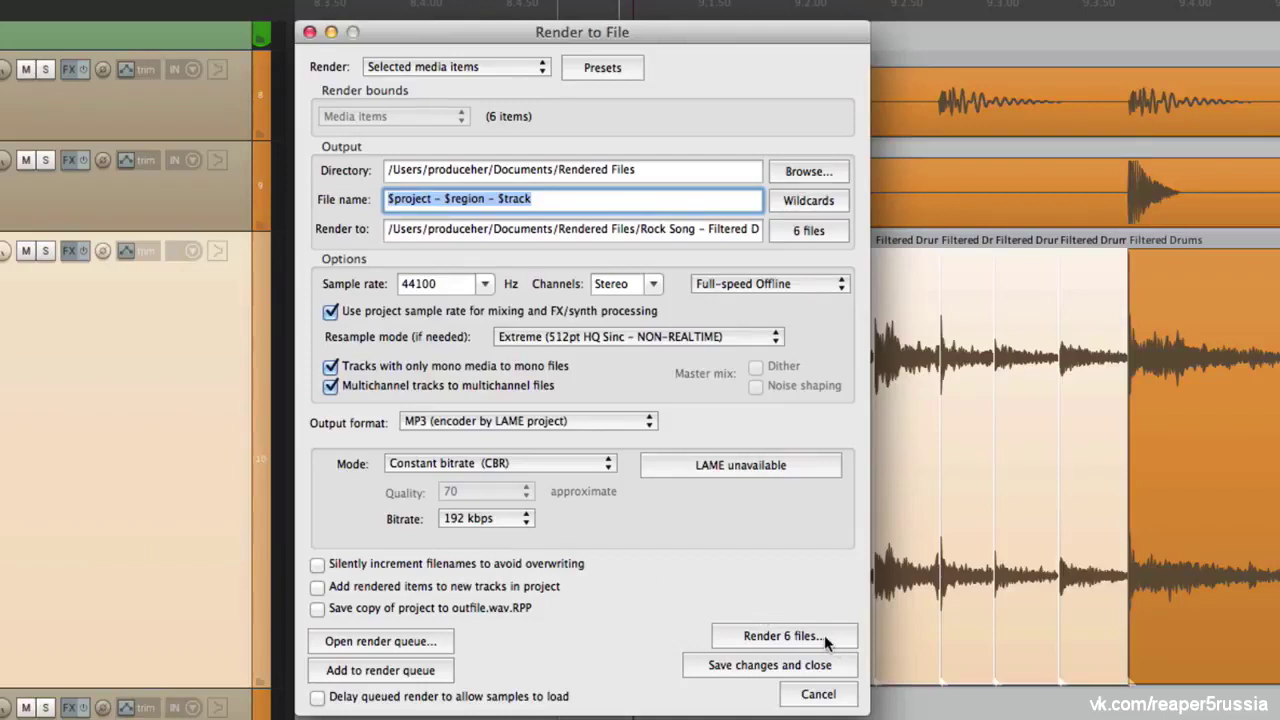
# Remove the region and track wildcards from the render file name, keeping only "$project - "
pyautogui.click(566, 200)
pyautogui.press('BackSpace')
pyautogui.press('BackSpace')
pyautogui.press('BackSpace')
pyautogui.press('BackSpace')
pyautogui.press('BackSpace')
pyautogui.press('BackSpace')
pyautogui.press('BackSpace')
pyautogui.press('BackSpace')
pyautogui.press('BackSpace')
pyautogui.press('BackSpace')
pyautogui.press('BackSpace')
pyautogui.press('BackSpace')
pyautogui.press('BackSpace')
pyautogui.press('BackSpace')
pyautogui.press('BackSpace')
pyautogui.press('BackSpace')
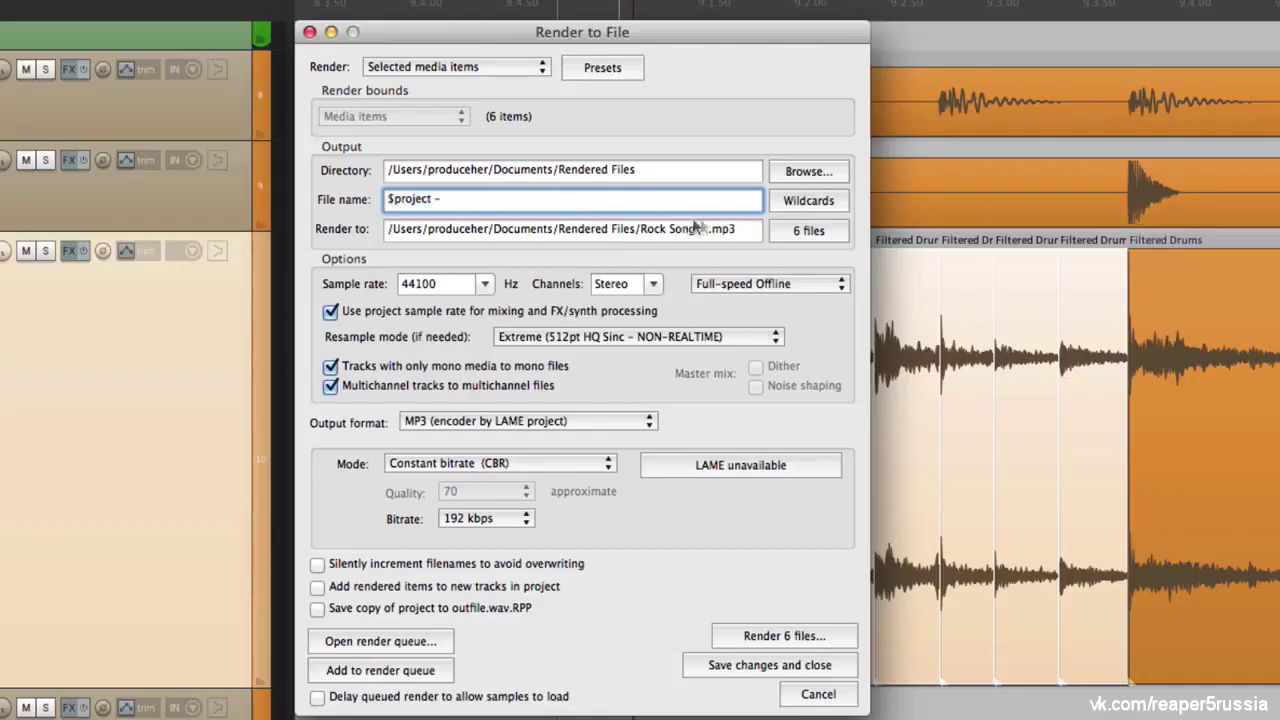
# Complete the file name as "$project - $item - $tempoBPM" using the item and tempo wildcards, and render the six selected items
pyautogui.click(815, 200)
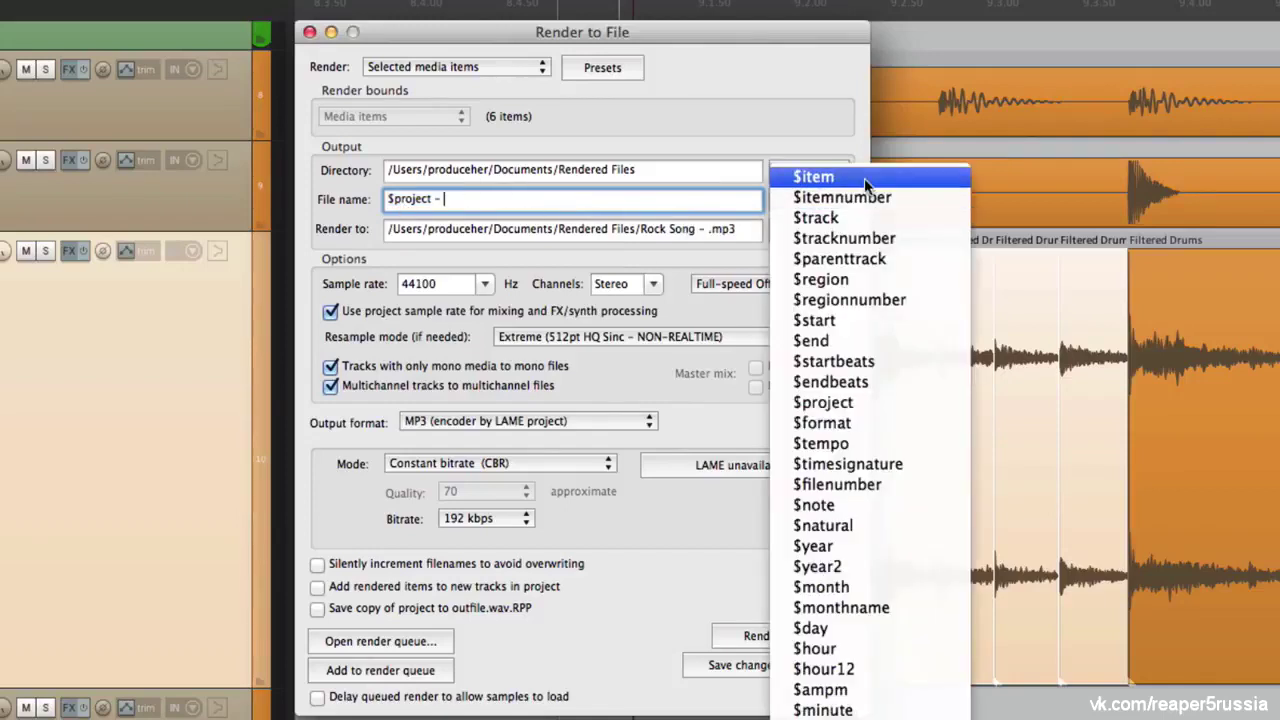
pyautogui.click(864, 178)
pyautogui.write('-')
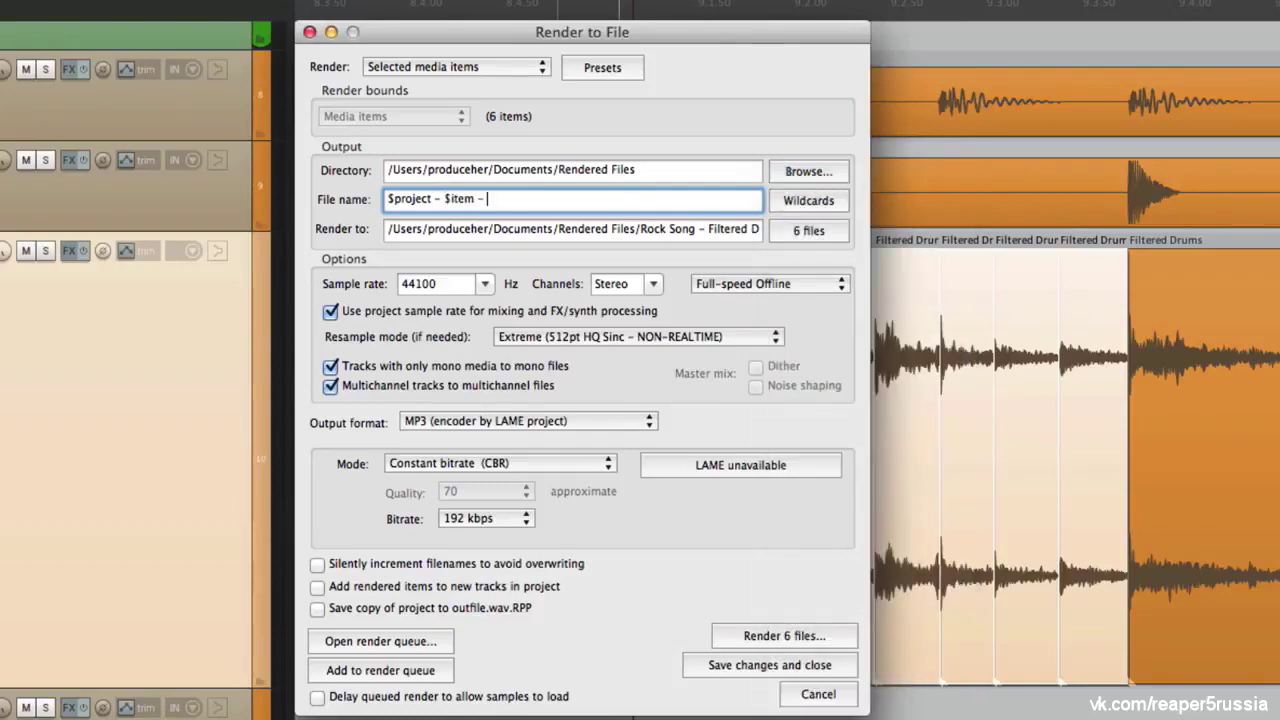
pyautogui.click(780, 200)
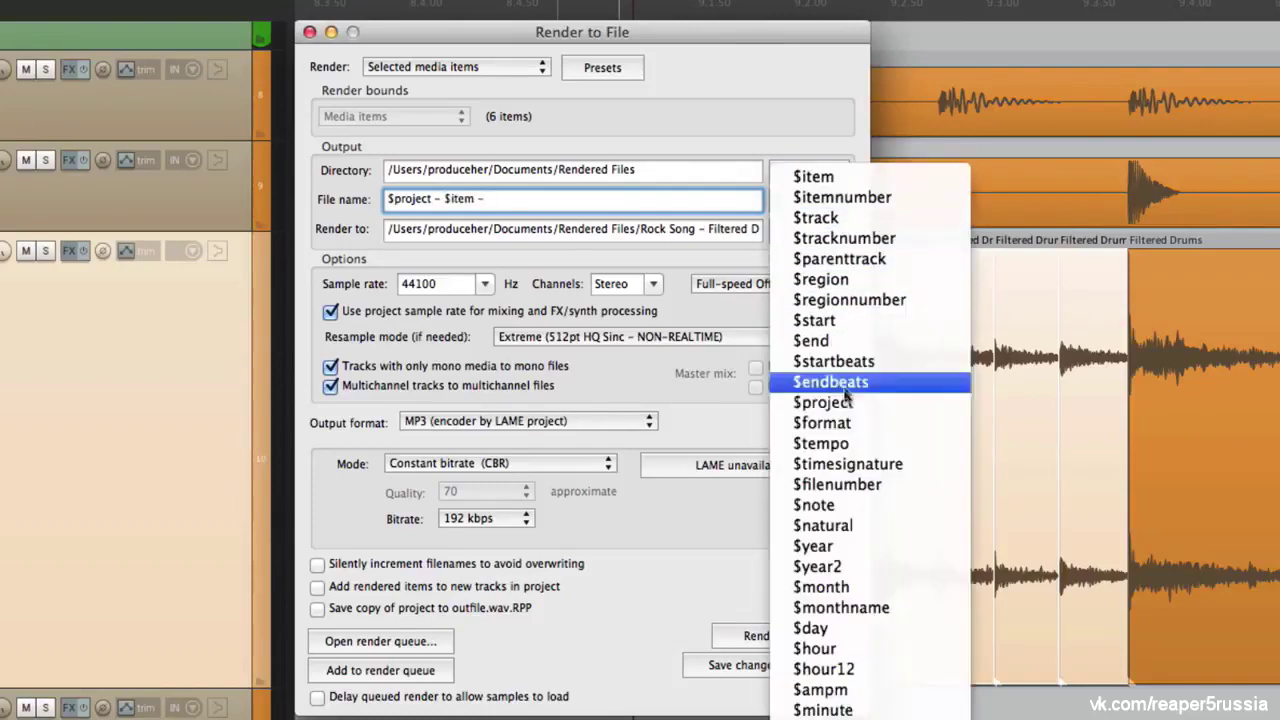
pyautogui.click(838, 442)
pyautogui.write('BPM')
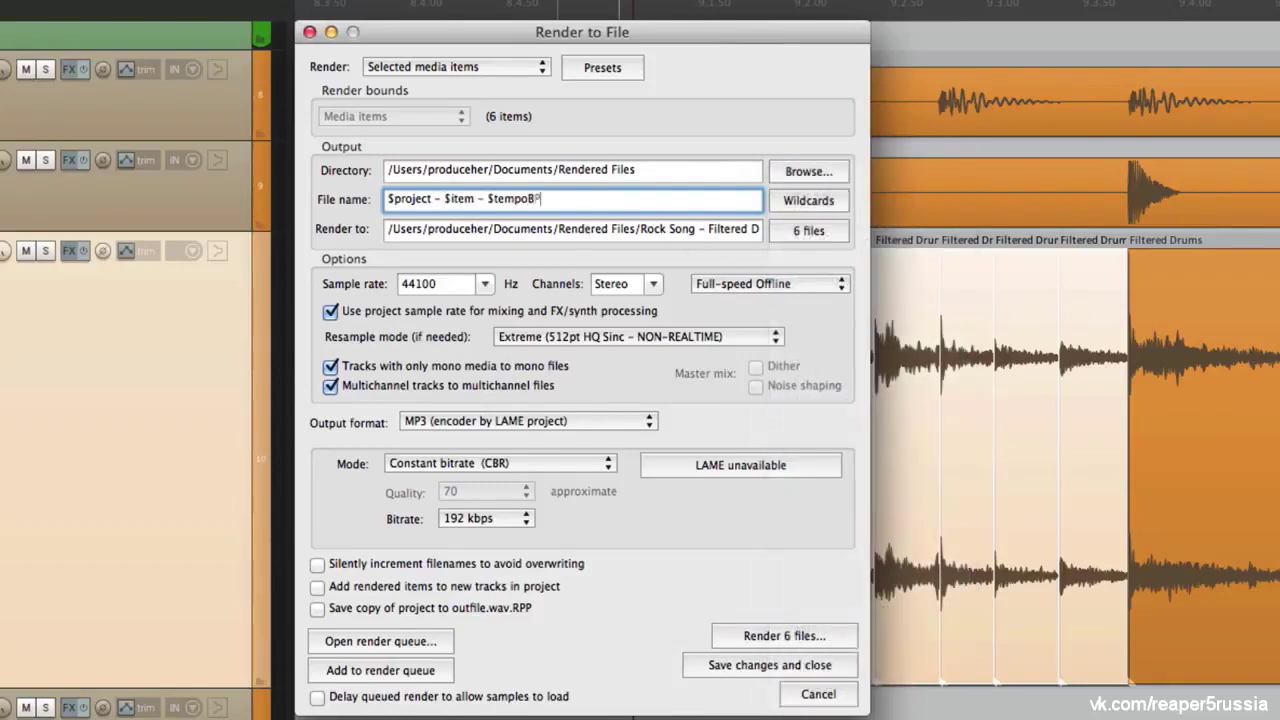
pyautogui.click(760, 632)
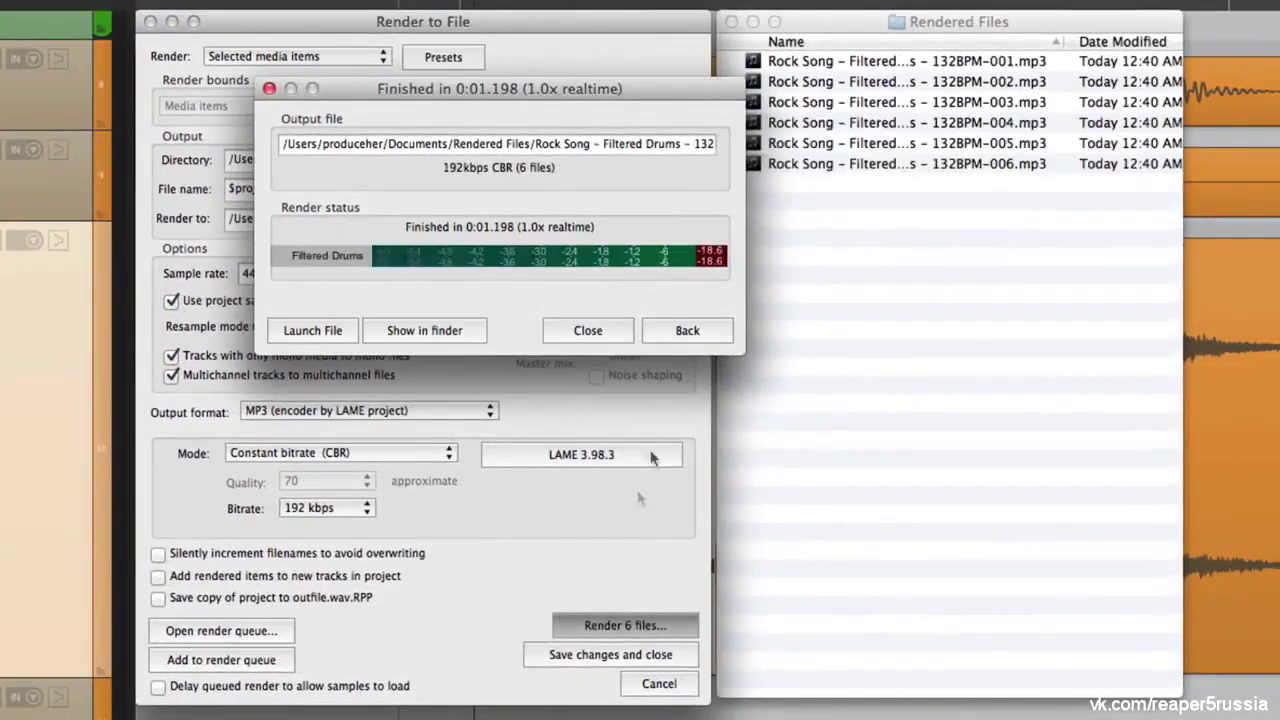
pyautogui.click(687, 331)
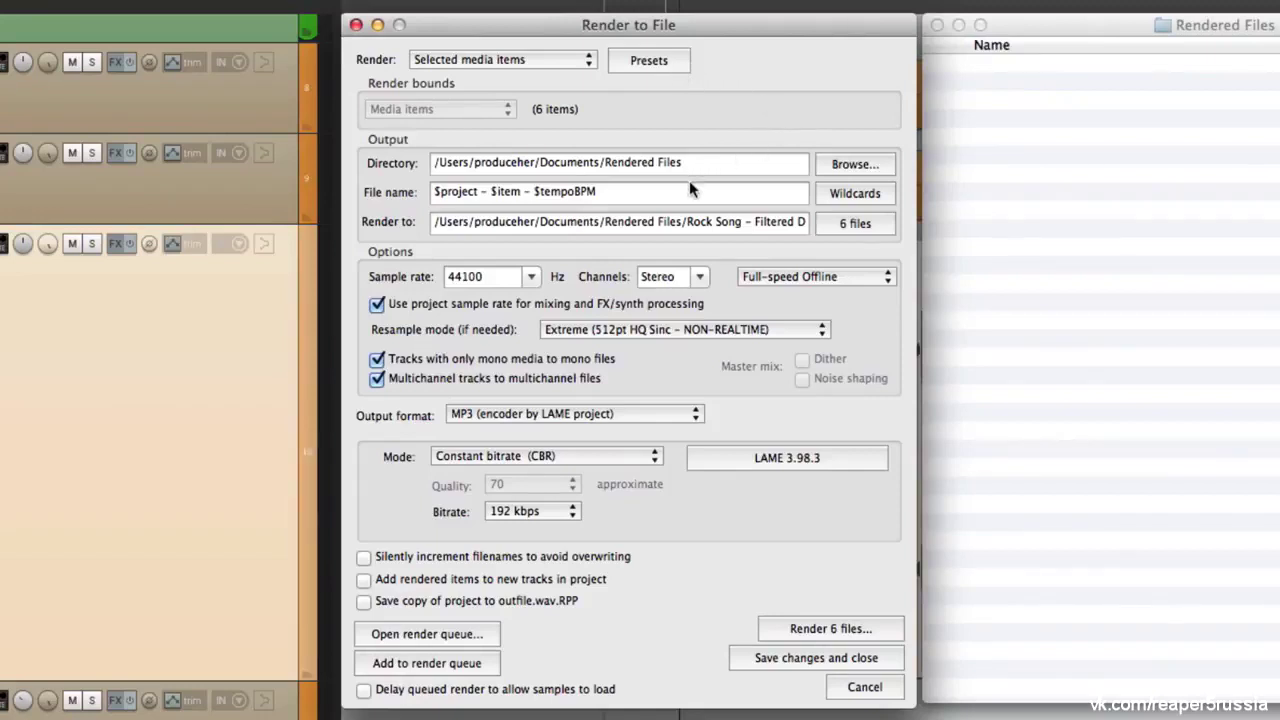
# Save all current render settings as a preset named "Video Game Splits"
pyautogui.click(648, 62)
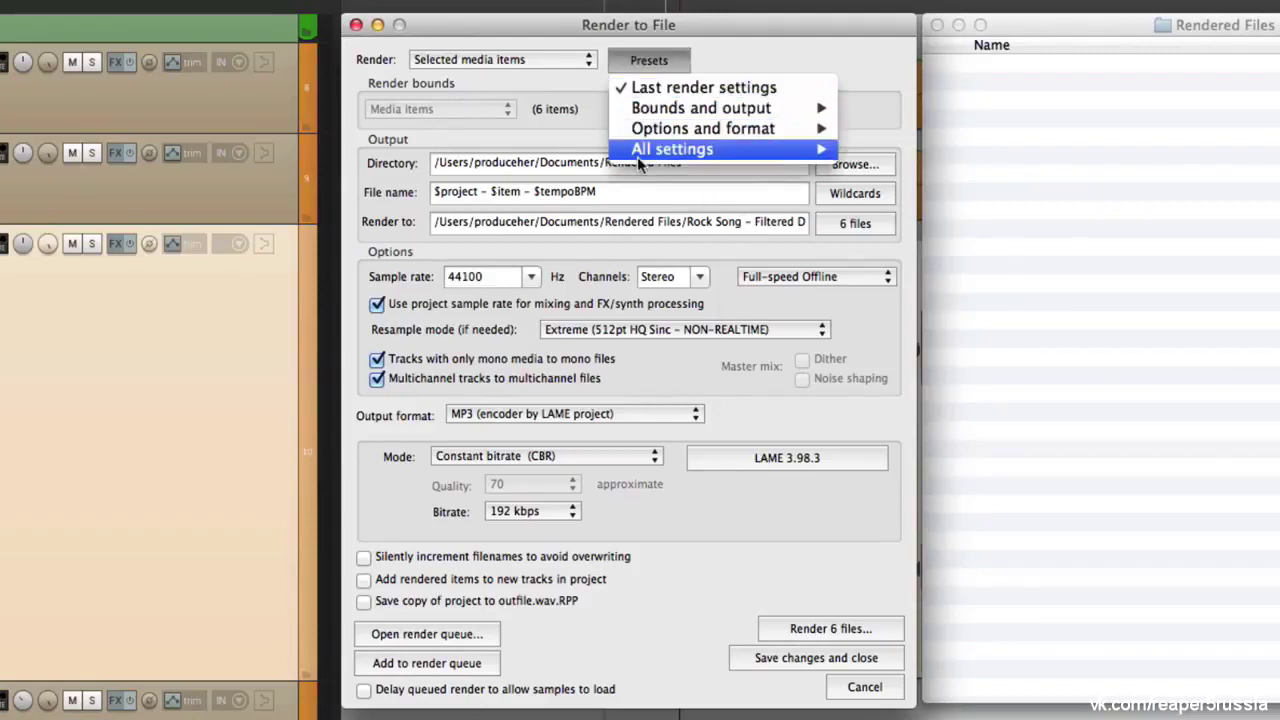
pyautogui.moveTo(637, 154)
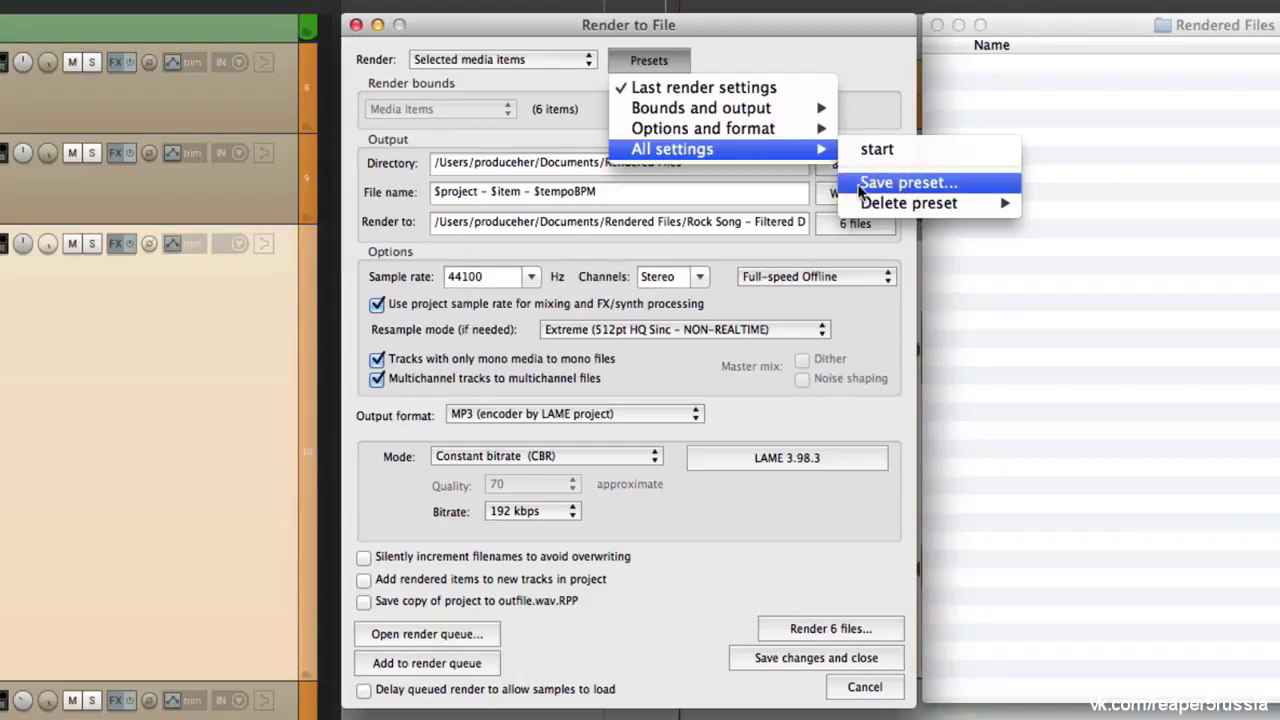
pyautogui.click(900, 183)
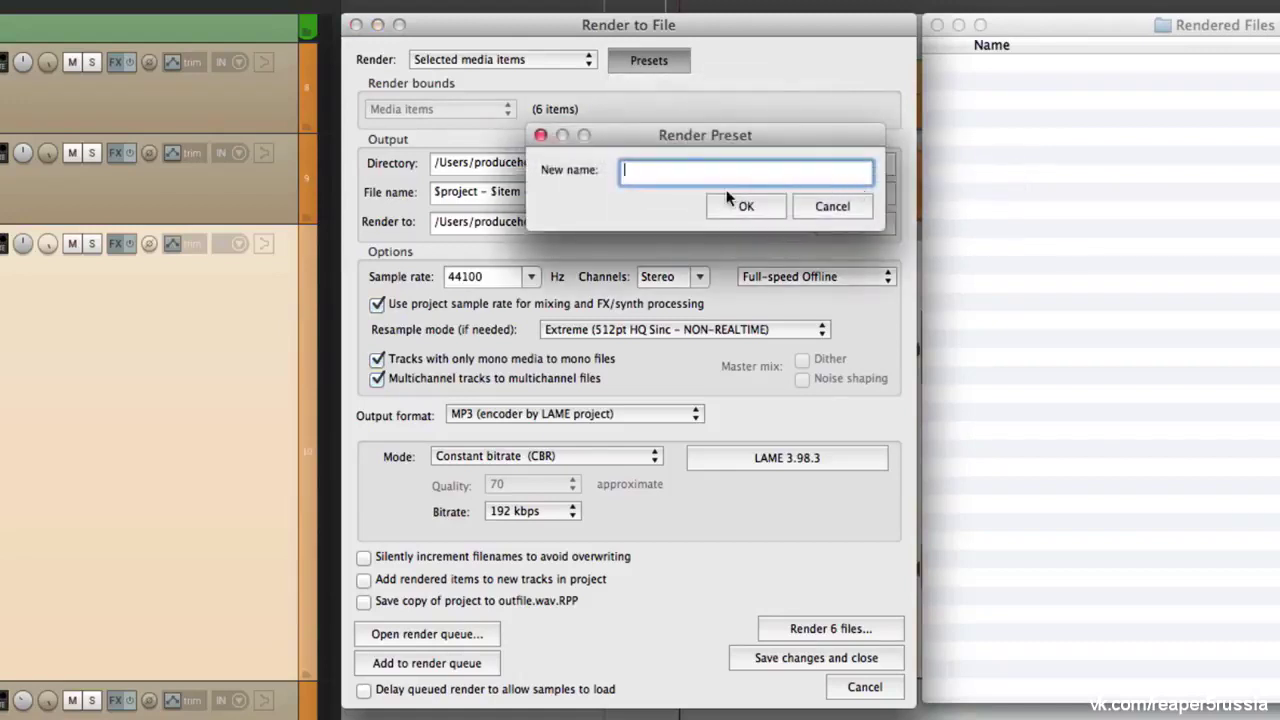
pyautogui.write('Video Game Splits')
pyautogui.press('Return')
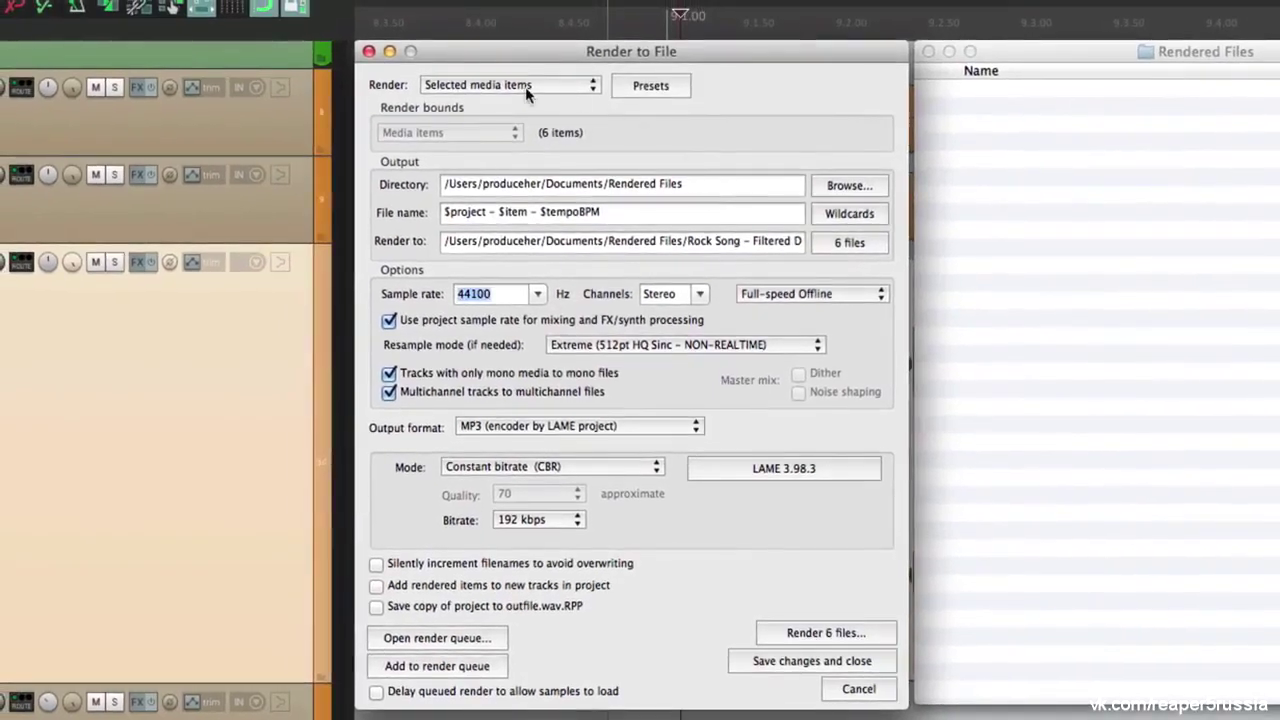
# Set the render source to Master mix and replace the file name with "Name Song"
pyautogui.click(515, 63)
pyautogui.click(525, 20)
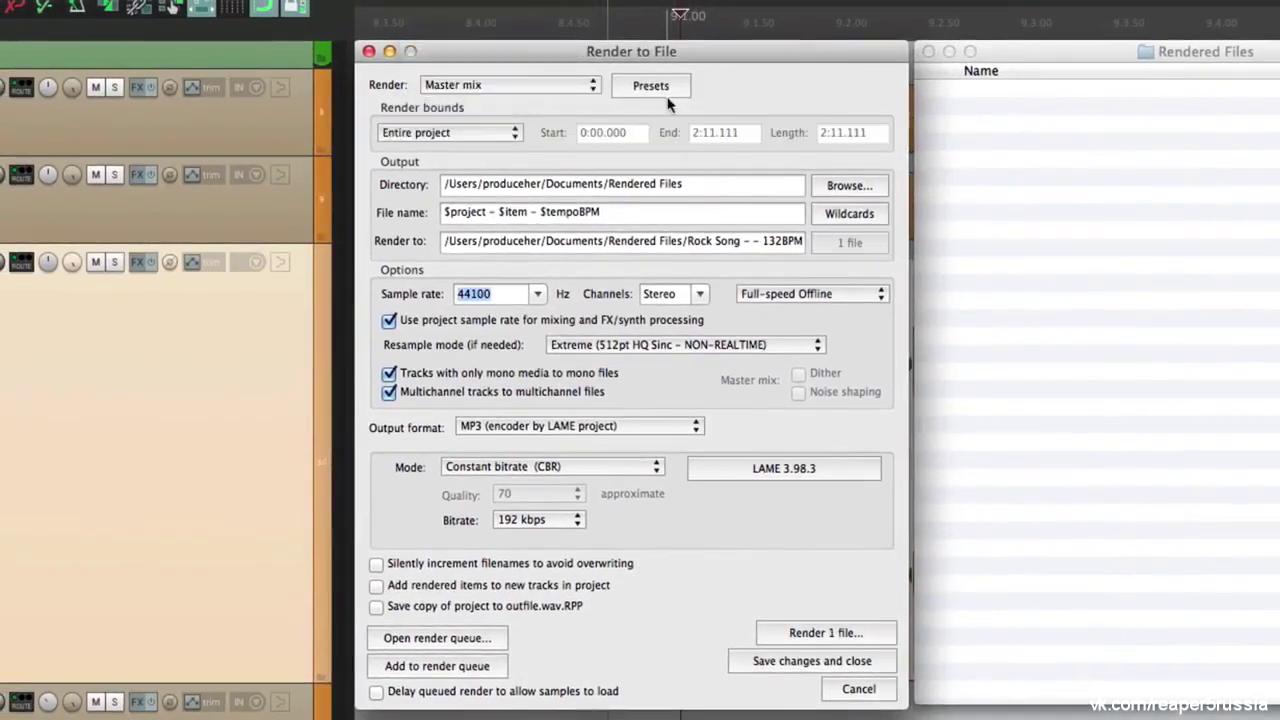
pyautogui.doubleClick(651, 208)
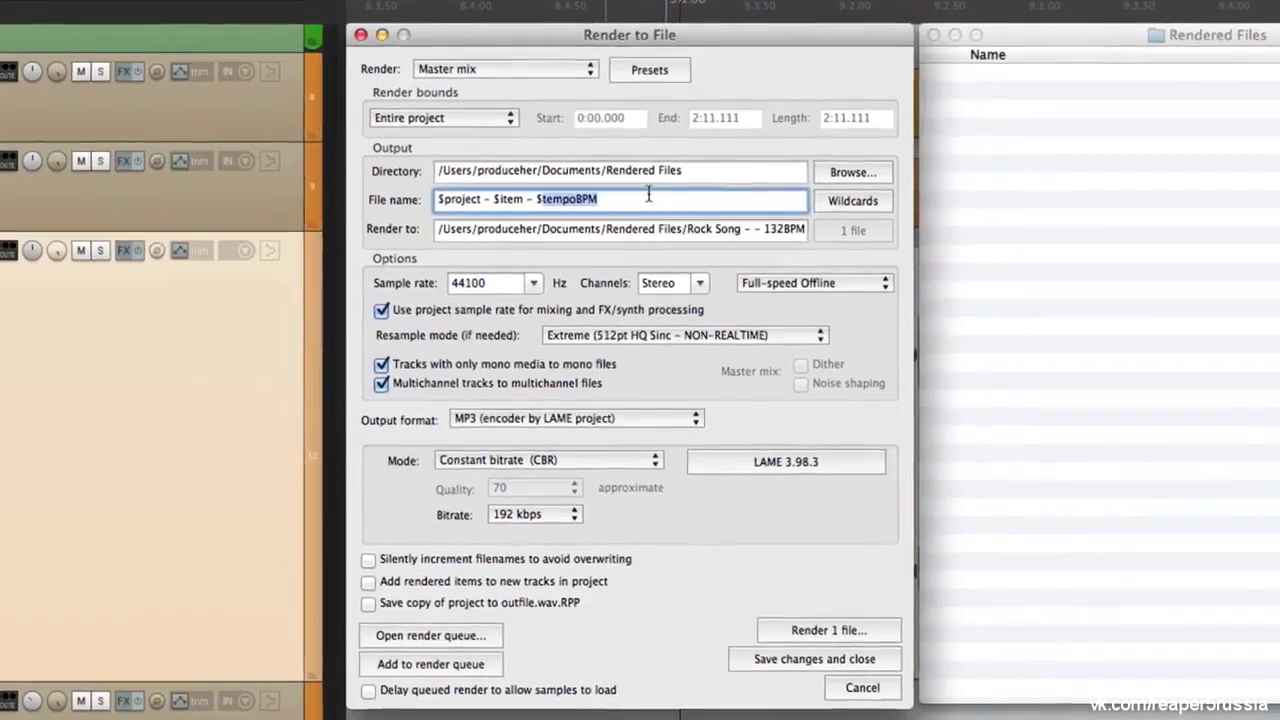
pyautogui.press('super+a')
pyautogui.write('Name Song')
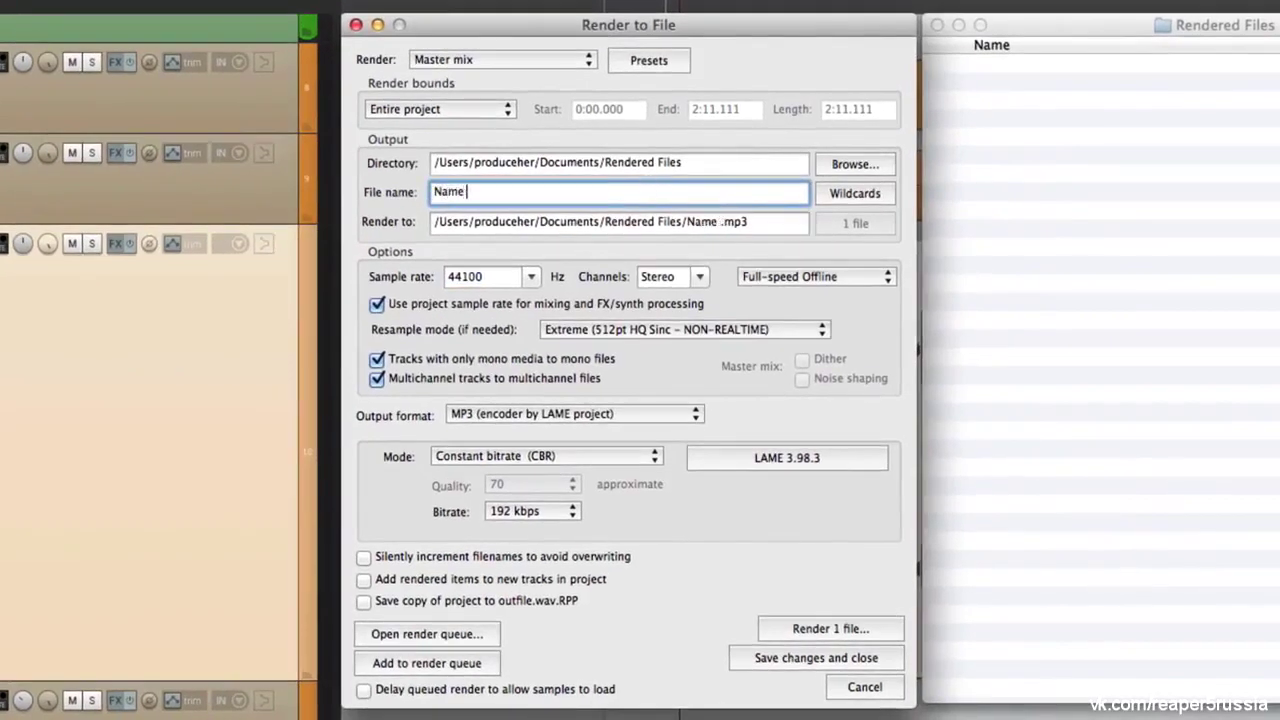
# Set the render to mono at 48000 Hz, in WAV format with a 24 bit PCM depth
pyautogui.click(700, 277)
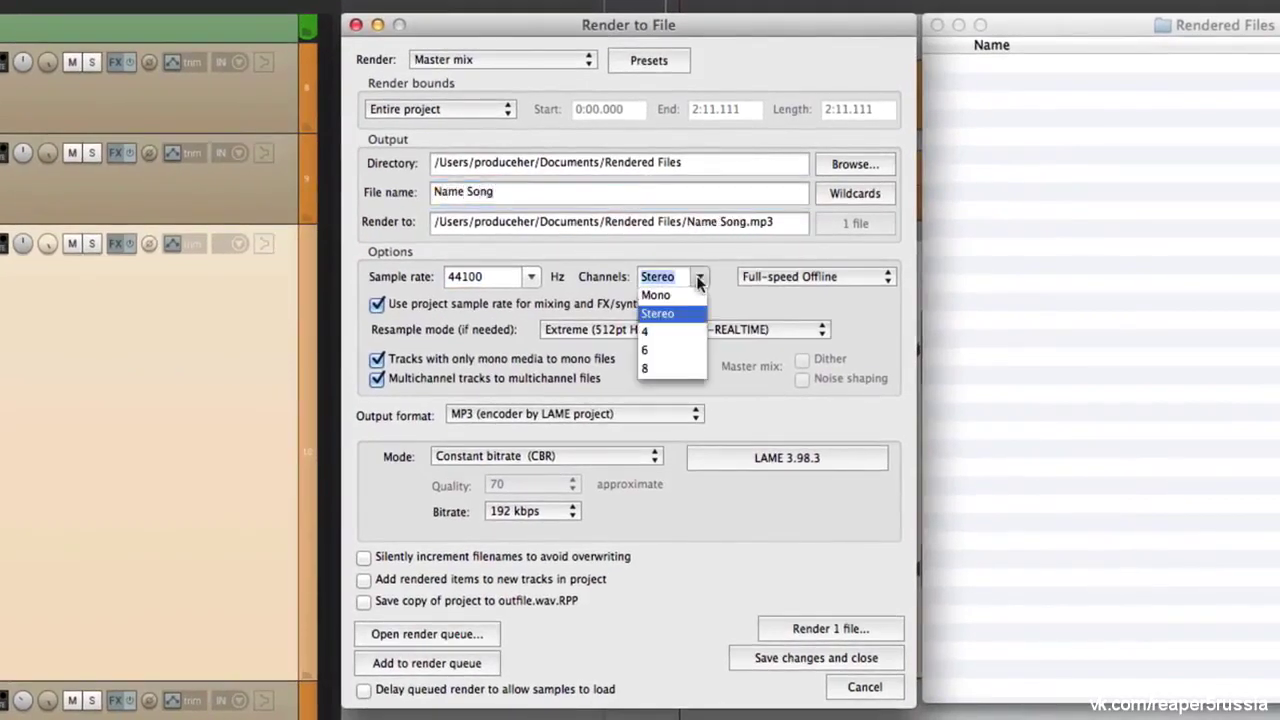
pyautogui.click(683, 303)
pyautogui.click(531, 277)
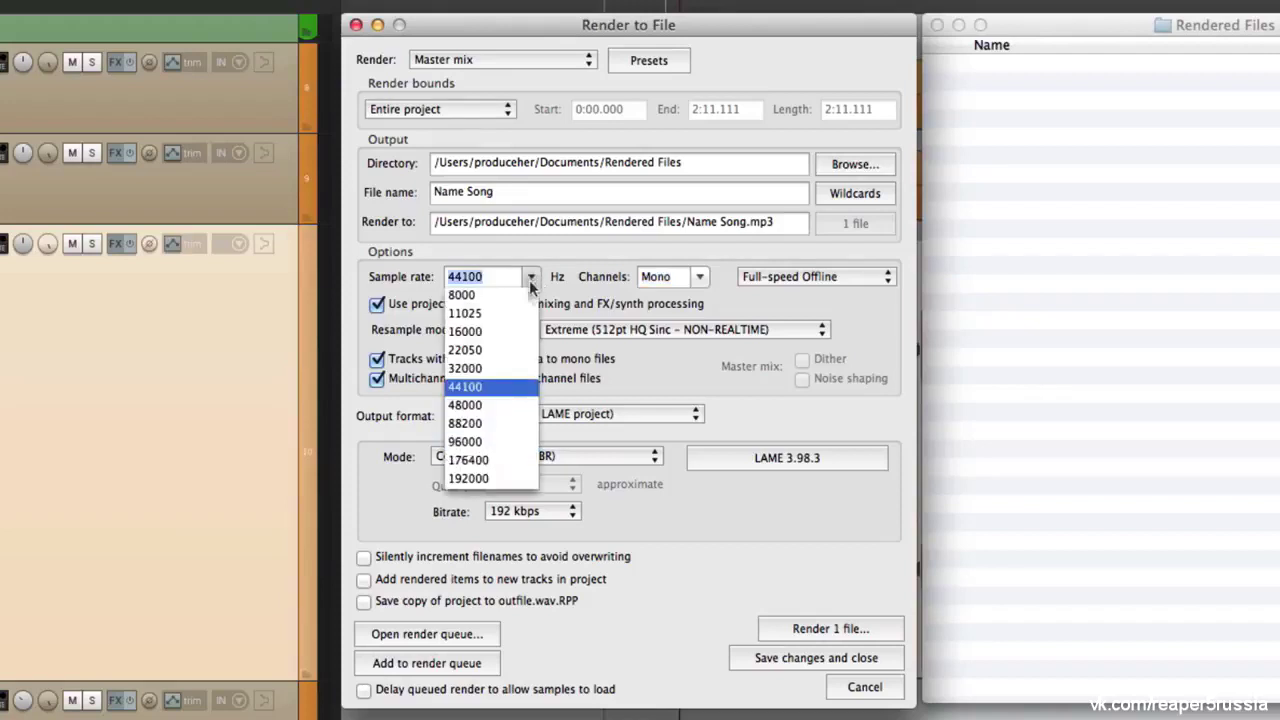
pyautogui.click(495, 405)
pyautogui.click(525, 414)
pyautogui.click(525, 331)
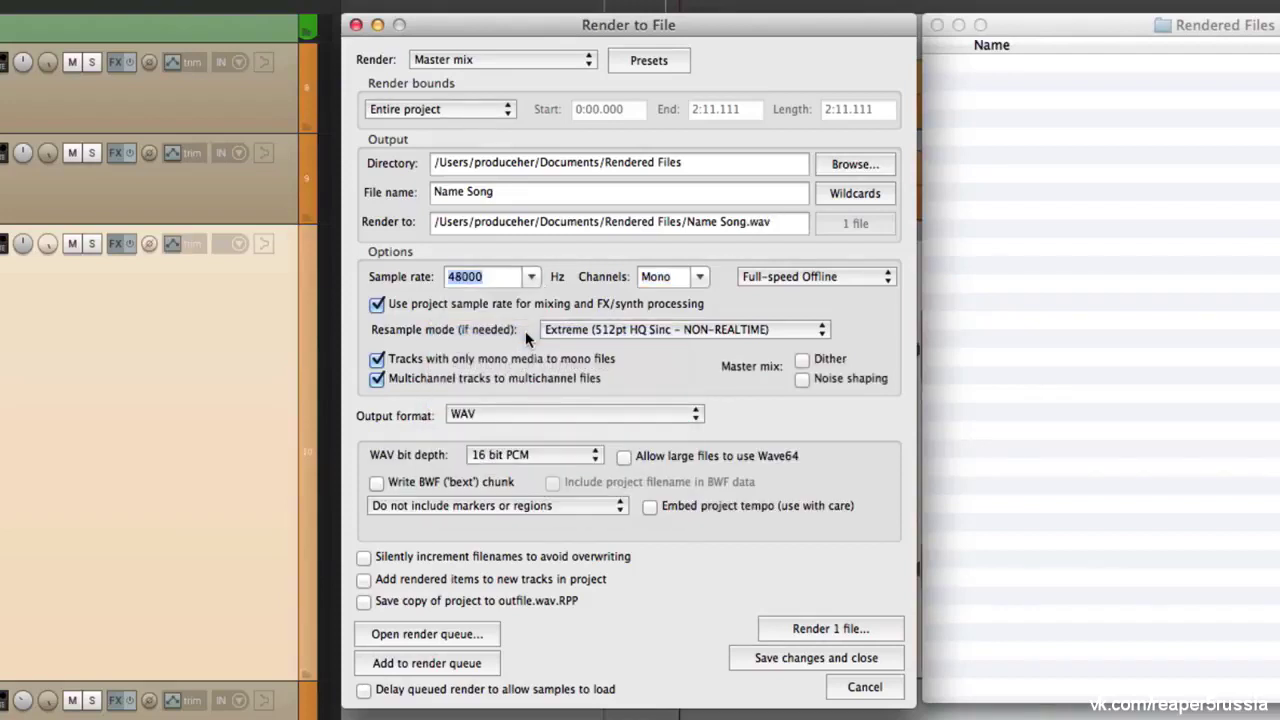
pyautogui.click(541, 462)
pyautogui.click(556, 472)
# Recall the "Video Game Splits" preset for all render settings
pyautogui.click(636, 61)
pyautogui.moveTo(650, 149)
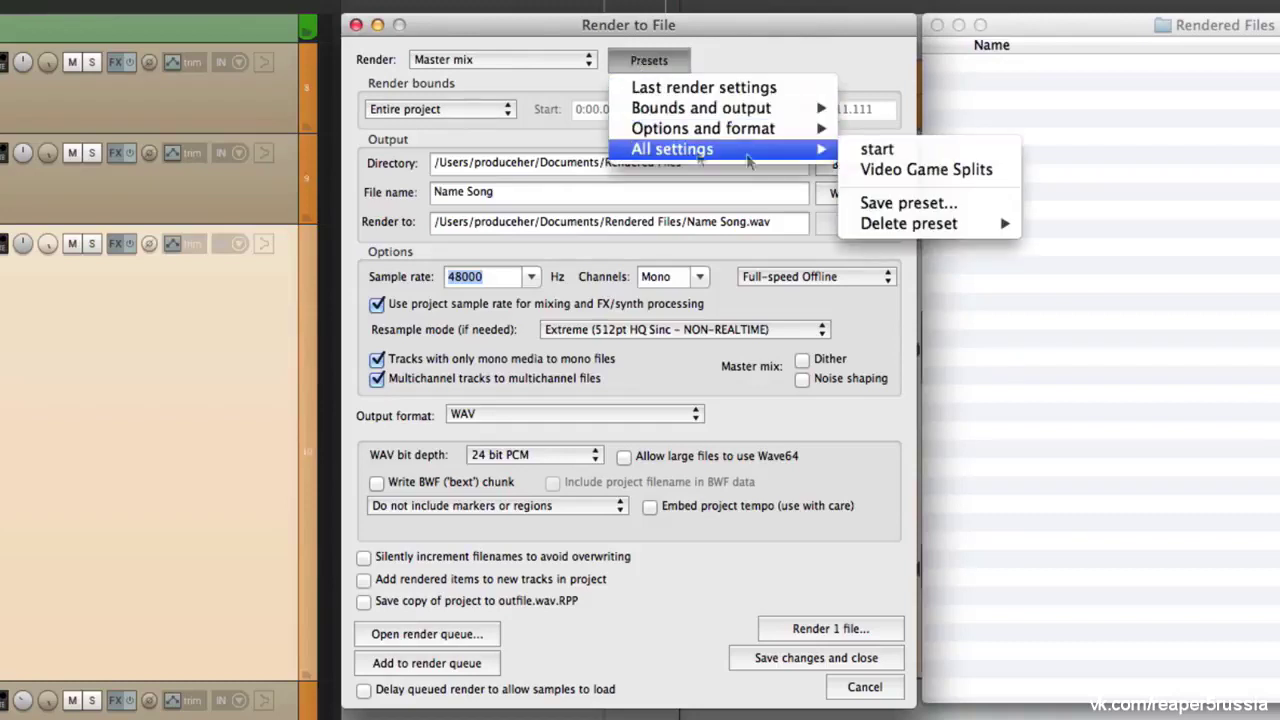
pyautogui.click(845, 170)
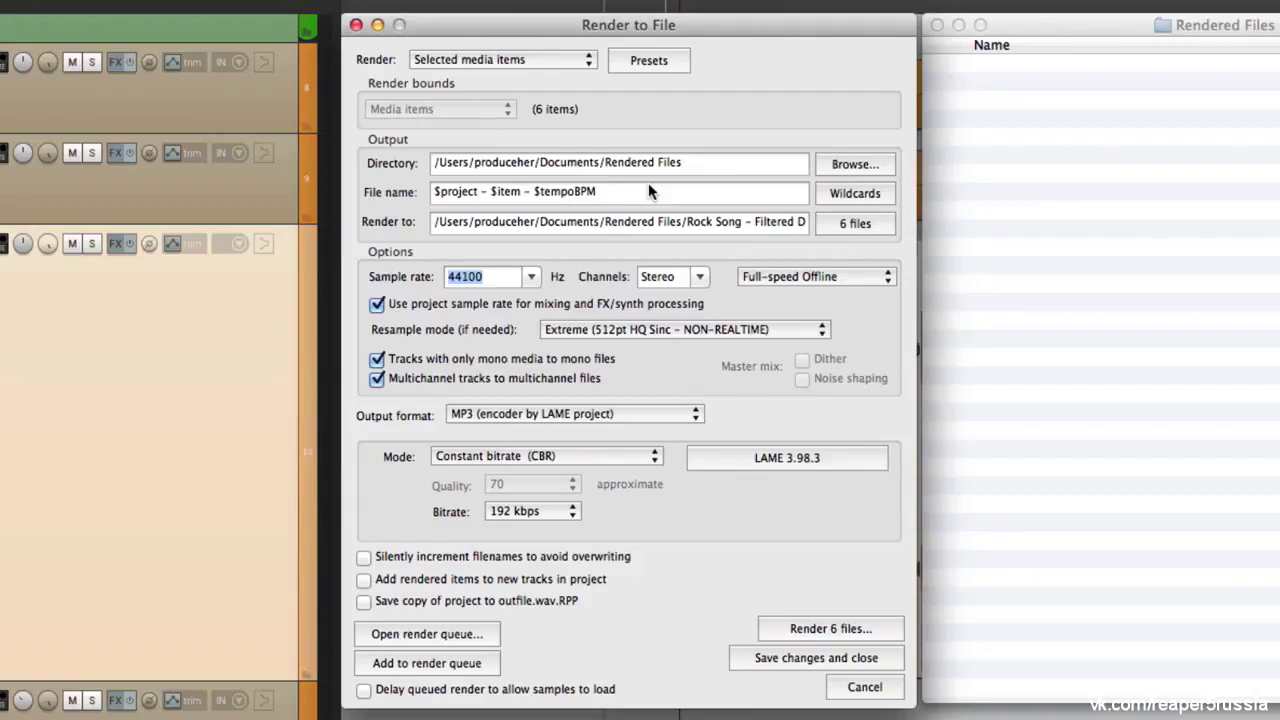
pyautogui.click(651, 65)
pyautogui.moveTo(658, 155)
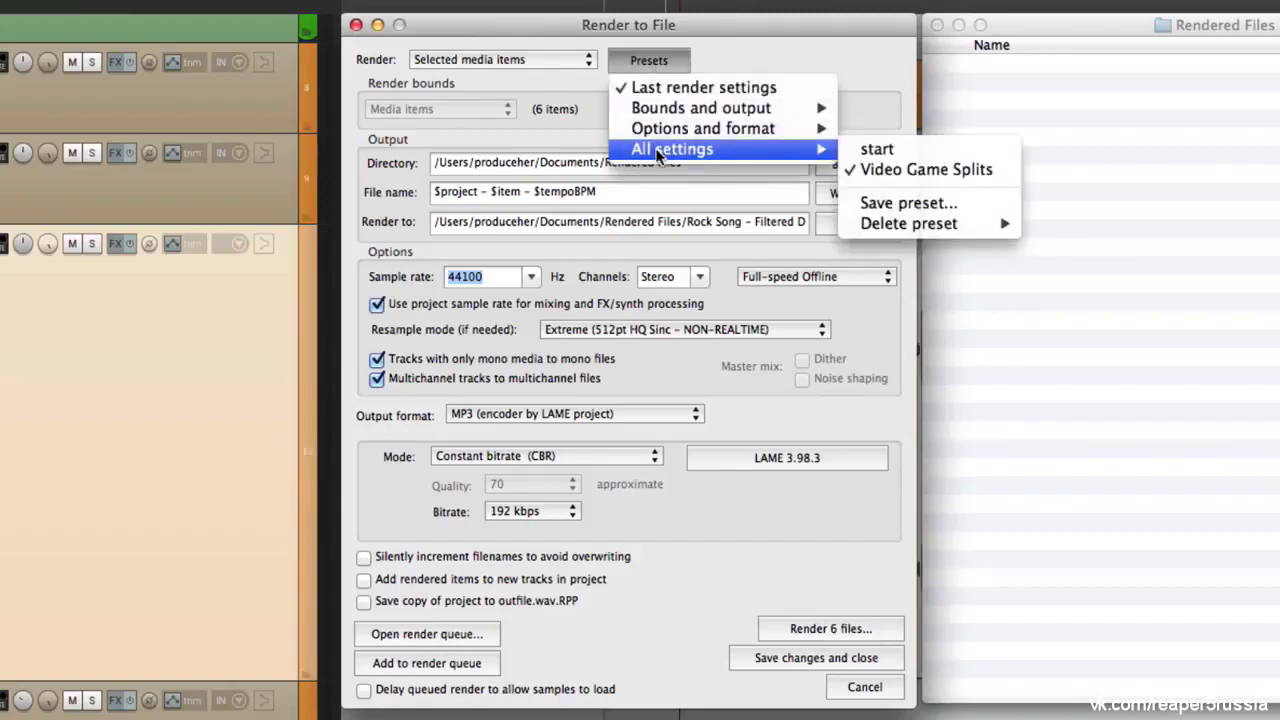
pyautogui.moveTo(630, 110)
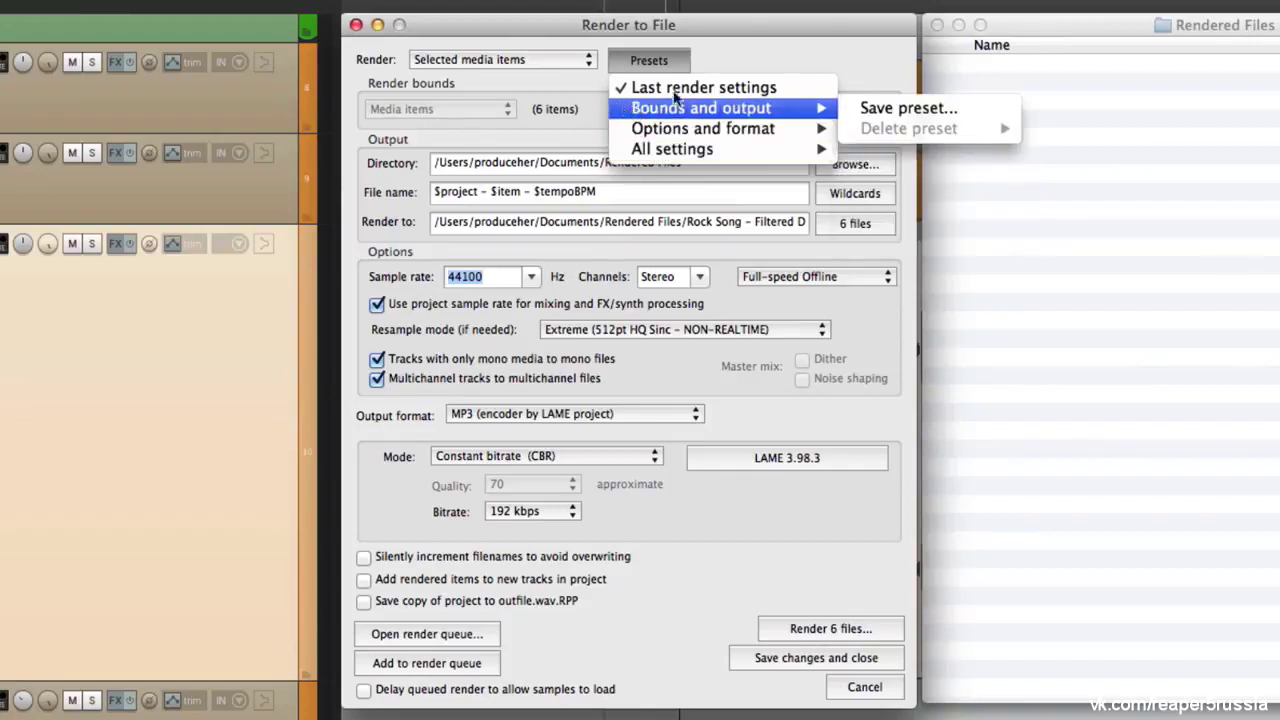
pyautogui.click(770, 57)
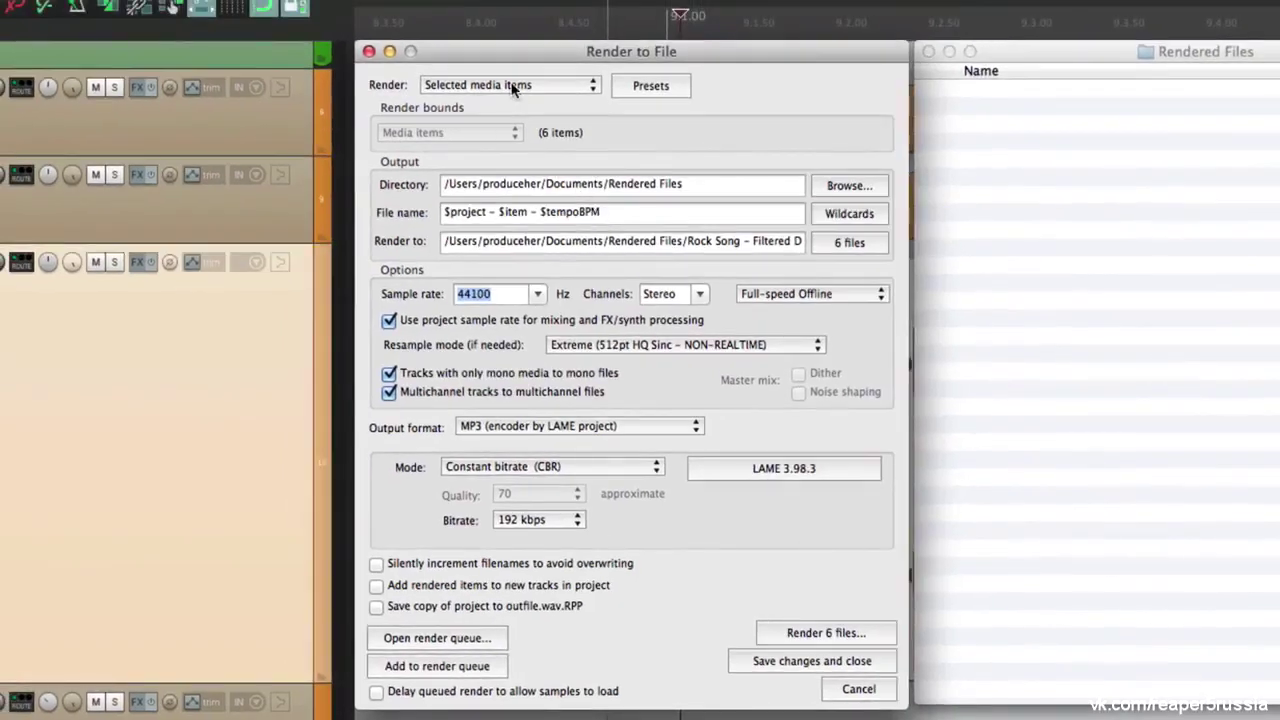
# Set the render source to Master mix and the render bounds to Custom time range
pyautogui.click(500, 60)
pyautogui.click(453, 22)
pyautogui.click(470, 132)
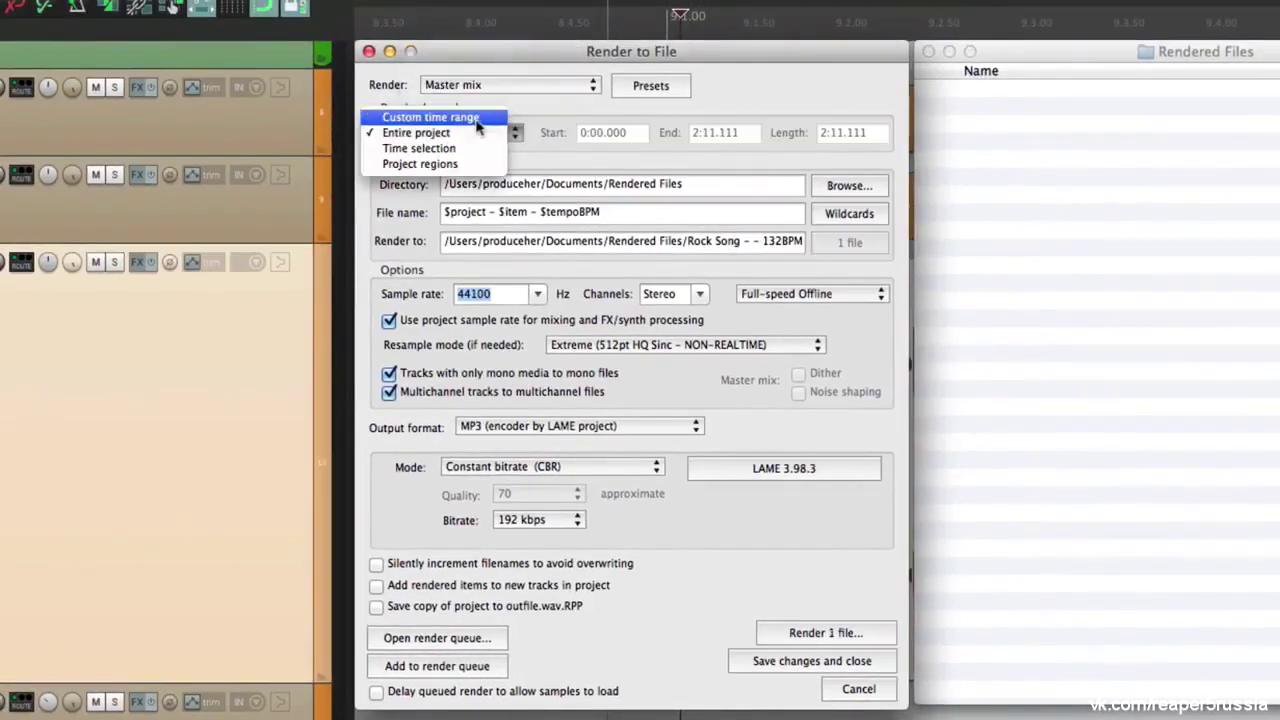
pyautogui.click(476, 117)
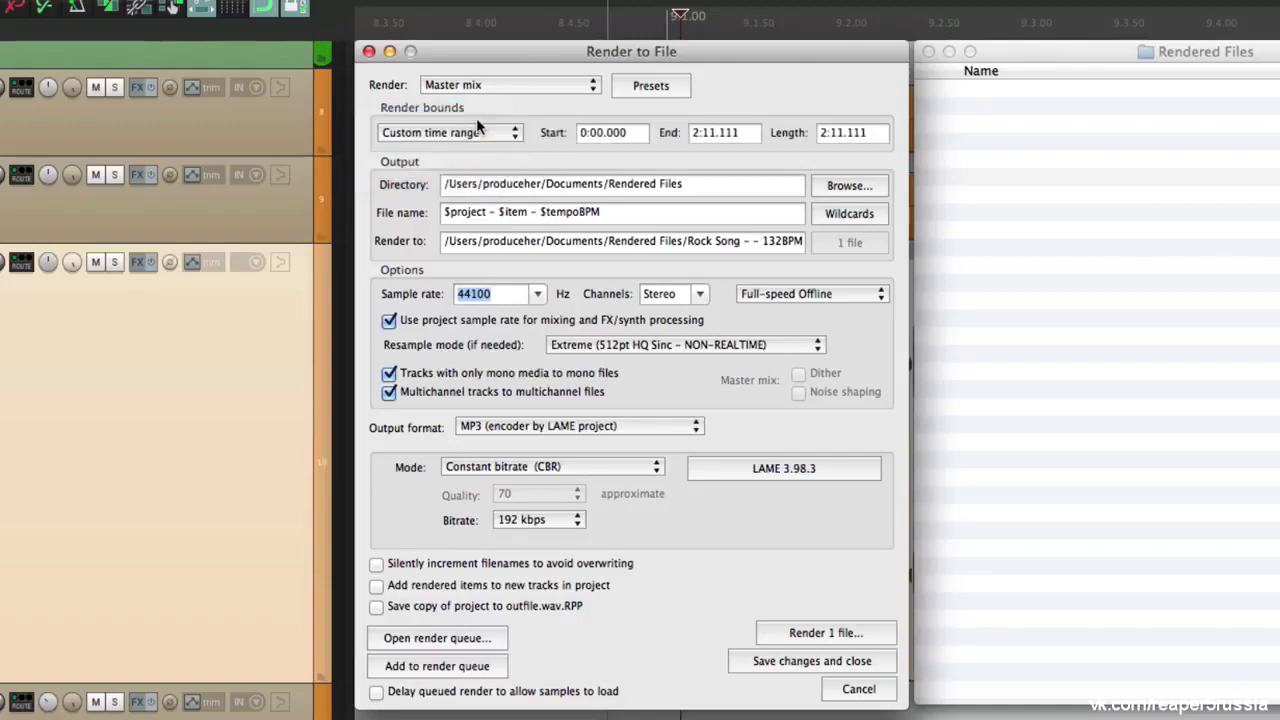
# Replace the render file name with the item, end and startbeats wildcards, reading "$item$end$startbeats"
pyautogui.tripleClick(622, 211)
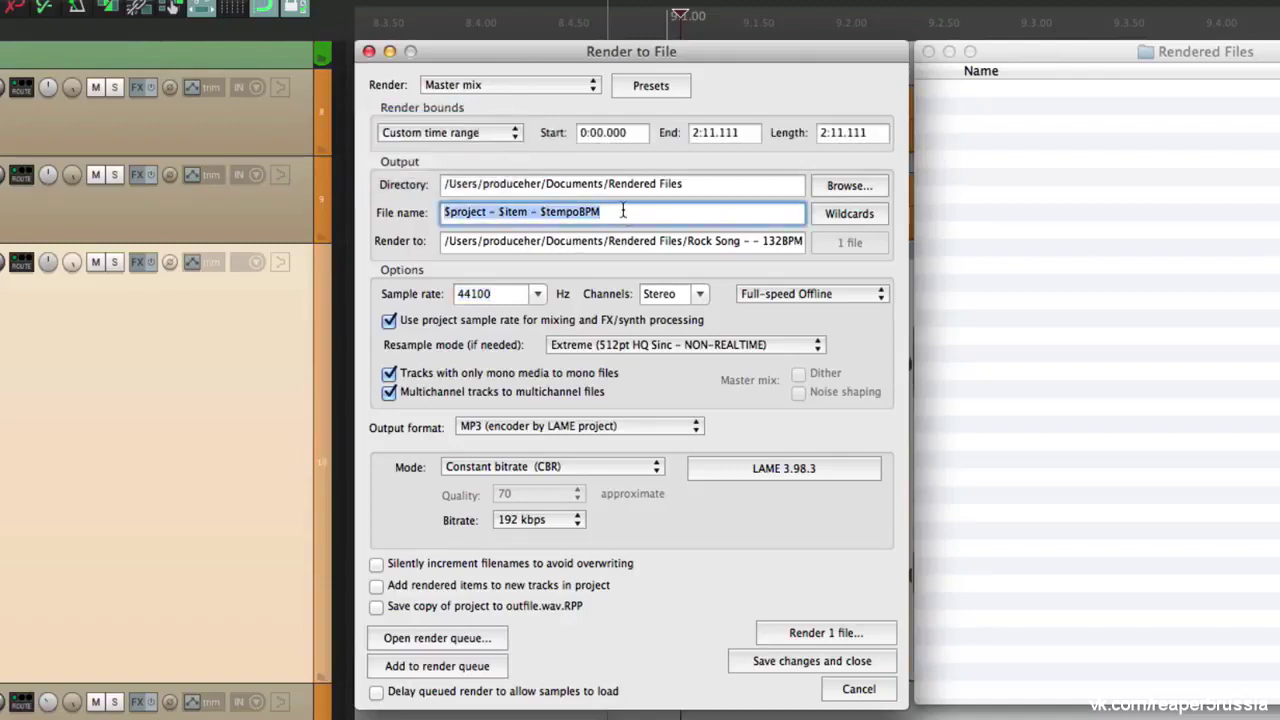
pyautogui.press('BackSpace')
pyautogui.click(852, 212)
pyautogui.click(857, 191)
pyautogui.click(859, 210)
pyautogui.click(855, 348)
pyautogui.click(857, 212)
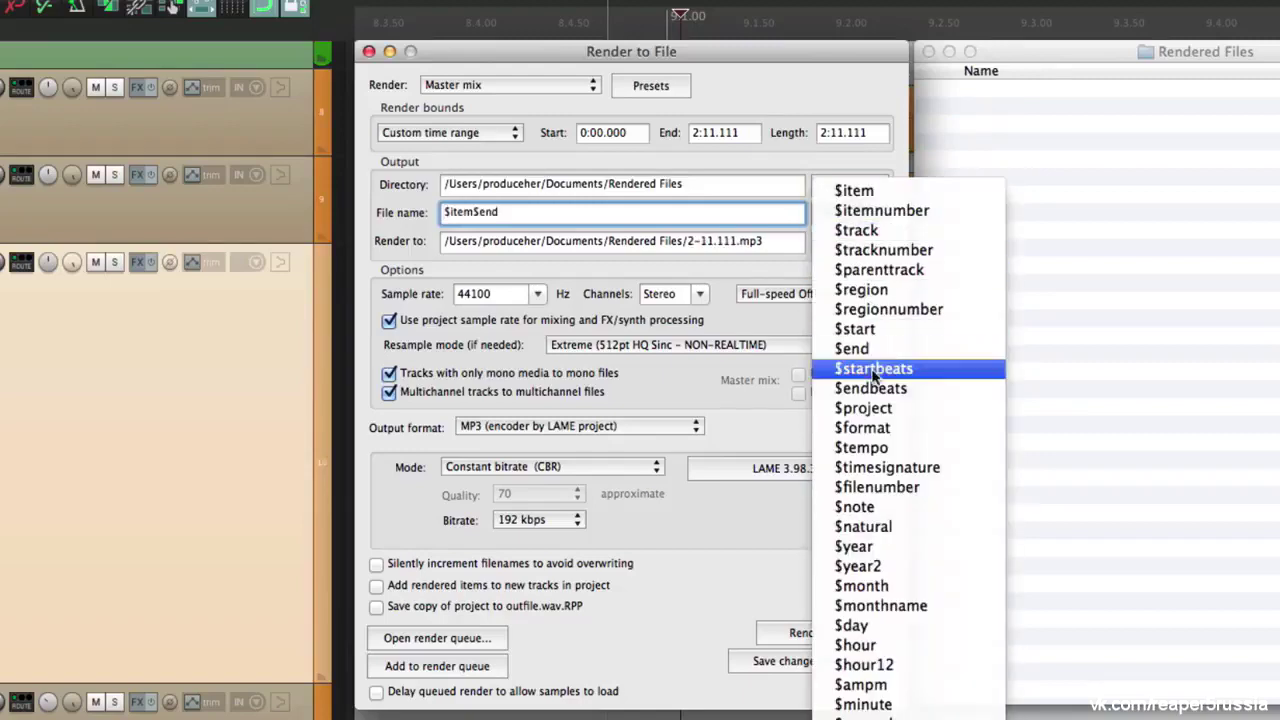
pyautogui.click(873, 369)
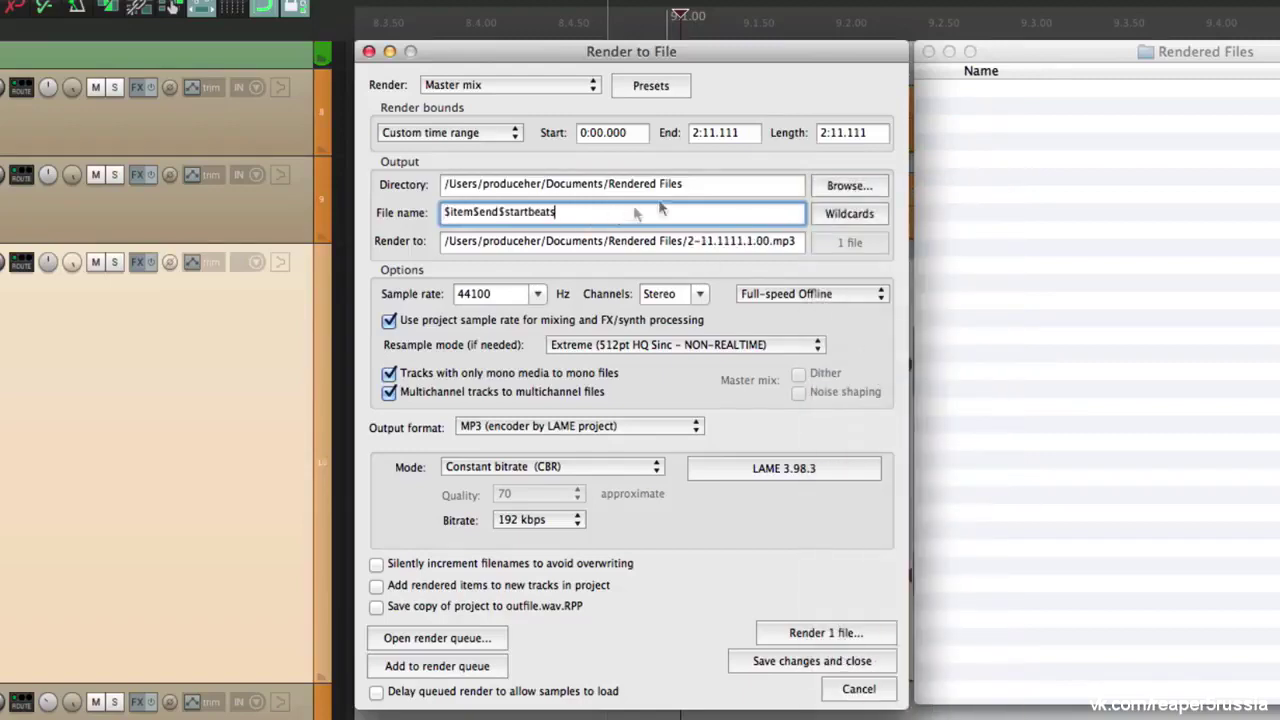
# Save only the bounds and output settings as a preset named "B & O"
pyautogui.click(652, 88)
pyautogui.moveTo(652, 133)
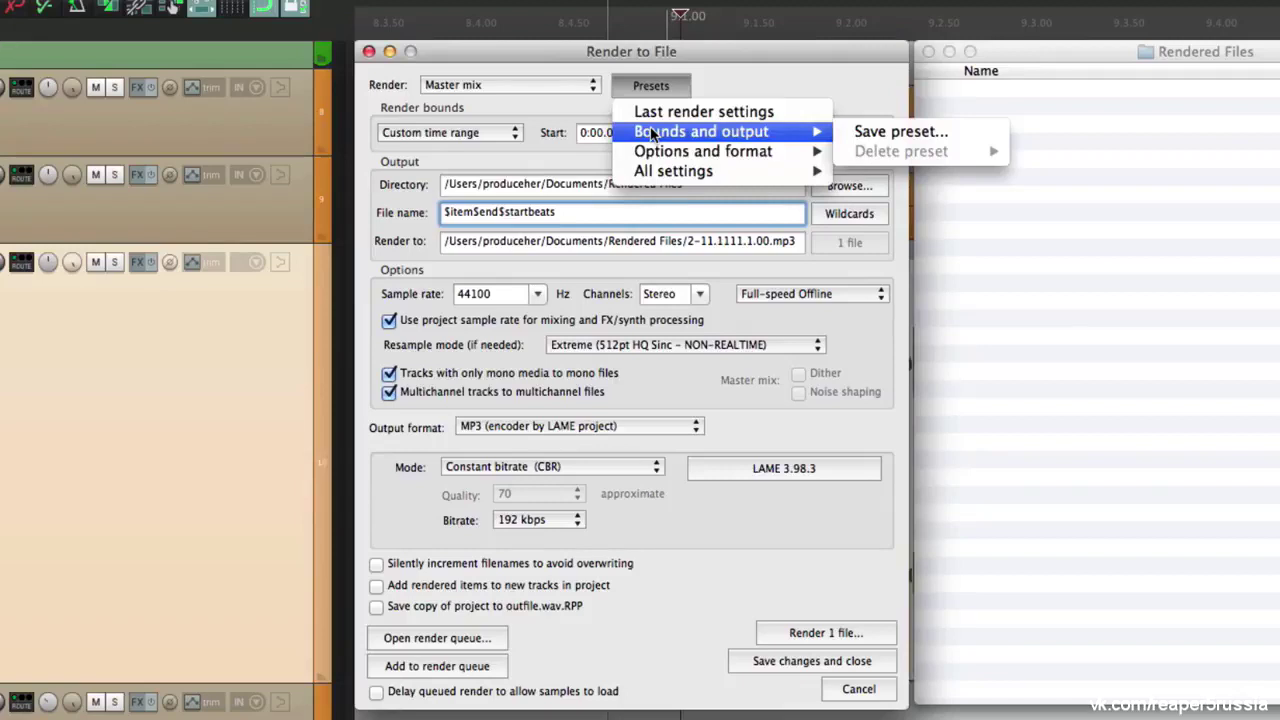
pyautogui.click(843, 133)
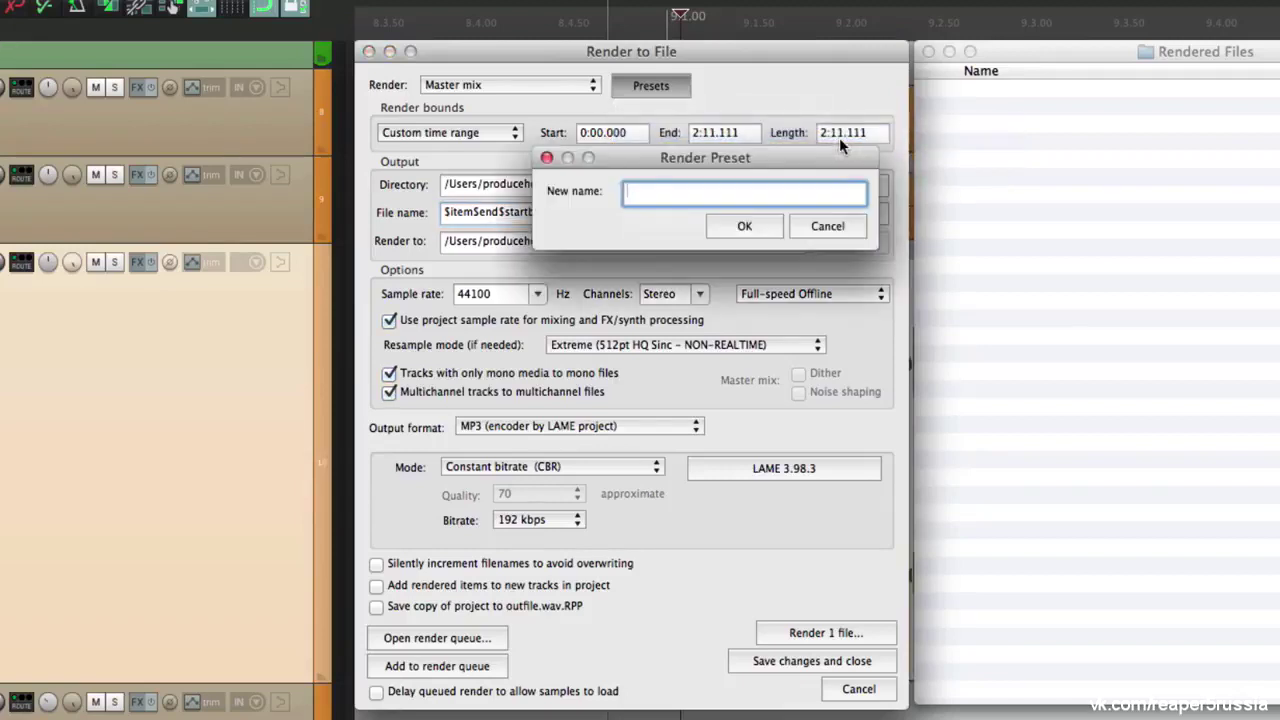
pyautogui.write('B & O')
pyautogui.press('Return')
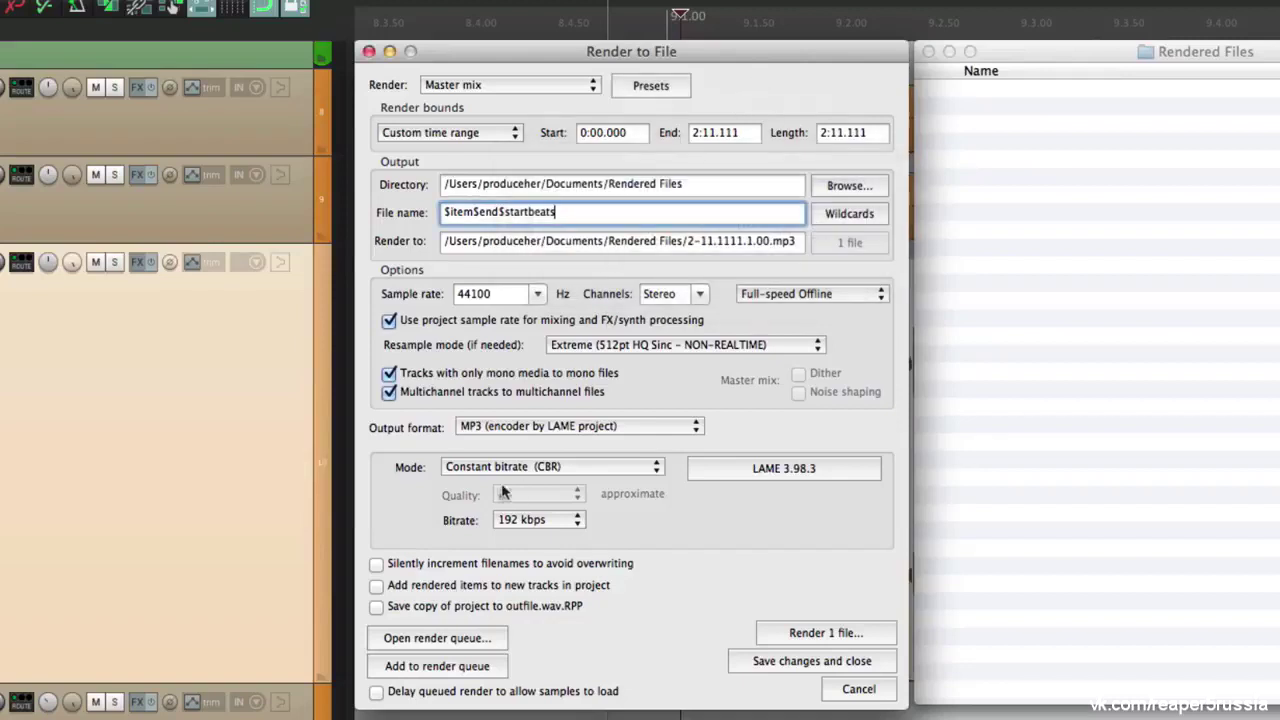
# Set the output format to WAV and the sample rate to 192000 Hz
pyautogui.click(508, 428)
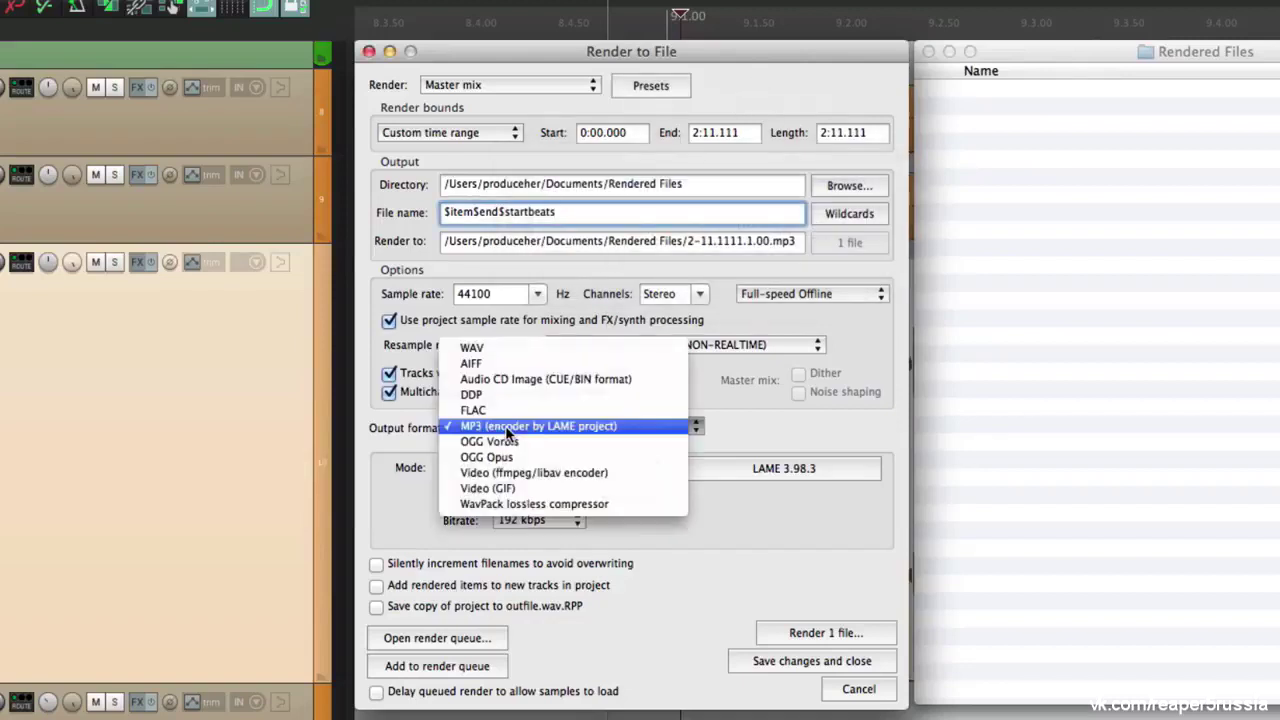
pyautogui.click(535, 358)
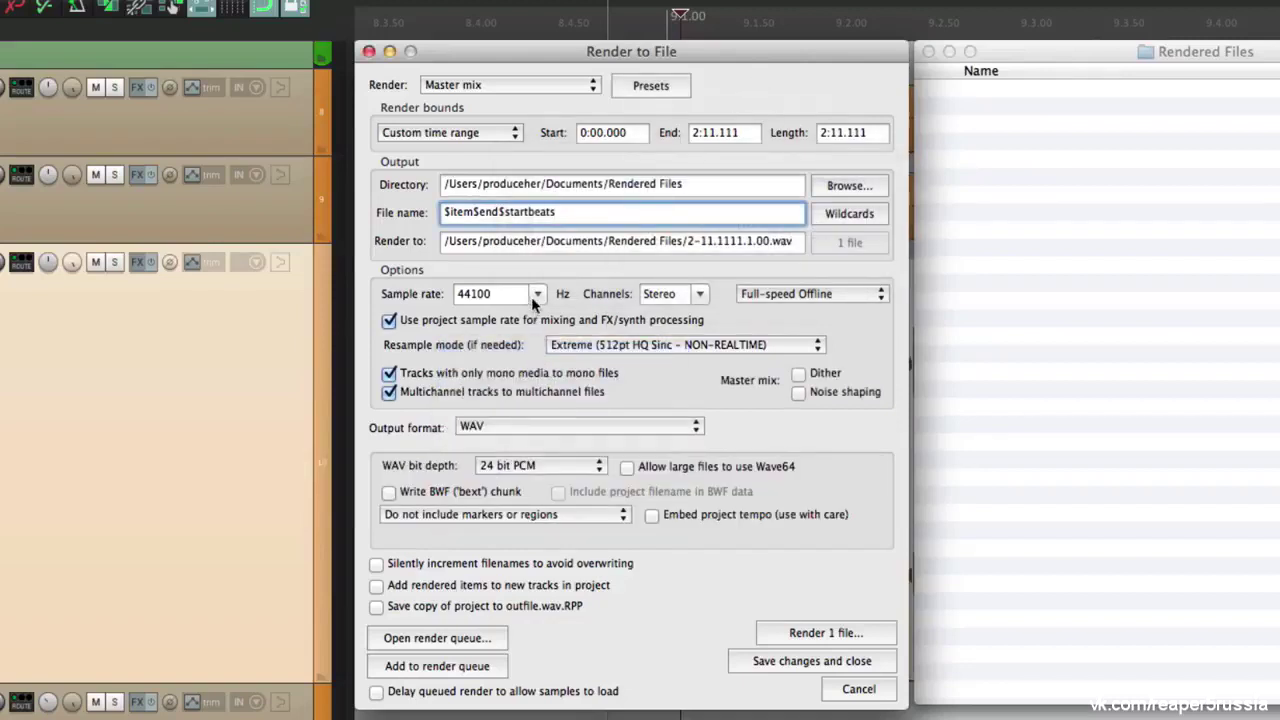
pyautogui.click(531, 296)
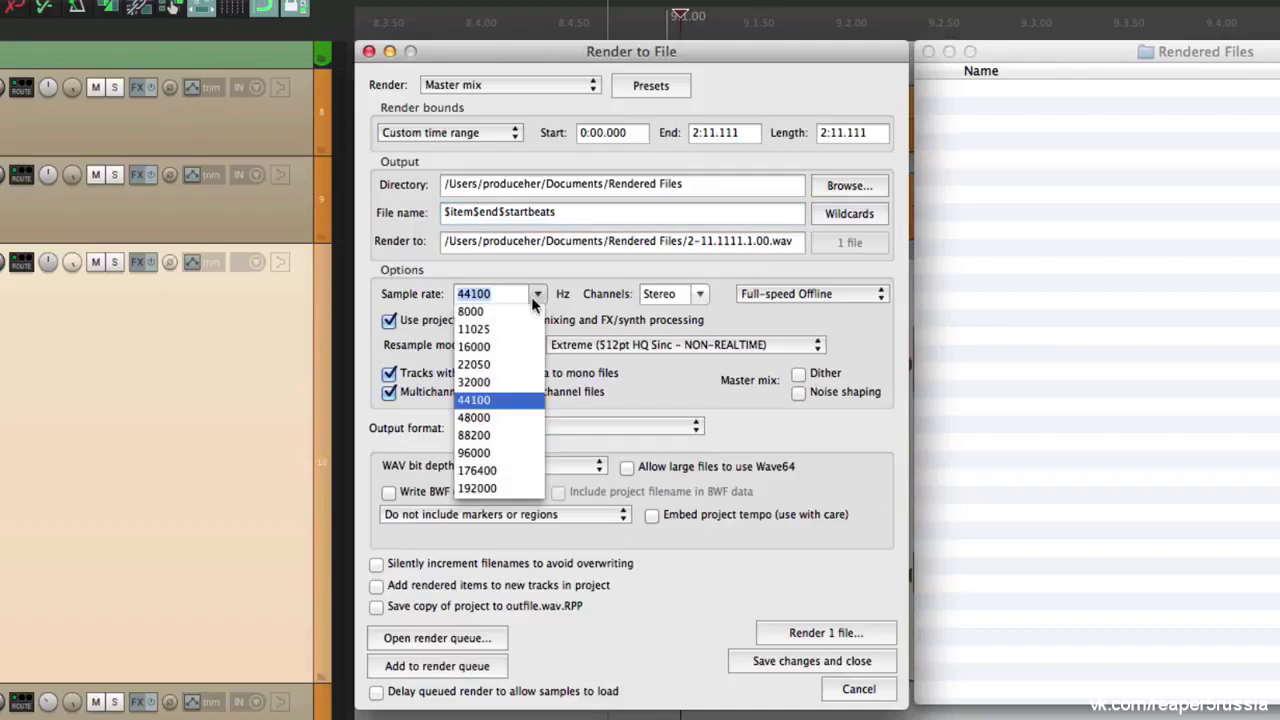
pyautogui.click(478, 488)
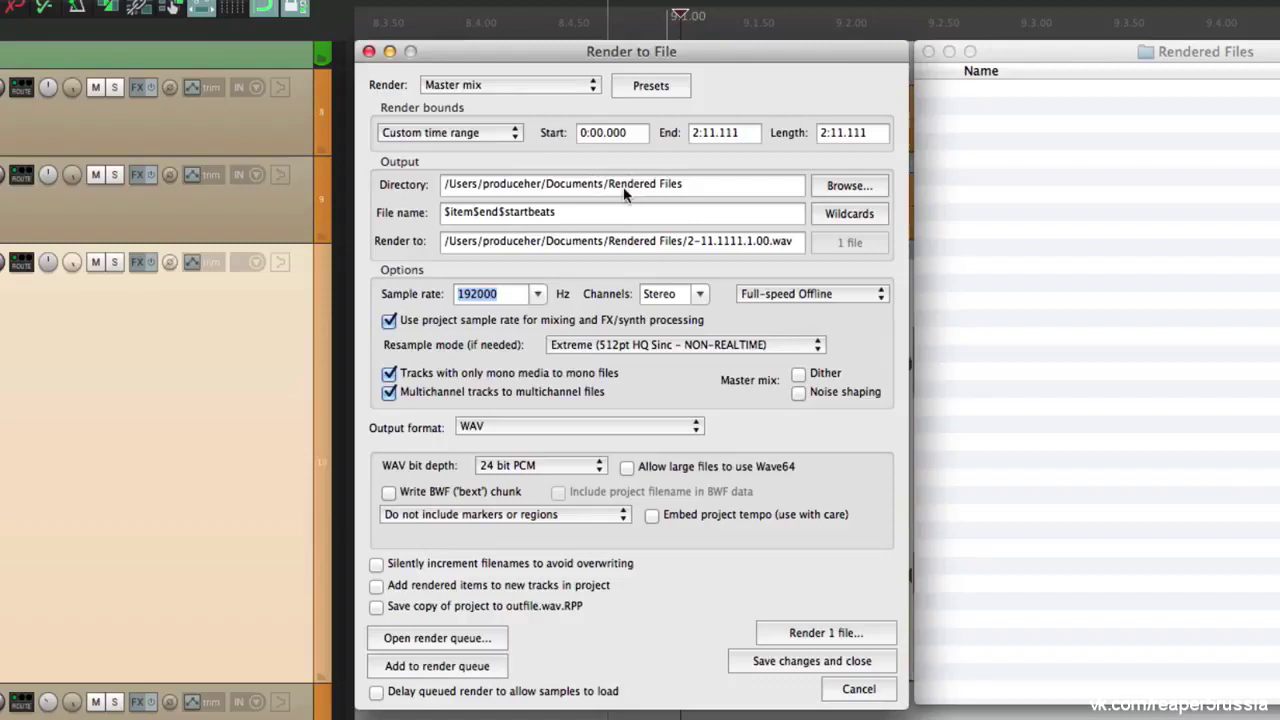
# Set the render bounds to Entire project and the source to Stems (selected tracks)
pyautogui.click(468, 140)
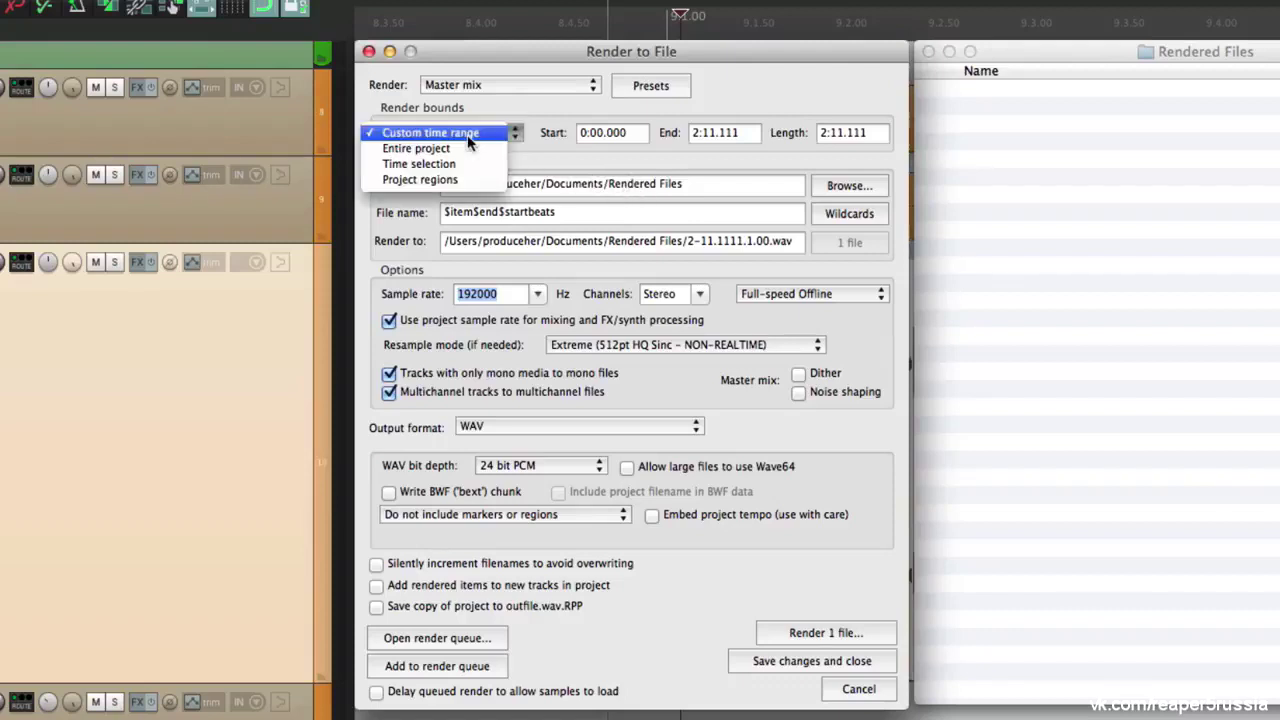
pyautogui.click(478, 150)
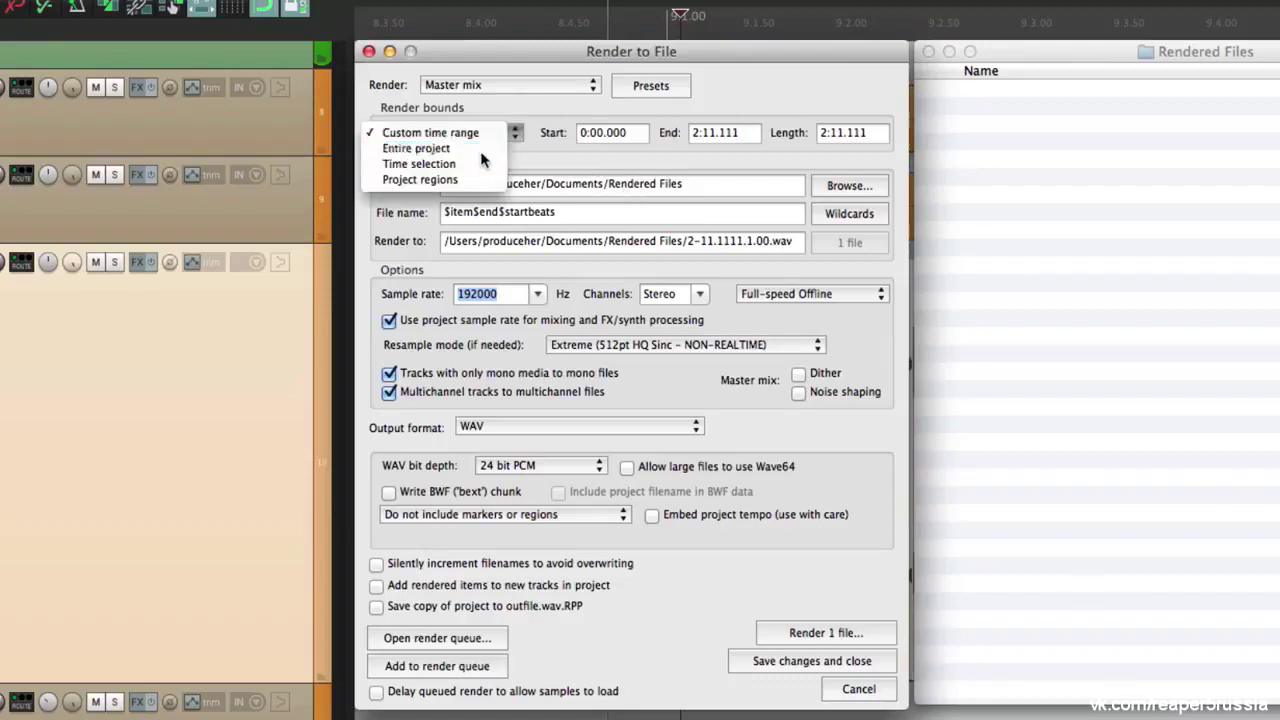
pyautogui.click(525, 85)
pyautogui.click(535, 101)
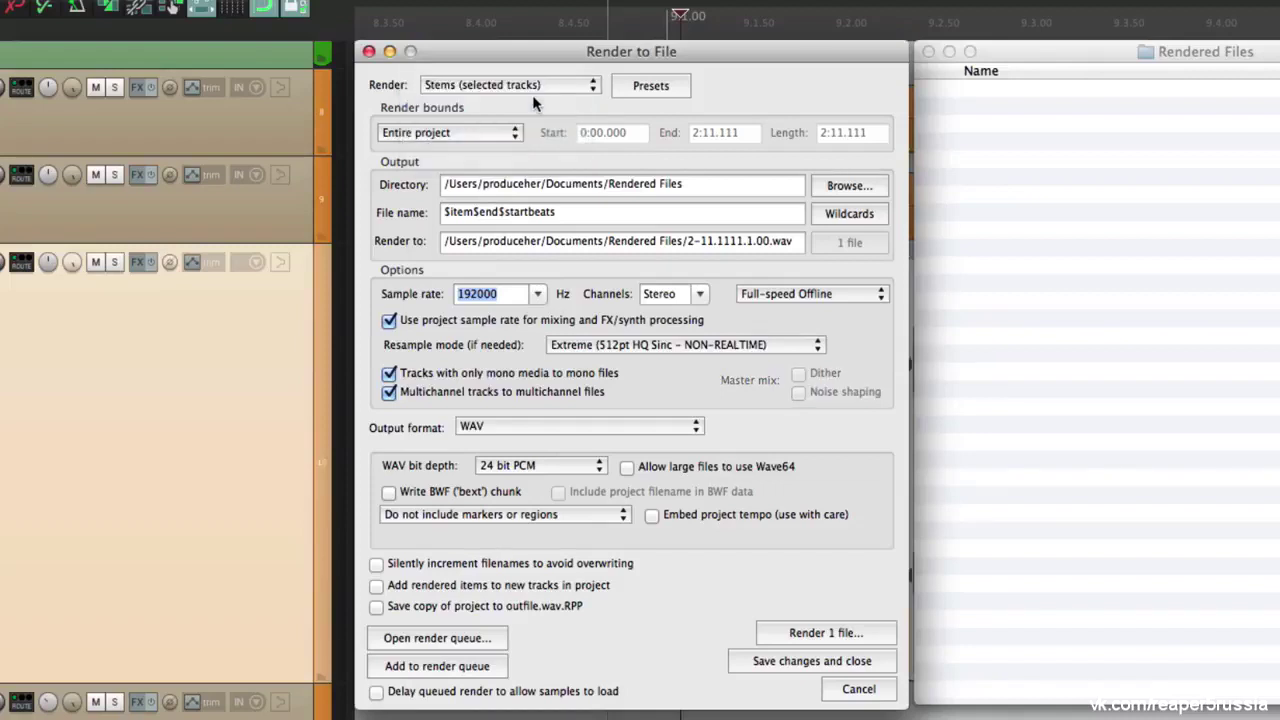
# Recall the "B & O" bounds and output preset
pyautogui.click(645, 88)
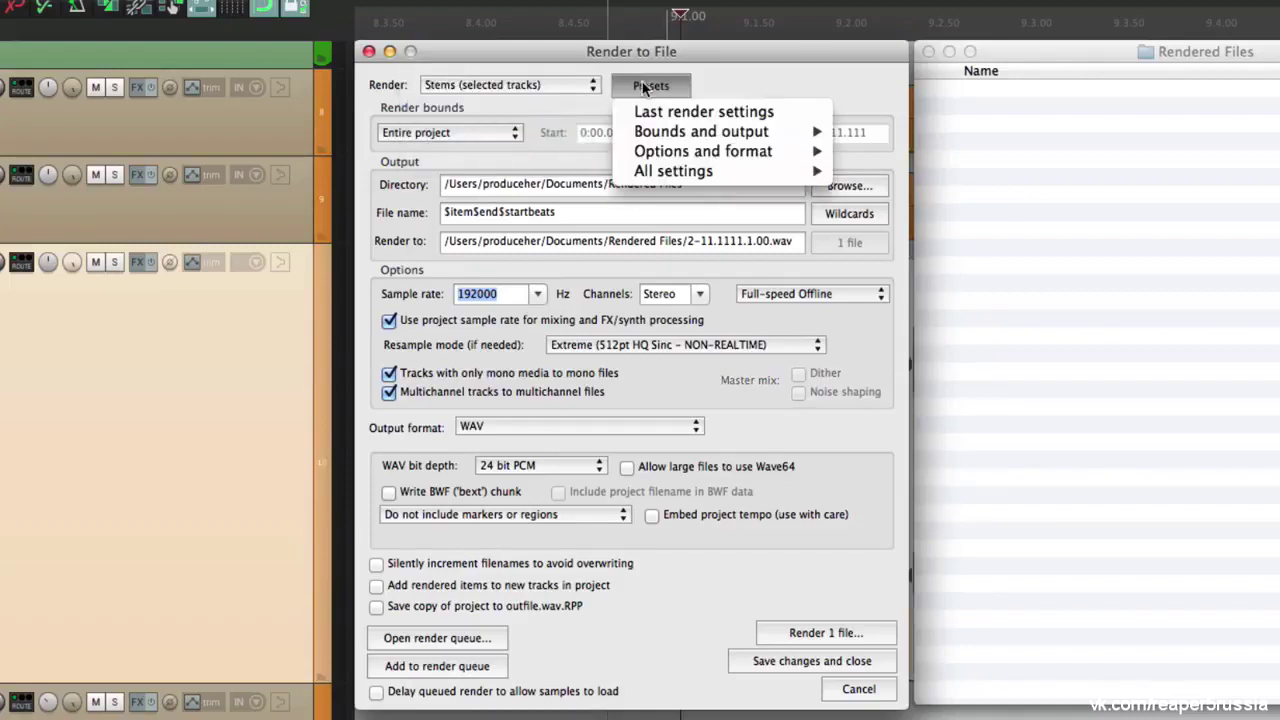
pyautogui.moveTo(760, 138)
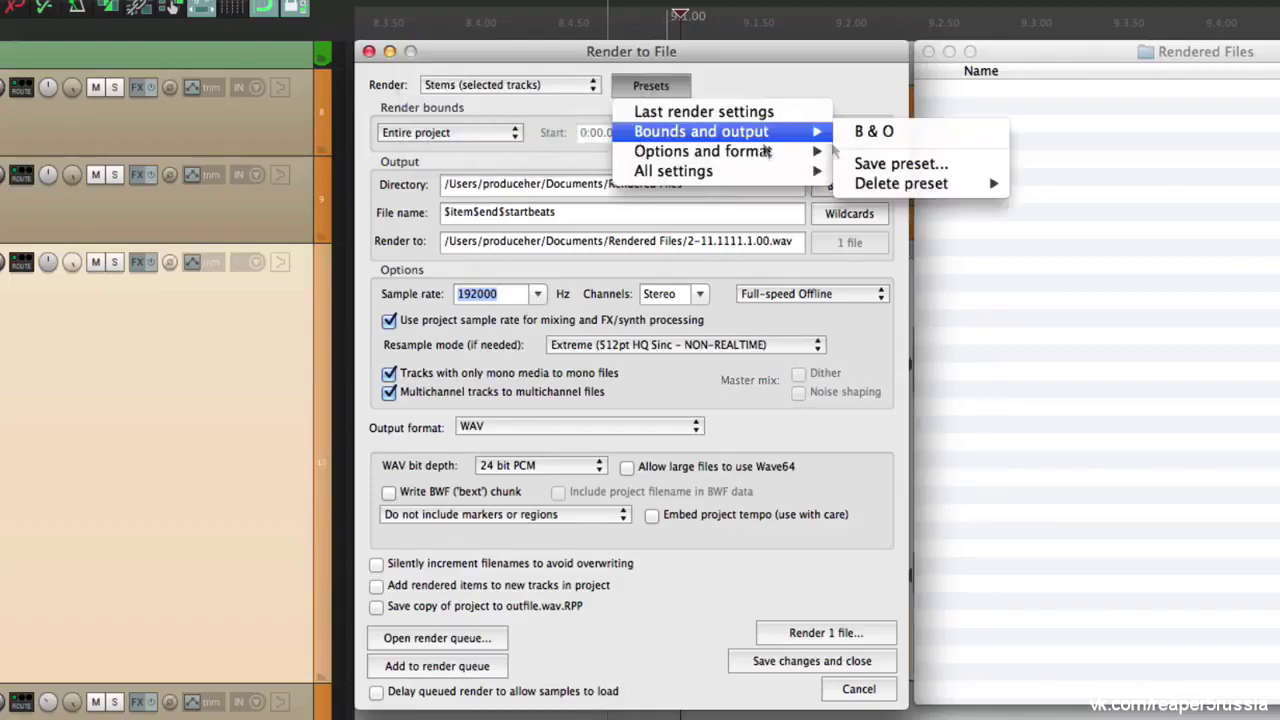
pyautogui.click(912, 133)
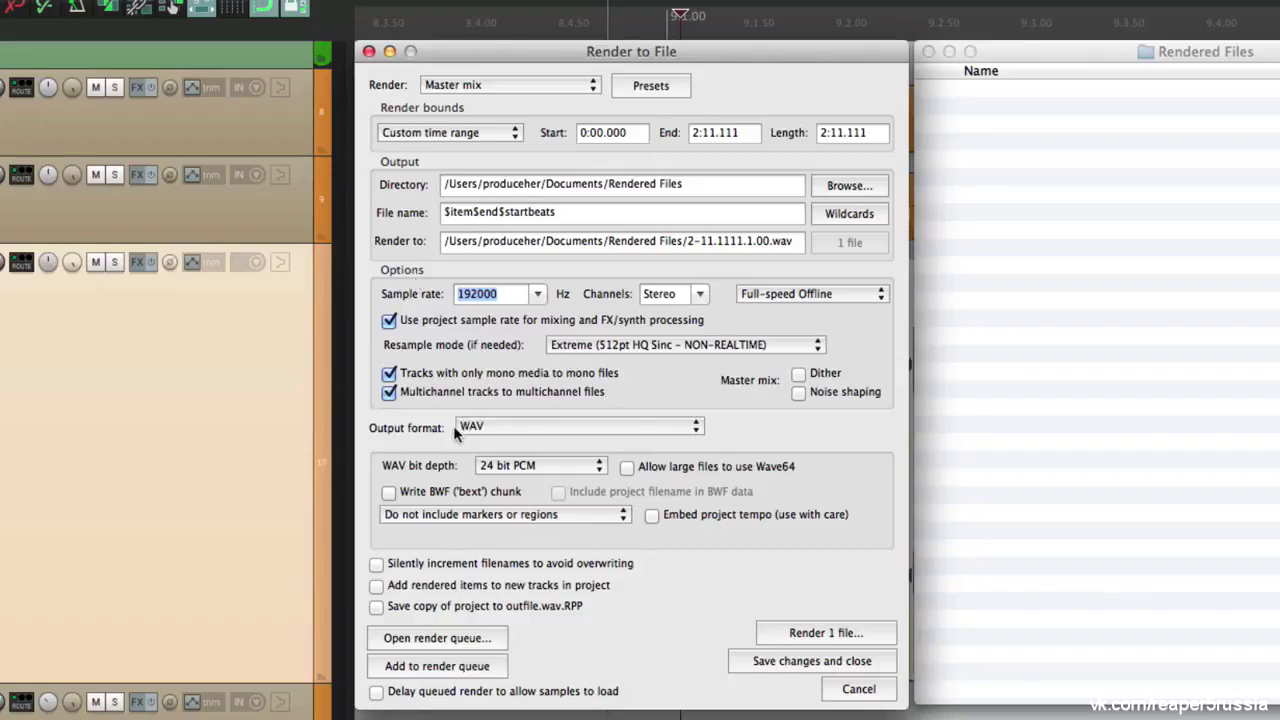
# Set the output format to MP3 with a bitrate of 8 kbps
pyautogui.click(517, 428)
pyautogui.click(547, 509)
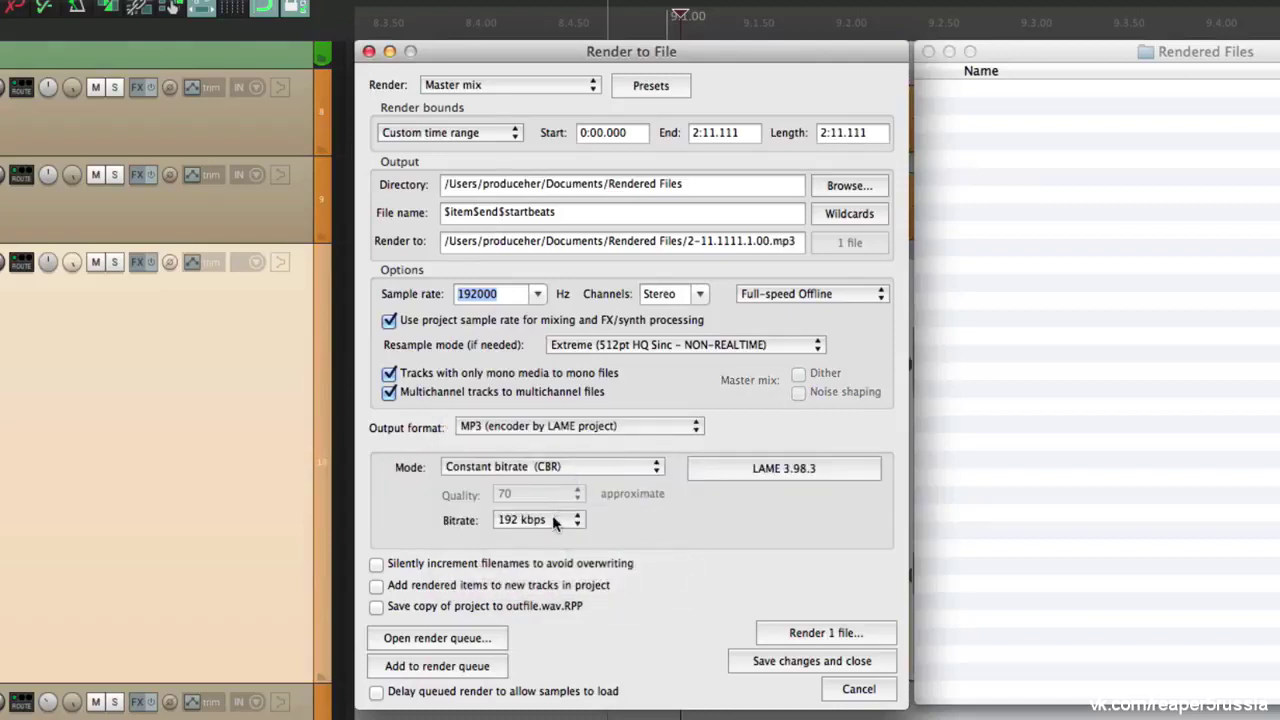
pyautogui.click(552, 517)
pyautogui.click(557, 320)
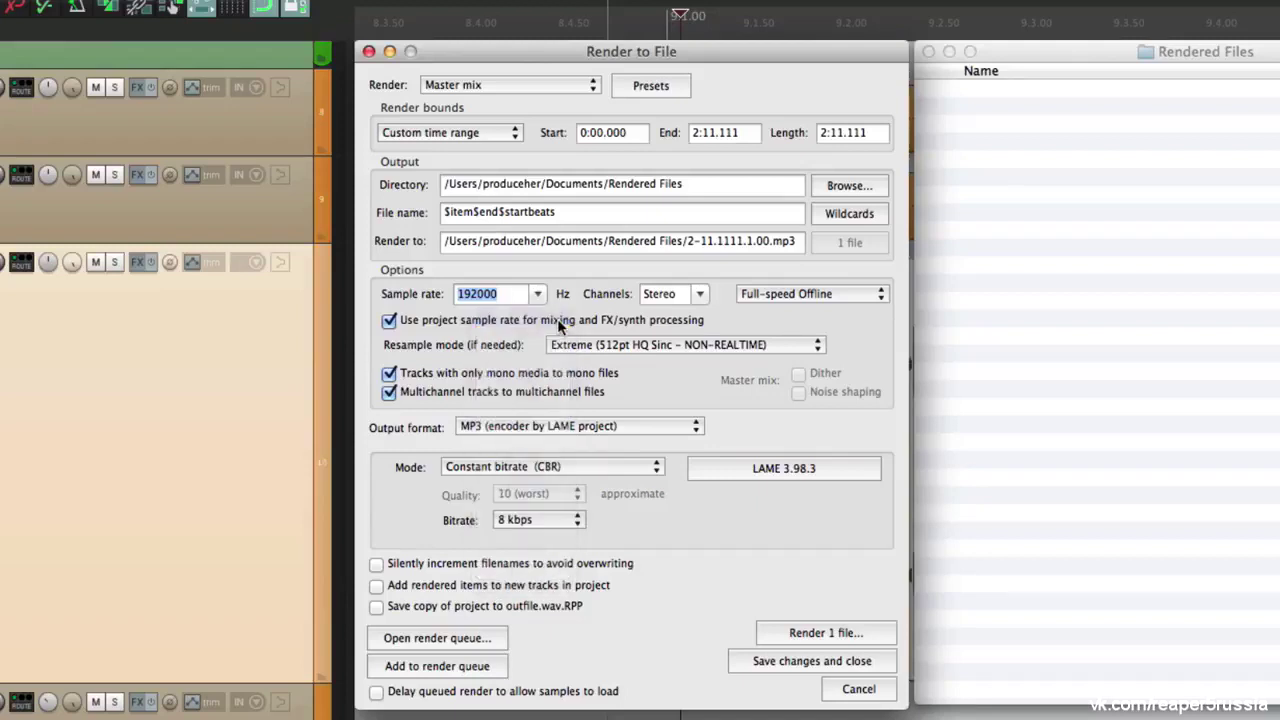
# Set the sample rate to 8000 Hz and save the options and format as a preset named "O & F"
pyautogui.click(539, 298)
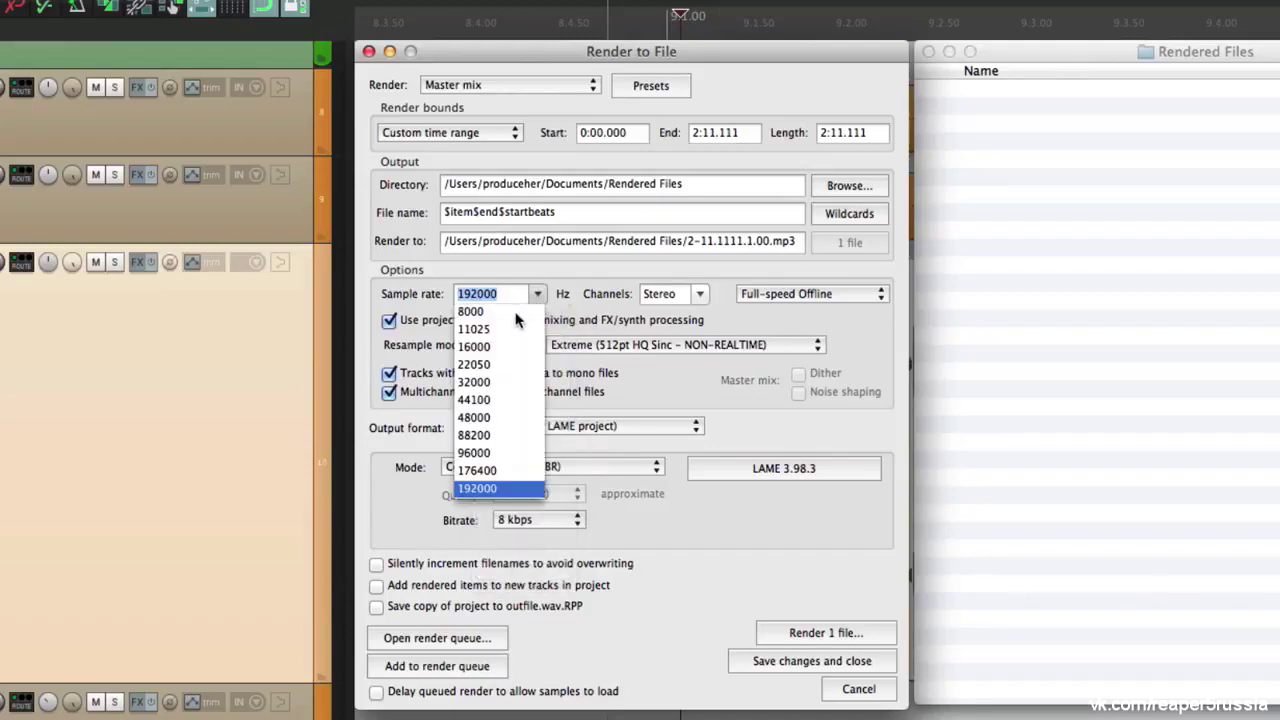
pyautogui.click(517, 316)
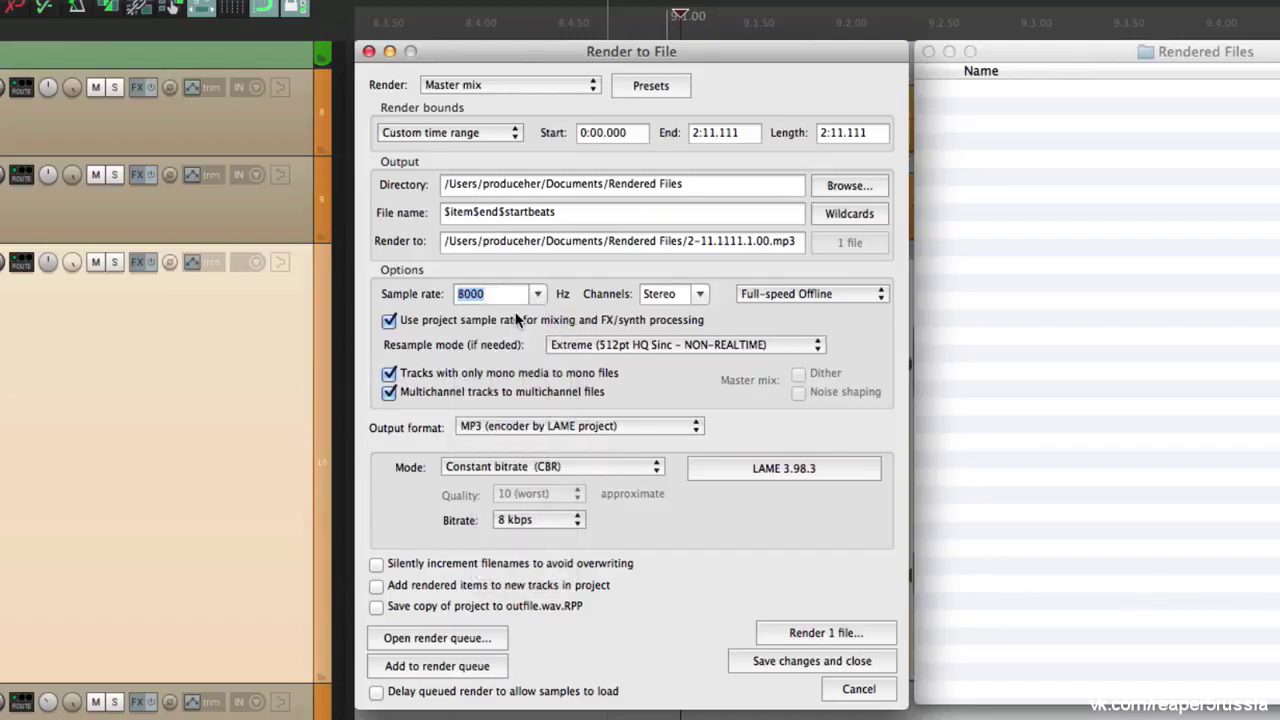
pyautogui.click(651, 85)
pyautogui.moveTo(633, 153)
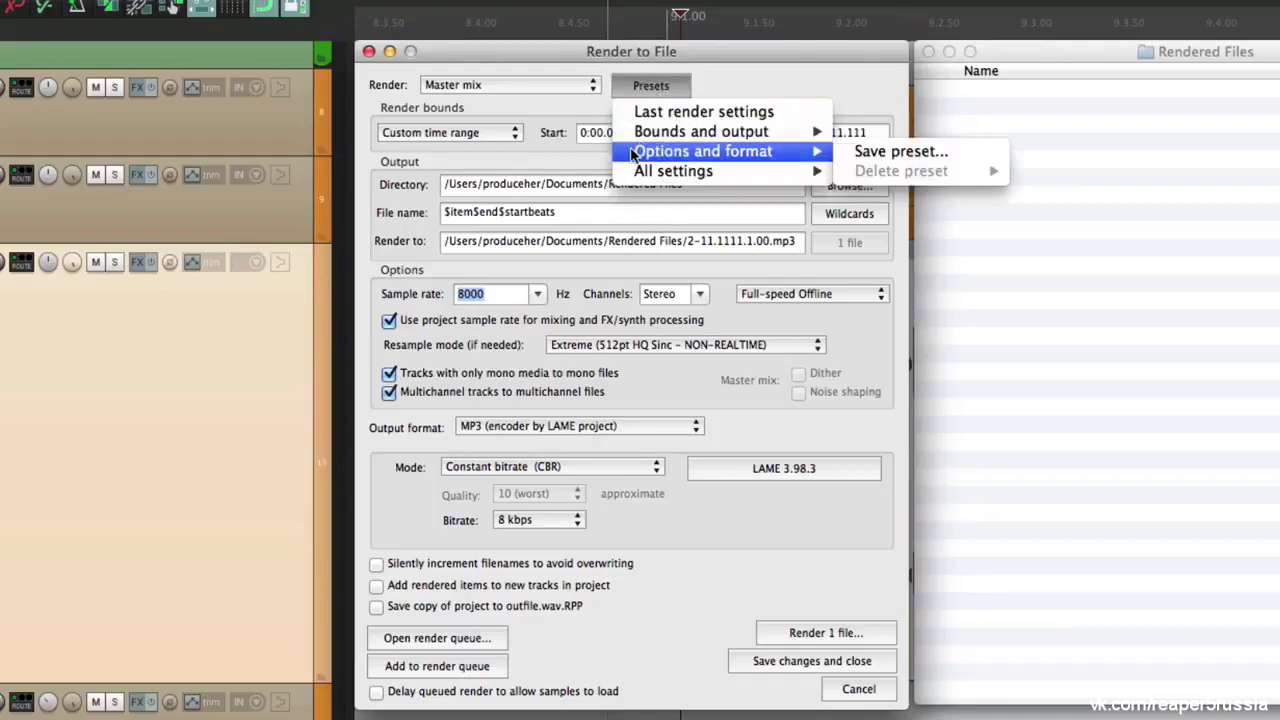
pyautogui.click(903, 151)
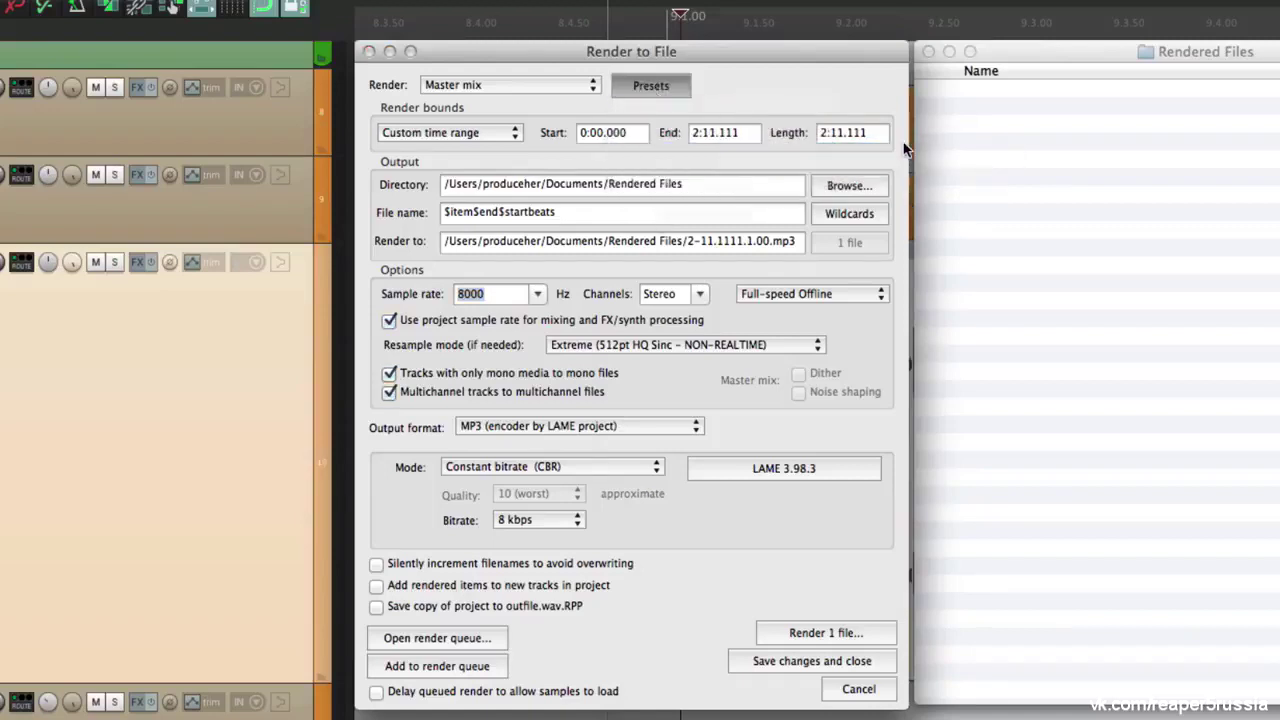
pyautogui.write('O')
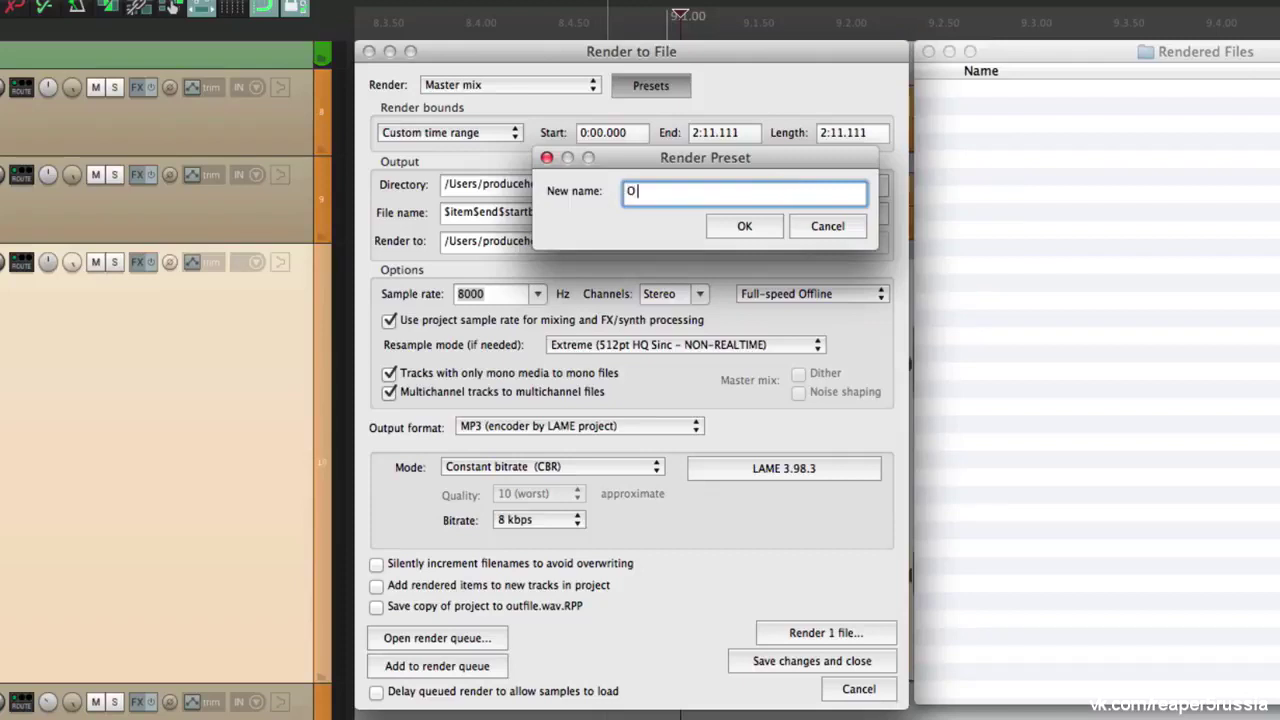
pyautogui.write(' & F')
pyautogui.press('Return')
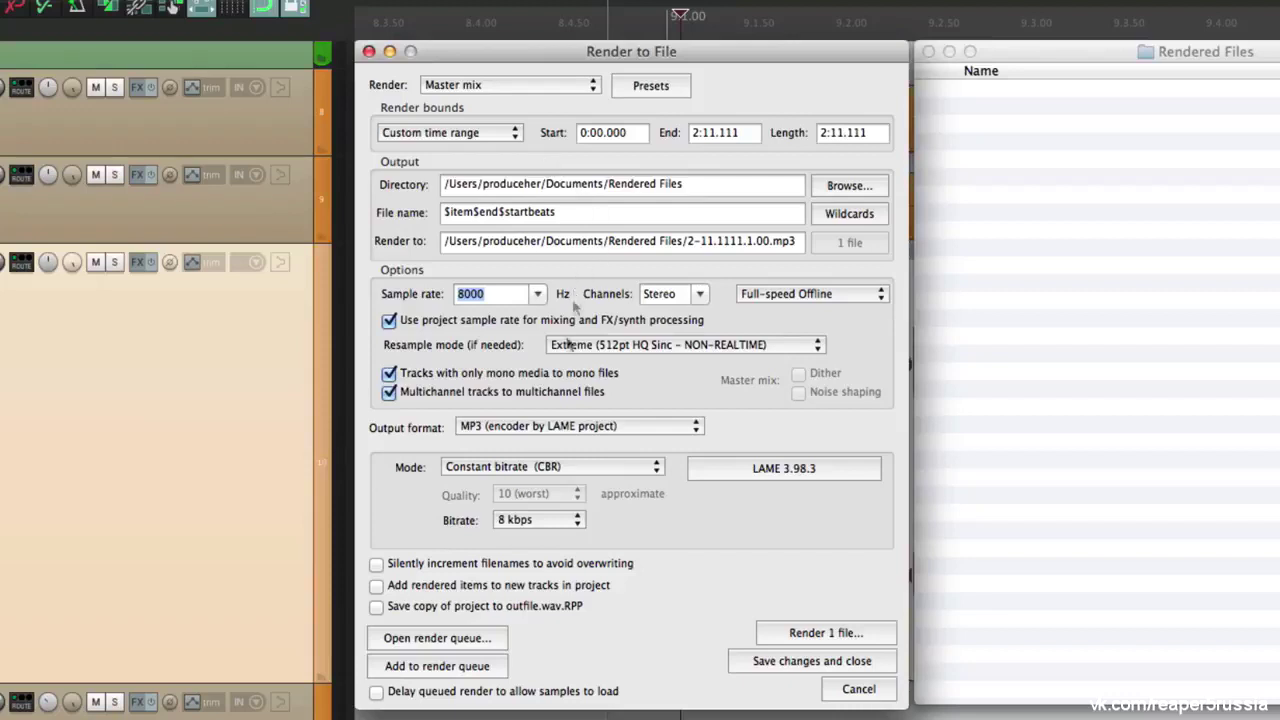
# Set the render source to Stems (selected tracks) and the output format to WAV
pyautogui.click(526, 85)
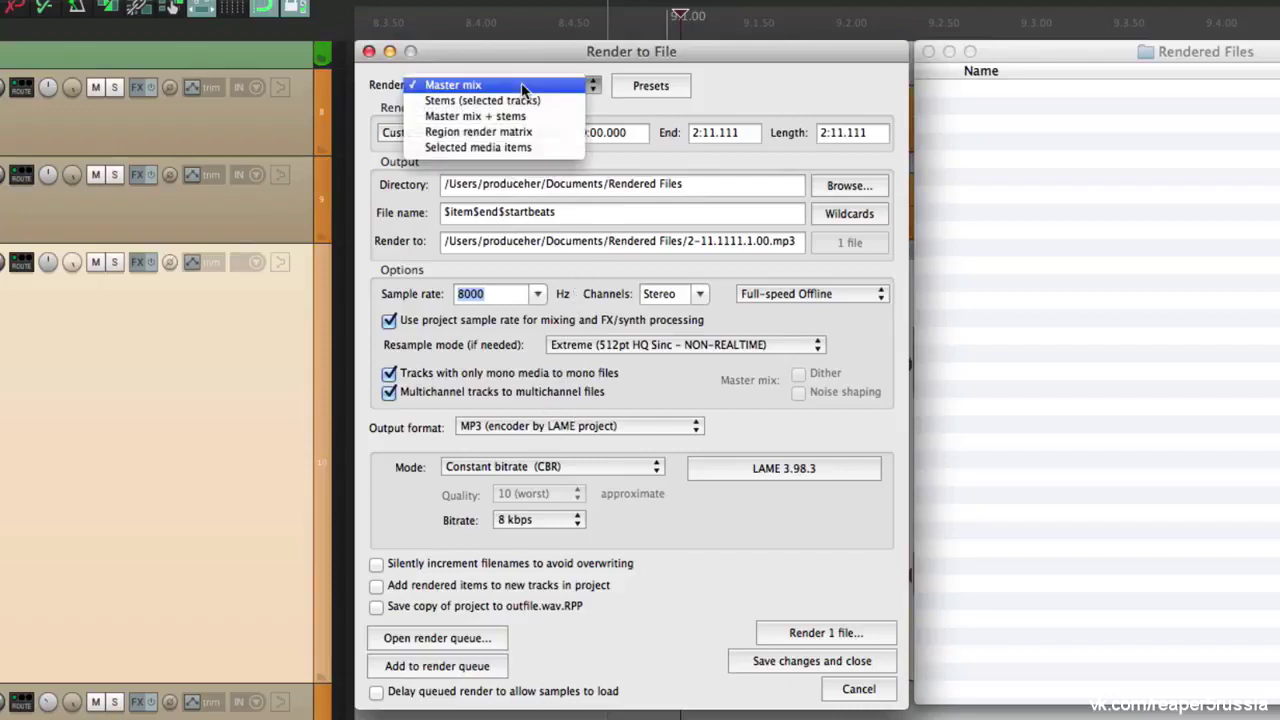
pyautogui.click(522, 94)
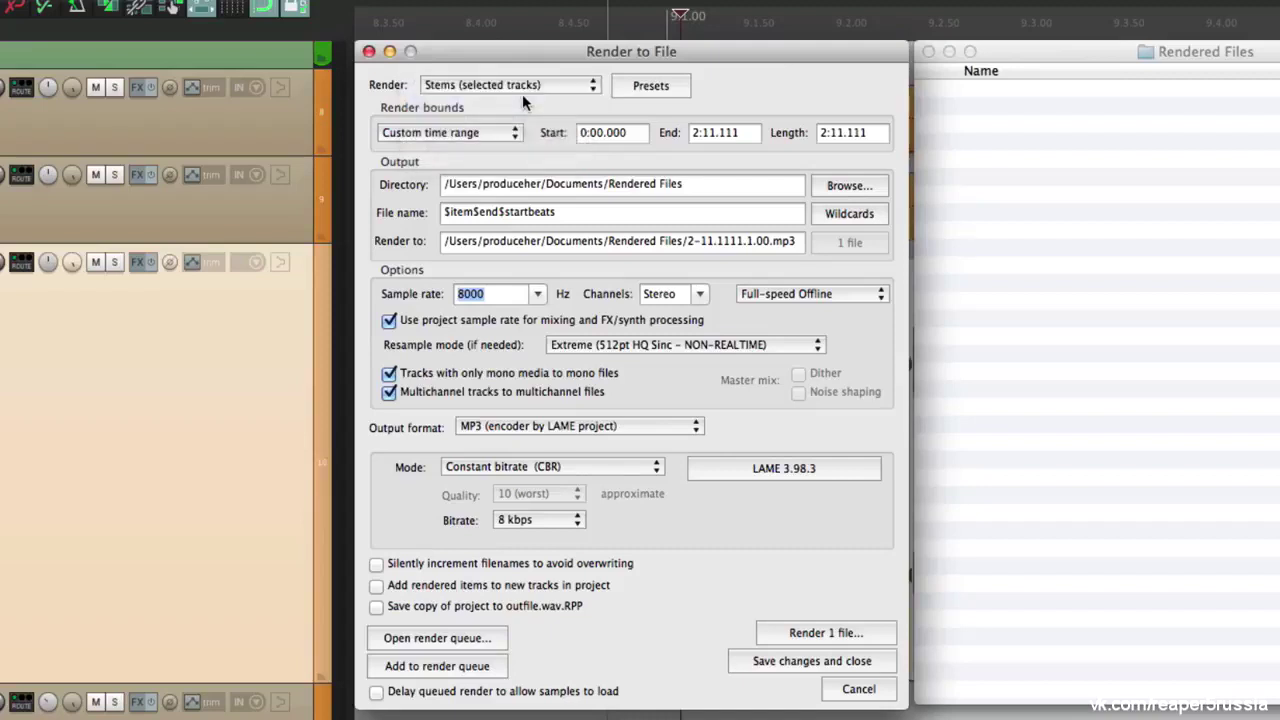
pyautogui.click(521, 421)
pyautogui.click(540, 346)
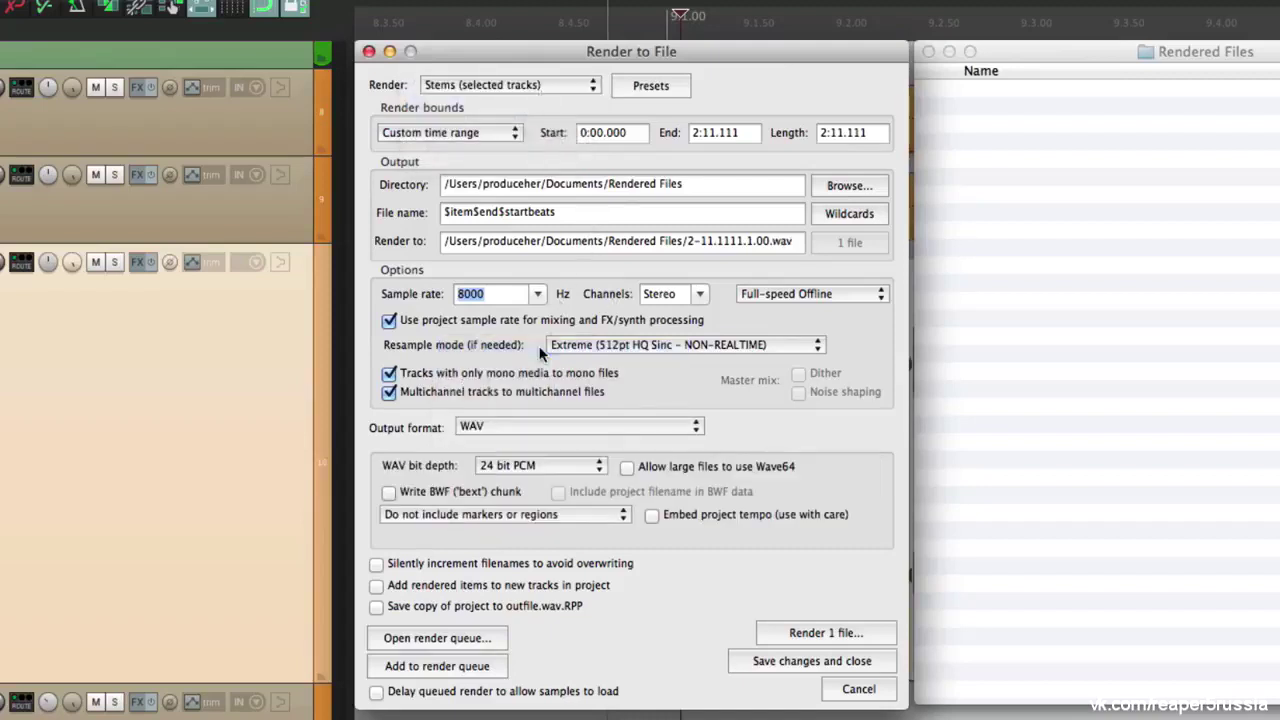
# Recall the "O & F" options and format preset
pyautogui.click(660, 82)
pyautogui.moveTo(760, 151)
pyautogui.click(920, 156)
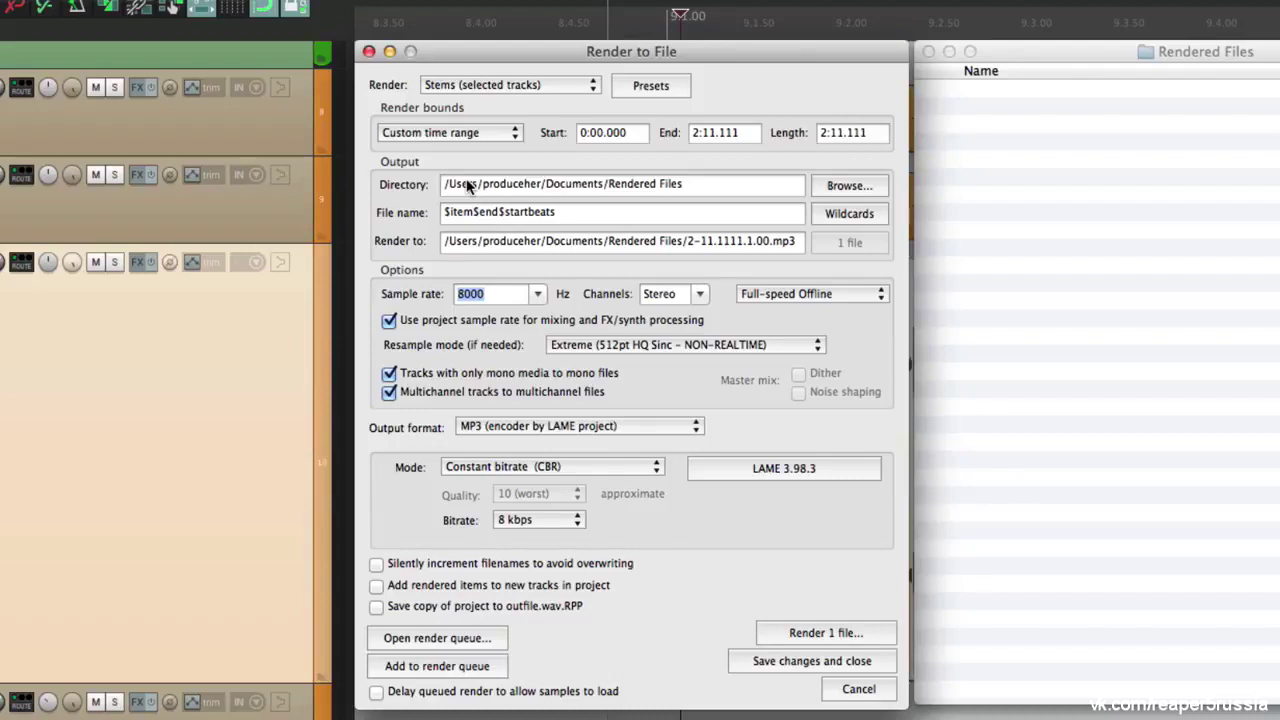
pyautogui.click(651, 86)
pyautogui.moveTo(632, 171)
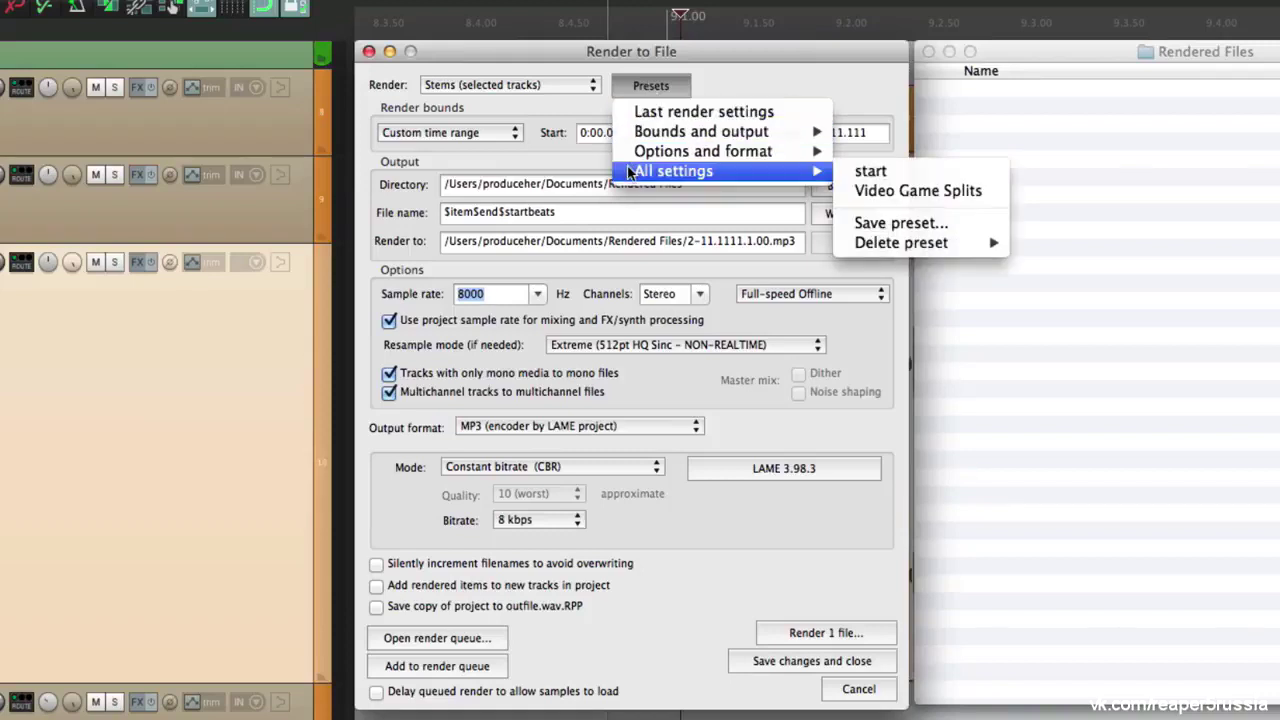
pyautogui.click(737, 69)
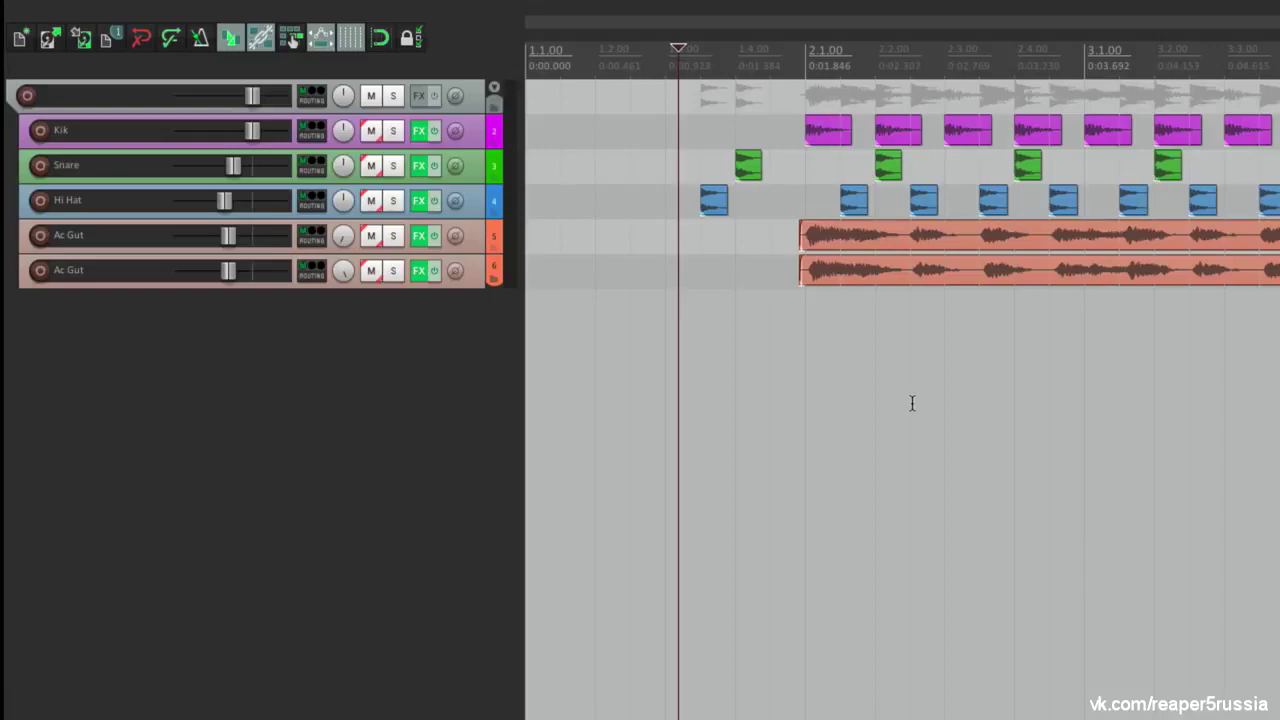
# Add a new track below the Ac Gut tracks and import Wide Awake.mp4 from the Downloads folder onto it at the edit cursor
pyautogui.doubleClick(420, 366)
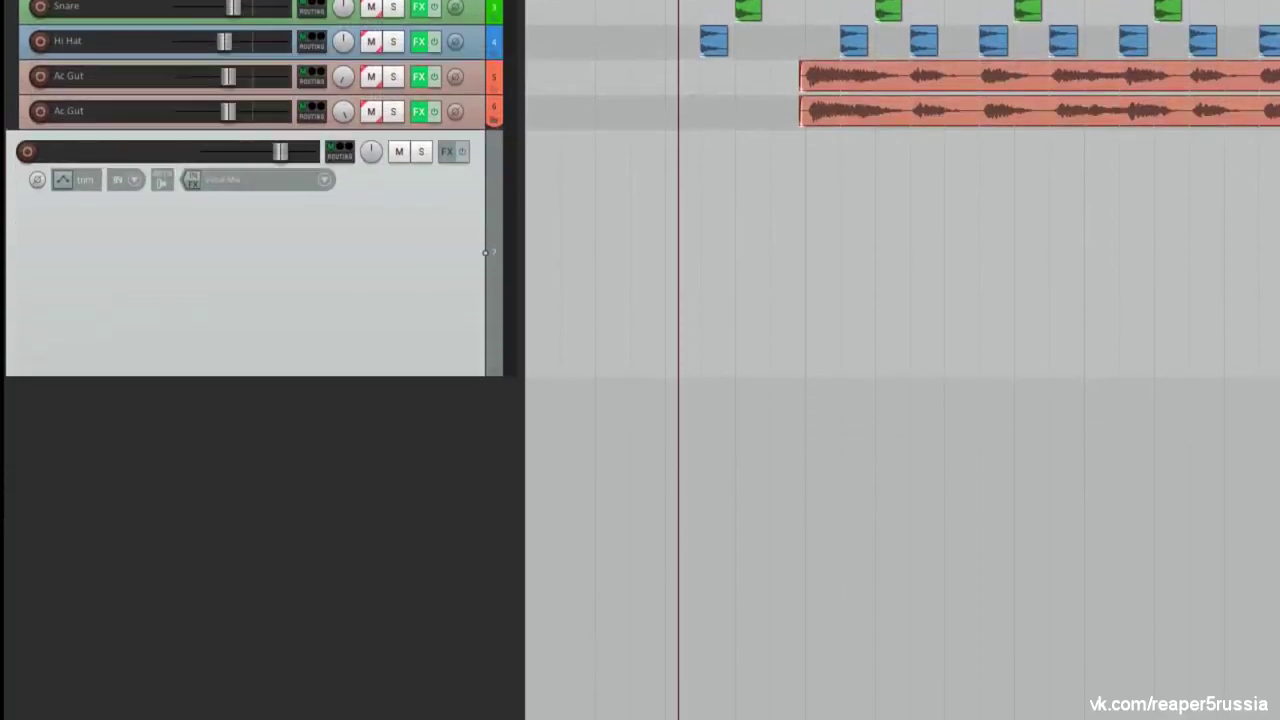
pyautogui.hotkey('ctrl', 'alt', 'x')
pyautogui.click(227, 375)
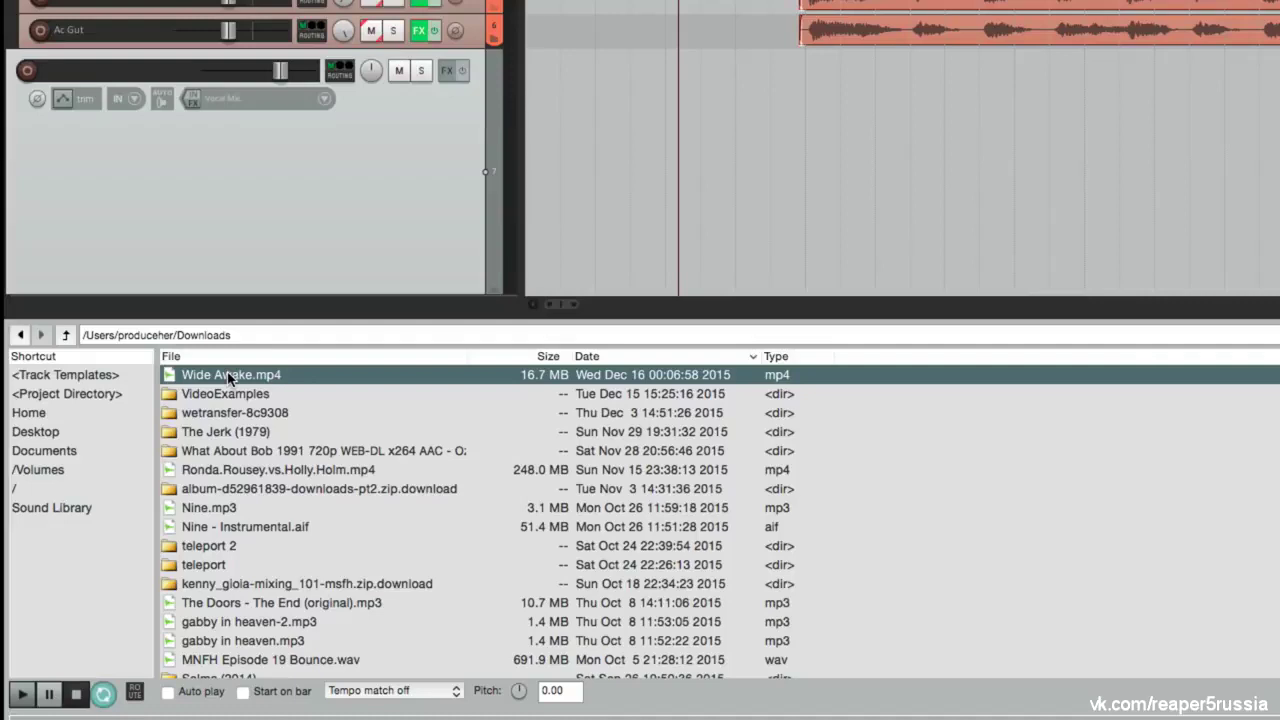
pyautogui.moveTo(229, 376); pyautogui.dragTo(680, 205)
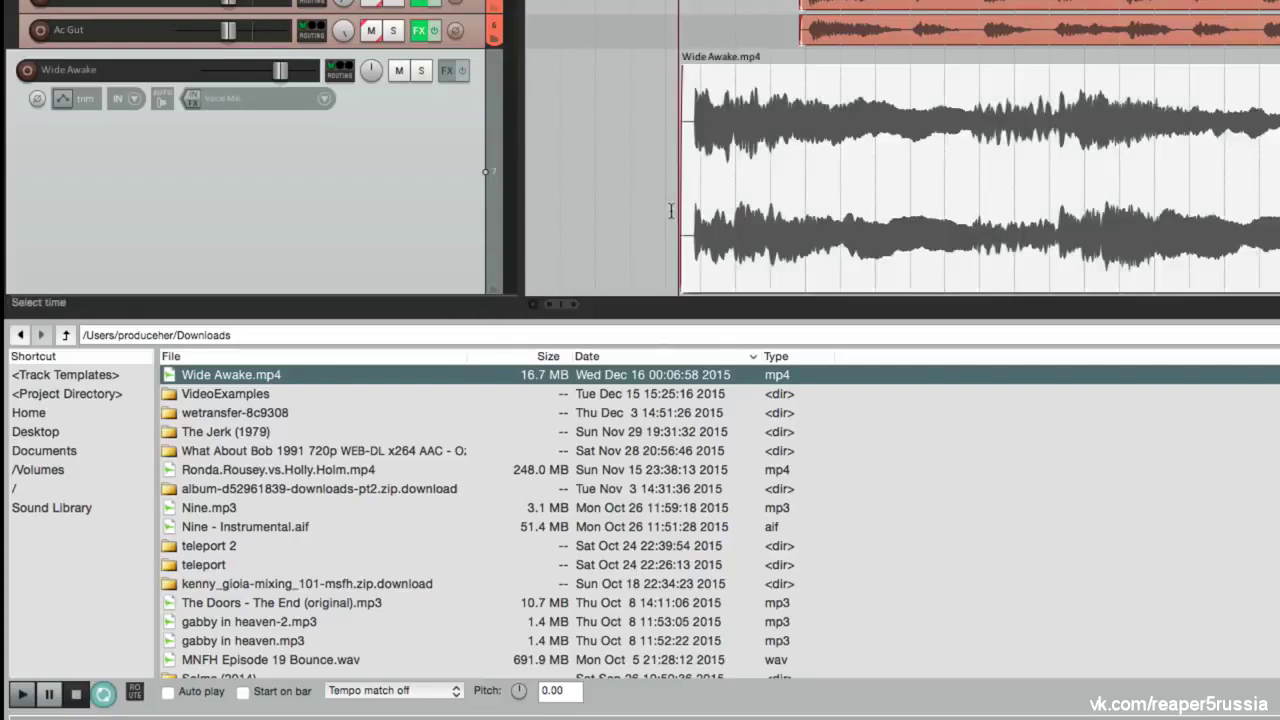
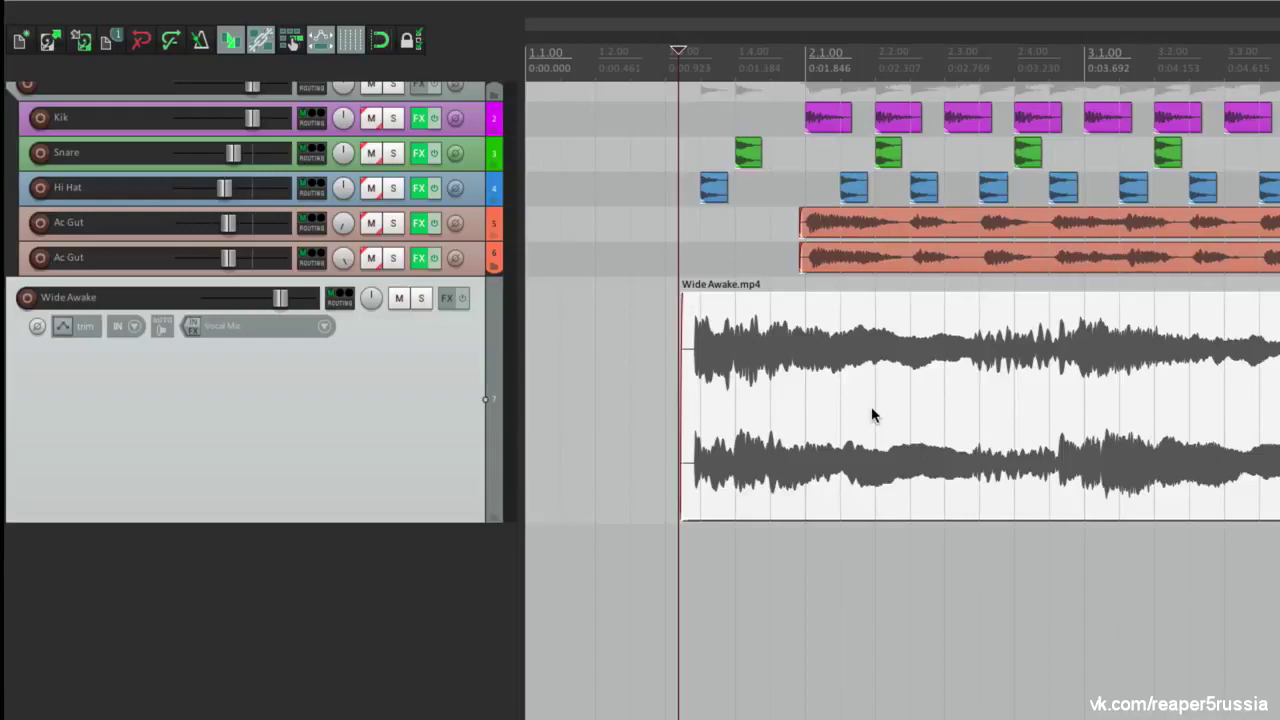
# Set the source properties of the Wide Awake.mp4 item to ignore its audio
pyautogui.rightClick(802, 389)
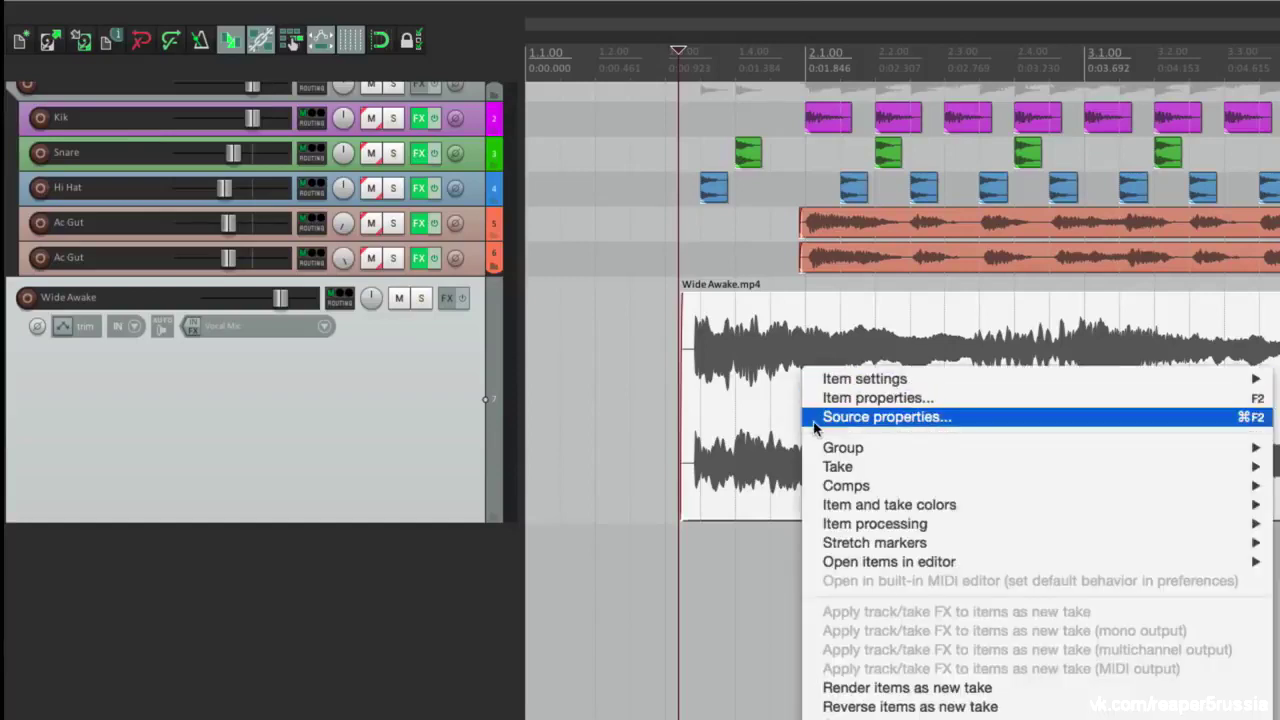
pyautogui.click(815, 425)
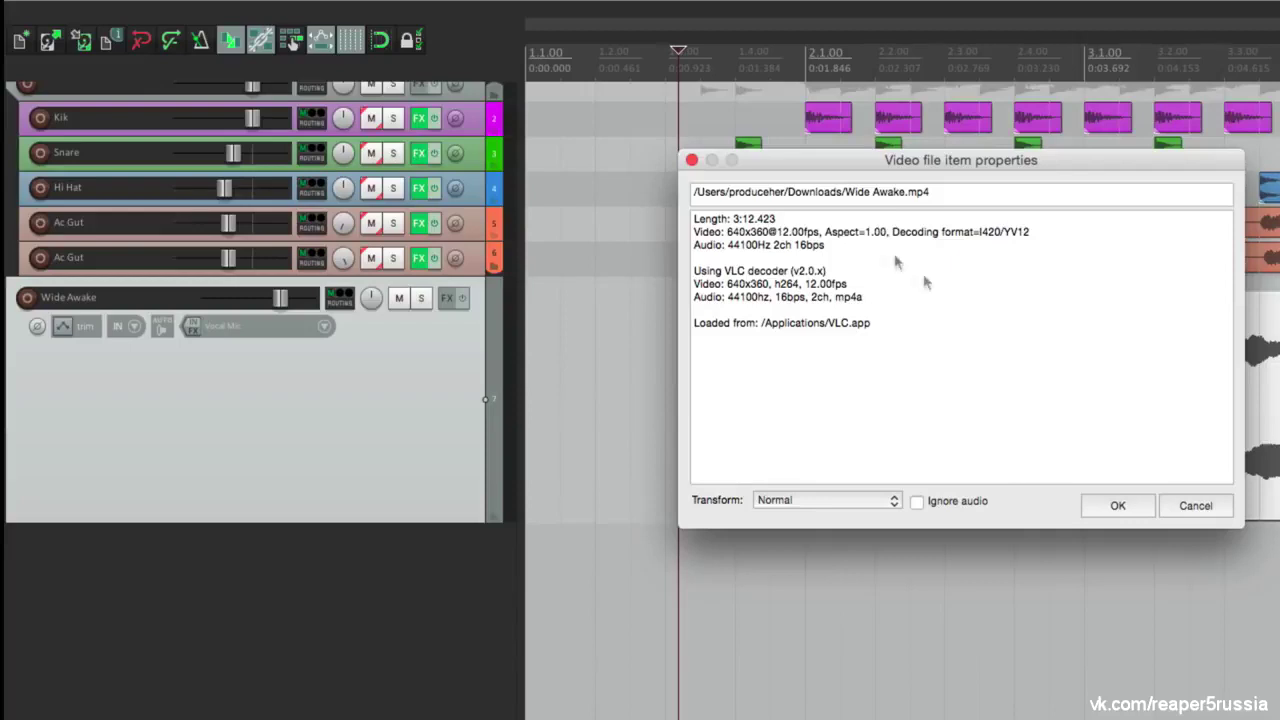
pyautogui.click(916, 502)
pyautogui.click(1117, 505)
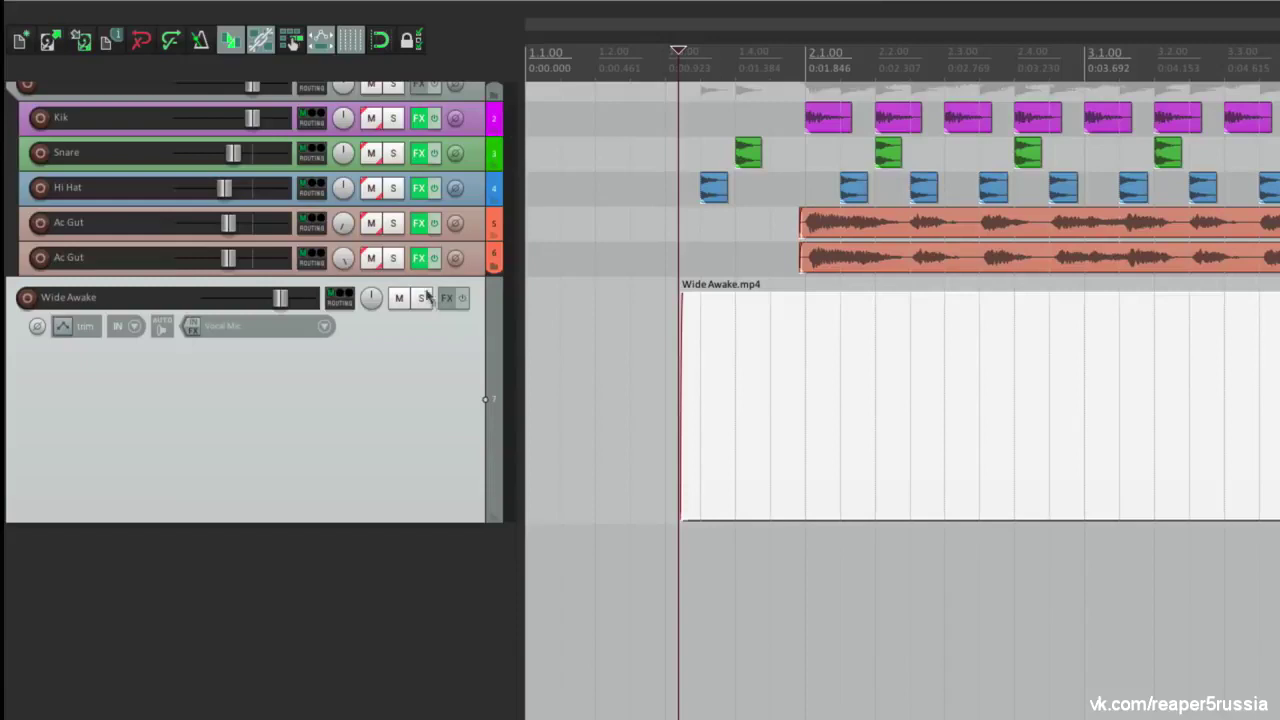
# Mute the Kik, Snare, Hi Hat and both Ac Gut tracks, and play the project briefly
pyautogui.click(370, 258)
pyautogui.press('space')
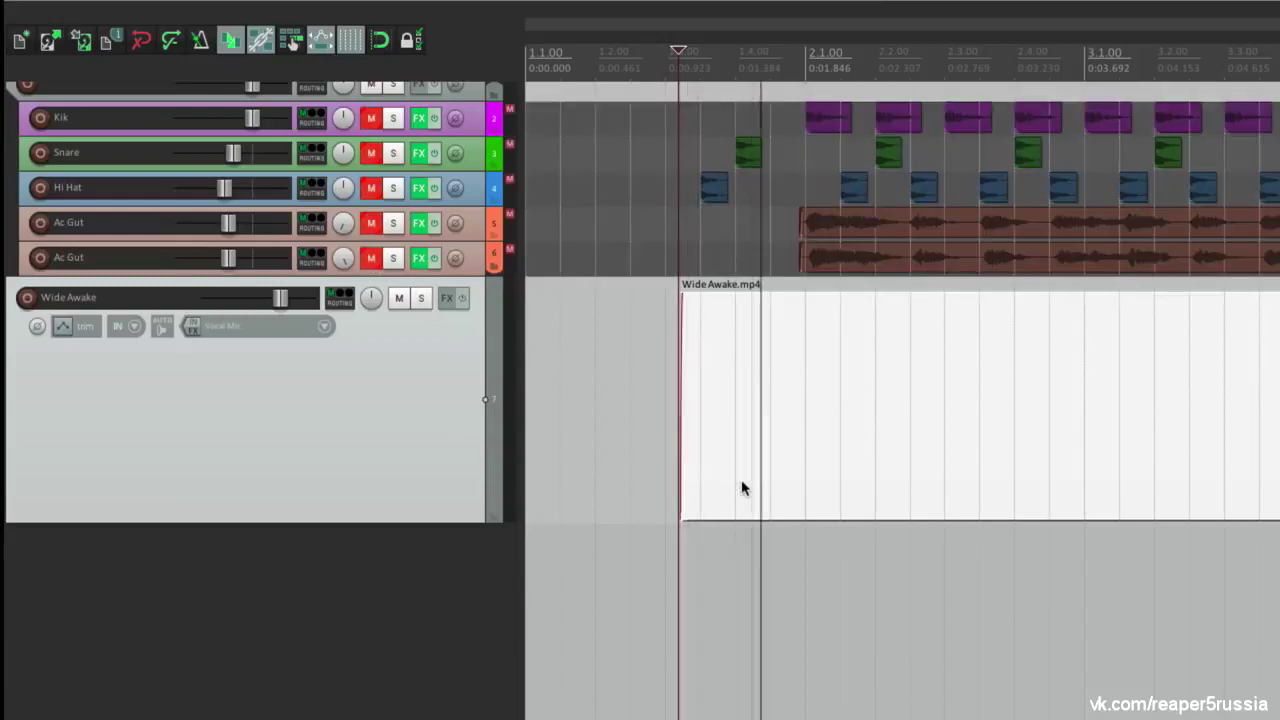
pyautogui.press('space')
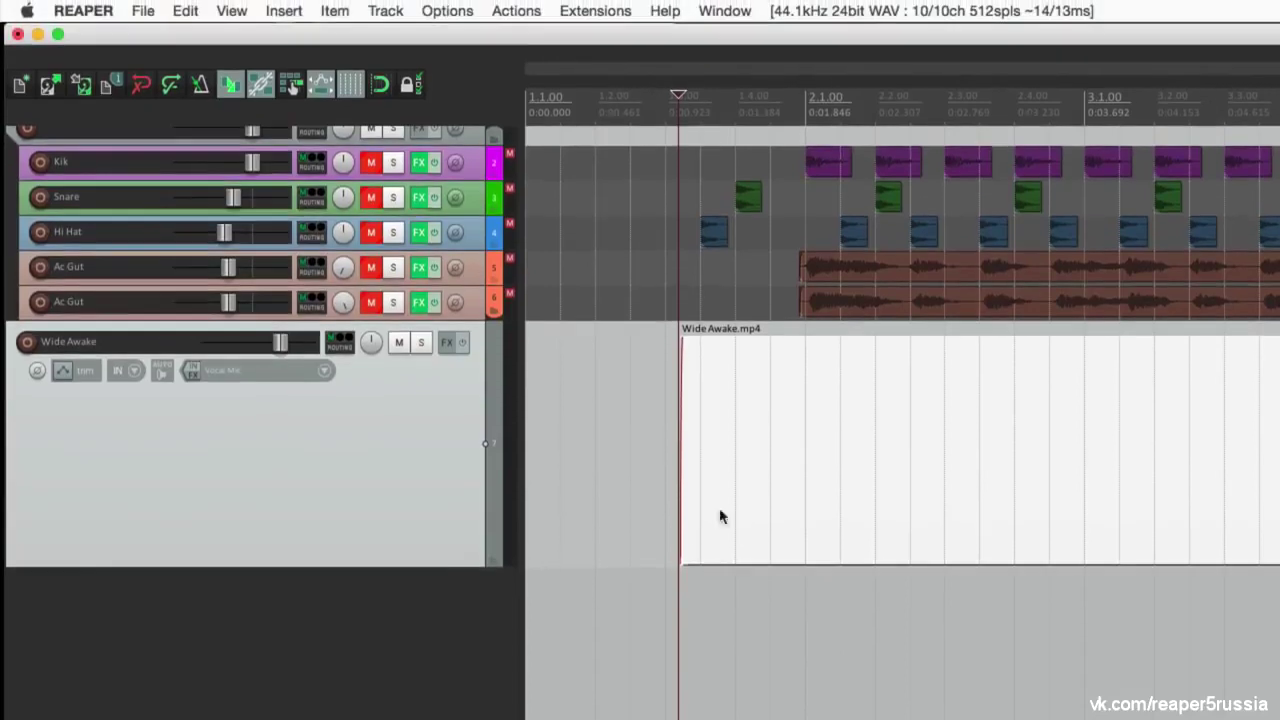
# Show the Video Window, review its display options, and place it below the Wide Awake track
pyautogui.click(236, 10)
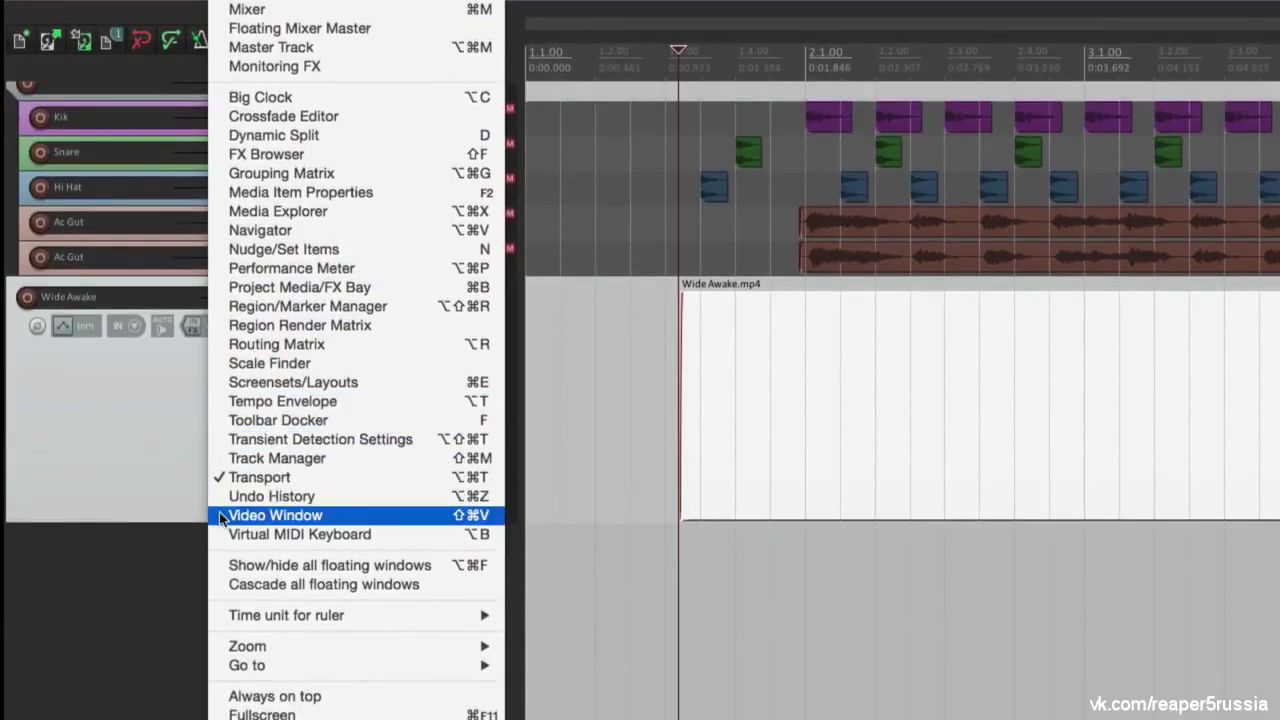
pyautogui.click(421, 515)
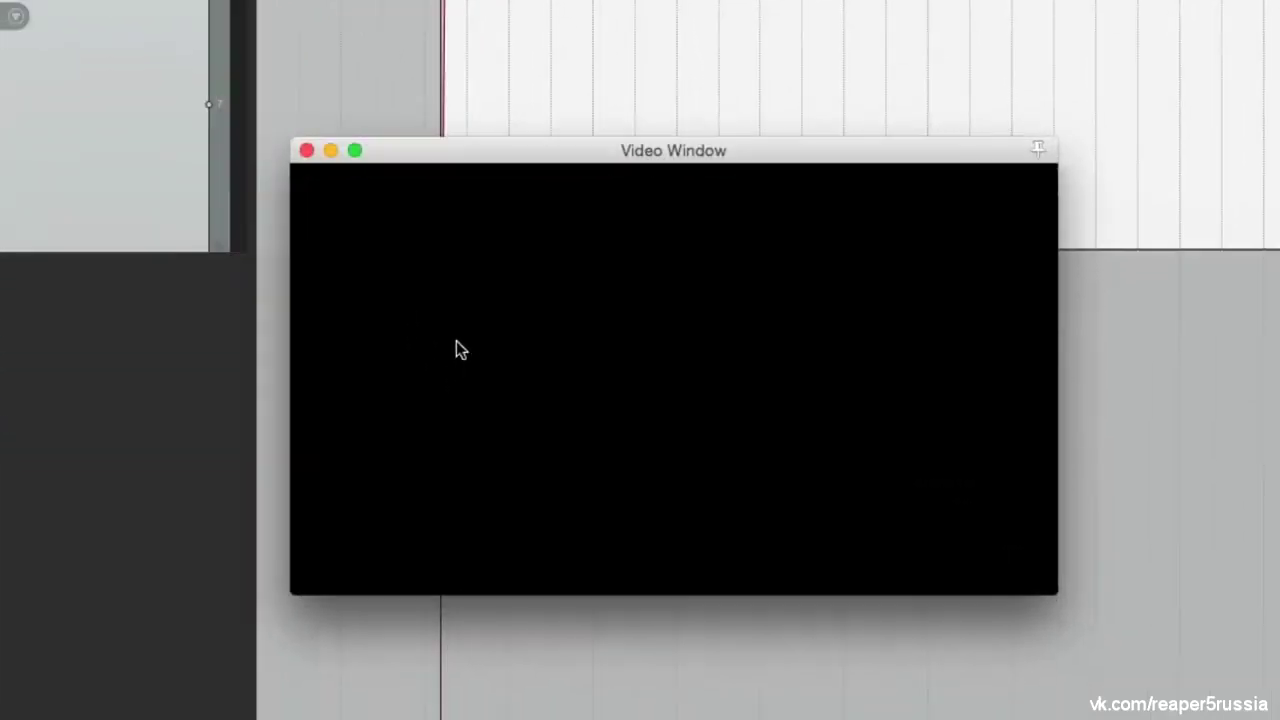
pyautogui.rightClick(613, 528)
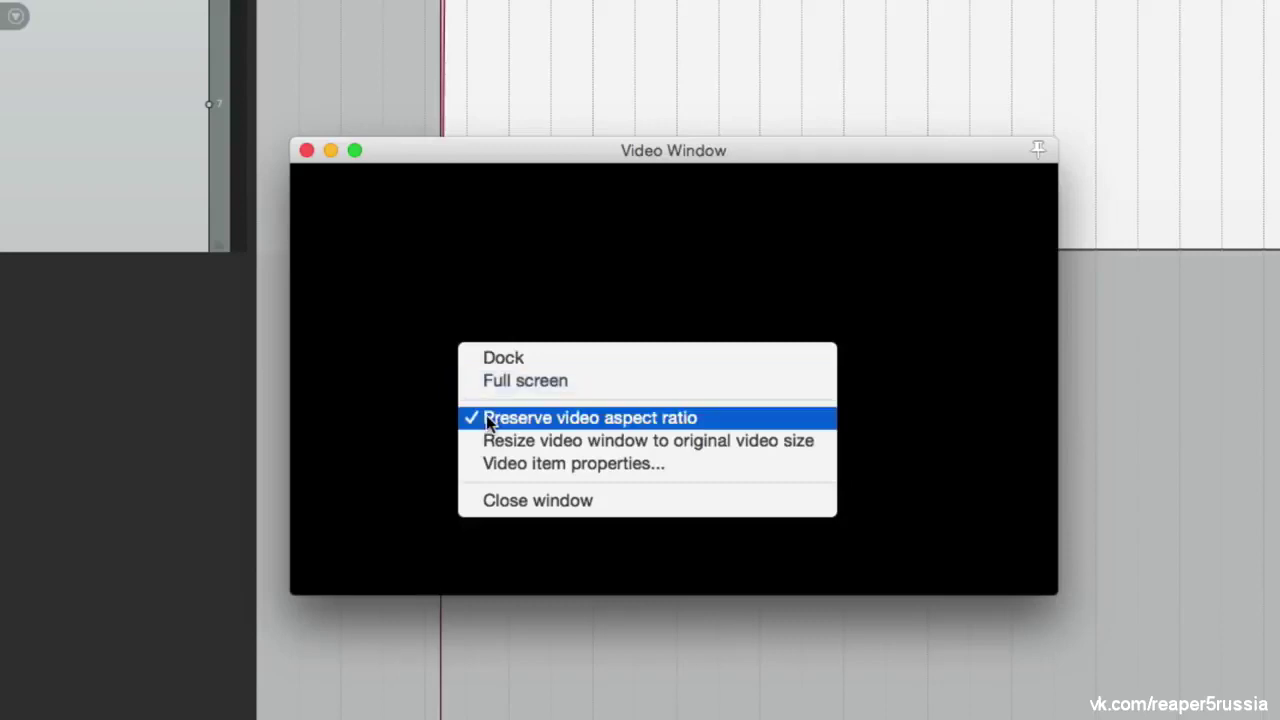
pyautogui.click(467, 463)
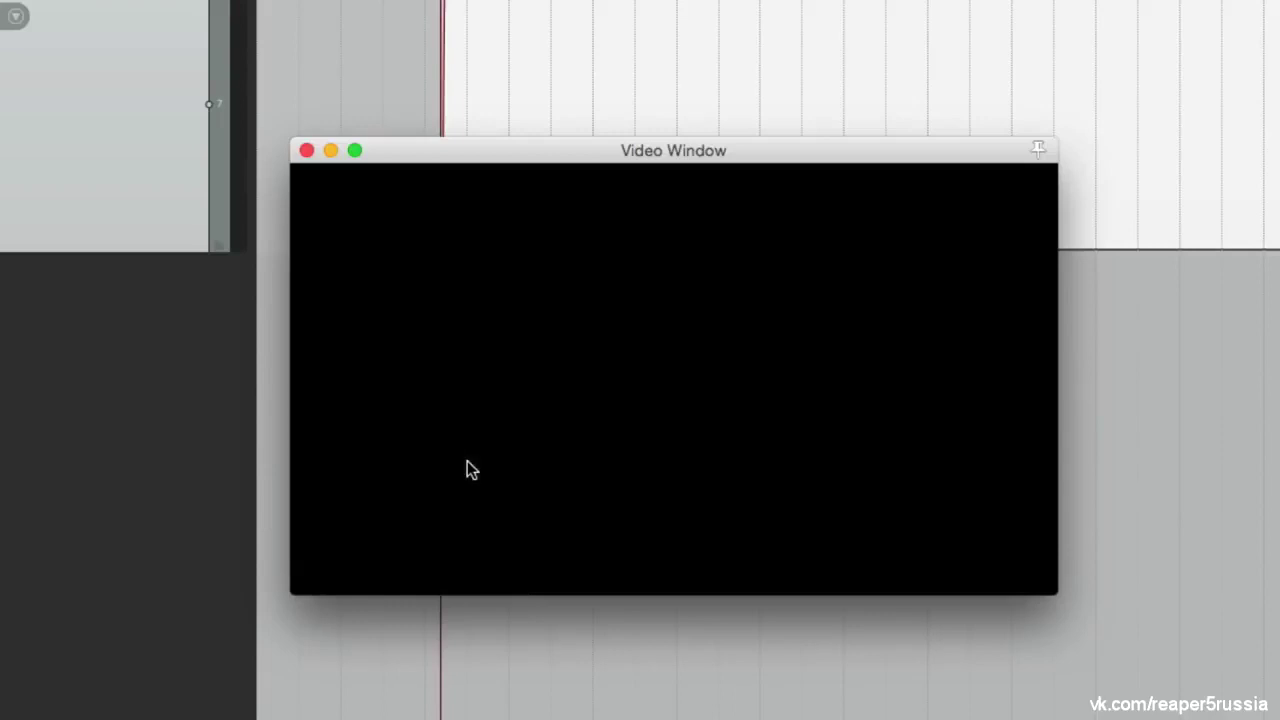
pyautogui.moveTo(490, 160); pyautogui.dragTo(502, 311)
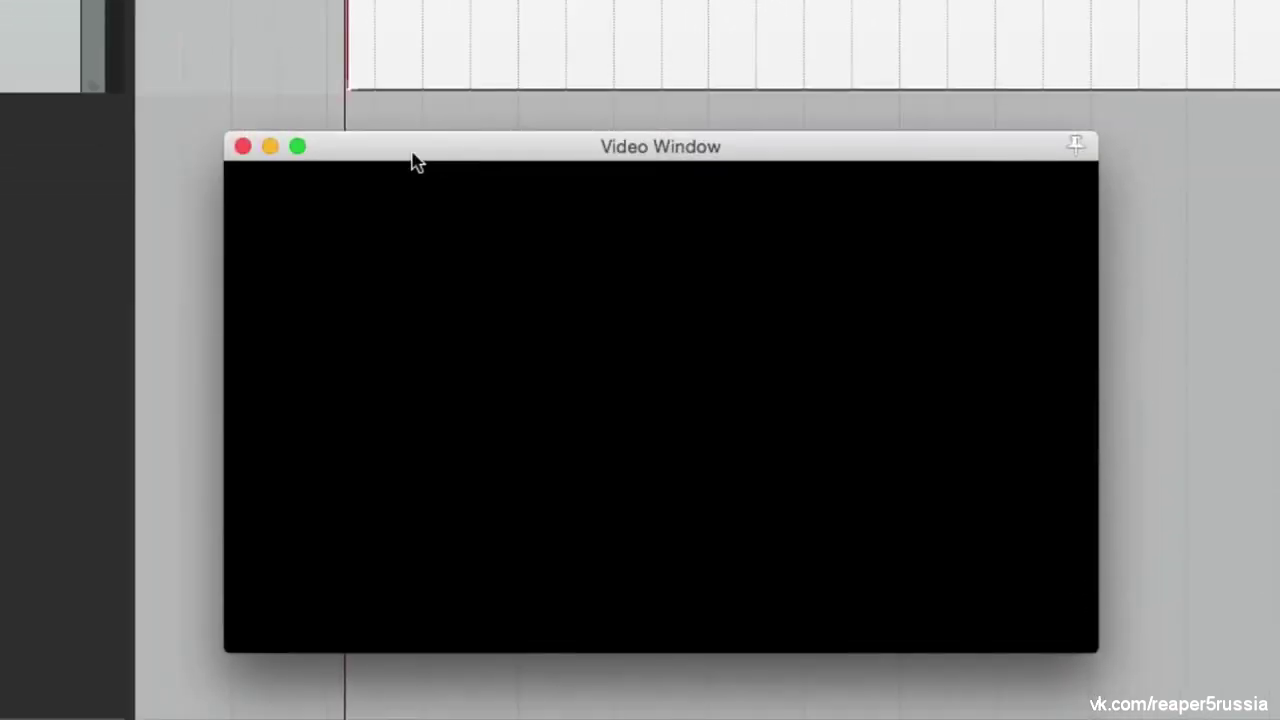
# Play the video from several positions around bar 11 to find where to cut it
pyautogui.press('space')
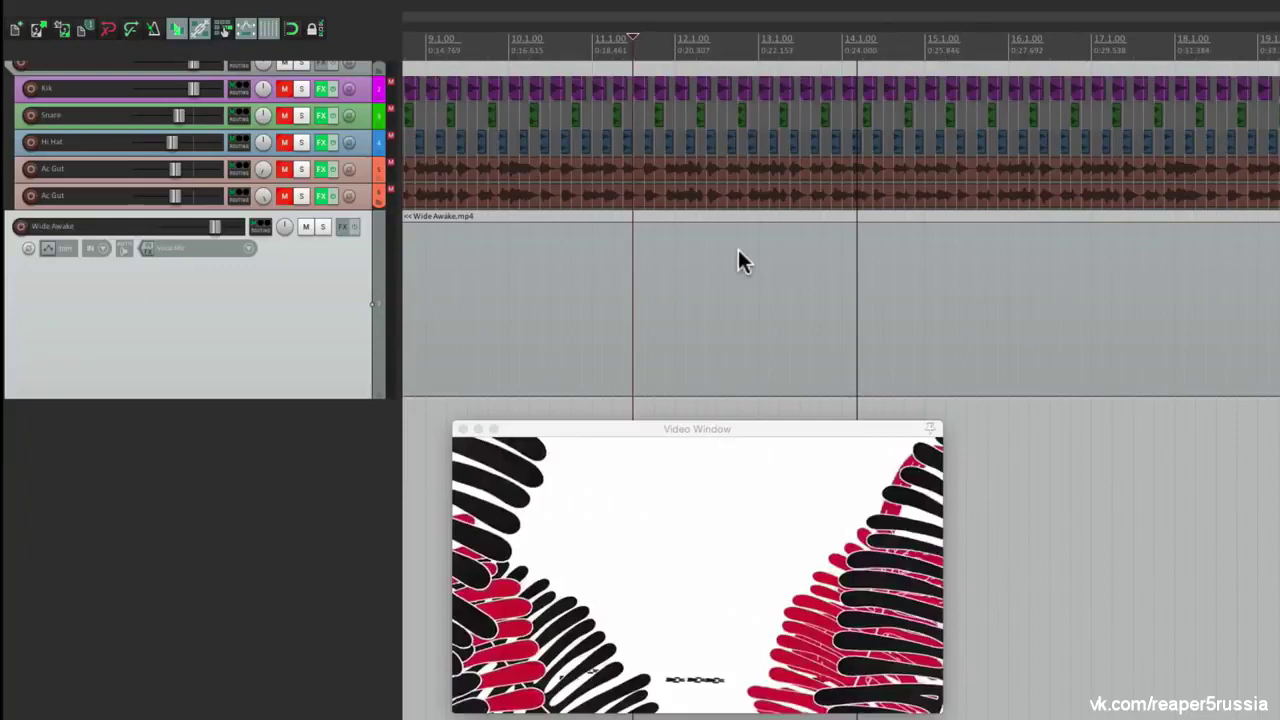
pyautogui.press('space')
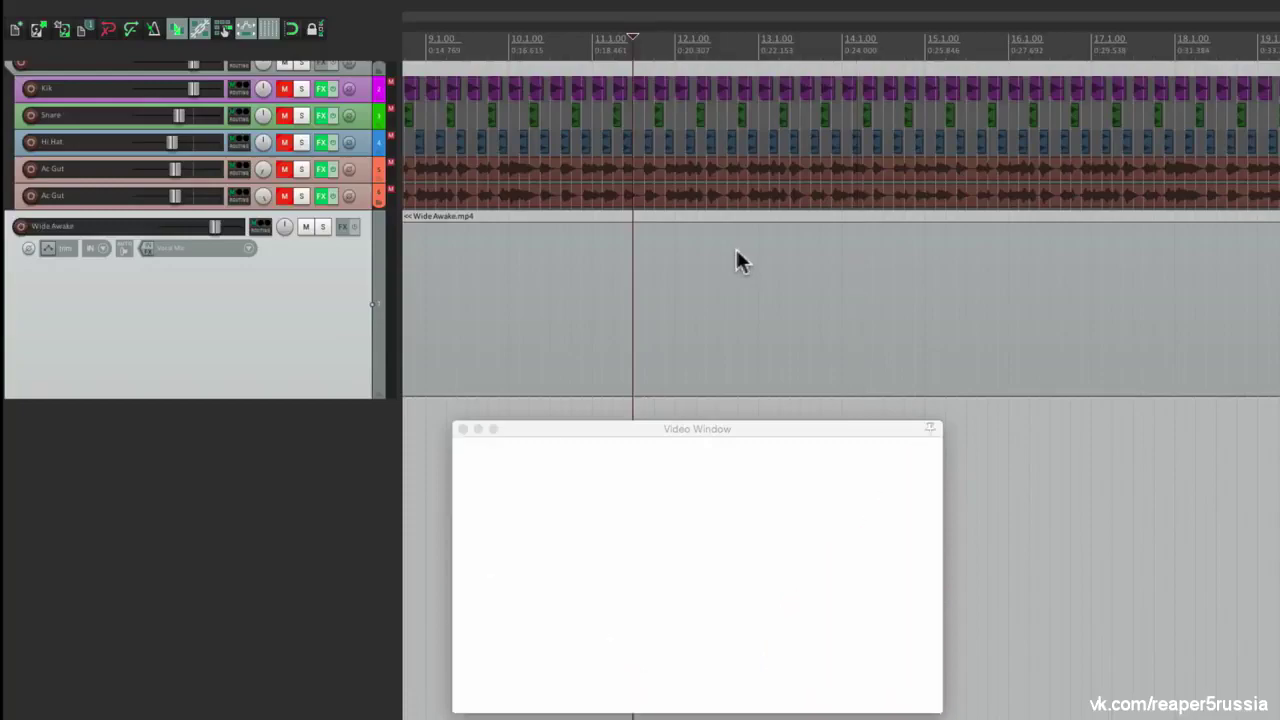
pyautogui.scroll(3, 537, 309)
pyautogui.click(713, 216)
pyautogui.press('space')
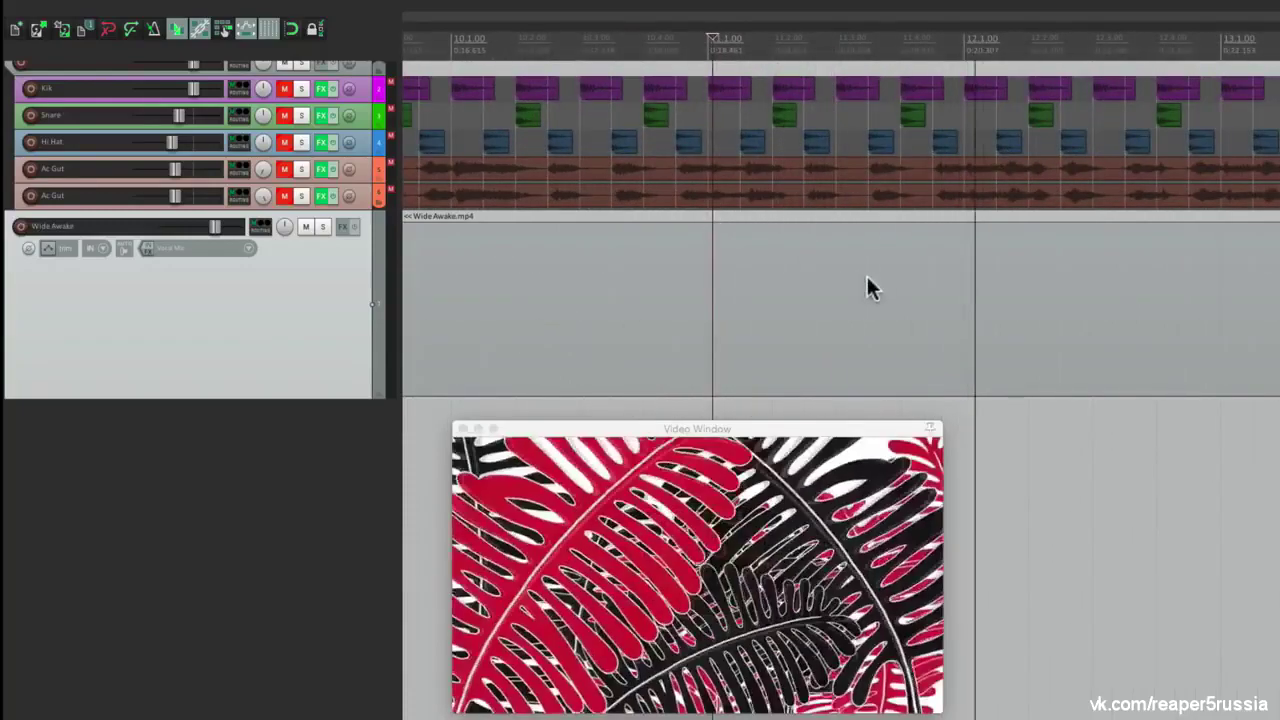
pyautogui.press('space')
pyautogui.click(820, 216)
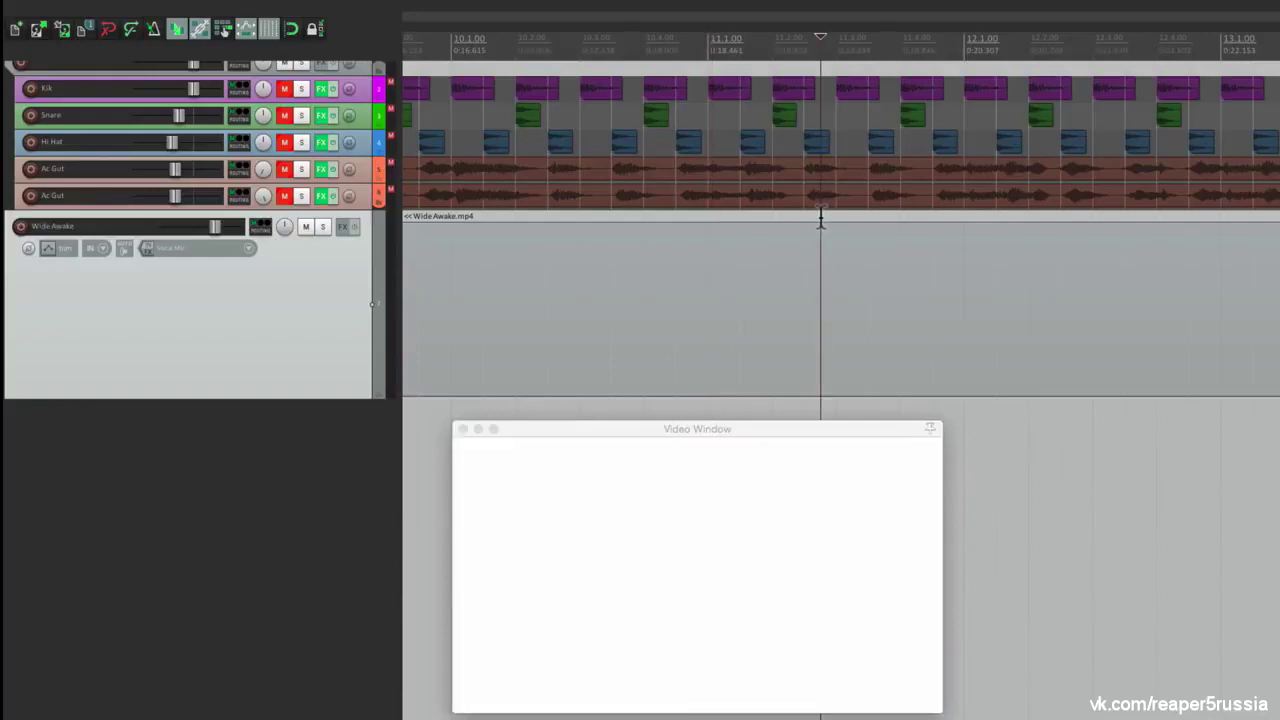
pyautogui.press('space')
# Split the Wide Awake.mp4 item just after beat 11.3 and delete the part before the split
pyautogui.moveTo(838, 37); pyautogui.dragTo(853, 60)
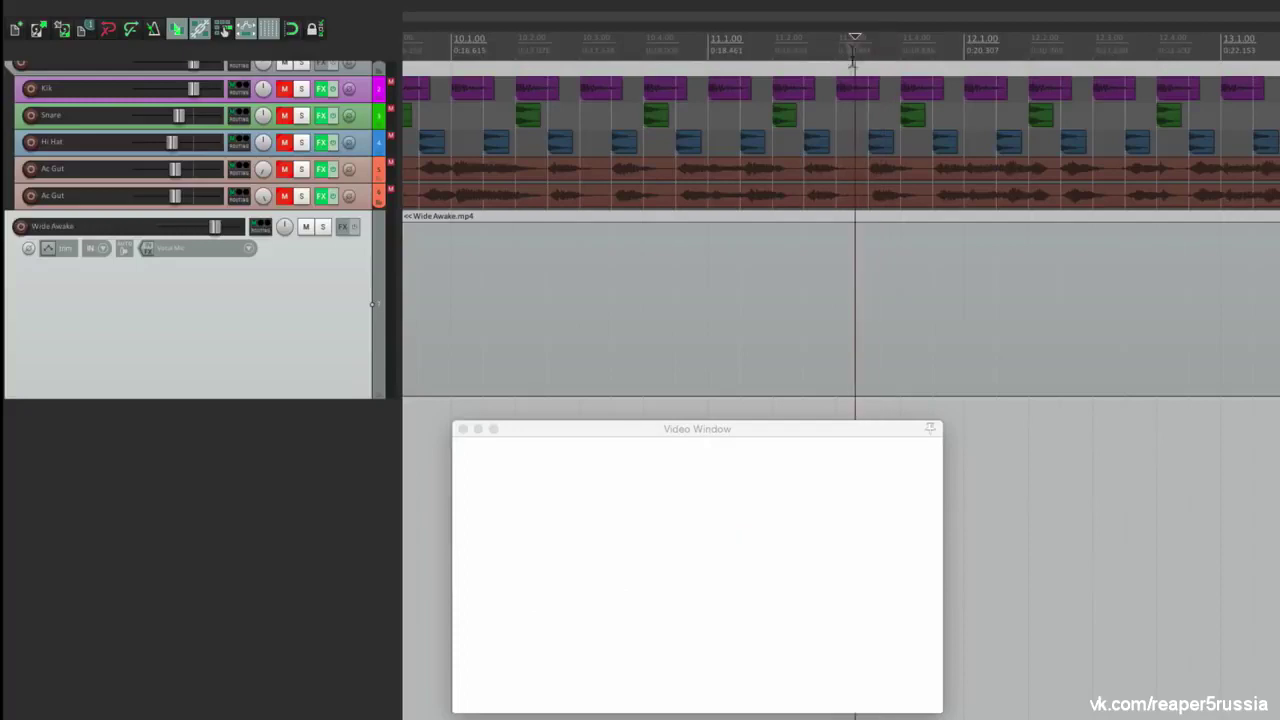
pyautogui.click(890, 275)
pyautogui.press('s')
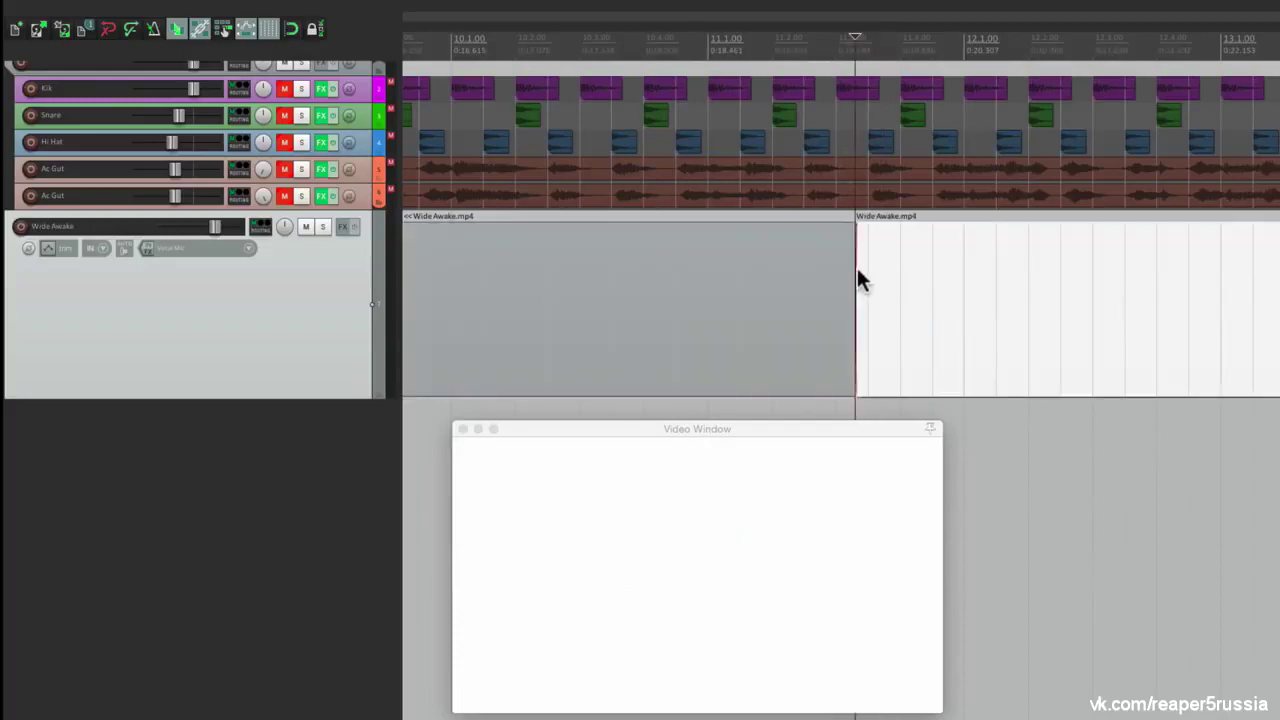
pyautogui.click(777, 271)
pyautogui.press('Delete')
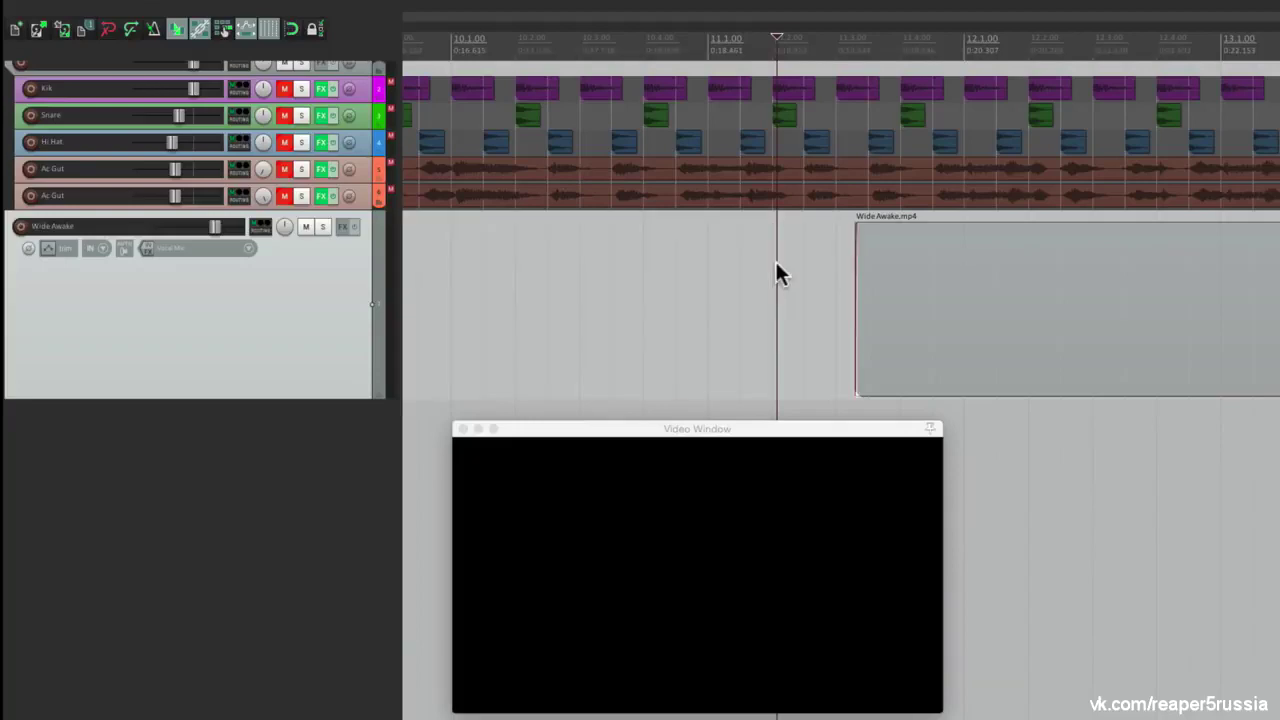
# Move the remaining Wide Awake.mp4 item to the project's beginning, starting about midway between beats 1.2 and 1.3
pyautogui.scroll(-6, 775, 259)
pyautogui.moveTo(711, 246); pyautogui.dragTo(420, 252)
pyautogui.scroll(8, 418, 252)
pyautogui.hscroll(-5, 418, 248)
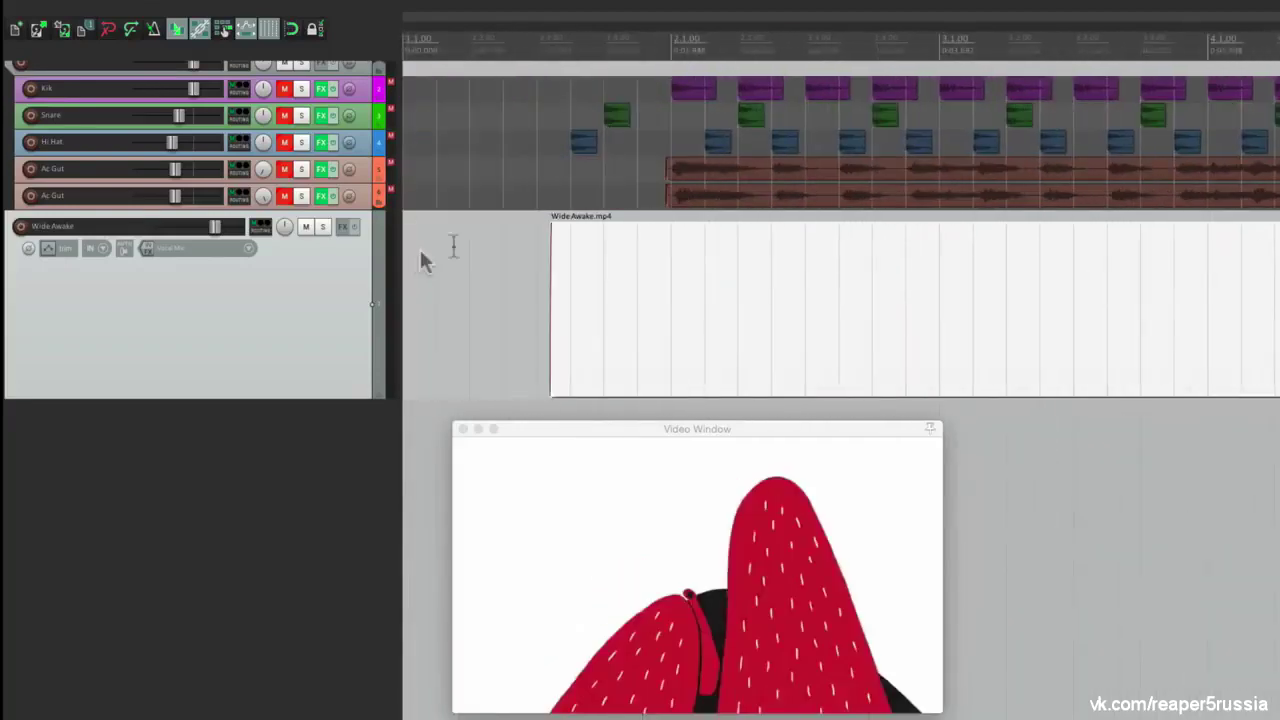
pyautogui.moveTo(668, 283); pyautogui.dragTo(606, 296)
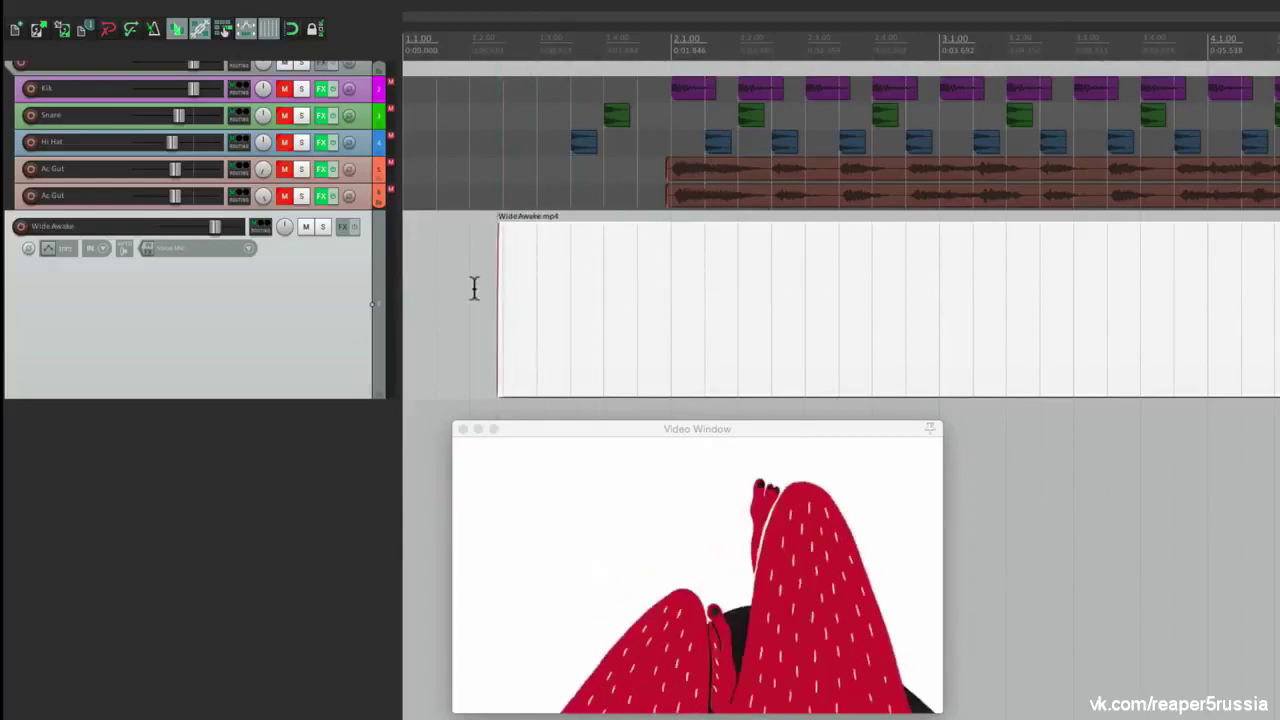
# Play the video from just before the Wide Awake.mp4 item and scrub to its scene change between 1.4.00 and 1.4.50
pyautogui.click(475, 288)
pyautogui.press('space')
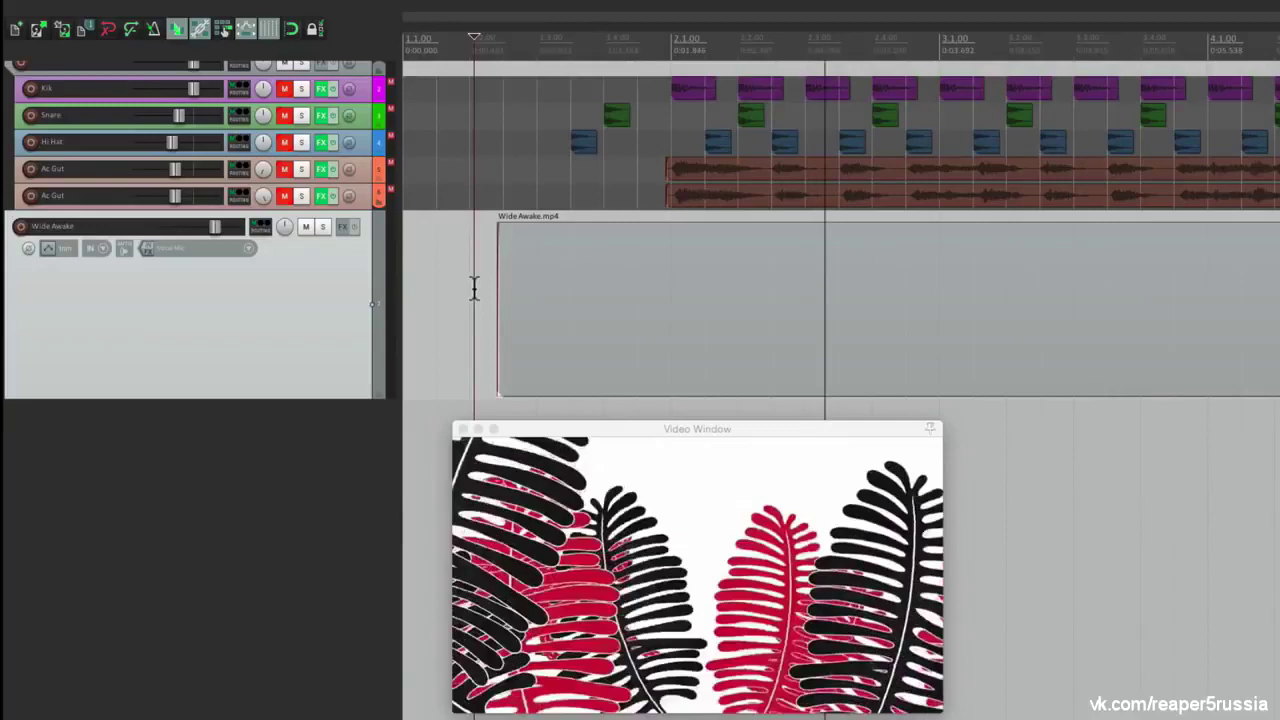
pyautogui.press('space')
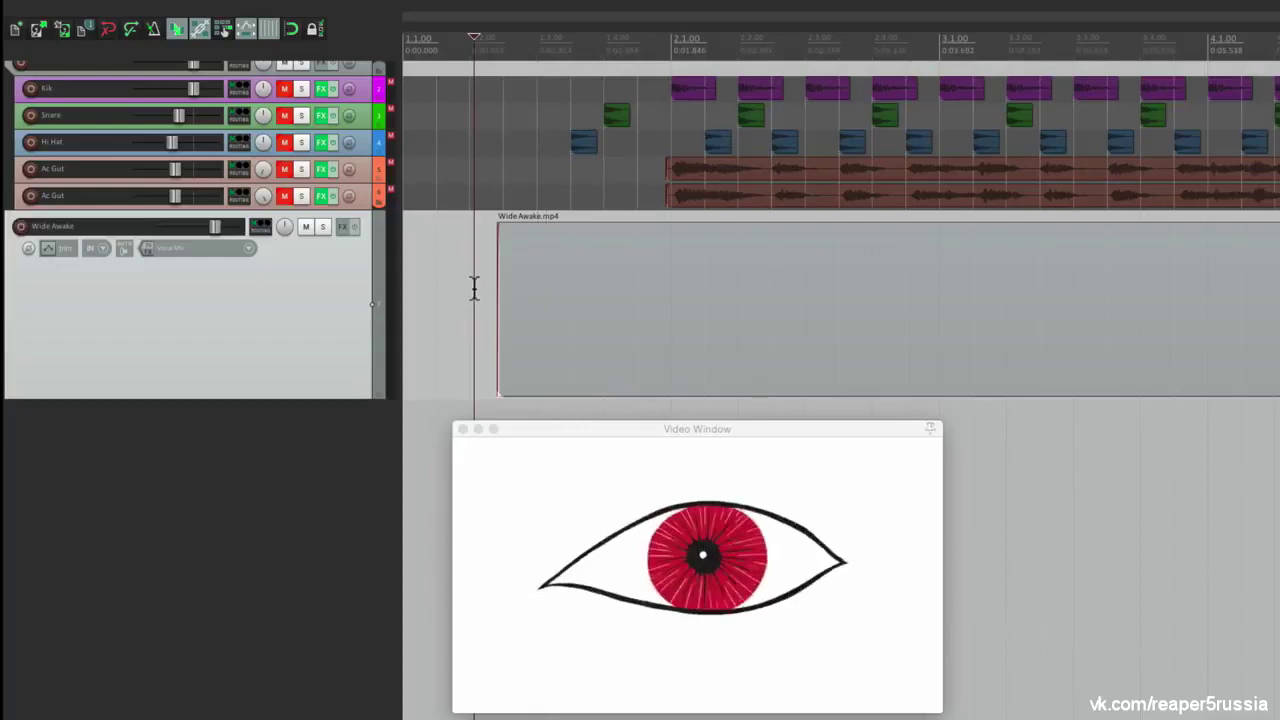
pyautogui.press('space')
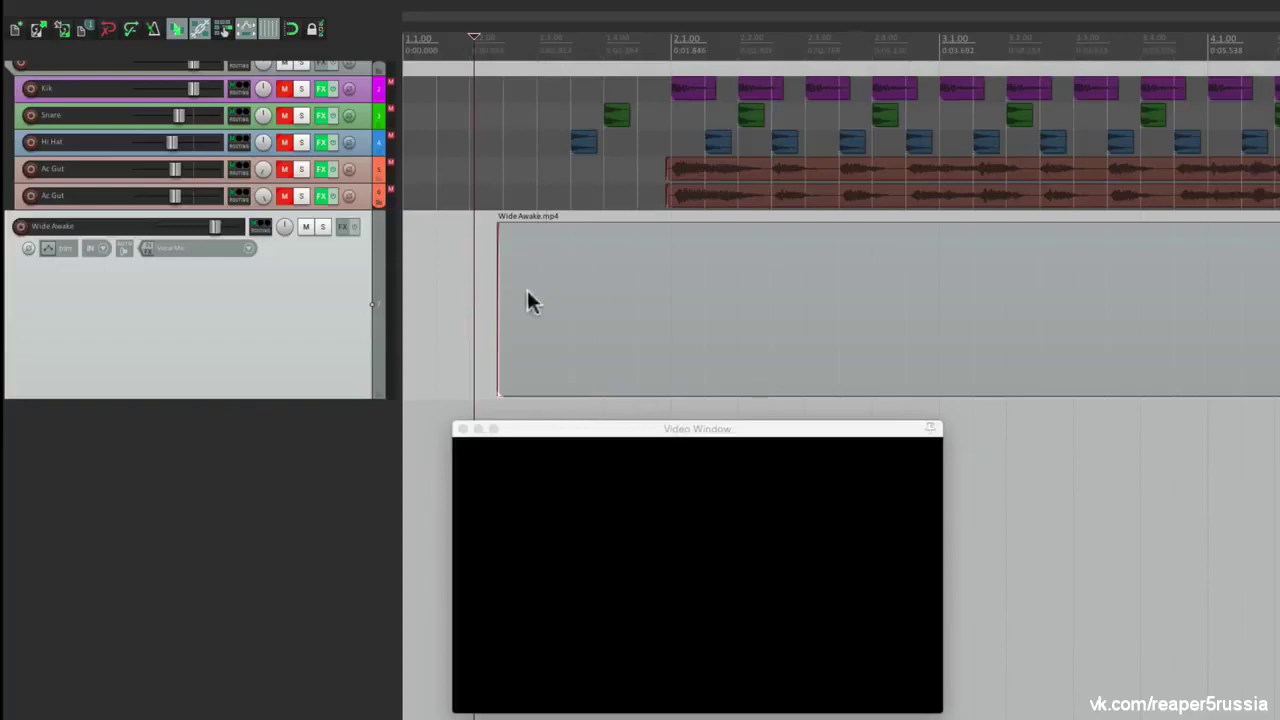
pyautogui.scroll(3, 535, 289)
pyautogui.moveTo(443, 34)
pyautogui.mouseDown()
pyautogui.moveTo(766, 51)
pyautogui.moveTo(674, 50)
pyautogui.mouseUp()
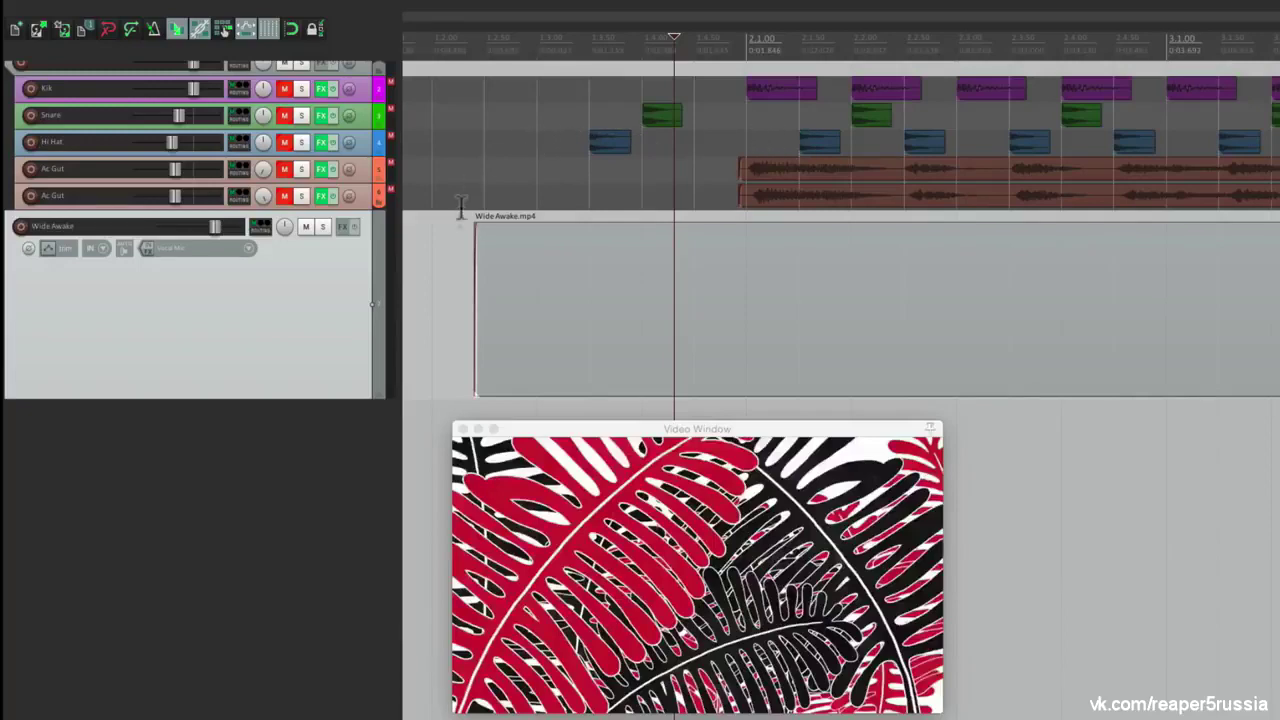
# Unmute the song's tracks and play them with the video from just before the Wide Awake.mp4 item
pyautogui.press('space')
pyautogui.press('space')
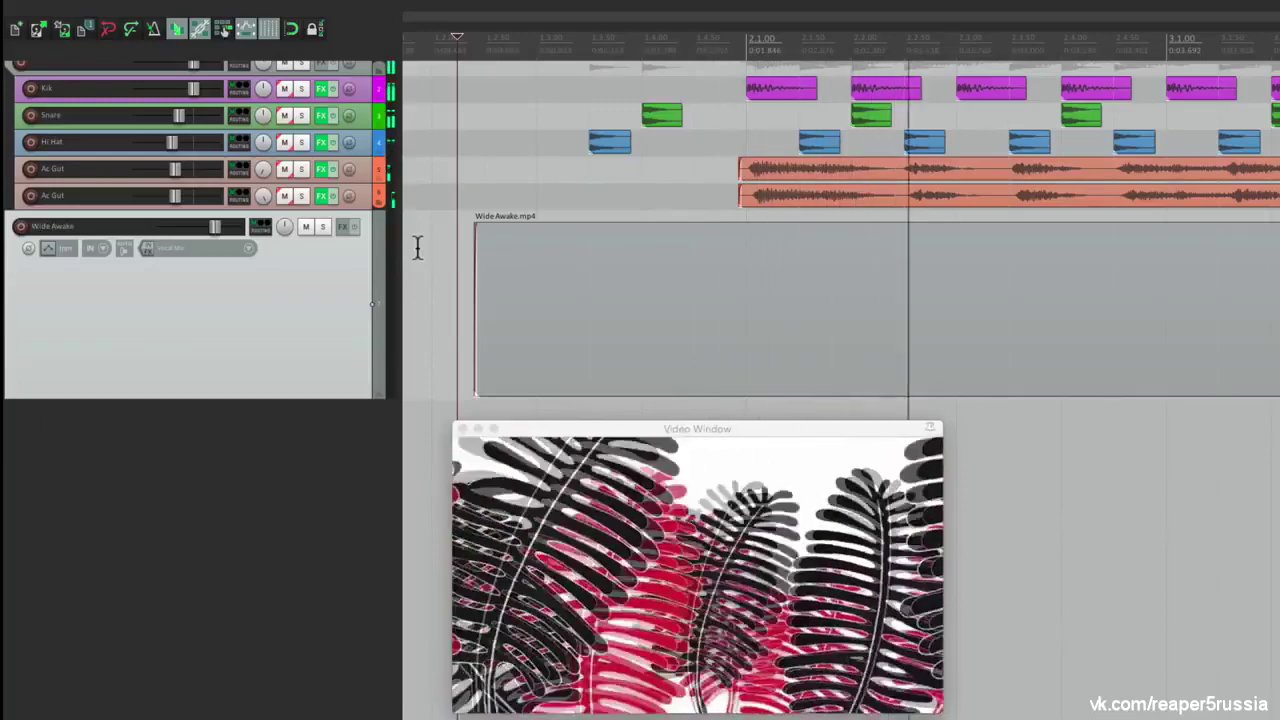
pyautogui.press('space')
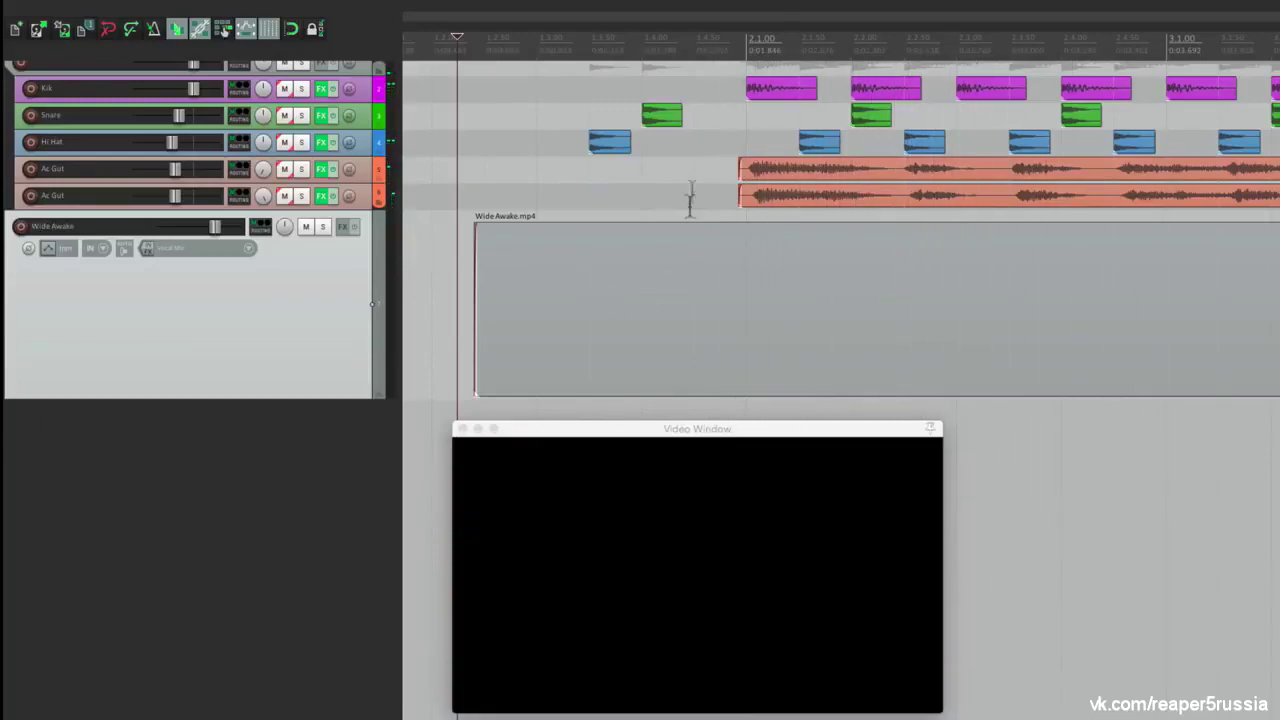
# Enable snapping, mark 2.1.00 with the cursor, and move the Wide Awake.mp4 item to start just after 1.3.00, aligning its scene change with bar 2
pyautogui.click(745, 128)
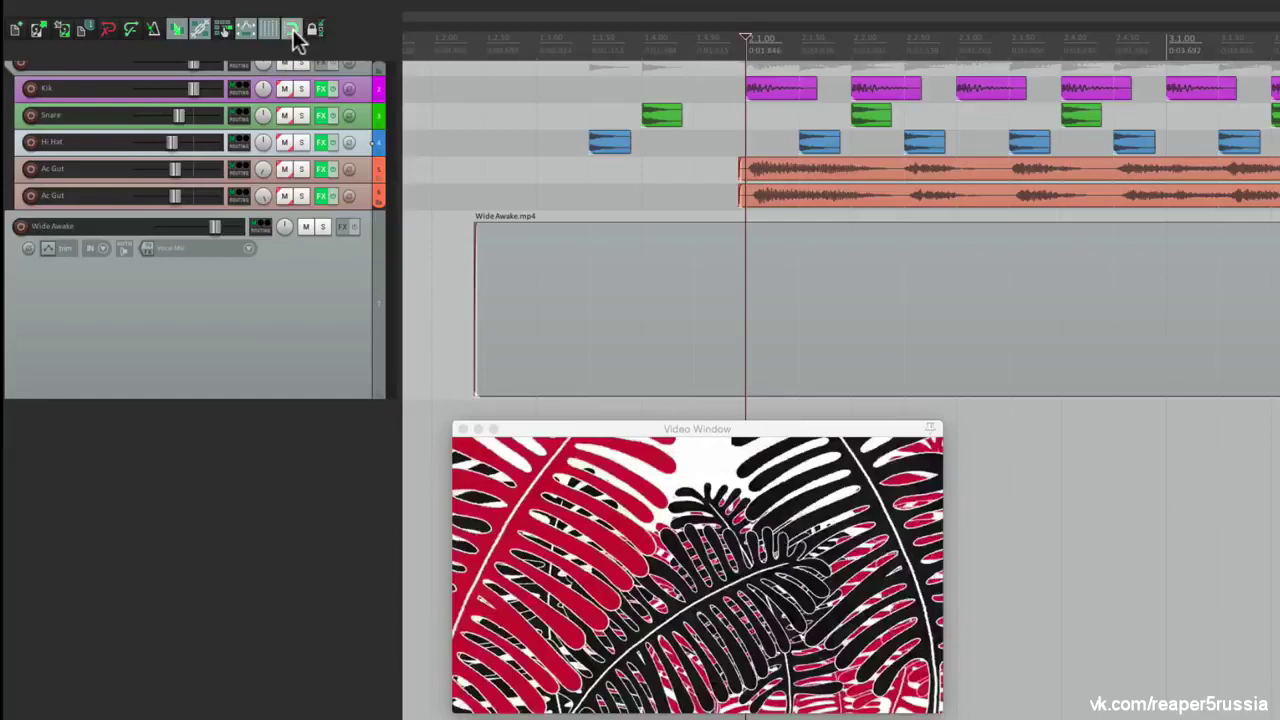
pyautogui.click(292, 29)
pyautogui.click(745, 118)
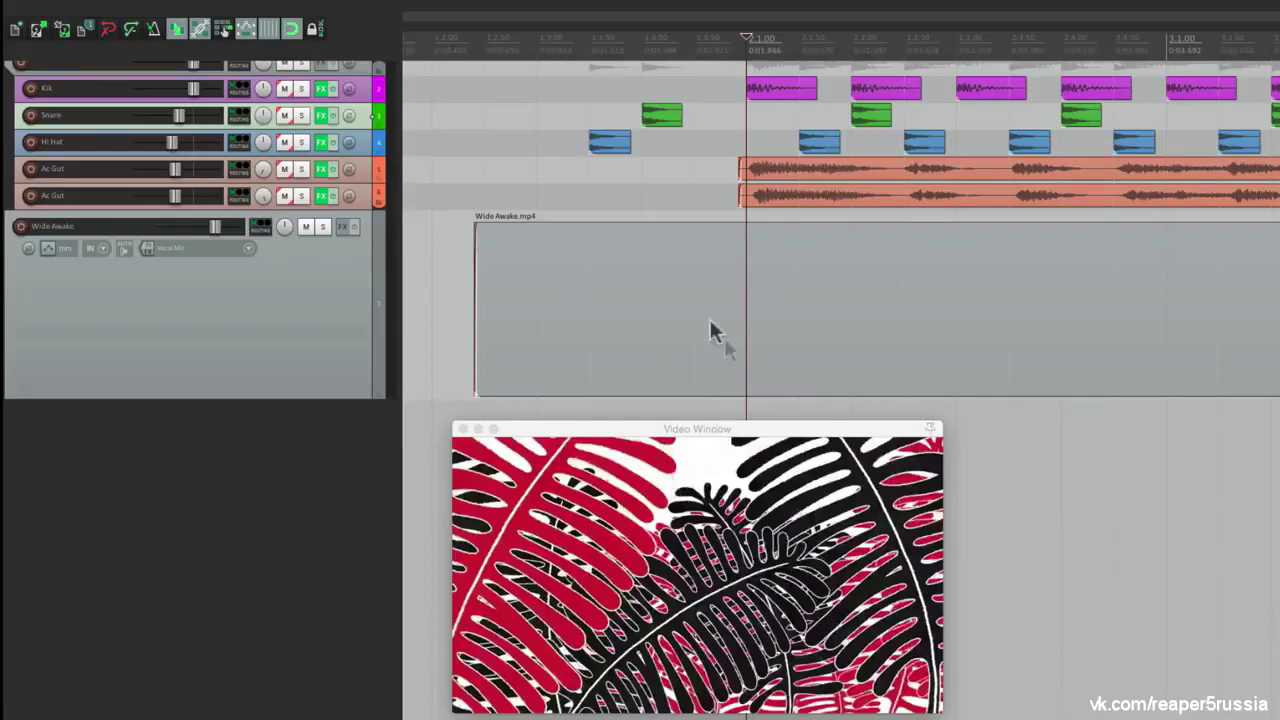
pyautogui.moveTo(643, 280); pyautogui.dragTo(731, 278)
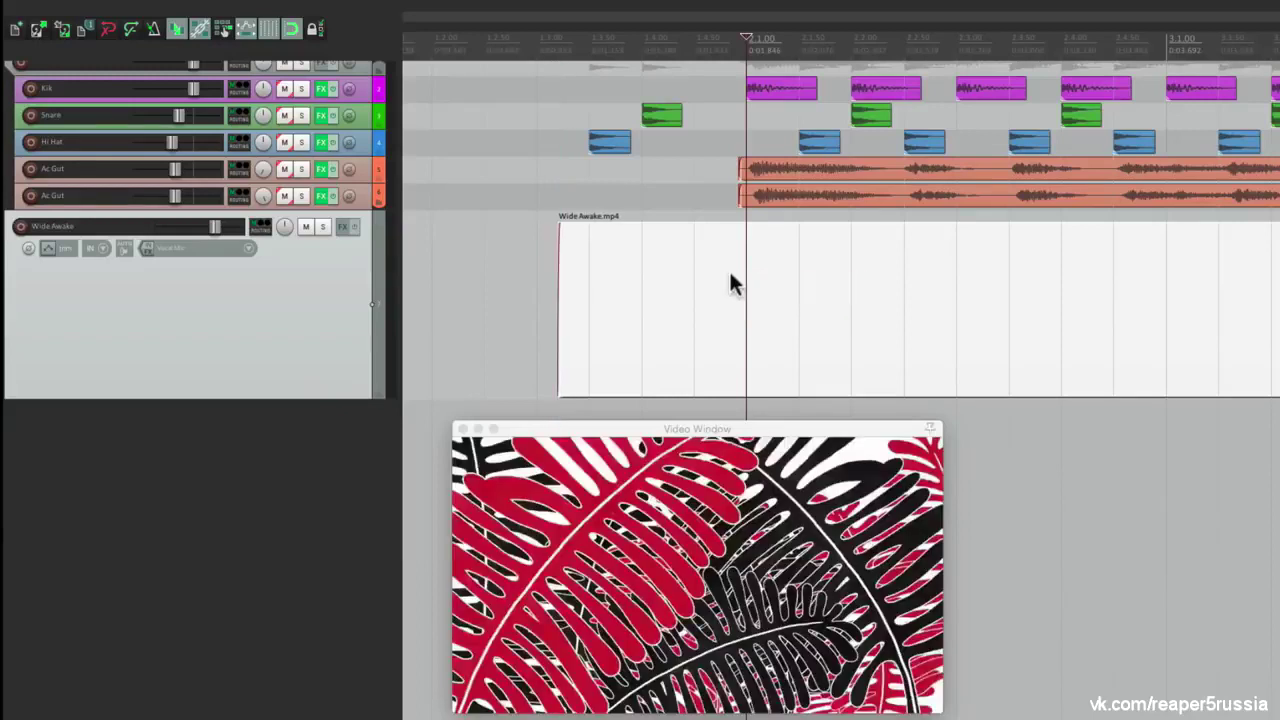
# Play the song and video from 1.3.00 to check the scene change against bar 2
pyautogui.click(540, 276)
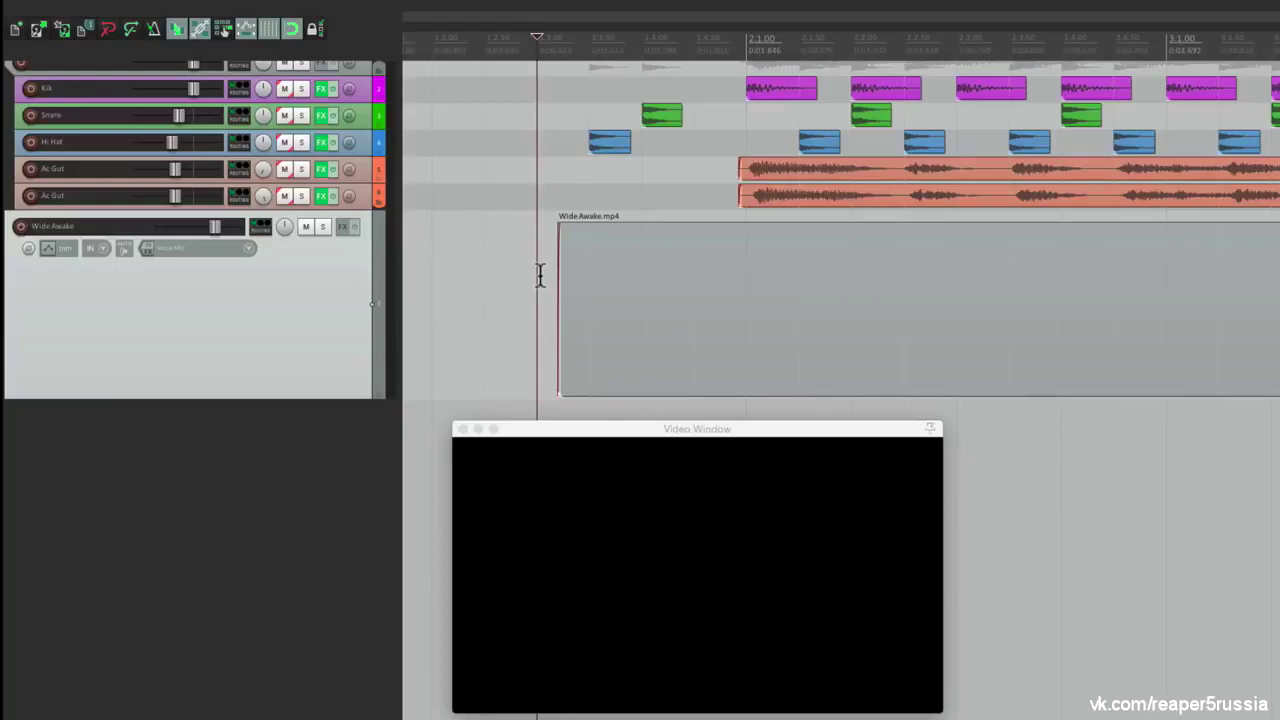
pyautogui.press('space')
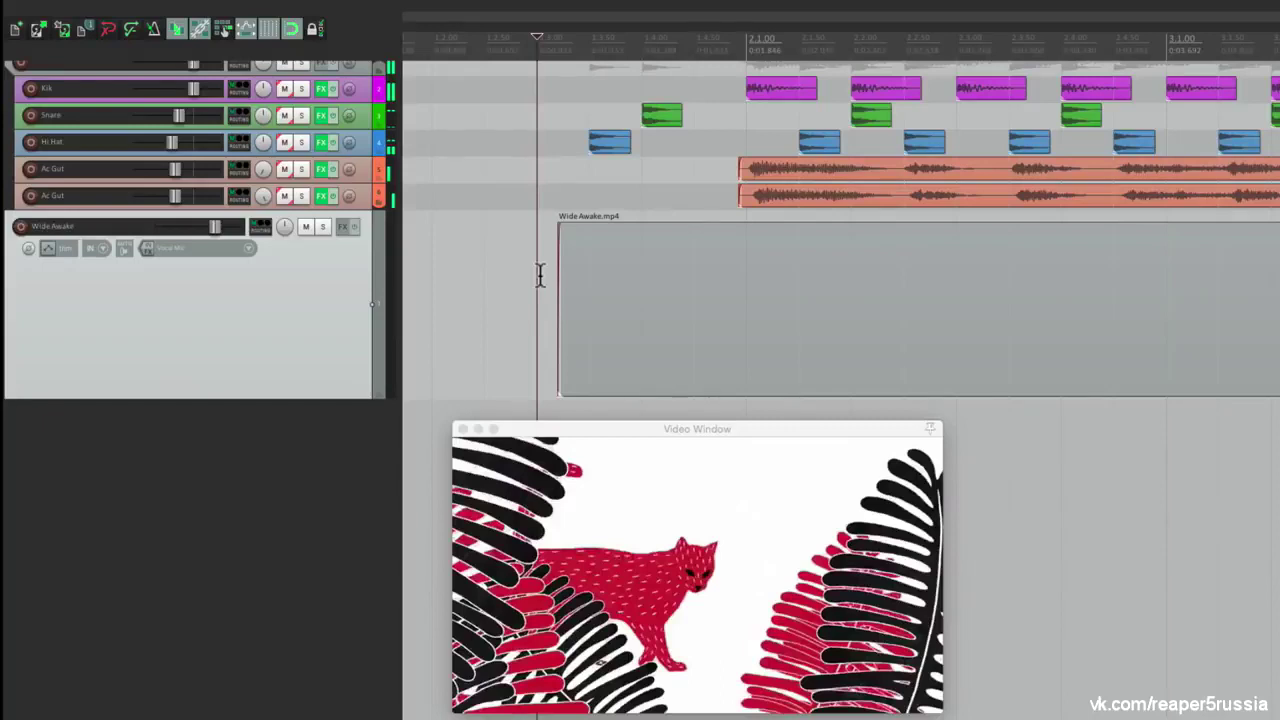
pyautogui.press('space')
pyautogui.scroll(1, 539, 273)
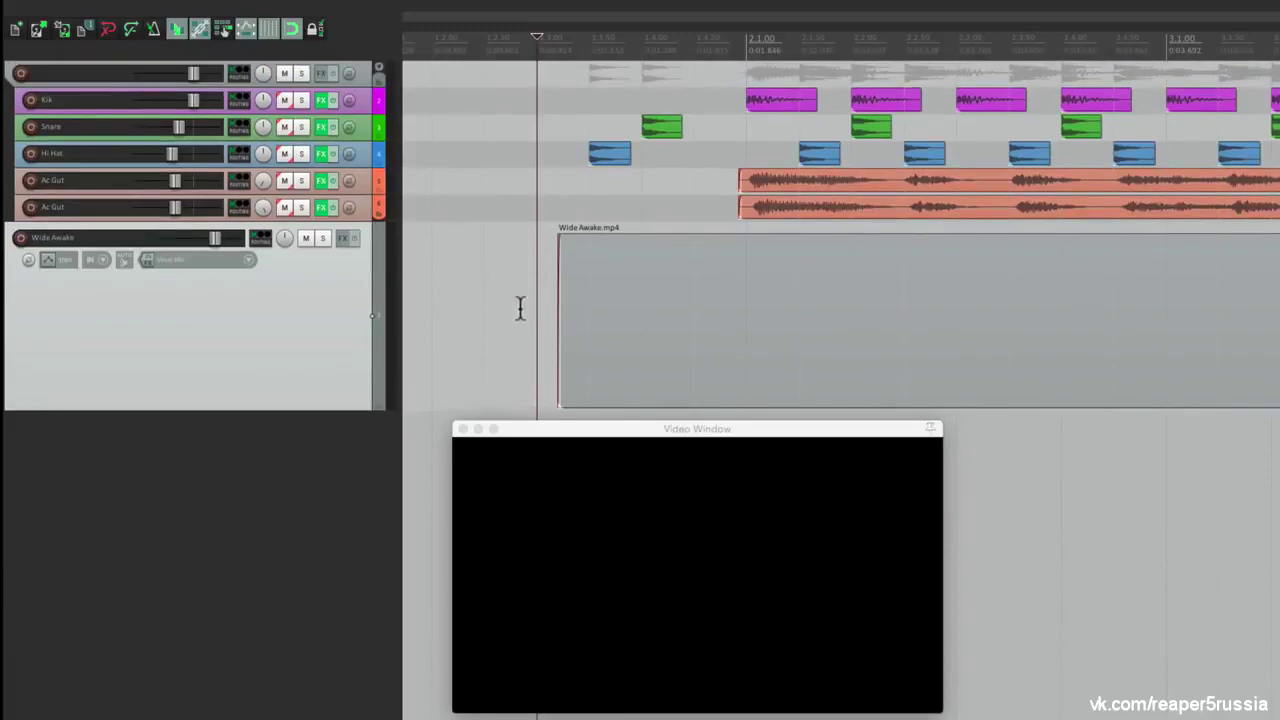
# Replay the project from 1.3.00, and try play/pause so the cursor stays where playback pauses
pyautogui.press('space')
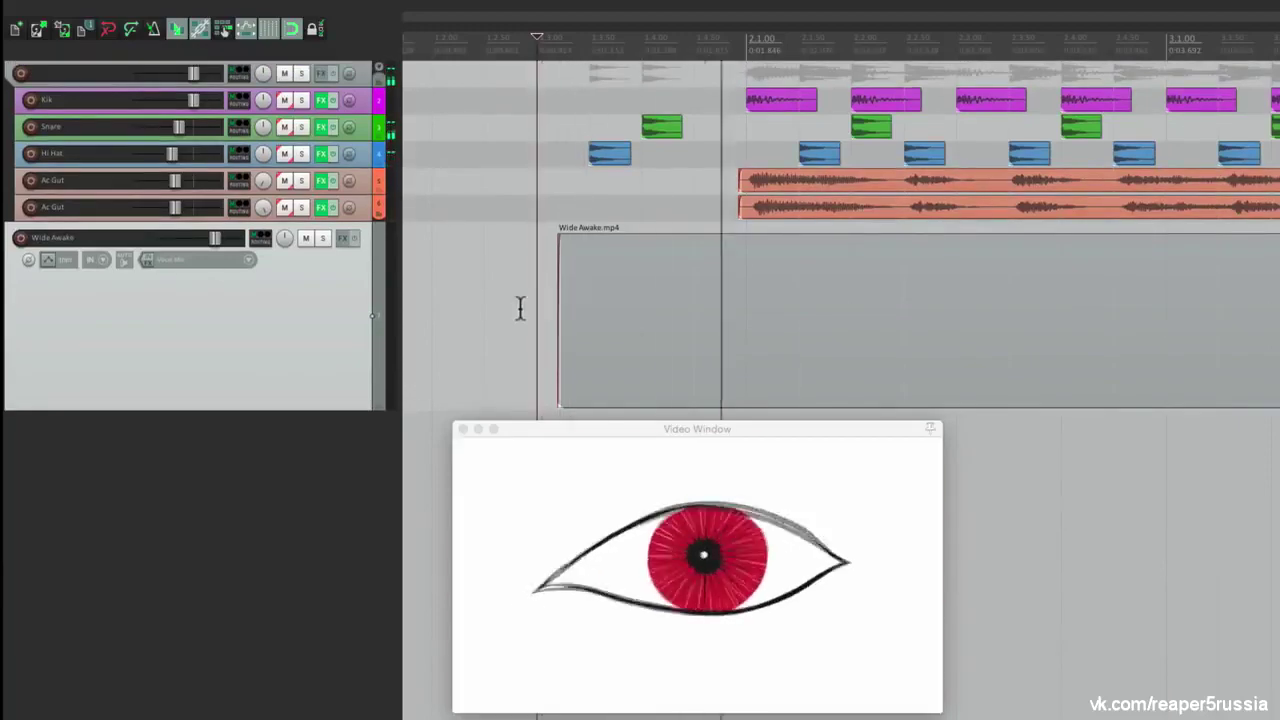
pyautogui.press('space')
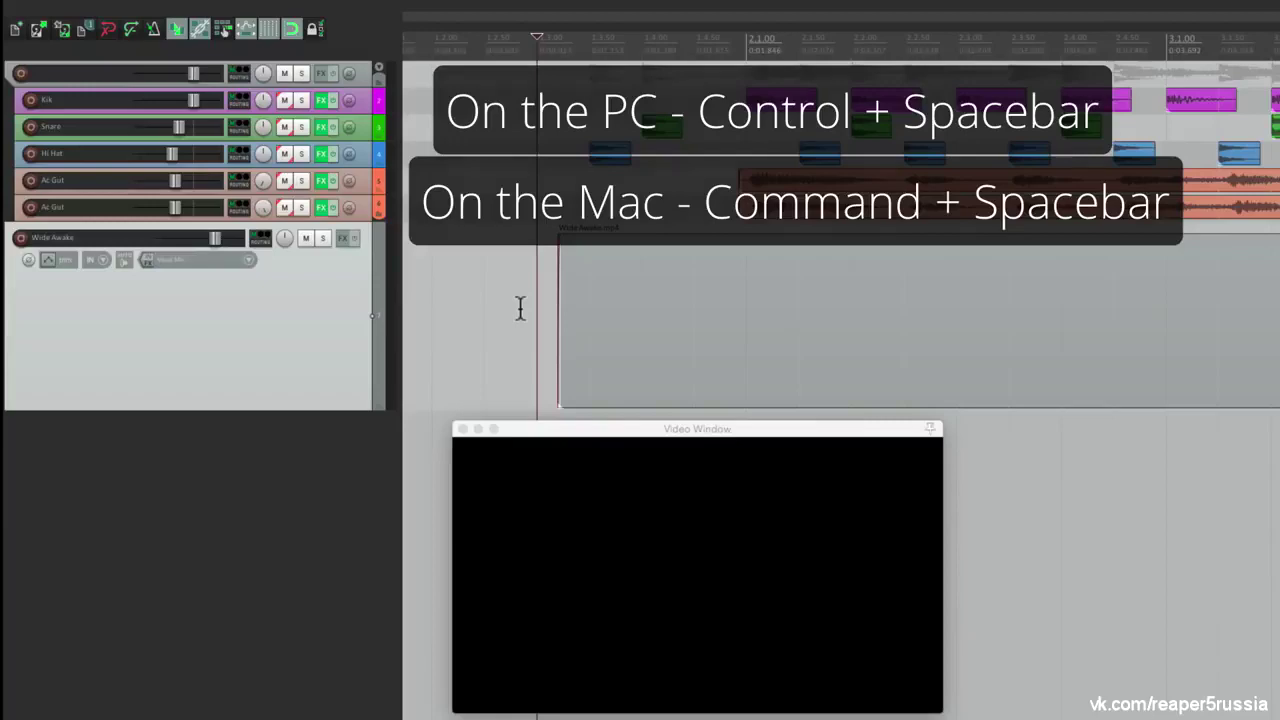
pyautogui.press('space')
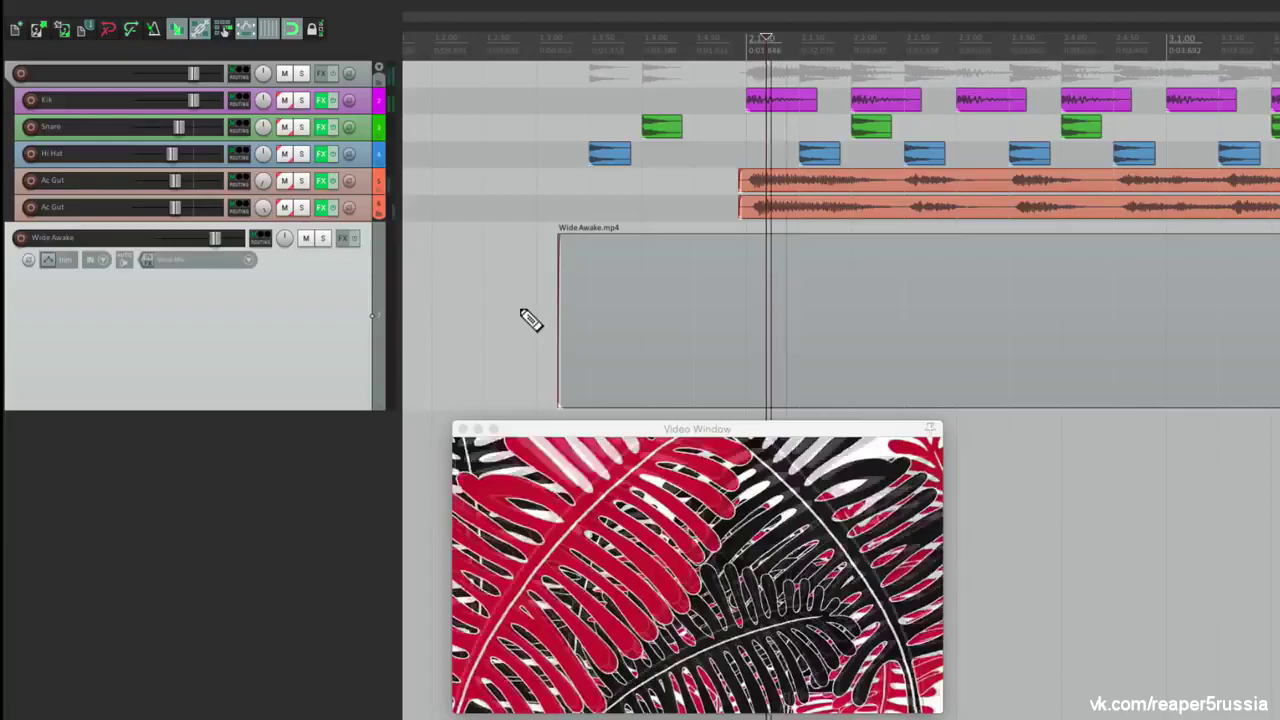
pyautogui.press('space')
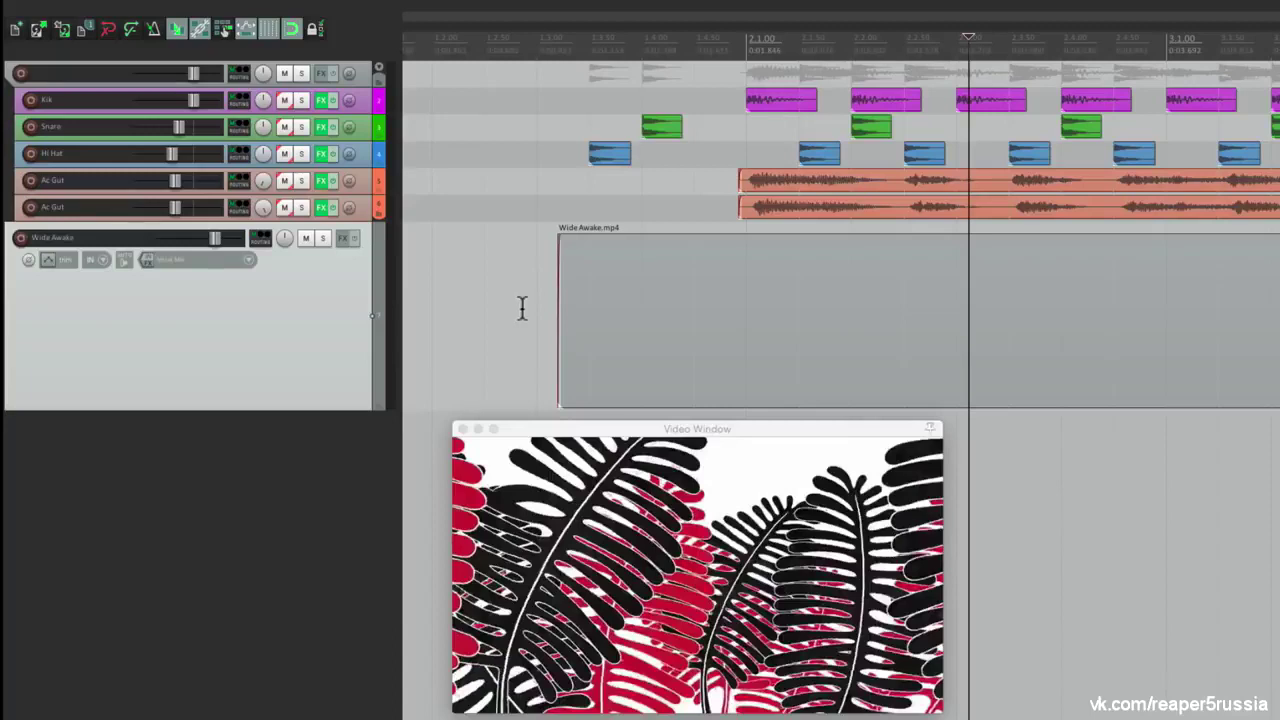
# Play the project from just before 2.1.00 and again from just before 4.1.00 to find the next scene change
pyautogui.click(717, 226)
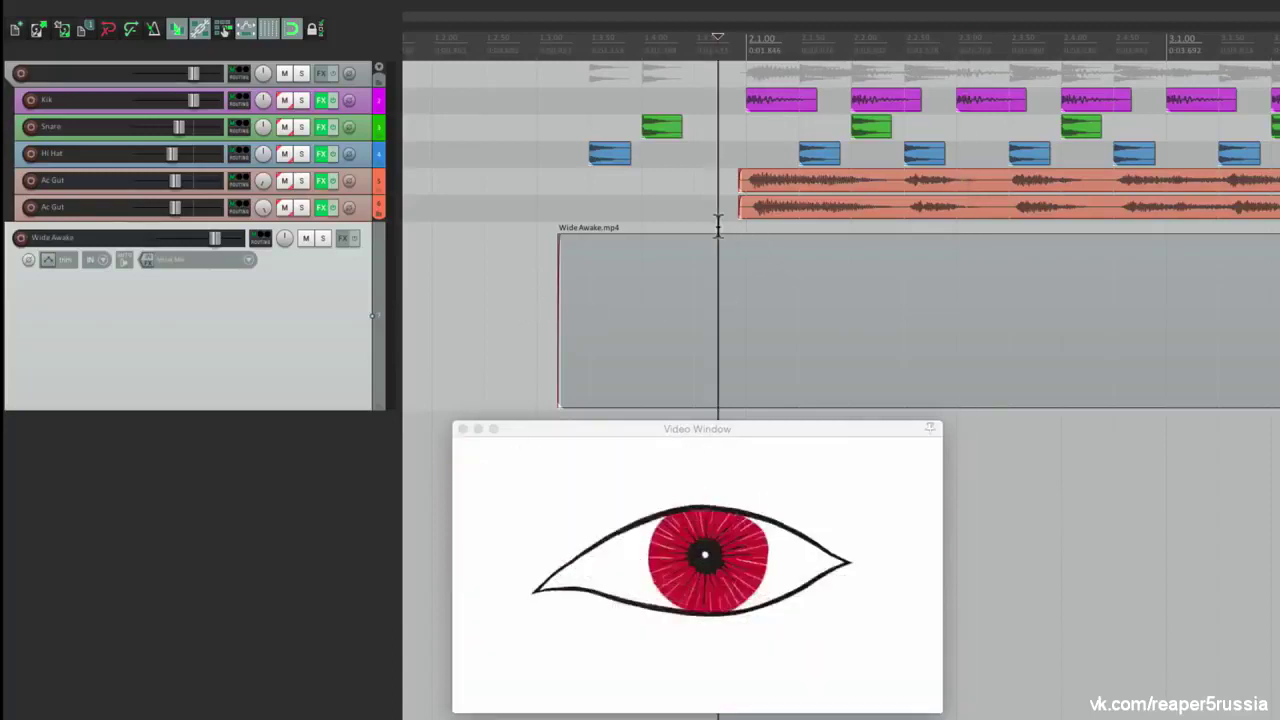
pyautogui.press('space')
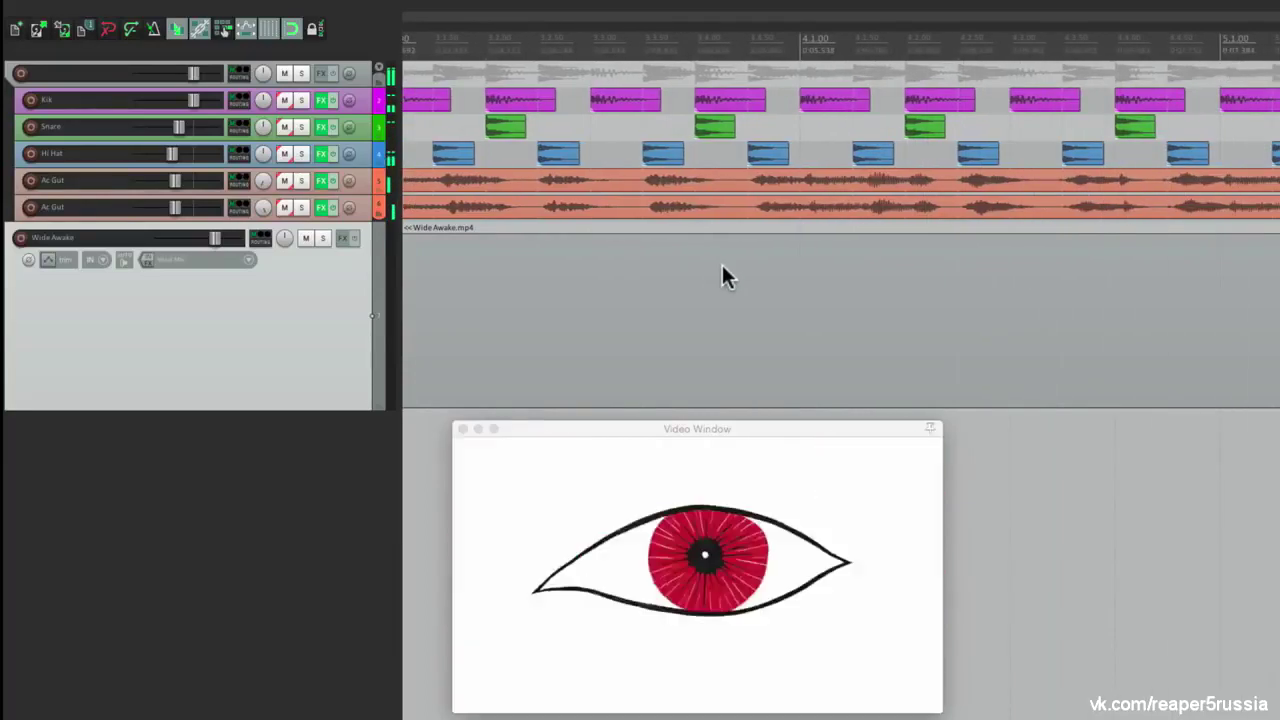
pyautogui.click(780, 224)
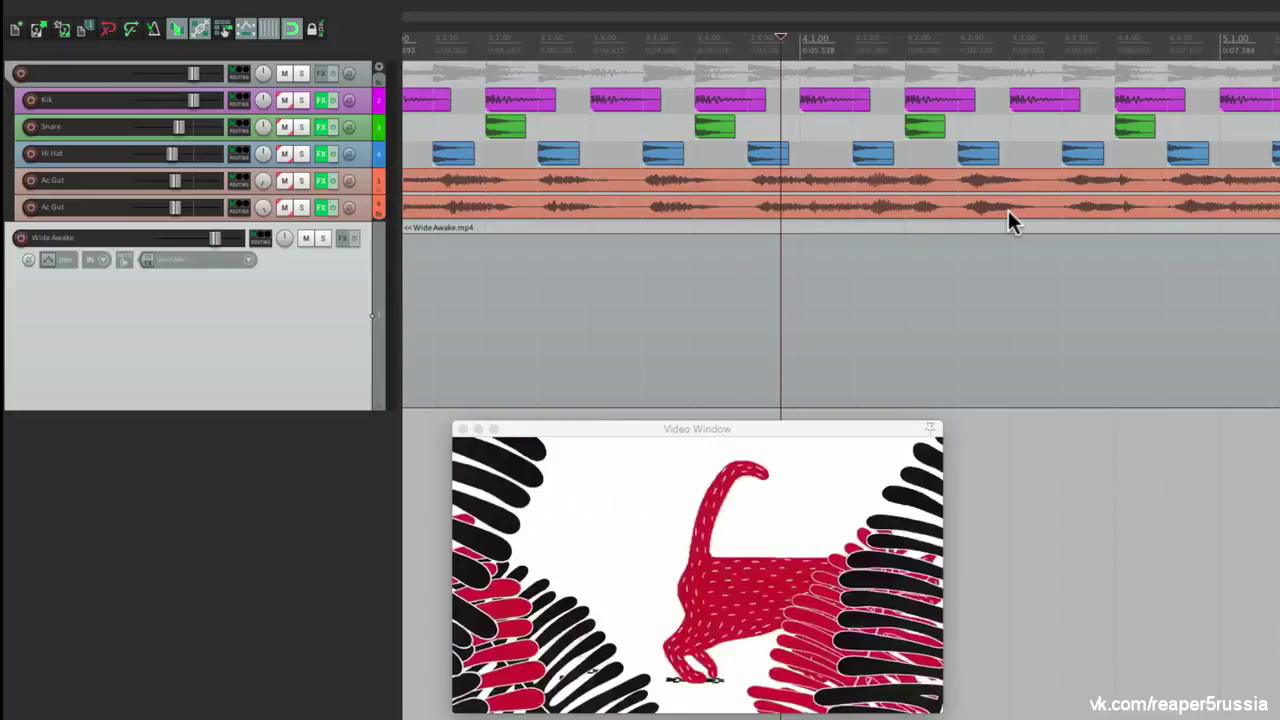
pyautogui.press('space')
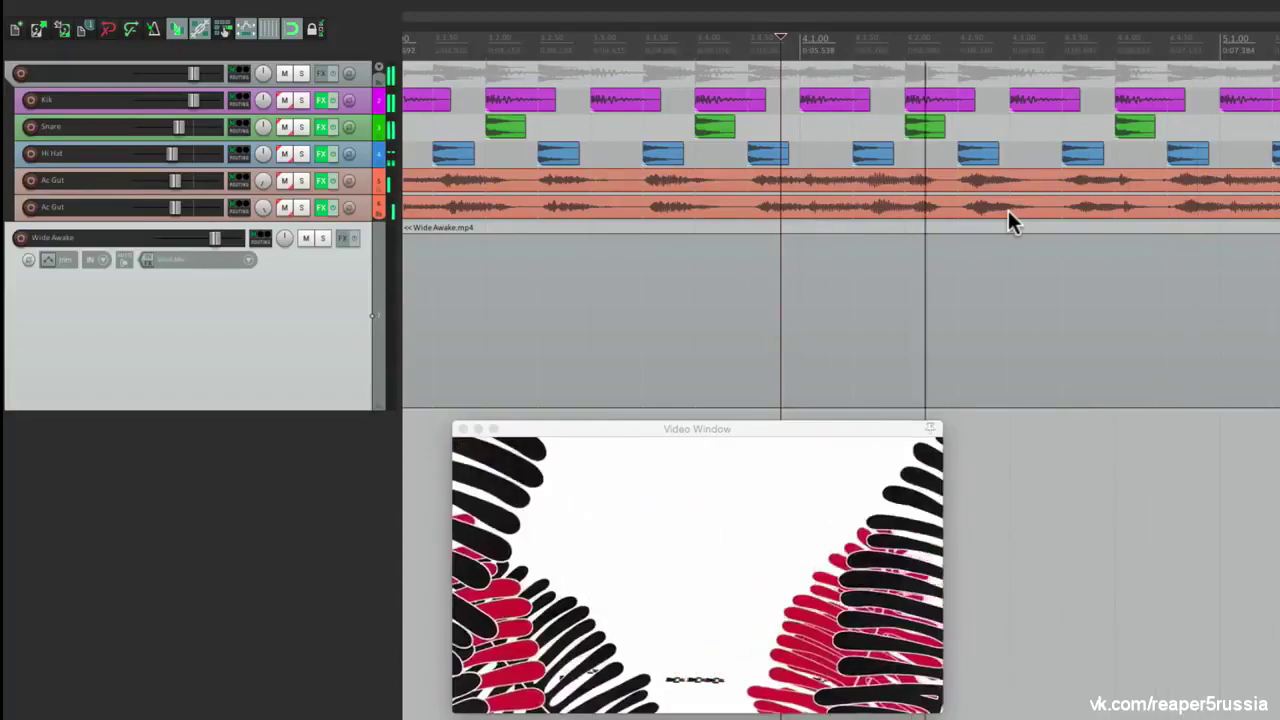
pyautogui.press('space')
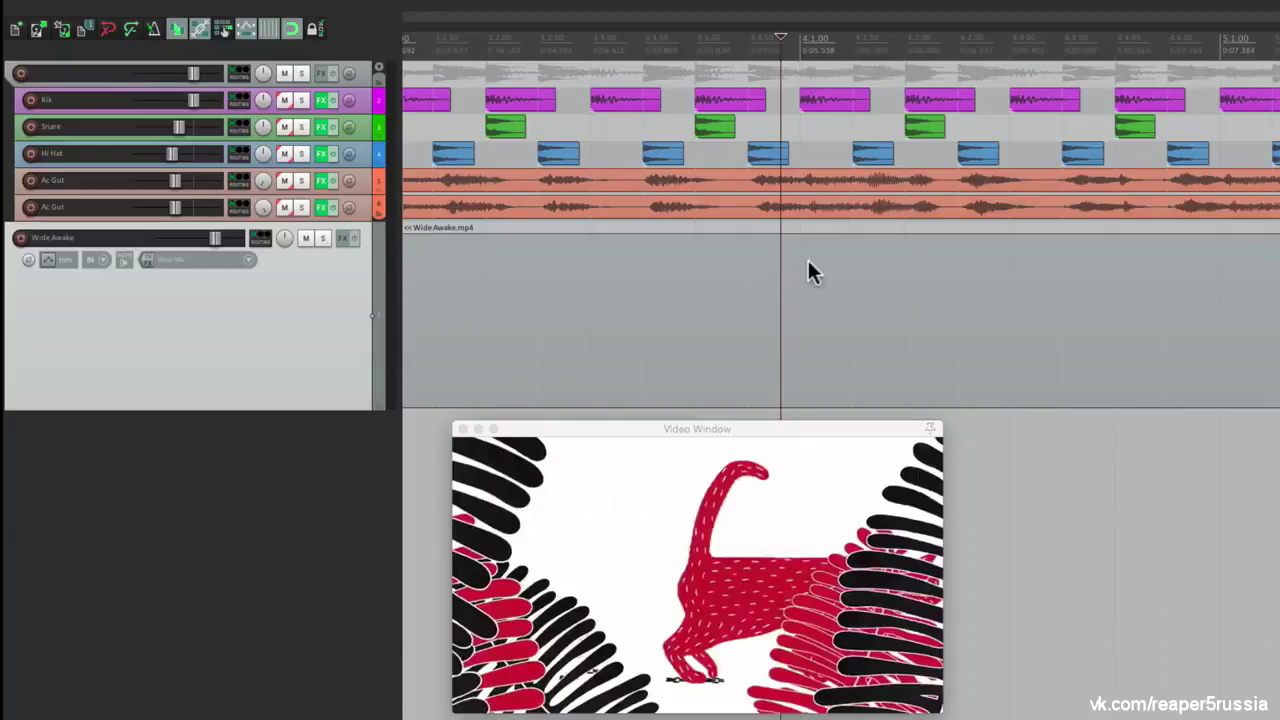
# Split the Wide Awake.mp4 item at the scene change just after 4.2.00 and again at 4.1.00
pyautogui.click(783, 37)
pyautogui.moveTo(808, 38); pyautogui.dragTo(948, 60)
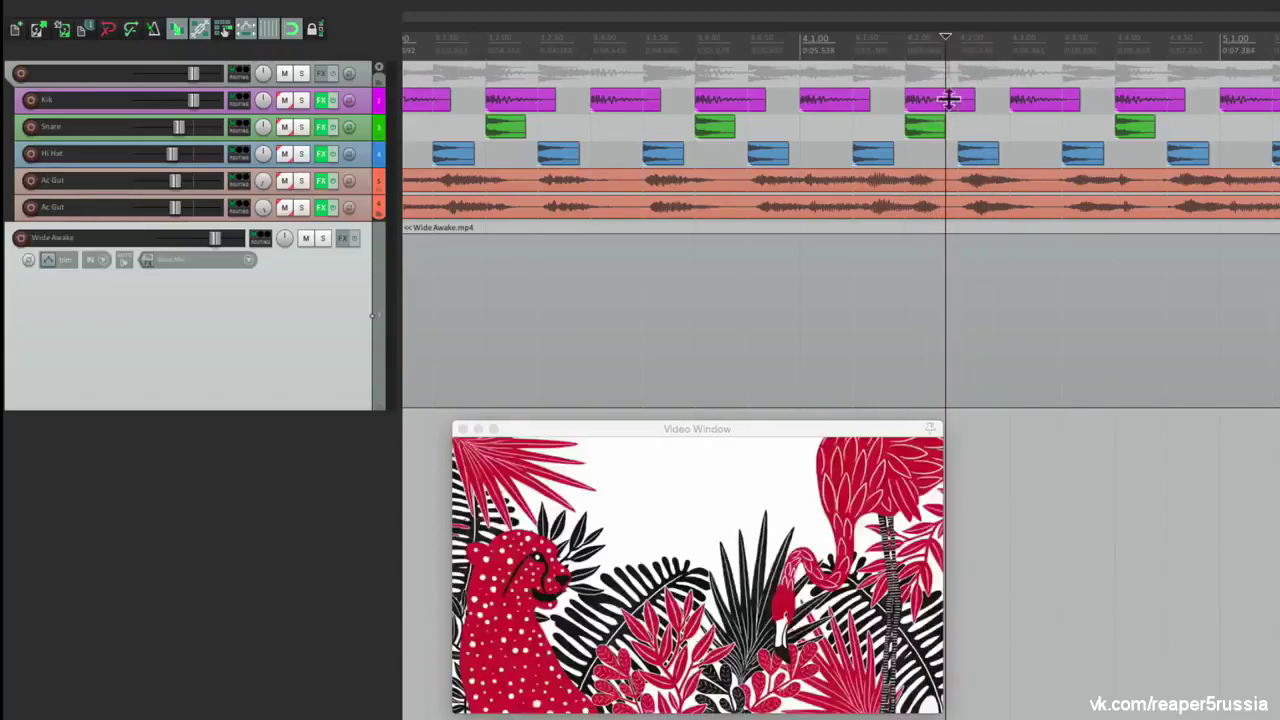
pyautogui.keyDown('ctrl'); pyautogui.click(973, 270); pyautogui.keyUp('ctrl')
pyautogui.press('s')
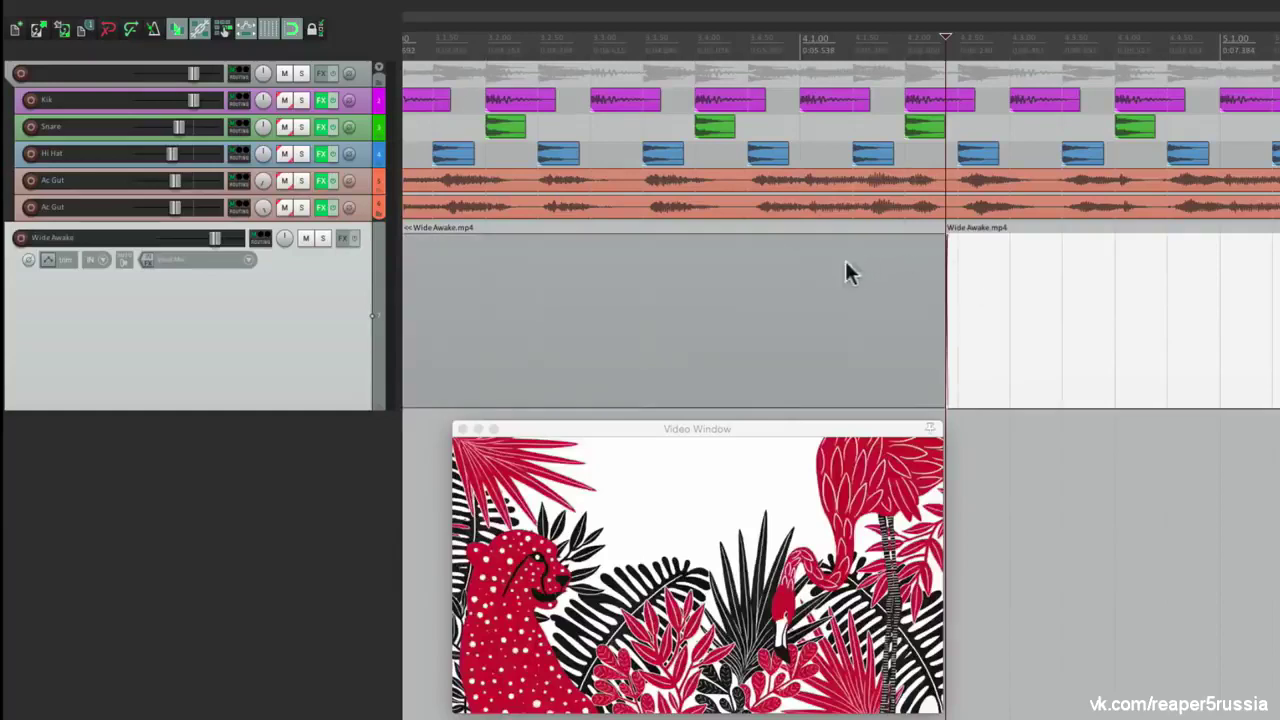
pyautogui.click(798, 268)
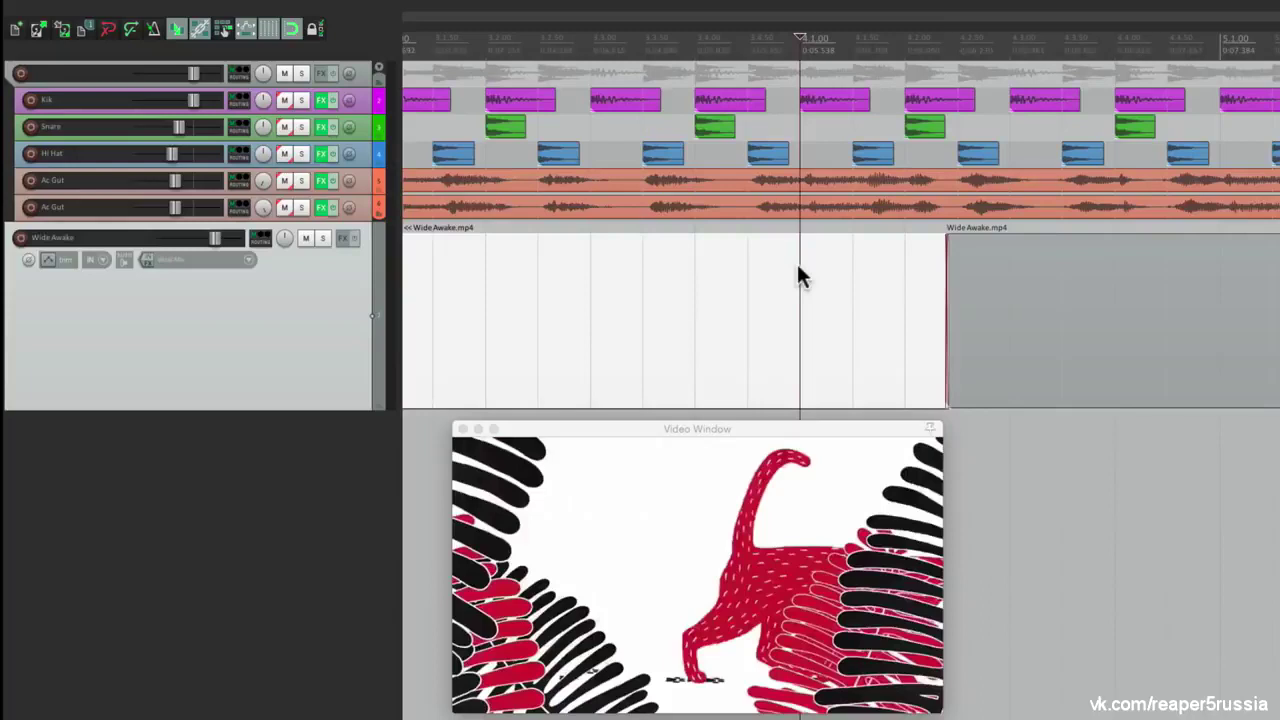
pyautogui.press('s')
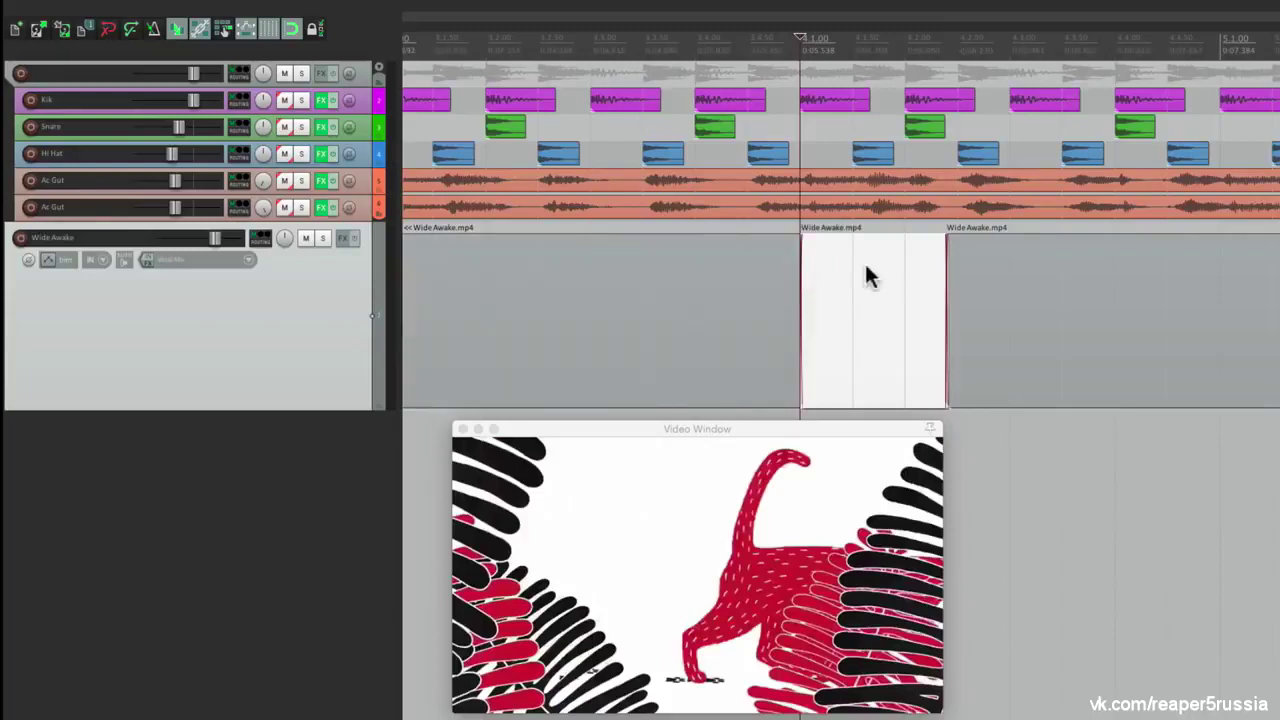
# Try deleting the short video piece after 4.1.00 and moving the following item there, and undo both edits
pyautogui.press('Delete')
pyautogui.moveTo(981, 266); pyautogui.dragTo(835, 290)
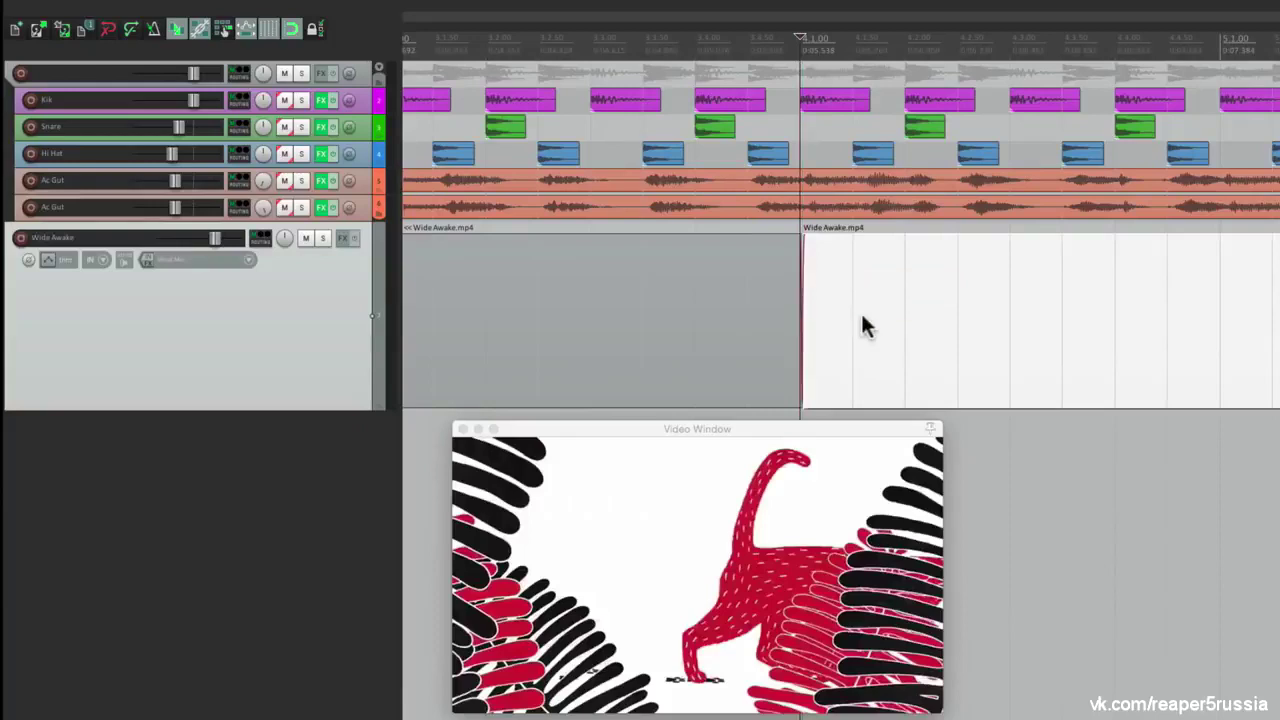
pyautogui.hotkey('ctrl', 'z')
pyautogui.hotkey('ctrl', 'z')
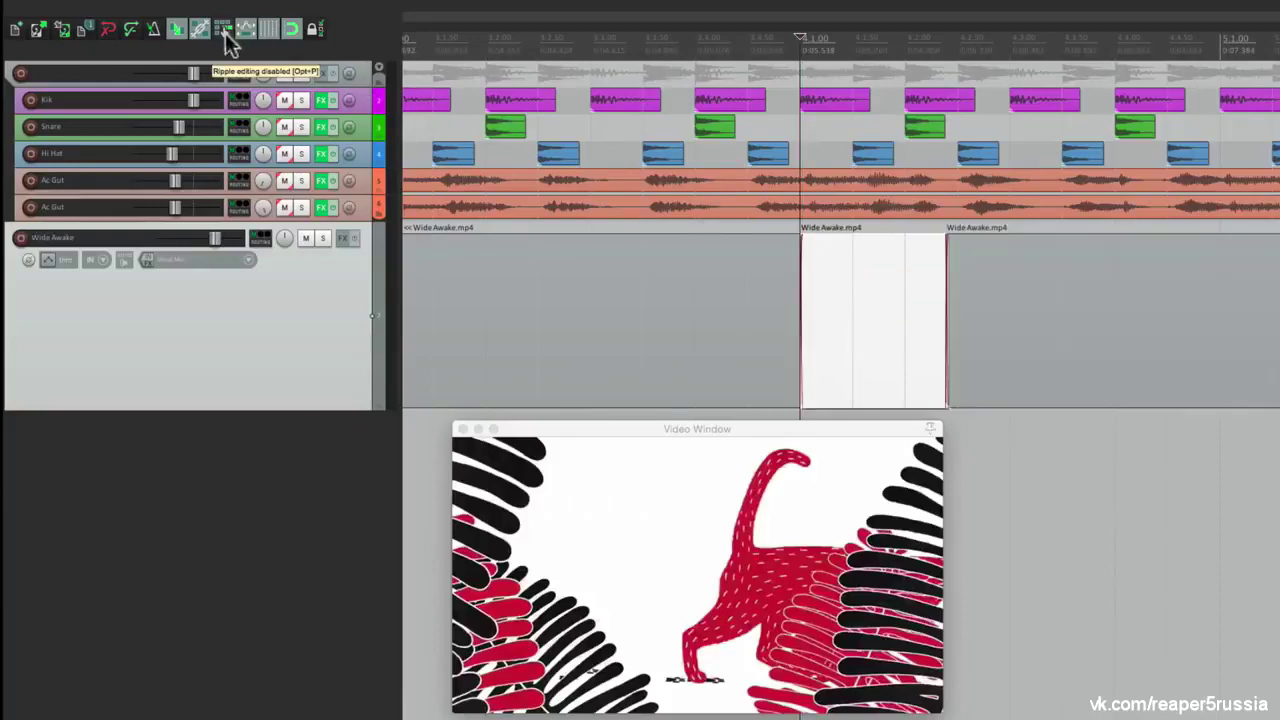
# Enable per-track ripple editing and delete the short Wide Awake.mp4 piece starting at 4.1.00
pyautogui.click(225, 38)
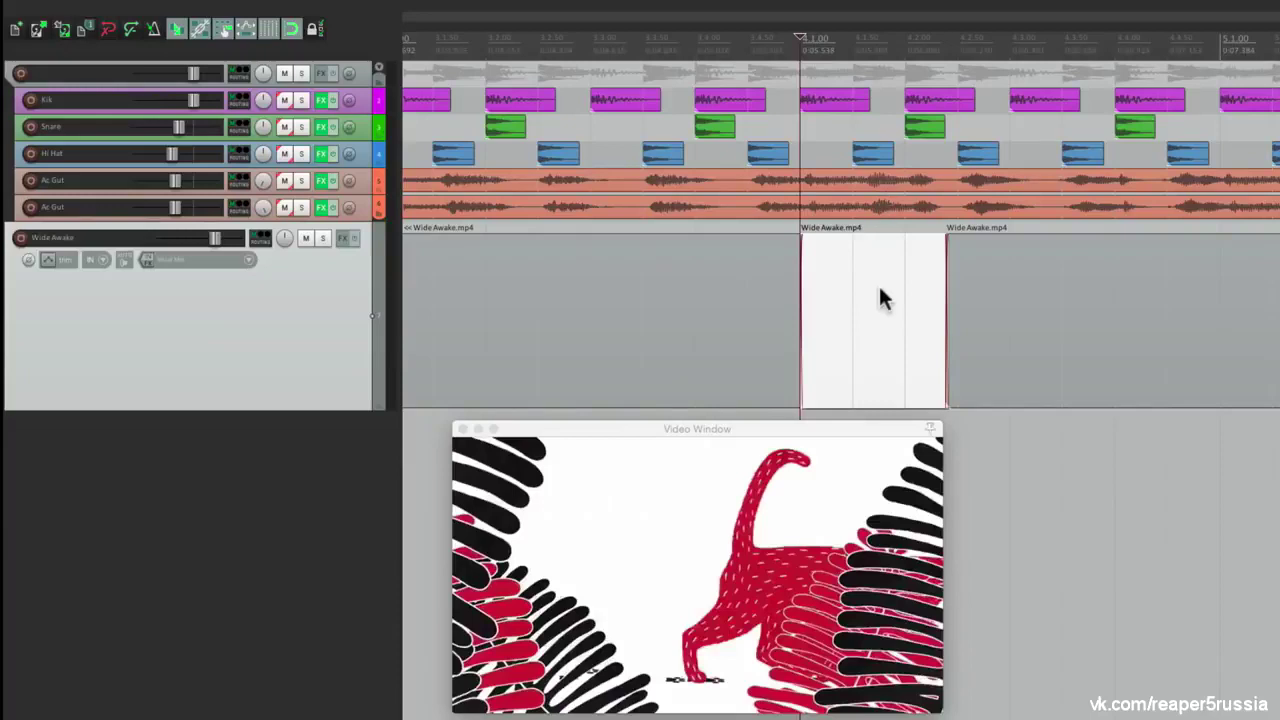
pyautogui.press('Delete')
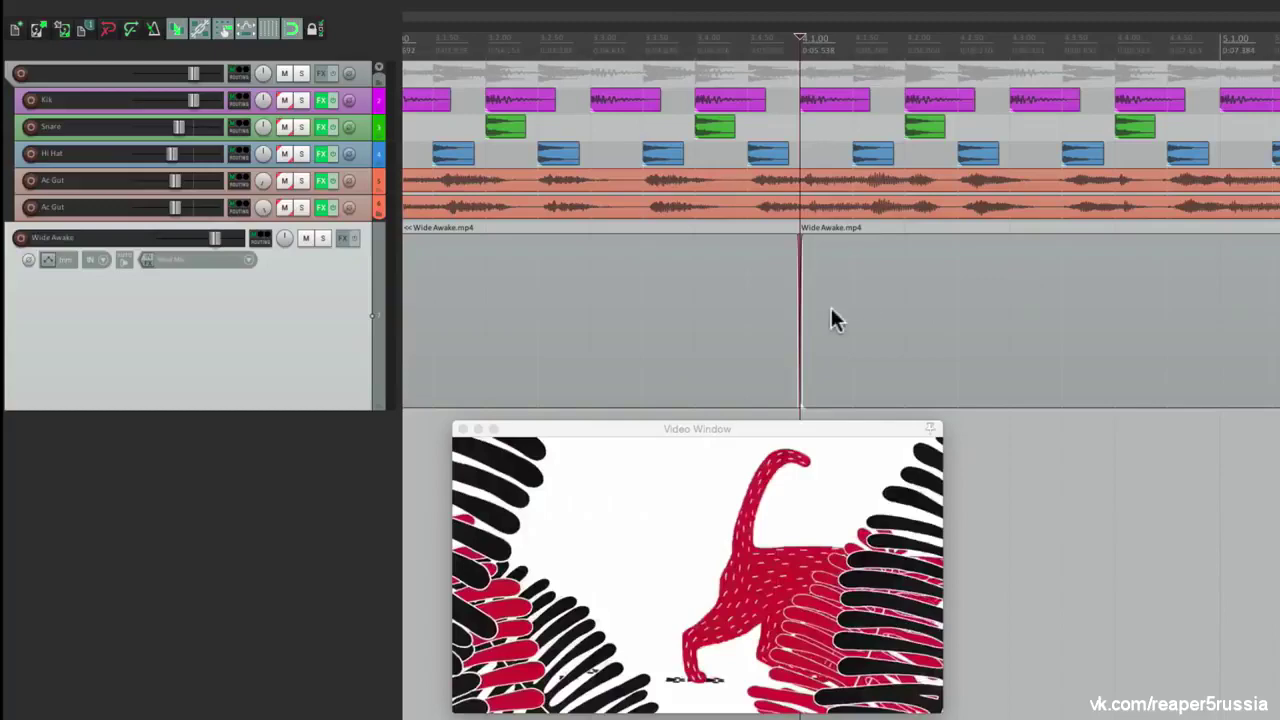
# Play the project twice from before 4.1.00 to check the cut there and find the following scene change
pyautogui.click(660, 229)
pyautogui.press('space')
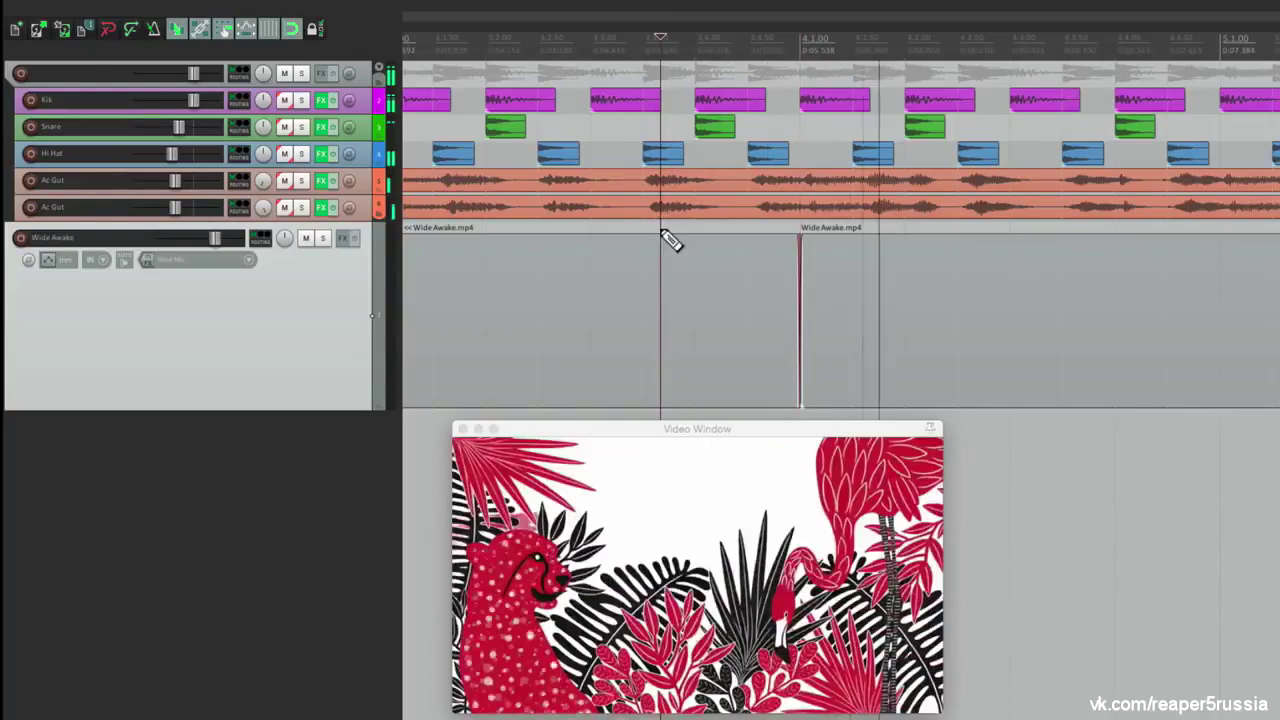
pyautogui.press('space')
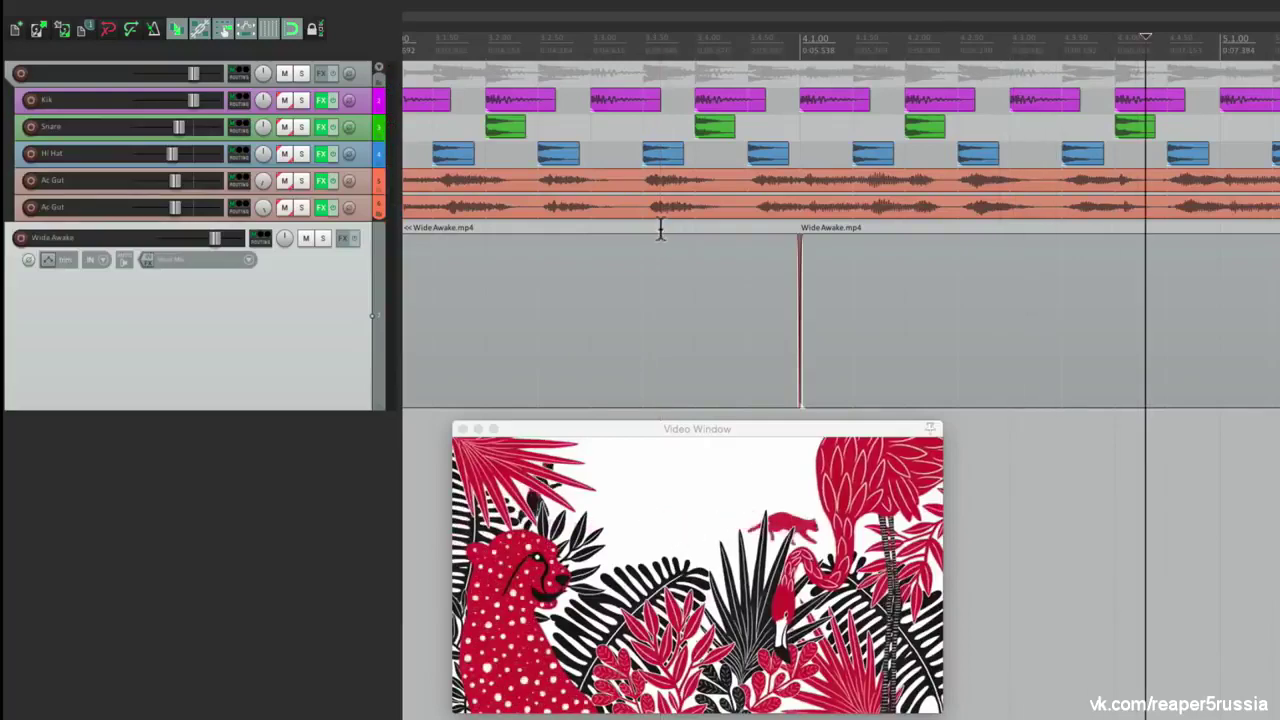
pyautogui.click(603, 229)
pyautogui.press('space')
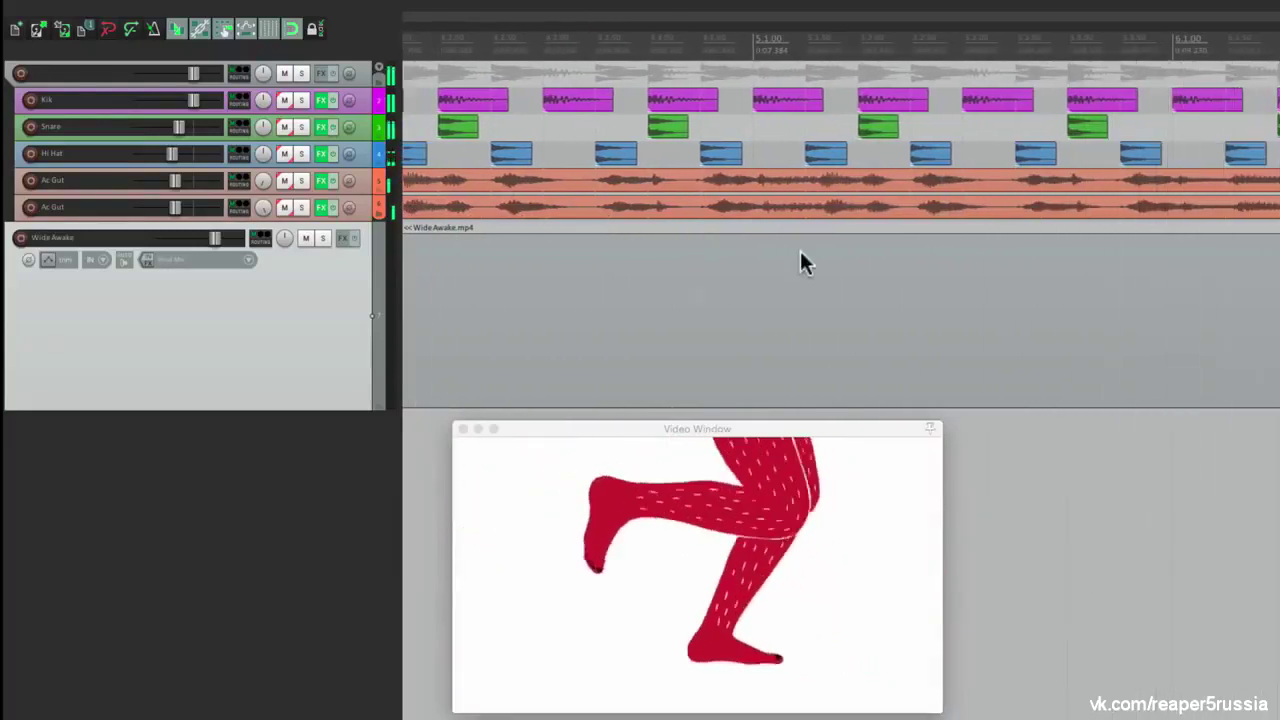
pyautogui.press('space')
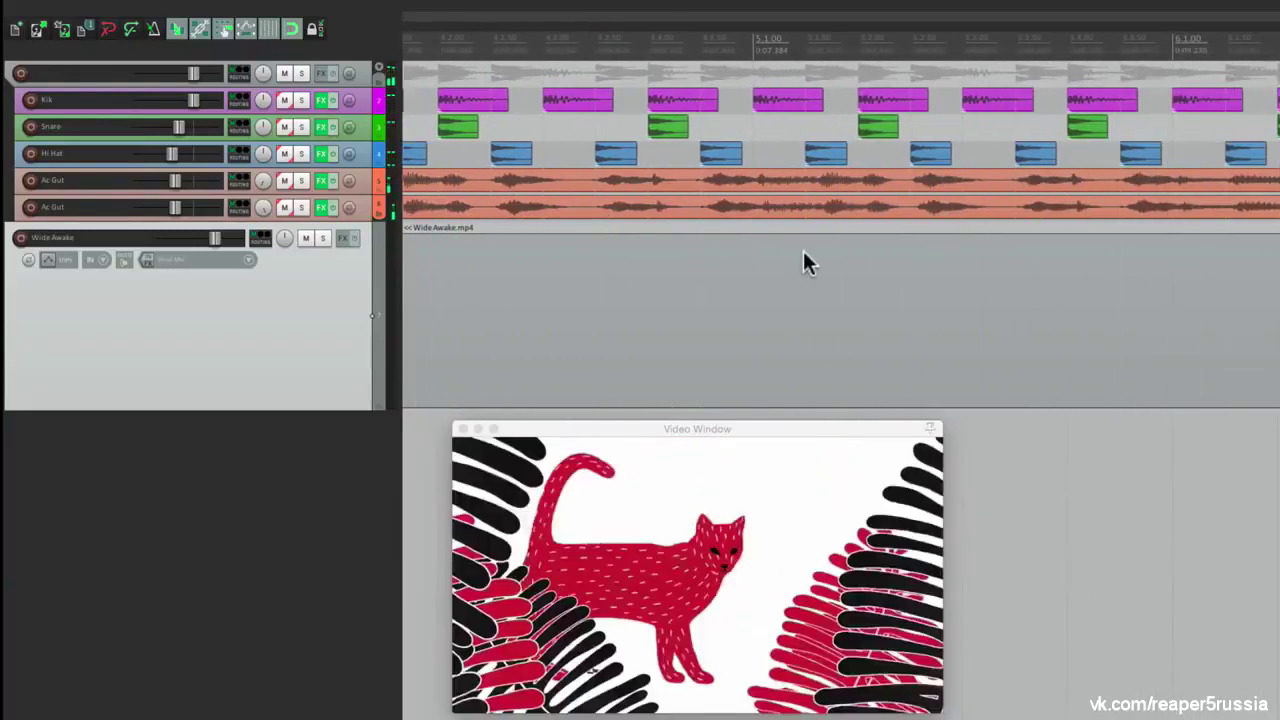
# Play from just before 5.1.00, locate the scene change just before 5.4.50, and split the Wide Awake.mp4 item there
pyautogui.click(723, 228)
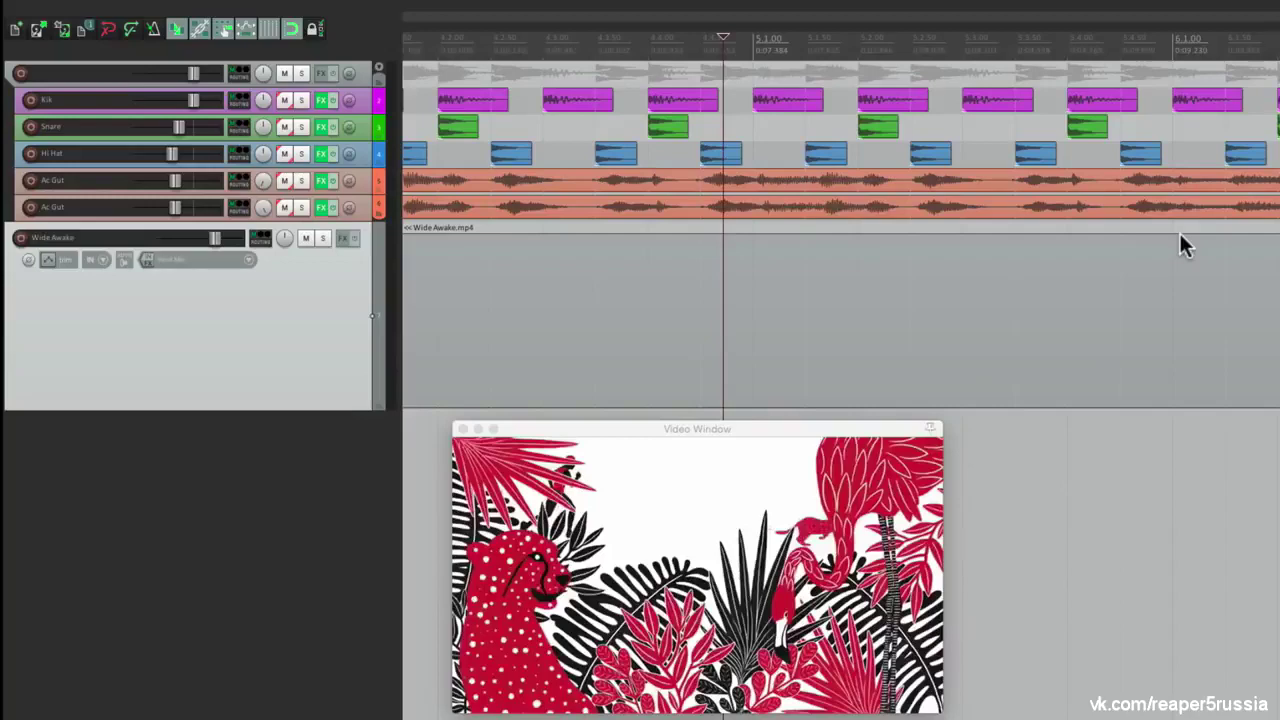
pyautogui.press('space')
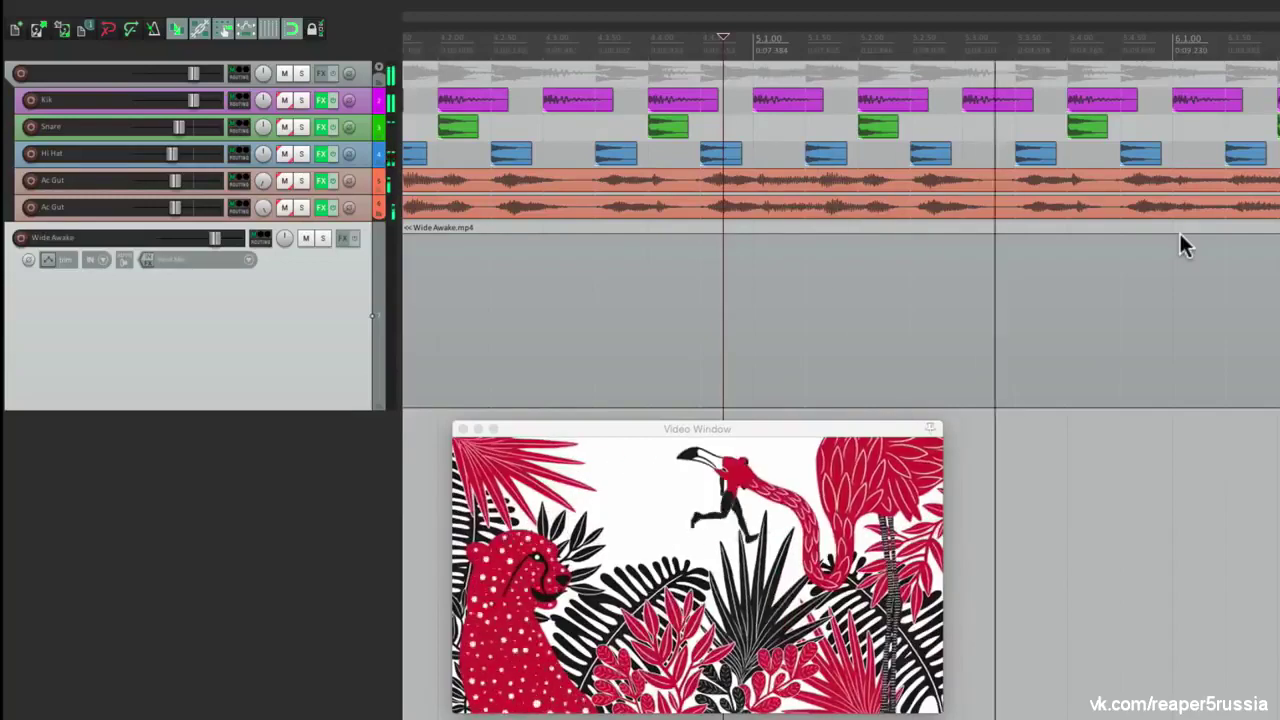
pyautogui.press('space')
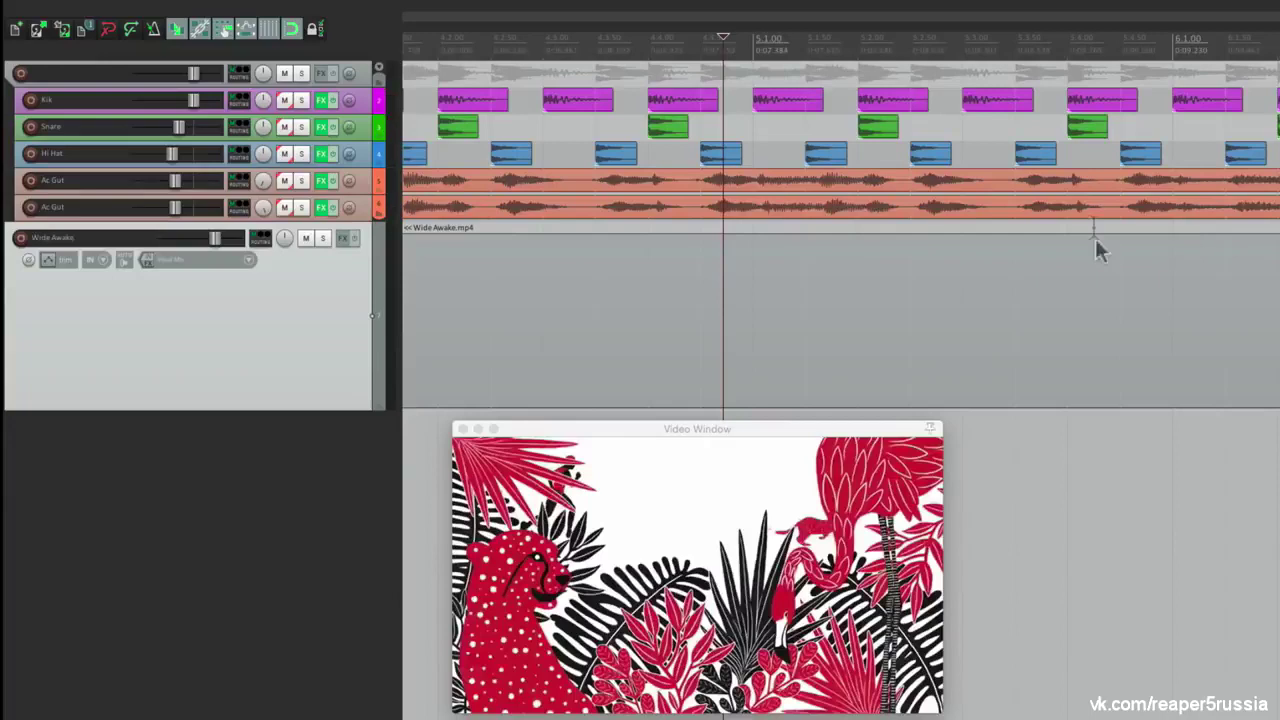
pyautogui.moveTo(1016, 37); pyautogui.dragTo(1115, 37)
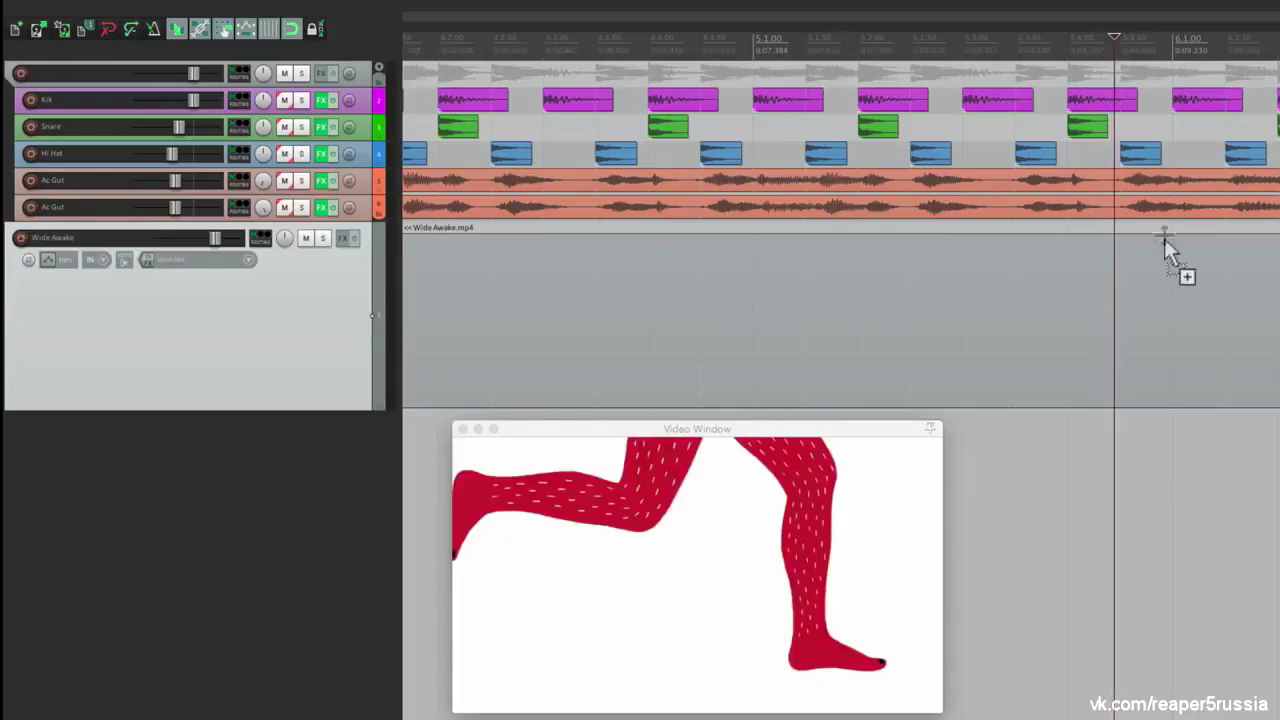
pyautogui.moveTo(1160, 253); pyautogui.dragTo(1160, 258)
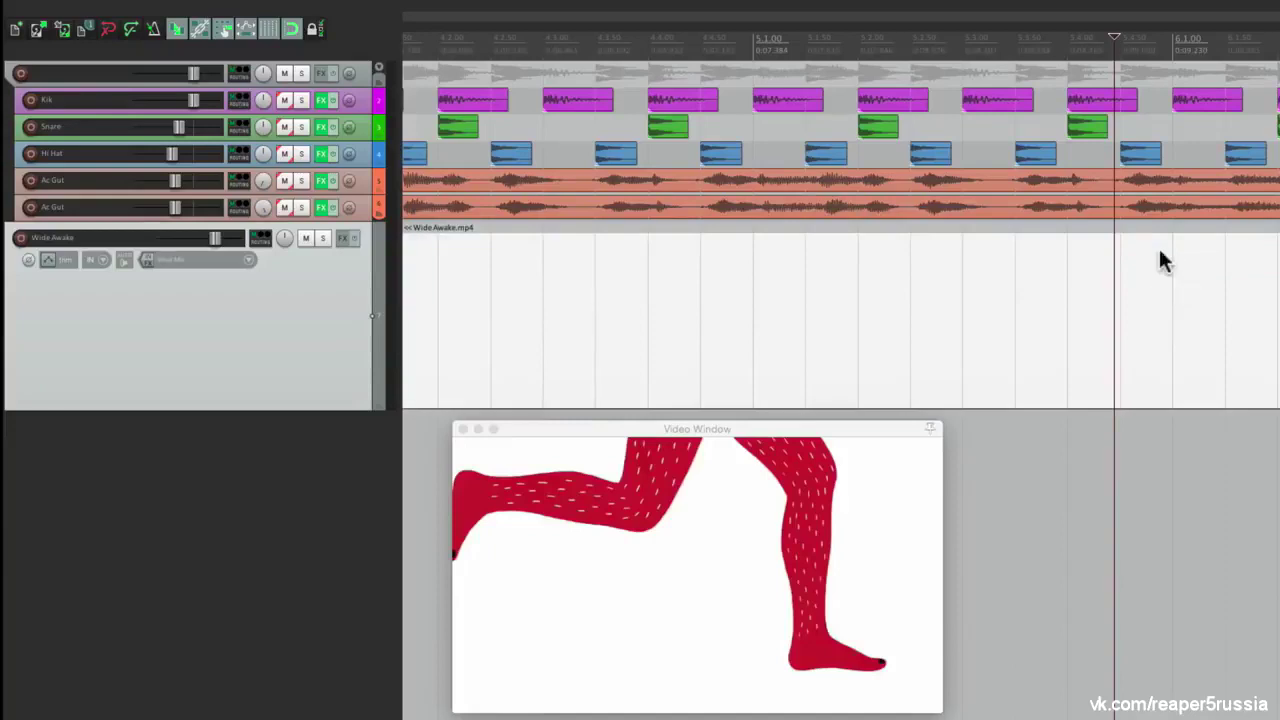
pyautogui.press('s')
# Split the Wide Awake.mp4 item at 5.1.00 and ripple-delete the piece between there and the scene change
pyautogui.click(755, 278)
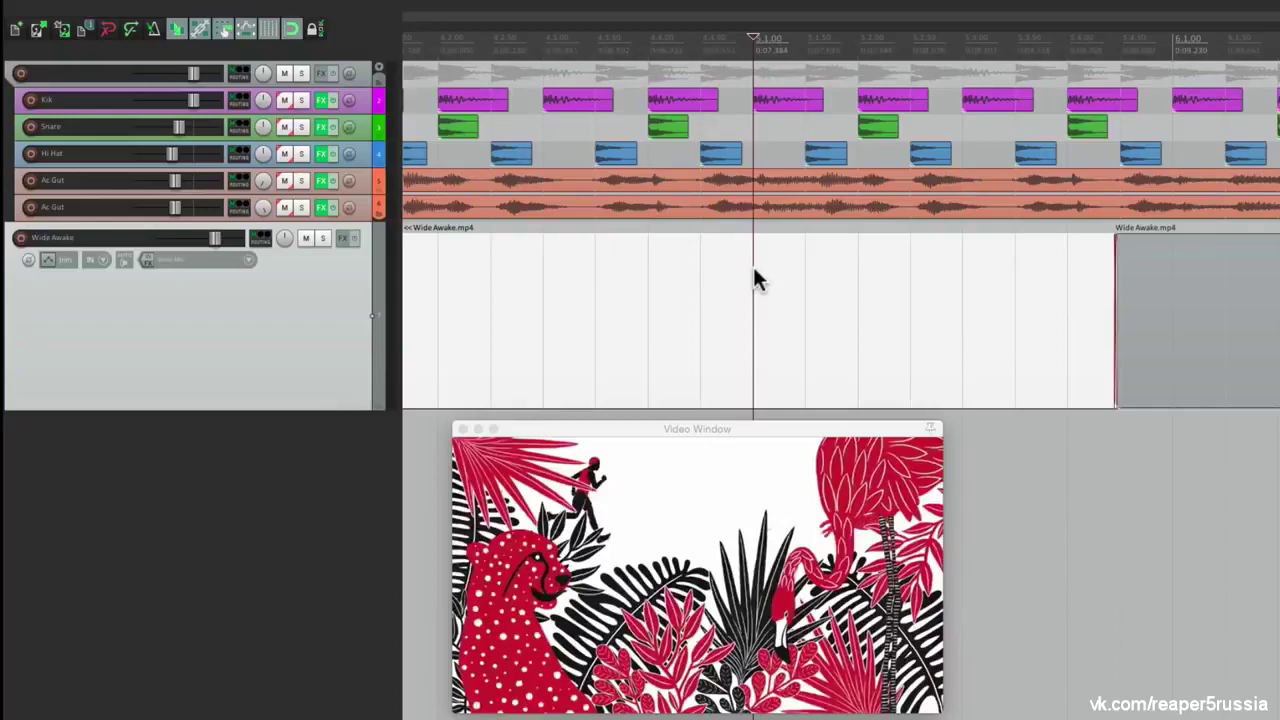
pyautogui.press('s')
pyautogui.press('Delete')
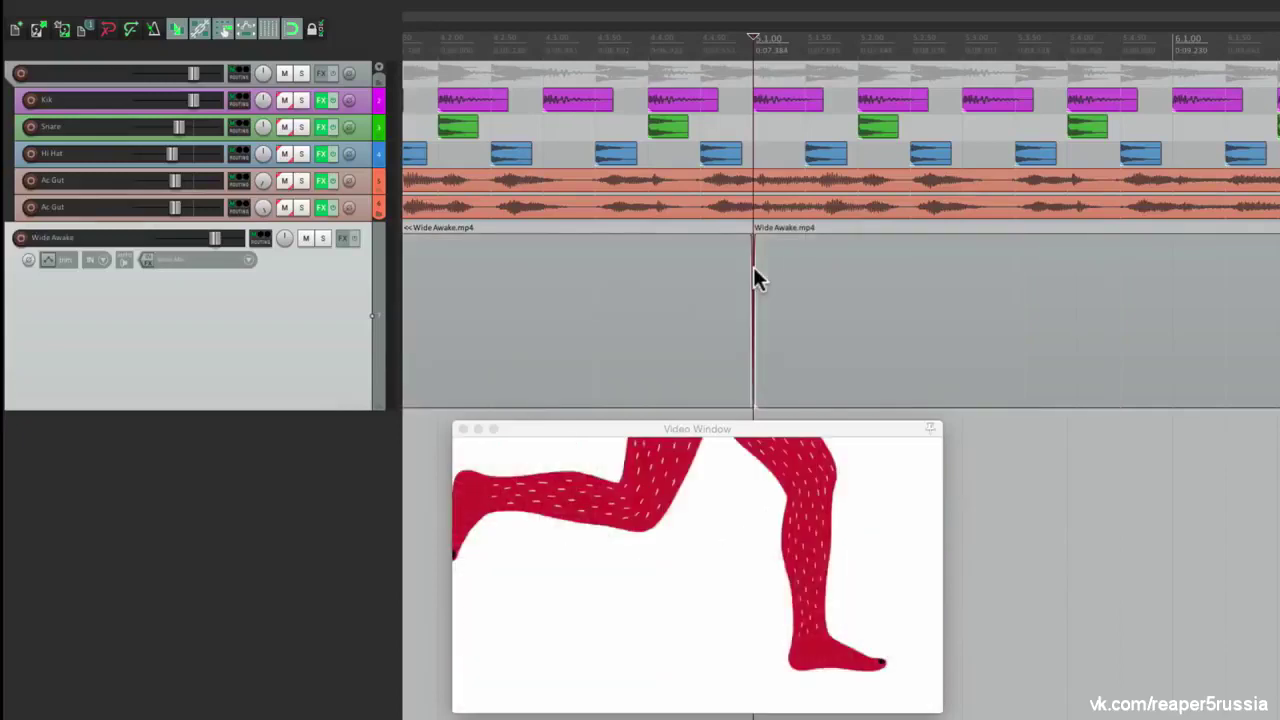
# Play from before 5.1.00, locate the scene change just before 7.4.00, and split the Wide Awake.mp4 item there
pyautogui.click(598, 225)
pyautogui.press('space')
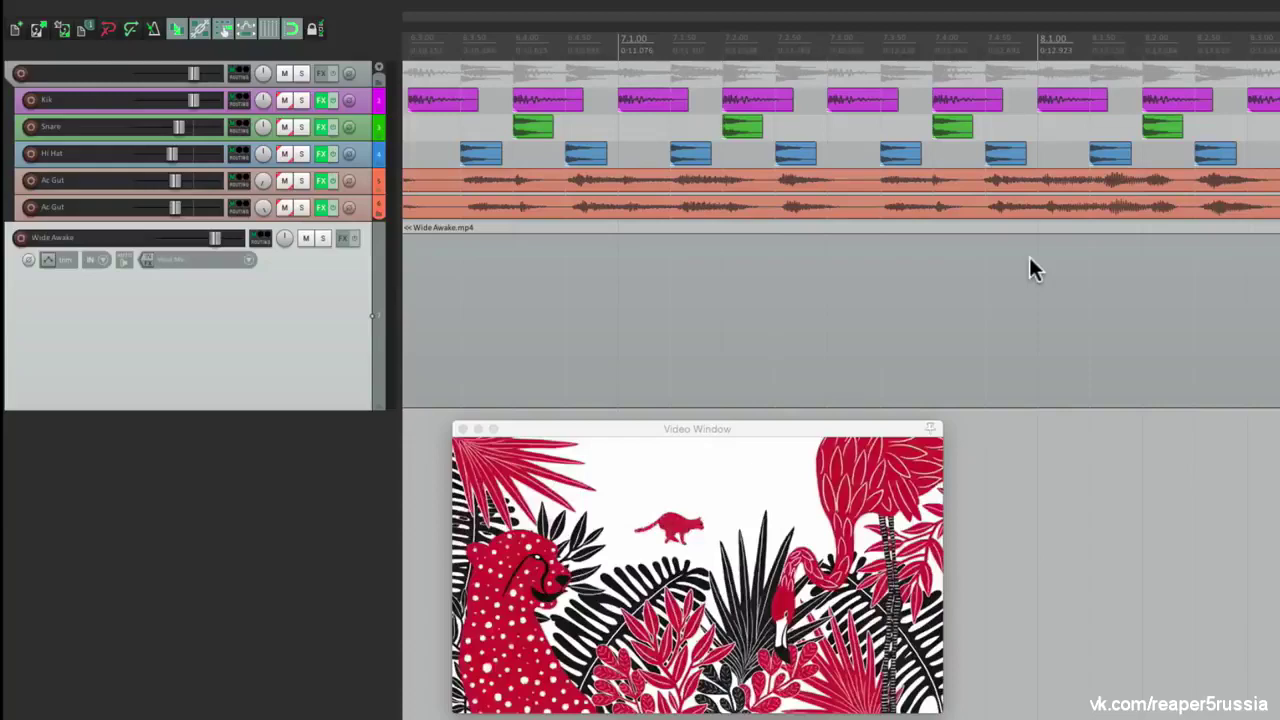
pyautogui.click(851, 40)
pyautogui.click(880, 37)
pyautogui.click(908, 37)
pyautogui.click(904, 35)
pyautogui.click(898, 36)
pyautogui.moveTo(898, 35); pyautogui.dragTo(912, 35)
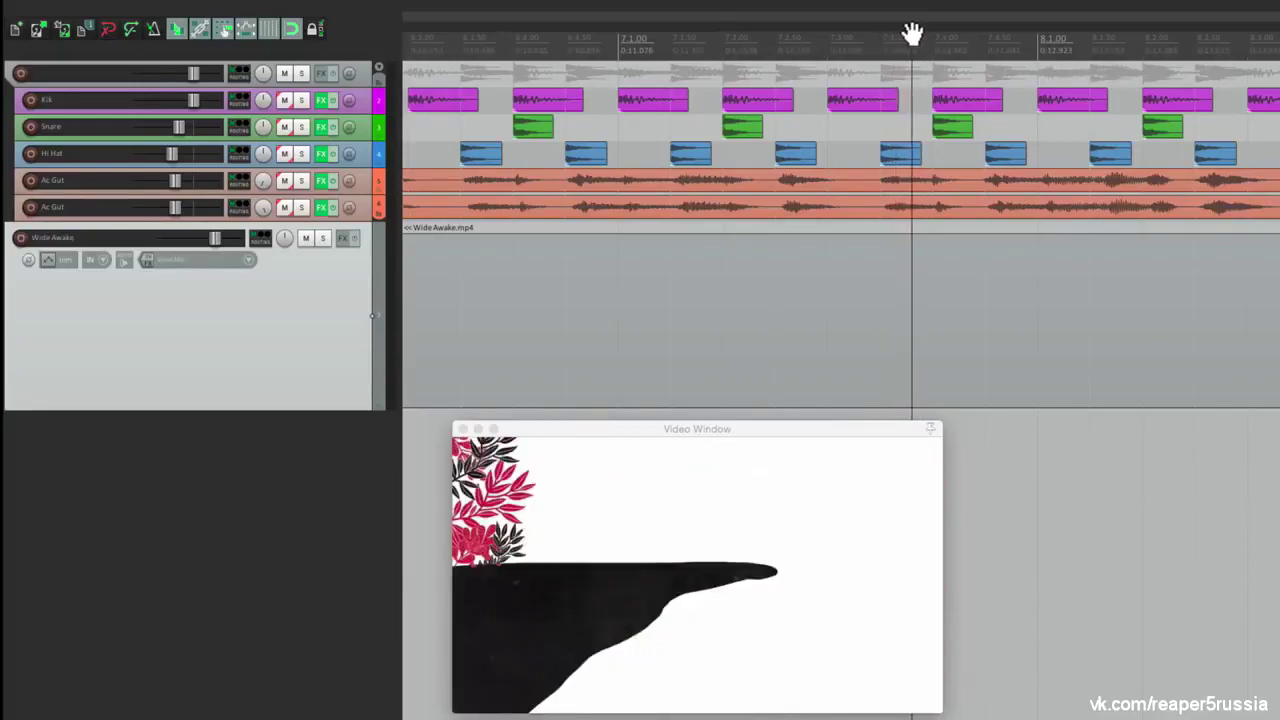
pyautogui.click(967, 281)
pyautogui.press('s')
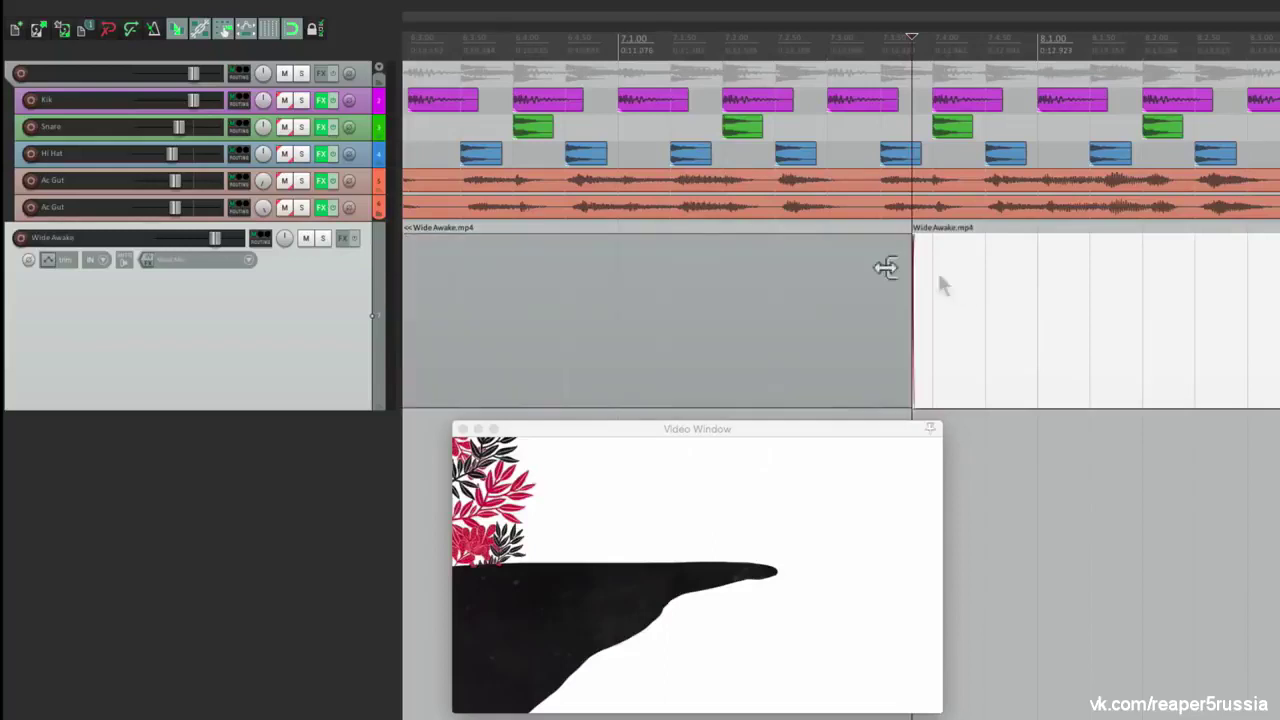
# Split the Wide Awake.mp4 item at 7.1.00 and ripple-delete the piece up to the cliff scene
pyautogui.click(616, 279)
pyautogui.press('s')
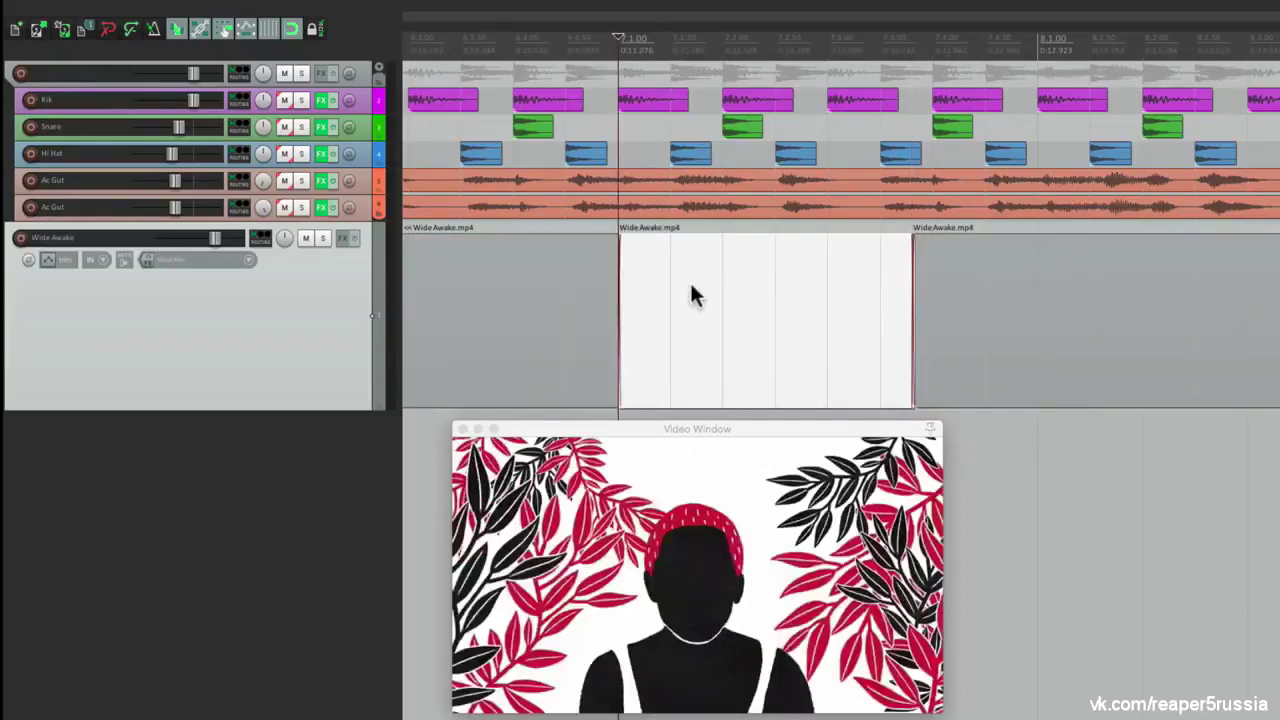
pyautogui.press('Delete')
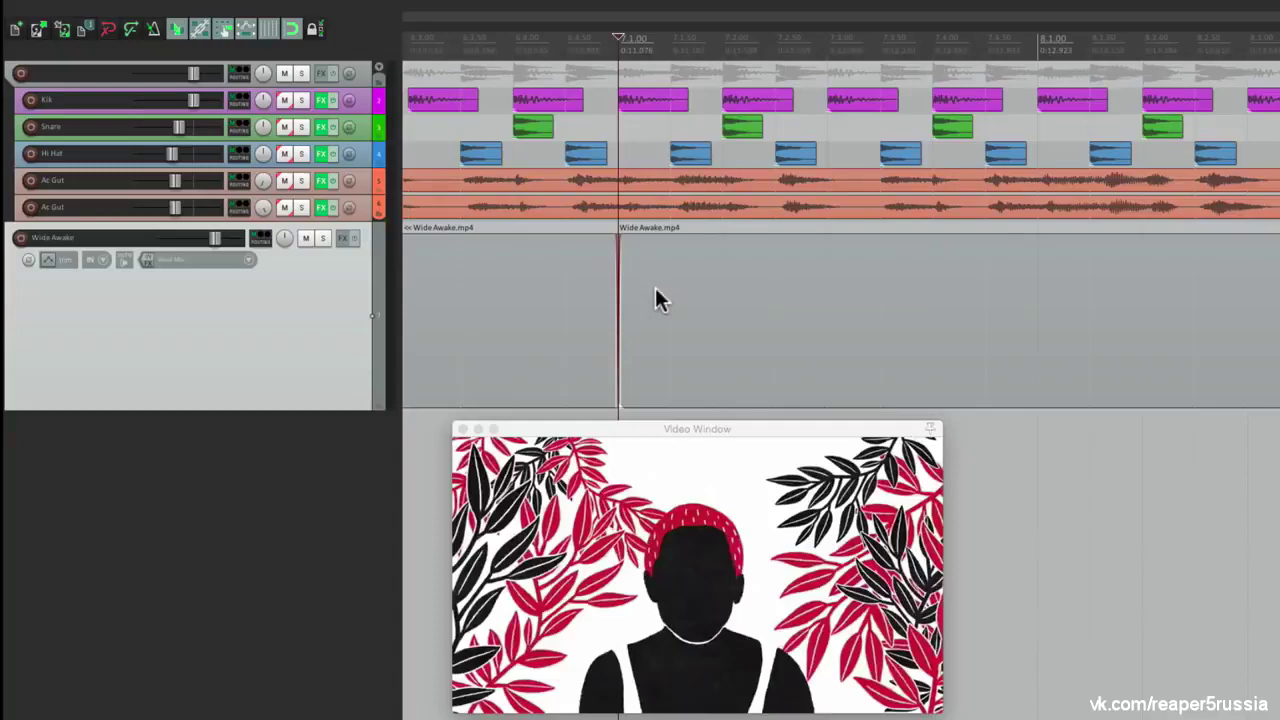
# Play the edited video from just before 7.1.00 and again from near the project start to review all the cuts
pyautogui.scroll(-3, 655, 287)
pyautogui.hscroll(-2, 603, 237)
pyautogui.click(602, 224)
pyautogui.press('space')
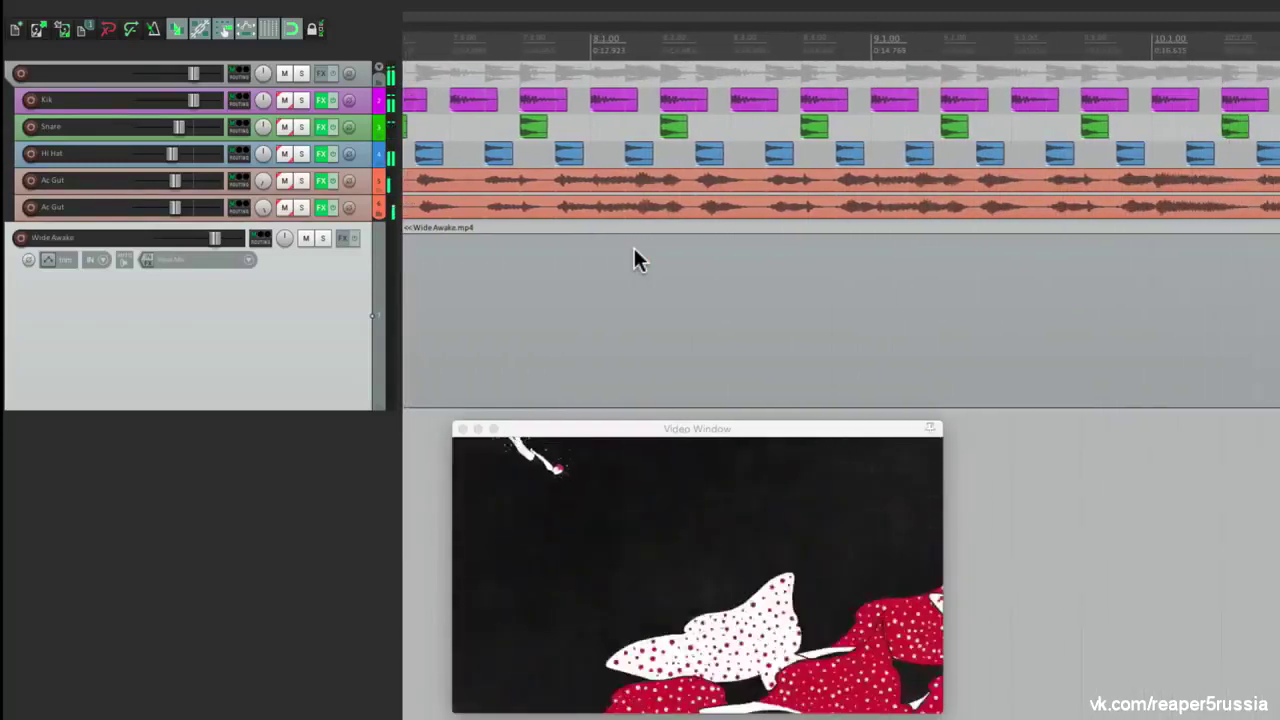
pyautogui.scroll(-3, 634, 249)
pyautogui.scroll(-5, 659, 322)
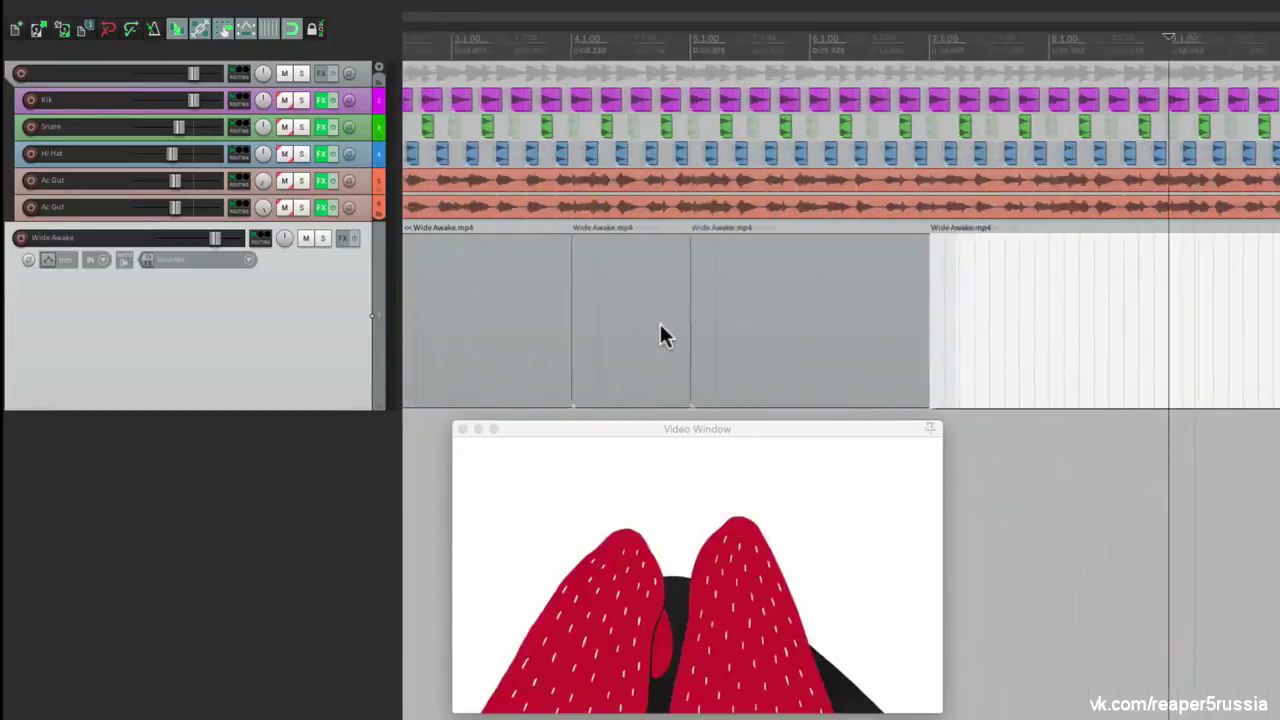
pyautogui.click(427, 299)
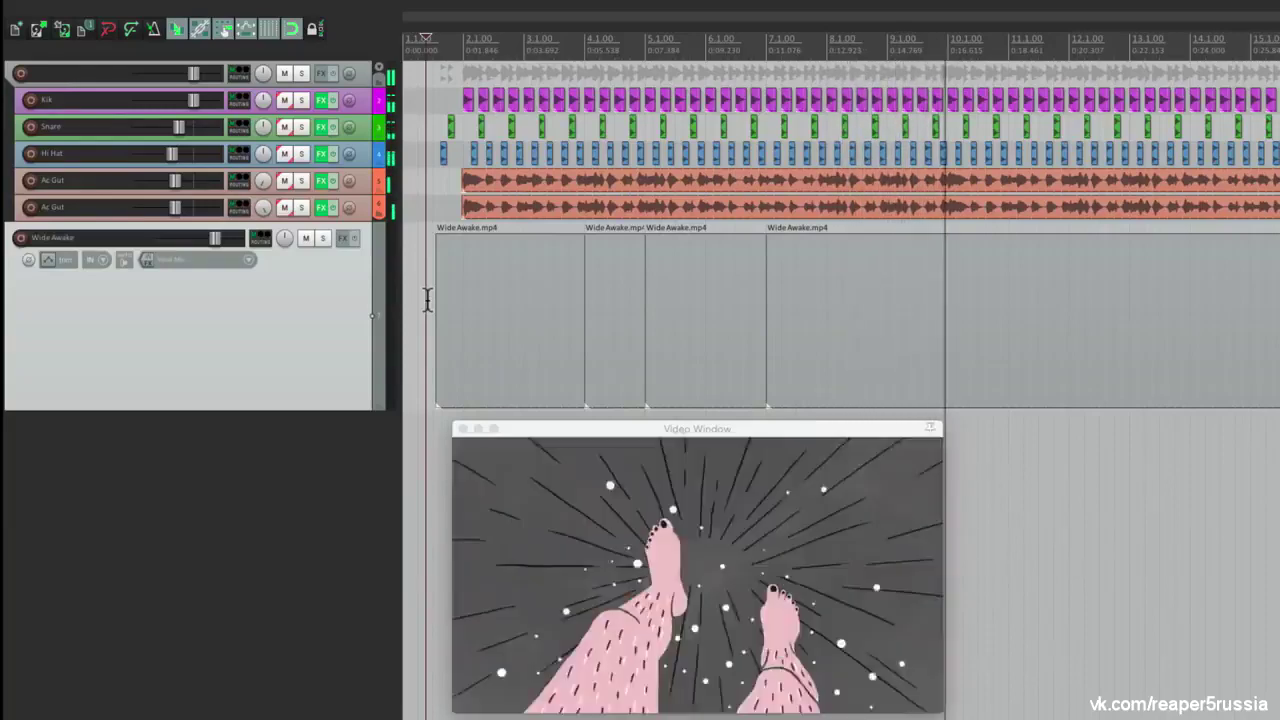
pyautogui.press('space')
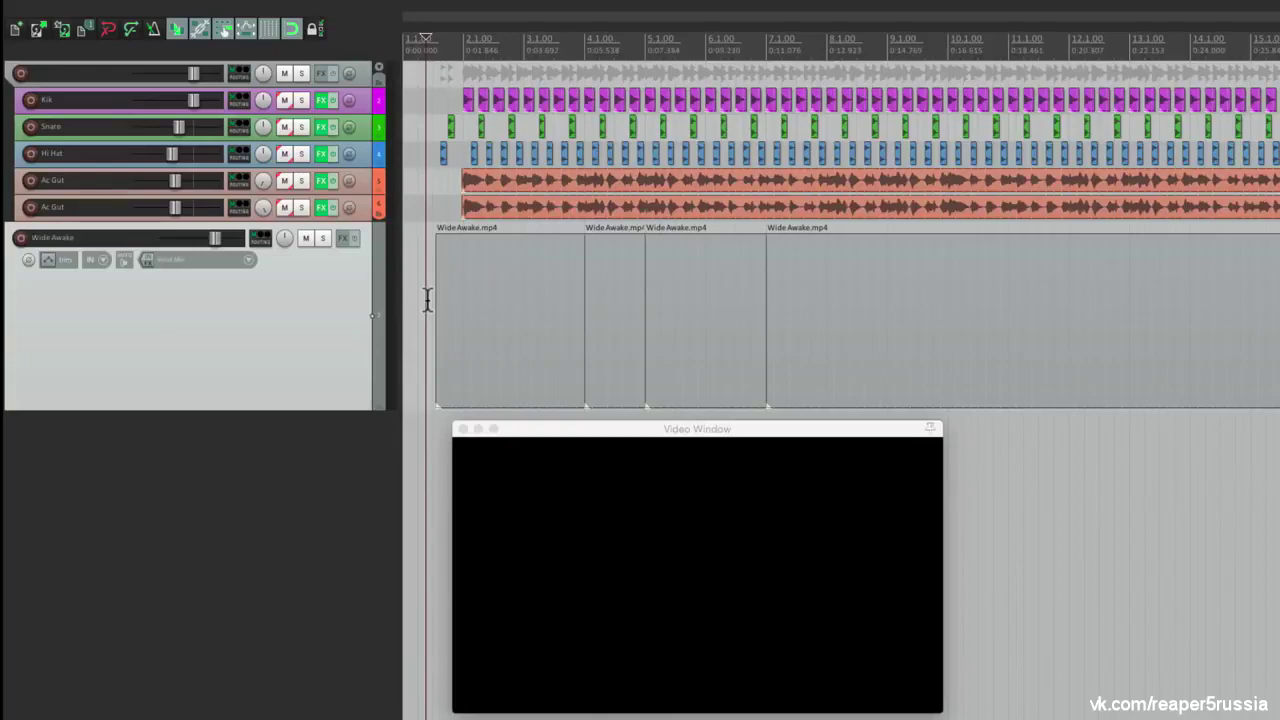
# Try a long crossfade at the 4.1.00 cut by extending the following item earlier, play it, and restore the short overlap
pyautogui.scroll(4, 596, 303)
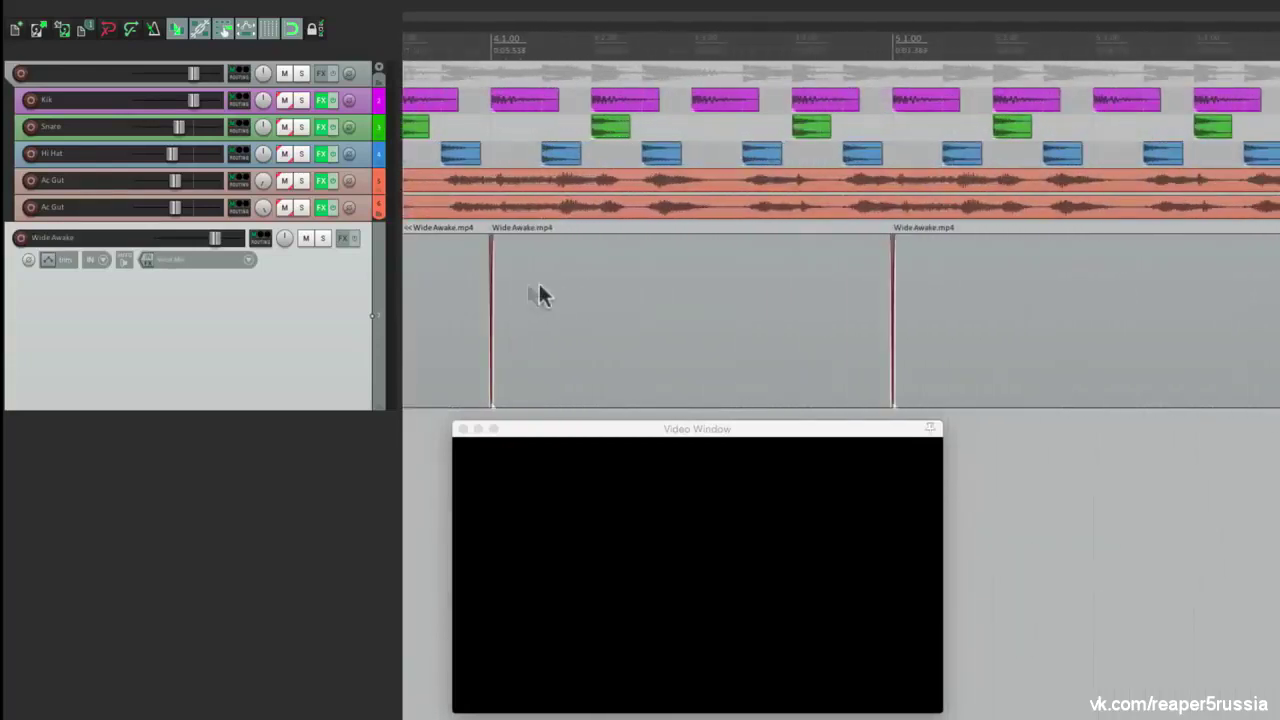
pyautogui.scroll(3, 484, 314)
pyautogui.scroll(3, 632, 317)
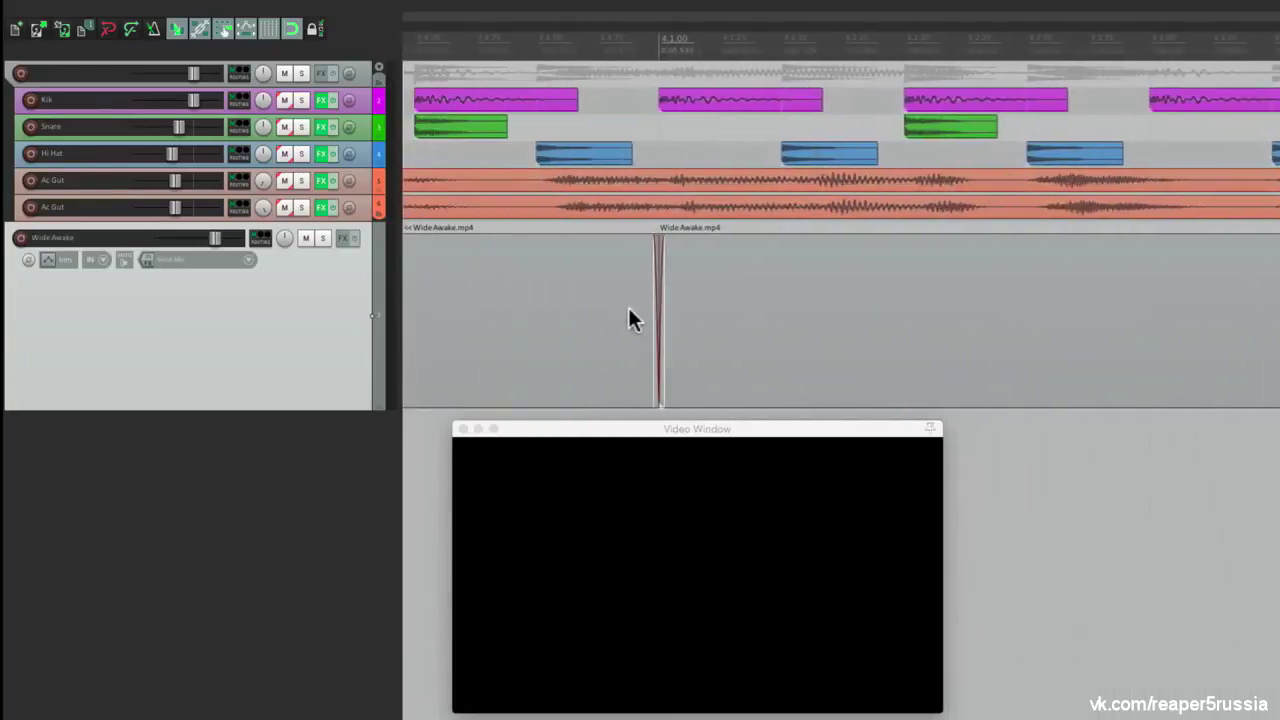
pyautogui.moveTo(760, 331); pyautogui.dragTo(552, 329)
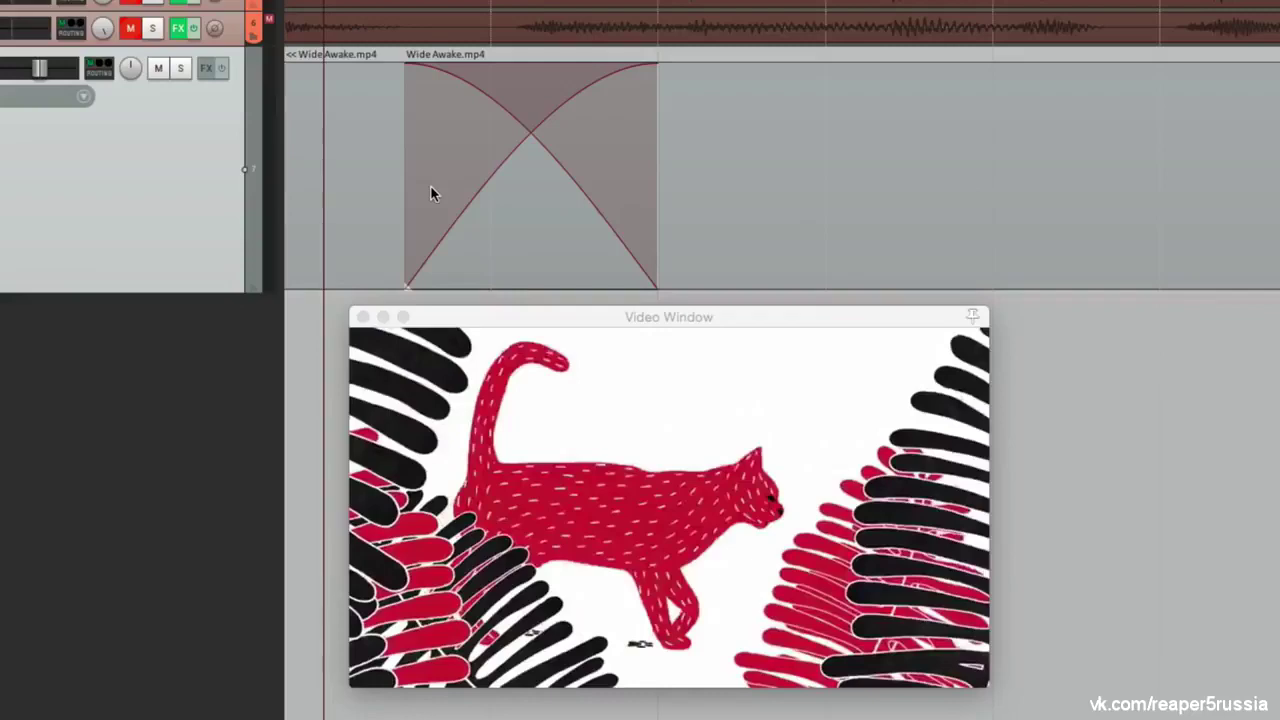
pyautogui.press('space')
pyautogui.press('space')
pyautogui.moveTo(405, 152); pyautogui.dragTo(650, 187)
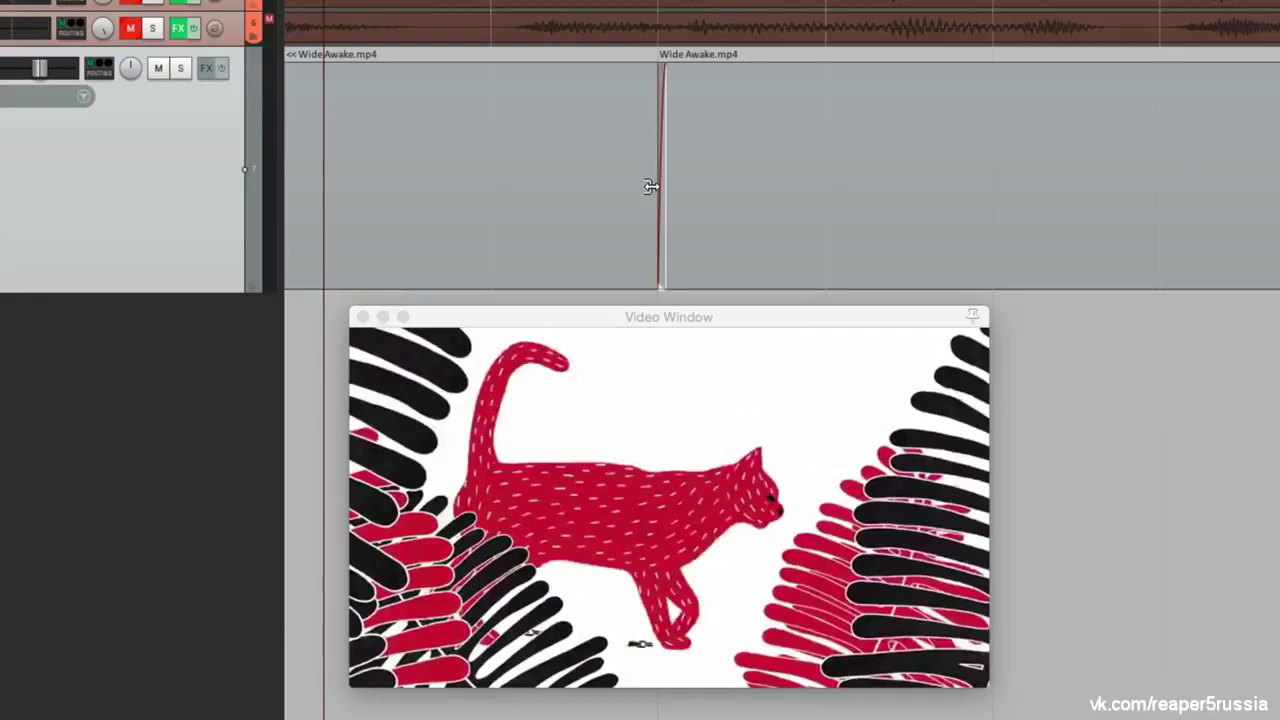
pyautogui.moveTo(645, 192); pyautogui.dragTo(640, 191)
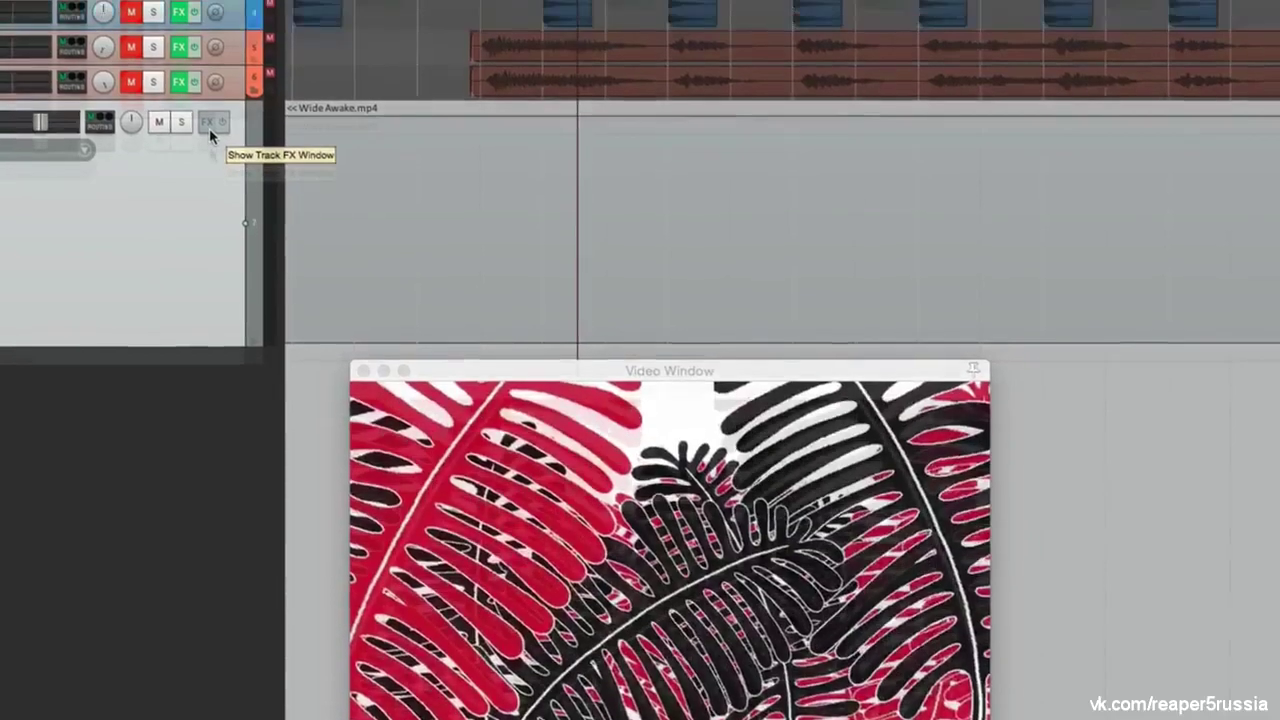
# Add the Video processor effect to the Wide Awake track and load its Track opacity/zoom/pan preset
pyautogui.click(207, 70)
pyautogui.click(395, 609)
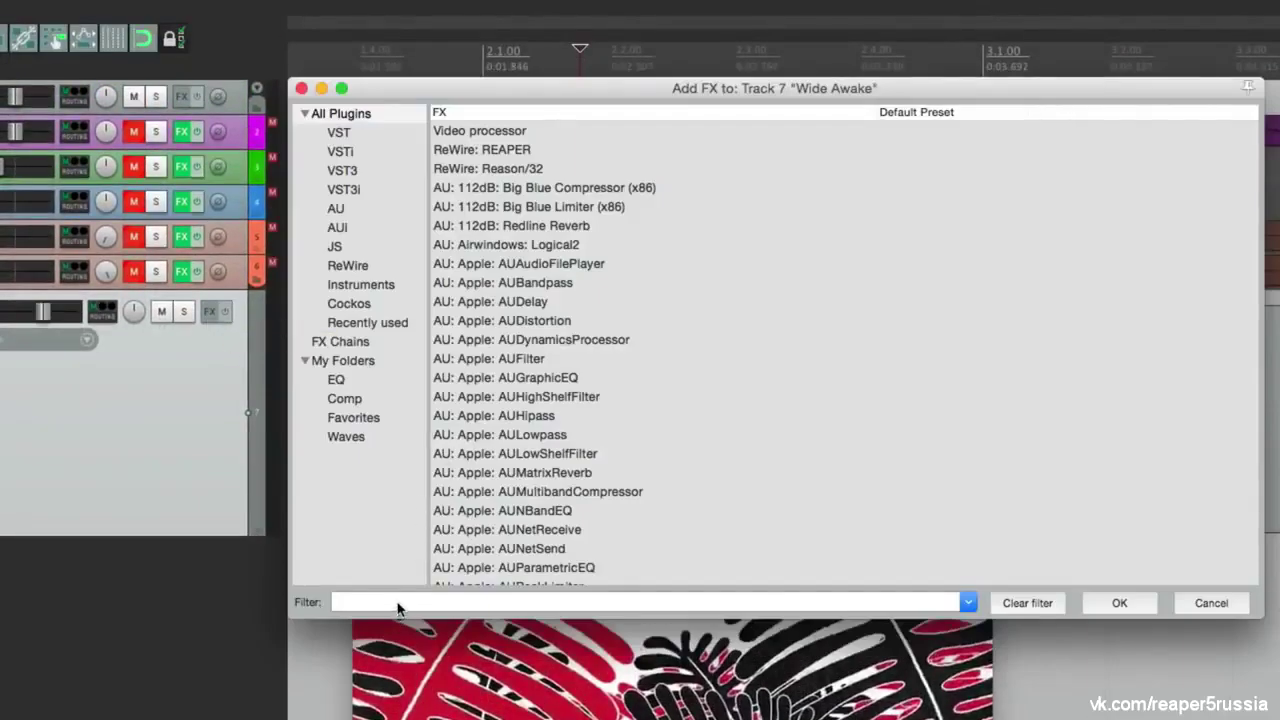
pyautogui.write('video')
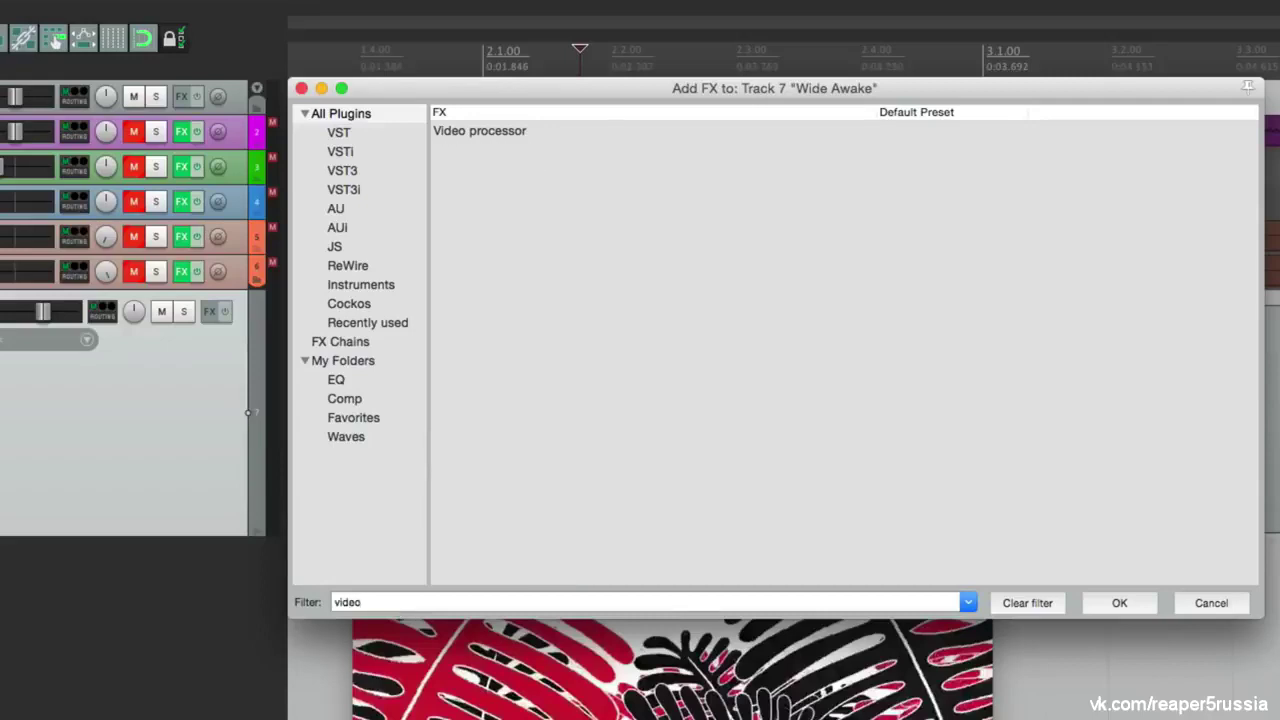
pyautogui.doubleClick(539, 137)
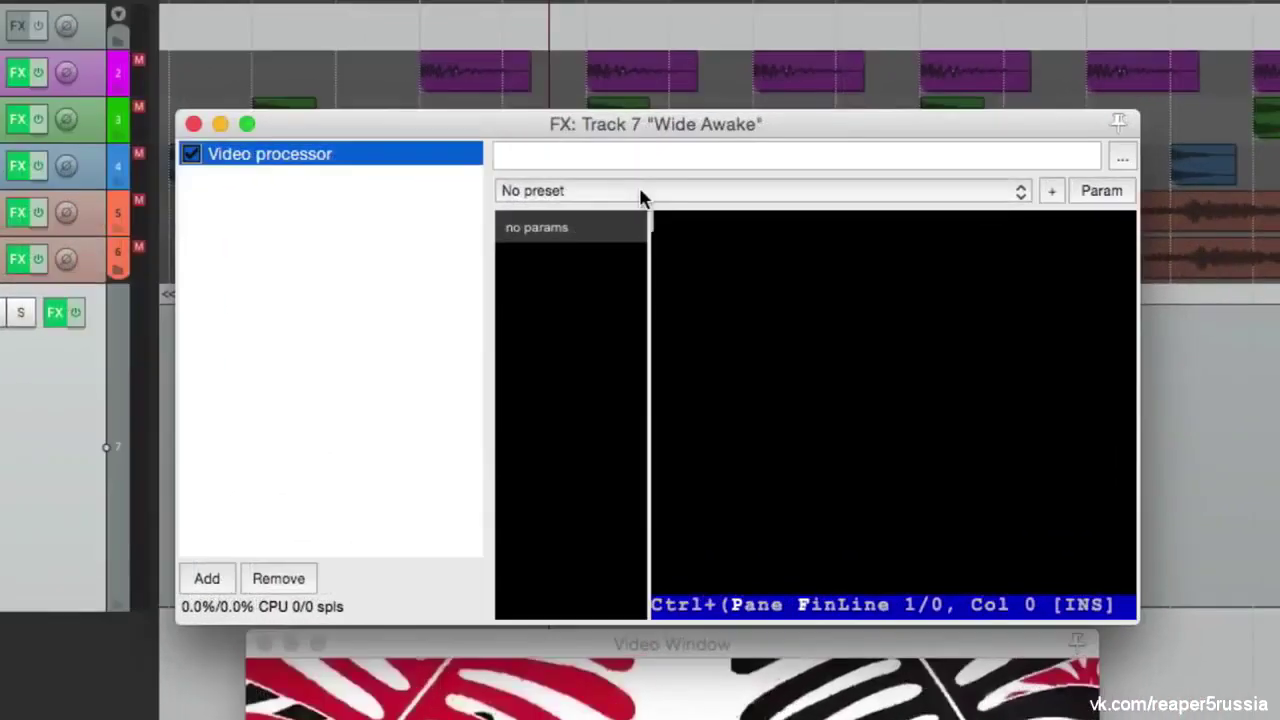
pyautogui.click(886, 224)
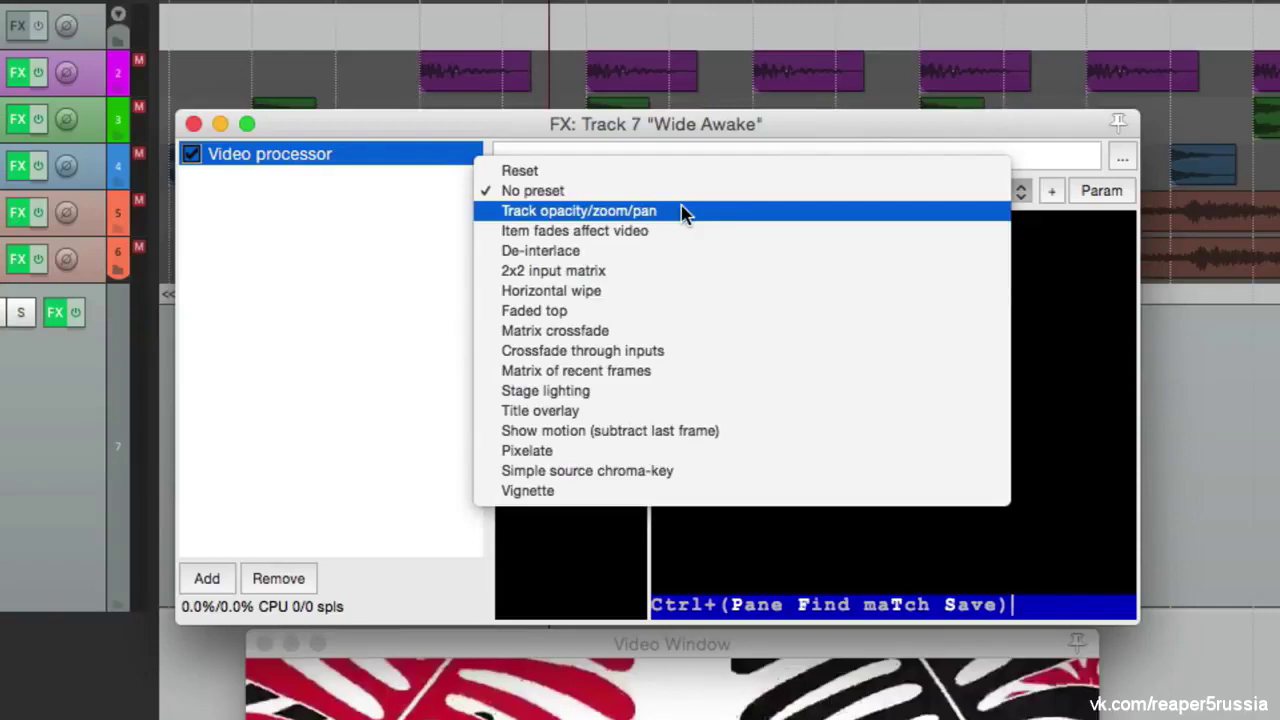
pyautogui.click(684, 212)
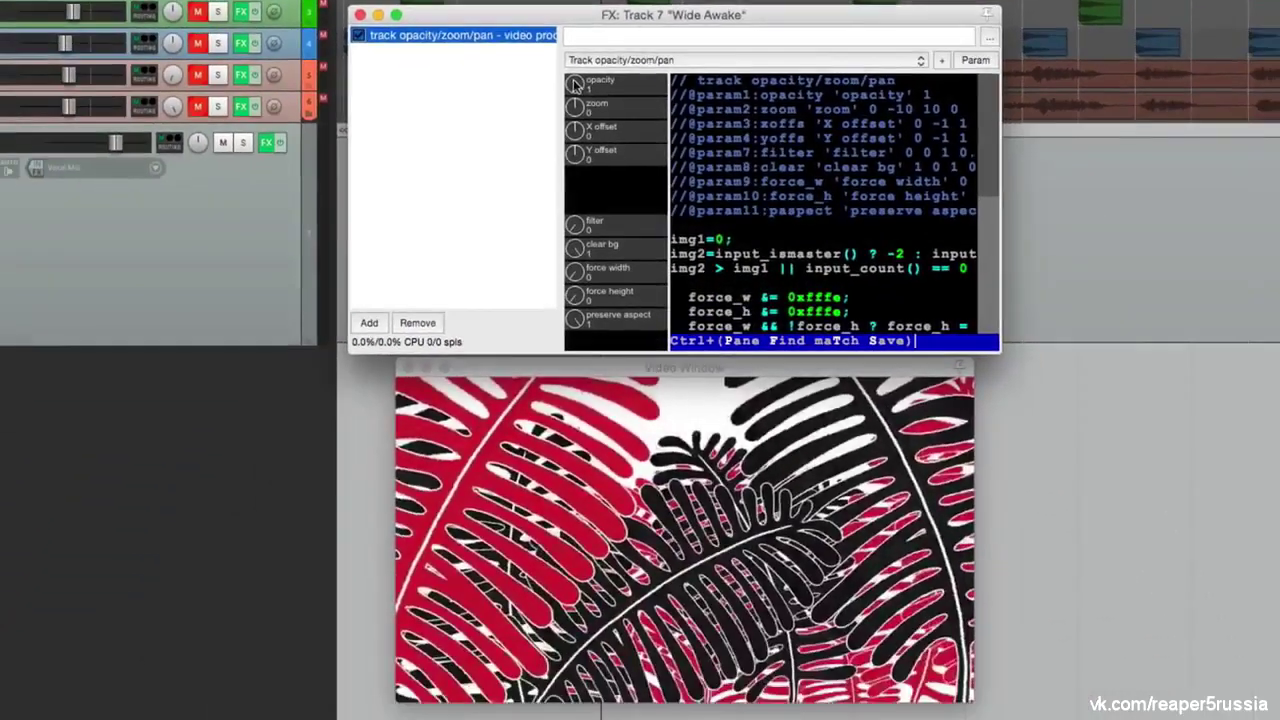
# Try the opacity control, zoom 0.6, X offset 0.2 and Y offset 0.01, and reset the controls to their defaults
pyautogui.moveTo(510, 228); pyautogui.dragTo(500, 400)
pyautogui.moveTo(568, 200); pyautogui.dragTo(634, 171)
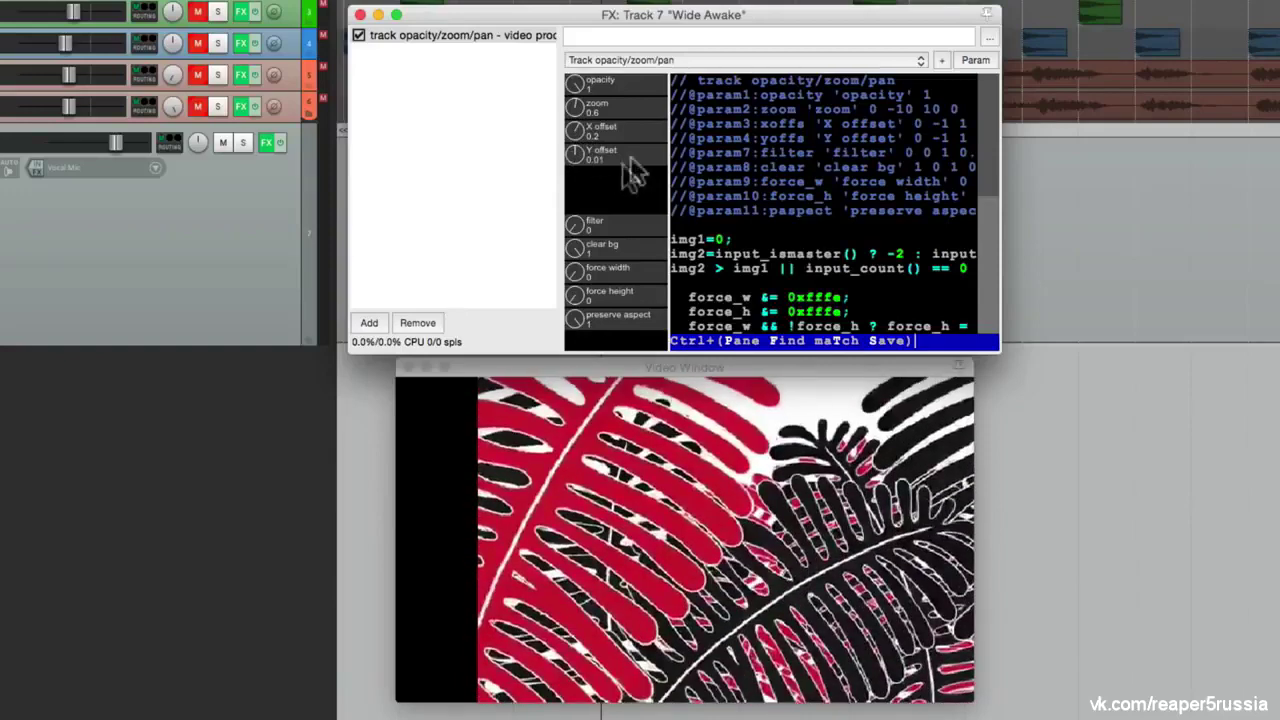
pyautogui.doubleClick(574, 102)
pyautogui.doubleClick(580, 138)
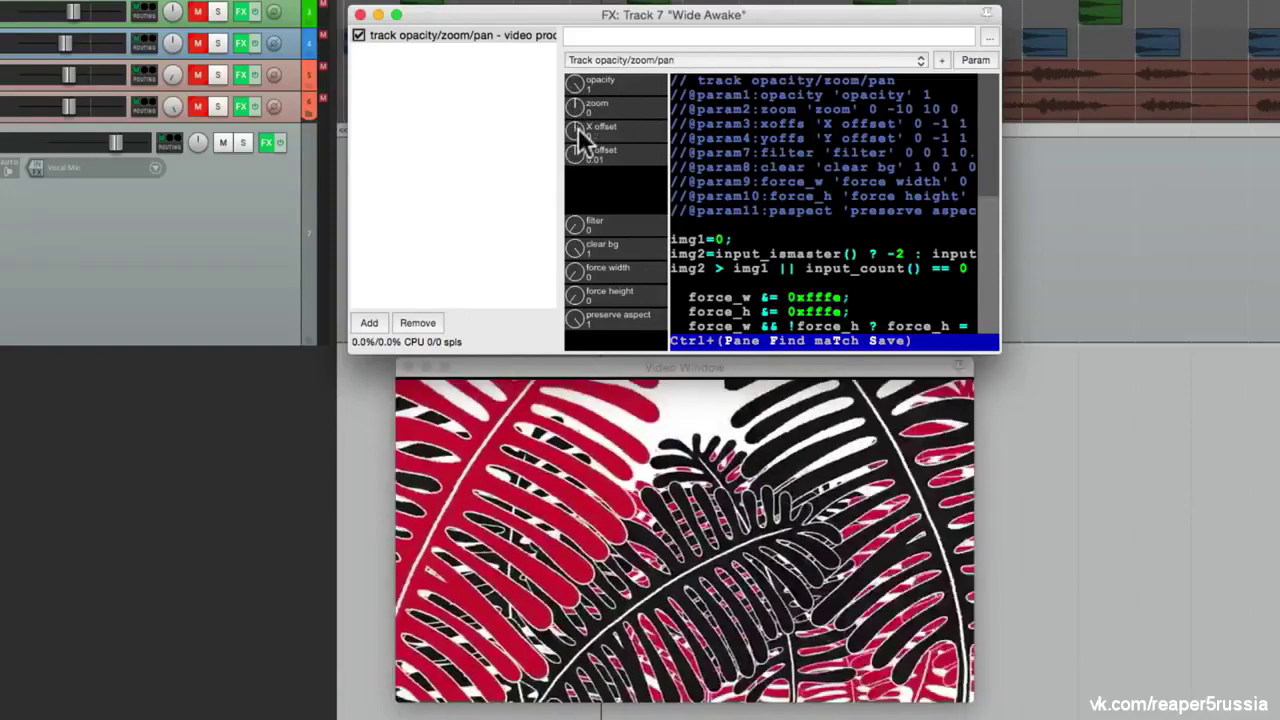
pyautogui.doubleClick(575, 153)
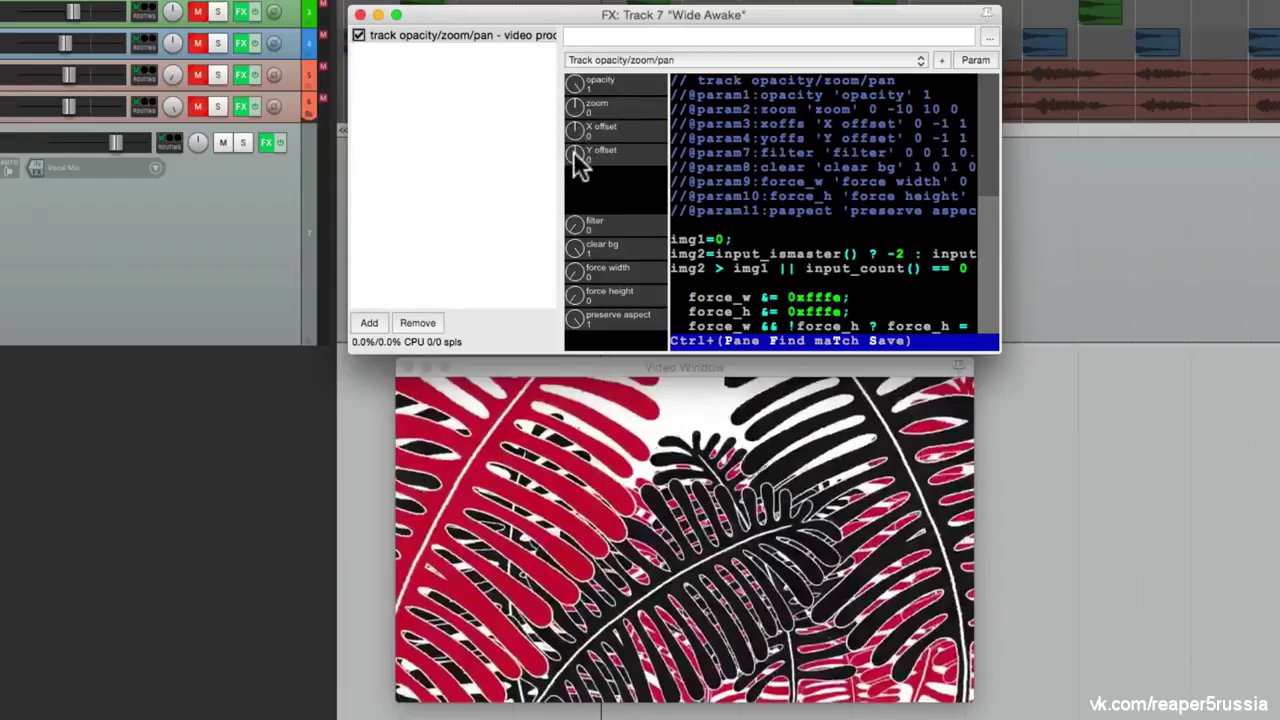
# Try the Horizontal wipe and Faded top presets of the Video processor, comparing Faded top with the effect bypassed
pyautogui.click(631, 60)
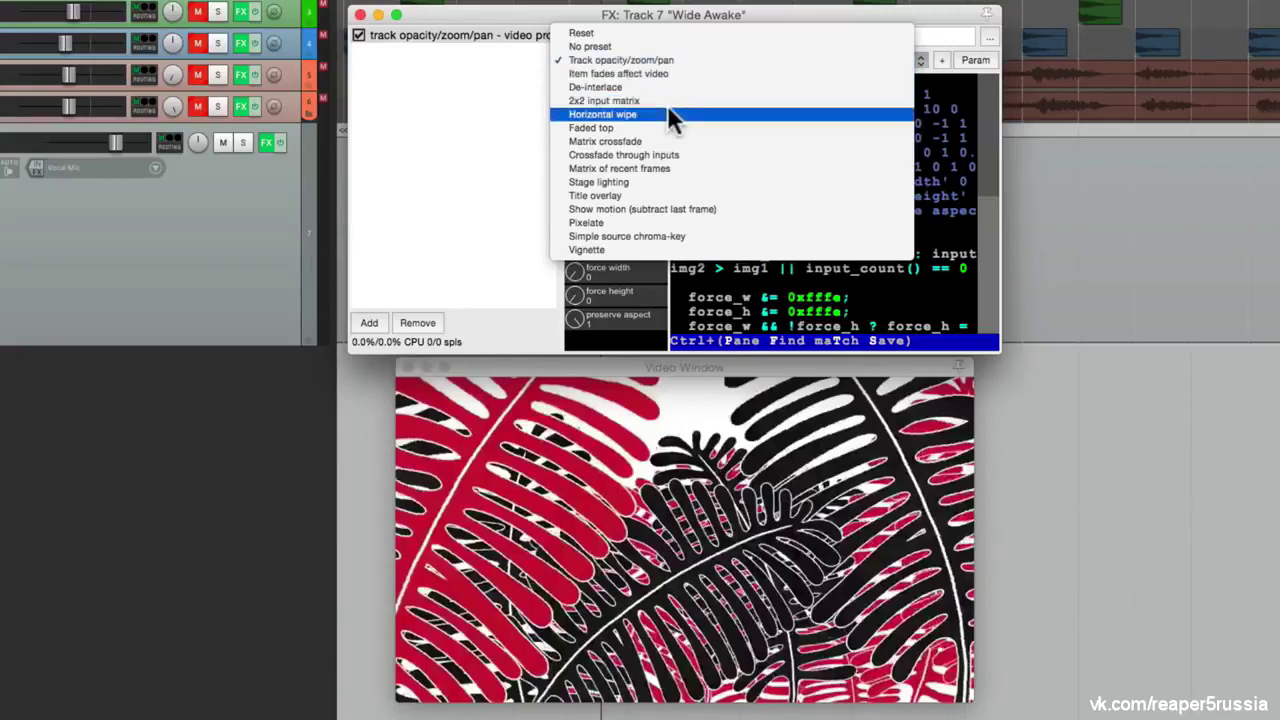
pyautogui.click(667, 114)
pyautogui.moveTo(578, 100); pyautogui.dragTo(548, 2)
pyautogui.click(604, 58)
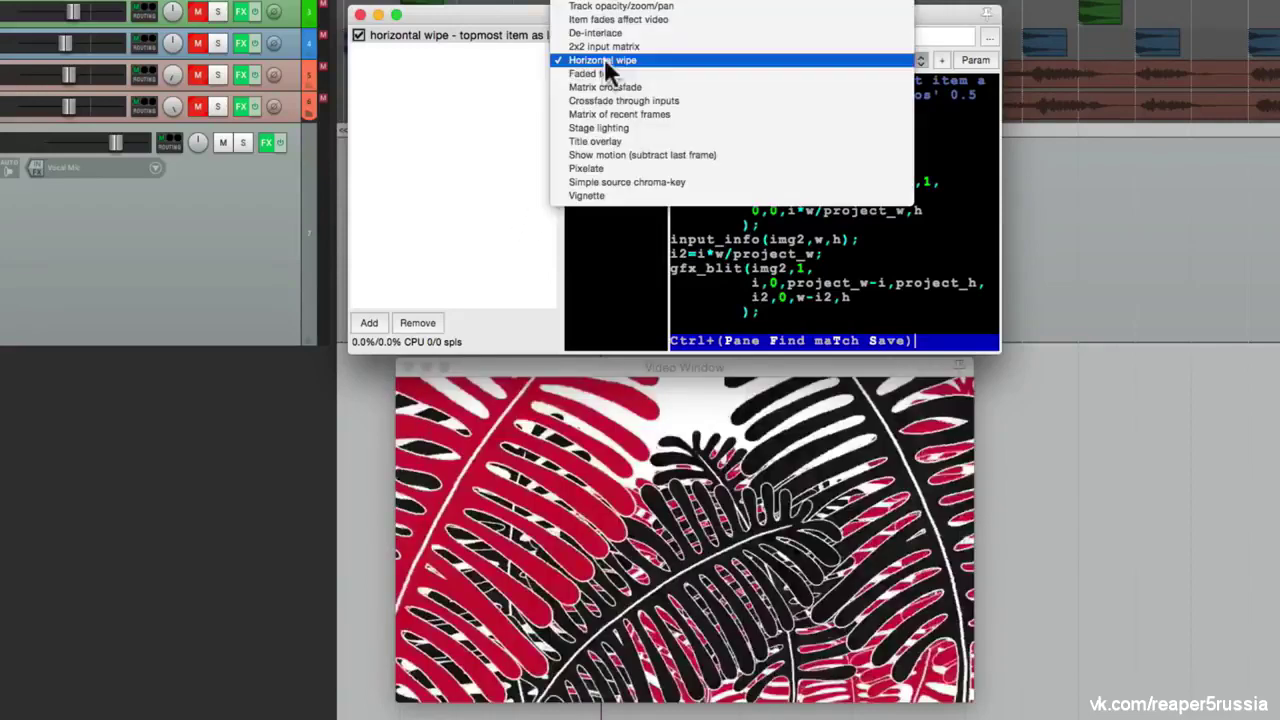
pyautogui.click(624, 74)
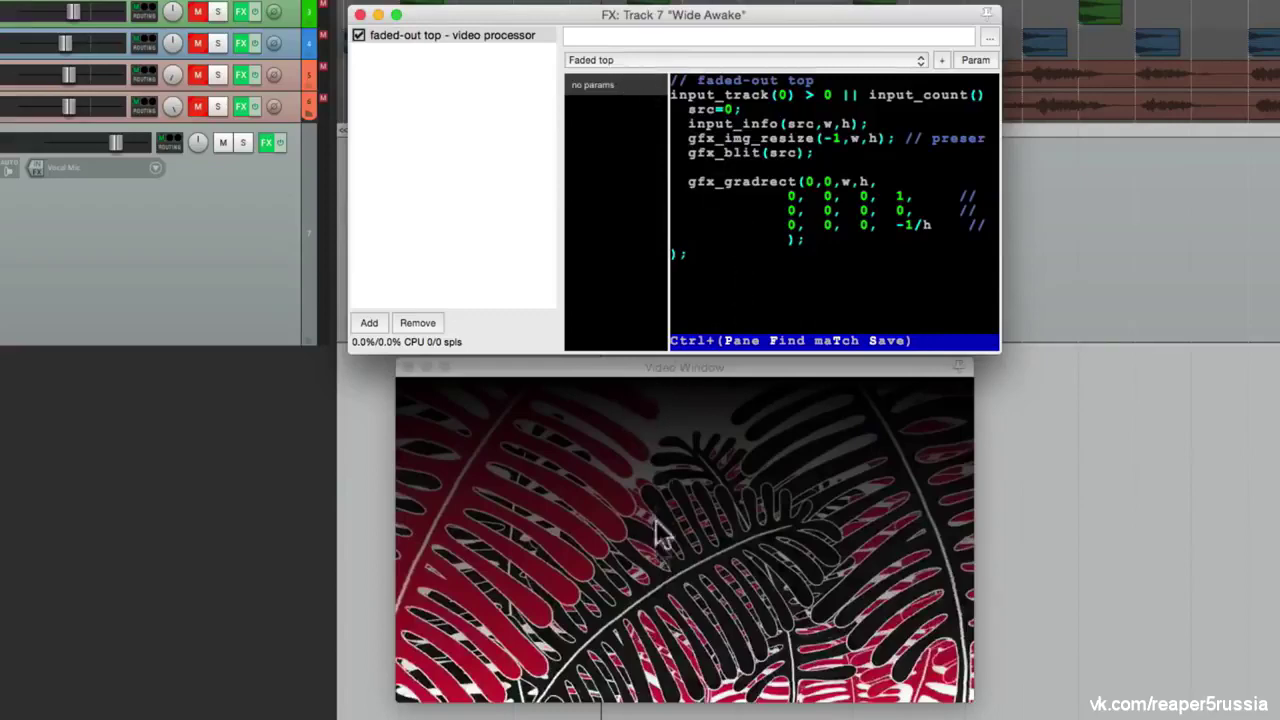
pyautogui.click(358, 35)
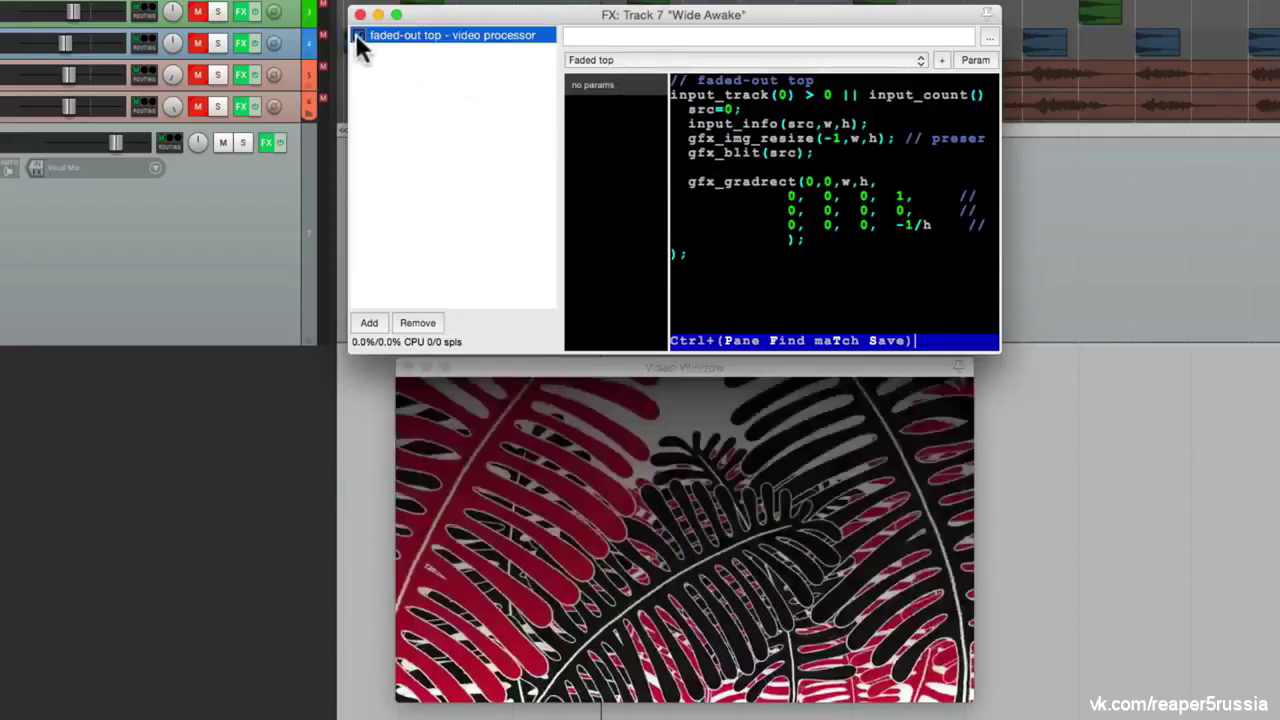
pyautogui.click(358, 35)
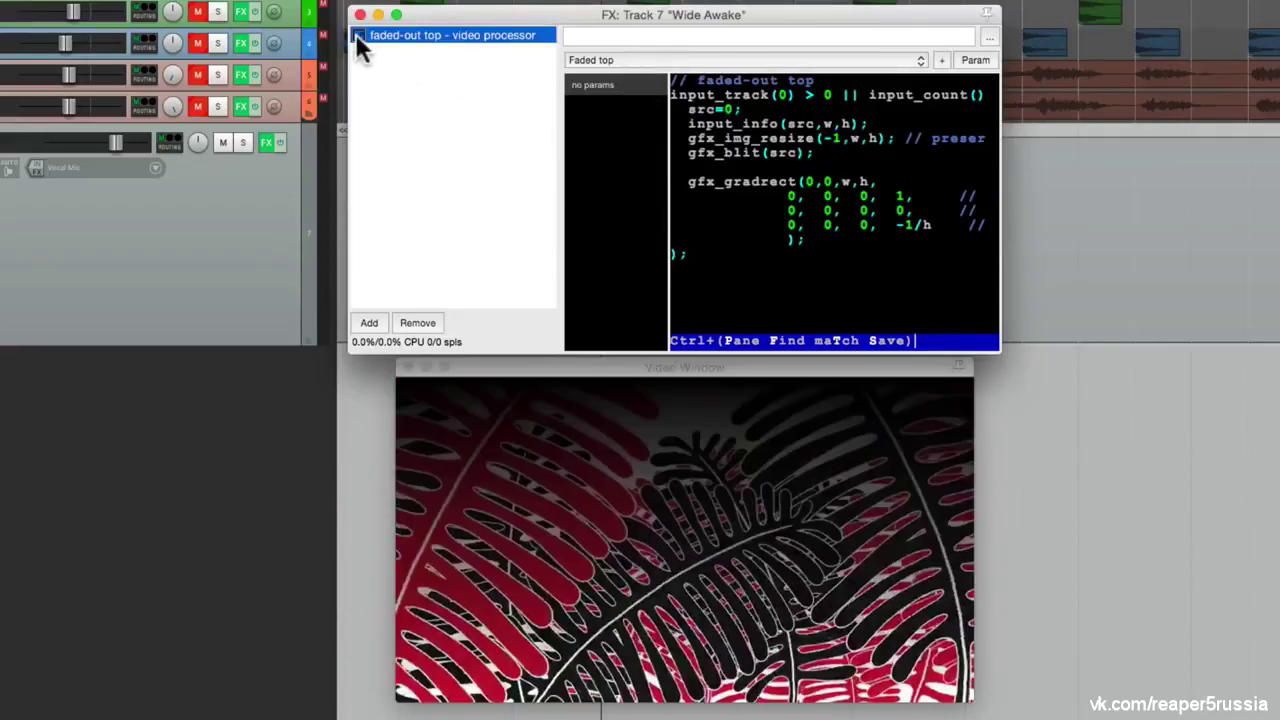
# Try the Matrix of recent frames preset with its scale at 0.32 and at 0.2
pyautogui.click(619, 60)
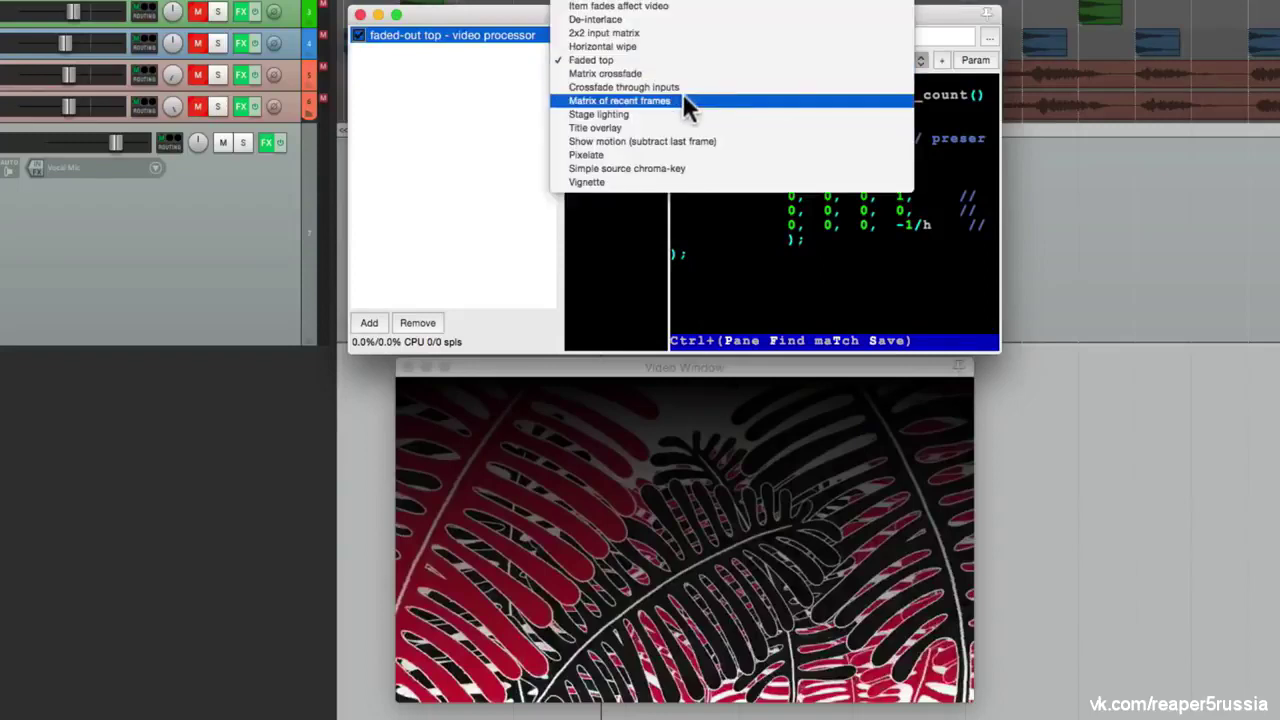
pyautogui.click(684, 101)
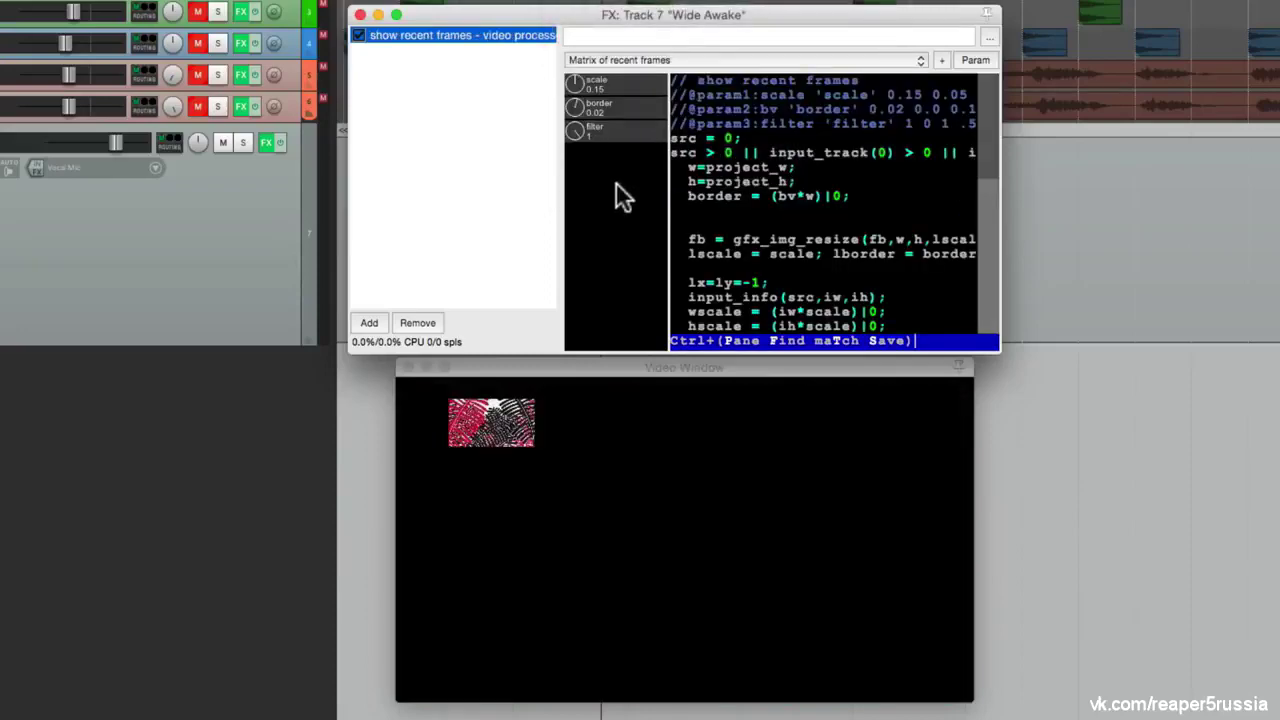
pyautogui.moveTo(569, 93); pyautogui.dragTo(577, 68)
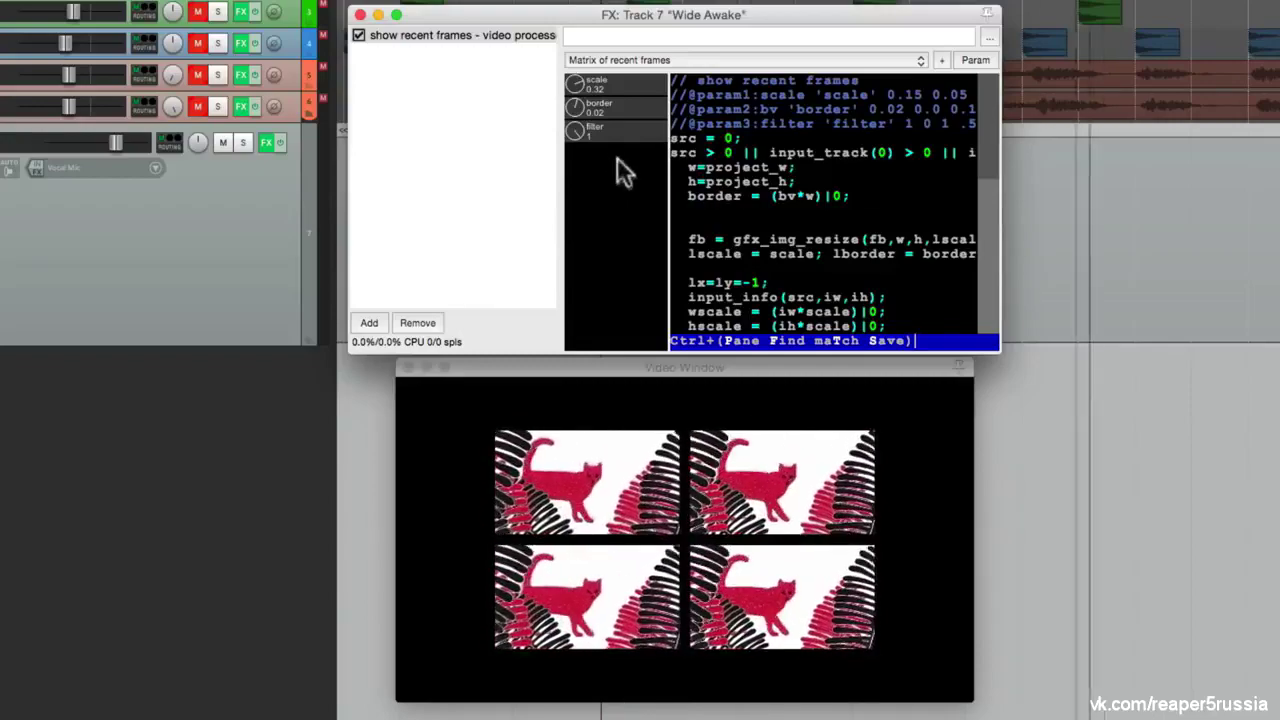
pyautogui.moveTo(575, 86); pyautogui.dragTo(588, 140)
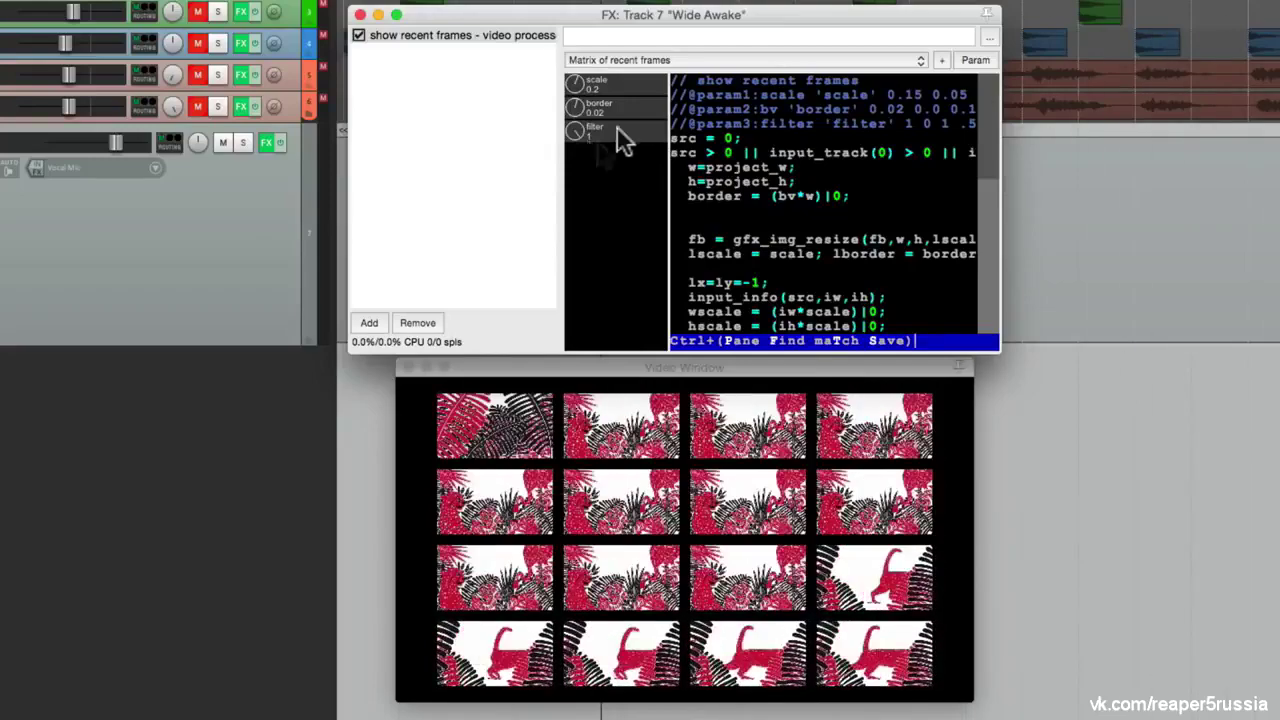
# Try the Stage lighting preset and vary its controls to preview the coloured lighting on the video
pyautogui.click(632, 61)
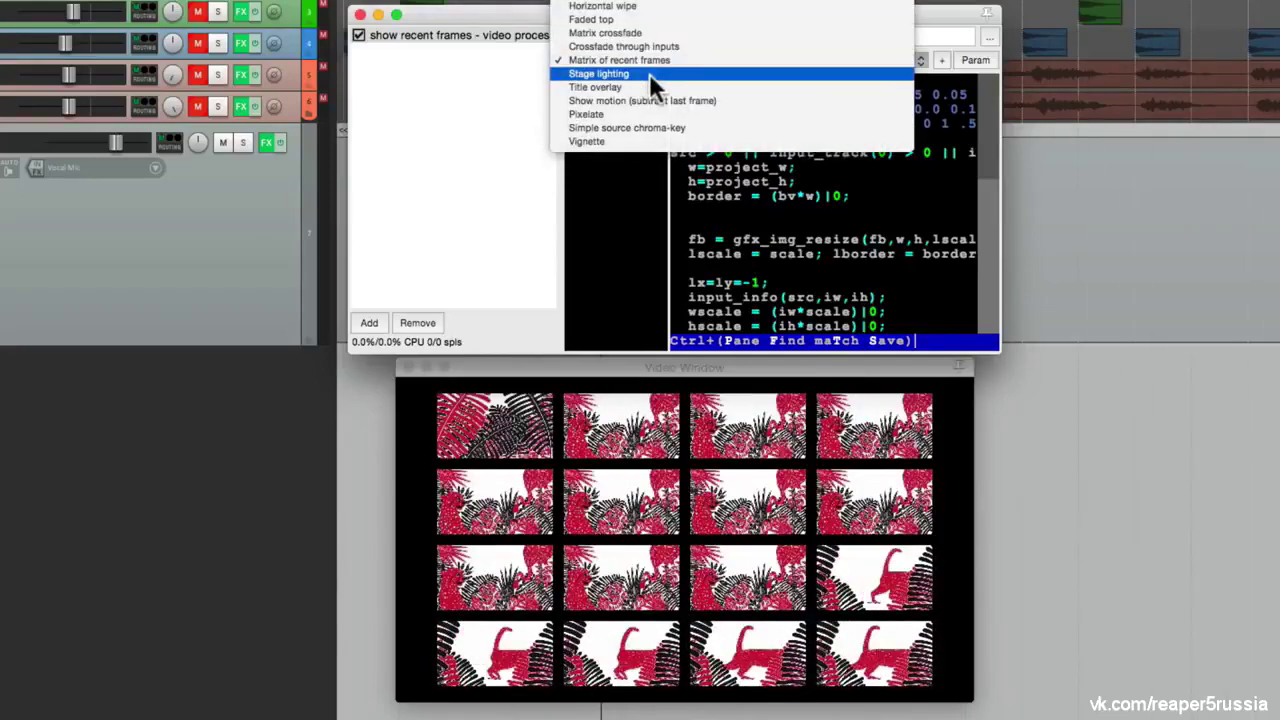
pyautogui.click(649, 73)
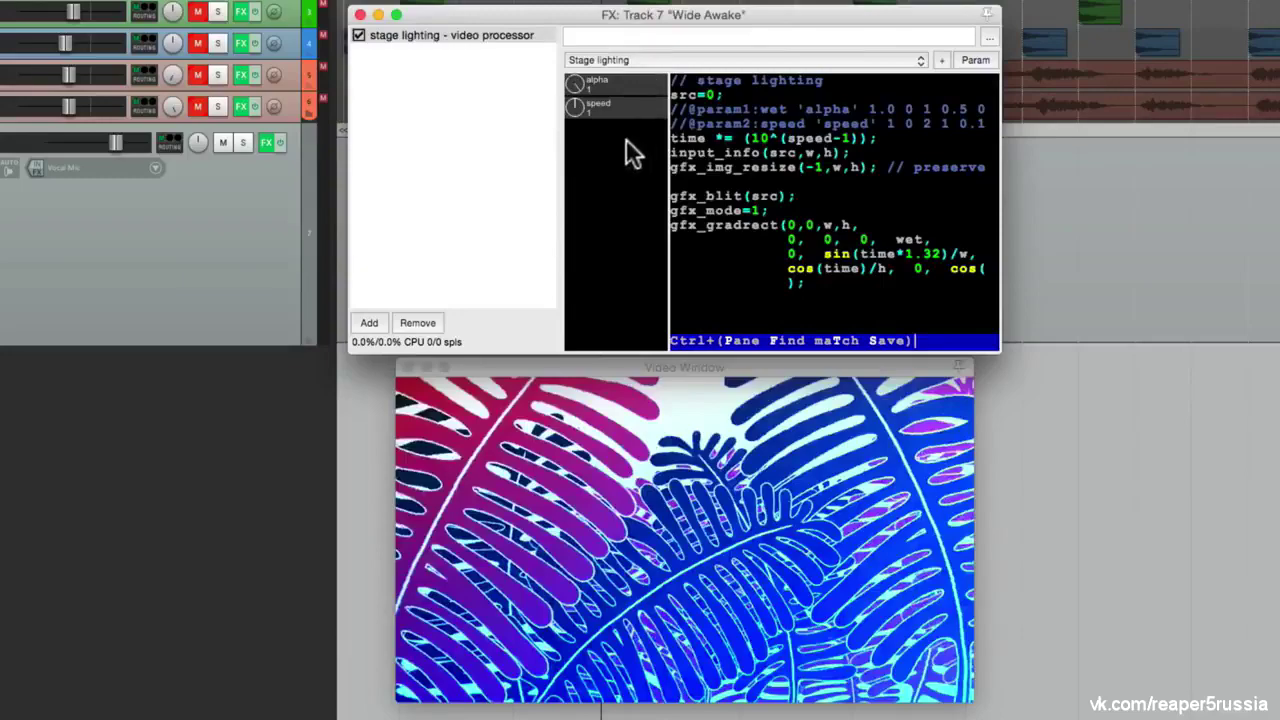
pyautogui.moveTo(575, 86)
pyautogui.mouseDown()
pyautogui.moveTo(571, 137)
pyautogui.moveTo(575, 88)
pyautogui.mouseUp()
pyautogui.scroll(4, 578, 102)
# Load the Title overlay preset, replace its title text with "Good Morning", widen the effect window, and save the code
pyautogui.click(655, 57)
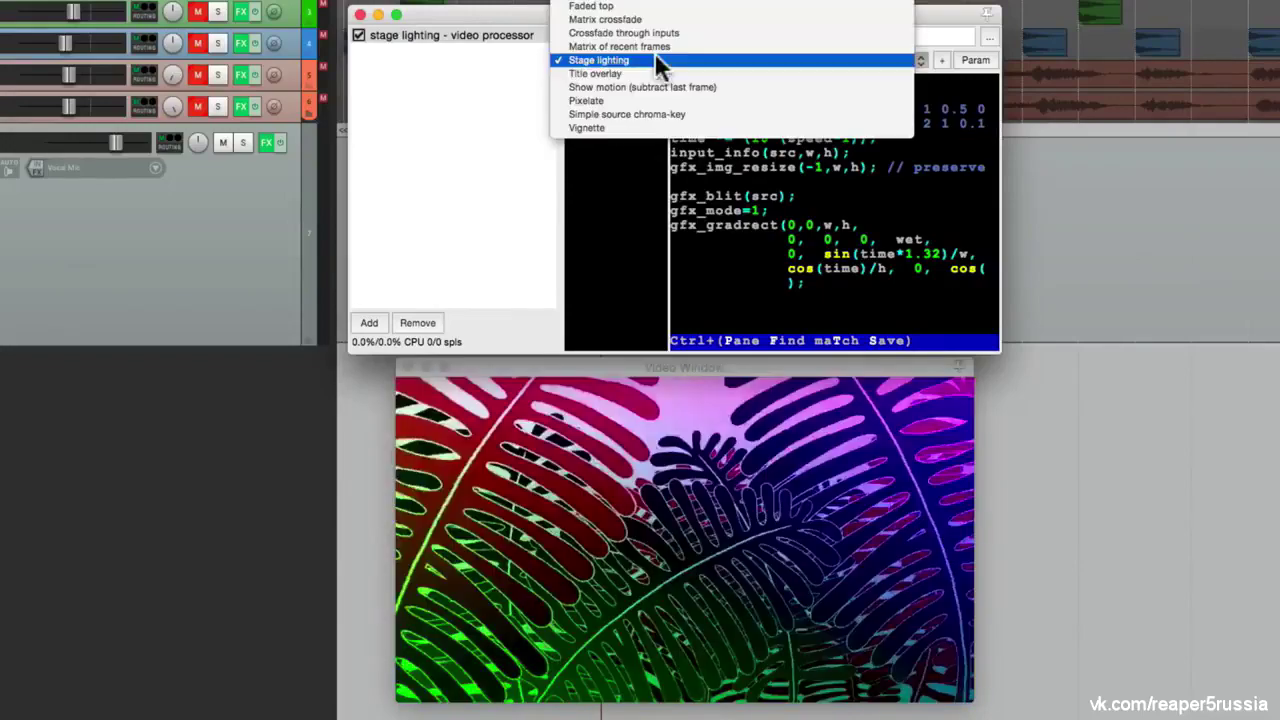
pyautogui.click(663, 72)
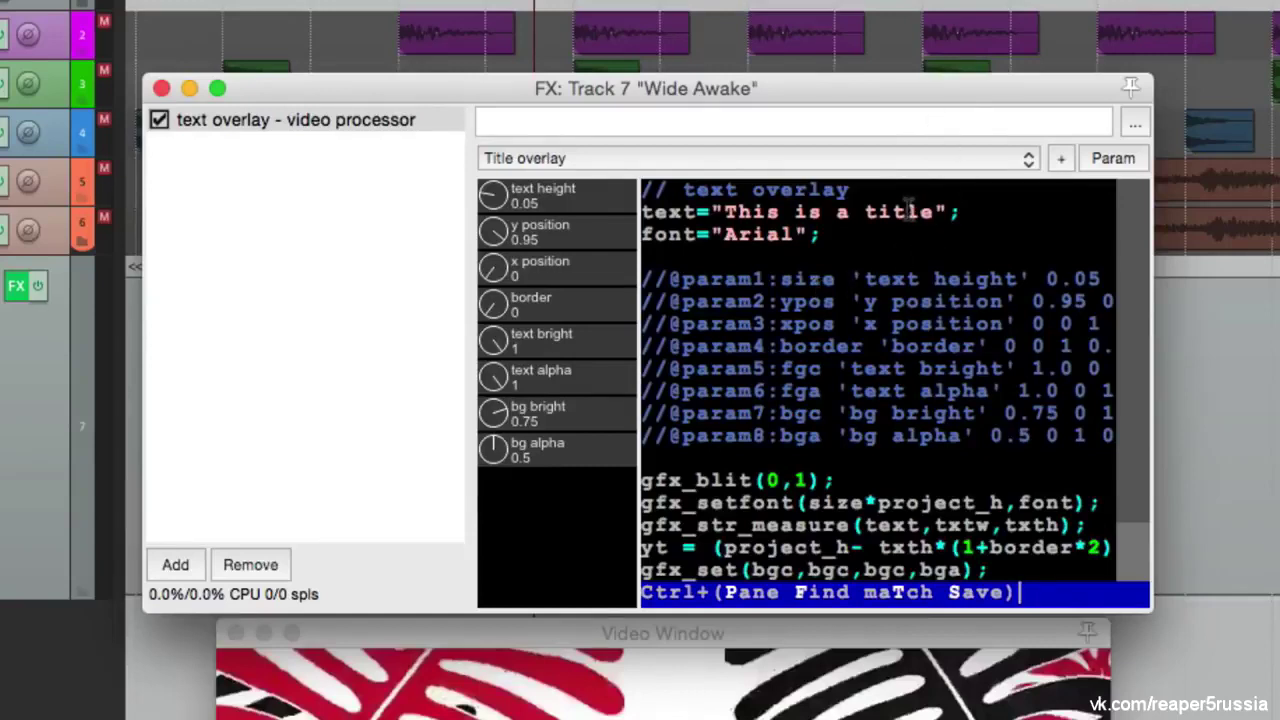
pyautogui.moveTo(936, 212); pyautogui.dragTo(726, 212)
pyautogui.write('Good Morning')
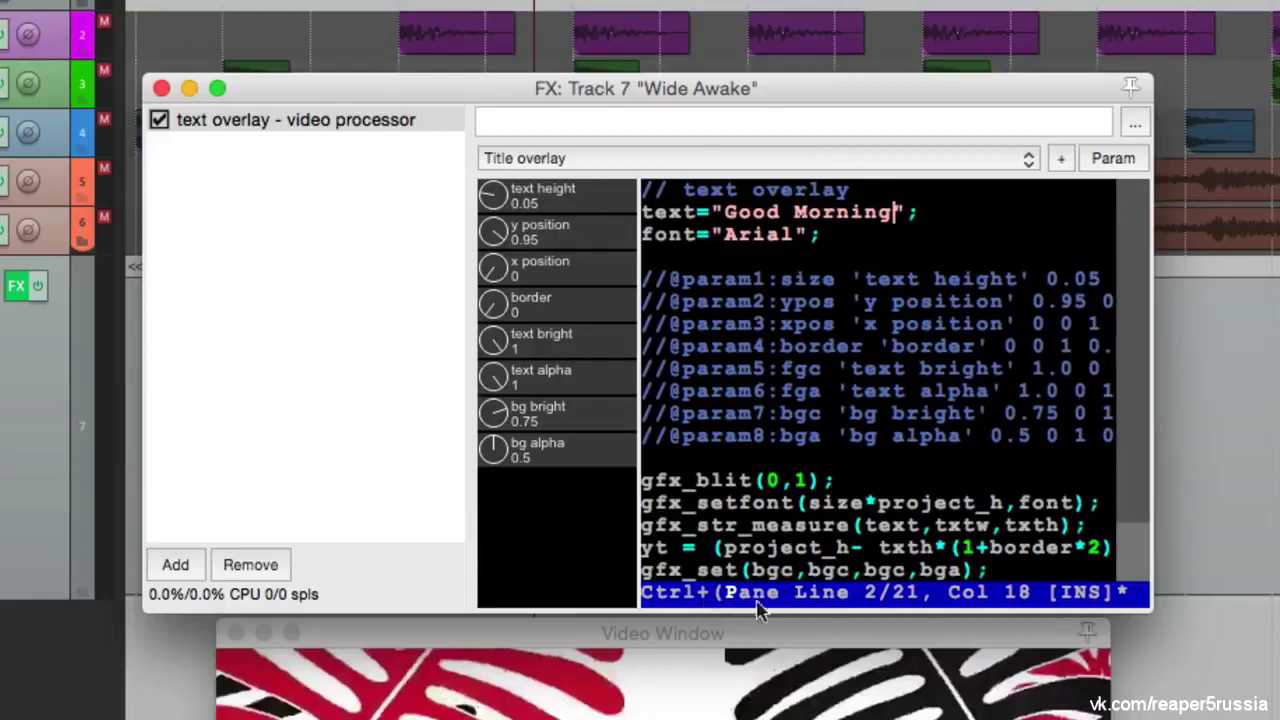
pyautogui.moveTo(1150, 610); pyautogui.dragTo(1279, 612)
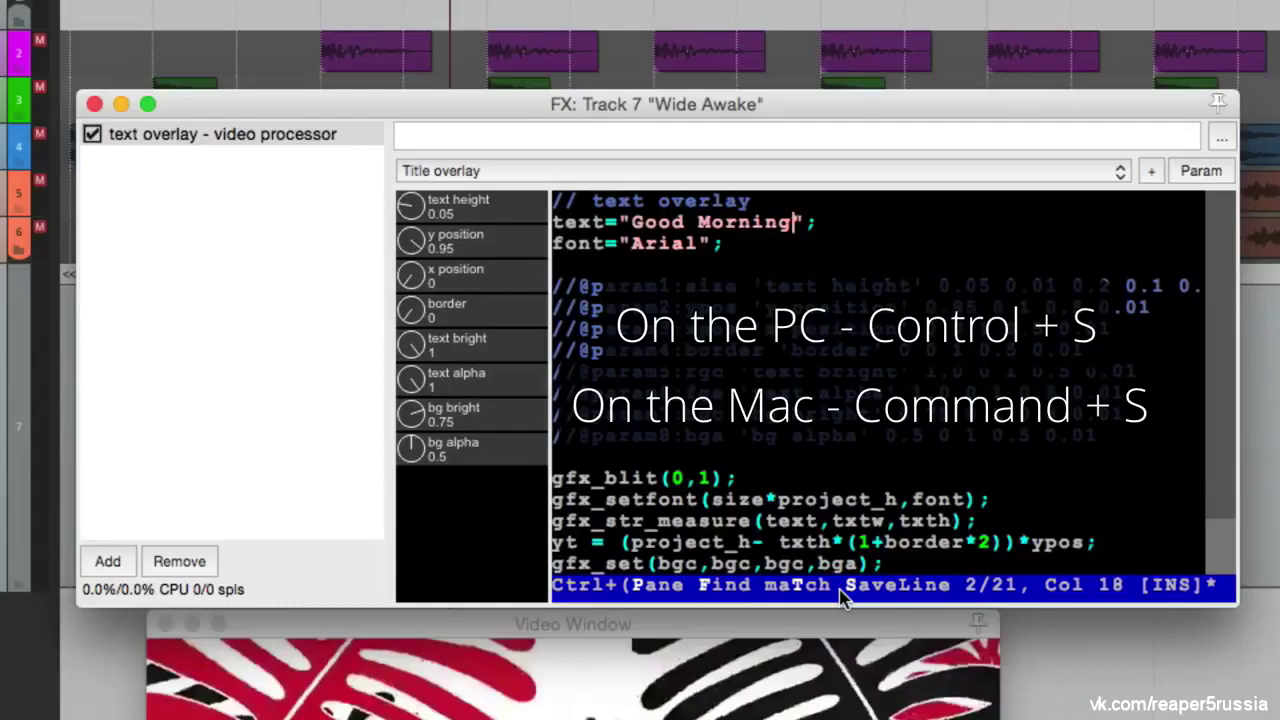
pyautogui.press('super+s')
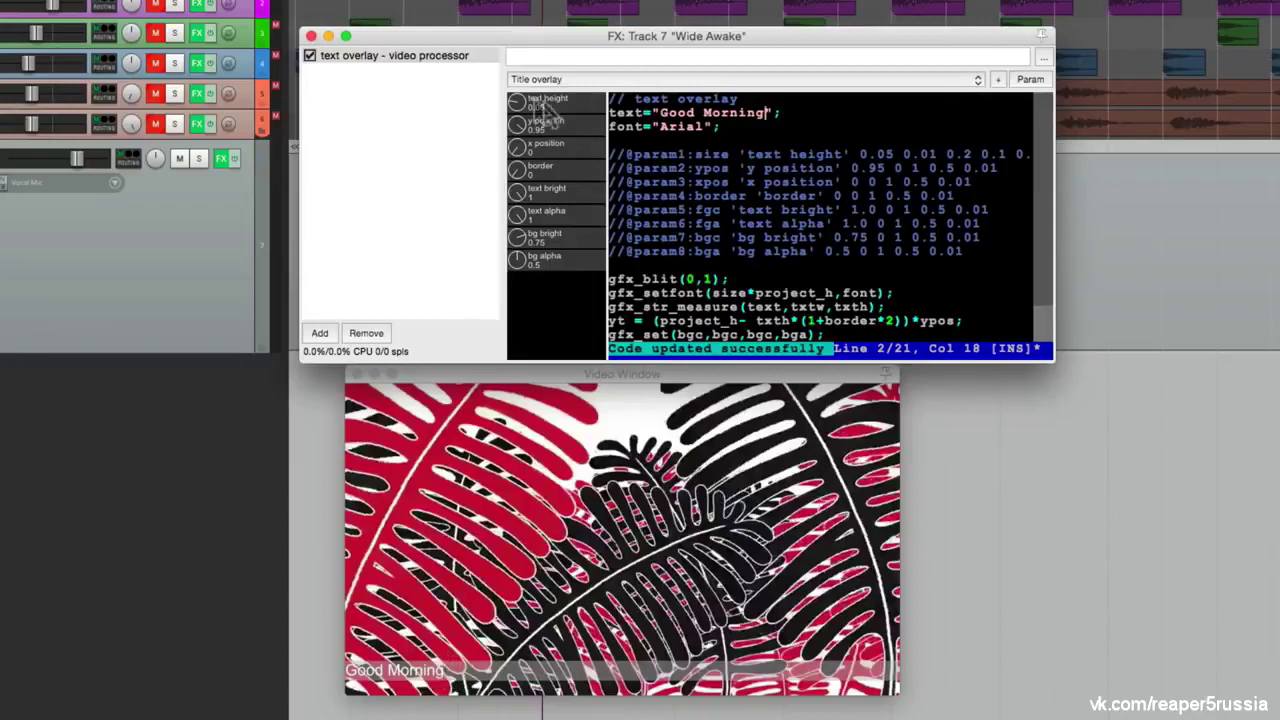
# Set the title's text height to 0.18, y position 0.35, x position 0.43, border 0.1, bg bright 0.52 and bg alpha 0.71
pyautogui.moveTo(518, 110); pyautogui.dragTo(523, 80)
pyautogui.moveTo(520, 130)
pyautogui.mouseDown()
pyautogui.moveTo(512, 185)
pyautogui.moveTo(530, 116)
pyautogui.mouseUp()
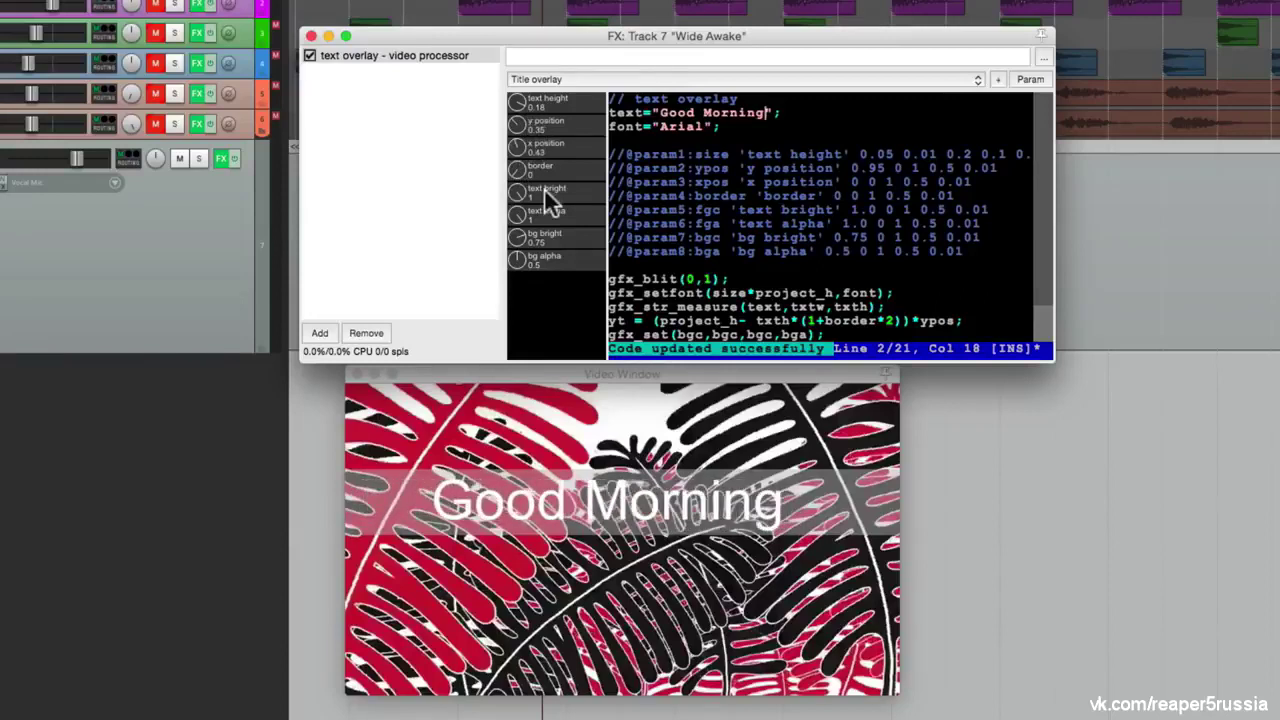
pyautogui.moveTo(524, 176)
pyautogui.mouseDown()
pyautogui.moveTo(531, 140)
pyautogui.moveTo(505, 313)
pyautogui.moveTo(520, 190)
pyautogui.mouseUp()
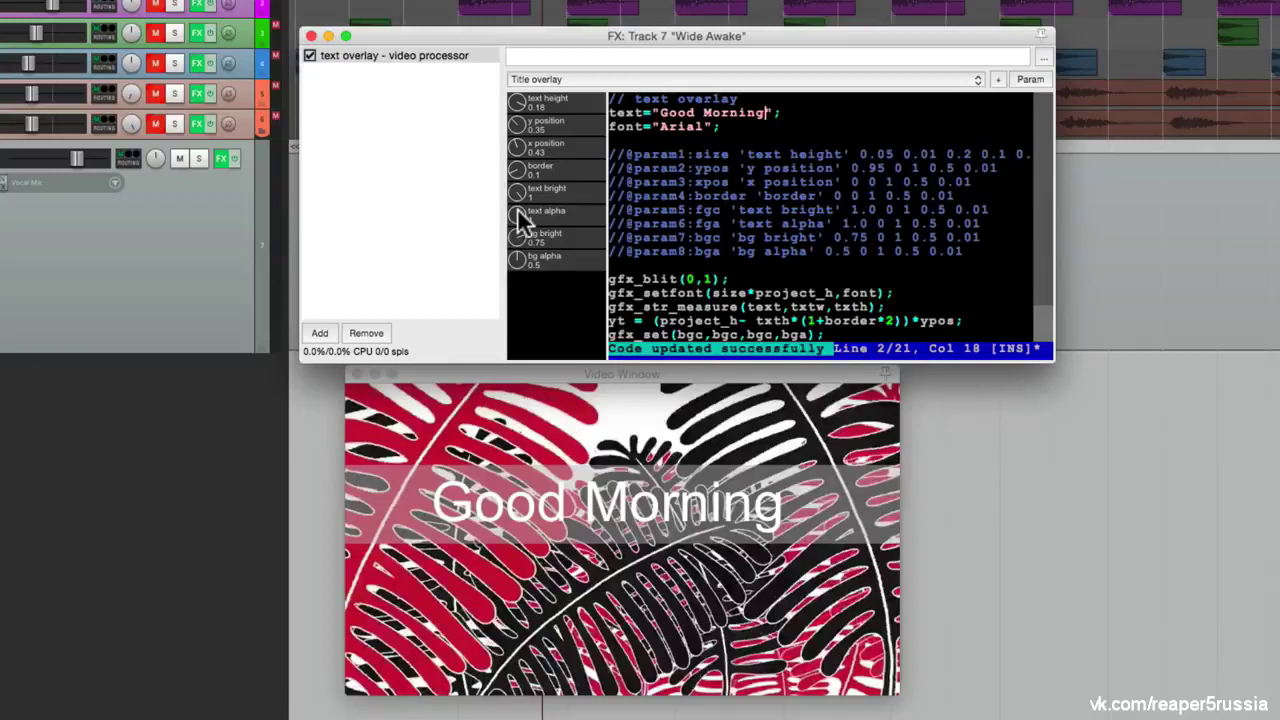
pyautogui.moveTo(516, 213)
pyautogui.mouseDown()
pyautogui.moveTo(515, 268)
pyautogui.moveTo(487, 351)
pyautogui.moveTo(499, 211)
pyautogui.mouseUp()
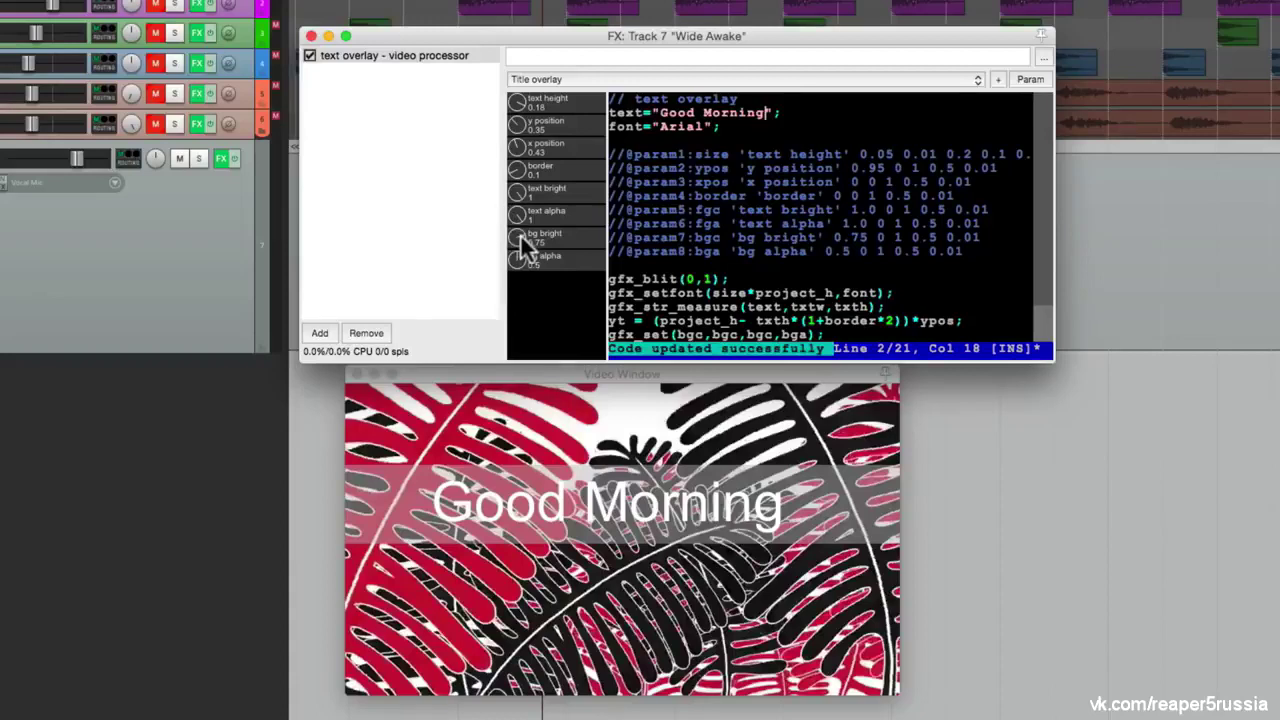
pyautogui.moveTo(520, 245)
pyautogui.mouseDown()
pyautogui.moveTo(500, 335)
pyautogui.moveTo(525, 205)
pyautogui.moveTo(518, 268)
pyautogui.mouseUp()
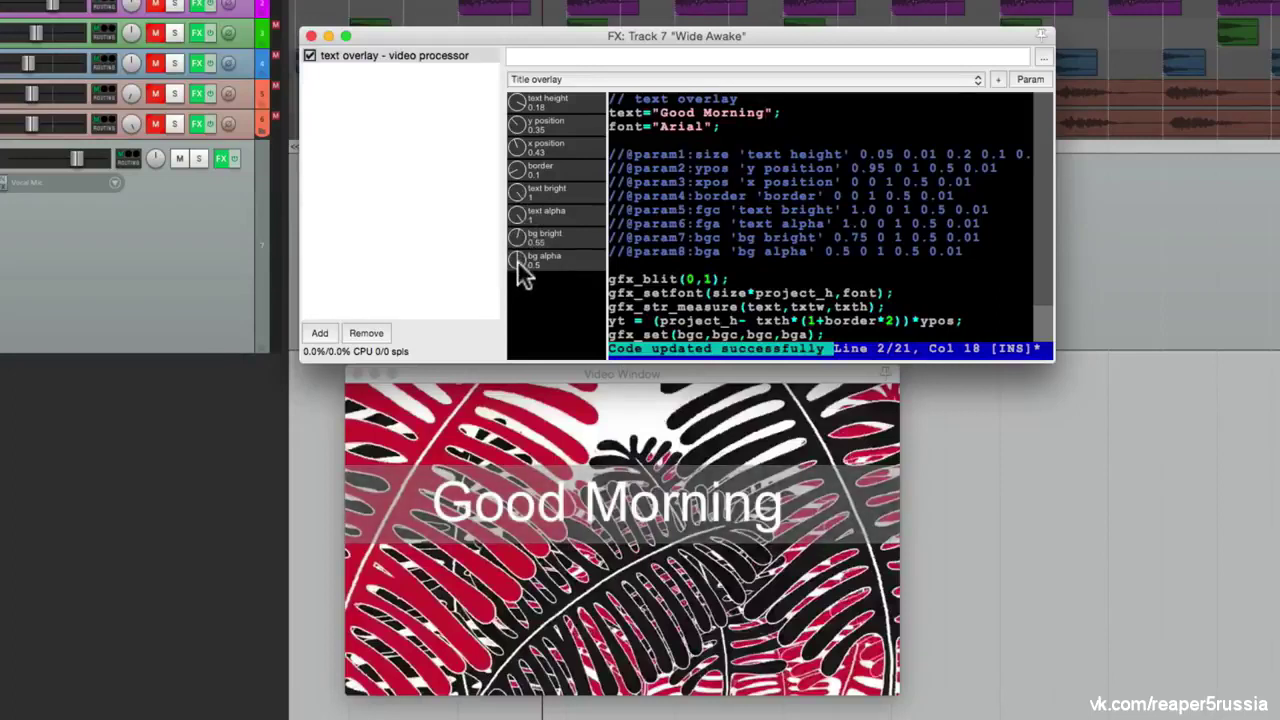
pyautogui.moveTo(518, 263); pyautogui.dragTo(517, 289)
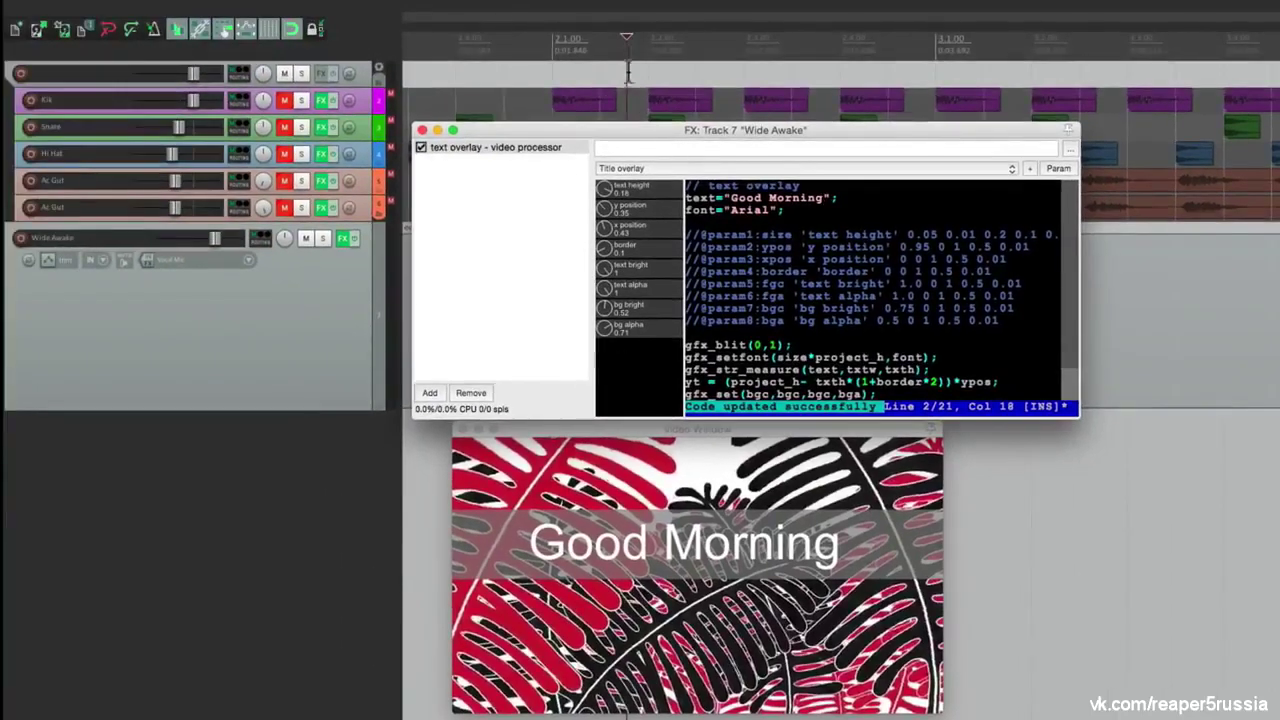
# Go to the cat scene and set text height to 0.11, y position 0.16, x position 0.48, bg bright 0.28 and bg alpha 0.73
pyautogui.moveTo(628, 45); pyautogui.dragTo(900, 38)
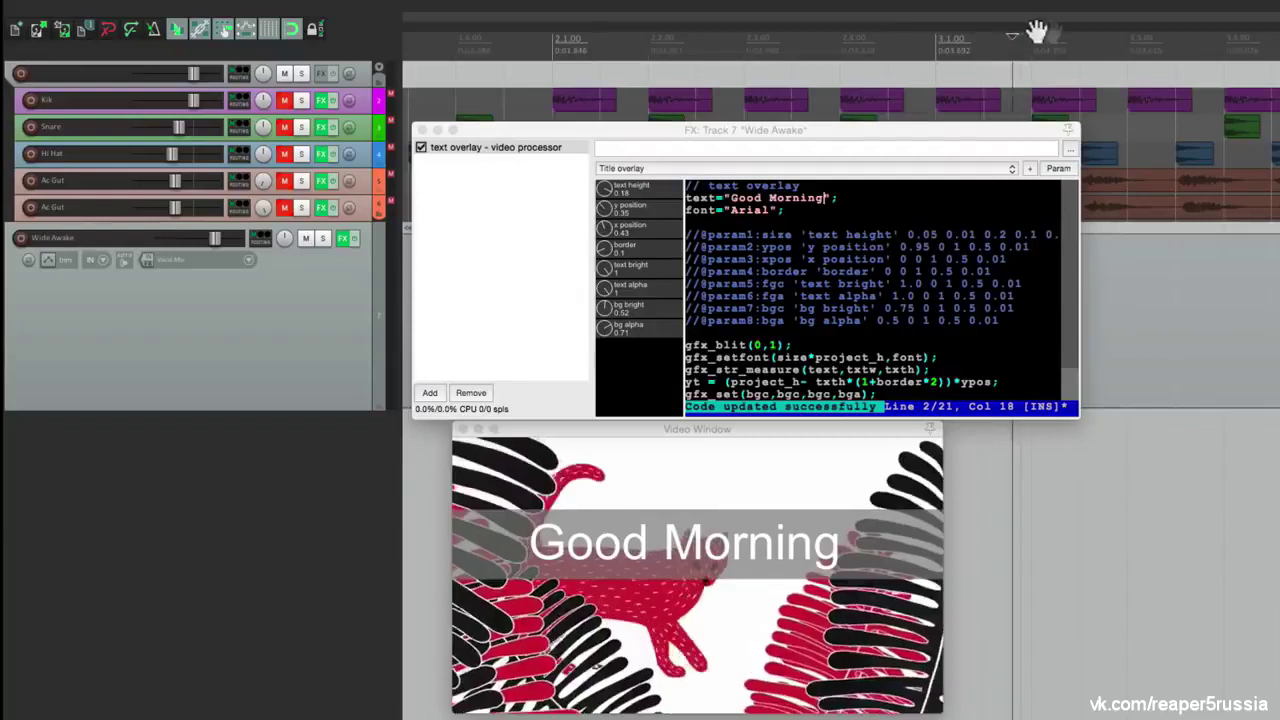
pyautogui.click(1160, 42)
pyautogui.click(1163, 43)
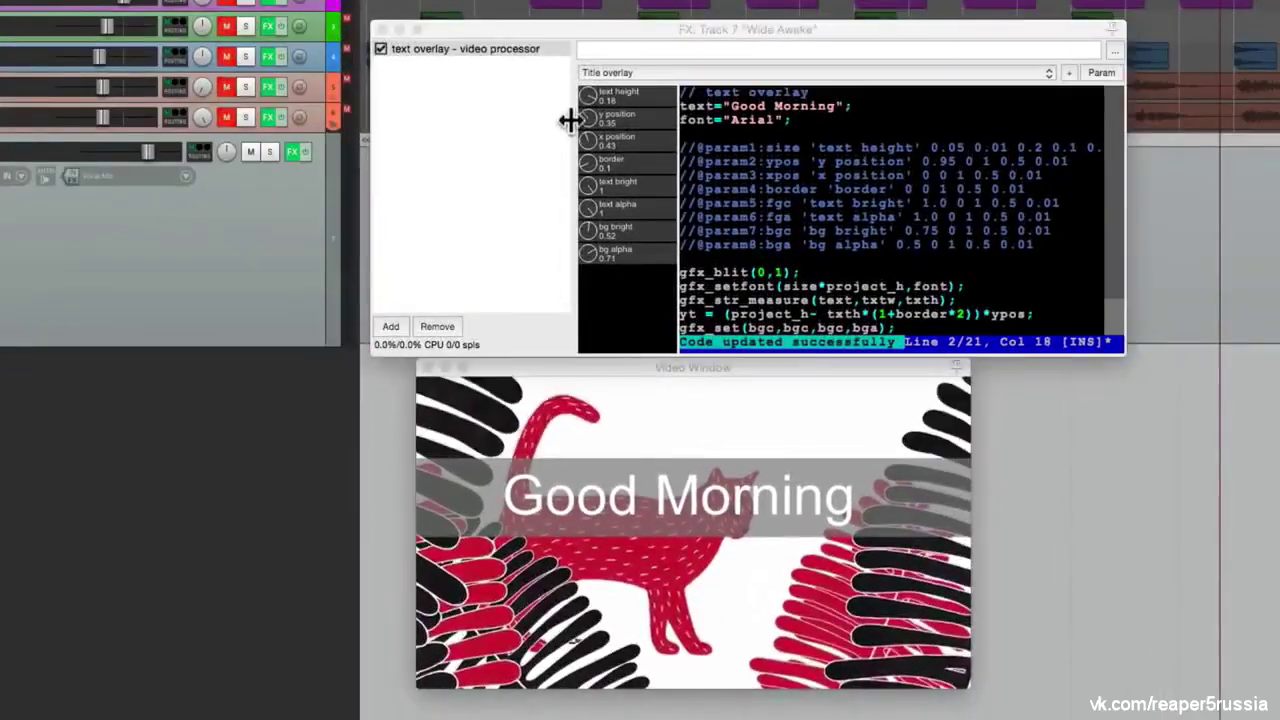
pyautogui.moveTo(596, 104)
pyautogui.mouseDown()
pyautogui.moveTo(592, 139)
pyautogui.moveTo(589, 113)
pyautogui.mouseUp()
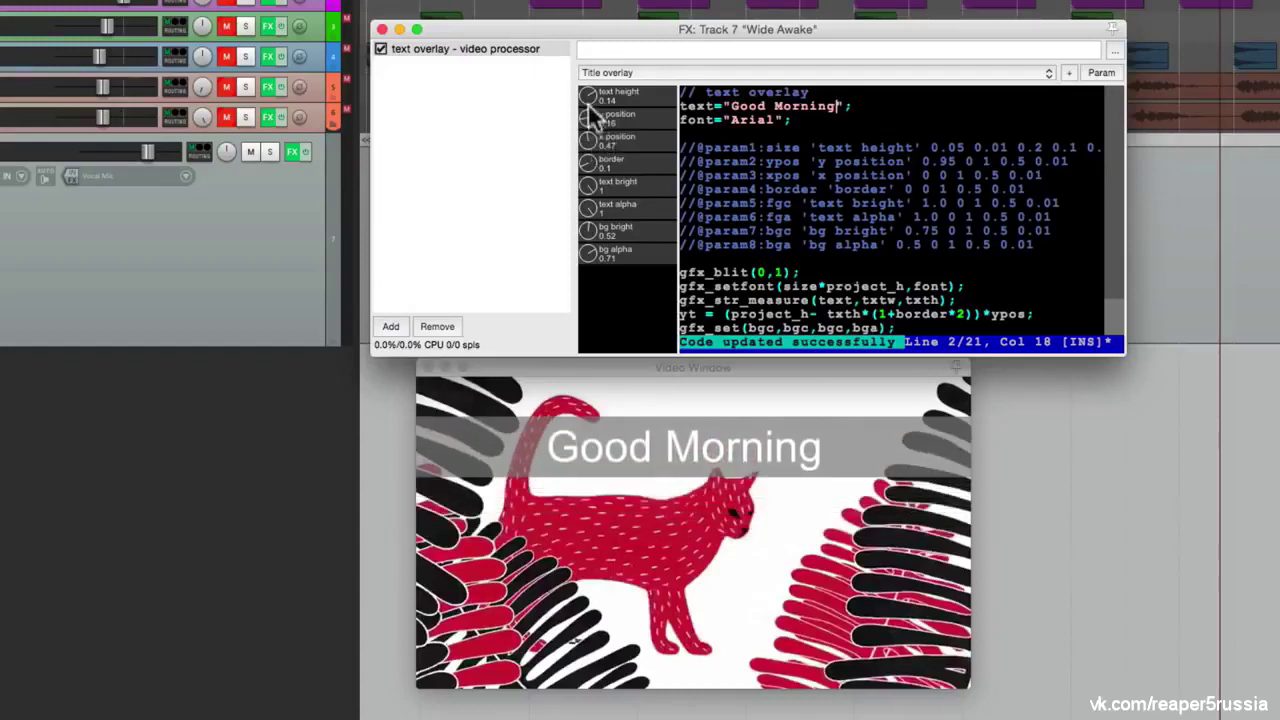
pyautogui.scroll(-3, 588, 104)
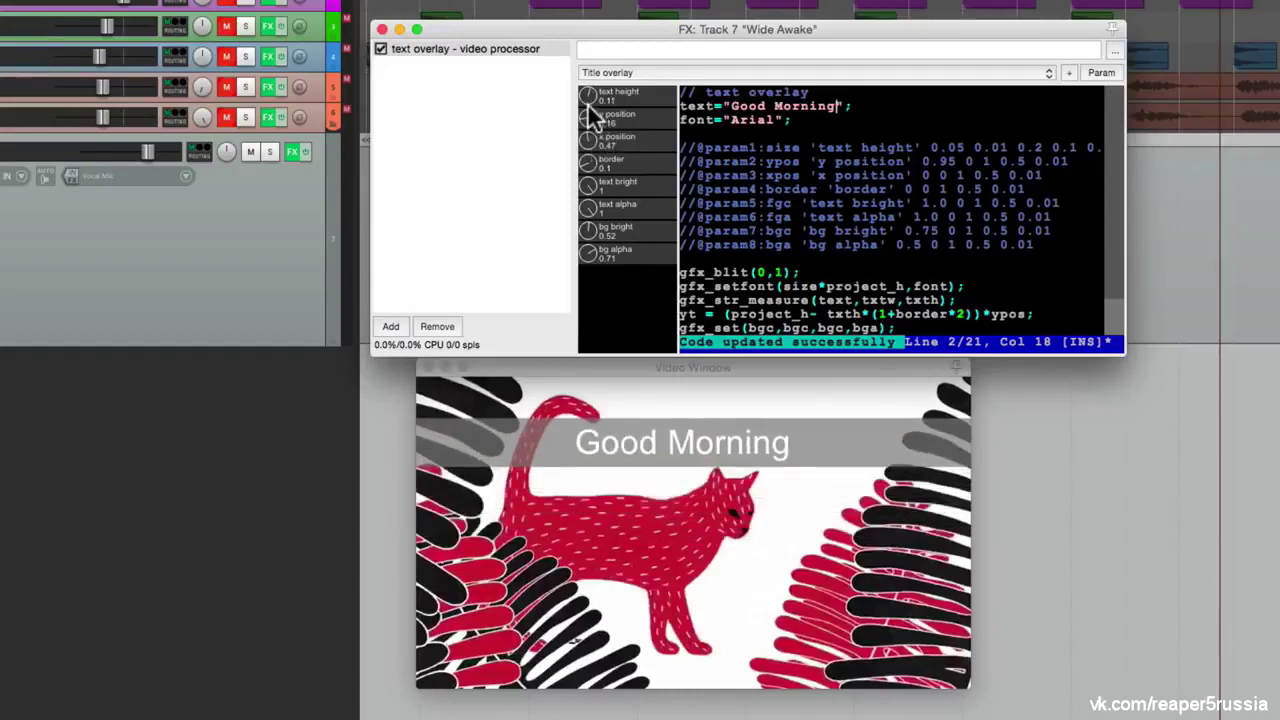
pyautogui.scroll(2, 597, 143)
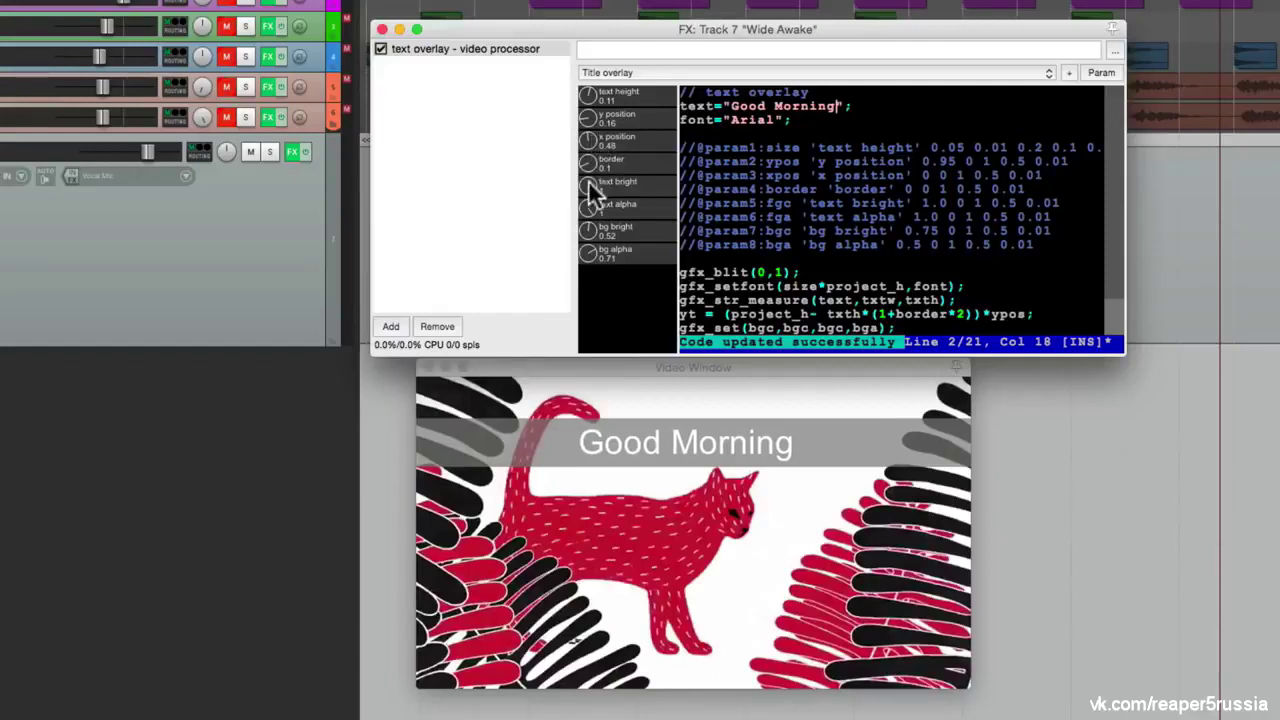
pyautogui.moveTo(590, 236); pyautogui.dragTo(592, 255)
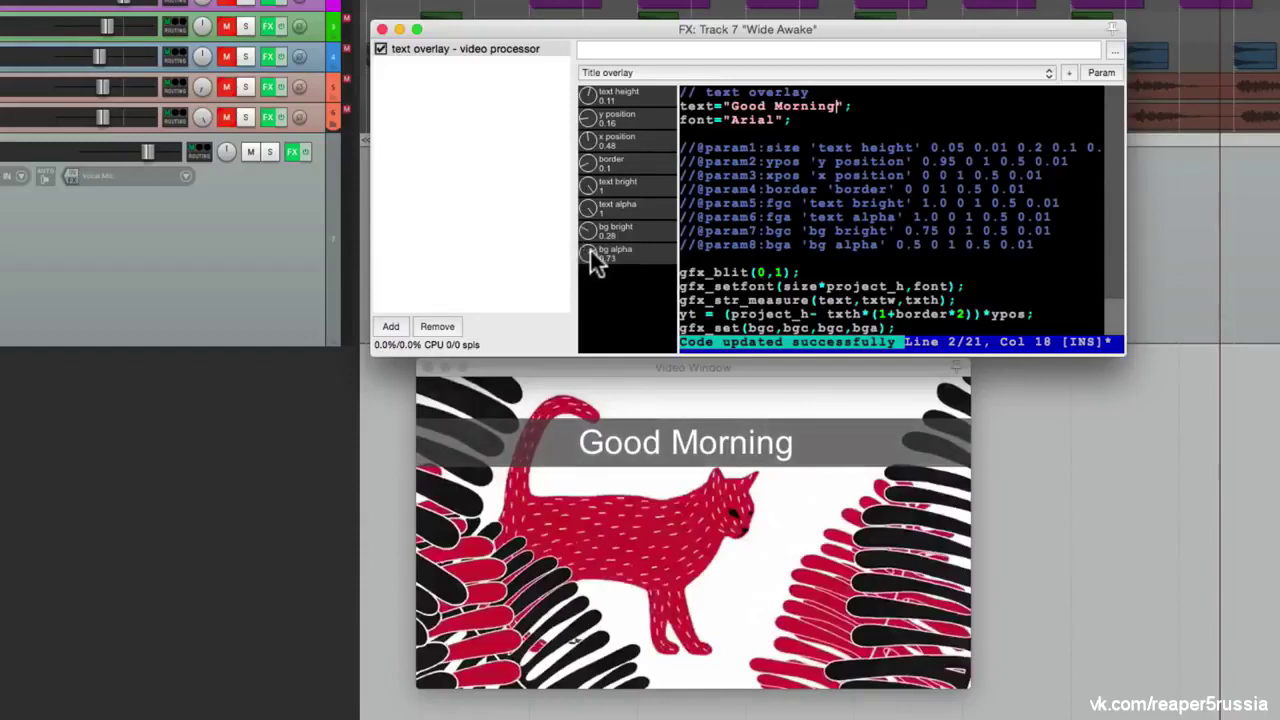
# Close the effect window and play the titled video from 1.3.00 to past the 4.1.00 cut
pyautogui.click(382, 29)
pyautogui.hscroll(-3, 671, 182)
pyautogui.click(491, 196)
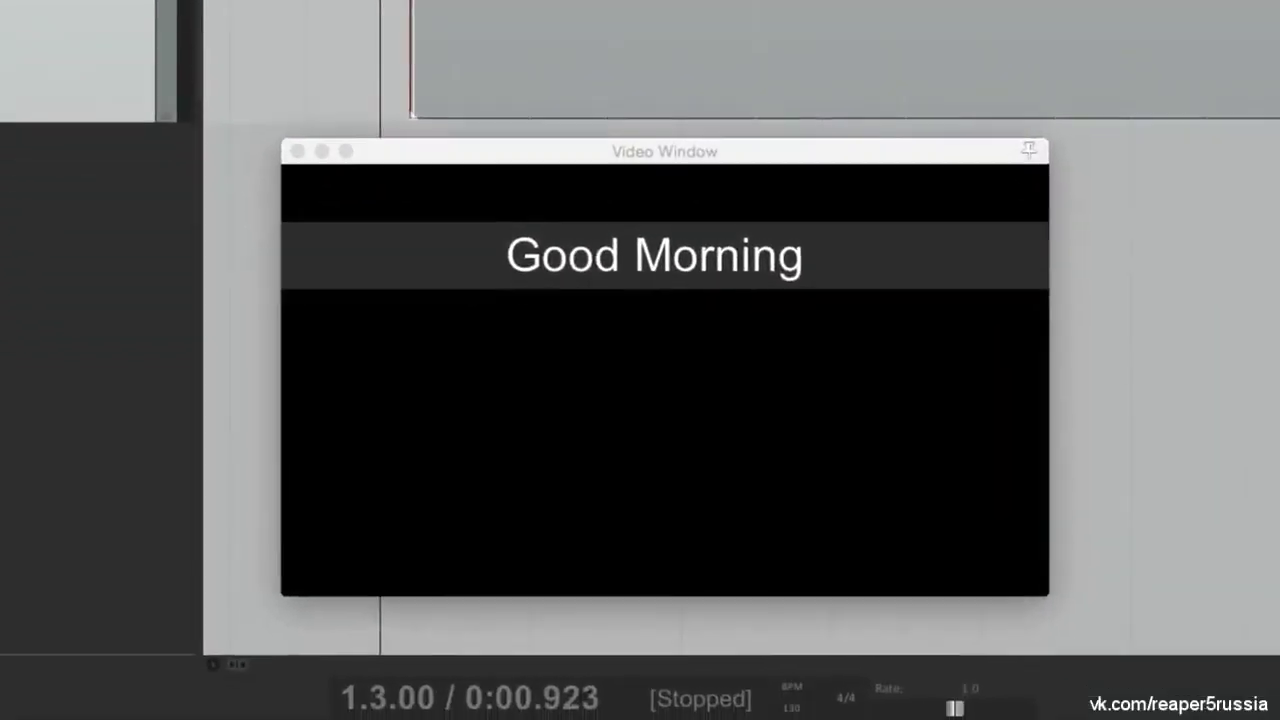
pyautogui.press('space')
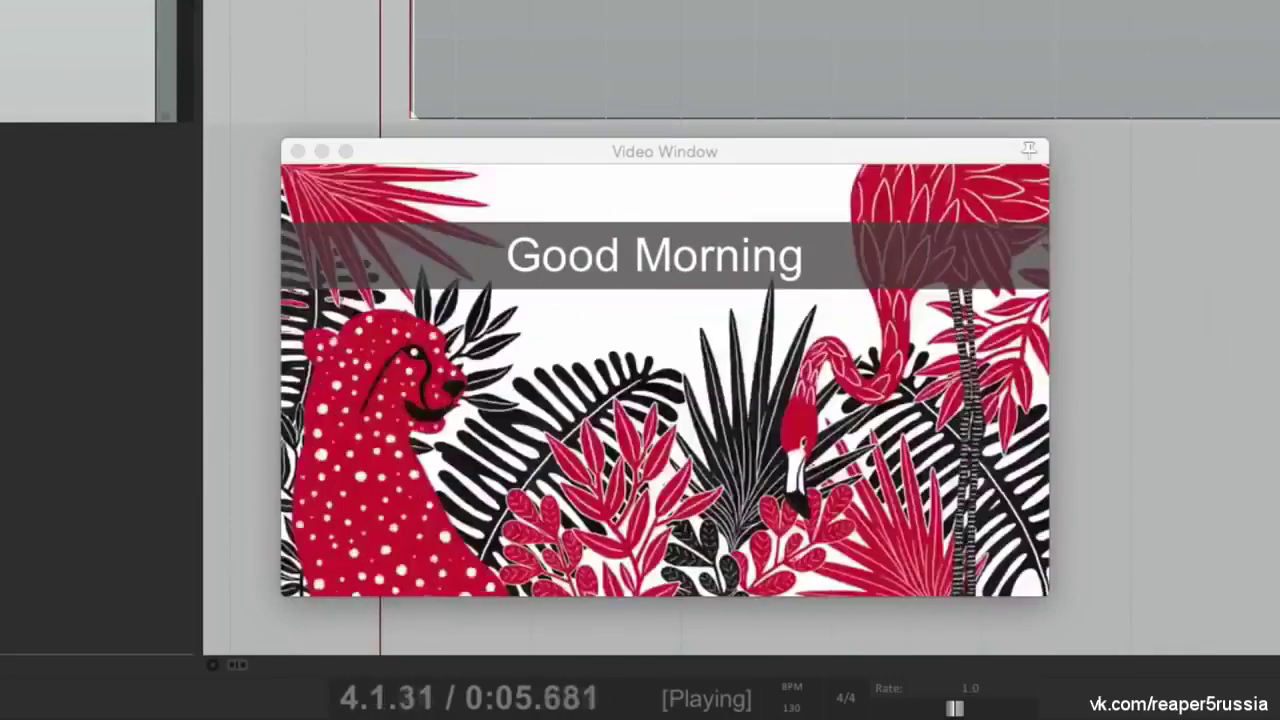
pyautogui.press('space')
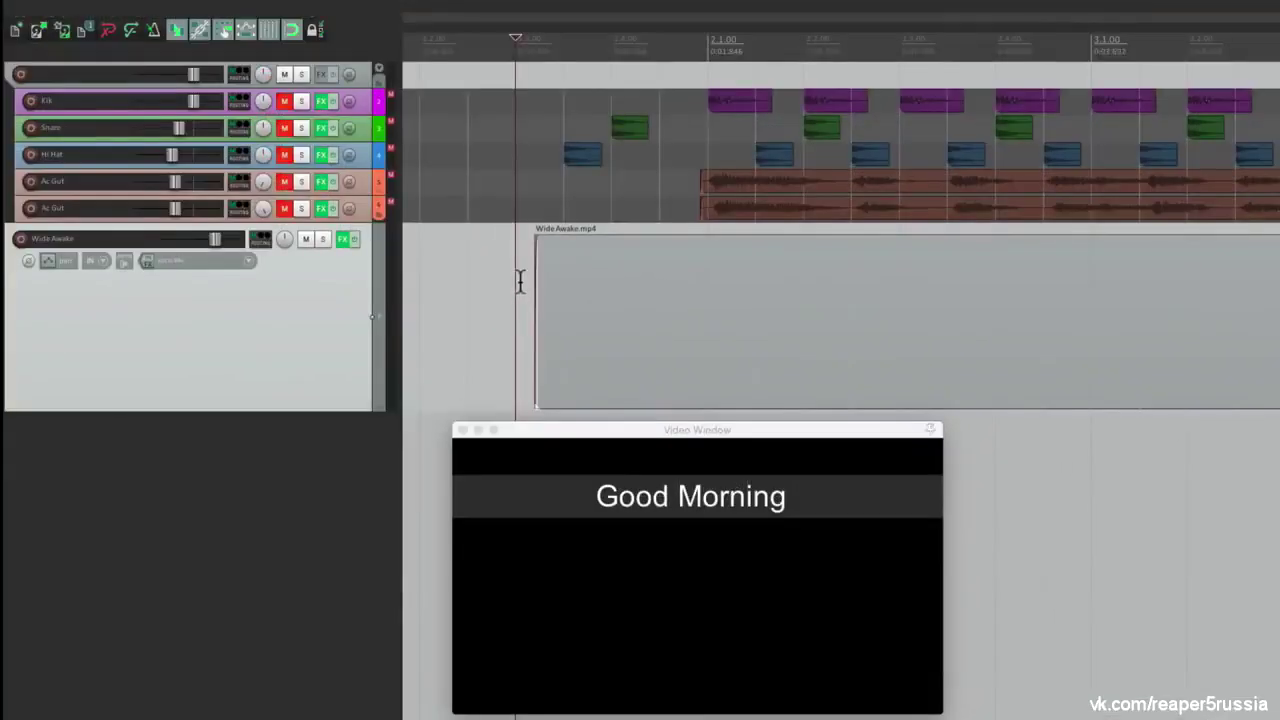
# Enable the text alpha and bg alpha envelopes of the text overlay on the Wide Awake track
pyautogui.click(45, 260)
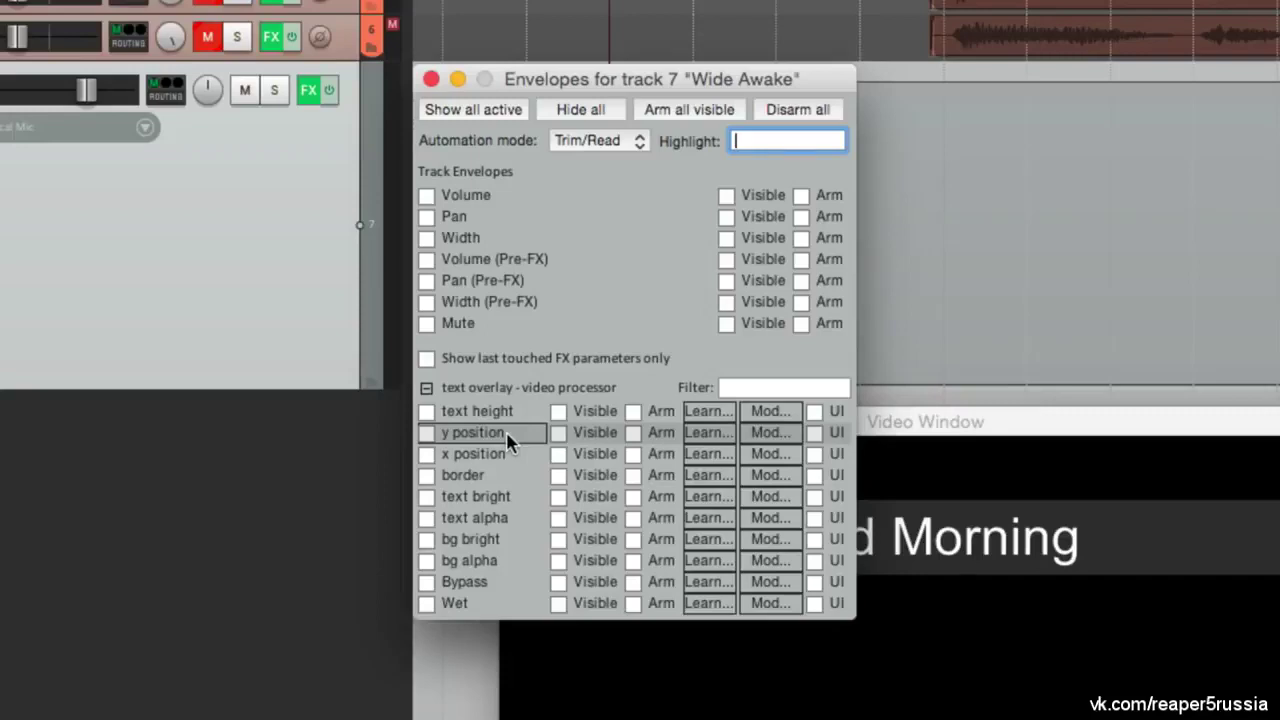
pyautogui.click(427, 518)
pyautogui.click(427, 561)
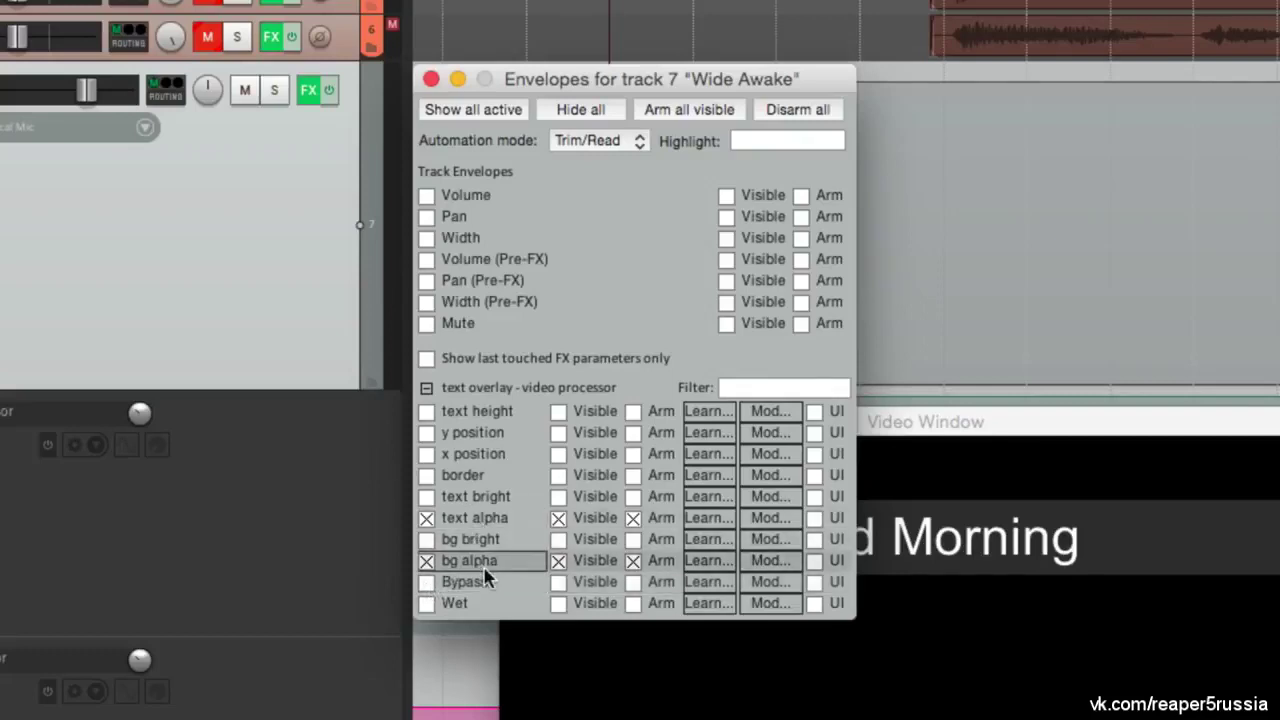
pyautogui.click(431, 79)
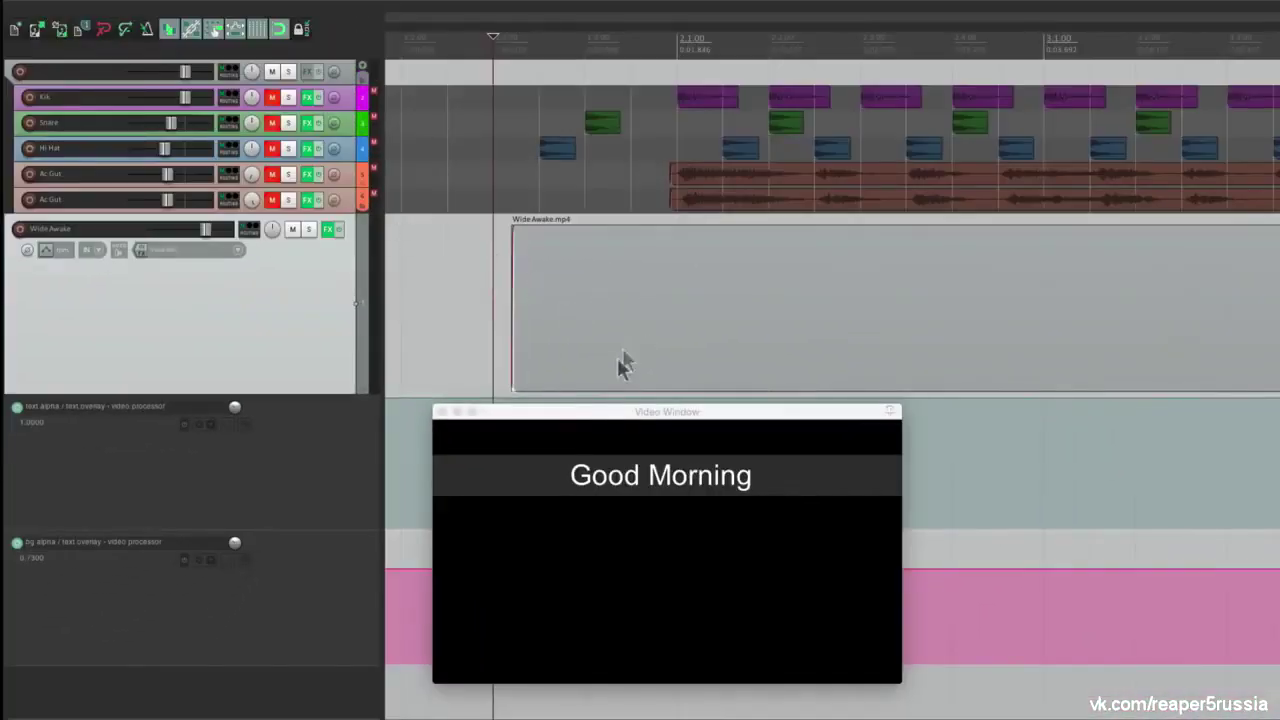
# Move the Video Window clear of the start of the envelope lanes and briefly play the opening of the video
pyautogui.moveTo(586, 412); pyautogui.dragTo(935, 425)
pyautogui.hscroll(3, 508, 258)
pyautogui.press('space')
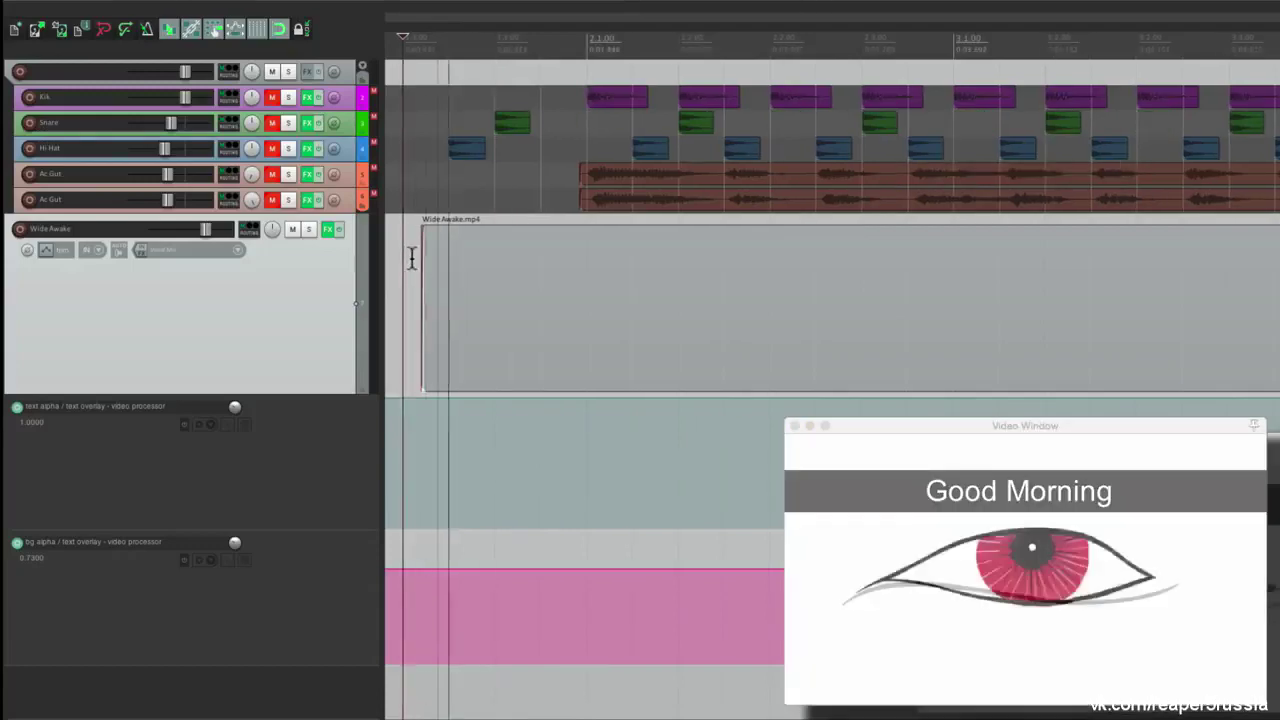
pyautogui.press('space')
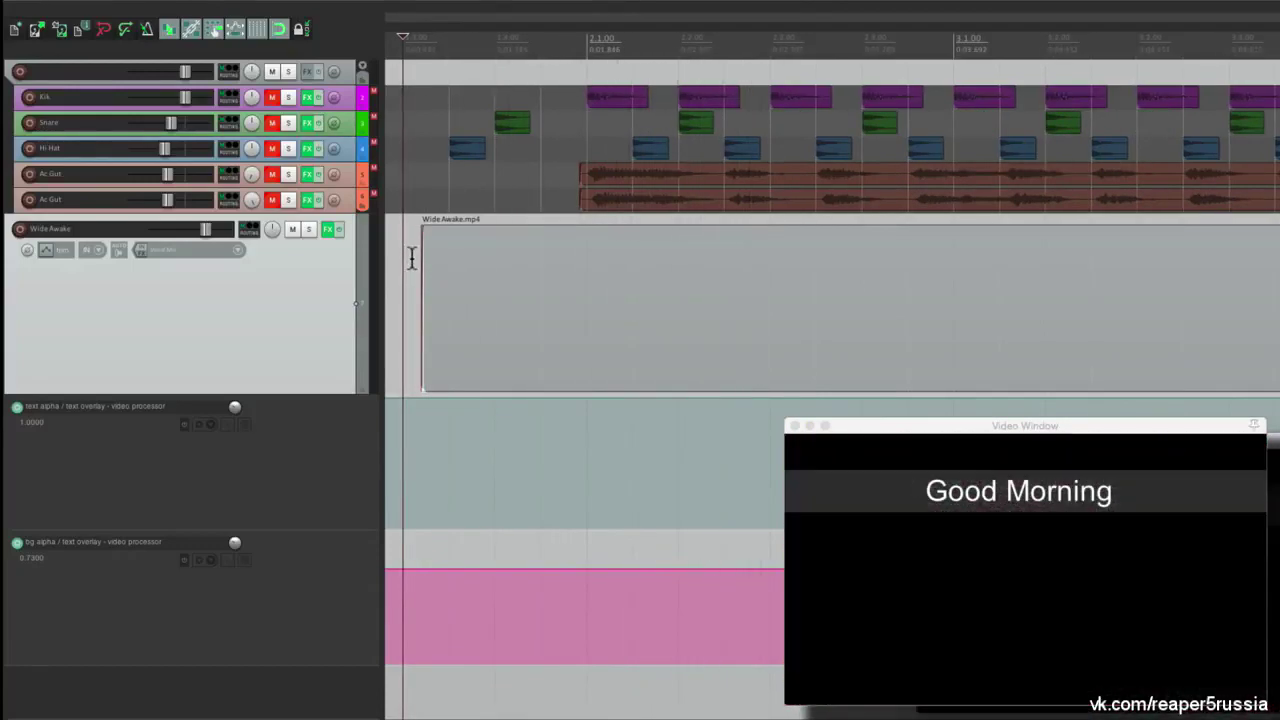
# Shape a text alpha fade-in from zero at 2.1.00 to full opacity at 2.2.00, keeping the envelope at zero from the project start
pyautogui.click(587, 395)
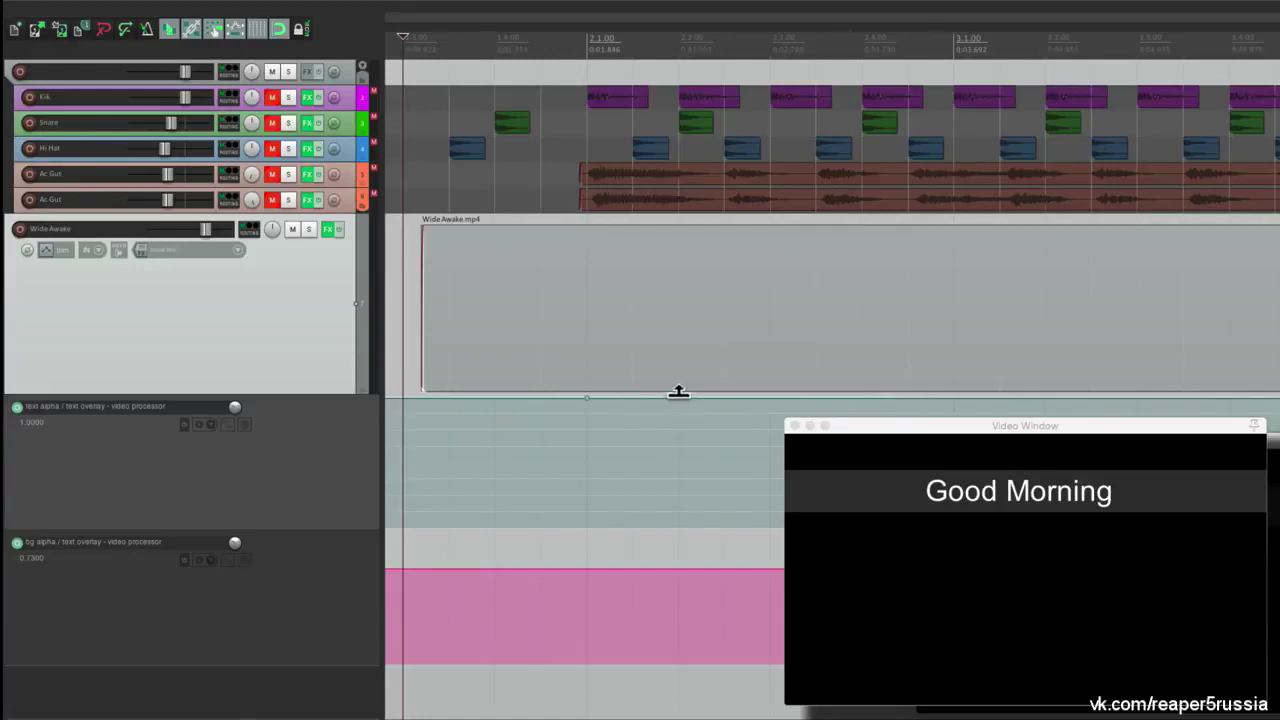
pyautogui.moveTo(585, 398); pyautogui.dragTo(580, 557)
pyautogui.scroll(-3, 563, 477)
pyautogui.scroll(-1, 561, 477)
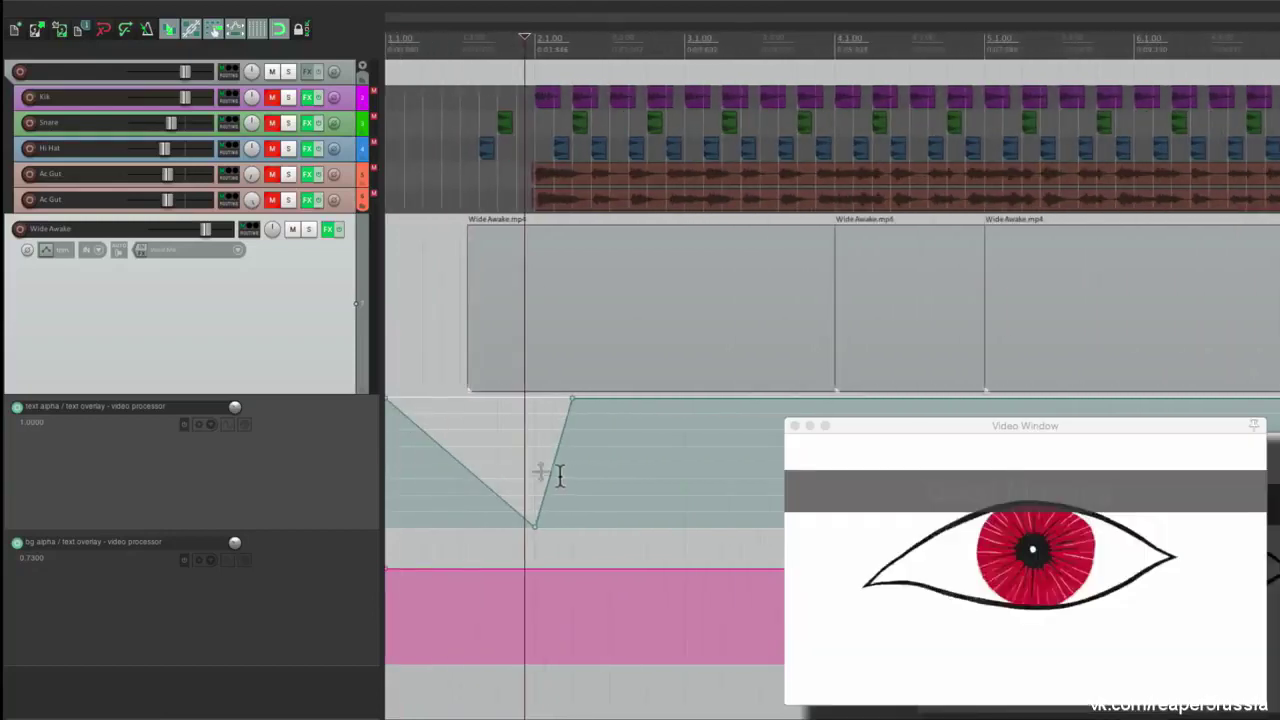
pyautogui.moveTo(385, 399); pyautogui.dragTo(363, 550)
pyautogui.scroll(3, 563, 409)
pyautogui.hscroll(-3, 533, 423)
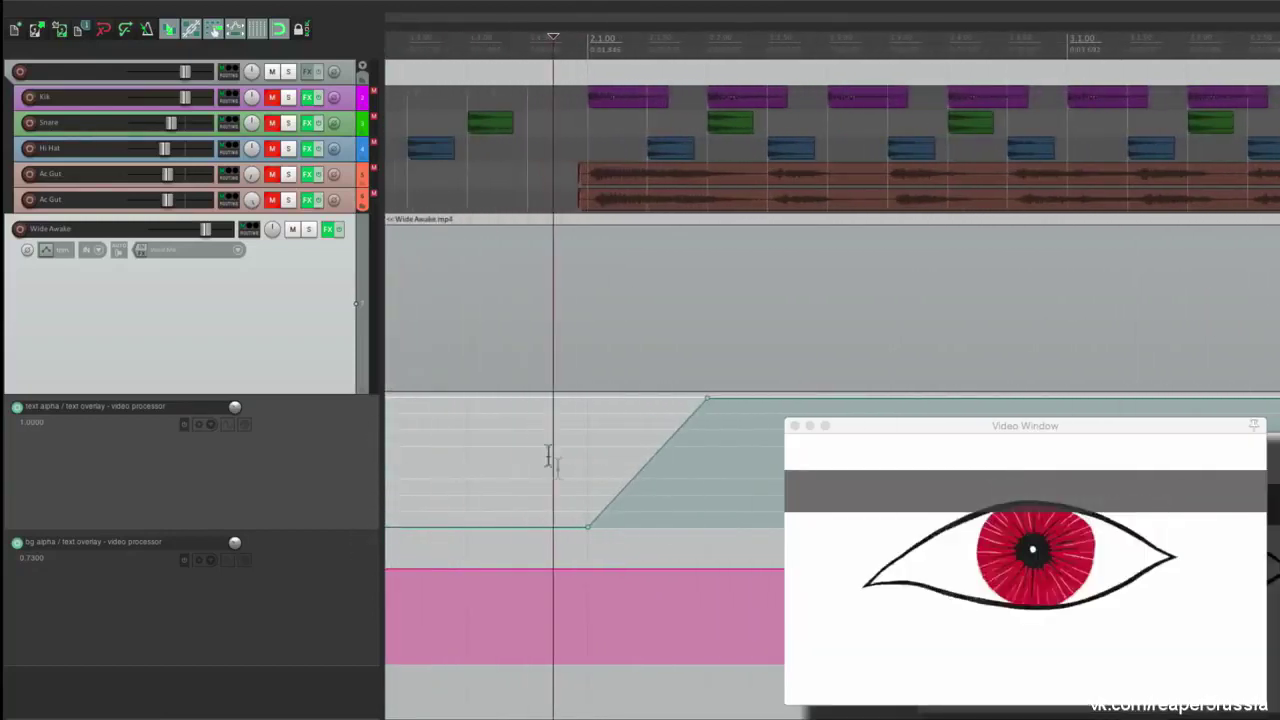
# Play the text fade-in from just before 2.1.00 into the cat scene
pyautogui.click(541, 451)
pyautogui.press('space')
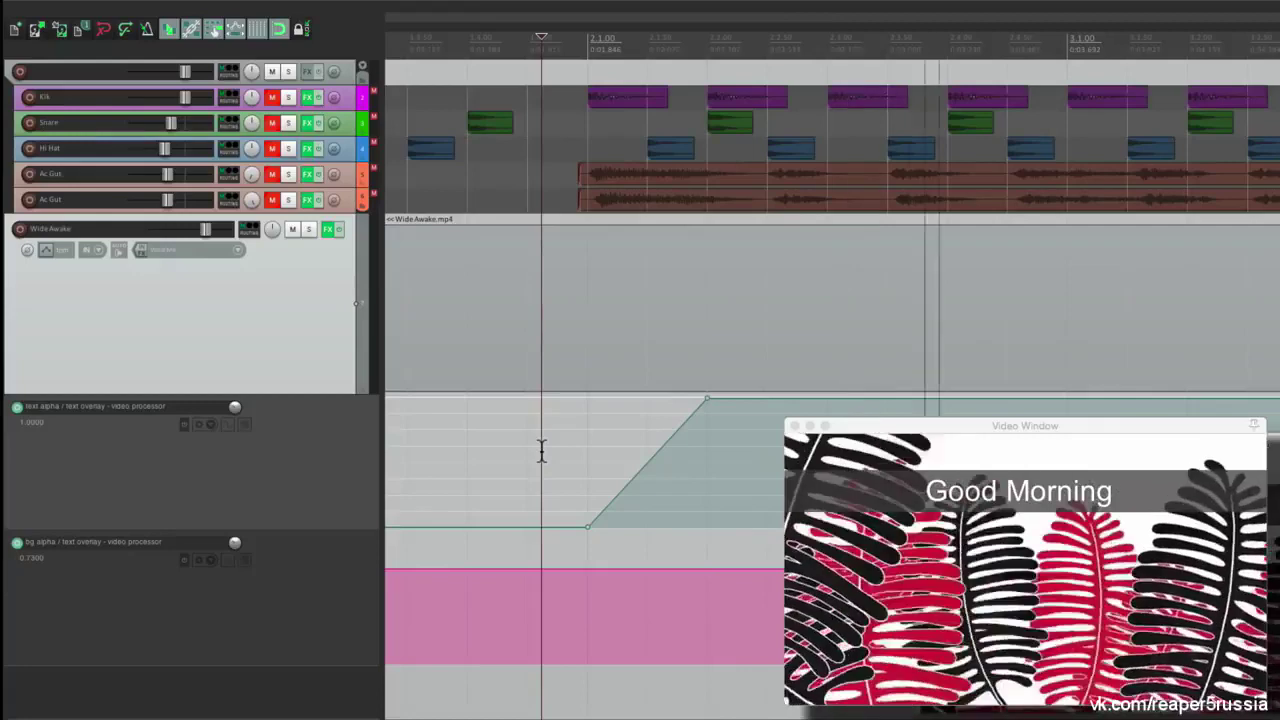
pyautogui.press('space')
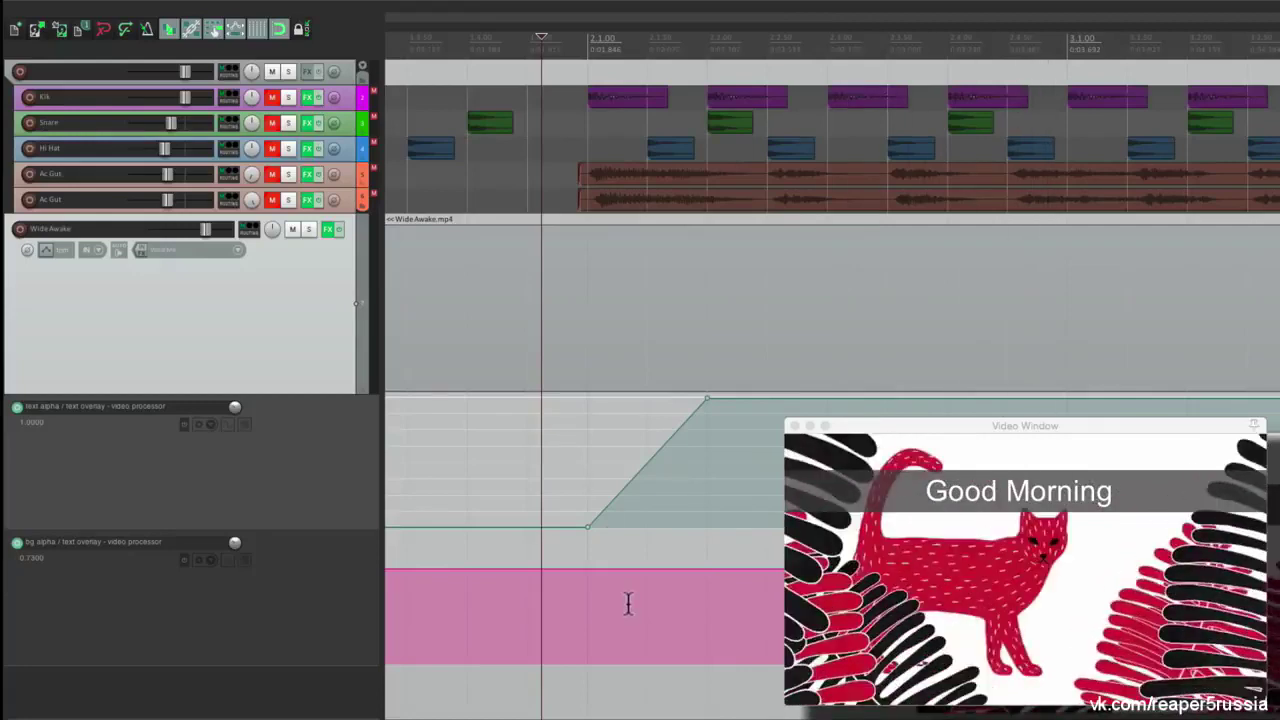
# Shape a matching bg alpha fade-in from zero at 2.1.00 to full level at 2.2.00, with the starting point lowered to zero
pyautogui.click(587, 568)
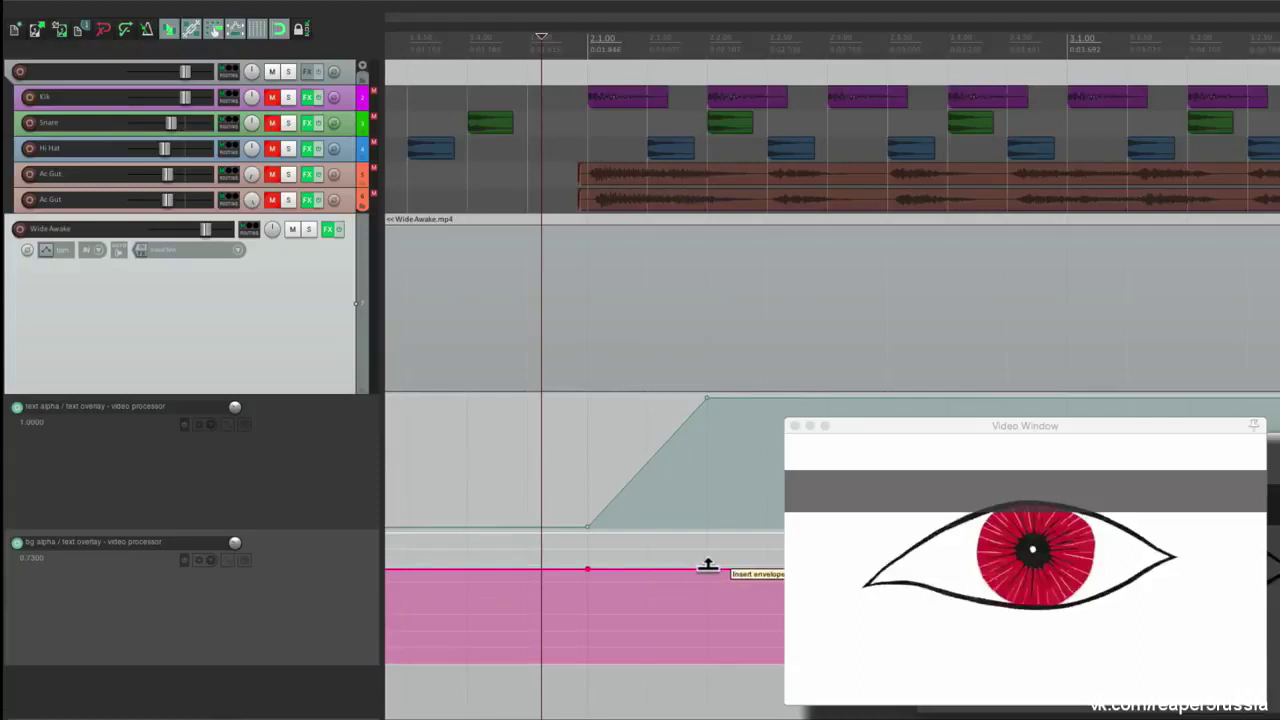
pyautogui.moveTo(587, 568); pyautogui.dragTo(584, 683)
pyautogui.scroll(-3, 591, 543)
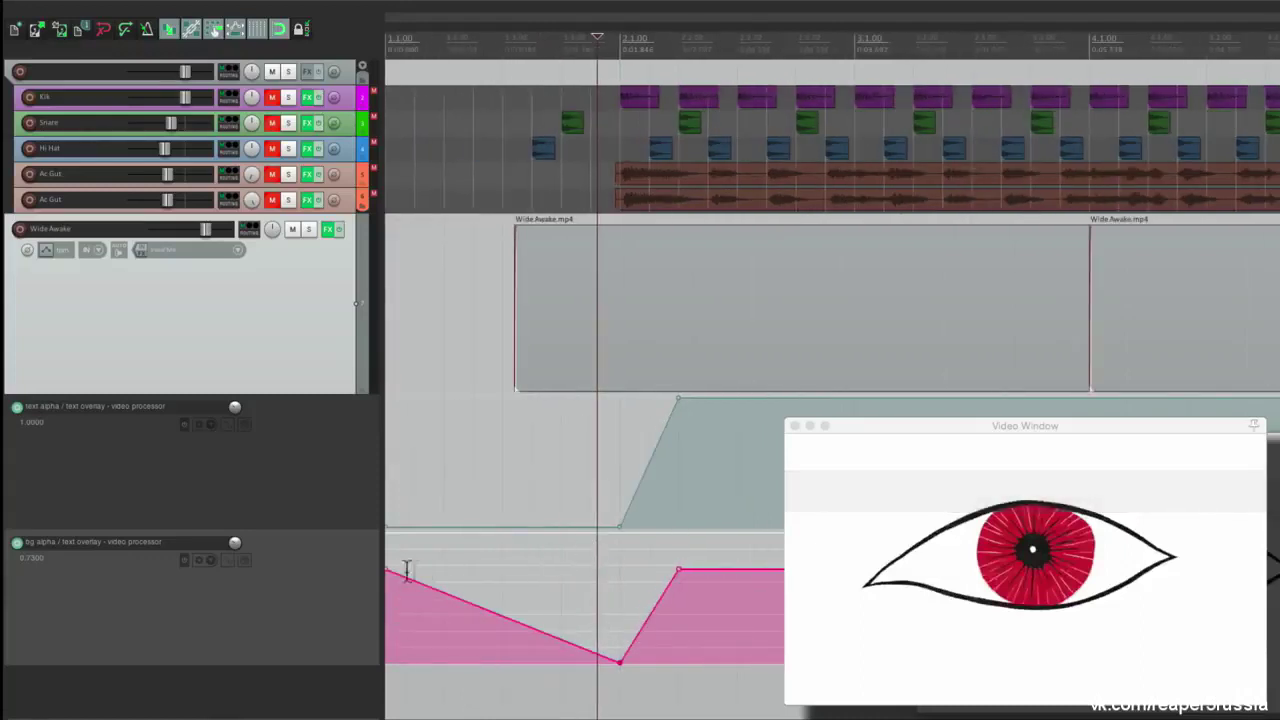
pyautogui.moveTo(387, 571); pyautogui.dragTo(374, 691)
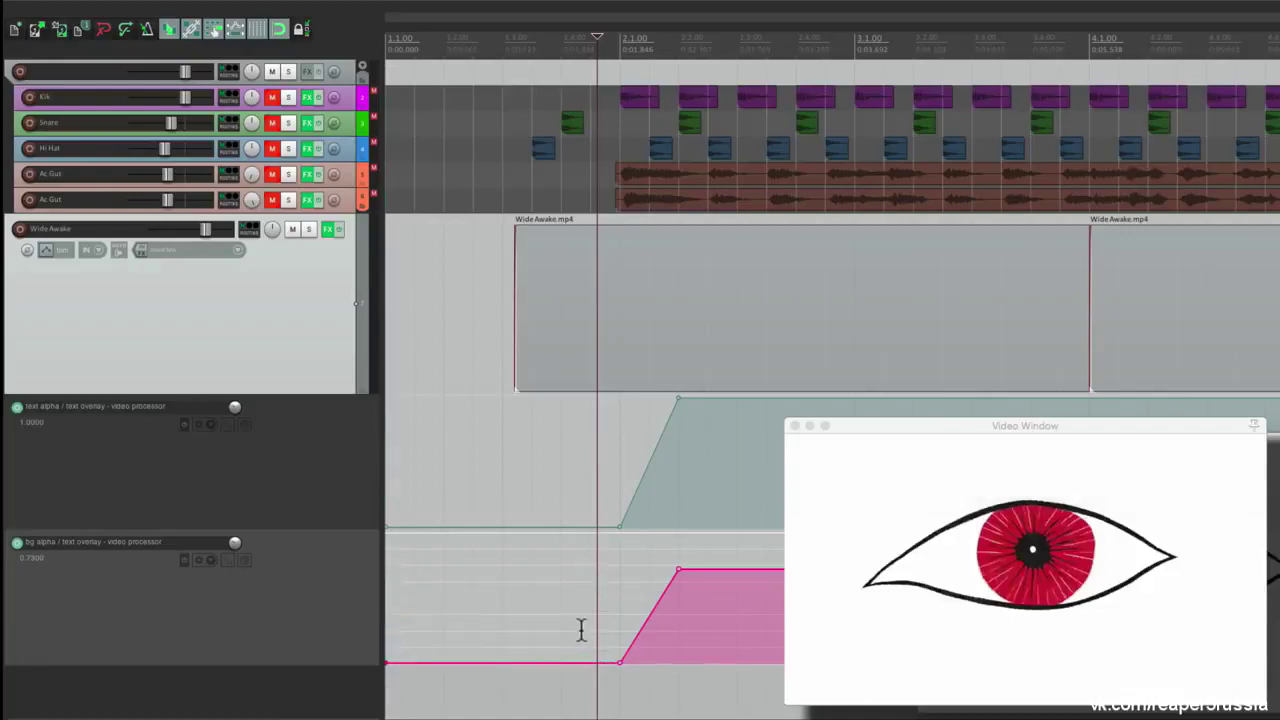
pyautogui.scroll(2, 631, 570)
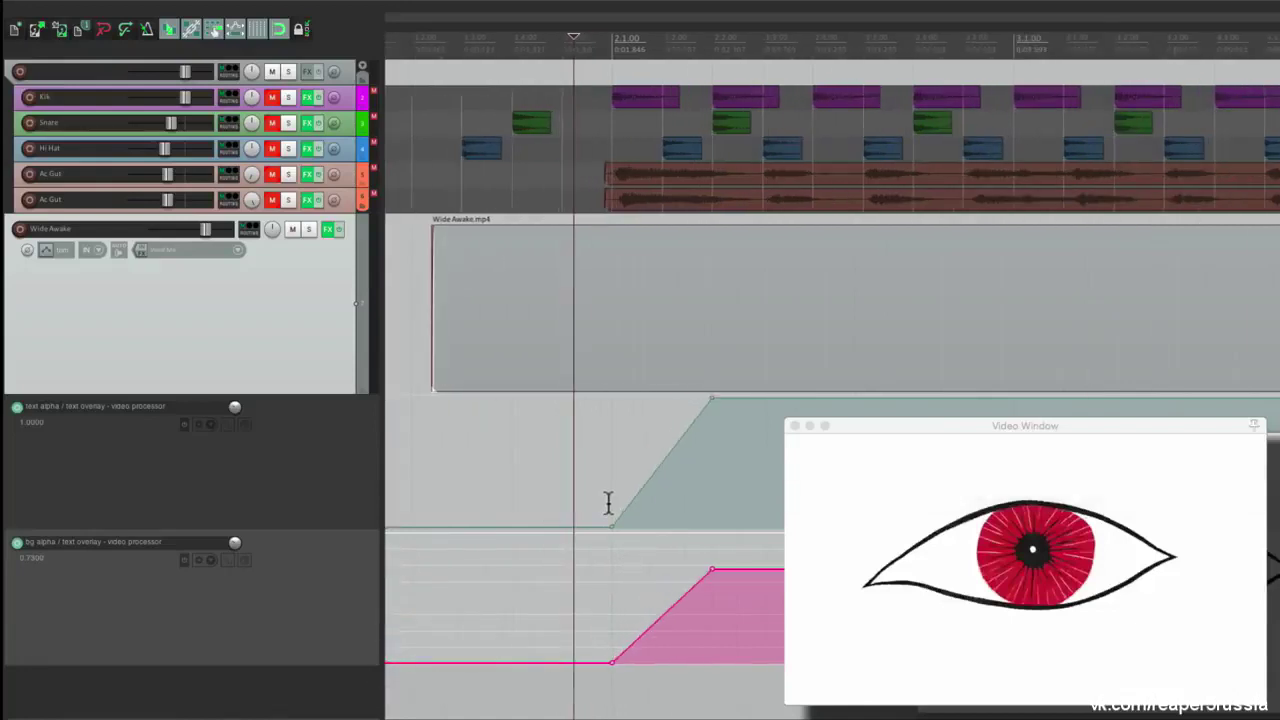
pyautogui.hscroll(3, 580, 486)
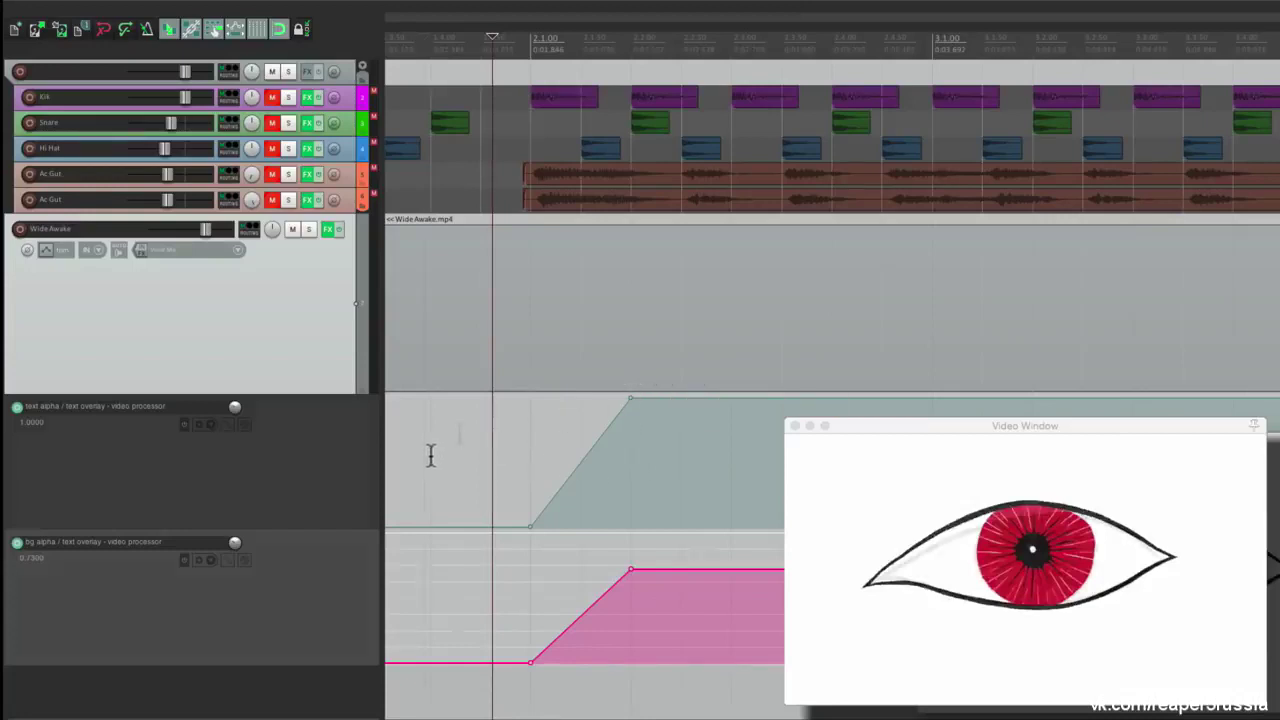
# Play the title's combined text and background fade-in from just before the first video item
pyautogui.scroll(-4, 433, 455)
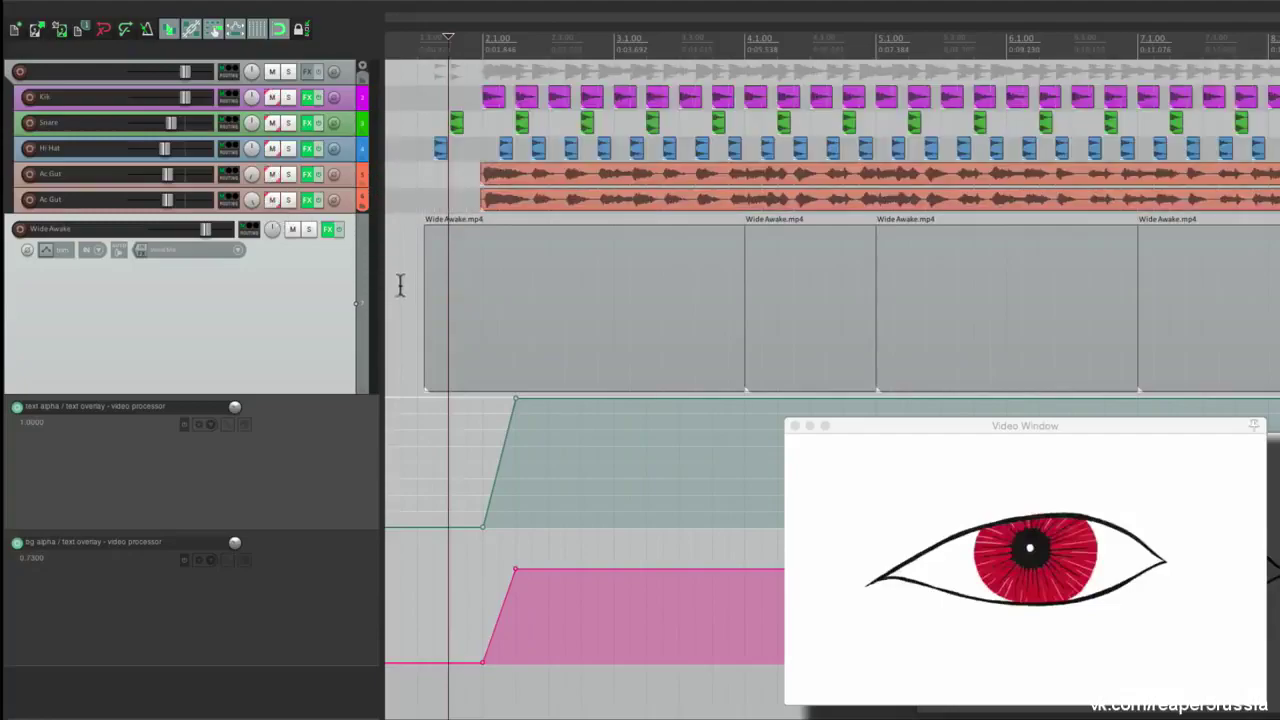
pyautogui.click(401, 286)
pyautogui.press('space')
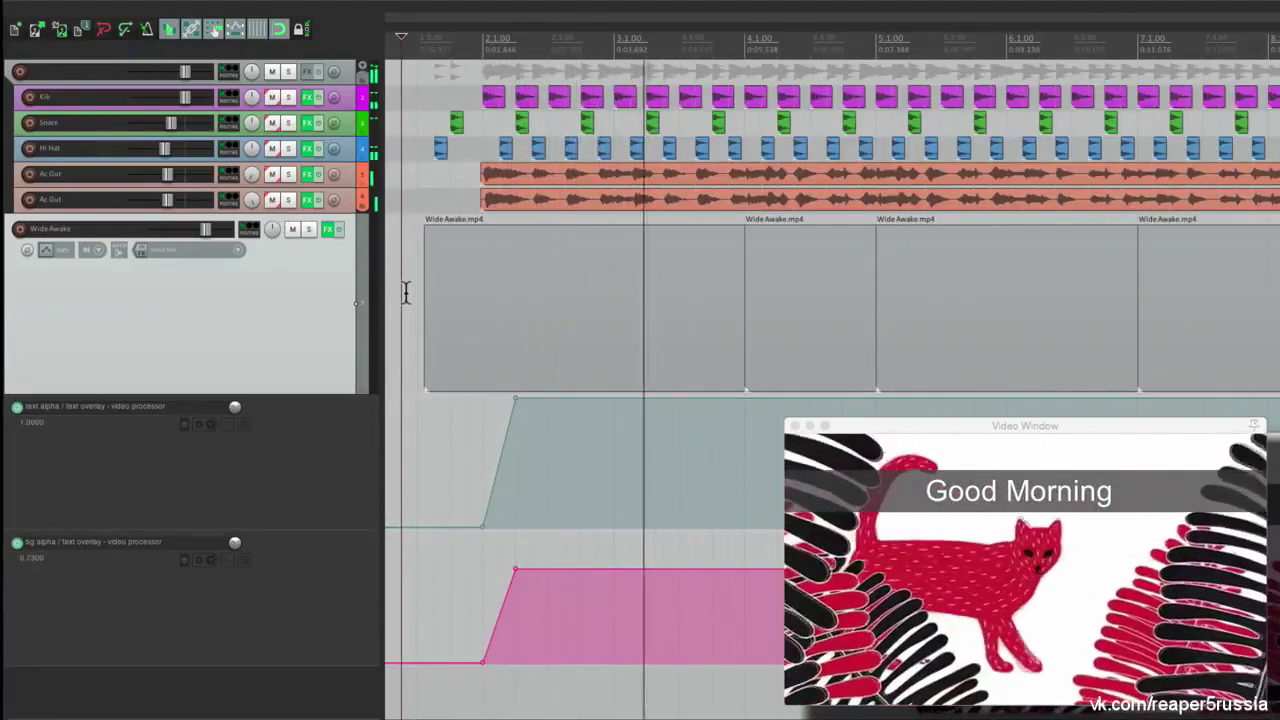
pyautogui.press('space')
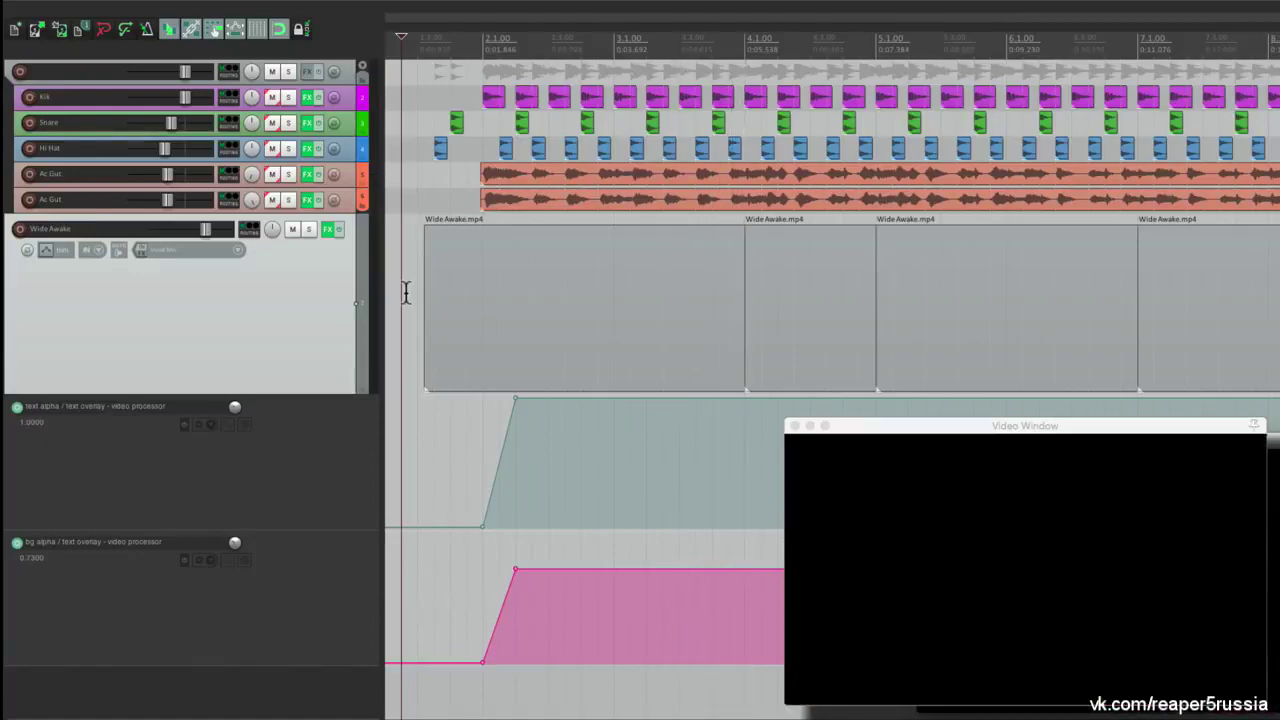
# Fade out both the text alpha and bg alpha envelopes from about 3.3.51 to zero at the 4.1.00 cut
pyautogui.click(656, 38)
pyautogui.moveTo(652, 37); pyautogui.dragTo(697, 38)
pyautogui.scroll(5, 728, 285)
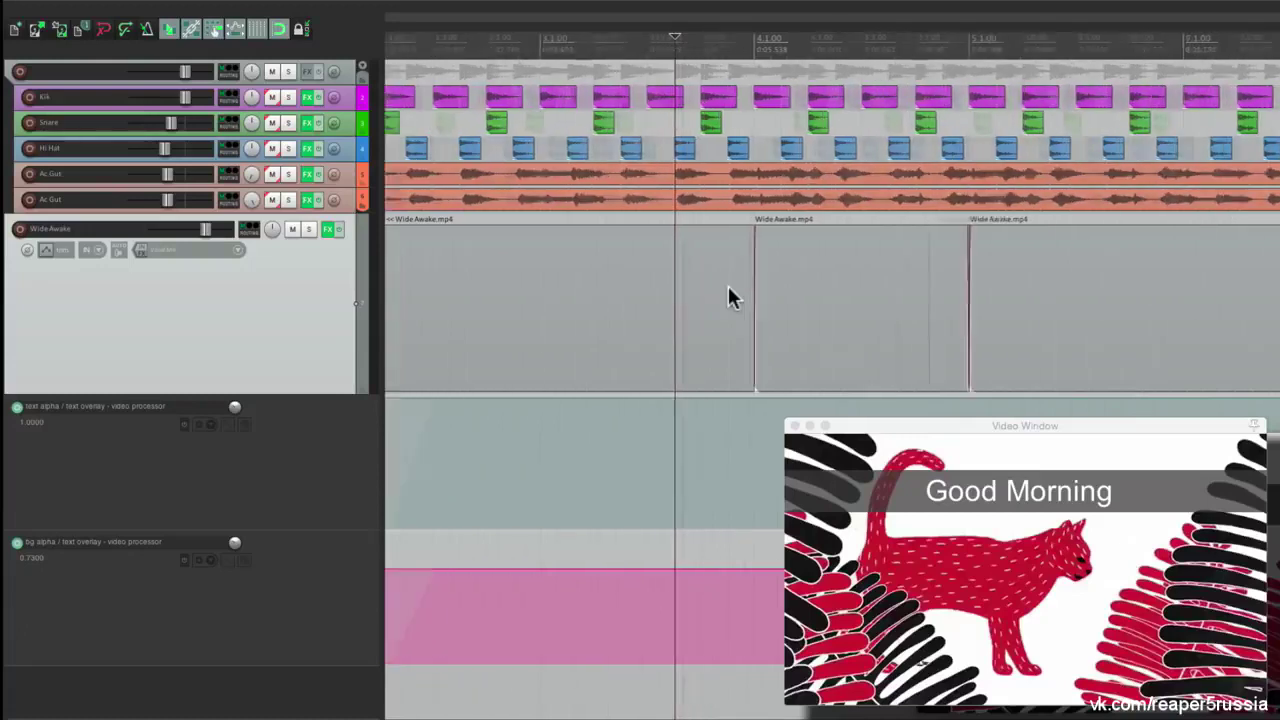
pyautogui.click(633, 400)
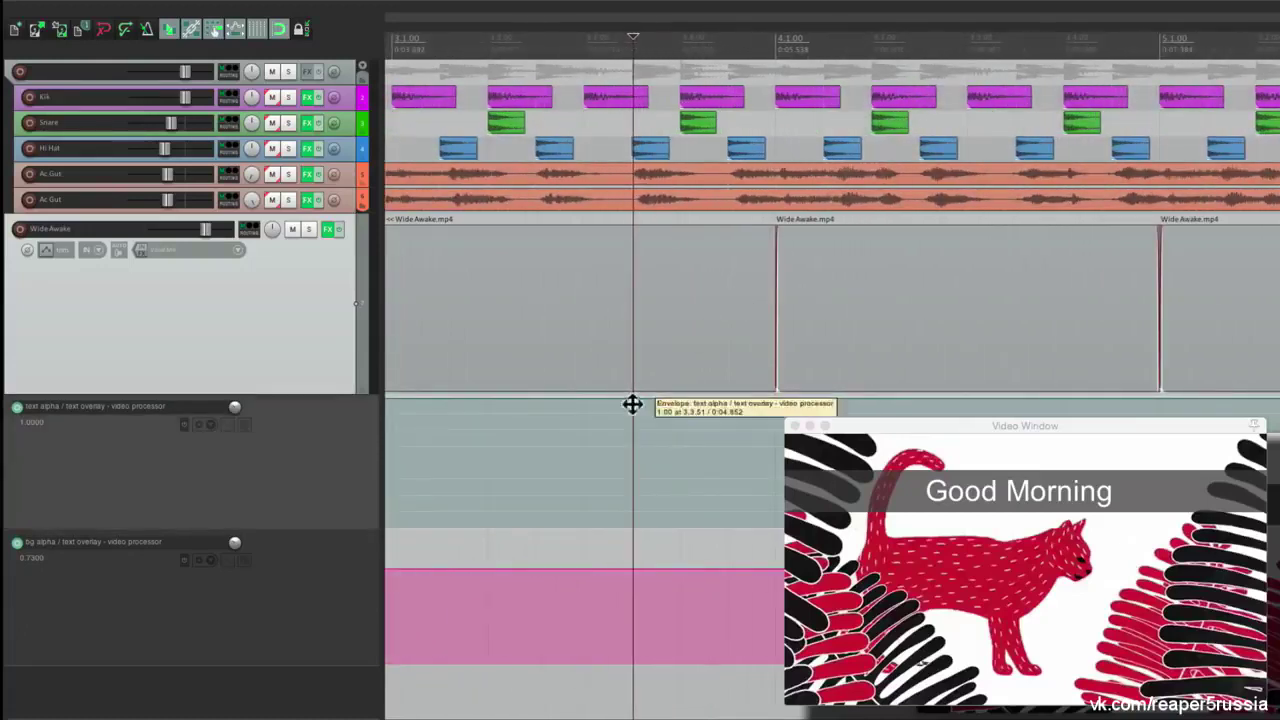
pyautogui.click(632, 567)
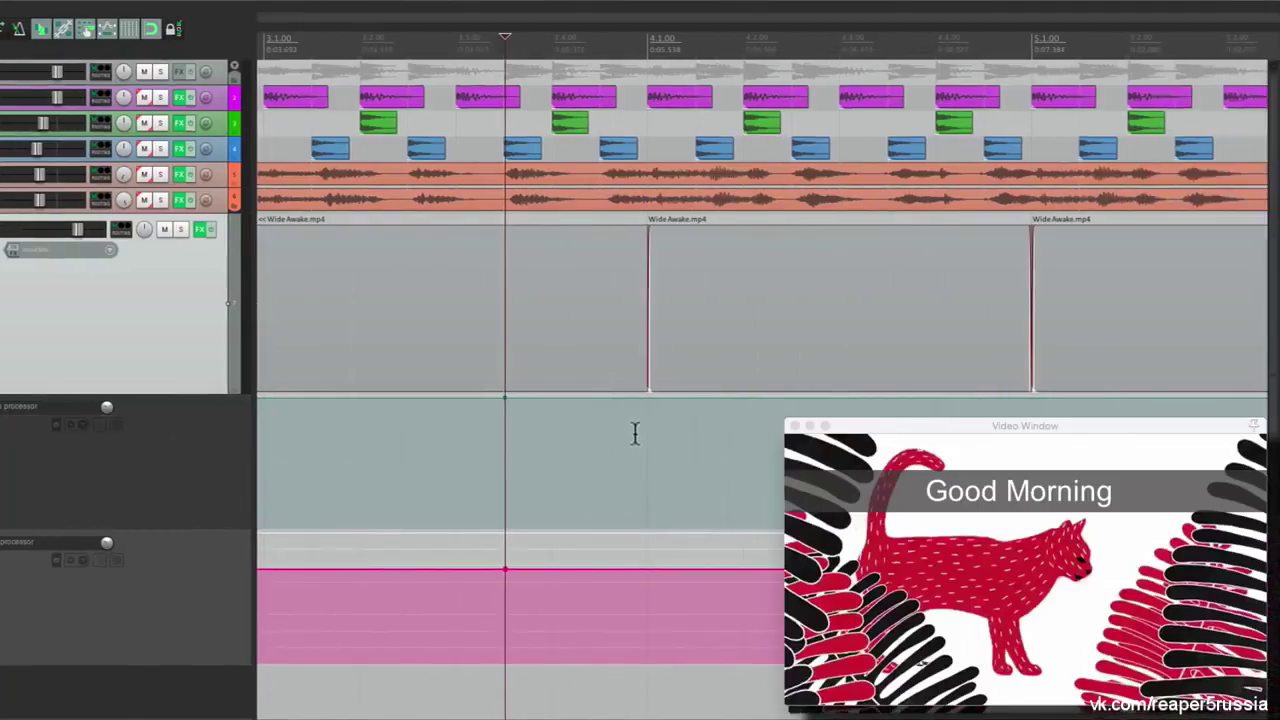
pyautogui.click(651, 397)
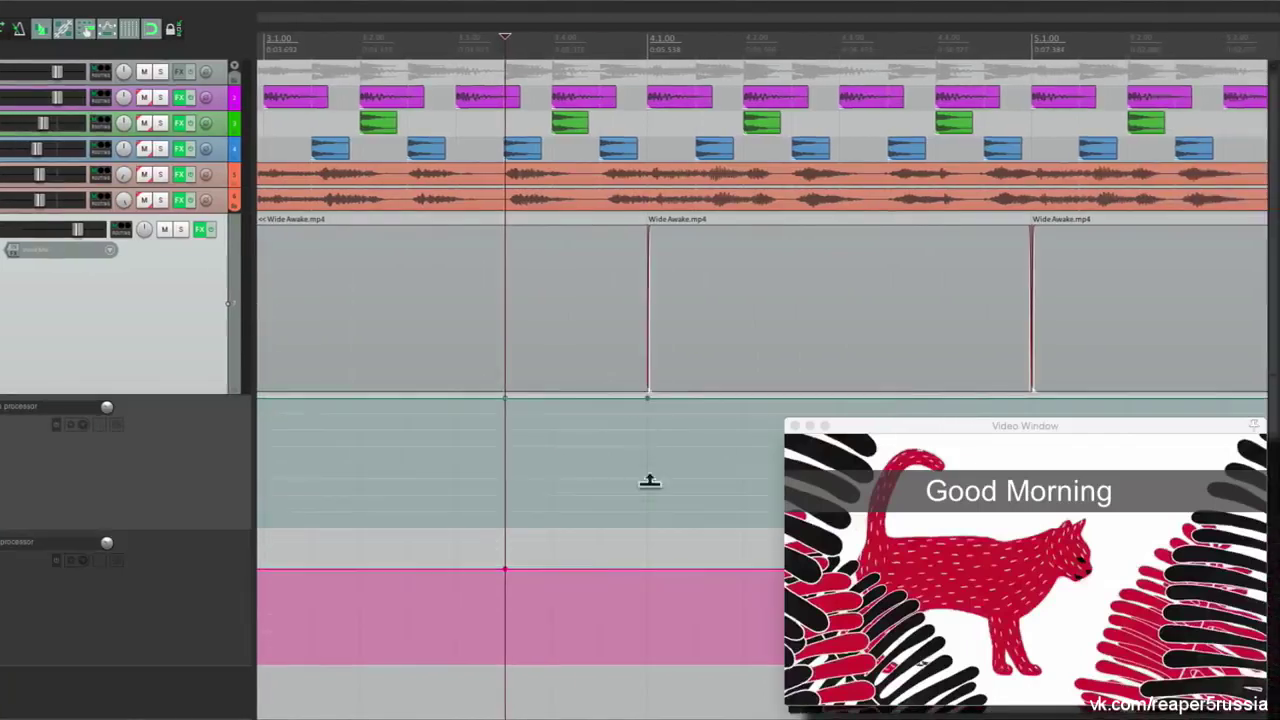
pyautogui.click(649, 567)
pyautogui.moveTo(649, 400); pyautogui.dragTo(650, 672)
pyautogui.scroll(-3, 632, 431)
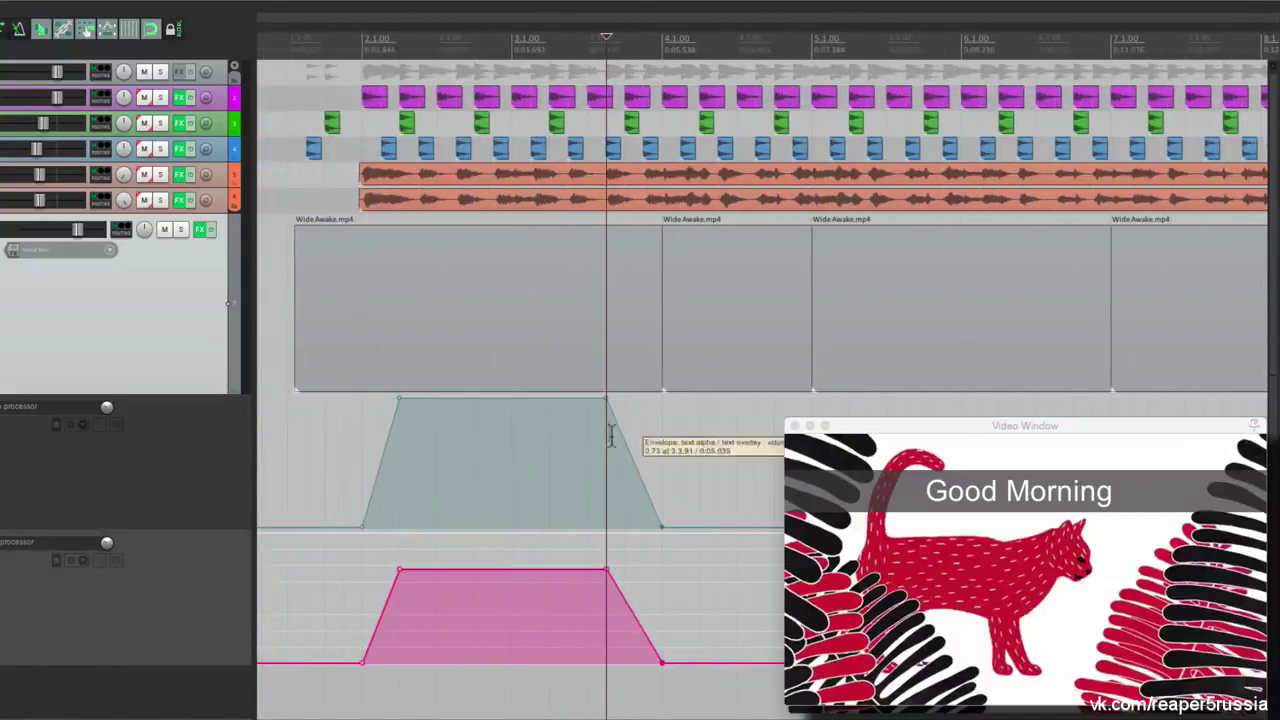
# Play the opening twice from just after the first video item's start to check the title fading in and out by 4.1.00
pyautogui.click(346, 438)
pyautogui.click(313, 440)
pyautogui.press('space')
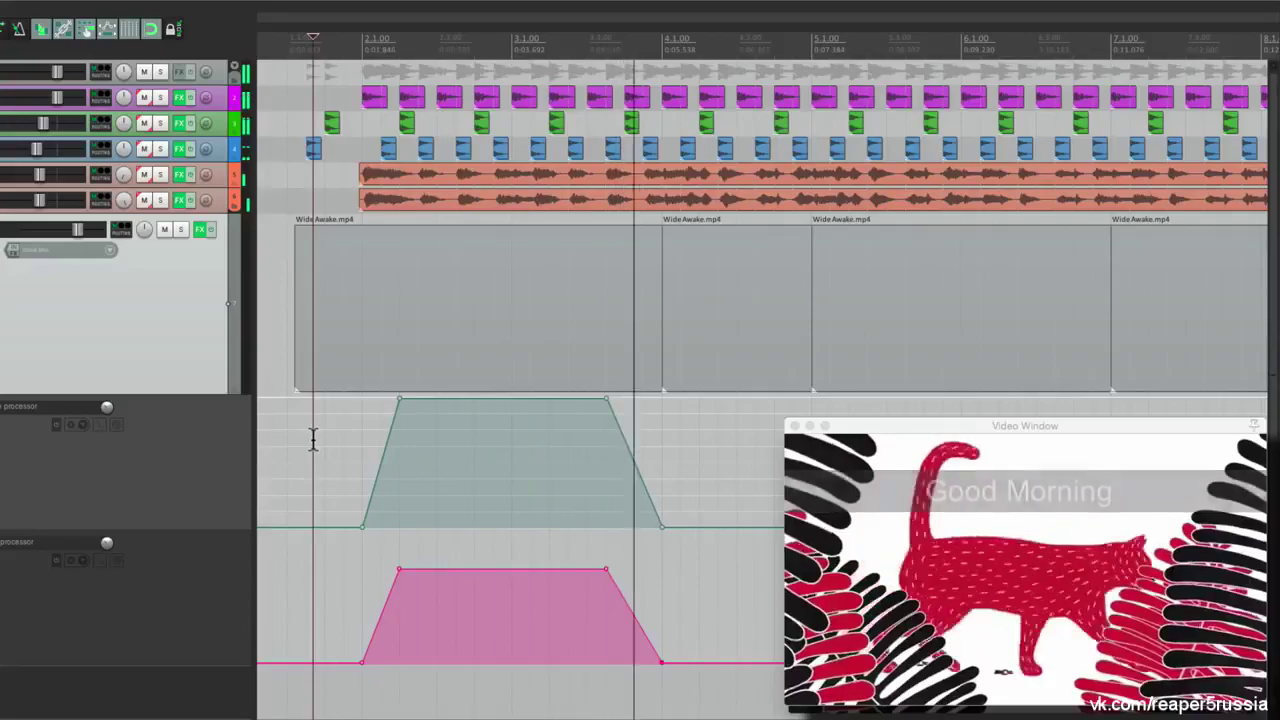
pyautogui.press('space')
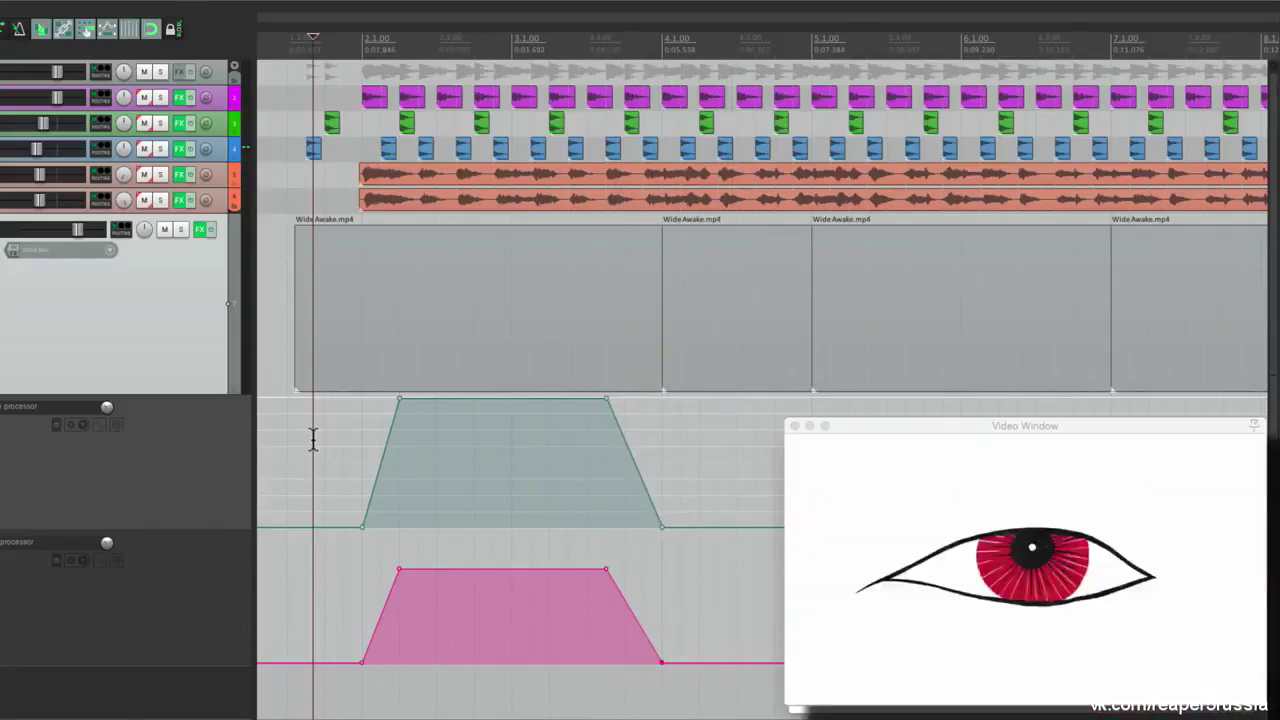
pyautogui.press('space')
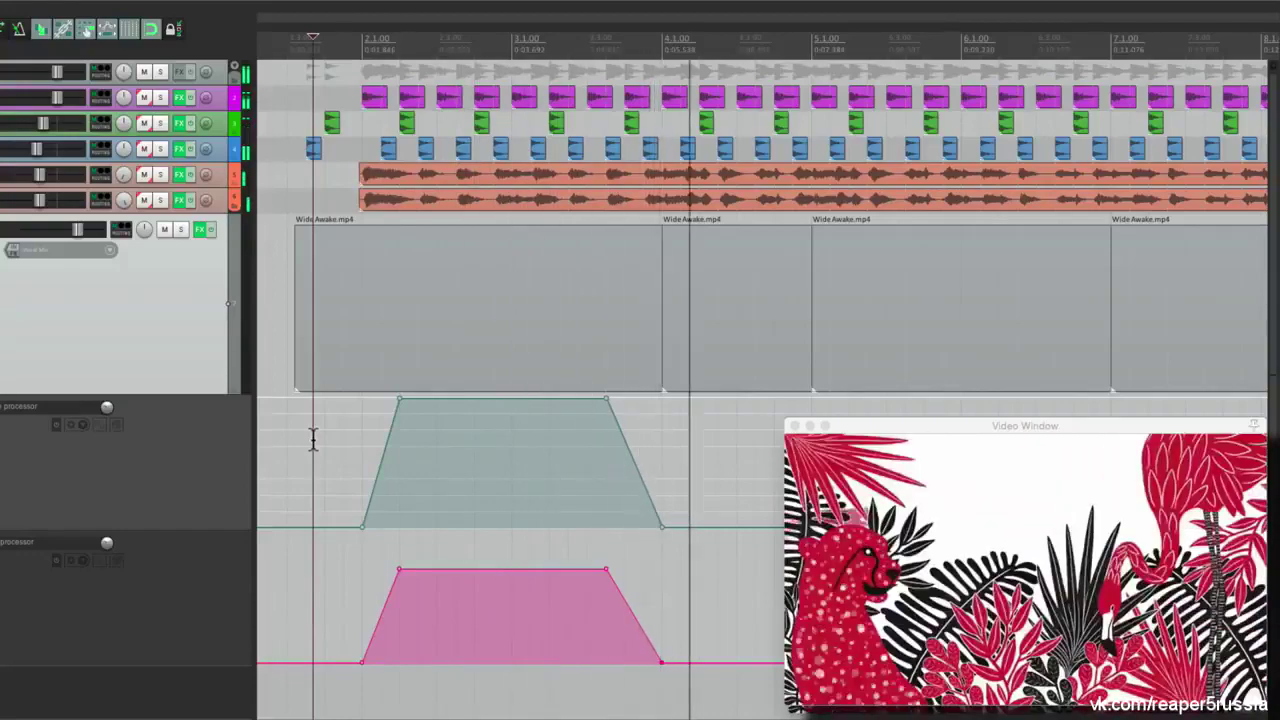
pyautogui.press('space')
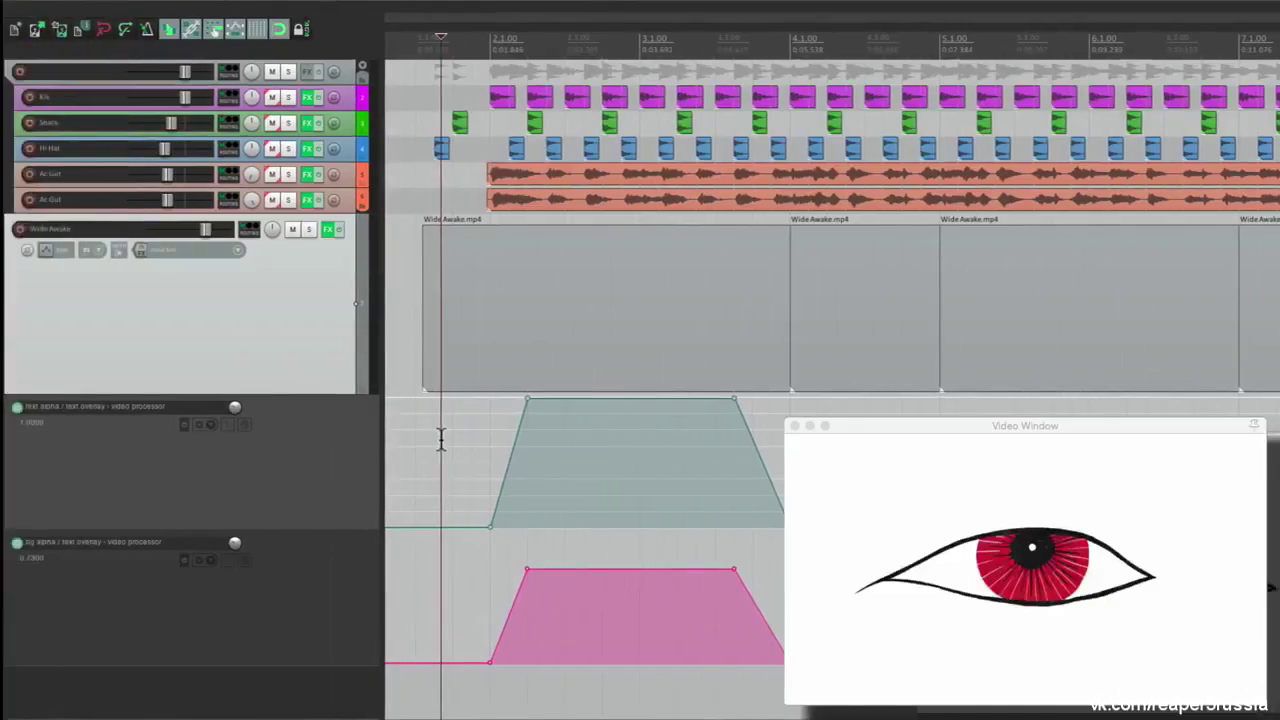
# Add a second Video processor to the Wide Awake track's effects and load the Vignette preset
pyautogui.click(330, 229)
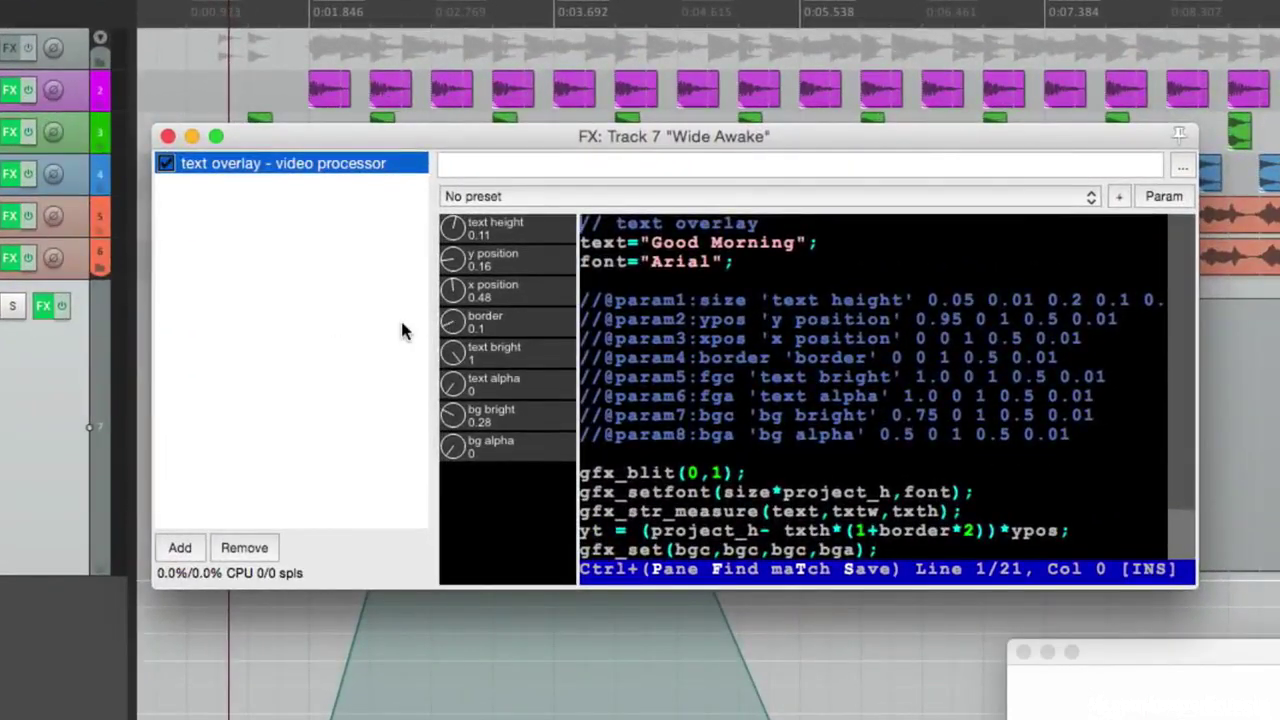
pyautogui.click(180, 547)
pyautogui.doubleClick(398, 97)
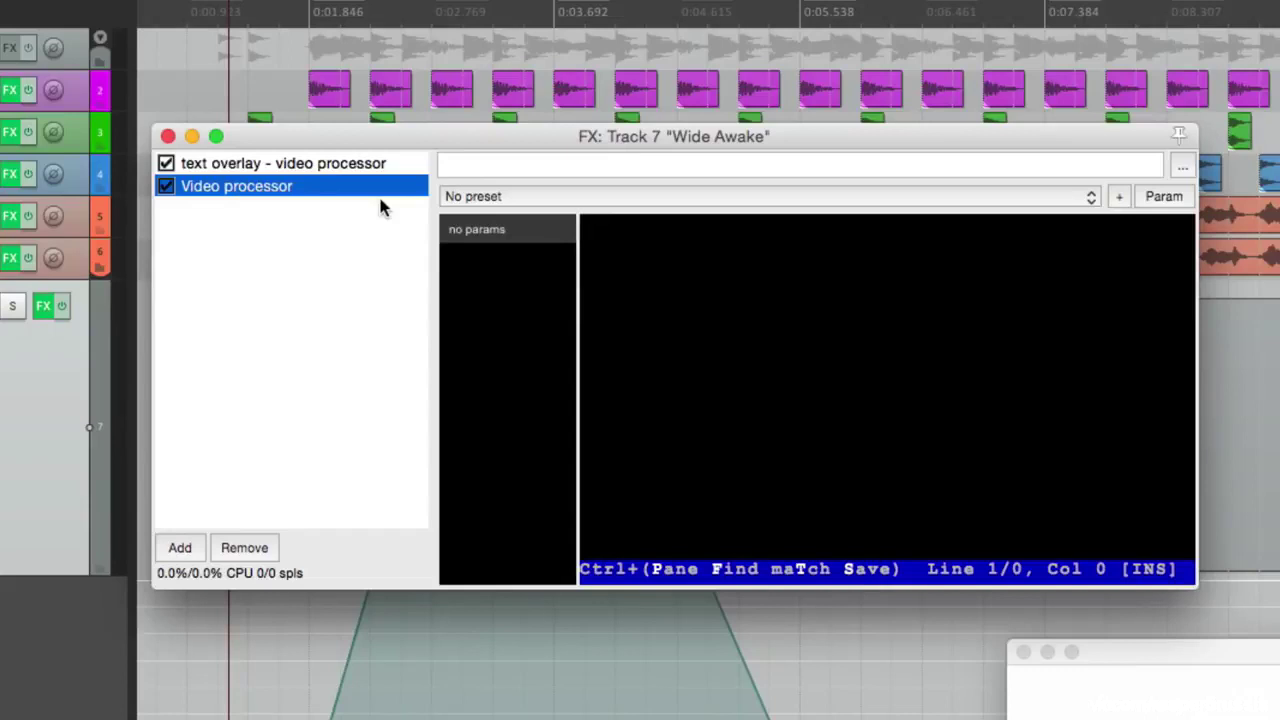
pyautogui.click(513, 197)
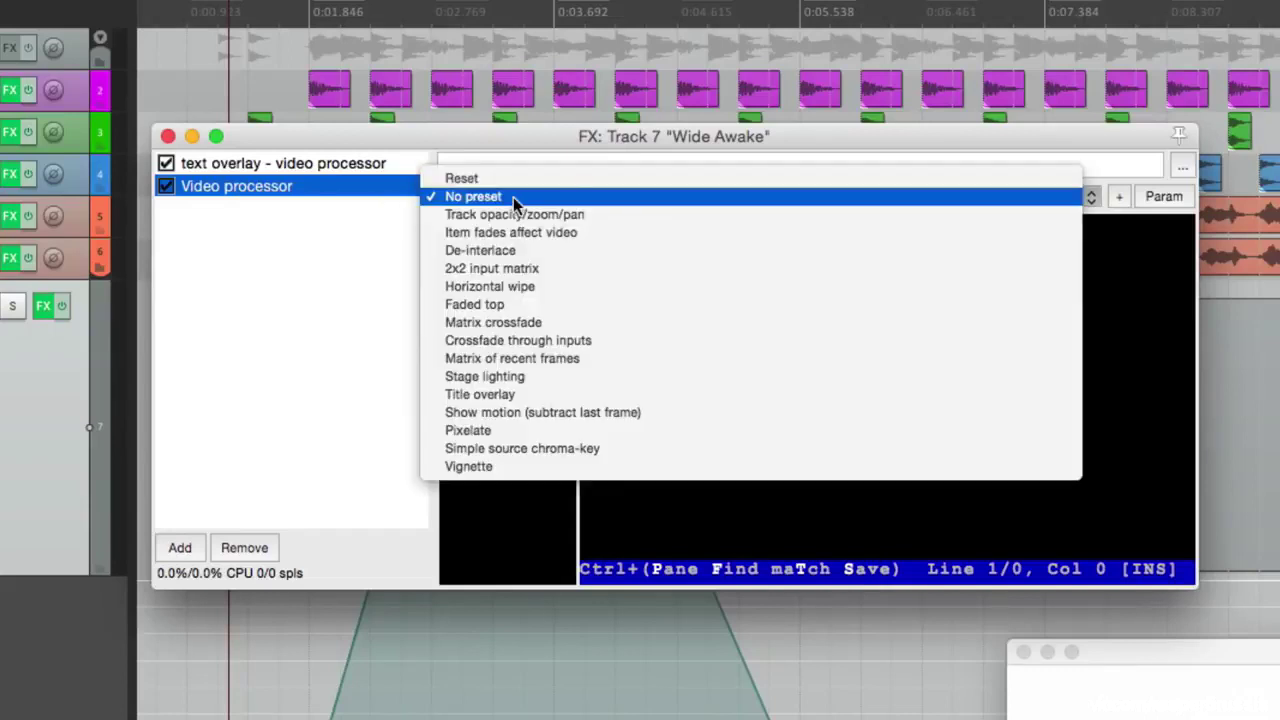
pyautogui.click(581, 470)
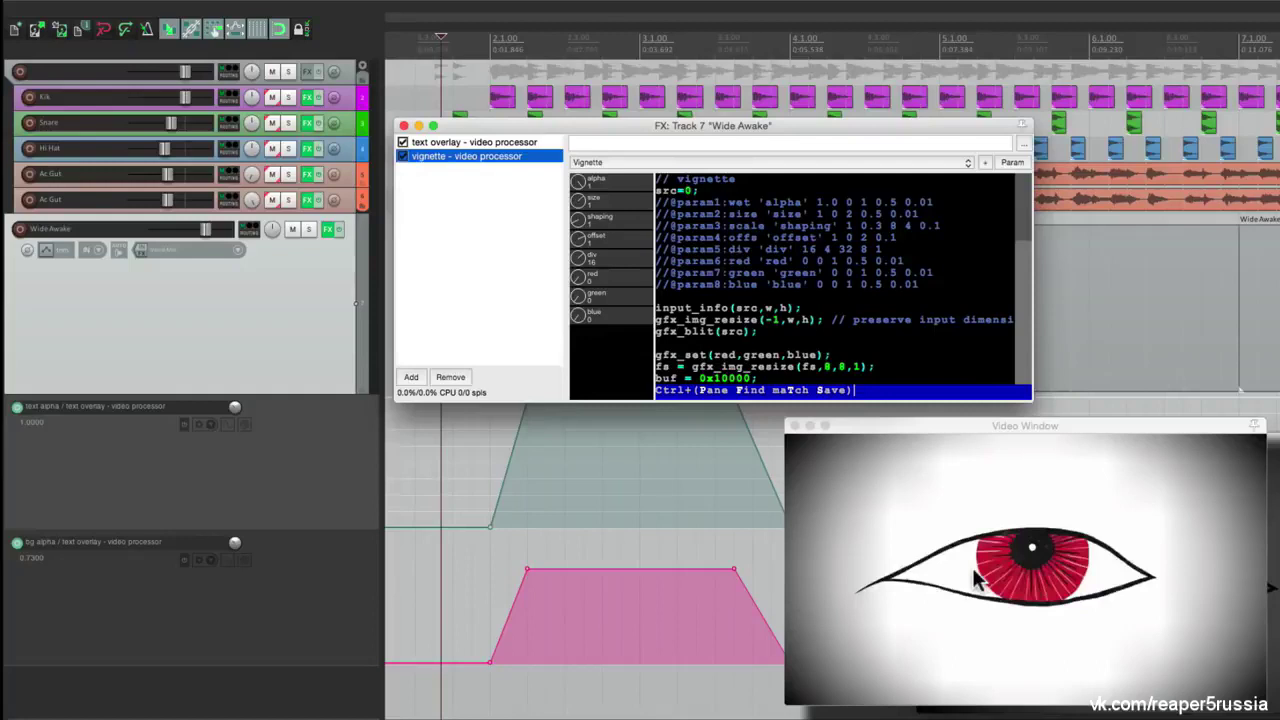
# Compare the picture with the vignette bypassed and enabled, set the vignette's size to 0.84 and close the effect window
pyautogui.click(402, 157)
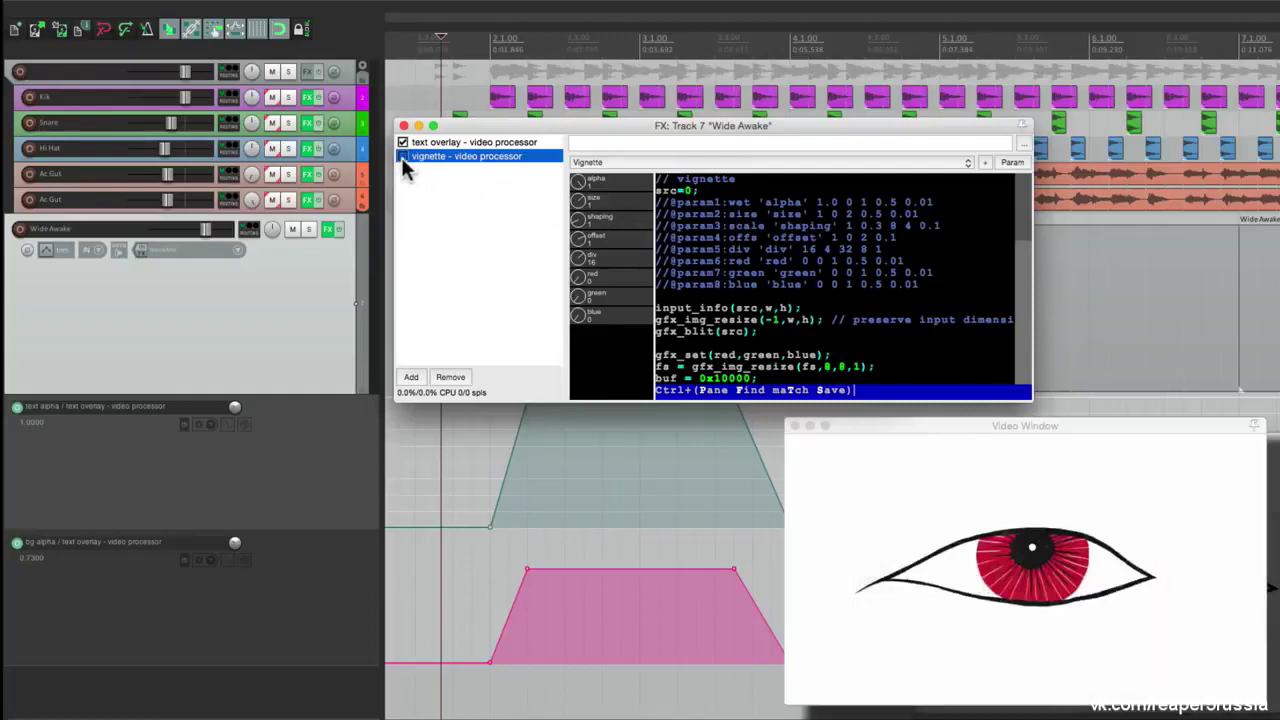
pyautogui.click(402, 157)
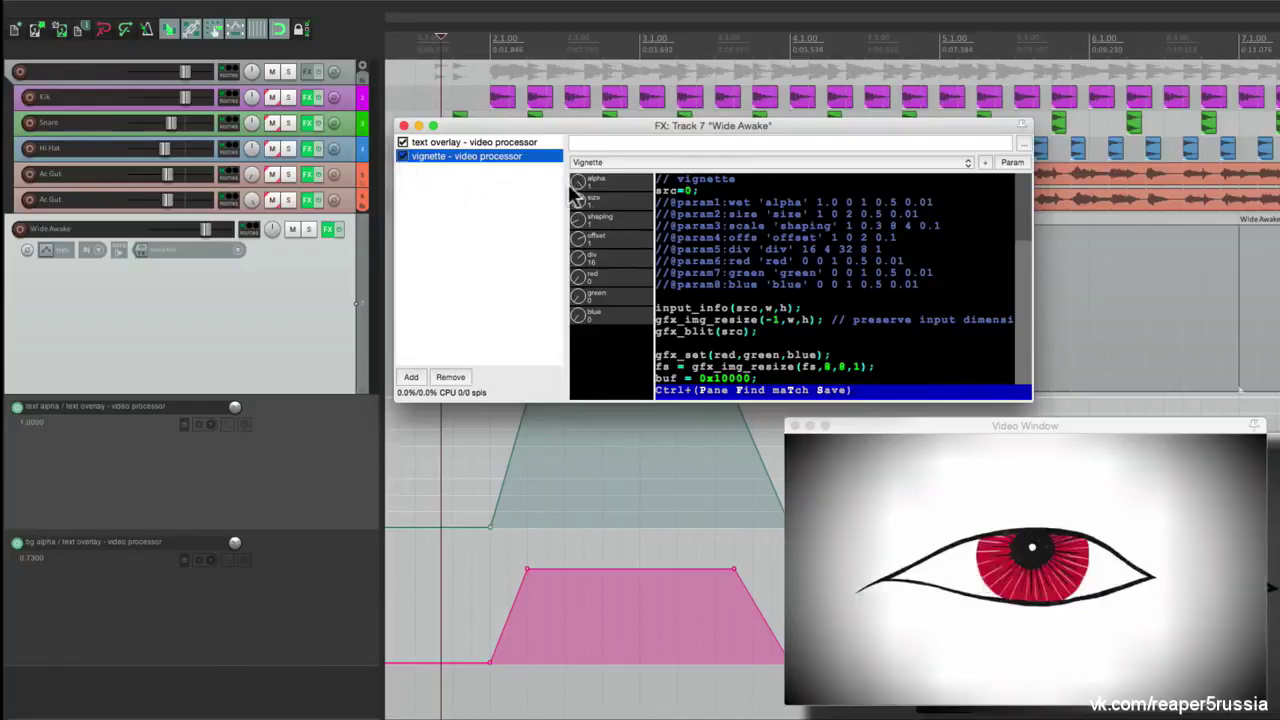
pyautogui.moveTo(578, 195); pyautogui.dragTo(578, 215)
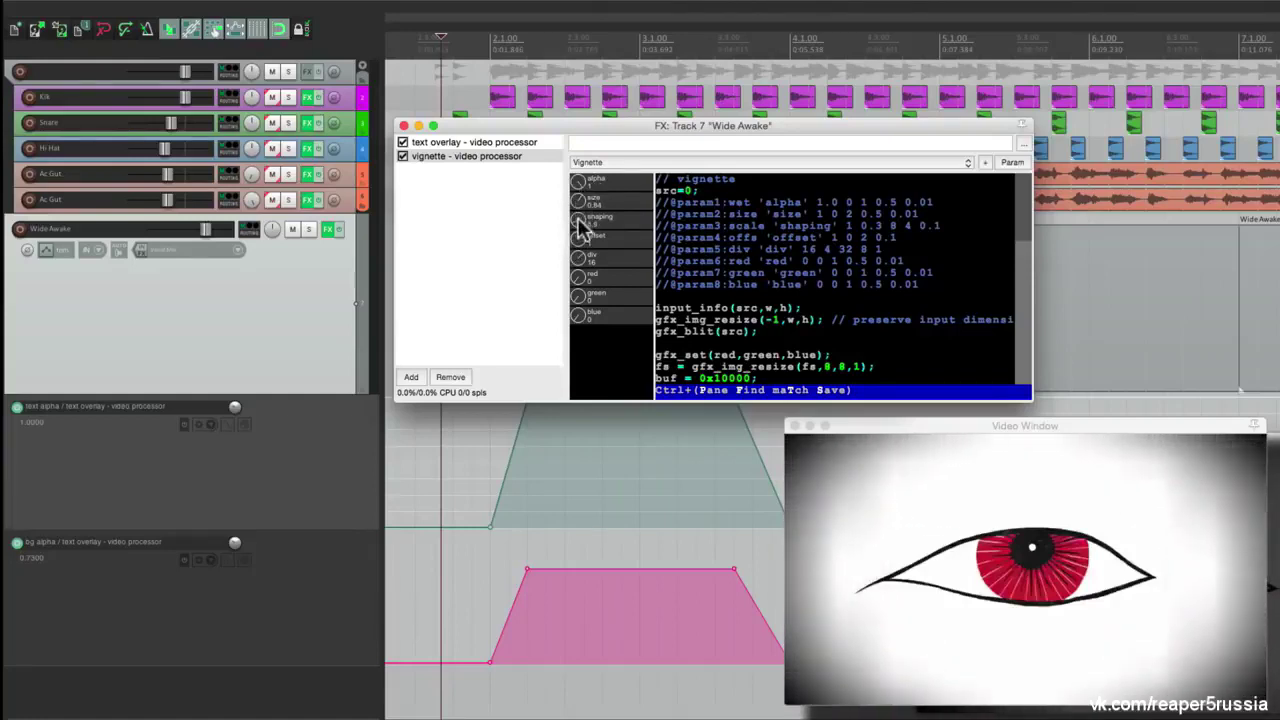
pyautogui.click(403, 126)
# Play the vignetted video from just before its first item to past the 7.1.00 cut
pyautogui.scroll(-2, 558, 272)
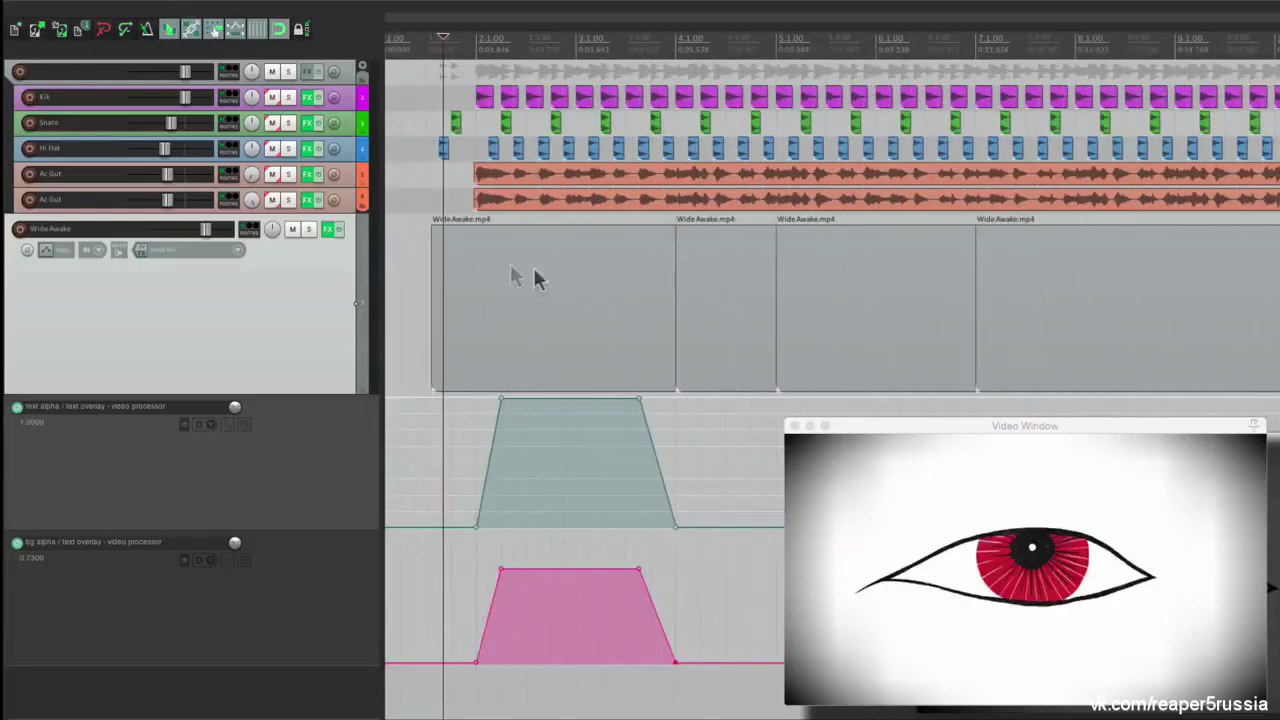
pyautogui.click(428, 268)
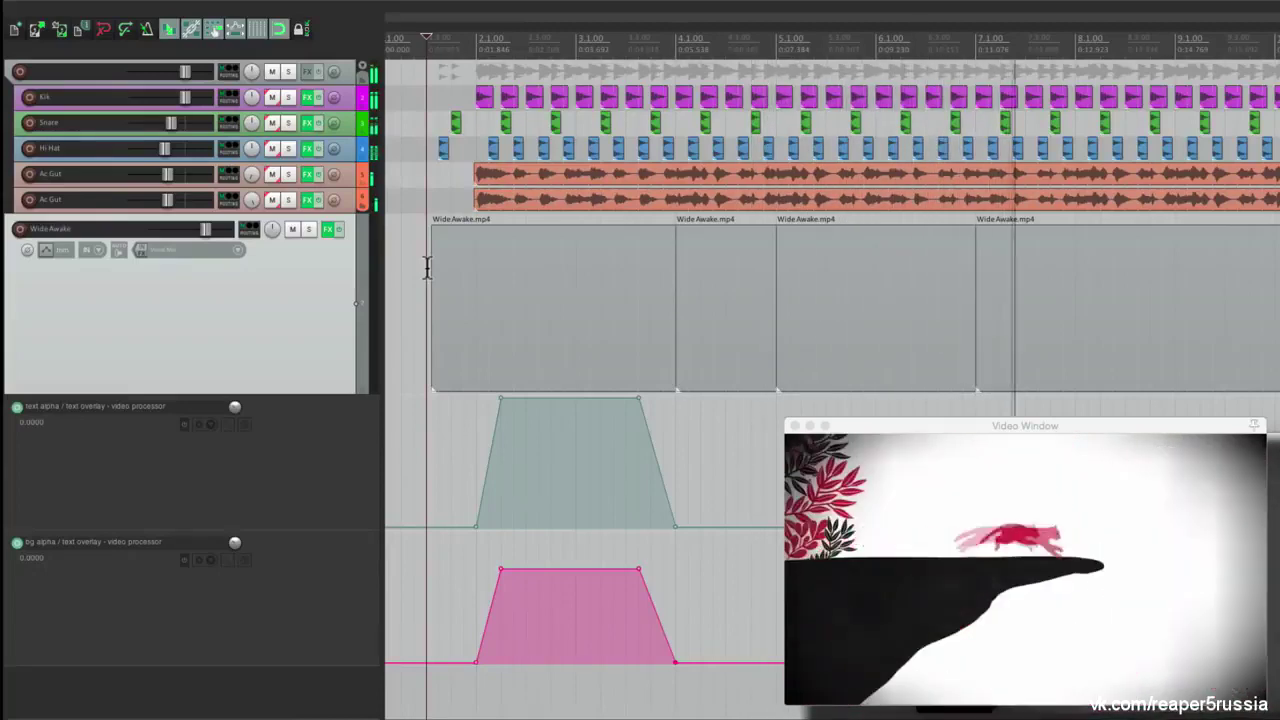
pyautogui.press('space')
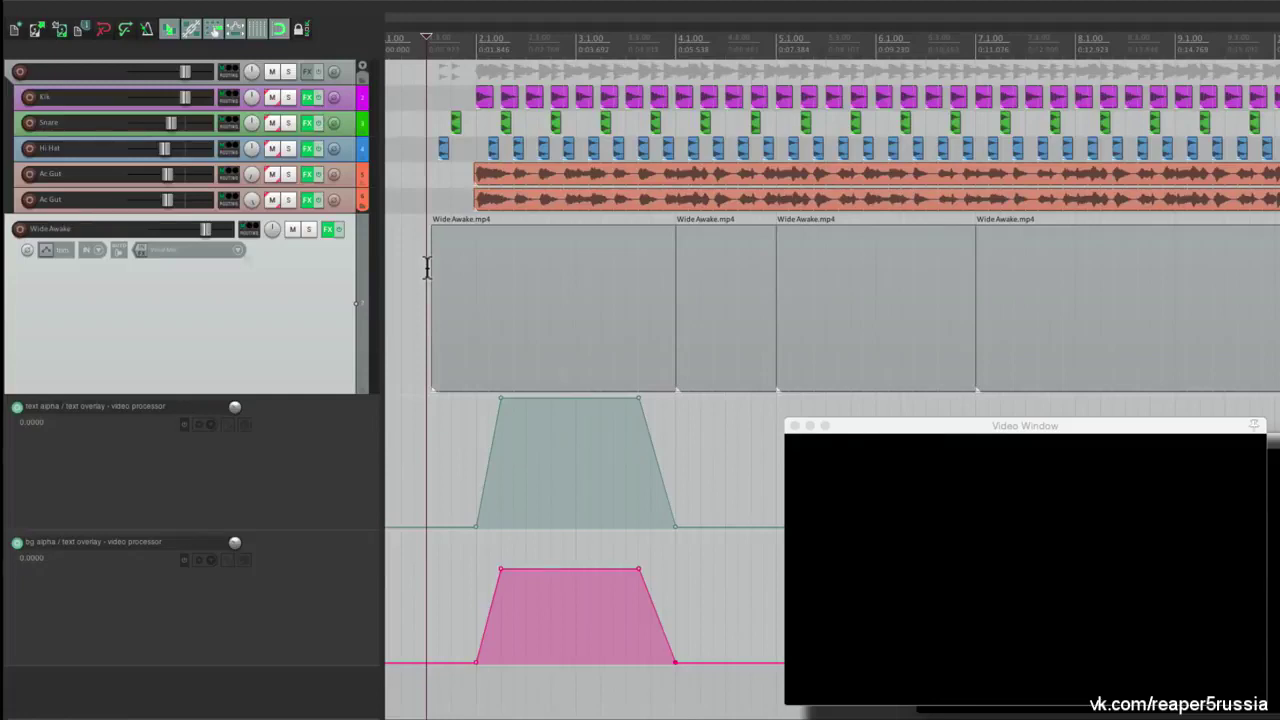
# Hide all envelopes of the Wide Awake track and insert a new empty track below it
pyautogui.click(44, 251)
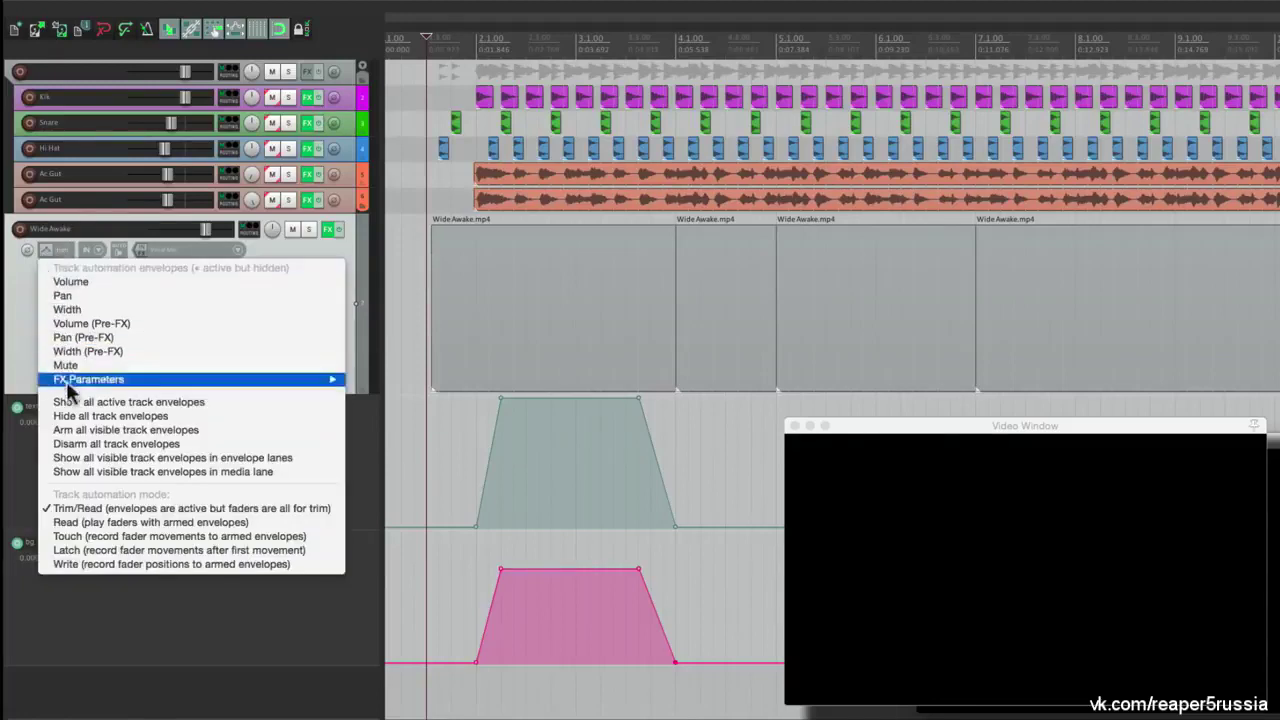
pyautogui.click(58, 415)
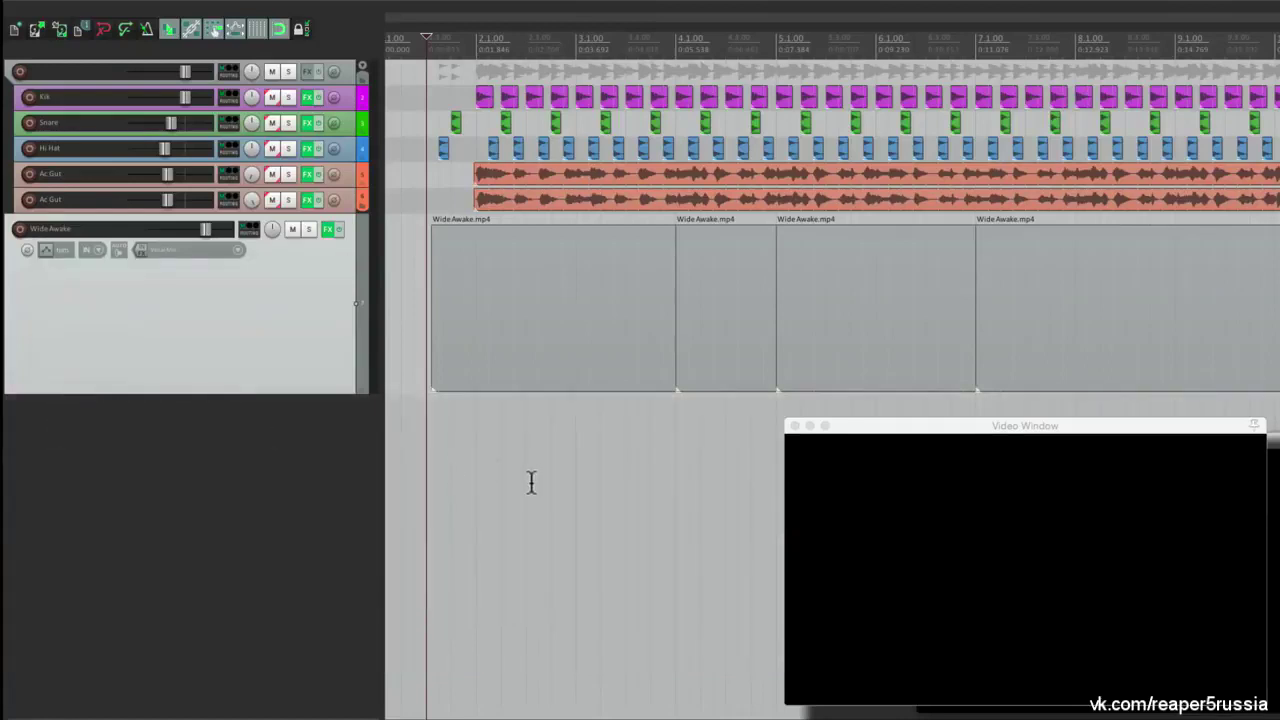
pyautogui.doubleClick(323, 486)
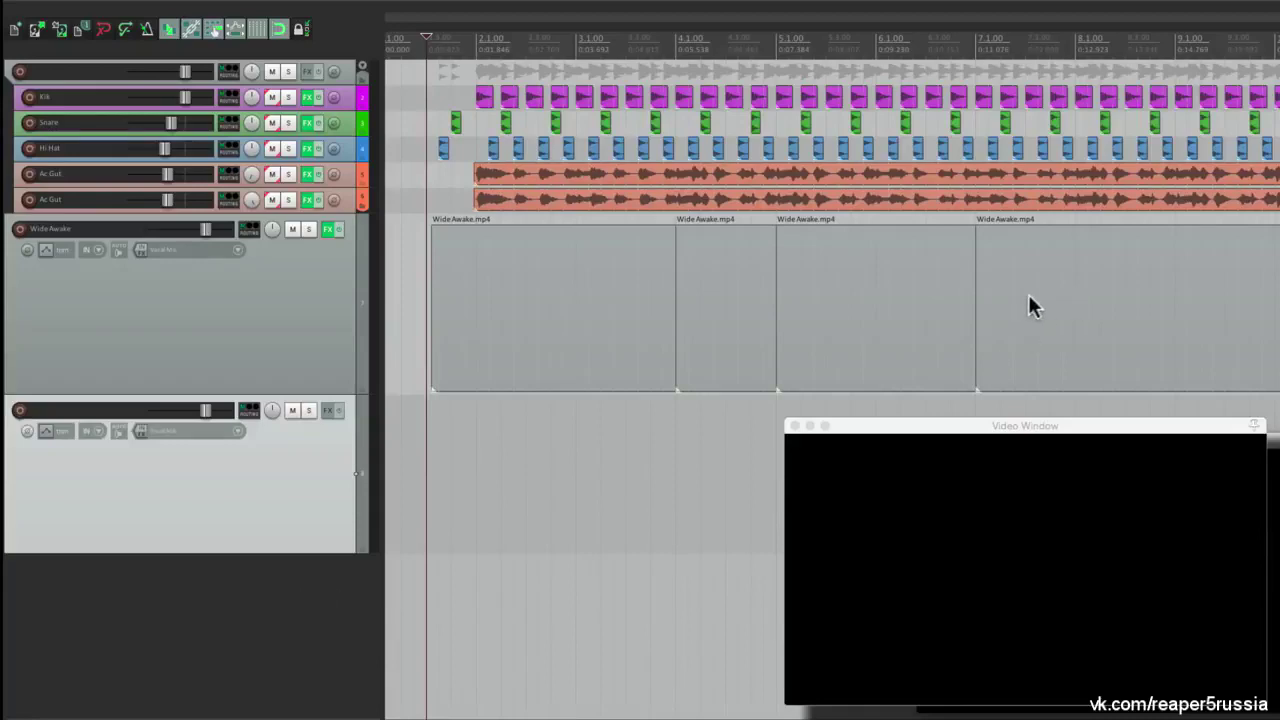
# Move the video item starting at 7.1.00 onto the new track and extend the preceding Wide Awake item to 9.1.00
pyautogui.scroll(5, 728, 296)
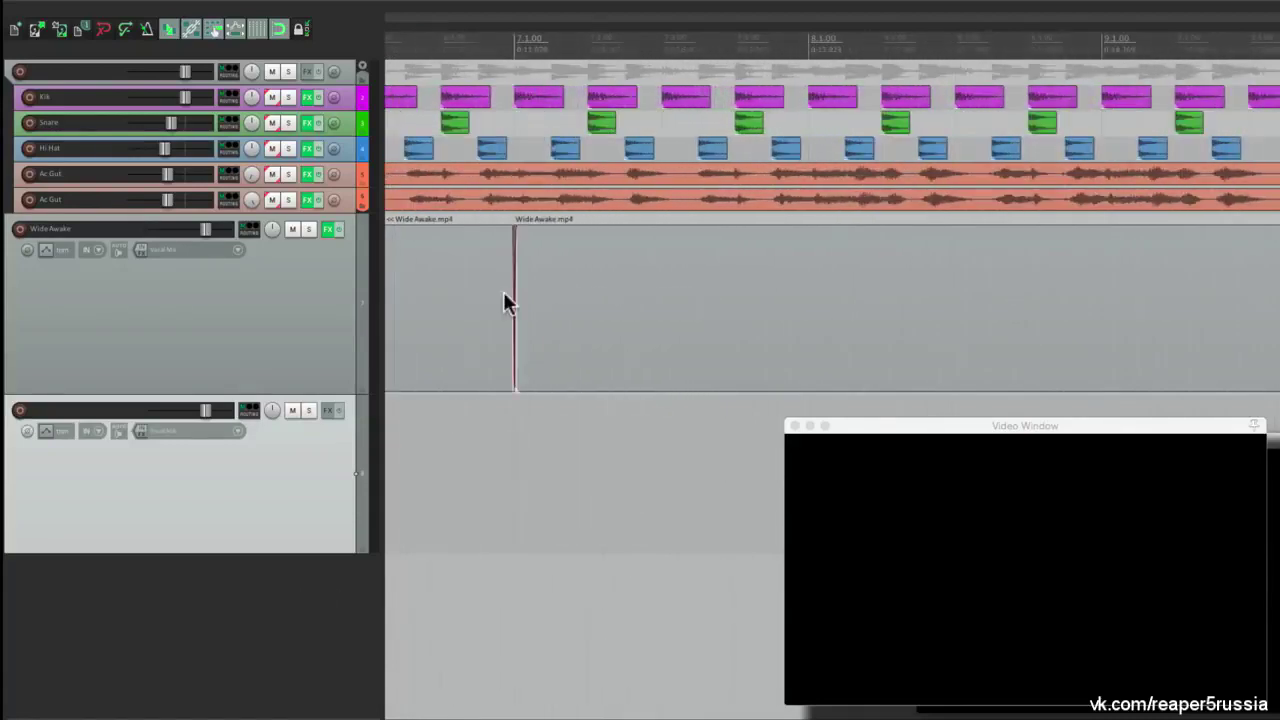
pyautogui.hscroll(-2, 503, 303)
pyautogui.moveTo(680, 323); pyautogui.dragTo(686, 450)
pyautogui.moveTo(593, 314); pyautogui.dragTo(1203, 337)
# Mute the new video track and the five drum and guitar tracks, and play the video from shortly before 7.1.00
pyautogui.click(489, 440)
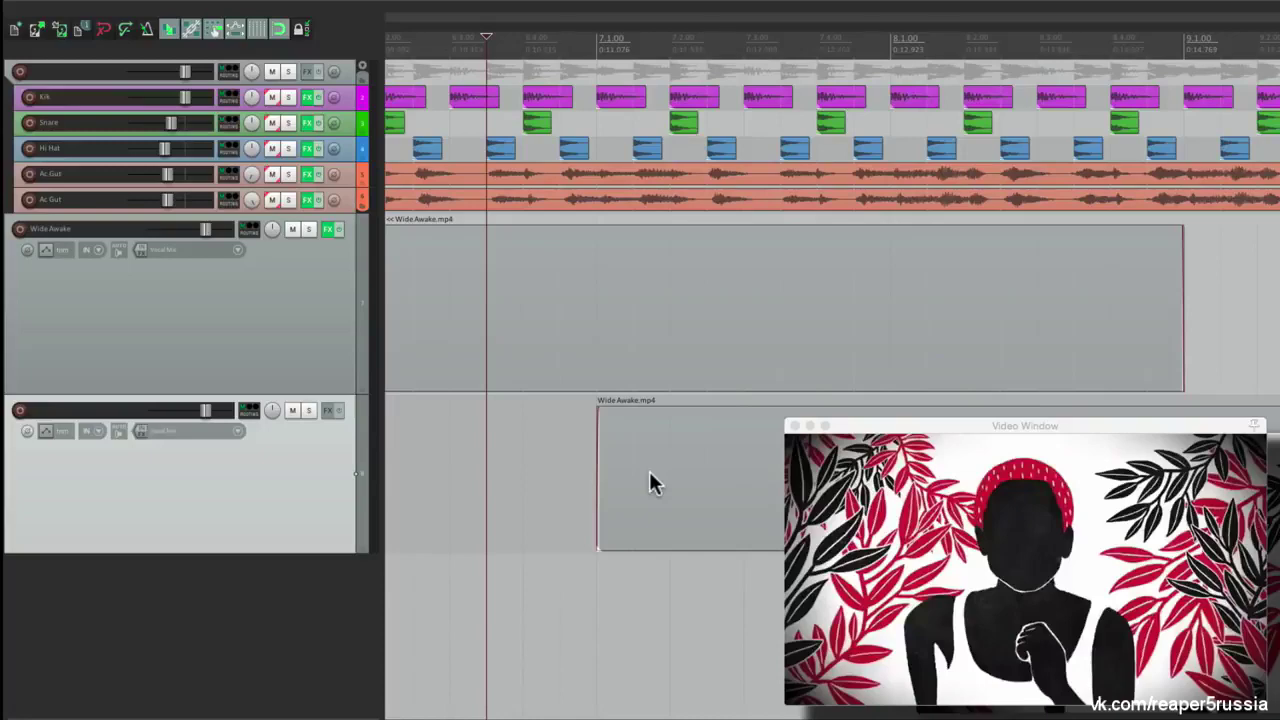
pyautogui.click(292, 411)
pyautogui.click(273, 199)
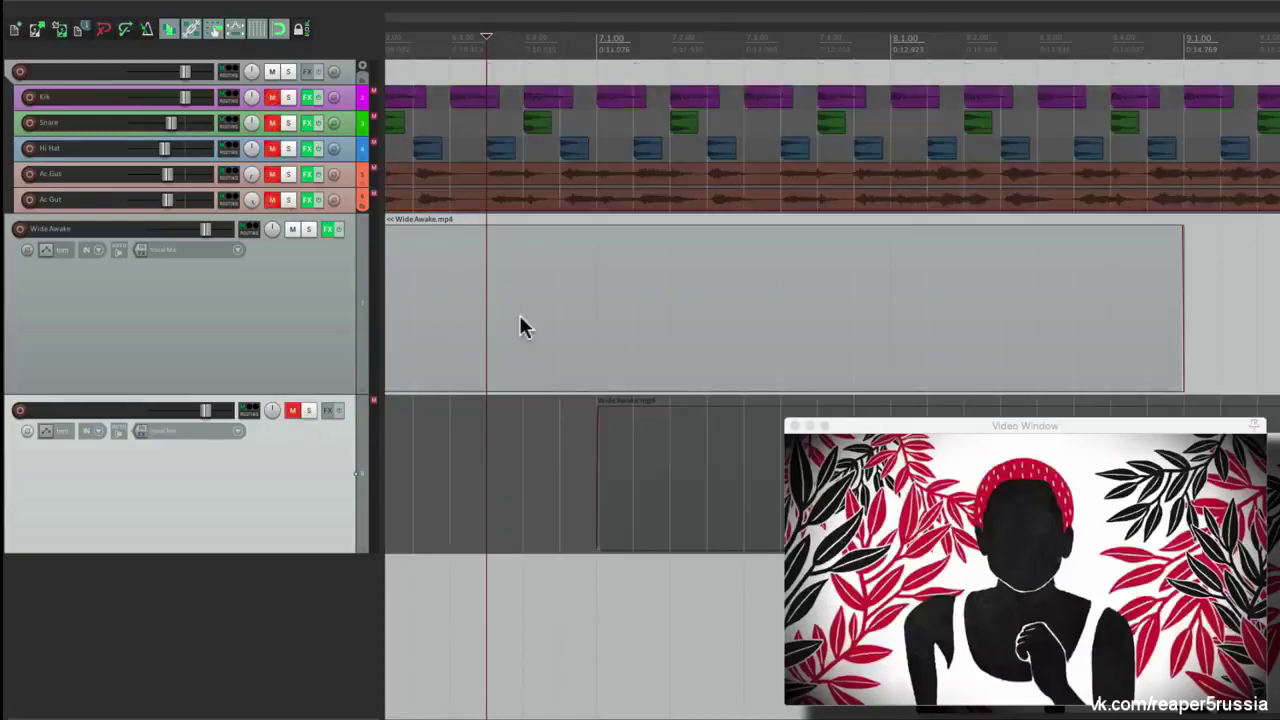
pyautogui.press('space')
pyautogui.press('space')
pyautogui.press('space')
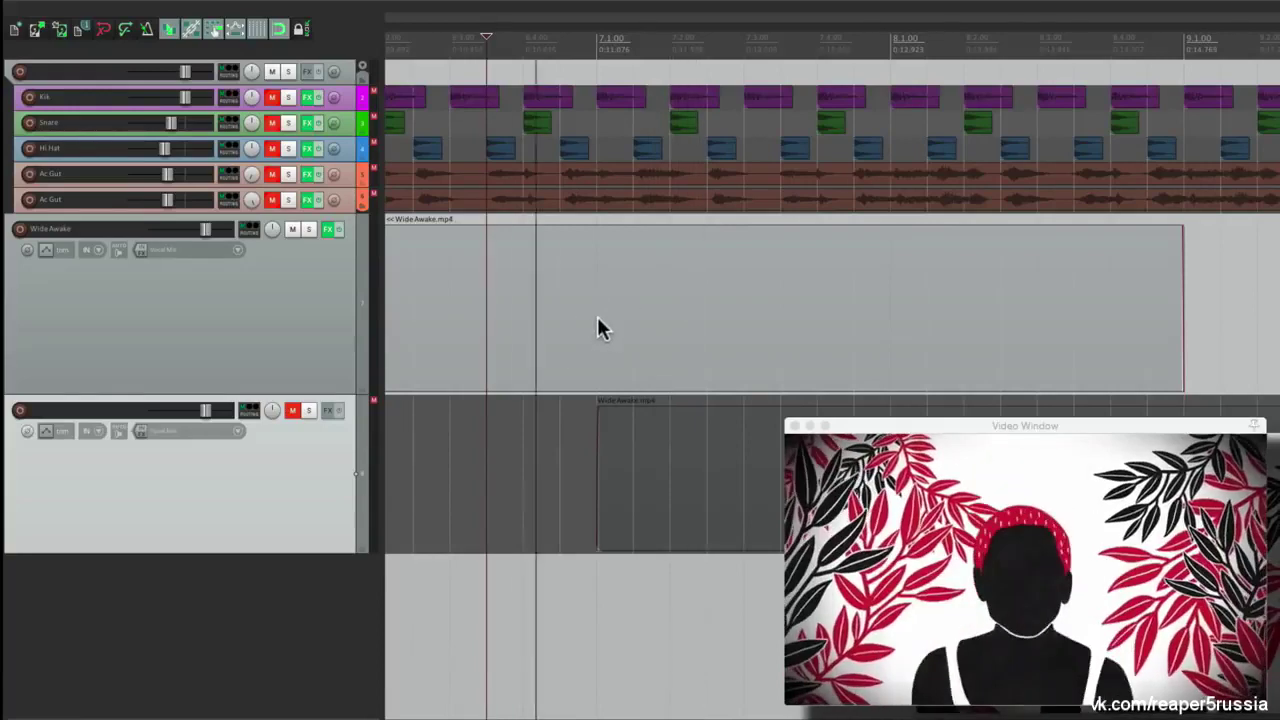
# Unmute the new video track and play the overlapping videos from shortly before 7.1.00 to past it
pyautogui.click(292, 410)
pyautogui.press('space')
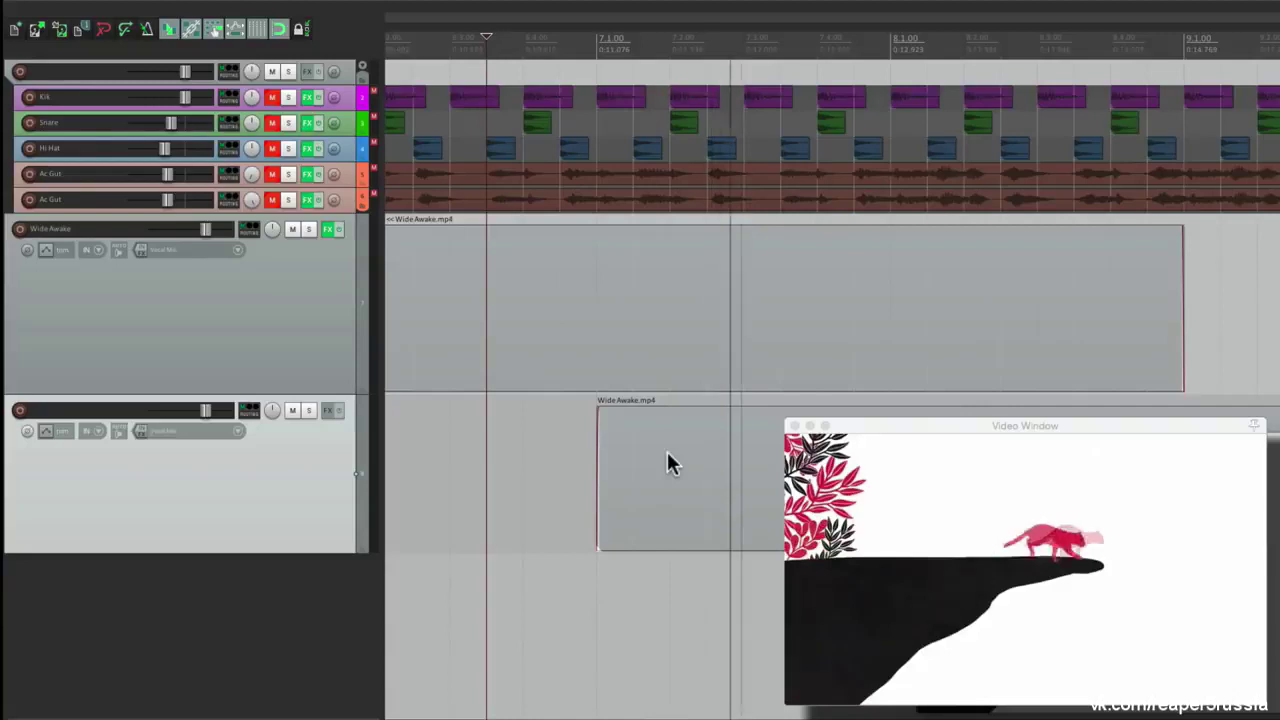
pyautogui.press('space')
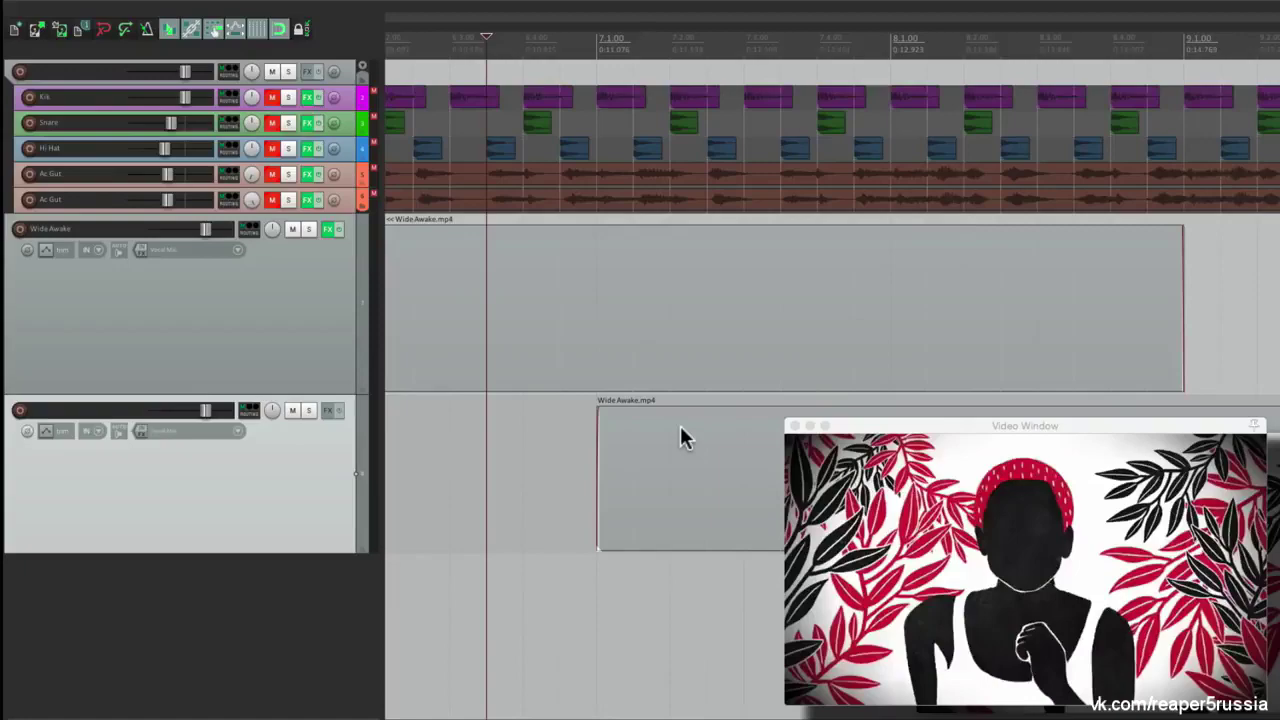
# Open the project settings
pyautogui.click(82, 31)
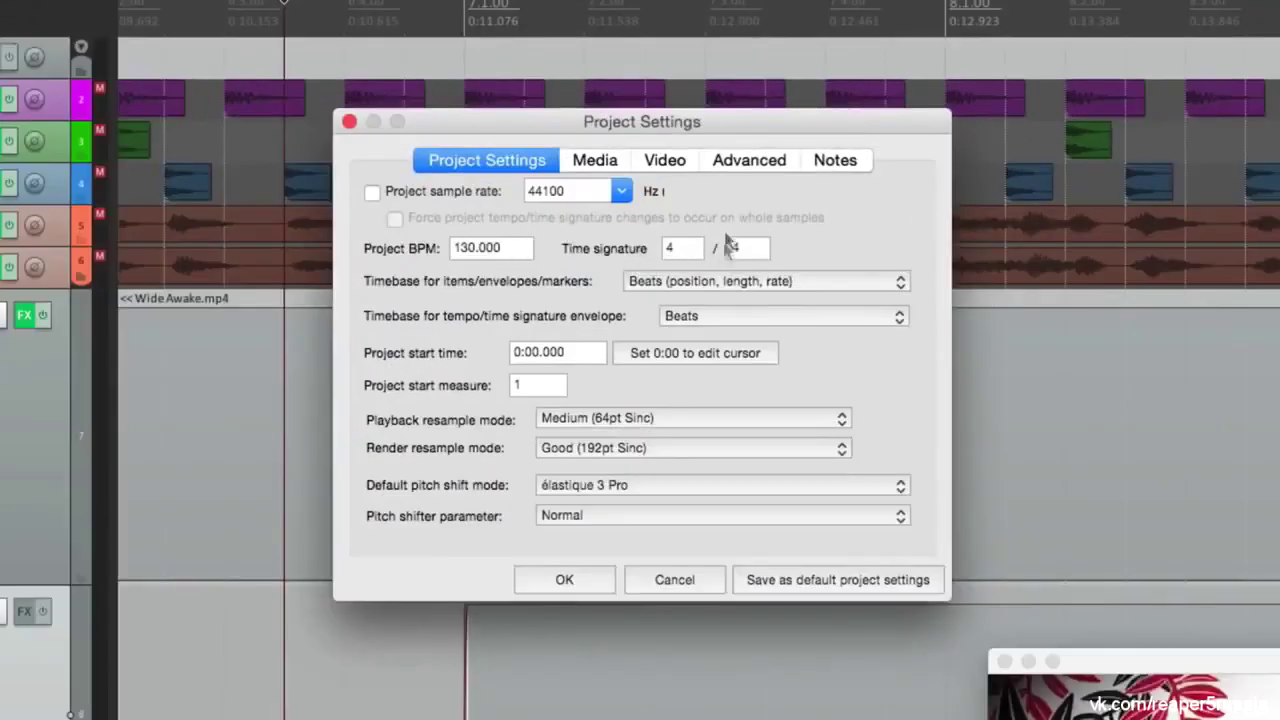
# Set the project's video item visibility to "Items in lower numbered tracks replace higher" and apply the settings
pyautogui.click(674, 165)
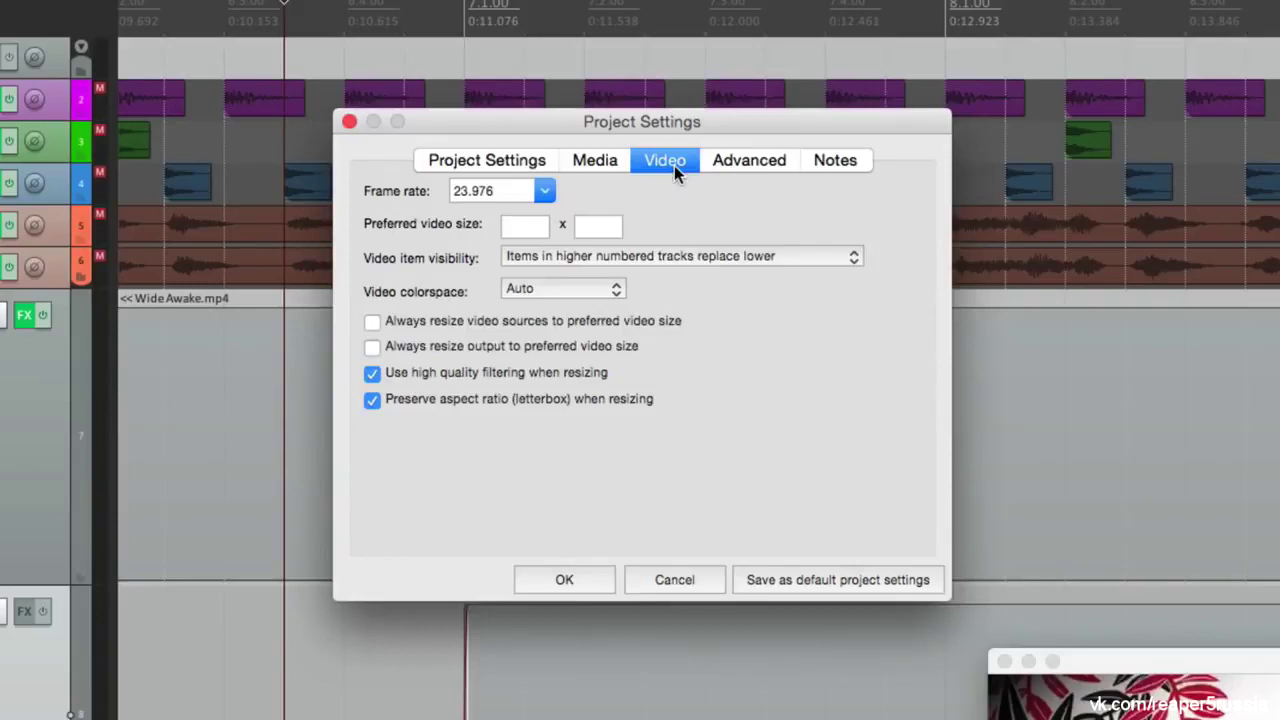
pyautogui.click(698, 255)
pyautogui.click(698, 241)
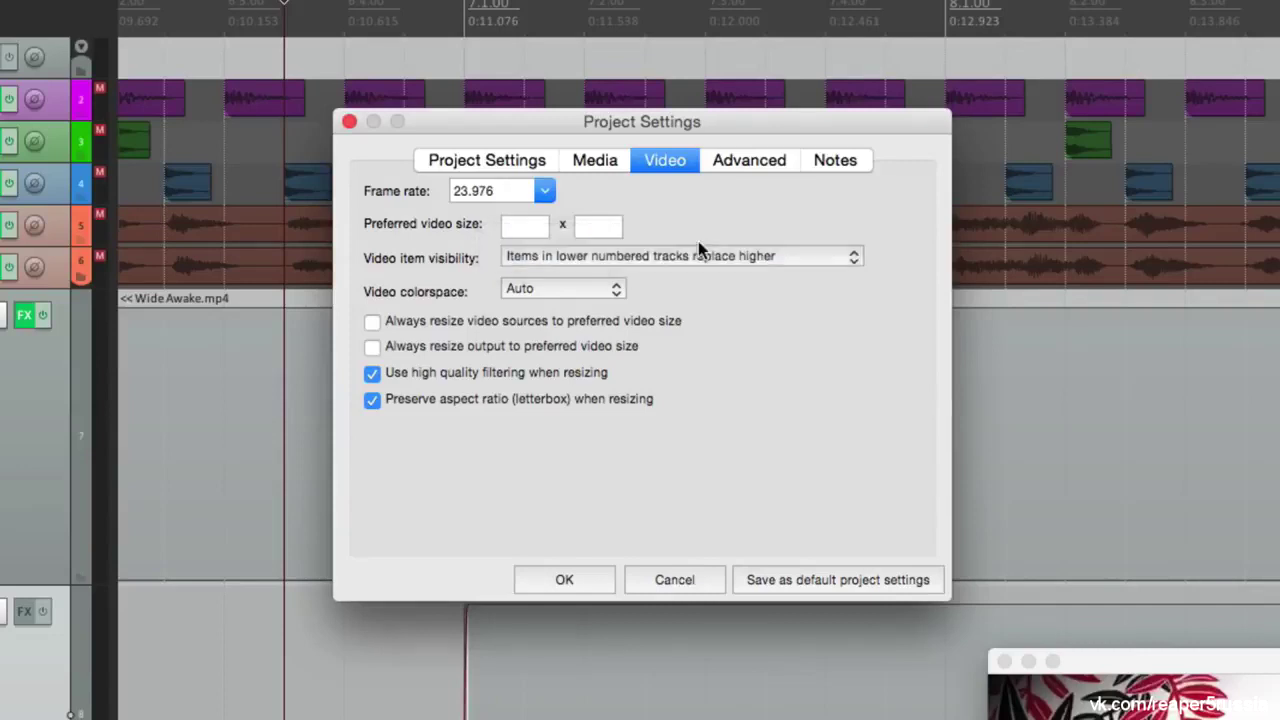
pyautogui.click(583, 588)
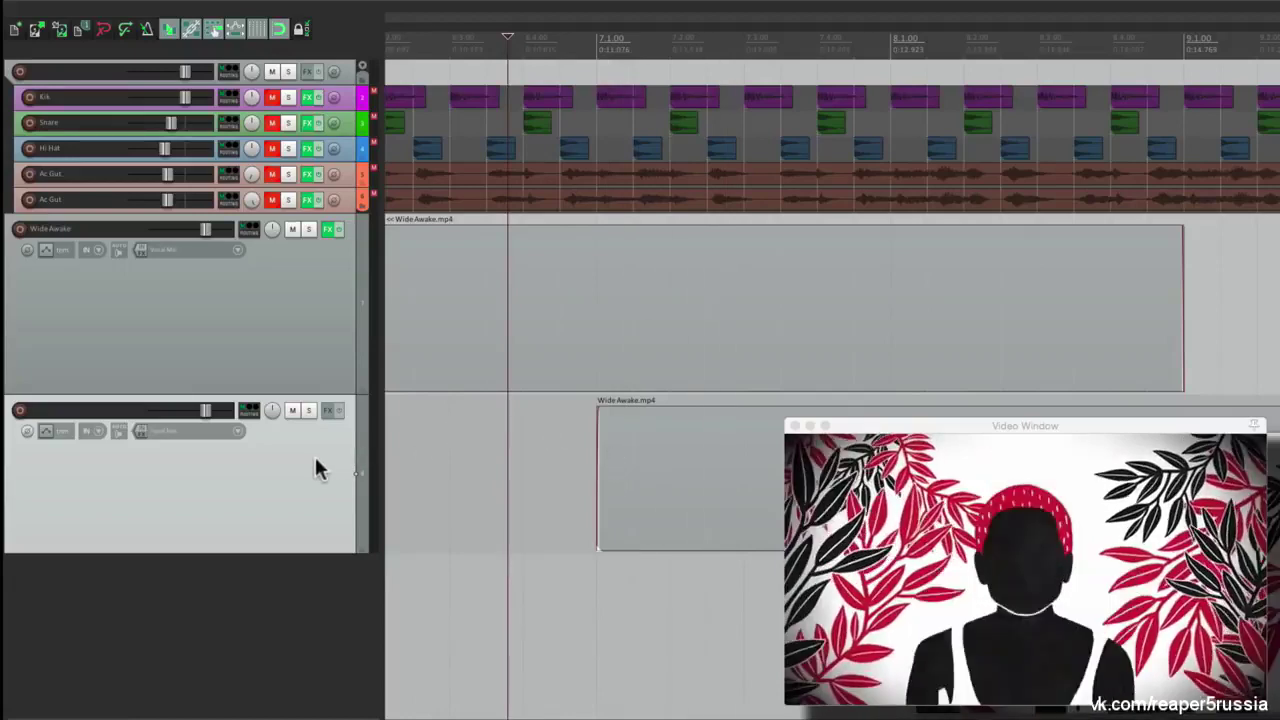
# Move the unnamed video track above the Wide Awake track and add a new empty track above both
pyautogui.moveTo(313, 461); pyautogui.dragTo(329, 225)
pyautogui.click(489, 313)
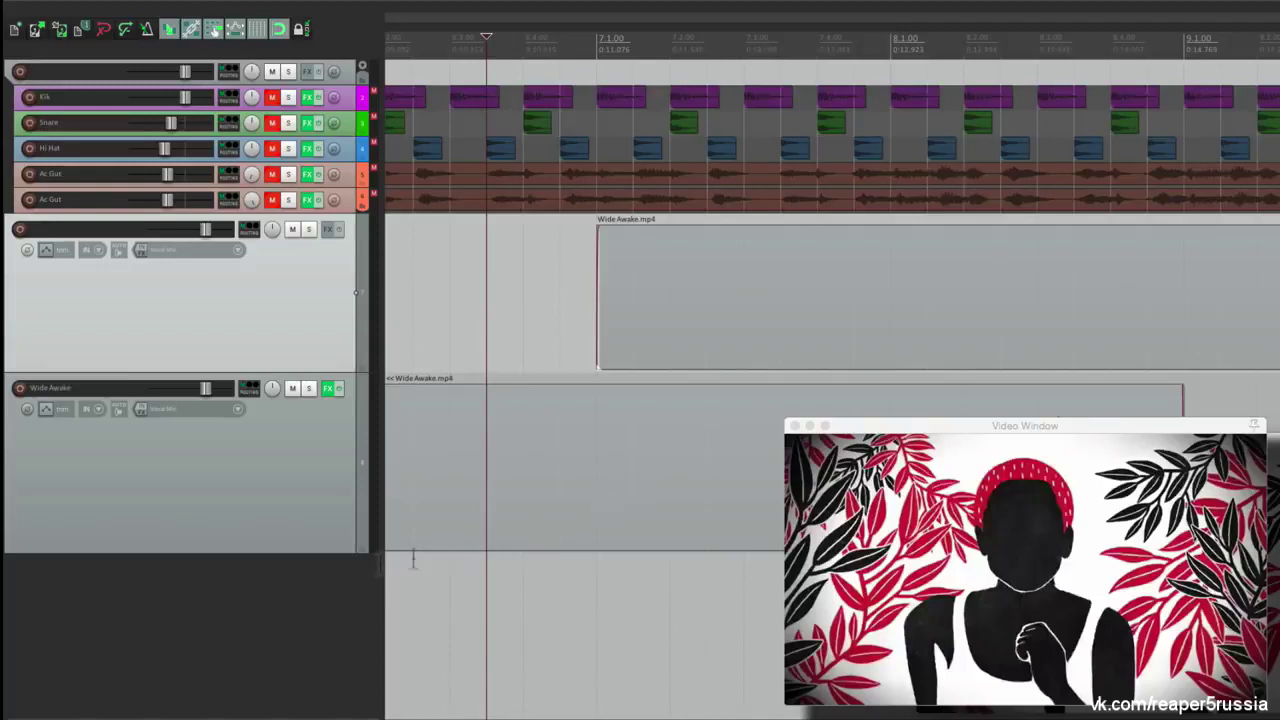
pyautogui.doubleClick(335, 600)
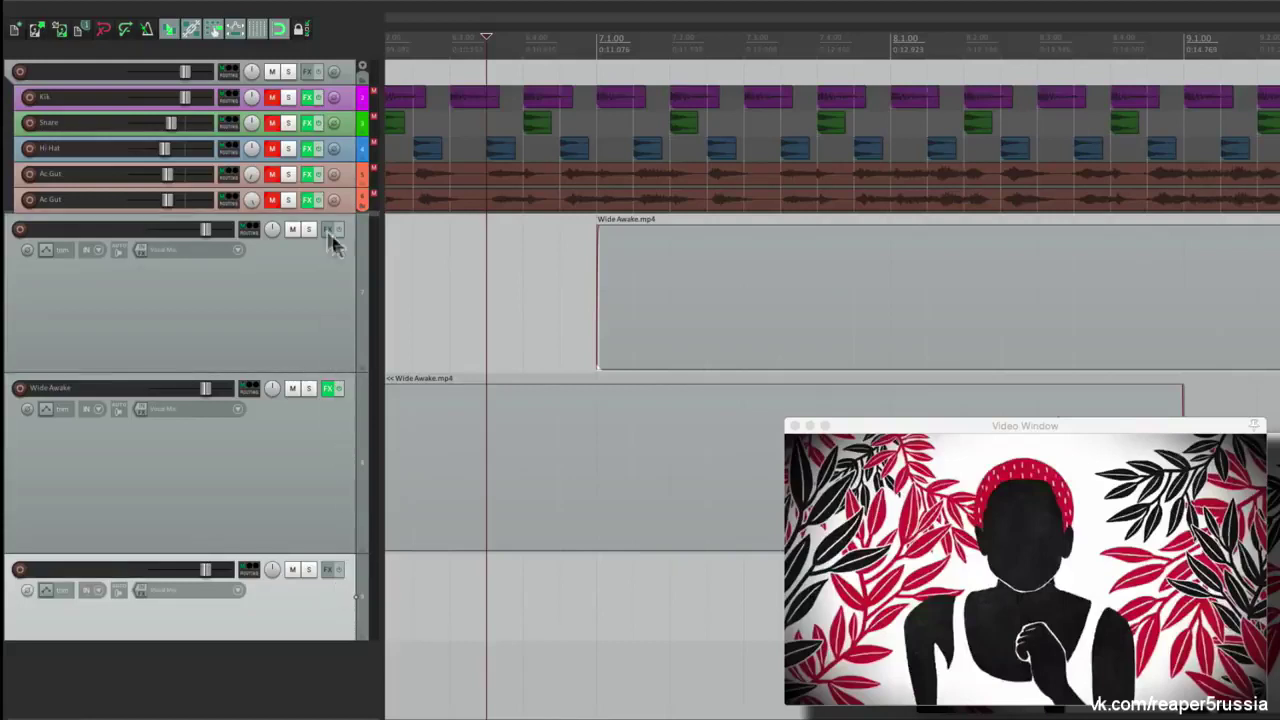
pyautogui.hotkey('ctrl', 't')
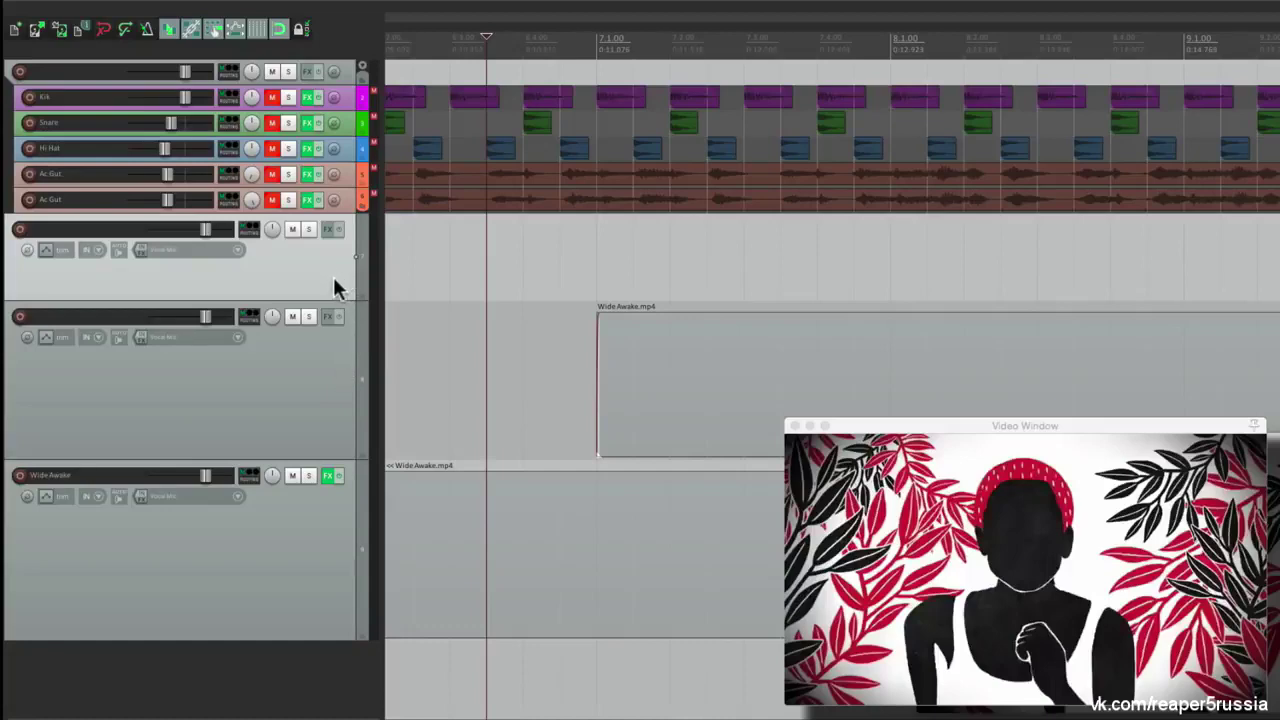
# Insert a Video processor effect on the new empty track and load the preset "Crossfade through inputs"
pyautogui.click(328, 231)
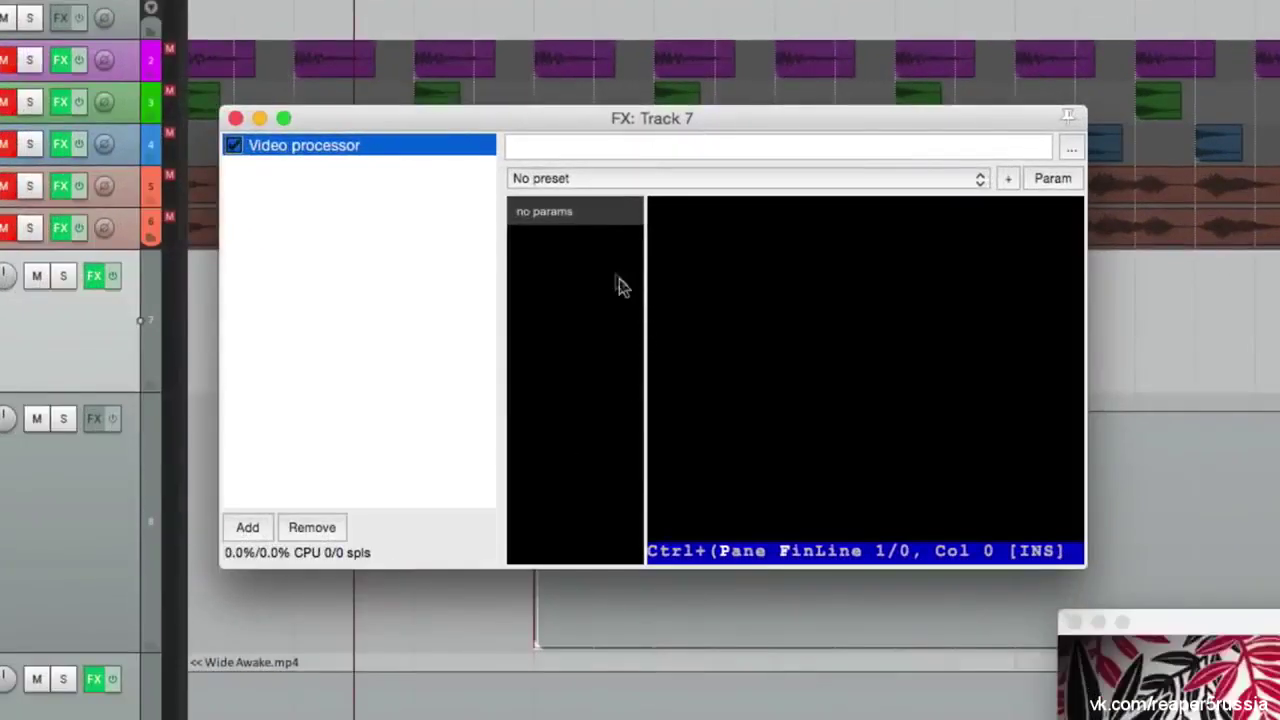
pyautogui.click(630, 178)
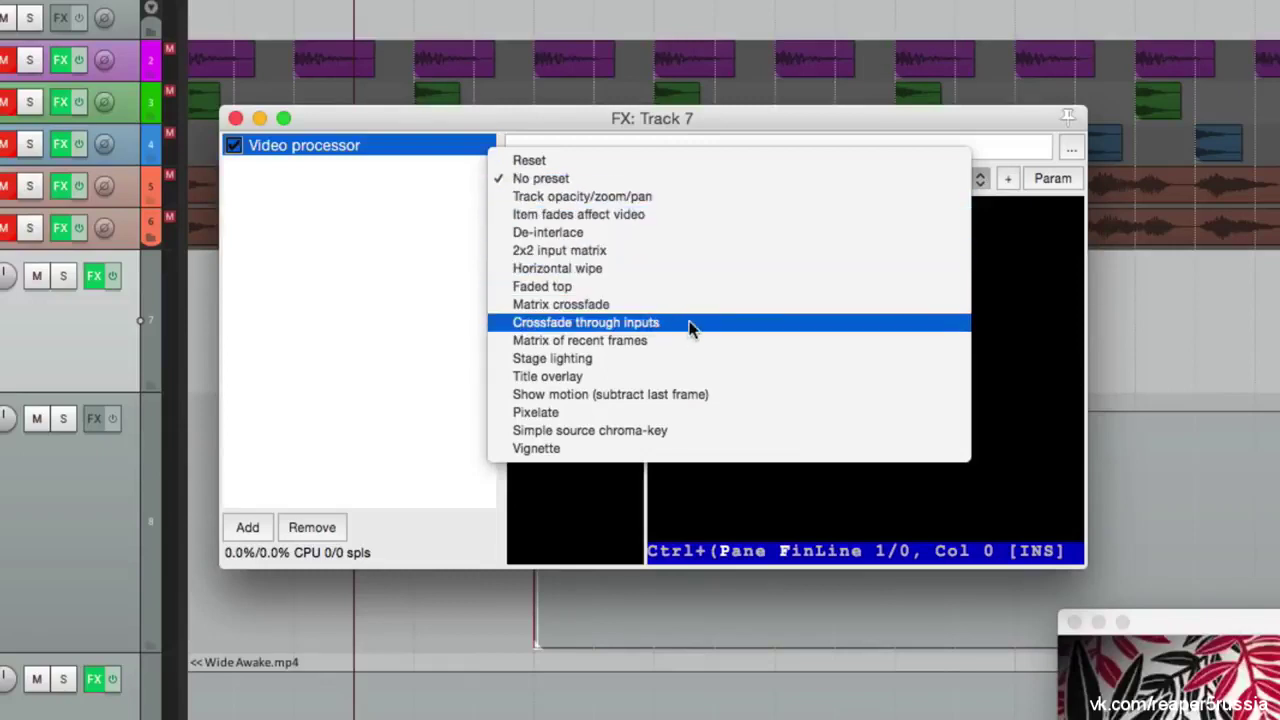
pyautogui.click(690, 326)
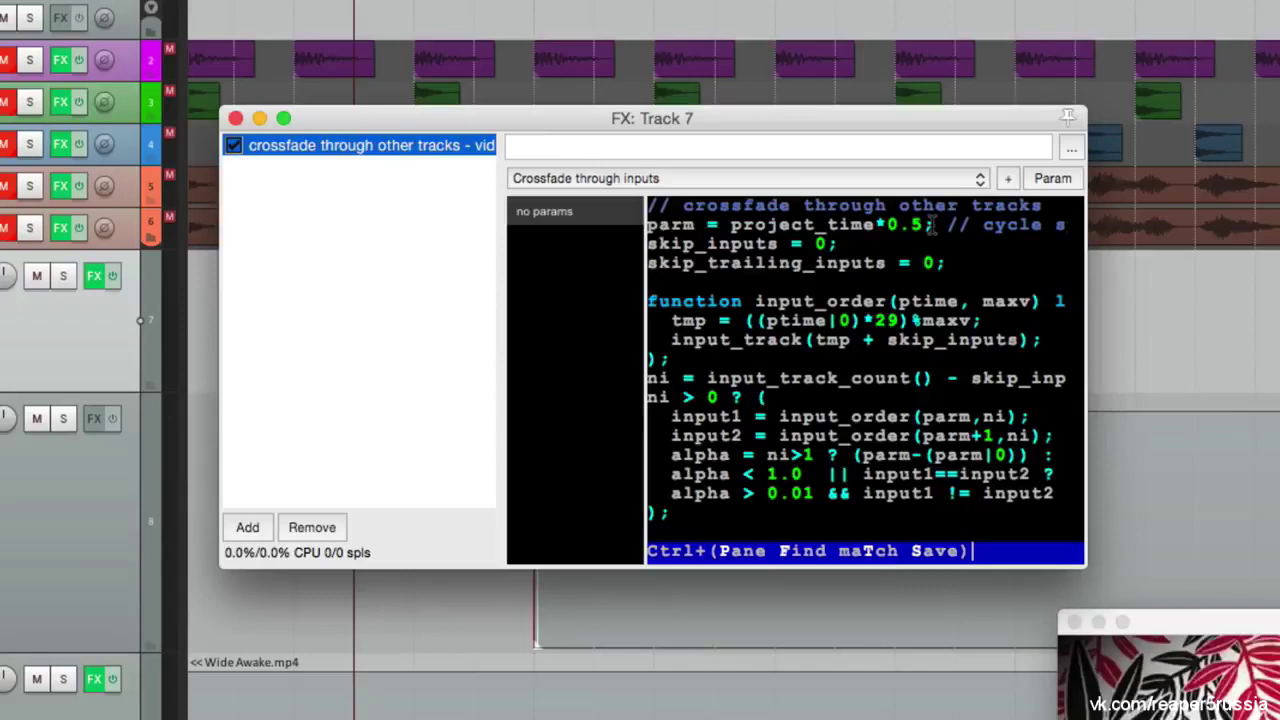
pyautogui.click(237, 119)
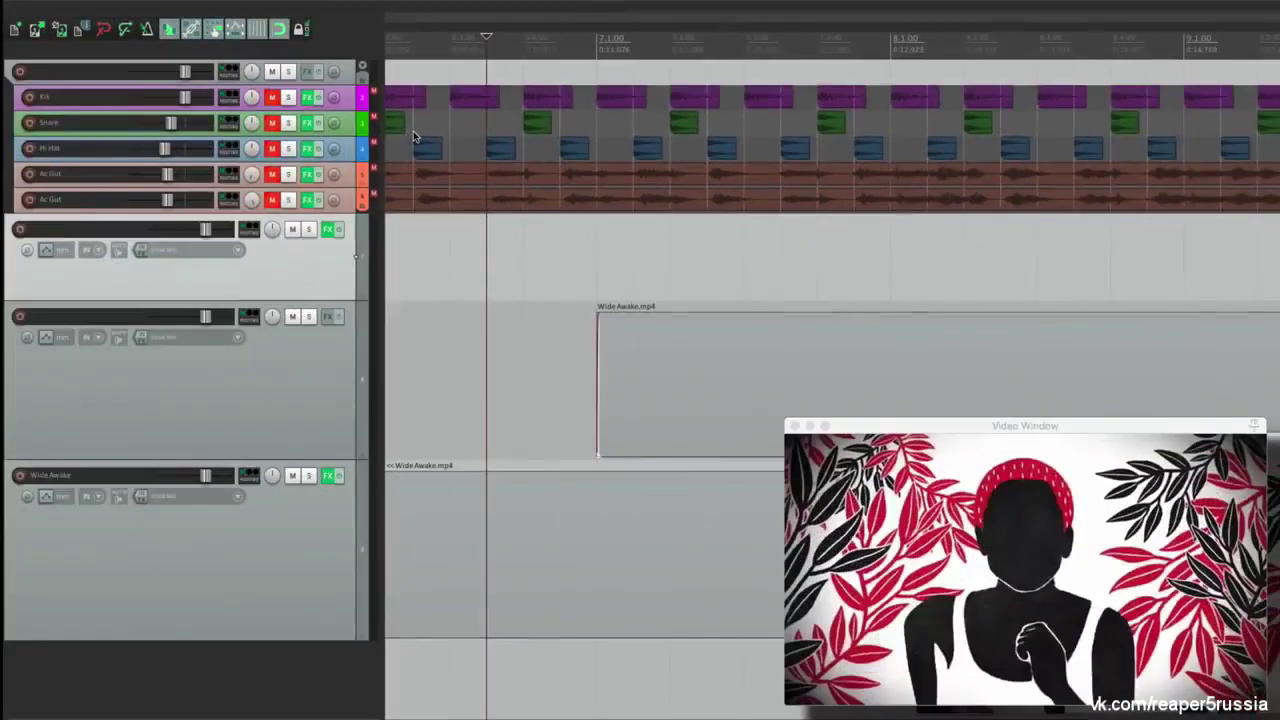
# Play the video from just before measure 7 to preview the crossfade between the two clips
pyautogui.click(498, 310)
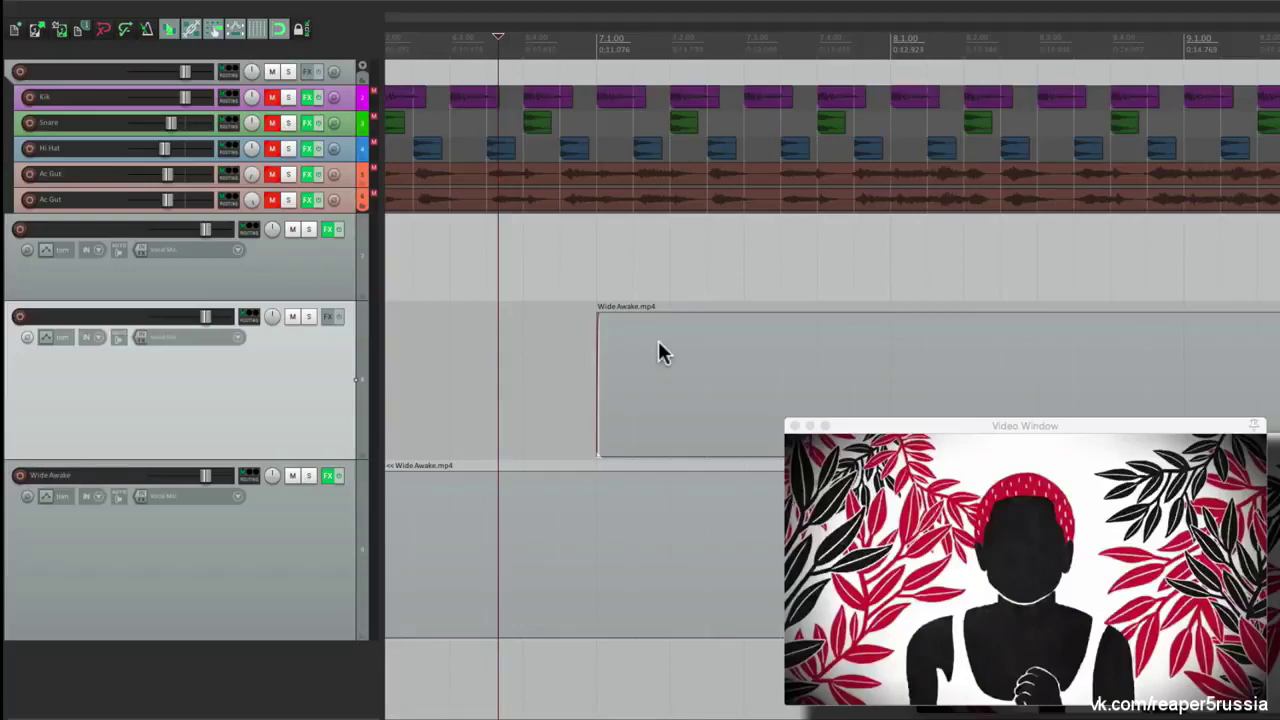
pyautogui.click(525, 342)
pyautogui.press('space')
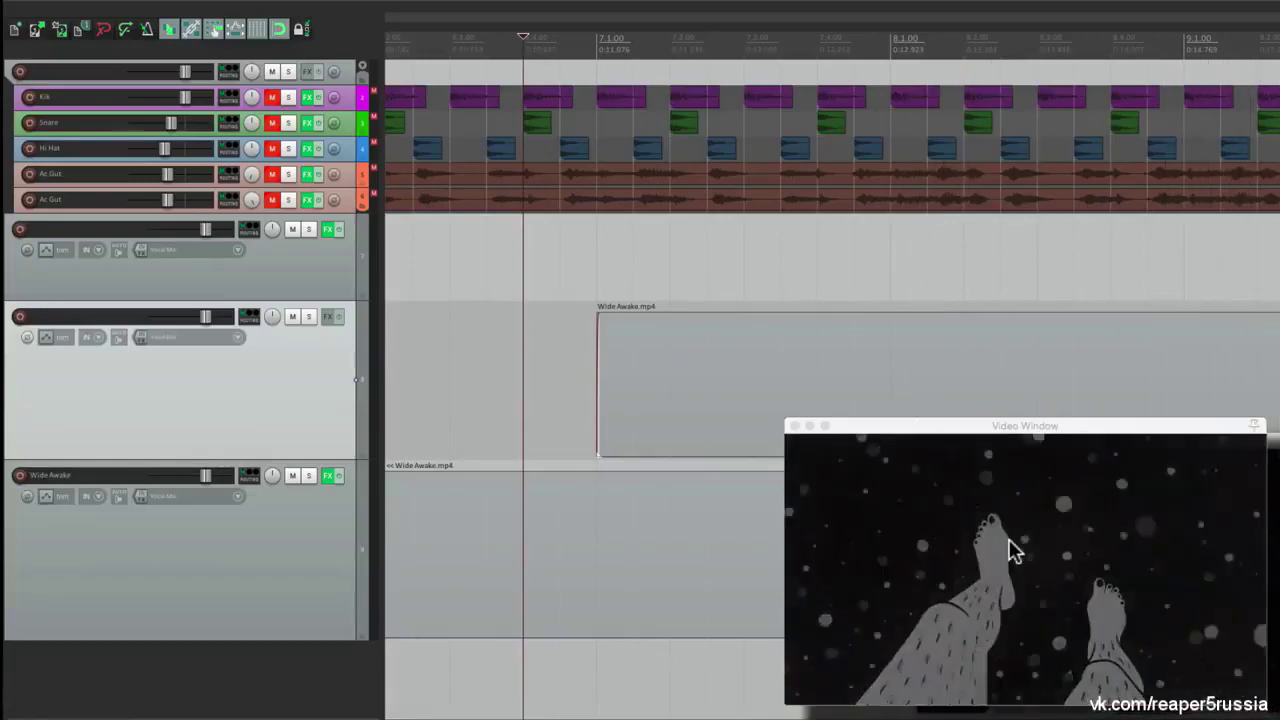
pyautogui.press('space')
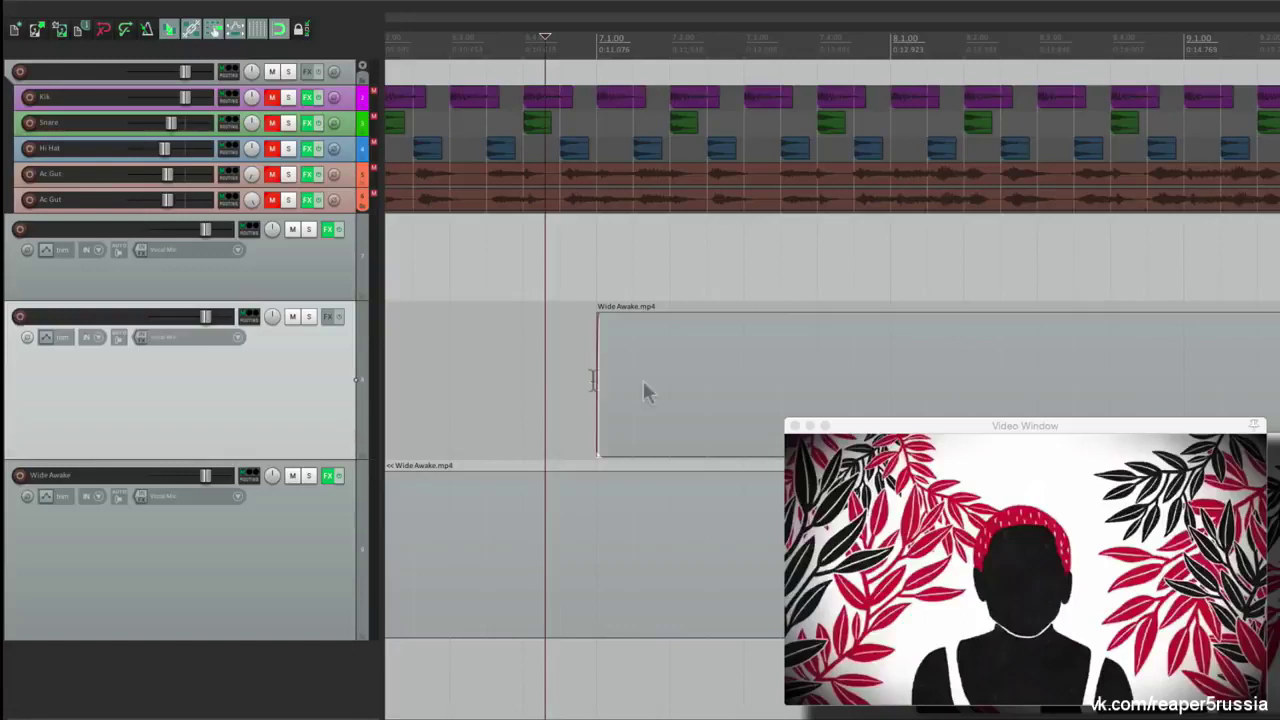
# Mute the video processor track and play the transition around measure 7 without the crossfade
pyautogui.click(292, 229)
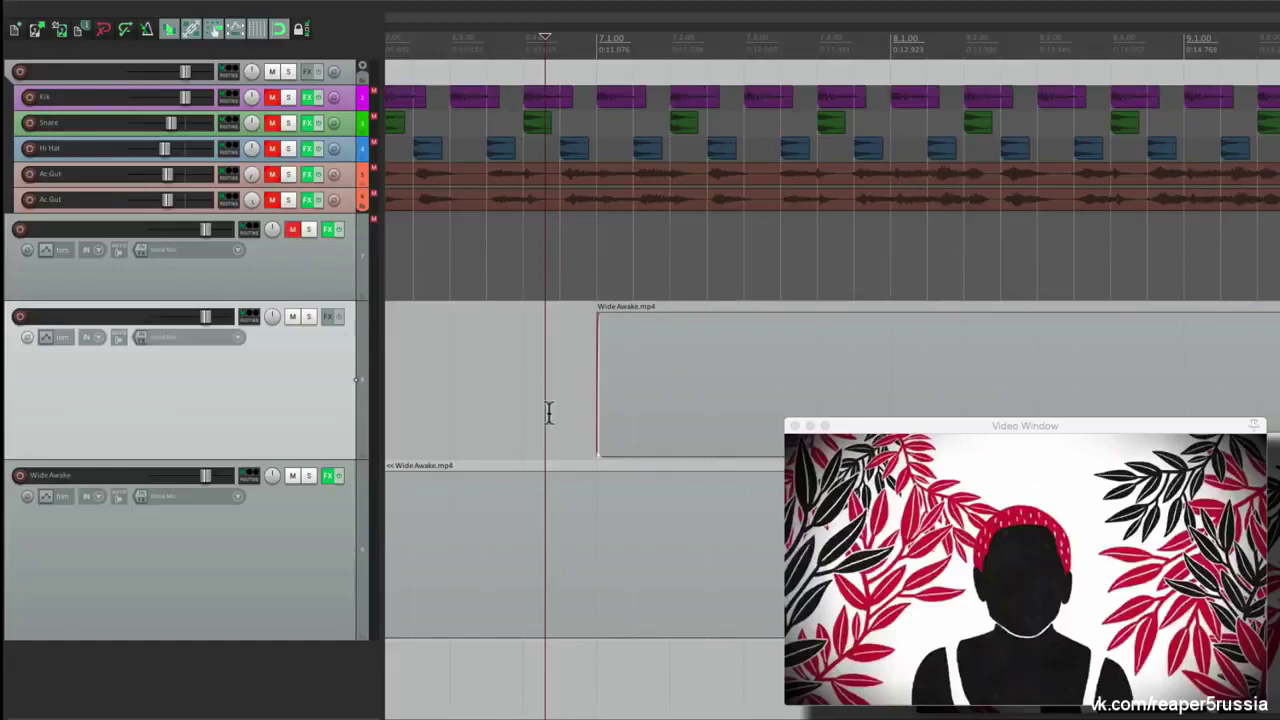
pyautogui.press('space')
pyautogui.press('space')
pyautogui.click(516, 392)
pyautogui.press('space')
pyautogui.press('space')
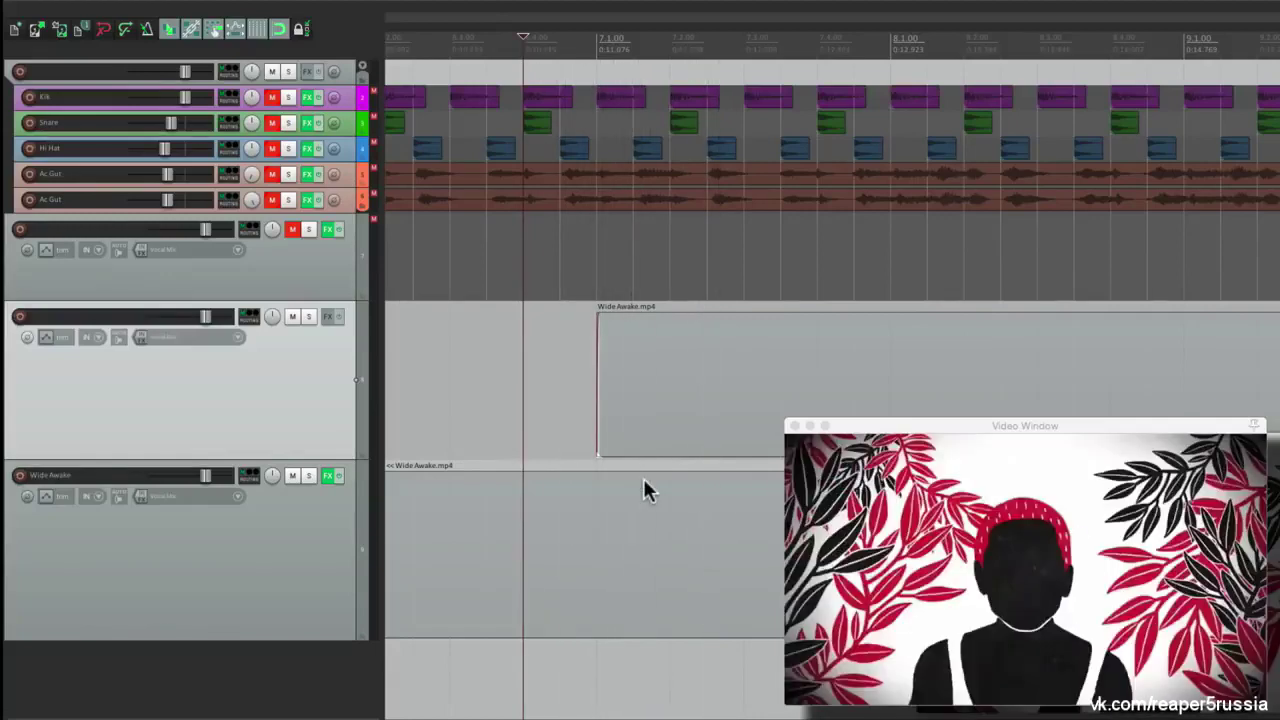
# Unmute the video processor track and replay the transition with the crossfade active
pyautogui.click(292, 230)
pyautogui.press('space')
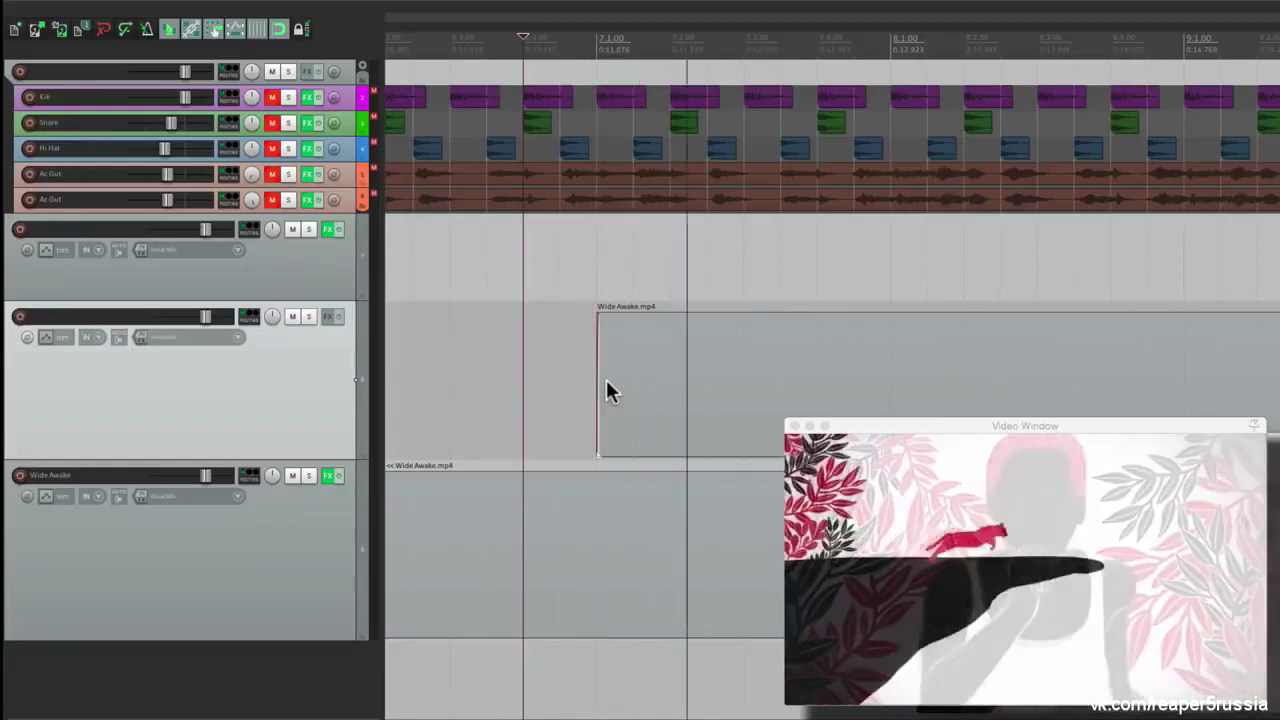
pyautogui.press('space')
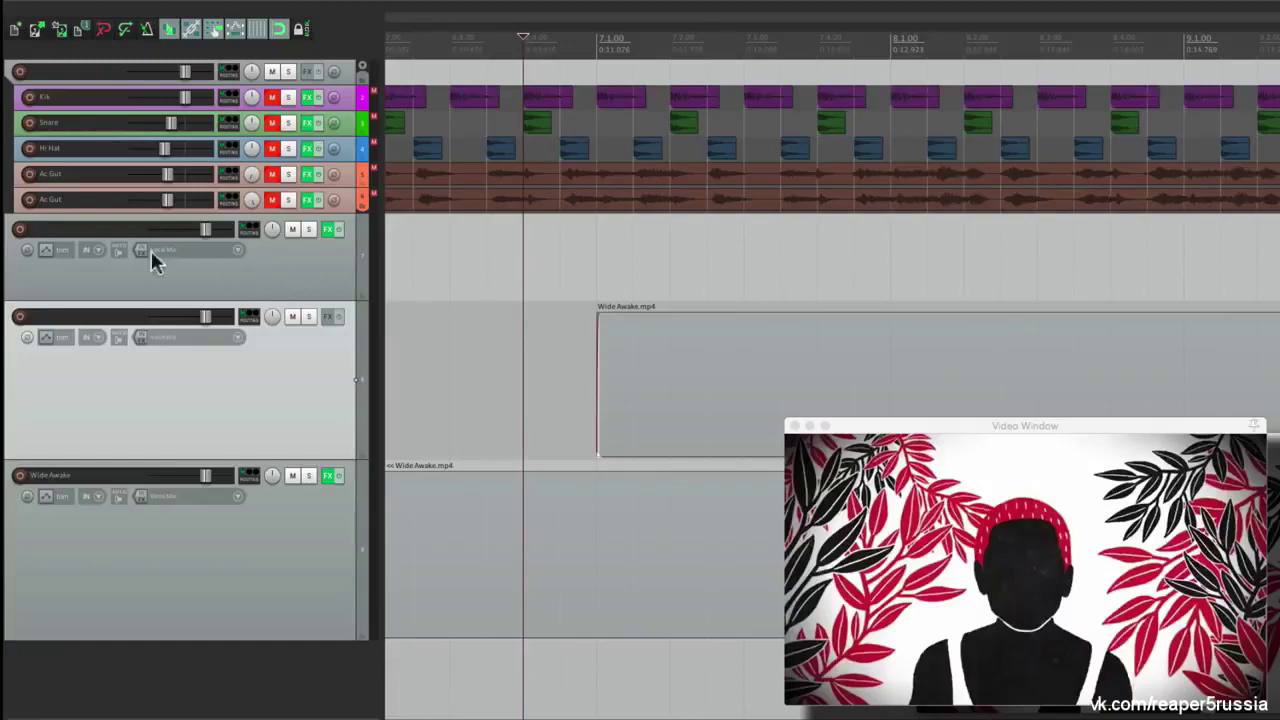
# Show and arm the Bypass envelope of the crossfade video processor on track 7
pyautogui.click(43, 250)
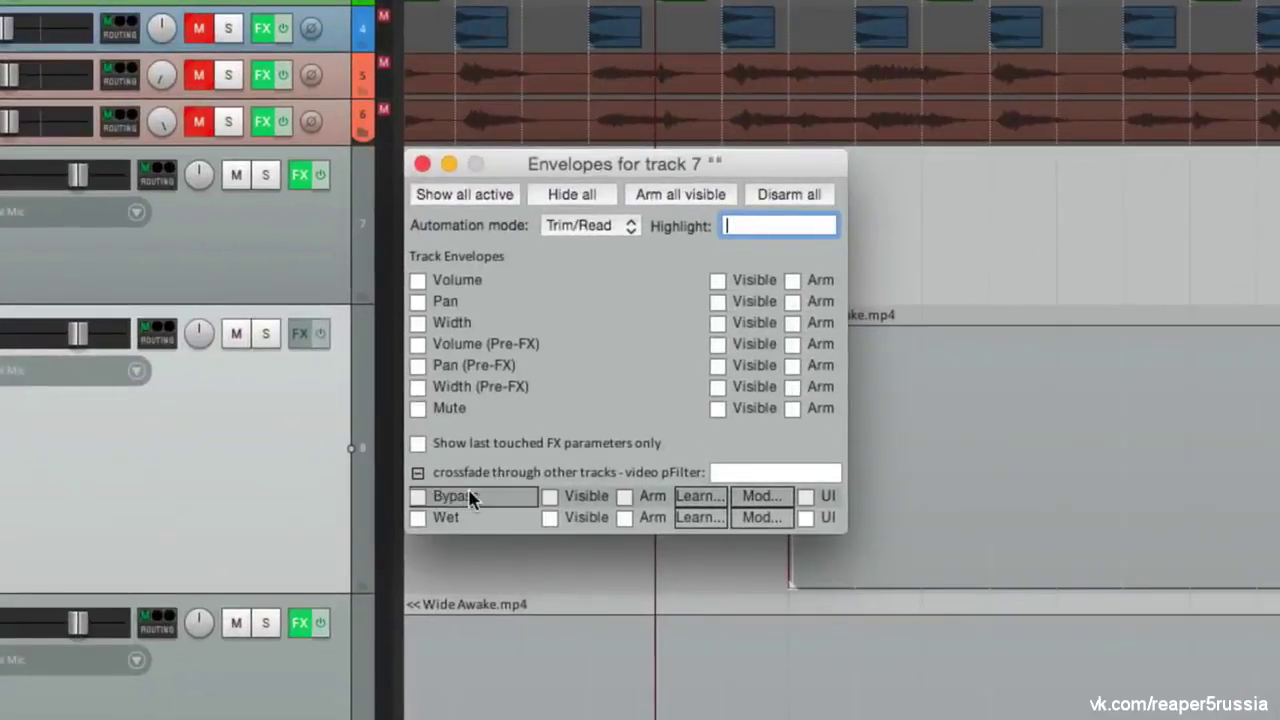
pyautogui.click(418, 497)
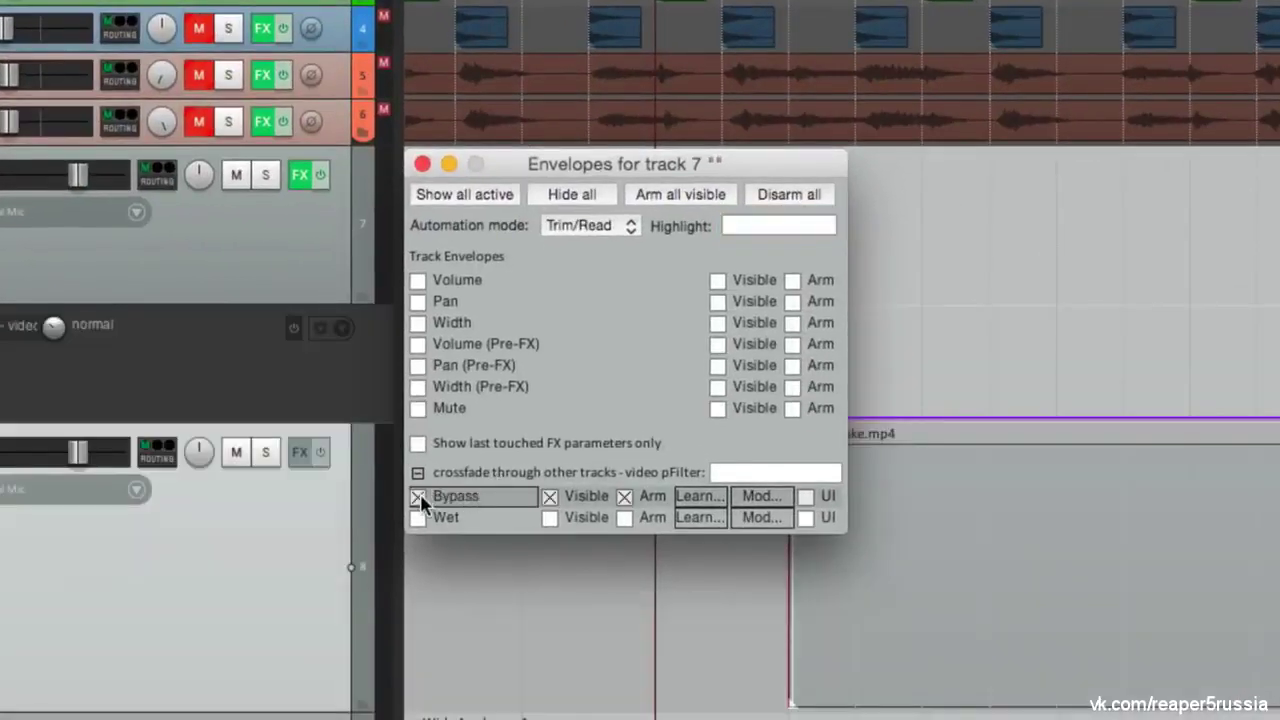
pyautogui.click(422, 164)
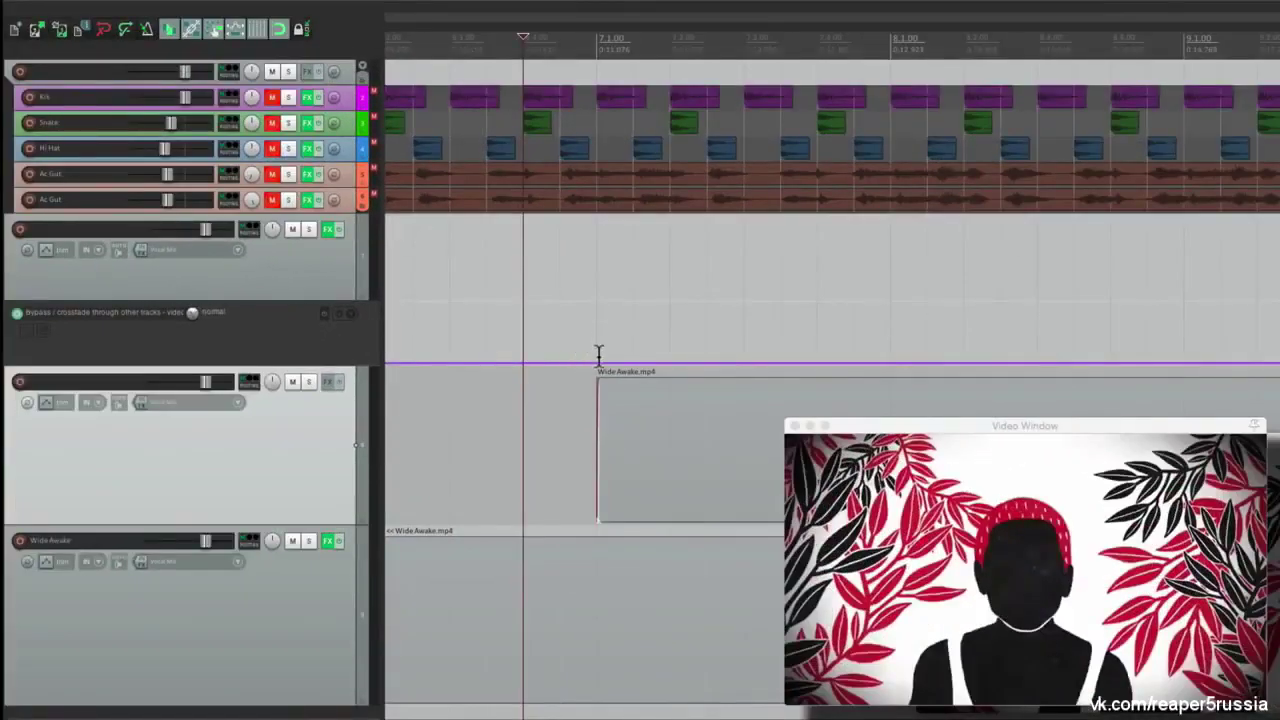
# Raise the whole Bypass envelope to bypassed and play across the start of the second clip to check it
pyautogui.moveTo(596, 357); pyautogui.dragTo(590, 202)
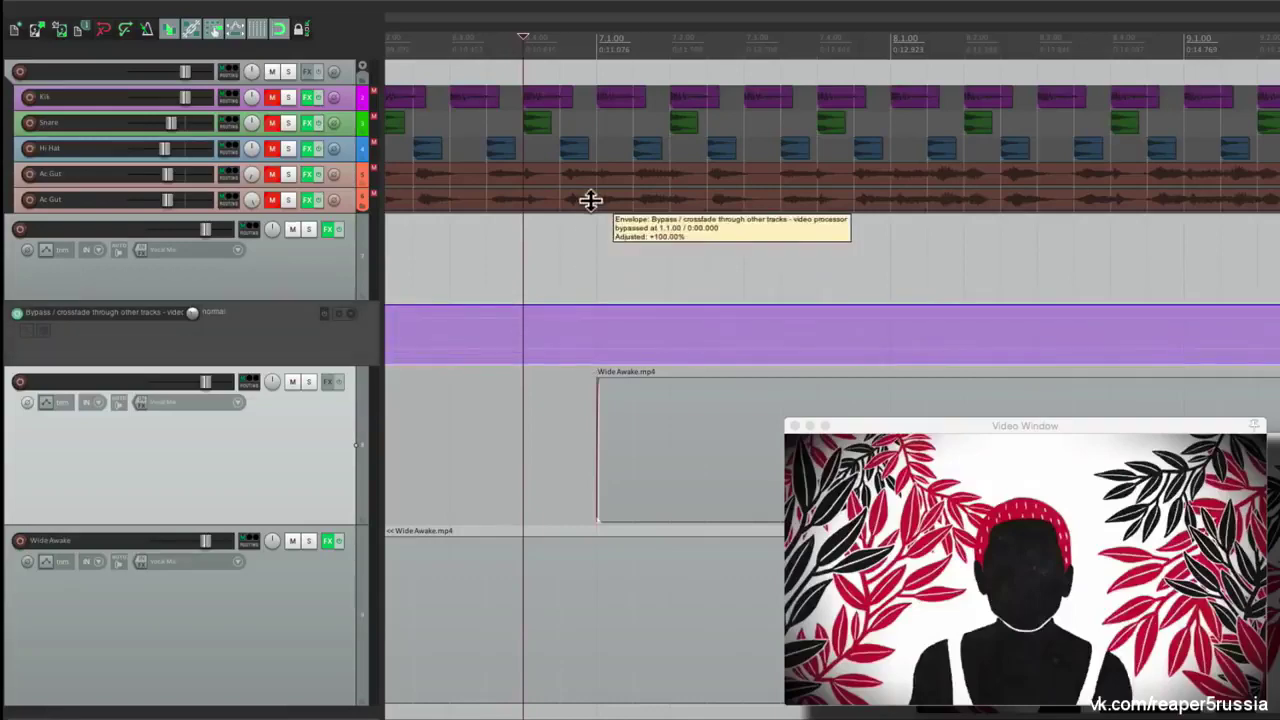
pyautogui.click(583, 323)
pyautogui.click(500, 316)
pyautogui.press('space')
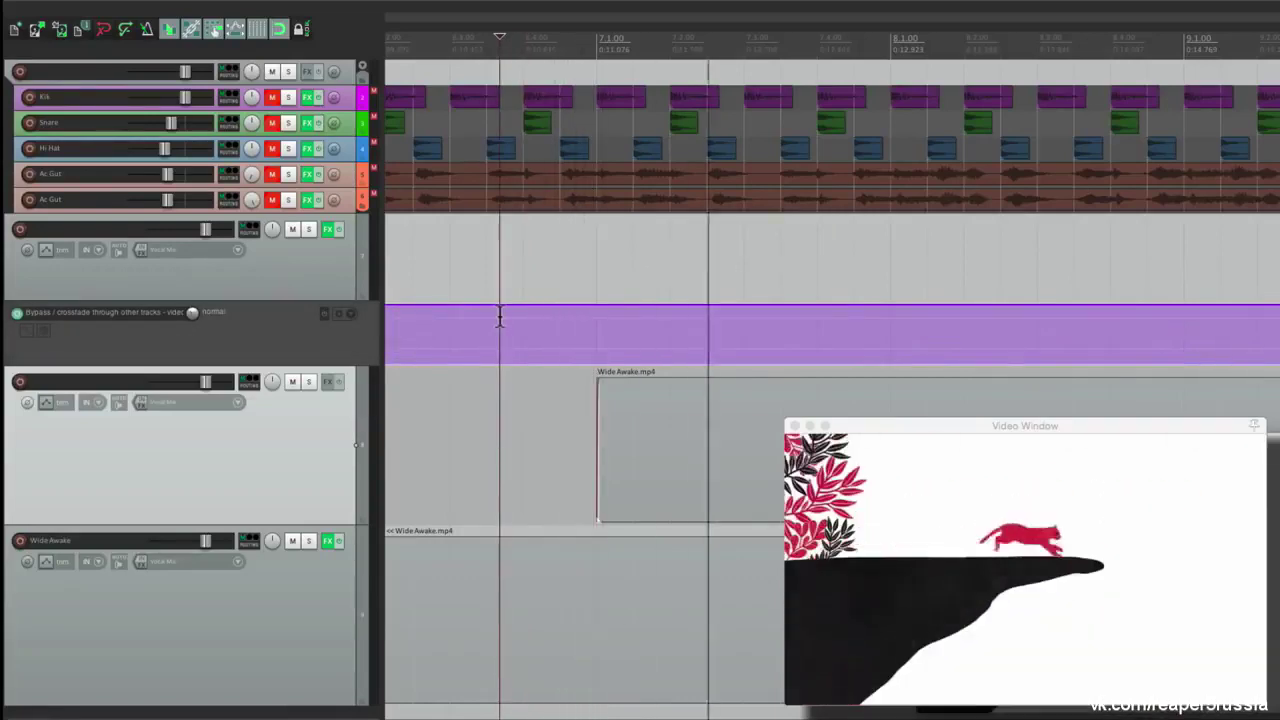
pyautogui.press('space')
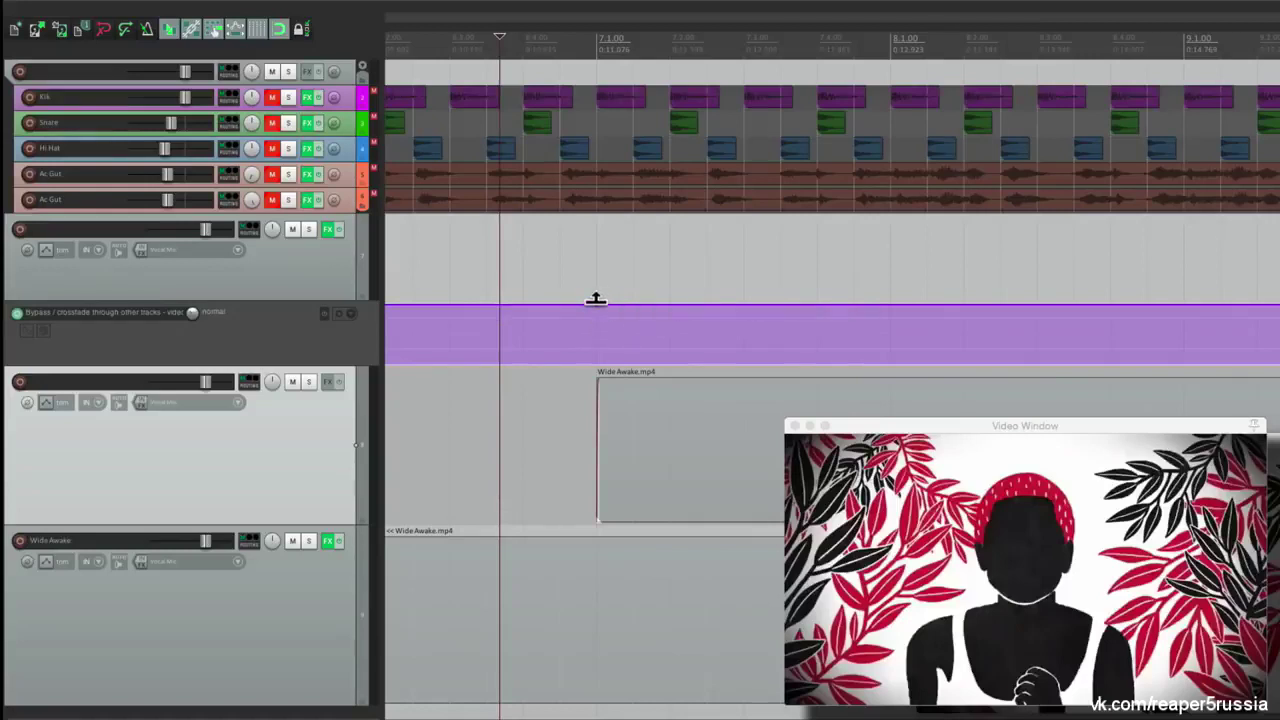
# Switch the Bypass envelope to normal from 7.1.00, where the upper clip starts, and play the transition
pyautogui.moveTo(595, 299); pyautogui.dragTo(597, 466)
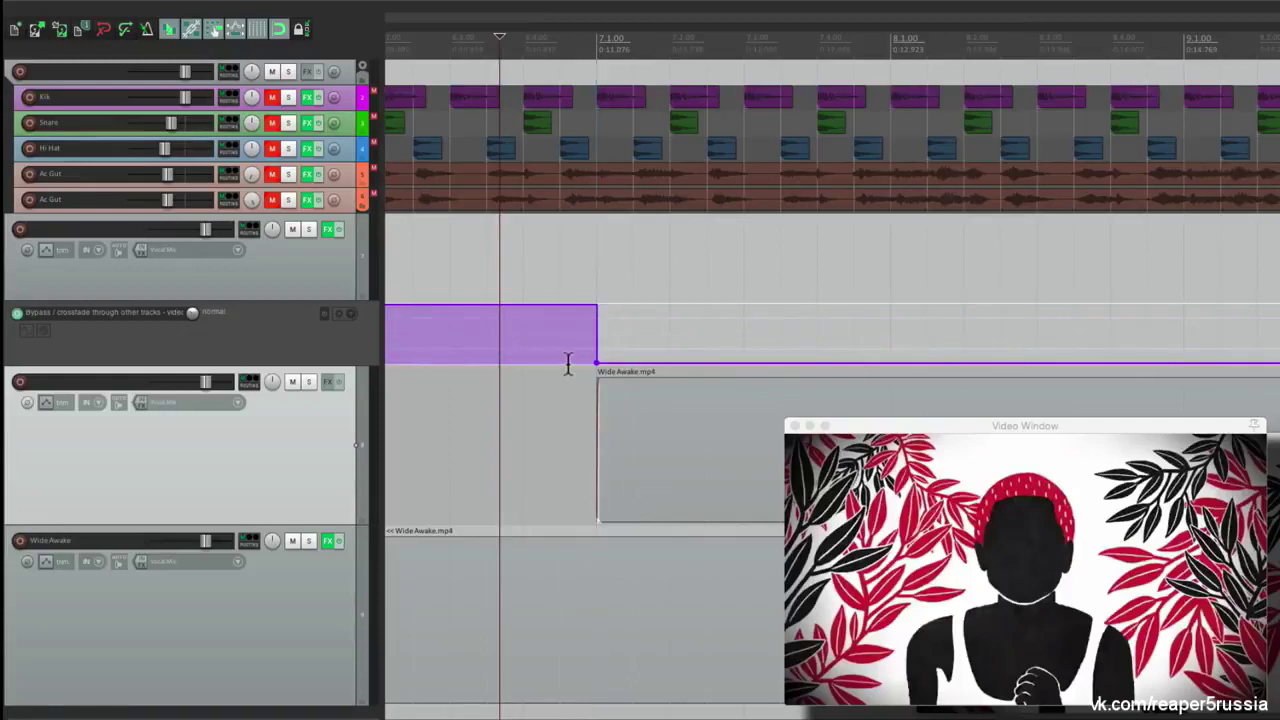
pyautogui.press('space')
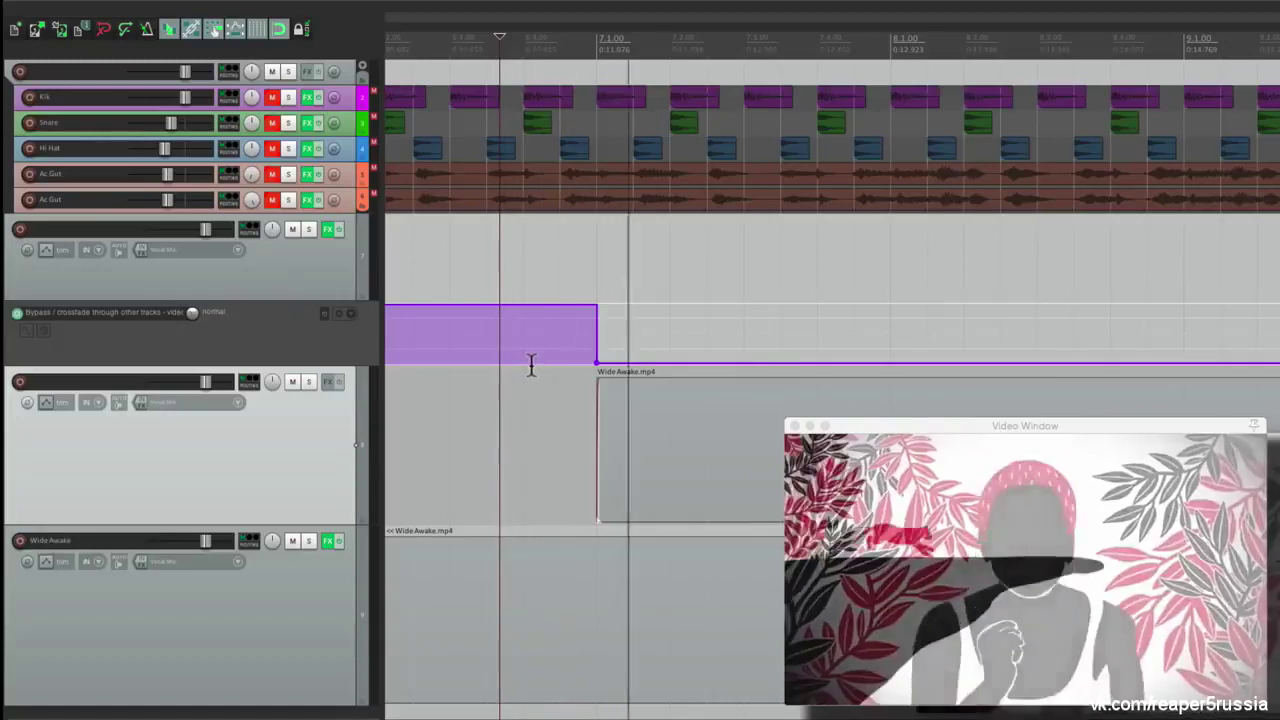
pyautogui.press('space')
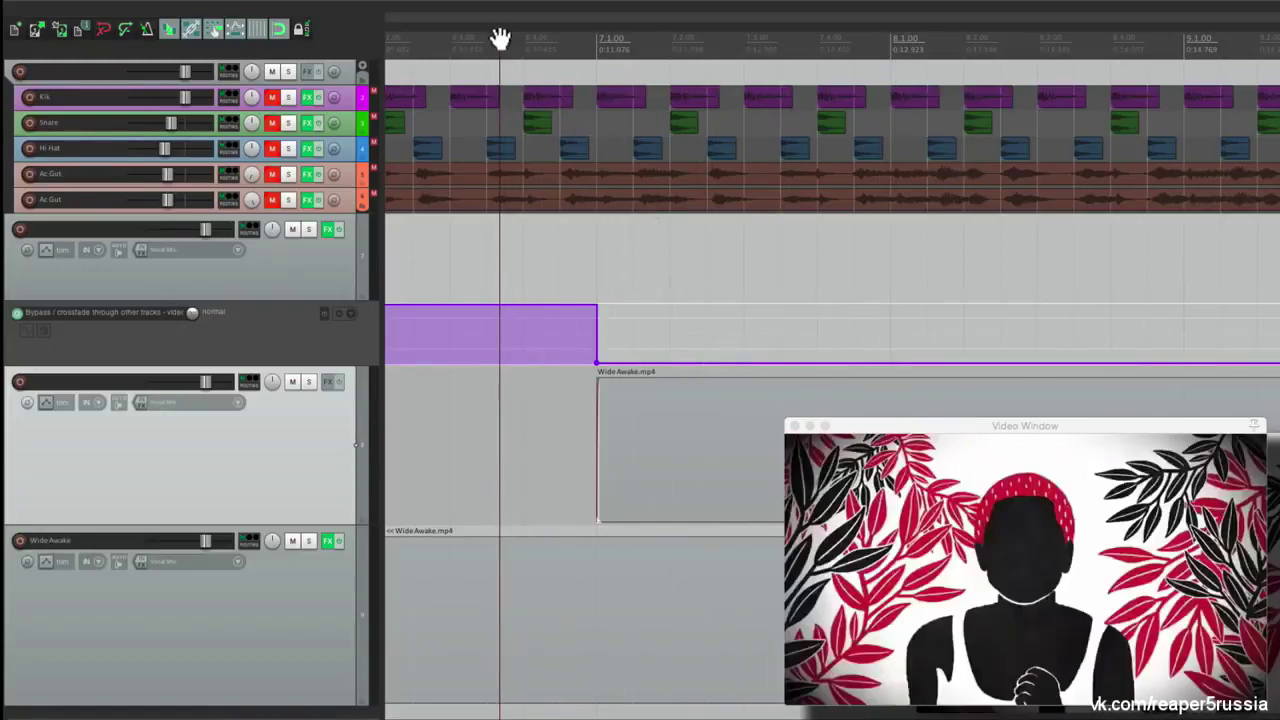
# Scrub to the end of the crossfade and switch the Bypass envelope back to bypassed there, at about 0:12.053
pyautogui.click(588, 38)
pyautogui.moveTo(588, 38); pyautogui.dragTo(738, 42)
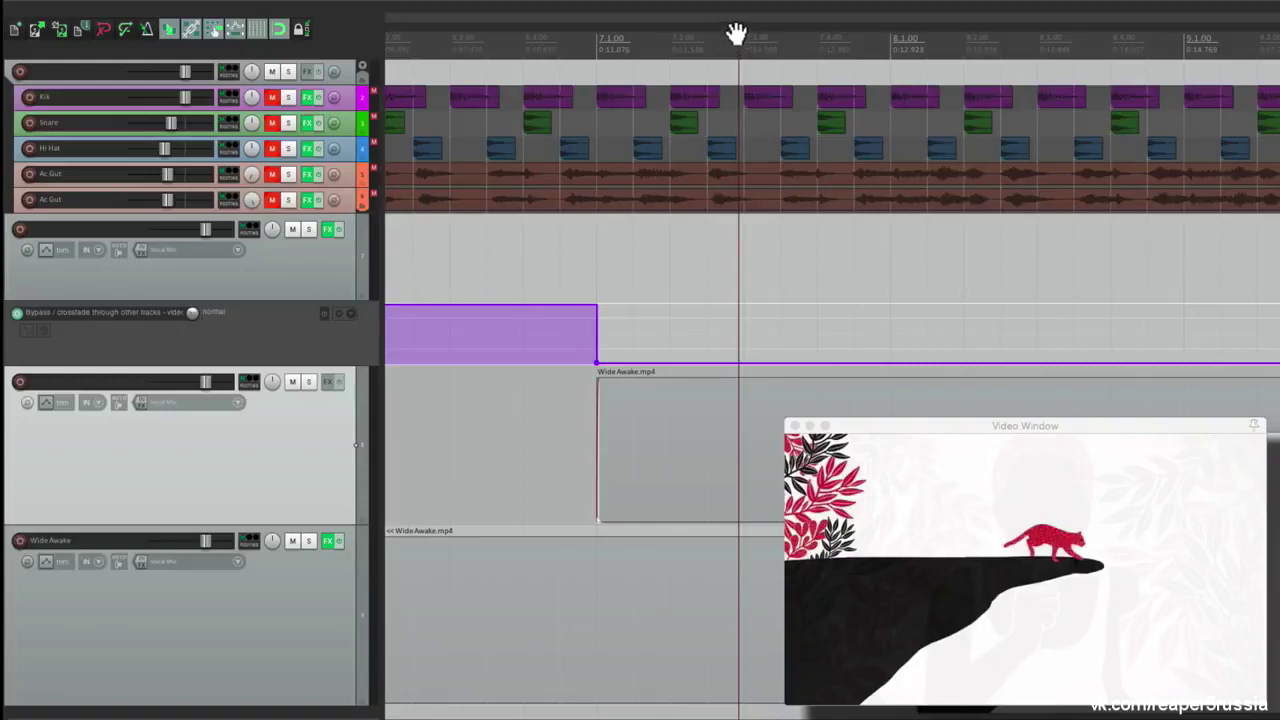
pyautogui.moveTo(736, 34)
pyautogui.mouseDown()
pyautogui.moveTo(760, 34)
pyautogui.moveTo(749, 34)
pyautogui.mouseUp()
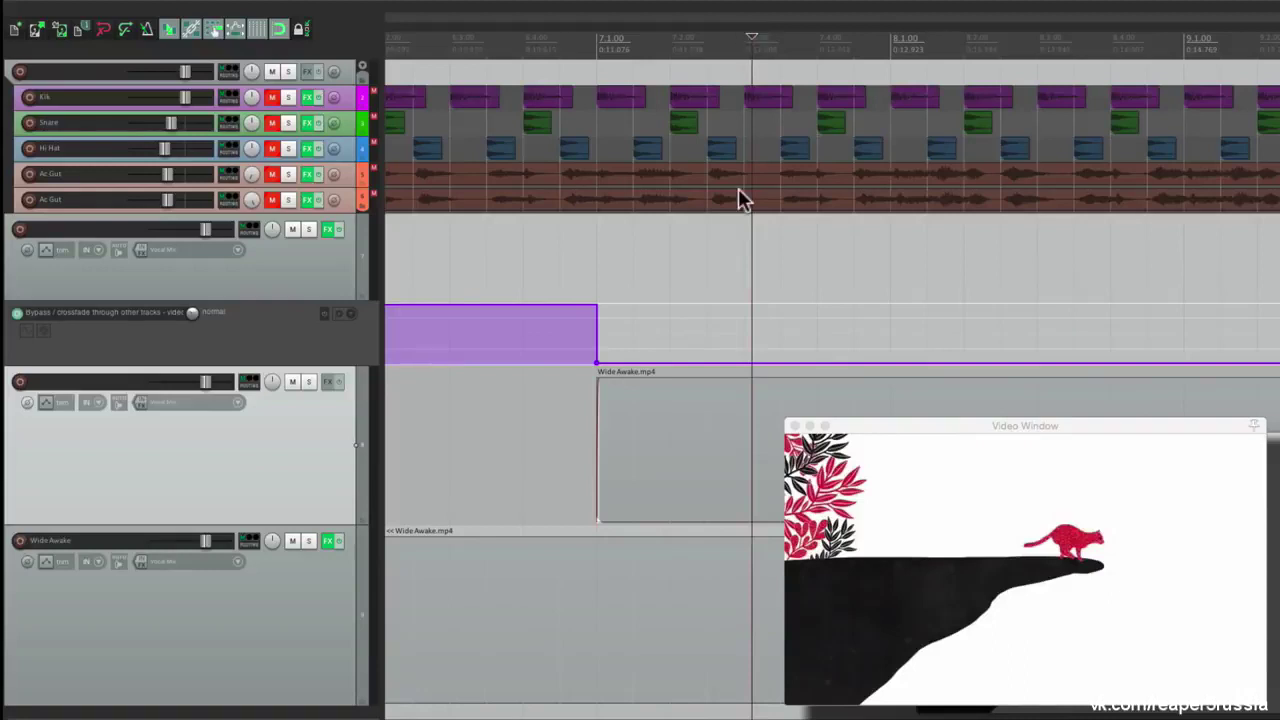
pyautogui.scroll(4, 740, 320)
pyautogui.scroll(4, 740, 320)
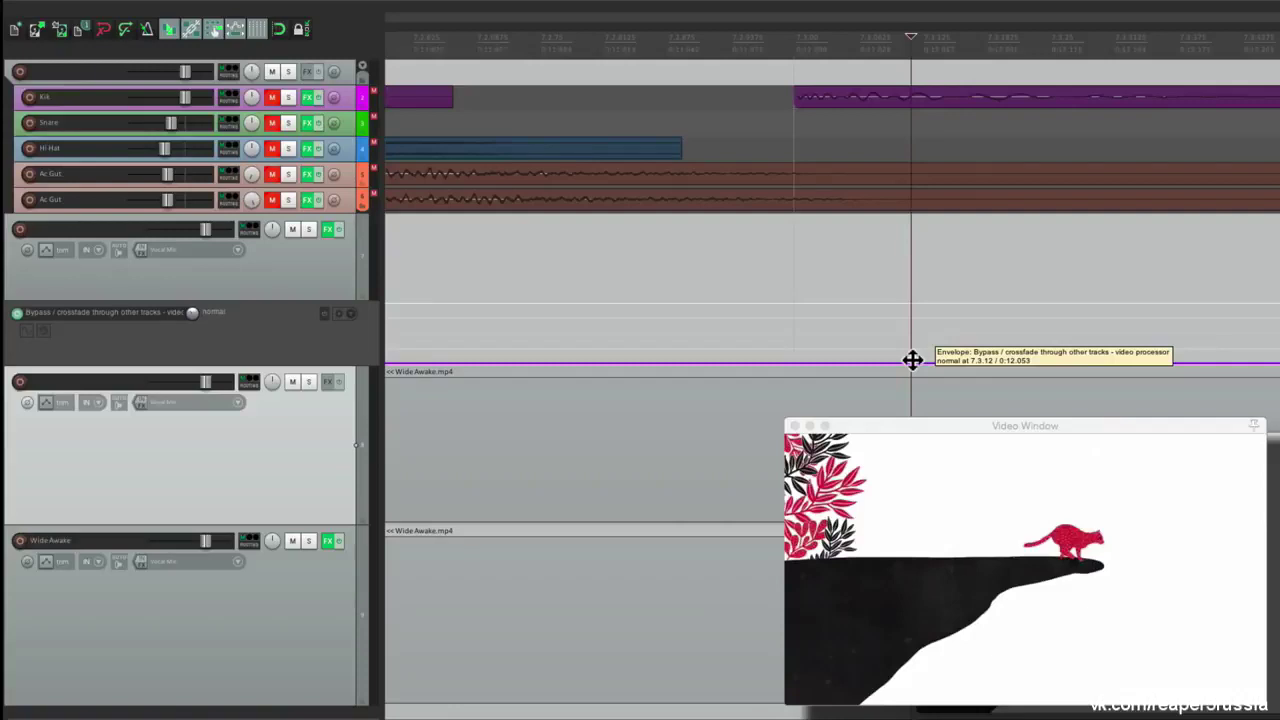
pyautogui.moveTo(912, 360); pyautogui.dragTo(964, 324)
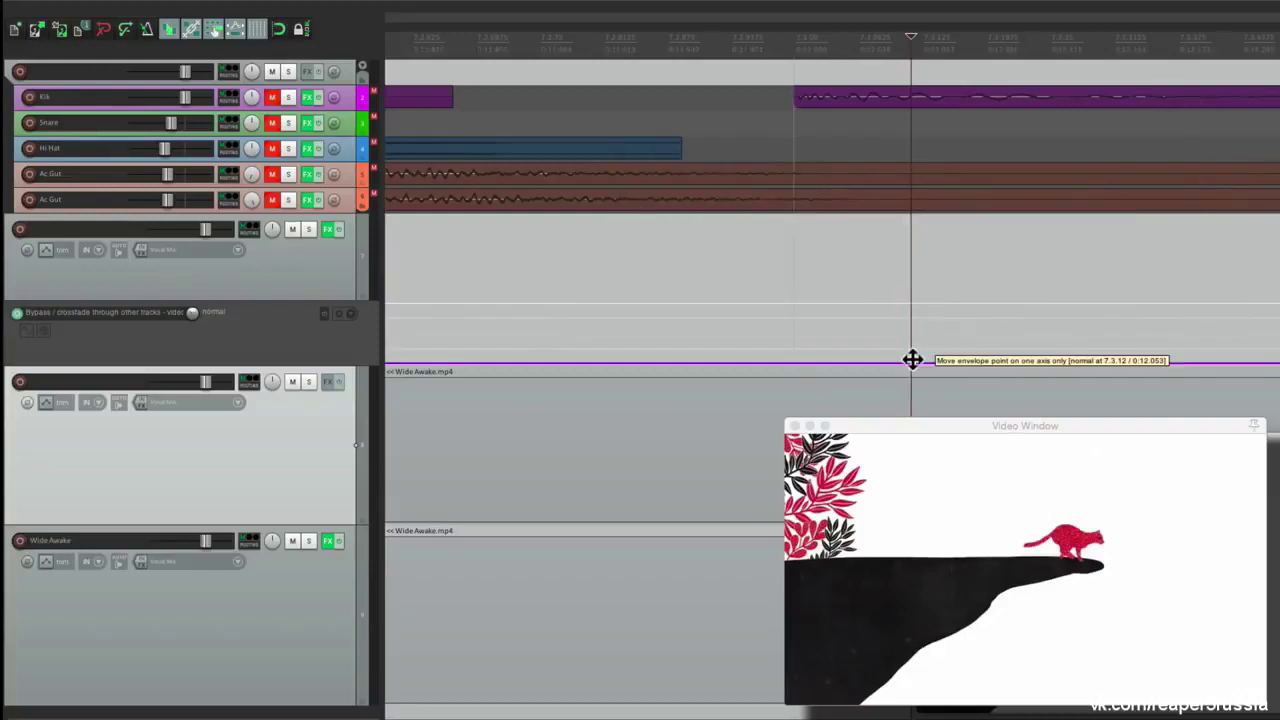
pyautogui.moveTo(912, 360); pyautogui.dragTo(916, 80)
pyautogui.scroll(-10, 832, 249)
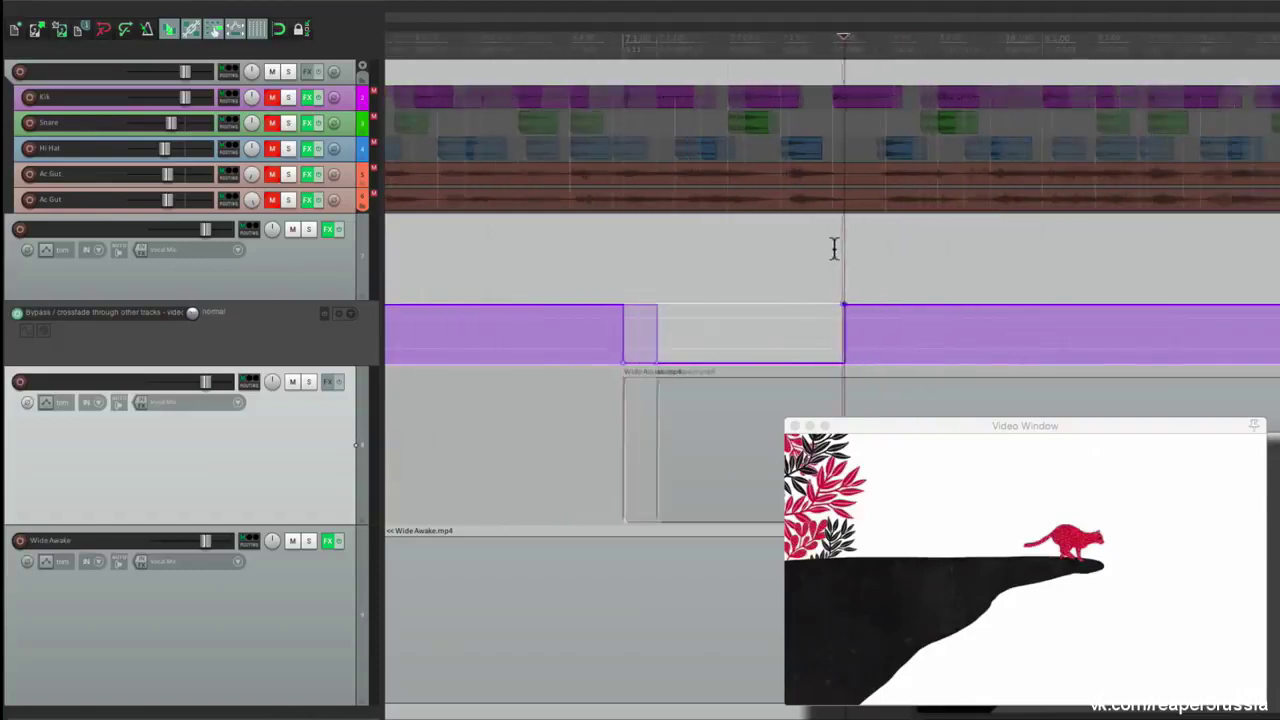
# Play from before measure 7 to review the crossfade limited by the Bypass envelope
pyautogui.click(622, 237)
pyautogui.hscroll(3, 536, 437)
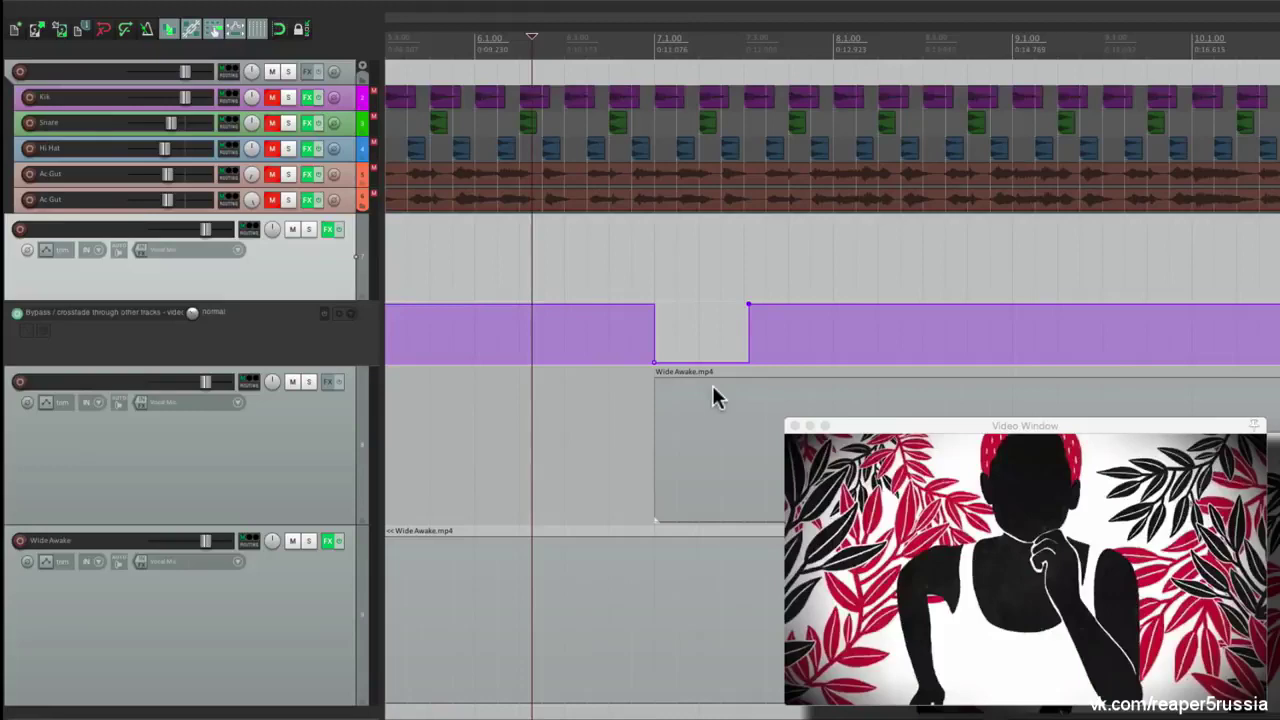
pyautogui.press('space')
# Unmute the drum and acoustic guitar tracks and play the full video edit with the music
pyautogui.click(277, 122)
pyautogui.scroll(-3, 587, 245)
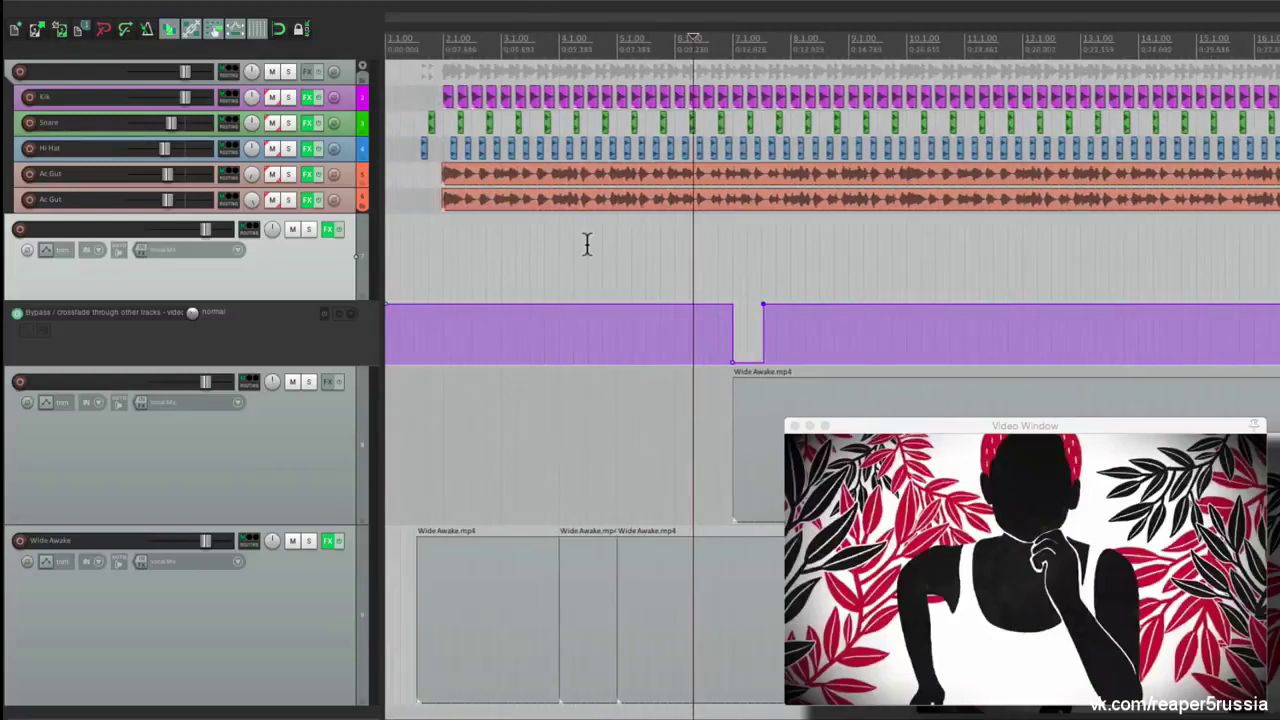
pyautogui.click(408, 428)
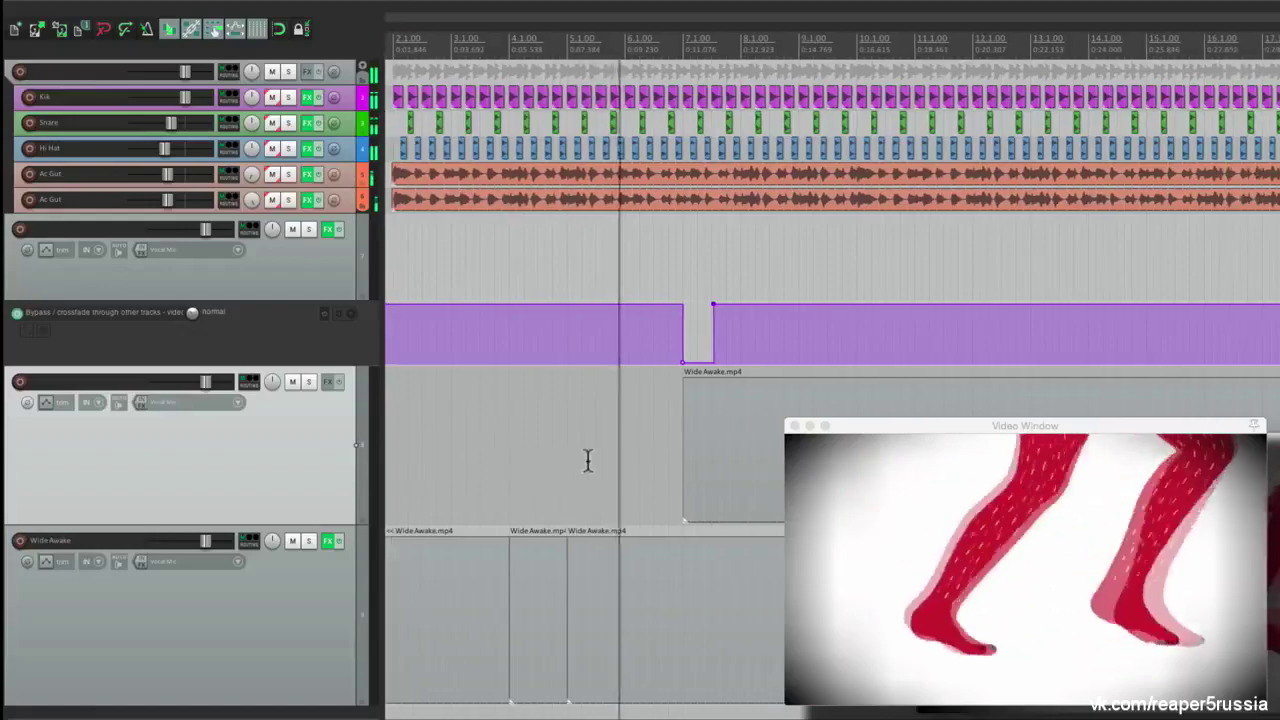
pyautogui.scroll(3, 606, 429)
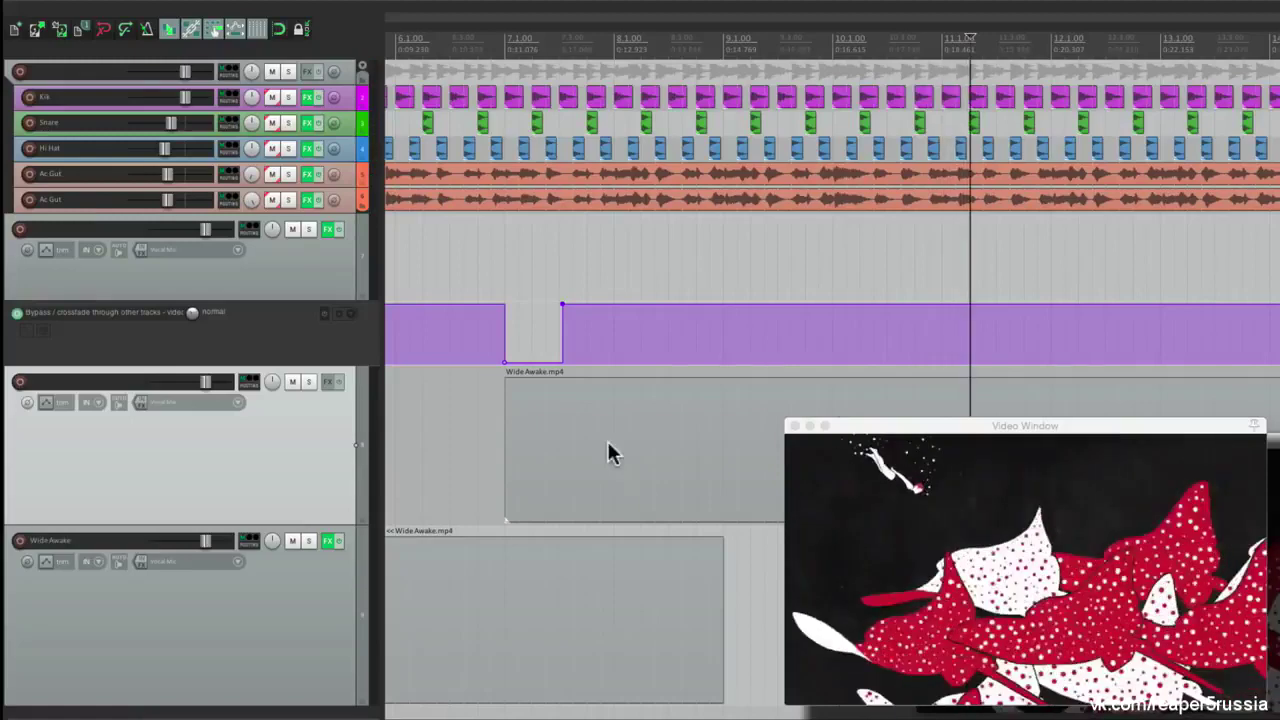
# Play the video edit from just before measure 4 through the crossfade, stopping playback after reviewing it
pyautogui.hscroll(-5, 607, 439)
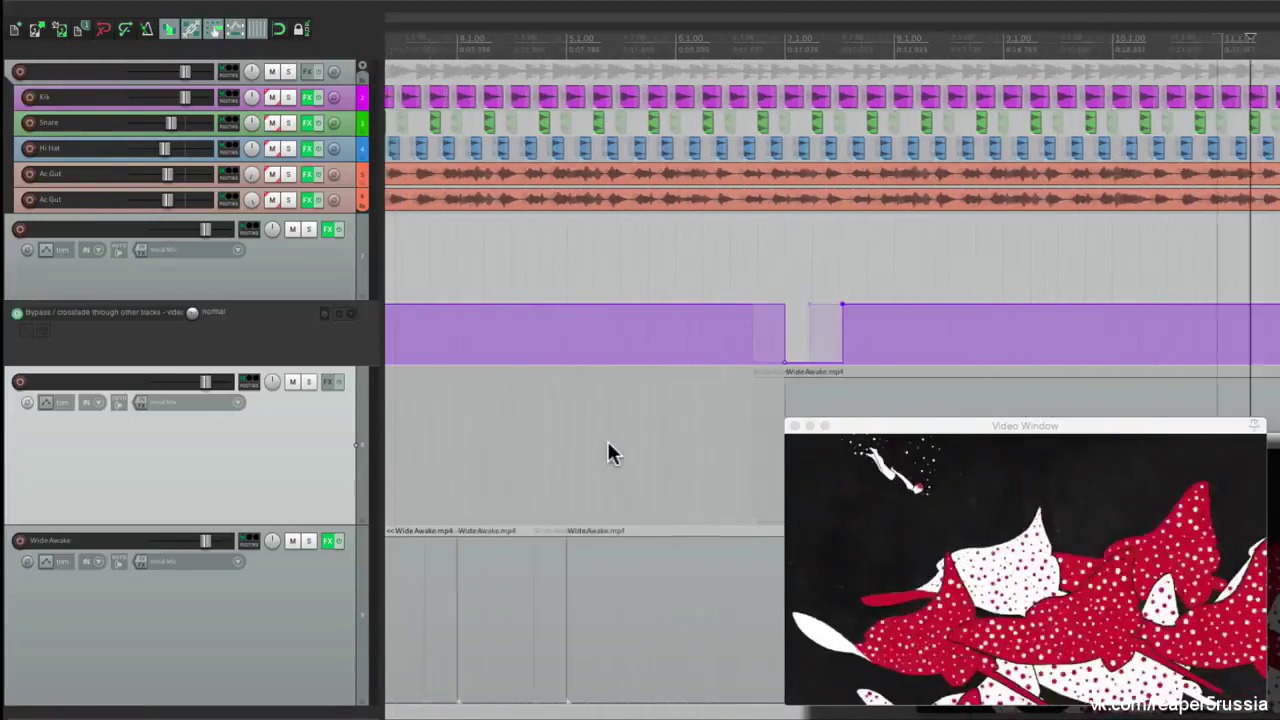
pyautogui.click(508, 432)
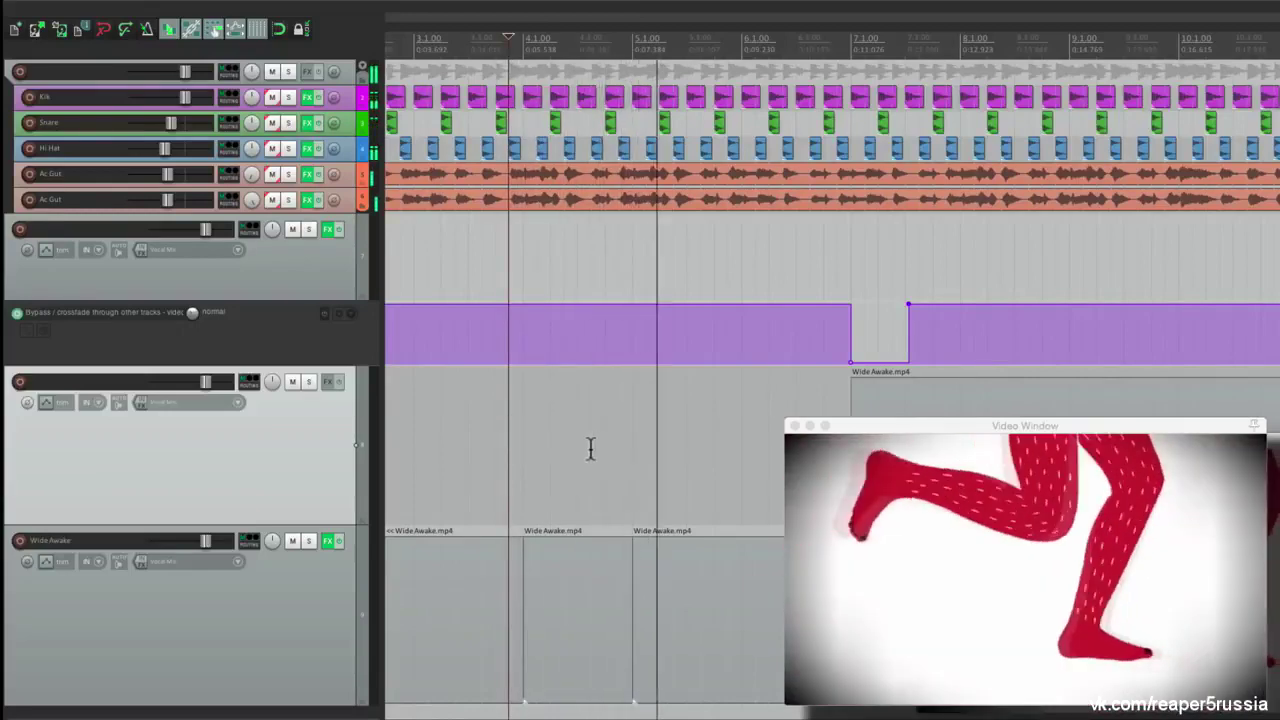
pyautogui.hscroll(3, 589, 449)
pyautogui.hscroll(1, 589, 449)
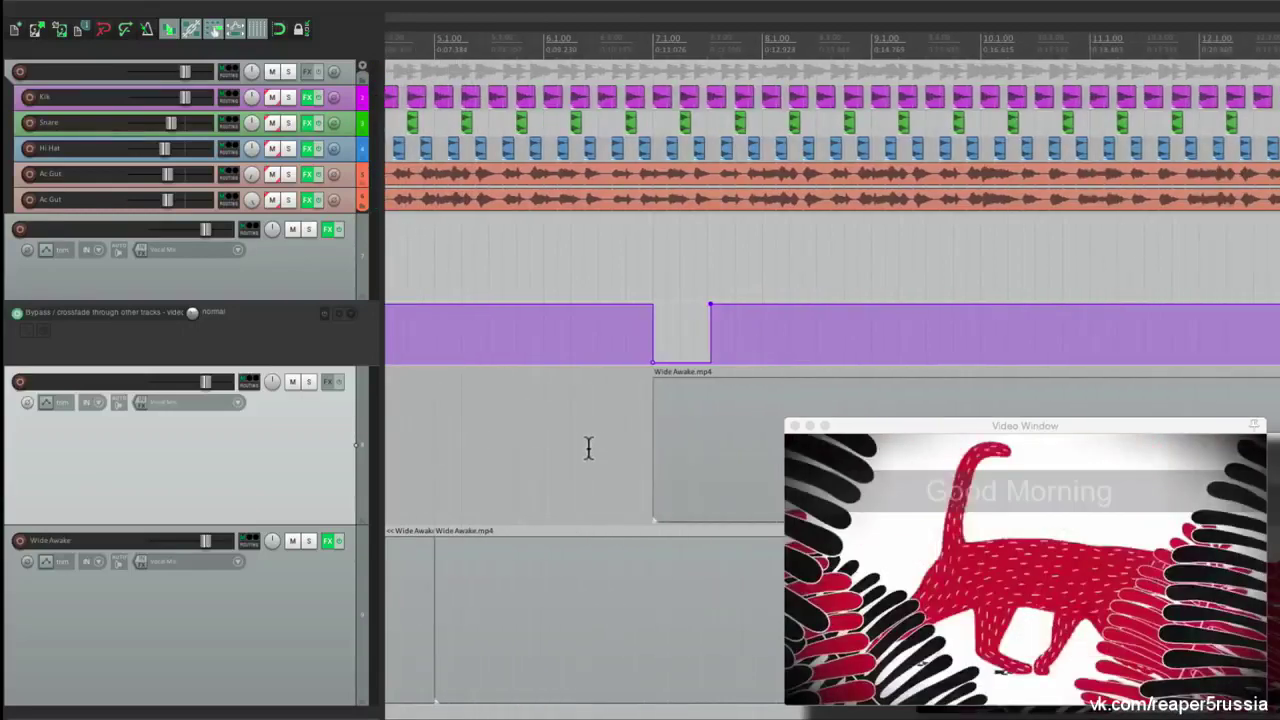
pyautogui.click(613, 443)
pyautogui.press('space')
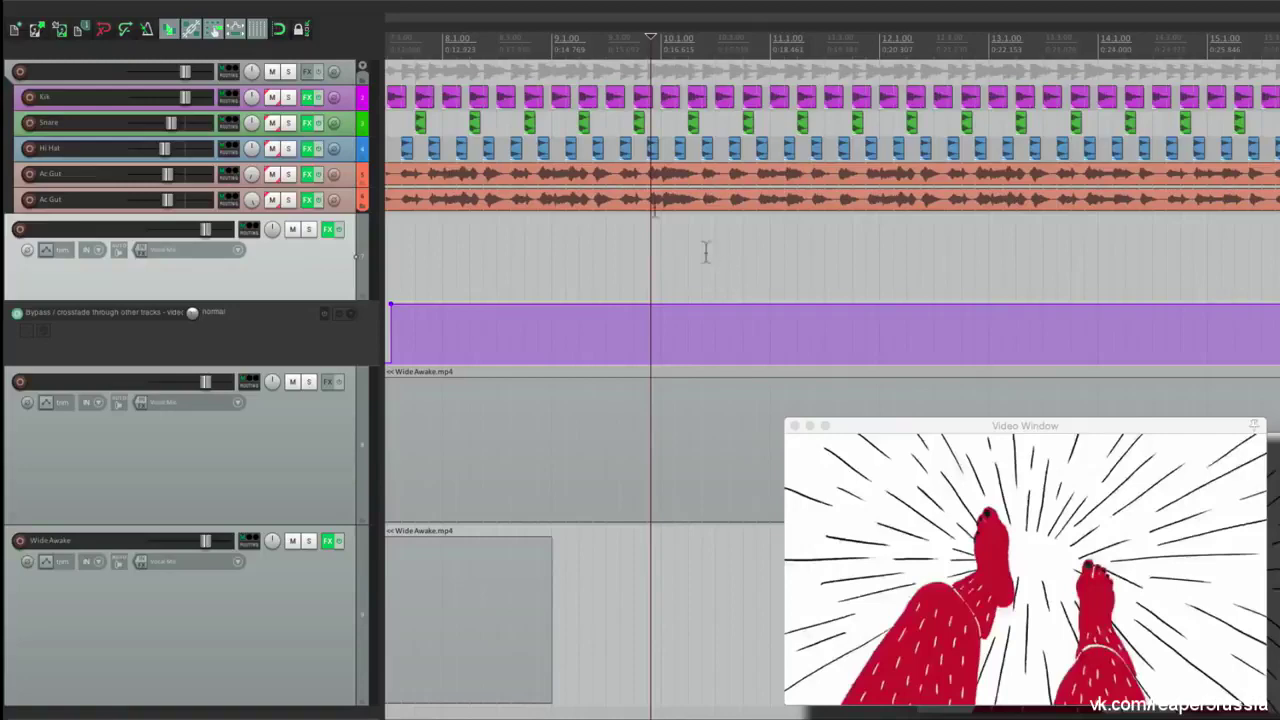
# Show the Volume envelope on the music folder track and fade it from 0 dB at 10.1.00 to silence at 12.1.00
pyautogui.click(349, 78)
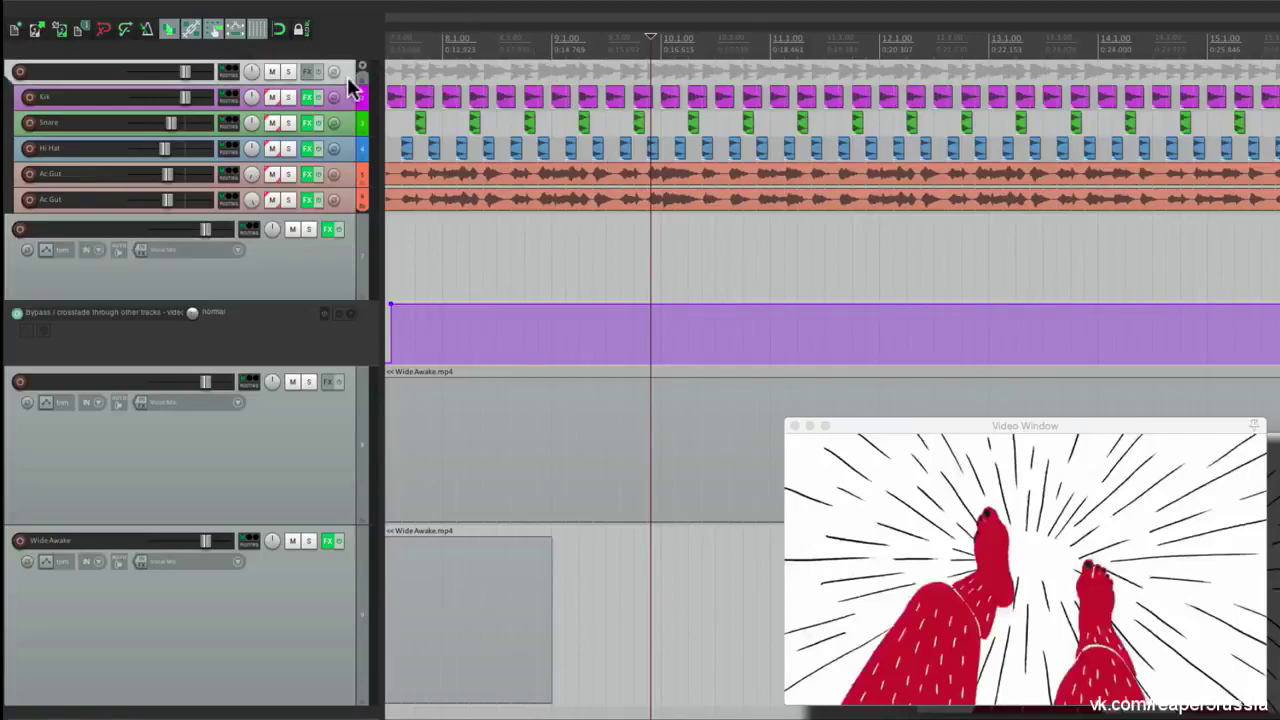
pyautogui.press('v')
pyautogui.scroll(2, 591, 271)
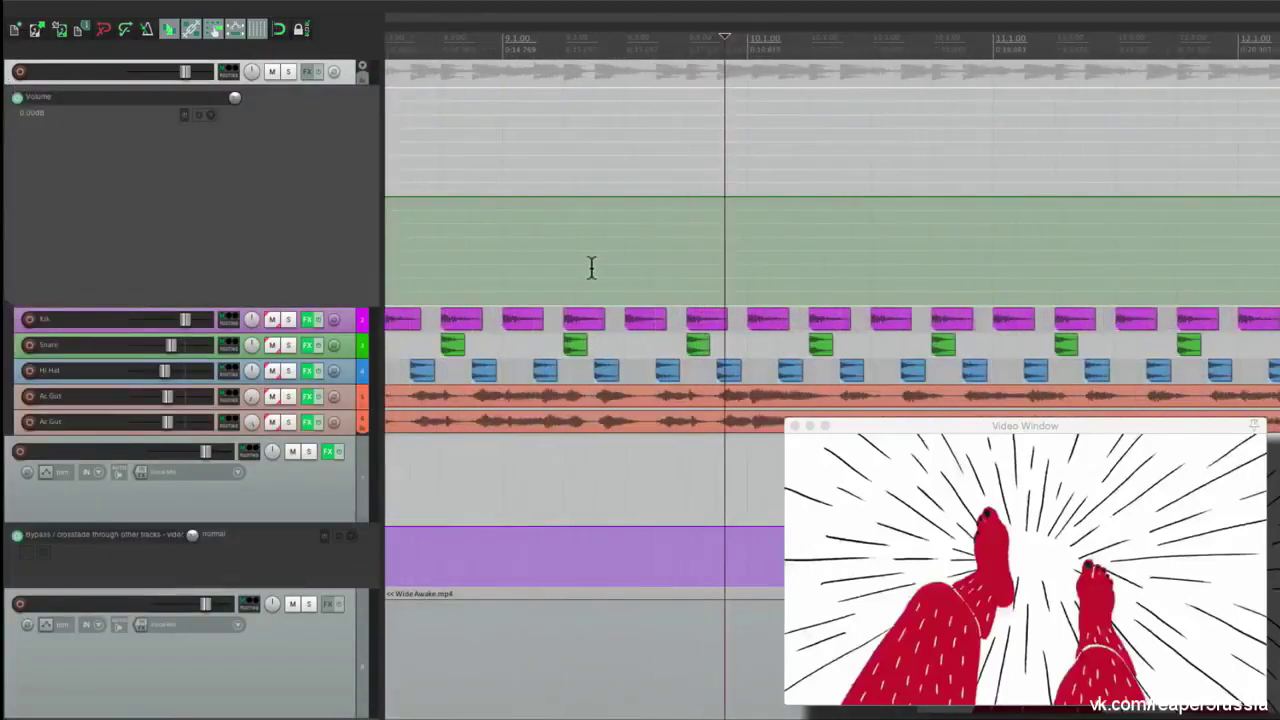
pyautogui.scroll(1, 737, 286)
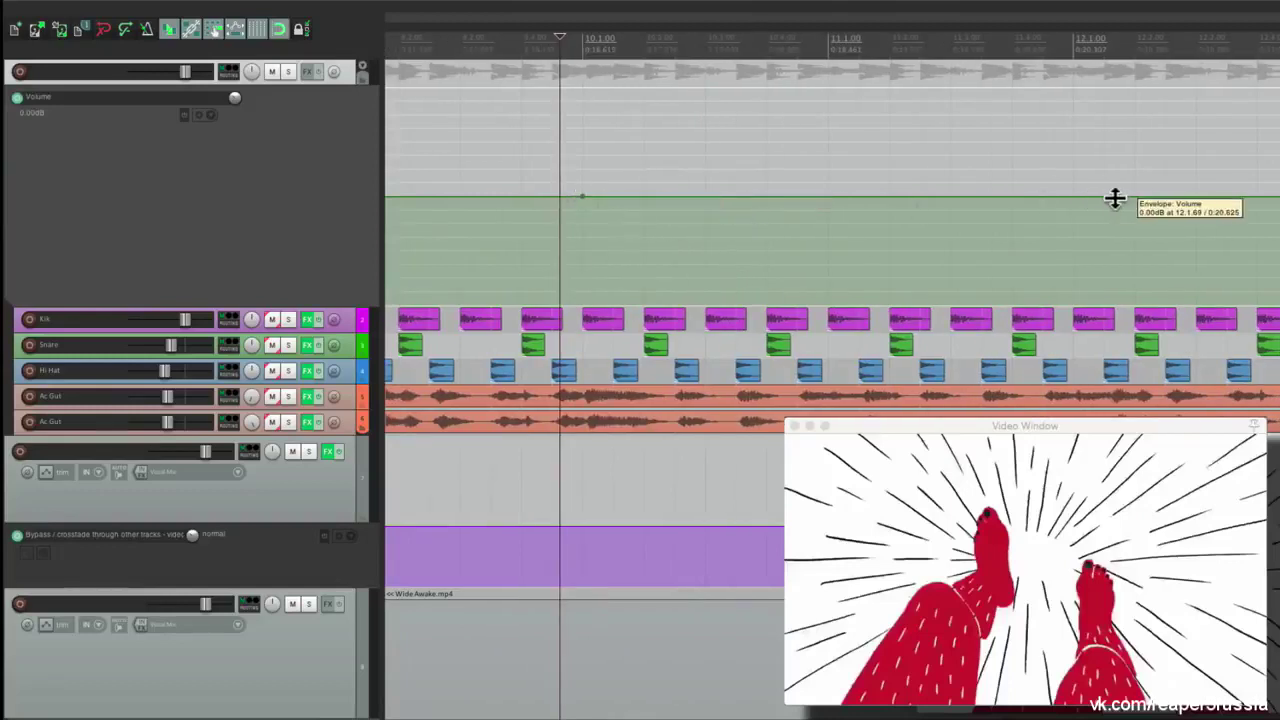
pyautogui.moveTo(1071, 195); pyautogui.dragTo(1077, 337)
# Play from just before measure 10 to review the music's volume fade-out
pyautogui.click(541, 216)
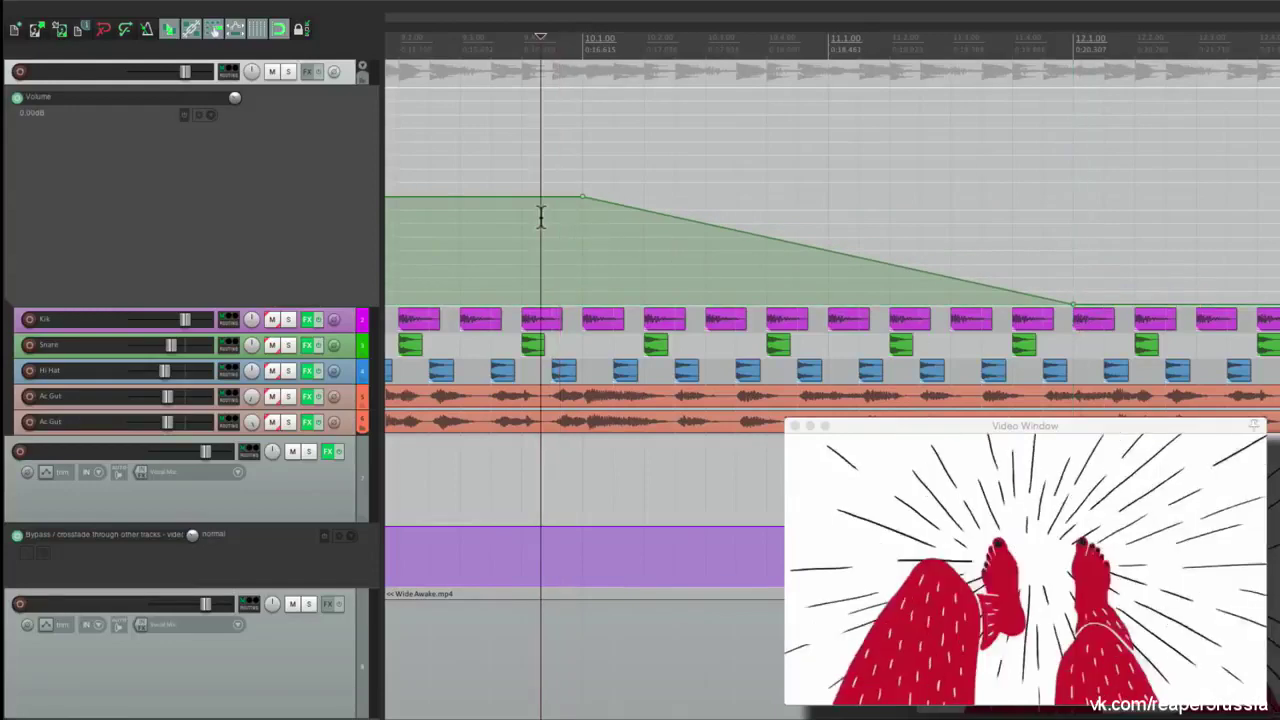
pyautogui.press('space')
pyautogui.scroll(-4, 620, 180)
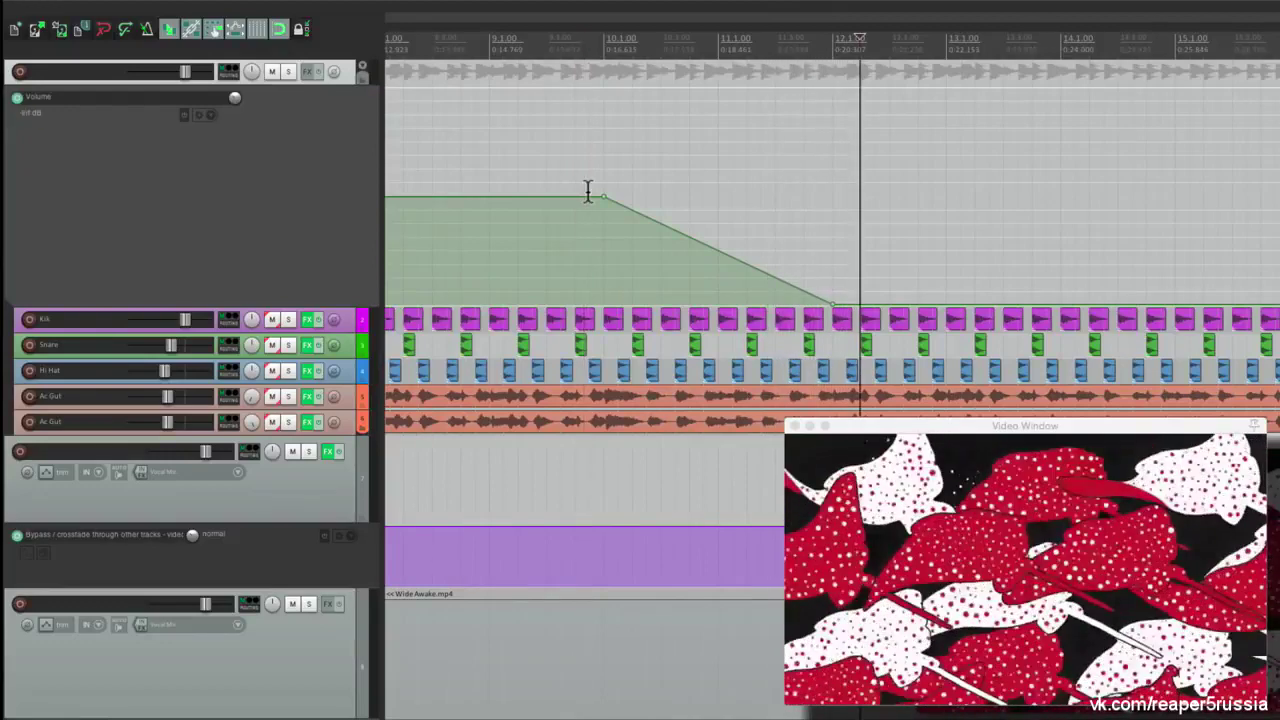
# Hide the music folder track's Volume envelope and the crossfade effect's Bypass envelope
pyautogui.click(341, 77)
pyautogui.click(344, 318)
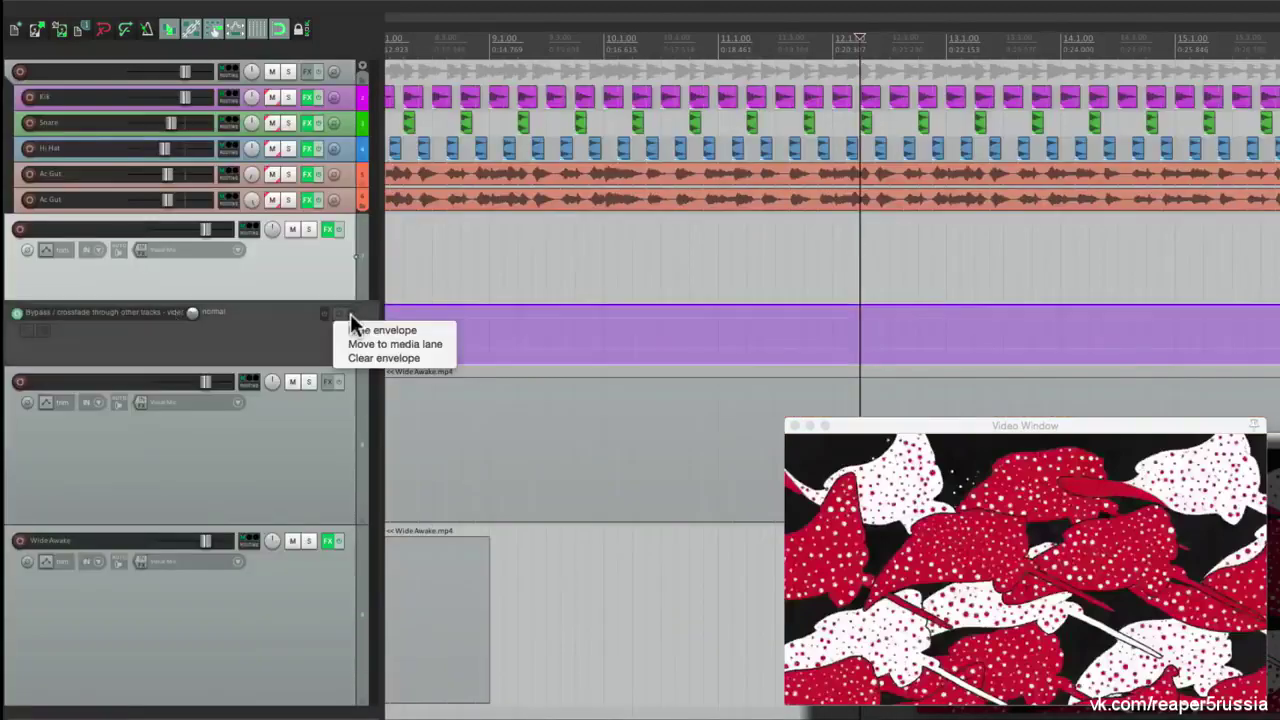
pyautogui.click(358, 331)
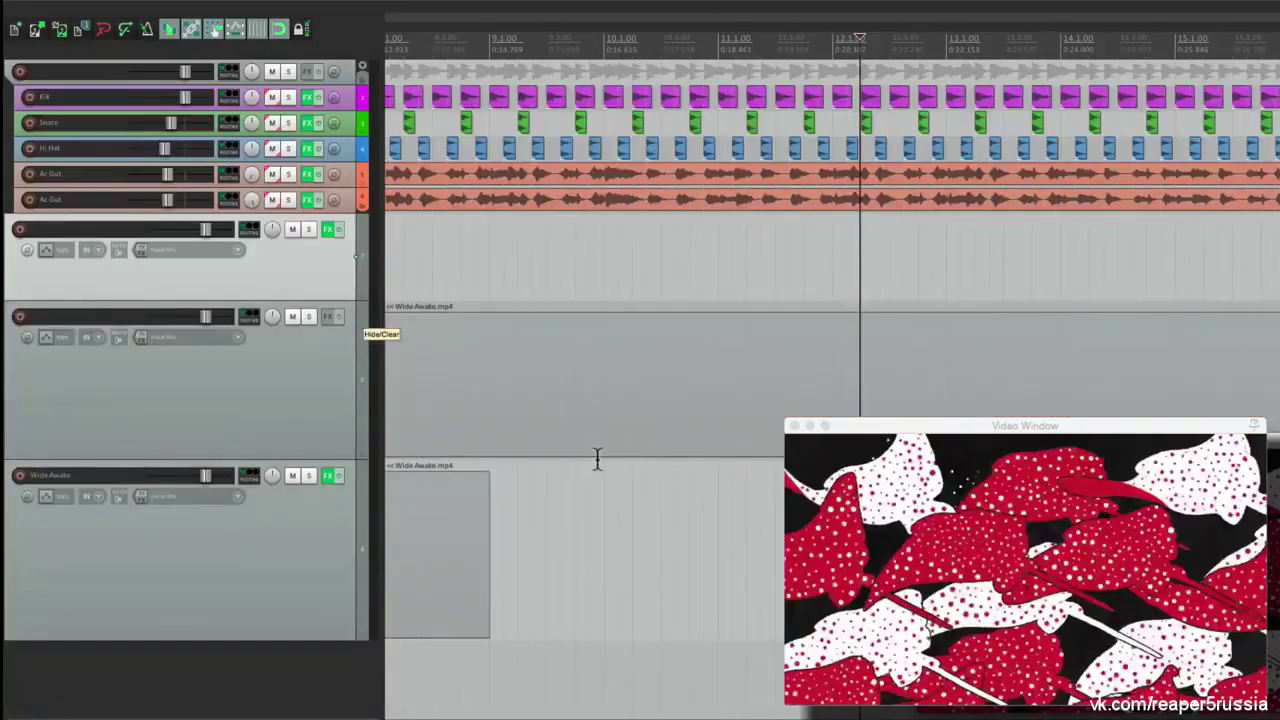
# Add a Video processor to the upper Wide Awake.mp4 clip's take FX and load the Track opacity/zoom/pan preset
pyautogui.scroll(5, 605, 460)
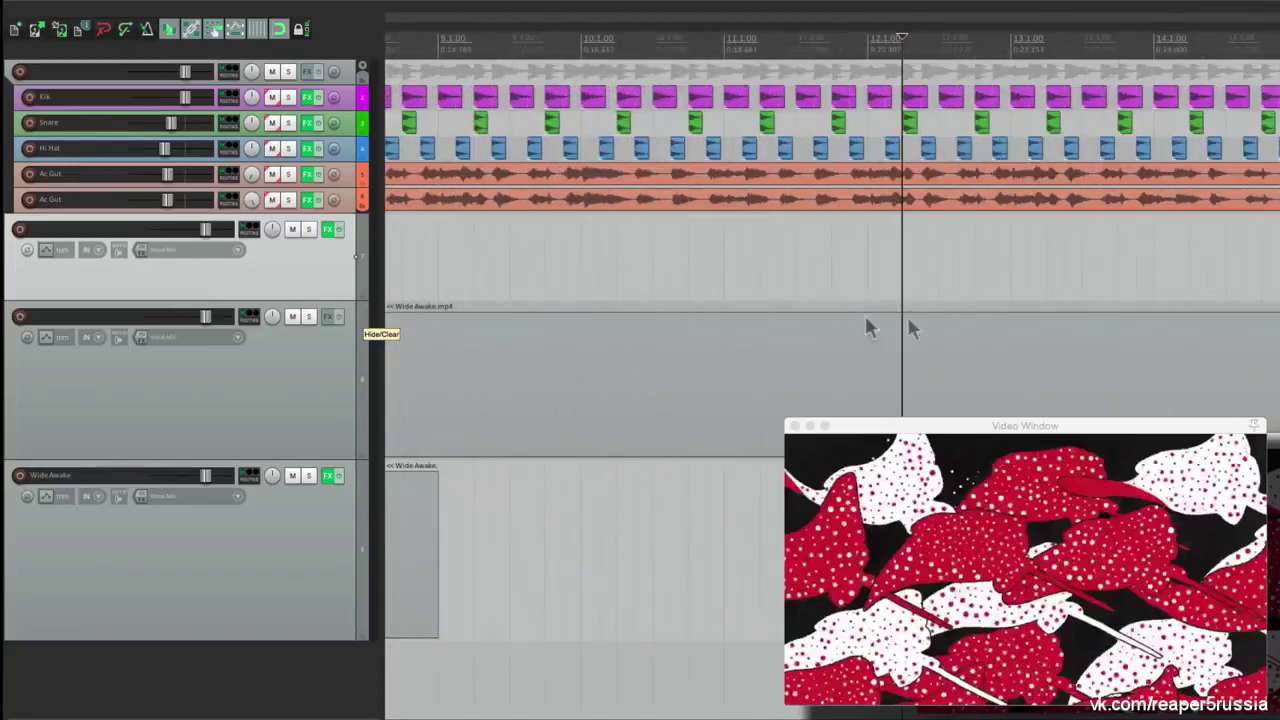
pyautogui.click(563, 235)
pyautogui.press('space')
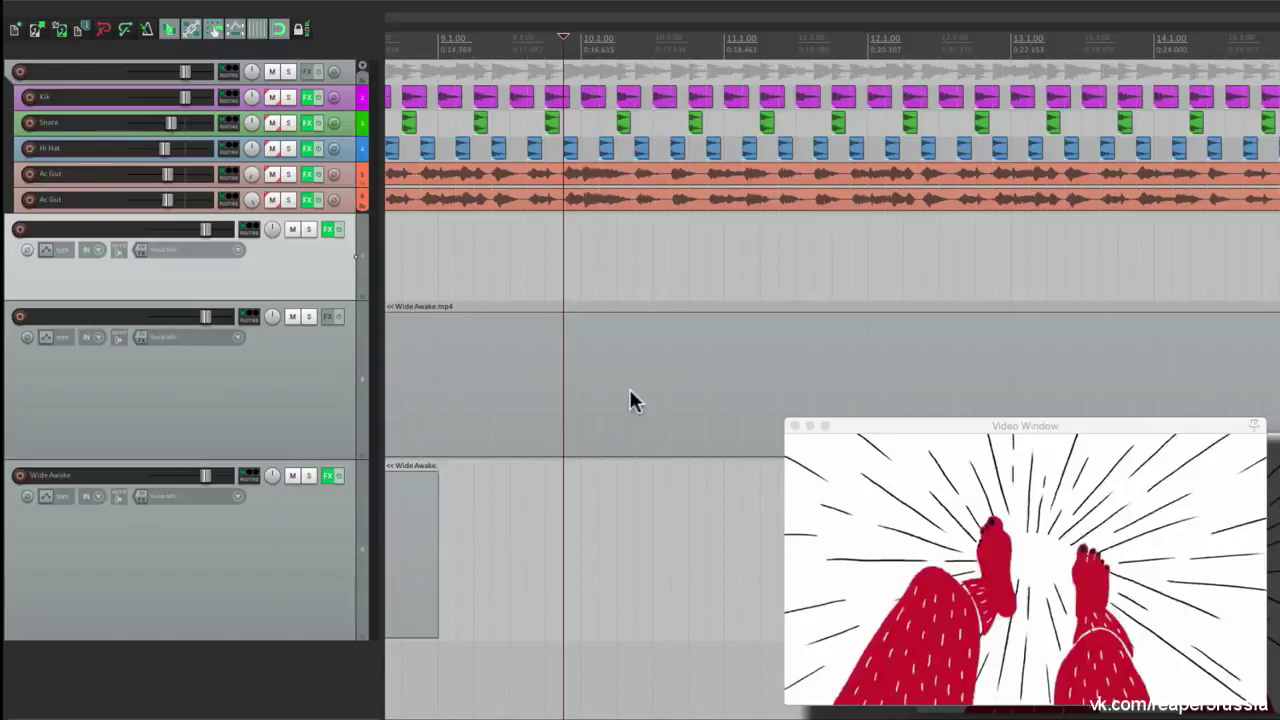
pyautogui.rightClick(563, 350)
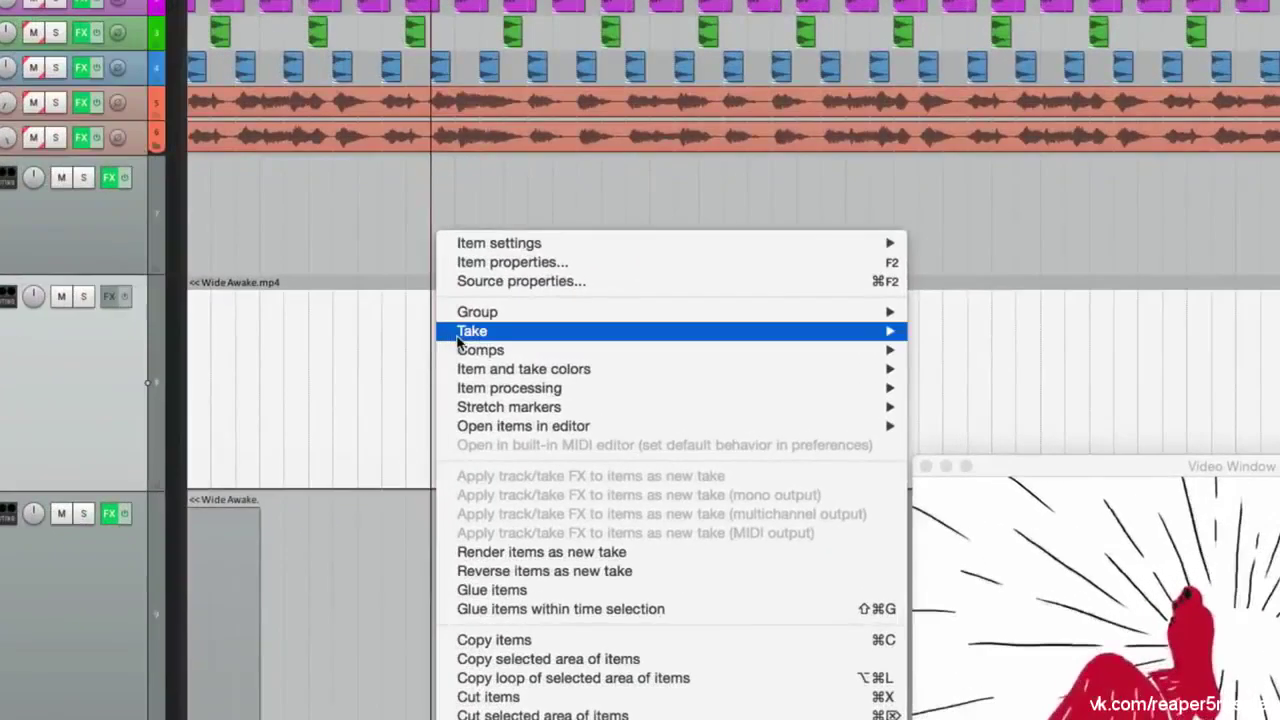
pyautogui.moveTo(459, 343)
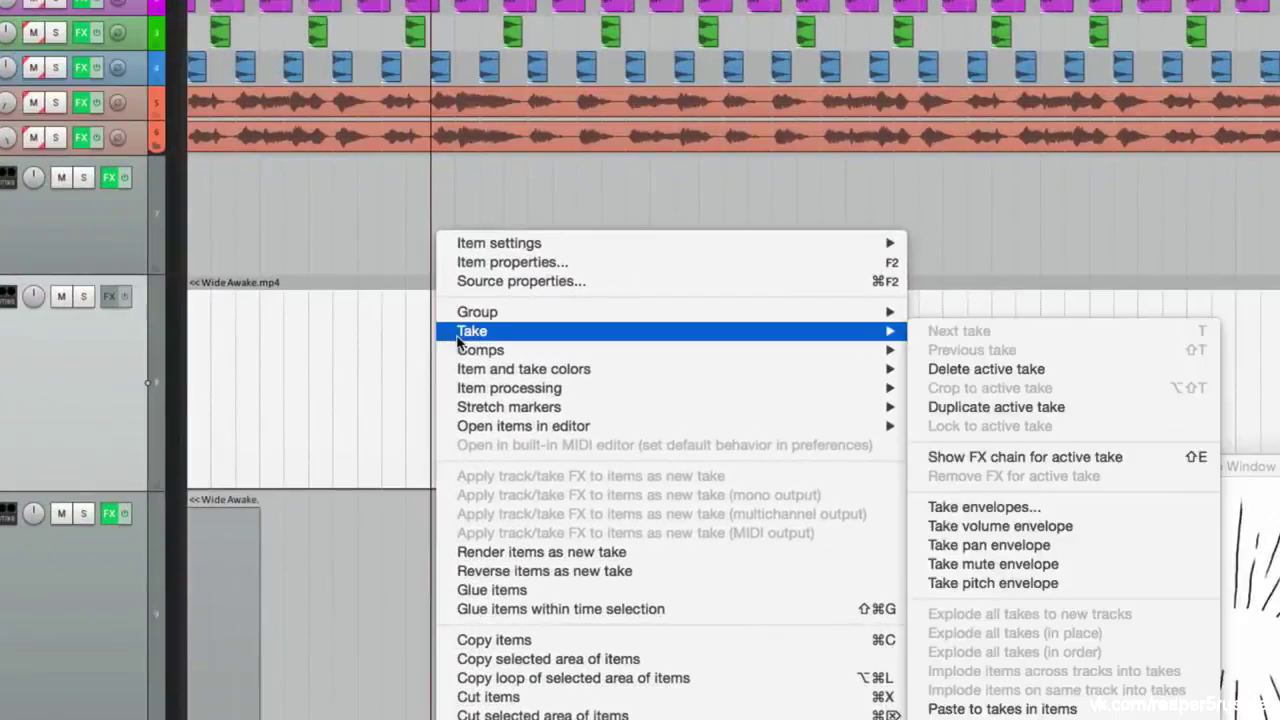
pyautogui.click(955, 462)
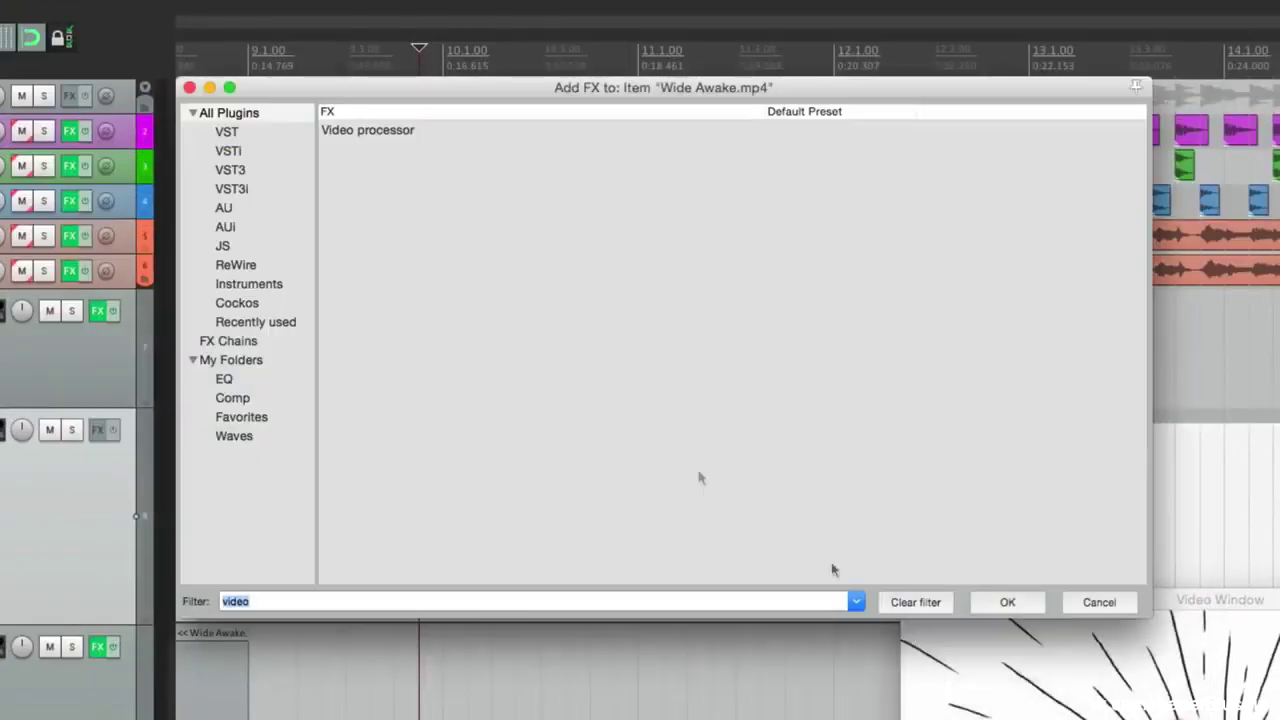
pyautogui.doubleClick(376, 137)
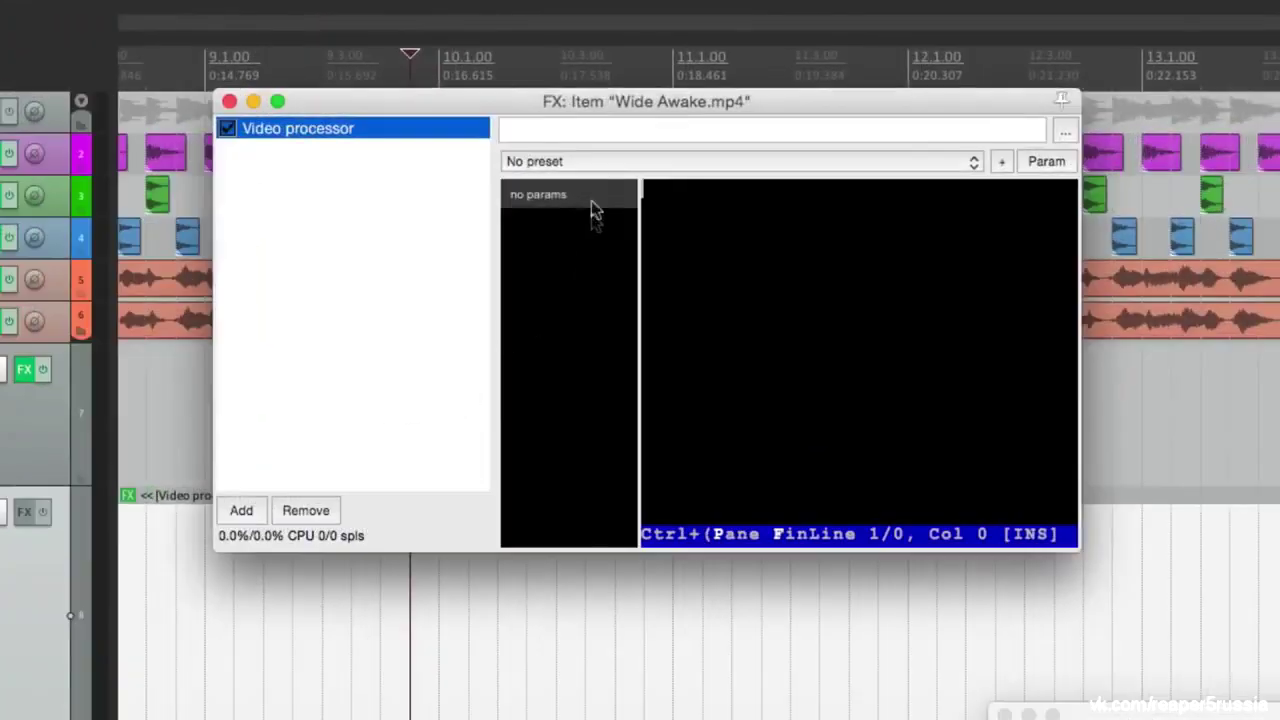
pyautogui.click(592, 162)
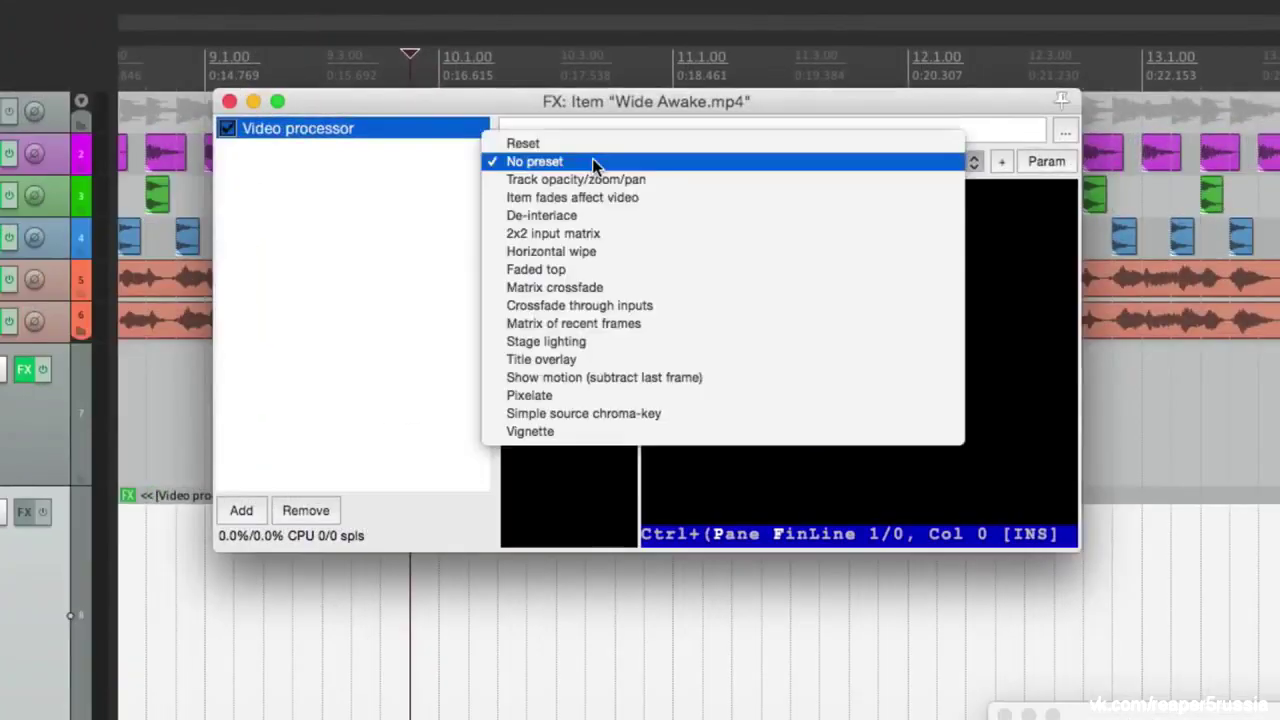
pyautogui.click(640, 179)
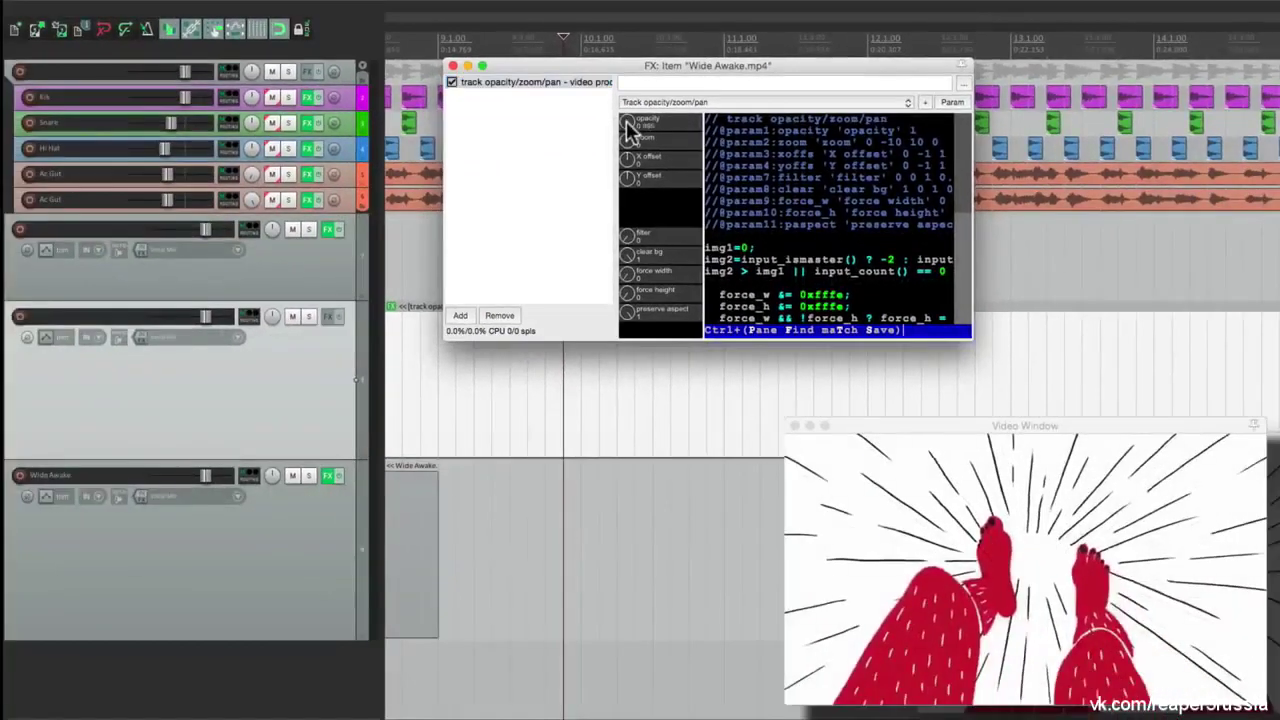
# Try lowering the clip's opacity parameter to 0 and reset it to 1
pyautogui.moveTo(515, 195); pyautogui.dragTo(521, 339)
pyautogui.moveTo(628, 210); pyautogui.dragTo(623, 271)
pyautogui.doubleClick(618, 117)
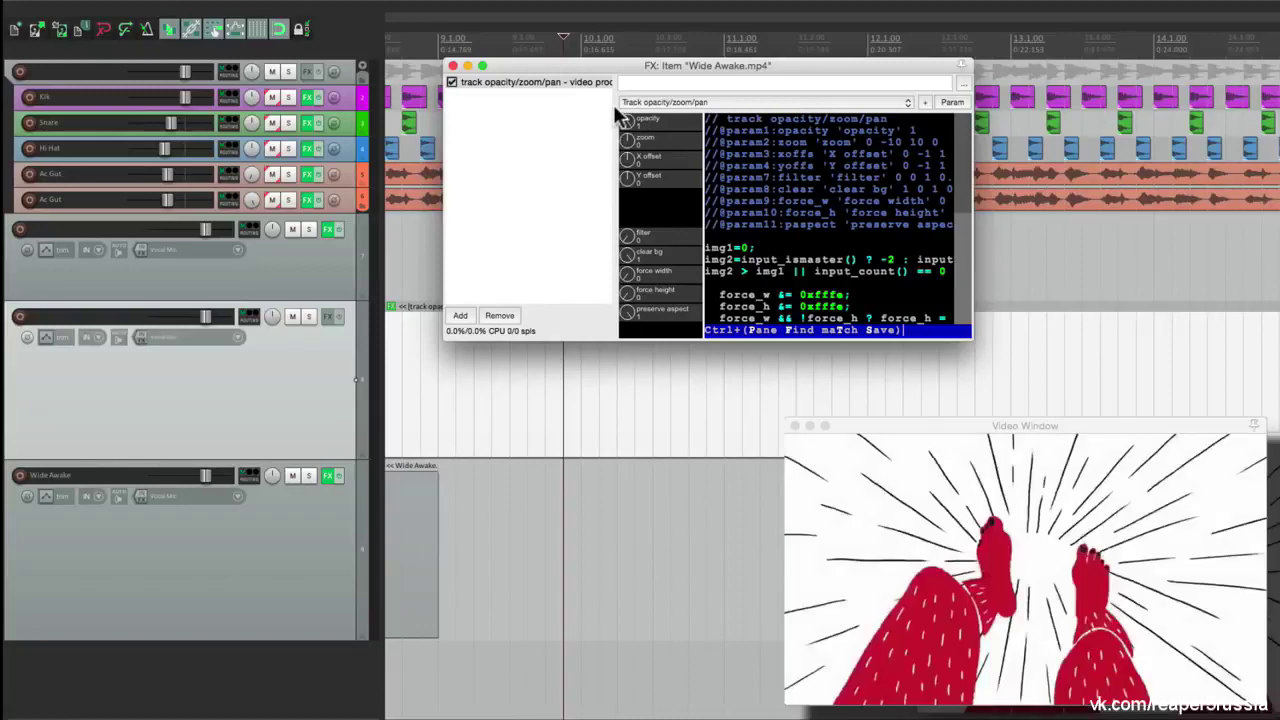
pyautogui.moveTo(618, 117); pyautogui.dragTo(601, 94)
# Close the effect window and activate the opacity take envelope for the upper Wide Awake.mp4 clip
pyautogui.click(453, 65)
pyautogui.rightClick(560, 340)
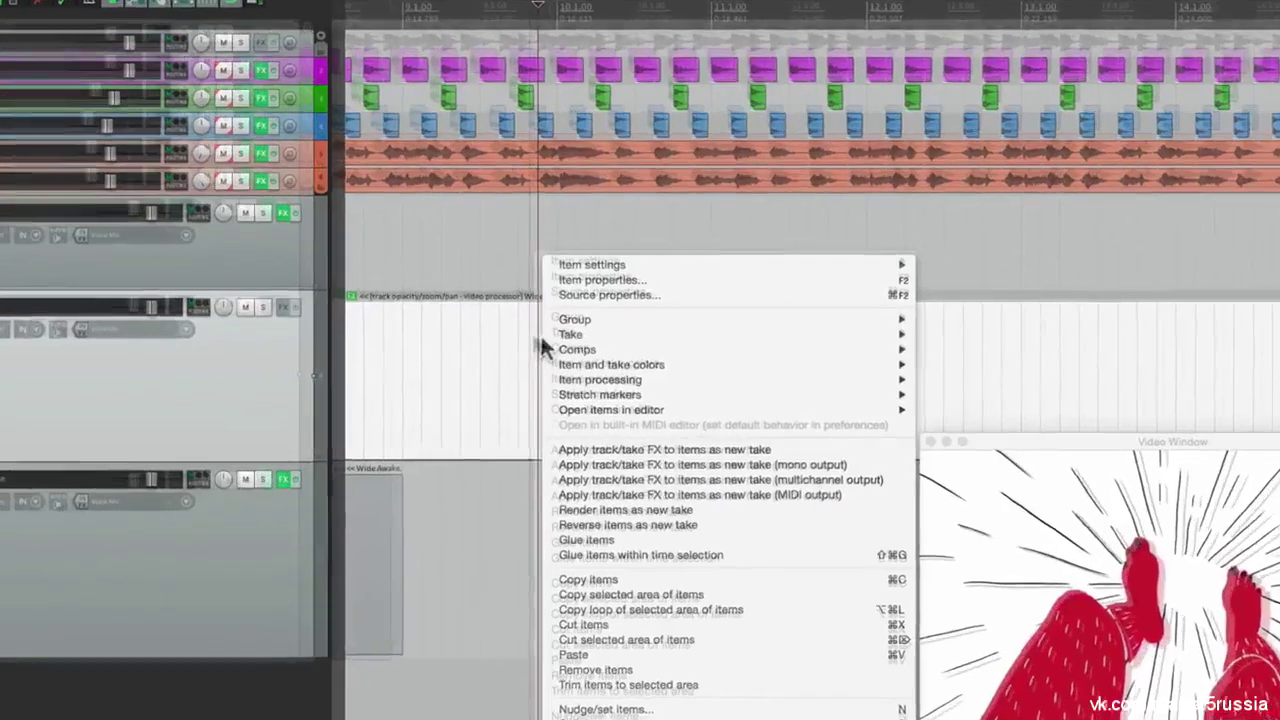
pyautogui.moveTo(565, 337)
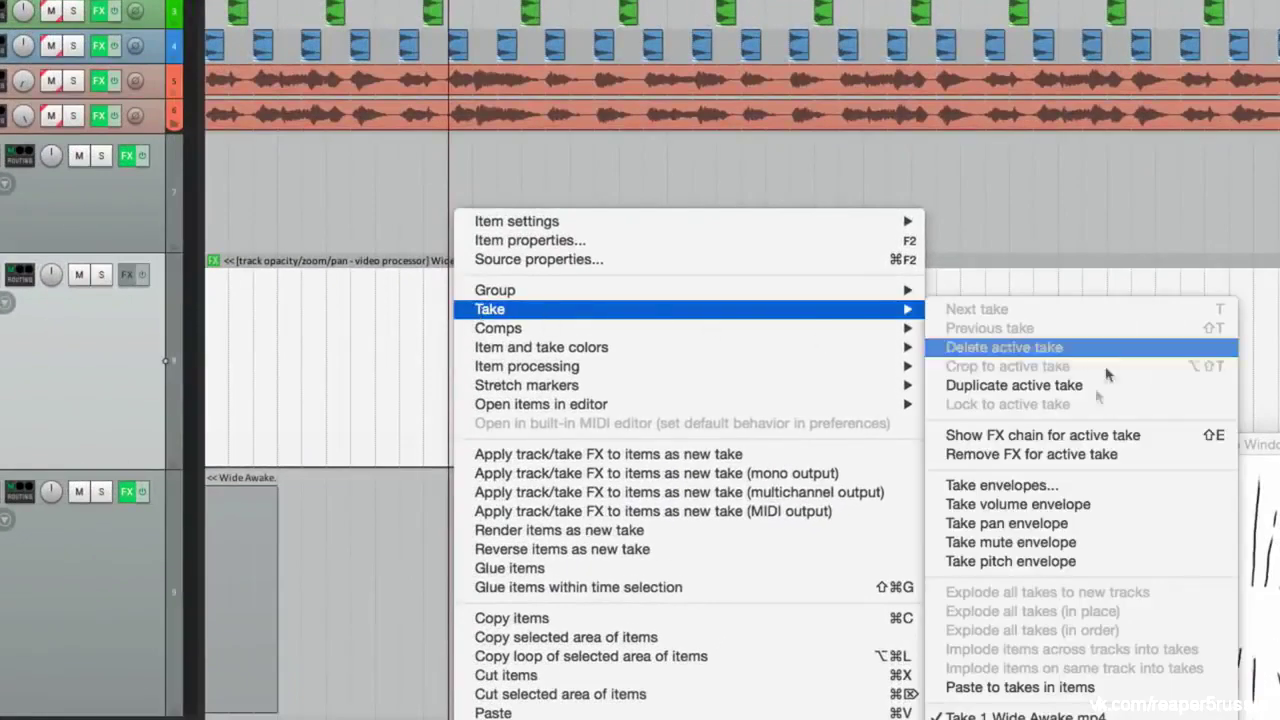
pyautogui.click(940, 490)
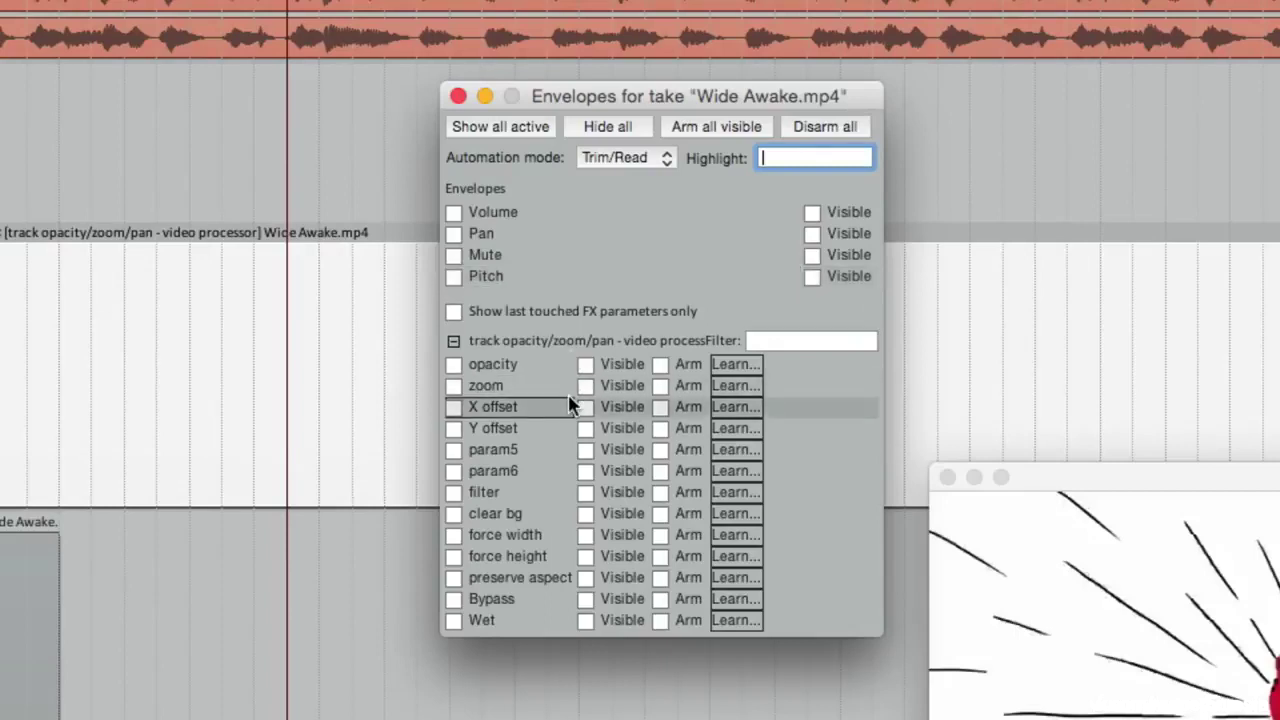
pyautogui.click(453, 366)
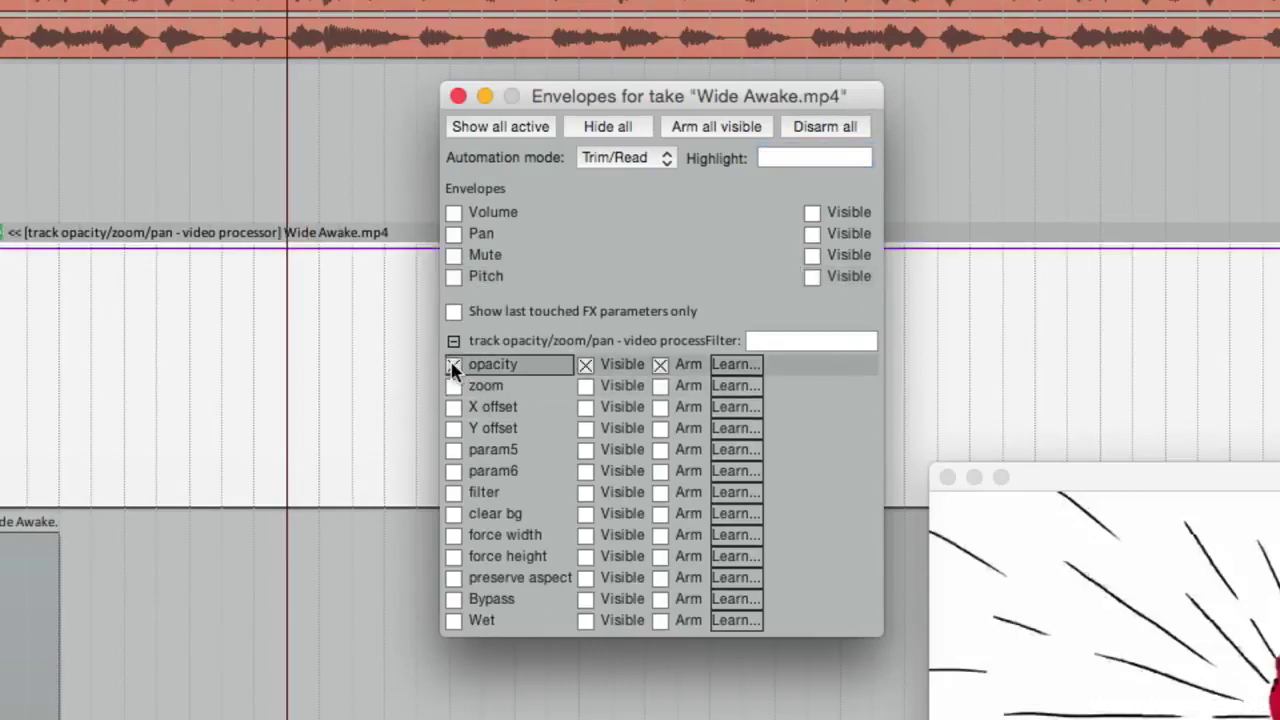
pyautogui.click(458, 96)
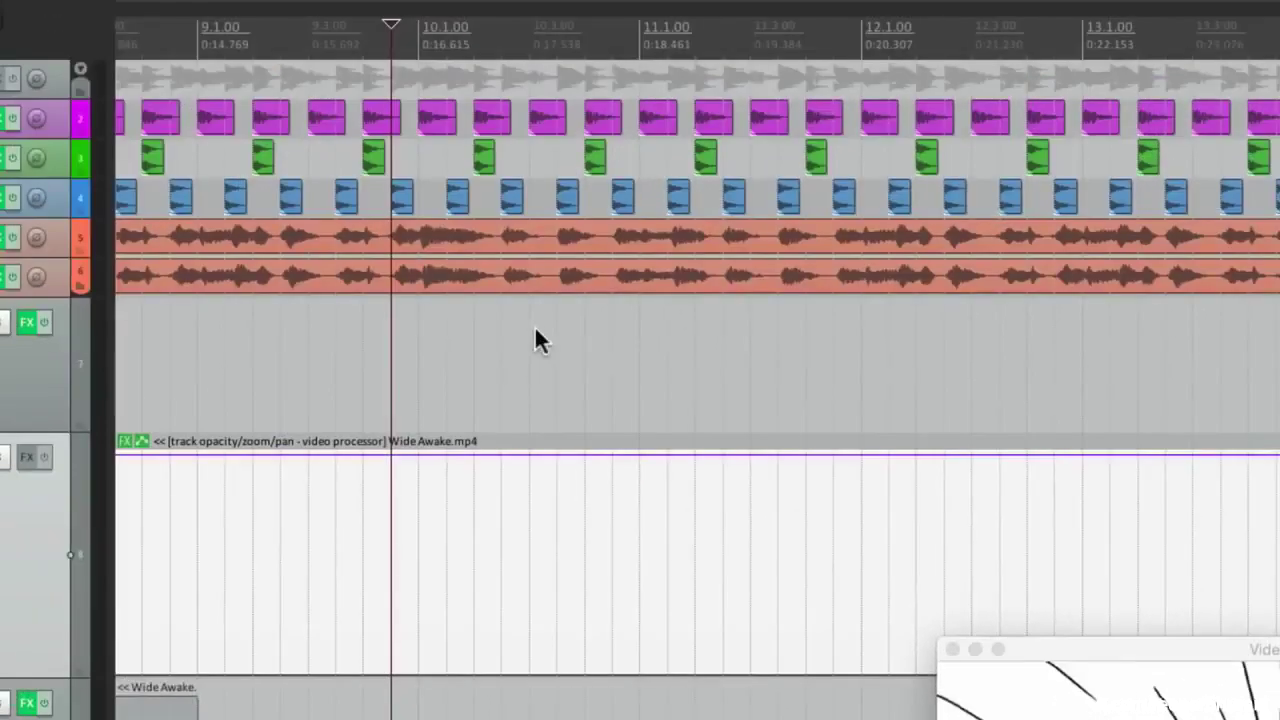
# Fade the clip's opacity envelope from full at 10.1.00 to zero at 12.1.00 and play the video fade-out
pyautogui.click(418, 452)
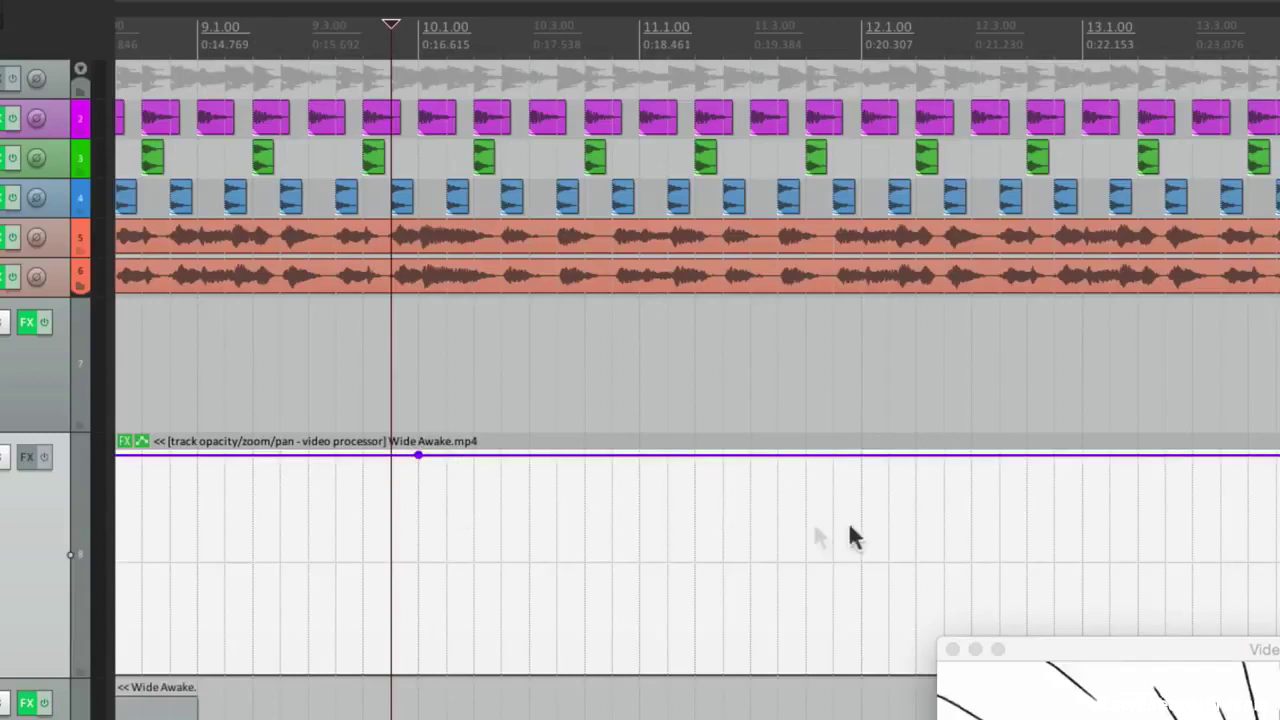
pyautogui.click(862, 455)
pyautogui.moveTo(862, 455); pyautogui.dragTo(862, 668)
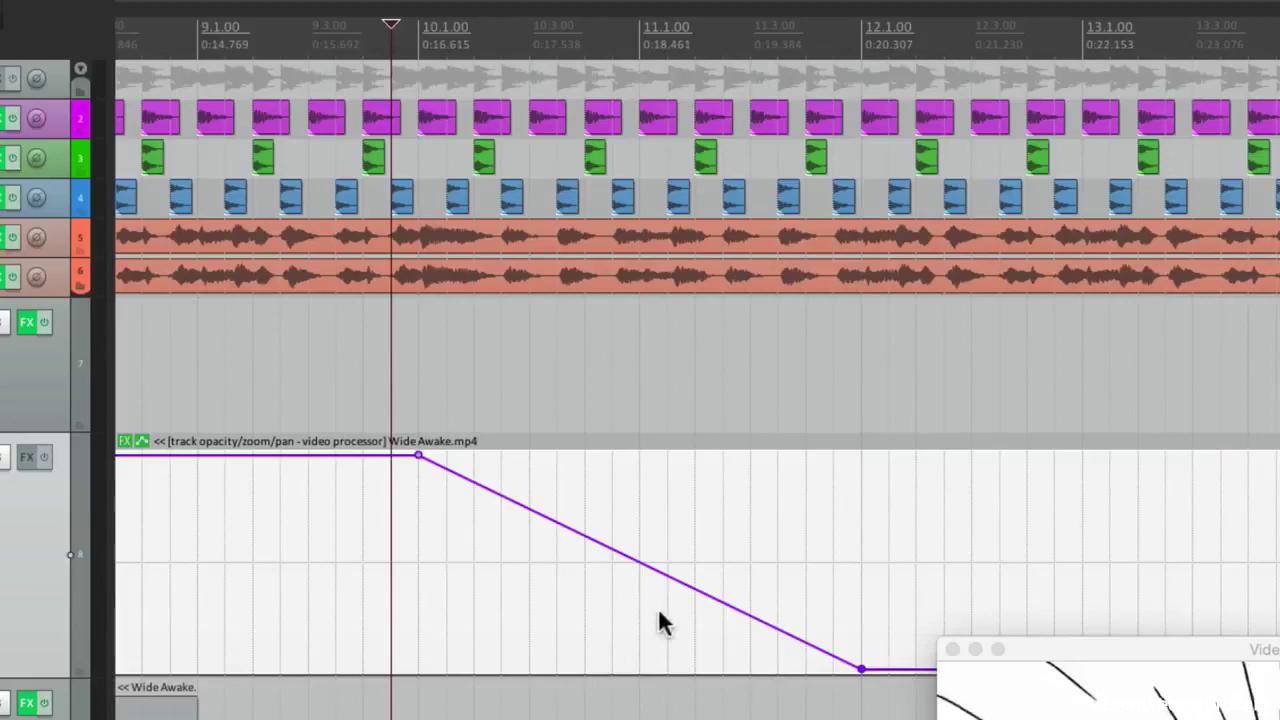
pyautogui.press('space')
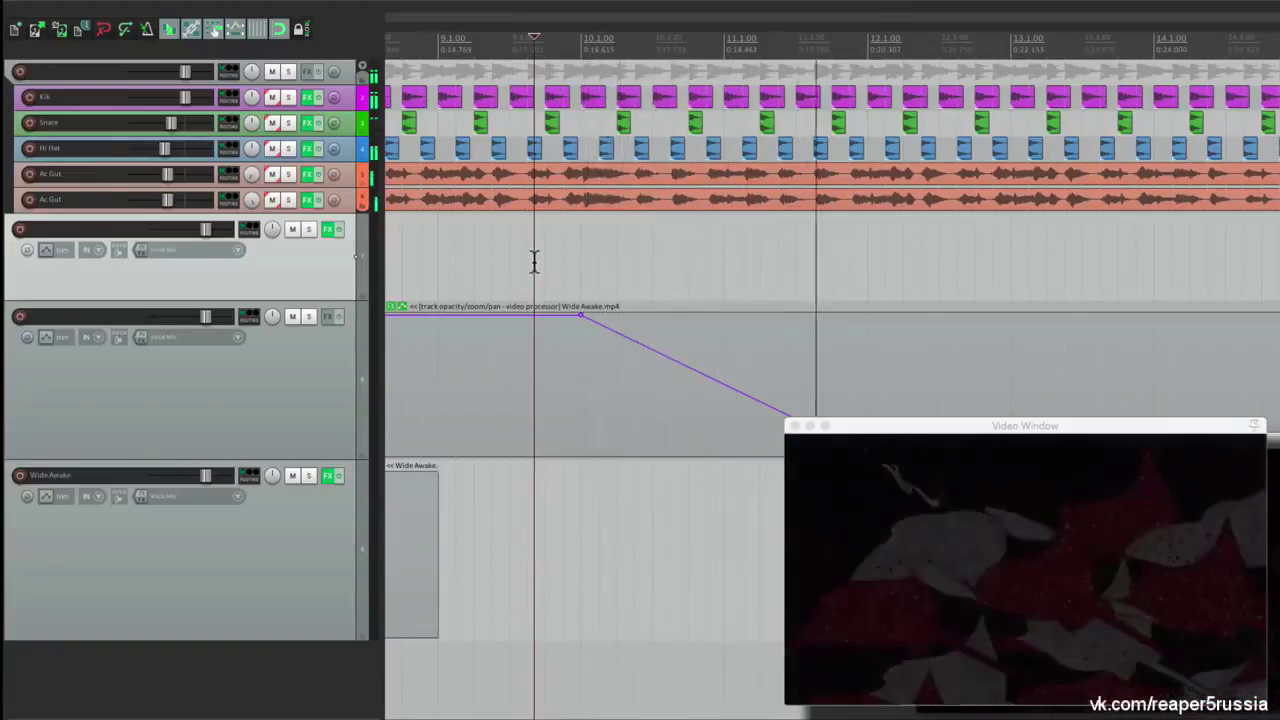
pyautogui.press('space')
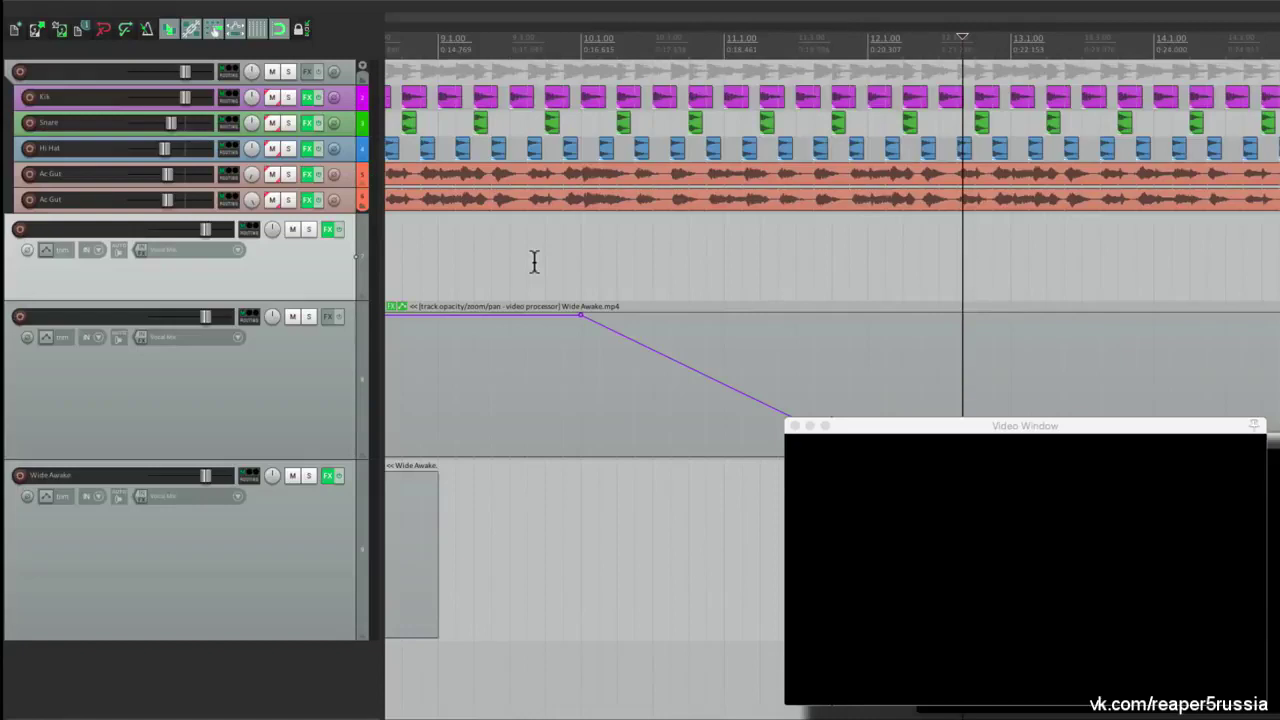
# Play the beginning of the project from just before the first video clip to check how the video starts
pyautogui.scroll(10, 549, 260)
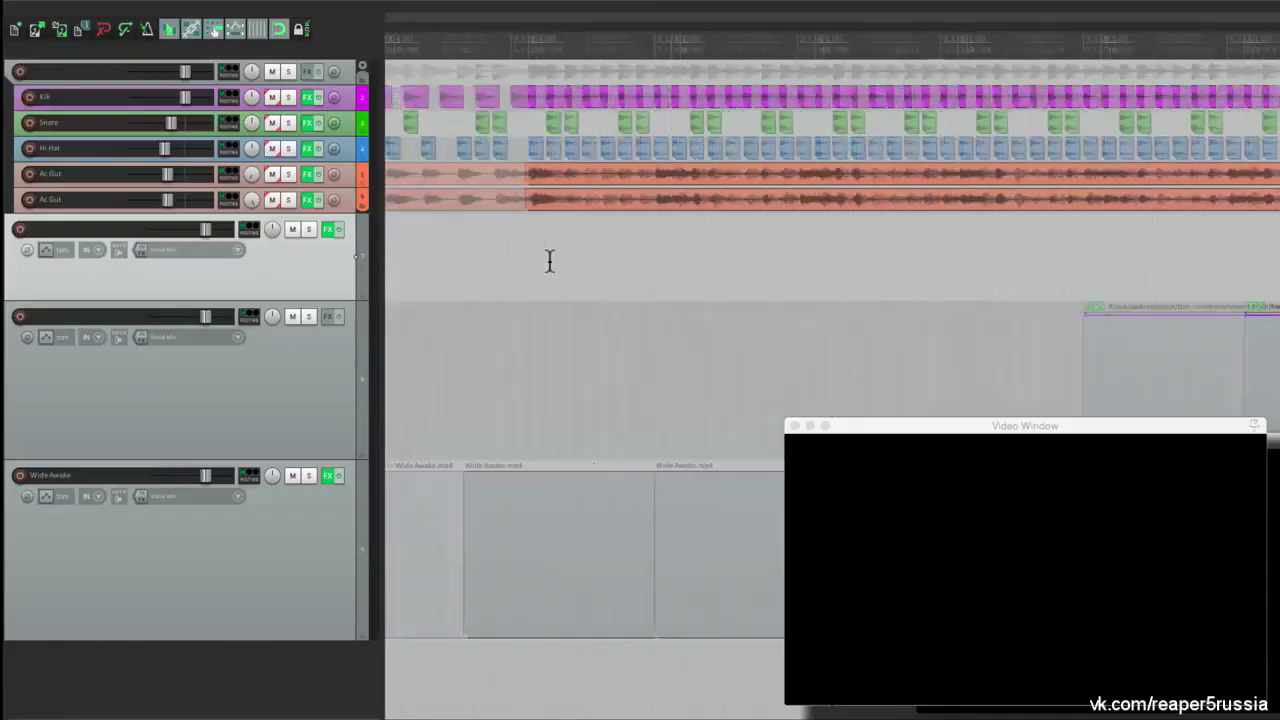
pyautogui.click(484, 492)
pyautogui.press('space')
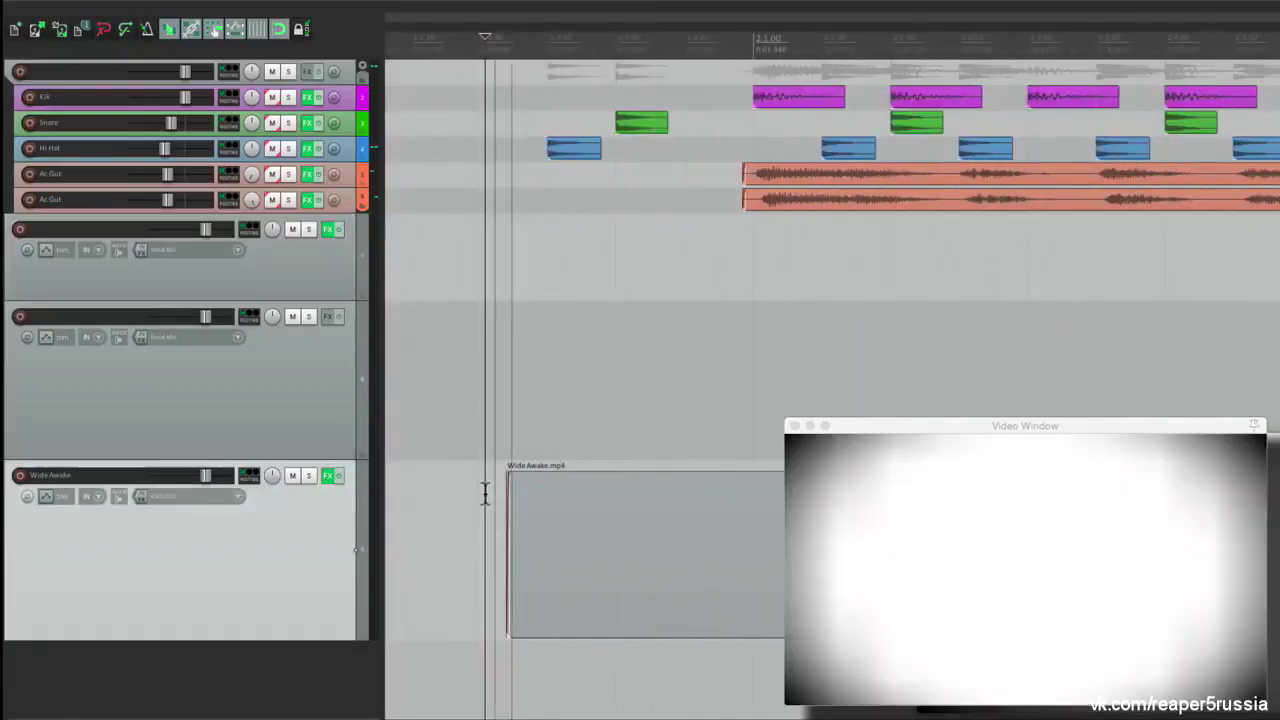
pyautogui.press('space')
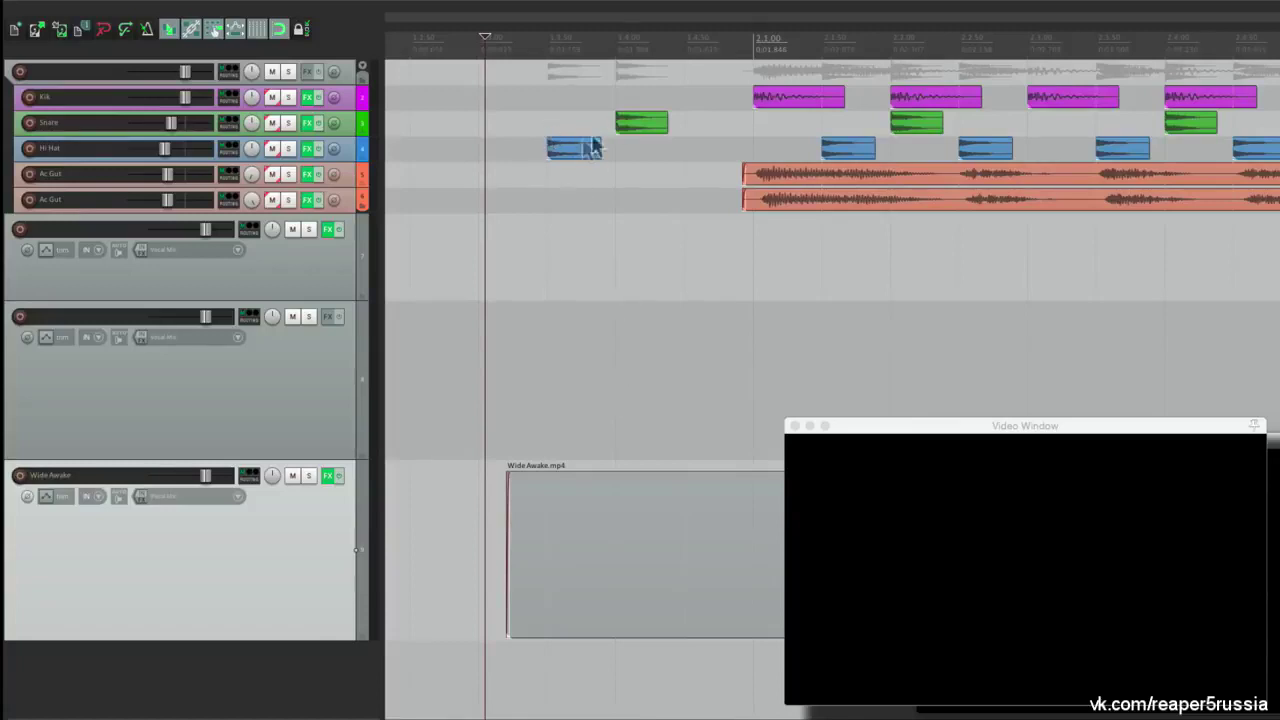
# Add a Video processor take effect with the Track opacity/zoom/pan preset to the first Wide Awake.mp4 clip
pyautogui.click(576, 516)
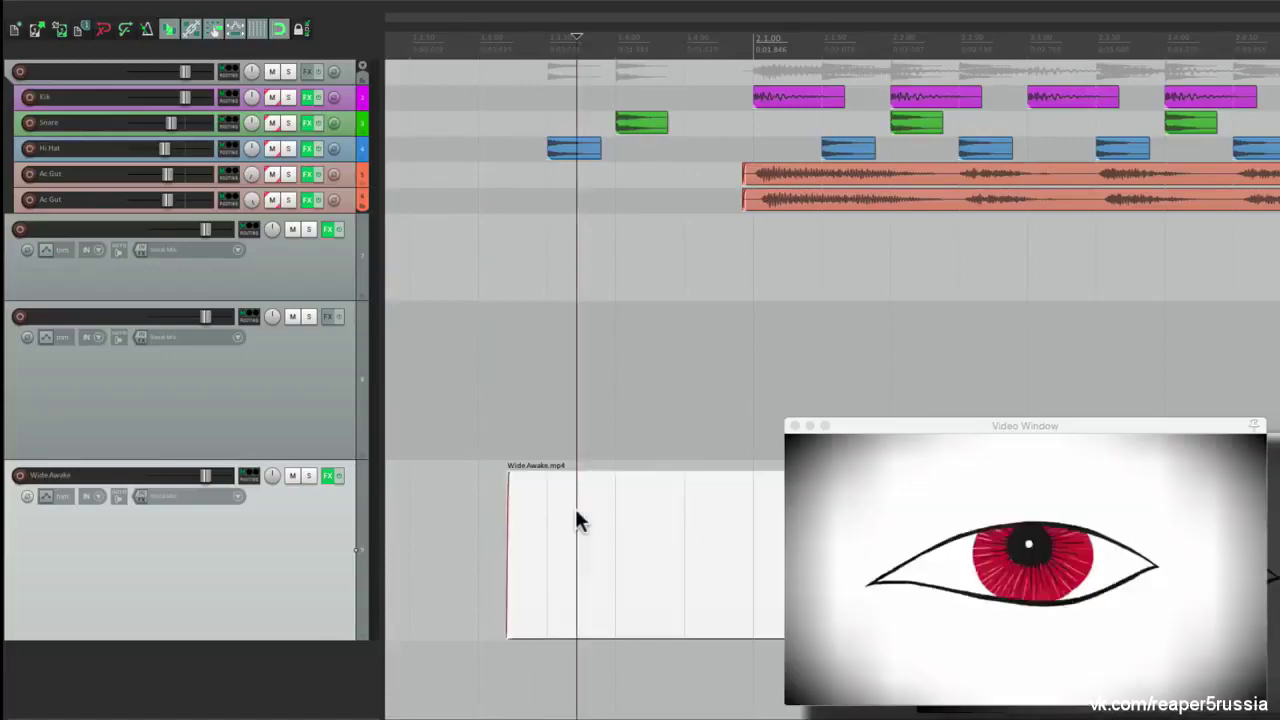
pyautogui.rightClick(562, 498)
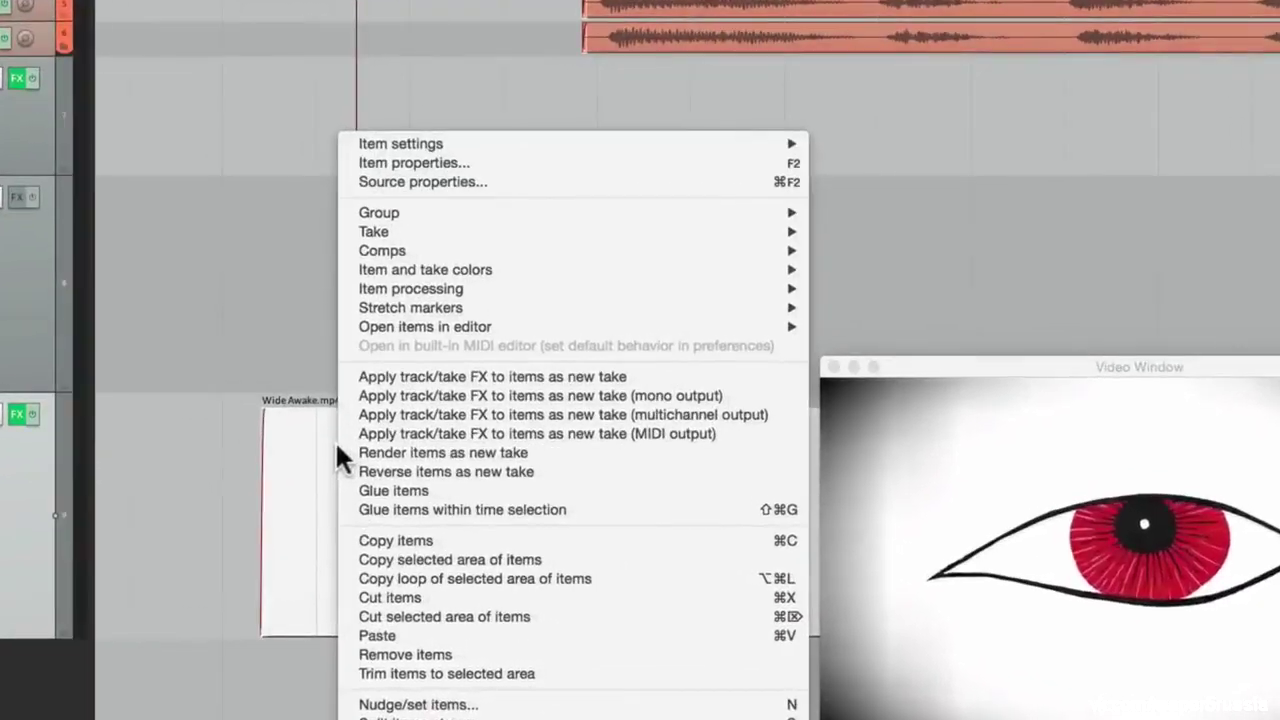
pyautogui.moveTo(367, 234)
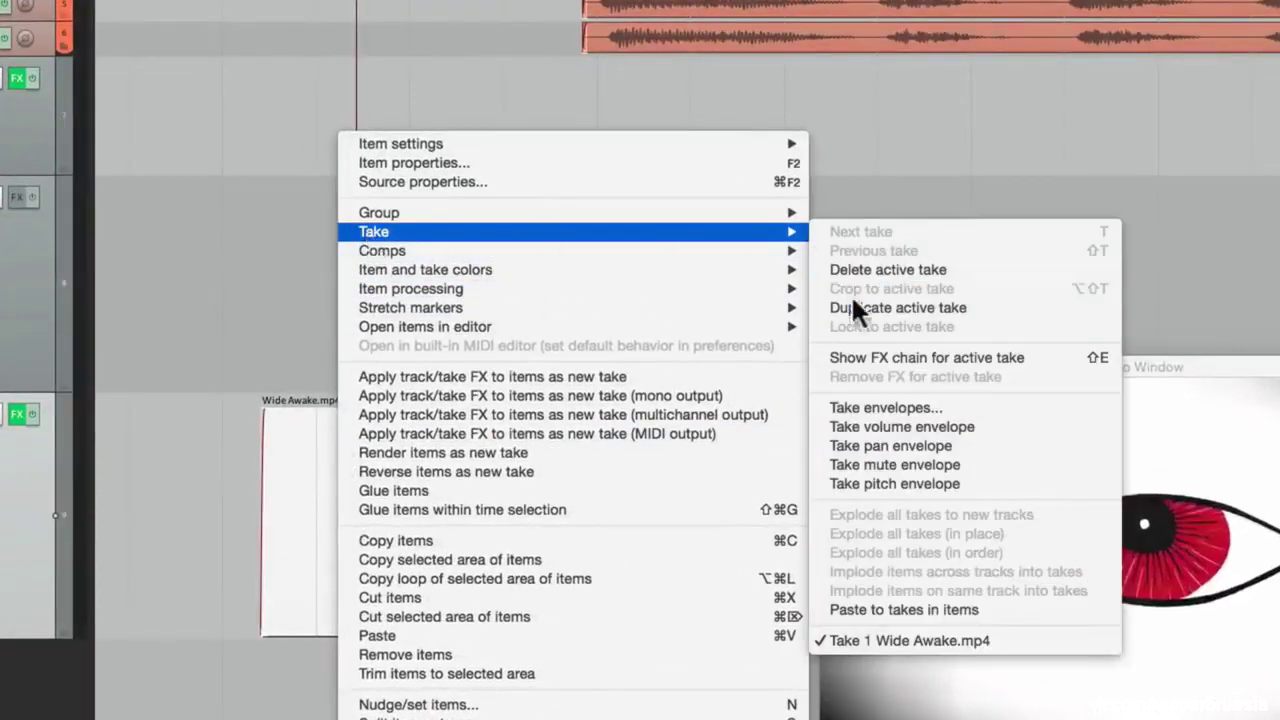
pyautogui.click(827, 357)
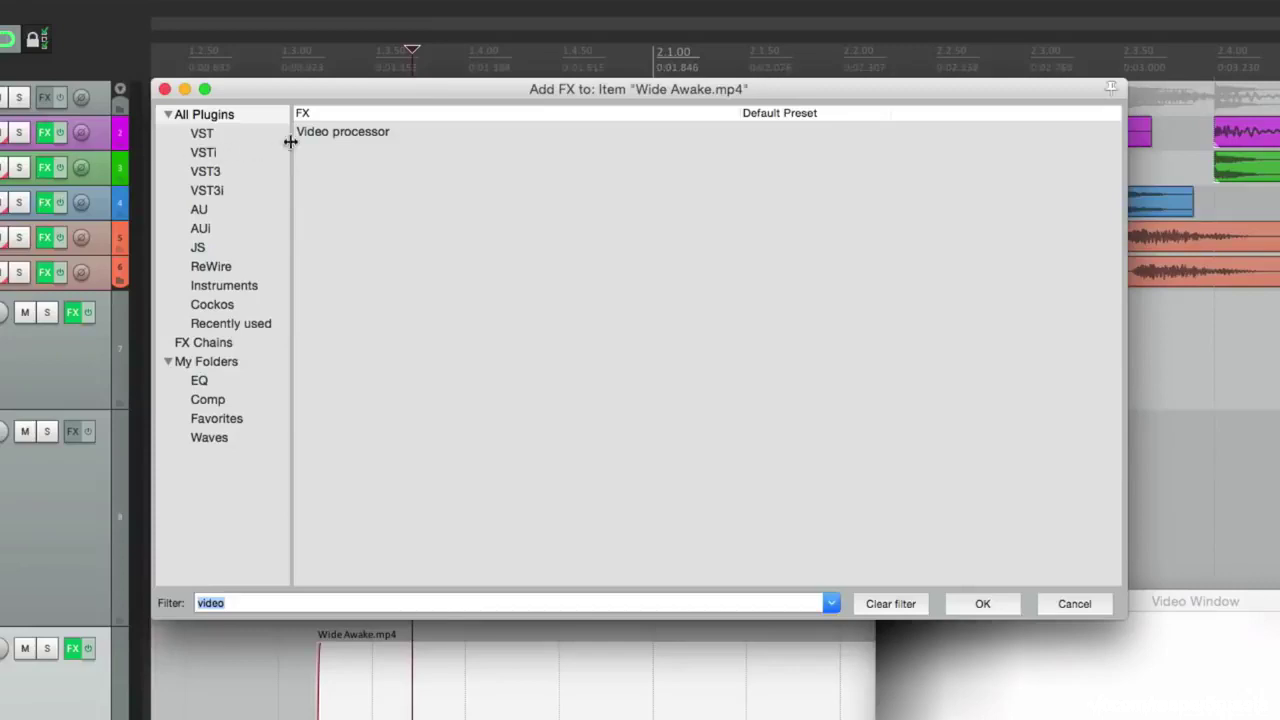
pyautogui.doubleClick(347, 136)
pyautogui.click(516, 280)
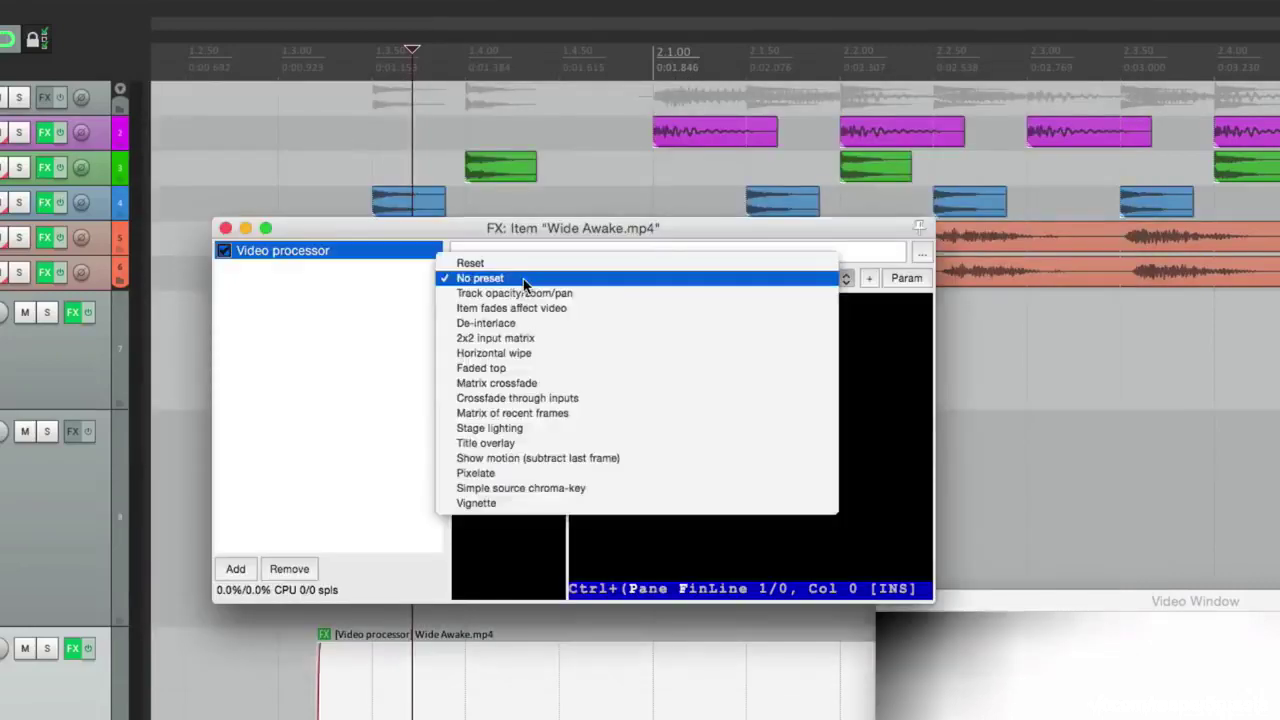
pyautogui.click(565, 295)
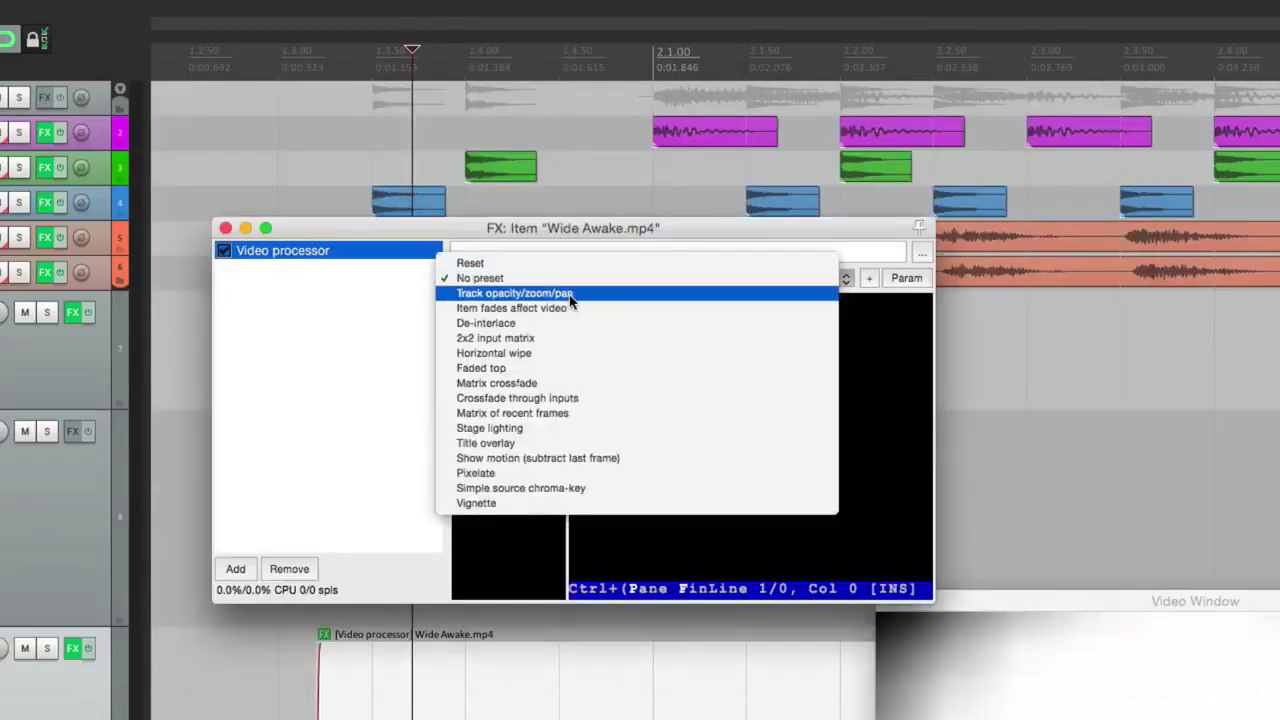
pyautogui.click(225, 228)
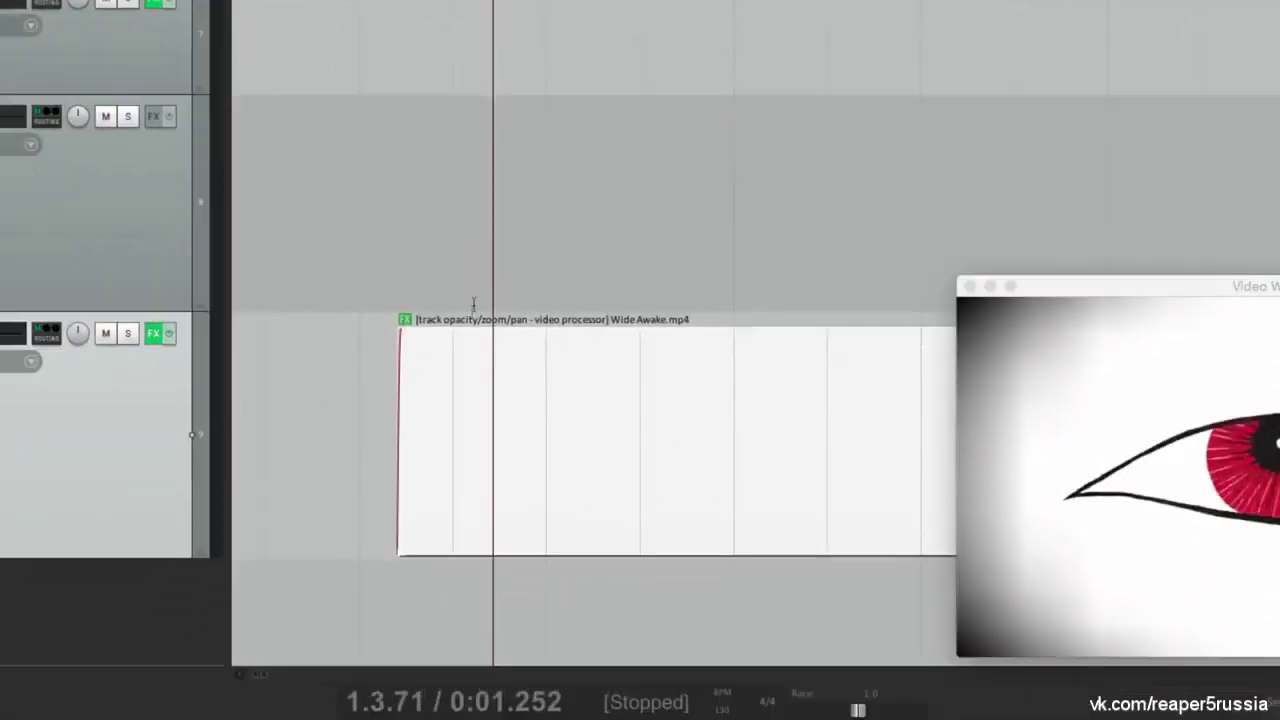
# Activate the opacity take envelope for the first Wide Awake.mp4 clip
pyautogui.rightClick(469, 363)
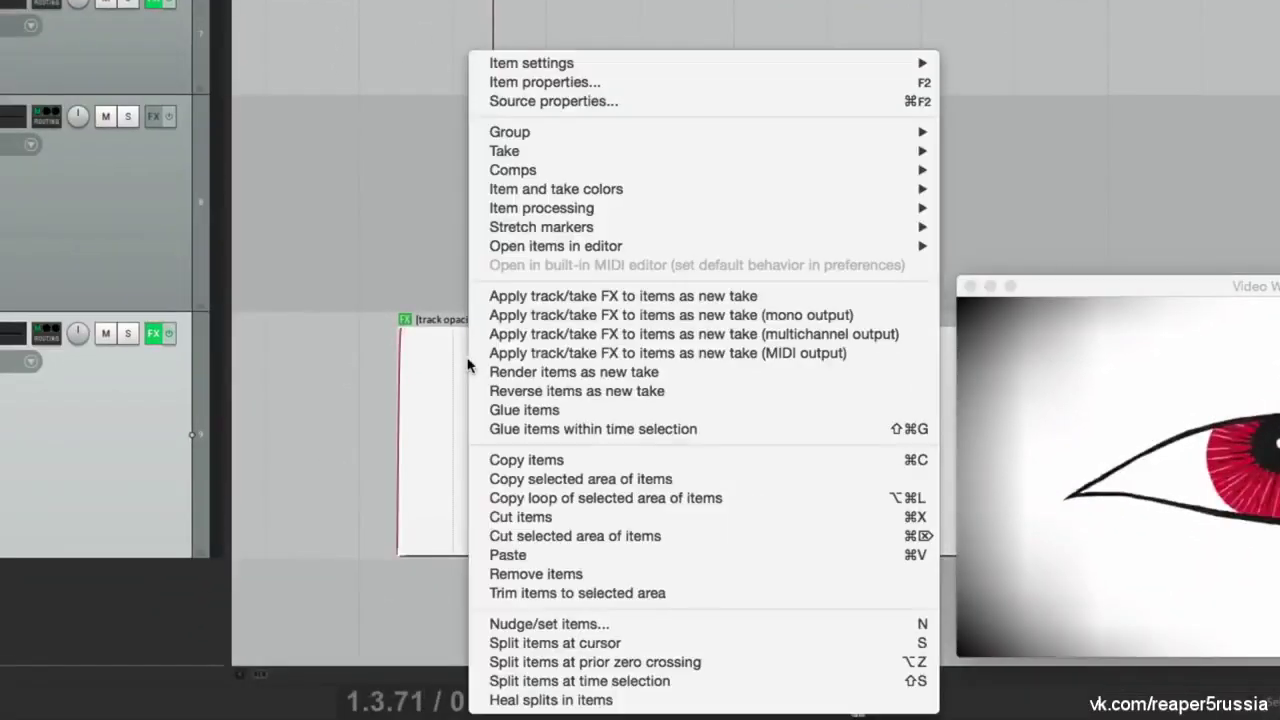
pyautogui.moveTo(492, 157)
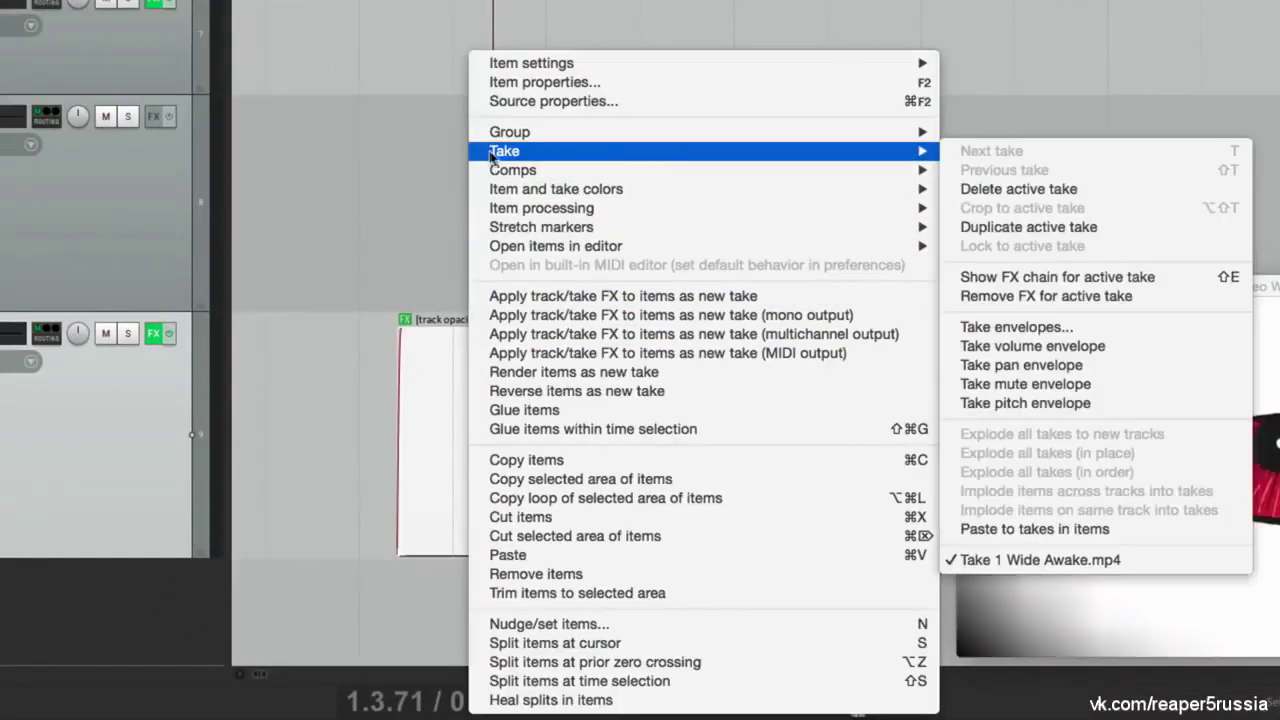
pyautogui.click(1058, 327)
pyautogui.click(435, 350)
pyautogui.click(440, 80)
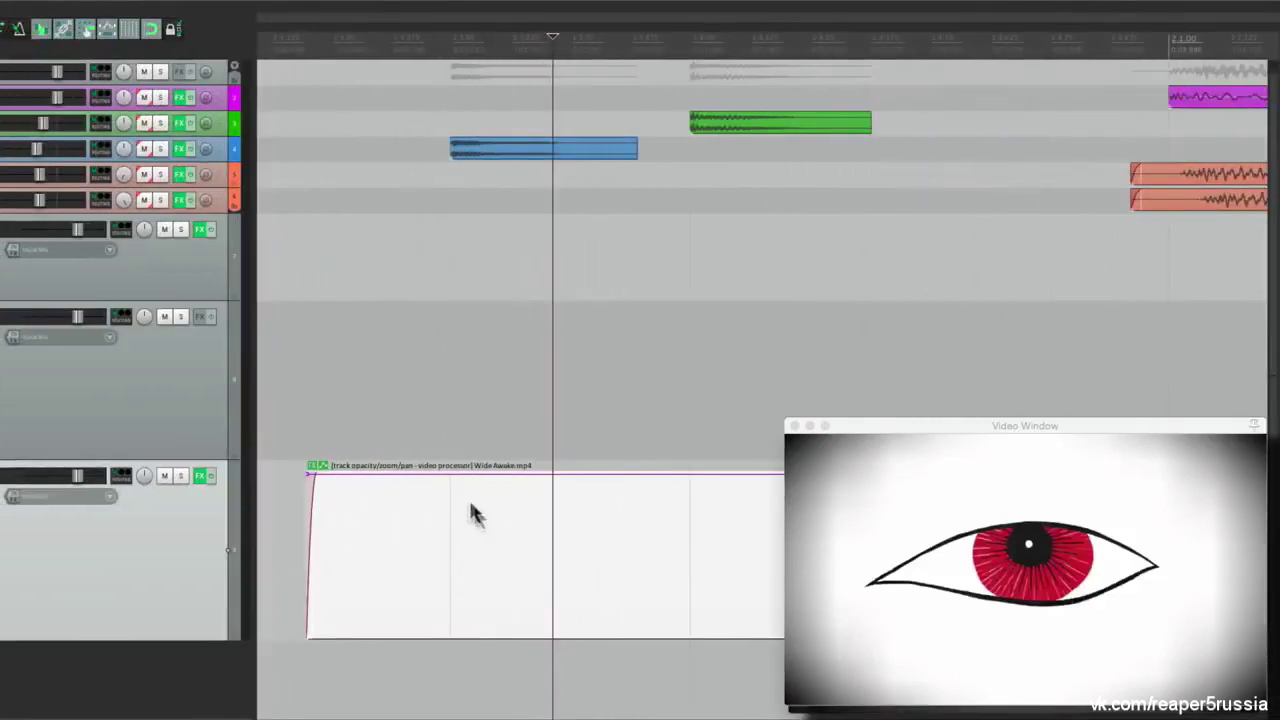
# Shape the clip's opacity envelope to stay at zero from the clip start to 1.3.50 and rise to full at 1.4.00
pyautogui.click(451, 473)
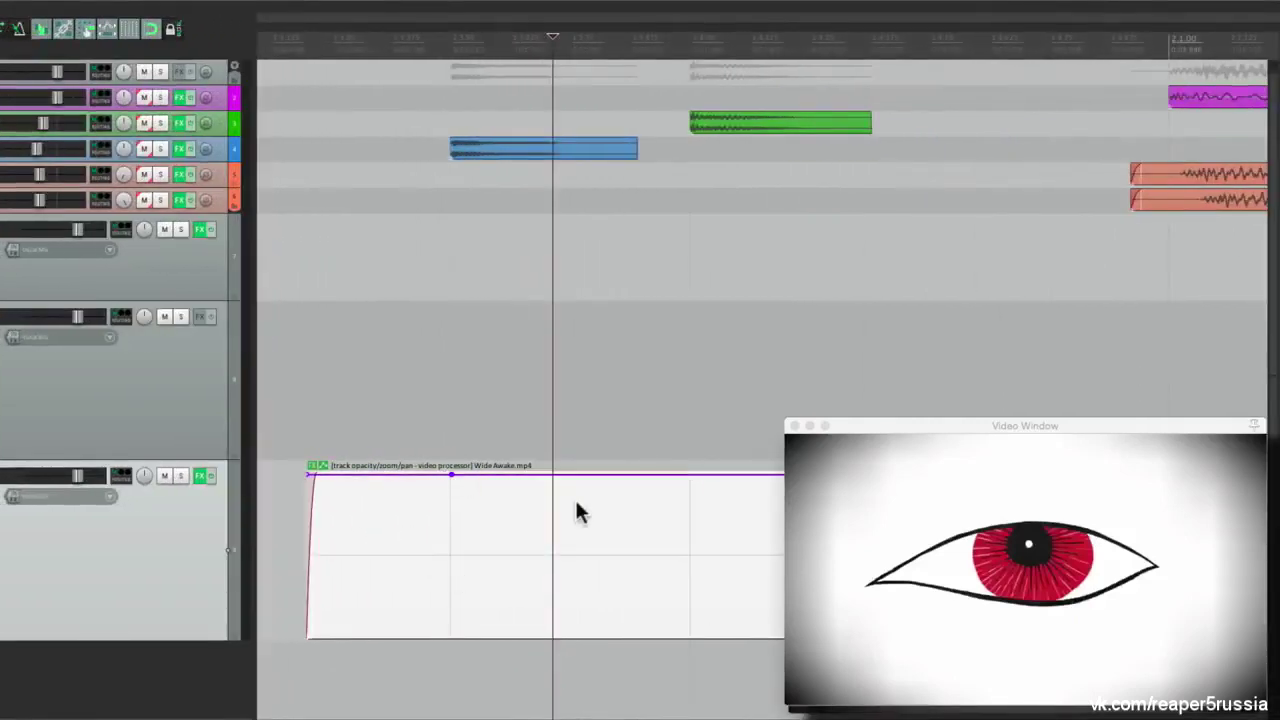
pyautogui.click(688, 473)
pyautogui.moveTo(451, 483); pyautogui.dragTo(449, 654)
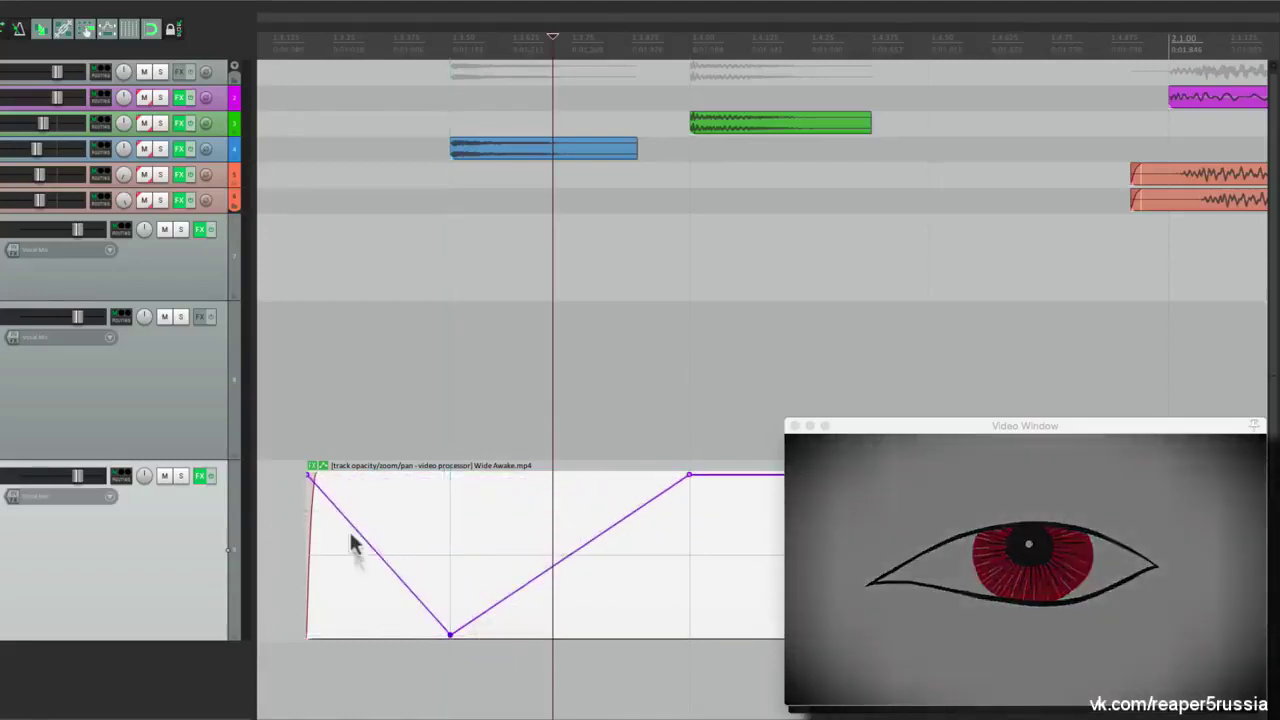
pyautogui.moveTo(309, 476); pyautogui.dragTo(297, 674)
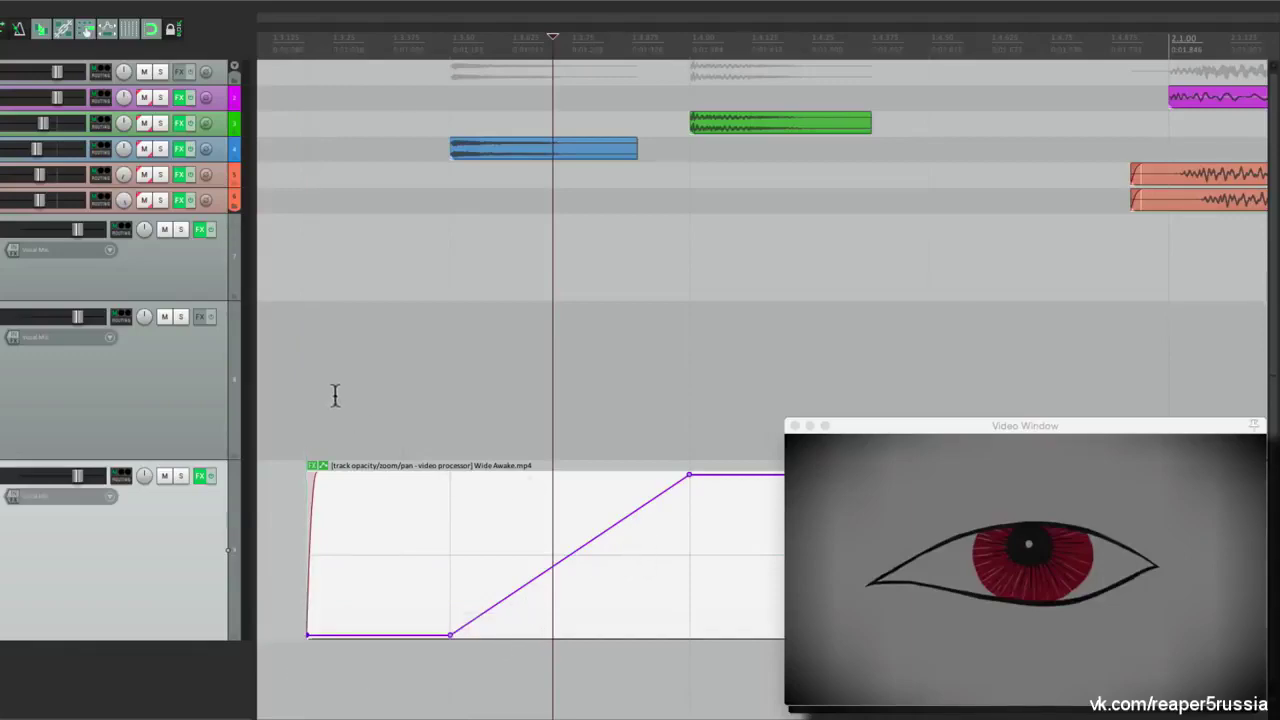
# Play the project from just before the first clip to check the video fade-in
pyautogui.click(300, 370)
pyautogui.press('space')
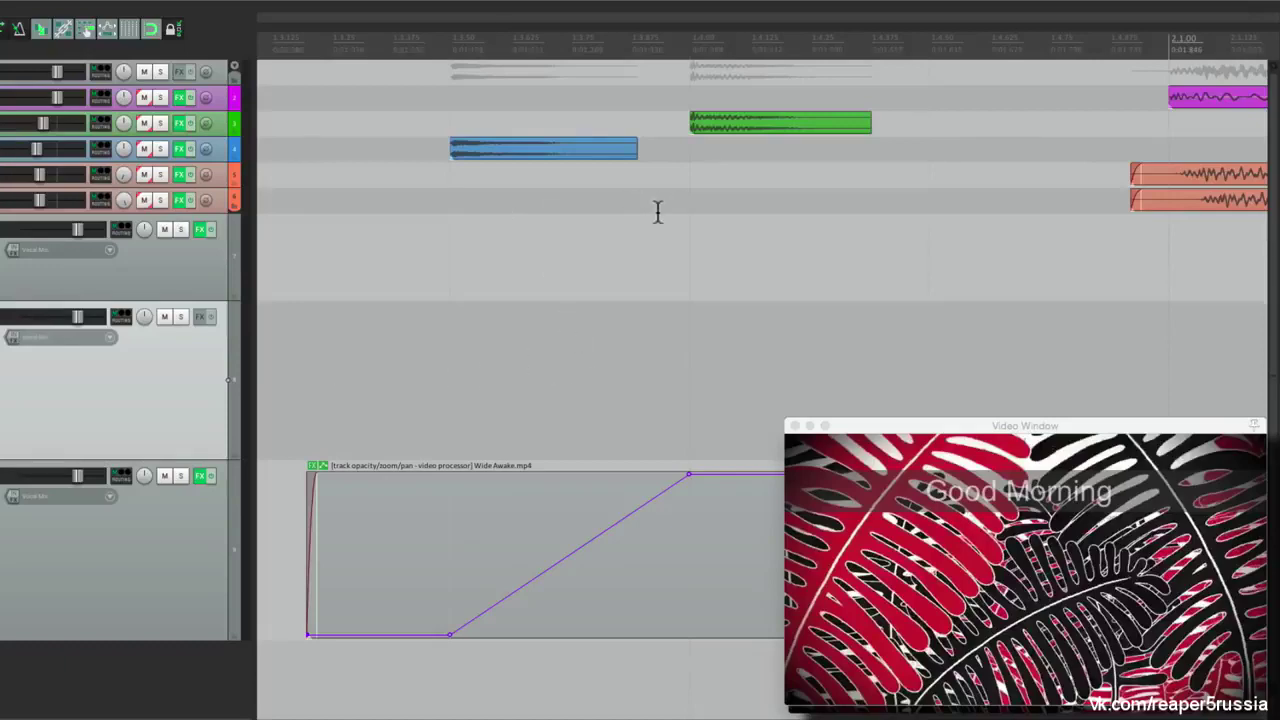
pyautogui.click(299, 415)
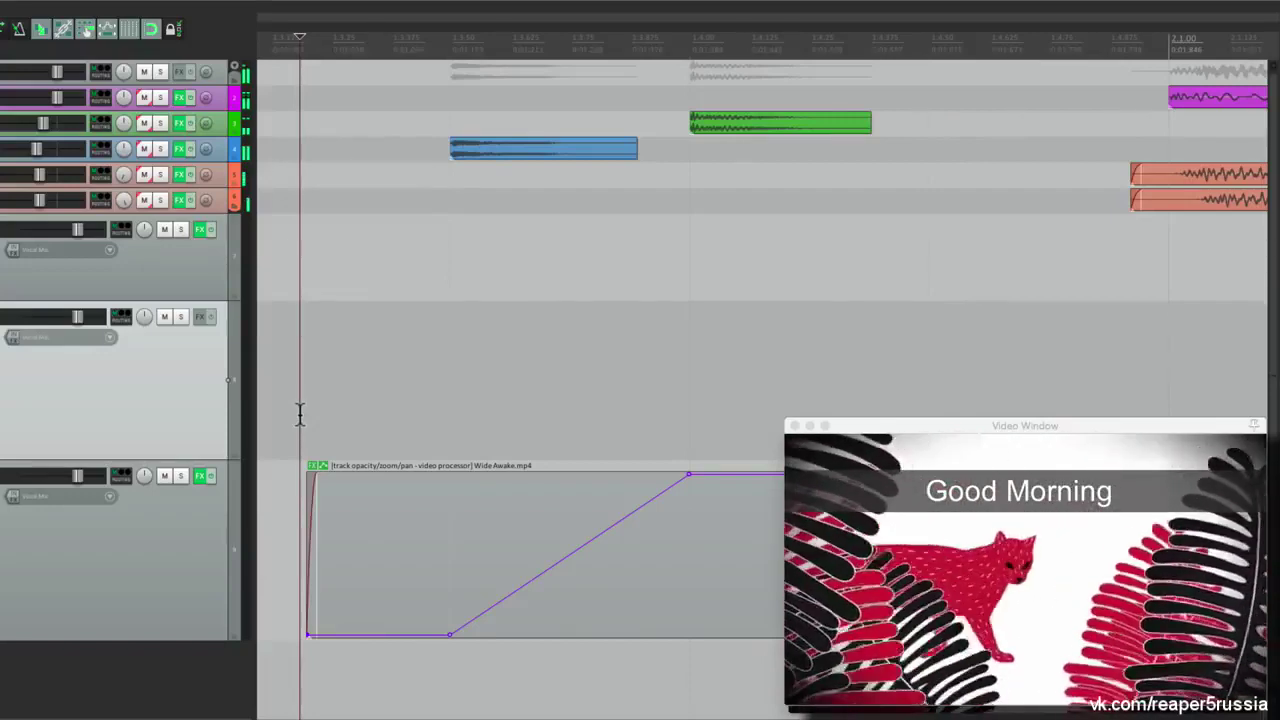
pyautogui.press('space')
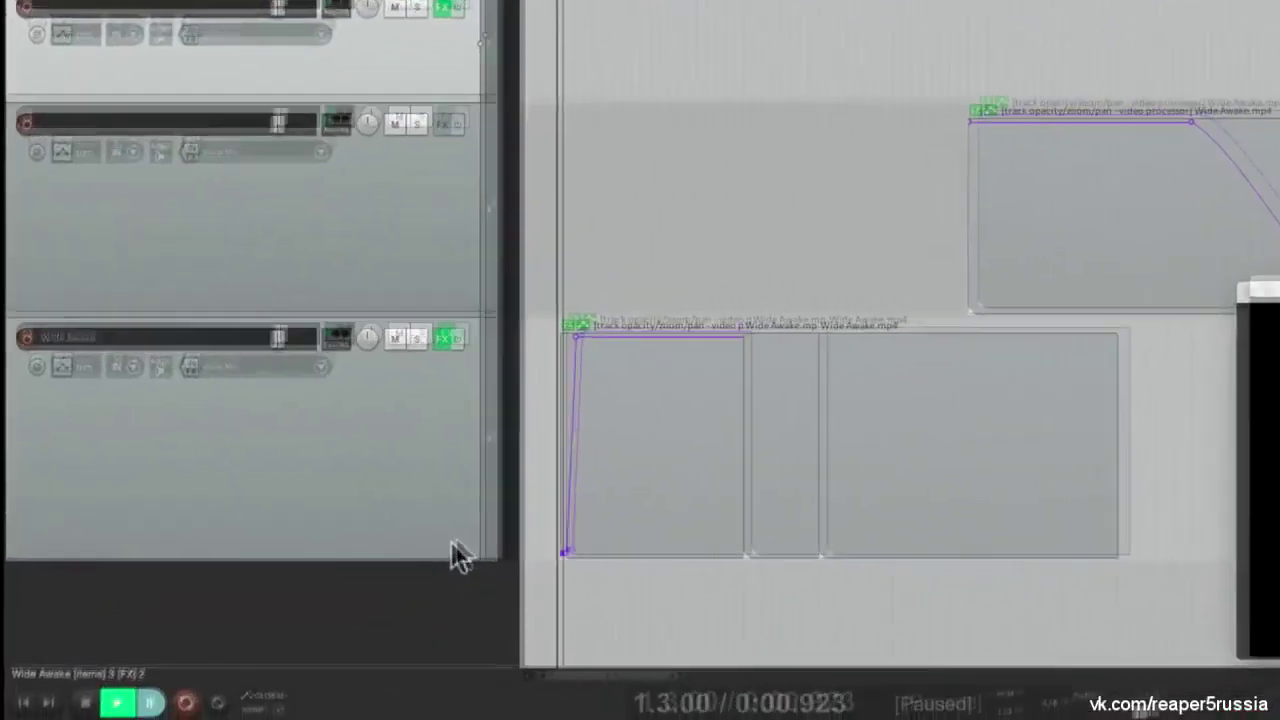
# Show all active track envelopes and review them along the timeline from the opening fade-in to the closing fade-out
pyautogui.click(285, 703)
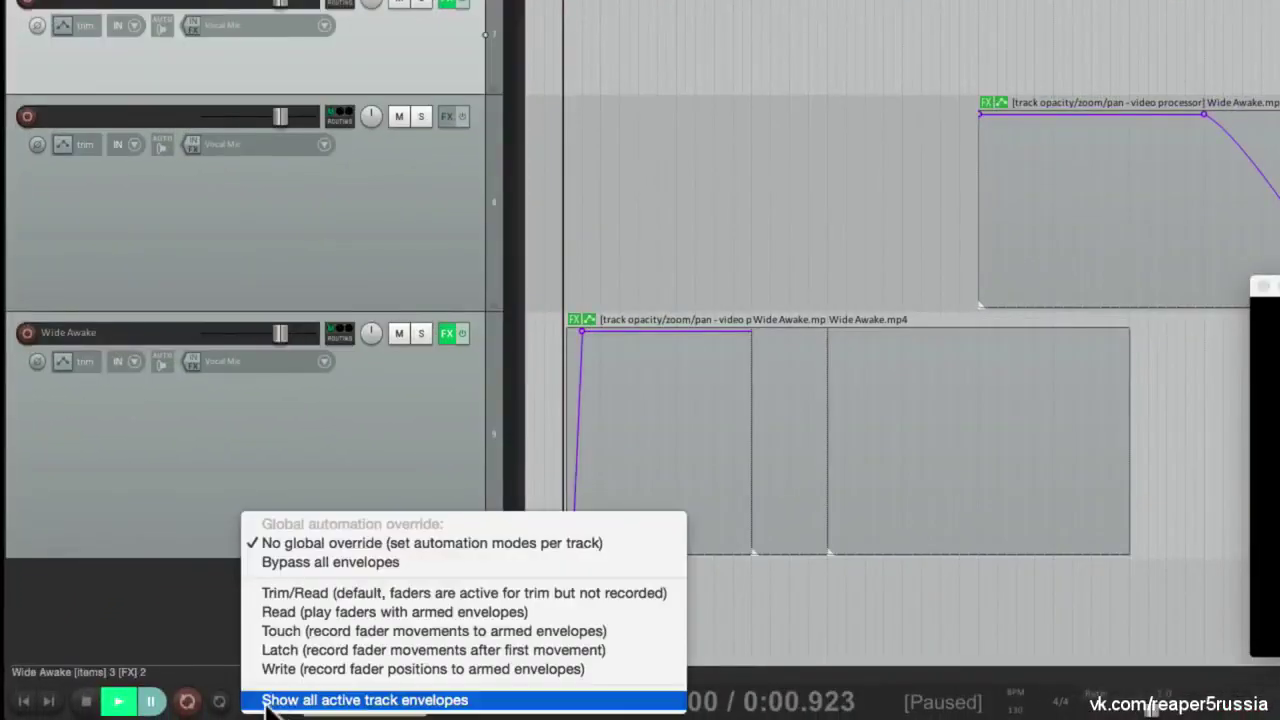
pyautogui.click(268, 700)
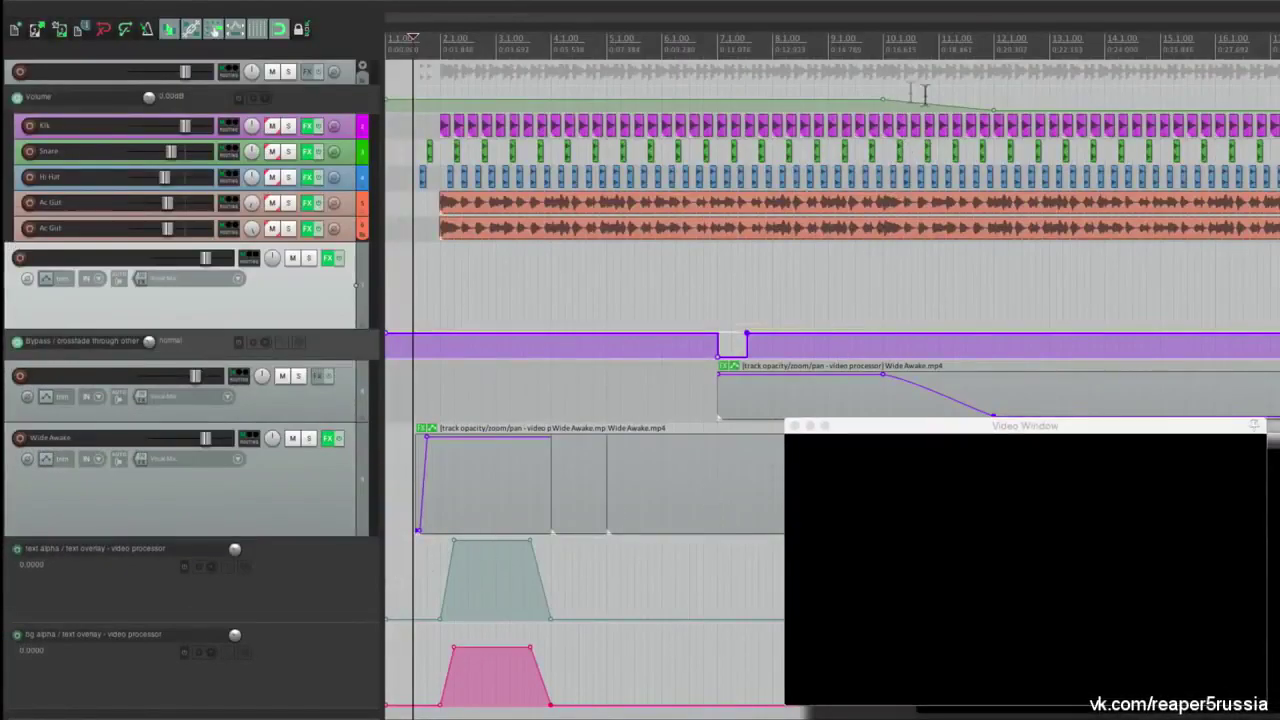
pyautogui.scroll(3, 435, 312)
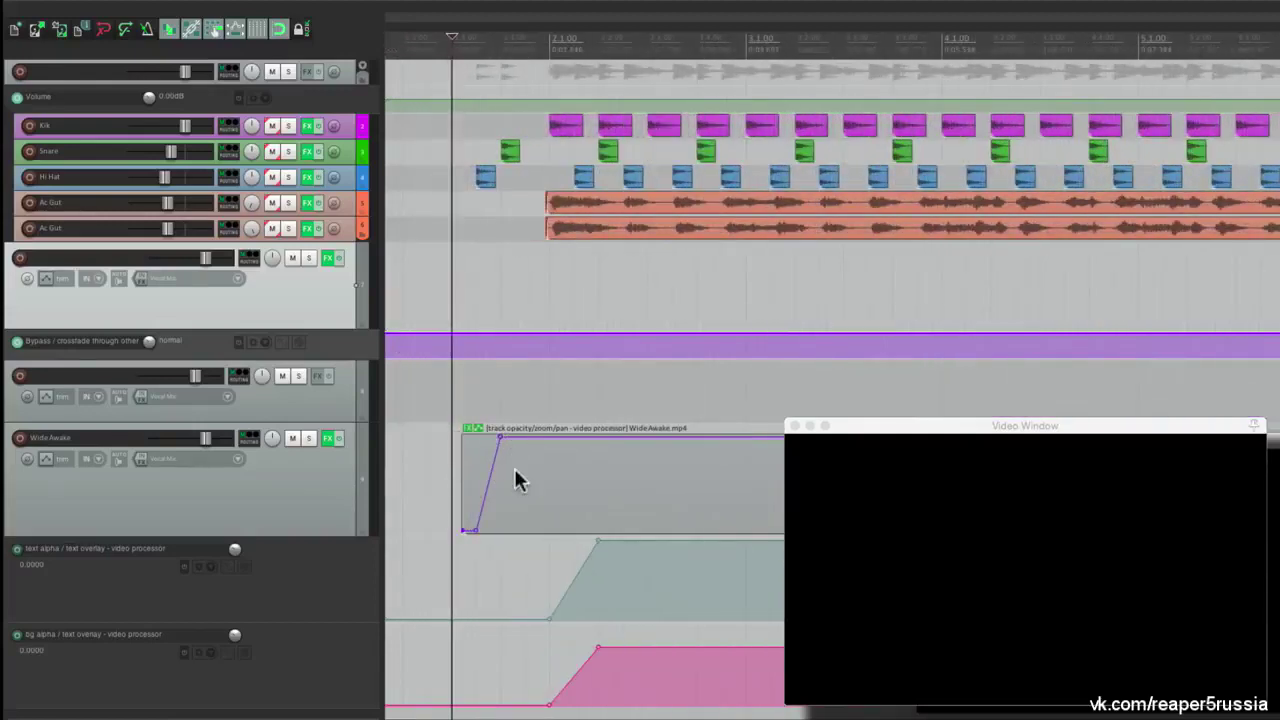
pyautogui.hscroll(3, 517, 495)
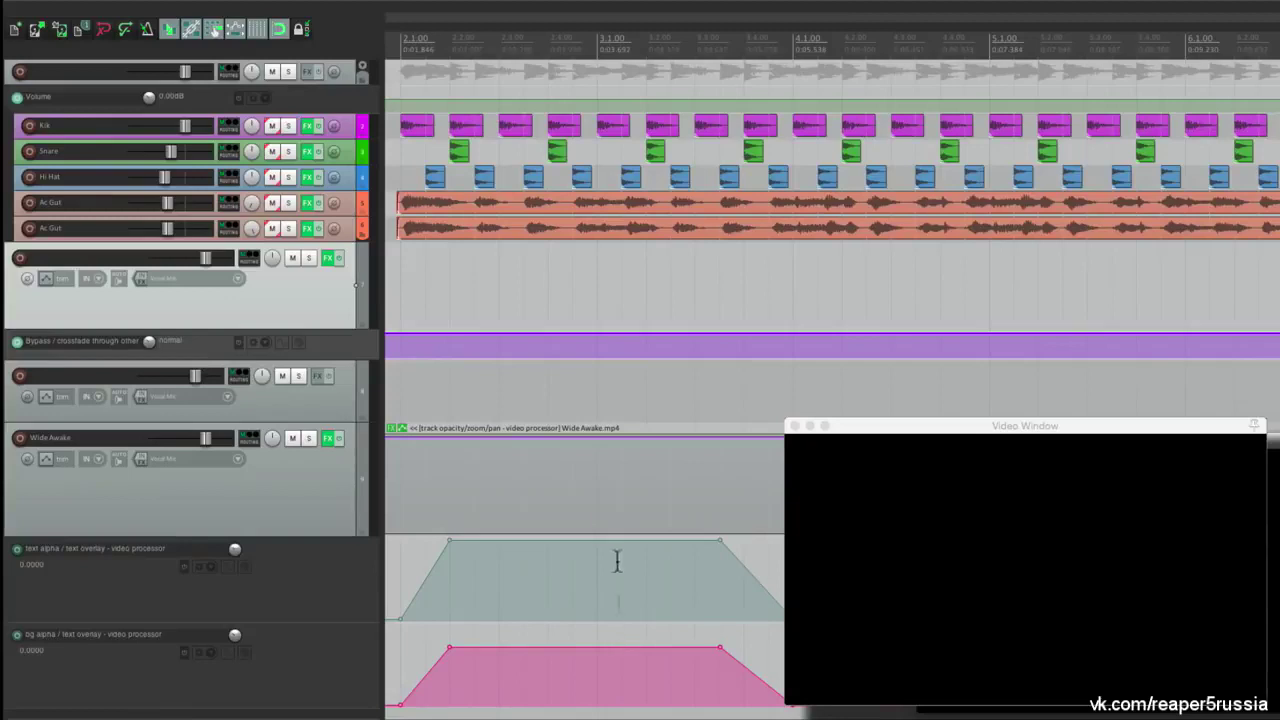
pyautogui.hscroll(5, 600, 512)
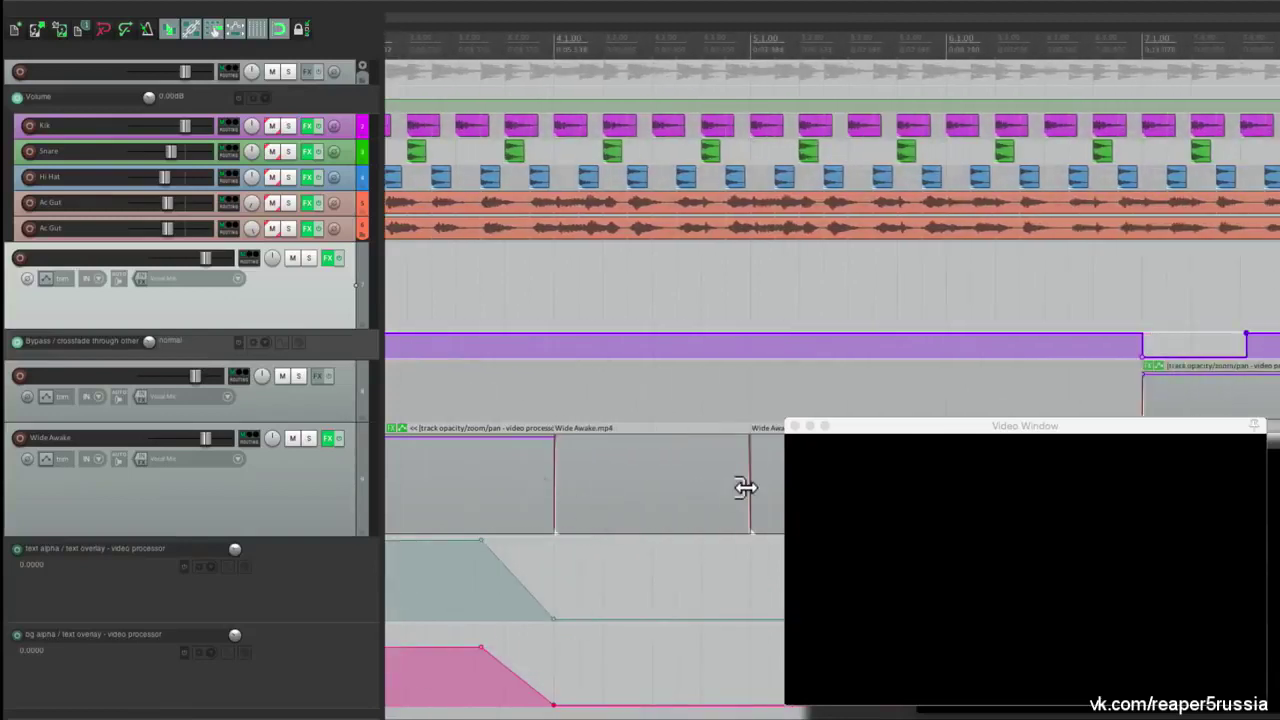
pyautogui.hscroll(10, 743, 486)
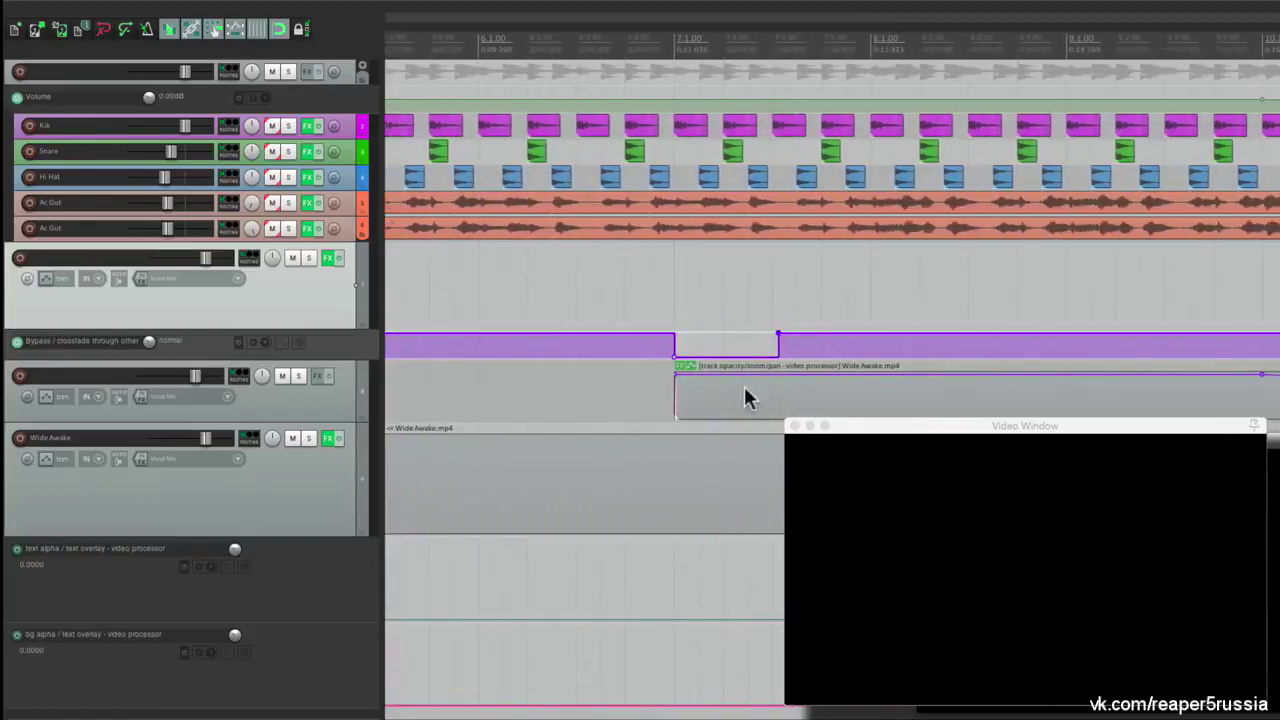
pyautogui.scroll(-4, 729, 392)
pyautogui.hscroll(5, 729, 398)
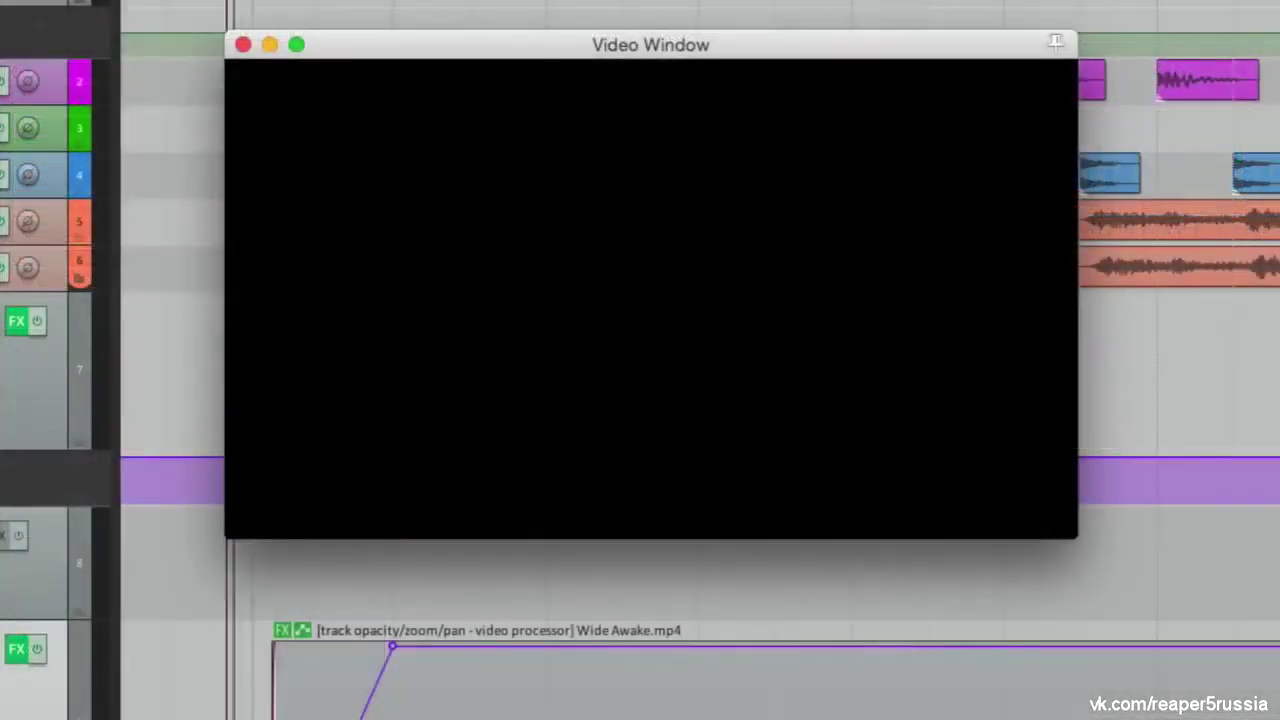
# Play the whole project from the beginning in the video window to check the finished edit
pyautogui.press('space')
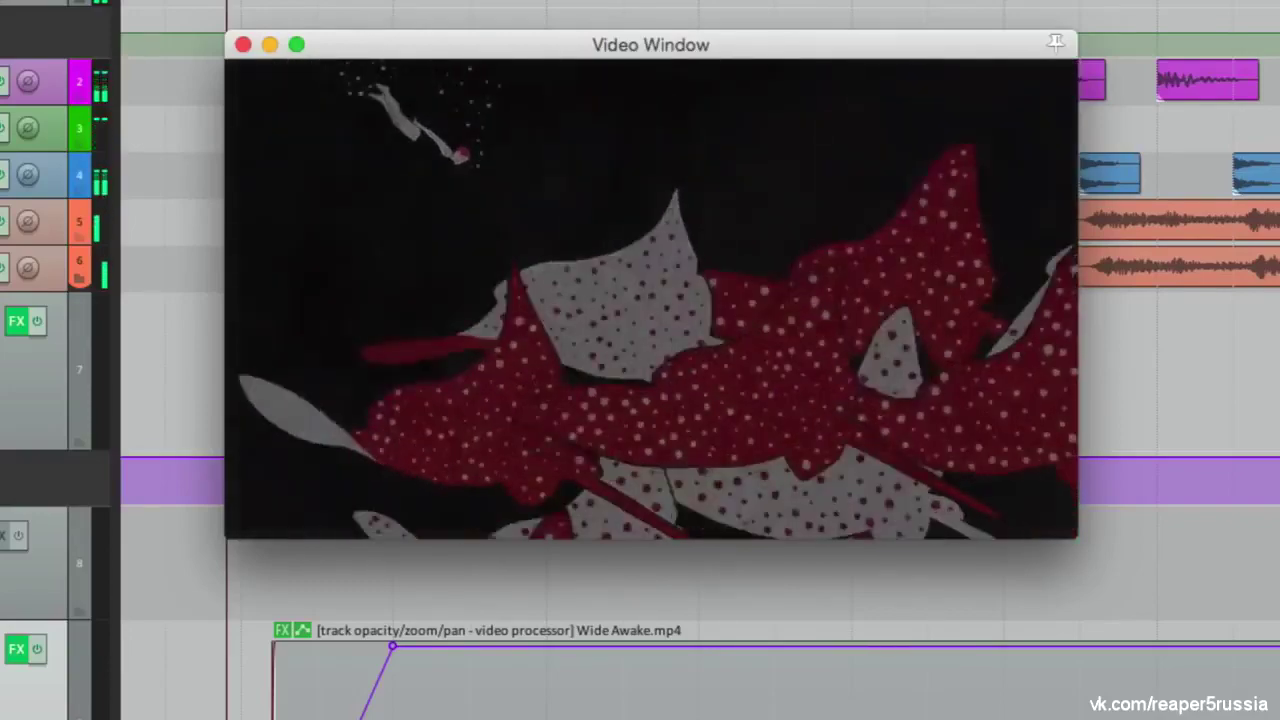
pyautogui.press('space')
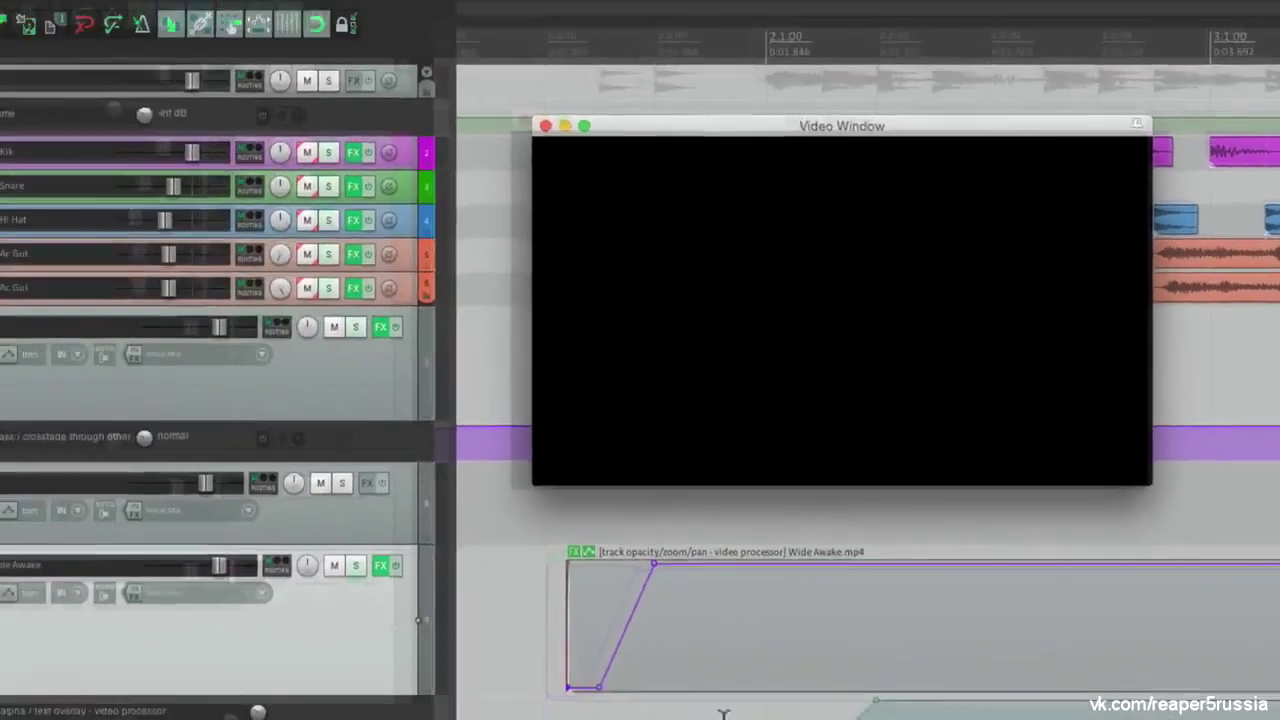
# Select the time from the project start to 12.1.00 and set up rendering that selection as MPEG-4/MOV (OSX 10.7+ AVFoundation)
pyautogui.moveTo(820, 55); pyautogui.dragTo(1230, 55)
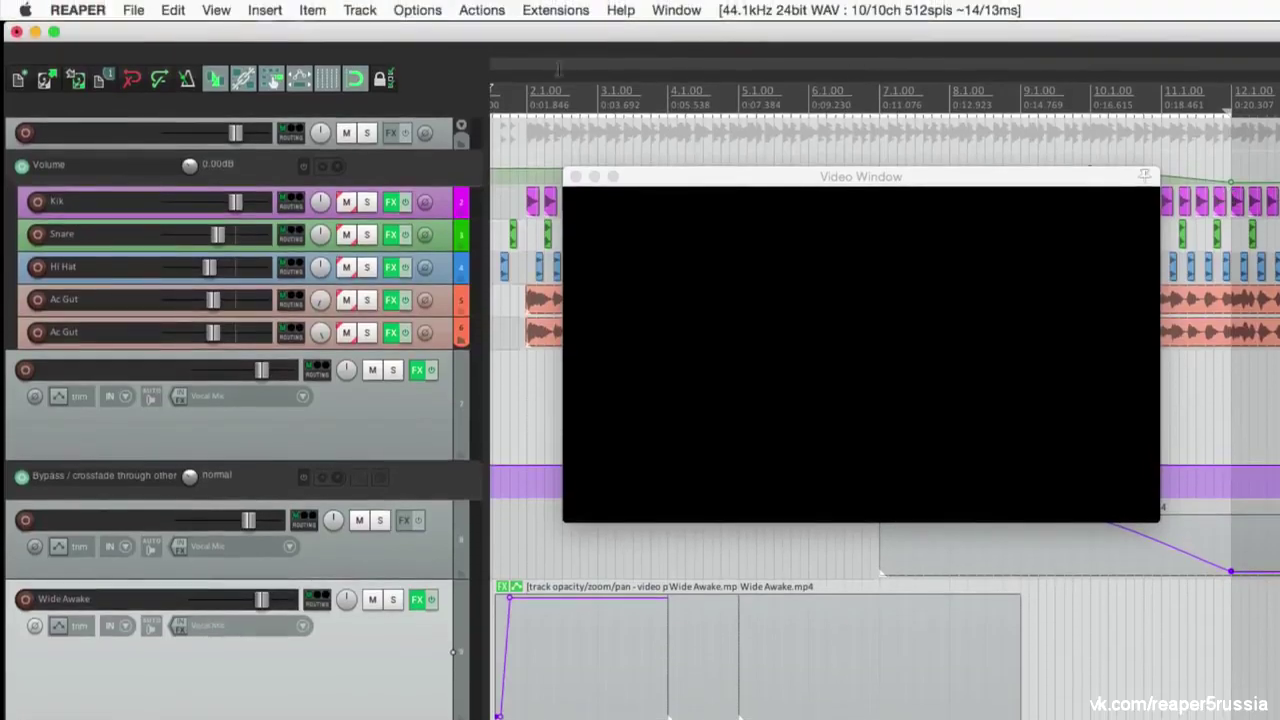
pyautogui.click(137, 9)
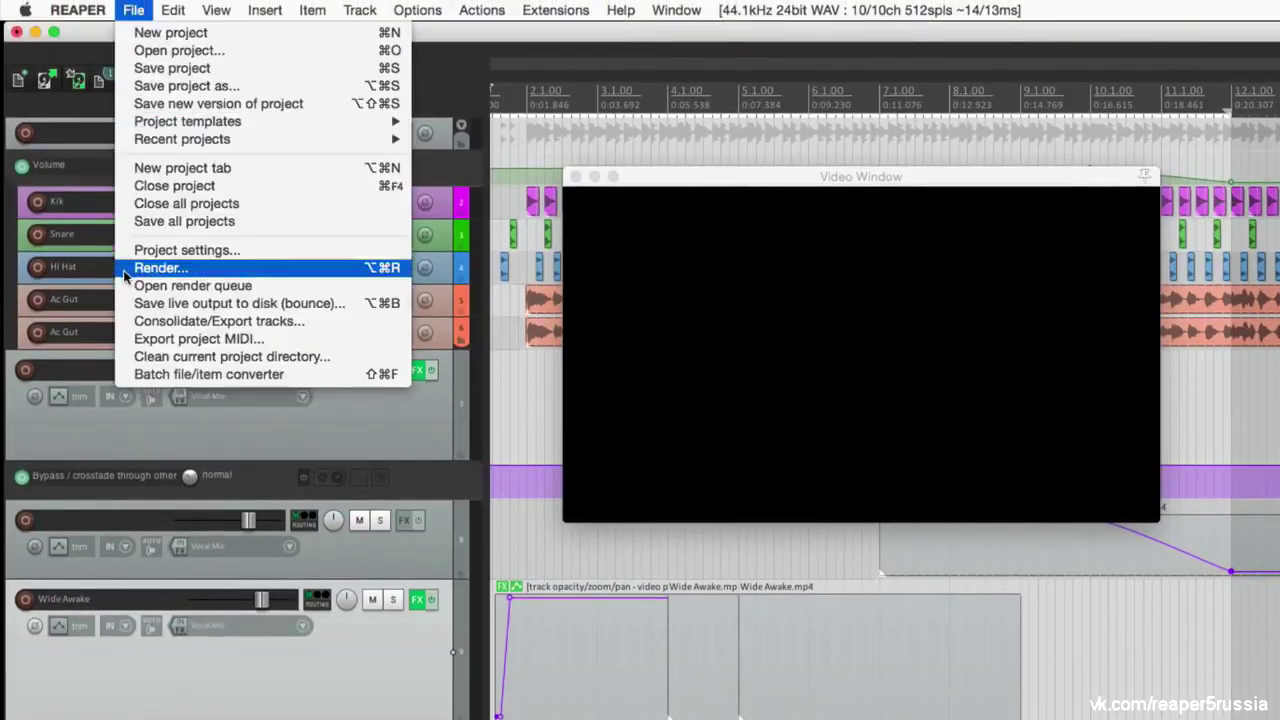
pyautogui.click(150, 268)
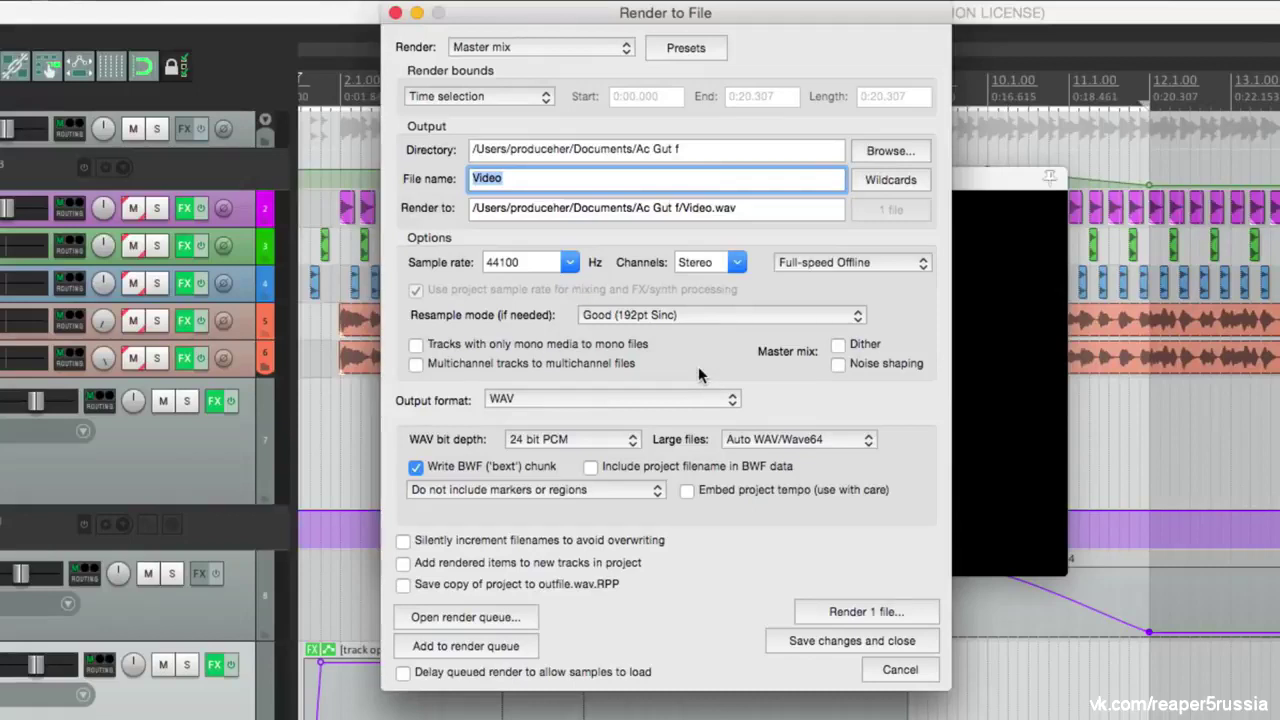
pyautogui.click(507, 95)
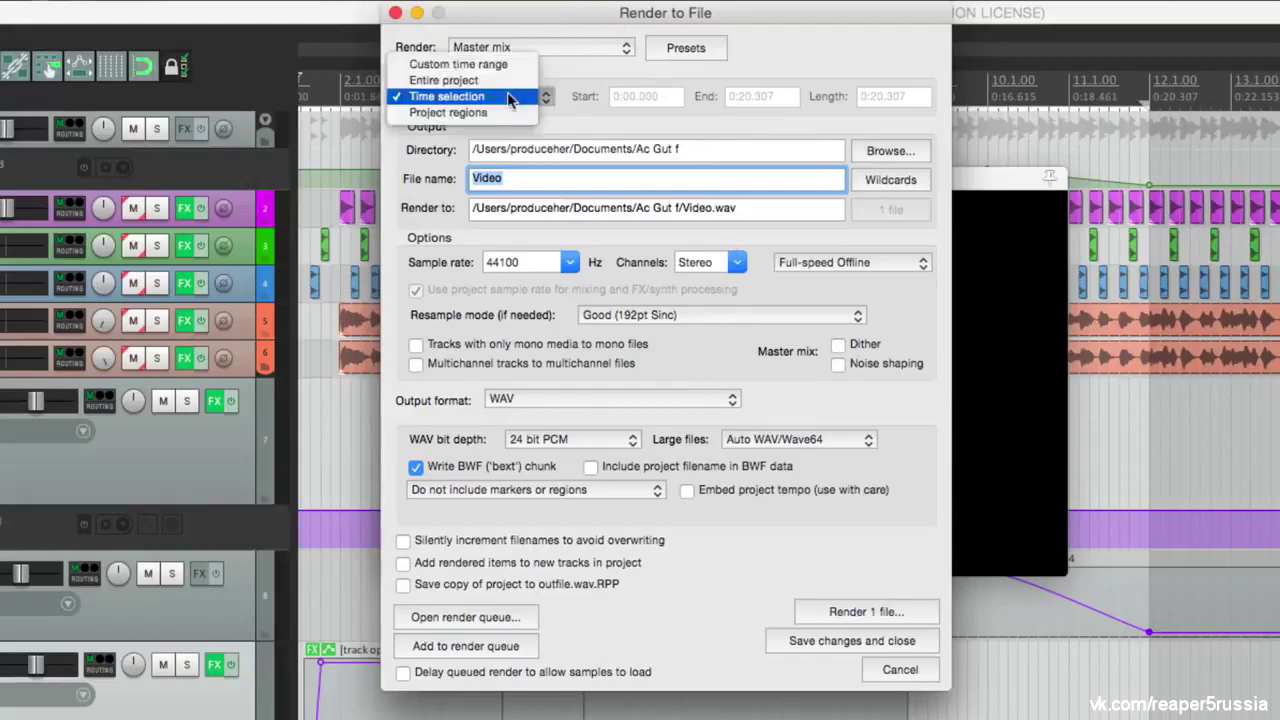
pyautogui.click(507, 95)
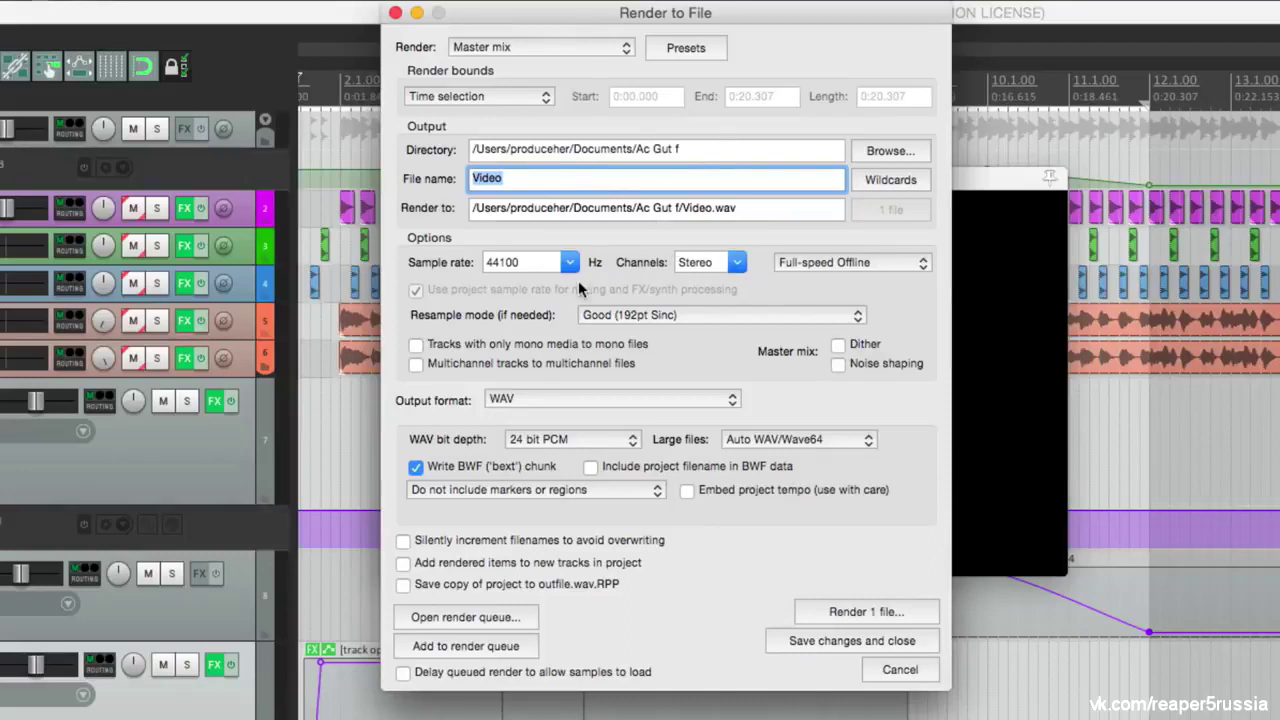
pyautogui.click(613, 402)
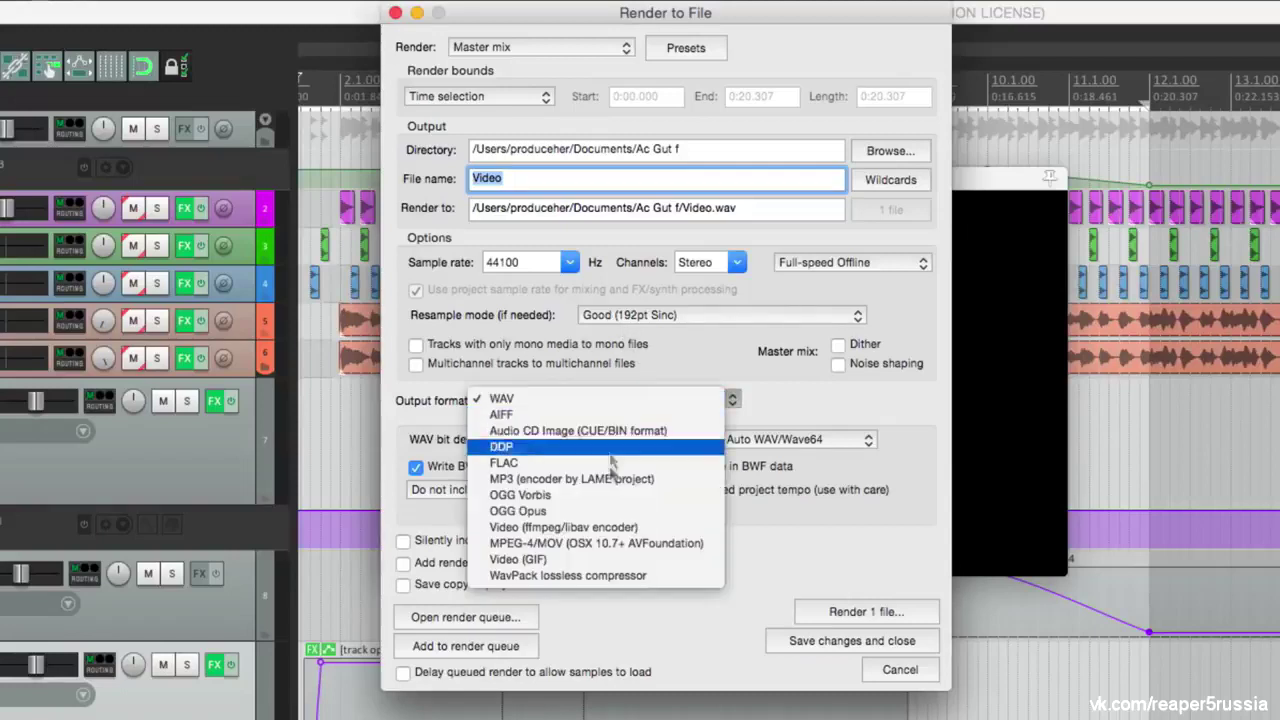
pyautogui.click(643, 545)
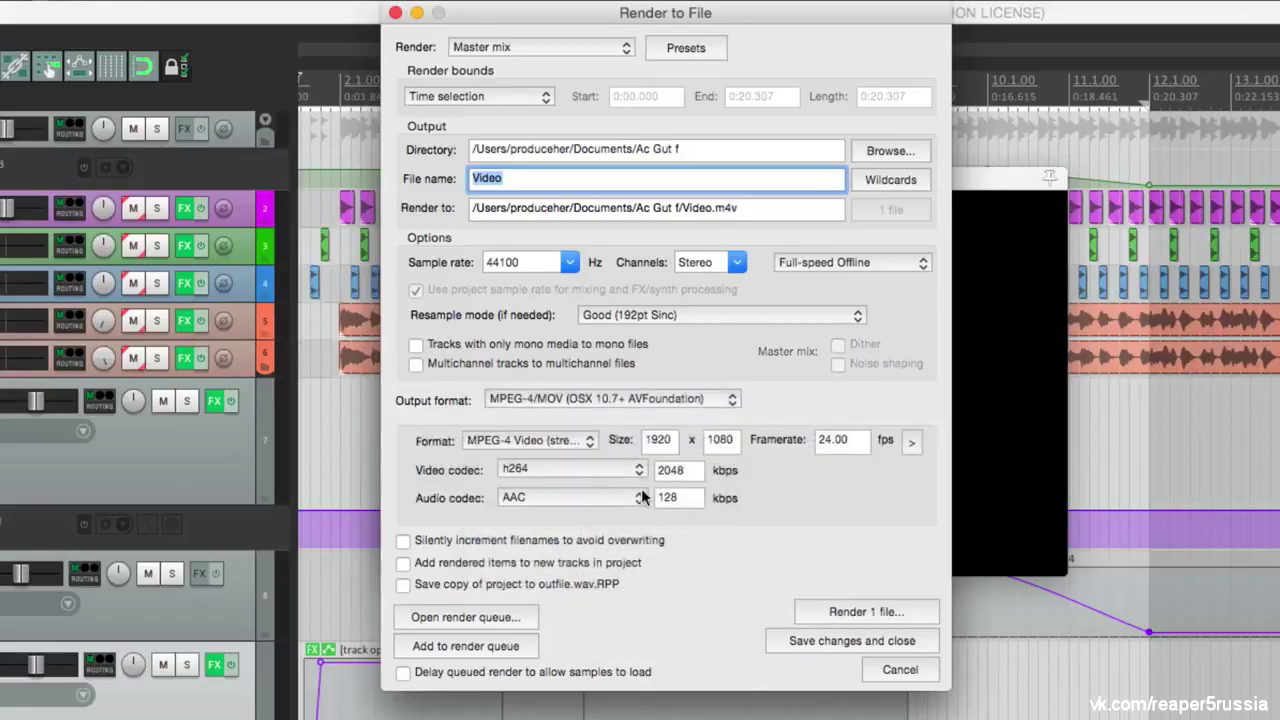
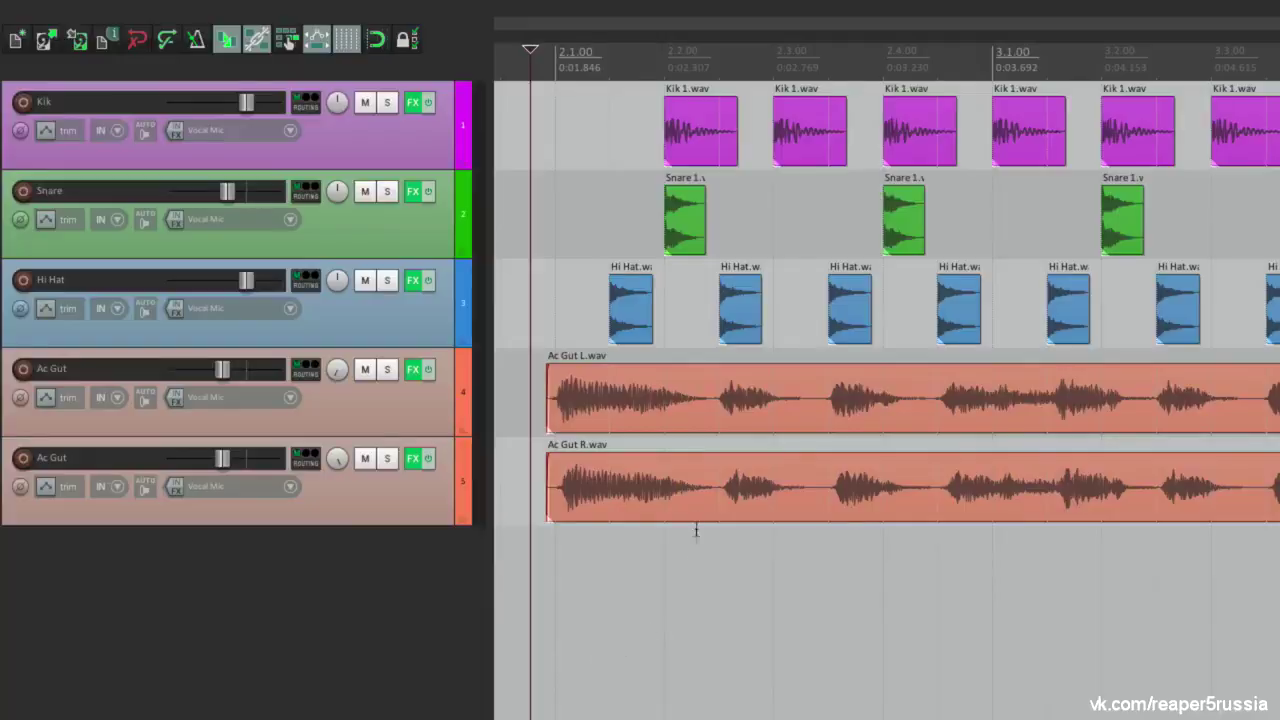
# Delete the Ac Gut R.wav item from the lower Ac Gut track
pyautogui.click(693, 489)
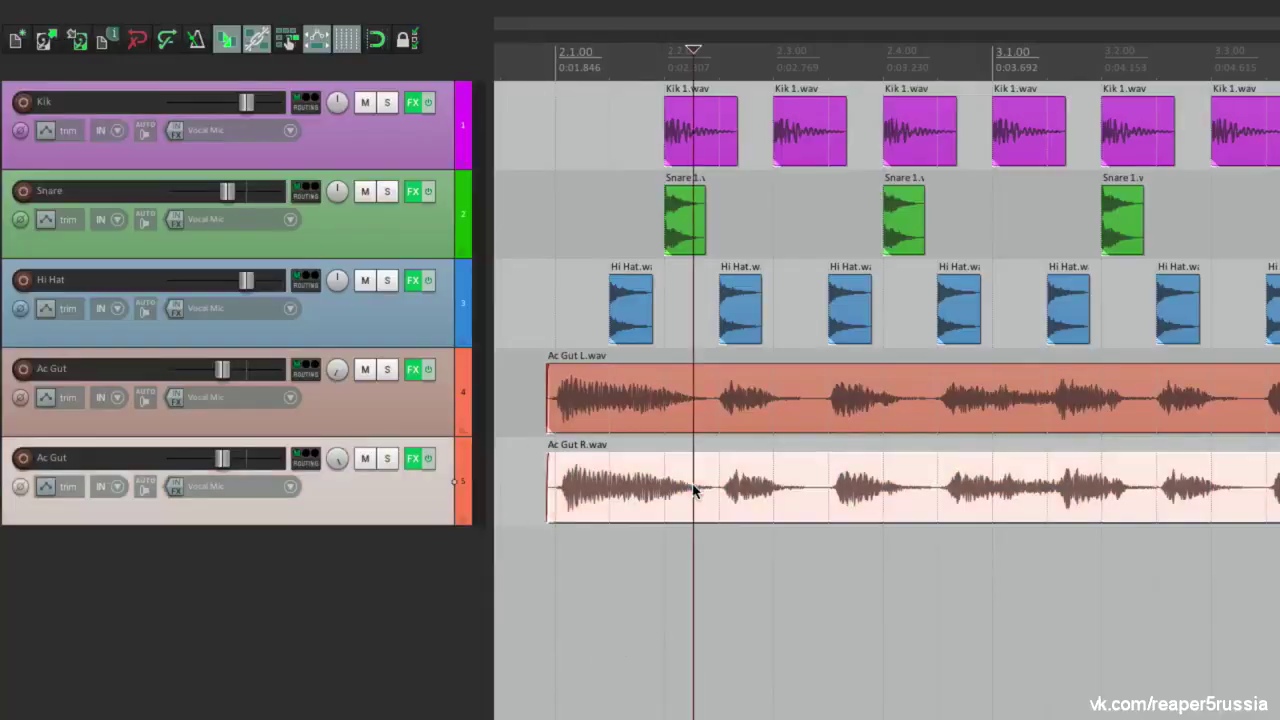
pyautogui.press('Delete')
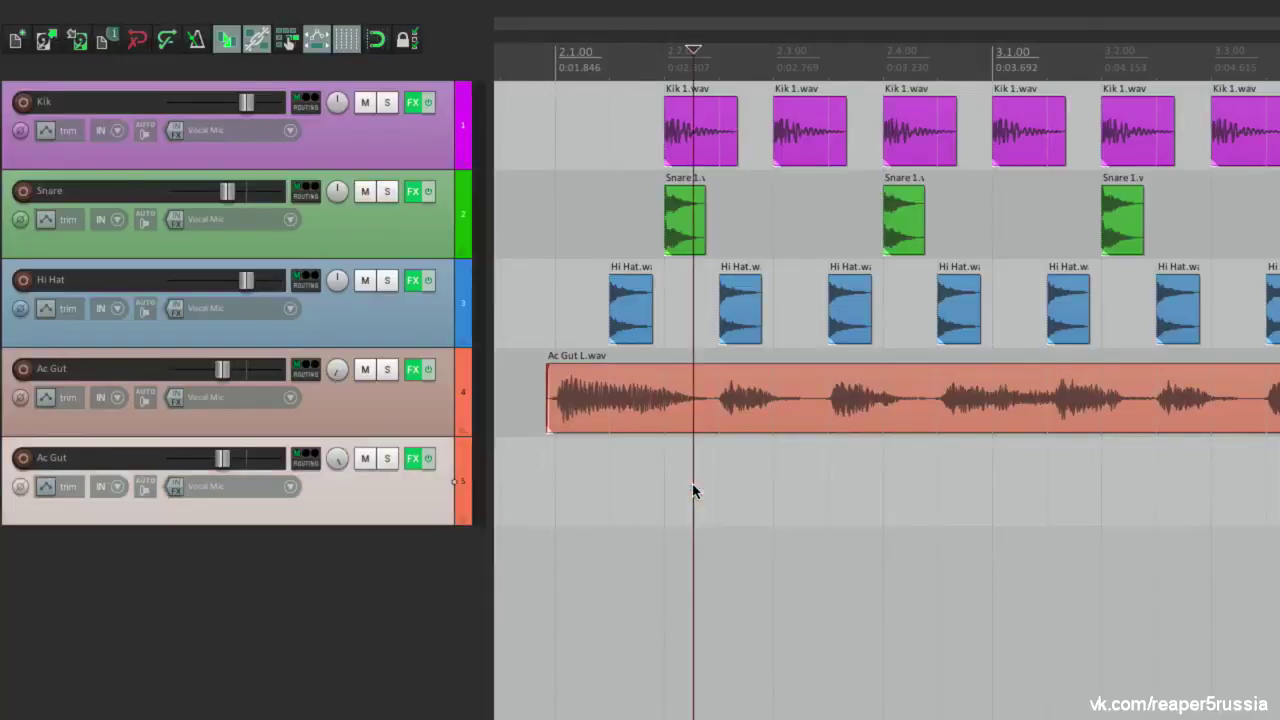
# Undo the deletion of Ac Gut R.wav and open the full action list
pyautogui.hotkey('ctrl', 'z')
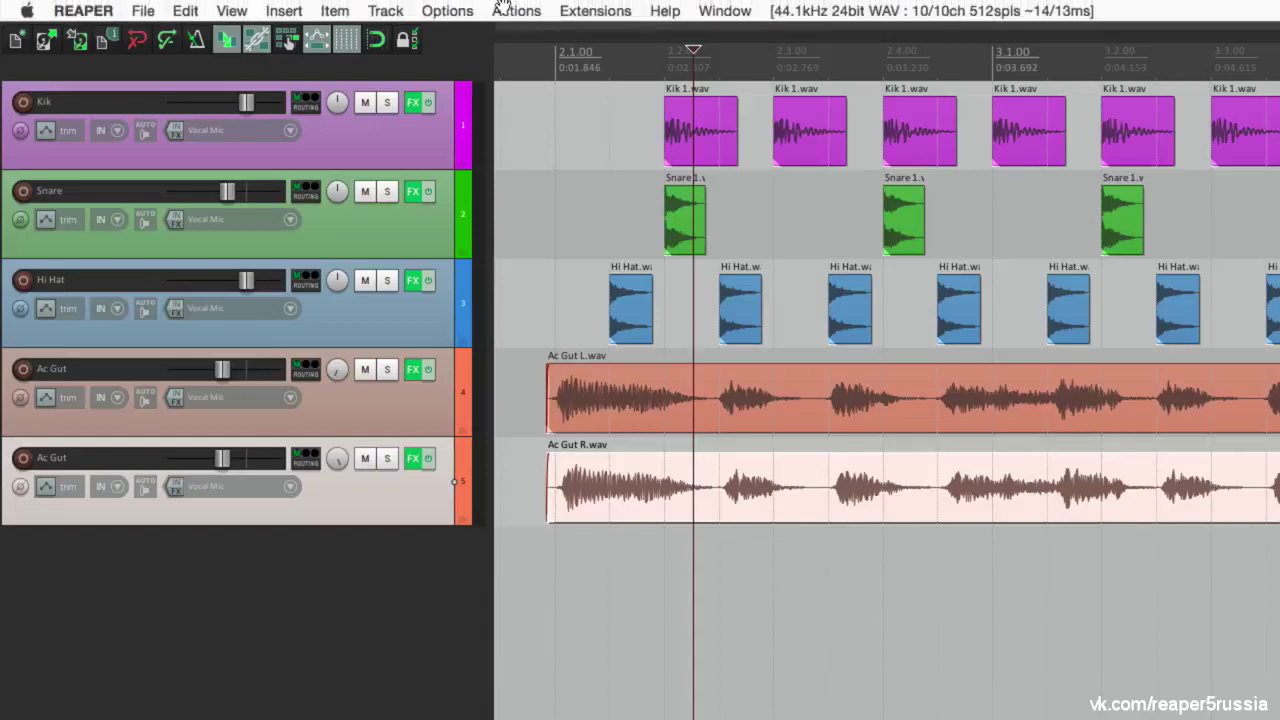
pyautogui.click(504, 10)
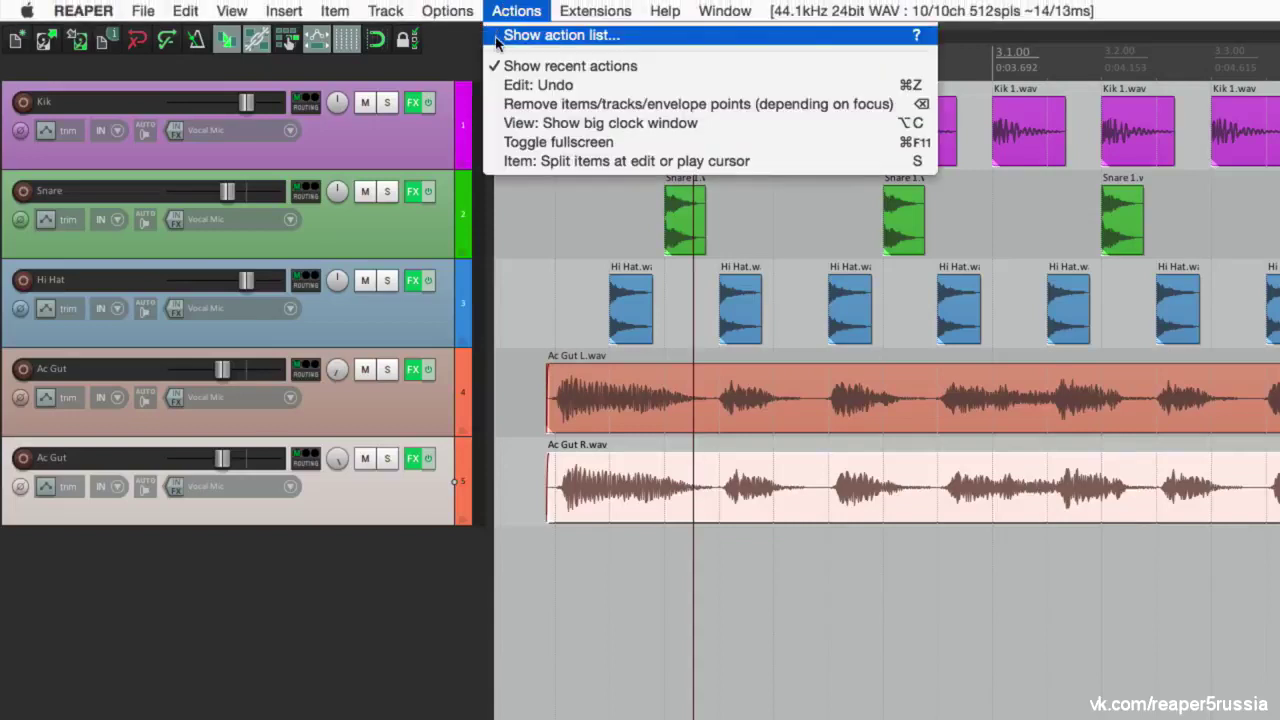
pyautogui.click(845, 40)
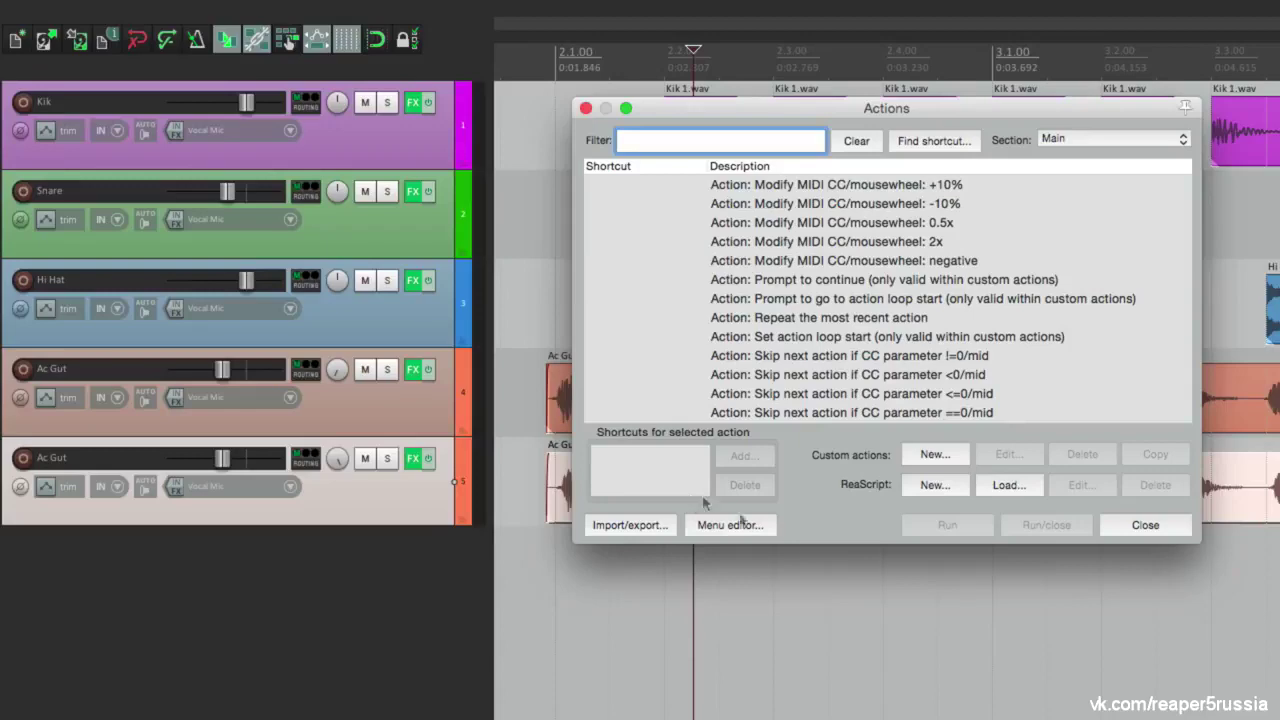
# Dock the Actions window in the docker and place the docker along the left side of the main window
pyautogui.rightClick(830, 495)
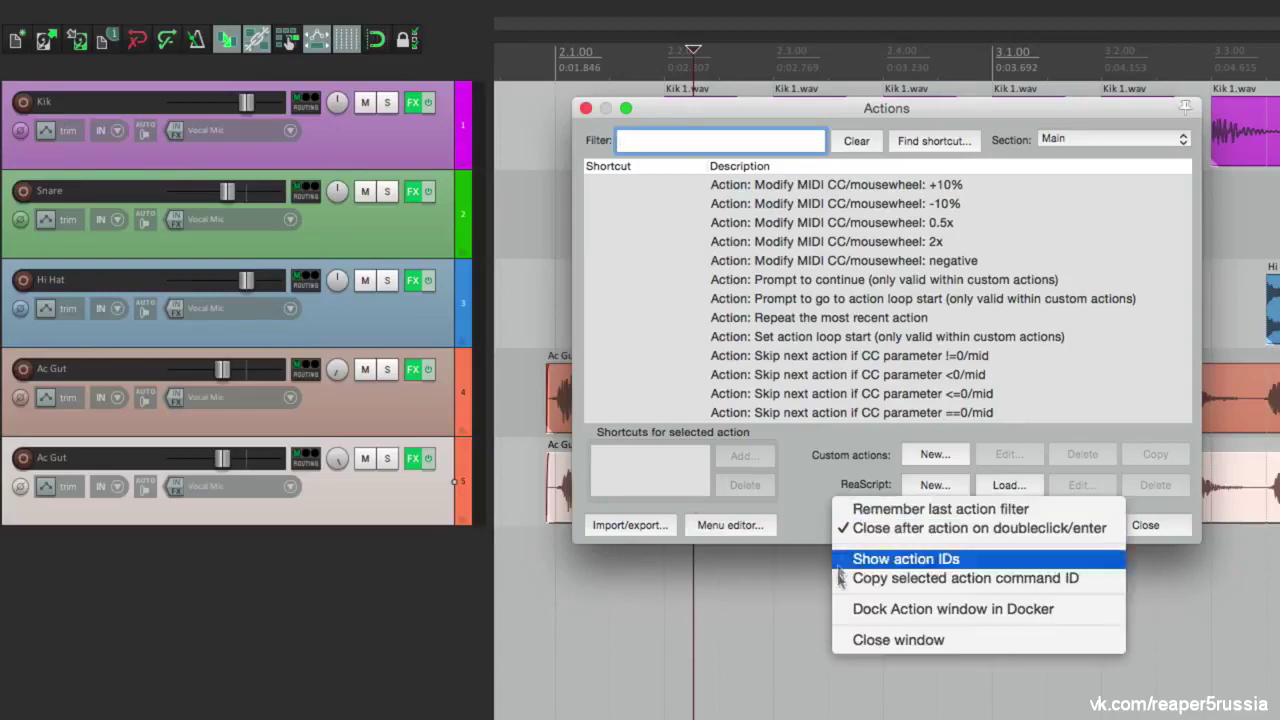
pyautogui.click(840, 608)
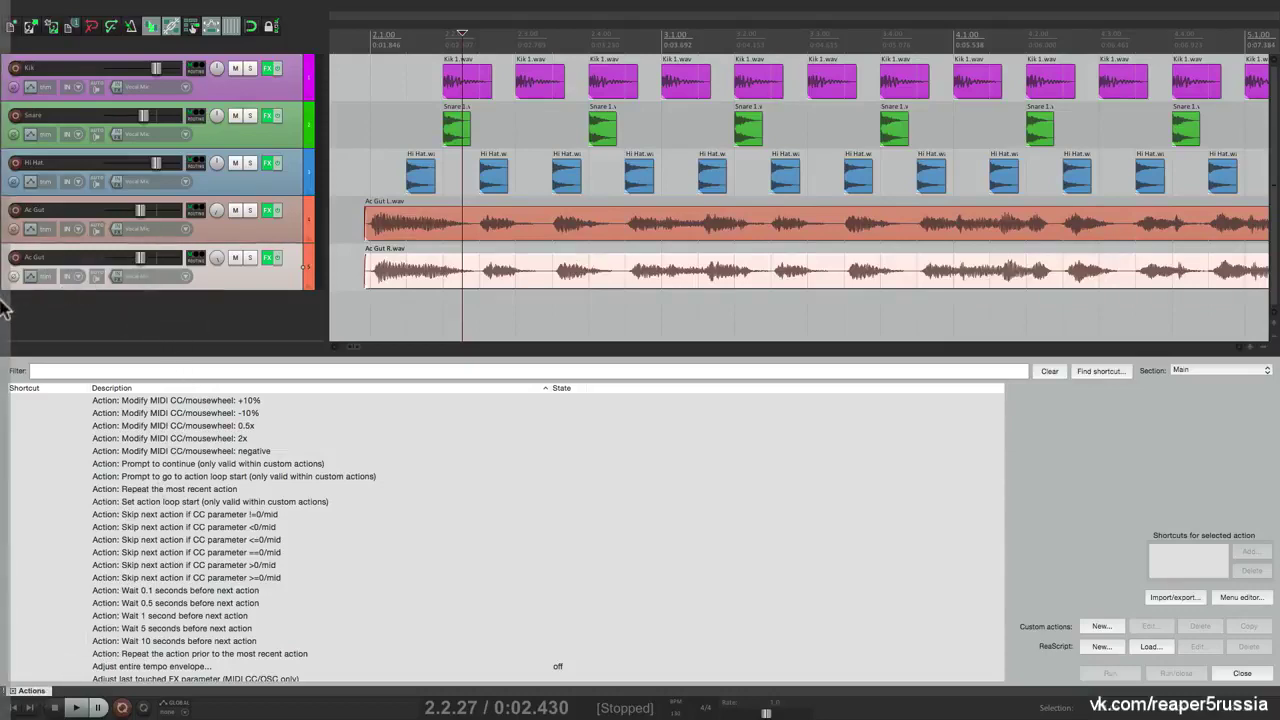
pyautogui.moveTo(3, 310); pyautogui.dragTo(6, 306)
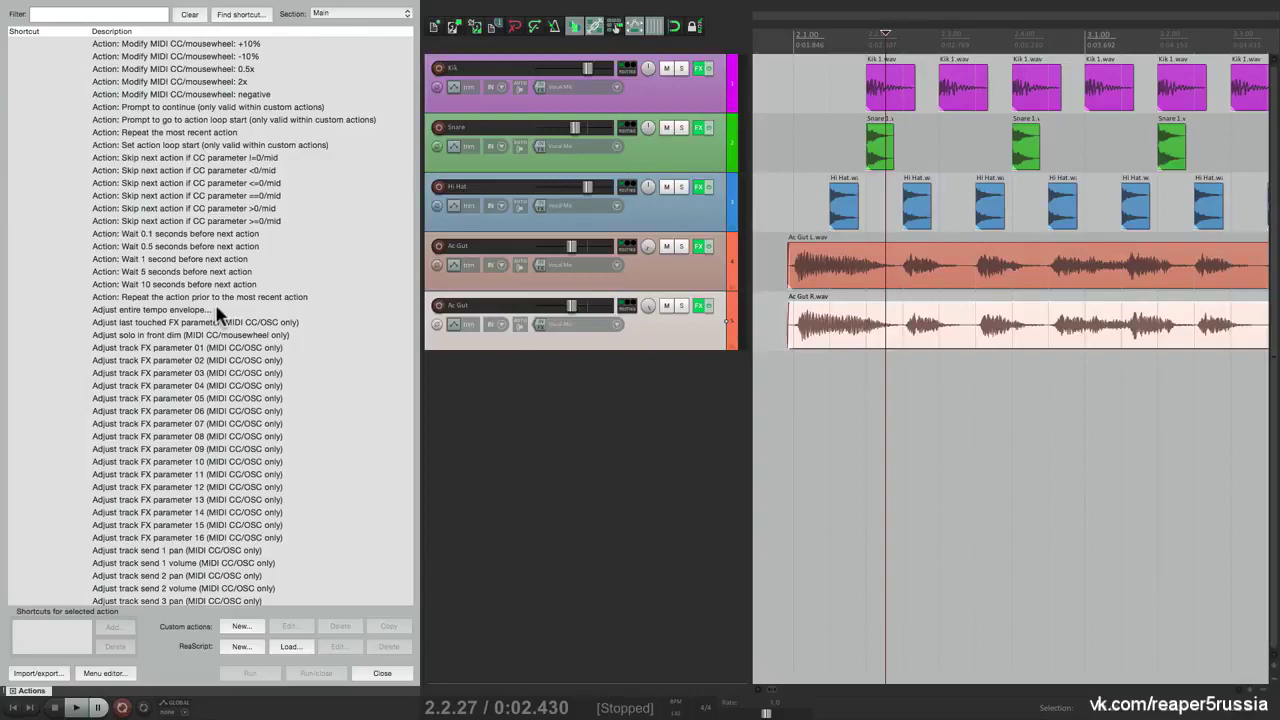
# Collapse the track control area to give the arrangement more room, and clear the item selection with the edit cursor before 2.1.00
pyautogui.moveTo(240, 8)
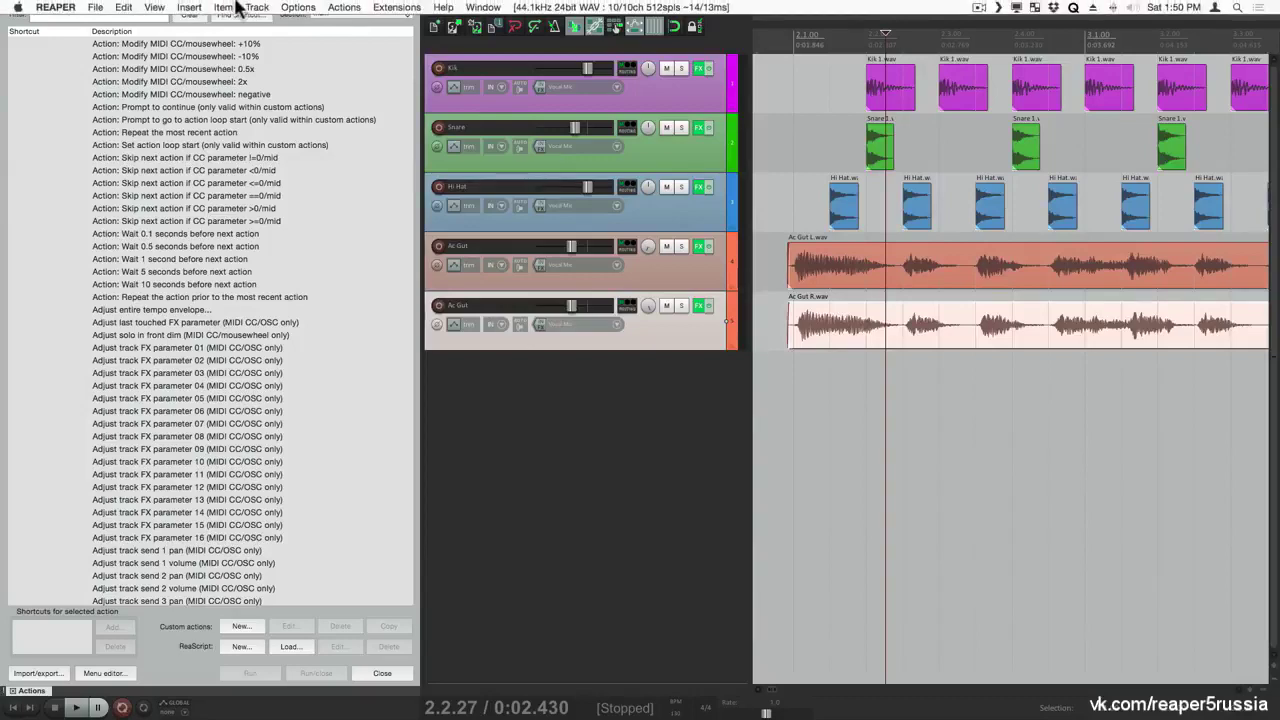
pyautogui.click(156, 8)
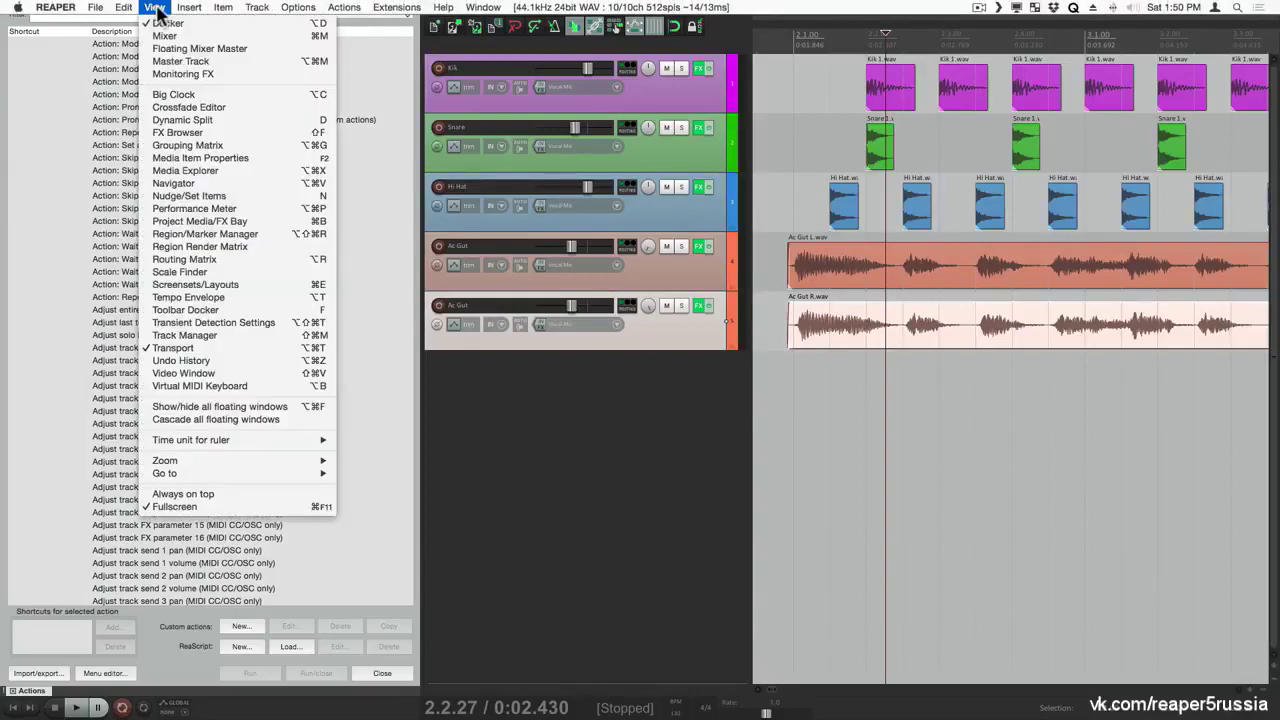
pyautogui.click(150, 94)
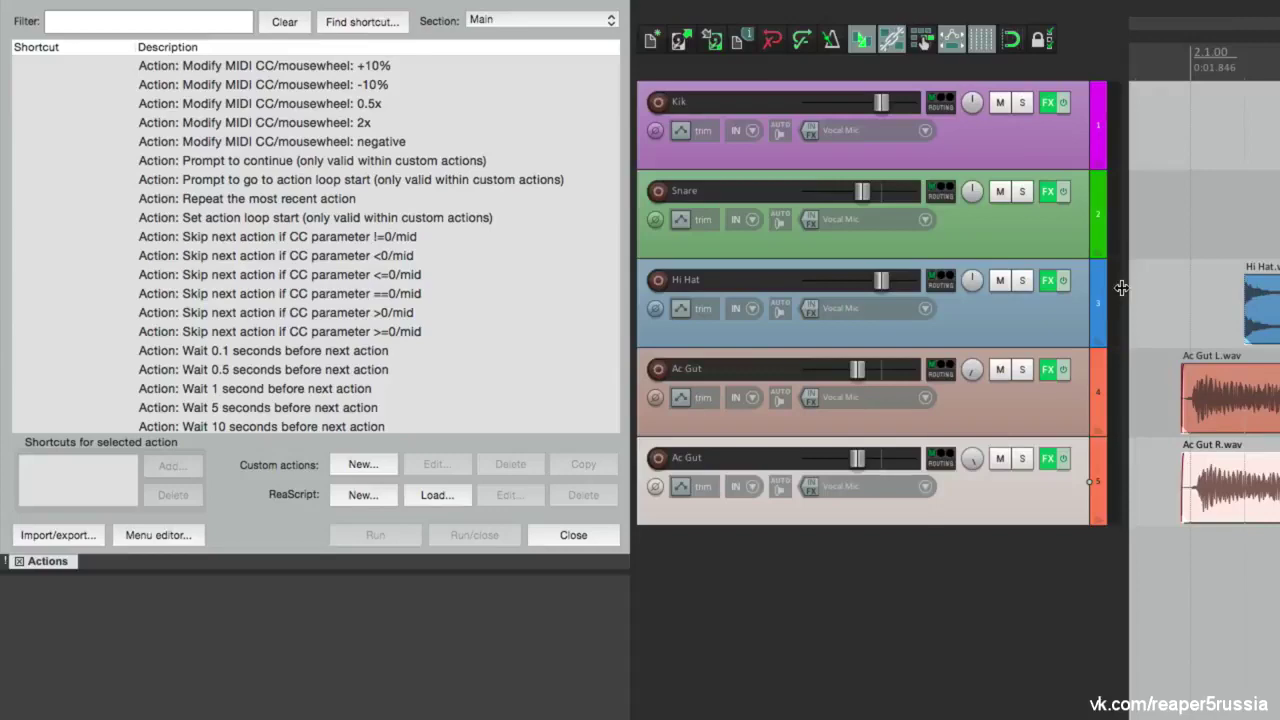
pyautogui.moveTo(1121, 288); pyautogui.dragTo(606, 289)
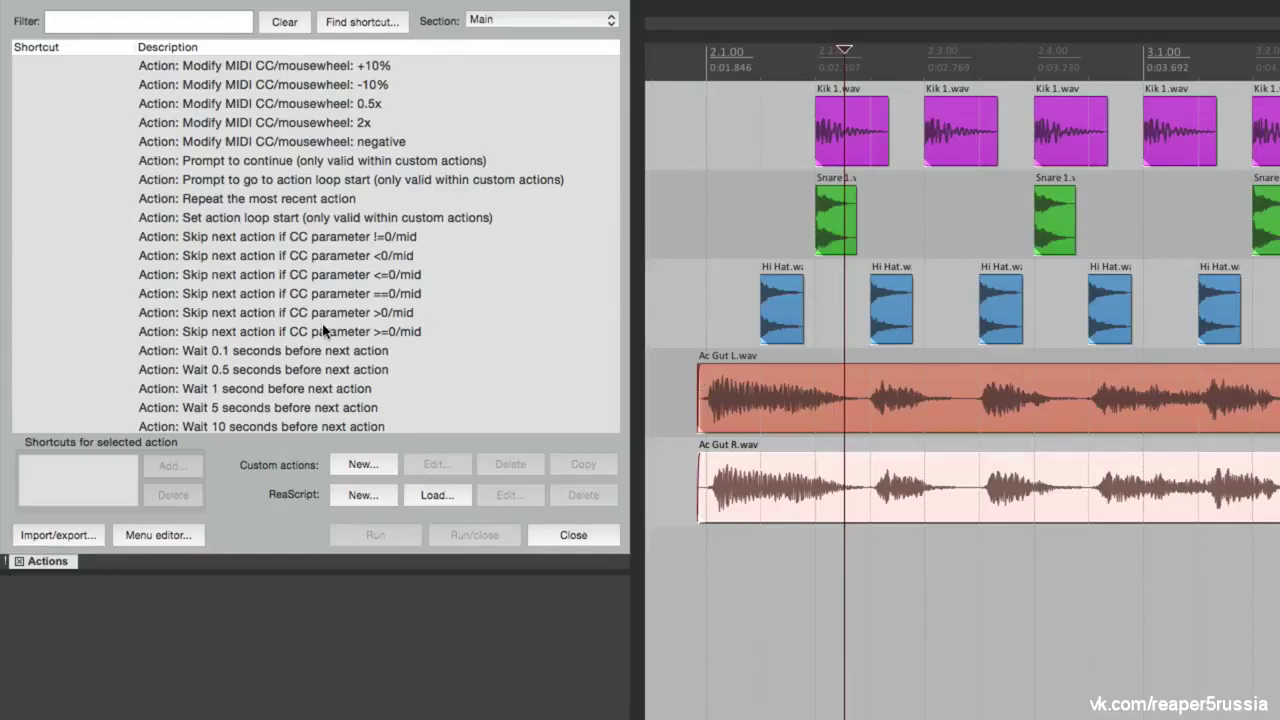
pyautogui.click(667, 390)
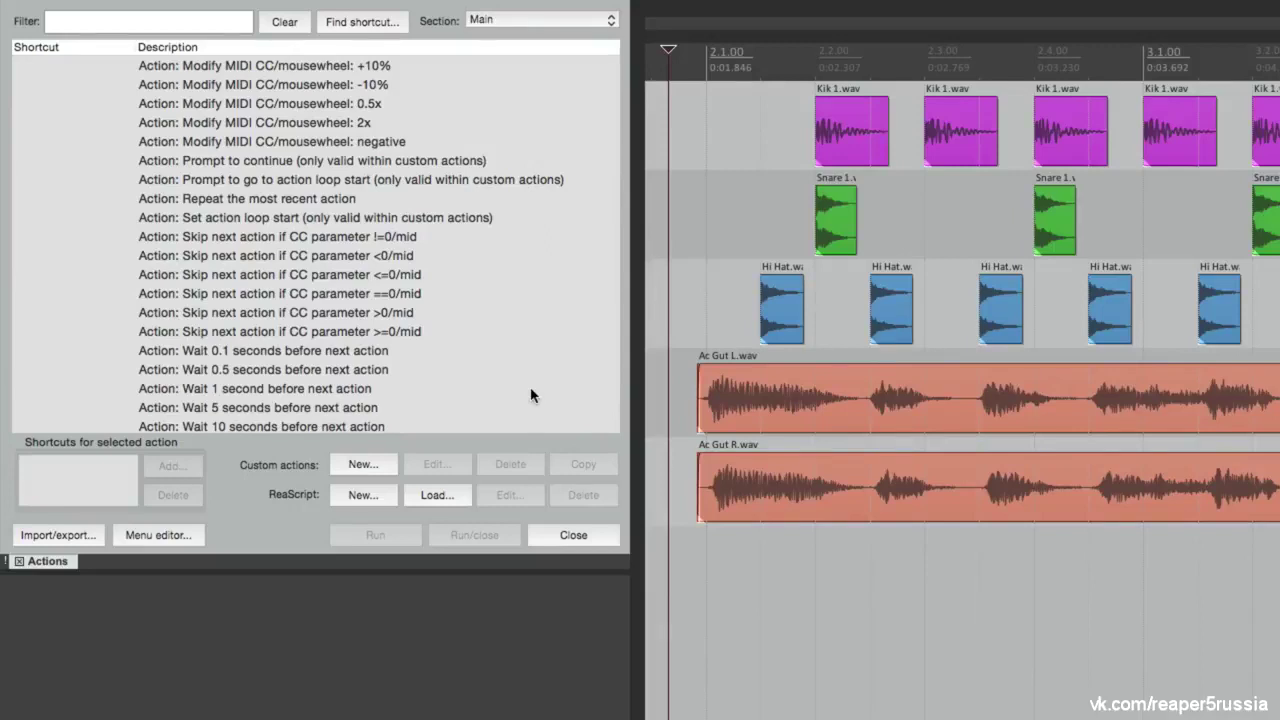
# Look up the action assigned to the Backspace shortcut and select it in the action list
pyautogui.click(384, 24)
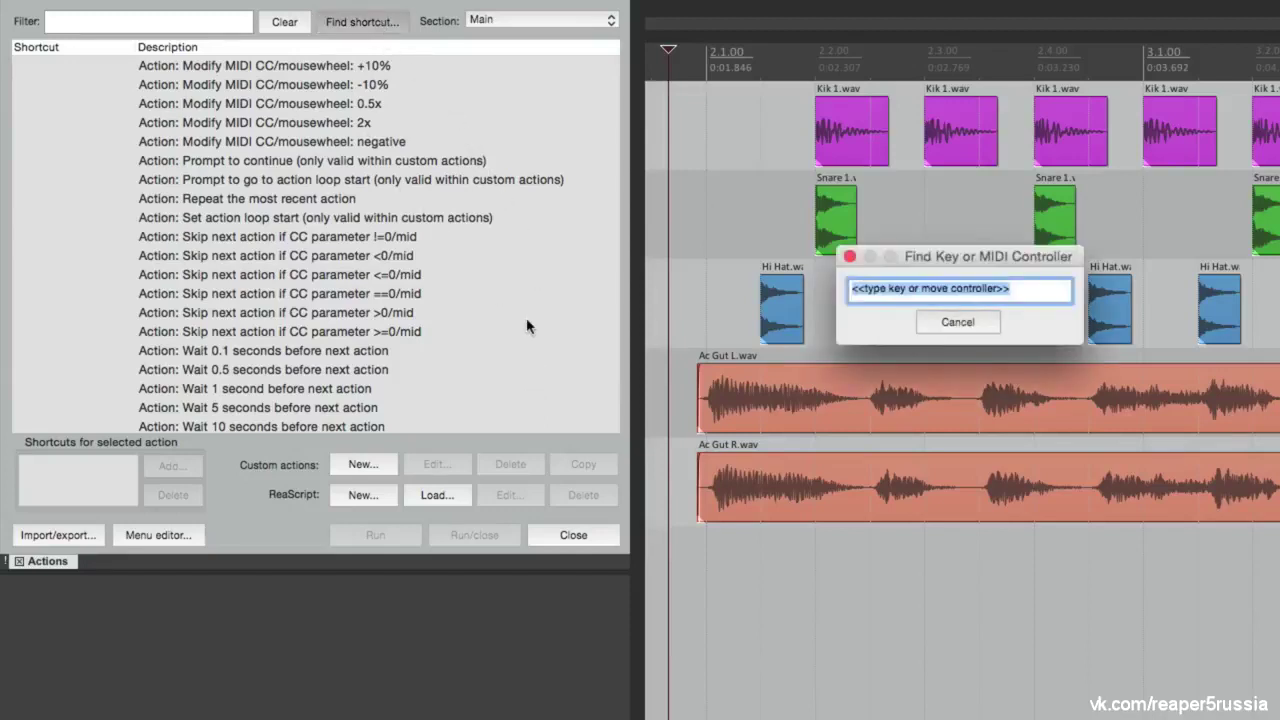
pyautogui.press('BackSpace')
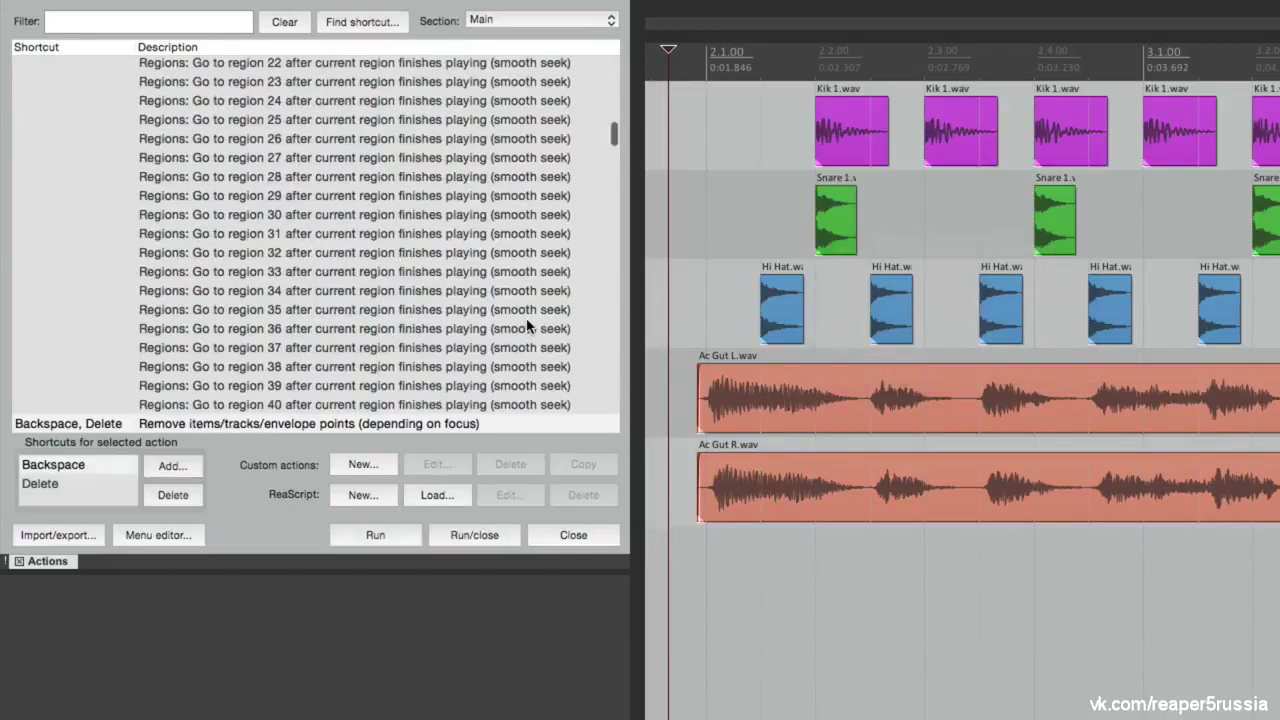
pyautogui.scroll(-3, 346, 300)
pyautogui.click(357, 268)
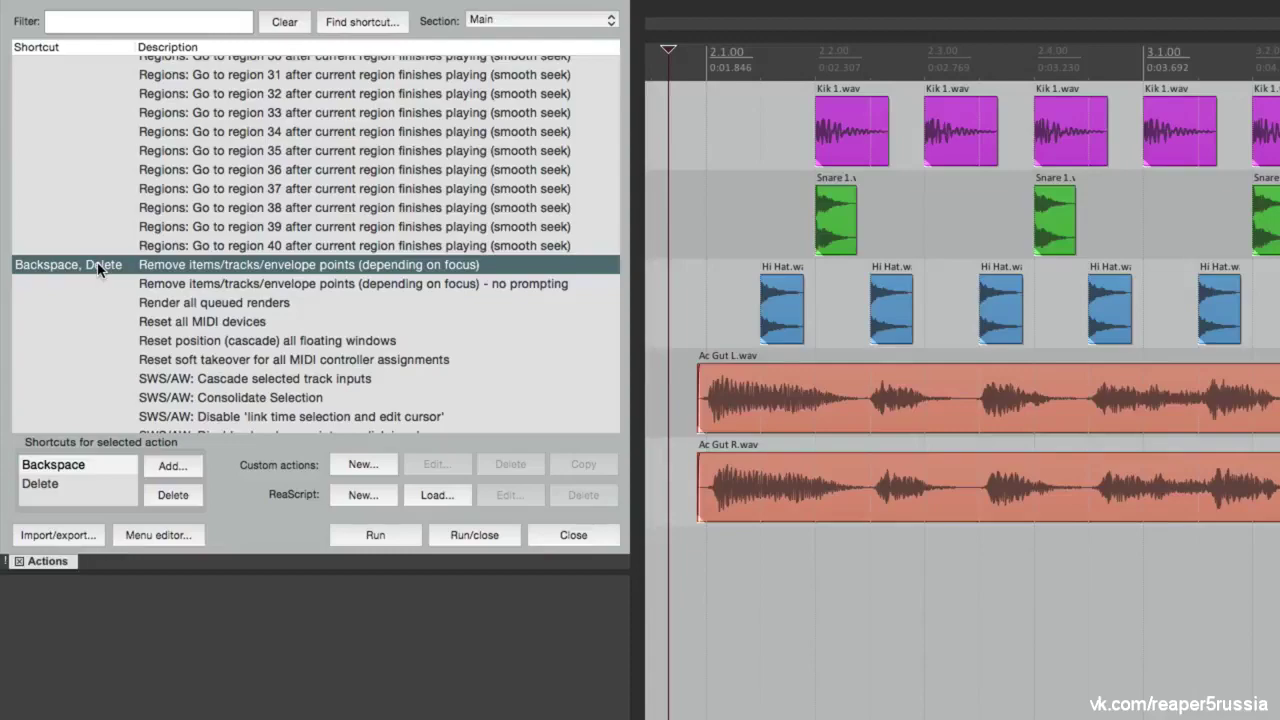
# Browse back through the action list to the Options actions and check the shortcut assigned to Options: Toggle locking
pyautogui.scroll(15, 285, 256)
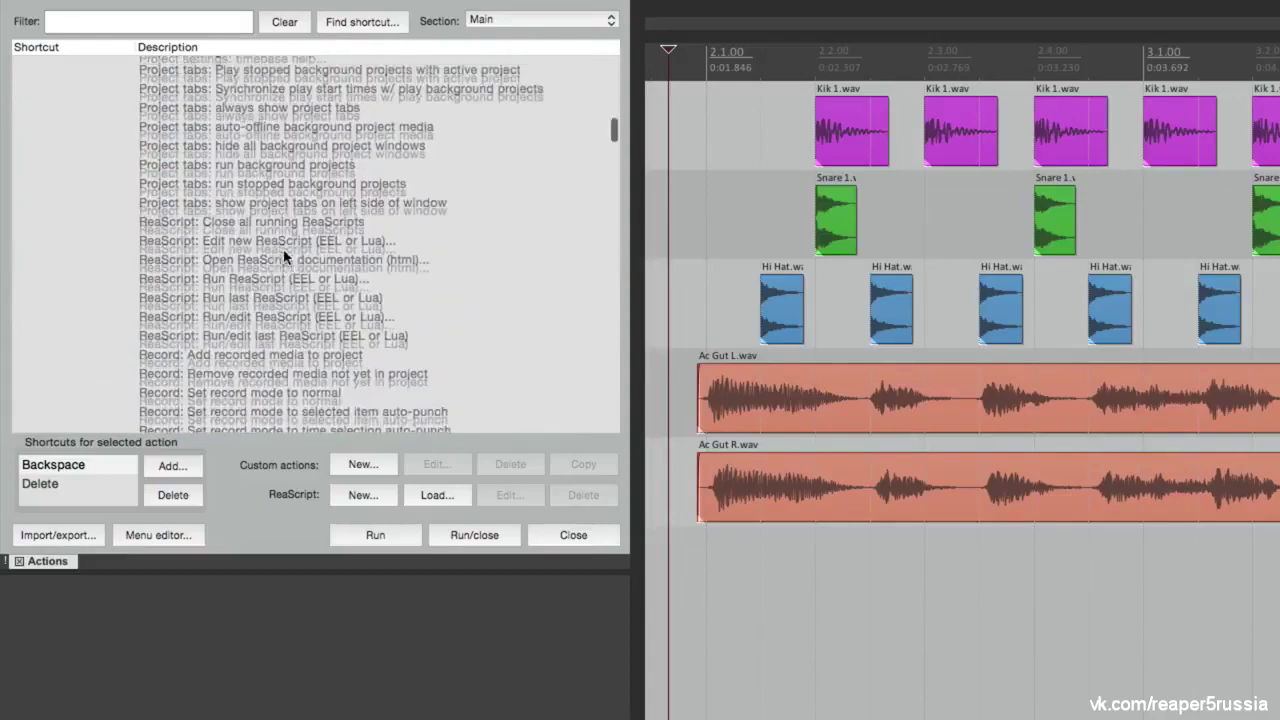
pyautogui.scroll(15, 284, 256)
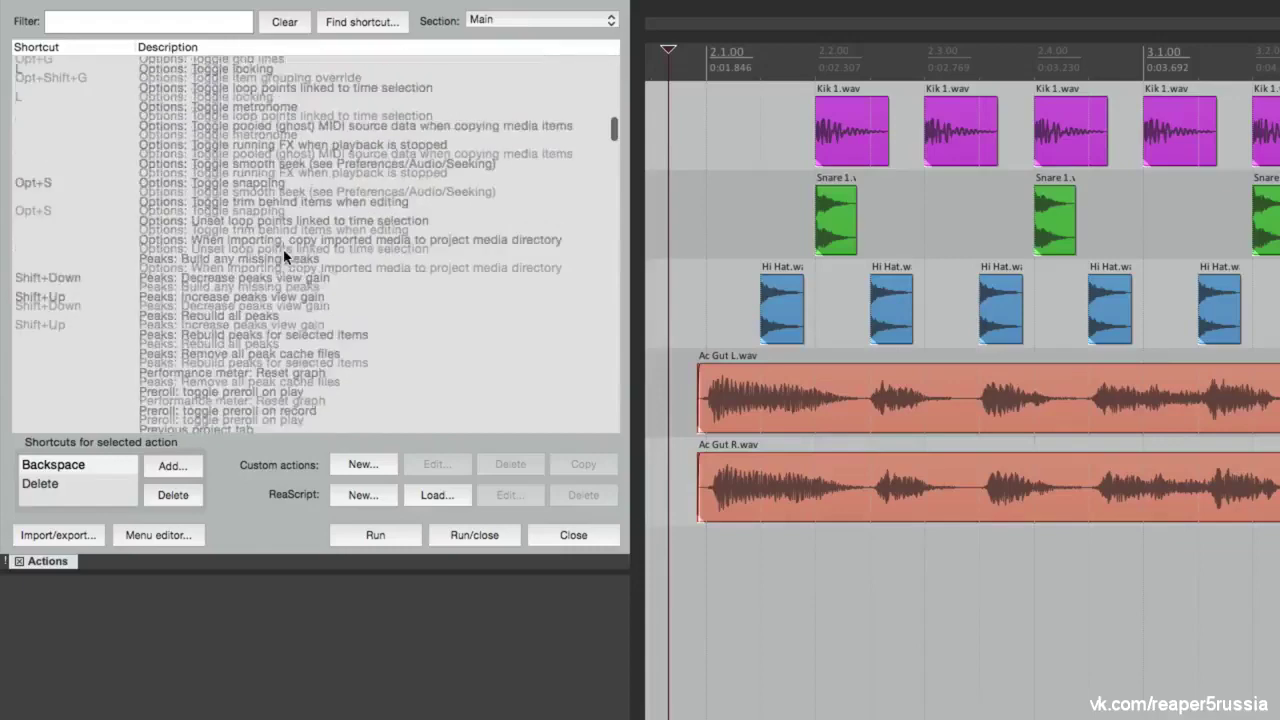
pyautogui.scroll(1, 283, 256)
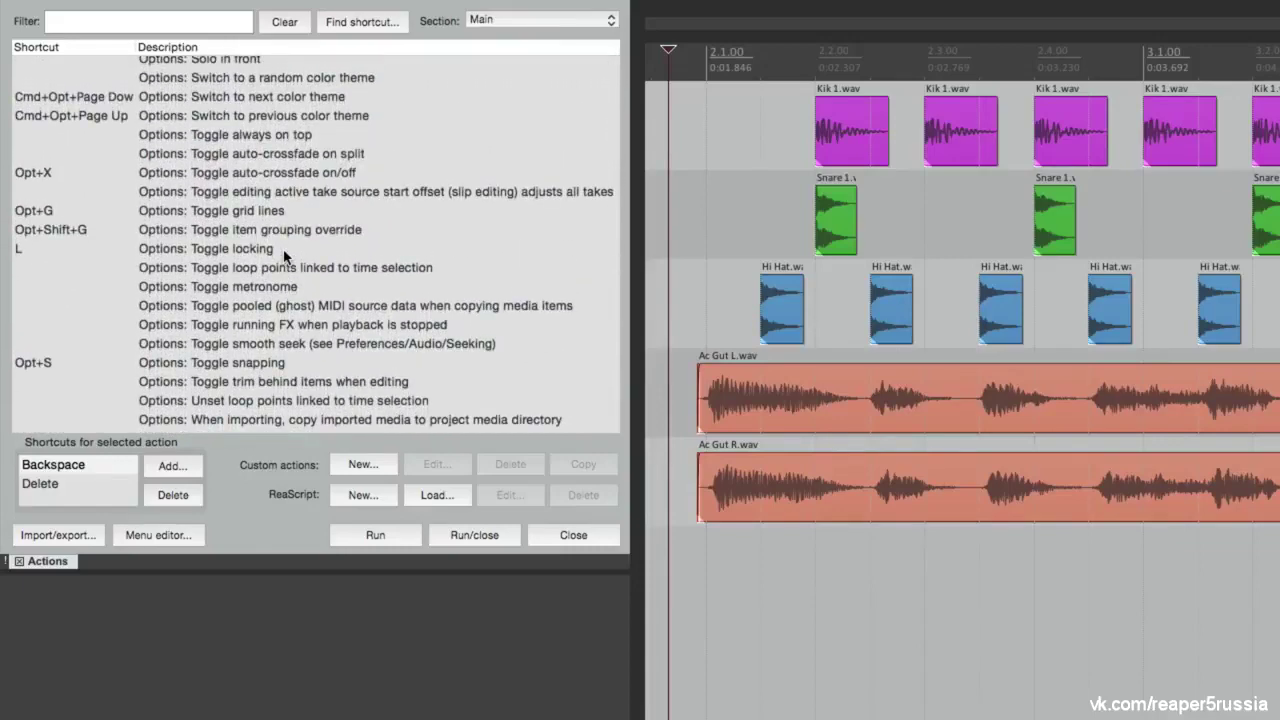
pyautogui.click(186, 252)
pyautogui.click(175, 270)
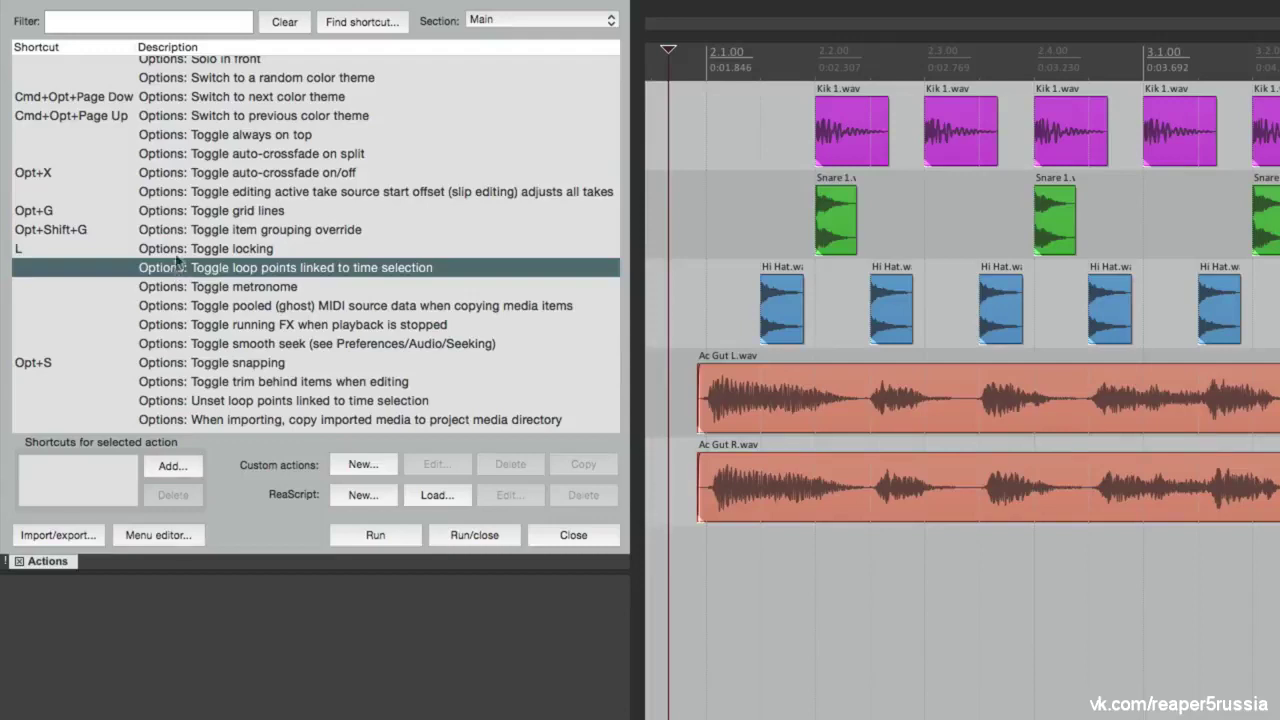
pyautogui.click(177, 250)
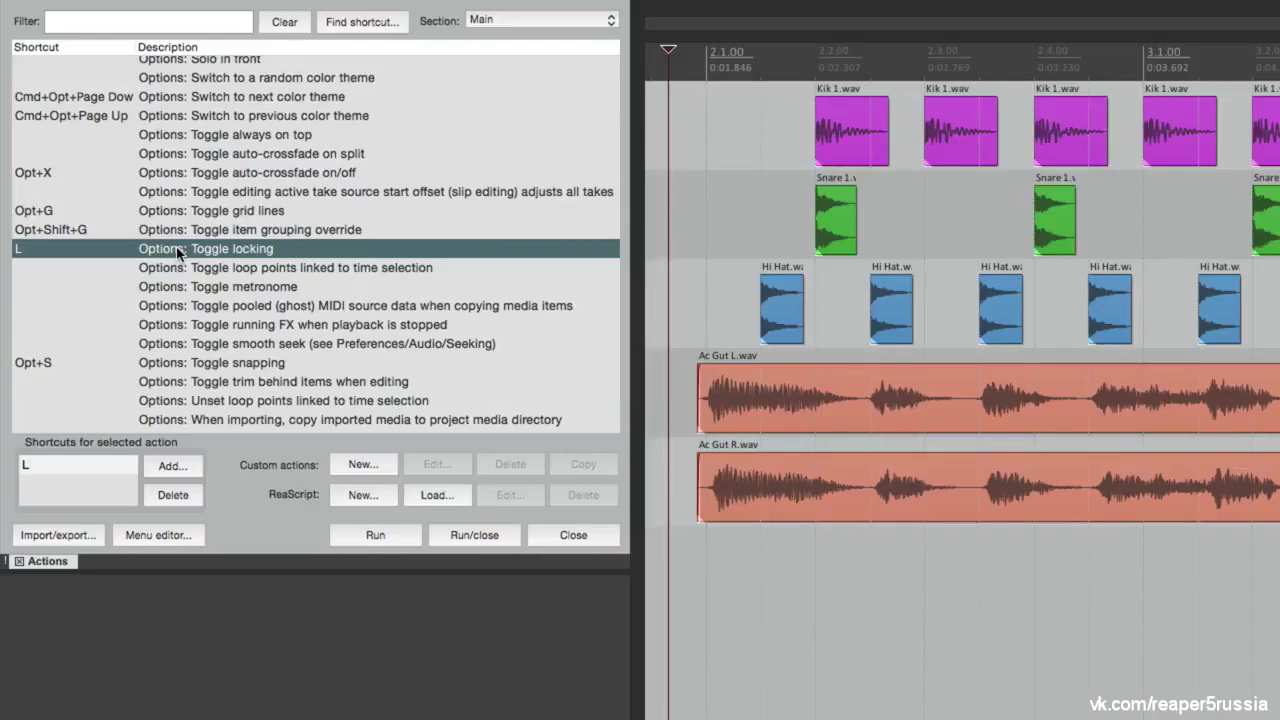
# Filter the action list by "zoom" and check the shortcuts of the matching track height, zoom level and horizontal zoom actions
pyautogui.click(216, 26)
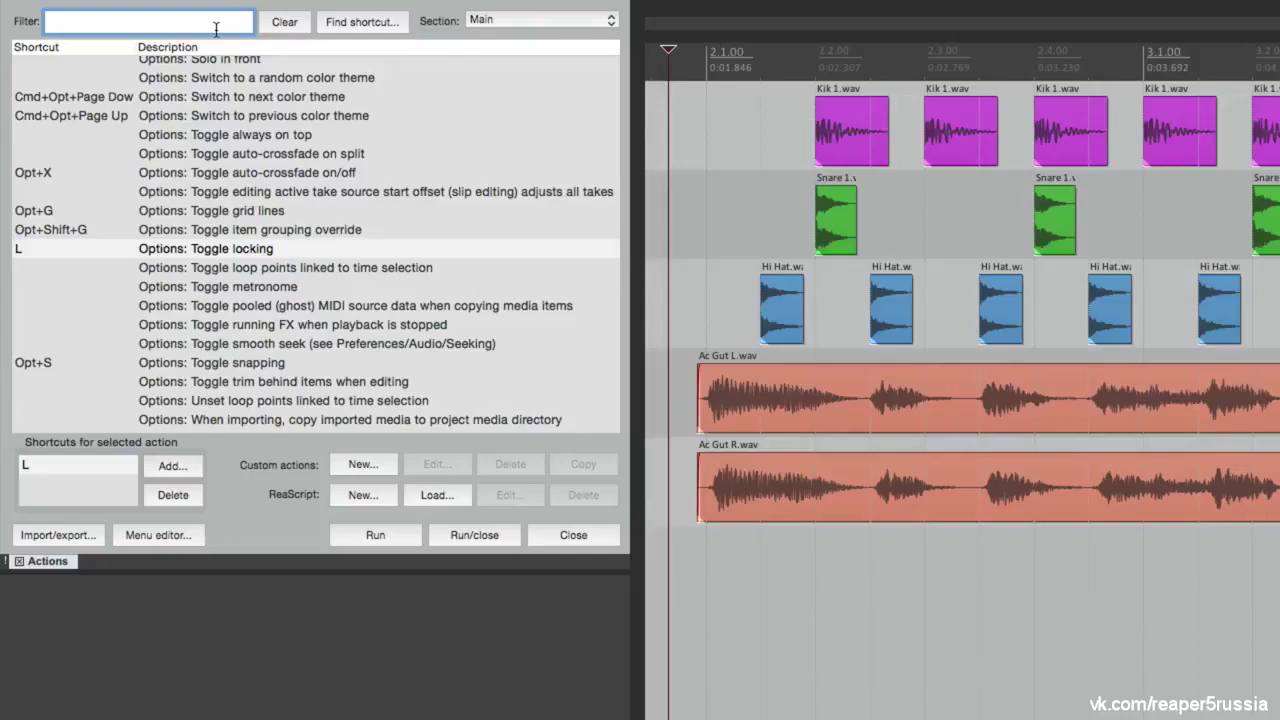
pyautogui.write('zoom')
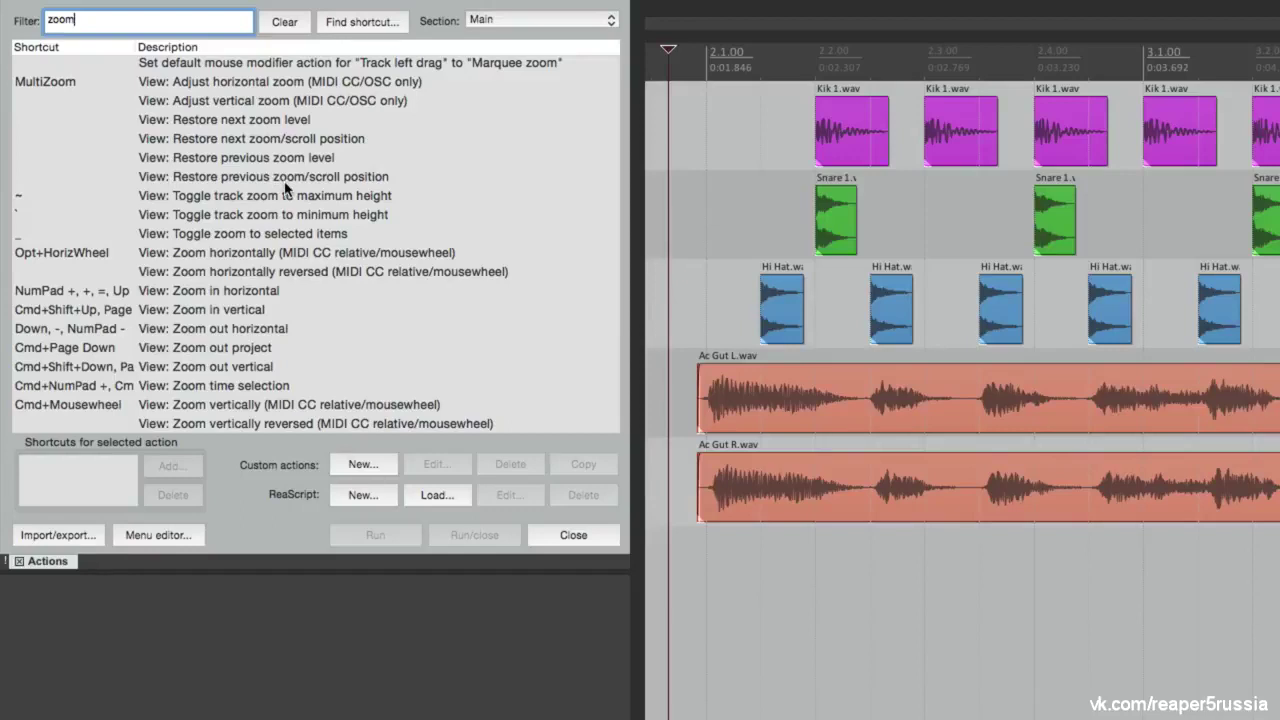
pyautogui.click(306, 218)
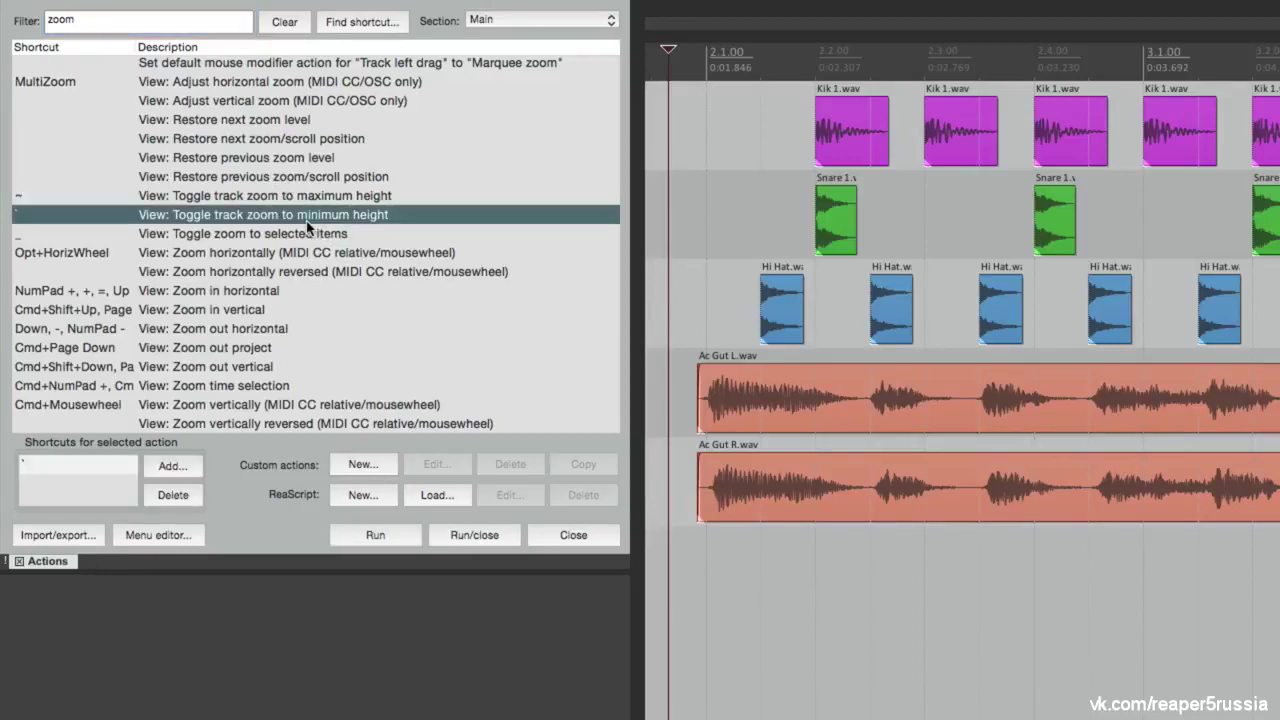
pyautogui.click(322, 121)
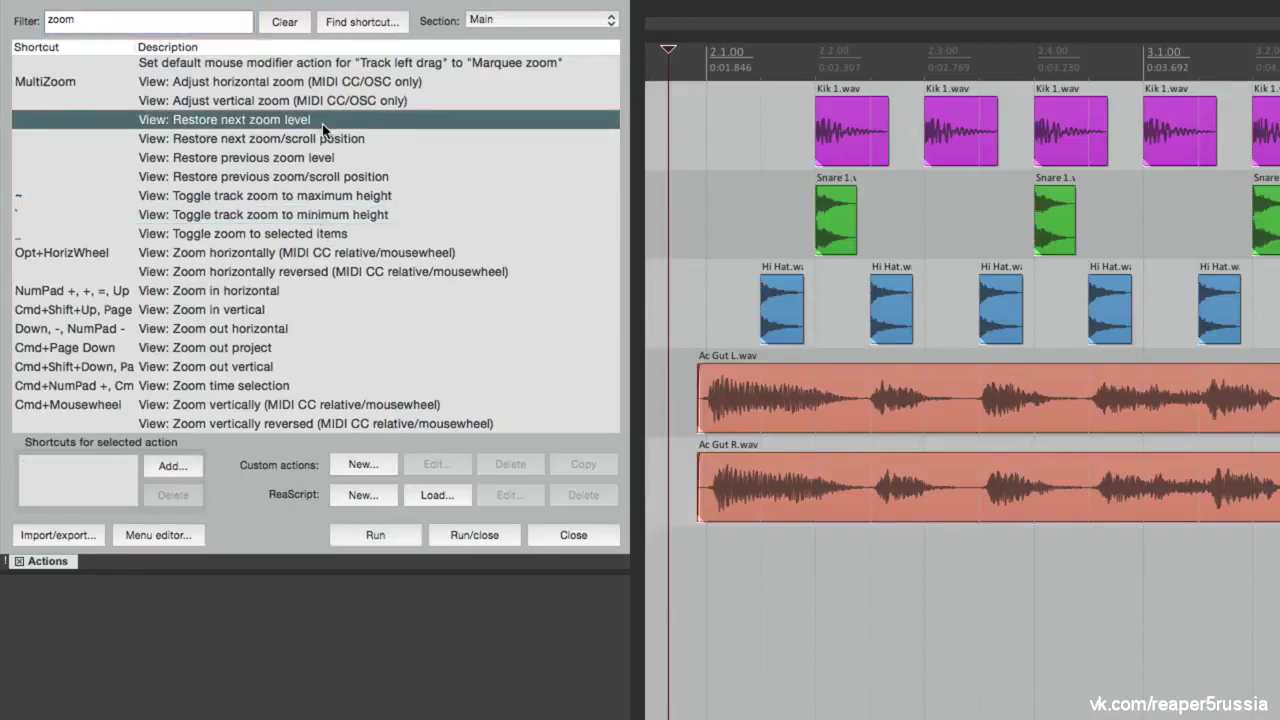
pyautogui.click(300, 85)
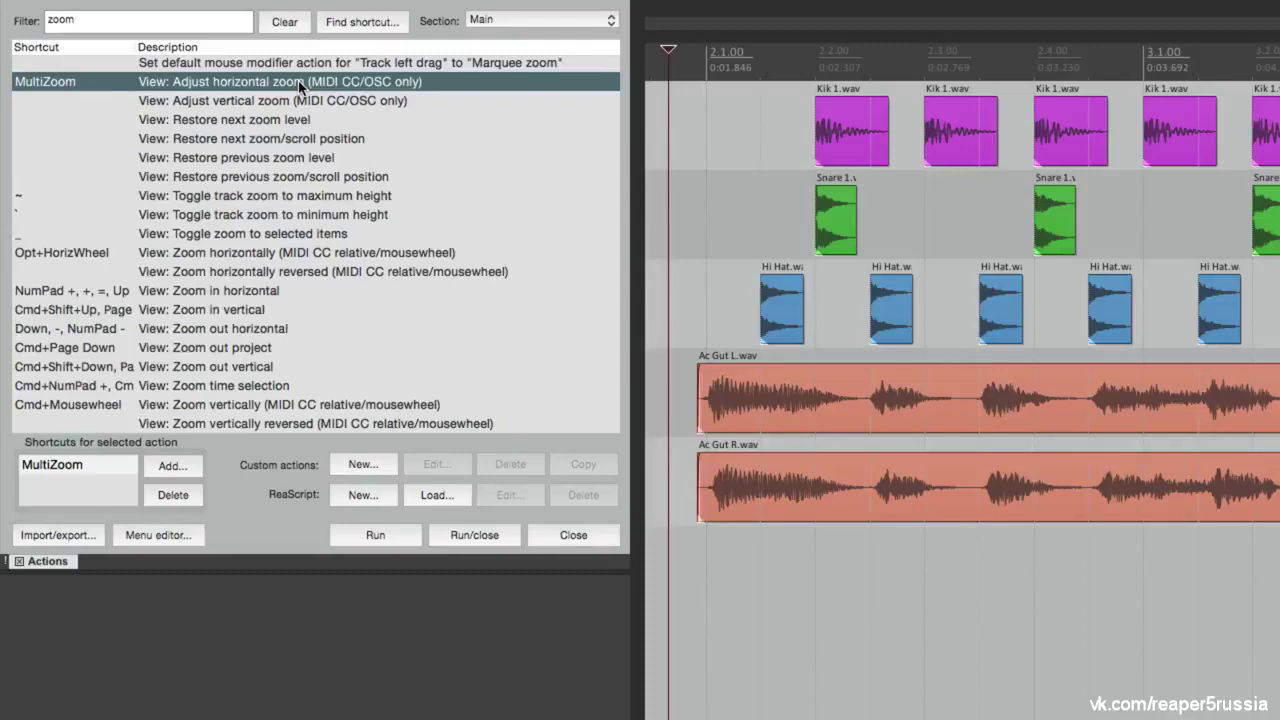
# Filter the action list by "trim" and select Item edit: Trim left edge of item to edit cursor
pyautogui.click(222, 27)
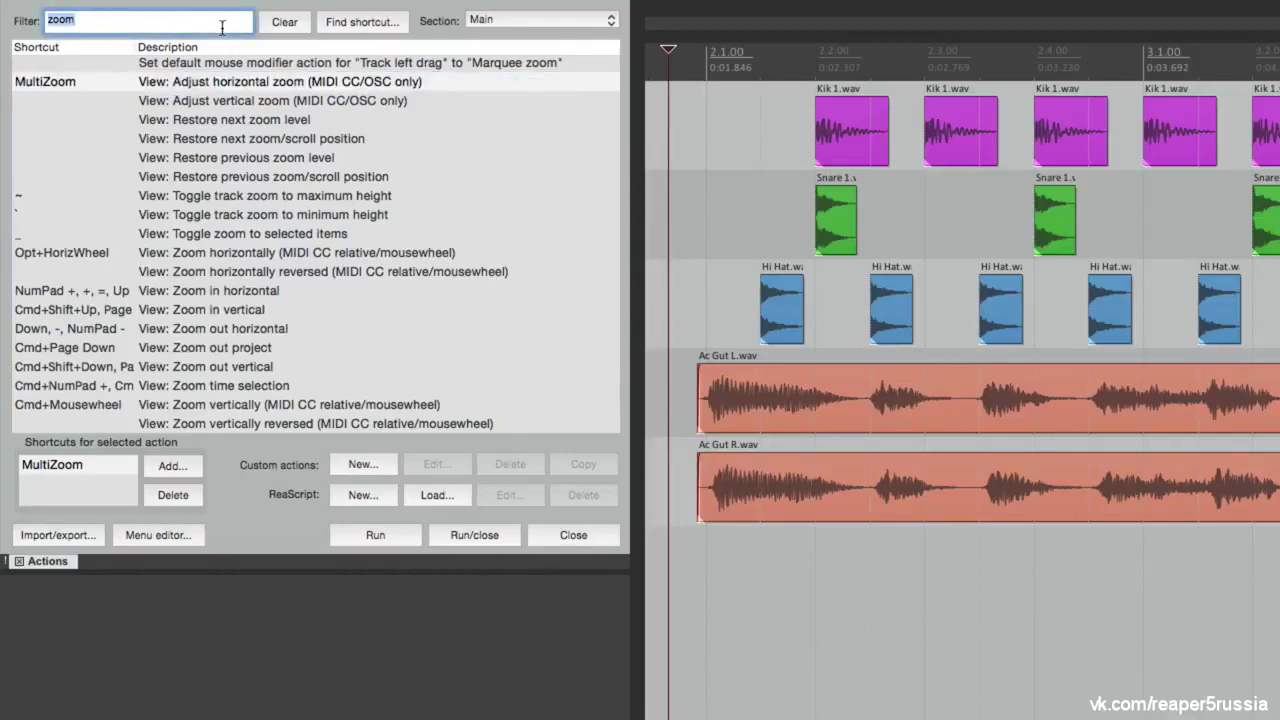
pyautogui.write('trim')
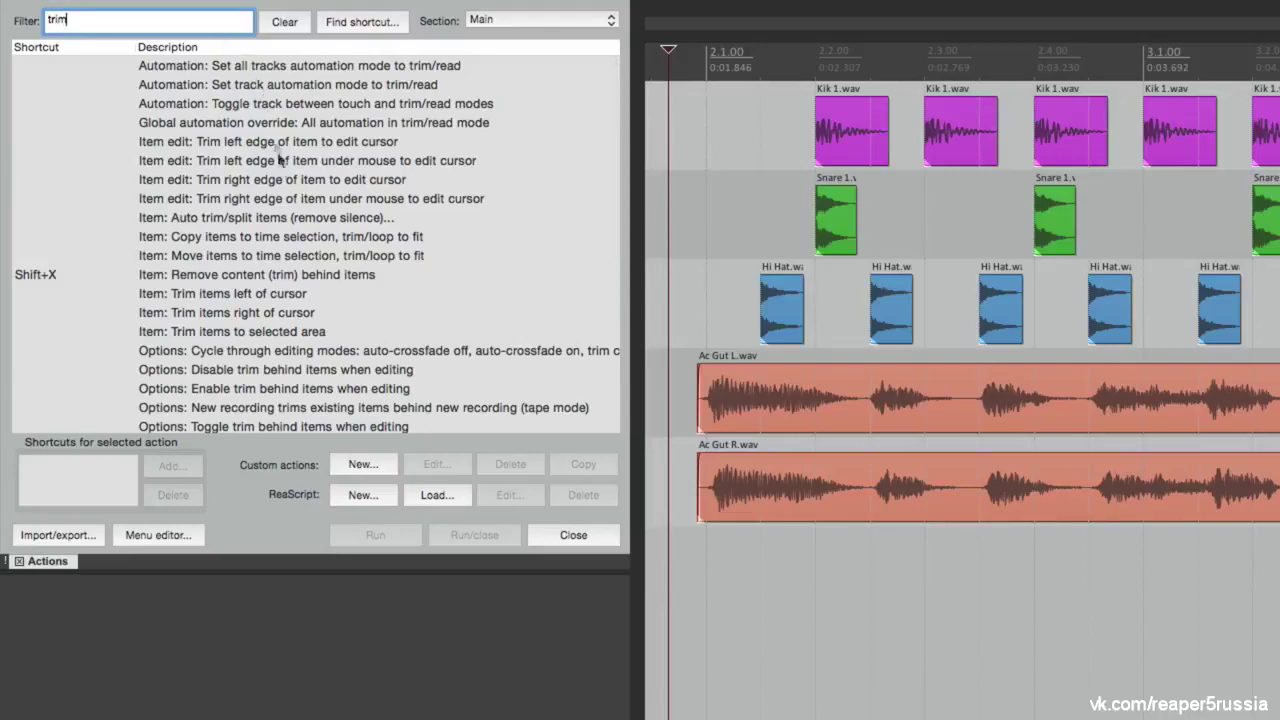
pyautogui.click(280, 147)
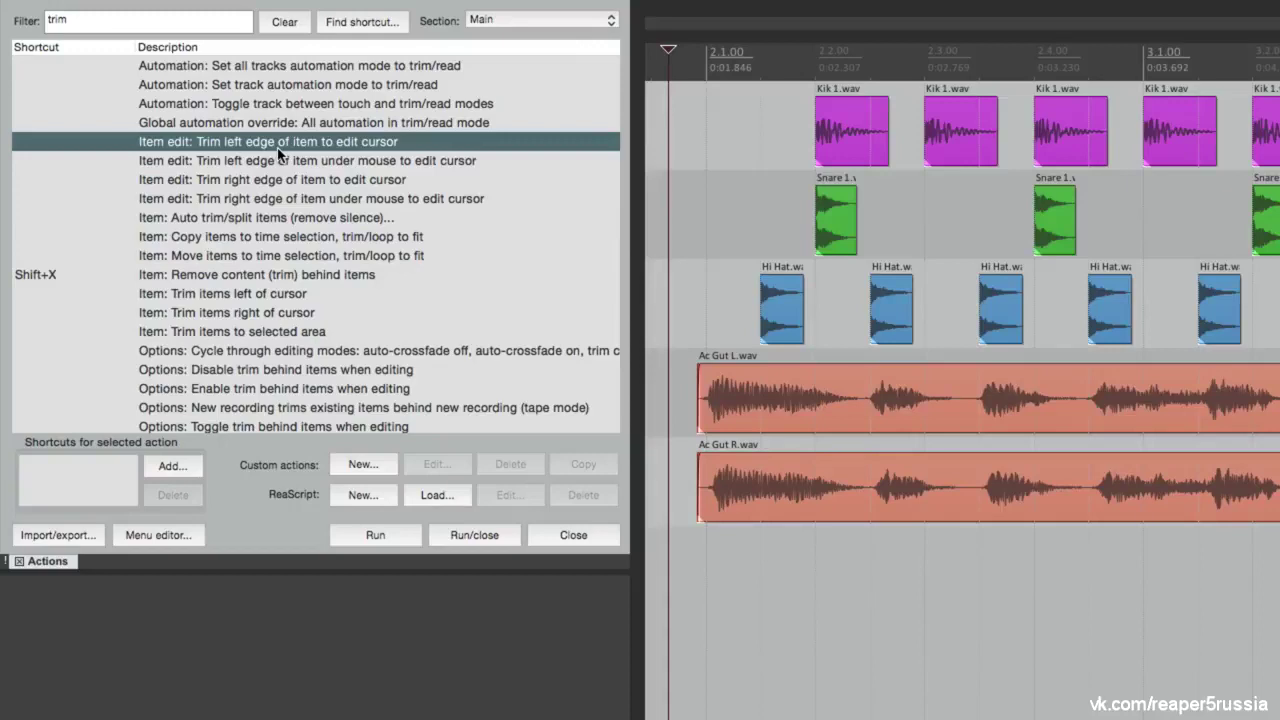
# Try trimming the left edge of Ac Gut L.wav to an edit cursor position between 3.2.00 and 3.3.00, and undo the trim
pyautogui.hscroll(8, 697, 430)
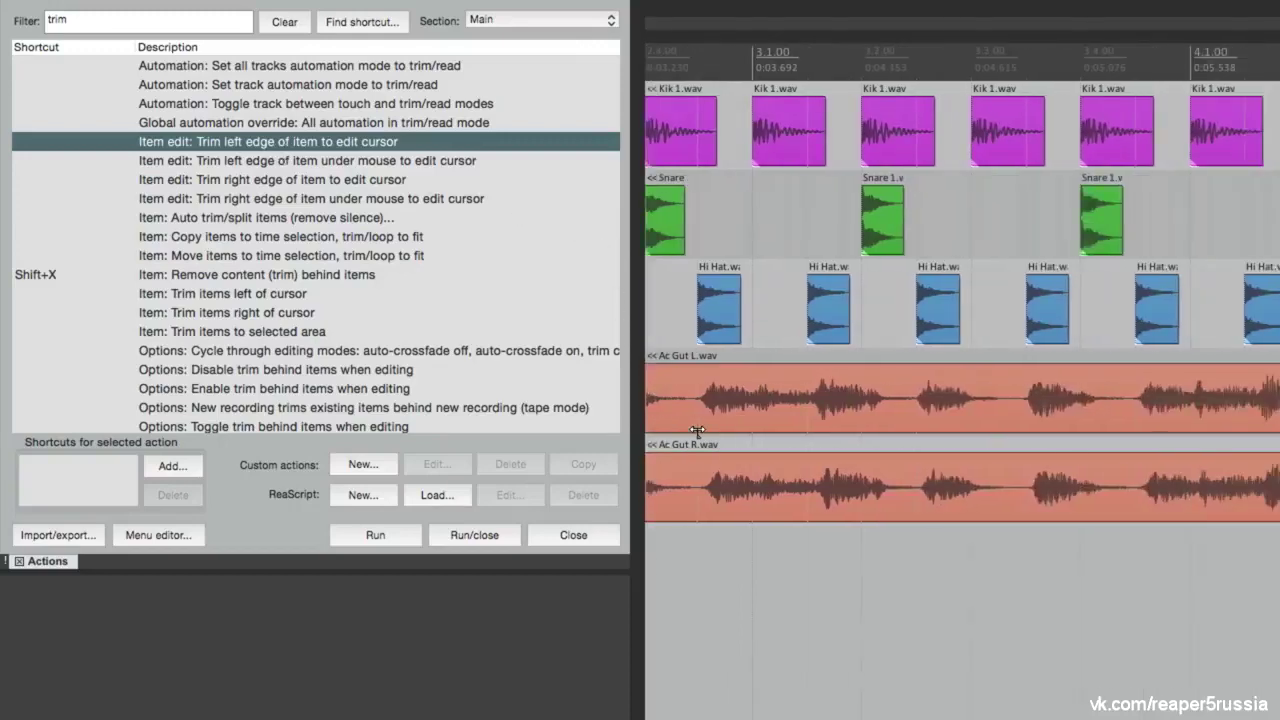
pyautogui.hscroll(1, 697, 430)
pyautogui.click(884, 397)
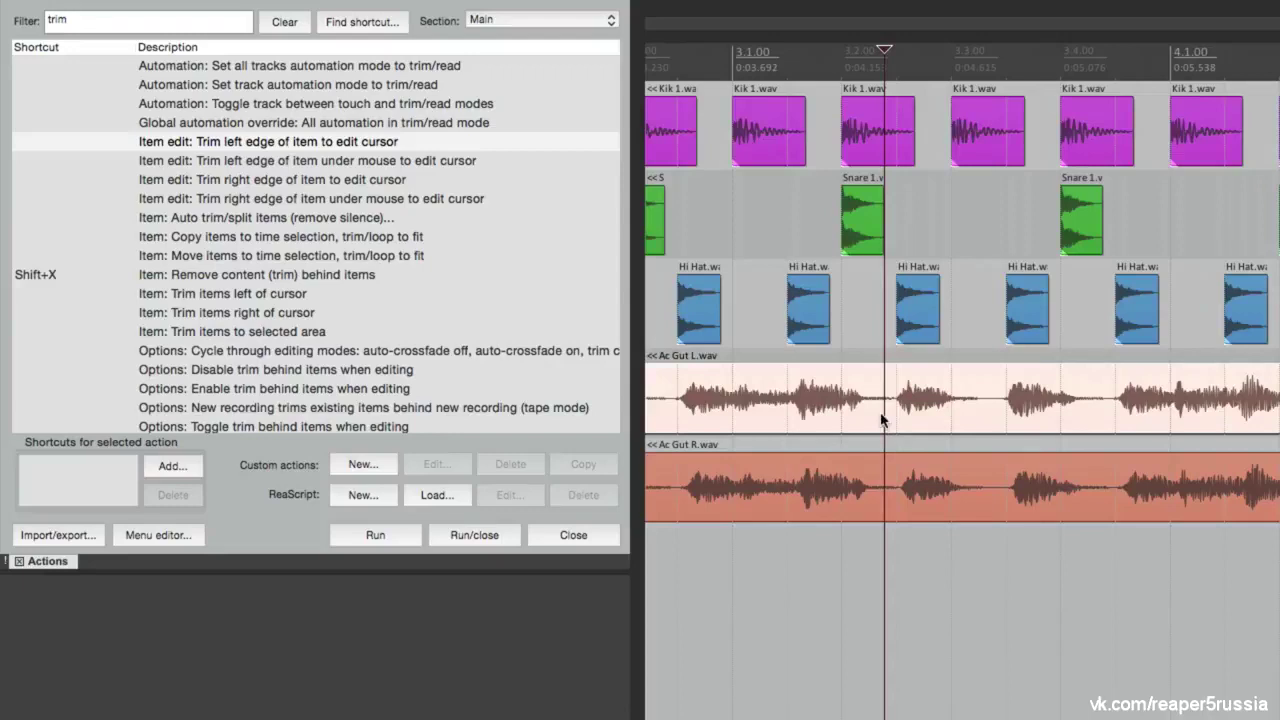
pyautogui.press('Return')
pyautogui.click(825, 395)
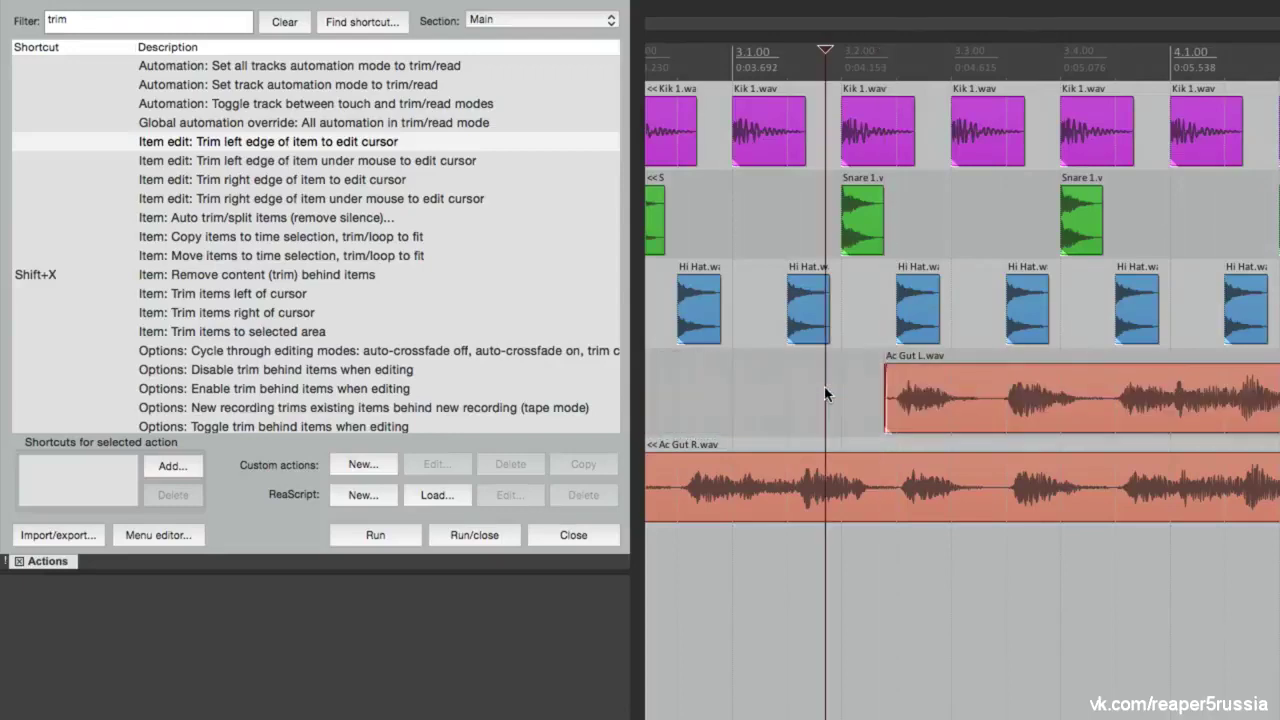
pyautogui.hotkey('ctrl', 'z')
# Run the selected left-edge trim action on Ac Gut L.wav with the edit cursor just after 3.2.00, and undo its effect
pyautogui.click(876, 403)
pyautogui.click(885, 398)
pyautogui.click(402, 143)
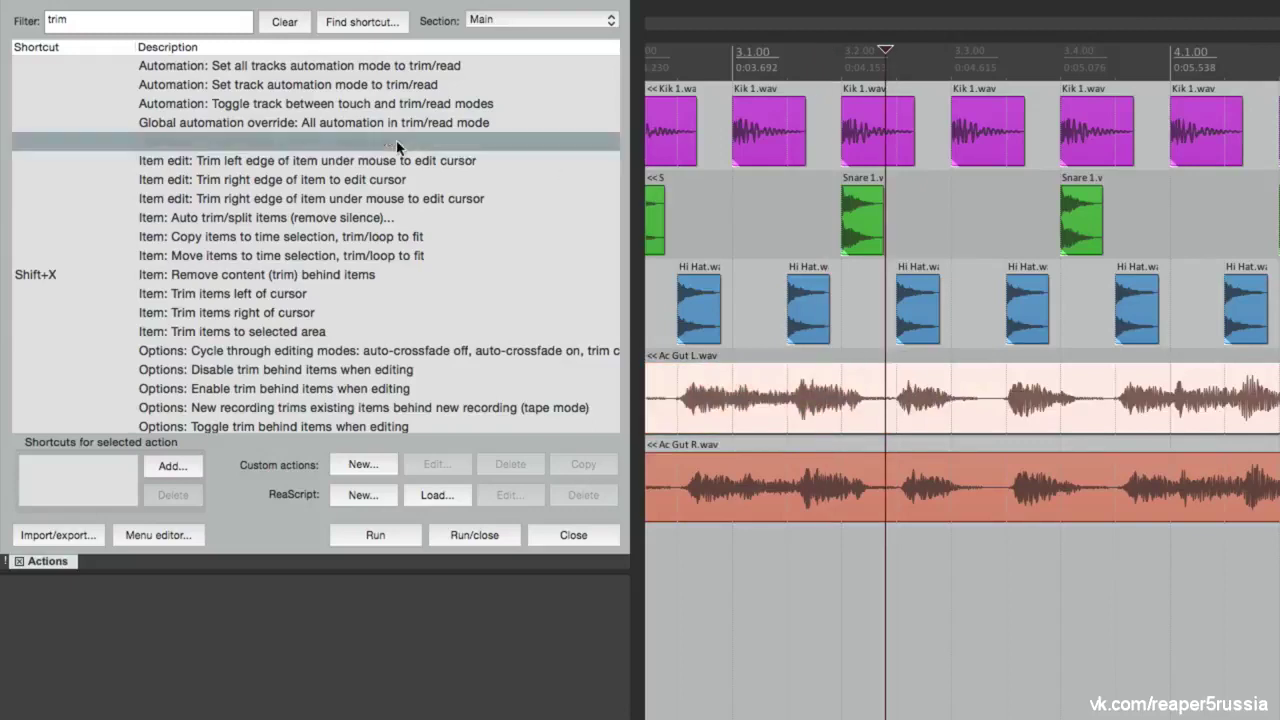
pyautogui.click(390, 538)
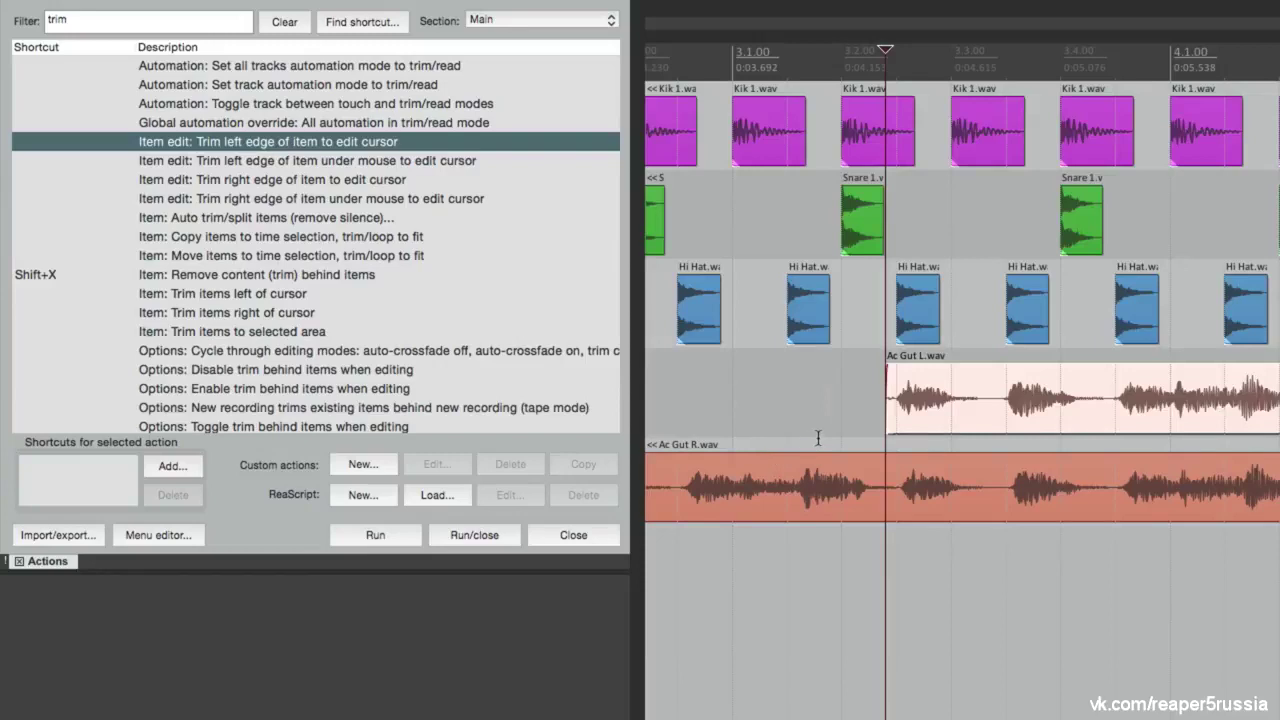
pyautogui.hotkey('ctrl', 'z')
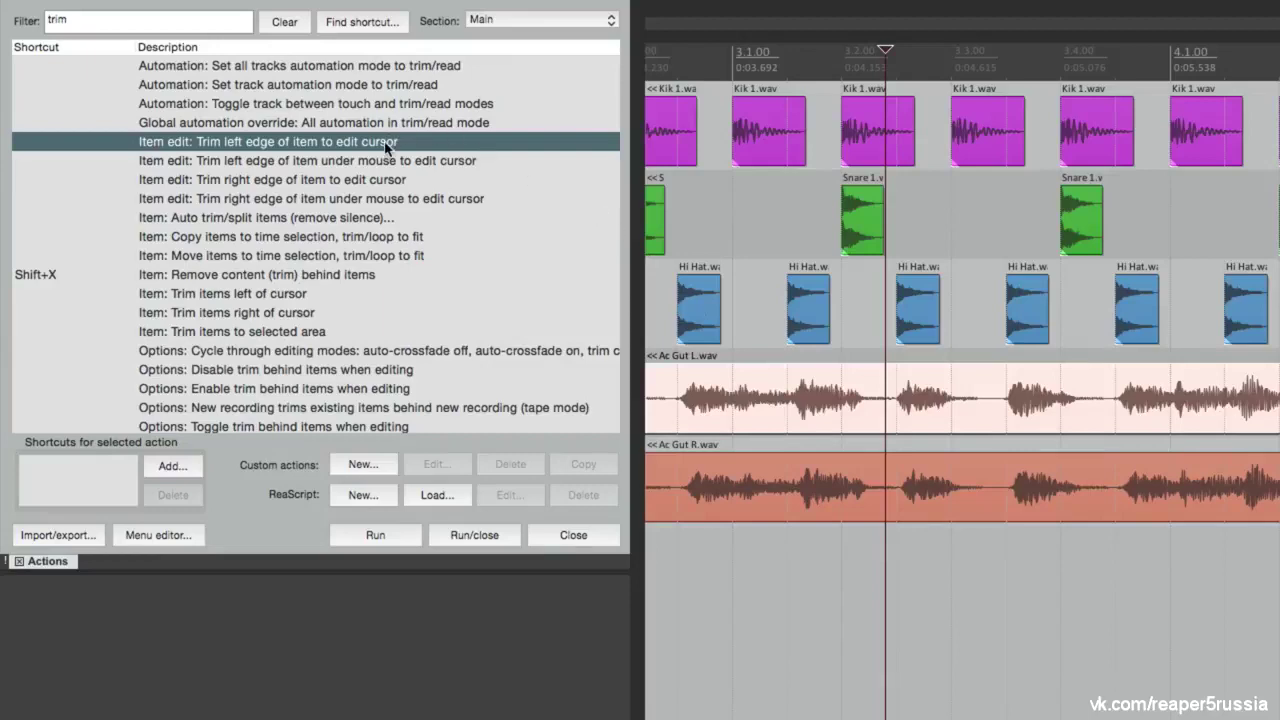
# Assign Ctrl+L to Item edit: Trim left edge of item to edit cursor, and use it to trim Ac Gut L.wav just after 3.3.00
pyautogui.click(172, 466)
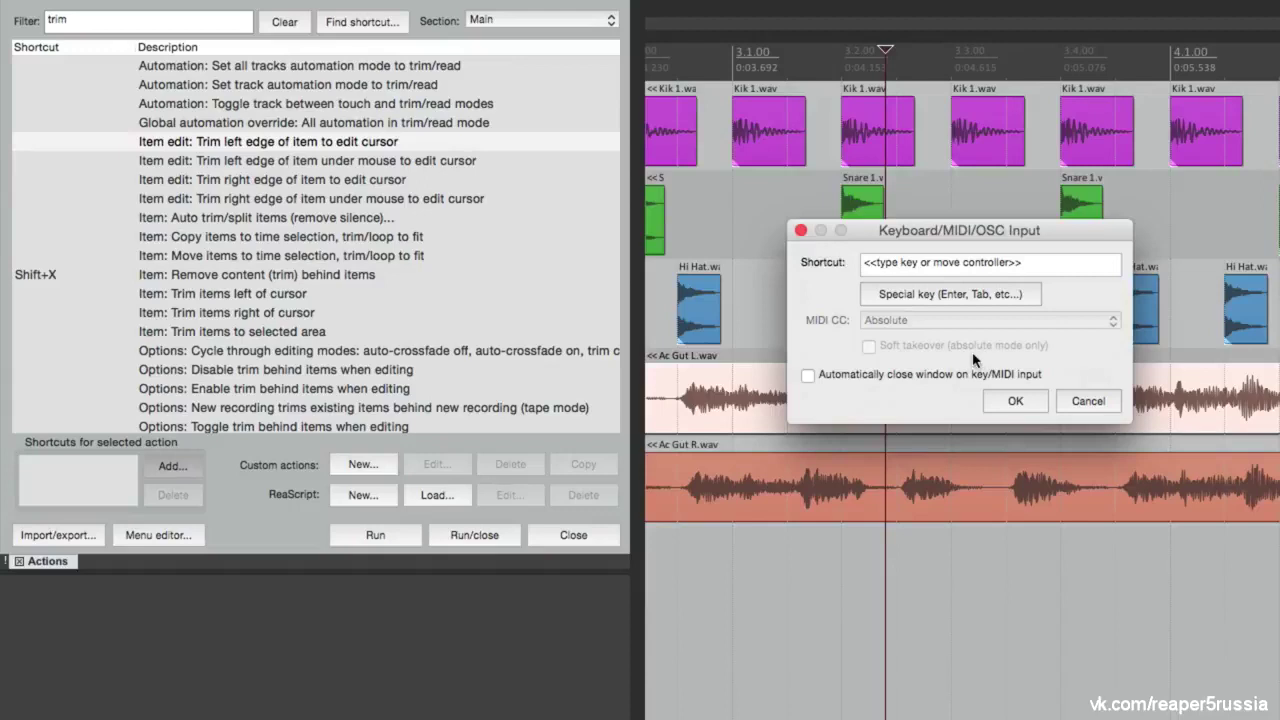
pyautogui.hotkey('ctrl', 'l')
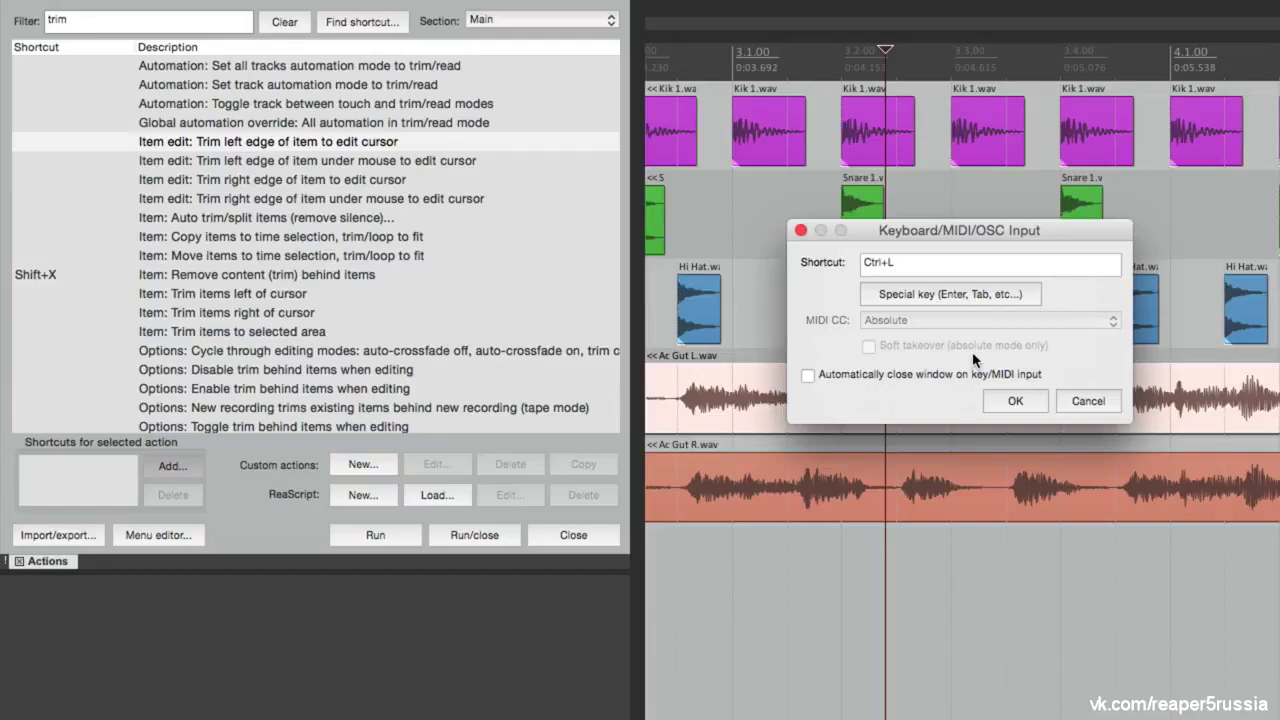
pyautogui.press('Return')
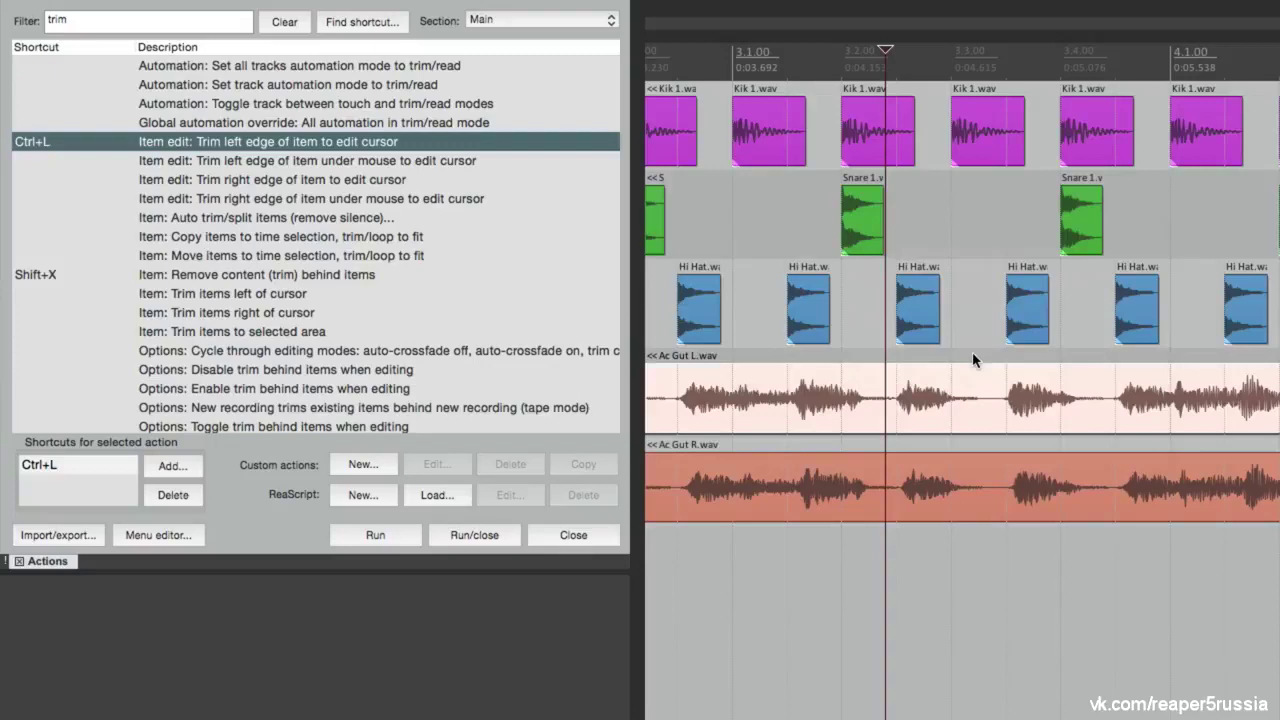
pyautogui.click(982, 390)
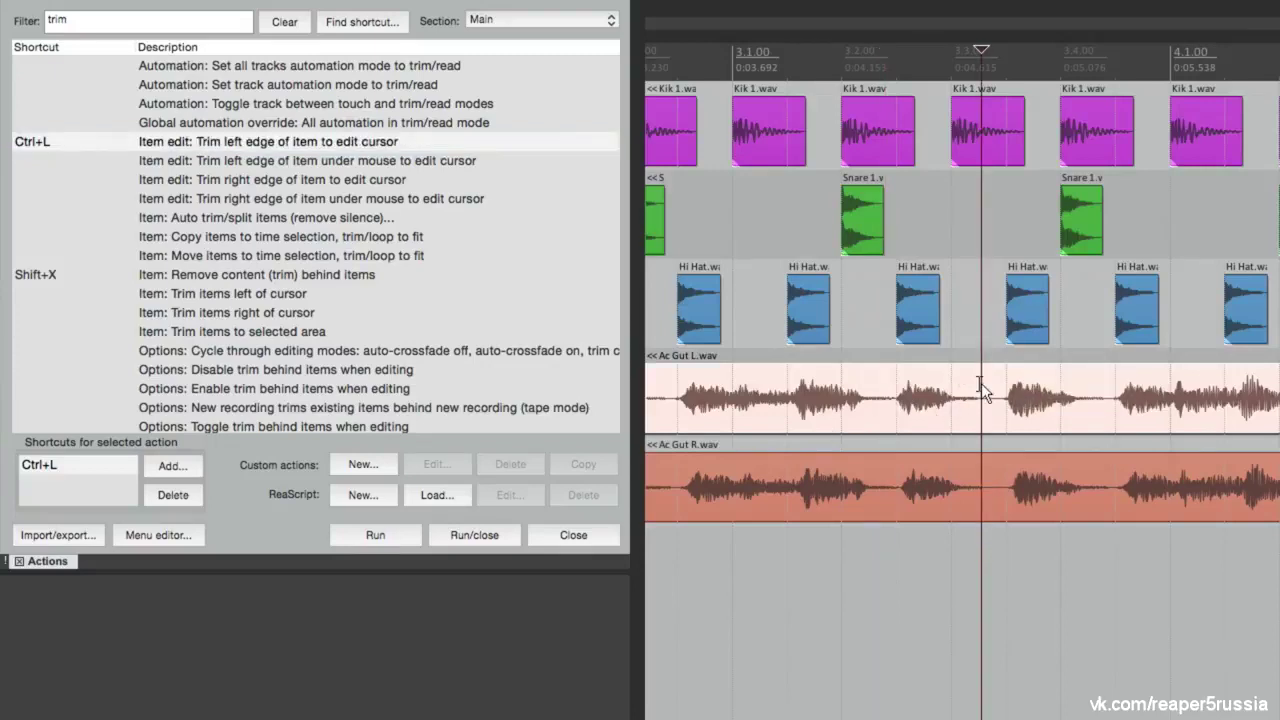
pyautogui.hotkey('ctrl', 'l')
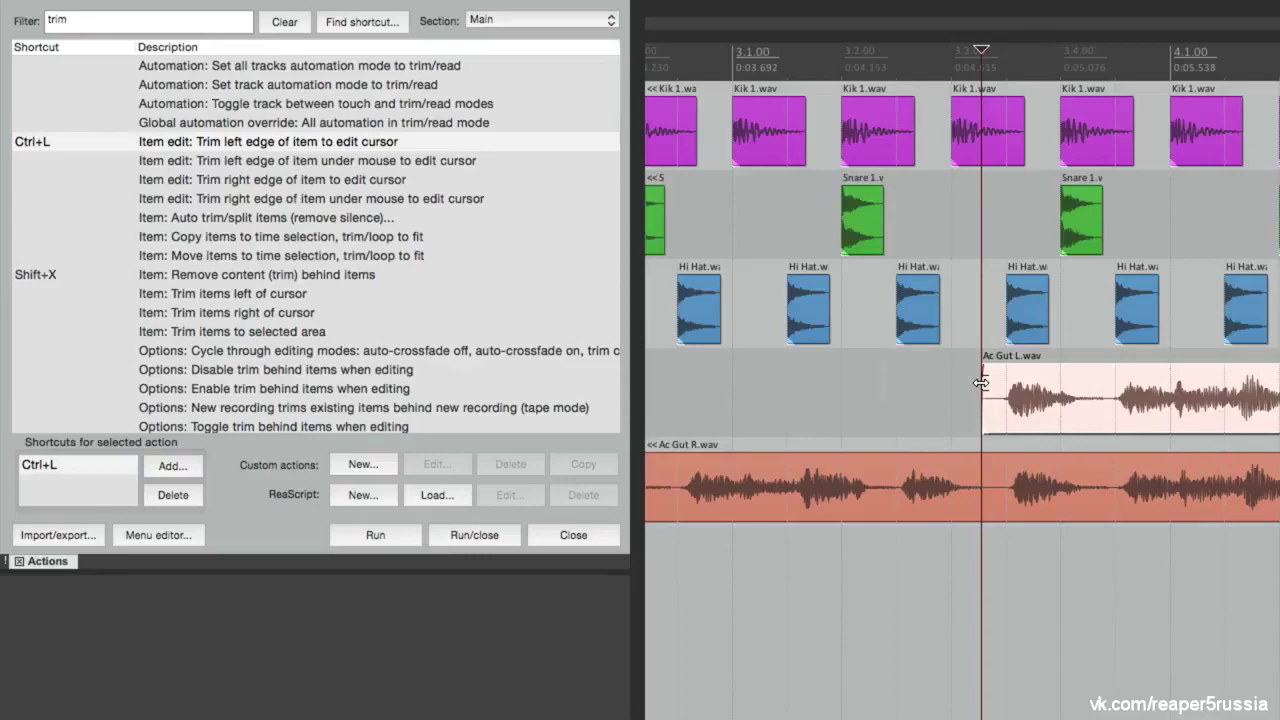
# Assign the shortcut Ctrl+R to the action Item edit: Trim right edge of item to edit cursor
pyautogui.hscroll(4, 960, 390)
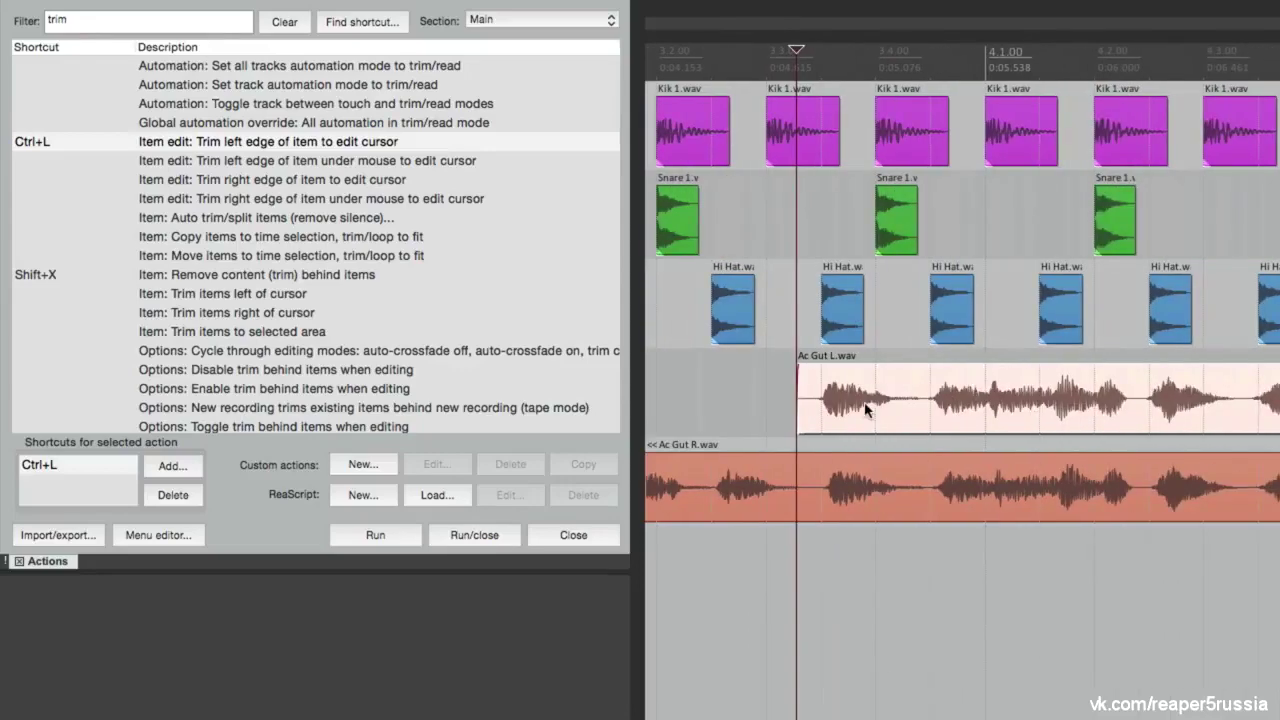
pyautogui.click(336, 180)
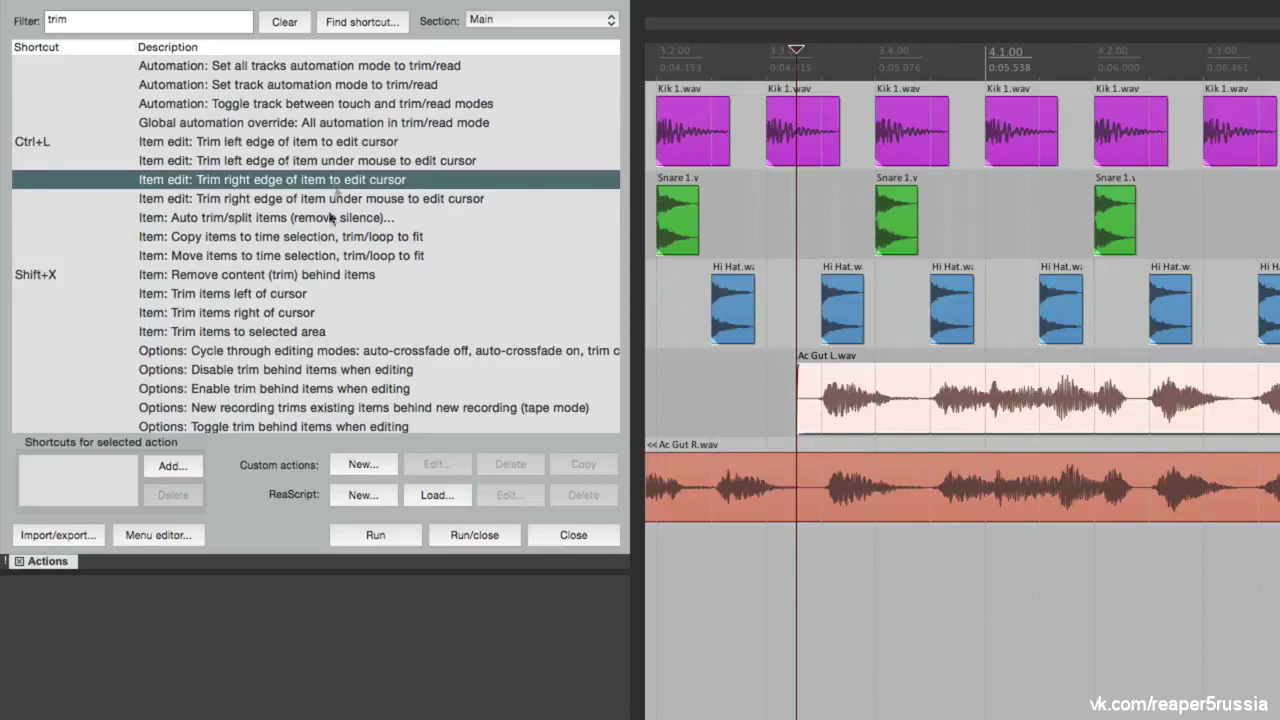
pyautogui.click(173, 467)
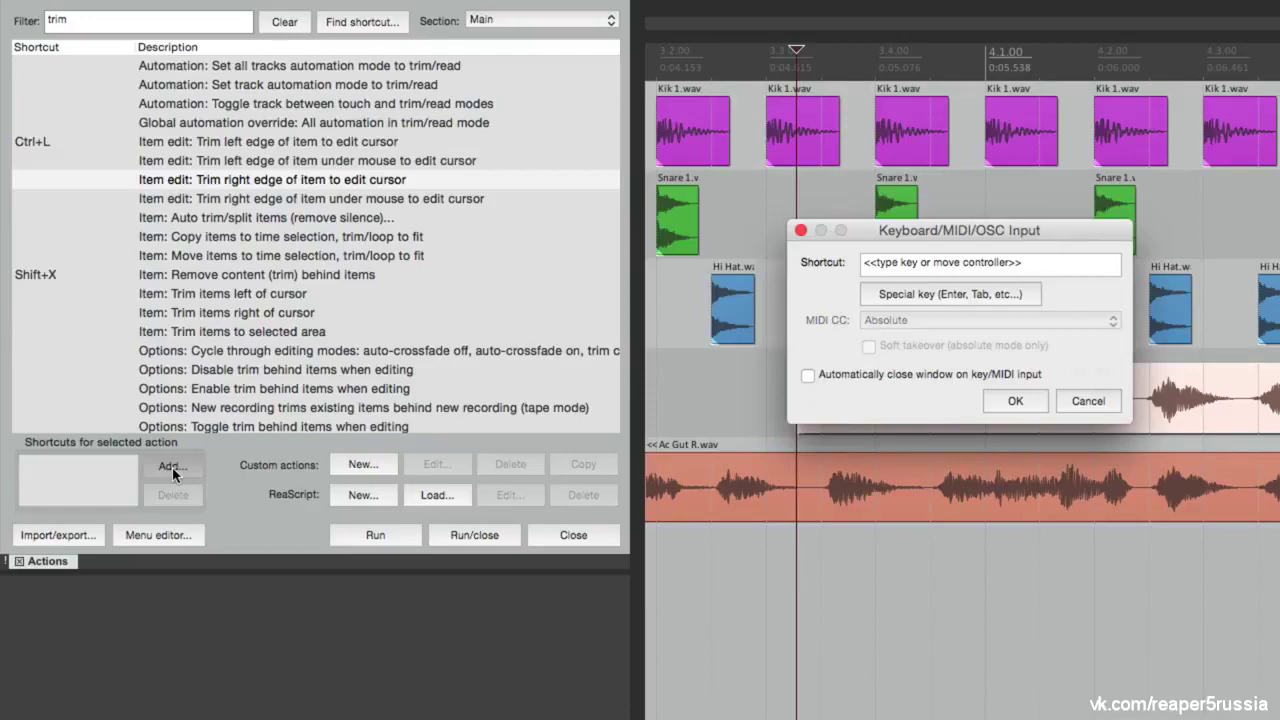
pyautogui.hotkey('ctrl', 'r')
pyautogui.press('Return')
# Try the right-edge trim shortcut on Ac Gut L.wav midway between 3.4.00 and 4.1.00, and undo both edge trims
pyautogui.click(929, 398)
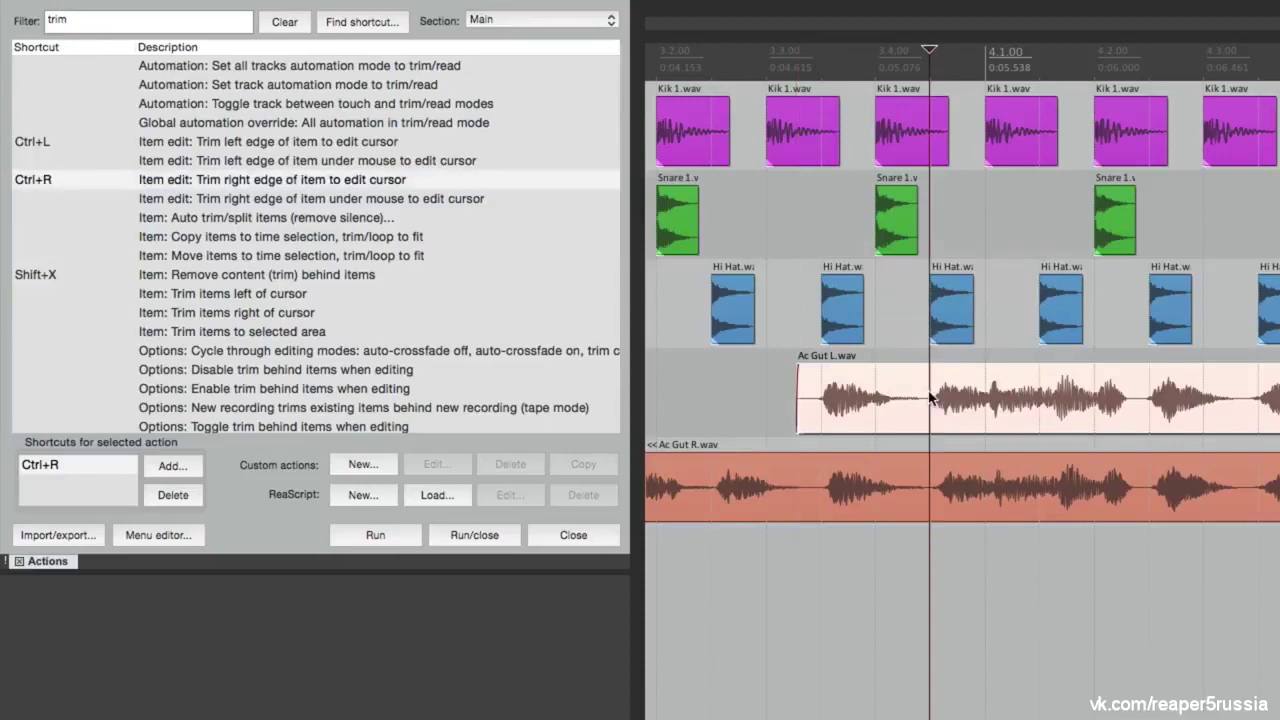
pyautogui.hotkey('ctrl', 'r')
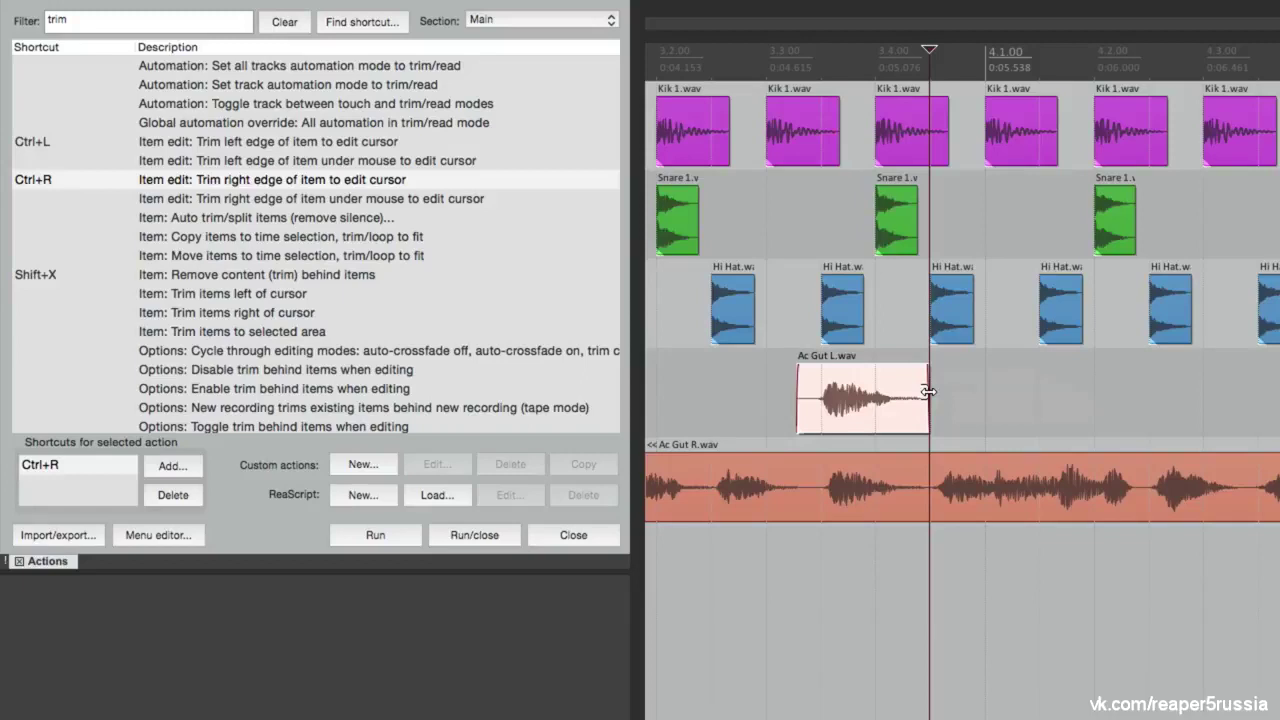
pyautogui.hotkey('ctrl', 'z')
pyautogui.hotkey('ctrl', 'z')
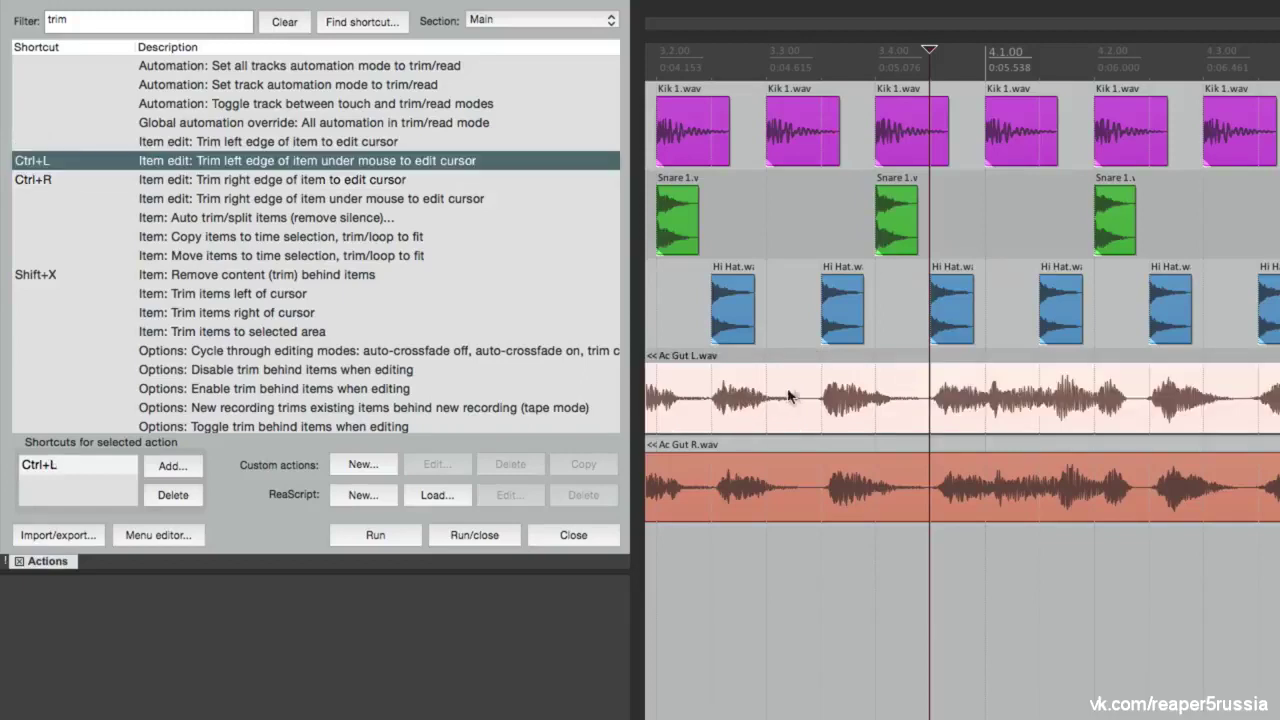
pyautogui.hotkey('ctrl', 'z')
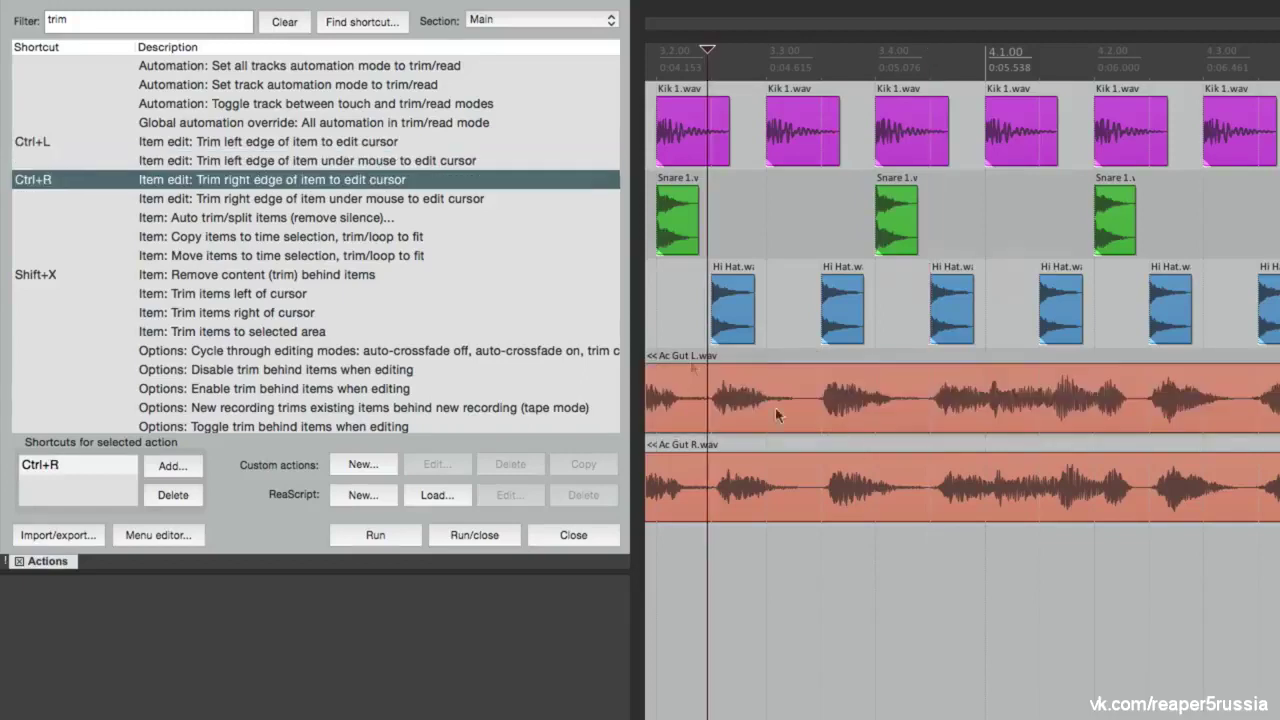
# Remove the Ctrl+L and Ctrl+R shortcuts from the left-edge and right-edge trim to edit cursor actions
pyautogui.click(237, 148)
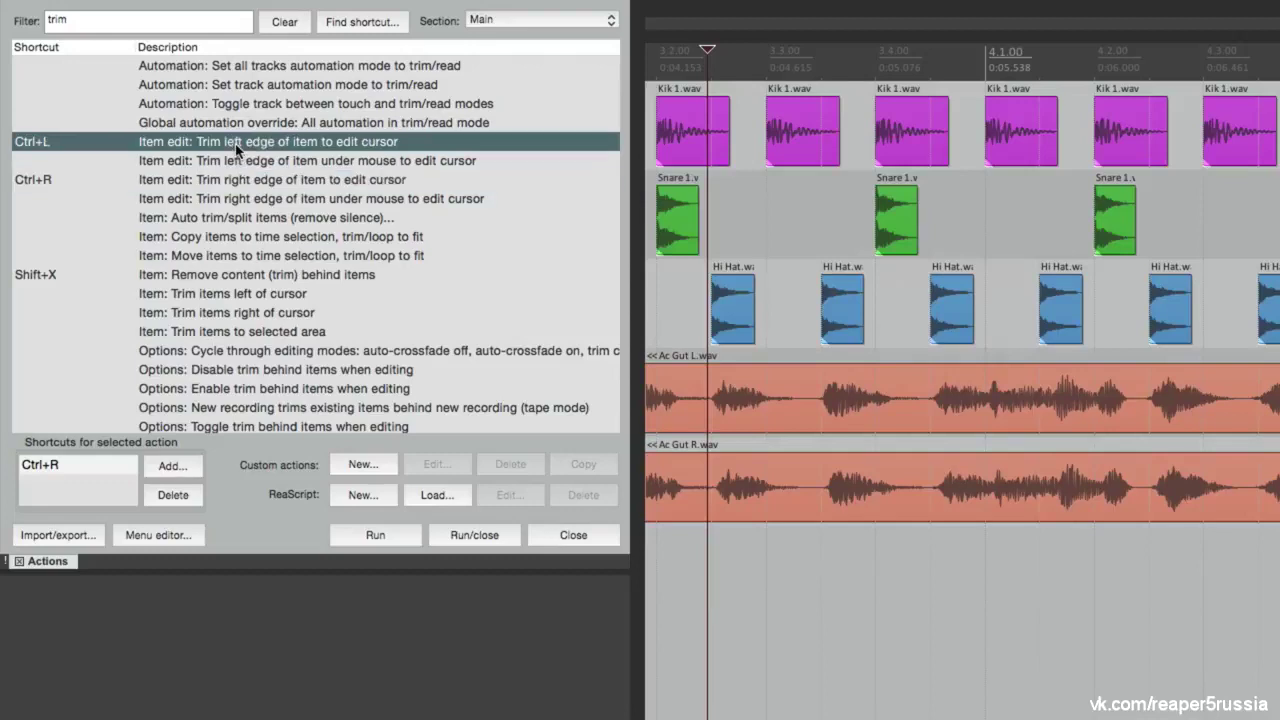
pyautogui.click(176, 497)
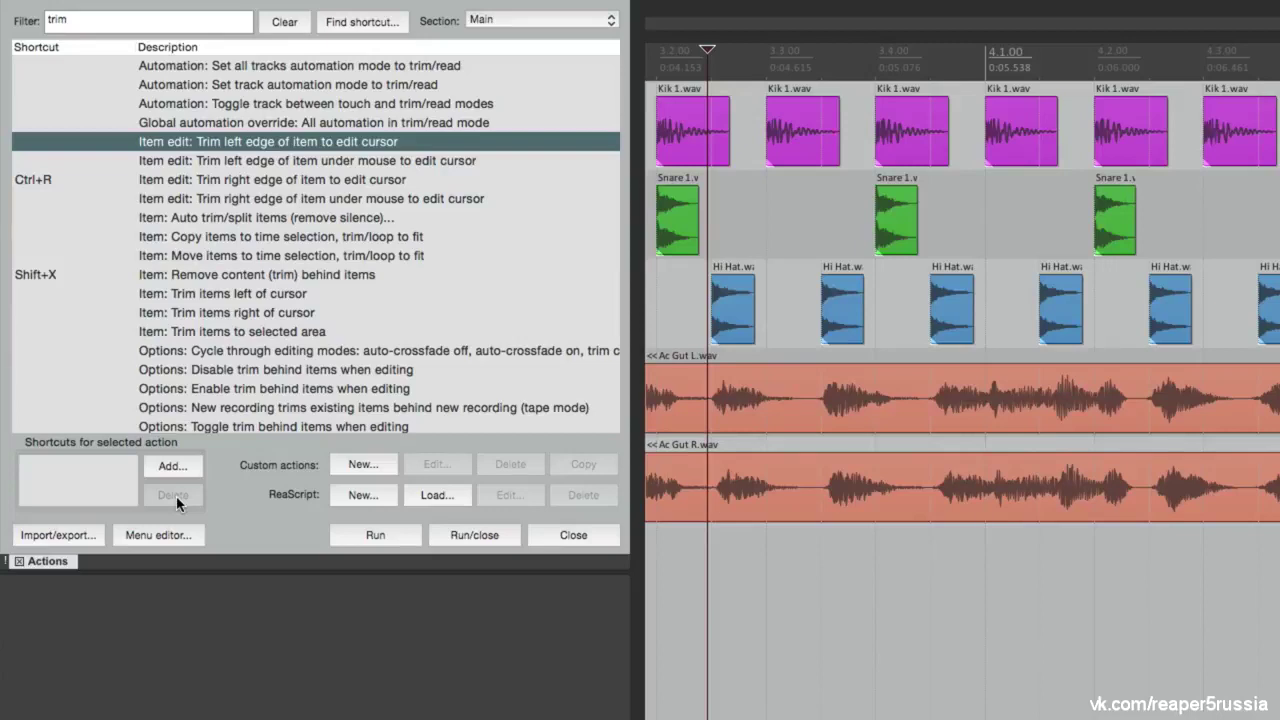
pyautogui.click(150, 181)
pyautogui.click(173, 497)
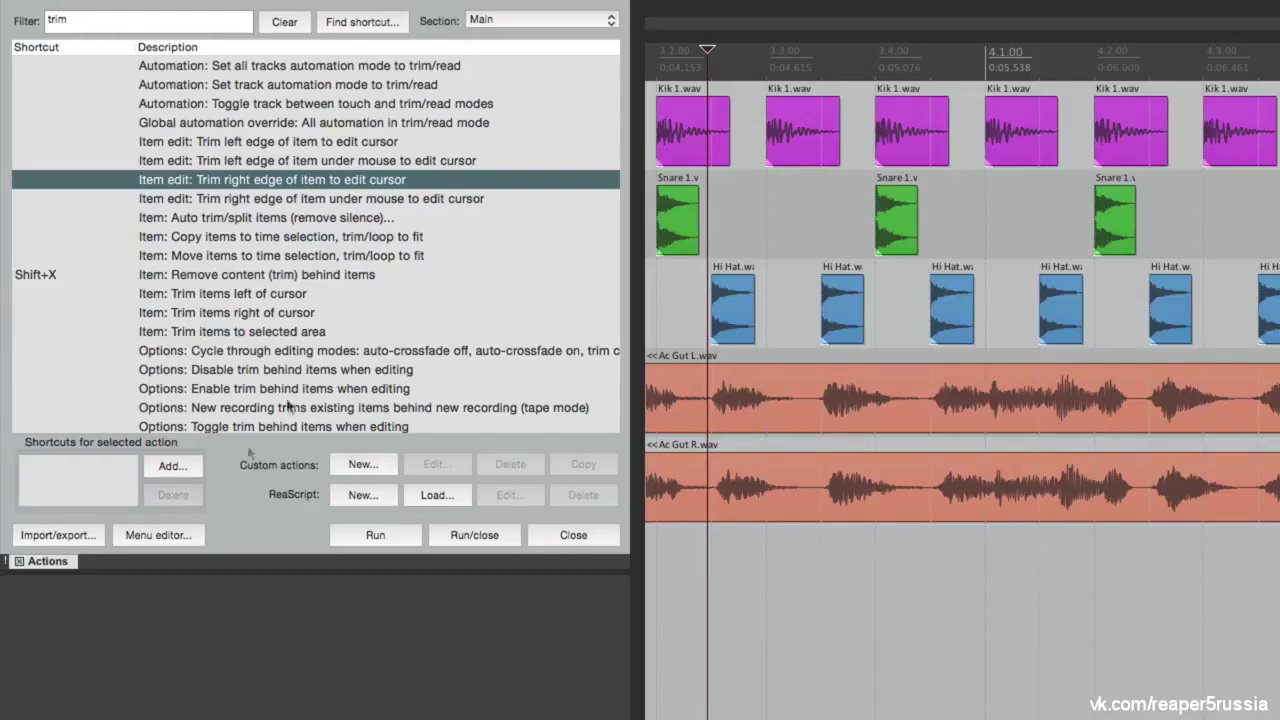
# Filter the action list by "item volume" and check the Nudge items volume +1dB and -1dB actions
pyautogui.doubleClick(199, 21)
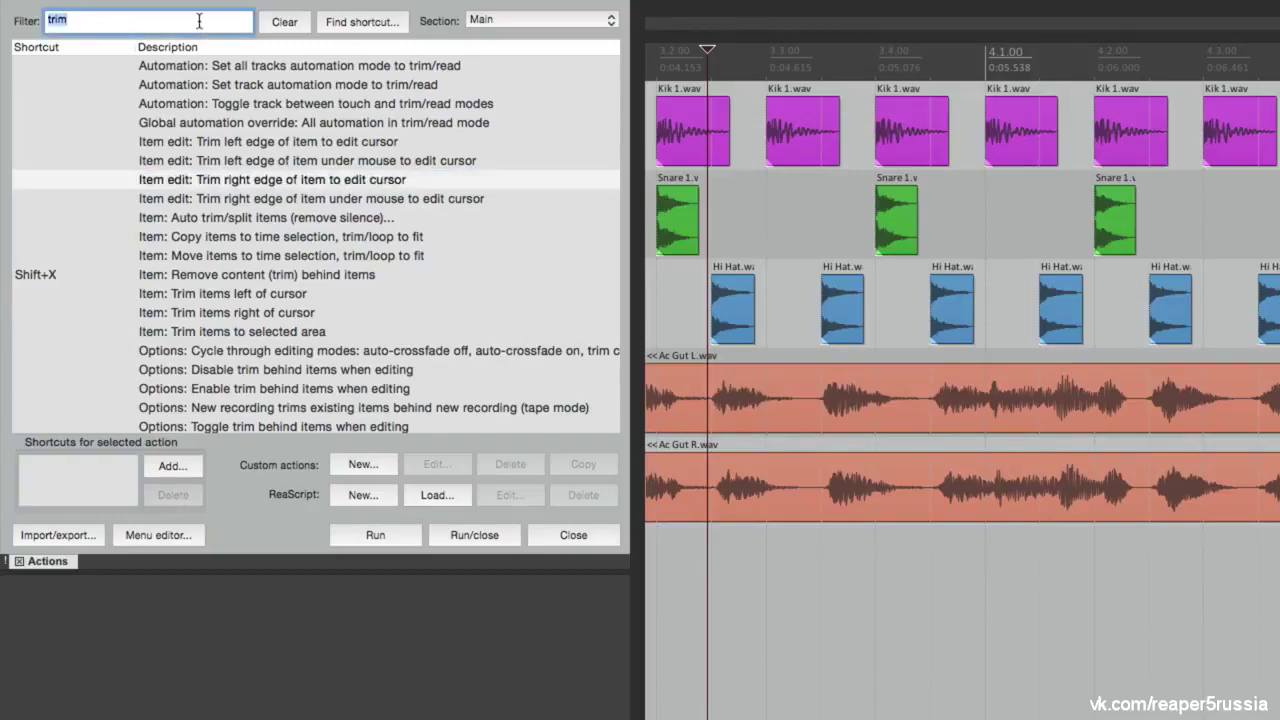
pyautogui.write('item ')
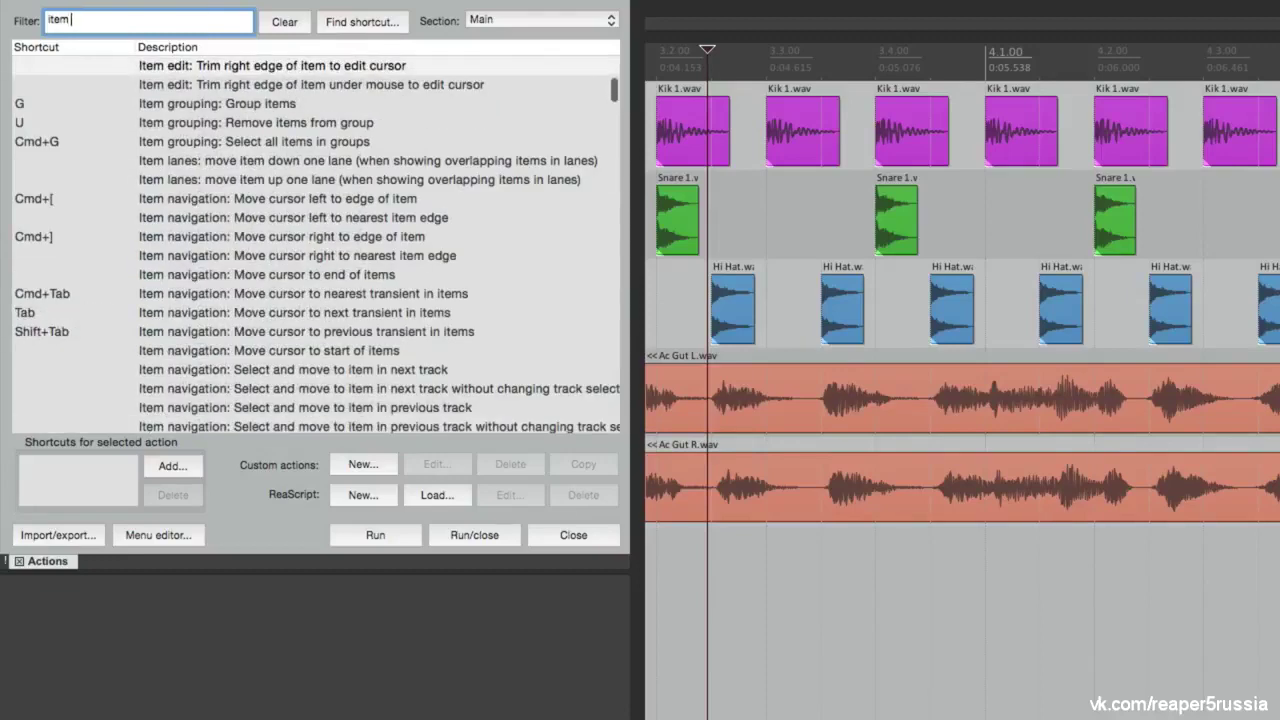
pyautogui.write('volume')
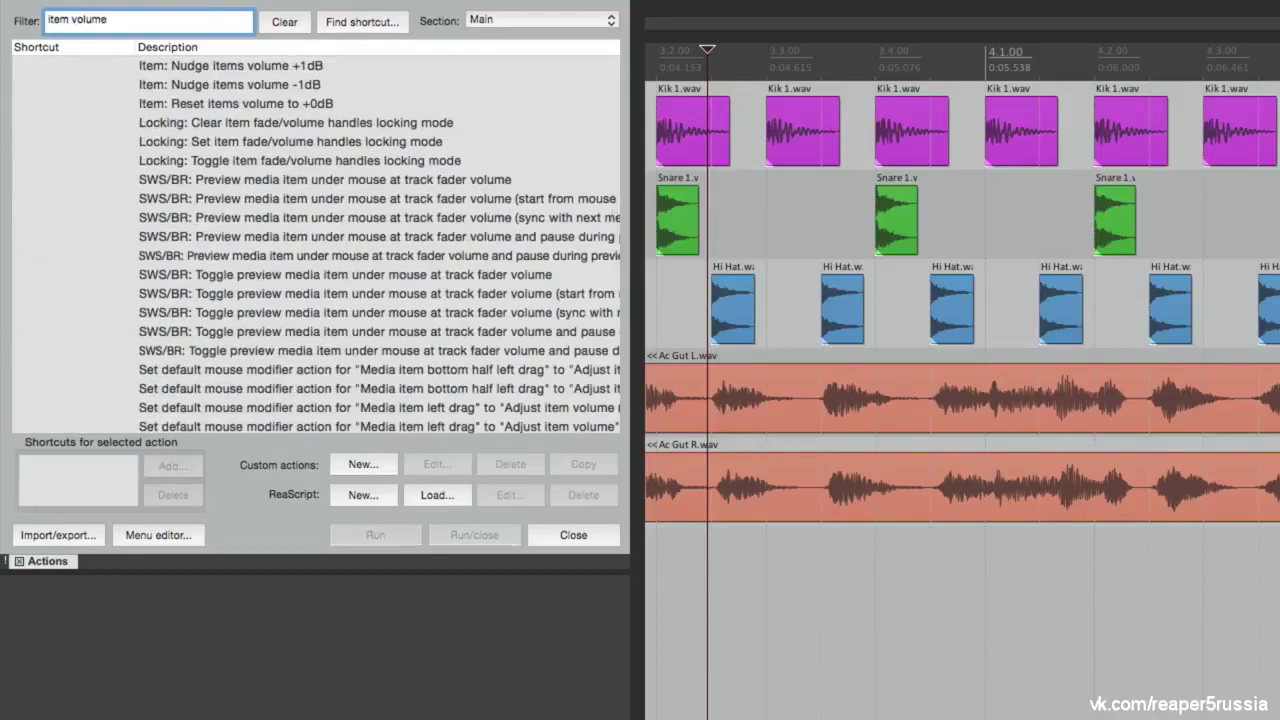
pyautogui.click(197, 72)
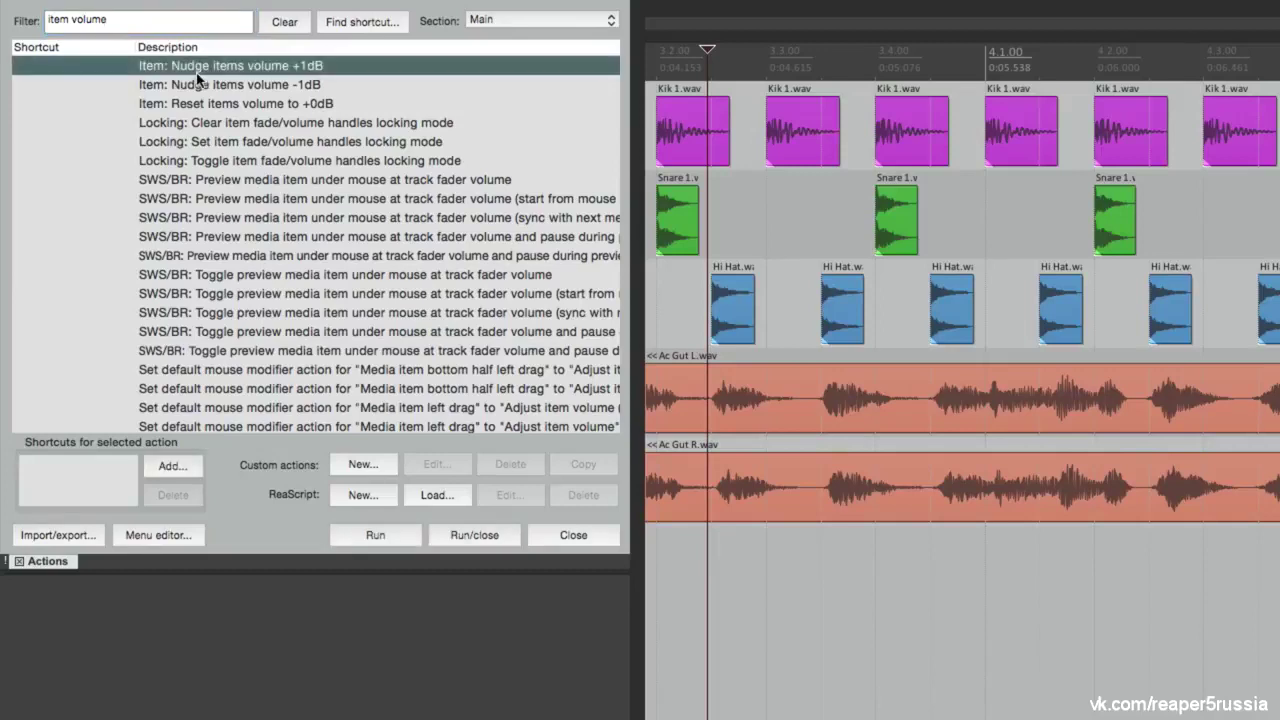
pyautogui.click(210, 89)
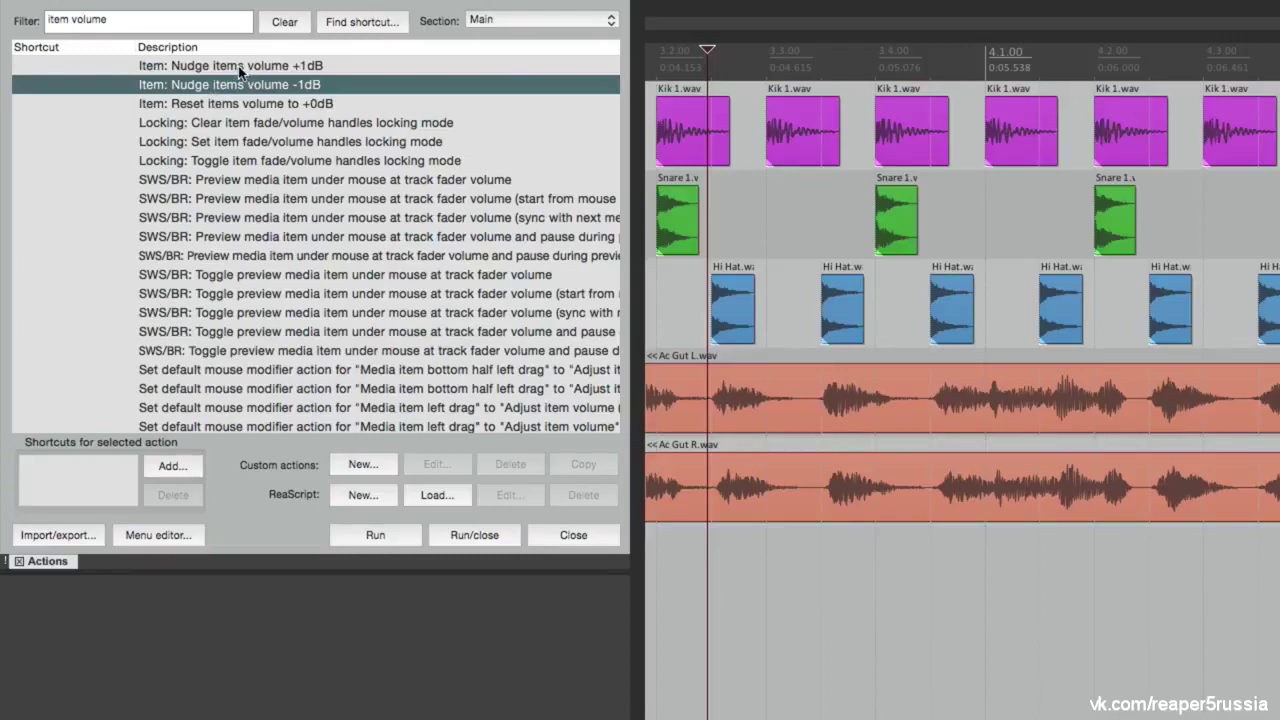
# Assign the shortcut Ctrl+U to the action Item: Nudge items volume +1dB
pyautogui.click(238, 67)
pyautogui.click(168, 474)
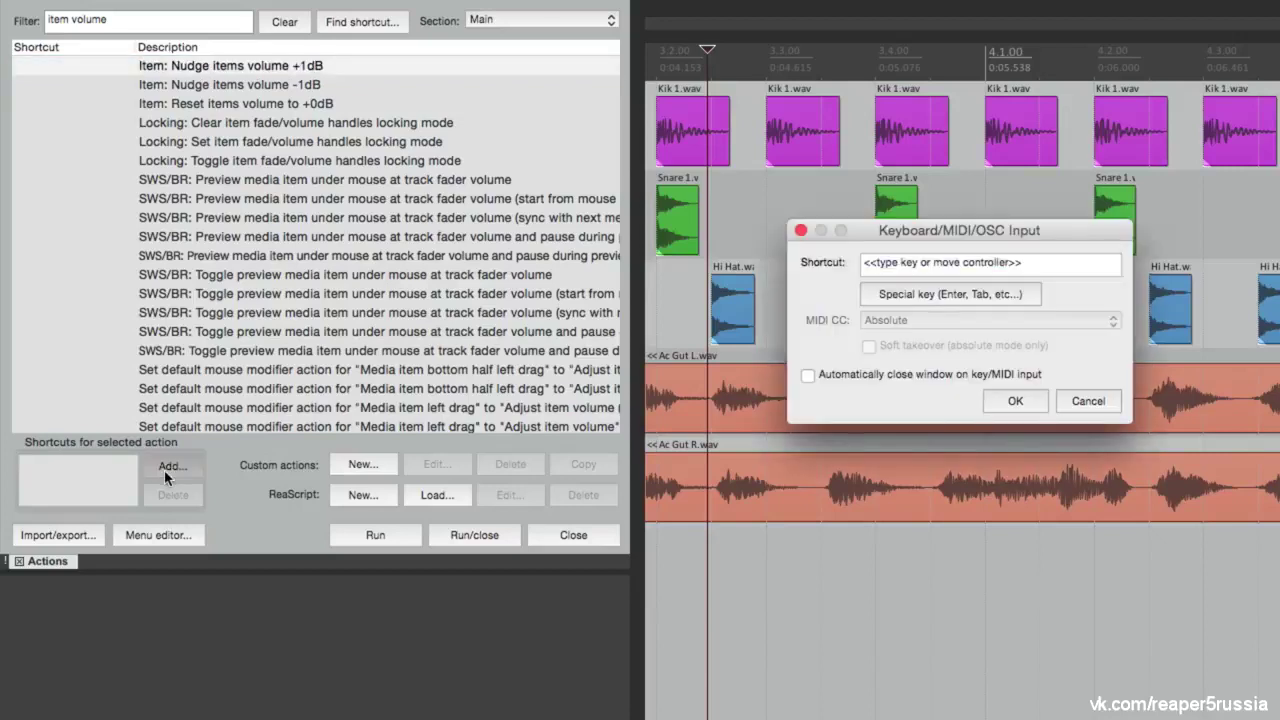
pyautogui.hotkey('ctrl', 'u')
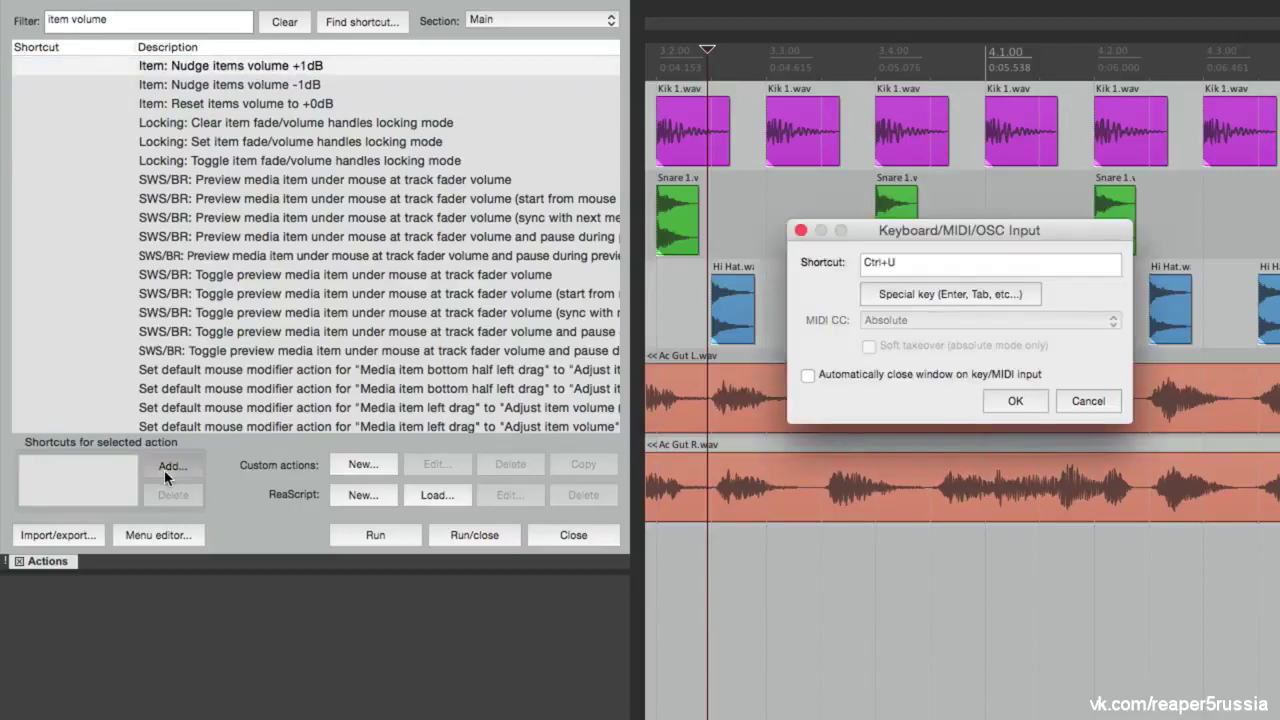
pyautogui.press('Return')
# Assign the shortcut Ctrl+D to the action Item: Nudge items volume -1dB
pyautogui.click(202, 88)
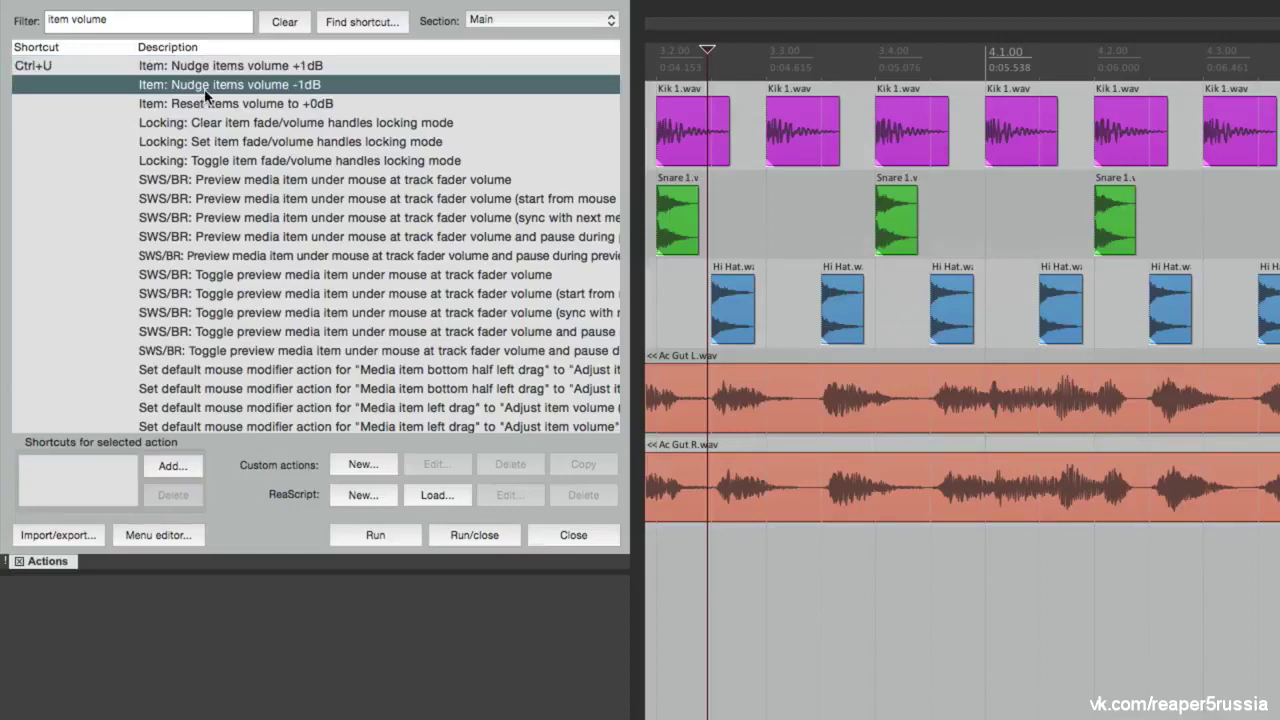
pyautogui.click(172, 466)
pyautogui.hotkey('ctrl', 'd')
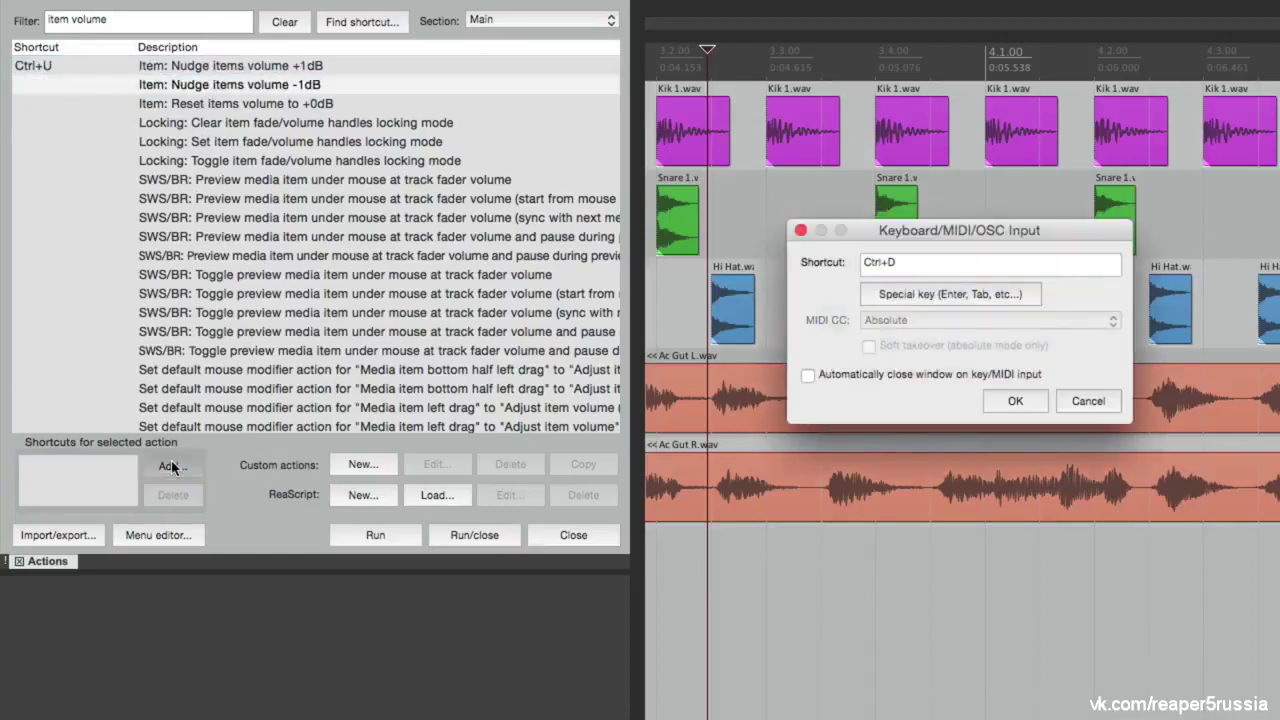
pyautogui.press('Return')
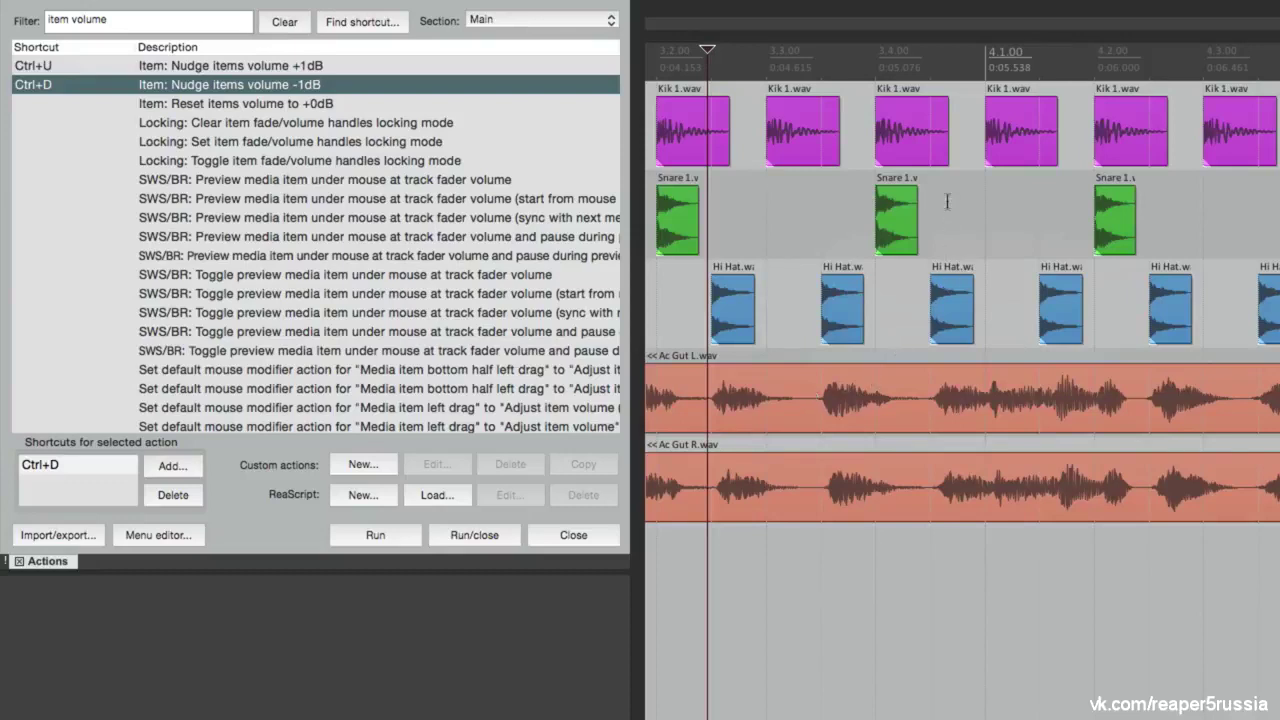
# Test the volume-down shortcut by lowering the Hi Hat item between 3.4.00 and 4.1.00 by 1 dB and Ac Gut L.wav by 5 dB
pyautogui.click(948, 317)
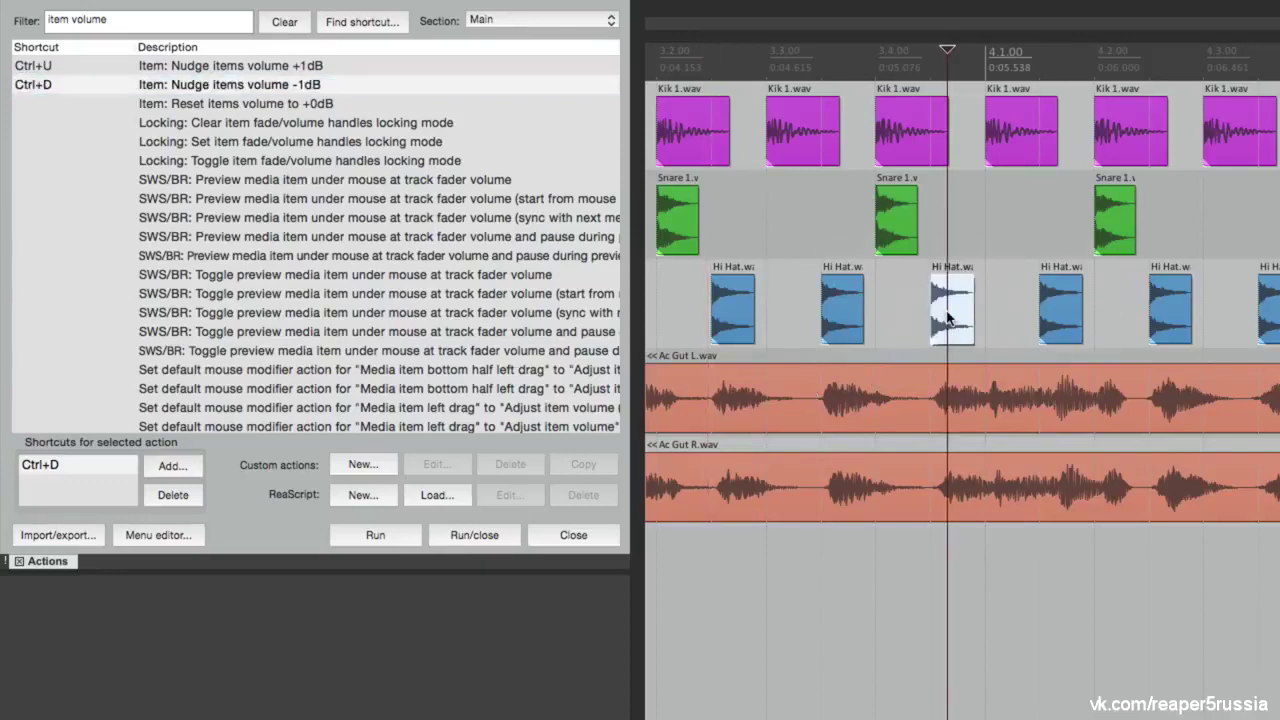
pyautogui.hotkey('ctrl', 'd')
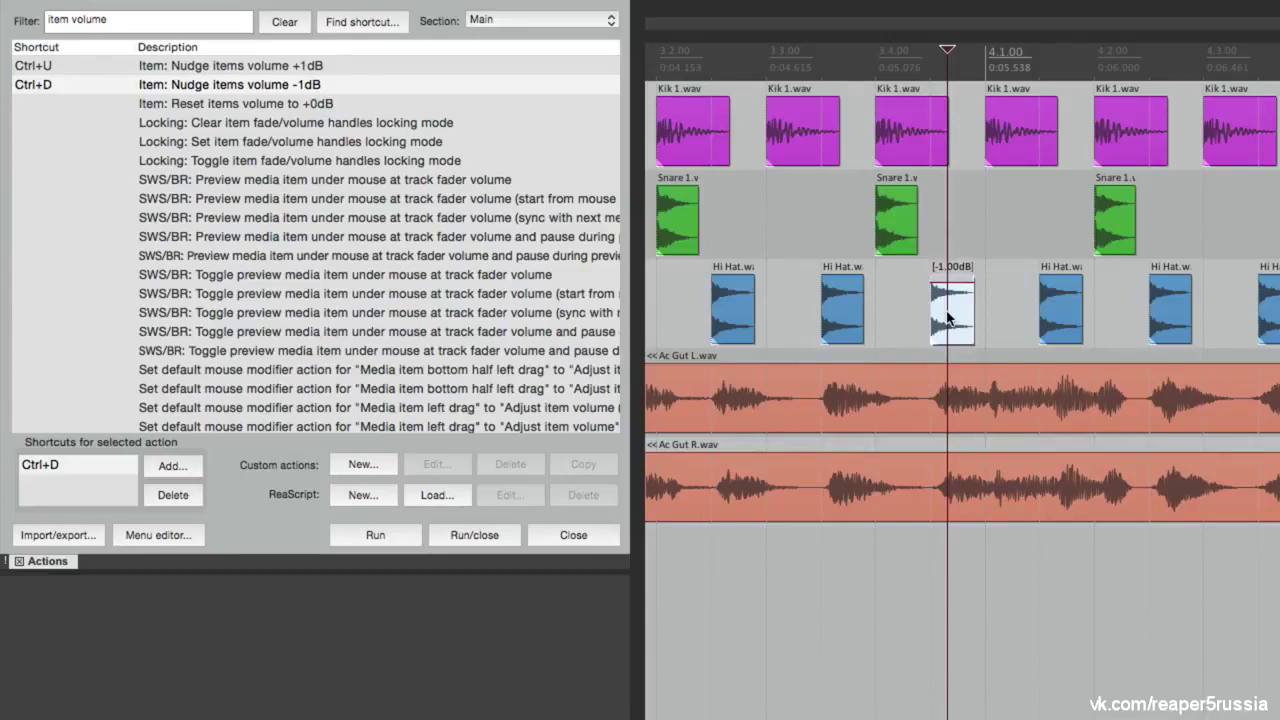
pyautogui.click(887, 395)
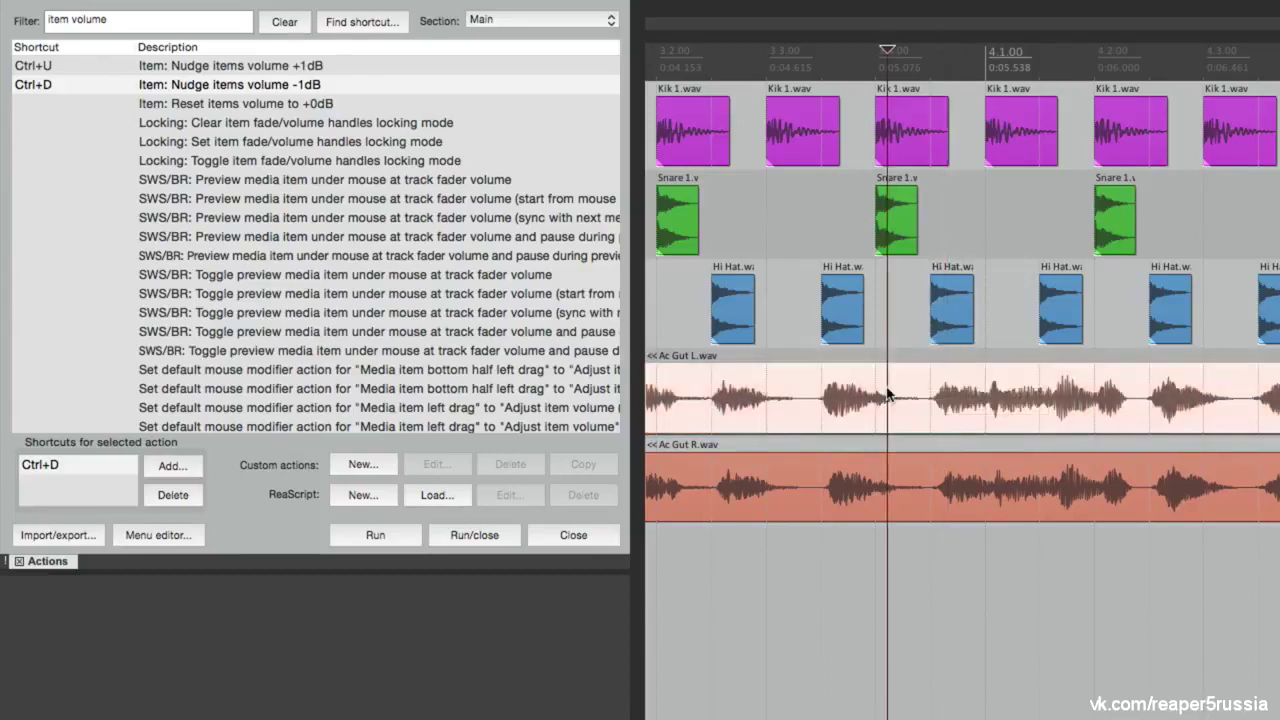
pyautogui.hotkey('ctrl', 'd')
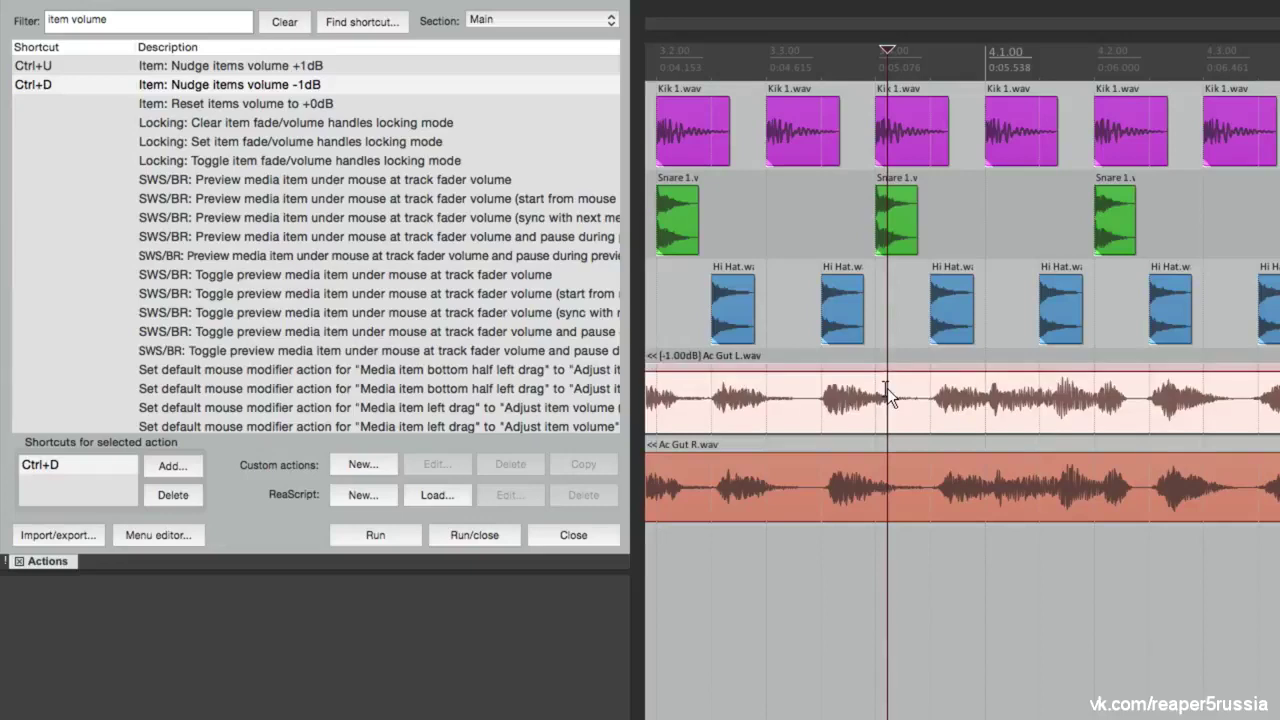
pyautogui.hotkey('ctrl', 'd')
pyautogui.hotkey('ctrl', 'd')
pyautogui.hotkey('ctrl', 'd')
pyautogui.hotkey('ctrl', 'd')
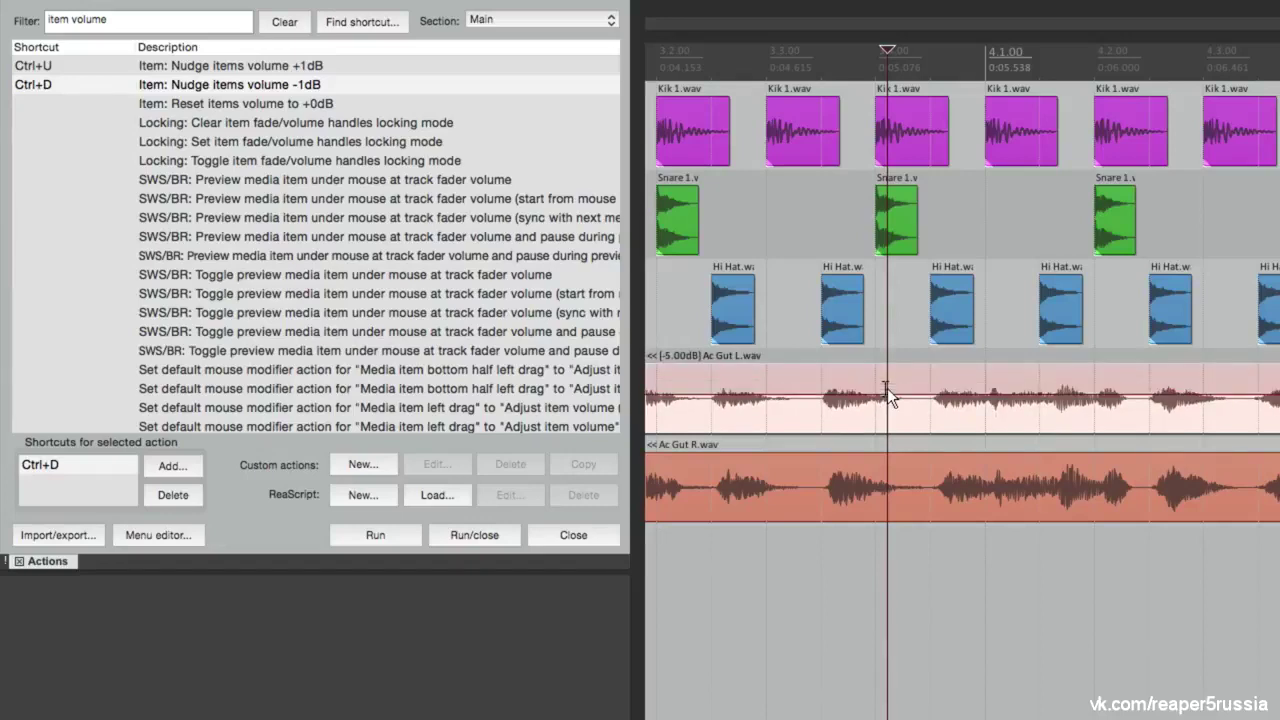
# Nudge Ac Gut L.wav up to -1 dB, down to -4 dB, and back up to its original volume with the new shortcuts
pyautogui.hotkey('ctrl', 'u')
pyautogui.hotkey('ctrl', 'u')
pyautogui.hotkey('ctrl', 'u')
pyautogui.hotkey('ctrl', 'u')
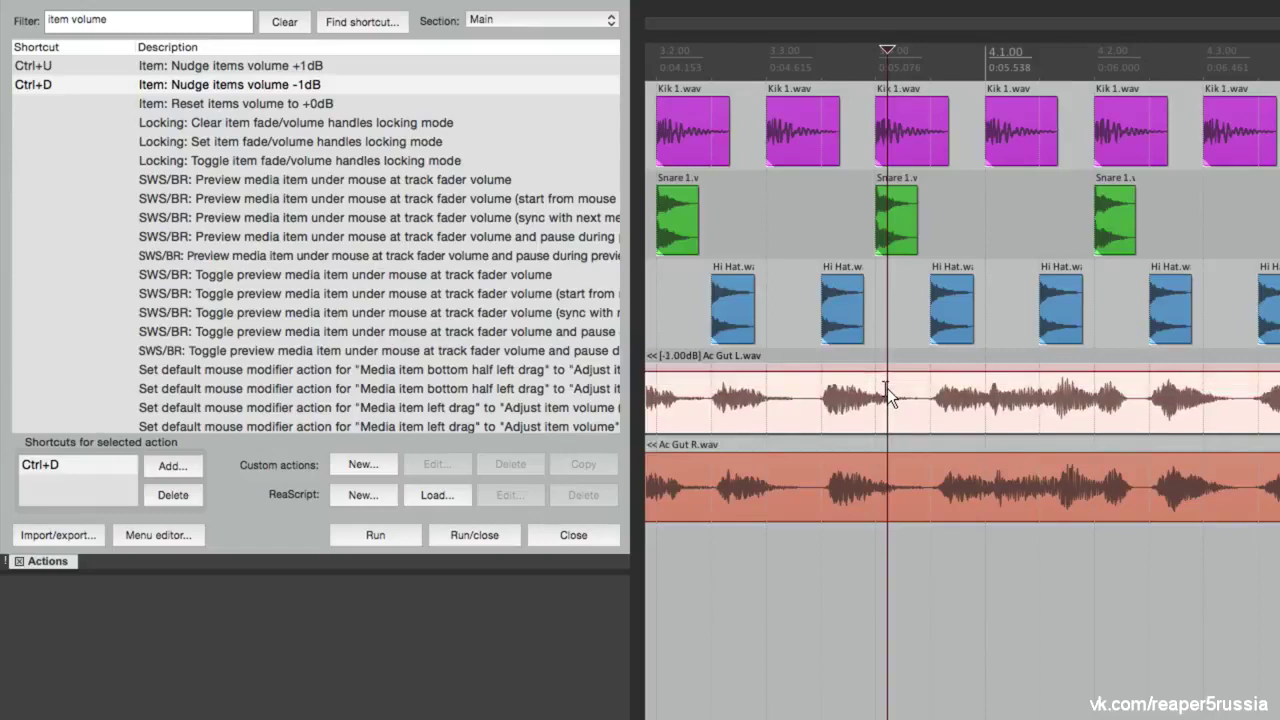
pyautogui.hotkey('ctrl', 'd')
pyautogui.hotkey('ctrl', 'd')
pyautogui.hotkey('ctrl', 'd')
pyautogui.hotkey('ctrl', 'd')
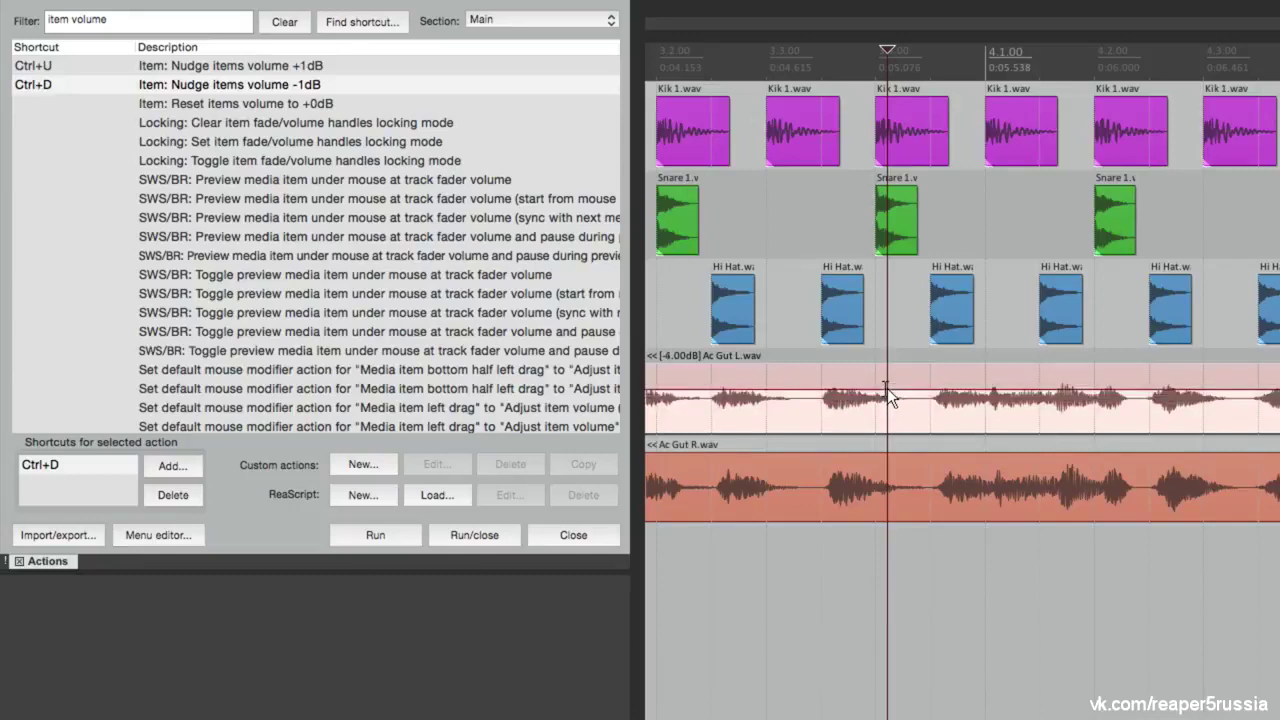
pyautogui.hotkey('ctrl', 'u')
pyautogui.hotkey('ctrl', 'u')
pyautogui.hotkey('ctrl', 'u')
pyautogui.hotkey('ctrl', 'u')
pyautogui.hotkey('ctrl', 'u')
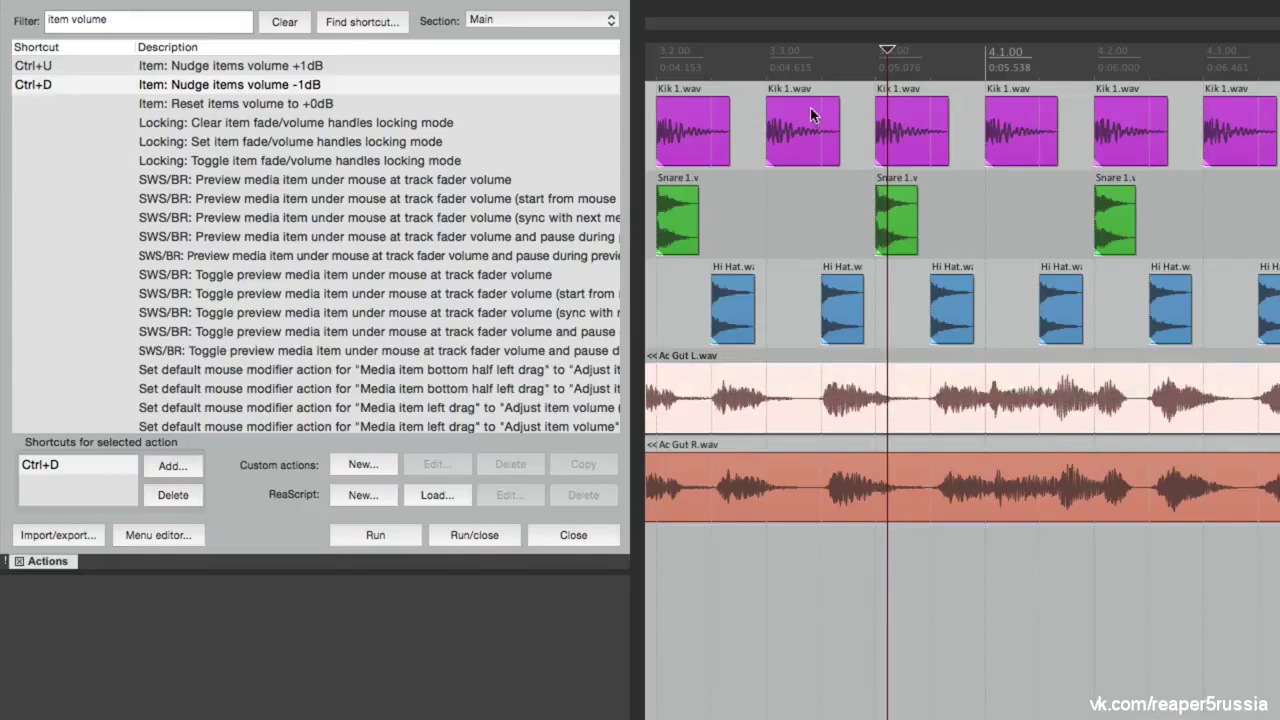
# Nudge the Kik 1.wav item at 3.3.00 down by 5 dB and back up to its original volume
pyautogui.click(811, 115)
pyautogui.hotkey('ctrl', 'd')
pyautogui.hotkey('ctrl', 'd')
pyautogui.hotkey('ctrl', 'd')
pyautogui.hotkey('ctrl', 'd')
pyautogui.hotkey('ctrl', 'd')
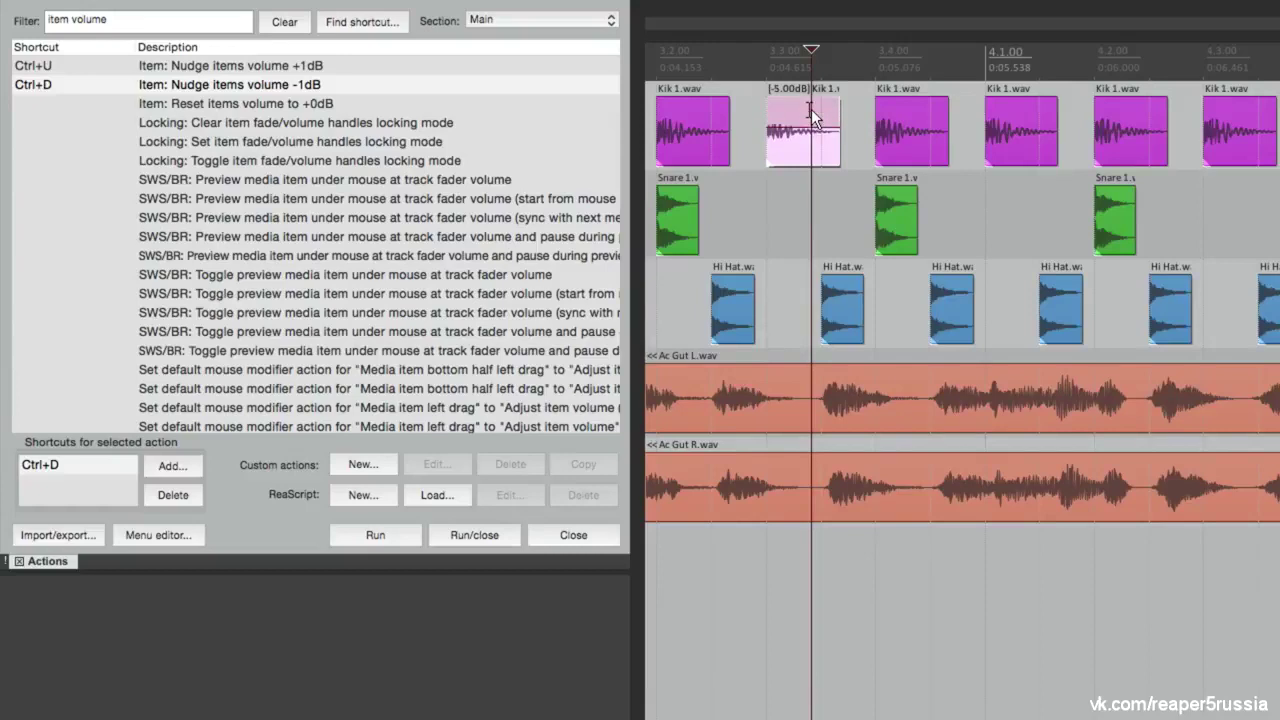
pyautogui.hotkey('ctrl', 'u')
pyautogui.hotkey('ctrl', 'u')
pyautogui.hotkey('ctrl', 'u')
pyautogui.hotkey('ctrl', 'u')
pyautogui.hotkey('ctrl', 'u')
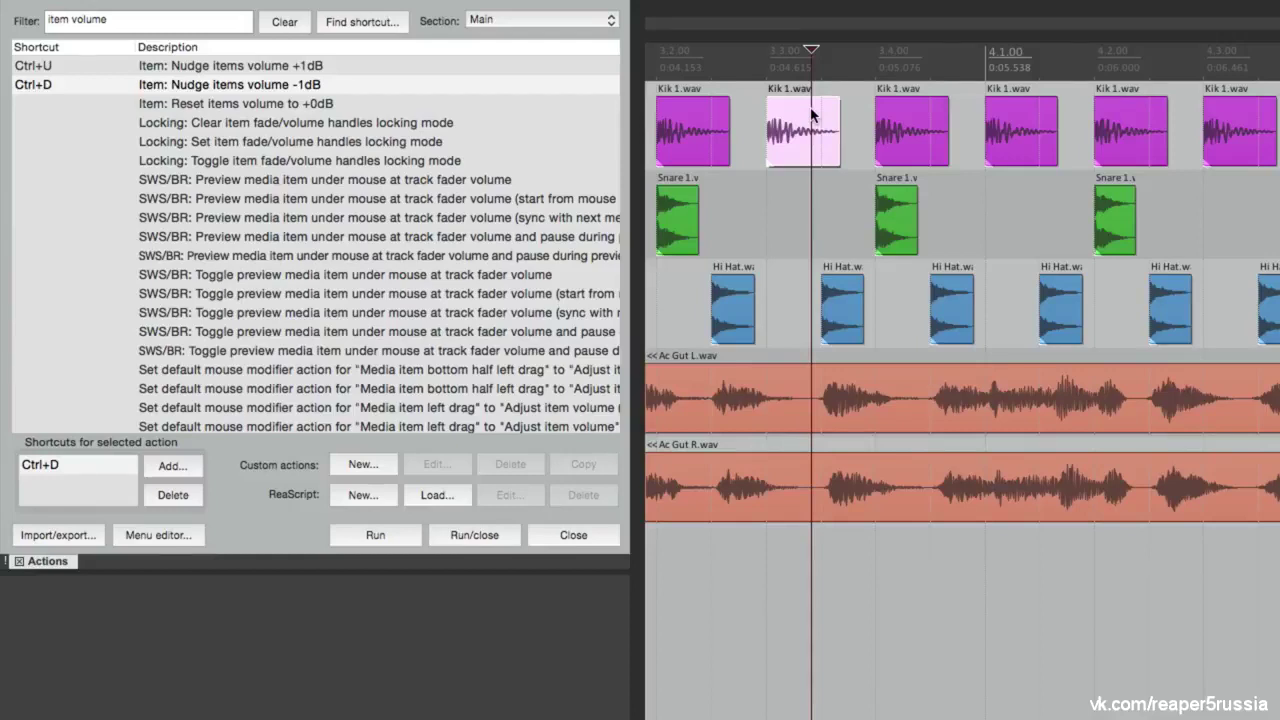
# Clear the action filter, browse all actions sorted by shortcut, and sort the list by description in descending order
pyautogui.click(280, 22)
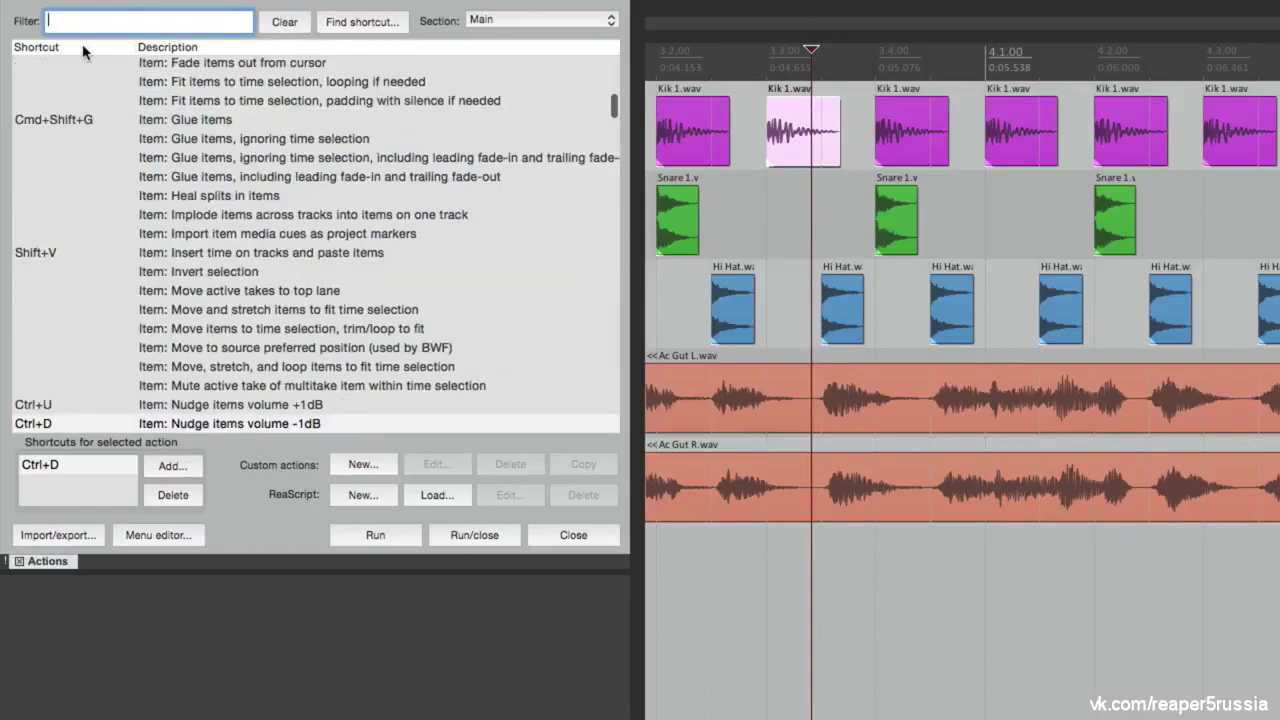
pyautogui.click(84, 50)
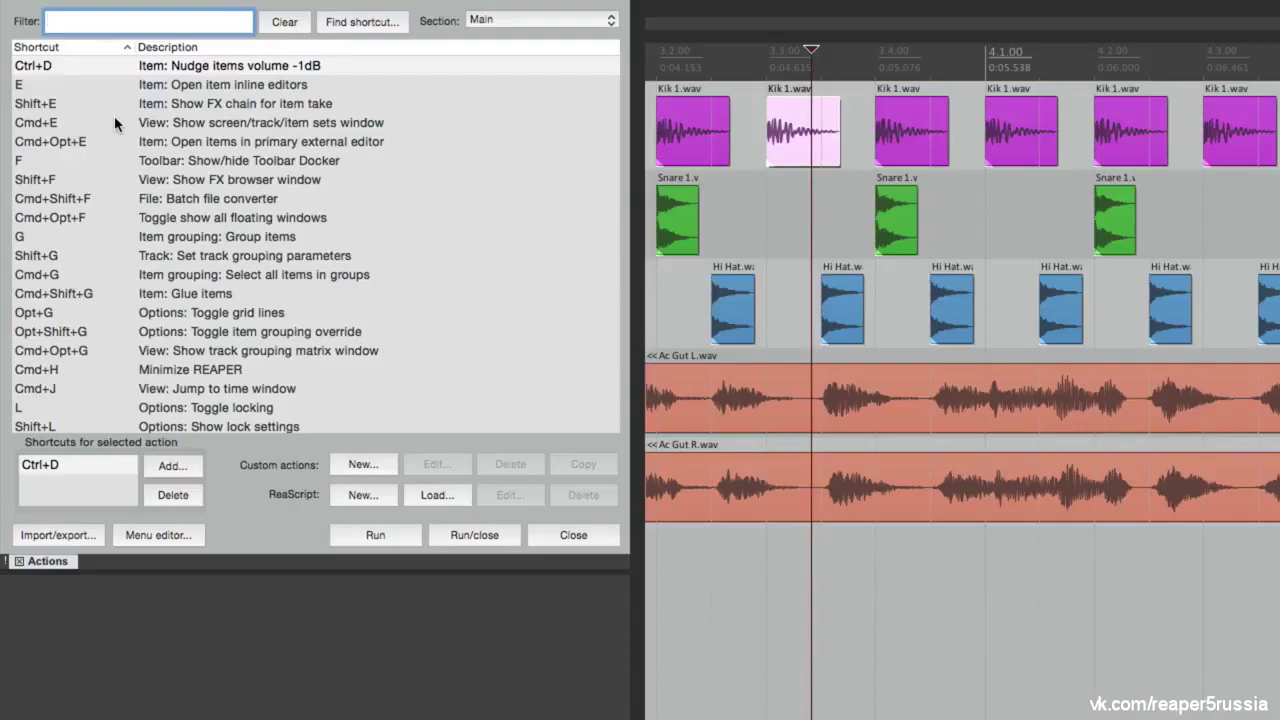
pyautogui.scroll(-6, 114, 138)
pyautogui.scroll(-15, 114, 146)
pyautogui.scroll(-15, 114, 146)
pyautogui.scroll(15, 114, 146)
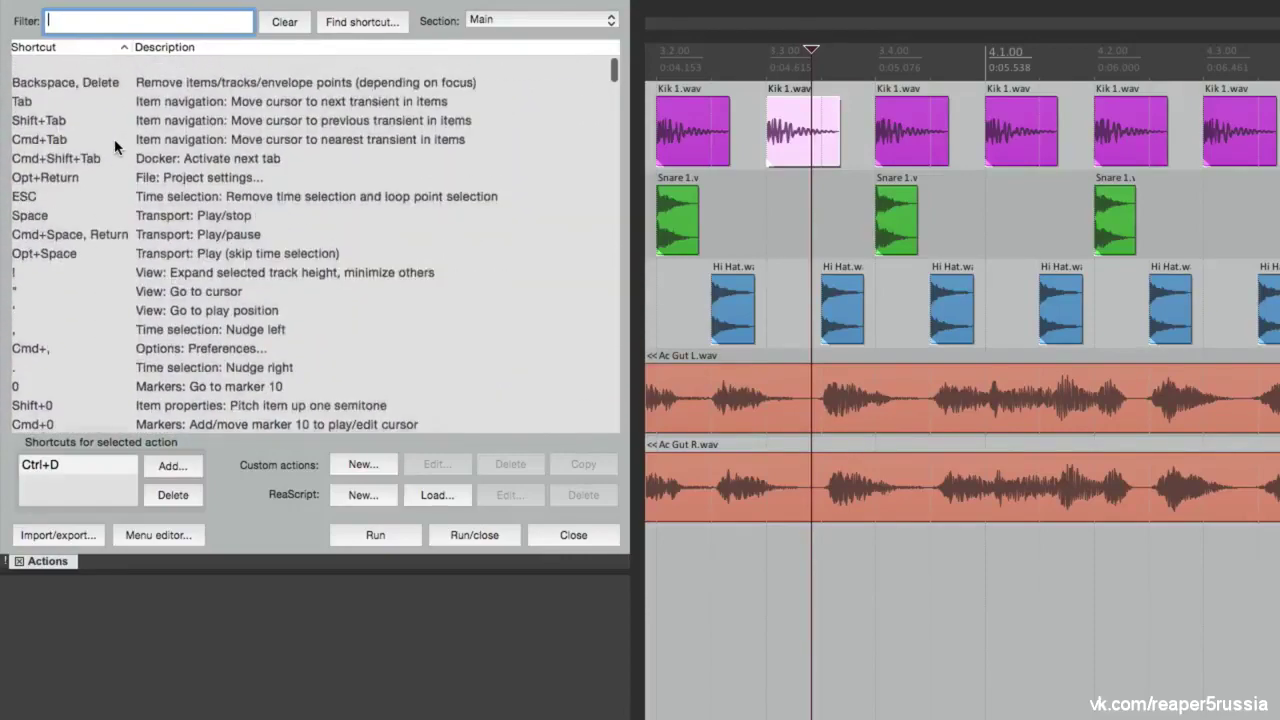
pyautogui.click(246, 48)
pyautogui.click(246, 48)
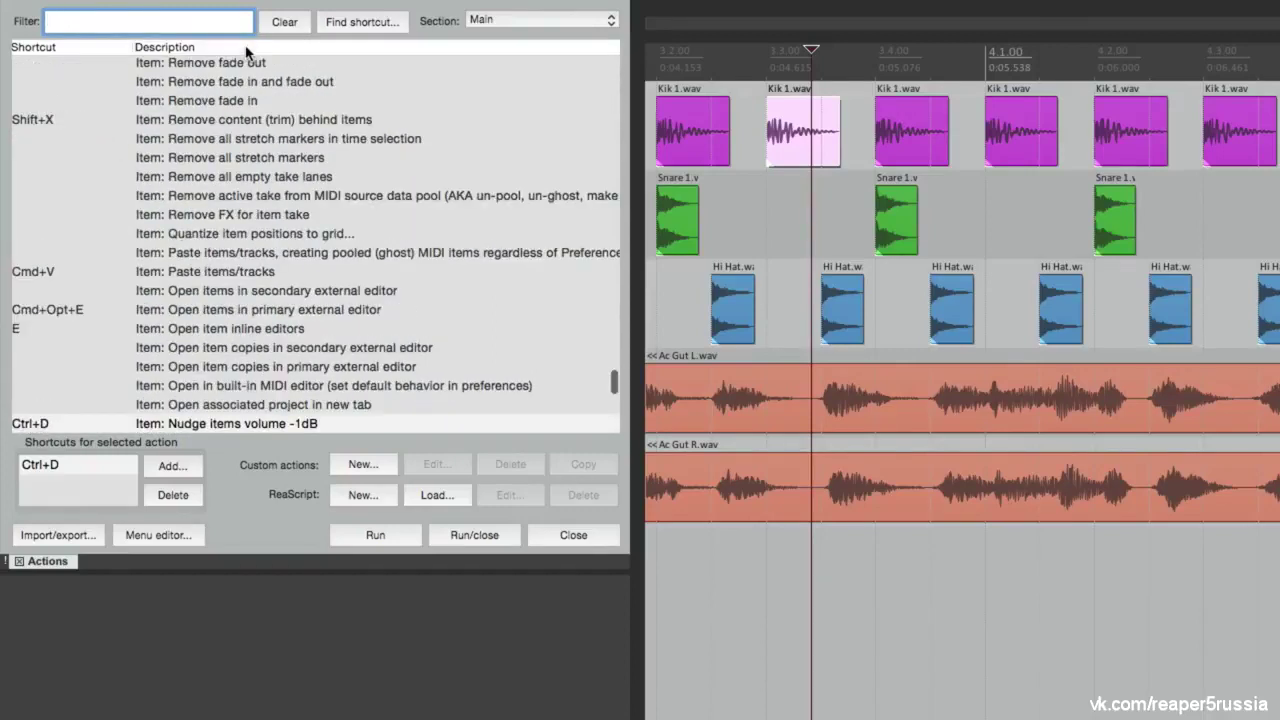
# Find the action bound to the V shortcut and select it in the action list
pyautogui.click(356, 29)
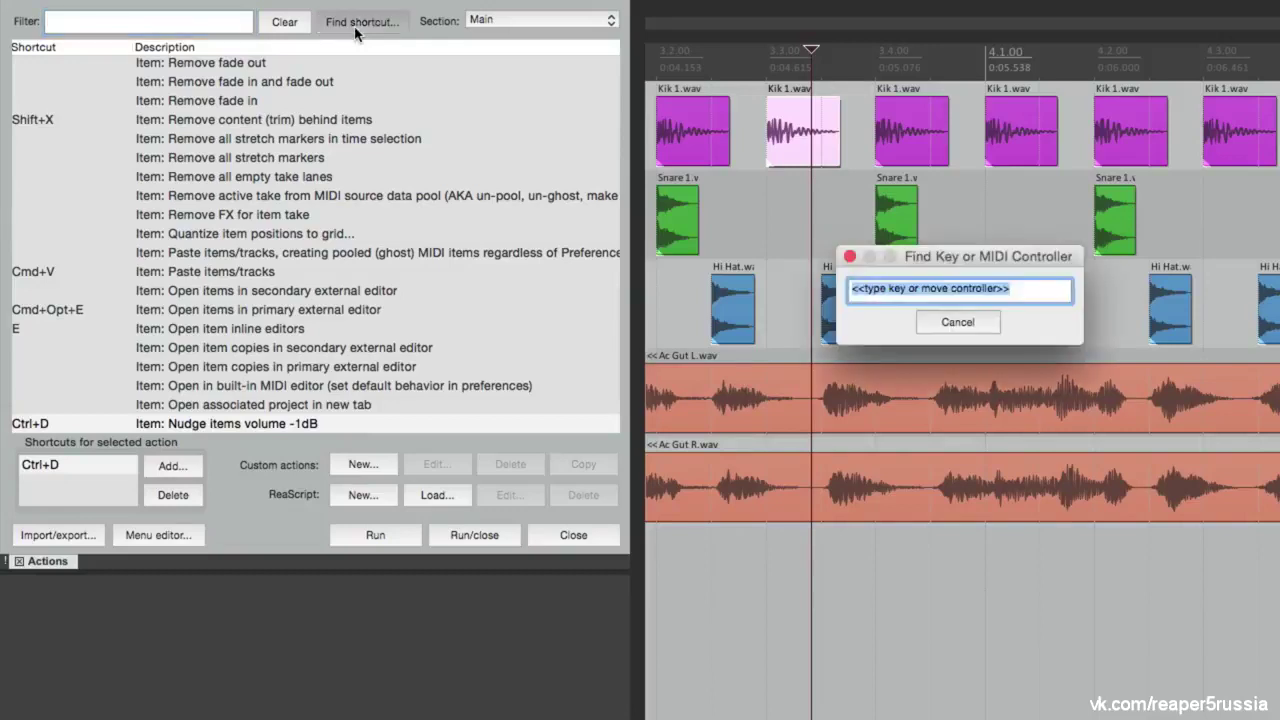
pyautogui.press('v')
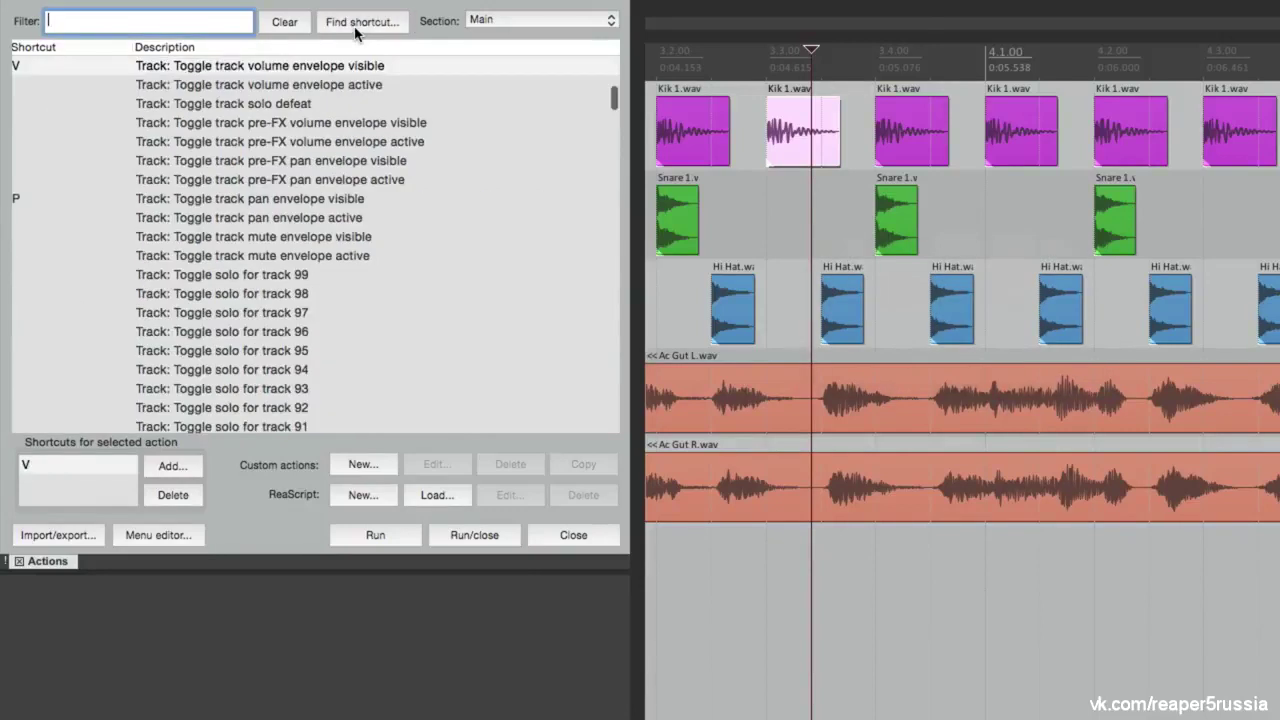
pyautogui.click(288, 70)
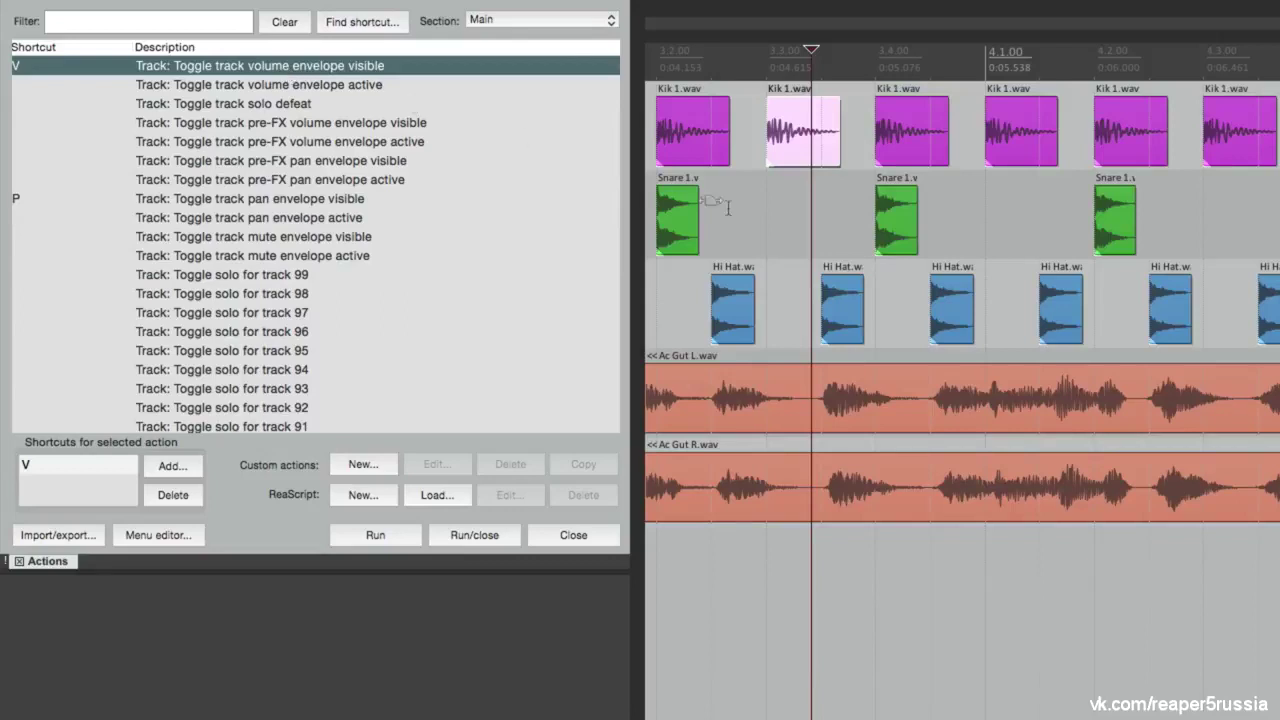
# Test the V shortcut by showing and hiding the volume envelope of the Hi Hat track
pyautogui.click(790, 300)
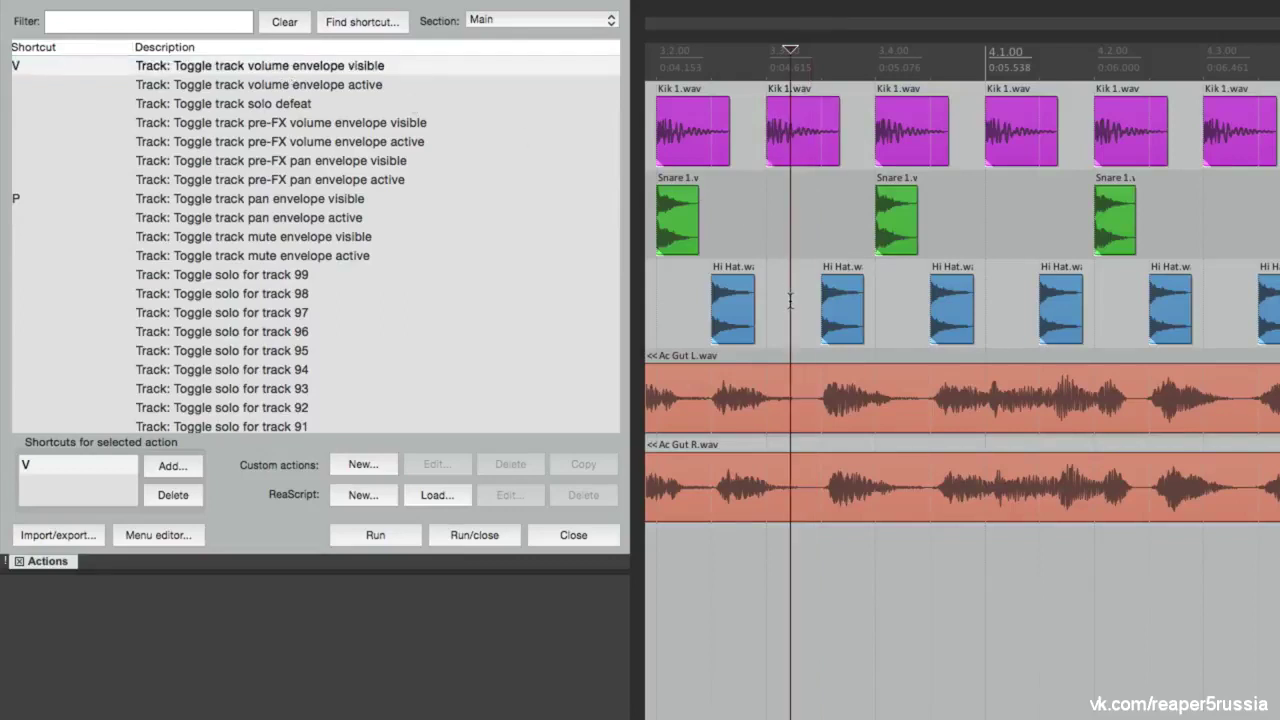
pyautogui.press('v')
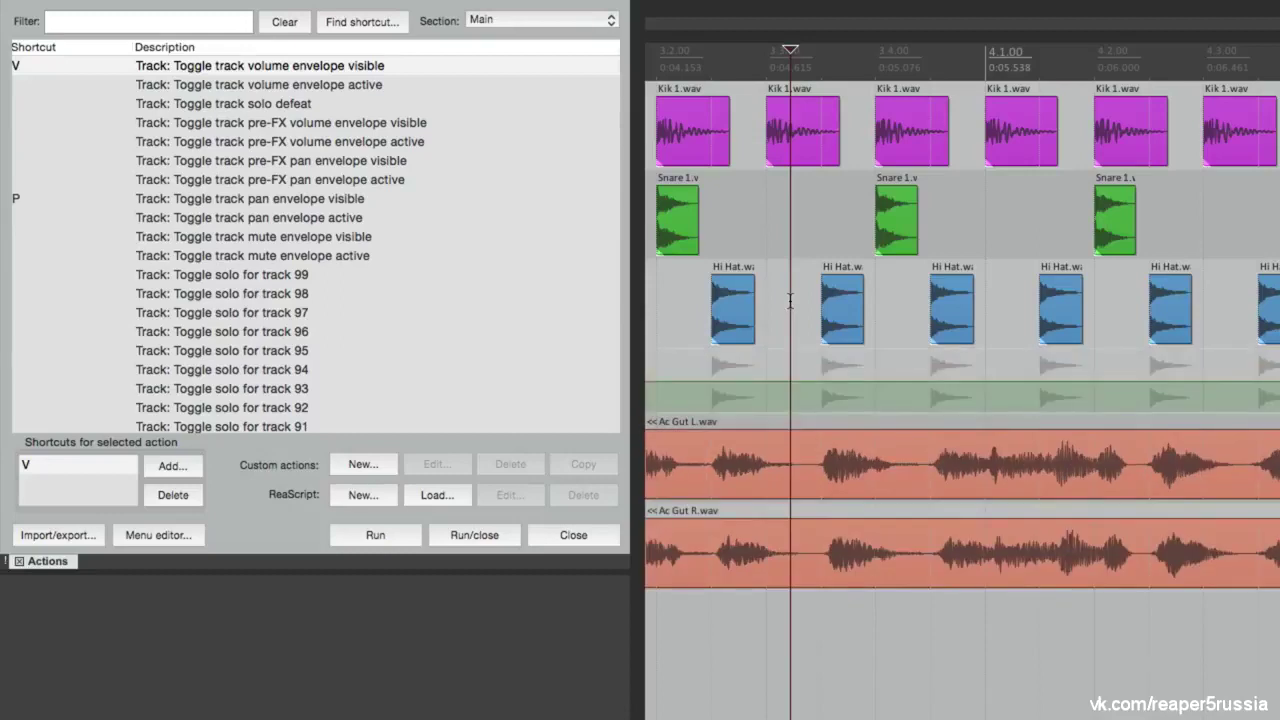
pyautogui.press('v')
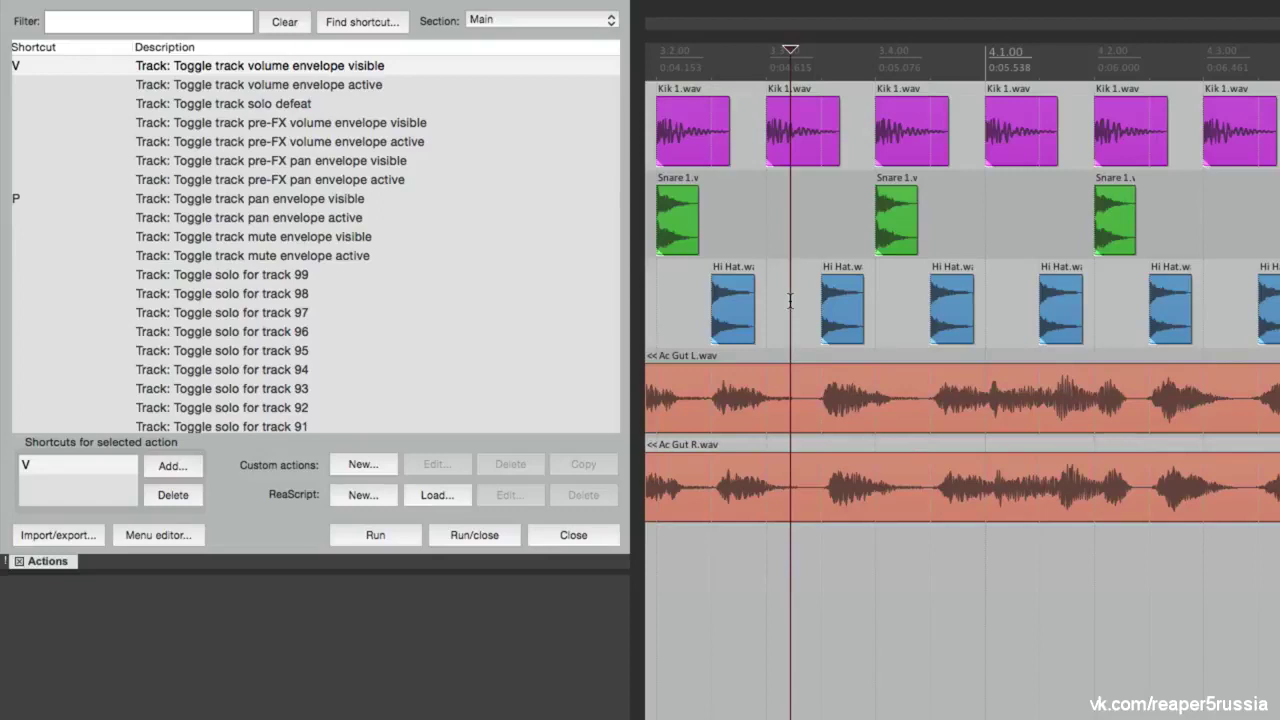
# Find the action bound to the P shortcut in the action list
pyautogui.click(298, 67)
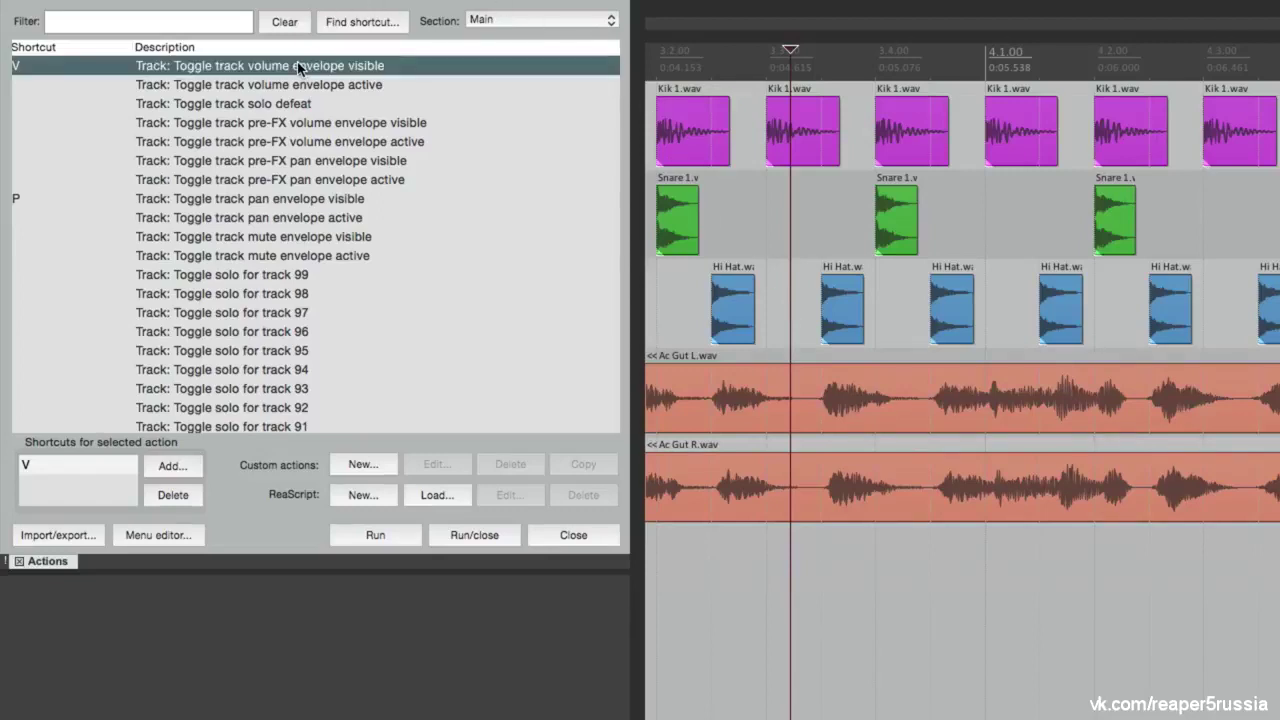
pyautogui.click(362, 22)
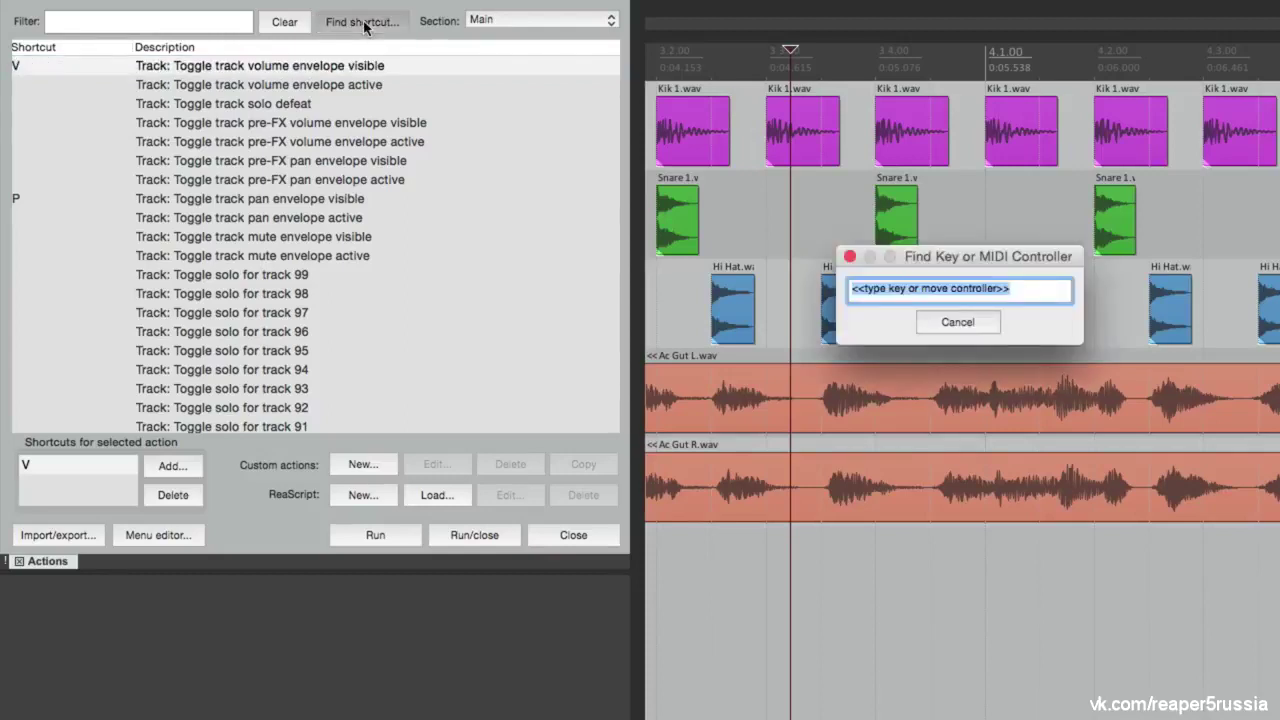
pyautogui.press('p')
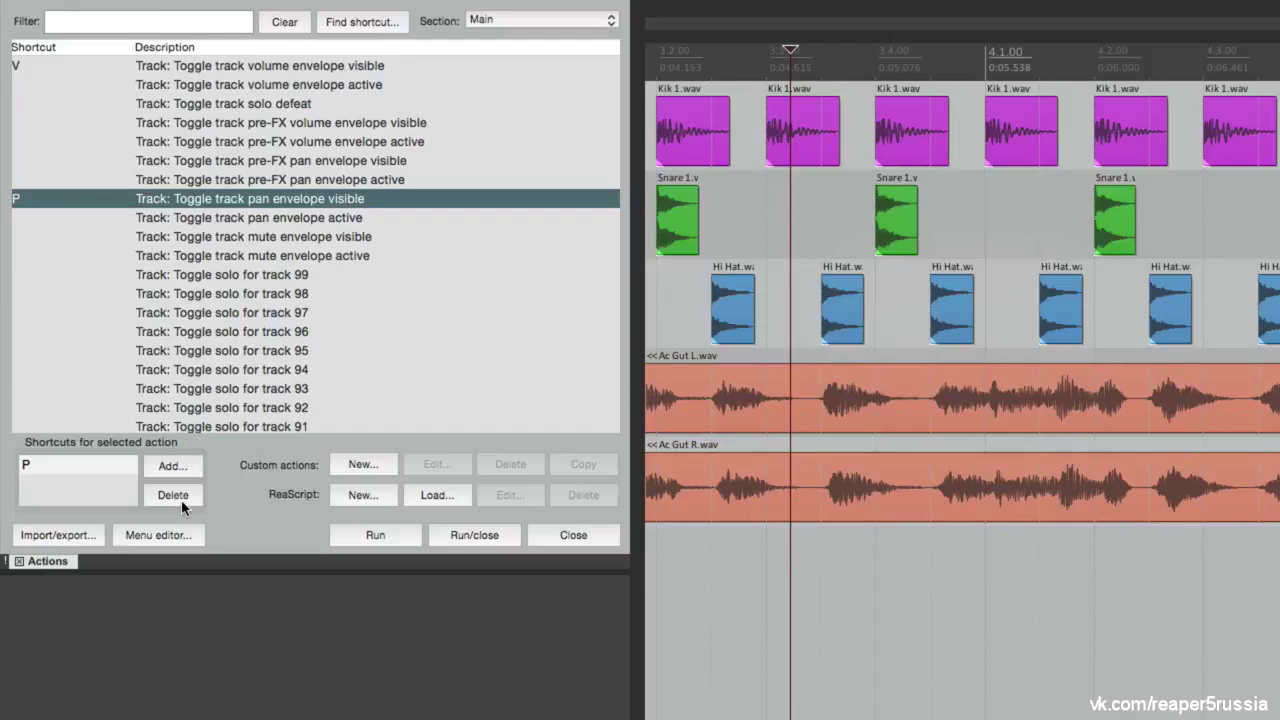
# Select the track volume and pan envelope visibility actions together and examine the import, export and factory-default options for shortcuts
pyautogui.click(78, 538)
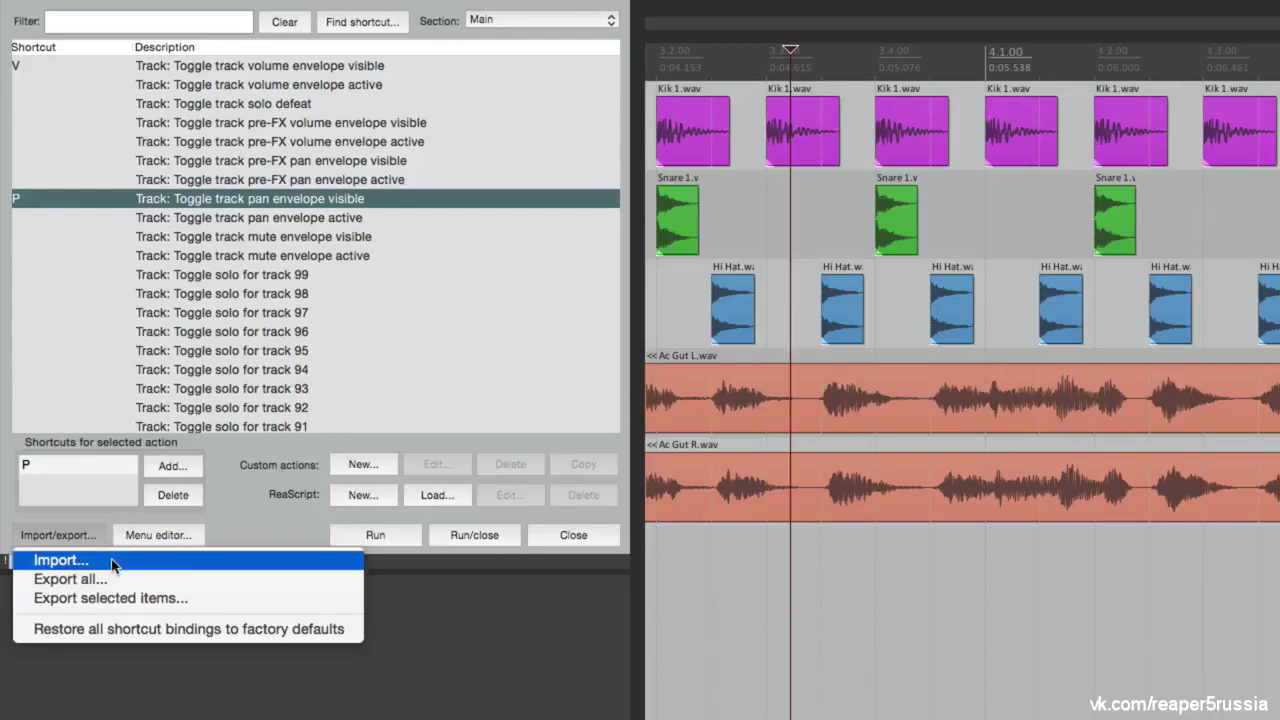
pyautogui.click(205, 392)
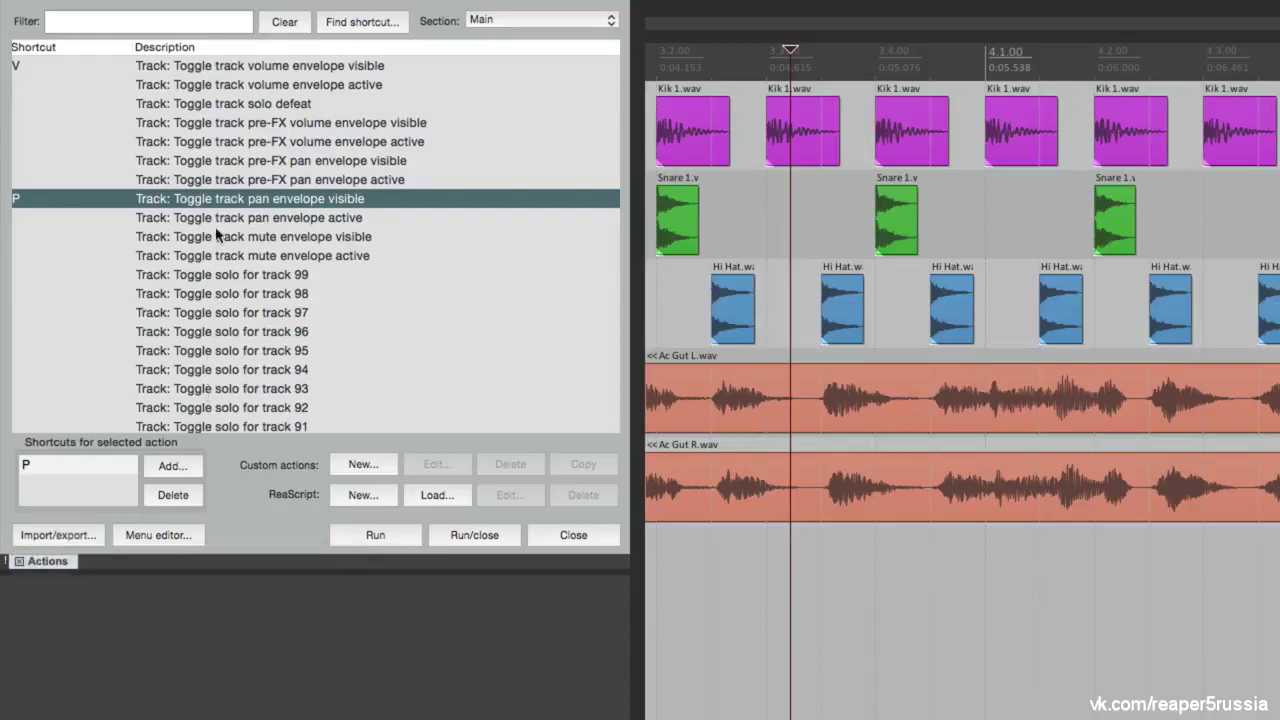
pyautogui.keyDown('super'); pyautogui.click(211, 65); pyautogui.keyUp('super')
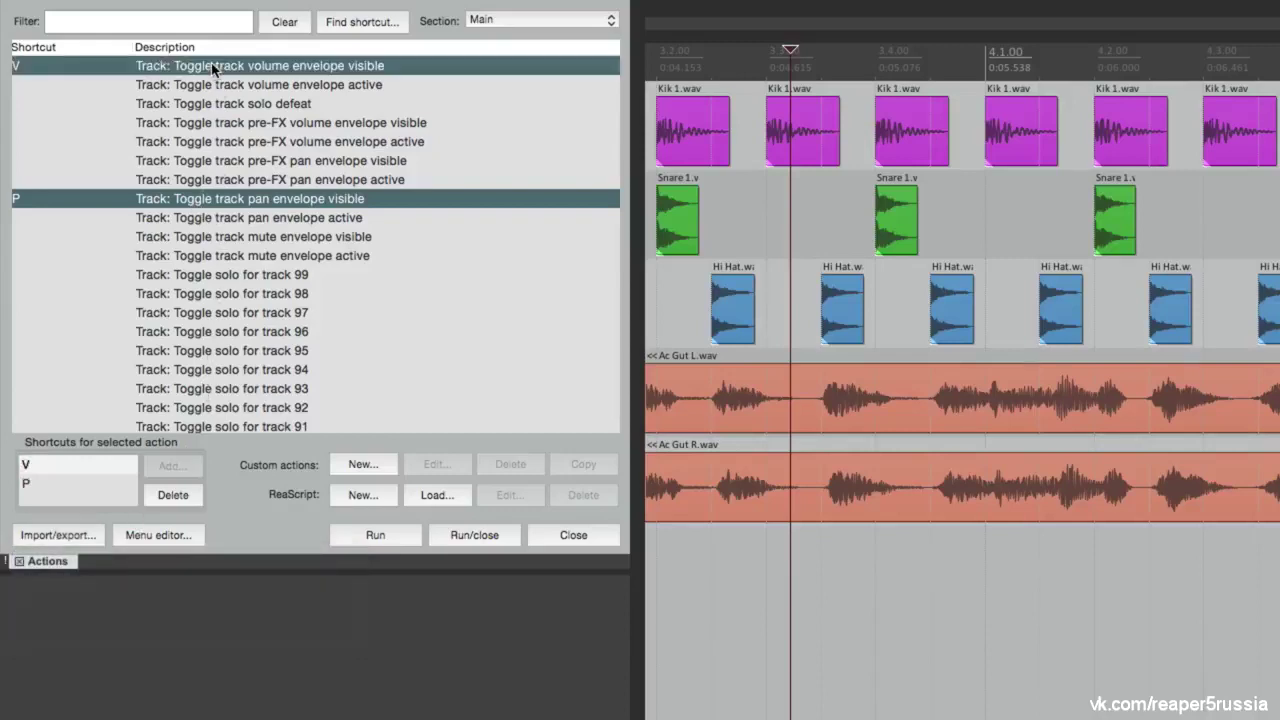
pyautogui.click(84, 530)
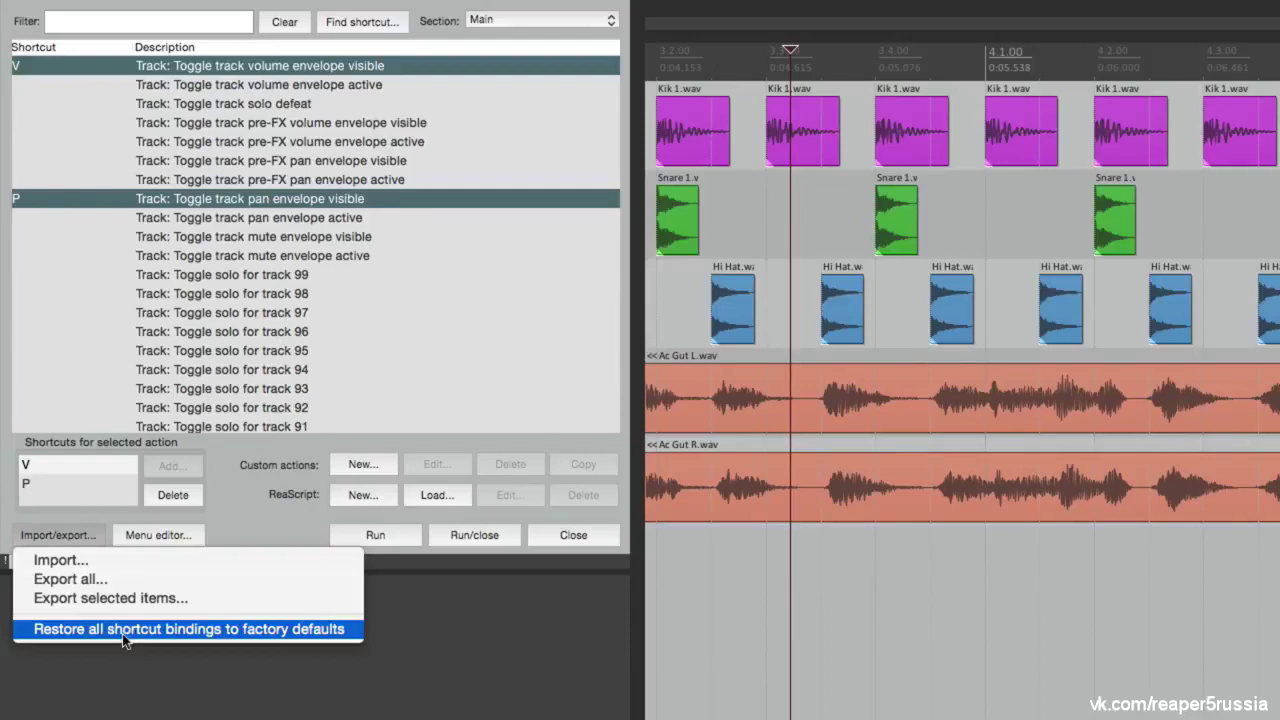
pyautogui.click(228, 293)
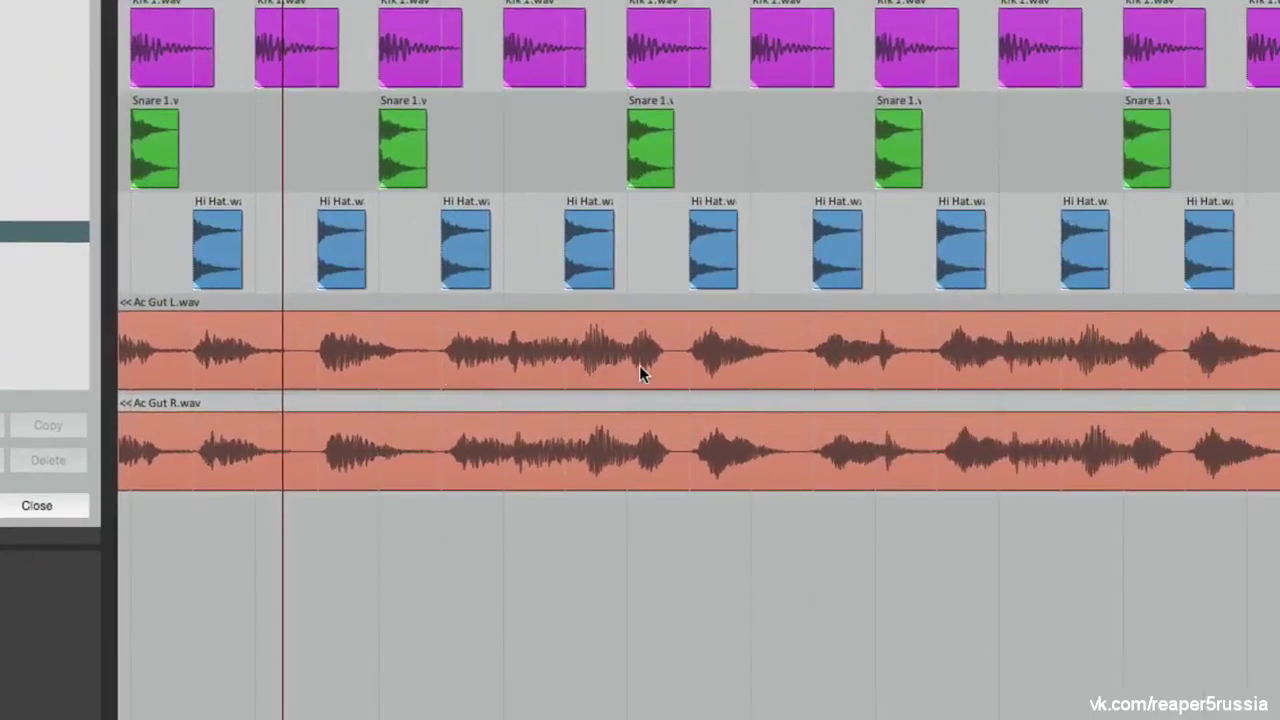
# Split Ac Gut L.wav in the gaps between 3.4.00 and 4.1.00 and between 4.2.00 and 4.3.00
pyautogui.click(428, 352)
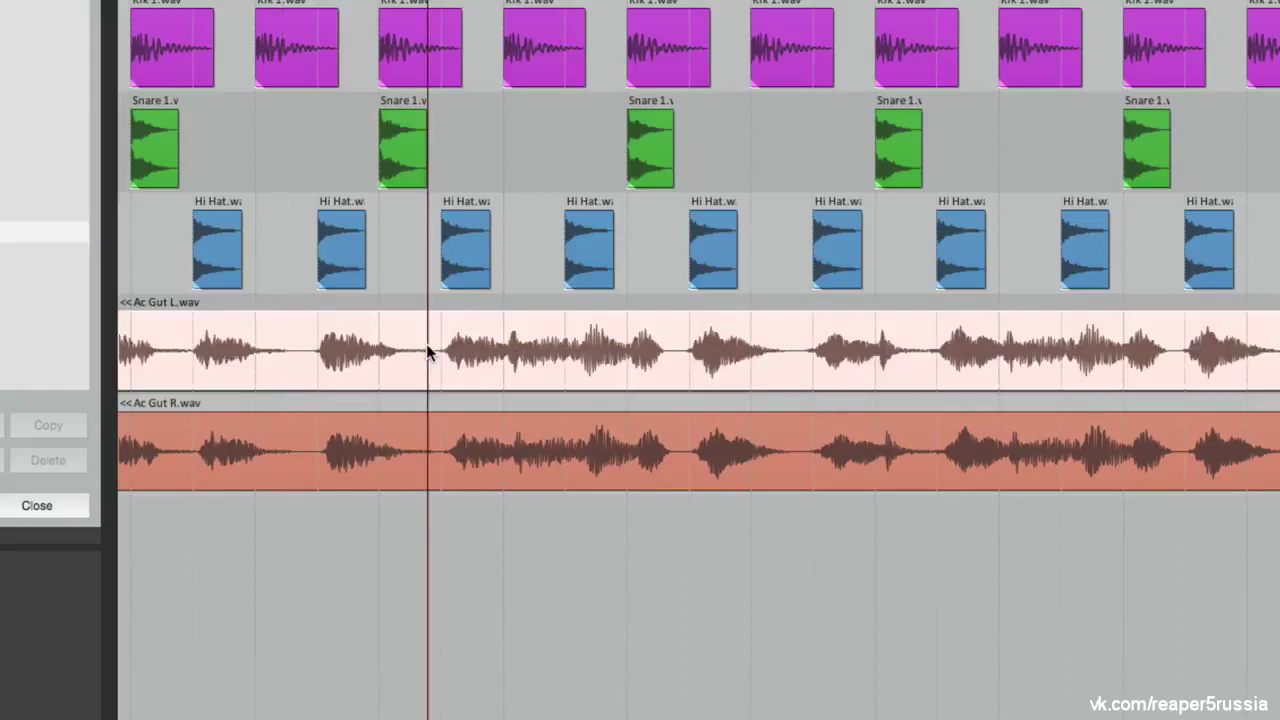
pyautogui.press('s')
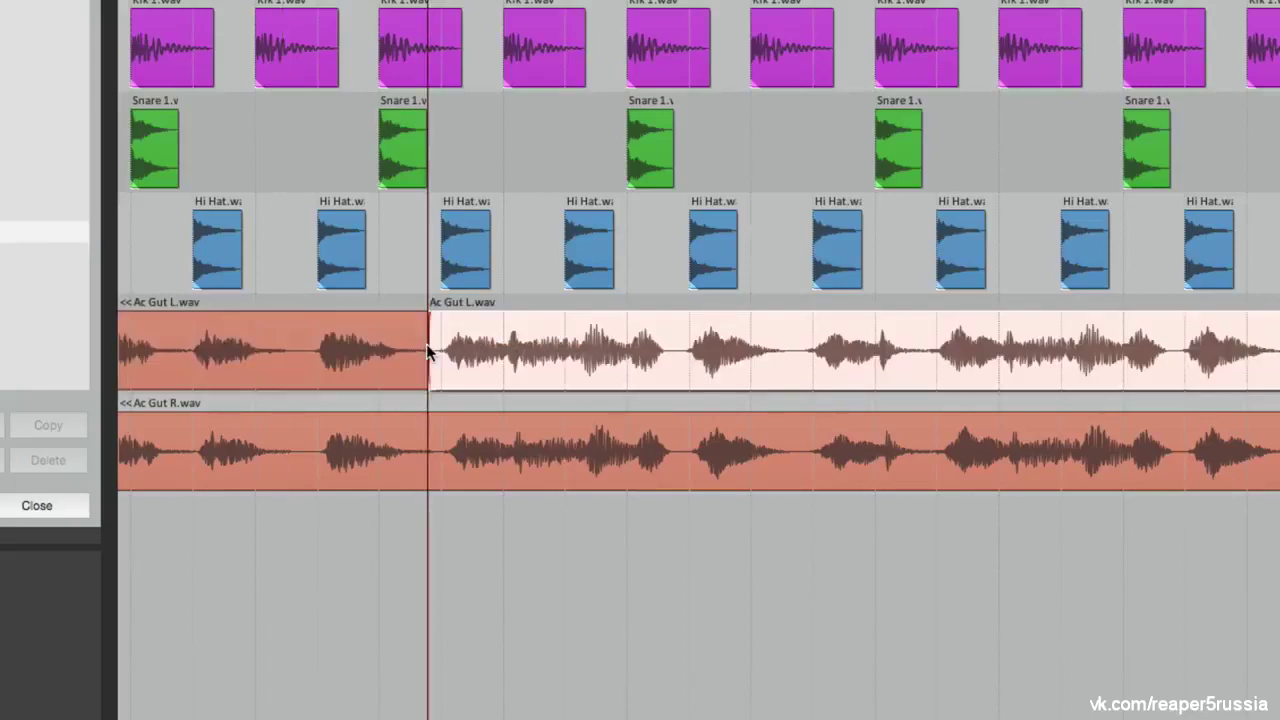
pyautogui.click(684, 340)
pyautogui.press('s')
# Mute the middle segment of the split Ac Gut L.wav item
pyautogui.click(545, 340)
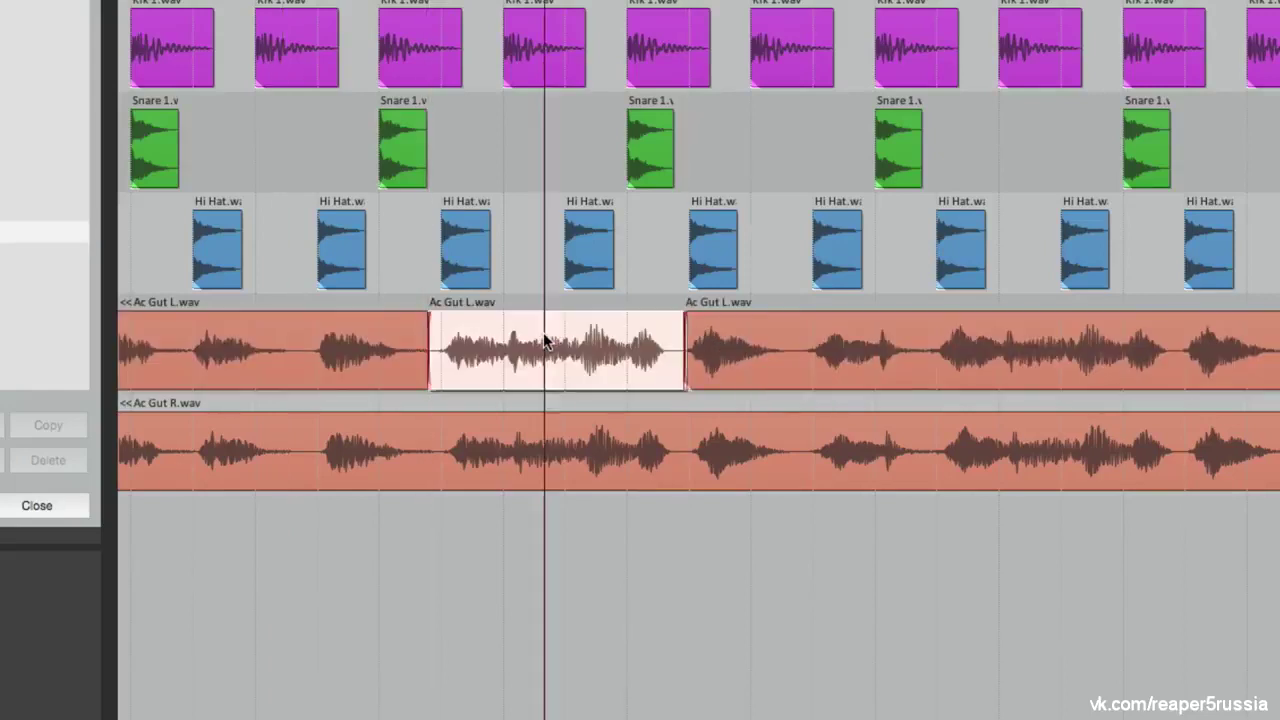
pyautogui.rightClick(545, 340)
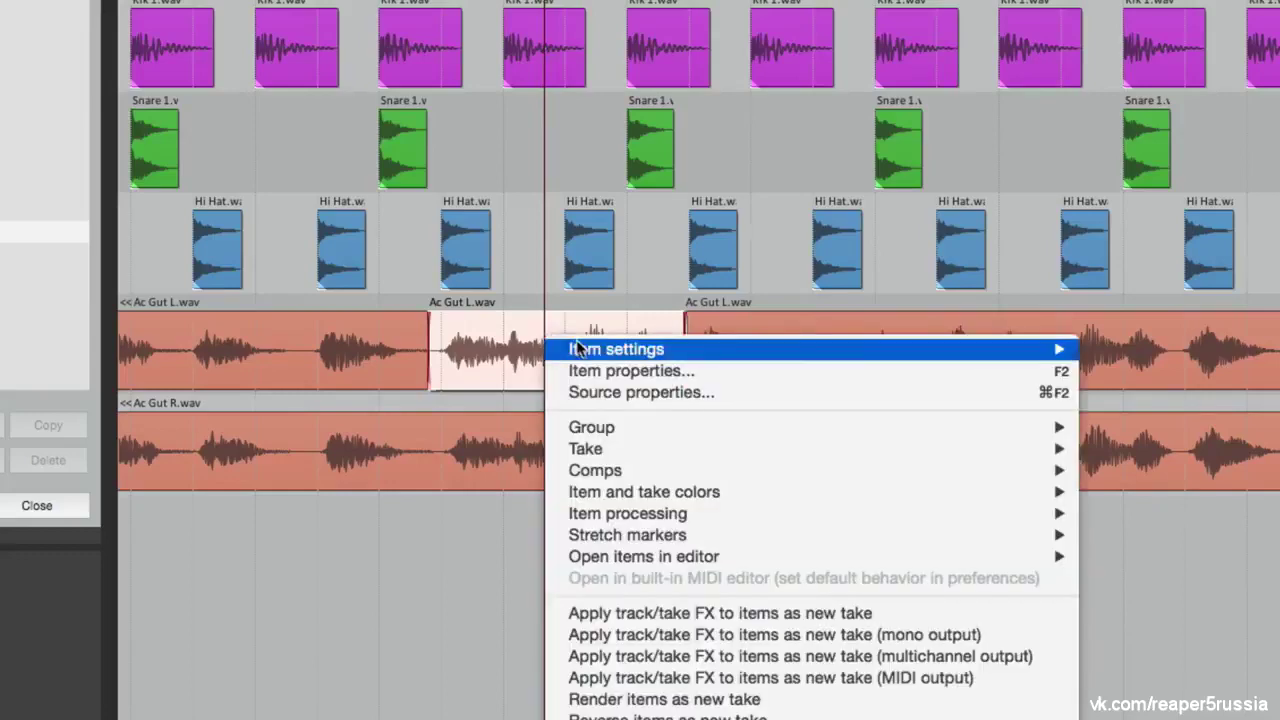
pyautogui.moveTo(900, 345)
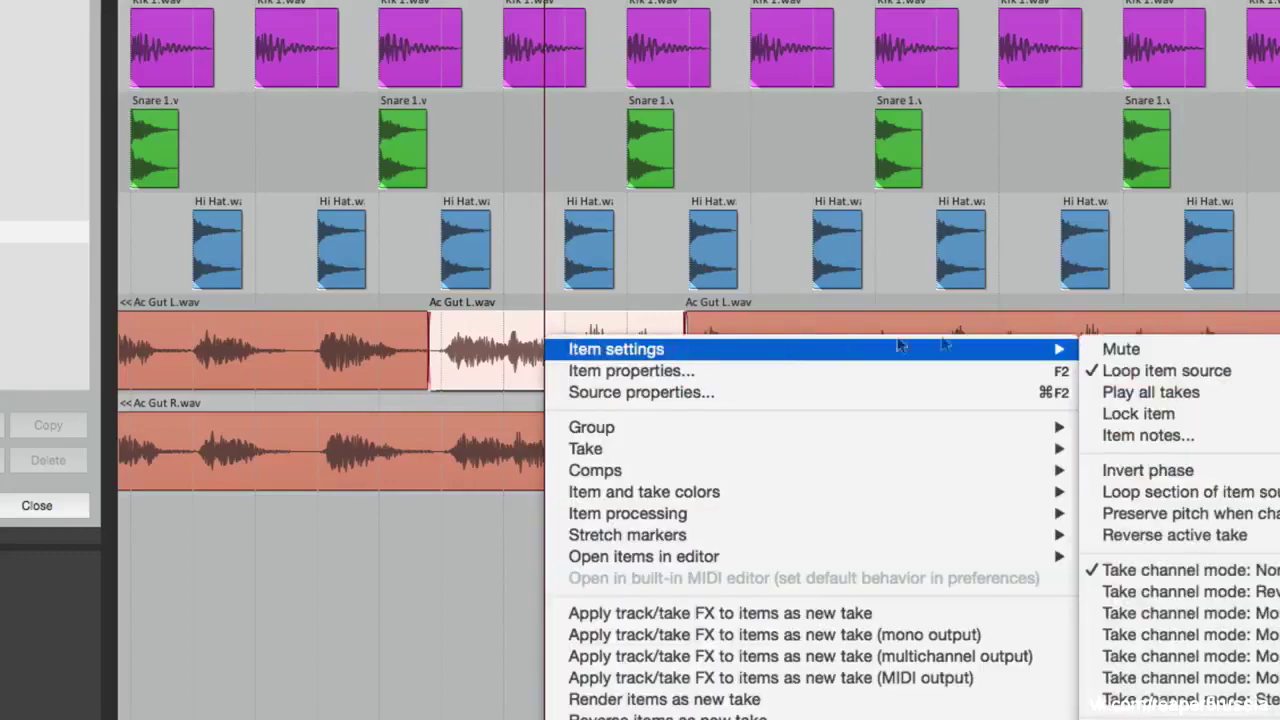
pyautogui.click(1083, 355)
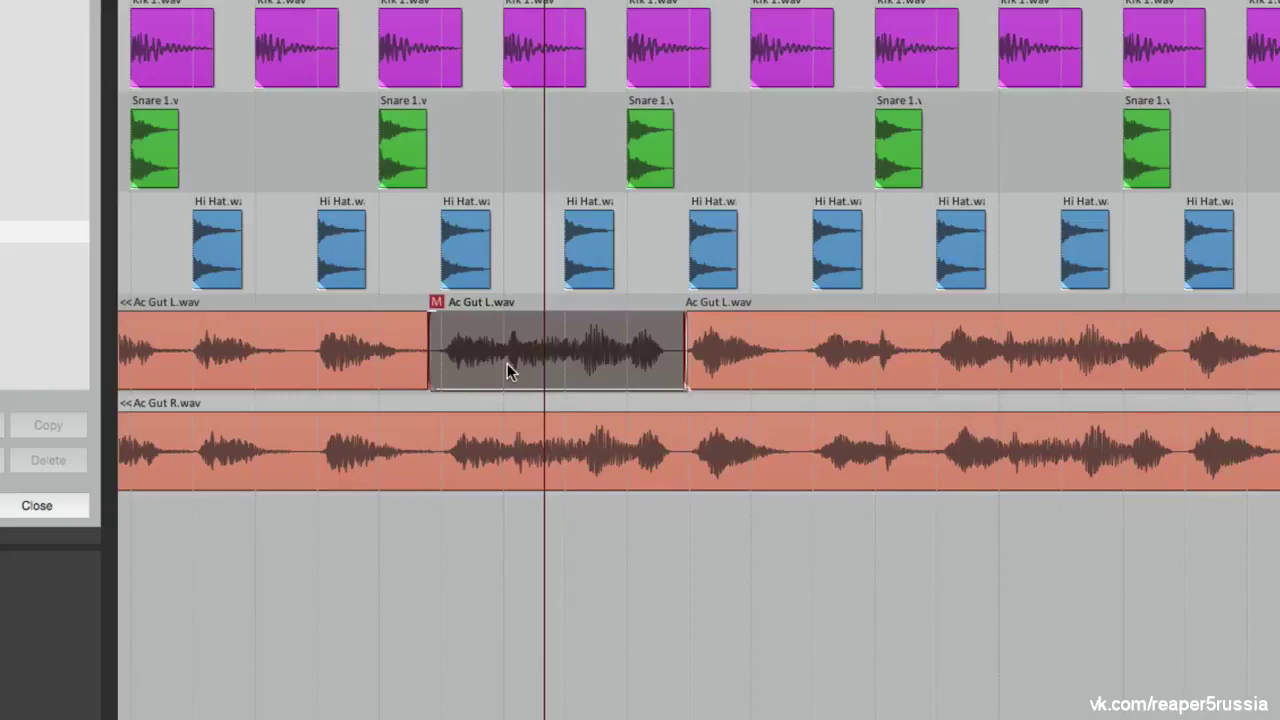
# Undo the mute and both splits on Ac Gut L.wav
pyautogui.hotkey('ctrl', 'z')
pyautogui.hotkey('ctrl', 'z')
pyautogui.hotkey('ctrl', 'z')
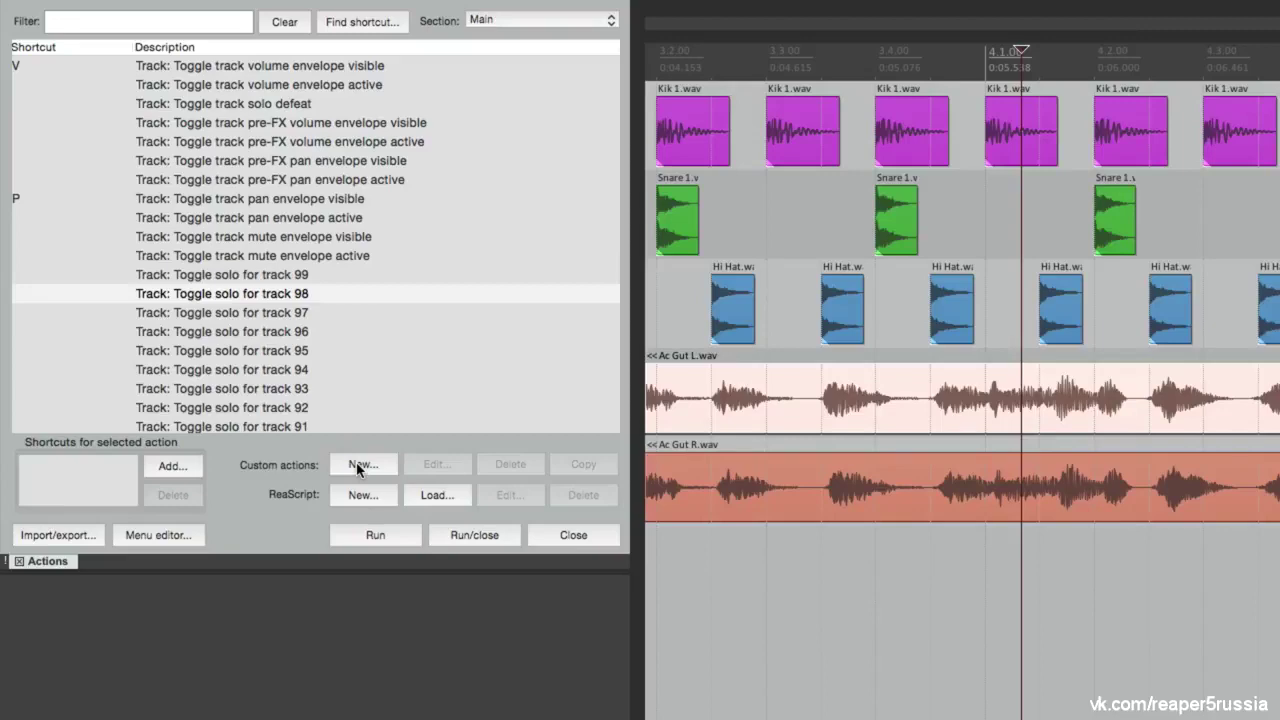
# Start a new custom action, filter the actions by "split time", and add Item: Split items at time selection
pyautogui.click(358, 466)
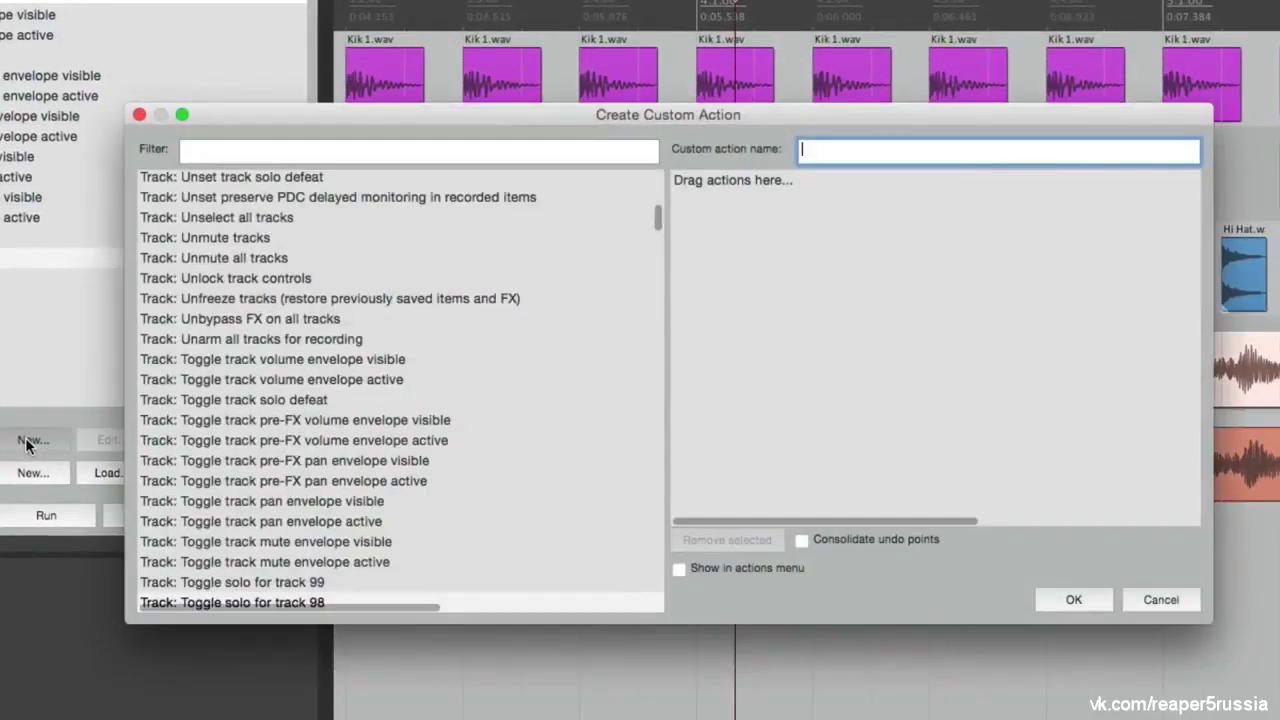
pyautogui.click(326, 150)
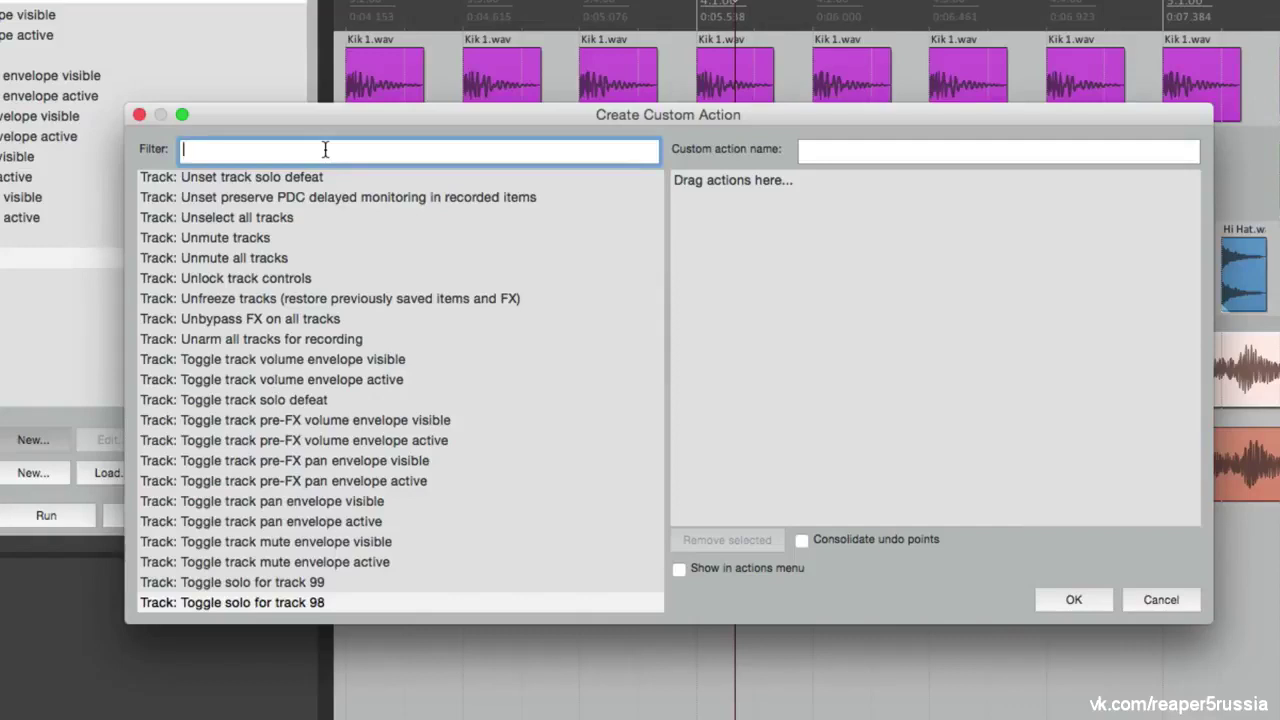
pyautogui.write('split')
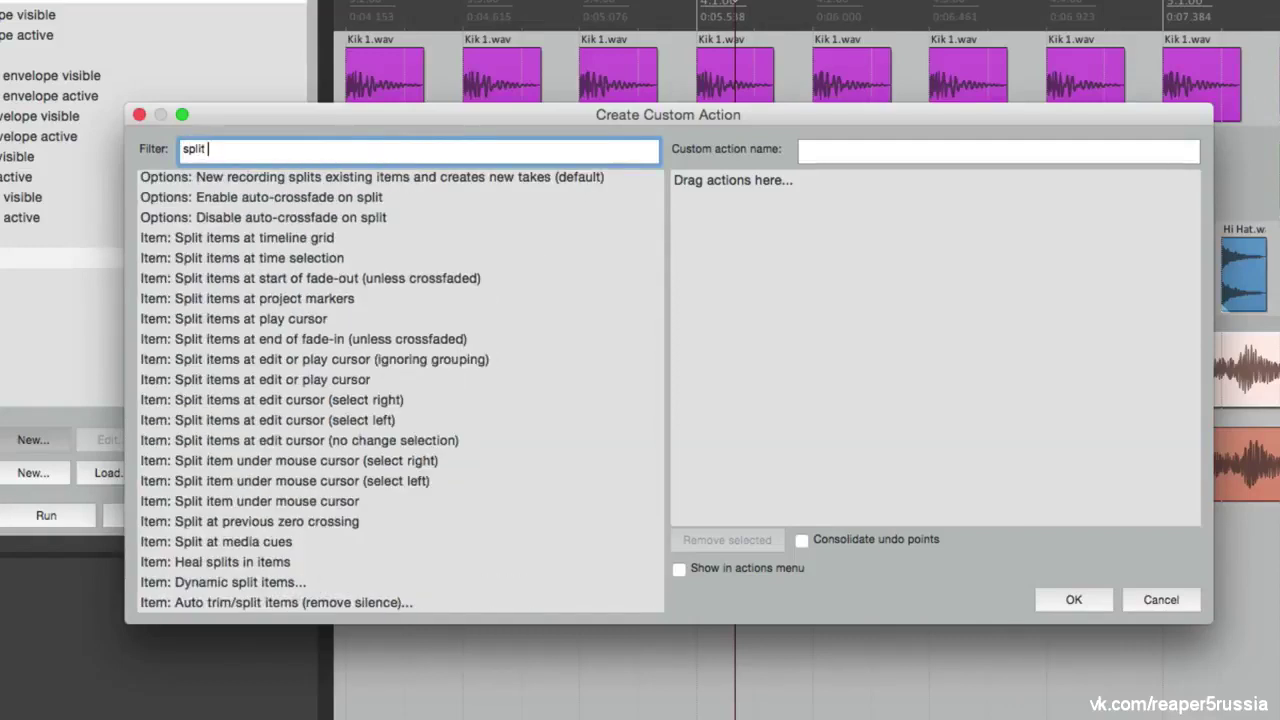
pyautogui.write(' time')
pyautogui.click(339, 261)
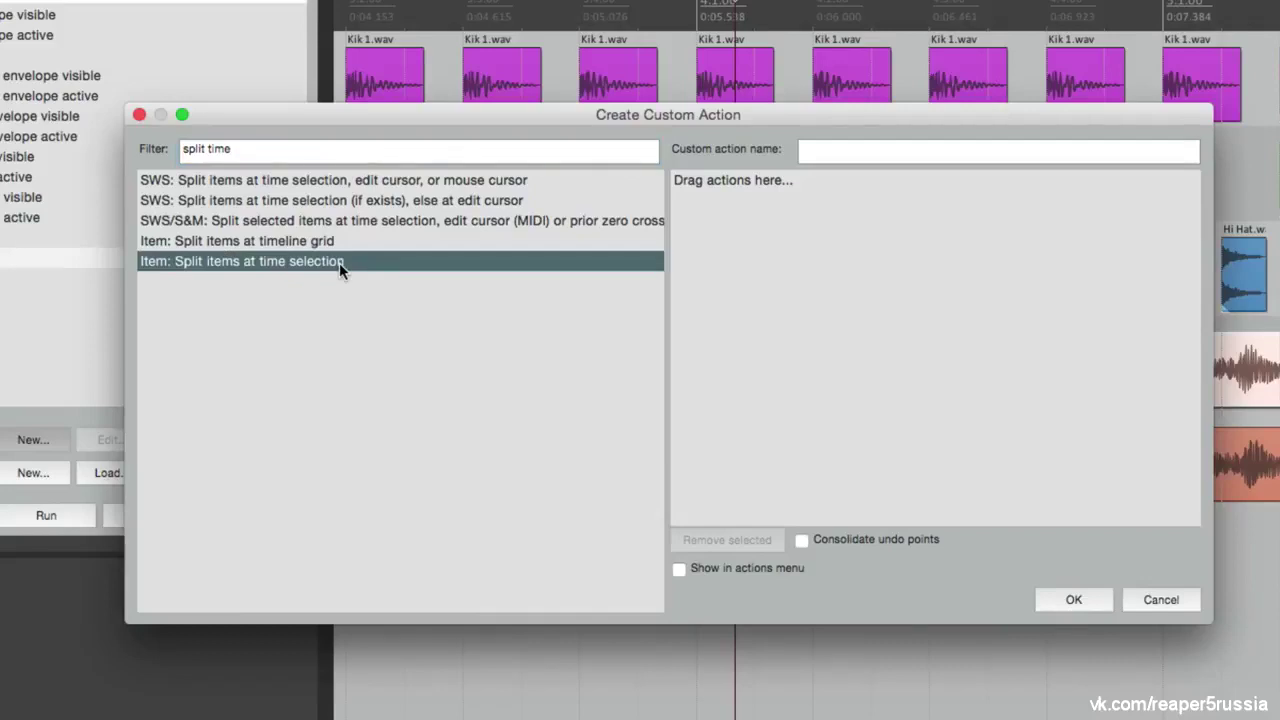
pyautogui.moveTo(306, 262); pyautogui.dragTo(801, 222)
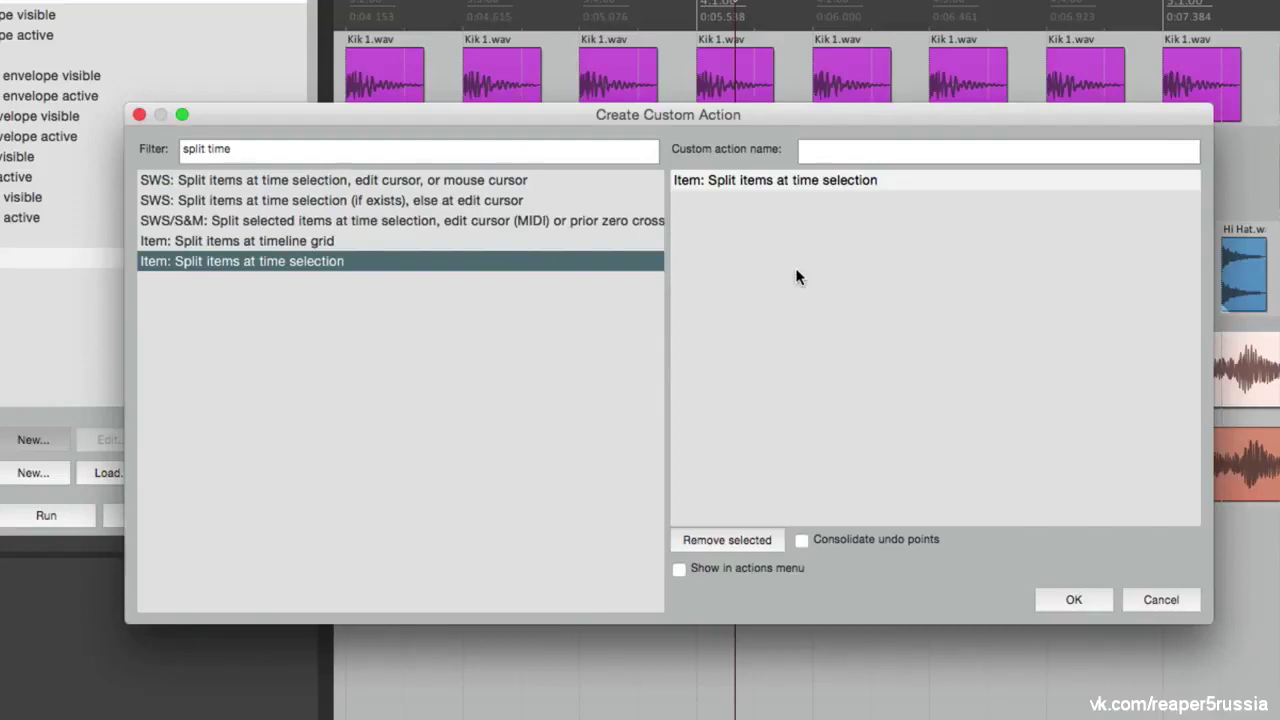
# Filter the actions by "item mute" and add Item properties: Mute as the second action of the custom action
pyautogui.click(360, 155)
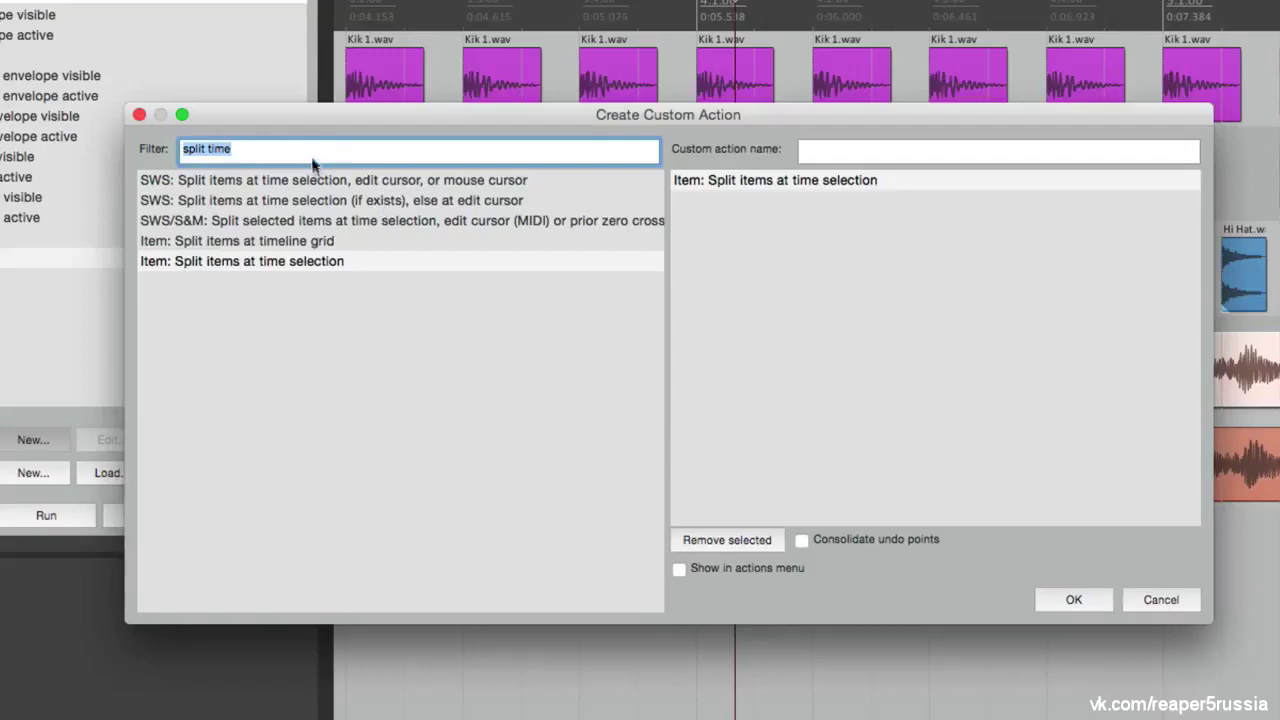
pyautogui.write('ite')
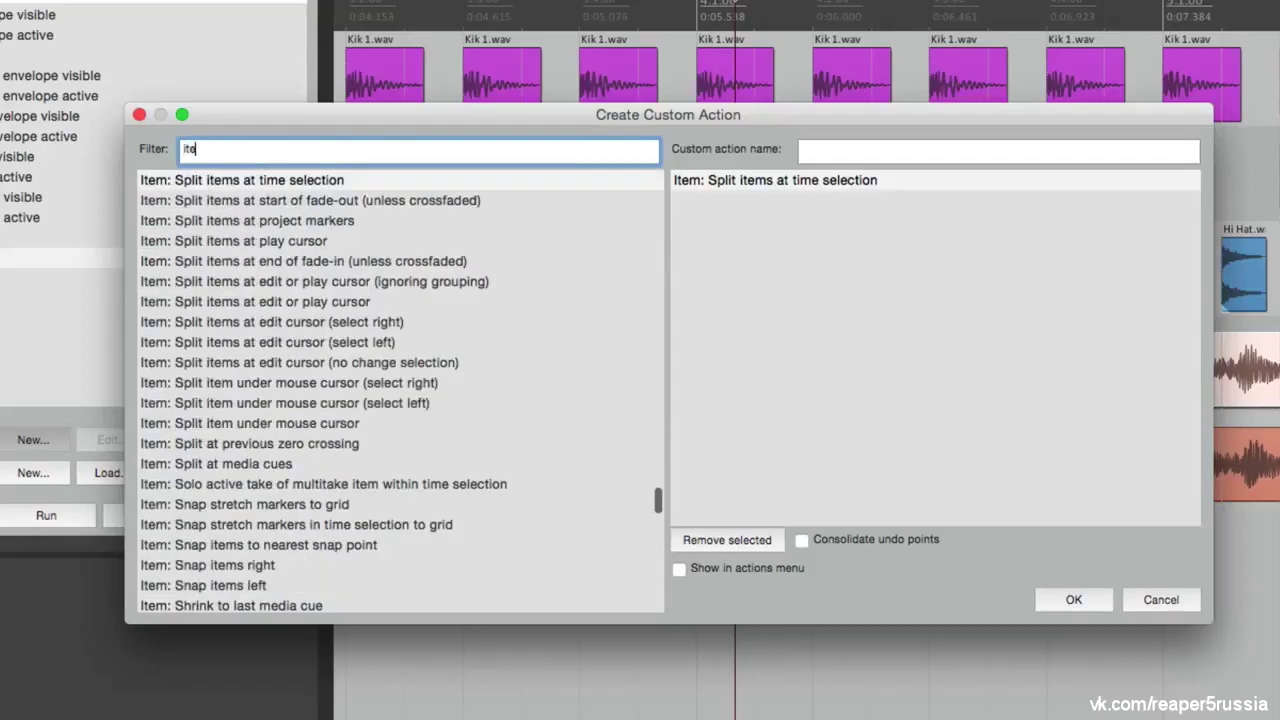
pyautogui.write('m mute')
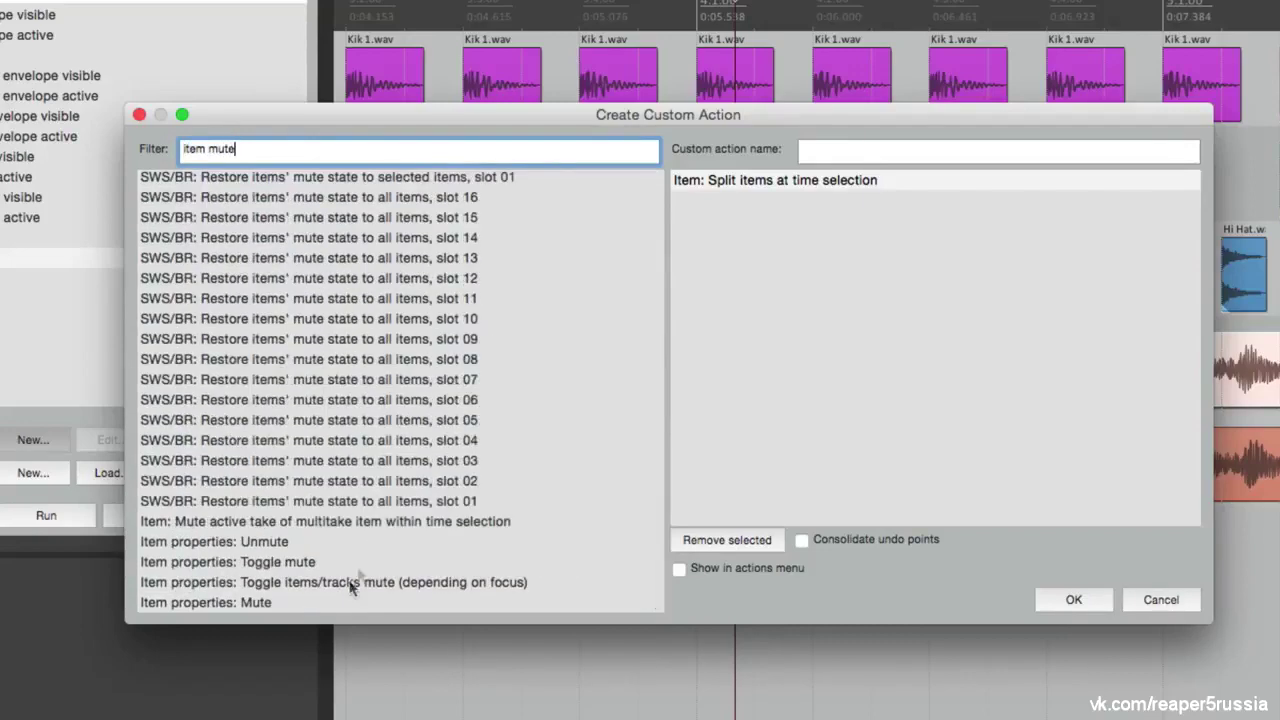
pyautogui.click(297, 605)
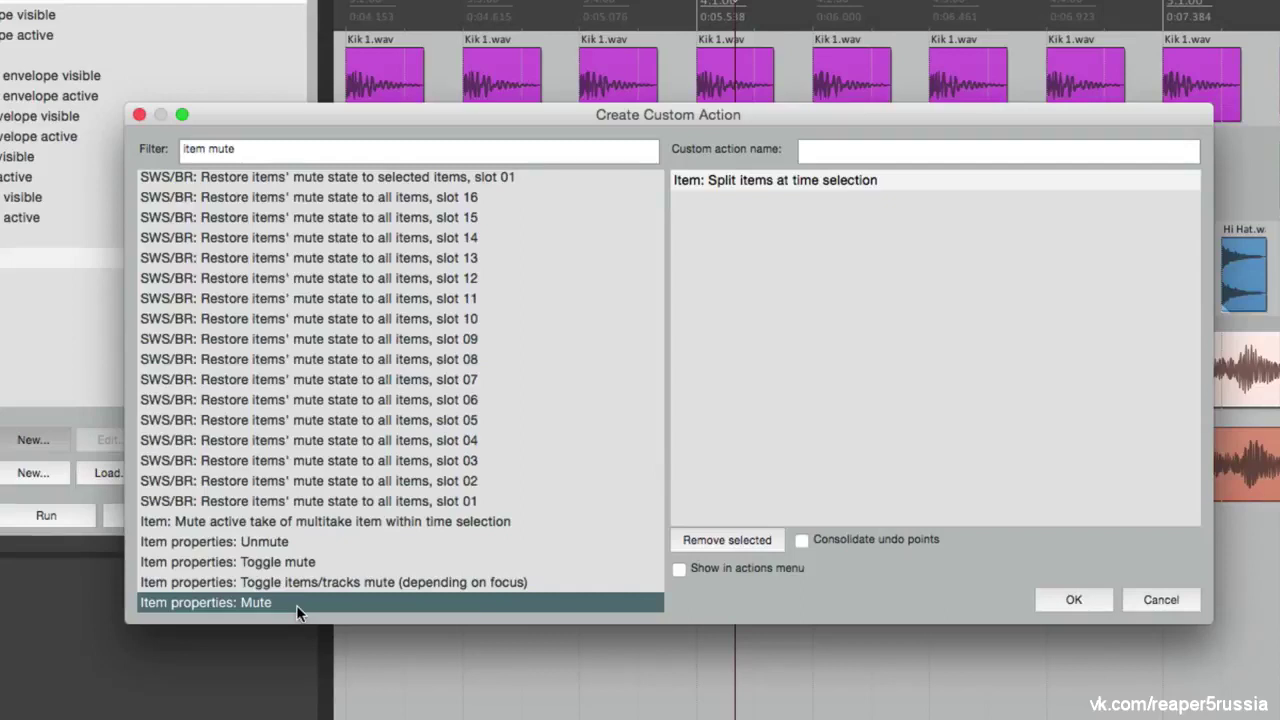
pyautogui.moveTo(246, 606); pyautogui.dragTo(755, 316)
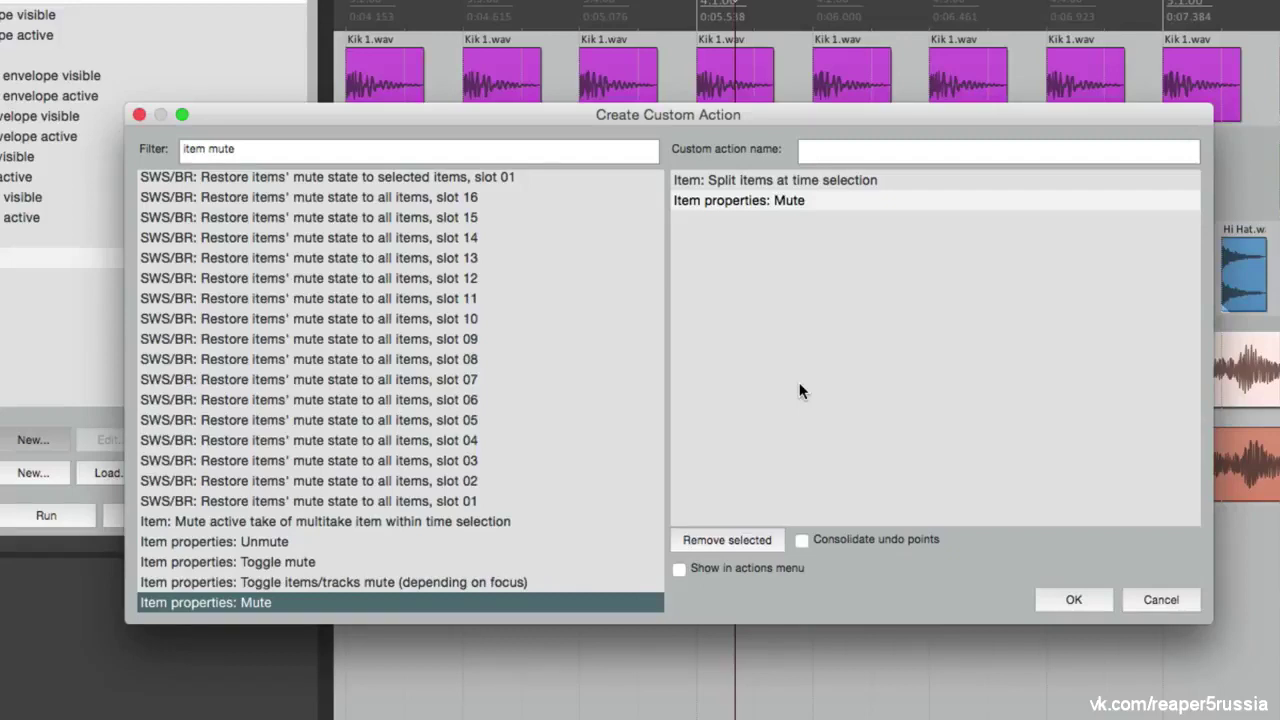
# Name the custom action "Split Mute" and save it
pyautogui.click(902, 151)
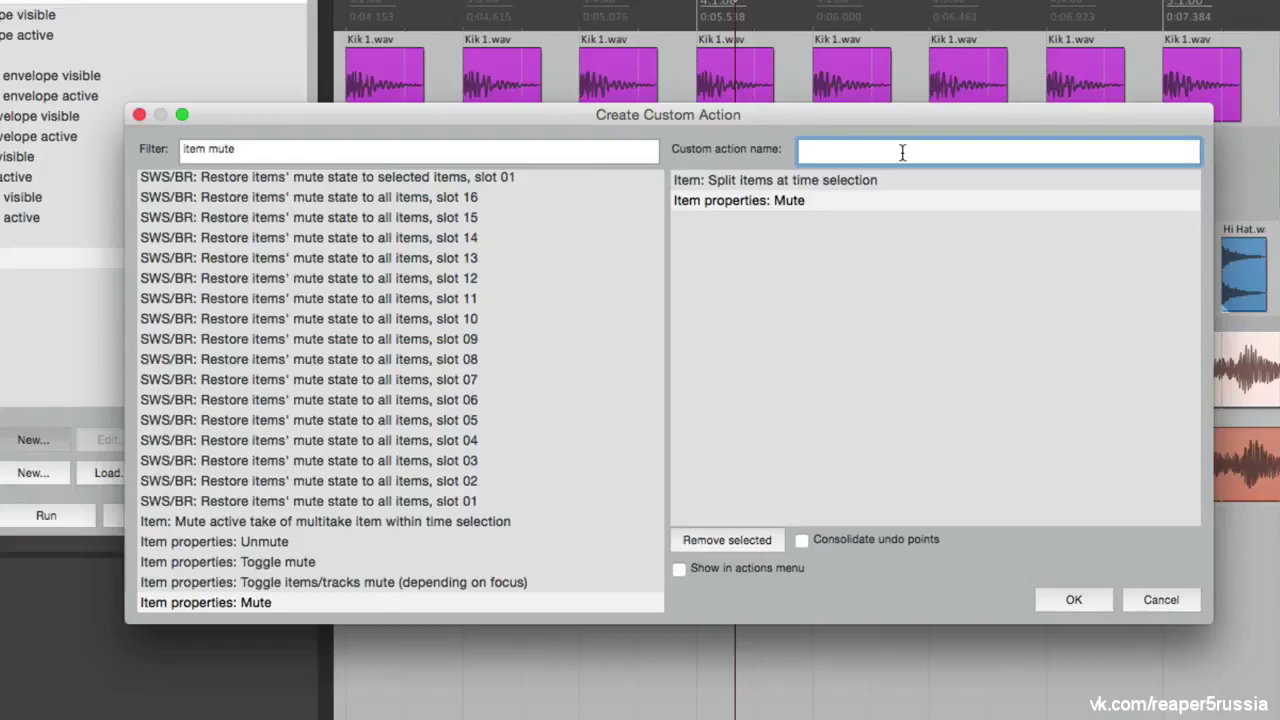
pyautogui.write('Split Mute')
pyautogui.click(1068, 600)
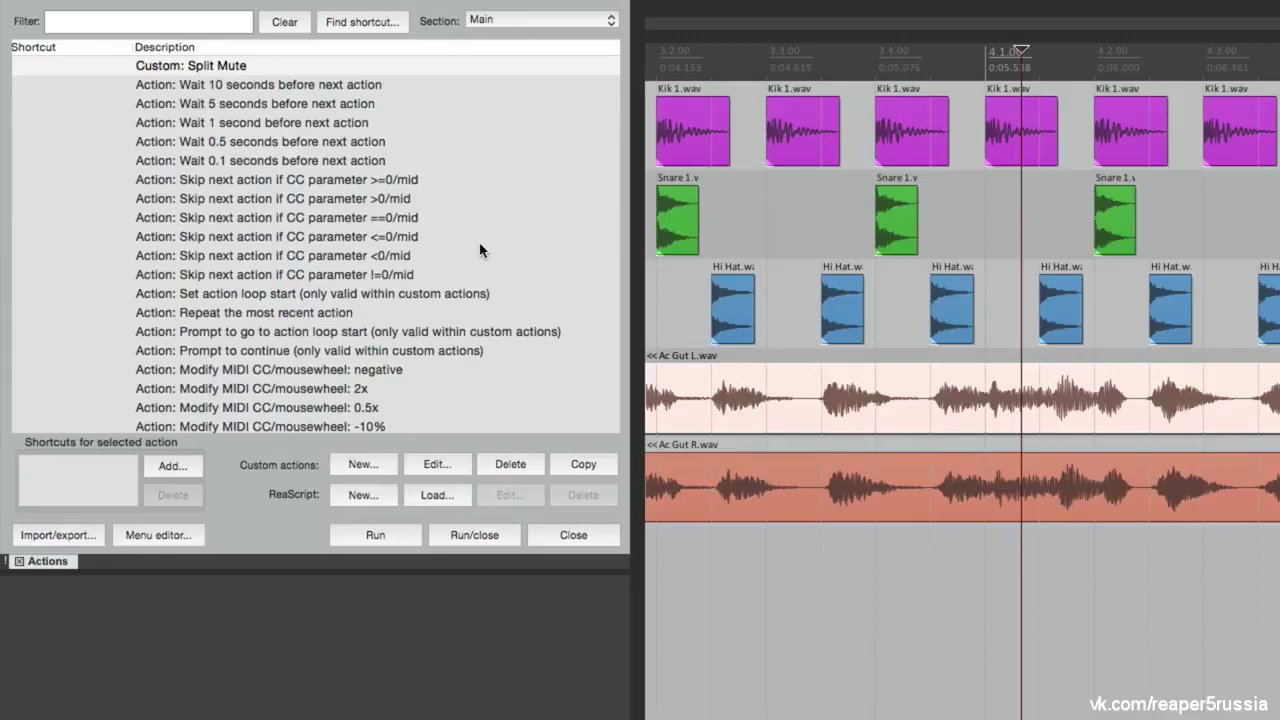
# Assign the shortcut Ctrl+S to the Custom: Split Mute action
pyautogui.scroll(2, 480, 246)
pyautogui.click(280, 66)
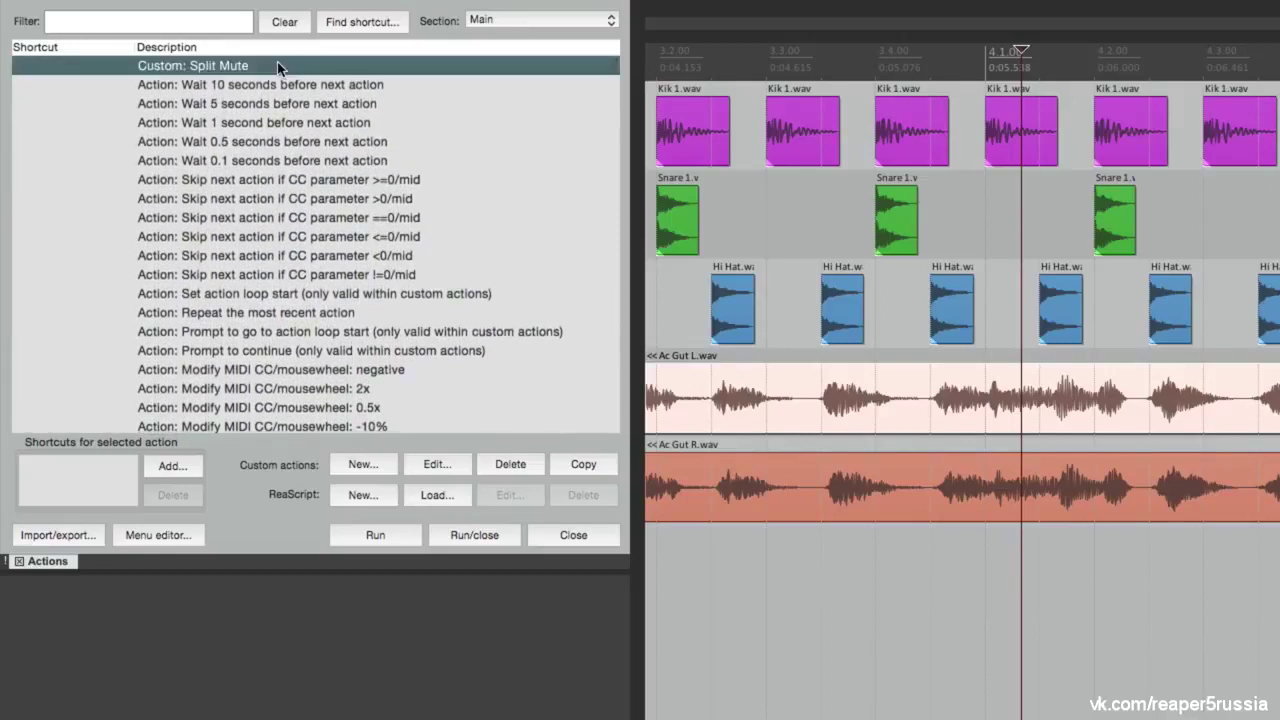
pyautogui.click(168, 466)
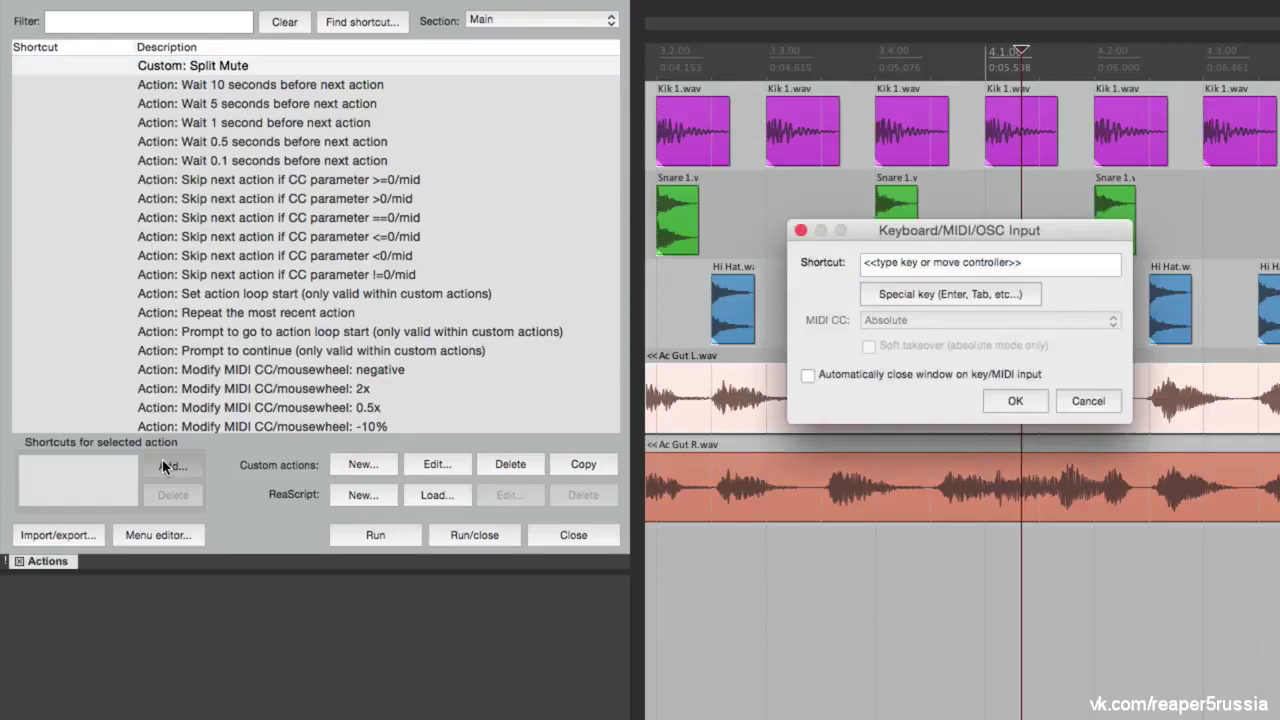
pyautogui.hotkey('ctrl', 's')
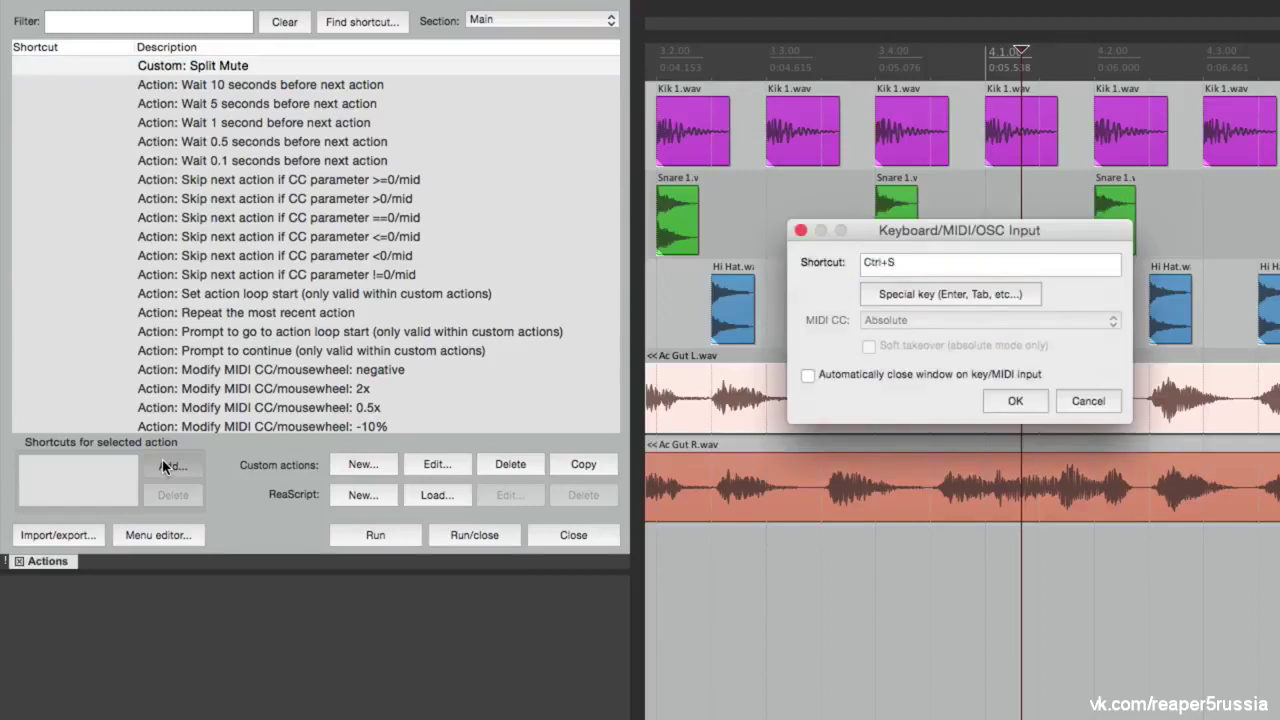
pyautogui.press('Return')
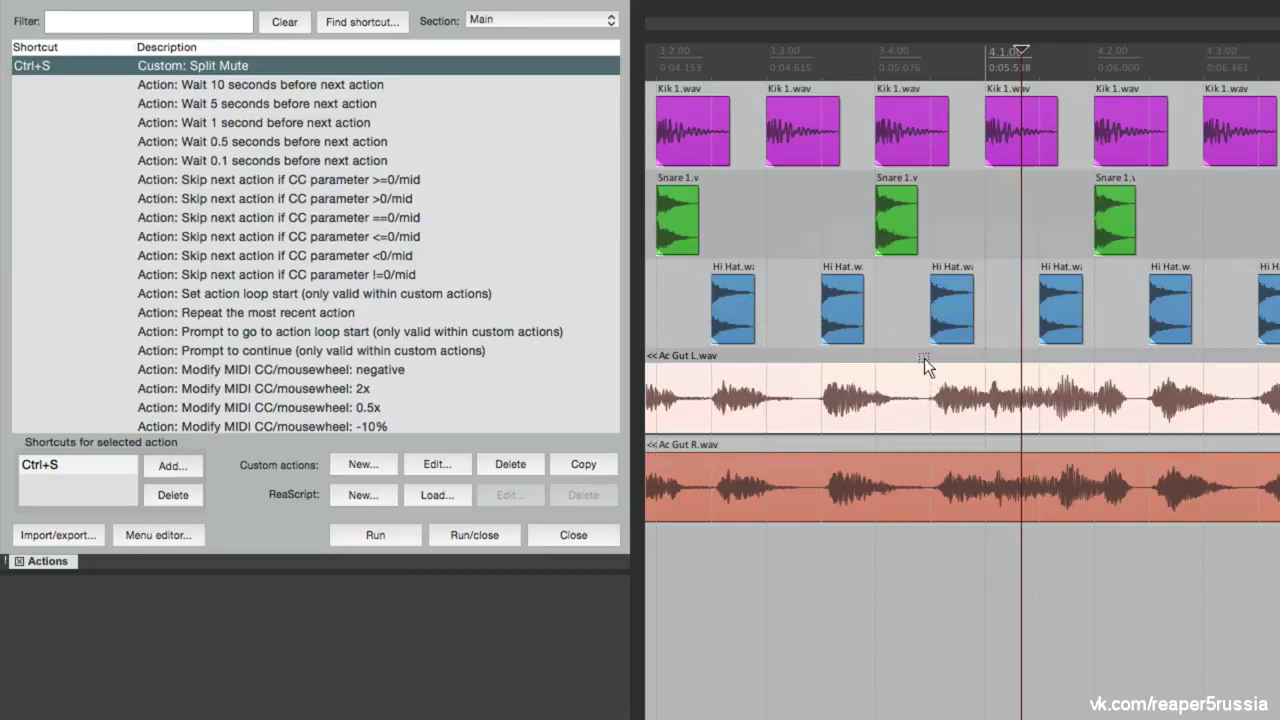
# Try Split Mute on a time selection of Ac Gut L.wav around bar 4.1.00 and undo it
pyautogui.moveTo(932, 378); pyautogui.dragTo(1147, 411)
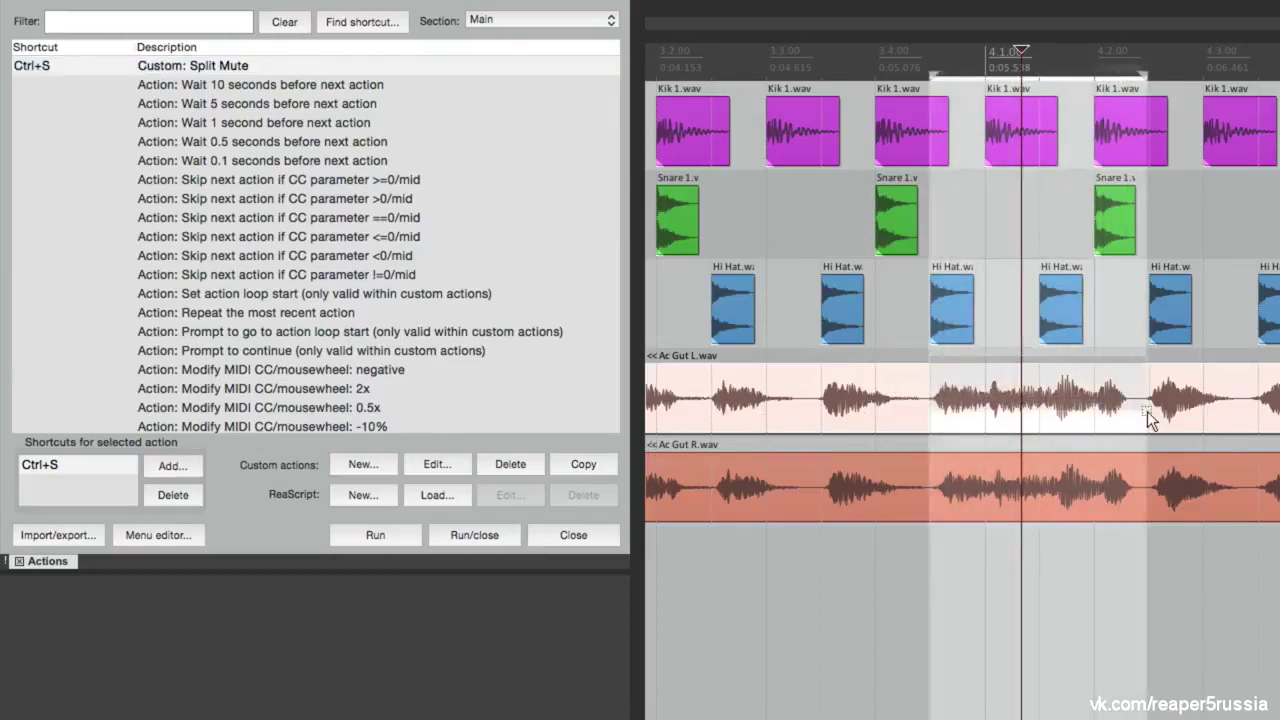
pyautogui.hotkey('ctrl', 's')
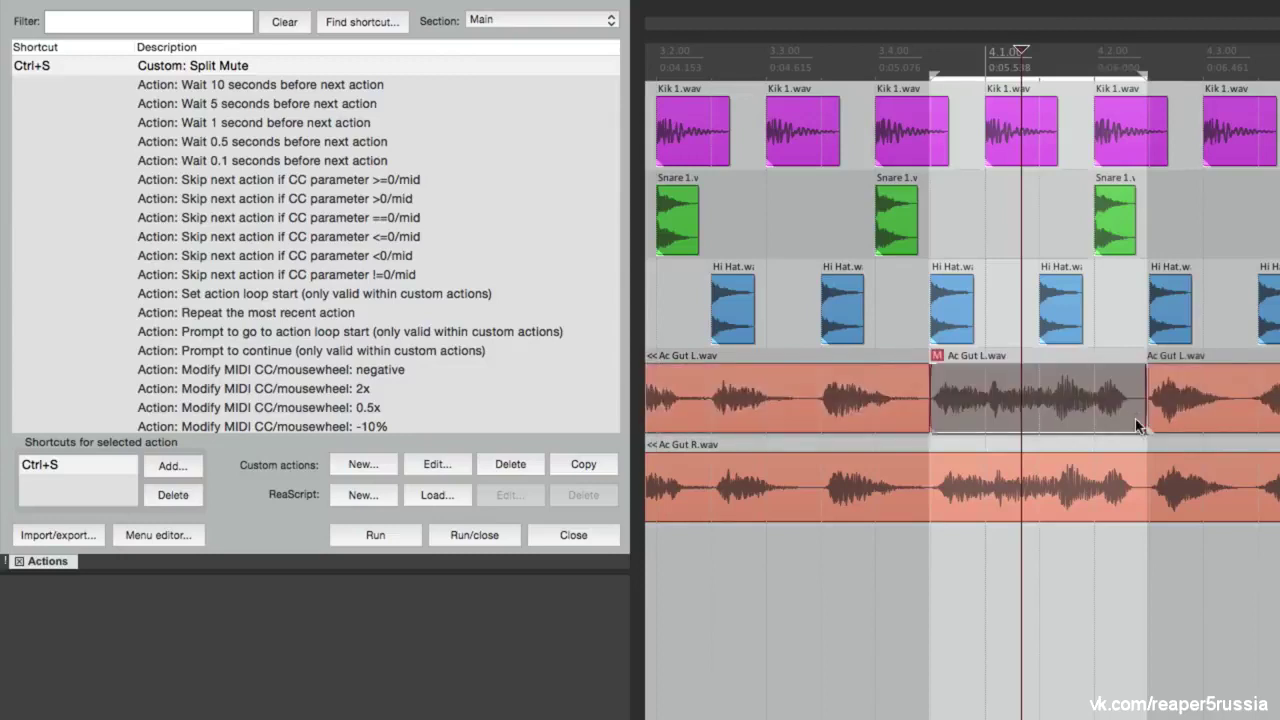
pyautogui.hotkey('ctrl', 'z')
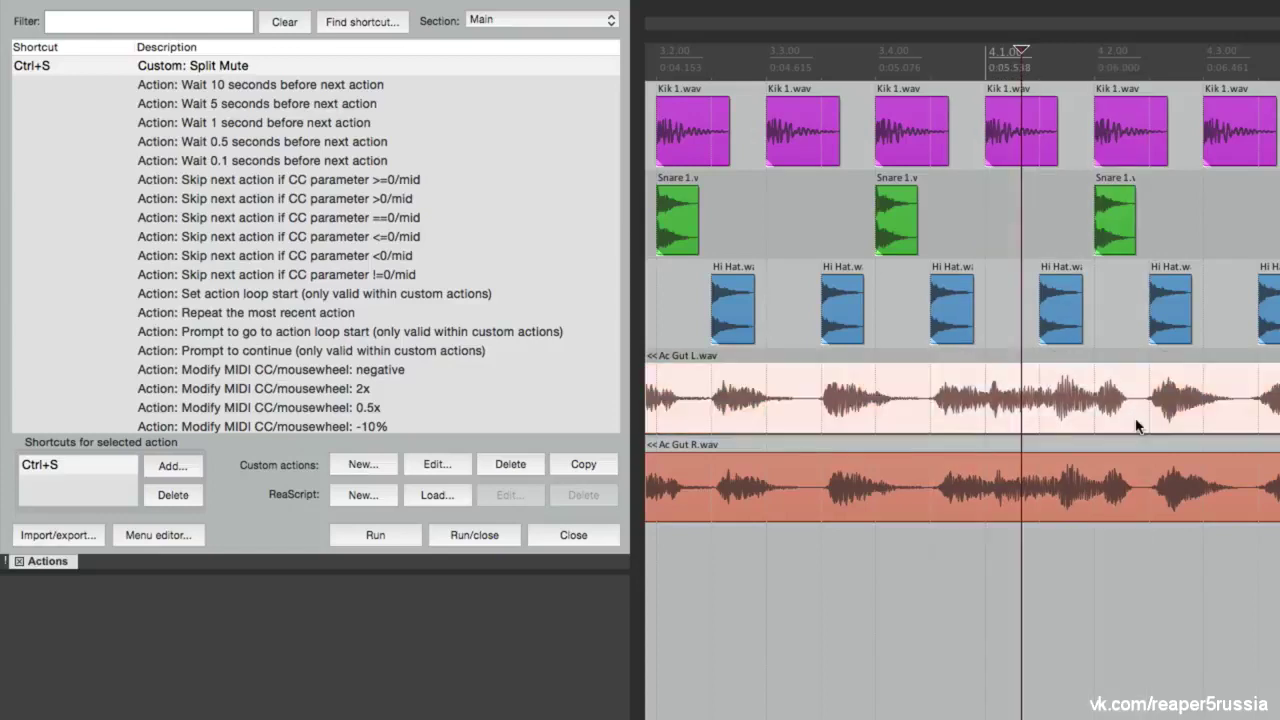
# Run Split Mute on the section of Ac Gut R.wav around beat 3.4.00 and clear the time selection
pyautogui.moveTo(802, 460); pyautogui.dragTo(918, 515)
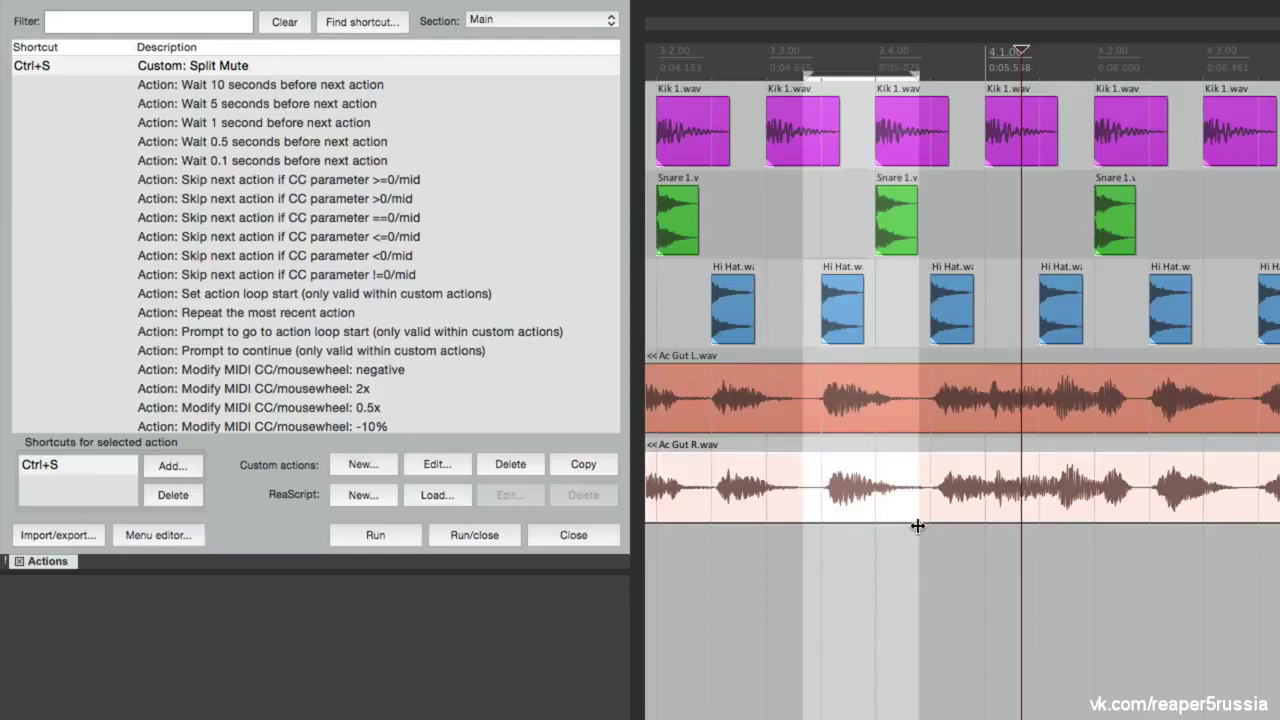
pyautogui.hotkey('ctrl', 's')
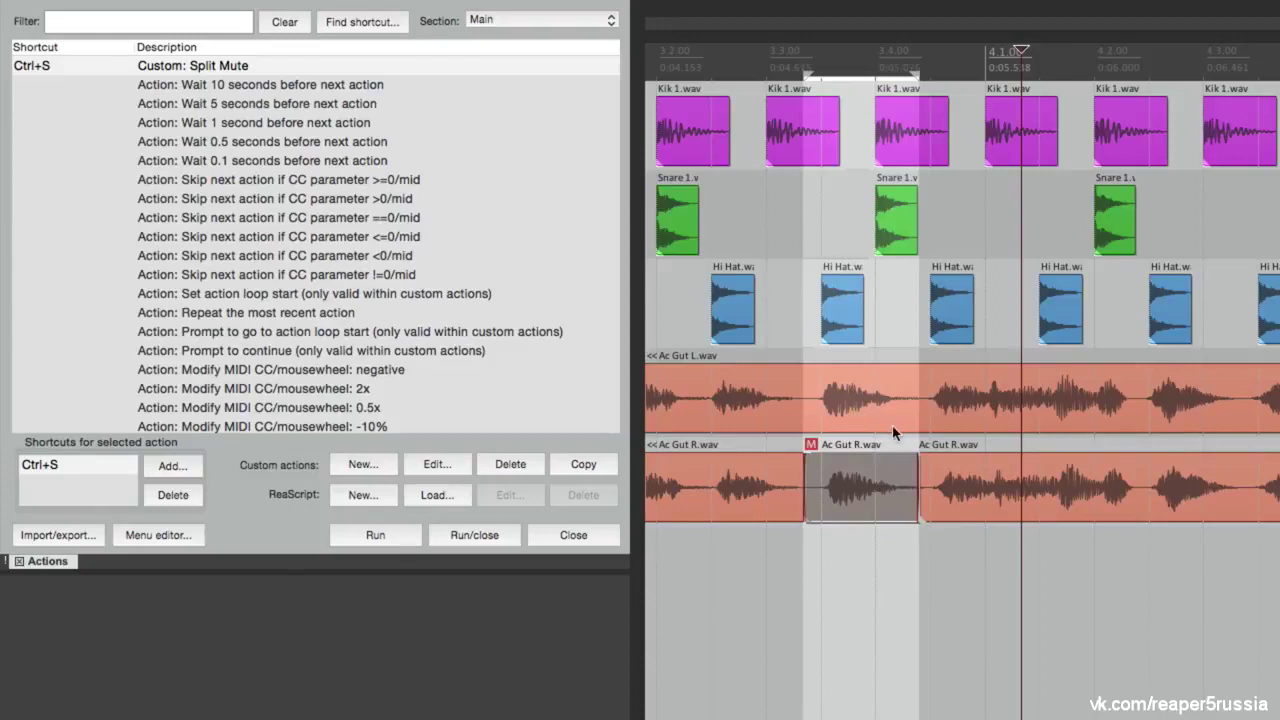
pyautogui.press('Escape')
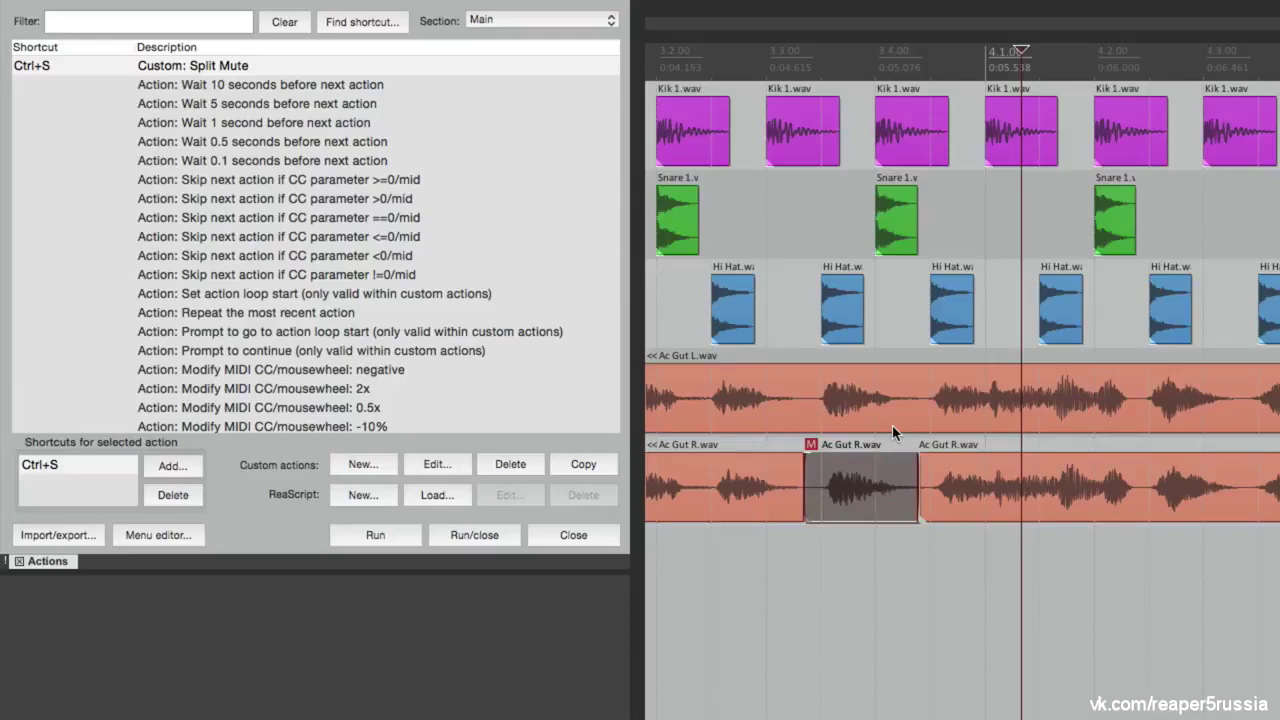
# Edit the Split Mute custom action to add Time selection: Remove time selection as its third action and save it
pyautogui.click(313, 72)
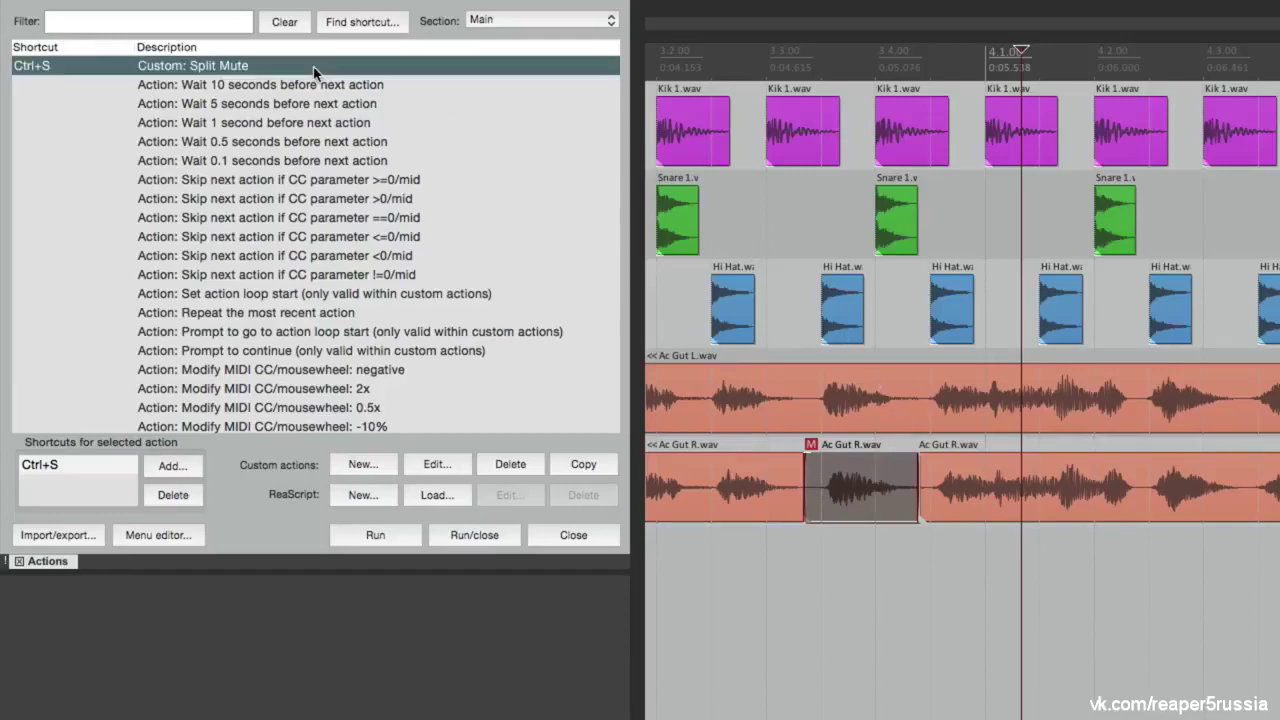
pyautogui.click(430, 467)
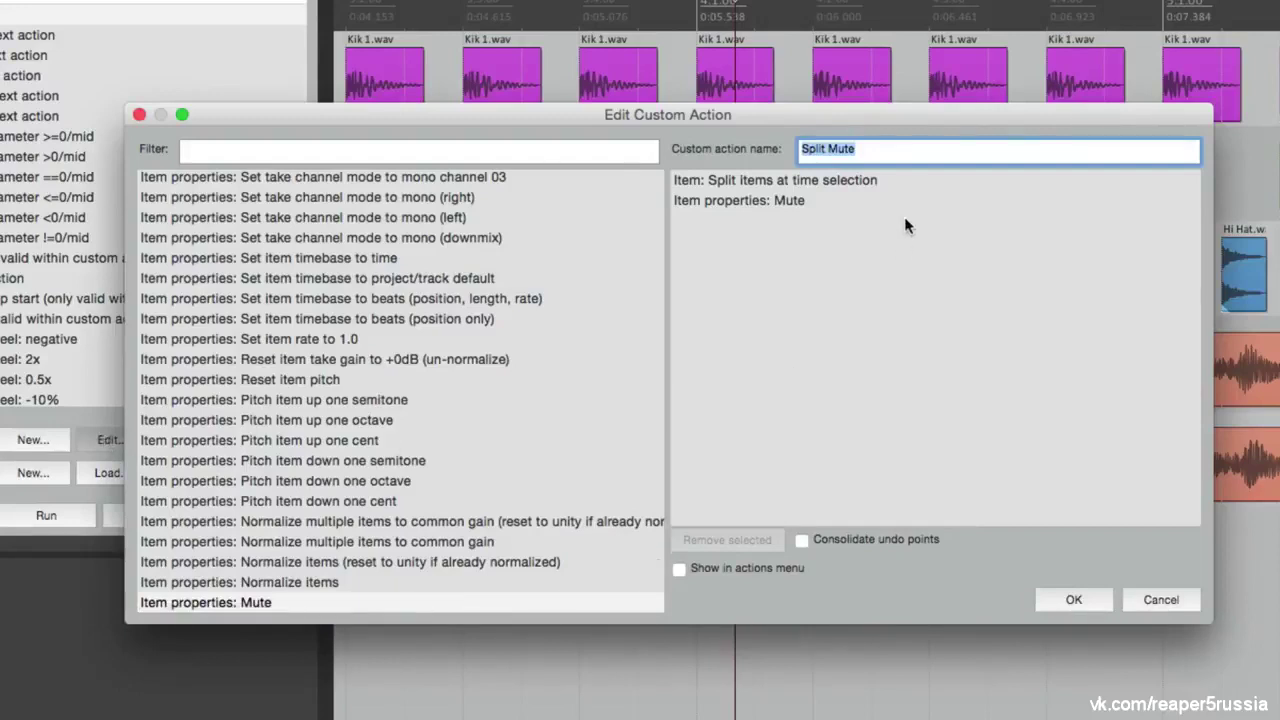
pyautogui.click(504, 152)
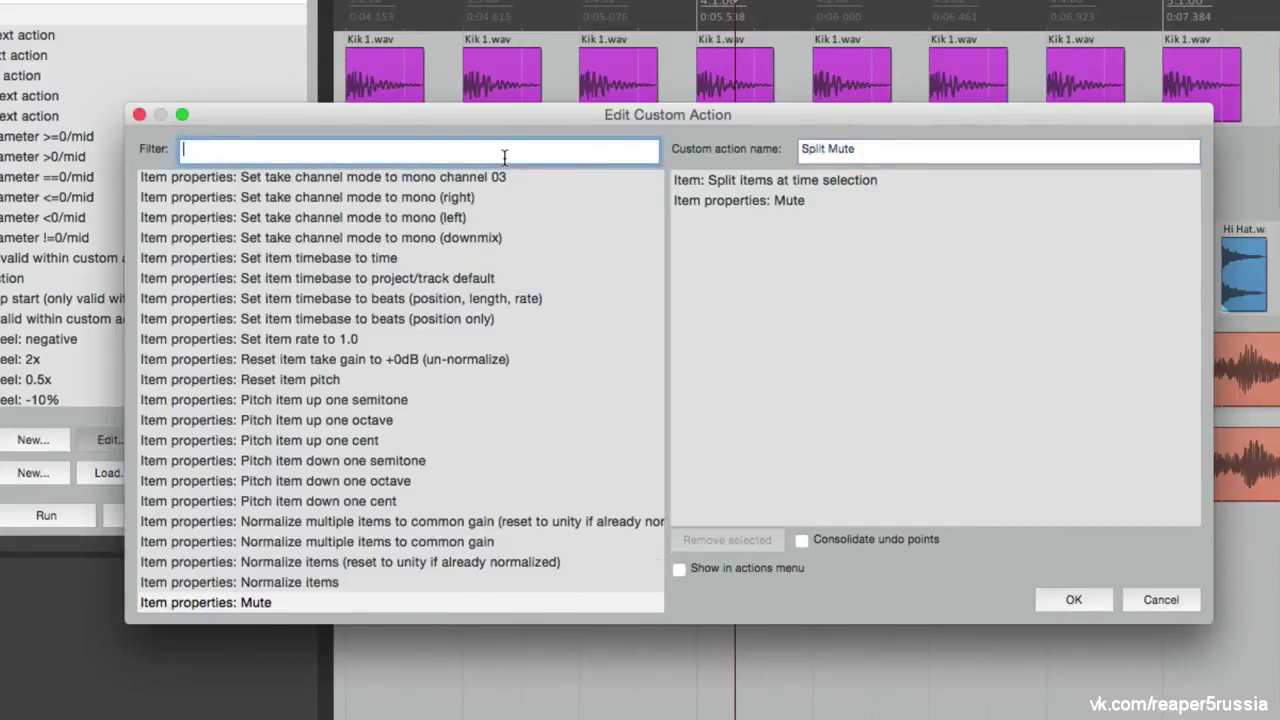
pyautogui.write('remove')
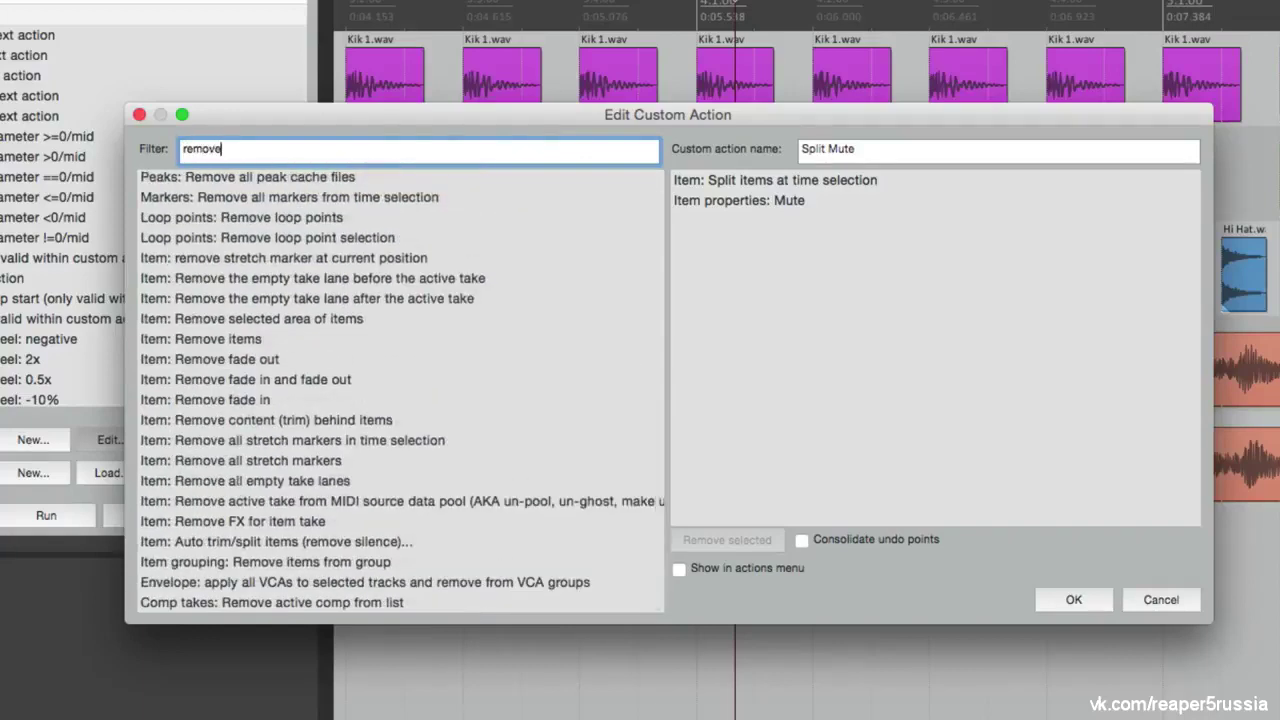
pyautogui.write(' time')
pyautogui.click(404, 220)
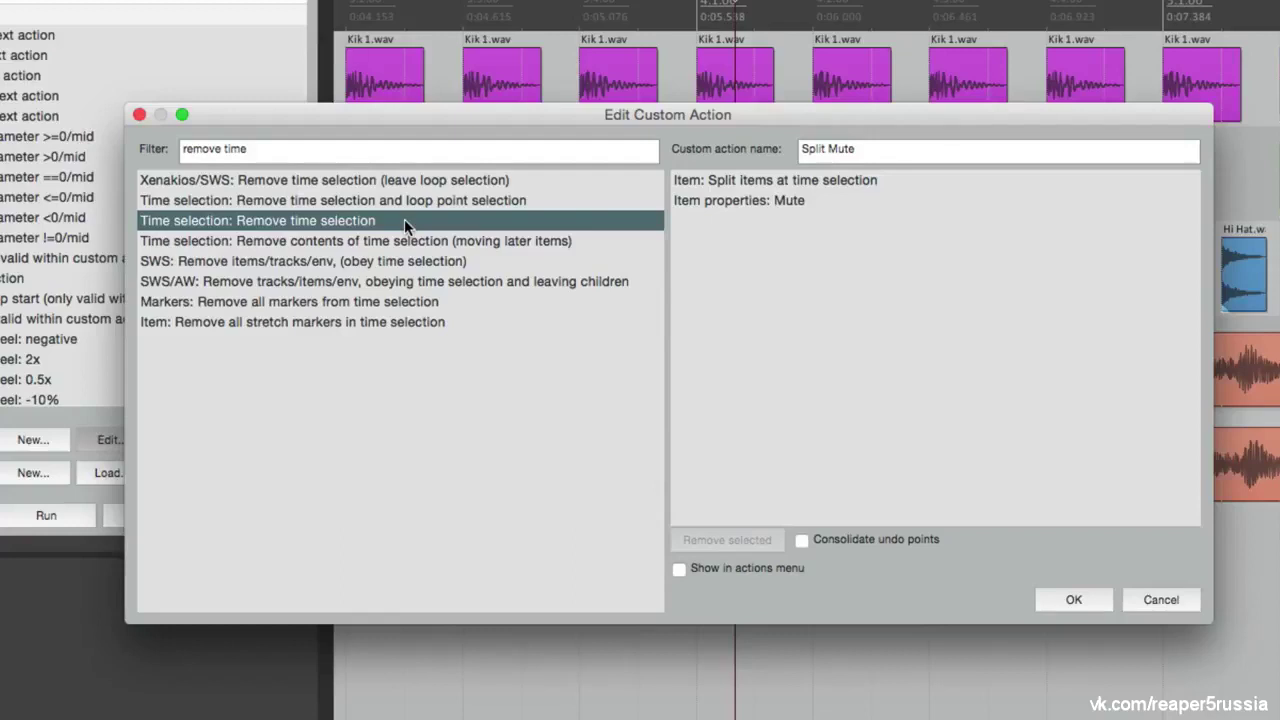
pyautogui.moveTo(362, 225); pyautogui.dragTo(743, 243)
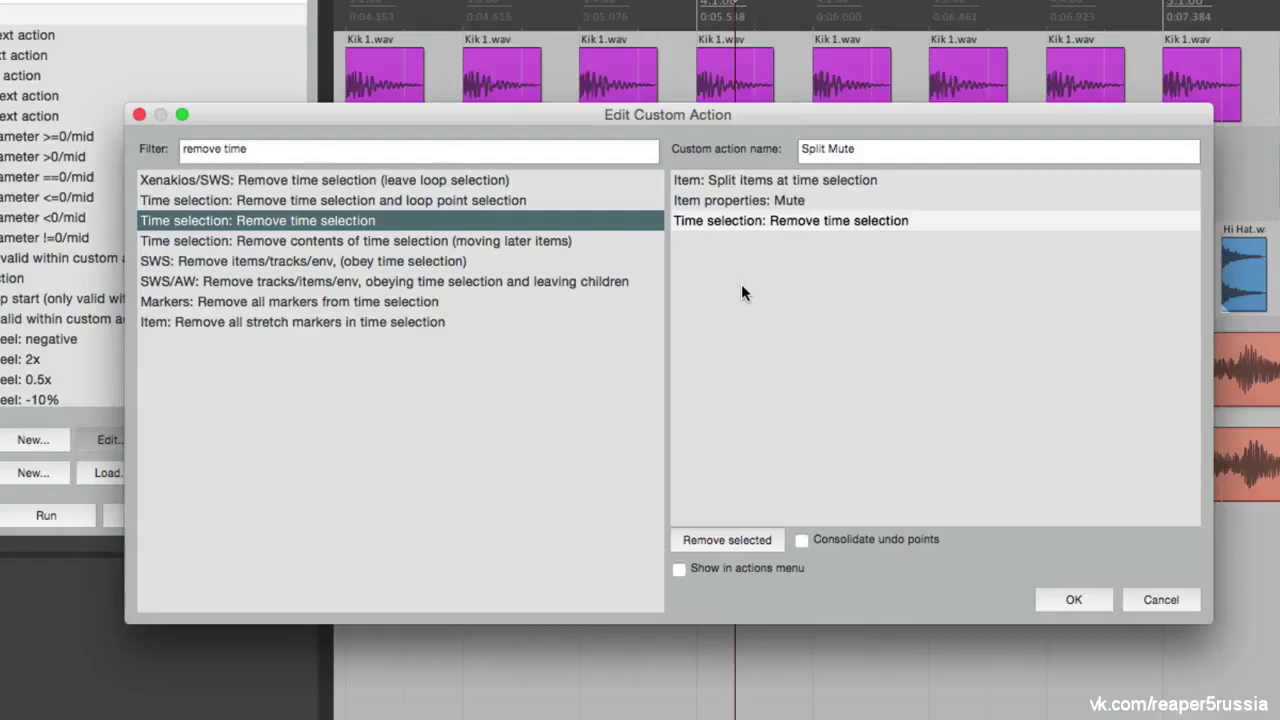
pyautogui.press('Return')
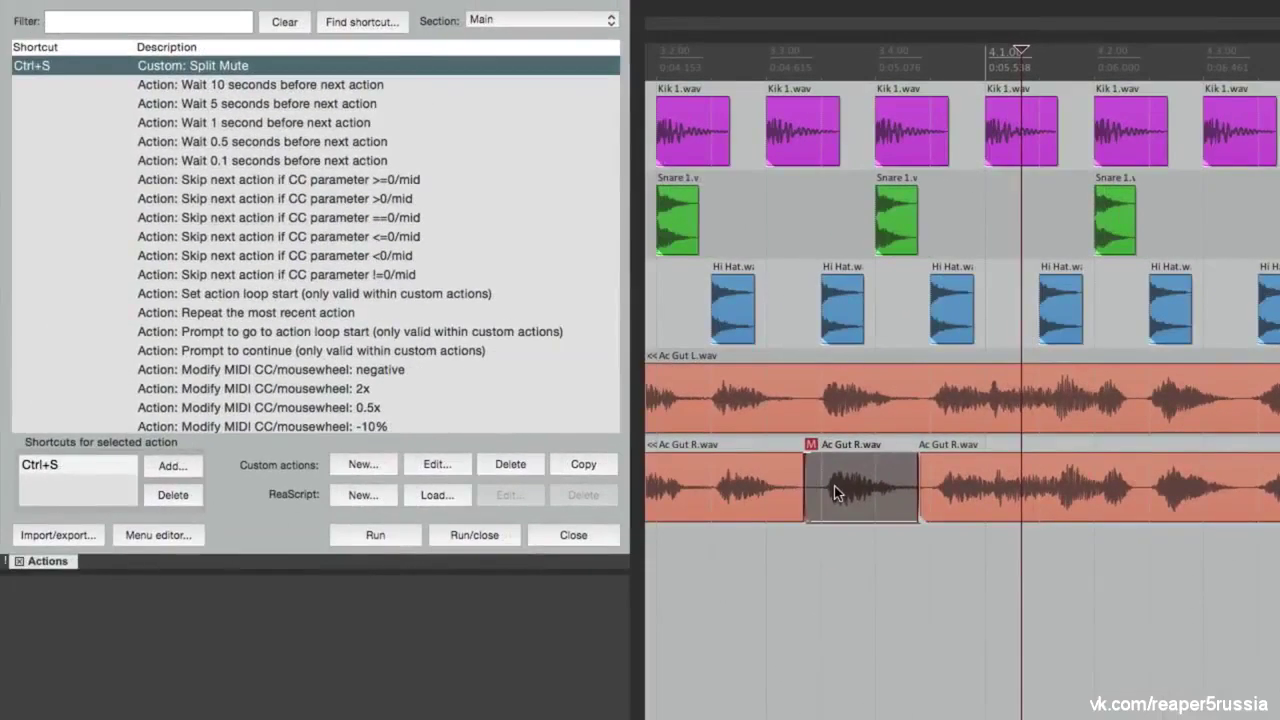
# Undo the split and mute on Ac Gut R.wav and run Split Mute on a section of Ac Gut L.wav around beat 3.4.00
pyautogui.hotkey('ctrl', 'z')
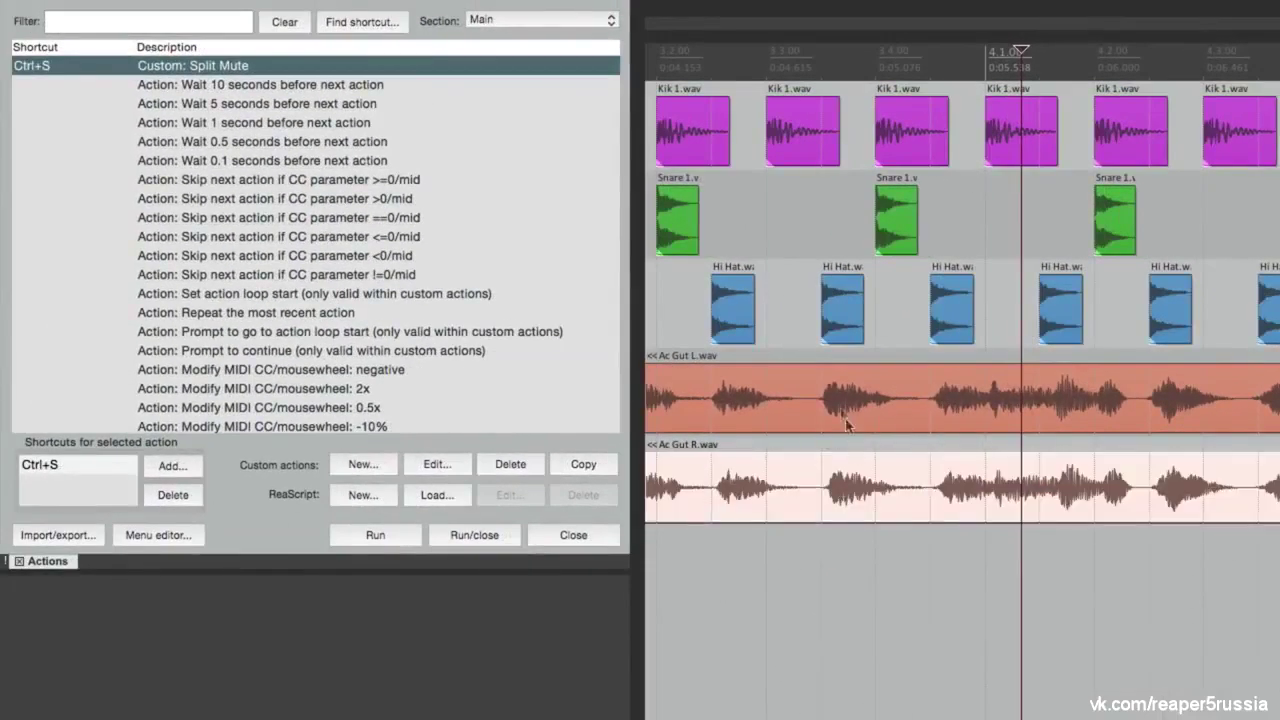
pyautogui.click(787, 327)
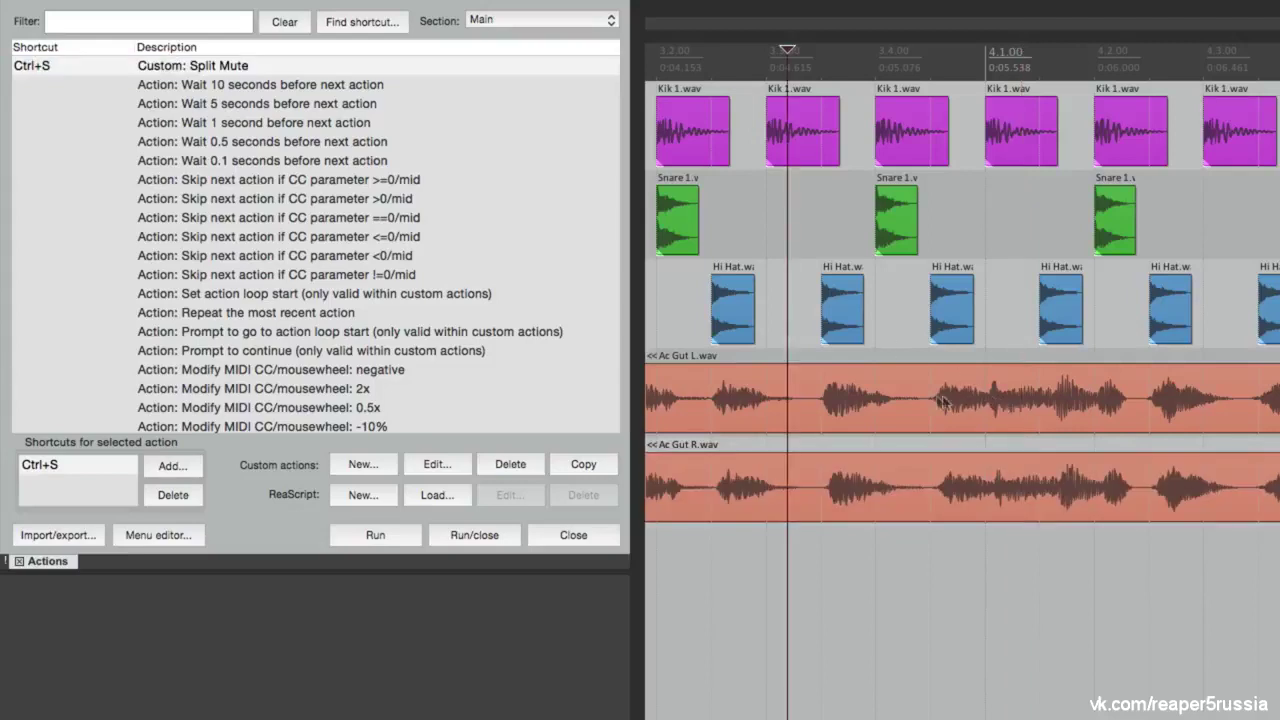
pyautogui.moveTo(808, 377); pyautogui.dragTo(924, 433)
pyautogui.hotkey('ctrl', 's')
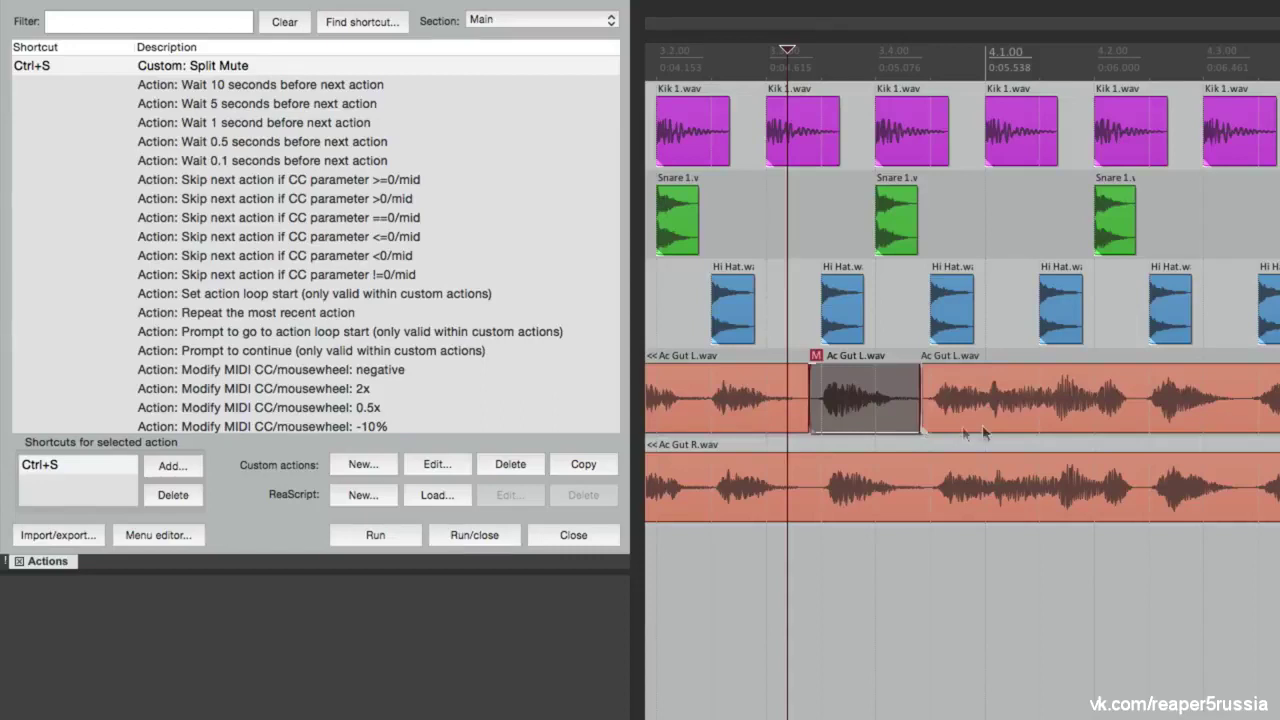
# Run Split Mute on a section of Ac Gut L.wav just after 4.1.00 and on a section of Ac Gut R.wav around 3.3.00
pyautogui.moveTo(992, 398); pyautogui.dragTo(1070, 435)
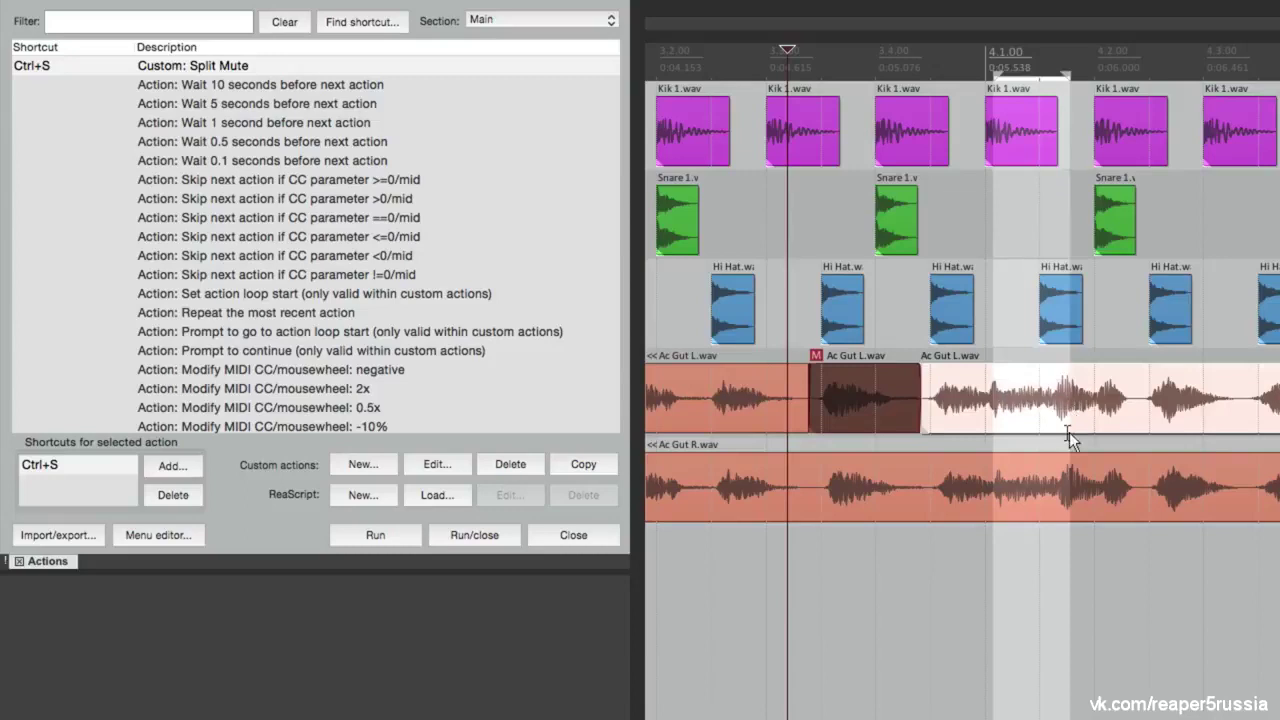
pyautogui.hotkey('ctrl', 's')
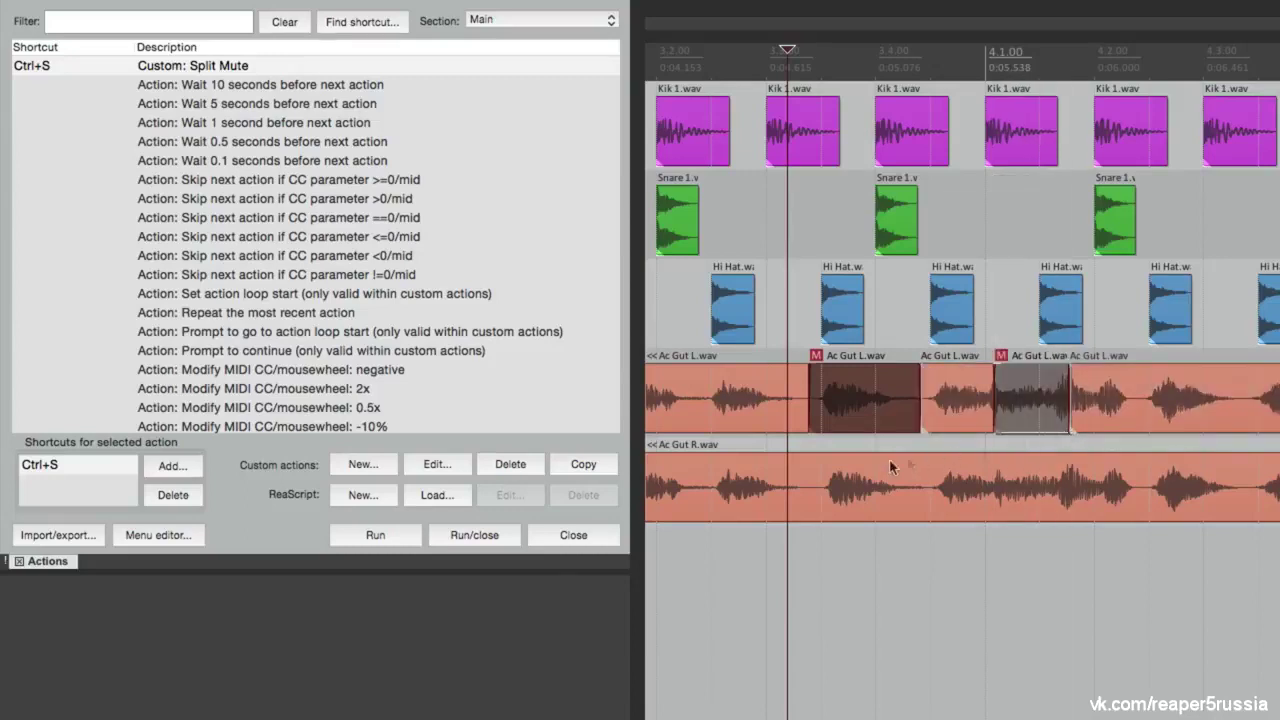
pyautogui.moveTo(702, 463); pyautogui.dragTo(810, 518)
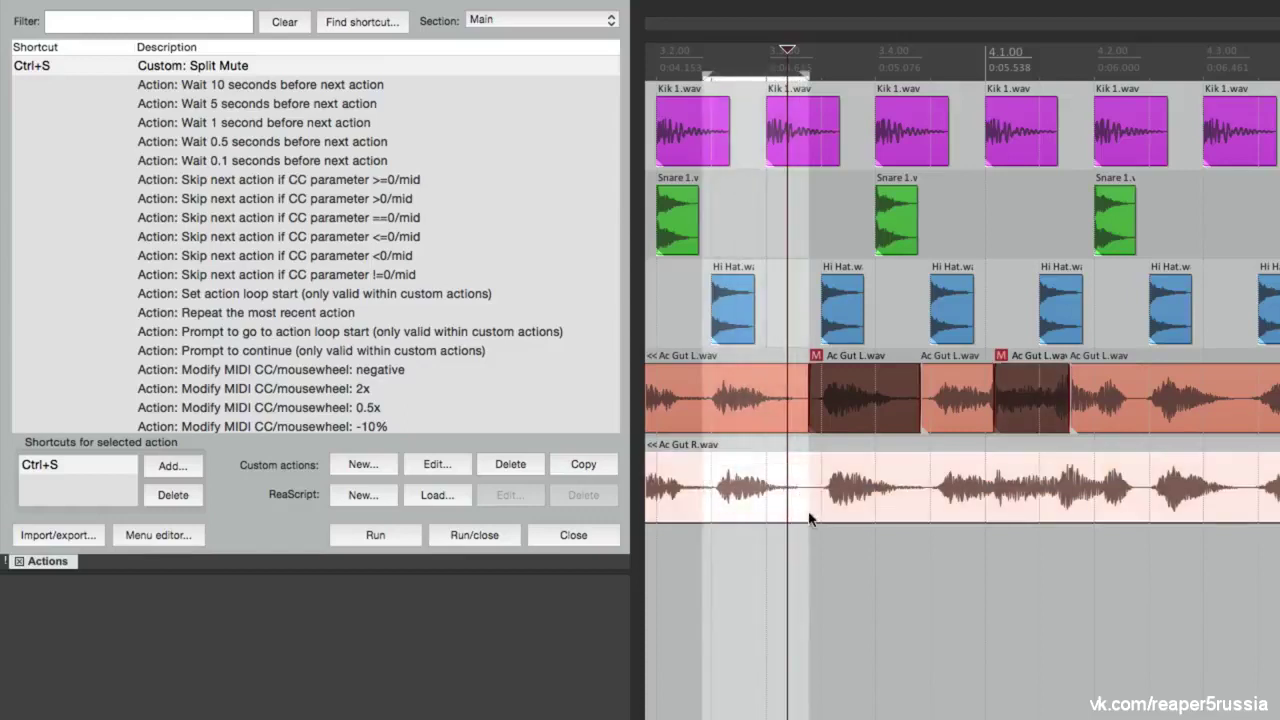
pyautogui.hotkey('ctrl', 's')
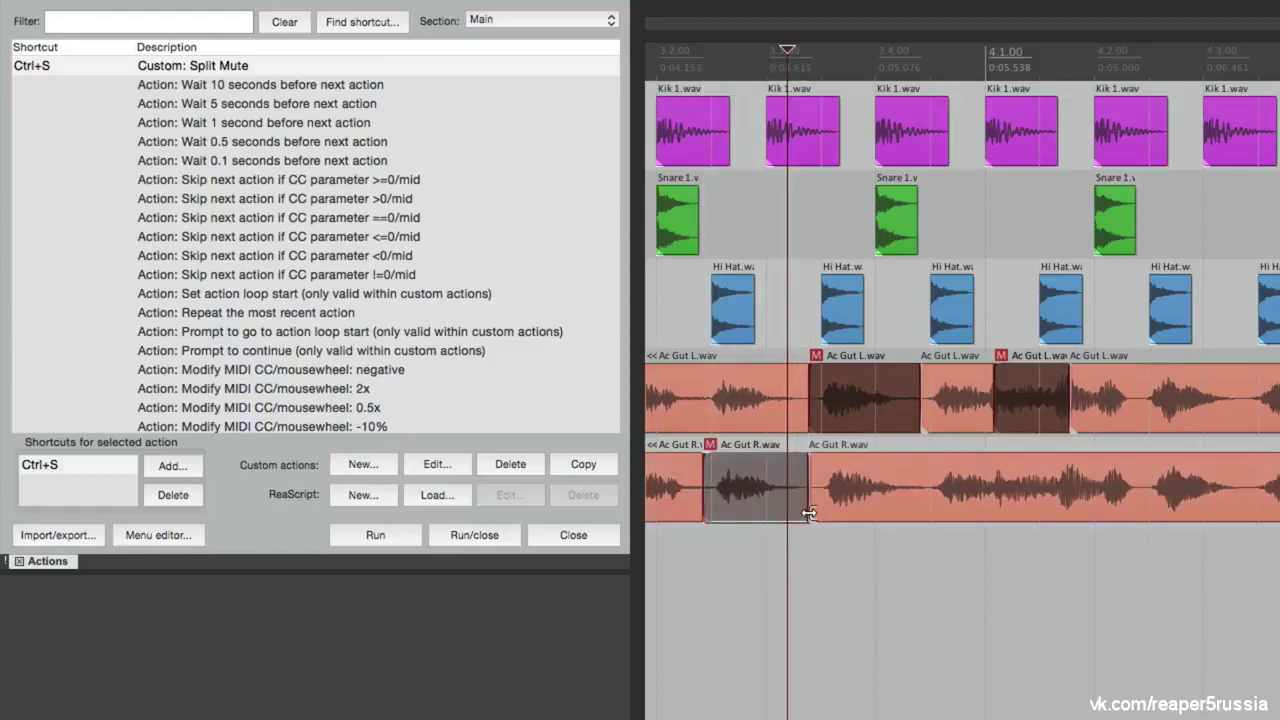
# Undo the three Split Mute runs on Ac Gut L.wav and Ac Gut R.wav
pyautogui.hotkey('ctrl', 'z')
pyautogui.hotkey('ctrl', 'z')
pyautogui.hotkey('ctrl', 'z')
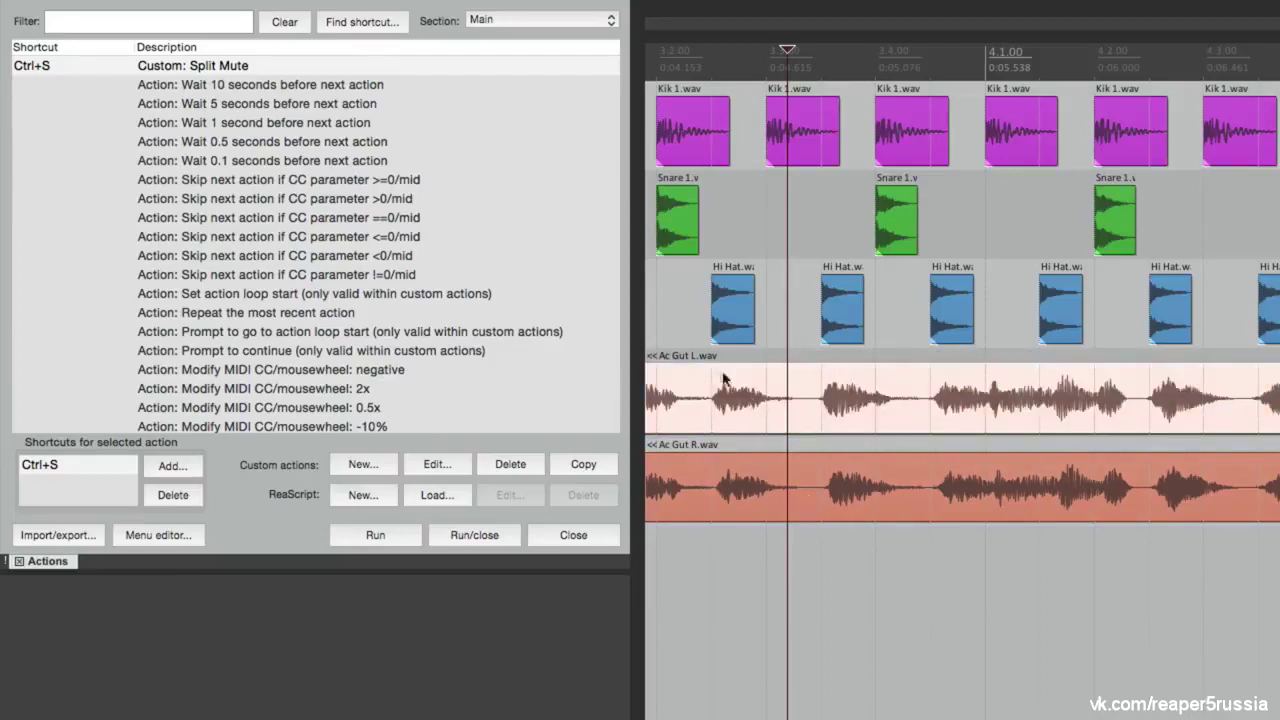
# Widen the track controls and delete the Ac Gut track that holds Ac Gut R.wav
pyautogui.moveTo(640, 323); pyautogui.dragTo(745, 321)
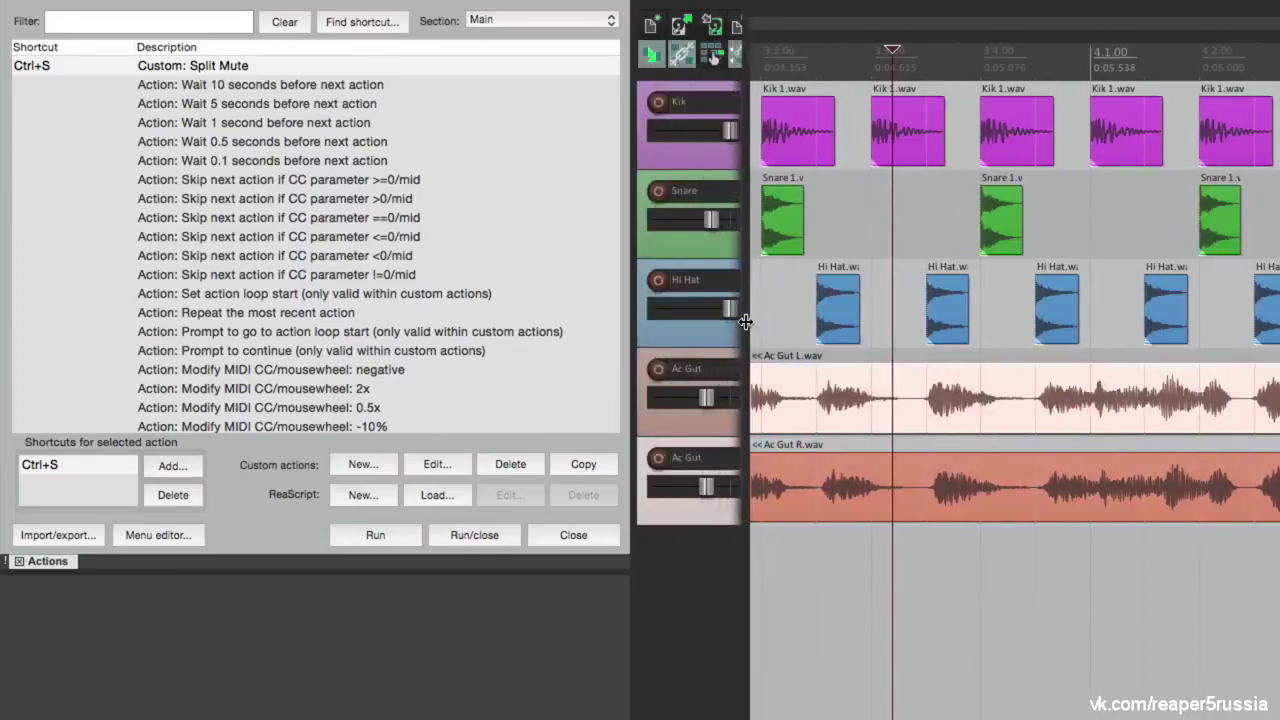
pyautogui.hscroll(-10, 790, 400)
pyautogui.click(777, 393)
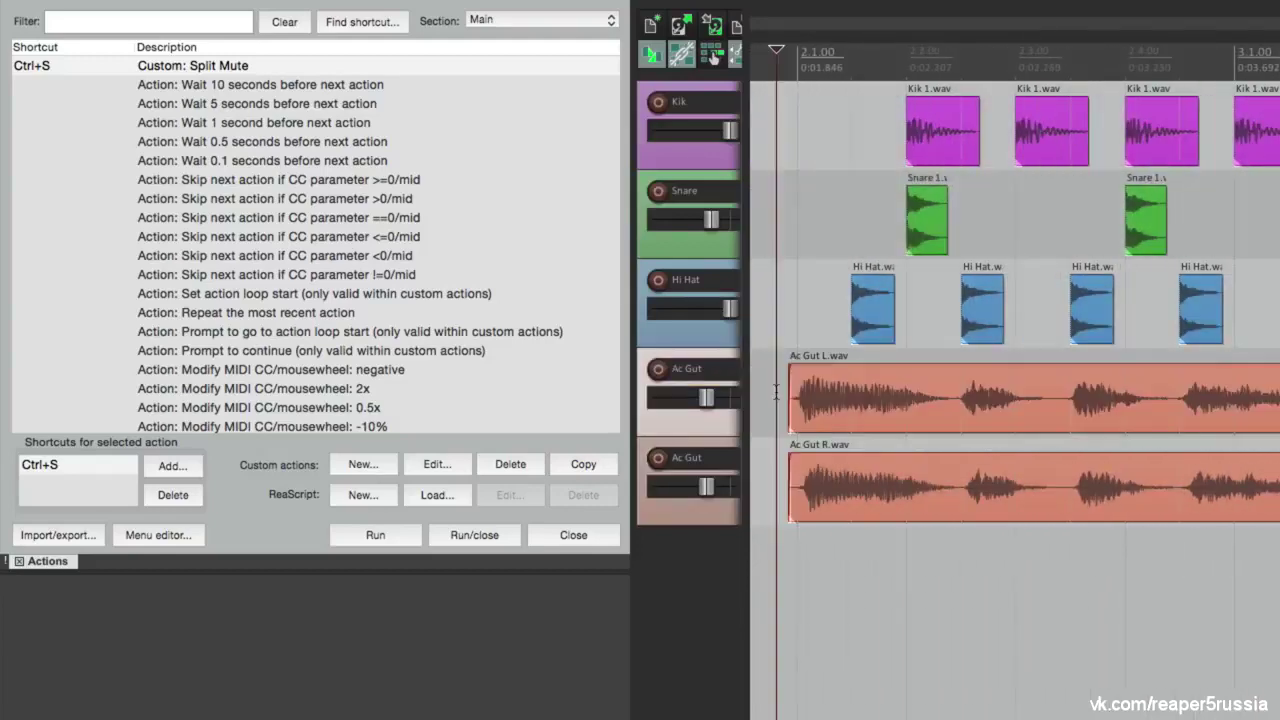
pyautogui.click(709, 440)
pyautogui.press('Delete')
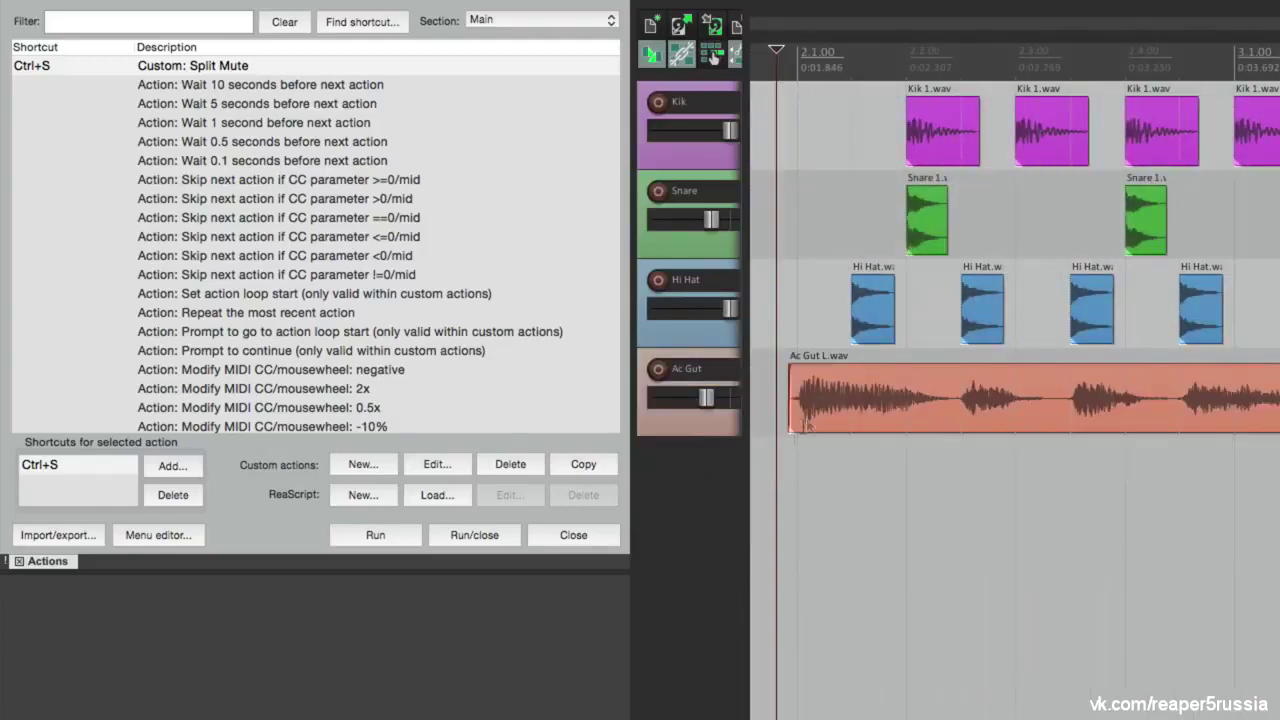
# Duplicate the Ac Gut track that holds Ac Gut L.wav
pyautogui.click(727, 434)
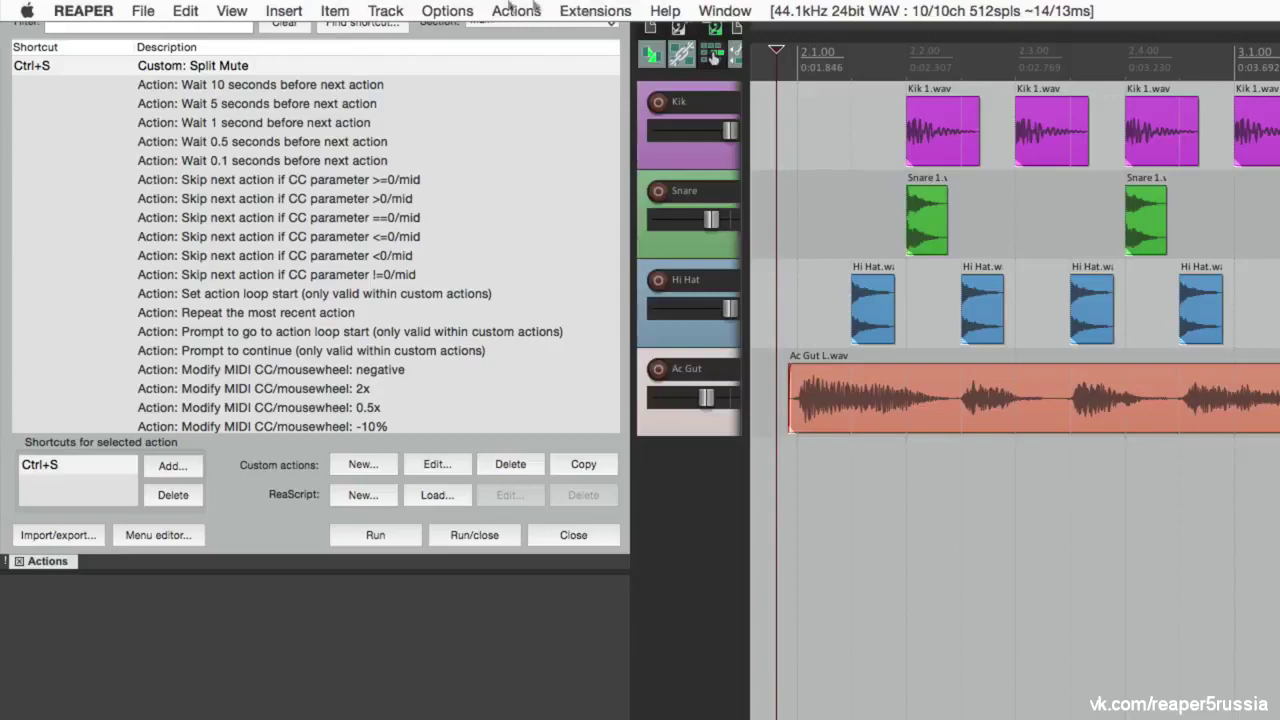
pyautogui.click(386, 10)
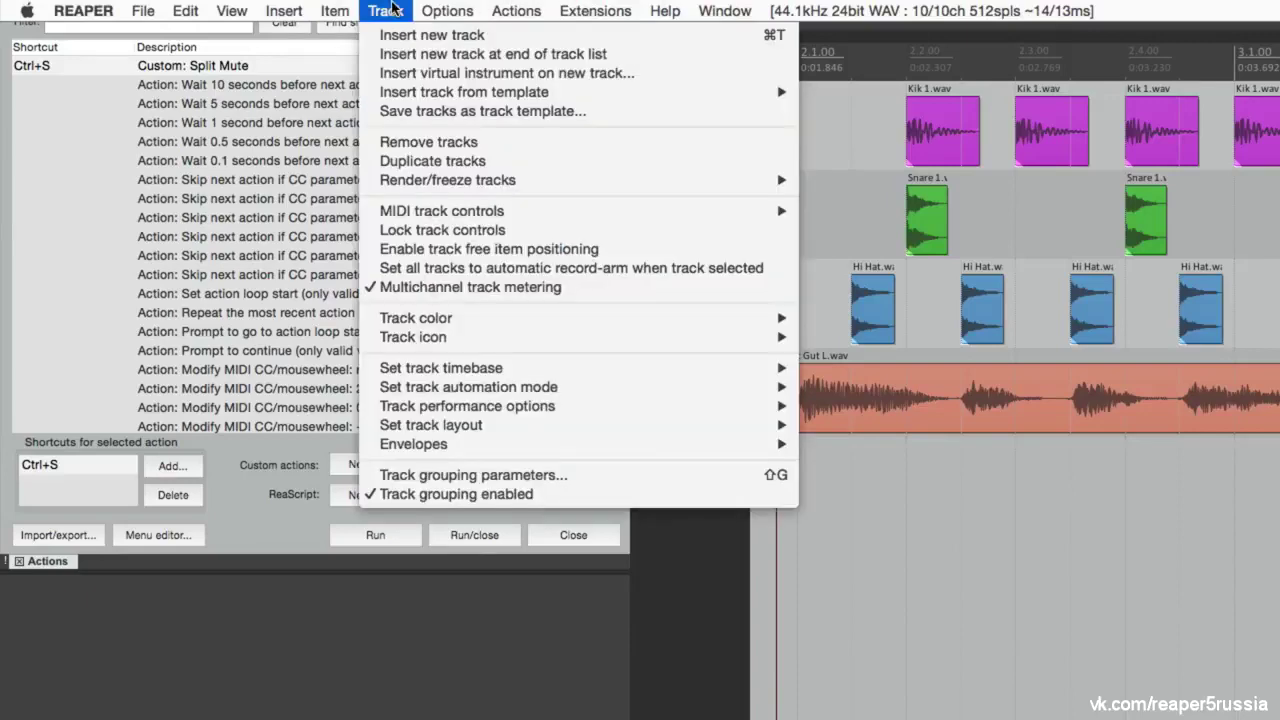
pyautogui.click(377, 162)
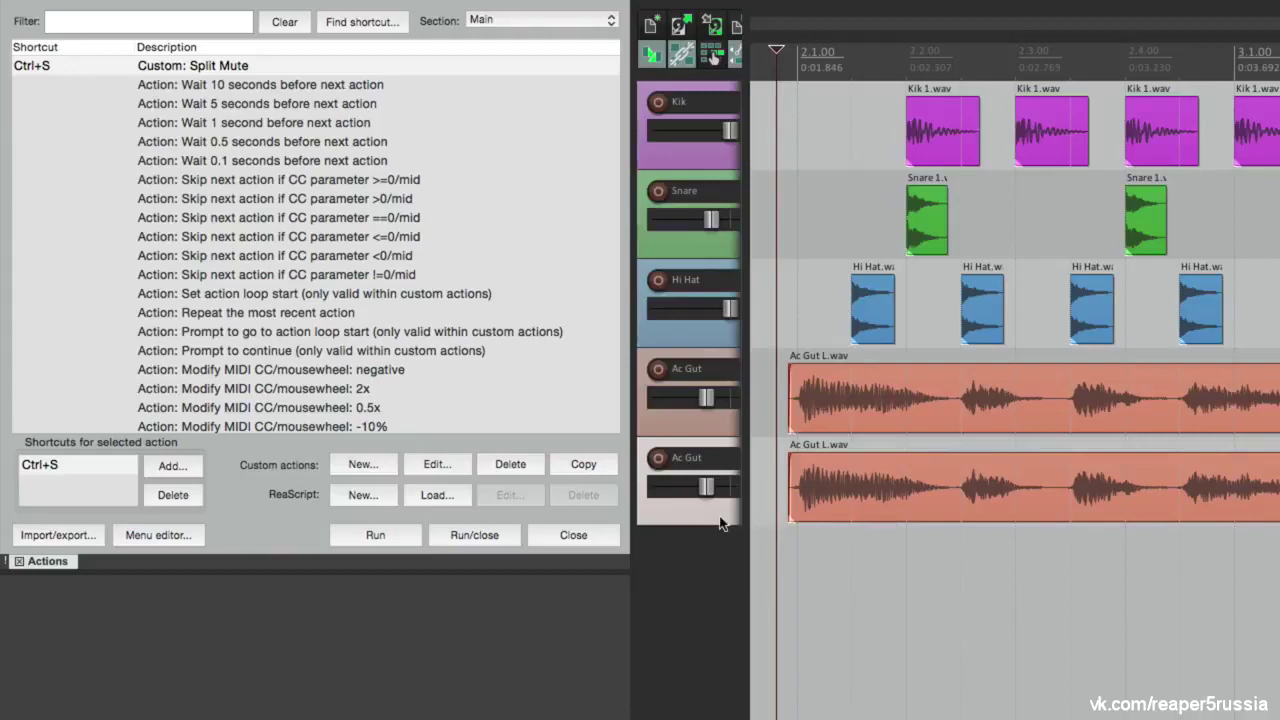
# Delete the audio item on the duplicated Ac Gut track and remove that track
pyautogui.hotkey('ctrl', 's')
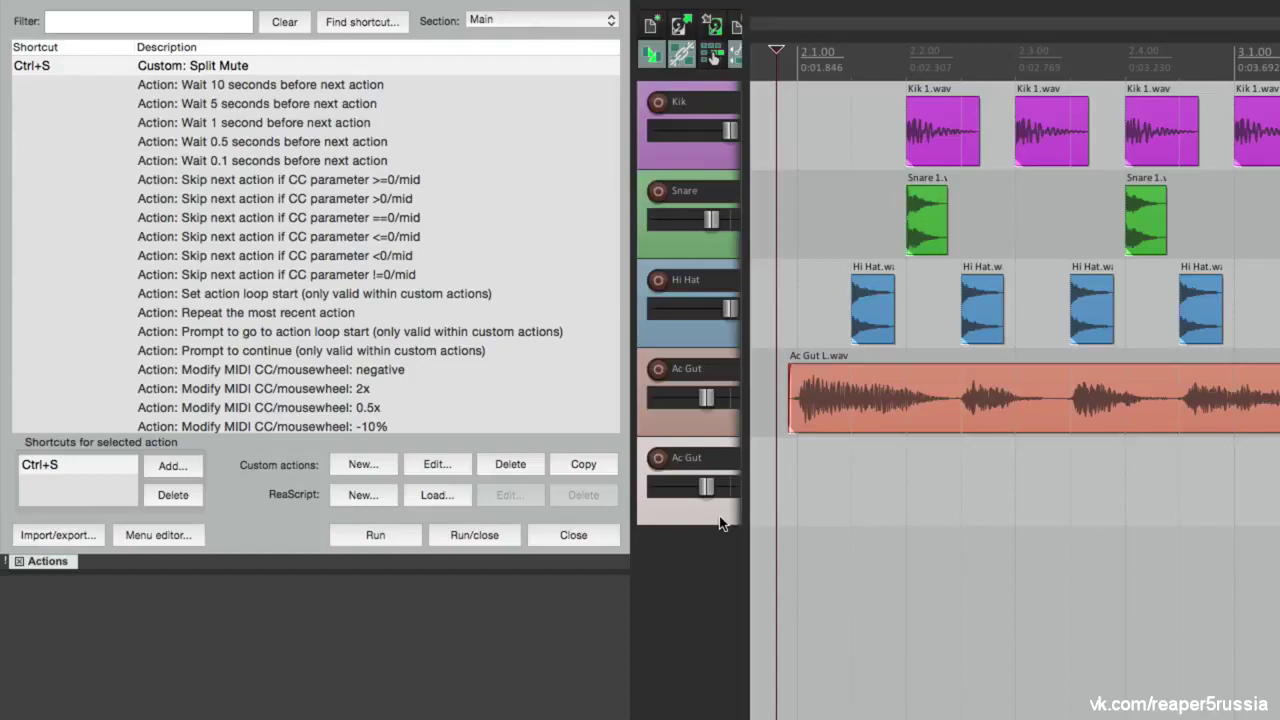
pyautogui.press('Delete')
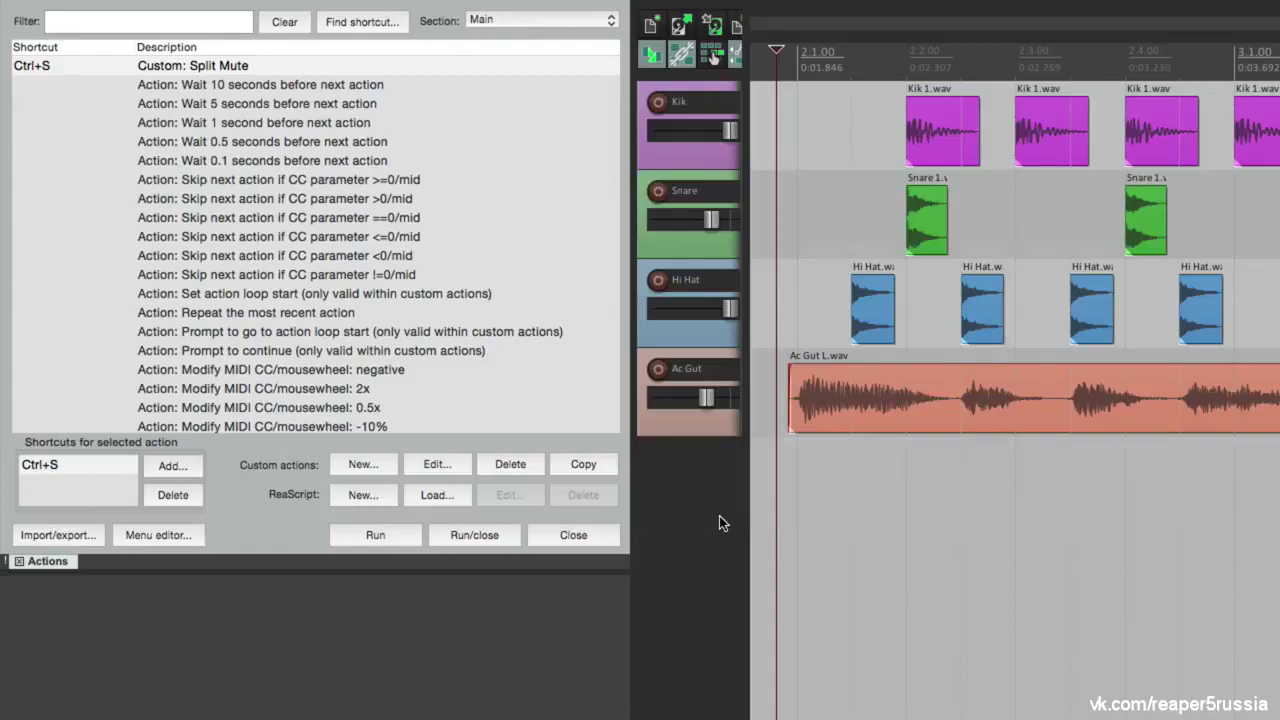
# Create a new custom action and add Track: Duplicate tracks as its first action
pyautogui.click(374, 462)
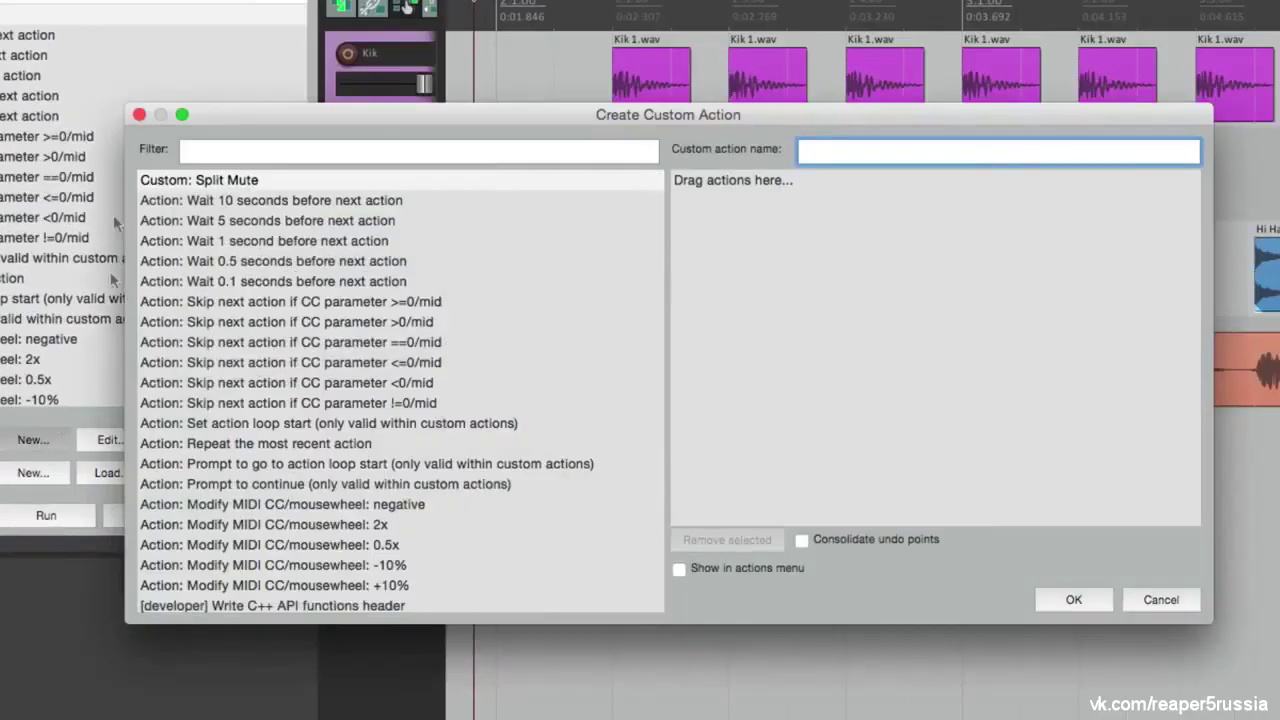
pyautogui.click(268, 150)
pyautogui.write('duplicate')
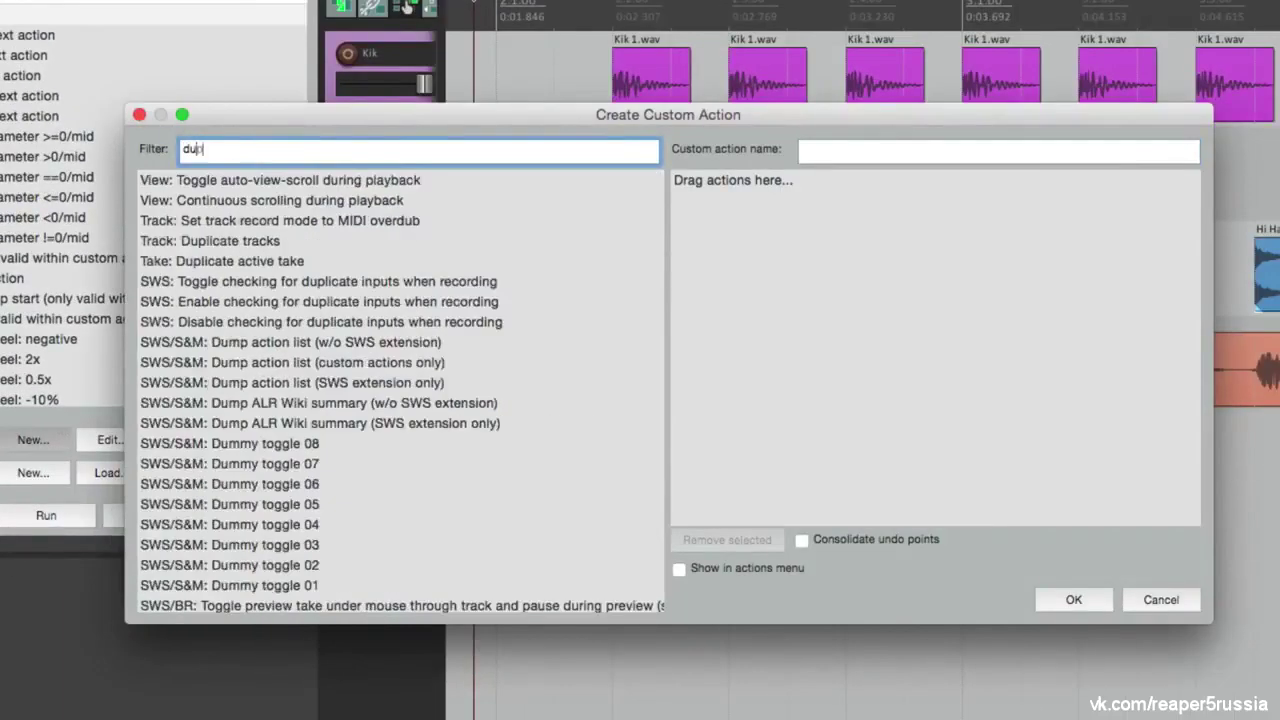
pyautogui.click(225, 184)
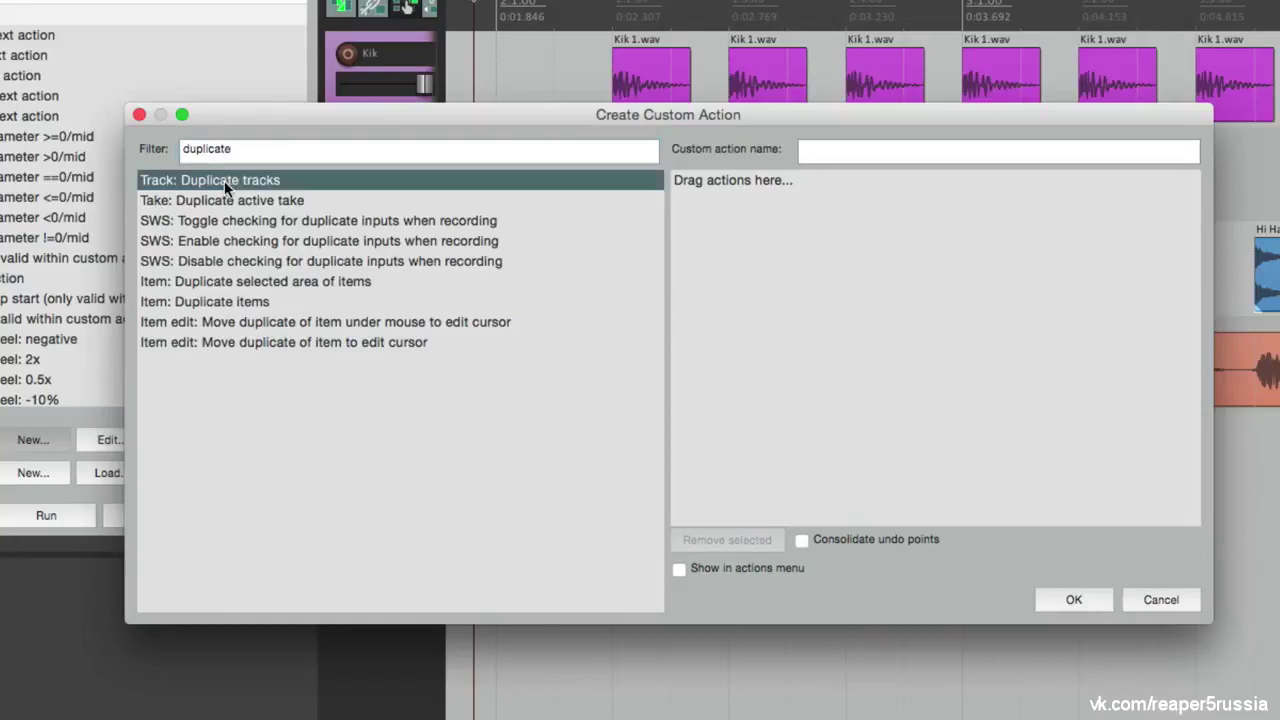
pyautogui.moveTo(226, 187); pyautogui.dragTo(811, 184)
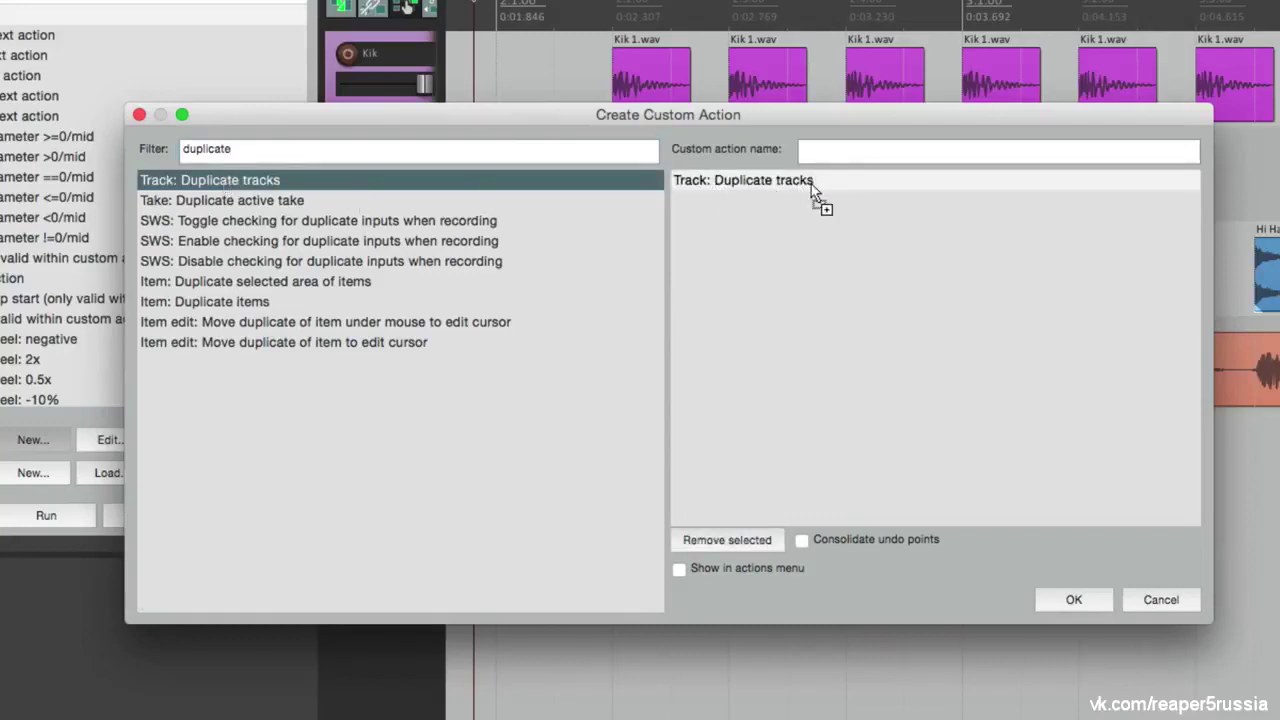
# Add Item: Select all items in track as the second action of the new custom action
pyautogui.doubleClick(407, 151)
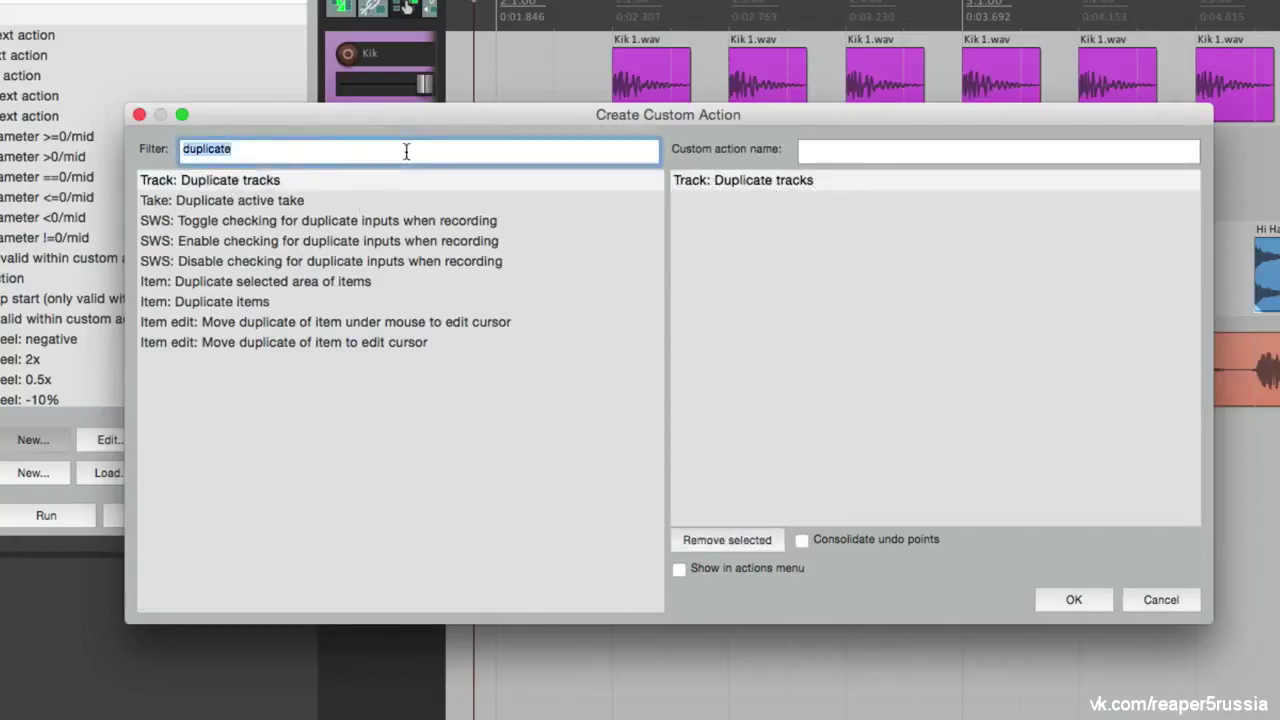
pyautogui.write('select all items in track')
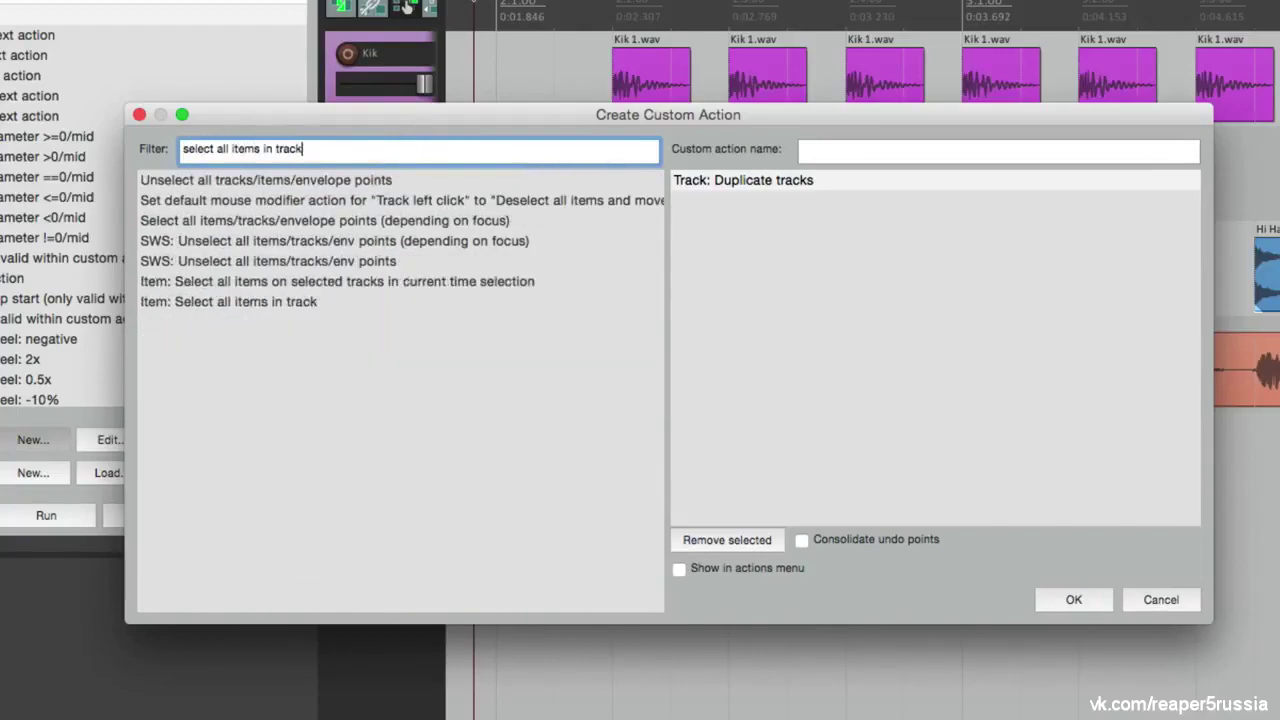
pyautogui.click(260, 303)
pyautogui.moveTo(259, 300); pyautogui.dragTo(731, 262)
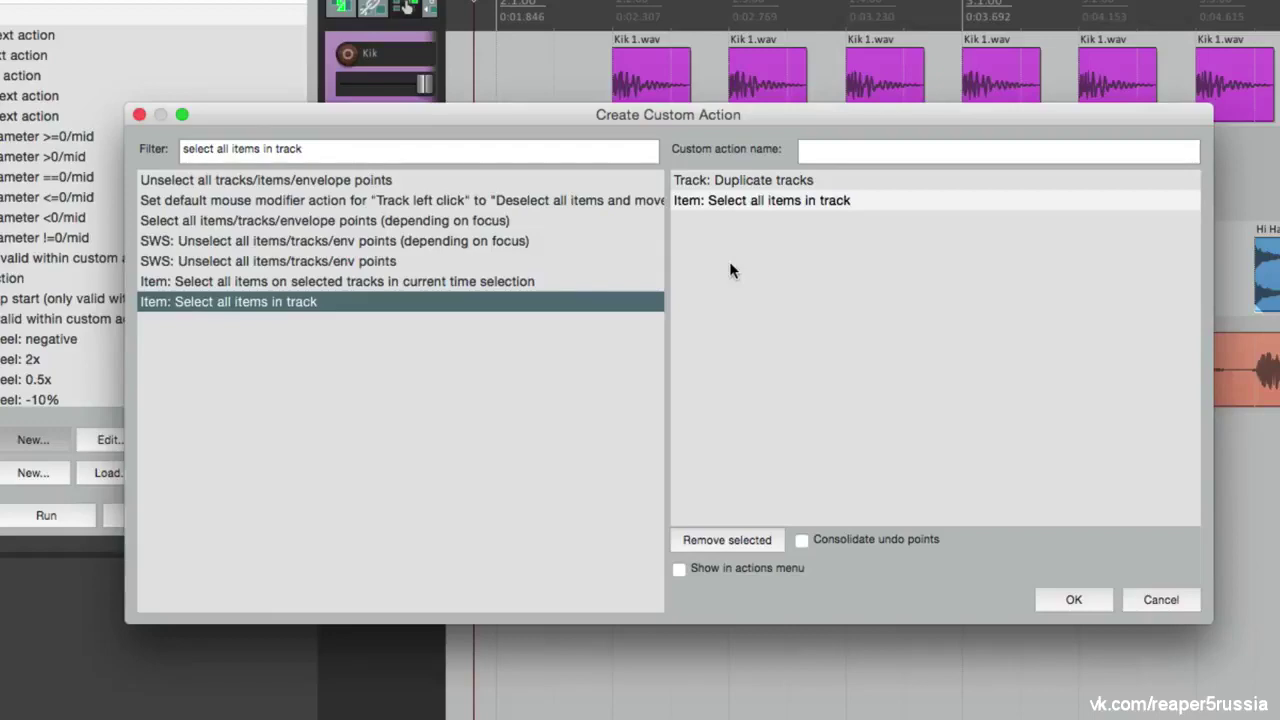
# Add Item: Remove items as the third action of the new custom action
pyautogui.click(383, 147)
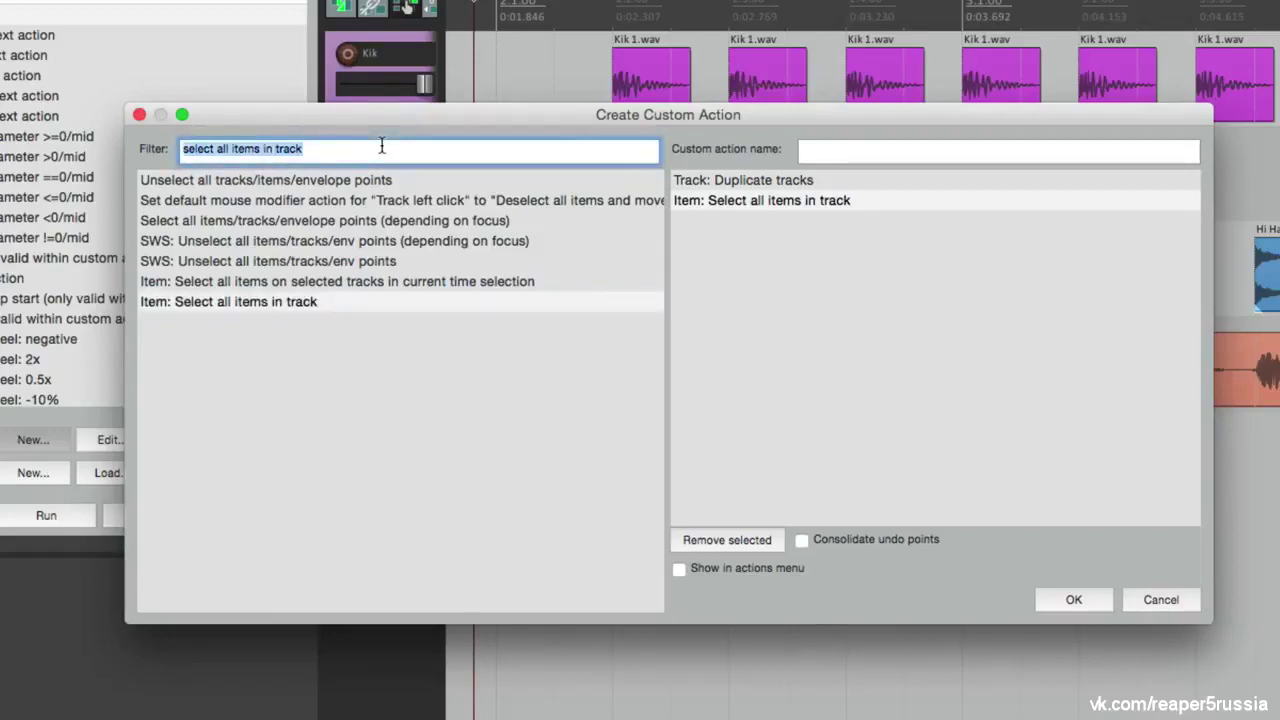
pyautogui.write('remove items')
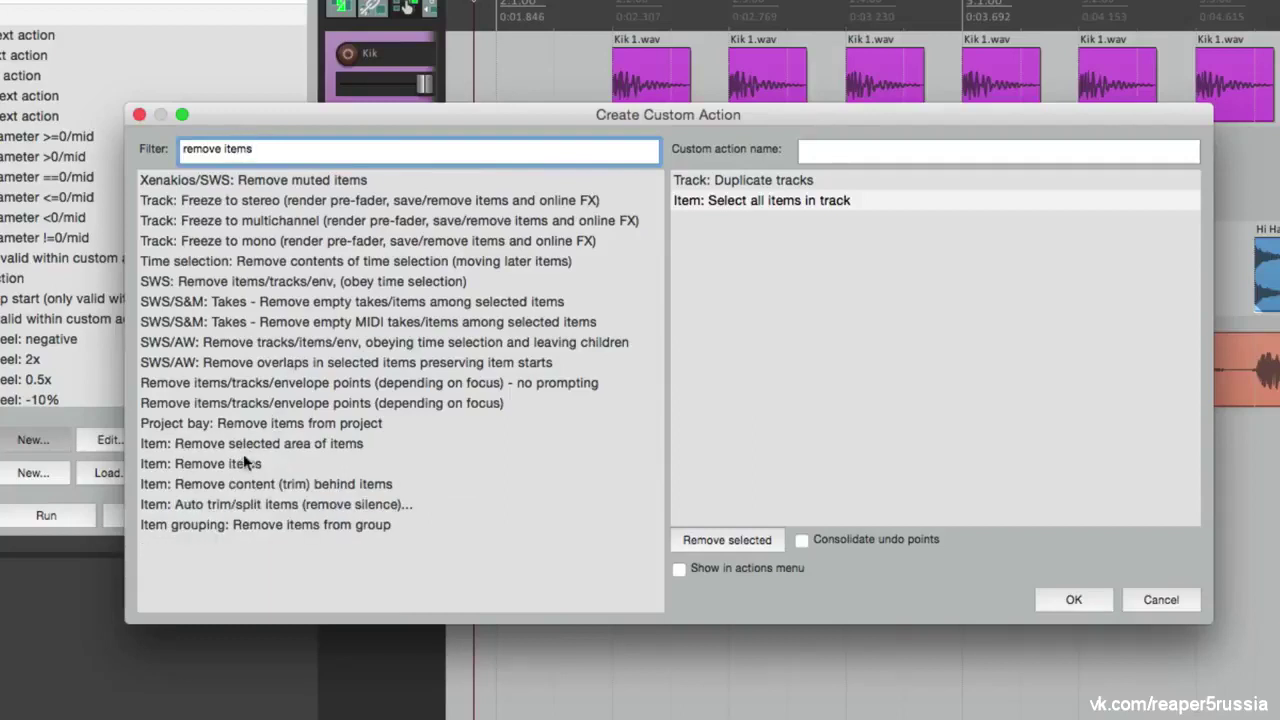
pyautogui.click(241, 465)
pyautogui.moveTo(239, 461); pyautogui.dragTo(782, 334)
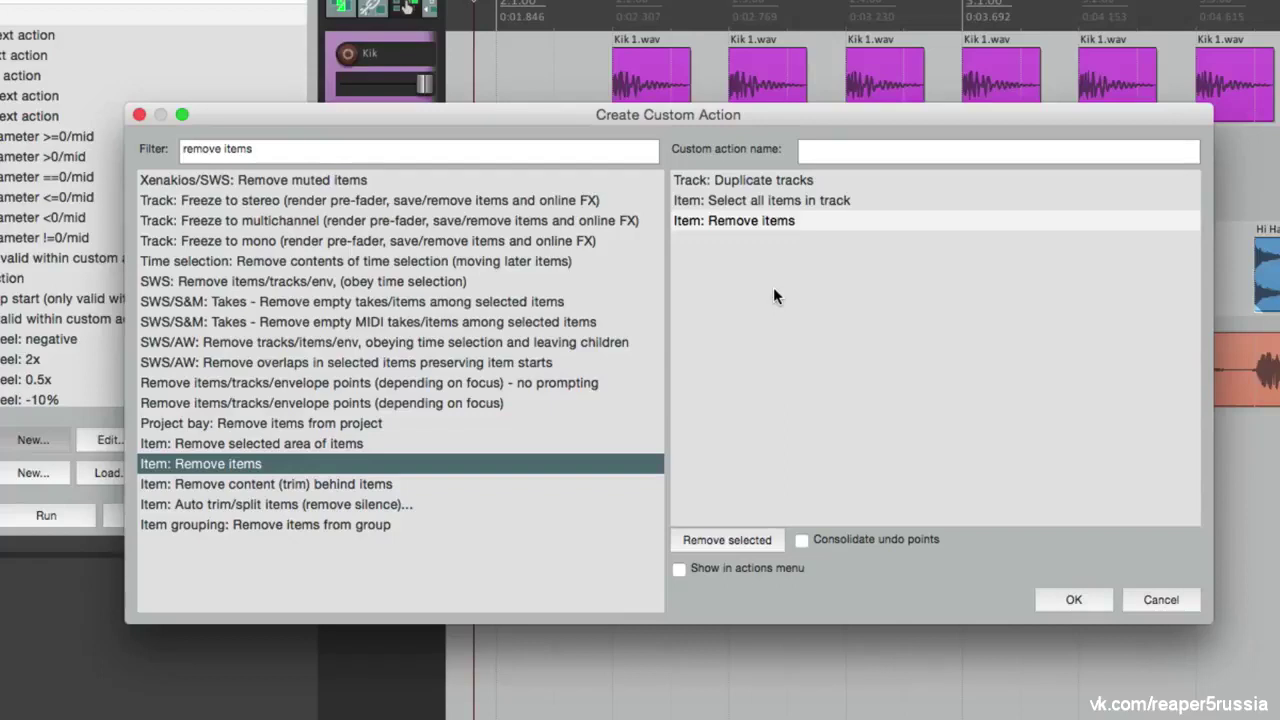
# Review the three actions in the sequence, then name the custom action Custom Duplicate and save it
pyautogui.click(803, 188)
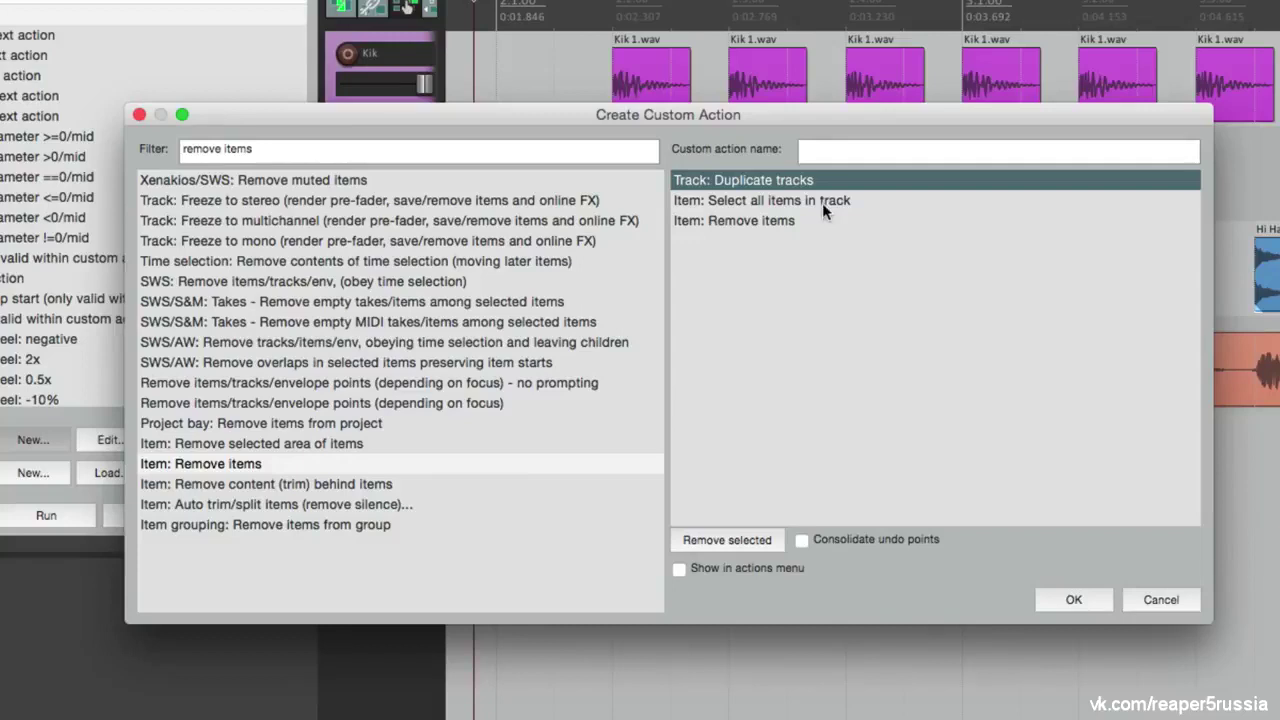
pyautogui.click(823, 201)
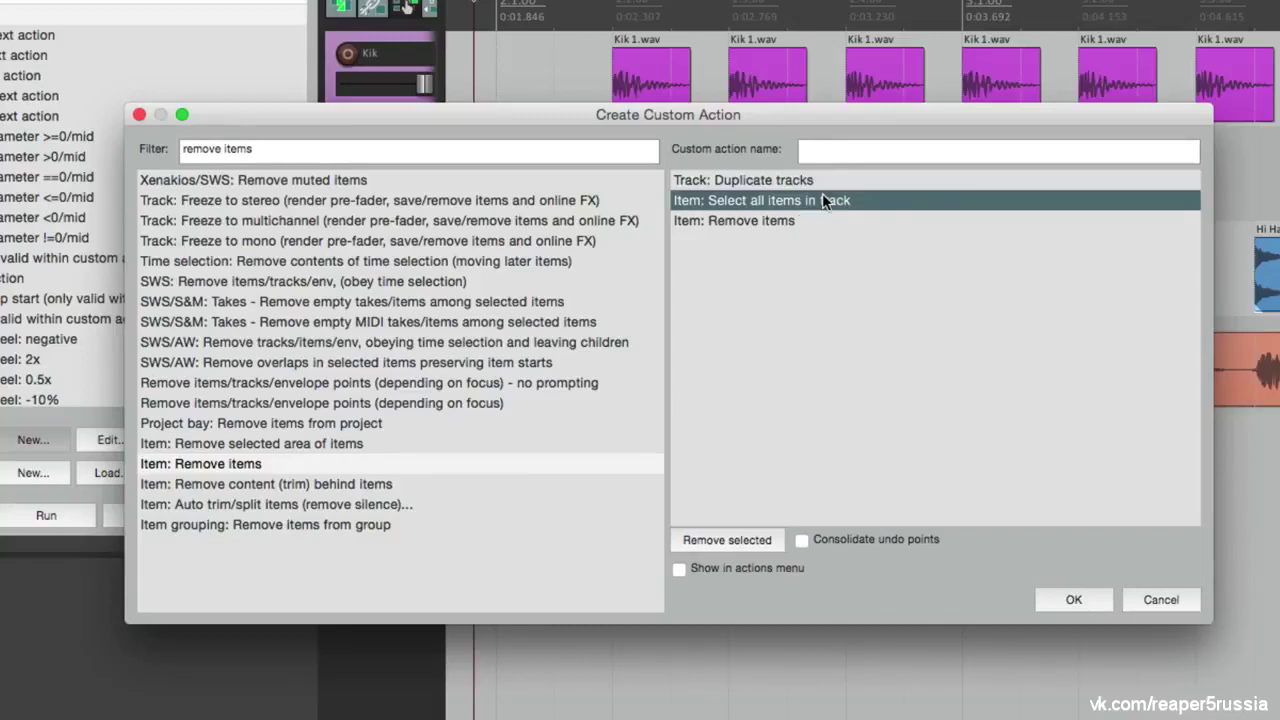
pyautogui.click(806, 221)
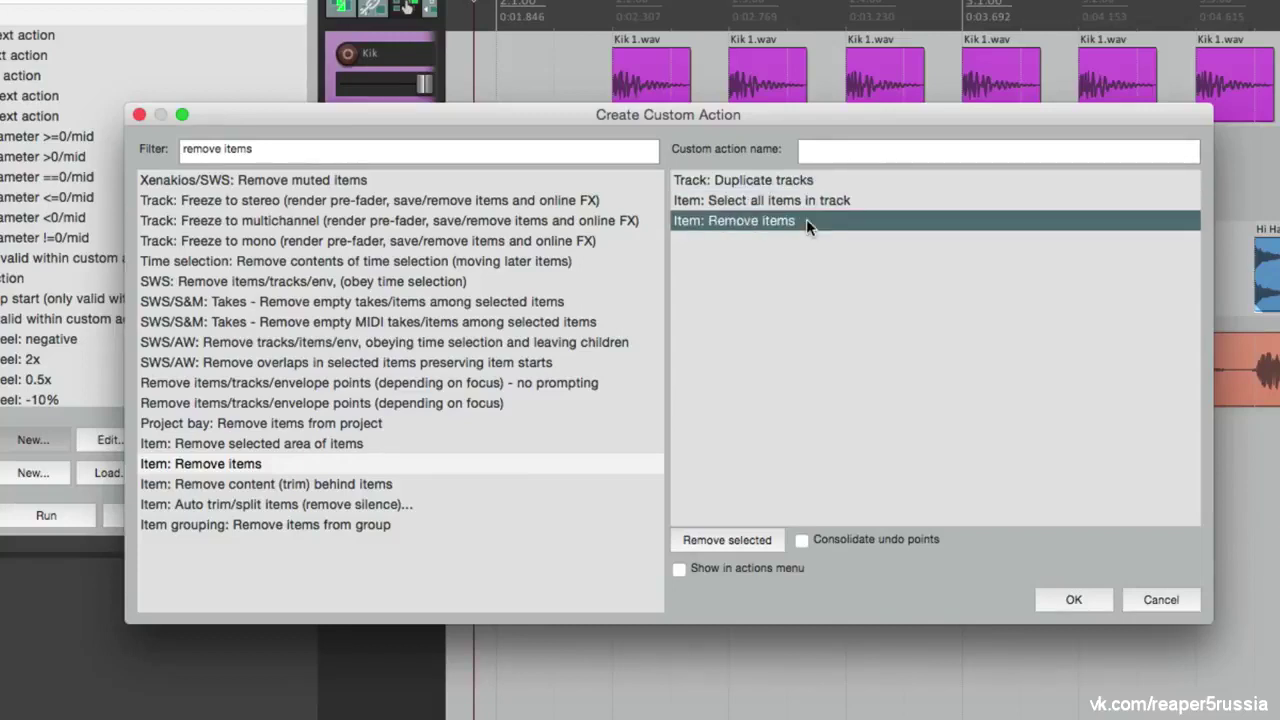
pyautogui.click(865, 149)
pyautogui.write('Custom Duplicate')
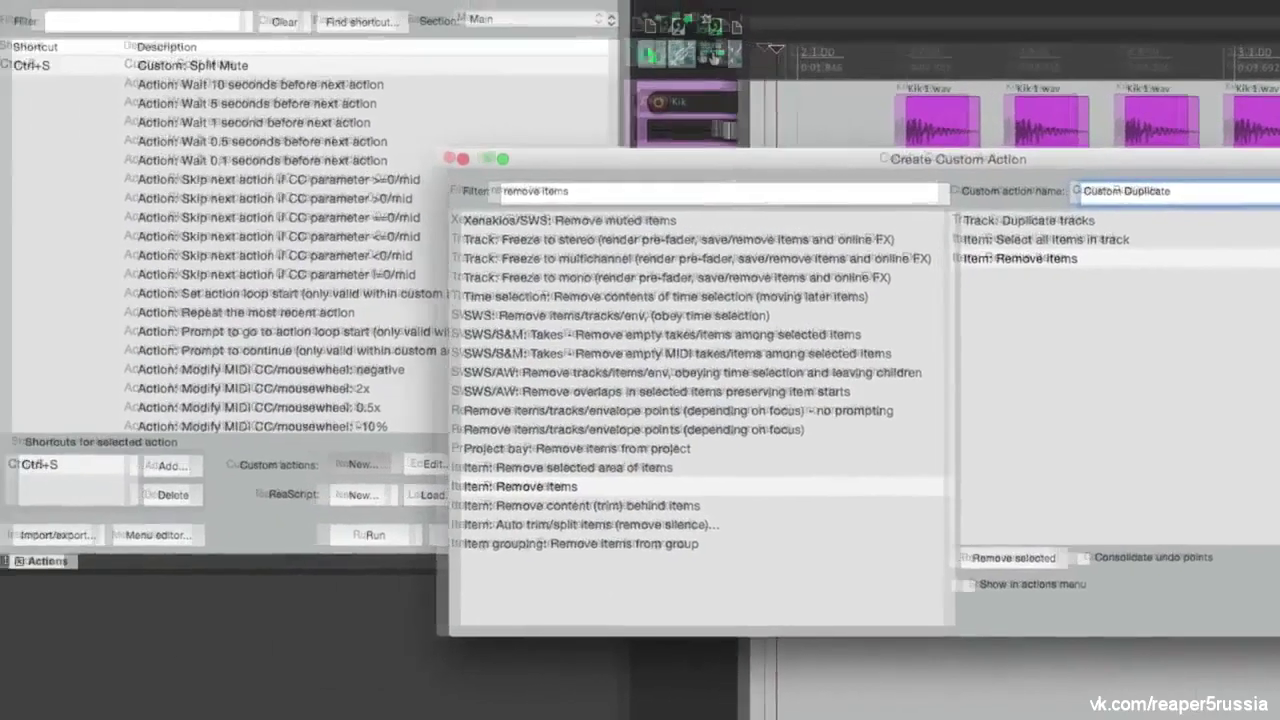
pyautogui.press('Return')
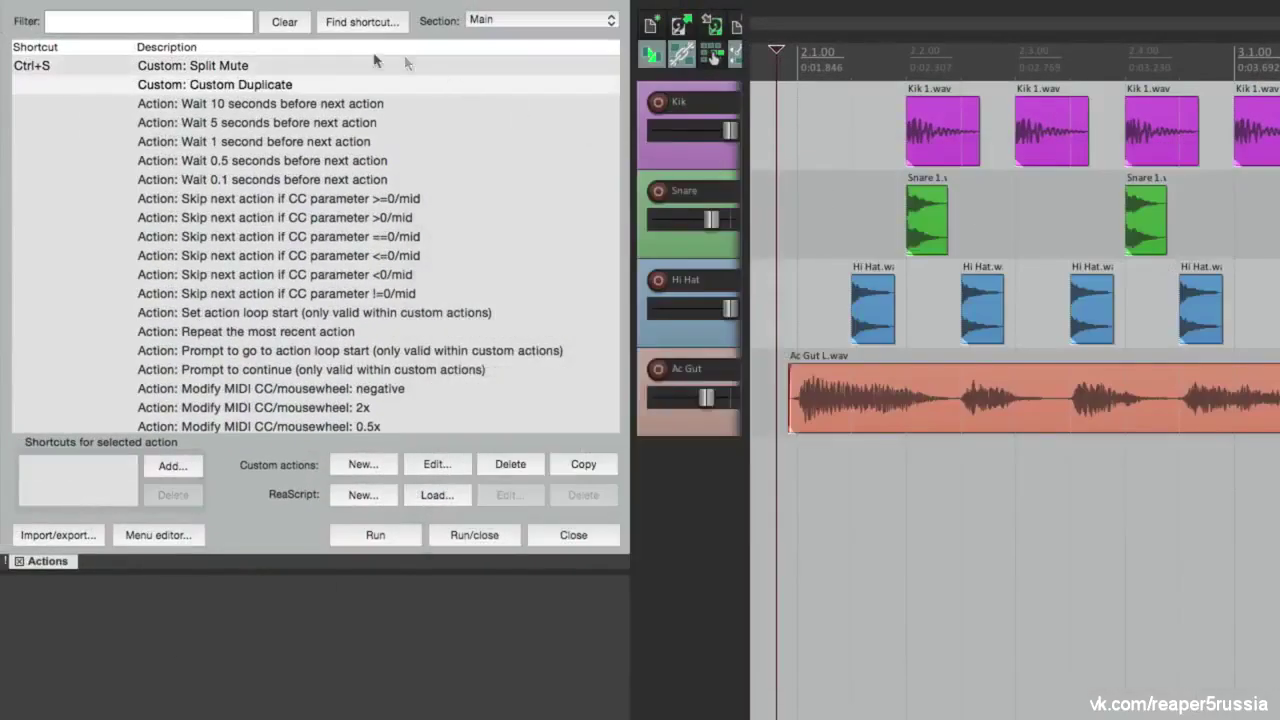
# Assign the Ctrl+D shortcut to Custom Duplicate, overriding its existing mapping
pyautogui.click(182, 464)
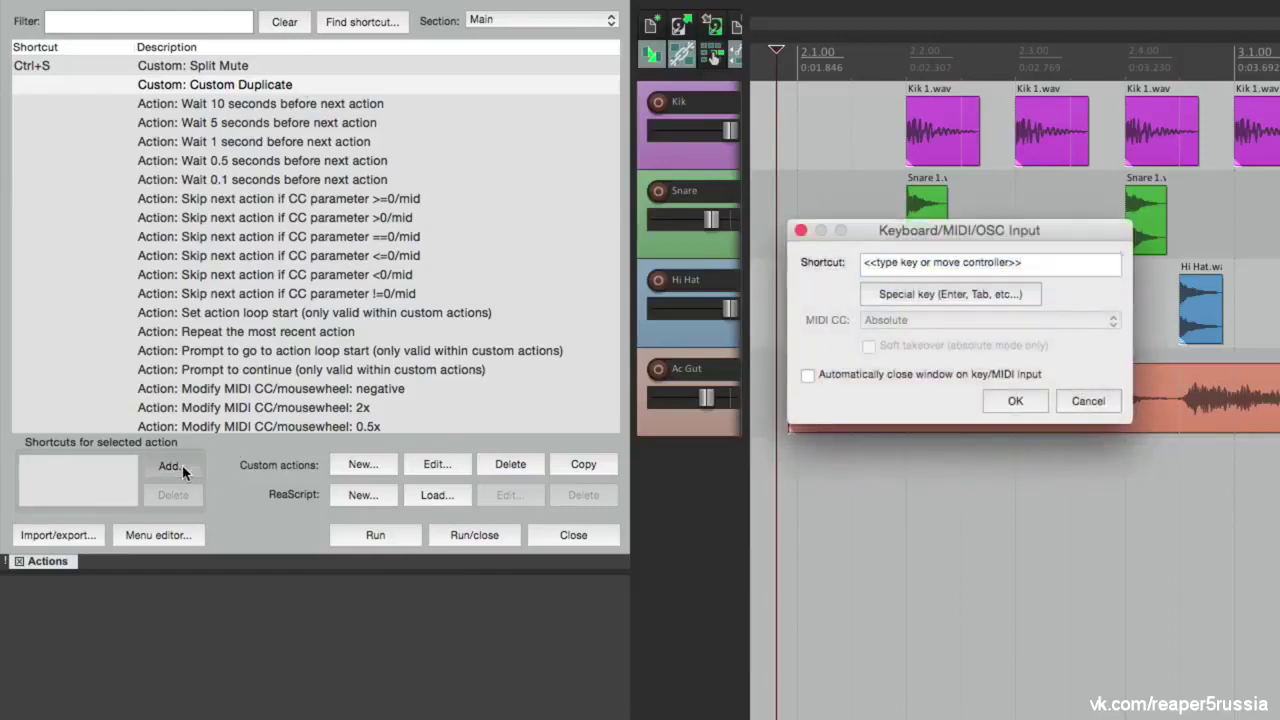
pyautogui.hotkey('ctrl', 'd')
pyautogui.press('Return')
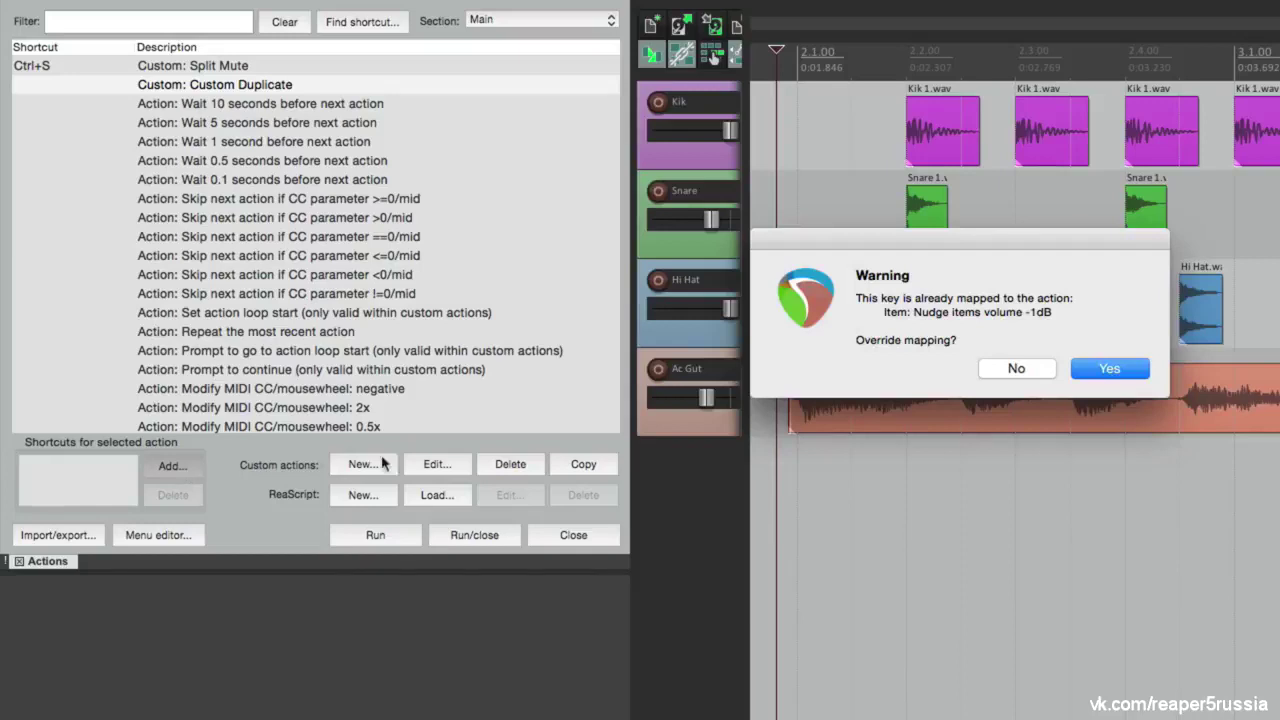
pyautogui.click(1084, 361)
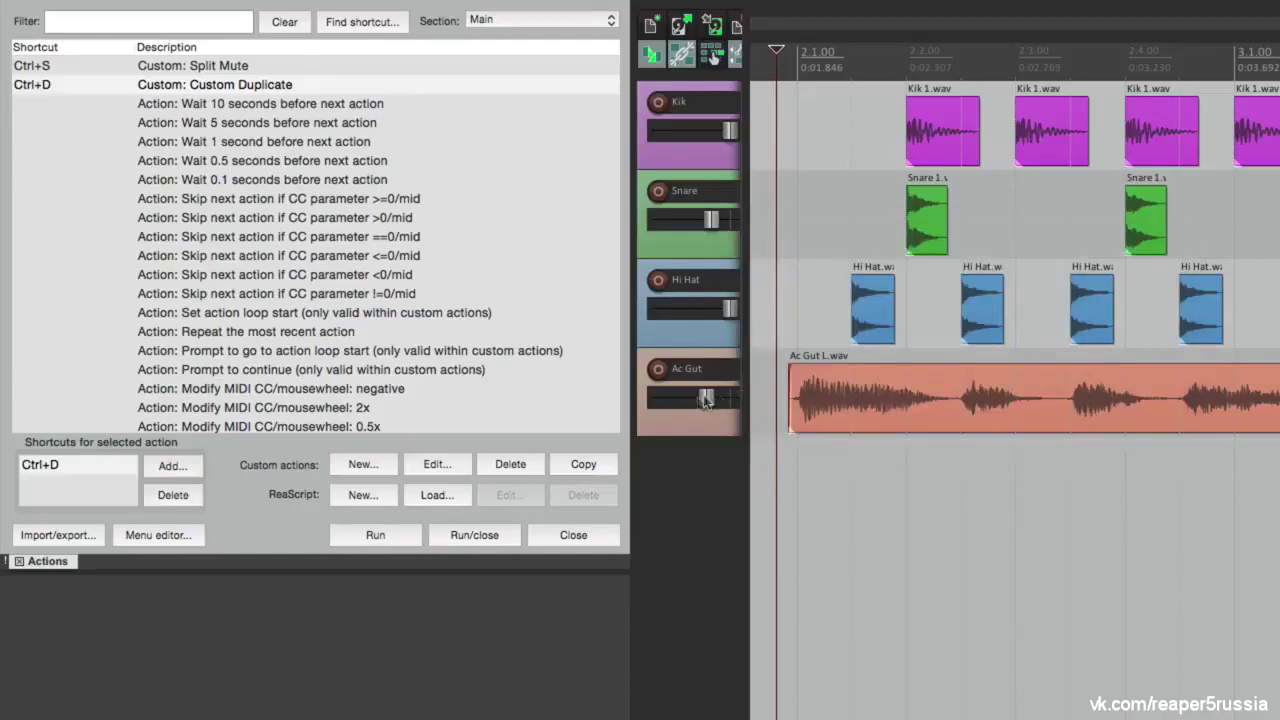
# Run Custom Duplicate on the Ac Gut track and delete the copied track
pyautogui.click(679, 432)
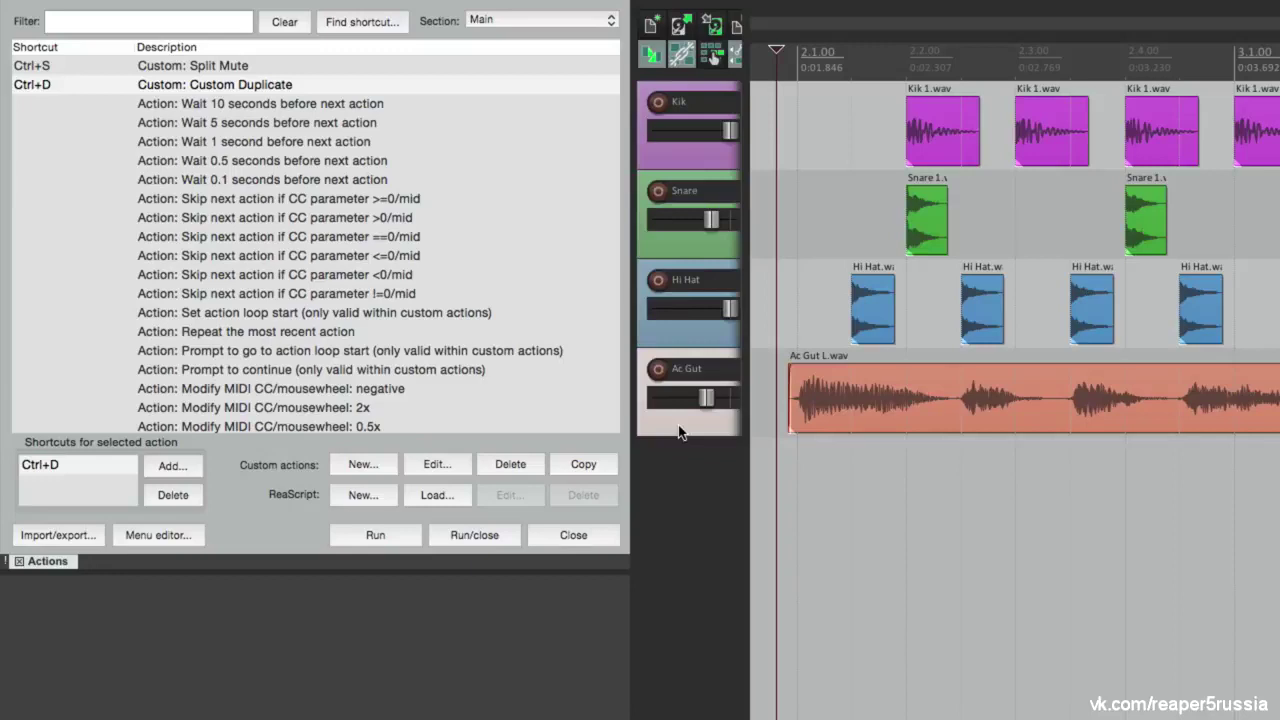
pyautogui.hotkey('ctrl', 'd')
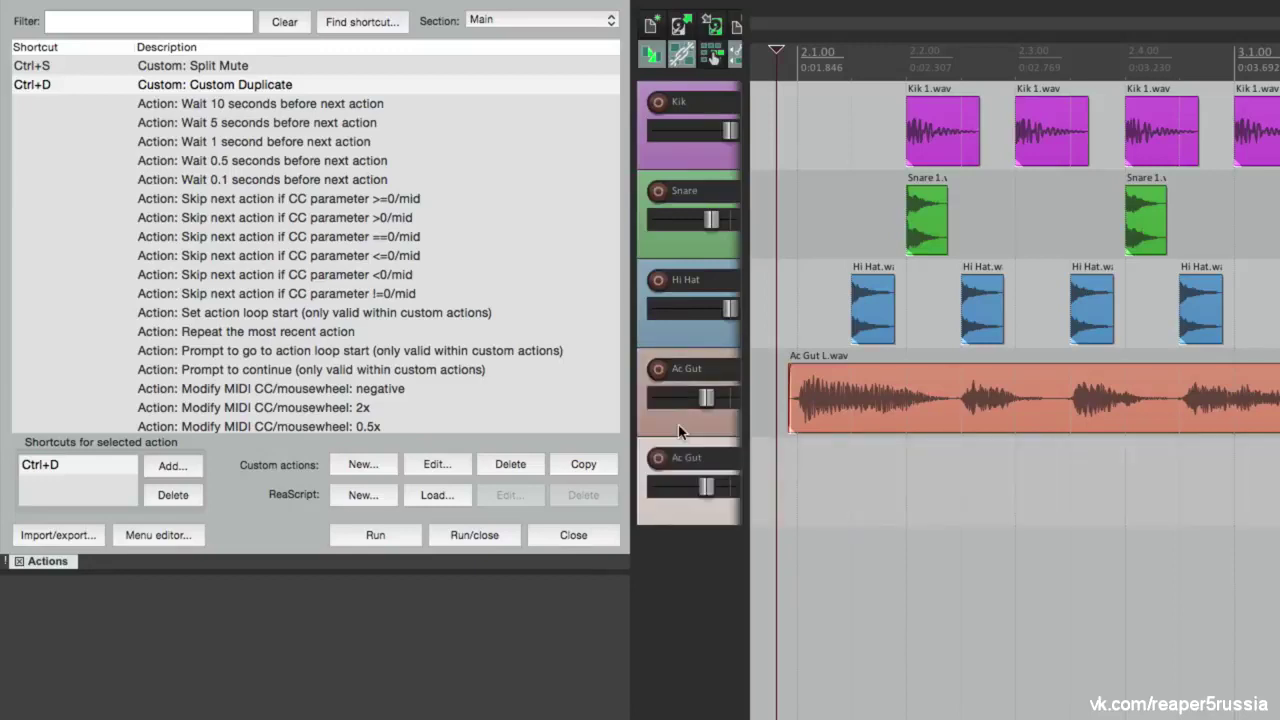
pyautogui.moveTo(738, 448); pyautogui.dragTo(1000, 444)
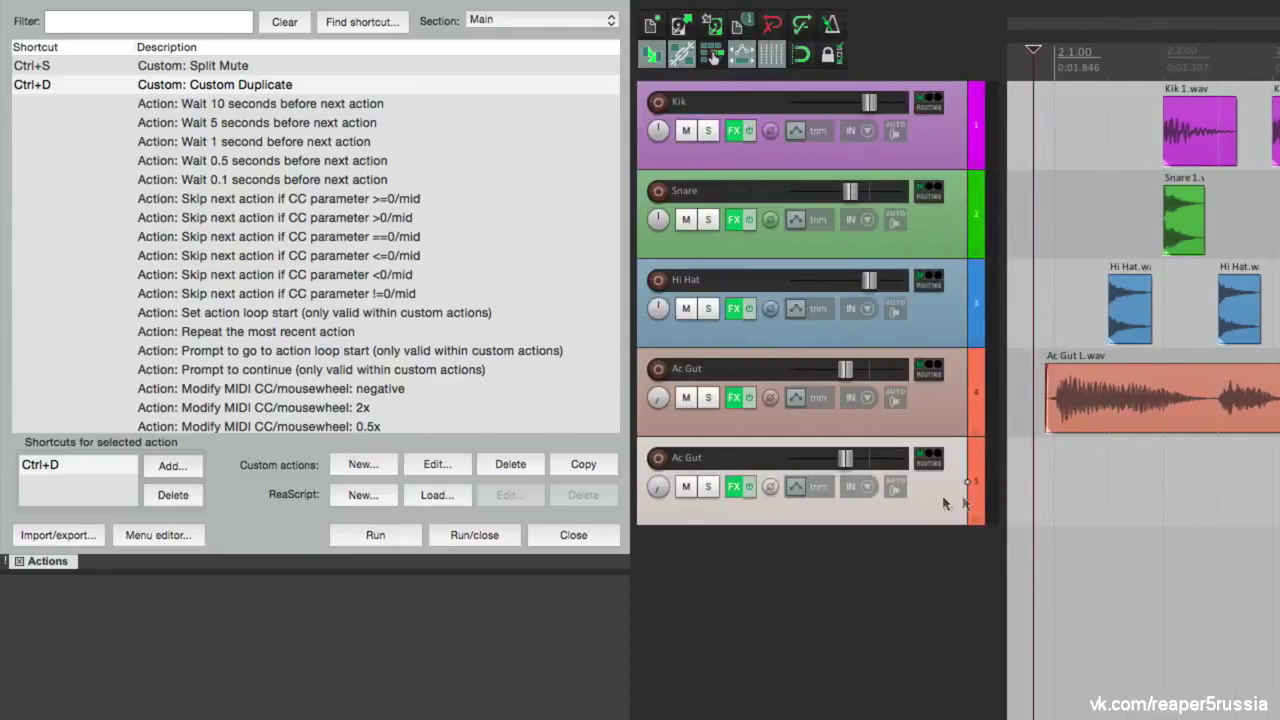
pyautogui.press('Delete')
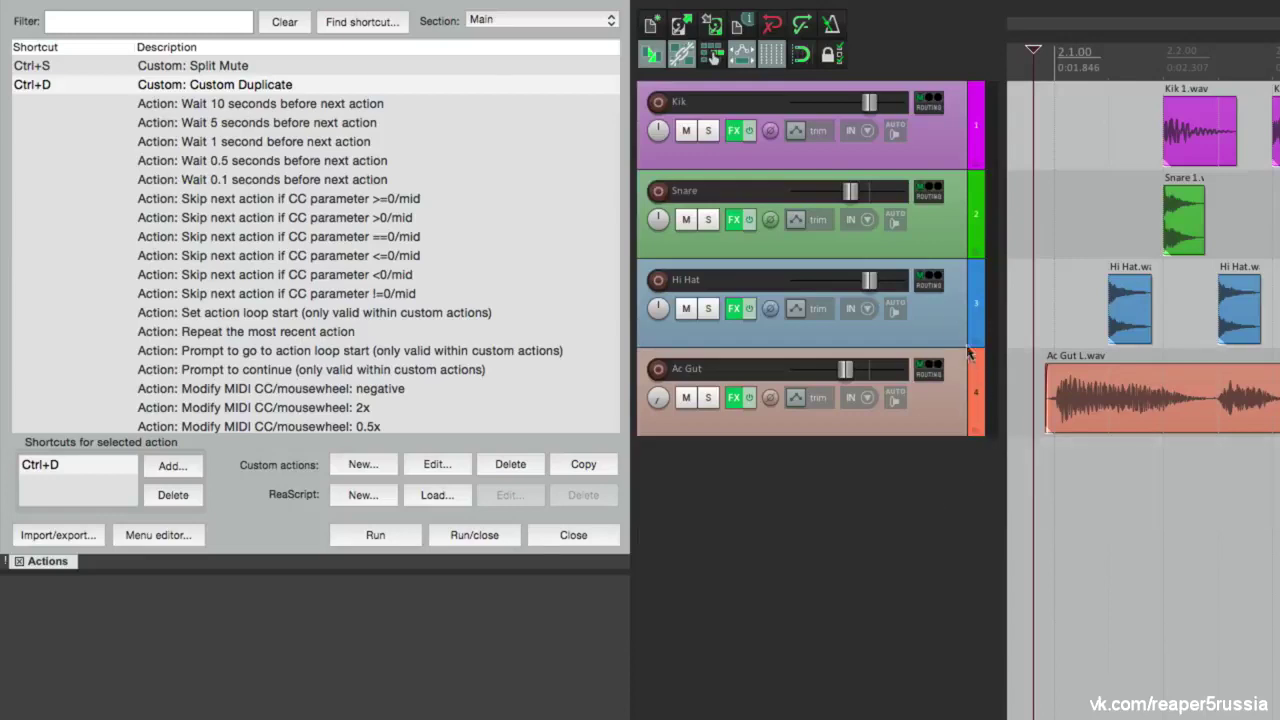
# Duplicate the Hi Hat track without its items using the Custom Duplicate action
pyautogui.click(943, 315)
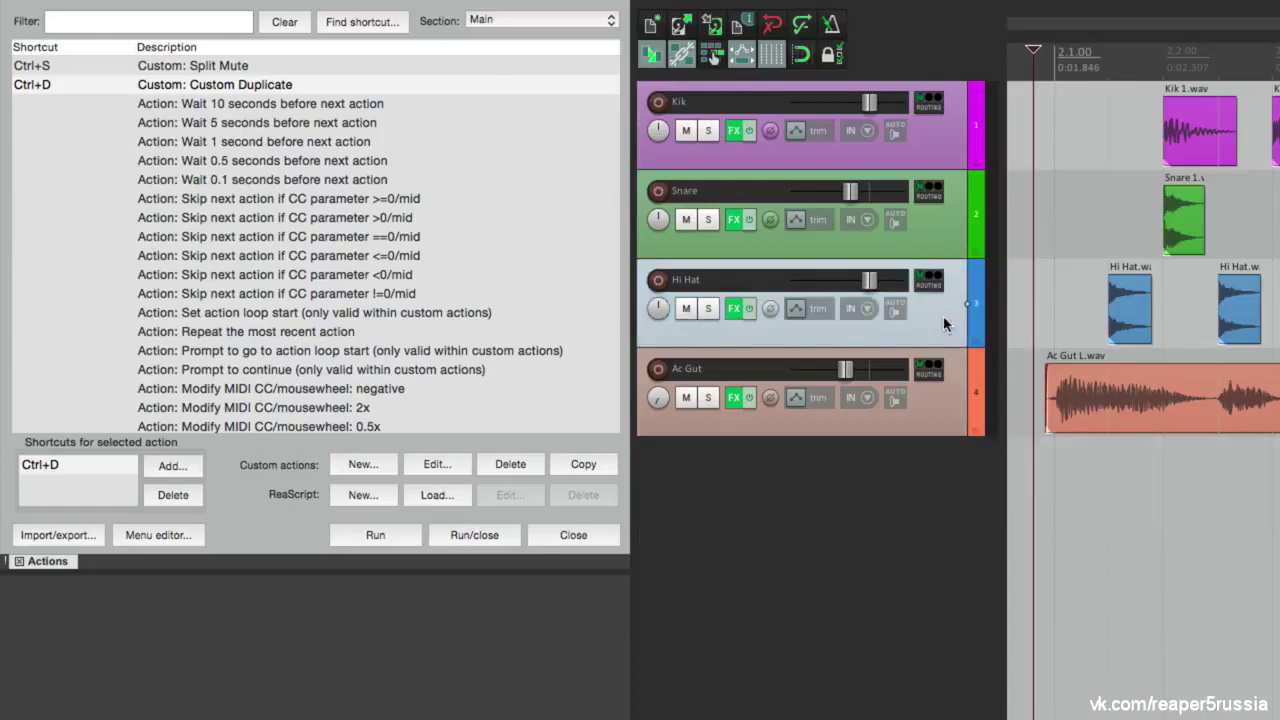
pyautogui.hotkey('ctrl', 'd')
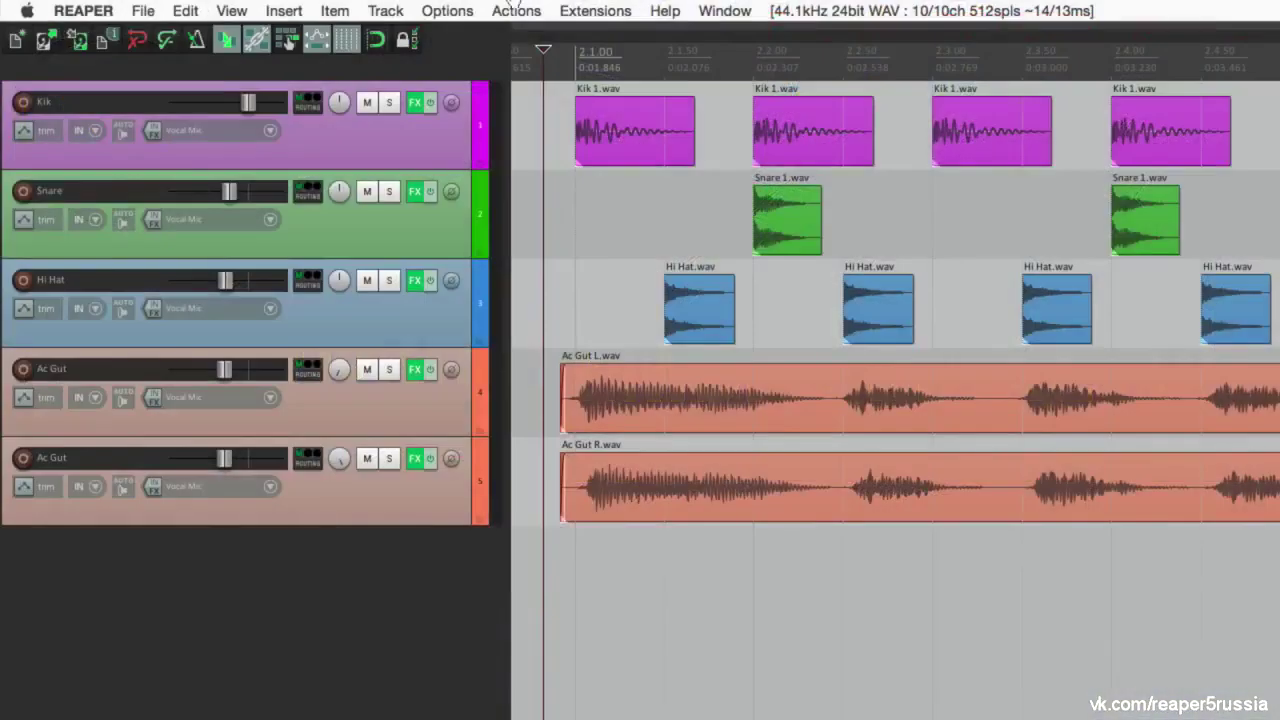
# Switch the interface to the Default_4.0 theme
pyautogui.click(455, 11)
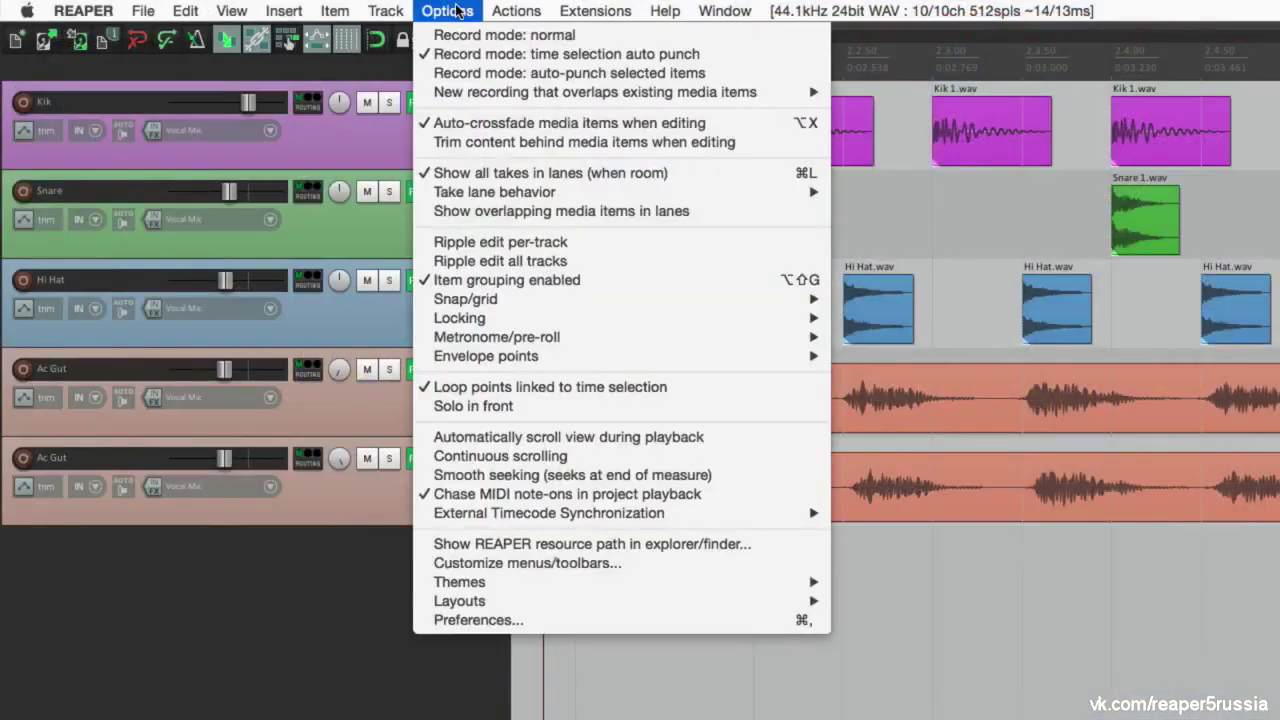
pyautogui.moveTo(657, 584)
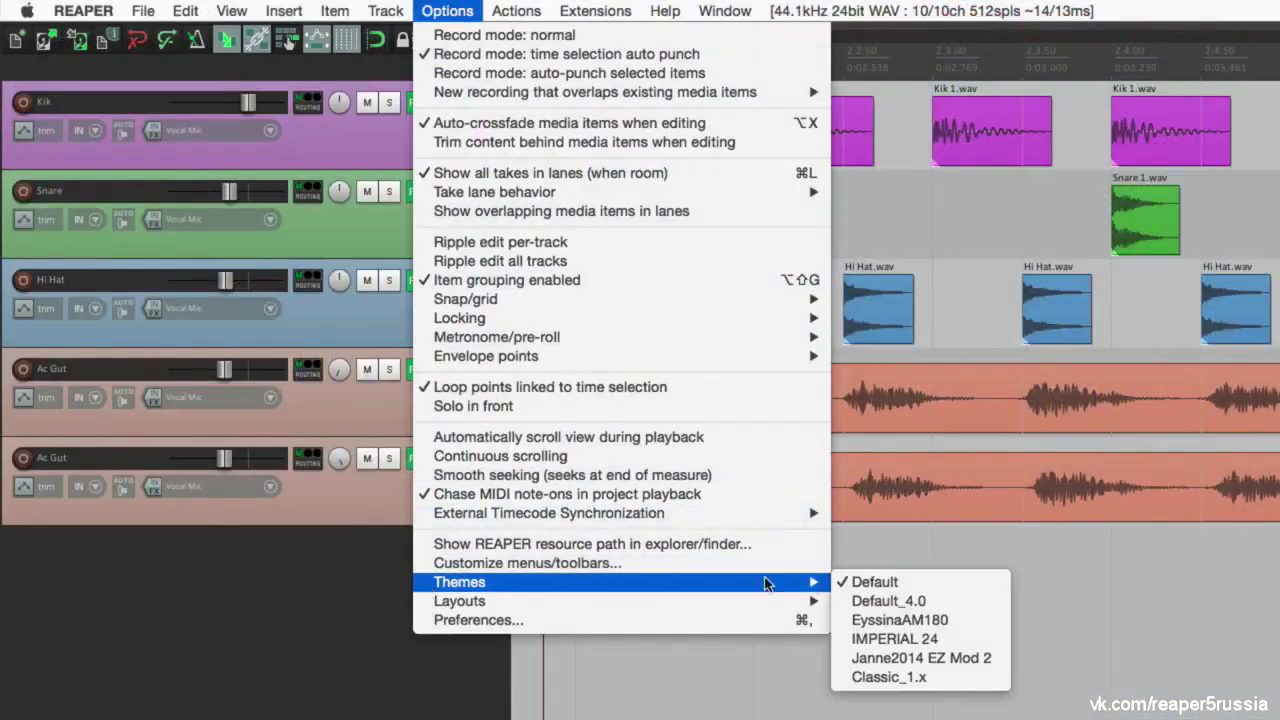
pyautogui.click(943, 603)
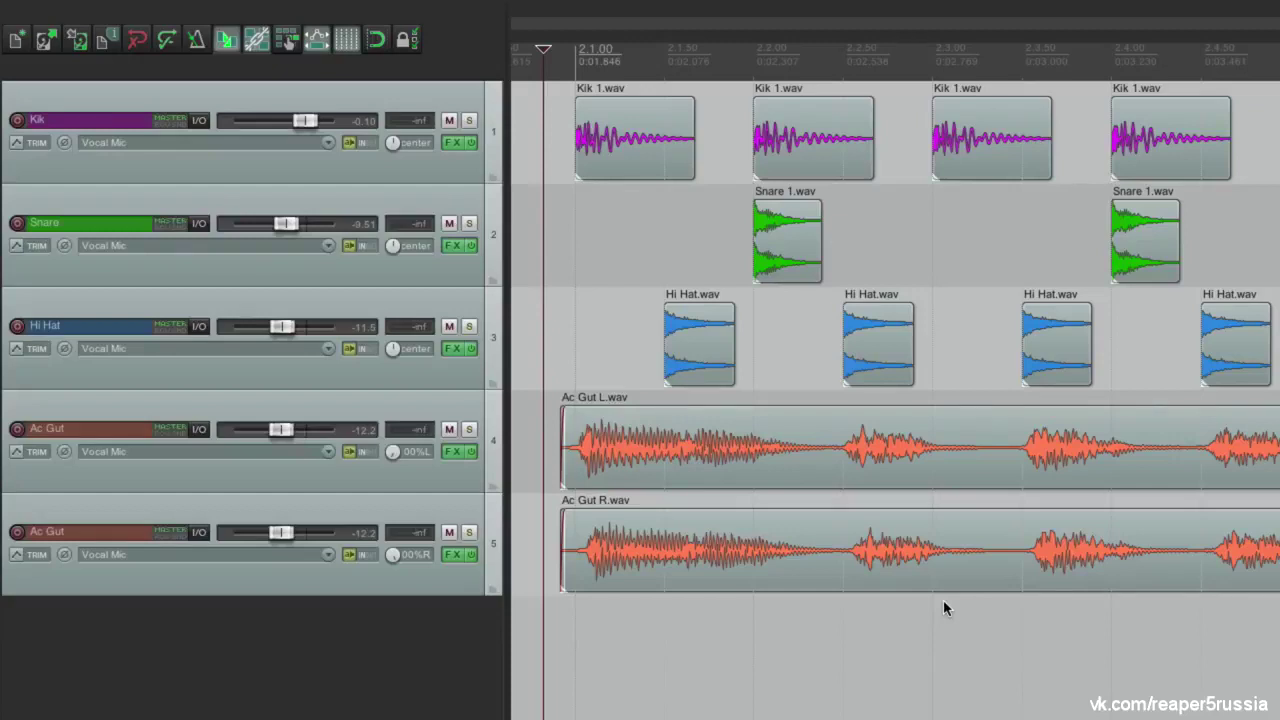
# Switch the interface to the EyssinaAM180 theme
pyautogui.moveTo(649, 3)
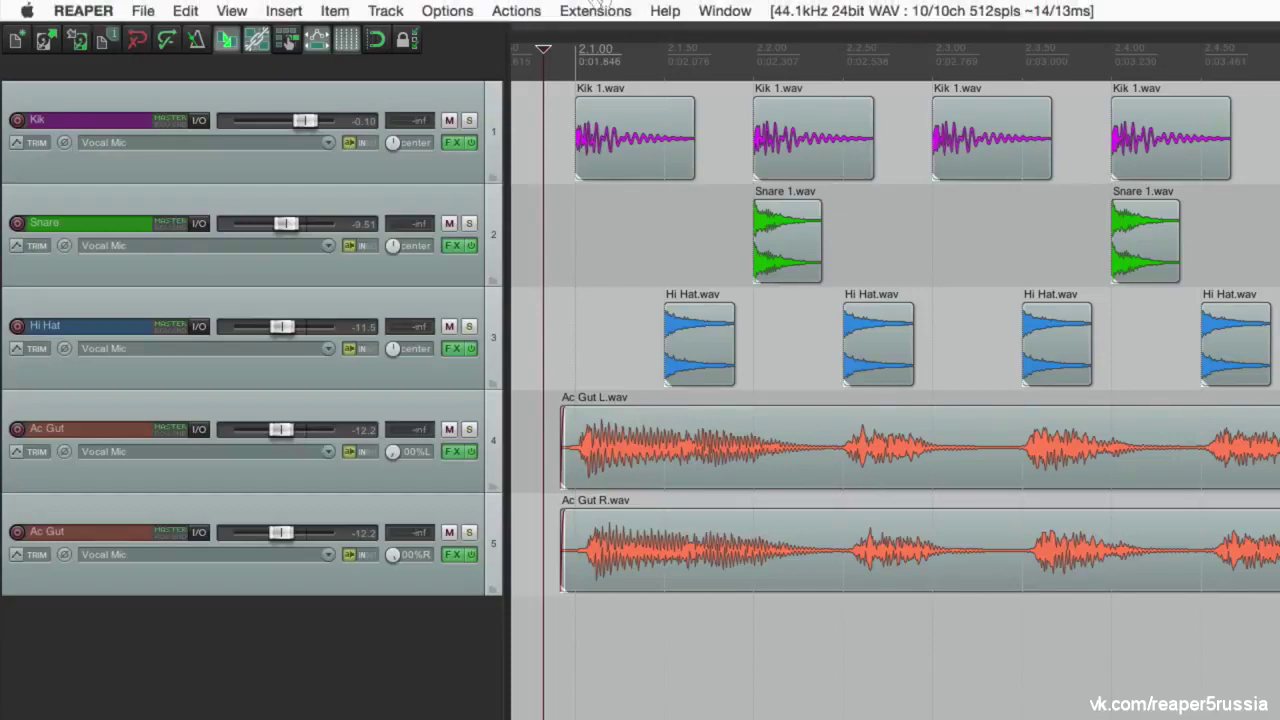
pyautogui.click(447, 10)
pyautogui.moveTo(485, 585)
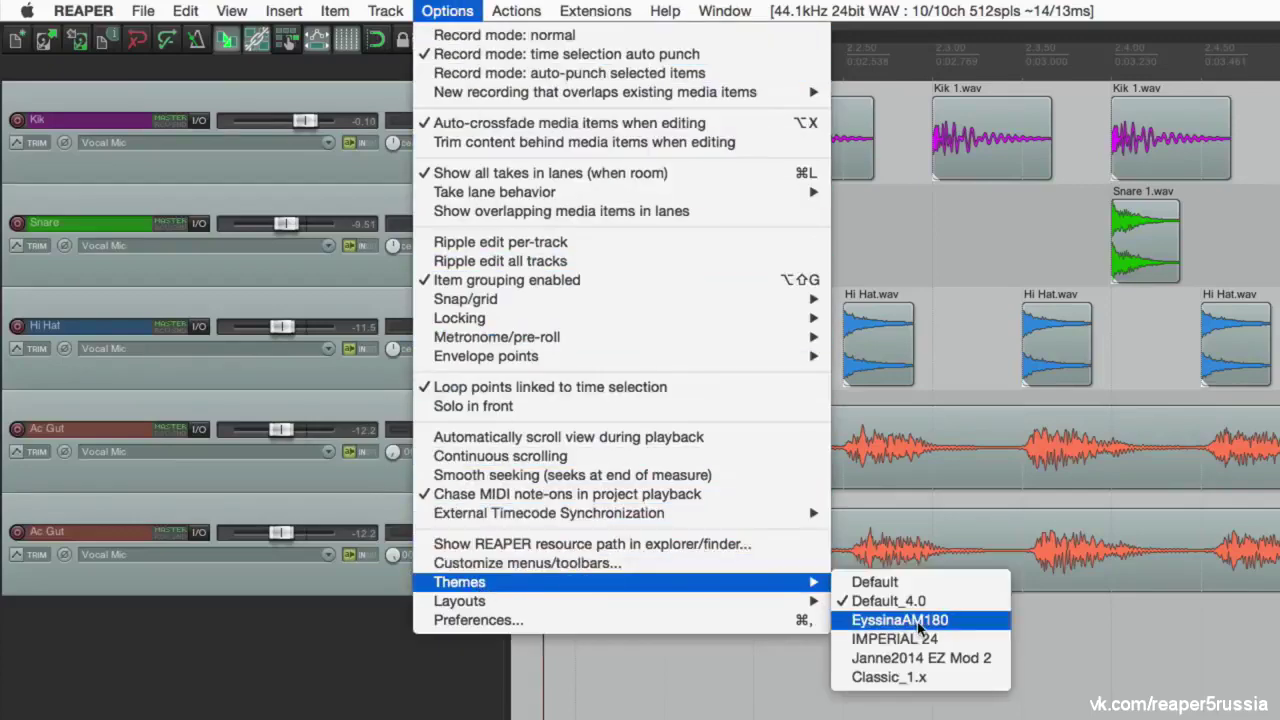
pyautogui.click(953, 621)
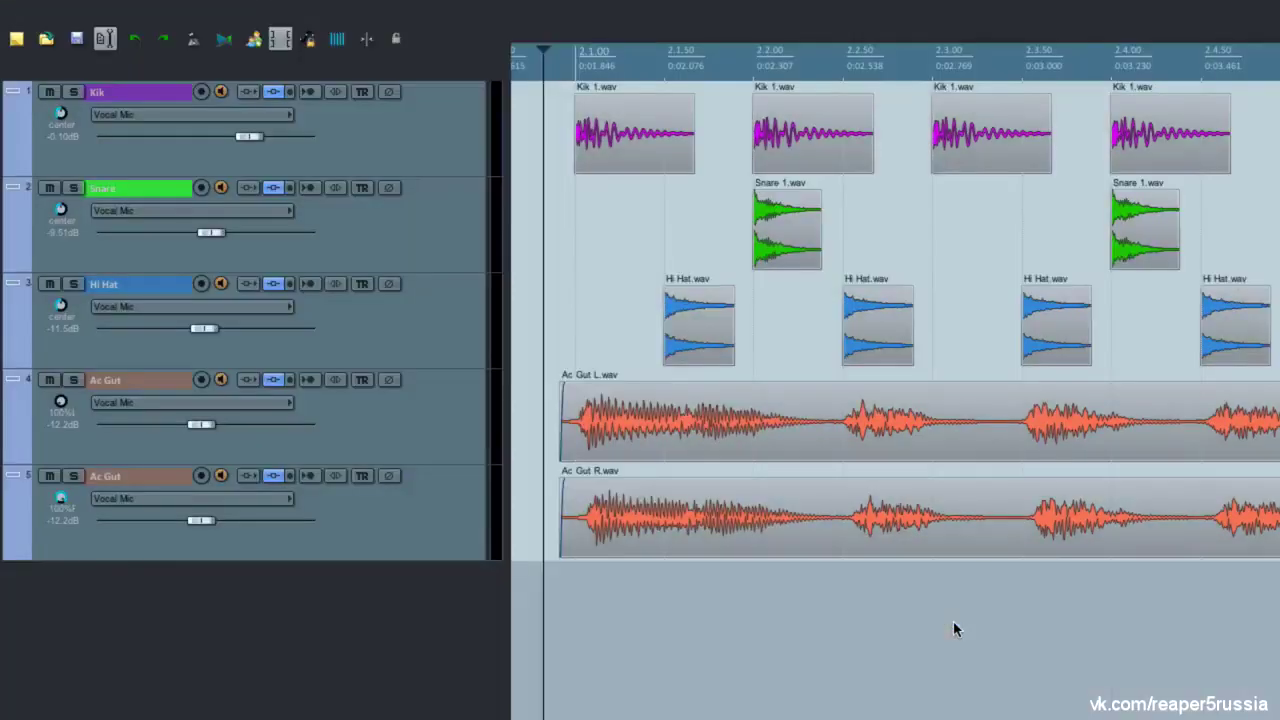
# Switch the interface to the IMPERIAL 24 theme and show the mixer
pyautogui.click(447, 10)
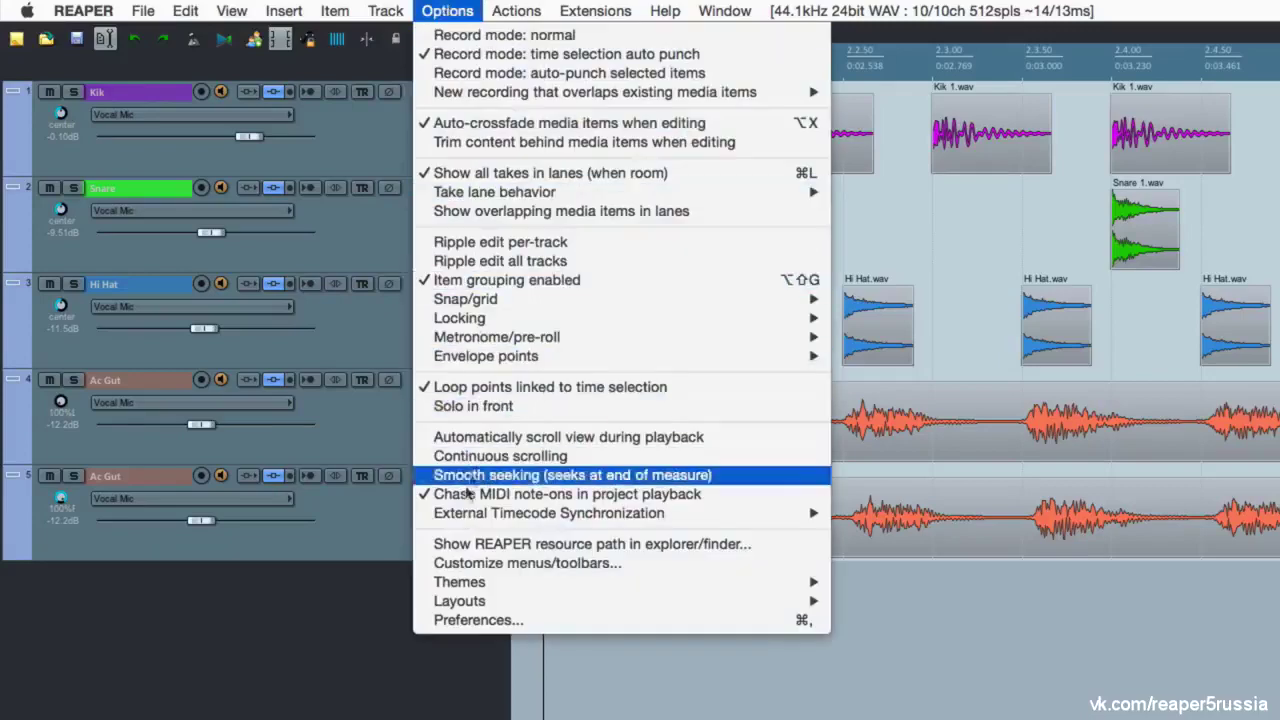
pyautogui.moveTo(450, 583)
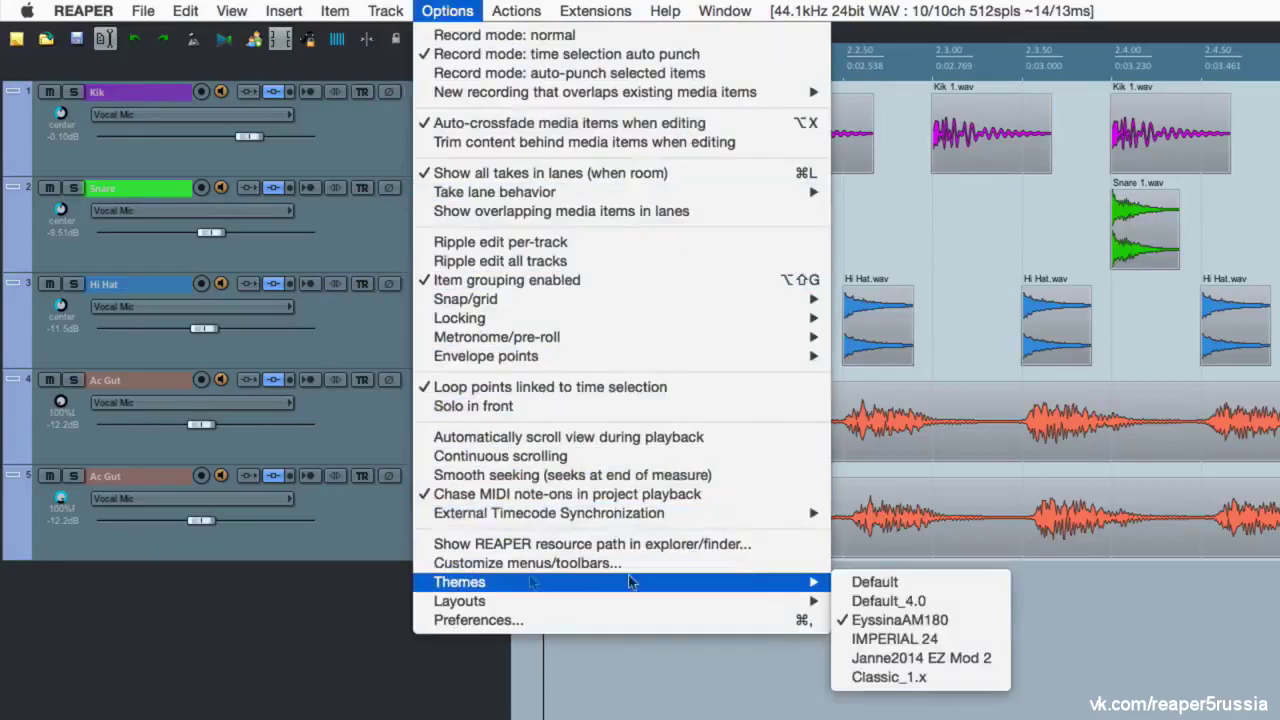
pyautogui.click(955, 640)
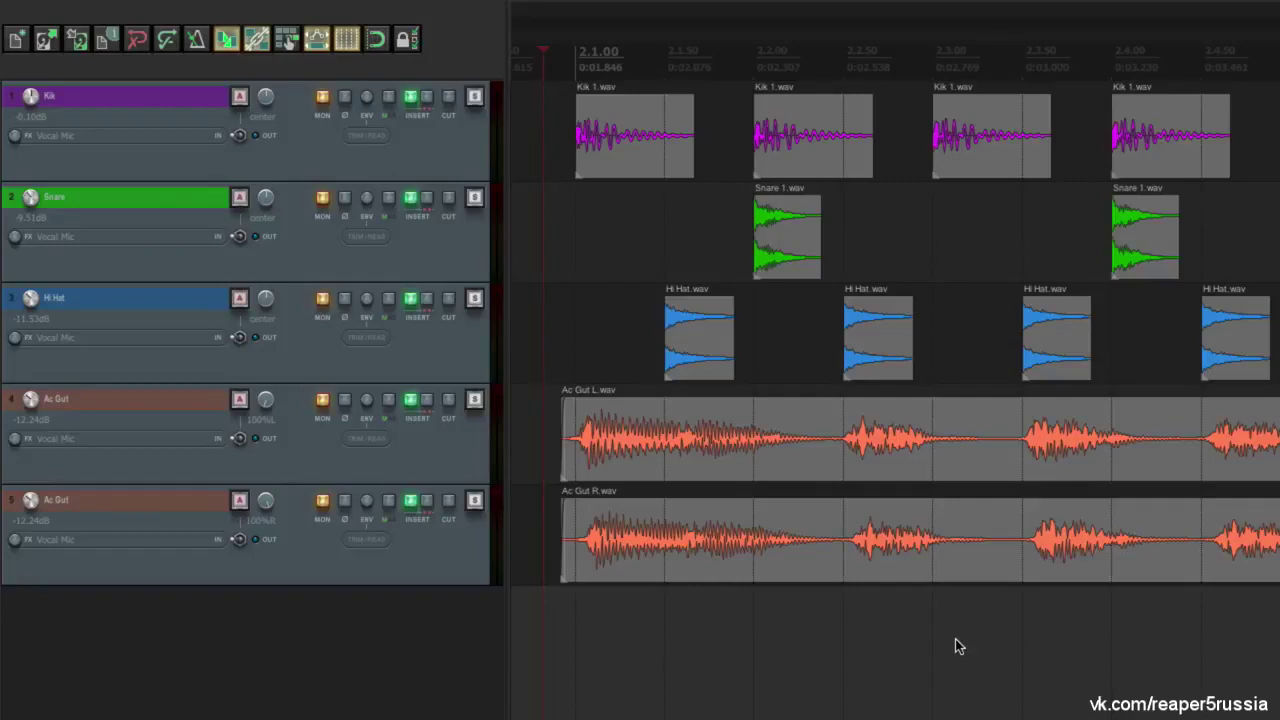
pyautogui.click(231, 10)
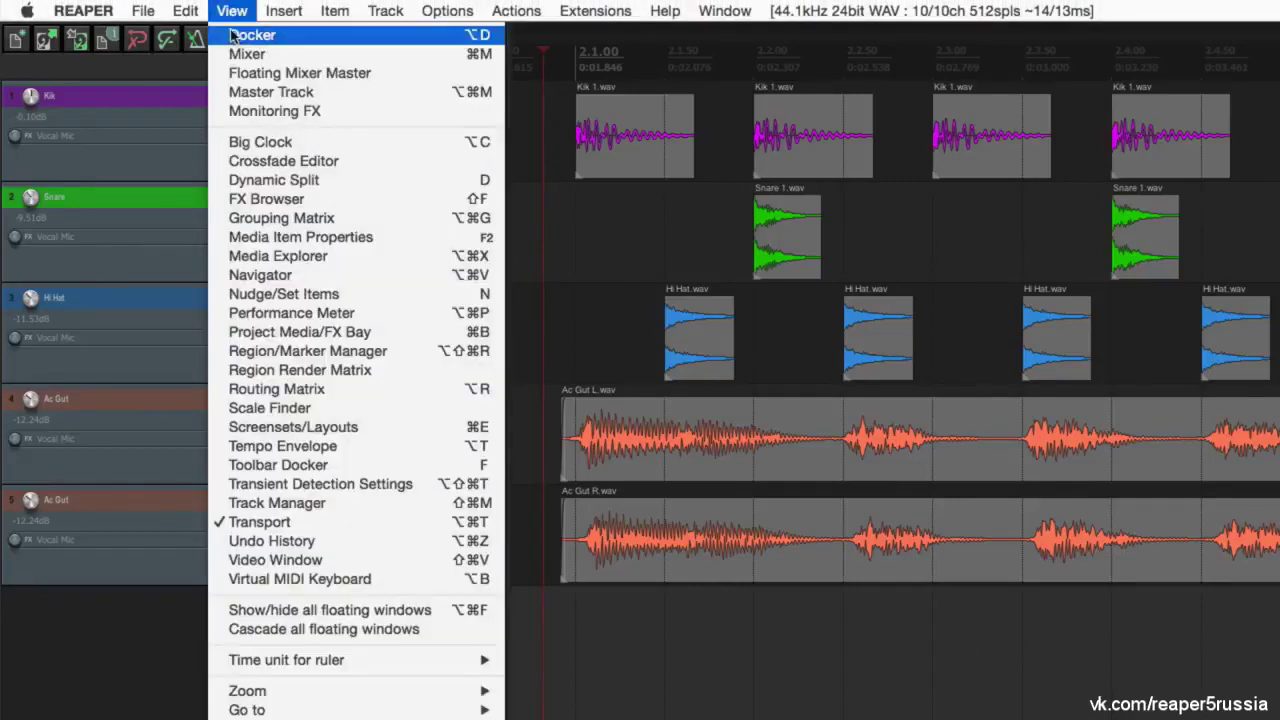
pyautogui.click(231, 56)
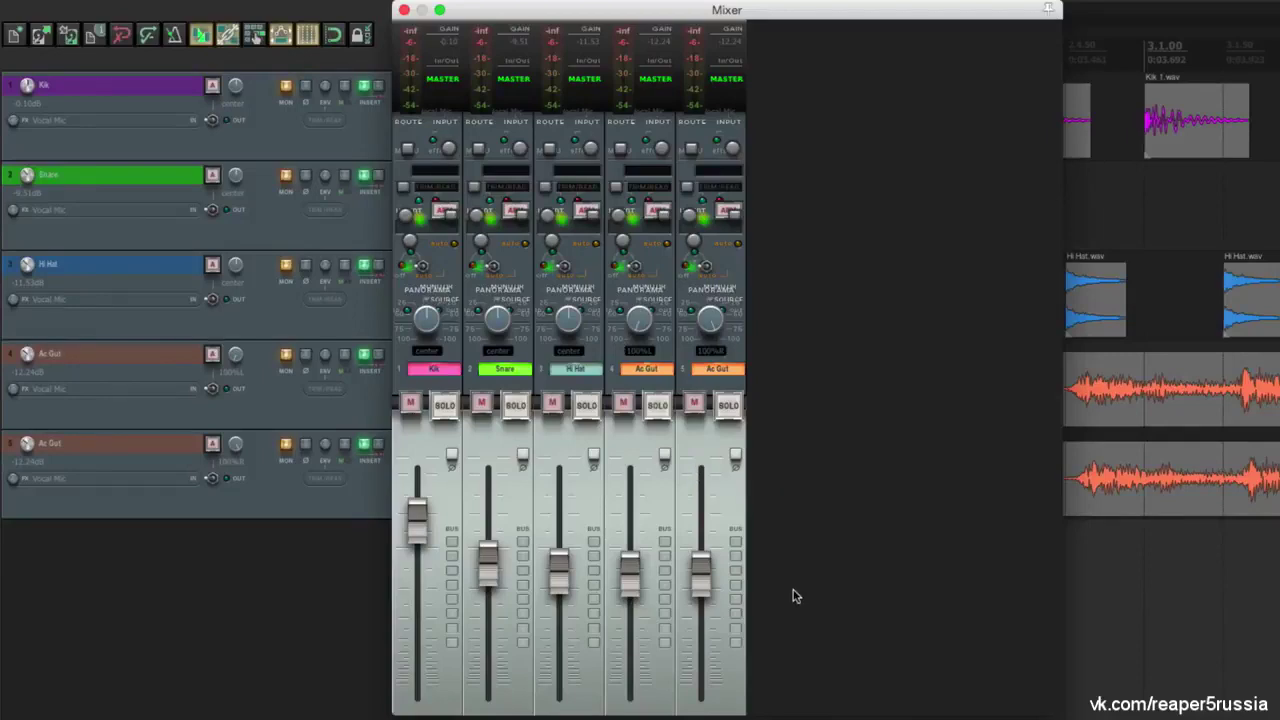
# Close the mixer and switch the interface to the Janne2014 EZ Mod 2 theme
pyautogui.click(404, 10)
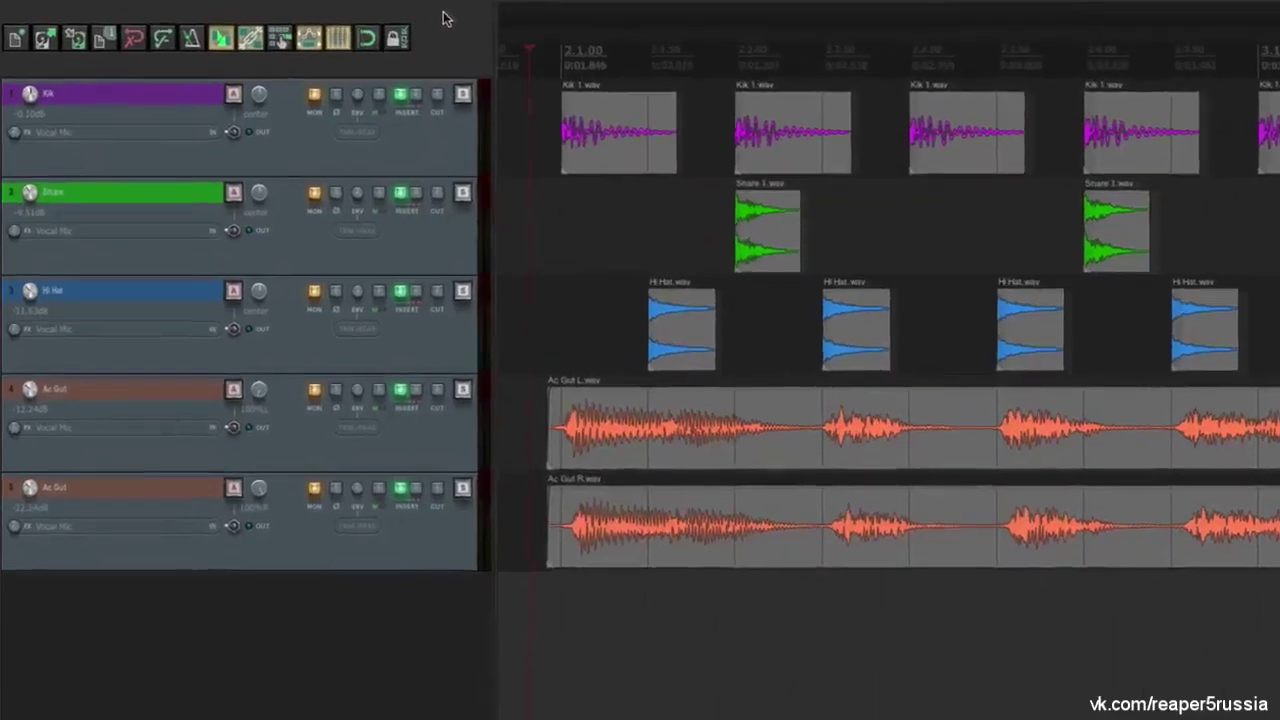
pyautogui.click(436, 13)
pyautogui.moveTo(815, 582)
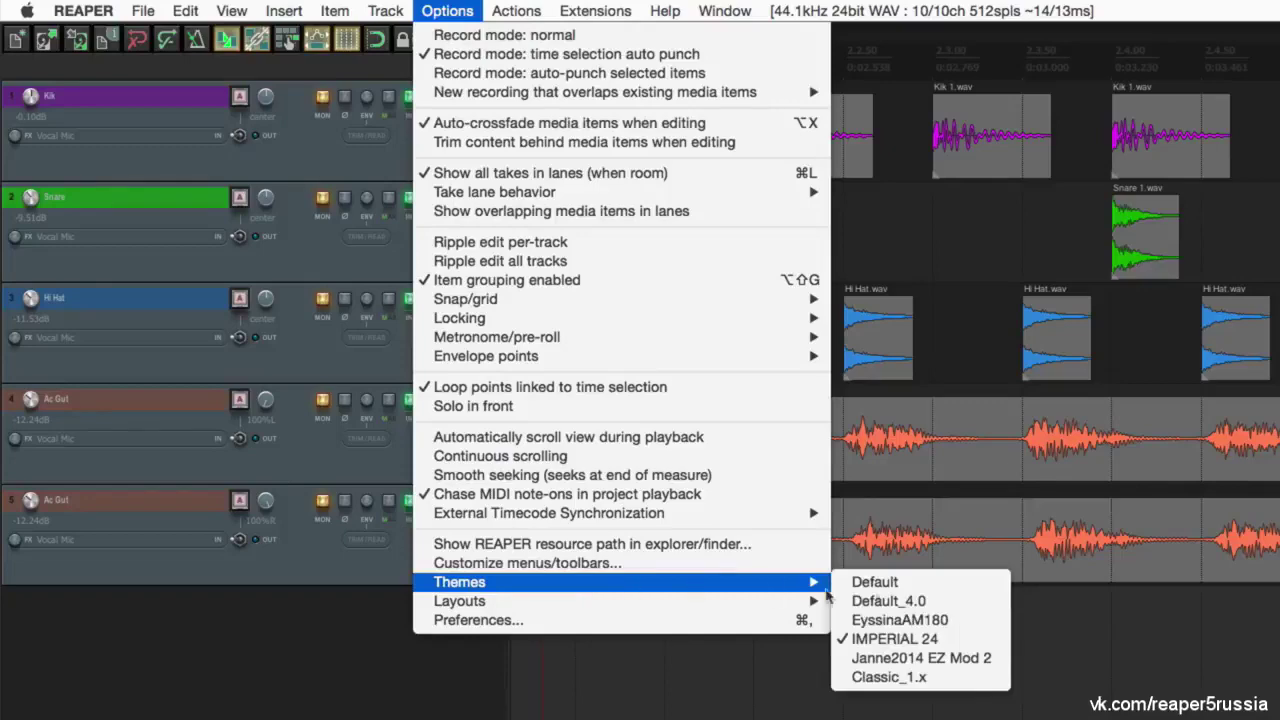
pyautogui.click(977, 658)
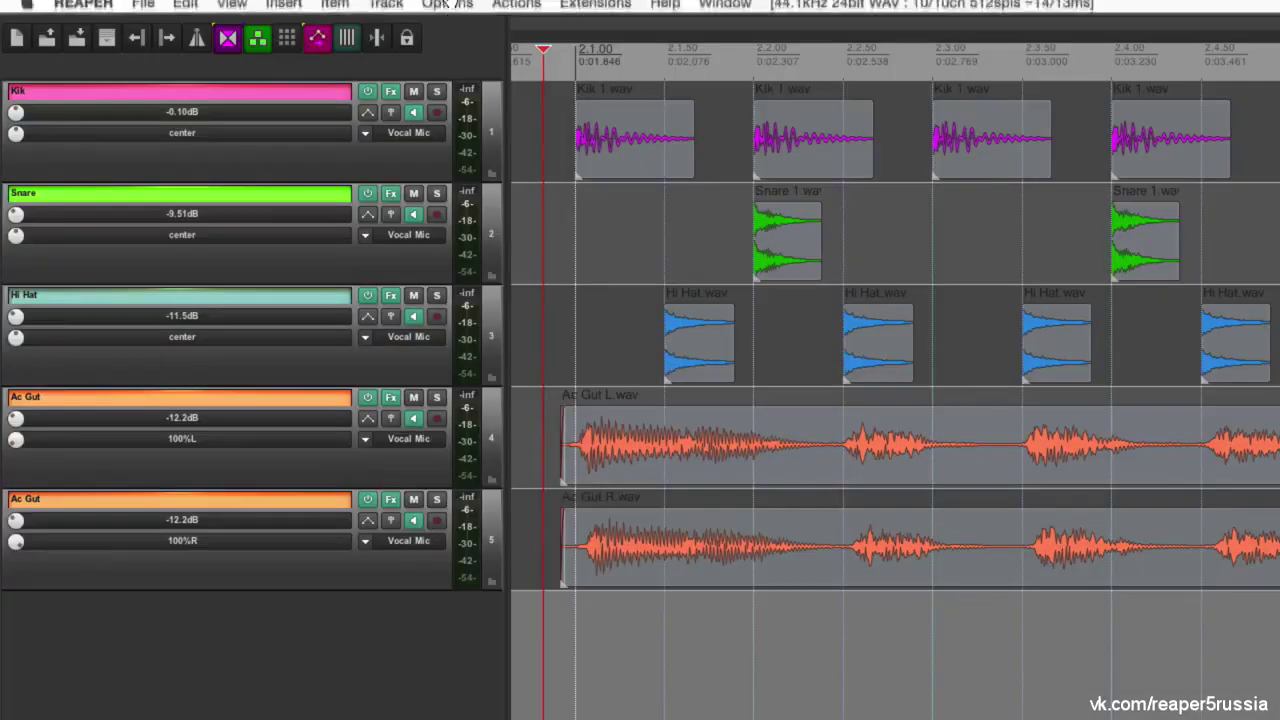
# Switch the interface back to the Default theme
pyautogui.click(447, 10)
pyautogui.moveTo(485, 582)
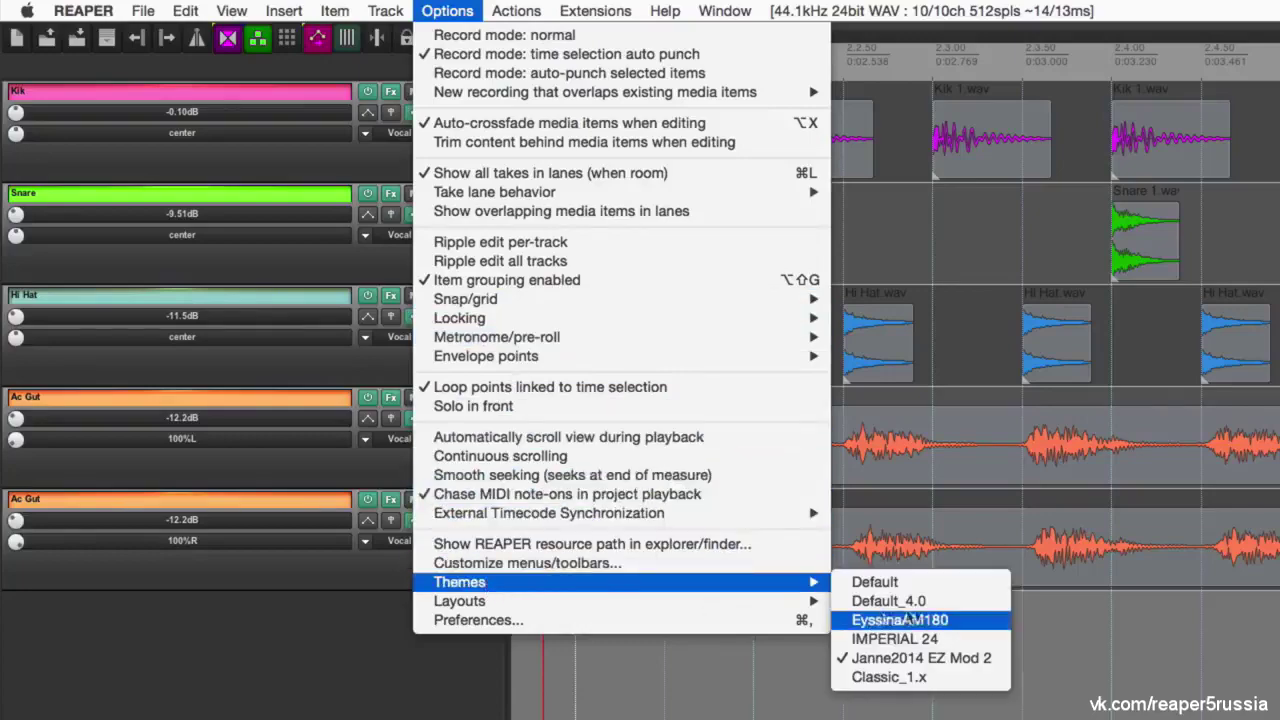
pyautogui.click(948, 590)
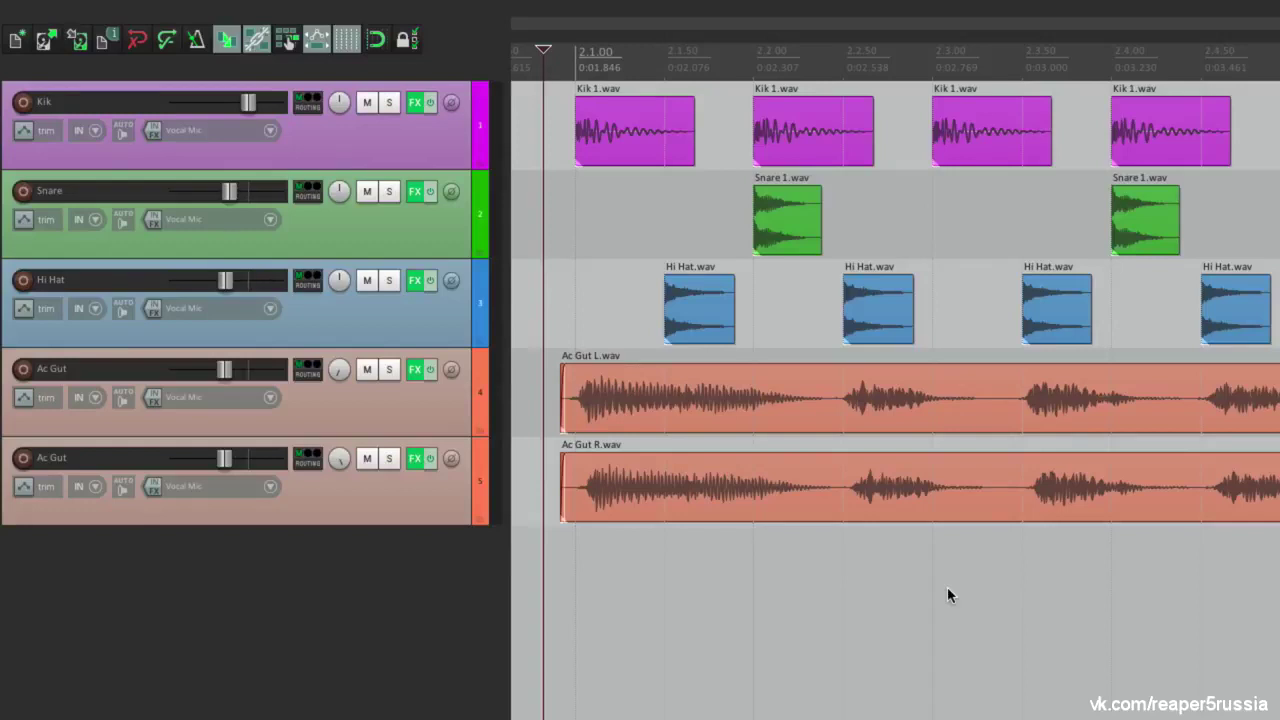
# Examine the layout choices offered for the envelope, mixer and track panels, leaving the current layouts as they are
pyautogui.moveTo(590, 3)
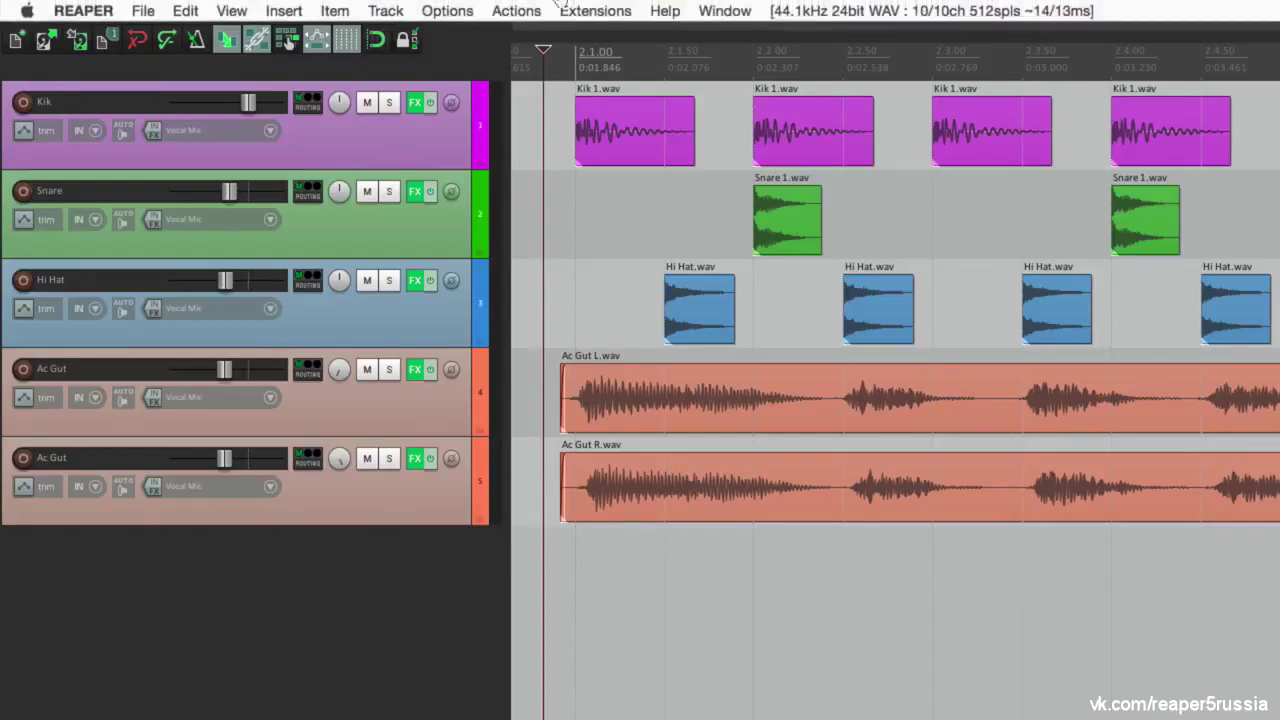
pyautogui.click(447, 11)
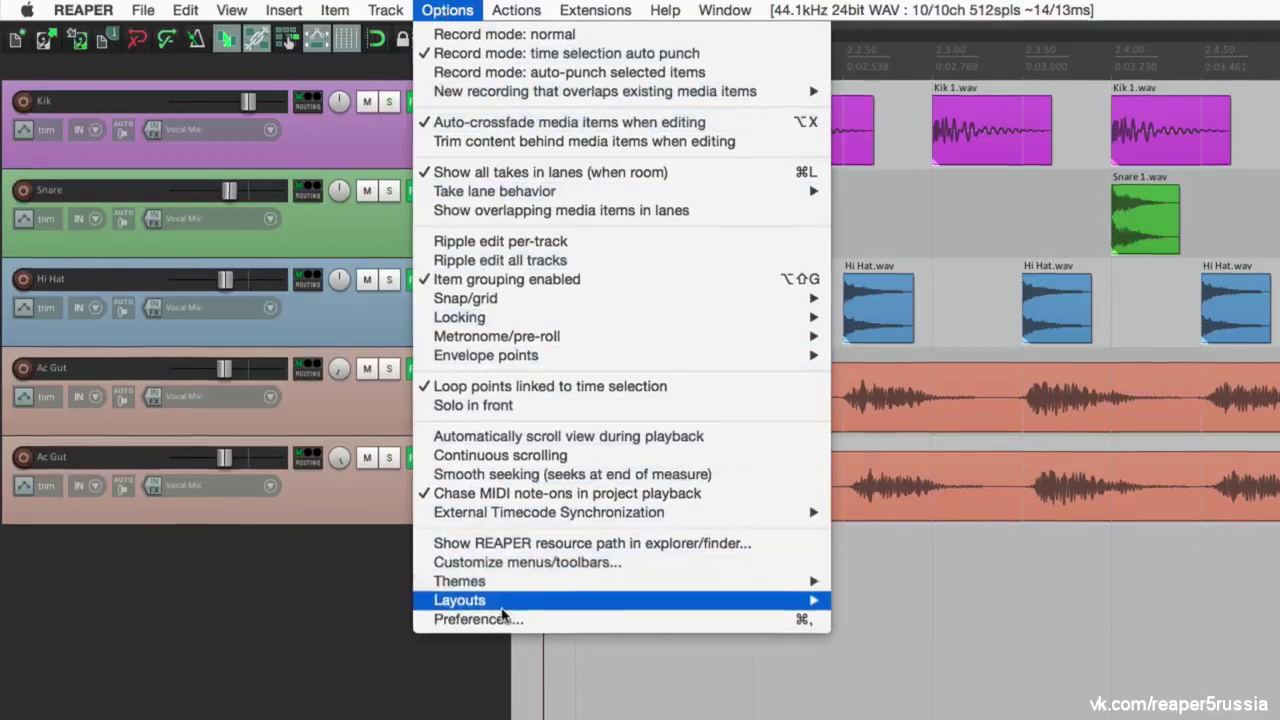
pyautogui.moveTo(503, 601)
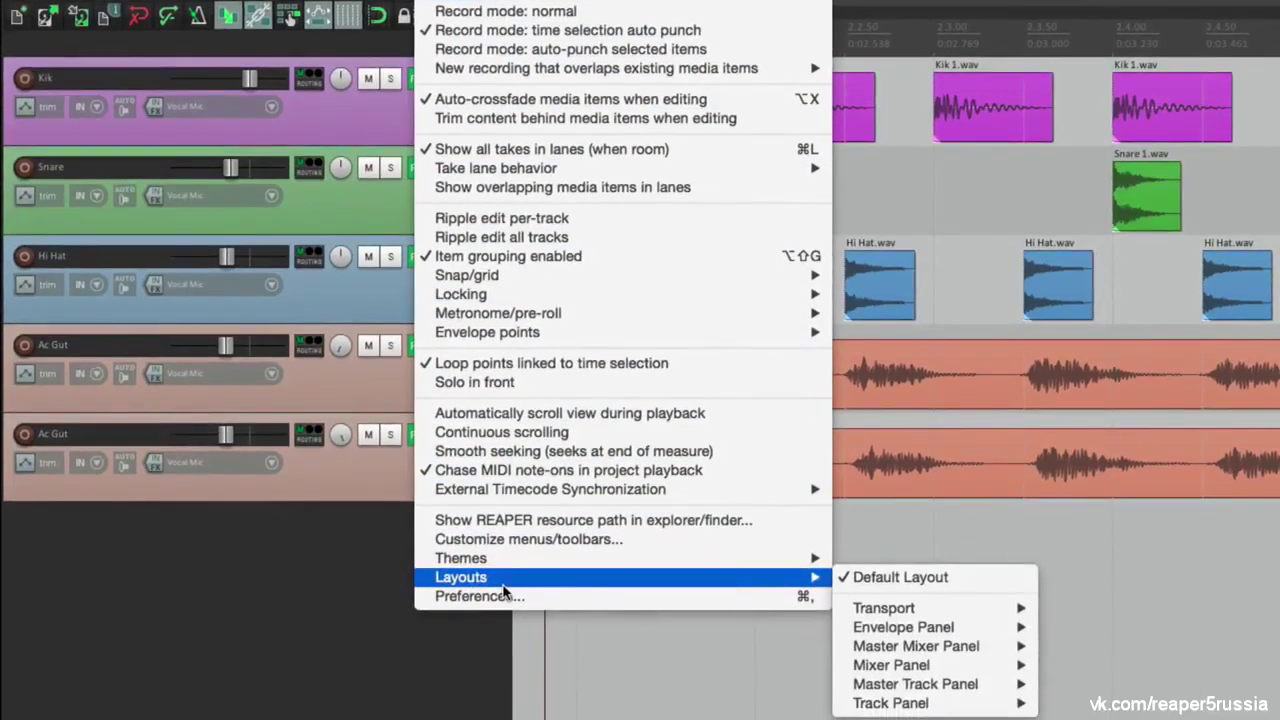
pyautogui.moveTo(850, 612)
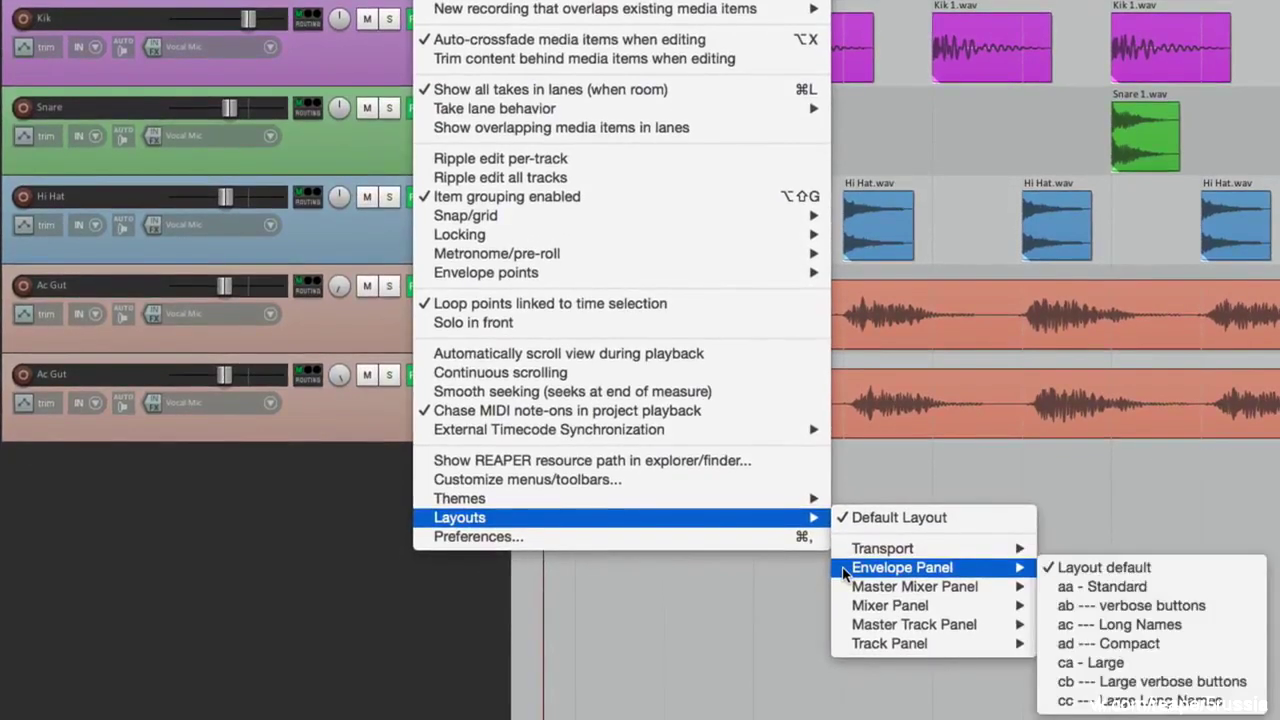
pyautogui.moveTo(843, 589)
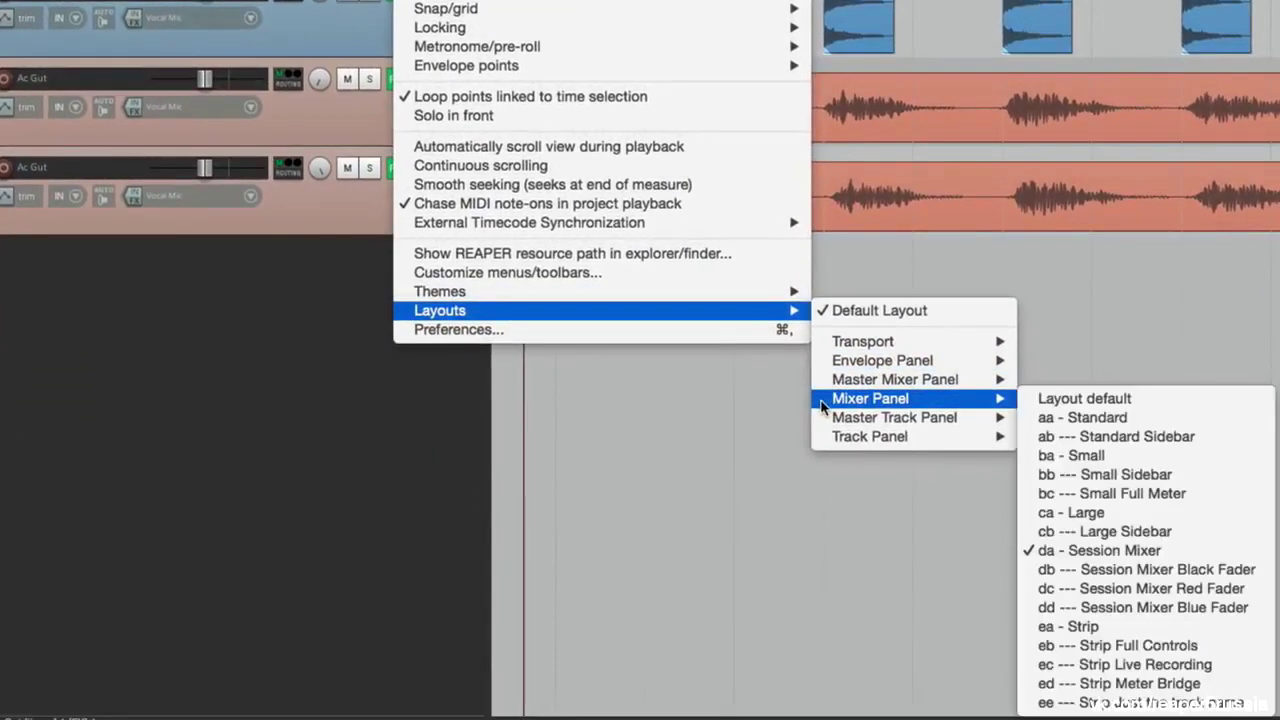
pyautogui.moveTo(822, 436)
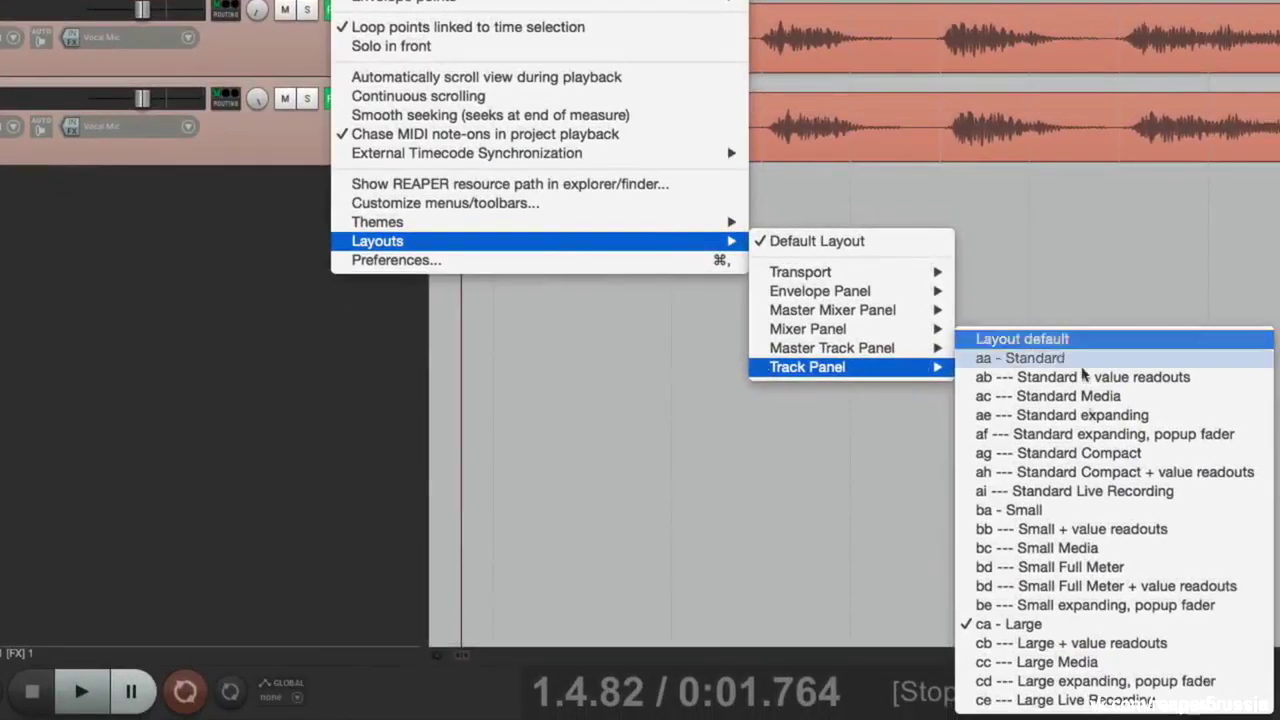
pyautogui.click(846, 514)
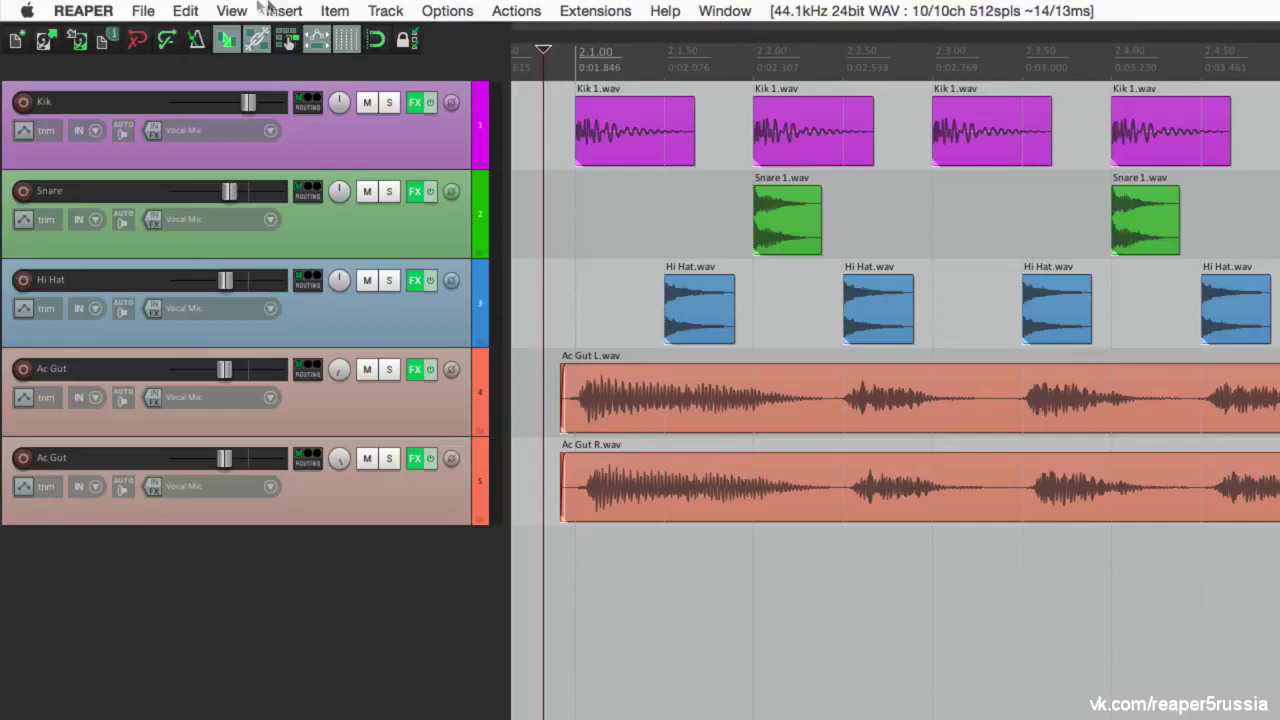
# Show the Screensets/Layouts window and set the theme there to Default_4.0
pyautogui.click(234, 10)
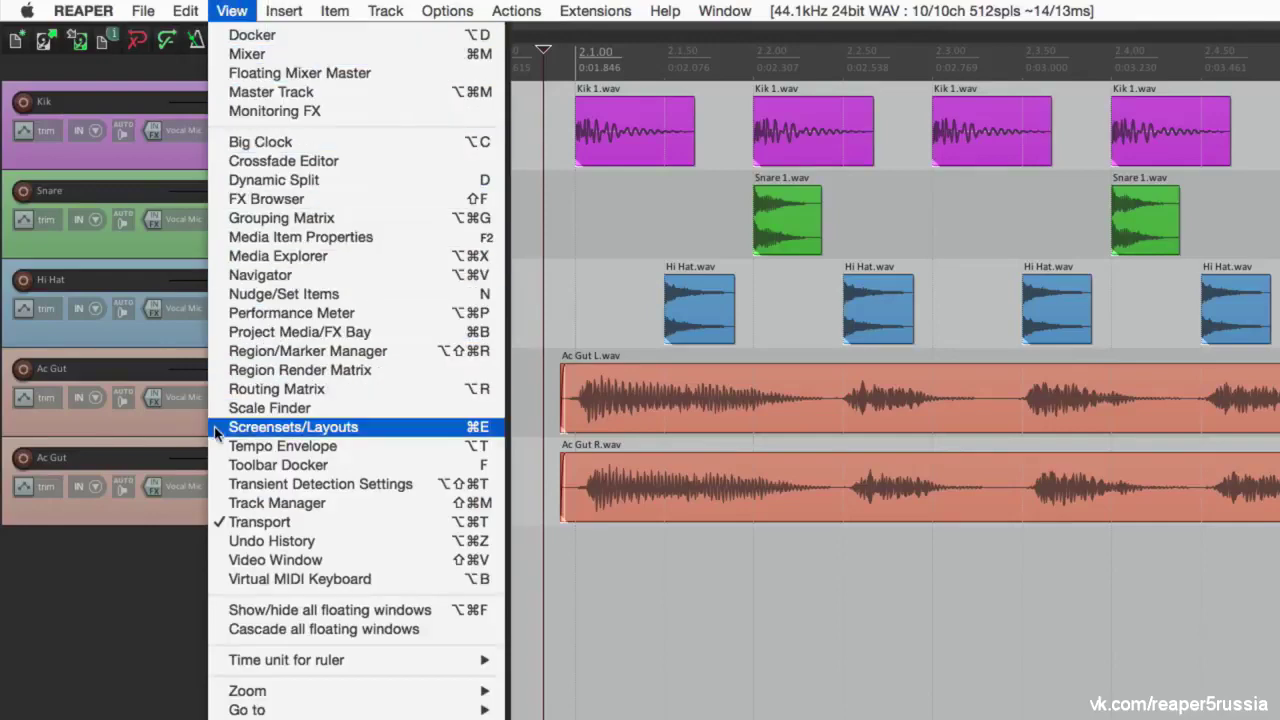
pyautogui.click(217, 427)
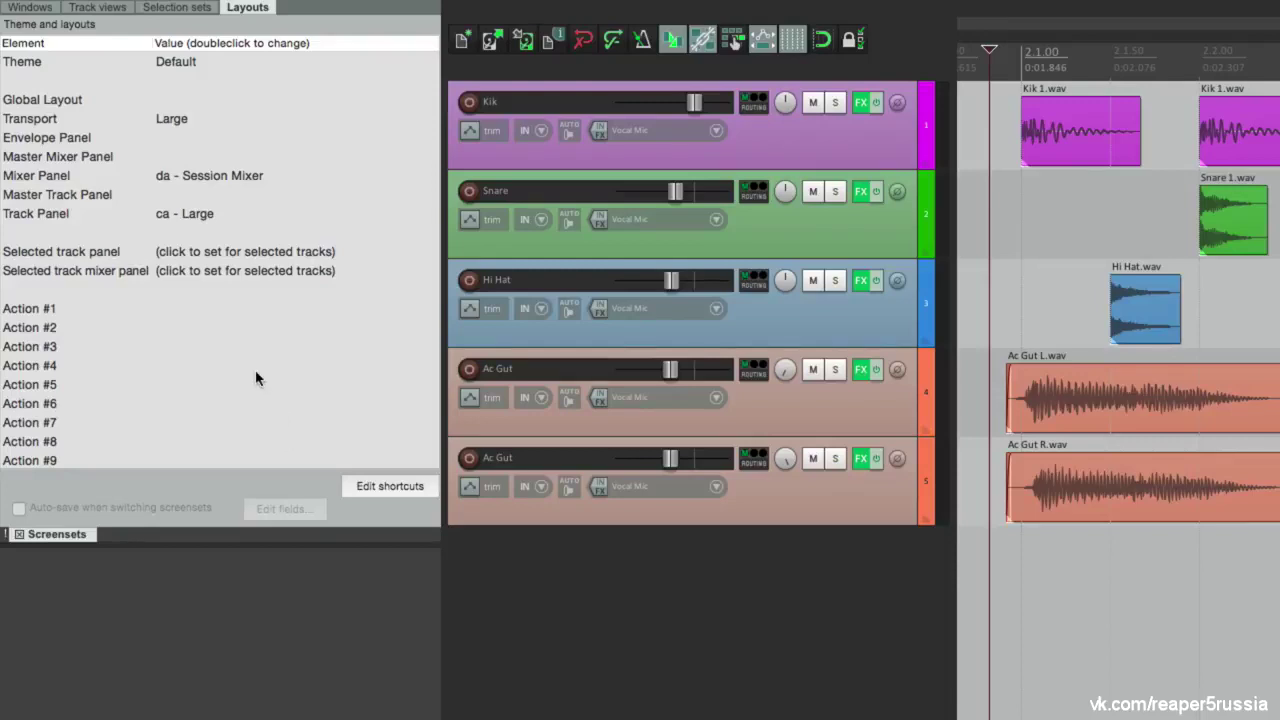
pyautogui.click(182, 64)
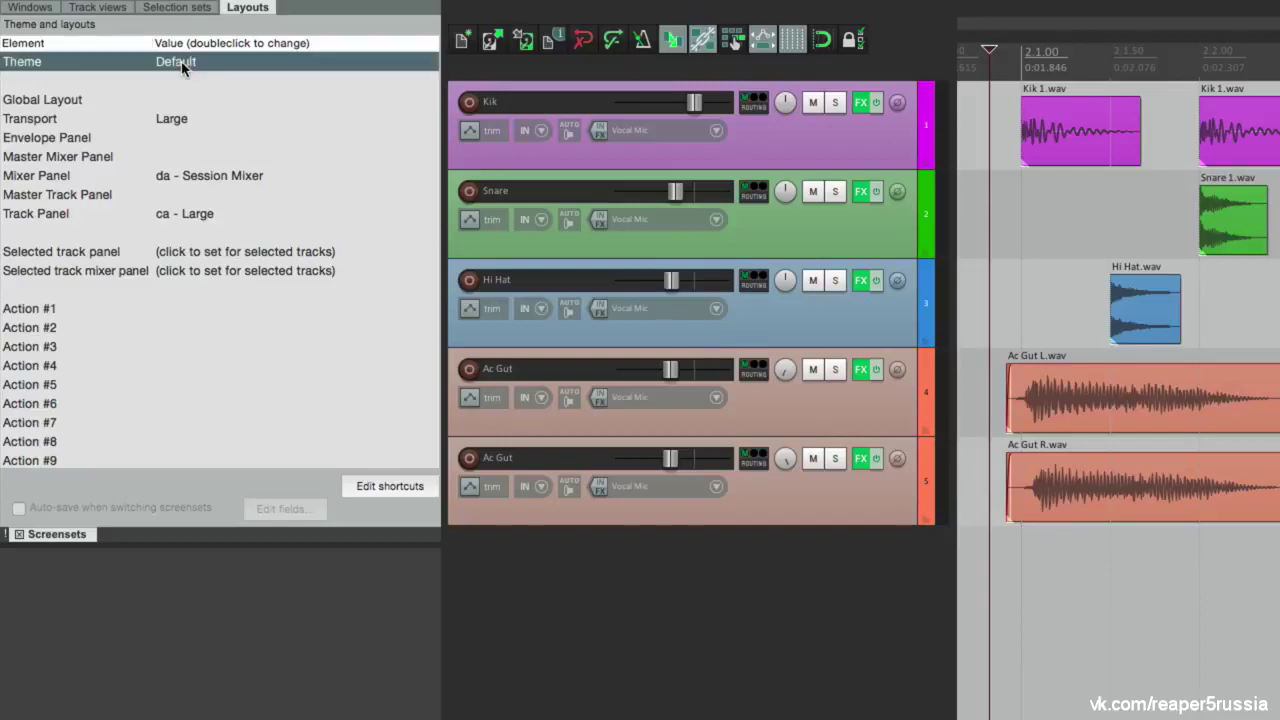
pyautogui.doubleClick(182, 64)
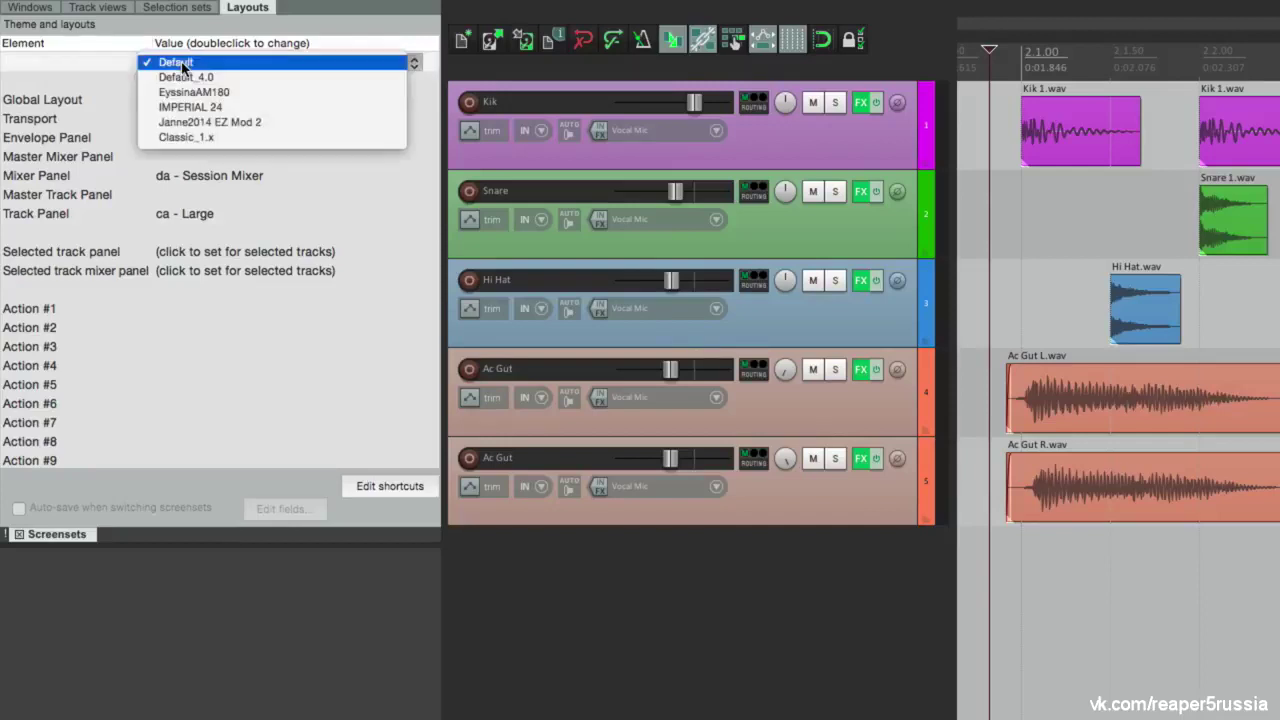
pyautogui.click(236, 77)
# Change the theme in the layouts list to IMPERIAL 24 and return it to Default
pyautogui.doubleClick(241, 63)
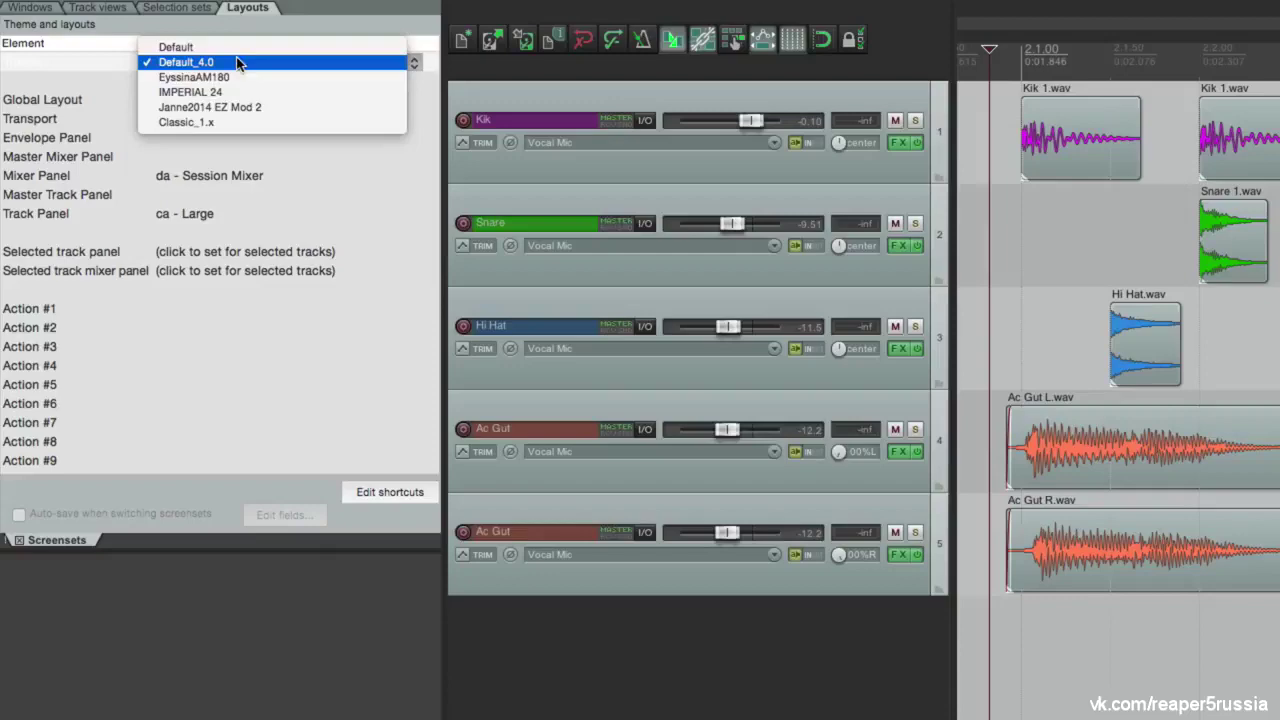
pyautogui.click(250, 92)
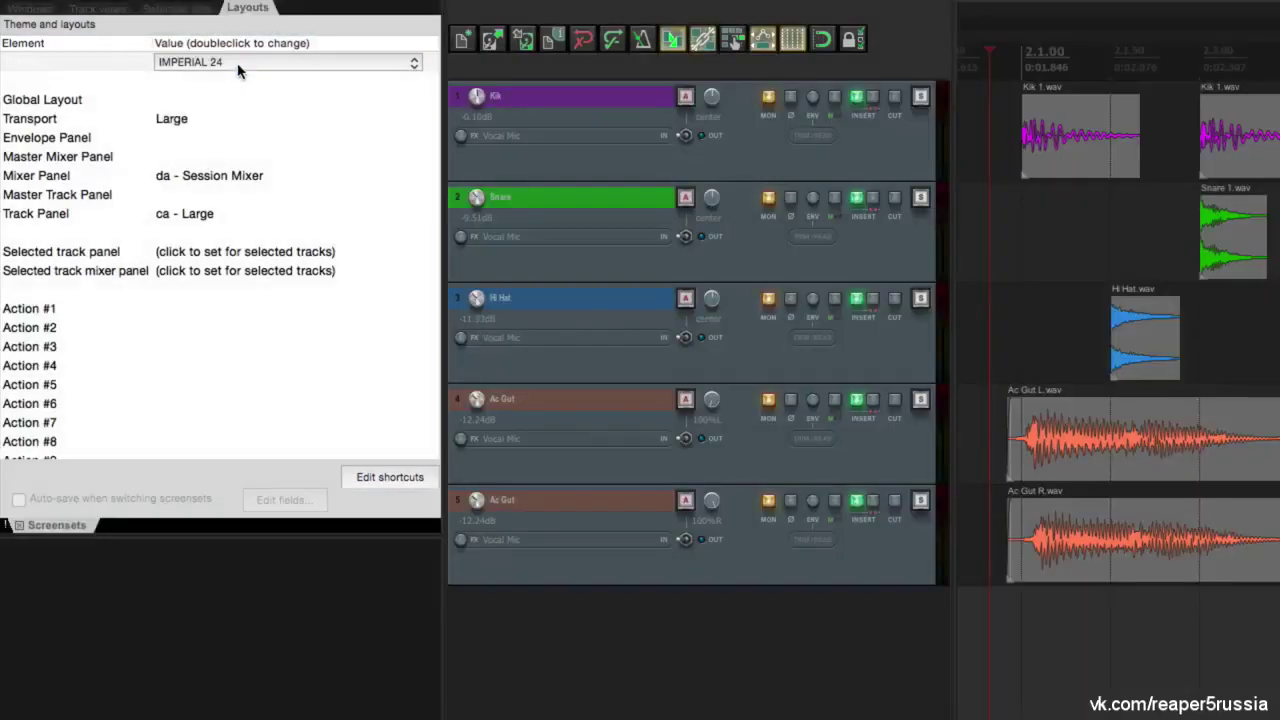
pyautogui.doubleClick(241, 64)
pyautogui.click(245, 17)
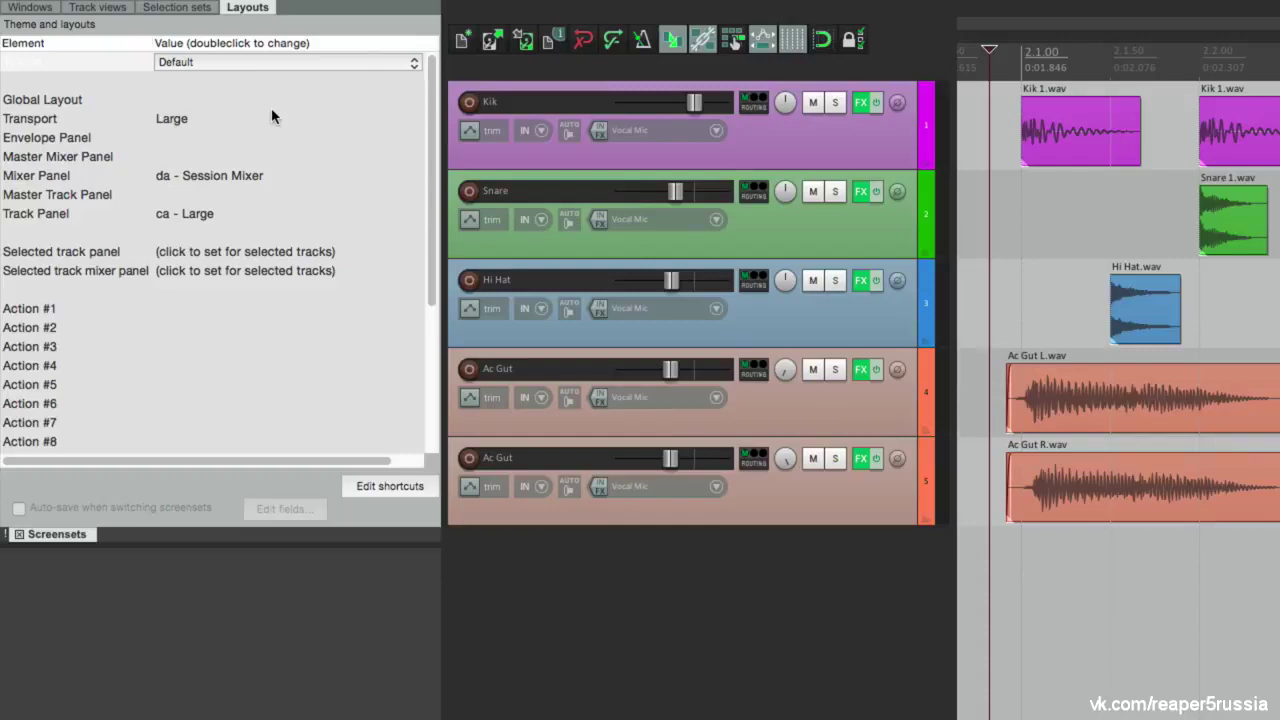
# Set the Track Panel layout to aa - Standard
pyautogui.click(214, 214)
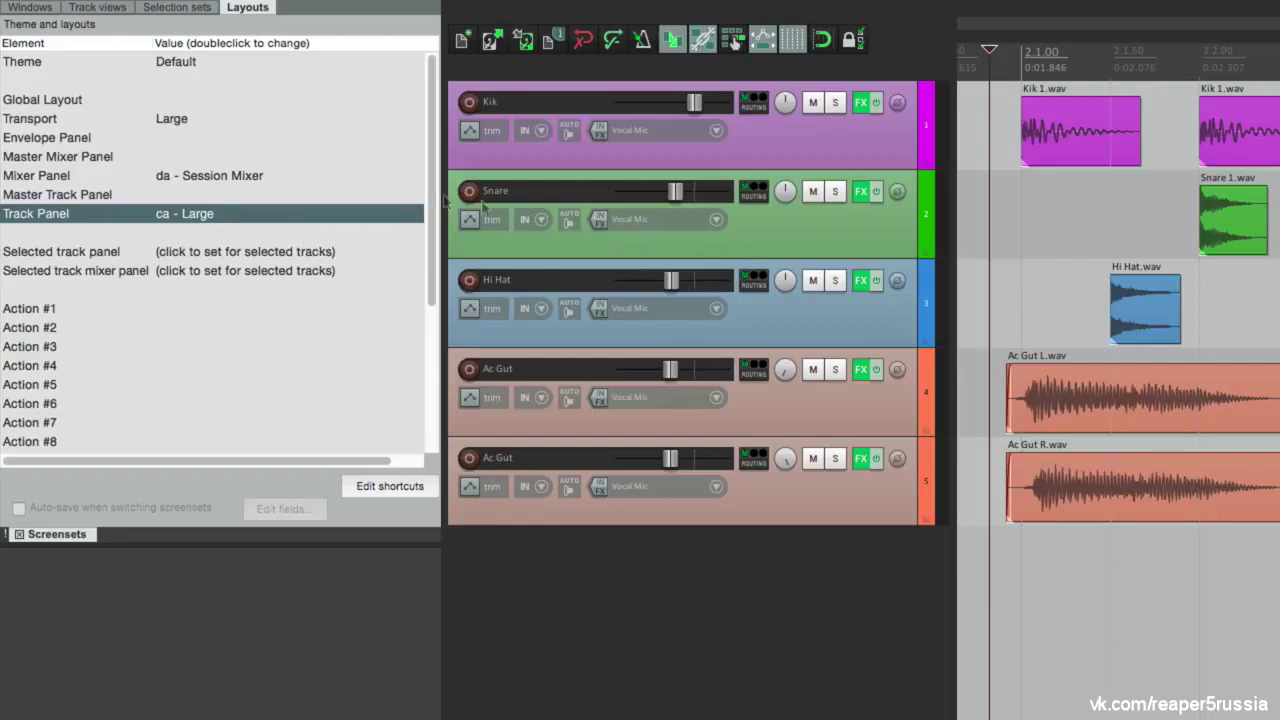
pyautogui.doubleClick(200, 216)
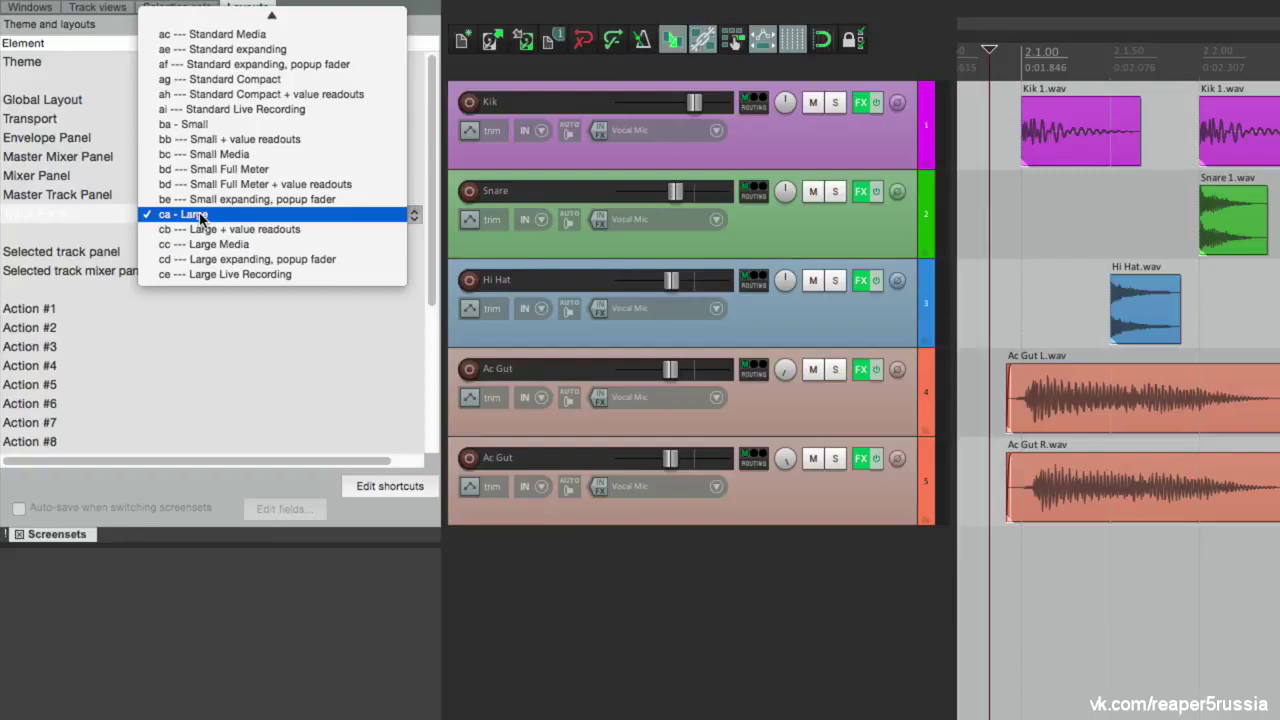
pyautogui.moveTo(290, 10)
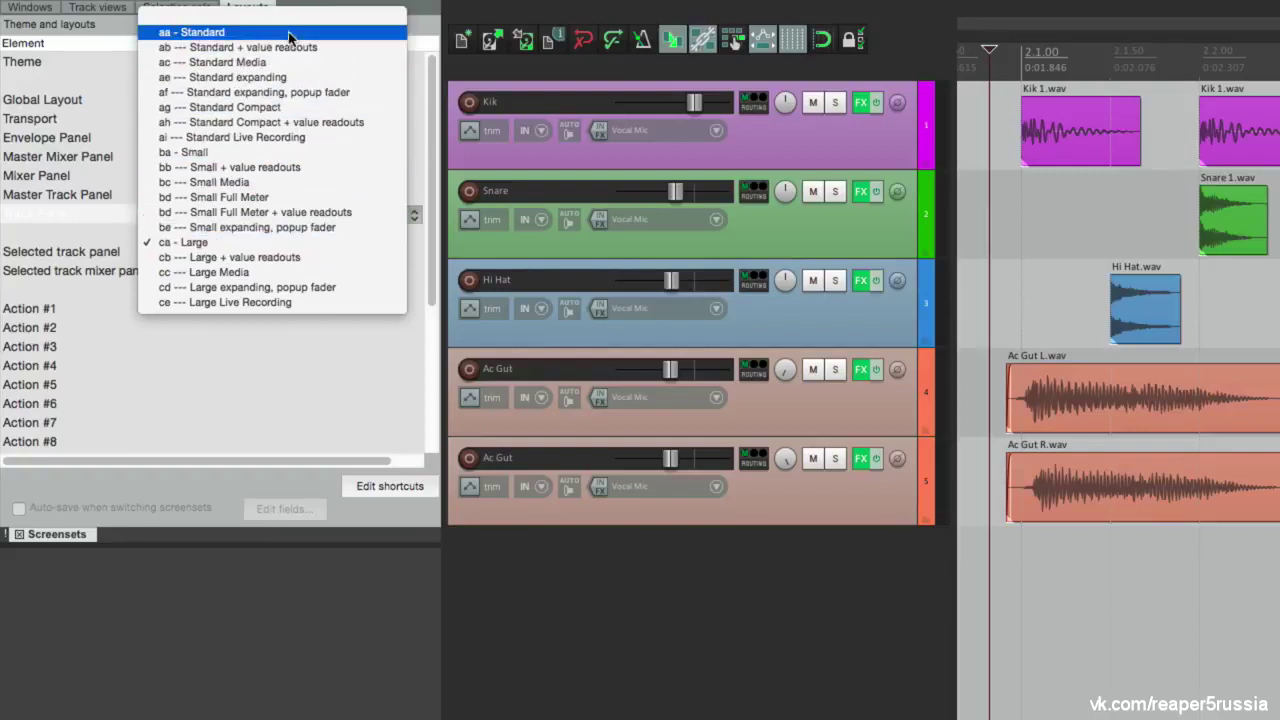
pyautogui.click(289, 33)
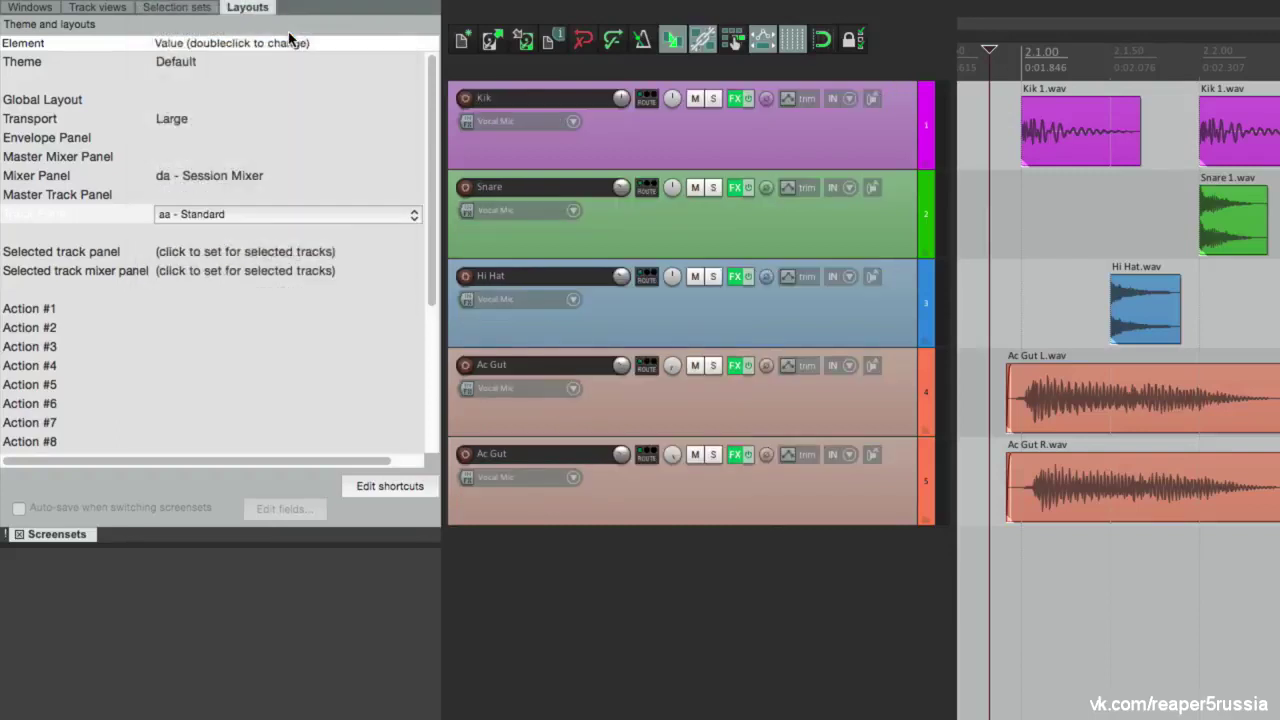
# Try the Track Panel layouts ab --- Standard + value readouts and ac --- Standard Media
pyautogui.doubleClick(241, 216)
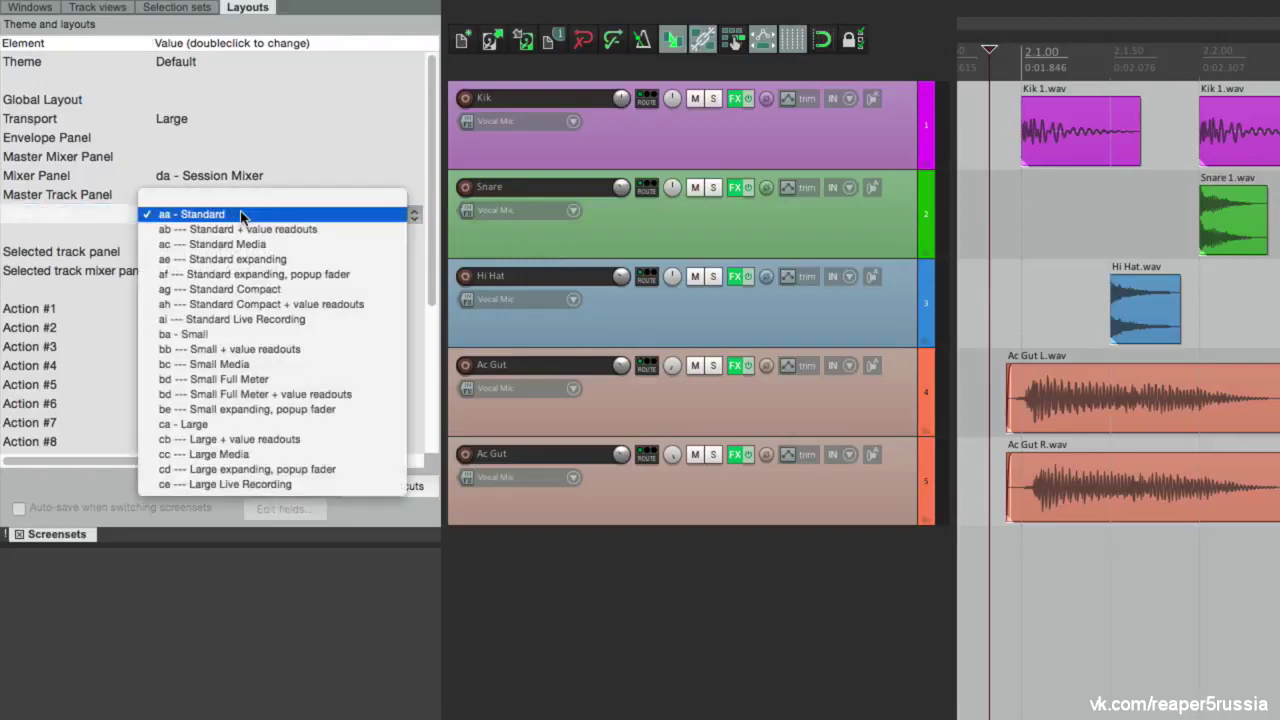
pyautogui.click(271, 229)
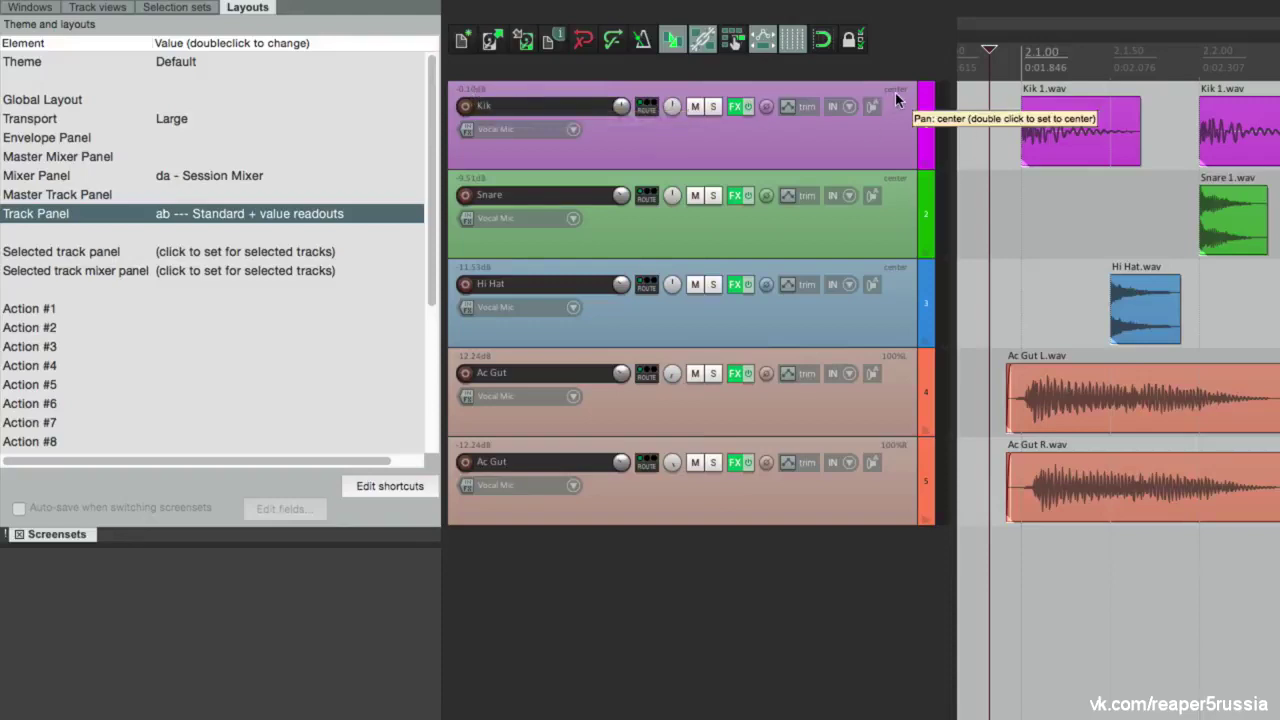
pyautogui.doubleClick(205, 220)
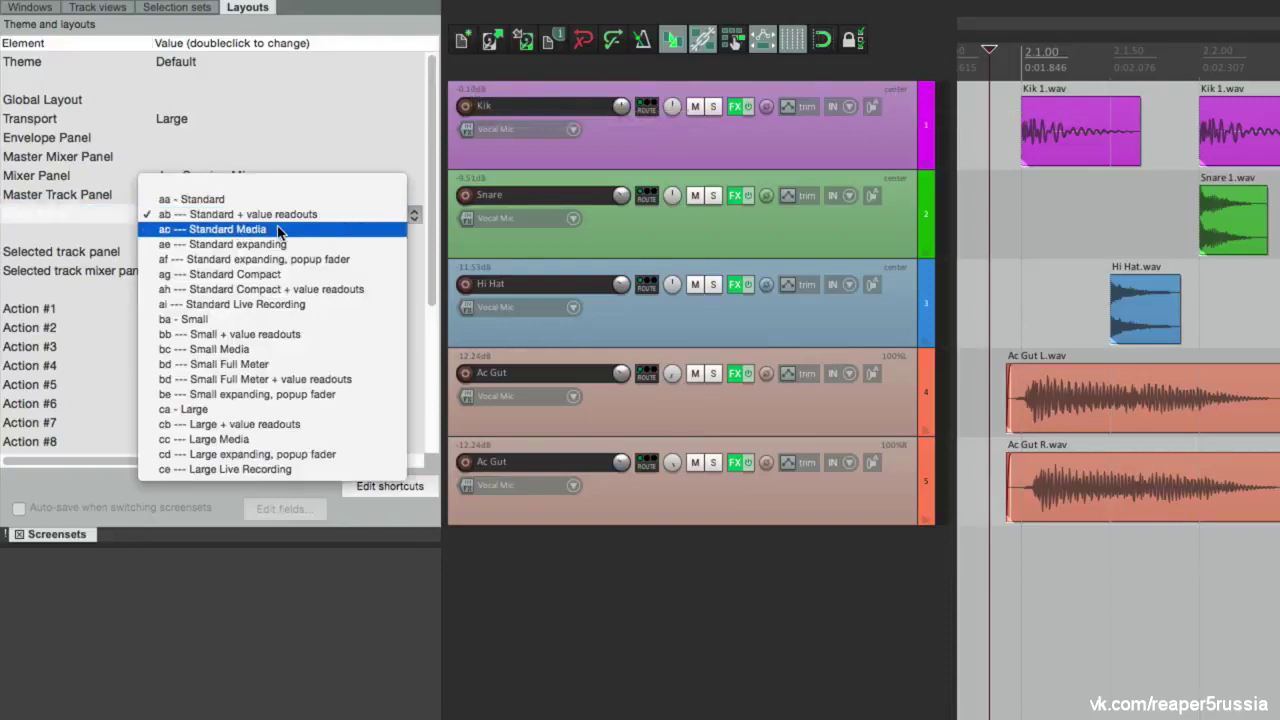
pyautogui.click(277, 231)
# Try the Track Panel layouts ae --- Standard expanding and af --- Standard expanding, popup fader
pyautogui.click(277, 224)
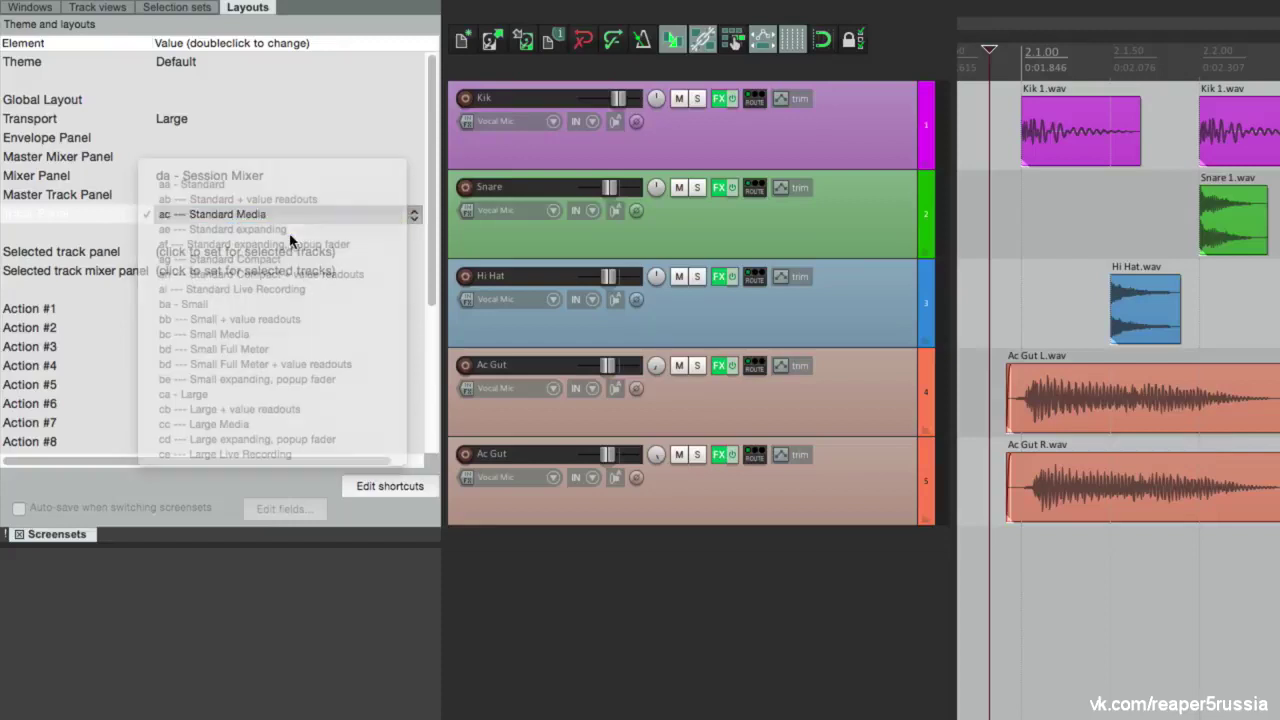
pyautogui.click(278, 220)
pyautogui.click(278, 220)
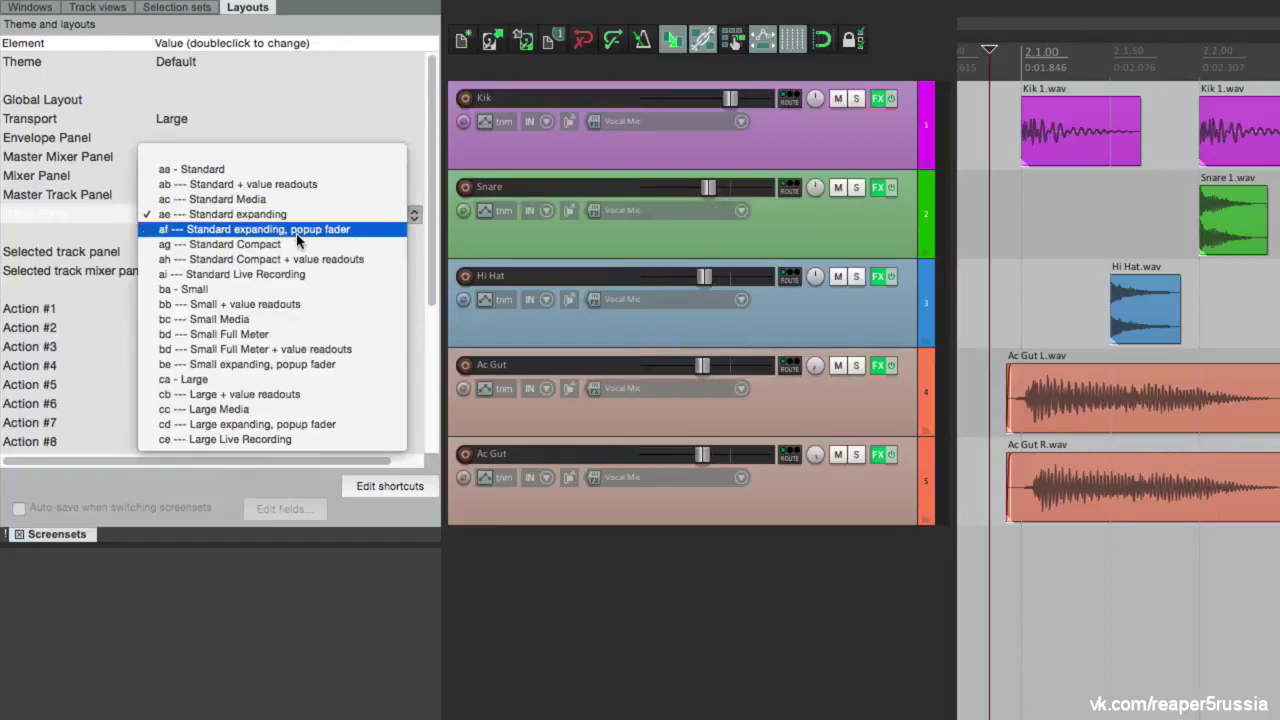
pyautogui.click(297, 232)
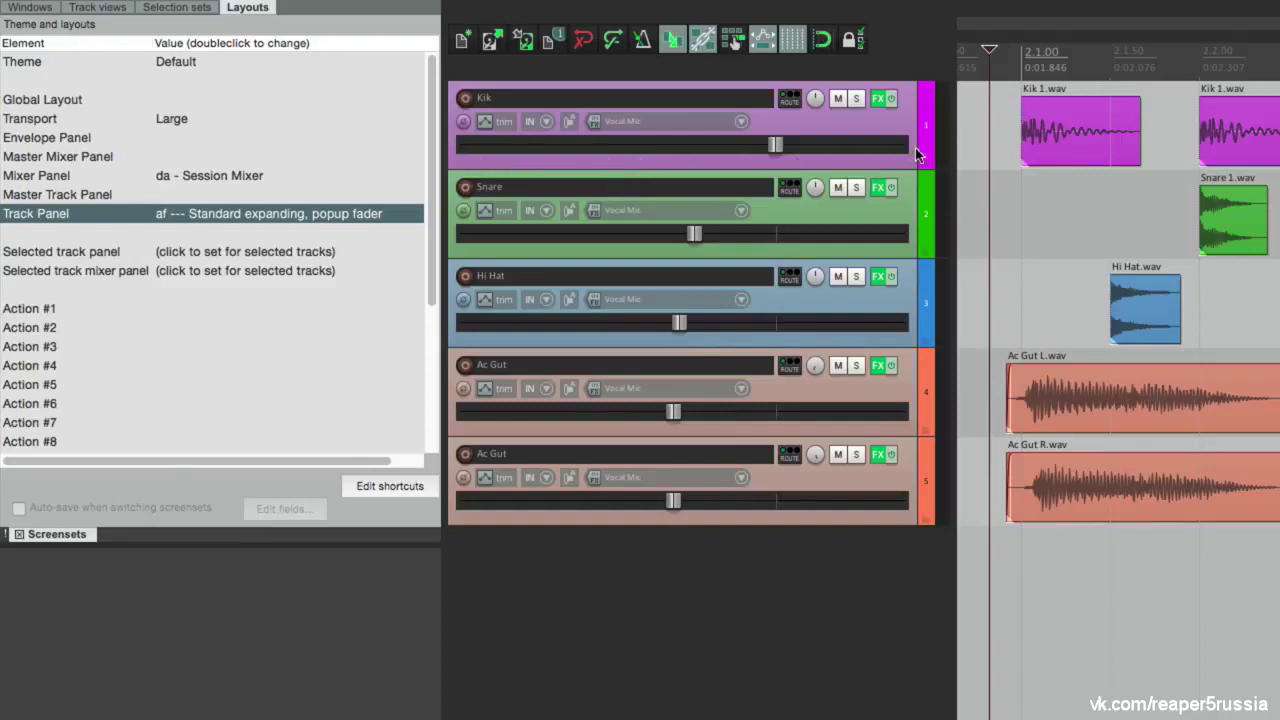
# Set the Track Panel layout to bd --- Small Full Meter and play the project briefly to view the track meters
pyautogui.doubleClick(332, 214)
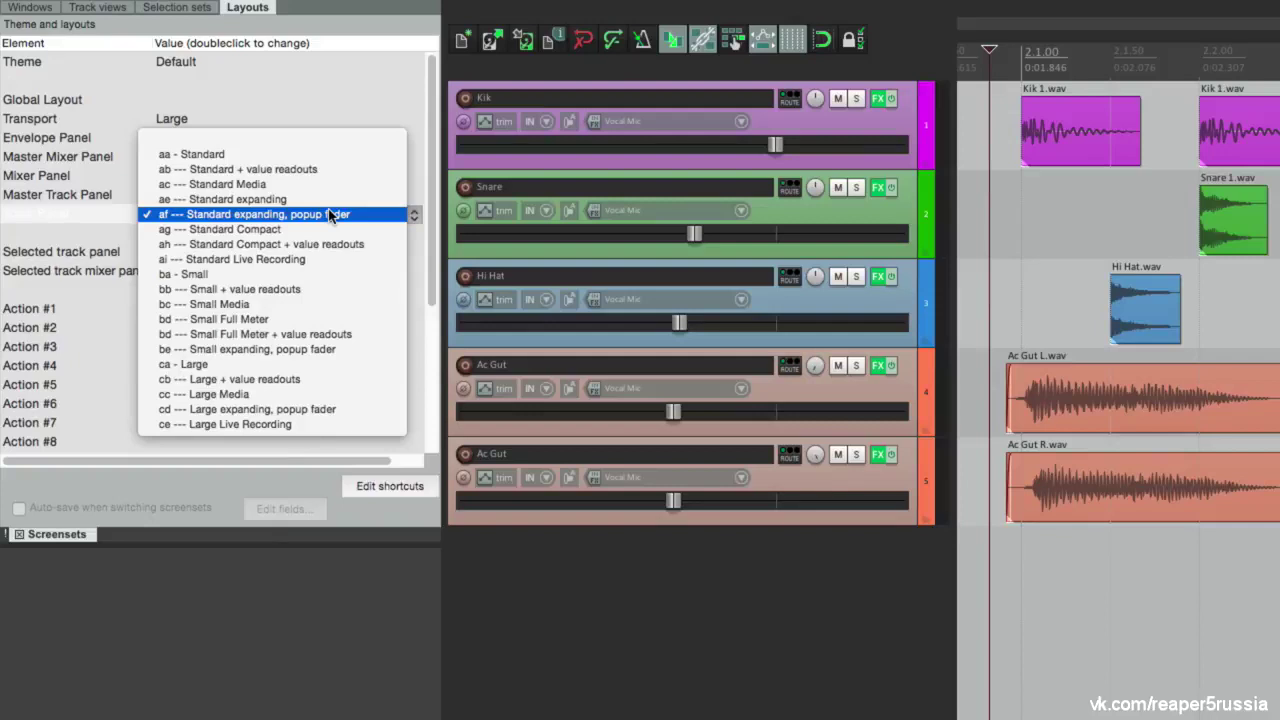
pyautogui.click(330, 320)
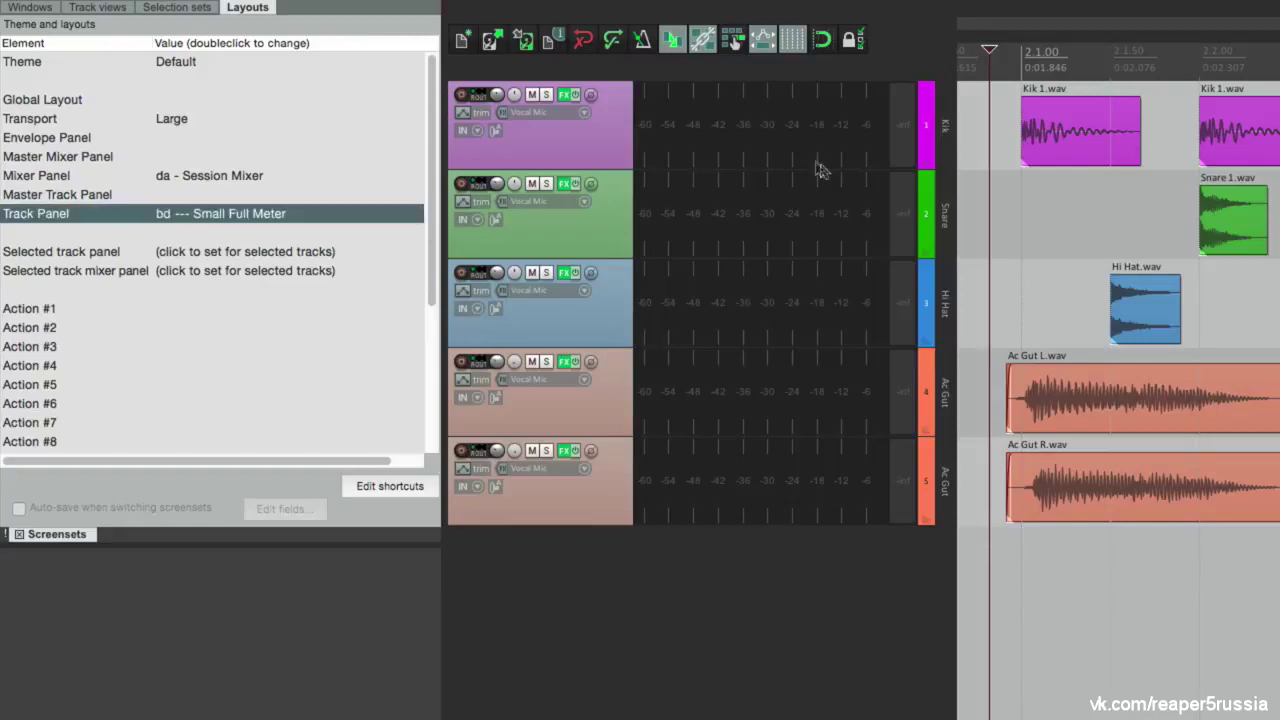
pyautogui.click(998, 527)
pyautogui.press('space')
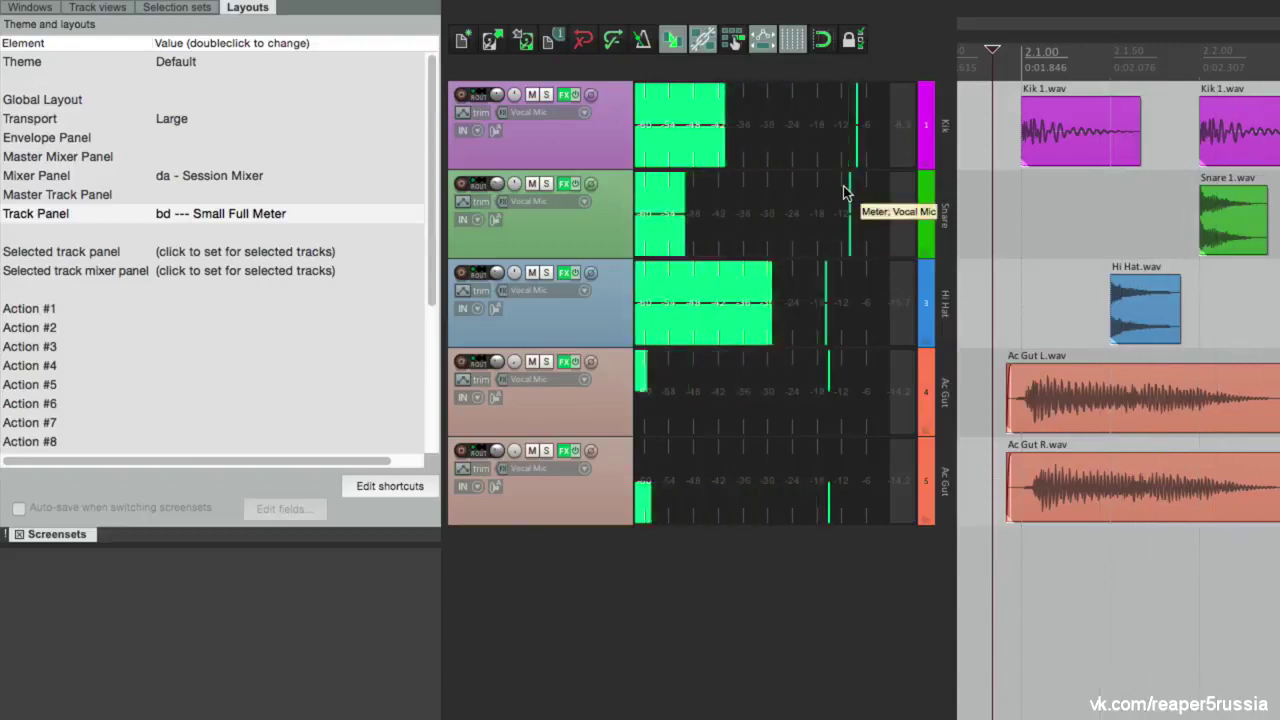
pyautogui.press('space')
# Restore the Track Panel layout to ca - Large
pyautogui.doubleClick(233, 214)
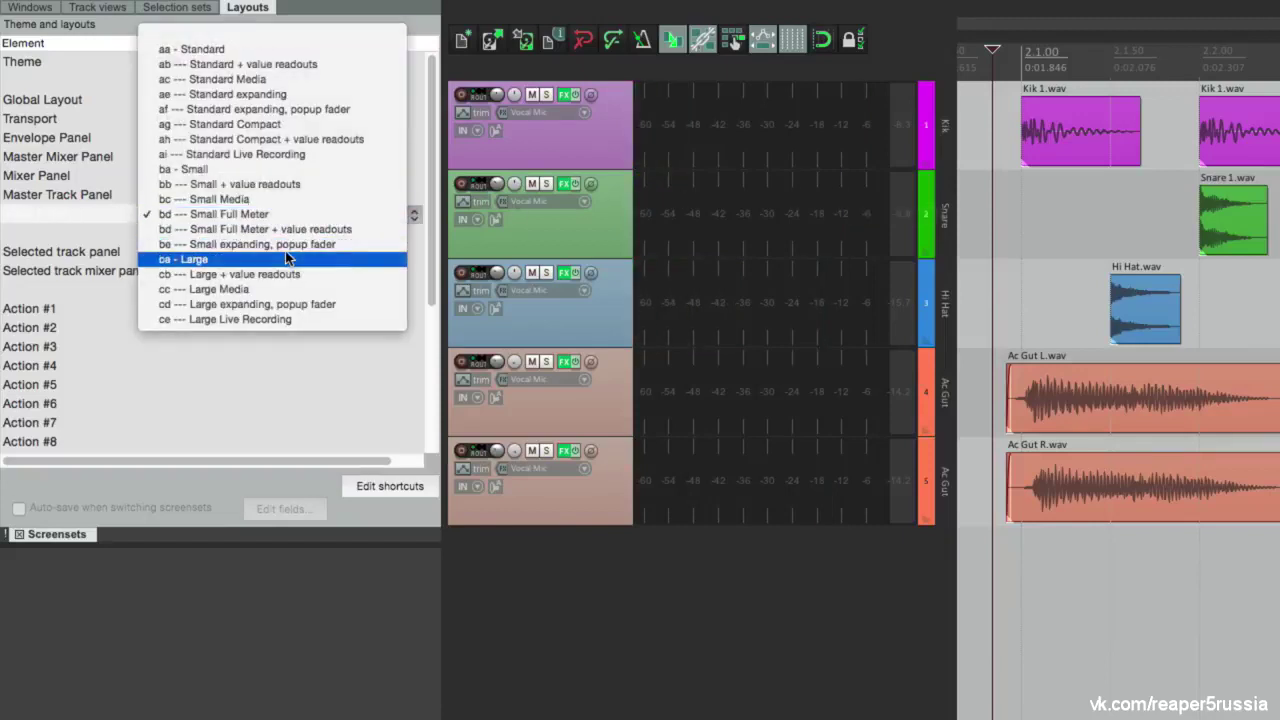
pyautogui.click(287, 258)
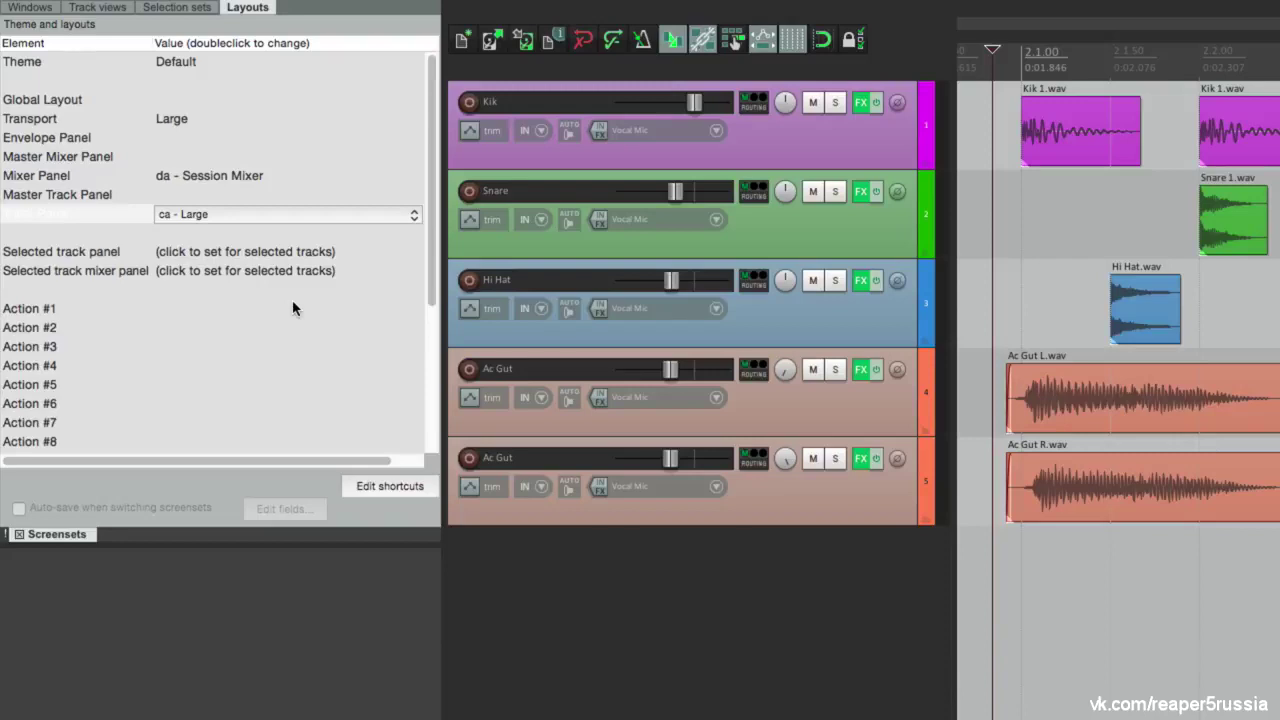
# Show the Mixer and try the Mixer Panel layouts aa - Standard and ab --- Standard Sidebar
pyautogui.click(232, 11)
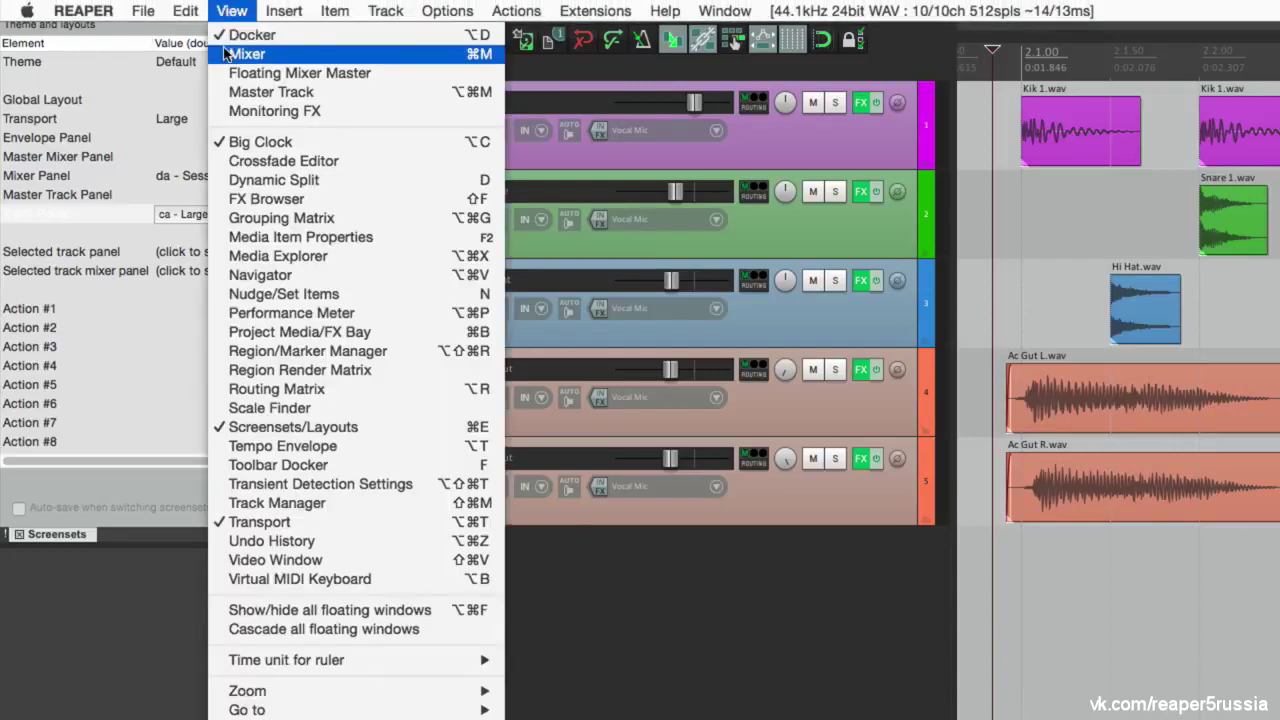
pyautogui.click(247, 54)
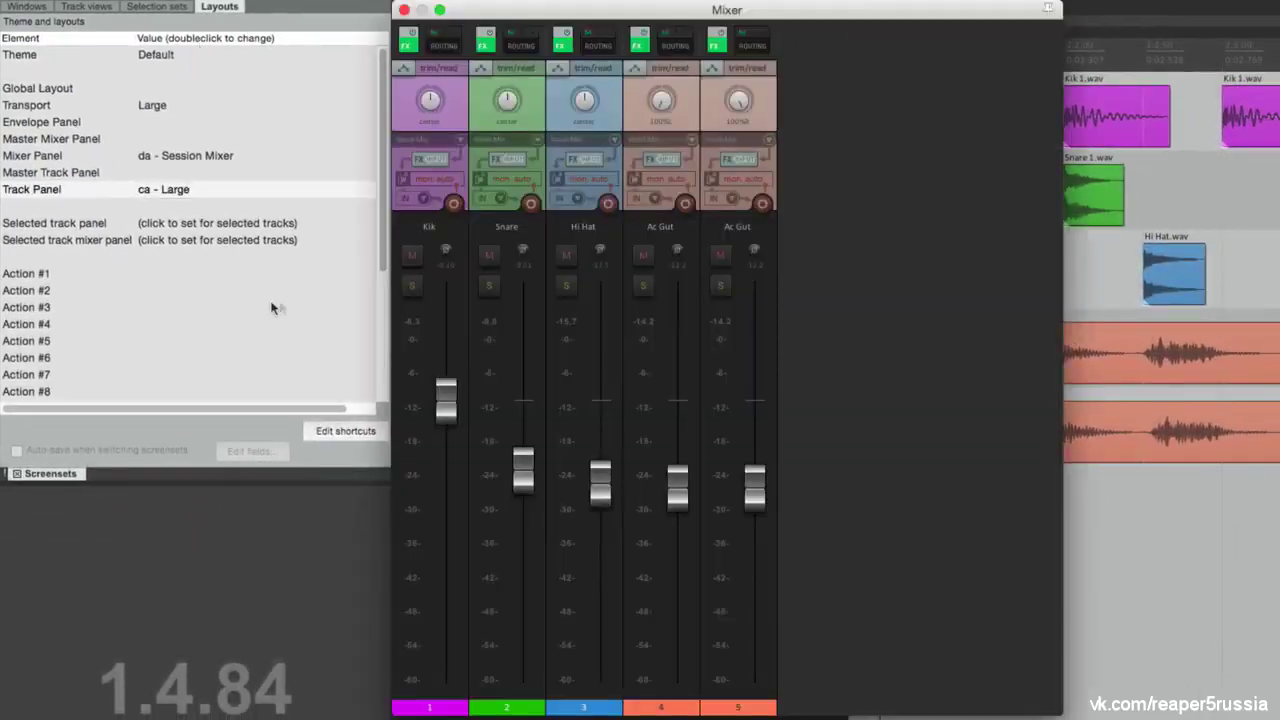
pyautogui.doubleClick(195, 155)
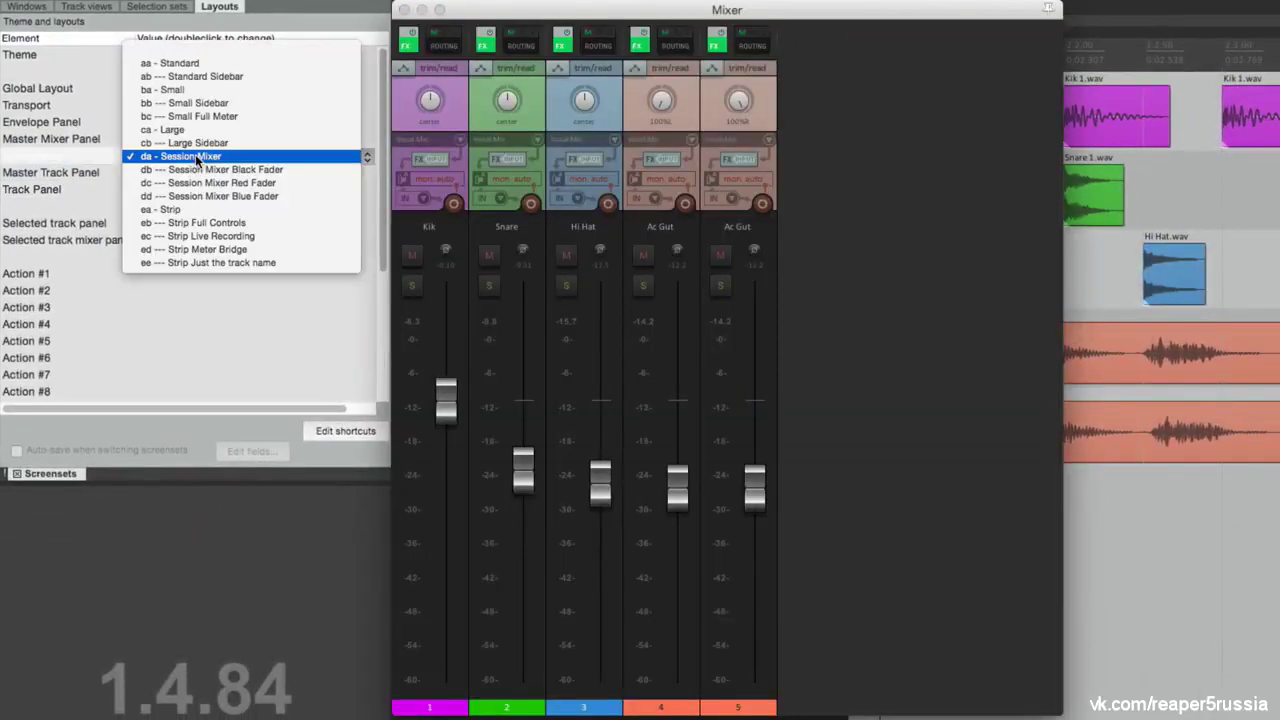
pyautogui.click(199, 60)
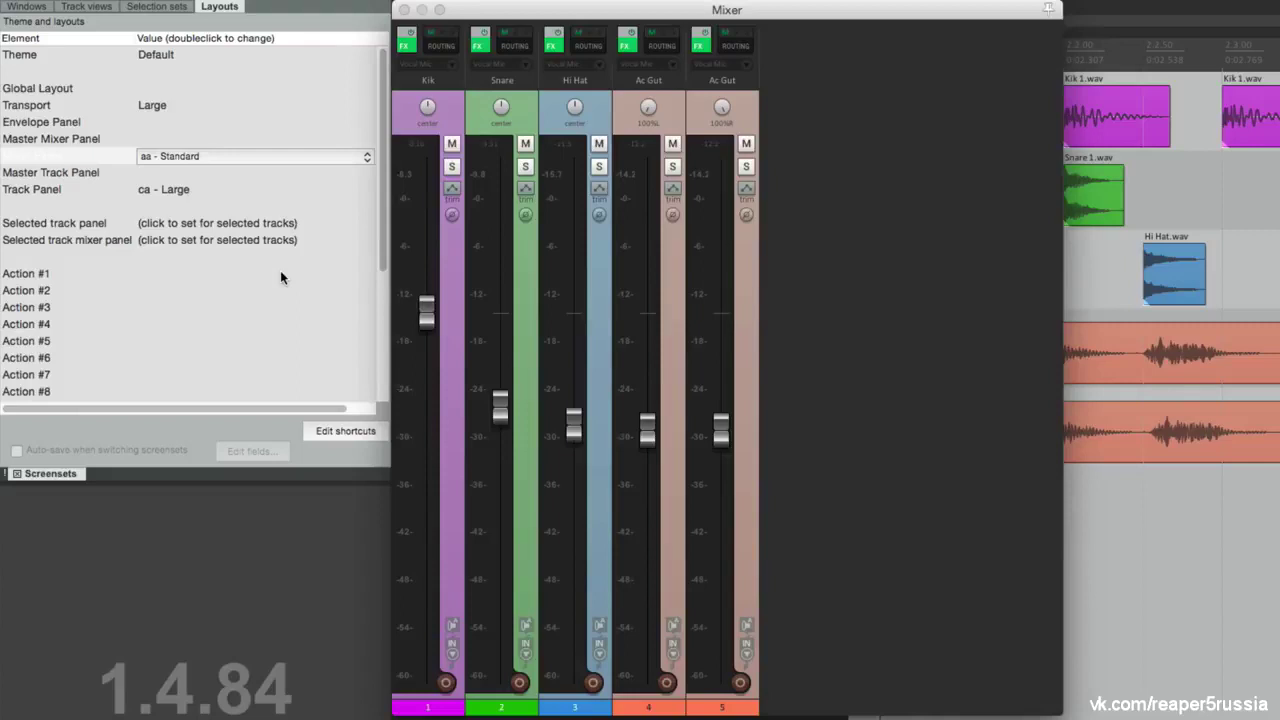
pyautogui.click(215, 158)
pyautogui.click(241, 171)
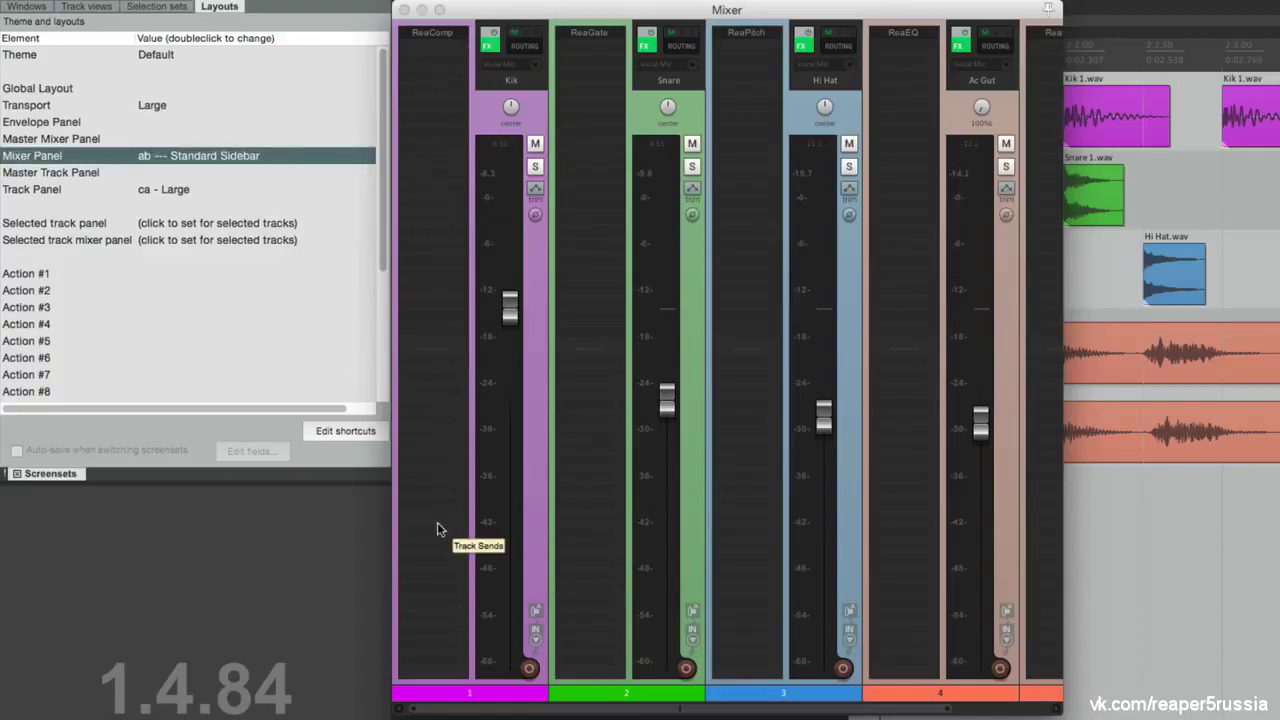
# Try the Mixer Panel layouts ba - Small and bb --- Small Sidebar
pyautogui.doubleClick(233, 157)
pyautogui.click(238, 169)
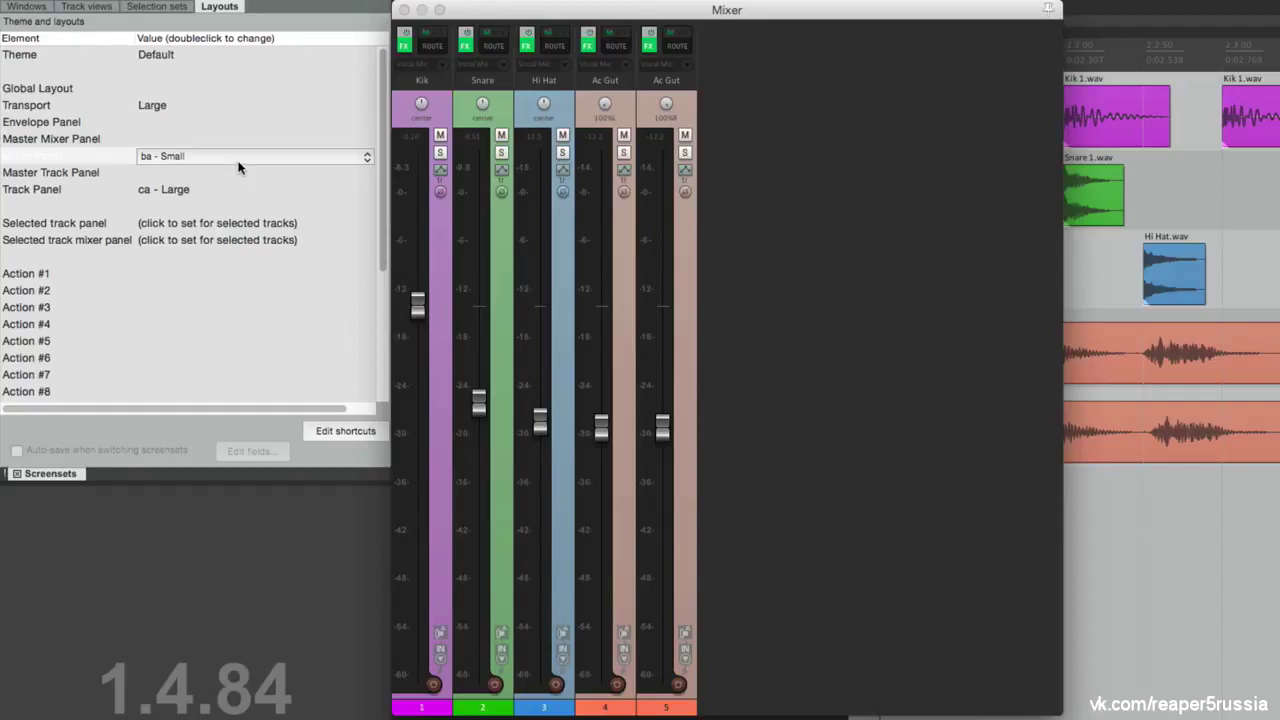
pyautogui.click(240, 159)
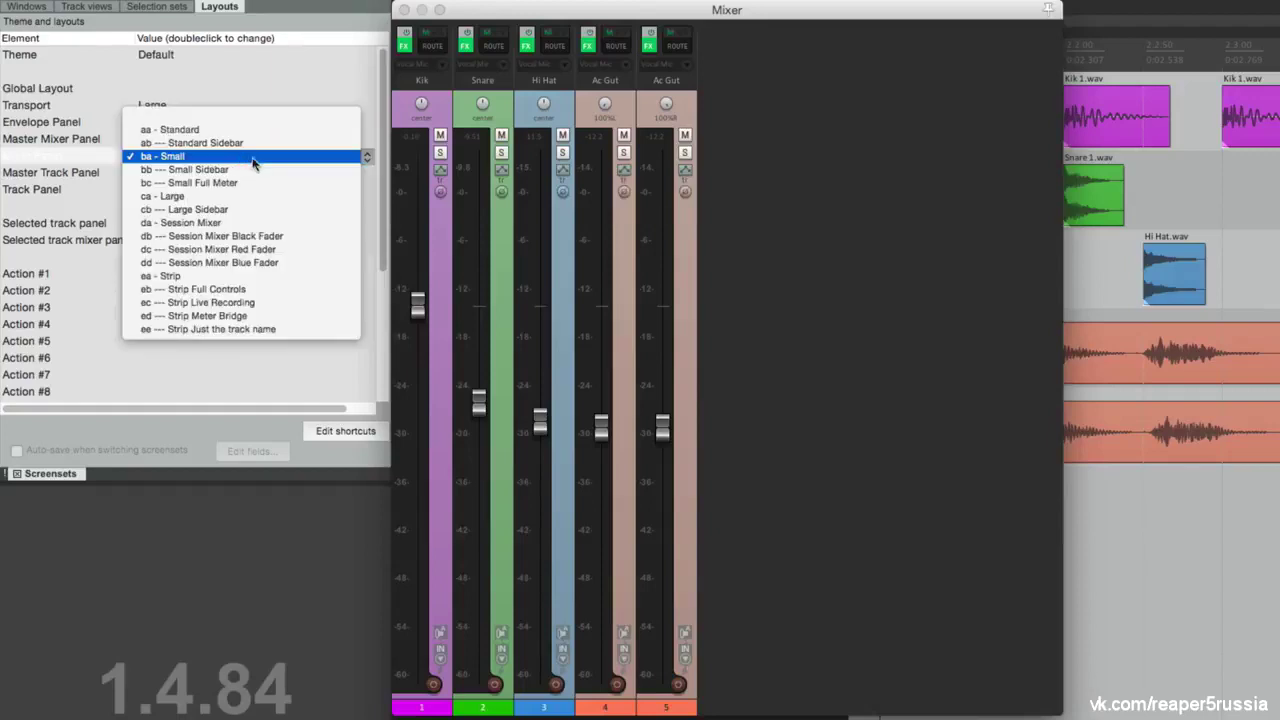
pyautogui.click(262, 172)
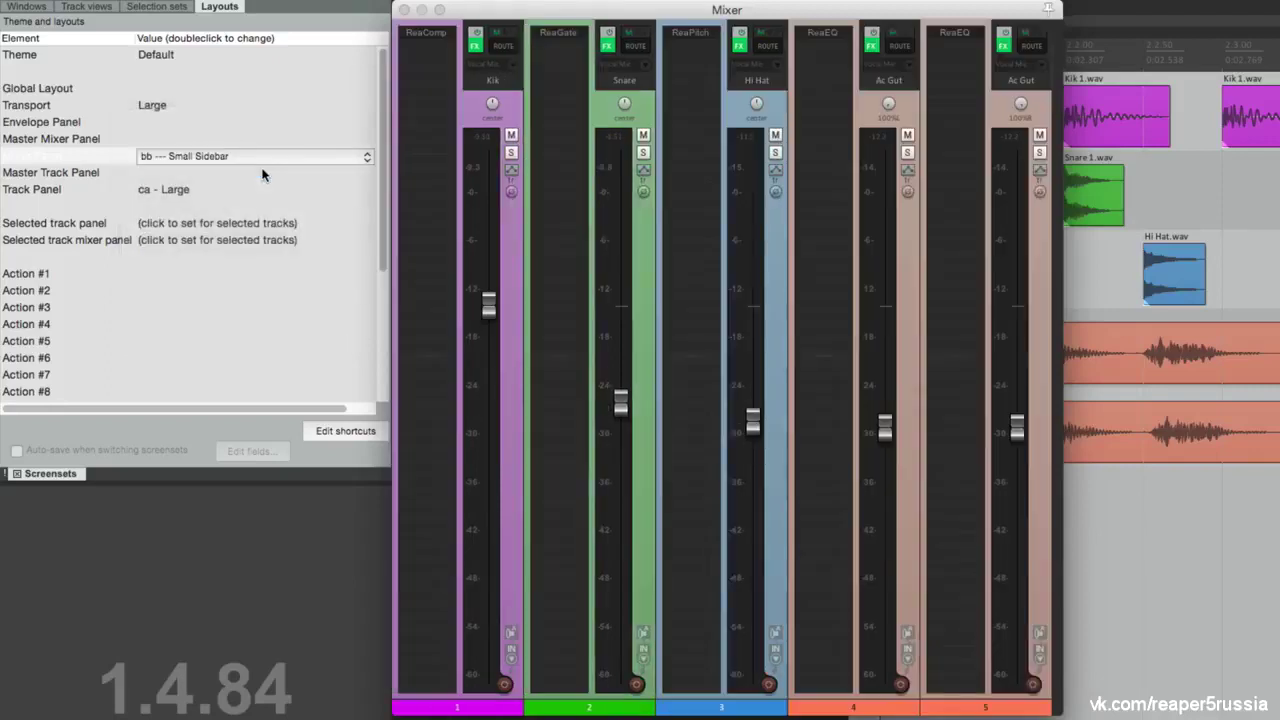
# Set the Mixer Panel layout to bc --- Small Full Meter and play the project briefly to view the channel meters
pyautogui.click(253, 164)
pyautogui.click(253, 169)
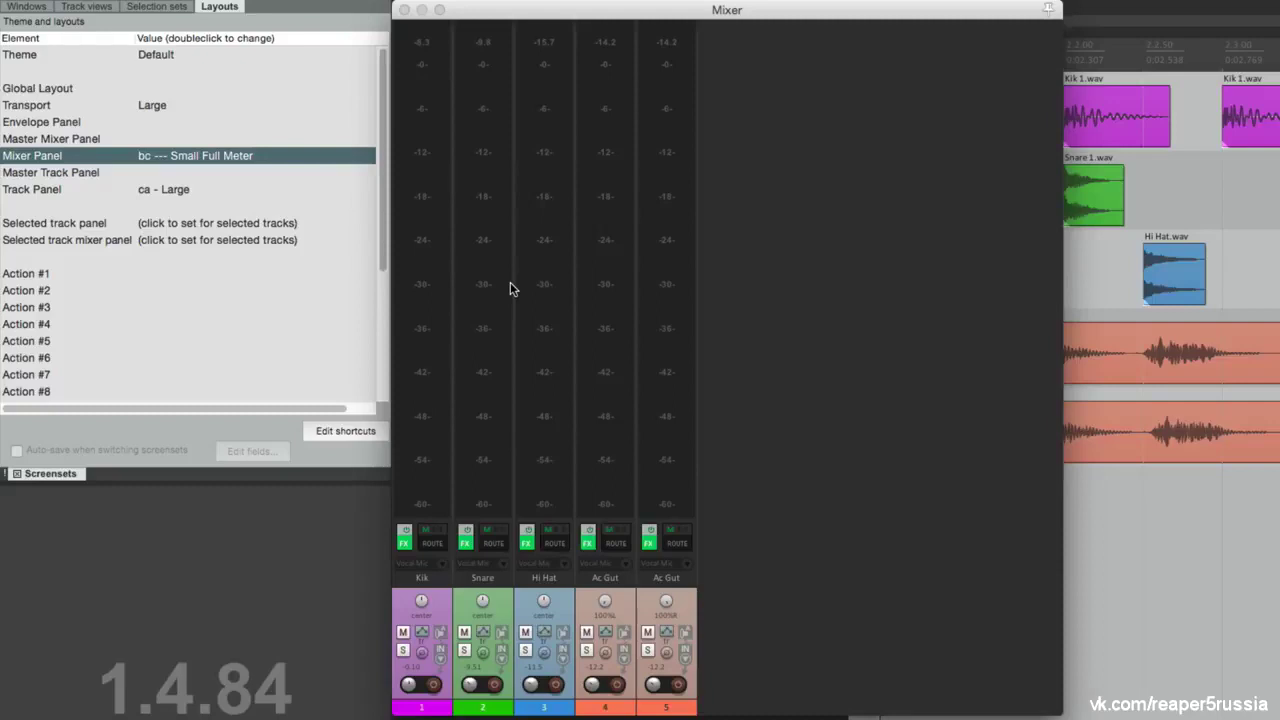
pyautogui.click(510, 282)
pyautogui.press('space')
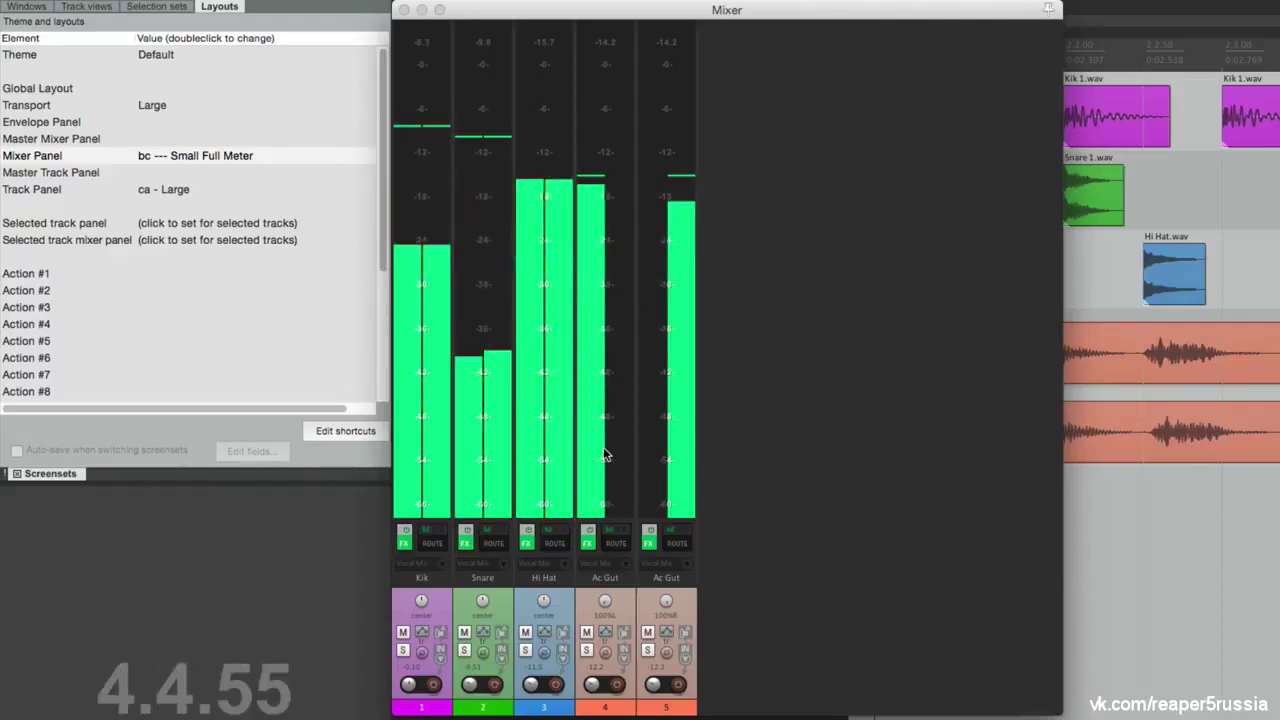
pyautogui.press('space')
# Try the Mixer Panel layouts ca - Large and cb --- Large Sidebar
pyautogui.doubleClick(215, 157)
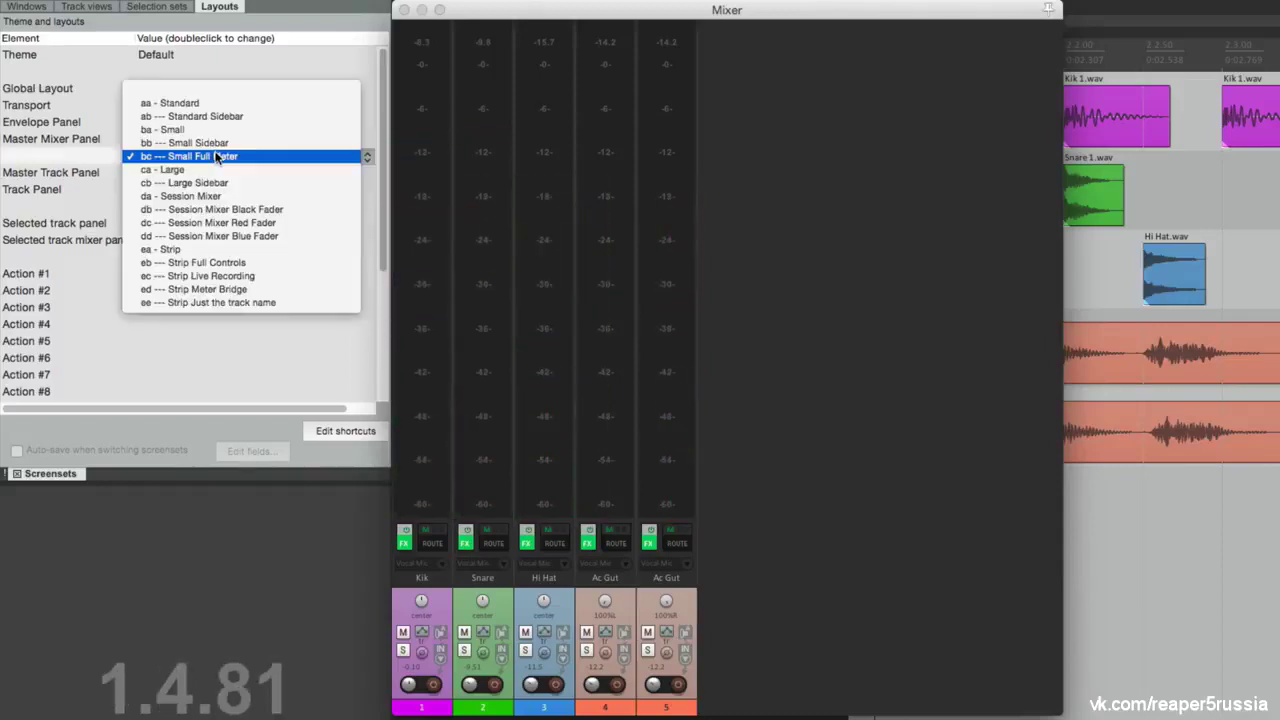
pyautogui.click(226, 170)
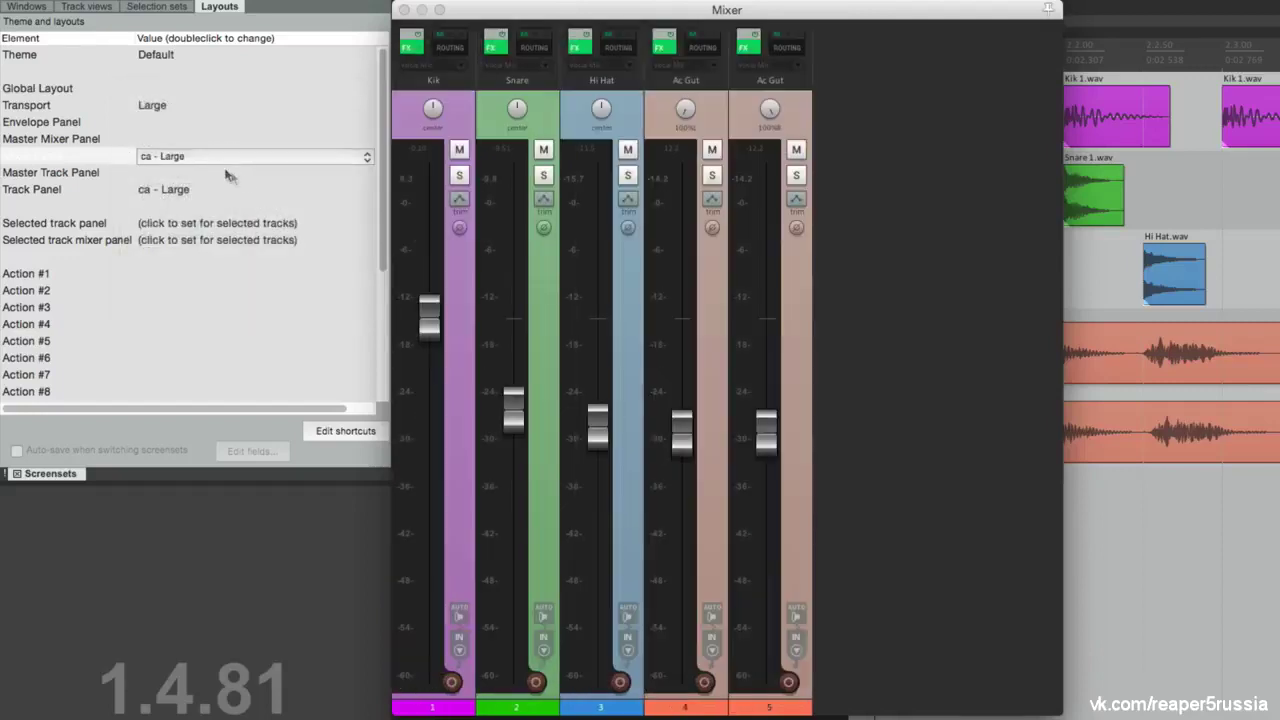
pyautogui.click(219, 158)
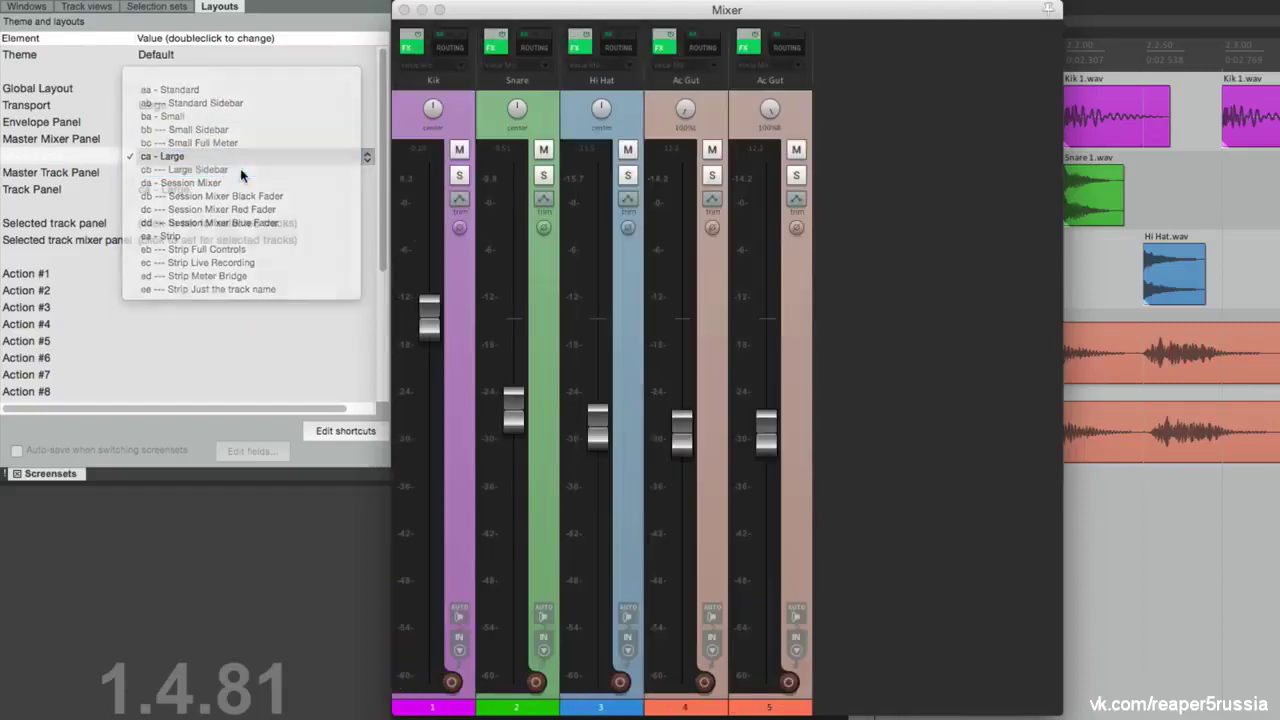
pyautogui.click(240, 170)
# Set the Mixer Panel layout to da - Session Mixer
pyautogui.click(242, 156)
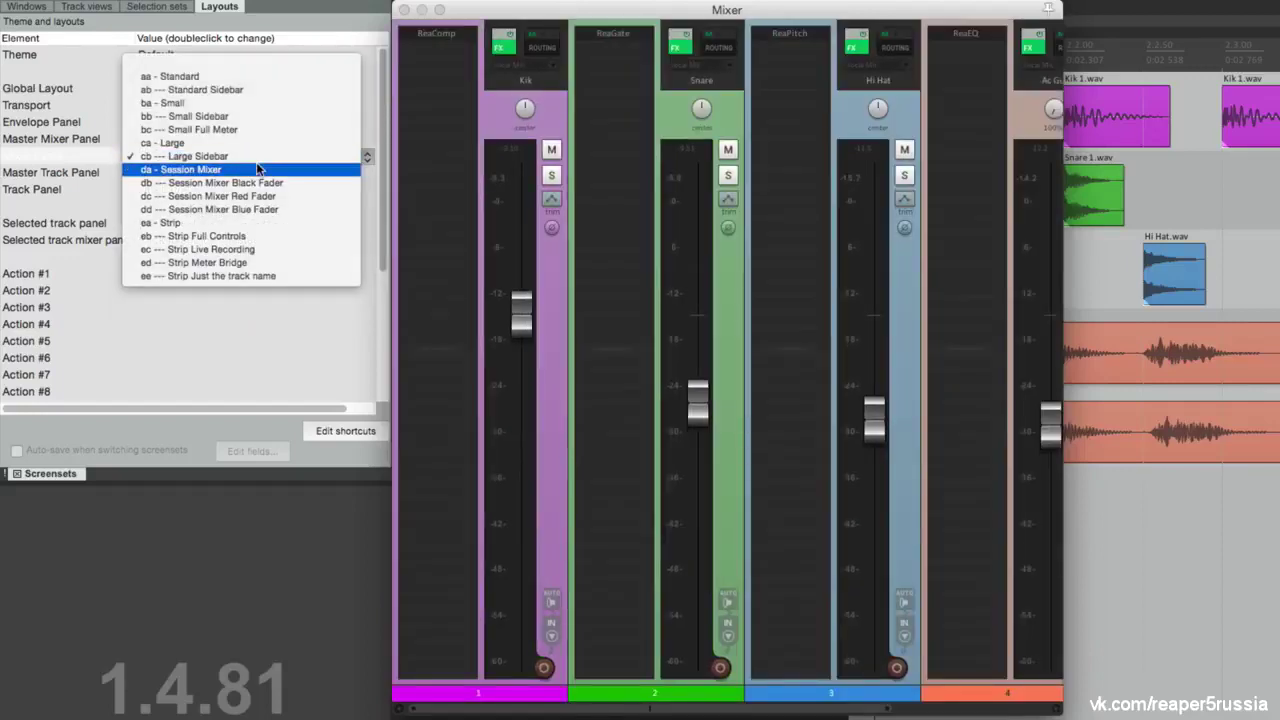
pyautogui.click(256, 168)
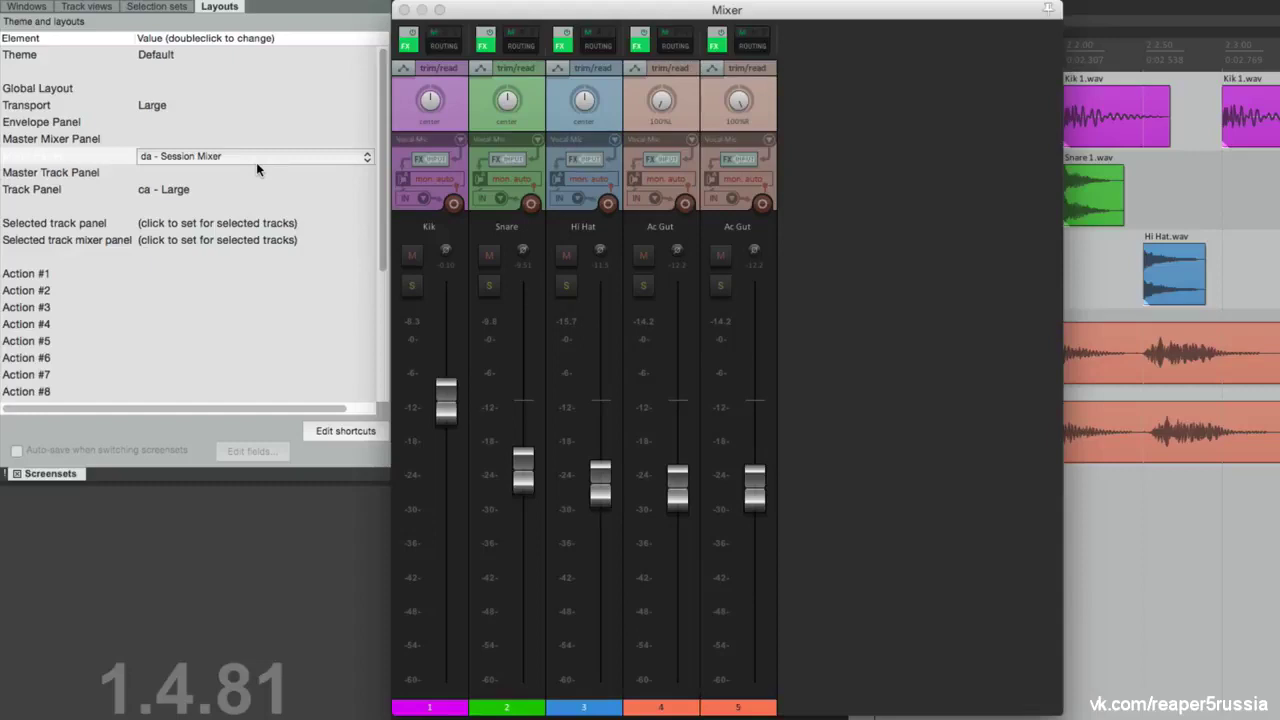
pyautogui.click(617, 383)
# Try the Session Mixer Black Fader, Red Fader and Blue Fader layouts for the Mixer Panel
pyautogui.doubleClick(236, 156)
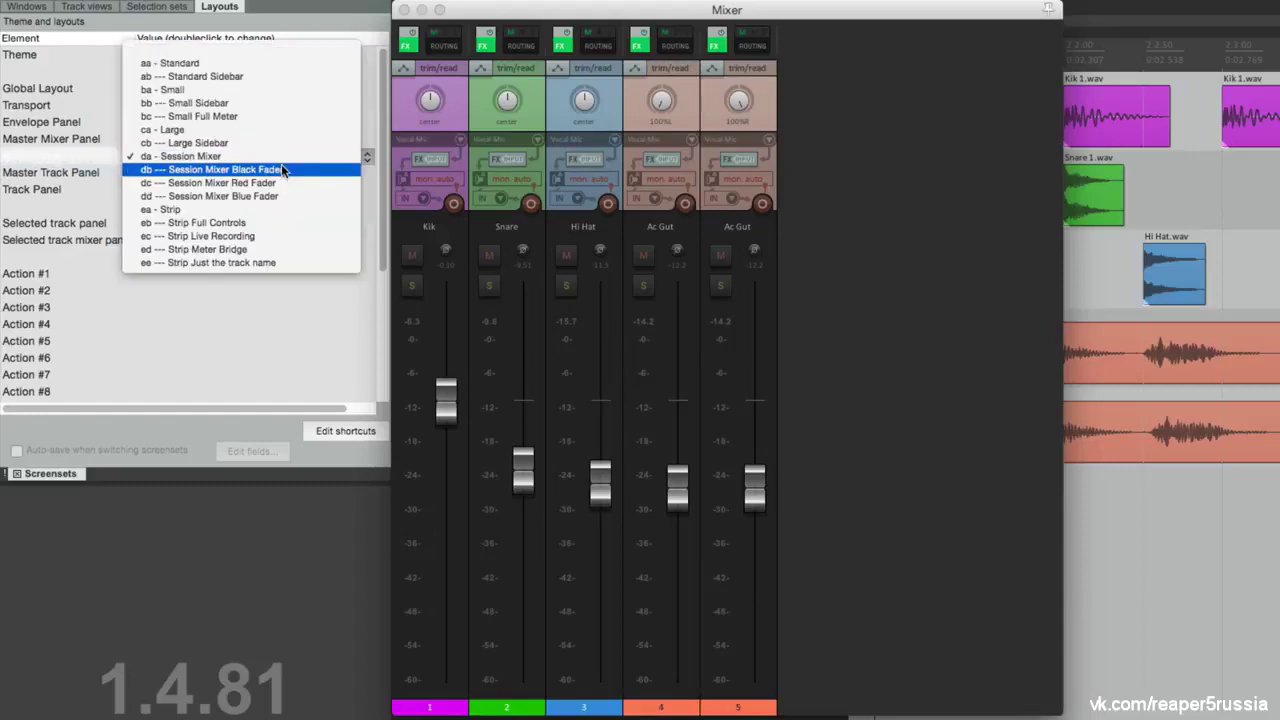
pyautogui.click(281, 169)
pyautogui.doubleClick(278, 158)
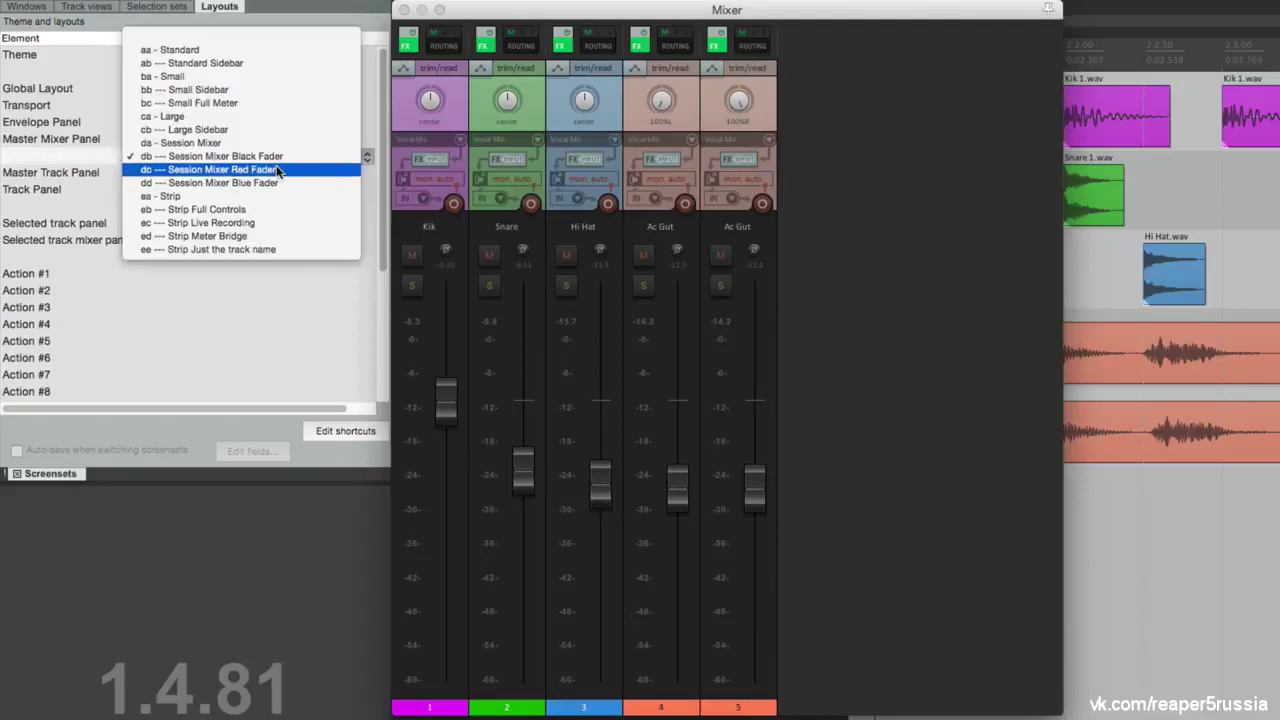
pyautogui.click(279, 170)
pyautogui.doubleClick(266, 157)
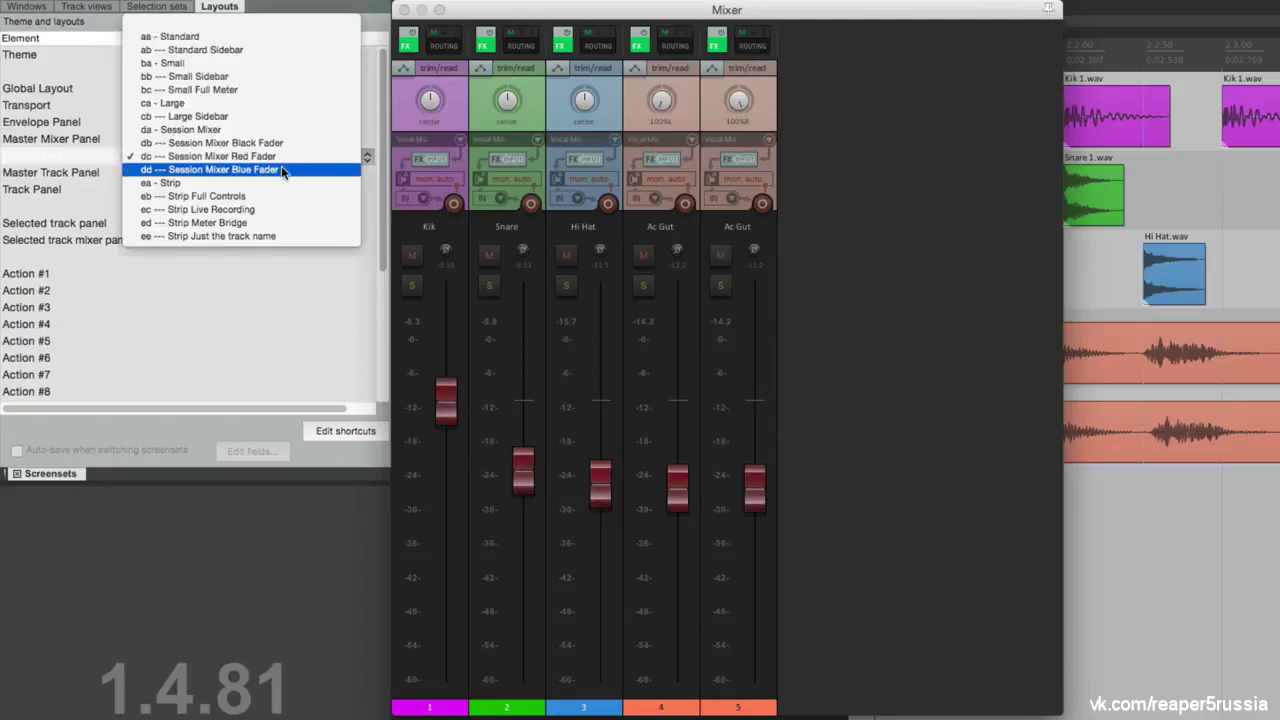
pyautogui.click(282, 170)
# Set the Mixer Panel layout to ea - Strip and play the project briefly to view its meters
pyautogui.doubleClick(294, 158)
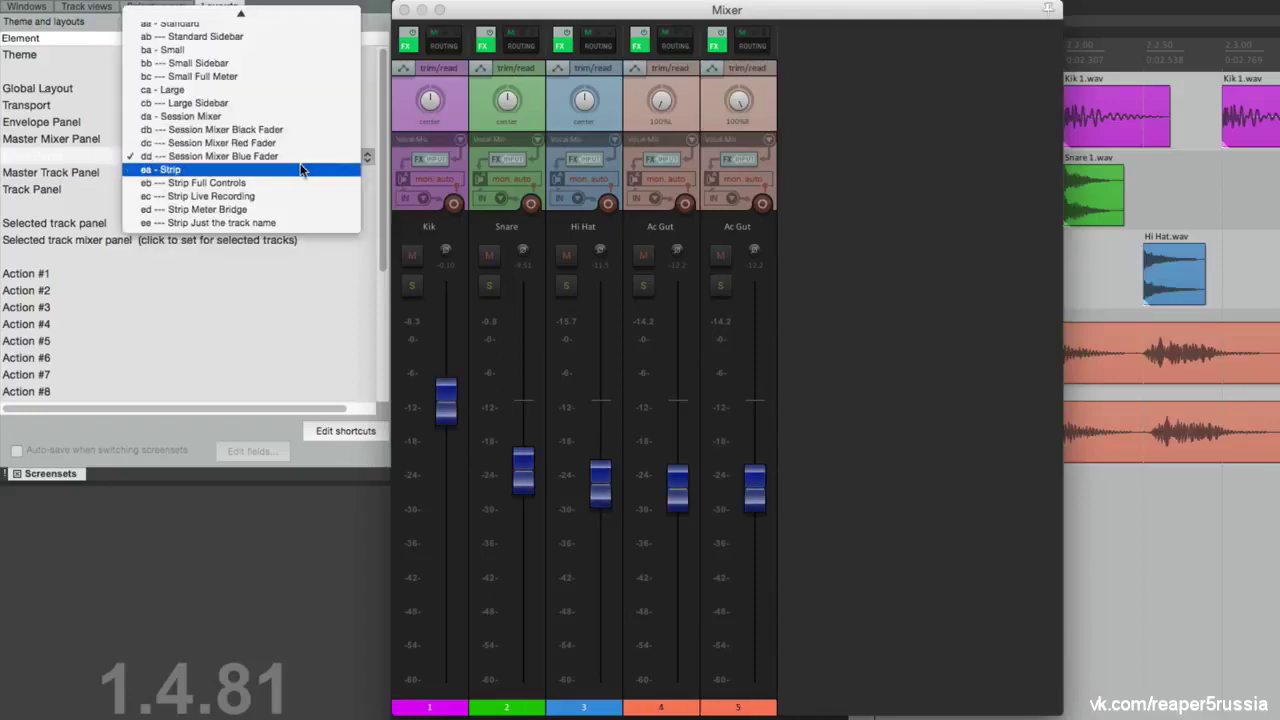
pyautogui.click(300, 170)
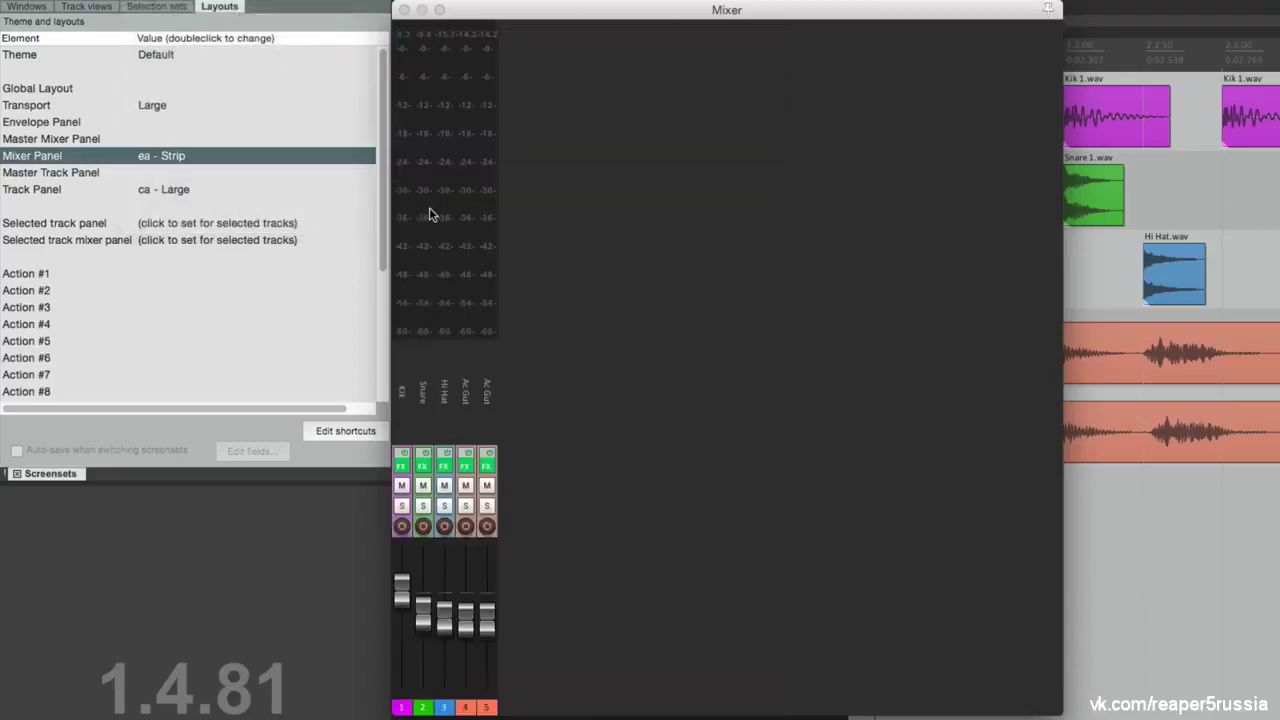
pyautogui.click(446, 150)
pyautogui.press('space')
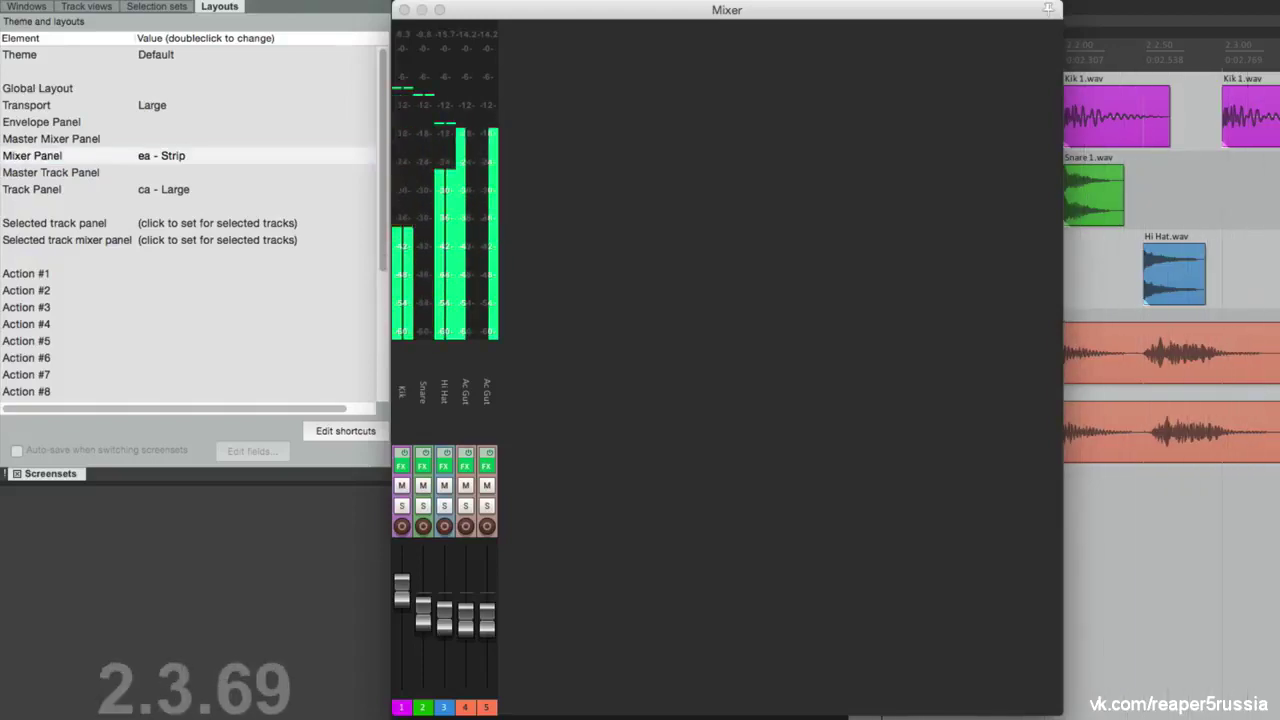
pyautogui.press('space')
# Try the Mixer Panel layouts eb --- Strip Full Controls and ec --- Strip Live Recording
pyautogui.doubleClick(178, 157)
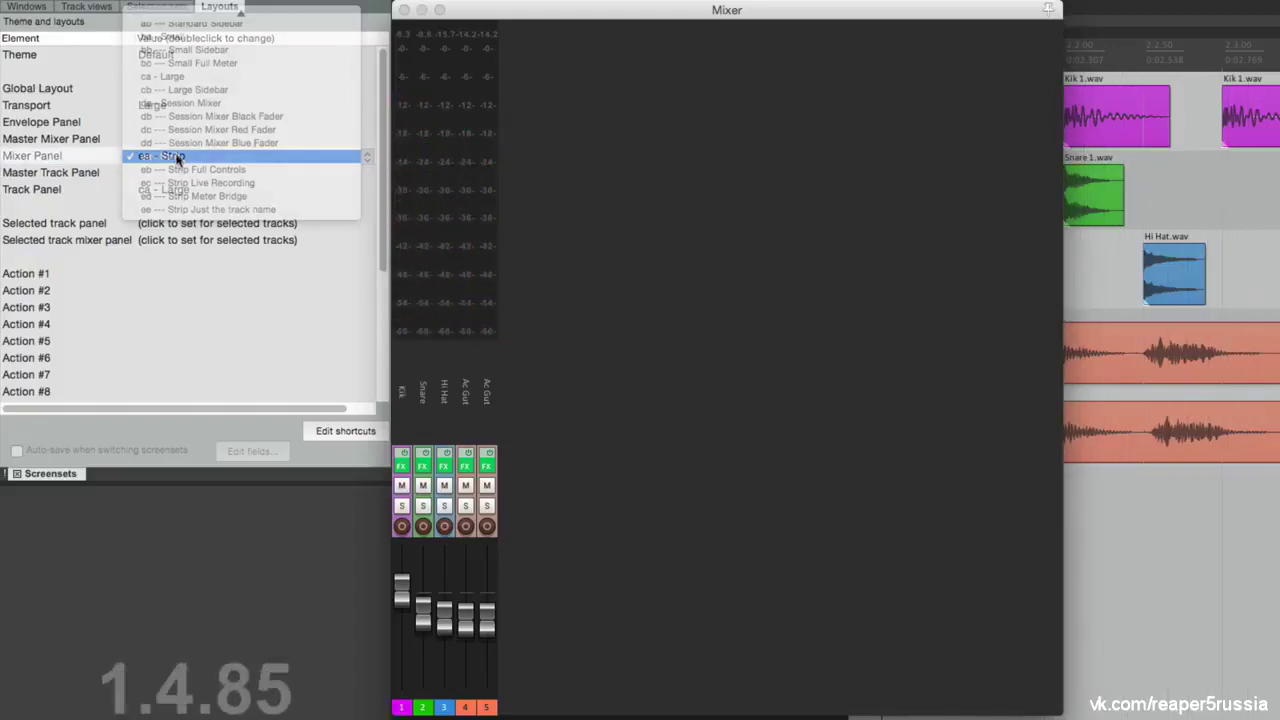
pyautogui.click(206, 169)
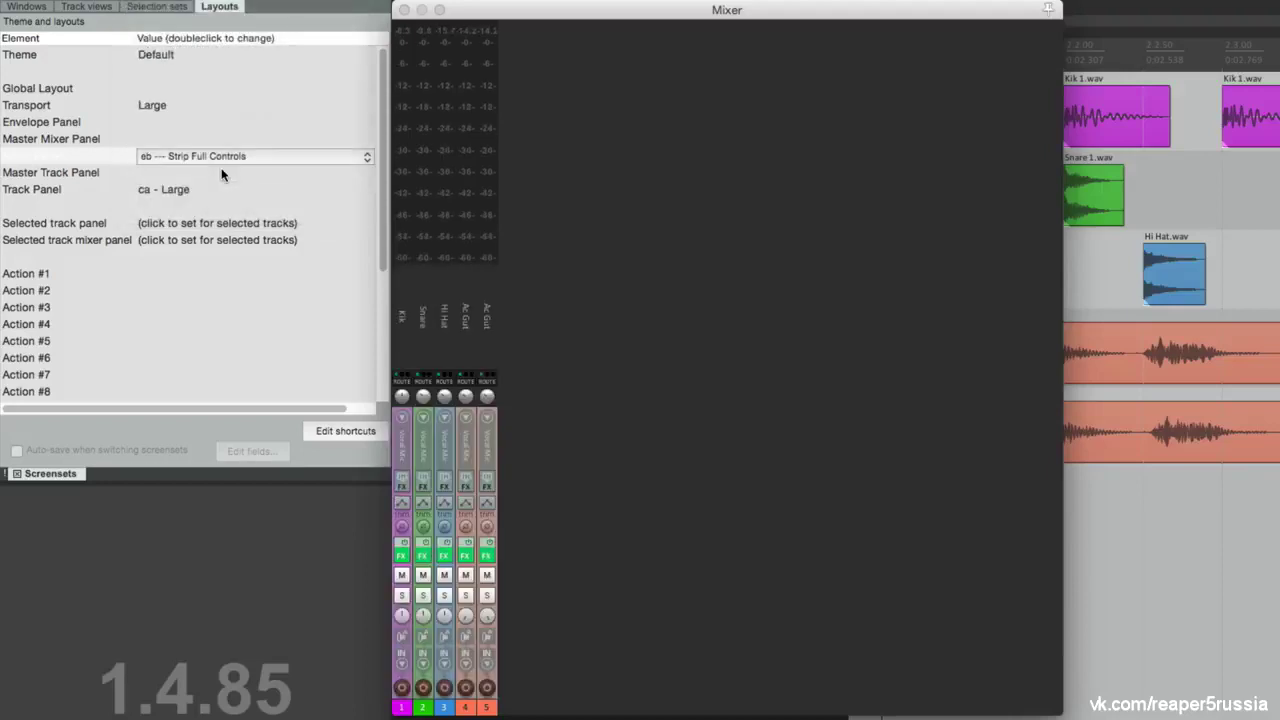
pyautogui.click(236, 156)
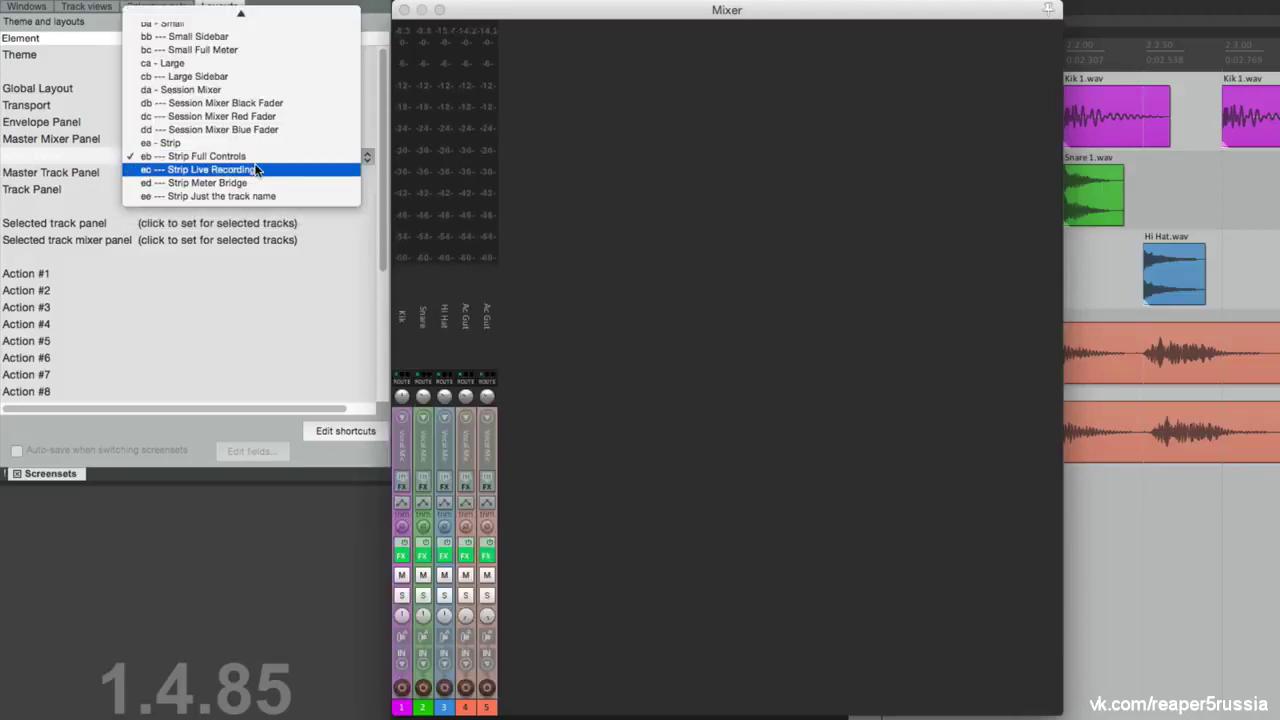
pyautogui.click(257, 170)
# Try the Mixer Panel layouts ed --- Strip Meter Bridge, with brief playback, and ee --- Strip Just the track name
pyautogui.click(279, 170)
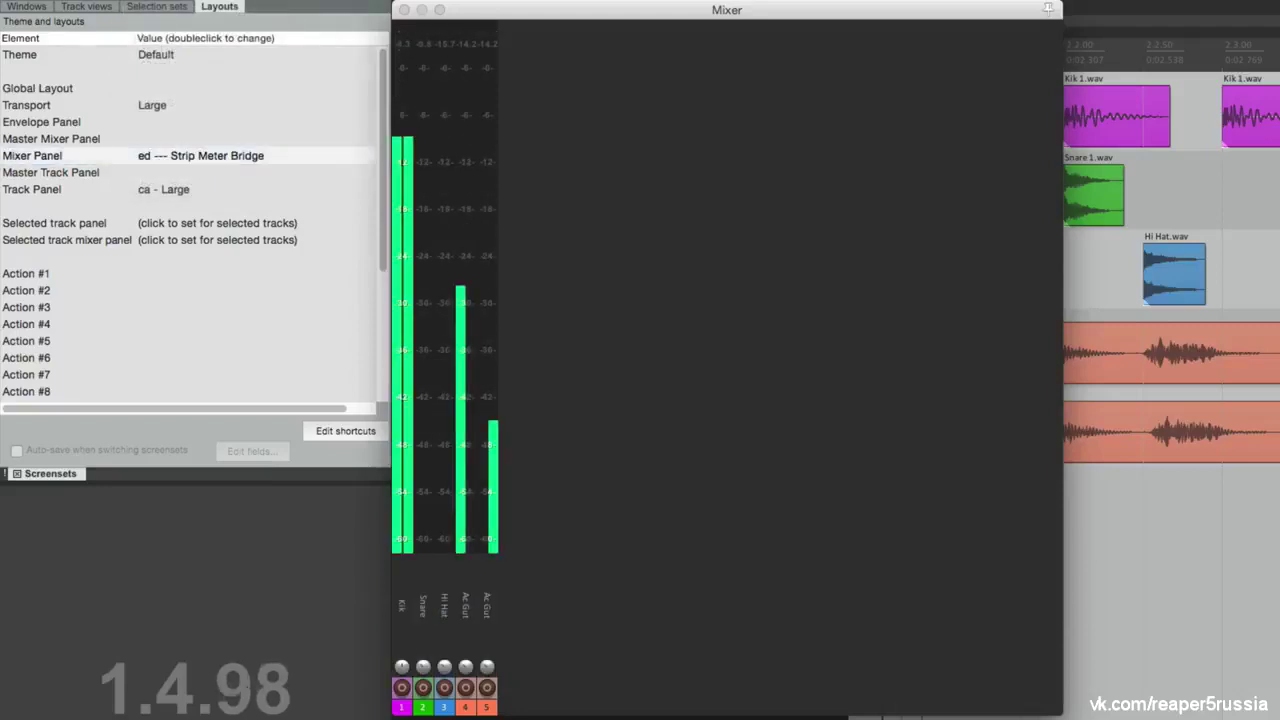
pyautogui.doubleClick(224, 161)
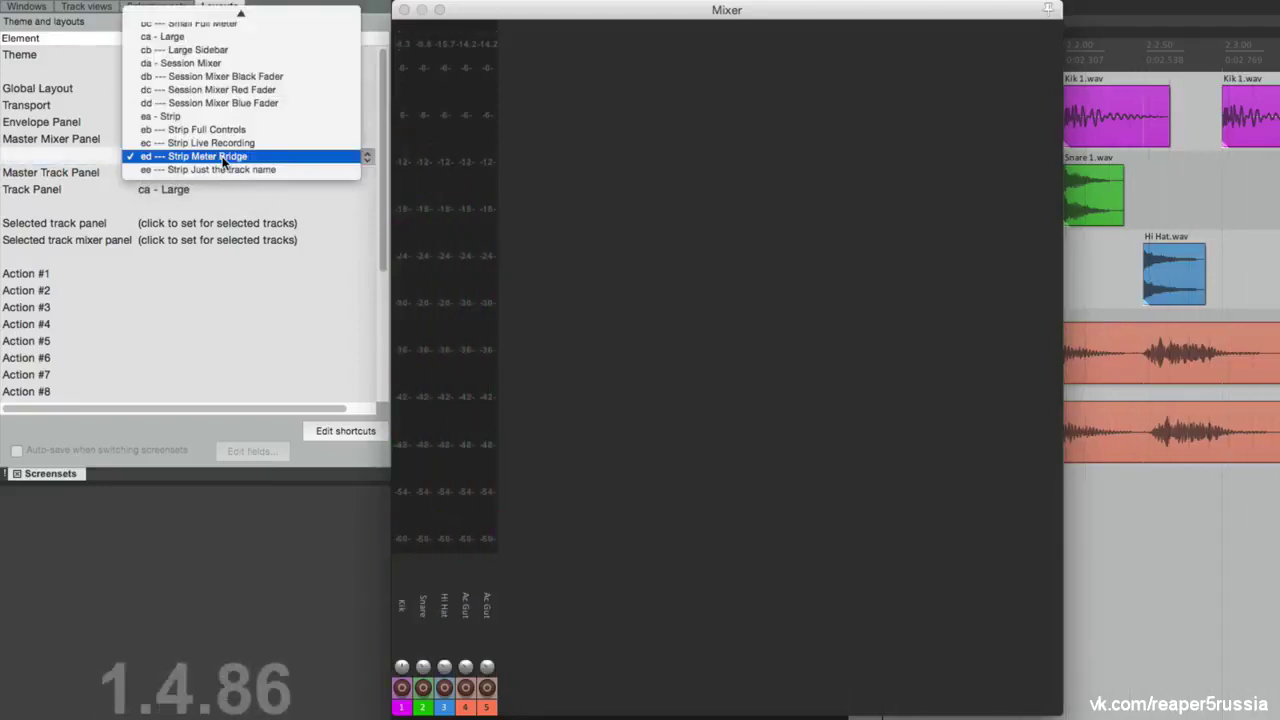
pyautogui.click(294, 173)
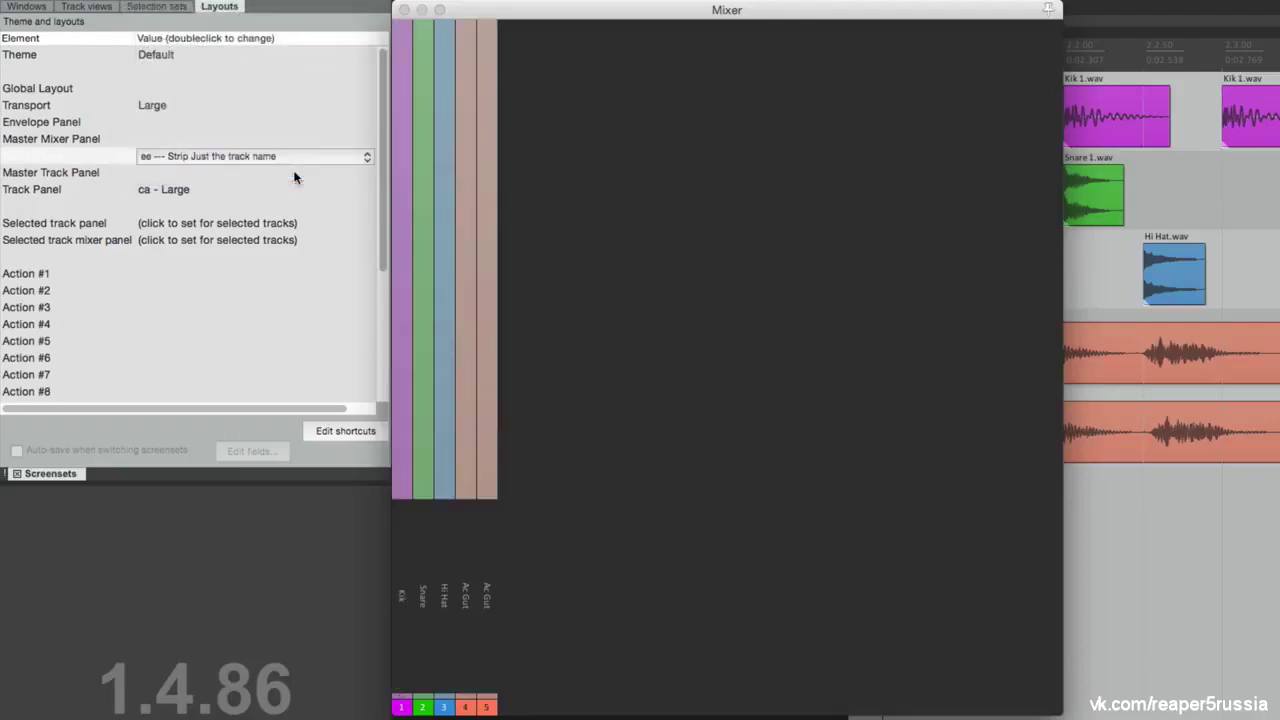
# Restore the Mixer Panel layout to da - Session Mixer
pyautogui.click(270, 160)
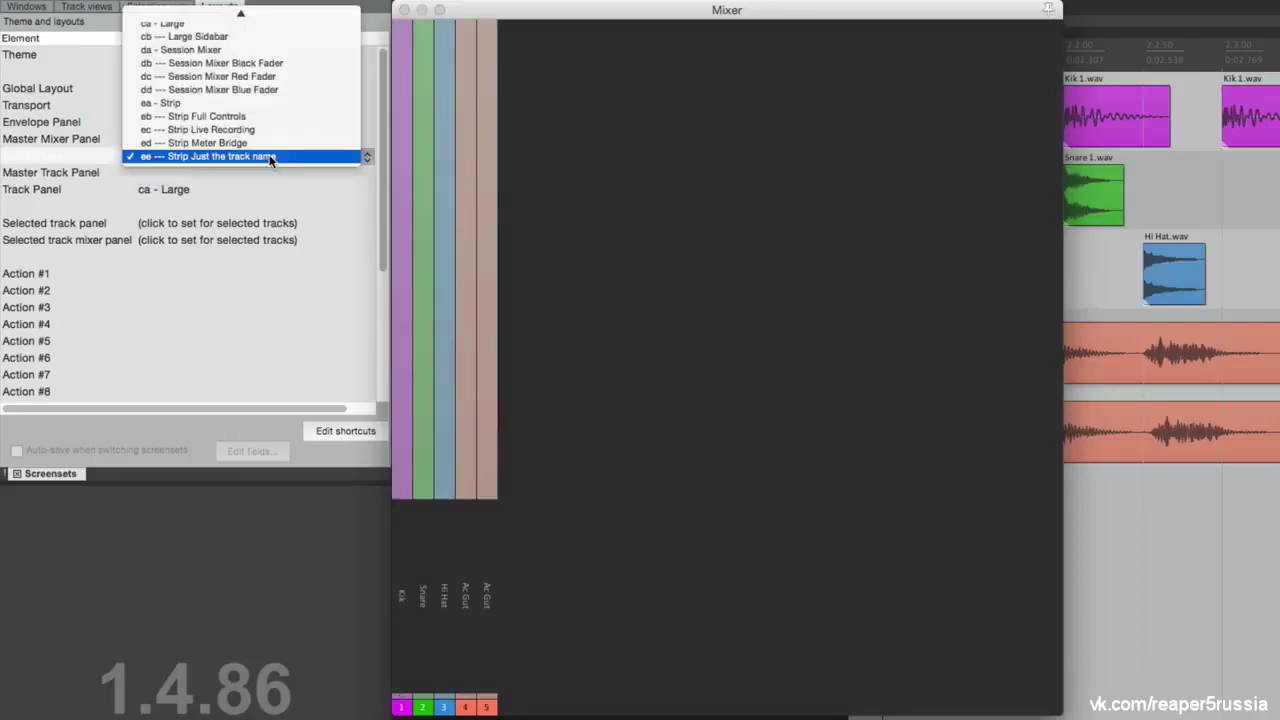
pyautogui.click(270, 55)
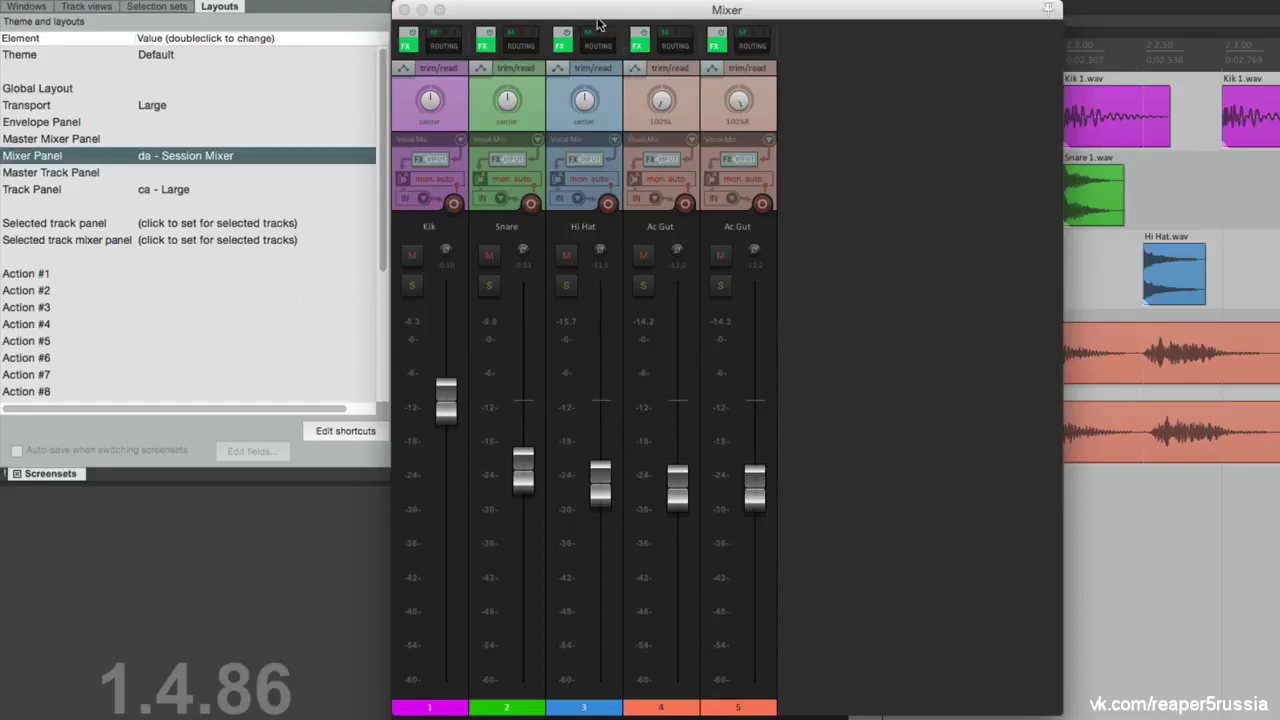
# Extend the FX insert area of the Hi Hat mixer channel about halfway down the strip, and collapse it again
pyautogui.moveTo(597, 24); pyautogui.dragTo(586, 318)
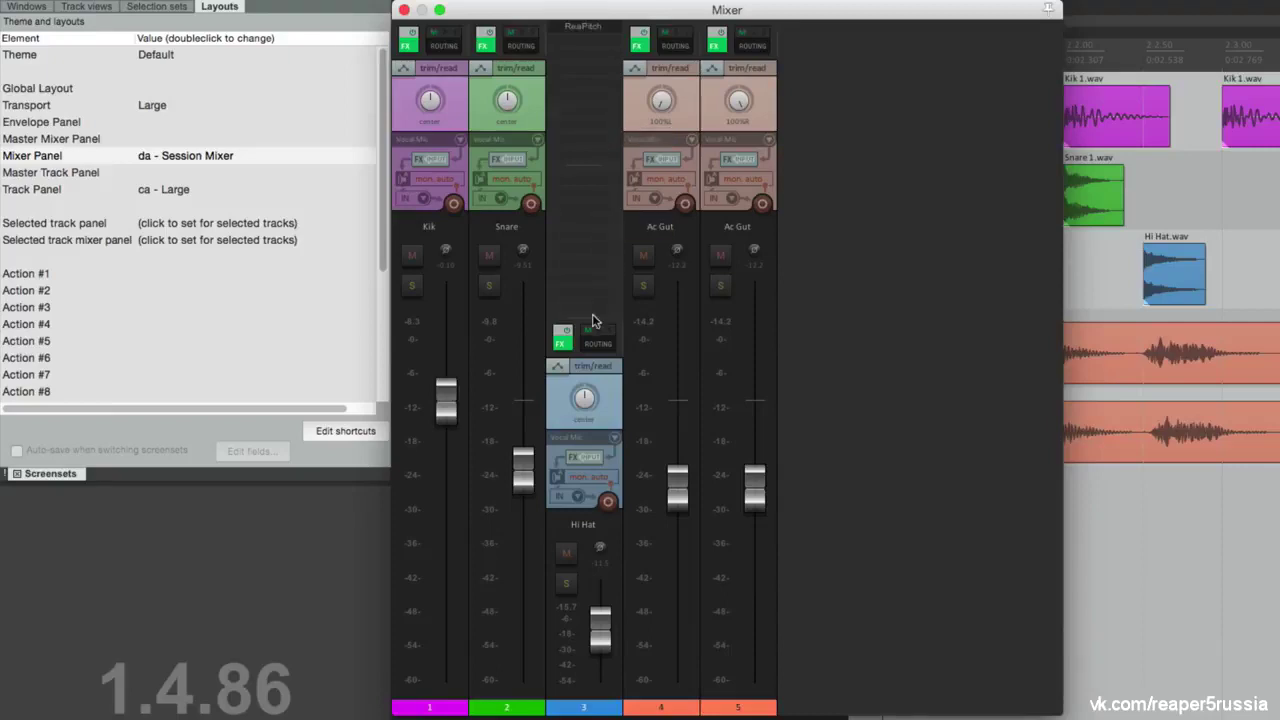
pyautogui.moveTo(591, 323); pyautogui.dragTo(612, 95)
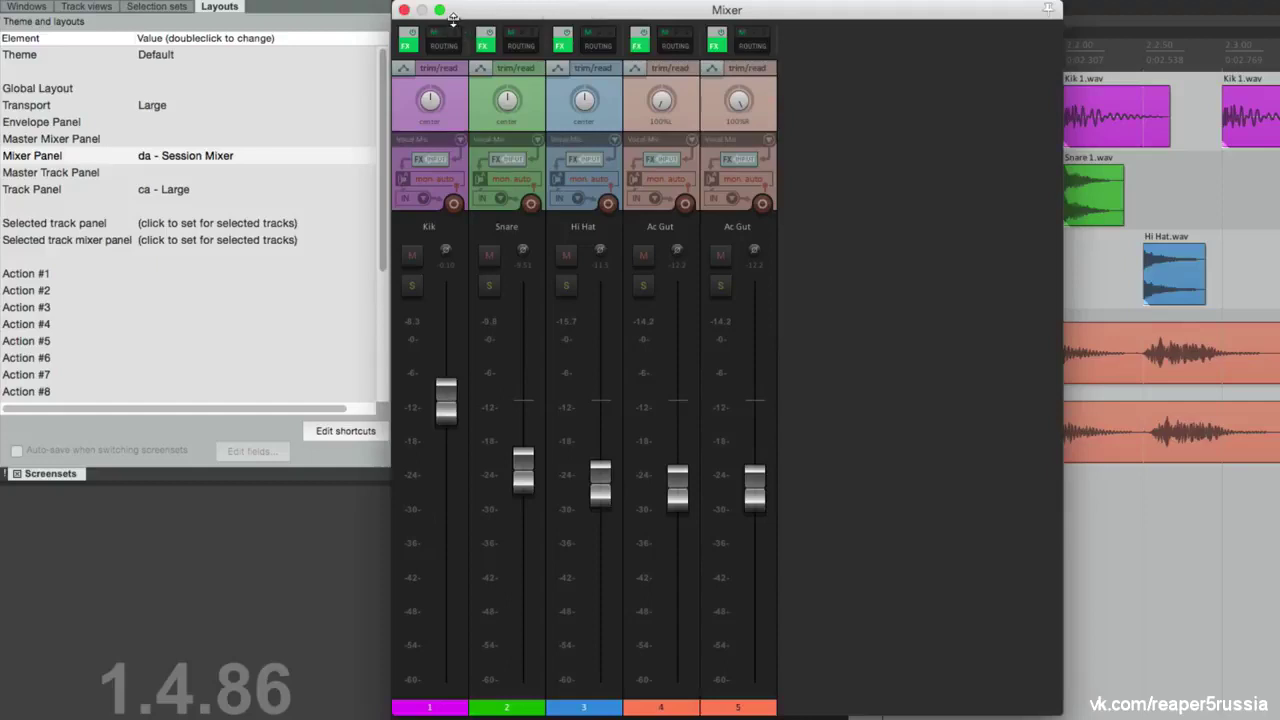
# Extend the FX insert areas of the Kik, Snare and both Ac Gut mixer channels individually to different heights
pyautogui.moveTo(438, 22); pyautogui.dragTo(436, 404)
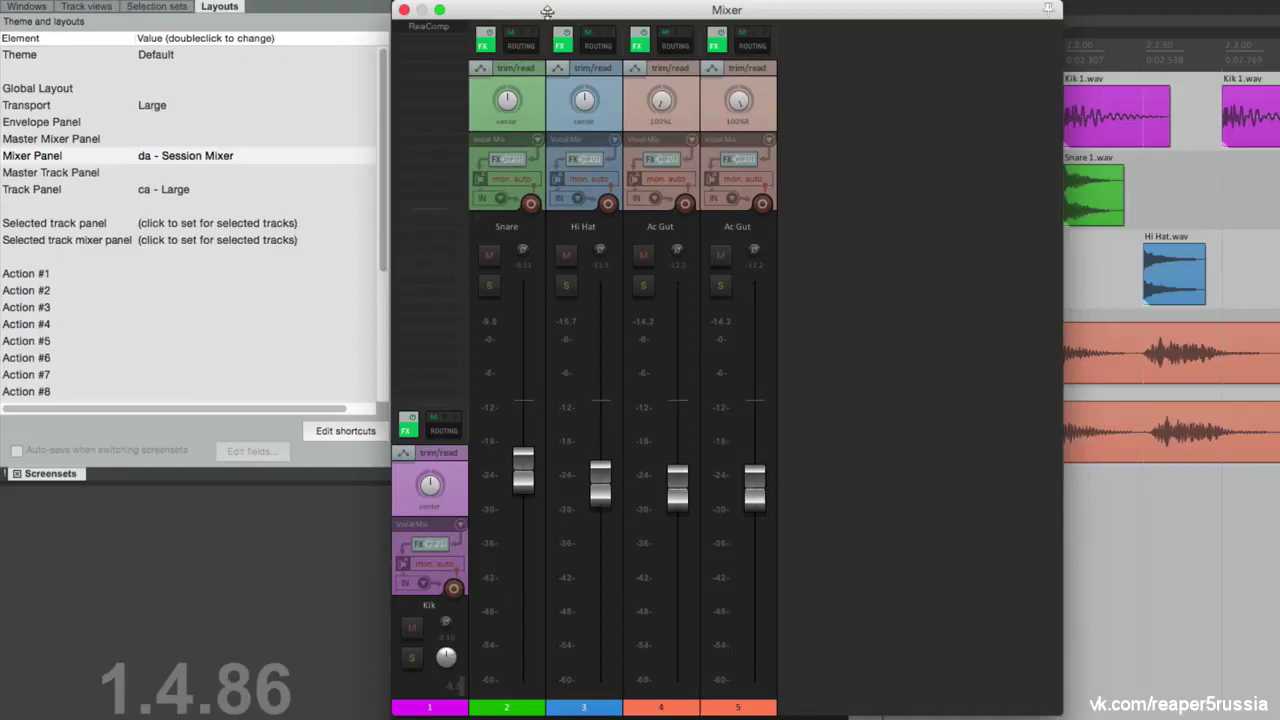
pyautogui.moveTo(522, 18); pyautogui.dragTo(530, 217)
pyautogui.moveTo(662, 20); pyautogui.dragTo(661, 237)
pyautogui.moveTo(752, 20); pyautogui.dragTo(755, 398)
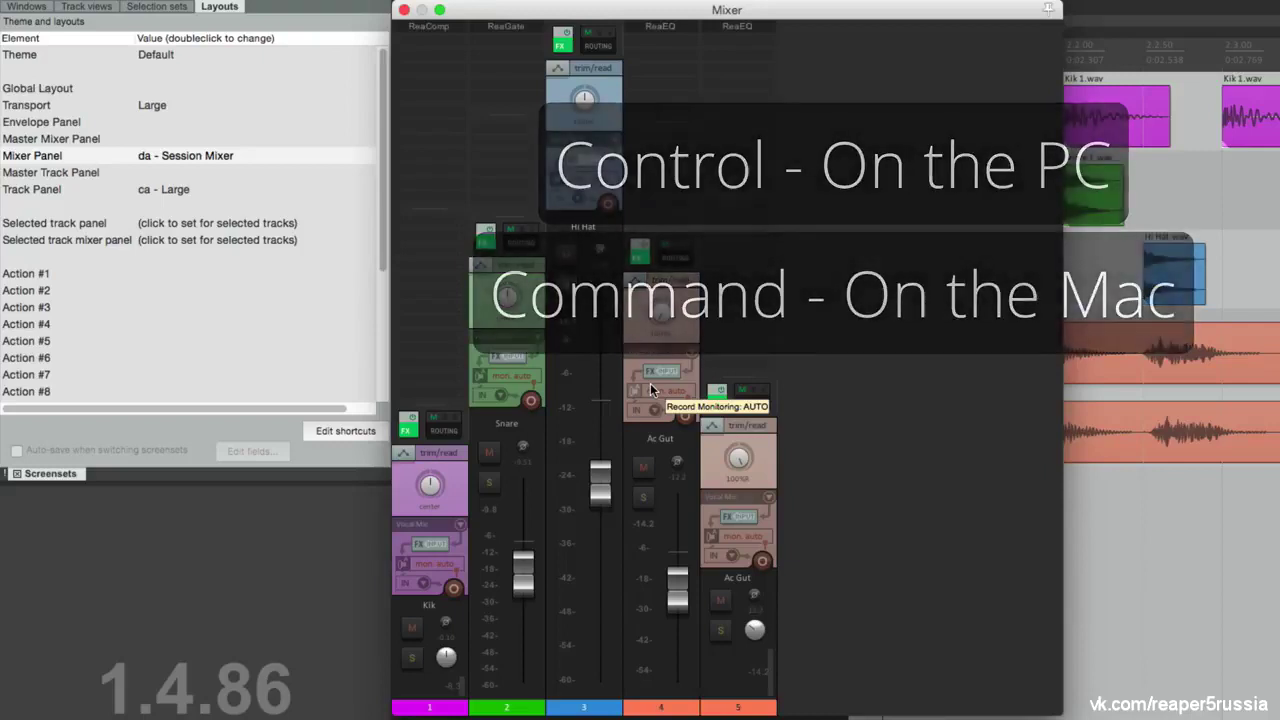
# Collapse the FX insert areas of all mixer channels together and close the Mixer
pyautogui.moveTo(660, 240); pyautogui.dragTo(685, 4)
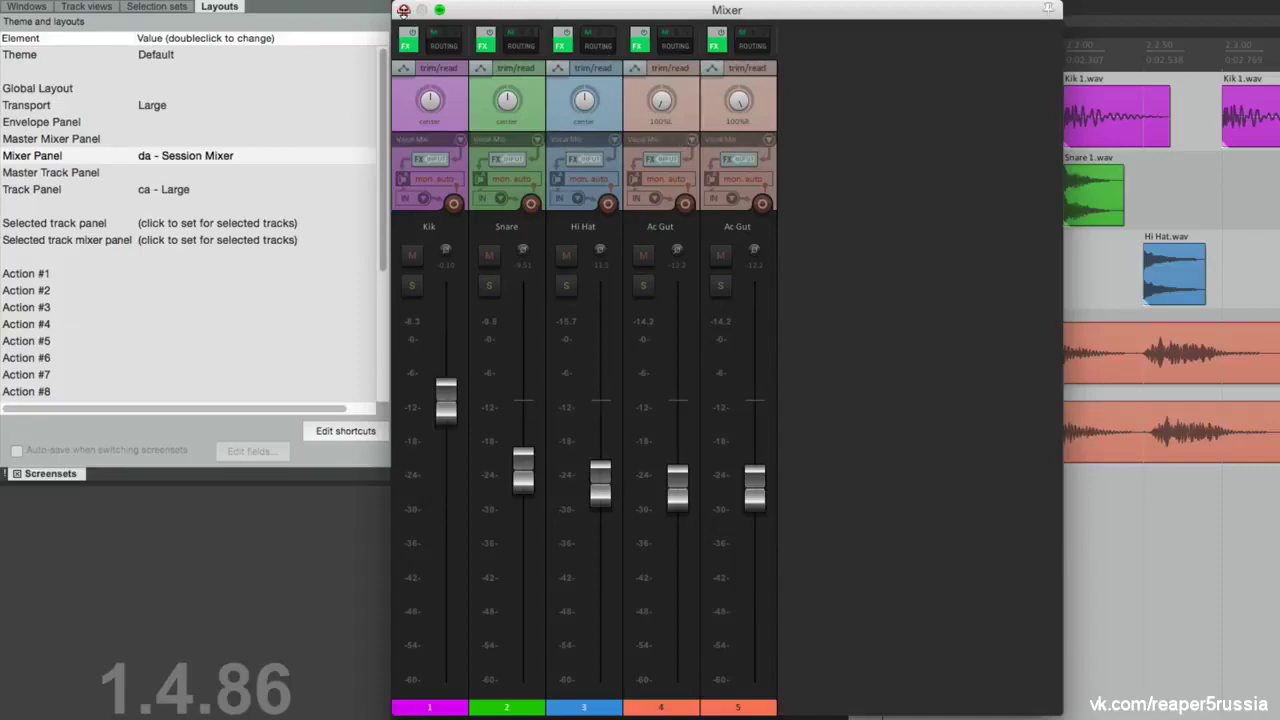
pyautogui.click(404, 10)
pyautogui.moveTo(705, 285)
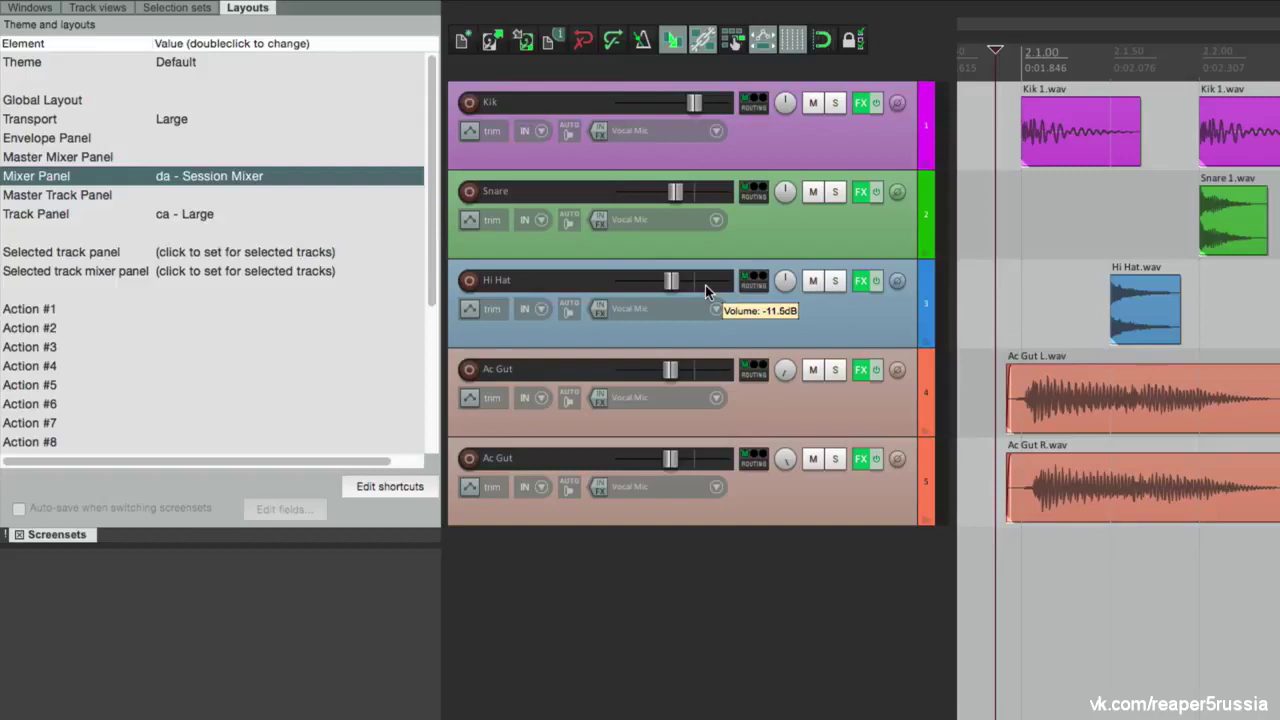
# Apply the bd --- Small Full Meter track panel layout to the Kik, Snare and Hi Hat tracks and play the project briefly
pyautogui.click(783, 155)
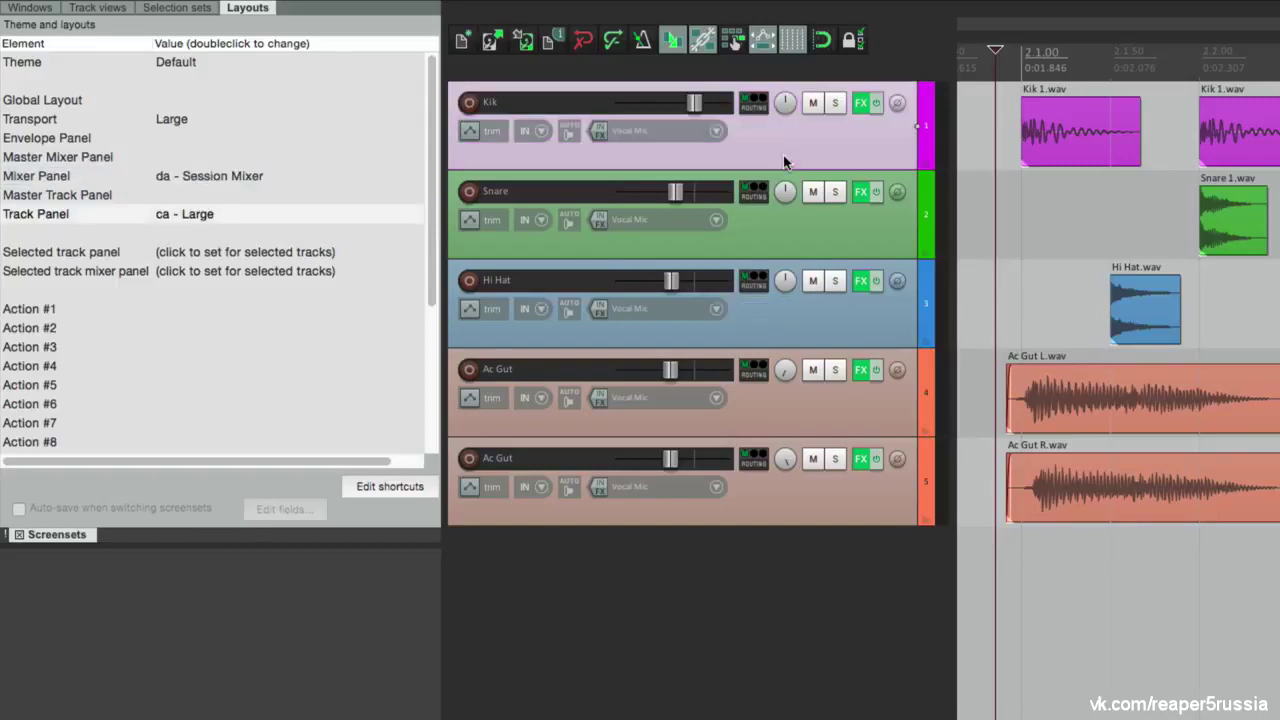
pyautogui.keyDown('shift'); pyautogui.click(774, 301); pyautogui.keyUp('shift')
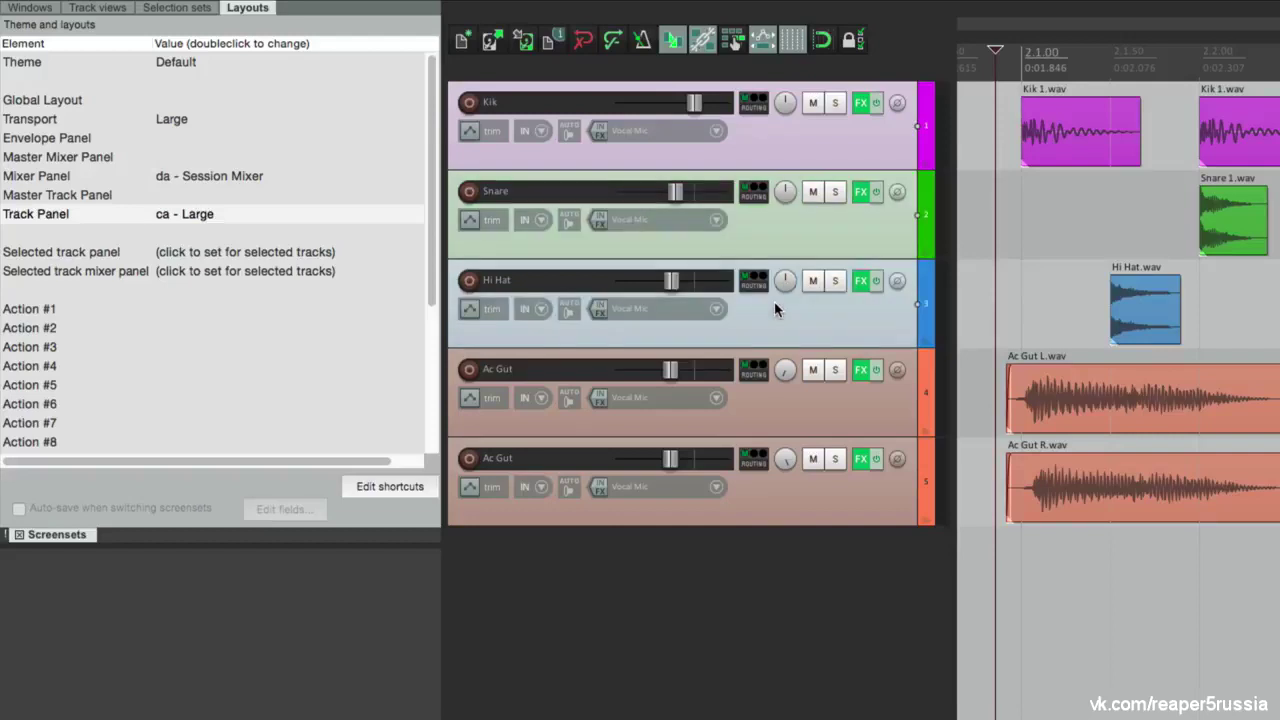
pyautogui.doubleClick(233, 252)
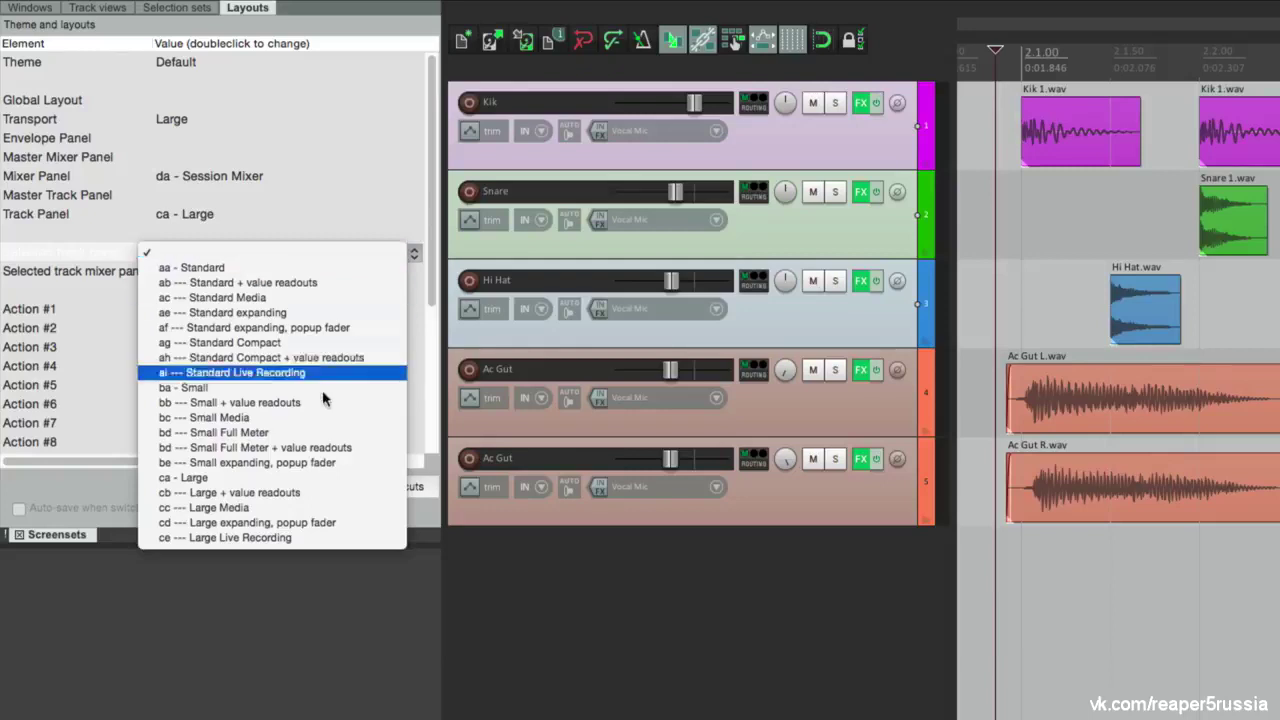
pyautogui.click(336, 433)
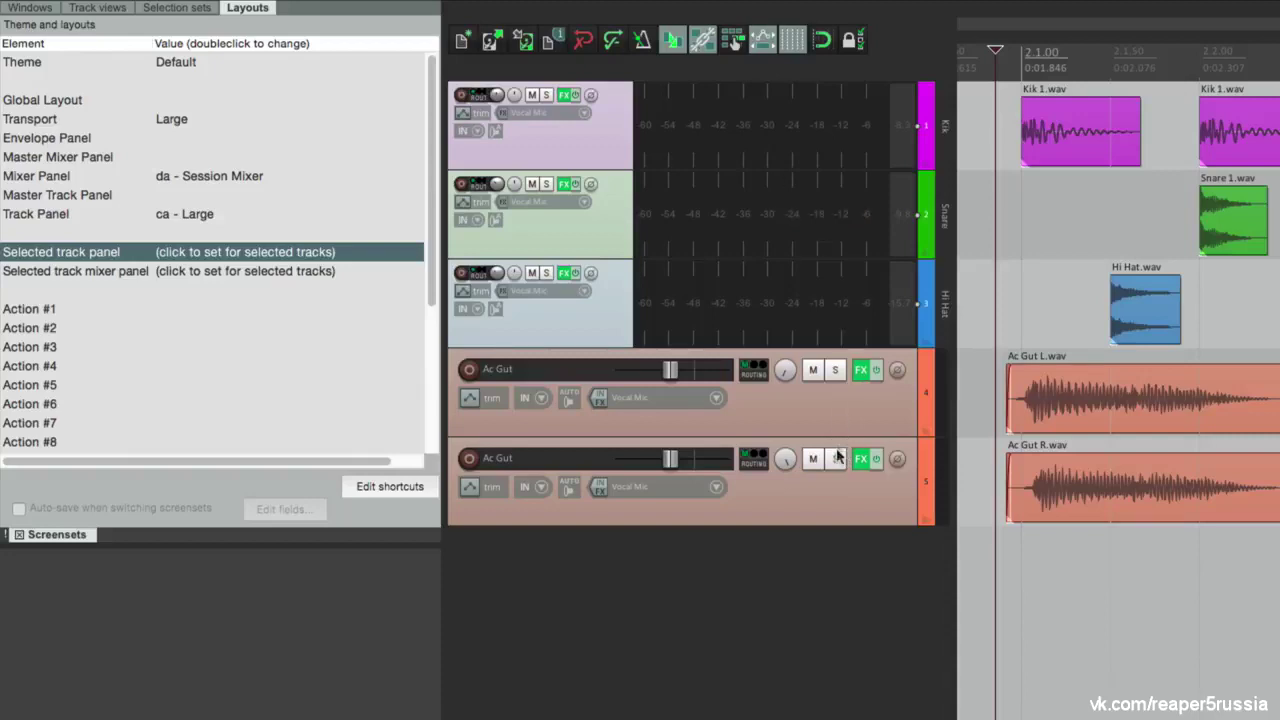
pyautogui.click(985, 575)
pyautogui.press('space')
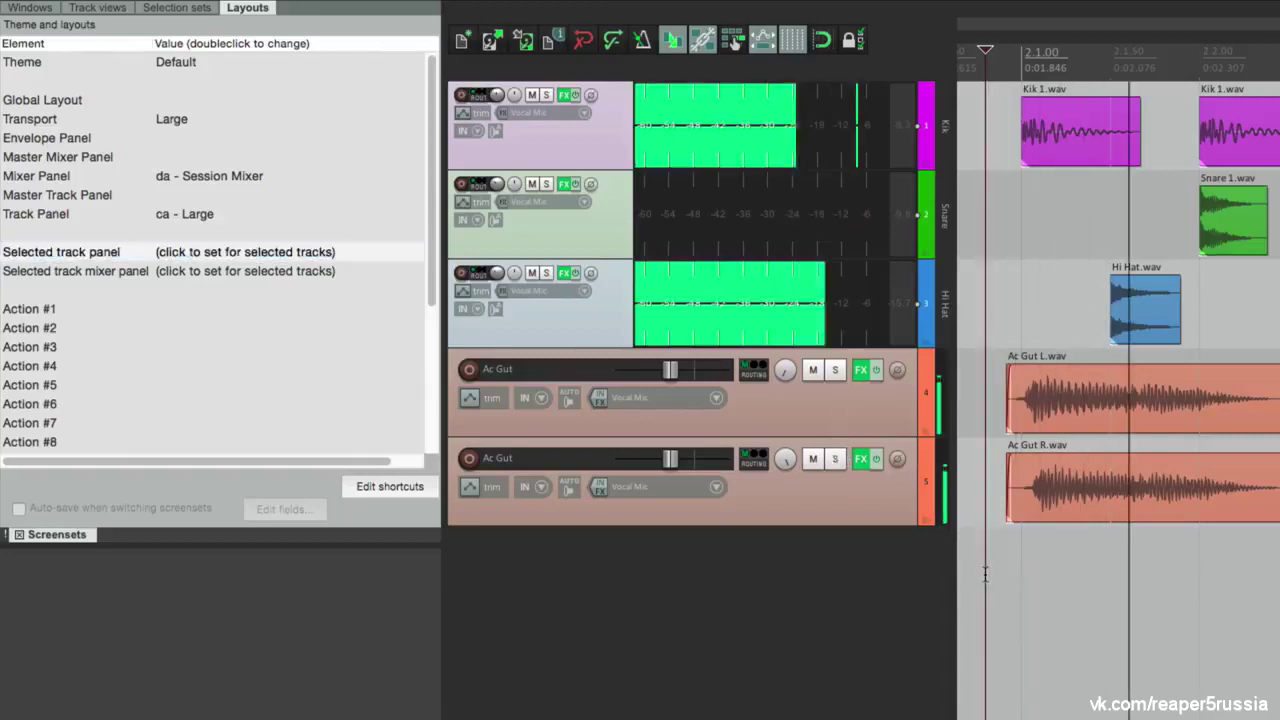
pyautogui.press('space')
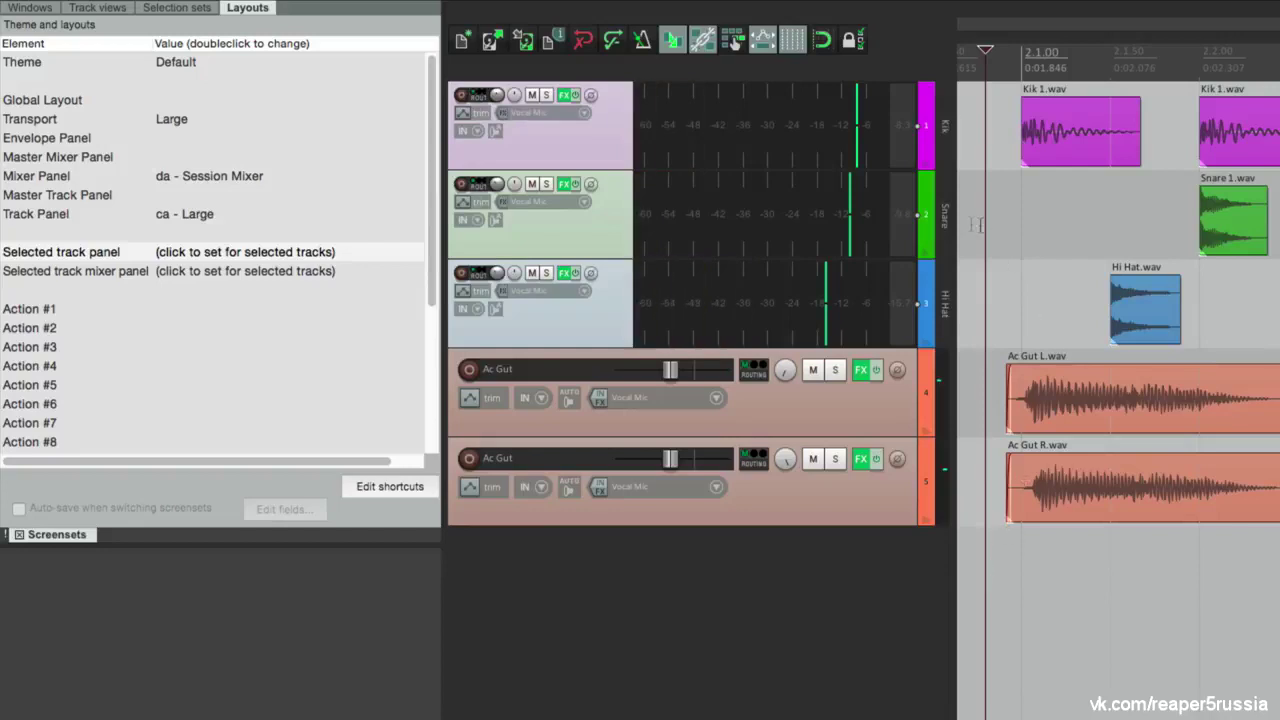
# Set the first Ac Gut track's panel layout to be --- Small expanding, popup fader, and the Kik track's to aa - Standard
pyautogui.click(802, 395)
pyautogui.click(215, 252)
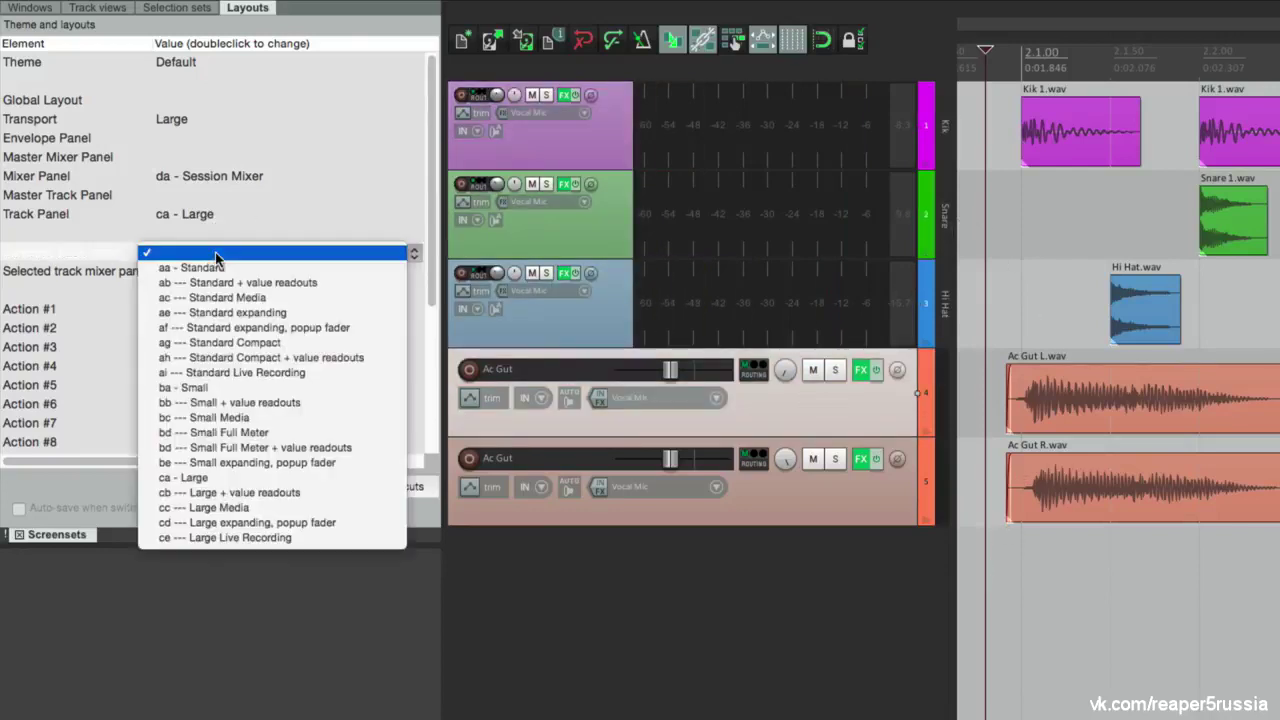
pyautogui.click(280, 462)
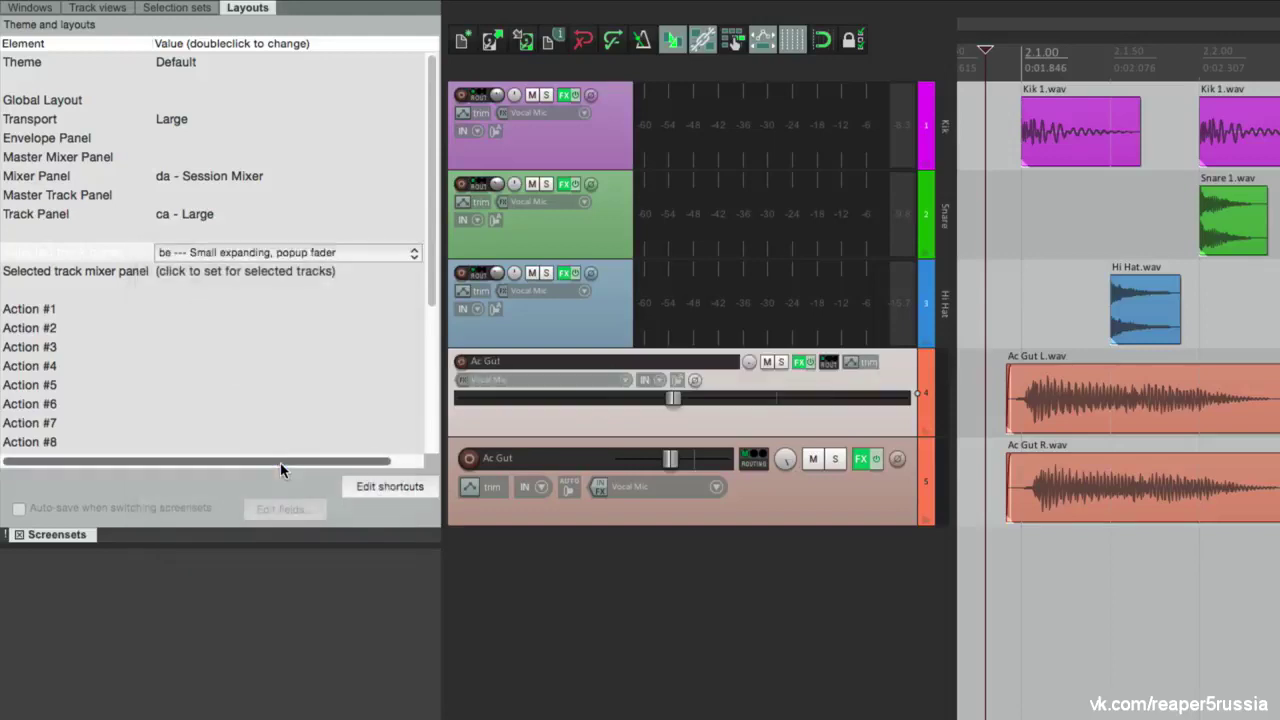
pyautogui.click(610, 160)
pyautogui.click(292, 255)
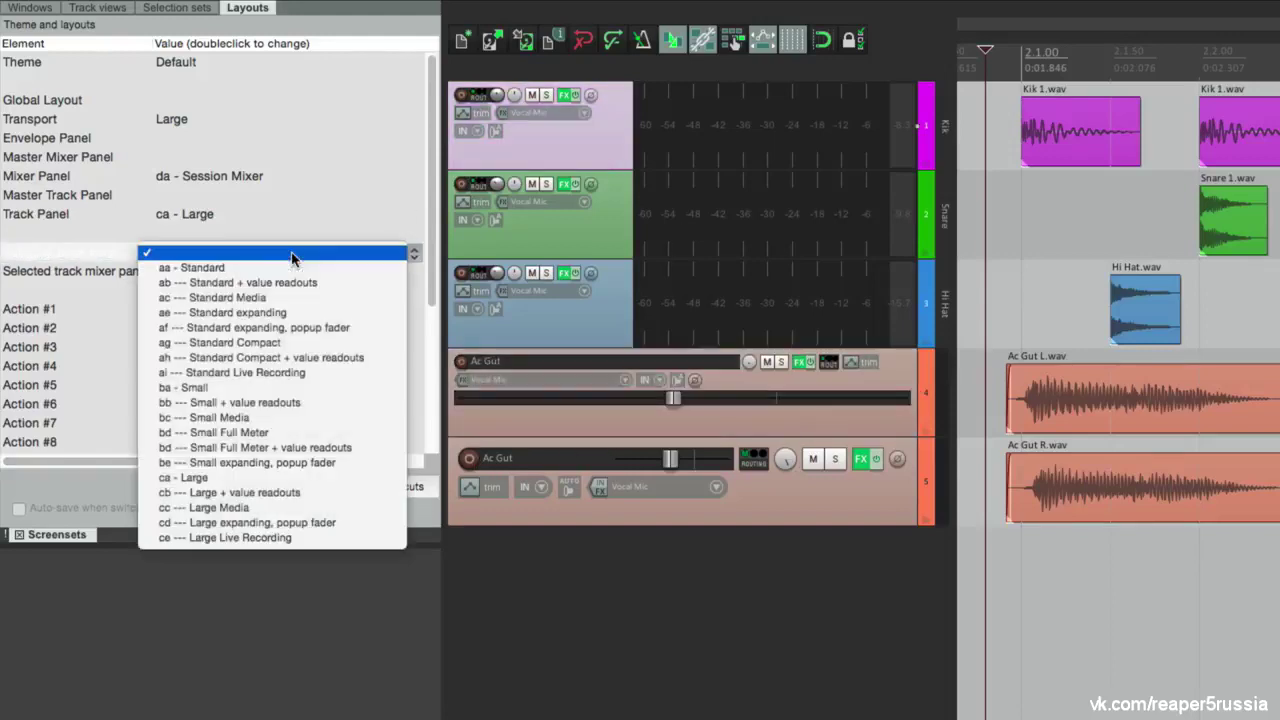
pyautogui.click(291, 267)
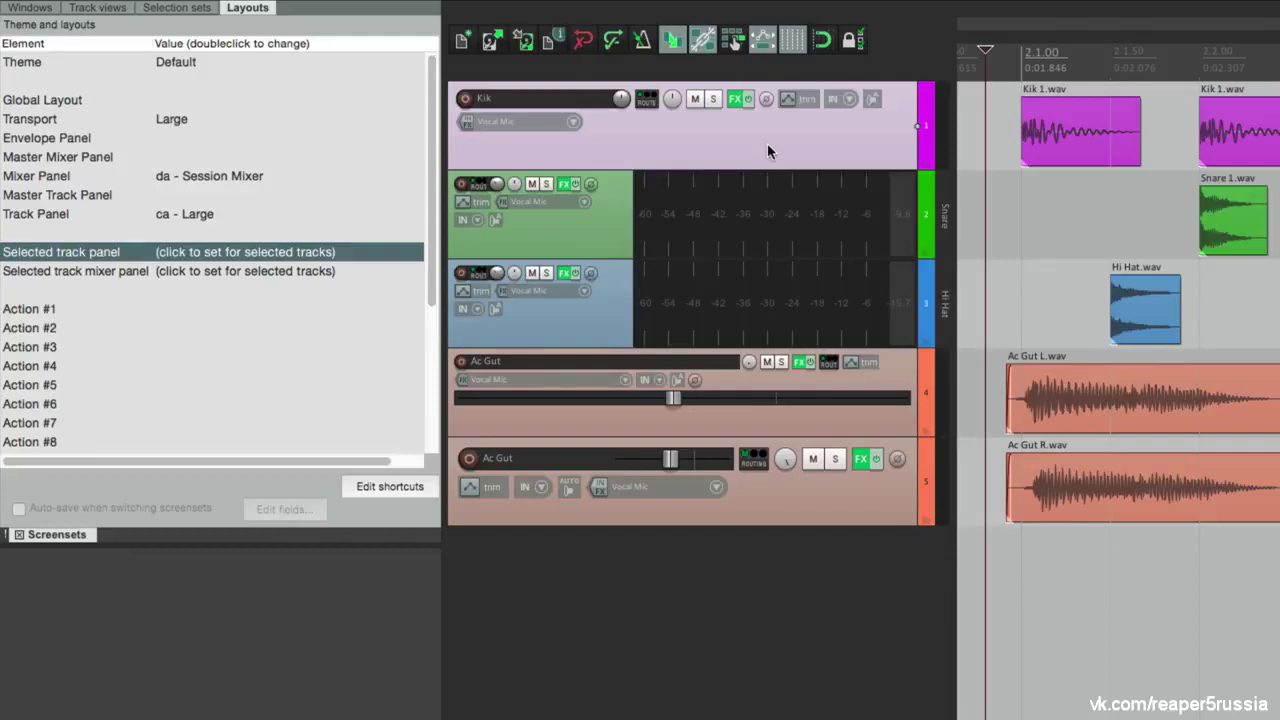
# Reset the individual track panel layouts of all five tracks to the blank default option
pyautogui.keyDown('shift'); pyautogui.click(811, 487); pyautogui.keyUp('shift')
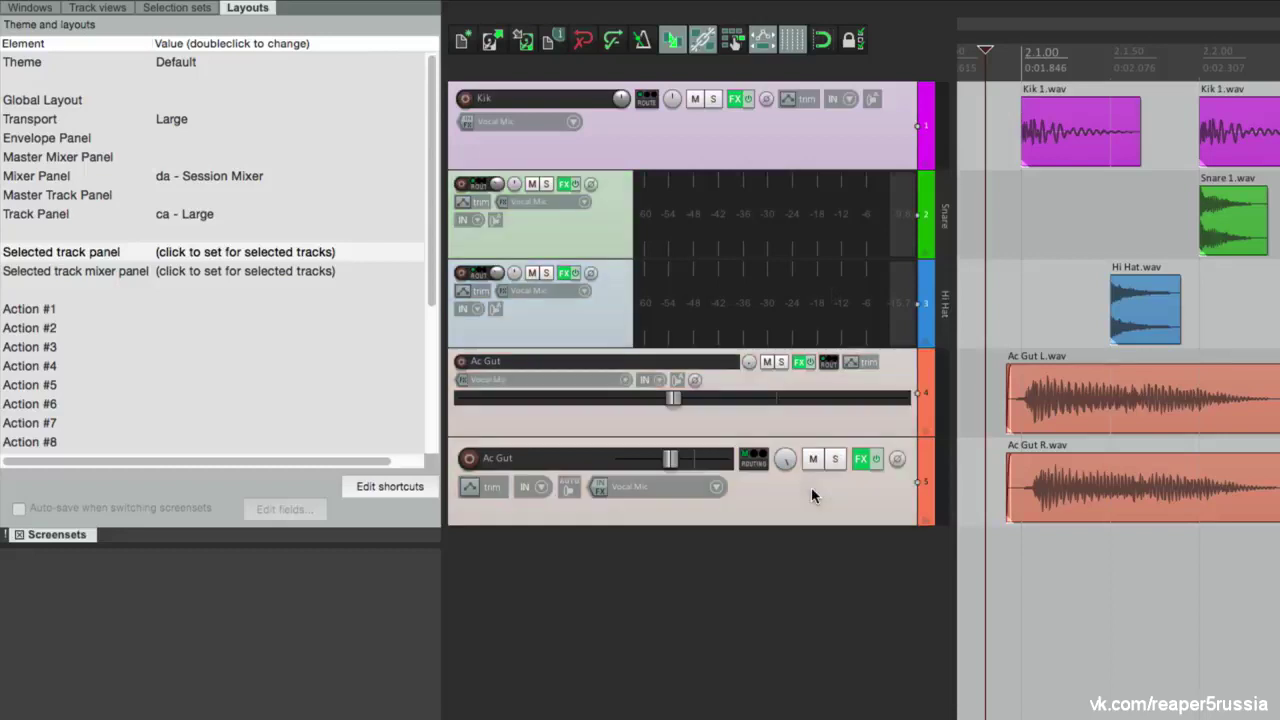
pyautogui.click(260, 254)
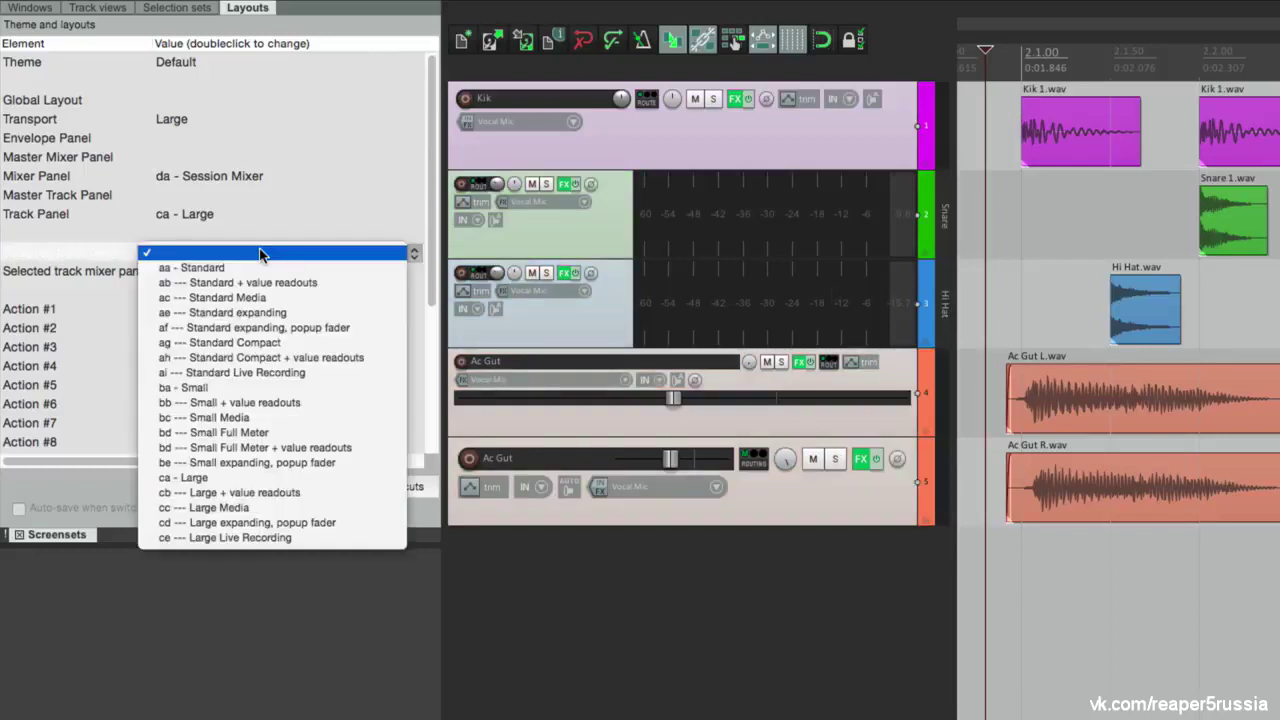
pyautogui.click(276, 255)
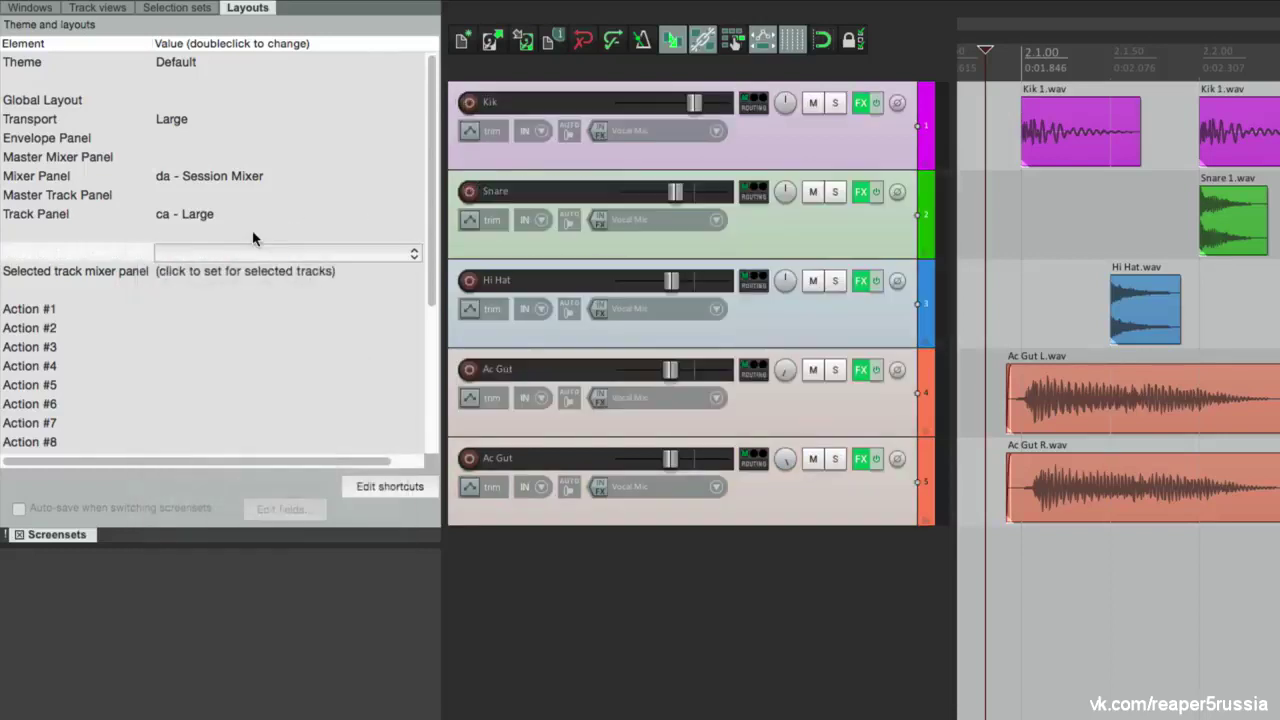
pyautogui.doubleClick(225, 214)
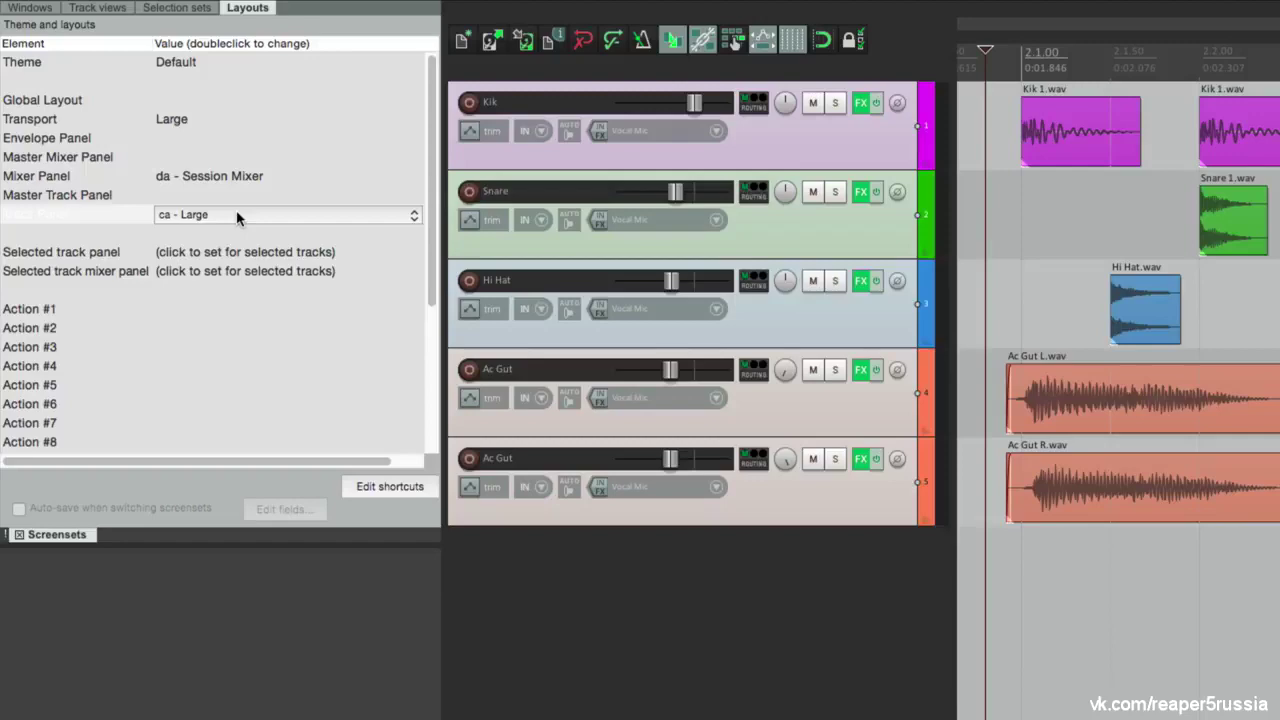
# Show the Mixer and apply the cb --- Large Sidebar layout to the Kik, Snare and Hi Hat channels
pyautogui.click(232, 11)
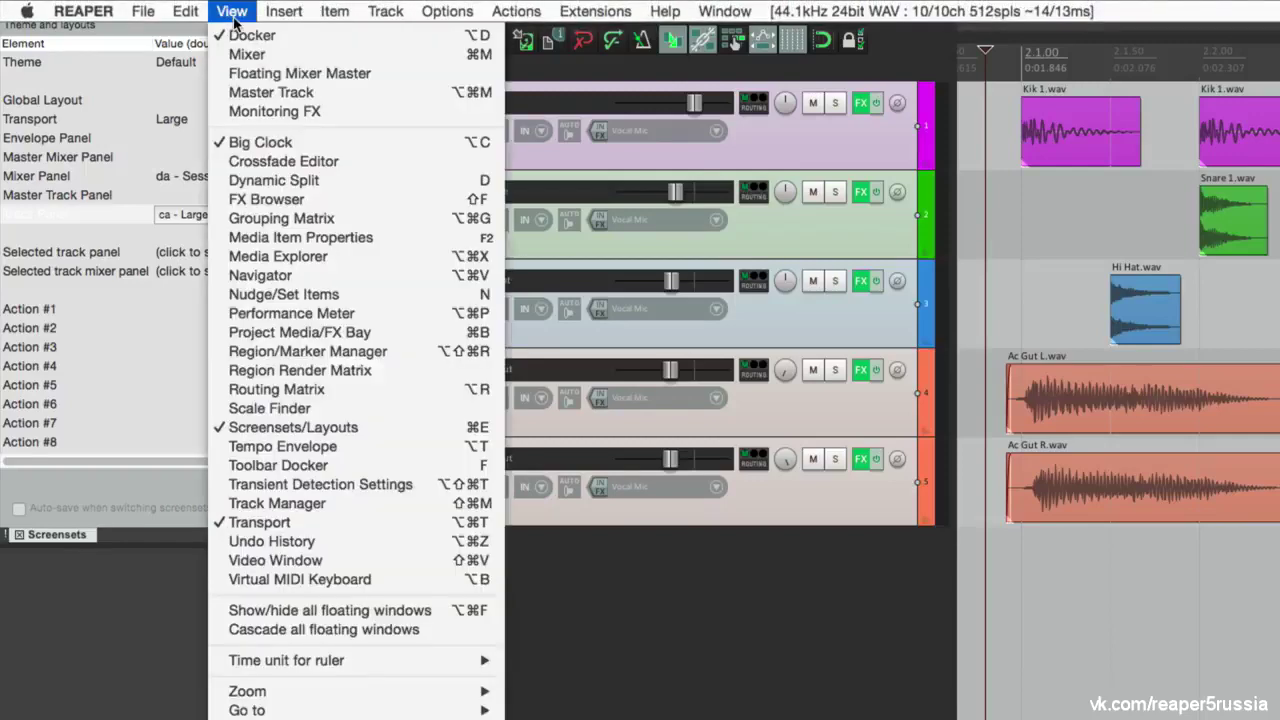
pyautogui.click(247, 54)
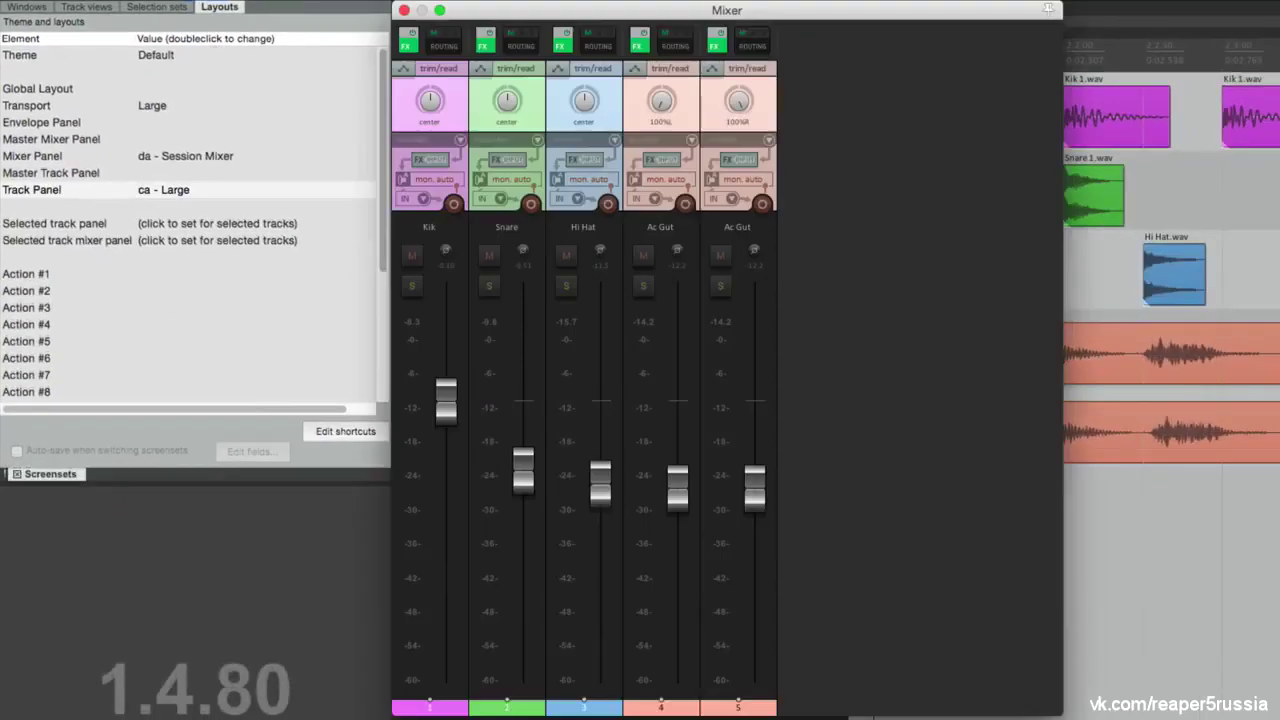
pyautogui.click(451, 712)
pyautogui.keyDown('shift'); pyautogui.click(578, 712); pyautogui.keyUp('shift')
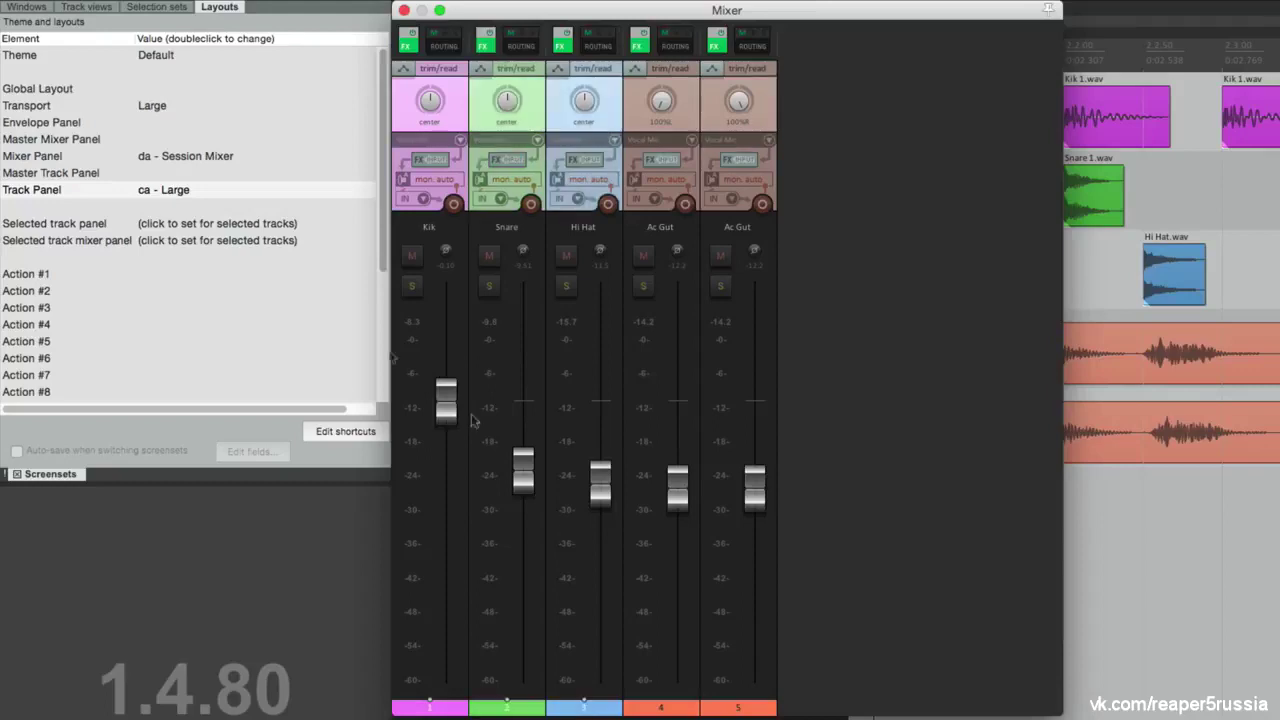
pyautogui.click(215, 241)
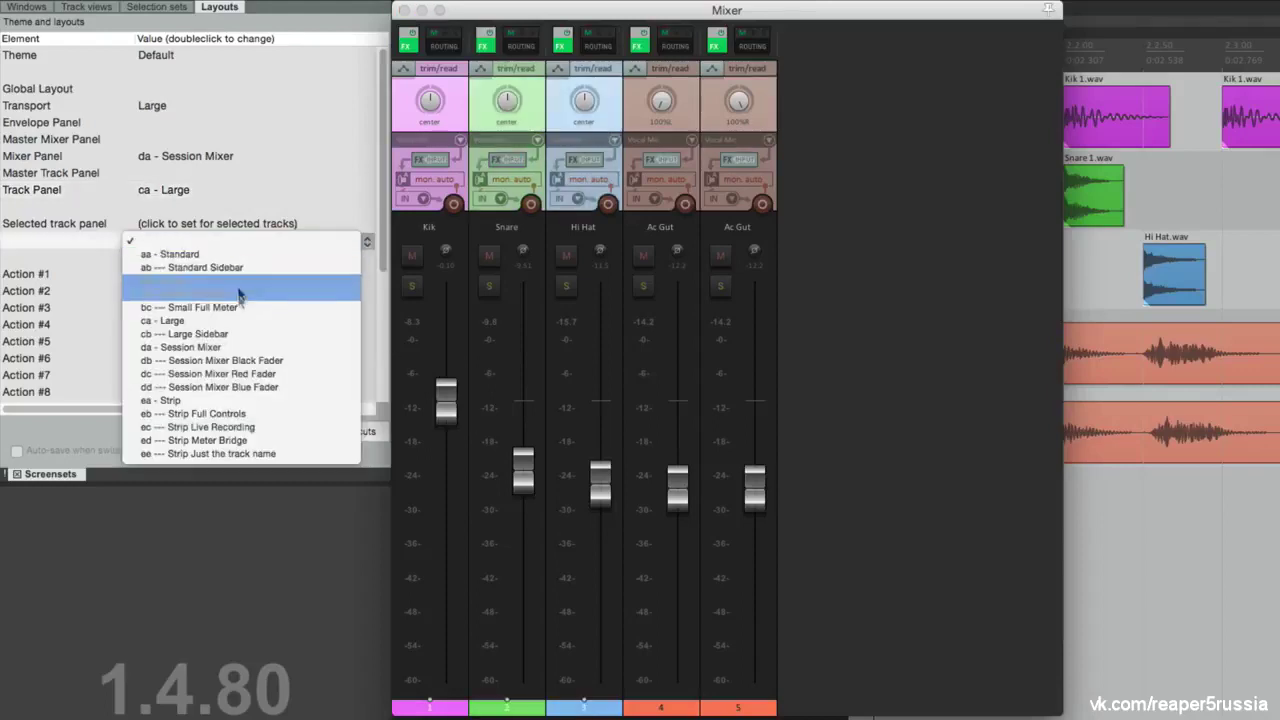
pyautogui.click(224, 333)
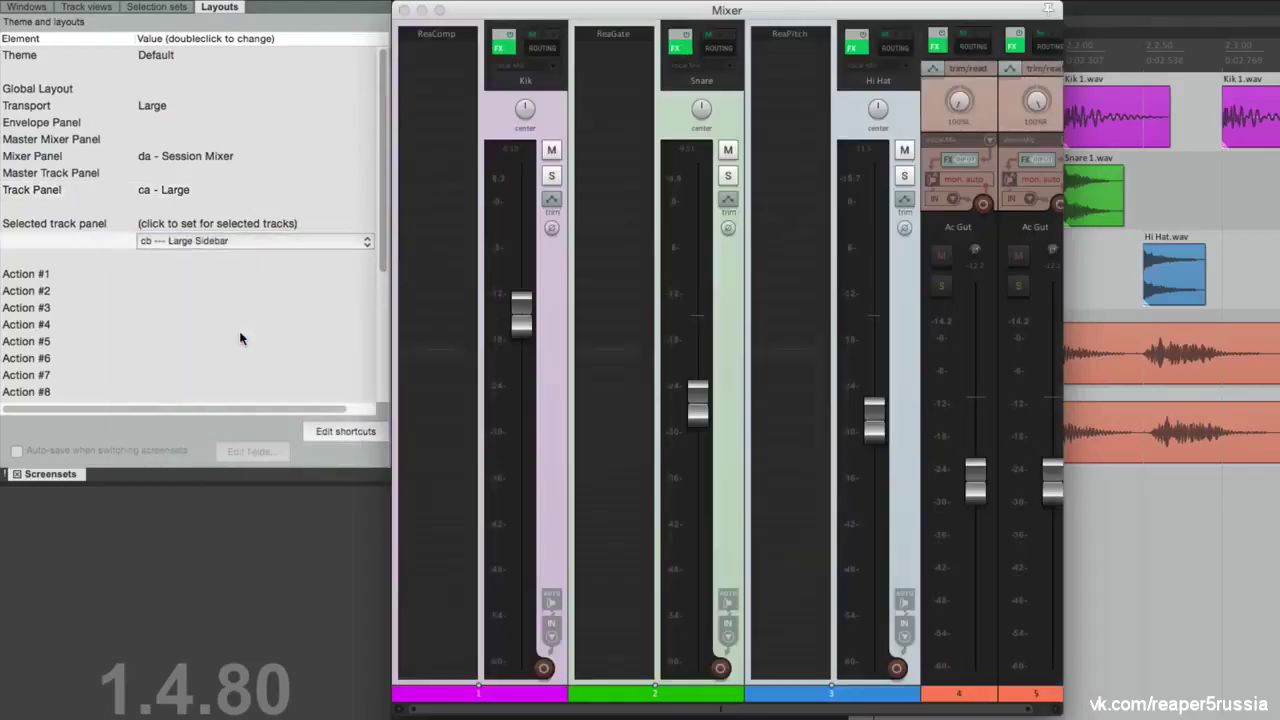
# Switch the Kik, Snare and Hi Hat mixer channels to the ea - Strip layout and on to eb --- Strip Full Controls
pyautogui.click(228, 246)
pyautogui.click(232, 307)
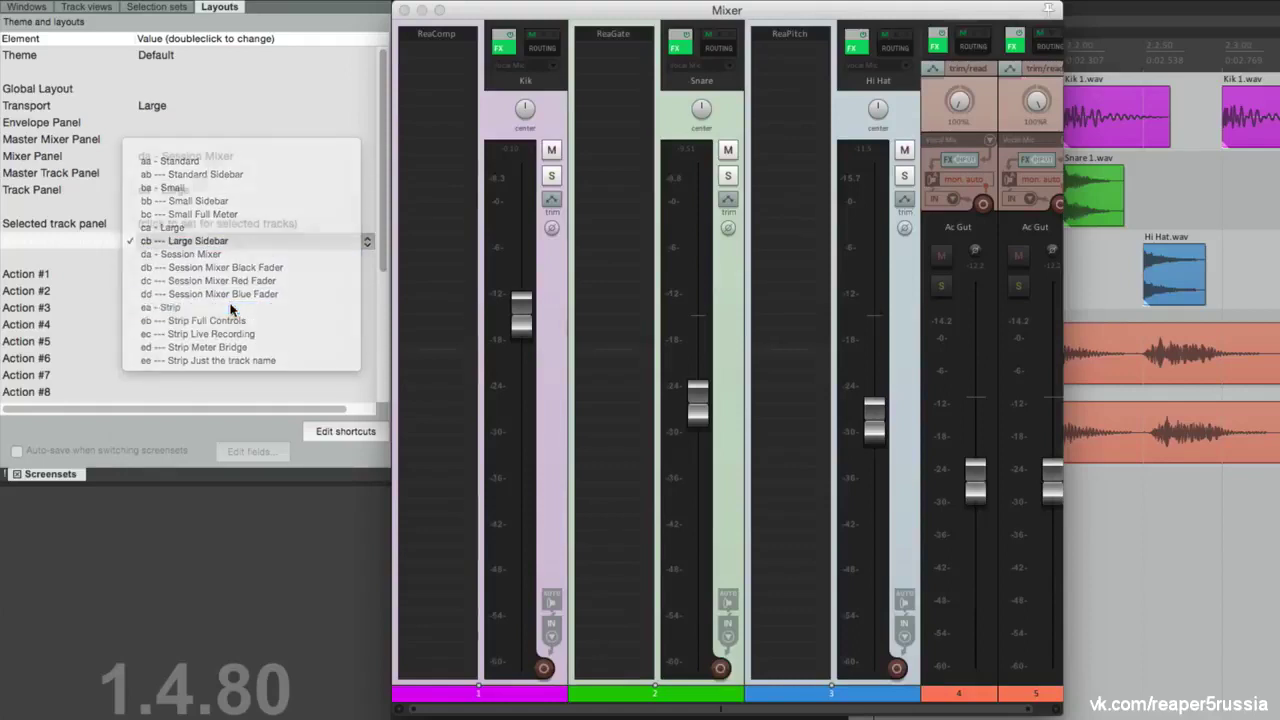
pyautogui.click(212, 246)
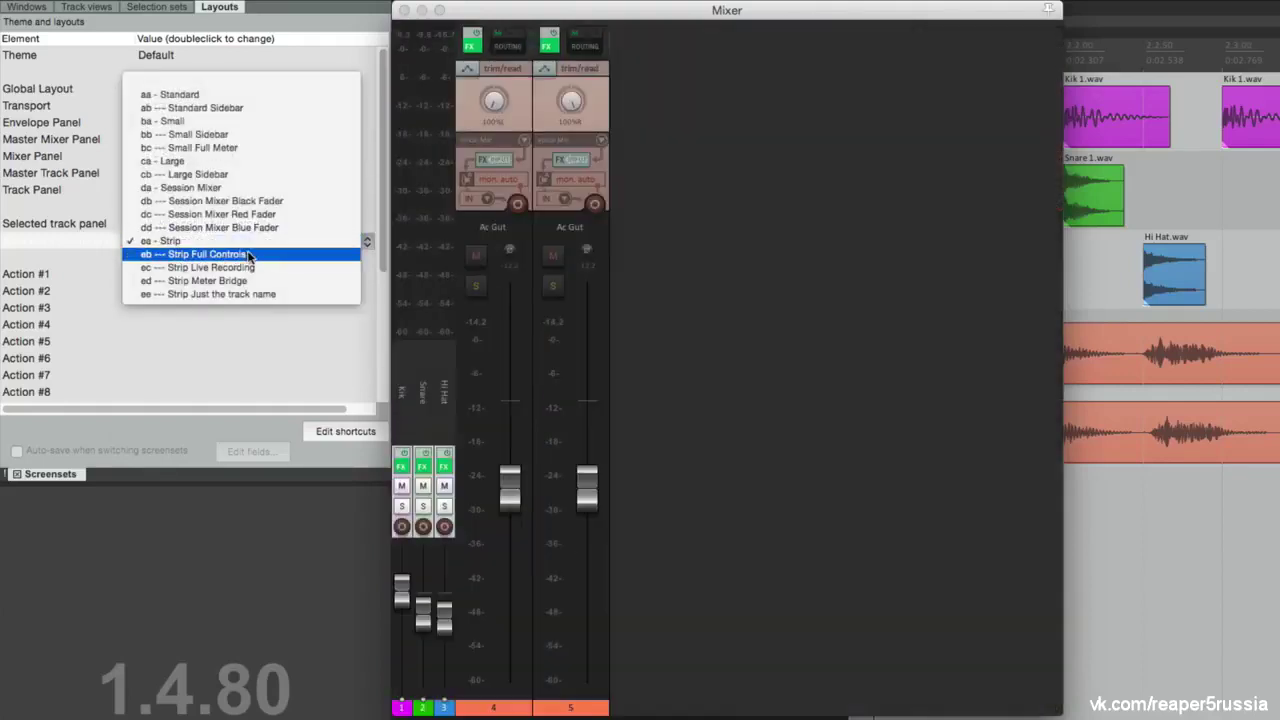
pyautogui.click(249, 255)
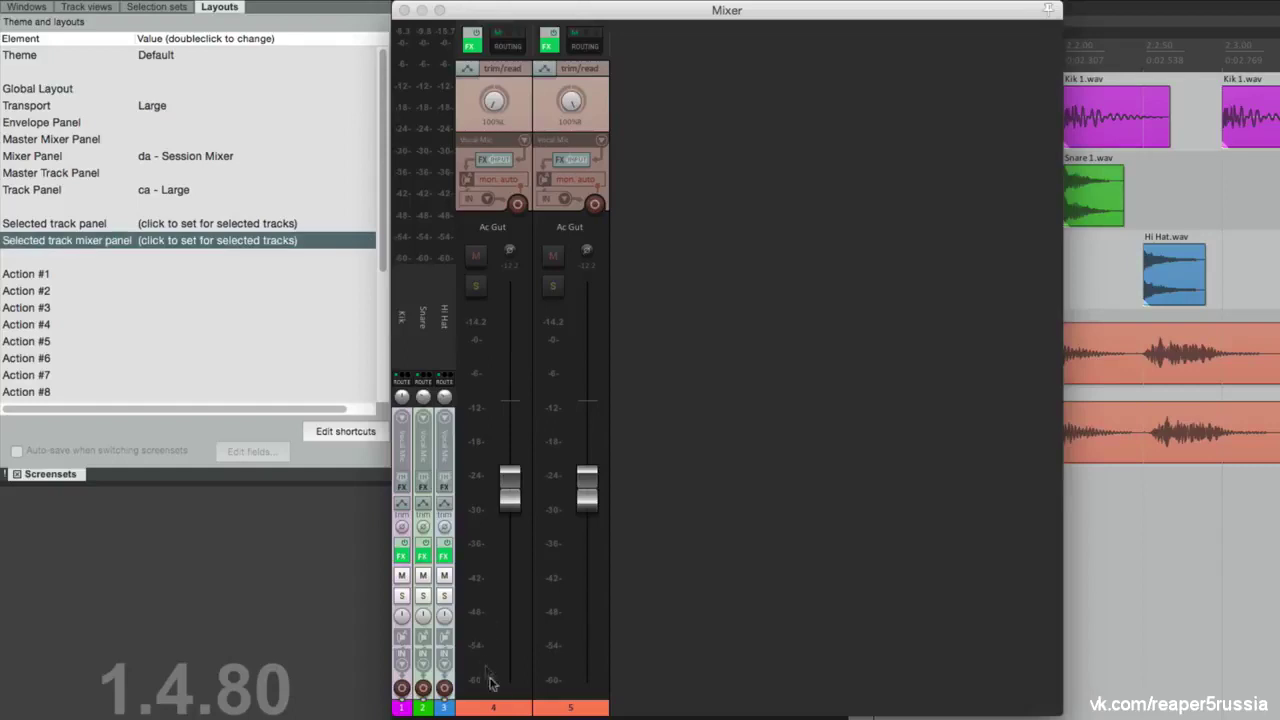
# Apply the ed --- Strip Meter Bridge mixer layout to the two Ac Gut channels
pyautogui.click(503, 708)
pyautogui.keyDown('shift'); pyautogui.click(554, 708); pyautogui.keyUp('shift')
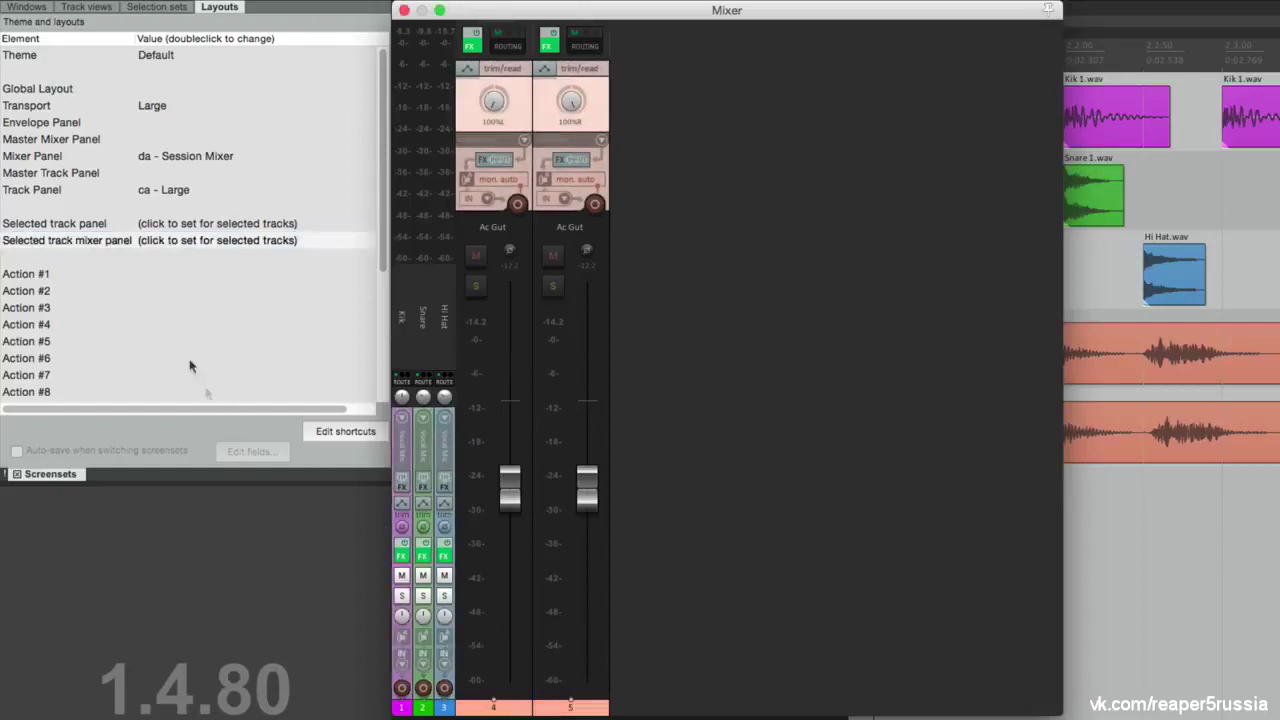
pyautogui.click(230, 241)
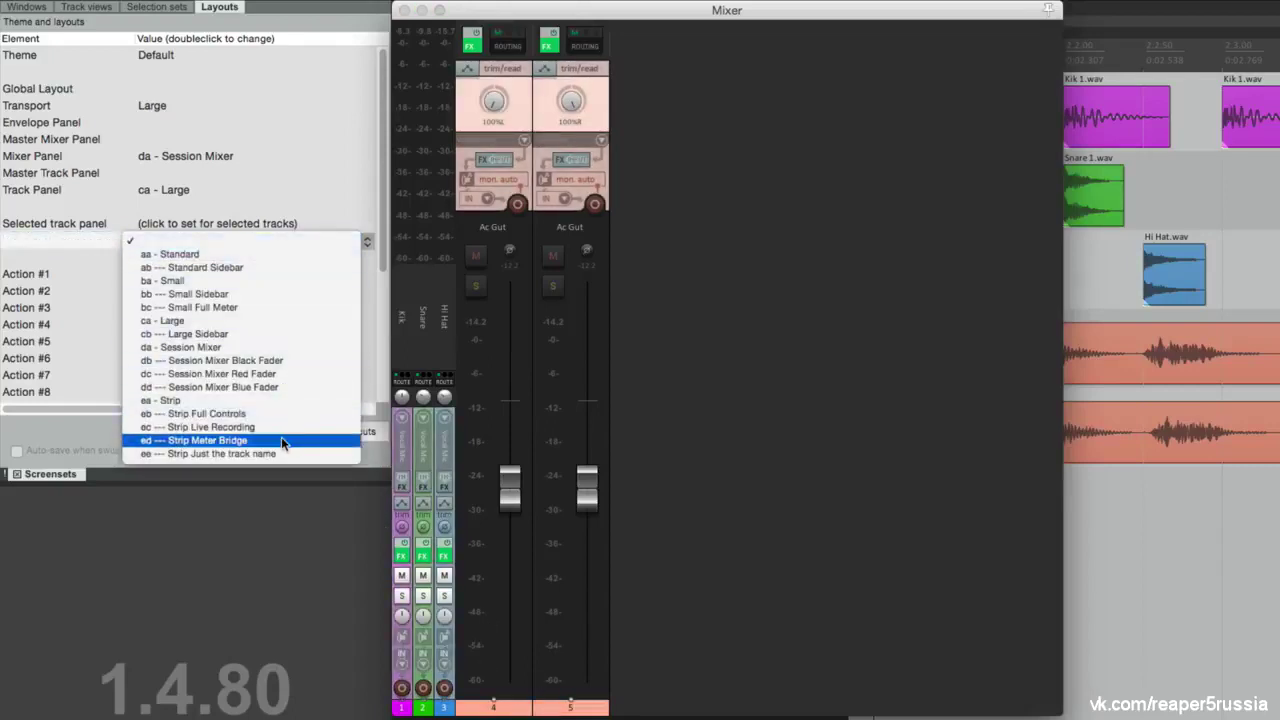
pyautogui.click(283, 441)
# Try the ee --- Strip Just the track name layout on both Ac Gut channels and return them to da - Session Mixer
pyautogui.click(246, 241)
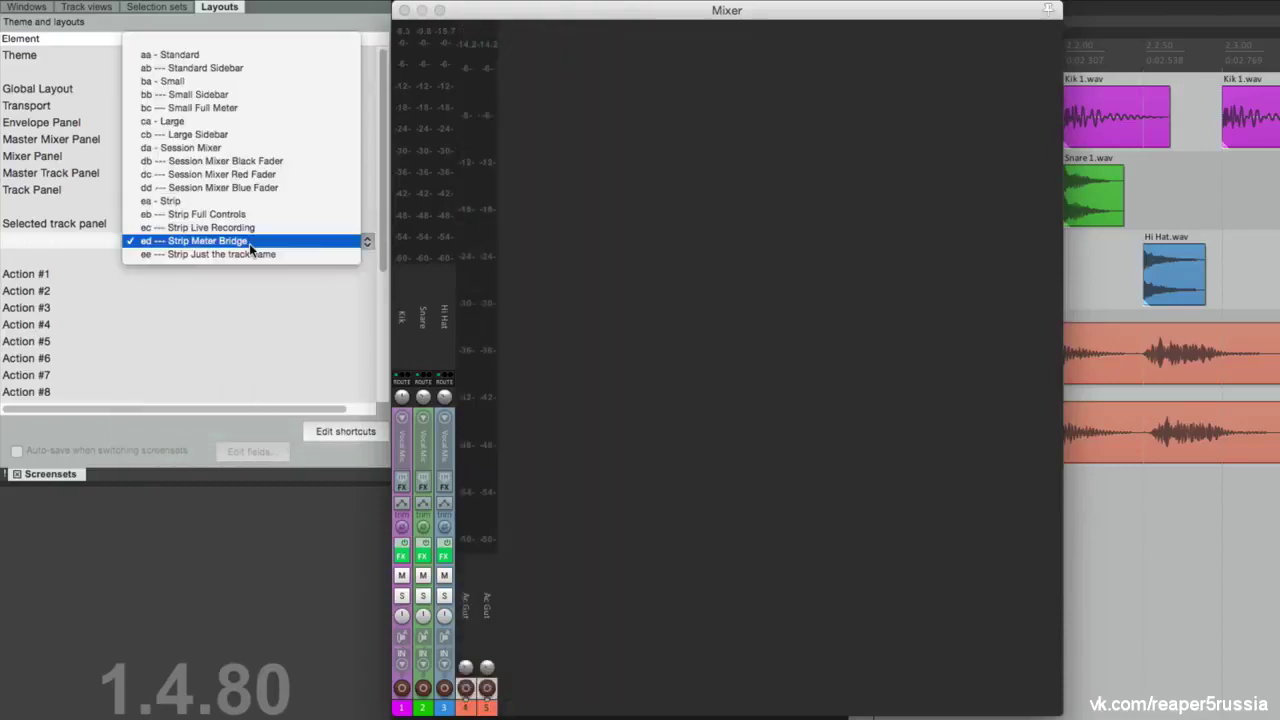
pyautogui.click(249, 254)
pyautogui.click(254, 241)
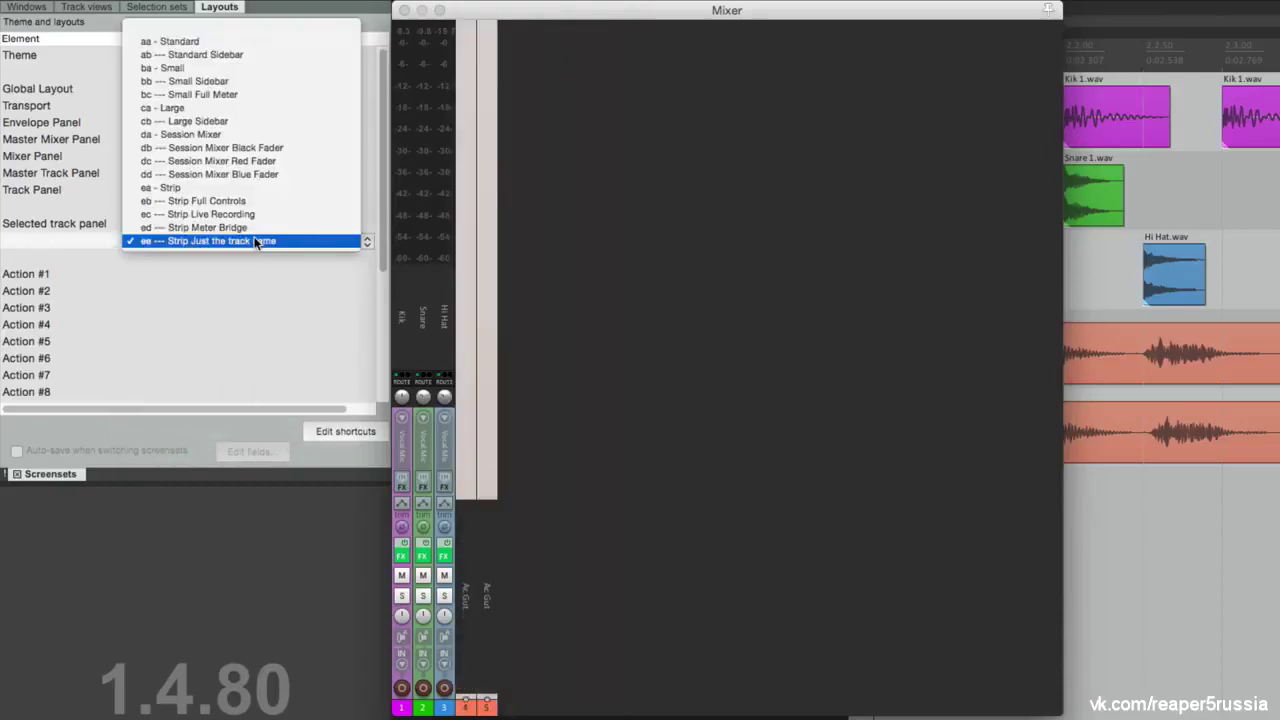
pyautogui.click(264, 135)
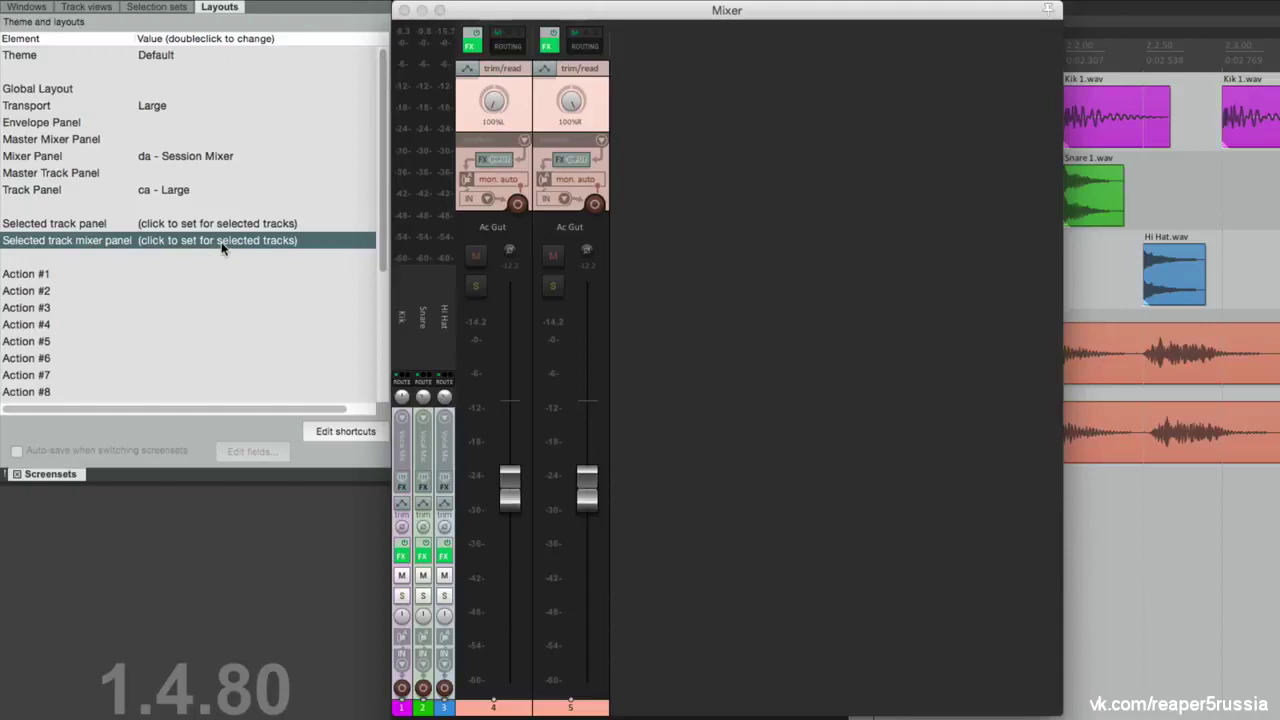
# Reset all mixer channels to the default layout and give Kik, Snare and Hi Hat the dd --- Session Mixer Blue Fader layout
pyautogui.doubleClick(222, 244)
pyautogui.click(222, 244)
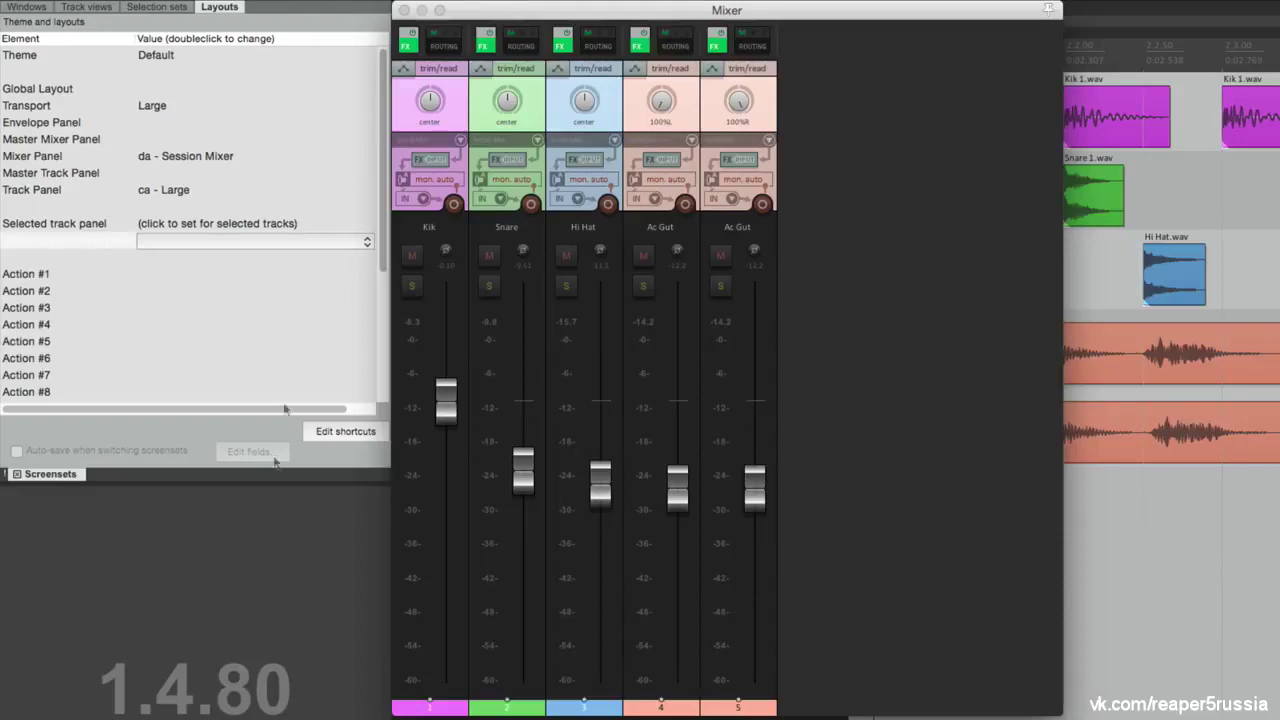
pyautogui.click(438, 708)
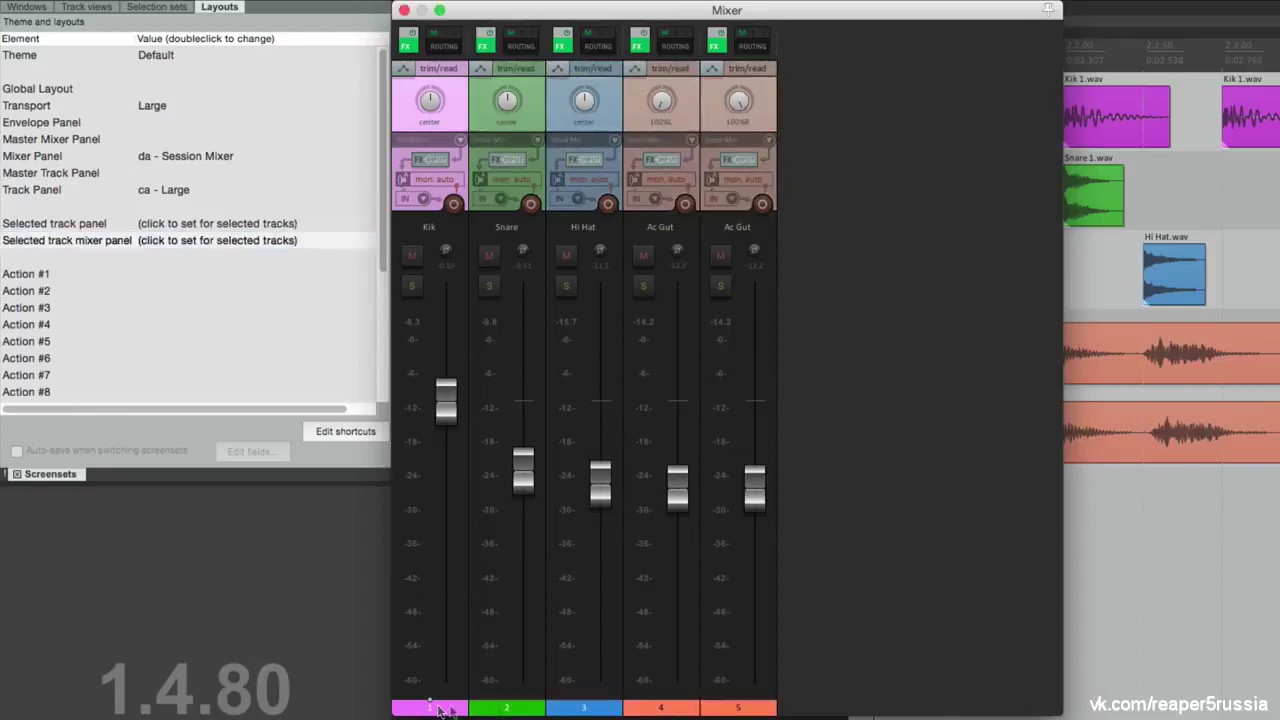
pyautogui.keyDown('shift'); pyautogui.click(619, 708); pyautogui.keyUp('shift')
pyautogui.click(189, 240)
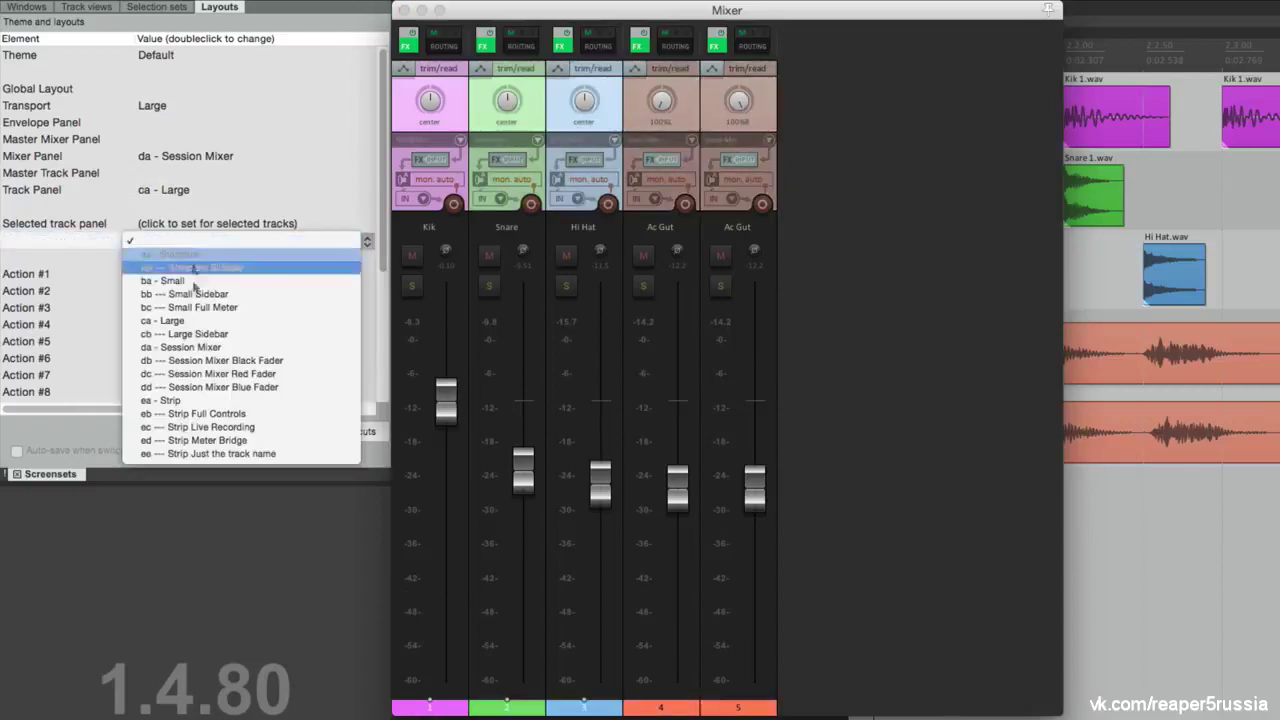
pyautogui.click(184, 388)
# Give the two Ac Gut mixer channels the dc --- Session Mixer Red Fader layout, followed by db --- Session Mixer Black Fader
pyautogui.click(660, 708)
pyautogui.keyDown('shift'); pyautogui.click(738, 708); pyautogui.keyUp('shift')
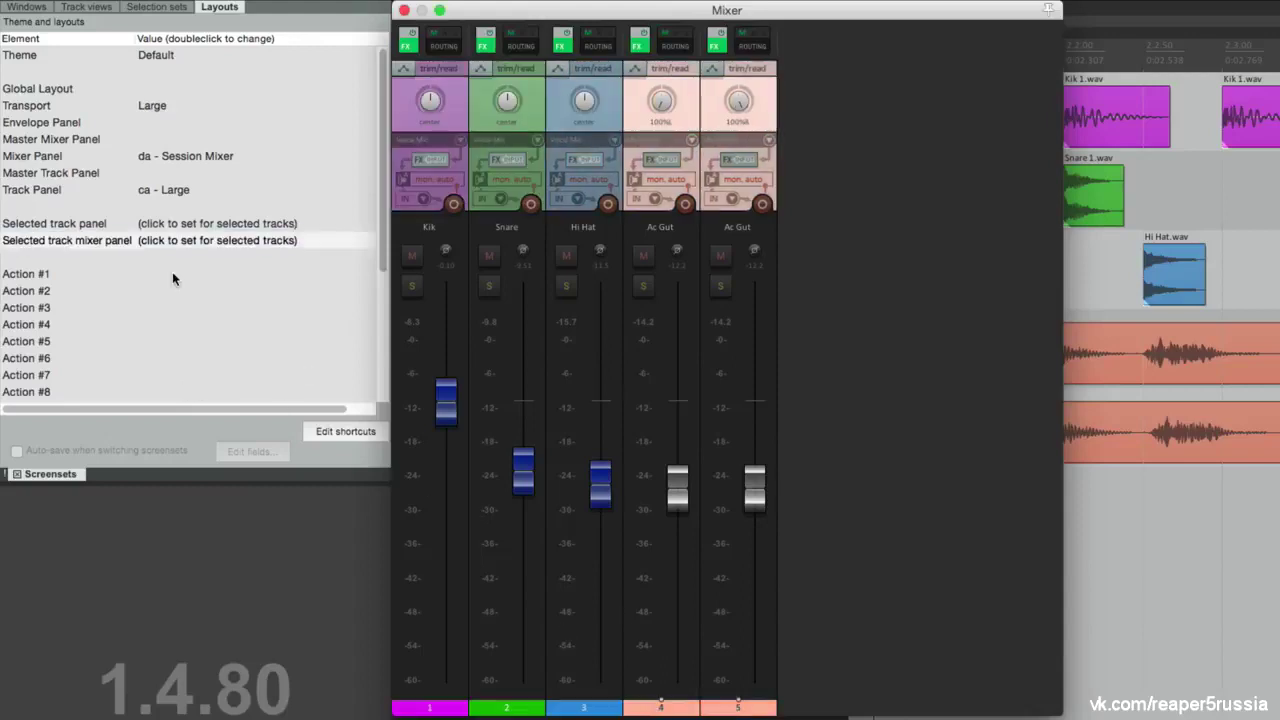
pyautogui.click(184, 240)
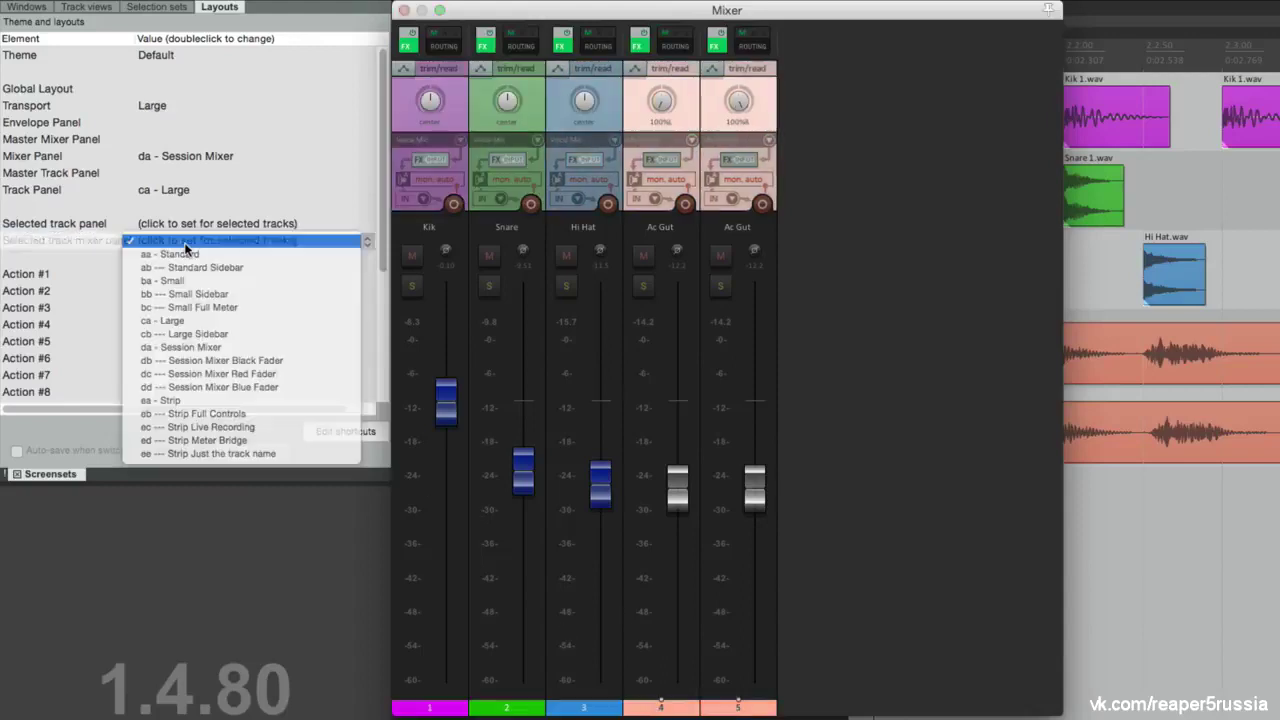
pyautogui.click(179, 373)
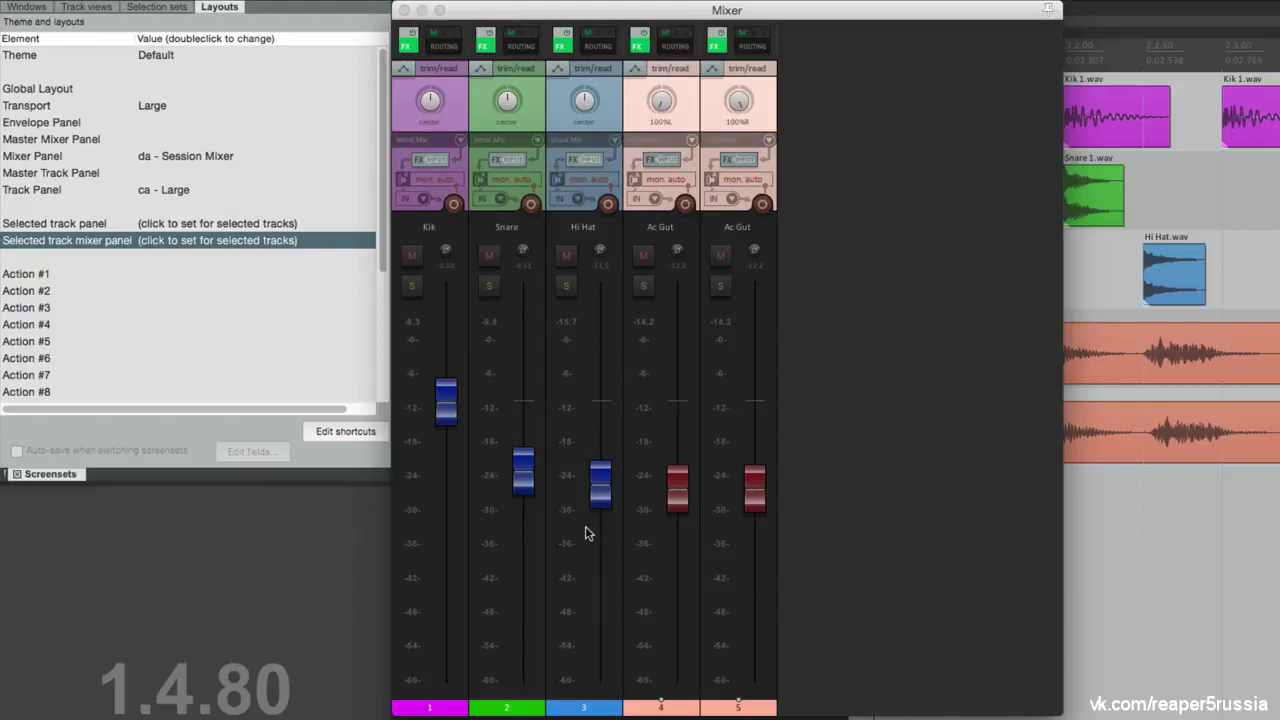
pyautogui.click(284, 242)
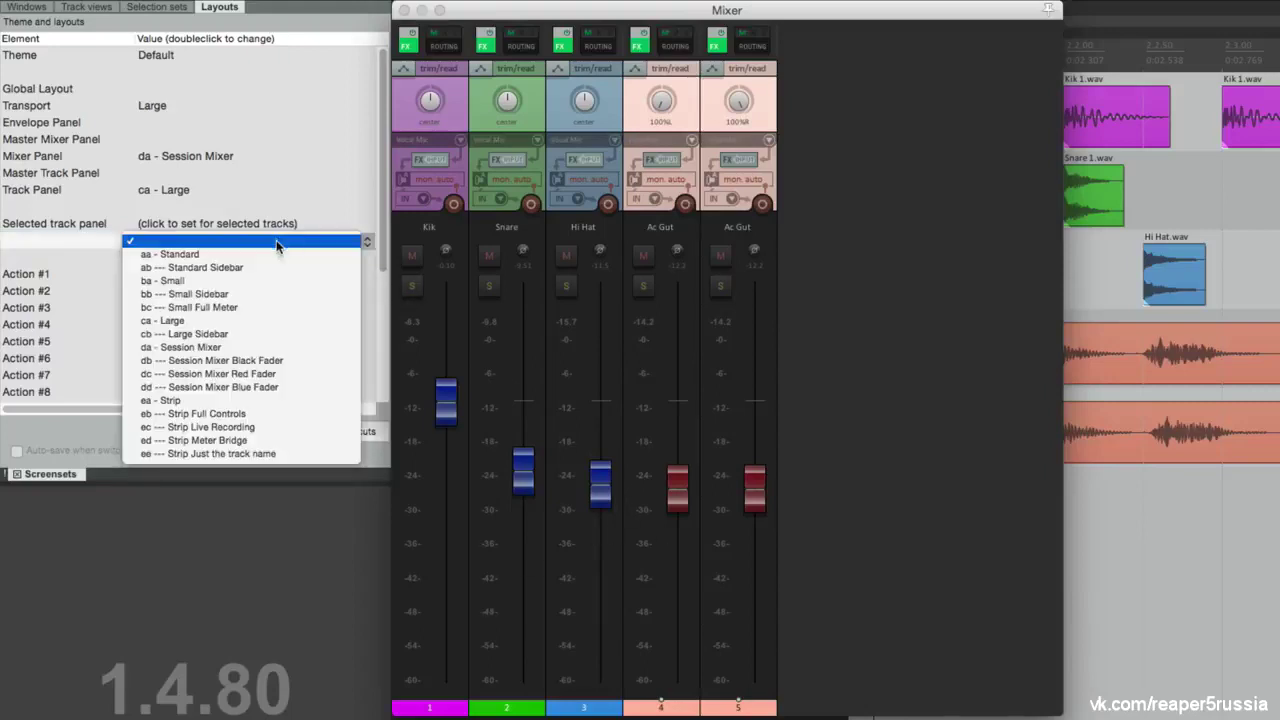
pyautogui.click(293, 355)
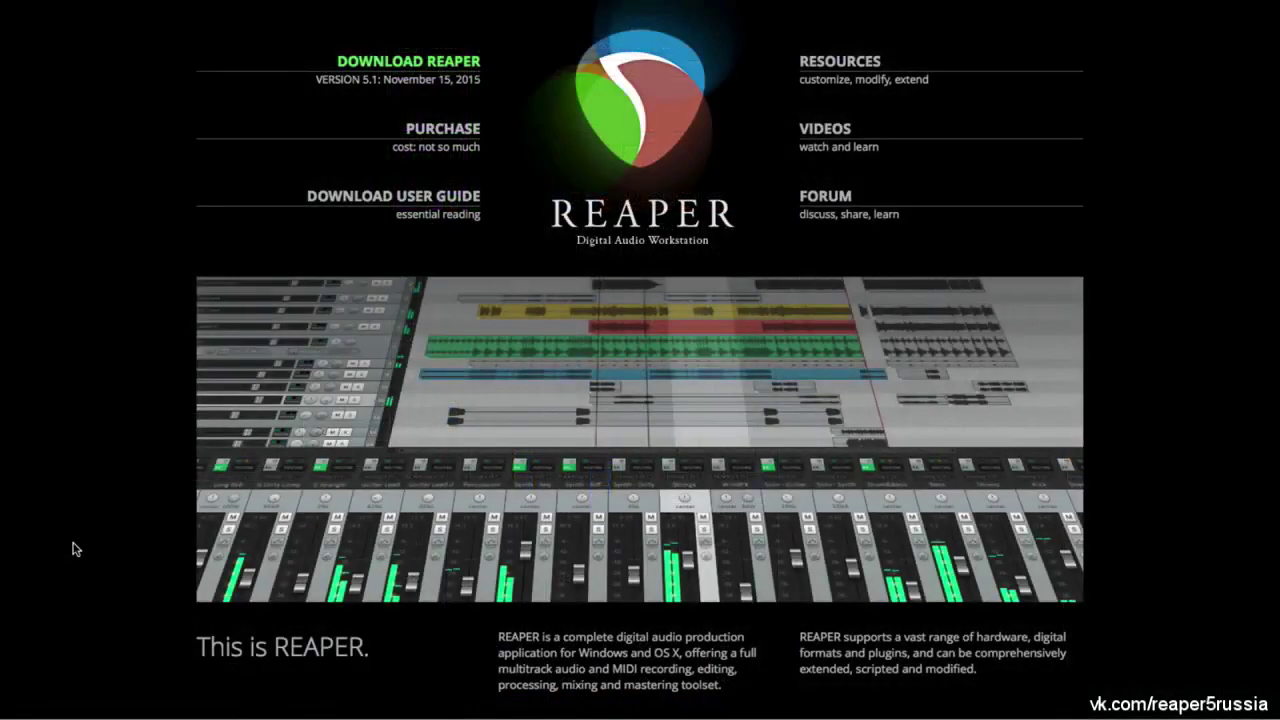
# On the REAPER website in the browser, open the Videos page
pyautogui.click(826, 127)
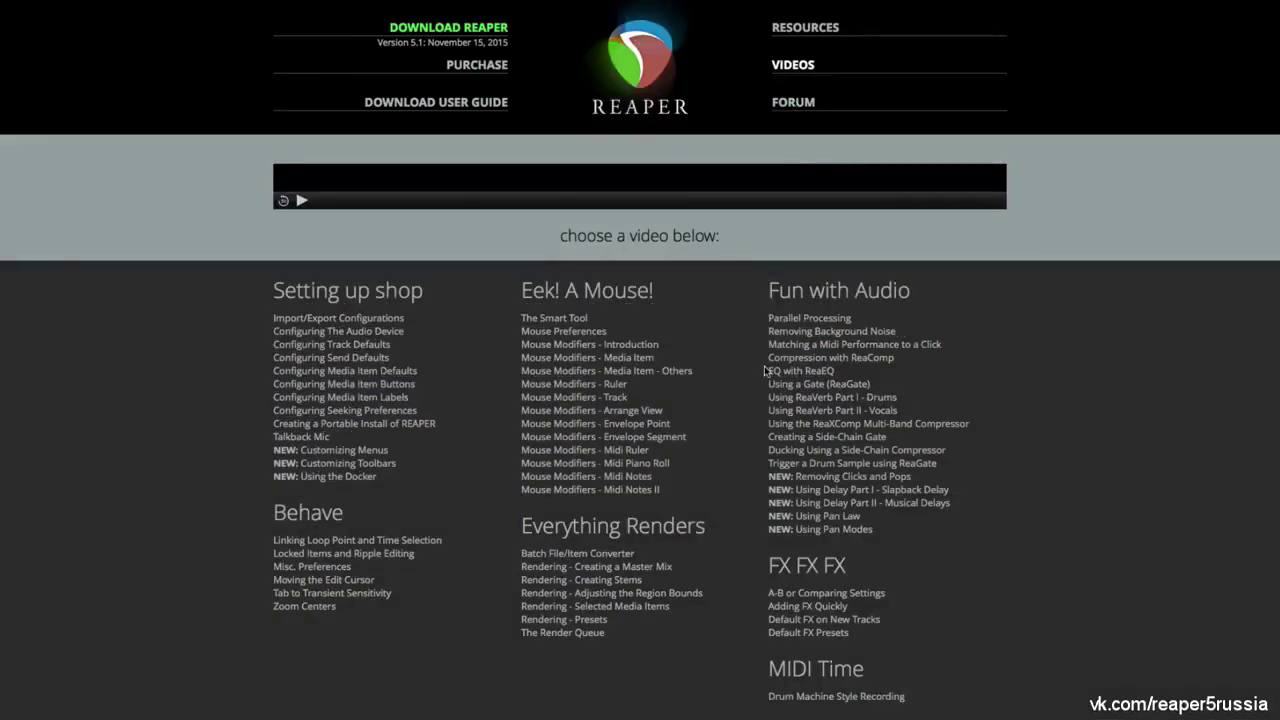